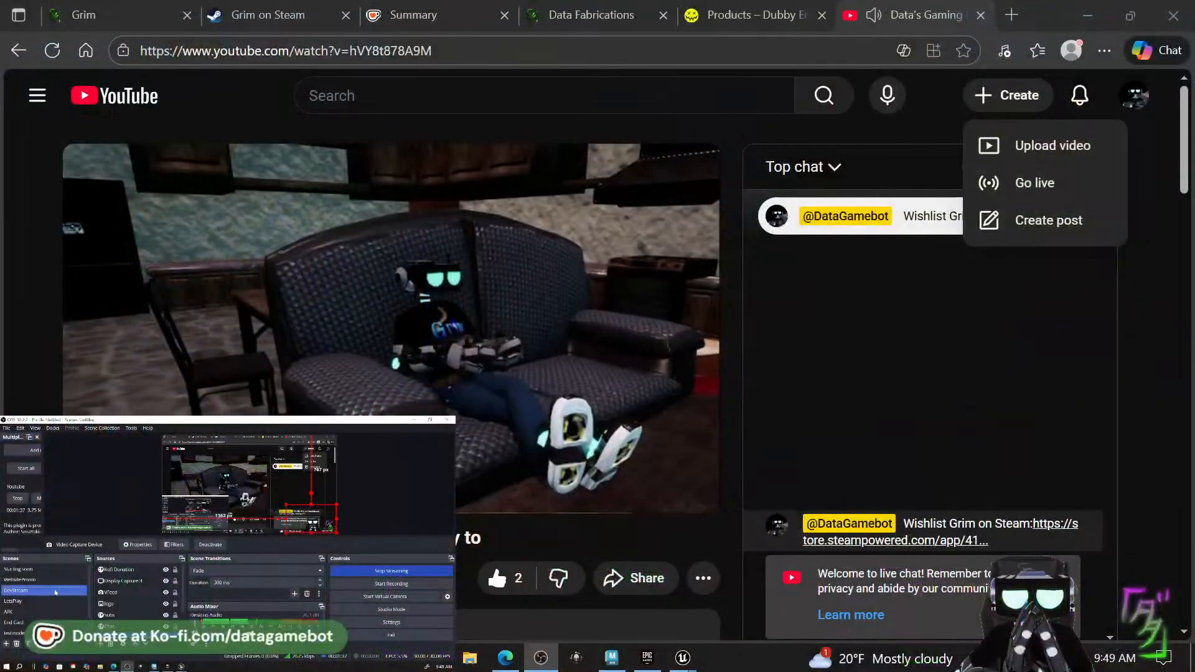
# Switch the stream to another OBS scene, then show the Grim game page on the Data Fabrications site in the browser.
pyautogui.click(52, 582)
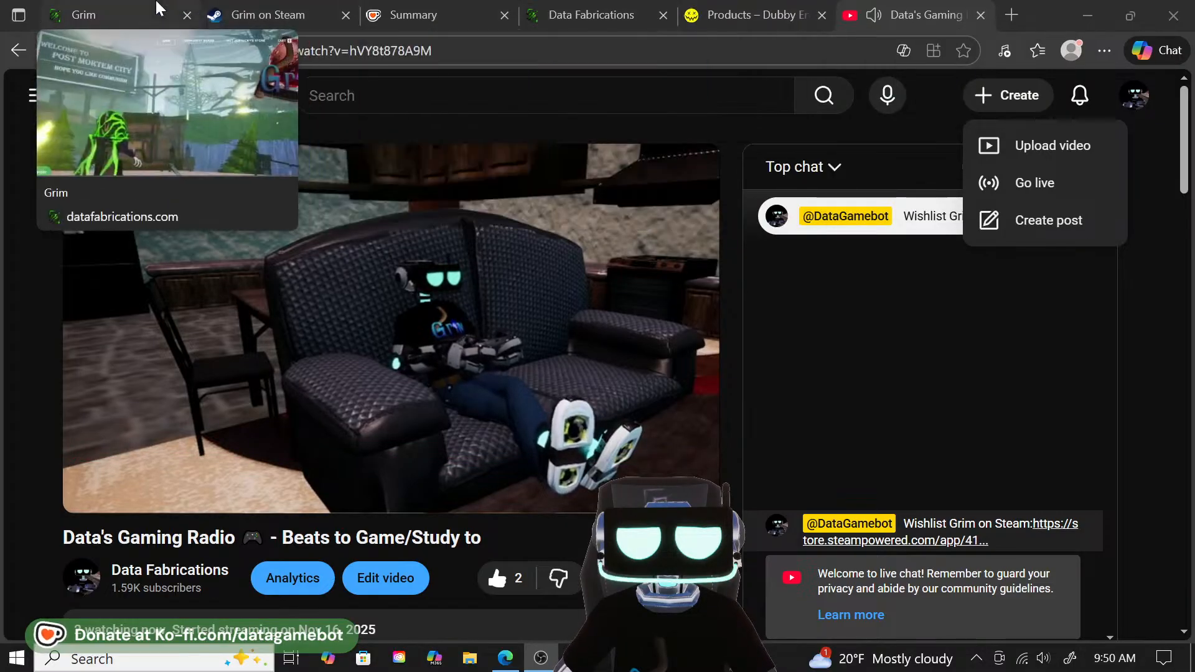
pyautogui.click(87, 15)
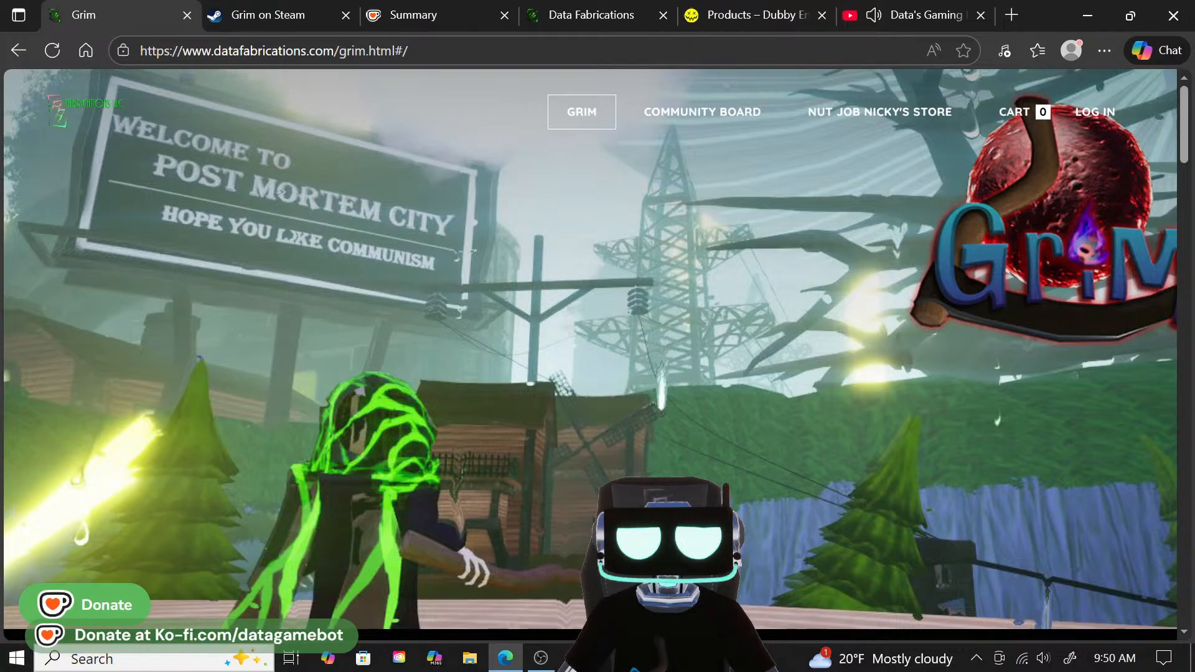
pyautogui.scroll(-6, 524, 414)
pyautogui.scroll(6, 532, 402)
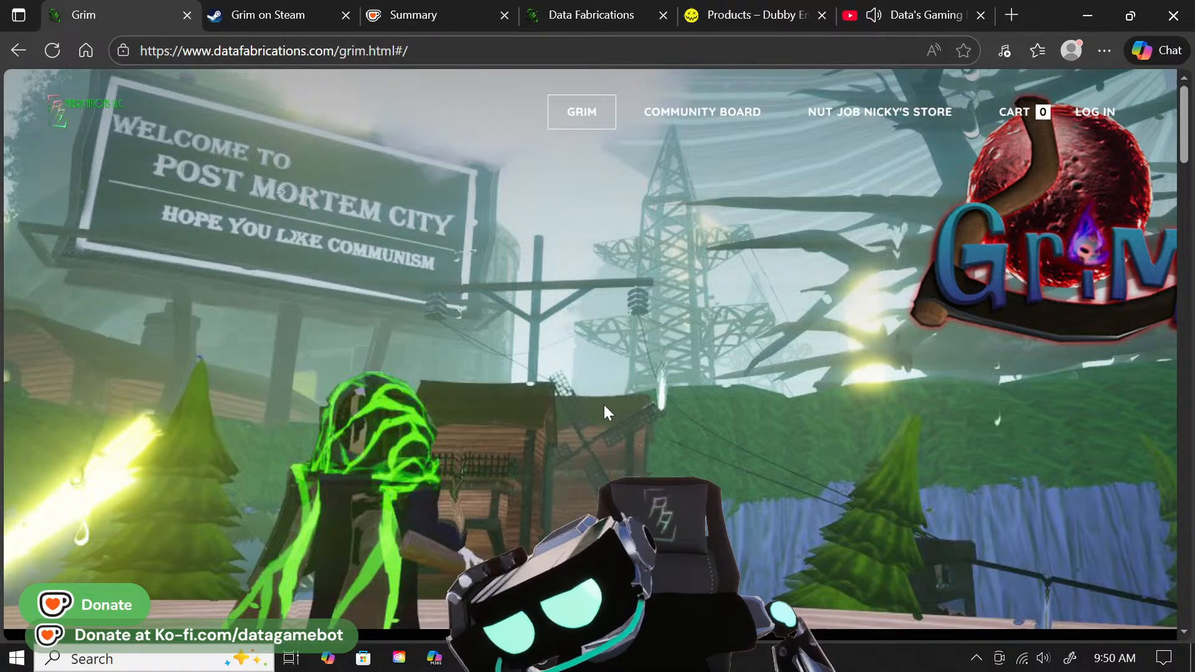
pyautogui.scroll(-8, 605, 412)
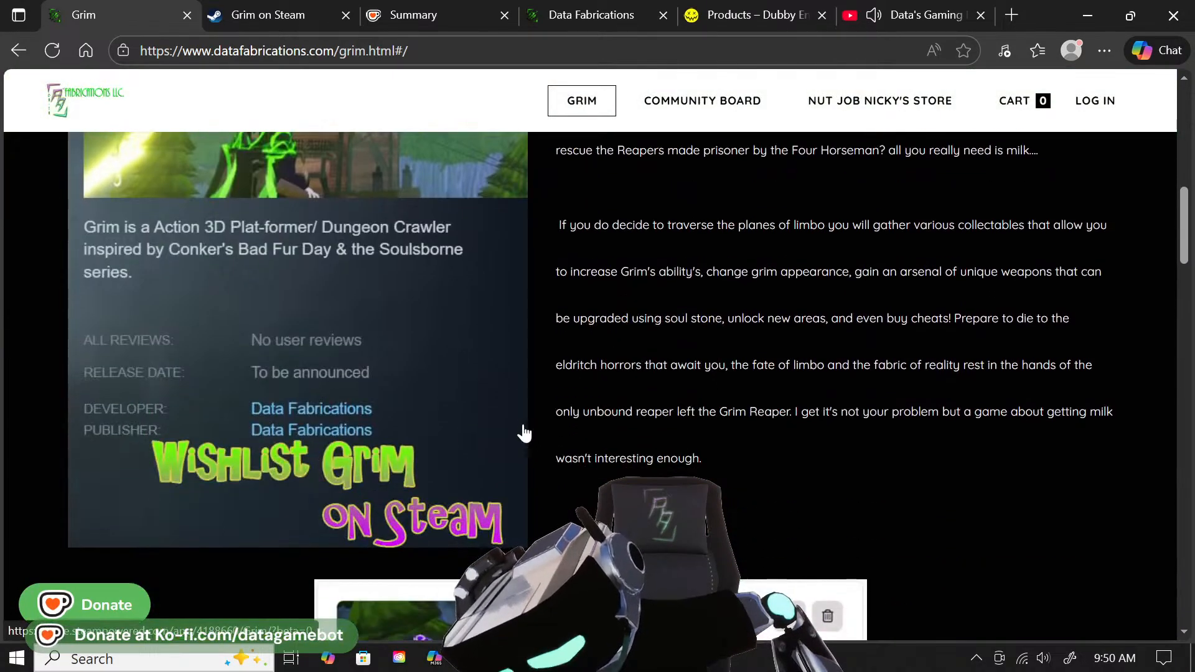
# Open Grim's Steam store page from the wishlist banner, look over its trailer and details, and close the page.
pyautogui.scroll(3, 524, 433)
pyautogui.click(499, 450)
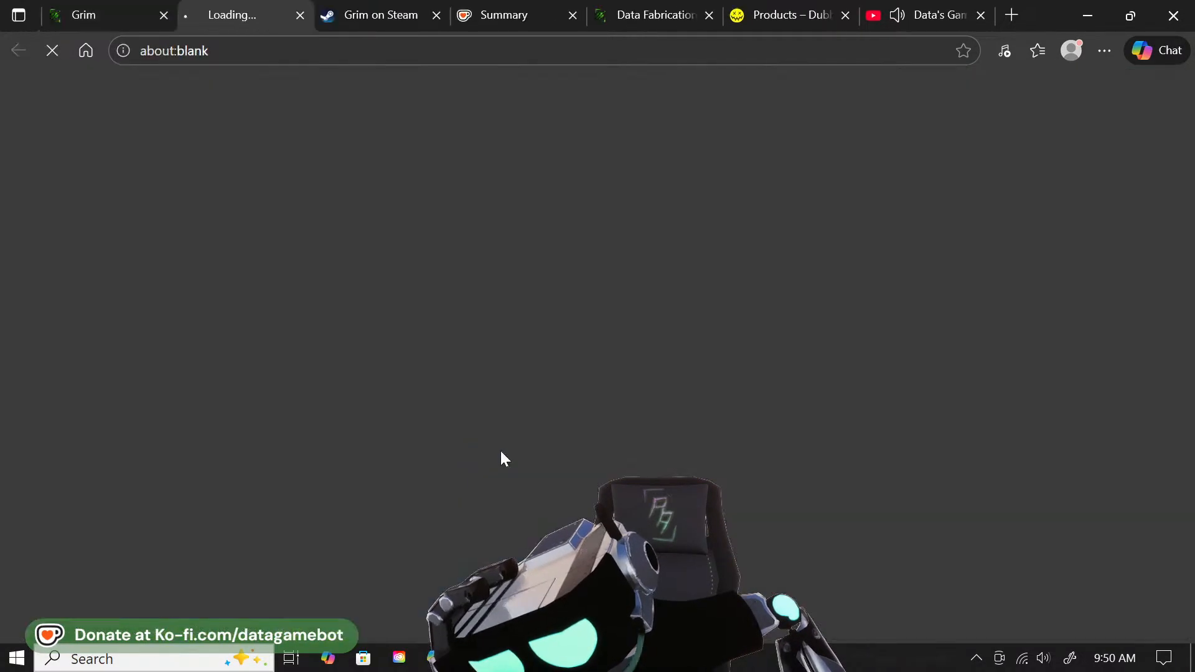
pyautogui.scroll(-2, 1095, 311)
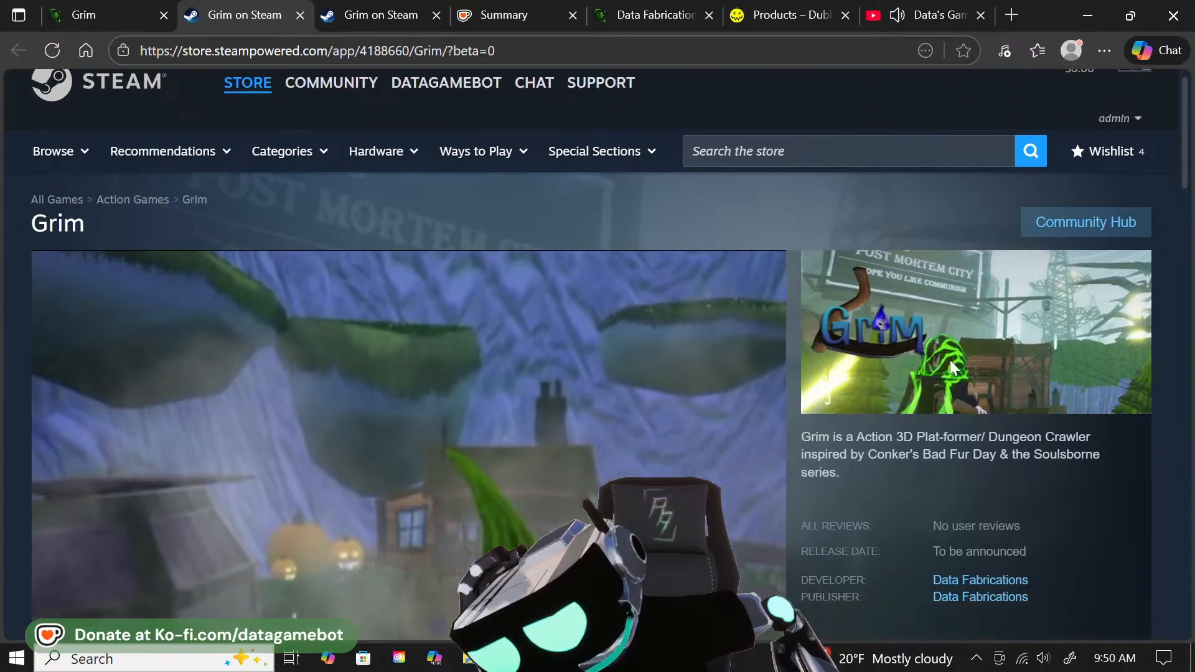
pyautogui.scroll(-6, 1095, 368)
pyautogui.scroll(3, 996, 348)
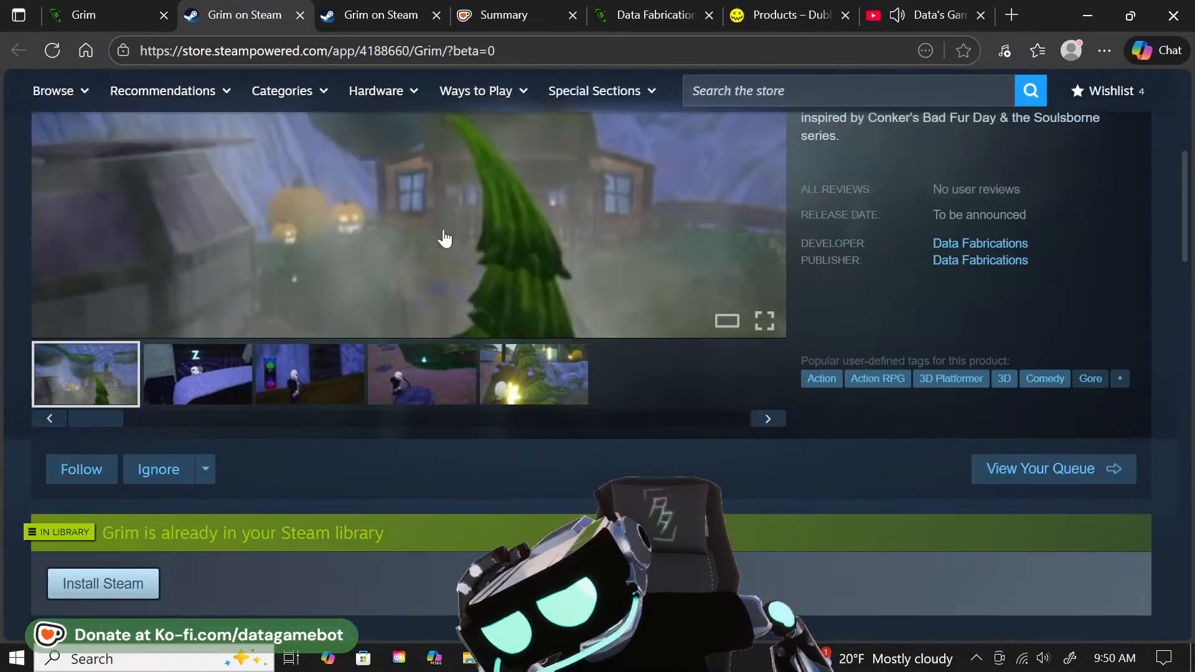
pyautogui.click(300, 15)
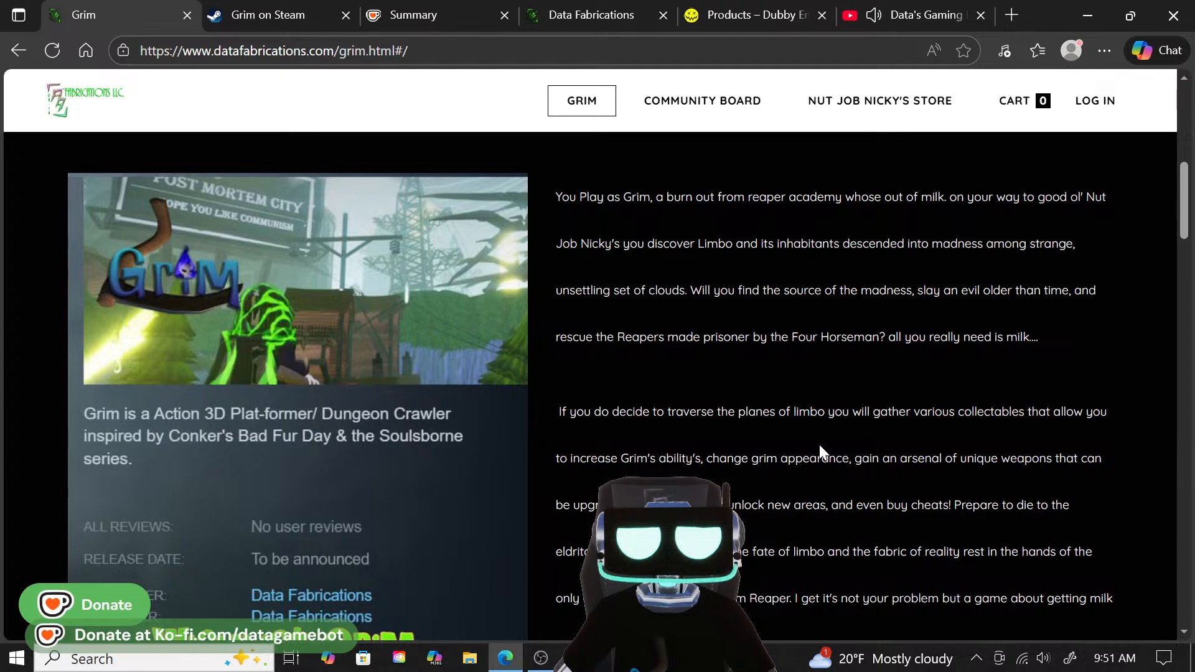
# Open the Tester Tier membership from the Grim page and review its Ko-fi summary down to the payment section.
pyautogui.scroll(-7, 624, 429)
pyautogui.scroll(1, 624, 439)
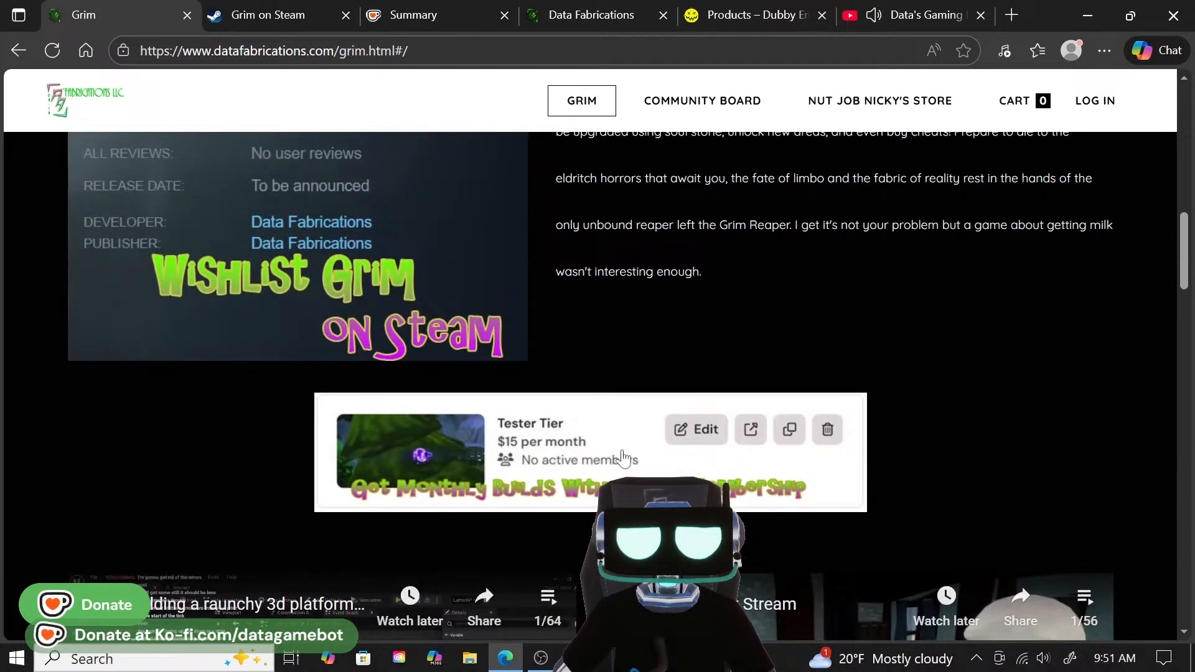
pyautogui.click(574, 468)
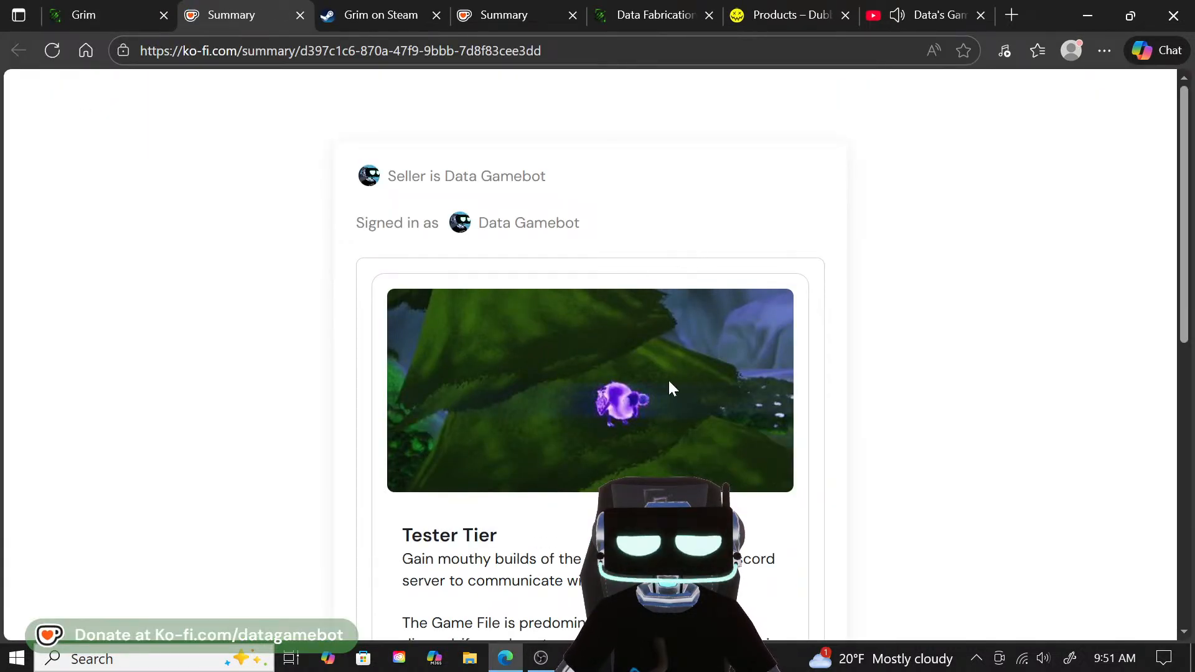
pyautogui.scroll(-1, 652, 367)
pyautogui.scroll(-3, 629, 383)
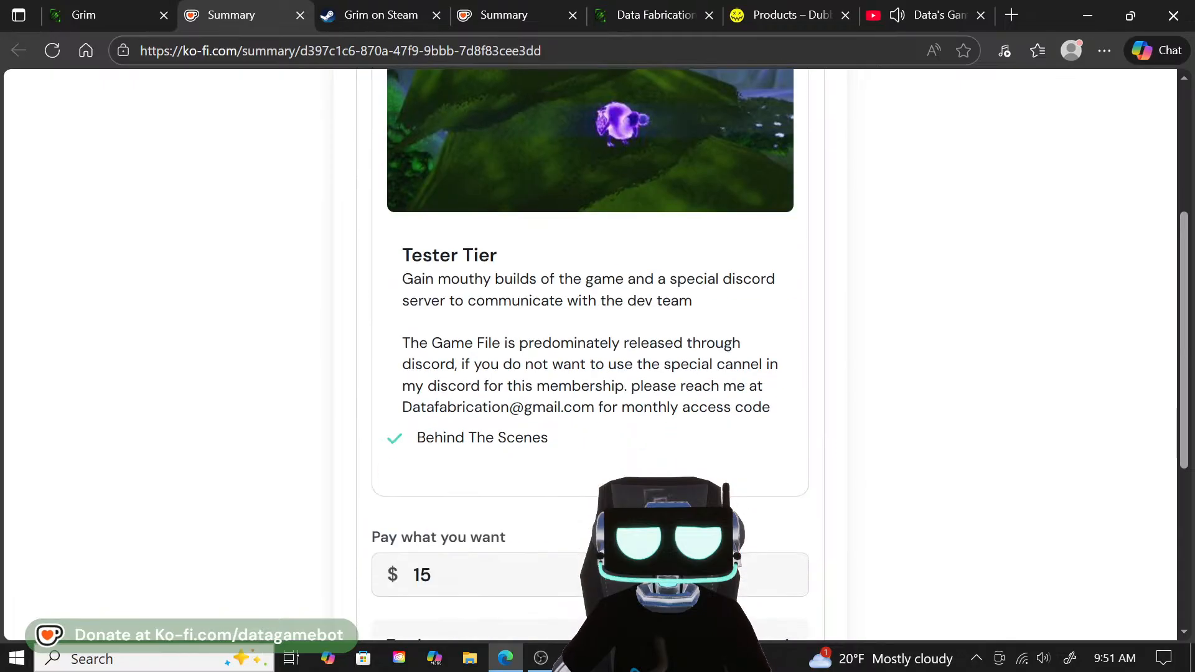
pyautogui.scroll(4, 631, 433)
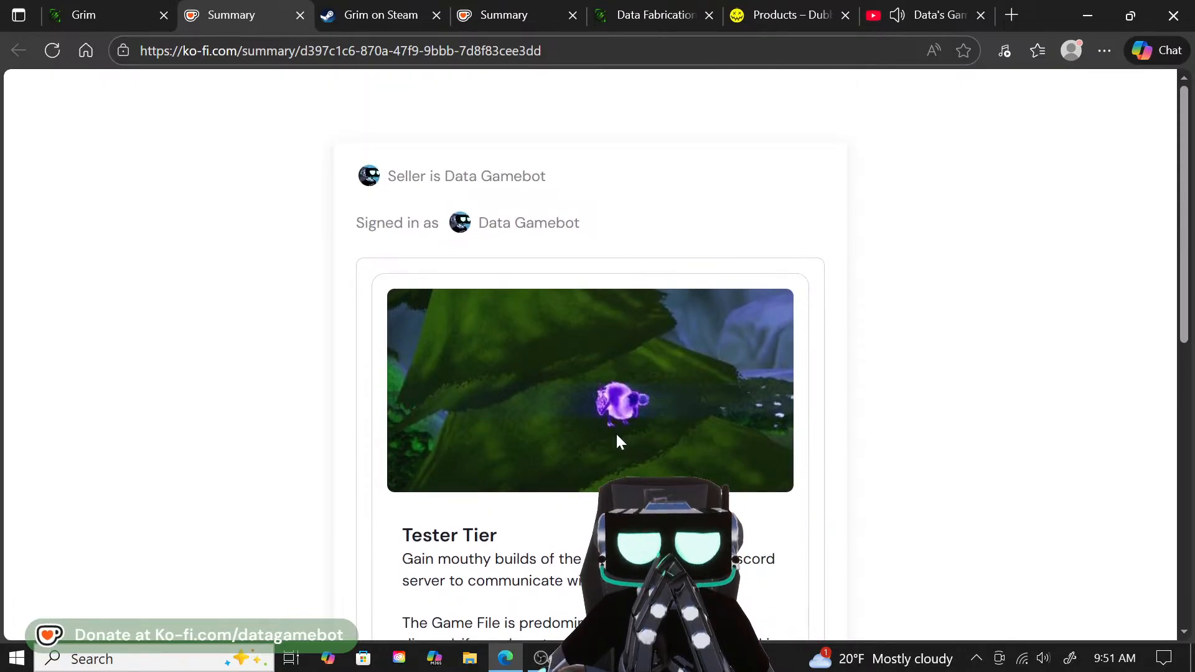
pyautogui.scroll(-3, 614, 436)
pyautogui.scroll(-6, 755, 395)
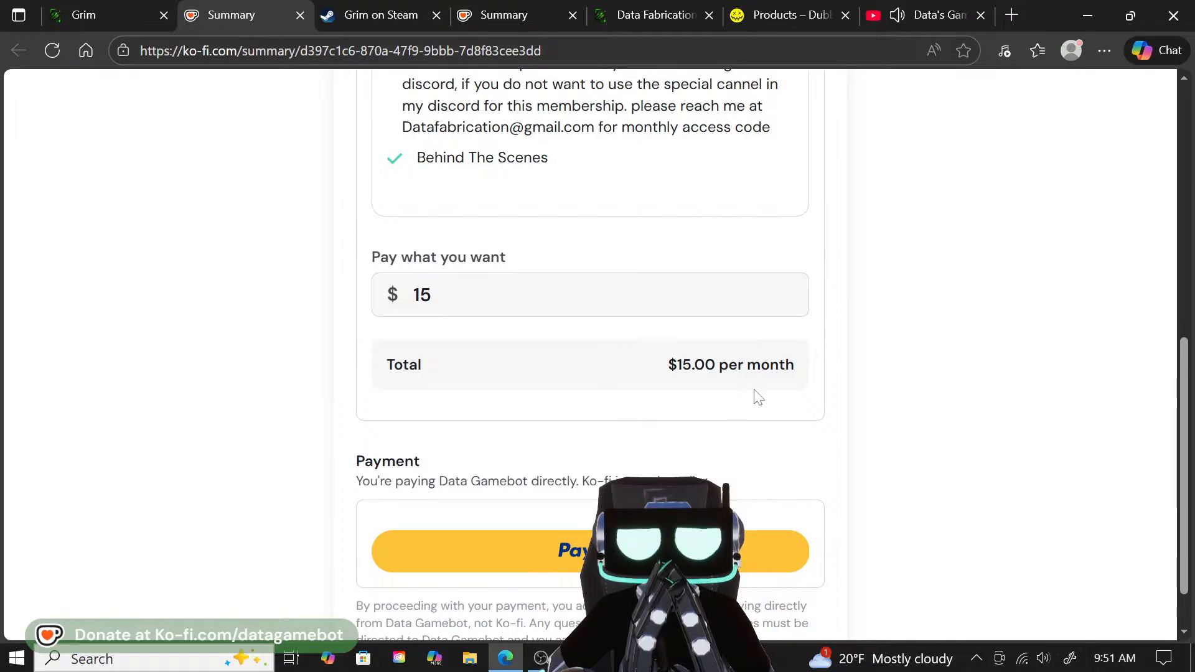
pyautogui.scroll(-1, 739, 414)
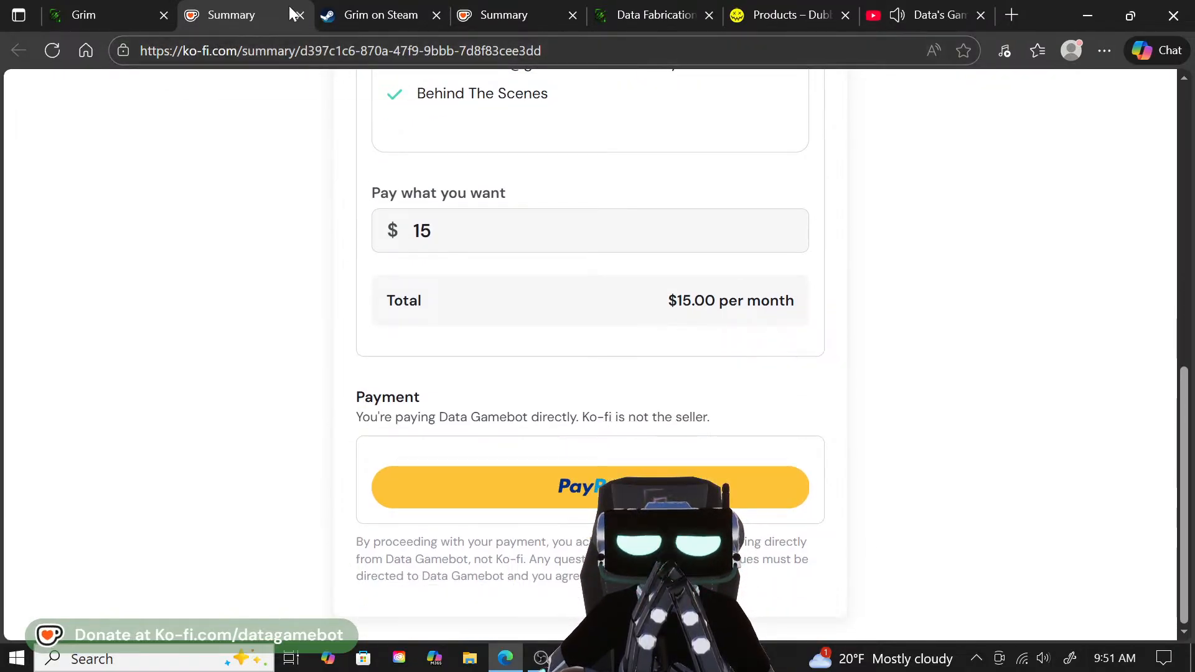
# Return to the Data Fabrications site and view the live stream and Music Archive on its 24/7 Video Game Radio page.
pyautogui.click(83, 14)
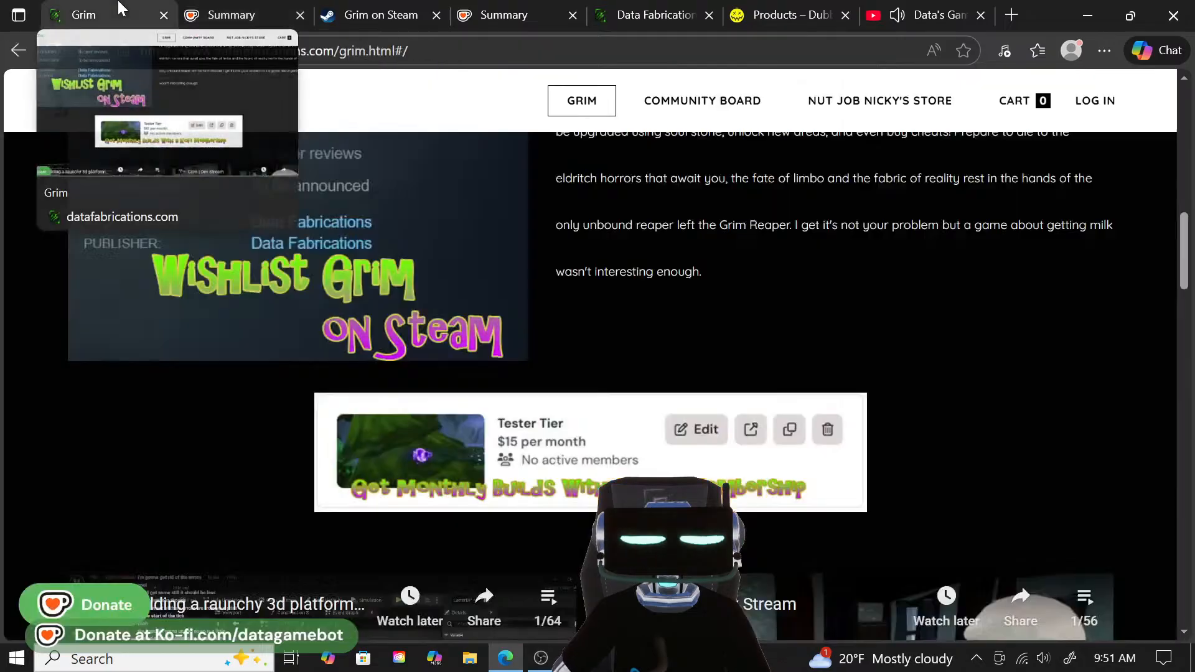
pyautogui.scroll(5, 734, 386)
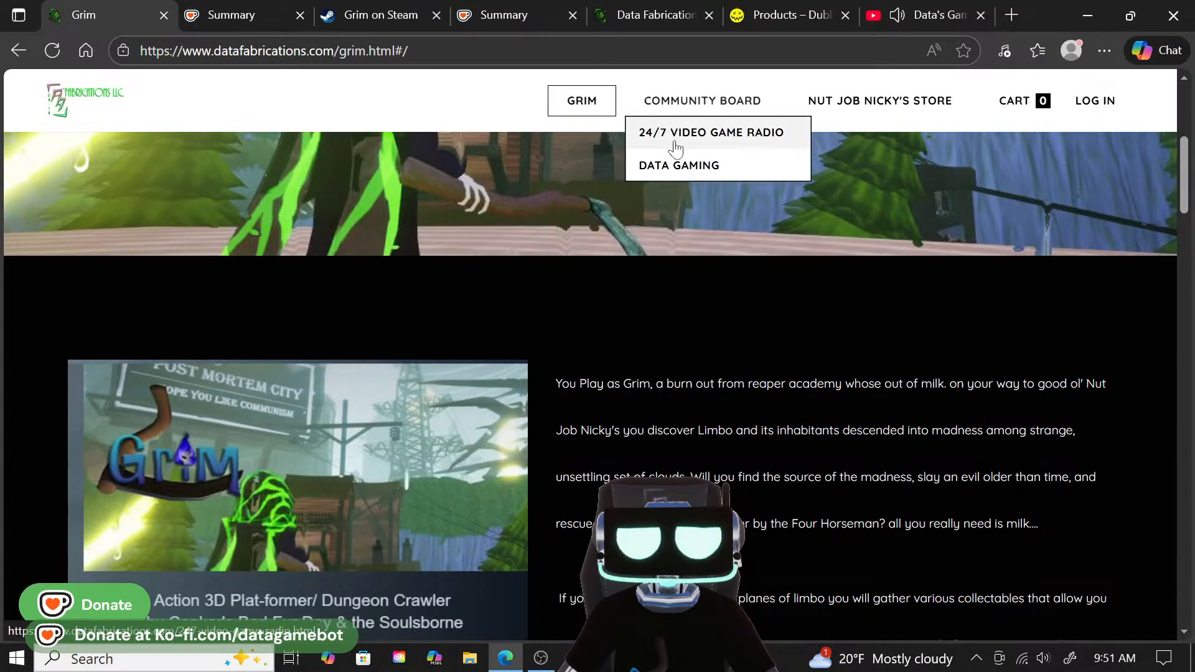
pyautogui.click(735, 132)
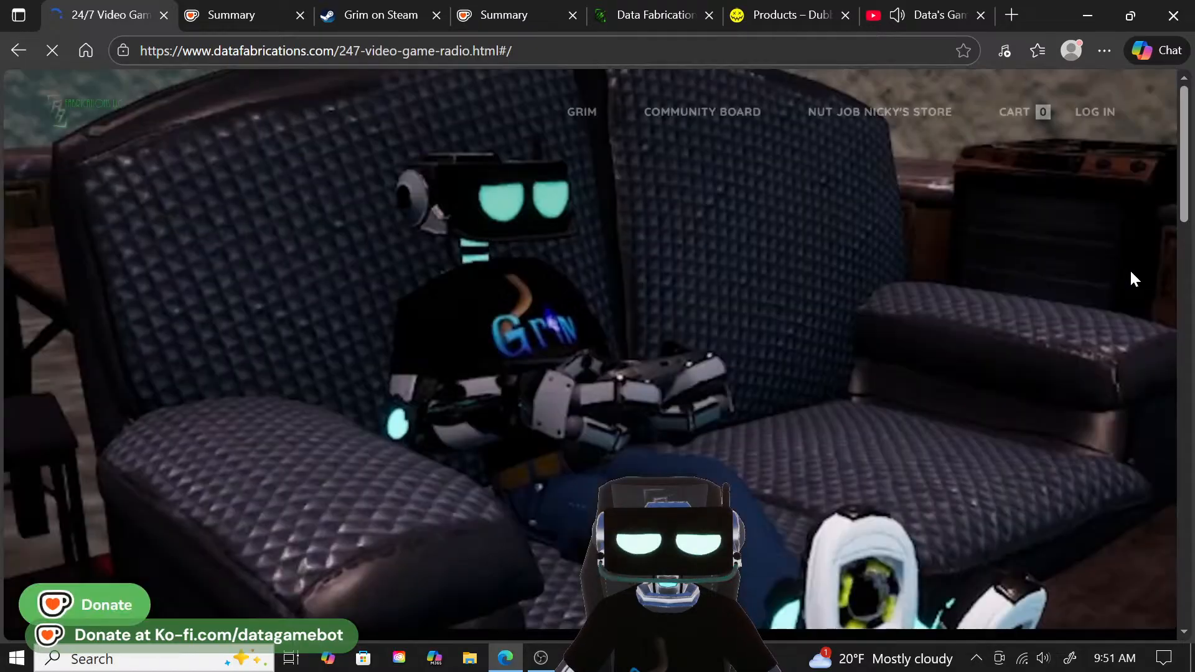
pyautogui.scroll(-5, 774, 376)
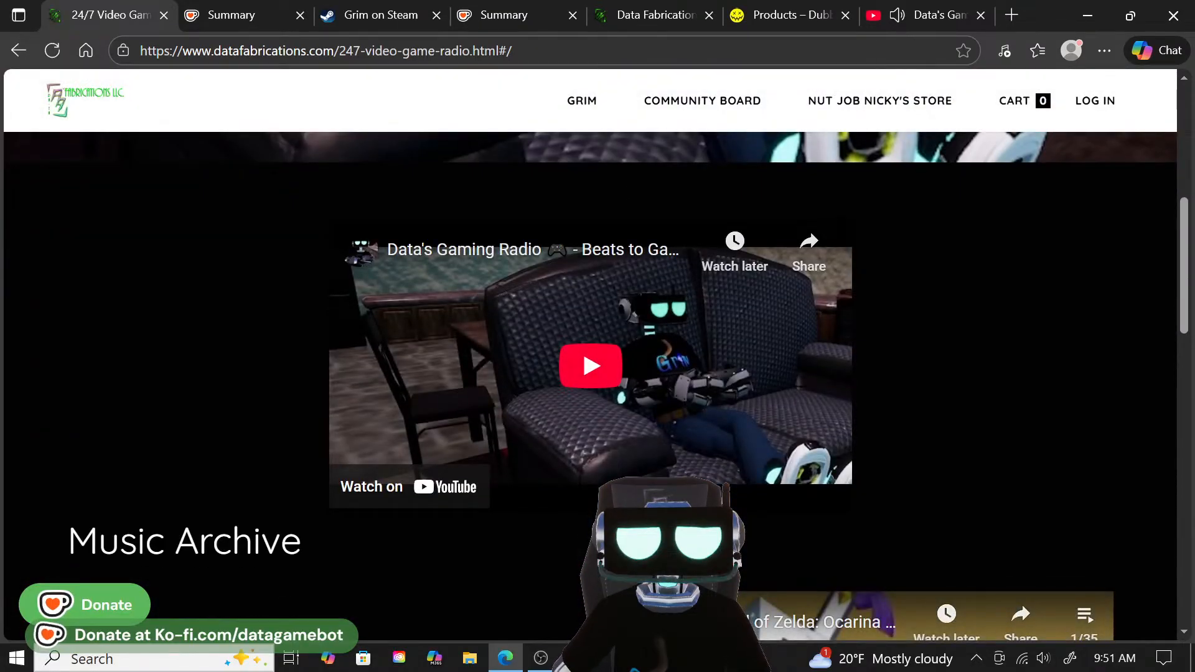
pyautogui.scroll(-3, 906, 424)
pyautogui.scroll(1, 573, 466)
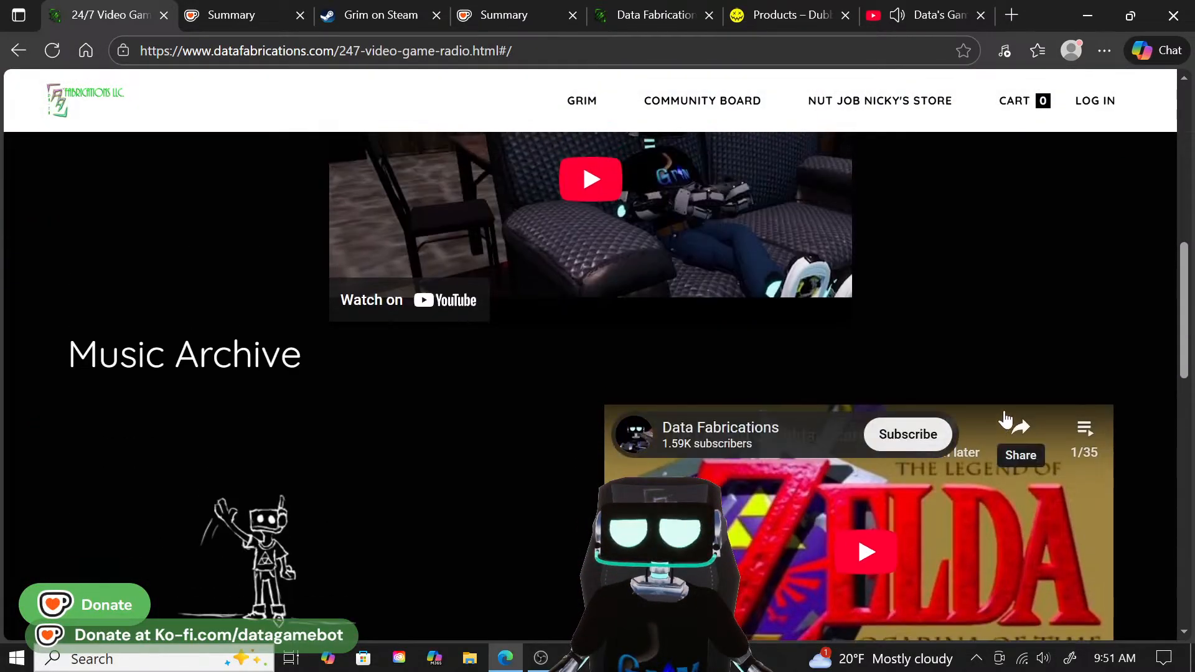
pyautogui.scroll(3, 1006, 424)
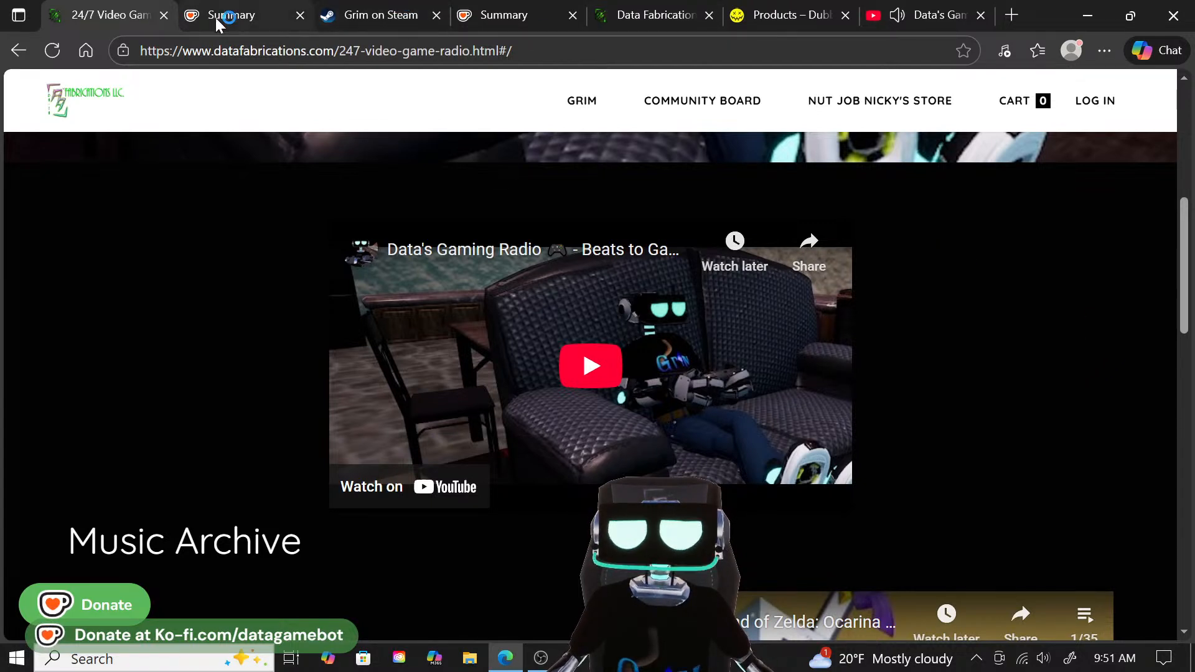
# Look through the full Dubby product collection, from the starter bundles to the shakers, and return to its beginning.
pyautogui.click(778, 18)
pyautogui.click(647, 14)
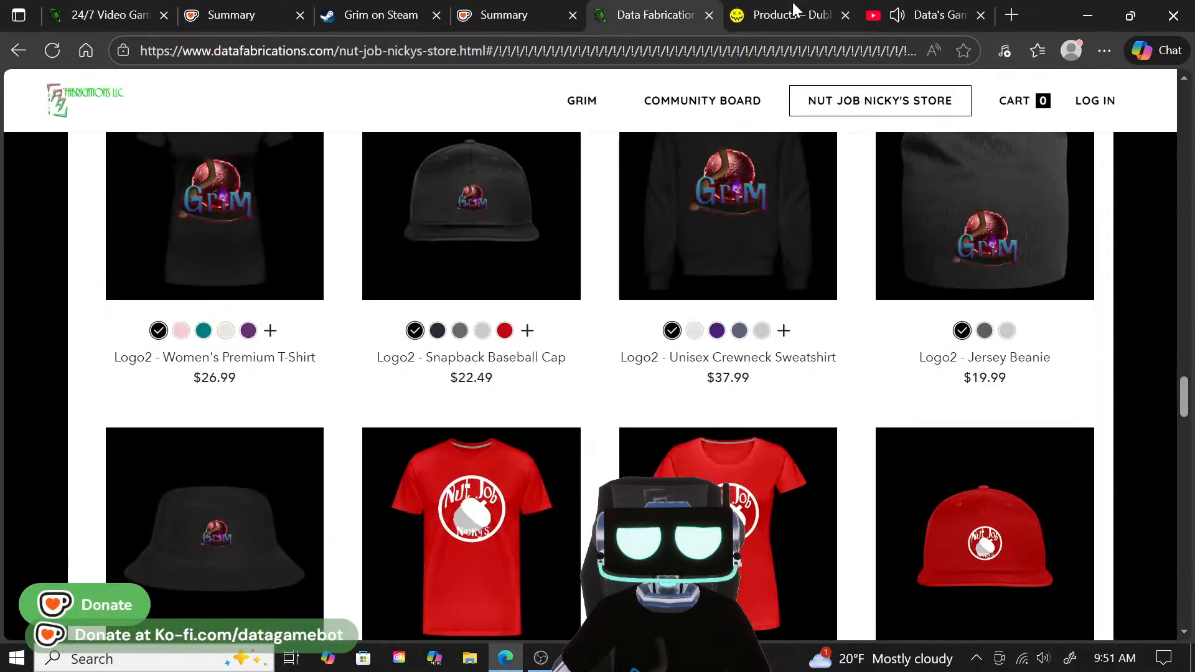
pyautogui.click(792, 7)
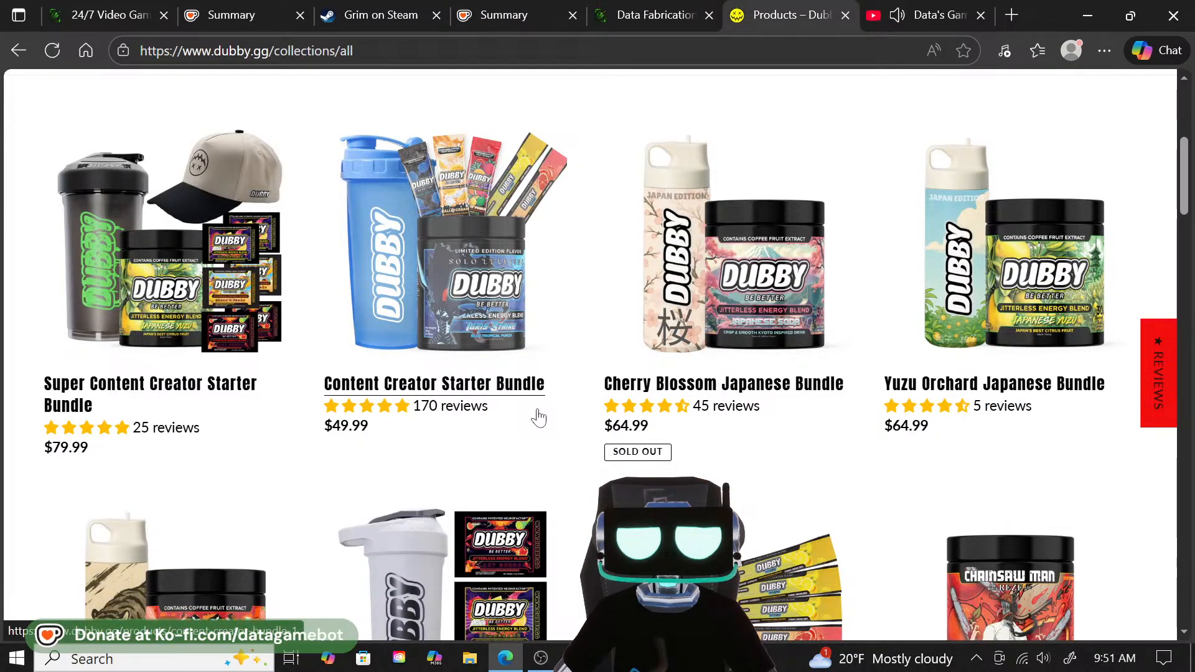
pyautogui.scroll(5, 518, 398)
pyautogui.scroll(-10, 513, 400)
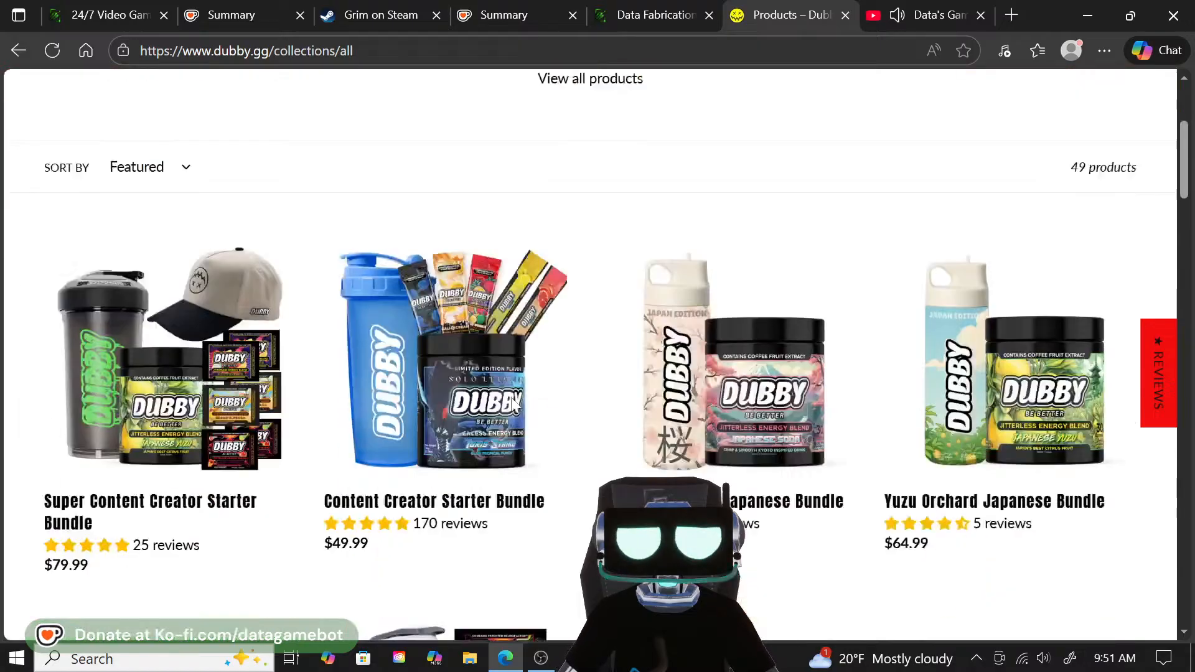
pyautogui.scroll(-7, 519, 400)
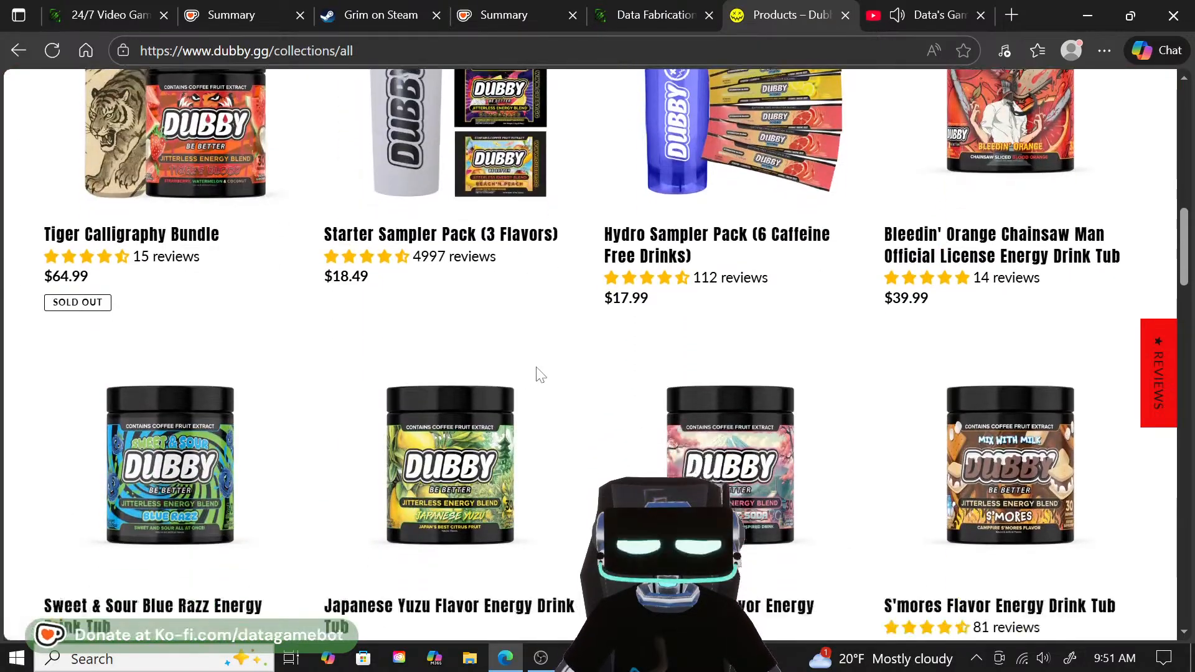
pyautogui.scroll(-5, 533, 393)
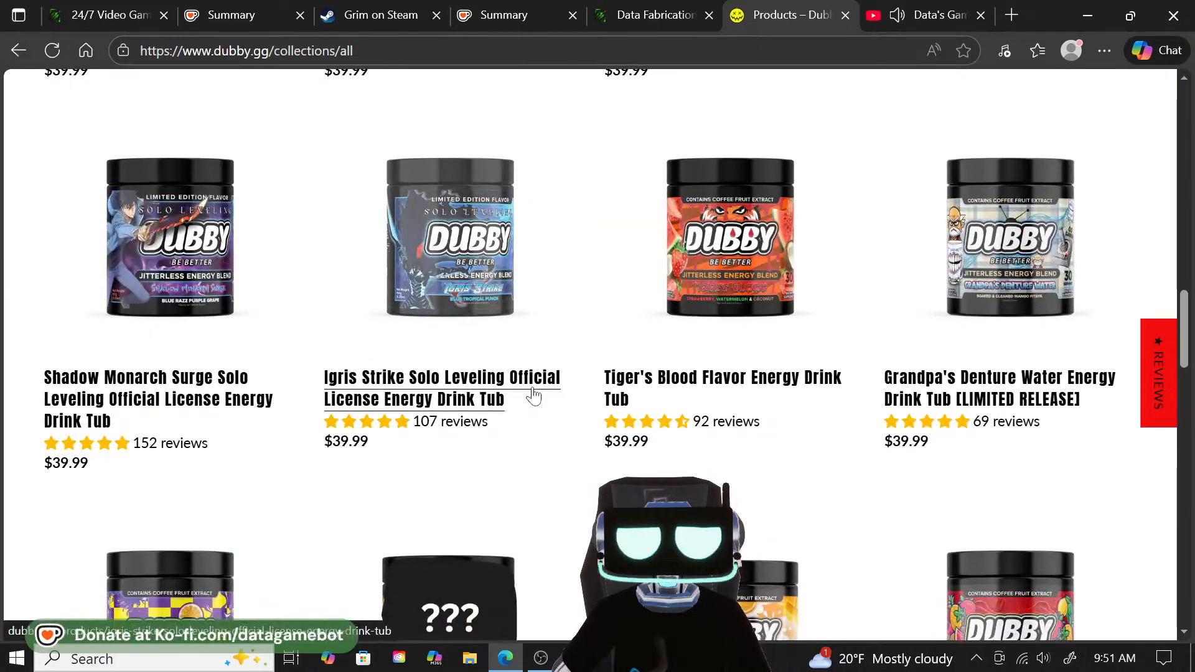
pyautogui.scroll(-6, 541, 429)
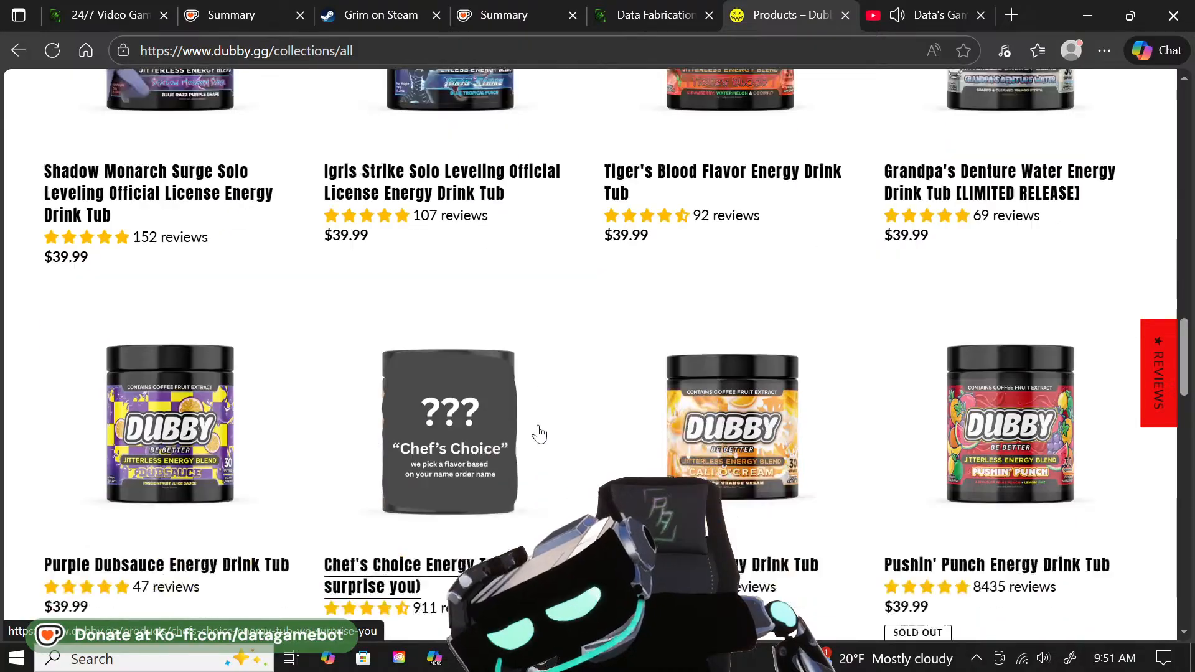
pyautogui.scroll(-6, 538, 437)
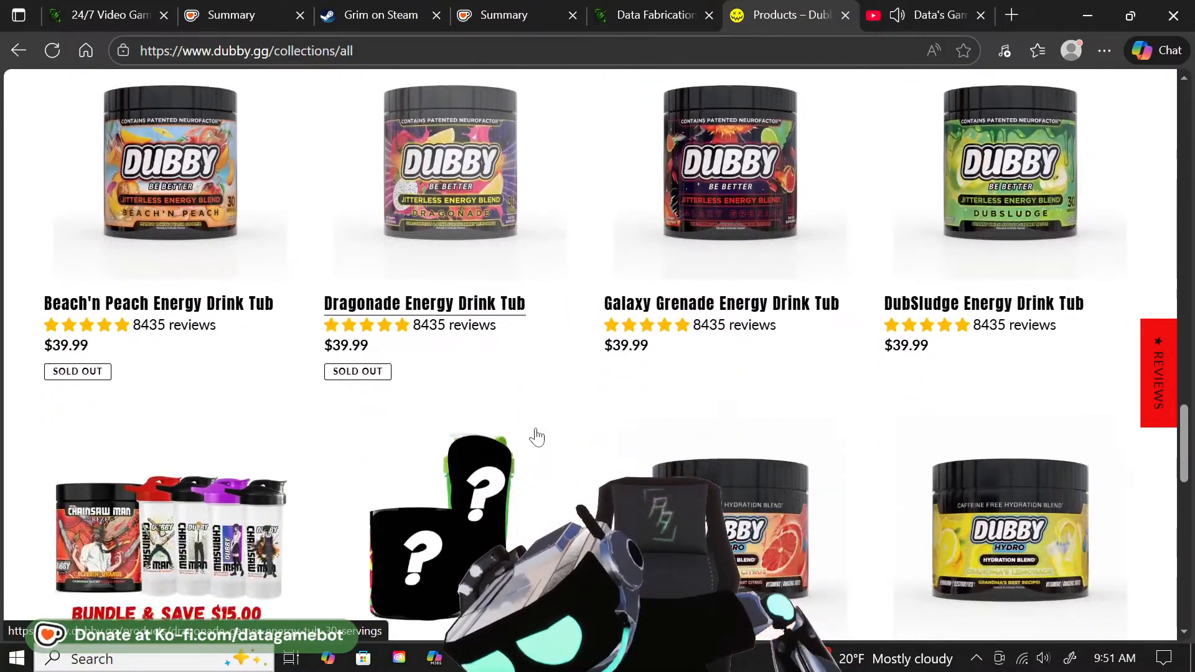
pyautogui.scroll(-3, 573, 470)
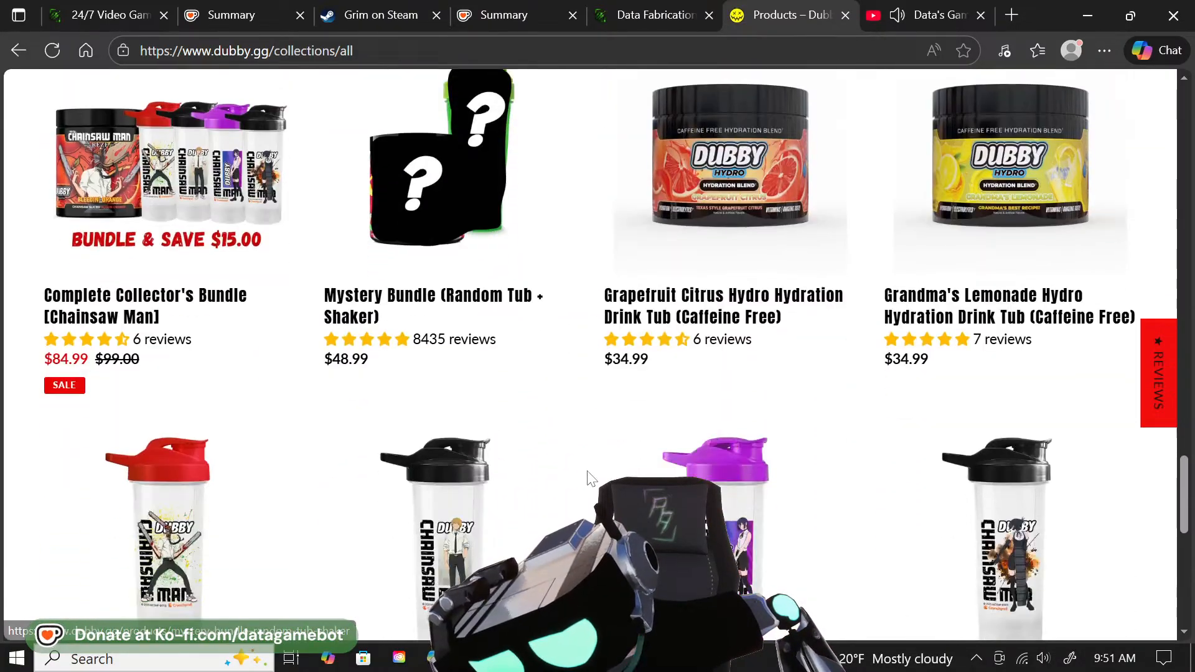
pyautogui.scroll(10, 589, 476)
pyautogui.scroll(15, 590, 483)
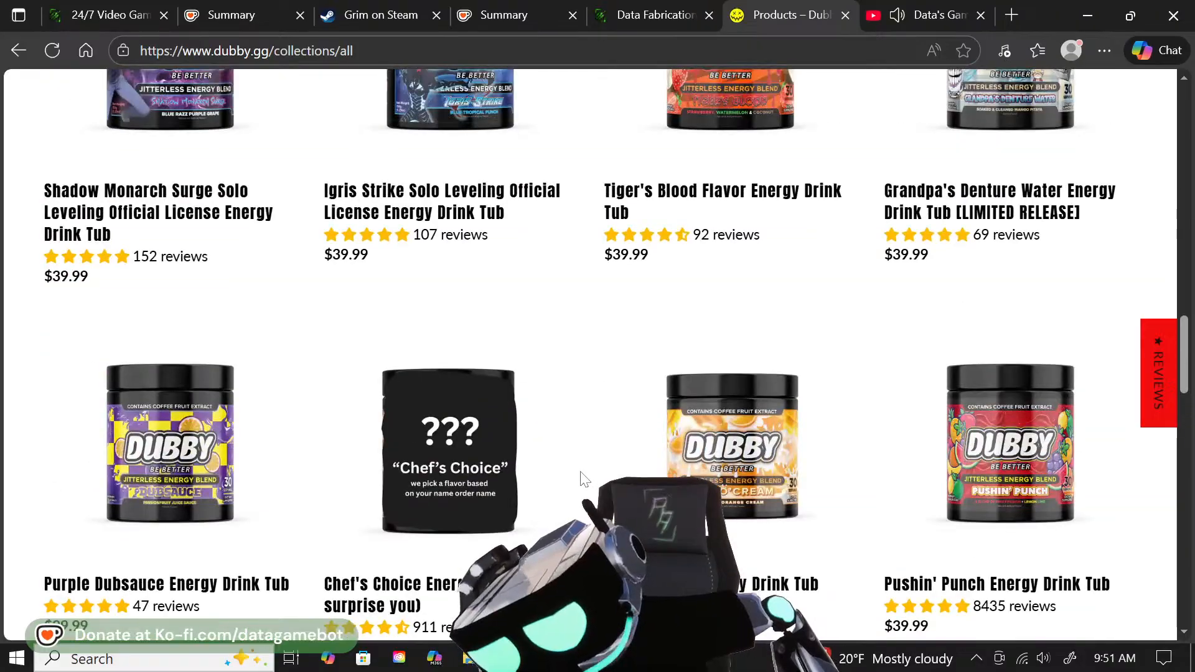
pyautogui.scroll(10, 575, 477)
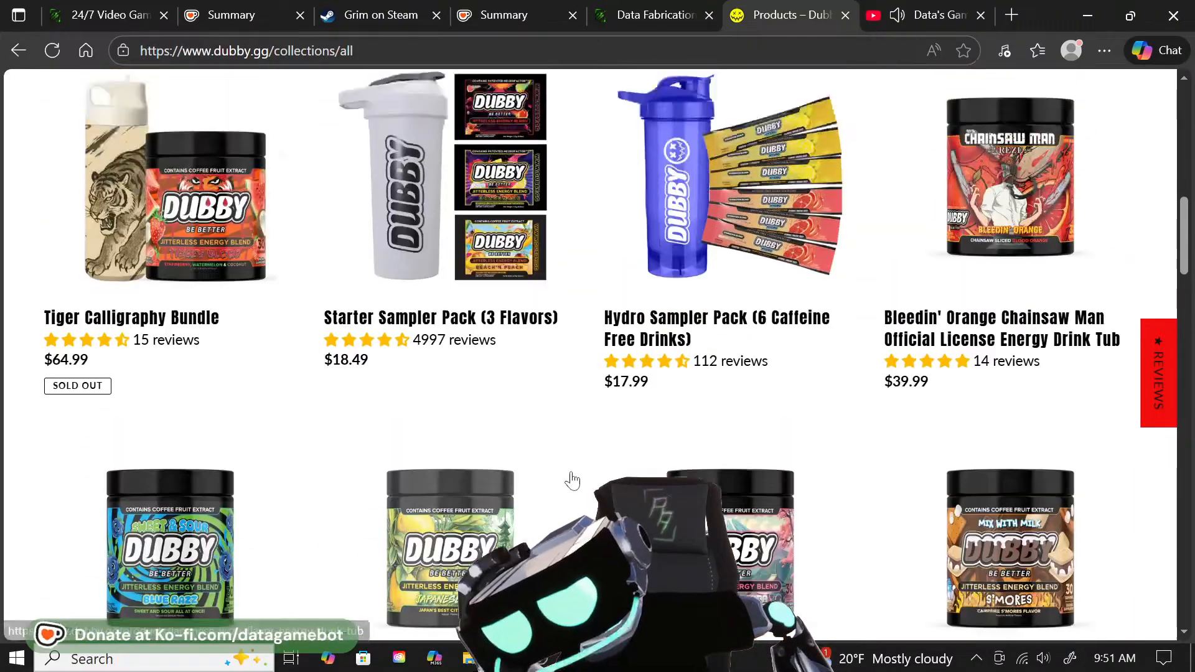
pyautogui.scroll(3, 570, 475)
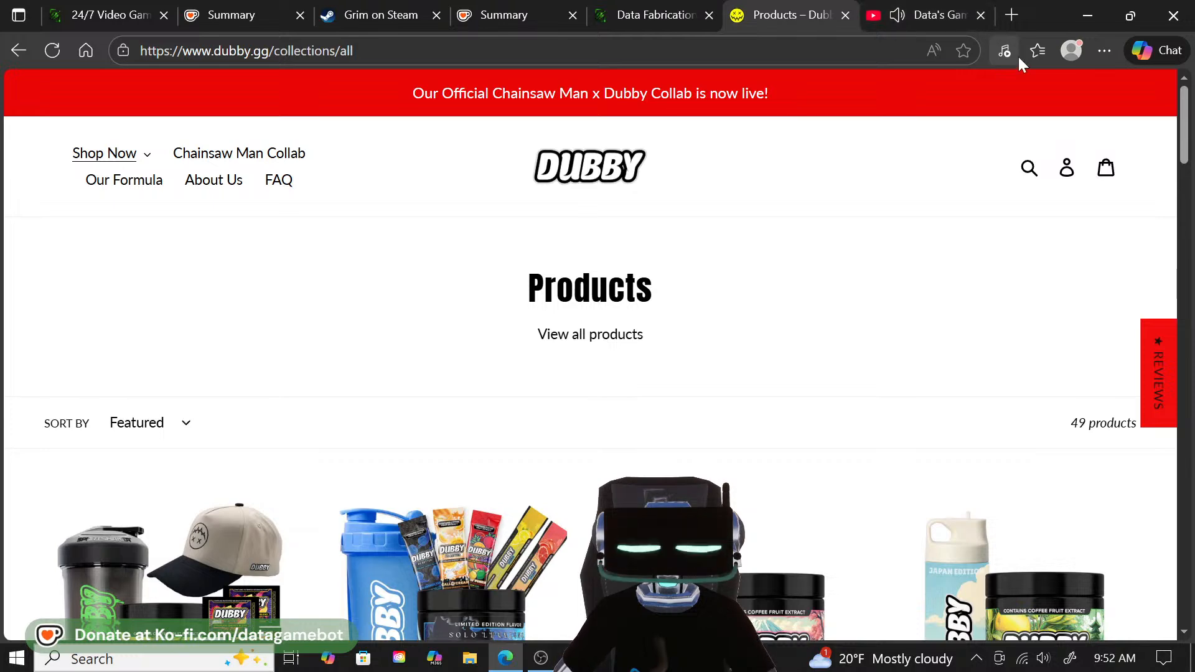
# Browse the game-themed clothing, mugs and posters in Nut Job Nicky's Store on the Data Fabrications site.
pyautogui.click(619, 16)
pyautogui.scroll(5, 496, 310)
pyautogui.scroll(10, 496, 309)
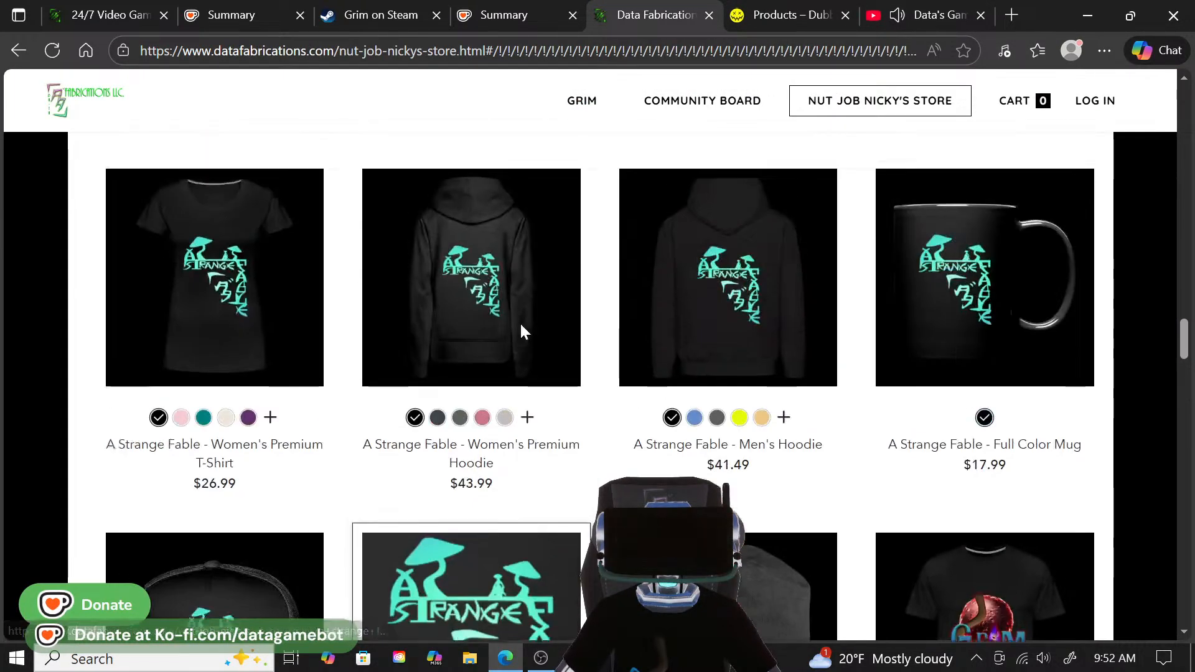
pyautogui.scroll(10, 496, 343)
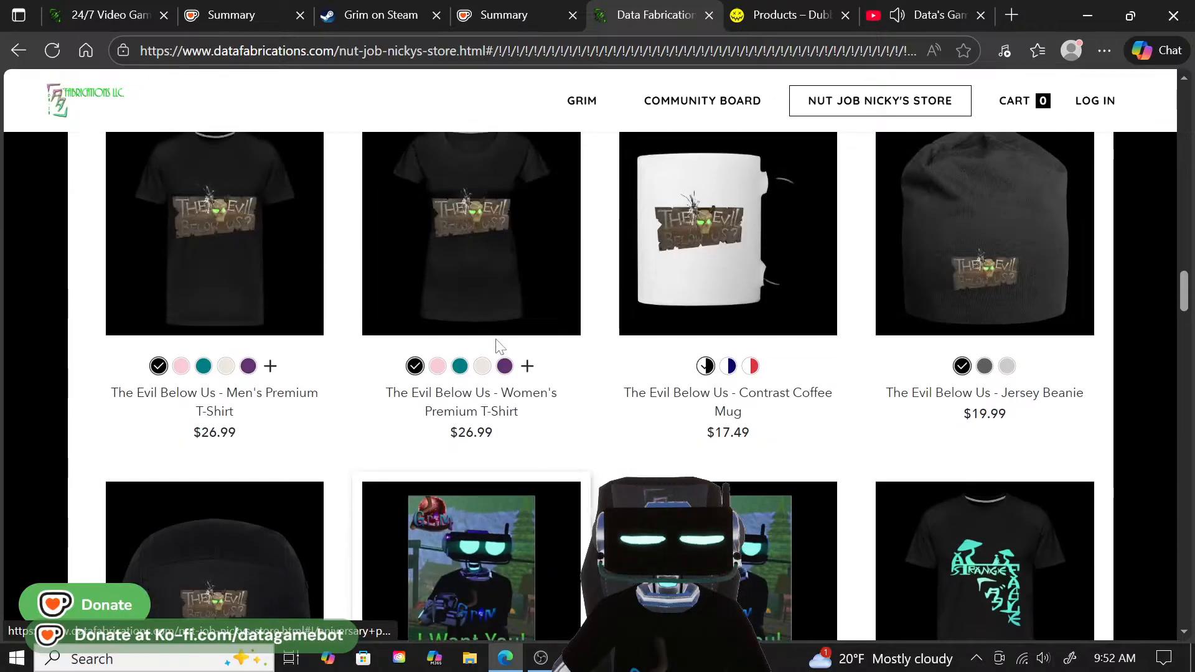
pyautogui.scroll(3, 495, 353)
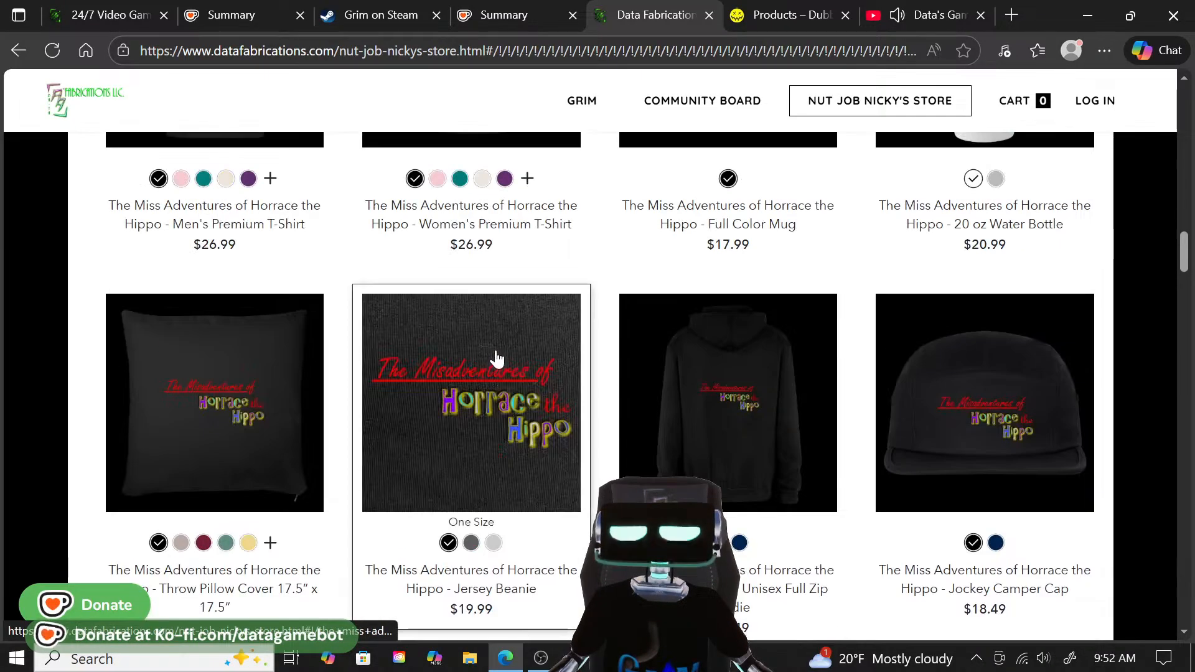
pyautogui.scroll(-10, 498, 358)
pyautogui.scroll(15, 501, 366)
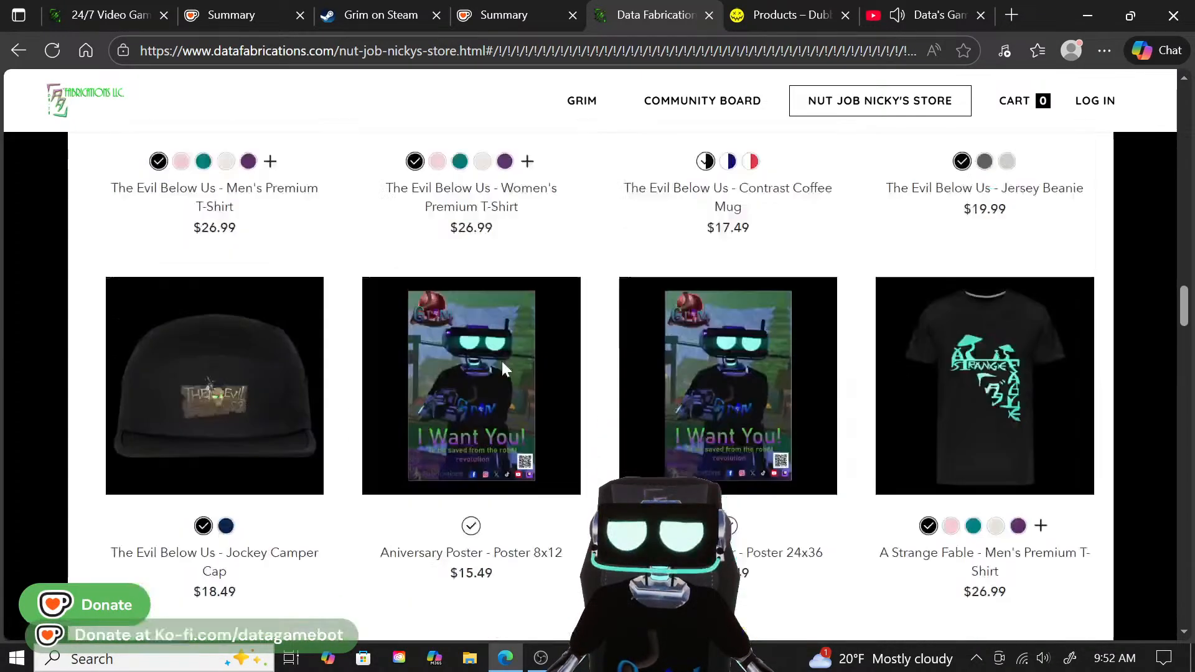
# Look over more of the store's merchandise and revisit the open YouTube radio, 24/7 Video Game Radio, Grim Steam and Dubby pages.
pyautogui.scroll(-15, 513, 380)
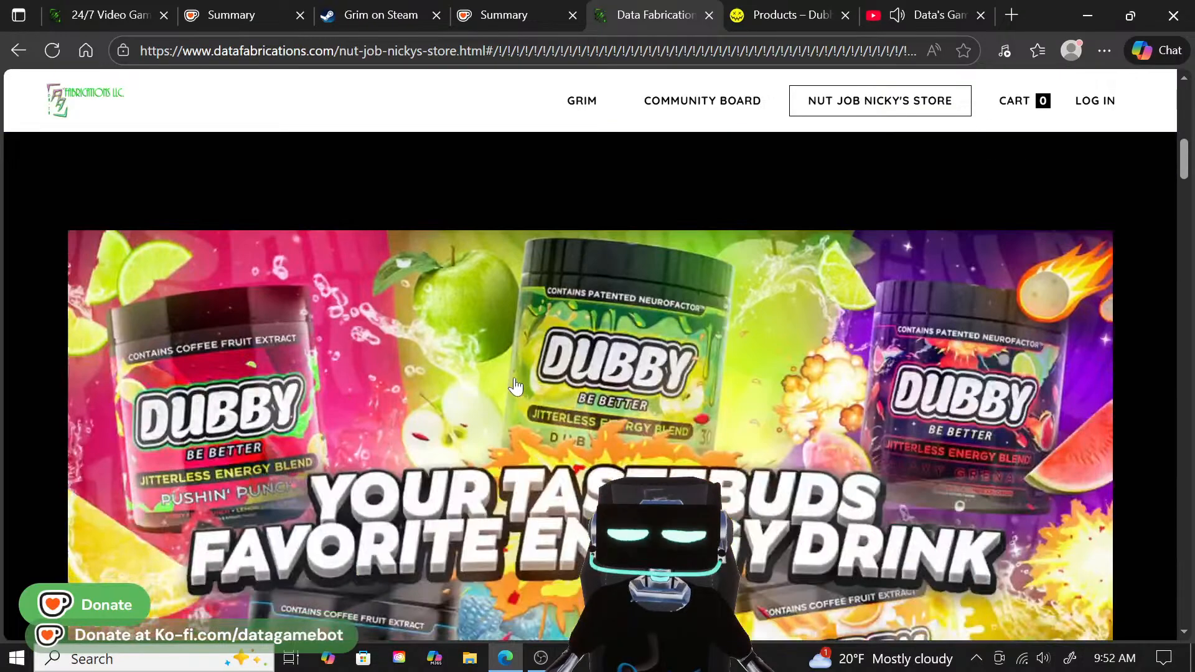
pyautogui.scroll(-10, 535, 429)
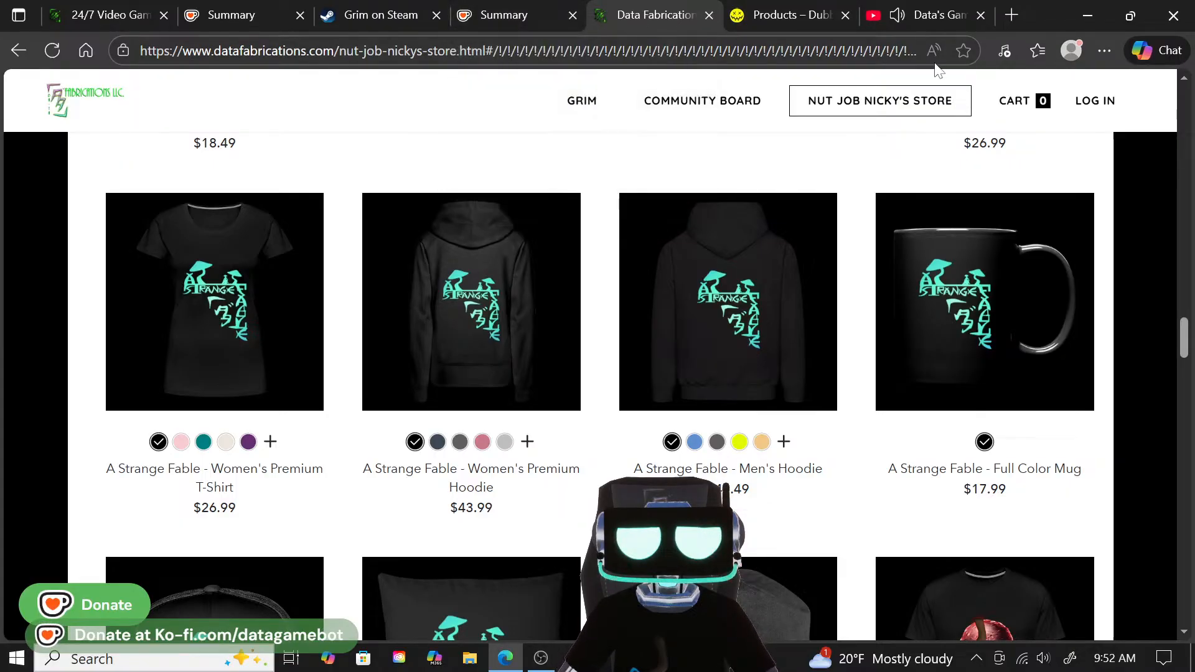
pyautogui.click(912, 12)
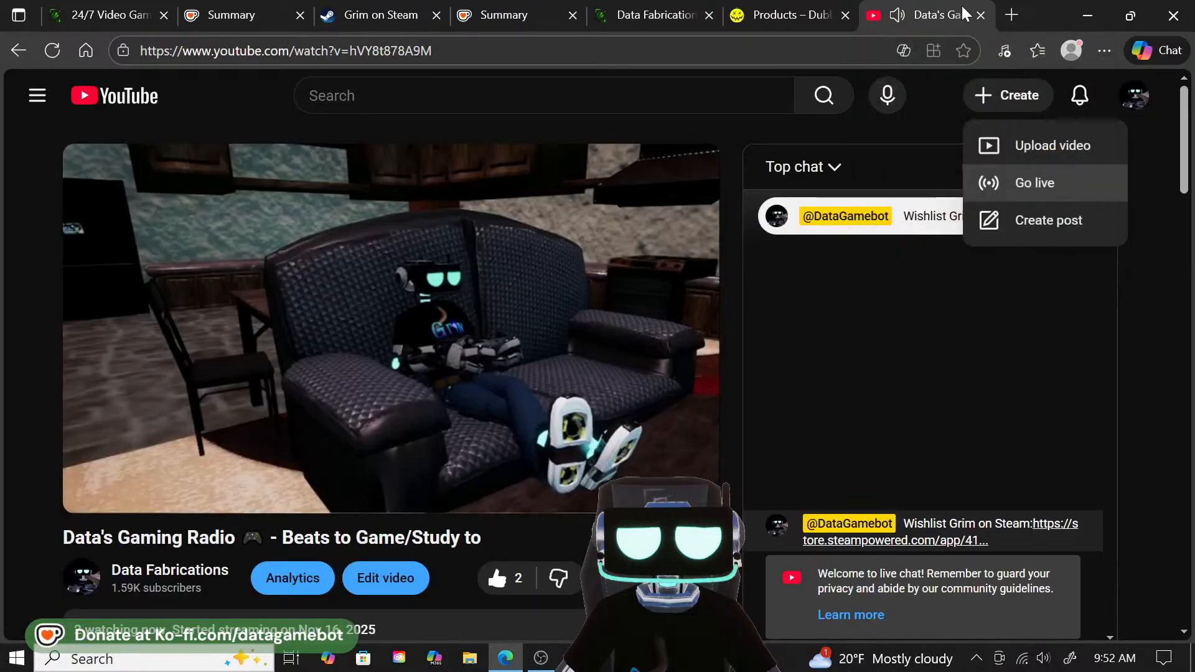
pyautogui.click(792, 8)
pyautogui.click(157, 8)
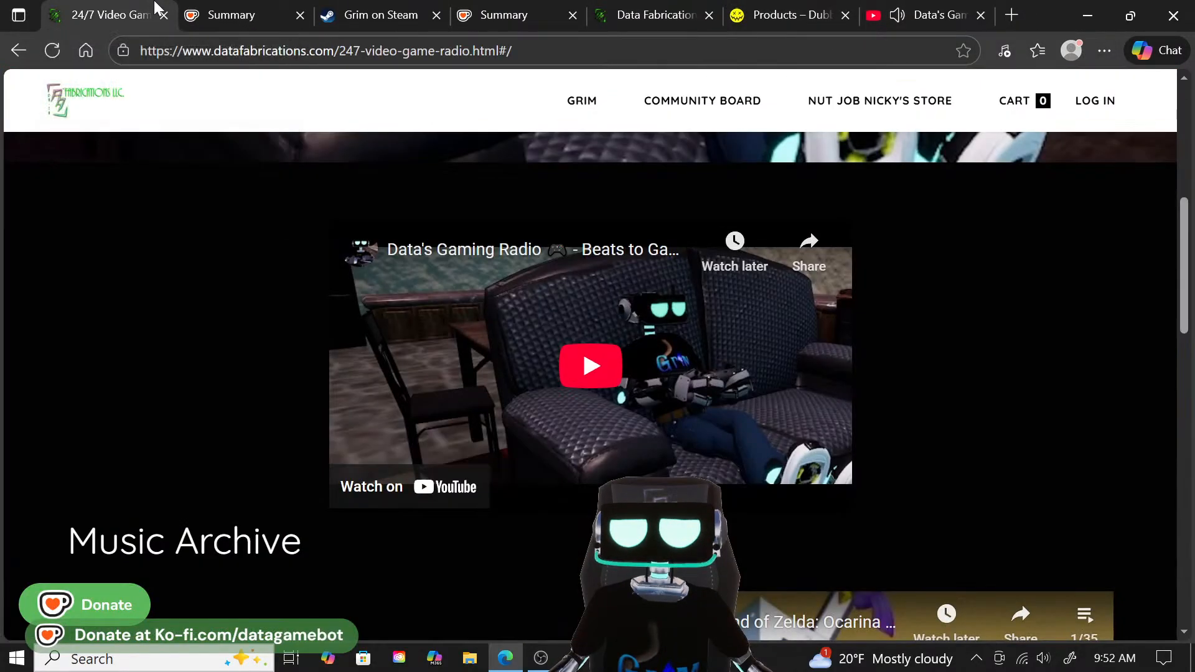
pyautogui.click(267, 8)
pyautogui.click(371, 7)
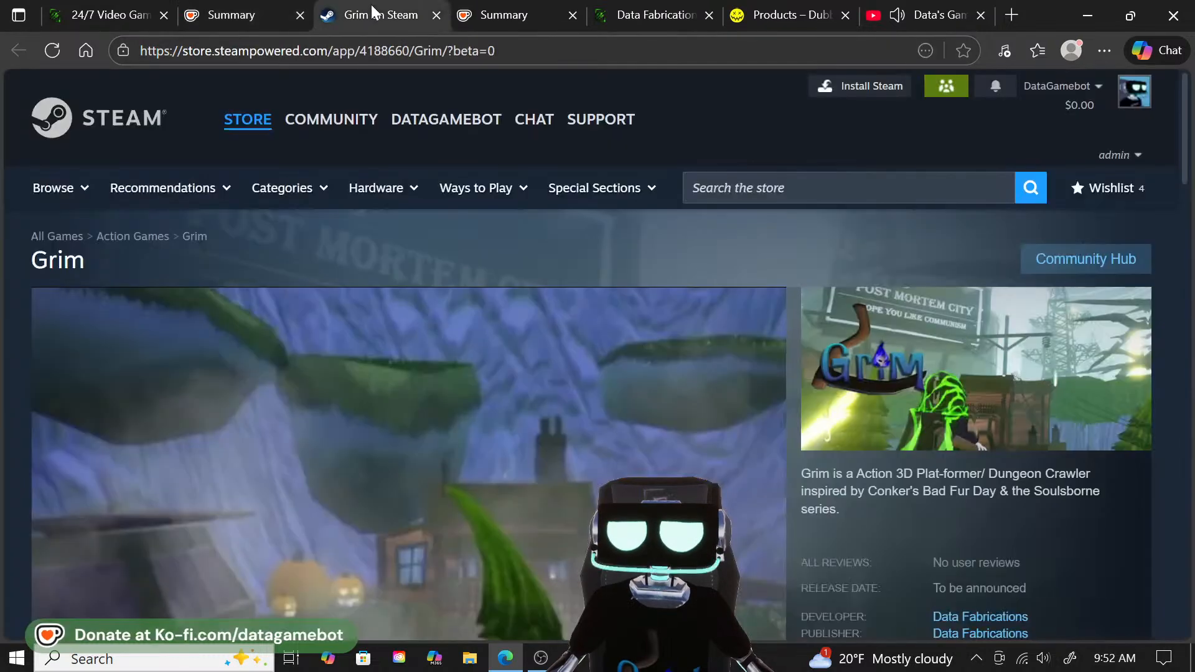
pyautogui.click(555, 14)
pyautogui.click(645, 9)
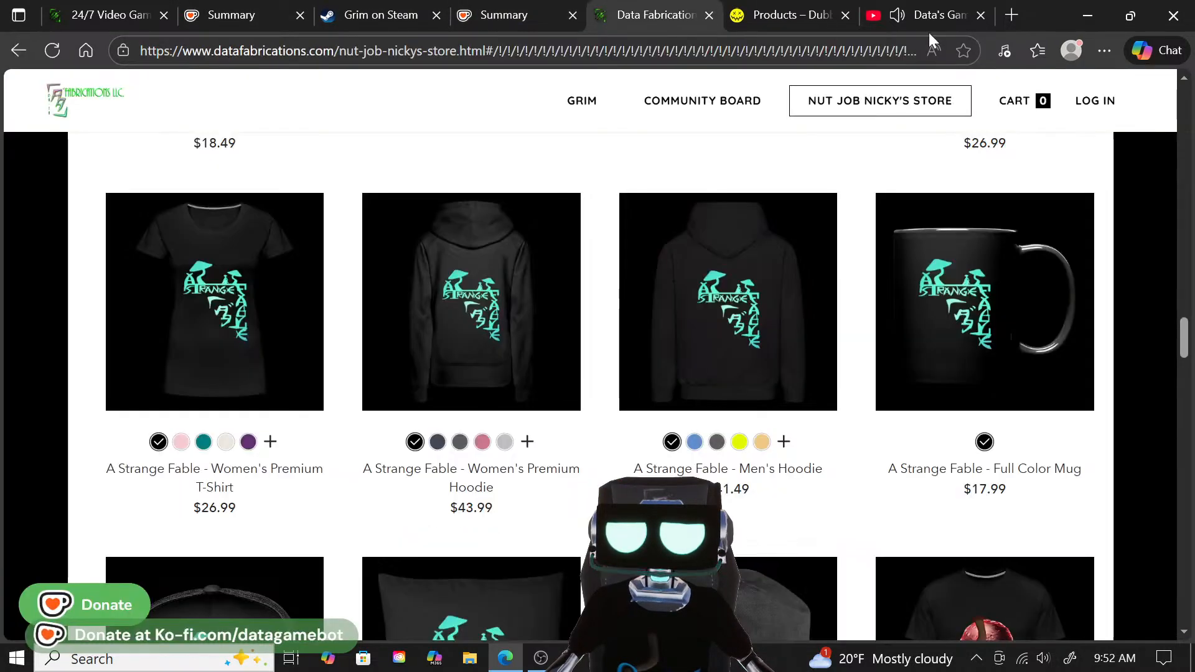
pyautogui.click(803, 10)
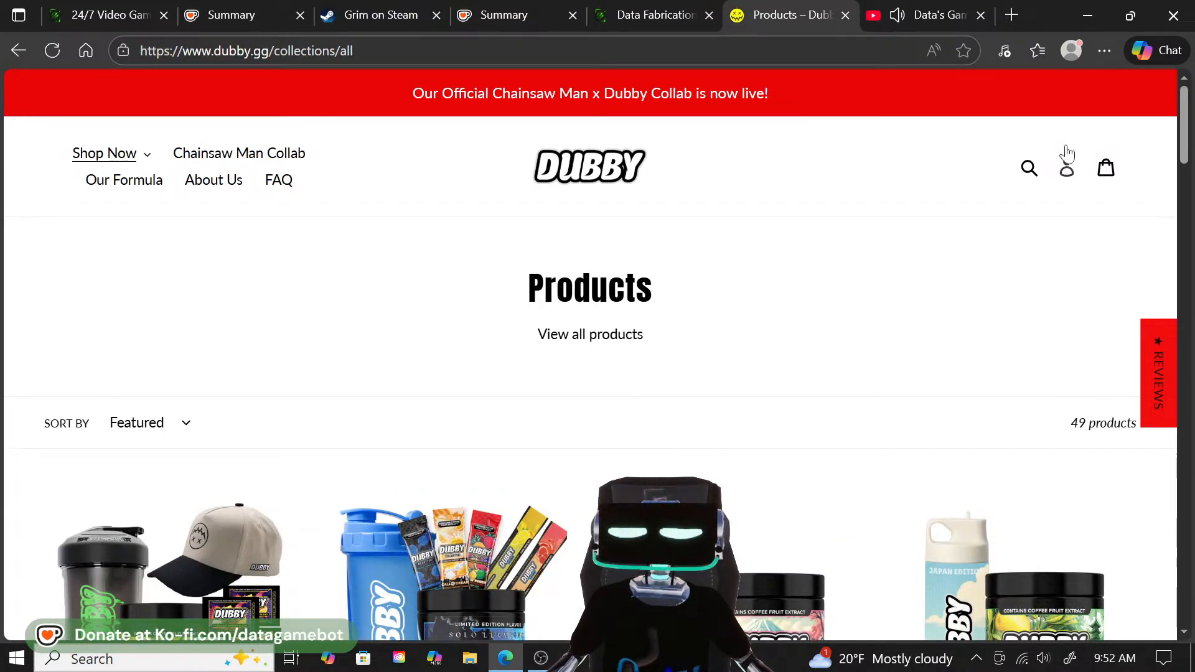
# Switch to the Grim project in Unreal Editor and play the Intro level in the viewport.
pyautogui.click(1087, 15)
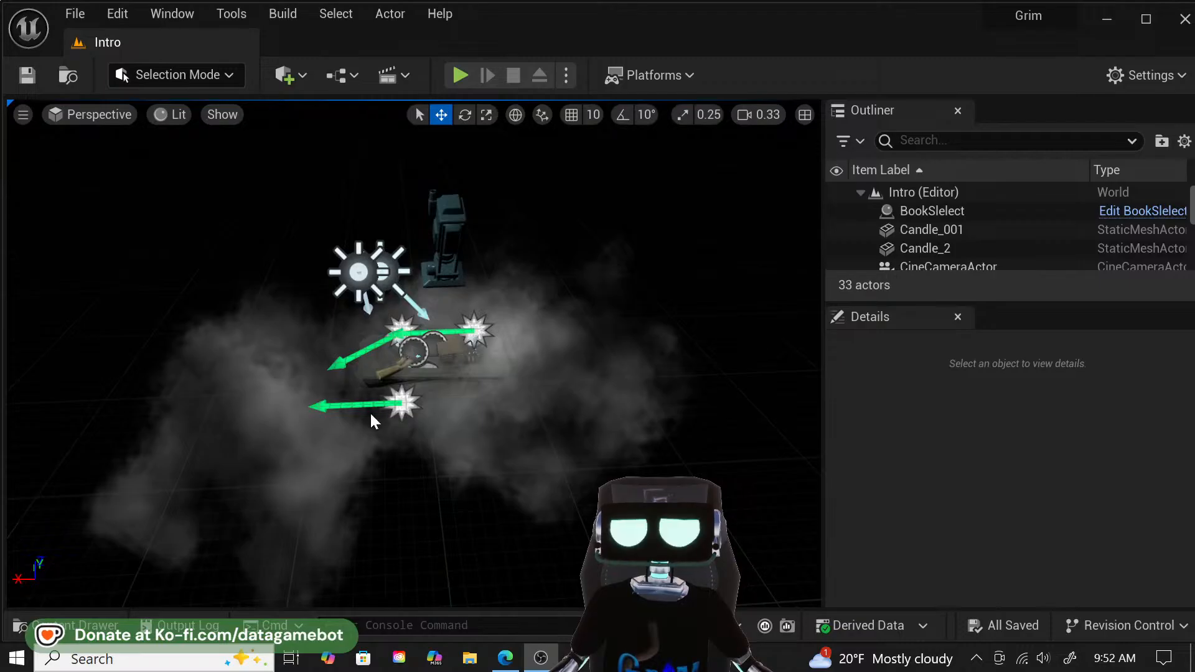
pyautogui.moveTo(371, 416); pyautogui.dragTo(348, 435, button='right')
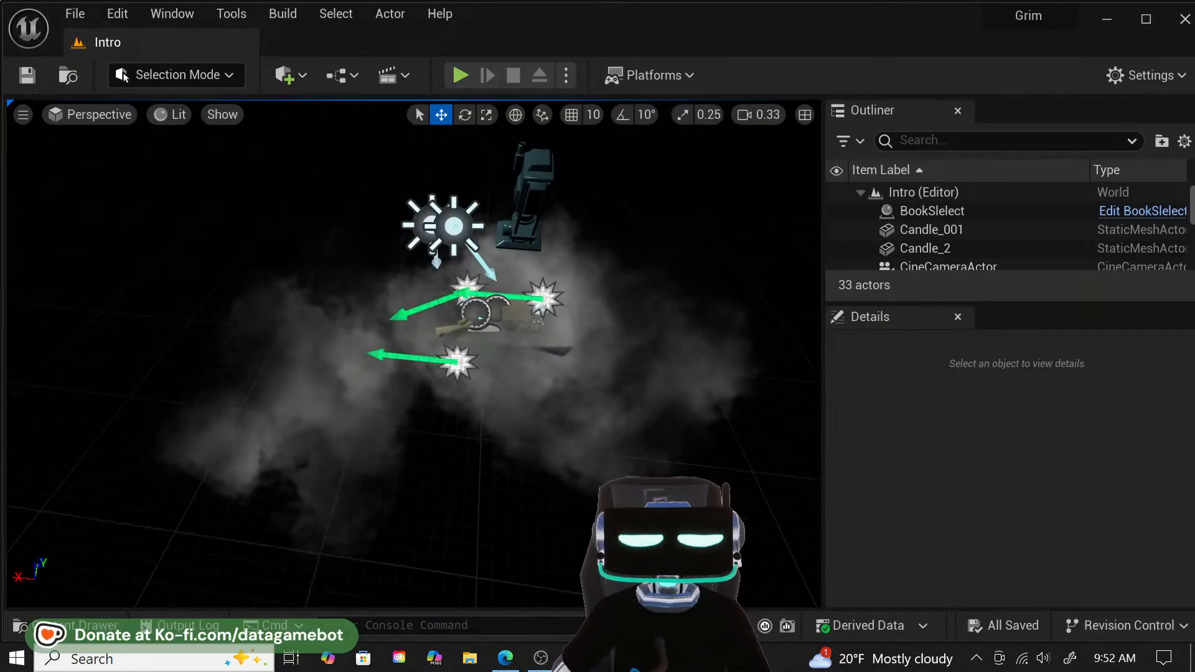
pyautogui.click(457, 75)
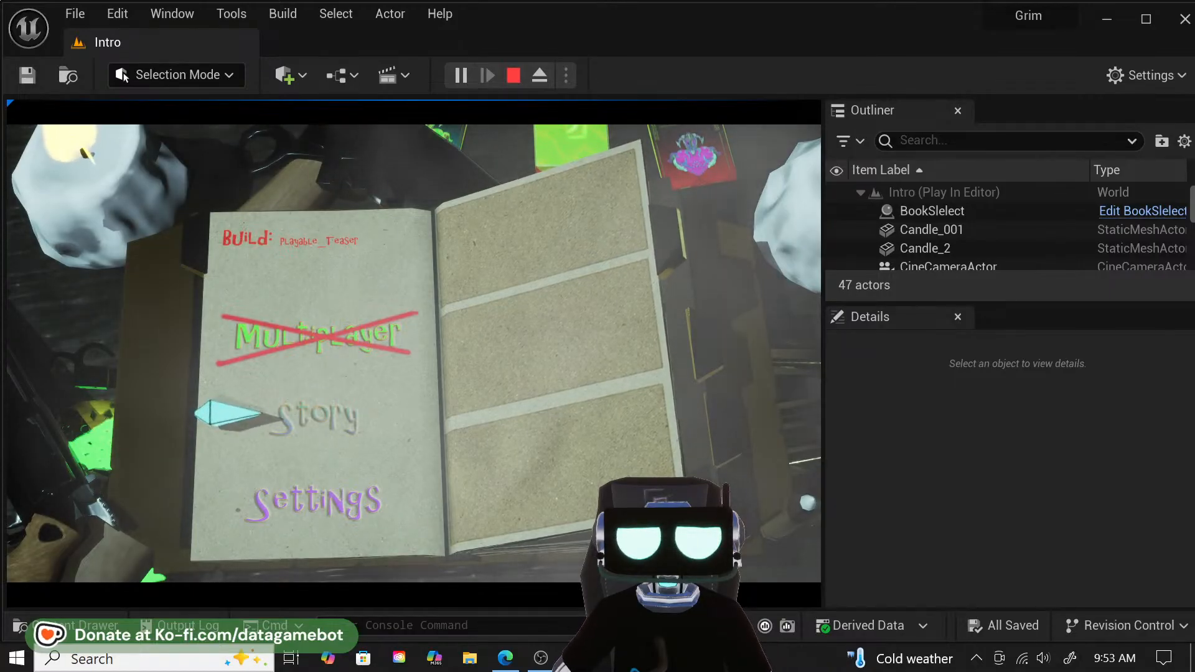
# Try the running game's book menu by moving the selector to Settings and back to Story.
pyautogui.click(286, 188)
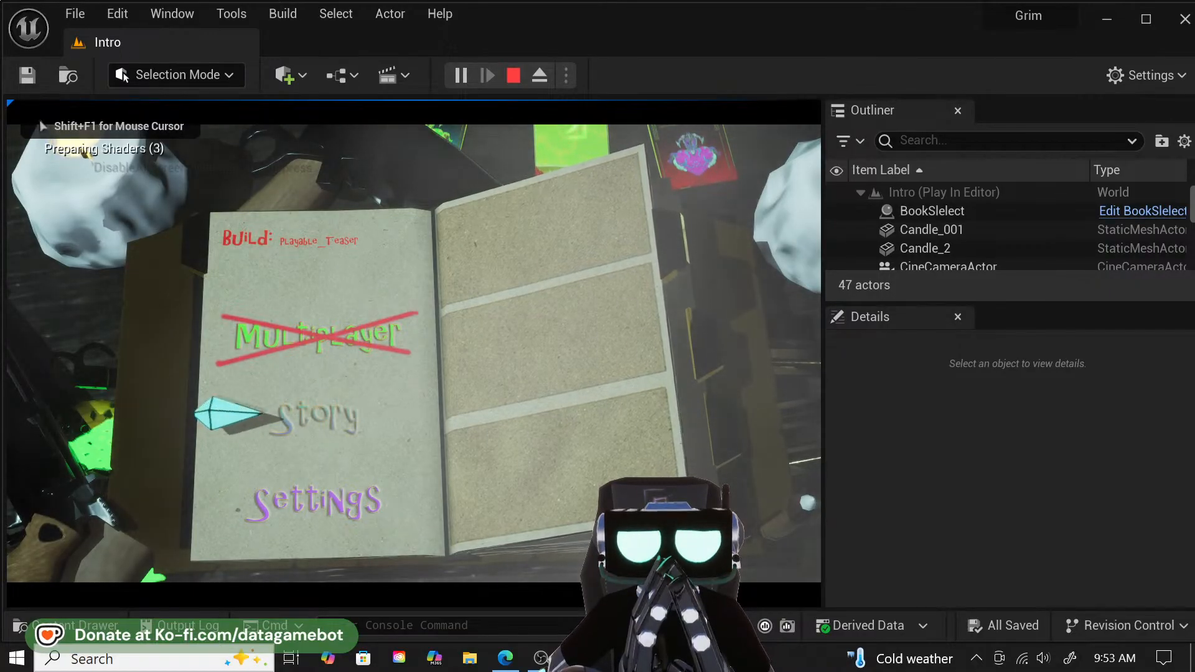
pyautogui.press('Down')
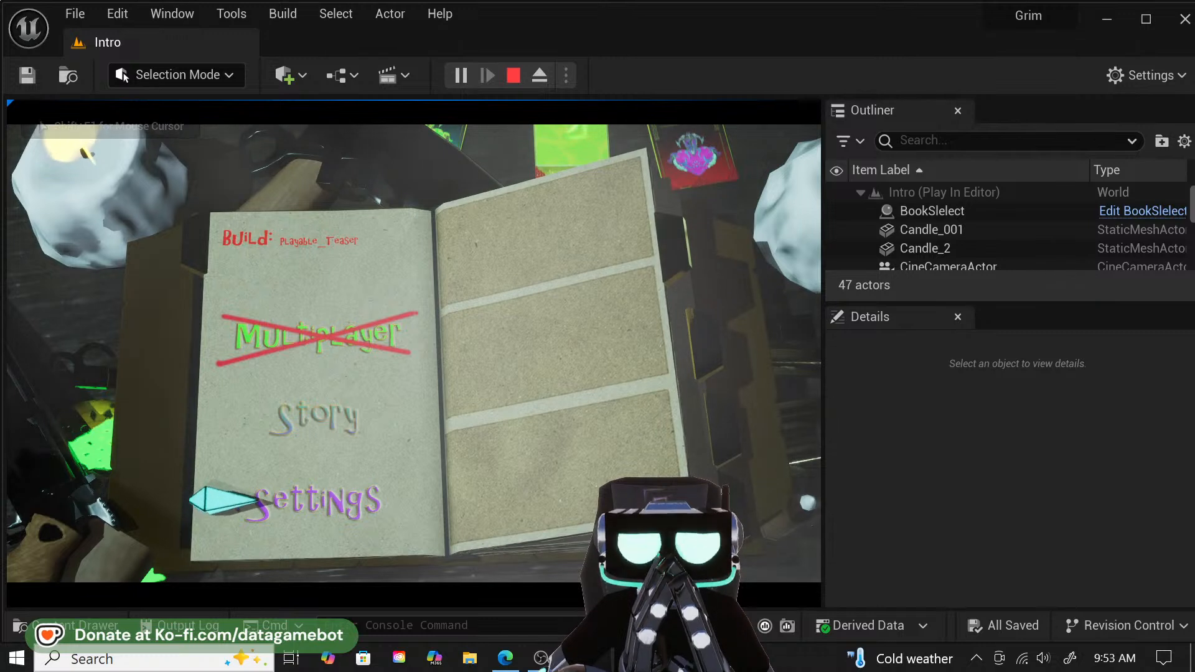
pyautogui.press('Up')
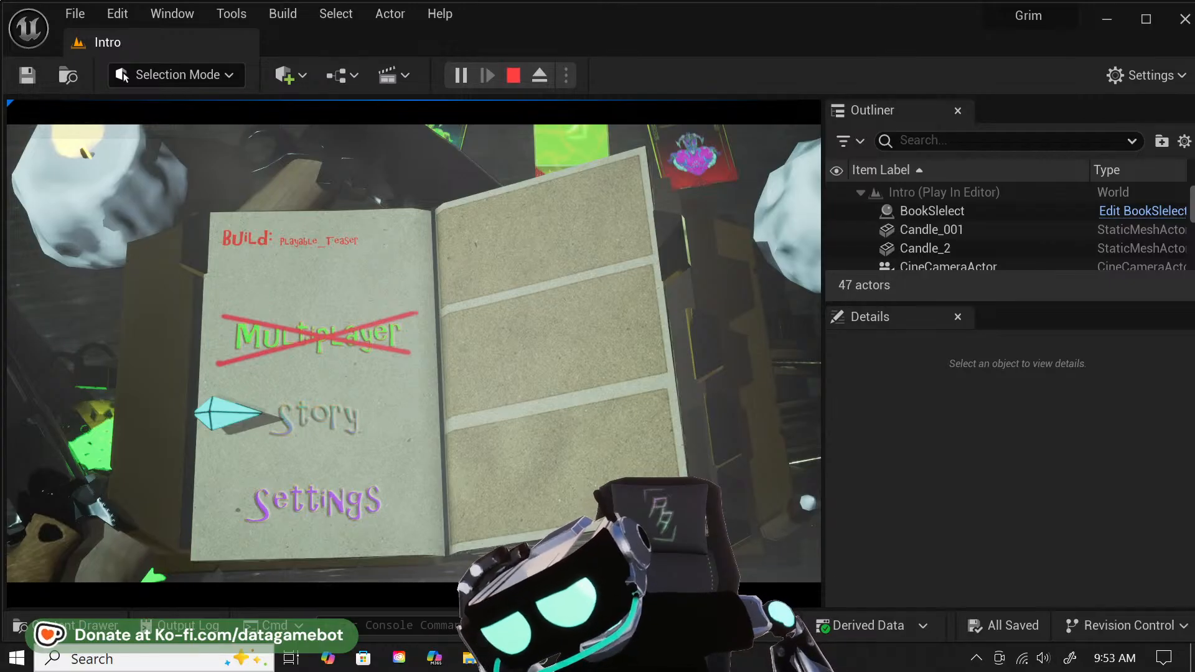
# Switch the OBS stream to the first scene, with the second display inset and small avatar, and minimize OBS.
pyautogui.press('super')
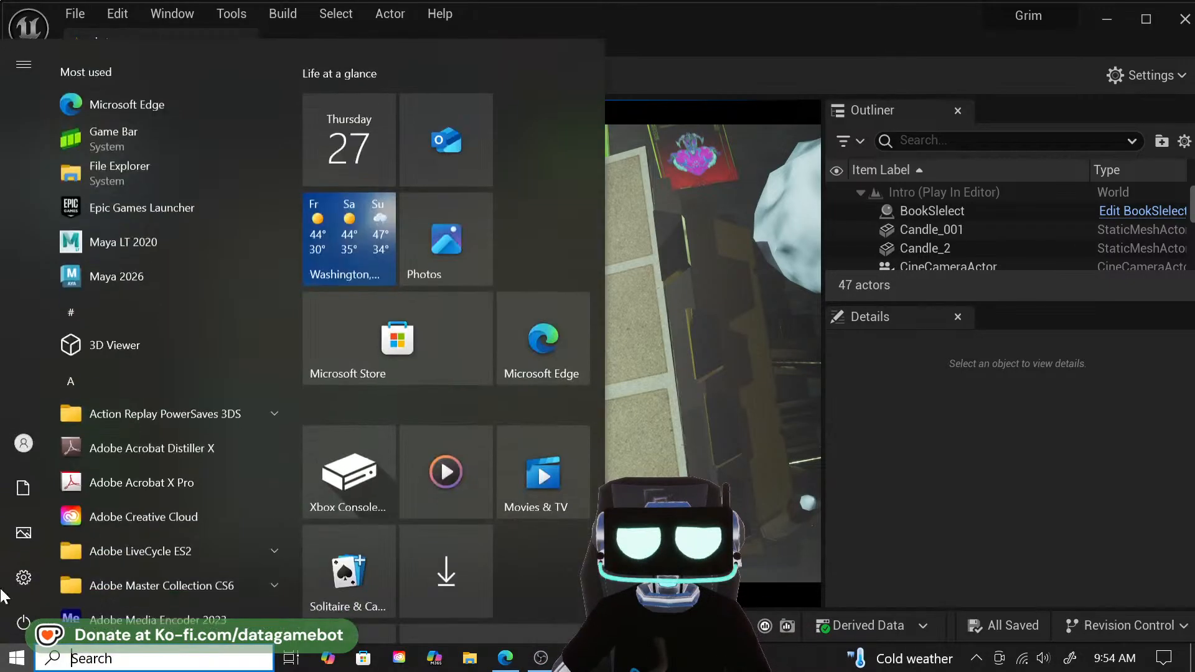
pyautogui.press('super')
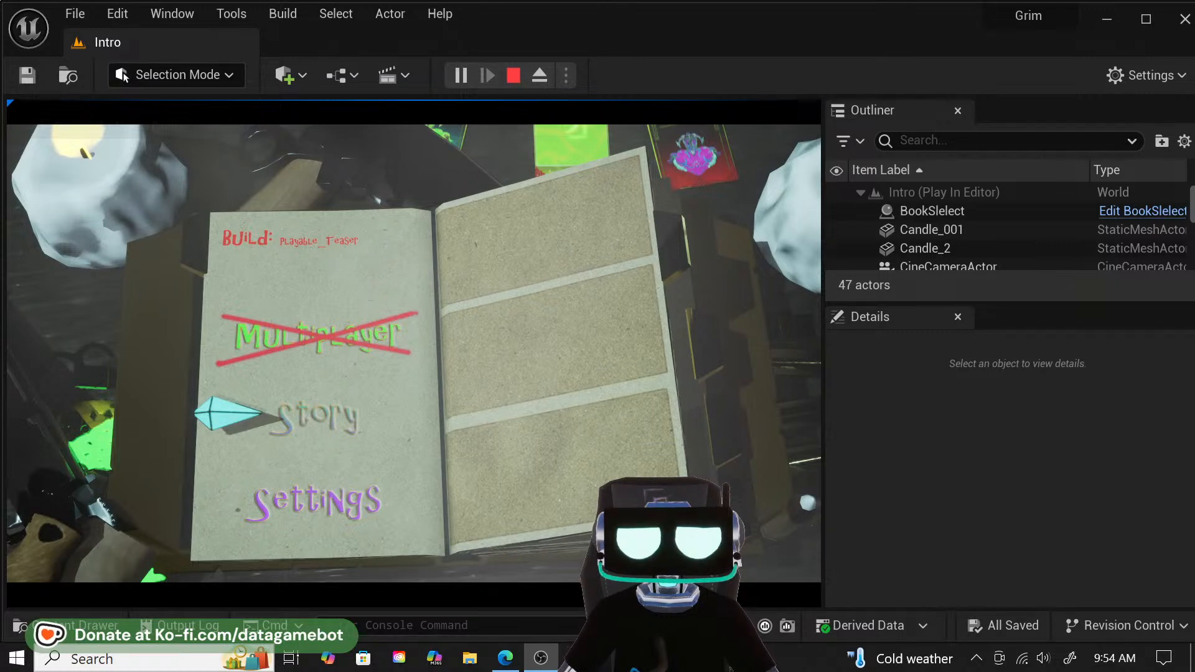
pyautogui.click(48, 569)
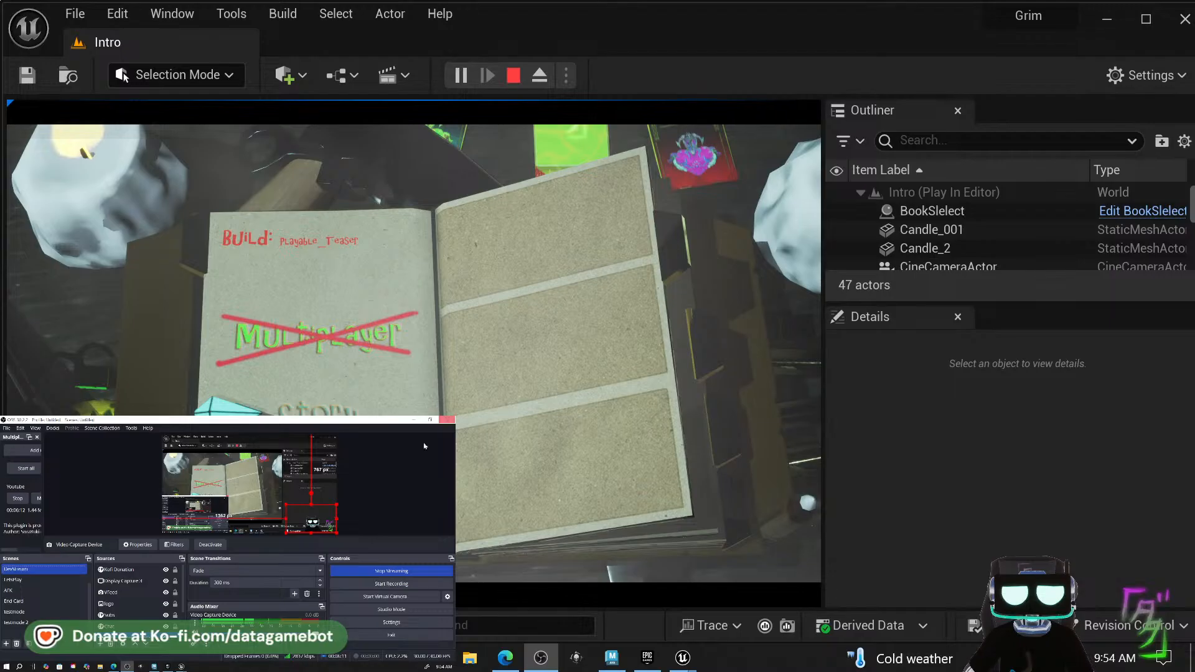
pyautogui.click(414, 421)
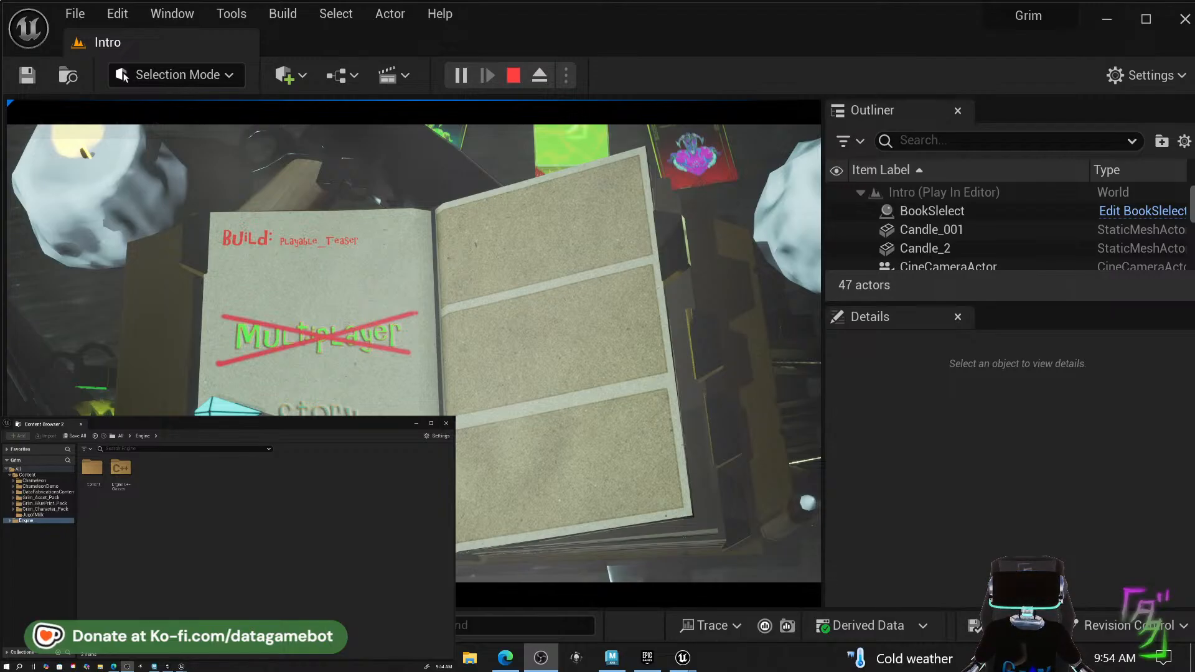
# Return to the browser, close every page except the Data's Gaming Radio live stream, and minimize the browser.
pyautogui.click(509, 660)
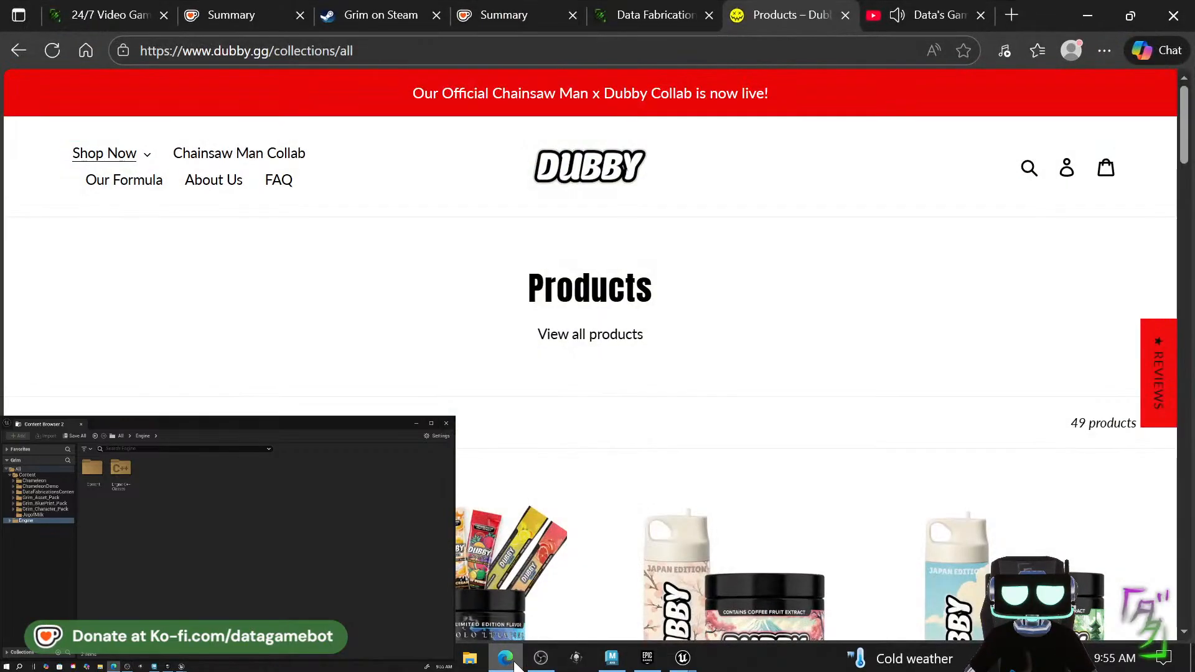
pyautogui.click(845, 15)
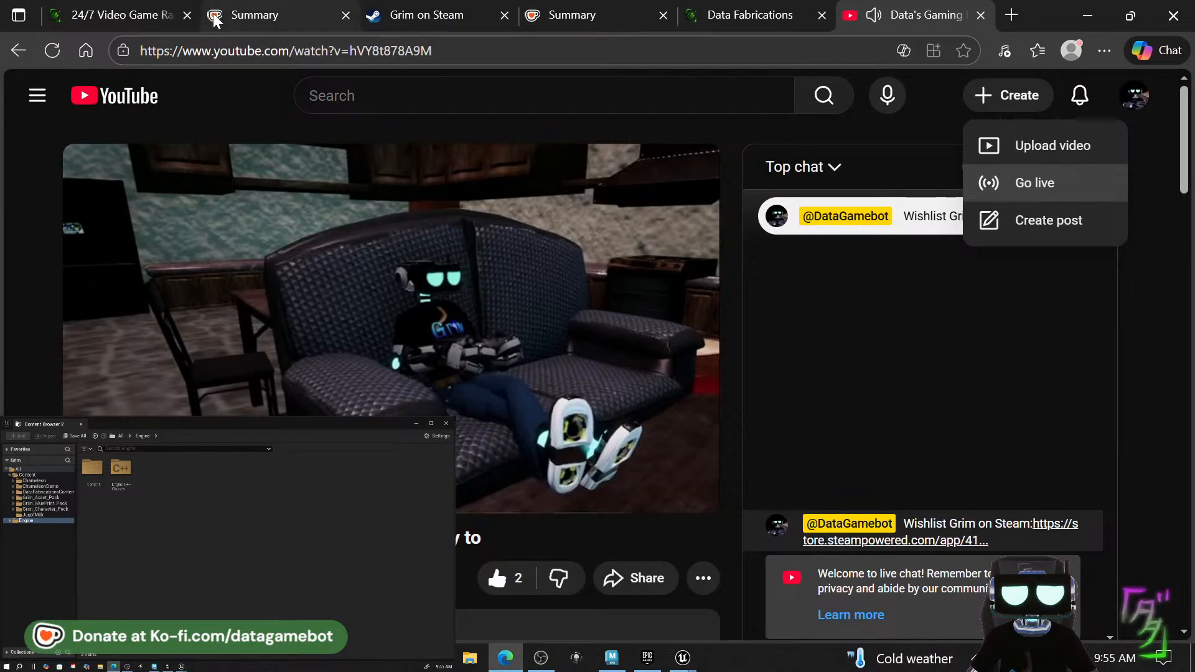
pyautogui.click(346, 15)
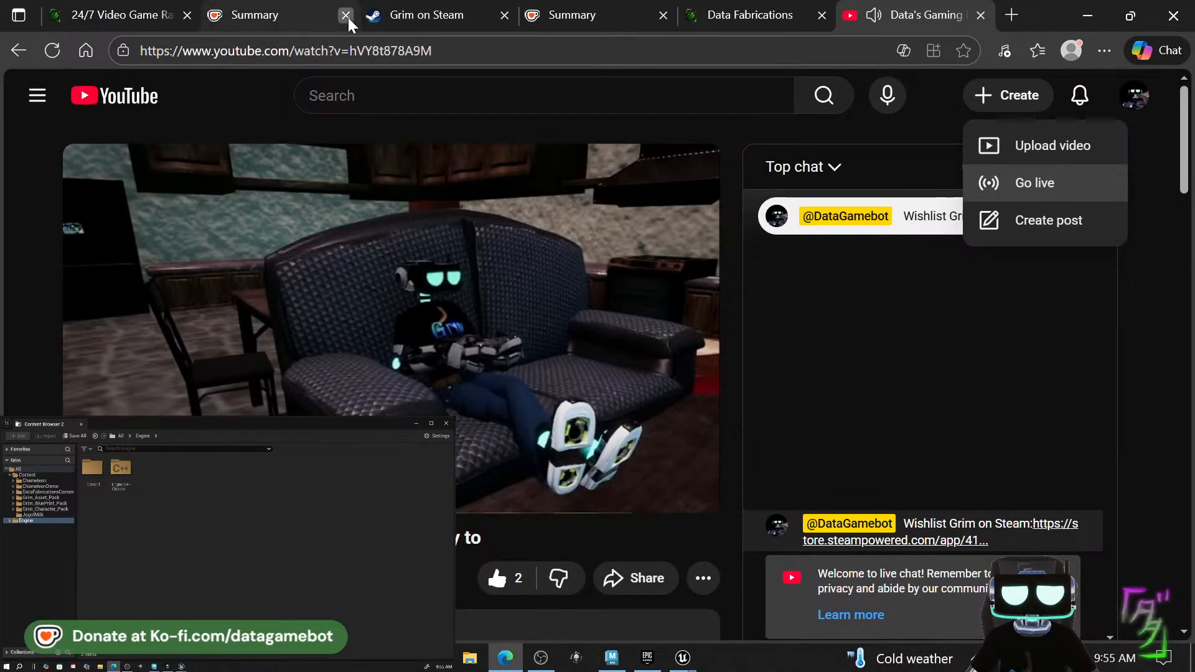
pyautogui.click(346, 15)
pyautogui.click(346, 15)
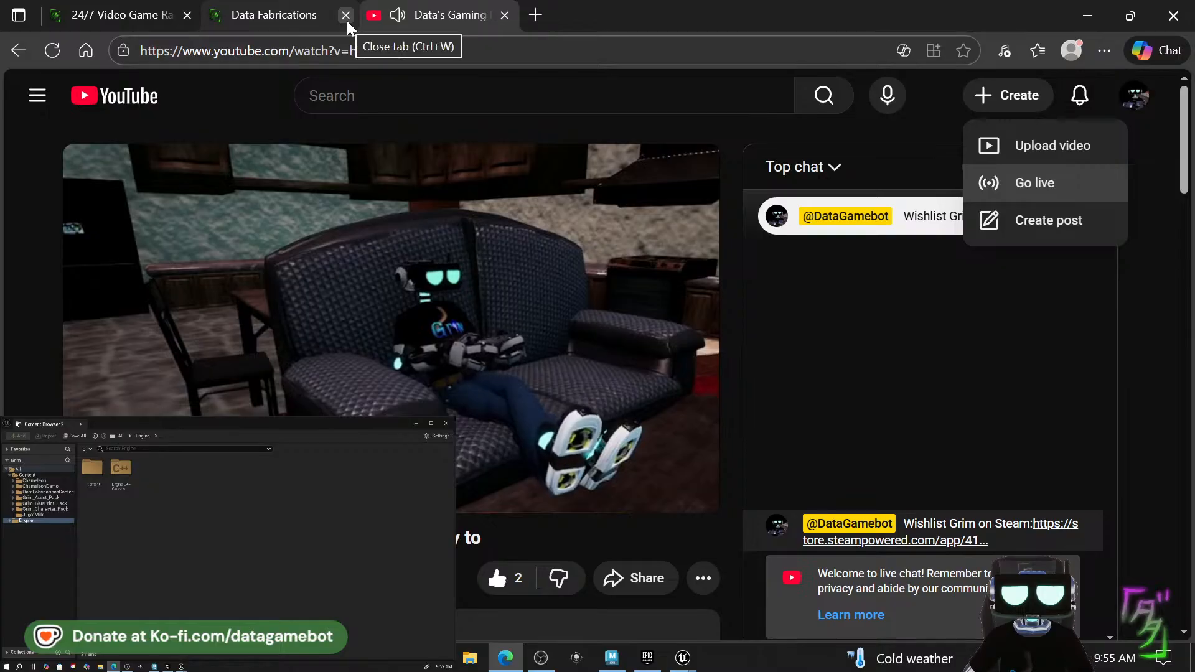
pyautogui.click(346, 15)
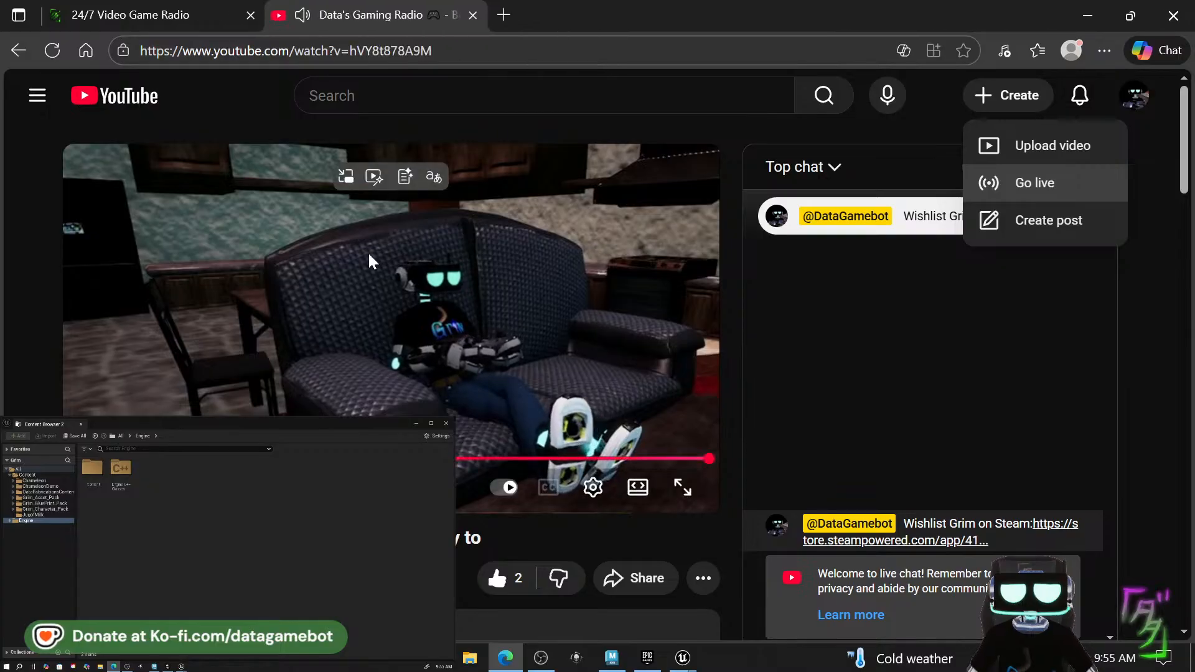
pyautogui.click(250, 15)
pyautogui.click(1086, 16)
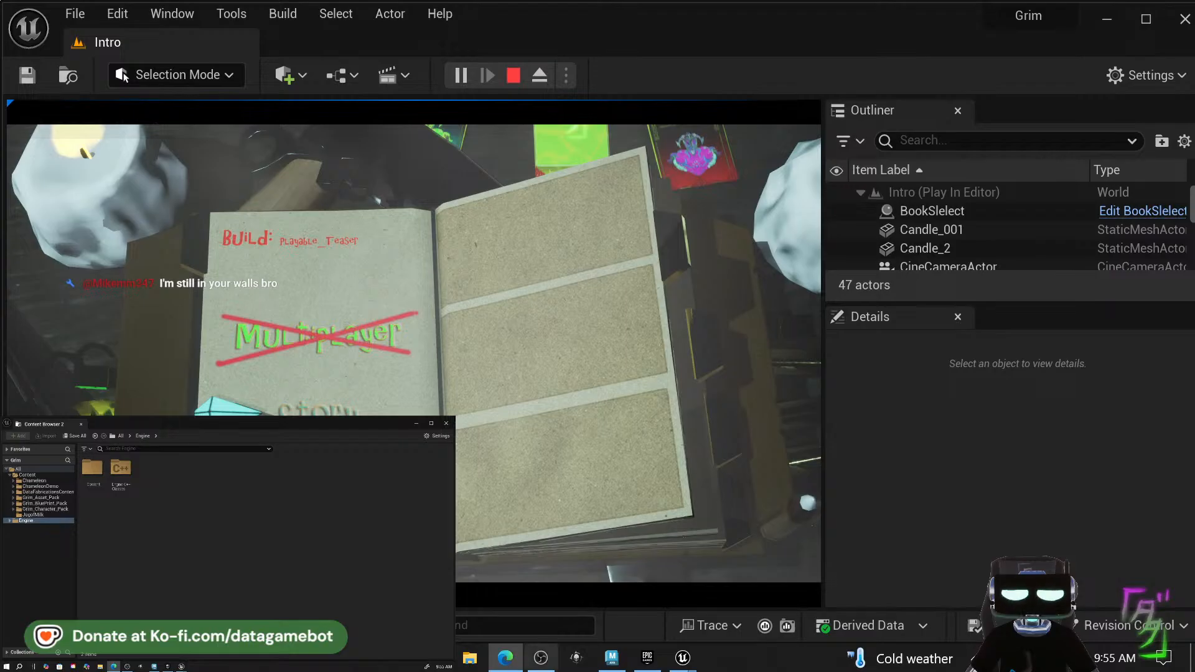
# Switch to Maya 2026, start a new scene and widen the perspective viewport beside the Attribute Editor.
pyautogui.click(607, 660)
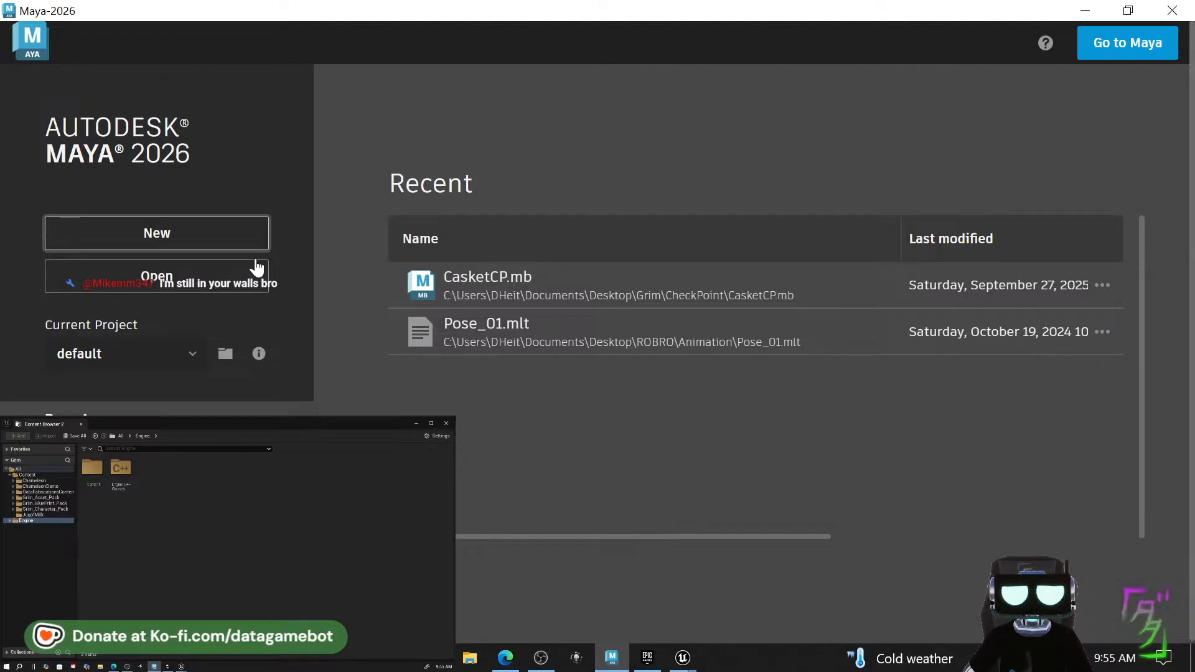
pyautogui.click(257, 237)
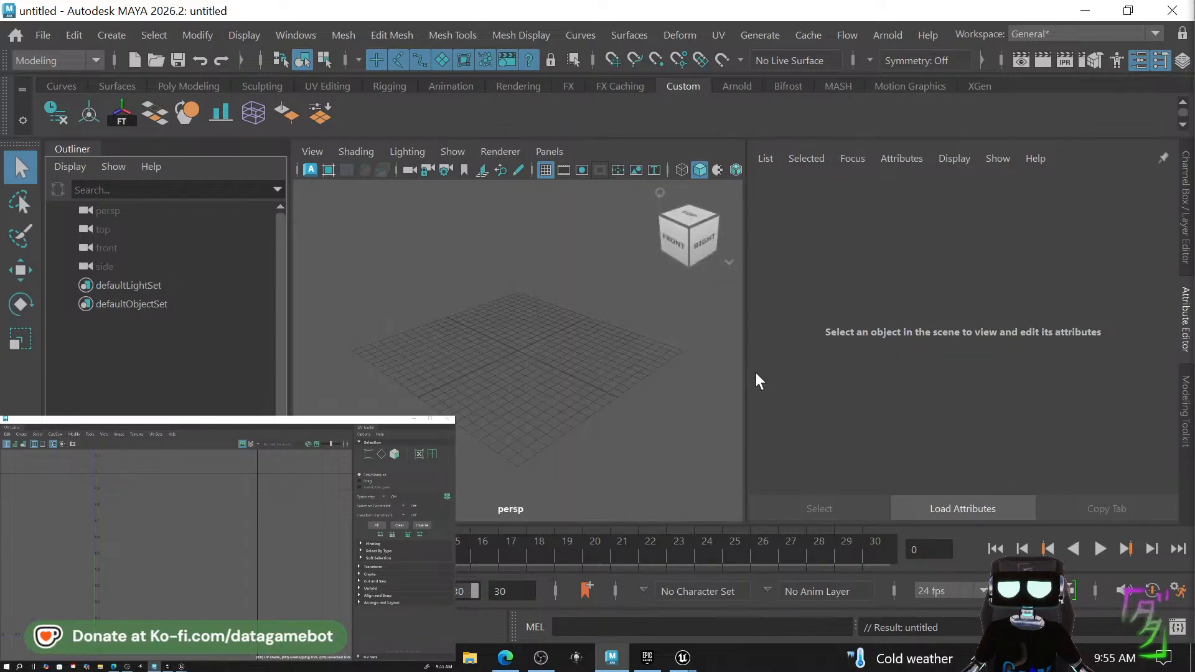
pyautogui.moveTo(745, 374); pyautogui.dragTo(966, 366)
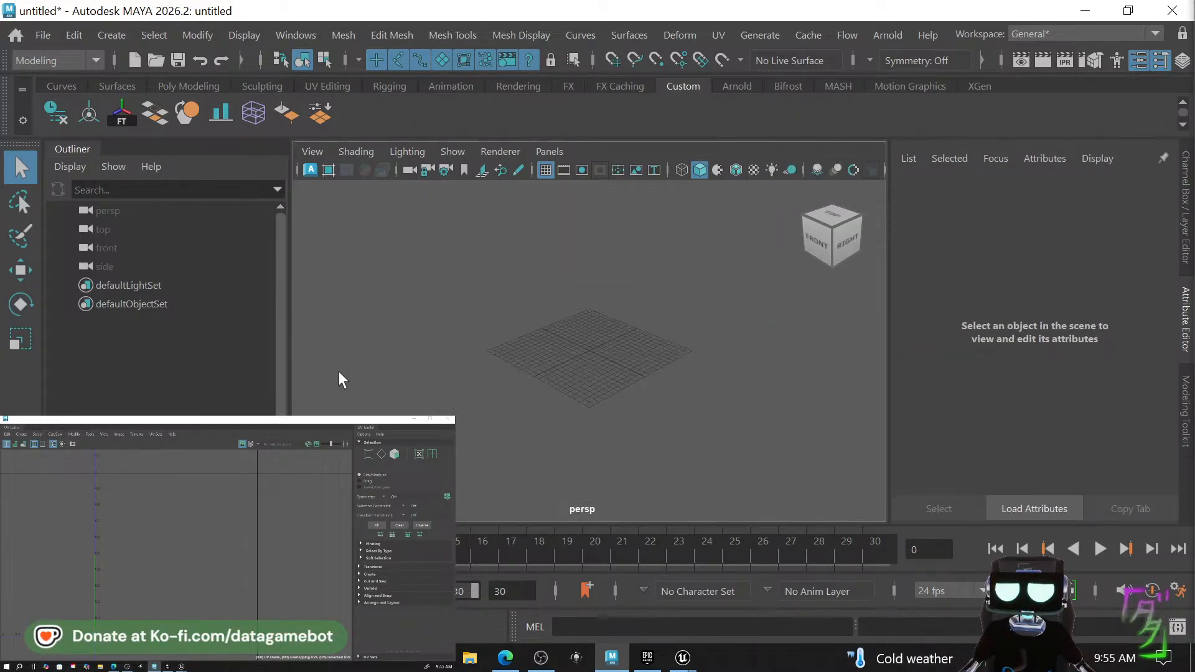
pyautogui.keyDown('alt'); pyautogui.moveTo(588, 334); pyautogui.dragTo(682, 338); pyautogui.keyUp('alt')
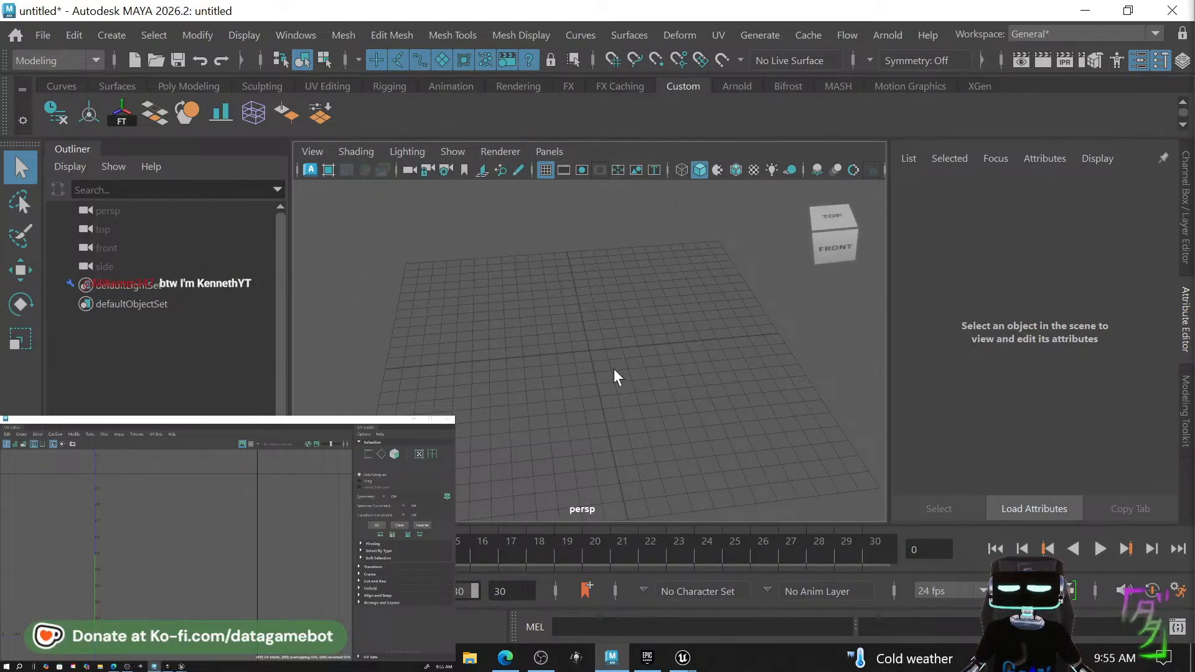
pyautogui.keyDown('alt'); pyautogui.moveTo(588, 386); pyautogui.dragTo(582, 346); pyautogui.keyUp('alt')
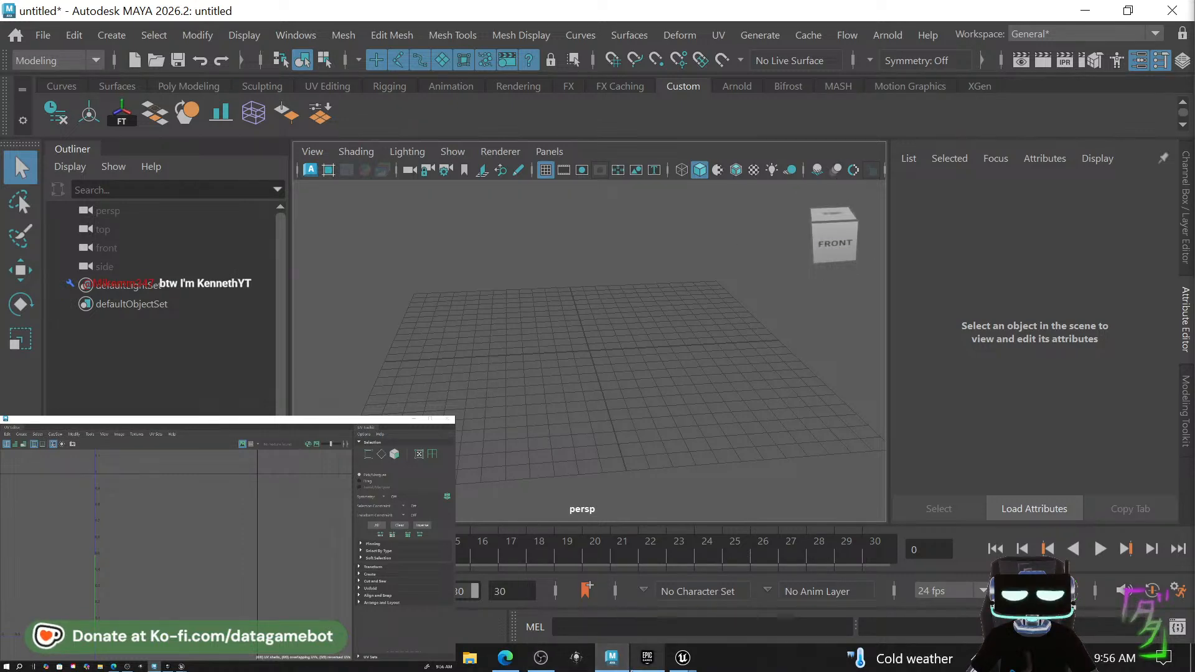
# Create a polygon cube on the grid, centred at about X -0.96, Y 5.32, Z -2.98, and frame it.
pyautogui.moveTo(692, 661)
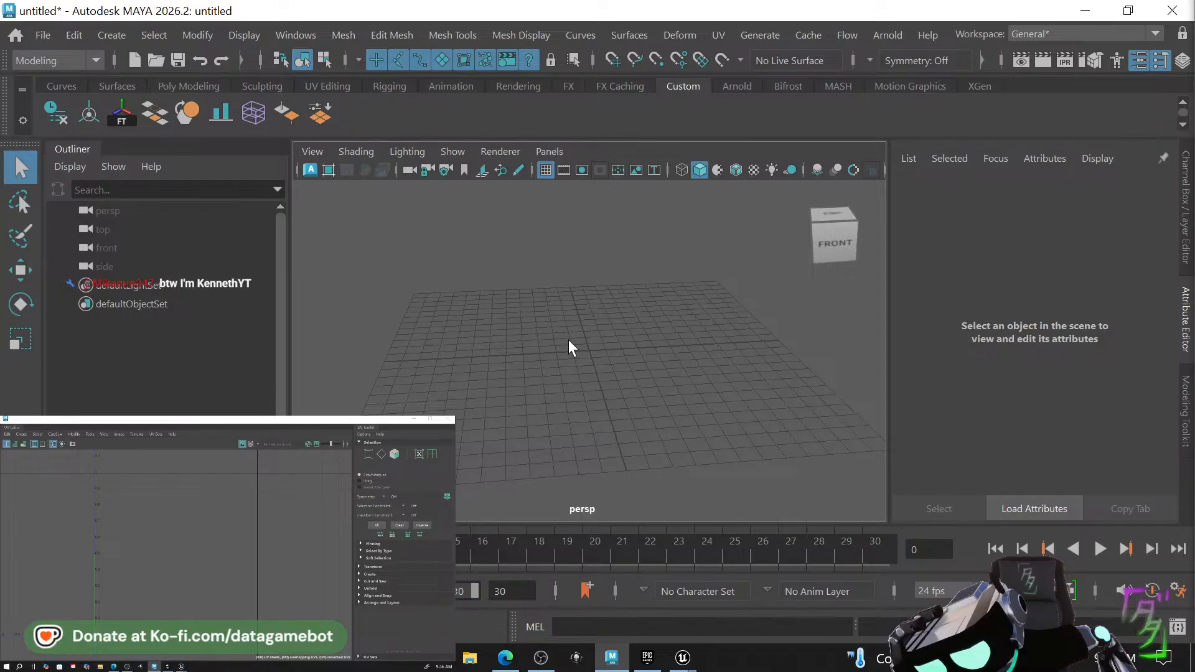
pyautogui.keyDown('shift'); pyautogui.moveTo(579, 364); pyautogui.dragTo(568, 312, button='right'); pyautogui.keyUp('shift')
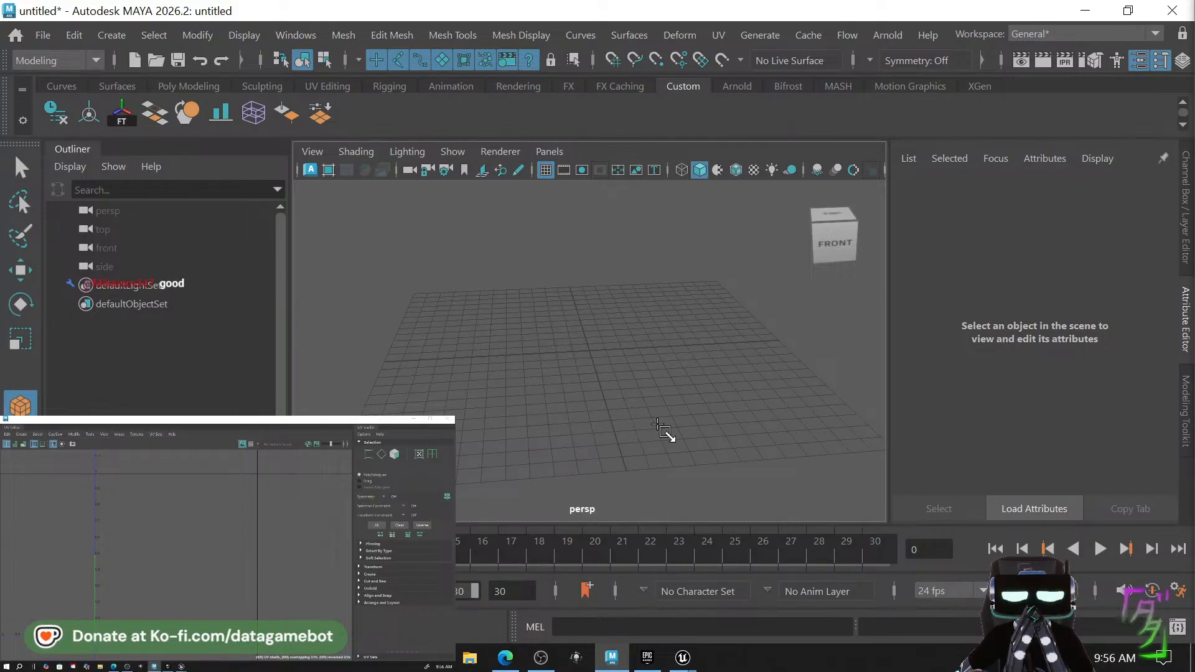
pyautogui.keyDown('shift'); pyautogui.moveTo(658, 424); pyautogui.dragTo(649, 371); pyautogui.keyUp('shift')
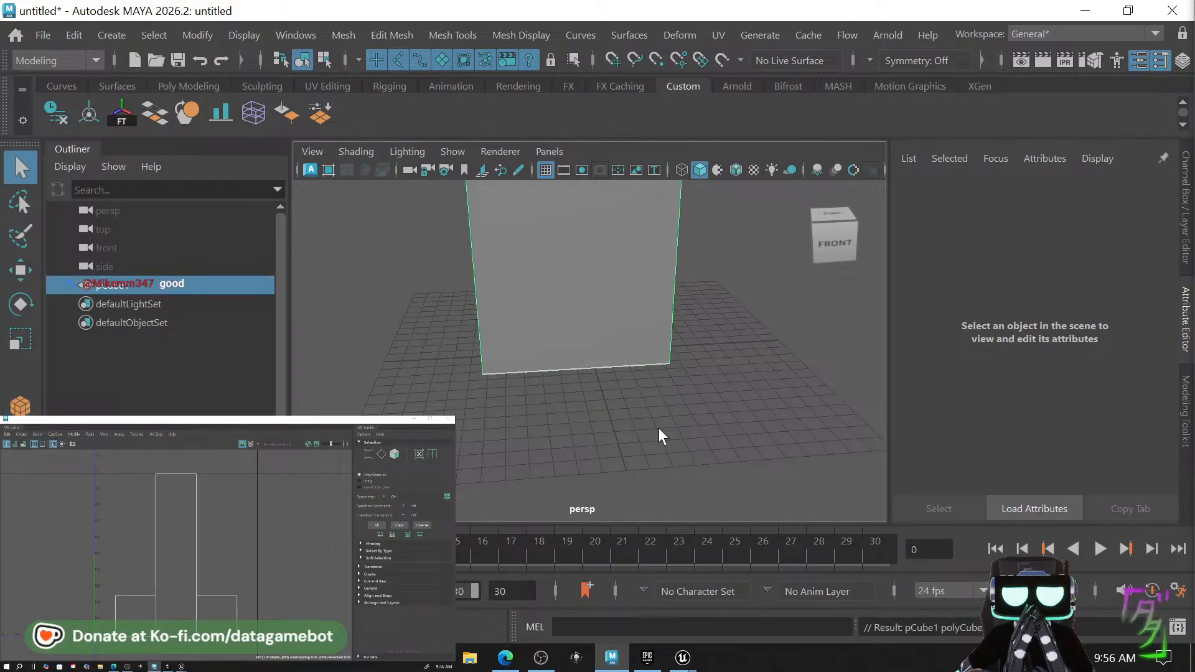
pyautogui.keyDown('alt'); pyautogui.moveTo(656, 420); pyautogui.dragTo(645, 363); pyautogui.keyUp('alt')
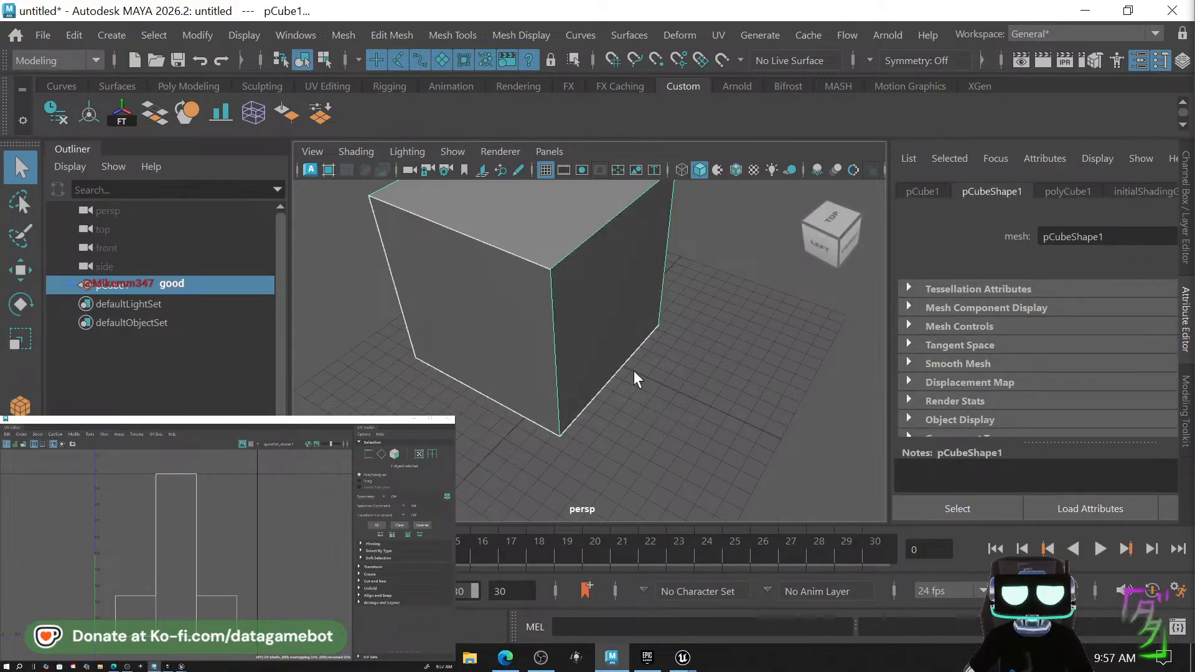
pyautogui.press('f')
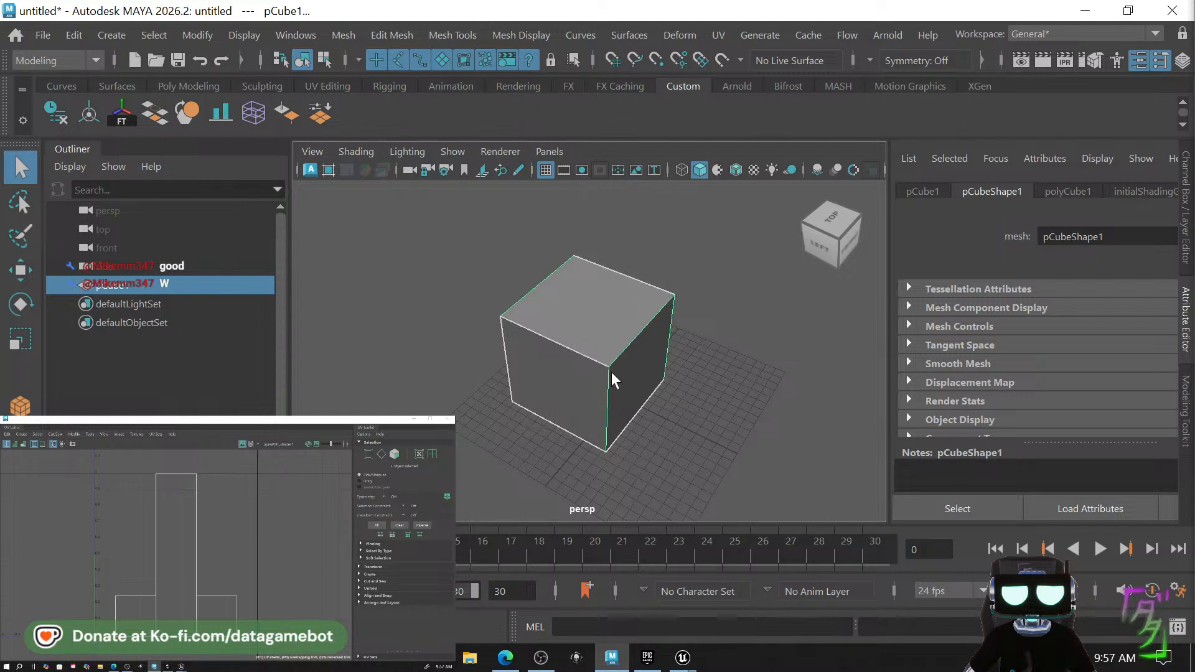
# Move the cube to the world origin by setting its Translate X, Y and Z to 0.
pyautogui.click(1173, 210)
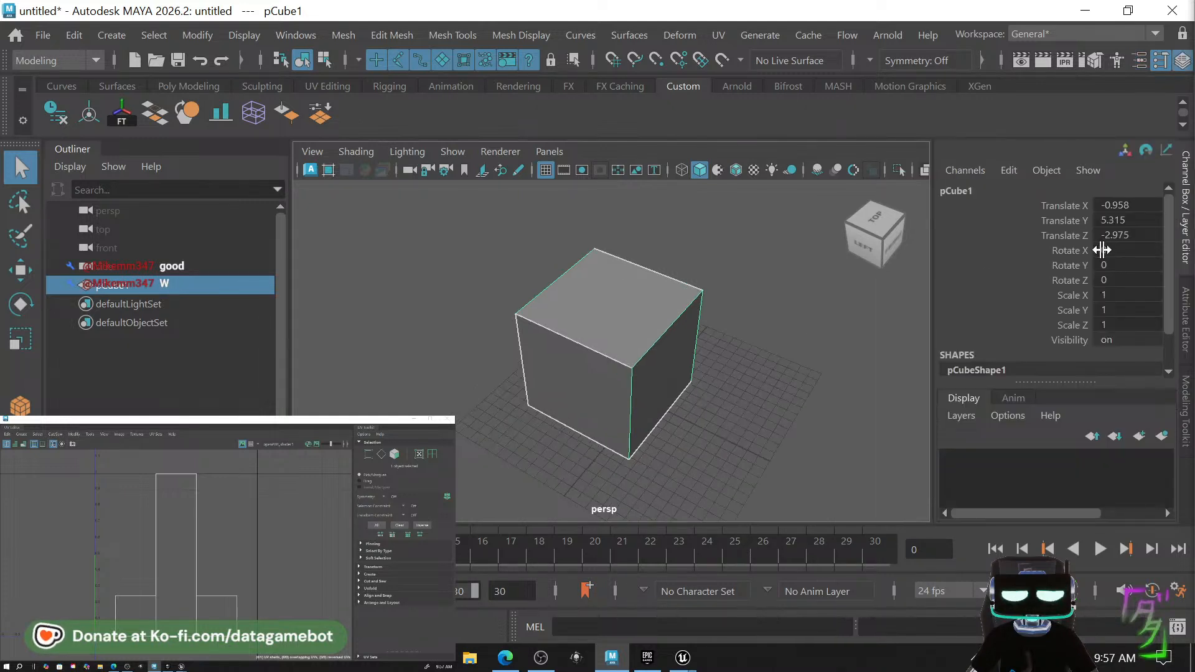
pyautogui.doubleClick(1113, 205)
pyautogui.keyDown('shift'); pyautogui.click(1119, 237); pyautogui.keyUp('shift')
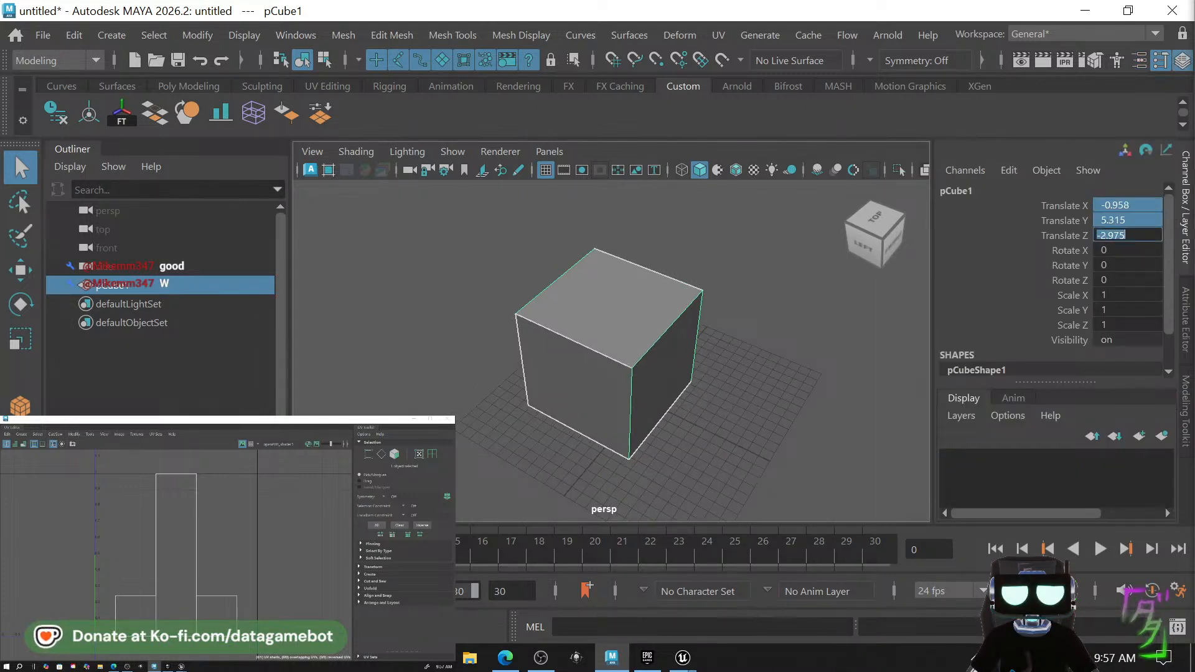
pyautogui.write('0')
pyautogui.press('Return')
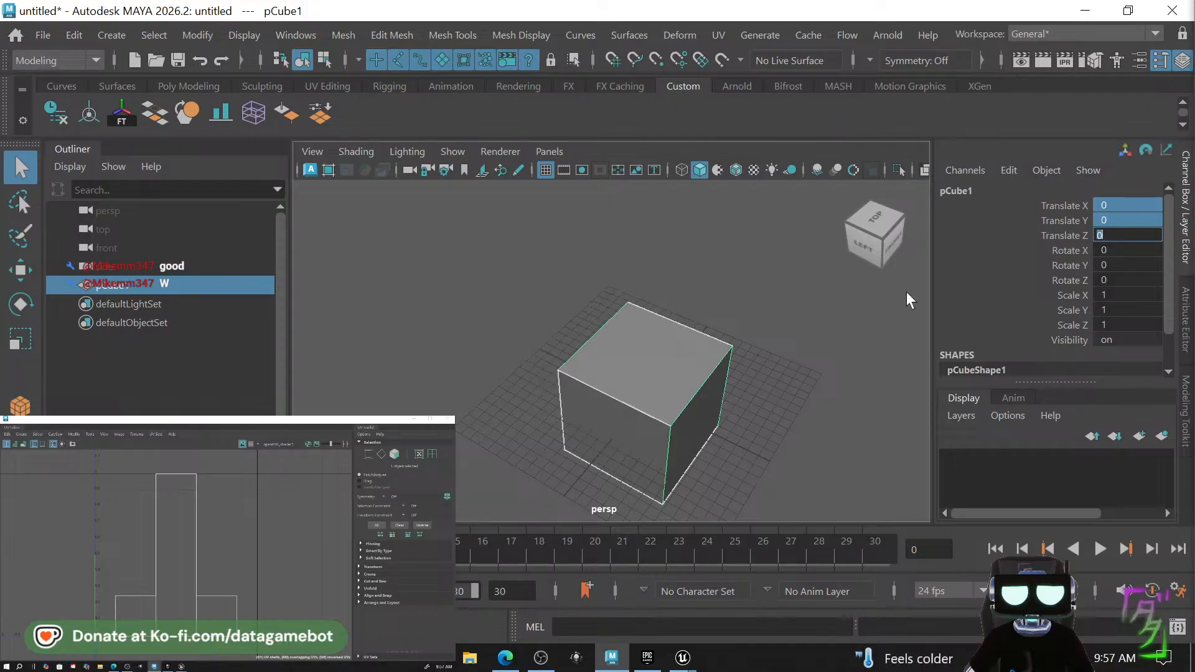
# Scale the cube into a flat square slab of about 1.256 in X and Z and 0.264 in Y.
pyautogui.keyDown('alt'); pyautogui.moveTo(633, 280); pyautogui.dragTo(634, 403); pyautogui.keyUp('alt')
pyautogui.press('r')
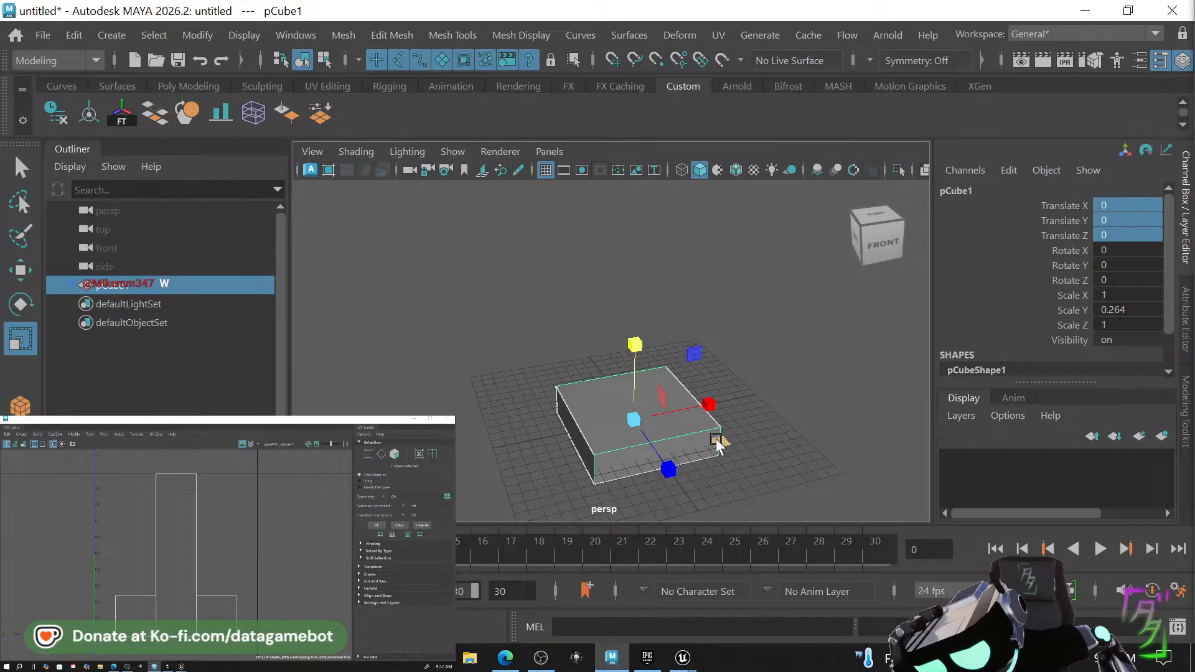
pyautogui.moveTo(720, 446); pyautogui.dragTo(750, 468)
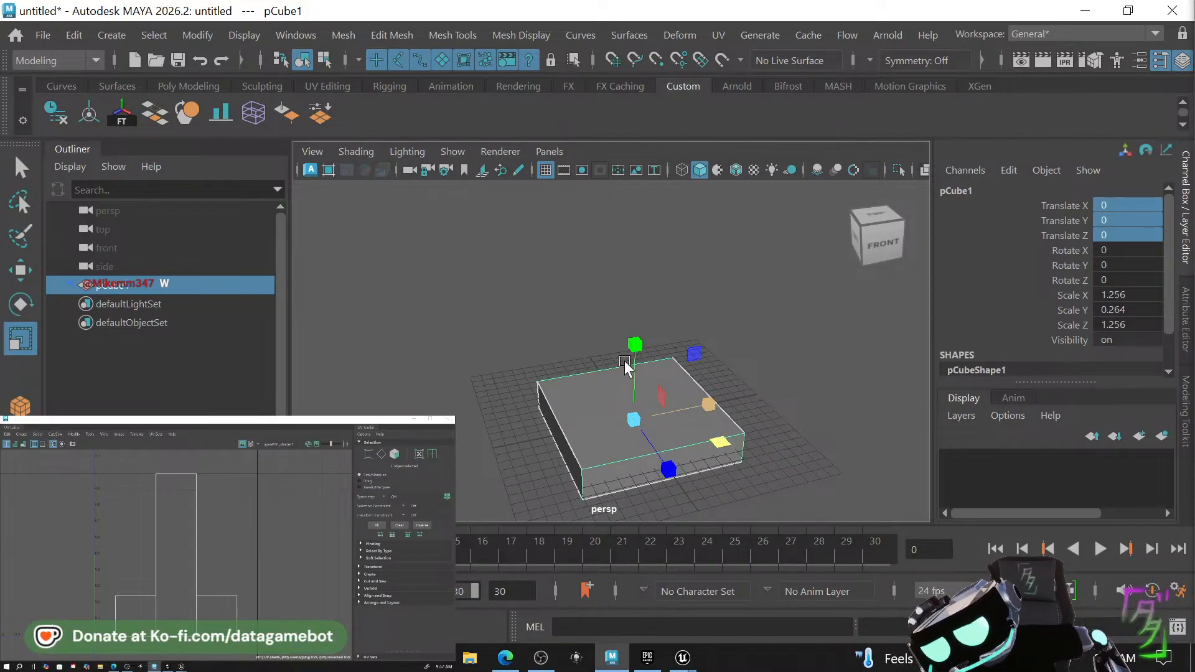
pyautogui.press('w')
pyautogui.moveTo(708, 398)
pyautogui.keyDown('alt'); pyautogui.mouseDown()
pyautogui.moveTo(696, 373)
pyautogui.moveTo(679, 403)
pyautogui.moveTo(690, 403)
pyautogui.mouseUp(); pyautogui.keyUp('alt')
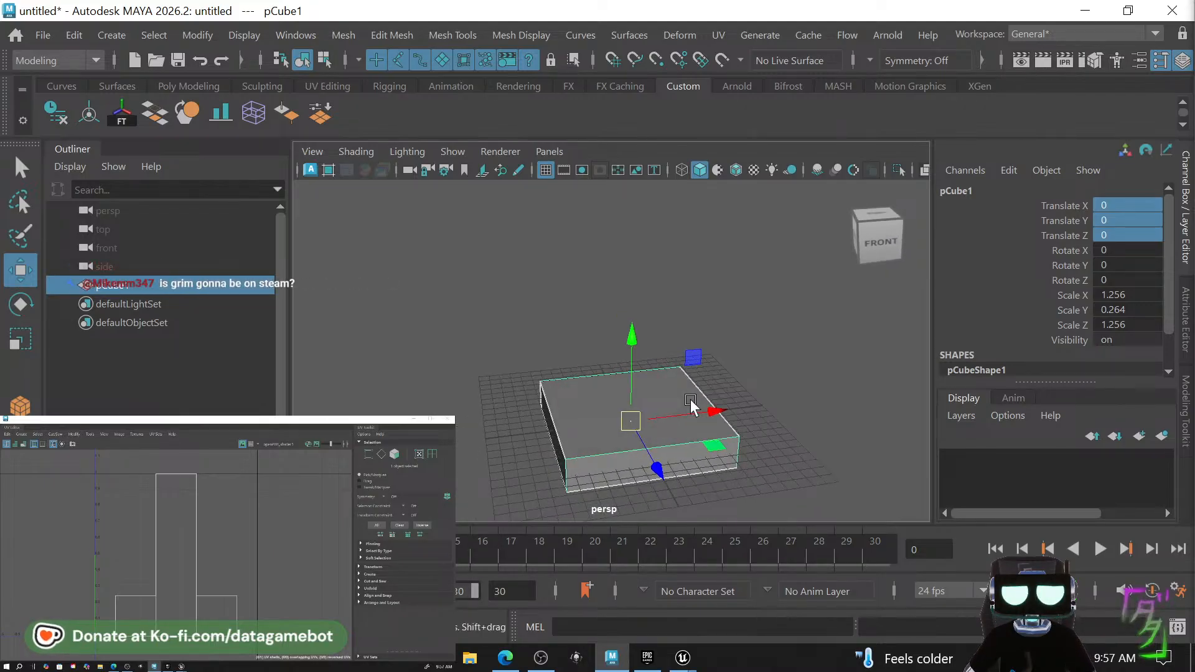
# Switch to the browser, open the datafabrications.com site in a new tab and go to its Grim page.
pyautogui.click(513, 664)
pyautogui.click(285, 19)
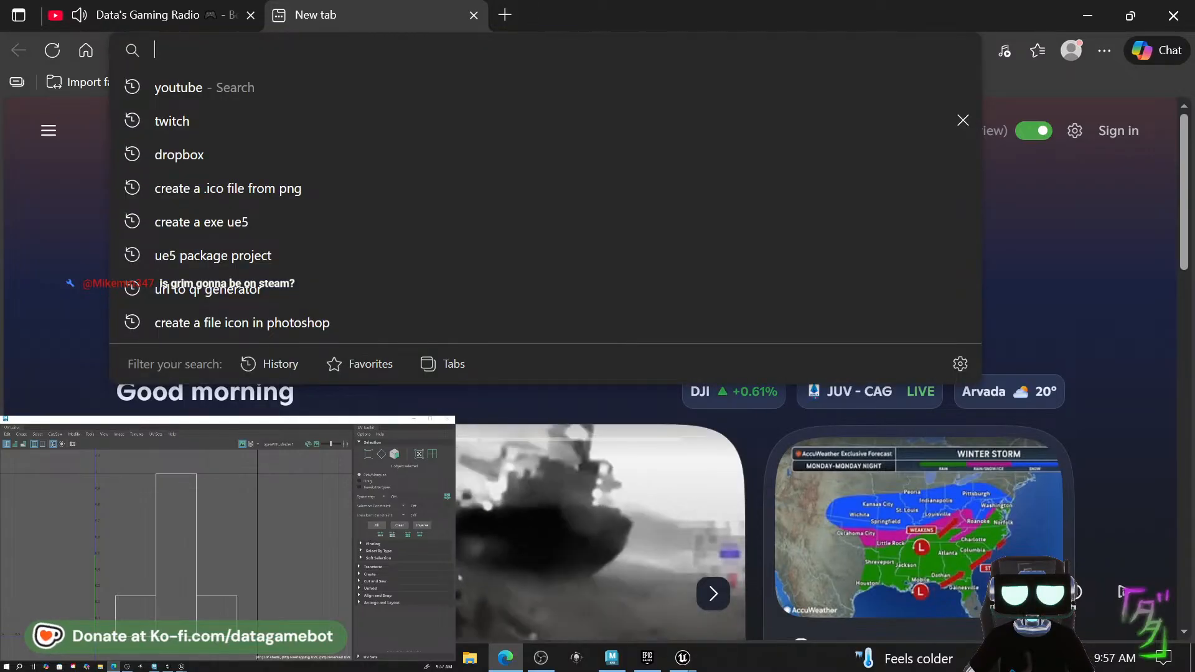
pyautogui.write('data')
pyautogui.press('Return')
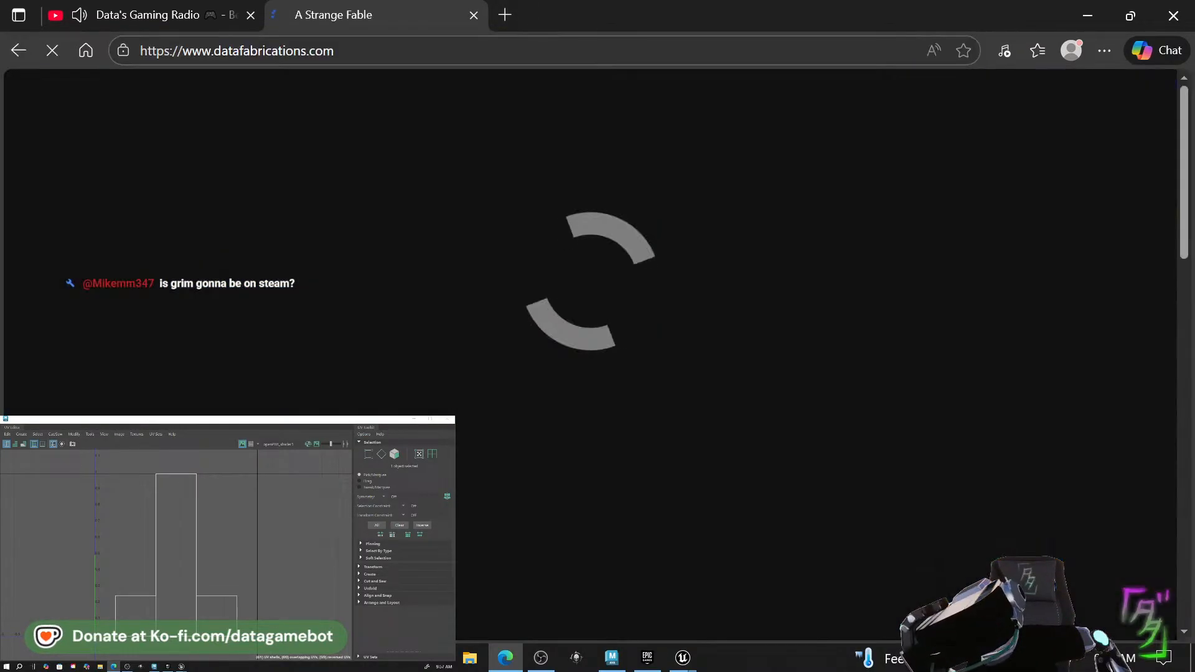
pyautogui.scroll(-5, 483, 323)
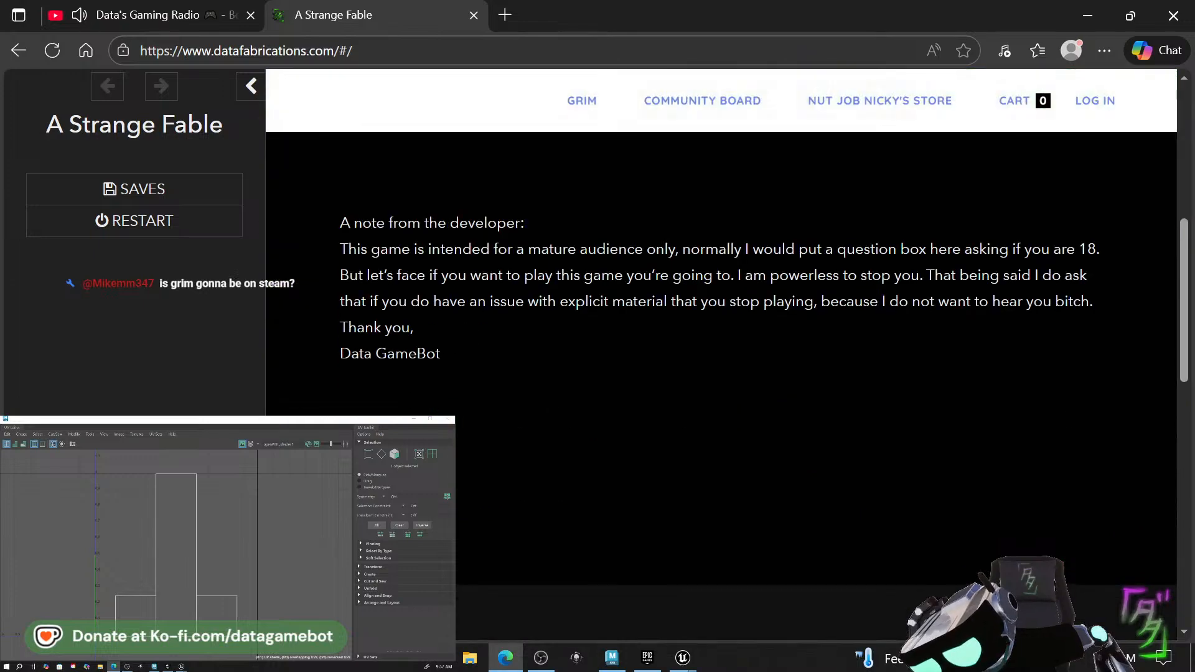
pyautogui.scroll(5, 482, 323)
pyautogui.click(599, 121)
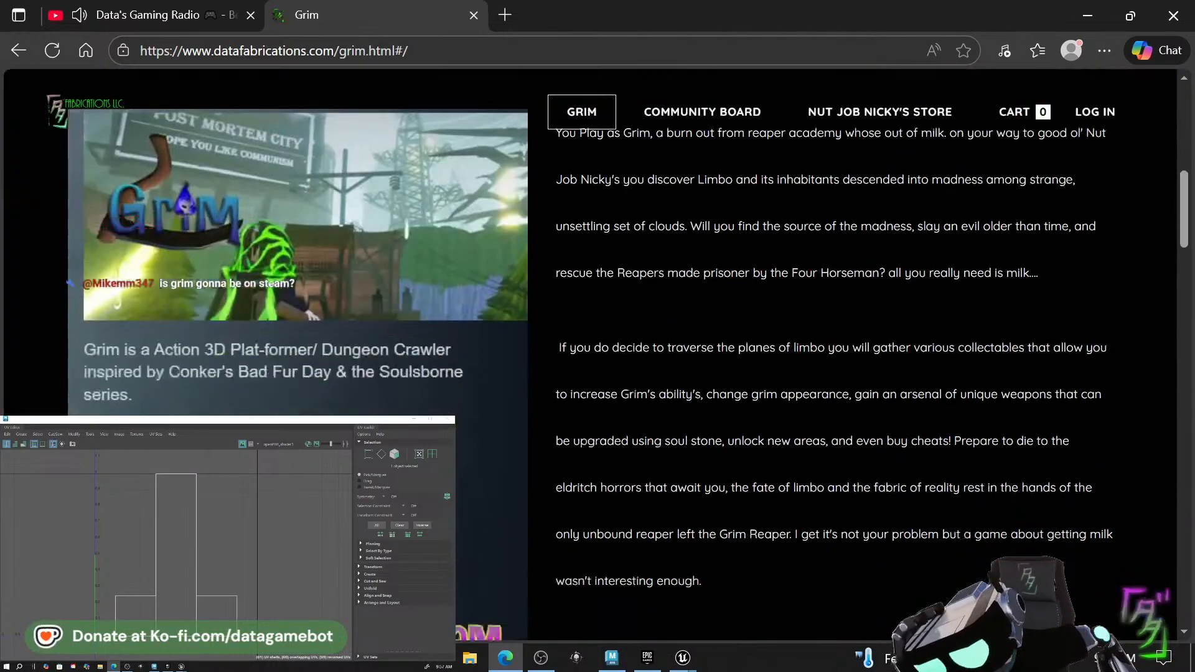
# Open Grim's Steam store page from the Grim page and examine its release and wishlist information.
pyautogui.scroll(-8, 435, 360)
pyautogui.scroll(6, 435, 360)
pyautogui.click(435, 360)
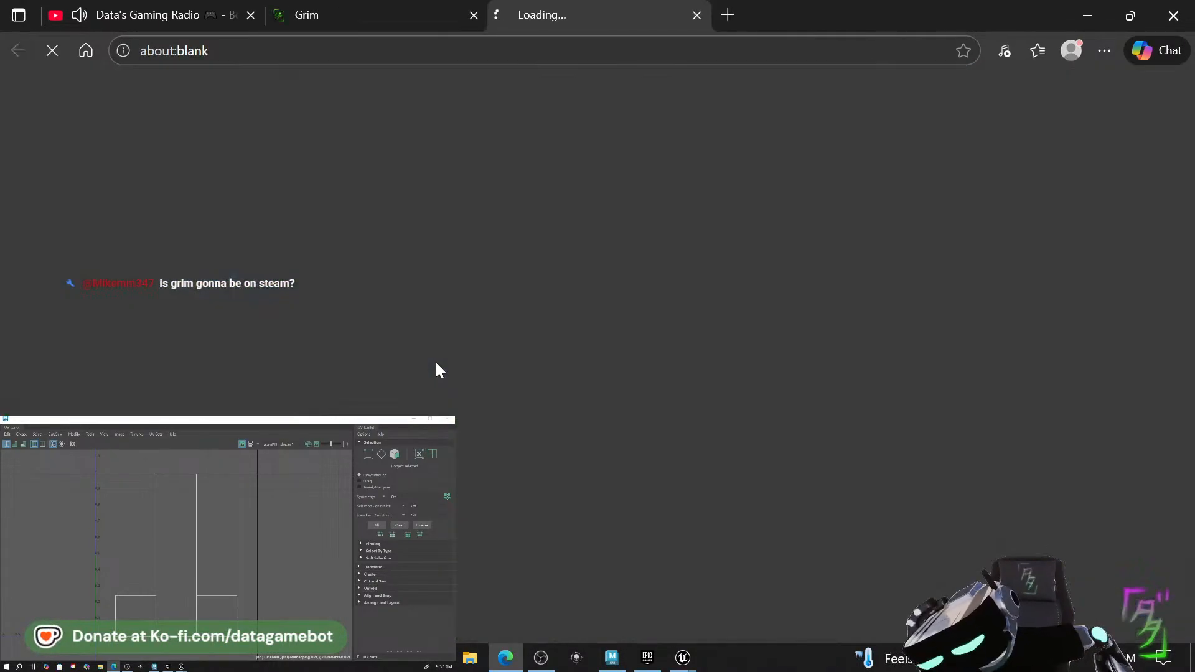
pyautogui.scroll(-7, 913, 459)
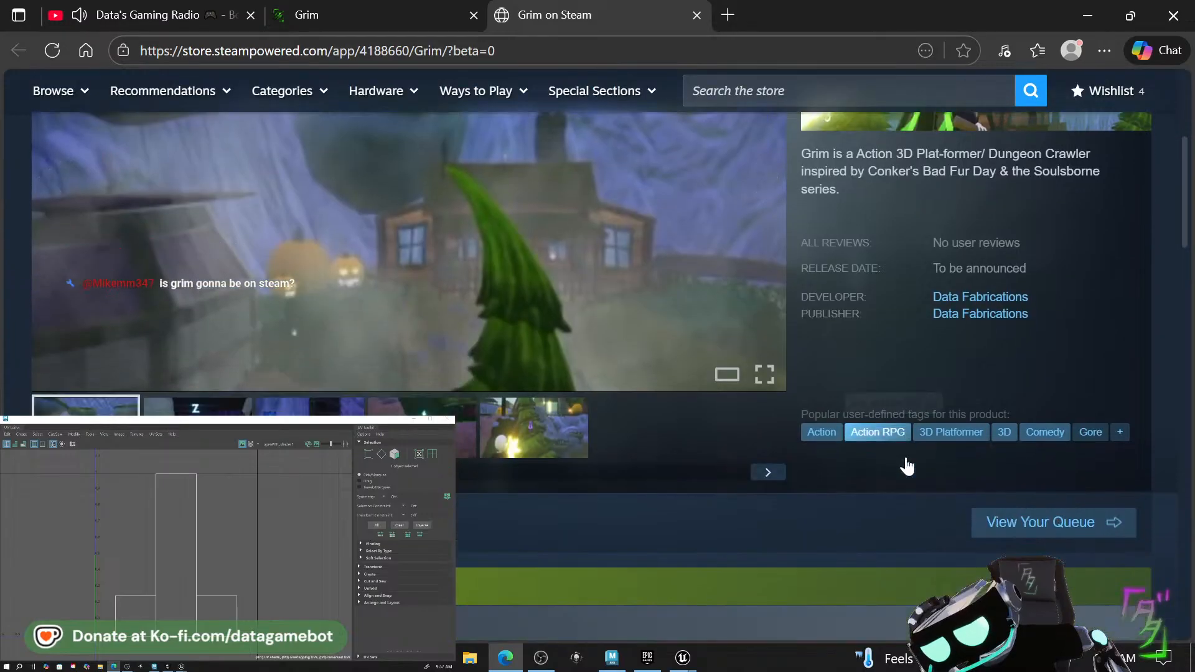
pyautogui.scroll(-5, 852, 468)
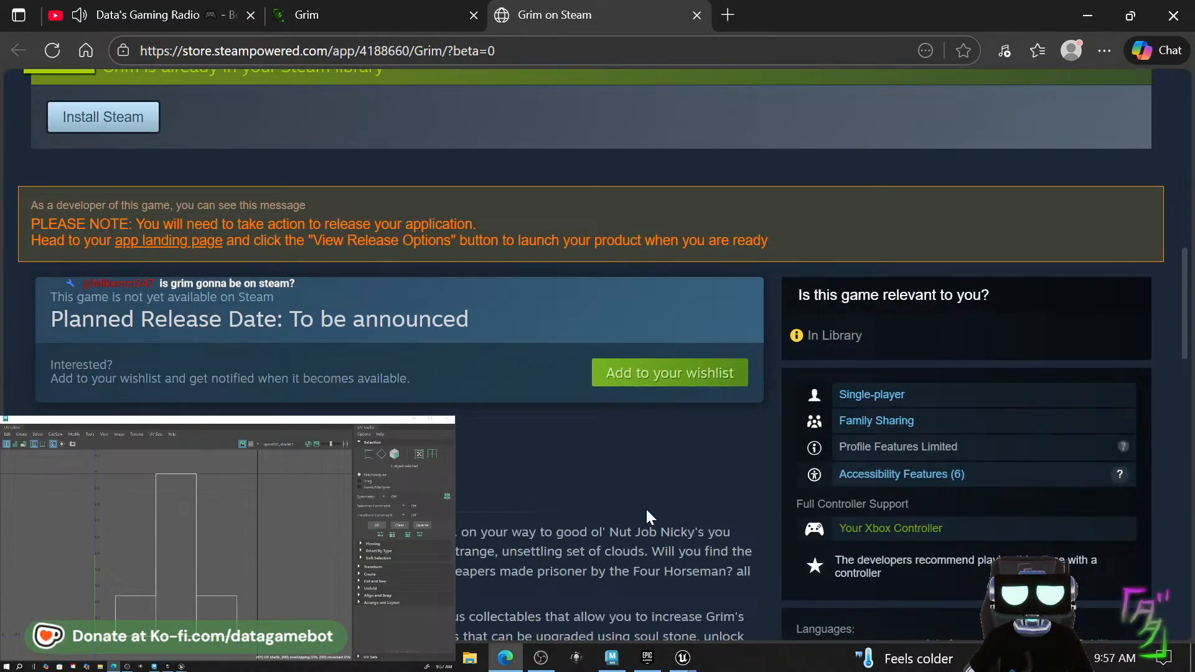
pyautogui.scroll(2, 645, 514)
pyautogui.scroll(1, 647, 503)
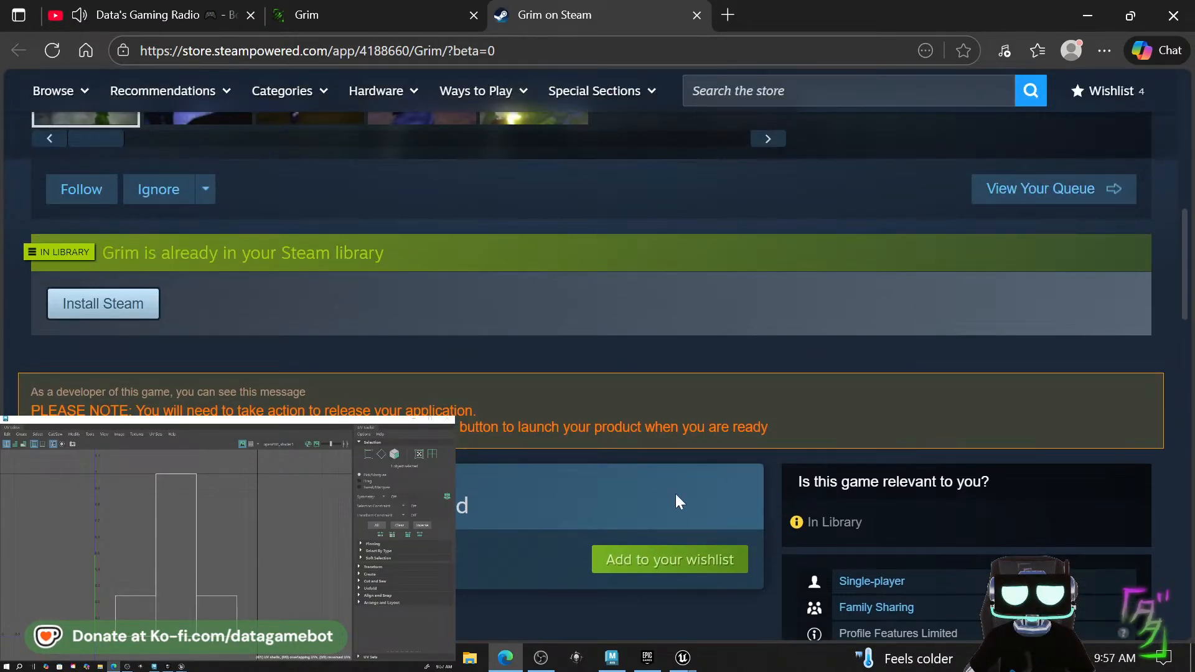
# Return to the Grim page, view the Ko-fi Tester Tier membership summary and close that page.
pyautogui.click(398, 9)
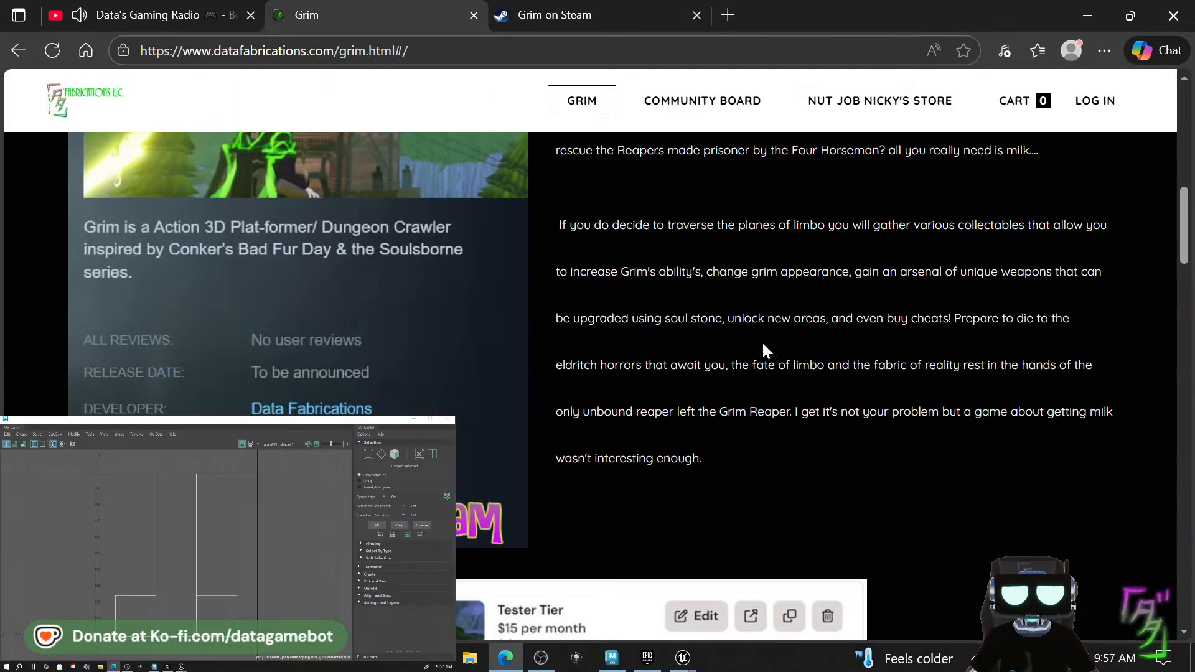
pyautogui.moveTo(1003, 150)
pyautogui.scroll(-5, 694, 372)
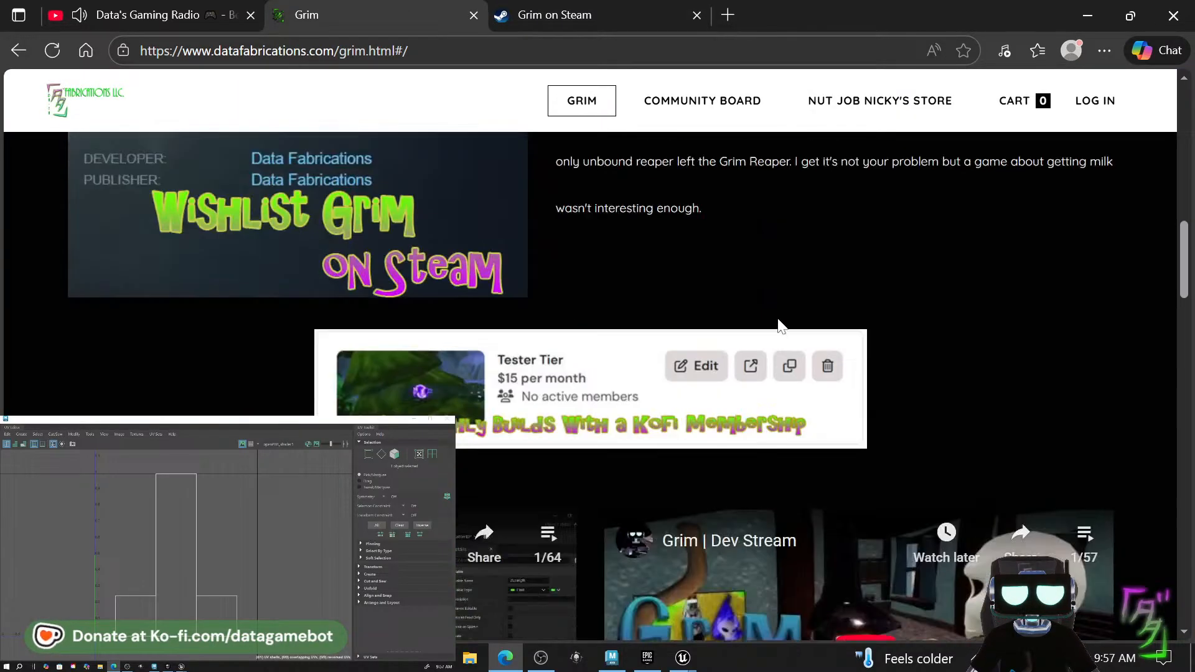
pyautogui.click(486, 395)
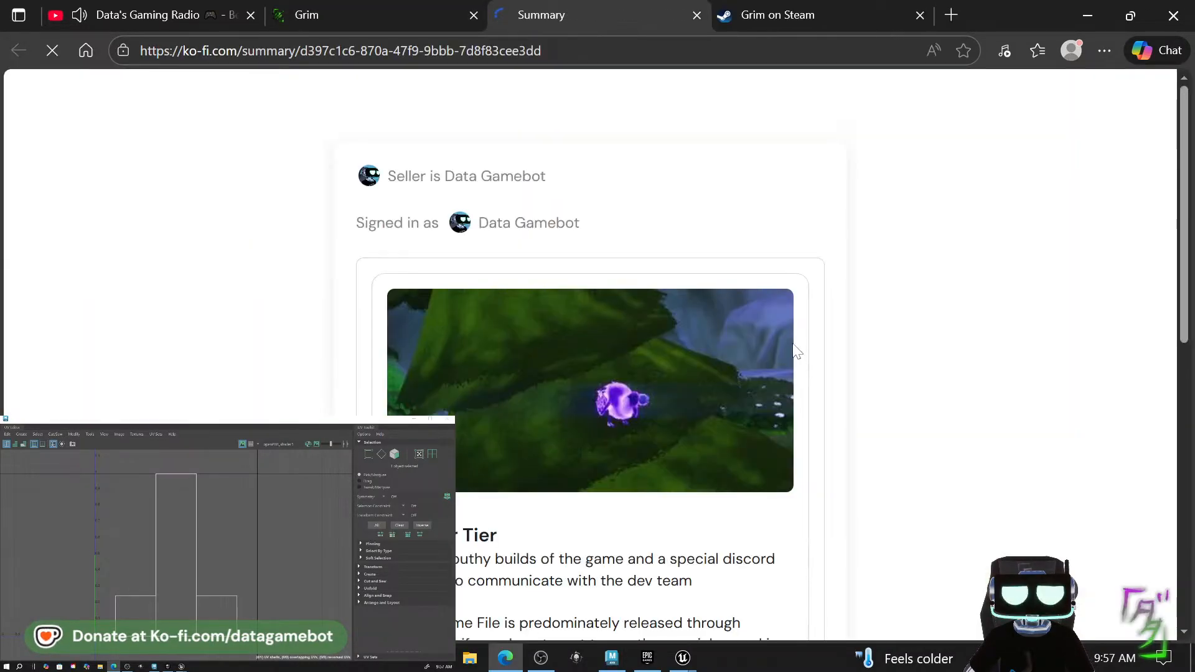
pyautogui.scroll(-8, 553, 431)
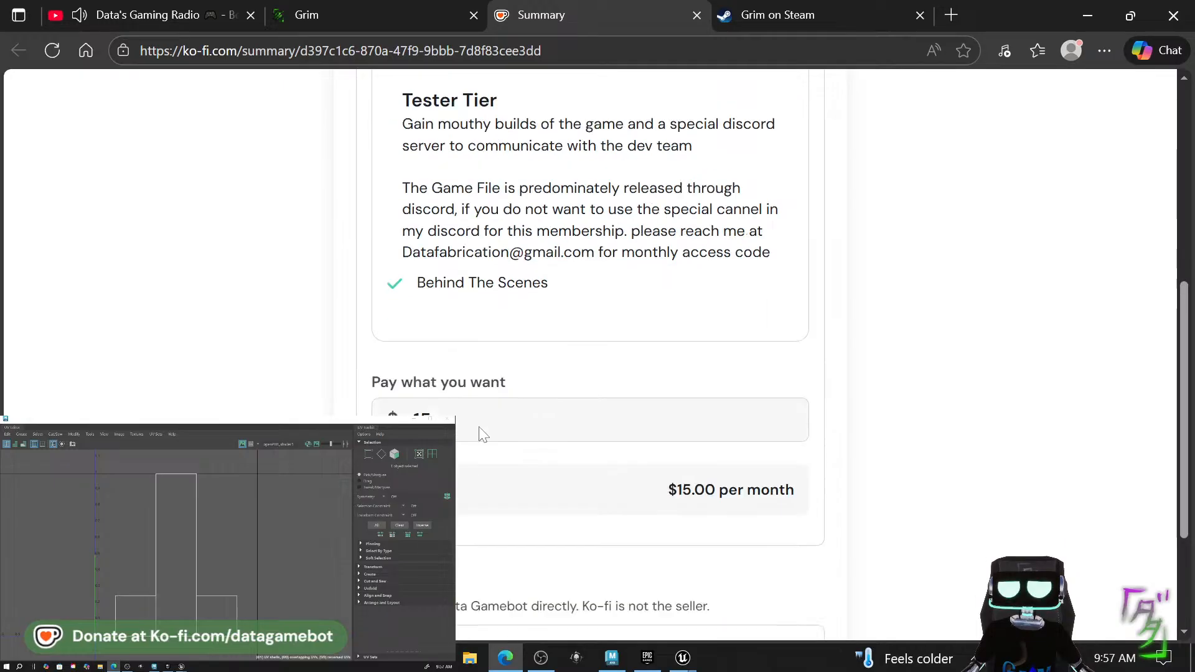
pyautogui.scroll(10, 473, 460)
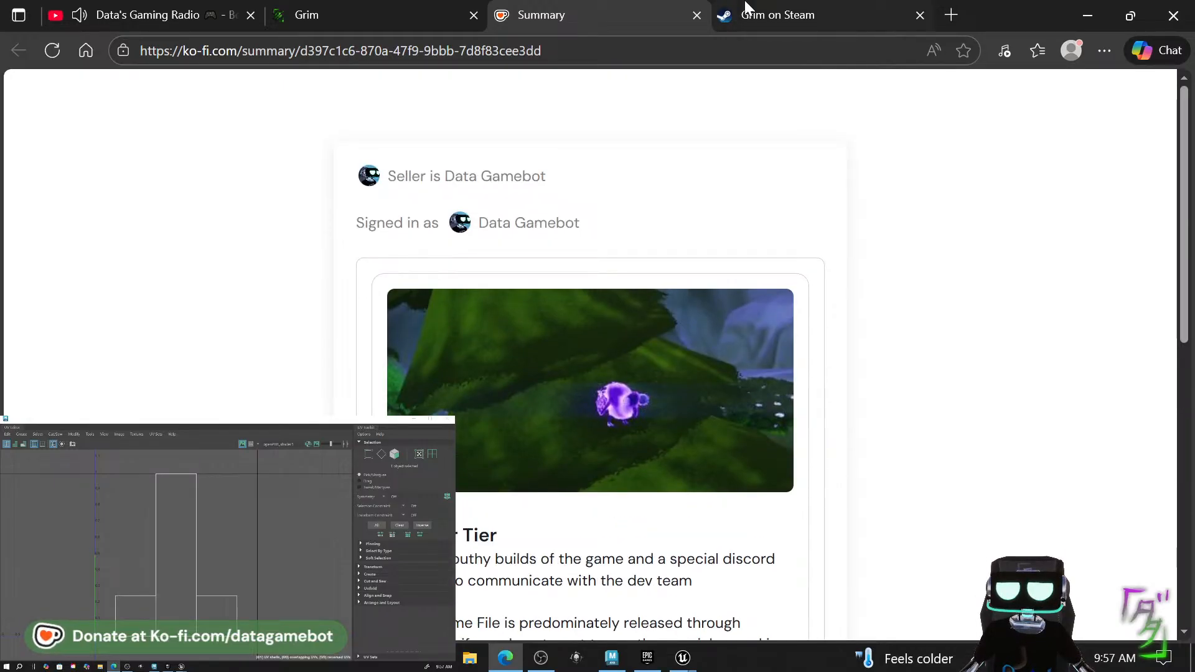
pyautogui.click(697, 15)
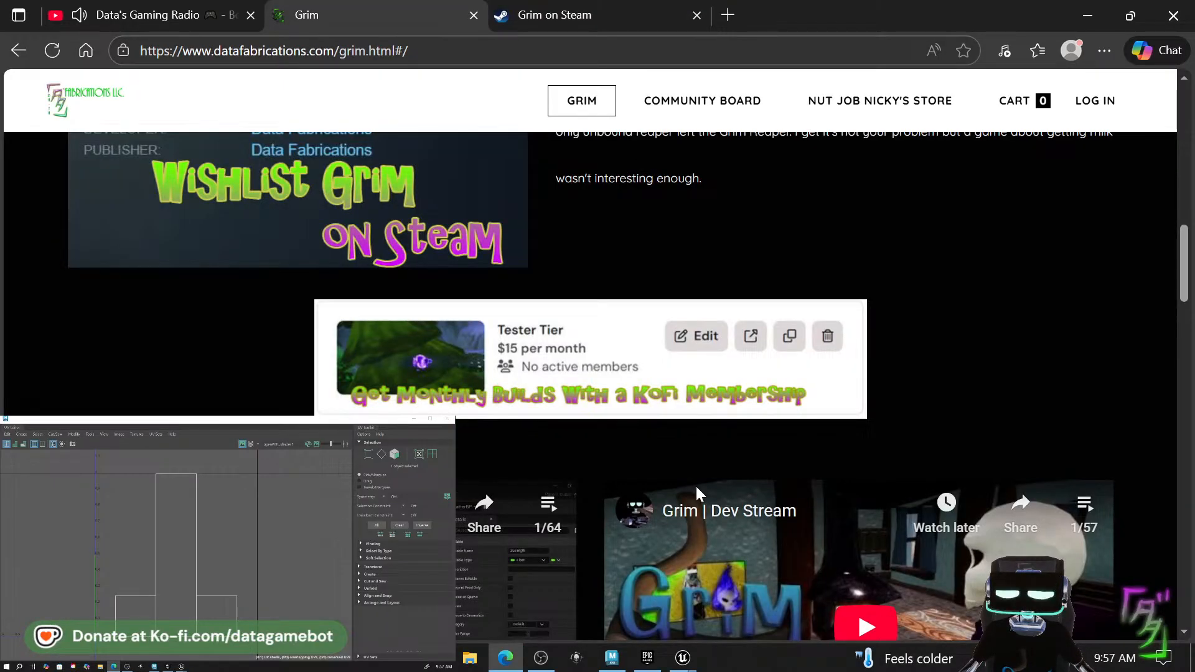
# Show the live stream page again, switch back to Maya and view the slab from above.
pyautogui.hotkey('ctrl', 'shift', 'Tab')
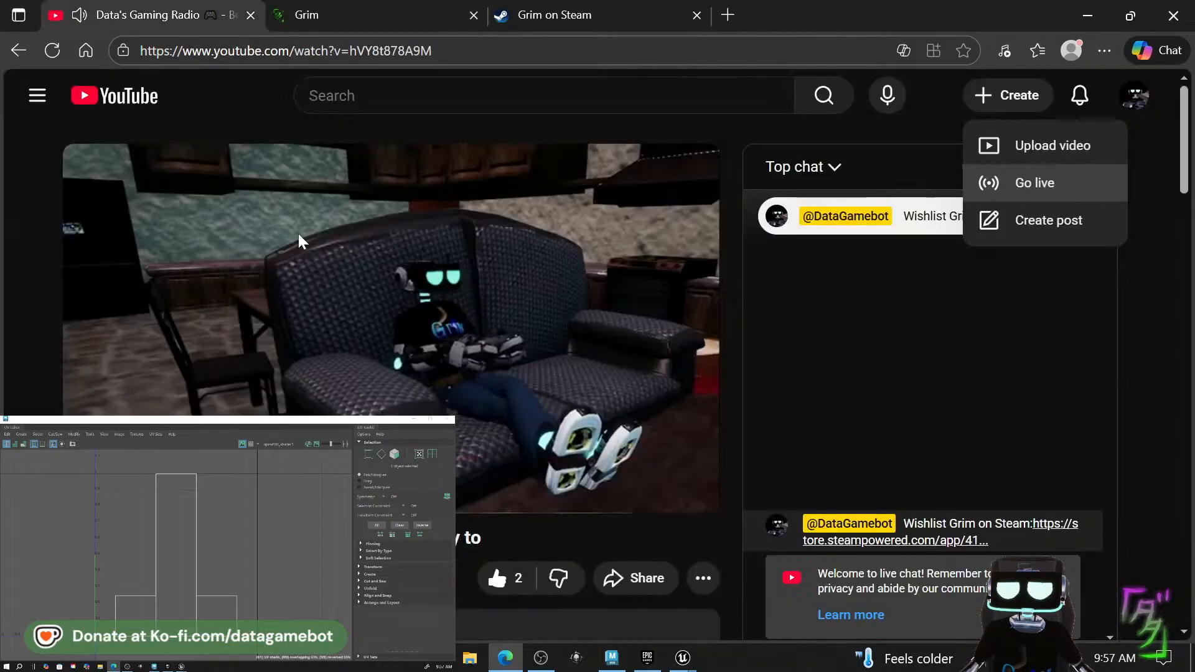
pyautogui.hotkey('alt', 'Tab')
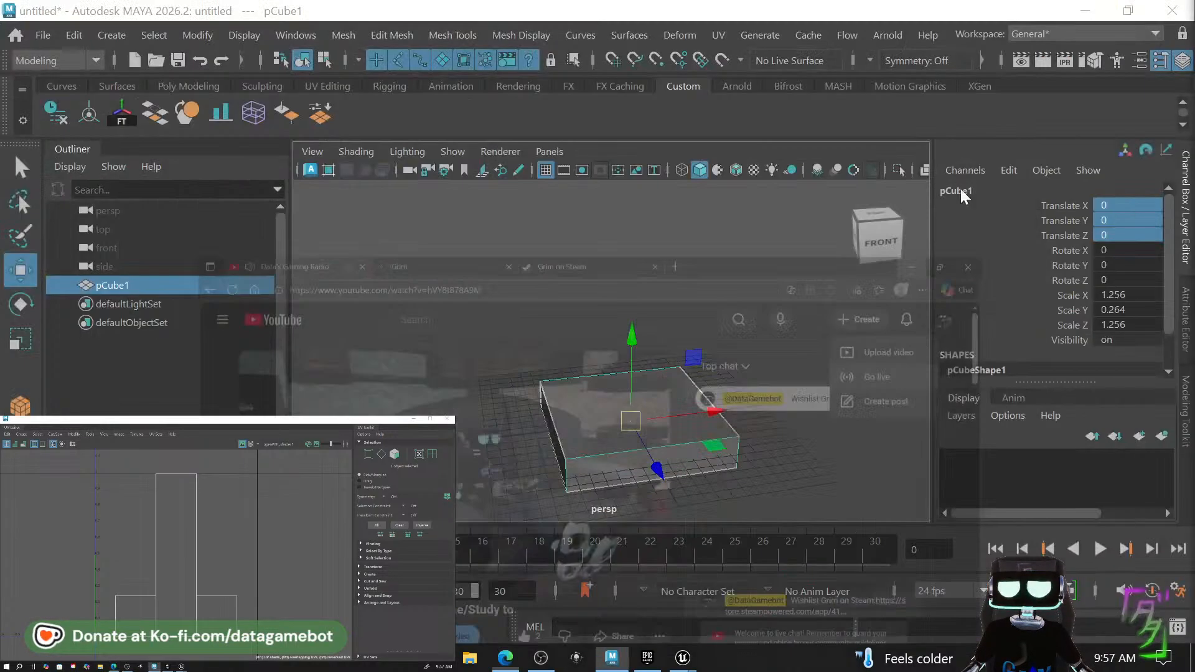
pyautogui.keyDown('alt'); pyautogui.moveTo(524, 385); pyautogui.dragTo(644, 466); pyautogui.keyUp('alt')
pyautogui.keyDown('alt'); pyautogui.moveTo(644, 466); pyautogui.dragTo(662, 487, button='right'); pyautogui.keyUp('alt')
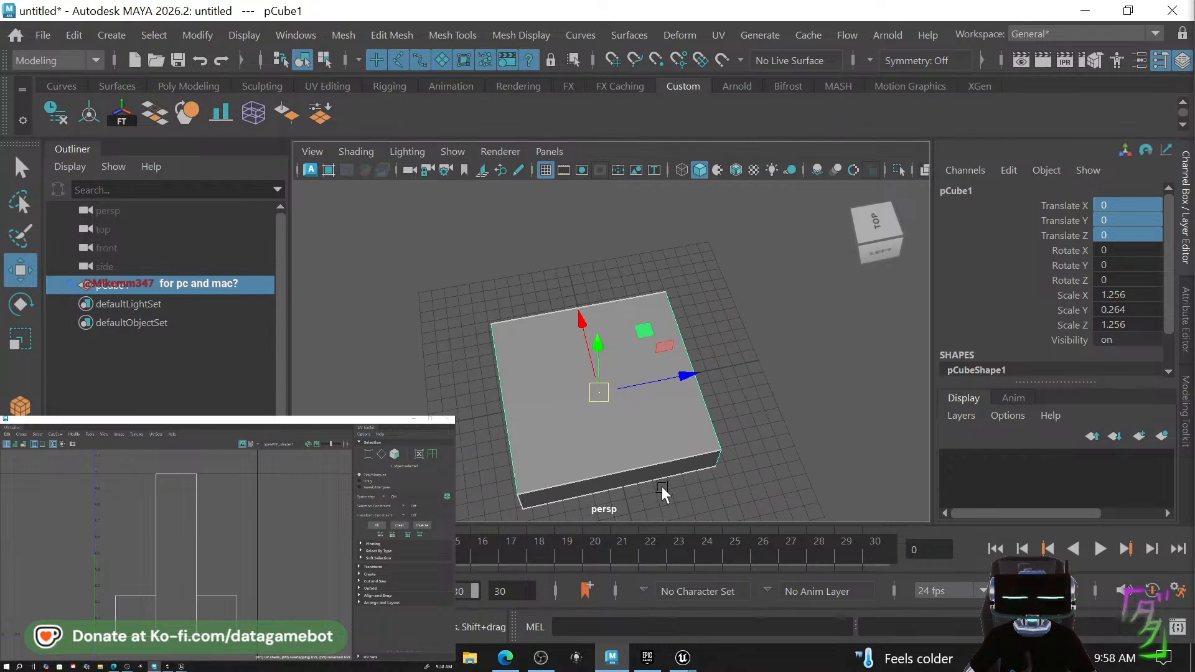
pyautogui.keyDown('alt'); pyautogui.moveTo(634, 447); pyautogui.dragTo(625, 442, button='middle'); pyautogui.keyUp('alt')
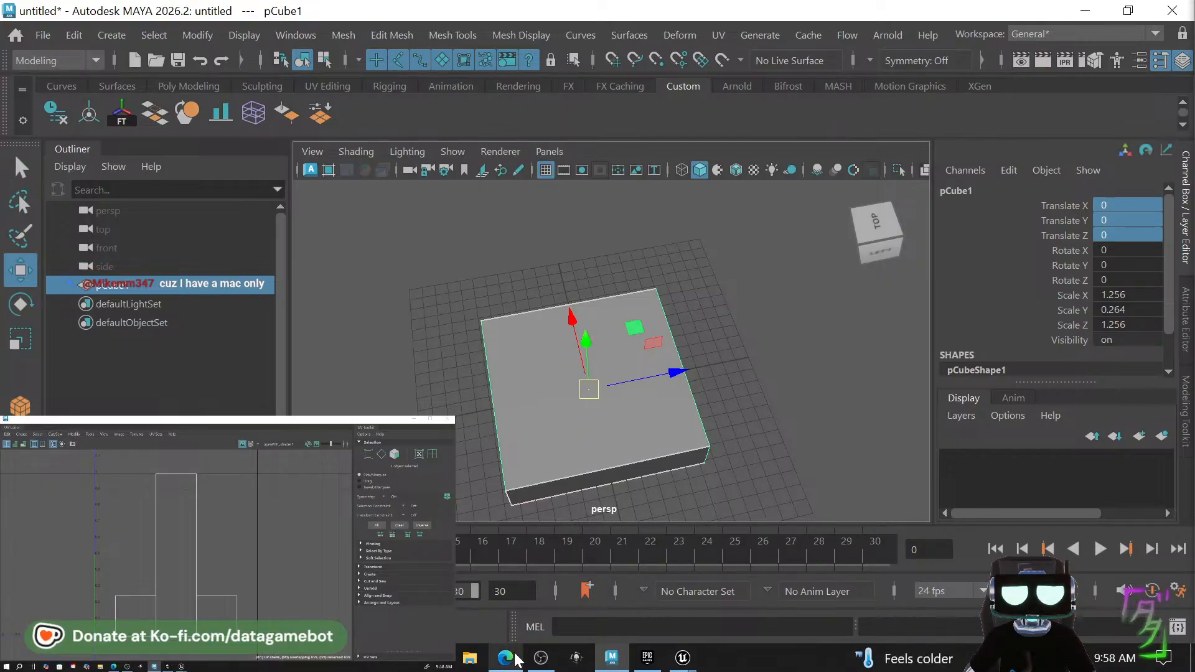
# Switch to the Grim project in Unreal Editor and stop the running simulation.
pyautogui.moveTo(516, 661)
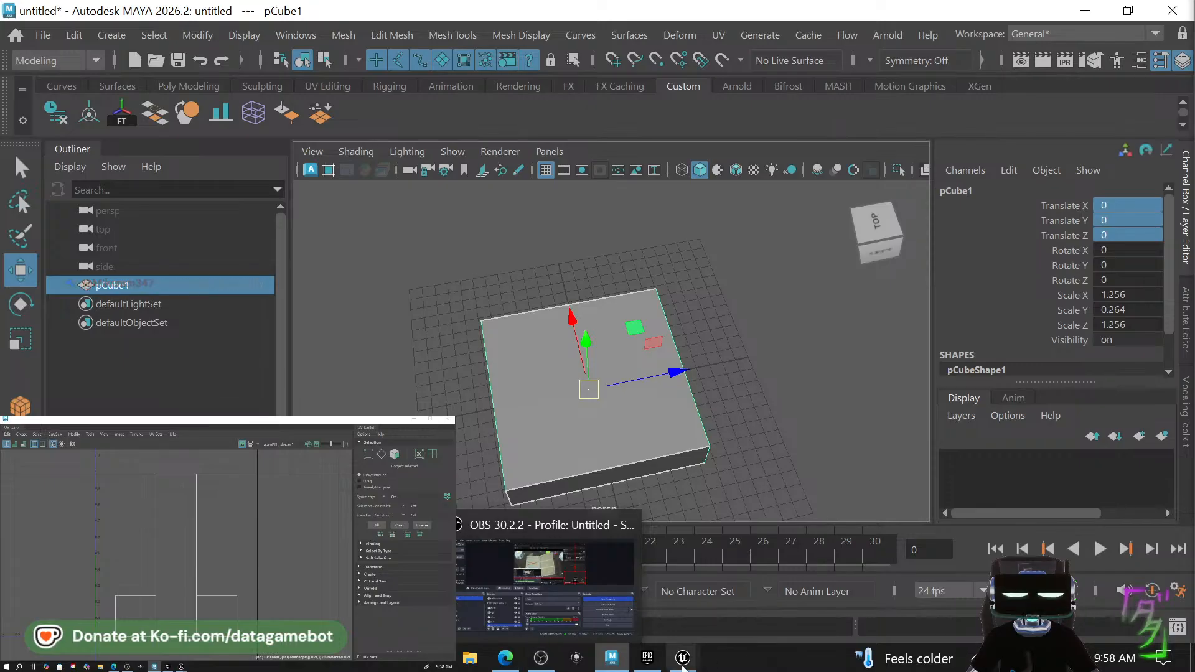
pyautogui.moveTo(682, 660)
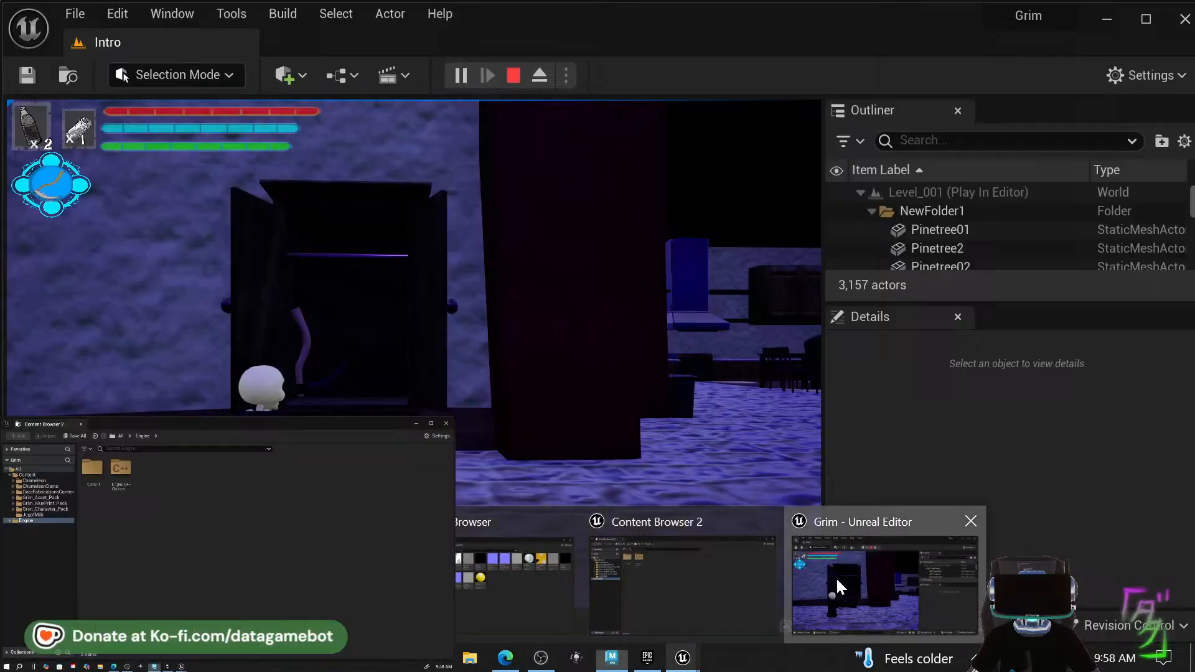
pyautogui.click(835, 576)
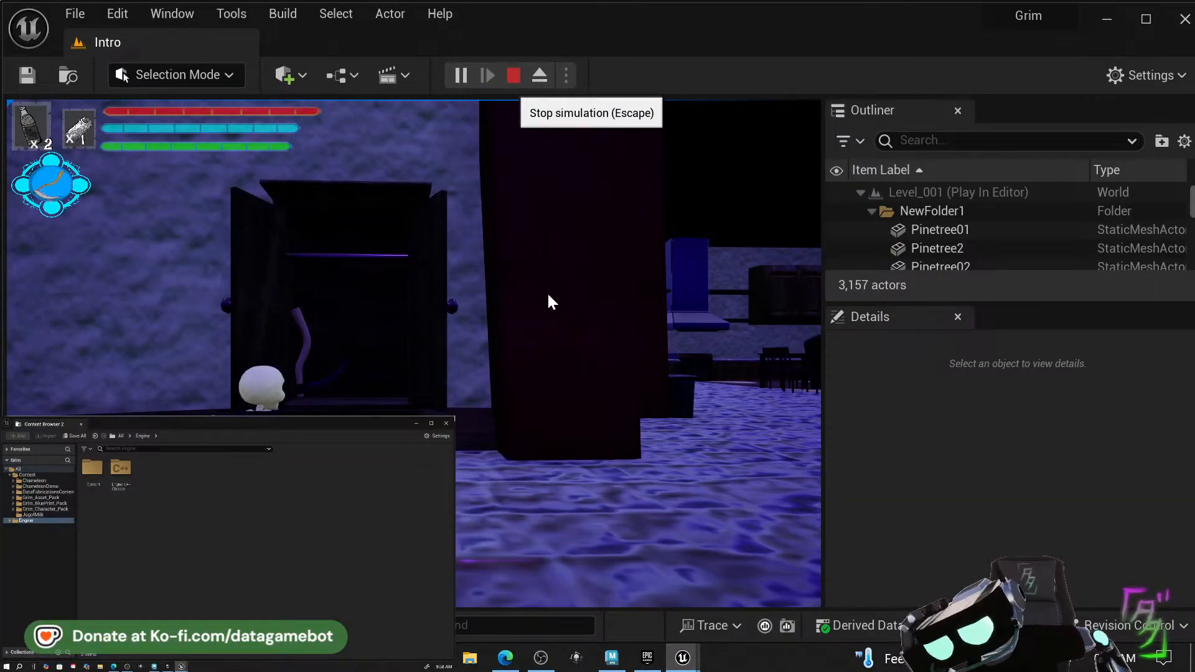
pyautogui.press('Escape')
# Examine the Android and IOS entries among the project's target platforms, and minimize the Unreal Editor.
pyautogui.click(630, 76)
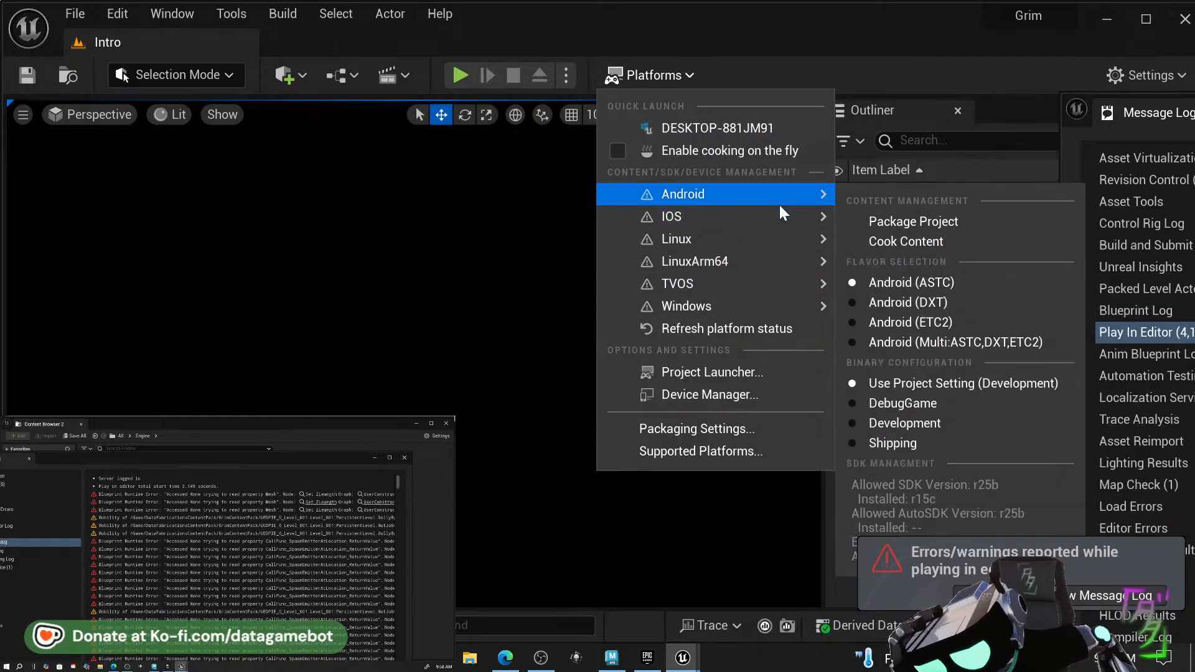
pyautogui.moveTo(776, 222)
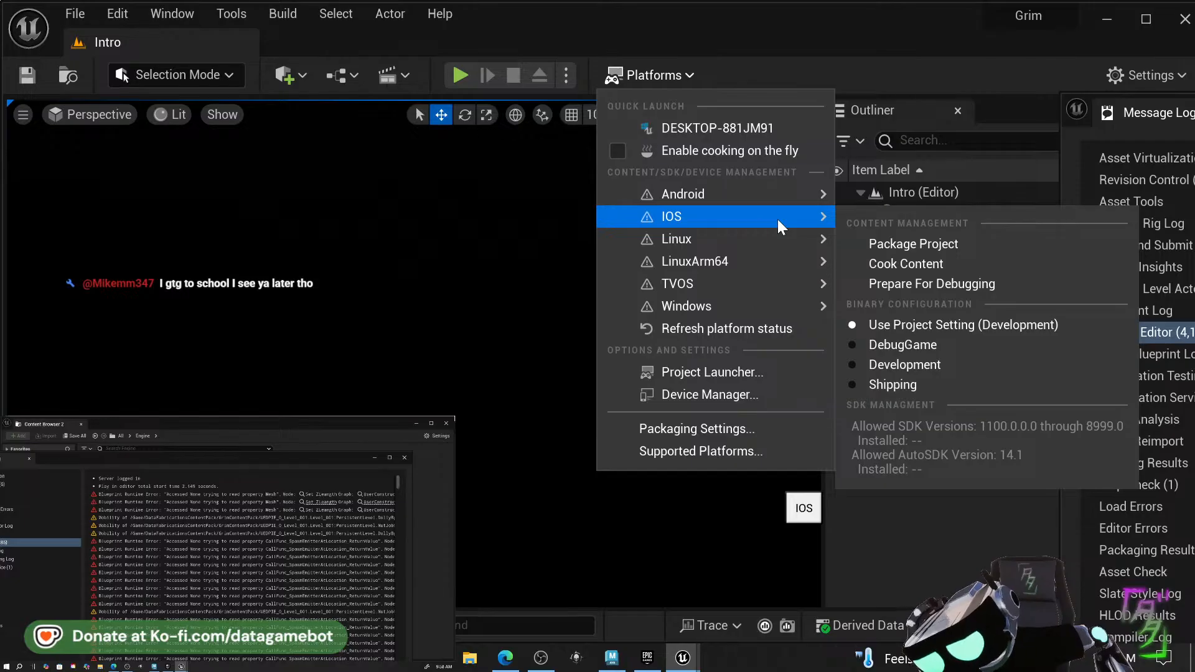
pyautogui.click(416, 107)
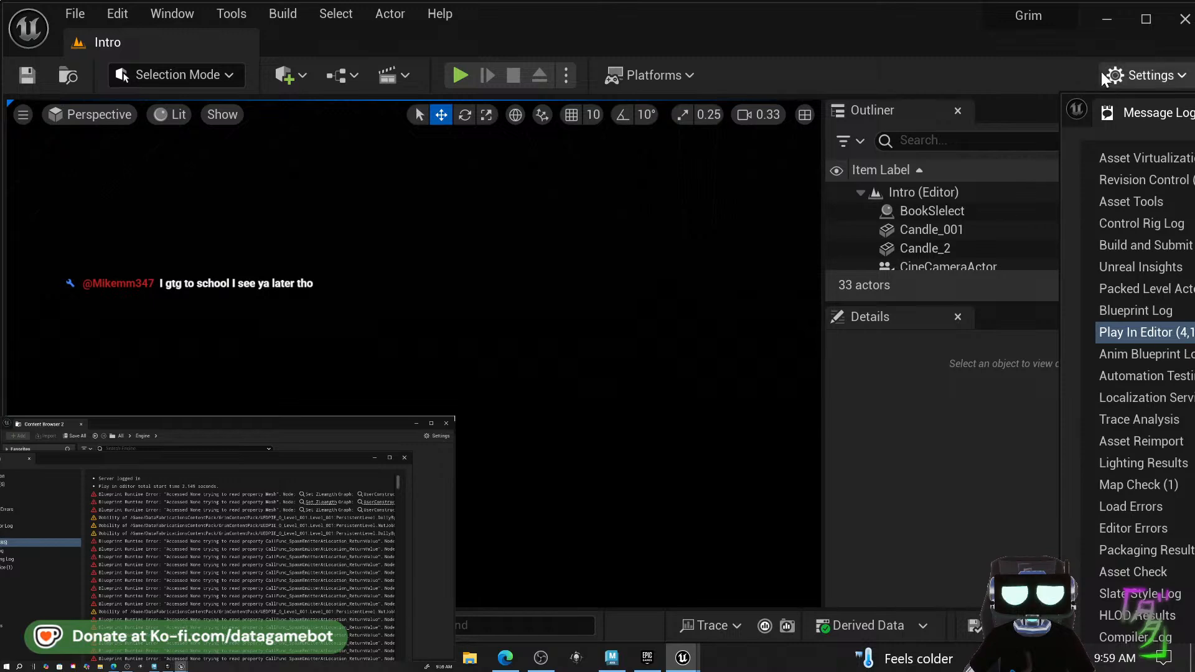
pyautogui.click(1112, 26)
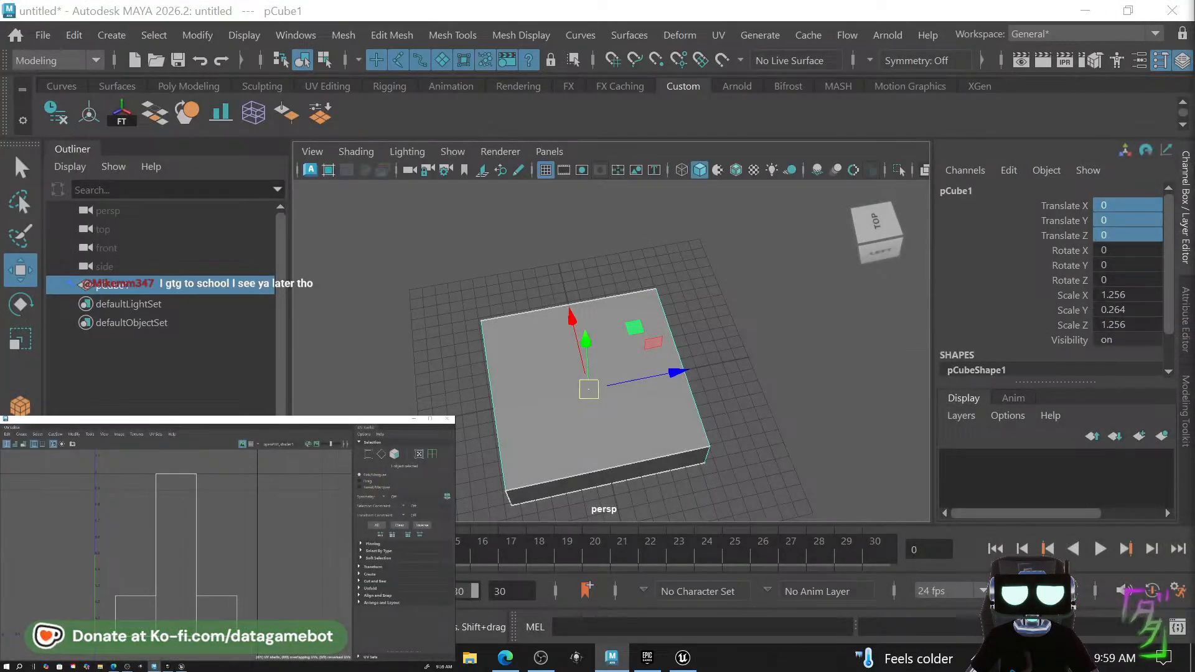
# Bring up the Data's Gaming Radio live stream in the browser briefly and return to Maya.
pyautogui.moveTo(505, 657)
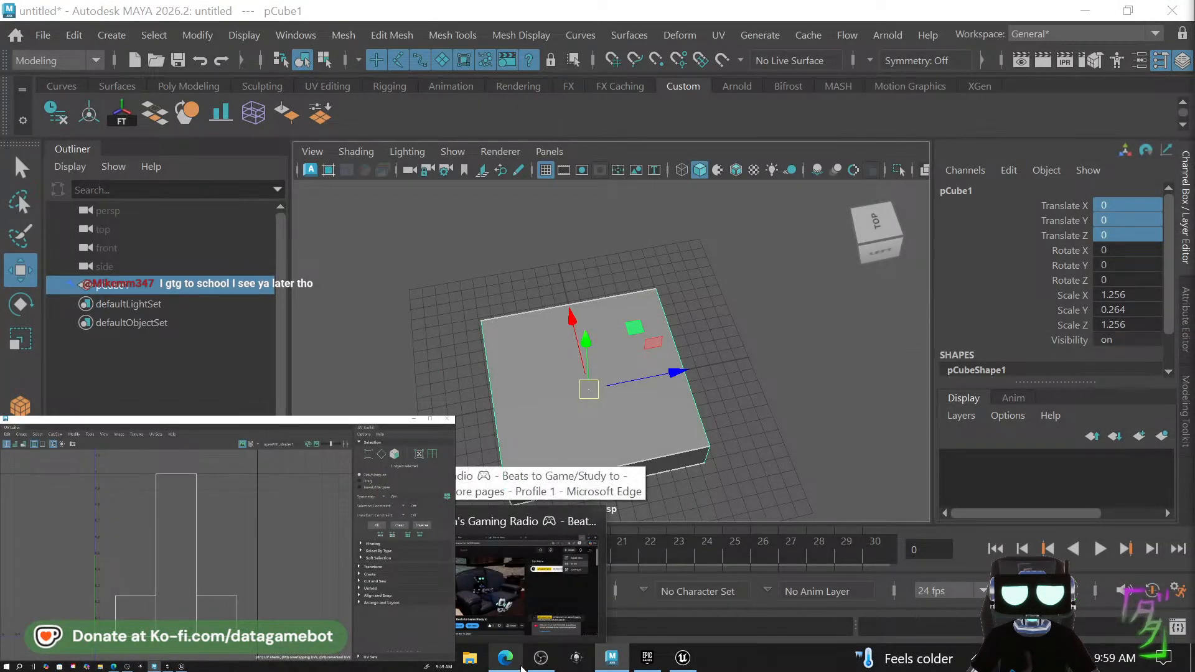
pyautogui.click(517, 593)
pyautogui.click(516, 593)
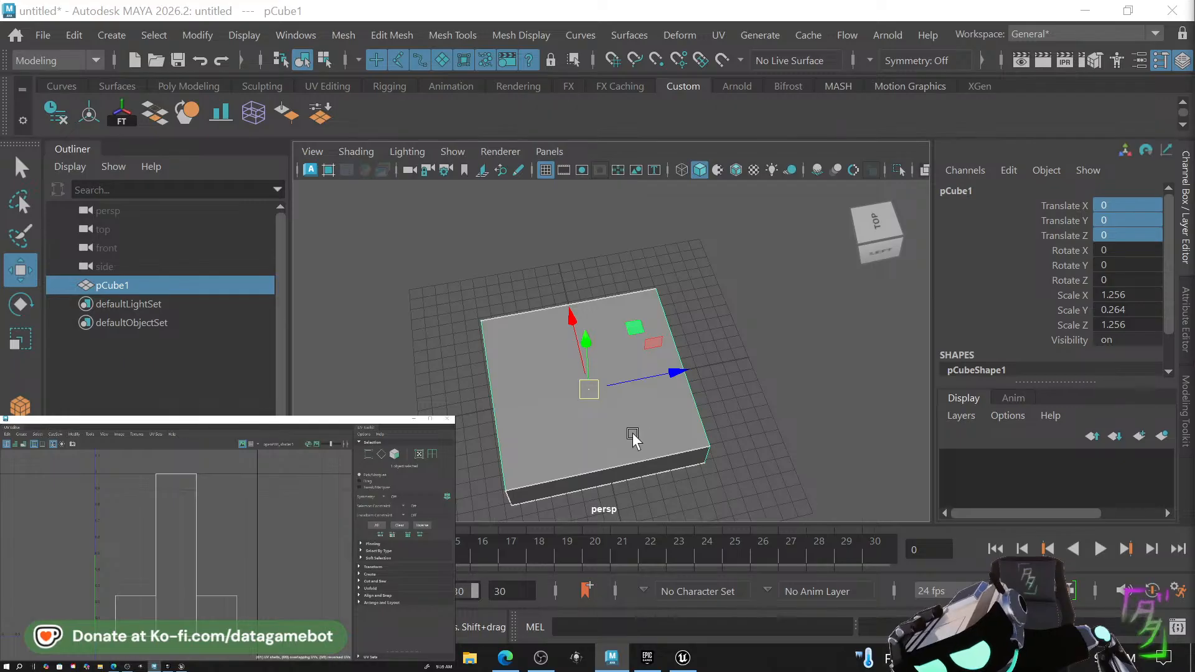
# Set the cube's width subdivisions to 2 and its depth subdivisions to 2.
pyautogui.keyDown('alt'); pyautogui.moveTo(633, 434); pyautogui.dragTo(622, 402); pyautogui.keyUp('alt')
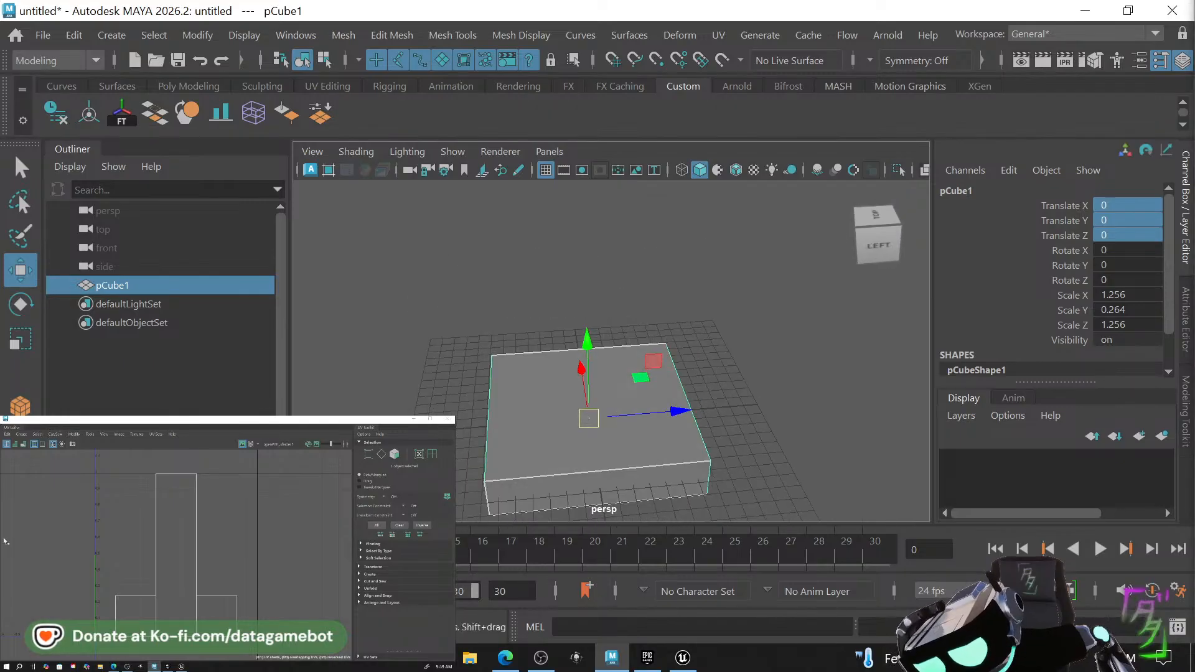
pyautogui.click(1186, 402)
pyautogui.click(1187, 324)
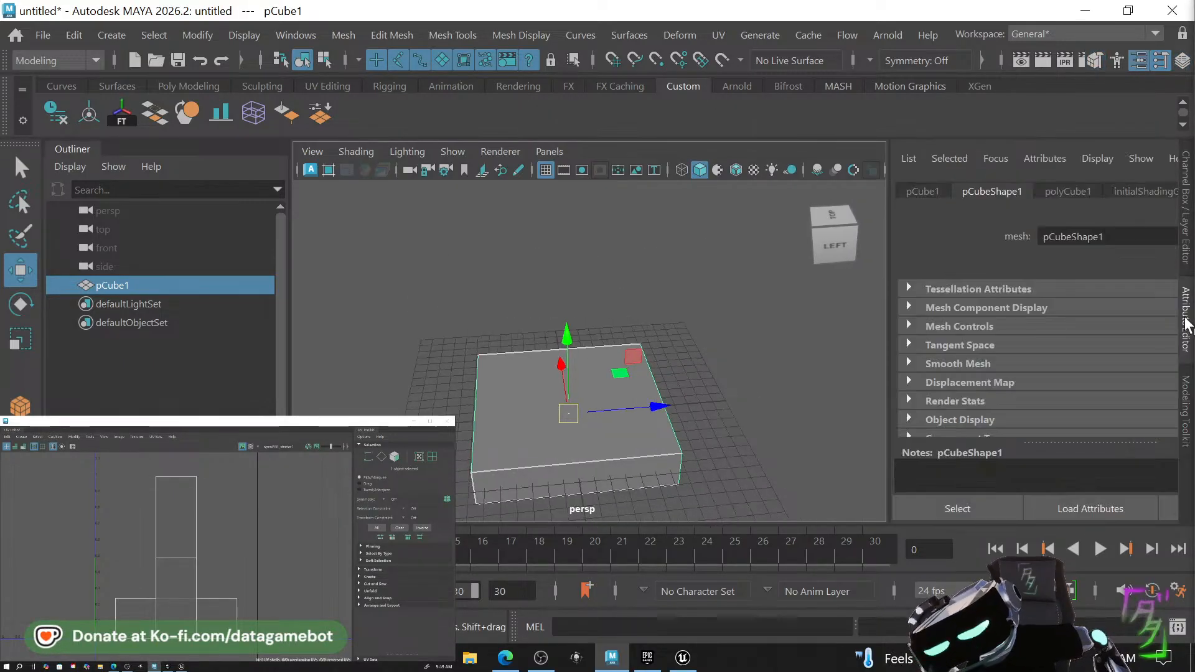
pyautogui.click(1055, 192)
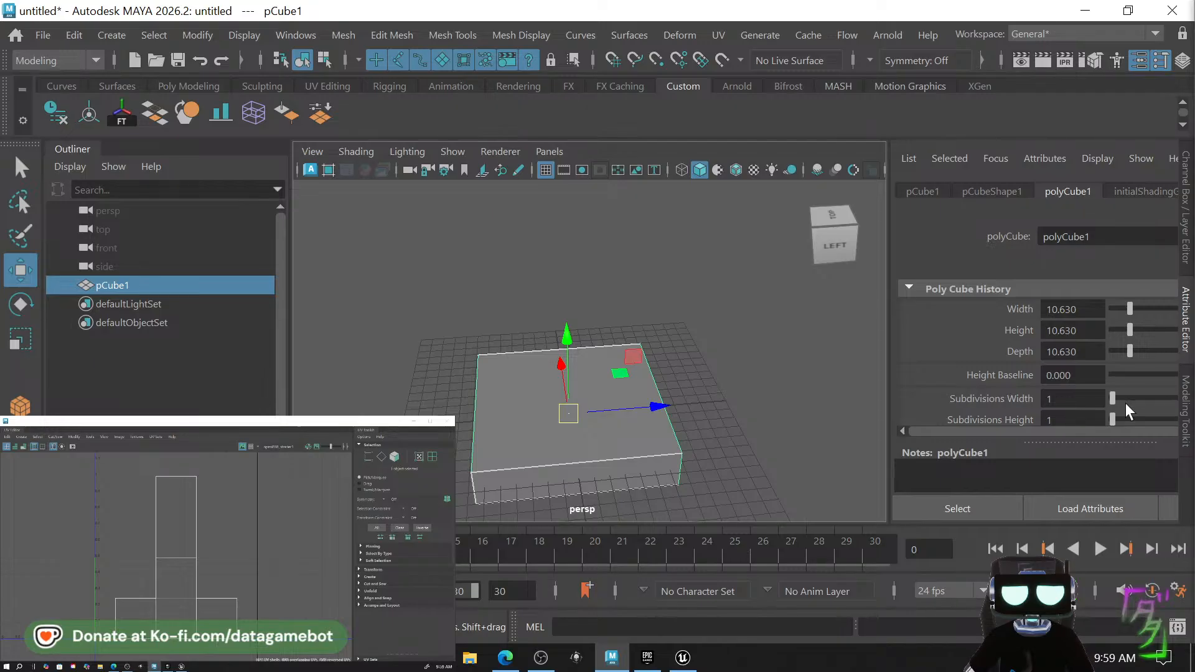
pyautogui.moveTo(1113, 398); pyautogui.dragTo(1115, 399)
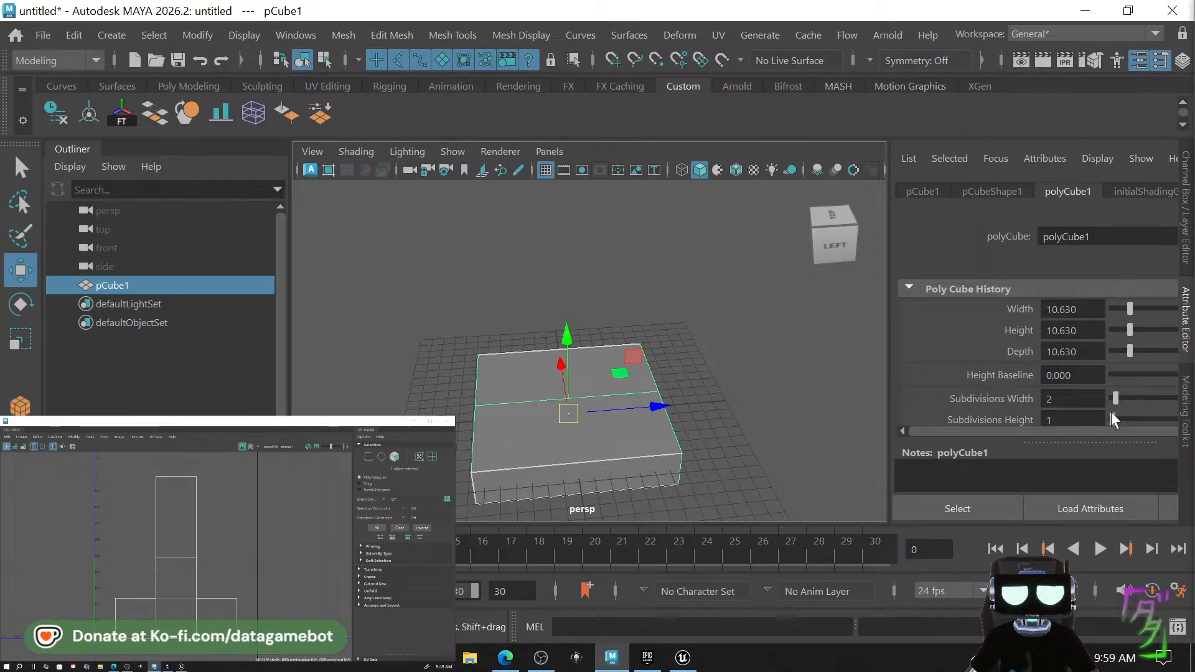
pyautogui.scroll(-3, 1129, 384)
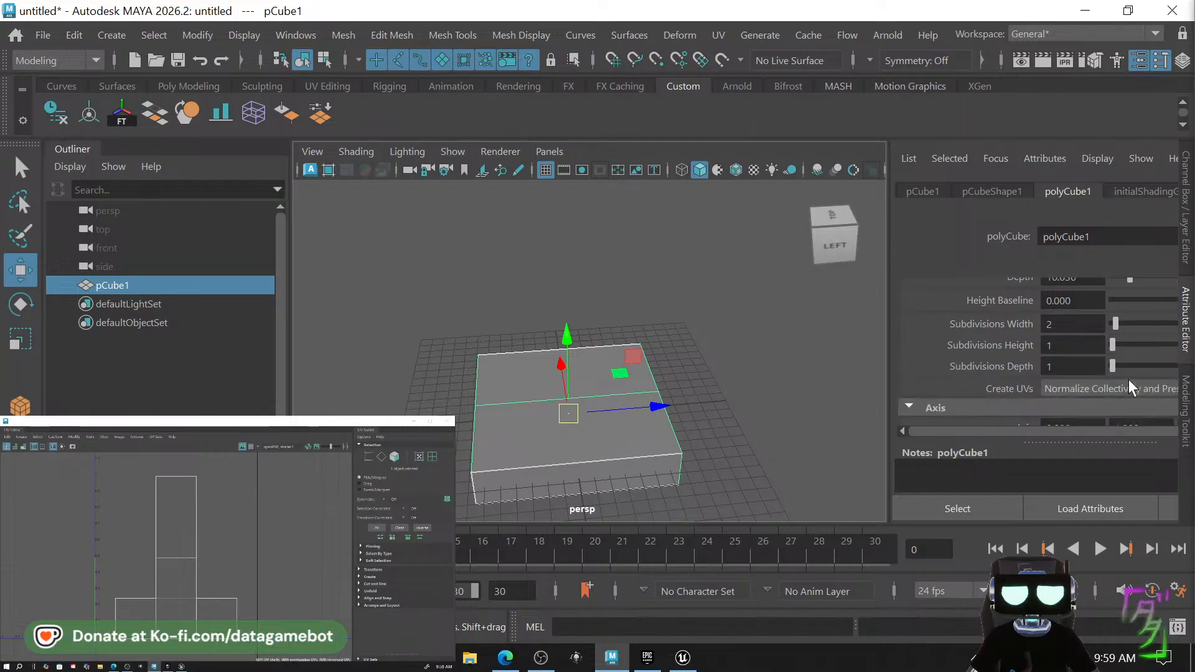
pyautogui.moveTo(1114, 365); pyautogui.dragTo(1115, 366)
pyautogui.keyDown('alt'); pyautogui.moveTo(769, 398); pyautogui.dragTo(590, 431); pyautogui.keyUp('alt')
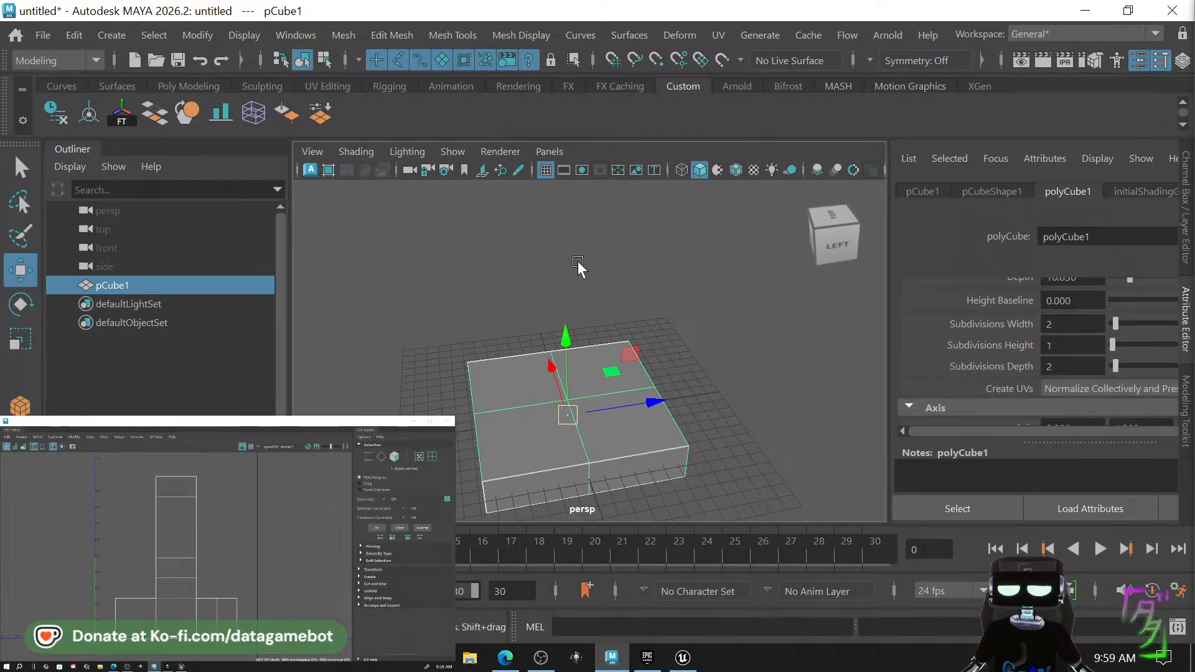
# Select the two edge loops crossing the slab's middle and scale them outward horizontally to turn the square into an octagon.
pyautogui.moveTo(616, 280); pyautogui.dragTo(589, 63, button='right')
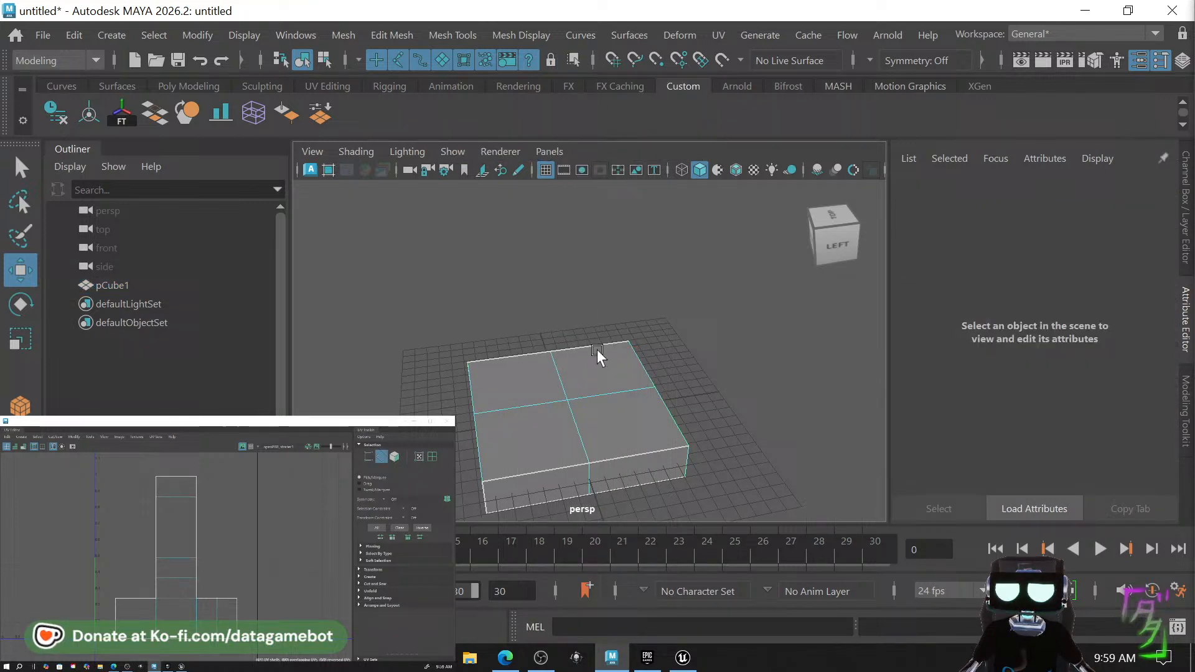
pyautogui.doubleClick(581, 427)
pyautogui.moveTo(600, 394); pyautogui.dragTo(590, 399)
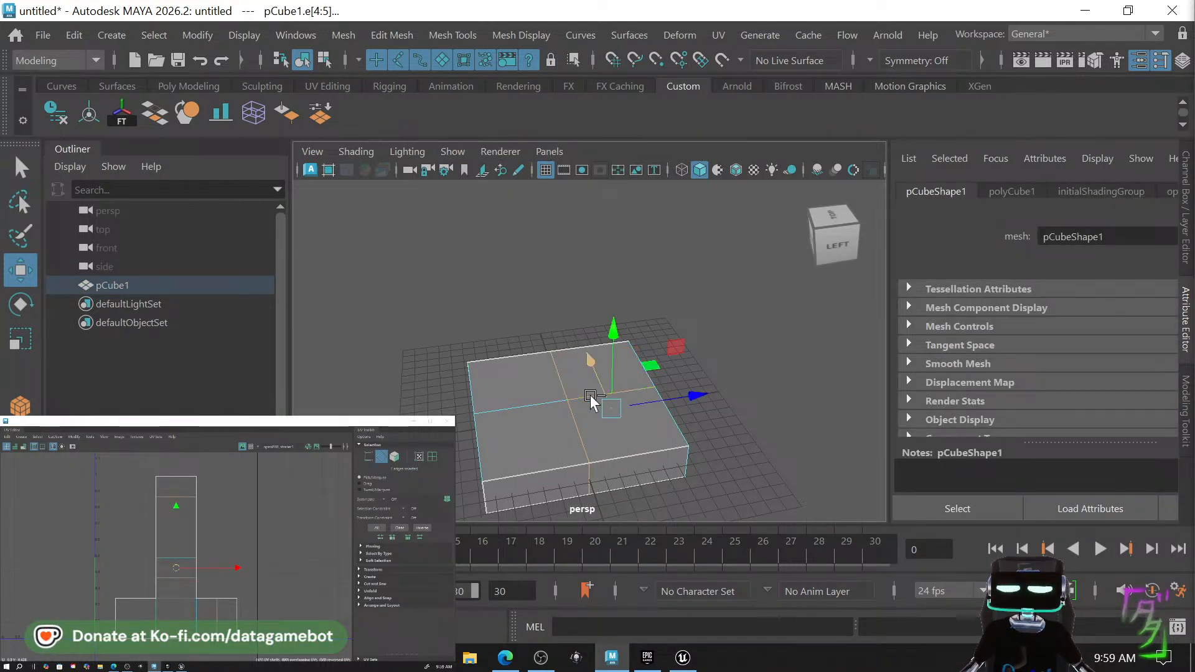
pyautogui.keyDown('shift'); pyautogui.doubleClick(577, 402); pyautogui.keyUp('shift')
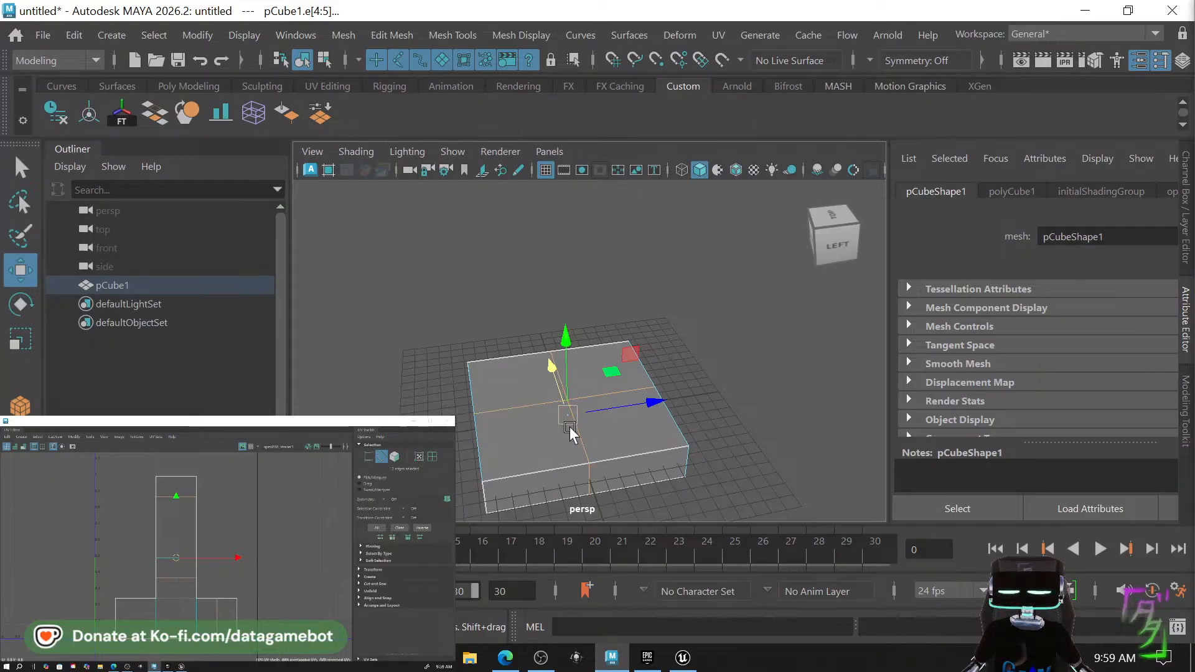
pyautogui.press('r')
pyautogui.moveTo(607, 374); pyautogui.dragTo(614, 442)
pyautogui.press('super')
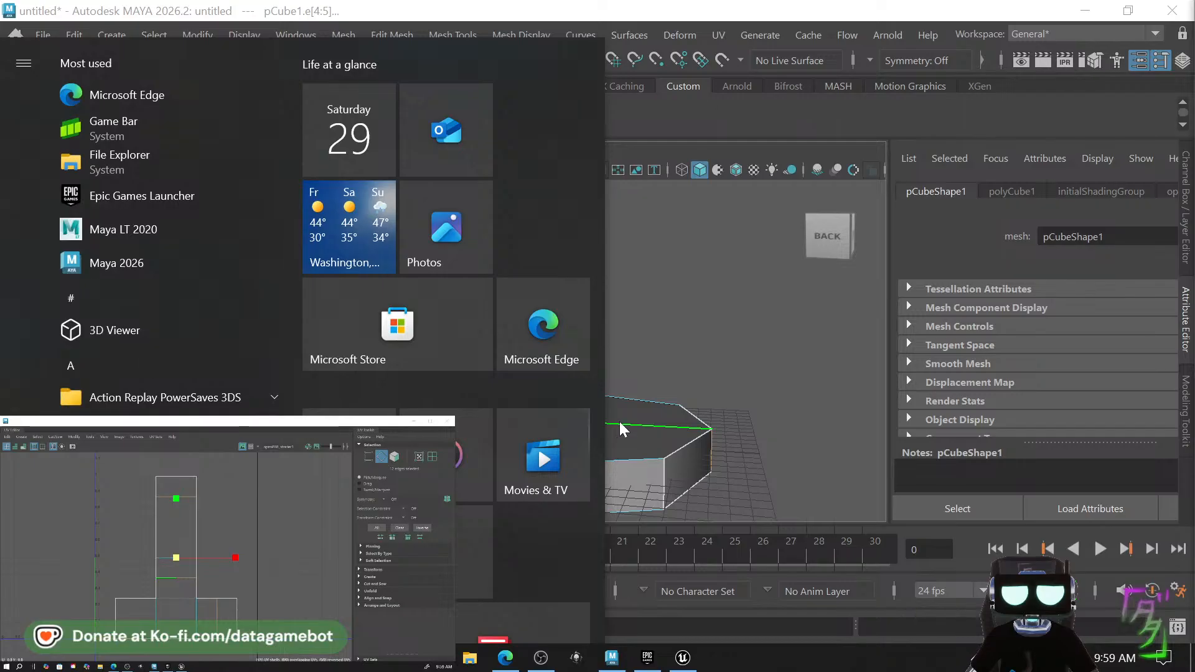
pyautogui.click(620, 425)
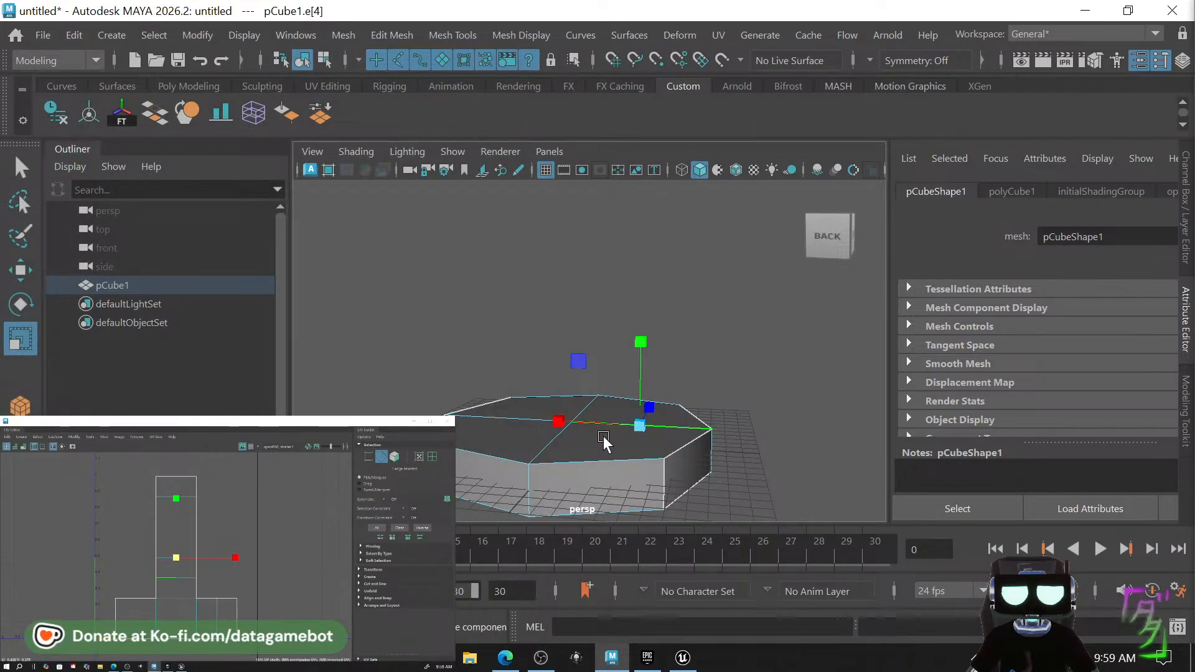
# Select the four top faces of the octagonal slab and move them down to make it a thin plate.
pyautogui.keyDown('alt'); pyautogui.moveTo(603, 437); pyautogui.dragTo(638, 465); pyautogui.keyUp('alt')
pyautogui.rightClick(635, 458)
pyautogui.moveTo(663, 155); pyautogui.dragTo(658, 161, button='right')
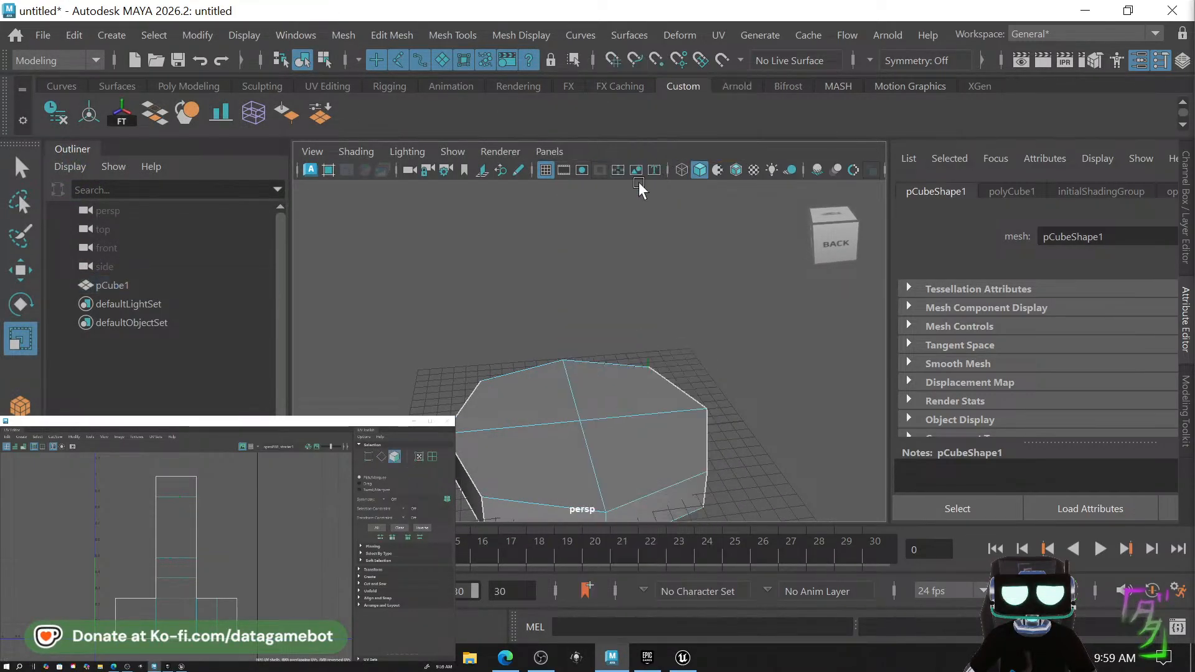
pyautogui.click(610, 469)
pyautogui.keyDown('shift'); pyautogui.click(540, 479); pyautogui.keyUp('shift')
pyautogui.keyDown('shift'); pyautogui.click(539, 389); pyautogui.keyUp('shift')
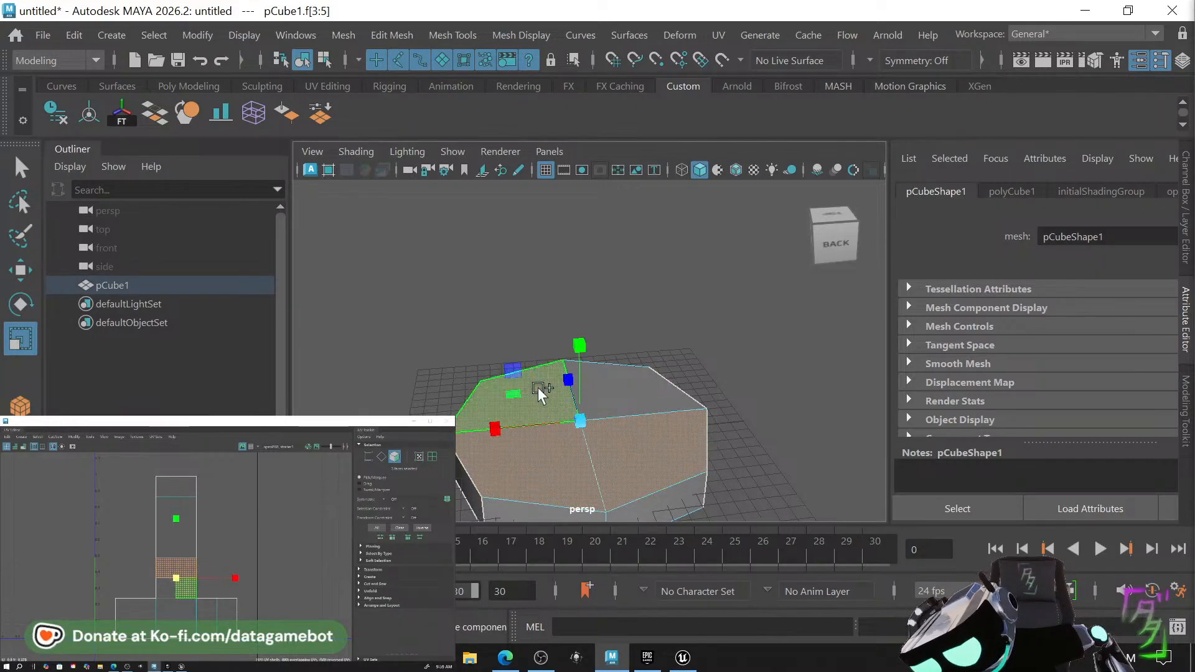
pyautogui.keyDown('shift'); pyautogui.click(637, 392); pyautogui.keyUp('shift')
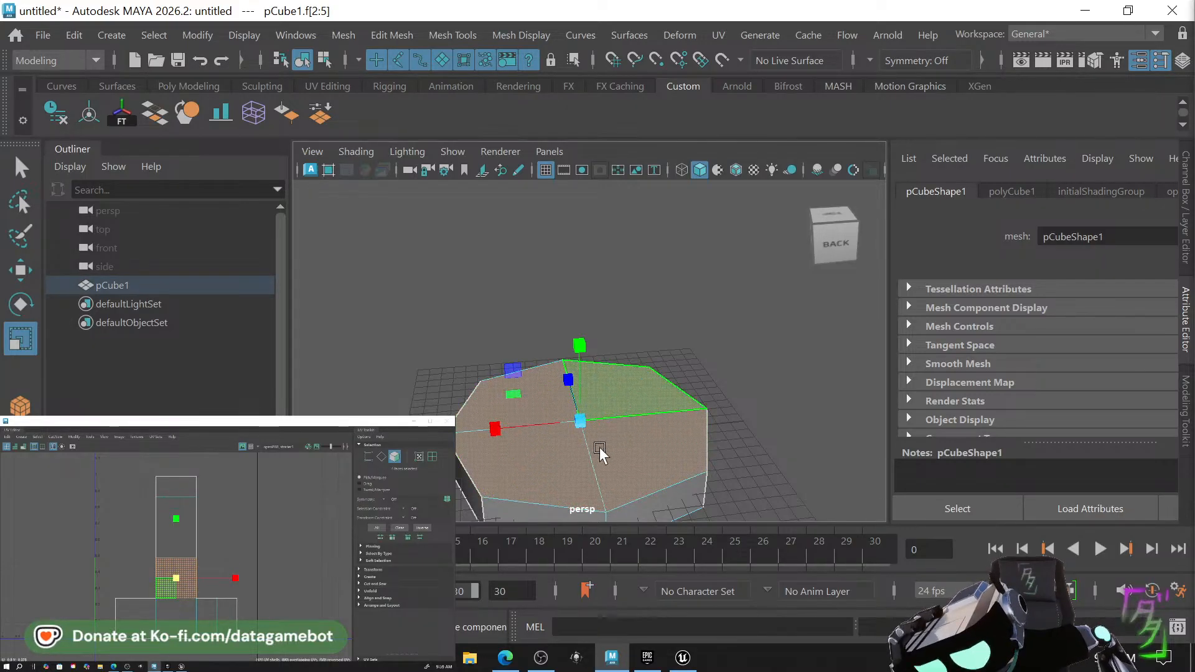
pyautogui.keyDown('alt'); pyautogui.moveTo(600, 453); pyautogui.dragTo(626, 389); pyautogui.keyUp('alt')
pyautogui.press('w')
pyautogui.moveTo(595, 349); pyautogui.dragTo(581, 383)
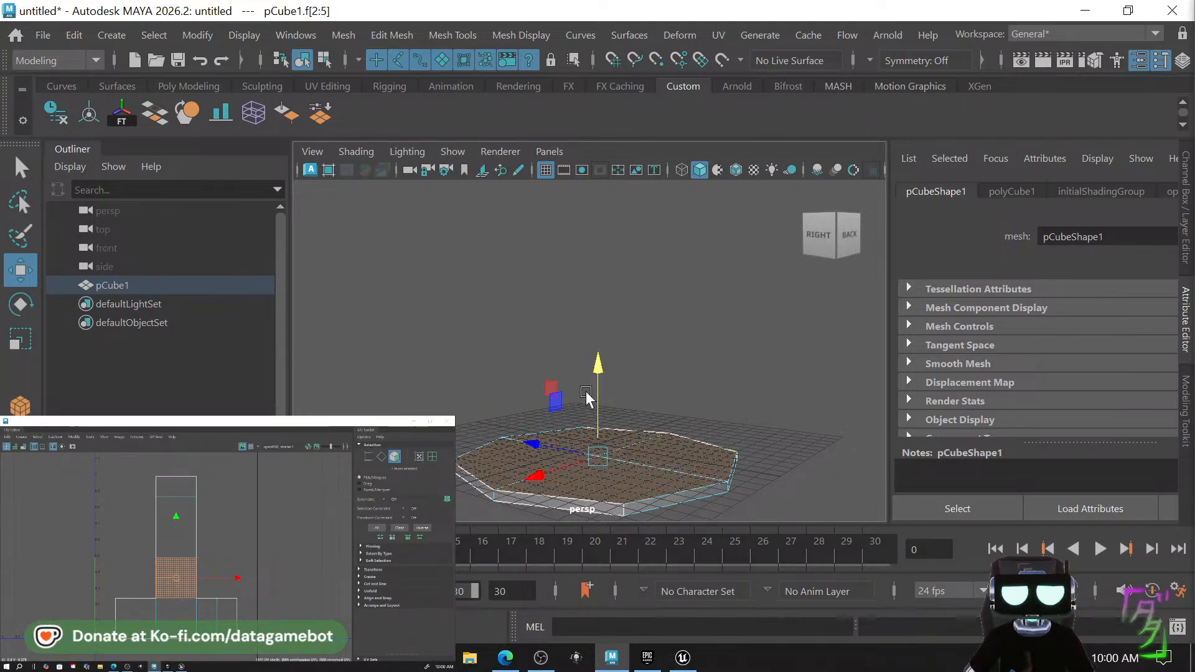
# Extrude the plate's four top faces and scale them slightly inward to create a narrow border ring.
pyautogui.press('r')
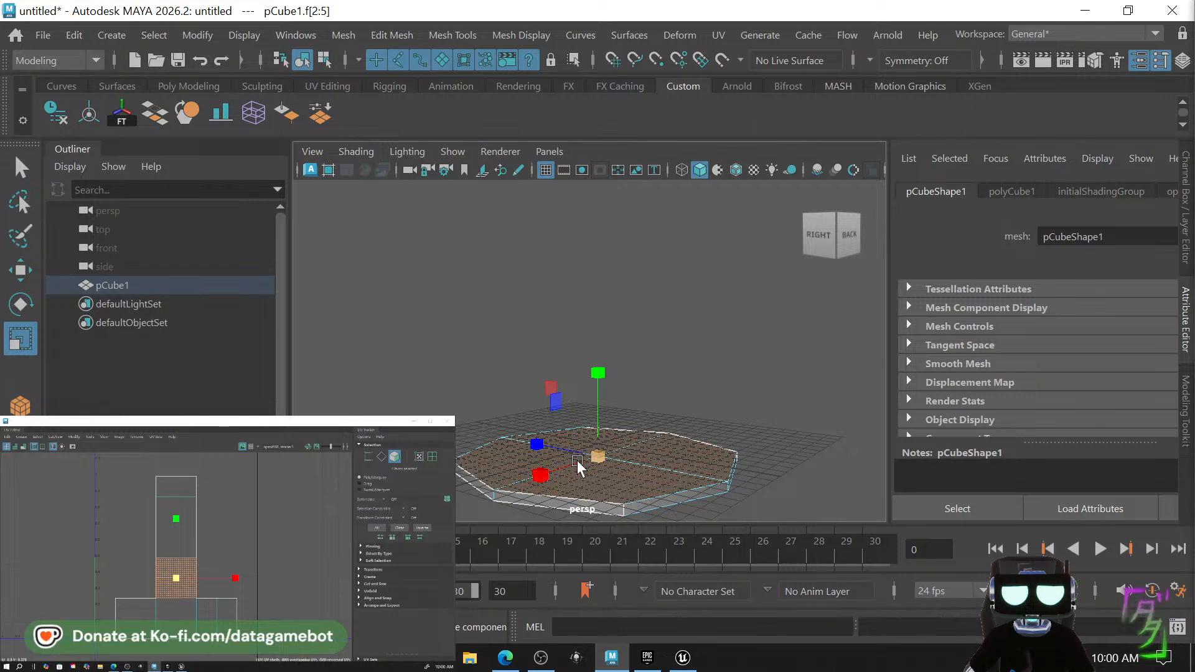
pyautogui.keyDown('alt'); pyautogui.moveTo(575, 459); pyautogui.dragTo(644, 515); pyautogui.keyUp('alt')
pyautogui.press('super')
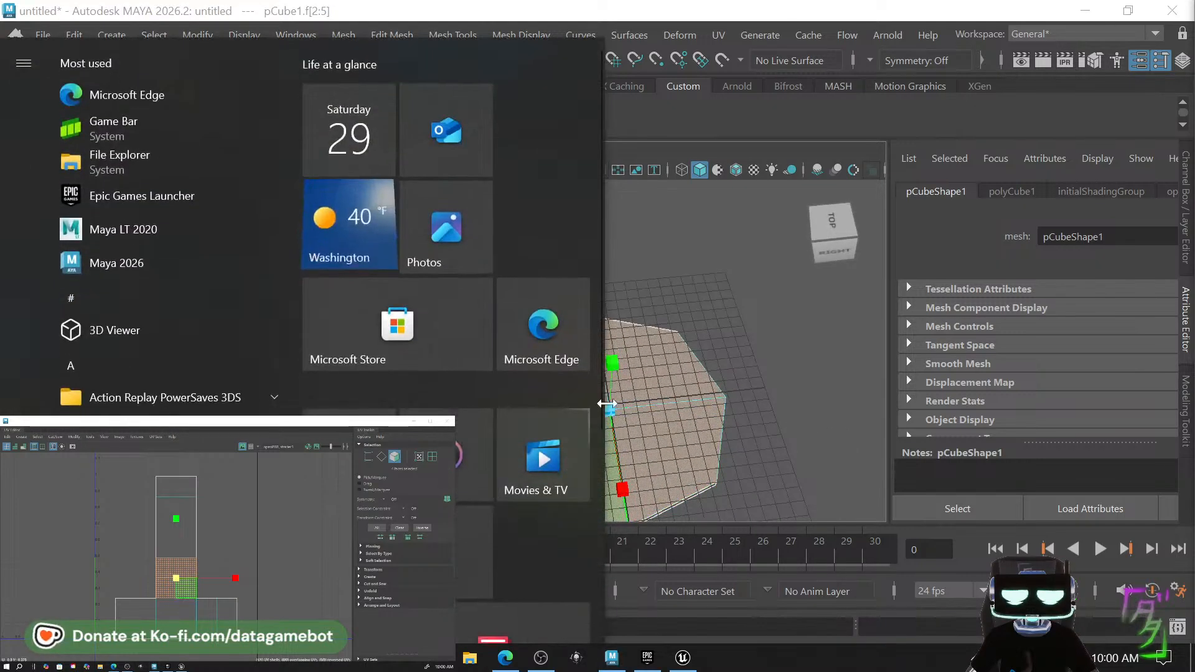
pyautogui.write('w')
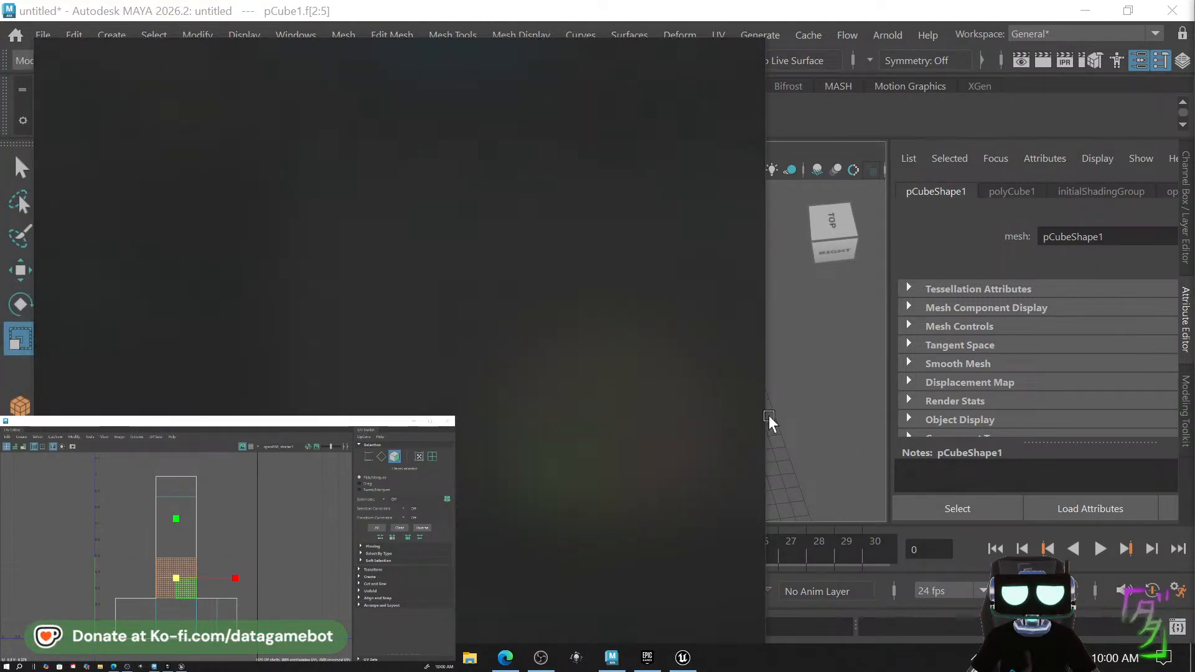
pyautogui.keyDown('alt'); pyautogui.moveTo(775, 400); pyautogui.dragTo(842, 361); pyautogui.keyUp('alt')
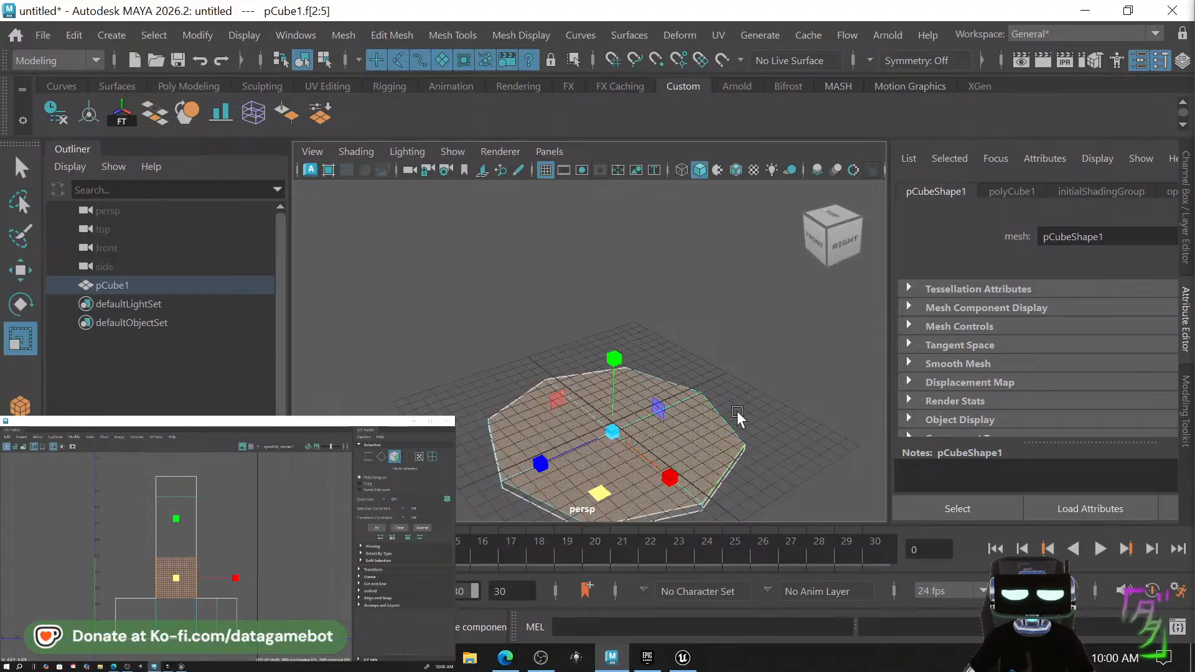
pyautogui.keyDown('alt'); pyautogui.moveTo(665, 367); pyautogui.dragTo(658, 371); pyautogui.keyUp('alt')
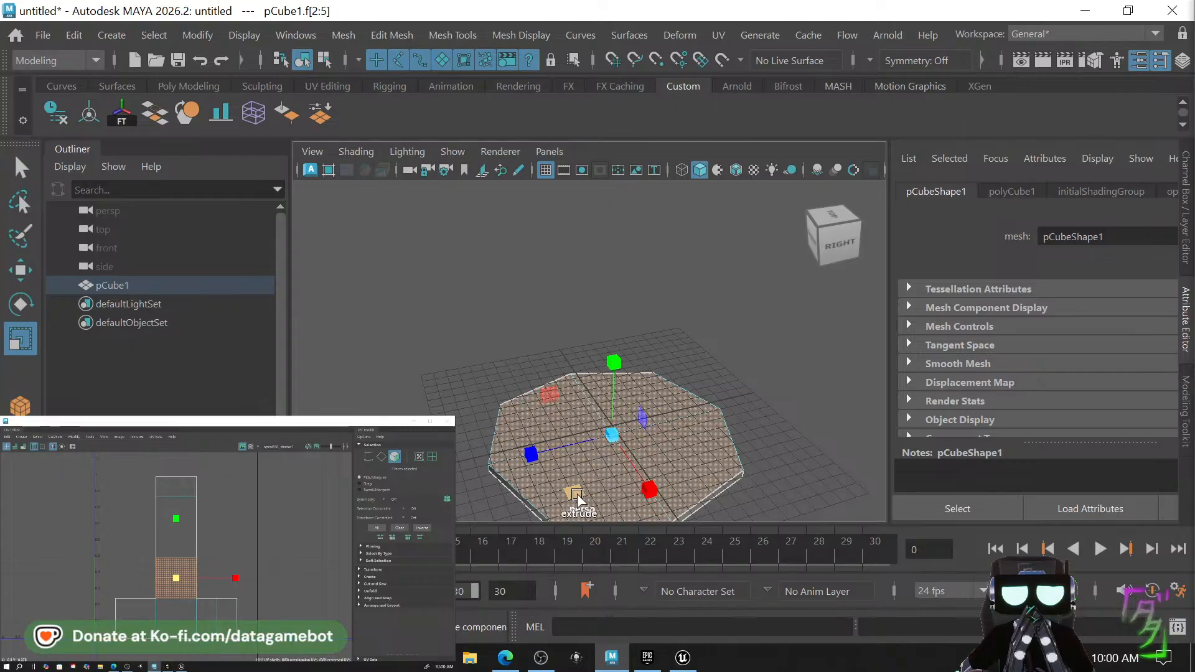
pyautogui.moveTo(578, 496)
pyautogui.keyDown('shift'); pyautogui.mouseDown()
pyautogui.moveTo(593, 473)
pyautogui.moveTo(575, 491)
pyautogui.mouseUp(); pyautogui.keyUp('shift')
# Select the full loop of border ring faces and extrude it upward to form a raised octagonal wall.
pyautogui.click(716, 439)
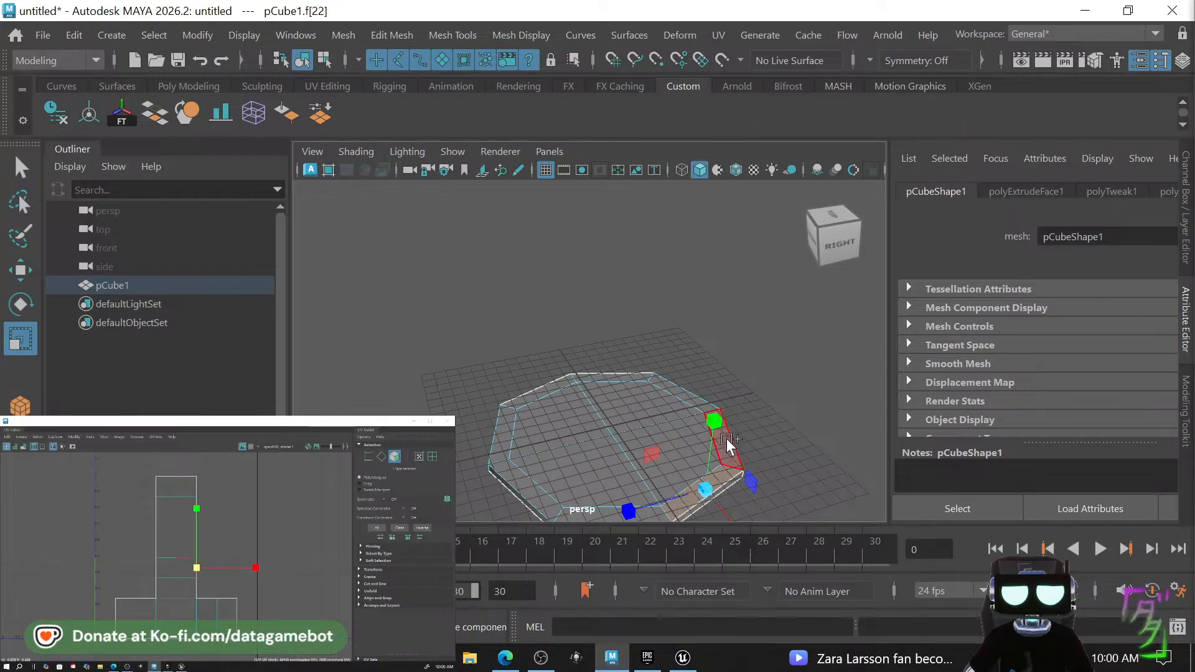
pyautogui.keyDown('shift'); pyautogui.doubleClick(727, 443); pyautogui.keyUp('shift')
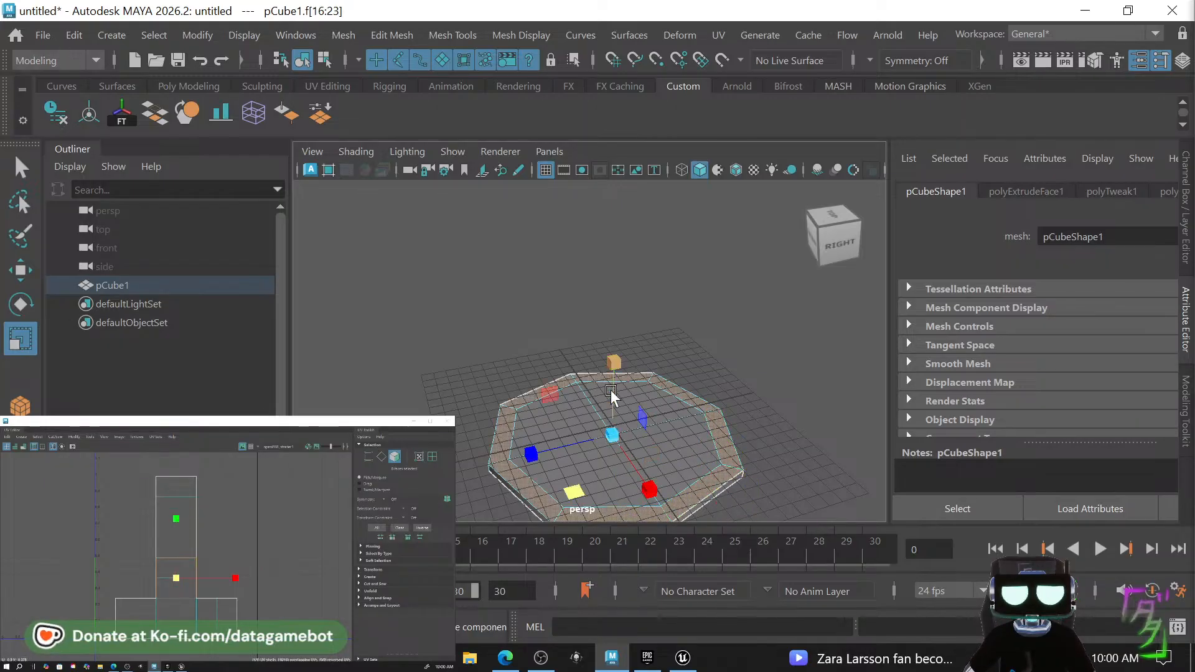
pyautogui.press('w')
pyautogui.keyDown('shift'); pyautogui.moveTo(610, 389); pyautogui.dragTo(611, 367); pyautogui.keyUp('shift')
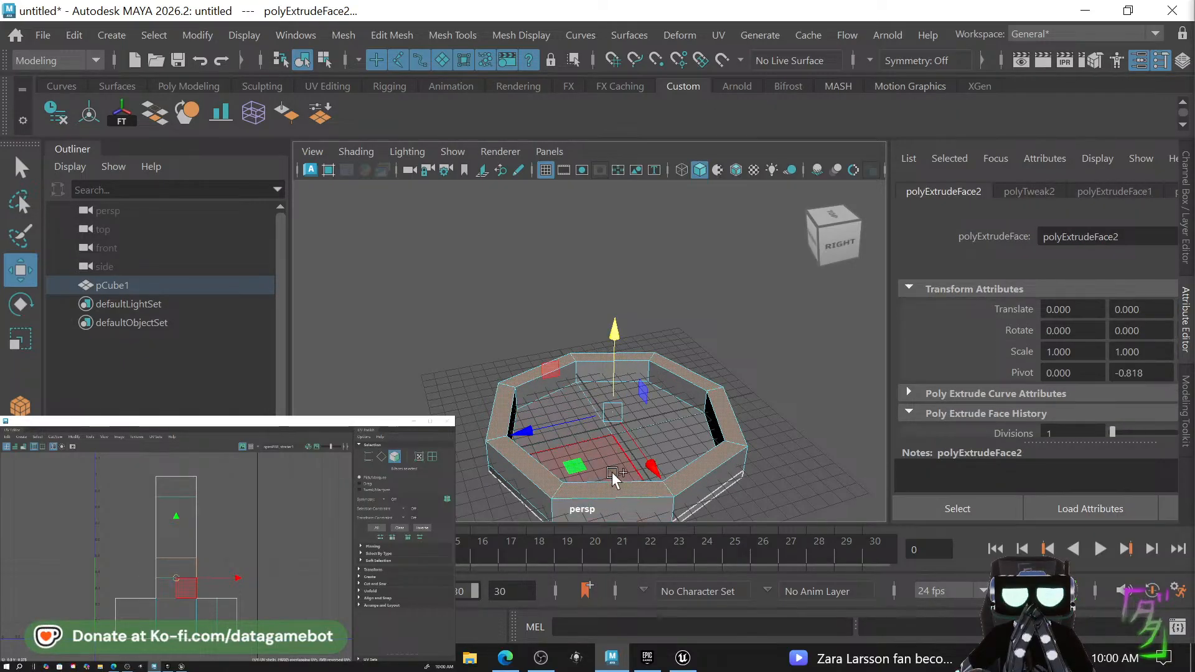
# Extrude the wall's top faces again with a Local Translate Z of 0.457 to add a thin upper band.
pyautogui.keyDown('shift'); pyautogui.moveTo(608, 492); pyautogui.dragTo(610, 240, button='right'); pyautogui.keyUp('shift')
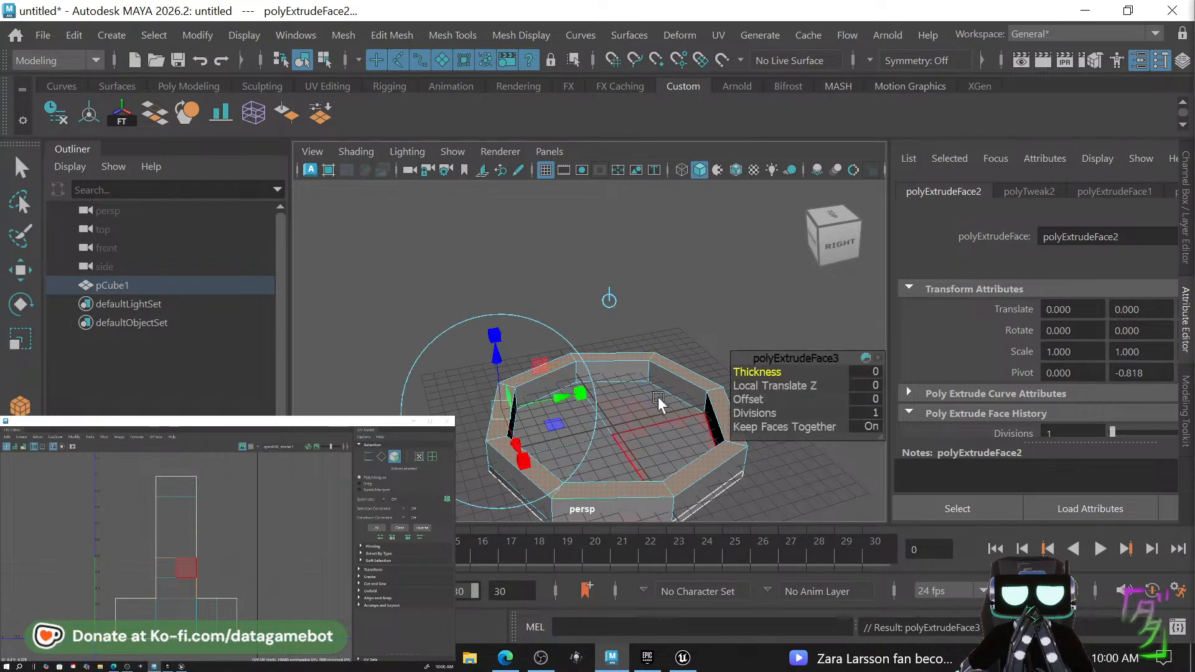
pyautogui.moveTo(500, 363); pyautogui.dragTo(502, 355)
pyautogui.hotkey('ctrl', 'z')
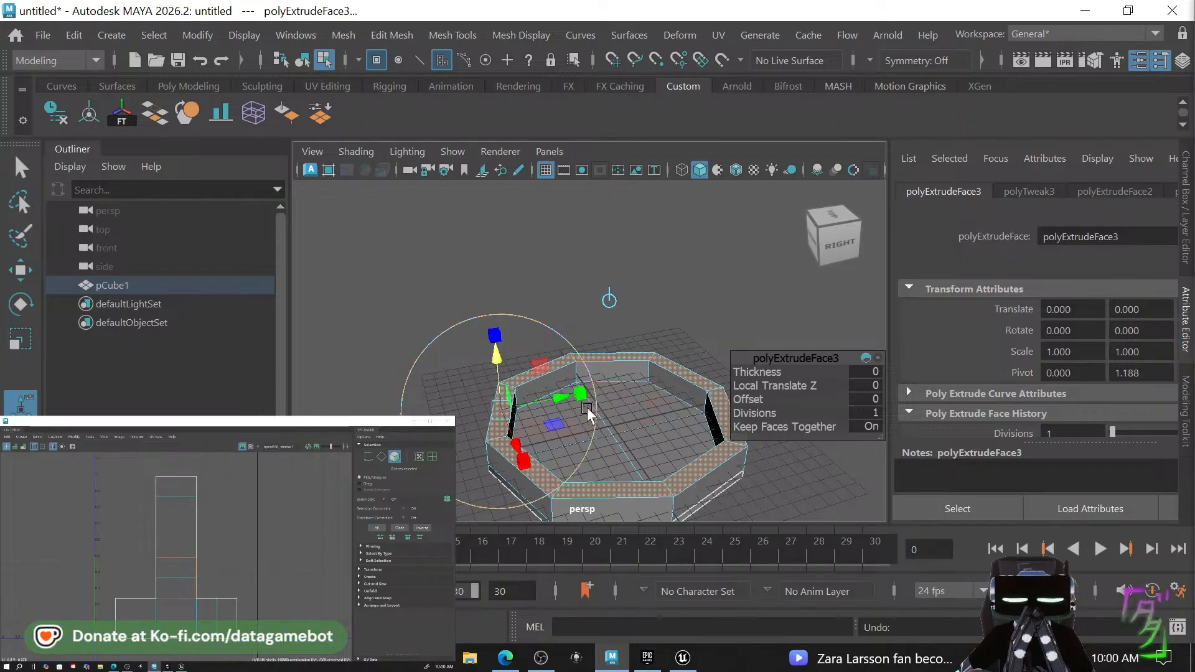
pyautogui.keyDown('alt'); pyautogui.moveTo(542, 458); pyautogui.dragTo(477, 374); pyautogui.keyUp('alt')
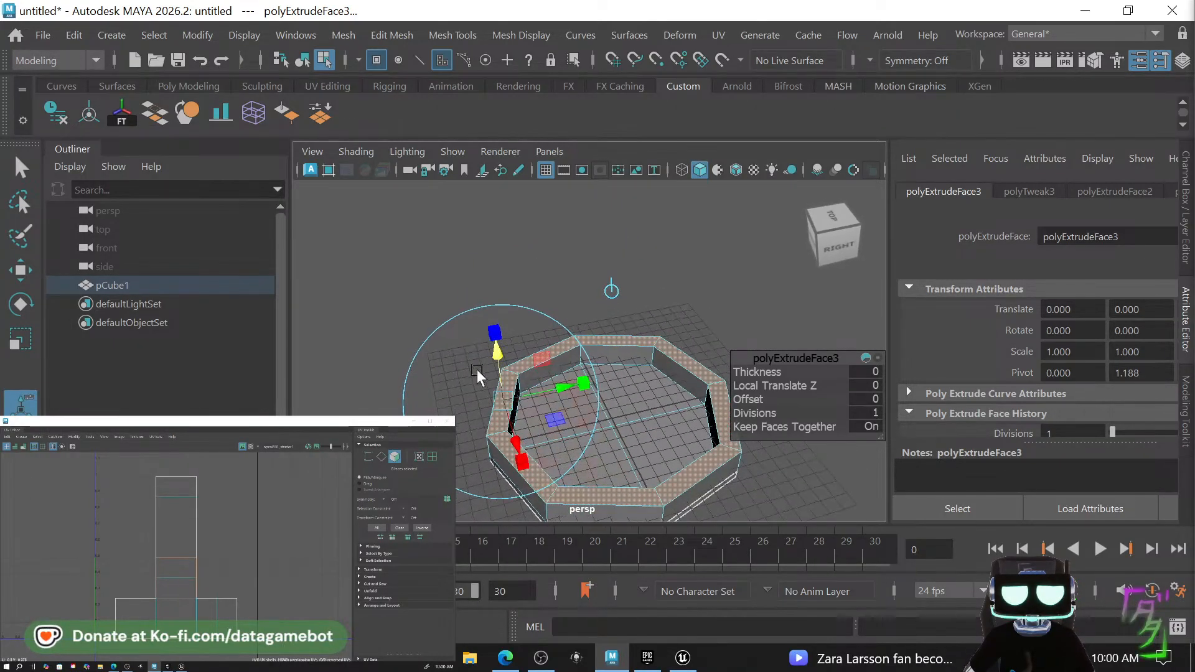
pyautogui.click(495, 365)
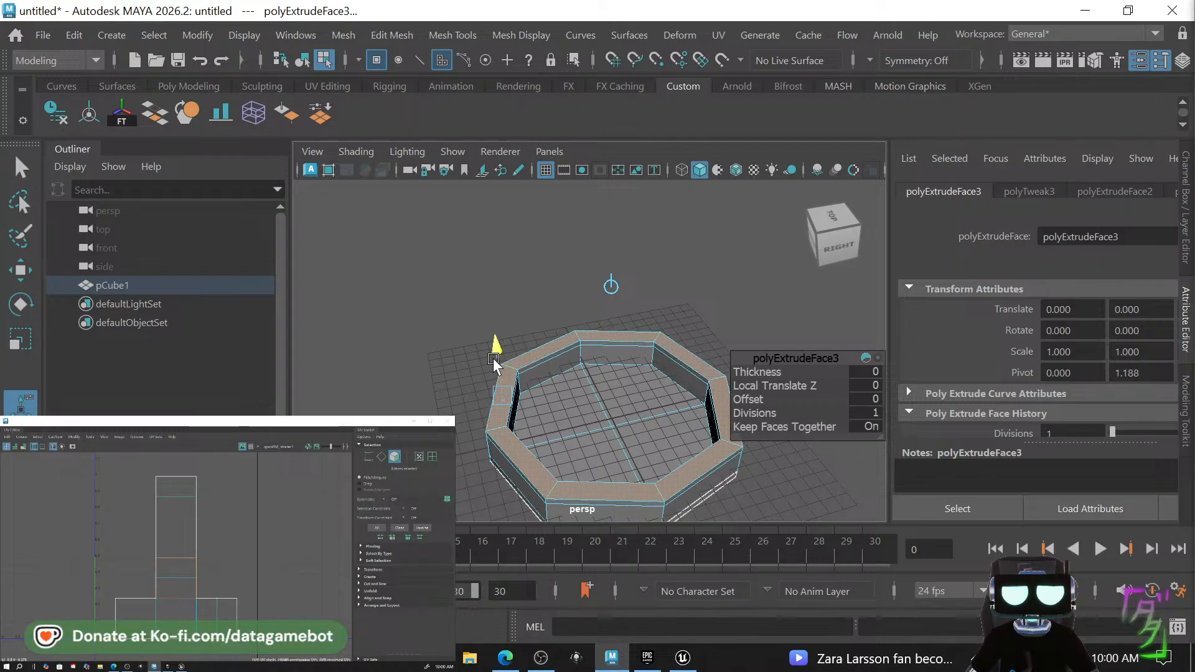
pyautogui.moveTo(493, 357); pyautogui.dragTo(493, 349)
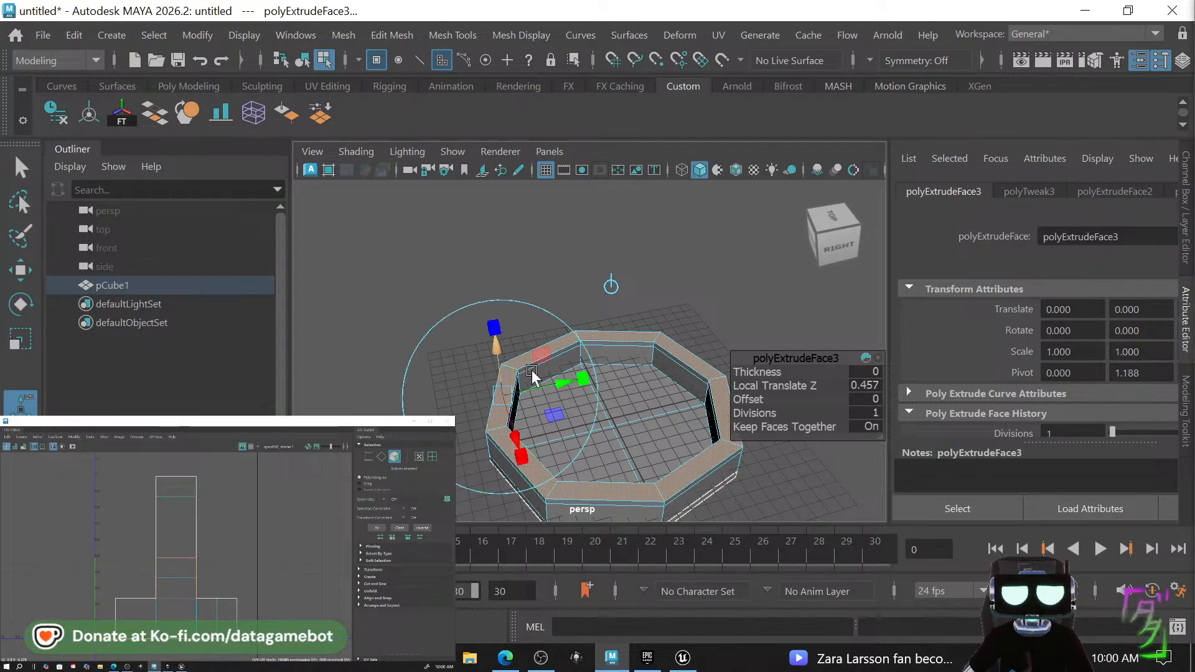
# Select the full loop of outer side faces on the thin band at the top of the octagonal wall.
pyautogui.click(637, 342)
pyautogui.click(712, 371)
pyautogui.keyDown('alt'); pyautogui.moveTo(713, 371); pyautogui.dragTo(684, 402); pyautogui.keyUp('alt')
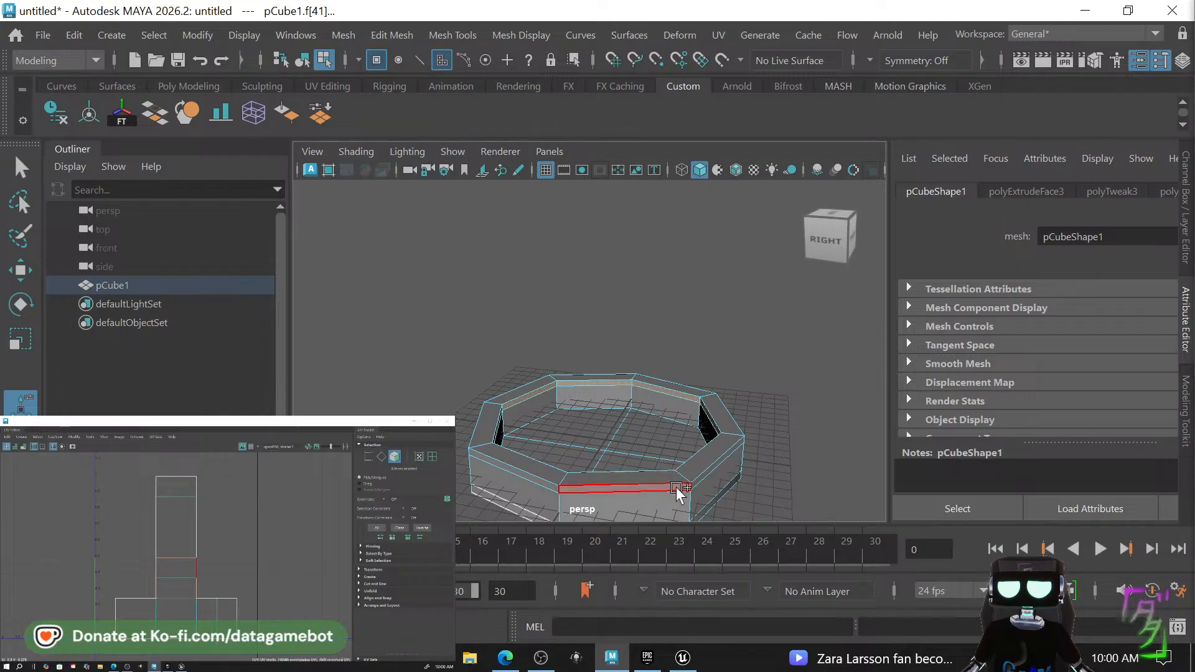
pyautogui.keyDown('shift'); pyautogui.doubleClick(676, 488); pyautogui.keyUp('shift')
pyautogui.click(703, 476)
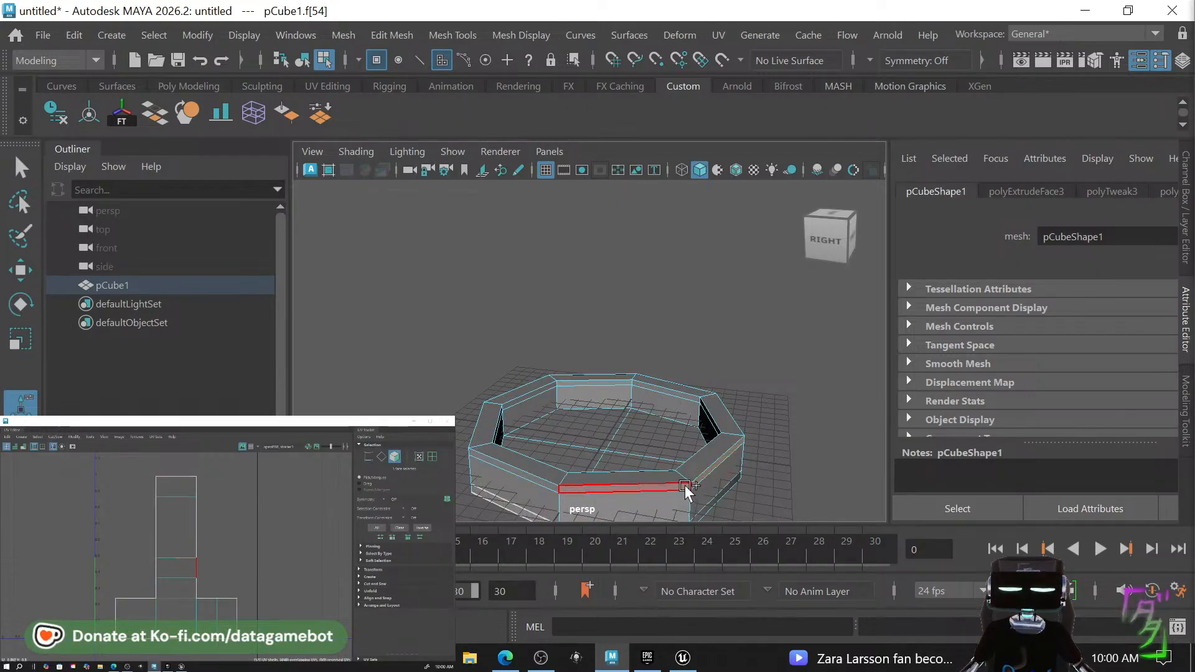
pyautogui.keyDown('shift'); pyautogui.doubleClick(685, 484); pyautogui.keyUp('shift')
pyautogui.keyDown('alt'); pyautogui.moveTo(654, 471); pyautogui.dragTo(699, 465); pyautogui.keyUp('alt')
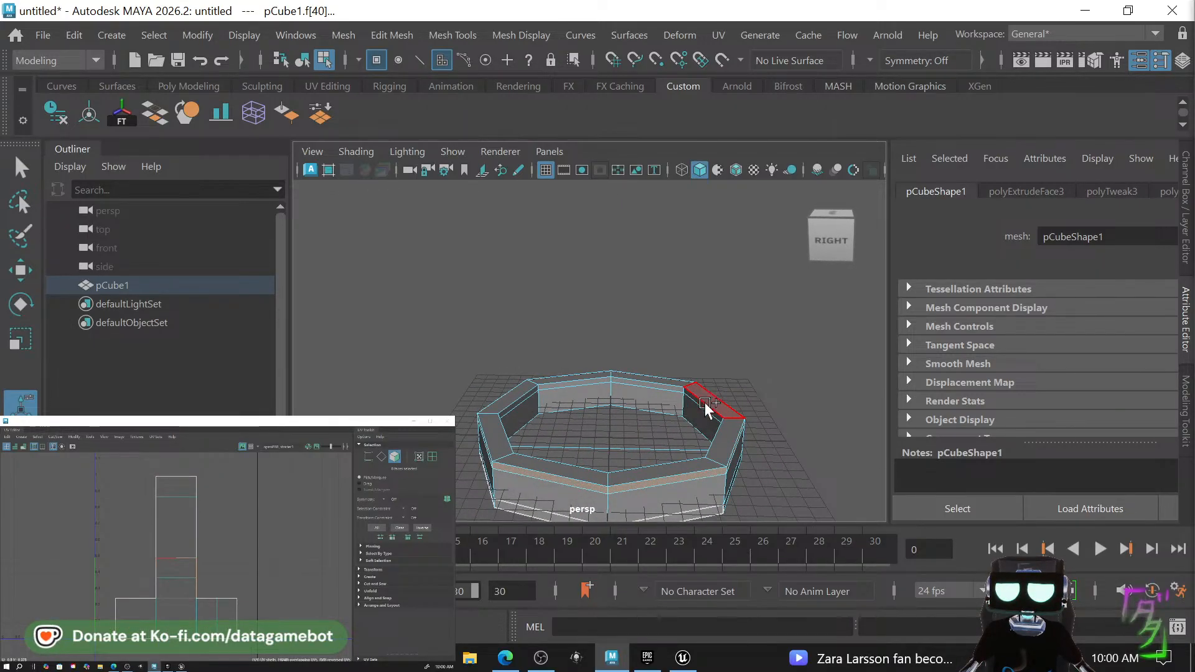
# Add the full loop of inner side faces of the thin upper band to the face selection.
pyautogui.keyDown('shift'); pyautogui.doubleClick(700, 407); pyautogui.keyUp('shift')
pyautogui.hotkey('ctrl', 'z')
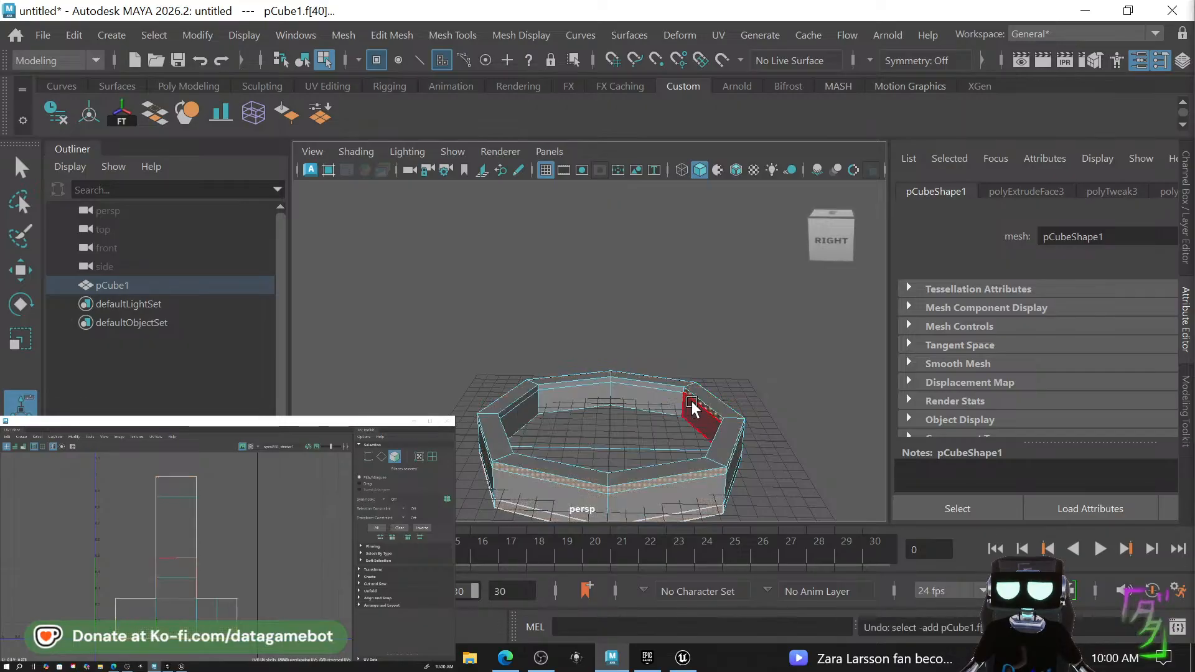
pyautogui.keyDown('shift'); pyautogui.click(681, 390); pyautogui.keyUp('shift')
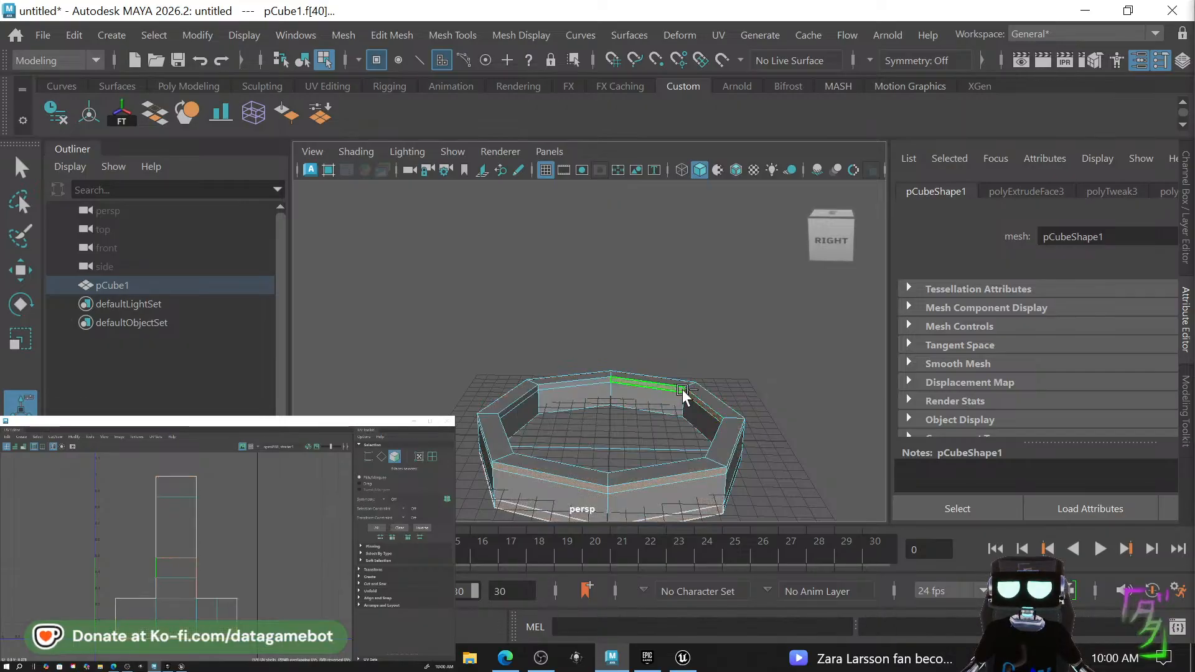
pyautogui.keyDown('shift'); pyautogui.click(608, 377); pyautogui.keyUp('shift')
pyautogui.keyDown('alt'); pyautogui.moveTo(720, 446); pyautogui.dragTo(713, 446); pyautogui.keyUp('alt')
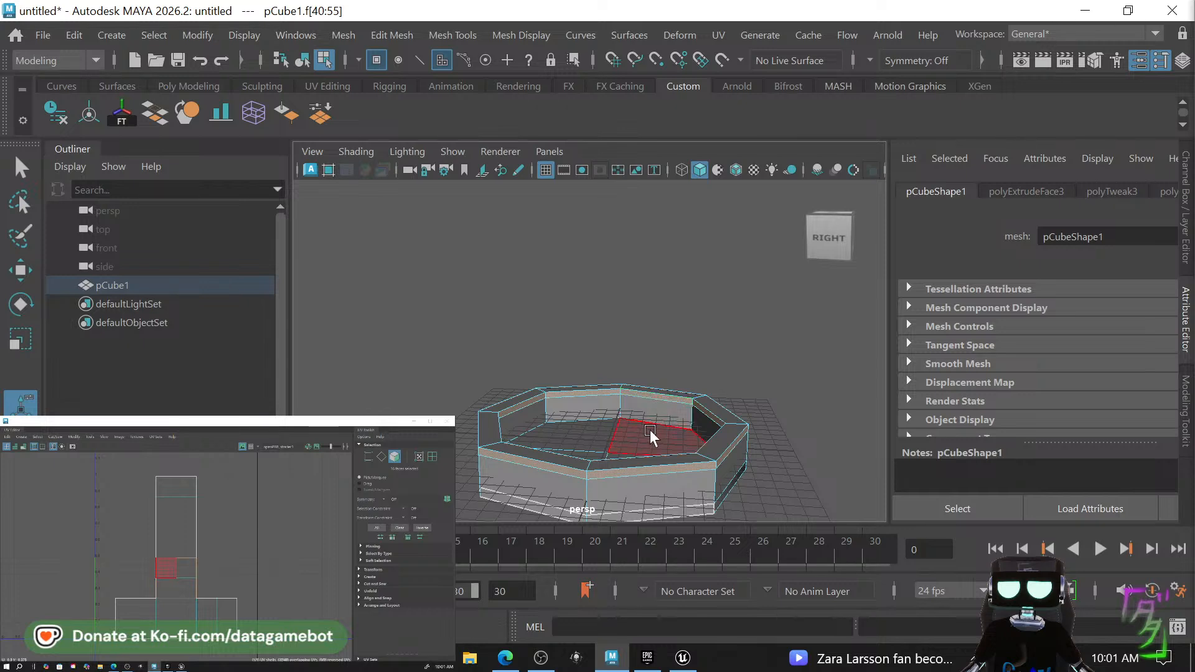
# Extrude the selected band faces with a Local Translate Z of 0.607 to form an overhanging rim.
pyautogui.keyDown('shift'); pyautogui.moveTo(643, 403); pyautogui.dragTo(642, 230, button='right'); pyautogui.keyUp('shift')
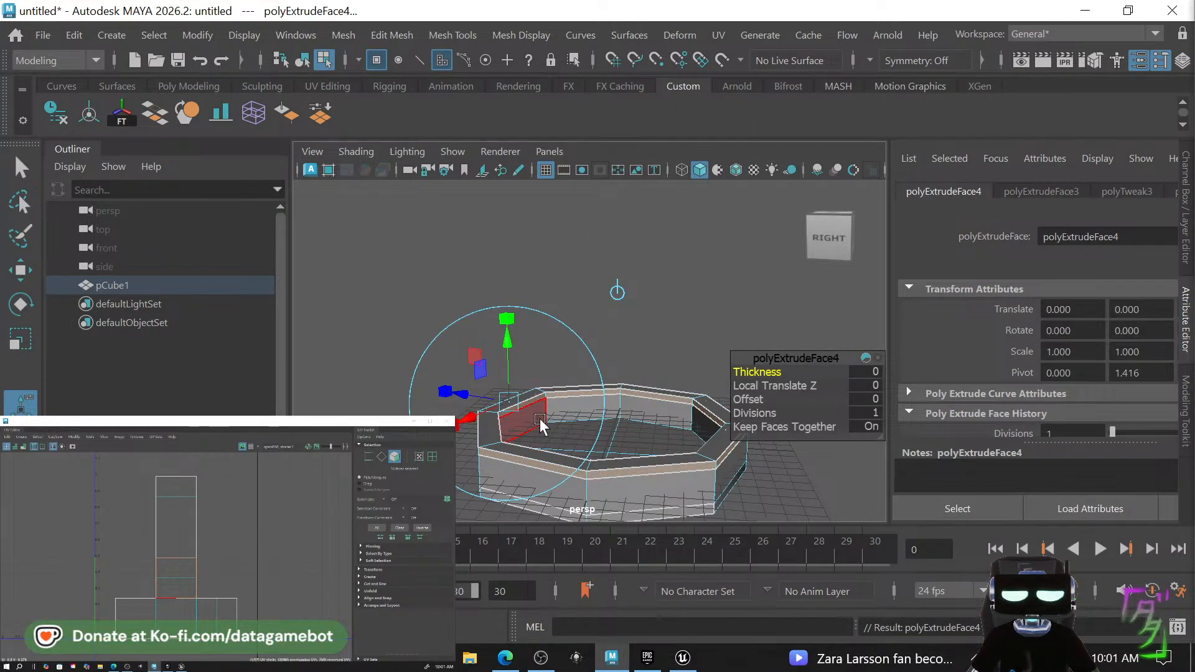
pyautogui.scroll(5, 540, 419)
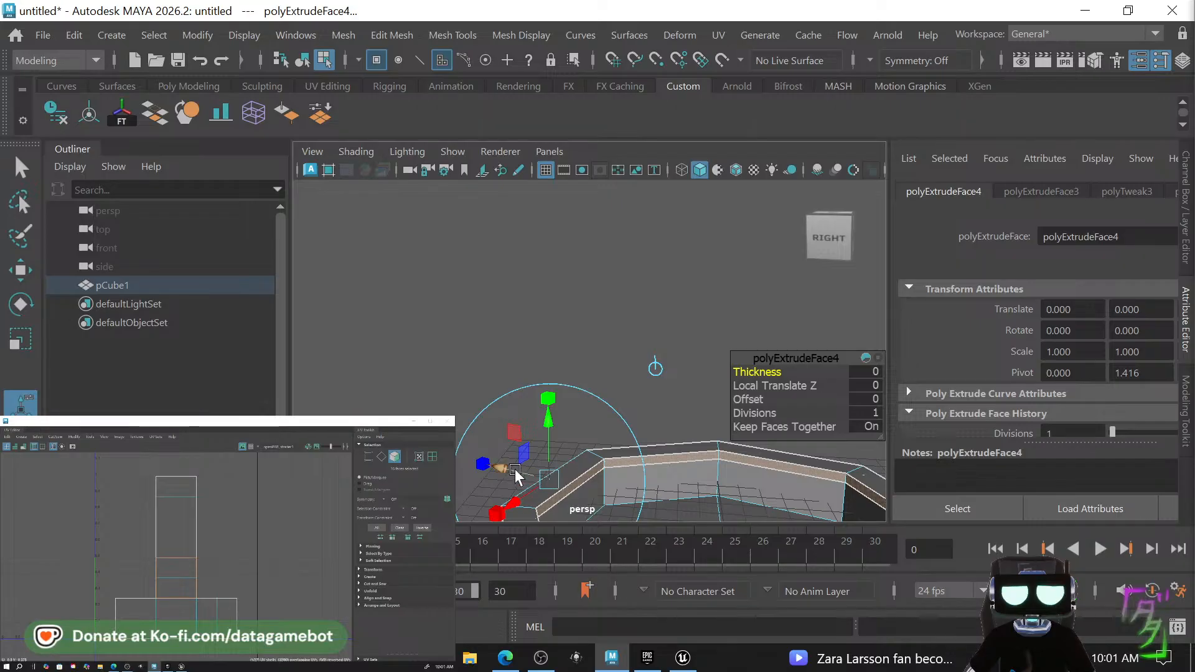
pyautogui.moveTo(514, 468); pyautogui.dragTo(505, 462)
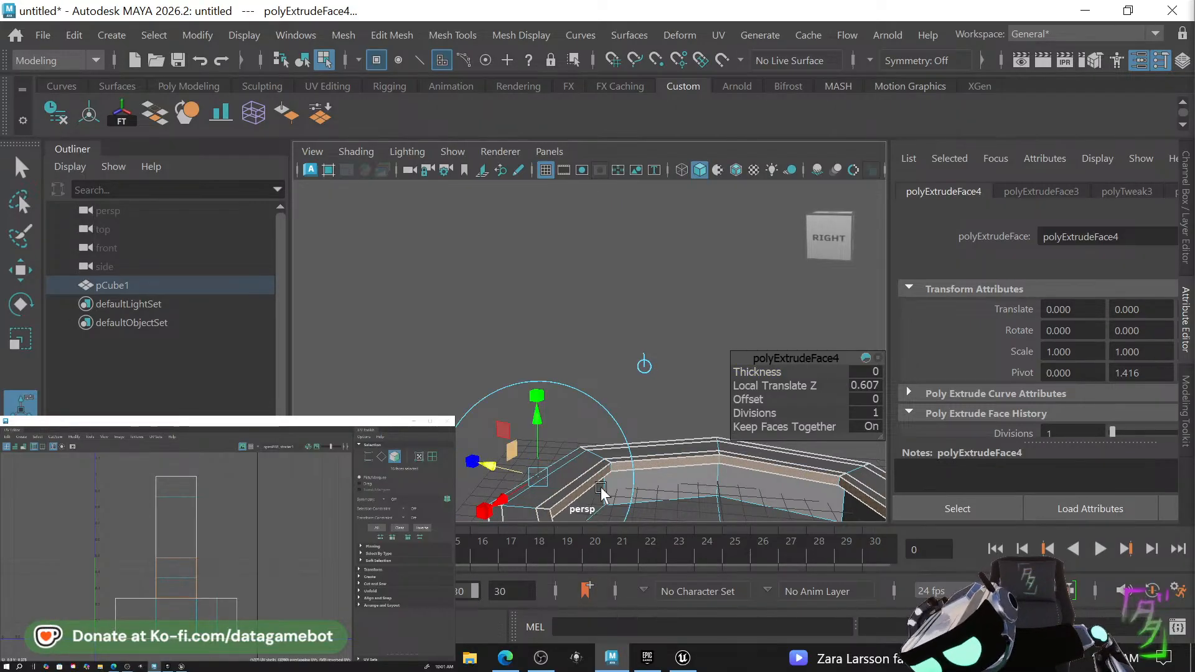
# In the side view, select the centre vertices of the rim and move them up to form a slight peak.
pyautogui.moveTo(600, 487); pyautogui.dragTo(618, 128, button='right')
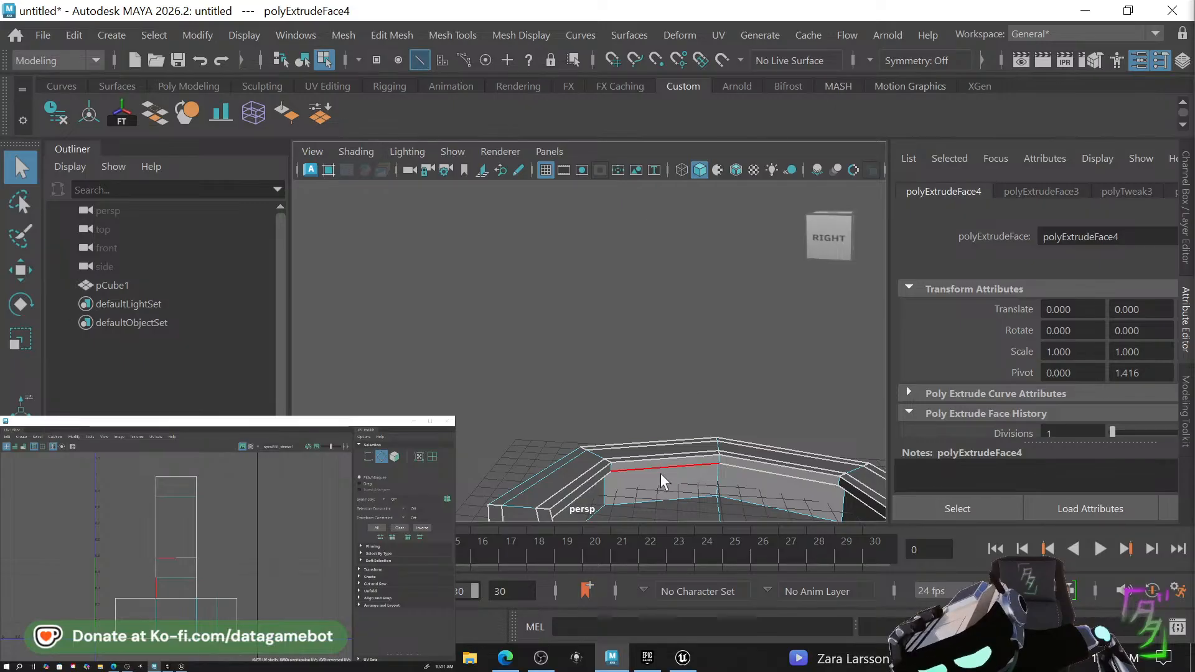
pyautogui.keyDown('alt'); pyautogui.moveTo(660, 473); pyautogui.dragTo(637, 413, button='middle'); pyautogui.keyUp('alt')
pyautogui.keyDown('alt'); pyautogui.moveTo(638, 414); pyautogui.dragTo(645, 448); pyautogui.keyUp('alt')
pyautogui.keyDown('alt'); pyautogui.moveTo(645, 448); pyautogui.dragTo(547, 473, button='right'); pyautogui.keyUp('alt')
pyautogui.keyDown('alt'); pyautogui.moveTo(547, 472); pyautogui.dragTo(649, 348); pyautogui.keyUp('alt')
pyautogui.moveTo(650, 386); pyautogui.dragTo(651, 63, button='right')
pyautogui.moveTo(540, 98); pyautogui.dragTo(542, 101, button='right')
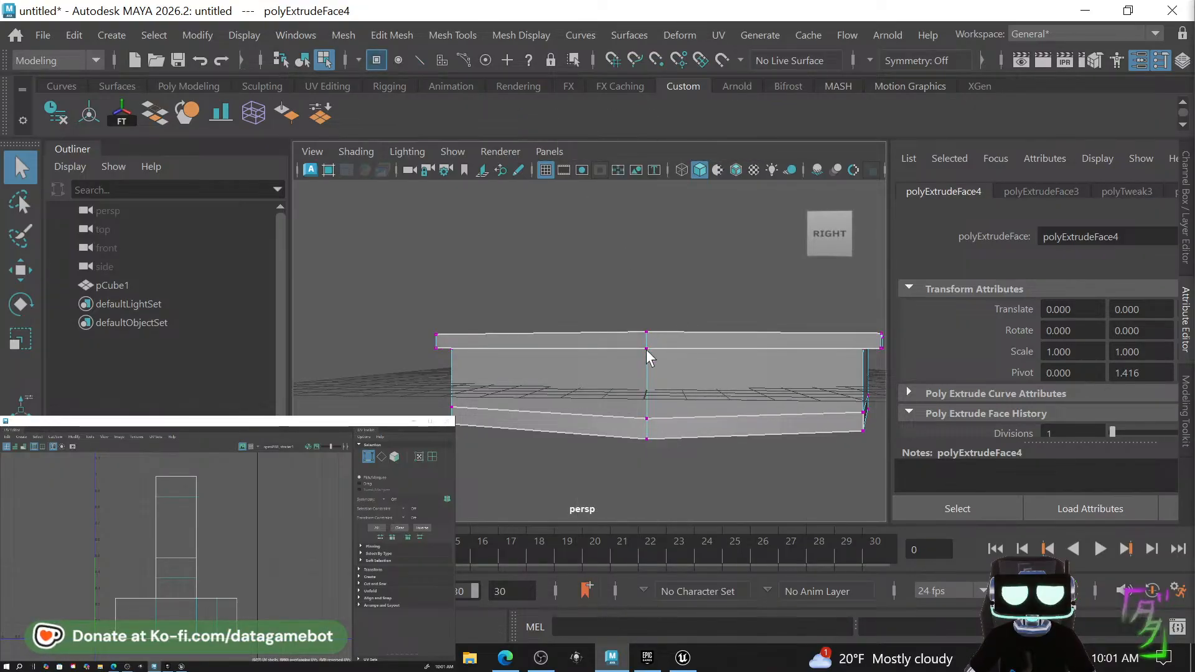
pyautogui.keyDown('alt'); pyautogui.moveTo(646, 349); pyautogui.dragTo(648, 351); pyautogui.keyUp('alt')
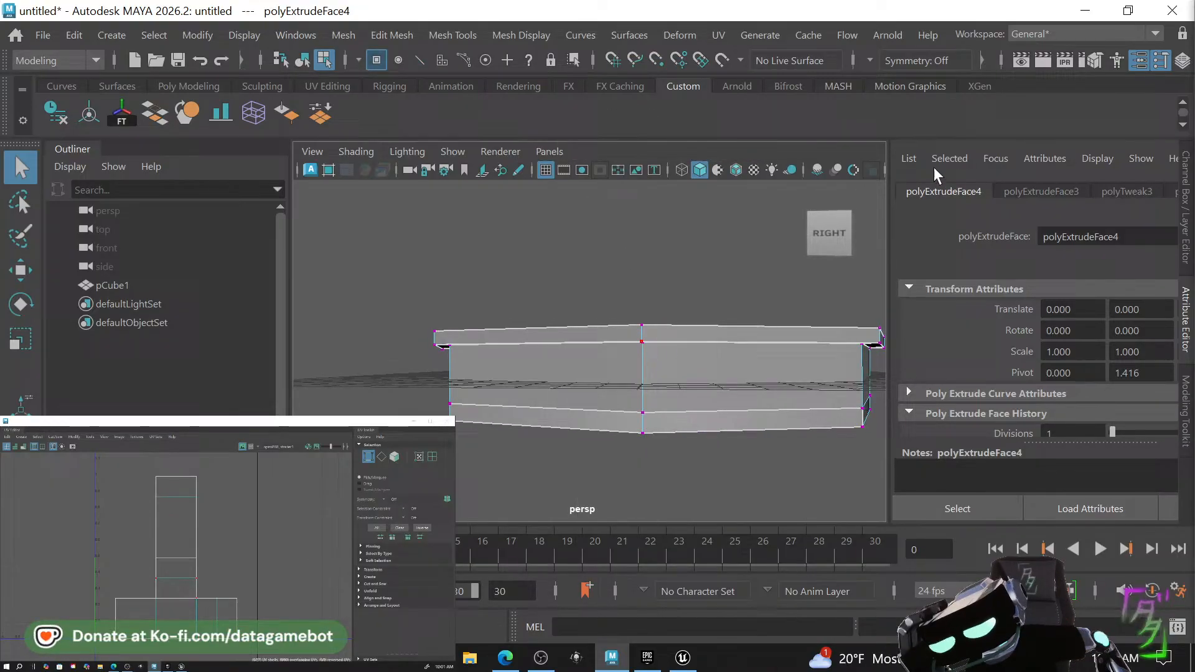
pyautogui.click(840, 221)
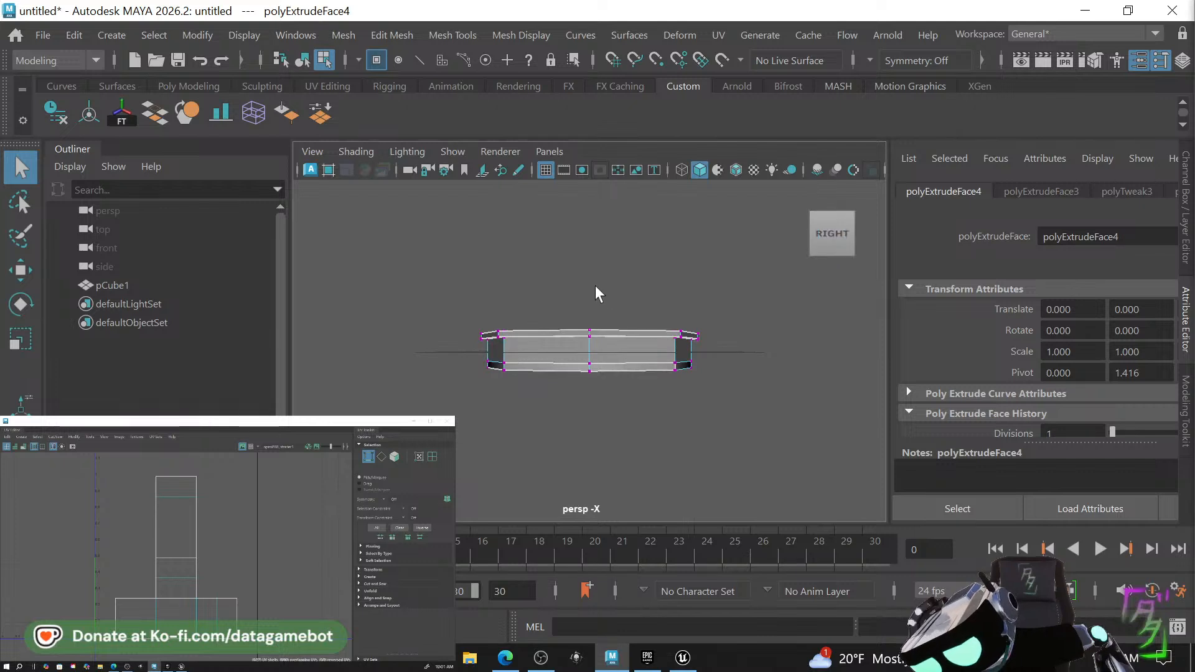
pyautogui.moveTo(568, 290)
pyautogui.mouseDown()
pyautogui.moveTo(577, 325)
pyautogui.moveTo(607, 338)
pyautogui.moveTo(592, 291)
pyautogui.mouseUp()
pyautogui.press('w')
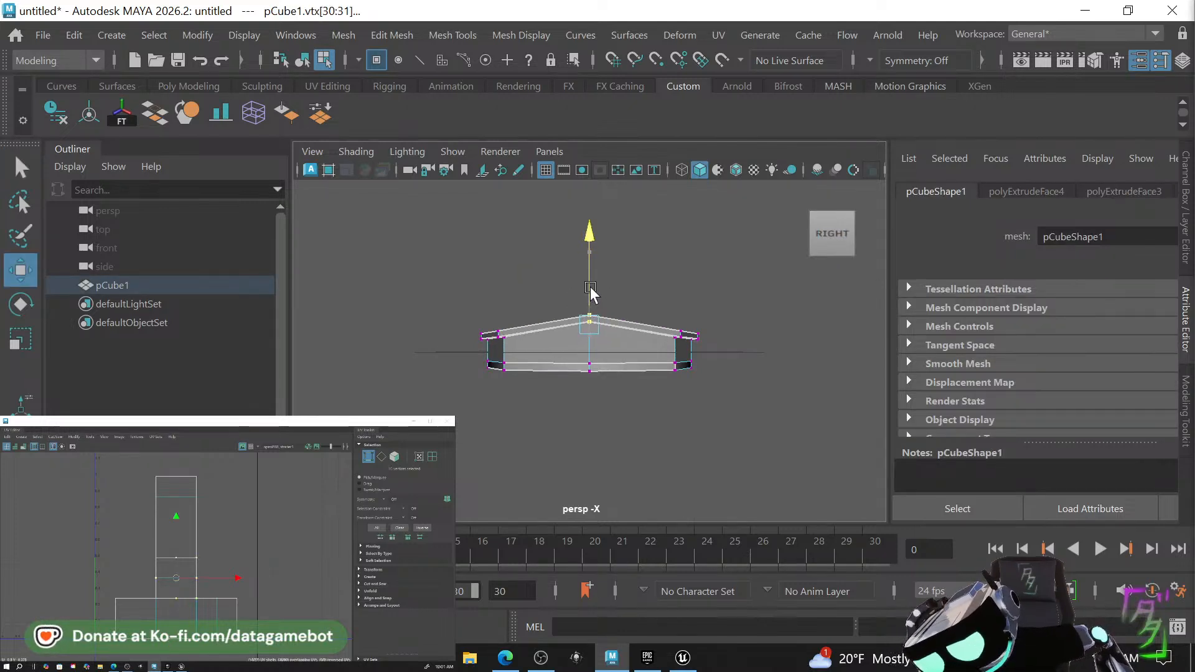
# Select the central edge loop running through the wall and floor and bevel it with 2 segments.
pyautogui.moveTo(599, 333); pyautogui.dragTo(581, 80, button='right')
pyautogui.click(600, 362)
pyautogui.doubleClick(600, 362)
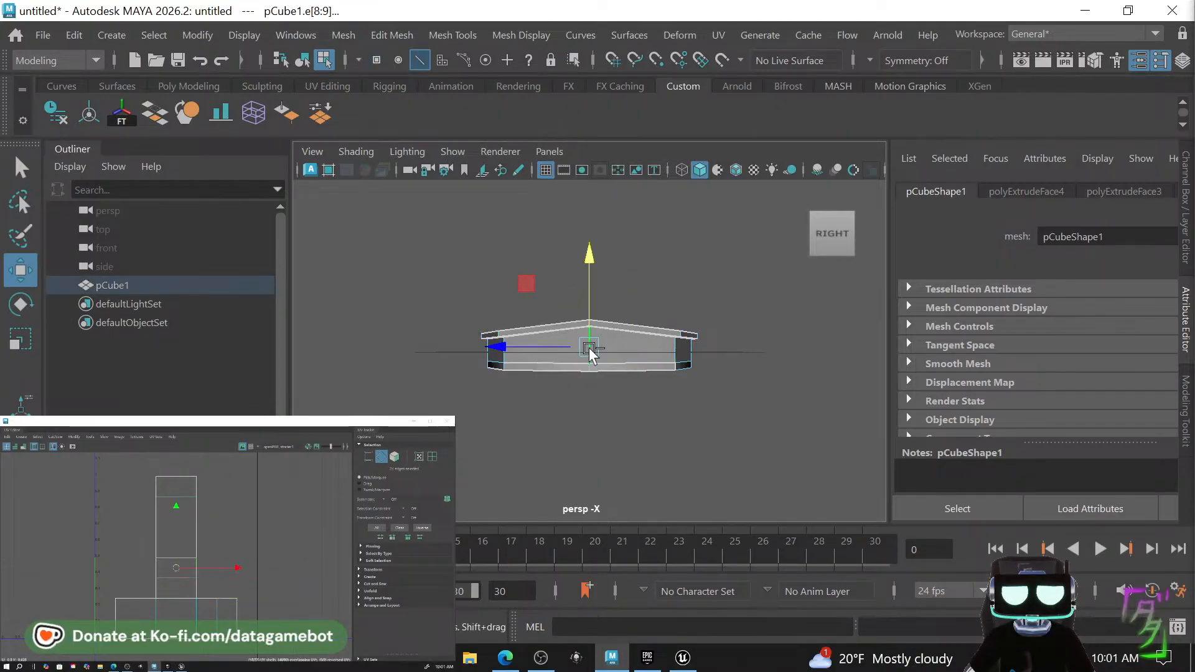
pyautogui.keyDown('shift'); pyautogui.moveTo(589, 287); pyautogui.dragTo(657, 297, button='right'); pyautogui.keyUp('shift')
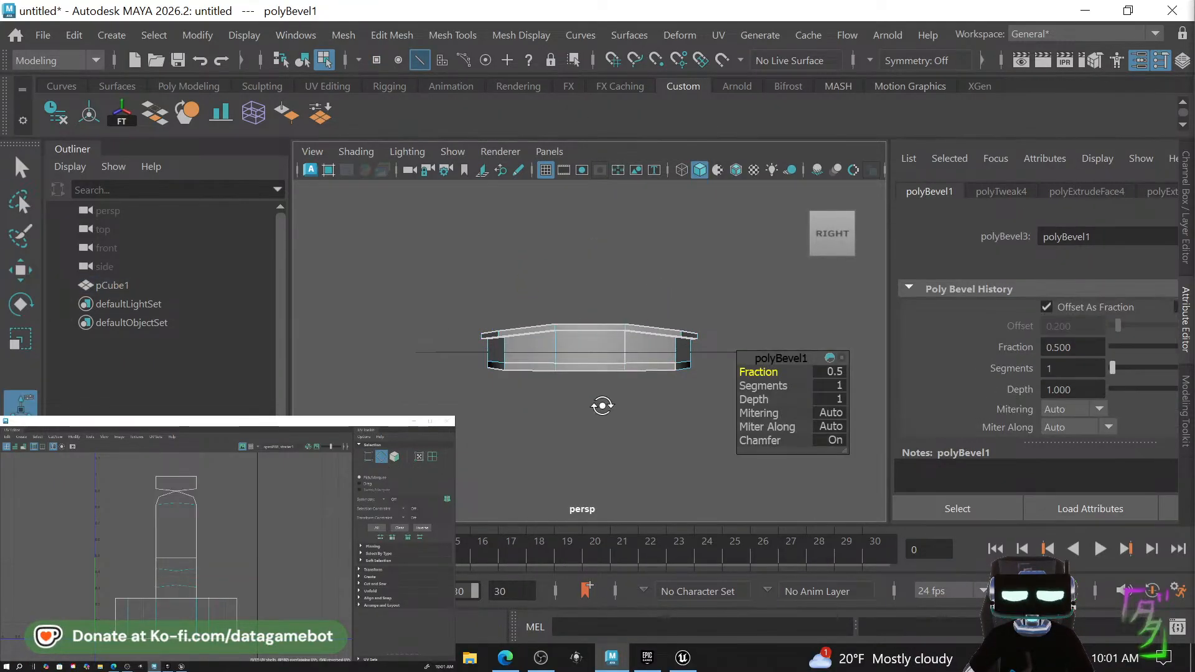
pyautogui.moveTo(603, 409)
pyautogui.keyDown('alt'); pyautogui.mouseDown()
pyautogui.moveTo(632, 429)
pyautogui.moveTo(622, 411)
pyautogui.mouseUp(); pyautogui.keyUp('alt')
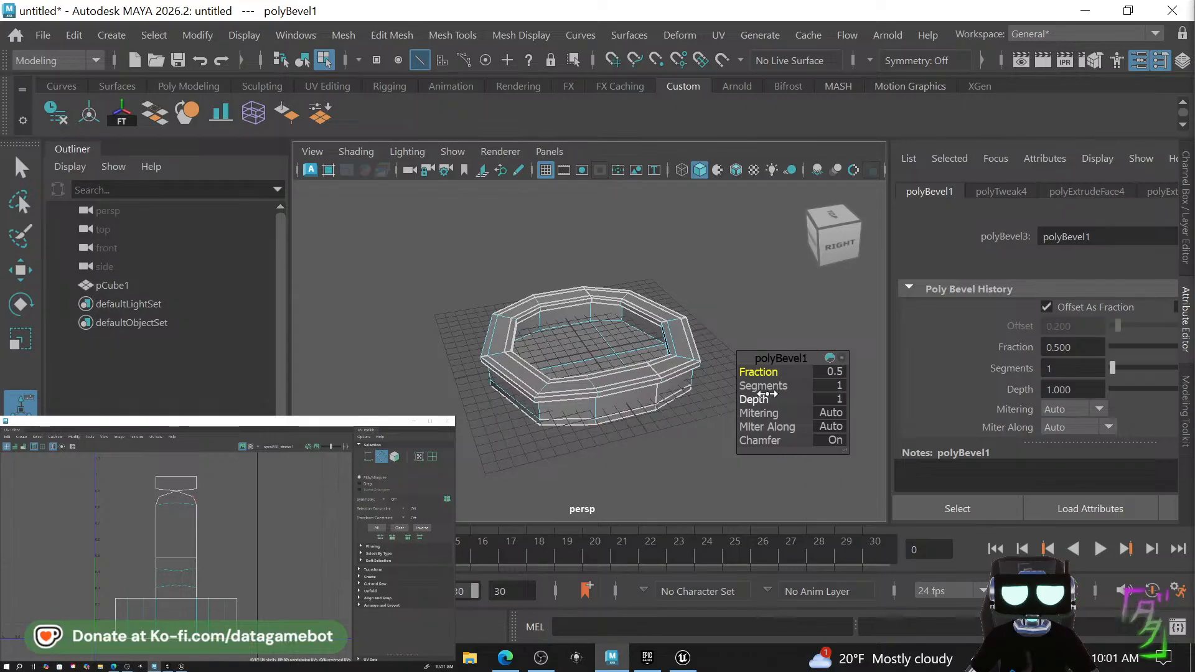
pyautogui.moveTo(762, 386); pyautogui.dragTo(771, 386)
pyautogui.keyDown('alt'); pyautogui.moveTo(599, 410); pyautogui.dragTo(638, 439); pyautogui.keyUp('alt')
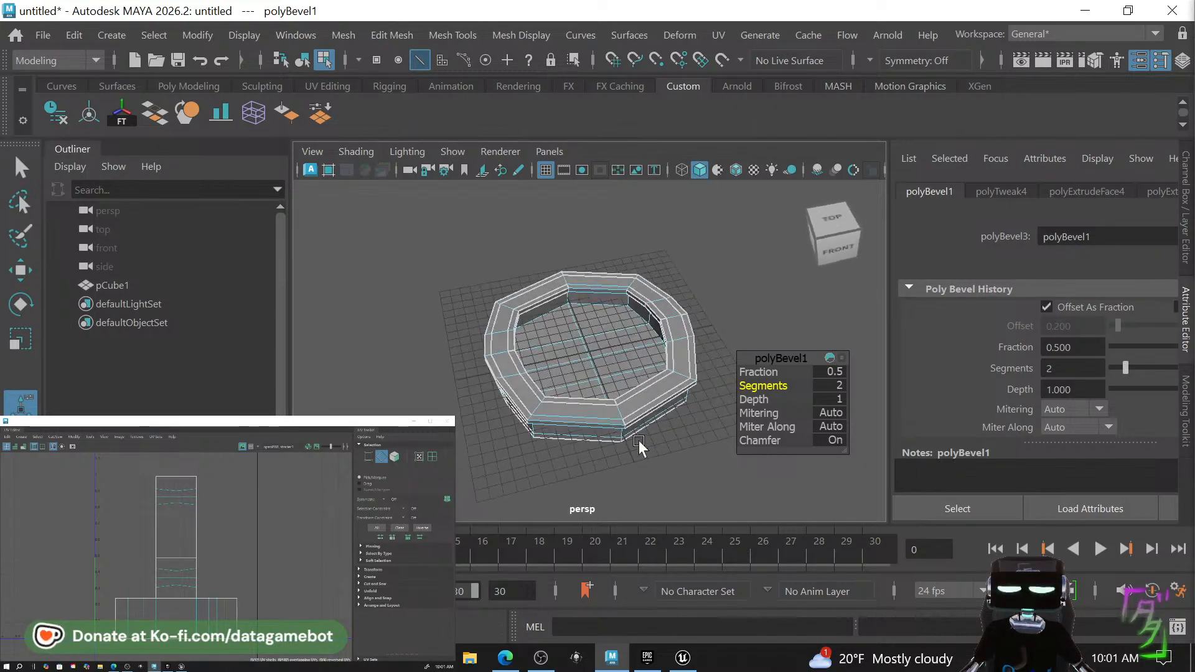
# Bevel the other central edge loop, running across the first bevel, with a Fraction of 0.4.
pyautogui.click(617, 405)
pyautogui.keyDown('alt'); pyautogui.moveTo(622, 413); pyautogui.dragTo(649, 403); pyautogui.keyUp('alt')
pyautogui.keyDown('shift'); pyautogui.moveTo(649, 403); pyautogui.dragTo(721, 286, button='right'); pyautogui.keyUp('shift')
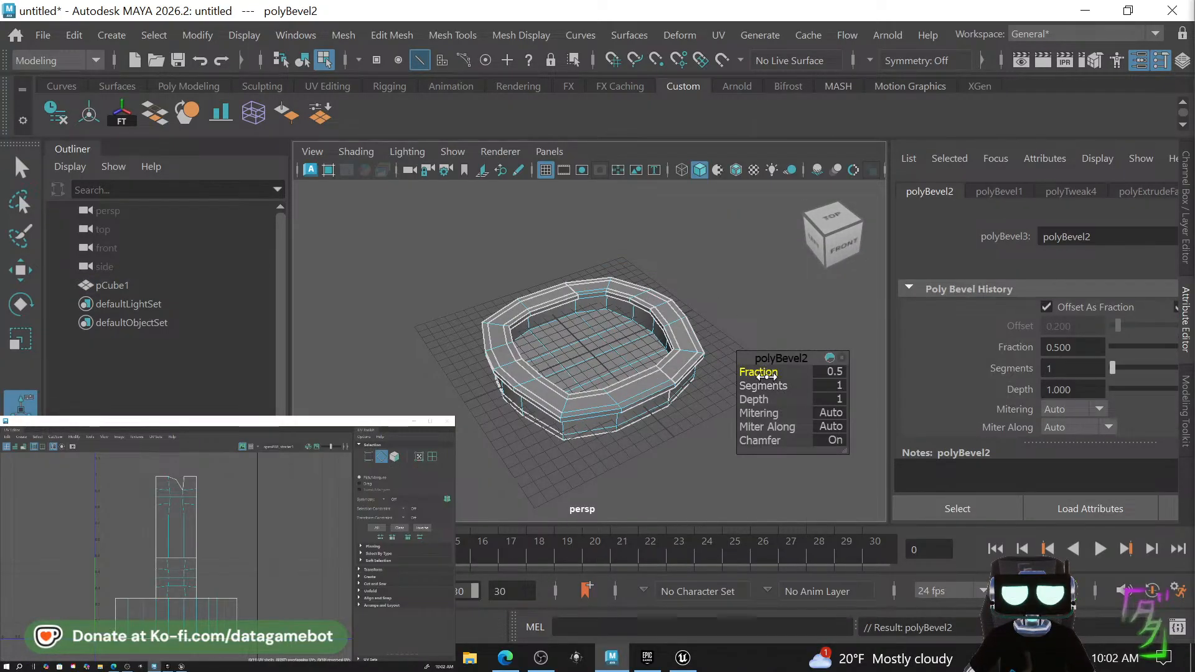
pyautogui.moveTo(767, 376); pyautogui.dragTo(766, 375)
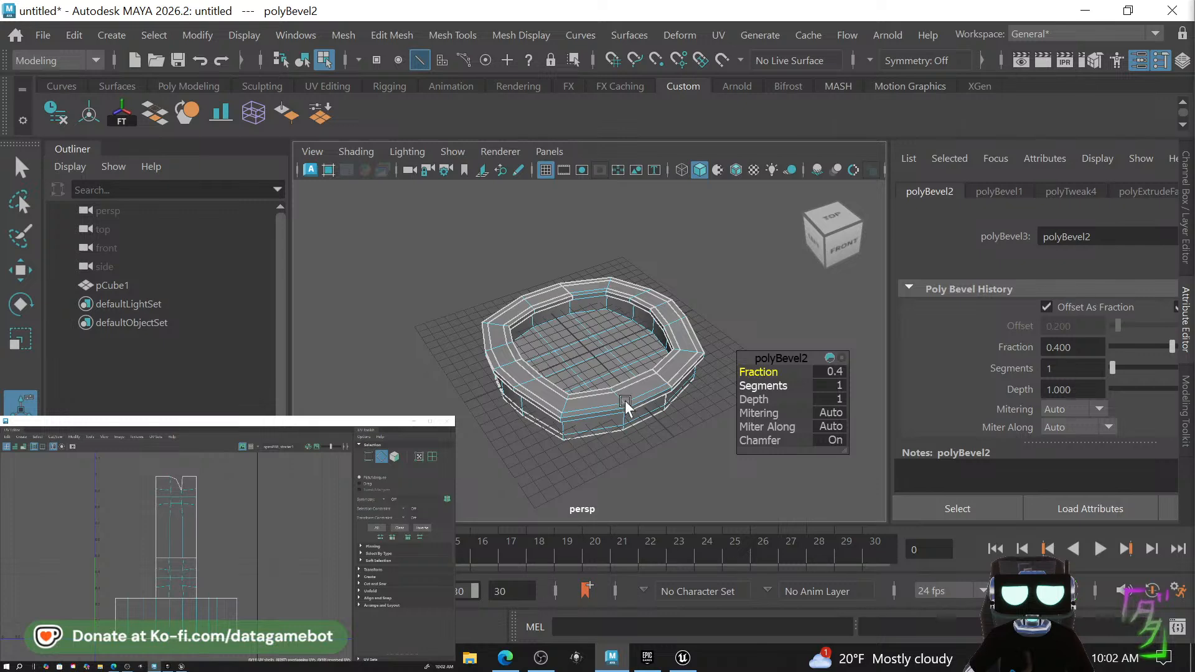
pyautogui.keyDown('alt'); pyautogui.moveTo(625, 405); pyautogui.dragTo(760, 387); pyautogui.keyUp('alt')
pyautogui.keyDown('alt'); pyautogui.moveTo(629, 349); pyautogui.dragTo(615, 387); pyautogui.keyUp('alt')
# Return to object mode and select the whole walled basin object.
pyautogui.moveTo(544, 300); pyautogui.dragTo(647, 73, button='right')
pyautogui.click(763, 285)
pyautogui.keyDown('alt'); pyautogui.moveTo(696, 364); pyautogui.dragTo(654, 398); pyautogui.keyUp('alt')
pyautogui.scroll(5, 597, 345)
pyautogui.click(619, 388)
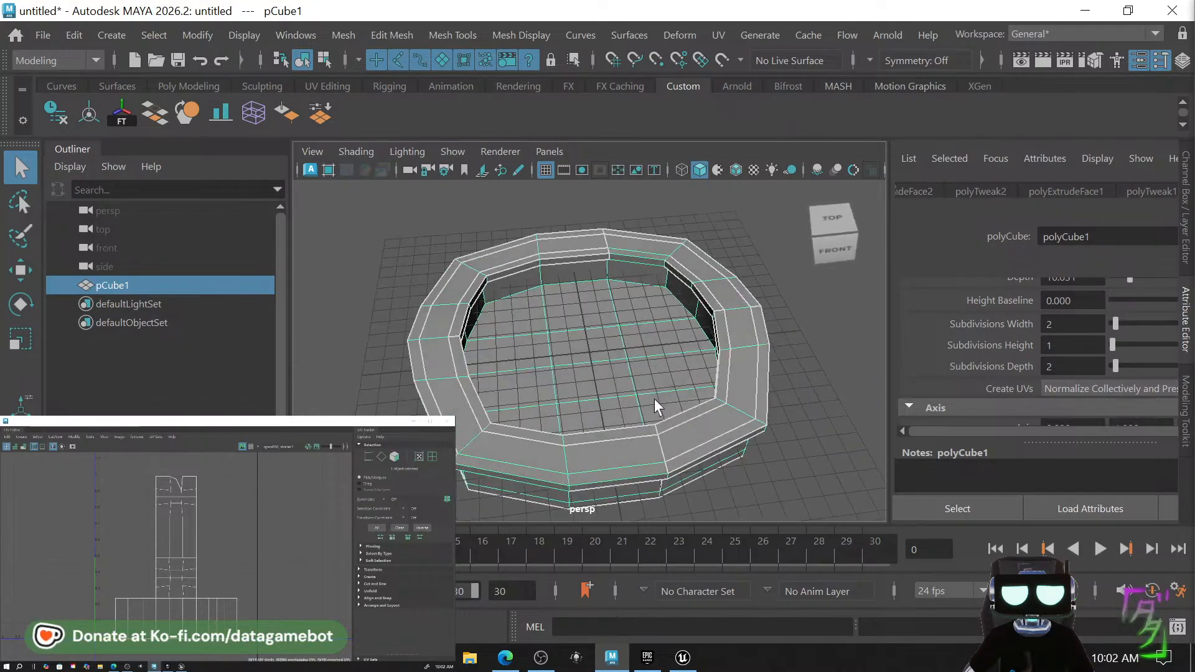
# Switch to face selection and select all the floor faces inside the wall.
pyautogui.rightClick(626, 315)
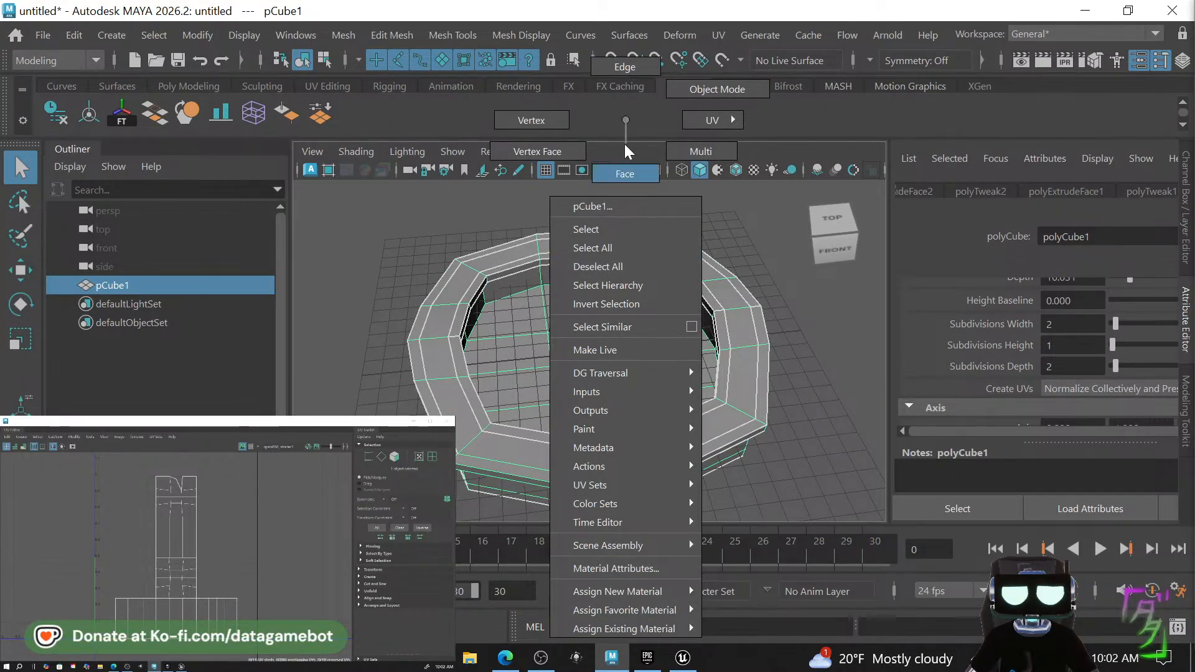
pyautogui.click(616, 171)
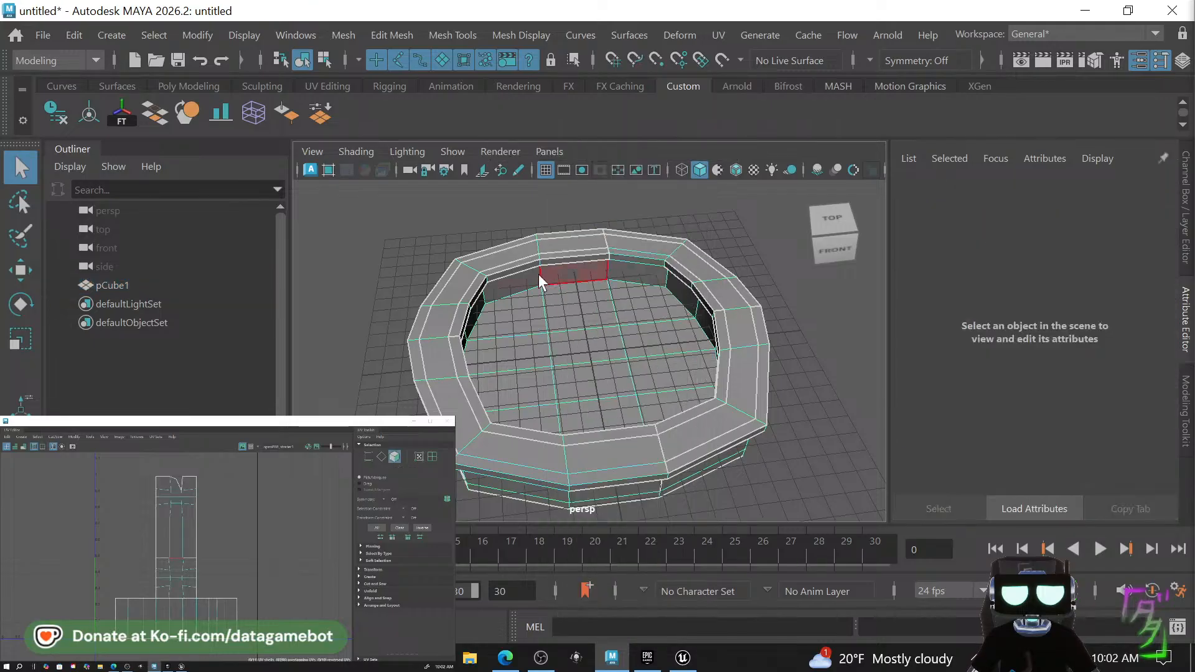
pyautogui.click(629, 304)
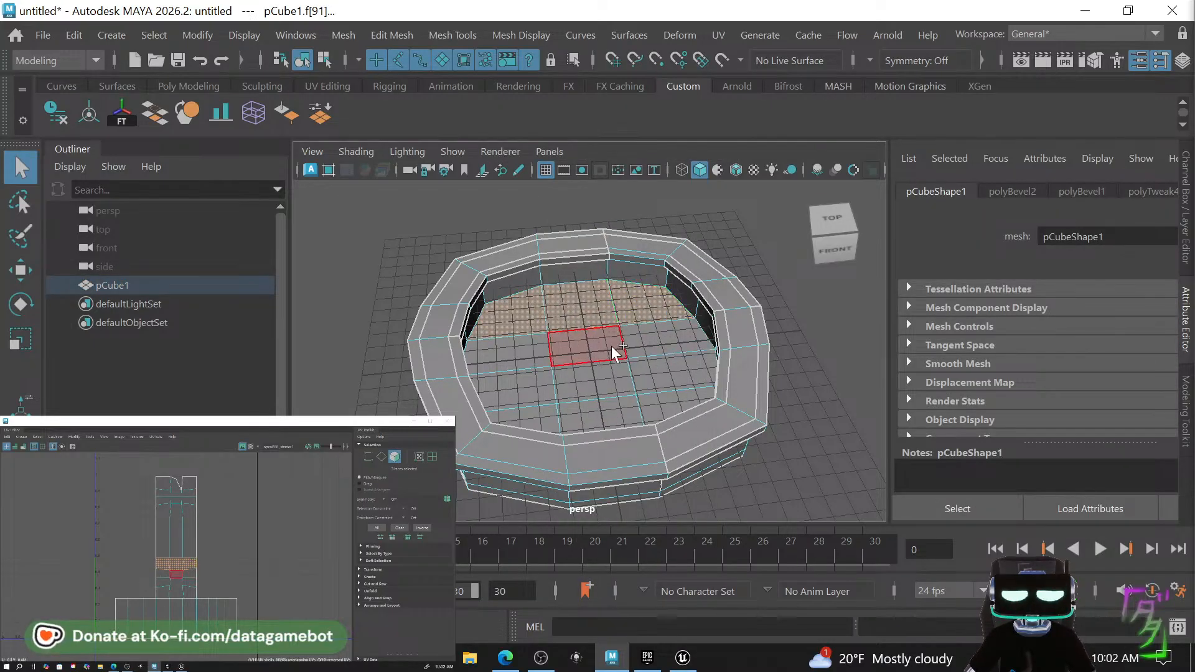
pyautogui.keyDown('shift'); pyautogui.doubleClick(659, 338); pyautogui.keyUp('shift')
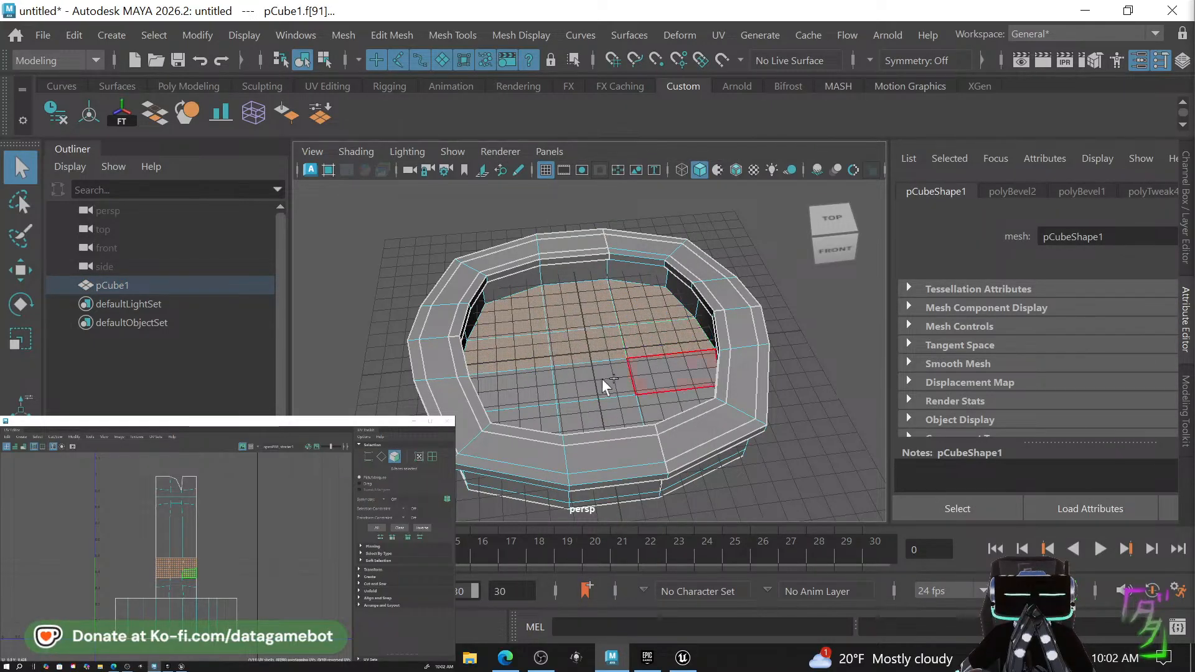
pyautogui.keyDown('shift'); pyautogui.click(540, 389); pyautogui.keyUp('shift')
pyautogui.keyDown('shift'); pyautogui.doubleClick(685, 380); pyautogui.keyUp('shift')
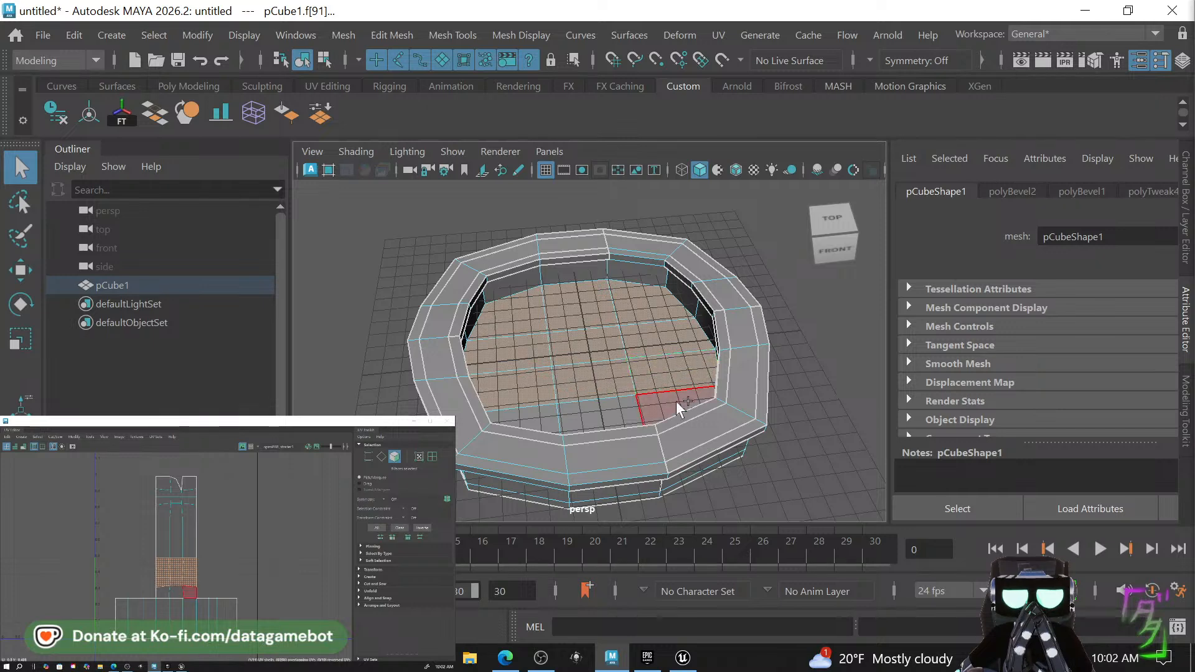
pyautogui.keyDown('shift'); pyautogui.click(676, 401); pyautogui.keyUp('shift')
pyautogui.keyDown('shift'); pyautogui.click(592, 414); pyautogui.keyUp('shift')
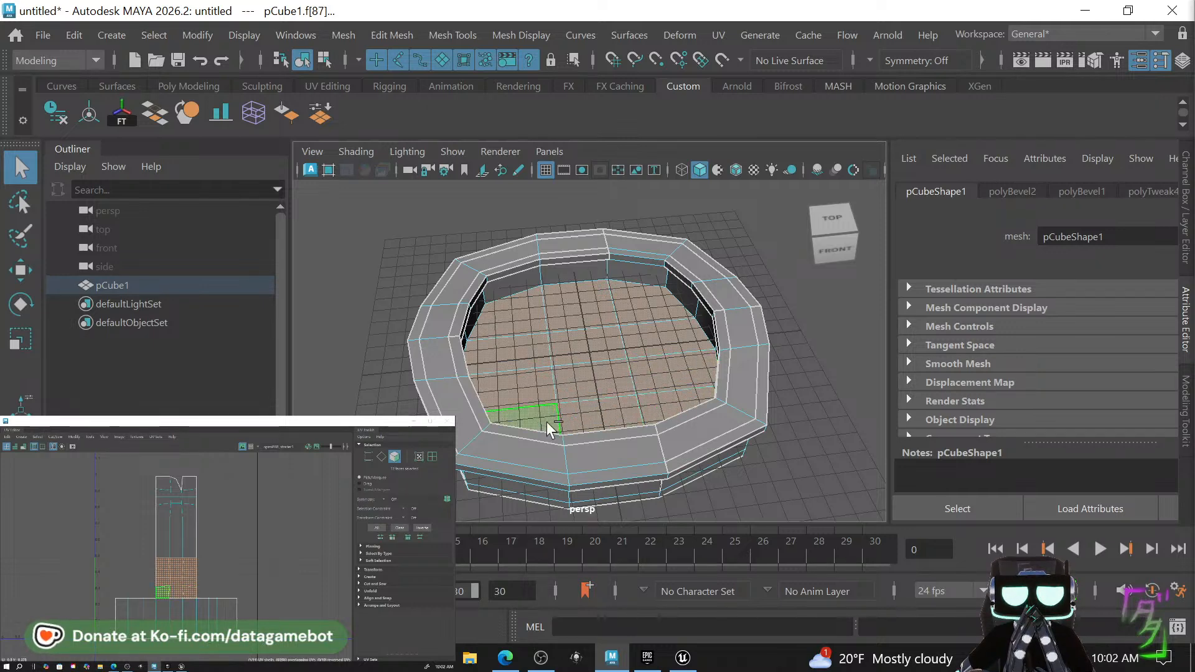
# Extrude the floor faces and scale them inward along both horizontal axes to form a smaller central disc.
pyautogui.keyDown('alt'); pyautogui.moveTo(613, 299); pyautogui.dragTo(586, 315); pyautogui.keyUp('alt')
pyautogui.press('r')
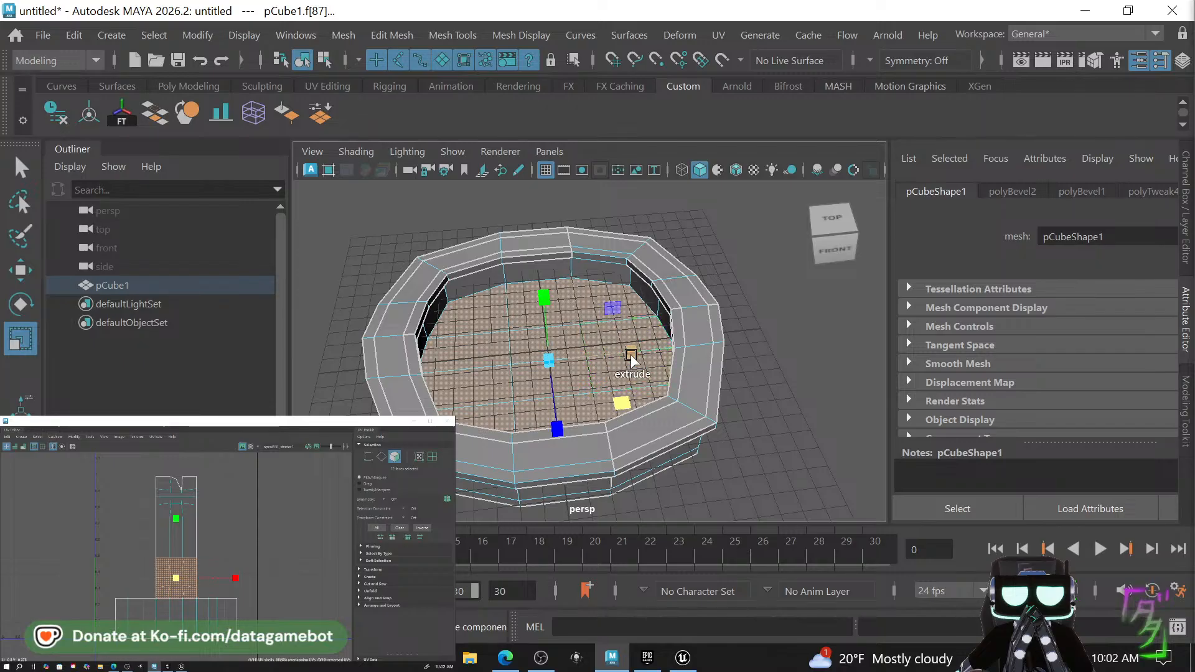
pyautogui.keyDown('shift'); pyautogui.moveTo(623, 372); pyautogui.dragTo(602, 360, button='right'); pyautogui.keyUp('shift')
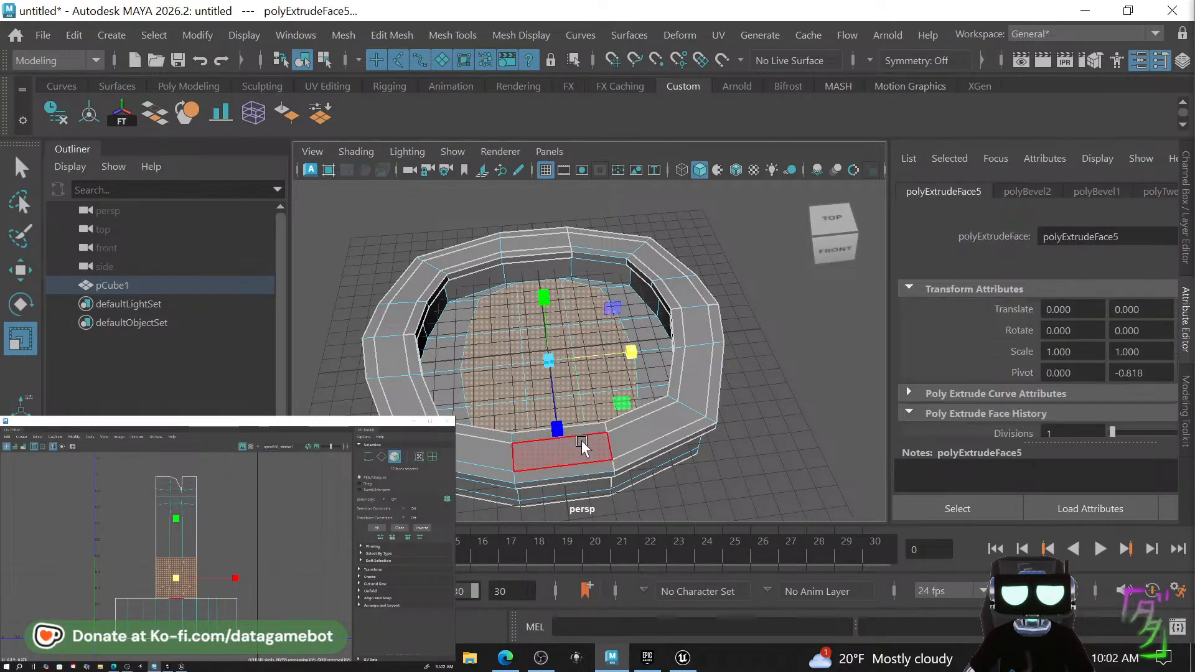
pyautogui.moveTo(551, 434); pyautogui.dragTo(547, 386)
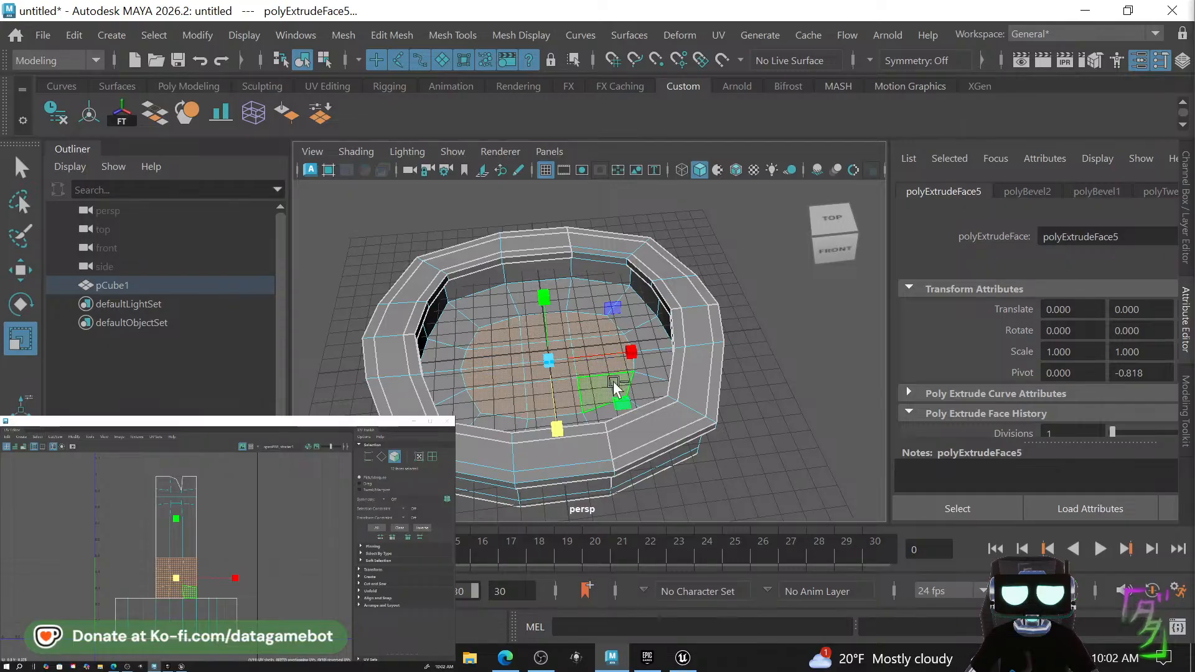
pyautogui.scroll(5, 624, 398)
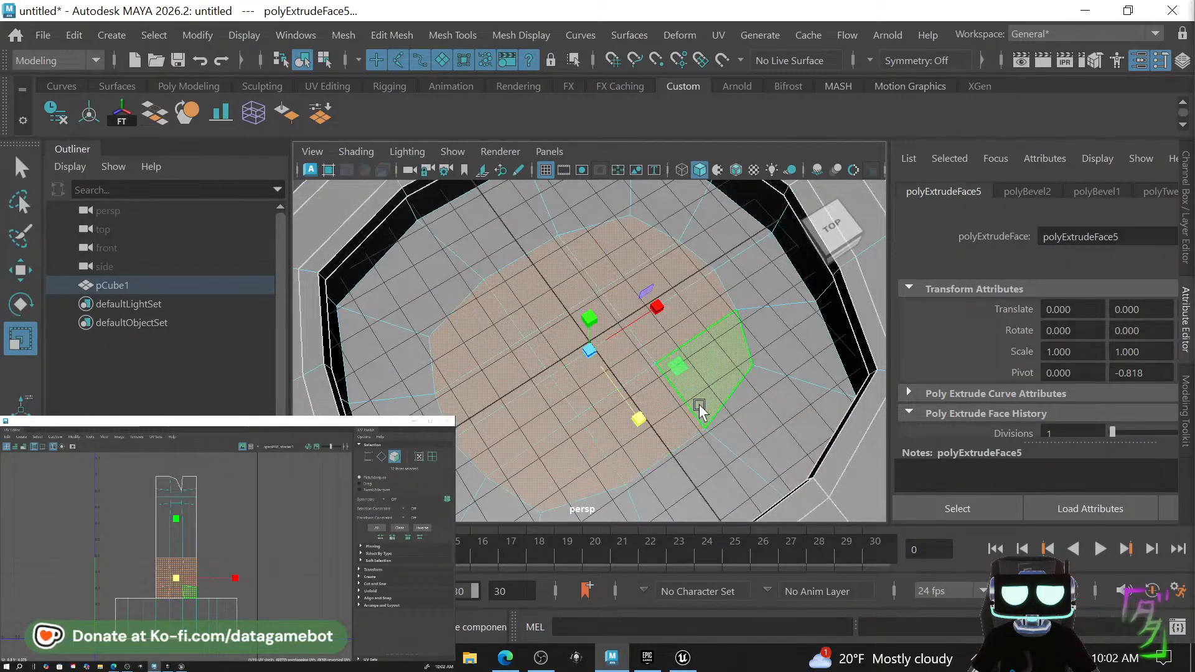
pyautogui.click(658, 308)
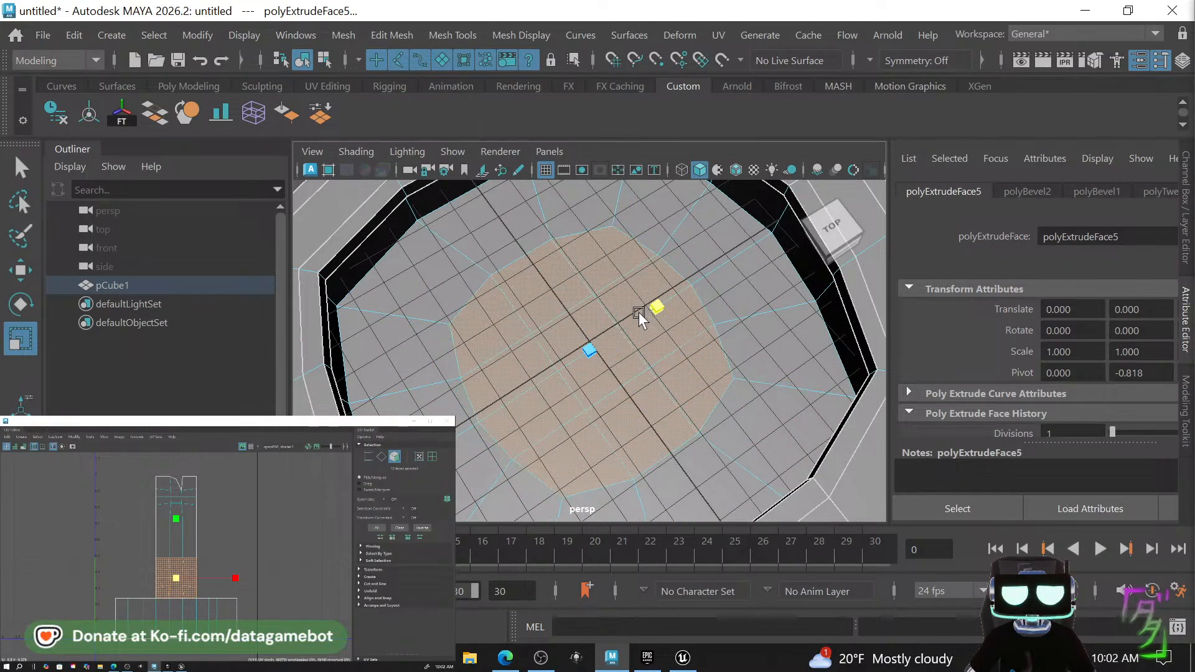
# Extrude the central disc faces again and move them up to form a thick pillar reaching about rim height.
pyautogui.moveTo(678, 360); pyautogui.dragTo(590, 137)
pyautogui.press('w')
pyautogui.keyDown('alt'); pyautogui.moveTo(620, 279); pyautogui.dragTo(610, 286, button='middle'); pyautogui.keyUp('alt')
pyautogui.keyDown('alt'); pyautogui.moveTo(610, 288); pyautogui.dragTo(668, 342); pyautogui.keyUp('alt')
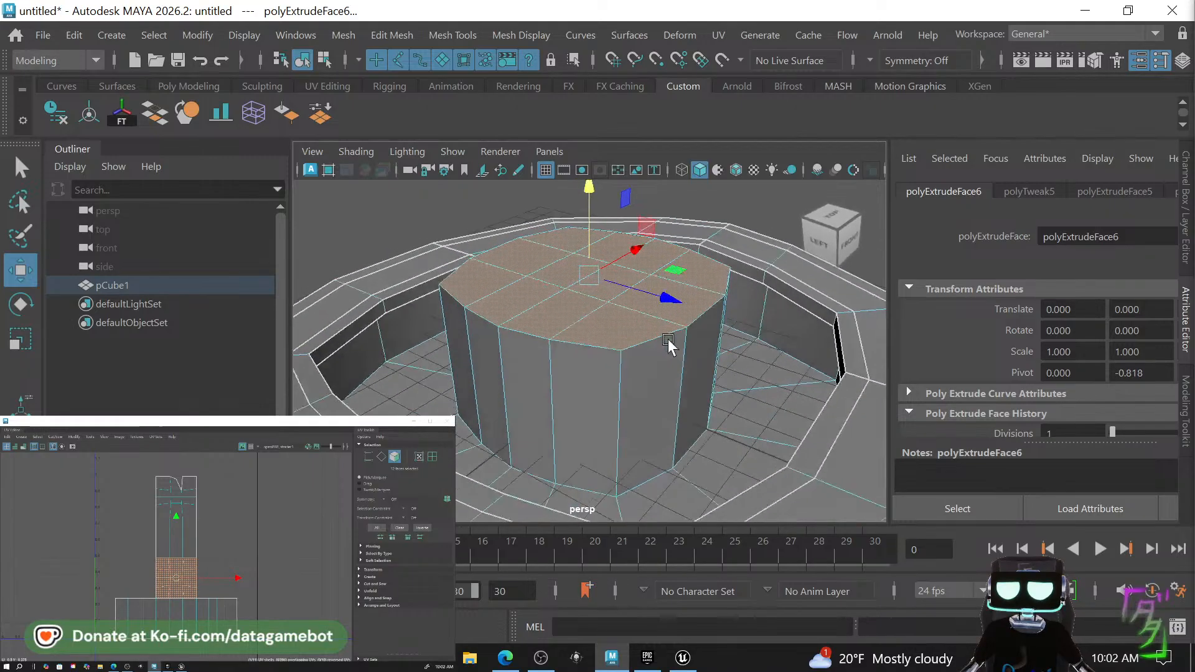
# Extrude the pillar's top faces and scale them inward horizontally to leave a narrow border ring around the edge.
pyautogui.press('r')
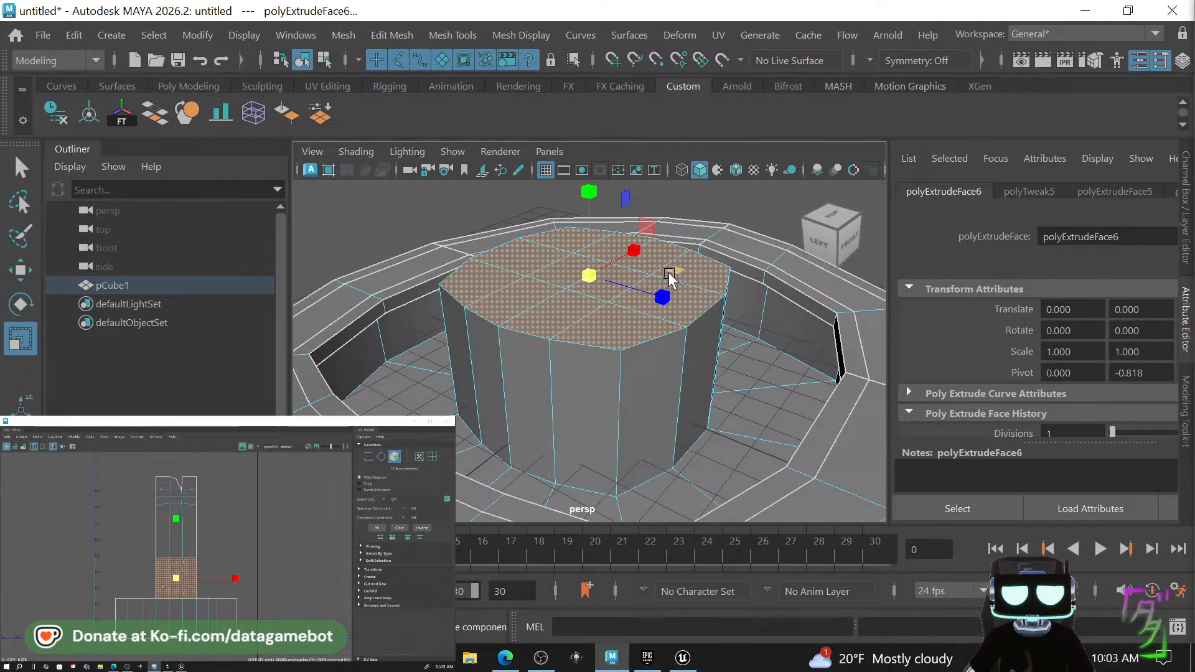
pyautogui.moveTo(677, 274)
pyautogui.mouseDown()
pyautogui.moveTo(657, 267)
pyautogui.moveTo(670, 269)
pyautogui.moveTo(633, 330)
pyautogui.moveTo(669, 325)
pyautogui.moveTo(688, 350)
pyautogui.moveTo(648, 350)
pyautogui.moveTo(651, 374)
pyautogui.mouseUp()
pyautogui.hotkey('ctrl', 'e')
# Select the border ring of faces on the pillar's top and extrude it upward twice, the second time by about 0.215, to form a raised lip.
pyautogui.click(625, 379)
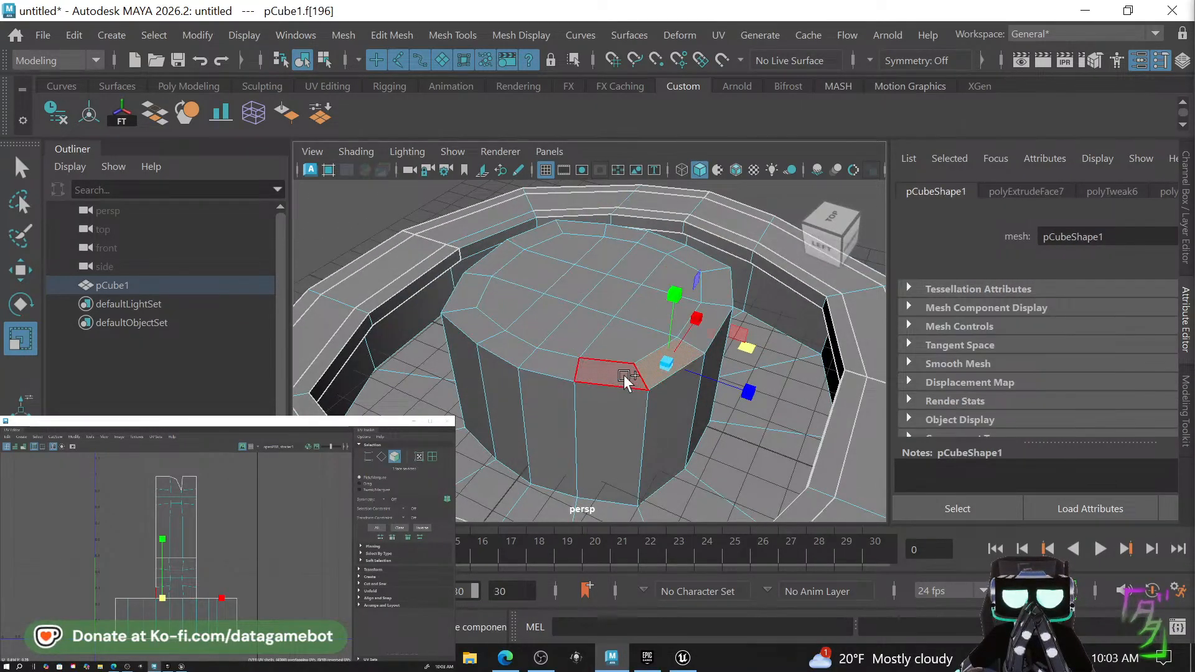
pyautogui.doubleClick(625, 379)
pyautogui.keyDown('shift'); pyautogui.moveTo(658, 175); pyautogui.dragTo(655, 219, button='right'); pyautogui.keyUp('shift')
pyautogui.keyDown('alt'); pyautogui.moveTo(667, 346); pyautogui.dragTo(649, 292); pyautogui.keyUp('alt')
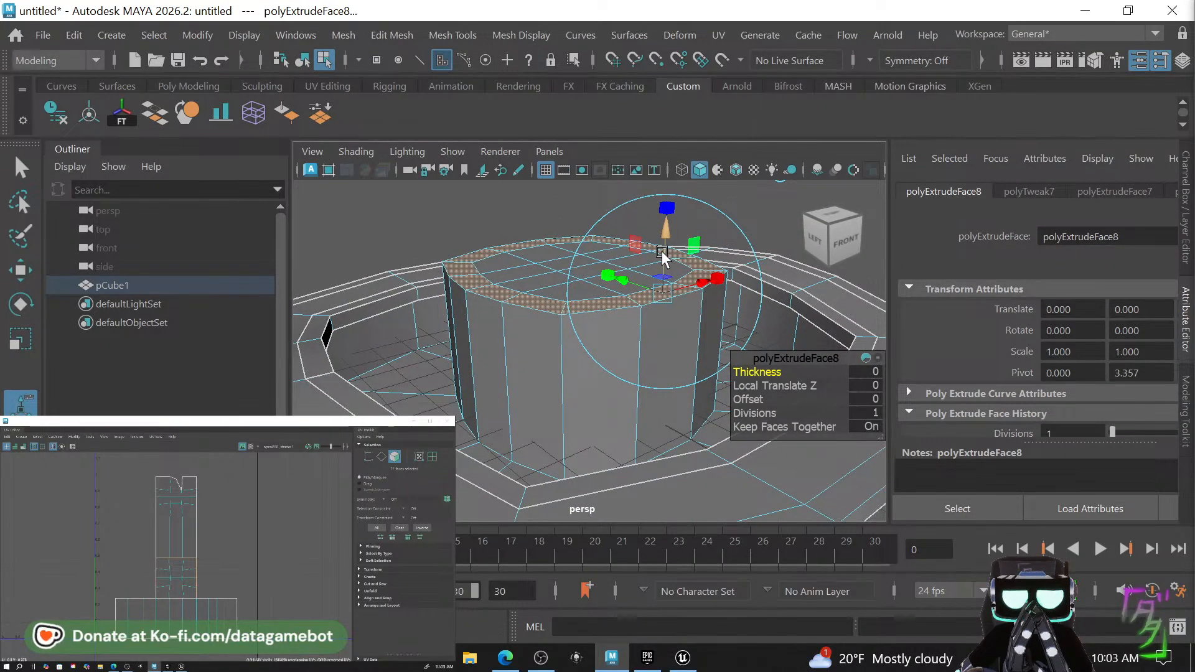
pyautogui.moveTo(666, 247); pyautogui.dragTo(666, 212)
pyautogui.hotkey('ctrl', 'e')
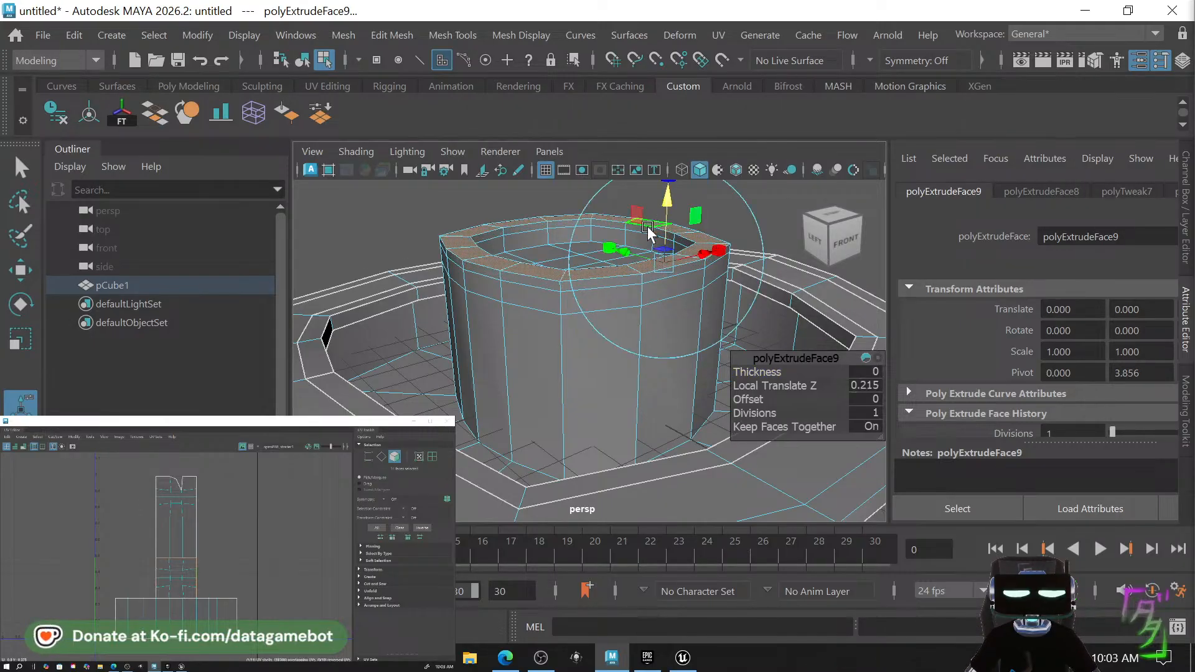
# Select the inner and outer side face loops of the lip's upper band and extrude them with a Local Translate Z of about 0.231.
pyautogui.click(598, 226)
pyautogui.doubleClick(560, 226)
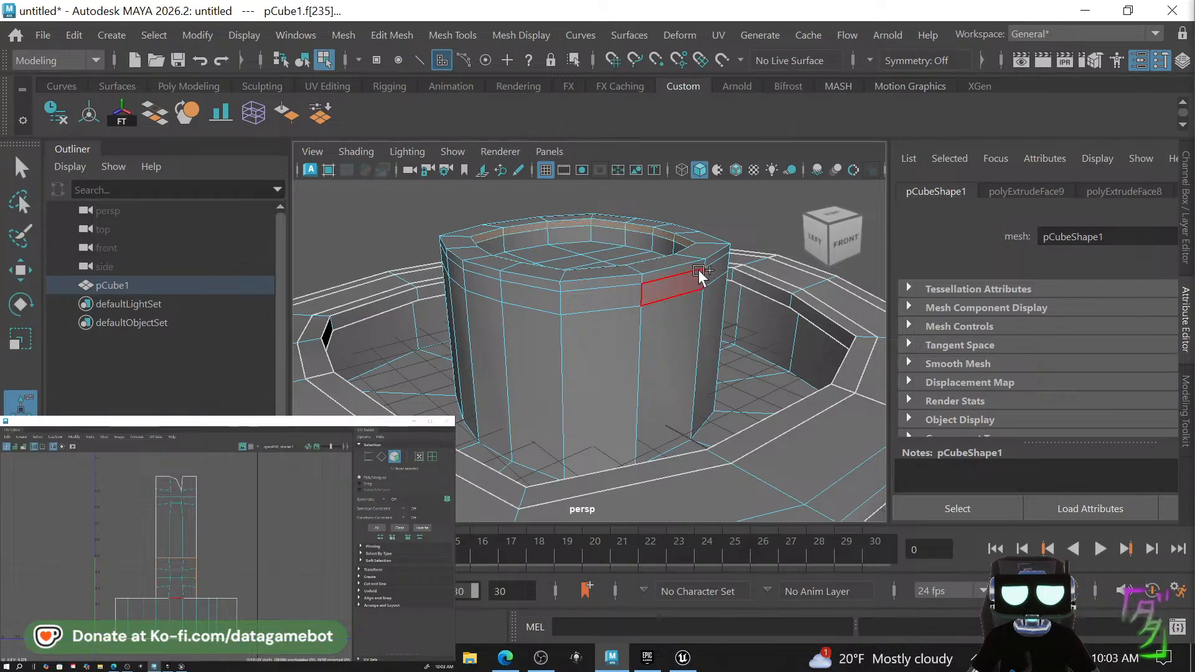
pyautogui.keyDown('shift'); pyautogui.doubleClick(606, 277); pyautogui.keyUp('shift')
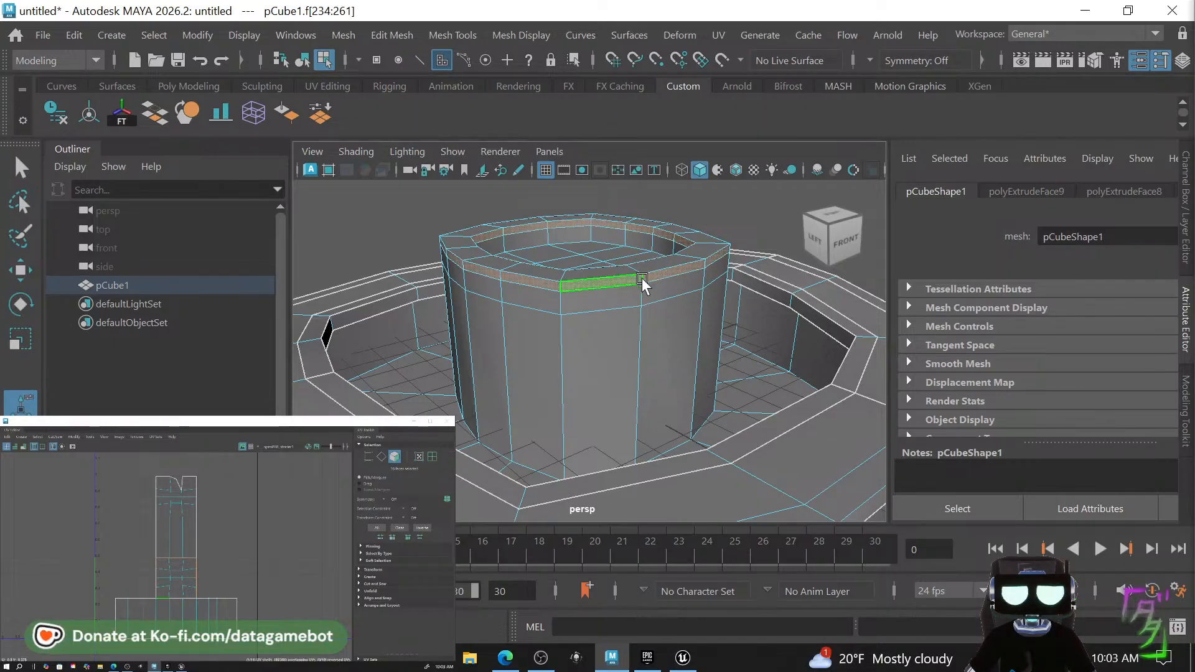
pyautogui.press('r')
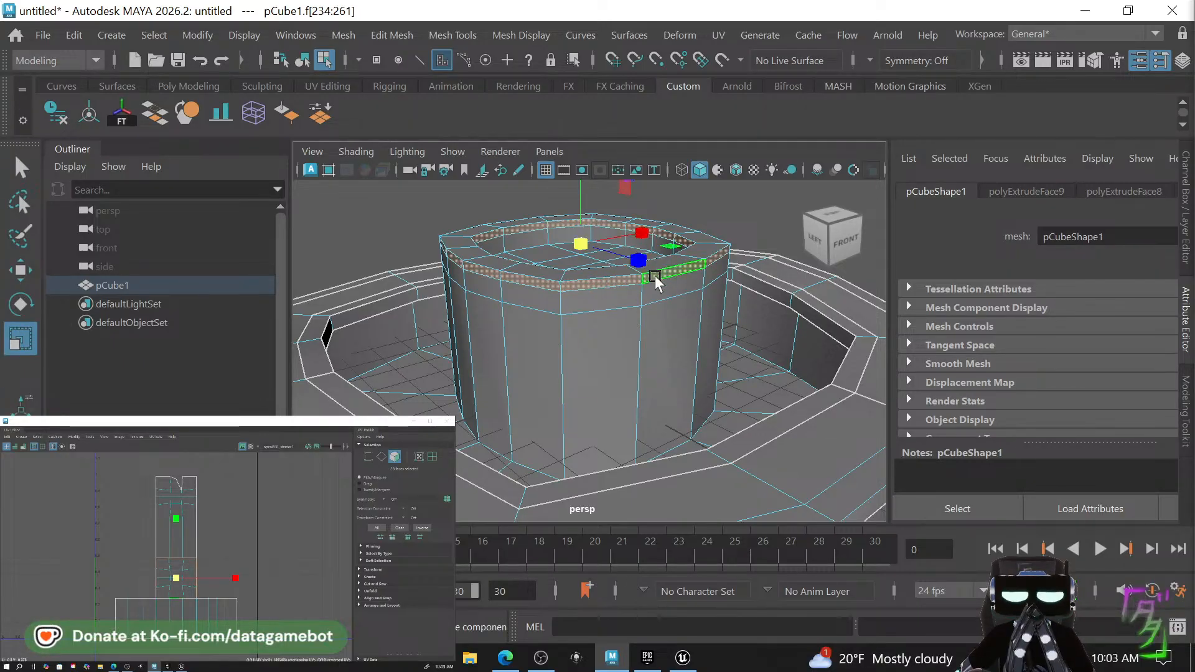
pyautogui.hotkey('ctrl', 'e')
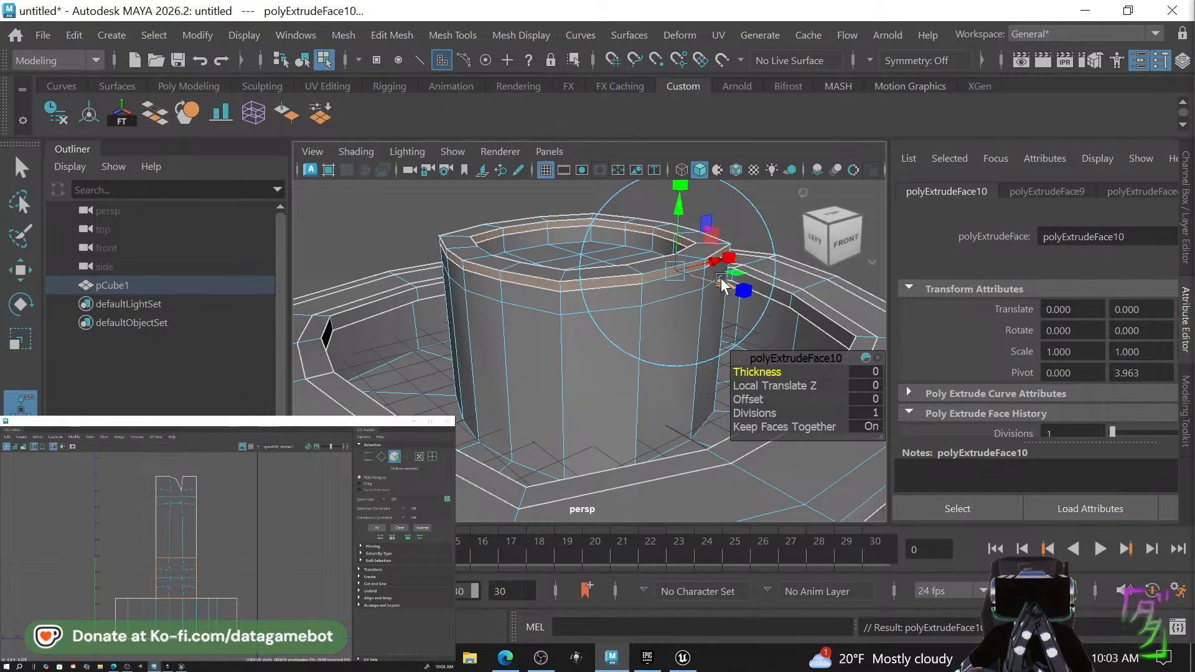
pyautogui.moveTo(720, 278); pyautogui.dragTo(726, 280)
pyautogui.keyDown('alt'); pyautogui.moveTo(646, 275); pyautogui.dragTo(661, 301); pyautogui.keyUp('alt')
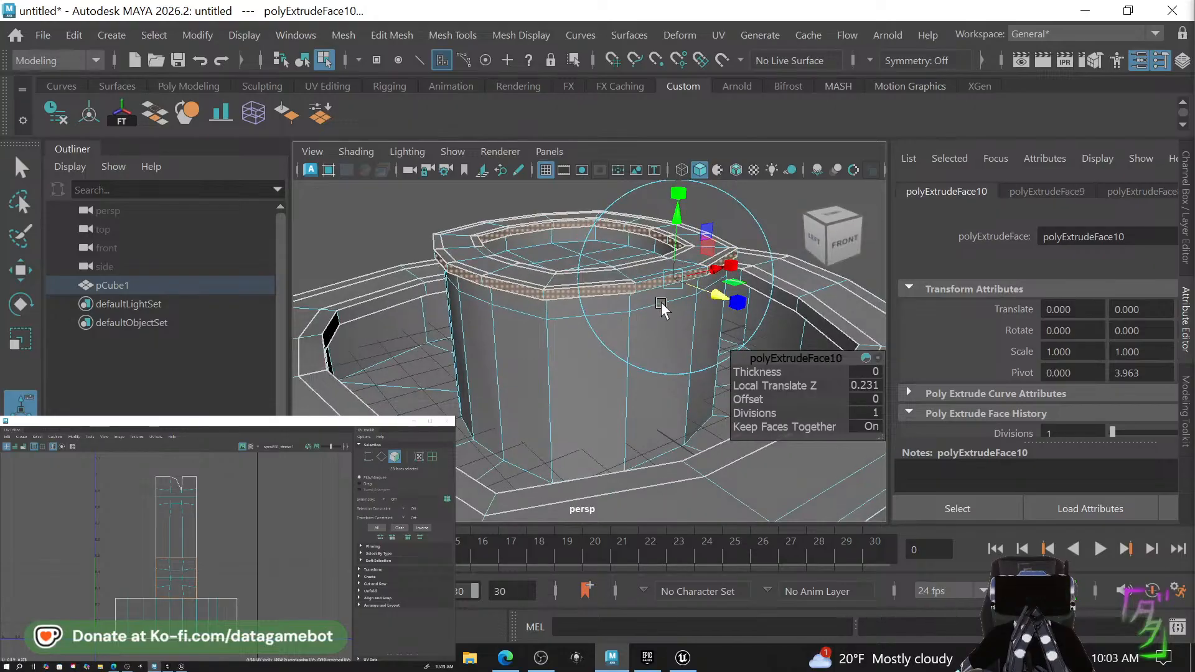
# Switch to vertex selection and select all vertices of the pillar's upper part from a level front view.
pyautogui.press('q')
pyautogui.scroll(-5, 505, 336)
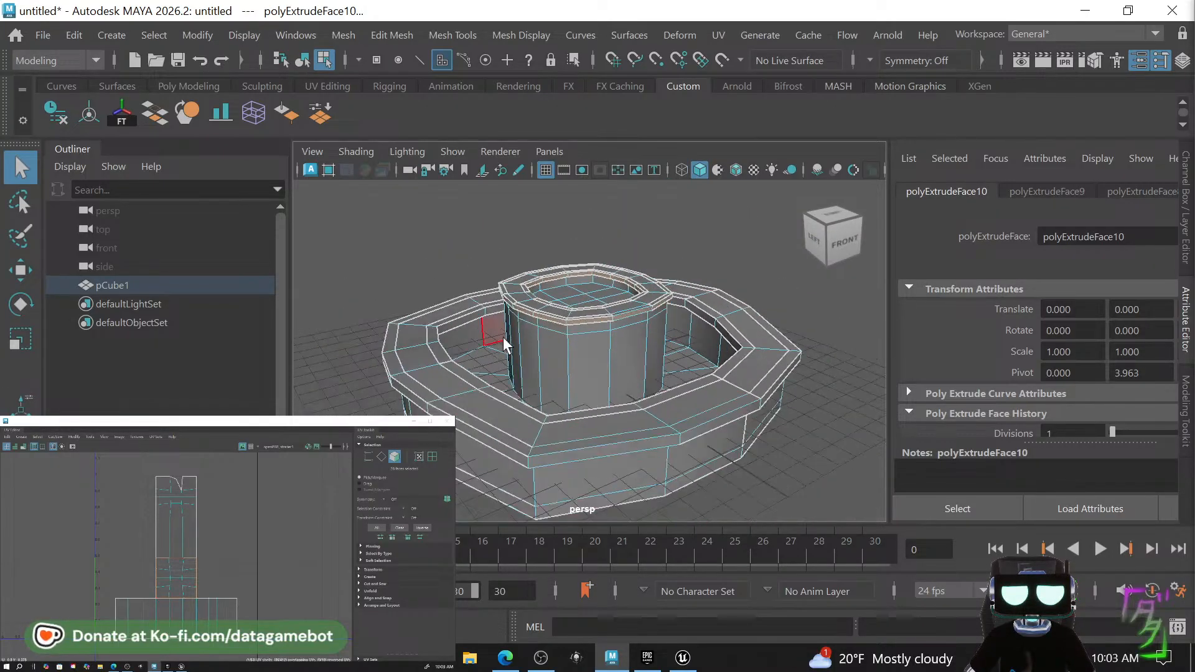
pyautogui.keyDown('alt'); pyautogui.moveTo(521, 365); pyautogui.dragTo(492, 341); pyautogui.keyUp('alt')
pyautogui.scroll(4, 569, 327)
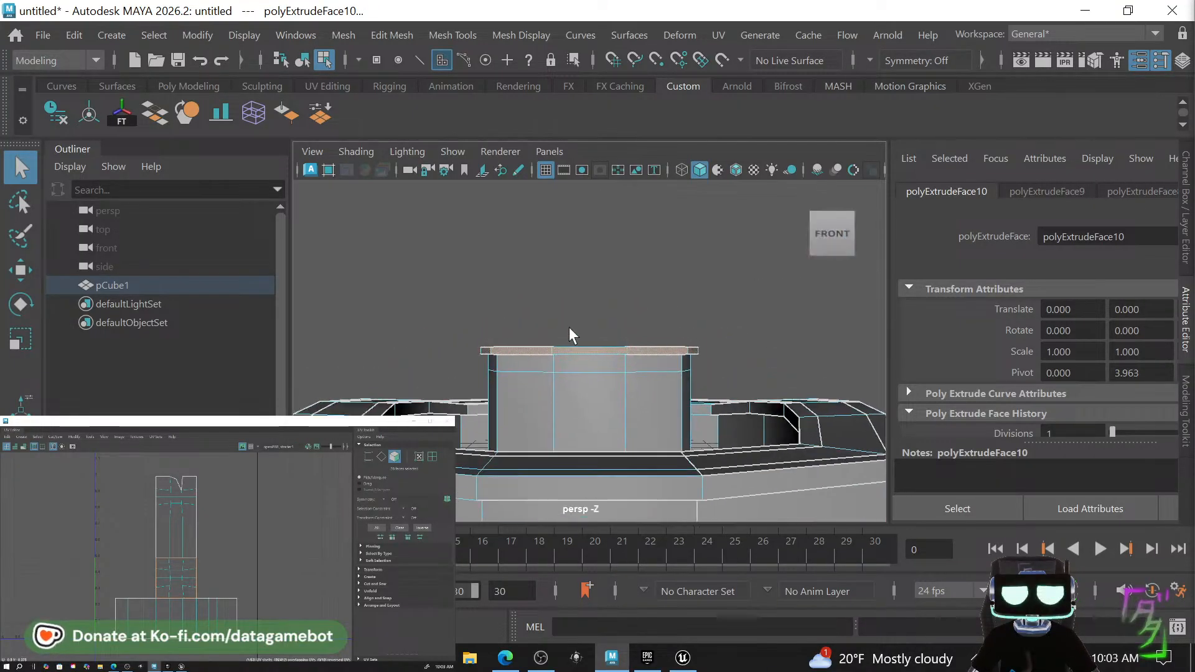
pyautogui.rightClick(590, 364)
pyautogui.click(499, 120)
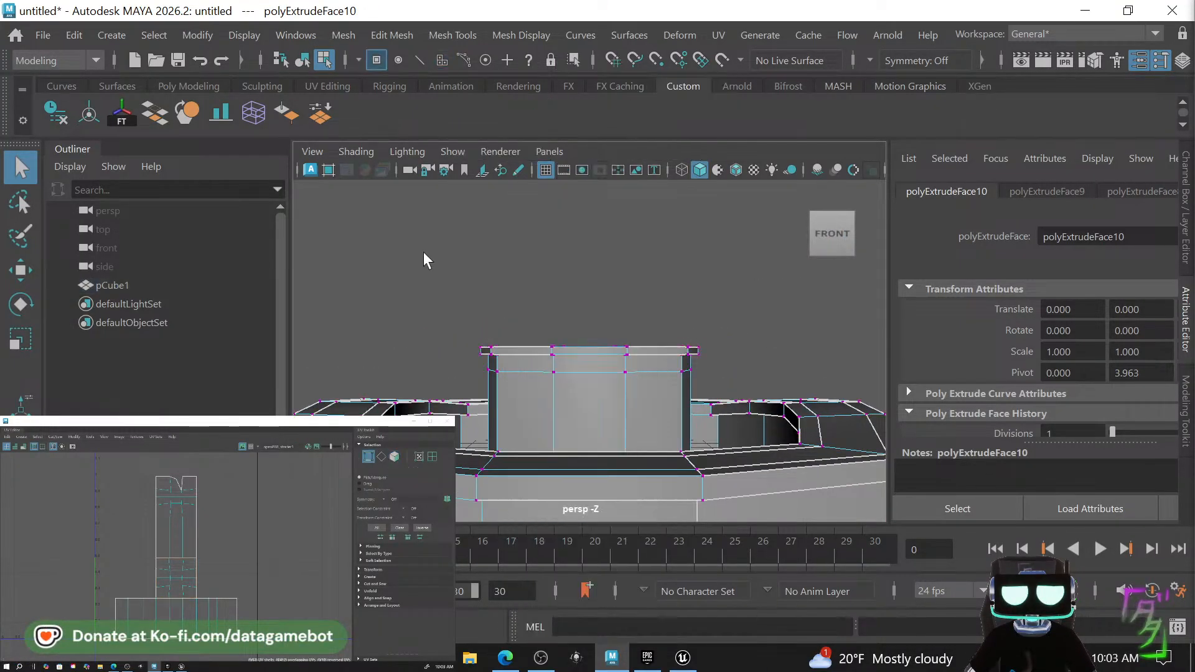
pyautogui.moveTo(709, 372); pyautogui.dragTo(753, 376)
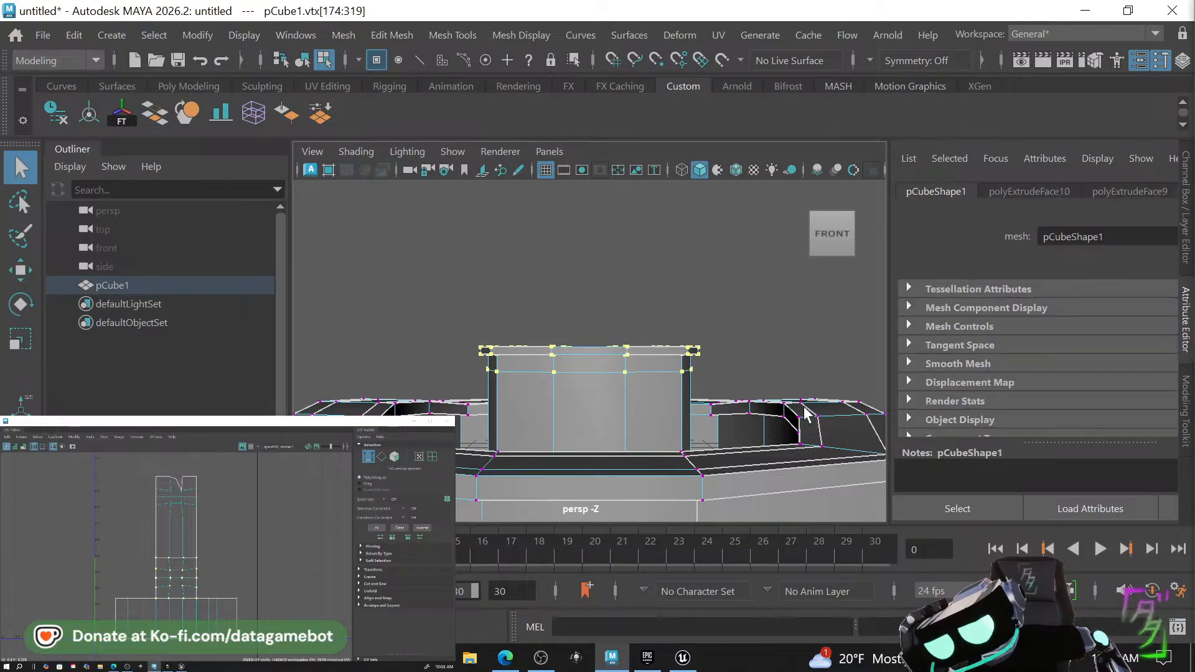
pyautogui.click(1115, 659)
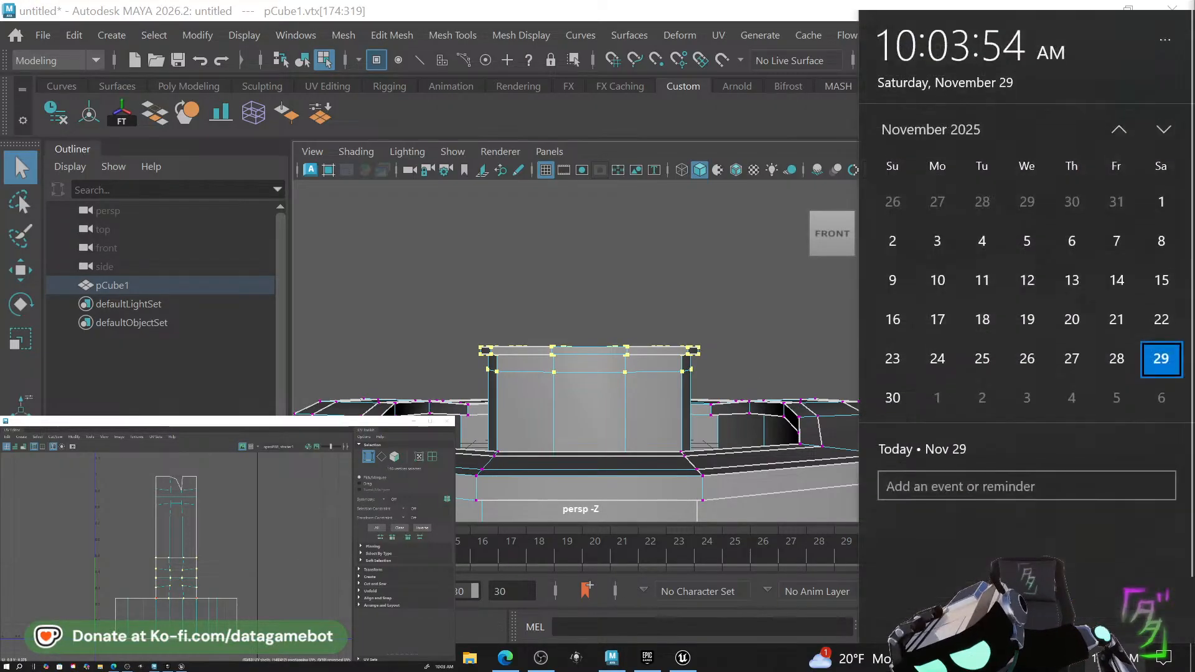
pyautogui.click(1116, 658)
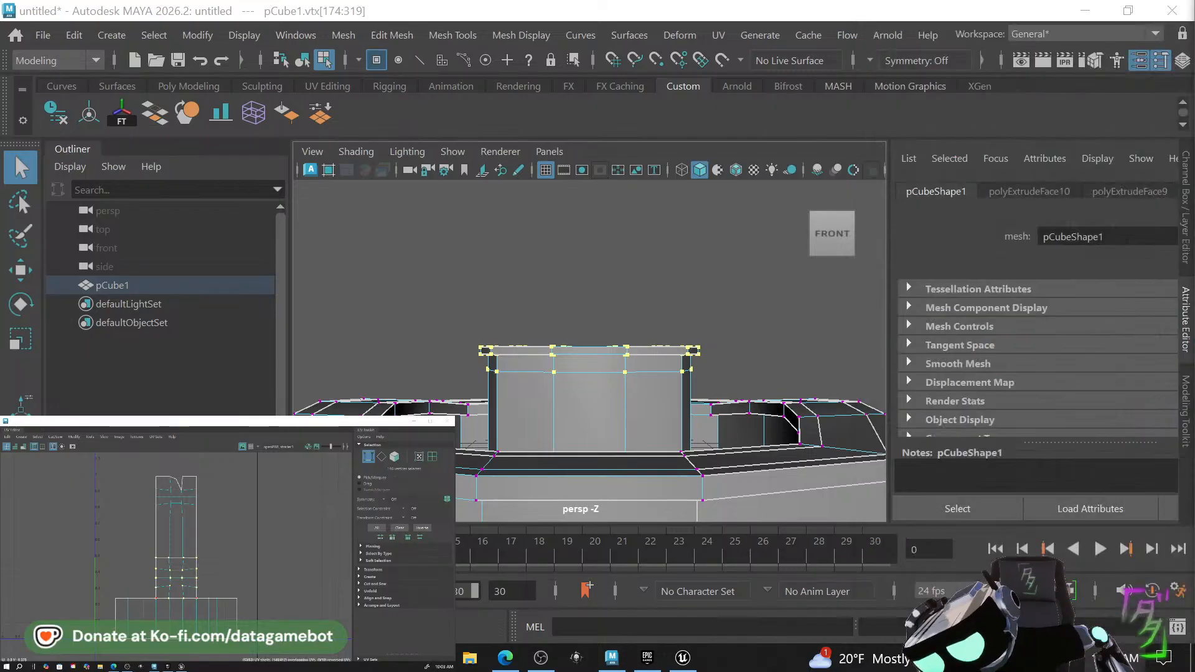
# Move the selected upper pillar vertices straight down to shorten the pillar to about the basin rim's height.
pyautogui.keyDown('alt'); pyautogui.moveTo(771, 342); pyautogui.dragTo(756, 338, button='middle'); pyautogui.keyUp('alt')
pyautogui.keyDown('alt'); pyautogui.moveTo(723, 355); pyautogui.dragTo(644, 381); pyautogui.keyUp('alt')
pyautogui.press('w')
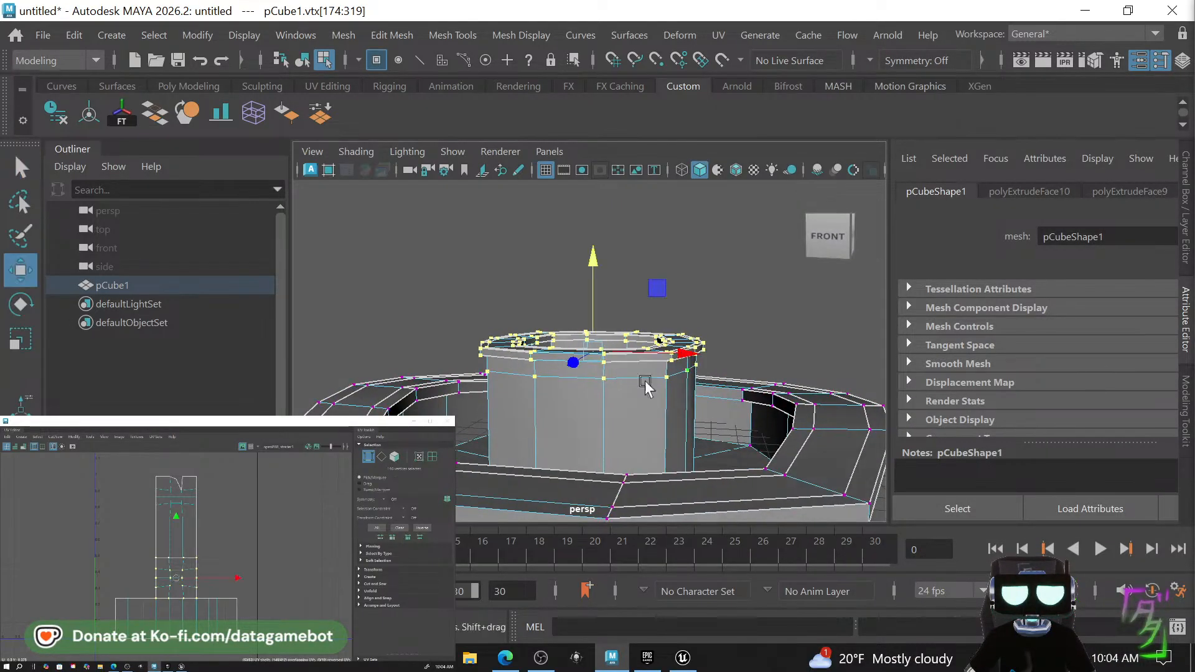
pyautogui.moveTo(586, 274); pyautogui.dragTo(601, 319)
pyautogui.keyDown('alt'); pyautogui.moveTo(639, 407); pyautogui.dragTo(520, 418); pyautogui.keyUp('alt')
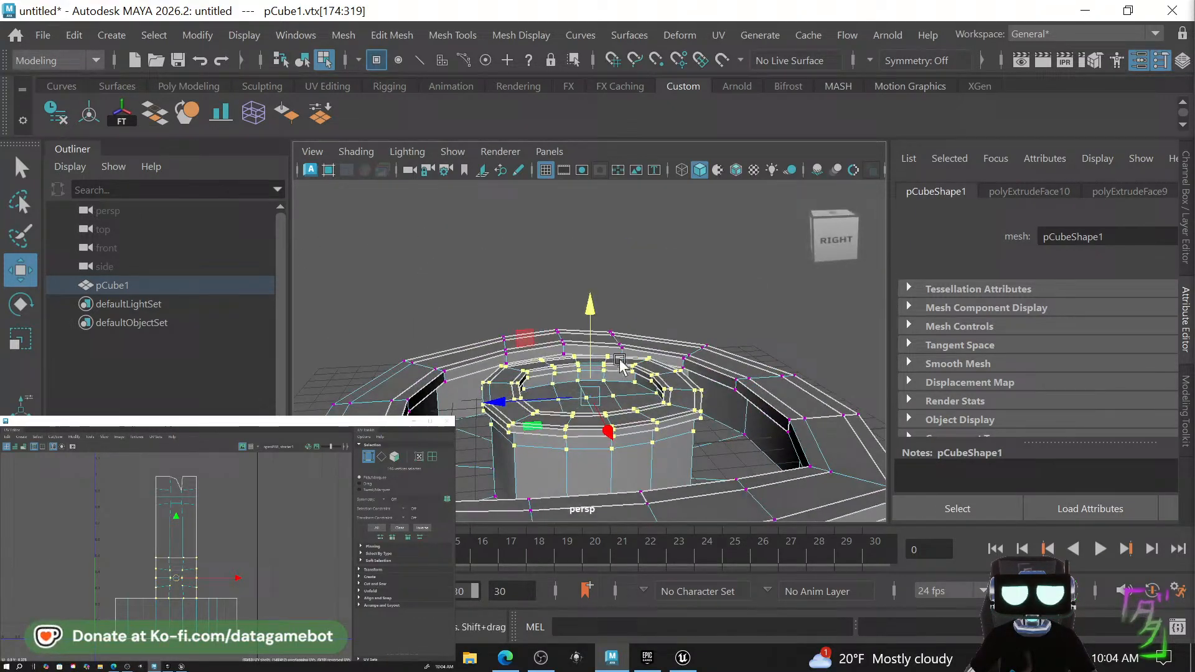
# Inspect the shortened pillar against the basin wall from several sides and restore the upper vertex selection.
pyautogui.click(741, 290)
pyautogui.keyDown('alt'); pyautogui.moveTo(629, 342); pyautogui.dragTo(725, 327); pyautogui.keyUp('alt')
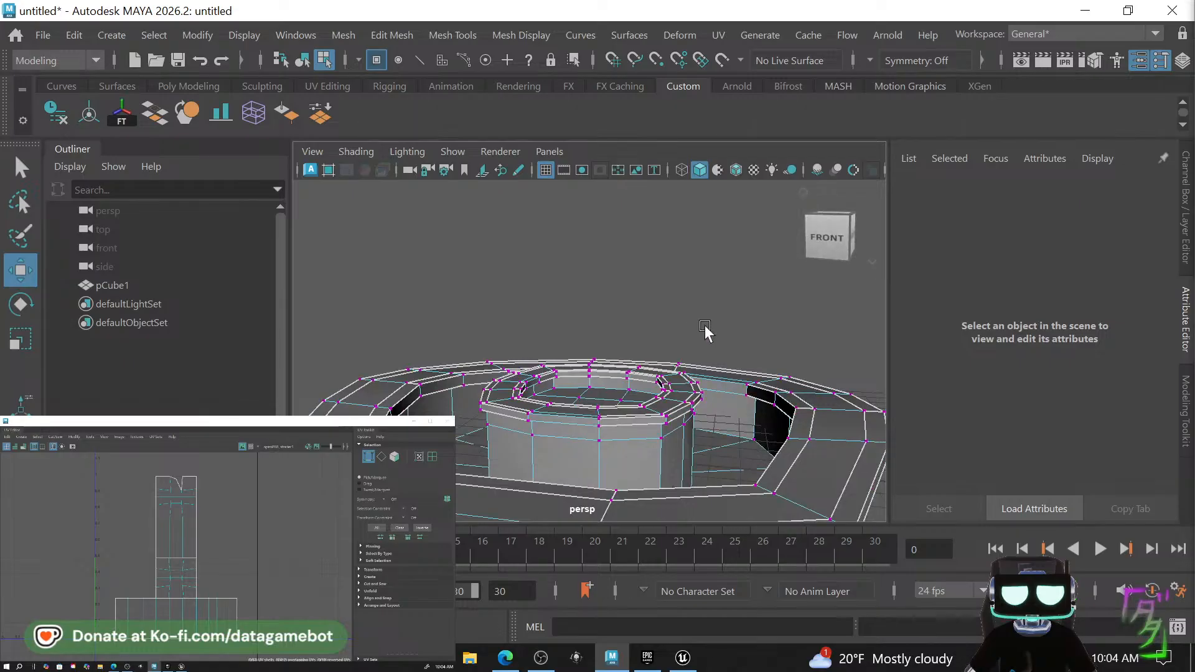
pyautogui.press('q')
pyautogui.scroll(-5, 648, 336)
pyautogui.keyDown('alt'); pyautogui.moveTo(626, 346); pyautogui.dragTo(803, 346); pyautogui.keyUp('alt')
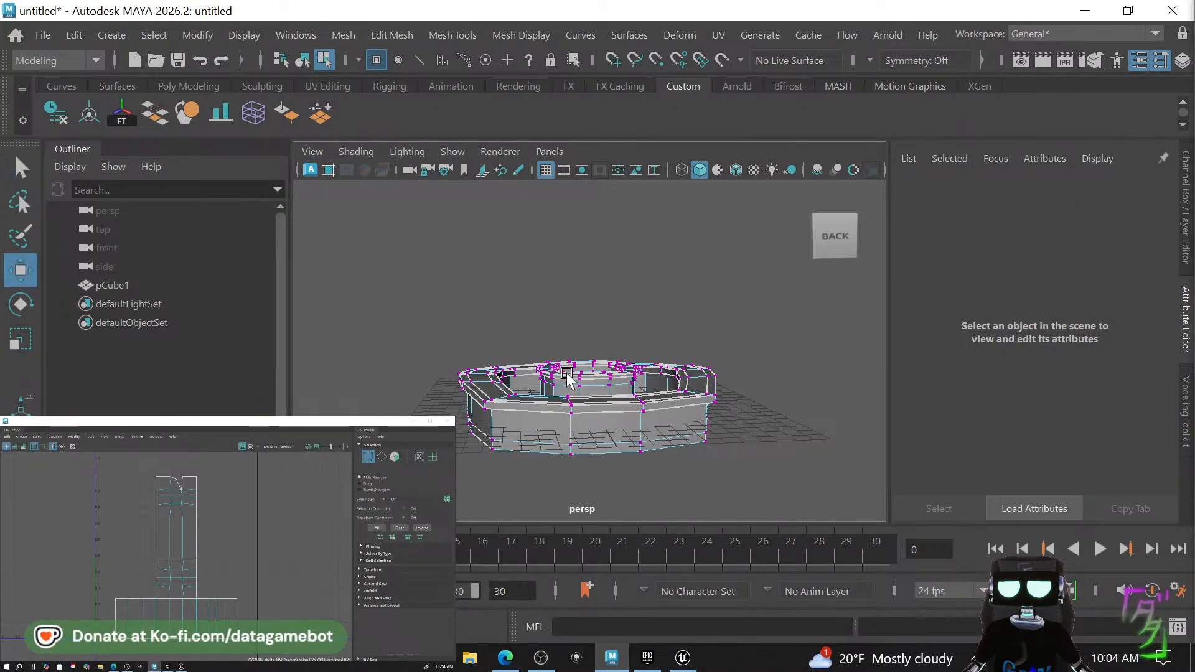
pyautogui.keyDown('alt'); pyautogui.moveTo(567, 377); pyautogui.dragTo(613, 347); pyautogui.keyUp('alt')
pyautogui.hotkey('ctrl', 'z')
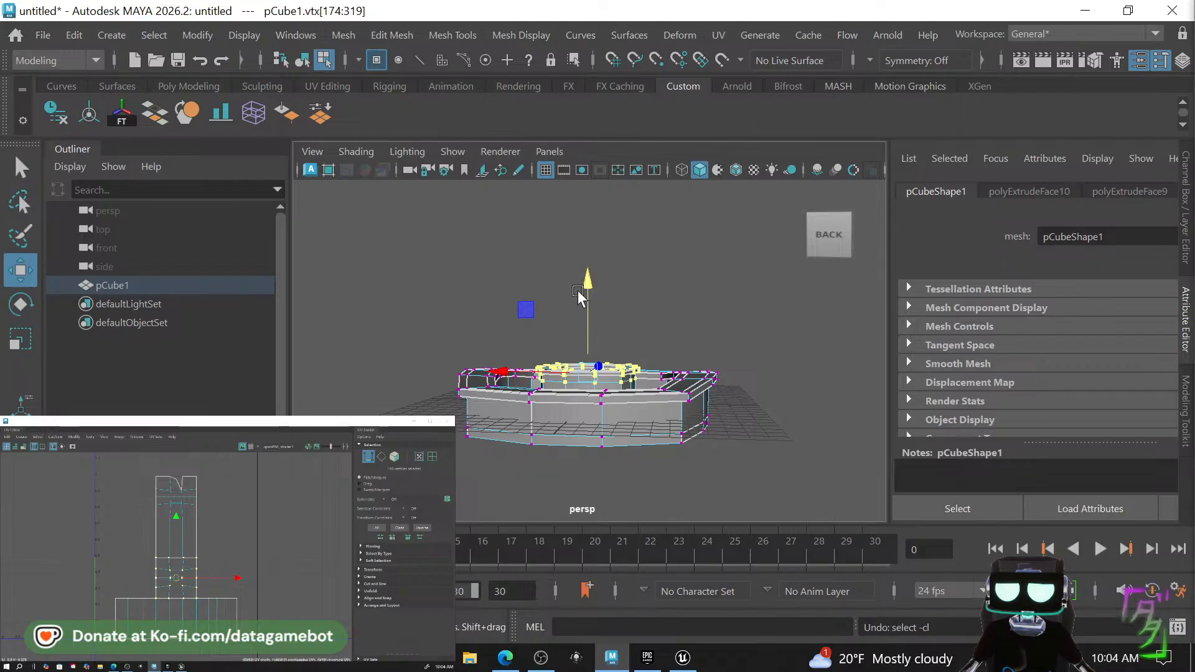
# Raise the pillar's top vertices, add its base vertices to the selection and scale the whole pillar outward horizontally.
pyautogui.moveTo(586, 284); pyautogui.dragTo(671, 460)
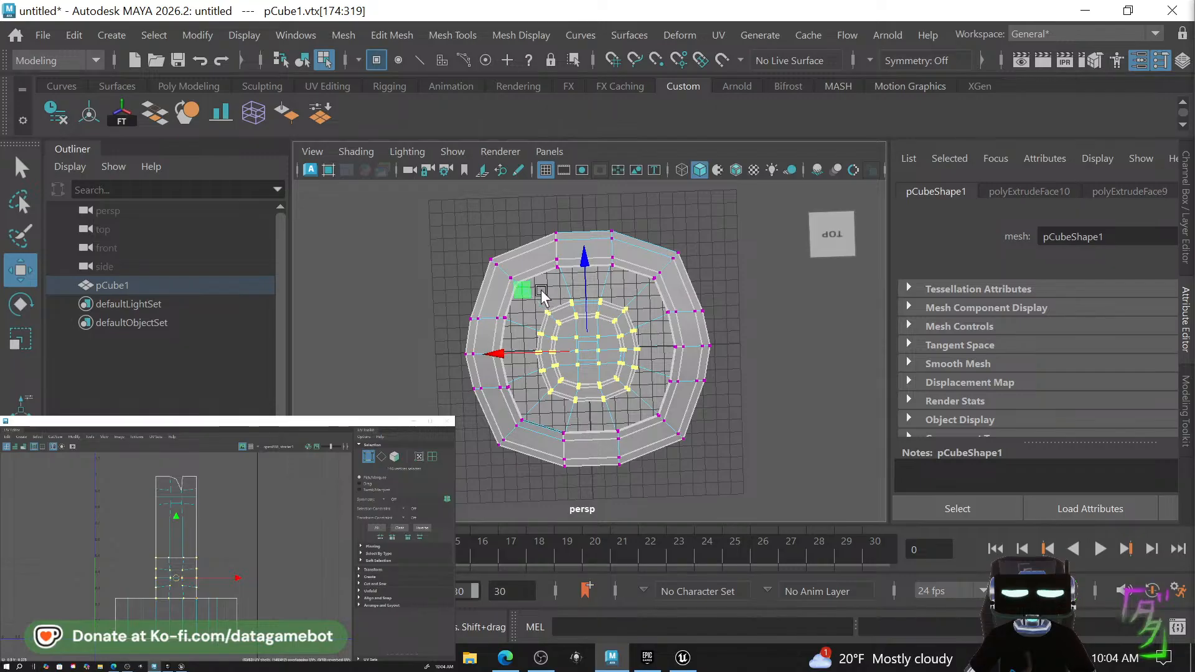
pyautogui.moveTo(667, 380); pyautogui.dragTo(637, 413)
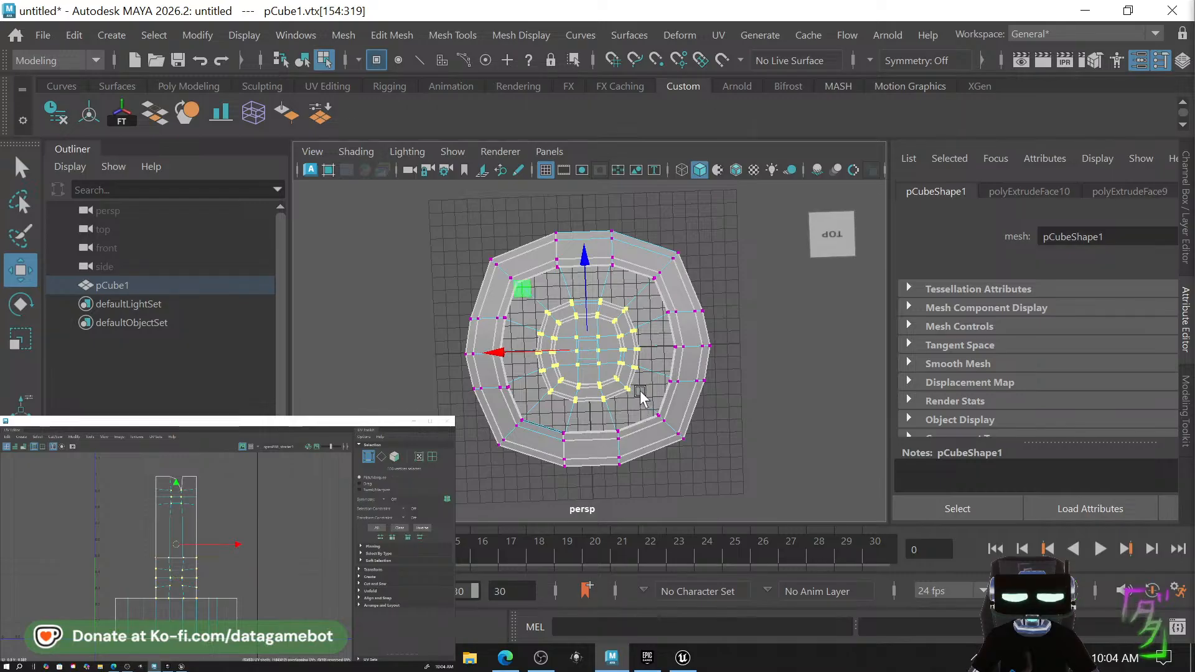
pyautogui.keyDown('alt'); pyautogui.moveTo(640, 390); pyautogui.dragTo(773, 397); pyautogui.keyUp('alt')
pyautogui.press('r')
pyautogui.keyDown('alt'); pyautogui.moveTo(598, 432); pyautogui.dragTo(689, 435); pyautogui.keyUp('alt')
pyautogui.click(721, 379)
# Switch to face selection and select all the recessed floor faces inside the pillar's lip.
pyautogui.moveTo(622, 193); pyautogui.dragTo(704, 151, button='right')
pyautogui.click(758, 376)
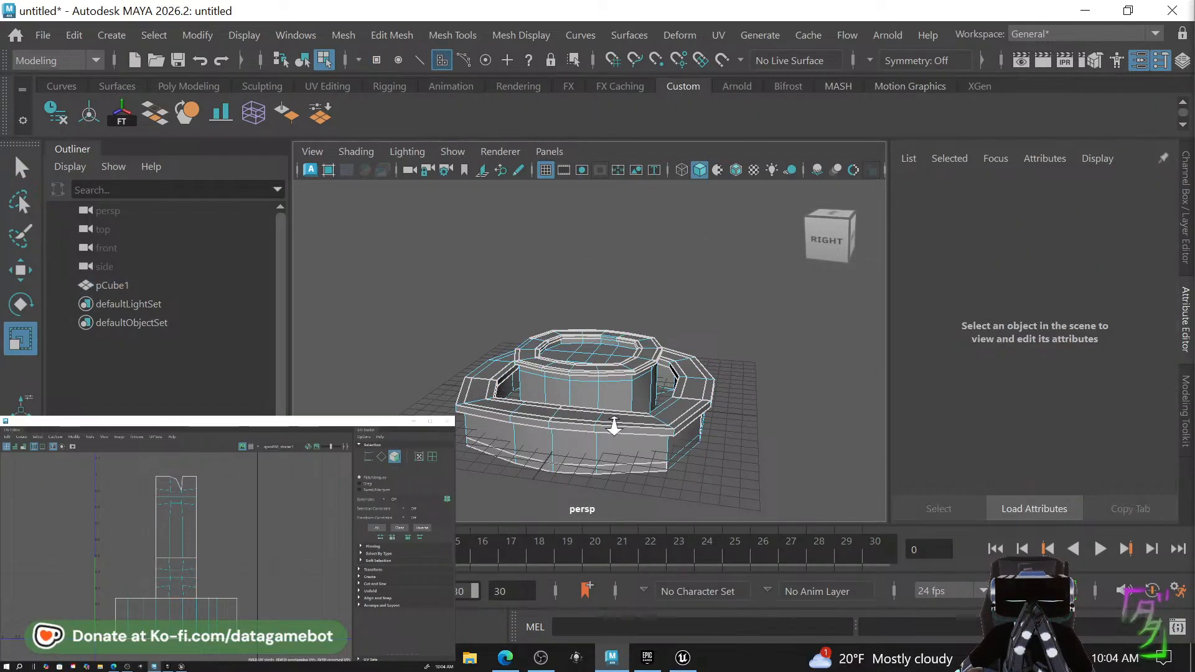
pyautogui.scroll(5, 641, 422)
pyautogui.moveTo(641, 421)
pyautogui.keyDown('alt'); pyautogui.mouseDown()
pyautogui.moveTo(688, 376)
pyautogui.moveTo(687, 404)
pyautogui.moveTo(720, 419)
pyautogui.moveTo(644, 386)
pyautogui.moveTo(668, 416)
pyautogui.moveTo(653, 413)
pyautogui.mouseUp(); pyautogui.keyUp('alt')
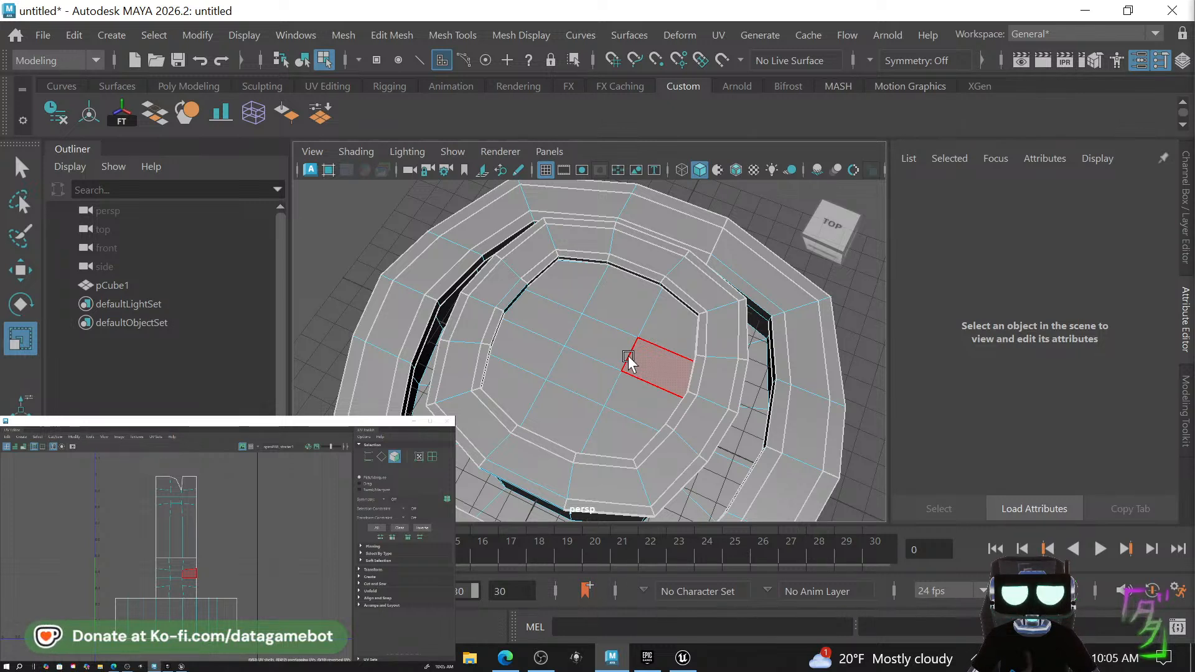
pyautogui.click(669, 330)
pyautogui.keyDown('shift'); pyautogui.doubleClick(571, 287); pyautogui.keyUp('shift')
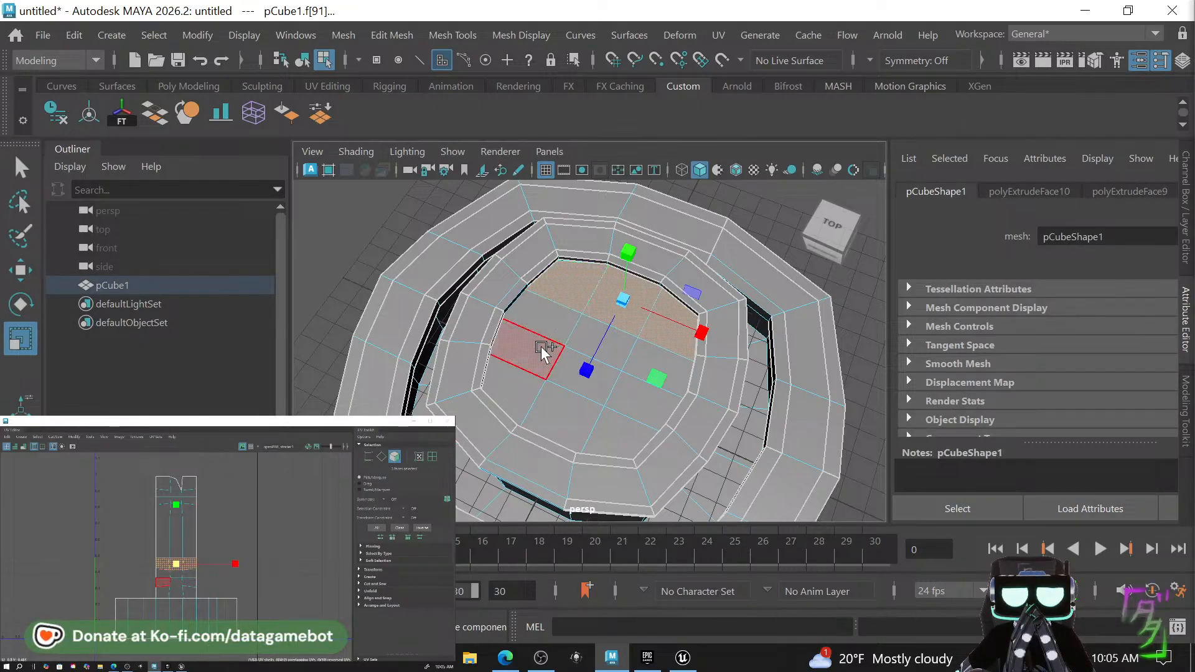
pyautogui.keyDown('shift'); pyautogui.doubleClick(505, 395); pyautogui.keyUp('shift')
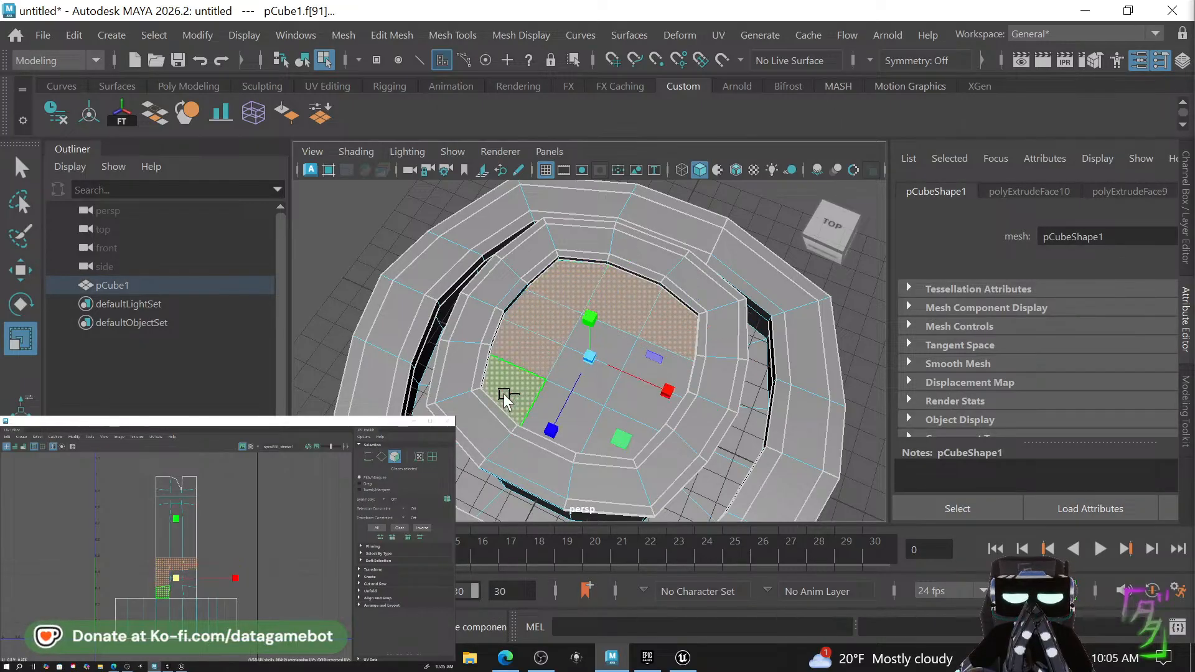
pyautogui.keyDown('shift'); pyautogui.click(641, 437); pyautogui.keyUp('shift')
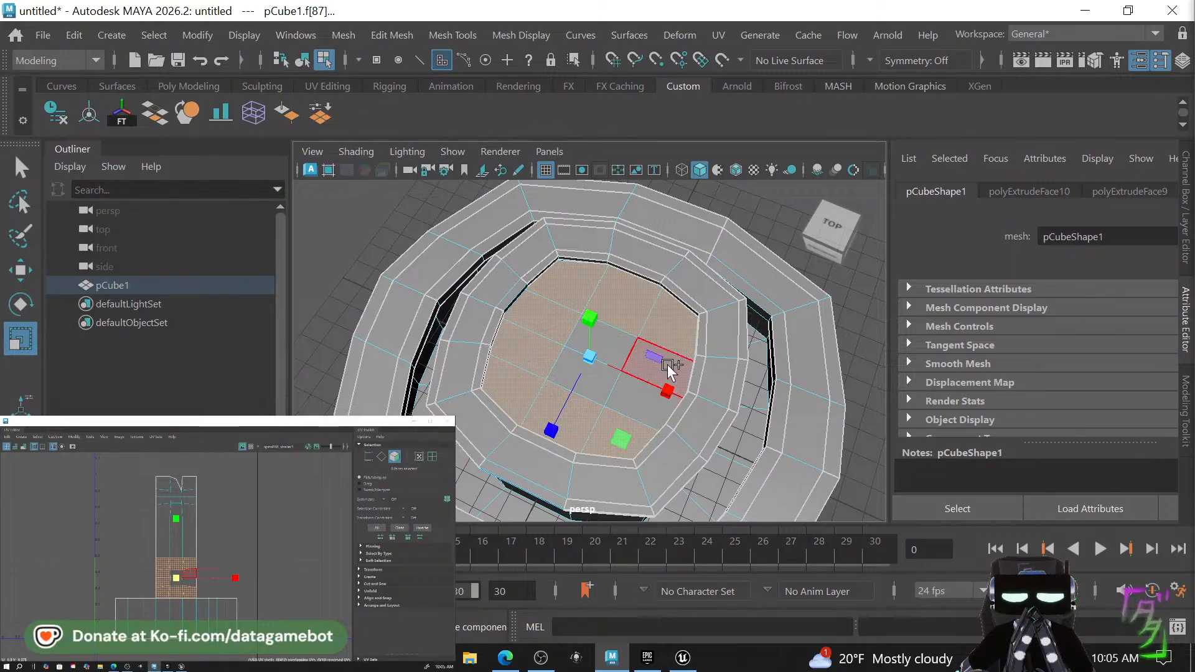
pyautogui.keyDown('shift'); pyautogui.click(650, 358); pyautogui.keyUp('shift')
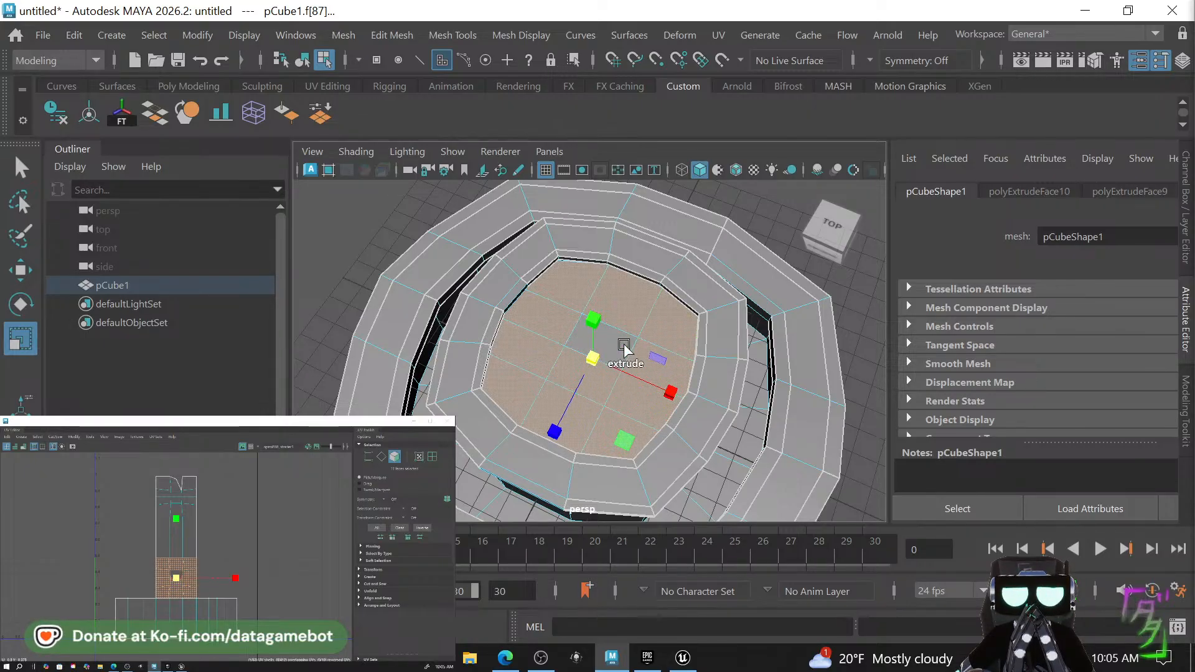
# Extrude the recessed floor faces inward into a smaller disc, and extrude that disc upward to form a narrower central column.
pyautogui.keyDown('alt'); pyautogui.moveTo(633, 349); pyautogui.dragTo(715, 351); pyautogui.keyUp('alt')
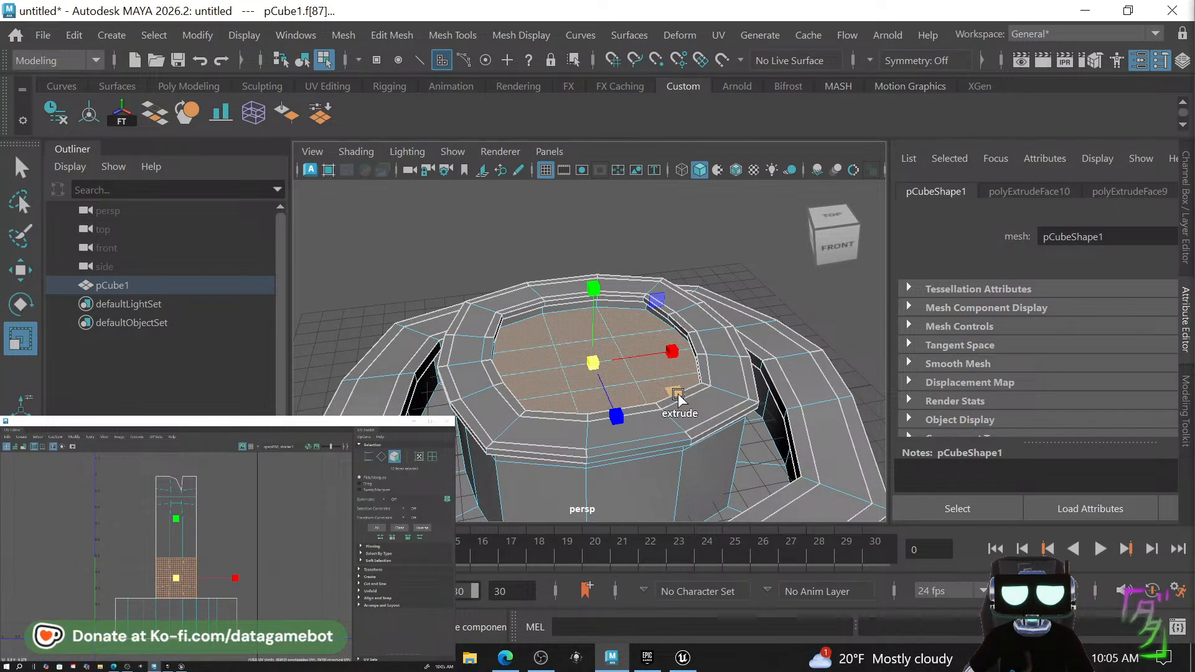
pyautogui.moveTo(677, 393); pyautogui.dragTo(670, 390)
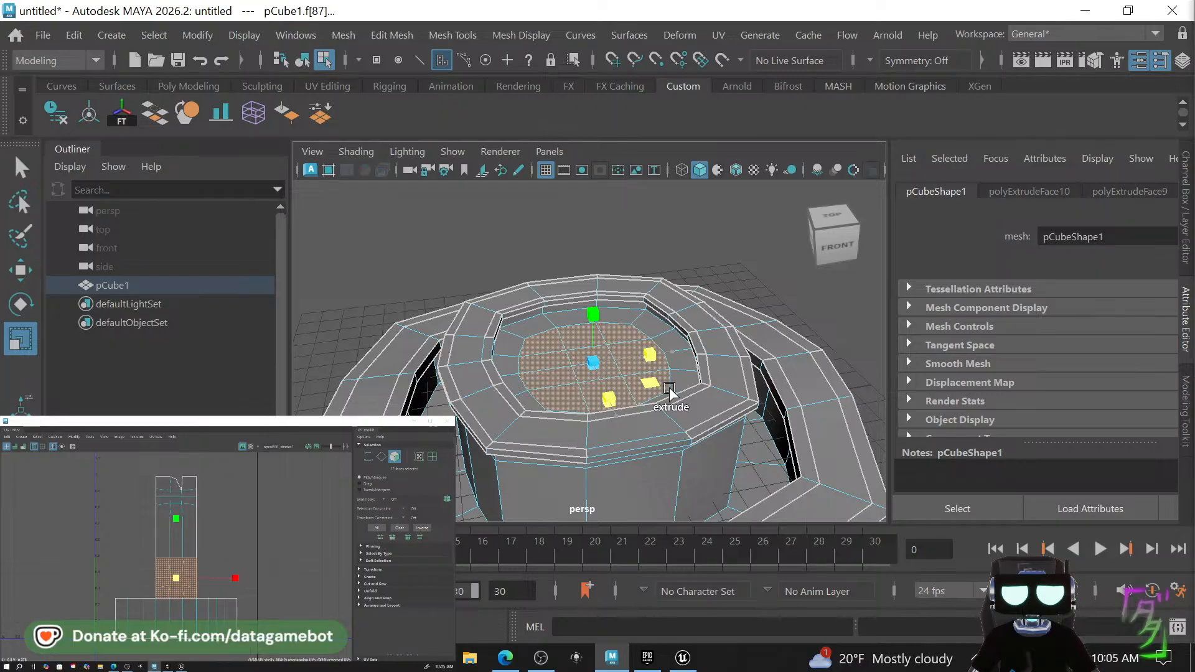
pyautogui.hotkey('ctrl', 'e')
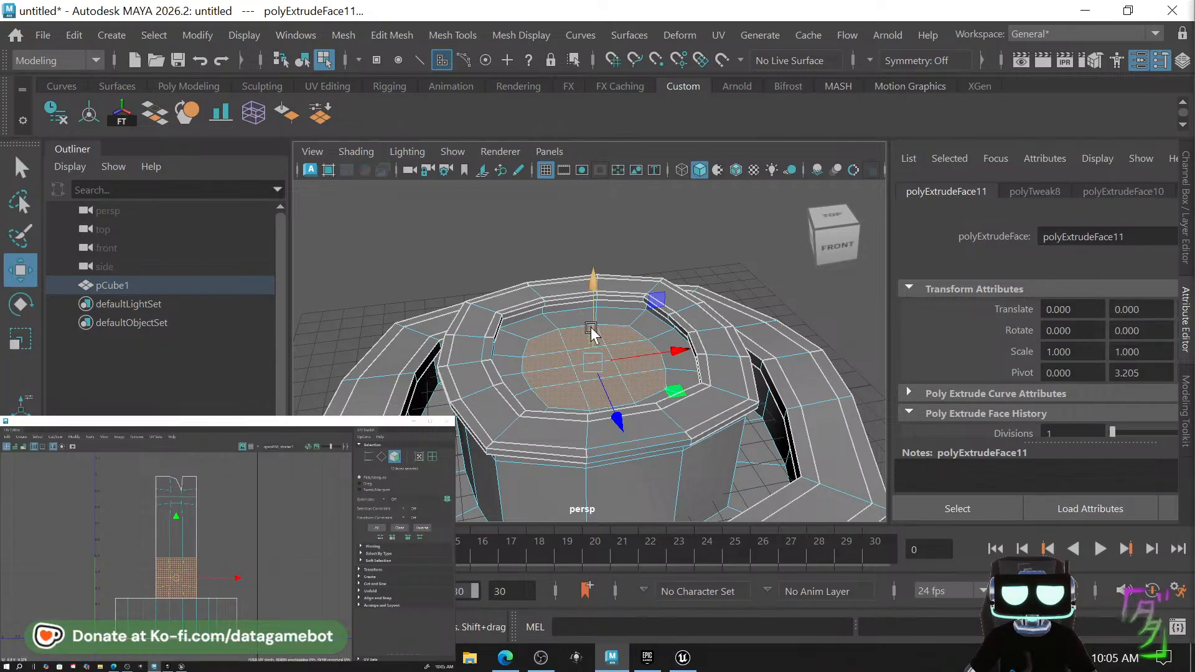
pyautogui.moveTo(591, 332); pyautogui.dragTo(595, 270)
pyautogui.hotkey('ctrl', 'e')
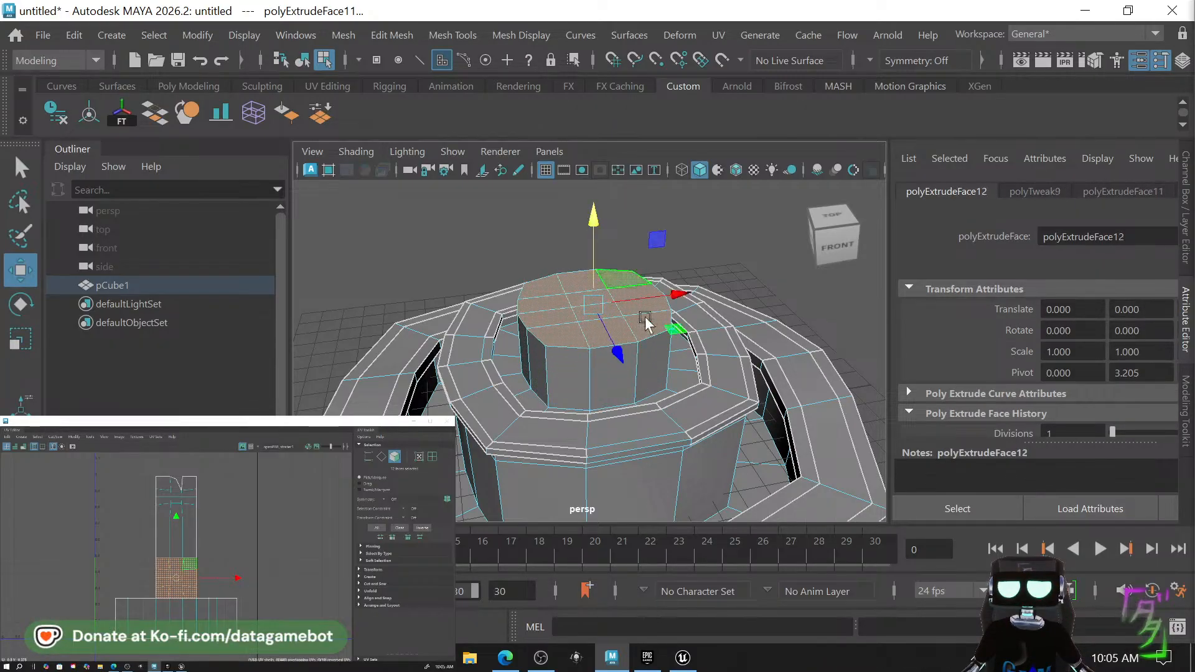
# Select the full rings of top faces on both the pillar's lip and the outer basin rim, ready for moving.
pyautogui.keyDown('alt'); pyautogui.moveTo(665, 383); pyautogui.dragTo(685, 389); pyautogui.keyUp('alt')
pyautogui.press('q')
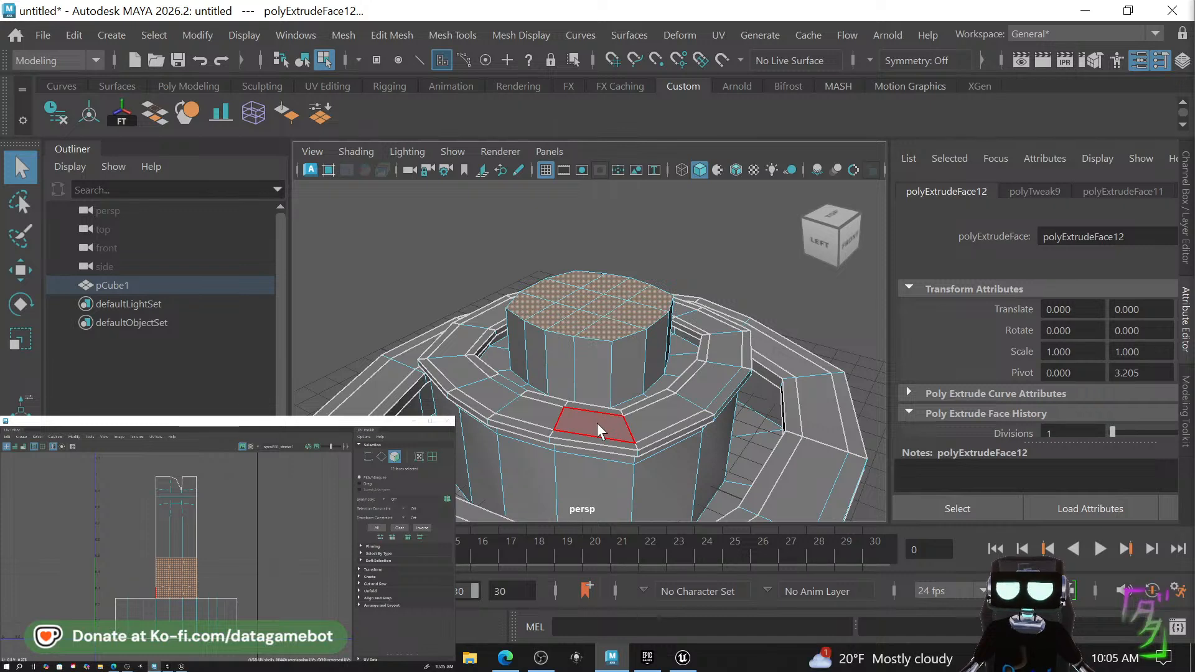
pyautogui.click(596, 424)
pyautogui.keyDown('shift'); pyautogui.doubleClick(679, 408); pyautogui.keyUp('shift')
pyautogui.keyDown('shift'); pyautogui.doubleClick(807, 468); pyautogui.keyUp('shift')
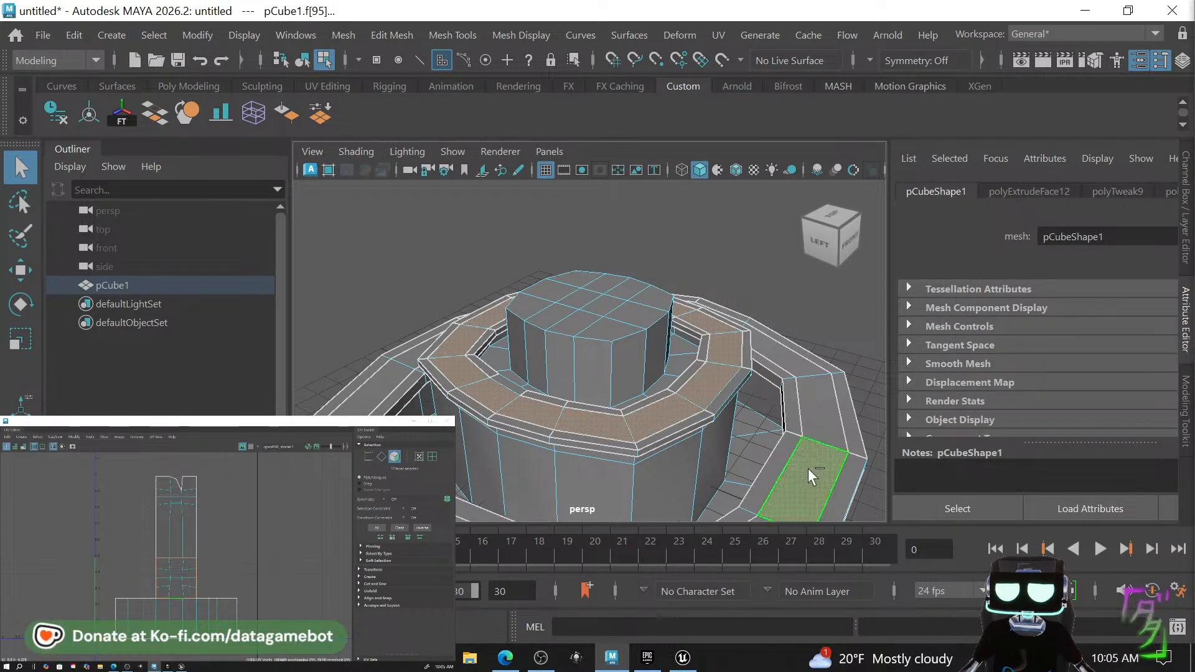
pyautogui.keyDown('shift'); pyautogui.doubleClick(806, 416); pyautogui.keyUp('shift')
pyautogui.scroll(-4, 784, 411)
pyautogui.press('w')
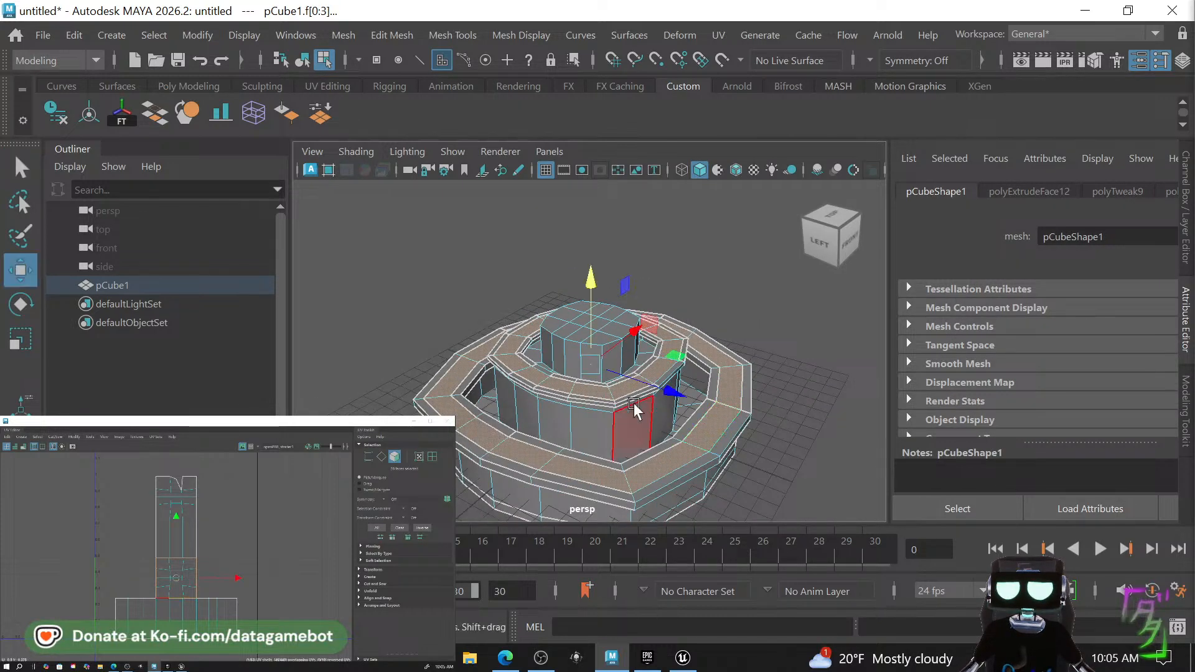
# Raise the selected top faces of the pillar's lip and the outer basin rim slightly, then clear the selection.
pyautogui.moveTo(590, 293); pyautogui.dragTo(589, 289)
pyautogui.click(779, 368)
pyautogui.keyDown('alt'); pyautogui.moveTo(731, 405); pyautogui.dragTo(588, 473); pyautogui.keyUp('alt')
pyautogui.scroll(5, 611, 392)
pyautogui.press('q')
# Switch to edge selection and select the edge loop around the top of the central column.
pyautogui.click(635, 413)
pyautogui.moveTo(636, 413); pyautogui.dragTo(669, 43, button='right')
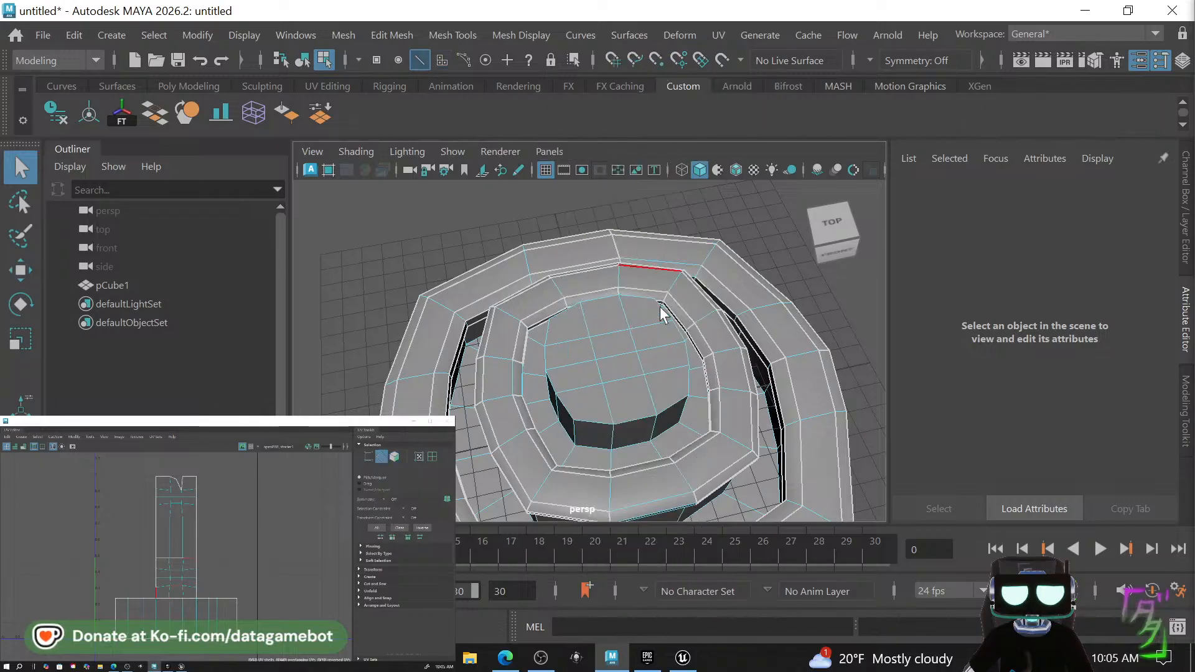
pyautogui.click(637, 418)
pyautogui.keyDown('alt'); pyautogui.moveTo(704, 427); pyautogui.dragTo(634, 398); pyautogui.keyUp('alt')
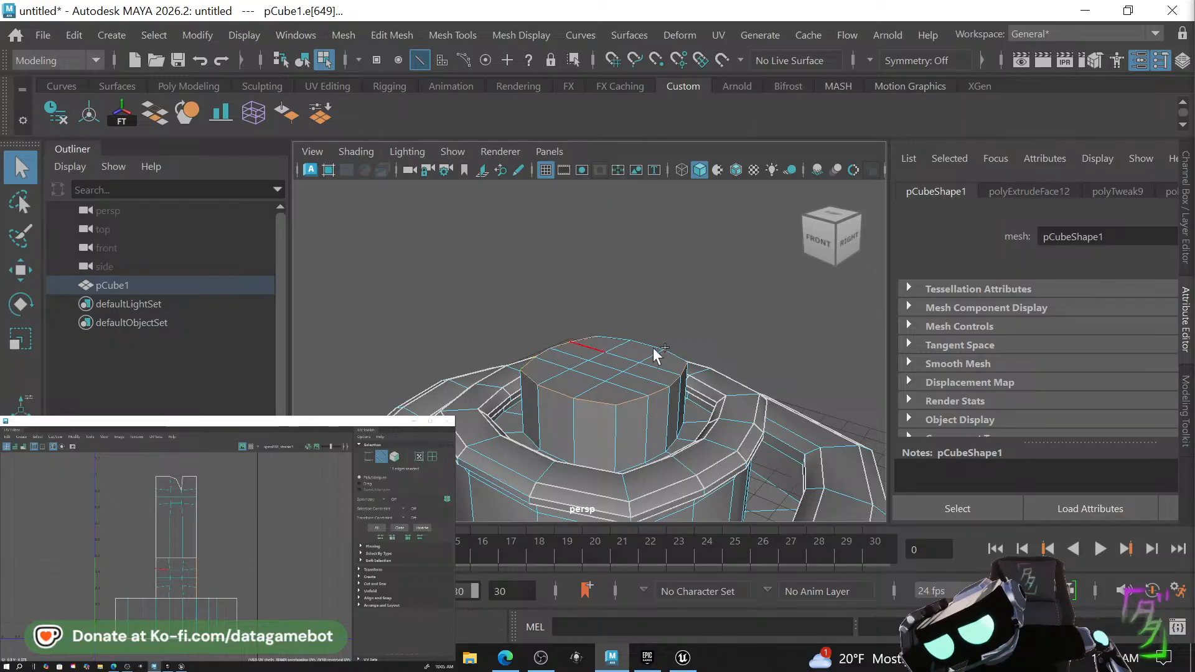
pyautogui.moveTo(680, 429)
pyautogui.keyDown('alt'); pyautogui.mouseDown()
pyautogui.moveTo(664, 448)
pyautogui.moveTo(664, 413)
pyautogui.mouseUp(); pyautogui.keyUp('alt')
pyautogui.scroll(5, 665, 414)
pyautogui.keyDown('alt'); pyautogui.moveTo(665, 412); pyautogui.dragTo(671, 401, button='middle'); pyautogui.keyUp('alt')
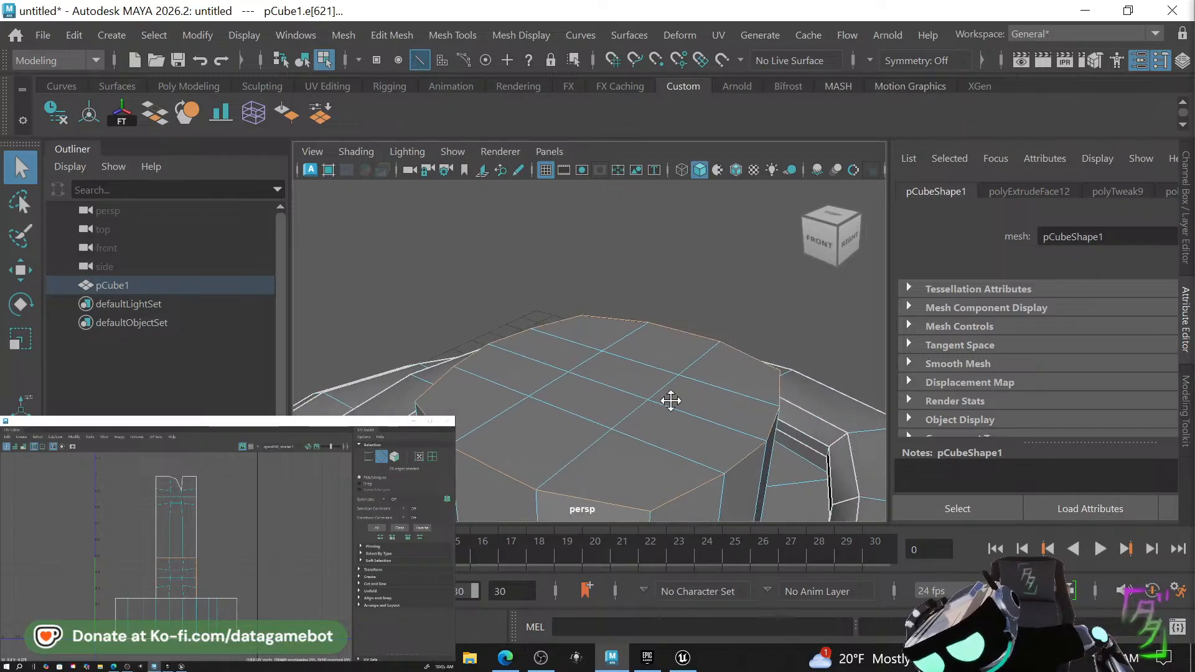
# Add the edge loops around the inner basin's floor and along the underside of its lip to the selection.
pyautogui.keyDown('alt'); pyautogui.moveTo(671, 400); pyautogui.dragTo(837, 396); pyautogui.keyUp('alt')
pyautogui.scroll(3, 732, 405)
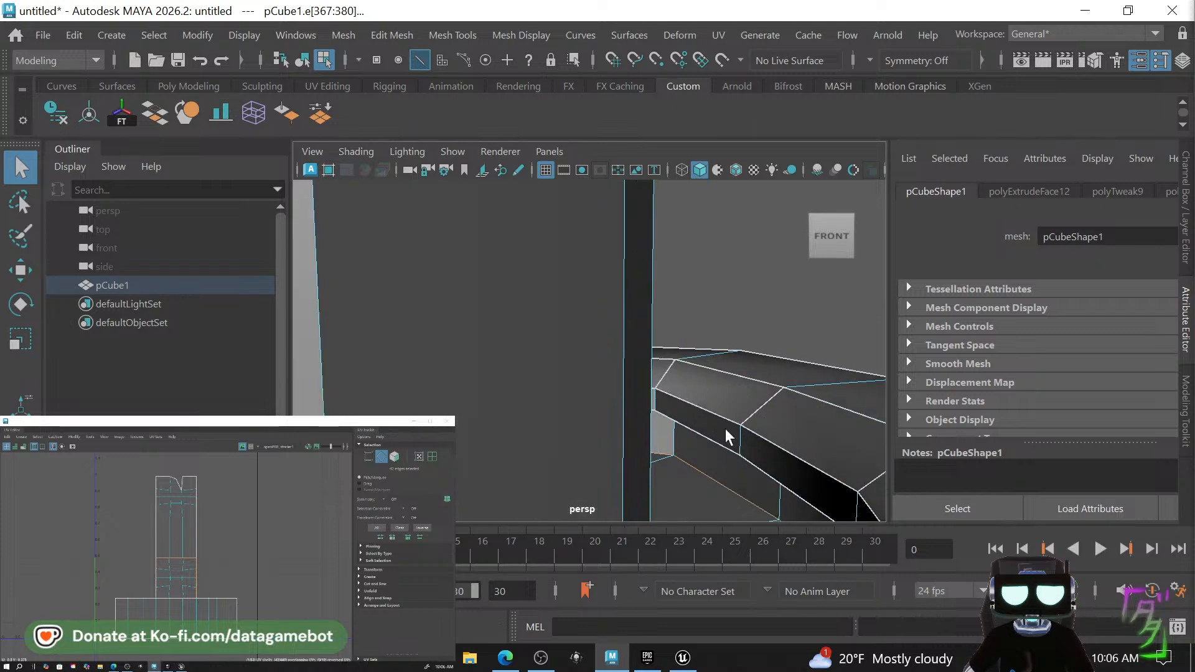
pyautogui.scroll(4, 726, 436)
pyautogui.moveTo(728, 379)
pyautogui.keyDown('alt'); pyautogui.mouseDown()
pyautogui.moveTo(728, 355)
pyautogui.moveTo(737, 371)
pyautogui.mouseUp(); pyautogui.keyUp('alt')
pyautogui.keyDown('shift'); pyautogui.doubleClick(753, 333); pyautogui.keyUp('shift')
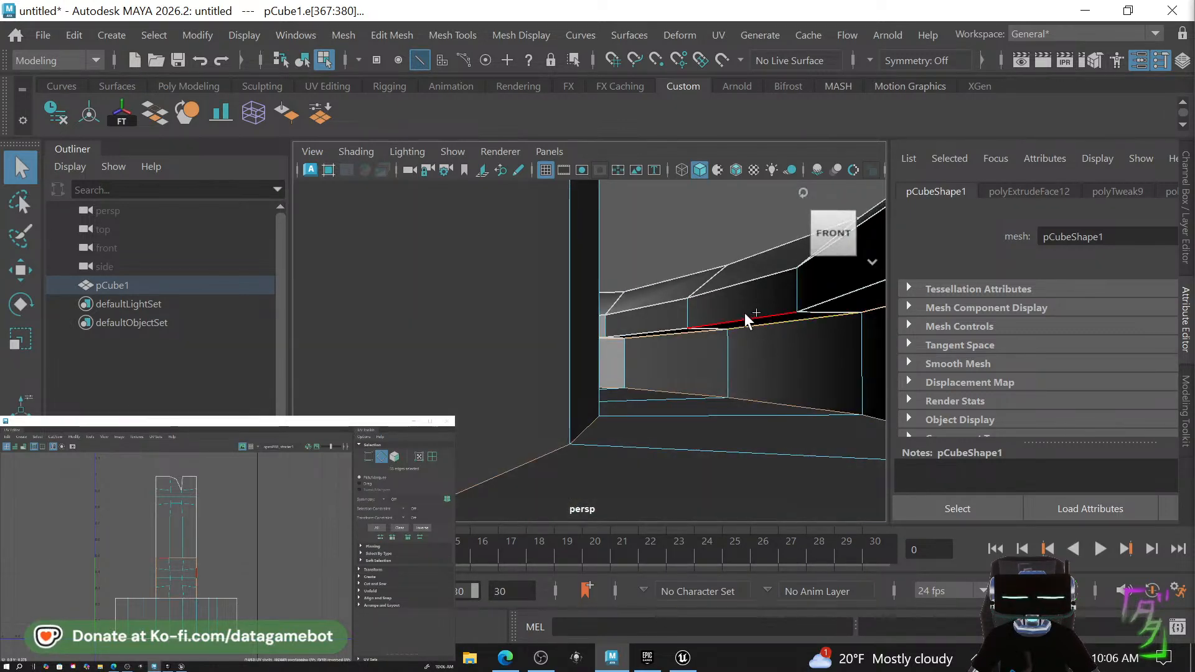
pyautogui.keyDown('alt'); pyautogui.moveTo(748, 340); pyautogui.dragTo(527, 385, button='right'); pyautogui.keyUp('alt')
pyautogui.keyDown('alt'); pyautogui.moveTo(618, 399); pyautogui.dragTo(467, 459, button='right'); pyautogui.keyUp('alt')
pyautogui.keyDown('alt'); pyautogui.moveTo(467, 458); pyautogui.dragTo(501, 440); pyautogui.keyUp('alt')
pyautogui.keyDown('shift'); pyautogui.doubleClick(477, 390); pyautogui.keyUp('shift')
pyautogui.keyDown('alt'); pyautogui.moveTo(500, 440); pyautogui.dragTo(492, 371, button='middle'); pyautogui.keyUp('alt')
# Add the edge loops at the pillar's base, around the outer basin's floor and under the rim's inner side to the selection.
pyautogui.keyDown('alt'); pyautogui.moveTo(493, 372); pyautogui.dragTo(664, 353); pyautogui.keyUp('alt')
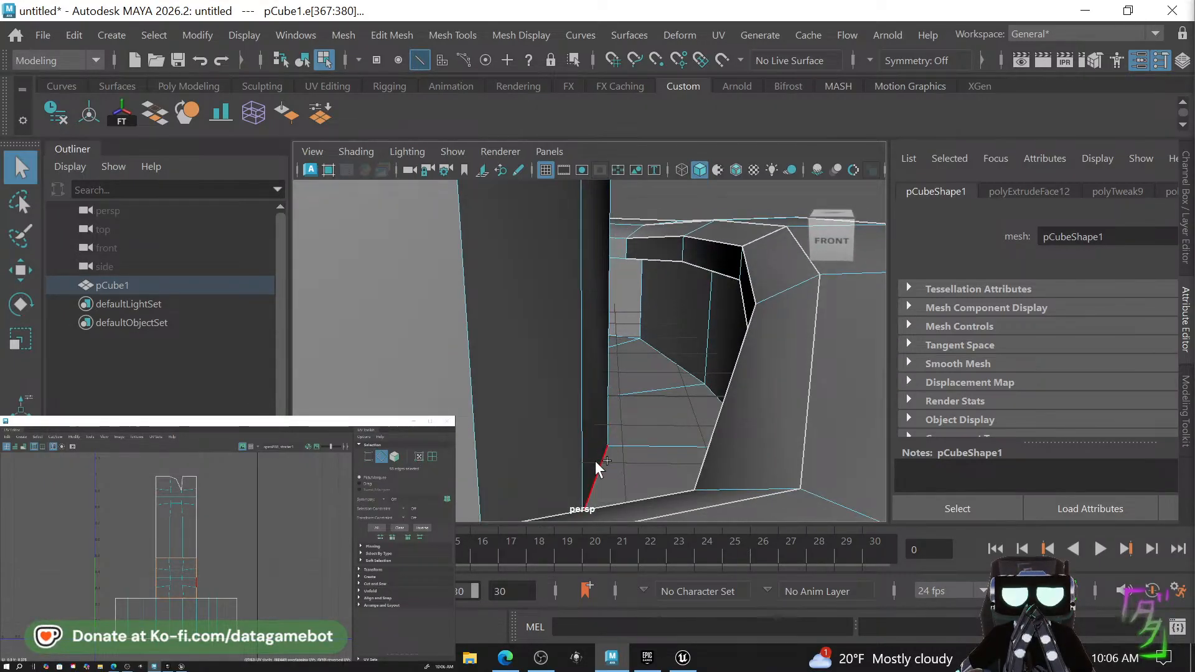
pyautogui.keyDown('shift'); pyautogui.doubleClick(595, 461); pyautogui.keyUp('shift')
pyautogui.keyDown('alt'); pyautogui.moveTo(629, 451); pyautogui.dragTo(671, 422); pyautogui.keyUp('alt')
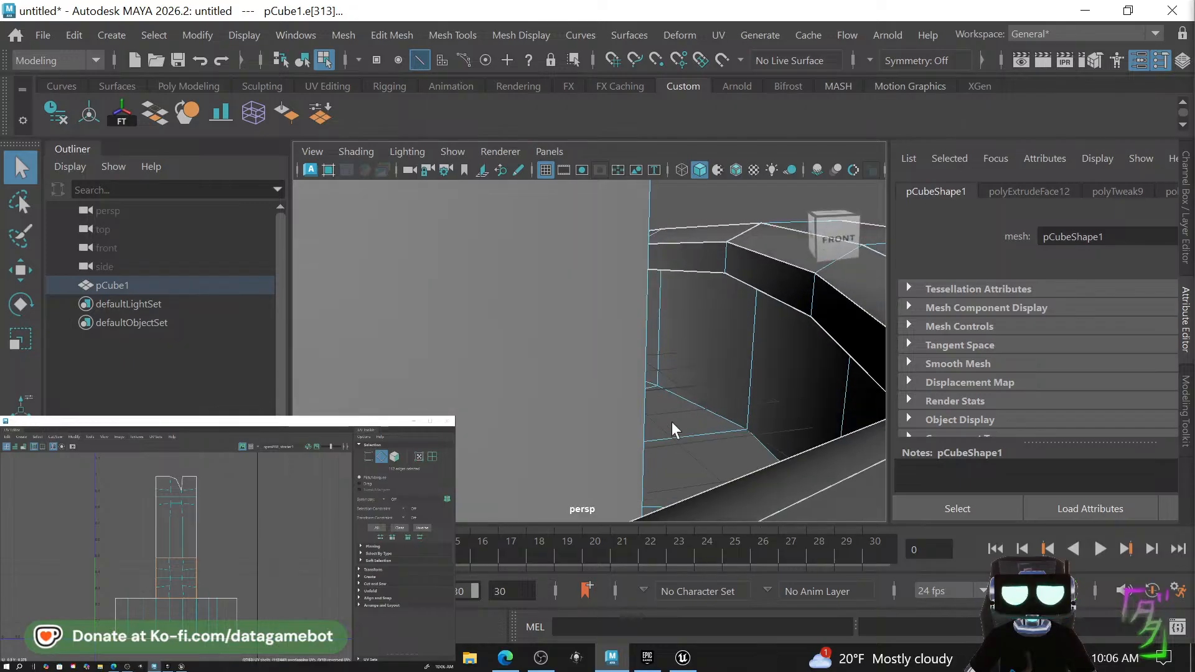
pyautogui.keyDown('shift'); pyautogui.doubleClick(711, 394); pyautogui.keyUp('shift')
pyautogui.keyDown('alt'); pyautogui.moveTo(711, 395); pyautogui.dragTo(696, 319, button='right'); pyautogui.keyUp('alt')
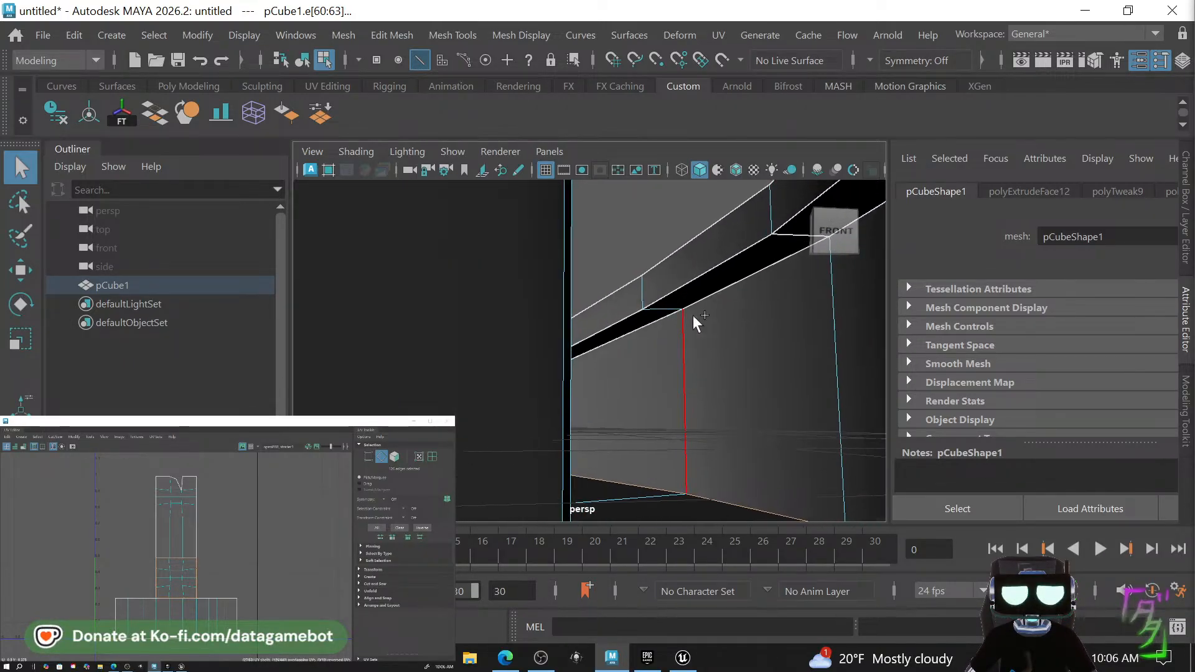
pyautogui.keyDown('shift'); pyautogui.click(693, 278); pyautogui.keyUp('shift')
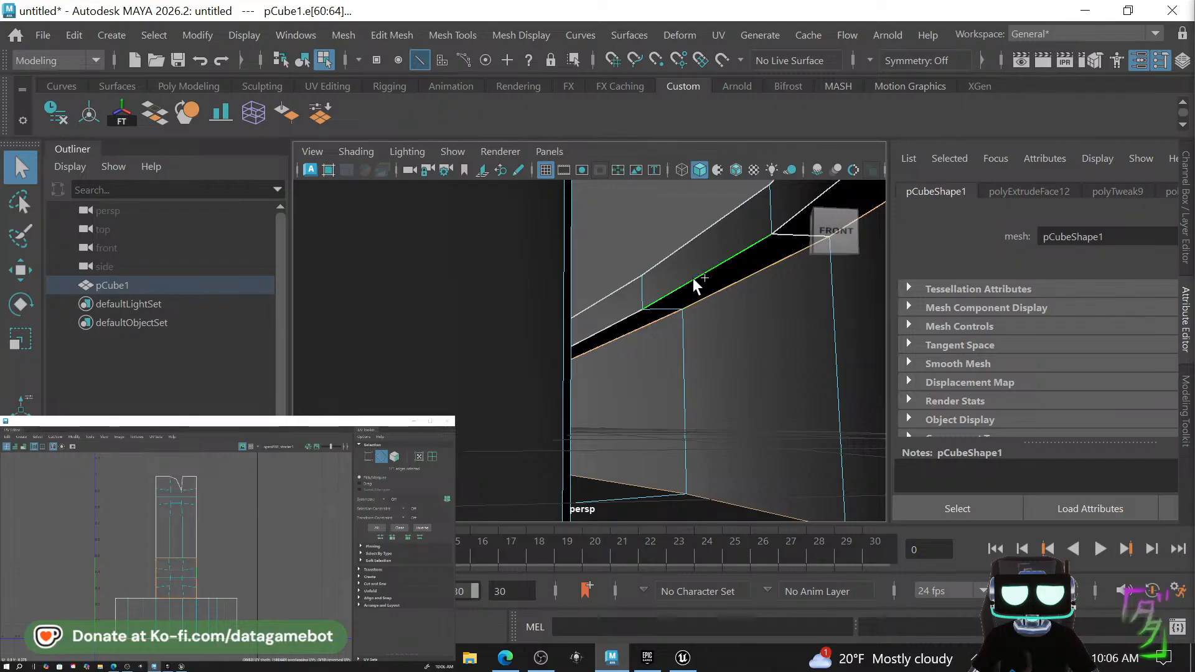
# Add the edge loops beneath the outer rim's outside overhang and around the fountain's bottom edge to the selection.
pyautogui.keyDown('alt'); pyautogui.moveTo(562, 286); pyautogui.dragTo(339, 361, button='middle'); pyautogui.keyUp('alt')
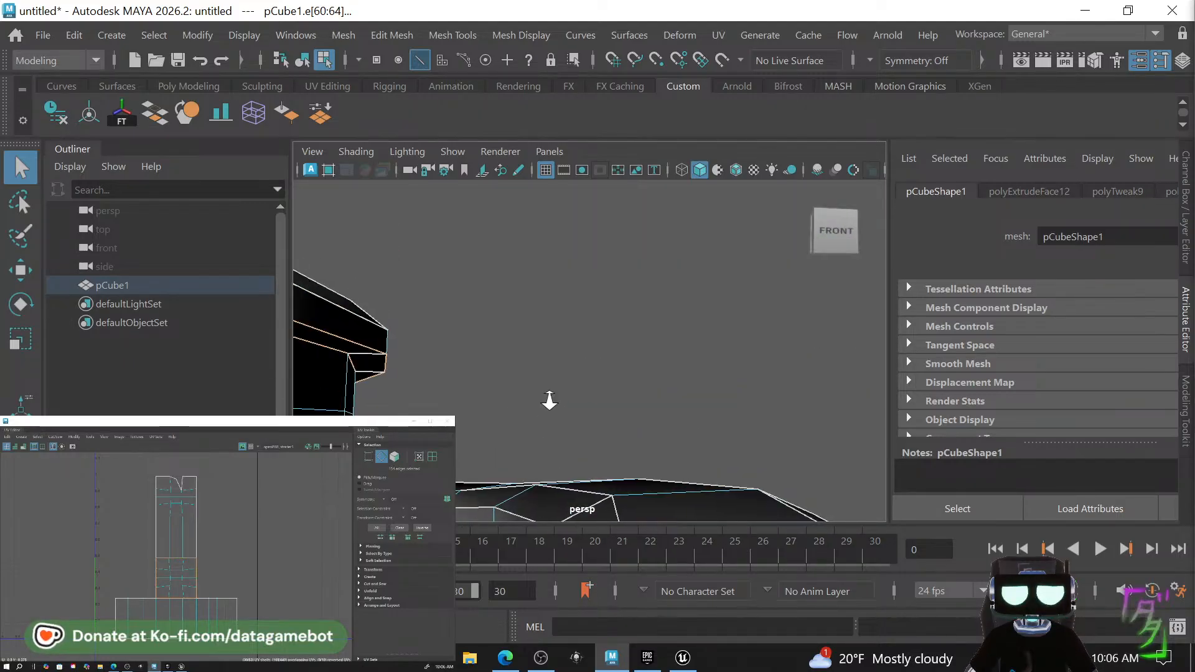
pyautogui.keyDown('alt'); pyautogui.moveTo(549, 400); pyautogui.dragTo(174, 414, button='right'); pyautogui.keyUp('alt')
pyautogui.keyDown('alt'); pyautogui.moveTo(700, 290); pyautogui.dragTo(662, 331); pyautogui.keyUp('alt')
pyautogui.scroll(5, 662, 331)
pyautogui.keyDown('shift'); pyautogui.click(679, 282); pyautogui.keyUp('shift')
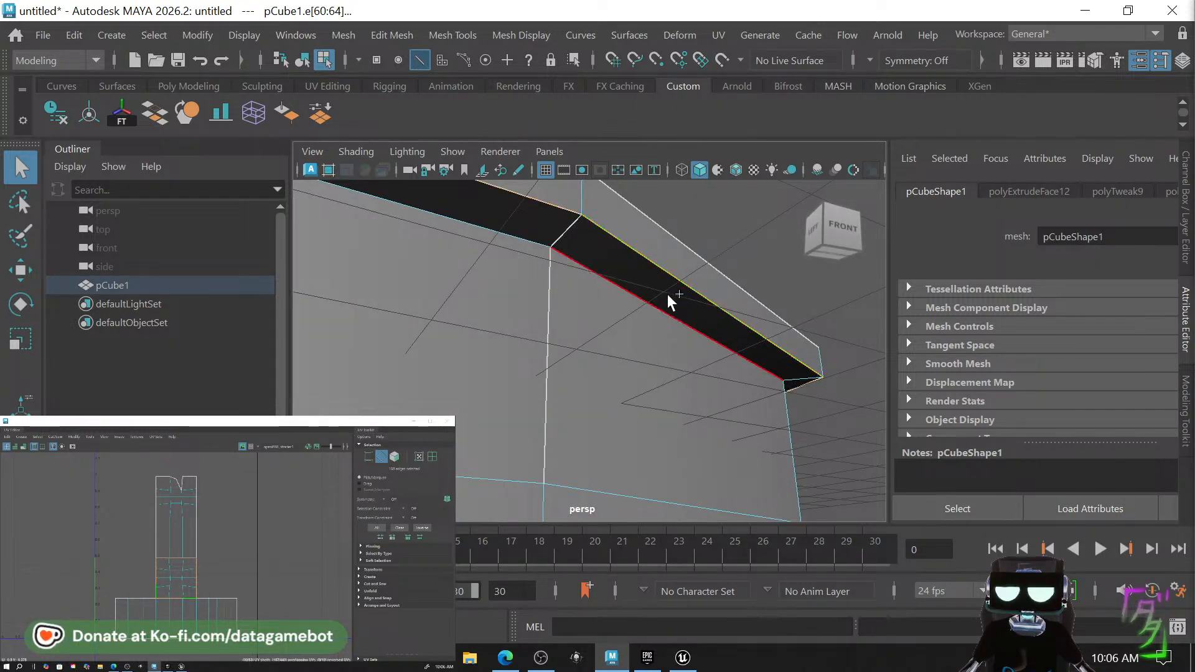
pyautogui.keyDown('shift'); pyautogui.click(659, 297); pyautogui.keyUp('shift')
pyautogui.keyDown('alt'); pyautogui.moveTo(699, 379); pyautogui.dragTo(590, 410); pyautogui.keyUp('alt')
pyautogui.keyDown('shift'); pyautogui.doubleClick(591, 407); pyautogui.keyUp('shift')
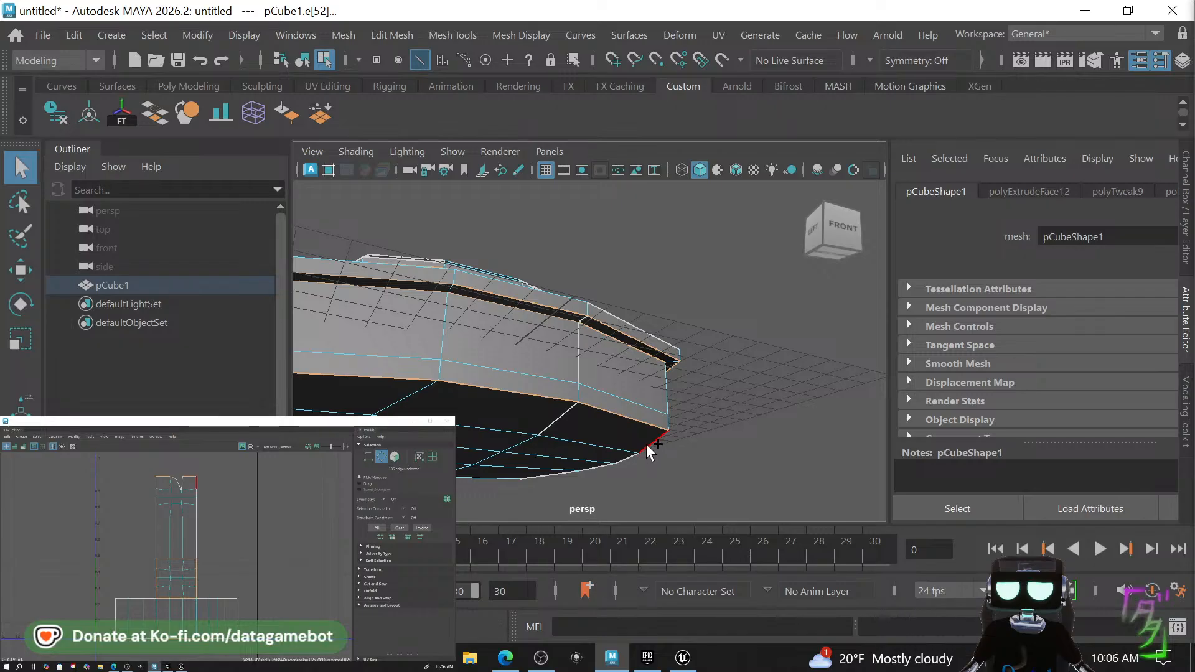
pyautogui.keyDown('shift'); pyautogui.click(646, 443); pyautogui.keyUp('shift')
pyautogui.keyDown('alt'); pyautogui.moveTo(598, 480); pyautogui.dragTo(658, 458); pyautogui.keyUp('alt')
pyautogui.hotkey('ctrl', 'z')
pyautogui.hotkey('ctrl', 'z')
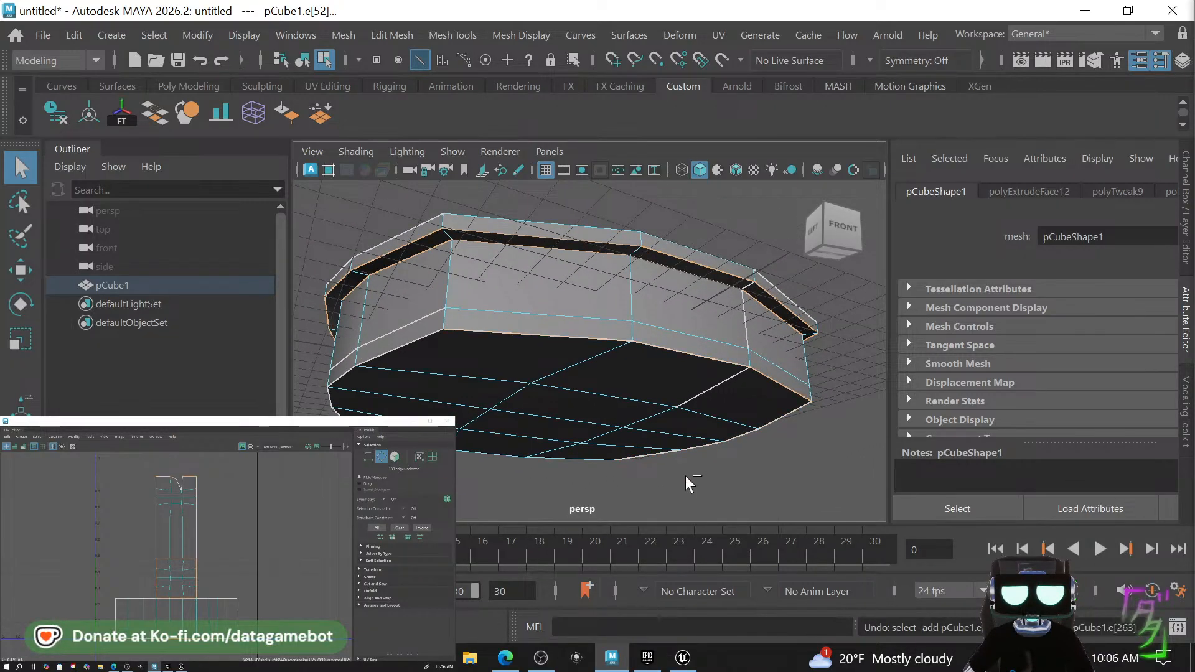
# Bevel all the selected edge loops with a fraction of 0.3.
pyautogui.keyDown('alt'); pyautogui.moveTo(682, 446); pyautogui.dragTo(690, 494); pyautogui.keyUp('alt')
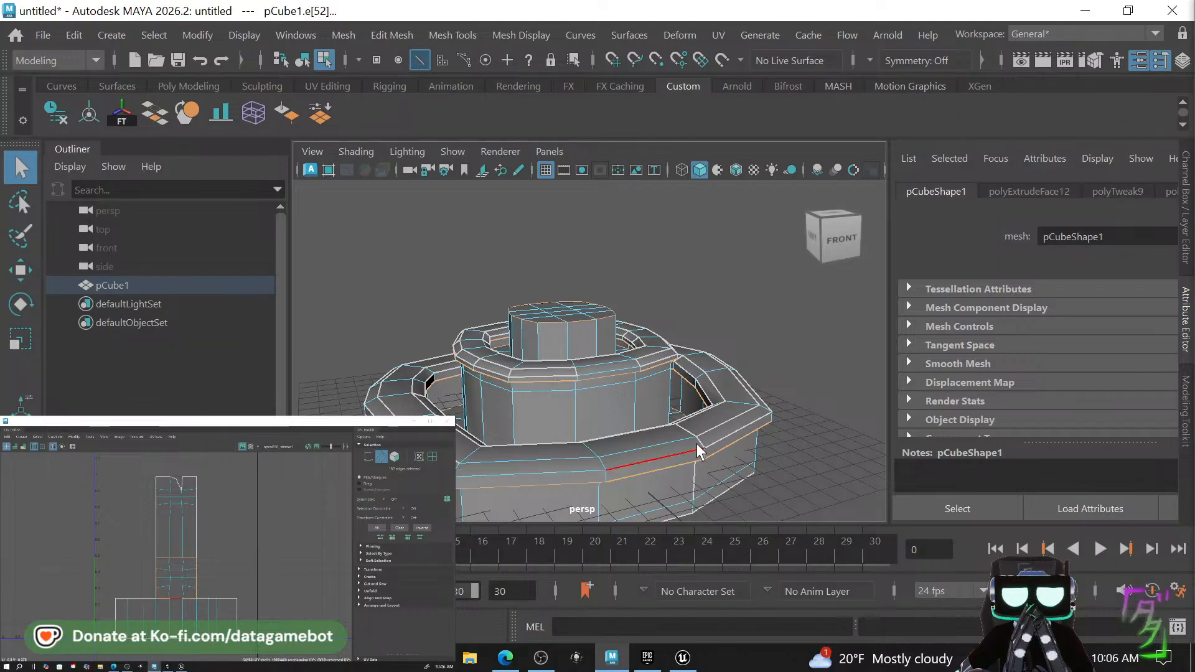
pyautogui.moveTo(633, 408)
pyautogui.keyDown('alt'); pyautogui.mouseDown()
pyautogui.moveTo(581, 419)
pyautogui.moveTo(659, 437)
pyautogui.moveTo(659, 448)
pyautogui.moveTo(672, 417)
pyautogui.mouseUp(); pyautogui.keyUp('alt')
pyautogui.moveTo(647, 370)
pyautogui.keyDown('shift'); pyautogui.mouseDown(button='right')
pyautogui.moveTo(704, 300)
pyautogui.moveTo(728, 292)
pyautogui.moveTo(722, 282)
pyautogui.mouseUp(button='right'); pyautogui.keyUp('shift')
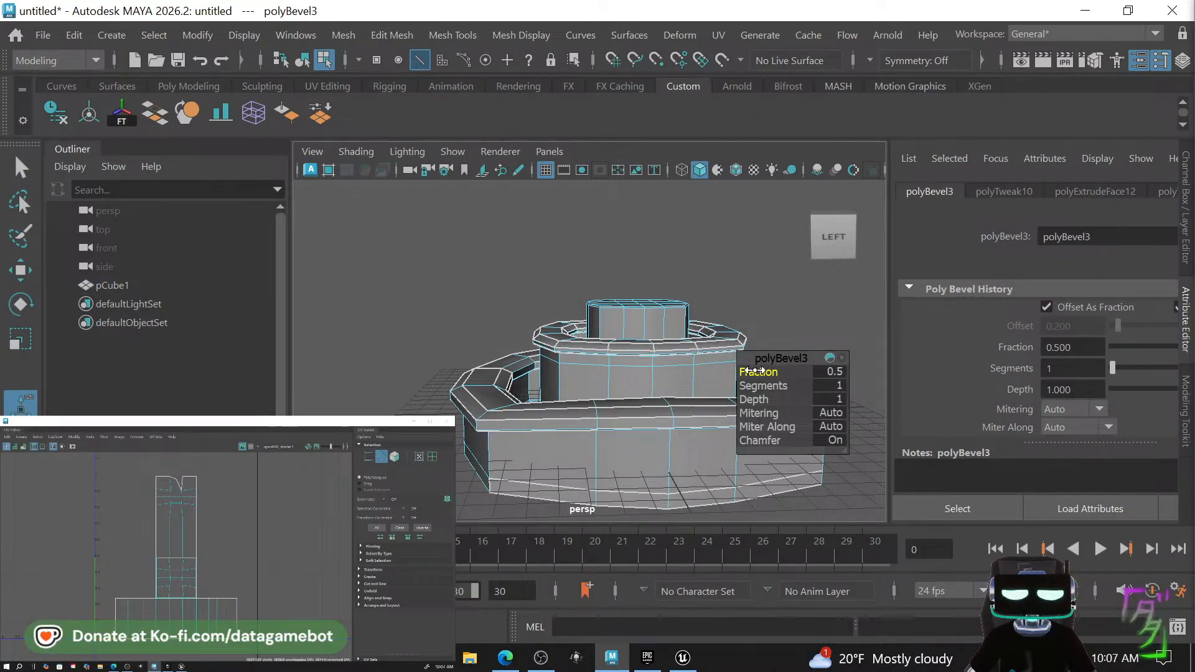
pyautogui.keyDown('alt'); pyautogui.moveTo(546, 393); pyautogui.dragTo(365, 390); pyautogui.keyUp('alt')
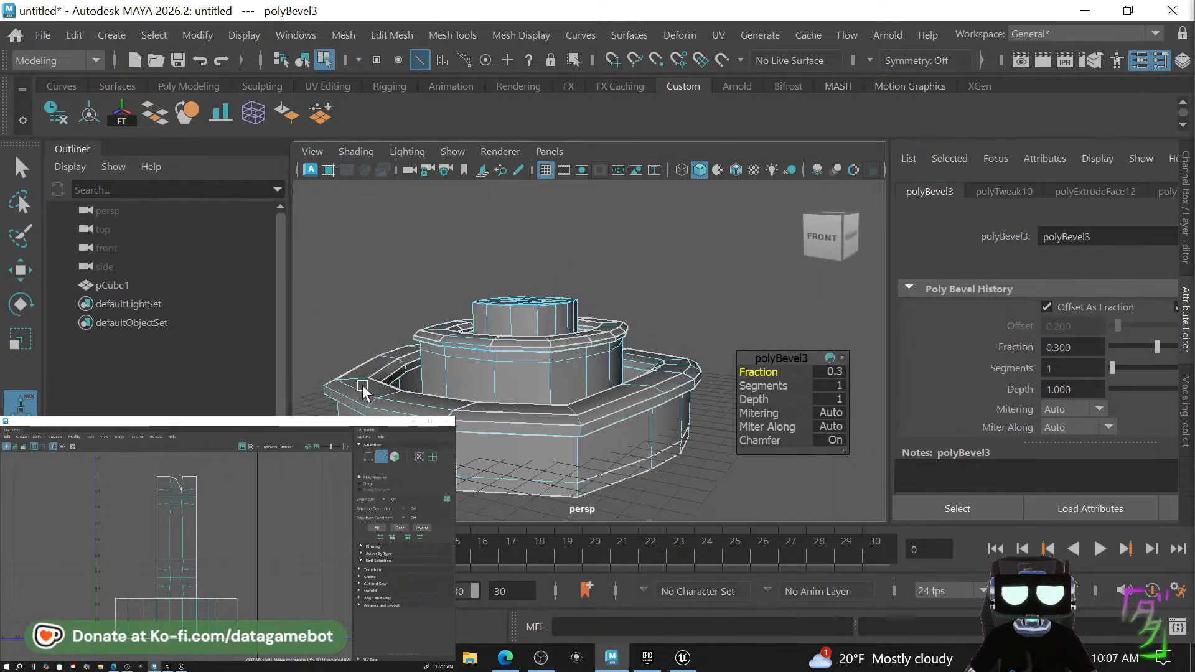
pyautogui.press('q')
# Select all the faces on the underside of the fountain's base and delete them.
pyautogui.keyDown('alt'); pyautogui.moveTo(494, 445); pyautogui.dragTo(506, 373); pyautogui.keyUp('alt')
pyautogui.moveTo(562, 263); pyautogui.dragTo(564, 174, button='right')
pyautogui.click(562, 254)
pyautogui.keyDown('shift'); pyautogui.doubleClick(633, 444); pyautogui.keyUp('shift')
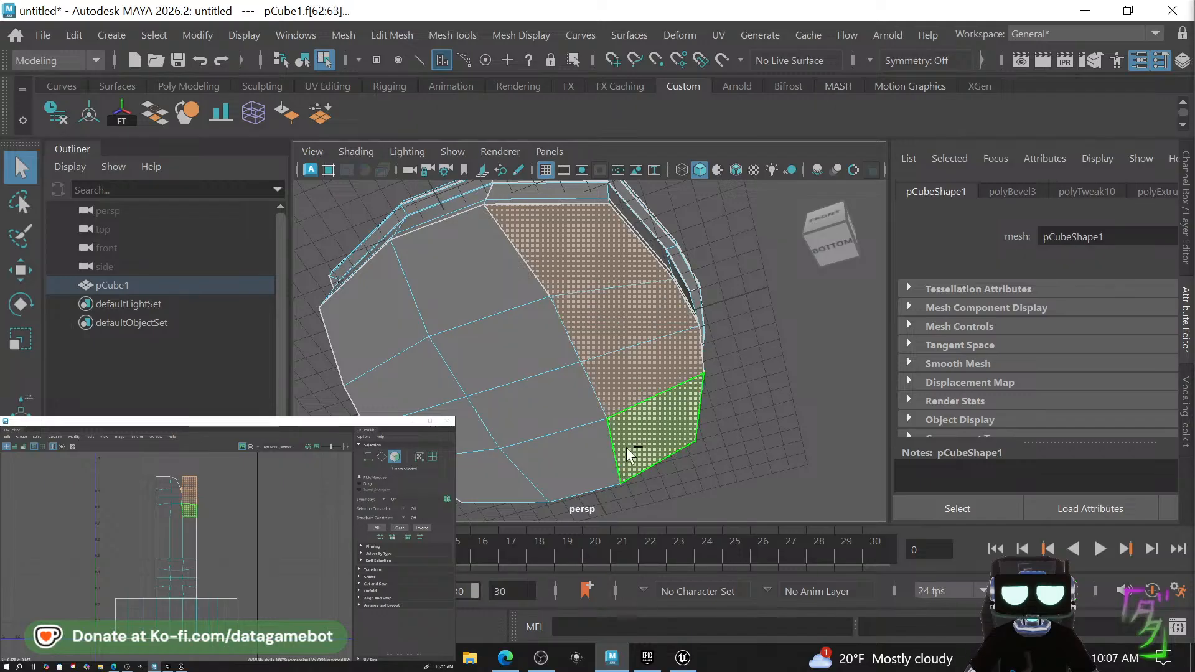
pyautogui.keyDown('shift'); pyautogui.doubleClick(377, 349); pyautogui.keyUp('shift')
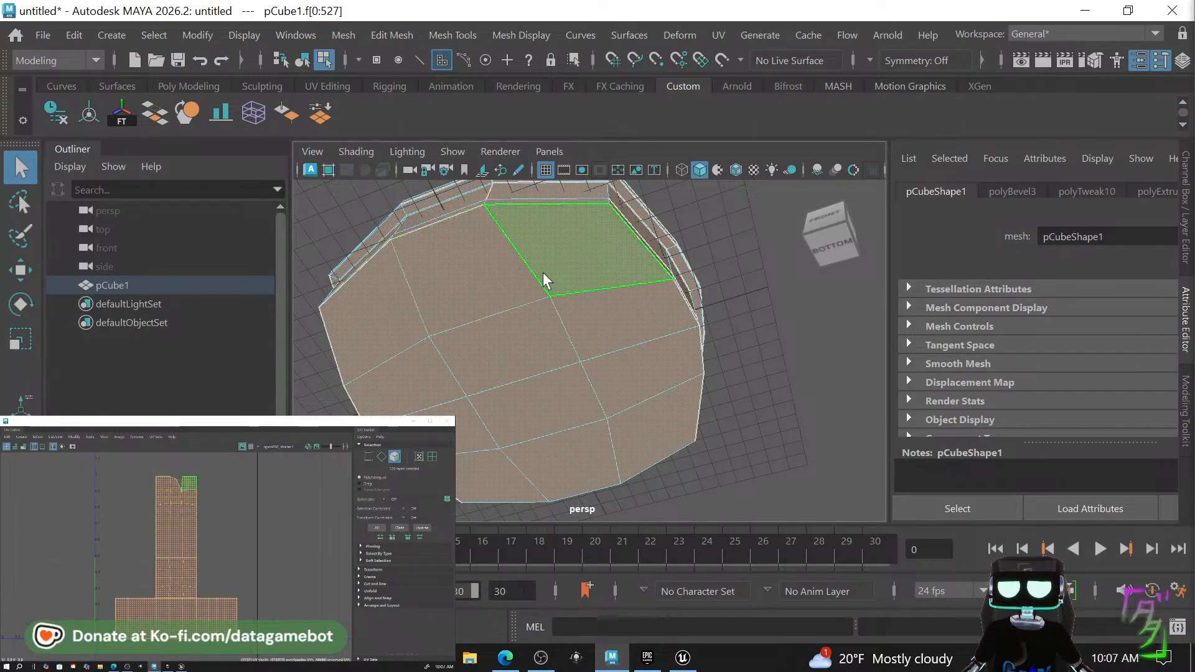
pyautogui.click(550, 236)
pyautogui.keyDown('shift'); pyautogui.doubleClick(402, 315); pyautogui.keyUp('shift')
pyautogui.keyDown('shift'); pyautogui.doubleClick(595, 332); pyautogui.keyUp('shift')
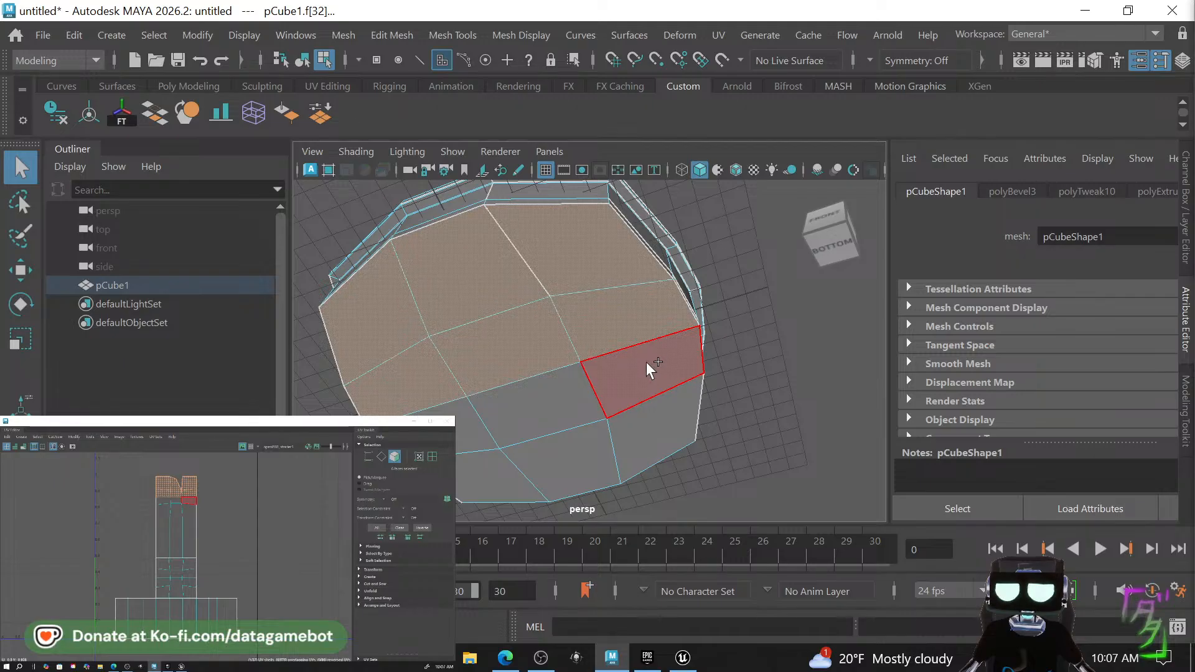
pyautogui.keyDown('shift'); pyautogui.doubleClick(644, 346); pyautogui.keyUp('shift')
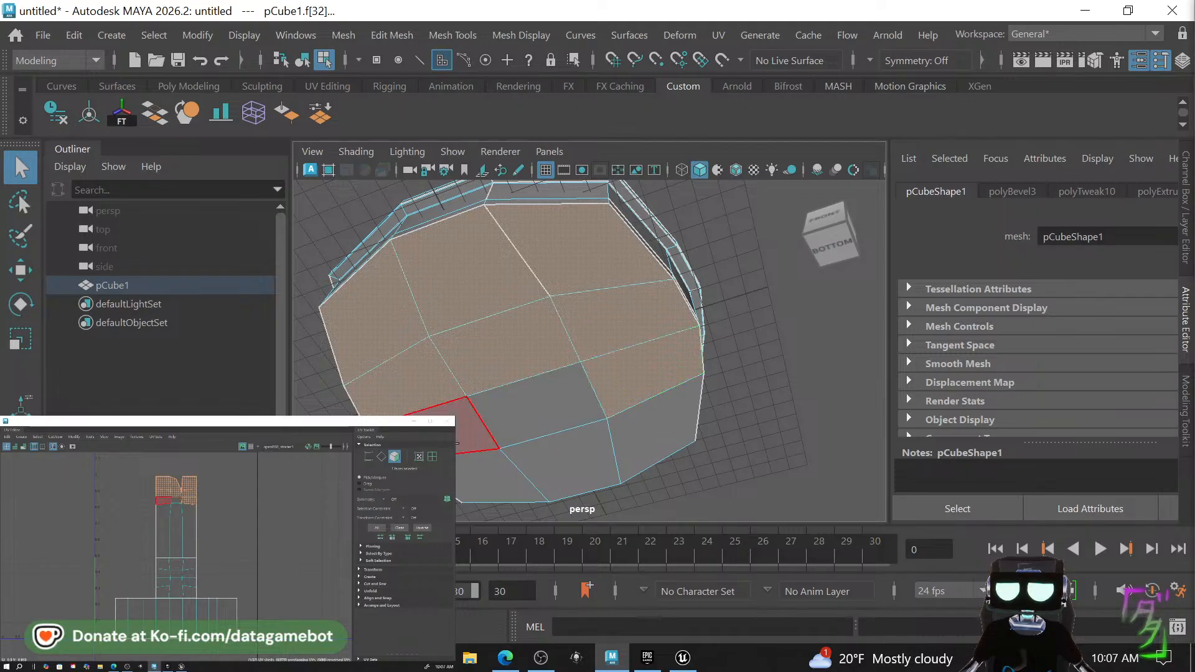
pyautogui.keyDown('shift'); pyautogui.doubleClick(678, 408); pyautogui.keyUp('shift')
pyautogui.keyDown('alt'); pyautogui.moveTo(623, 476); pyautogui.dragTo(669, 509); pyautogui.keyUp('alt')
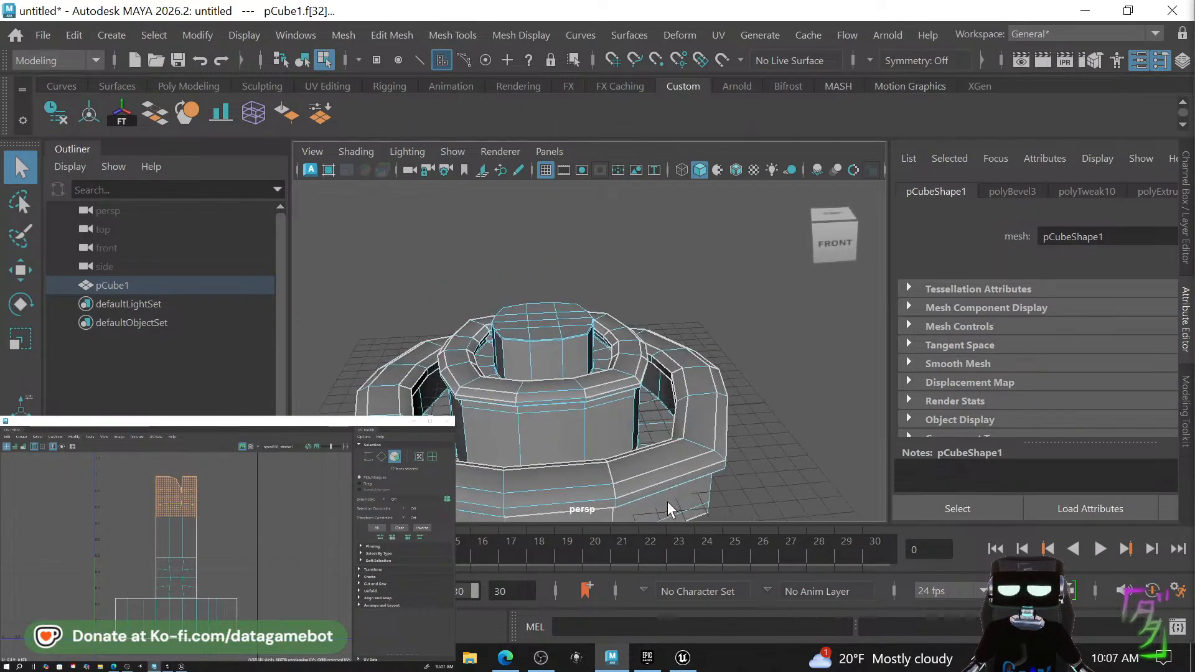
pyautogui.press('Delete')
# Duplicate the full ring of floor faces inside the outer basin and raise the copy with a Local Translate Z of 1.466.
pyautogui.scroll(-5, 642, 387)
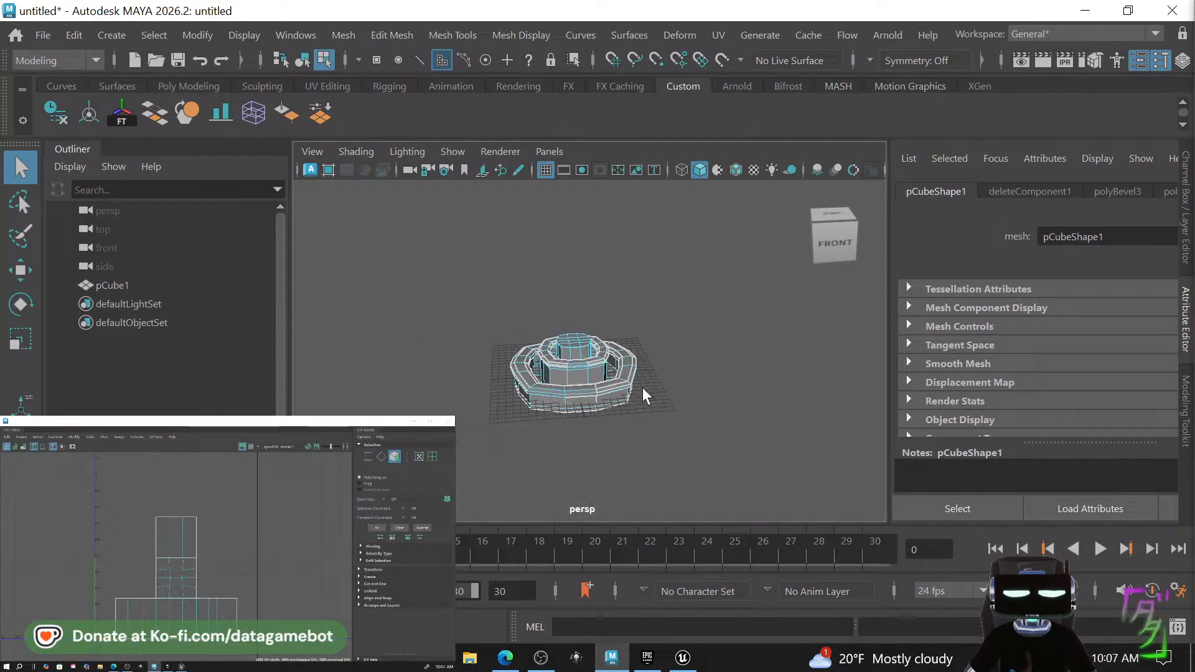
pyautogui.keyDown('alt'); pyautogui.moveTo(642, 387); pyautogui.dragTo(648, 337); pyautogui.keyUp('alt')
pyautogui.scroll(5, 643, 328)
pyautogui.moveTo(650, 337); pyautogui.dragTo(676, 173, button='right')
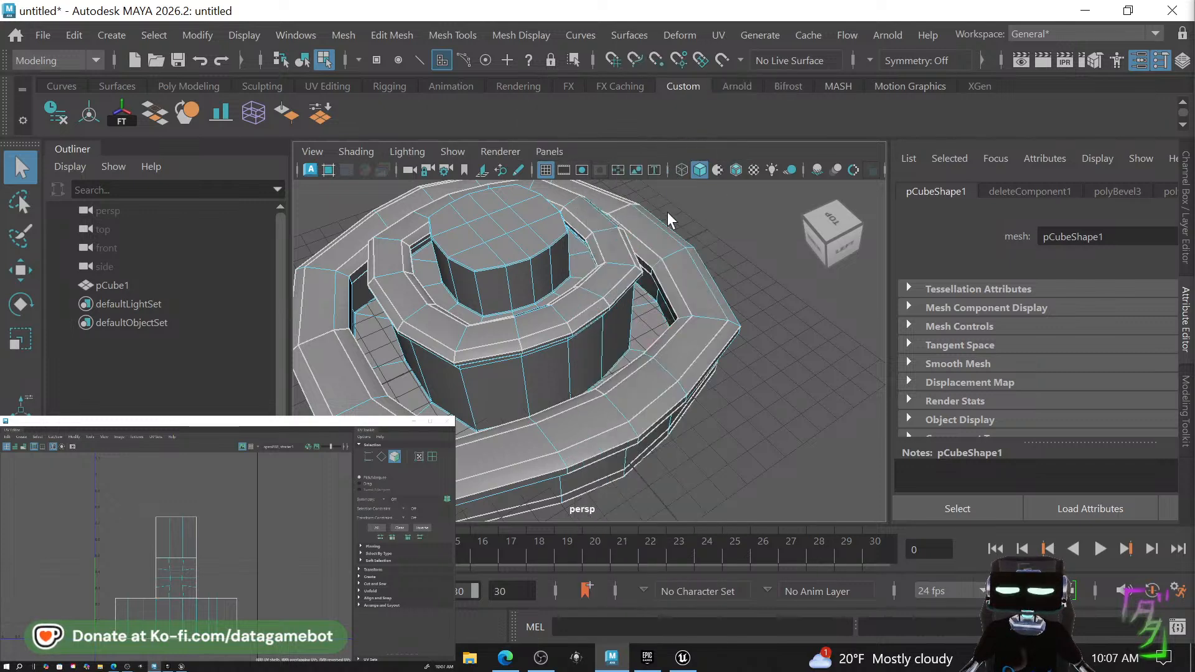
pyautogui.click(648, 326)
pyautogui.doubleClick(626, 360)
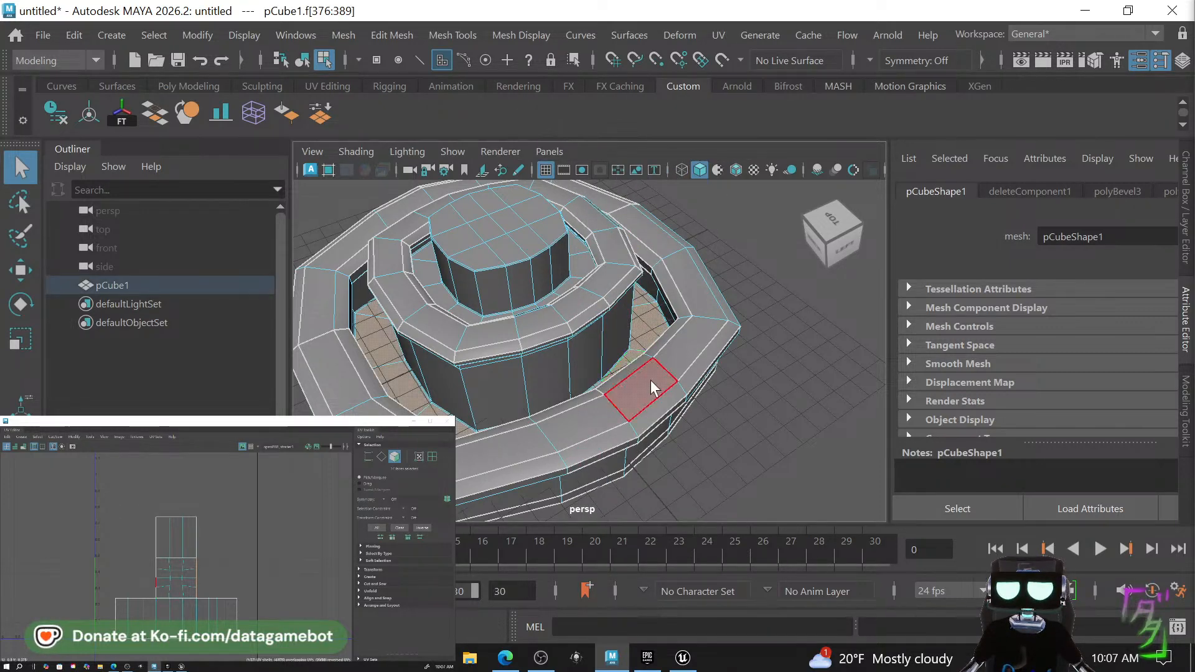
pyautogui.keyDown('alt'); pyautogui.moveTo(650, 380); pyautogui.dragTo(529, 383); pyautogui.keyUp('alt')
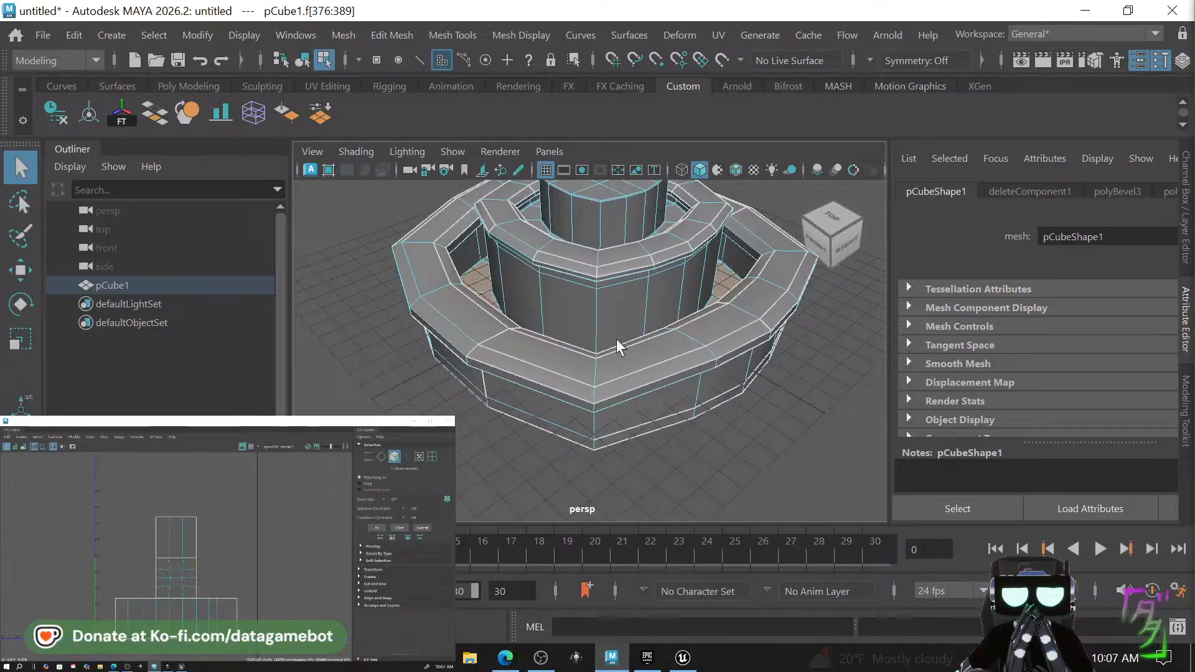
pyautogui.keyDown('alt'); pyautogui.moveTo(616, 346); pyautogui.dragTo(713, 363); pyautogui.keyUp('alt')
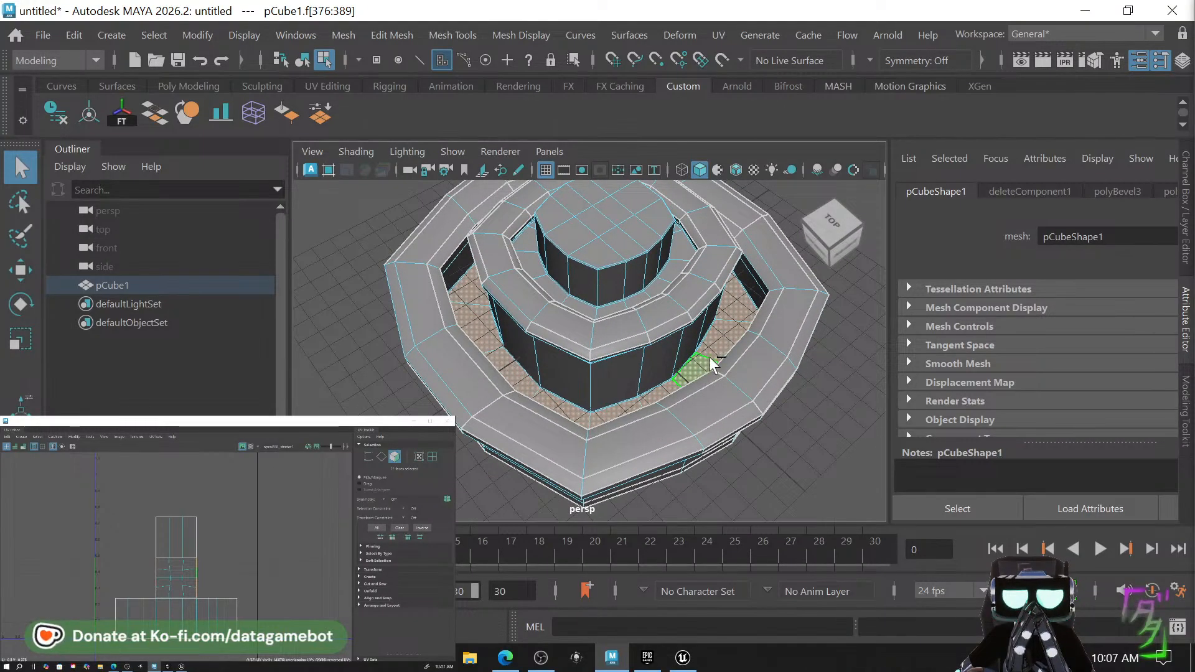
pyautogui.keyDown('shift'); pyautogui.moveTo(713, 363); pyautogui.dragTo(674, 414, button='right'); pyautogui.keyUp('shift')
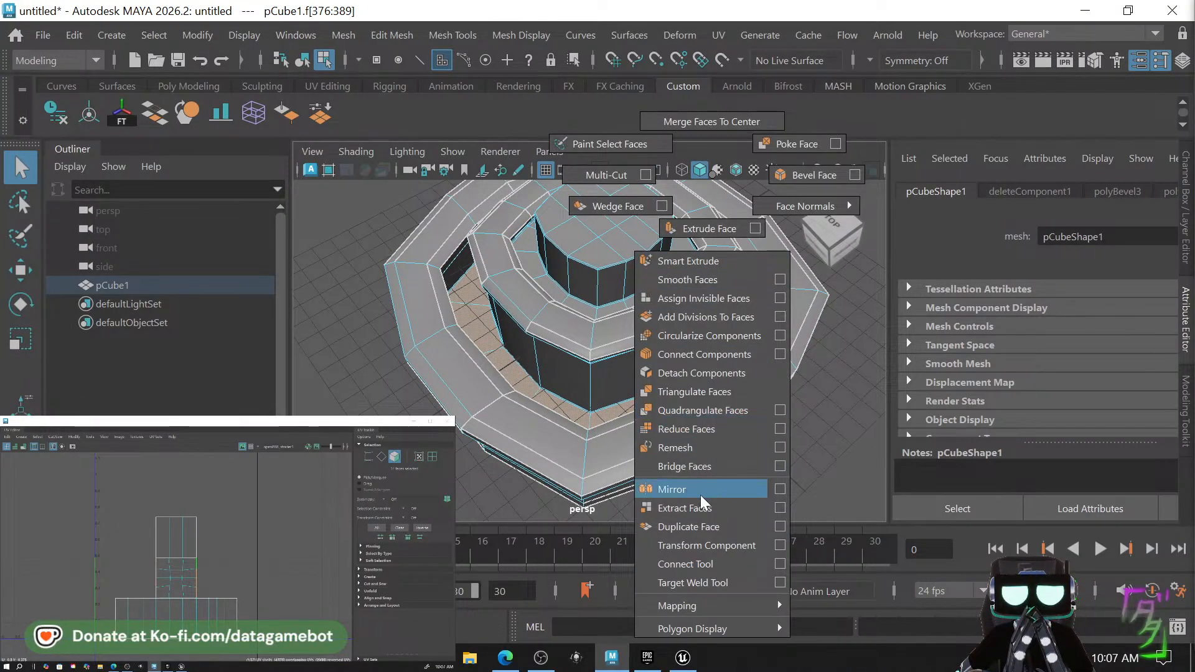
pyautogui.keyDown('shift'); pyautogui.moveTo(700, 524); pyautogui.dragTo(700, 523, button='right'); pyautogui.keyUp('shift')
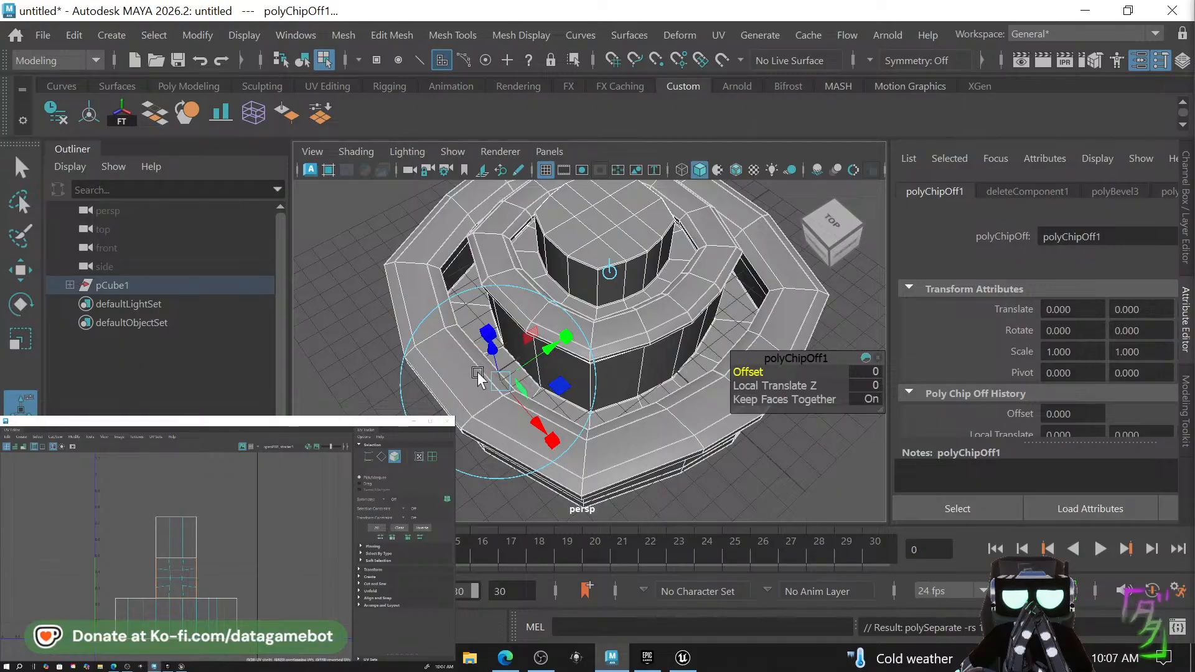
pyautogui.moveTo(489, 358)
pyautogui.mouseDown()
pyautogui.moveTo(498, 283)
pyautogui.moveTo(492, 327)
pyautogui.moveTo(504, 341)
pyautogui.mouseUp()
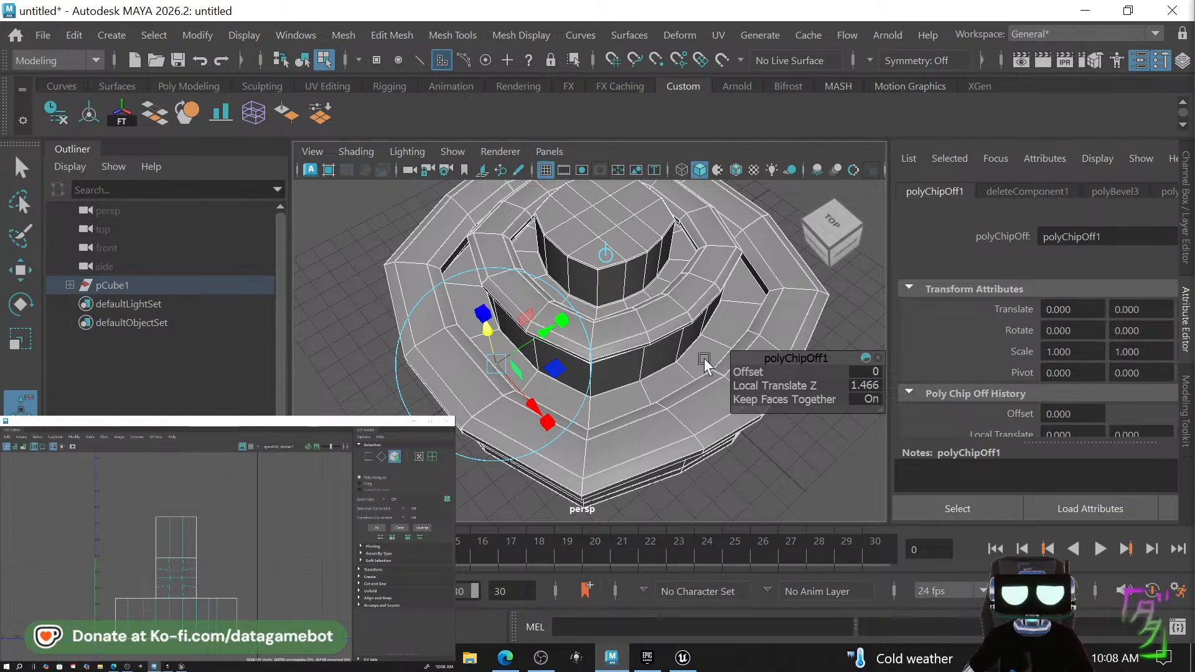
# Select the inner edge loop of the duplicated ring and scale it horizontally inward so that it tucks into the pillar.
pyautogui.rightClick(716, 343)
pyautogui.click(708, 67)
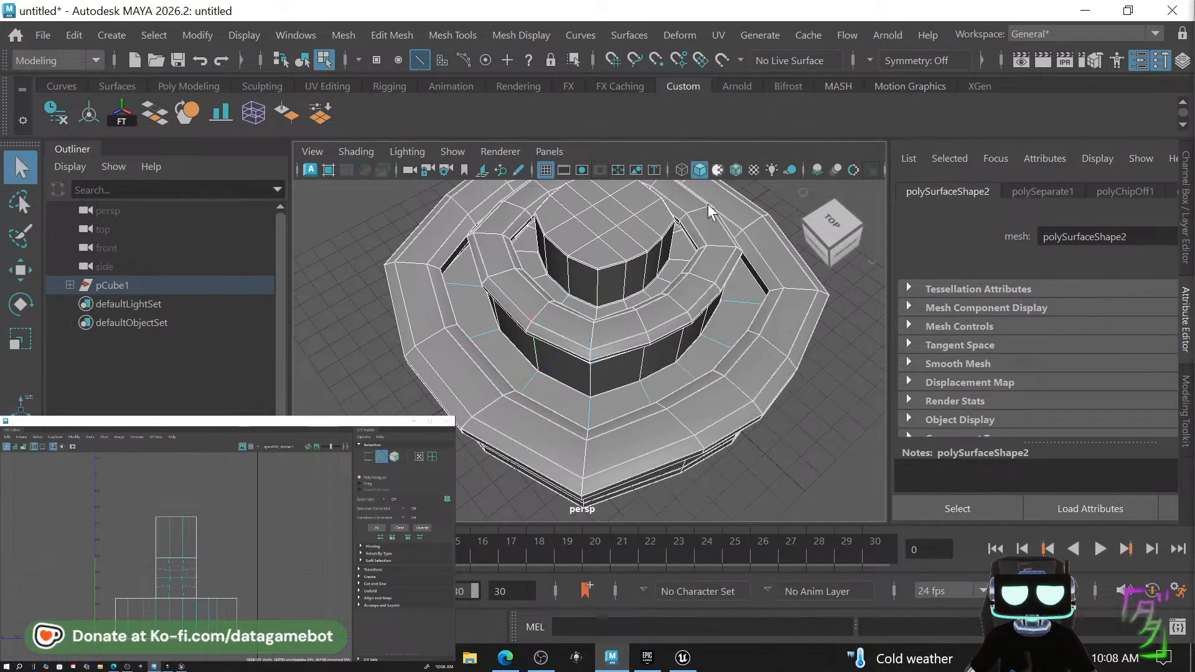
pyautogui.doubleClick(691, 352)
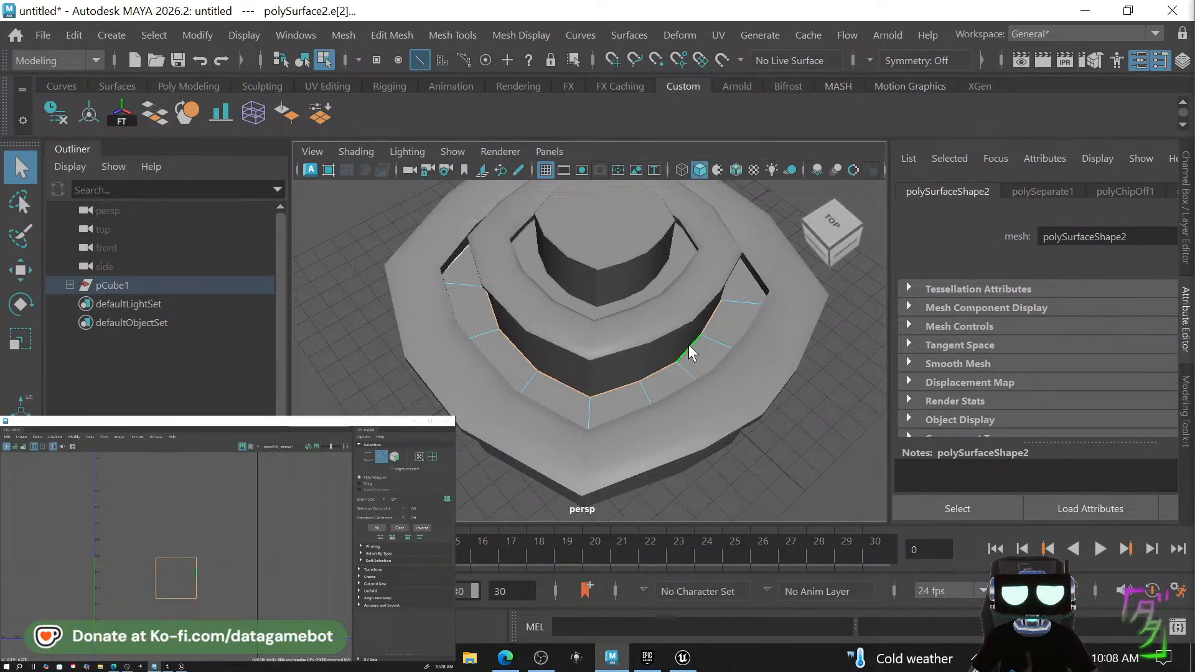
pyautogui.press('r')
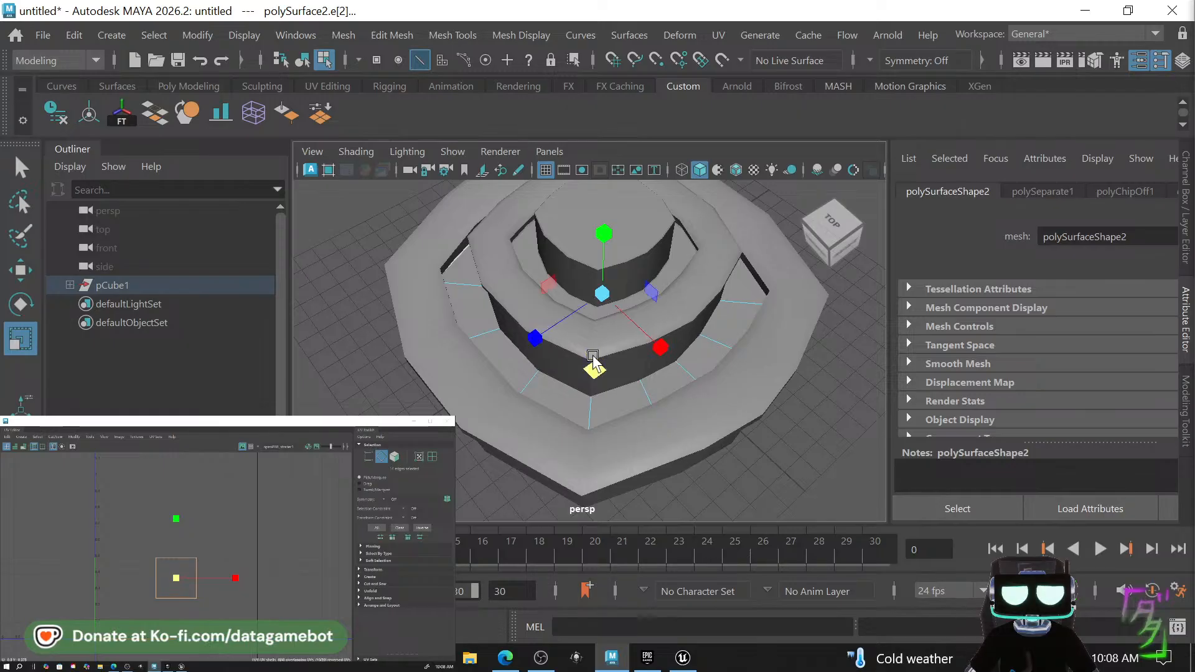
pyautogui.keyDown('alt'); pyautogui.moveTo(624, 389); pyautogui.dragTo(595, 320); pyautogui.keyUp('alt')
pyautogui.press('q')
# Clear the ring's edge selection and make the main fountain body the active mesh for edge editing.
pyautogui.keyDown('alt'); pyautogui.moveTo(564, 282); pyautogui.dragTo(615, 330); pyautogui.keyUp('alt')
pyautogui.click(612, 311)
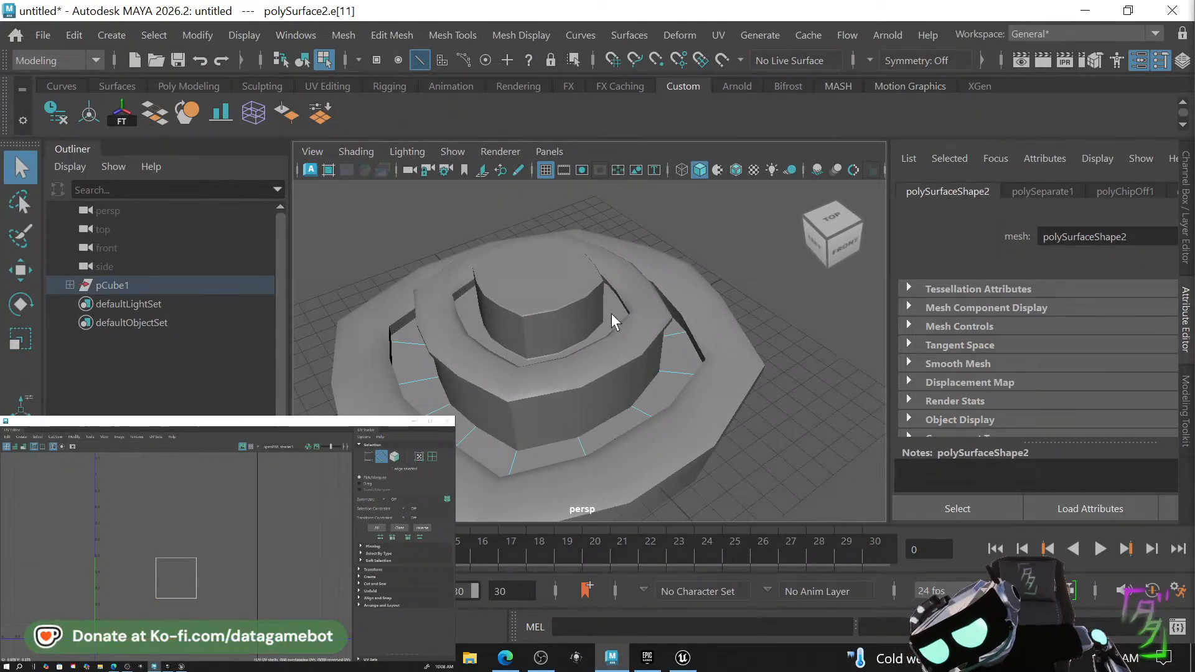
pyautogui.keyDown('alt'); pyautogui.moveTo(589, 375); pyautogui.dragTo(801, 345); pyautogui.keyUp('alt')
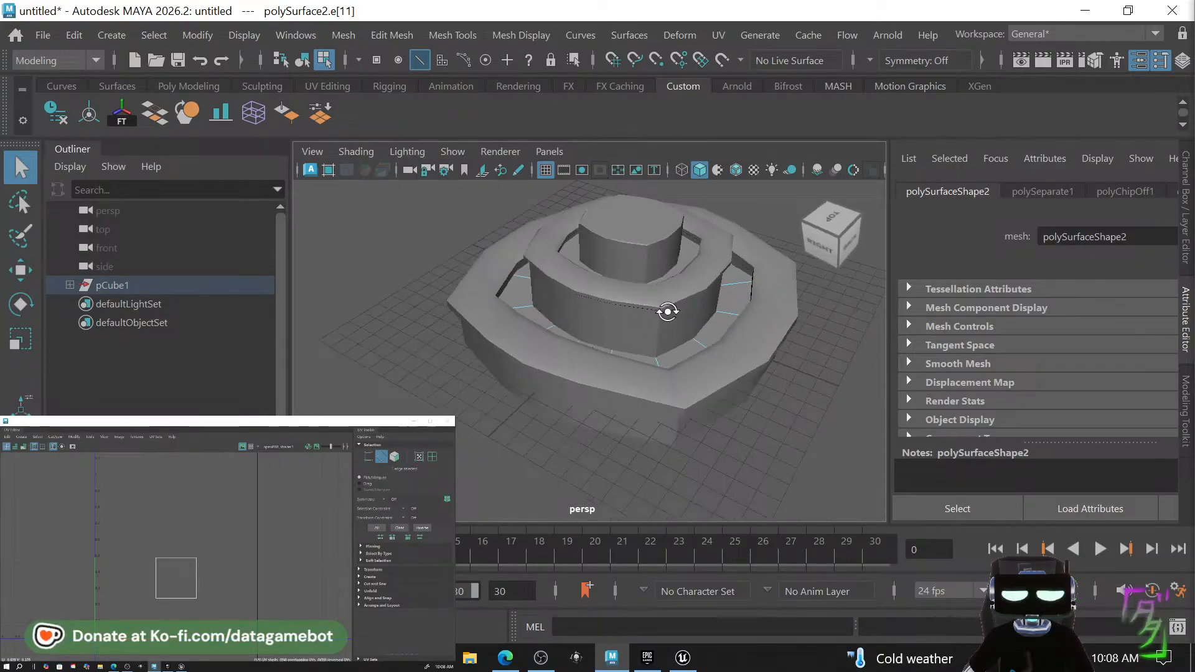
pyautogui.keyDown('alt'); pyautogui.moveTo(667, 309); pyautogui.dragTo(735, 316); pyautogui.keyUp('alt')
pyautogui.click(606, 292)
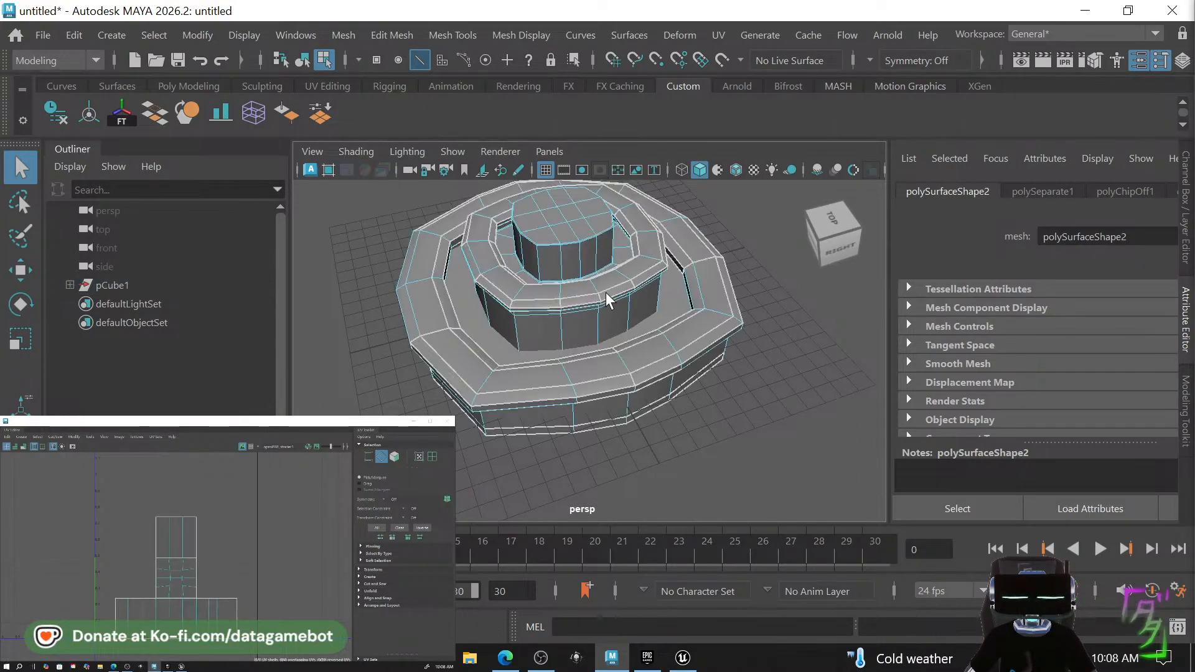
# Select the full ring of floor faces inside the upper basin around the central column and duplicate it as separate geometry.
pyautogui.moveTo(607, 290)
pyautogui.keyDown('alt'); pyautogui.mouseDown()
pyautogui.moveTo(654, 308)
pyautogui.moveTo(712, 291)
pyautogui.moveTo(787, 293)
pyautogui.moveTo(691, 312)
pyautogui.moveTo(608, 303)
pyautogui.mouseUp(); pyautogui.keyUp('alt')
pyautogui.scroll(5, 609, 303)
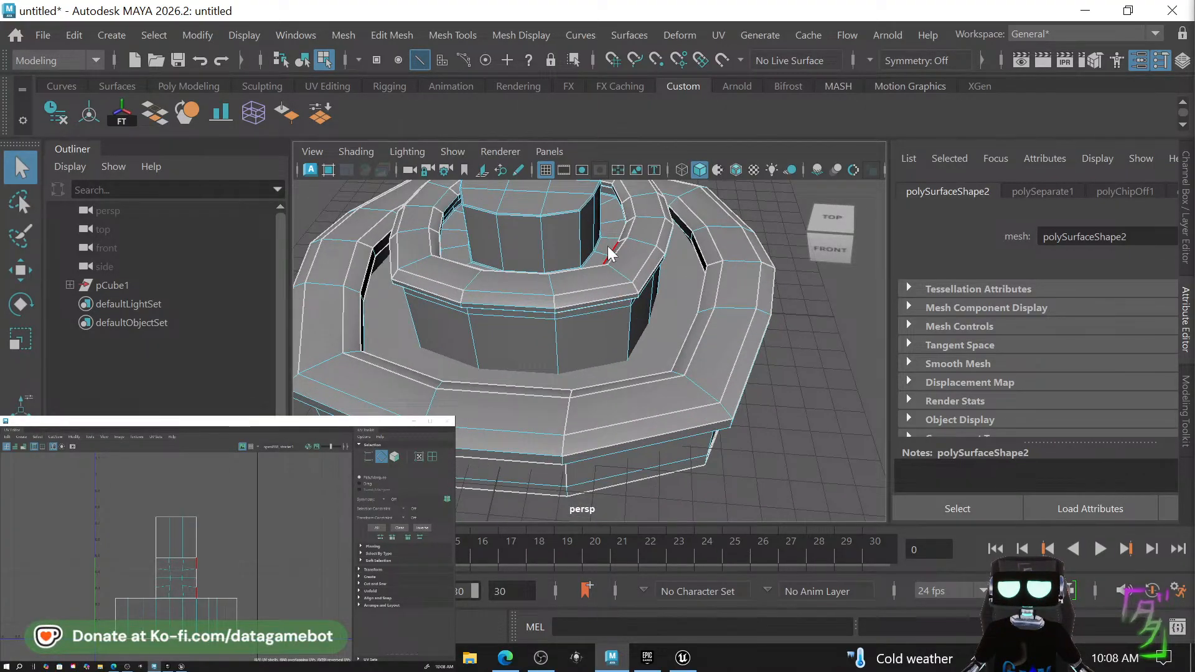
pyautogui.moveTo(610, 252); pyautogui.dragTo(610, 138, button='right')
pyautogui.click(609, 231)
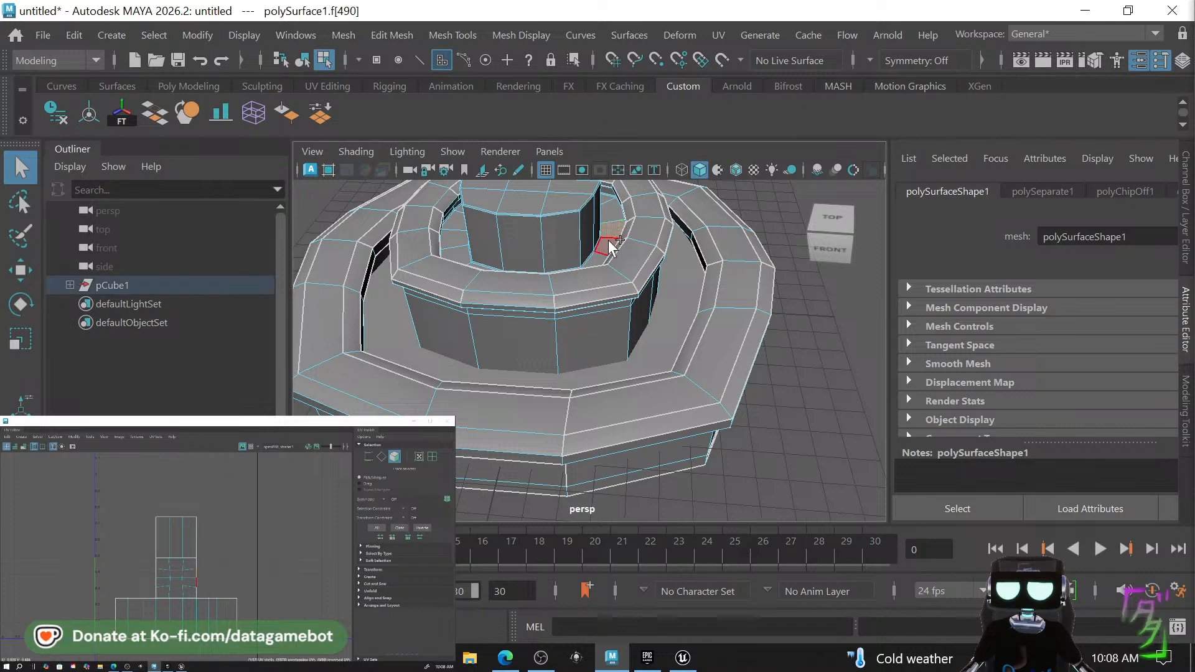
pyautogui.keyDown('alt'); pyautogui.moveTo(609, 245); pyautogui.dragTo(573, 280); pyautogui.keyUp('alt')
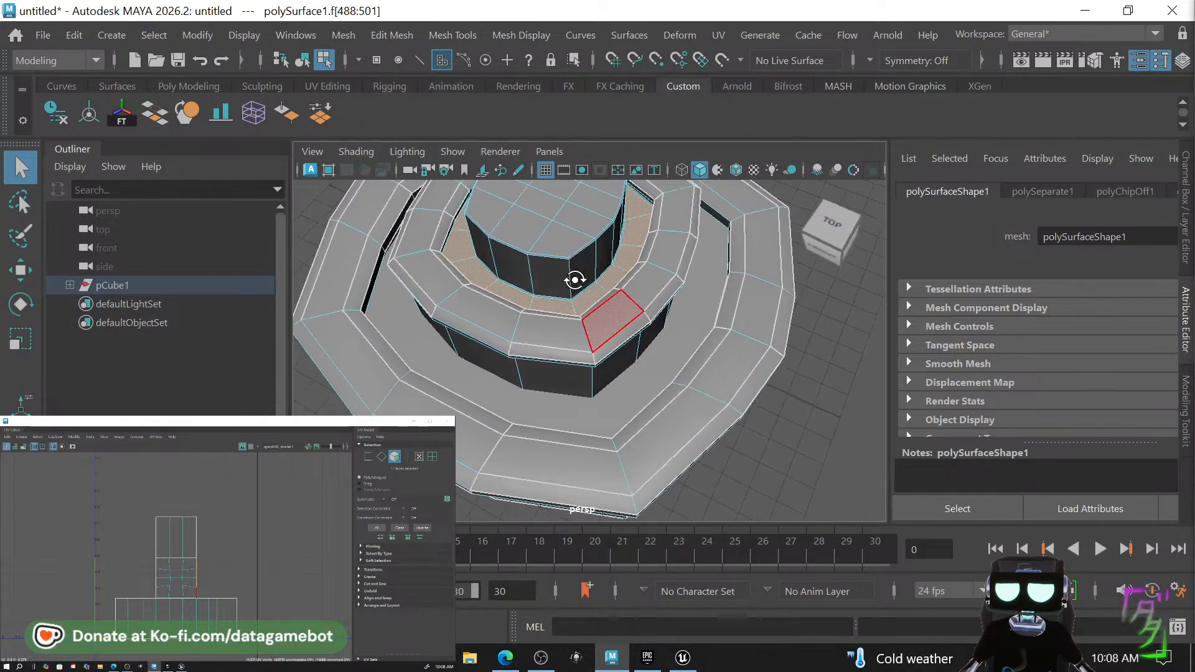
pyautogui.keyDown('shift'); pyautogui.moveTo(625, 264); pyautogui.dragTo(618, 526, button='right'); pyautogui.keyUp('shift')
pyautogui.keyDown('alt'); pyautogui.moveTo(596, 326); pyautogui.dragTo(510, 312); pyautogui.keyUp('alt')
# Switch to edge editing, make the main fountain body the active mesh and clear its edge selection.
pyautogui.moveTo(510, 312); pyautogui.dragTo(516, 66, button='right')
pyautogui.keyDown('alt'); pyautogui.moveTo(548, 293); pyautogui.dragTo(608, 392); pyautogui.keyUp('alt')
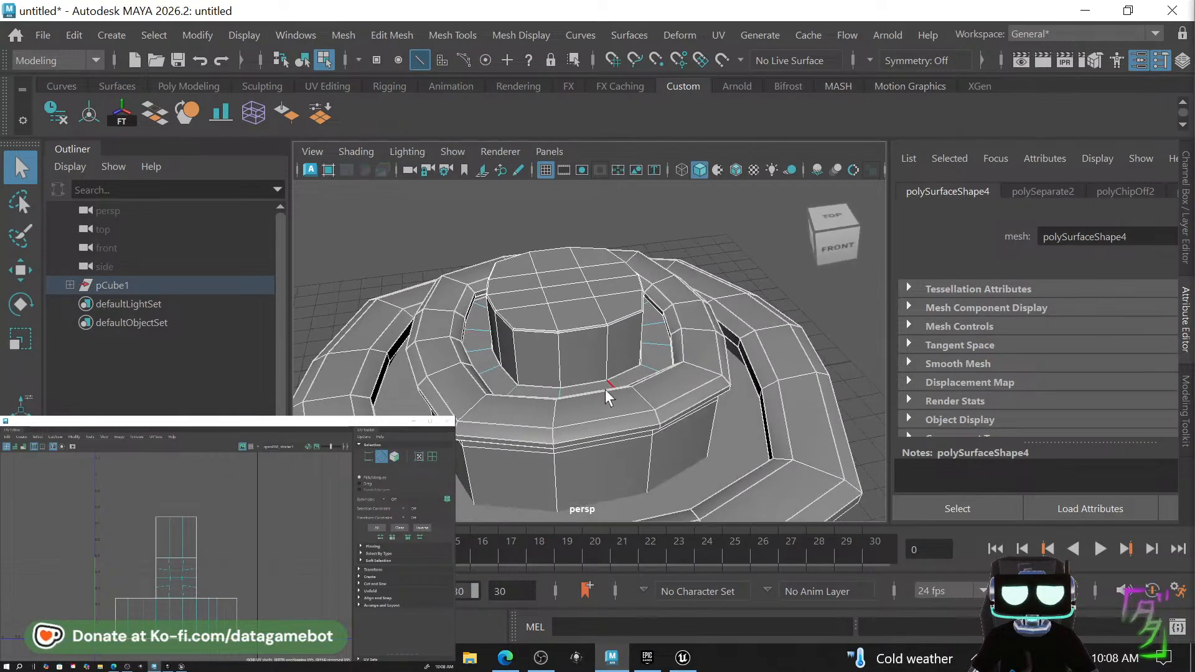
pyautogui.scroll(3, 600, 390)
pyautogui.scroll(2, 535, 384)
pyautogui.moveTo(529, 405); pyautogui.dragTo(527, 407)
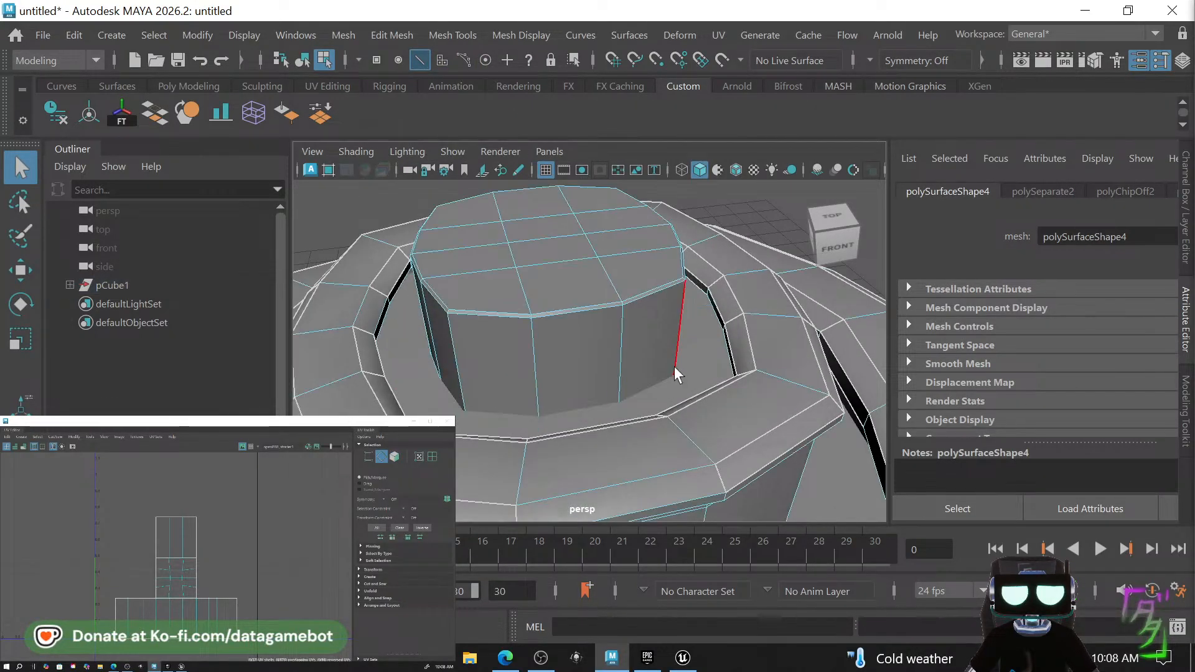
pyautogui.click(674, 366)
pyautogui.scroll(-6, 719, 365)
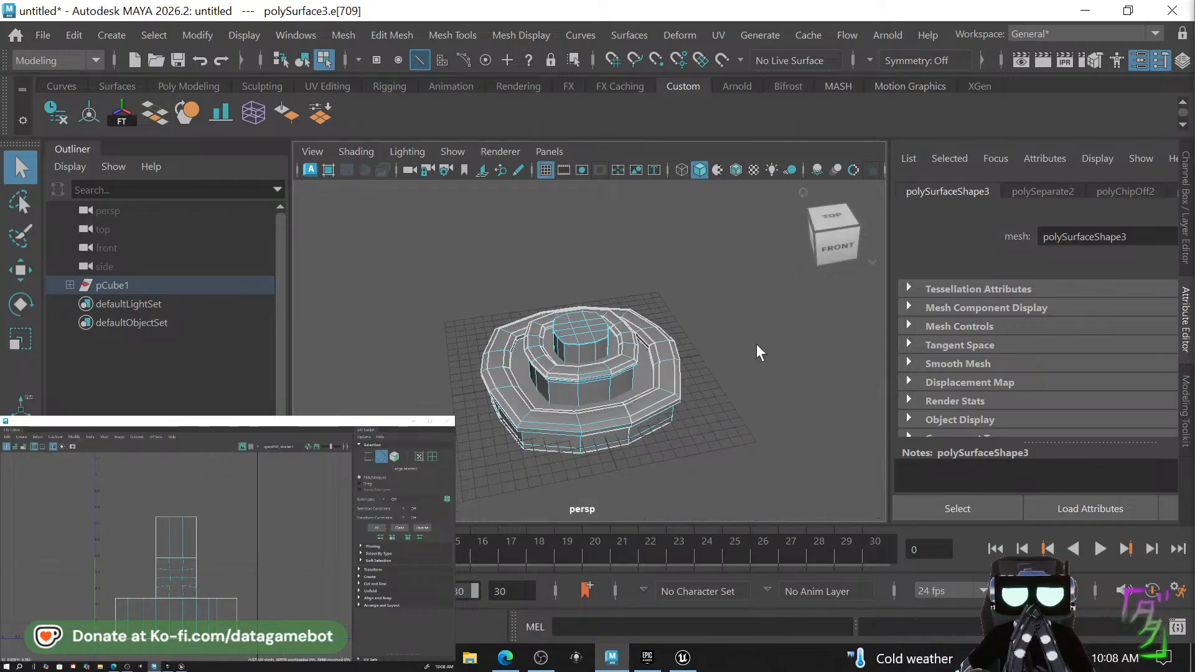
pyautogui.click(756, 343)
# Examine the fountain's basins, water surfaces and central column from several sides.
pyautogui.scroll(4, 557, 392)
pyautogui.keyDown('alt'); pyautogui.moveTo(565, 384); pyautogui.dragTo(655, 378); pyautogui.keyUp('alt')
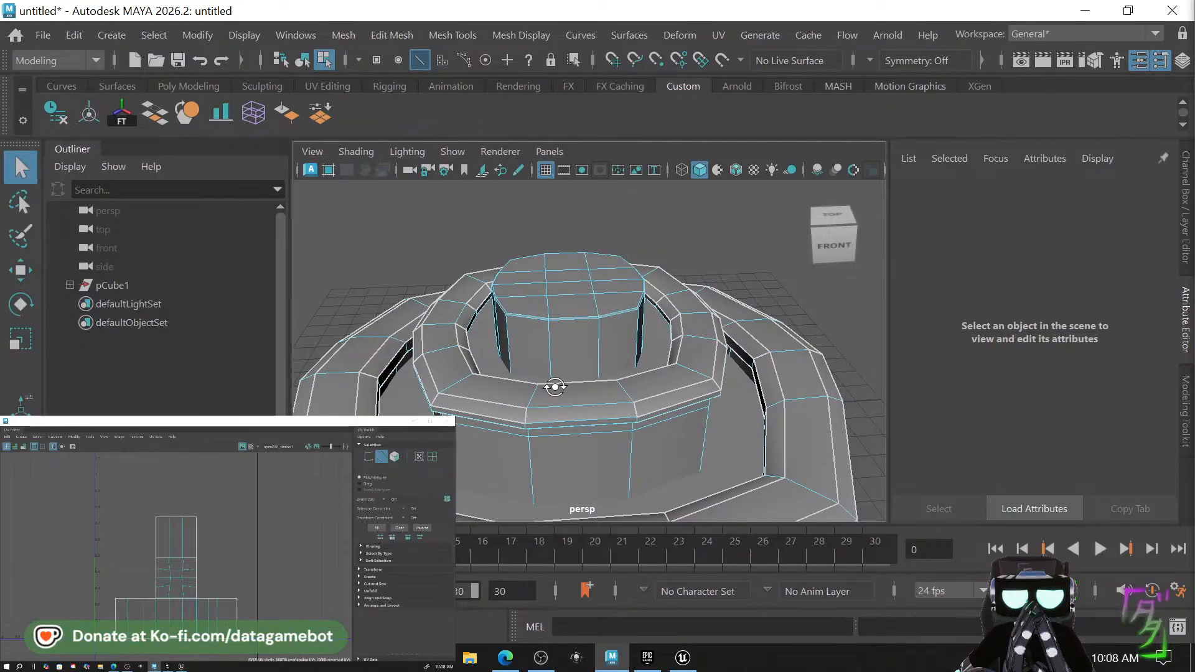
pyautogui.keyDown('alt'); pyautogui.moveTo(555, 387); pyautogui.dragTo(592, 405); pyautogui.keyUp('alt')
pyautogui.scroll(-5, 546, 394)
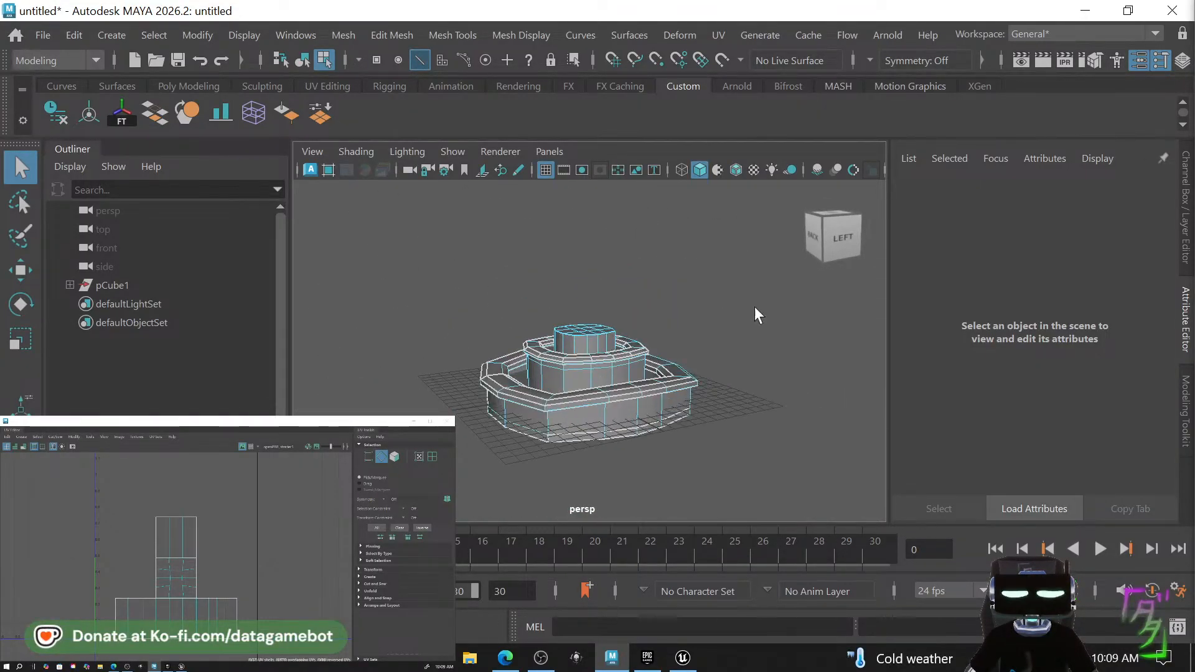
pyautogui.keyDown('alt'); pyautogui.moveTo(748, 363); pyautogui.dragTo(584, 362); pyautogui.keyUp('alt')
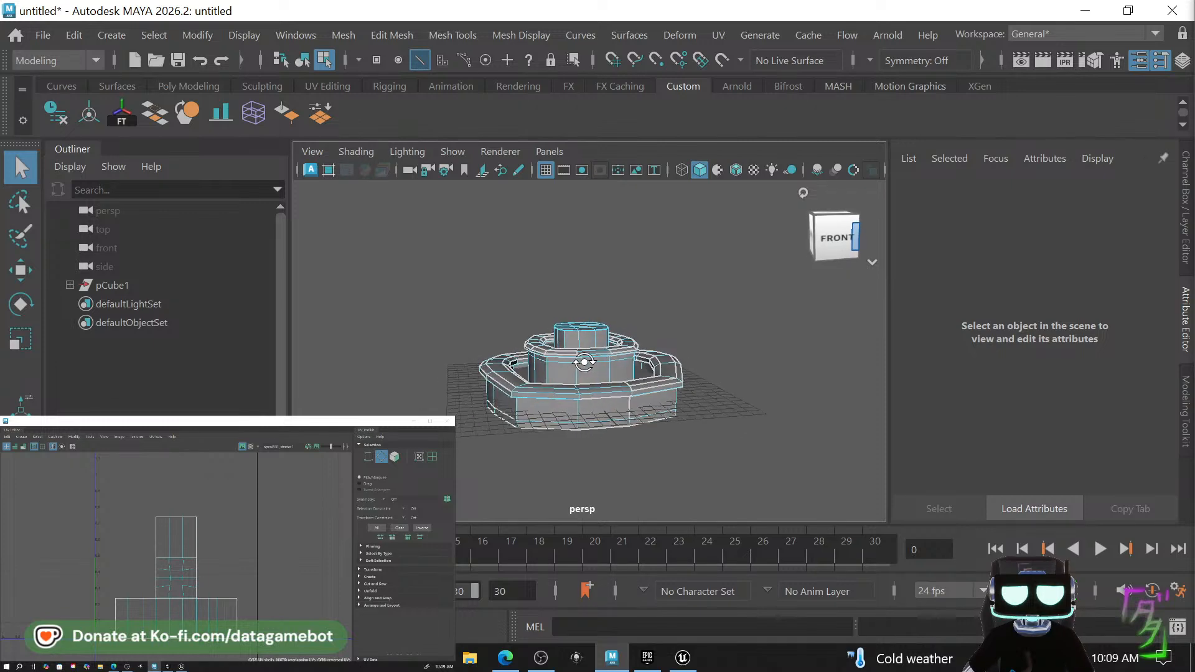
pyautogui.scroll(4, 671, 399)
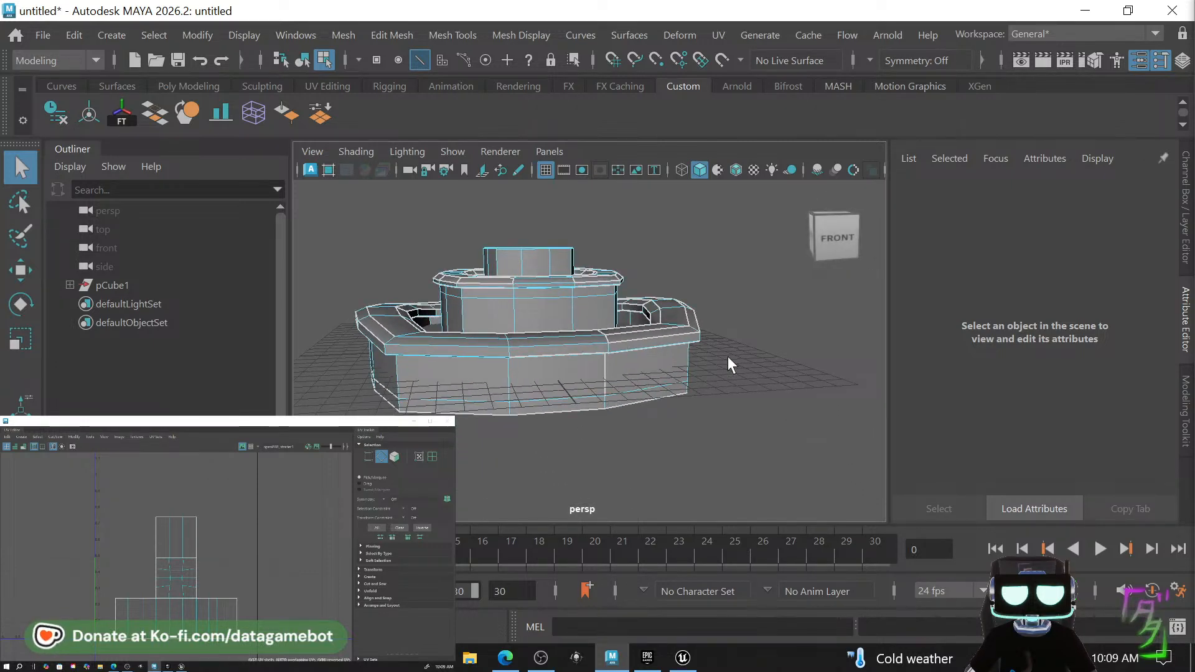
pyautogui.keyDown('alt'); pyautogui.moveTo(686, 383); pyautogui.dragTo(518, 397); pyautogui.keyUp('alt')
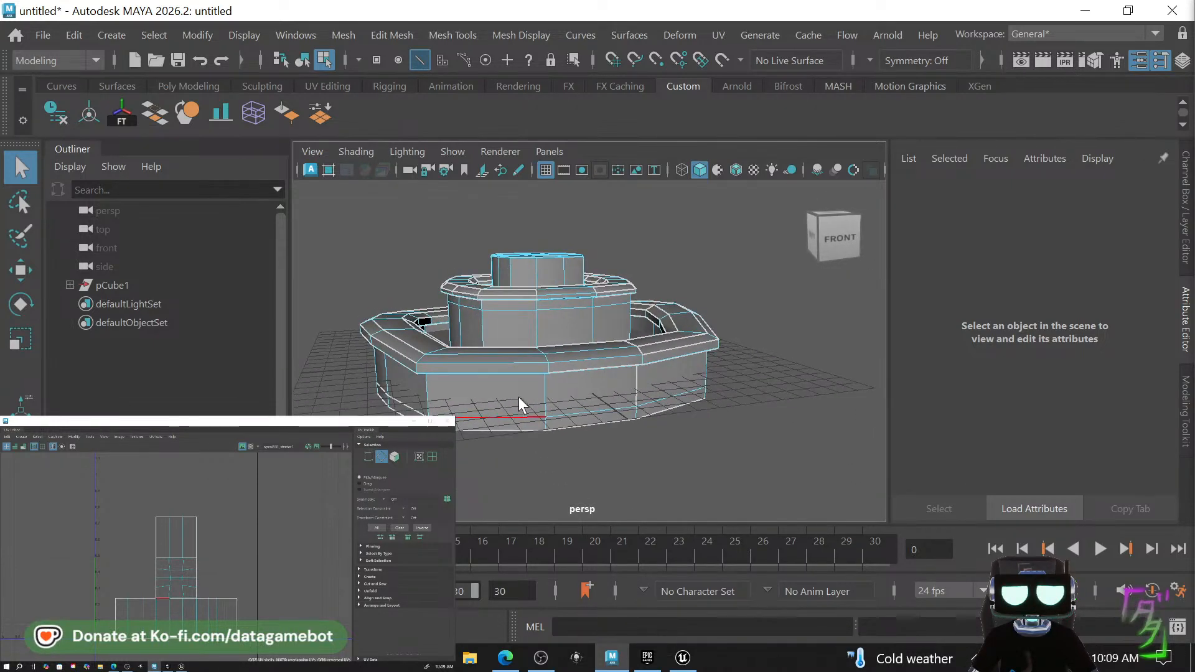
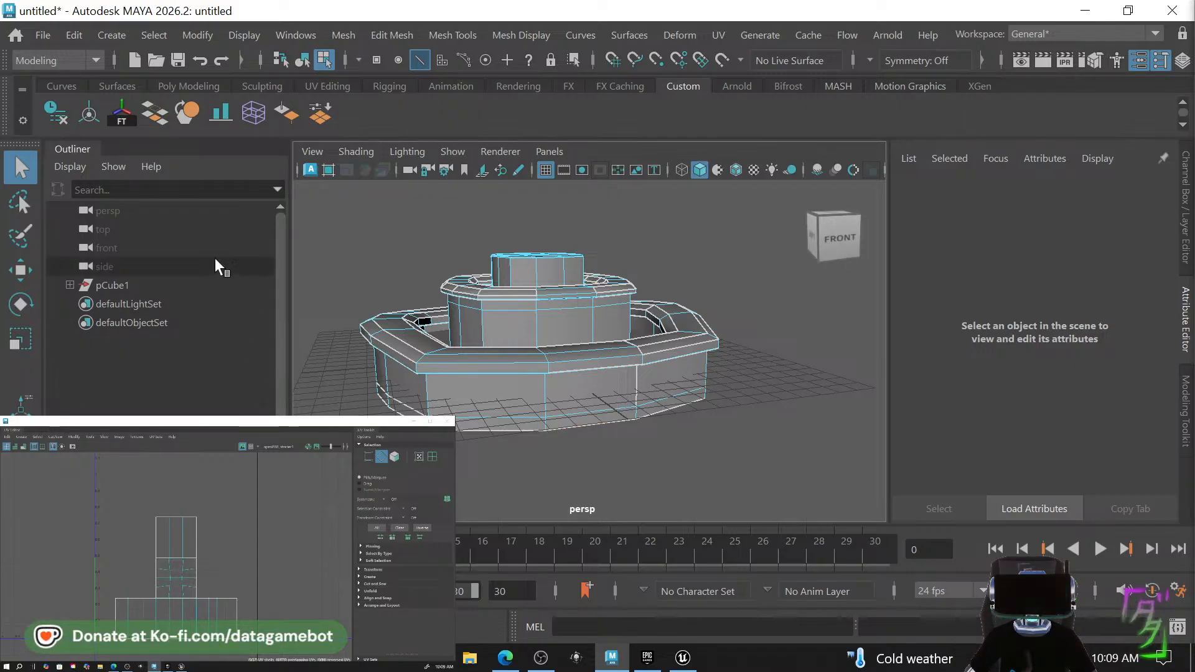
# Create a long polygon cube on the grid in front of the fountain.
pyautogui.click(178, 87)
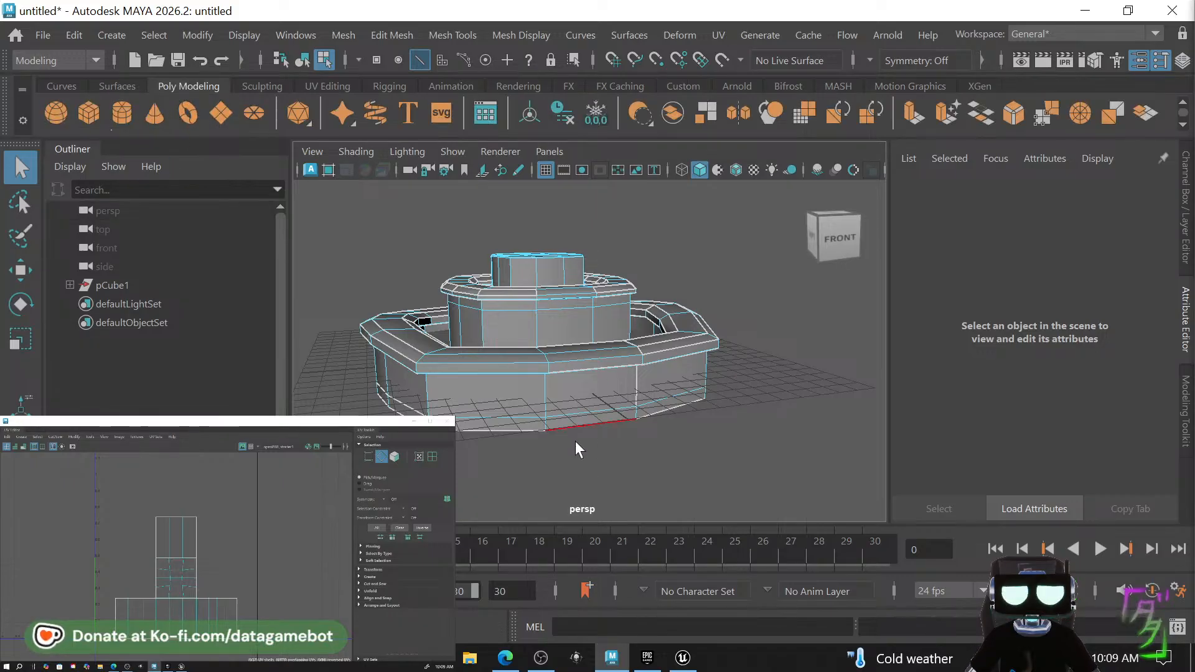
pyautogui.click(81, 116)
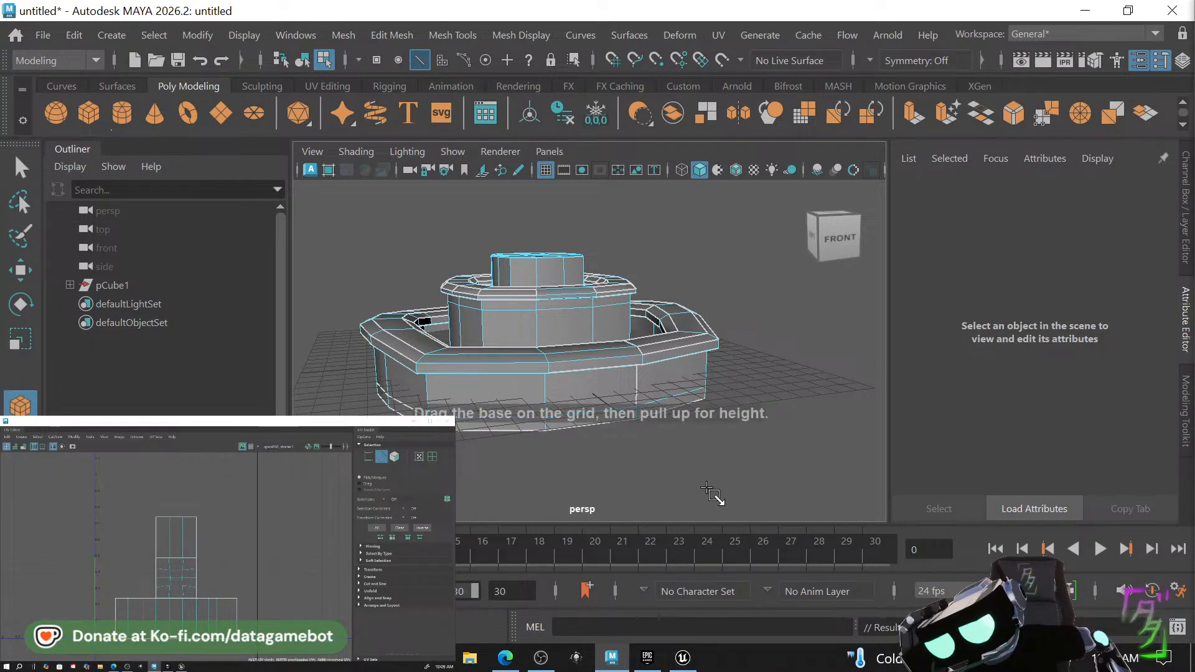
pyautogui.moveTo(693, 454)
pyautogui.keyDown('alt'); pyautogui.mouseDown()
pyautogui.moveTo(611, 508)
pyautogui.moveTo(657, 501)
pyautogui.mouseUp(); pyautogui.keyUp('alt')
pyautogui.keyDown('alt'); pyautogui.moveTo(616, 487); pyautogui.dragTo(612, 430, button='middle'); pyautogui.keyUp('alt')
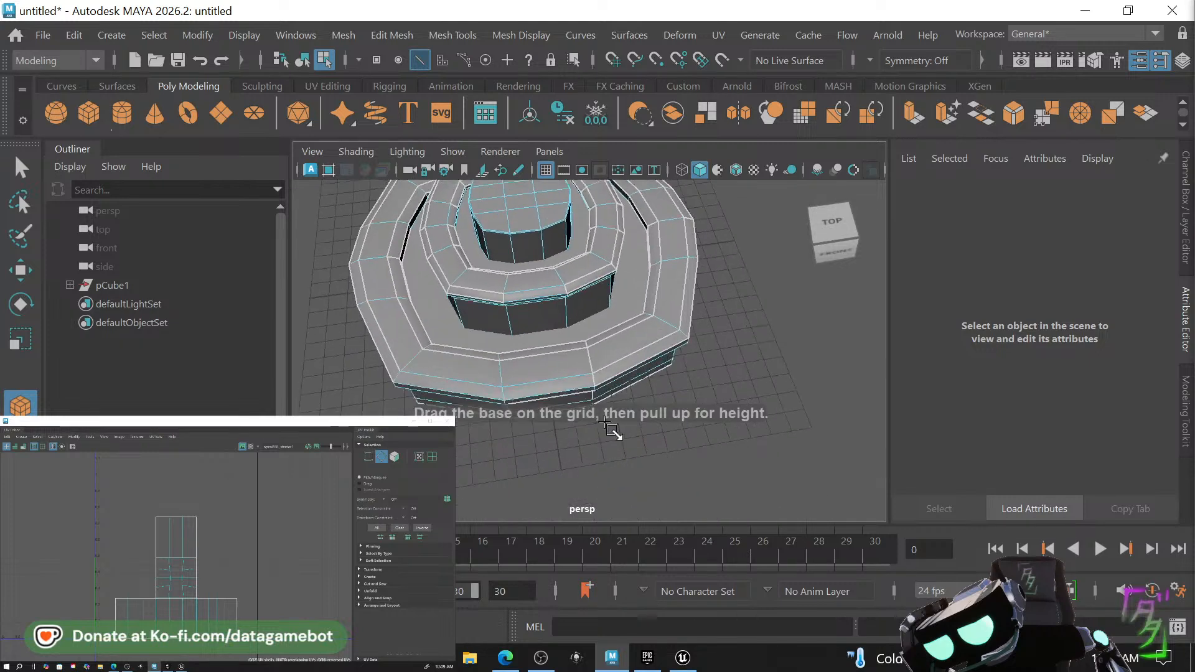
pyautogui.moveTo(457, 453)
pyautogui.mouseDown()
pyautogui.moveTo(859, 488)
pyautogui.moveTo(746, 480)
pyautogui.mouseUp()
pyautogui.moveTo(667, 472); pyautogui.dragTo(734, 403)
pyautogui.press('w')
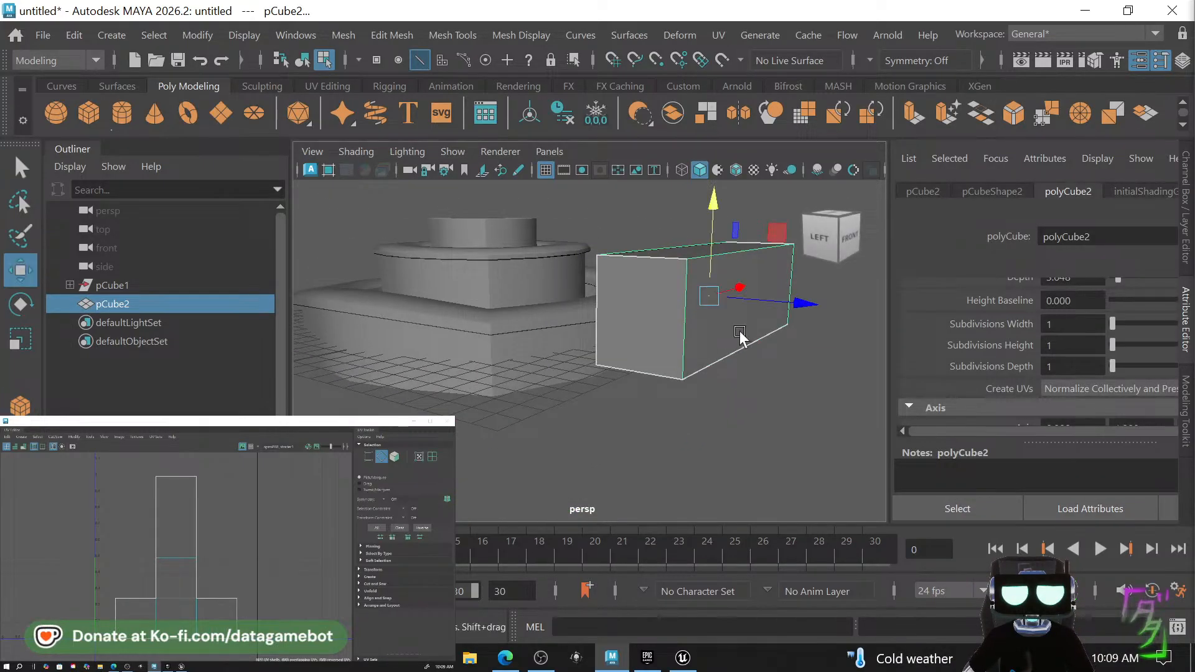
# Set the new box's height subdivisions to 2 and its width subdivisions to 4.
pyautogui.keyDown('alt'); pyautogui.moveTo(756, 335); pyautogui.dragTo(641, 367); pyautogui.keyUp('alt')
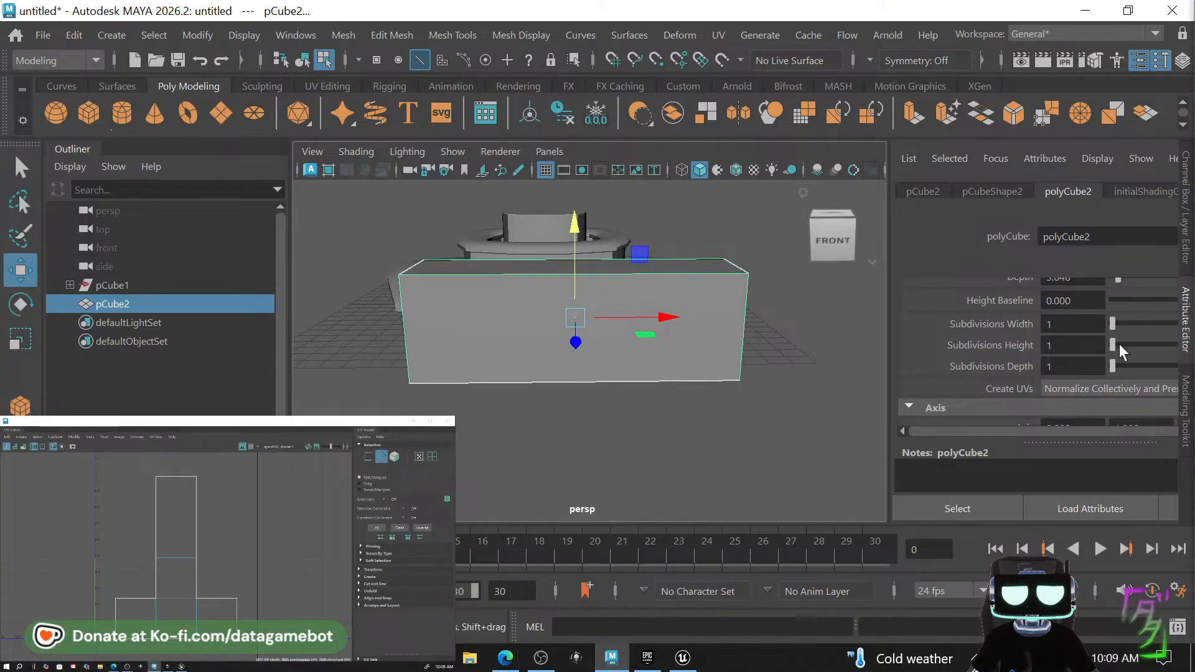
pyautogui.moveTo(1114, 343); pyautogui.dragTo(1114, 346)
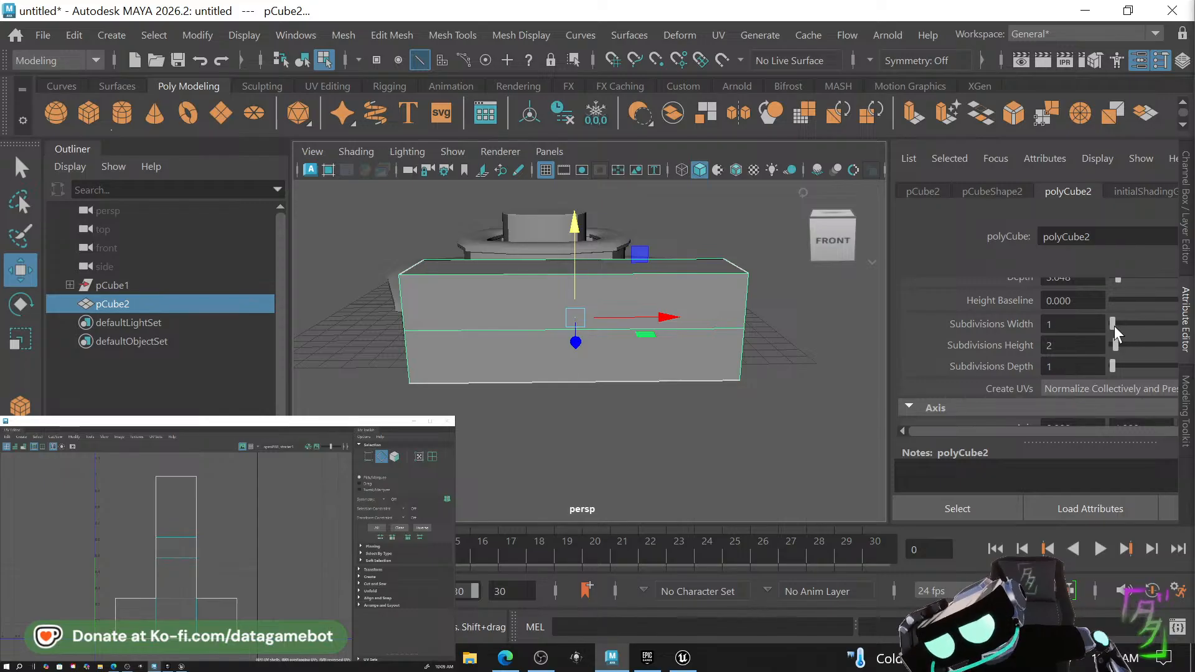
pyautogui.moveTo(1114, 326); pyautogui.dragTo(1122, 327)
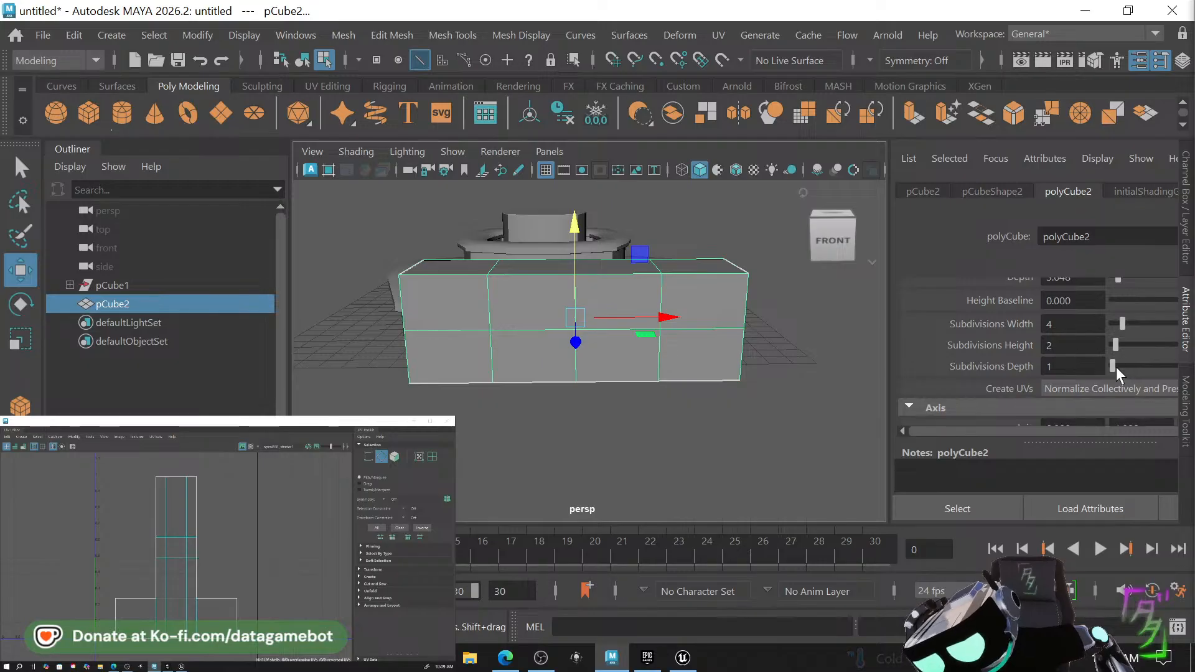
# Select the box's middle vertical edge loop, enable Soft Select with a larger falloff radius and scale the loop down in height.
pyautogui.keyDown('alt'); pyautogui.moveTo(569, 369); pyautogui.dragTo(581, 366); pyautogui.keyUp('alt')
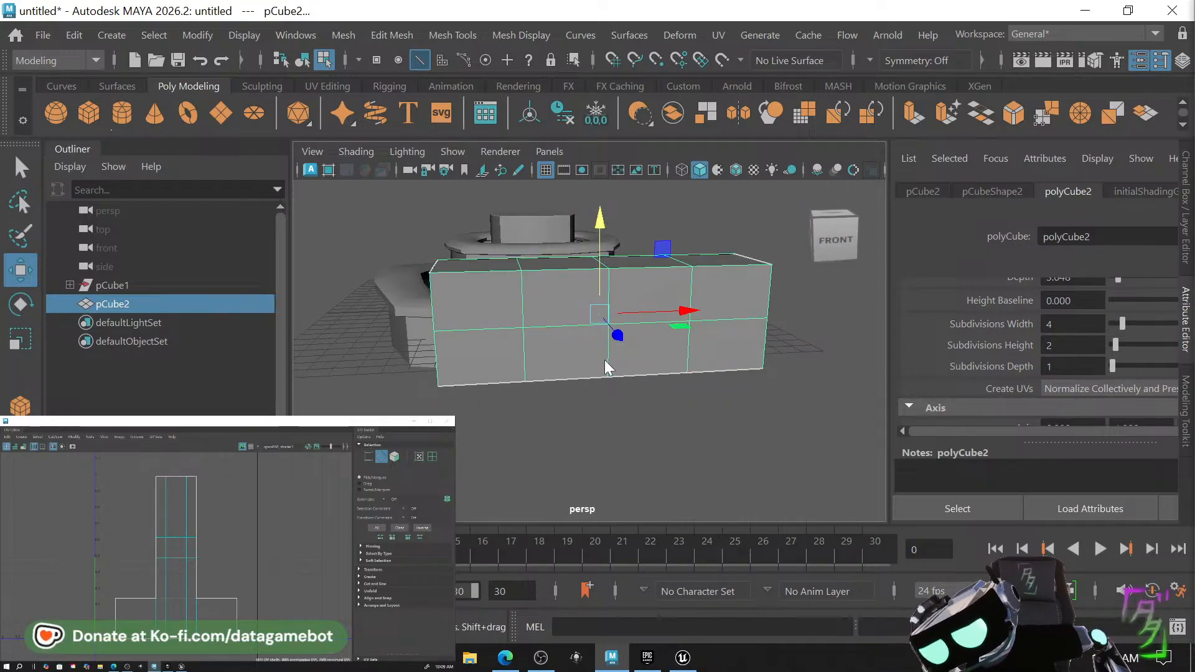
pyautogui.moveTo(604, 360); pyautogui.dragTo(604, 44, button='right')
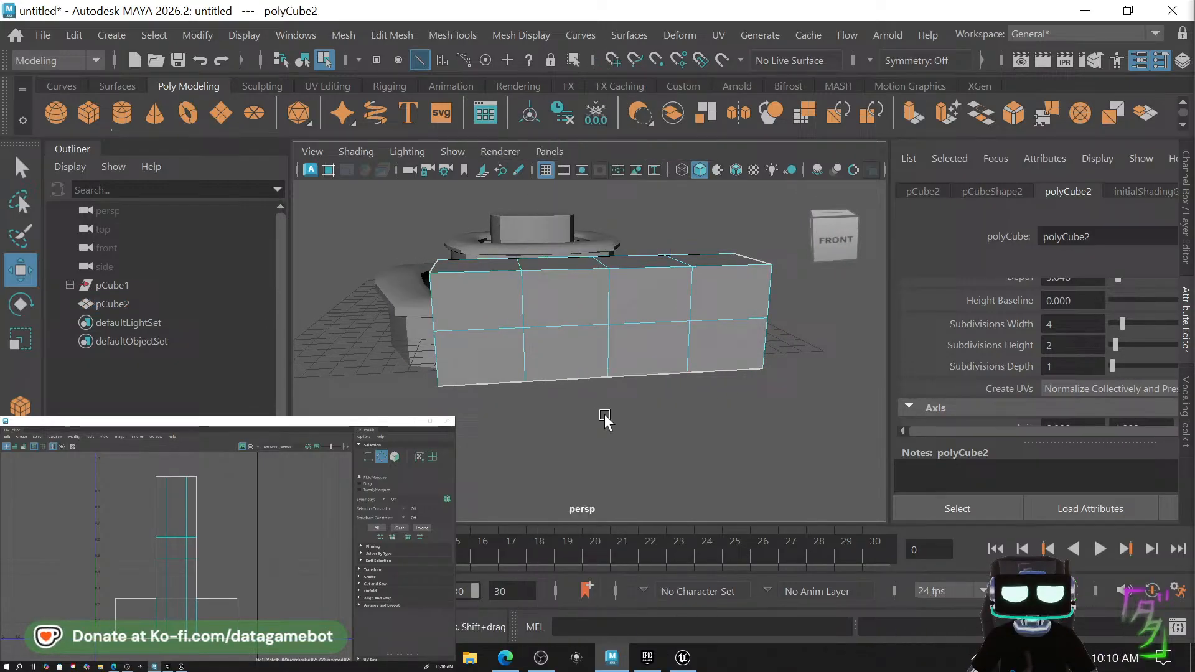
pyautogui.click(608, 361)
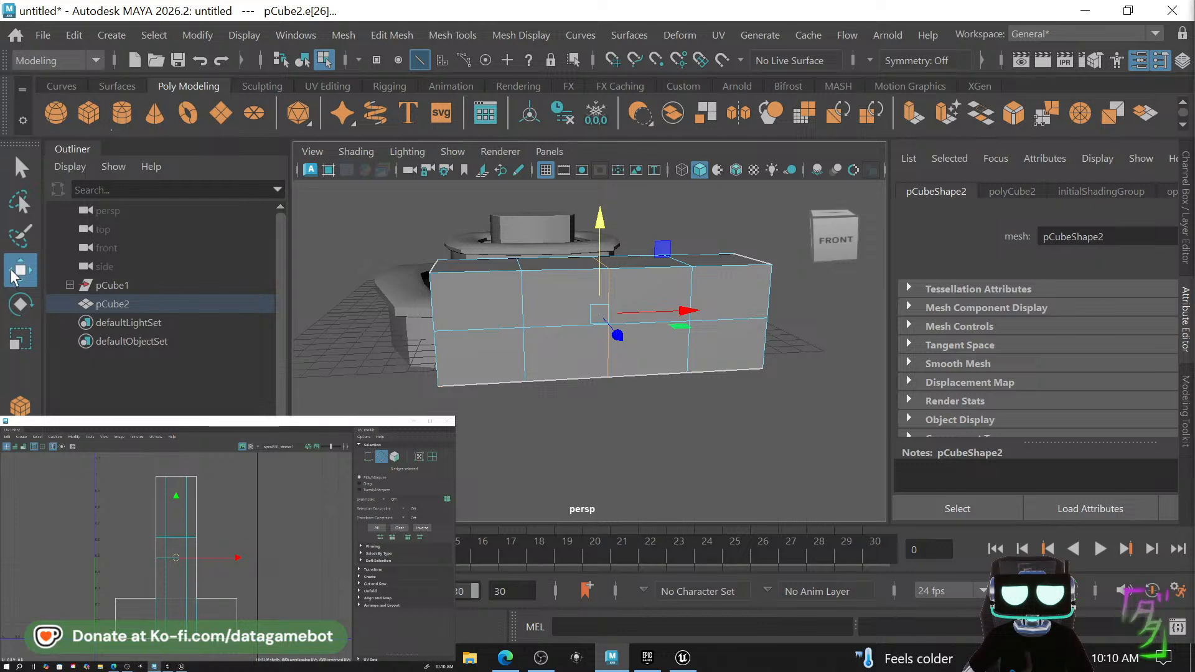
pyautogui.doubleClick(14, 277)
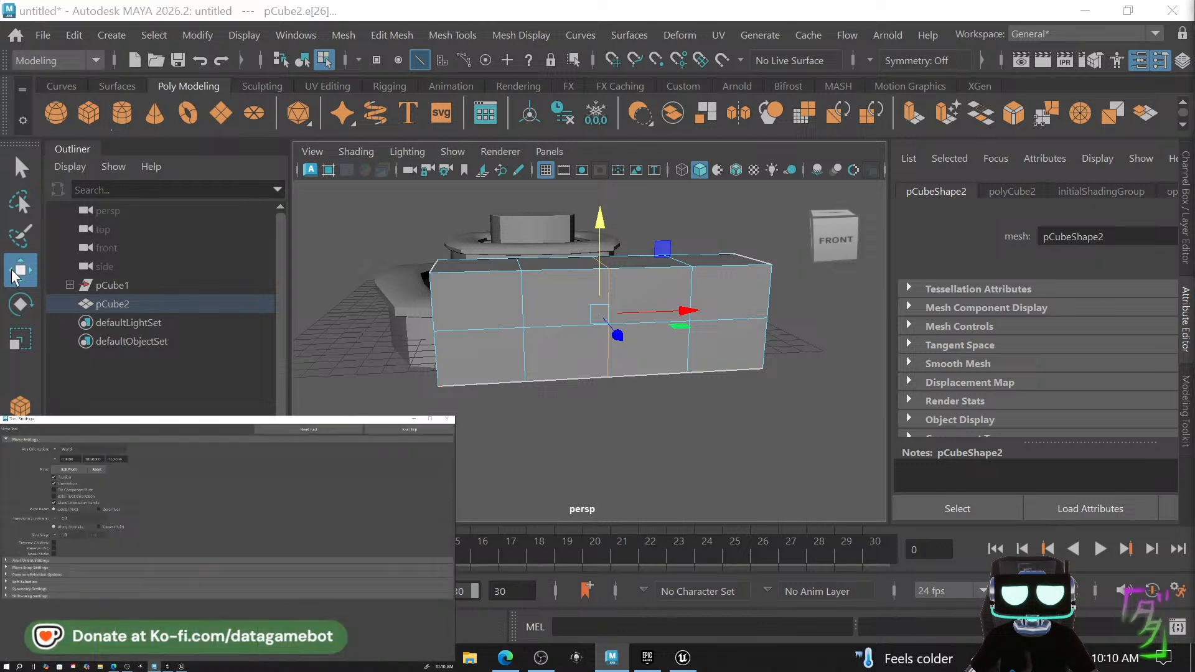
pyautogui.click(14, 582)
pyautogui.click(54, 590)
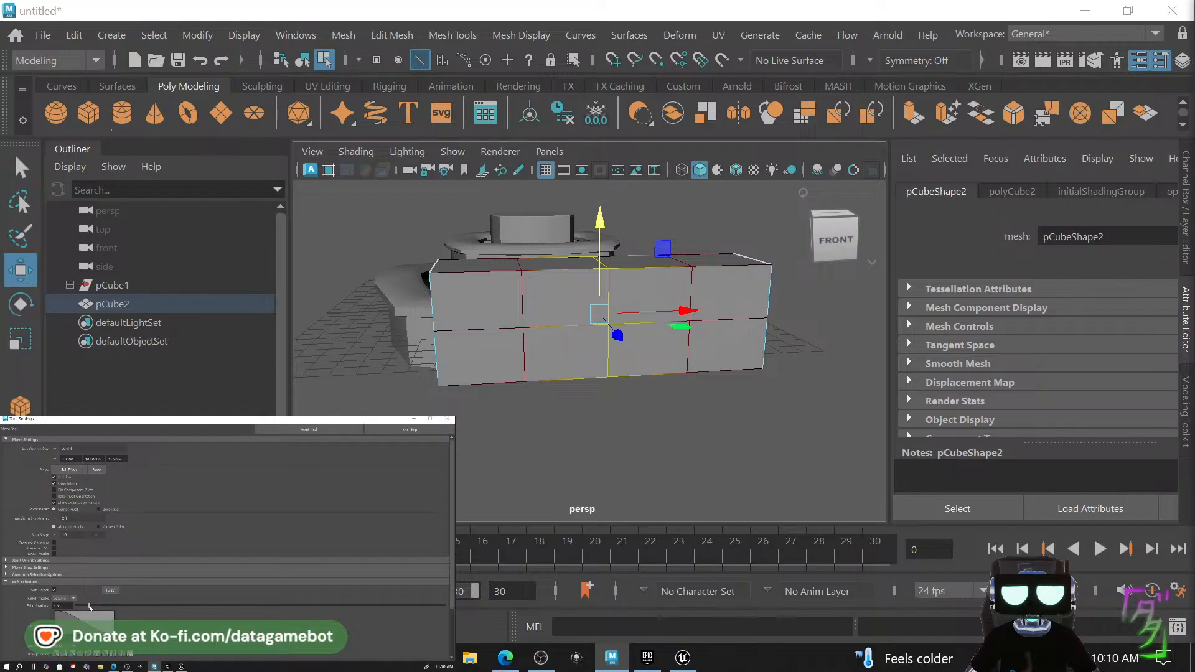
pyautogui.moveTo(91, 606); pyautogui.dragTo(95, 607)
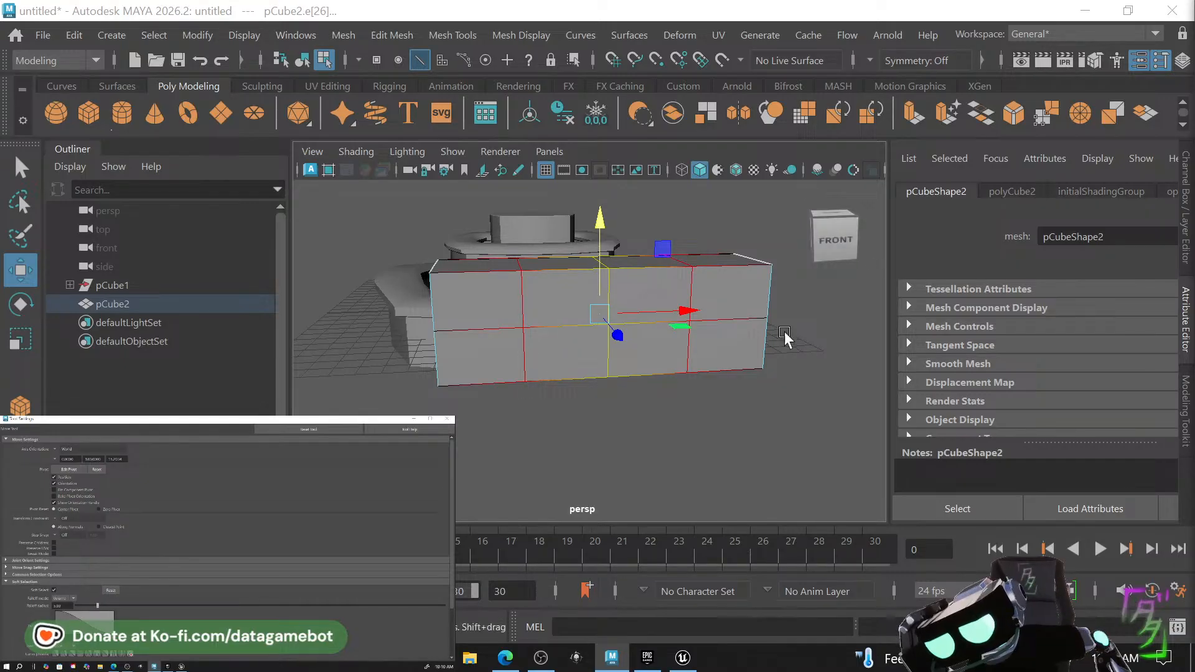
pyautogui.press('r')
pyautogui.keyDown('alt'); pyautogui.moveTo(600, 244); pyautogui.dragTo(662, 363); pyautogui.keyUp('alt')
# Select the horizontal edge loop at the box's mid-height, turn off Soft Select and scale the loop outward.
pyautogui.doubleClick(614, 360)
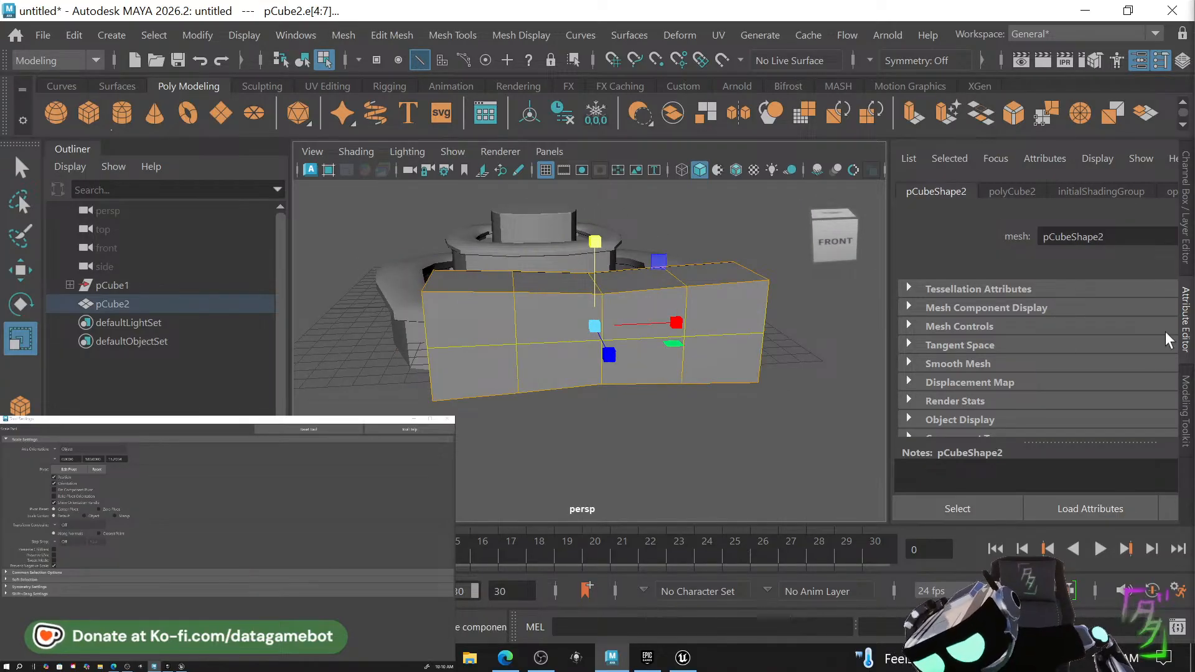
pyautogui.click(21, 579)
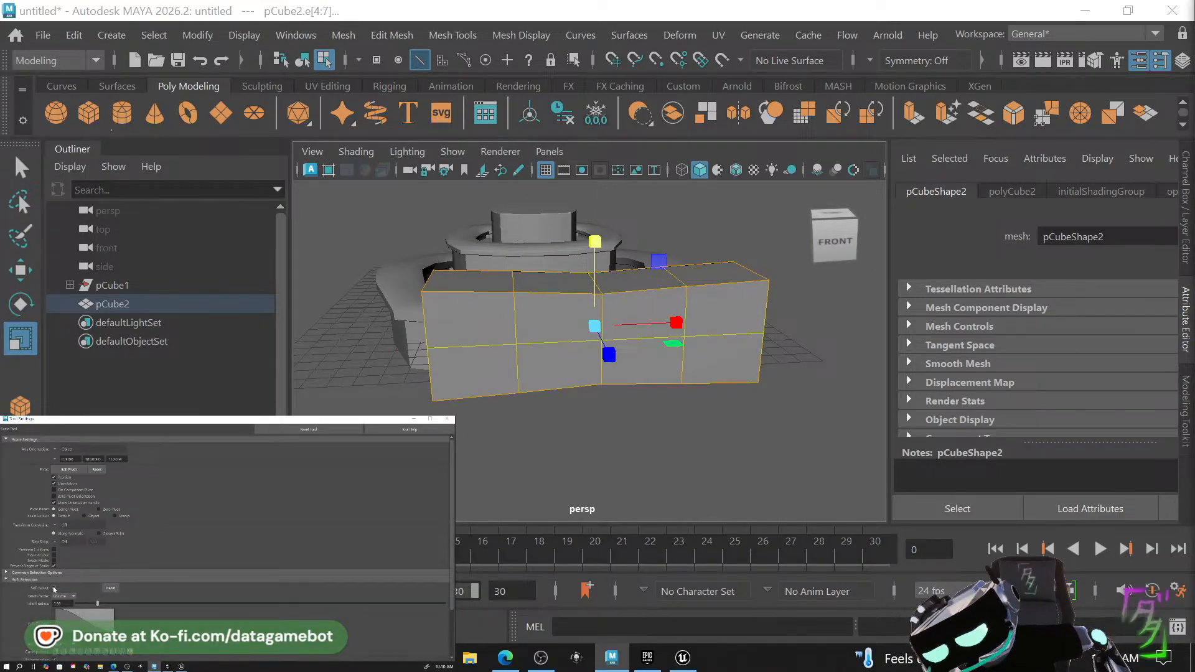
pyautogui.click(53, 588)
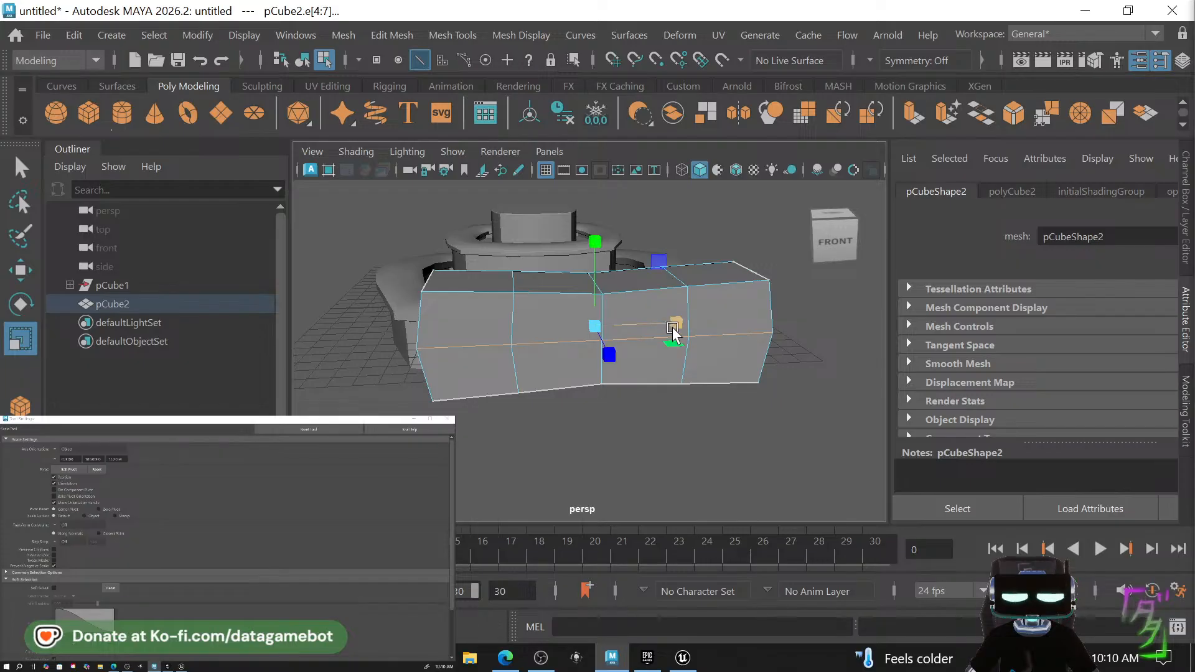
pyautogui.keyDown('alt'); pyautogui.moveTo(672, 333); pyautogui.dragTo(755, 346); pyautogui.keyUp('alt')
# Select all the faces on the box's long side facing the fountain and delete them.
pyautogui.rightClick(754, 346)
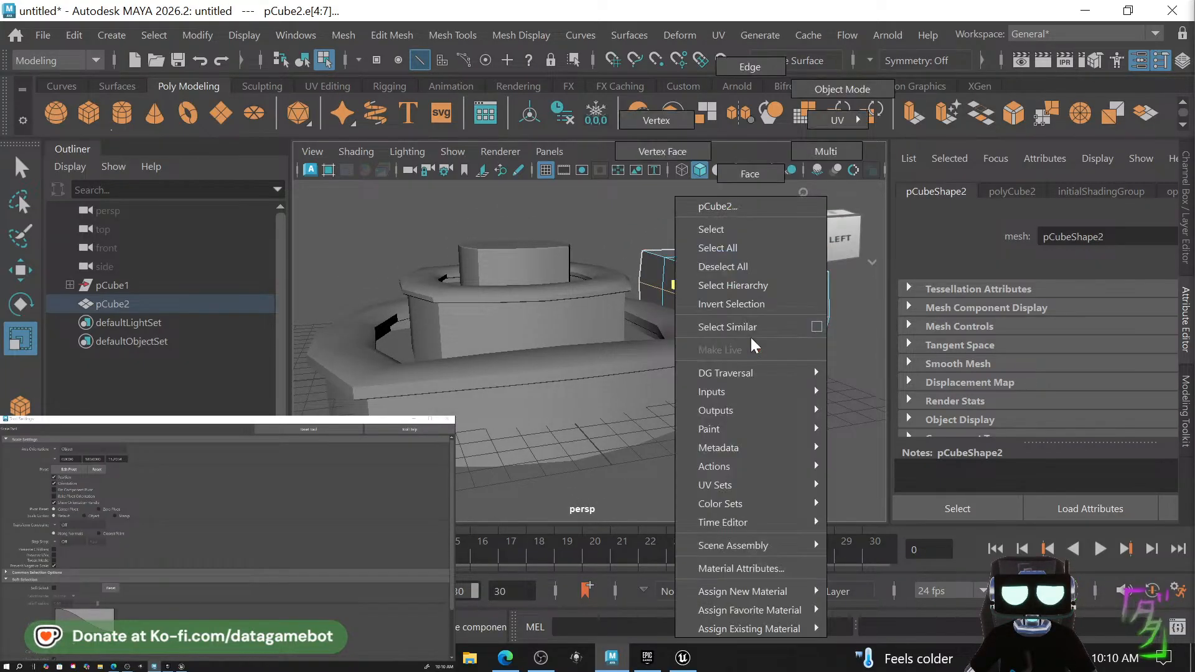
pyautogui.click(750, 174)
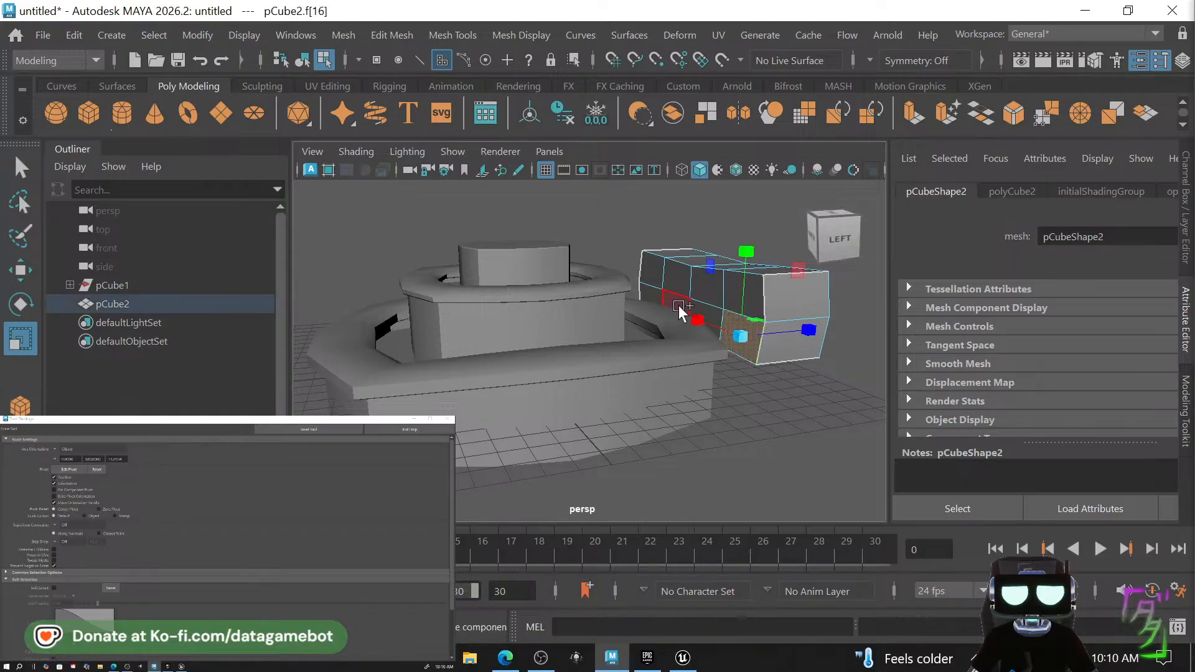
pyautogui.keyDown('shift'); pyautogui.doubleClick(644, 290); pyautogui.keyUp('shift')
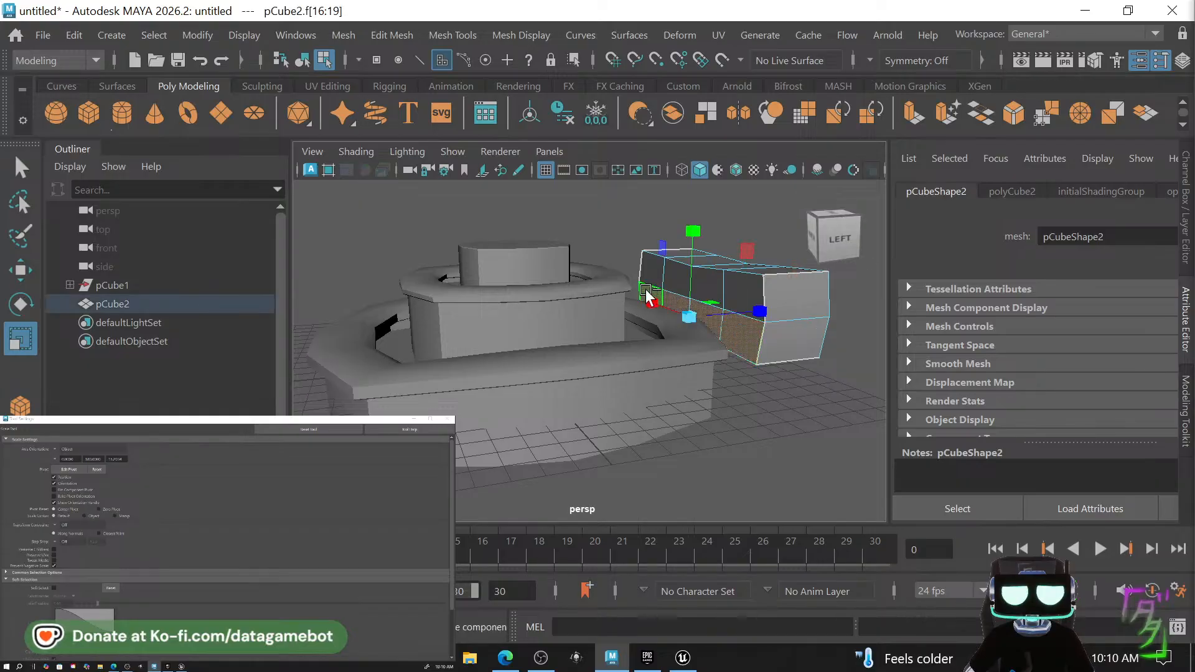
pyautogui.keyDown('shift'); pyautogui.click(741, 289); pyautogui.keyUp('shift')
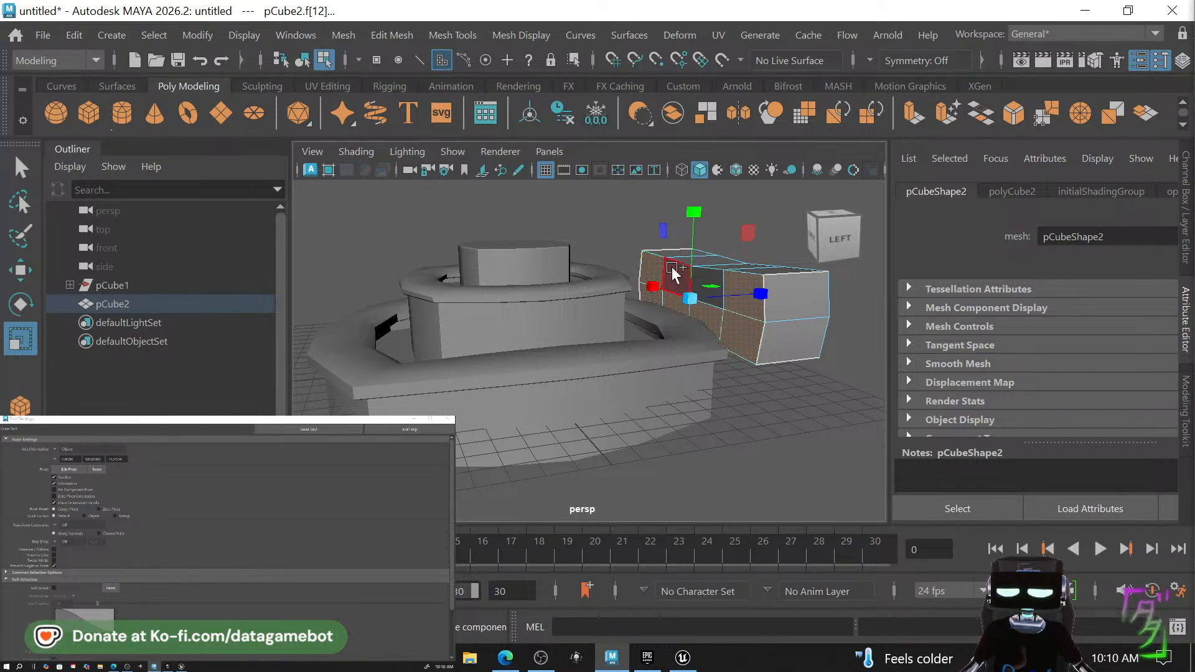
pyautogui.press('q')
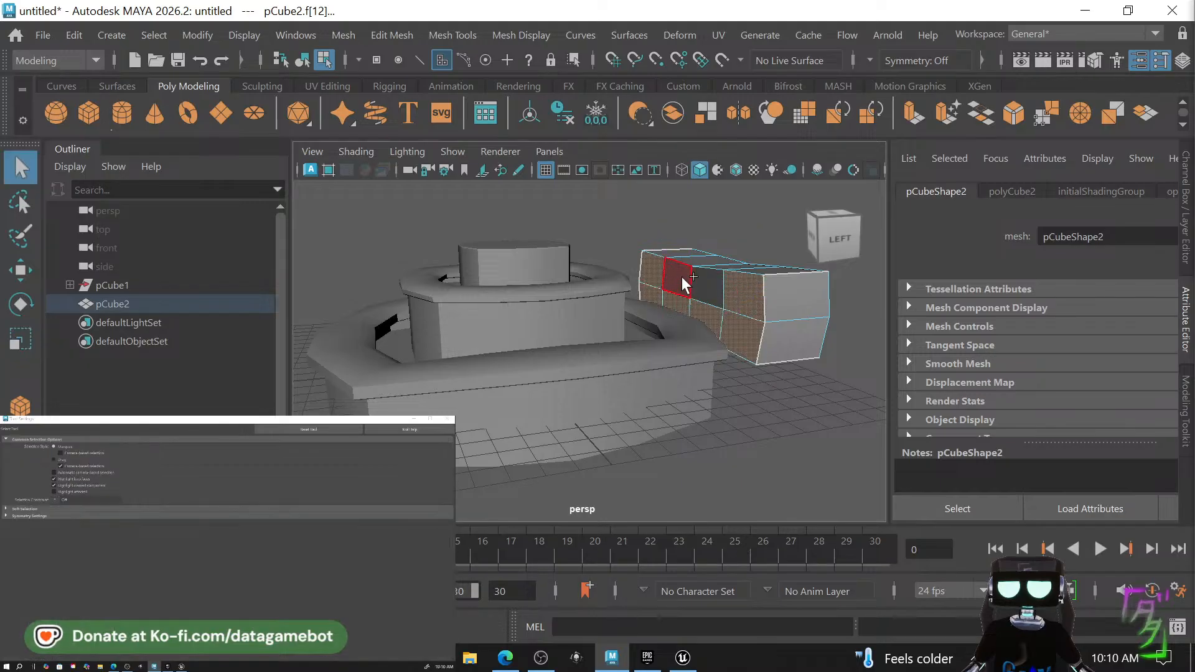
pyautogui.keyDown('alt'); pyautogui.moveTo(720, 301); pyautogui.dragTo(678, 317); pyautogui.keyUp('alt')
pyautogui.press('Delete')
pyautogui.click(676, 315)
# Select the border edges of the box's long side facing away from the fountain and bevel them with a fraction of 0.1.
pyautogui.press('w')
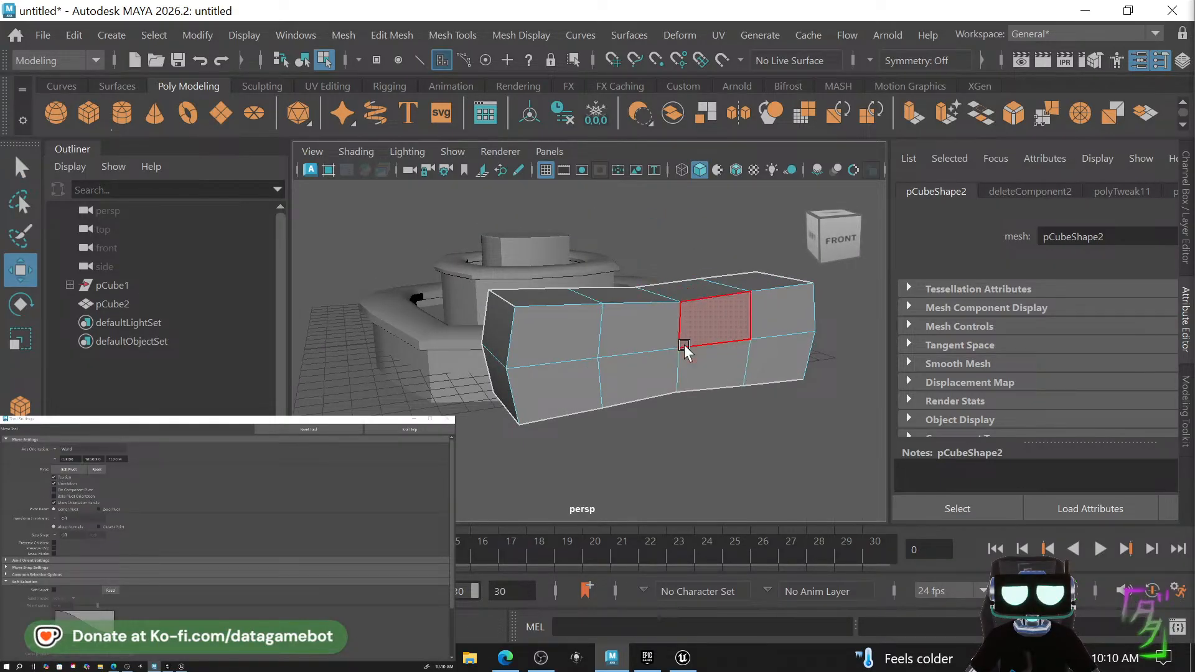
pyautogui.moveTo(685, 352); pyautogui.dragTo(653, 189, button='right')
pyautogui.moveTo(669, 66); pyautogui.dragTo(670, 67, button='right')
pyautogui.doubleClick(710, 301)
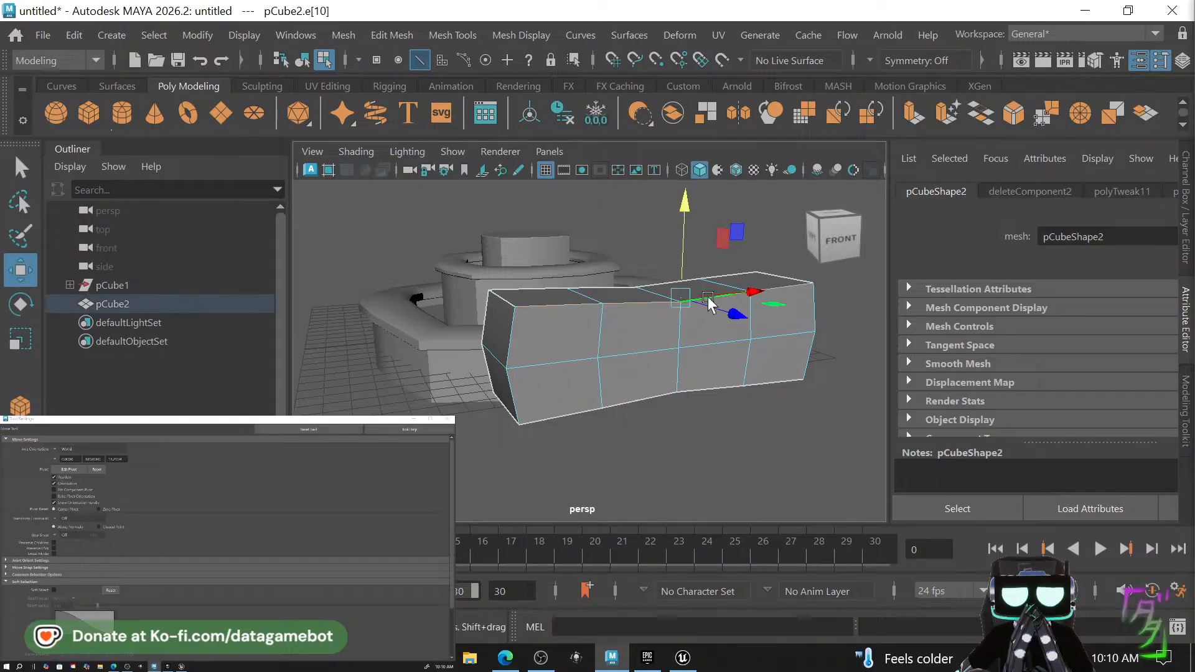
pyautogui.doubleClick(528, 364)
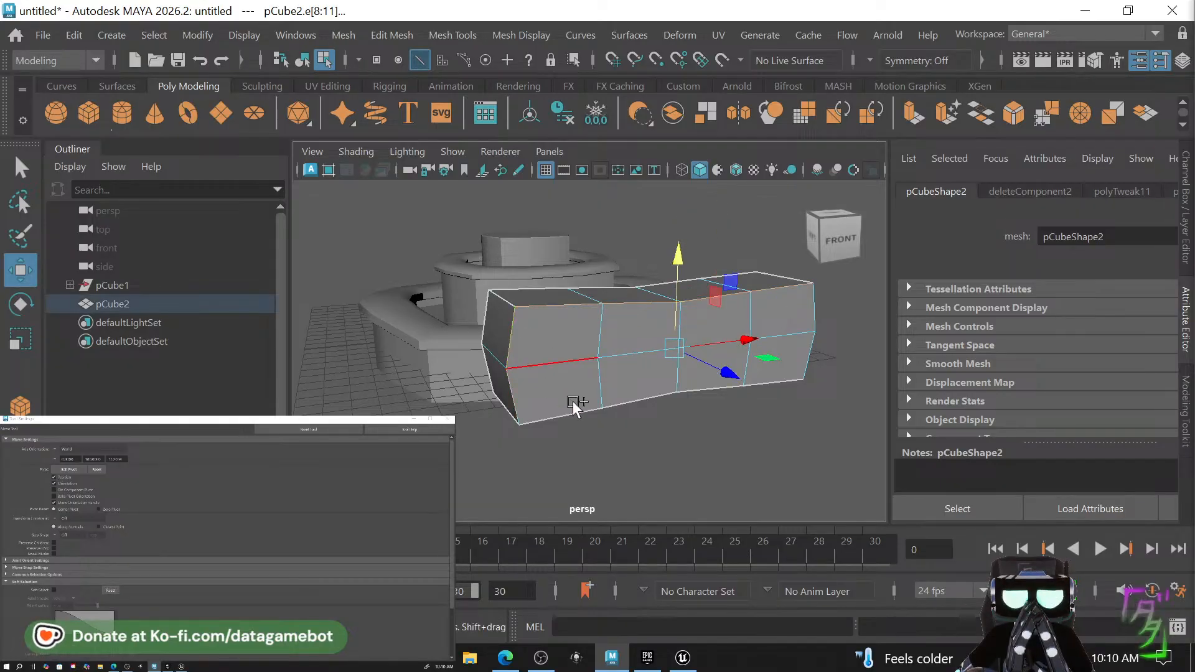
pyautogui.doubleClick(664, 399)
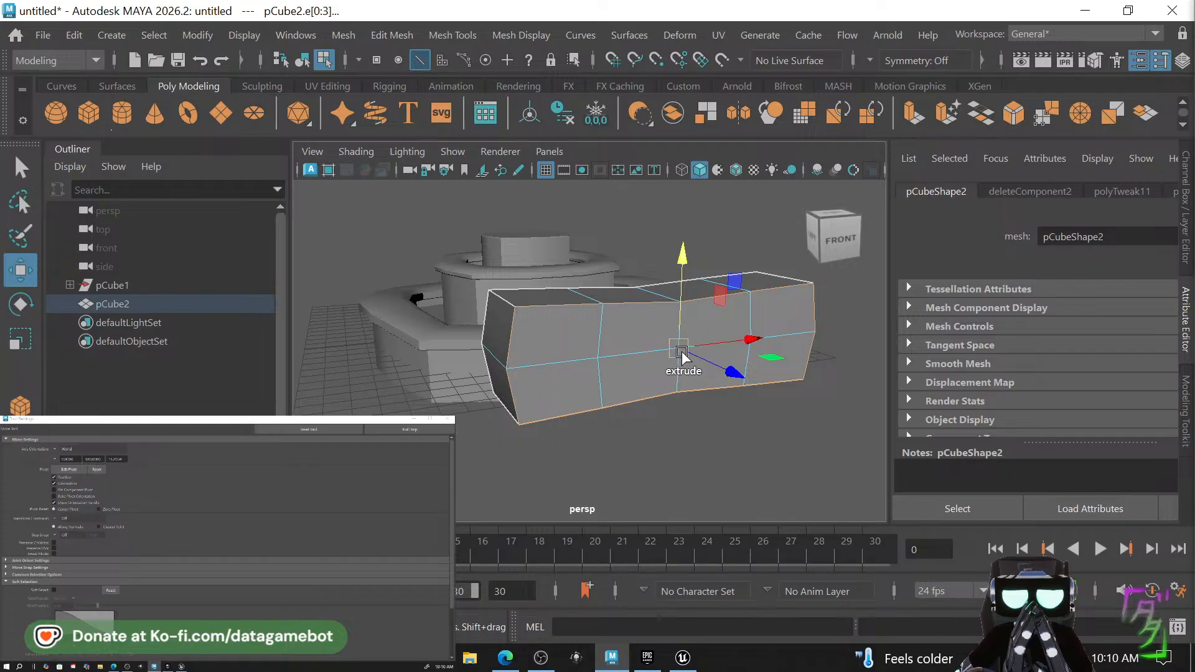
pyautogui.keyDown('shift'); pyautogui.moveTo(672, 357); pyautogui.dragTo(736, 293, button='right'); pyautogui.keyUp('shift')
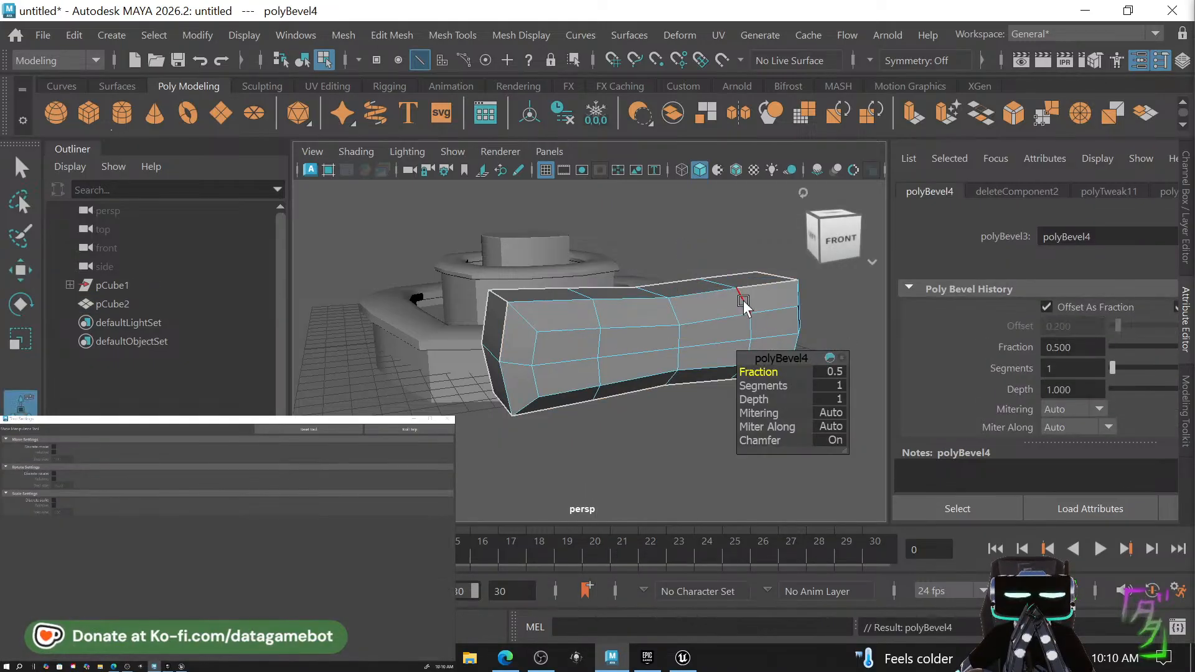
pyautogui.moveTo(754, 376); pyautogui.dragTo(757, 376)
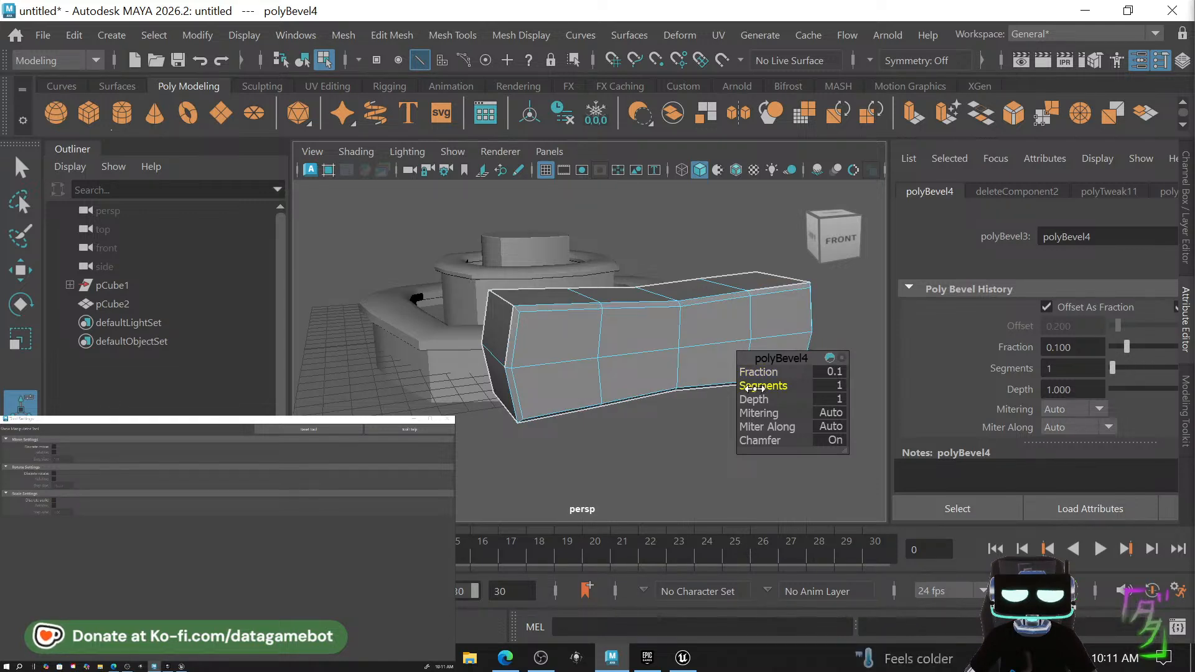
# Bevel the horizontal edge loop at the box's mid-height with a fraction of 0.3.
pyautogui.keyDown('alt'); pyautogui.moveTo(488, 293); pyautogui.dragTo(521, 305); pyautogui.keyUp('alt')
pyautogui.keyDown('alt'); pyautogui.moveTo(659, 349); pyautogui.dragTo(537, 296, button='middle'); pyautogui.keyUp('alt')
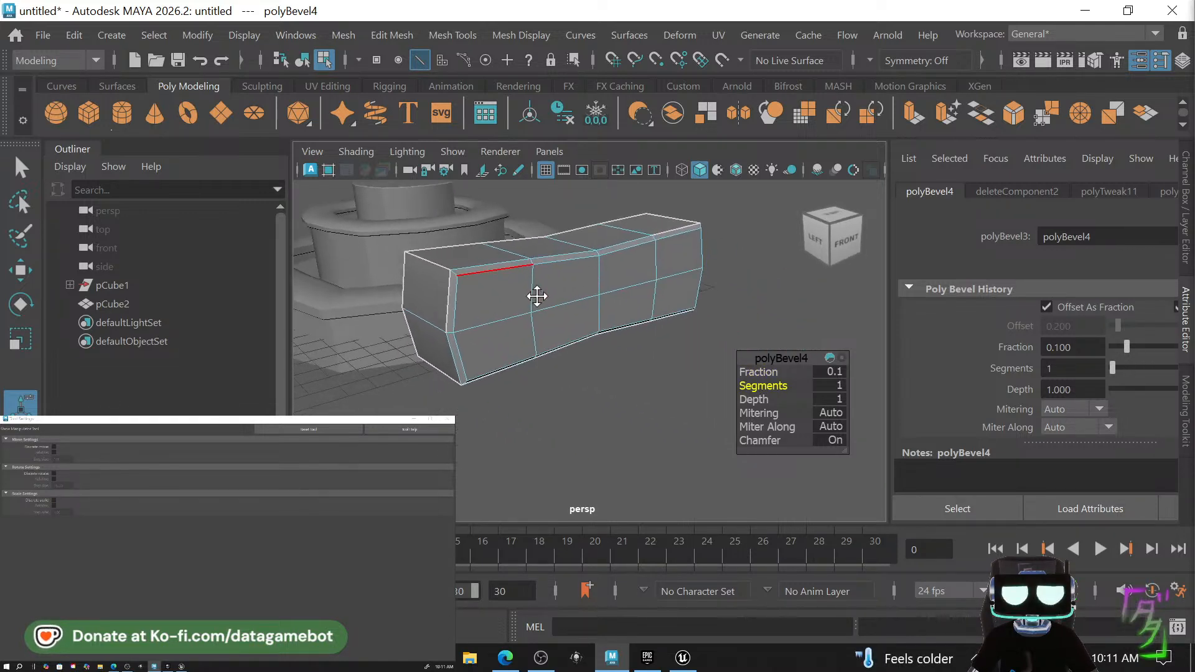
pyautogui.keyDown('alt'); pyautogui.moveTo(624, 333); pyautogui.dragTo(608, 330); pyautogui.keyUp('alt')
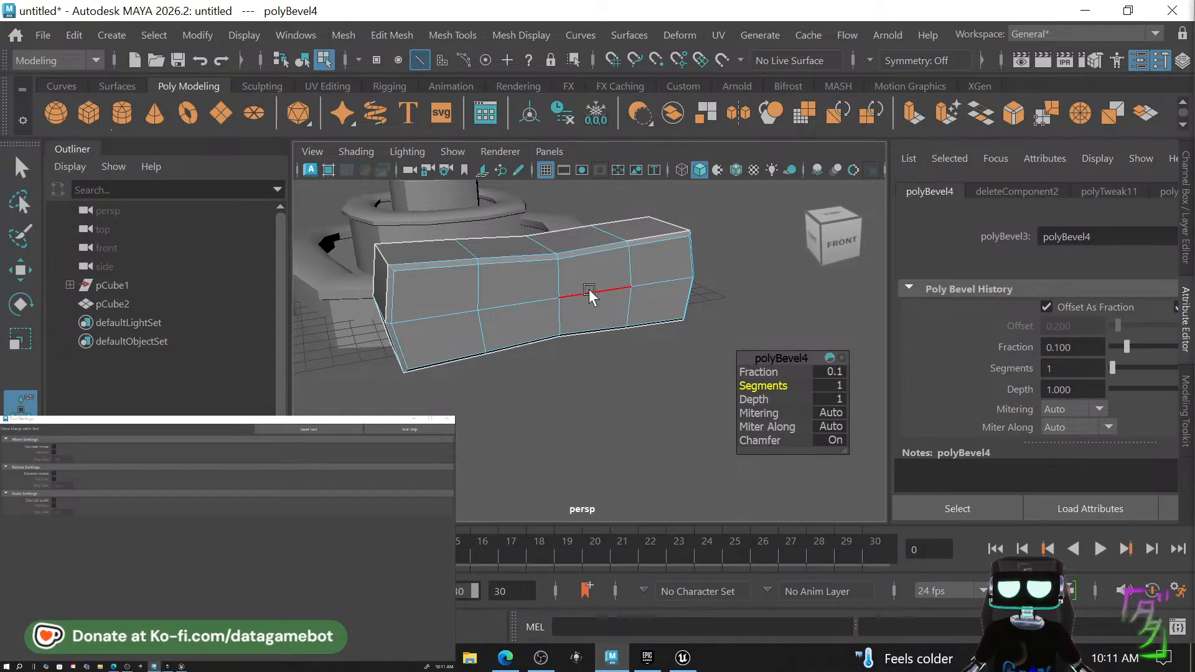
pyautogui.keyDown('alt'); pyautogui.moveTo(592, 293); pyautogui.dragTo(529, 295); pyautogui.keyUp('alt')
pyautogui.click(550, 283)
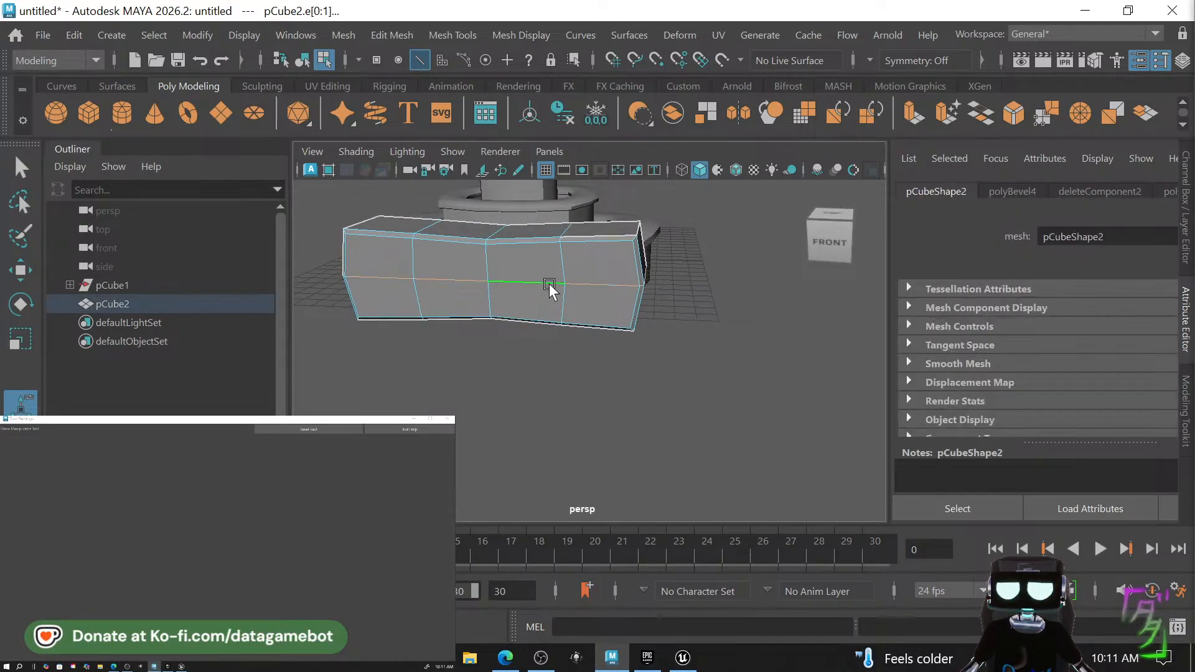
pyautogui.keyDown('shift'); pyautogui.moveTo(550, 286); pyautogui.dragTo(673, 289, button='right'); pyautogui.keyUp('shift')
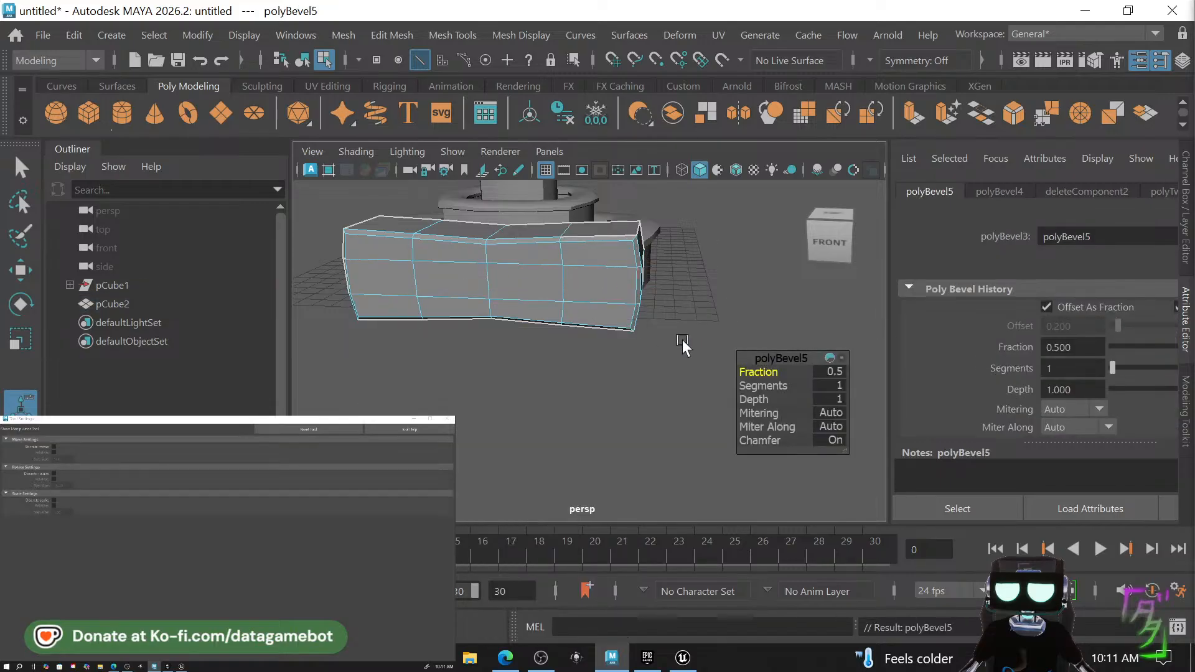
pyautogui.moveTo(766, 375); pyautogui.dragTo(760, 374)
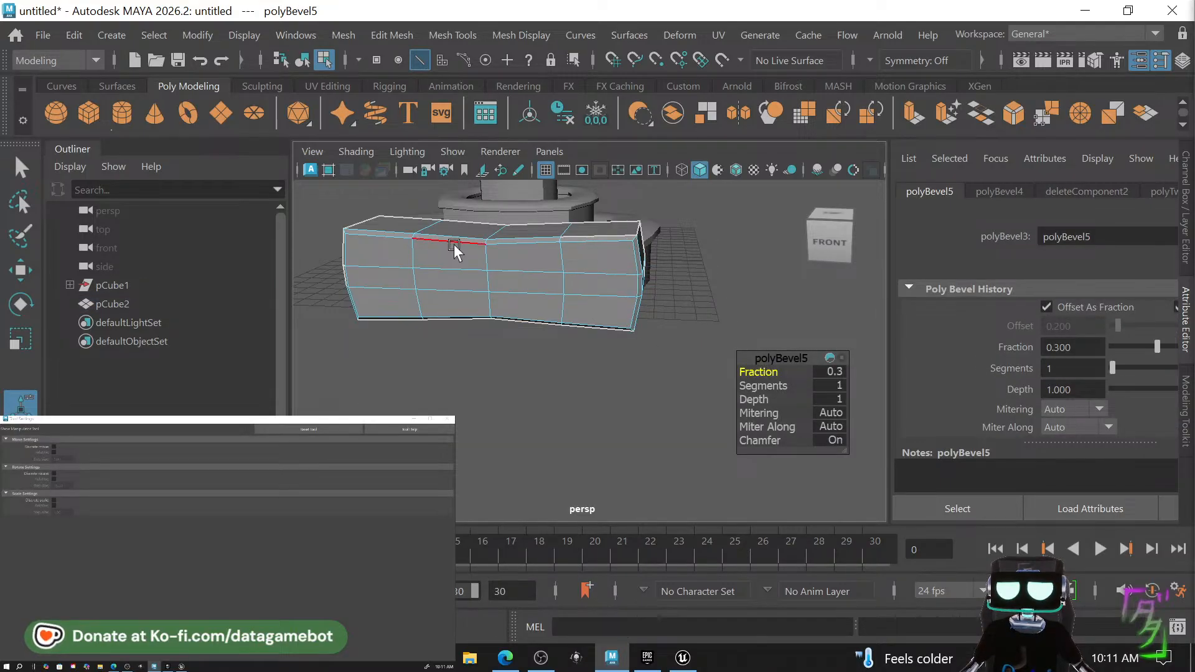
pyautogui.keyDown('alt'); pyautogui.moveTo(466, 266); pyautogui.dragTo(656, 316); pyautogui.keyUp('alt')
pyautogui.press('q')
pyautogui.doubleClick(562, 298)
pyautogui.press('w')
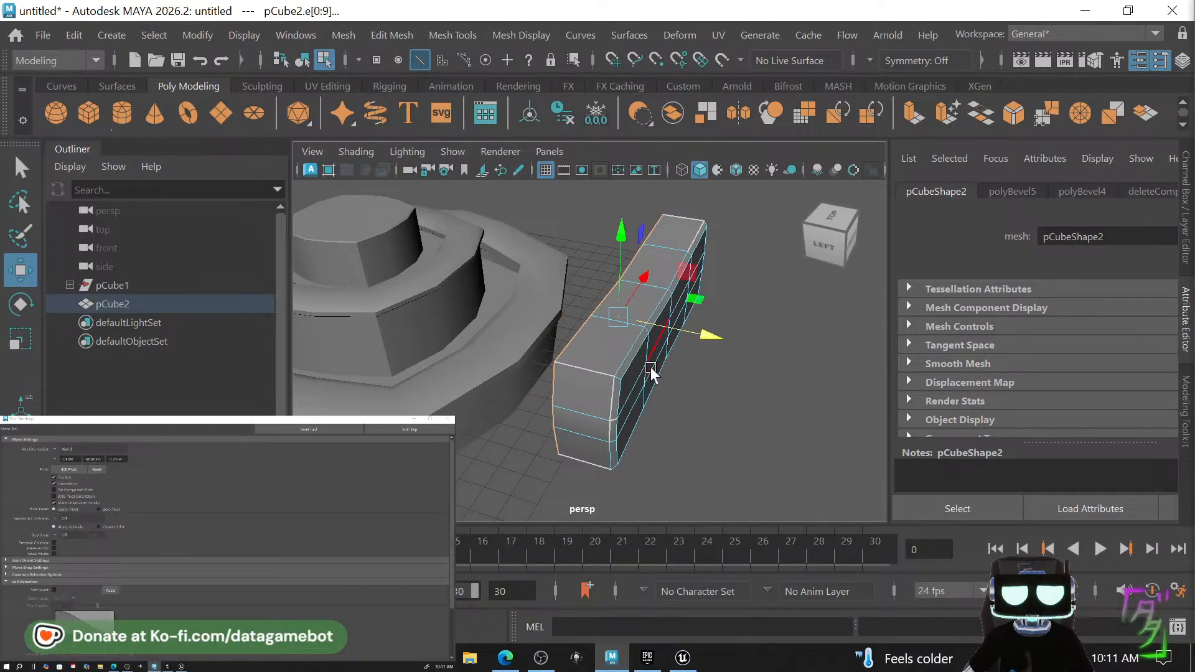
# Select all the faces of the box's long outer side inside the bevelled border.
pyautogui.keyDown('alt'); pyautogui.moveTo(650, 397); pyautogui.dragTo(463, 280); pyautogui.keyUp('alt')
pyautogui.press('q')
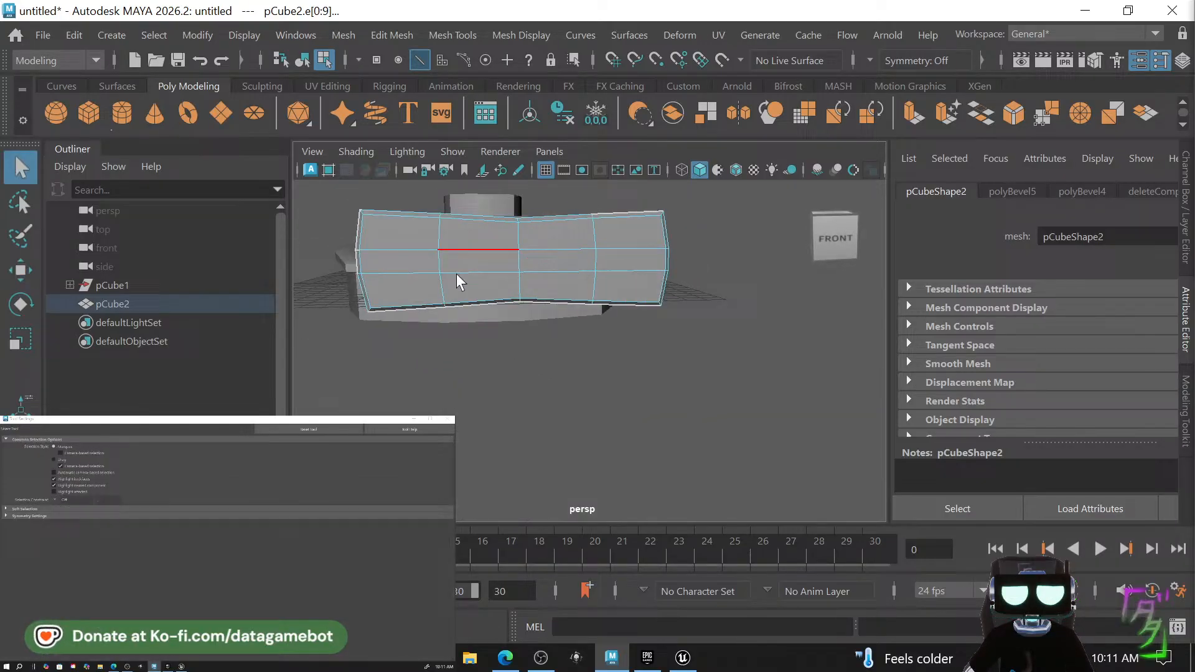
pyautogui.moveTo(417, 121); pyautogui.dragTo(416, 187, button='right')
pyautogui.click(420, 244)
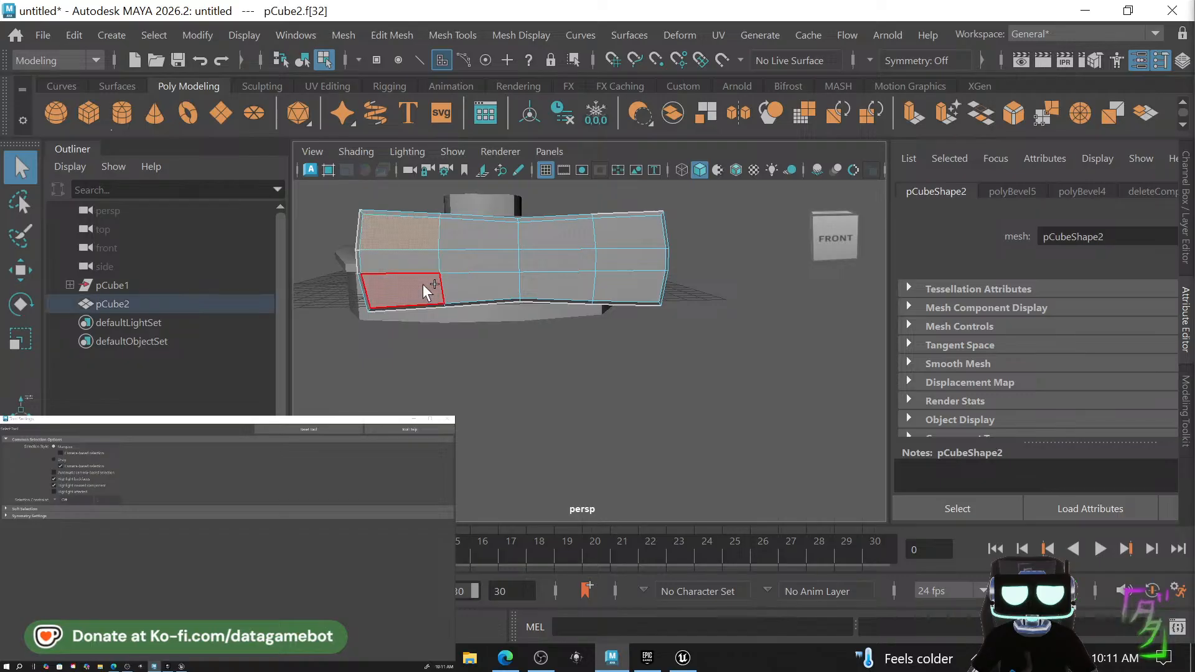
pyautogui.keyDown('shift'); pyautogui.click(423, 284); pyautogui.keyUp('shift')
pyautogui.keyDown('shift'); pyautogui.doubleClick(640, 279); pyautogui.keyUp('shift')
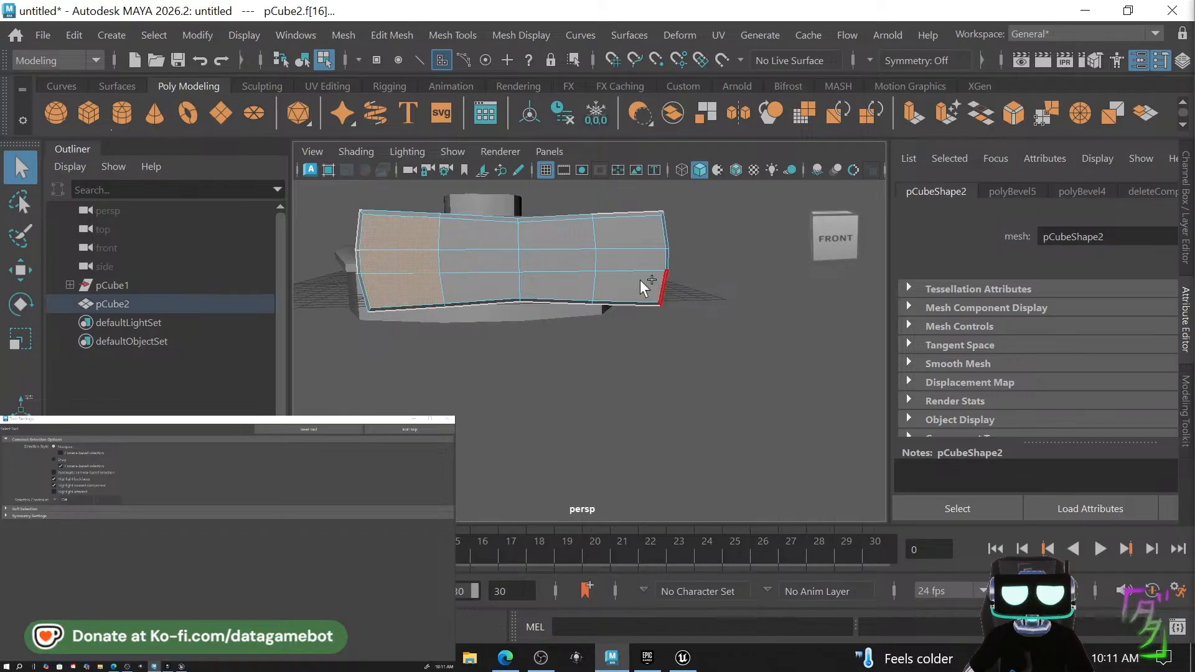
pyautogui.keyDown('shift'); pyautogui.doubleClick(631, 245); pyautogui.keyUp('shift')
pyautogui.keyDown('shift'); pyautogui.doubleClick(501, 241); pyautogui.keyUp('shift')
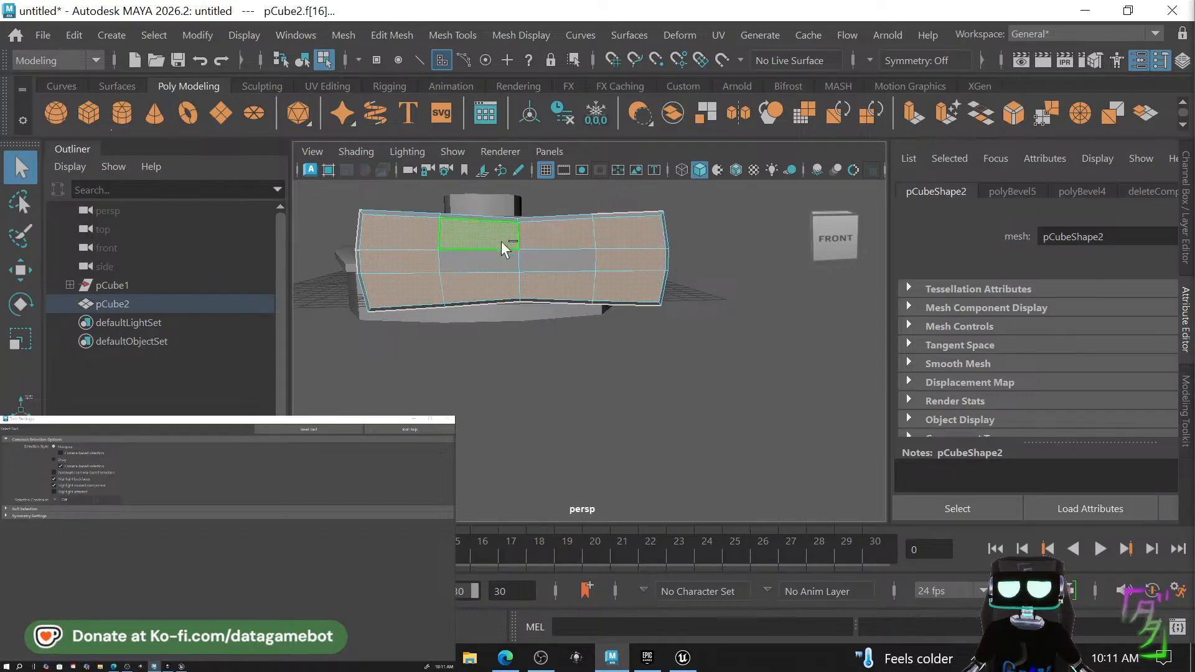
pyautogui.keyDown('shift'); pyautogui.click(555, 264); pyautogui.keyUp('shift')
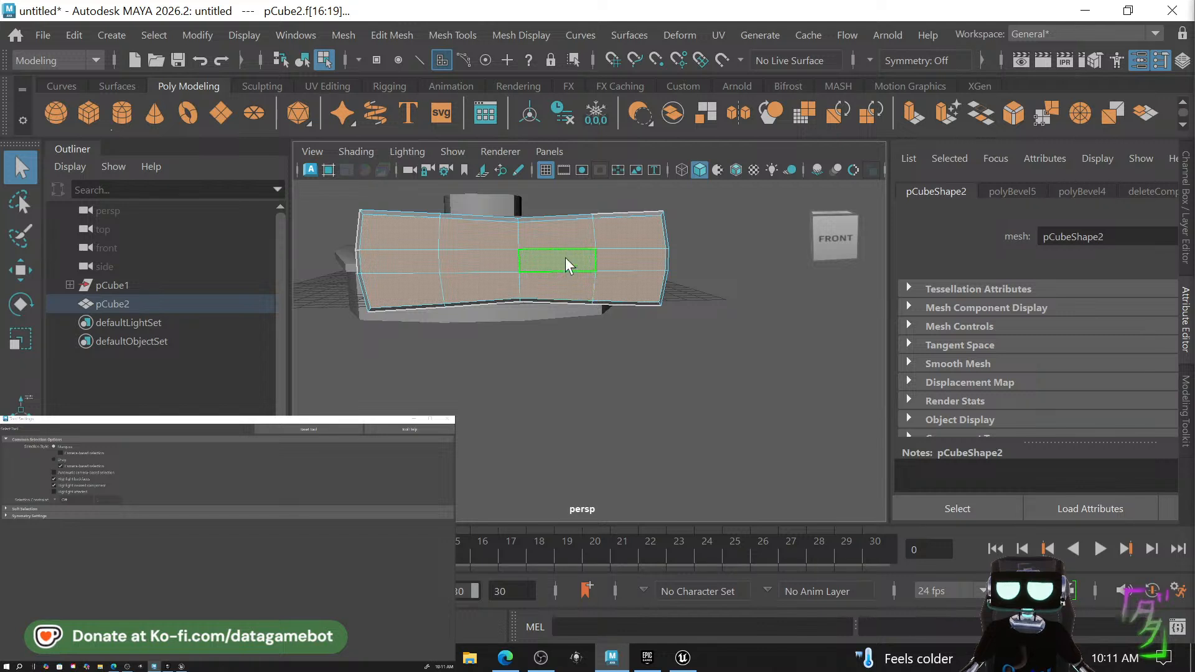
# Extrude the selected faces with a slight inset, then extrude them inward to form a shallow recessed panel.
pyautogui.press('r')
pyautogui.keyDown('alt'); pyautogui.moveTo(587, 284); pyautogui.dragTo(635, 344); pyautogui.keyUp('alt')
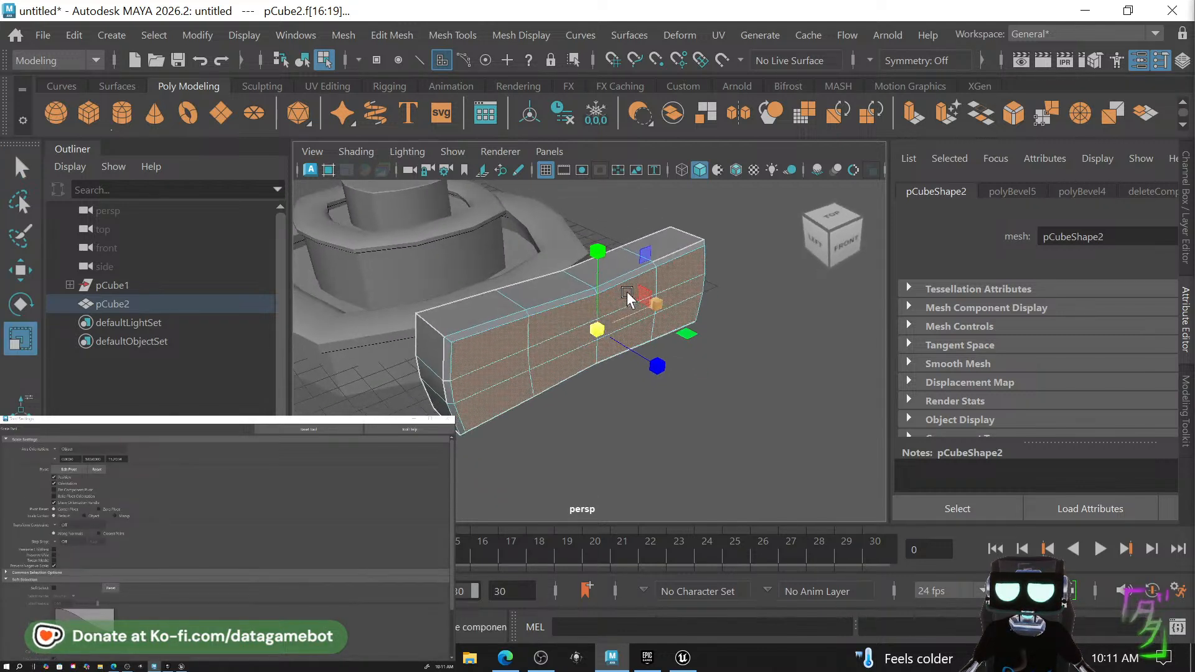
pyautogui.press('w')
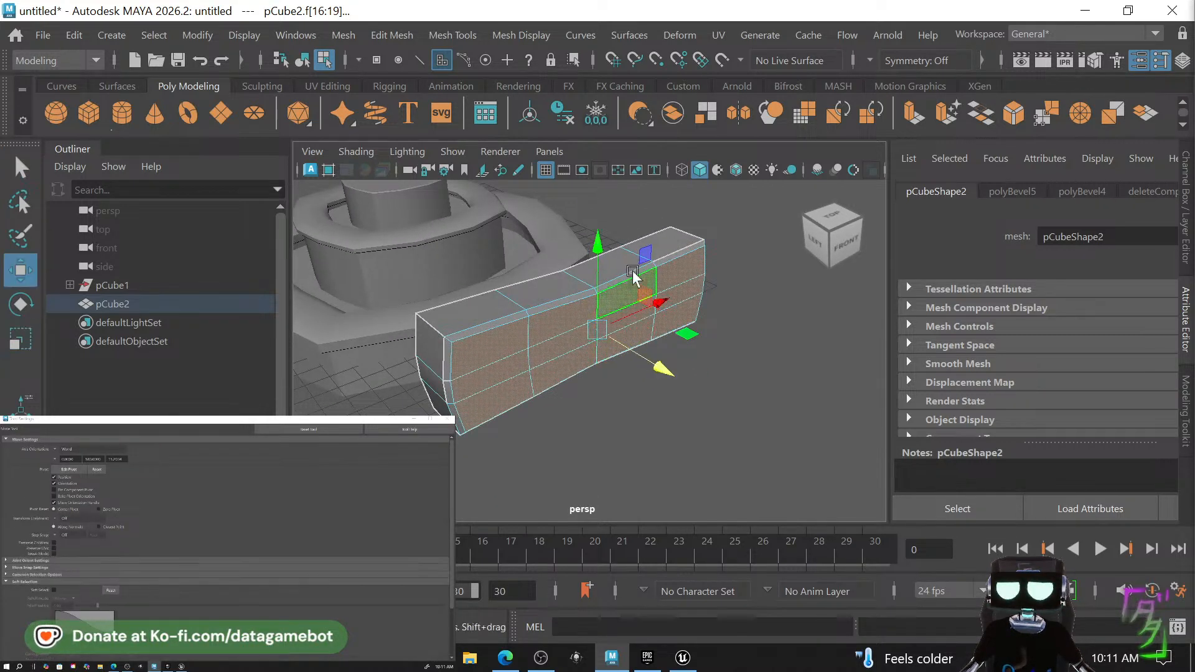
pyautogui.press('r')
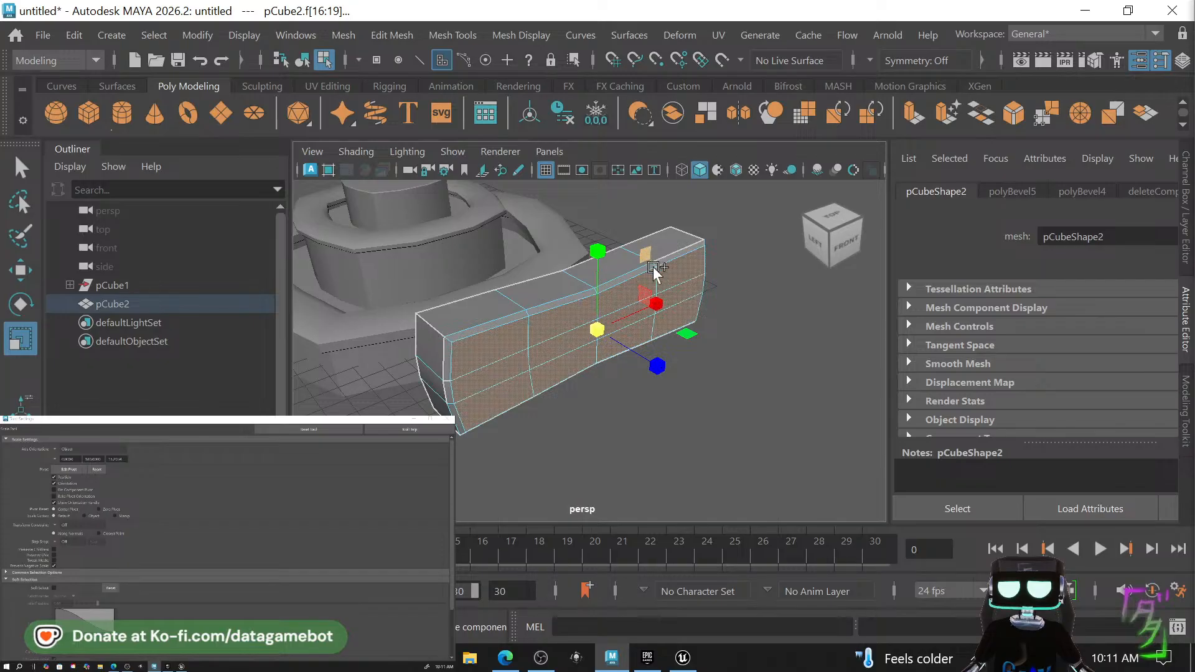
pyautogui.moveTo(645, 252); pyautogui.dragTo(645, 257)
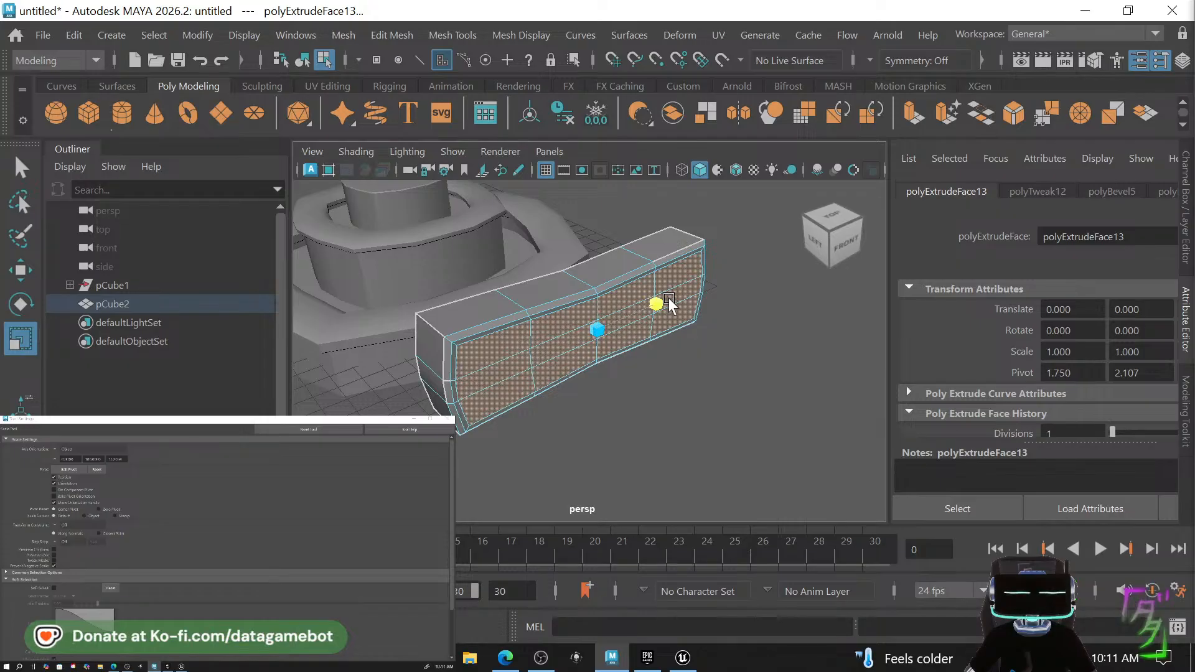
pyautogui.press('w')
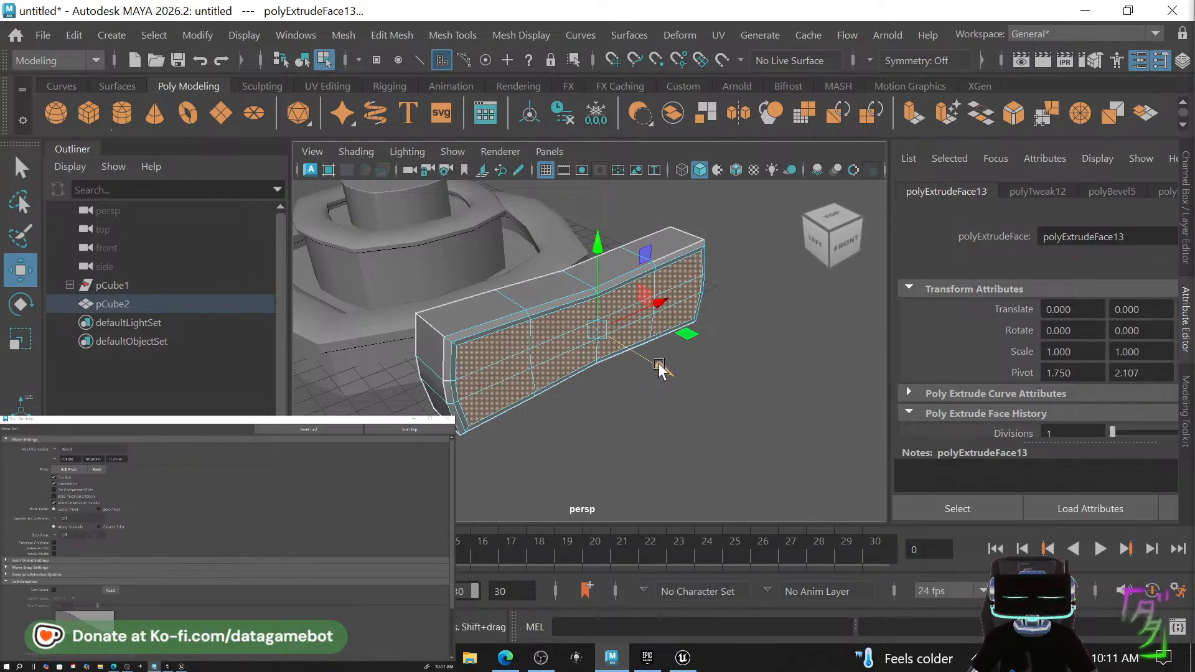
pyautogui.moveTo(669, 371); pyautogui.dragTo(659, 371)
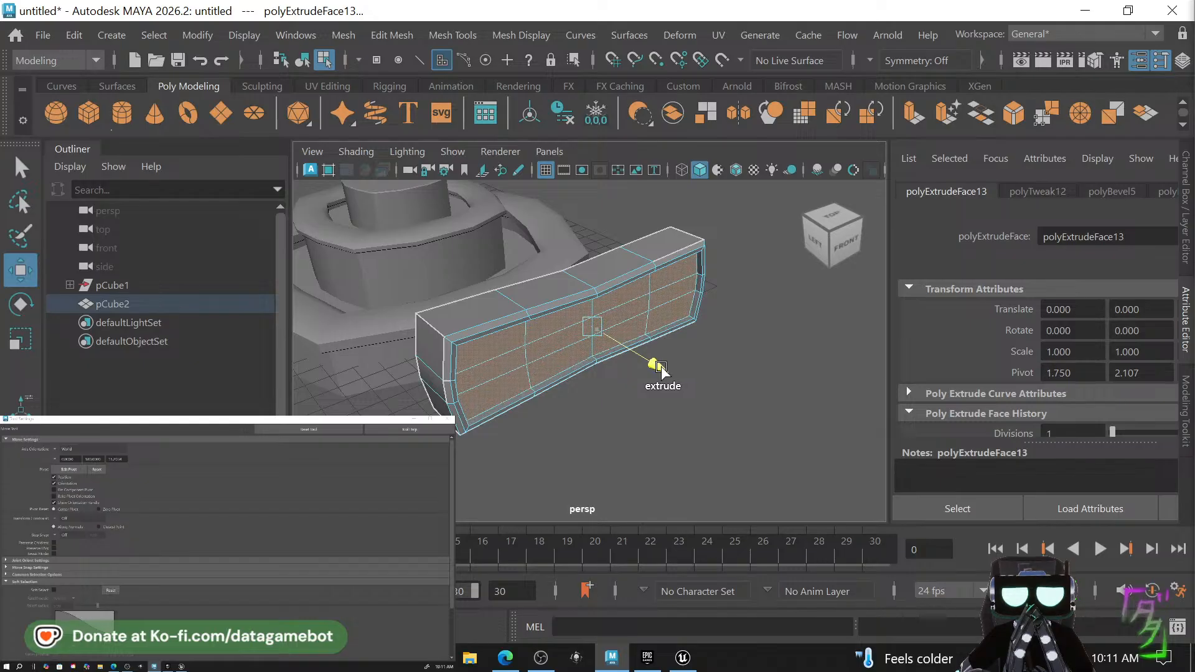
pyautogui.hotkey('ctrl', 'e')
pyautogui.keyDown('alt'); pyautogui.moveTo(715, 336); pyautogui.dragTo(666, 335); pyautogui.keyUp('alt')
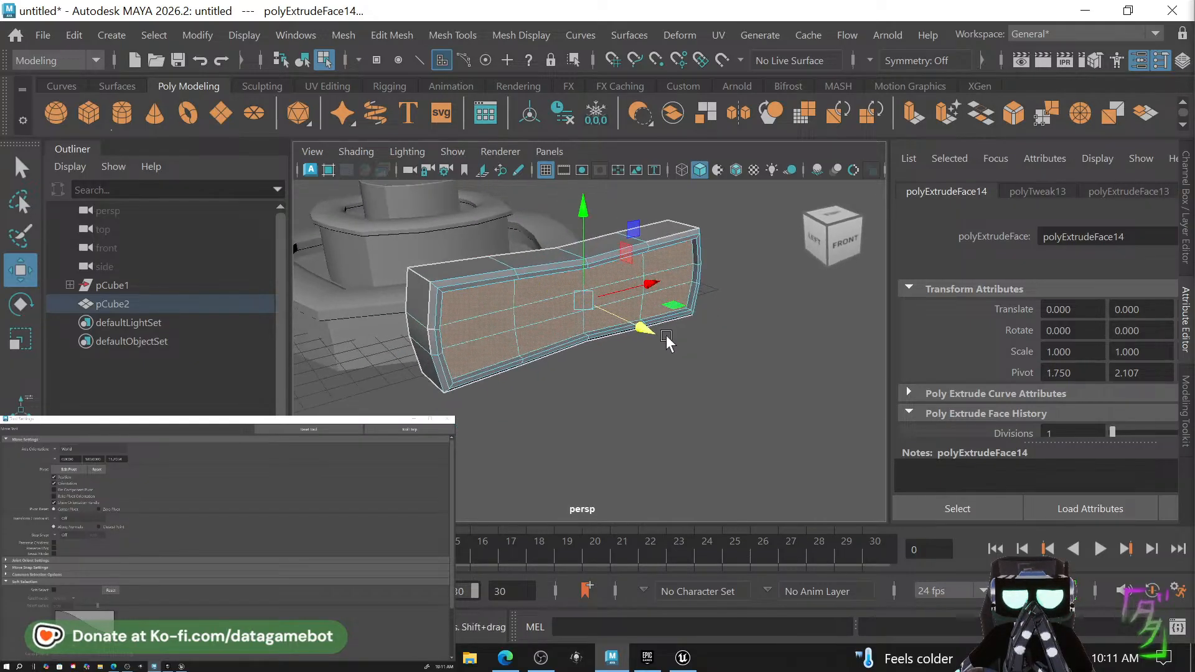
# Select the edge loops around the recessed panel's inner and outer rims and bevel them with a reduced fraction.
pyautogui.scroll(5, 665, 335)
pyautogui.moveTo(641, 120); pyautogui.dragTo(625, 69, button='right')
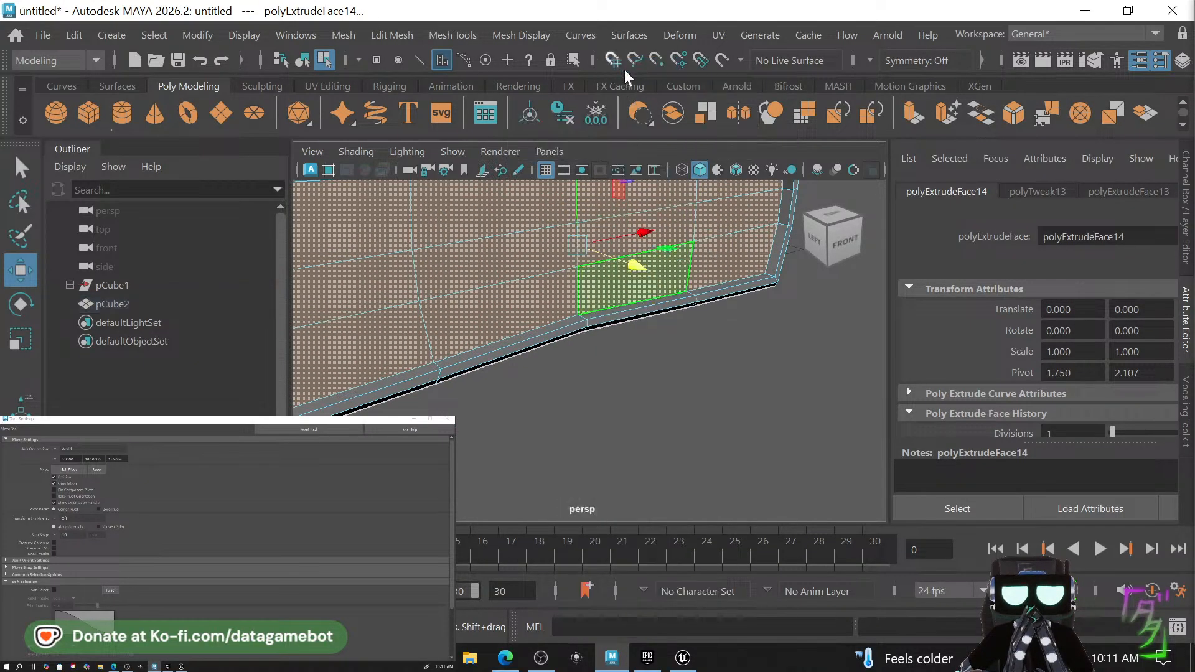
pyautogui.click(732, 281)
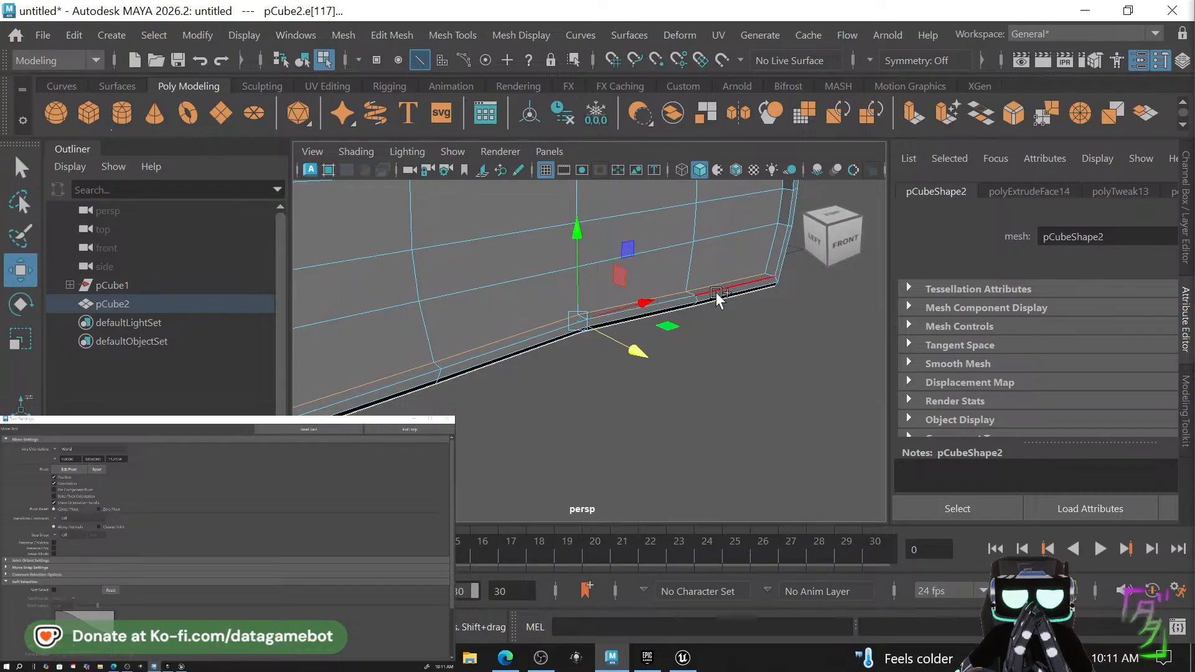
pyautogui.keyDown('alt'); pyautogui.moveTo(731, 326); pyautogui.dragTo(747, 283); pyautogui.keyUp('alt')
pyautogui.click(776, 277)
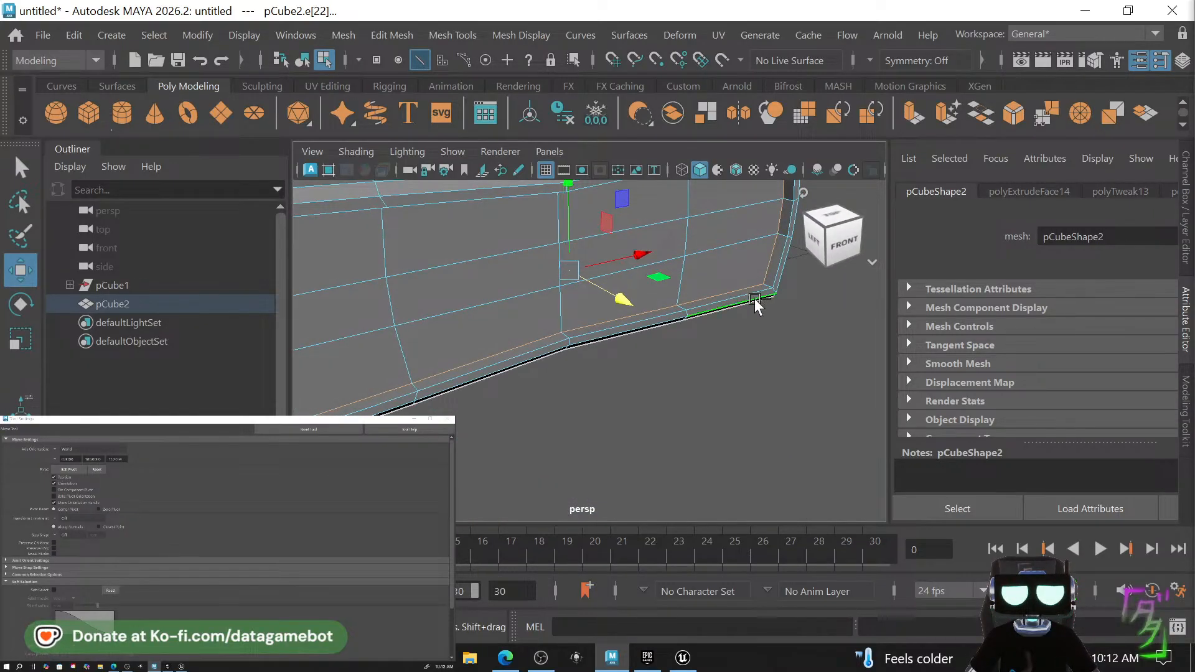
pyautogui.click(745, 296)
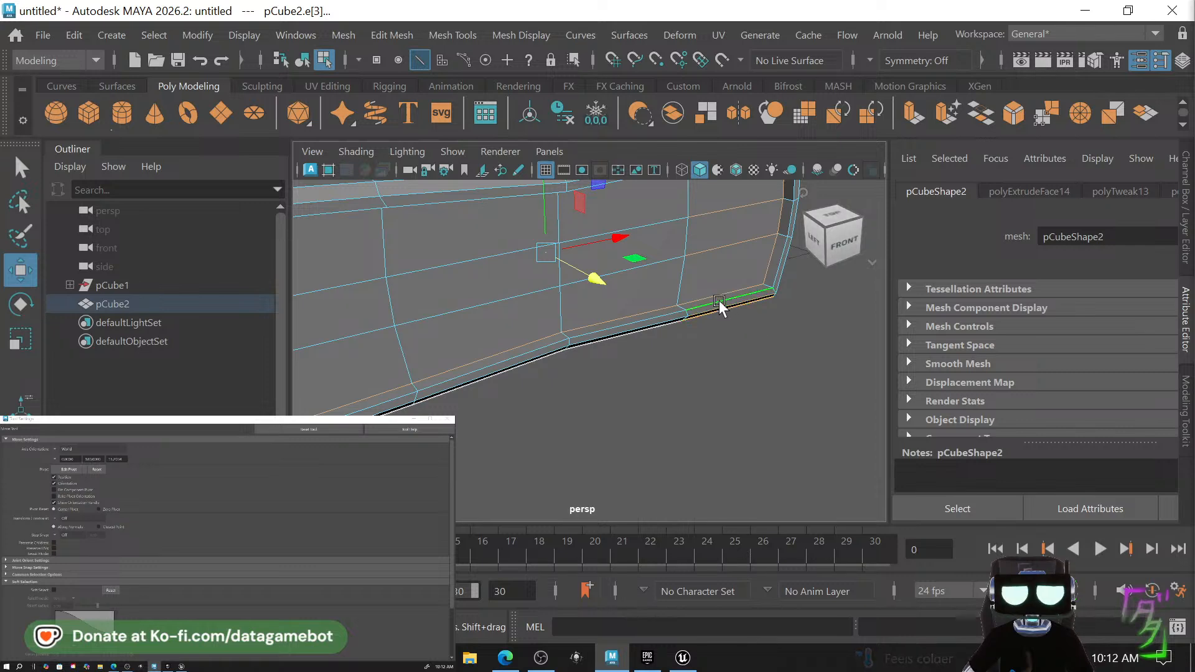
pyautogui.click(715, 304)
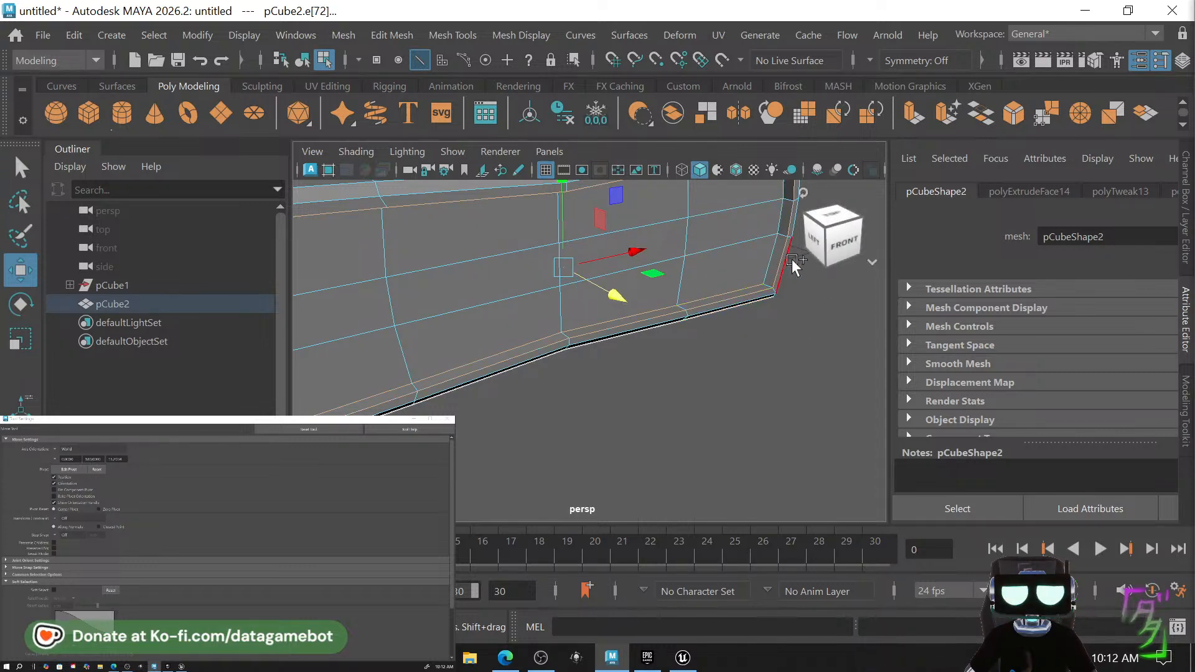
pyautogui.keyDown('alt'); pyautogui.moveTo(776, 278); pyautogui.dragTo(406, 248); pyautogui.keyUp('alt')
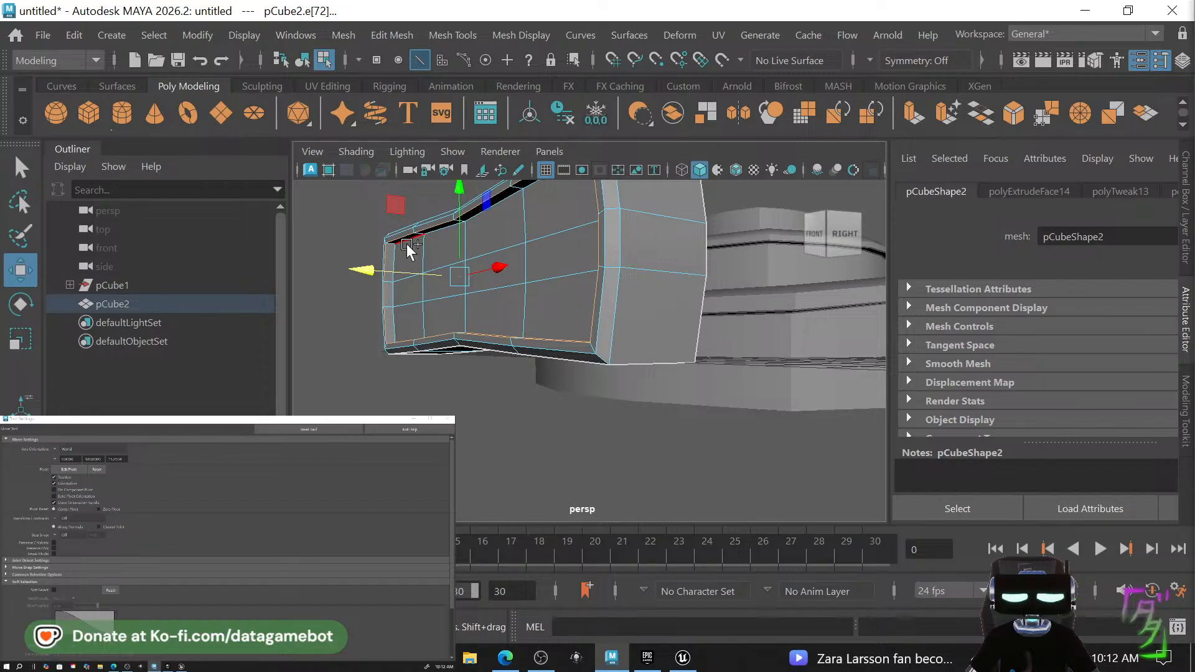
pyautogui.keyDown('shift'); pyautogui.moveTo(446, 281); pyautogui.dragTo(526, 286, button='right'); pyautogui.keyUp('shift')
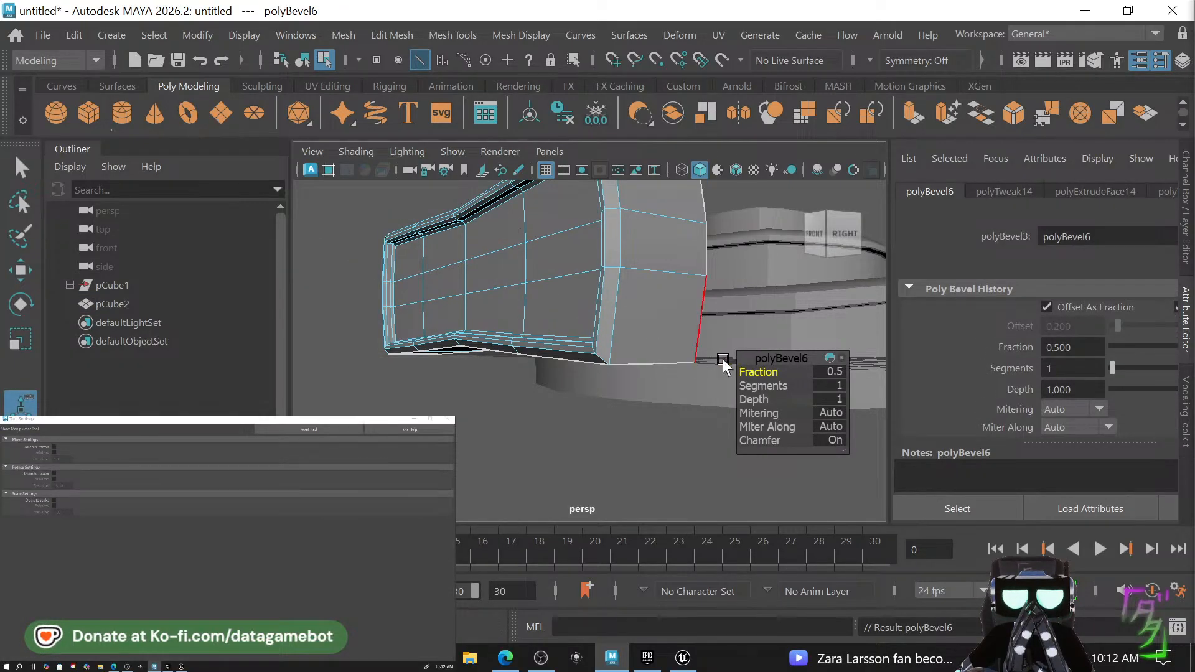
pyautogui.moveTo(758, 369); pyautogui.dragTo(585, 309)
# Return to object mode and move the whole box piece closer to the fountain's outer basin.
pyautogui.press('q')
pyautogui.moveTo(588, 308); pyautogui.dragTo(649, 110, button='right')
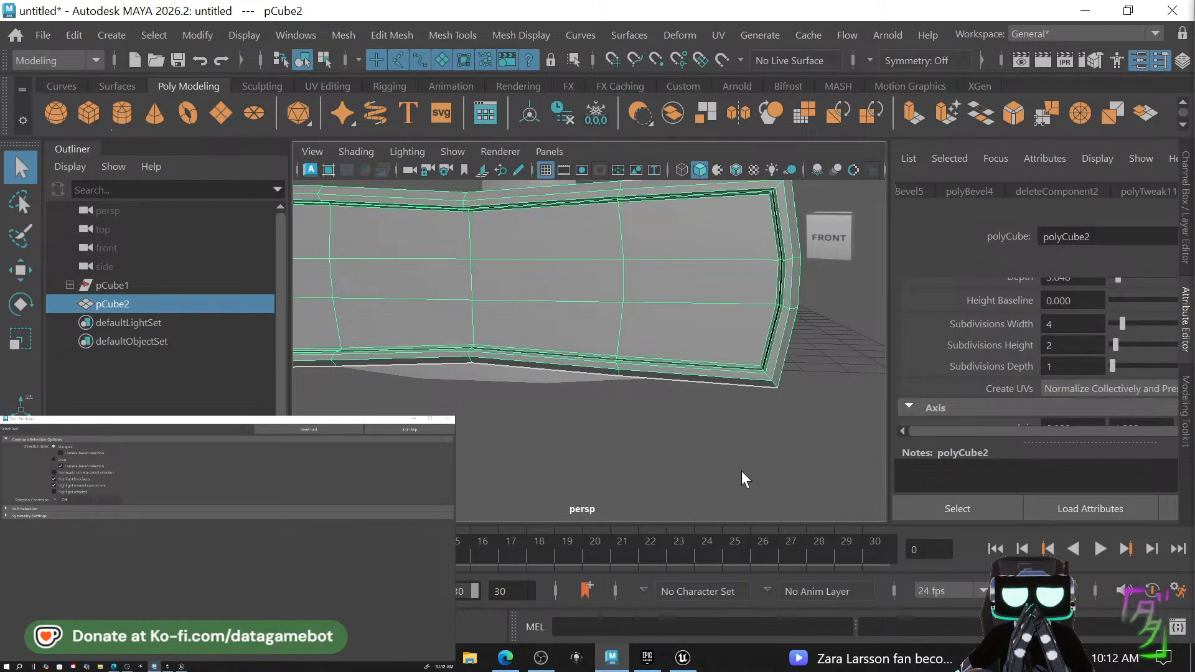
pyautogui.click(742, 471)
pyautogui.keyDown('alt'); pyautogui.moveTo(741, 470); pyautogui.dragTo(485, 378, button='right'); pyautogui.keyUp('alt')
pyautogui.keyDown('alt'); pyautogui.moveTo(484, 379); pyautogui.dragTo(572, 409); pyautogui.keyUp('alt')
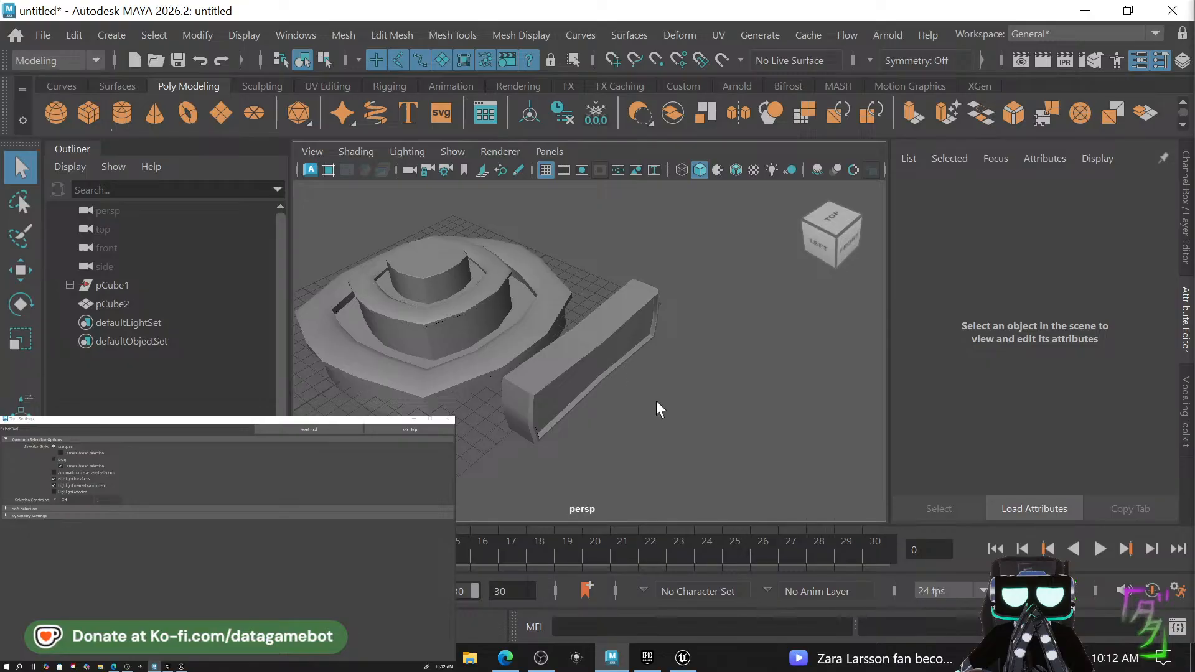
pyautogui.keyDown('alt'); pyautogui.moveTo(656, 400); pyautogui.dragTo(619, 382); pyautogui.keyUp('alt')
pyautogui.click(619, 382)
pyautogui.press('w')
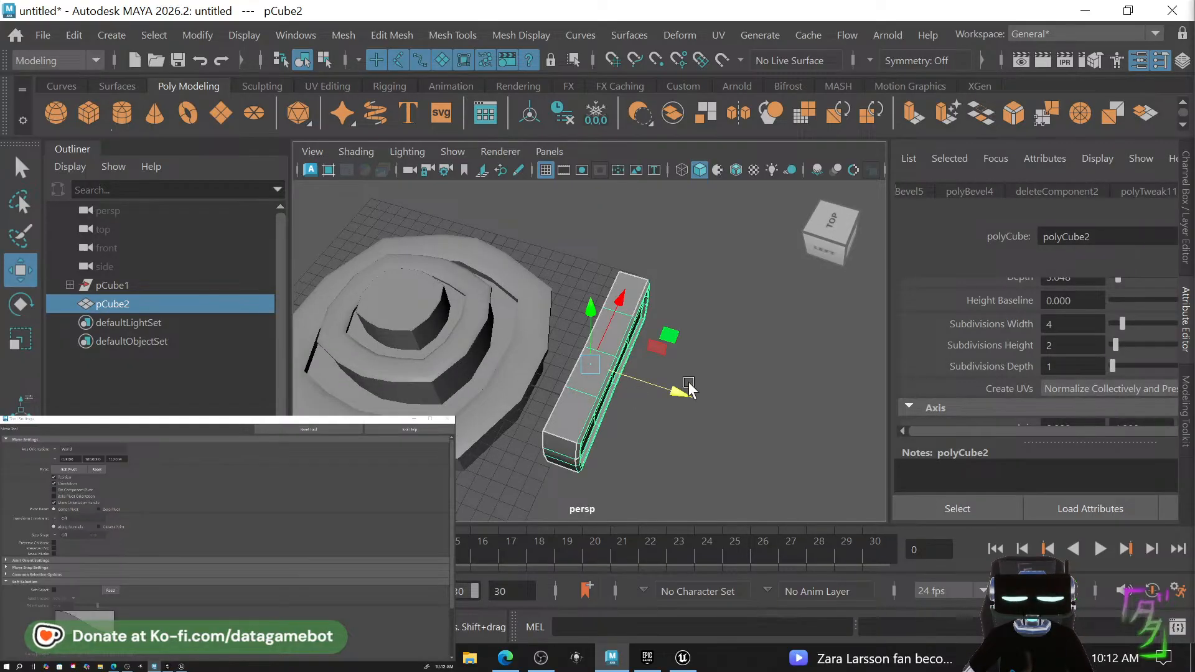
pyautogui.moveTo(675, 333); pyautogui.dragTo(604, 359)
pyautogui.moveTo(578, 329); pyautogui.dragTo(595, 335)
pyautogui.keyDown('alt'); pyautogui.moveTo(602, 426); pyautogui.dragTo(514, 298); pyautogui.keyUp('alt')
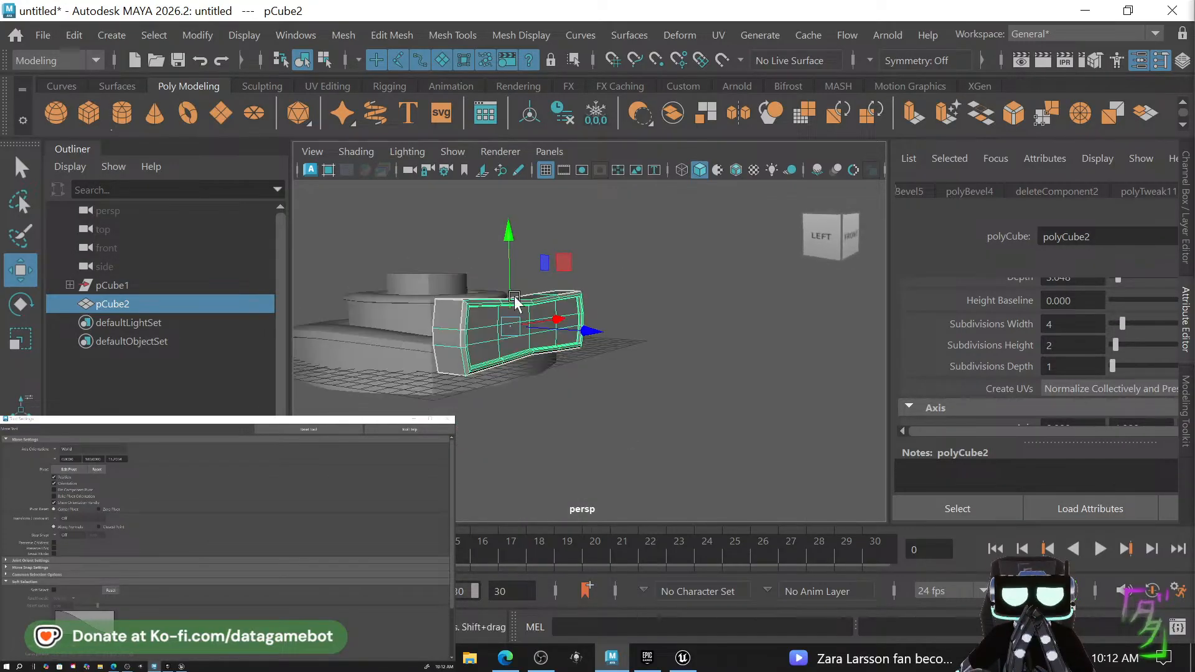
# Select the fountain body and move it straight up so its base sits at the grid level.
pyautogui.click(415, 338)
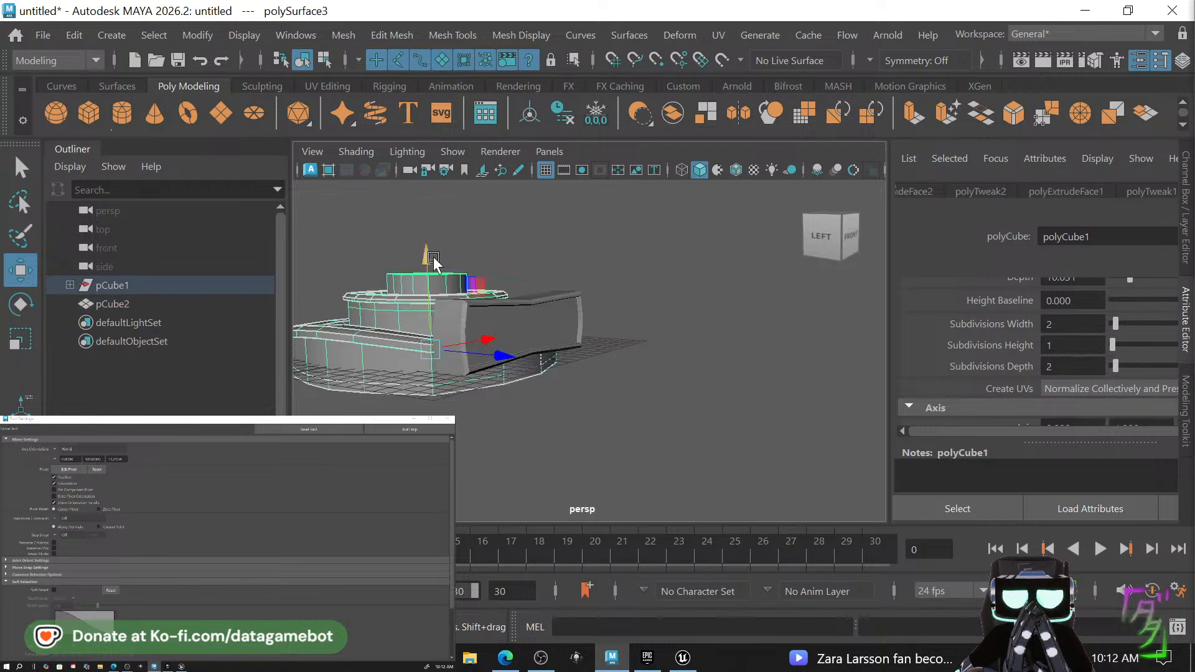
pyautogui.moveTo(426, 262); pyautogui.dragTo(432, 246)
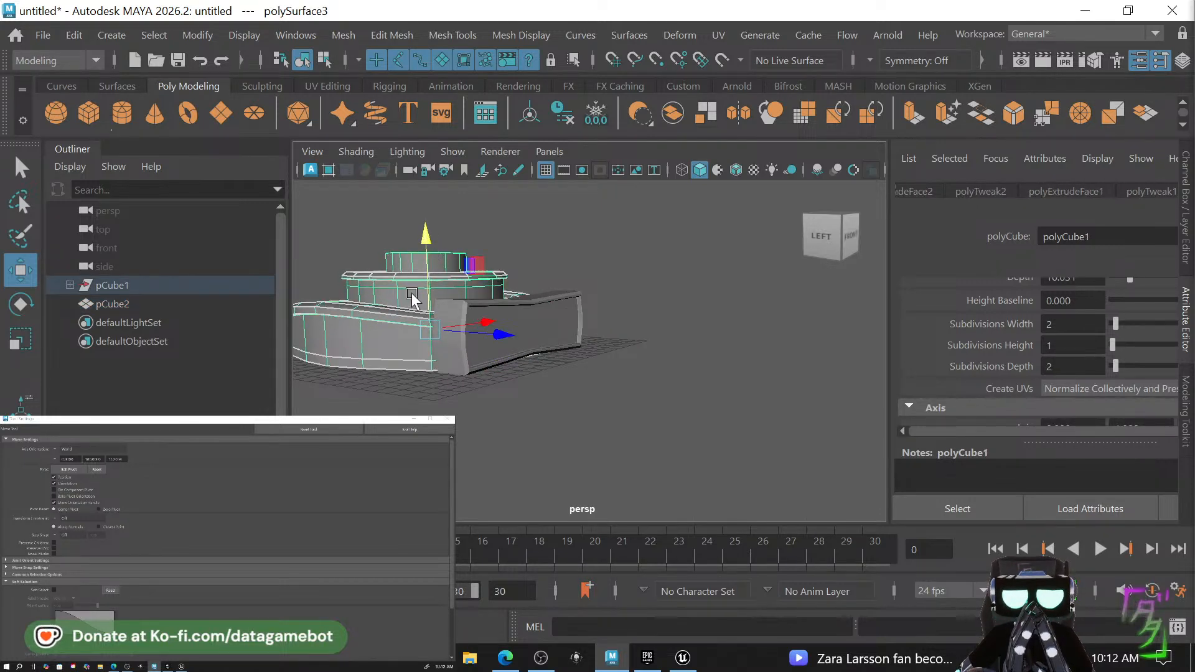
pyautogui.keyDown('alt'); pyautogui.moveTo(412, 298); pyautogui.dragTo(429, 371); pyautogui.keyUp('alt')
pyautogui.keyDown('shift'); pyautogui.moveTo(426, 371); pyautogui.dragTo(544, 131, button='right'); pyautogui.keyUp('shift')
pyautogui.click(616, 316)
pyautogui.keyDown('alt'); pyautogui.moveTo(616, 316); pyautogui.dragTo(552, 346); pyautogui.keyUp('alt')
# Raise the box piece to the height of the inner basin and scale it down.
pyautogui.click(553, 334)
pyautogui.press('q')
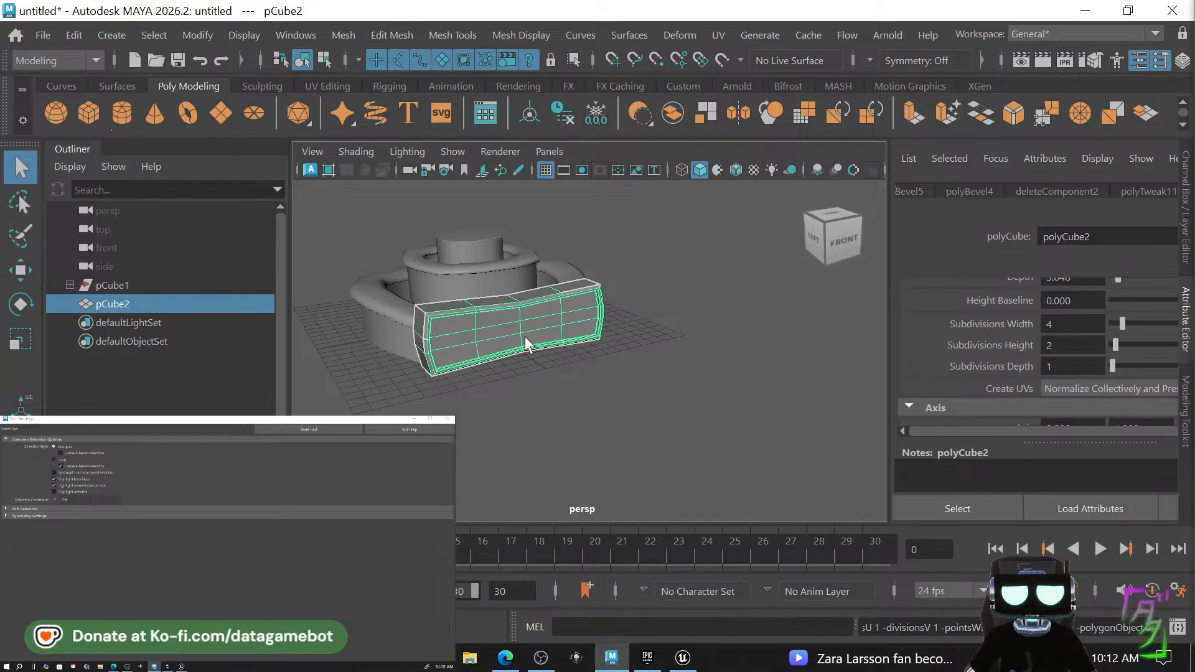
pyautogui.moveTo(577, 331)
pyautogui.keyDown('alt'); pyautogui.mouseDown()
pyautogui.moveTo(519, 364)
pyautogui.moveTo(560, 360)
pyautogui.moveTo(586, 338)
pyautogui.moveTo(560, 338)
pyautogui.moveTo(607, 346)
pyautogui.moveTo(579, 343)
pyautogui.mouseUp(); pyautogui.keyUp('alt')
pyautogui.press('w')
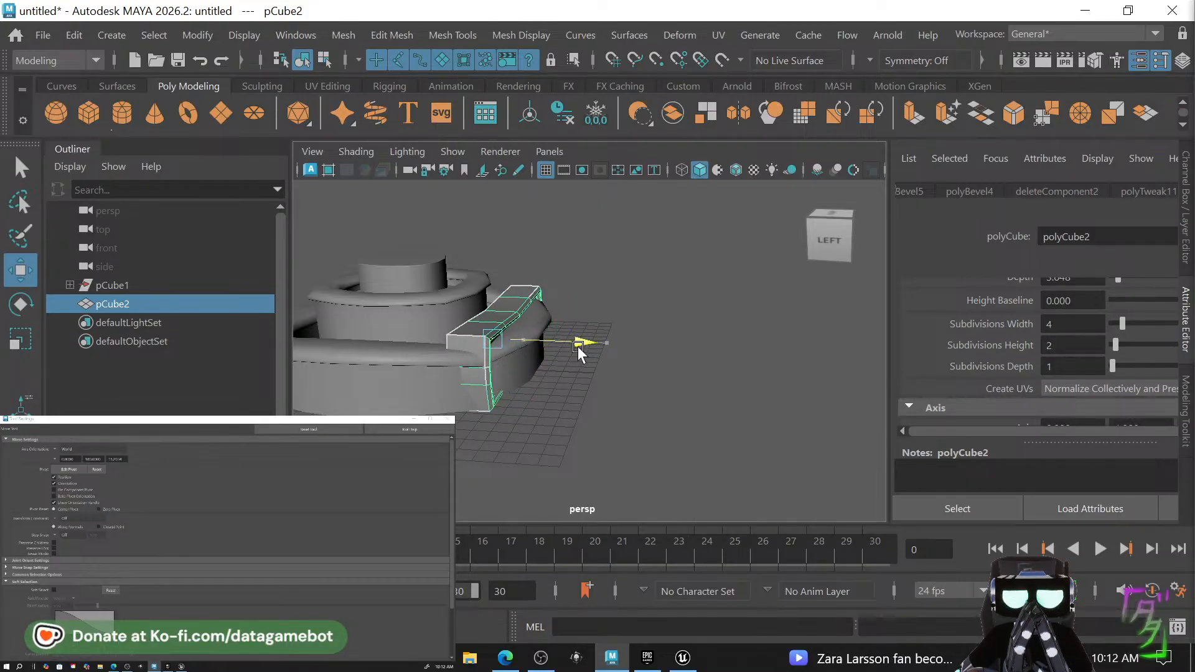
pyautogui.moveTo(492, 299); pyautogui.dragTo(491, 246)
pyautogui.press('r')
pyautogui.moveTo(505, 308)
pyautogui.mouseDown()
pyautogui.moveTo(442, 303)
pyautogui.moveTo(483, 307)
pyautogui.mouseUp()
pyautogui.keyDown('alt'); pyautogui.moveTo(570, 328); pyautogui.dragTo(439, 300); pyautogui.keyUp('alt')
pyautogui.keyDown('alt'); pyautogui.moveTo(544, 268); pyautogui.dragTo(577, 288); pyautogui.keyUp('alt')
pyautogui.press('w')
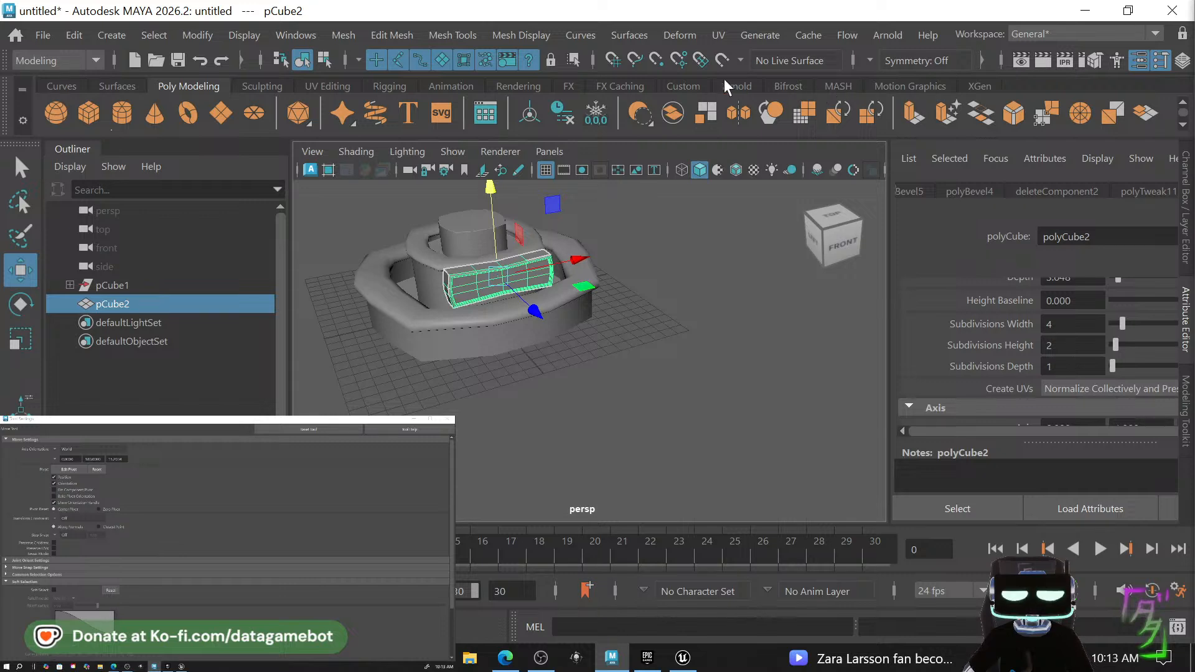
# Add the nonlinear Bend deformer to the Custom shelf and apply a bend to the box piece.
pyautogui.click(678, 86)
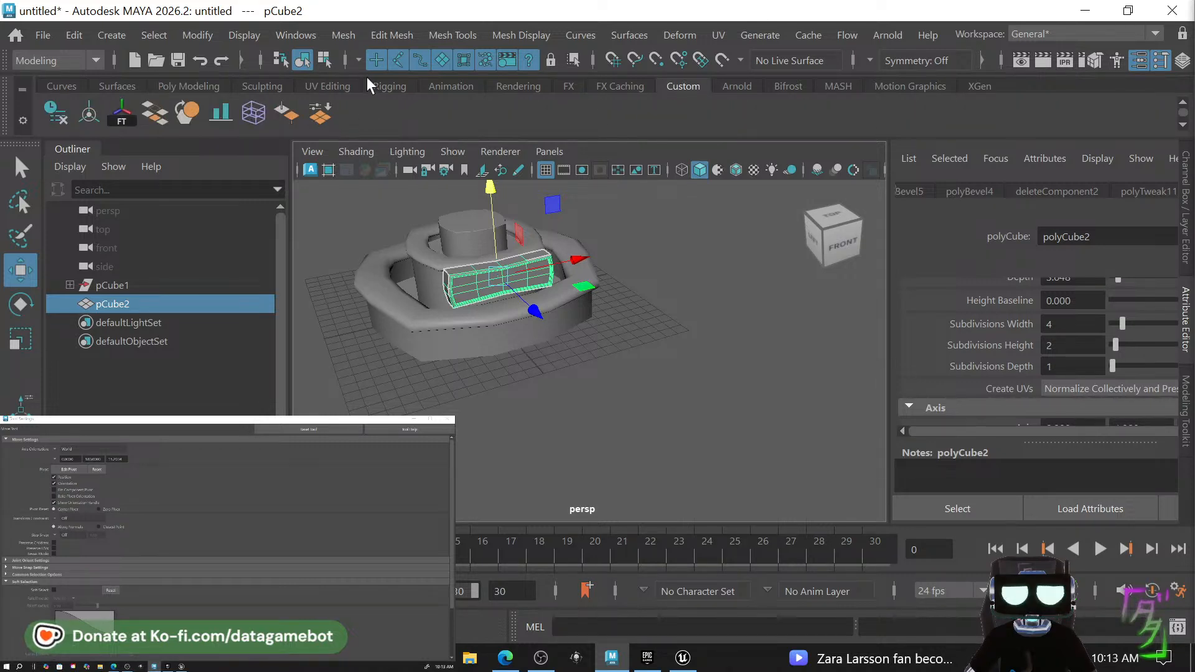
pyautogui.click(461, 38)
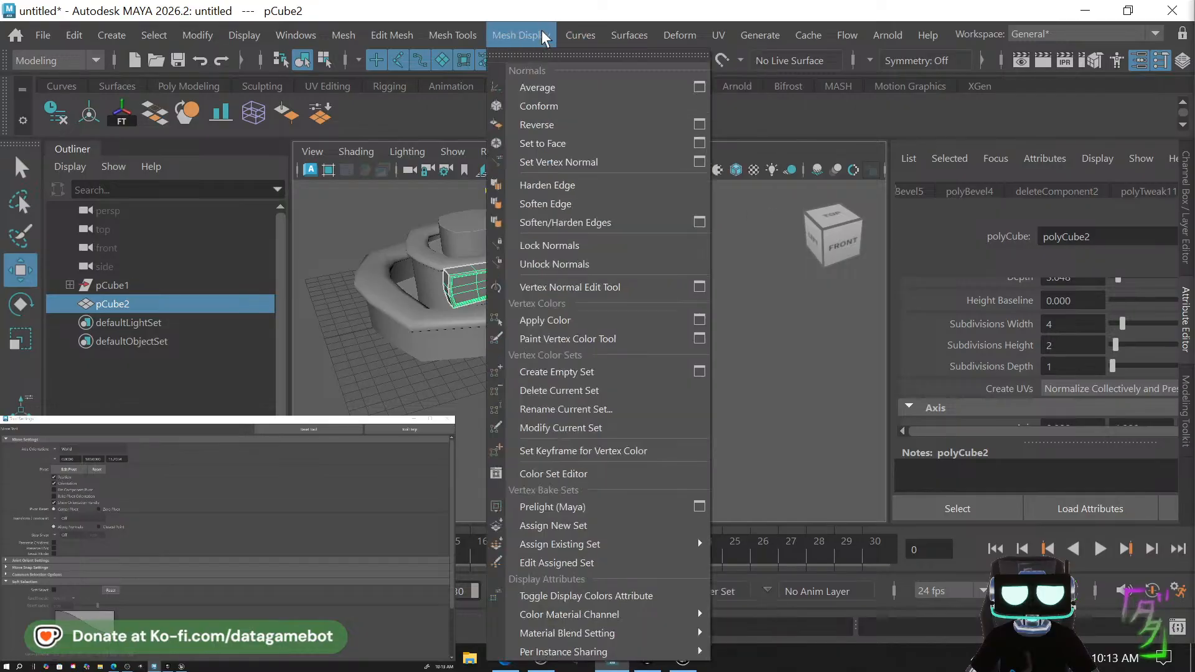
pyautogui.moveTo(472, 35)
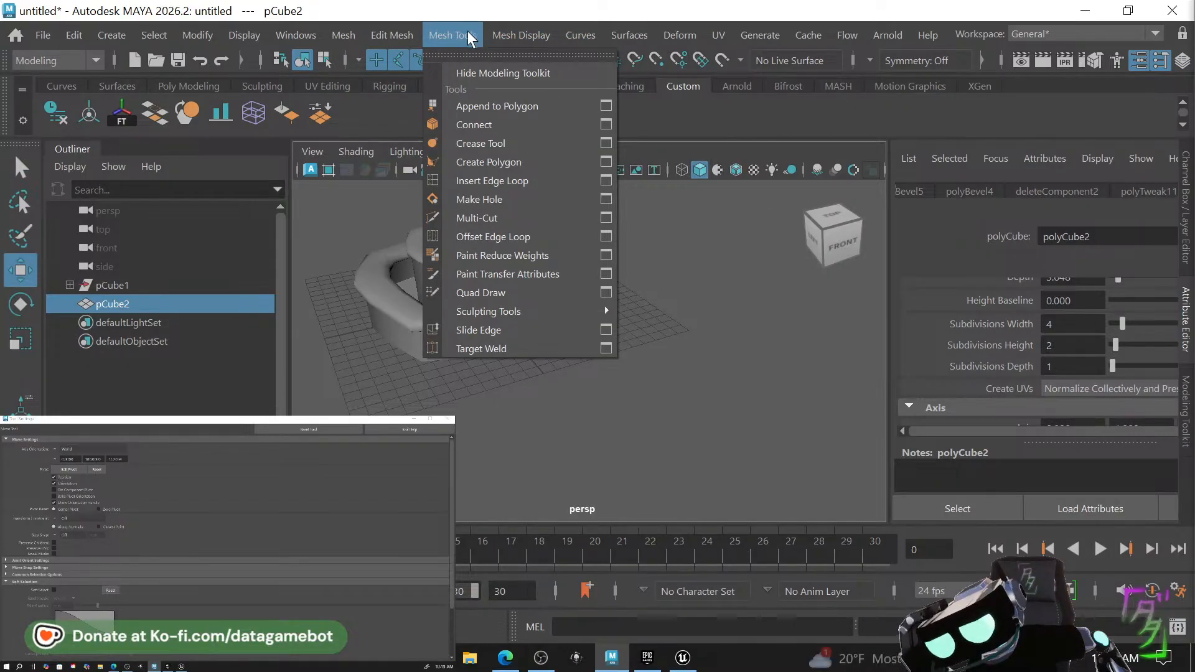
pyautogui.moveTo(400, 36)
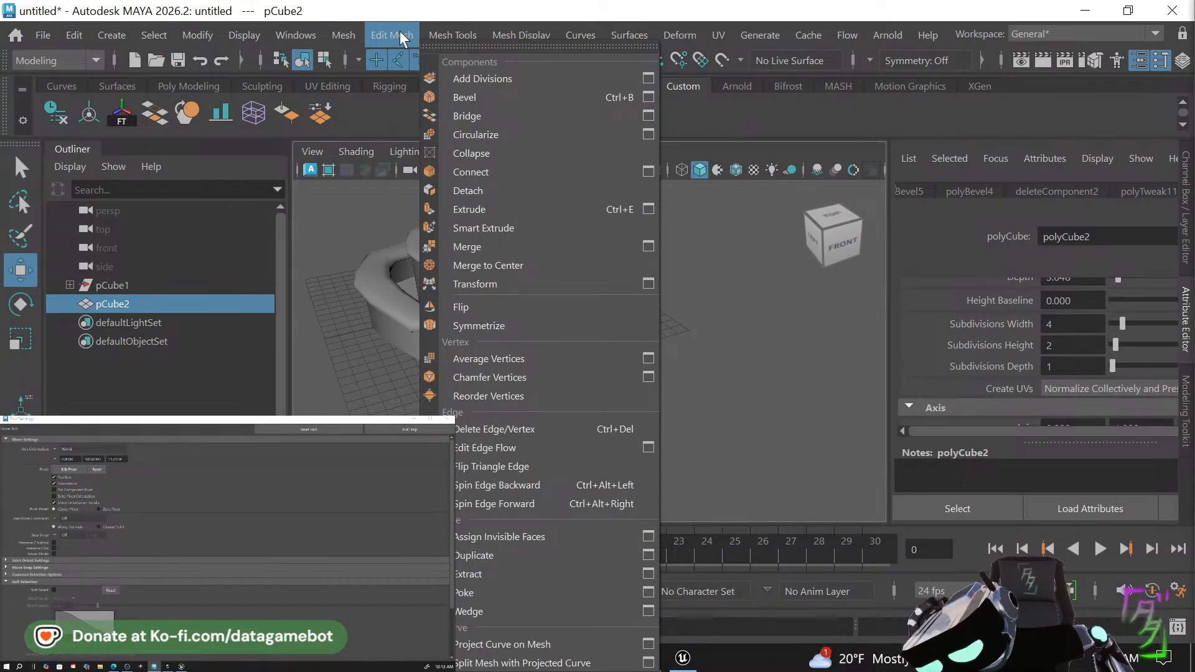
pyautogui.click(405, 32)
pyautogui.click(629, 35)
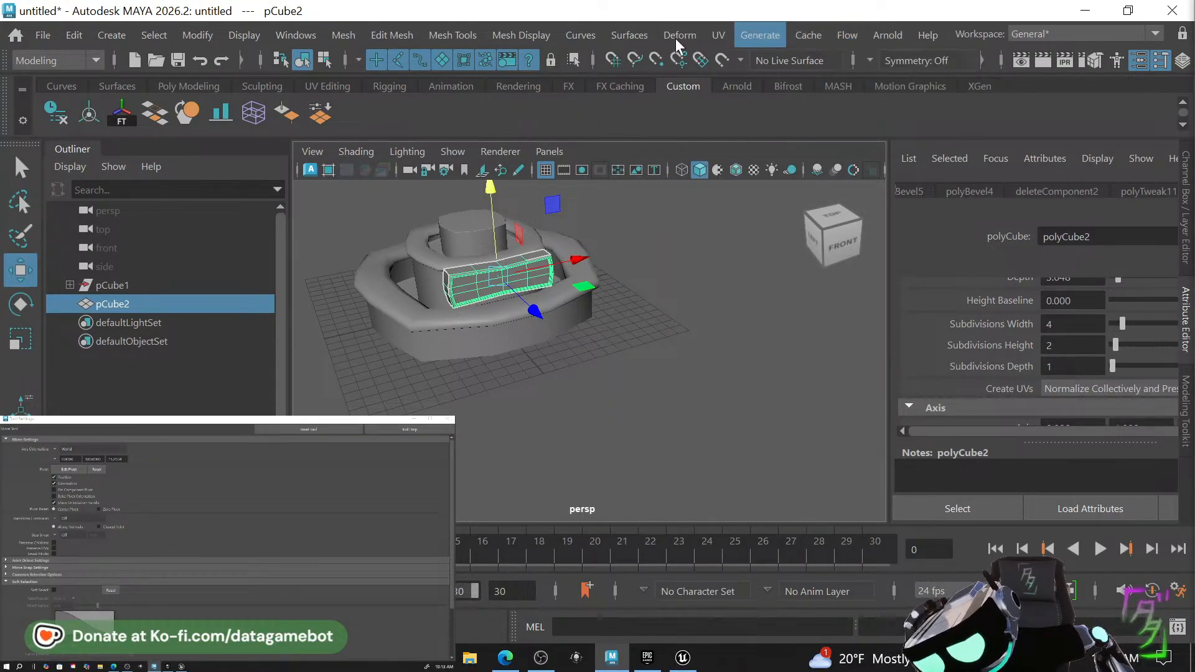
pyautogui.click(679, 38)
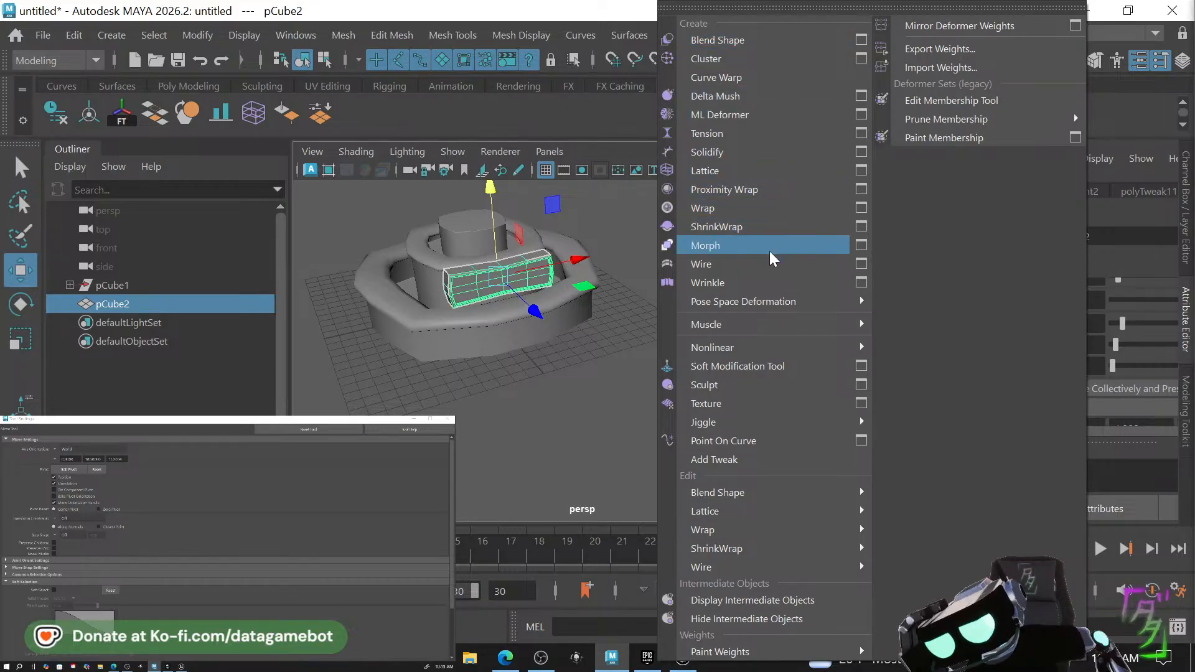
pyautogui.moveTo(782, 346)
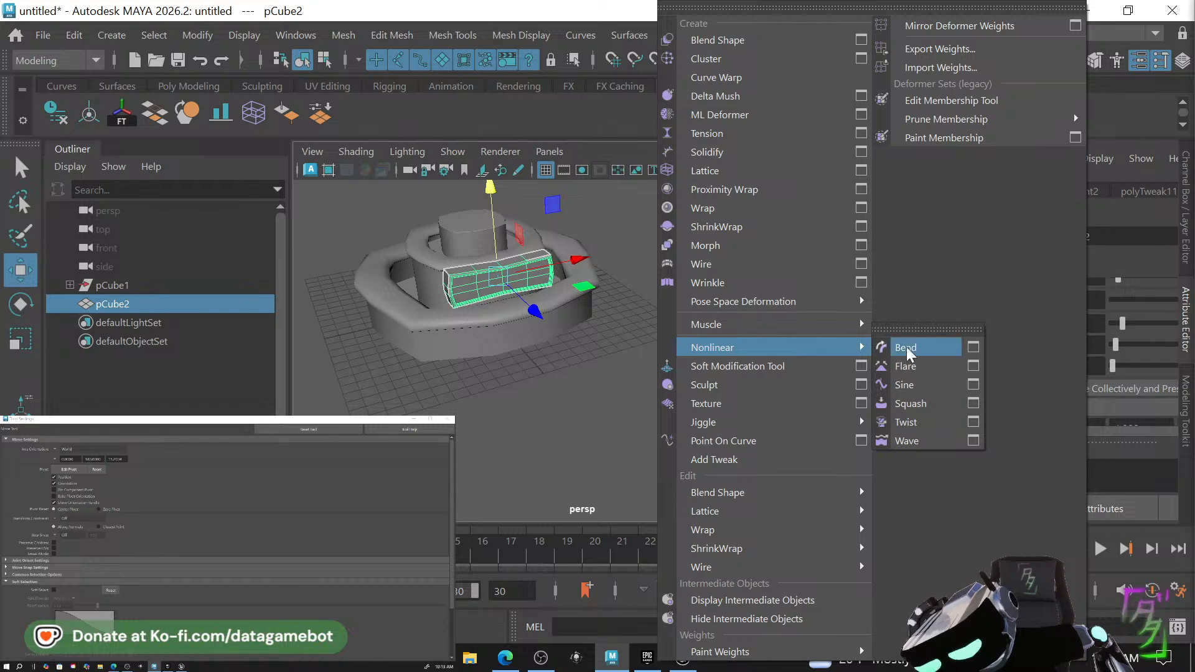
pyautogui.keyDown('ctrl'); pyautogui.keyDown('shift'); pyautogui.click(921, 353); pyautogui.keyUp('shift'); pyautogui.keyUp('ctrl')
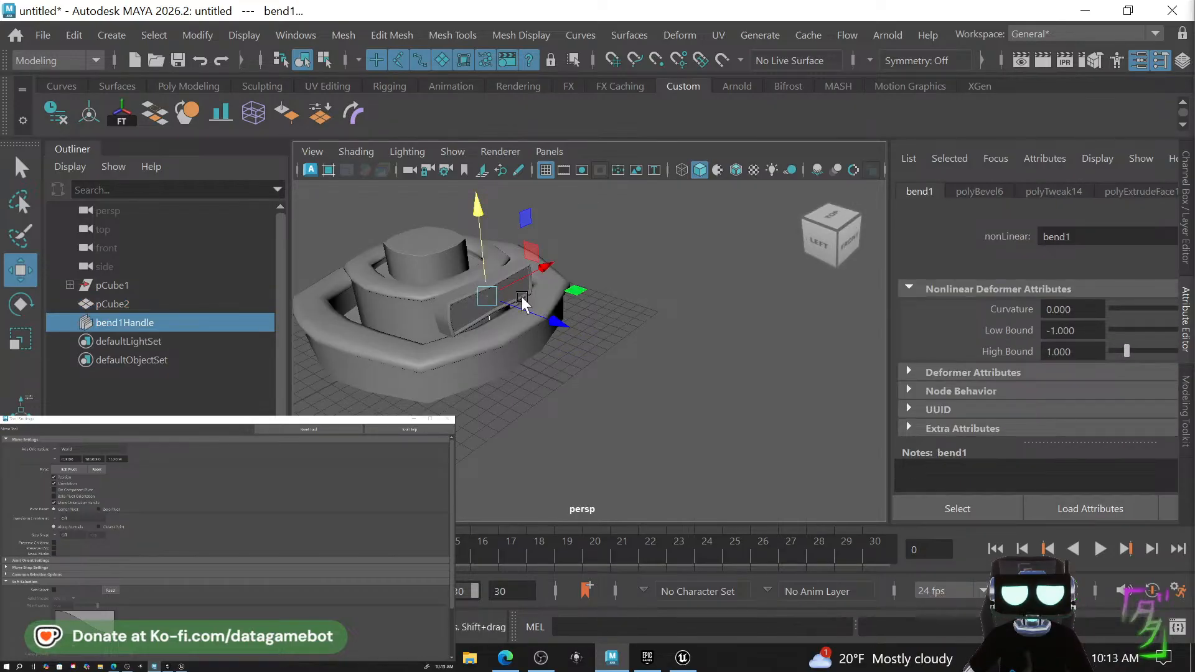
# Rotate the bend handle so it runs along the box piece's length and bends it horizontally.
pyautogui.press('e')
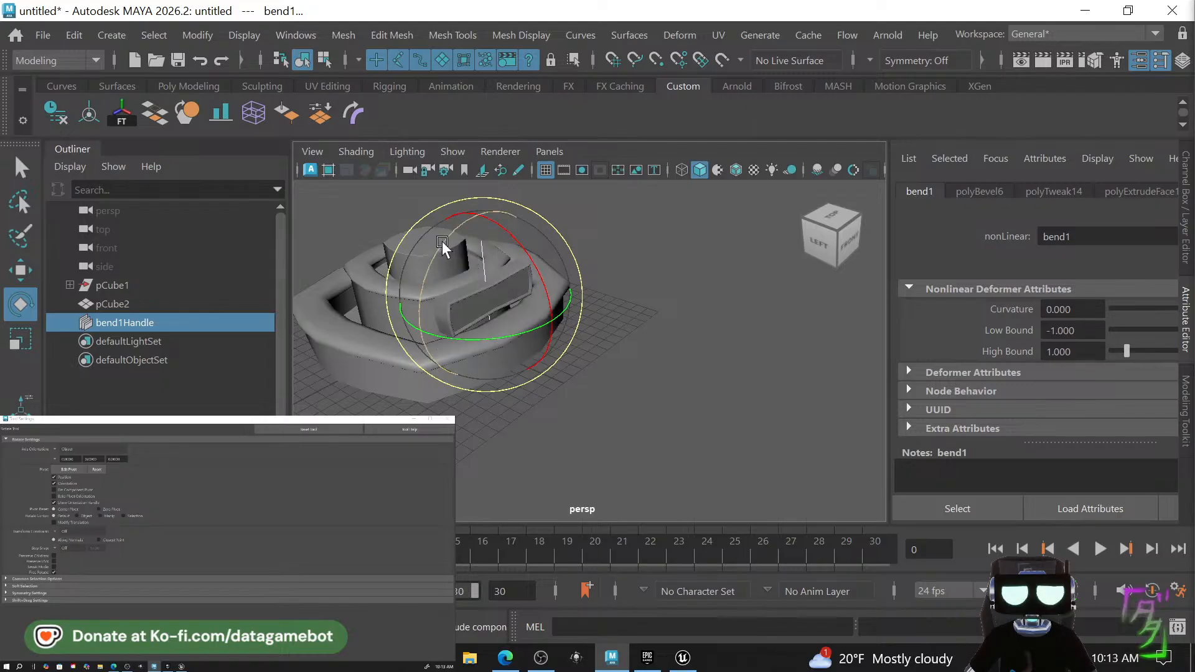
pyautogui.moveTo(442, 242); pyautogui.dragTo(659, 320)
pyautogui.moveTo(586, 301); pyautogui.dragTo(564, 271)
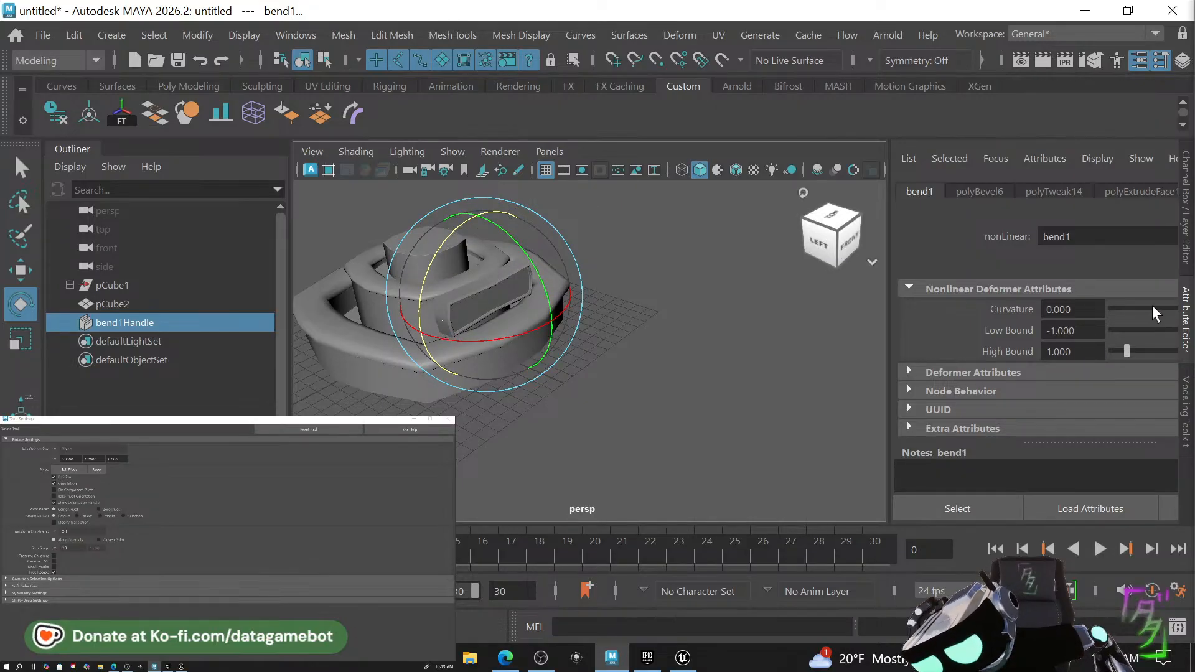
# Increase the bend's curvature to about 42 and fine-tune it so the box piece arcs around the fountain, then deselect everything.
pyautogui.moveTo(1143, 309); pyautogui.dragTo(1194, 315)
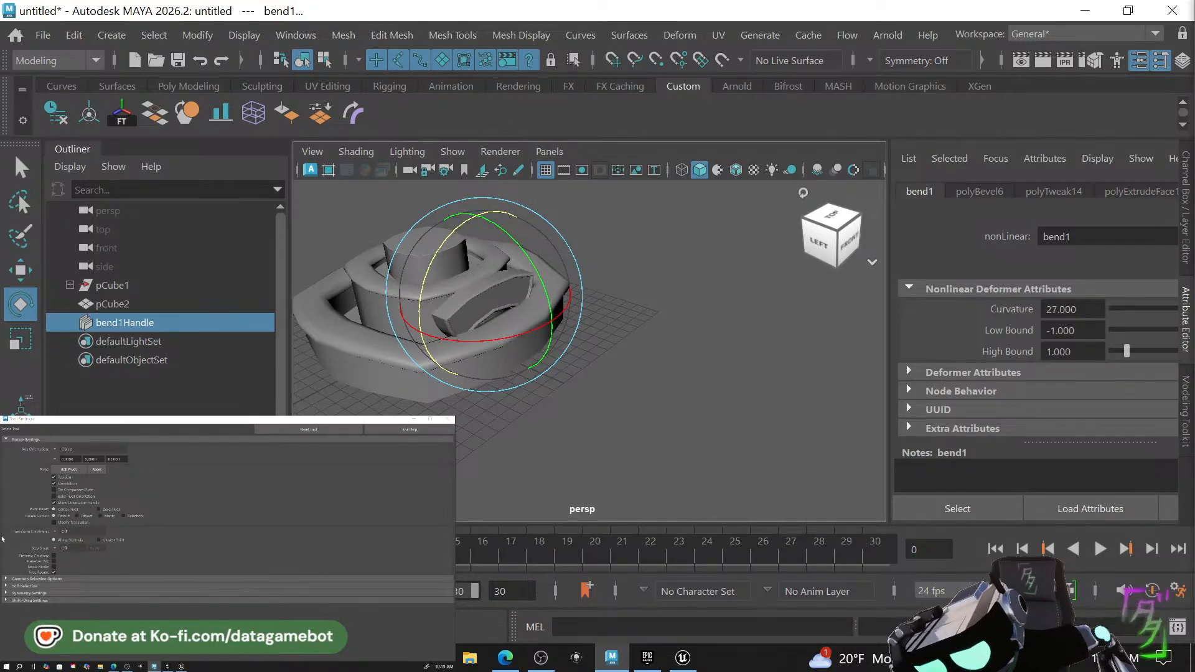
pyautogui.moveTo(534, 272); pyautogui.dragTo(679, 391)
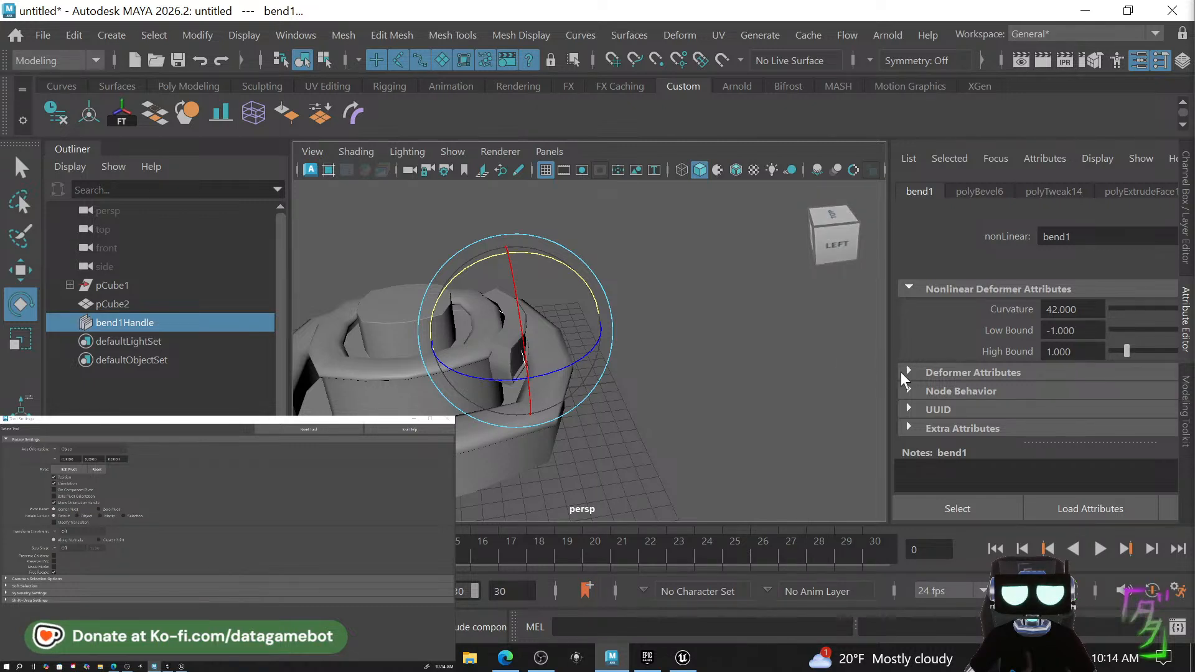
pyautogui.moveTo(889, 374); pyautogui.dragTo(826, 384)
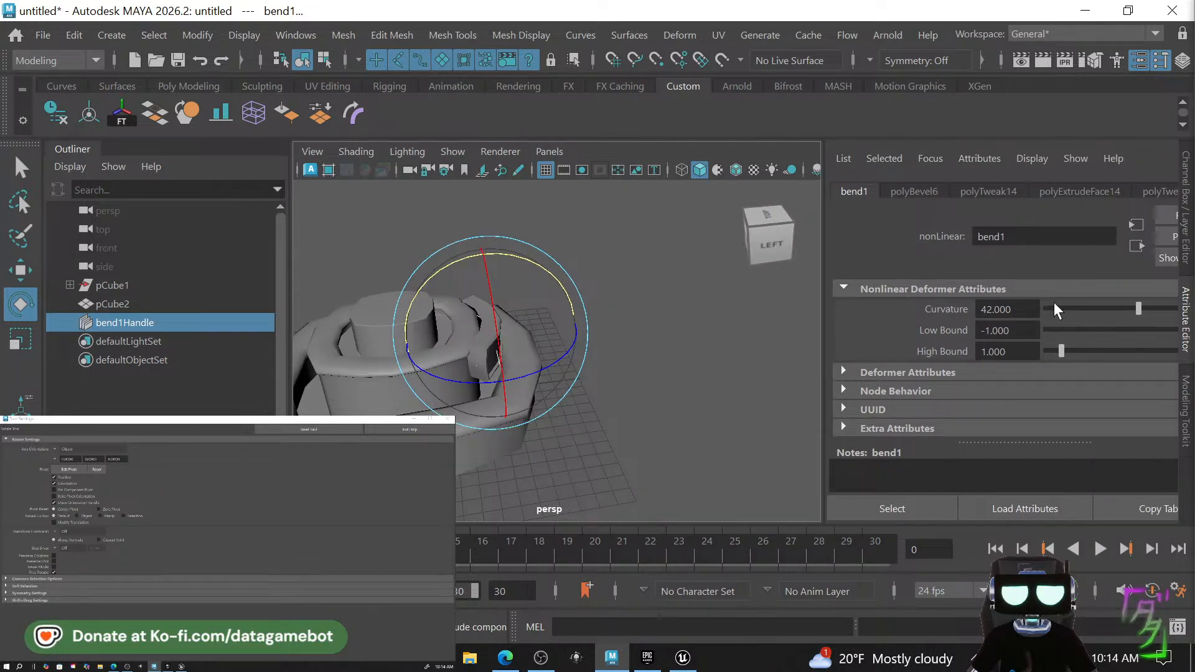
pyautogui.moveTo(1137, 311)
pyautogui.mouseDown()
pyautogui.moveTo(1115, 309)
pyautogui.moveTo(1133, 312)
pyautogui.mouseUp()
pyautogui.click(613, 342)
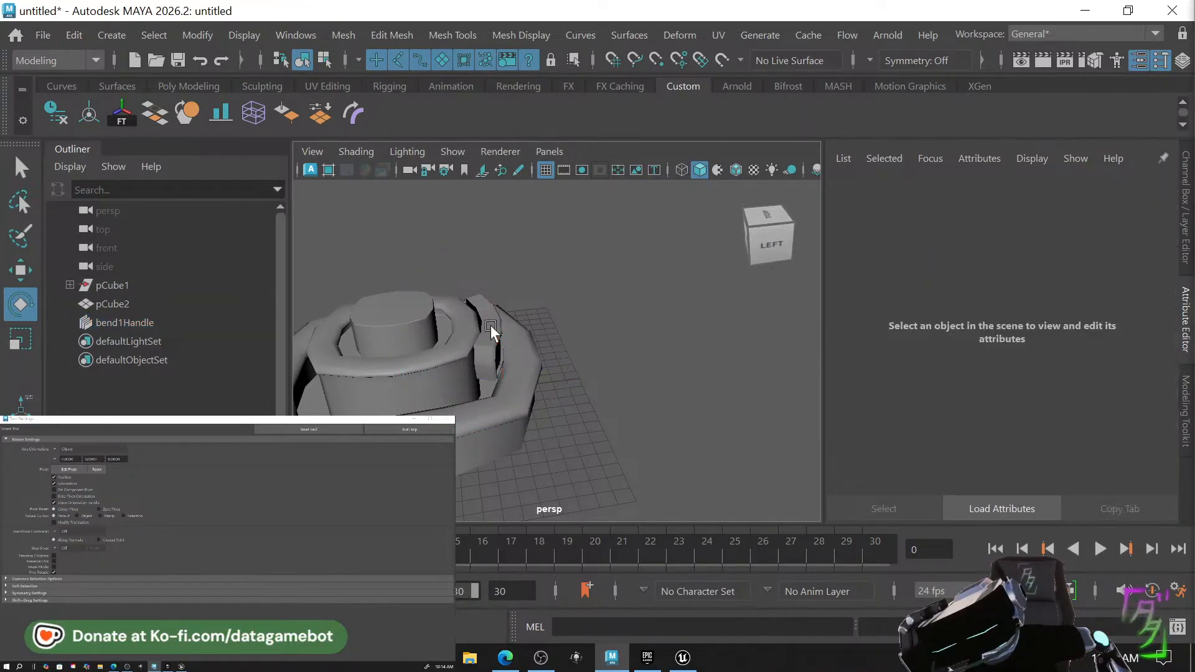
# Select the curved box piece and delete its construction history to bake in the bend.
pyautogui.press('q')
pyautogui.click(493, 330)
pyautogui.press('w')
pyautogui.press('f')
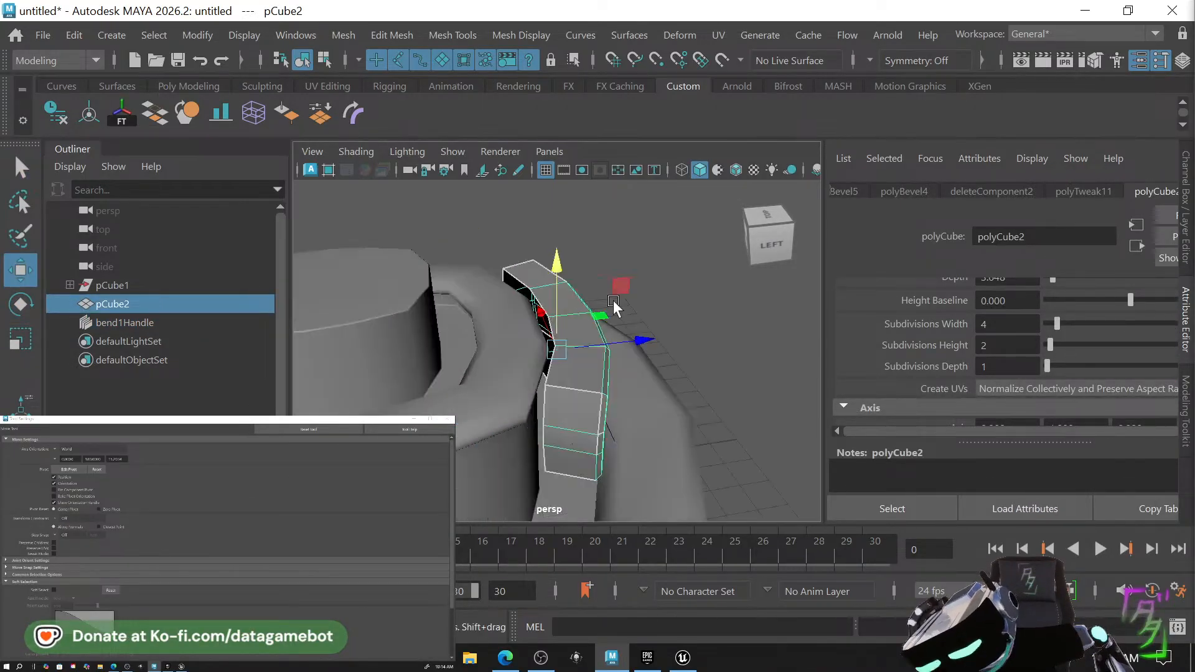
pyautogui.keyDown('alt'); pyautogui.moveTo(619, 313); pyautogui.dragTo(524, 284); pyautogui.keyUp('alt')
pyautogui.scroll(-3, 524, 284)
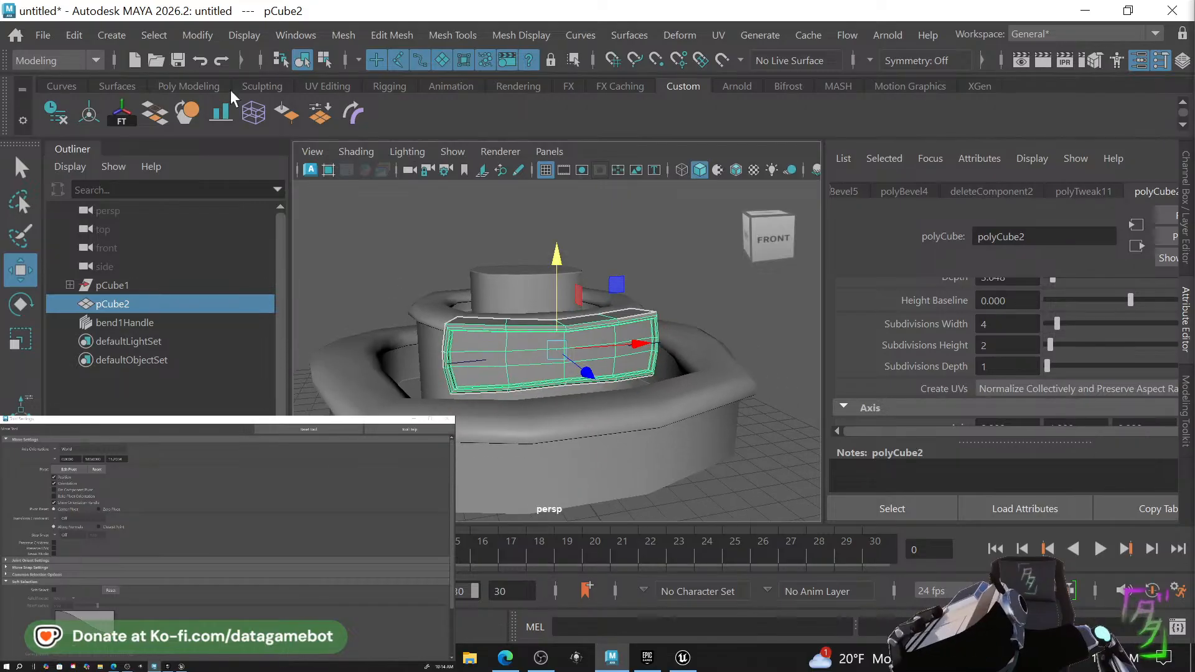
pyautogui.click(61, 112)
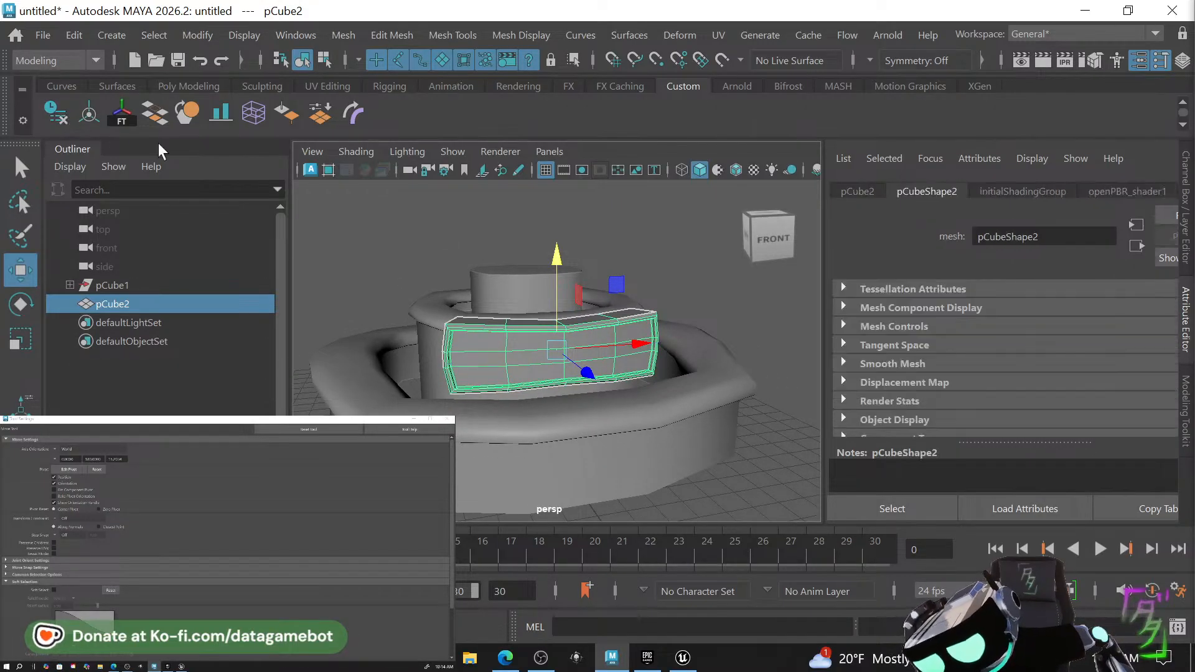
# Move the curved box piece down and outward against the outer basin's wall below the rim, then deselect it.
pyautogui.keyDown('alt'); pyautogui.moveTo(709, 417); pyautogui.dragTo(588, 302); pyautogui.keyUp('alt')
pyautogui.keyDown('alt'); pyautogui.moveTo(729, 366); pyautogui.dragTo(642, 330); pyautogui.keyUp('alt')
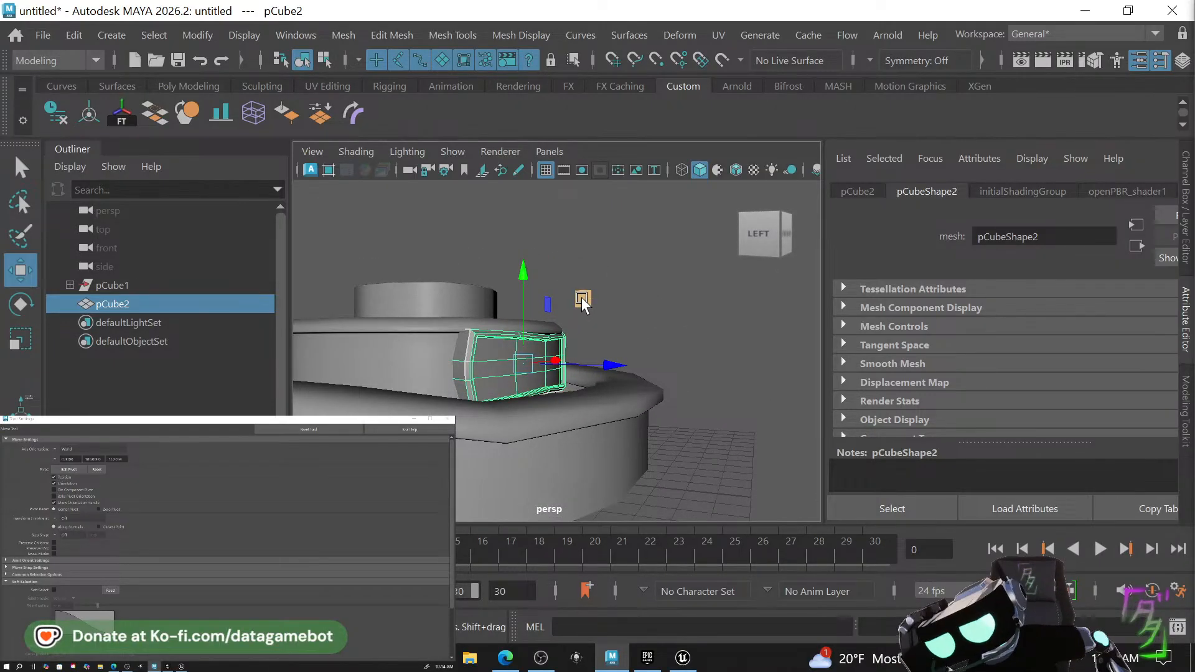
pyautogui.moveTo(583, 301); pyautogui.dragTo(668, 464)
pyautogui.click(669, 464)
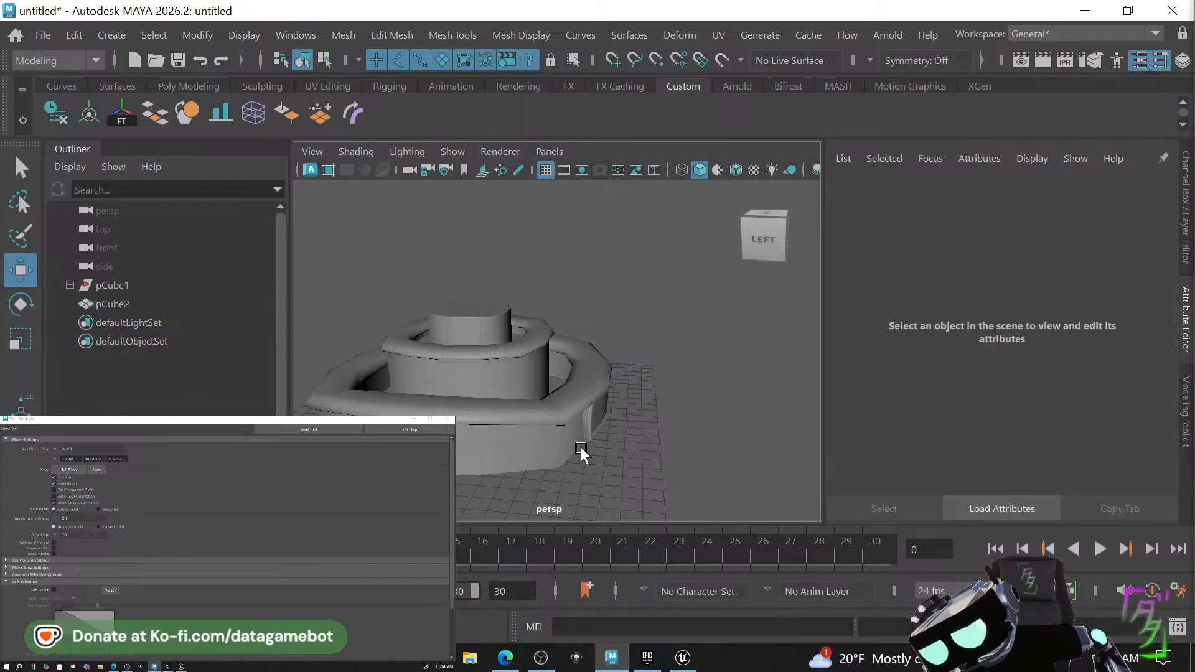
pyautogui.moveTo(580, 447)
pyautogui.keyDown('alt'); pyautogui.mouseDown()
pyautogui.moveTo(541, 451)
pyautogui.moveTo(400, 411)
pyautogui.moveTo(456, 448)
pyautogui.moveTo(566, 443)
pyautogui.moveTo(608, 454)
pyautogui.moveTo(606, 443)
pyautogui.moveTo(597, 461)
pyautogui.mouseUp(); pyautogui.keyUp('alt')
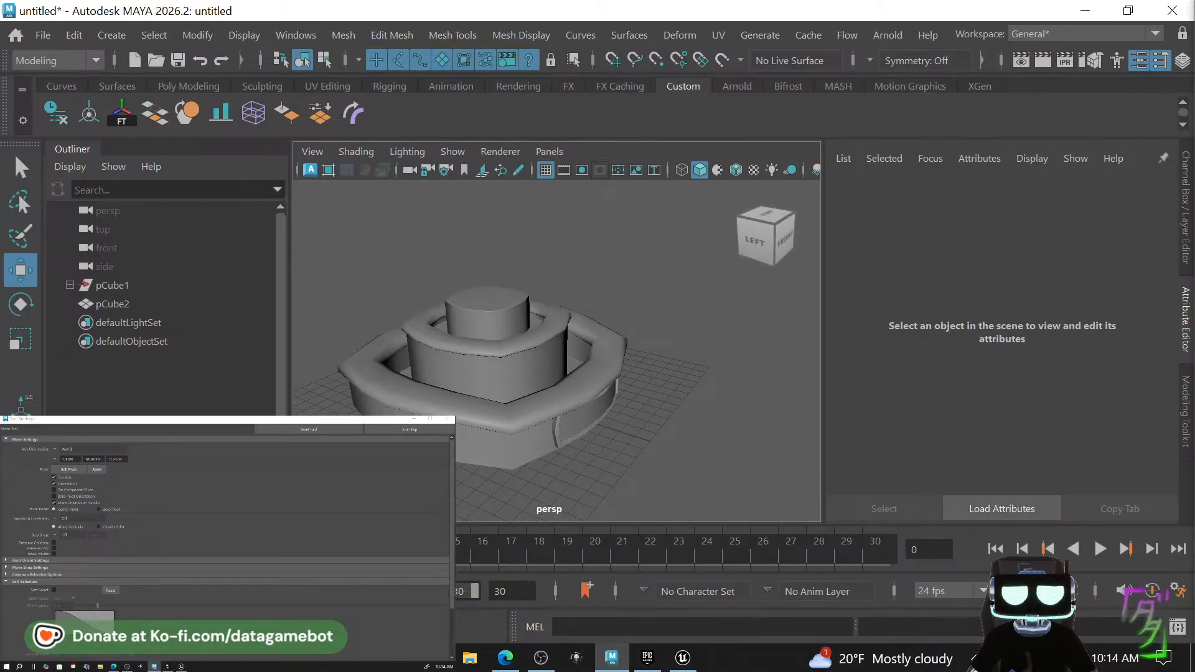
pyautogui.keyDown('shift'); pyautogui.moveTo(441, 249); pyautogui.dragTo(431, 304, button='right'); pyautogui.keyUp('shift')
pyautogui.moveTo(503, 468); pyautogui.dragTo(640, 443)
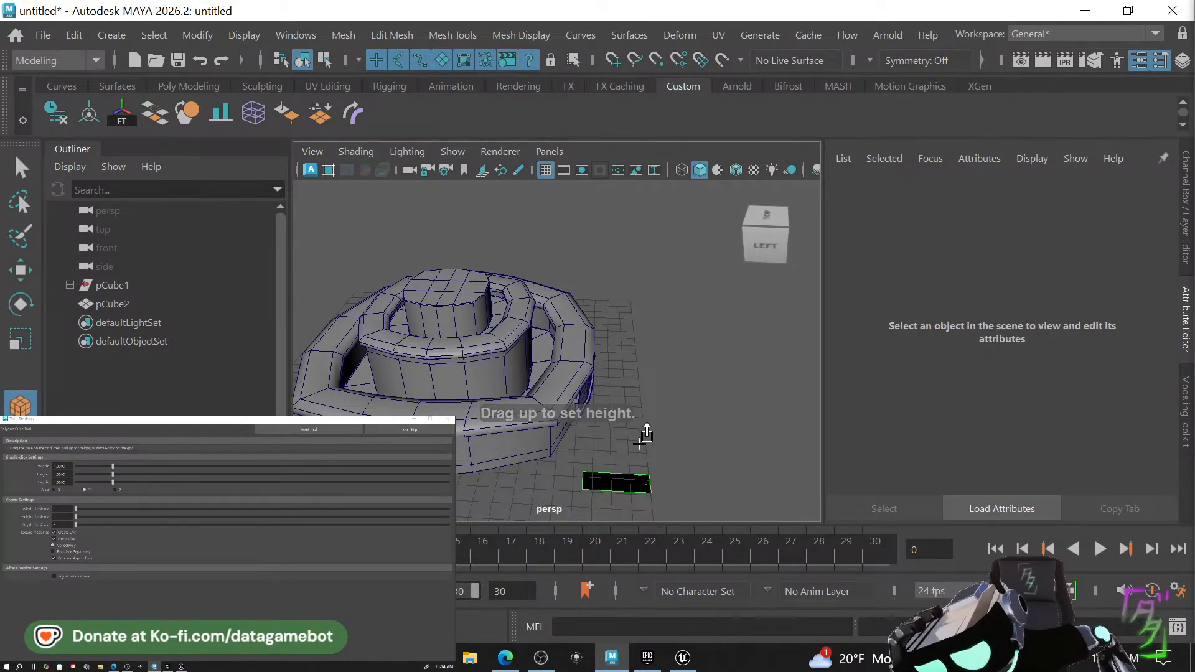
pyautogui.scroll(-3, 623, 440)
pyautogui.click(613, 440)
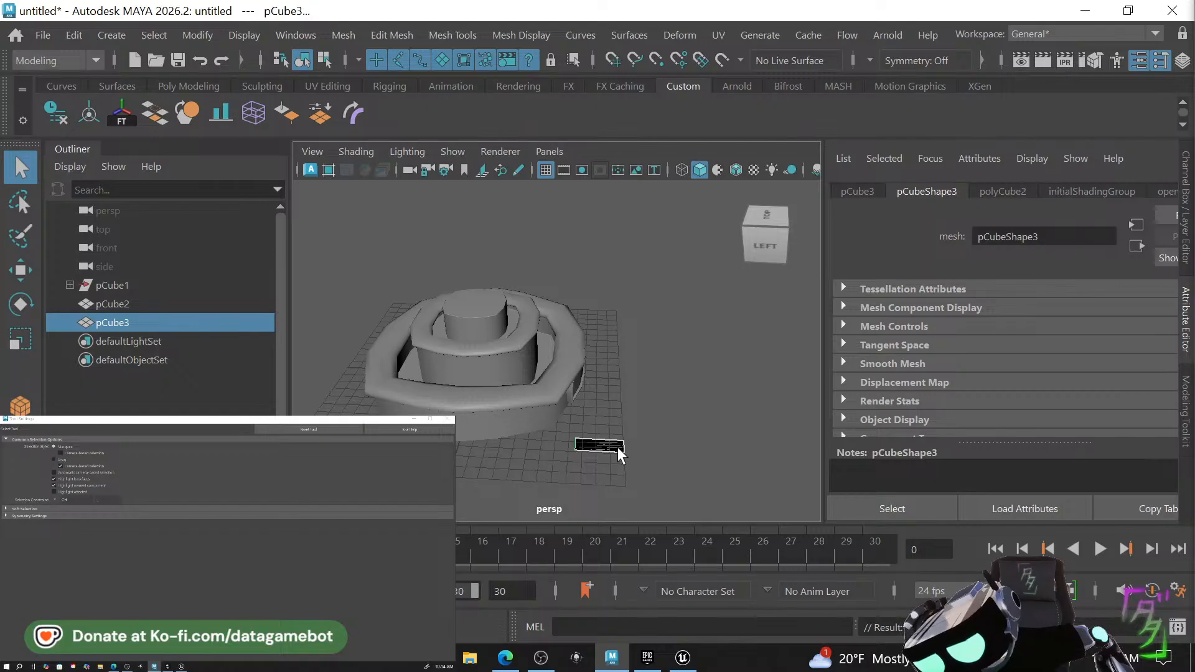
pyautogui.press('Delete')
# Select the water surface inside the outer basin and raise it to follow the lifted fountain body.
pyautogui.scroll(8, 491, 376)
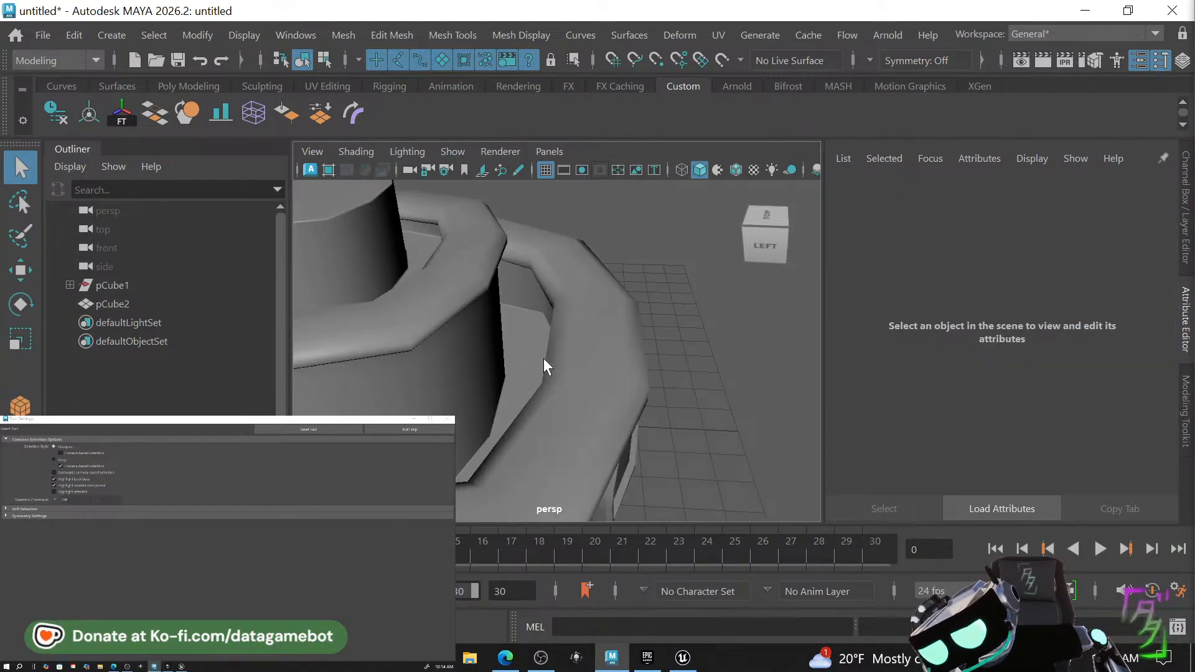
pyautogui.click(525, 361)
pyautogui.keyDown('alt'); pyautogui.moveTo(526, 361); pyautogui.dragTo(547, 386); pyautogui.keyUp('alt')
pyautogui.press('w')
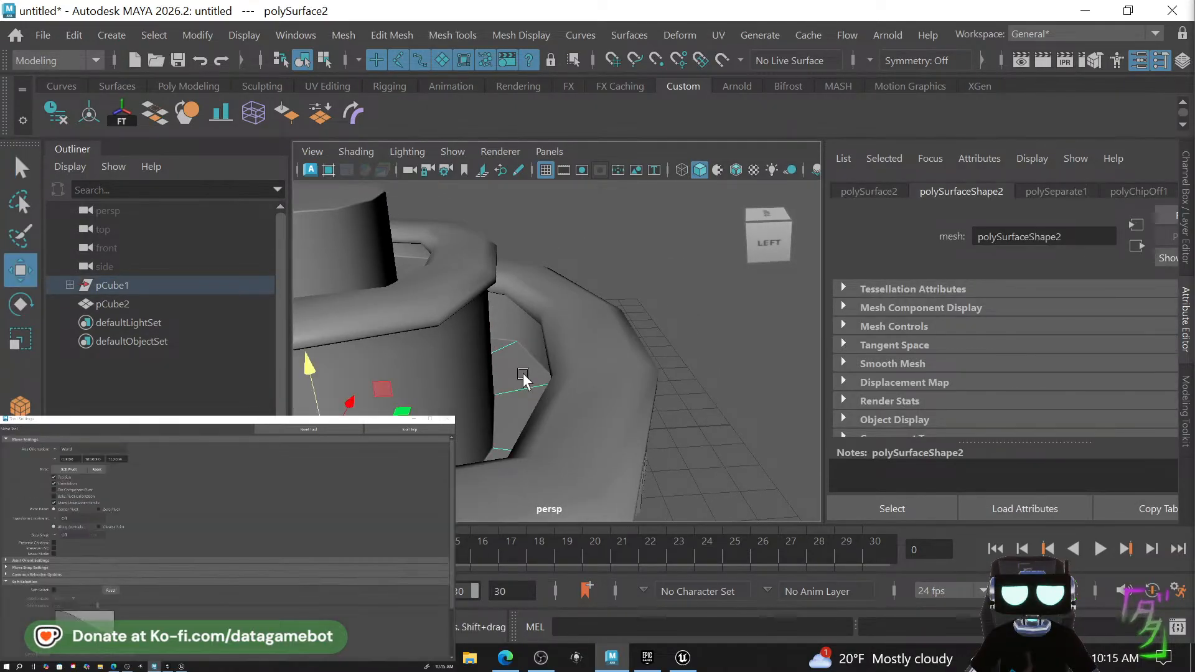
pyautogui.moveTo(316, 383); pyautogui.dragTo(487, 283)
pyautogui.click(480, 318)
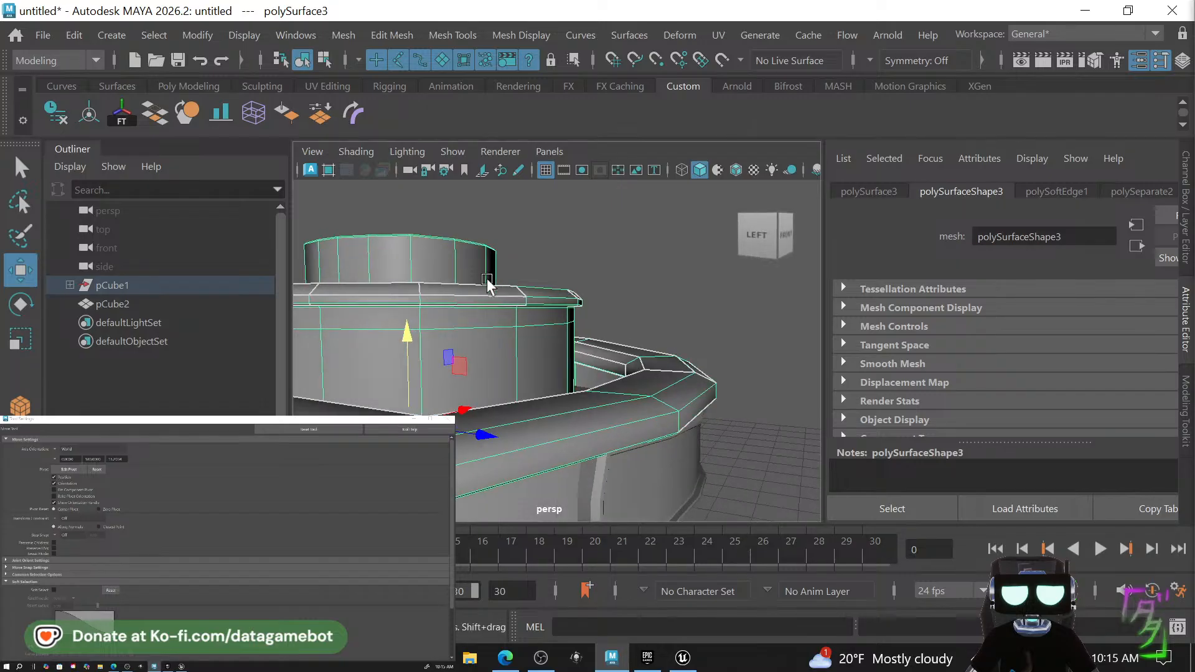
pyautogui.moveTo(563, 337); pyautogui.dragTo(565, 336)
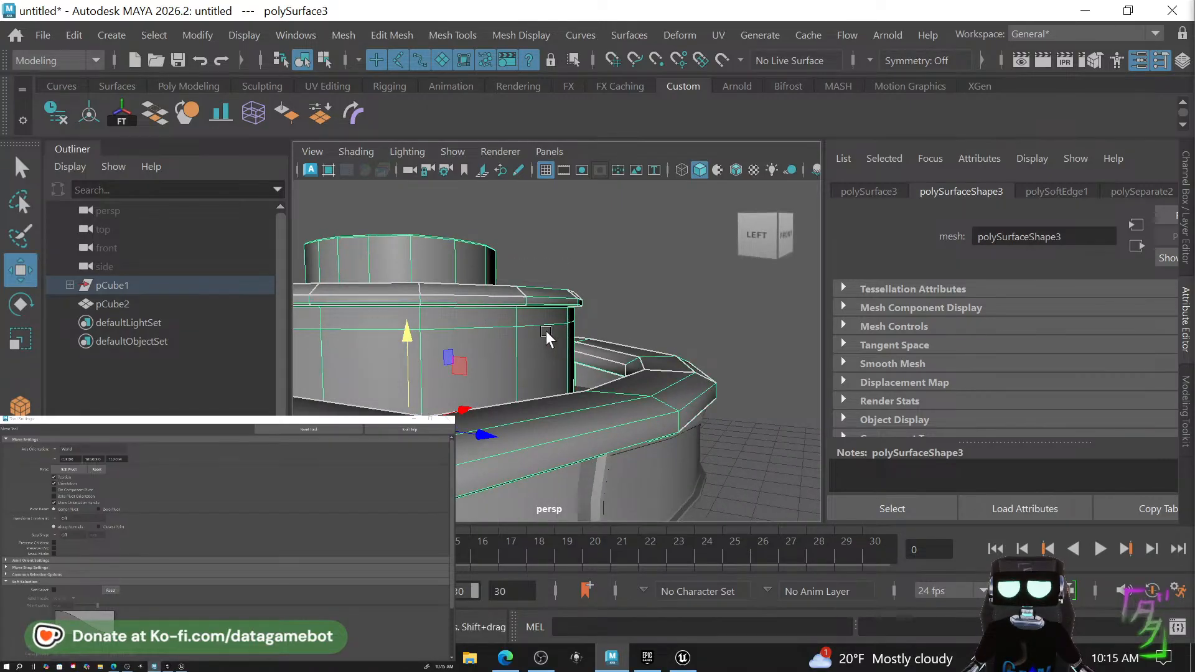
pyautogui.click(547, 331)
pyautogui.keyDown('alt'); pyautogui.moveTo(502, 364); pyautogui.dragTo(533, 399); pyautogui.keyUp('alt')
pyautogui.click(461, 337)
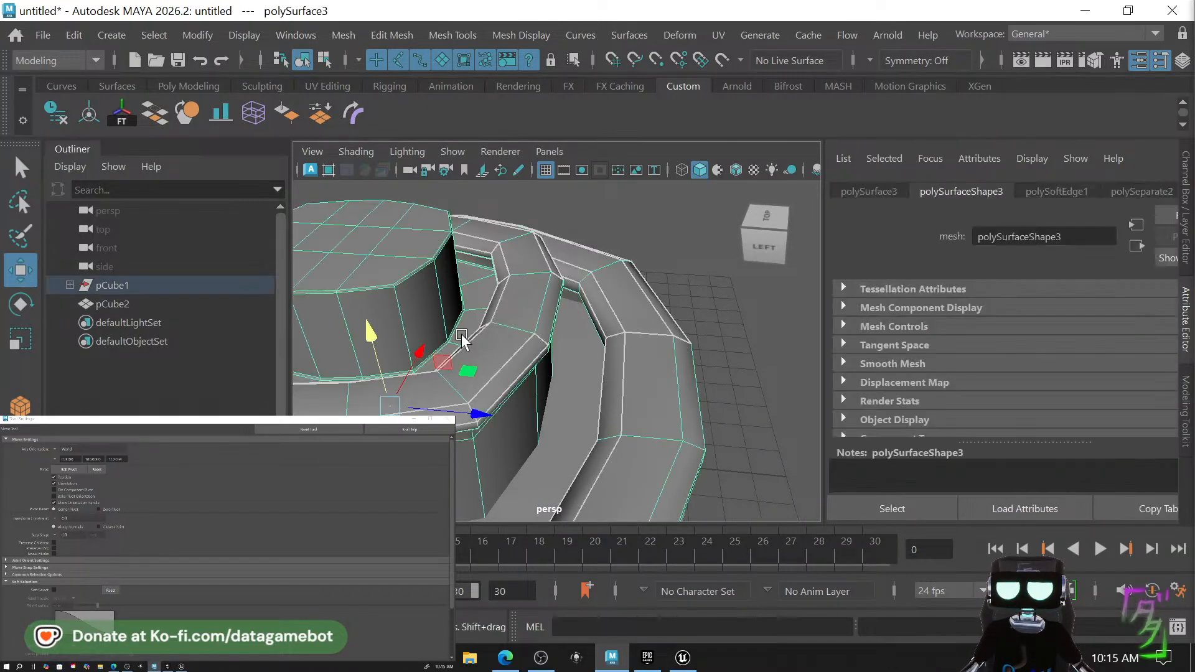
pyautogui.keyDown('alt'); pyautogui.moveTo(460, 372); pyautogui.dragTo(611, 322); pyautogui.keyUp('alt')
pyautogui.click(635, 313)
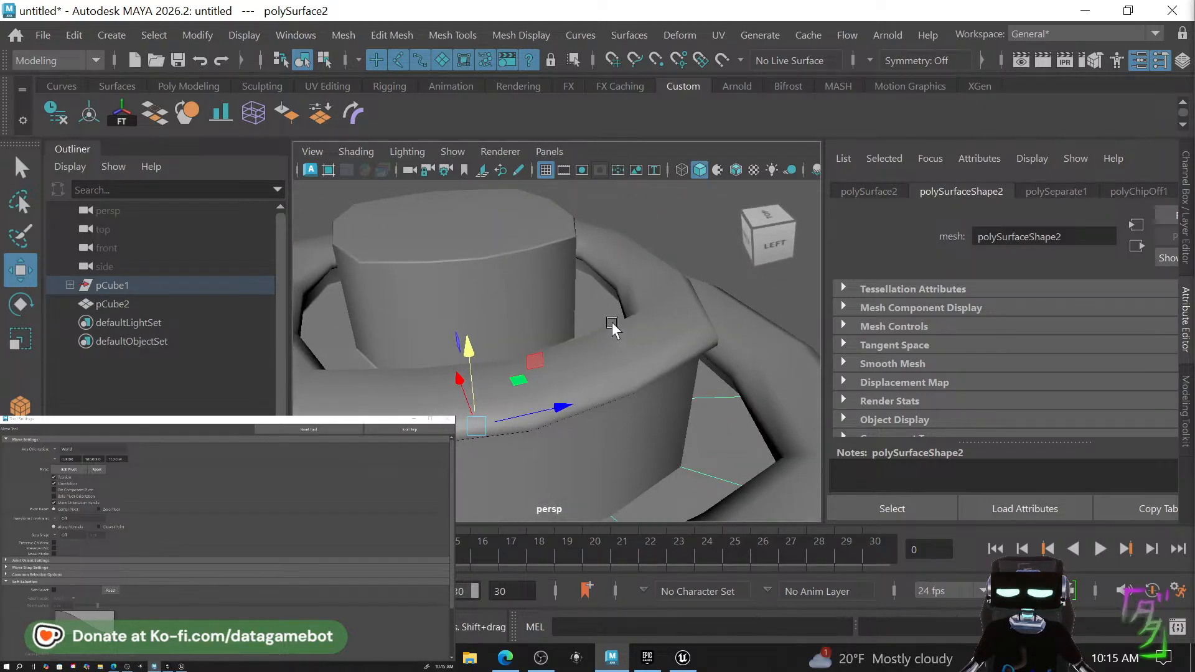
# Select the fountain body, assign it to a new display layer and hide that layer.
pyautogui.click(596, 339)
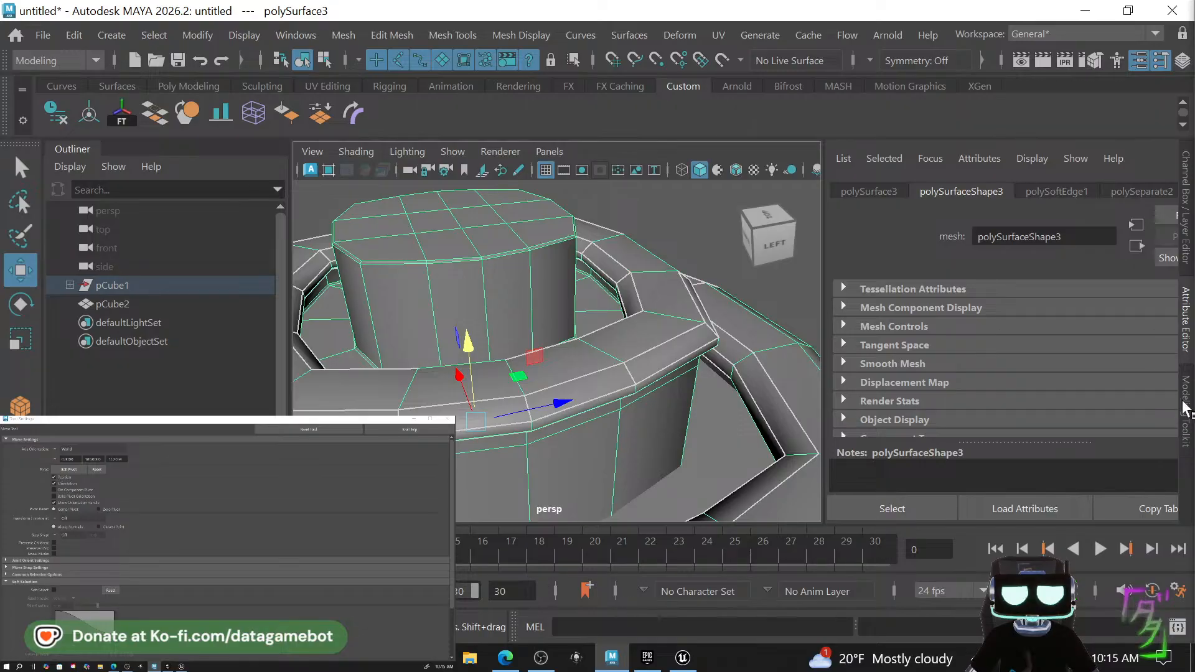
pyautogui.click(1183, 237)
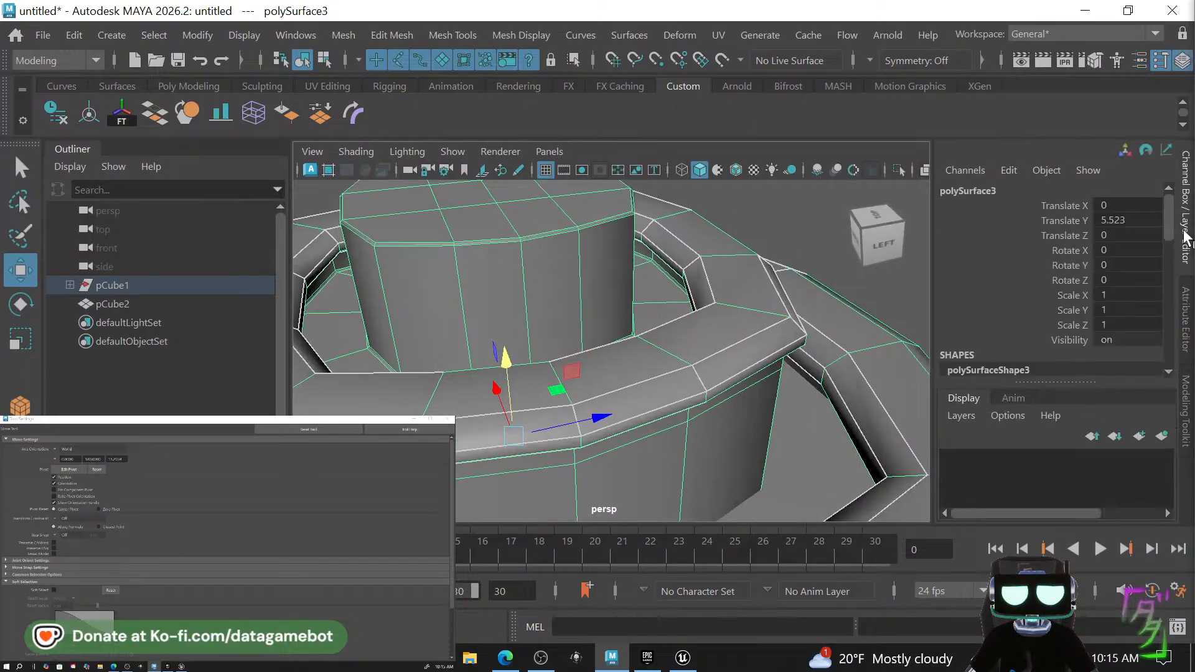
pyautogui.click(1162, 436)
pyautogui.click(951, 460)
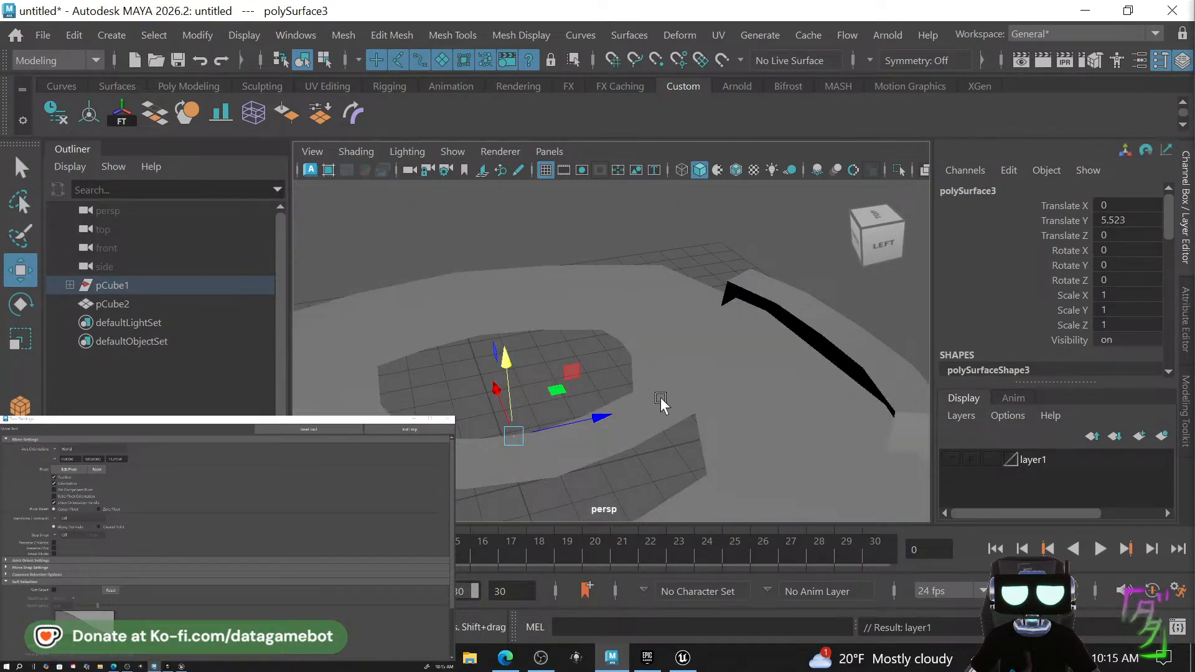
# Select the inner basin's water surface, make the hidden layer visible again, and raise the surface to just below the inner basin's rim.
pyautogui.keyDown('alt'); pyautogui.moveTo(660, 398); pyautogui.dragTo(684, 393); pyautogui.keyUp('alt')
pyautogui.click(686, 439)
pyautogui.keyDown('alt'); pyautogui.moveTo(686, 438); pyautogui.dragTo(625, 437); pyautogui.keyUp('alt')
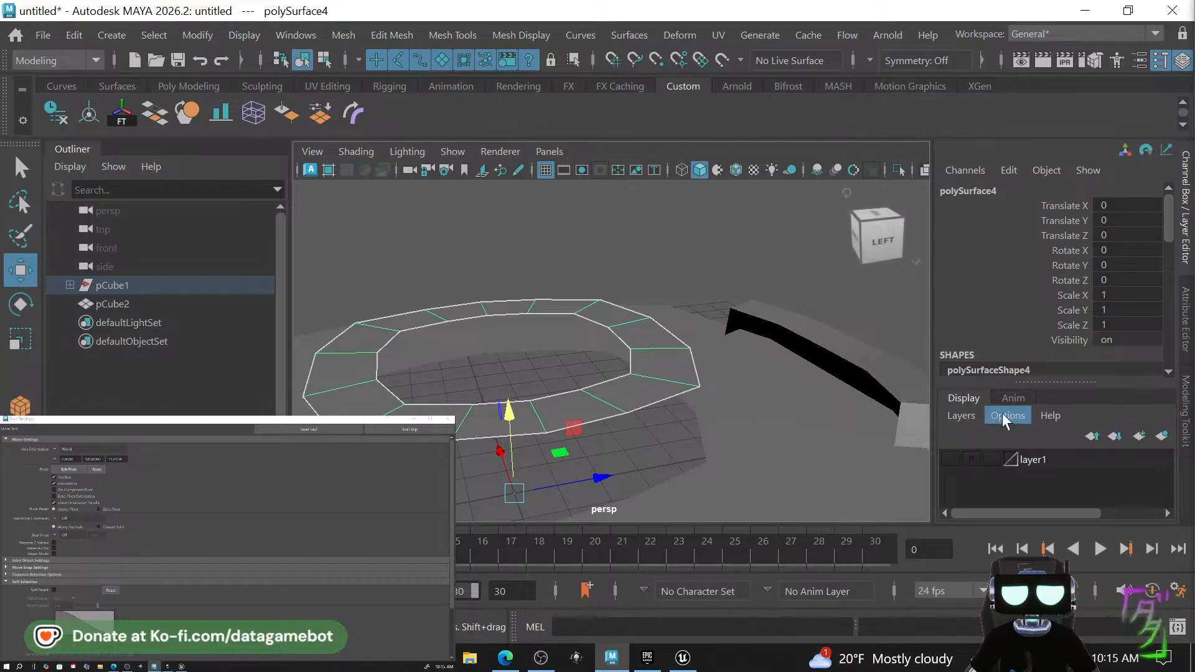
pyautogui.click(953, 460)
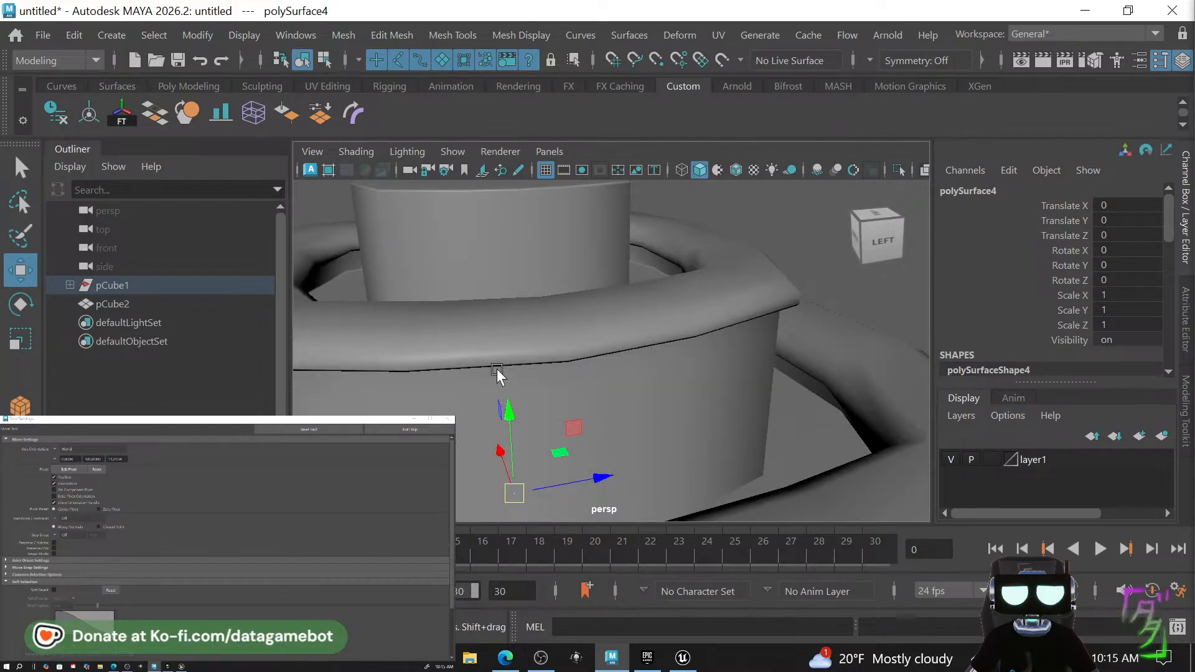
pyautogui.moveTo(513, 372); pyautogui.dragTo(516, 340)
pyautogui.click(738, 305)
pyautogui.press('1')
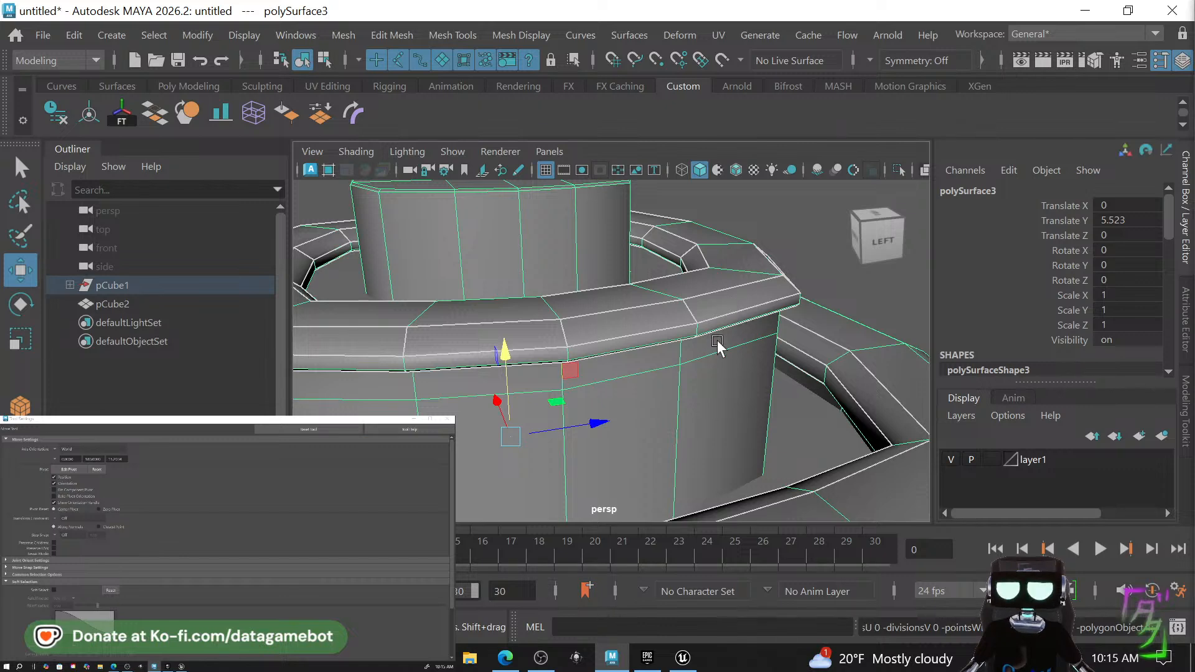
pyautogui.click(797, 260)
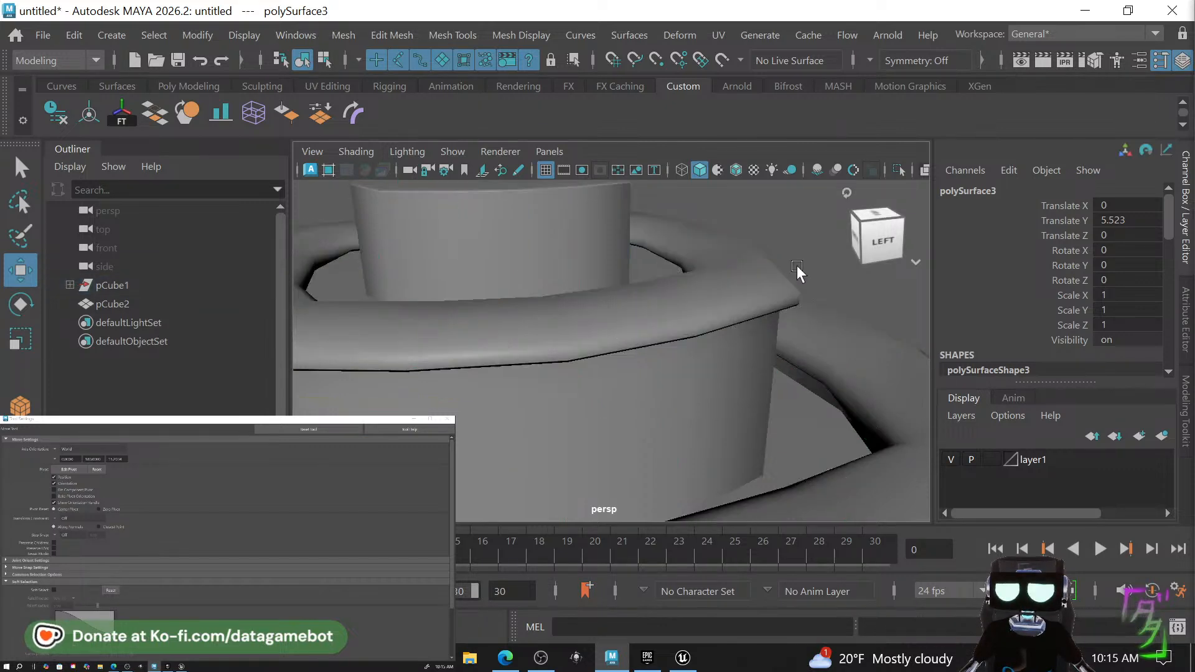
# Scale the inner edge loop of the upper water surface horizontally so it meets the central column, then clear the selection.
pyautogui.keyDown('alt'); pyautogui.moveTo(796, 266); pyautogui.dragTo(716, 312); pyautogui.keyUp('alt')
pyautogui.click(681, 333)
pyautogui.keyDown('alt'); pyautogui.moveTo(704, 371); pyautogui.dragTo(647, 339); pyautogui.keyUp('alt')
pyautogui.rightClick(650, 337)
pyautogui.moveTo(644, 88); pyautogui.dragTo(646, 73, button='right')
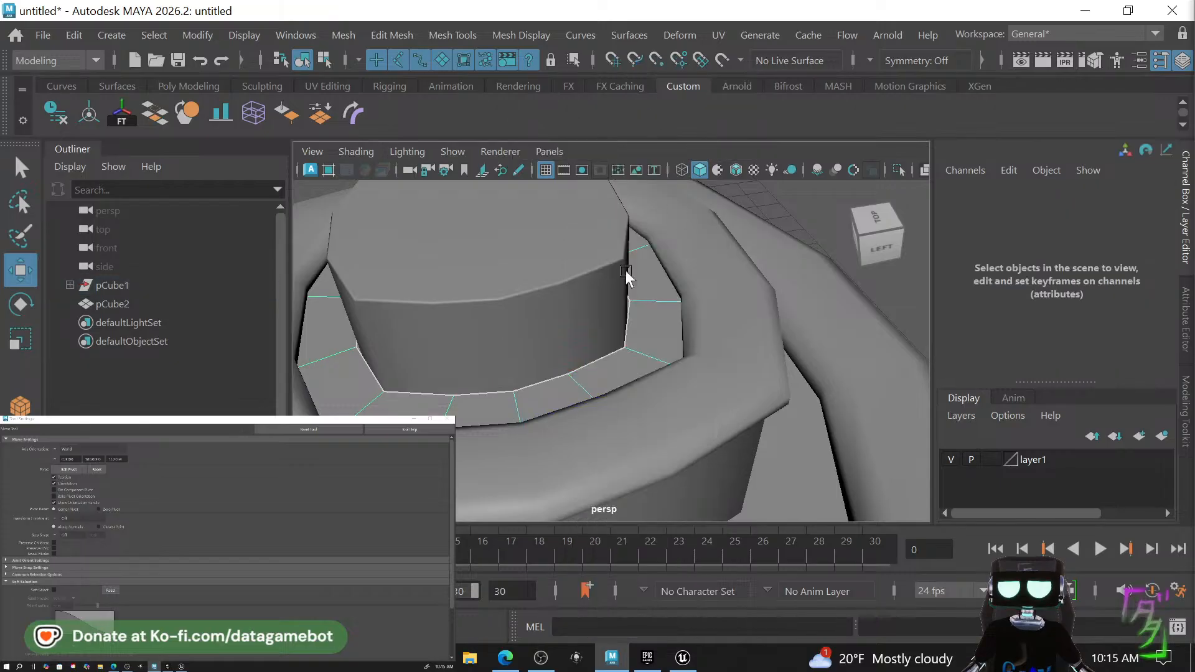
pyautogui.doubleClick(417, 394)
pyautogui.press('r')
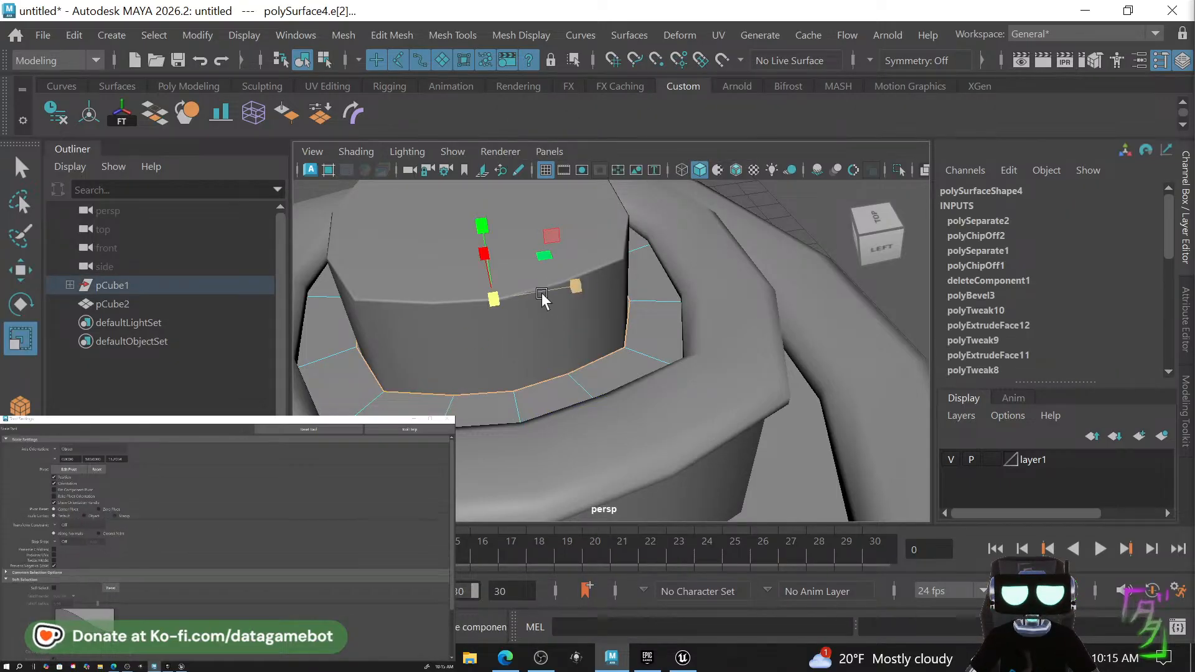
pyautogui.moveTo(545, 259); pyautogui.dragTo(539, 261)
pyautogui.keyDown('alt'); pyautogui.moveTo(687, 328); pyautogui.dragTo(681, 286); pyautogui.keyUp('alt')
pyautogui.keyDown('alt'); pyautogui.moveTo(777, 301); pyautogui.dragTo(616, 256, button='right'); pyautogui.keyUp('alt')
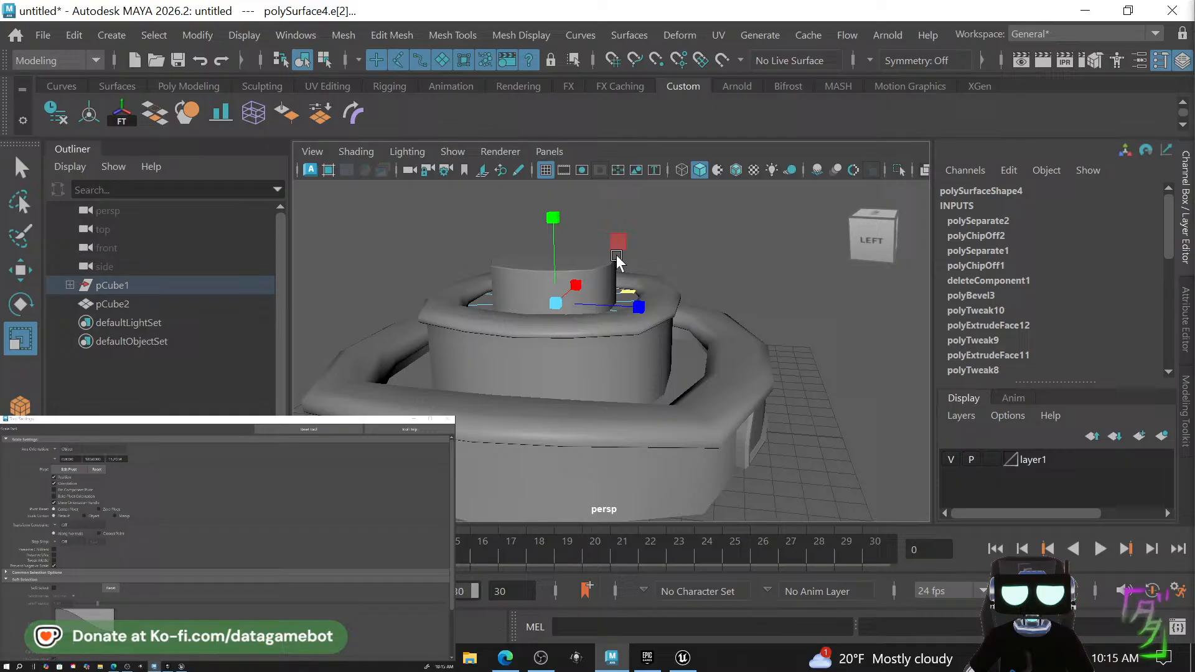
pyautogui.press('q')
pyautogui.click(760, 285)
pyautogui.keyDown('alt'); pyautogui.moveTo(830, 352); pyautogui.dragTo(859, 432); pyautogui.keyUp('alt')
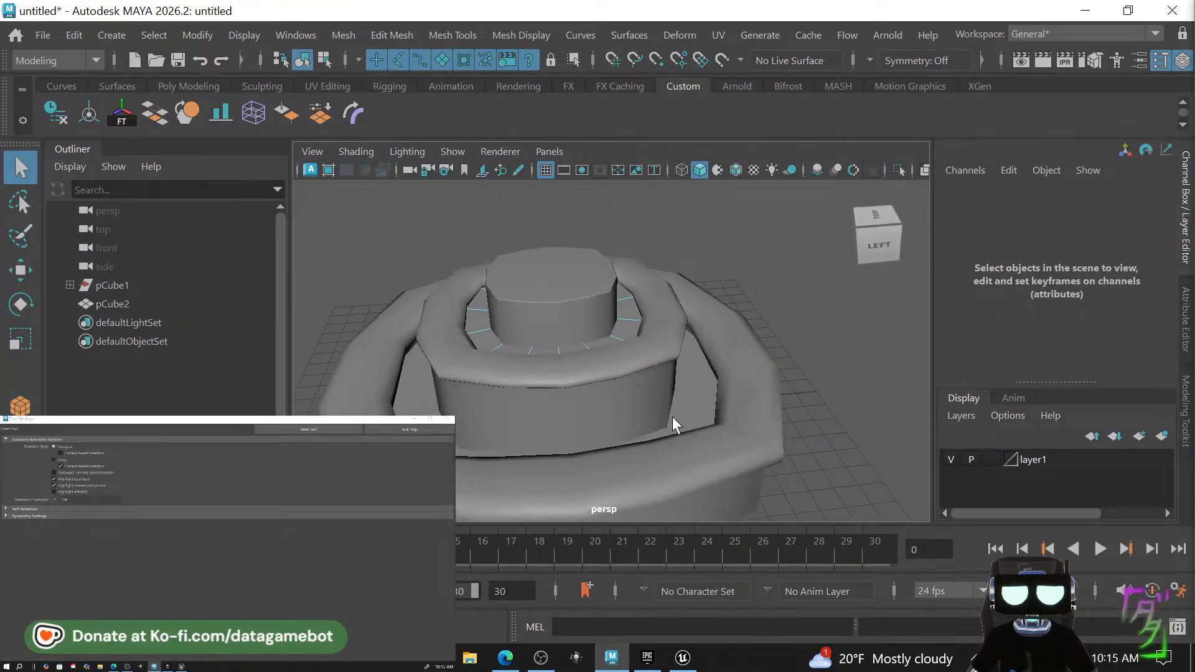
# Combine the outer and inner basin water surfaces into one mesh and select the combined mesh.
pyautogui.click(675, 415)
pyautogui.keyDown('alt'); pyautogui.moveTo(677, 416); pyautogui.dragTo(647, 440); pyautogui.keyUp('alt')
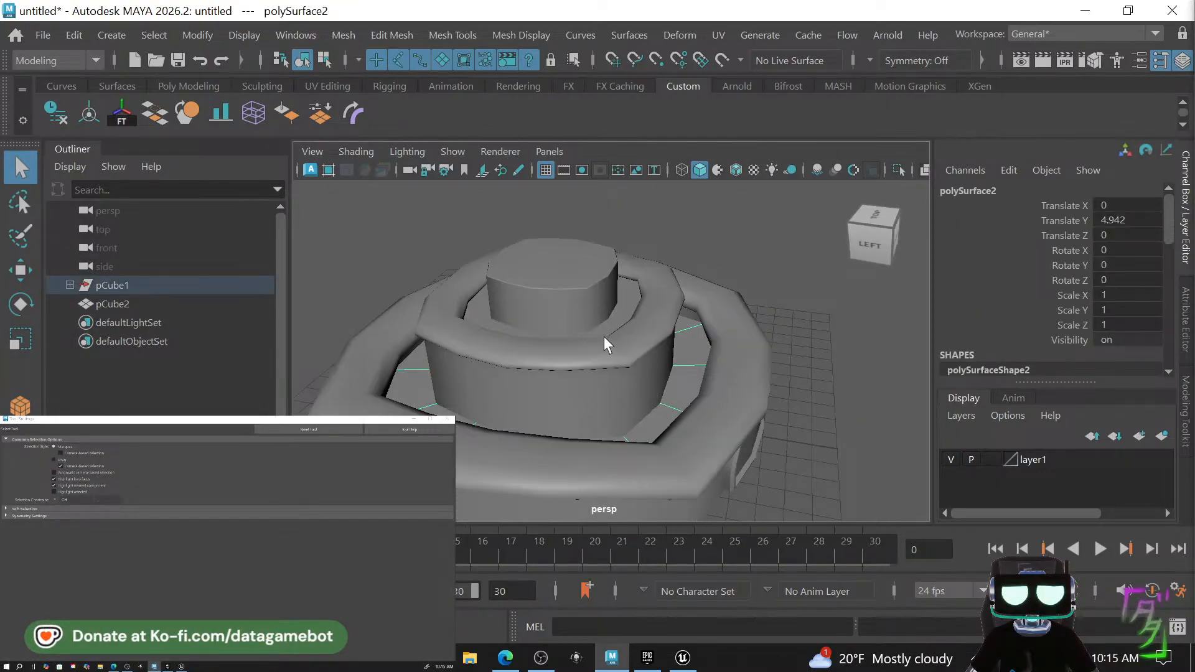
pyautogui.click(618, 319)
pyautogui.keyDown('shift'); pyautogui.moveTo(617, 319); pyautogui.dragTo(597, 528, button='right'); pyautogui.keyUp('shift')
pyautogui.click(865, 394)
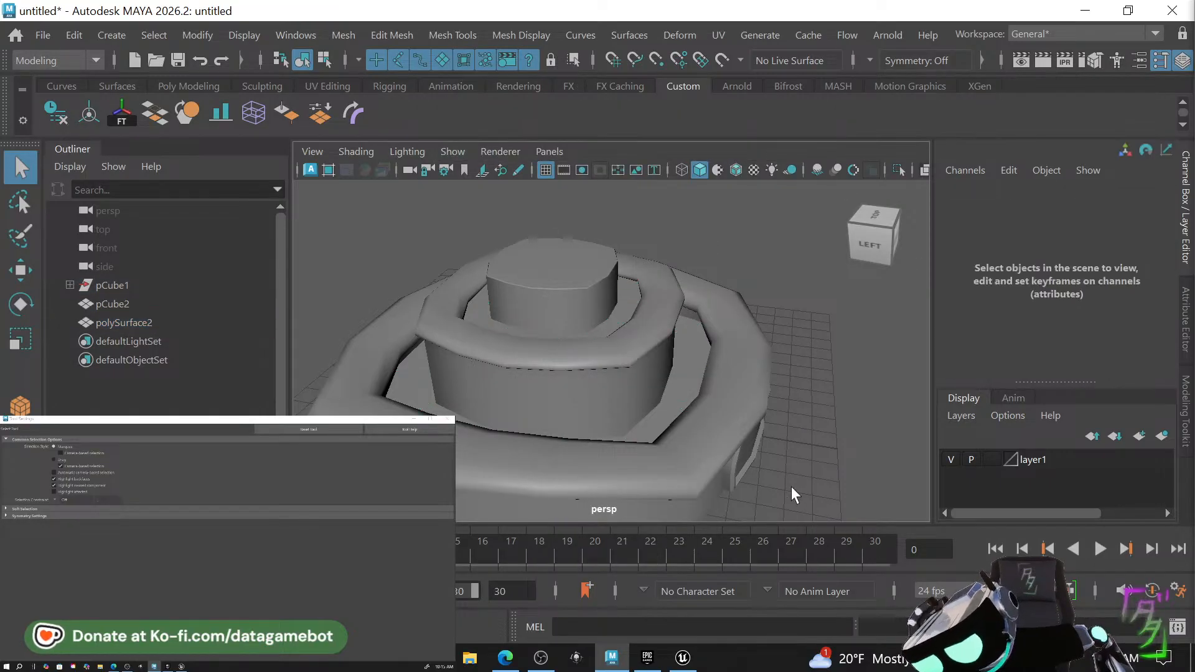
pyautogui.click(699, 363)
pyautogui.keyDown('alt'); pyautogui.moveTo(698, 363); pyautogui.dragTo(657, 374); pyautogui.keyUp('alt')
pyautogui.scroll(-5, 678, 485)
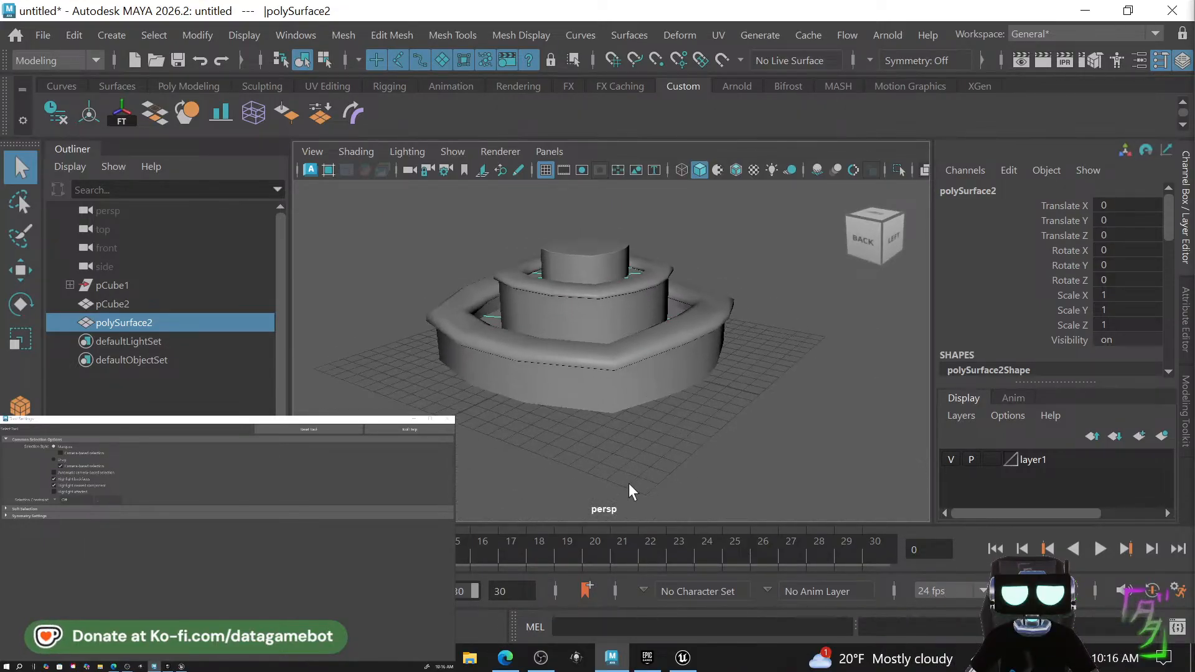
# Draw a polygon box about 1.8 wide, 0.7 high and 3.2 deep on the grid beside the fountain.
pyautogui.keyDown('alt'); pyautogui.moveTo(628, 484); pyautogui.dragTo(660, 442); pyautogui.keyUp('alt')
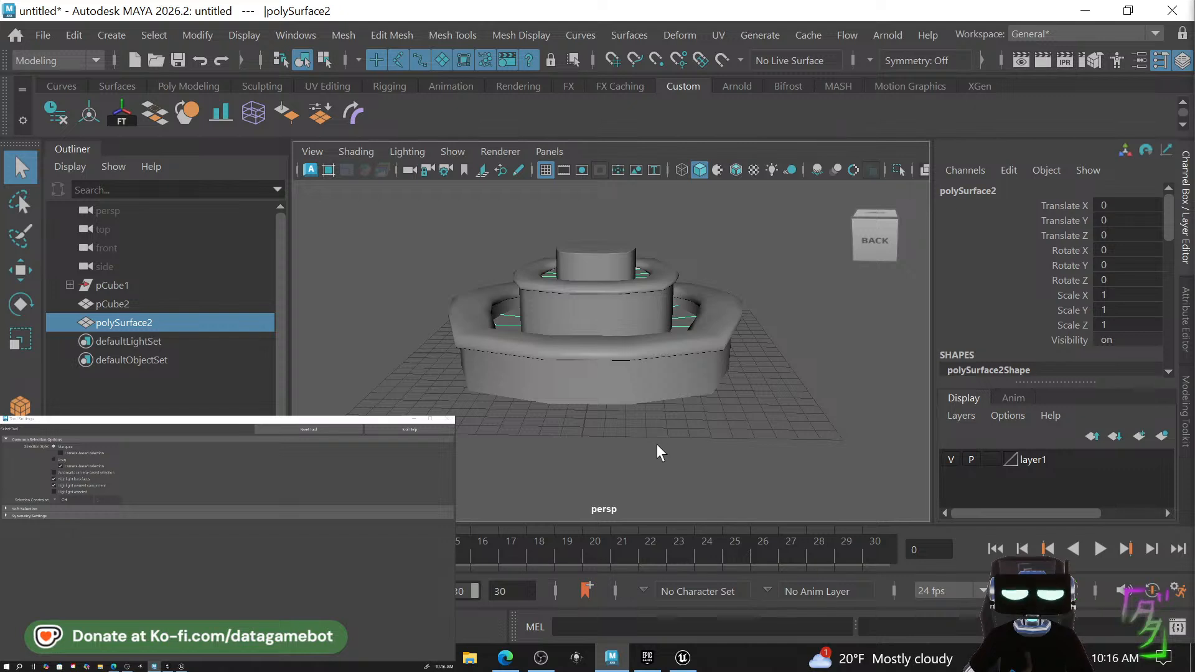
pyautogui.click(656, 443)
pyautogui.keyDown('shift'); pyautogui.moveTo(656, 443); pyautogui.dragTo(682, 303, button='right'); pyautogui.keyUp('shift')
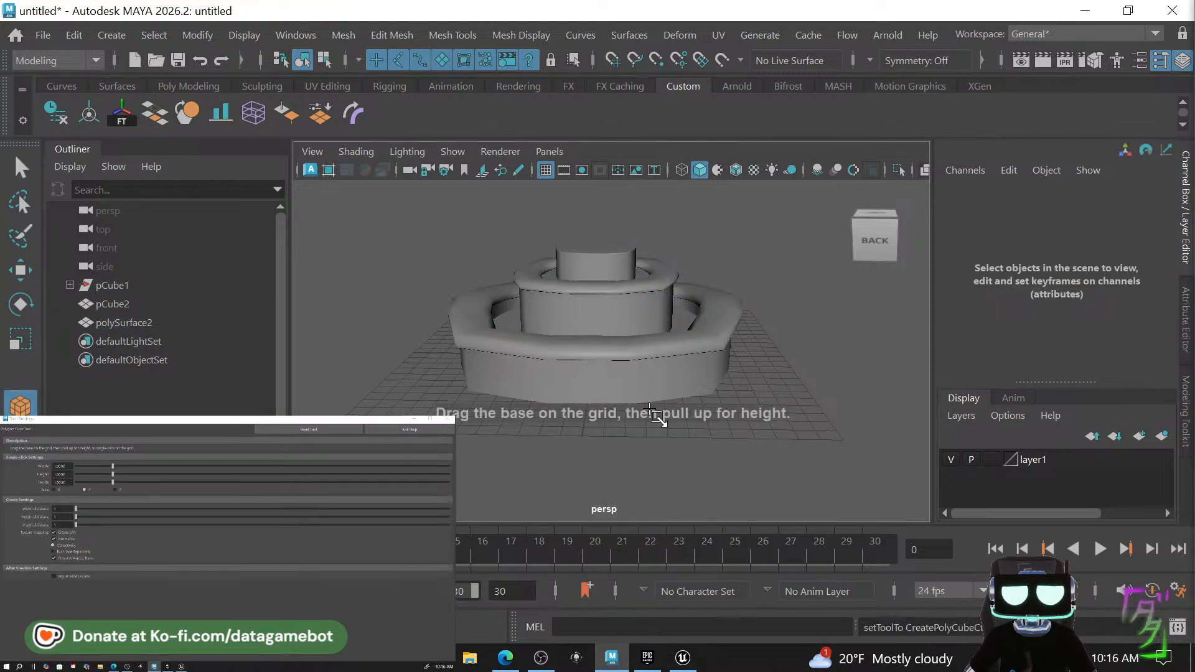
pyautogui.moveTo(660, 431); pyautogui.dragTo(782, 476)
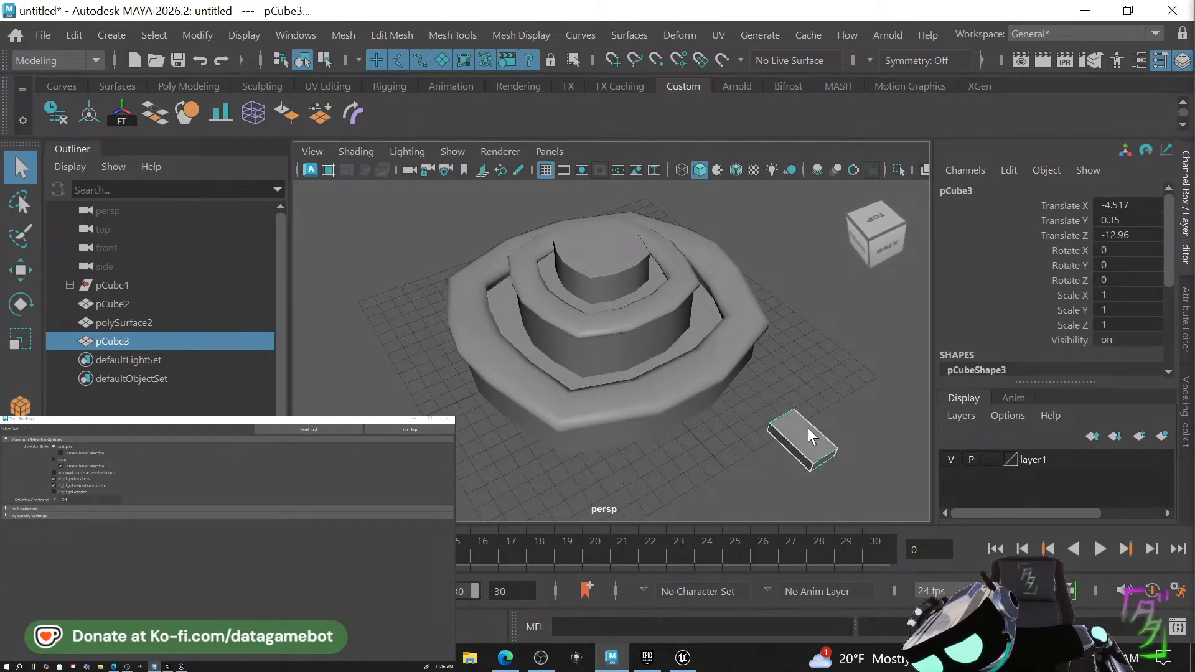
# Insert an edge loop running lengthwise through the middle of the small box.
pyautogui.moveTo(799, 425); pyautogui.dragTo(813, 53, button='right')
pyautogui.keyDown('shift'); pyautogui.moveTo(801, 439); pyautogui.dragTo(712, 248, button='right'); pyautogui.keyUp('shift')
pyautogui.keyDown('shift'); pyautogui.moveTo(802, 251); pyautogui.dragTo(801, 250, button='right'); pyautogui.keyUp('shift')
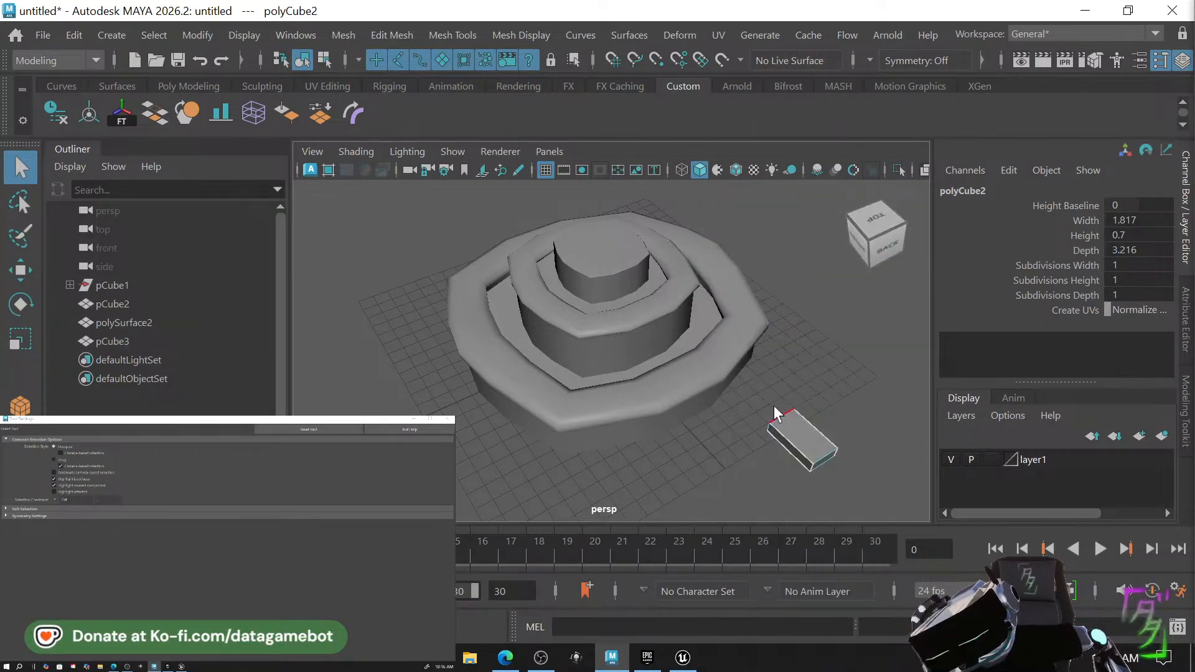
pyautogui.moveTo(780, 412); pyautogui.dragTo(869, 60, button='right')
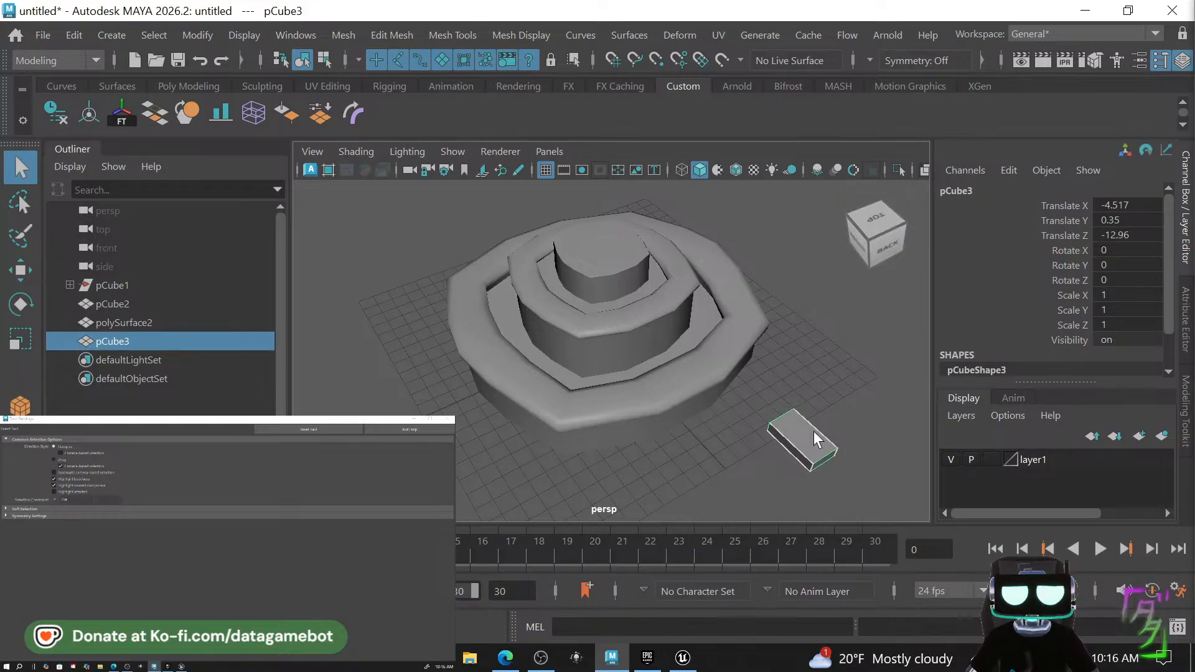
pyautogui.keyDown('shift'); pyautogui.moveTo(813, 431); pyautogui.dragTo(732, 156, button='right'); pyautogui.keyUp('shift')
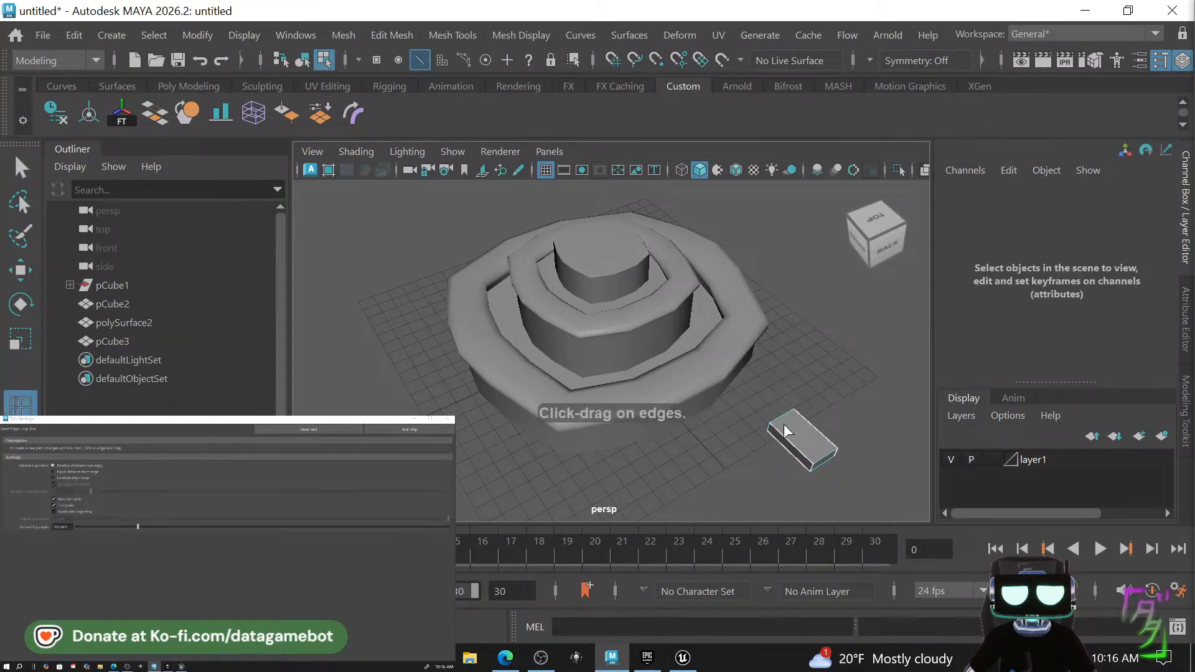
pyautogui.moveTo(776, 417); pyautogui.dragTo(785, 418)
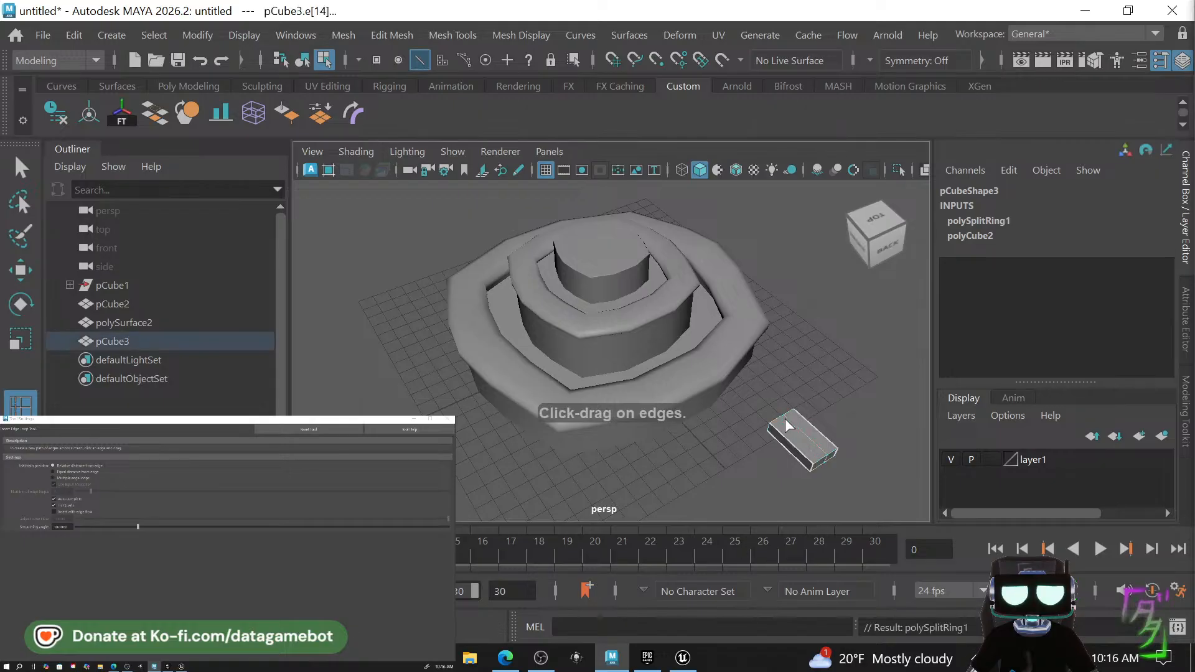
pyautogui.press('q')
# Nudge the small box's lengthwise edge loop sideways toward the box's centreline and reselect it.
pyautogui.keyDown('shift'); pyautogui.moveTo(816, 438); pyautogui.dragTo(794, 428, button='right'); pyautogui.keyUp('shift')
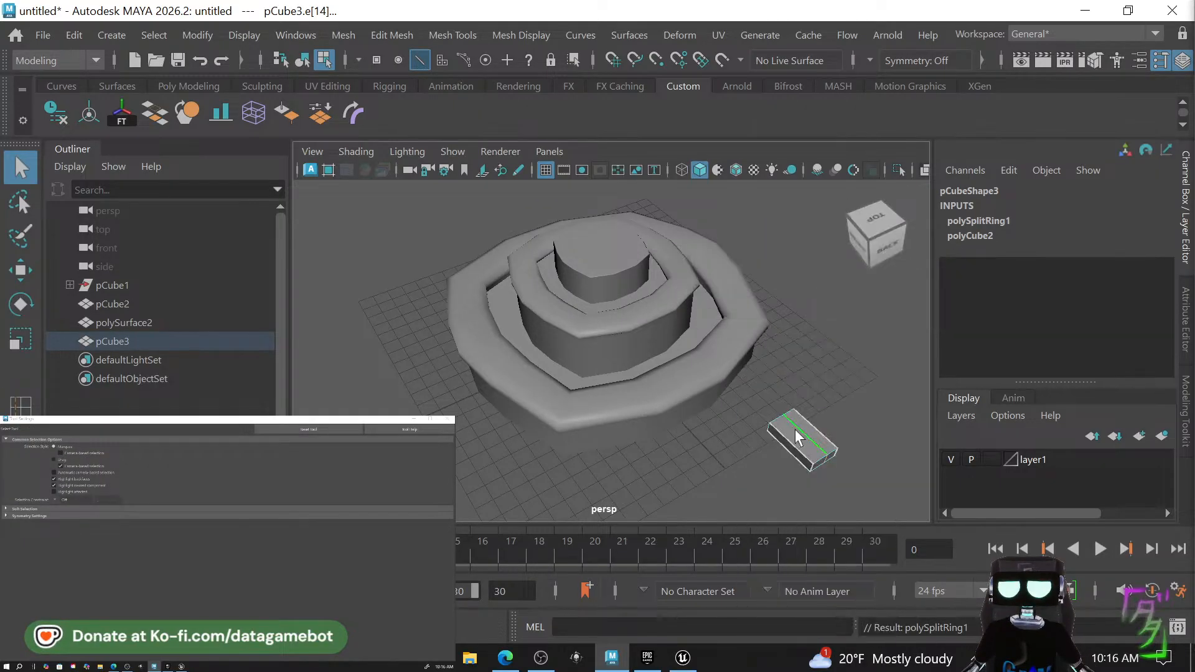
pyautogui.press('f')
pyautogui.keyDown('alt'); pyautogui.moveTo(817, 441); pyautogui.dragTo(706, 464); pyautogui.keyUp('alt')
pyautogui.click(878, 222)
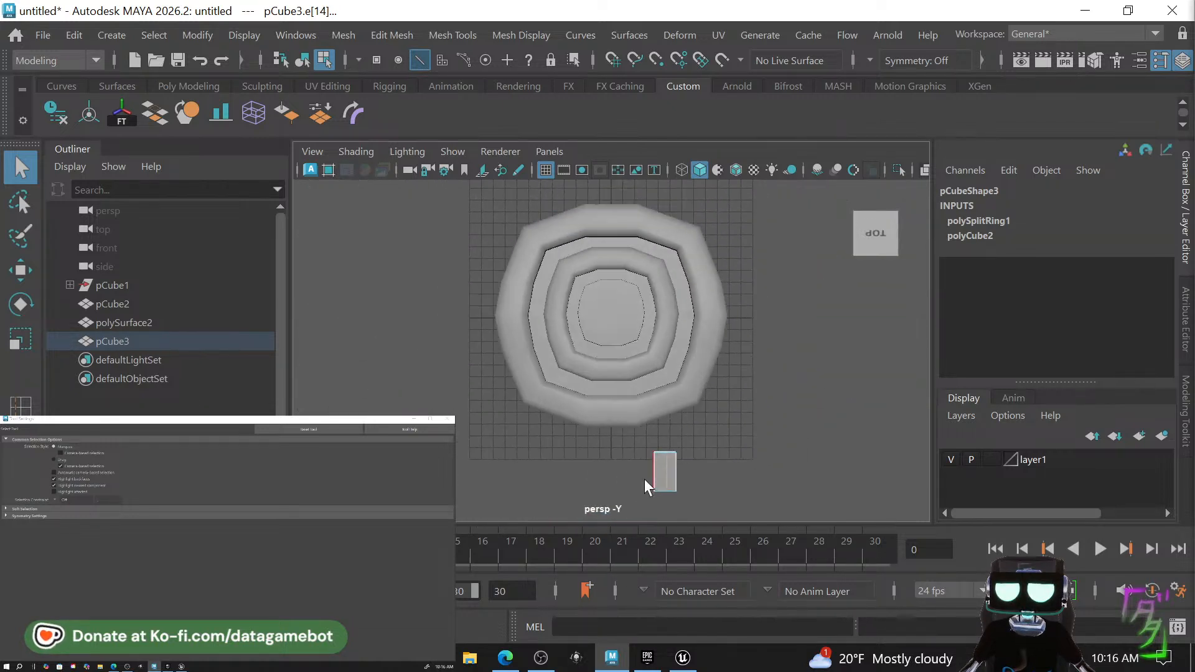
pyautogui.press('w')
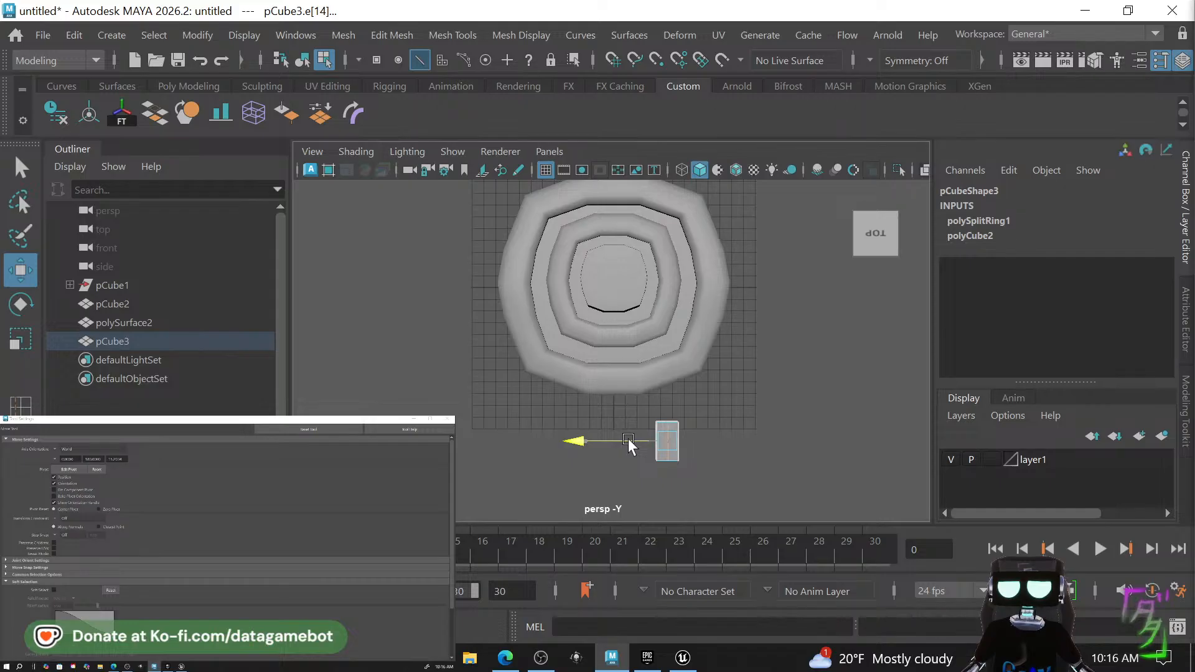
pyautogui.moveTo(626, 439); pyautogui.dragTo(629, 438)
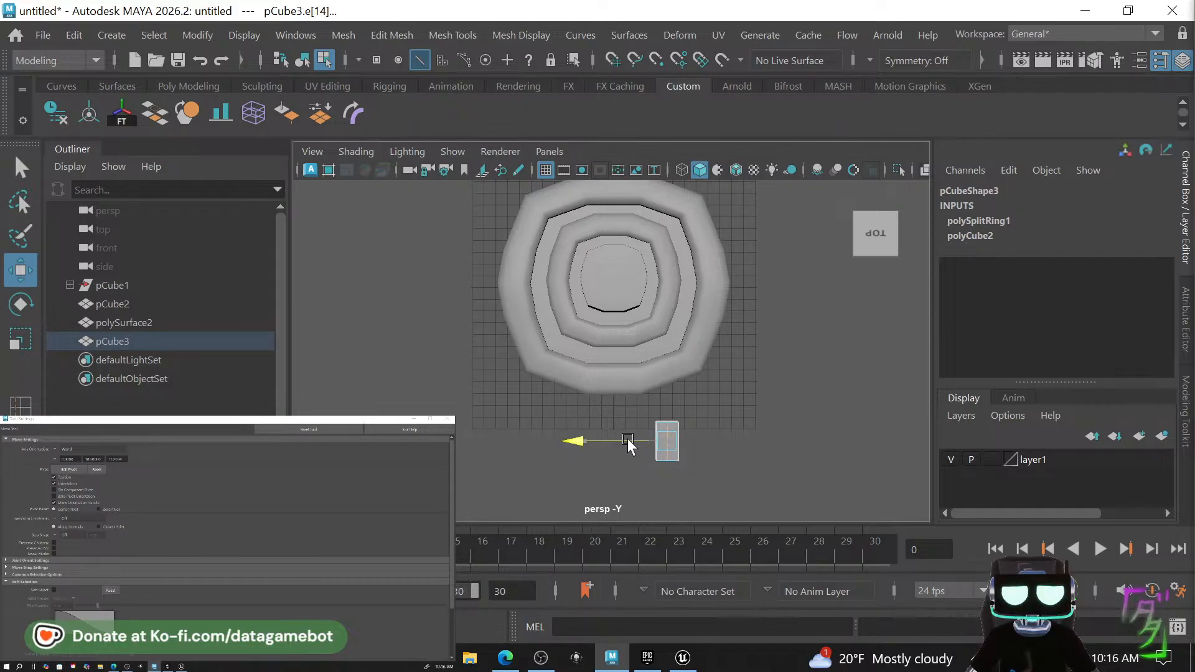
pyautogui.click(771, 470)
pyautogui.click(667, 447)
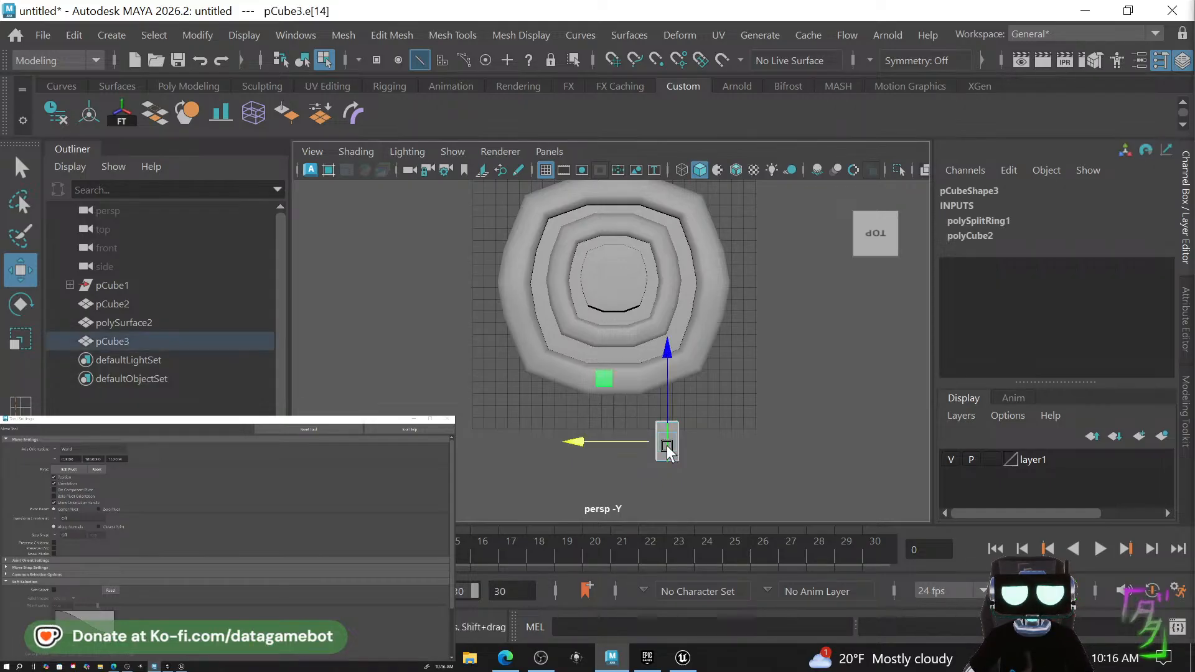
pyautogui.keyDown('shift'); pyautogui.moveTo(671, 453); pyautogui.dragTo(669, 293, button='right'); pyautogui.keyUp('shift')
pyautogui.press('q')
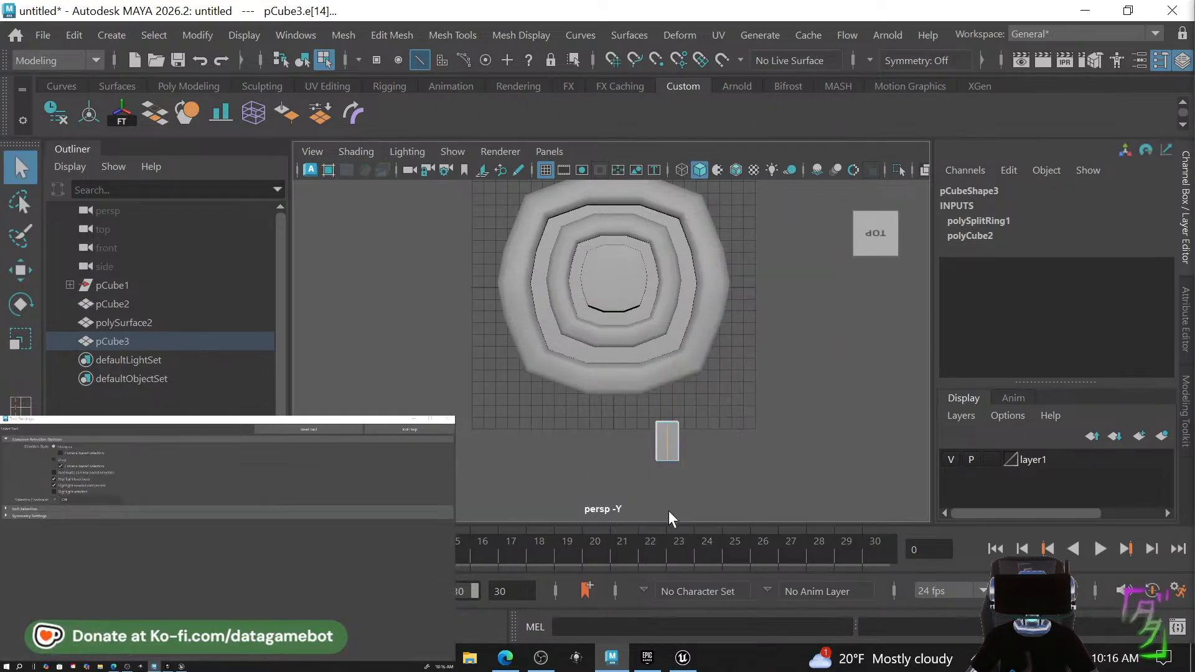
# Pull the middle vertices at the small box's fountain-facing end outward to form a shallow point.
pyautogui.moveTo(667, 431); pyautogui.dragTo(571, 118, button='right')
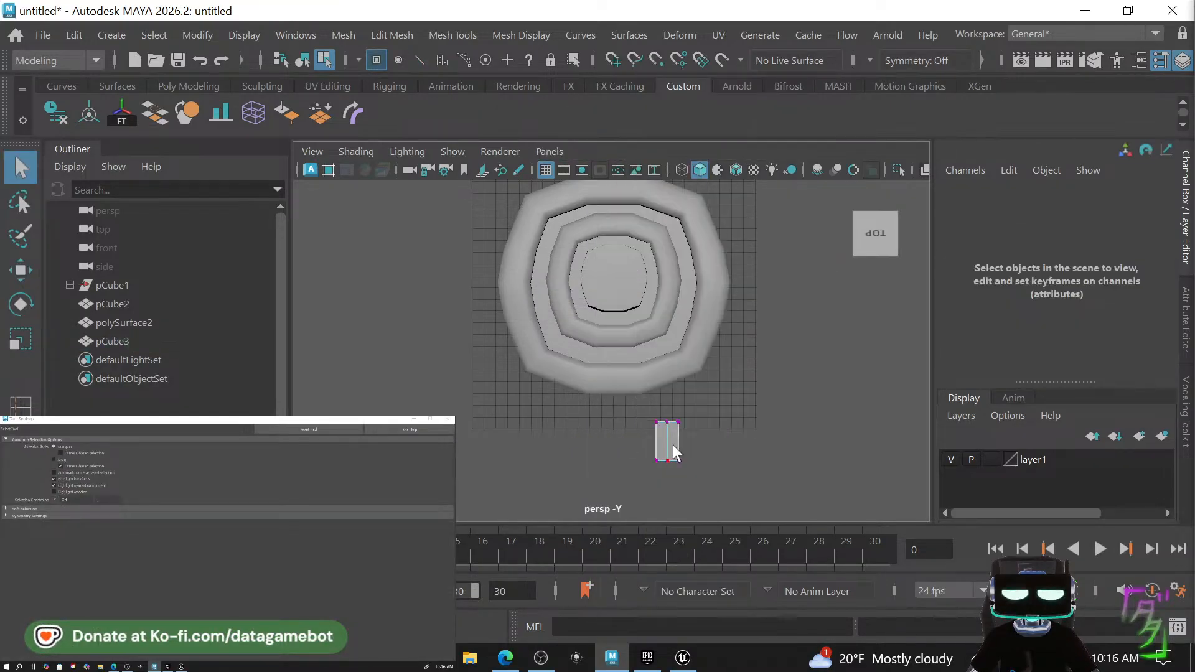
pyautogui.moveTo(668, 427); pyautogui.dragTo(668, 427)
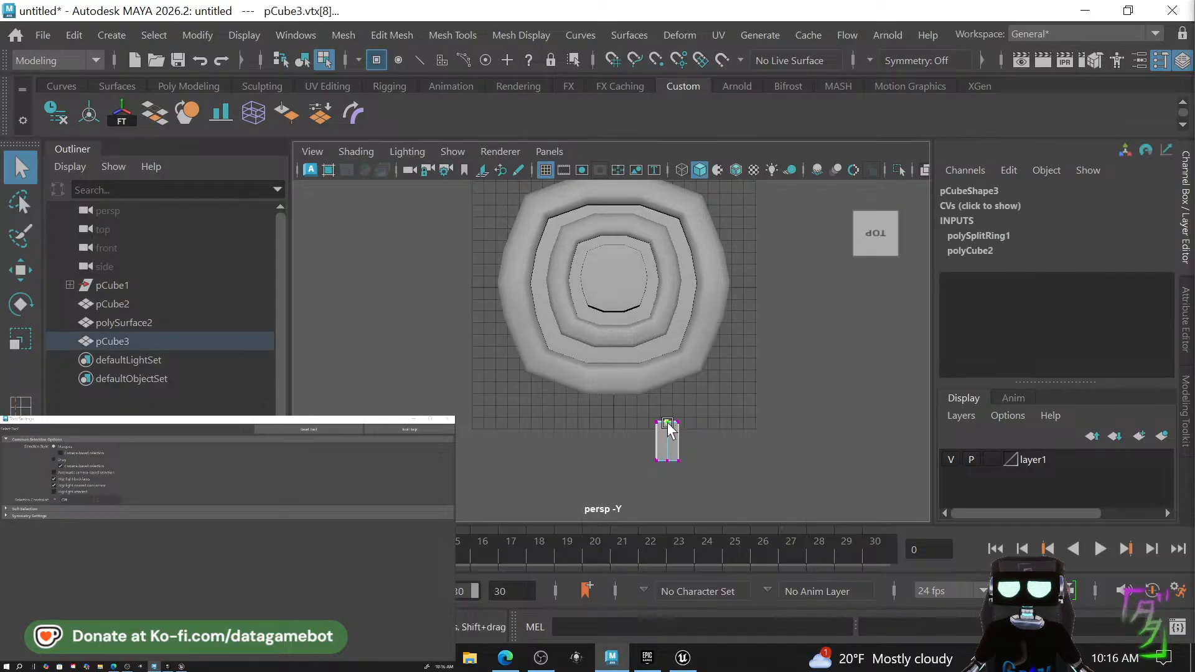
pyautogui.press('w')
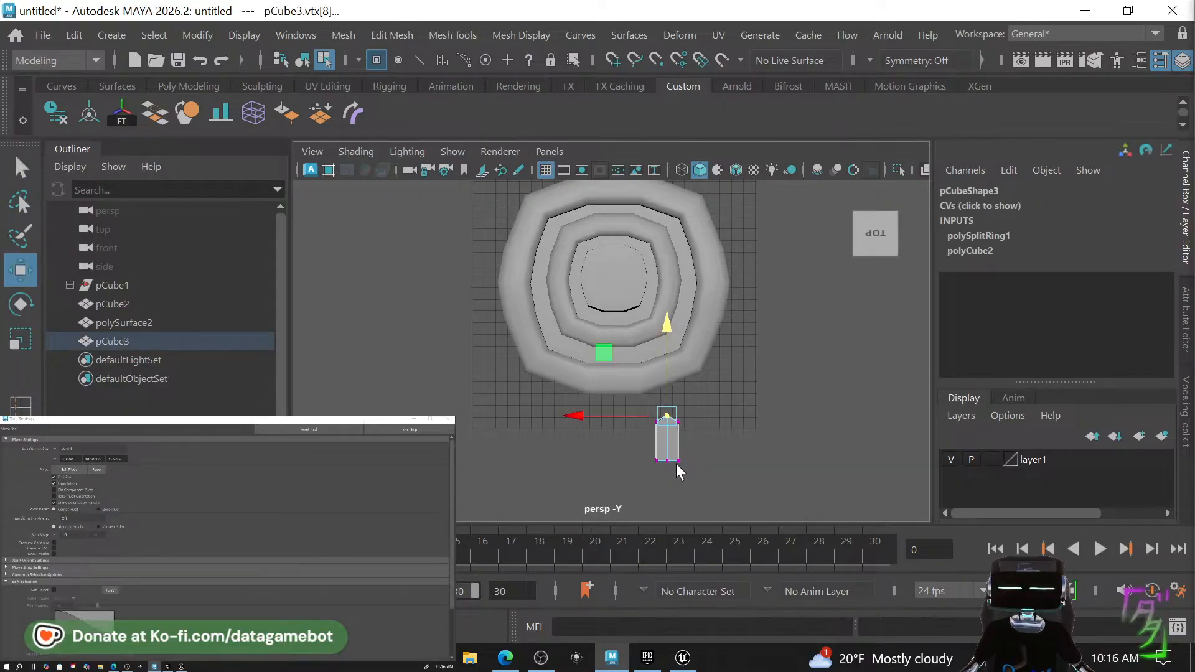
# Select an edge at the small box's pointed end.
pyautogui.press('q')
pyautogui.moveTo(667, 435); pyautogui.dragTo(656, 44, button='right')
pyautogui.click(677, 423)
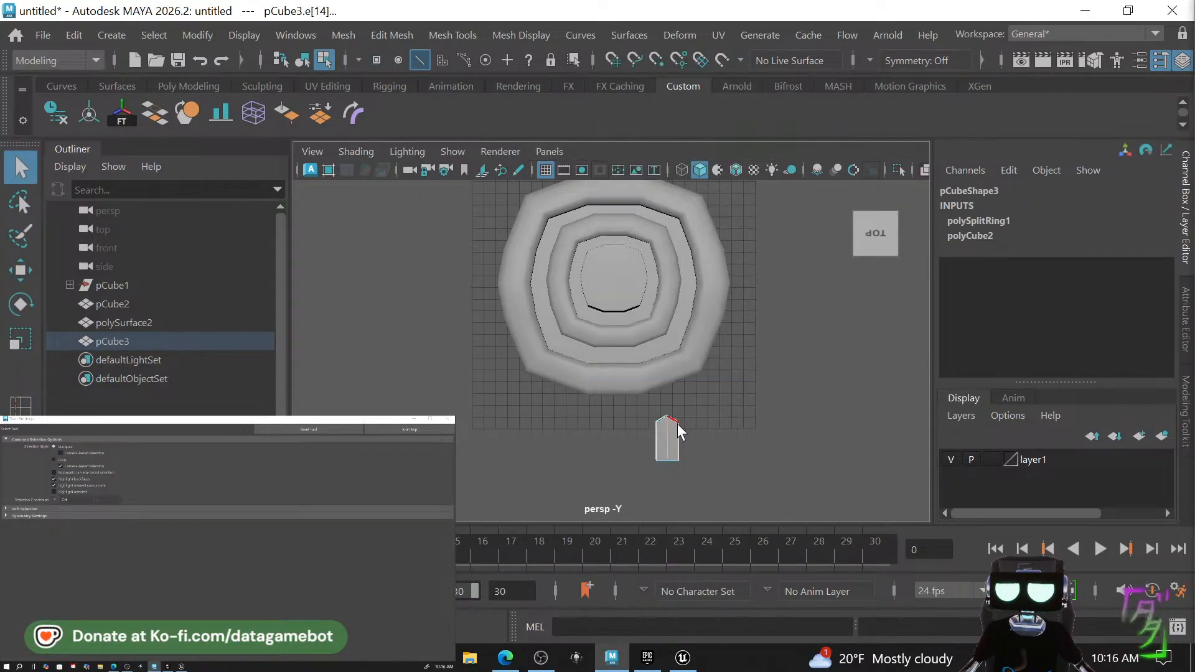
# Bevel the edges at the block's pointed end with a fraction of 0.5 and inset its top faces with a scaled-in Extrude.
pyautogui.keyDown('shift'); pyautogui.moveTo(671, 453); pyautogui.dragTo(777, 283, button='right'); pyautogui.keyUp('shift')
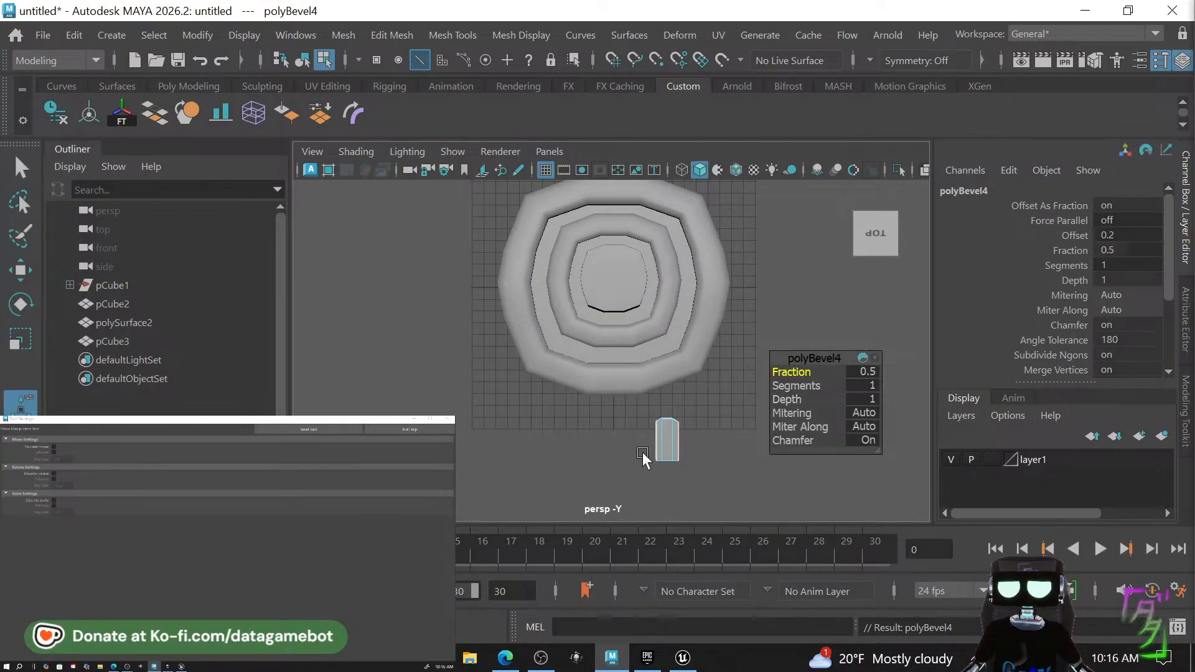
pyautogui.moveTo(664, 211); pyautogui.dragTo(666, 178, button='right')
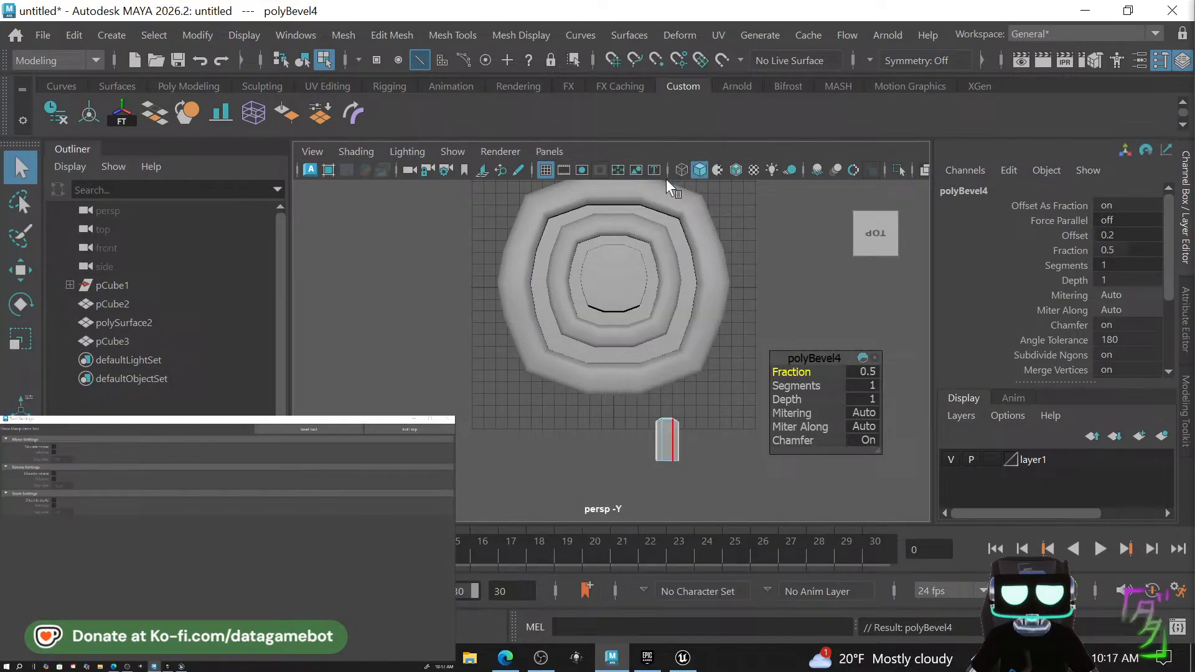
pyautogui.click(669, 454)
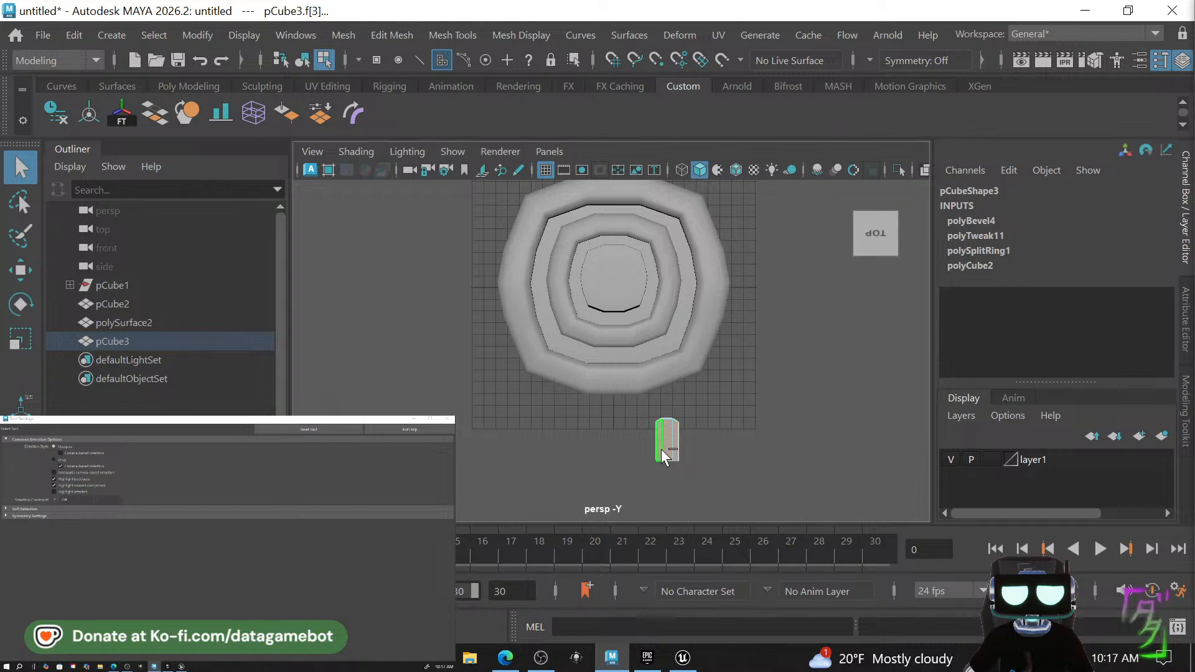
pyautogui.press('f')
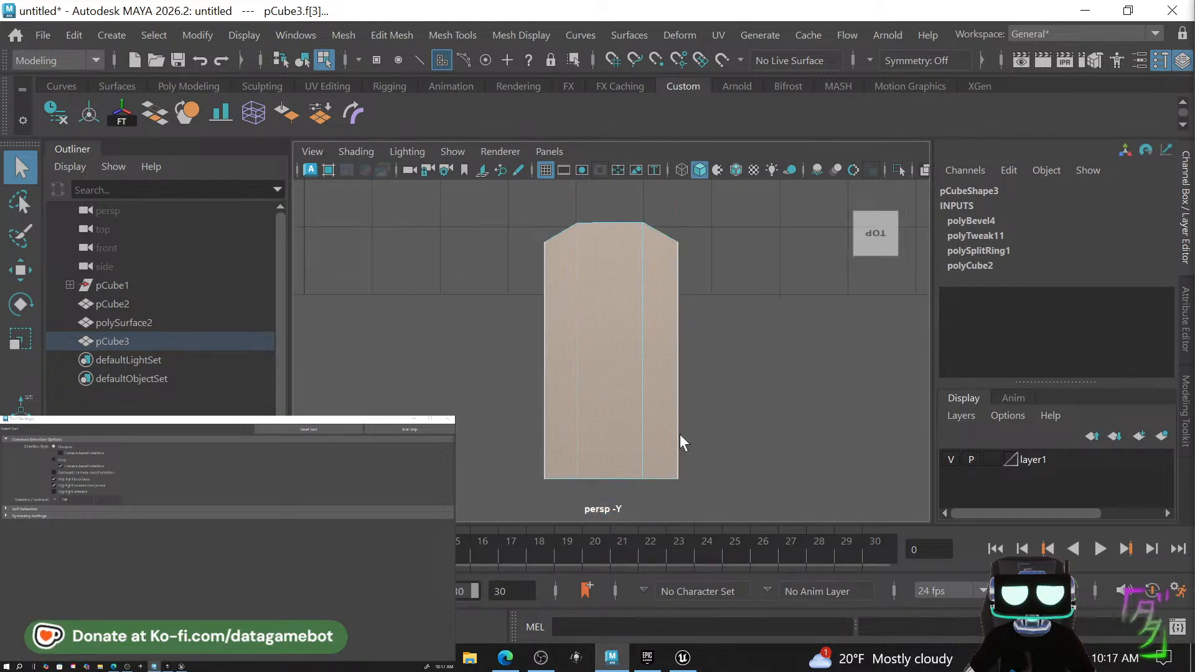
pyautogui.press('r')
pyautogui.keyDown('ctrl'); pyautogui.keyDown('shift'); pyautogui.moveTo(553, 295); pyautogui.dragTo(555, 299); pyautogui.keyUp('shift'); pyautogui.keyUp('ctrl')
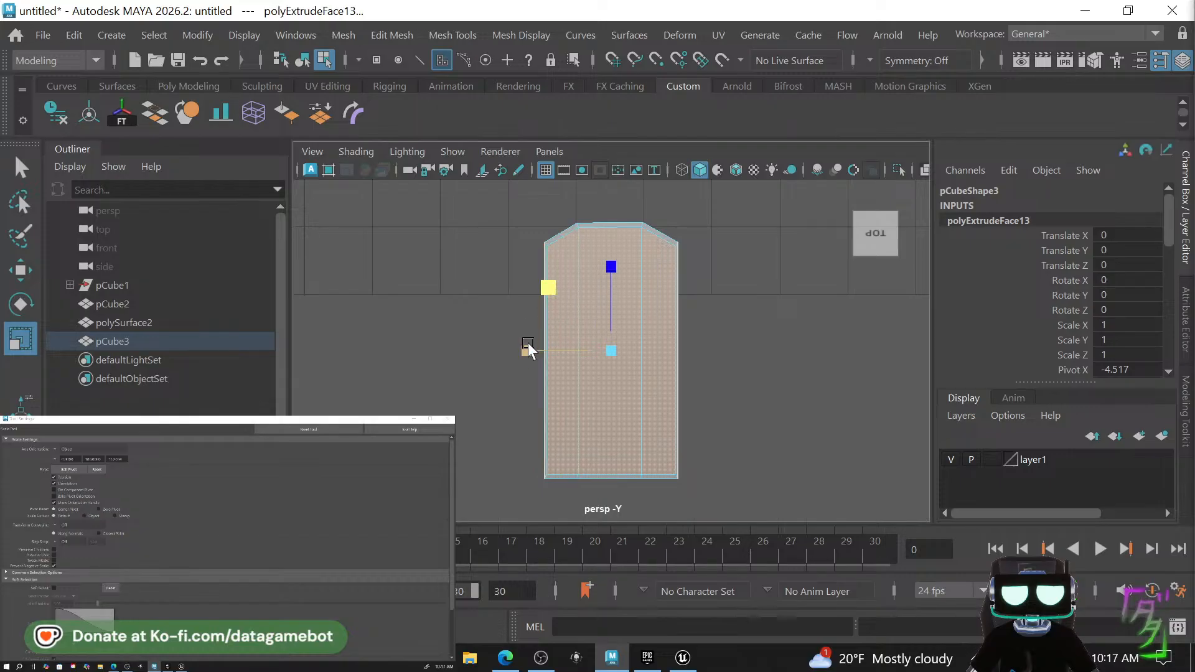
pyautogui.moveTo(528, 350); pyautogui.dragTo(530, 349)
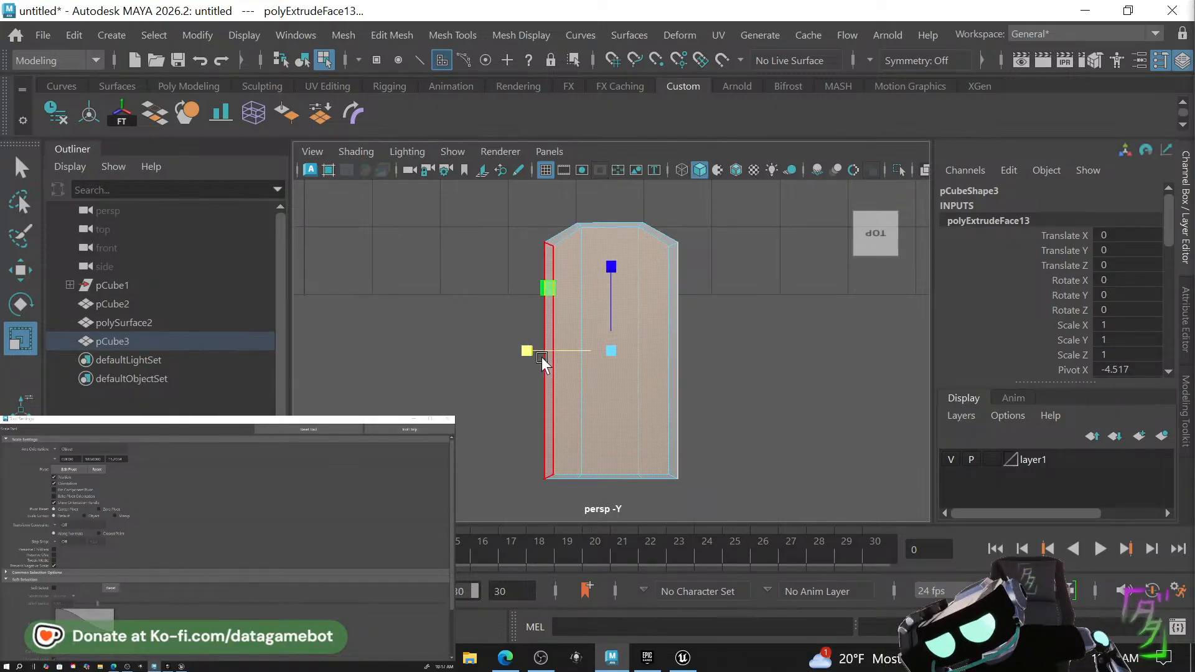
pyautogui.press('q')
pyautogui.click(572, 335)
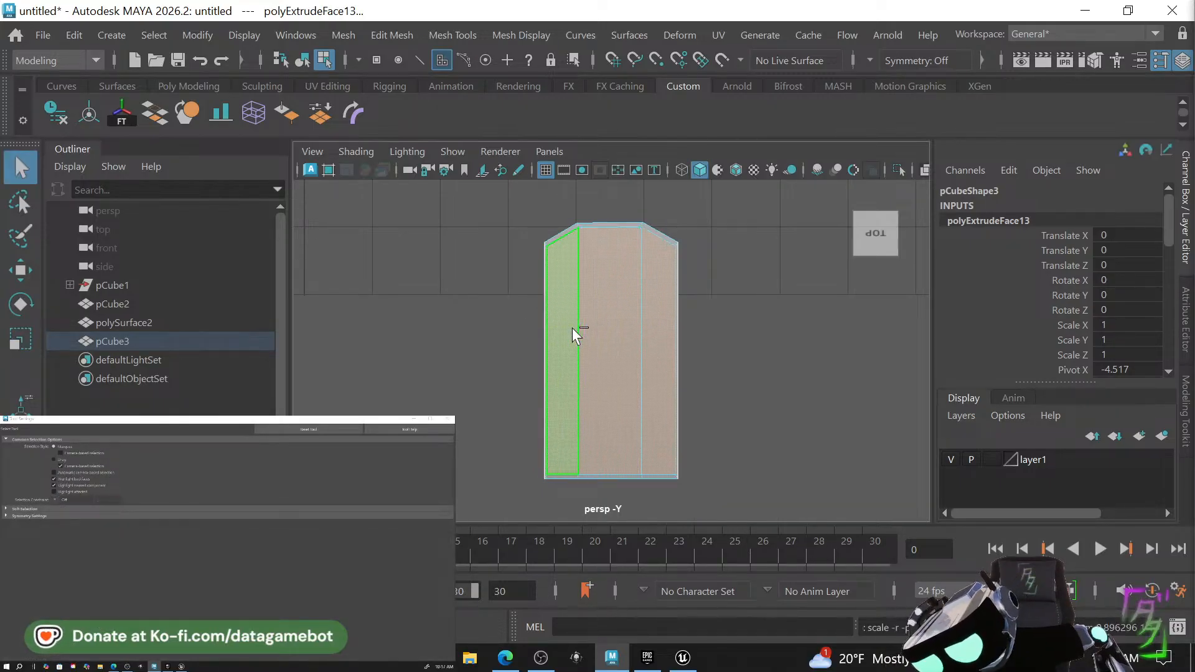
pyautogui.press('r')
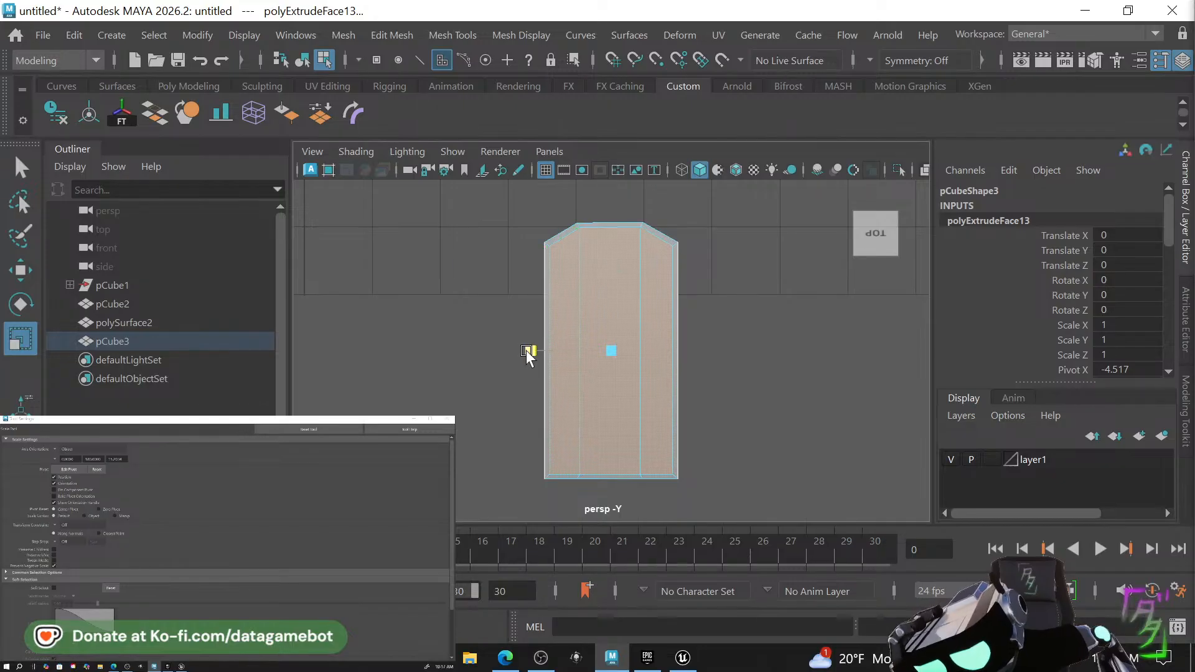
pyautogui.moveTo(527, 350); pyautogui.dragTo(528, 350)
pyautogui.moveTo(609, 267); pyautogui.dragTo(609, 269)
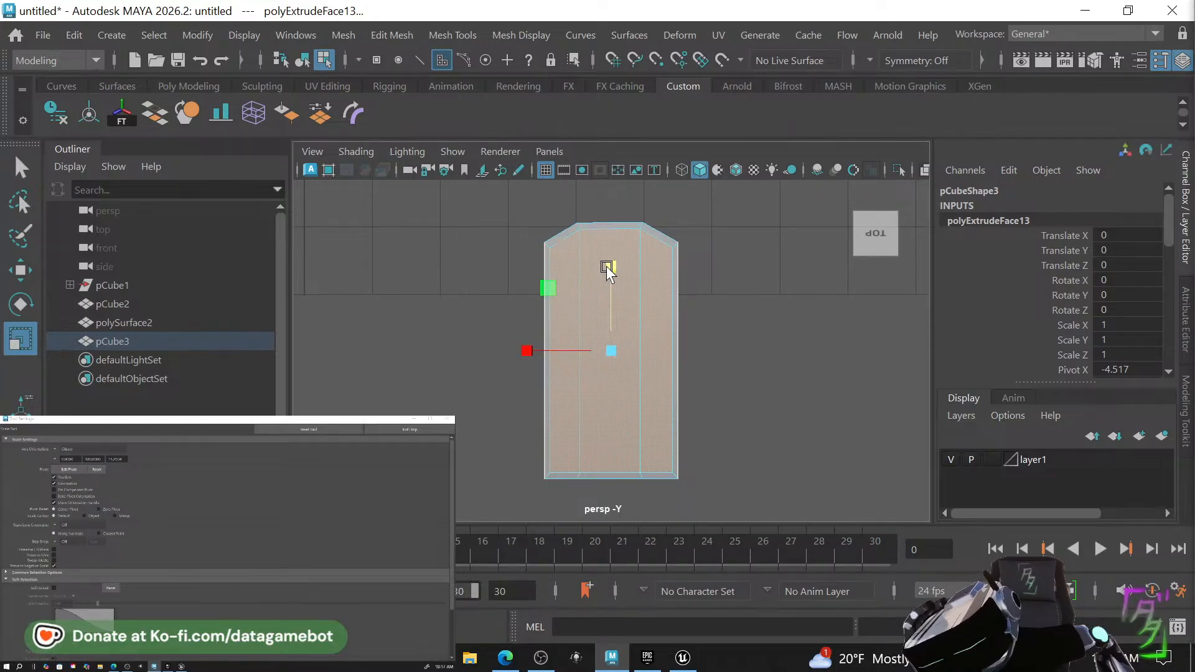
# Extrude the inset top faces down into the block to form a recess and delete the block's bottom faces.
pyautogui.press('w')
pyautogui.moveTo(653, 354)
pyautogui.keyDown('alt'); pyautogui.mouseDown()
pyautogui.moveTo(734, 373)
pyautogui.moveTo(672, 311)
pyautogui.moveTo(611, 274)
pyautogui.moveTo(610, 302)
pyautogui.moveTo(680, 366)
pyautogui.moveTo(667, 359)
pyautogui.mouseUp(); pyautogui.keyUp('alt')
pyautogui.hotkey('ctrl', 'e')
pyautogui.press('q')
pyautogui.click(656, 367)
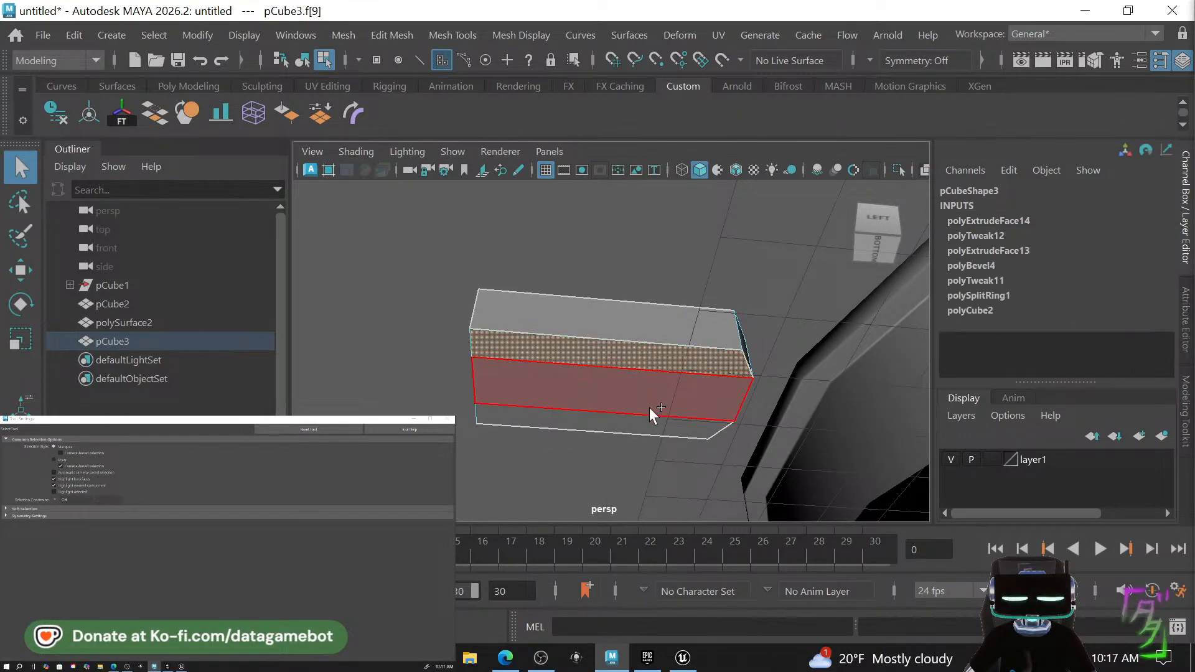
pyautogui.press('Delete')
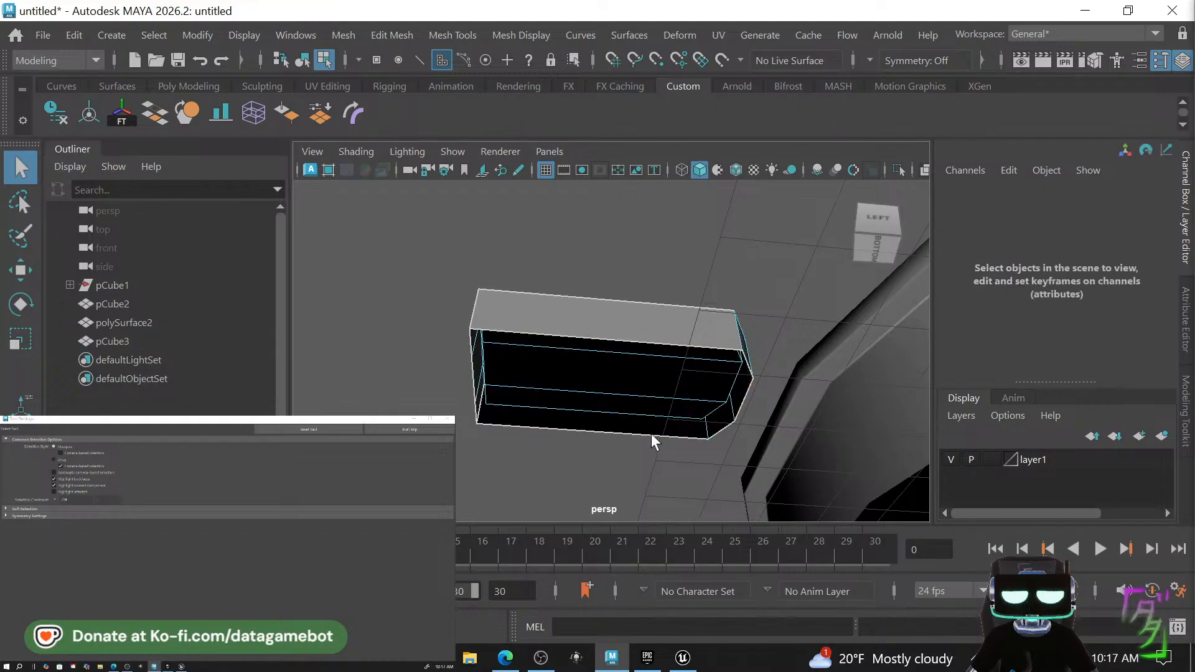
# Bevel the edge loop around the recess floor and the edge loops of the upper rim with a fraction of 0.1.
pyautogui.keyDown('alt'); pyautogui.moveTo(625, 403); pyautogui.dragTo(729, 522); pyautogui.keyUp('alt')
pyautogui.press('w')
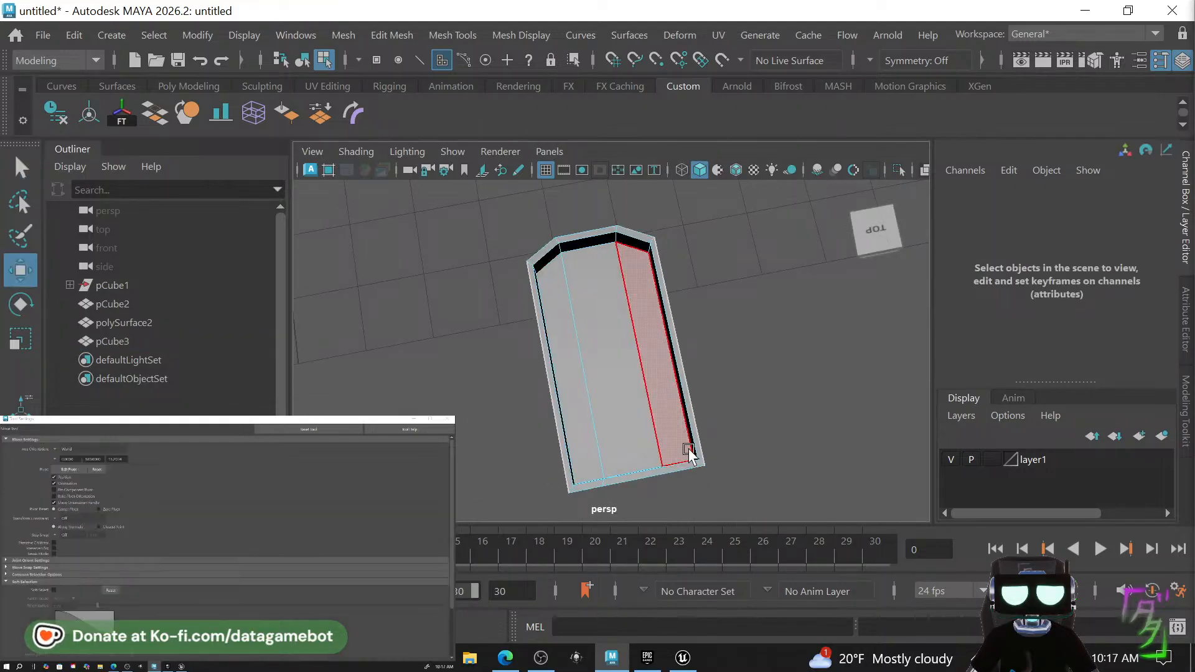
pyautogui.moveTo(635, 342); pyautogui.dragTo(758, 11, button='right')
pyautogui.moveTo(733, 74); pyautogui.dragTo(733, 76, button='right')
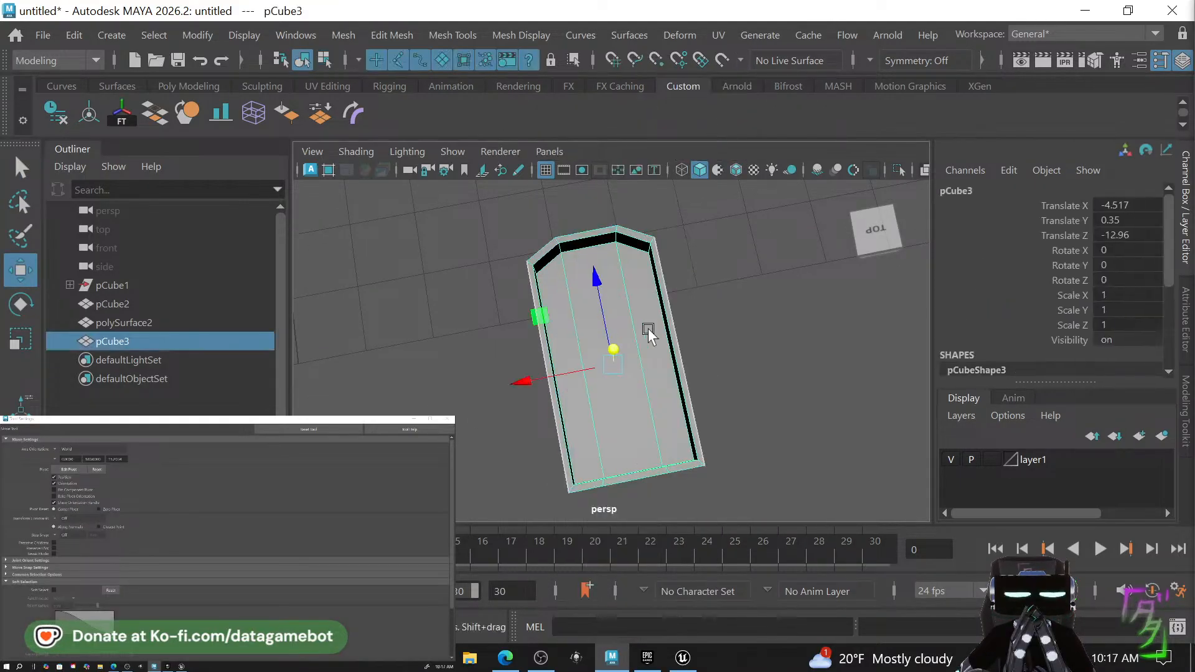
pyautogui.moveTo(654, 144); pyautogui.dragTo(640, 49, button='right')
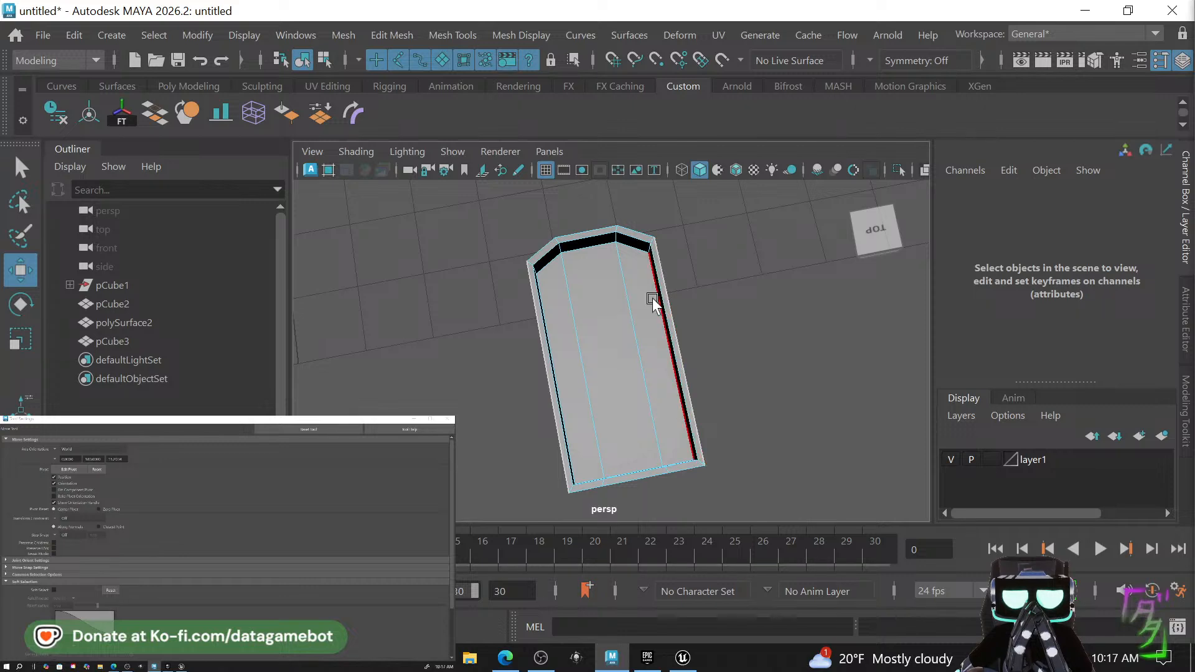
pyautogui.click(652, 300)
pyautogui.doubleClick(592, 263)
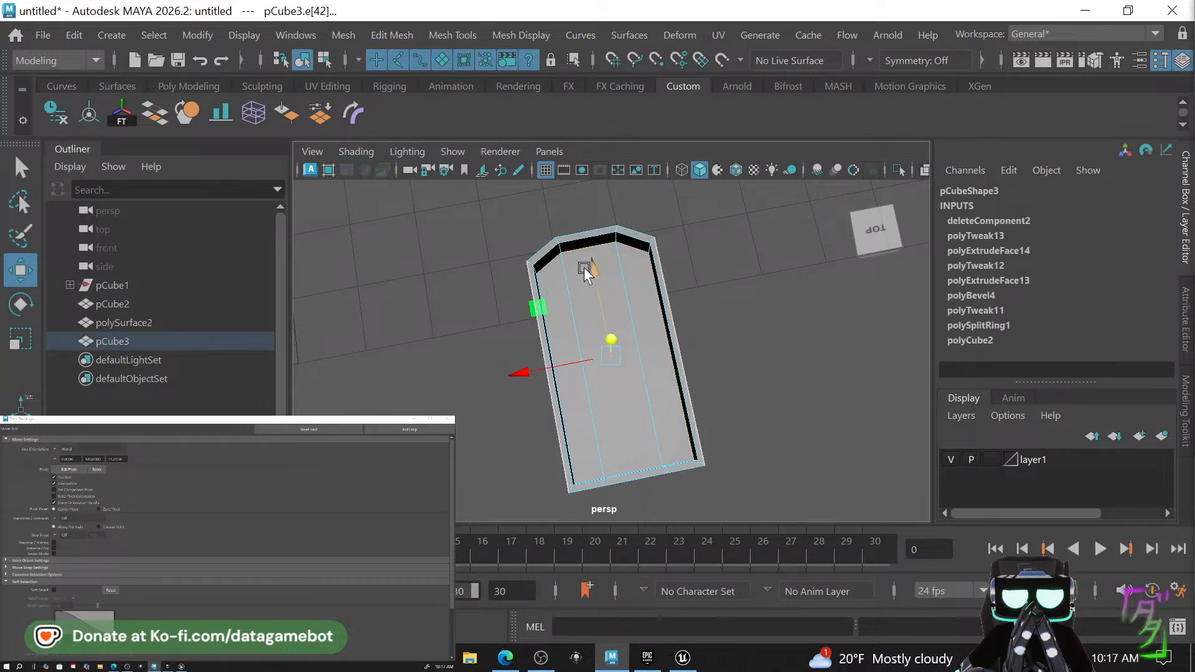
pyautogui.keyDown('alt'); pyautogui.moveTo(584, 267); pyautogui.dragTo(517, 222); pyautogui.keyUp('alt')
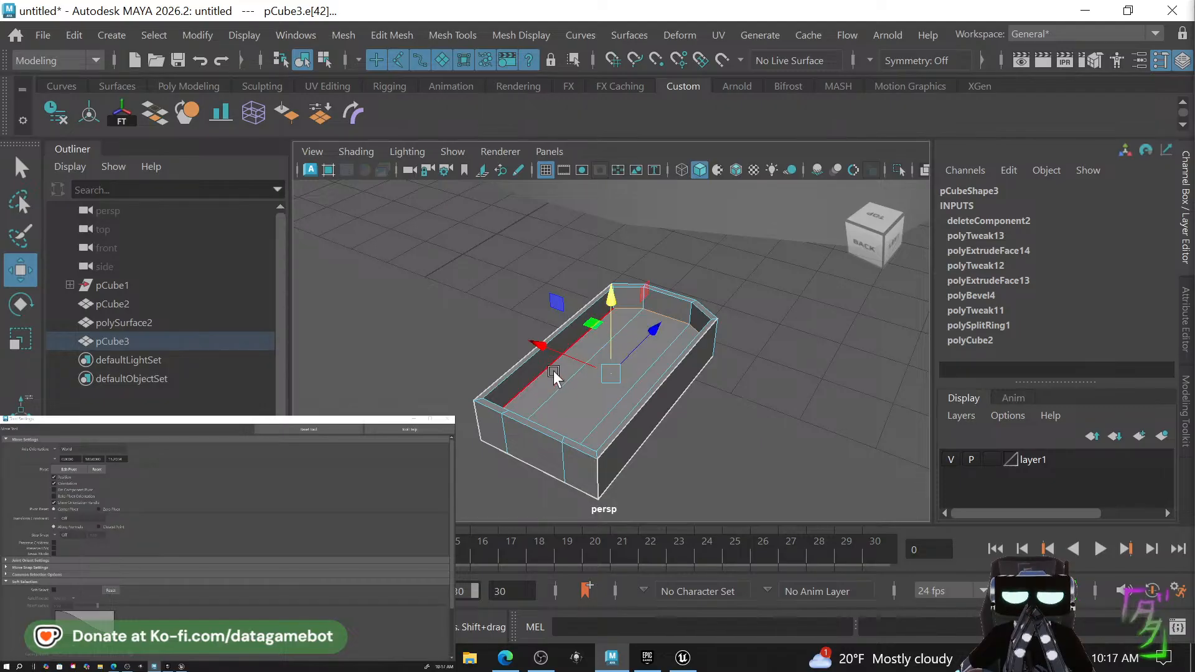
pyautogui.keyDown('alt'); pyautogui.moveTo(582, 381); pyautogui.dragTo(347, 395); pyautogui.keyUp('alt')
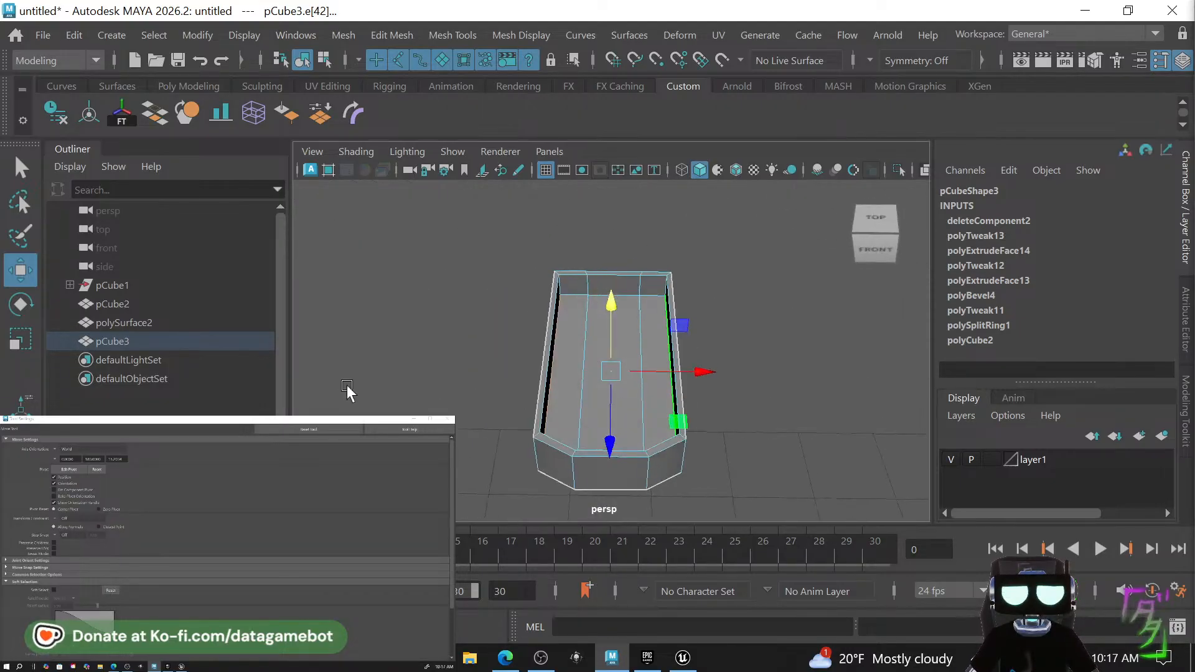
pyautogui.keyDown('alt'); pyautogui.moveTo(580, 292); pyautogui.dragTo(661, 379); pyautogui.keyUp('alt')
pyautogui.scroll(3, 640, 400)
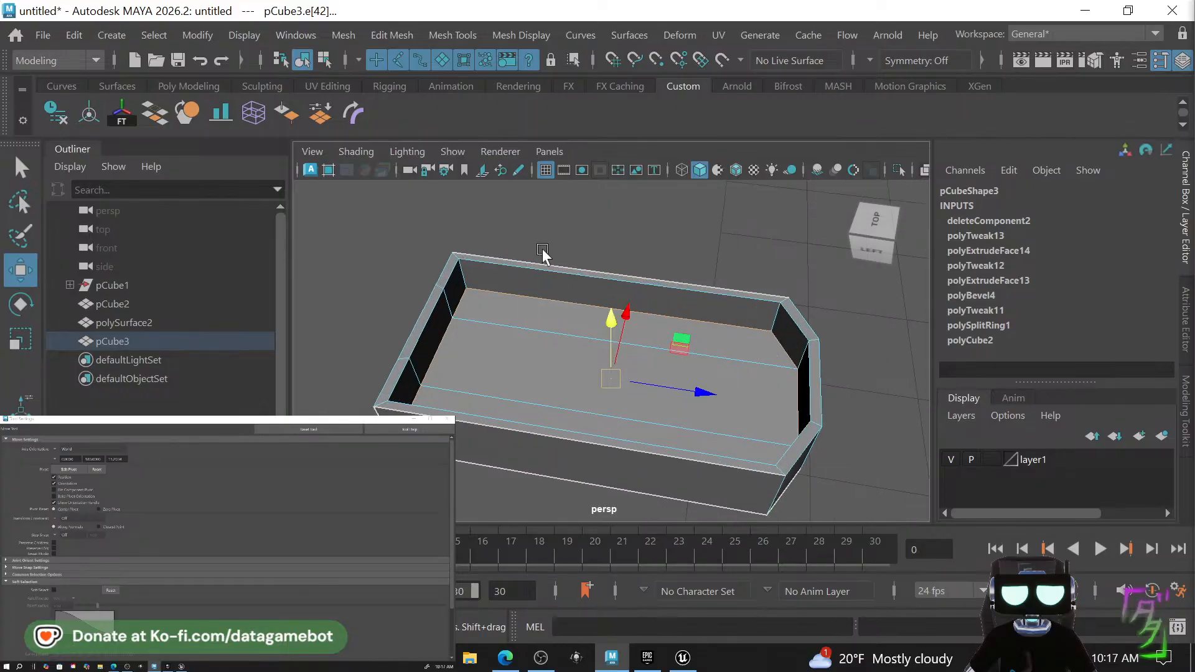
pyautogui.click(558, 274)
pyautogui.doubleClick(559, 272)
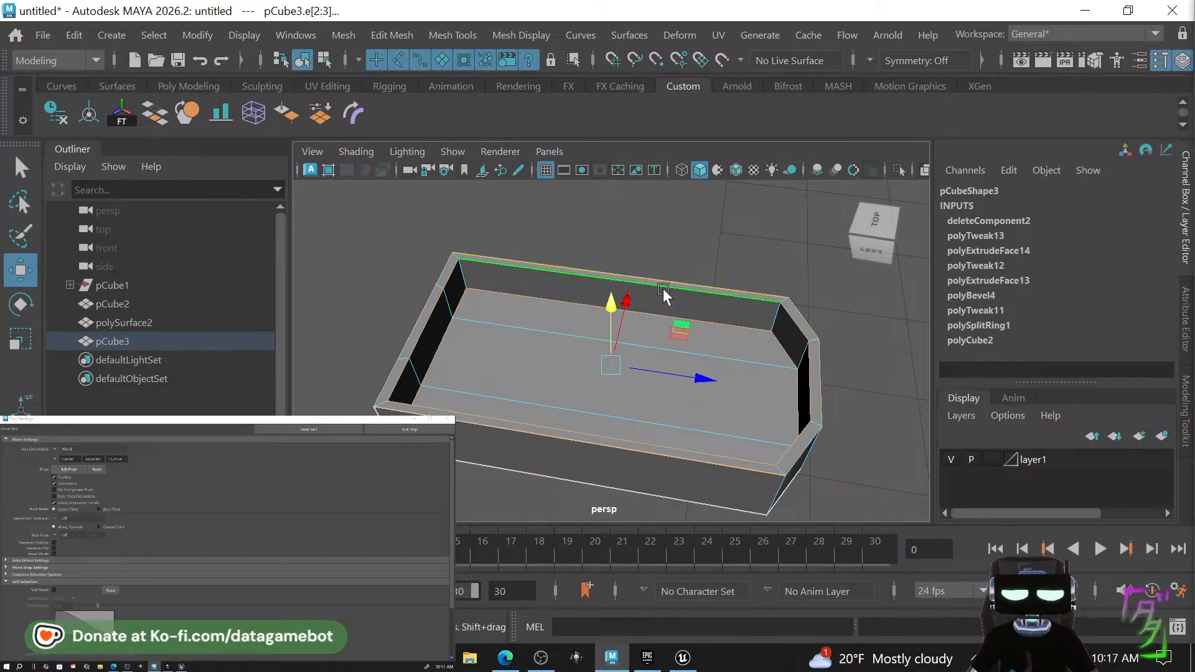
pyautogui.keyDown('alt'); pyautogui.moveTo(559, 272); pyautogui.dragTo(840, 274); pyautogui.keyUp('alt')
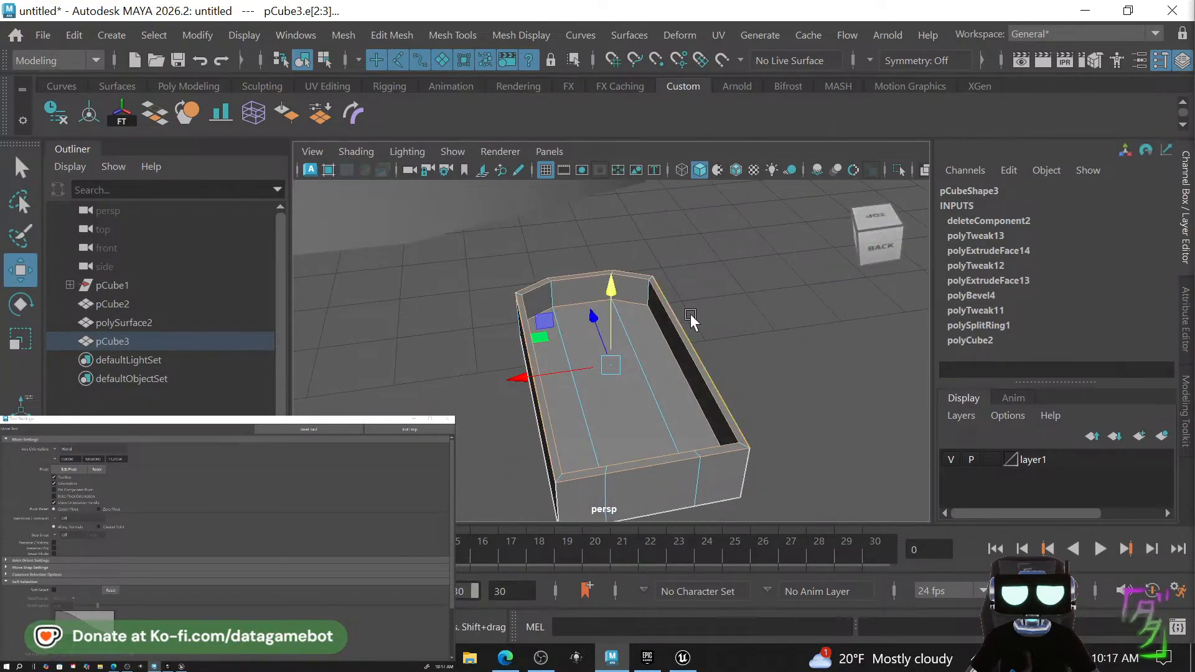
pyautogui.keyDown('shift'); pyautogui.moveTo(669, 287); pyautogui.dragTo(672, 317, button='right'); pyautogui.keyUp('shift')
pyautogui.click(734, 286)
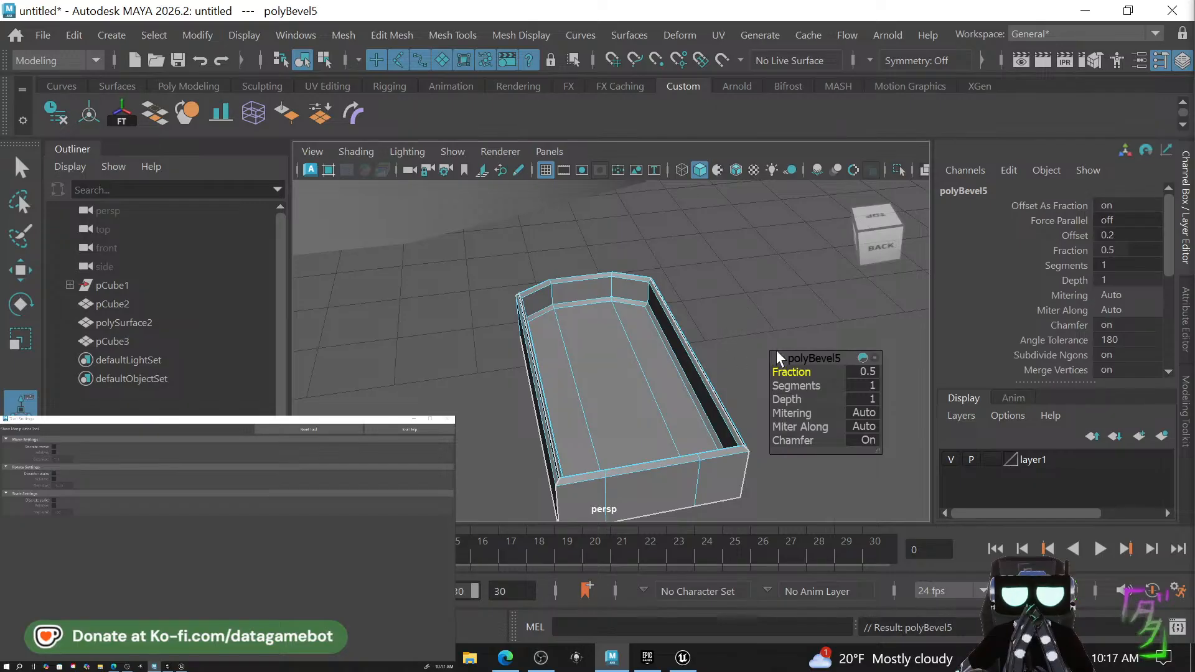
pyautogui.moveTo(790, 366); pyautogui.dragTo(789, 371)
pyautogui.keyDown('alt'); pyautogui.moveTo(700, 331); pyautogui.dragTo(614, 323); pyautogui.keyUp('alt')
pyautogui.press('q')
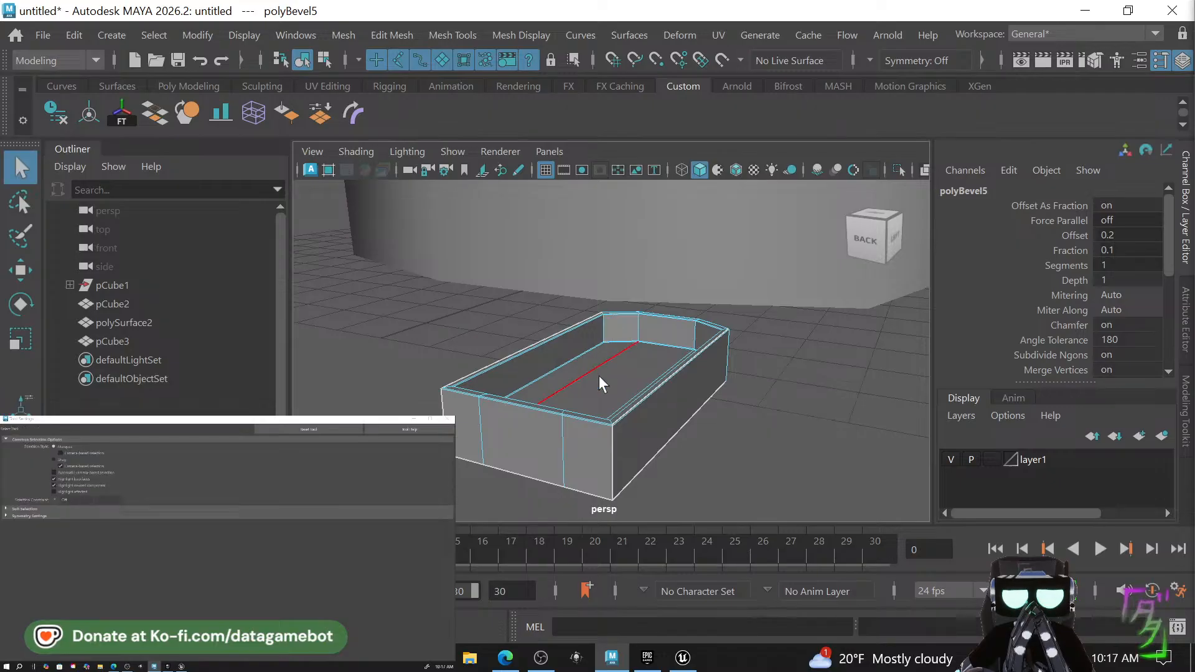
# Soften all edges of the tray-shaped pCube3 in object mode.
pyautogui.moveTo(600, 381); pyautogui.dragTo(678, 89, button='right')
pyautogui.click(755, 382)
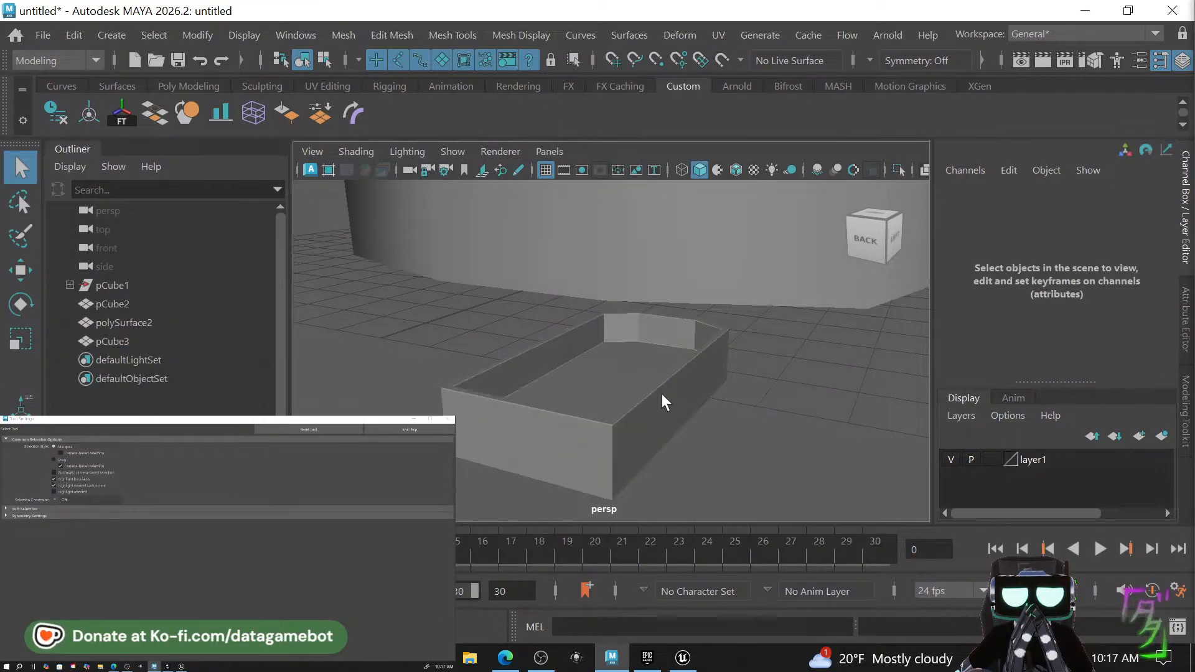
pyautogui.click(662, 393)
pyautogui.keyDown('shift'); pyautogui.moveTo(662, 393); pyautogui.dragTo(662, 394, button='right'); pyautogui.keyUp('shift')
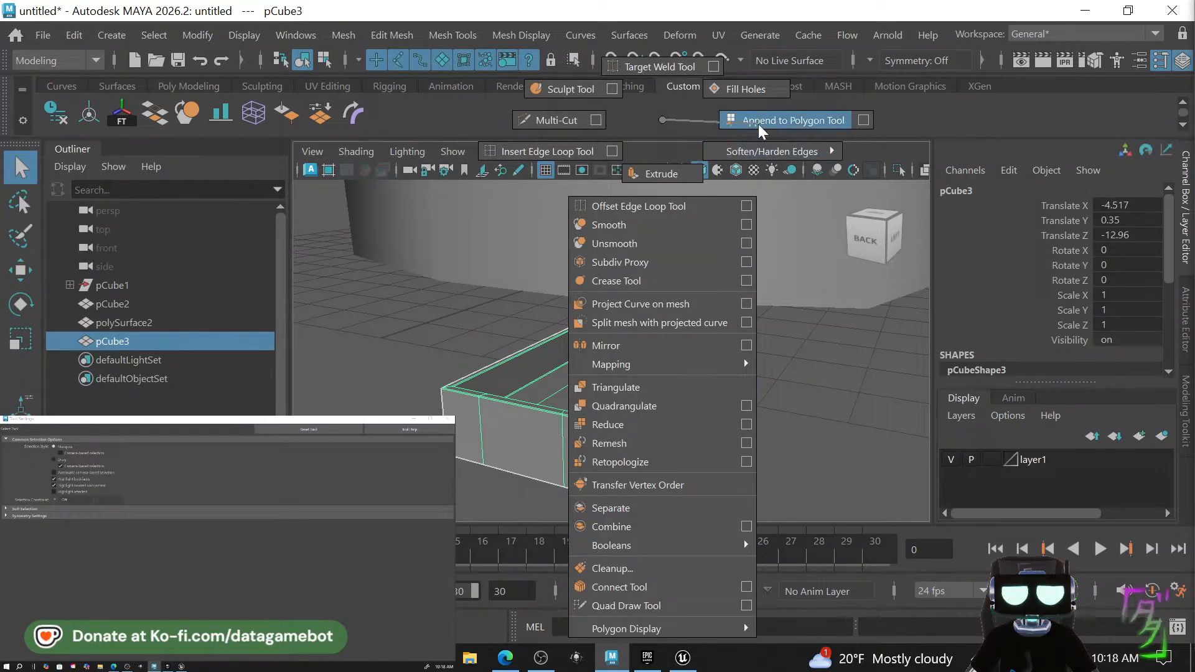
pyautogui.moveTo(758, 125)
pyautogui.keyDown('shift'); pyautogui.mouseDown(button='right')
pyautogui.moveTo(753, 153)
pyautogui.moveTo(834, 130)
pyautogui.mouseUp(button='right'); pyautogui.keyUp('shift')
pyautogui.click(731, 391)
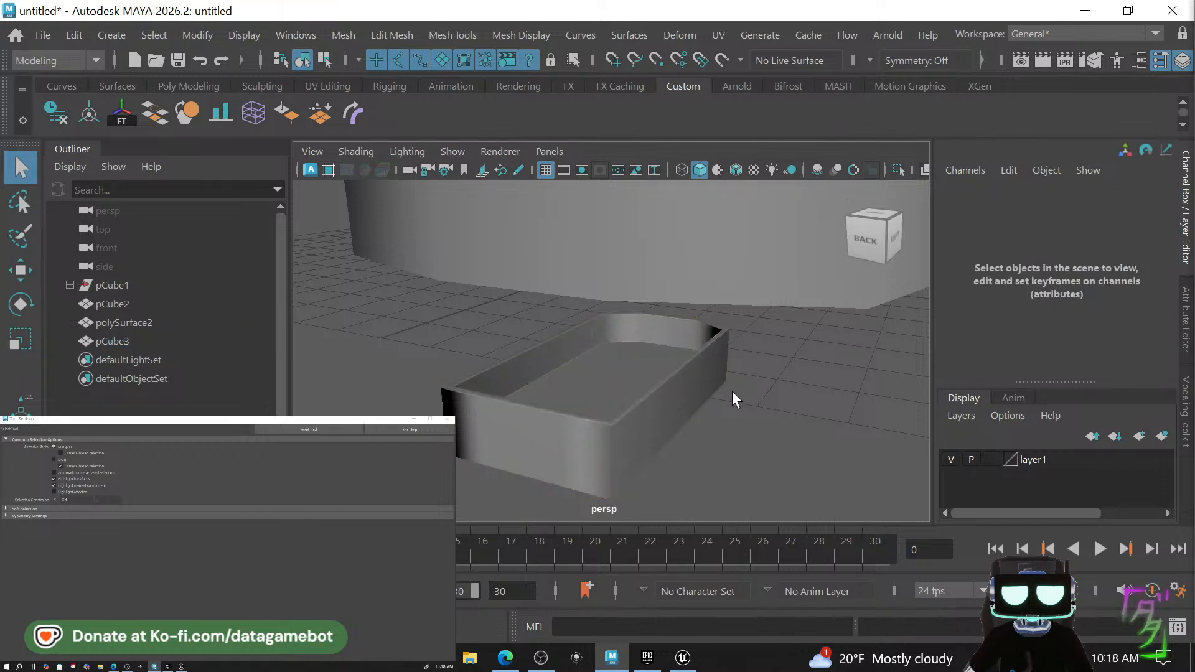
# Select the narrow bevel face loop running around the recess floor of pCube3.
pyautogui.keyDown('alt'); pyautogui.moveTo(732, 391); pyautogui.dragTo(648, 382); pyautogui.keyUp('alt')
pyautogui.click(632, 373)
pyautogui.press('r')
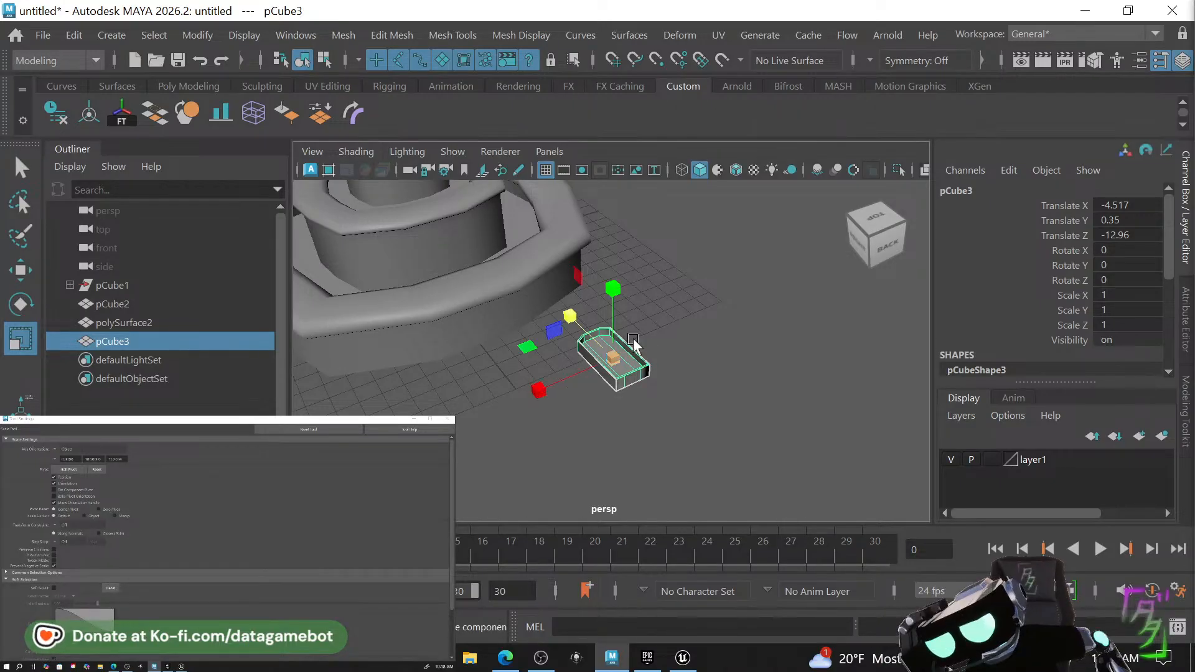
pyautogui.press('f')
pyautogui.keyDown('alt'); pyautogui.moveTo(588, 341); pyautogui.dragTo(530, 327); pyautogui.keyUp('alt')
pyautogui.scroll(4, 604, 281)
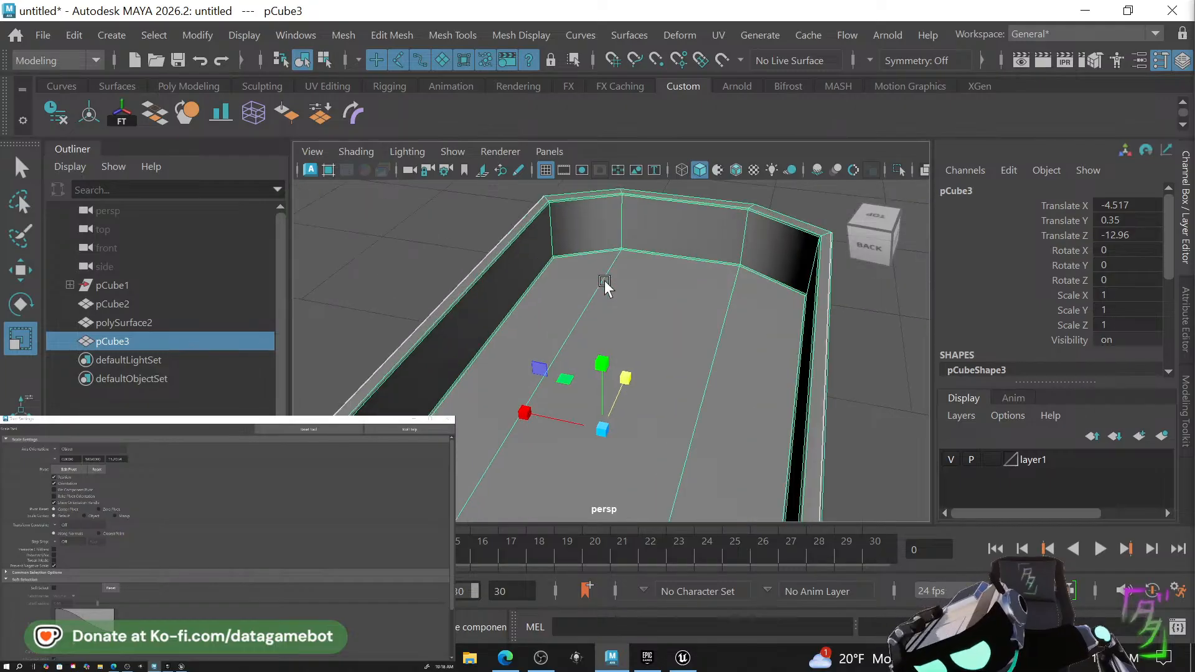
pyautogui.moveTo(600, 261); pyautogui.dragTo(589, 172, button='right')
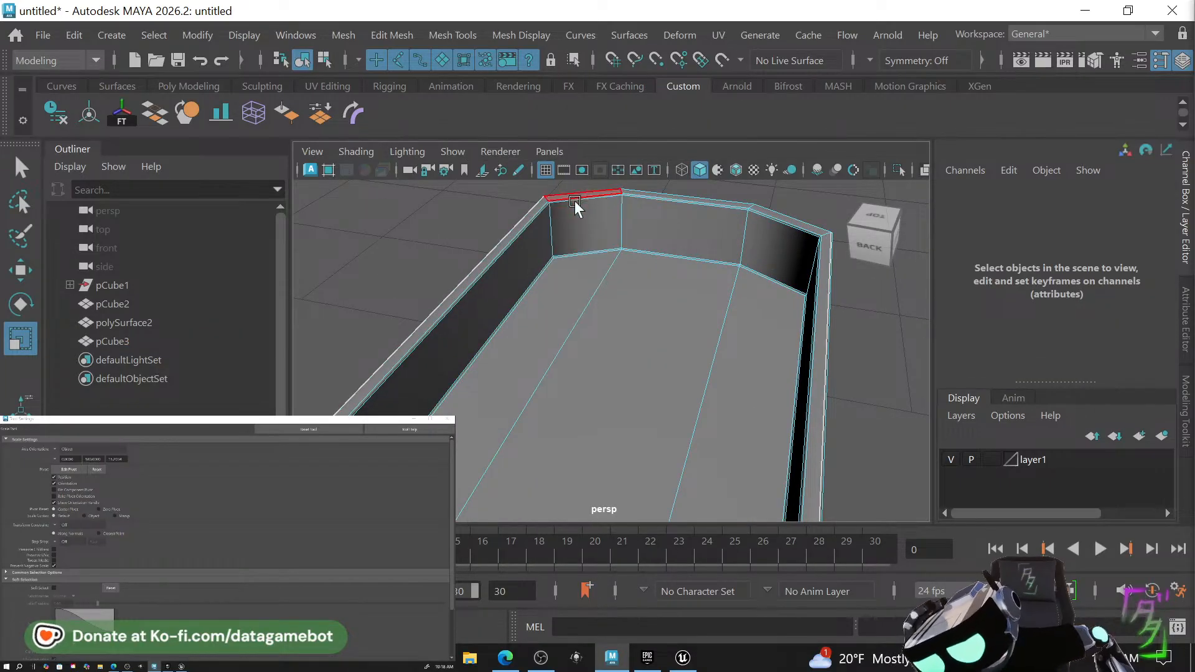
pyautogui.keyDown('alt'); pyautogui.moveTo(582, 234); pyautogui.dragTo(579, 266); pyautogui.keyUp('alt')
pyautogui.click(561, 212)
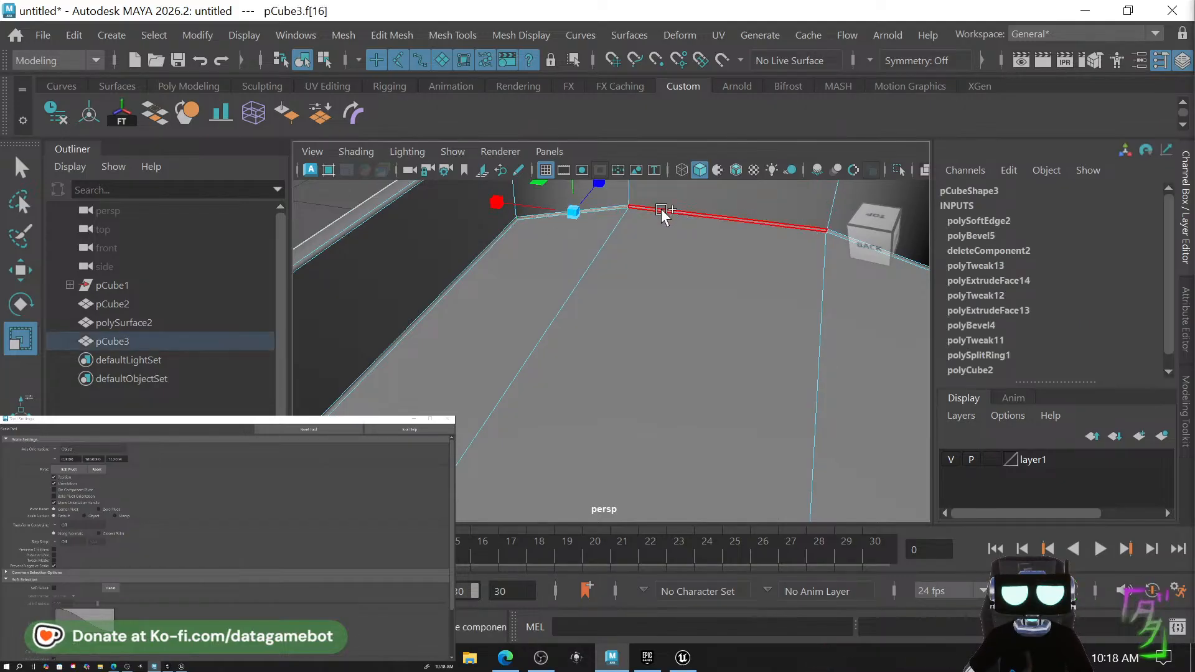
pyautogui.doubleClick(662, 209)
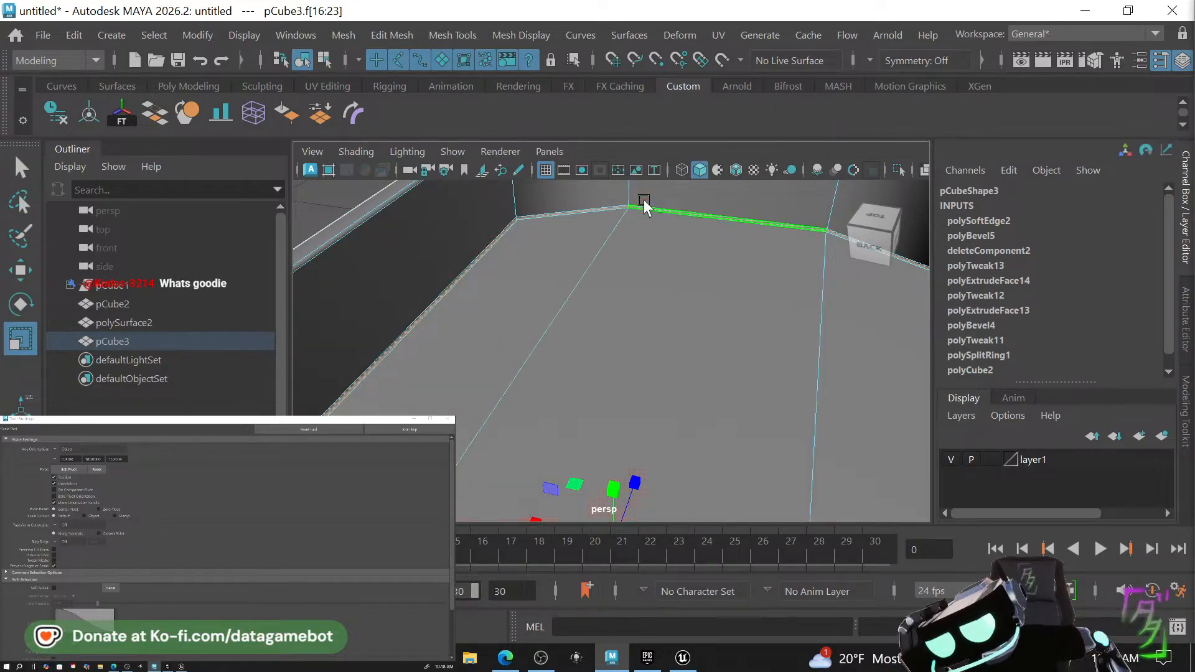
# Add all inner wall faces of pCube3's recess to the selected floor bevel loop.
pyautogui.scroll(-3, 597, 325)
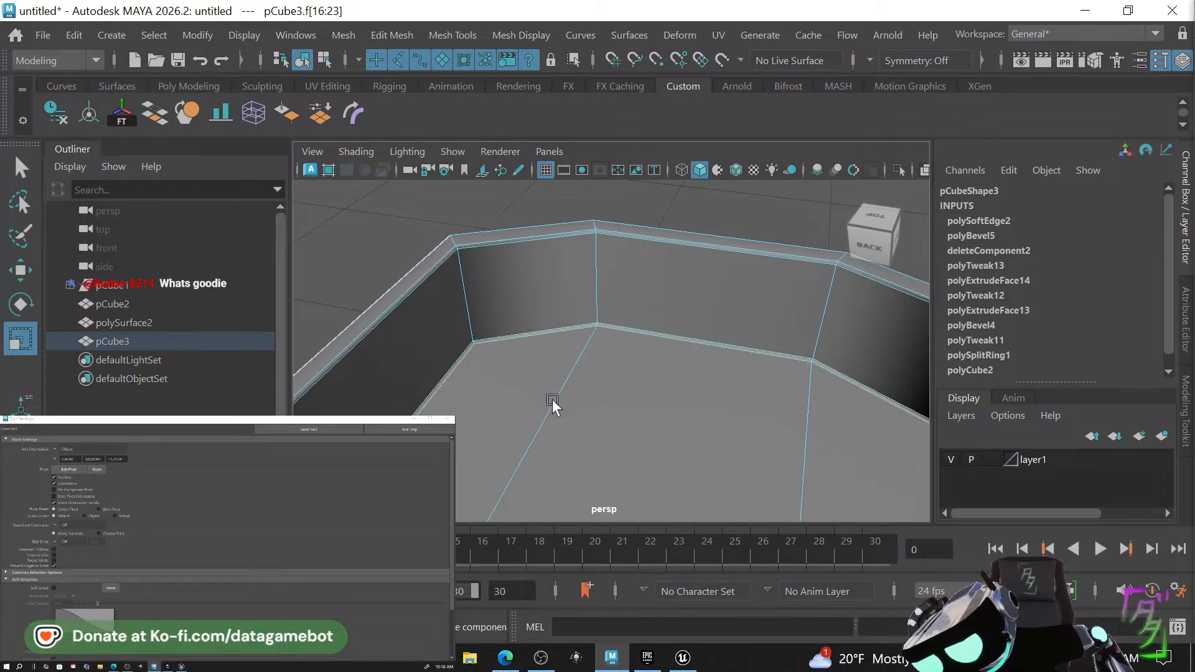
pyautogui.keyDown('alt'); pyautogui.moveTo(552, 402); pyautogui.dragTo(610, 360); pyautogui.keyUp('alt')
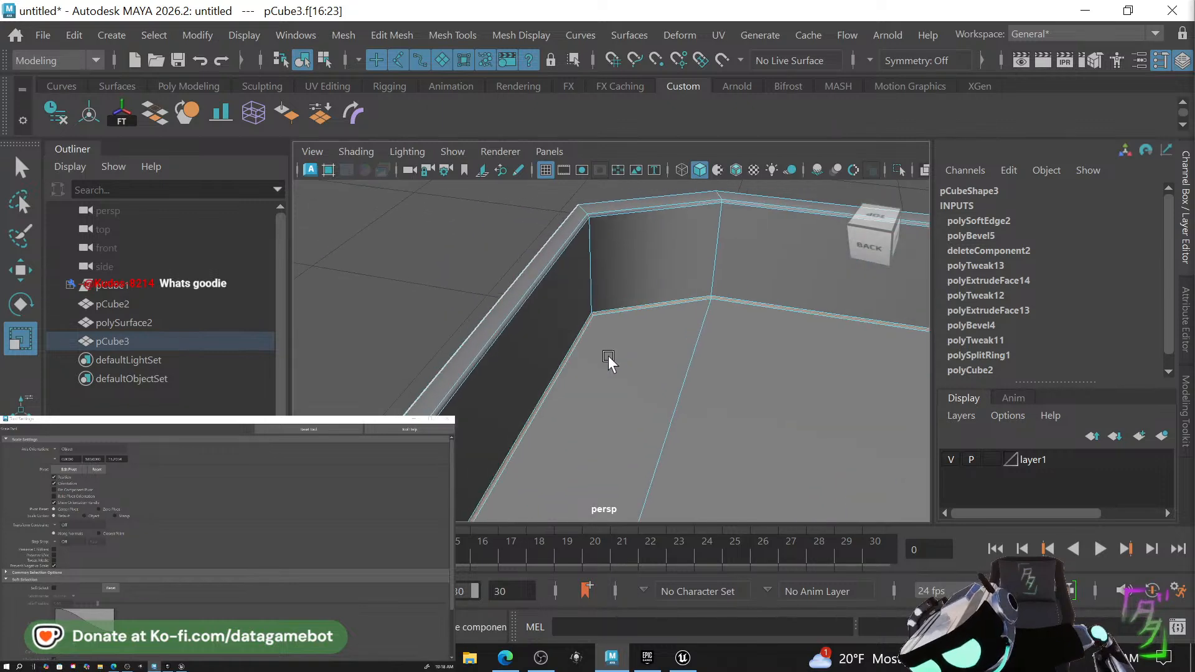
pyautogui.click(534, 293)
pyautogui.keyDown('shift'); pyautogui.click(622, 262); pyautogui.keyUp('shift')
pyautogui.keyDown('shift'); pyautogui.click(737, 302); pyautogui.keyUp('shift')
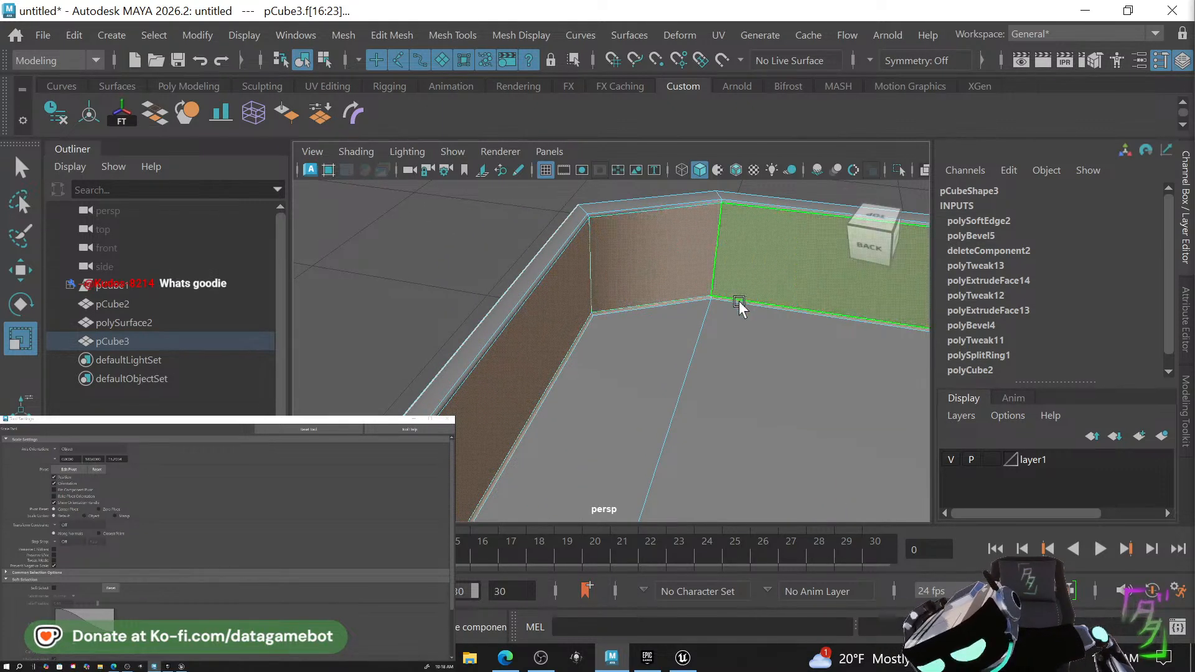
pyautogui.keyDown('alt'); pyautogui.moveTo(737, 302); pyautogui.dragTo(585, 277); pyautogui.keyUp('alt')
pyautogui.click(585, 276)
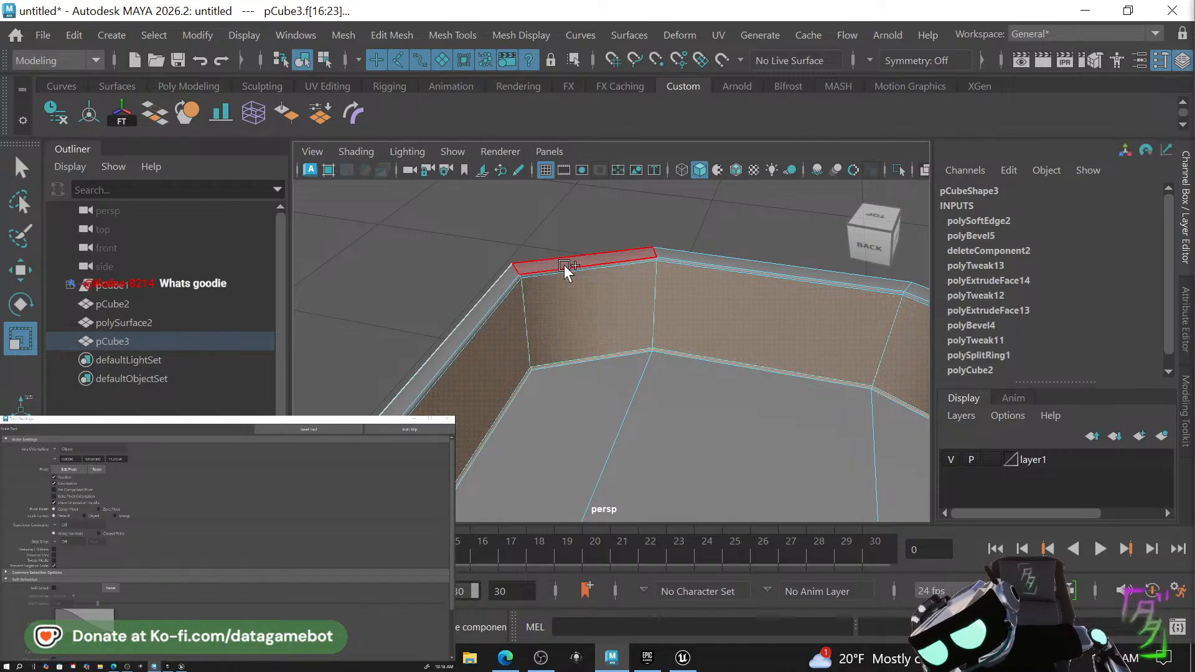
pyautogui.keyDown('shift'); pyautogui.doubleClick(496, 304); pyautogui.keyUp('shift')
pyautogui.keyDown('alt'); pyautogui.moveTo(645, 362); pyautogui.dragTo(457, 204, button='middle'); pyautogui.keyUp('alt')
pyautogui.scroll(-3, 456, 206)
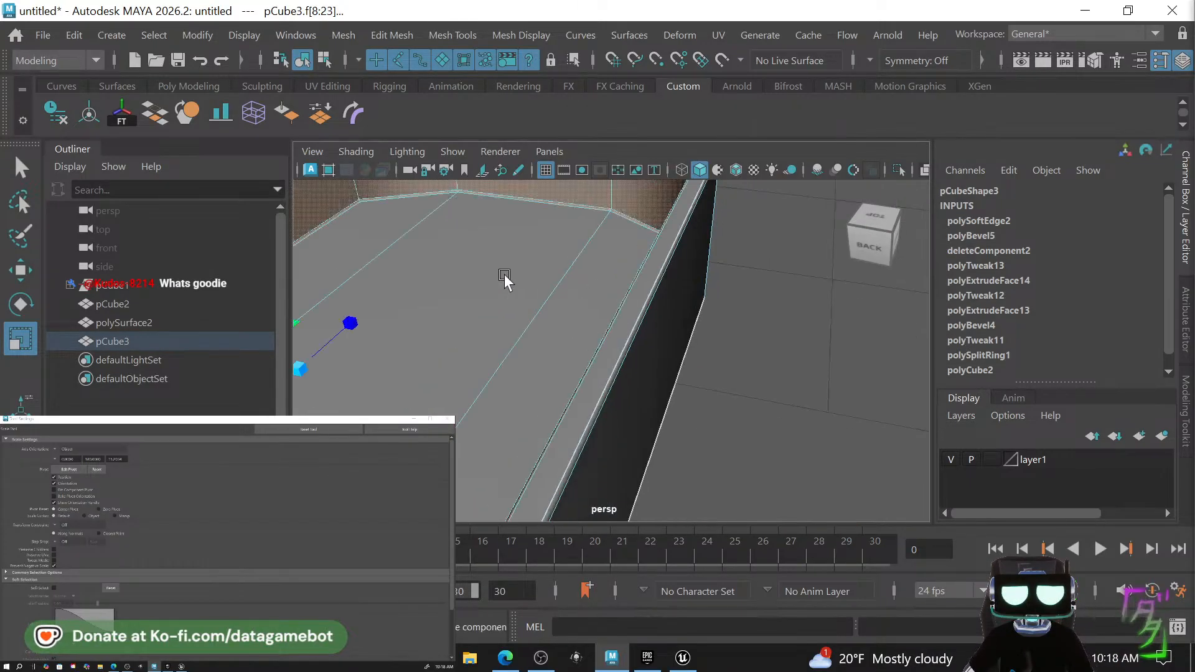
# Return pCube3 to object mode and clear the selection.
pyautogui.keyDown('alt'); pyautogui.moveTo(506, 280); pyautogui.dragTo(637, 391); pyautogui.keyUp('alt')
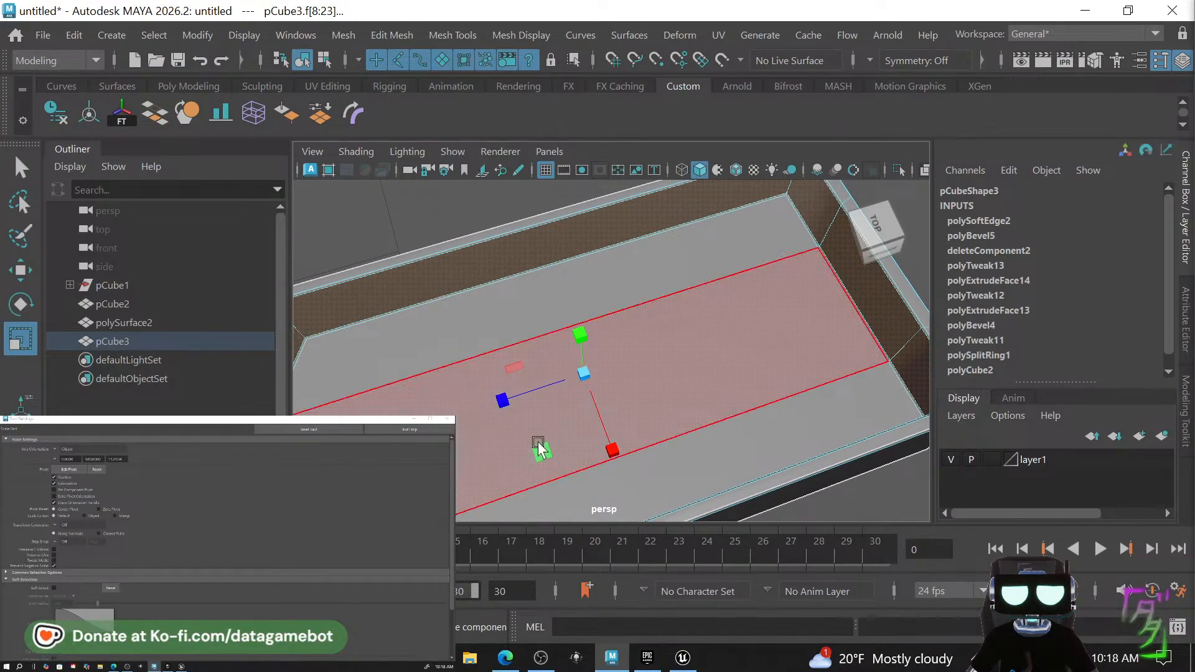
pyautogui.moveTo(542, 453); pyautogui.dragTo(548, 449)
pyautogui.keyDown('alt'); pyautogui.moveTo(650, 444); pyautogui.dragTo(626, 443, button='middle'); pyautogui.keyUp('alt')
pyautogui.keyDown('alt'); pyautogui.moveTo(720, 431); pyautogui.dragTo(534, 376, button='right'); pyautogui.keyUp('alt')
pyautogui.keyDown('alt'); pyautogui.moveTo(534, 377); pyautogui.dragTo(598, 372); pyautogui.keyUp('alt')
pyautogui.press('q')
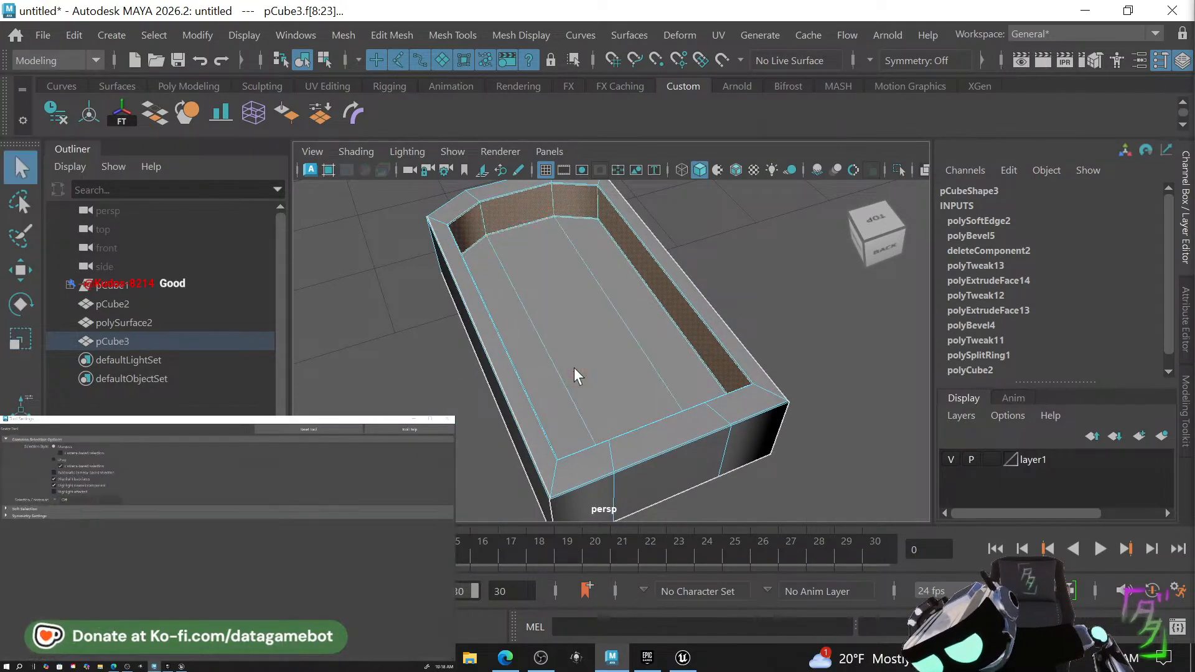
pyautogui.moveTo(552, 335); pyautogui.dragTo(619, 72, button='right')
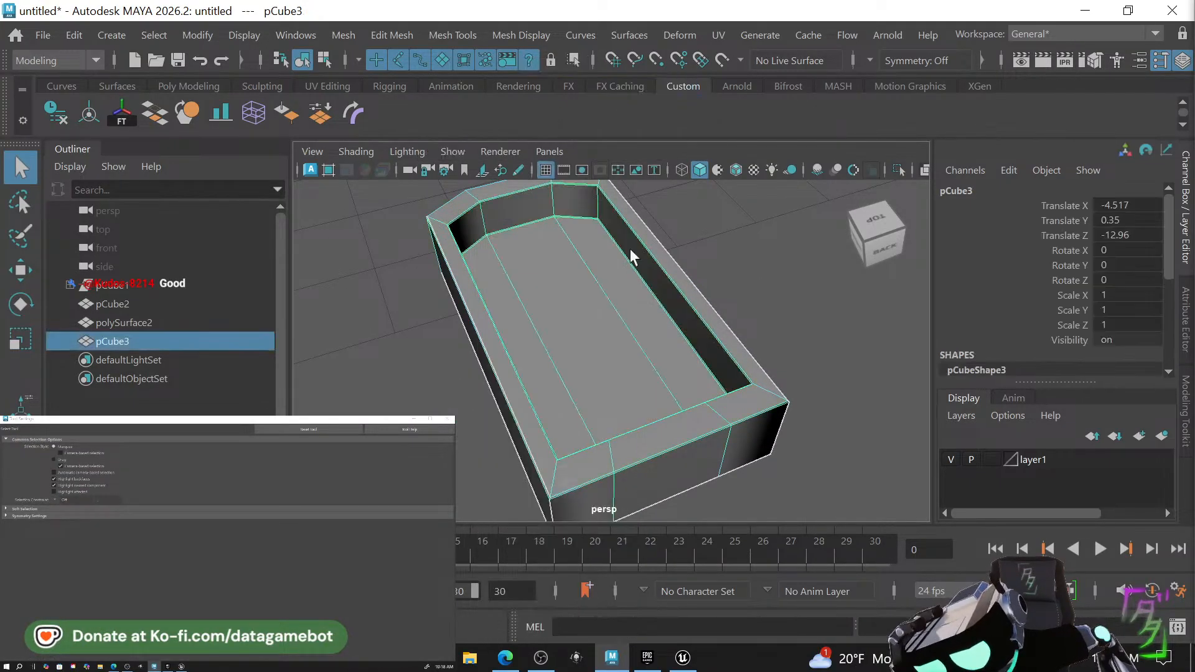
pyautogui.click(765, 270)
pyautogui.scroll(-5, 673, 350)
pyautogui.scroll(3, 596, 372)
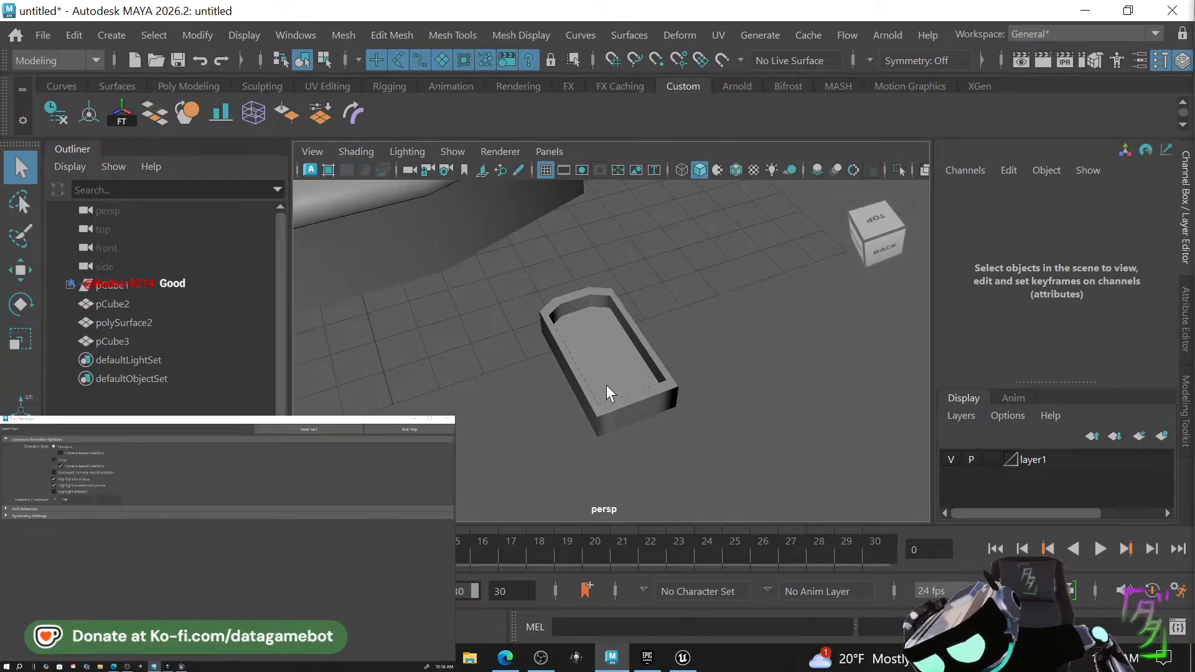
pyautogui.click(602, 363)
pyautogui.keyDown('shift'); pyautogui.moveTo(602, 361); pyautogui.dragTo(742, 127, button='right'); pyautogui.keyUp('shift')
pyautogui.click(725, 330)
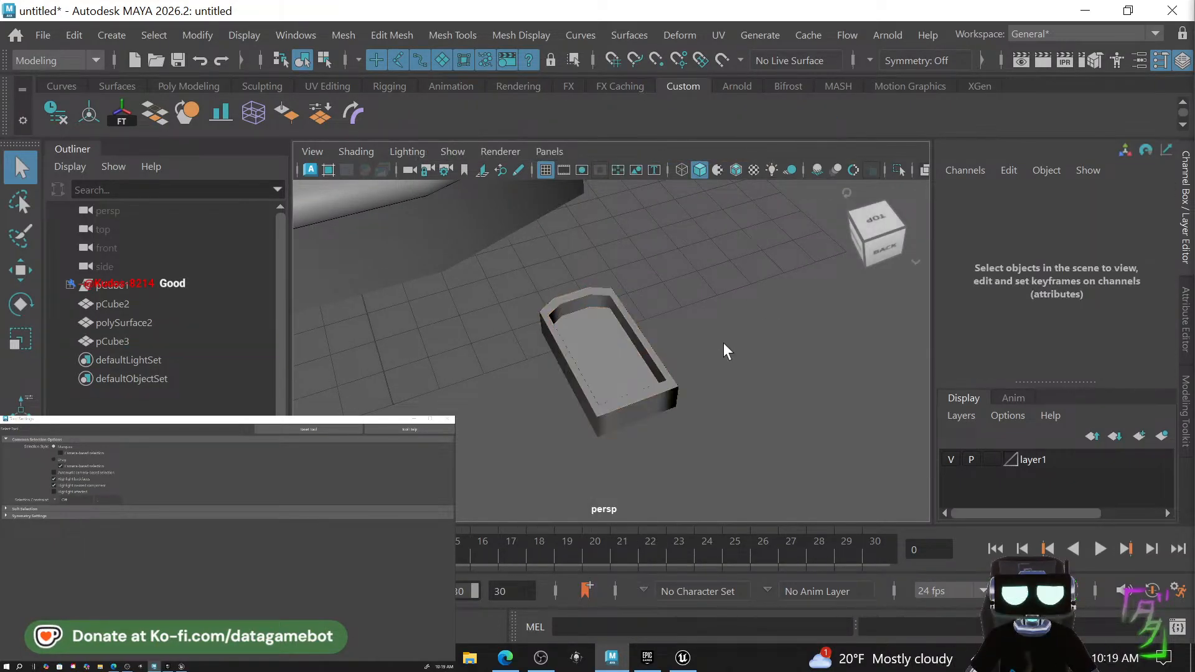
# Rotate pCube3 upright around its X axis and set Rotate X to 90.
pyautogui.keyDown('alt'); pyautogui.moveTo(723, 342); pyautogui.dragTo(648, 417); pyautogui.keyUp('alt')
pyautogui.click(616, 427)
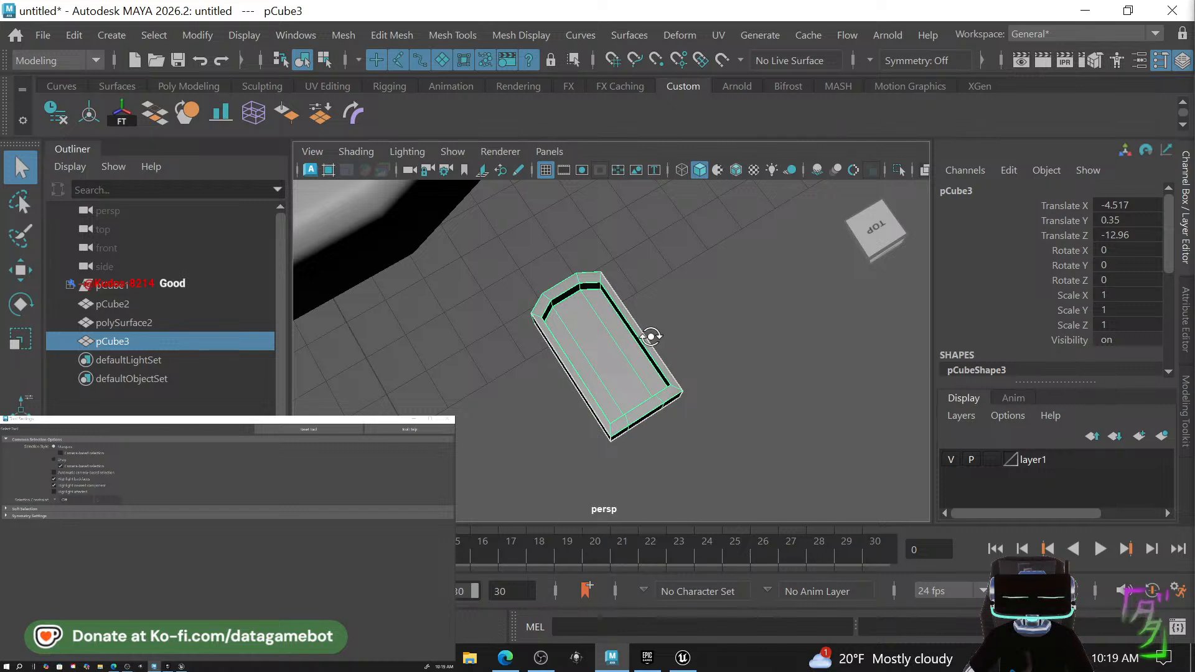
pyautogui.keyDown('alt'); pyautogui.moveTo(650, 336); pyautogui.dragTo(670, 373); pyautogui.keyUp('alt')
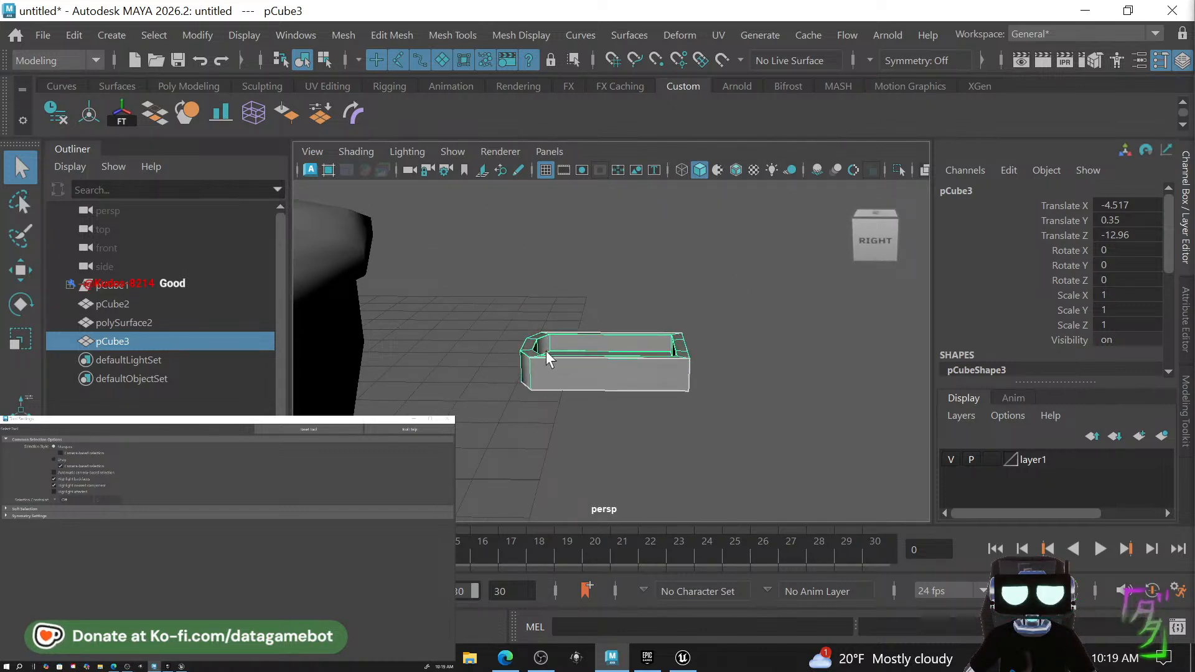
pyautogui.press('w')
pyautogui.press('e')
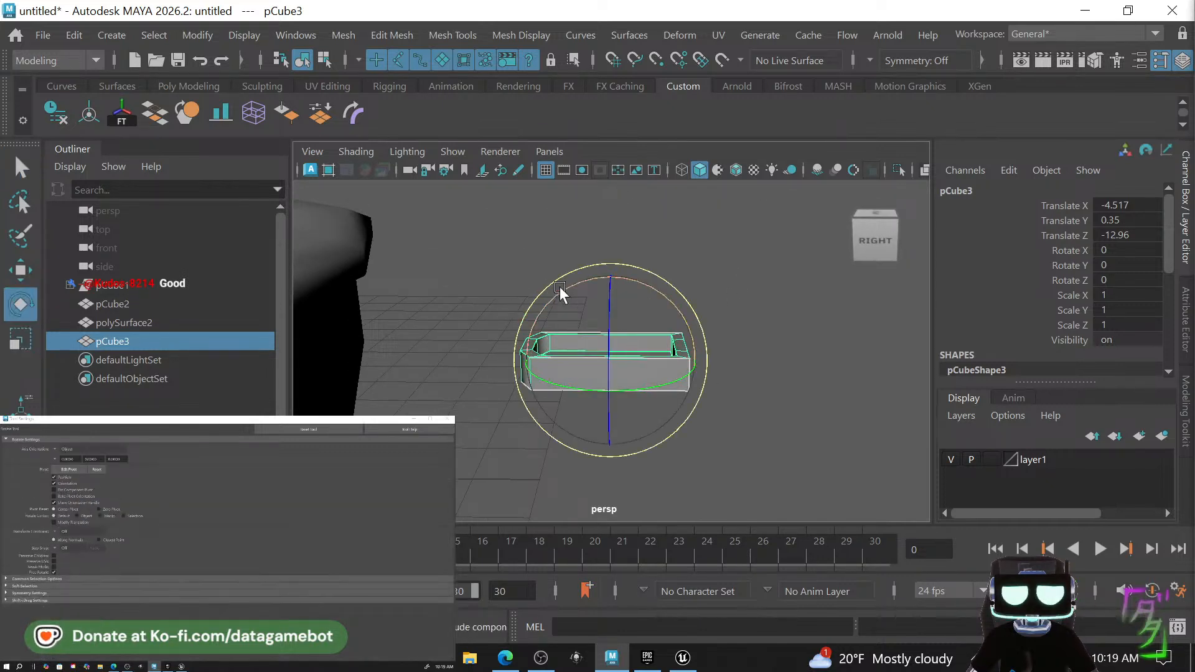
pyautogui.moveTo(624, 279); pyautogui.dragTo(700, 317)
pyautogui.moveTo(760, 434); pyautogui.dragTo(750, 401)
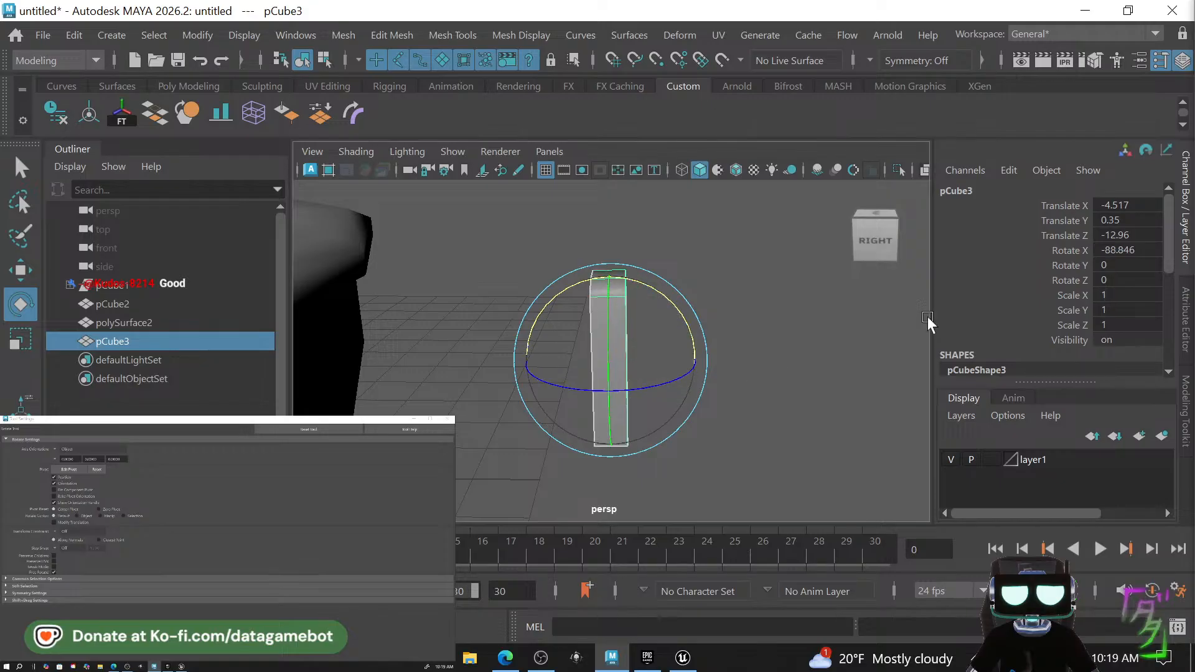
pyautogui.doubleClick(1120, 250)
pyautogui.write('90')
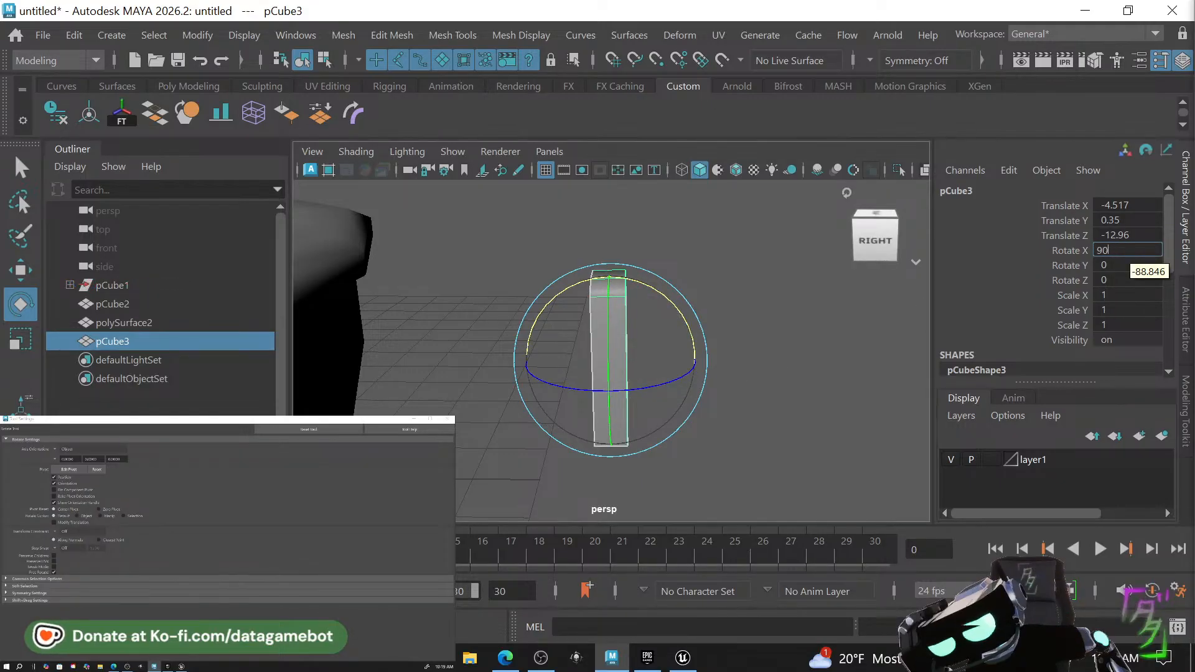
pyautogui.press('Return')
# Set pCube3's Rotate X to -90 so its recess faces away from the tiered structure.
pyautogui.keyDown('alt'); pyautogui.moveTo(739, 386); pyautogui.dragTo(656, 350); pyautogui.keyUp('alt')
pyautogui.doubleClick(1121, 249)
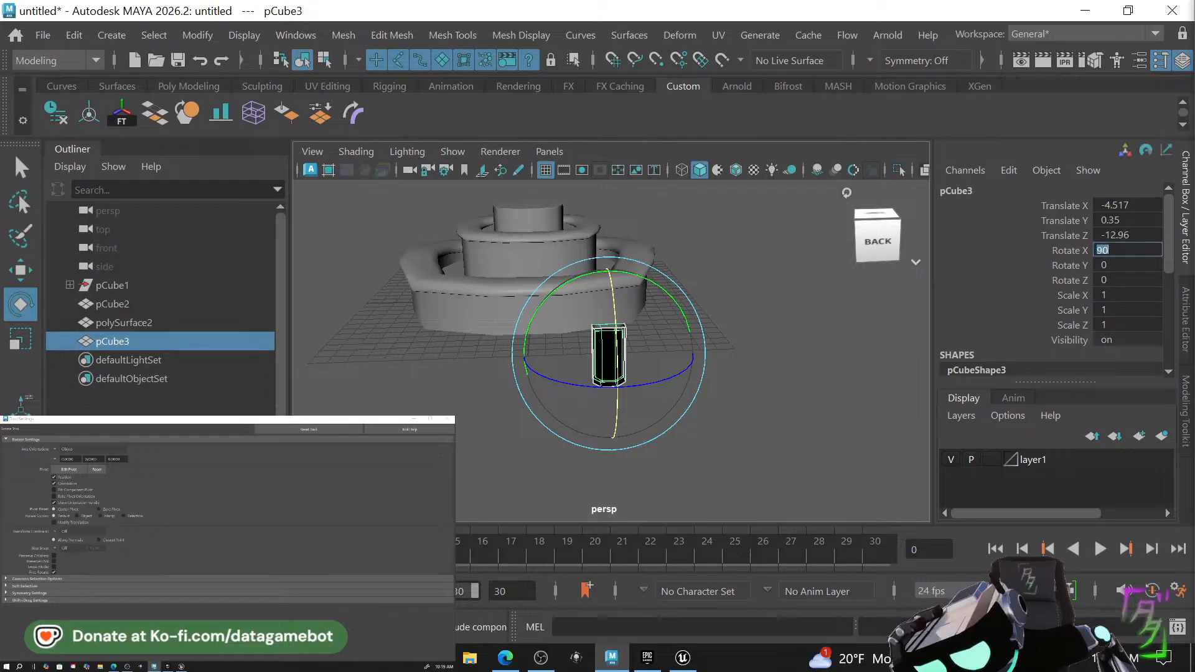
pyautogui.write('-90')
pyautogui.press('Return')
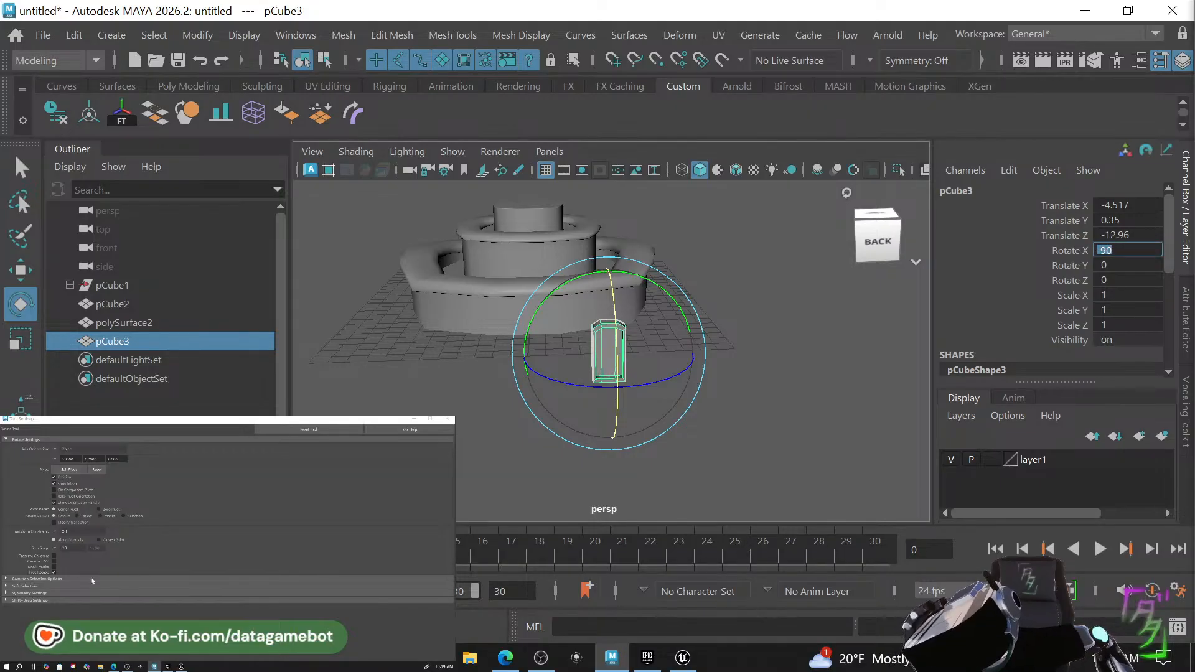
pyautogui.keyDown('alt'); pyautogui.moveTo(636, 490); pyautogui.dragTo(681, 506); pyautogui.keyUp('alt')
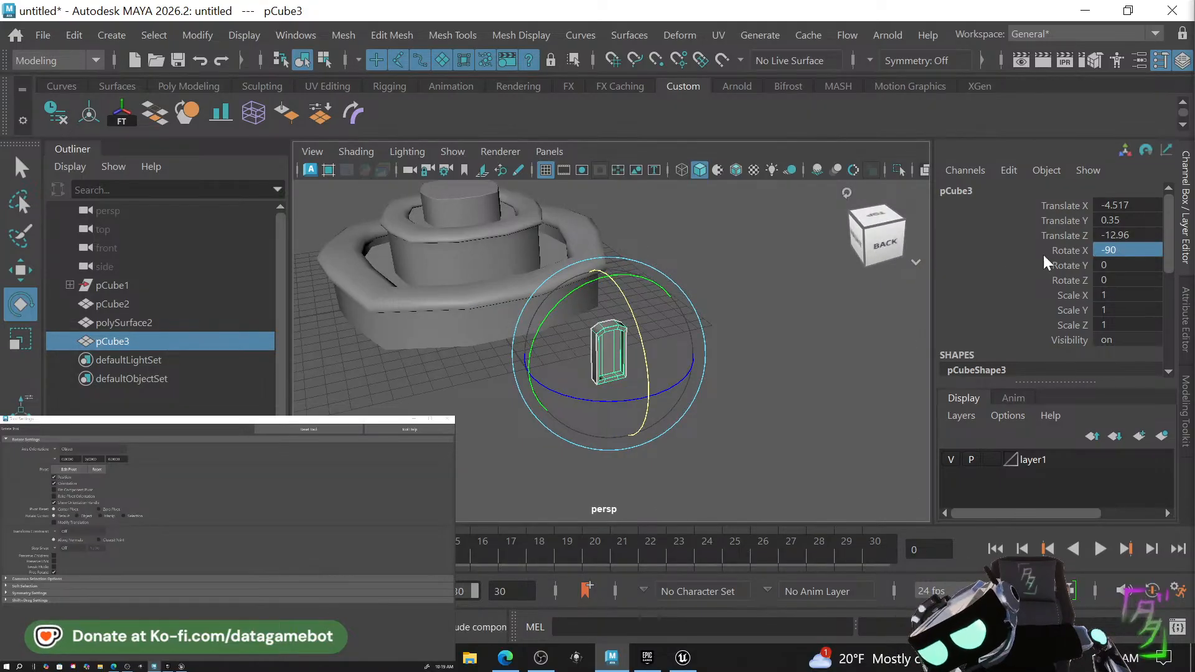
# Set pCube3's Translate X, Y and Z to 0.
pyautogui.moveTo(1109, 204); pyautogui.dragTo(1112, 235)
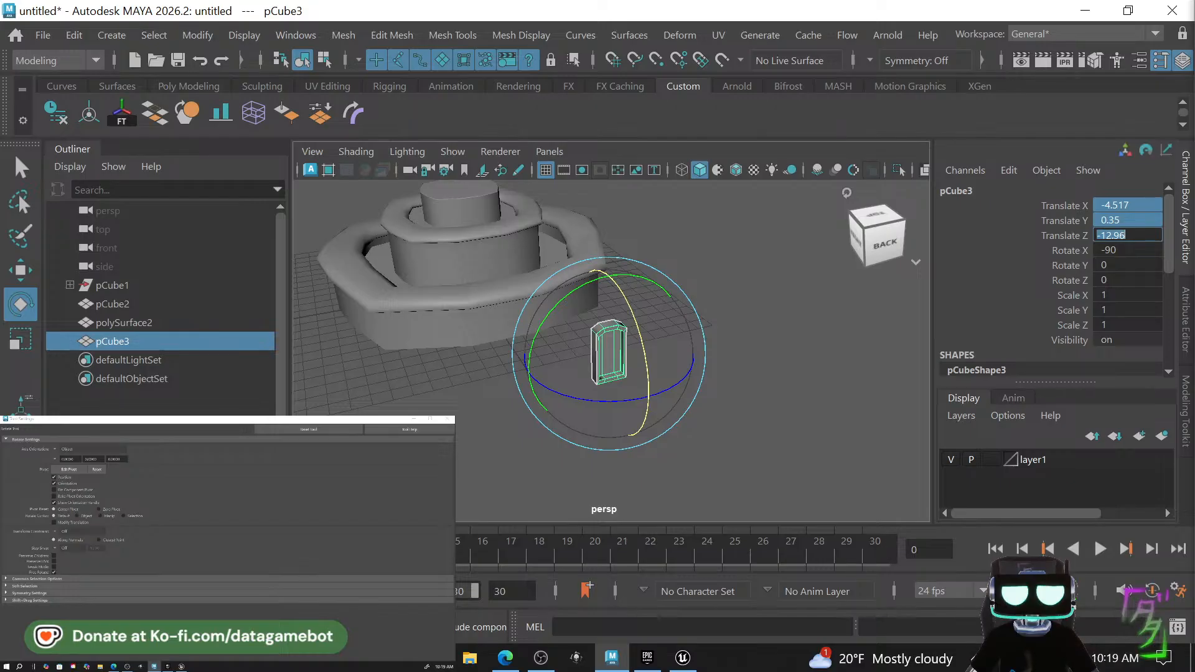
pyautogui.write('0')
pyautogui.press('Return')
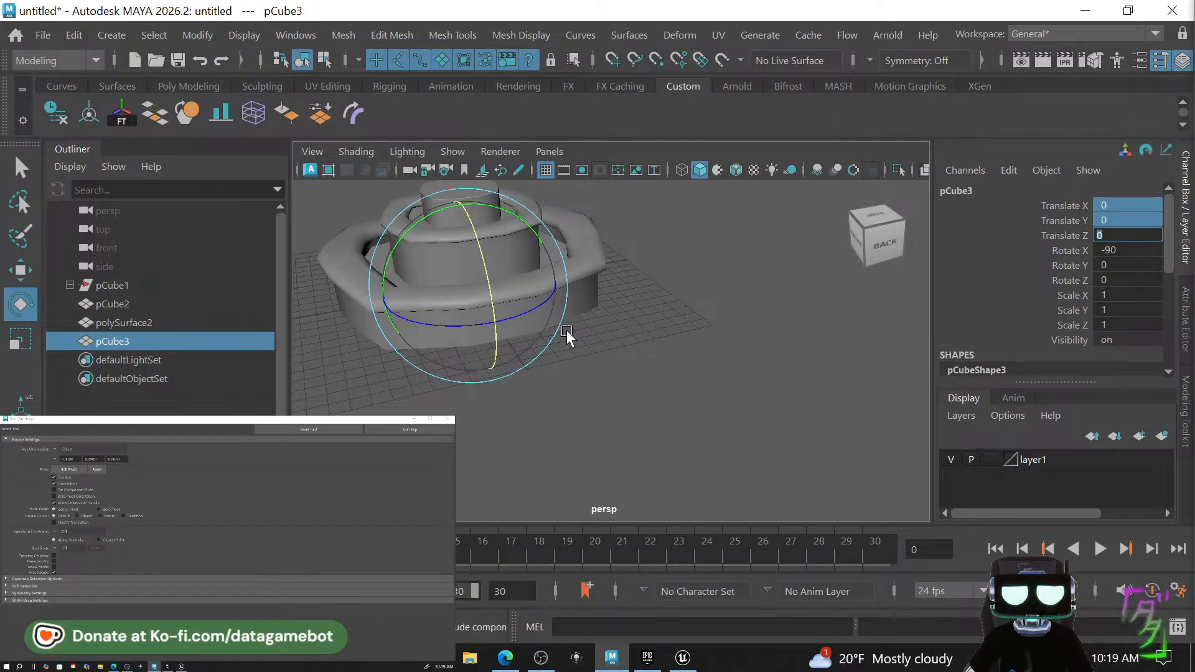
# Move pCube3 to the middle tier's wall at about Y 3.1, Z -4.86 and scale it uniformly to about 0.341.
pyautogui.keyDown('alt'); pyautogui.moveTo(566, 330); pyautogui.dragTo(661, 341); pyautogui.keyUp('alt')
pyautogui.press('w')
pyautogui.press('f')
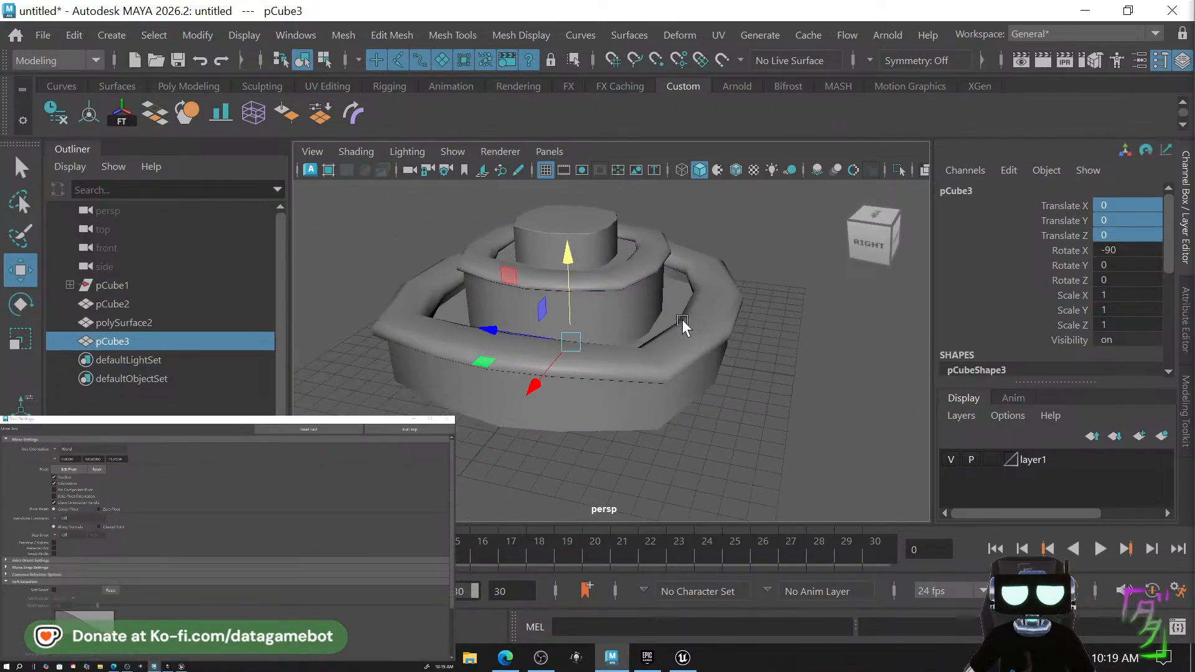
pyautogui.moveTo(487, 282); pyautogui.dragTo(594, 237)
pyautogui.press('r')
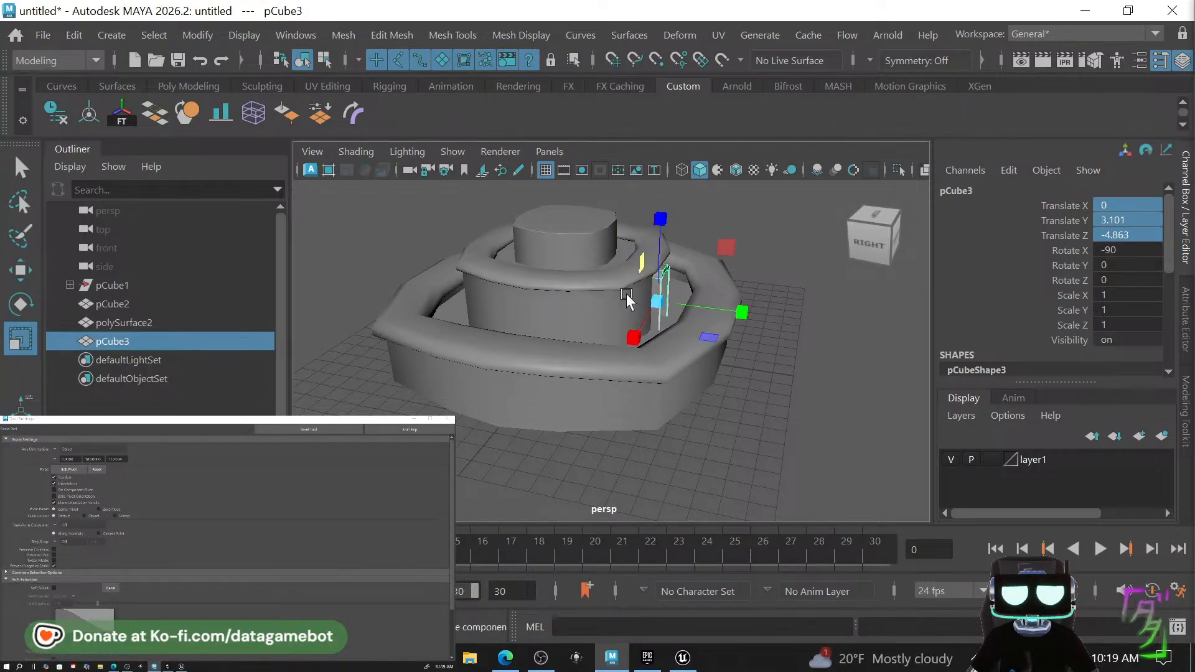
pyautogui.moveTo(657, 298); pyautogui.dragTo(630, 305)
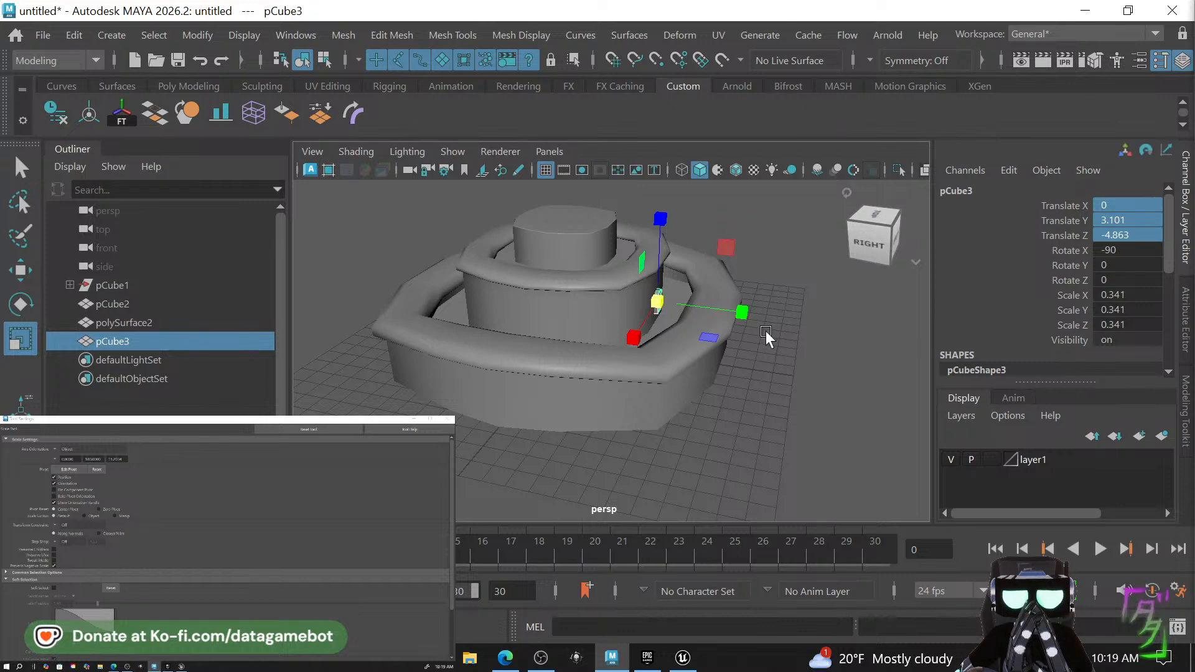
# Raise pCube3 along the middle tier's wall to a Translate Y of about 4.12.
pyautogui.press('f')
pyautogui.keyDown('alt'); pyautogui.moveTo(775, 332); pyautogui.dragTo(644, 367); pyautogui.keyUp('alt')
pyautogui.keyDown('alt'); pyautogui.moveTo(690, 374); pyautogui.dragTo(405, 315, button='right'); pyautogui.keyUp('alt')
pyautogui.keyDown('alt'); pyautogui.moveTo(679, 349); pyautogui.dragTo(715, 401); pyautogui.keyUp('alt')
pyautogui.press('w')
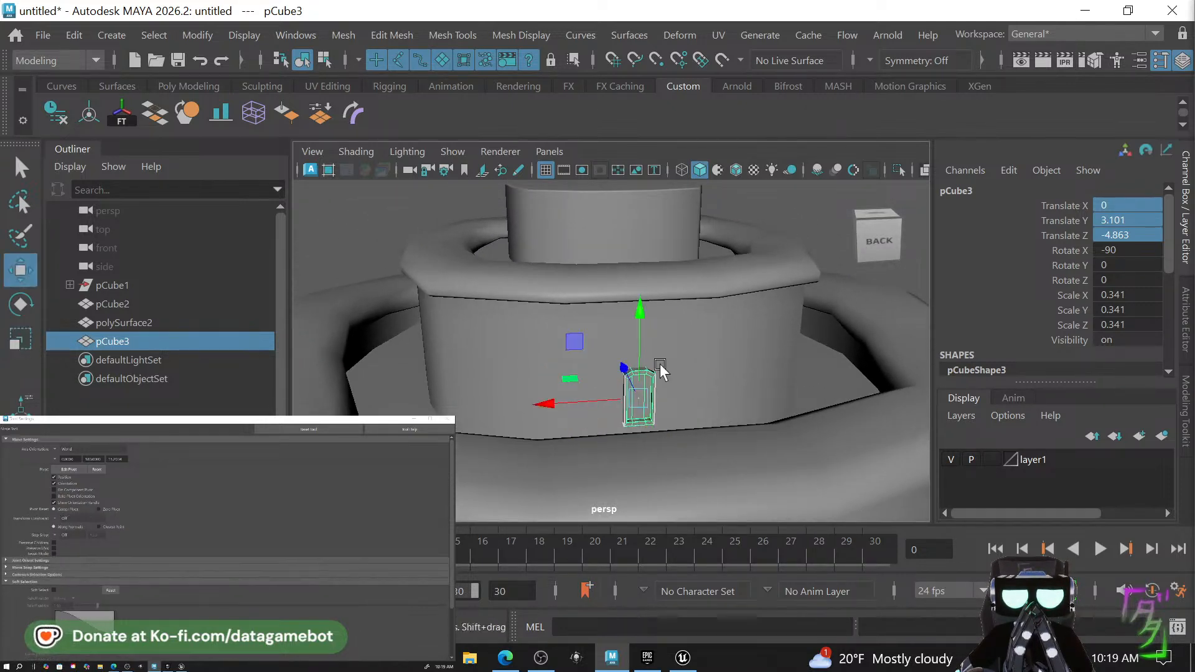
pyautogui.moveTo(639, 354); pyautogui.dragTo(647, 312)
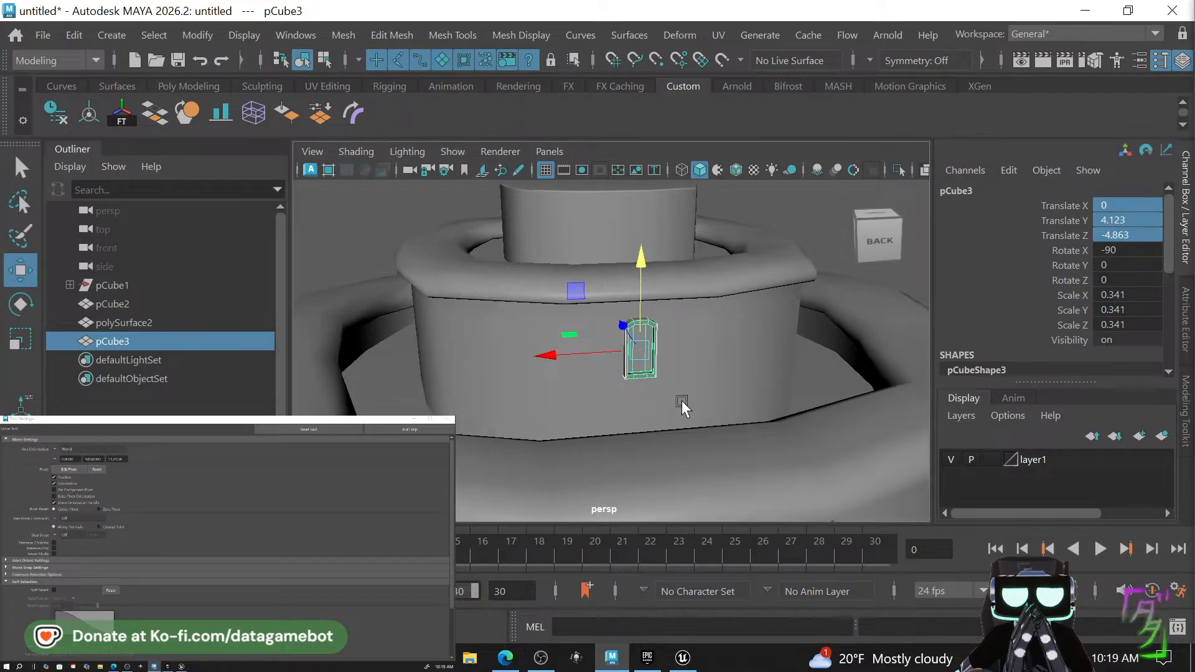
# Turn on grid snapping and move pCube3's pivot to the centre of the tiered structure.
pyautogui.keyDown('alt'); pyautogui.moveTo(682, 405); pyautogui.dragTo(752, 427); pyautogui.keyUp('alt')
pyautogui.keyDown('alt'); pyautogui.moveTo(753, 423); pyautogui.dragTo(642, 387, button='right'); pyautogui.keyUp('alt')
pyautogui.keyDown('alt'); pyautogui.moveTo(642, 387); pyautogui.dragTo(663, 361); pyautogui.keyUp('alt')
pyautogui.press('d')
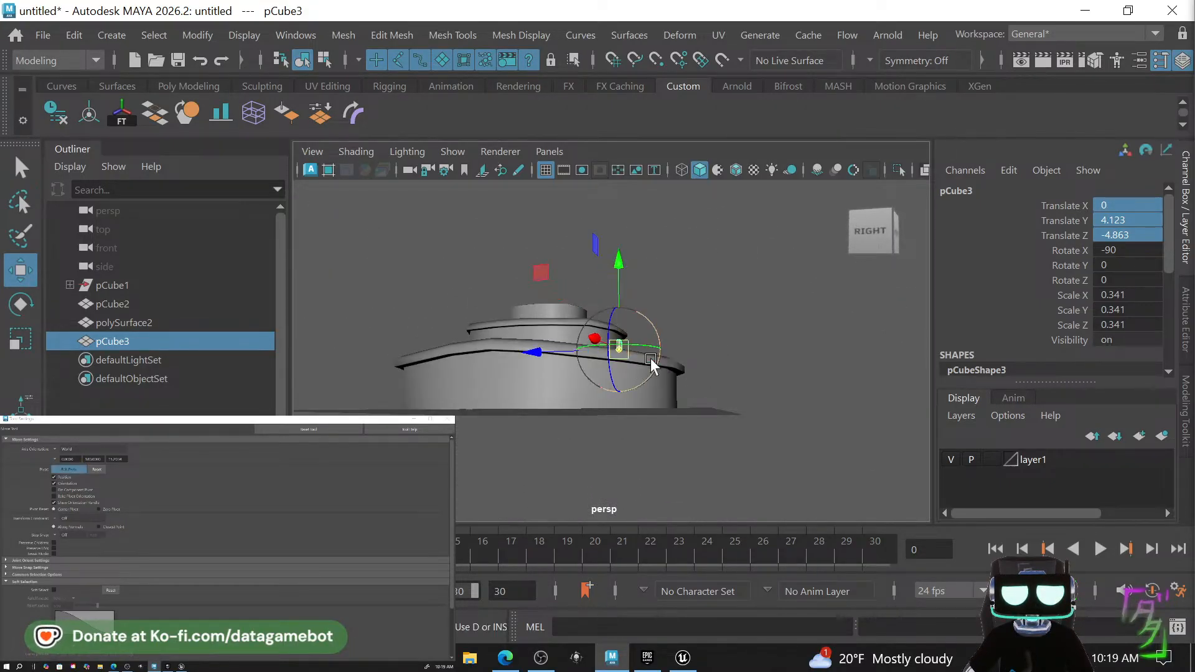
pyautogui.click(616, 60)
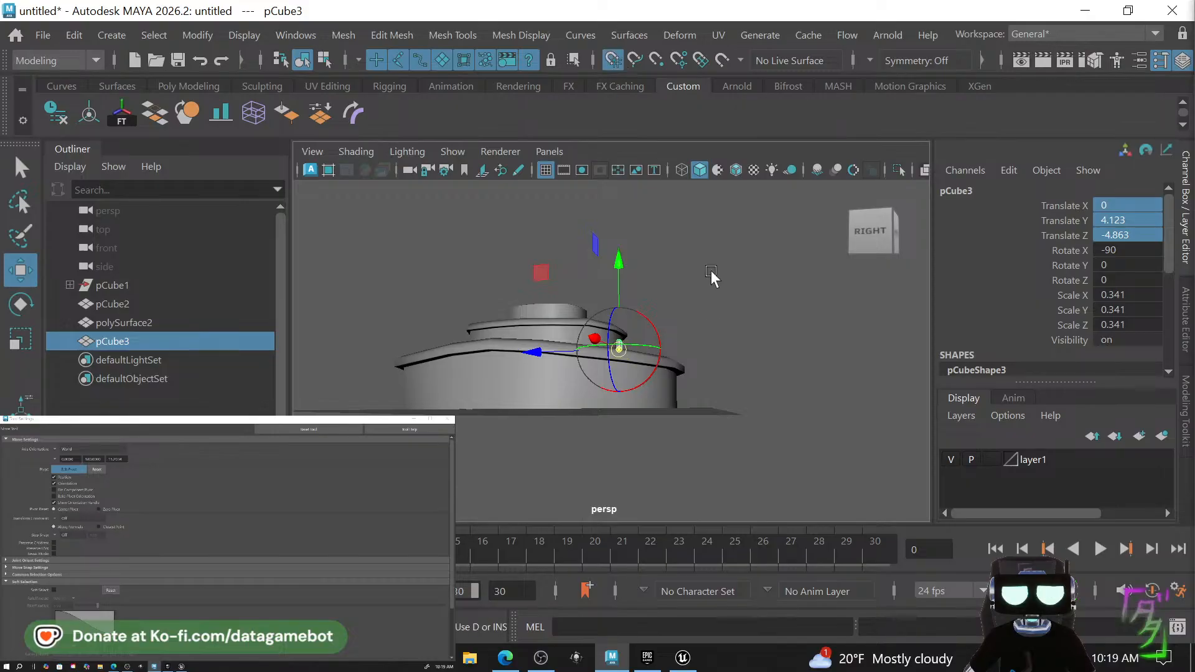
pyautogui.keyDown('alt'); pyautogui.moveTo(716, 367); pyautogui.dragTo(718, 290); pyautogui.keyUp('alt')
pyautogui.moveTo(622, 351); pyautogui.dragTo(776, 432)
pyautogui.press('d')
pyautogui.press('d')
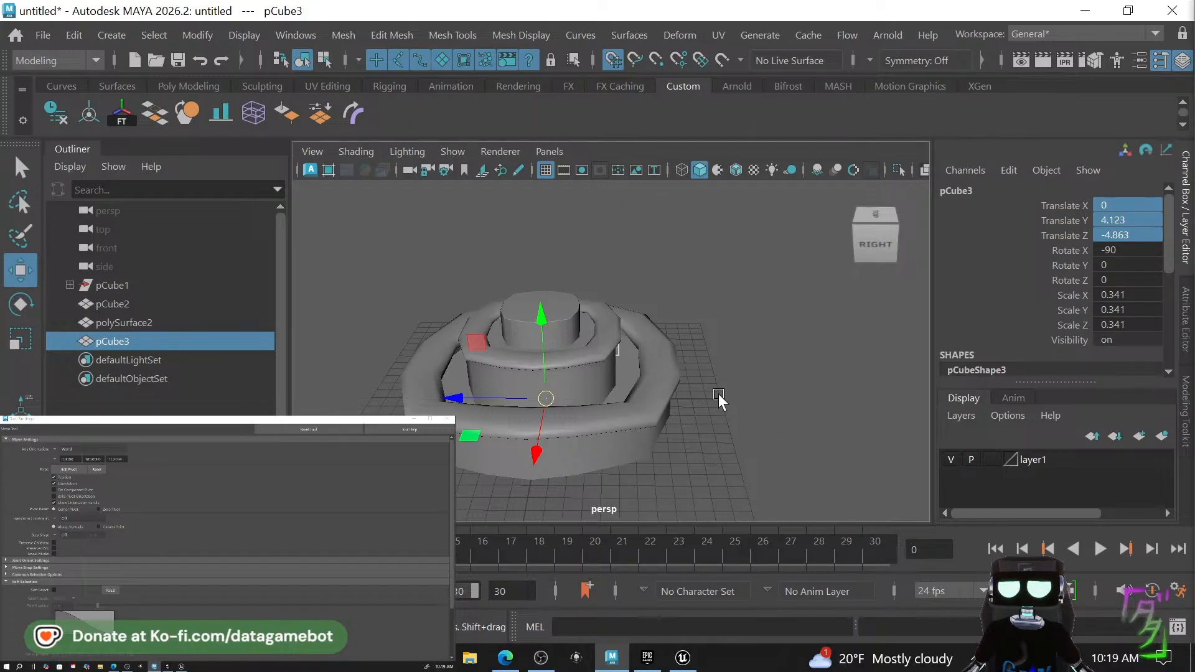
# Try cloning pCube3 with a rotation of about 100° around the structure's vertical axis, and undo it.
pyautogui.keyDown('alt'); pyautogui.moveTo(752, 374); pyautogui.dragTo(647, 428); pyautogui.keyUp('alt')
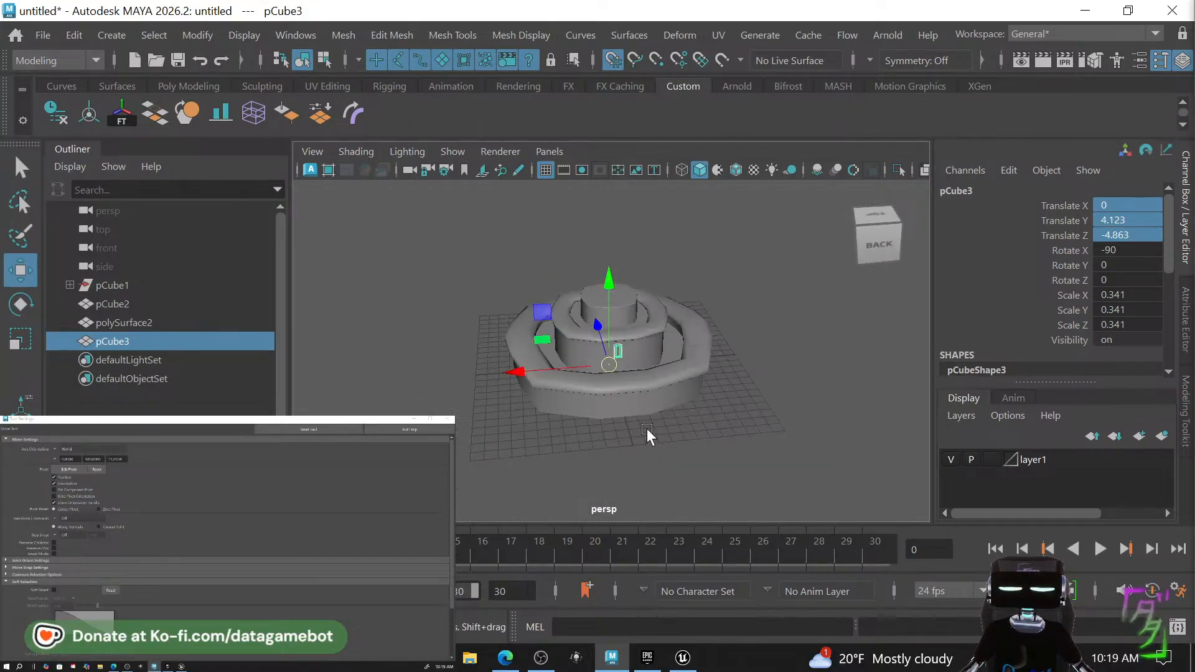
pyautogui.scroll(3, 688, 422)
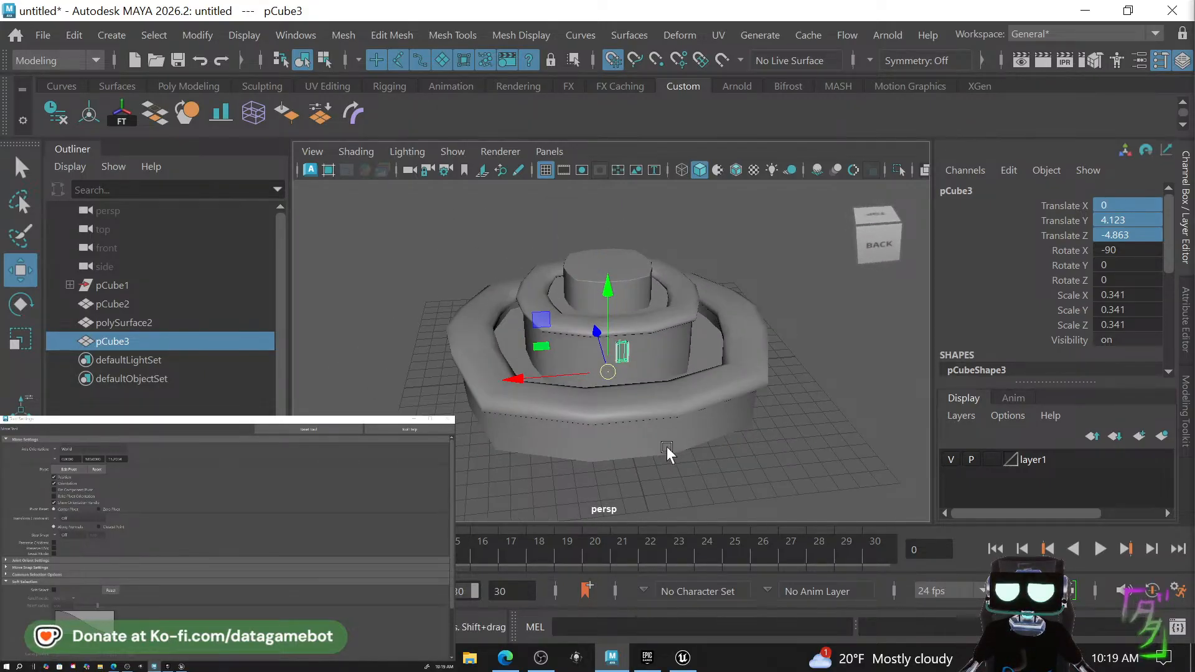
pyautogui.press('e')
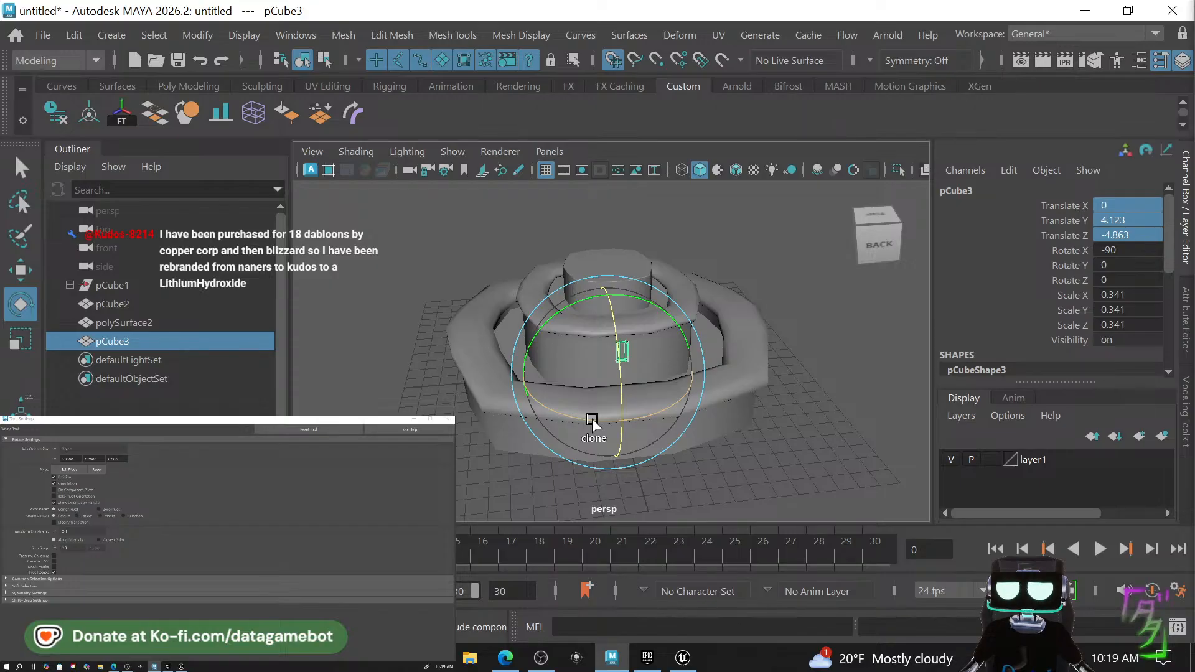
pyautogui.keyDown('shift'); pyautogui.moveTo(592, 422); pyautogui.dragTo(701, 429); pyautogui.keyUp('shift')
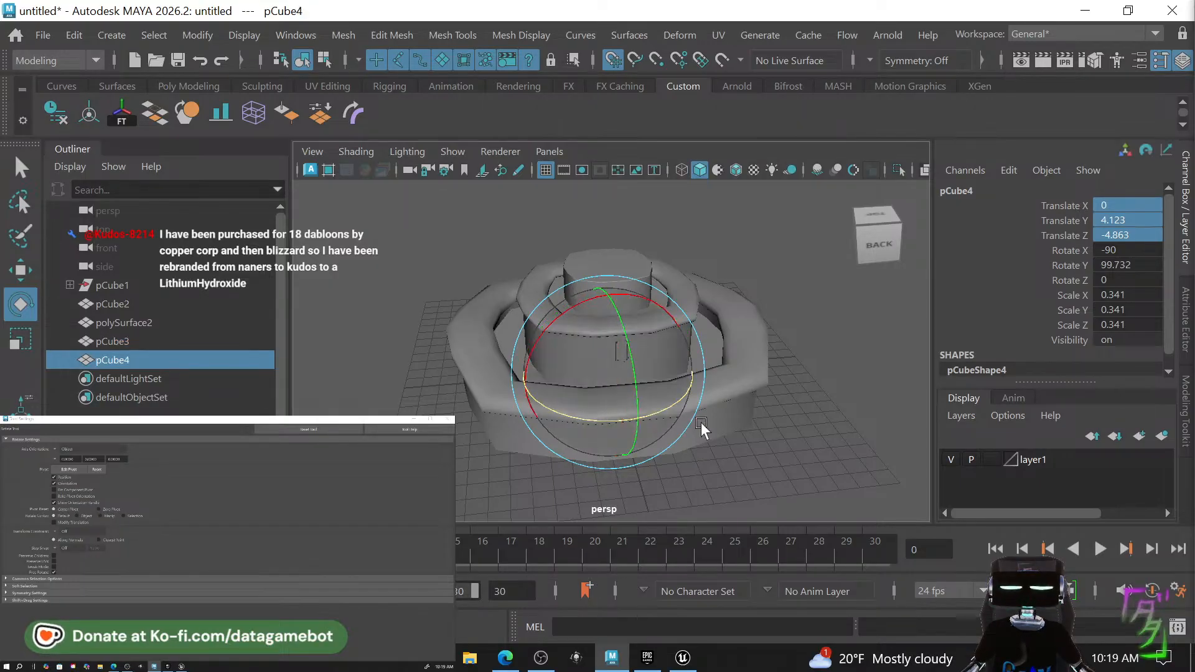
pyautogui.hotkey('ctrl', 'z')
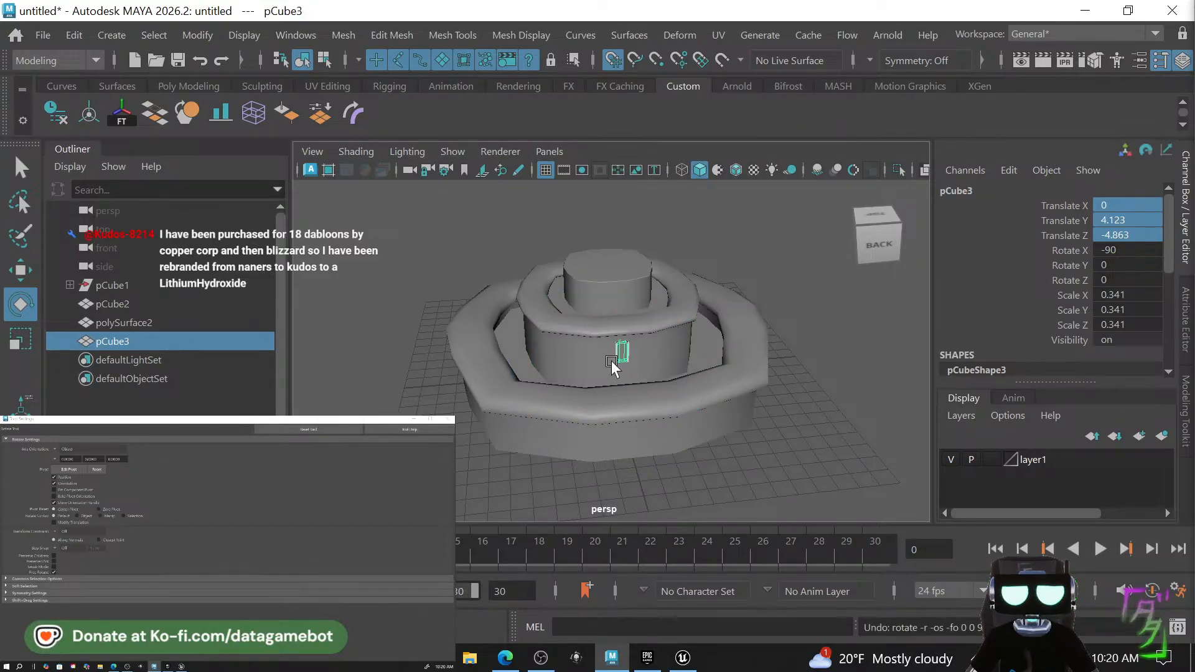
# Clone pCube3 with a rotation of about 29.6° around the structure's vertical axis.
pyautogui.press('w')
pyautogui.press('e')
pyautogui.keyDown('shift'); pyautogui.moveTo(639, 414); pyautogui.dragTo(648, 418); pyautogui.keyUp('shift')
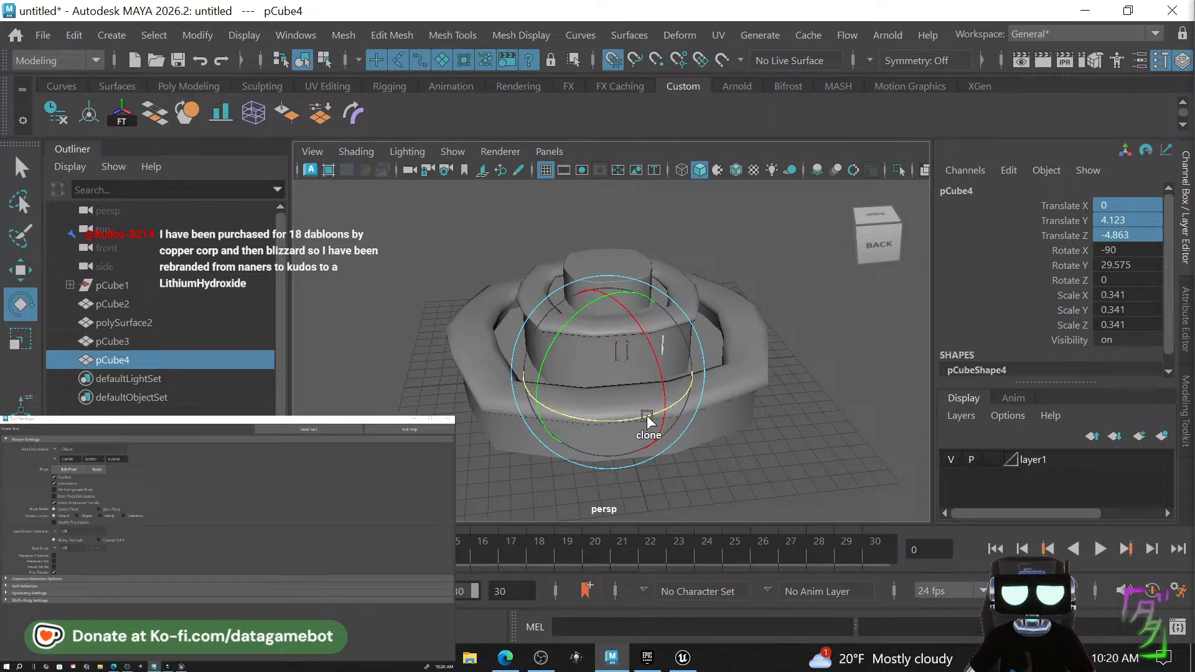
pyautogui.click(733, 391)
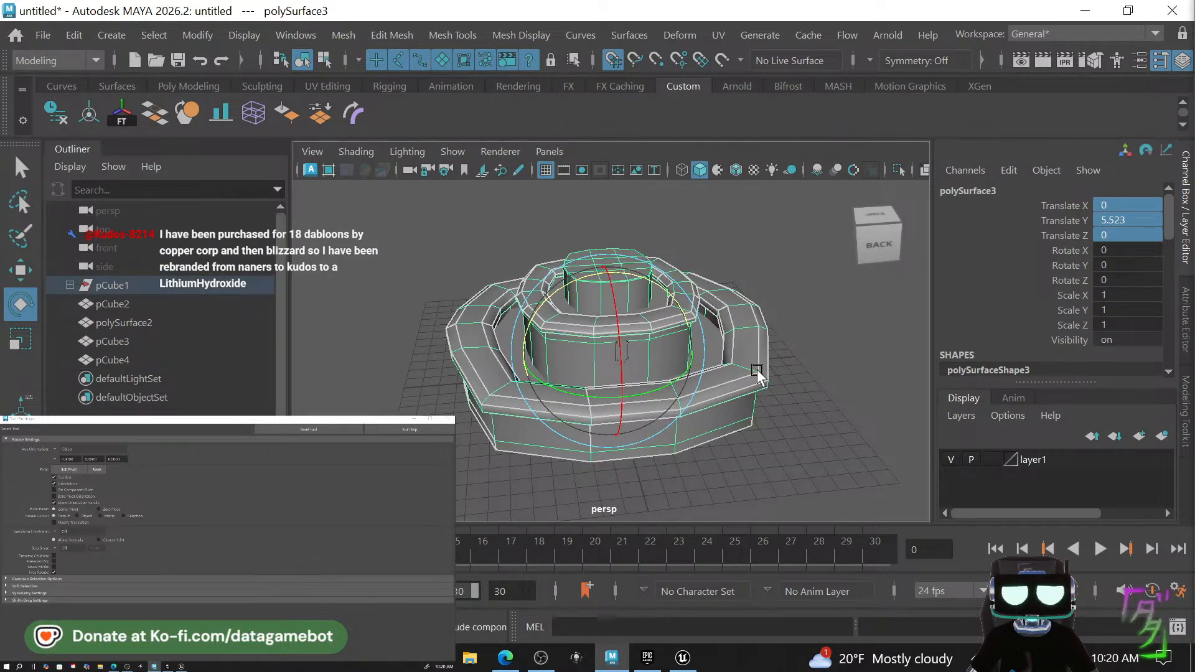
# Try setting polySurface3's Translate Y to 0, and undo it.
pyautogui.doubleClick(1111, 221)
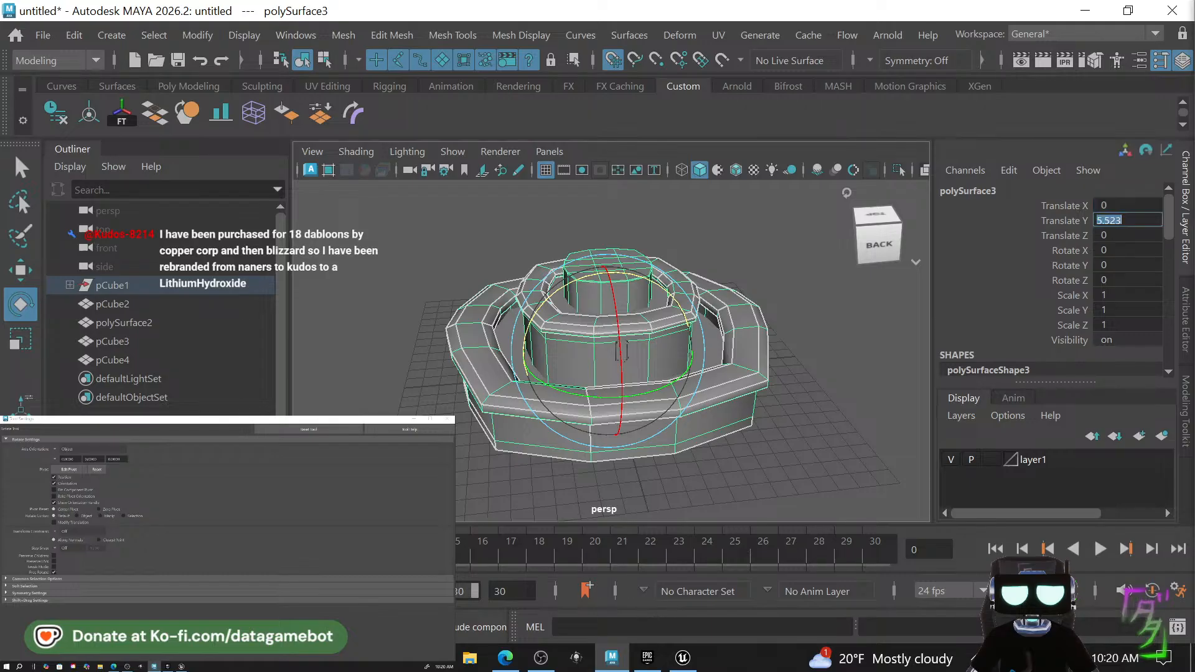
pyautogui.write('0')
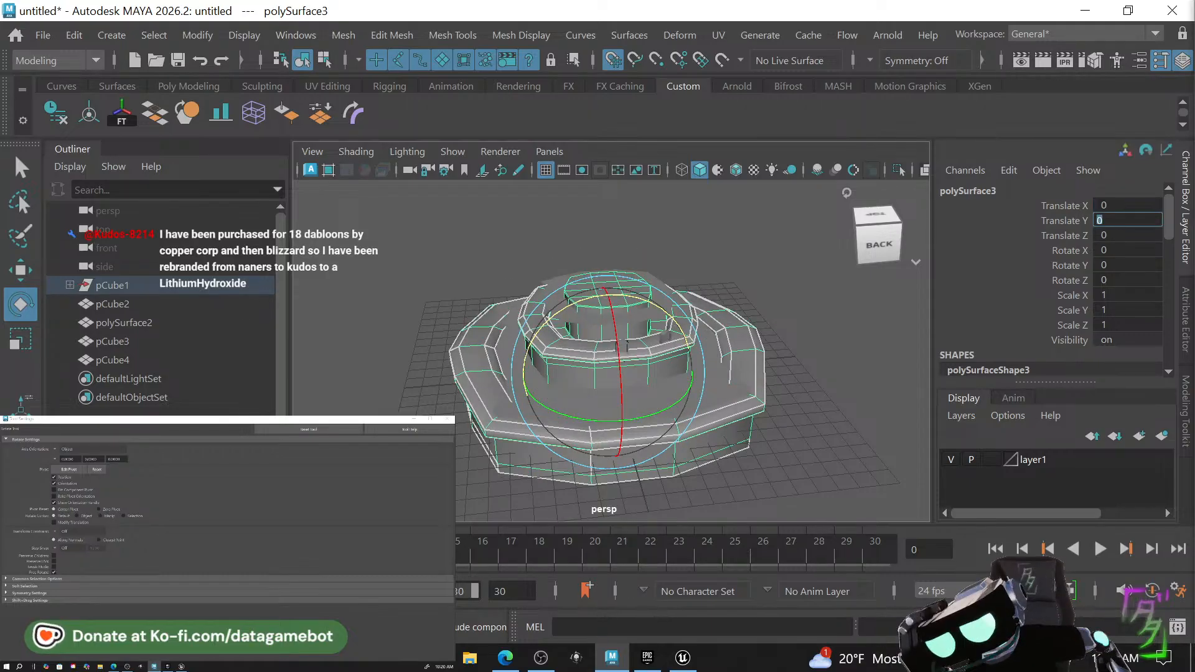
pyautogui.press('Return')
pyautogui.hotkey('ctrl', 'z')
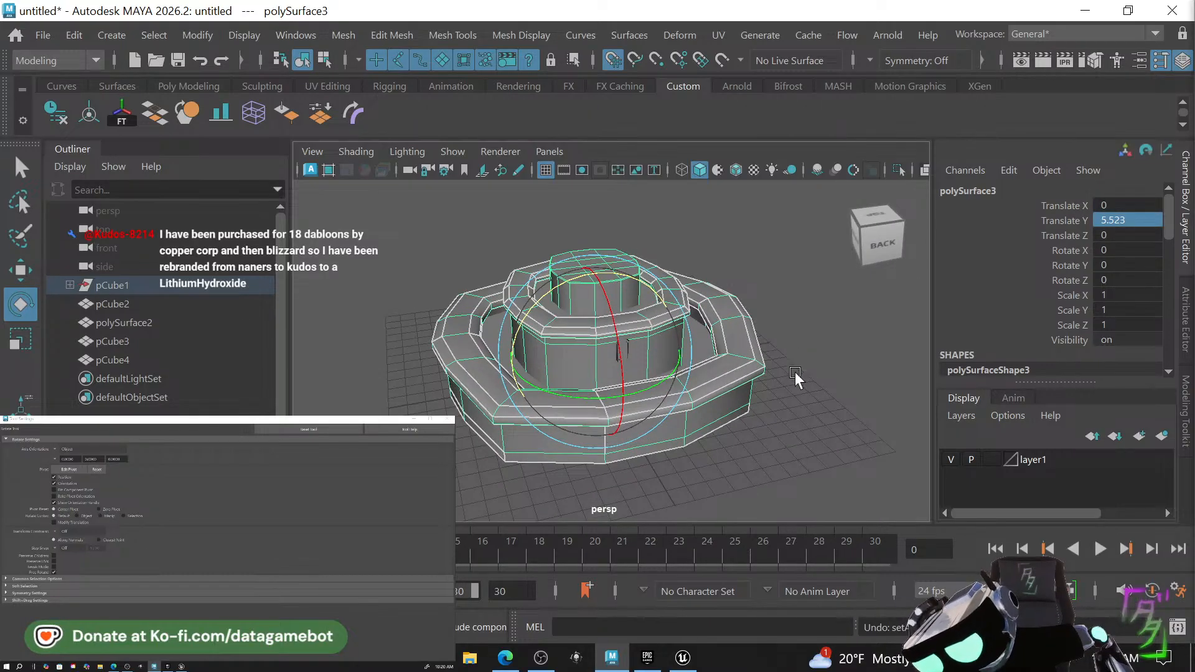
# Select pCube3, turn off grid snapping and lower the piece on the middle tier's wall to a Translate Y of about 3.52.
pyautogui.keyDown('alt'); pyautogui.moveTo(794, 371); pyautogui.dragTo(705, 410); pyautogui.keyUp('alt')
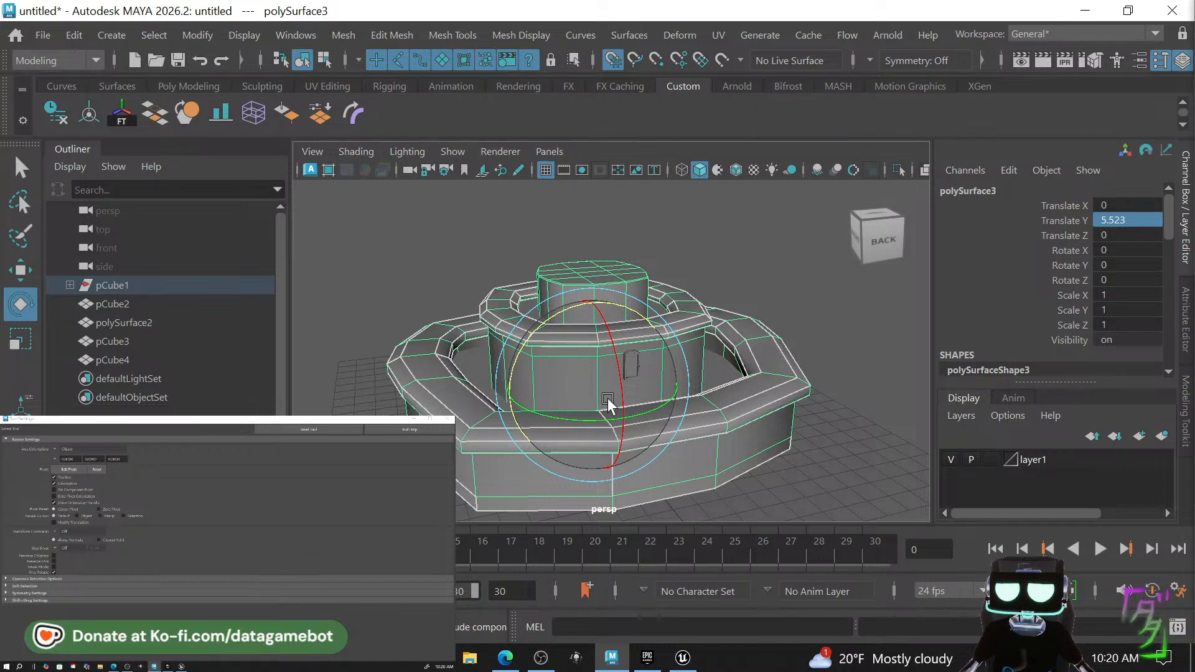
pyautogui.keyDown('alt'); pyautogui.moveTo(648, 435); pyautogui.dragTo(685, 434); pyautogui.keyUp('alt')
pyautogui.press('q')
pyautogui.scroll(3, 684, 379)
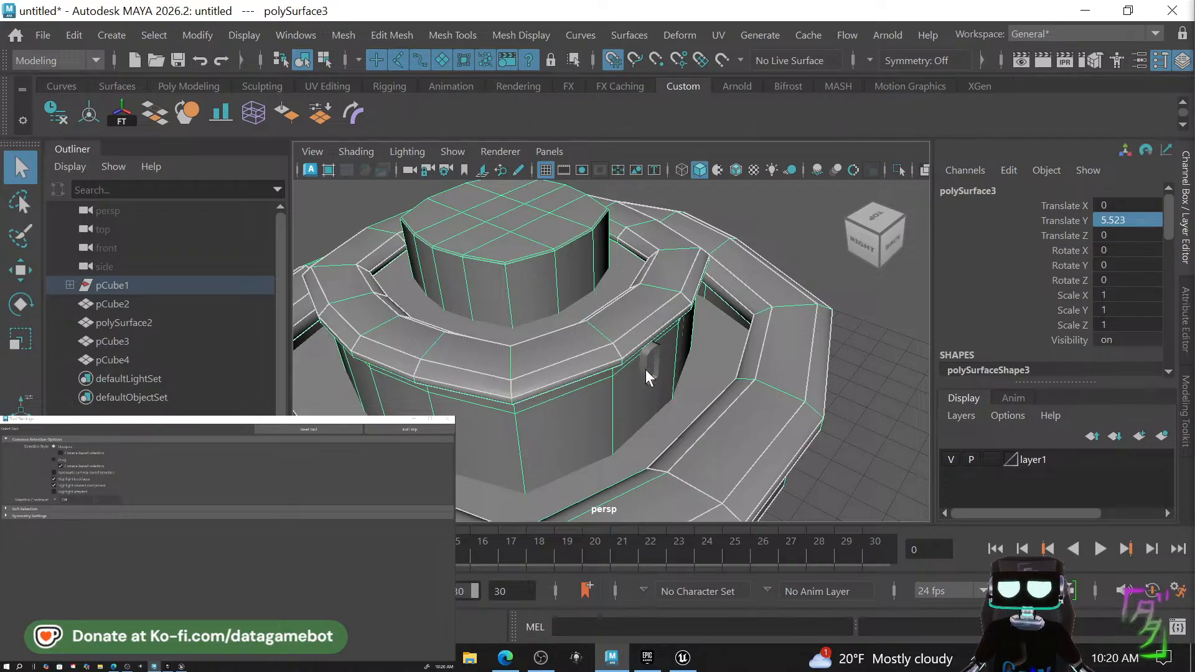
pyautogui.click(645, 368)
pyautogui.press('w')
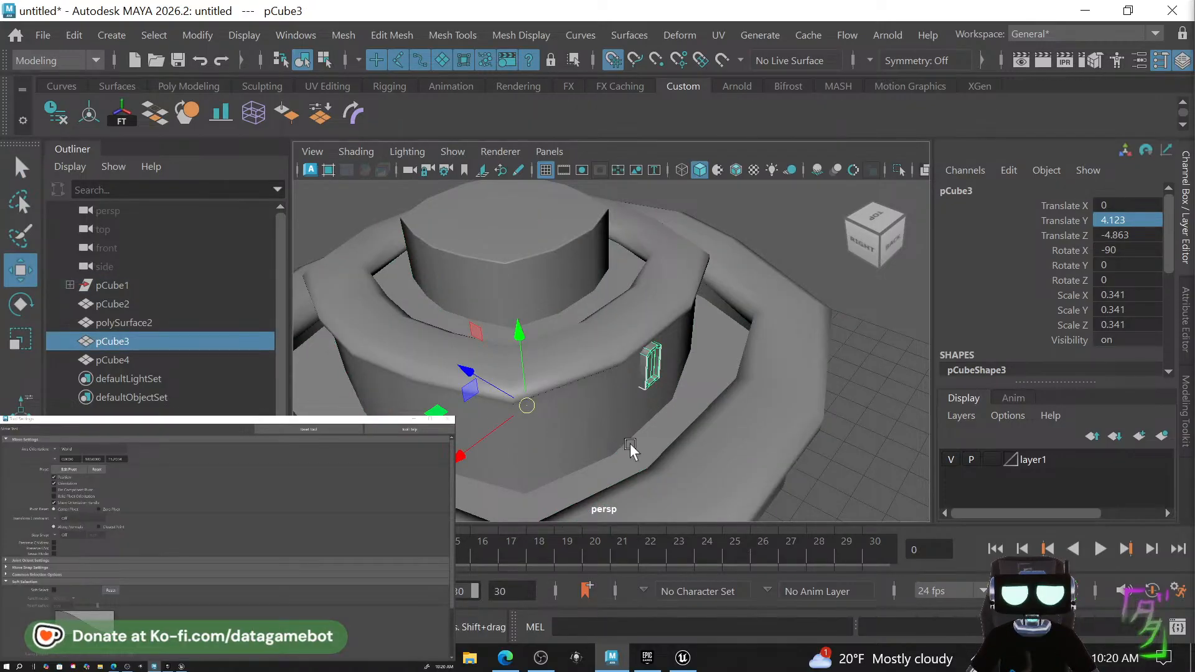
pyautogui.keyDown('alt'); pyautogui.moveTo(598, 423); pyautogui.dragTo(576, 405); pyautogui.keyUp('alt')
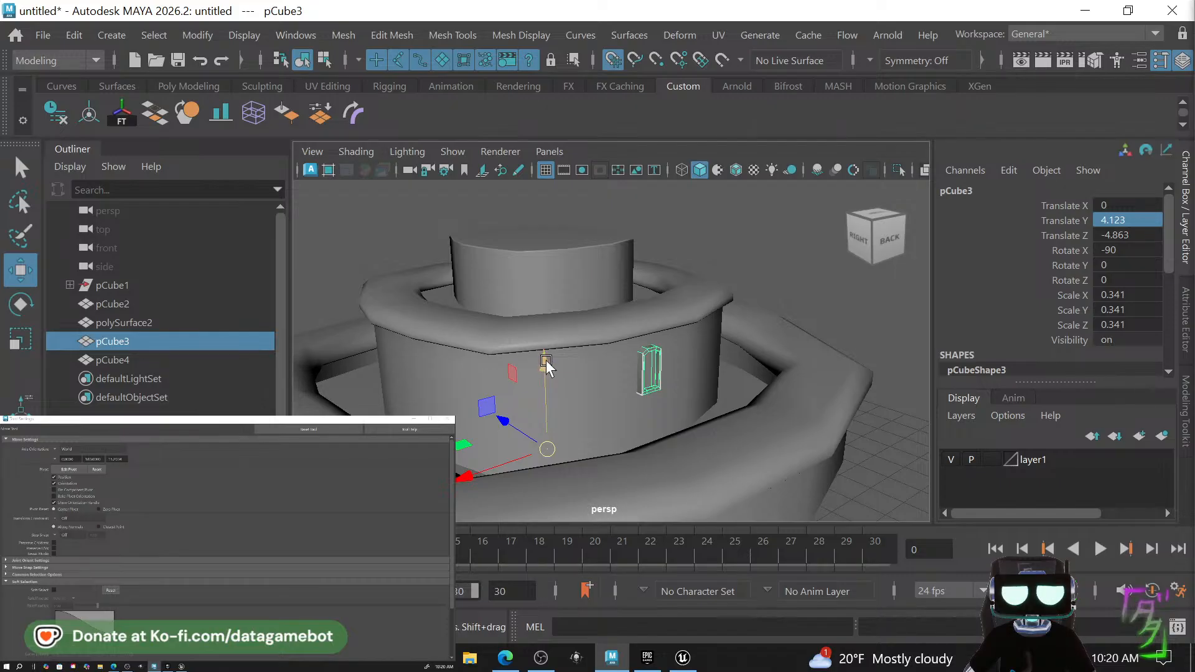
pyautogui.moveTo(546, 365); pyautogui.dragTo(562, 427)
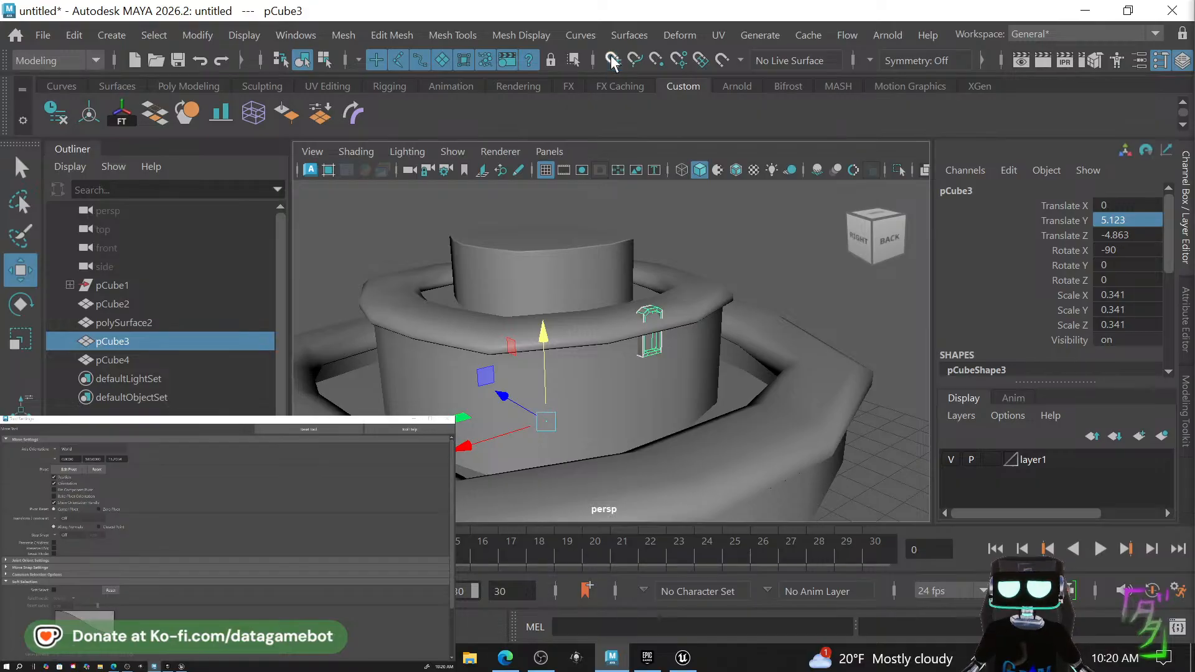
pyautogui.moveTo(546, 374); pyautogui.dragTo(544, 412)
# Clone pCube3 around the structure's vertical axis and set the clone's Rotate Y to 90.
pyautogui.keyDown('alt'); pyautogui.moveTo(696, 385); pyautogui.dragTo(611, 424); pyautogui.keyUp('alt')
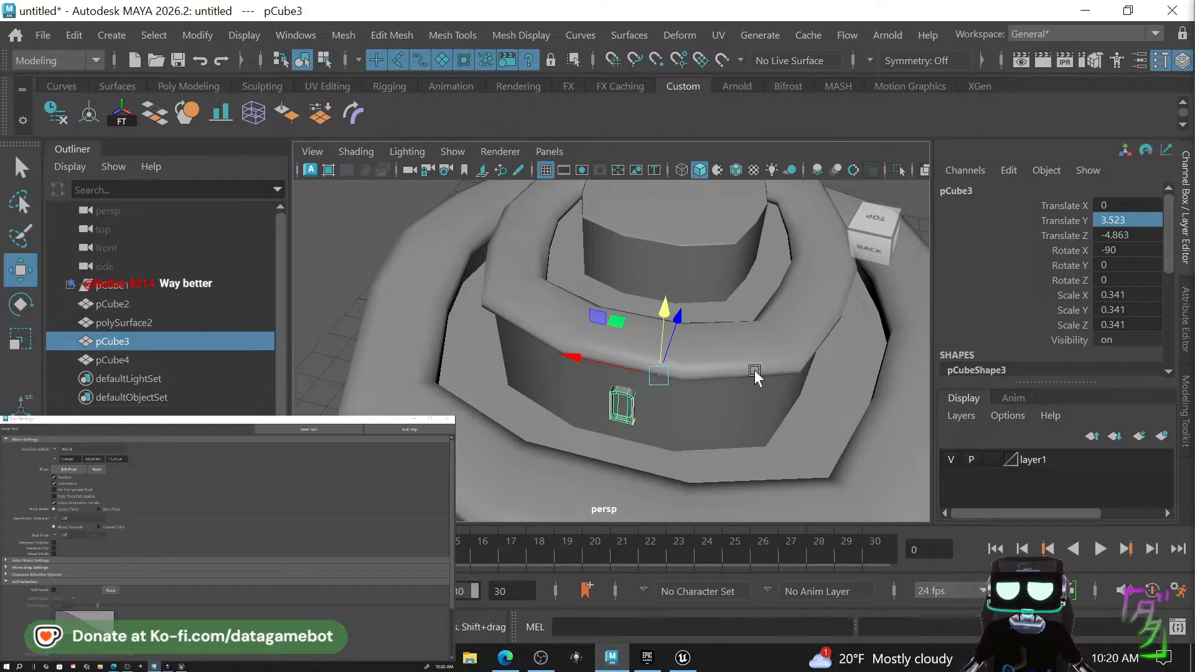
pyautogui.keyDown('alt'); pyautogui.moveTo(755, 376); pyautogui.dragTo(749, 419); pyautogui.keyUp('alt')
pyautogui.press('e')
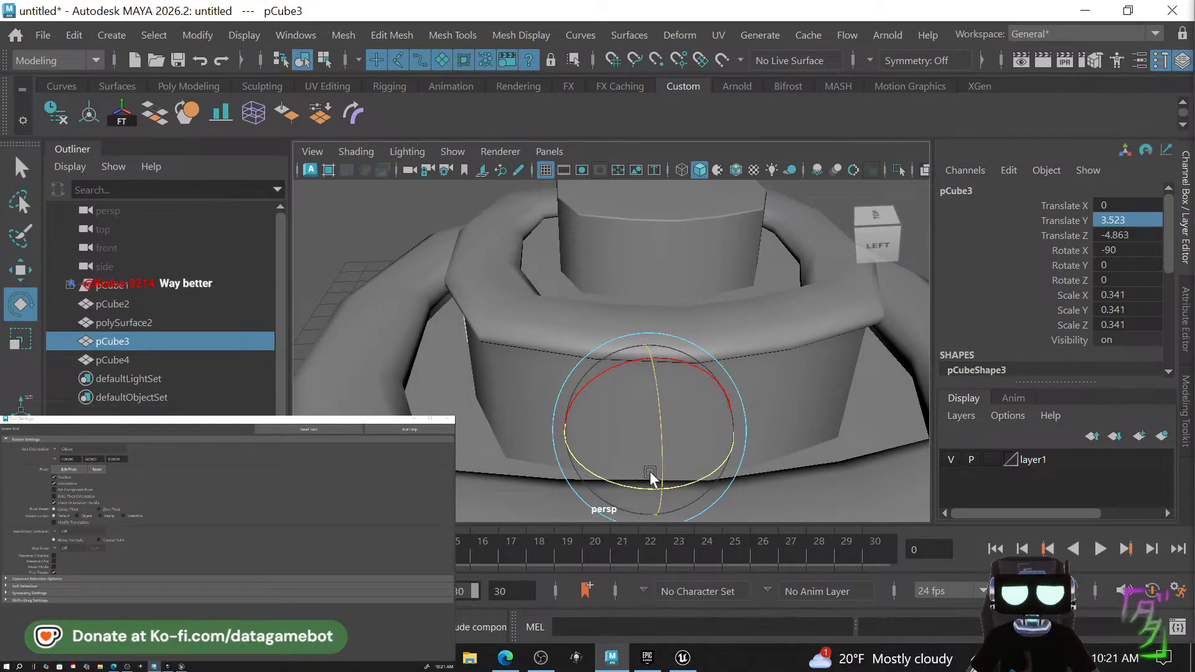
pyautogui.keyDown('alt'); pyautogui.moveTo(372, 326); pyautogui.dragTo(400, 318); pyautogui.keyUp('alt')
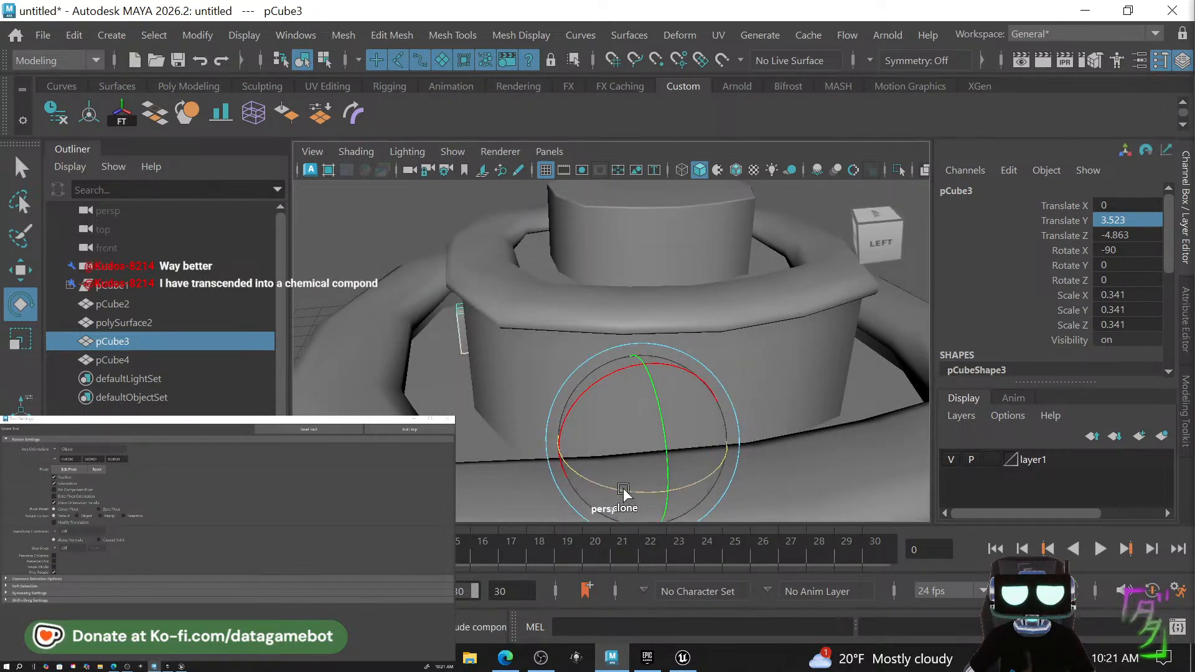
pyautogui.keyDown('shift'); pyautogui.moveTo(625, 496); pyautogui.dragTo(703, 495); pyautogui.keyUp('shift')
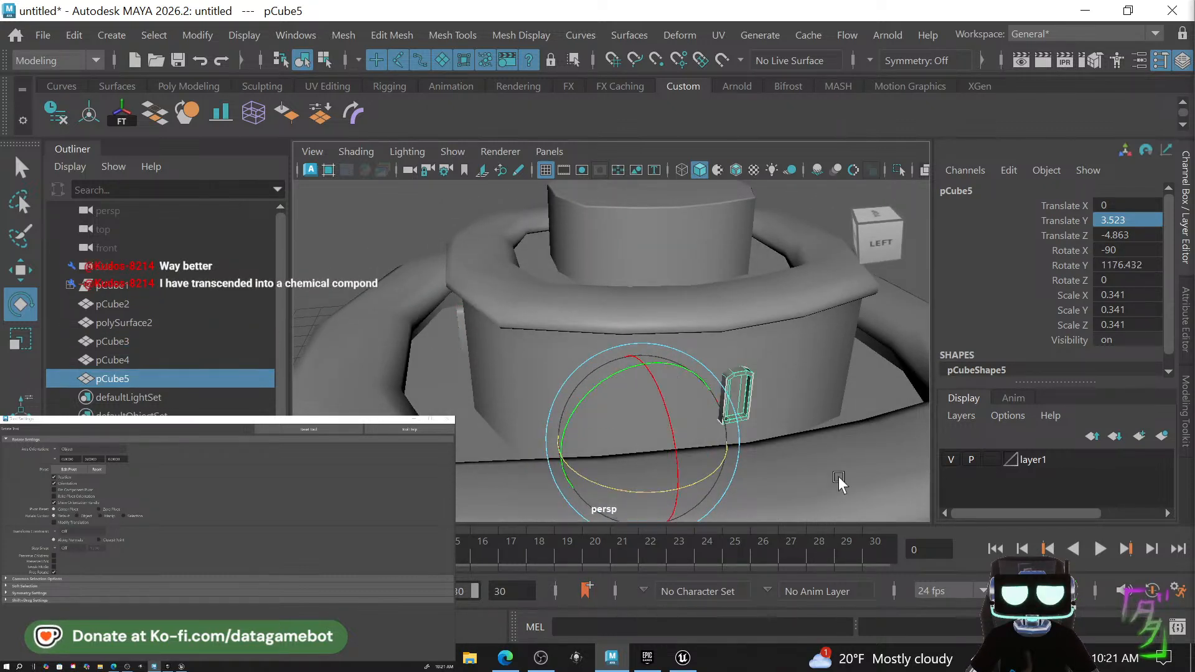
pyautogui.doubleClick(1143, 265)
pyautogui.write('90')
pyautogui.press('Return')
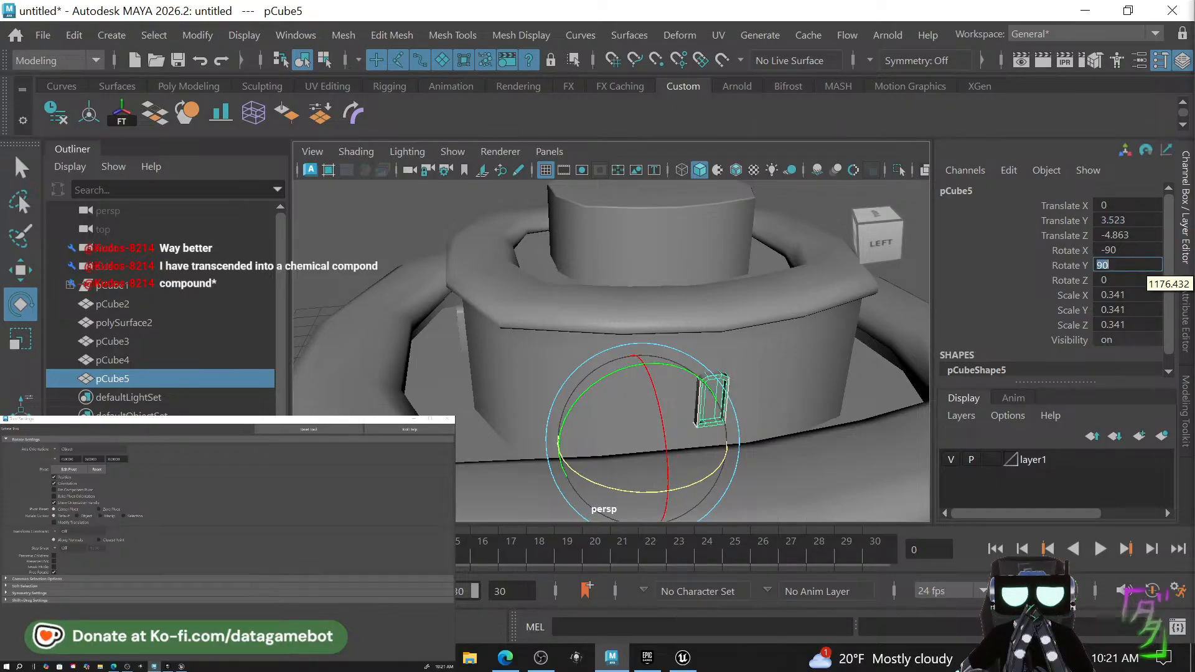
# Repeat the duplication with the same transform twice to place two more windows around the middle tier.
pyautogui.keyDown('alt'); pyautogui.moveTo(912, 439); pyautogui.dragTo(534, 400); pyautogui.keyUp('alt')
pyautogui.hotkey('shift', 'd')
pyautogui.hotkey('shift', 'd')
pyautogui.keyDown('alt'); pyautogui.moveTo(697, 382); pyautogui.dragTo(634, 429); pyautogui.keyUp('alt')
# Try rotating pCube3 around the structure's vertical axis, and undo it.
pyautogui.click(648, 399)
pyautogui.press('w')
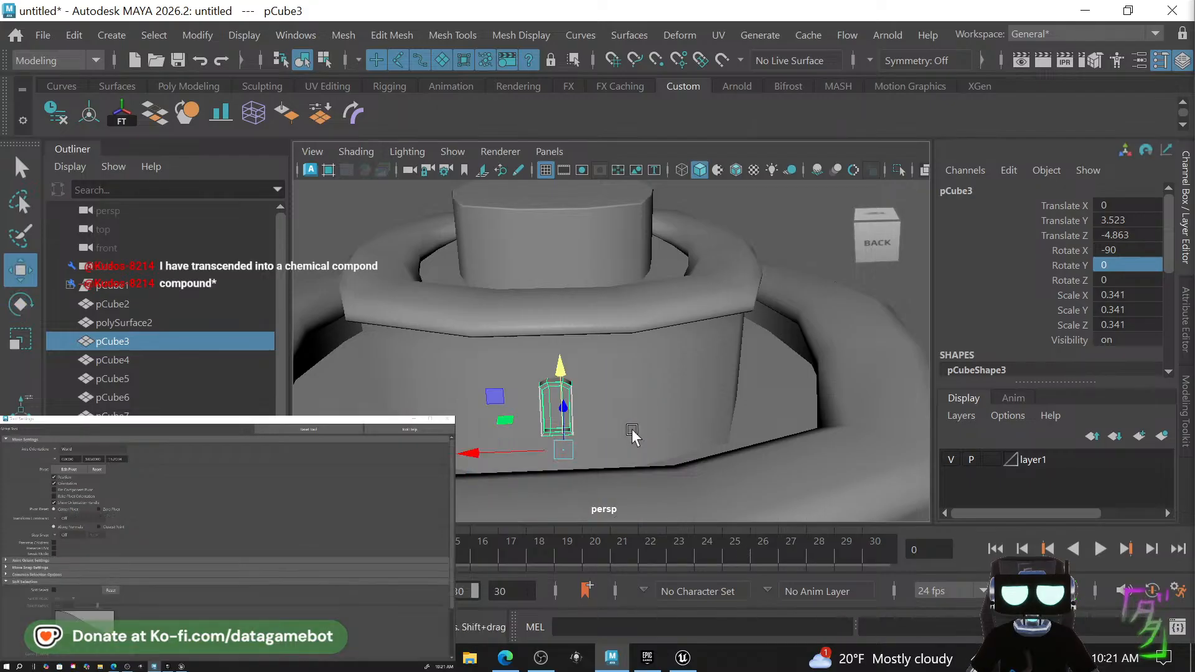
pyautogui.press('e')
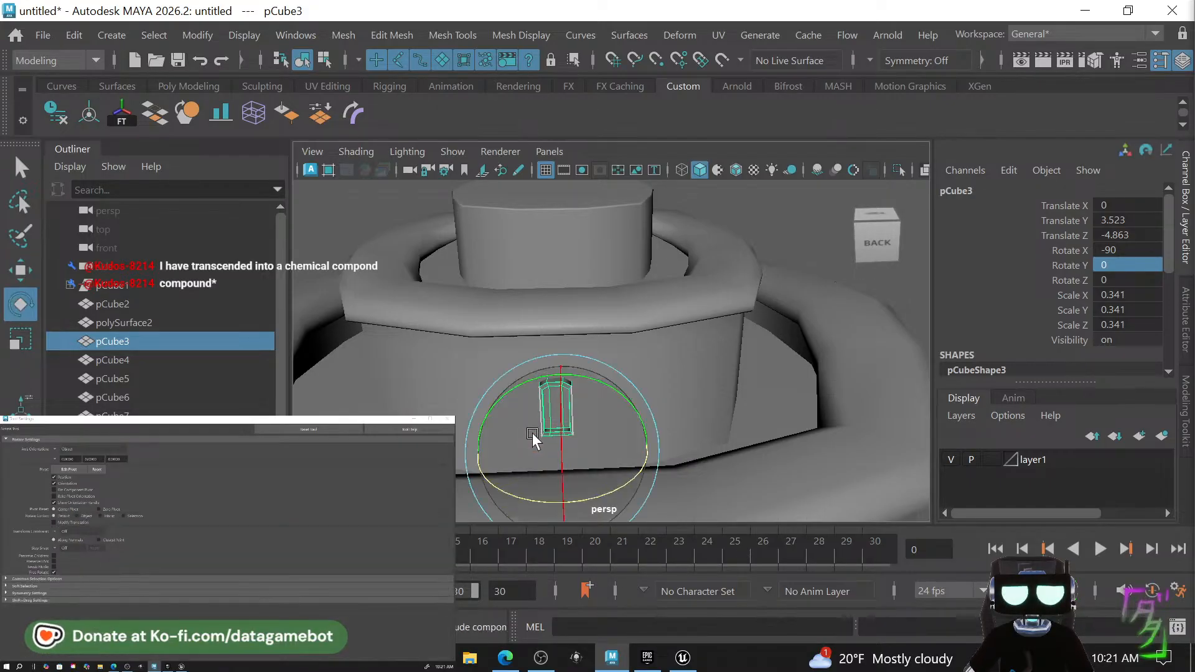
pyautogui.moveTo(510, 494); pyautogui.dragTo(558, 504)
pyautogui.hotkey('ctrl', 'z')
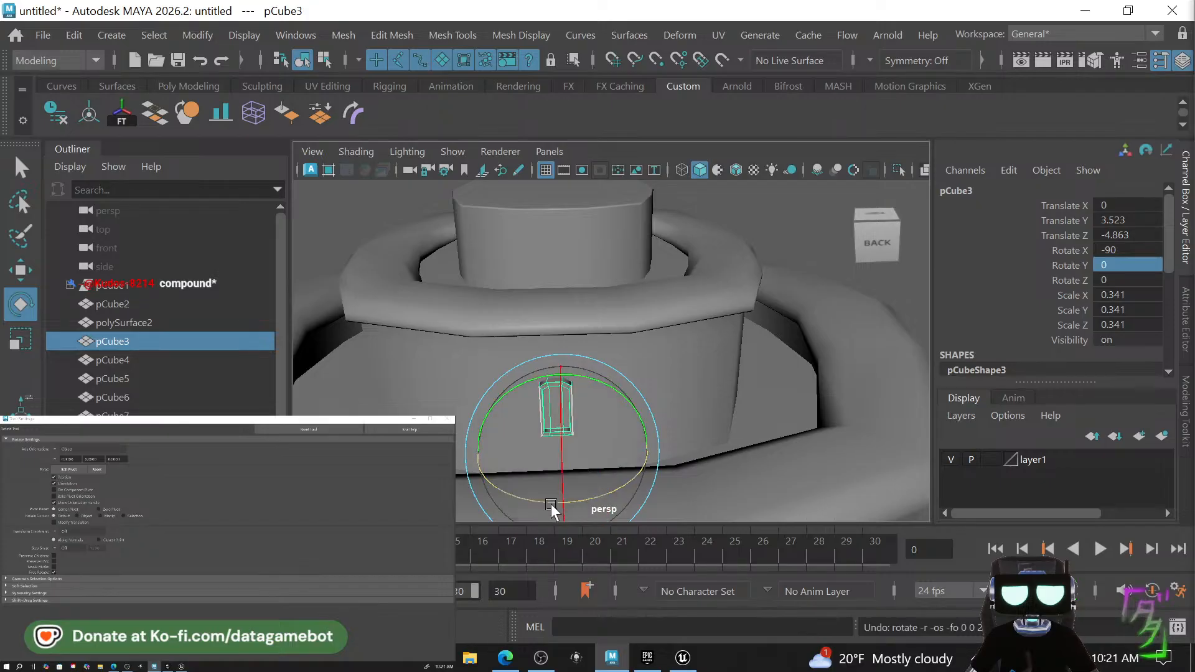
pyautogui.press('w')
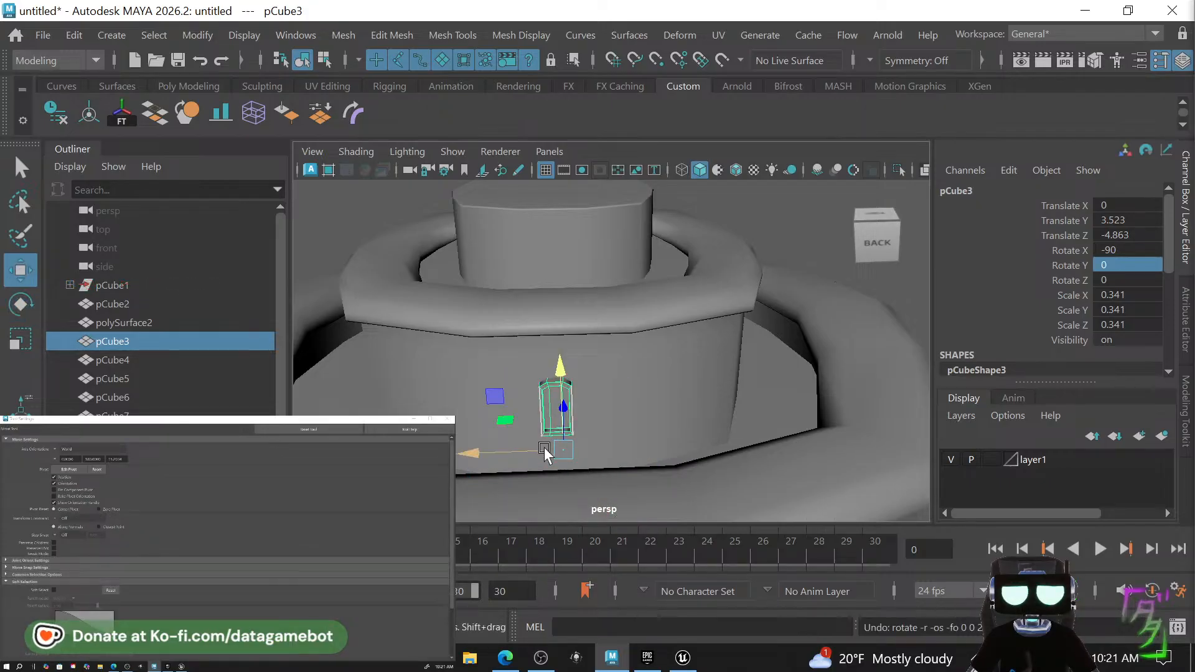
pyautogui.press('e')
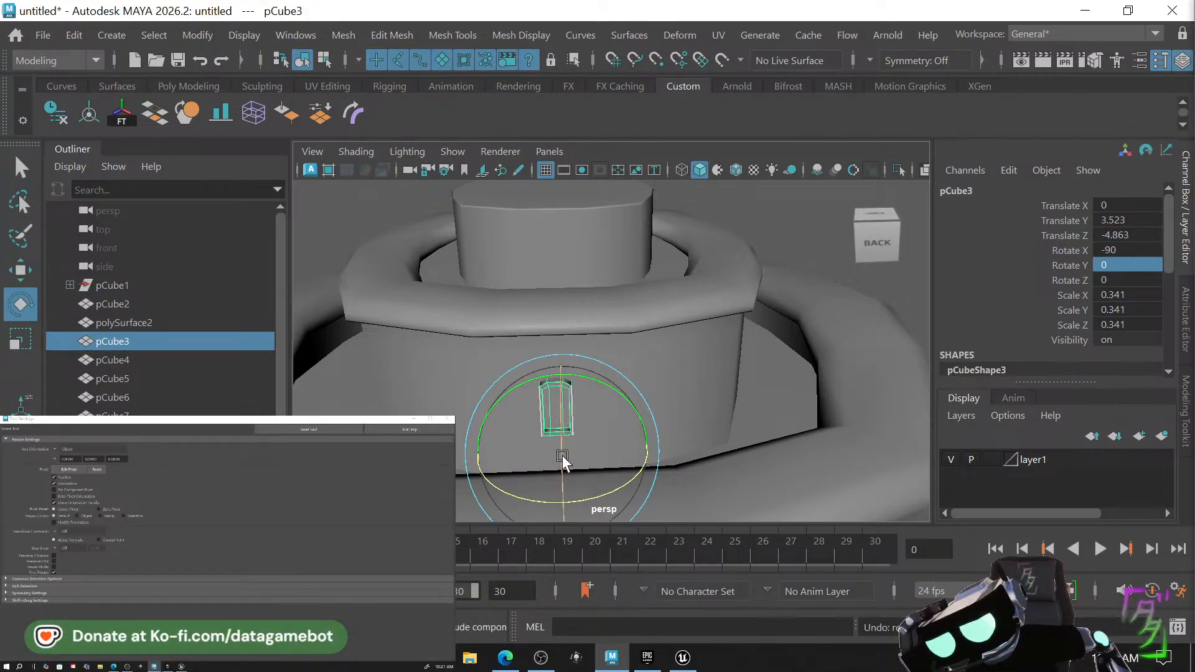
# Select the four evenly spaced windows around the middle tier, including pCube3, and combine them into one mesh.
pyautogui.keyDown('alt'); pyautogui.moveTo(633, 414); pyautogui.dragTo(547, 410); pyautogui.keyUp('alt')
pyautogui.click(733, 390)
pyautogui.press('q')
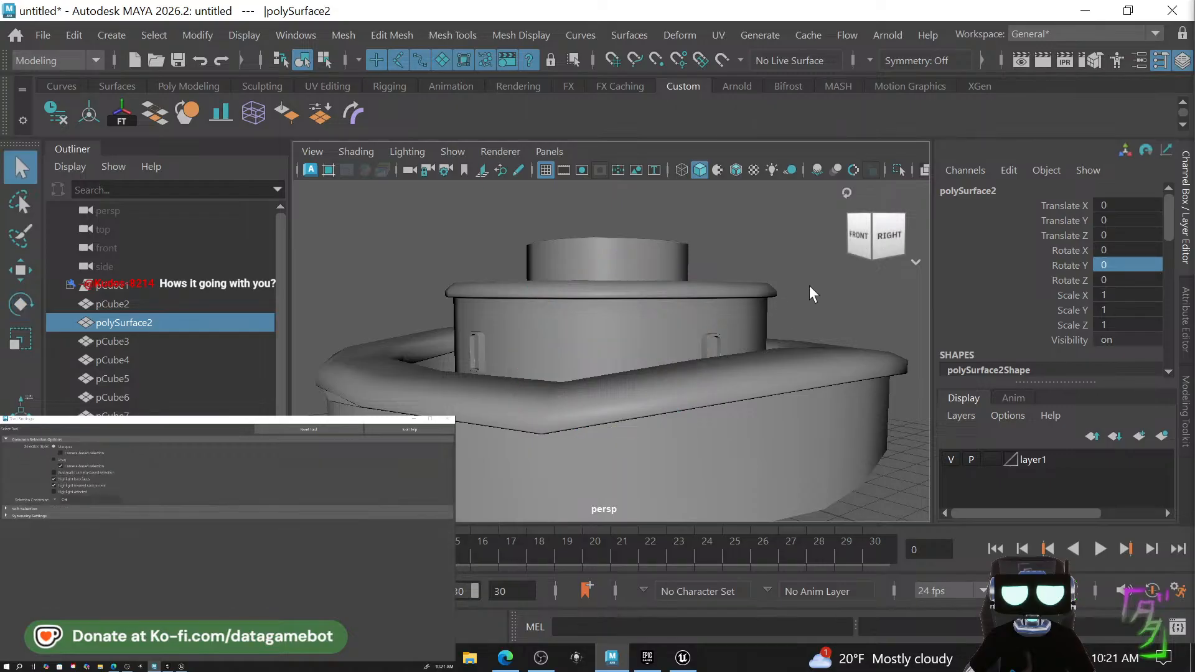
pyautogui.click(809, 285)
pyautogui.keyDown('alt'); pyautogui.moveTo(809, 285); pyautogui.dragTo(704, 339); pyautogui.keyUp('alt')
pyautogui.click(644, 375)
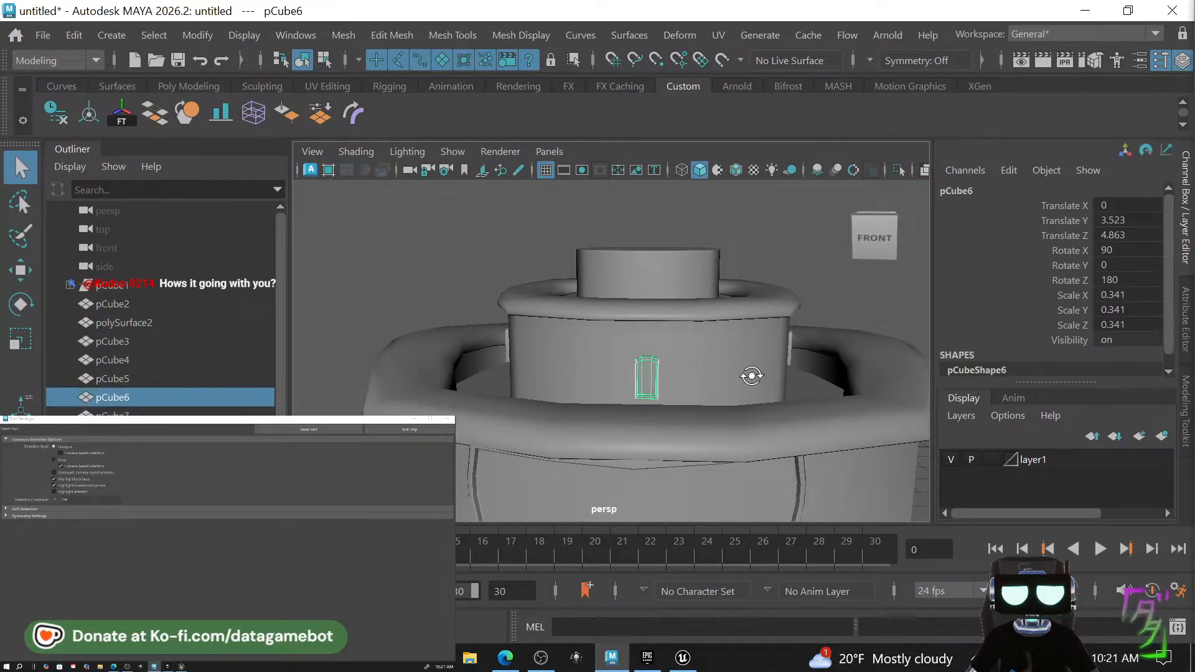
pyautogui.keyDown('alt'); pyautogui.moveTo(751, 373); pyautogui.dragTo(820, 376); pyautogui.keyUp('alt')
pyautogui.keyDown('shift'); pyautogui.click(557, 353); pyautogui.keyUp('shift')
pyautogui.keyDown('alt'); pyautogui.moveTo(557, 354); pyautogui.dragTo(650, 364); pyautogui.keyUp('alt')
pyautogui.keyDown('shift'); pyautogui.click(735, 392); pyautogui.keyUp('shift')
pyautogui.keyDown('alt'); pyautogui.moveTo(735, 392); pyautogui.dragTo(622, 401); pyautogui.keyUp('alt')
pyautogui.keyDown('shift'); pyautogui.click(626, 372); pyautogui.keyUp('shift')
pyautogui.keyDown('alt'); pyautogui.moveTo(720, 375); pyautogui.dragTo(654, 385); pyautogui.keyUp('alt')
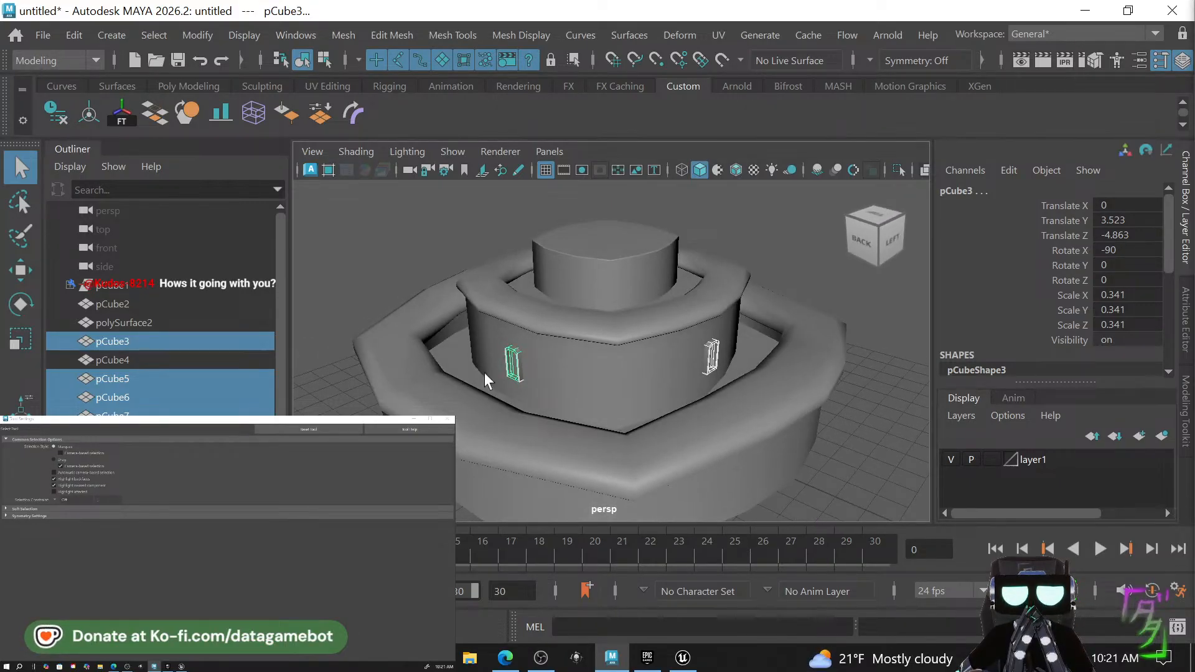
pyautogui.keyDown('shift'); pyautogui.moveTo(532, 346); pyautogui.dragTo(501, 525, button='right'); pyautogui.keyUp('shift')
# Try cloning the combined windows with a Rotate Y of about 124° and a uniform scale of about 1.067, and delete the clone.
pyautogui.keyDown('alt'); pyautogui.moveTo(560, 454); pyautogui.dragTo(584, 458); pyautogui.keyUp('alt')
pyautogui.press('r')
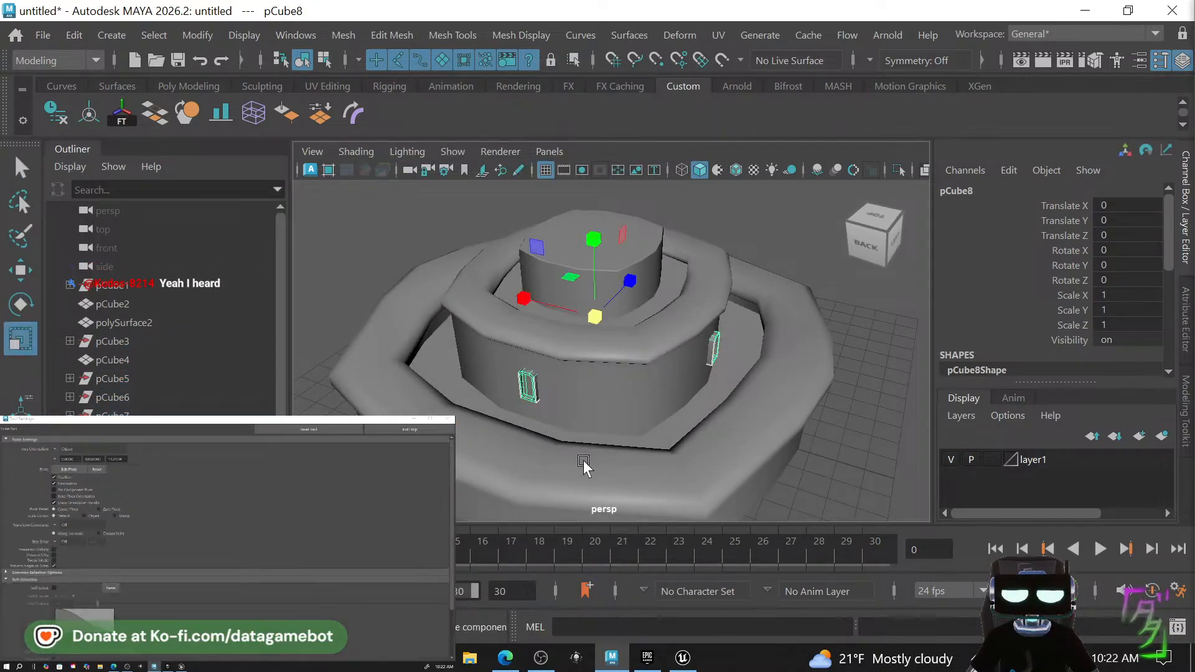
pyautogui.press('e')
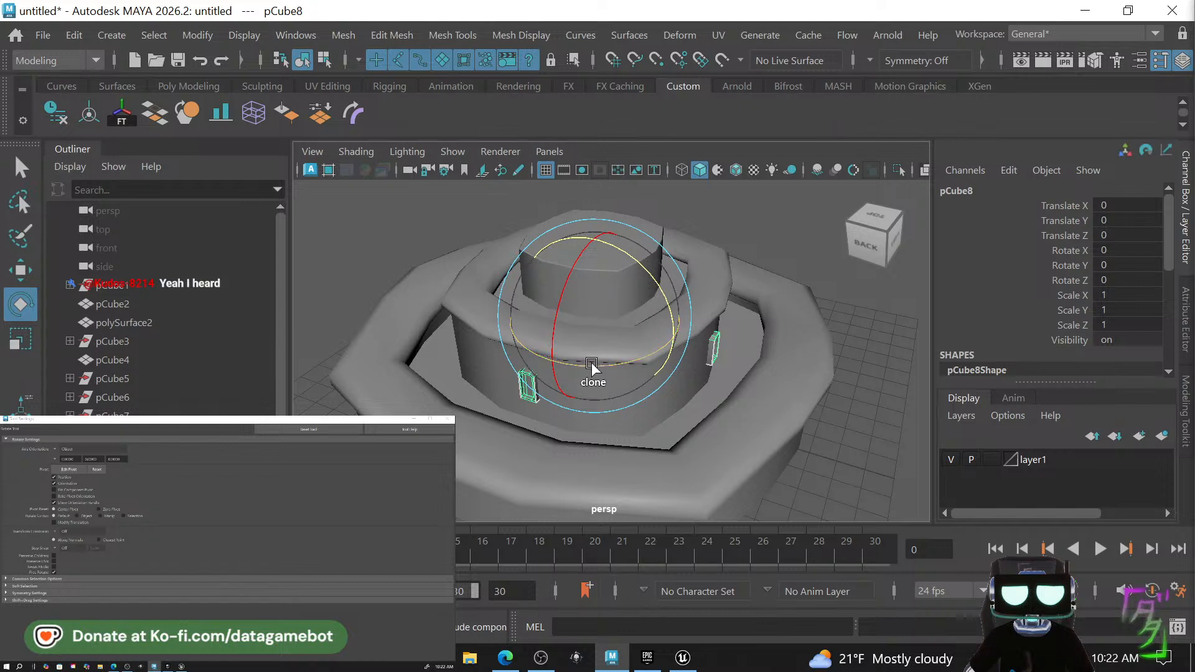
pyautogui.keyDown('shift'); pyautogui.moveTo(591, 370); pyautogui.dragTo(641, 374); pyautogui.keyUp('shift')
pyautogui.press('r')
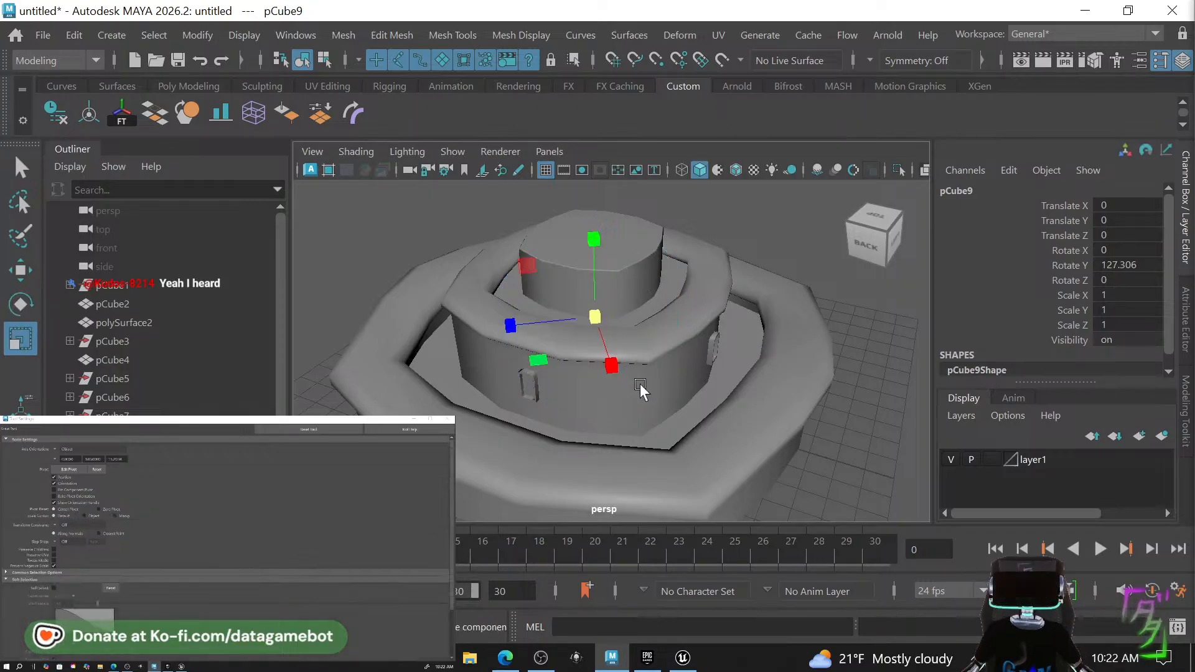
pyautogui.keyDown('shift'); pyautogui.moveTo(595, 313); pyautogui.dragTo(567, 361); pyautogui.keyUp('shift')
pyautogui.press('e')
pyautogui.keyDown('alt'); pyautogui.moveTo(774, 386); pyautogui.dragTo(565, 412); pyautogui.keyUp('alt')
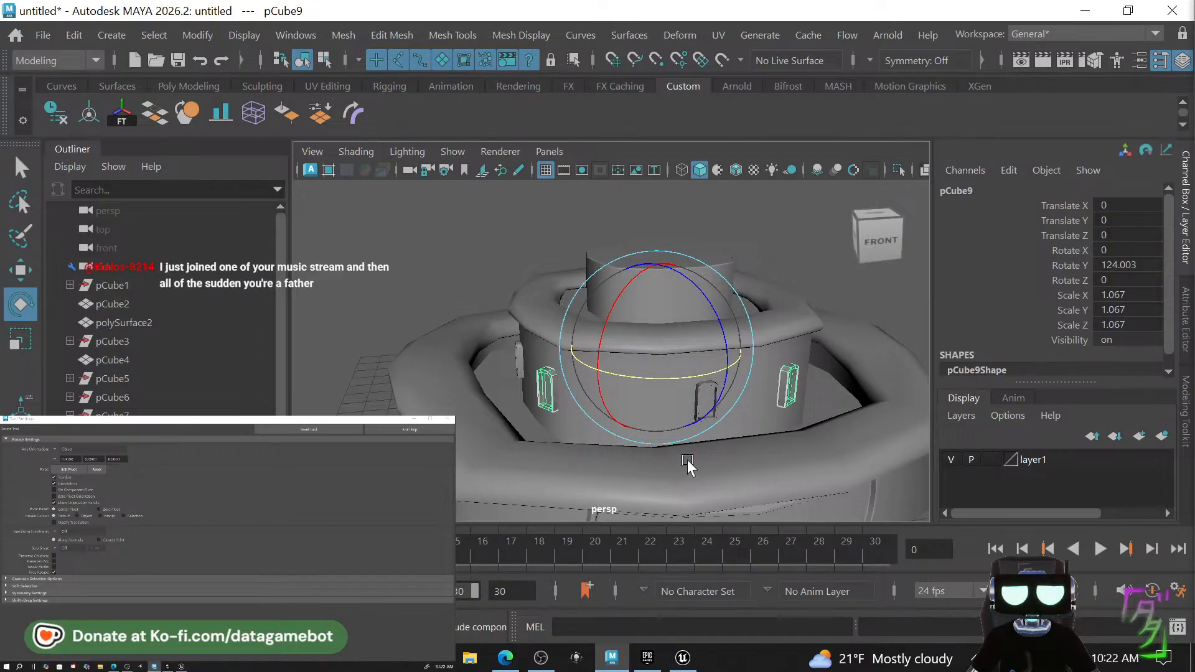
pyautogui.keyDown('alt'); pyautogui.moveTo(716, 379); pyautogui.dragTo(675, 363); pyautogui.keyUp('alt')
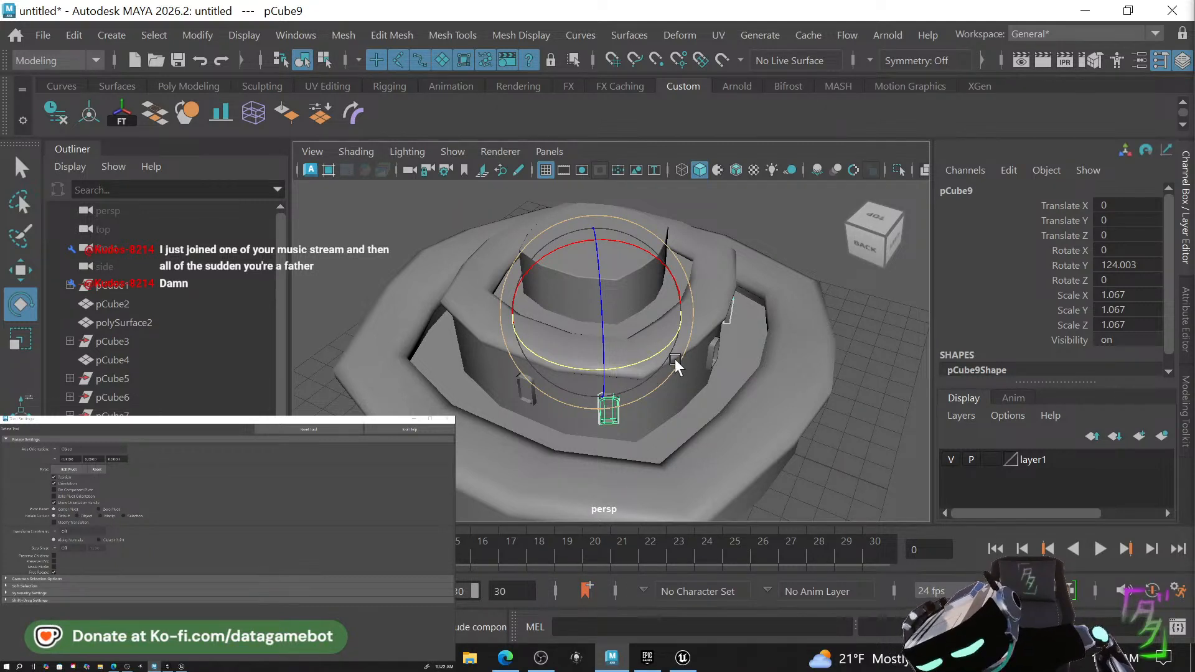
pyautogui.press('Delete')
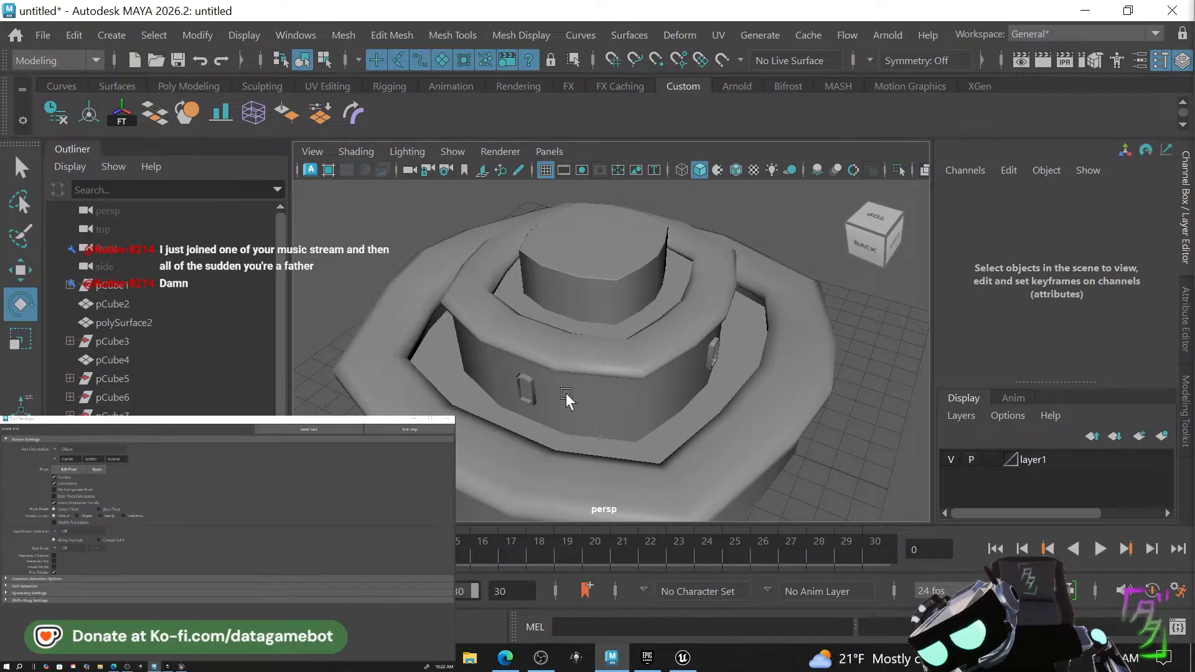
# Try rotating the combined windows pCube8 slightly around the vertical axis, and undo it.
pyautogui.keyDown('alt'); pyautogui.moveTo(586, 408); pyautogui.dragTo(552, 405); pyautogui.keyUp('alt')
pyautogui.click(549, 407)
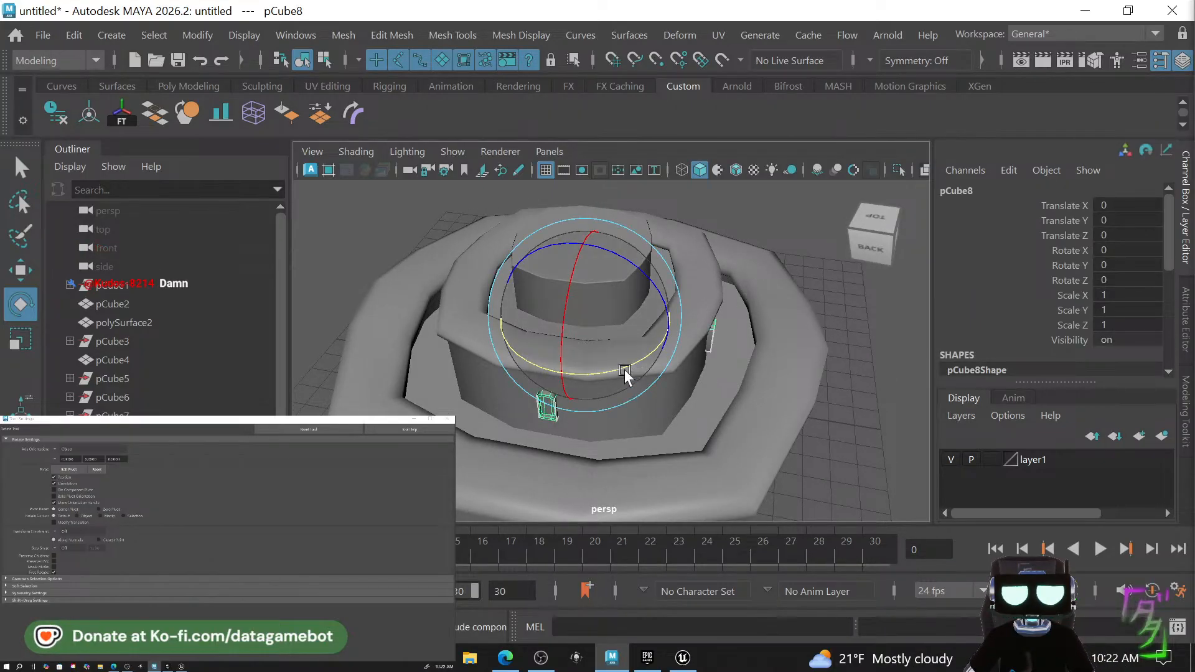
pyautogui.moveTo(614, 372); pyautogui.dragTo(624, 376)
pyautogui.hotkey('ctrl', 'z')
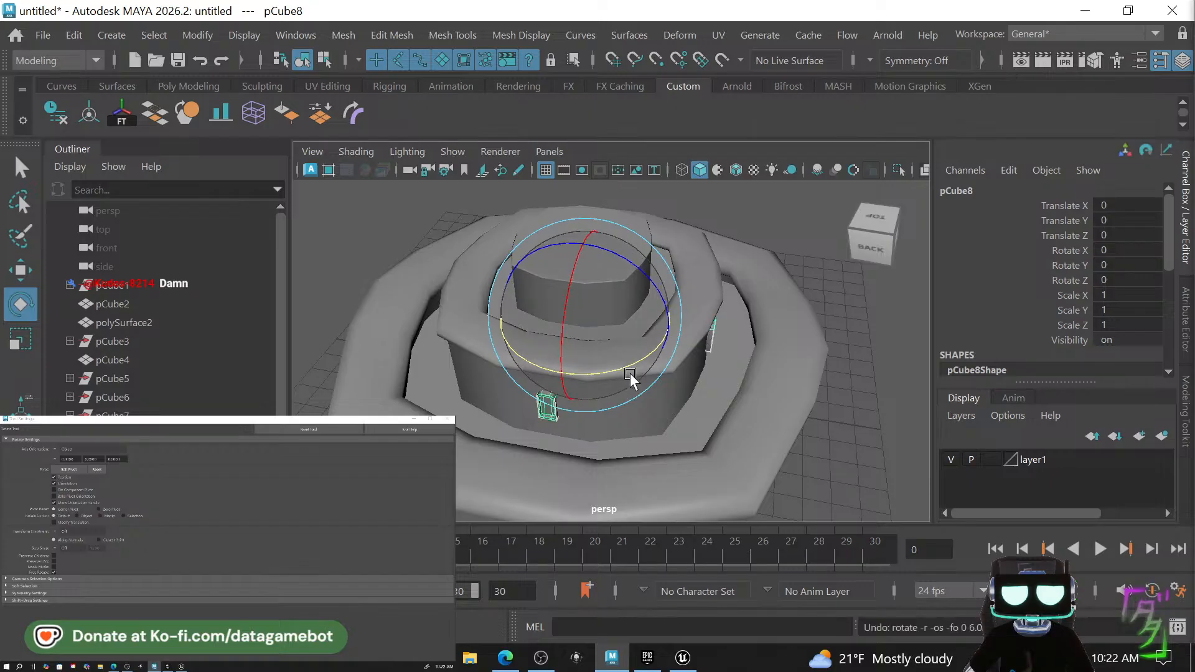
# Clone the combined windows pCube8 with a rotation of about 50.1° around the structure's vertical axis.
pyautogui.keyDown('alt'); pyautogui.moveTo(751, 416); pyautogui.dragTo(626, 359); pyautogui.keyUp('alt')
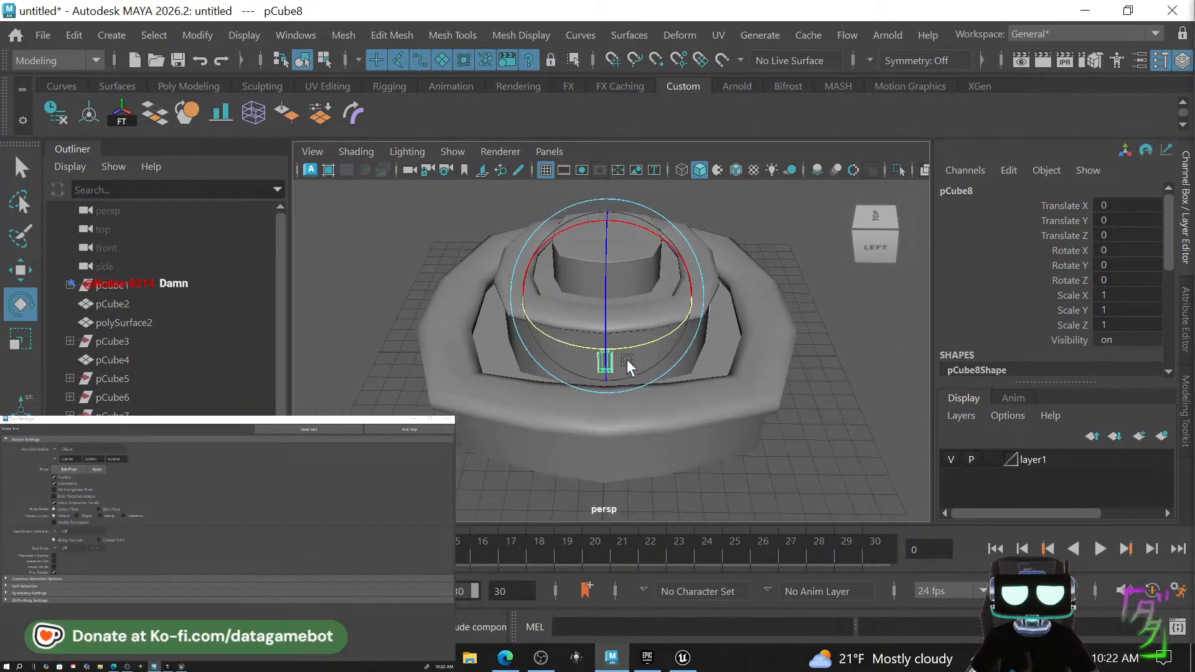
pyautogui.keyDown('alt'); pyautogui.moveTo(708, 386); pyautogui.dragTo(637, 403); pyautogui.keyUp('alt')
pyautogui.press('w')
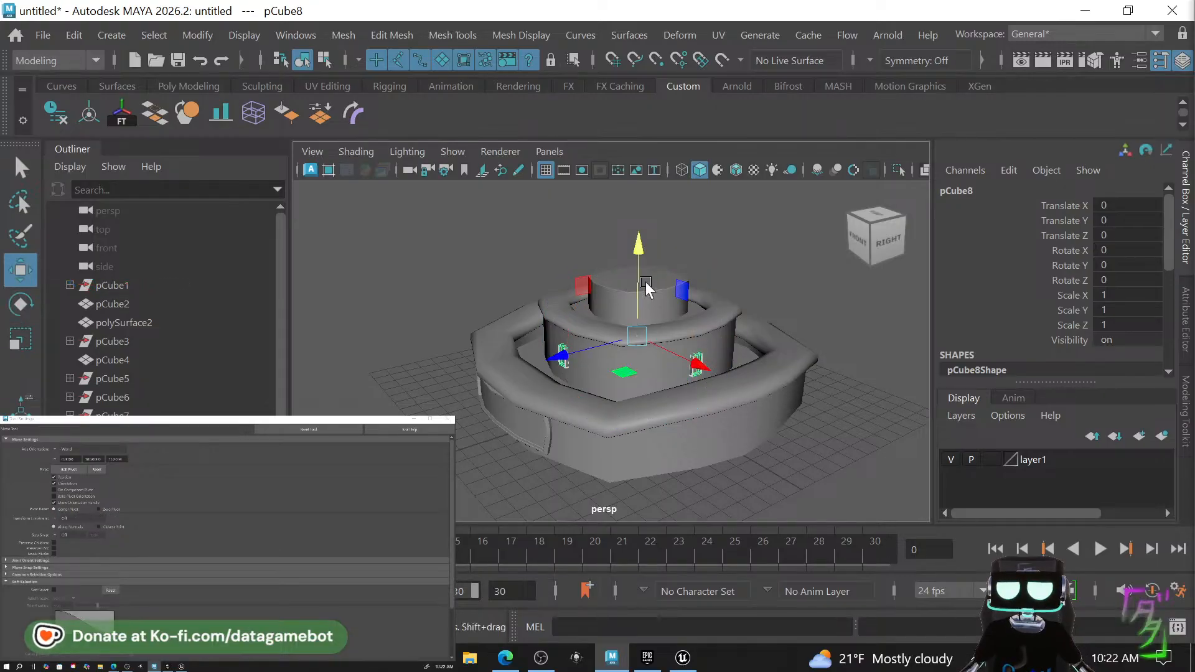
pyautogui.moveTo(711, 354)
pyautogui.keyDown('alt'); pyautogui.mouseDown()
pyautogui.moveTo(701, 375)
pyautogui.moveTo(683, 374)
pyautogui.mouseUp(); pyautogui.keyUp('alt')
pyautogui.press('r')
pyautogui.press('e')
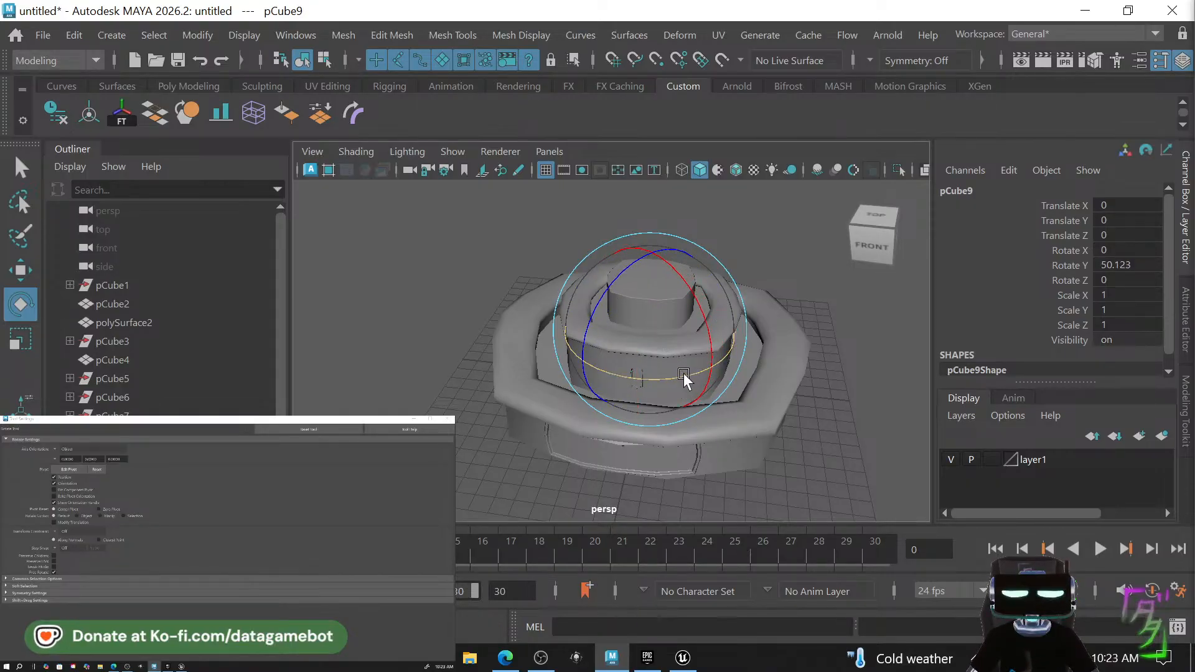
# Adjust the cloned windows to a uniform scale of about 1.106 and a Rotate Y of about 46.6° against the wall.
pyautogui.press('r')
pyautogui.moveTo(644, 323); pyautogui.dragTo(664, 331)
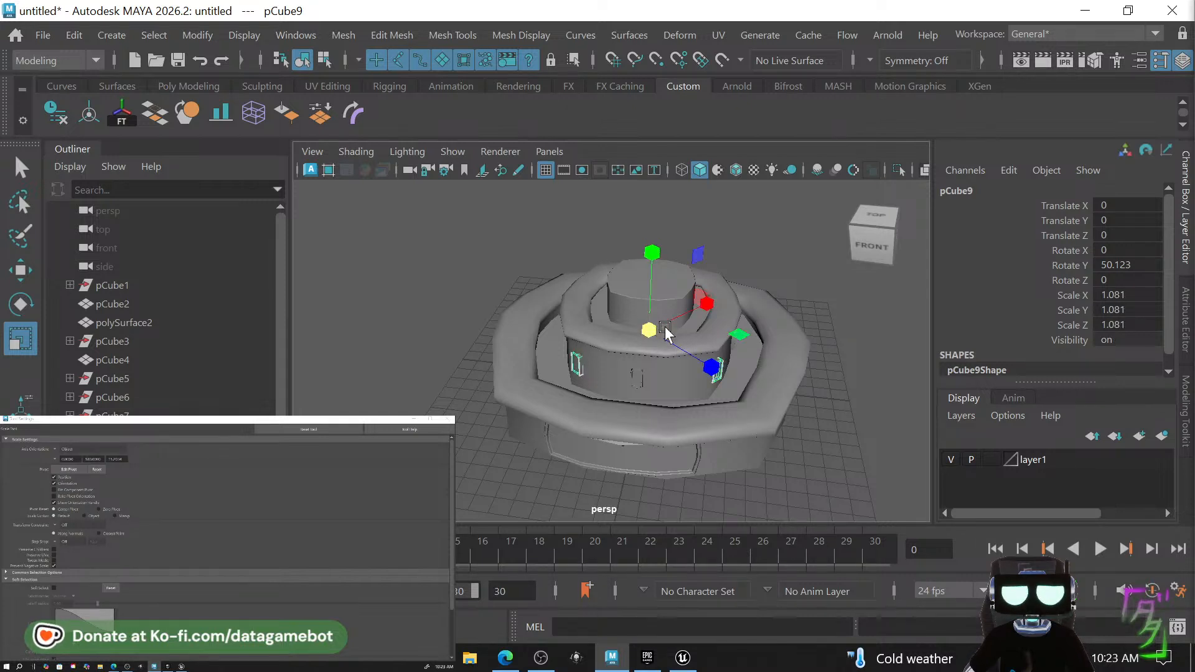
pyautogui.press('e')
pyautogui.moveTo(679, 372); pyautogui.dragTo(670, 373)
pyautogui.press('r')
pyautogui.moveTo(642, 320); pyautogui.dragTo(648, 330)
# Select all edges of the cloned window set pCube9 on the middle tier.
pyautogui.keyDown('alt'); pyautogui.moveTo(655, 378); pyautogui.dragTo(706, 358); pyautogui.keyUp('alt')
pyautogui.scroll(3, 707, 357)
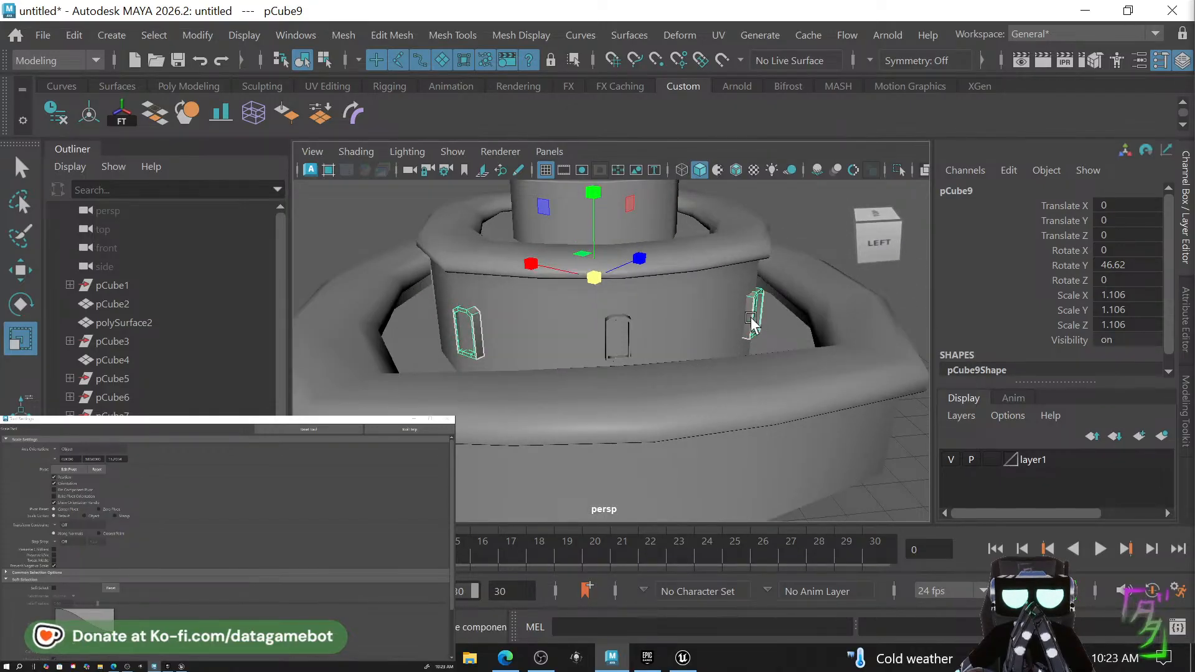
pyautogui.rightClick(750, 318)
pyautogui.moveTo(769, 120); pyautogui.dragTo(741, 66, button='right')
pyautogui.keyDown('alt'); pyautogui.moveTo(771, 329); pyautogui.dragTo(610, 330); pyautogui.keyUp('alt')
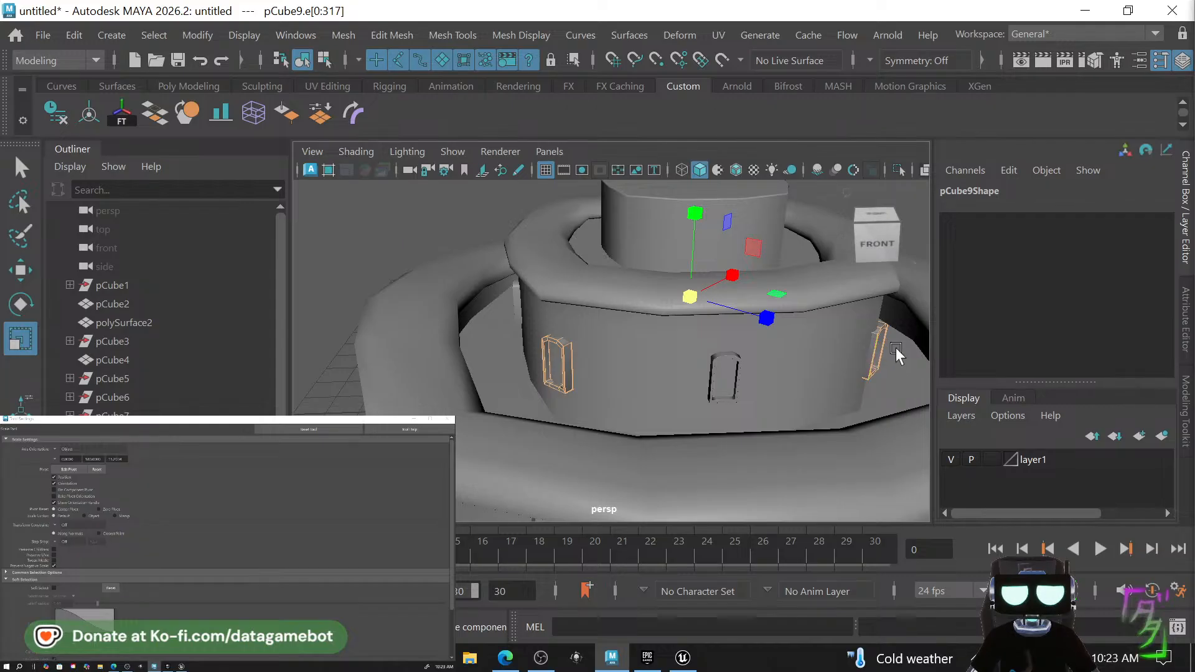
# Select the wall-side edge loop of the front-right window in pCube9 and nudge it horizontally towards the middle tier's wall.
pyautogui.keyDown('alt'); pyautogui.moveTo(848, 361); pyautogui.dragTo(773, 336); pyautogui.keyUp('alt')
pyautogui.scroll(5, 773, 333)
pyautogui.keyDown('alt'); pyautogui.moveTo(773, 333); pyautogui.dragTo(621, 362, button='middle'); pyautogui.keyUp('alt')
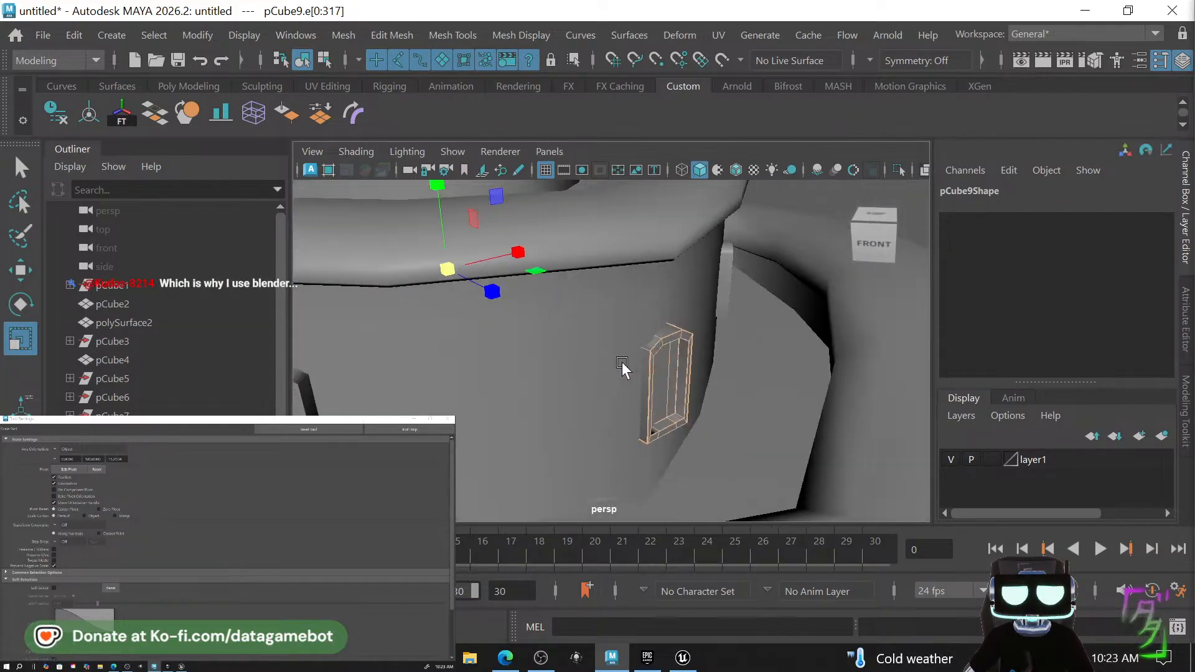
pyautogui.keyDown('alt'); pyautogui.moveTo(622, 363); pyautogui.dragTo(567, 370); pyautogui.keyUp('alt')
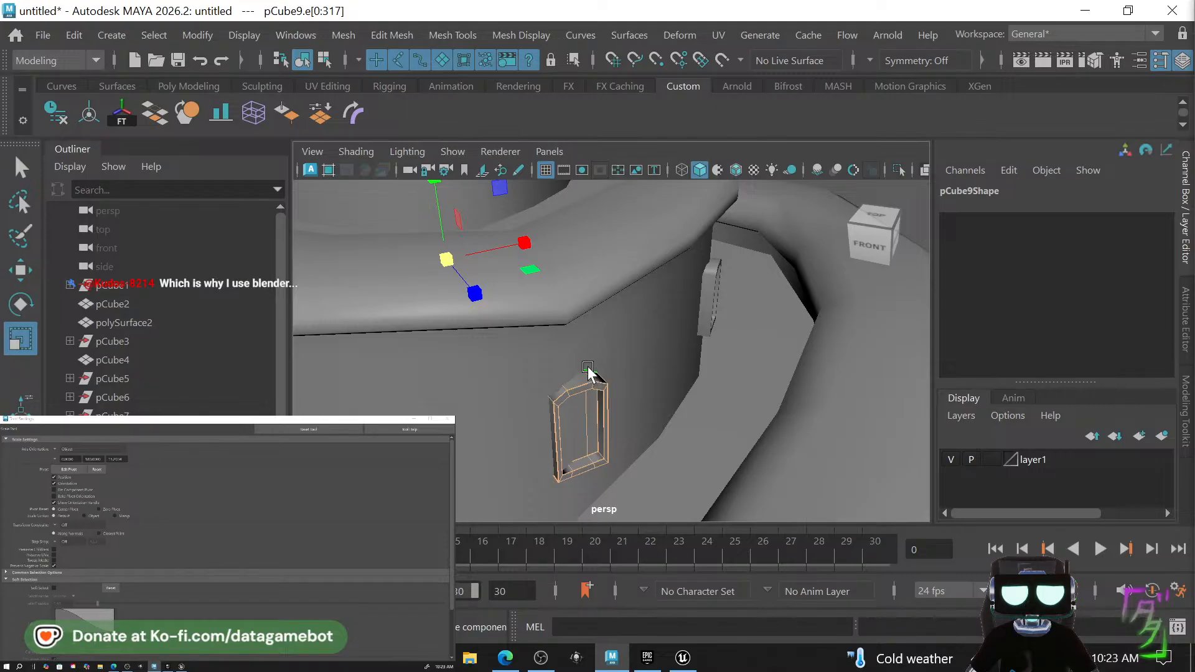
pyautogui.doubleClick(588, 368)
pyautogui.keyDown('alt'); pyautogui.moveTo(690, 392); pyautogui.dragTo(589, 438); pyautogui.keyUp('alt')
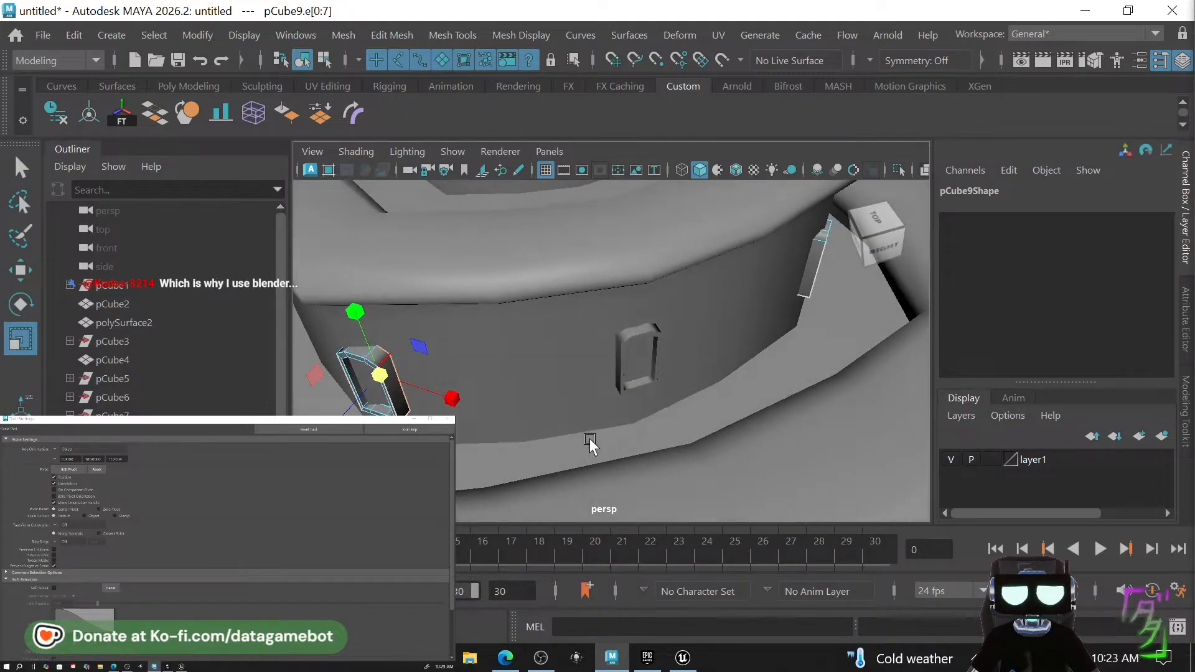
pyautogui.press('w')
pyautogui.moveTo(318, 436); pyautogui.dragTo(324, 427)
# Select the wall-side edge loop of the back-left window in pCube9 and adjust its horizontal position against the wall.
pyautogui.keyDown('alt'); pyautogui.moveTo(730, 284); pyautogui.dragTo(426, 237); pyautogui.keyUp('alt')
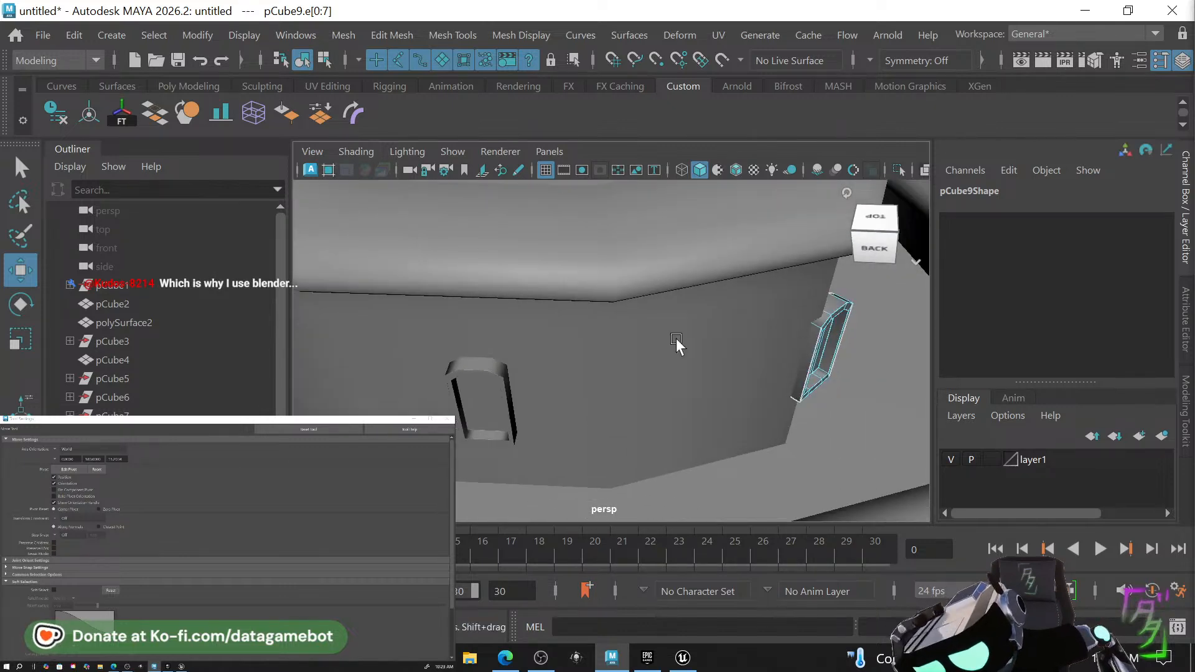
pyautogui.keyDown('alt'); pyautogui.moveTo(819, 328); pyautogui.dragTo(727, 321); pyautogui.keyUp('alt')
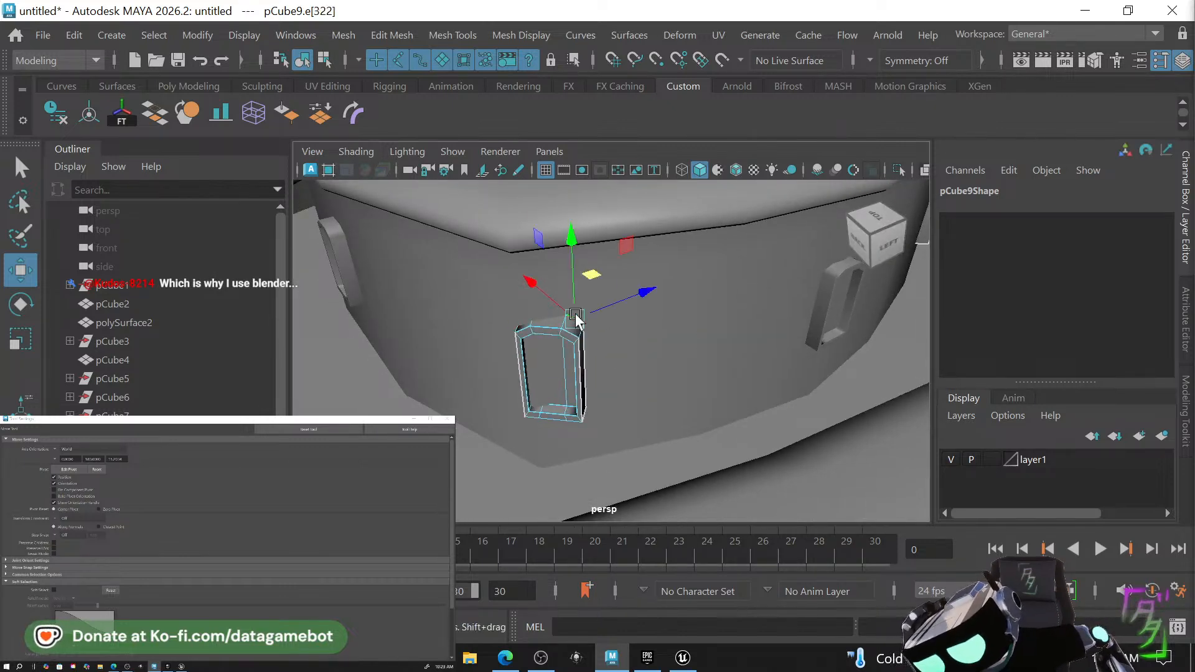
pyautogui.doubleClick(573, 315)
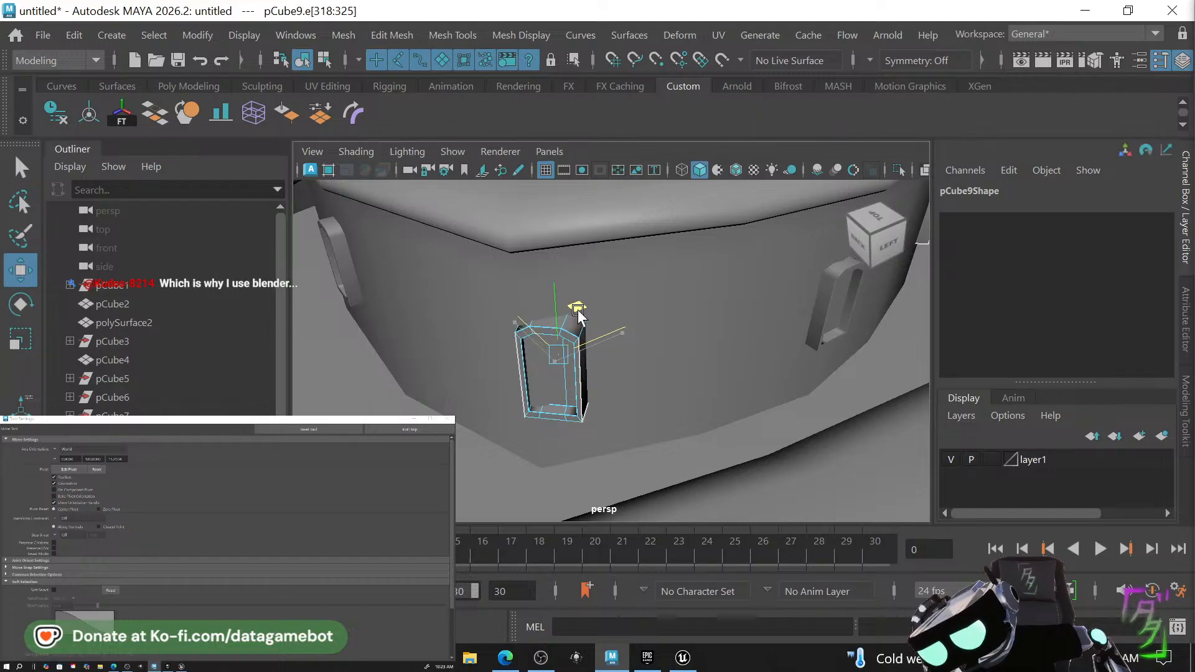
pyautogui.keyDown('alt'); pyautogui.moveTo(646, 368); pyautogui.dragTo(620, 334); pyautogui.keyUp('alt')
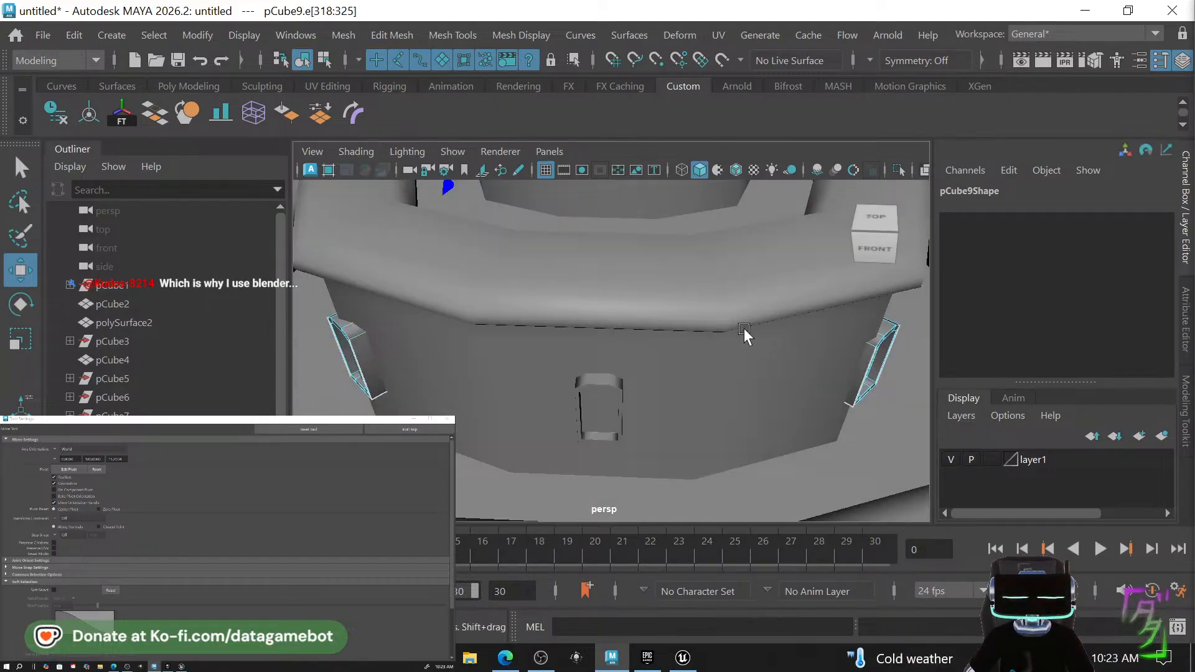
pyautogui.keyDown('alt'); pyautogui.moveTo(744, 333); pyautogui.dragTo(750, 383); pyautogui.keyUp('alt')
pyautogui.press('q')
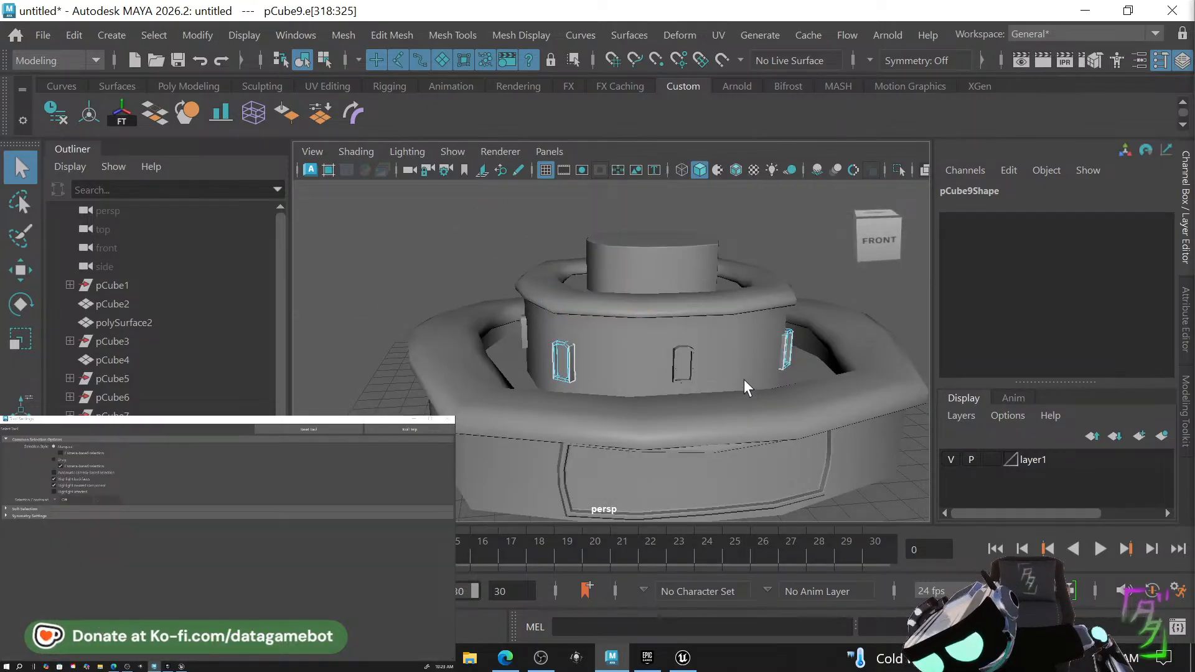
pyautogui.press('w')
pyautogui.press('q')
pyautogui.click(684, 366)
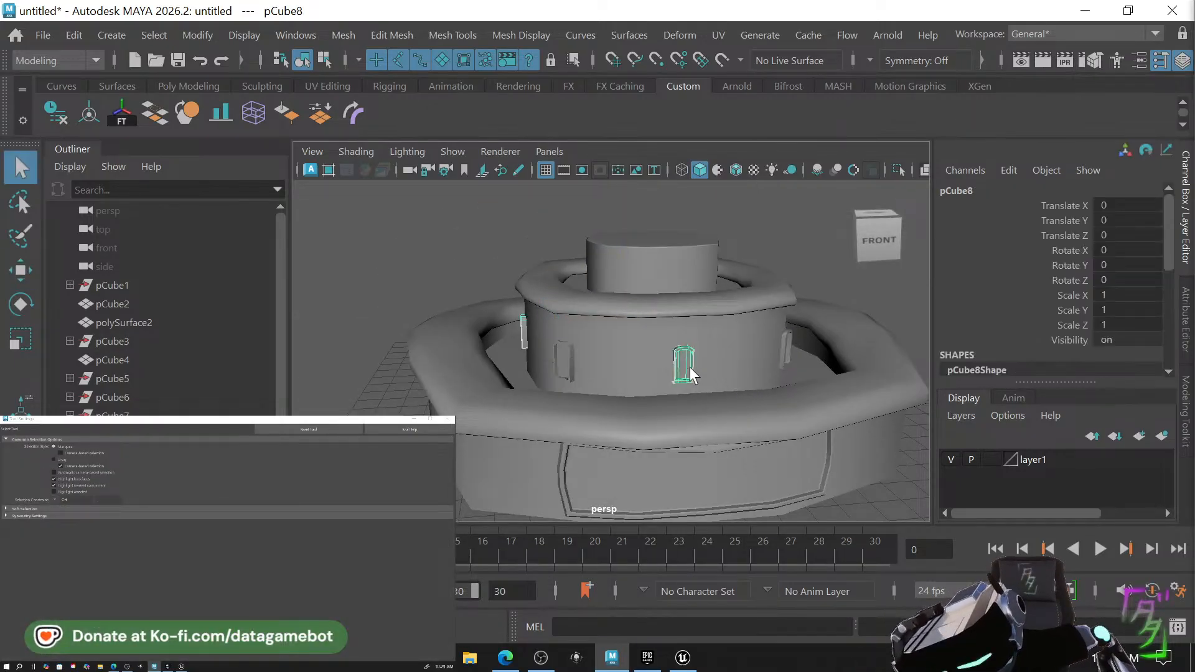
pyautogui.keyDown('shift'); pyautogui.click(570, 367); pyautogui.keyUp('shift')
pyautogui.keyDown('alt'); pyautogui.moveTo(570, 367); pyautogui.dragTo(800, 405); pyautogui.keyUp('alt')
pyautogui.keyDown('shift'); pyautogui.moveTo(655, 394); pyautogui.dragTo(654, 120, button='right'); pyautogui.keyUp('shift')
# Select all faces of the back-left window in pCube9 with the Move tool active.
pyautogui.scroll(5, 629, 354)
pyautogui.keyDown('alt'); pyautogui.moveTo(644, 382); pyautogui.dragTo(619, 379); pyautogui.keyUp('alt')
pyautogui.scroll(5, 604, 349)
pyautogui.keyDown('alt'); pyautogui.moveTo(619, 379); pyautogui.dragTo(604, 374, button='middle'); pyautogui.keyUp('alt')
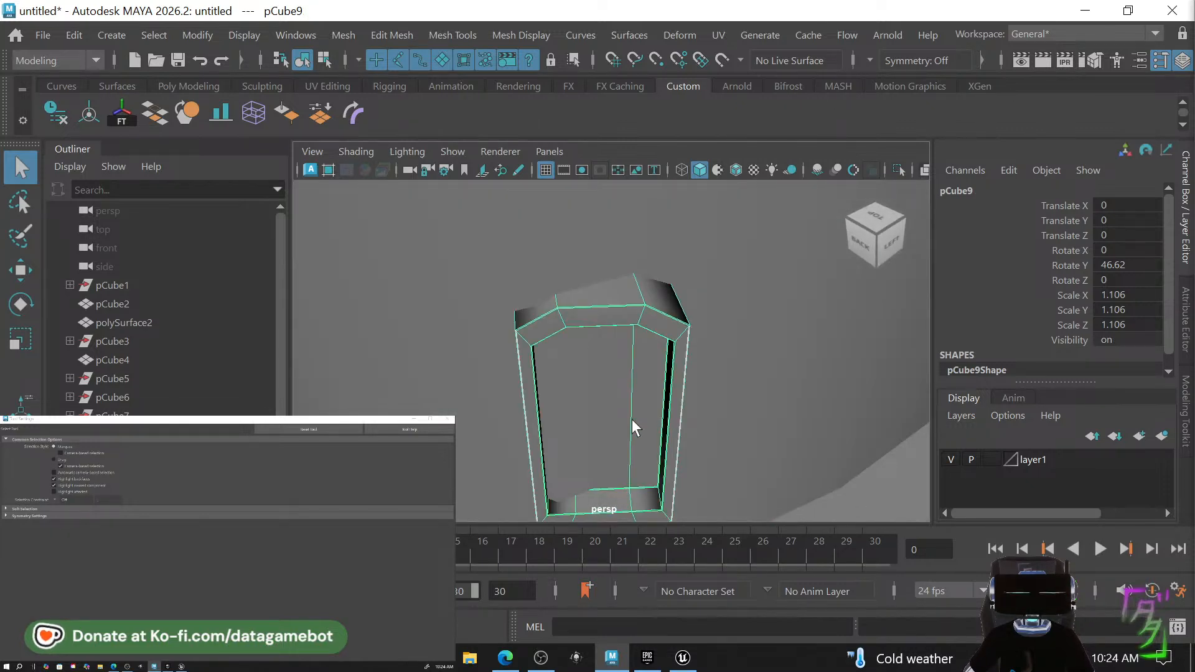
pyautogui.moveTo(655, 199); pyautogui.dragTo(656, 140, button='right')
pyautogui.click(652, 364)
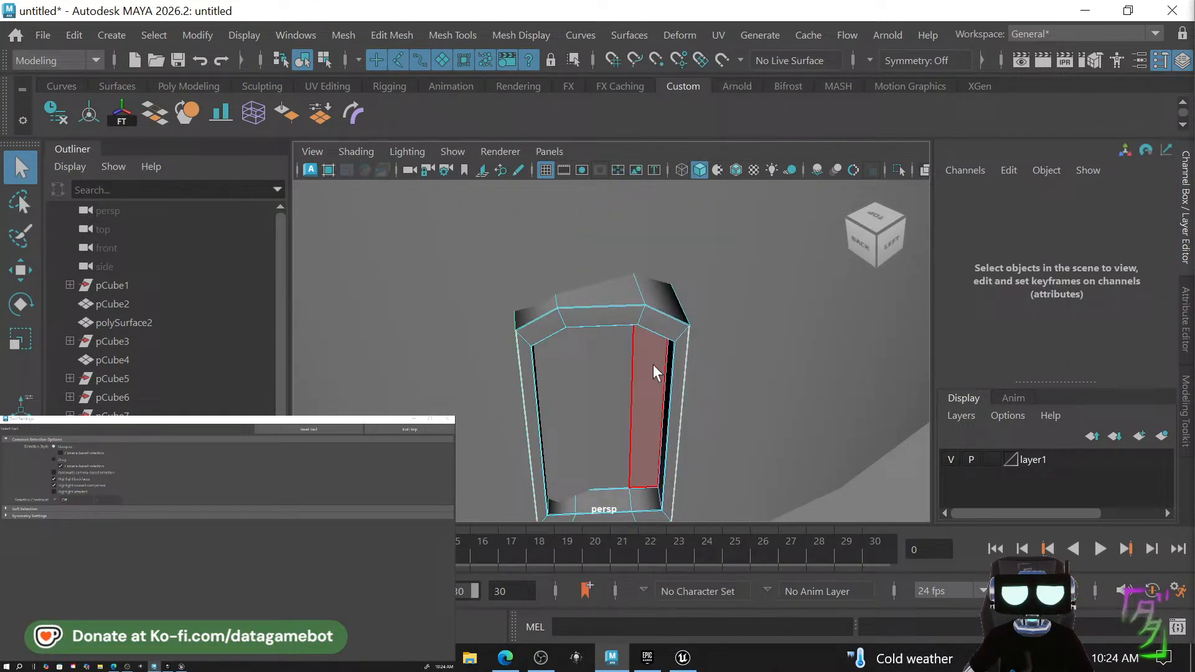
pyautogui.doubleClick(654, 326)
pyautogui.keyDown('alt'); pyautogui.moveTo(668, 381); pyautogui.dragTo(677, 328, button='middle'); pyautogui.keyUp('alt')
pyautogui.scroll(-3, 637, 351)
pyautogui.keyDown('alt'); pyautogui.moveTo(637, 351); pyautogui.dragTo(642, 386); pyautogui.keyUp('alt')
pyautogui.press('w')
pyautogui.keyDown('alt'); pyautogui.moveTo(756, 394); pyautogui.dragTo(819, 324); pyautogui.keyUp('alt')
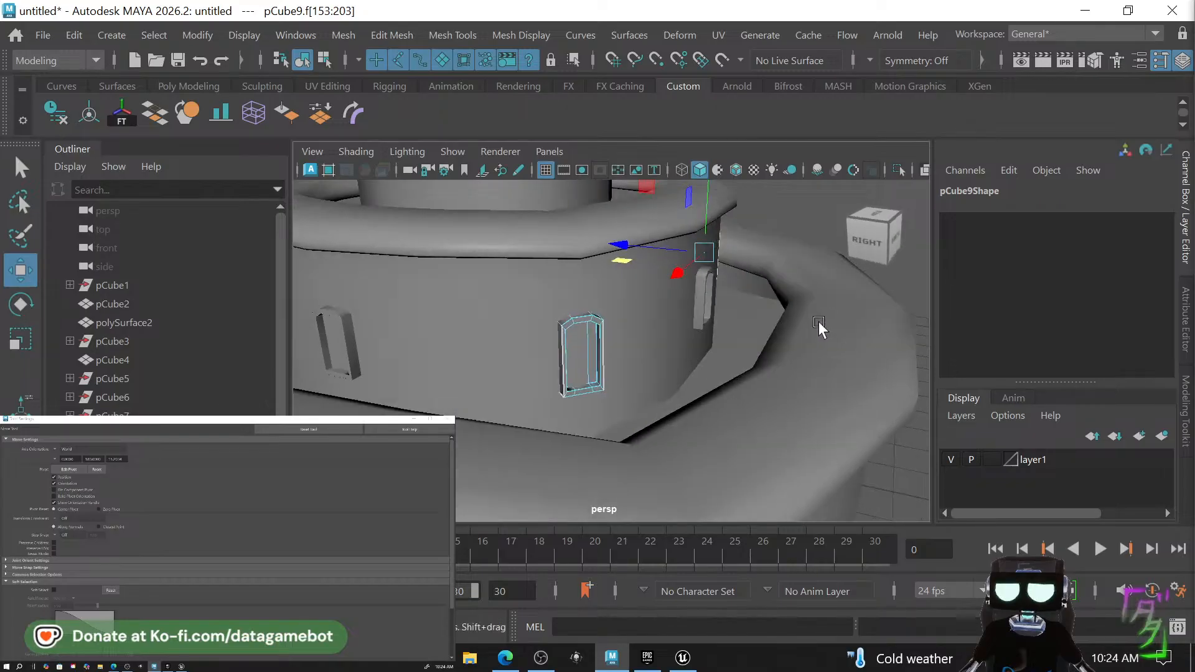
# Select the whole front-right and front-left windows of pCube9 in turn and shift each slightly in the horizontal plane against the wall.
pyautogui.click(596, 377)
pyautogui.keyDown('alt'); pyautogui.moveTo(602, 394); pyautogui.dragTo(622, 419); pyautogui.keyUp('alt')
pyautogui.click(643, 352)
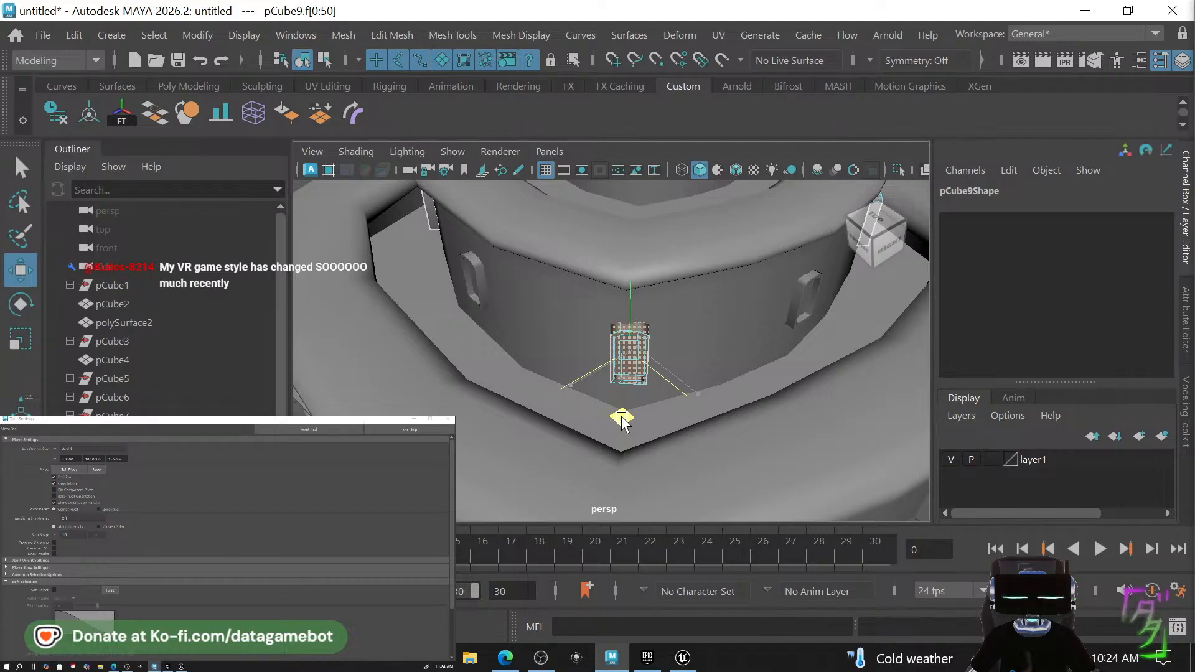
pyautogui.moveTo(502, 346)
pyautogui.keyDown('alt'); pyautogui.mouseDown()
pyautogui.moveTo(528, 349)
pyautogui.moveTo(468, 342)
pyautogui.moveTo(514, 350)
pyautogui.mouseUp(); pyautogui.keyUp('alt')
pyautogui.doubleClick(511, 341)
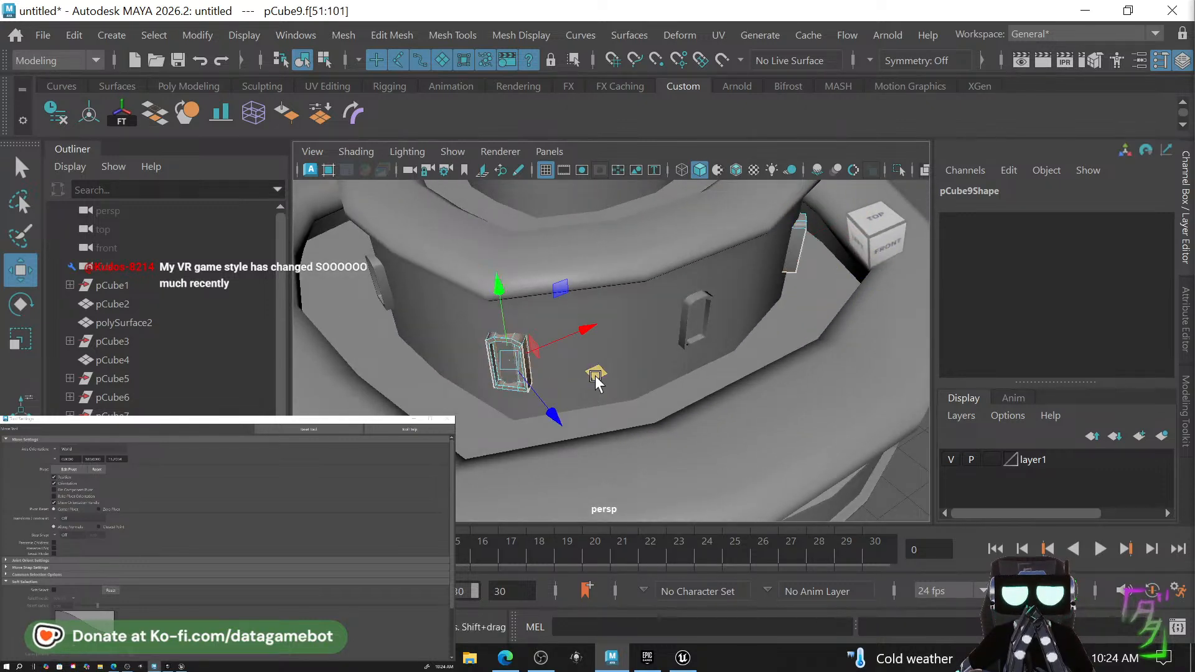
pyautogui.moveTo(596, 376); pyautogui.dragTo(589, 379)
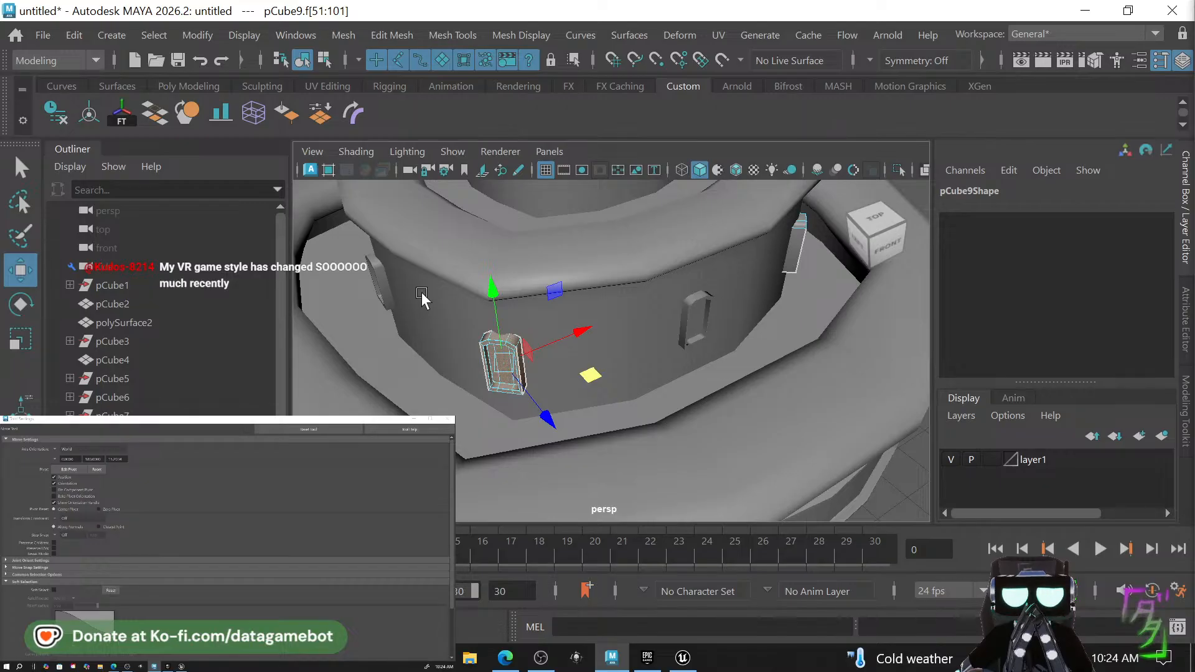
# Select all faces of the back-right window in pCube9 and shift it slightly in the horizontal plane against the wall.
pyautogui.keyDown('alt'); pyautogui.moveTo(420, 292); pyautogui.dragTo(571, 308); pyautogui.keyUp('alt')
pyautogui.click(591, 310)
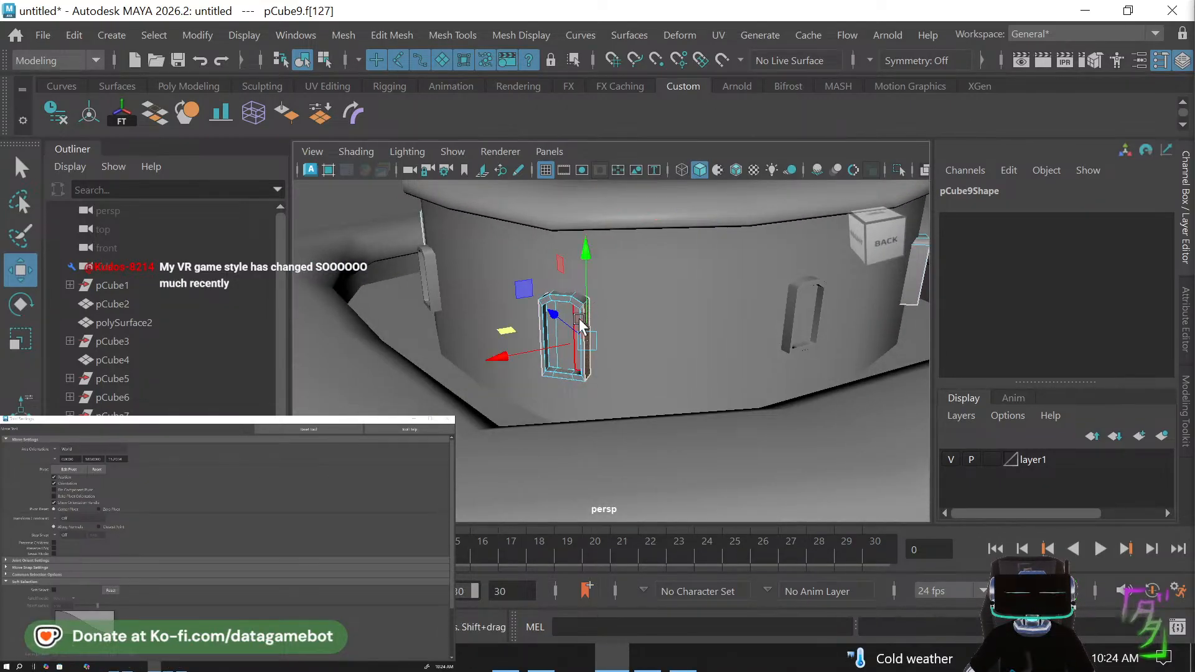
pyautogui.moveTo(579, 324); pyautogui.dragTo(570, 58, button='right')
pyautogui.doubleClick(589, 325)
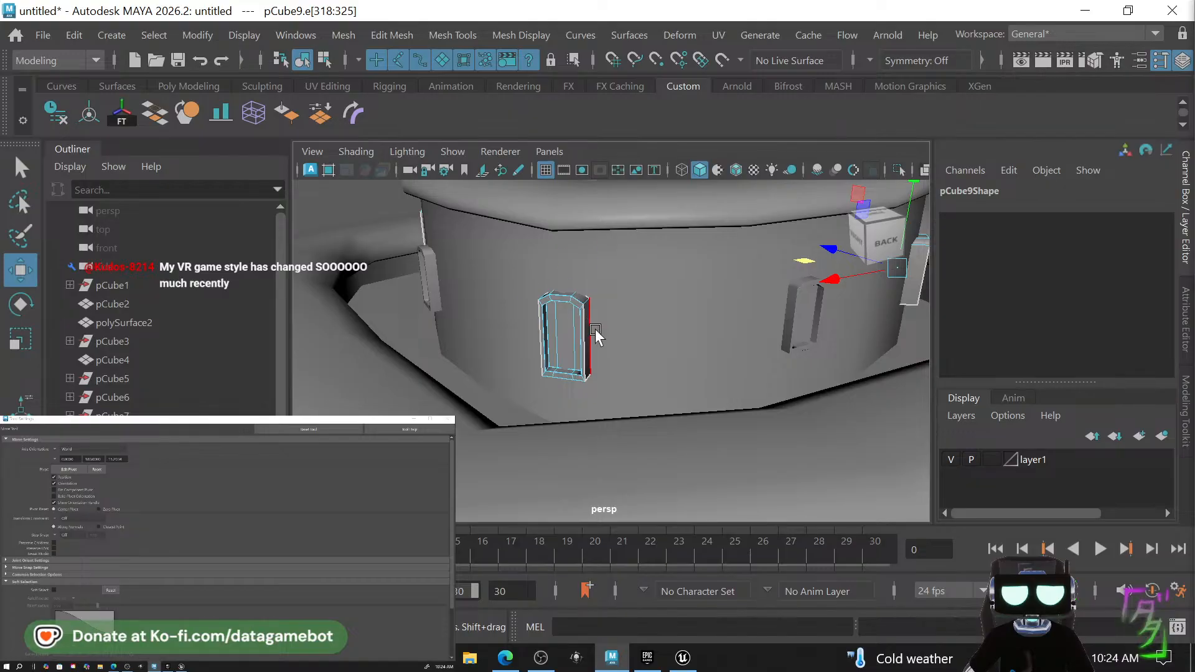
pyautogui.click(595, 330)
pyautogui.moveTo(584, 380); pyautogui.dragTo(570, 155, button='right')
pyautogui.doubleClick(568, 375)
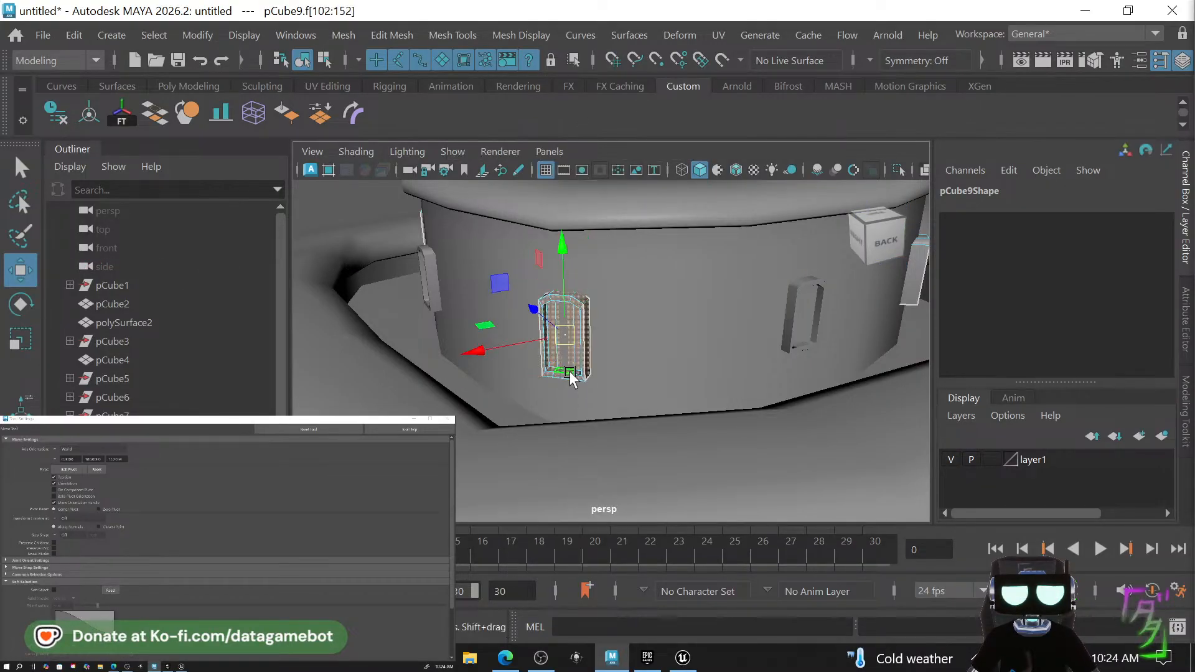
pyautogui.keyDown('alt'); pyautogui.moveTo(549, 358); pyautogui.dragTo(488, 378); pyautogui.keyUp('alt')
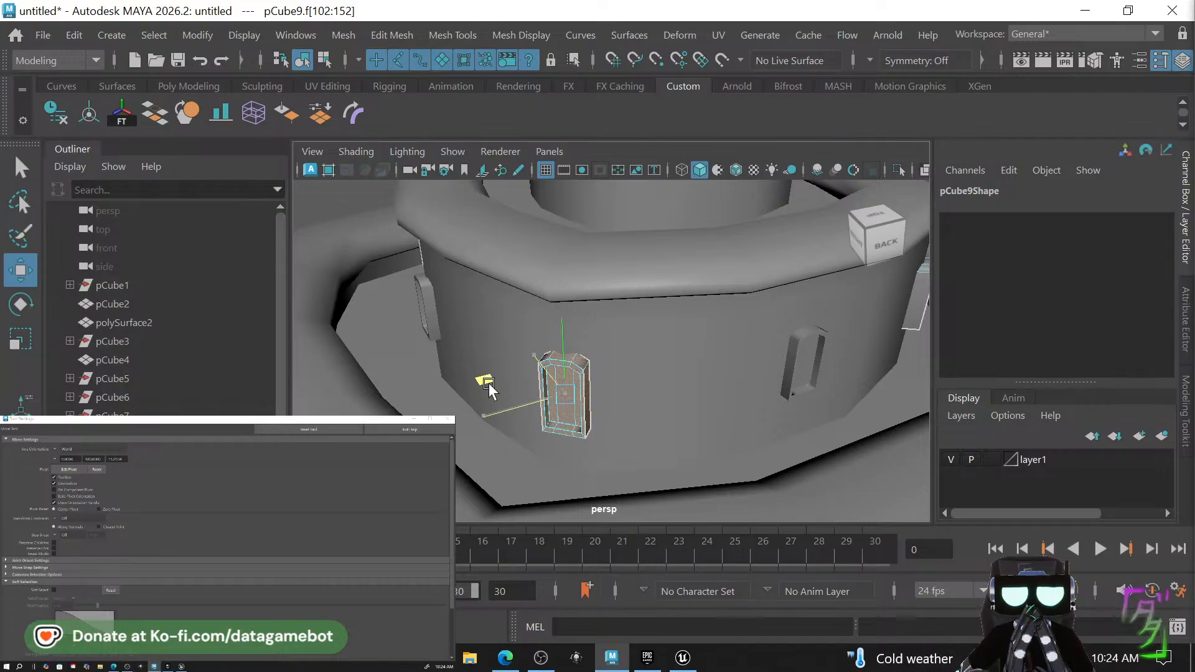
# Select the wall-side edge loops of the back-right and front-left windows in pCube9 and examine the windows' fit around the middle tier.
pyautogui.moveTo(589, 372); pyautogui.dragTo(591, 175, button='right')
pyautogui.click(584, 428)
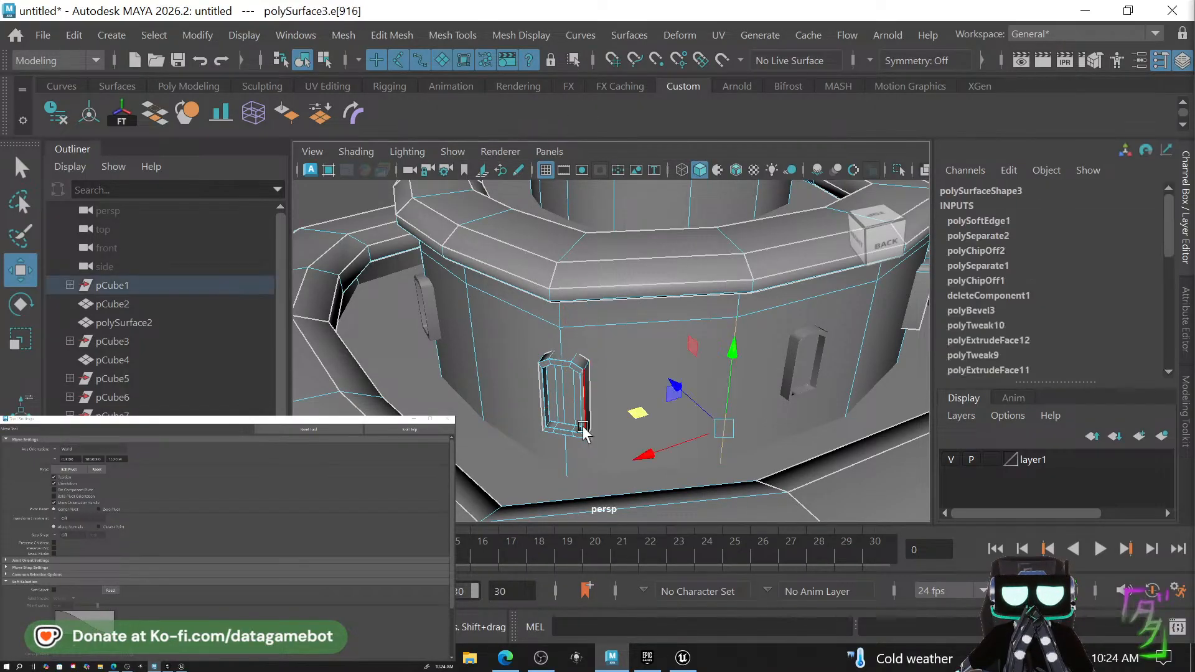
pyautogui.doubleClick(591, 378)
pyautogui.keyDown('alt'); pyautogui.moveTo(632, 432); pyautogui.dragTo(602, 324); pyautogui.keyUp('alt')
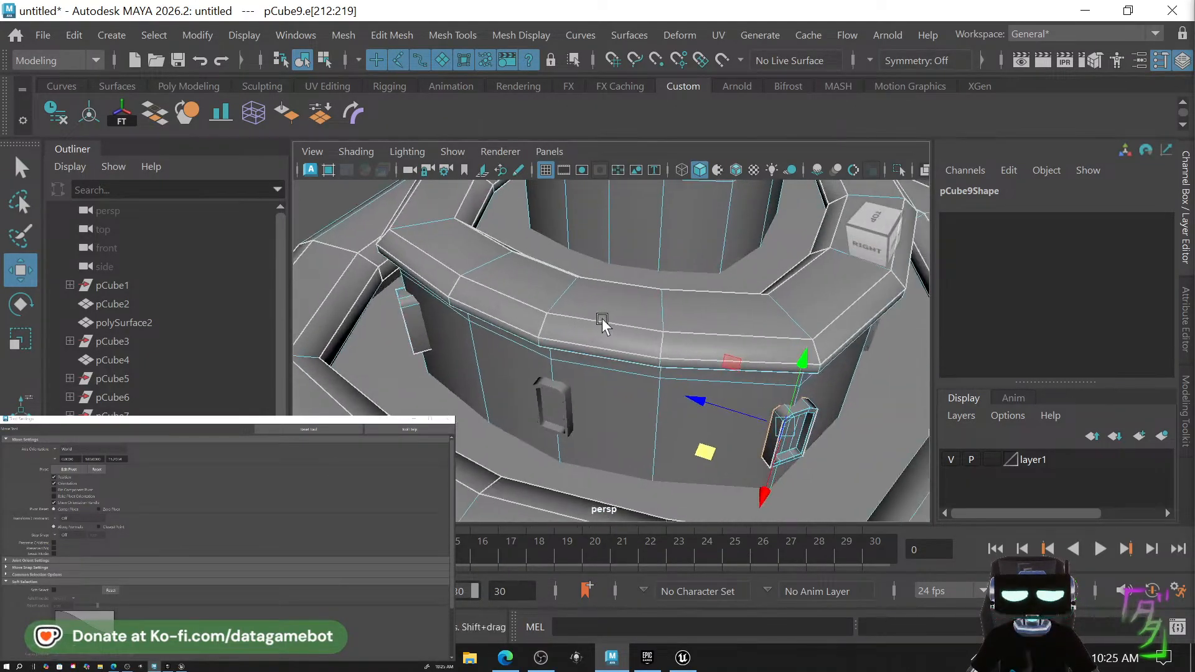
pyautogui.keyDown('alt'); pyautogui.moveTo(745, 373); pyautogui.dragTo(621, 361); pyautogui.keyUp('alt')
pyautogui.doubleClick(699, 382)
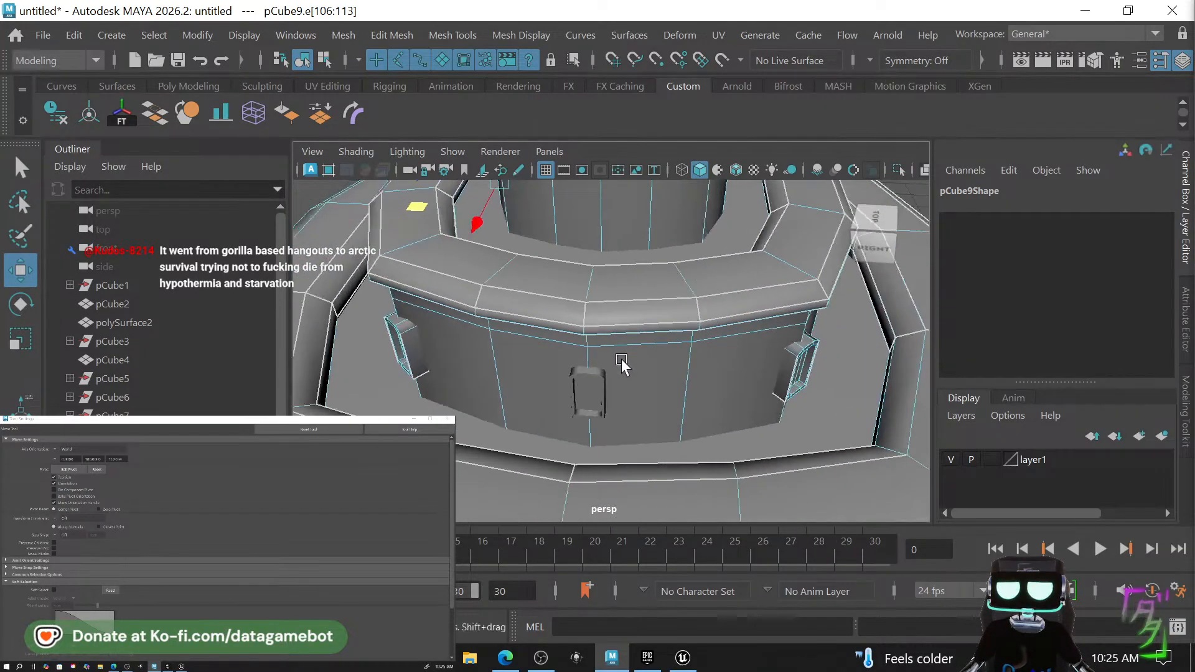
pyautogui.keyDown('alt'); pyautogui.moveTo(747, 359); pyautogui.dragTo(613, 365); pyautogui.keyUp('alt')
pyautogui.keyDown('alt'); pyautogui.moveTo(757, 386); pyautogui.dragTo(703, 385); pyautogui.keyUp('alt')
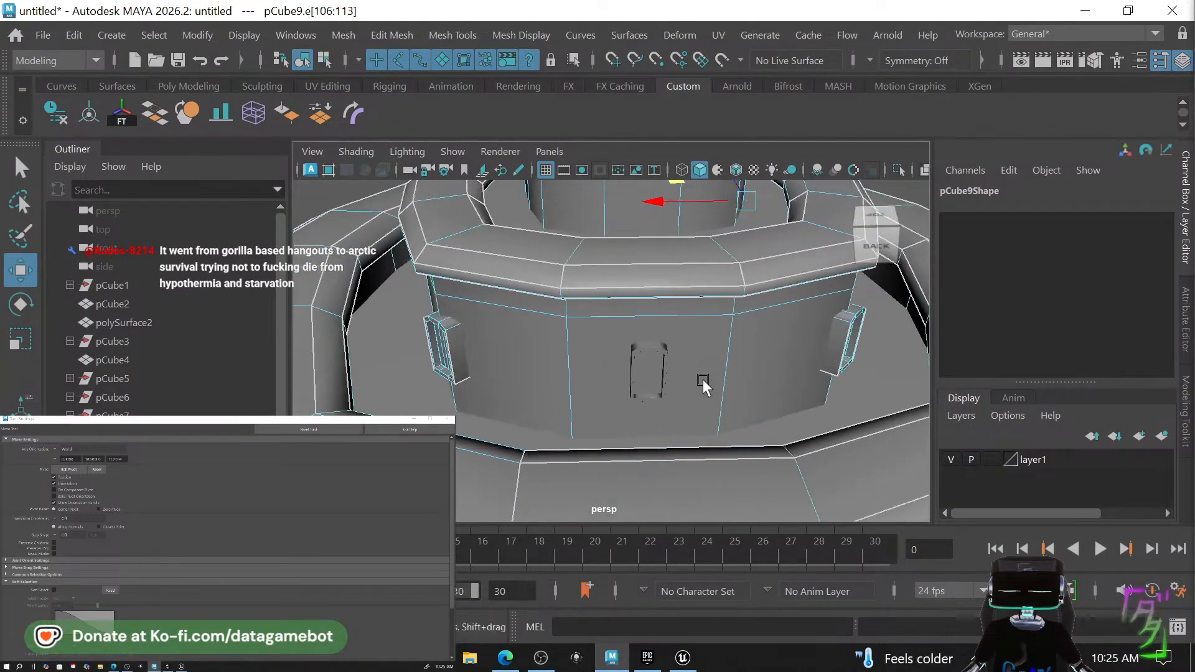
pyautogui.scroll(-5, 686, 363)
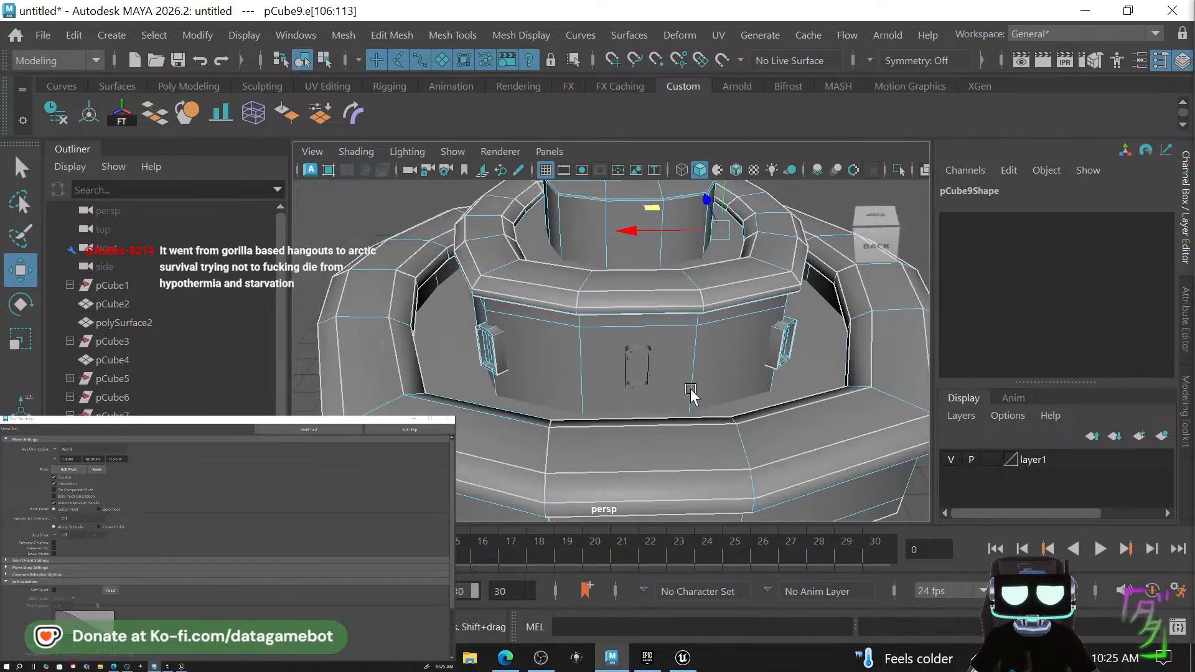
pyautogui.keyDown('alt'); pyautogui.moveTo(696, 315); pyautogui.dragTo(706, 356); pyautogui.keyUp('alt')
# Return the structure polySurface3 to object selection and clear the selection.
pyautogui.press('q')
pyautogui.click(599, 349)
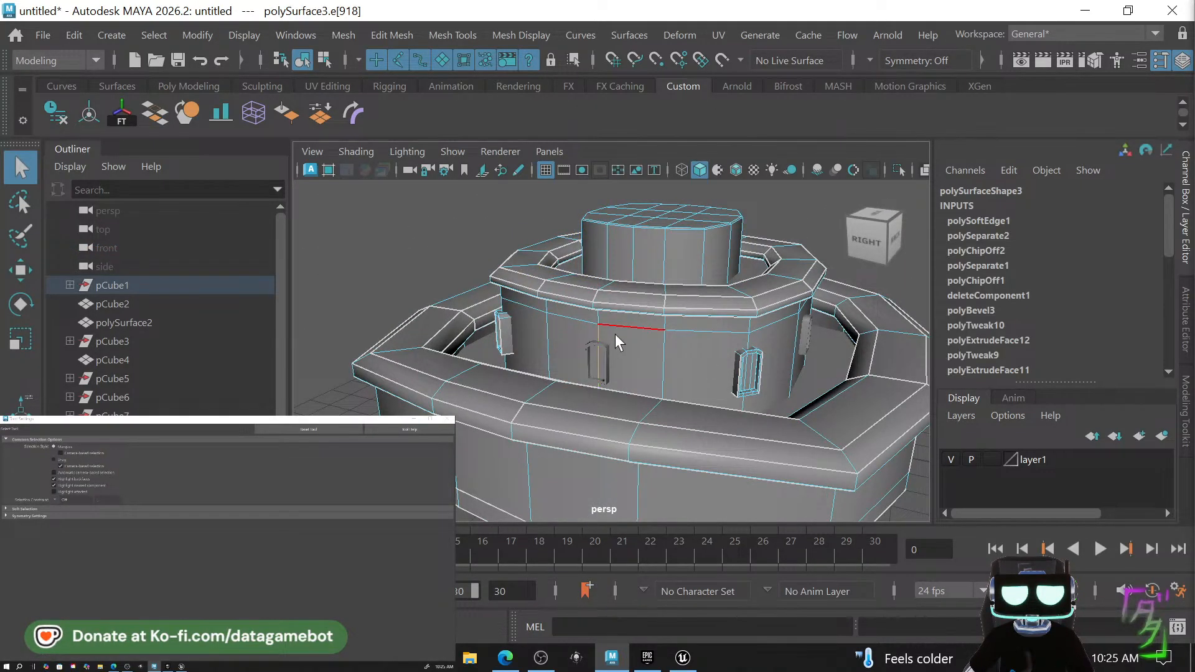
pyautogui.moveTo(622, 334); pyautogui.dragTo(690, 96, button='right')
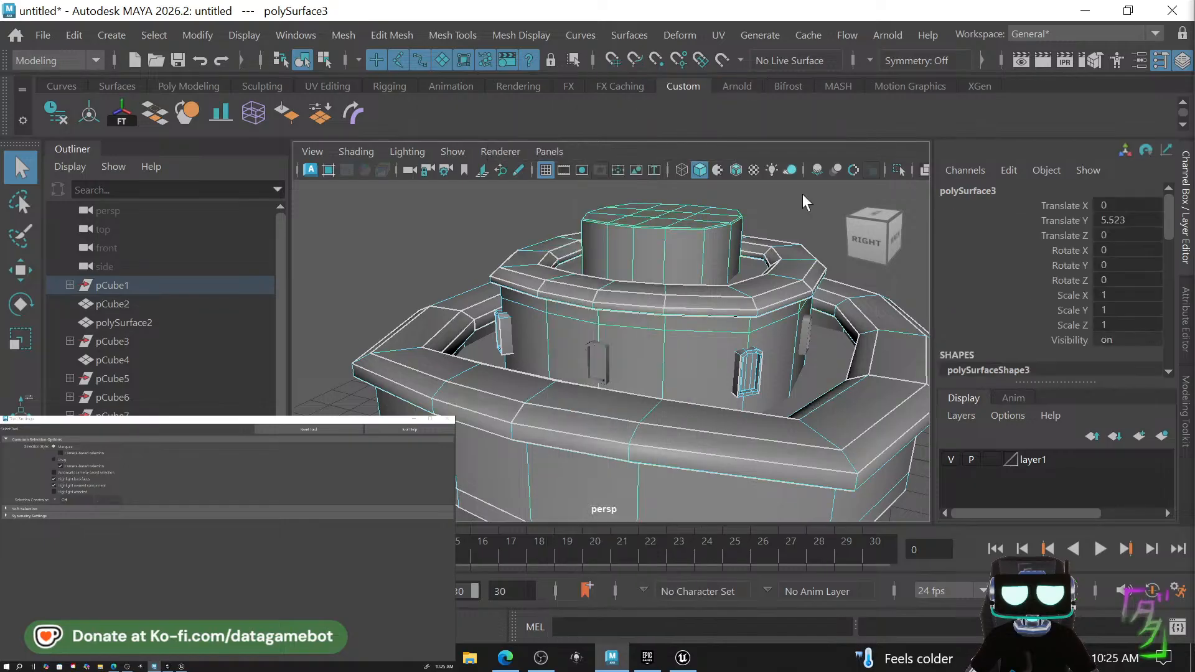
pyautogui.click(787, 231)
# Select both window sets, pCube8 and pCube9, on the middle tier and combine them into one mesh.
pyautogui.scroll(8, 628, 301)
pyautogui.keyDown('alt'); pyautogui.moveTo(563, 367); pyautogui.dragTo(741, 305); pyautogui.keyUp('alt')
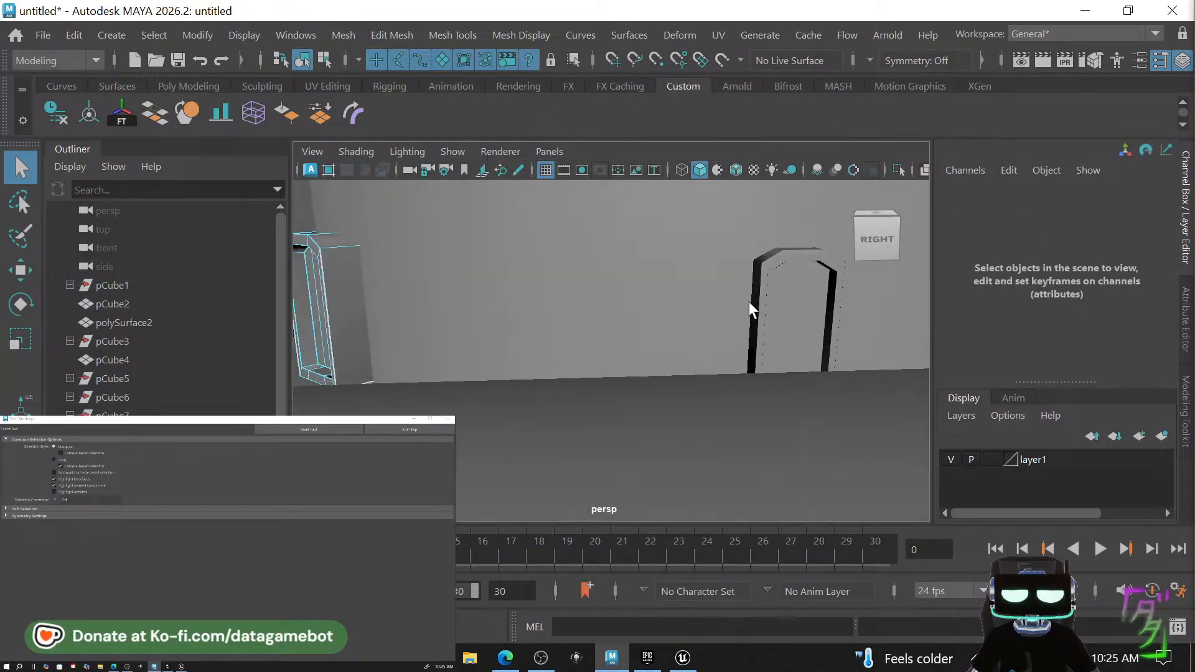
pyautogui.click(748, 300)
pyautogui.click(766, 313)
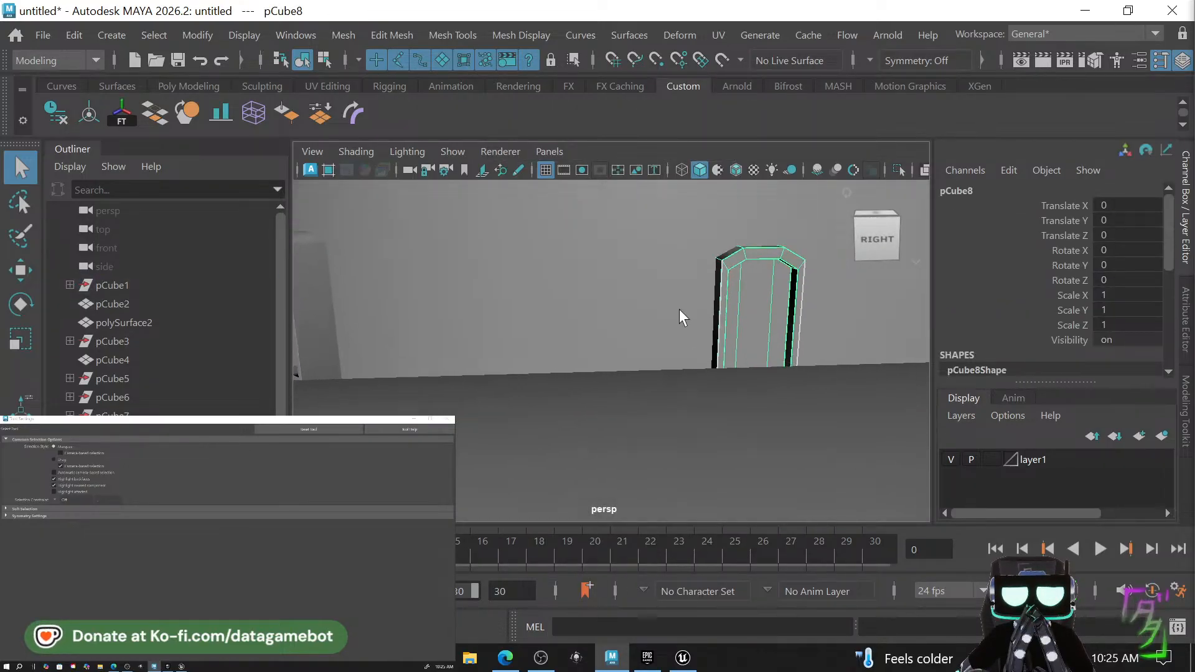
pyautogui.scroll(-5, 632, 290)
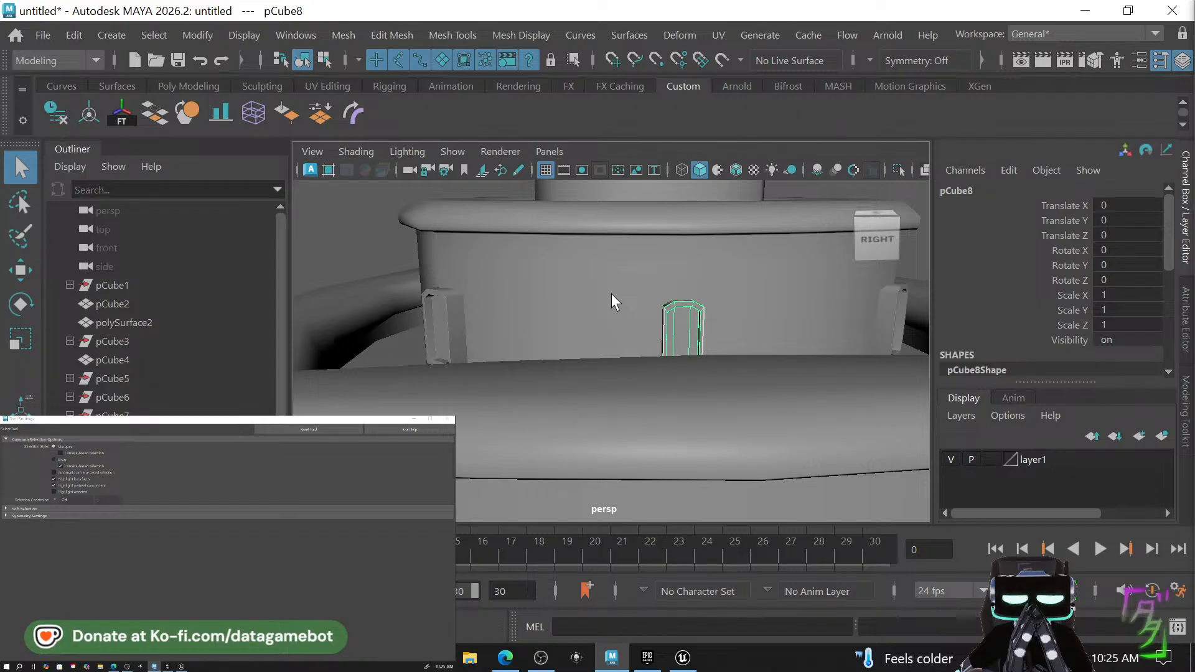
pyautogui.keyDown('shift'); pyautogui.click(453, 325); pyautogui.keyUp('shift')
pyautogui.keyDown('alt'); pyautogui.moveTo(479, 323); pyautogui.dragTo(555, 312); pyautogui.keyUp('alt')
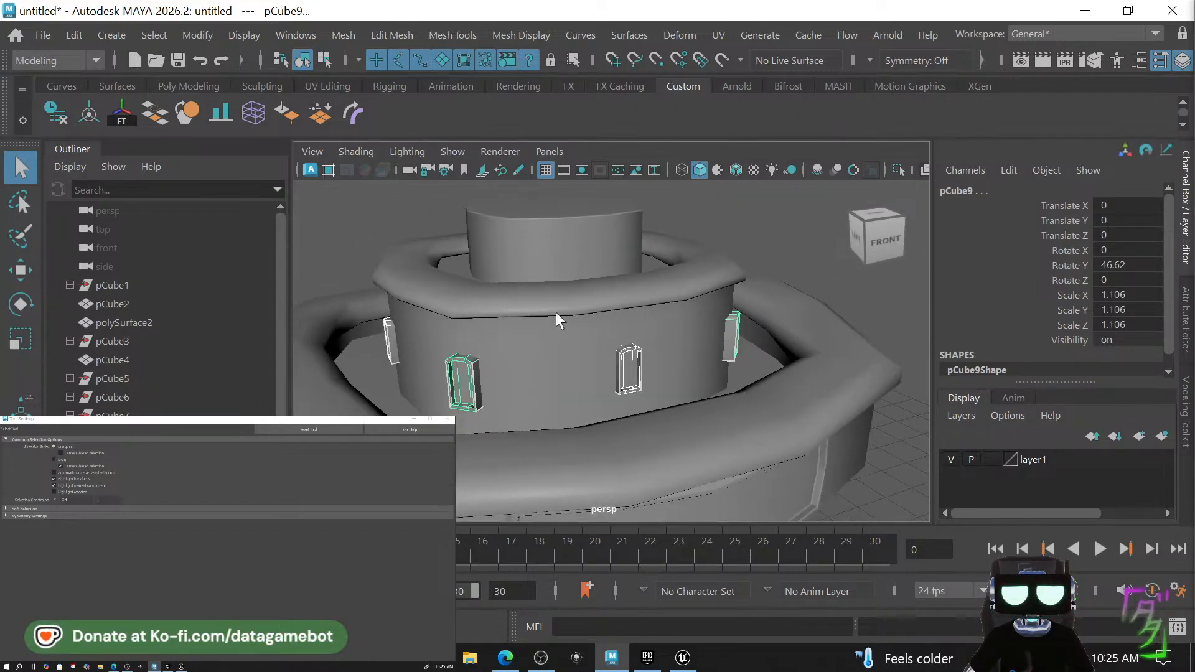
pyautogui.keyDown('shift'); pyautogui.moveTo(472, 382); pyautogui.dragTo(513, 456, button='right'); pyautogui.keyUp('shift')
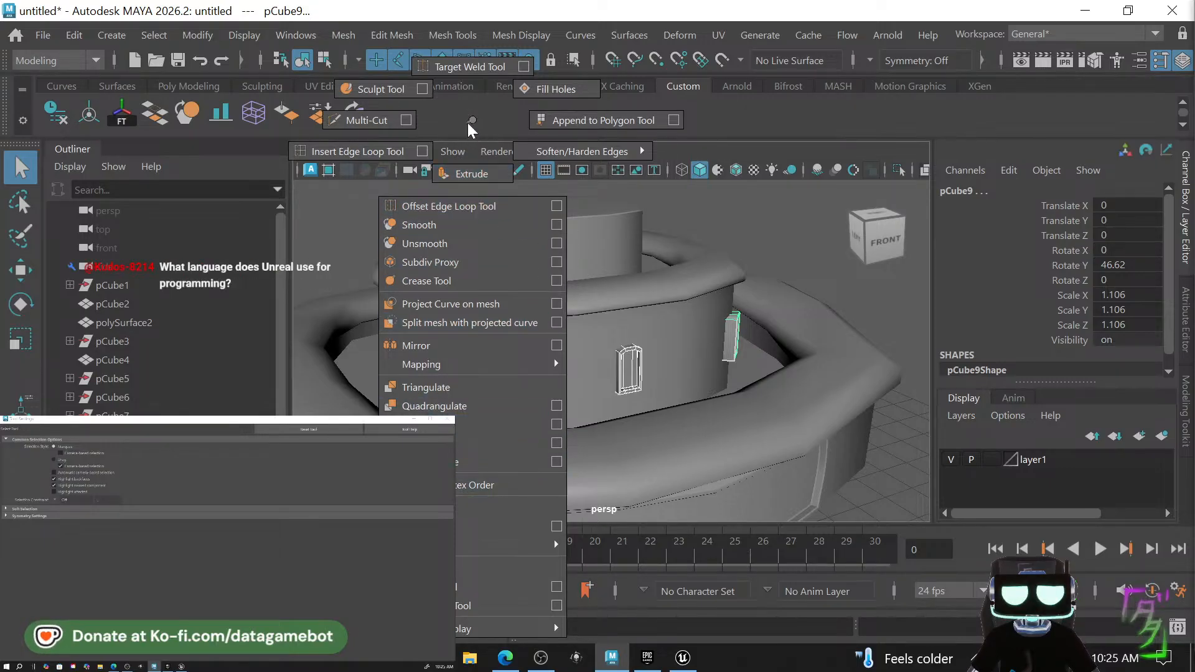
pyautogui.keyDown('shift'); pyautogui.moveTo(473, 122); pyautogui.dragTo(477, 130, button='right'); pyautogui.keyUp('shift')
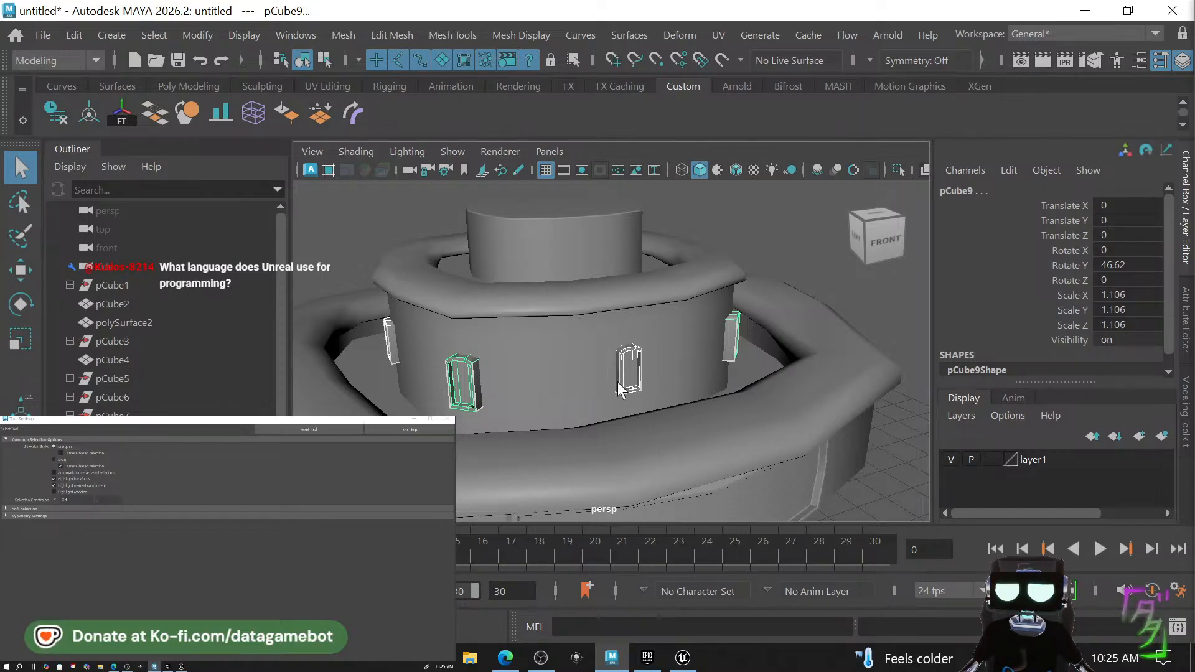
pyautogui.keyDown('shift'); pyautogui.moveTo(618, 383); pyautogui.dragTo(584, 527, button='right'); pyautogui.keyUp('shift')
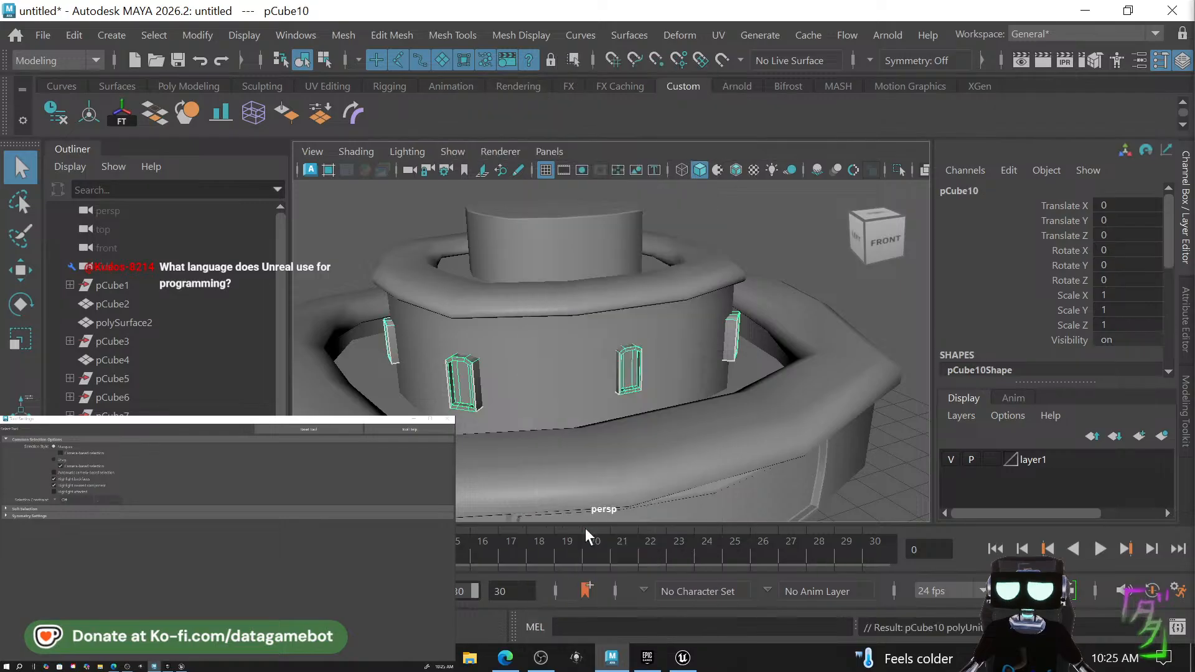
# Clone the combined ring of windows straight up to a Translate Y of about 2.517.
pyautogui.keyDown('alt'); pyautogui.moveTo(548, 395); pyautogui.dragTo(577, 414); pyautogui.keyUp('alt')
pyautogui.press('w')
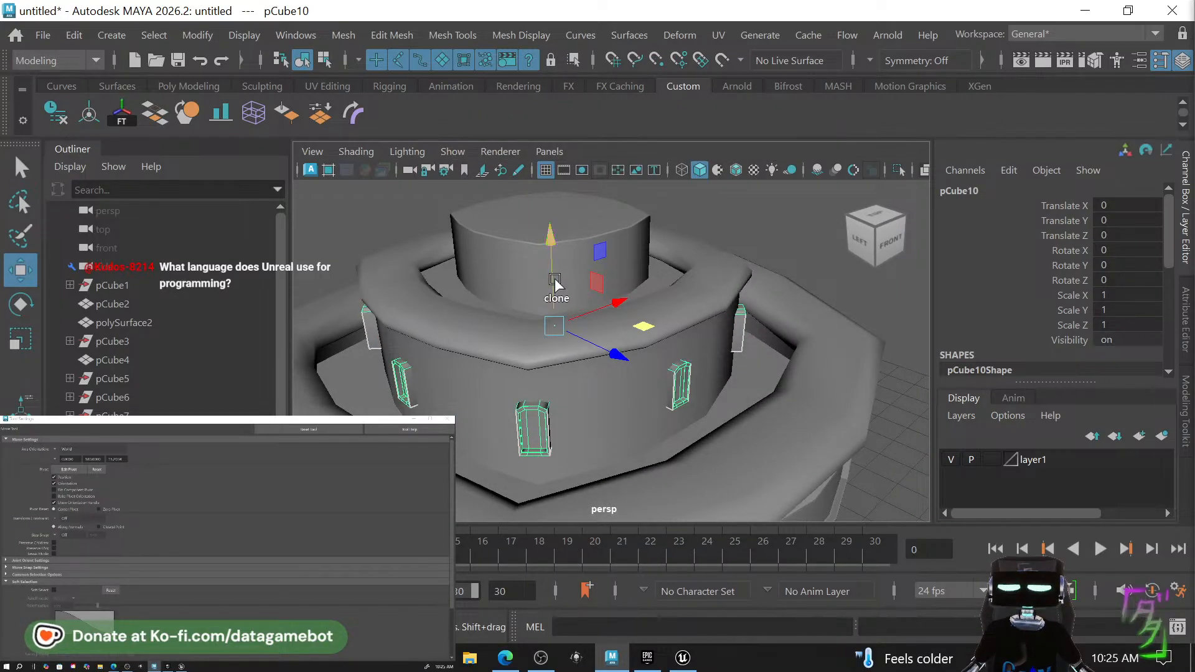
pyautogui.keyDown('shift'); pyautogui.moveTo(552, 278); pyautogui.dragTo(559, 194); pyautogui.keyUp('shift')
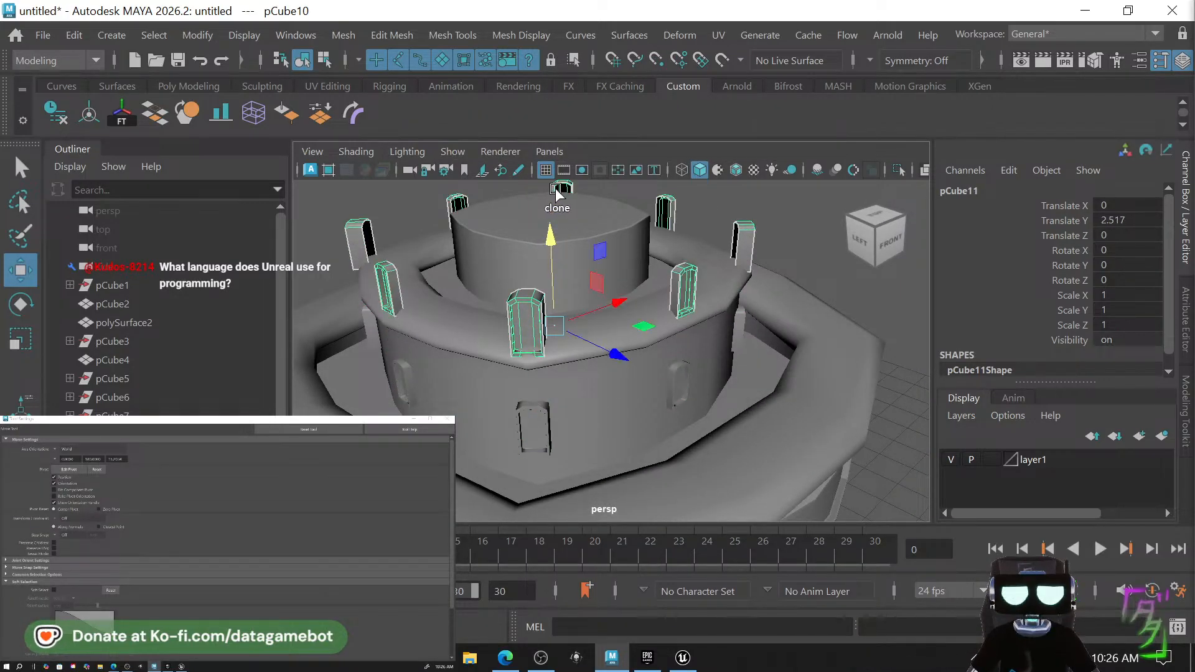
# Scale the cloned window ring uniformly to about 0.511 to fit the top tier's wall, check its fit all round, and deselect it.
pyautogui.press('r')
pyautogui.moveTo(551, 244); pyautogui.dragTo(434, 230)
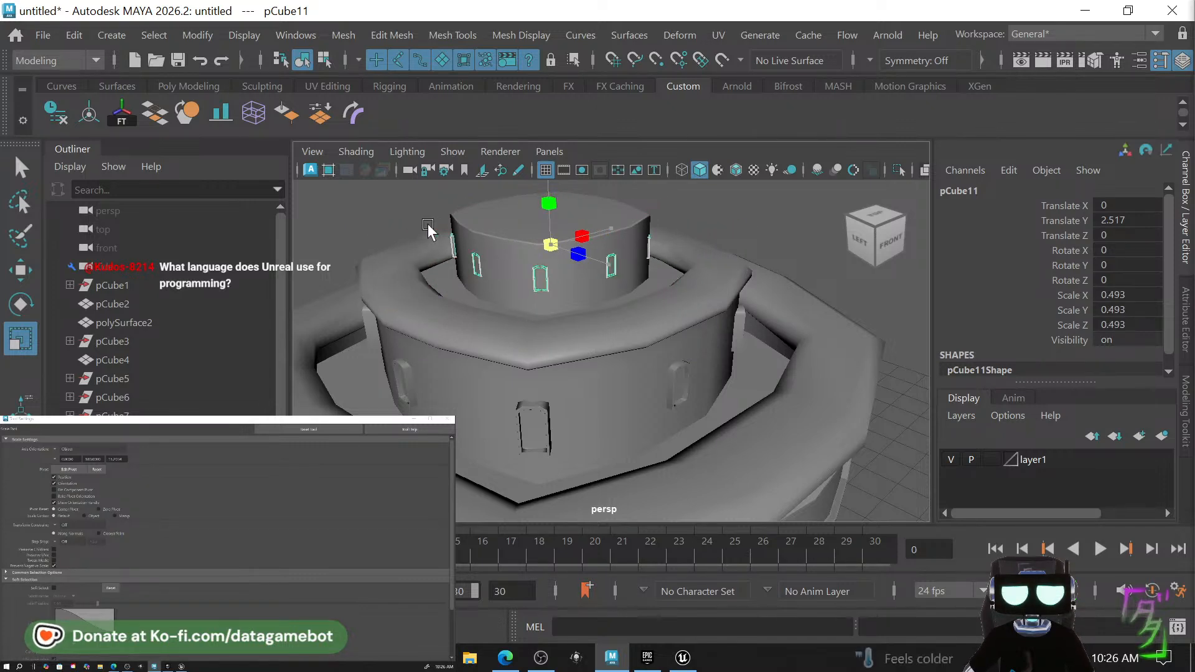
pyautogui.press('f')
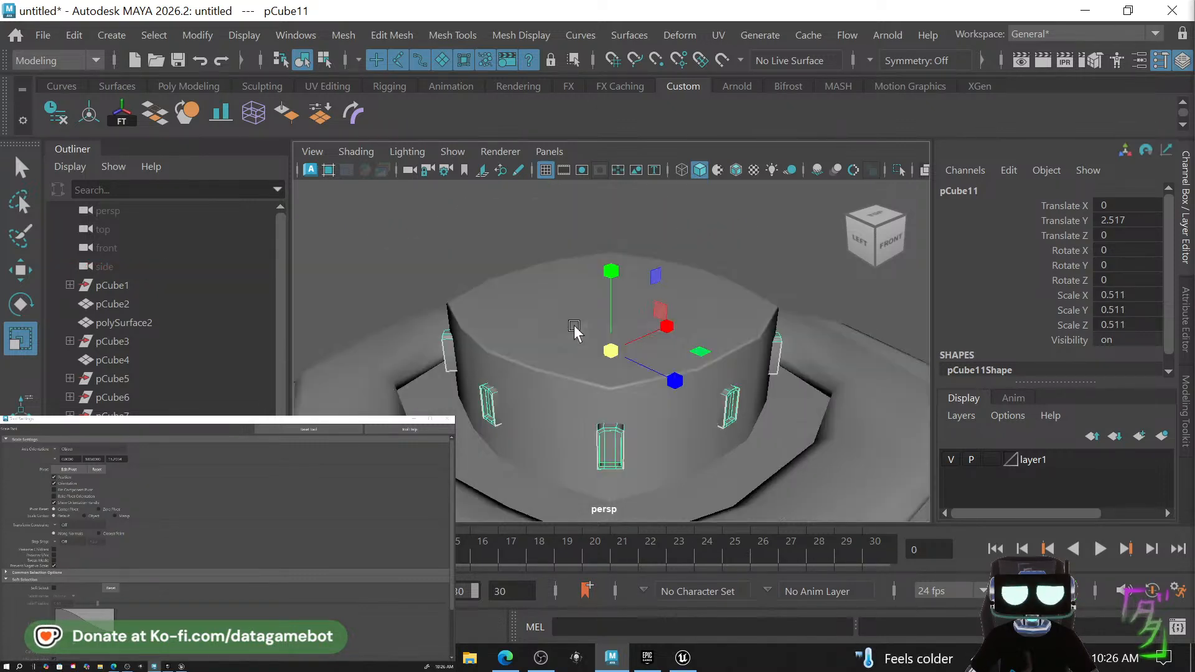
pyautogui.keyDown('alt'); pyautogui.moveTo(585, 464); pyautogui.dragTo(1190, 453); pyautogui.keyUp('alt')
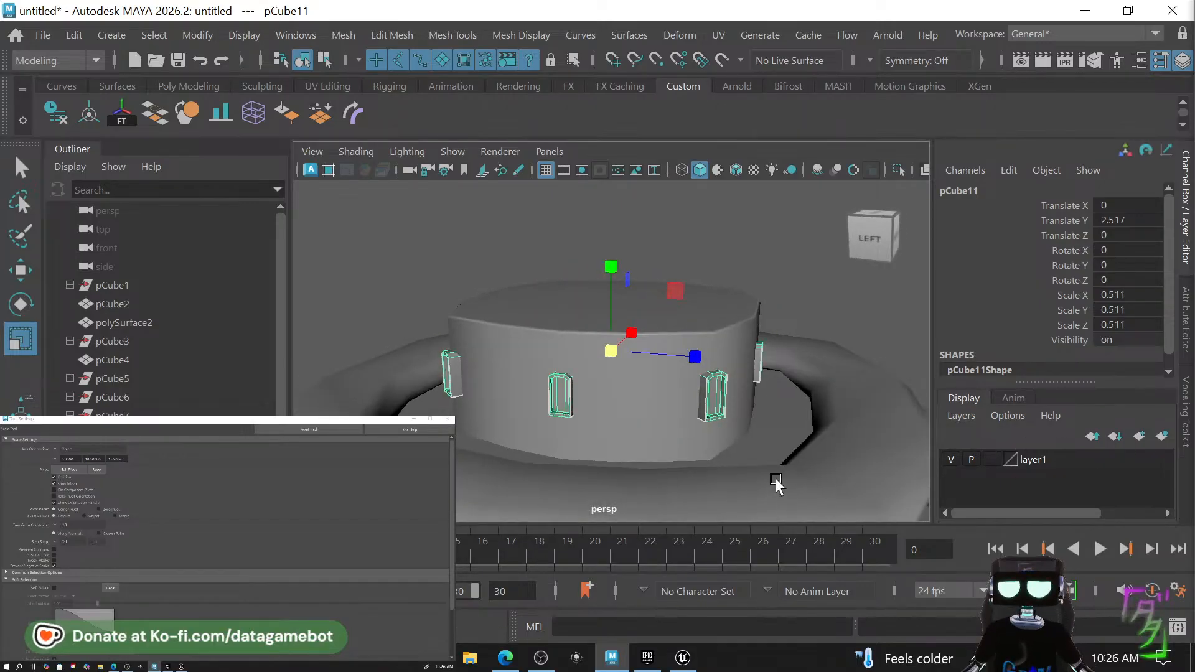
pyautogui.keyDown('alt'); pyautogui.moveTo(776, 481); pyautogui.dragTo(487, 411, button='right'); pyautogui.keyUp('alt')
pyautogui.keyDown('alt'); pyautogui.moveTo(487, 411); pyautogui.dragTo(798, 405); pyautogui.keyUp('alt')
pyautogui.click(827, 392)
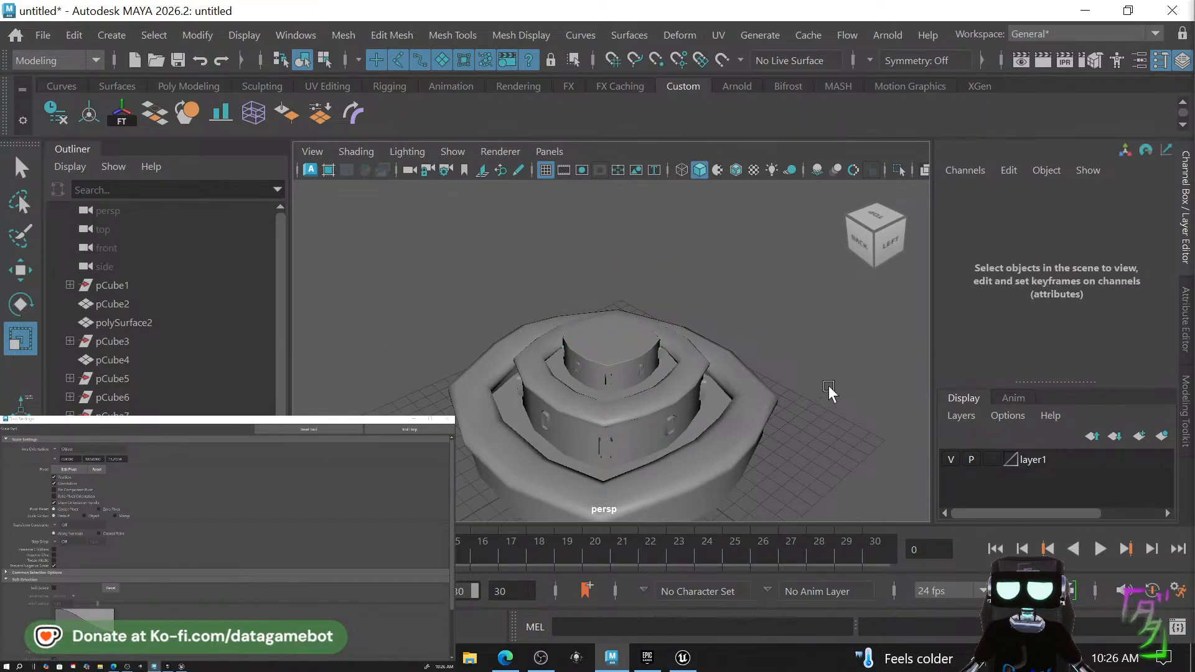
pyautogui.keyDown('alt'); pyautogui.moveTo(730, 445); pyautogui.dragTo(594, 392); pyautogui.keyUp('alt')
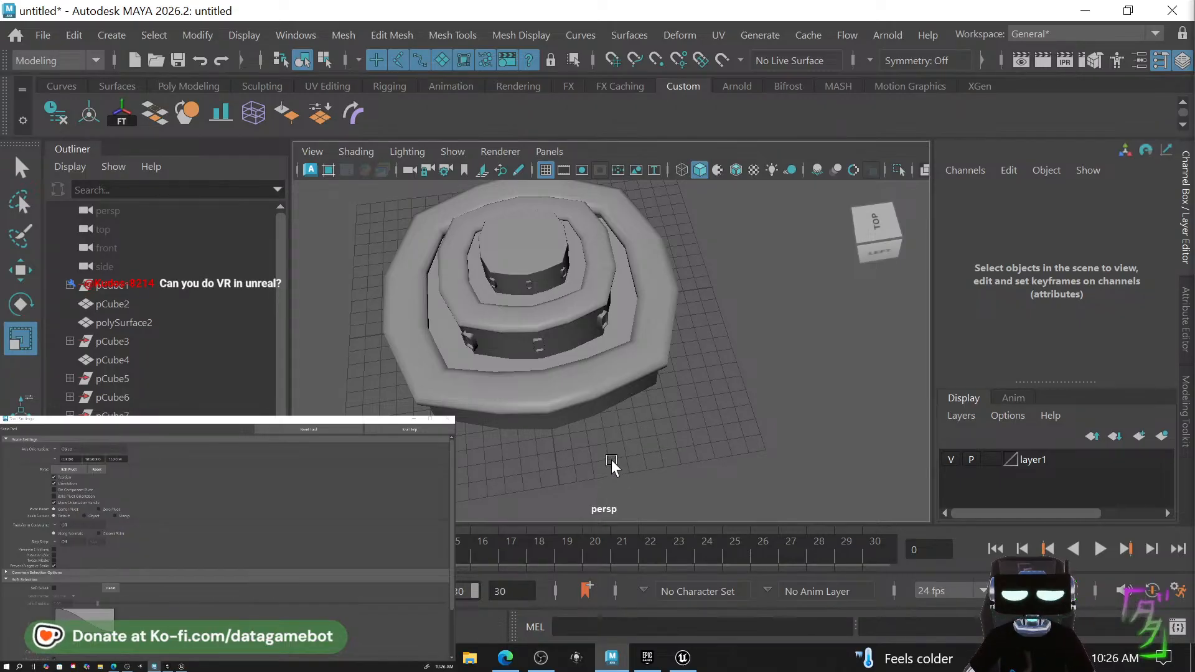
pyautogui.keyDown('alt'); pyautogui.moveTo(592, 405); pyautogui.dragTo(618, 378); pyautogui.keyUp('alt')
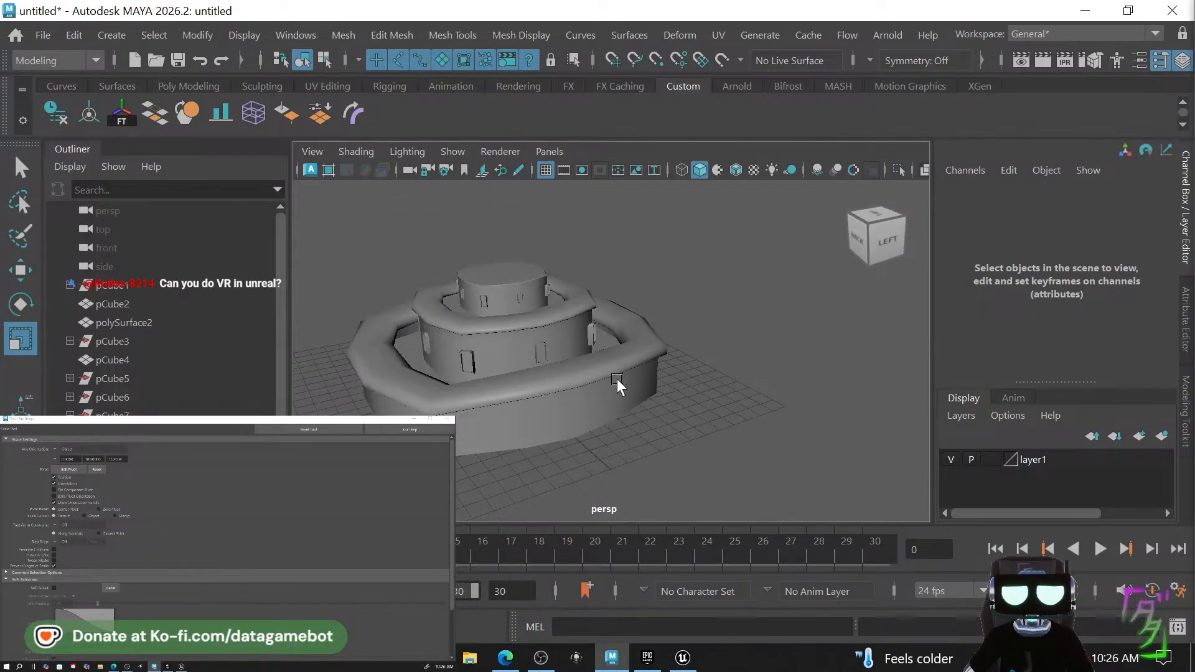
# Switch to the Edge browser, open the Grim site's Prototypes page and find the Children of Uum video.
pyautogui.click(505, 657)
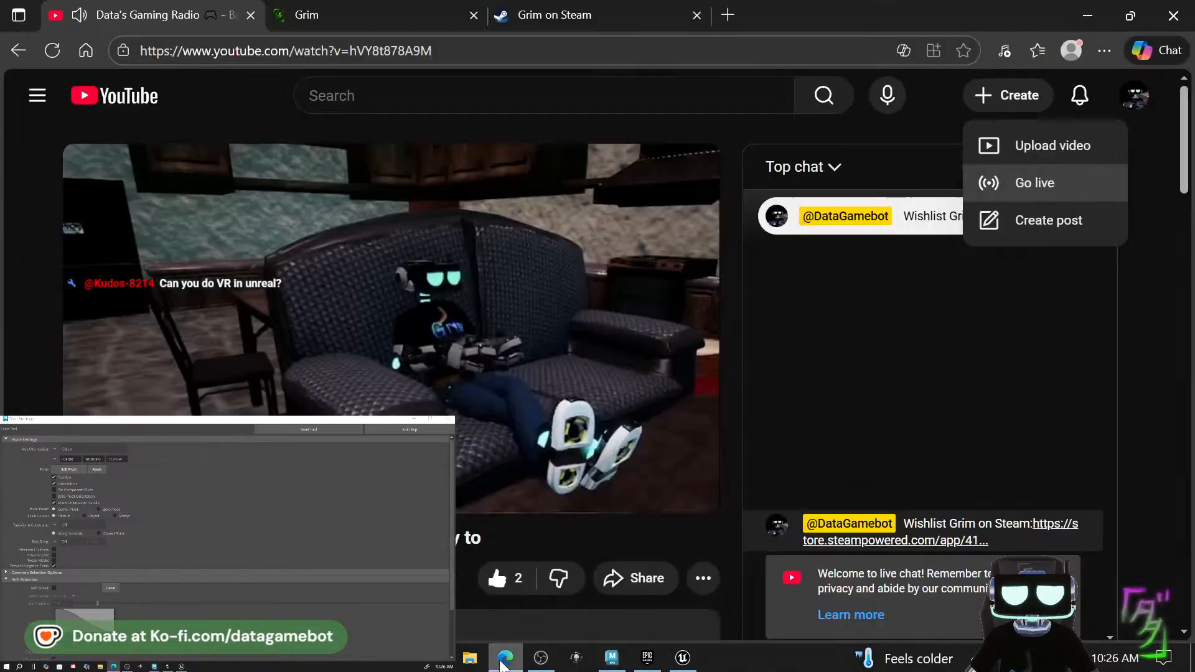
pyautogui.hotkey('ctrl', 'Tab')
pyautogui.scroll(-10, 643, 424)
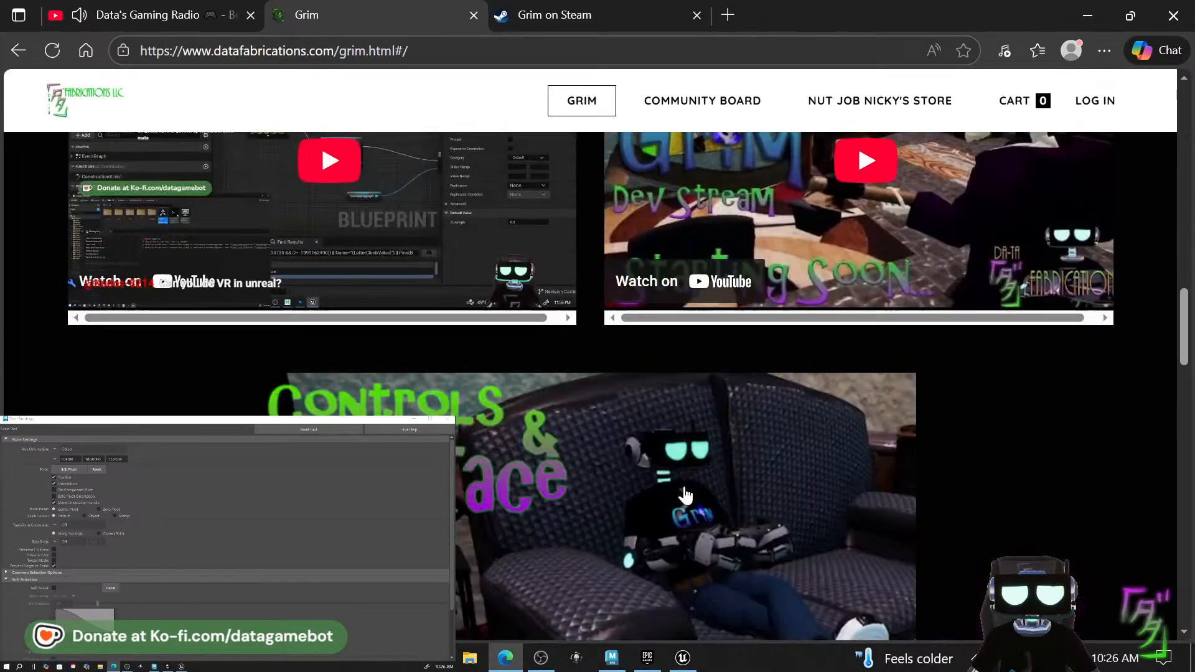
pyautogui.scroll(-5, 759, 413)
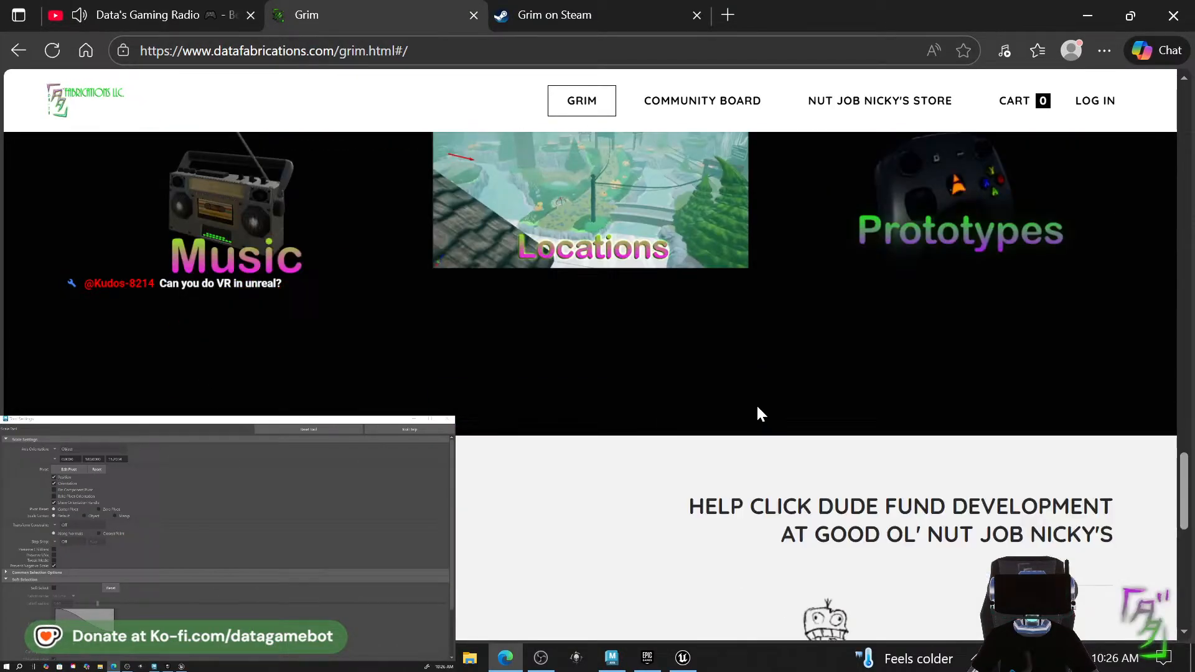
pyautogui.click(936, 254)
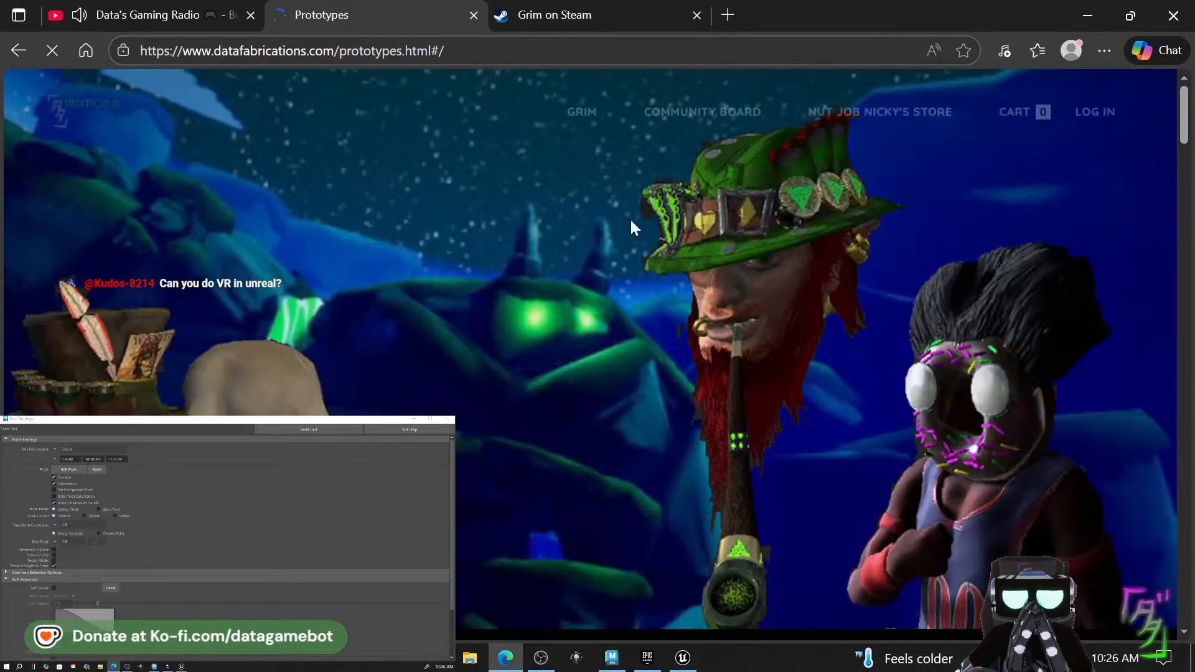
pyautogui.scroll(-10, 470, 348)
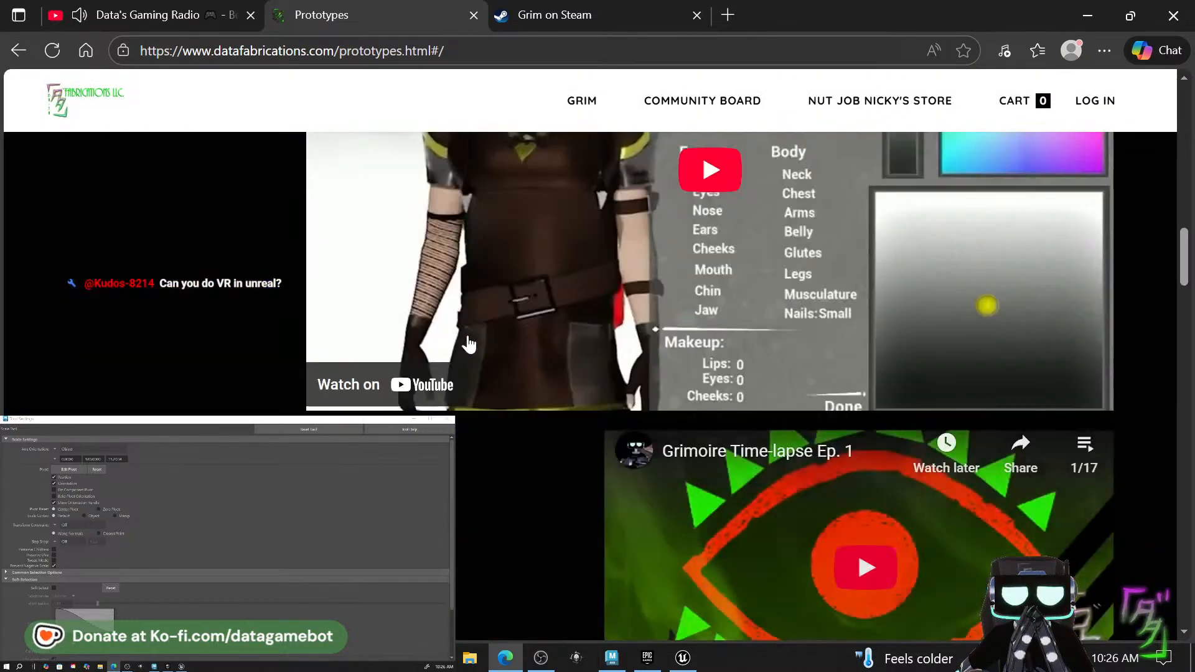
pyautogui.scroll(-3, 472, 366)
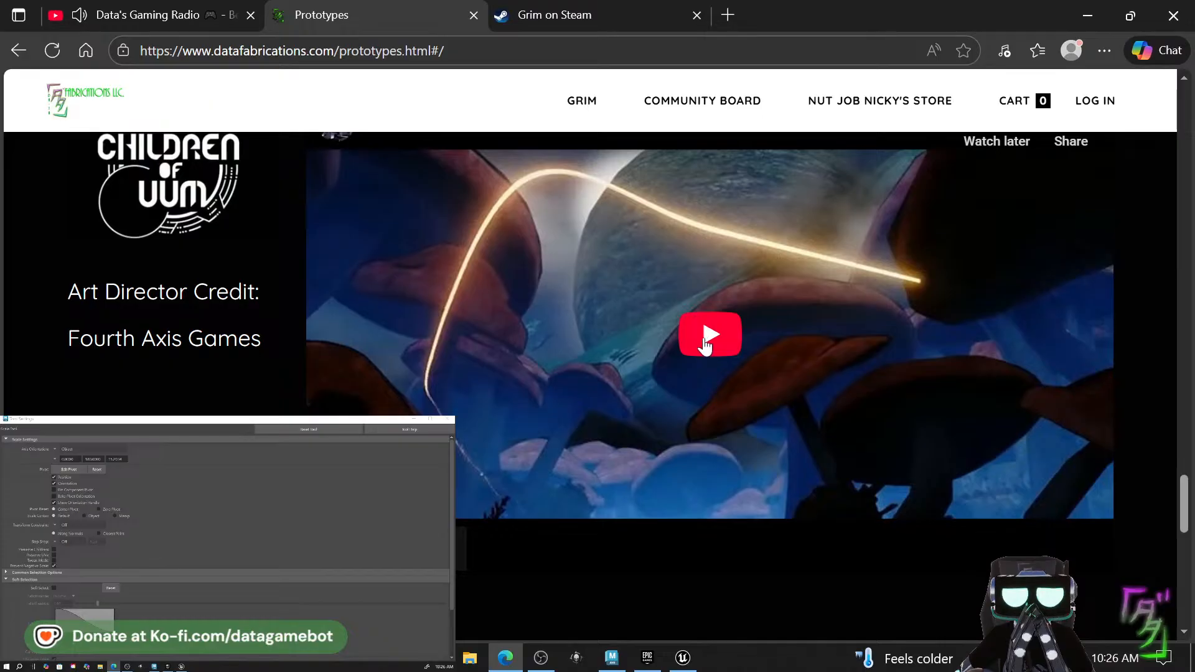
# Play the Children of Uum video, skip ahead through its scenes to examine the game footage, and pause it.
pyautogui.click(705, 345)
pyautogui.rightClick(703, 336)
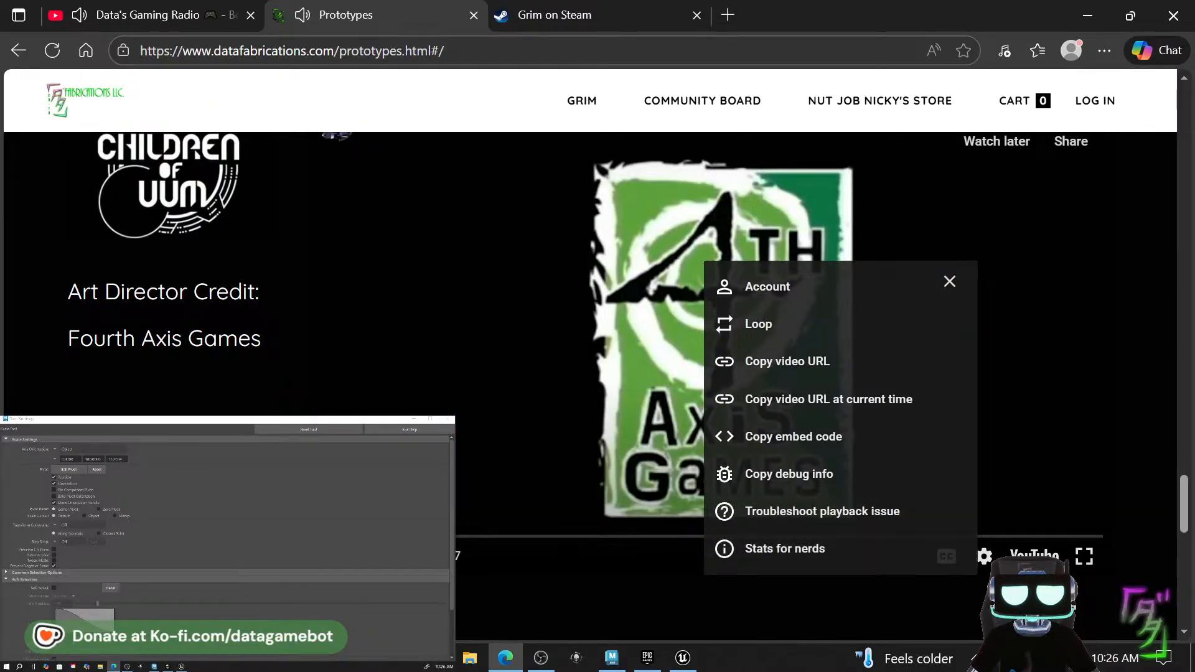
pyautogui.click(413, 556)
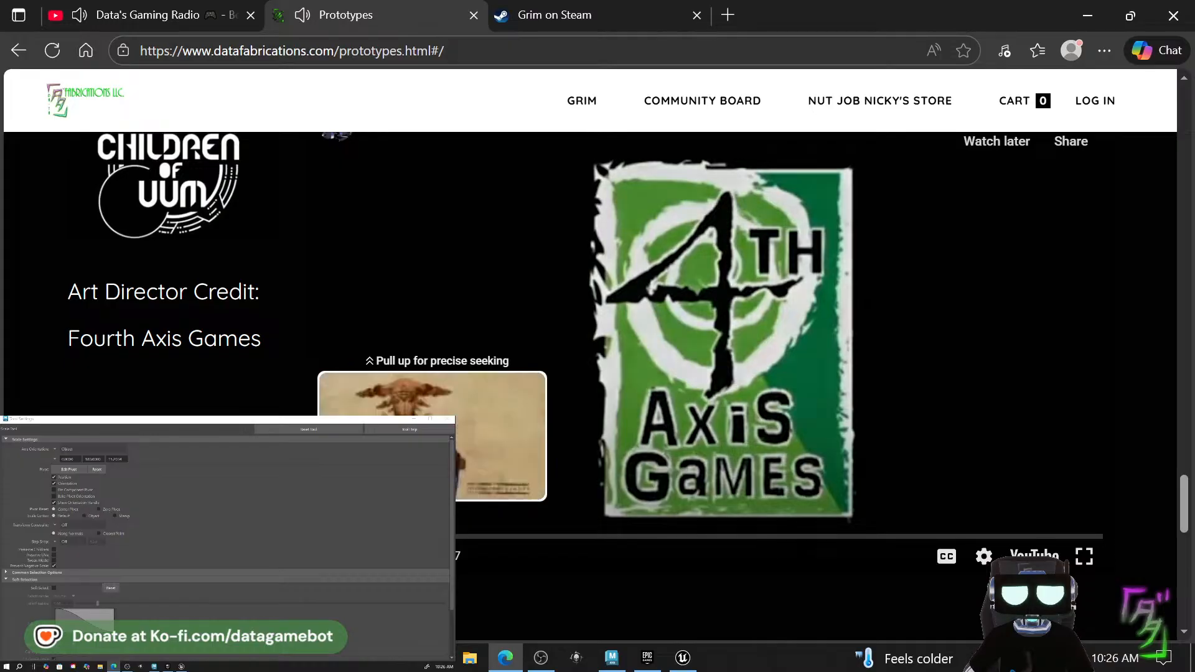
pyautogui.click(471, 537)
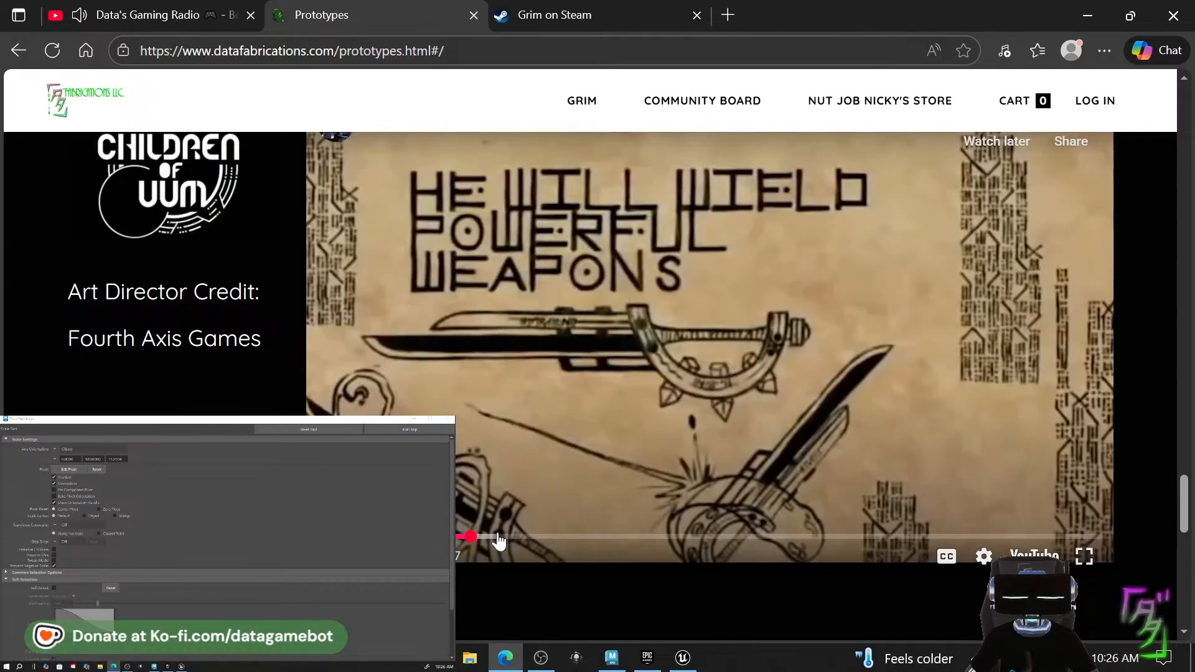
pyautogui.click(506, 537)
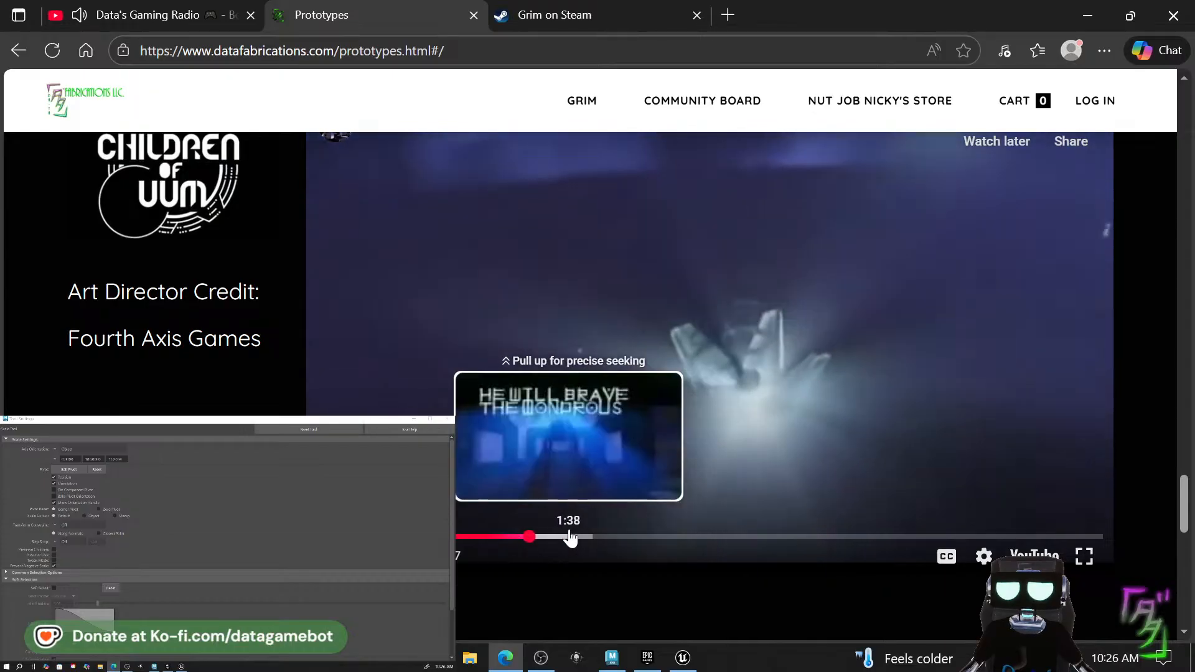
pyautogui.click(568, 536)
pyautogui.click(607, 537)
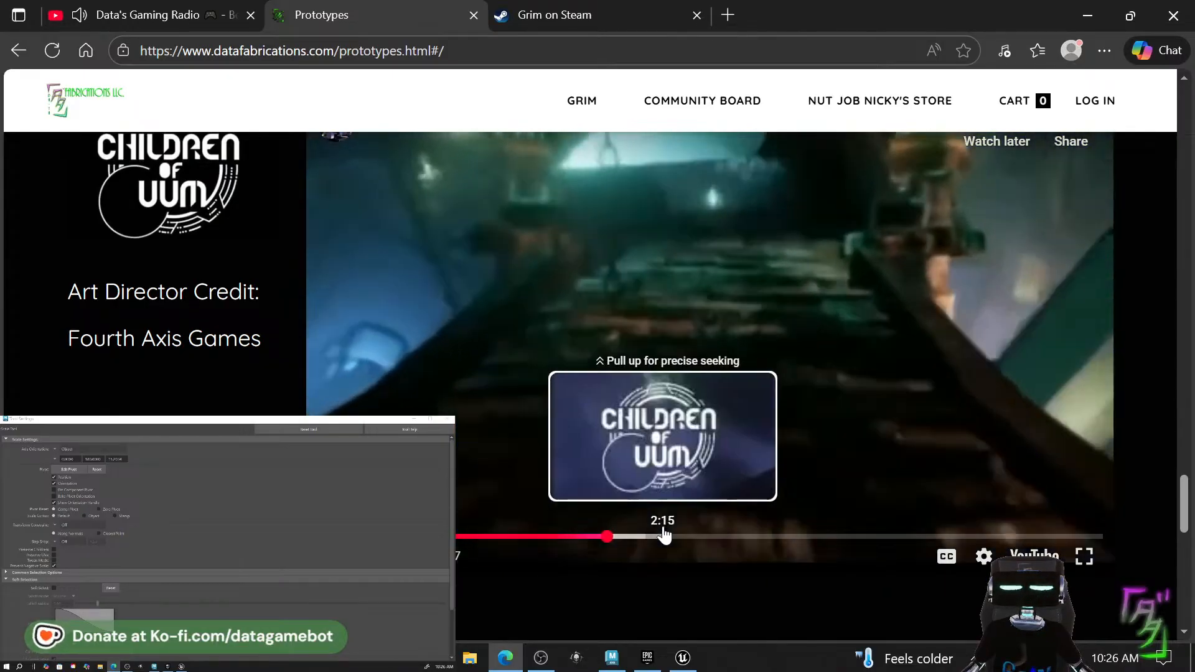
pyautogui.click(665, 537)
pyautogui.click(753, 536)
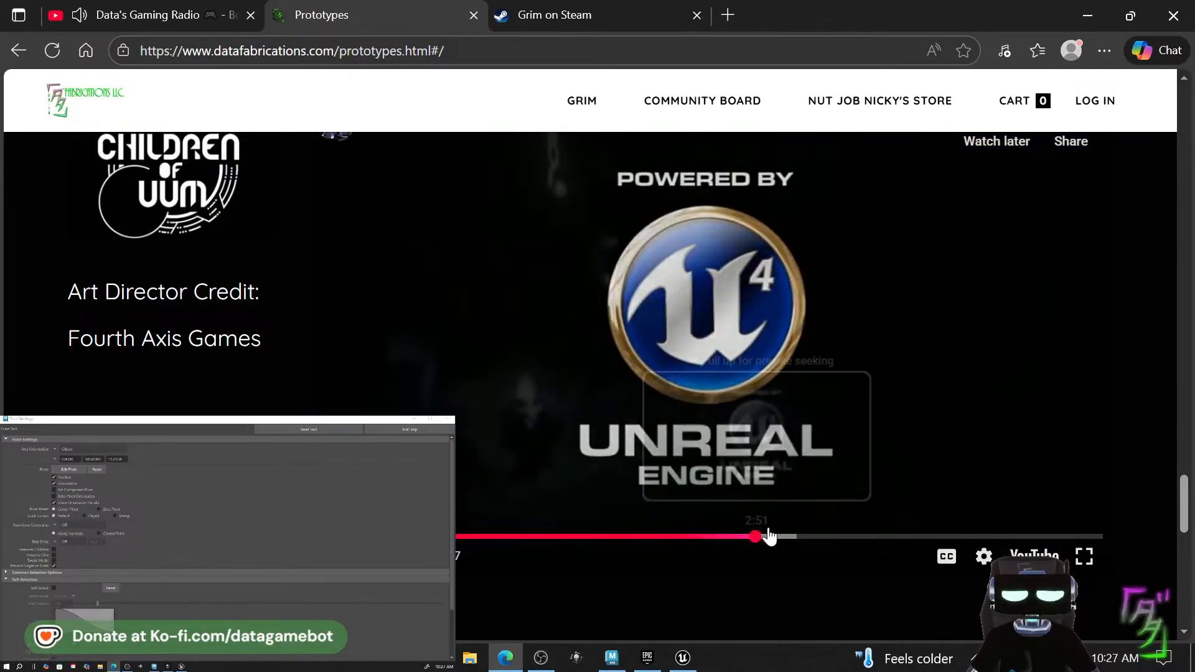
pyautogui.click(817, 539)
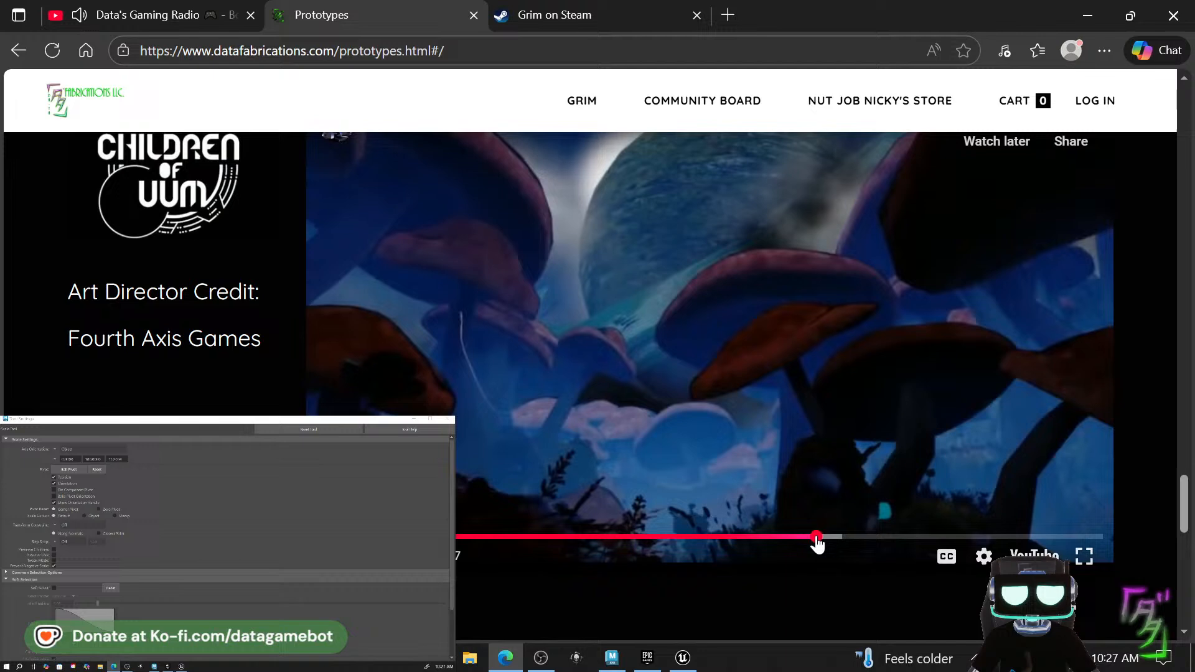
pyautogui.click(869, 536)
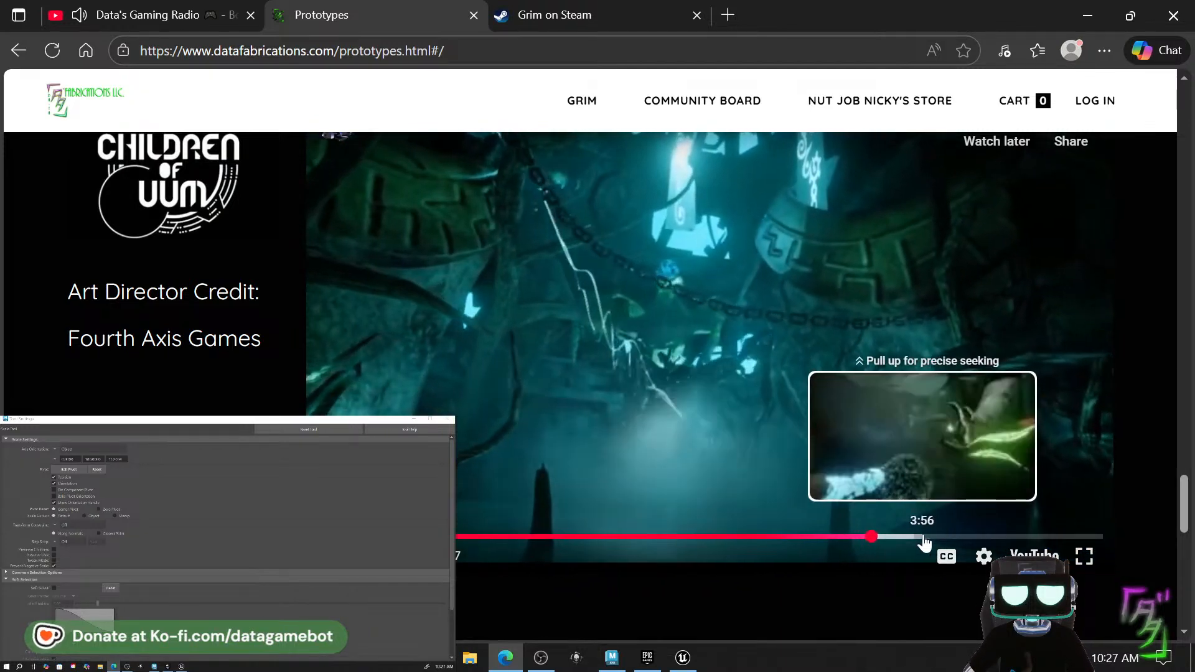
pyautogui.click(925, 537)
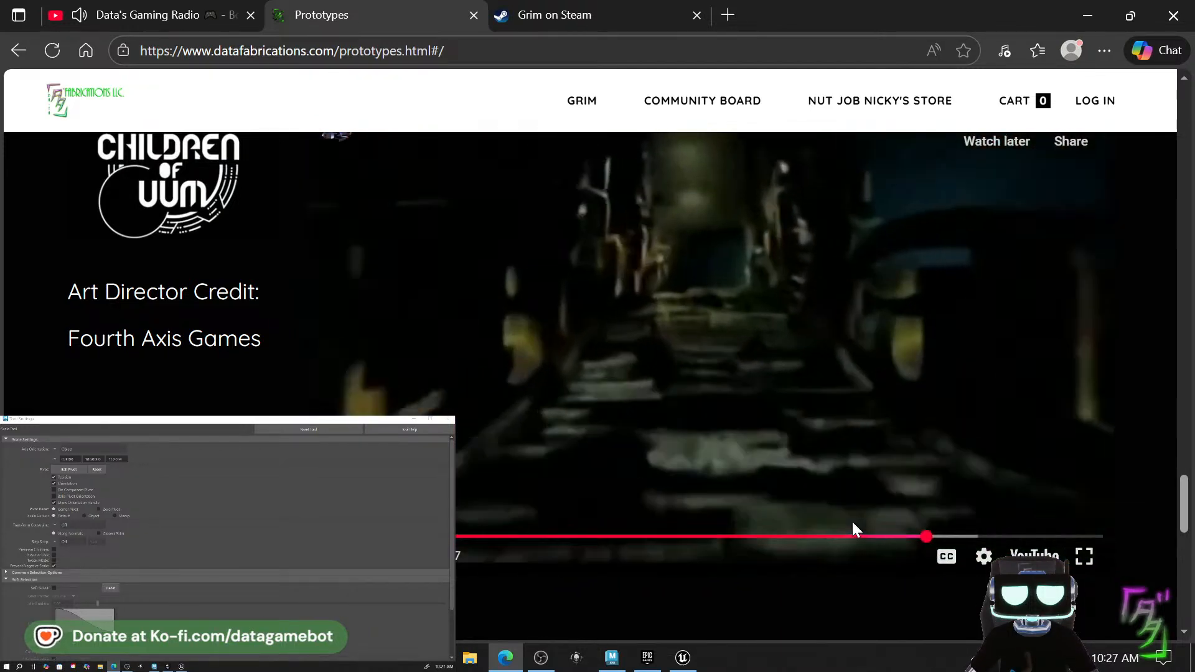
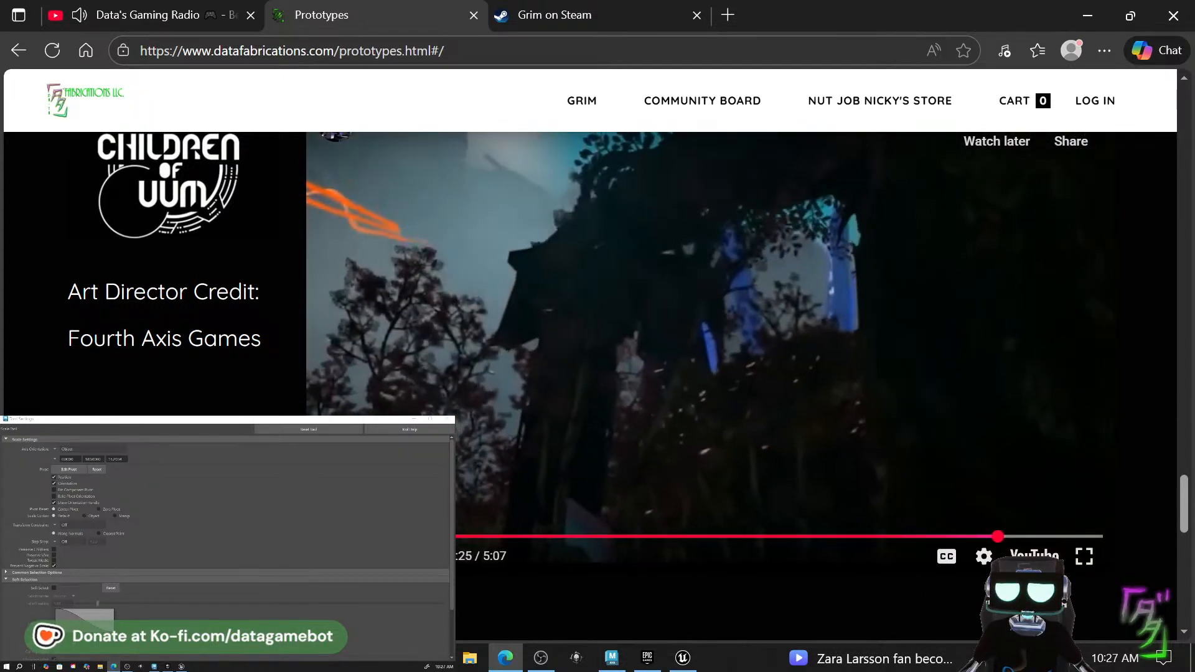
pyautogui.click(340, 556)
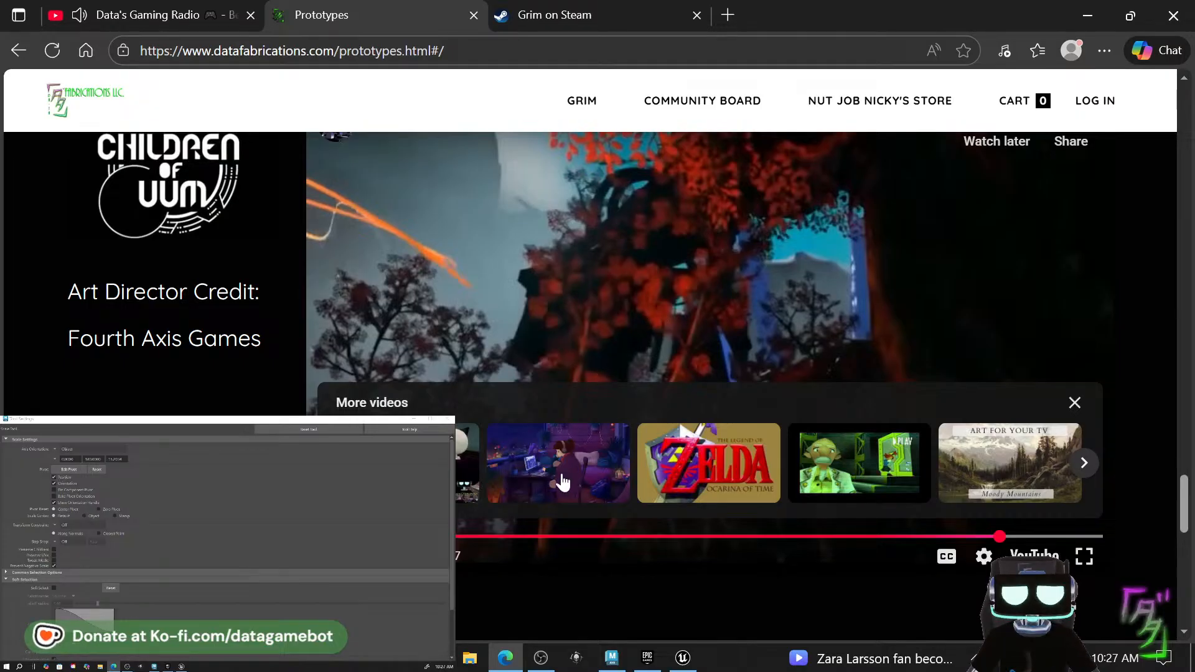
# Look over the other game prototype videos on the Prototypes page.
pyautogui.scroll(-5, 560, 485)
pyautogui.scroll(10, 542, 508)
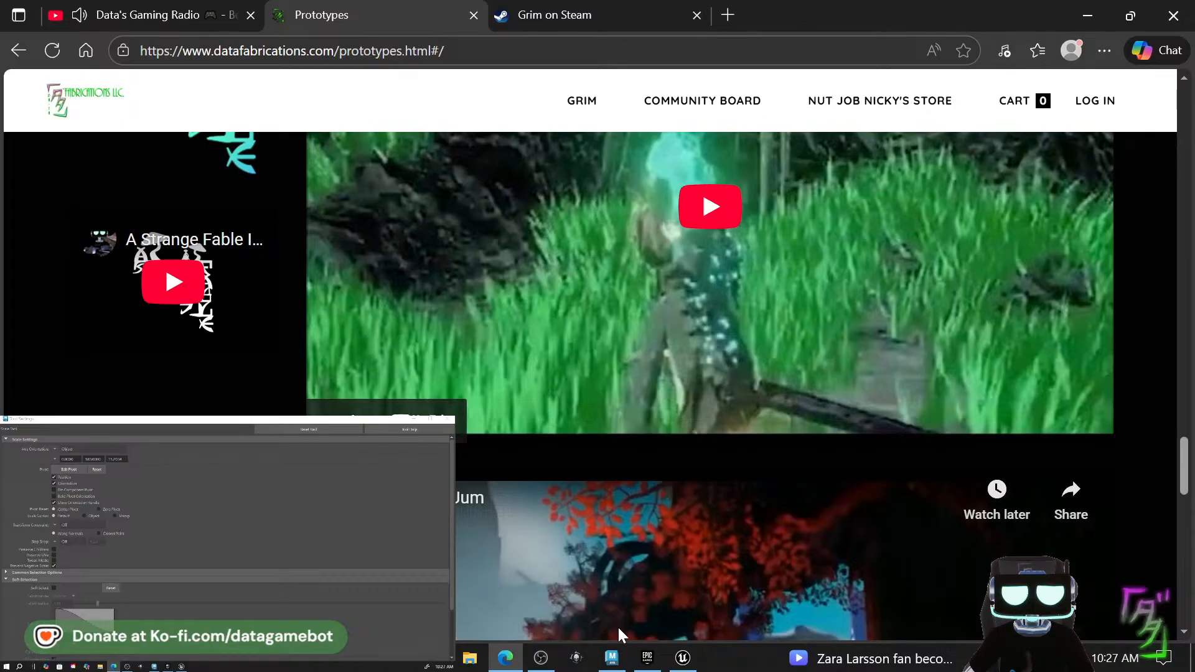
pyautogui.scroll(10, 512, 541)
pyautogui.scroll(15, 509, 551)
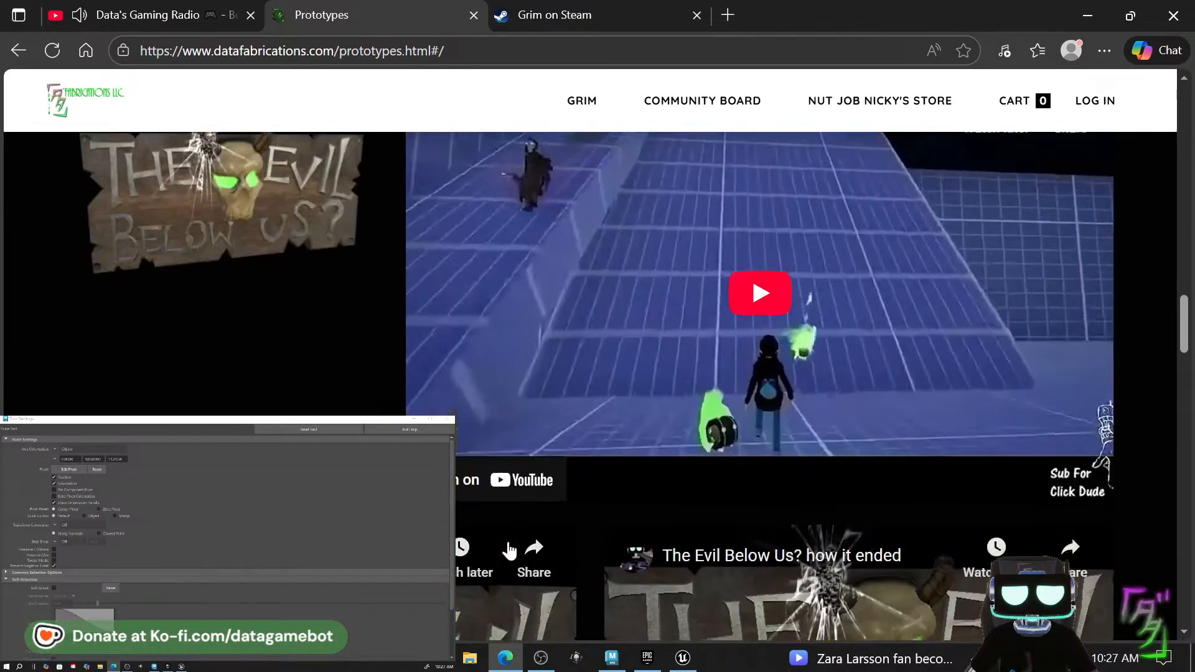
# Look at the YouTube stream and Grim's Steam store page, and minimize the browser to return to Maya.
pyautogui.click(150, 15)
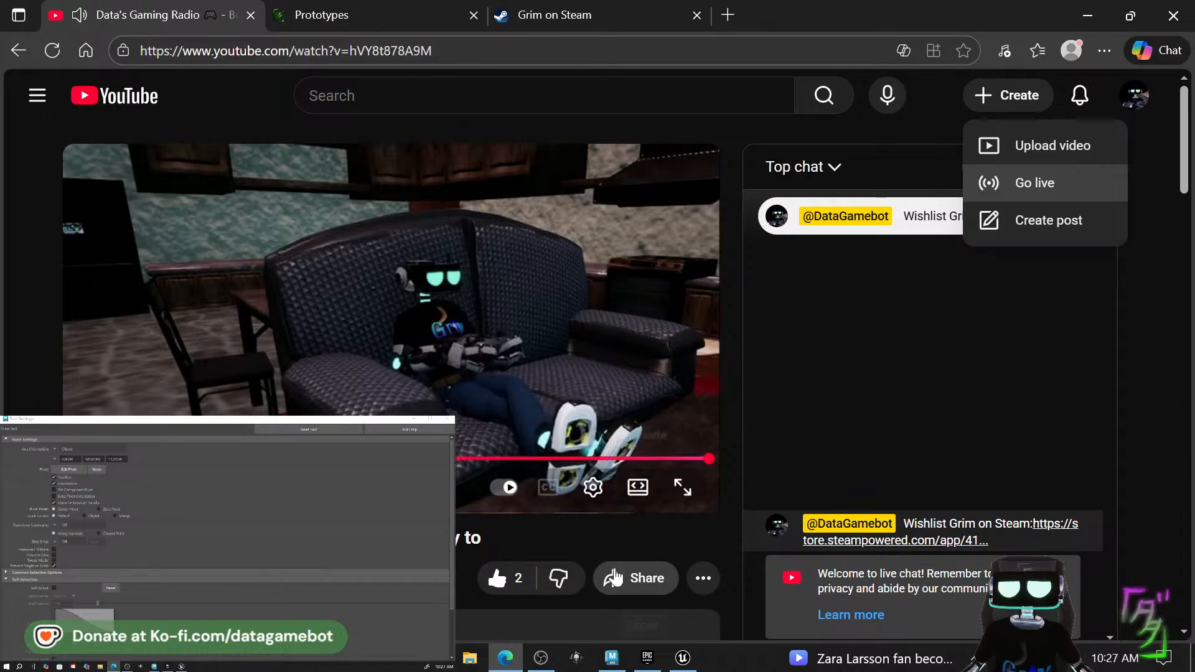
pyautogui.click(341, 10)
pyautogui.click(560, 14)
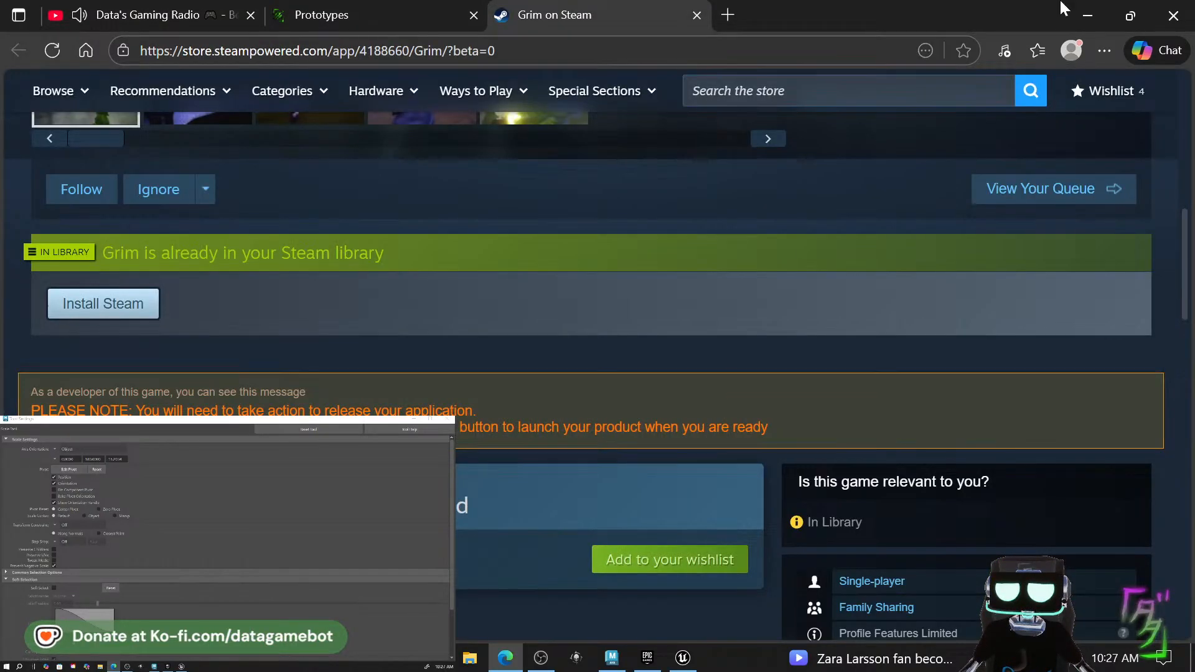
pyautogui.click(1088, 14)
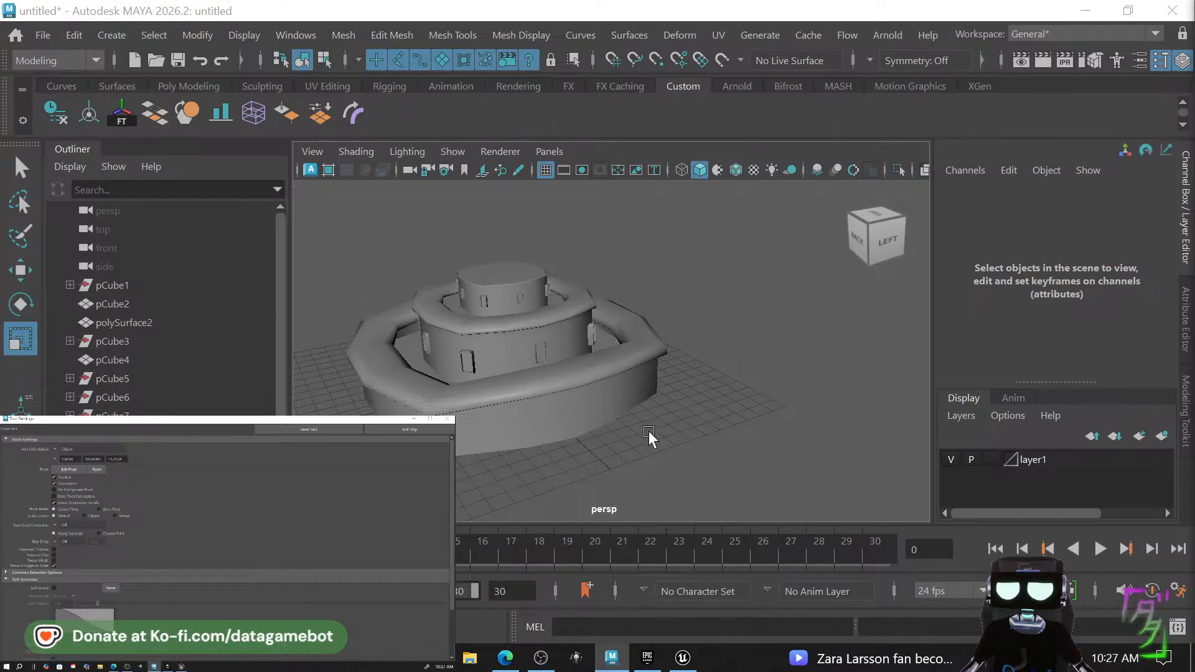
# Create a narrow polygon plane on the grid outside the structure's outer ring, at about Translate X -12.503 and Translate Z 1.26.
pyautogui.scroll(3, 630, 438)
pyautogui.keyDown('alt'); pyautogui.moveTo(611, 446); pyautogui.dragTo(674, 494); pyautogui.keyUp('alt')
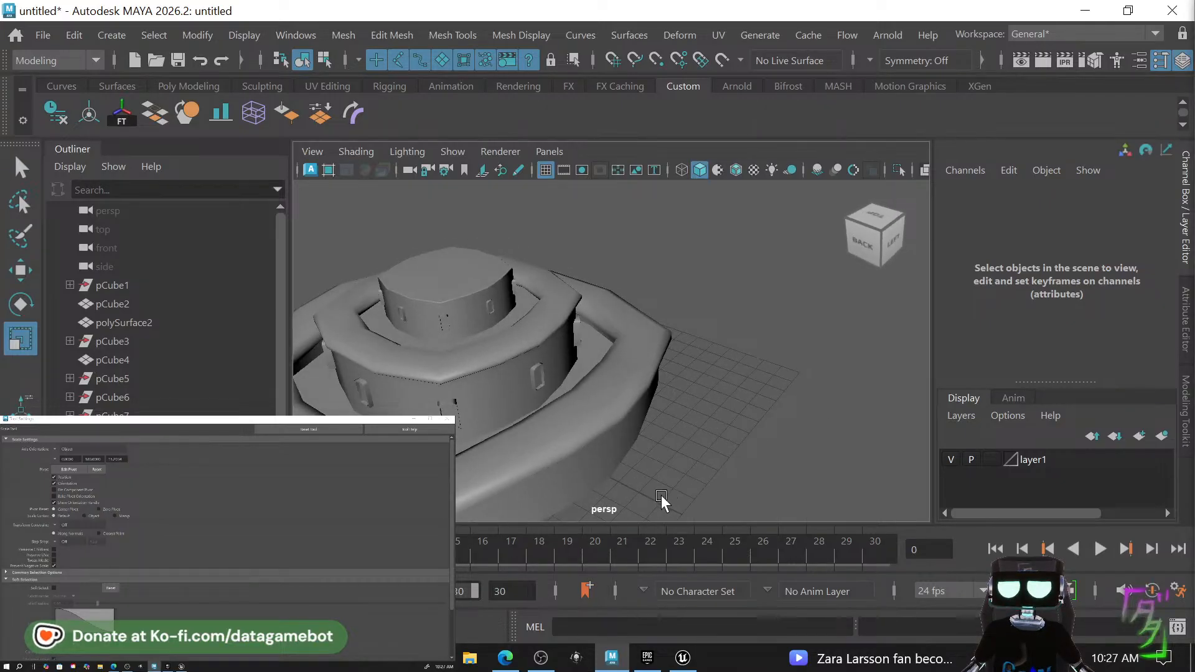
pyautogui.keyDown('shift'); pyautogui.moveTo(682, 462); pyautogui.dragTo(682, 271, button='right'); pyautogui.keyUp('shift')
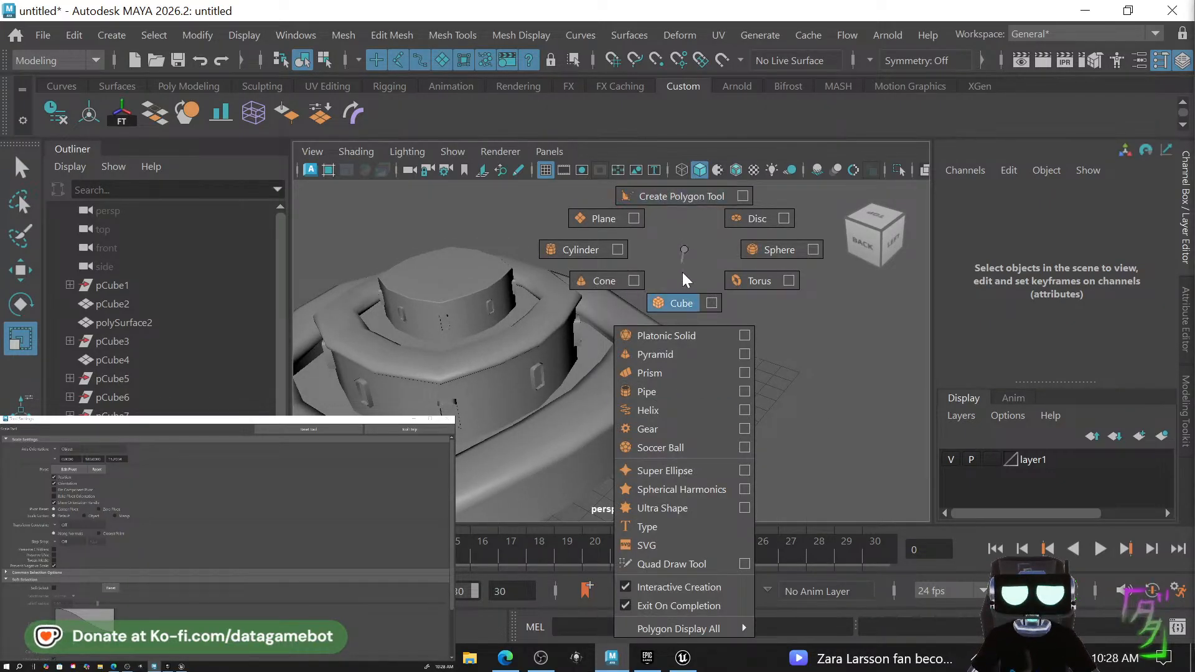
pyautogui.keyDown('shift'); pyautogui.moveTo(610, 232); pyautogui.dragTo(604, 219, button='right'); pyautogui.keyUp('shift')
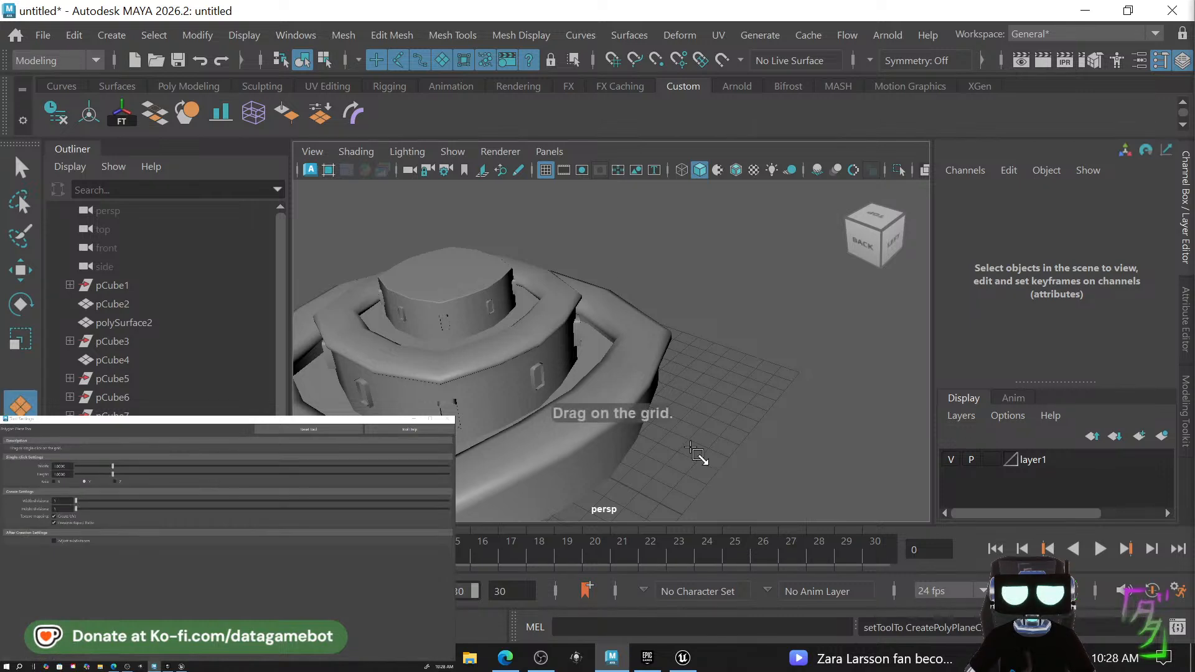
pyautogui.moveTo(670, 466); pyautogui.dragTo(699, 481)
pyautogui.moveTo(761, 524)
pyautogui.mouseDown()
pyautogui.moveTo(728, 523)
pyautogui.moveTo(760, 546)
pyautogui.mouseUp()
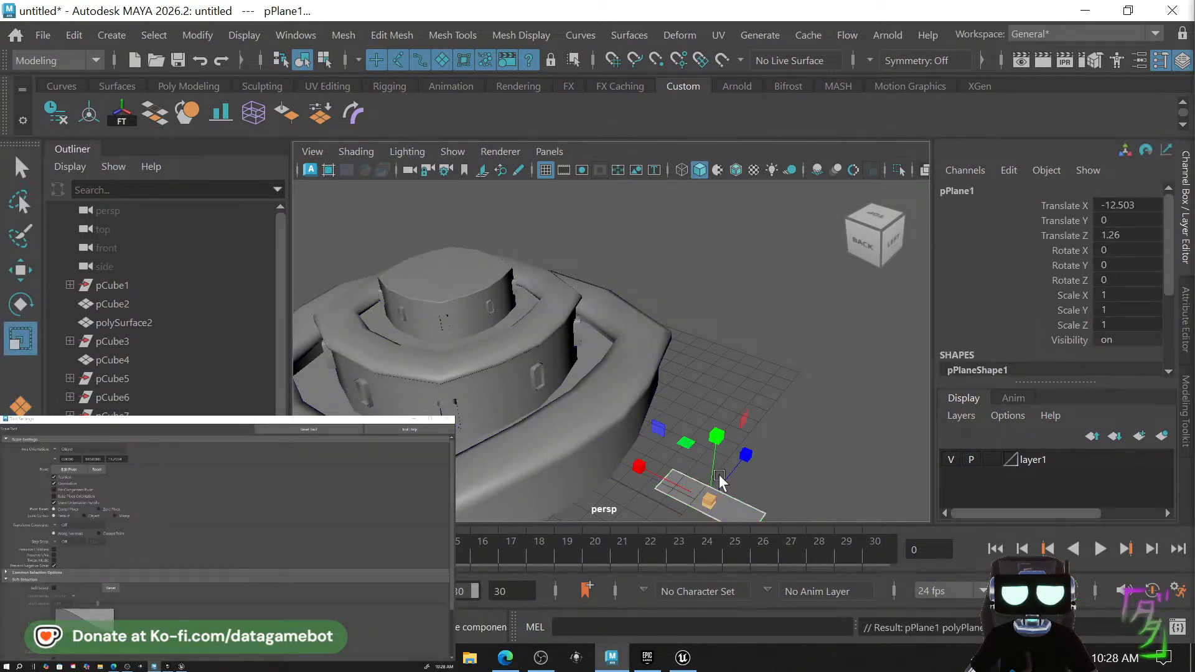
# Stand the new plane upright by setting its Rotate Z to 90.
pyautogui.press('e')
pyautogui.moveTo(700, 450); pyautogui.dragTo(783, 497)
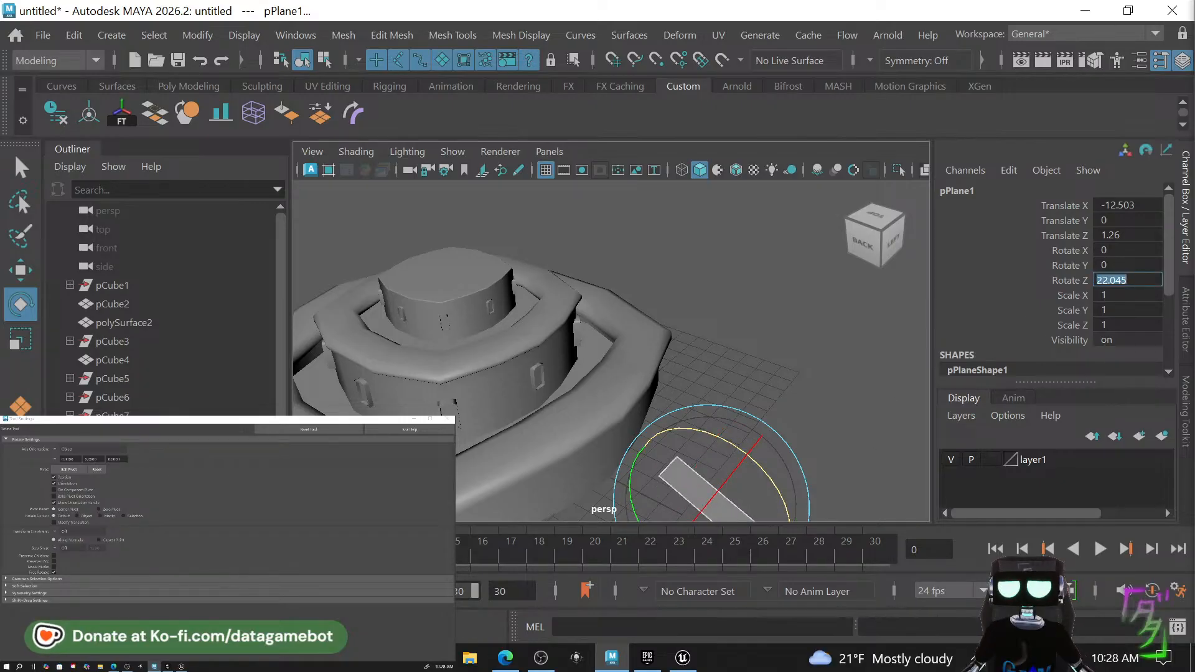
pyautogui.write('90')
pyautogui.press('Return')
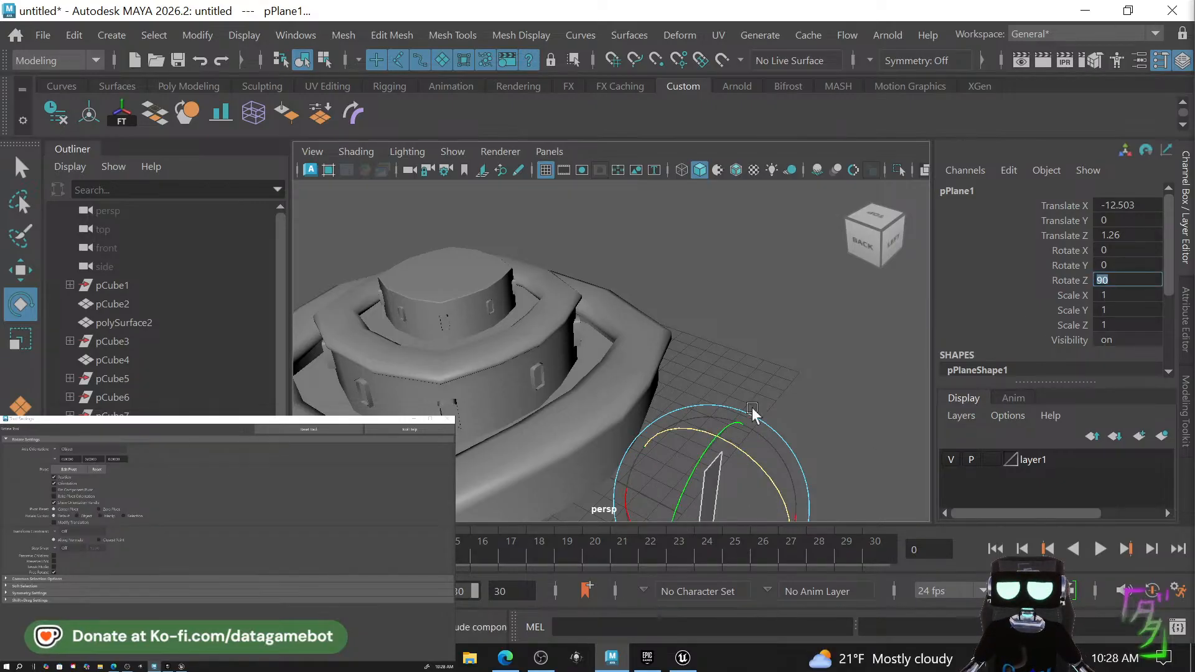
# Move the upright plane against the middle tier's wall at about X -5.215, Y 1.889, Z 0.406, and scale its Z to 0.581.
pyautogui.keyDown('alt'); pyautogui.moveTo(808, 424); pyautogui.dragTo(817, 371); pyautogui.keyUp('alt')
pyautogui.press('w')
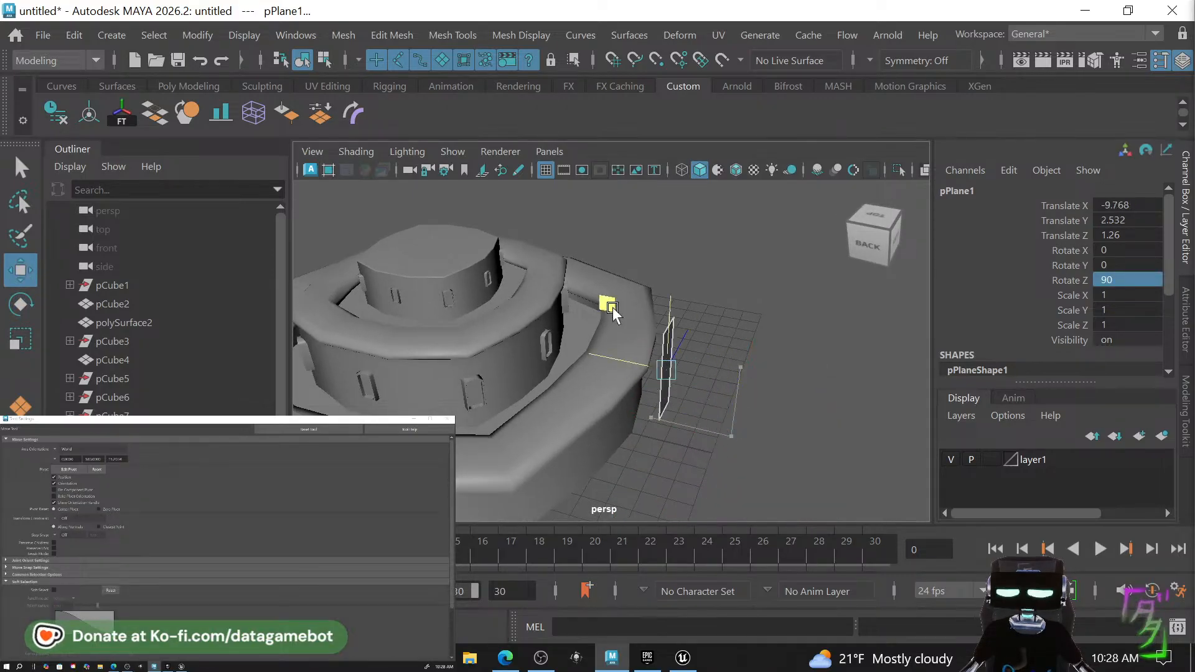
pyautogui.moveTo(613, 309); pyautogui.dragTo(494, 316)
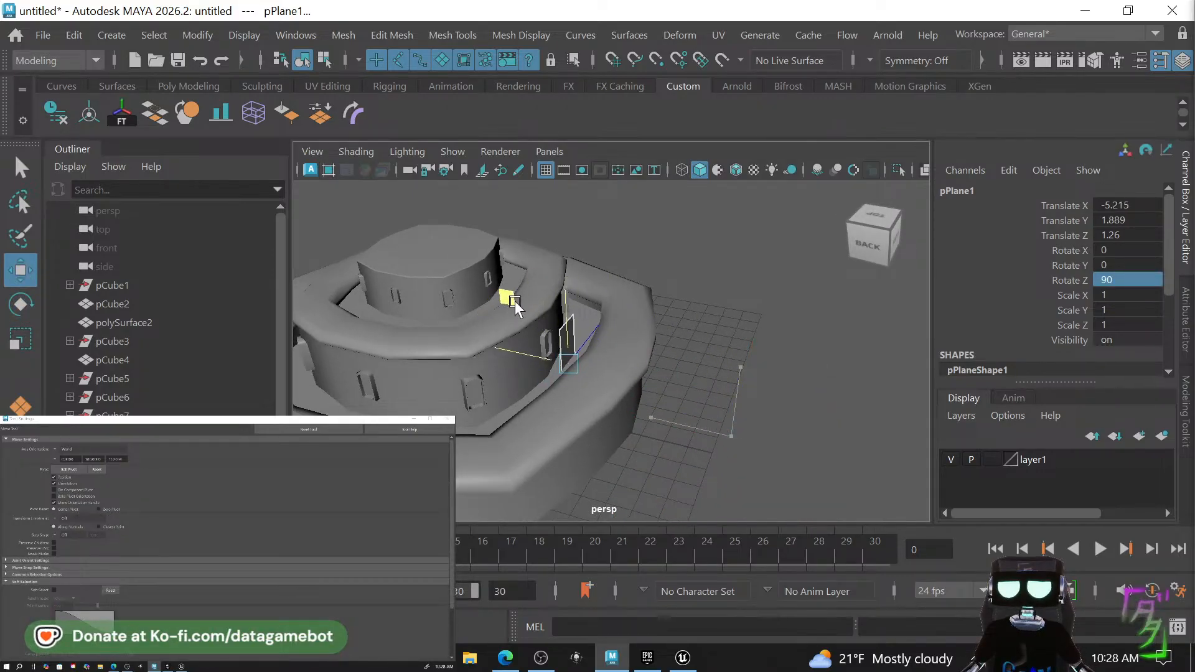
pyautogui.press('r')
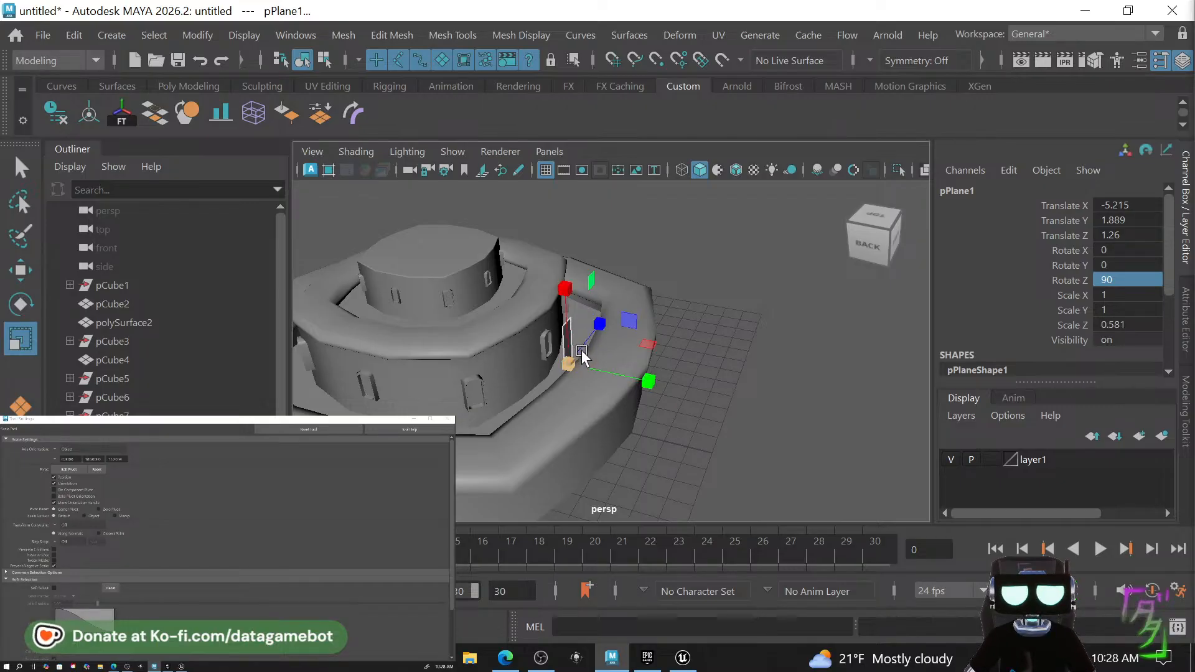
pyautogui.press('w')
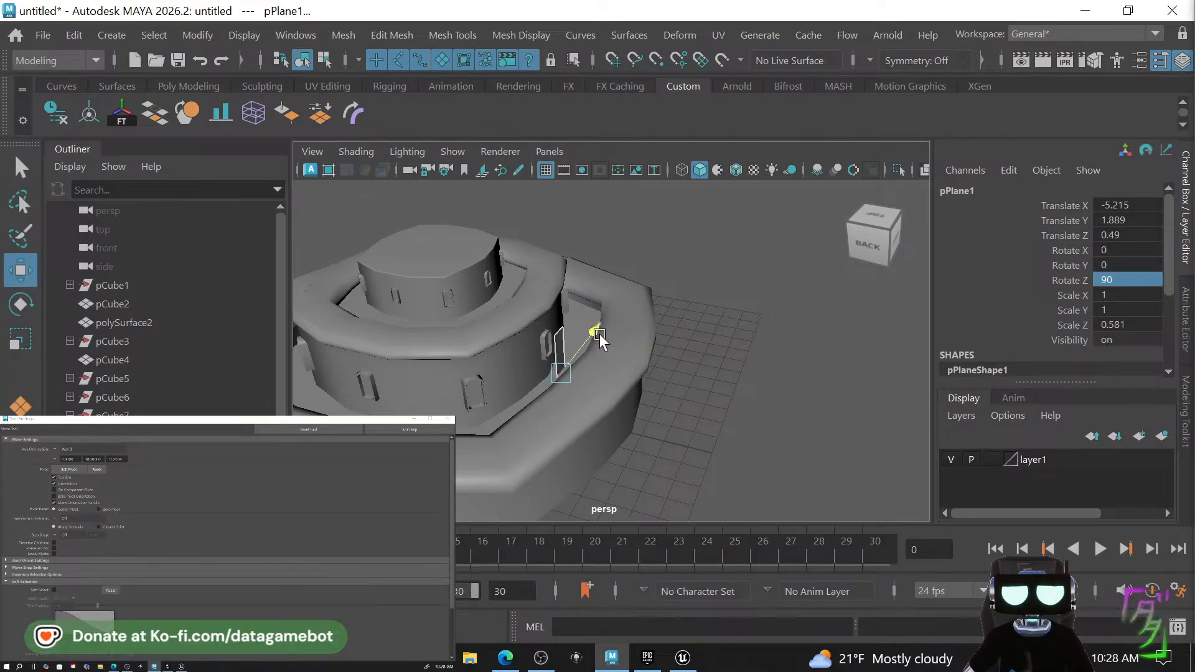
pyautogui.moveTo(599, 333); pyautogui.dragTo(598, 334)
pyautogui.press('f')
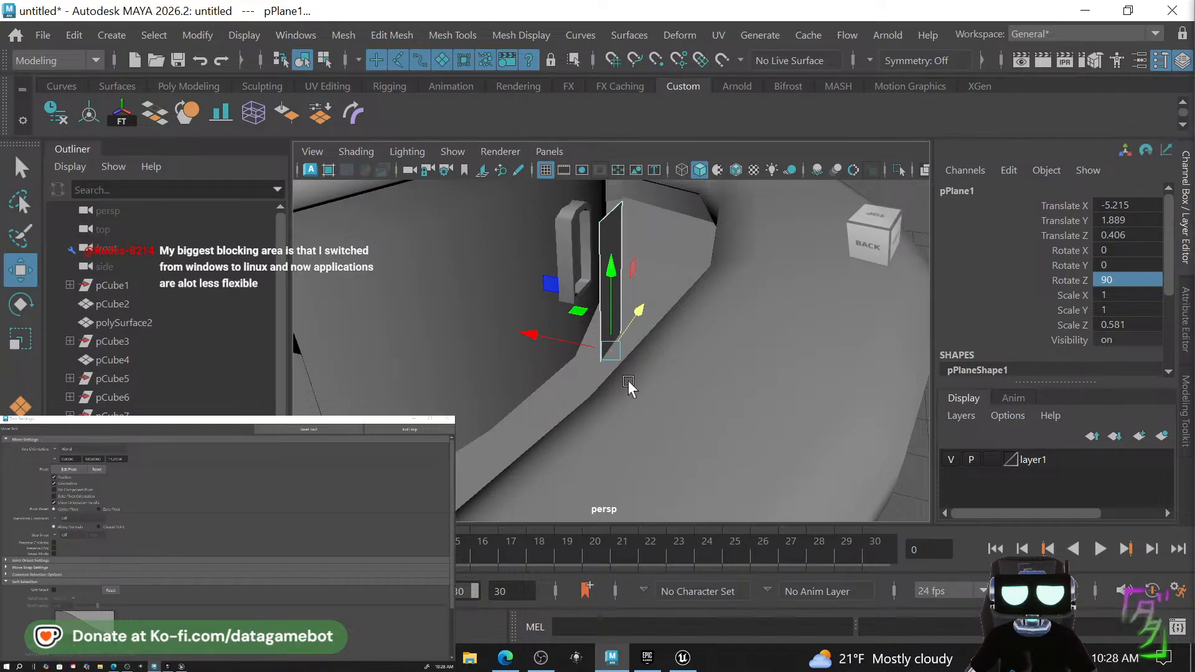
# Shift the plane toward the front of the neighbouring window frame, to about Translate X -5.701 and Translate Z 0.065.
pyautogui.keyDown('alt'); pyautogui.moveTo(628, 382); pyautogui.dragTo(563, 382); pyautogui.keyUp('alt')
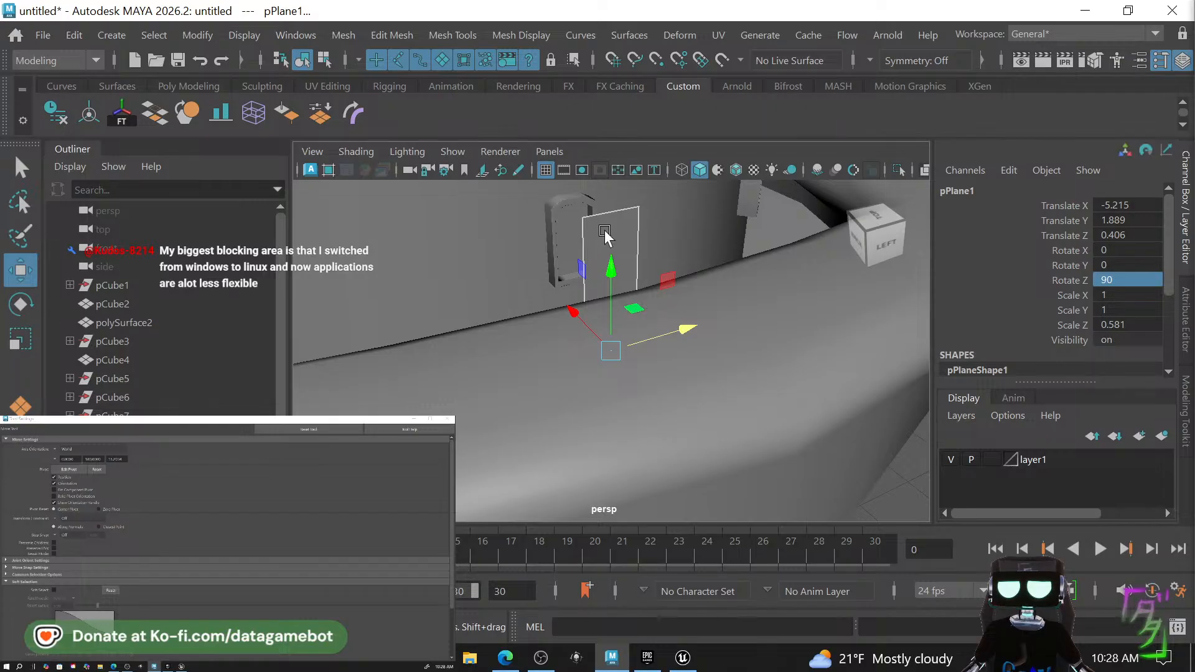
pyautogui.scroll(5, 609, 244)
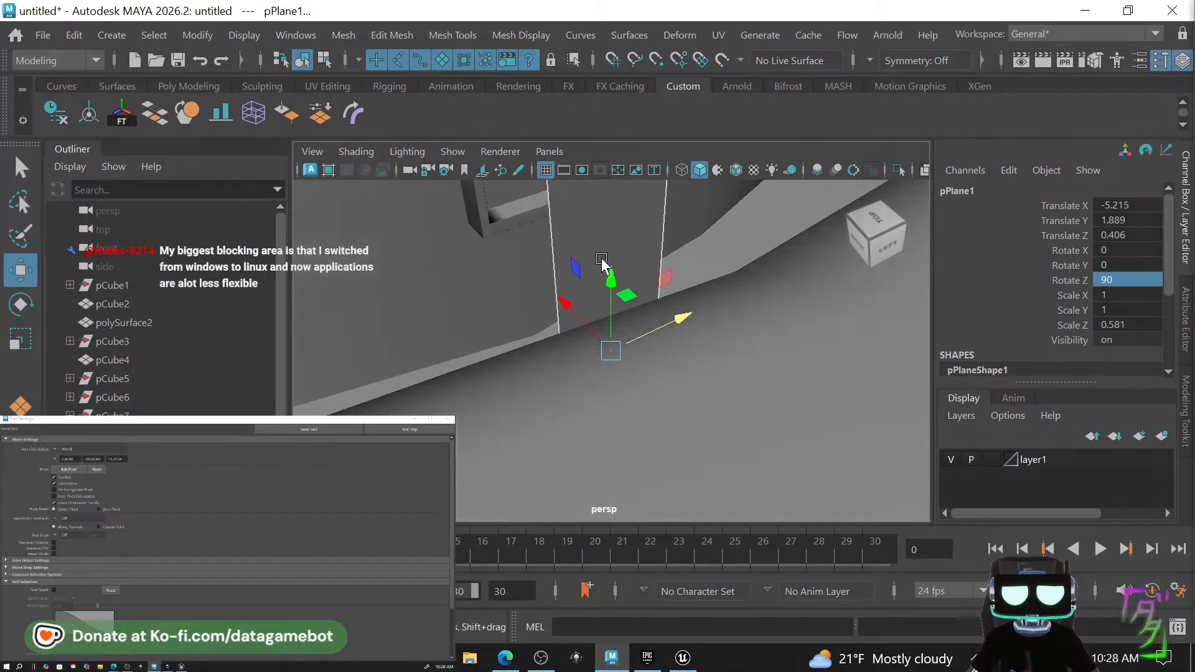
pyautogui.keyDown('alt'); pyautogui.moveTo(619, 274); pyautogui.dragTo(653, 360, button='middle'); pyautogui.keyUp('alt')
pyautogui.keyDown('alt'); pyautogui.moveTo(656, 307); pyautogui.dragTo(673, 380, button='middle'); pyautogui.keyUp('alt')
pyautogui.moveTo(683, 434); pyautogui.dragTo(701, 334)
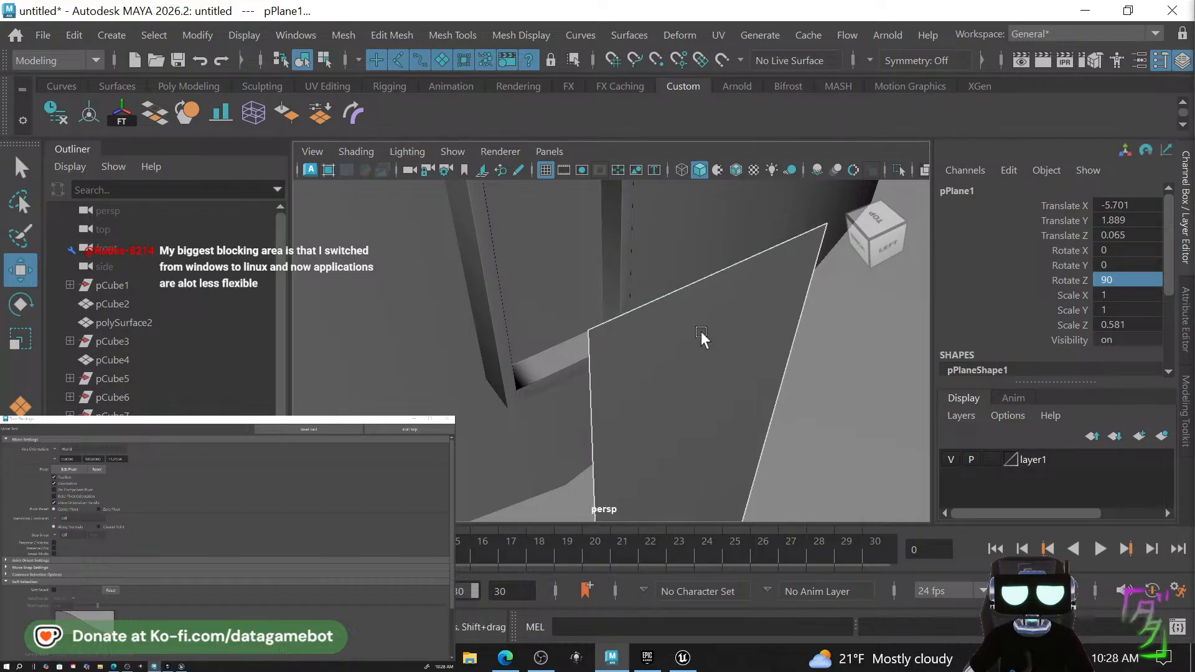
# Try to move only the plane's upper edge toward the window frame.
pyautogui.moveTo(701, 334); pyautogui.dragTo(695, 74, button='right')
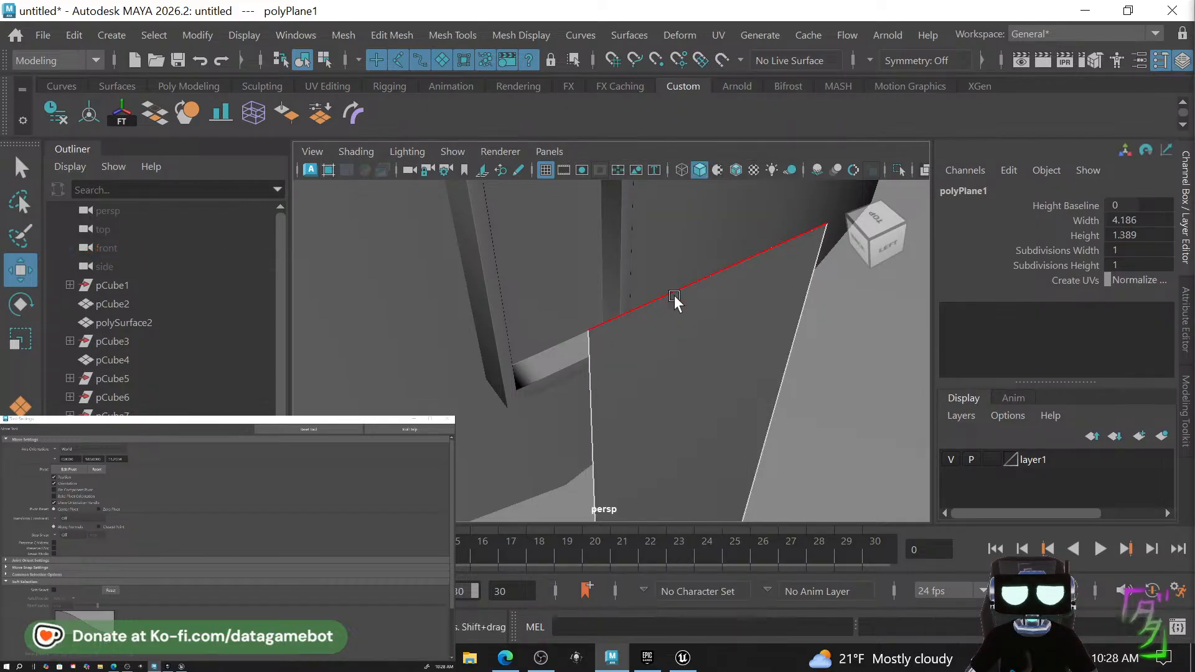
pyautogui.click(674, 295)
pyautogui.moveTo(661, 230); pyautogui.dragTo(531, 197, button='middle')
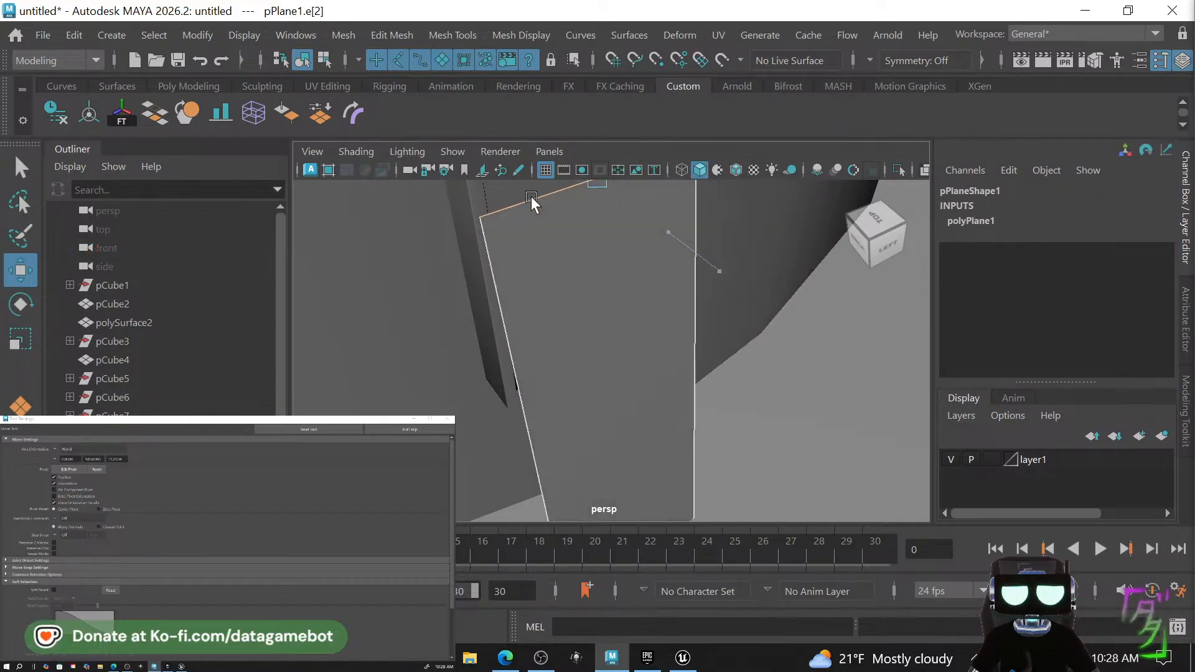
pyautogui.moveTo(531, 196); pyautogui.dragTo(591, 252)
pyautogui.hotkey('ctrl', 'z')
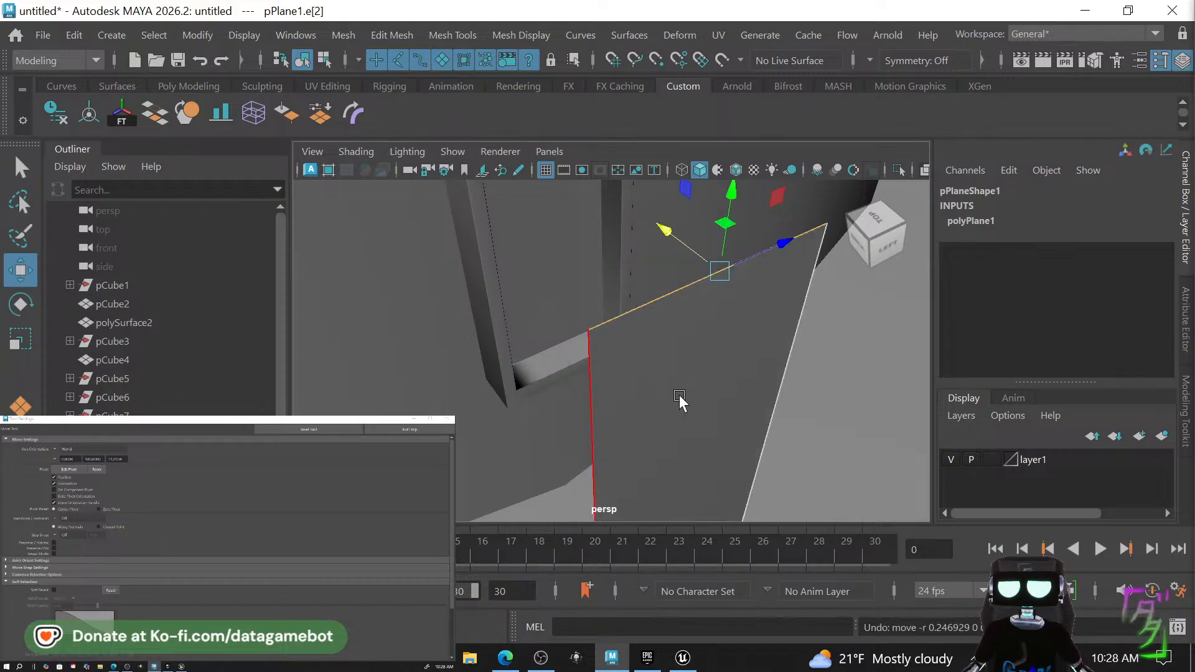
# Scale the plane's face narrower along Z to roughly match the width of the window opening.
pyautogui.moveTo(679, 394); pyautogui.dragTo(669, 186, button='right')
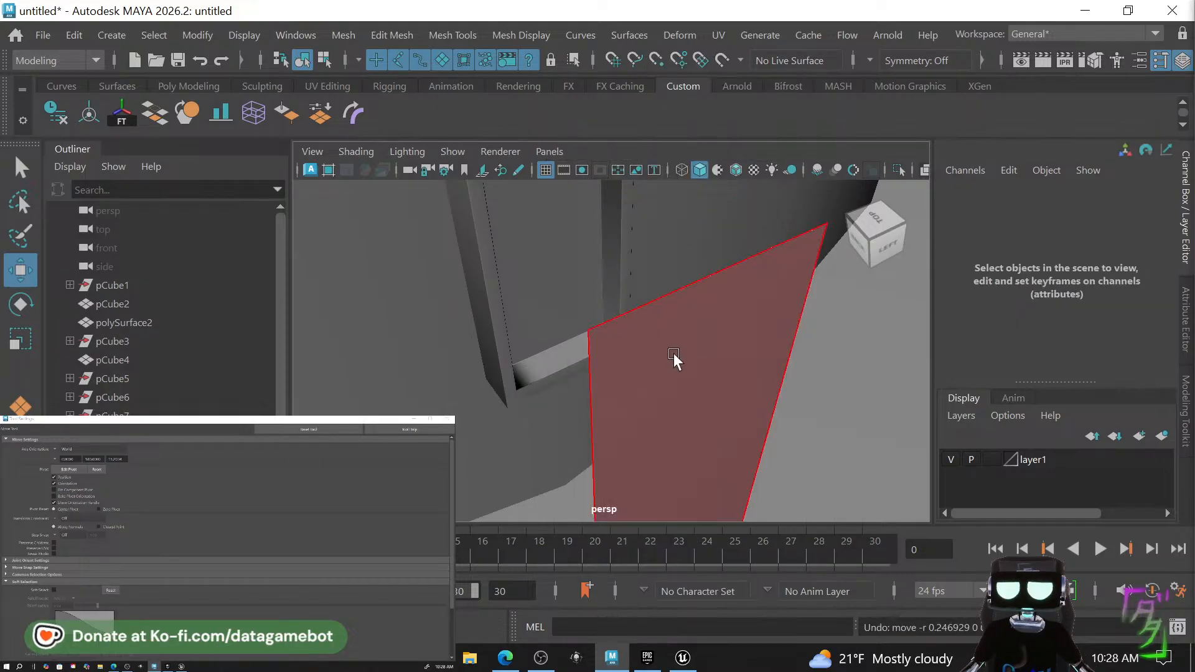
pyautogui.click(674, 353)
pyautogui.press('r')
pyautogui.scroll(-5, 745, 333)
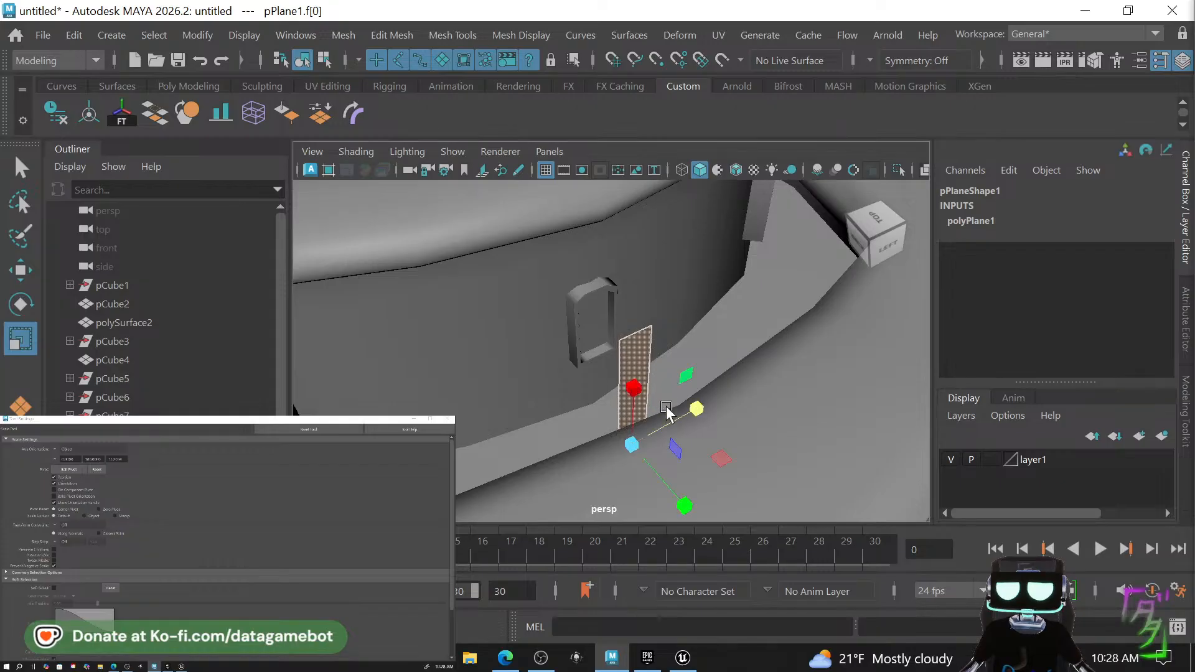
pyautogui.keyDown('alt'); pyautogui.moveTo(666, 407); pyautogui.dragTo(579, 351); pyautogui.keyUp('alt')
pyautogui.scroll(4, 547, 311)
pyautogui.keyDown('alt'); pyautogui.moveTo(548, 312); pyautogui.dragTo(606, 318, button='middle'); pyautogui.keyUp('alt')
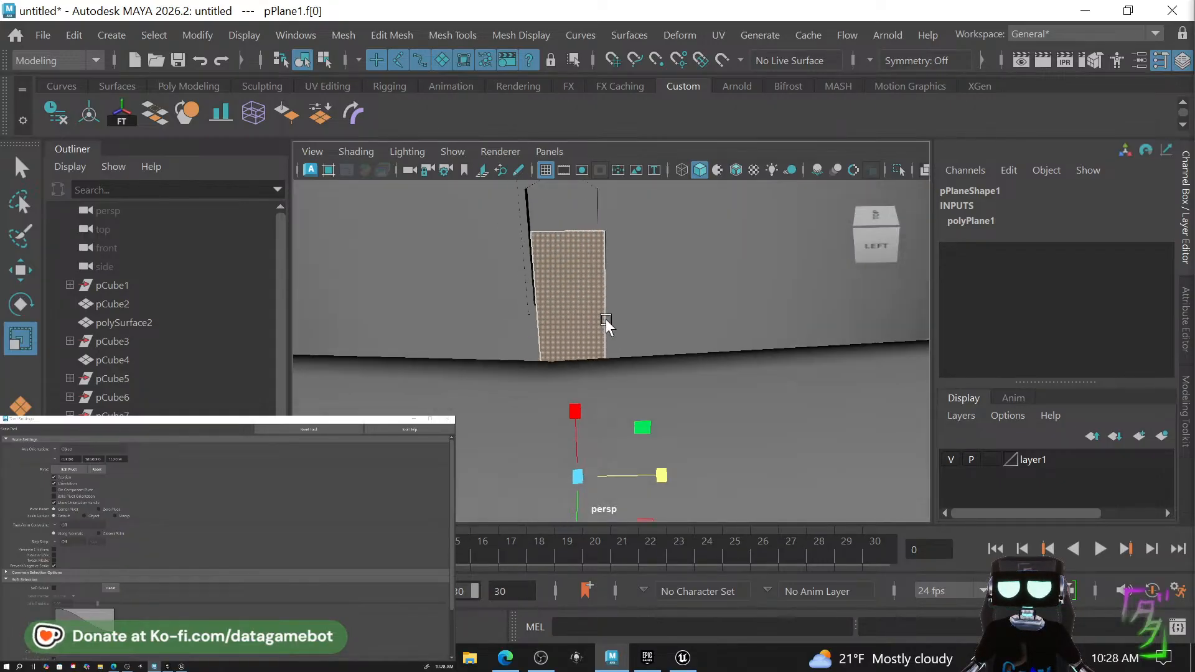
pyautogui.keyDown('alt'); pyautogui.moveTo(582, 345); pyautogui.dragTo(651, 373); pyautogui.keyUp('alt')
# Move the plane's face directly in front of the window frame and scale it down uniformly so it ends partway up the opening.
pyautogui.press('w')
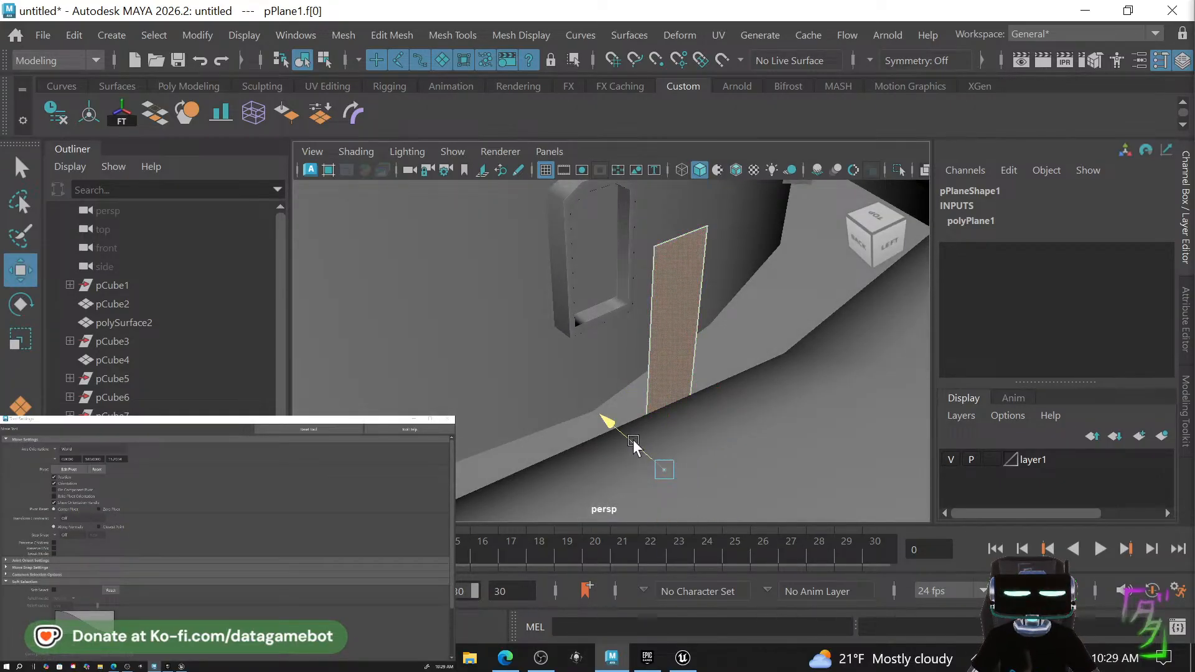
pyautogui.moveTo(634, 443); pyautogui.dragTo(587, 409)
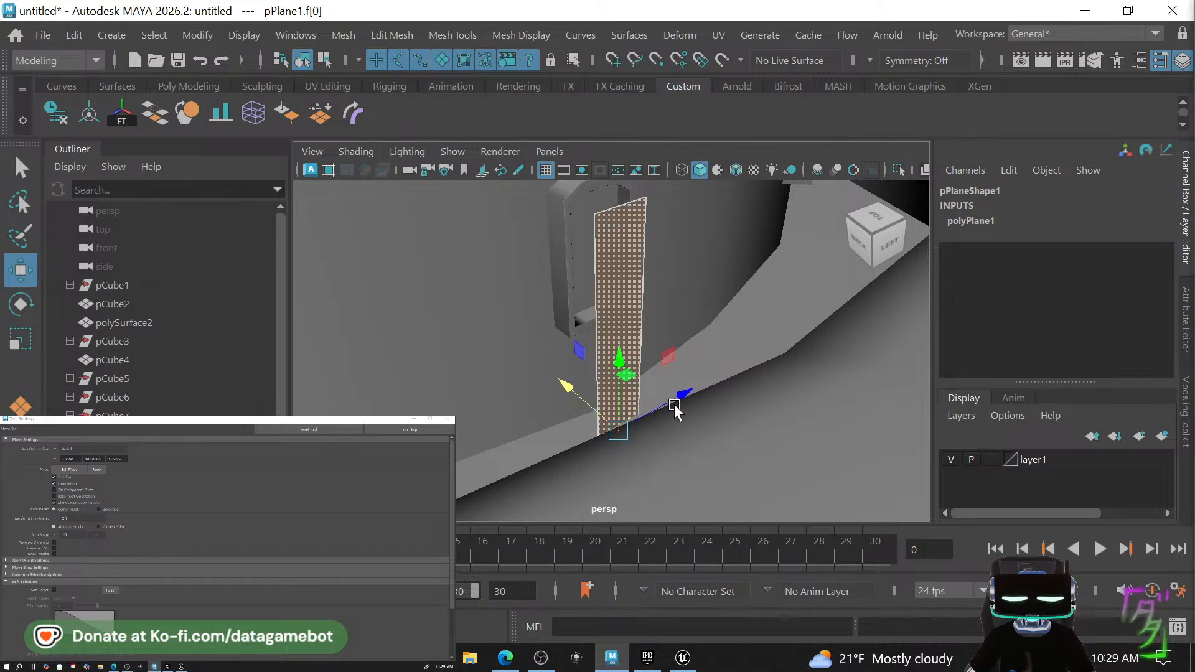
pyautogui.moveTo(675, 411)
pyautogui.mouseDown()
pyautogui.moveTo(676, 400)
pyautogui.moveTo(656, 405)
pyautogui.moveTo(675, 399)
pyautogui.moveTo(664, 395)
pyautogui.mouseUp()
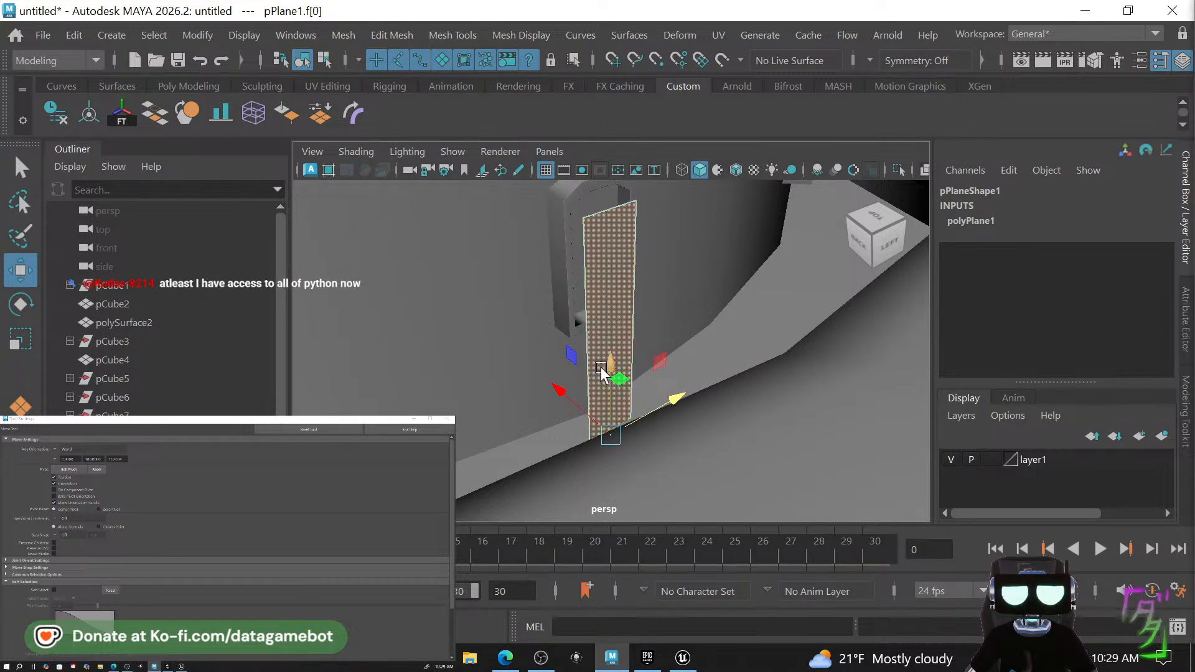
pyautogui.press('r')
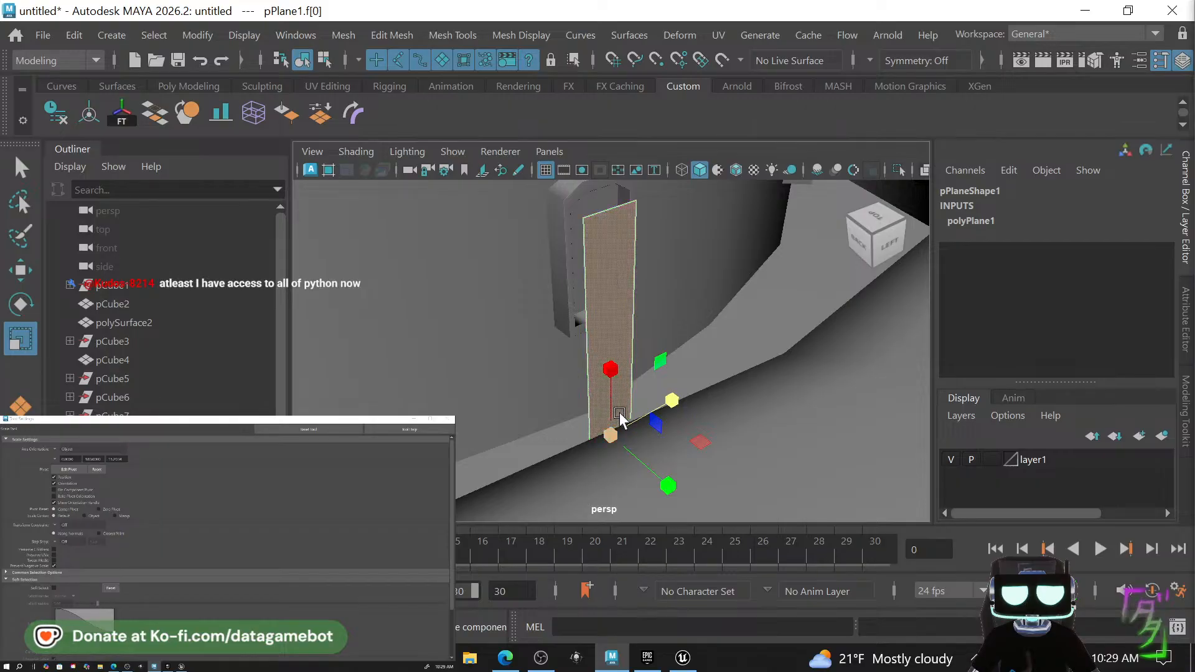
pyautogui.moveTo(607, 448); pyautogui.dragTo(562, 424)
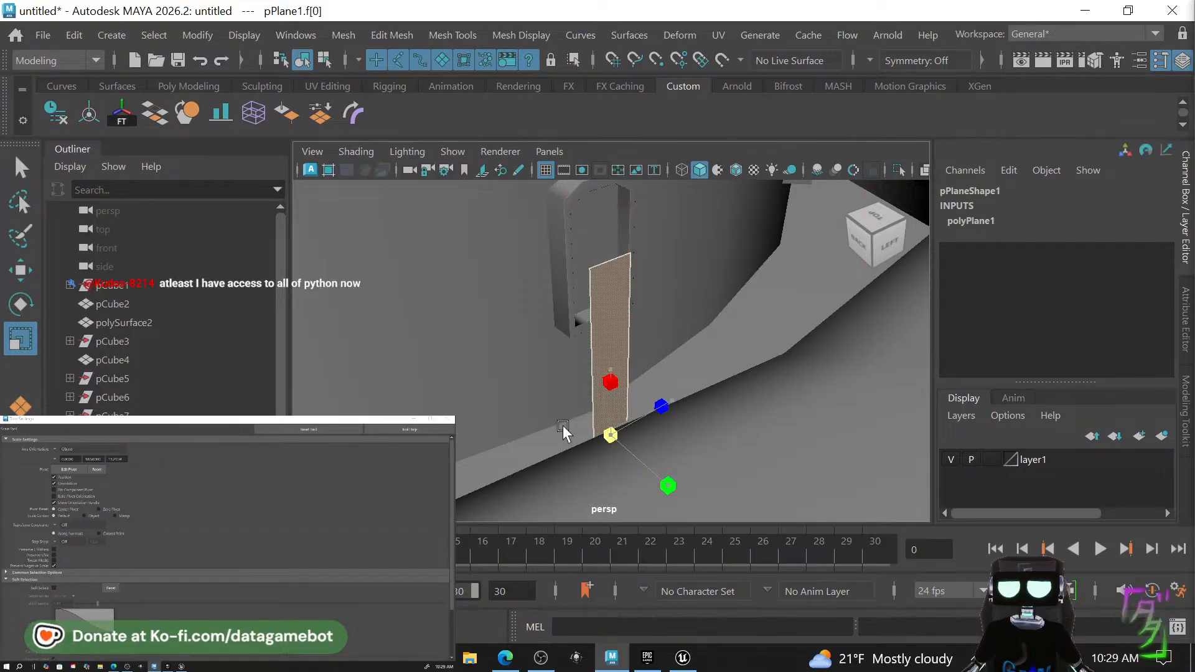
# Extrude the plane's upper edge twice, up and back into the window opening, to form a sloped two-segment cap.
pyautogui.moveTo(616, 301); pyautogui.dragTo(616, 215, button='right')
pyautogui.press('w')
pyautogui.press('f')
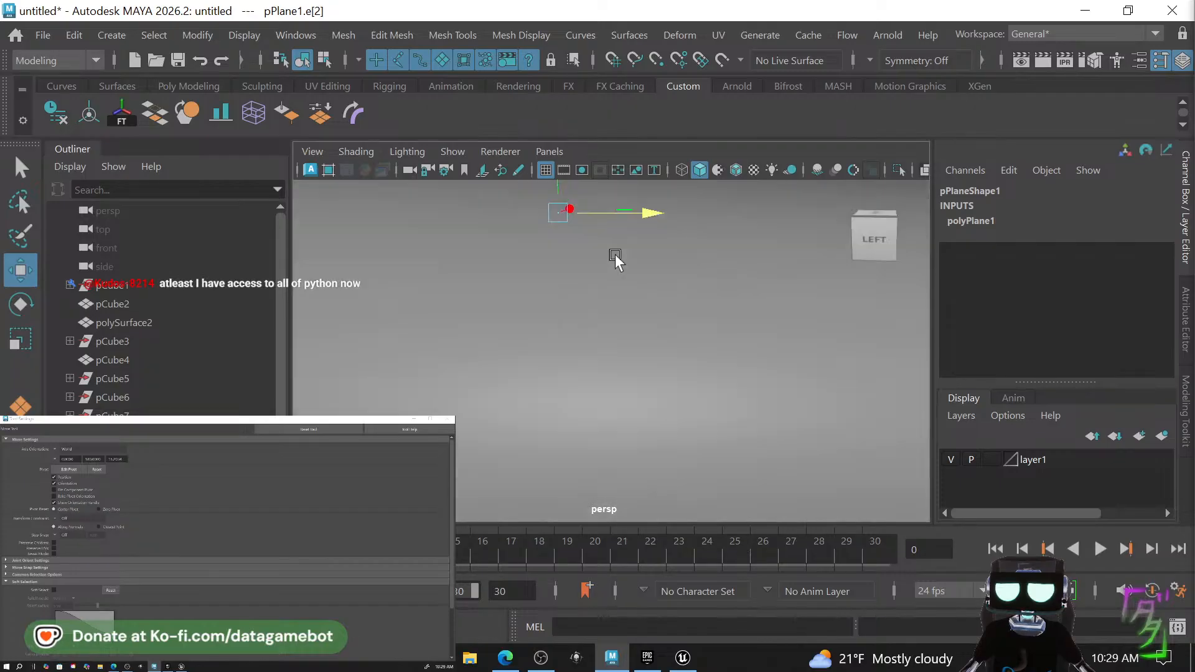
pyautogui.keyDown('alt'); pyautogui.moveTo(642, 274); pyautogui.dragTo(523, 380); pyautogui.keyUp('alt')
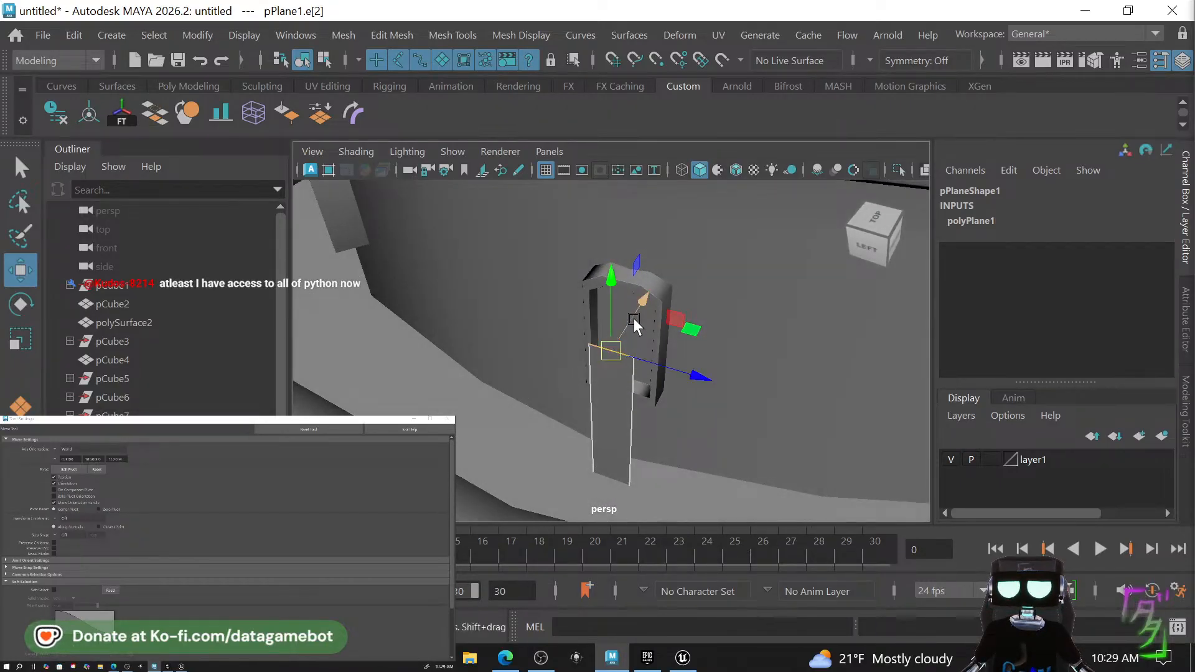
pyautogui.keyDown('alt'); pyautogui.moveTo(648, 312); pyautogui.dragTo(687, 224); pyautogui.keyUp('alt')
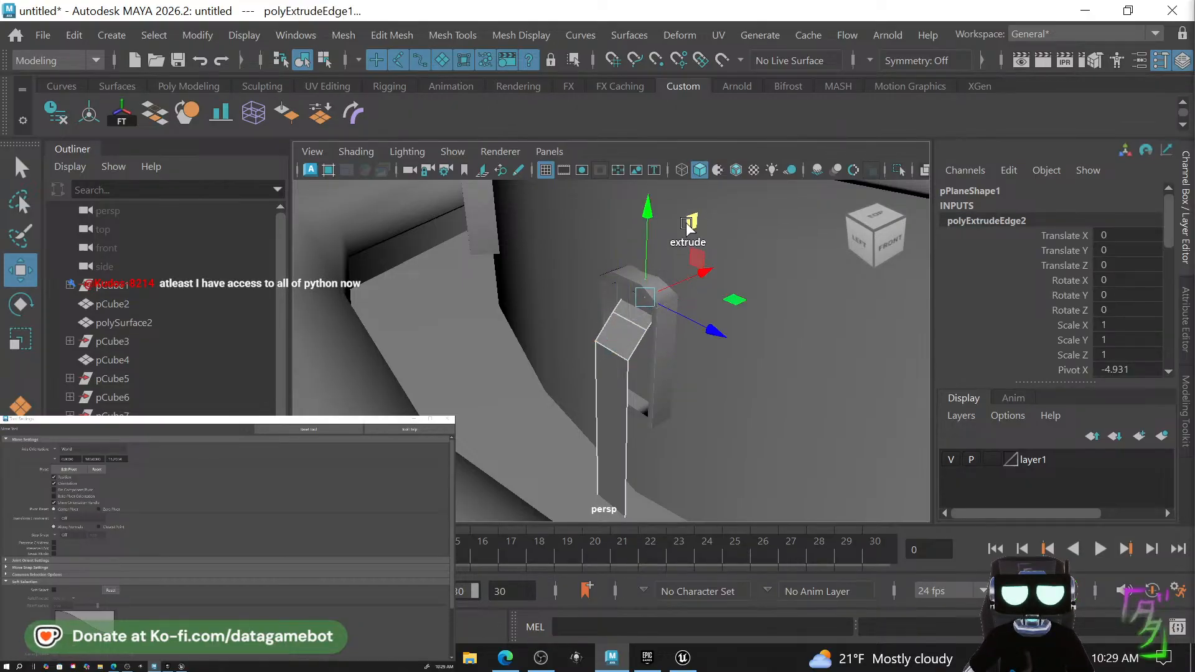
pyautogui.keyDown('alt'); pyautogui.moveTo(666, 400); pyautogui.dragTo(718, 398); pyautogui.keyUp('alt')
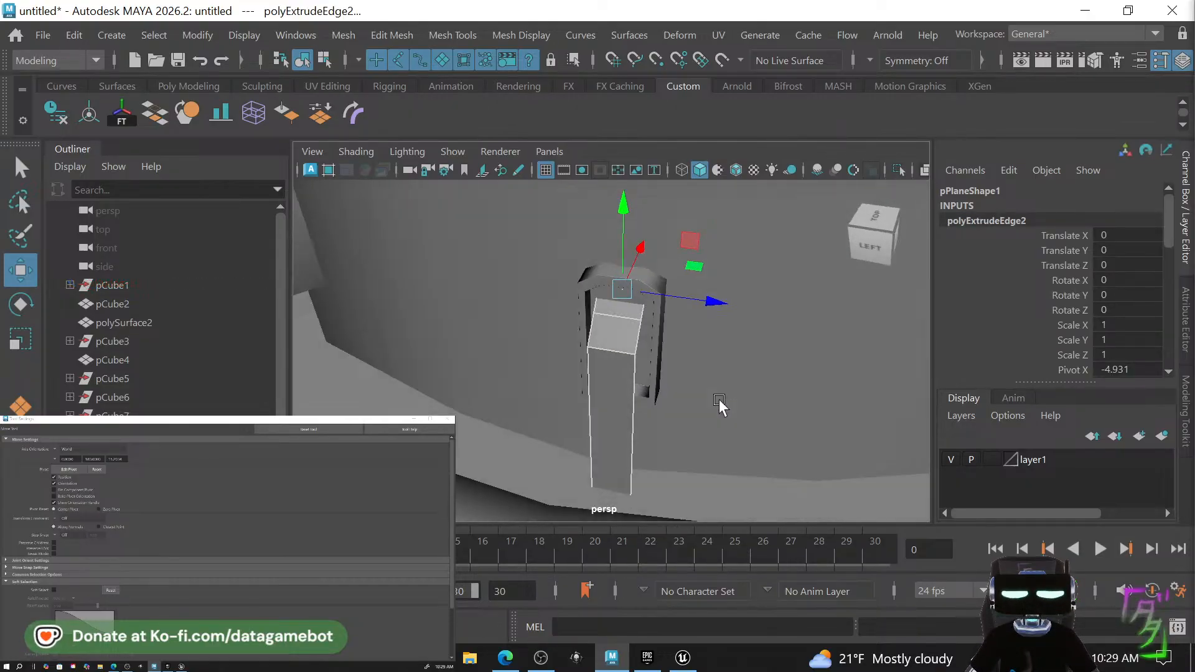
# Shift the cross edge between the cap's two segments slightly to refine the slope.
pyautogui.keyDown('shift'); pyautogui.click(633, 439); pyautogui.keyUp('shift')
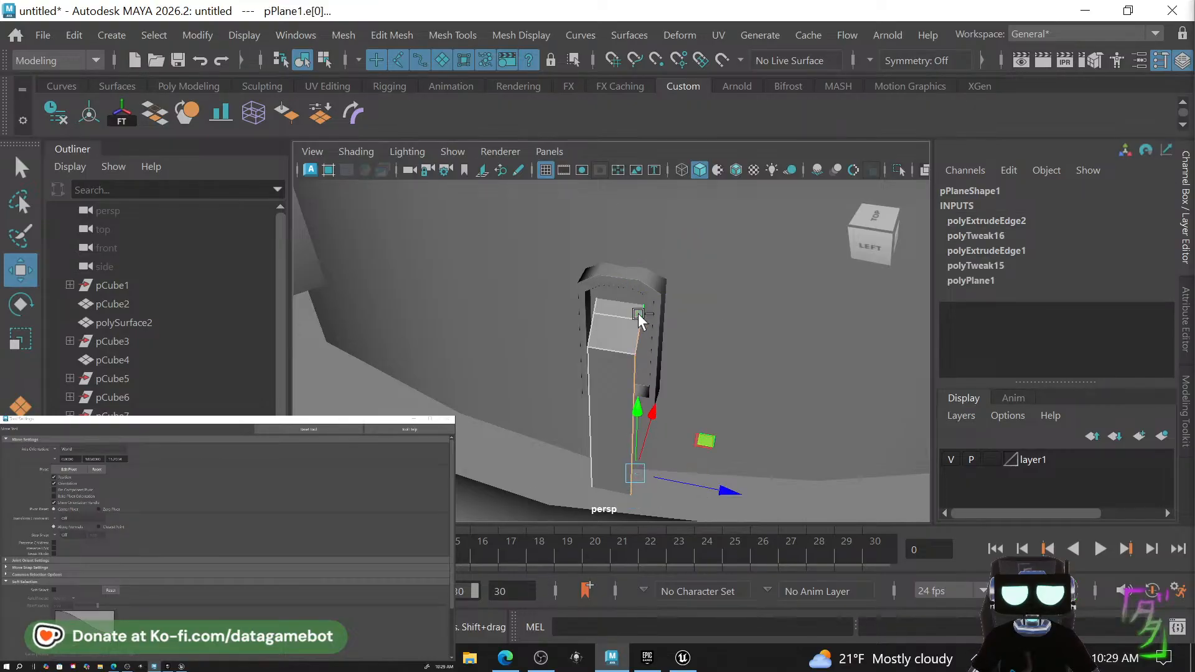
pyautogui.moveTo(641, 314)
pyautogui.keyDown('alt'); pyautogui.mouseDown()
pyautogui.moveTo(629, 320)
pyautogui.moveTo(687, 305)
pyautogui.moveTo(662, 322)
pyautogui.mouseUp(); pyautogui.keyUp('alt')
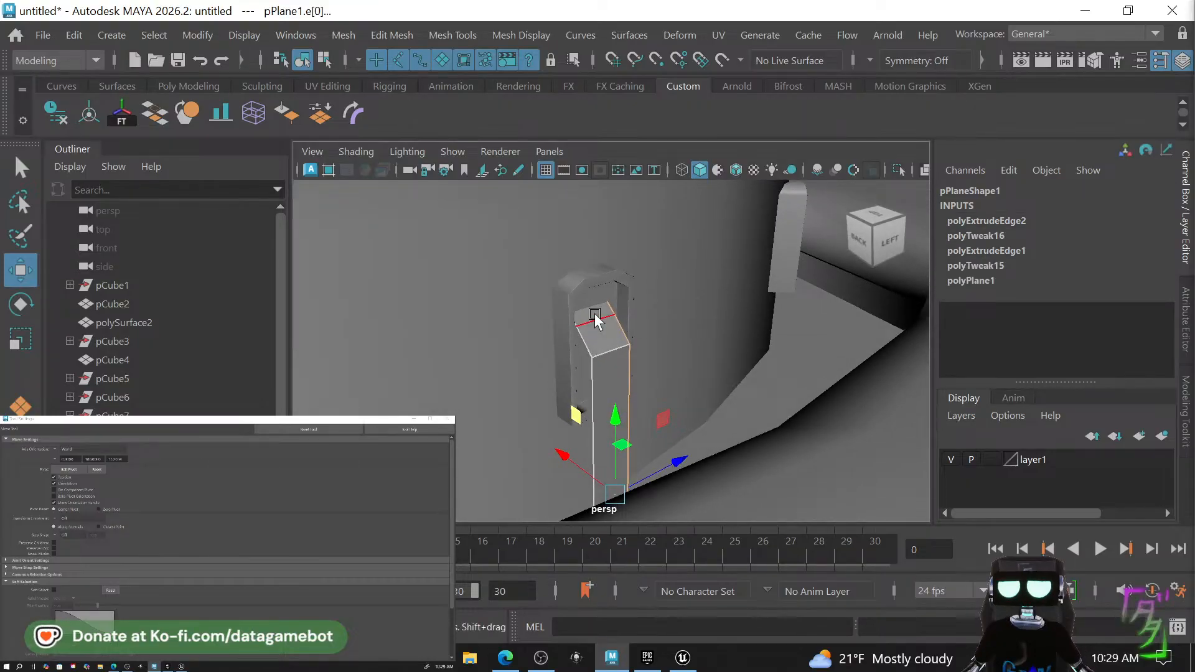
pyautogui.click(582, 299)
pyautogui.moveTo(555, 298); pyautogui.dragTo(562, 302)
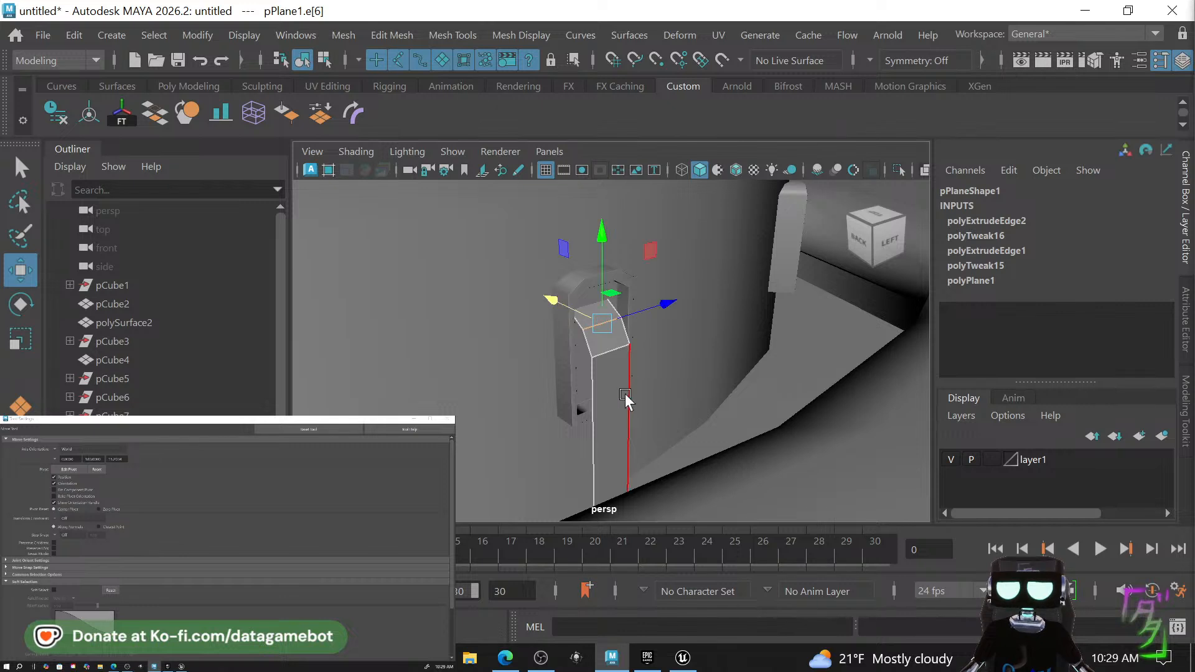
# Extrude the edges along both sides of the piece back toward the wall and spread them slightly apart in Z.
pyautogui.click(598, 380)
pyautogui.keyDown('shift'); pyautogui.click(615, 346); pyautogui.keyUp('shift')
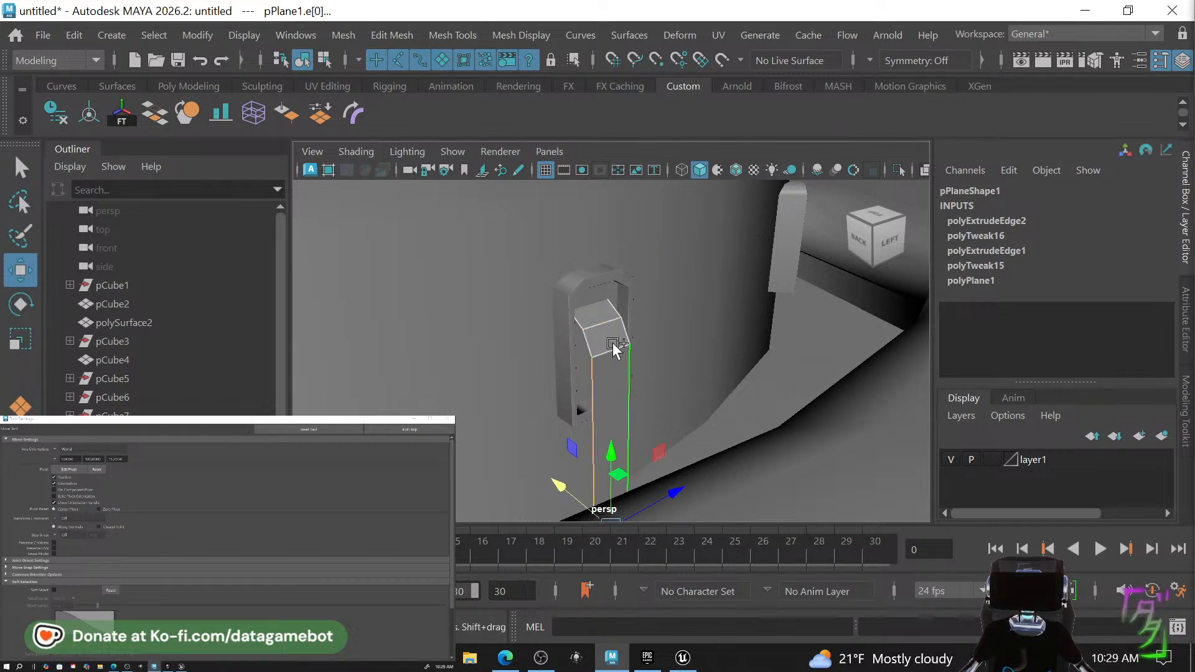
pyautogui.keyDown('shift'); pyautogui.click(627, 328); pyautogui.keyUp('shift')
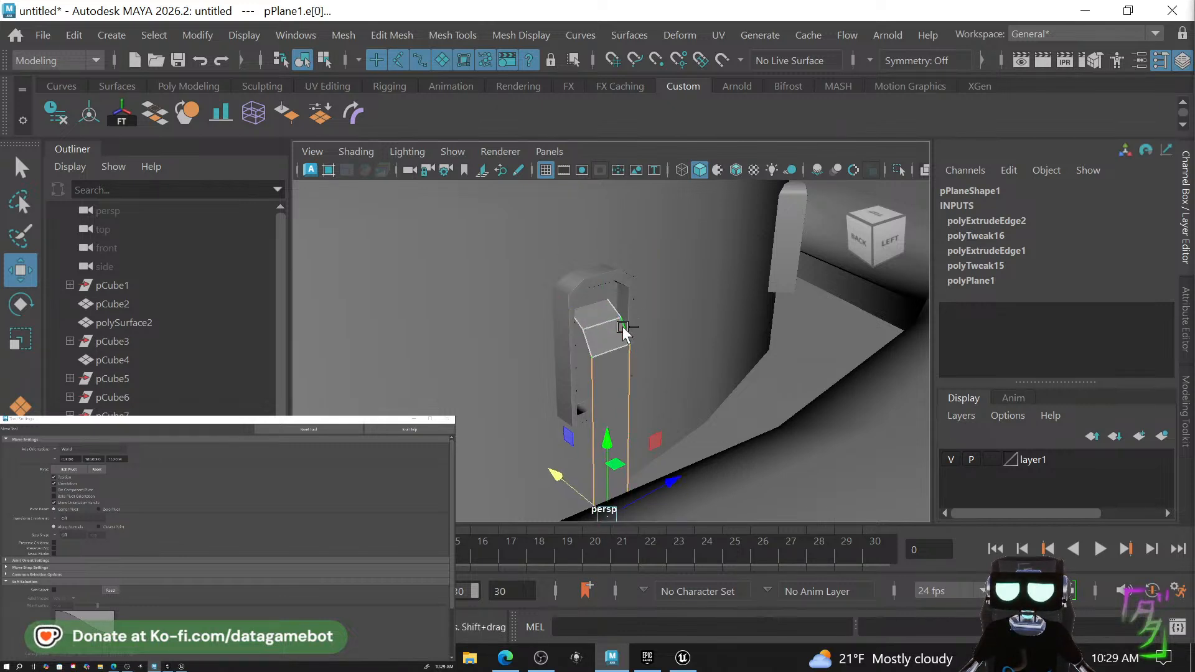
pyautogui.keyDown('shift'); pyautogui.click(582, 322); pyautogui.keyUp('shift')
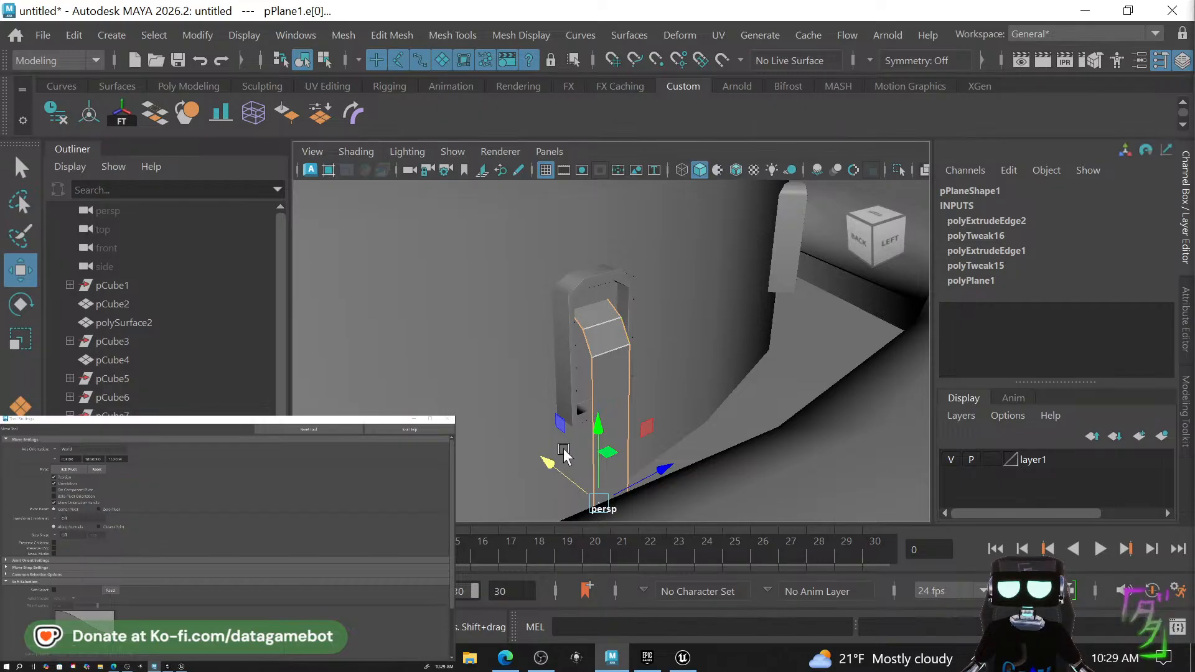
pyautogui.moveTo(564, 471); pyautogui.dragTo(564, 471, button='right')
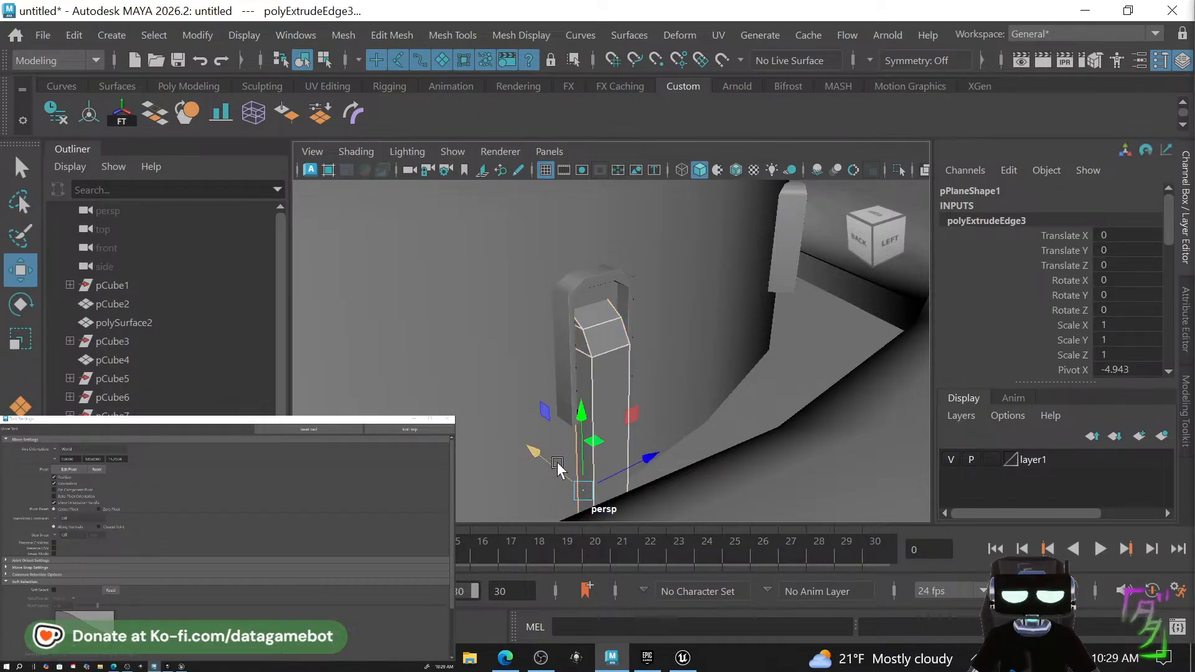
pyautogui.press('r')
pyautogui.moveTo(645, 460); pyautogui.dragTo(681, 450)
pyautogui.keyDown('alt'); pyautogui.moveTo(648, 351); pyautogui.dragTo(632, 372); pyautogui.keyUp('alt')
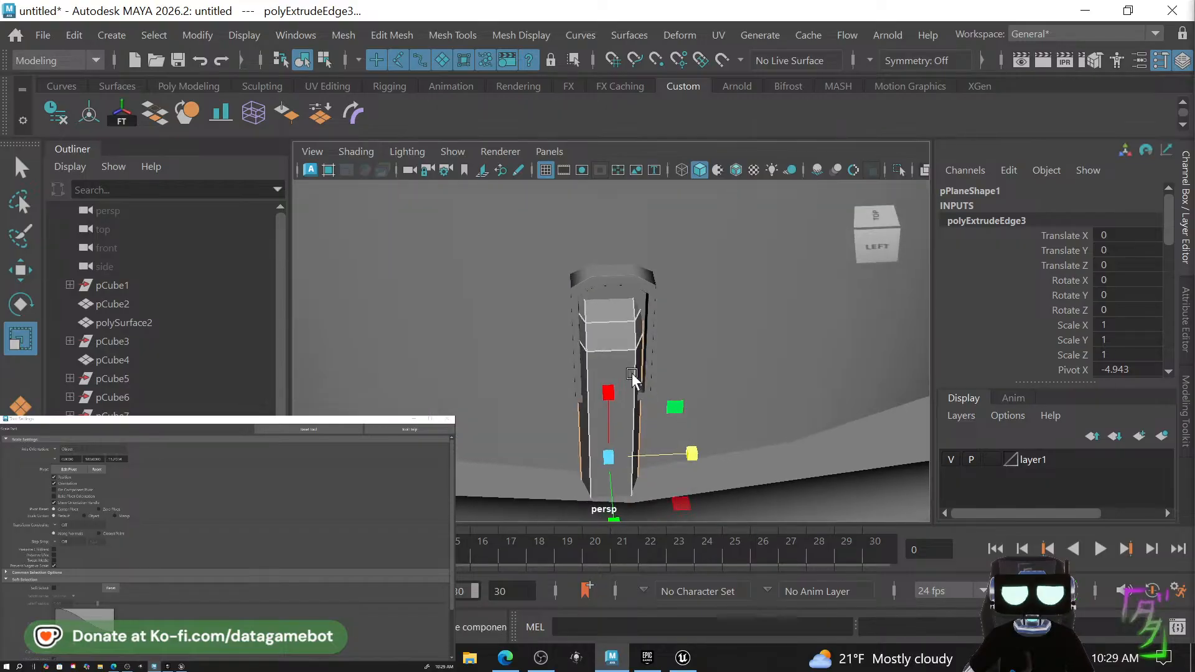
# Return to object selection and nudge the whole capped piece to about Translate X -5.728 and Translate Z 0.095.
pyautogui.click(602, 345)
pyautogui.moveTo(613, 327); pyautogui.dragTo(698, 75, button='right')
pyautogui.click(628, 277)
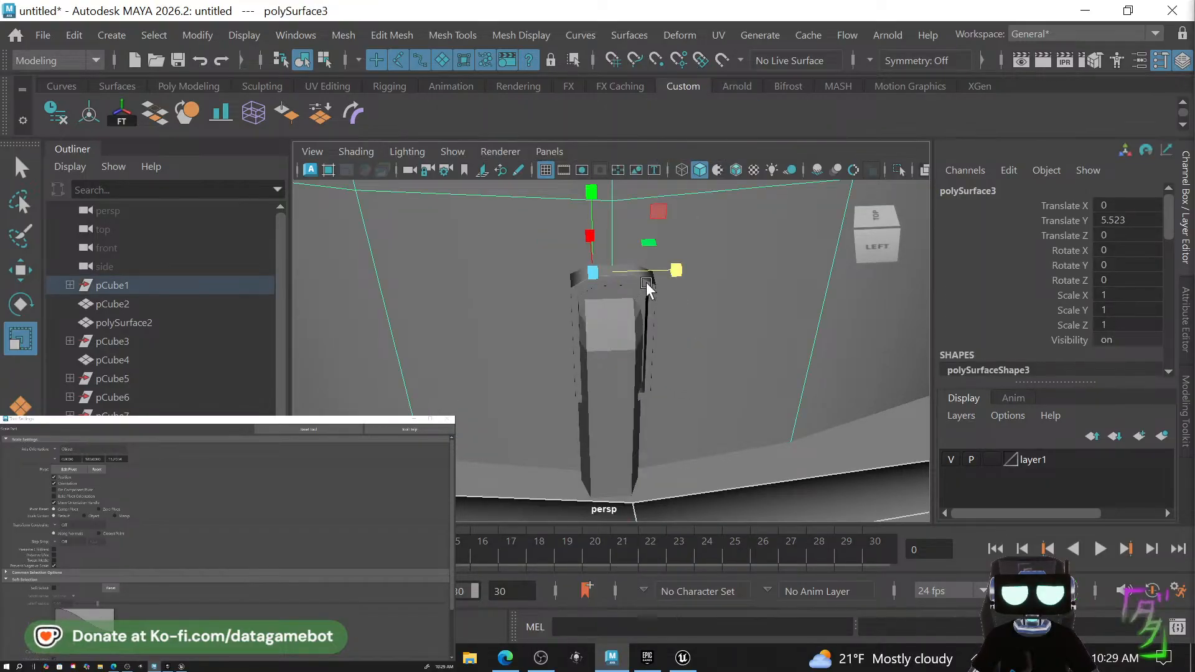
pyautogui.click(646, 282)
pyautogui.keyDown('alt'); pyautogui.moveTo(681, 394); pyautogui.dragTo(677, 381); pyautogui.keyUp('alt')
pyautogui.click(626, 424)
pyautogui.keyDown('alt'); pyautogui.moveTo(625, 424); pyautogui.dragTo(647, 478); pyautogui.keyUp('alt')
pyautogui.press('w')
pyautogui.moveTo(662, 422)
pyautogui.mouseDown()
pyautogui.moveTo(674, 431)
pyautogui.moveTo(672, 421)
pyautogui.mouseUp()
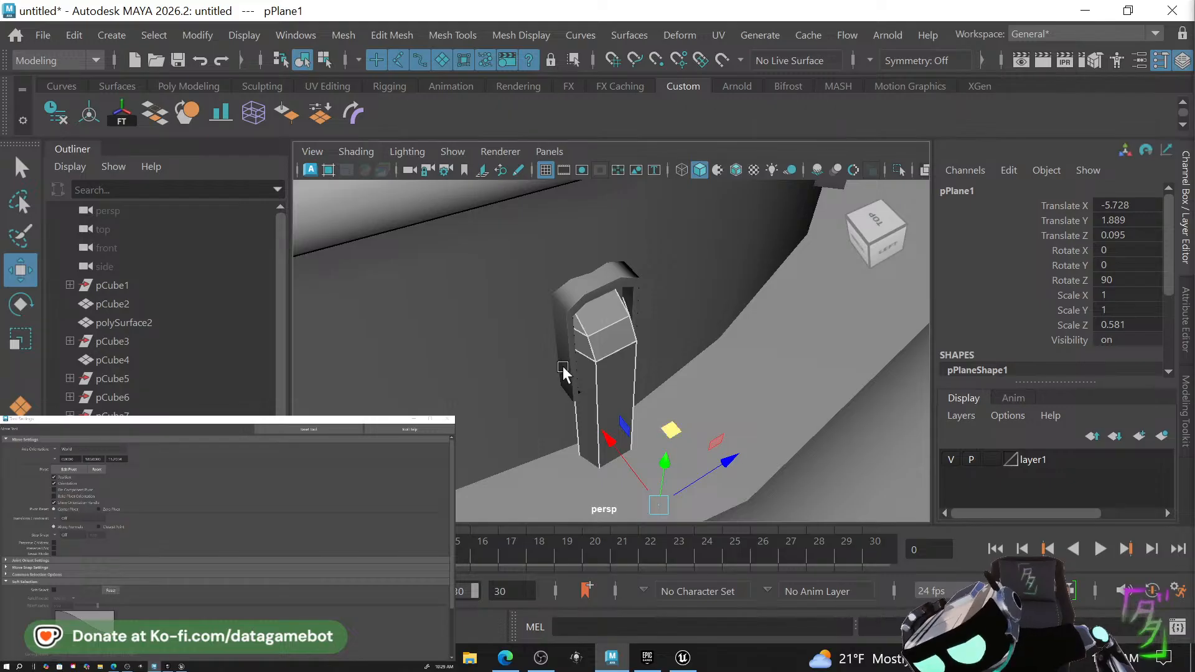
# Soften all edges of the capped piece and clear the selection.
pyautogui.keyDown('shift'); pyautogui.moveTo(618, 348); pyautogui.dragTo(735, 118, button='right'); pyautogui.keyUp('shift')
pyautogui.click(715, 382)
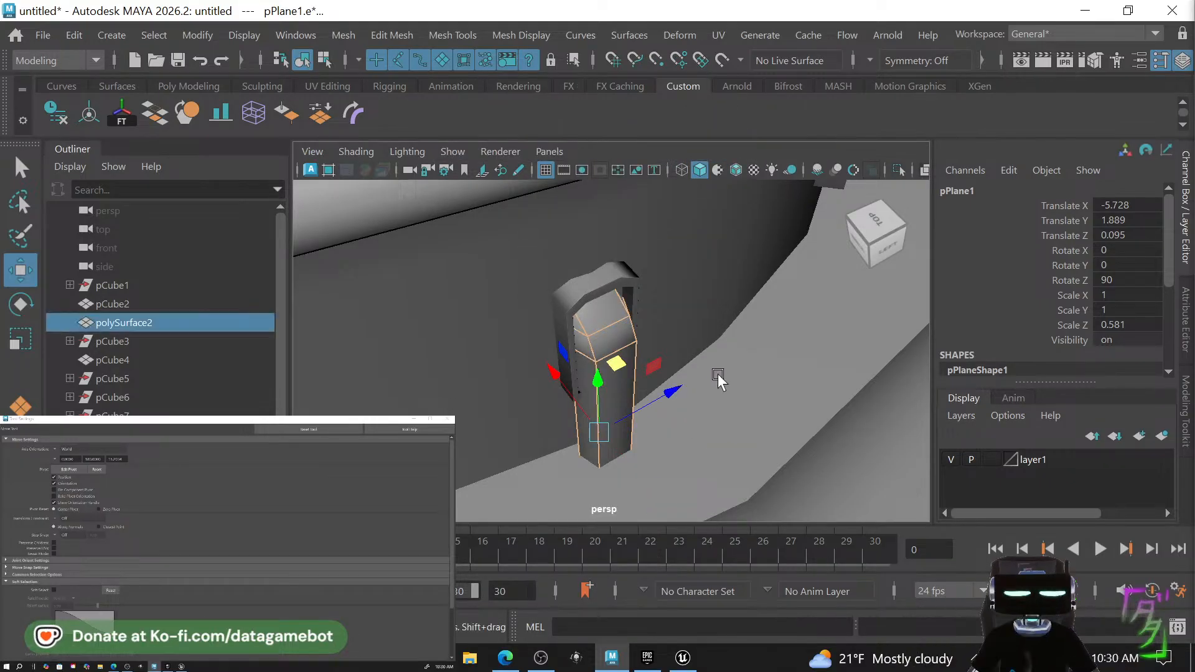
pyautogui.press('f')
pyautogui.click(789, 454)
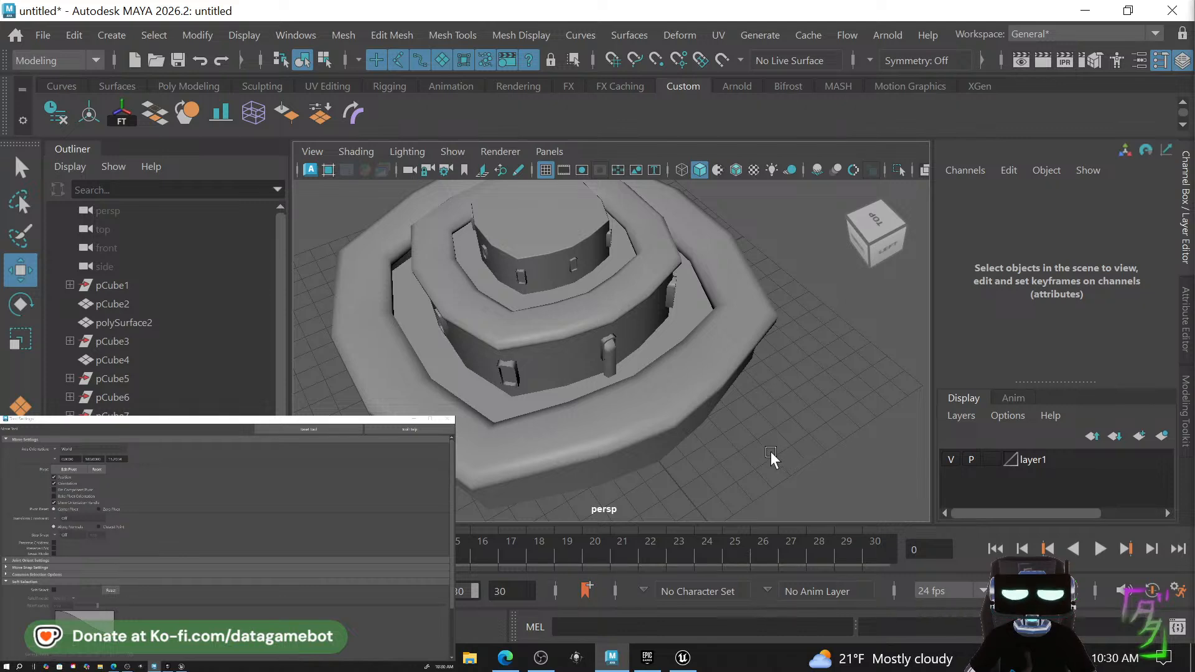
# Select the capped piece and snap its pivot to the grid origin at the center of the round structure.
pyautogui.keyDown('alt'); pyautogui.moveTo(770, 453); pyautogui.dragTo(784, 432); pyautogui.keyUp('alt')
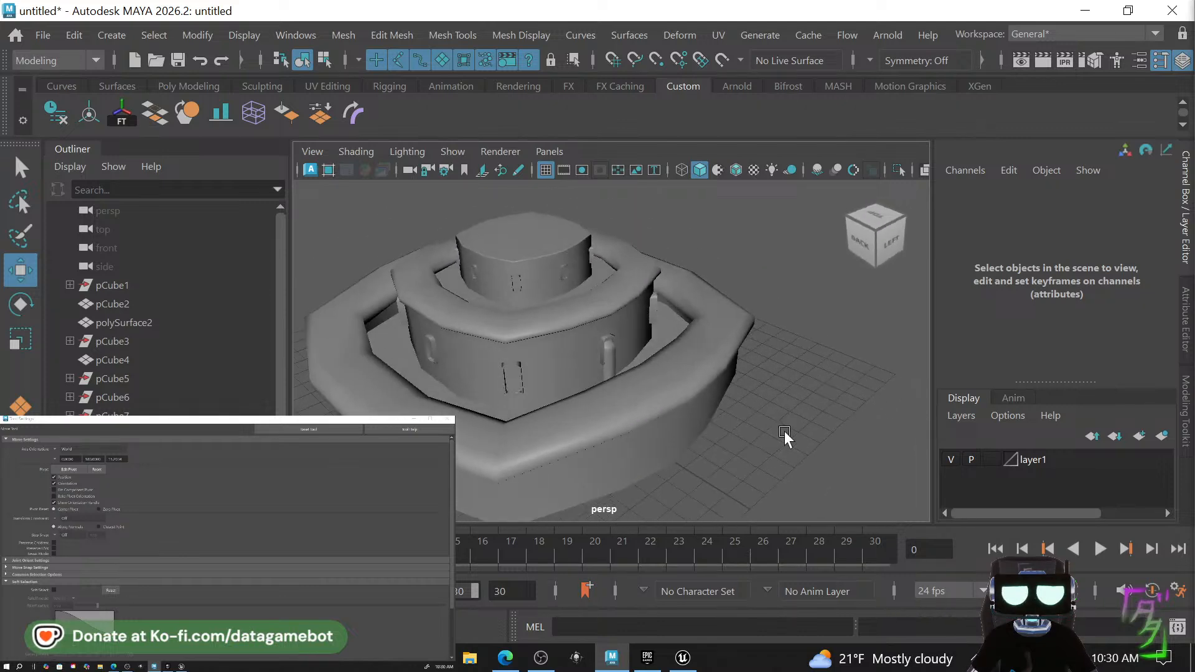
pyautogui.click(607, 341)
pyautogui.click(609, 353)
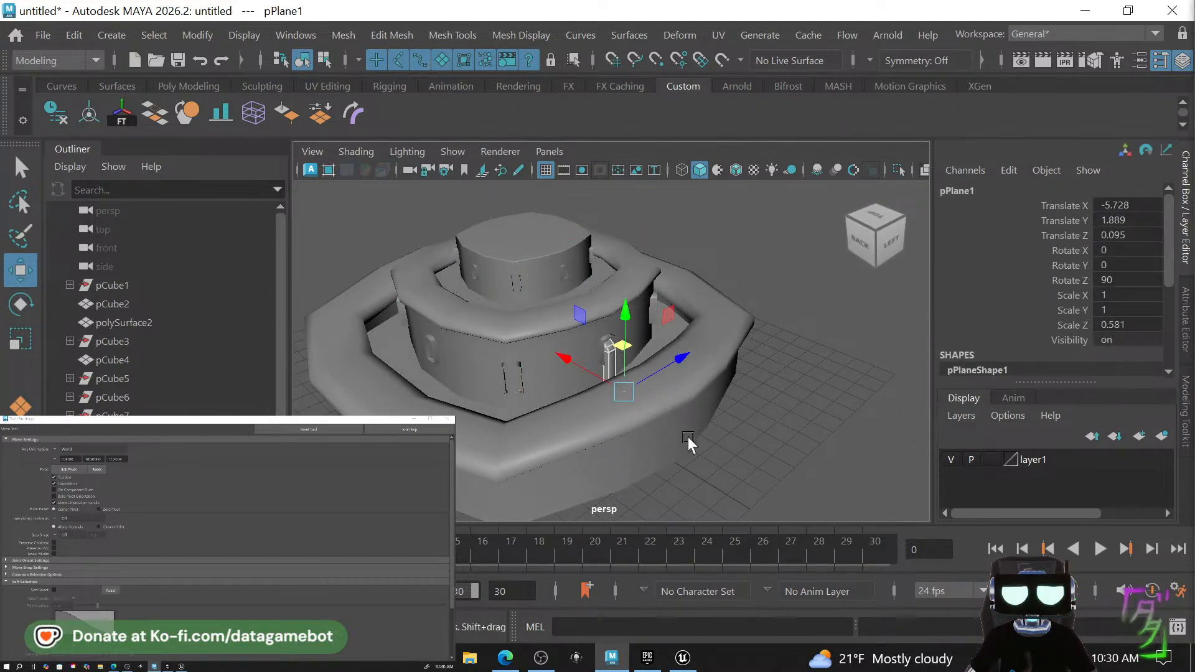
pyautogui.keyDown('alt'); pyautogui.moveTo(688, 441); pyautogui.dragTo(679, 324); pyautogui.keyUp('alt')
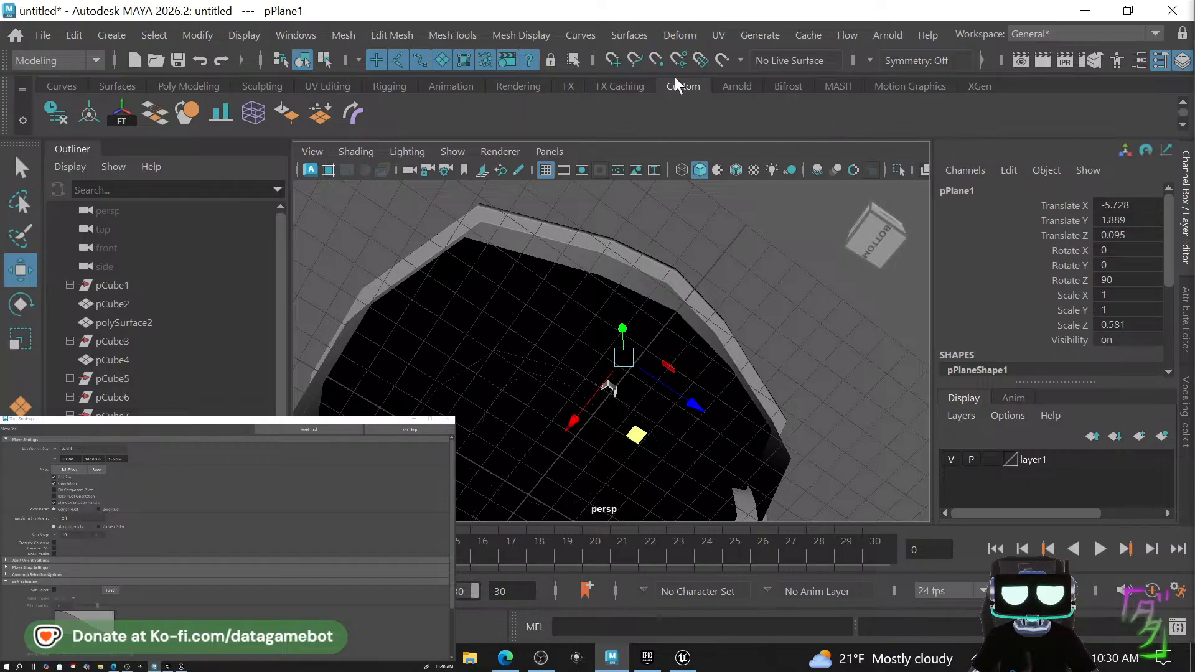
pyautogui.press('d')
pyautogui.click(614, 63)
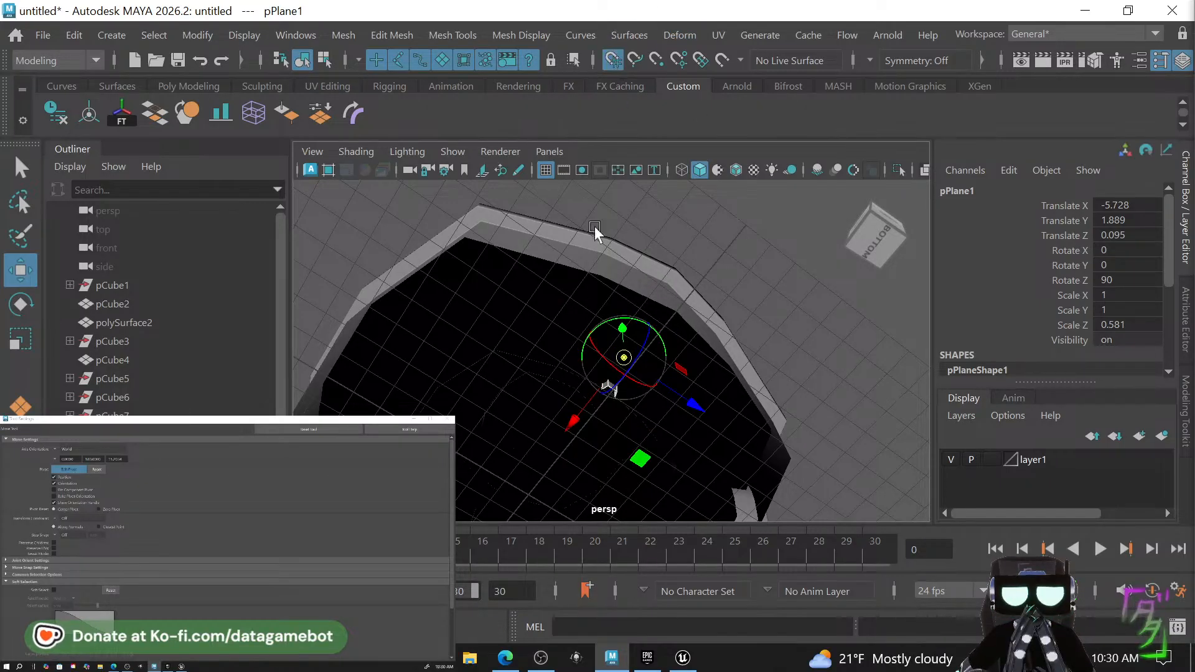
pyautogui.press('d')
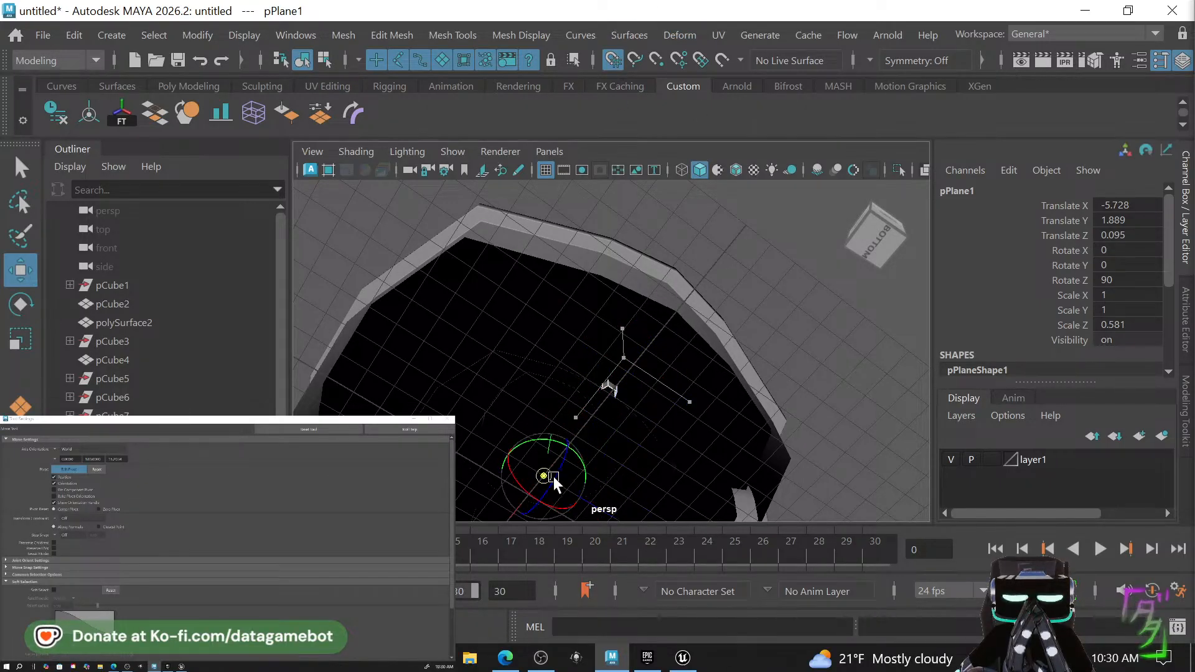
pyautogui.keyDown('alt'); pyautogui.moveTo(531, 481); pyautogui.dragTo(630, 385); pyautogui.keyUp('alt')
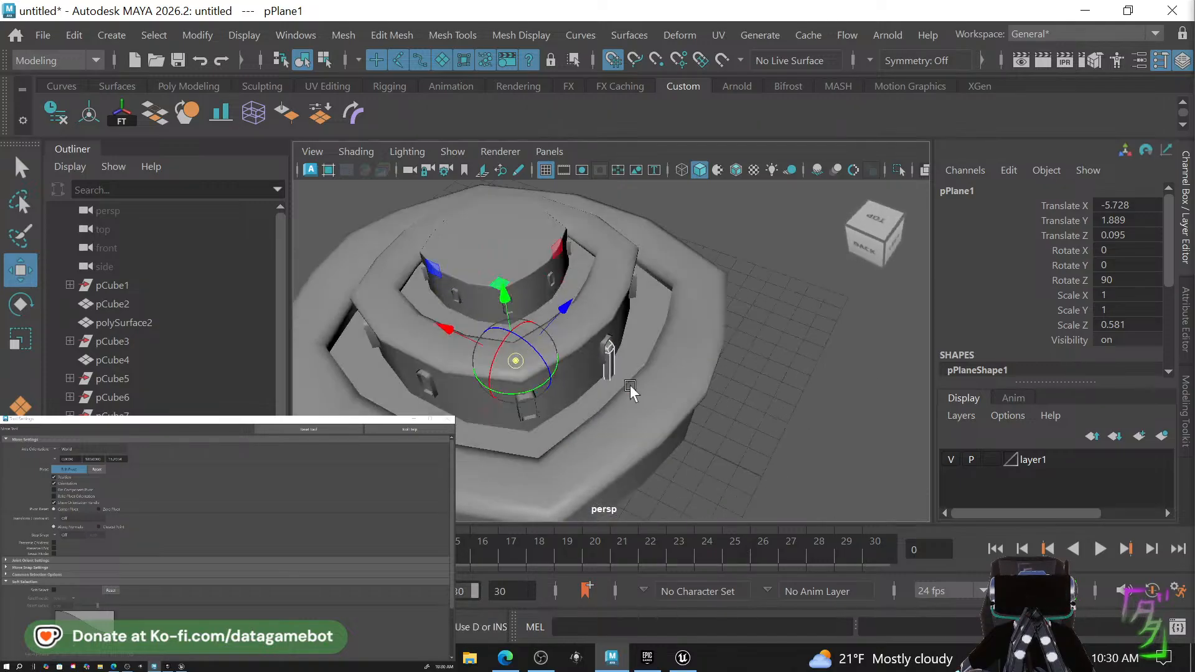
pyautogui.press('d')
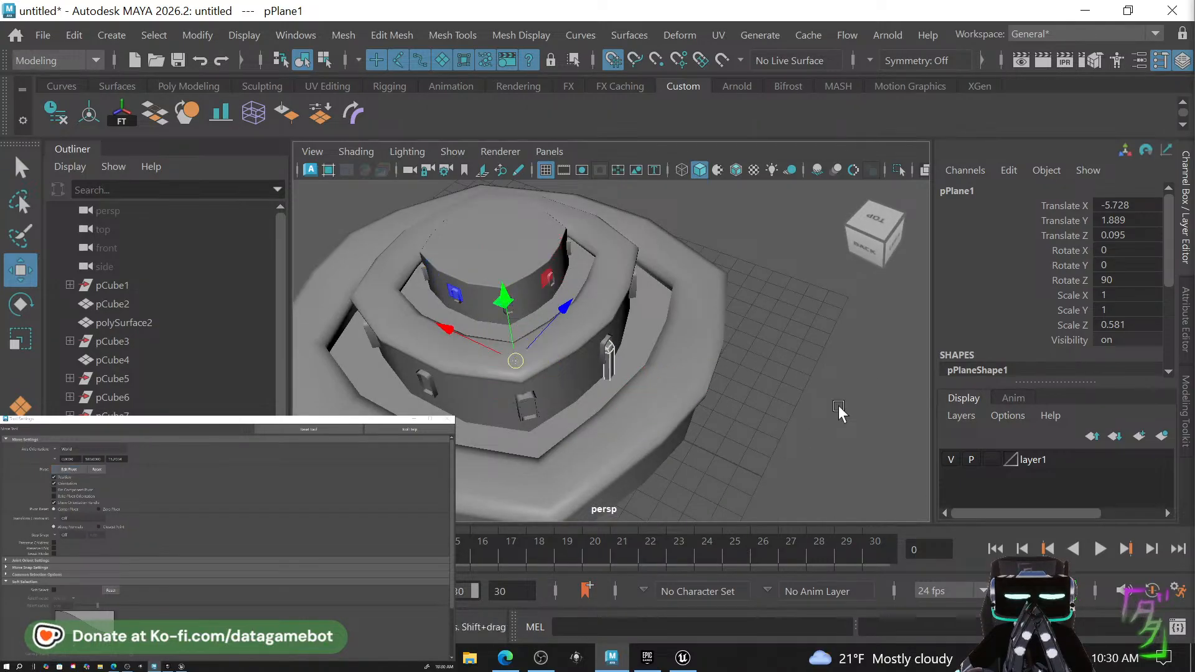
pyautogui.keyDown('alt'); pyautogui.moveTo(638, 412); pyautogui.dragTo(585, 395); pyautogui.keyUp('alt')
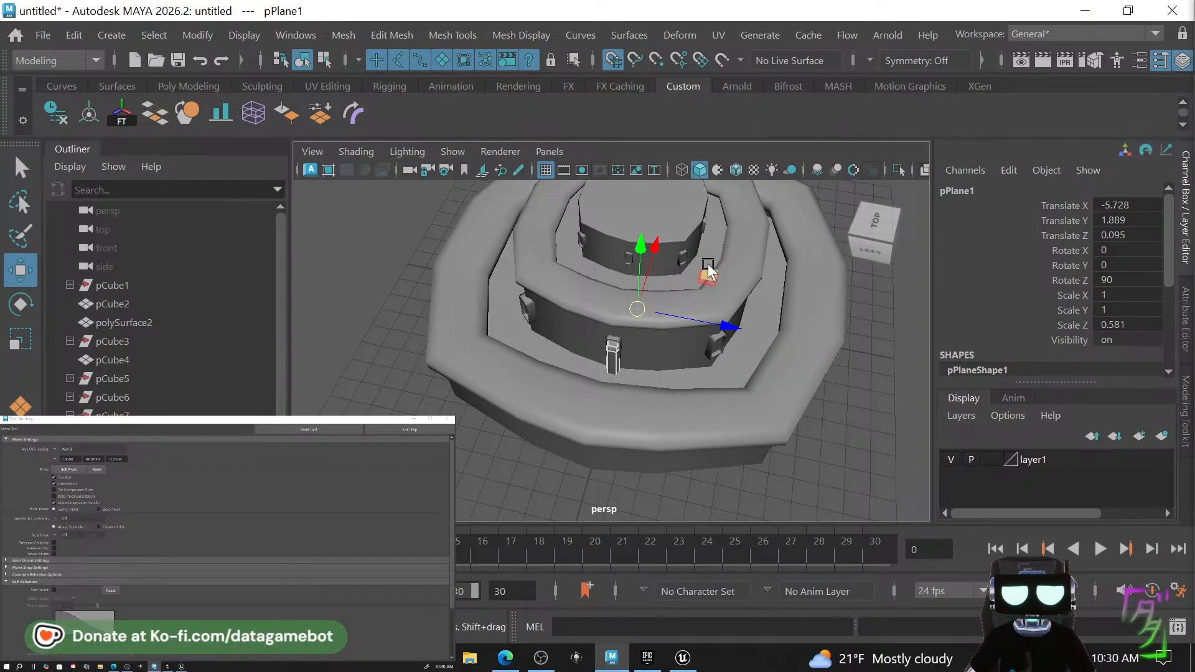
# Duplicate the capped piece around the center with Rotate X 90, then repeat the duplication for the other two sides.
pyautogui.press('e')
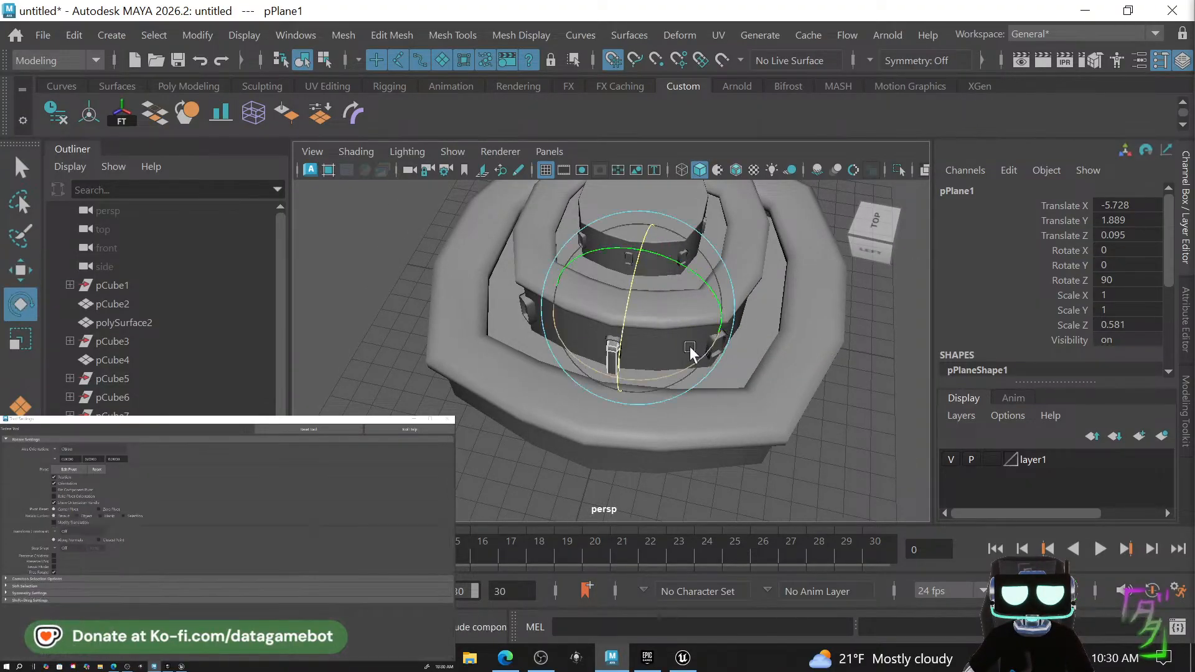
pyautogui.moveTo(676, 372); pyautogui.dragTo(679, 372)
pyautogui.hotkey('ctrl', 'z')
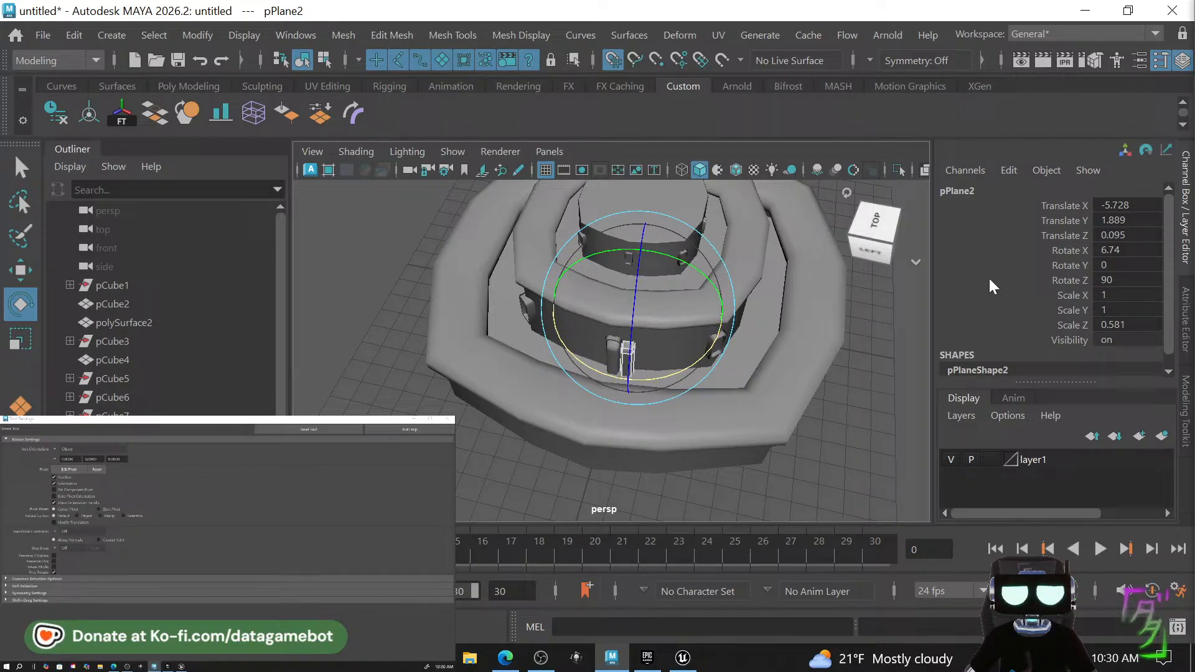
pyautogui.click(1128, 251)
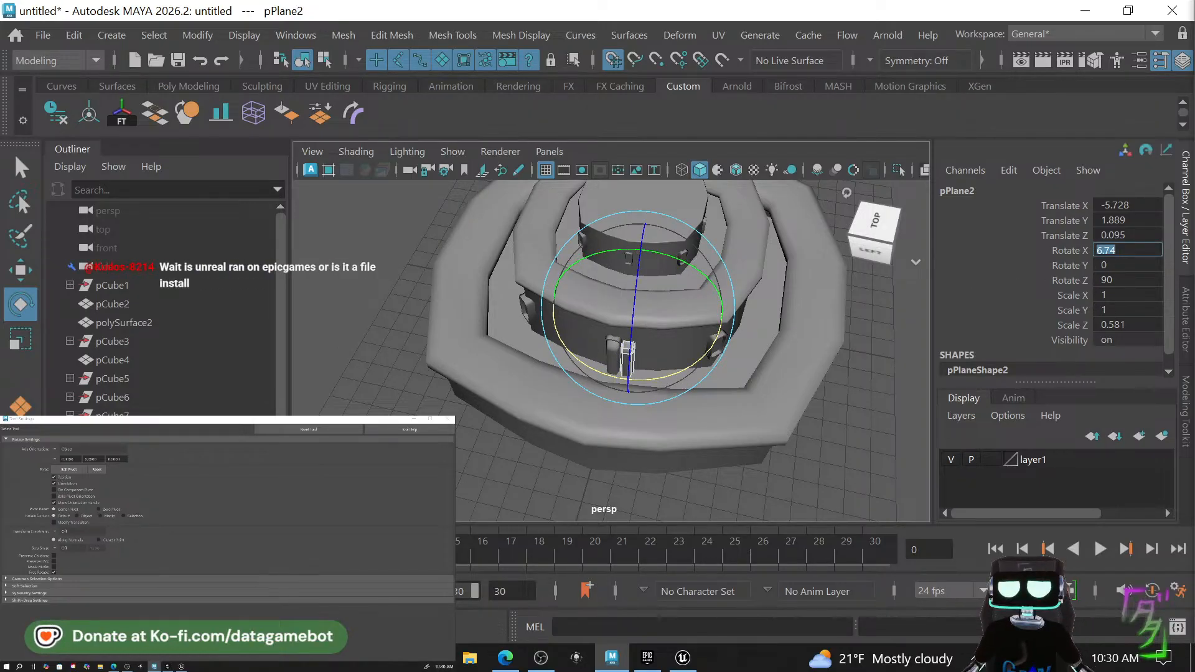
pyautogui.write('90')
pyautogui.press('Return')
pyautogui.keyDown('alt'); pyautogui.moveTo(742, 328); pyautogui.dragTo(698, 316); pyautogui.keyUp('alt')
pyautogui.hotkey('shift', 'd')
pyautogui.hotkey('shift', 'd')
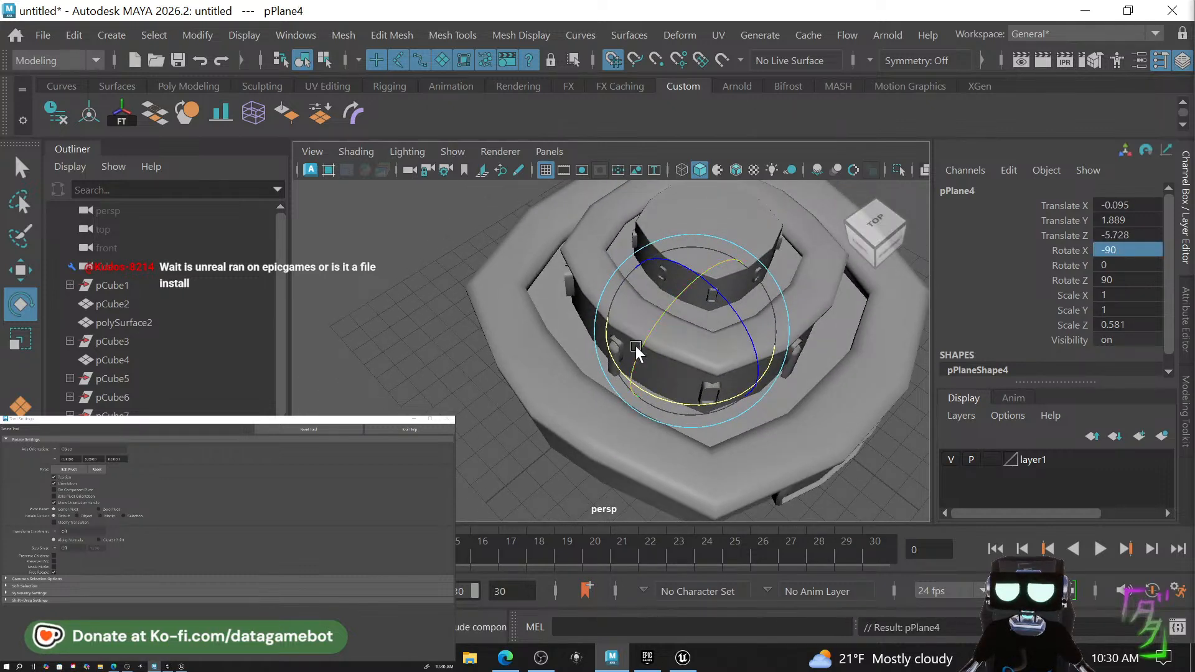
# Select all four capped pieces around the middle tier and combine them into one object.
pyautogui.keyDown('alt'); pyautogui.moveTo(636, 345); pyautogui.dragTo(939, 310); pyautogui.keyUp('alt')
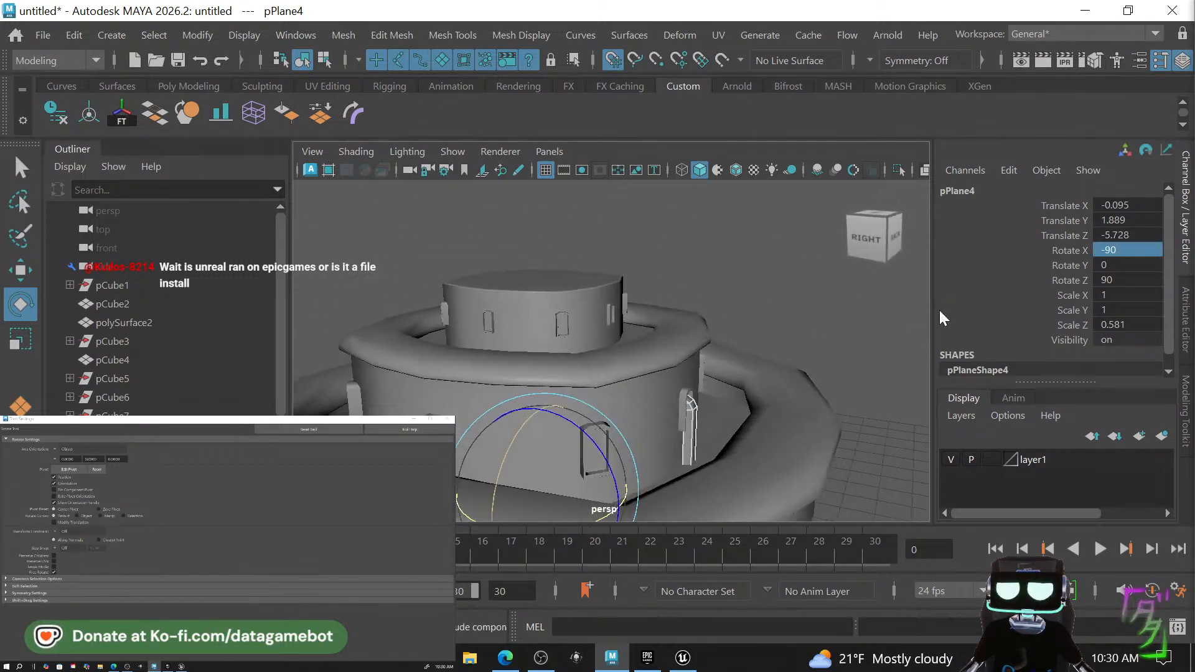
pyautogui.keyDown('shift'); pyautogui.click(432, 447); pyautogui.keyUp('shift')
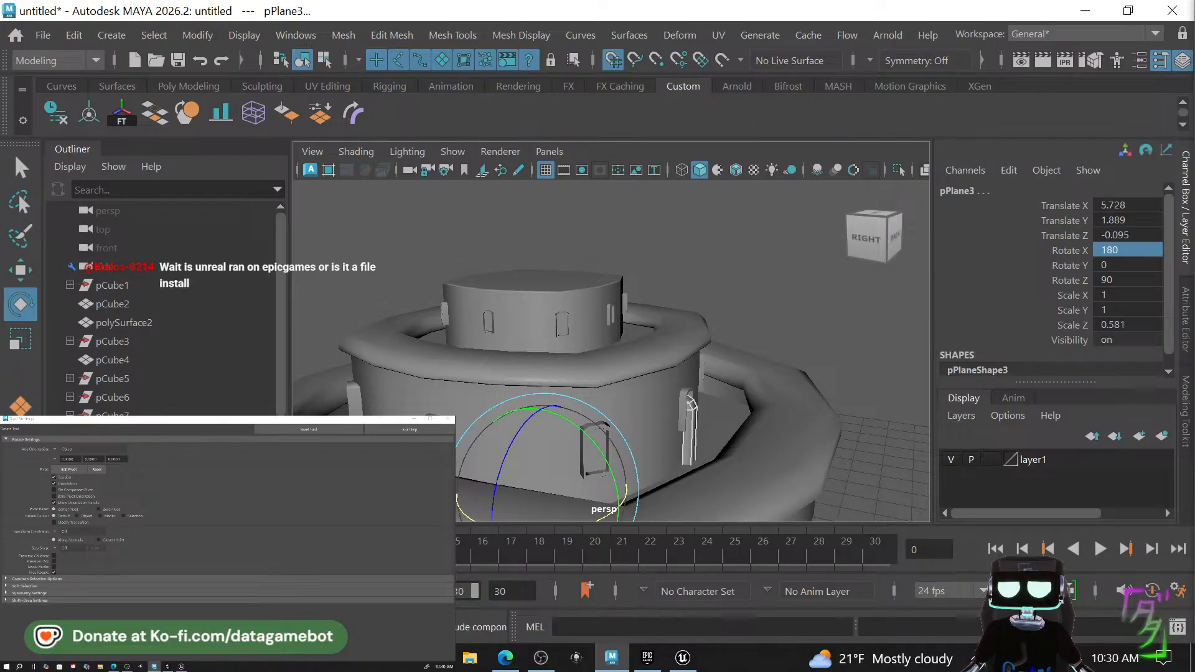
pyautogui.keyDown('alt'); pyautogui.moveTo(431, 448); pyautogui.dragTo(627, 470); pyautogui.keyUp('alt')
pyautogui.press('q')
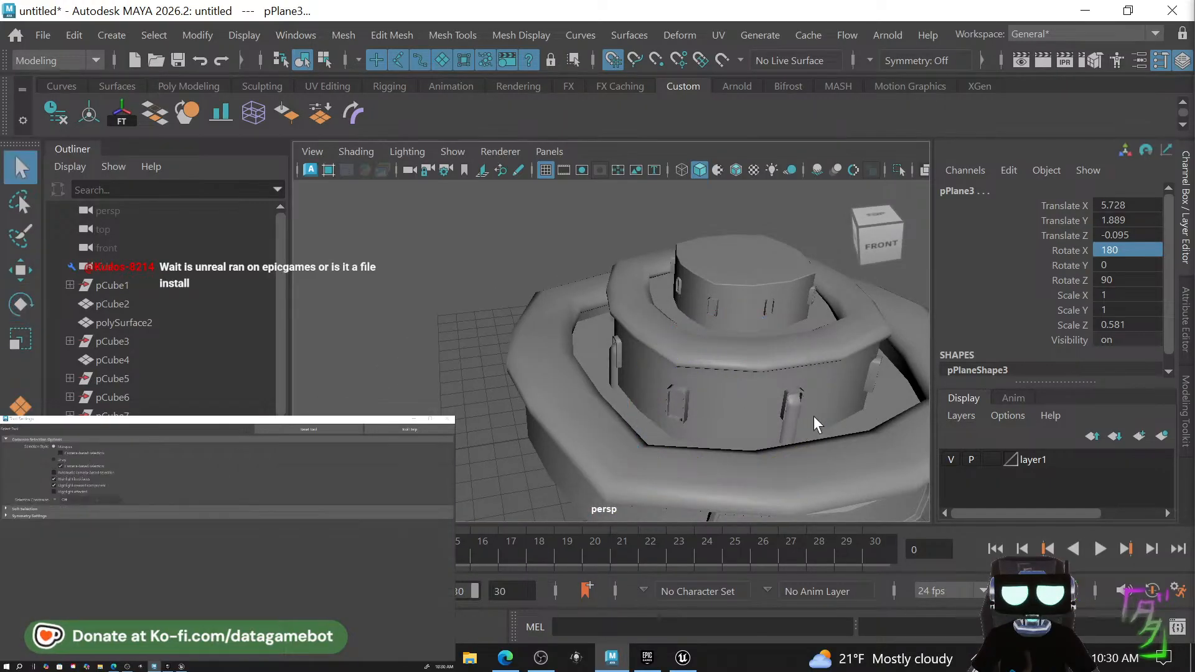
pyautogui.click(613, 368)
pyautogui.keyDown('alt'); pyautogui.moveTo(602, 408); pyautogui.dragTo(808, 428); pyautogui.keyUp('alt')
pyautogui.press('e')
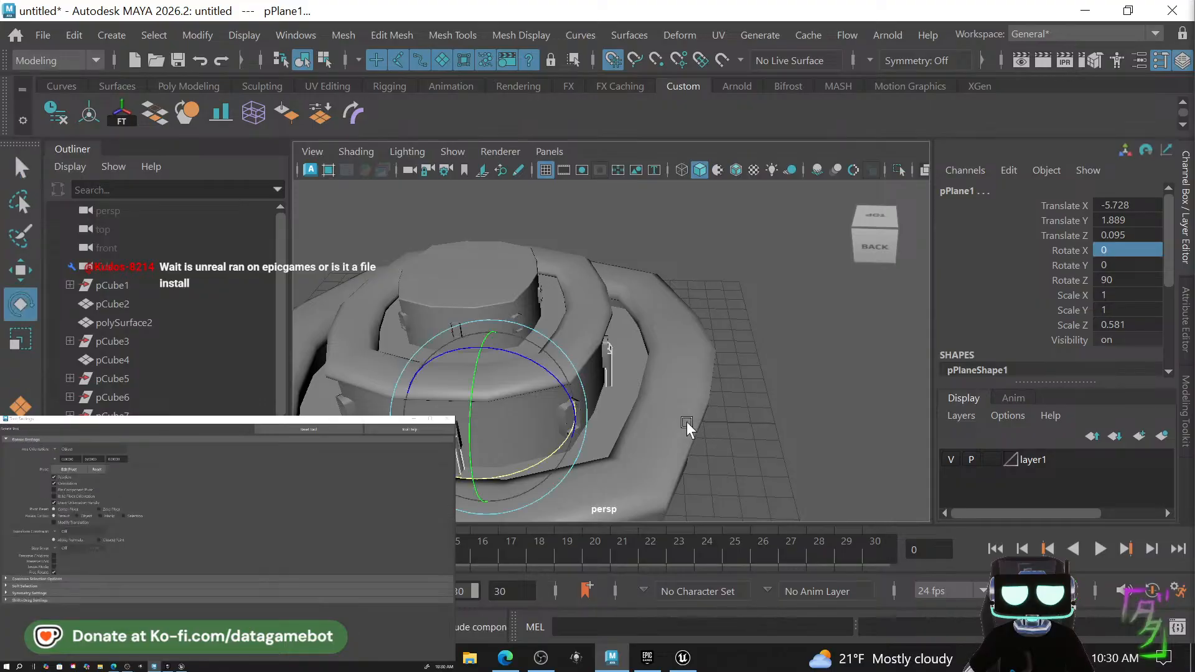
pyautogui.keyDown('alt'); pyautogui.moveTo(686, 421); pyautogui.dragTo(588, 364); pyautogui.keyUp('alt')
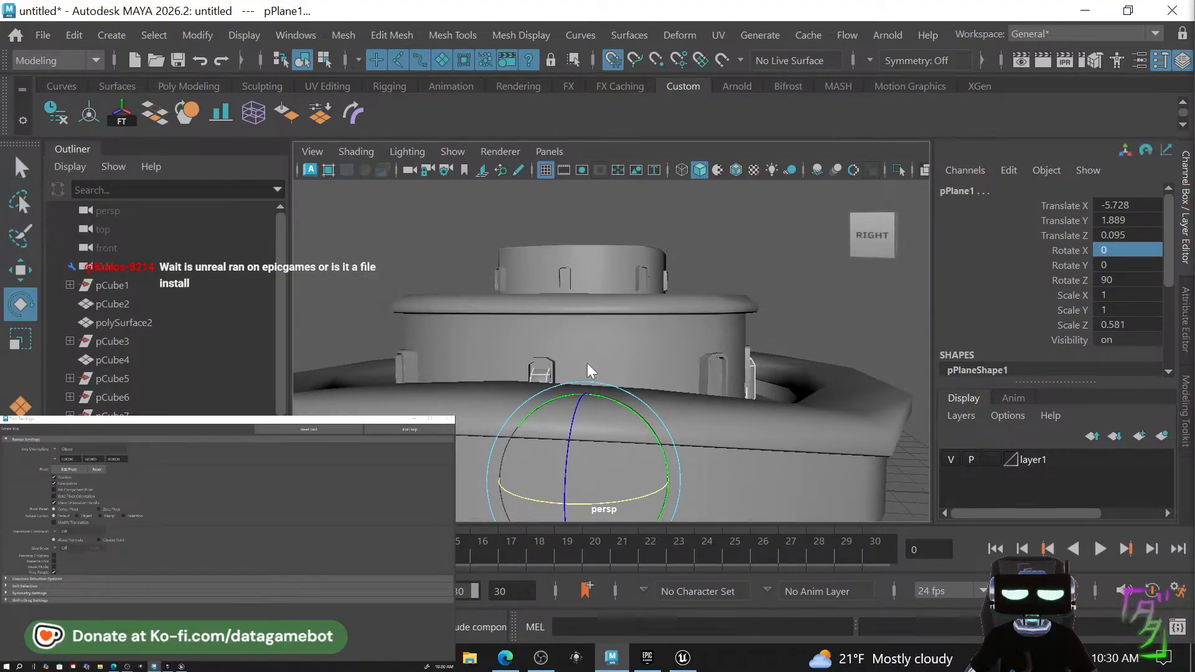
pyautogui.keyDown('shift'); pyautogui.moveTo(588, 364); pyautogui.dragTo(617, 118, button='right'); pyautogui.keyUp('shift')
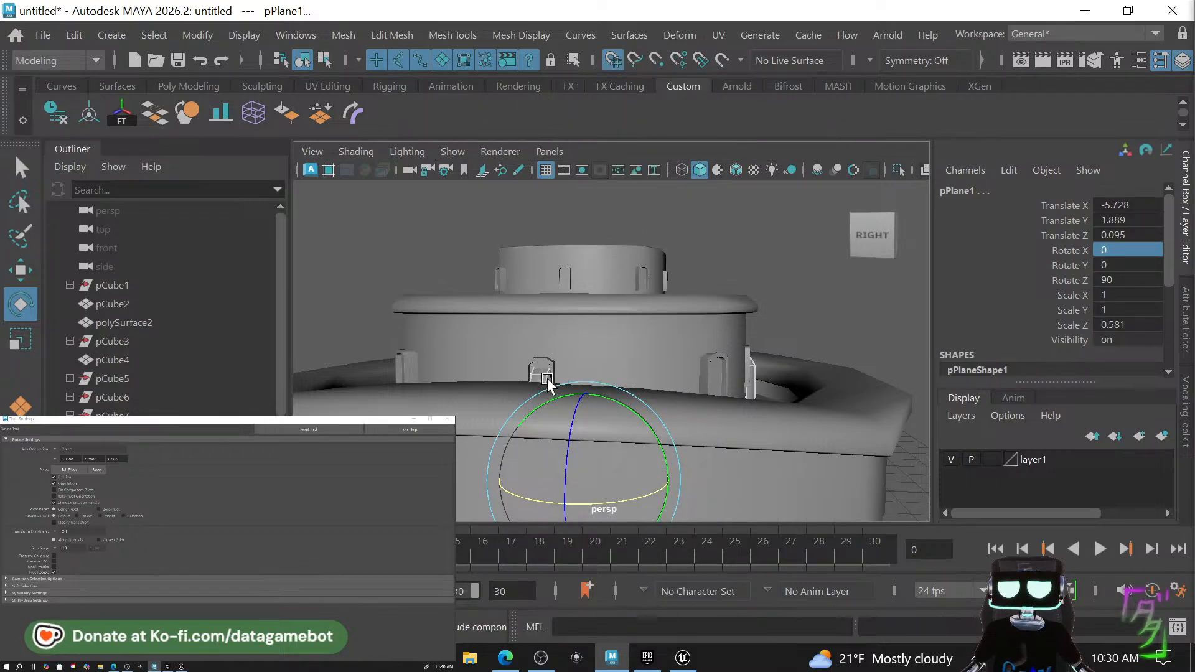
pyautogui.keyDown('shift'); pyautogui.moveTo(547, 378); pyautogui.dragTo(502, 524, button='right'); pyautogui.keyUp('shift')
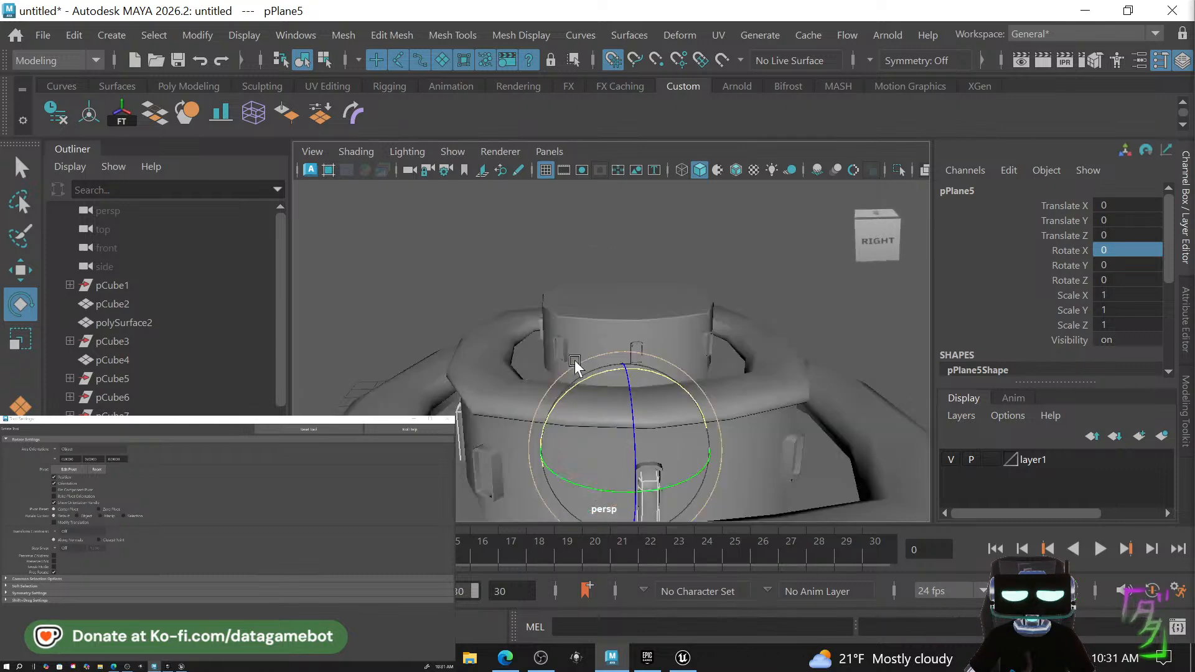
# Duplicate the combined set and rotate the copy to about Rotate Y 134.789, toward the diagonal windows.
pyautogui.keyDown('alt'); pyautogui.moveTo(574, 360); pyautogui.dragTo(558, 380); pyautogui.keyUp('alt')
pyautogui.scroll(-4, 596, 371)
pyautogui.keyDown('alt'); pyautogui.moveTo(690, 476); pyautogui.dragTo(658, 431, button='middle'); pyautogui.keyUp('alt')
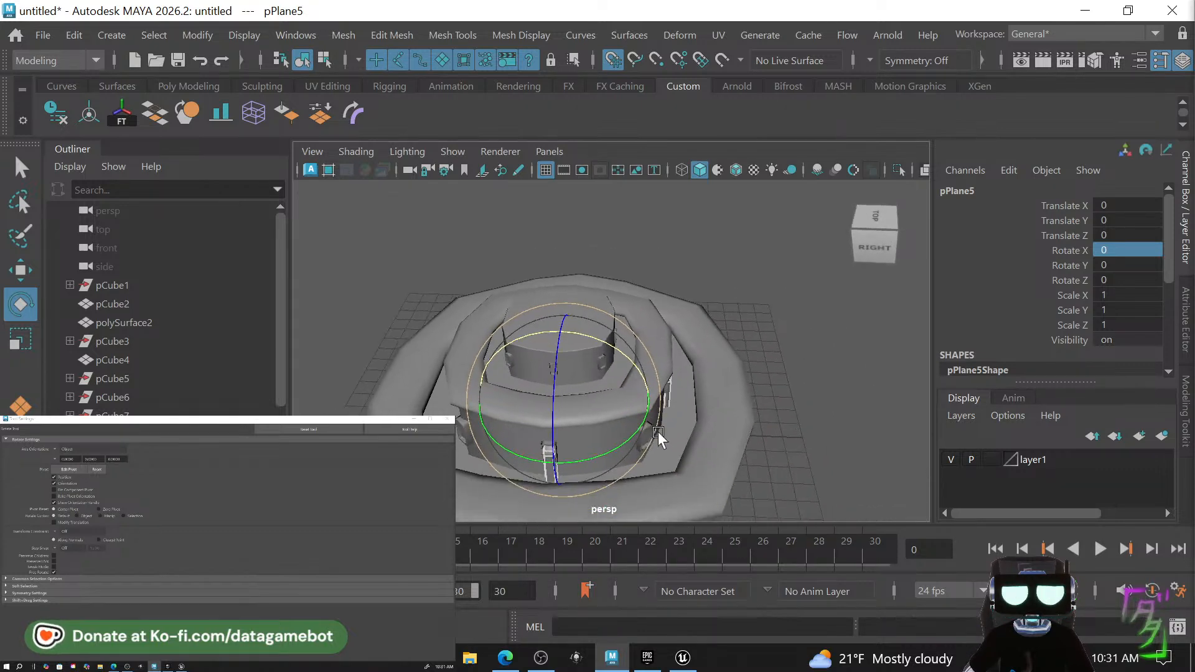
pyautogui.moveTo(595, 459)
pyautogui.keyDown('shift'); pyautogui.mouseDown()
pyautogui.moveTo(615, 447)
pyautogui.moveTo(590, 450)
pyautogui.mouseUp(); pyautogui.keyUp('shift')
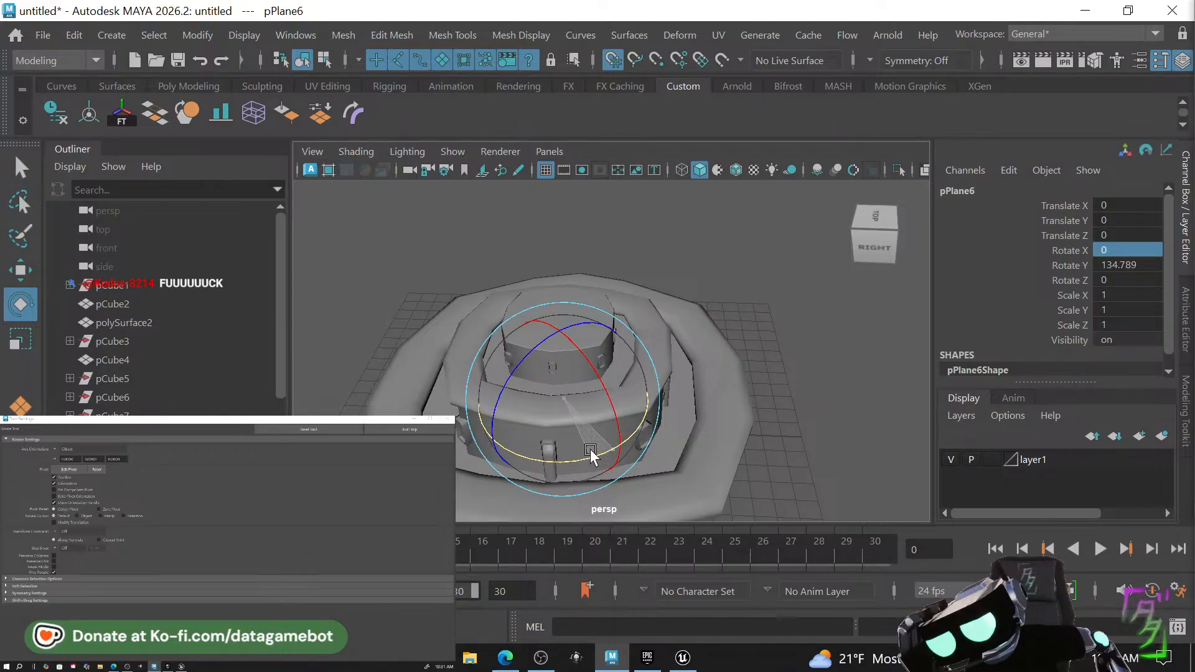
# Scale the rotated set to about 1.101 in X and Z and refine its rotation to about Rotate Y 135.167.
pyautogui.press('r')
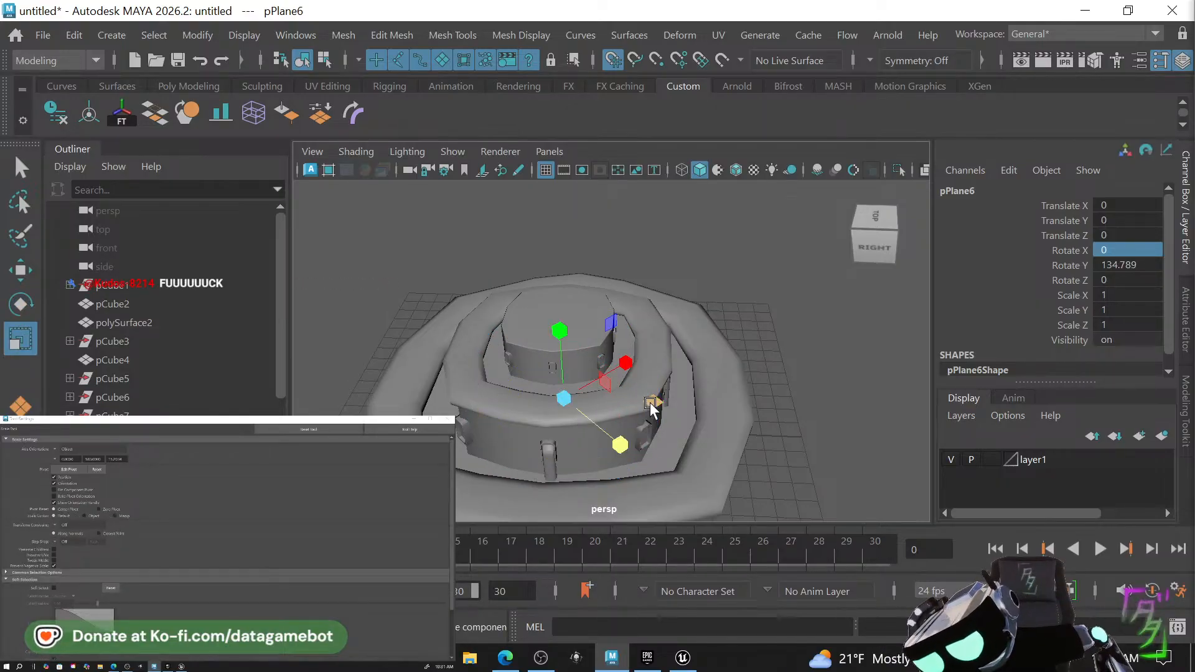
pyautogui.moveTo(656, 405)
pyautogui.mouseDown()
pyautogui.moveTo(667, 405)
pyautogui.moveTo(654, 412)
pyautogui.mouseUp()
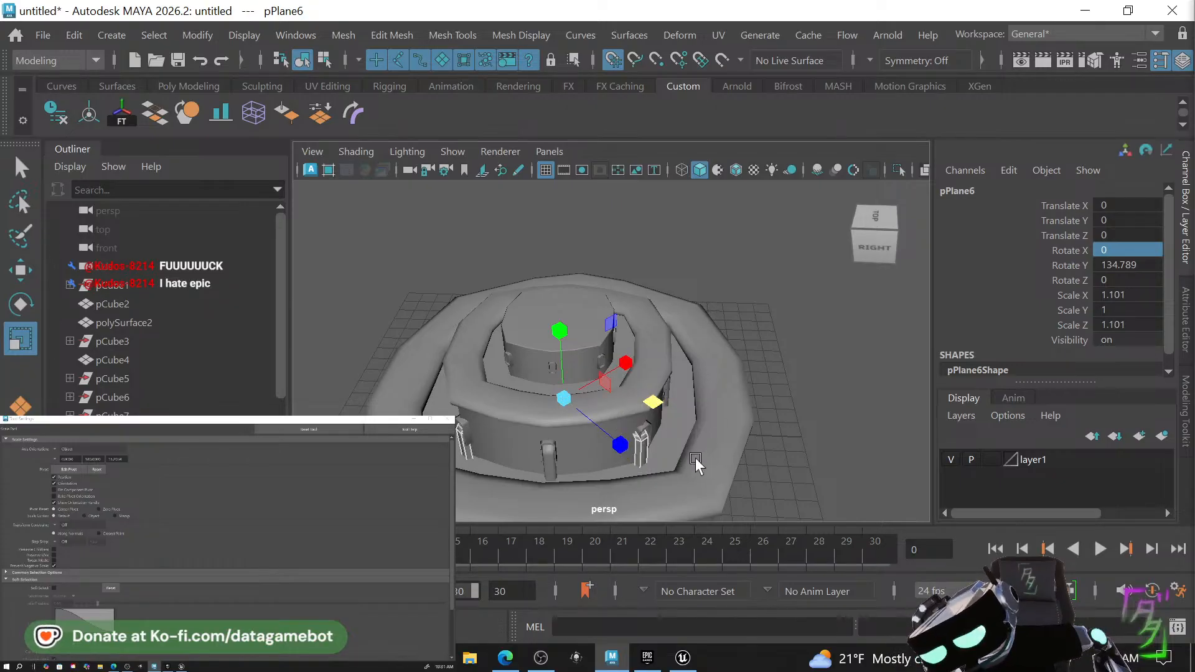
pyautogui.press('e')
pyautogui.moveTo(608, 439); pyautogui.dragTo(561, 459)
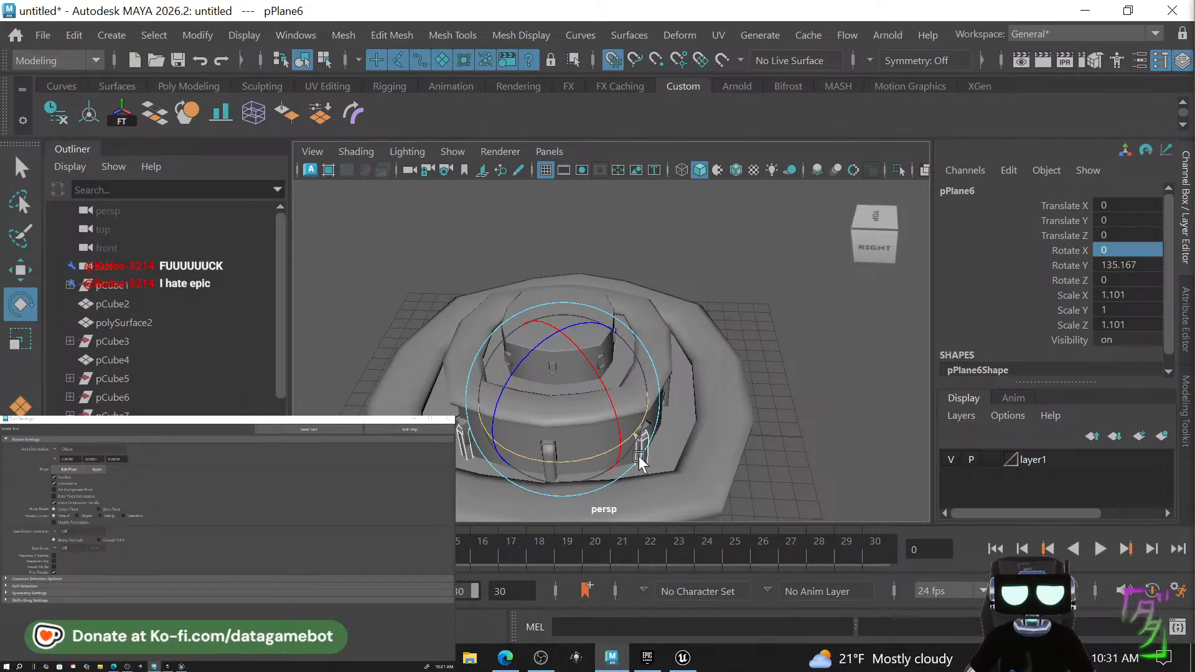
# Select all faces of one diagonal capped piece and, with grid snapping off, move it horizontally to line up with its window.
pyautogui.keyDown('alt'); pyautogui.moveTo(610, 503); pyautogui.dragTo(658, 455, button='middle'); pyautogui.keyUp('alt')
pyautogui.scroll(5, 677, 432)
pyautogui.keyDown('alt'); pyautogui.moveTo(742, 456); pyautogui.dragTo(685, 451); pyautogui.keyUp('alt')
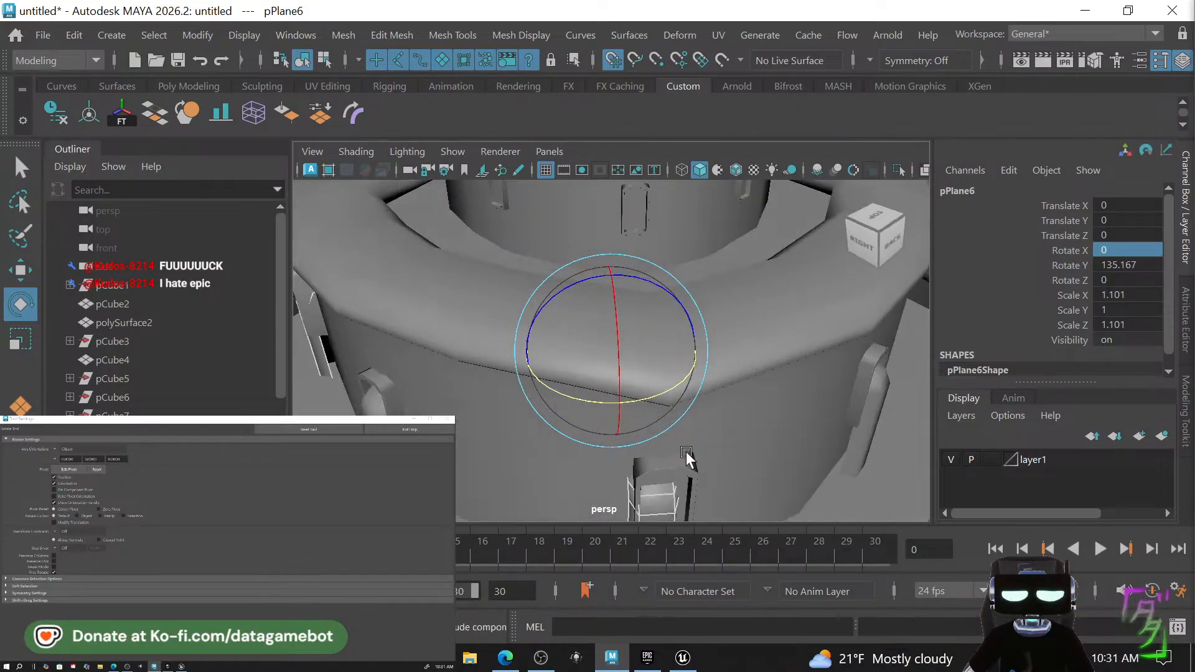
pyautogui.keyDown('alt'); pyautogui.moveTo(685, 451); pyautogui.dragTo(628, 399, button='middle'); pyautogui.keyUp('alt')
pyautogui.moveTo(585, 453); pyautogui.dragTo(600, 178, button='right')
pyautogui.click(586, 423)
pyautogui.doubleClick(586, 423)
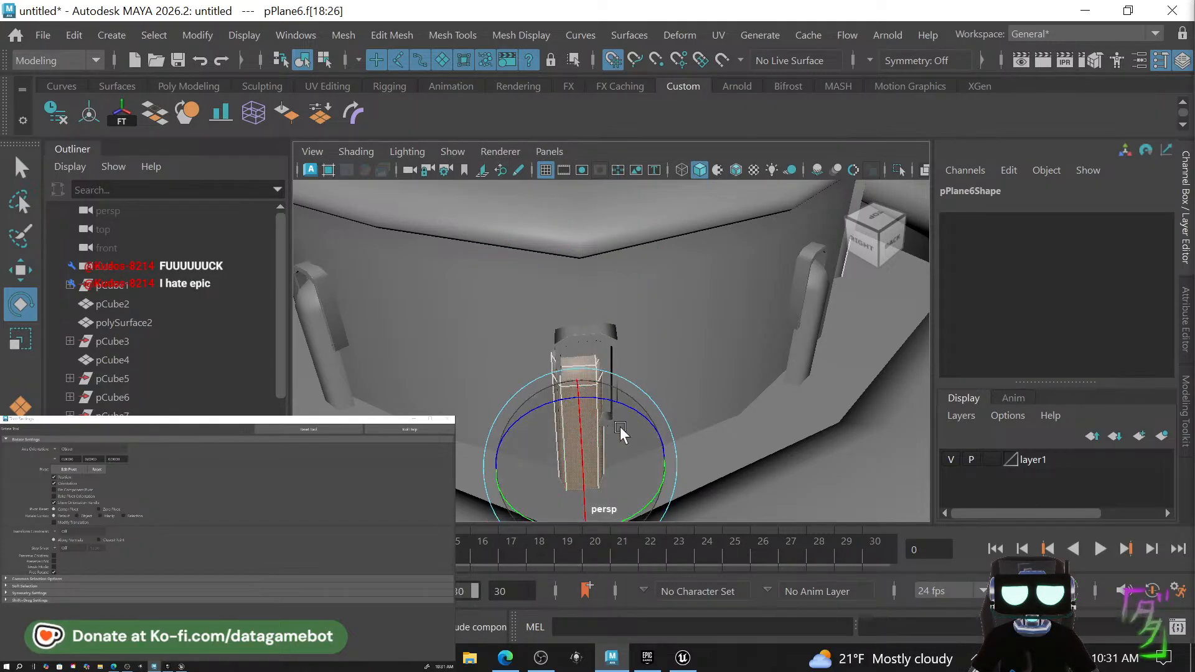
pyautogui.press('w')
pyautogui.keyDown('alt'); pyautogui.moveTo(646, 458); pyautogui.dragTo(620, 417); pyautogui.keyUp('alt')
pyautogui.moveTo(484, 404); pyautogui.dragTo(515, 414)
pyautogui.hotkey('ctrl', 'z')
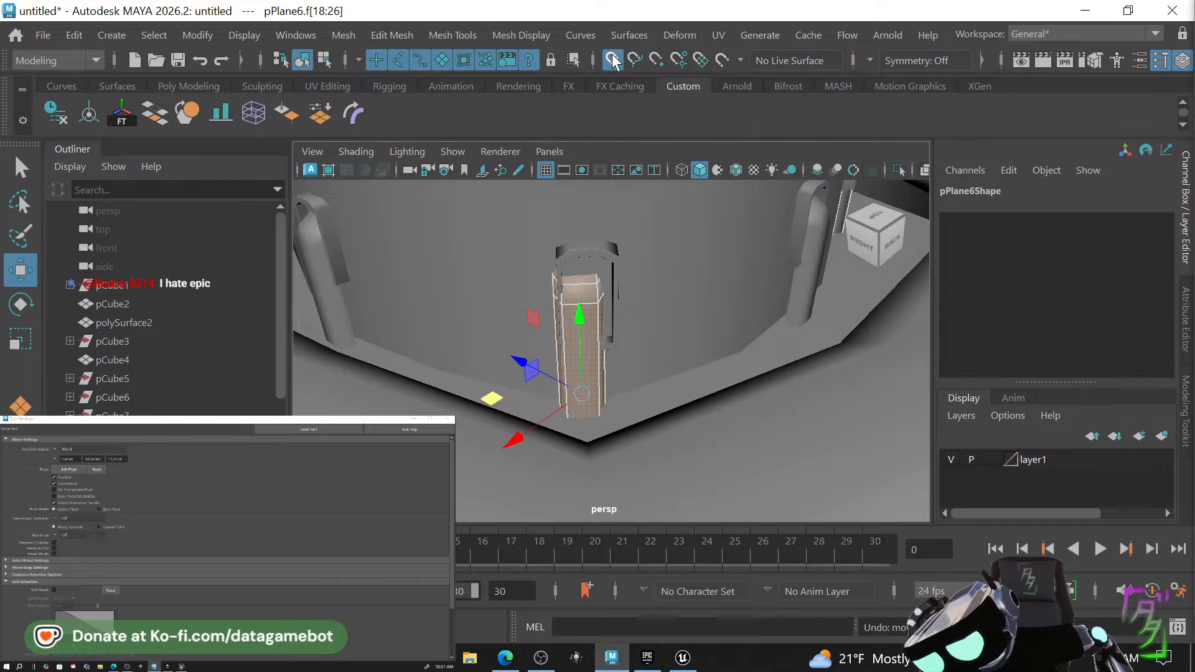
pyautogui.moveTo(492, 398); pyautogui.dragTo(499, 405)
pyautogui.keyDown('alt'); pyautogui.moveTo(506, 253); pyautogui.dragTo(619, 243); pyautogui.keyUp('alt')
# Select the faces of the next diagonal capped piece and shift it horizontally into line with its window.
pyautogui.click(635, 380)
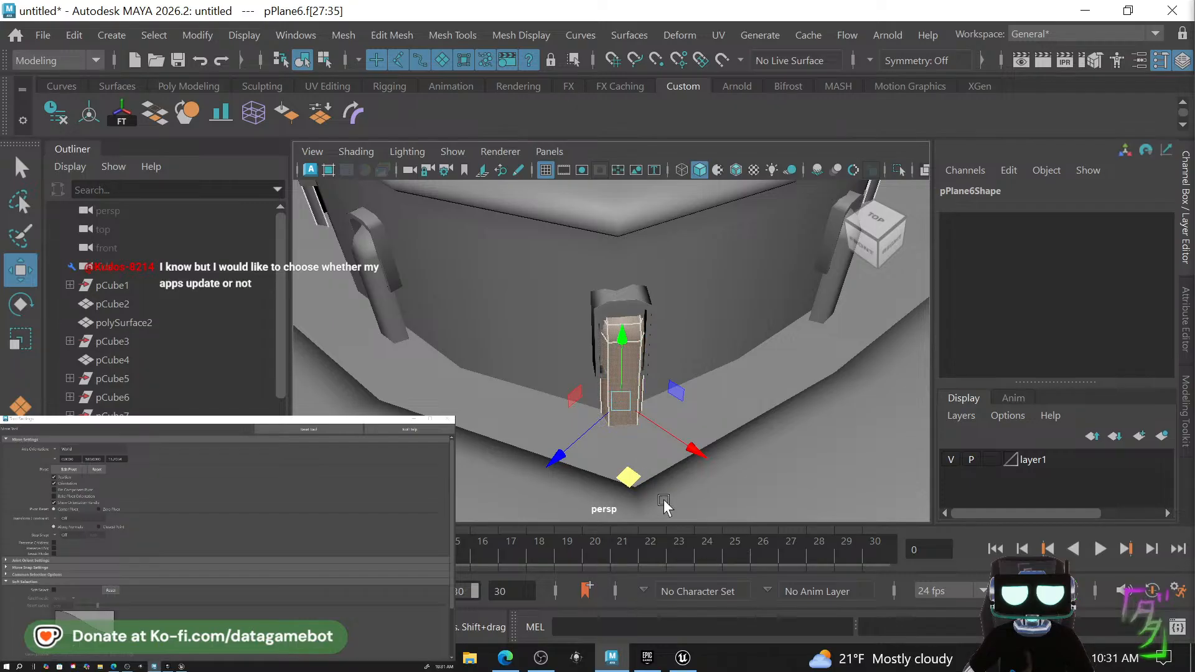
pyautogui.click(636, 486)
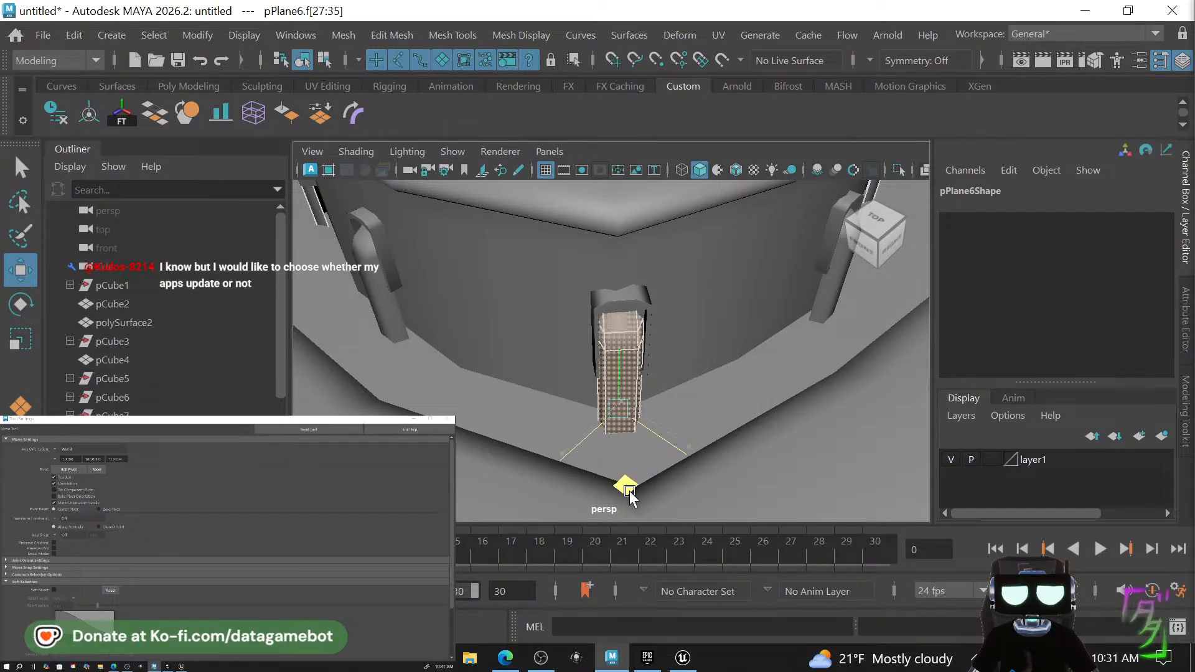
pyautogui.click(630, 488)
pyautogui.keyDown('alt'); pyautogui.moveTo(630, 489); pyautogui.dragTo(532, 339); pyautogui.keyUp('alt')
# Select the remaining two diagonal capped pieces one after the other and shift each horizontally to fit its window.
pyautogui.click(519, 336)
pyautogui.keyDown('alt'); pyautogui.moveTo(608, 400); pyautogui.dragTo(645, 341); pyautogui.keyUp('alt')
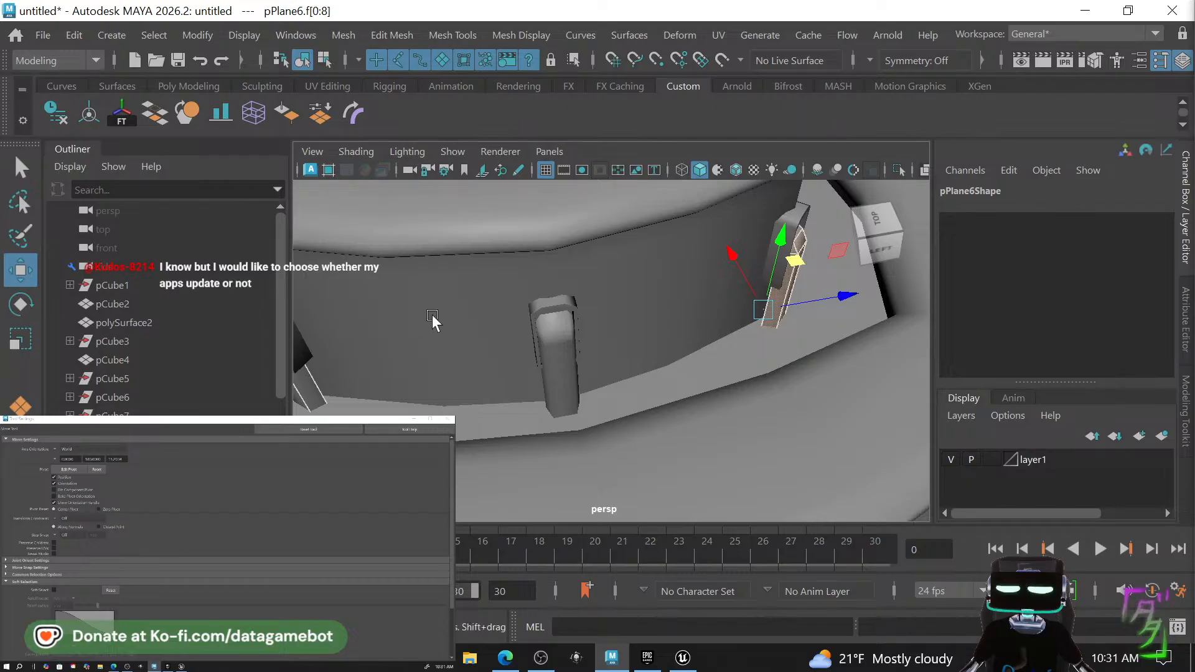
pyautogui.keyDown('alt'); pyautogui.moveTo(432, 323); pyautogui.dragTo(467, 346); pyautogui.keyUp('alt')
pyautogui.click(464, 330)
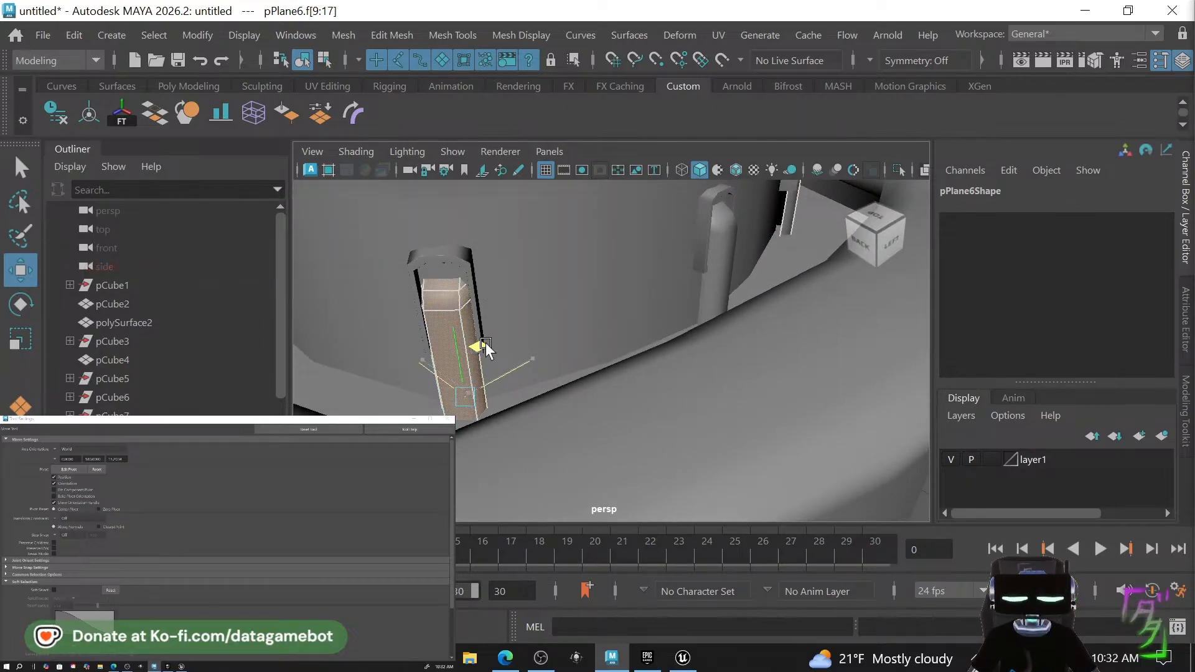
pyautogui.keyDown('alt'); pyautogui.moveTo(485, 343); pyautogui.dragTo(642, 344); pyautogui.keyUp('alt')
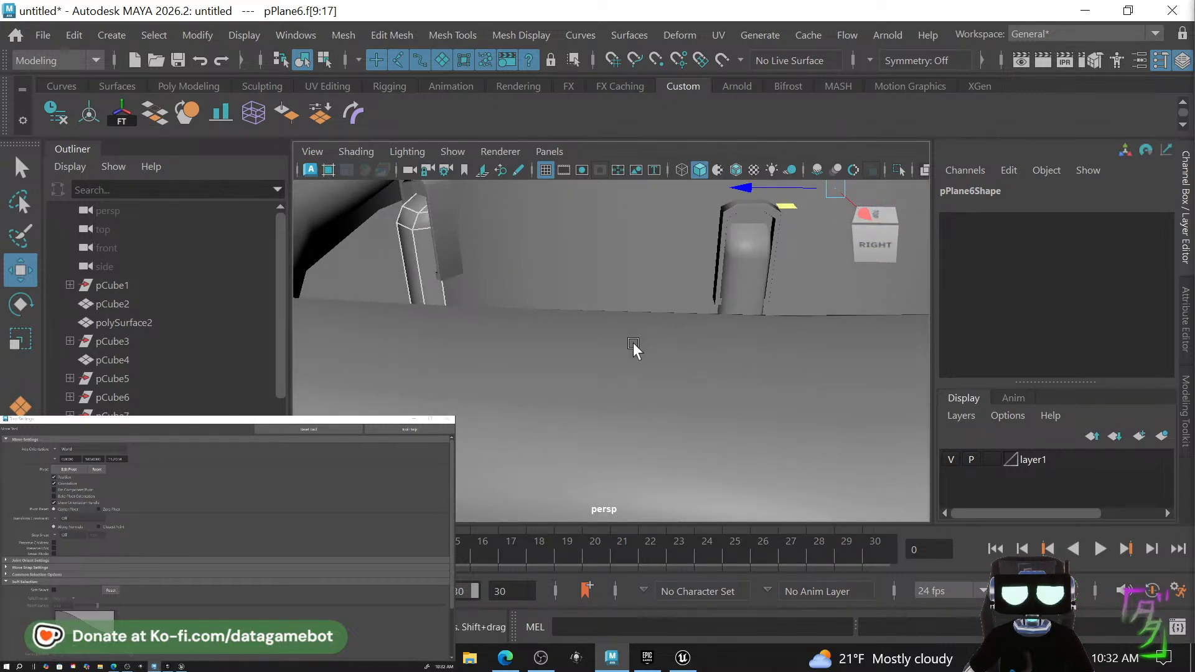
pyautogui.click(751, 277)
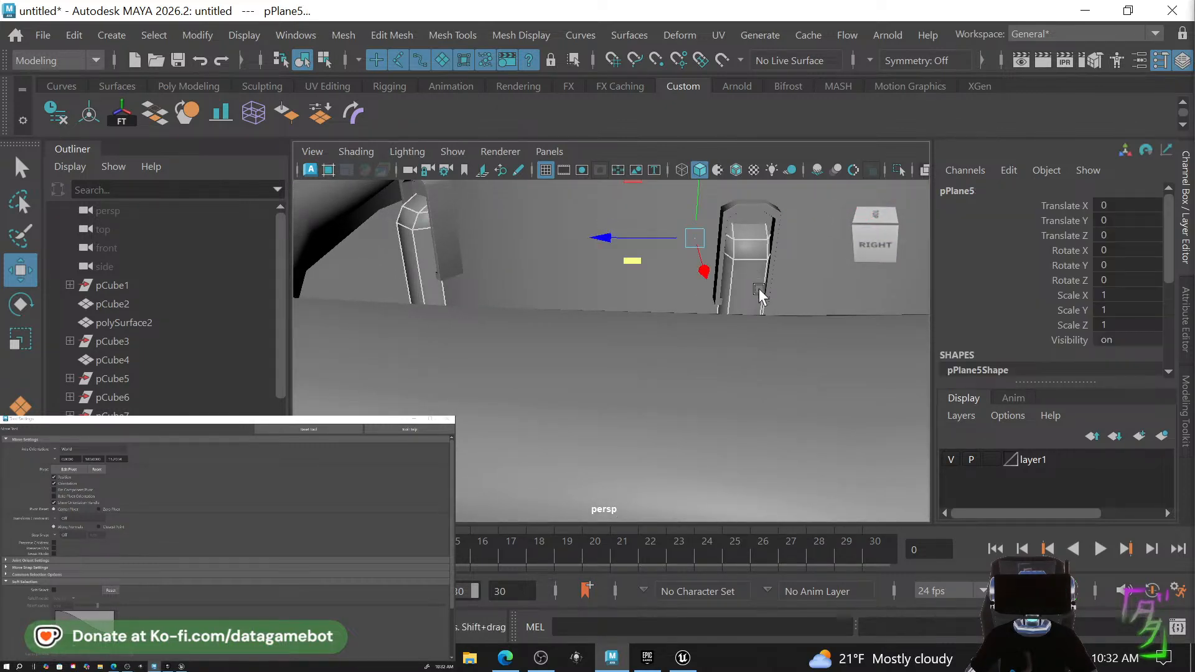
pyautogui.press('f')
pyautogui.keyDown('alt'); pyautogui.moveTo(565, 290); pyautogui.dragTo(377, 292); pyautogui.keyUp('alt')
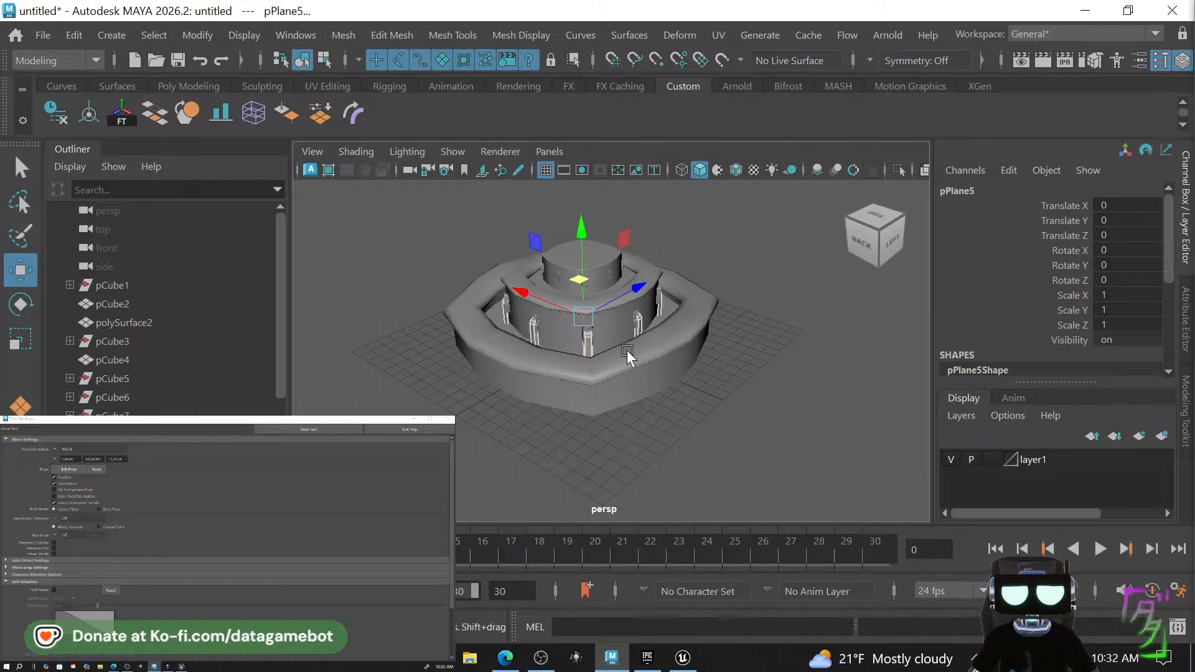
pyautogui.keyDown('shift'); pyautogui.moveTo(611, 342); pyautogui.dragTo(614, 177, button='right'); pyautogui.keyUp('shift')
pyautogui.press('q')
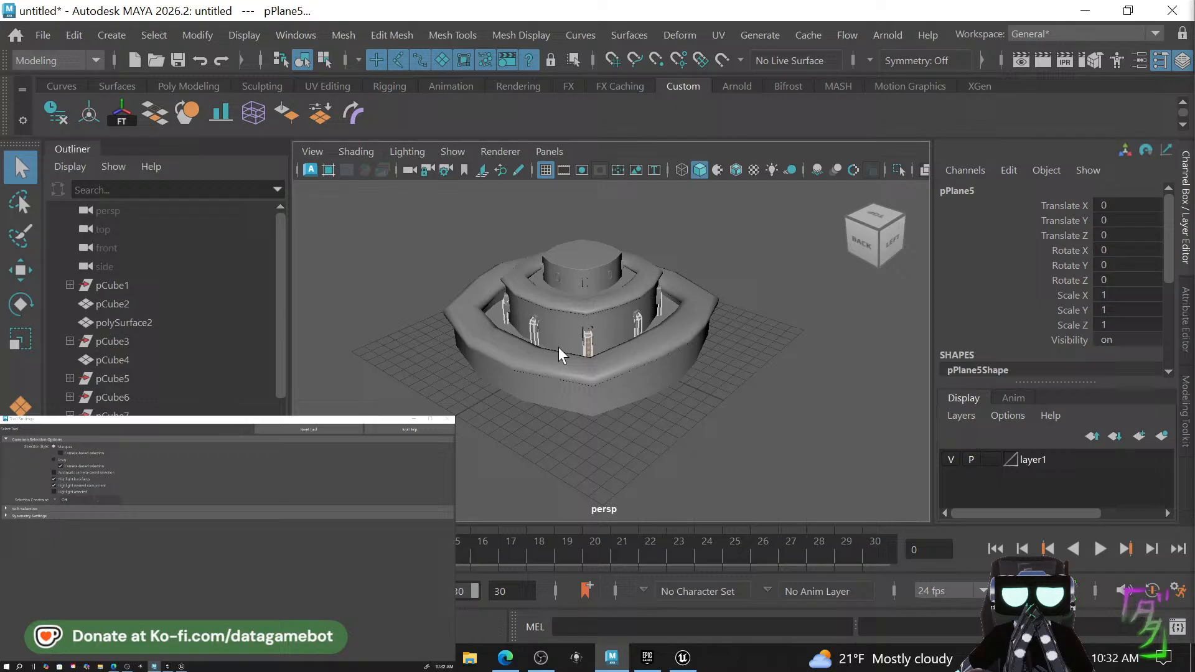
pyautogui.click(673, 446)
# Select the diagonal and straight sets of capped pieces on the middle tier as whole objects and combine them into one mesh.
pyautogui.scroll(5, 584, 372)
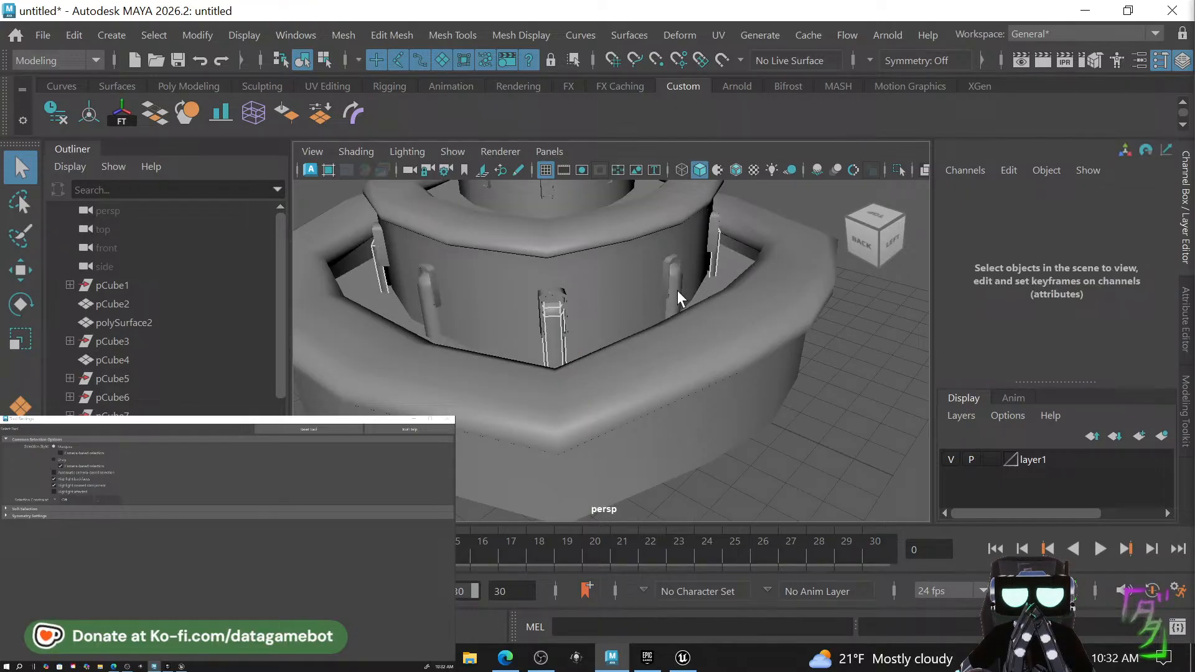
pyautogui.moveTo(678, 291); pyautogui.dragTo(754, 82, button='right')
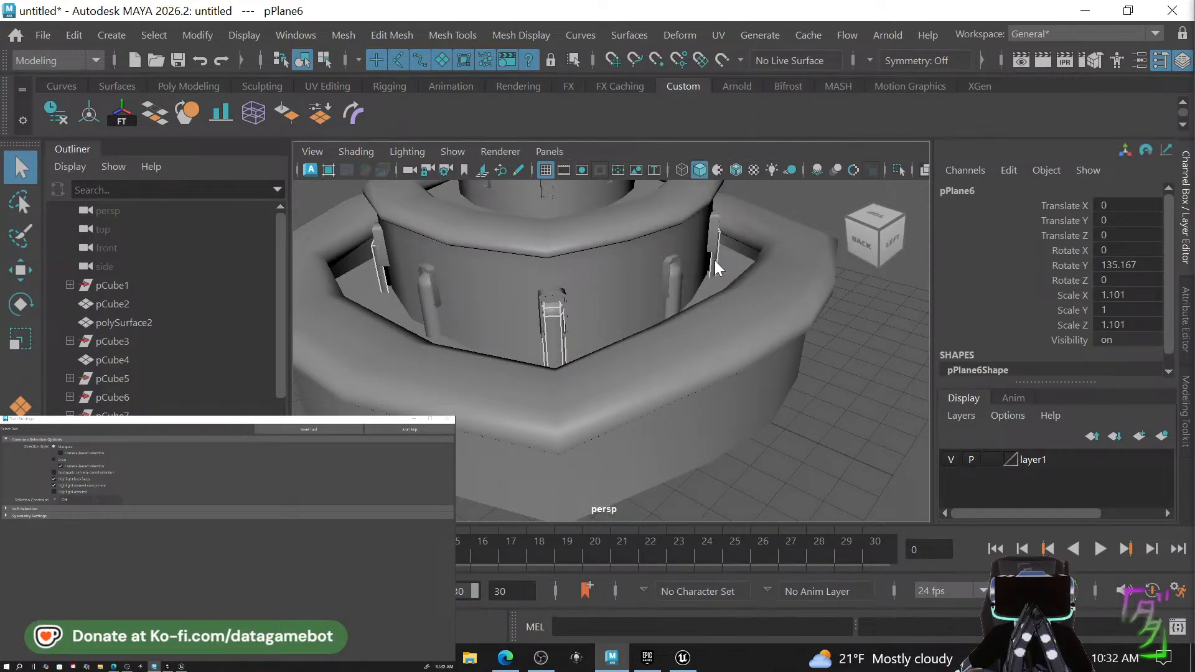
pyautogui.moveTo(715, 260); pyautogui.dragTo(742, 156, button='right')
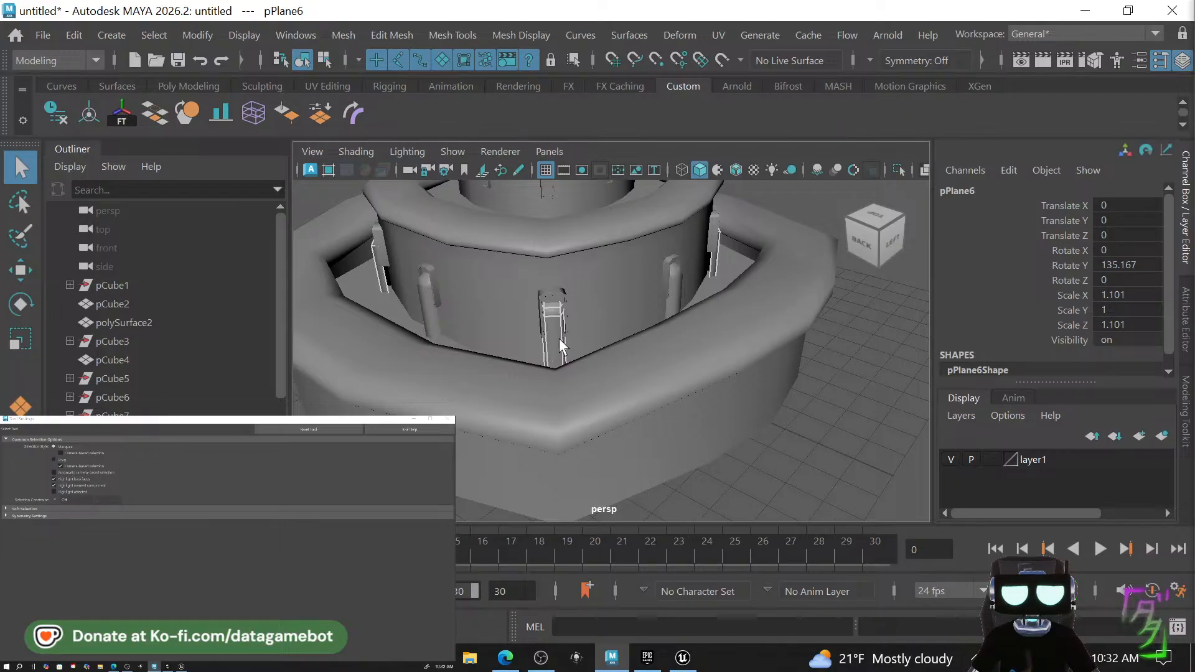
pyautogui.keyDown('shift'); pyautogui.click(675, 281); pyautogui.keyUp('shift')
pyautogui.keyDown('shift'); pyautogui.moveTo(674, 283); pyautogui.dragTo(647, 530, button='right'); pyautogui.keyUp('shift')
pyautogui.press('f')
pyautogui.press('w')
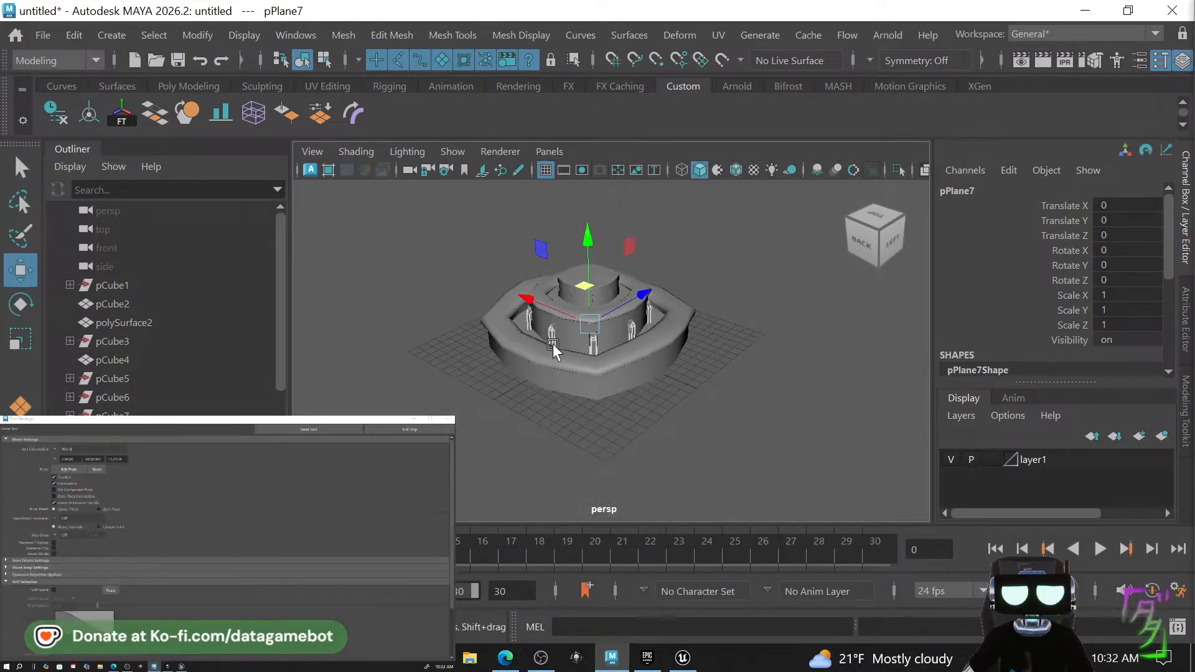
# Duplicate the combined capped pieces up to the top tier at Translate Y 3.282, scale the copy uniformly to about 0.514, and clear the selection.
pyautogui.keyDown('shift'); pyautogui.moveTo(583, 261); pyautogui.dragTo(593, 237); pyautogui.keyUp('shift')
pyautogui.moveTo(613, 334); pyautogui.dragTo(613, 260)
pyautogui.press('g')
pyautogui.press('f')
pyautogui.press('w')
pyautogui.press('r')
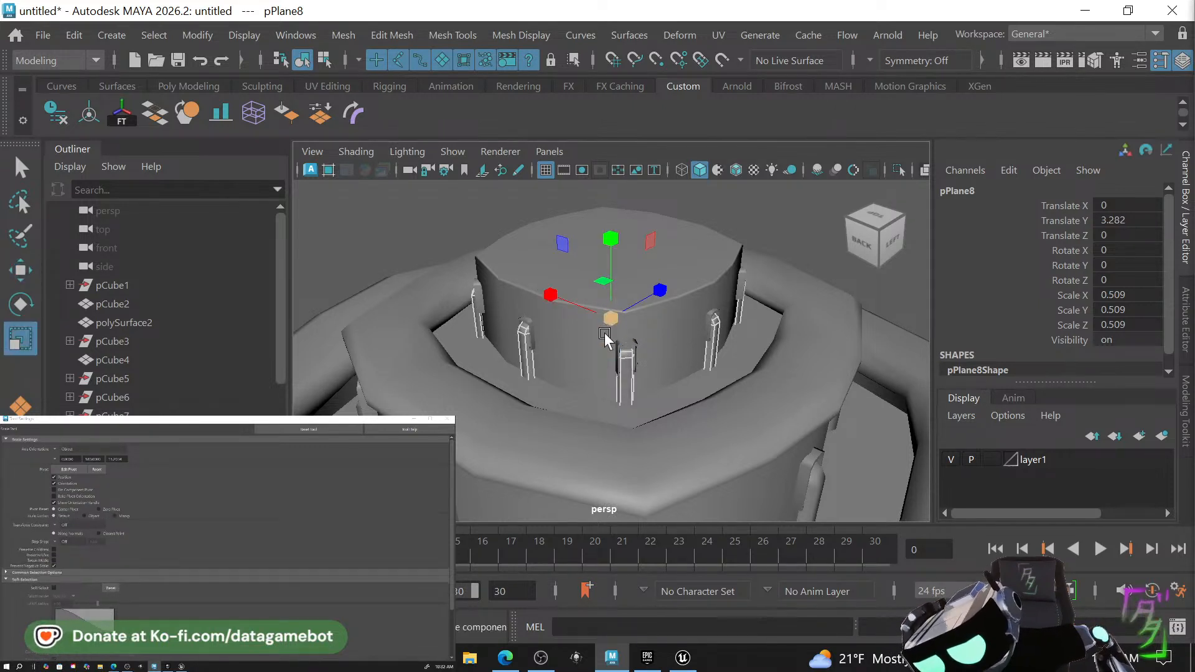
pyautogui.moveTo(610, 320); pyautogui.dragTo(612, 323)
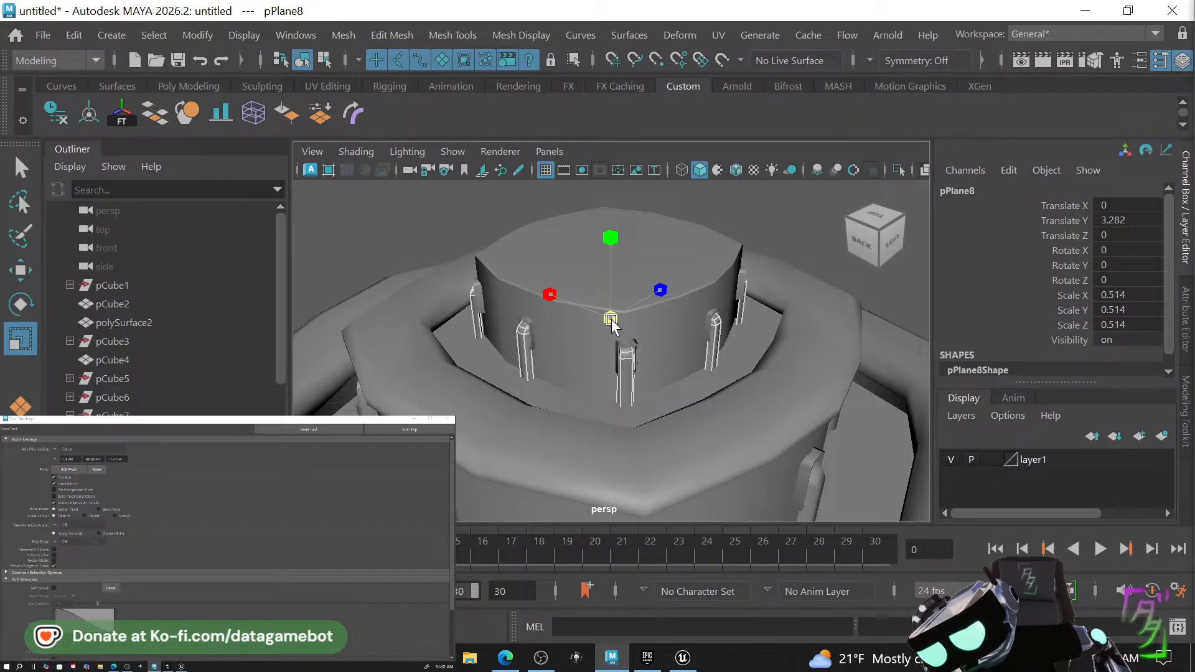
pyautogui.keyDown('alt'); pyautogui.moveTo(632, 389); pyautogui.dragTo(843, 397); pyautogui.keyUp('alt')
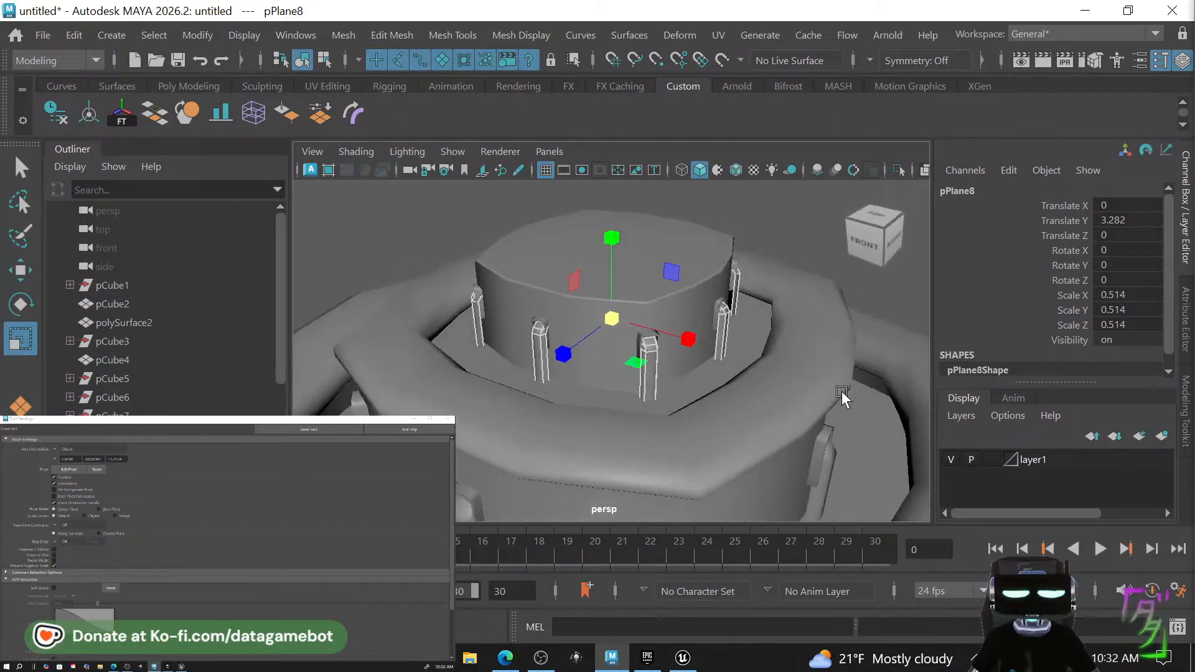
pyautogui.keyDown('alt'); pyautogui.moveTo(842, 398); pyautogui.dragTo(700, 373, button='right'); pyautogui.keyUp('alt')
pyautogui.keyDown('alt'); pyautogui.moveTo(701, 373); pyautogui.dragTo(822, 412); pyautogui.keyUp('alt')
pyautogui.click(820, 409)
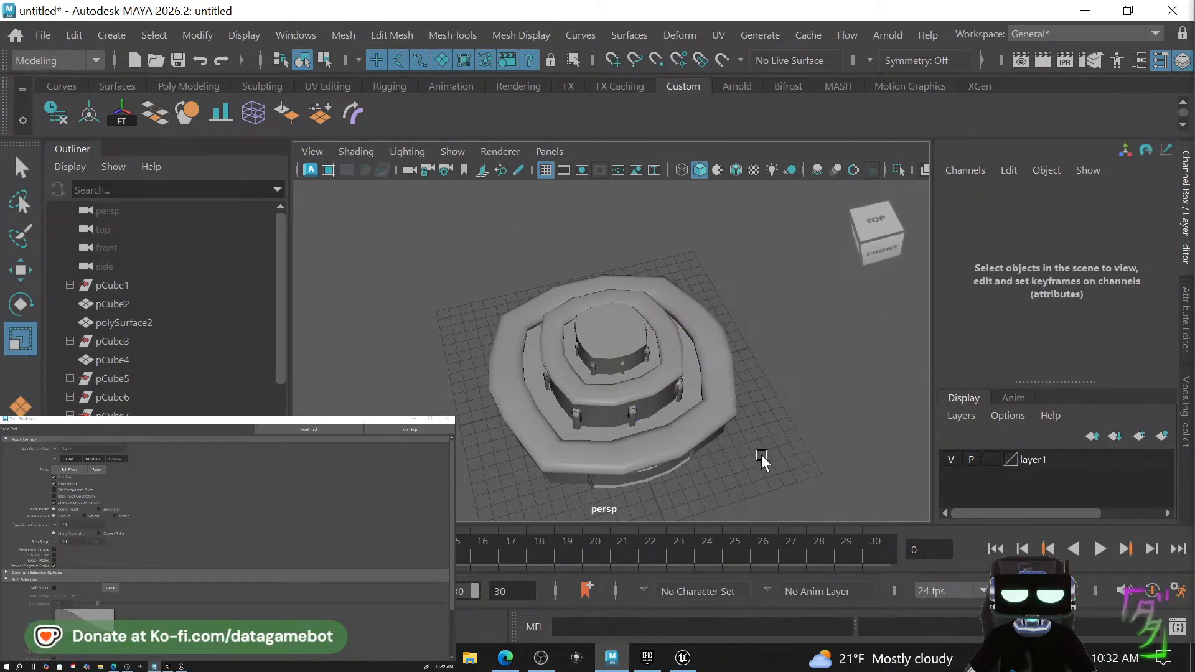
pyautogui.keyDown('alt'); pyautogui.moveTo(760, 455); pyautogui.dragTo(724, 438); pyautogui.keyUp('alt')
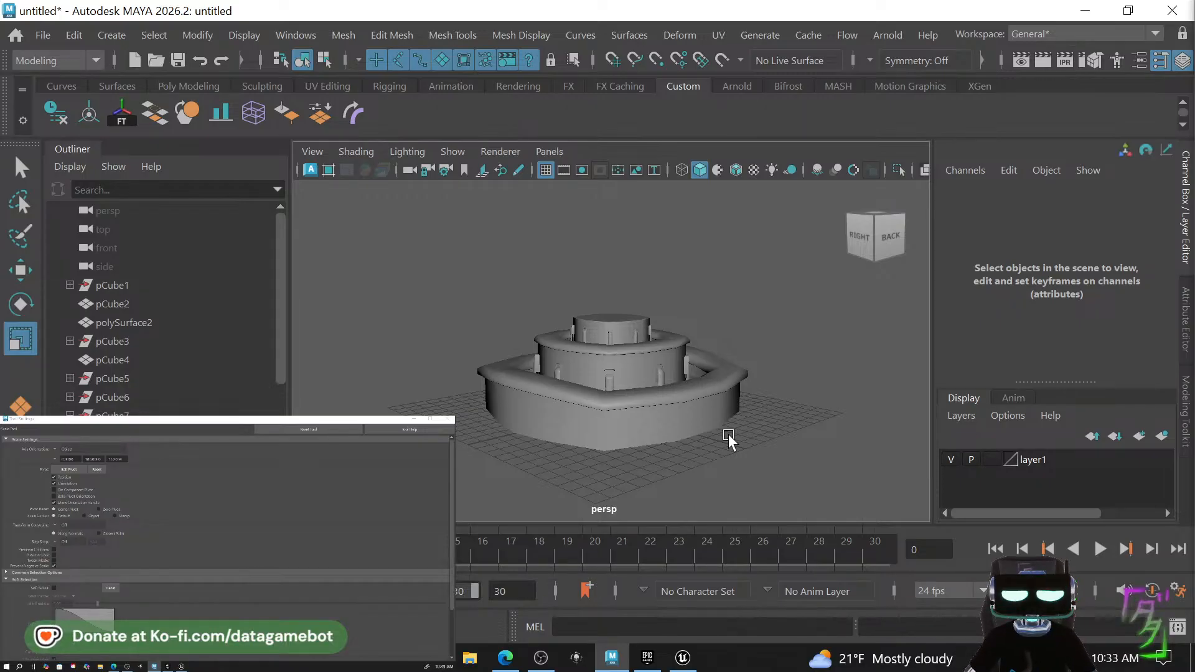
# Switch to the Edge browser and run an image search for "hampster" in a new tab.
pyautogui.click(505, 657)
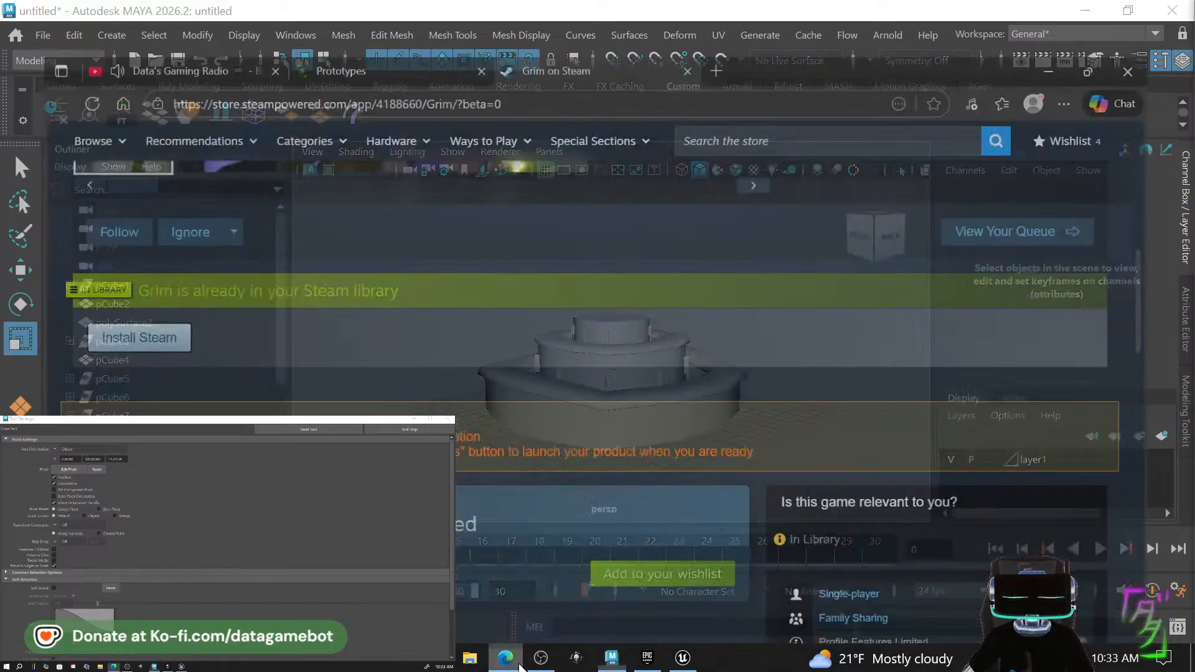
pyautogui.click(734, 15)
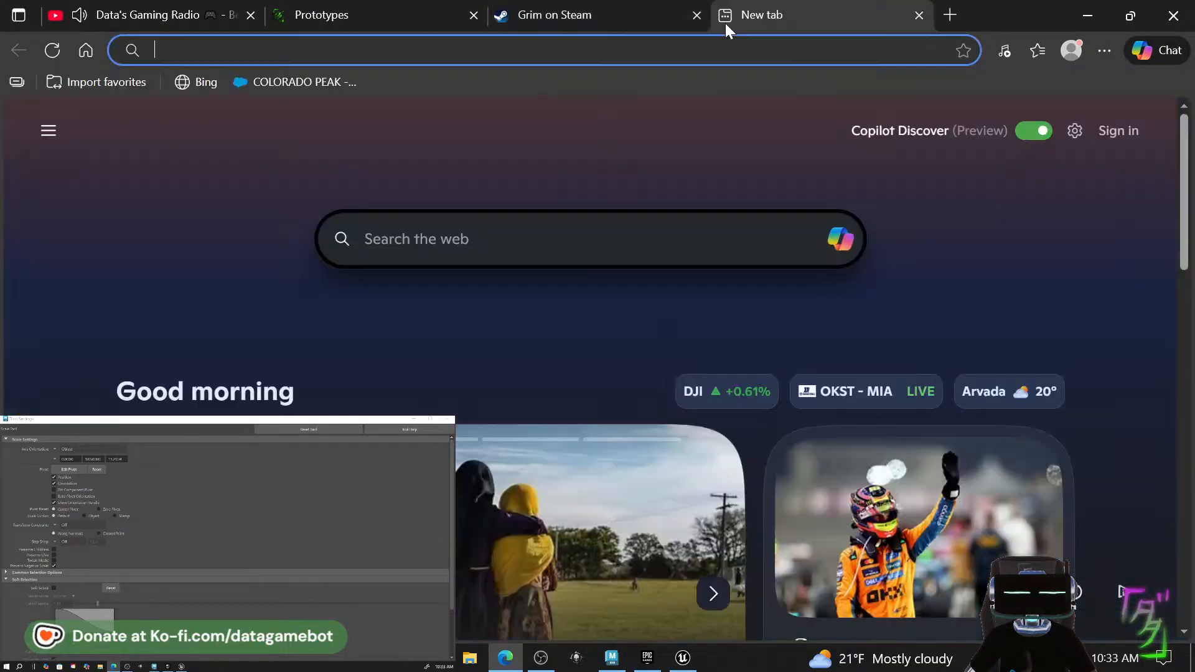
pyautogui.write('hamps')
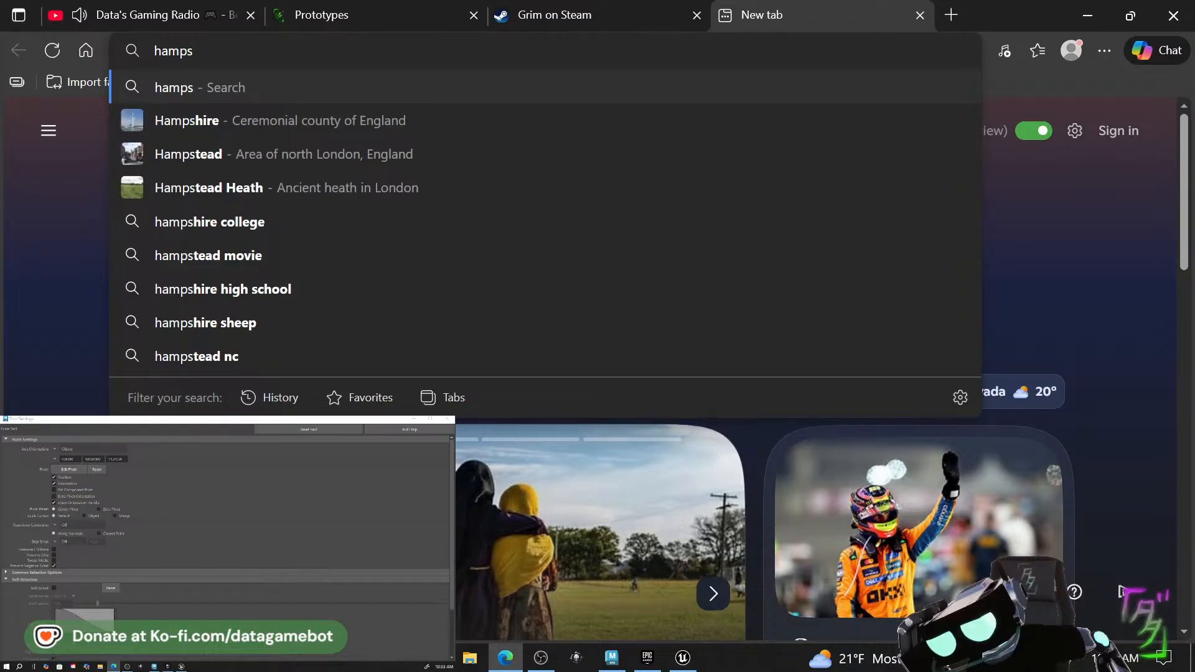
pyautogui.write('ter')
pyautogui.press('Return')
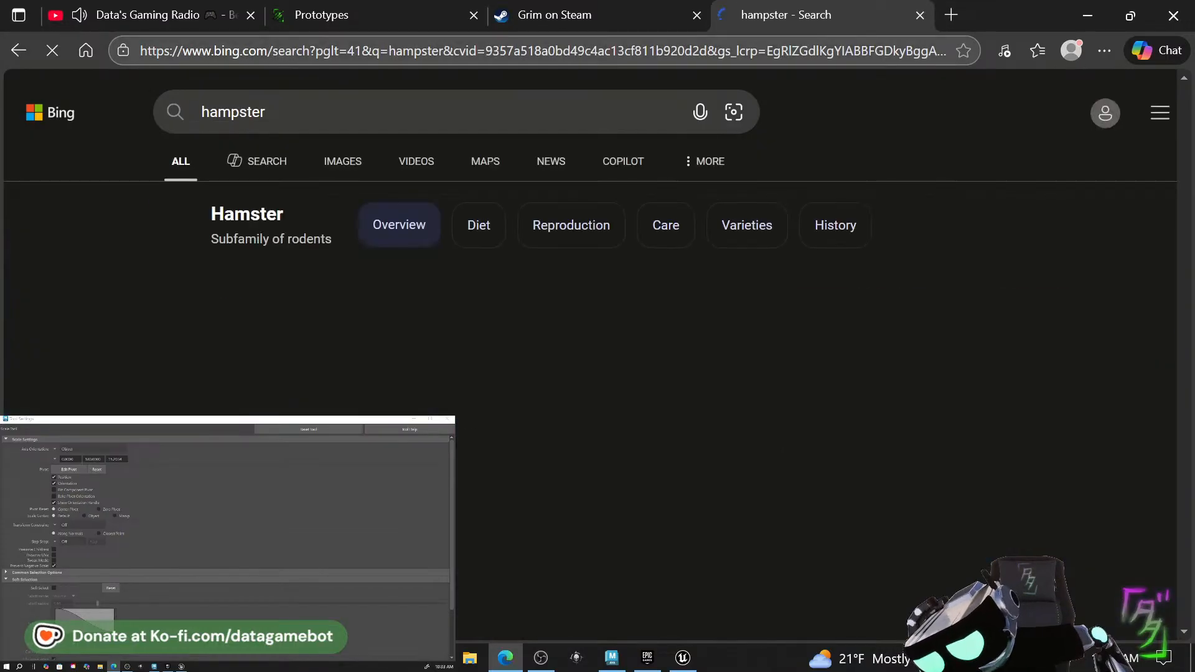
pyautogui.click(348, 163)
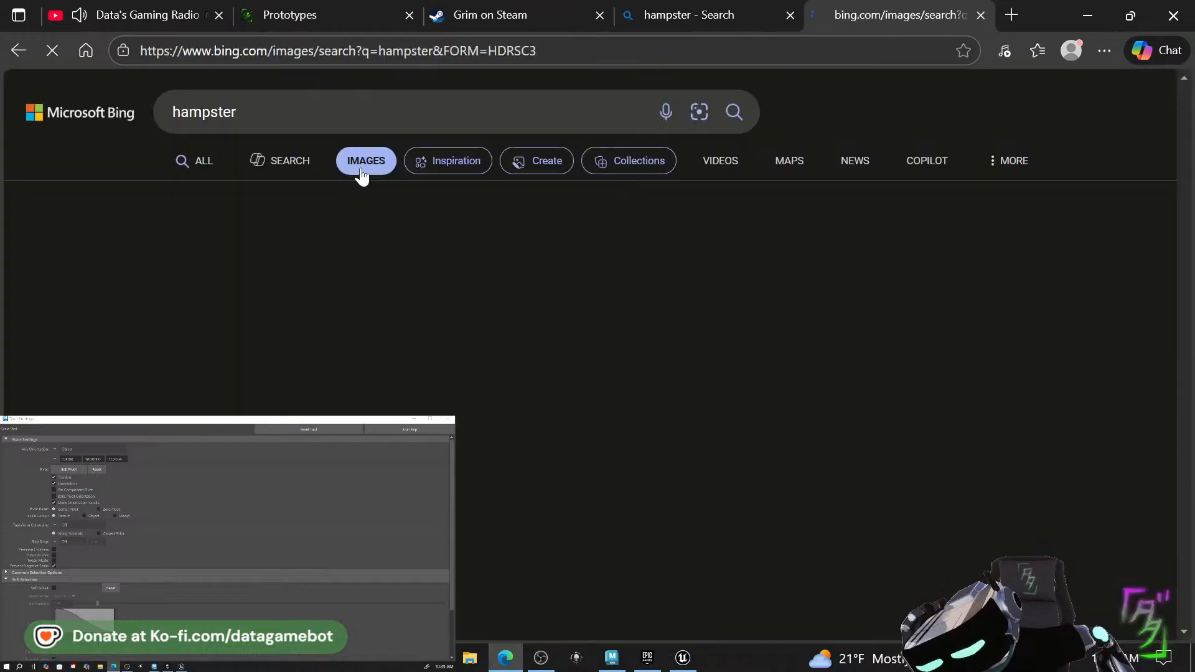
pyautogui.scroll(-3, 118, 337)
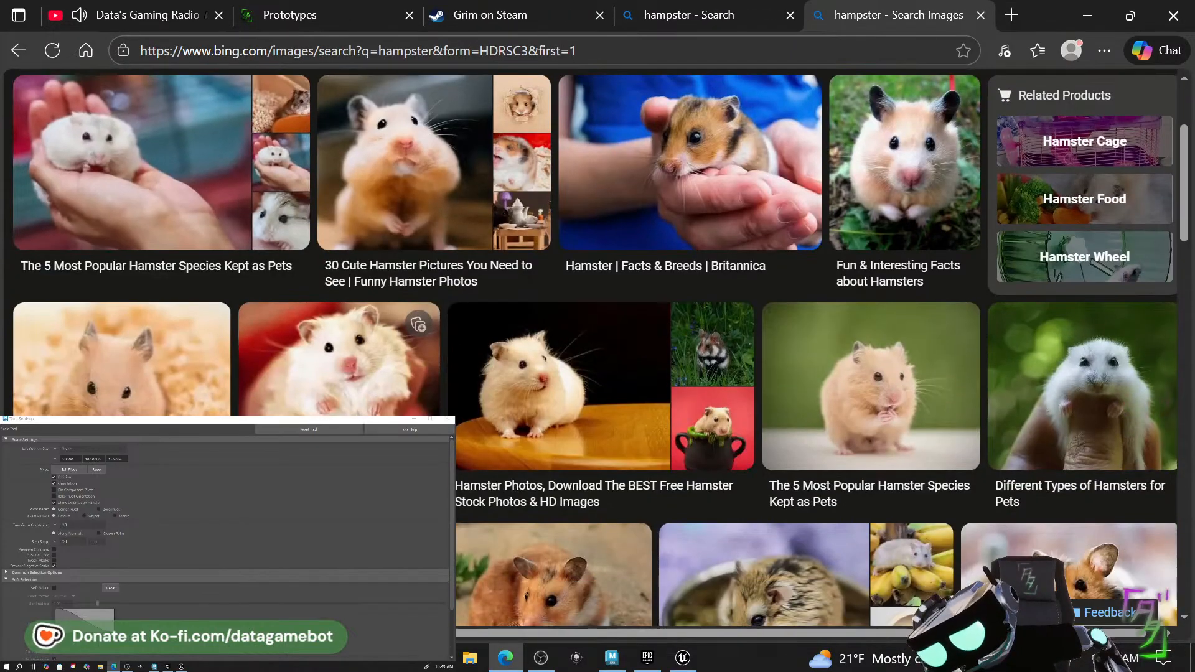
pyautogui.scroll(3, 119, 337)
# Open the first image result, the white hamster held in a hand, and examine the related hamster photos below it.
pyautogui.click(119, 337)
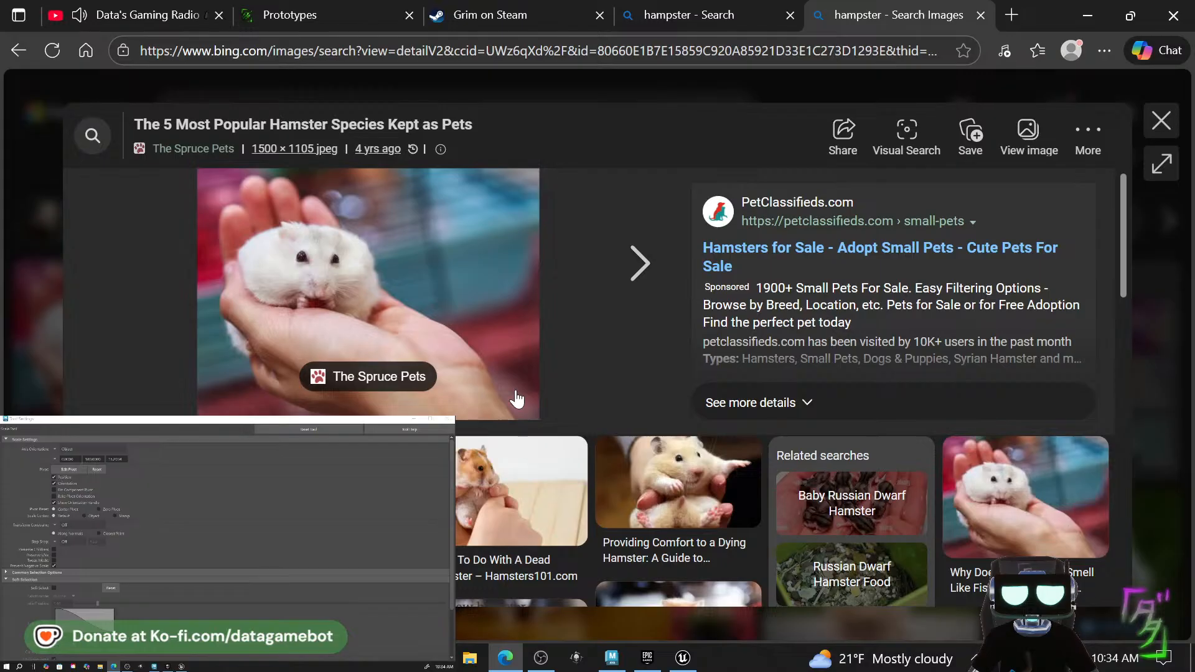
pyautogui.scroll(-3, 517, 400)
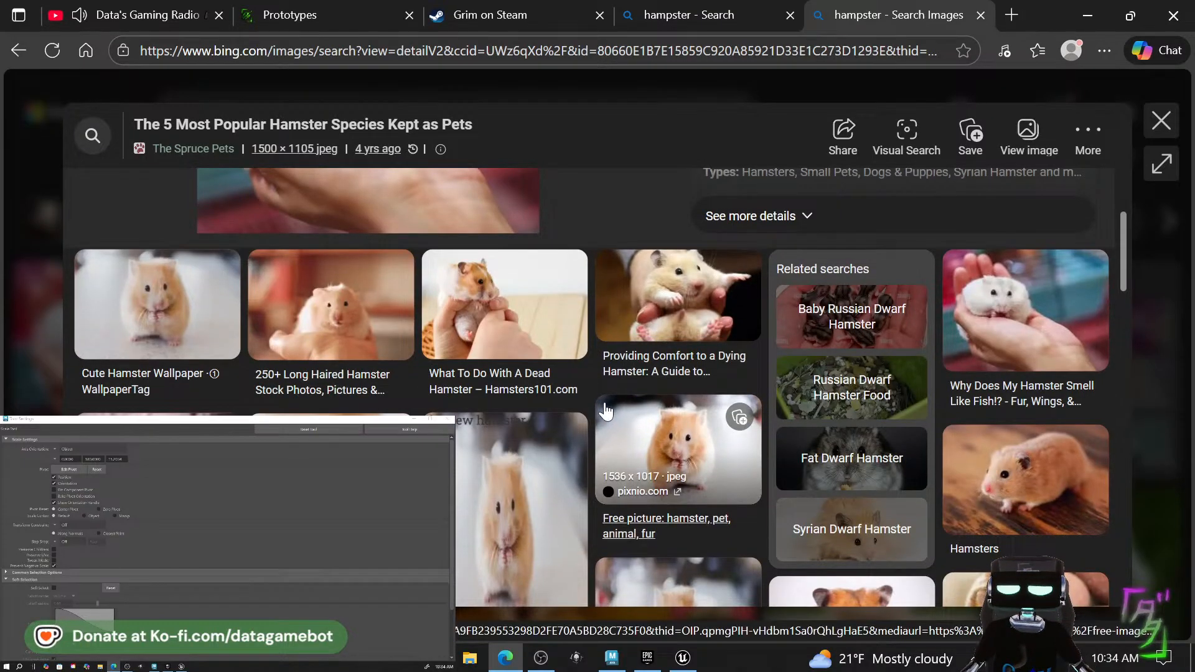
pyautogui.scroll(-7, 607, 412)
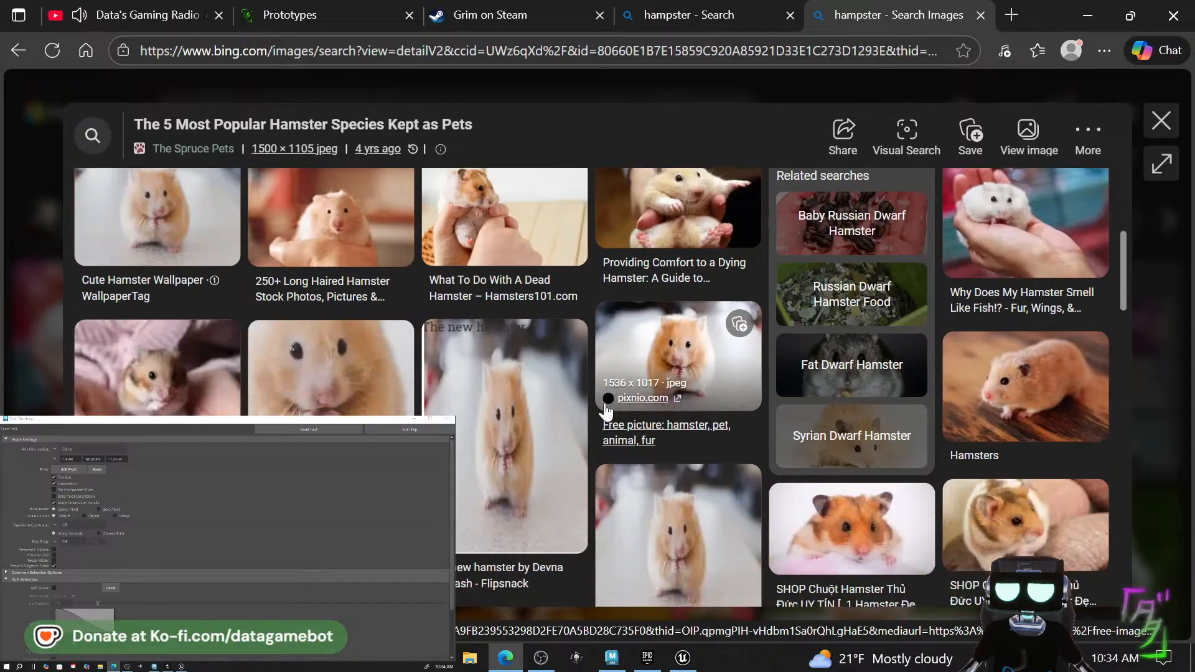
pyautogui.scroll(3, 611, 413)
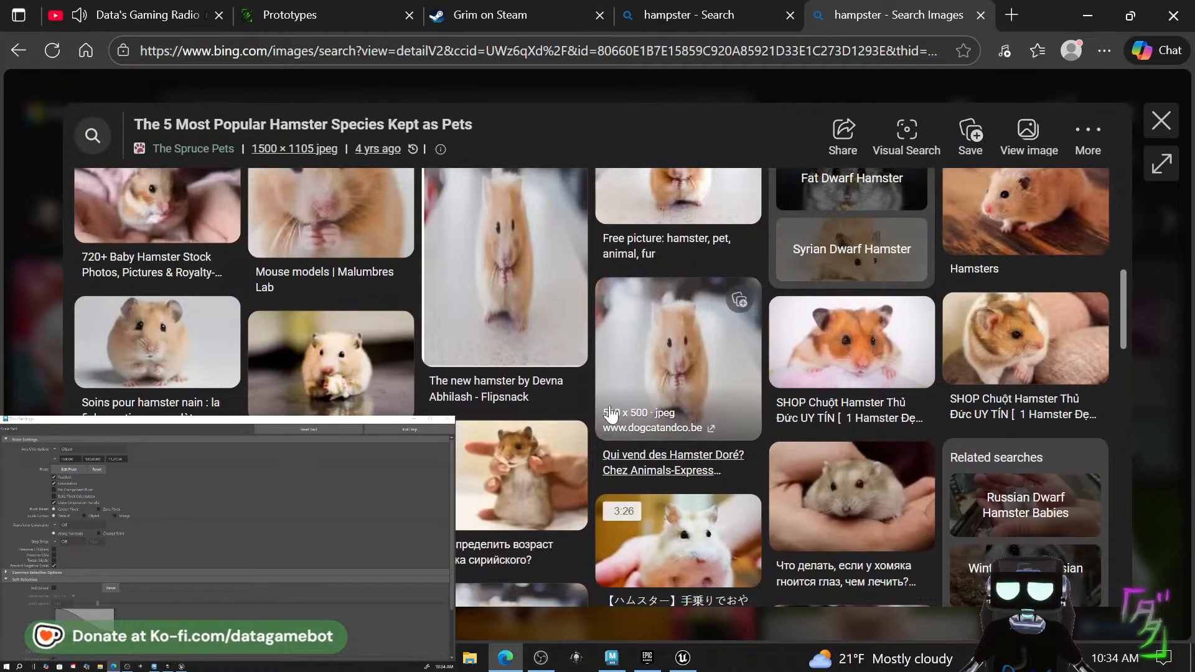
pyautogui.scroll(-3, 611, 413)
pyautogui.scroll(-2, 611, 415)
pyautogui.scroll(-1, 611, 416)
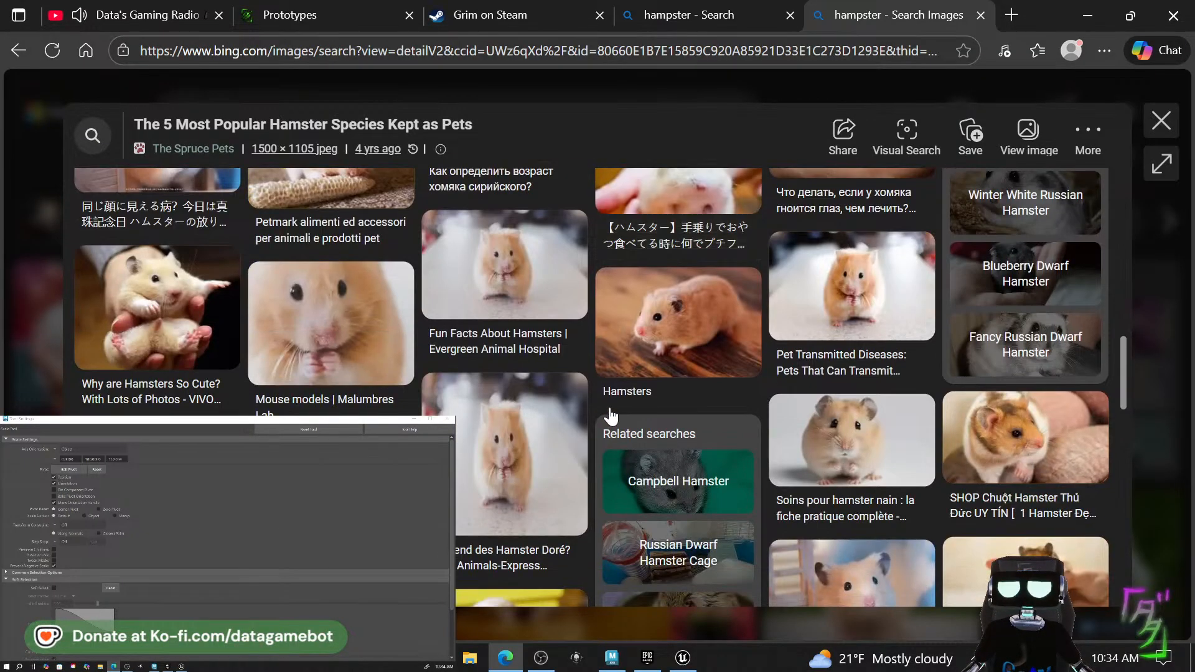
pyautogui.scroll(-3, 611, 416)
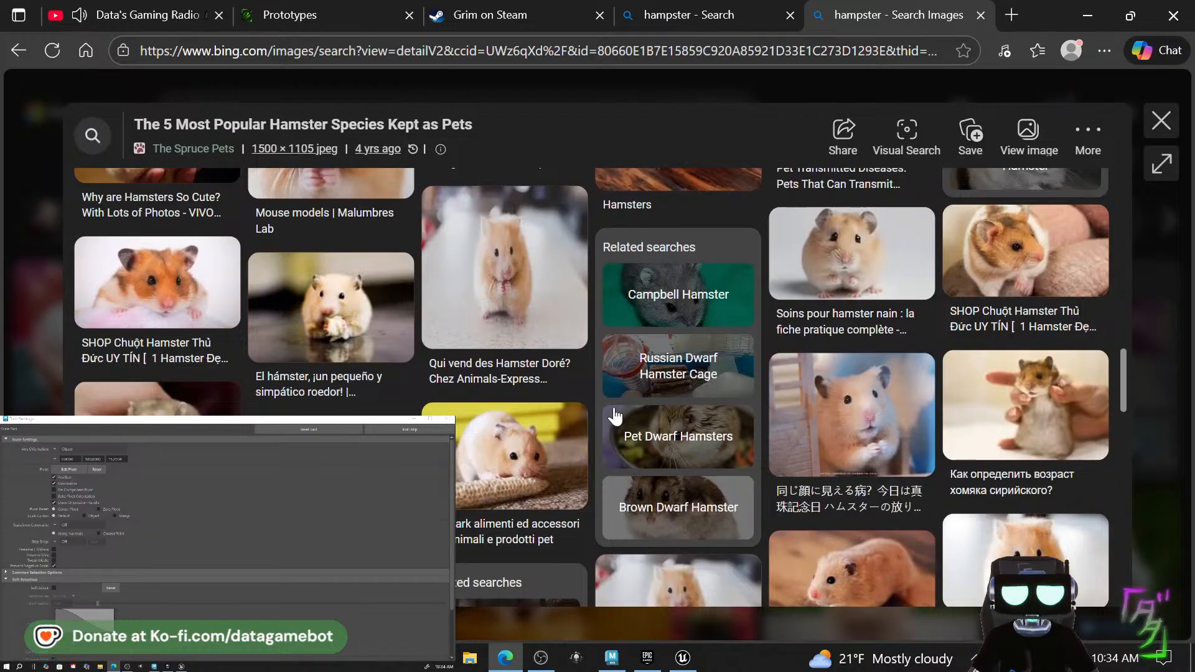
pyautogui.scroll(-4, 613, 414)
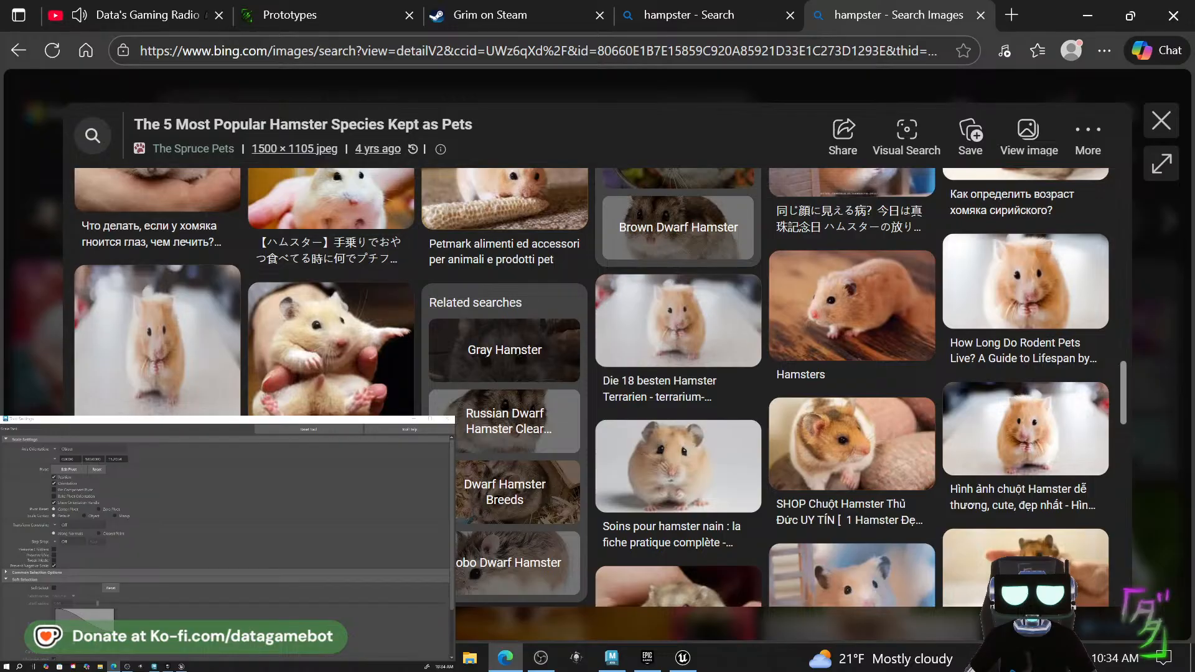
pyautogui.scroll(-10, 330, 348)
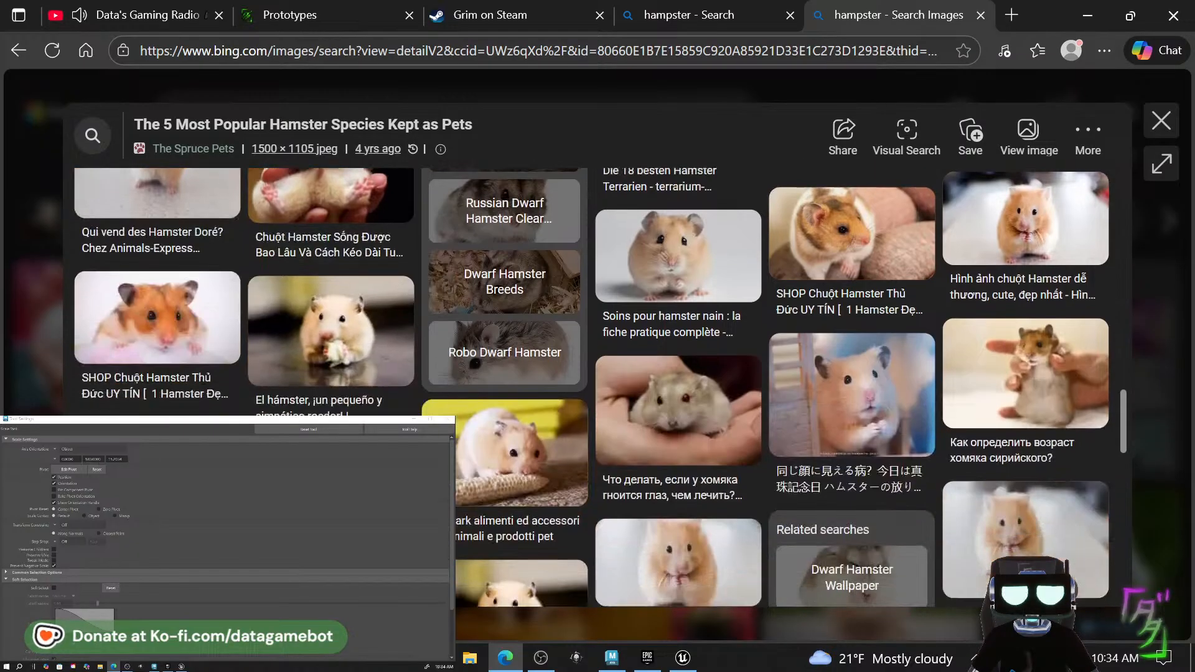
pyautogui.scroll(-10, 329, 349)
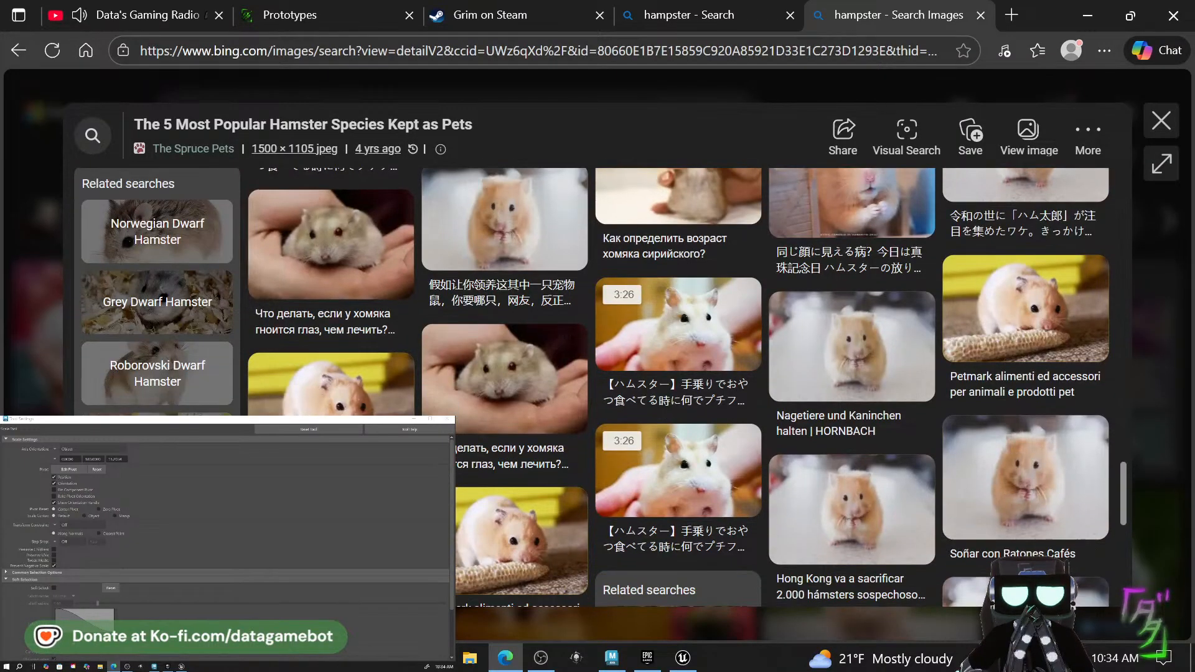
pyautogui.scroll(-3, 598, 387)
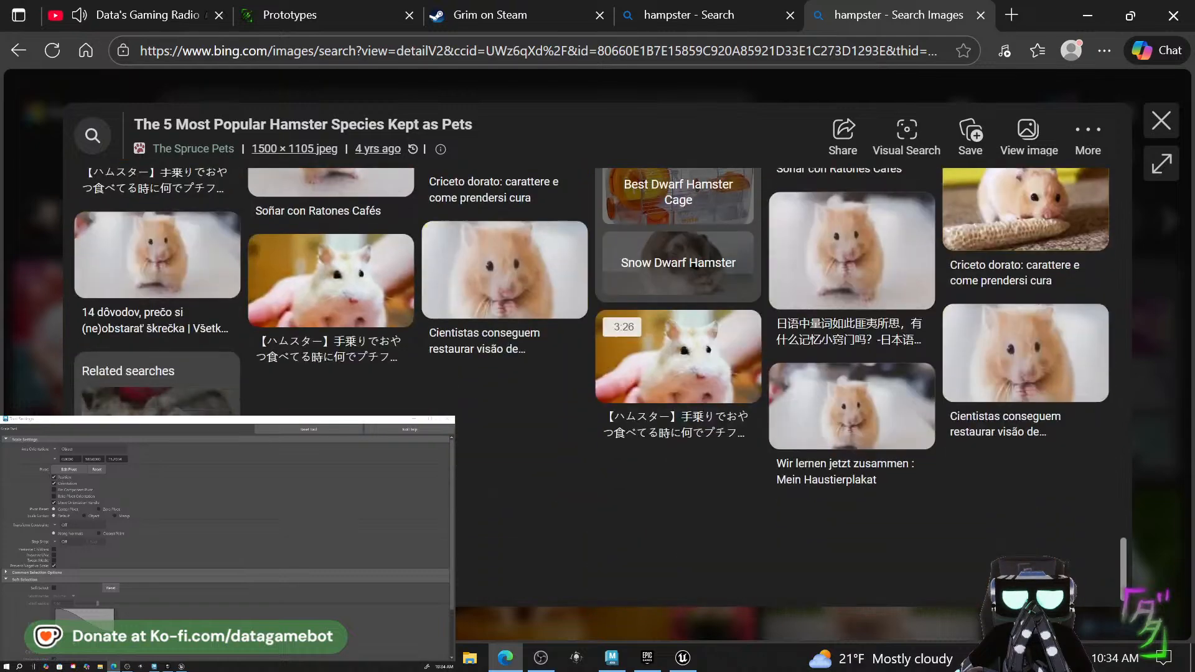
pyautogui.scroll(5, 597, 387)
pyautogui.scroll(10, 598, 387)
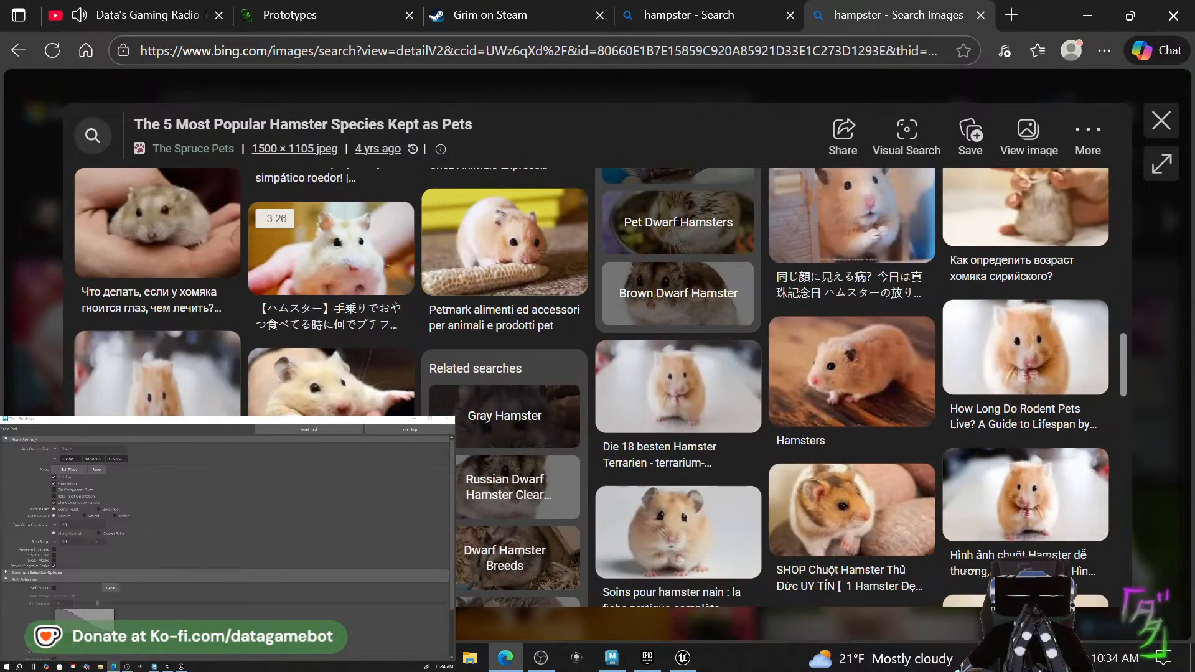
pyautogui.scroll(2, 597, 387)
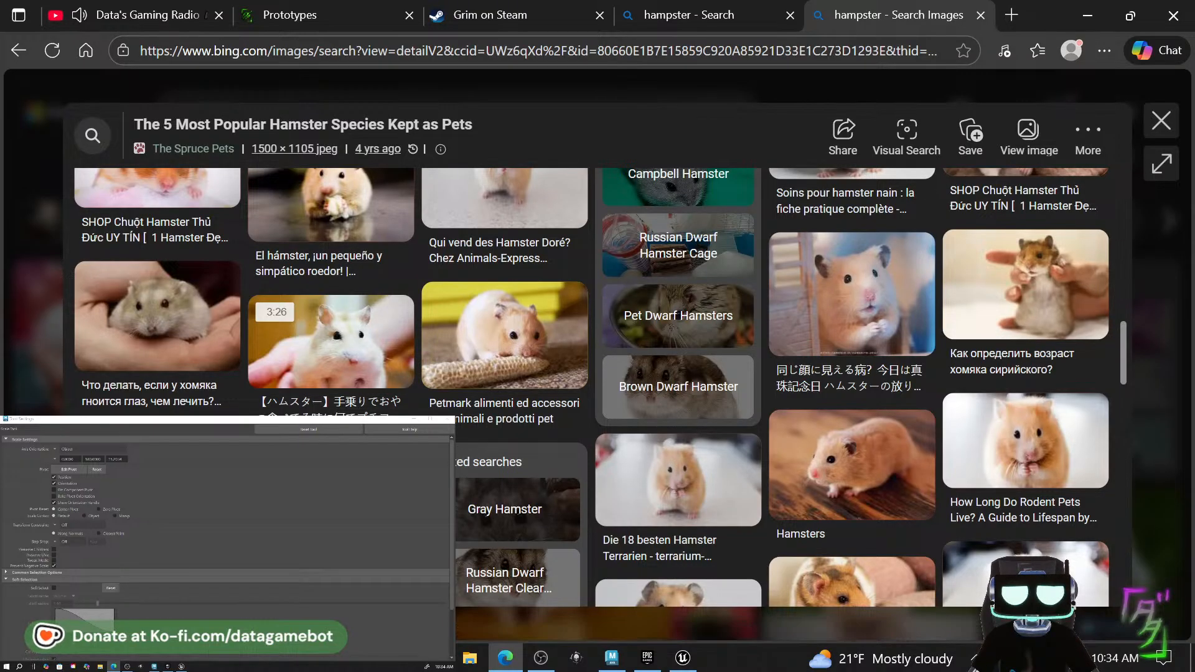
pyautogui.scroll(5, 58, 375)
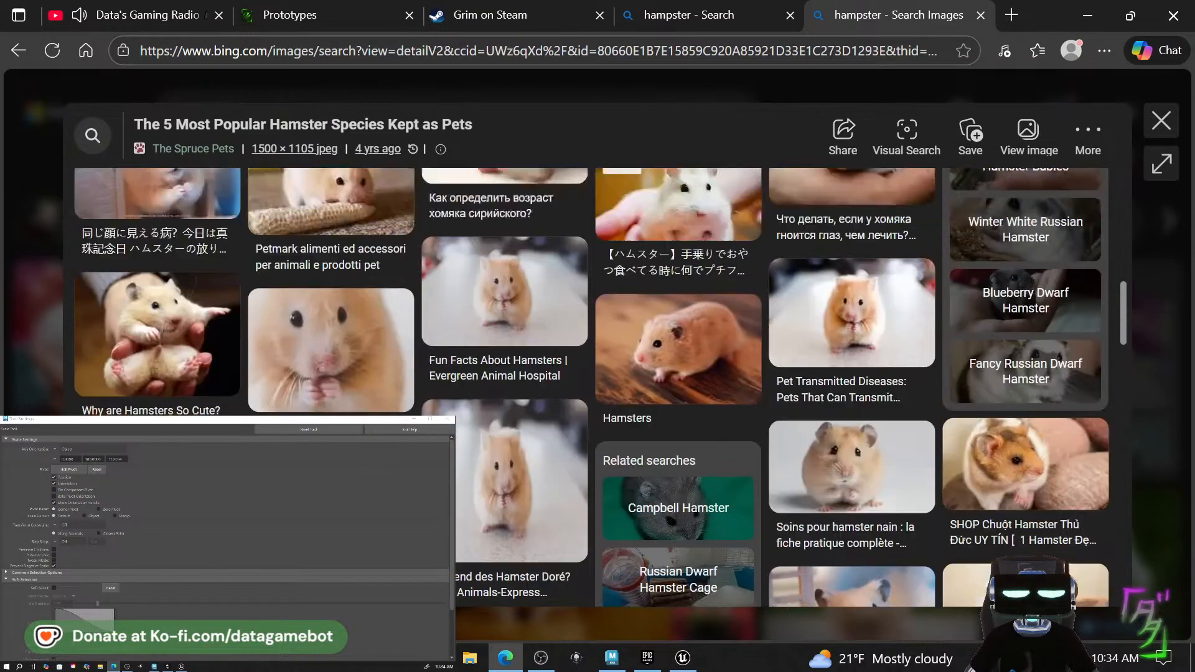
# Return to the image search results and examine the hamster pictures further down the page.
pyautogui.hotkey('alt', 'Left')
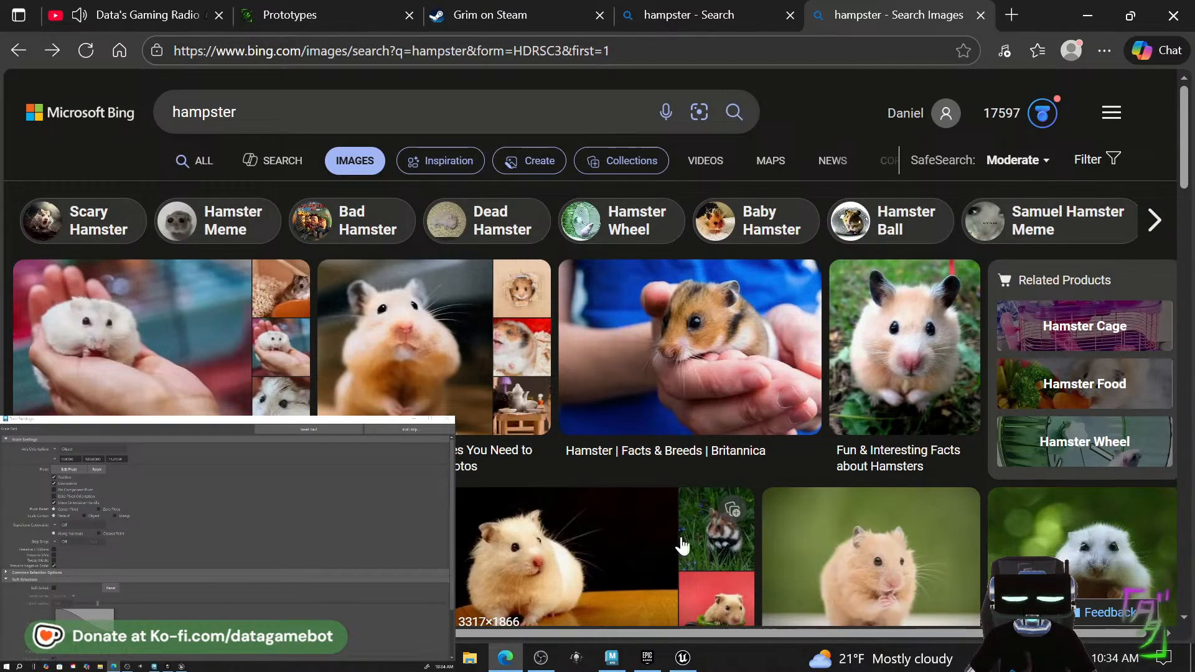
pyautogui.scroll(-4, 683, 544)
pyautogui.scroll(-9, 654, 471)
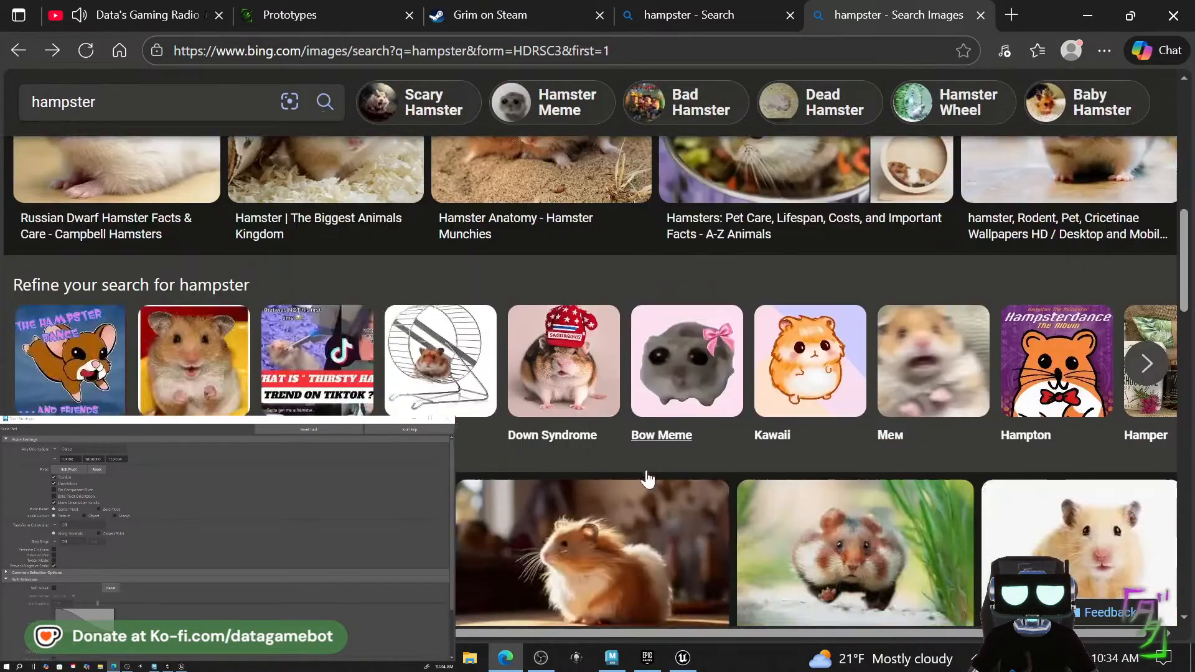
pyautogui.scroll(-9, 638, 495)
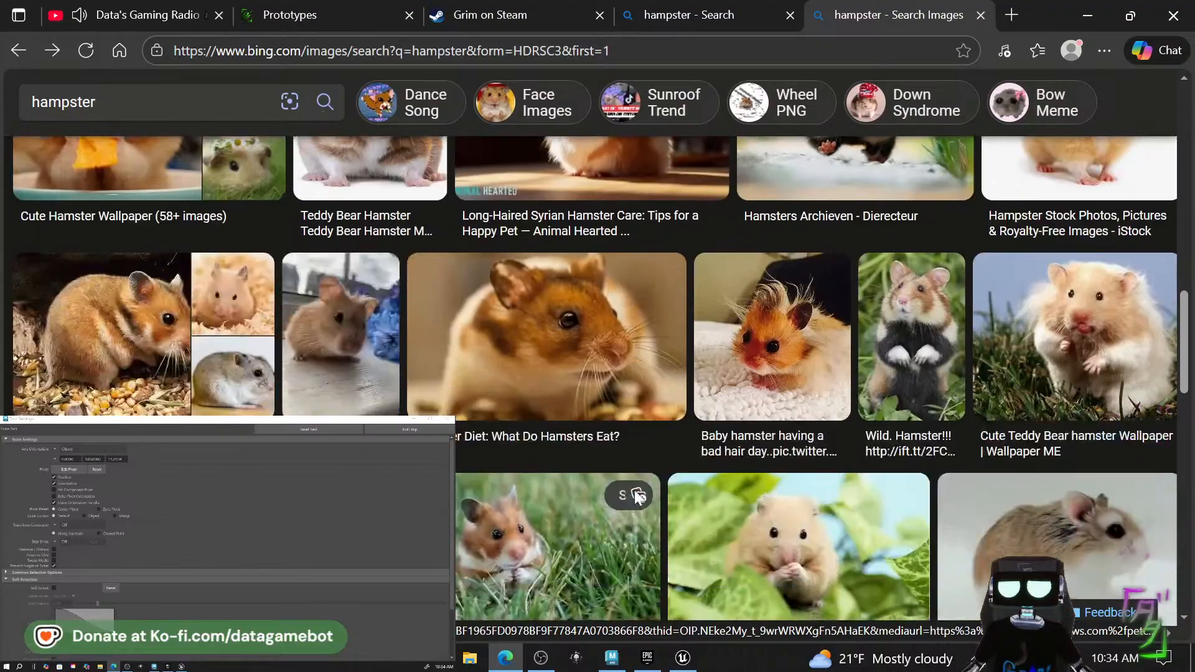
pyautogui.scroll(-9, 648, 503)
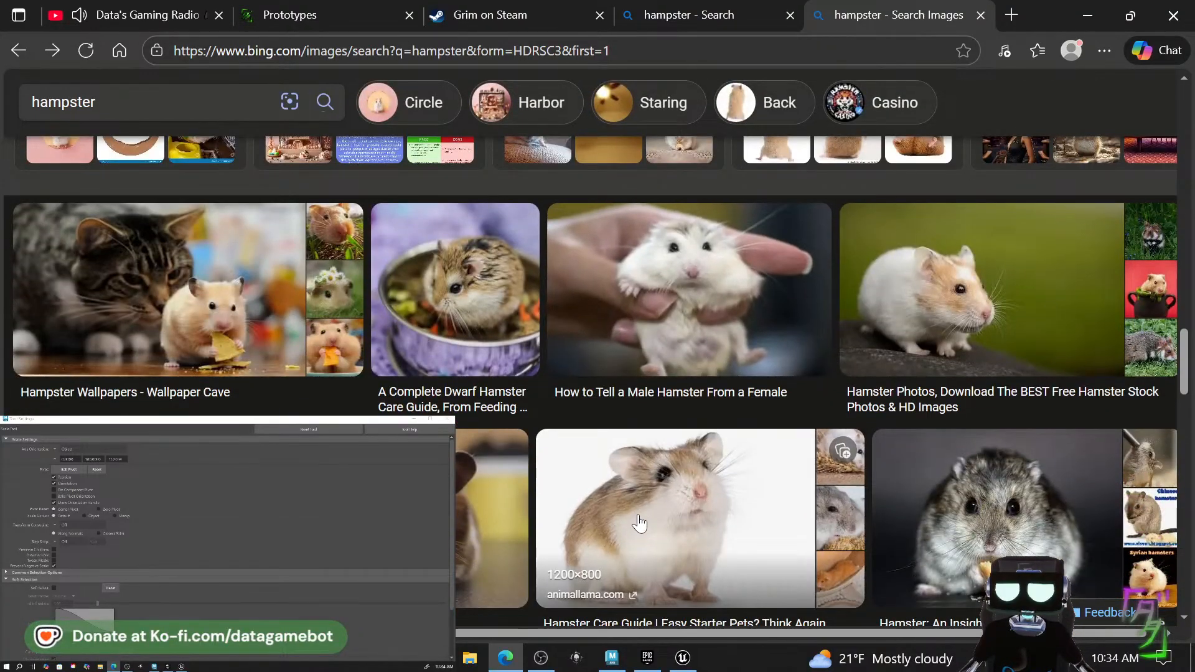
# Look through more of the real hamster photos in the image results.
pyautogui.scroll(-1, 616, 508)
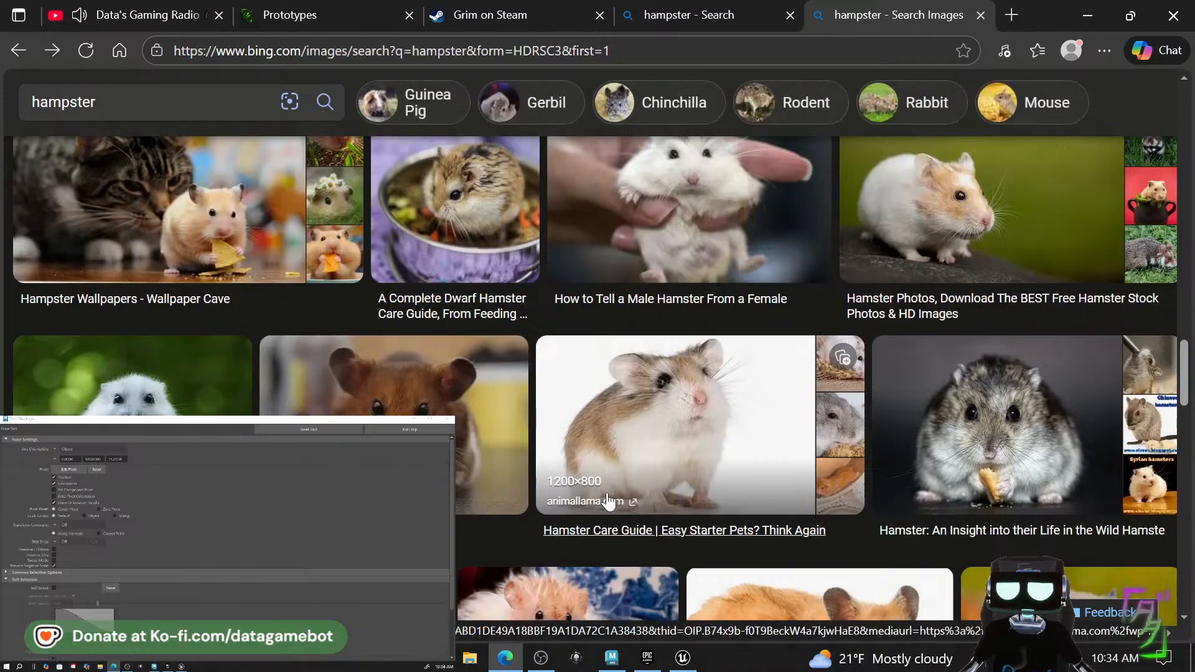
pyautogui.scroll(-1, 607, 502)
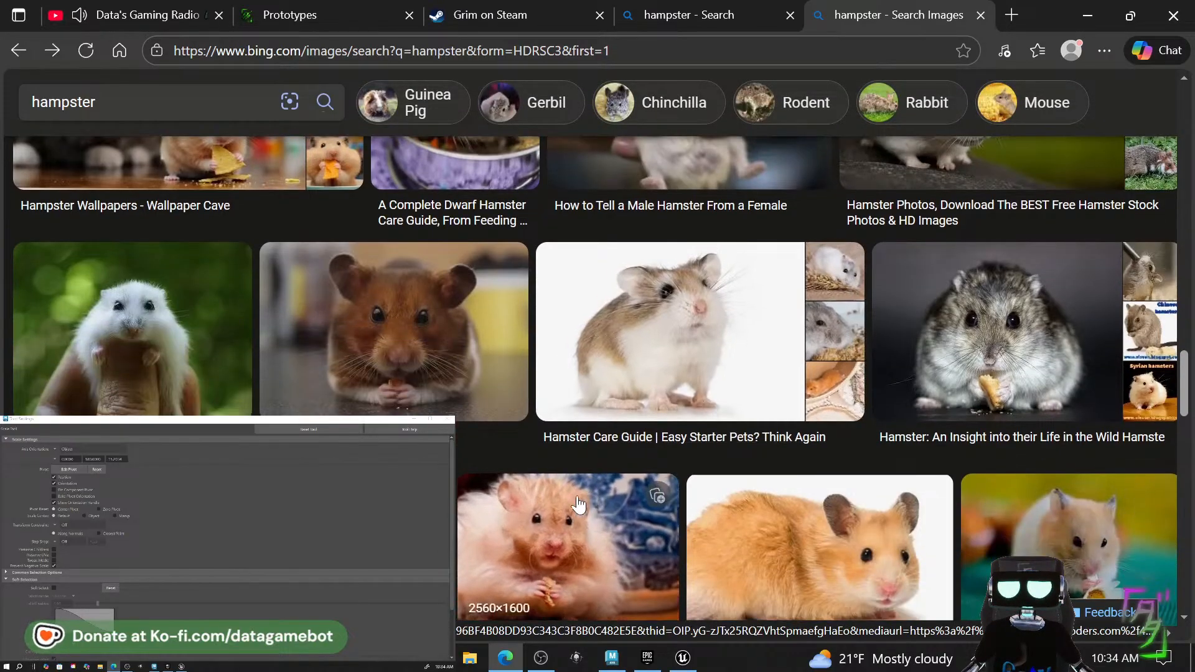
pyautogui.scroll(2, 539, 503)
pyautogui.scroll(-8, 539, 503)
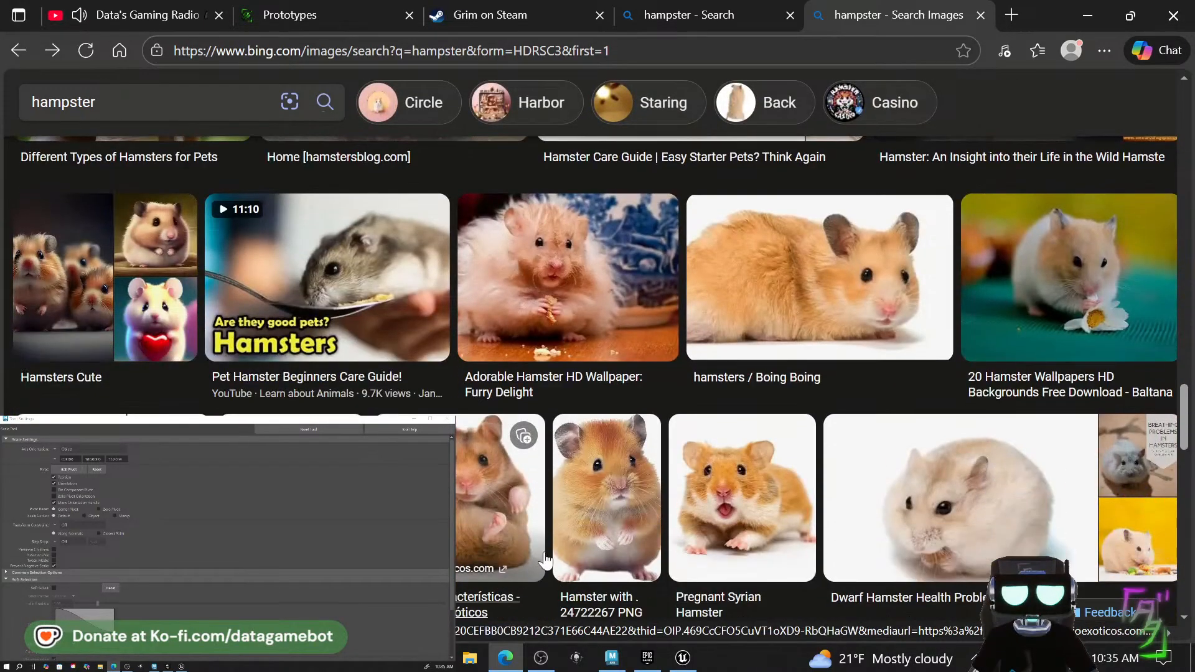
pyautogui.scroll(5, 459, 298)
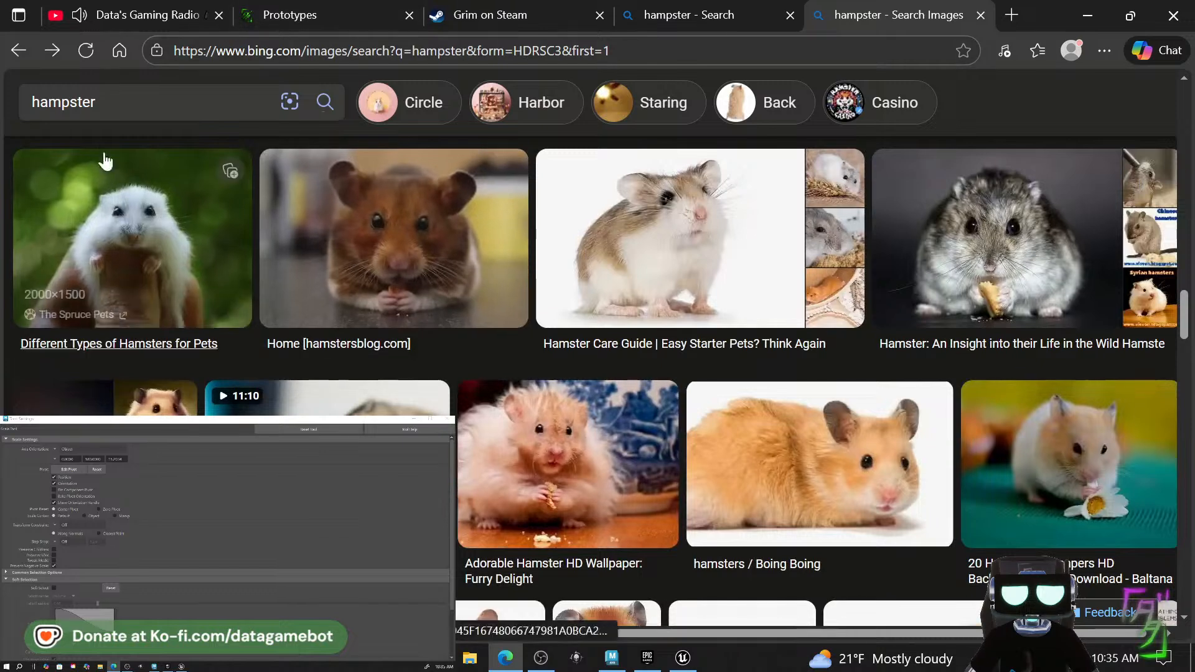
# Change the image search to "cartoon hampster" and run it.
pyautogui.click(23, 101)
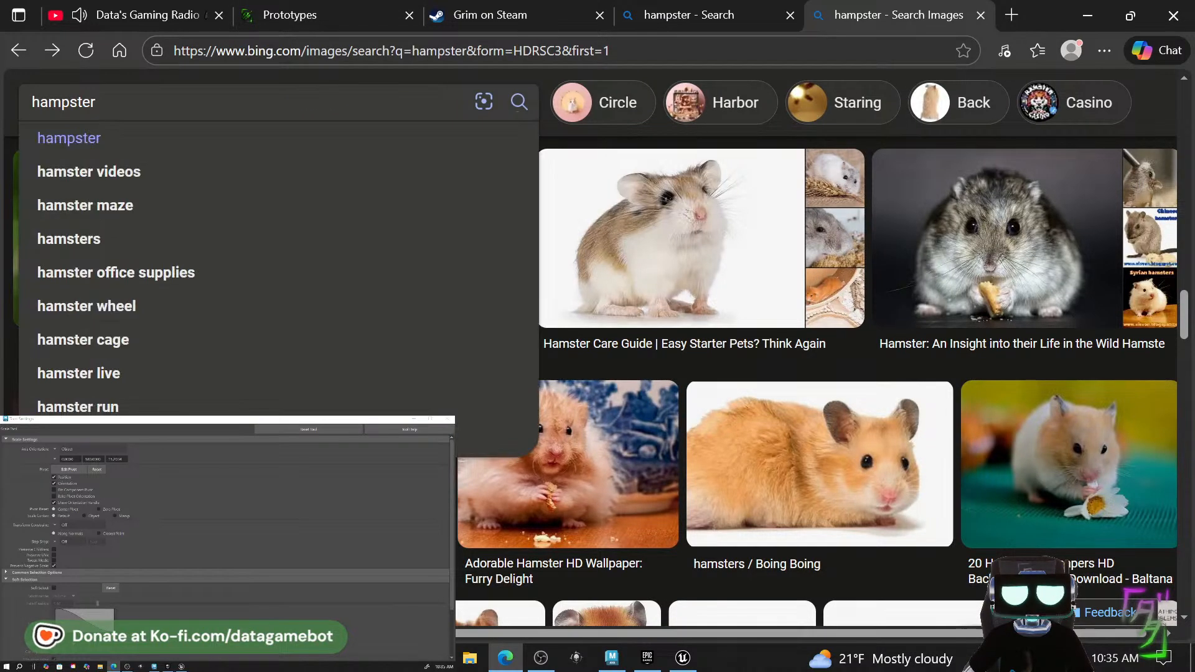
pyautogui.write('cartoon')
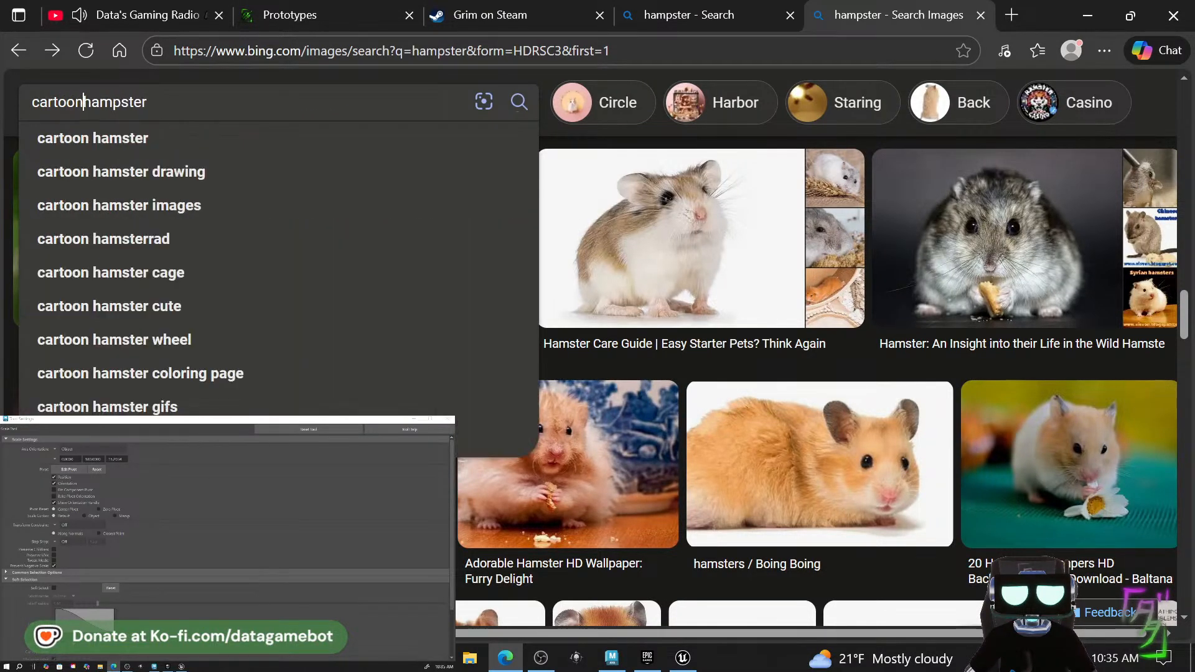
pyautogui.press('Return')
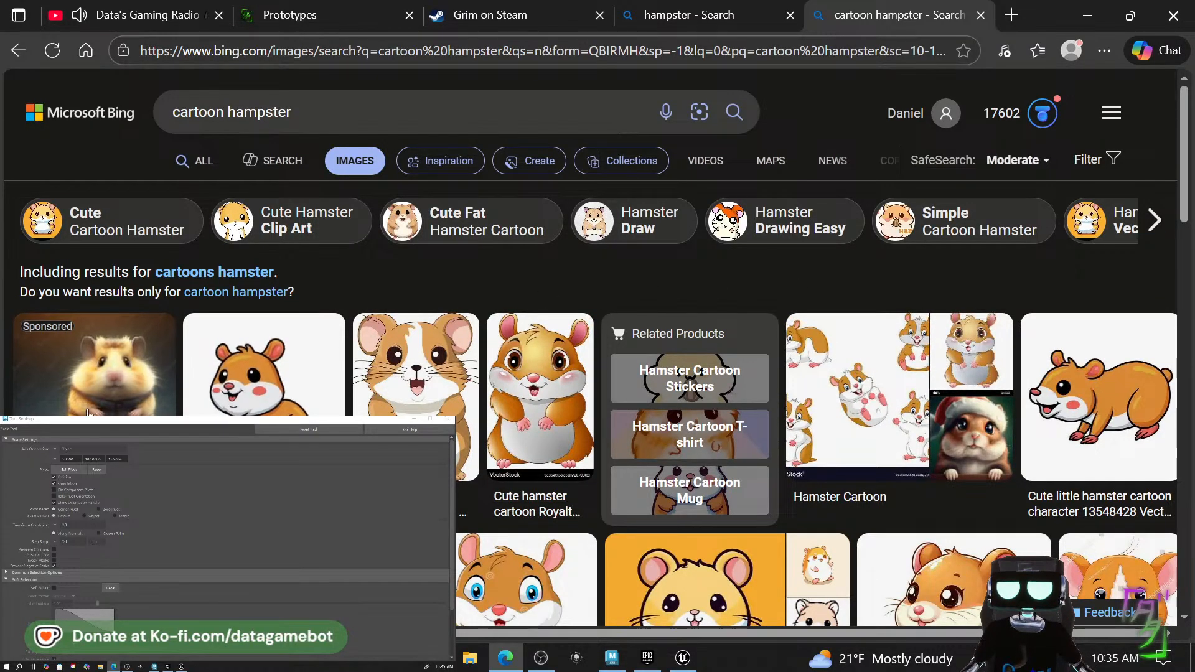
# Examine the cartoon hamster illustrations down the results page for body shape, face and pose references.
pyautogui.scroll(-3, 311, 386)
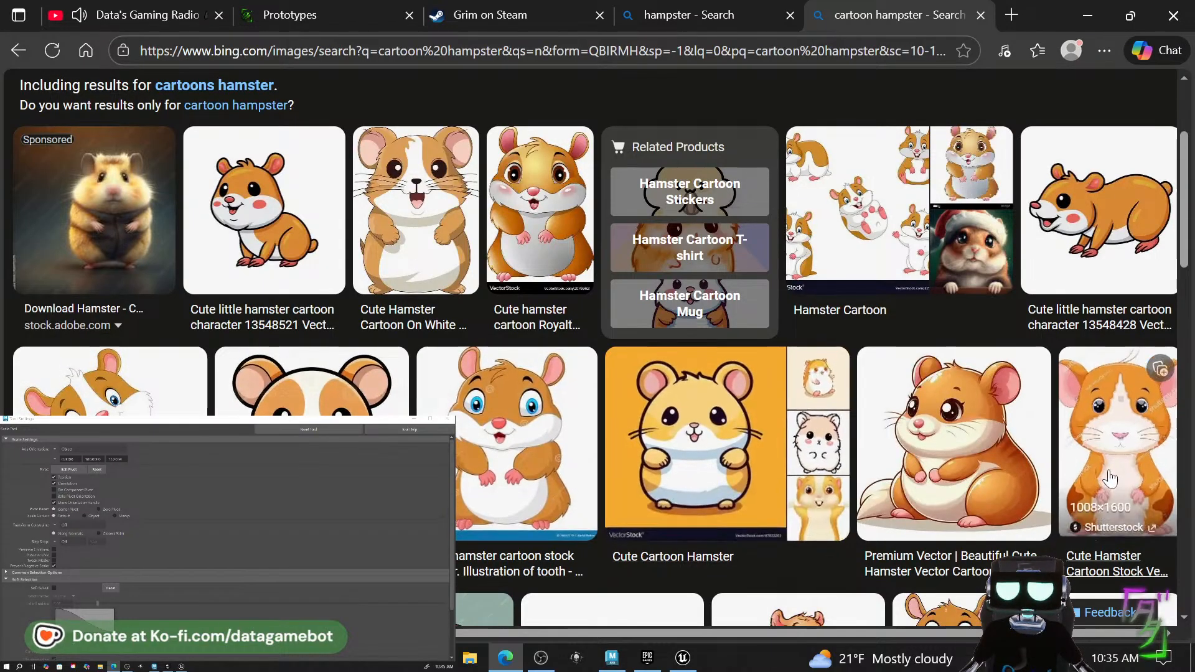
pyautogui.scroll(-5, 983, 466)
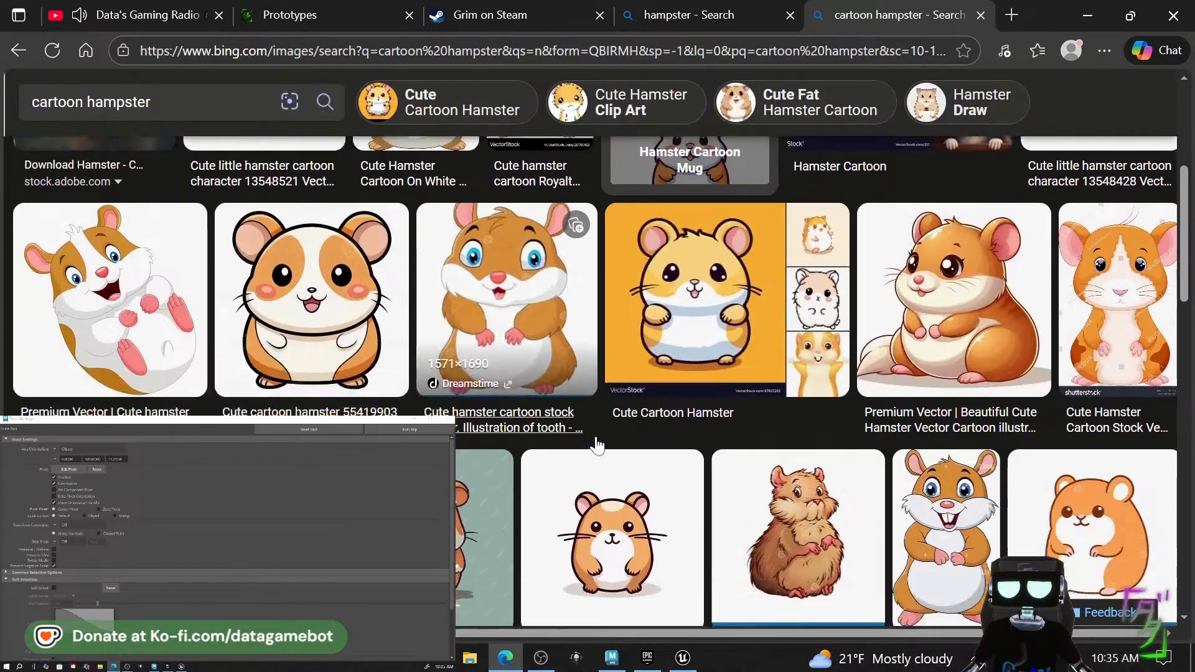
pyautogui.scroll(-2, 600, 442)
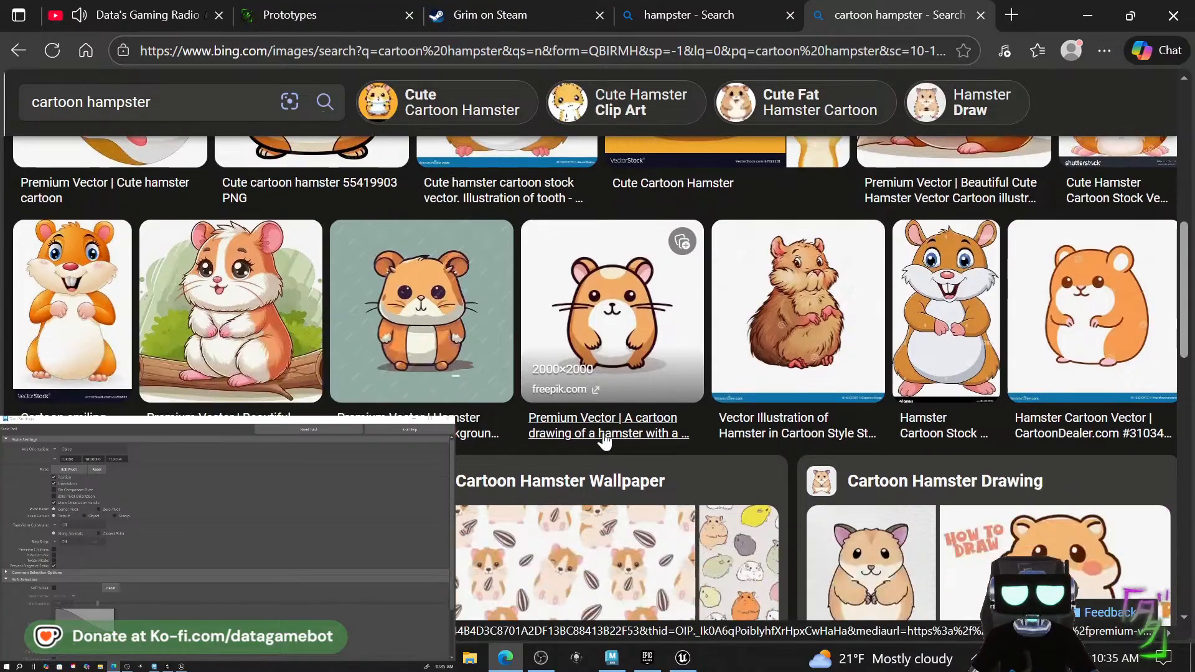
pyautogui.scroll(-2, 603, 440)
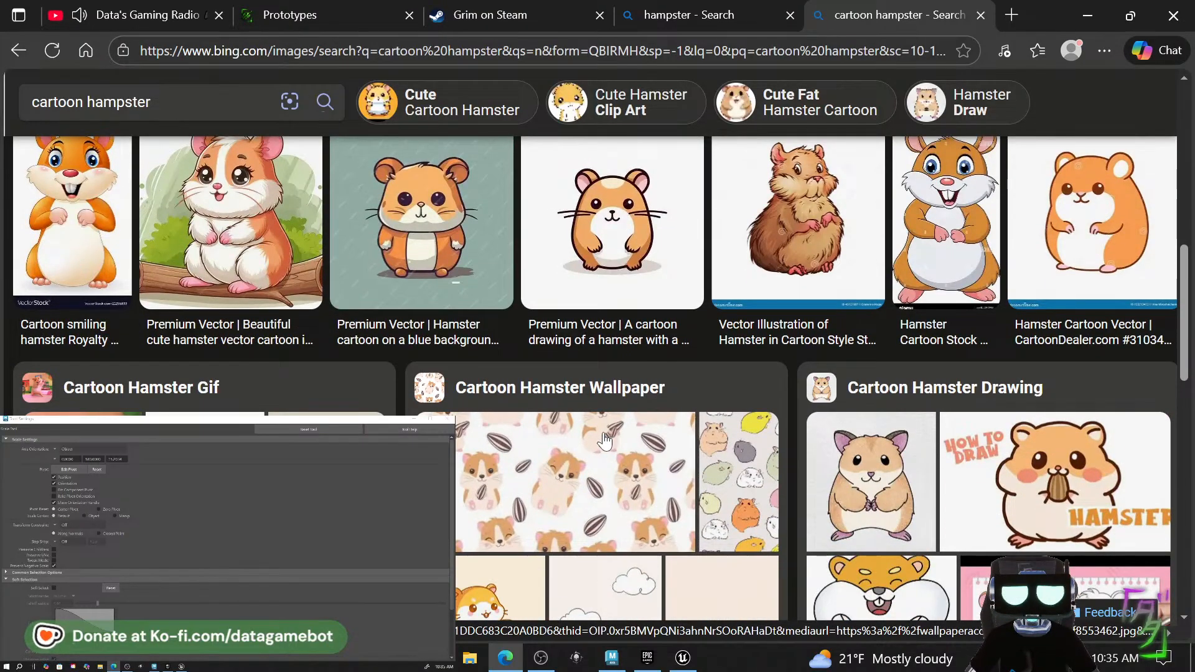
pyautogui.scroll(-6, 604, 441)
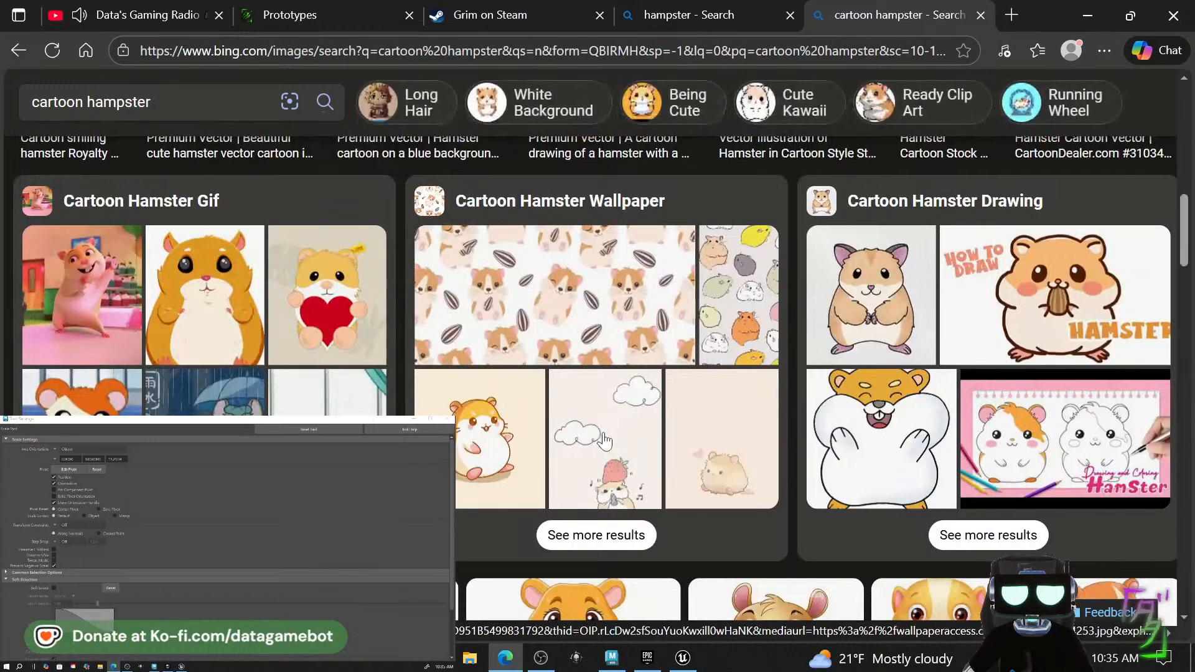
pyautogui.scroll(-8, 603, 440)
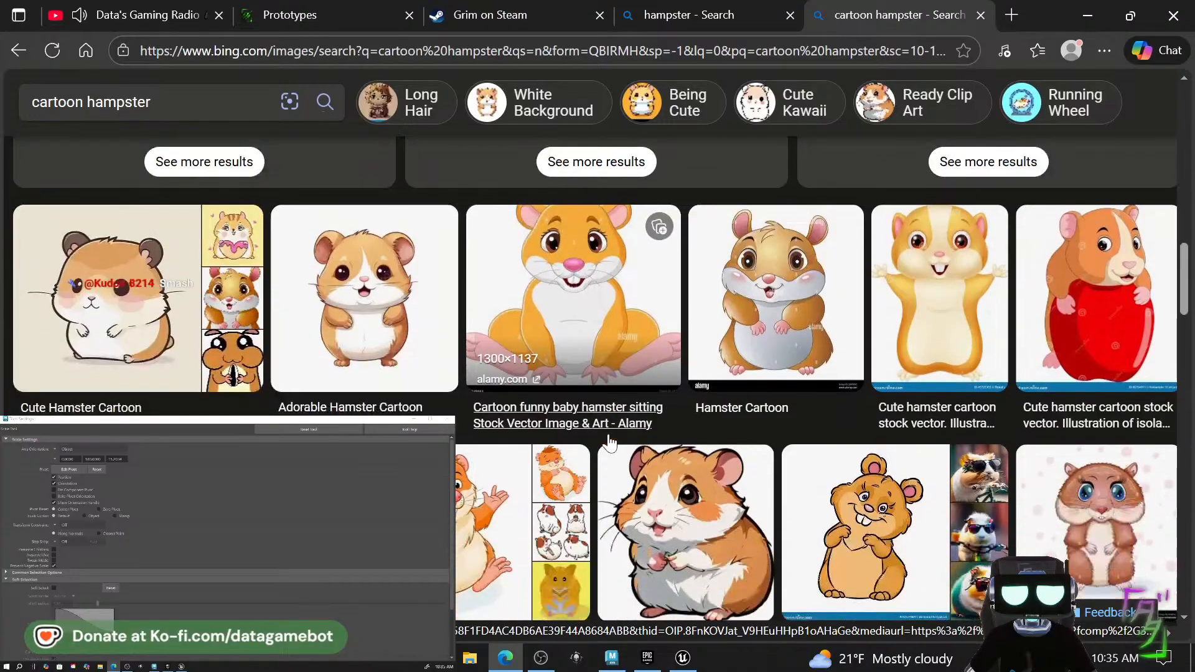
pyautogui.scroll(-3, 610, 443)
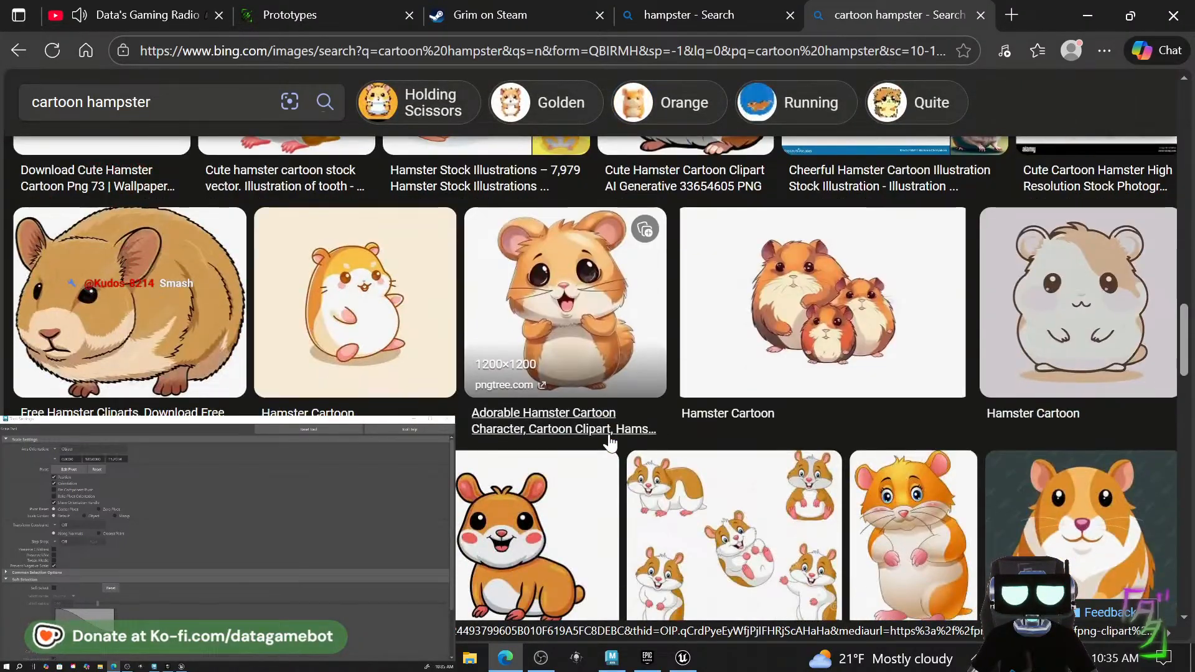
pyautogui.scroll(-9, 610, 442)
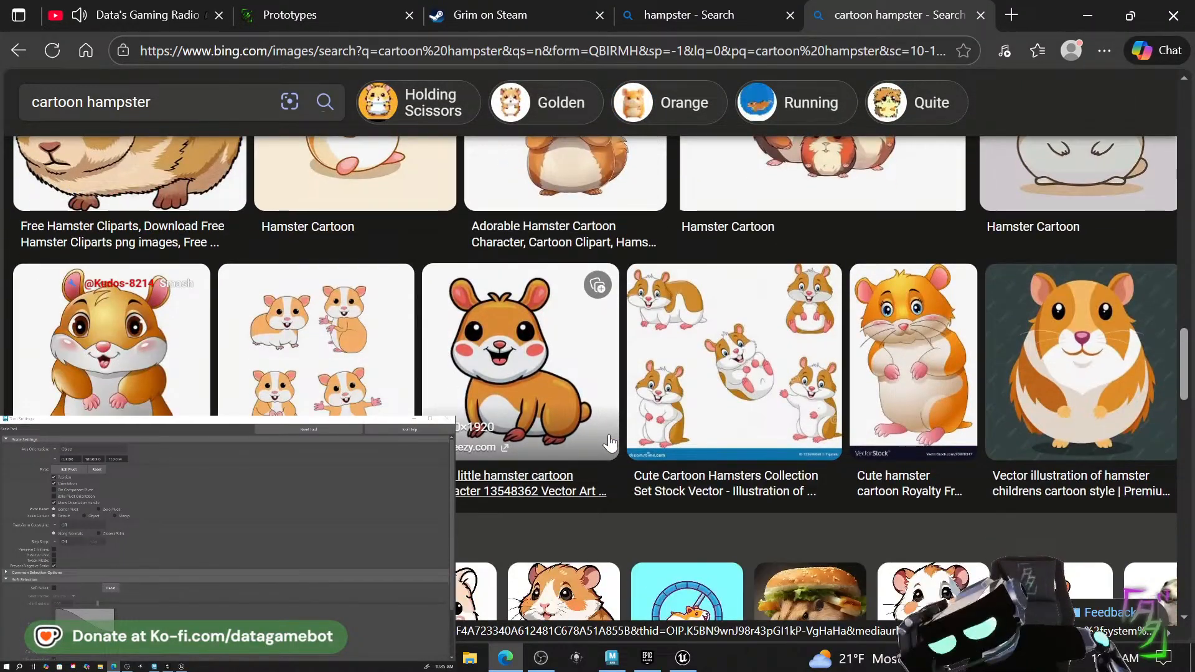
pyautogui.scroll(-2, 610, 443)
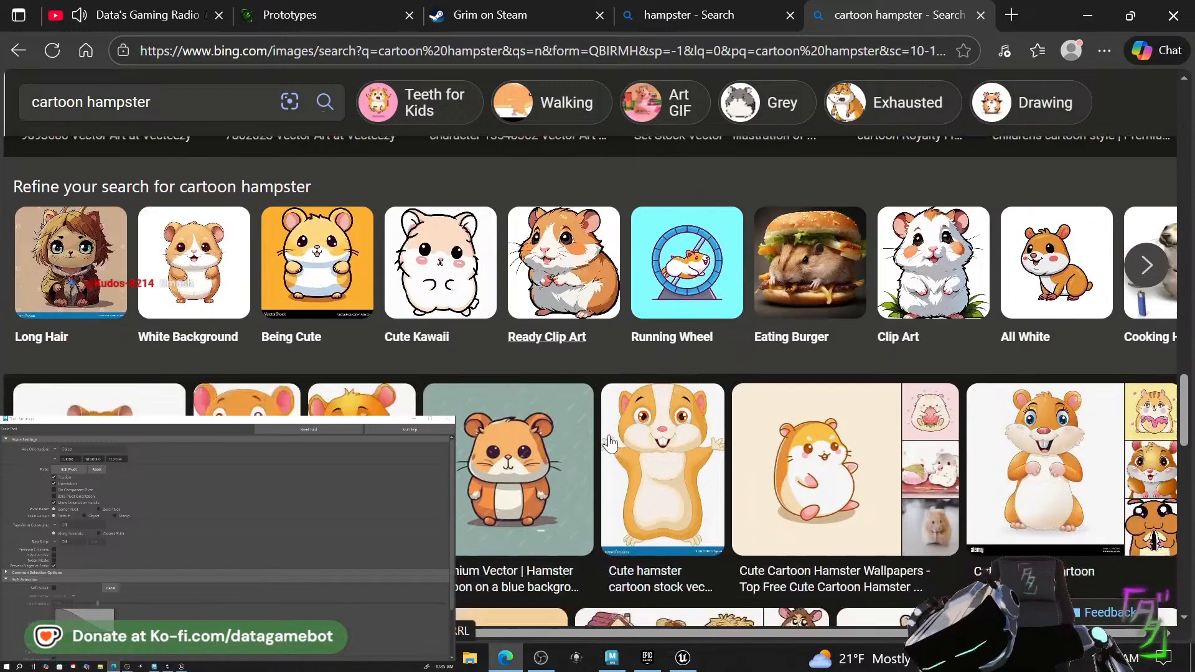
# Switch back to Maya, select the main tiered body and put it in edge selection mode.
pyautogui.click(1096, 8)
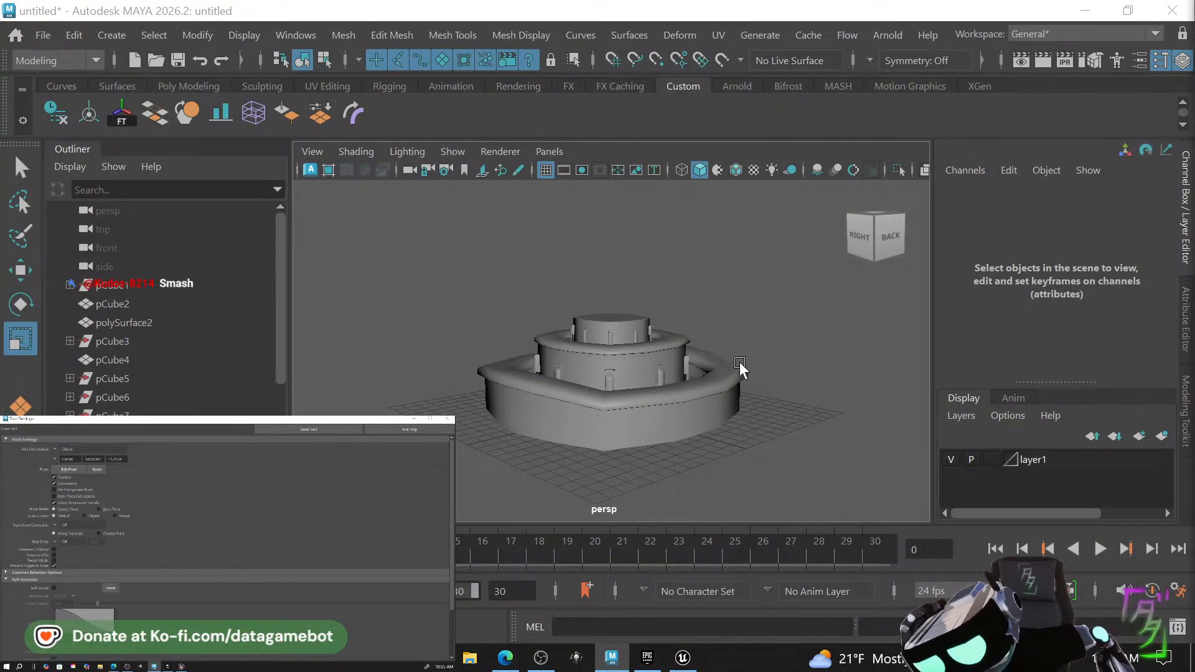
pyautogui.scroll(5, 665, 458)
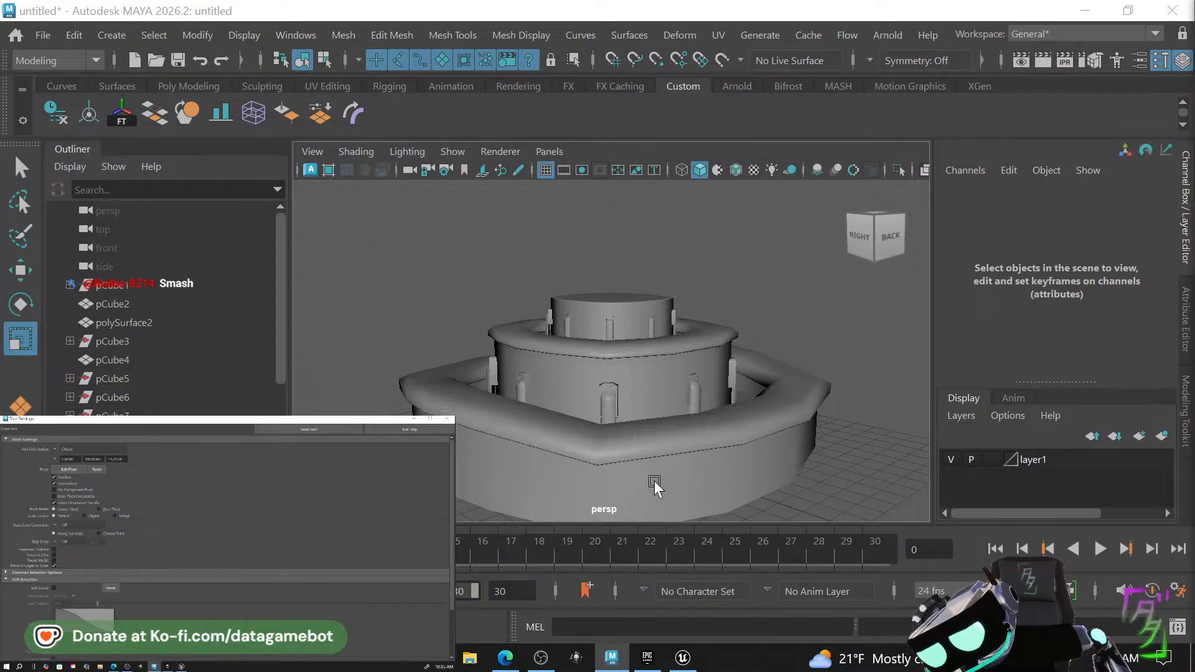
pyautogui.keyDown('alt'); pyautogui.moveTo(620, 428); pyautogui.dragTo(652, 443); pyautogui.keyUp('alt')
pyautogui.click(735, 438)
pyautogui.moveTo(645, 536); pyautogui.dragTo(733, 529)
pyautogui.keyDown('alt'); pyautogui.moveTo(643, 429); pyautogui.dragTo(611, 414); pyautogui.keyUp('alt')
pyautogui.moveTo(649, 384); pyautogui.dragTo(652, 360, button='right')
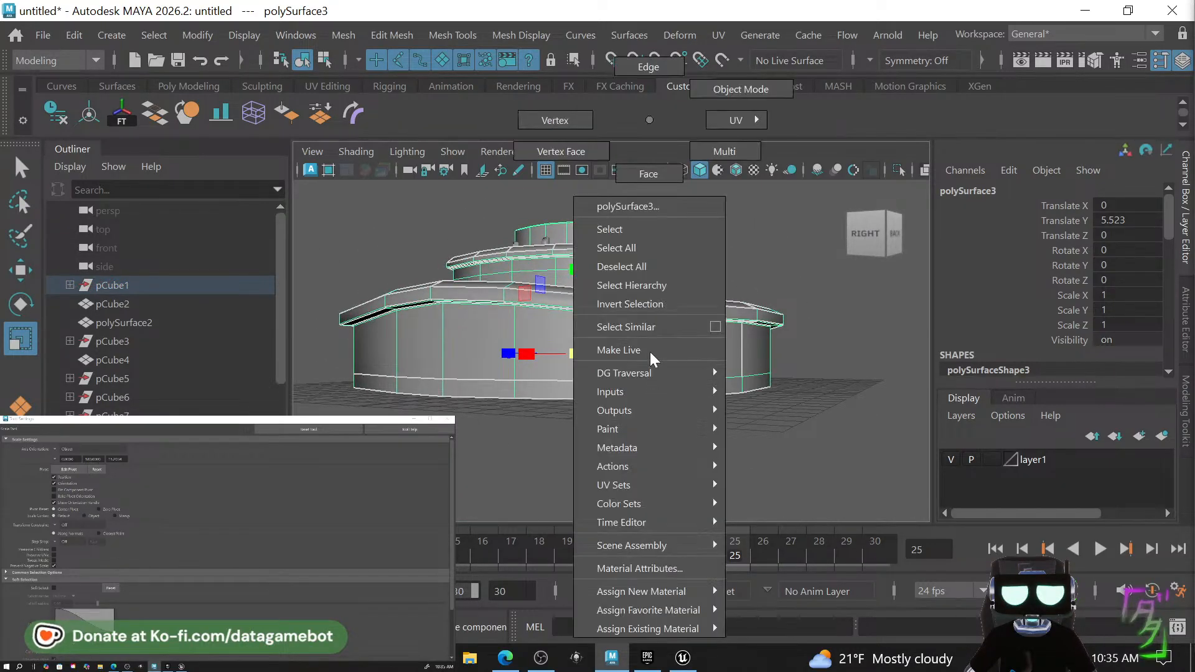
pyautogui.moveTo(672, 38); pyautogui.dragTo(672, 39, button='right')
pyautogui.click(677, 404)
pyautogui.keyDown('alt'); pyautogui.moveTo(717, 458); pyautogui.dragTo(815, 443); pyautogui.keyUp('alt')
pyautogui.scroll(-5, 736, 471)
pyautogui.keyDown('alt'); pyautogui.moveTo(720, 434); pyautogui.dragTo(733, 390); pyautogui.keyUp('alt')
pyautogui.press('q')
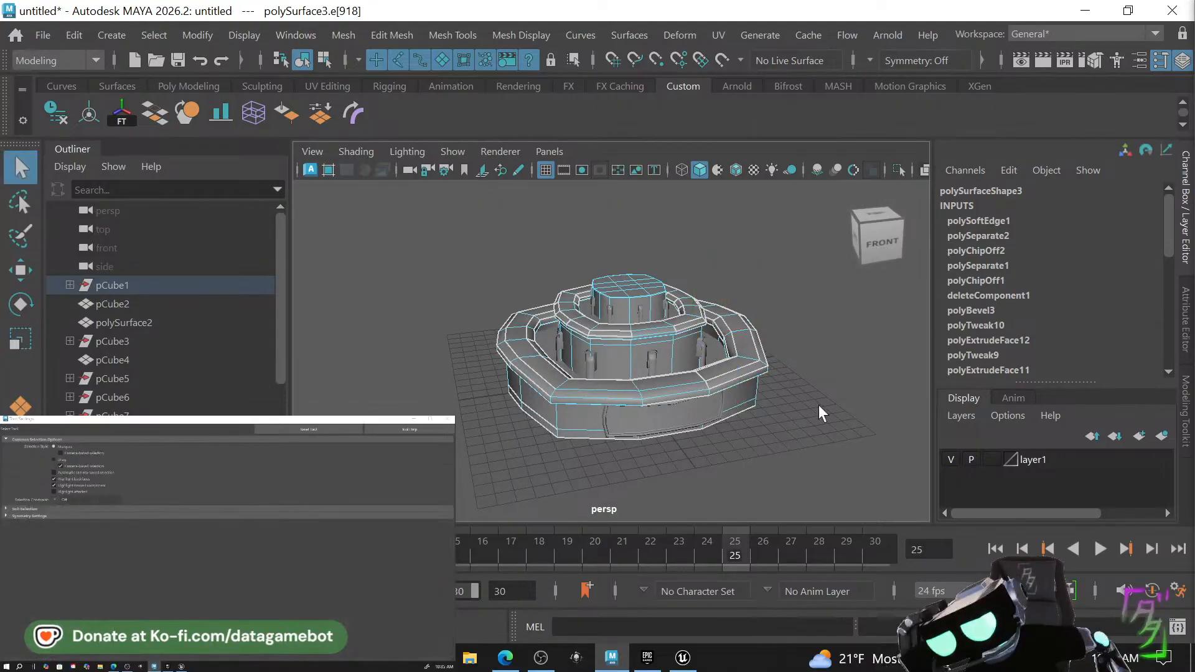
pyautogui.click(817, 405)
# Select the full loop of faces in the narrow band around the bottom of the lowest tier.
pyautogui.scroll(5, 719, 435)
pyautogui.keyDown('alt'); pyautogui.moveTo(663, 458); pyautogui.dragTo(629, 445); pyautogui.keyUp('alt')
pyautogui.scroll(-5, 649, 451)
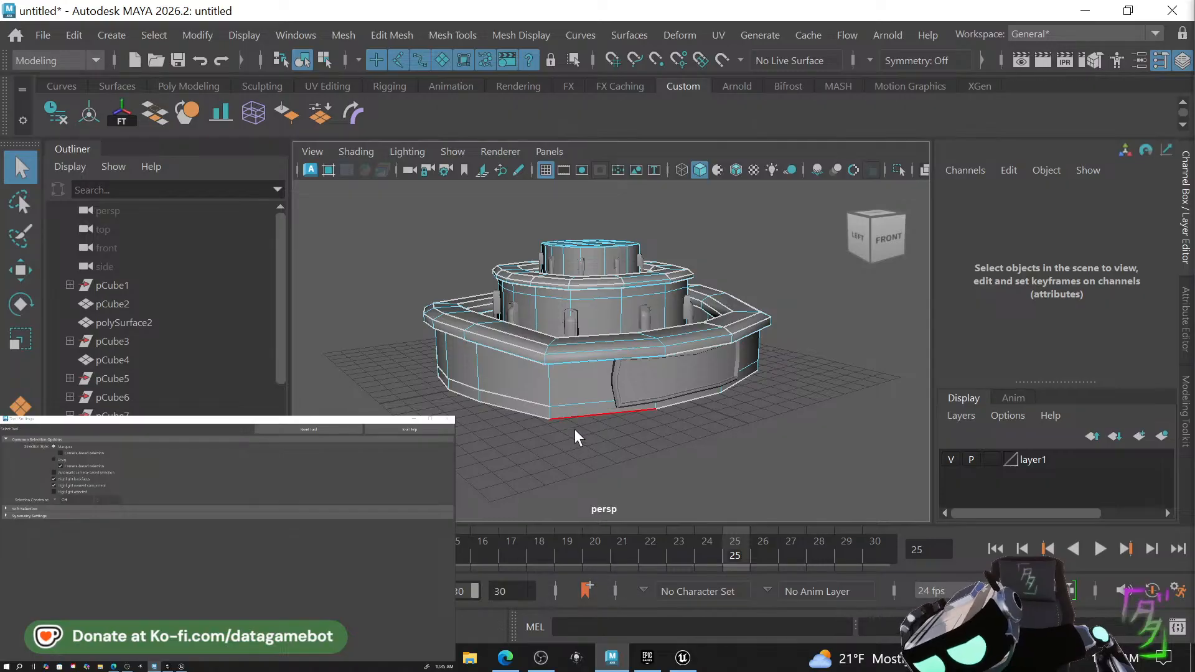
pyautogui.scroll(8, 570, 419)
pyautogui.keyDown('alt'); pyautogui.moveTo(680, 234); pyautogui.dragTo(652, 345, button='middle'); pyautogui.keyUp('alt')
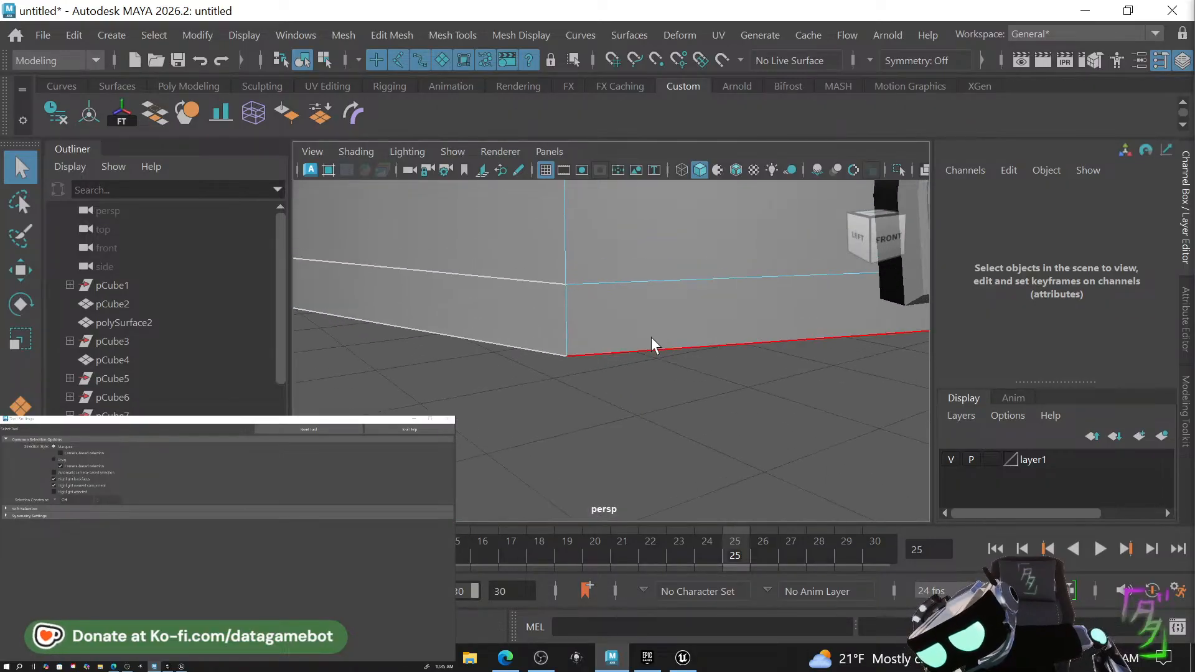
pyautogui.moveTo(626, 329); pyautogui.dragTo(629, 160, button='right')
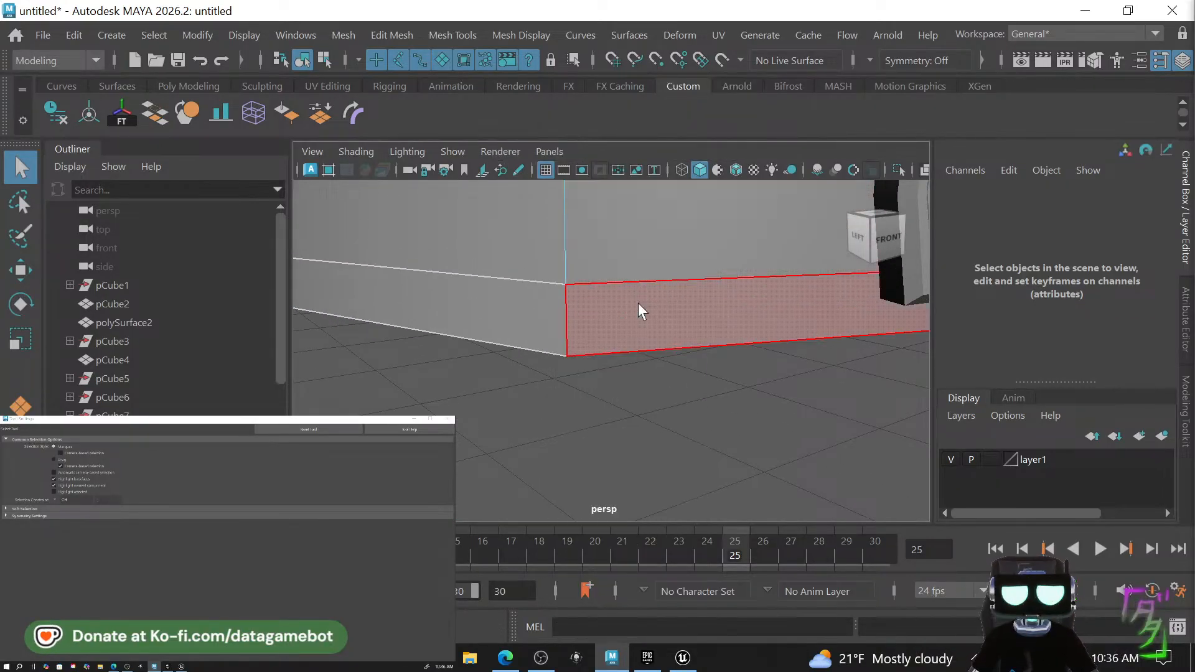
pyautogui.click(636, 304)
pyautogui.keyDown('shift'); pyautogui.click(536, 311); pyautogui.keyUp('shift')
pyautogui.keyDown('shift'); pyautogui.click(667, 348); pyautogui.keyUp('shift')
pyautogui.scroll(-6, 667, 374)
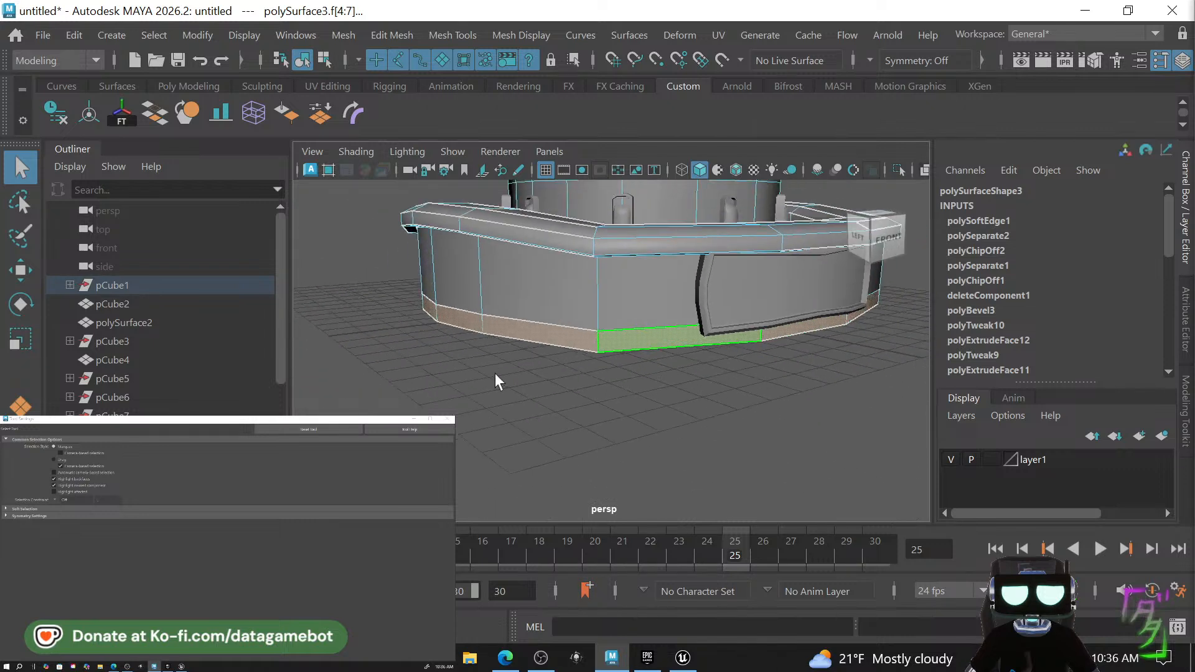
# Extrude the selected bottom band slightly outward in the horizontal plane to form a thin base trim.
pyautogui.keyDown('alt'); pyautogui.moveTo(495, 373); pyautogui.dragTo(596, 388); pyautogui.keyUp('alt')
pyautogui.press('w')
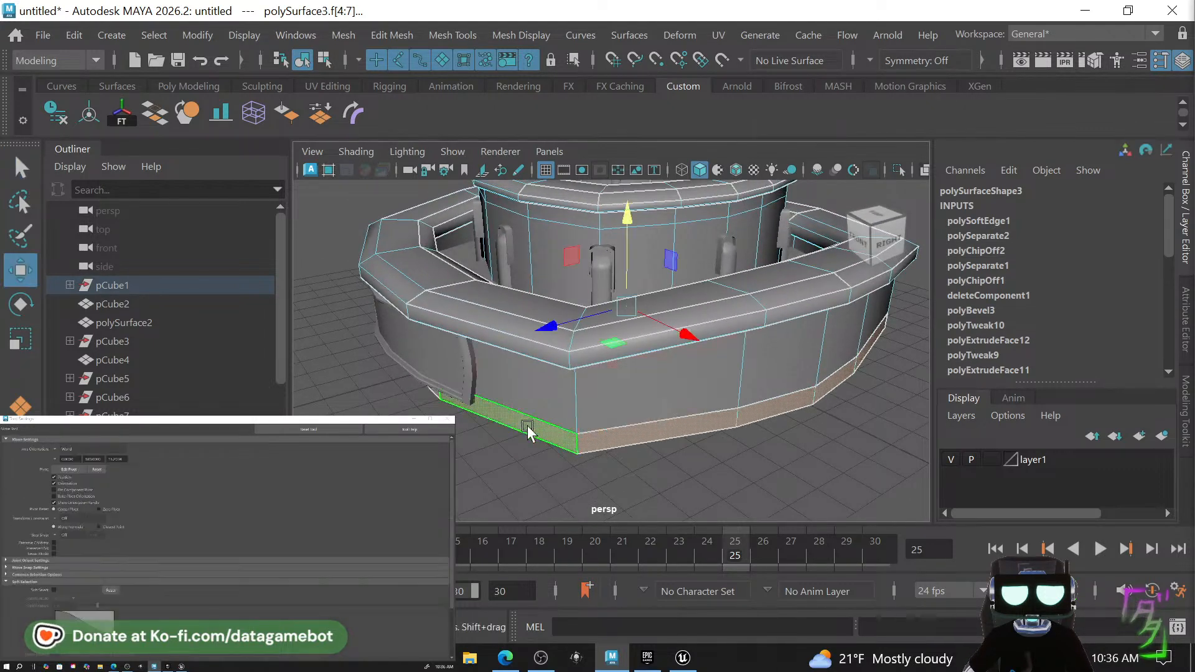
pyautogui.press('r')
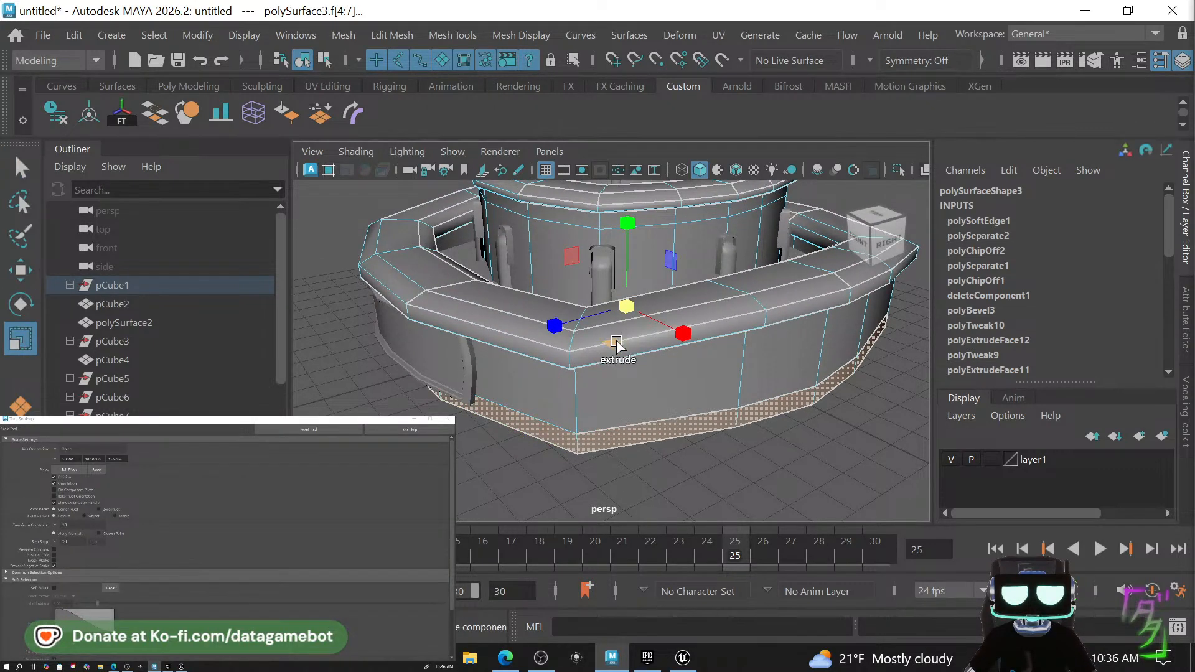
pyautogui.keyDown('shift'); pyautogui.moveTo(616, 342); pyautogui.dragTo(613, 341); pyautogui.keyUp('shift')
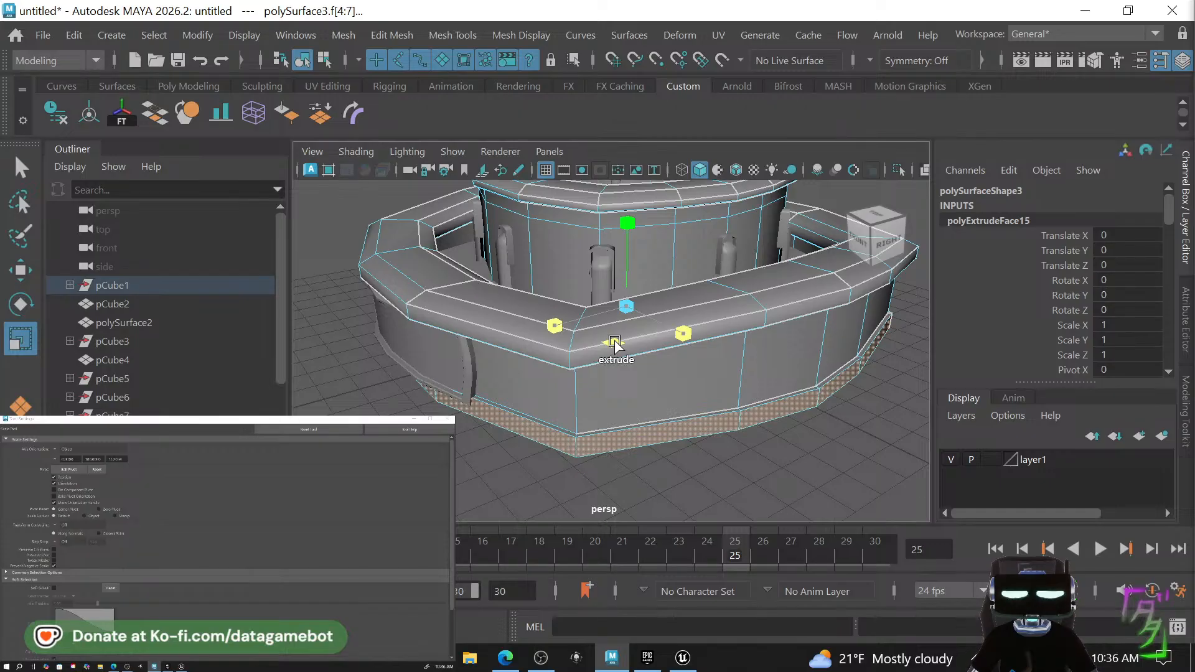
pyautogui.click(618, 384)
pyautogui.moveTo(619, 383)
pyautogui.keyDown('alt'); pyautogui.mouseDown()
pyautogui.moveTo(602, 379)
pyautogui.moveTo(628, 381)
pyautogui.mouseUp(); pyautogui.keyUp('alt')
# Select the loop of narrow ledge faces on top of the base trim and shift it slightly along the vertical axis.
pyautogui.press('f')
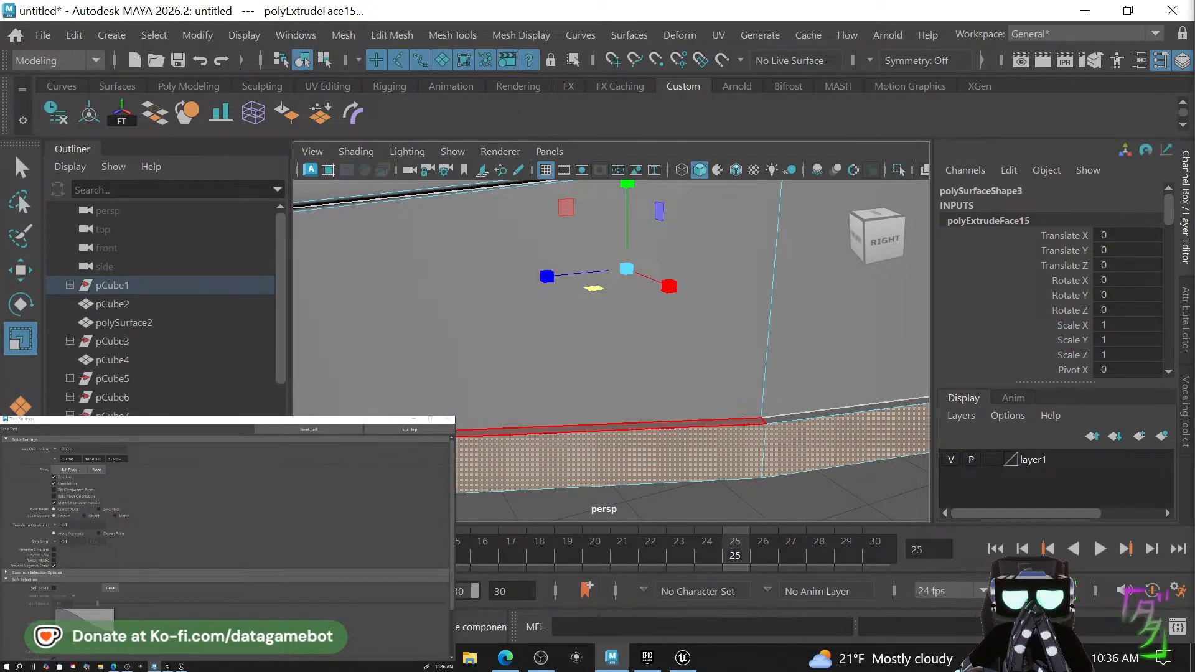
pyautogui.click(685, 425)
pyautogui.keyDown('shift'); pyautogui.doubleClick(784, 416); pyautogui.keyUp('shift')
pyautogui.keyDown('alt'); pyautogui.moveTo(787, 416); pyautogui.dragTo(633, 397, button='right'); pyautogui.keyUp('alt')
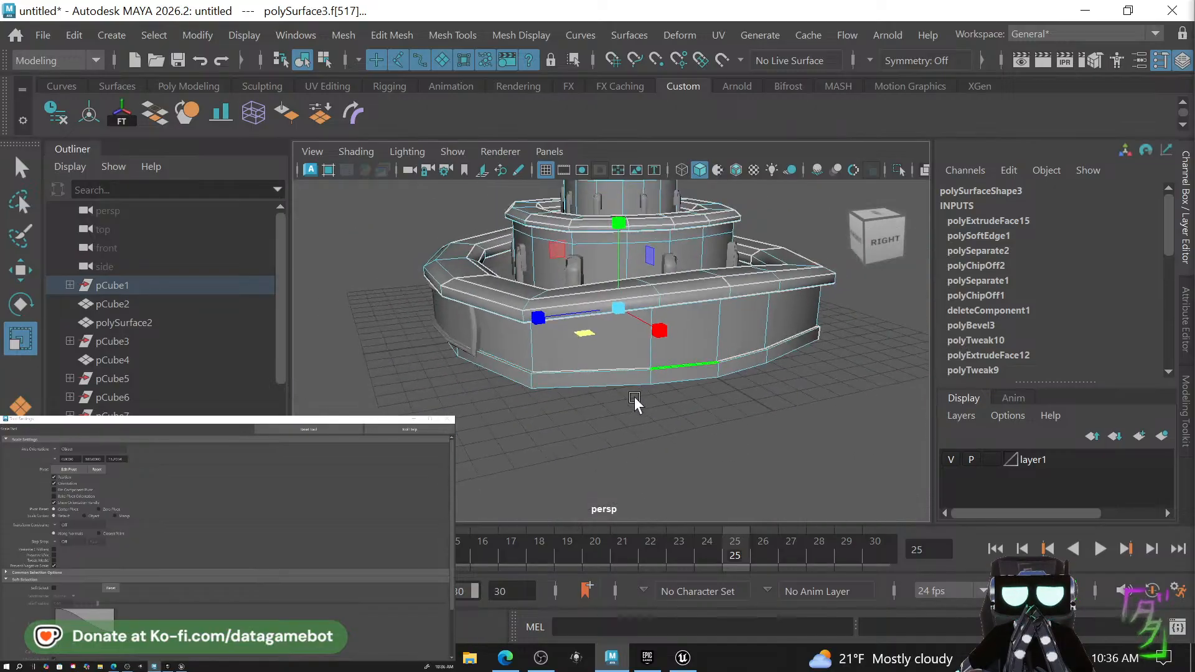
pyautogui.keyDown('alt'); pyautogui.moveTo(633, 397); pyautogui.dragTo(682, 398); pyautogui.keyUp('alt')
pyautogui.press('w')
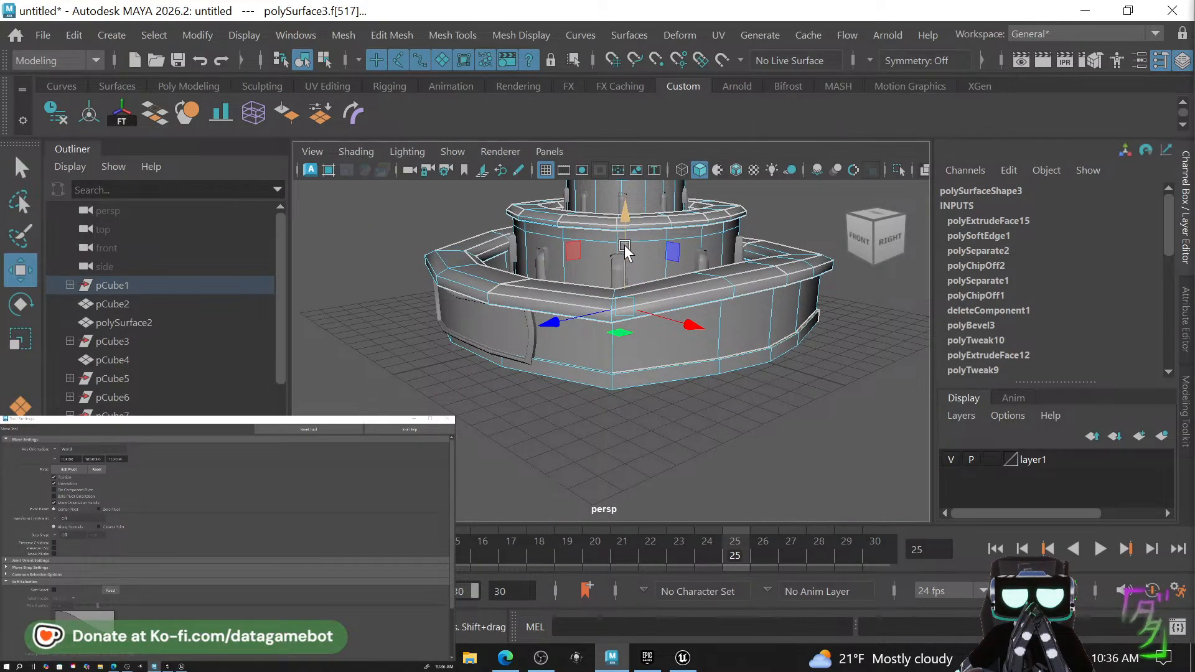
pyautogui.moveTo(625, 248); pyautogui.dragTo(622, 245)
pyautogui.keyDown('alt'); pyautogui.moveTo(520, 339); pyautogui.dragTo(592, 320); pyautogui.keyUp('alt')
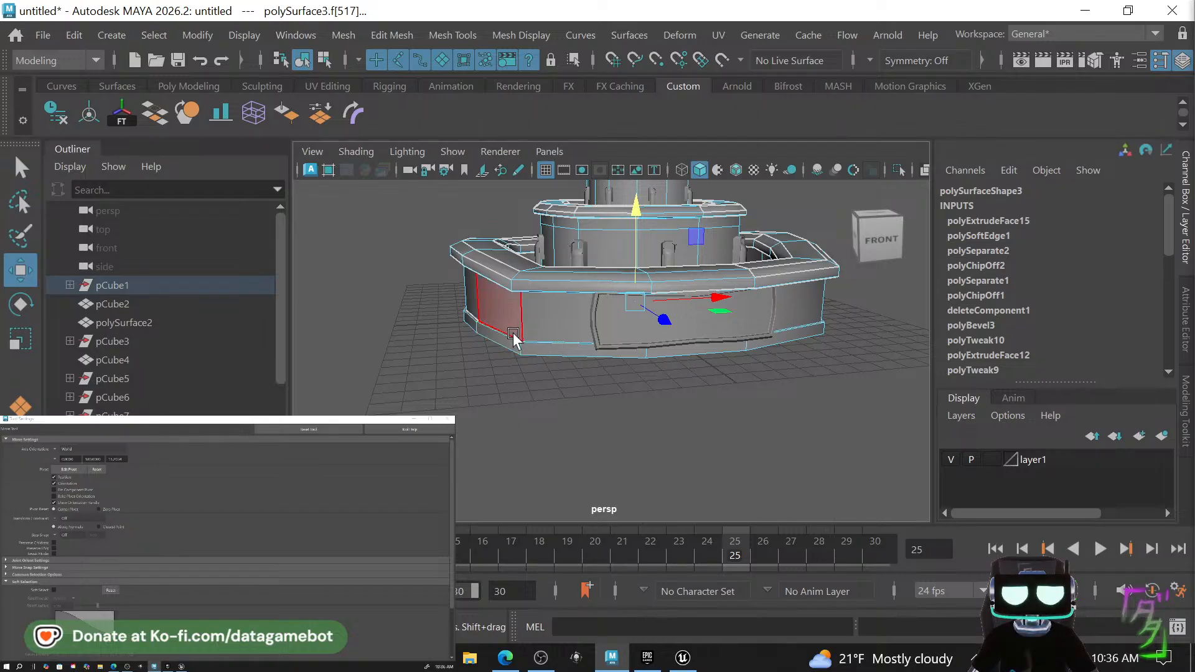
# Switch to edge mode and select the outer edge loops along the top and bottom of the base trim.
pyautogui.moveTo(514, 120); pyautogui.dragTo(590, 88, button='right')
pyautogui.scroll(5, 500, 354)
pyautogui.moveTo(465, 322); pyautogui.dragTo(472, 60, button='right')
pyautogui.click(446, 304)
pyautogui.click(434, 325)
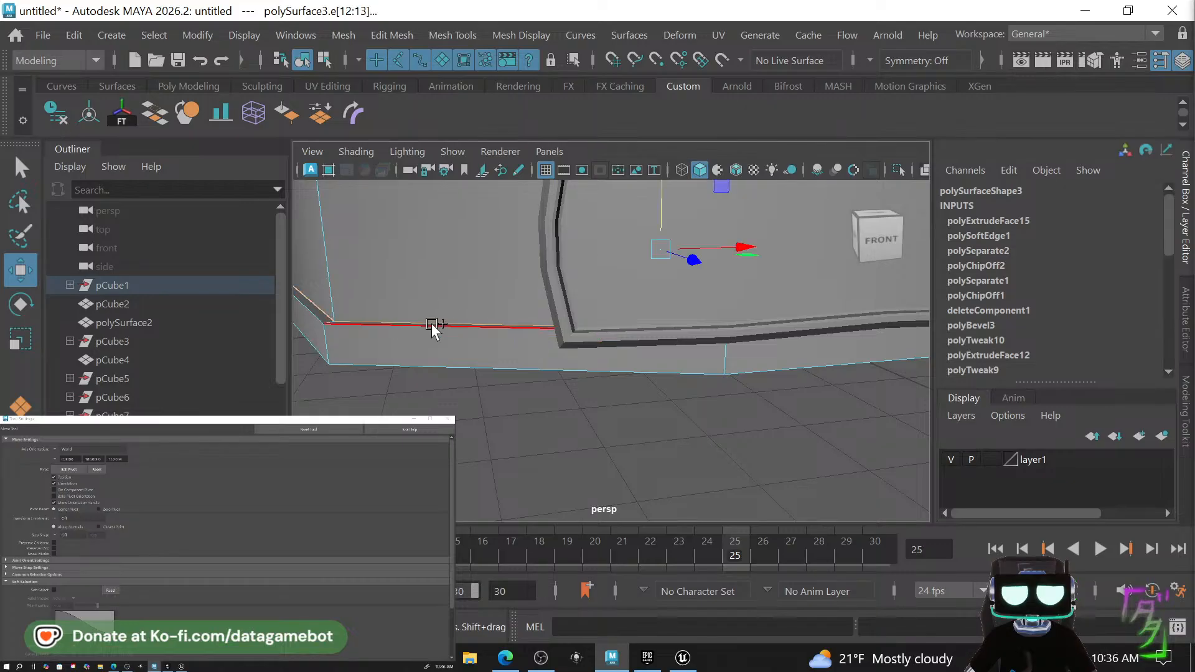
pyautogui.keyDown('shift'); pyautogui.doubleClick(427, 357); pyautogui.keyUp('shift')
pyautogui.keyDown('alt'); pyautogui.moveTo(498, 367); pyautogui.dragTo(525, 331); pyautogui.keyUp('alt')
# Try beveling the selected base trim edge loops at fraction 0.5, and undo the bevel.
pyautogui.keyDown('shift'); pyautogui.moveTo(466, 271); pyautogui.dragTo(533, 279, button='right'); pyautogui.keyUp('shift')
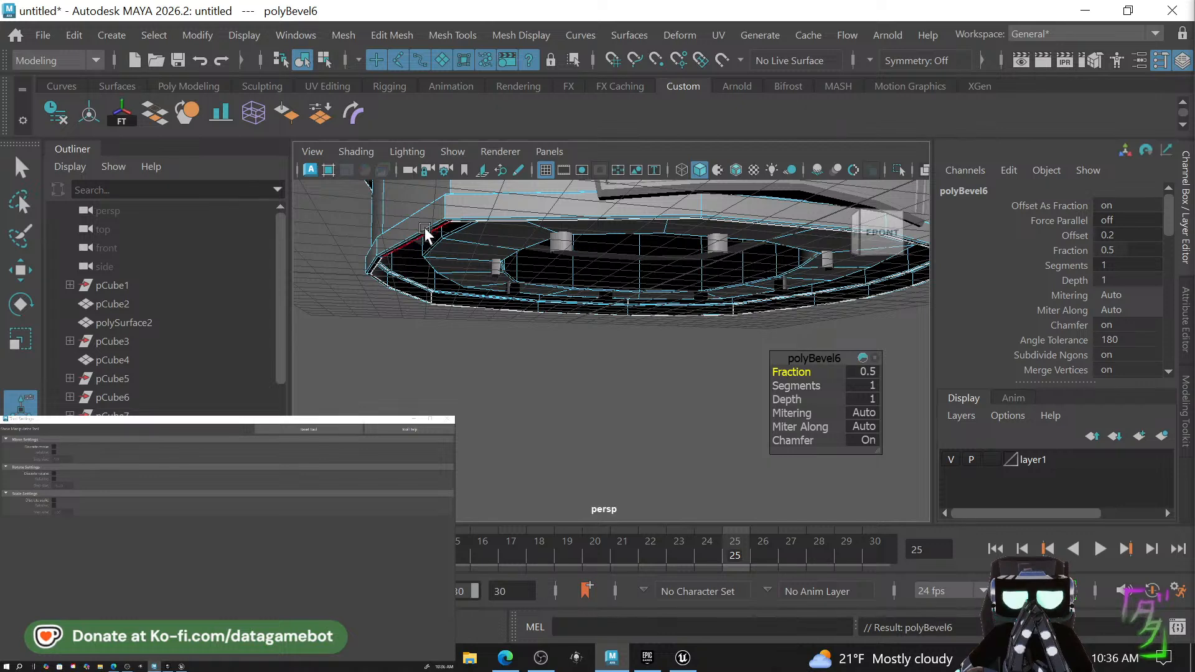
pyautogui.hotkey('ctrl', 'z')
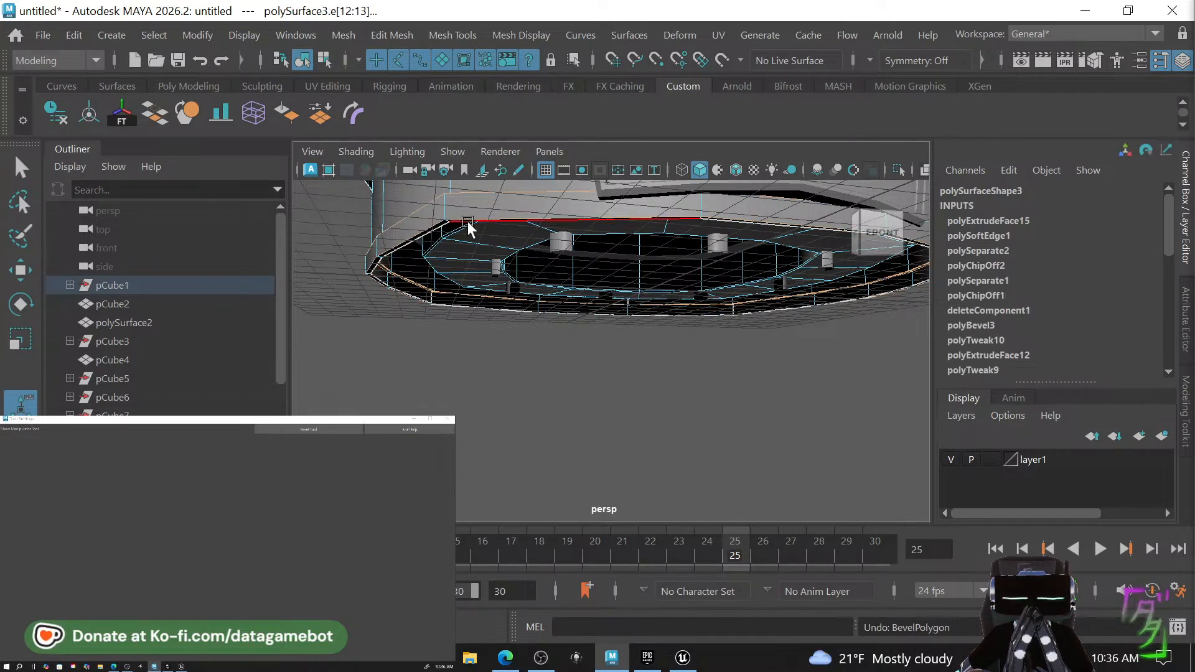
pyautogui.keyDown('alt'); pyautogui.moveTo(457, 219); pyautogui.dragTo(434, 231); pyautogui.keyUp('alt')
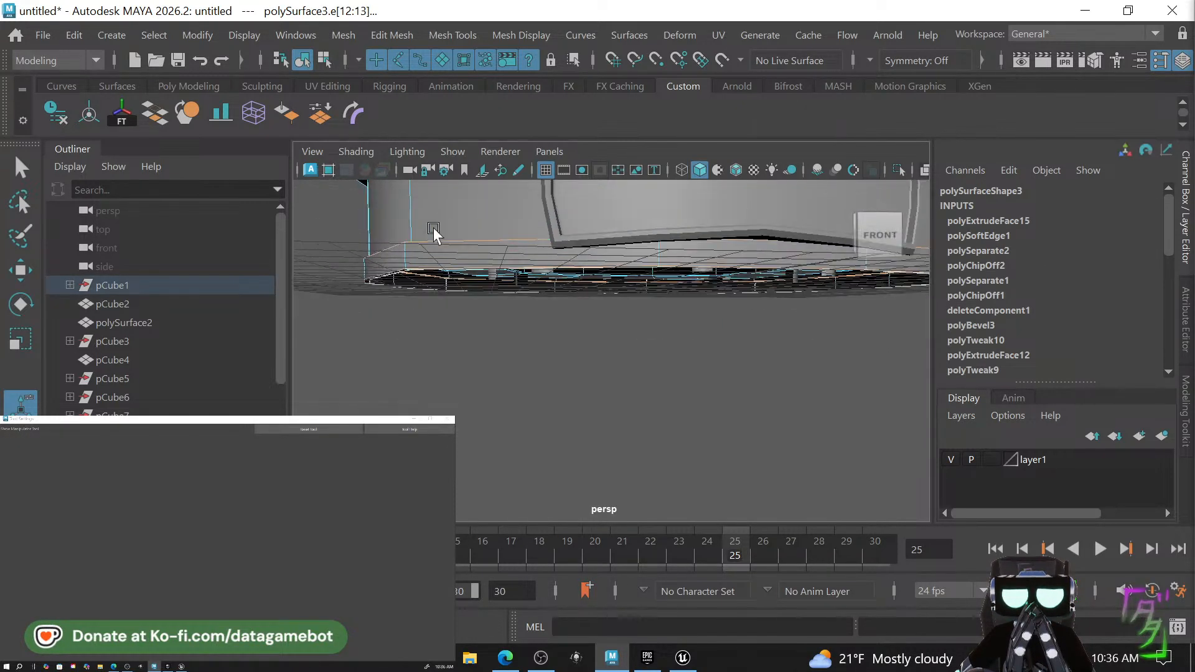
# Bevel the outer edge loops of the lowest tier's base trim at fraction 0.5.
pyautogui.keyDown('shift'); pyautogui.click(432, 262); pyautogui.keyUp('shift')
pyautogui.keyDown('alt'); pyautogui.moveTo(528, 283); pyautogui.dragTo(559, 282); pyautogui.keyUp('alt')
pyautogui.keyDown('shift'); pyautogui.moveTo(569, 276); pyautogui.dragTo(640, 274, button='right'); pyautogui.keyUp('shift')
pyautogui.keyDown('alt'); pyautogui.moveTo(639, 274); pyautogui.dragTo(598, 299); pyautogui.keyUp('alt')
# Switch to face mode, select the loop of hidden faces on the underside of the base trim, and delete it.
pyautogui.moveTo(390, 120); pyautogui.dragTo(400, 171, button='right')
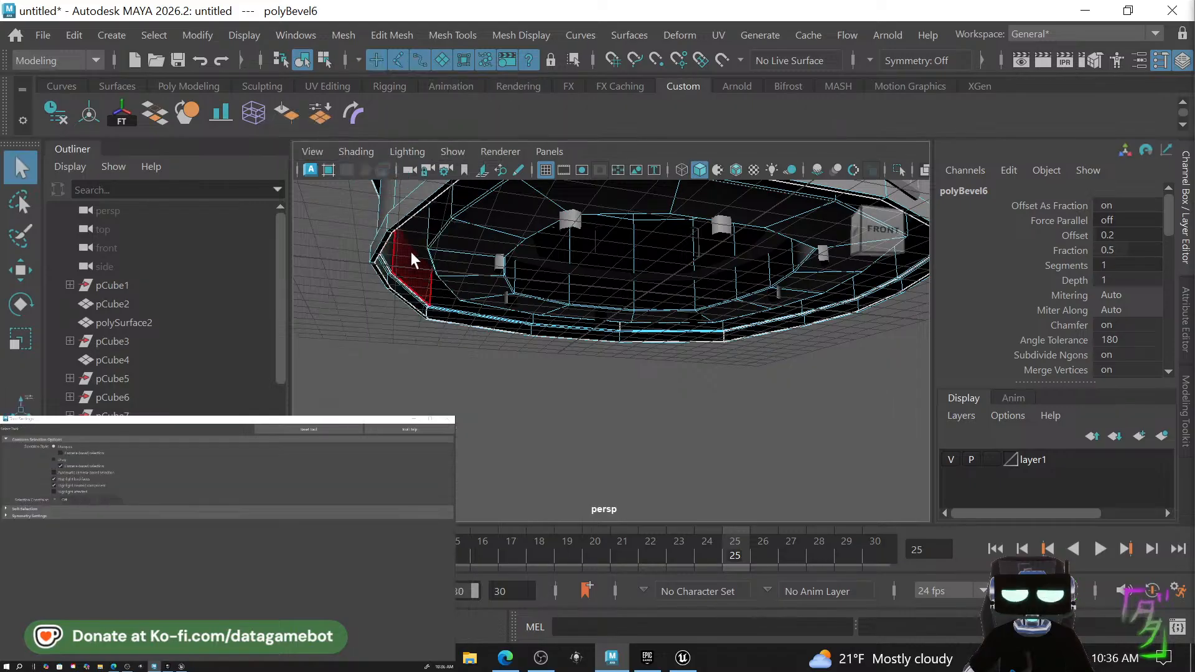
pyautogui.click(393, 235)
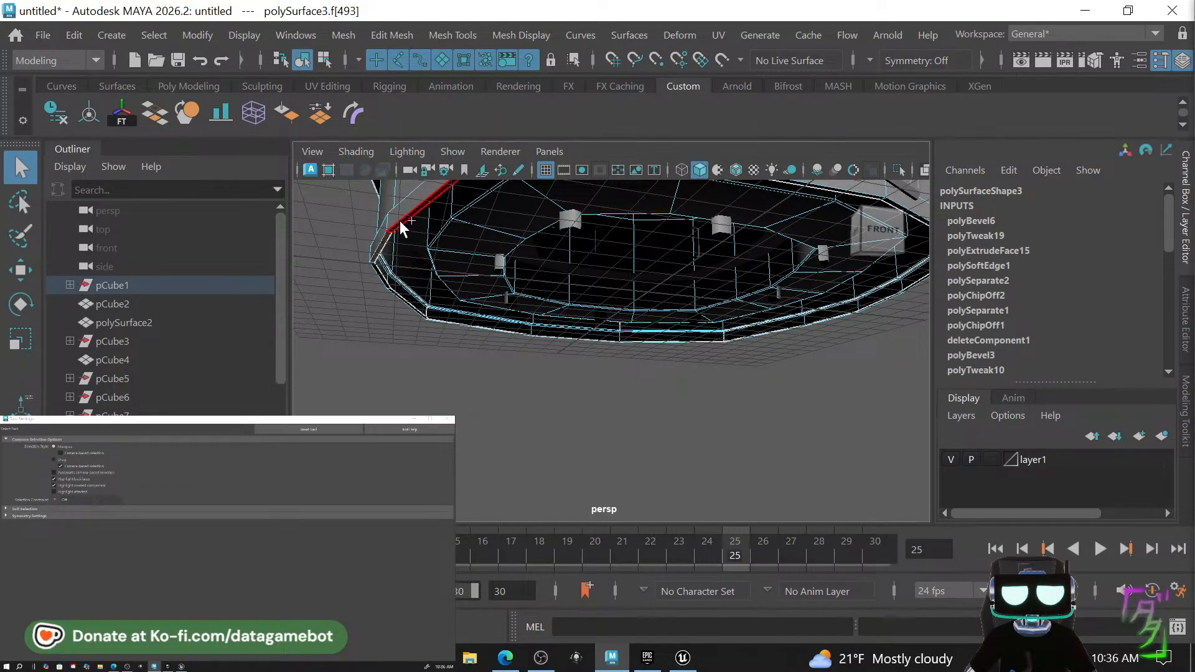
pyautogui.doubleClick(402, 230)
pyautogui.click(396, 225)
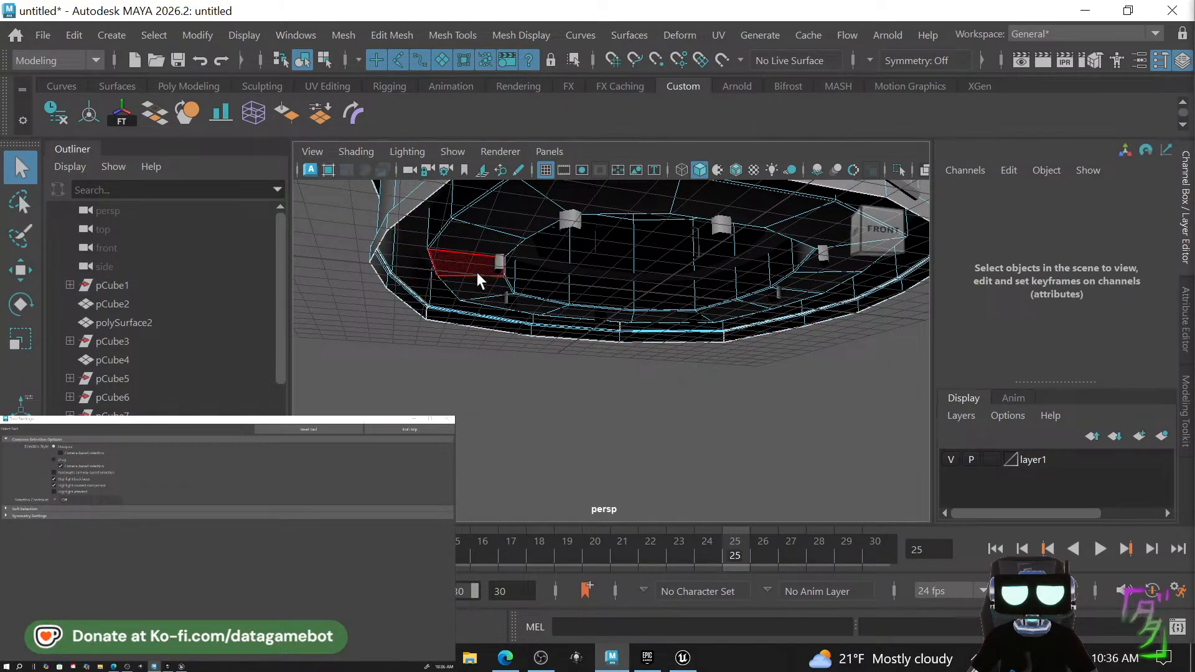
# Return to object mode, deselect the structure, and check its overall shape from the left side.
pyautogui.keyDown('alt'); pyautogui.moveTo(477, 271); pyautogui.dragTo(544, 326); pyautogui.keyUp('alt')
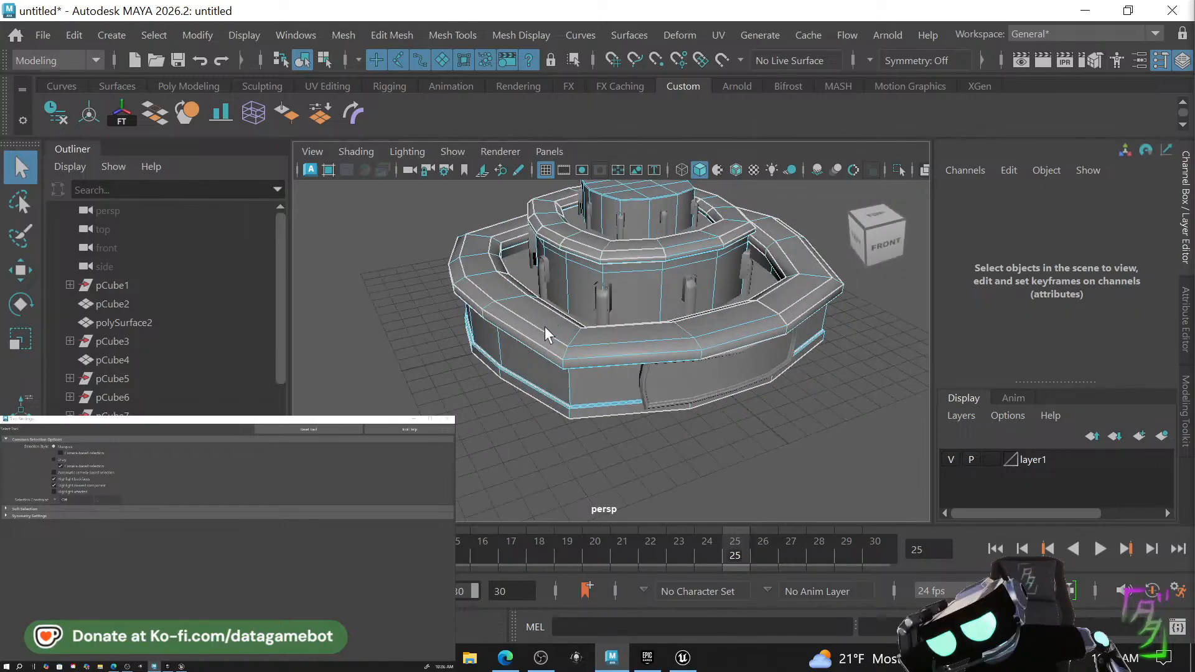
pyautogui.moveTo(528, 387); pyautogui.dragTo(593, 70, button='right')
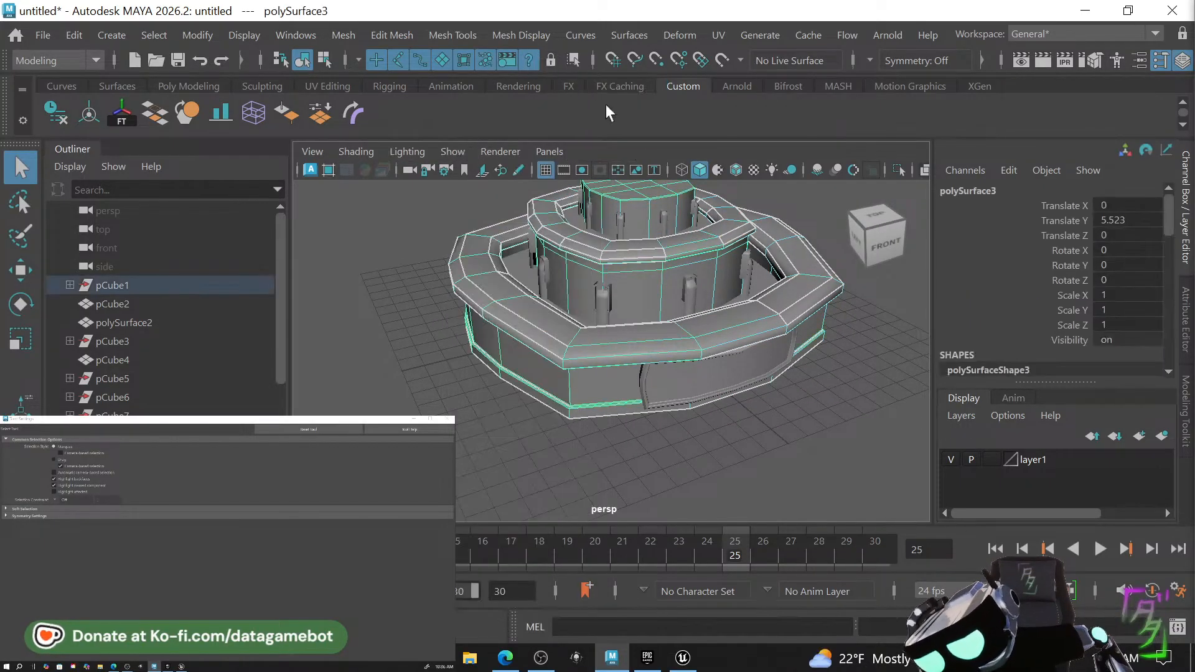
pyautogui.click(820, 373)
pyautogui.keyDown('alt'); pyautogui.moveTo(755, 411); pyautogui.dragTo(544, 232); pyautogui.keyUp('alt')
pyautogui.keyDown('alt'); pyautogui.moveTo(758, 366); pyautogui.dragTo(557, 390, button='right'); pyautogui.keyUp('alt')
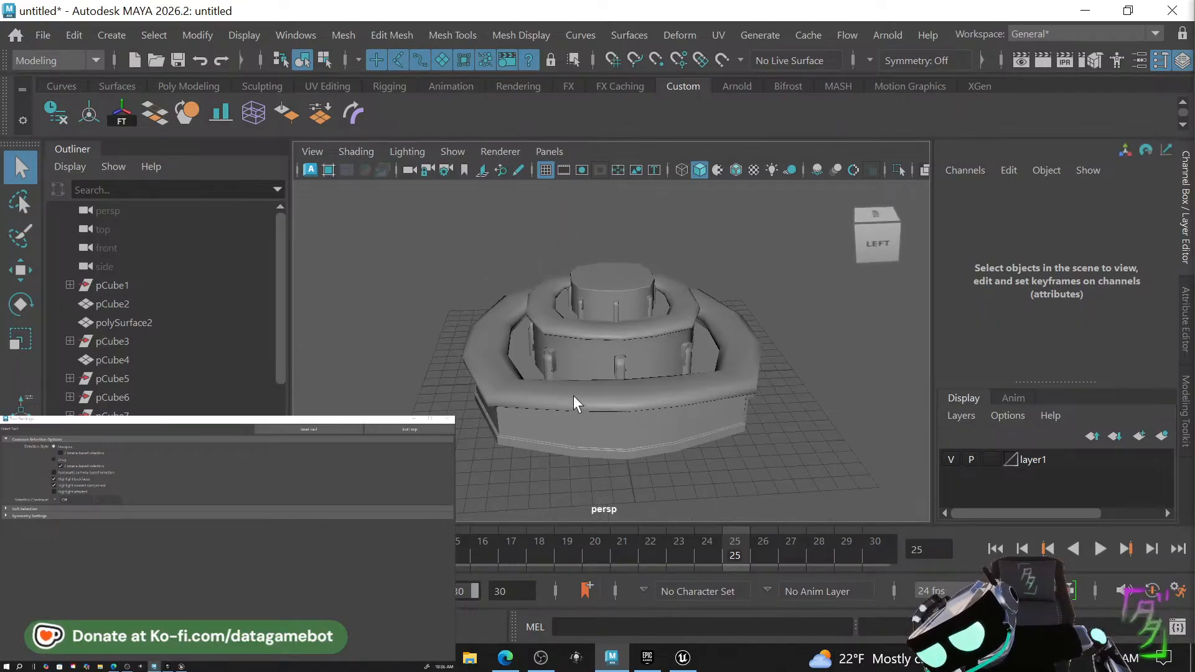
pyautogui.scroll(3, 589, 406)
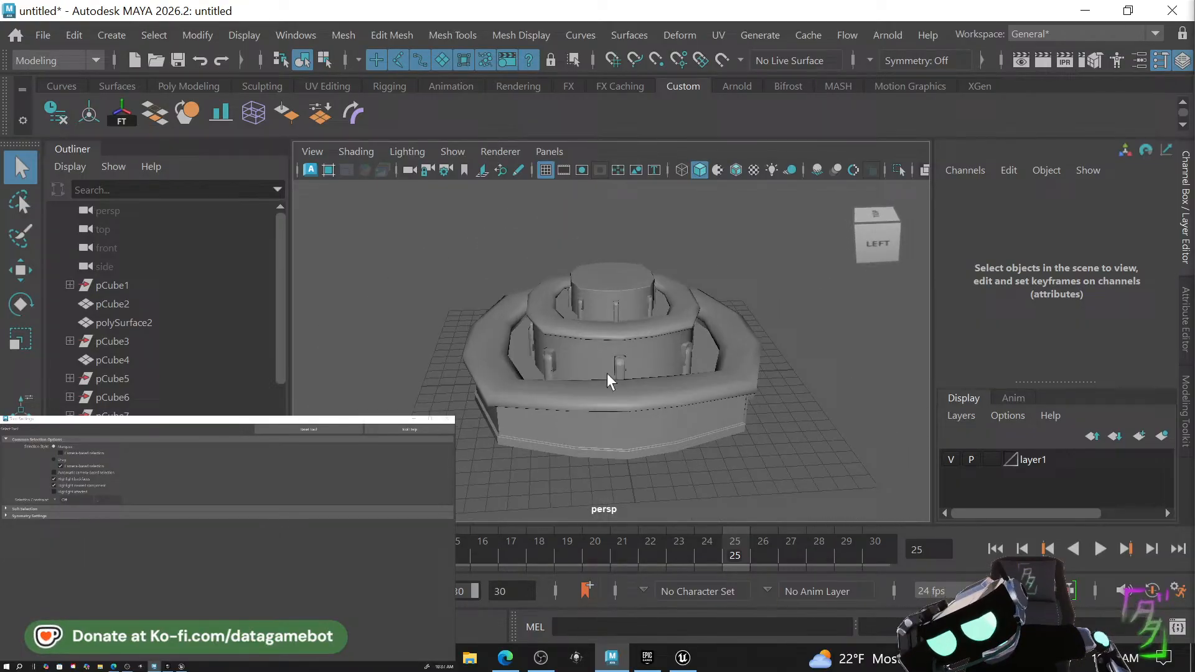
# Select all faces on the flat top of the uppermost tier in face mode.
pyautogui.click(622, 278)
pyautogui.keyDown('alt'); pyautogui.moveTo(623, 279); pyautogui.dragTo(611, 321); pyautogui.keyUp('alt')
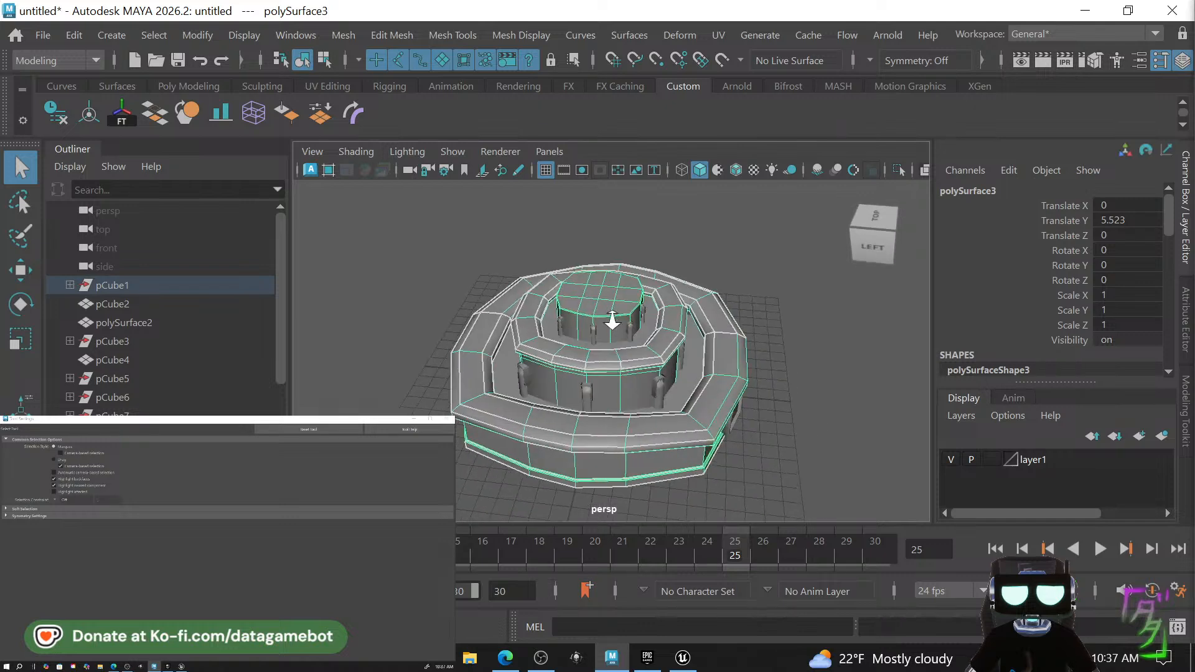
pyautogui.keyDown('alt'); pyautogui.moveTo(611, 321); pyautogui.dragTo(670, 388, button='right'); pyautogui.keyUp('alt')
pyautogui.moveTo(630, 273); pyautogui.dragTo(633, 190, button='right')
pyautogui.click(625, 270)
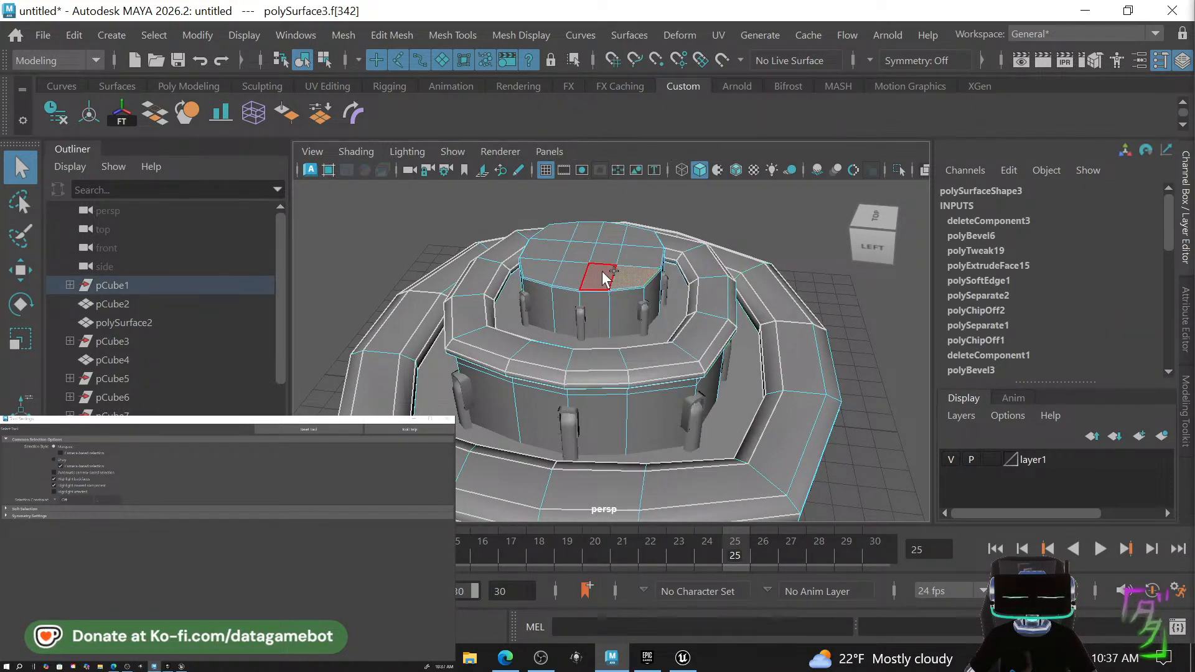
pyautogui.keyDown('shift'); pyautogui.doubleClick(602, 276); pyautogui.keyUp('shift')
pyautogui.click(625, 271)
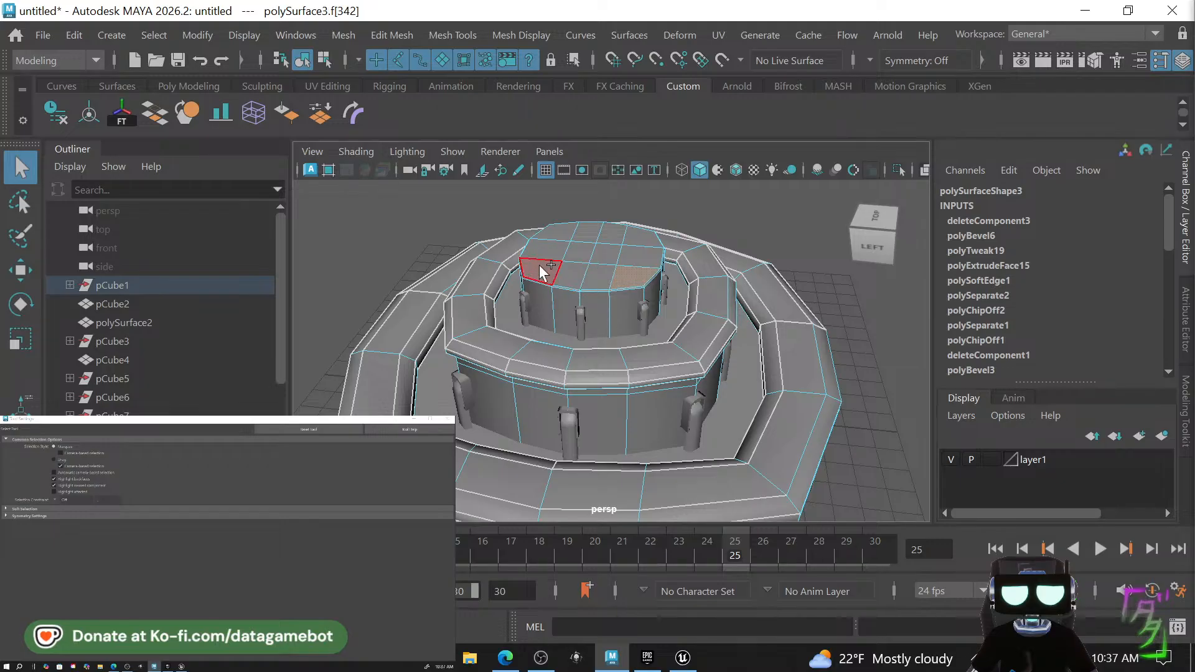
pyautogui.keyDown('shift'); pyautogui.doubleClick(562, 232); pyautogui.keyUp('shift')
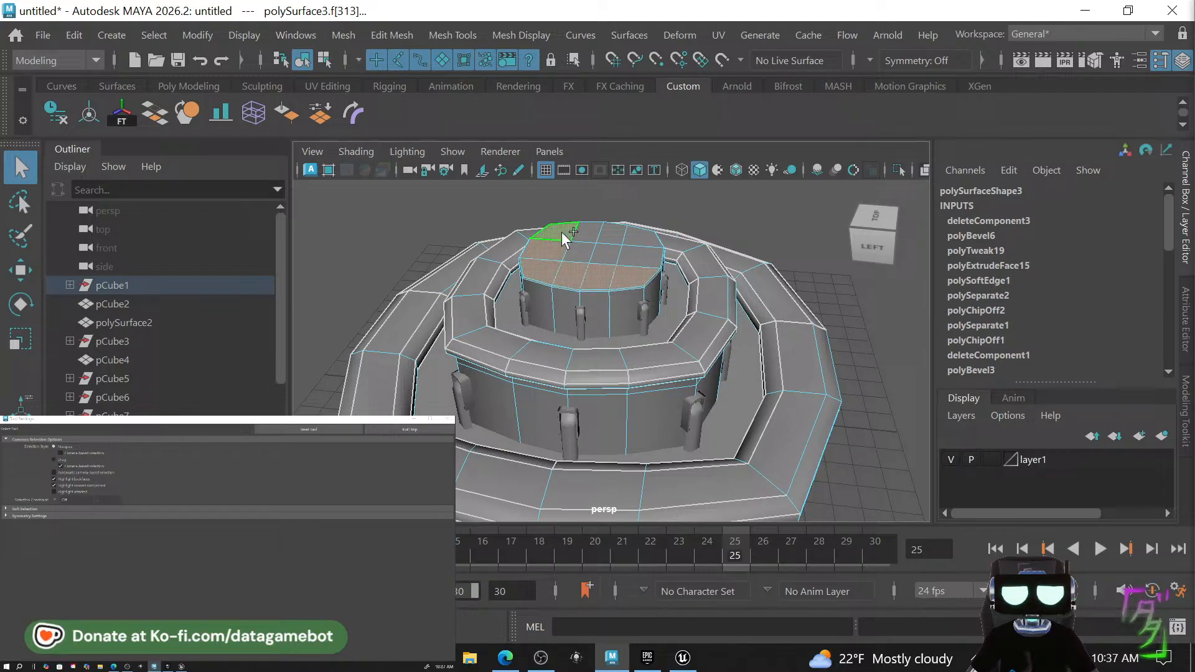
pyautogui.keyDown('shift'); pyautogui.doubleClick(633, 233); pyautogui.keyUp('shift')
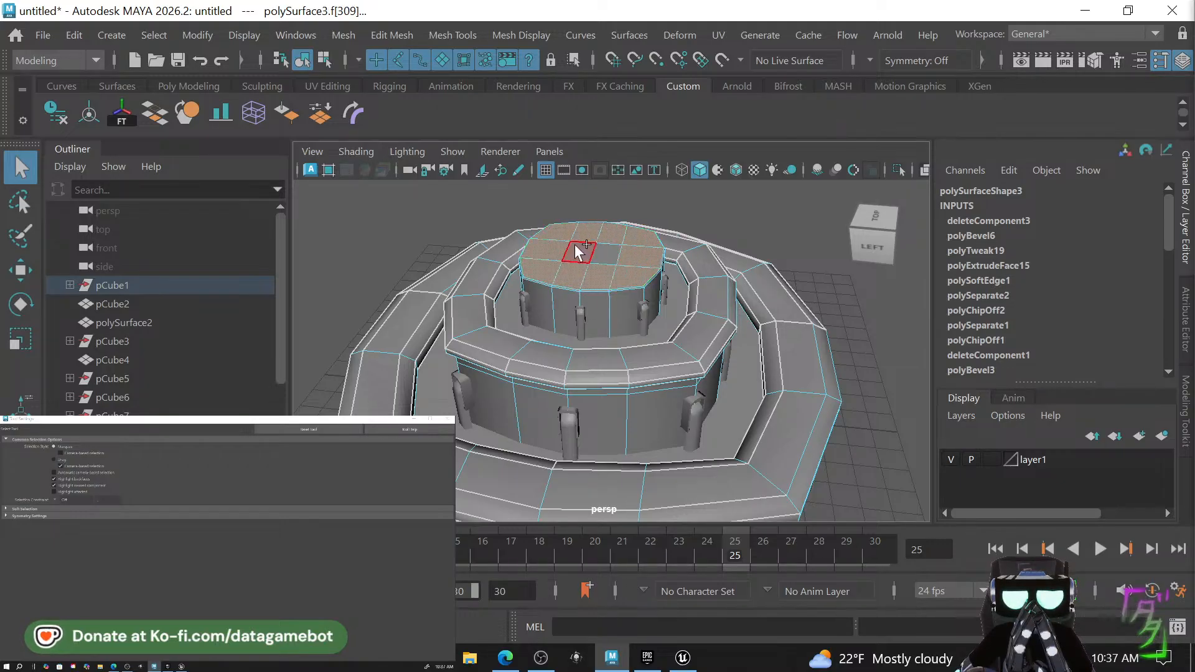
# Split the selected top faces off as a separate surface and select that cap in object mode.
pyautogui.keyDown('alt'); pyautogui.moveTo(647, 273); pyautogui.dragTo(654, 263); pyautogui.keyUp('alt')
pyautogui.keyDown('shift'); pyautogui.moveTo(621, 252); pyautogui.dragTo(616, 506, button='right'); pyautogui.keyUp('shift')
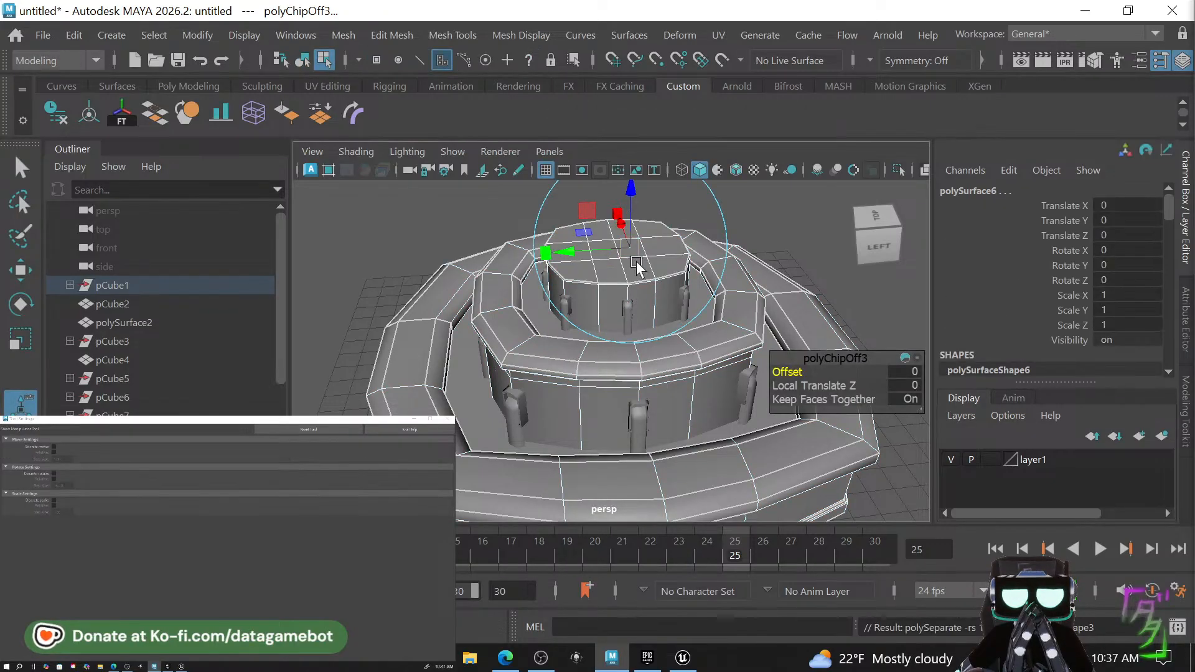
pyautogui.moveTo(641, 271); pyautogui.dragTo(727, 99, button='right')
pyautogui.click(784, 252)
pyautogui.click(665, 258)
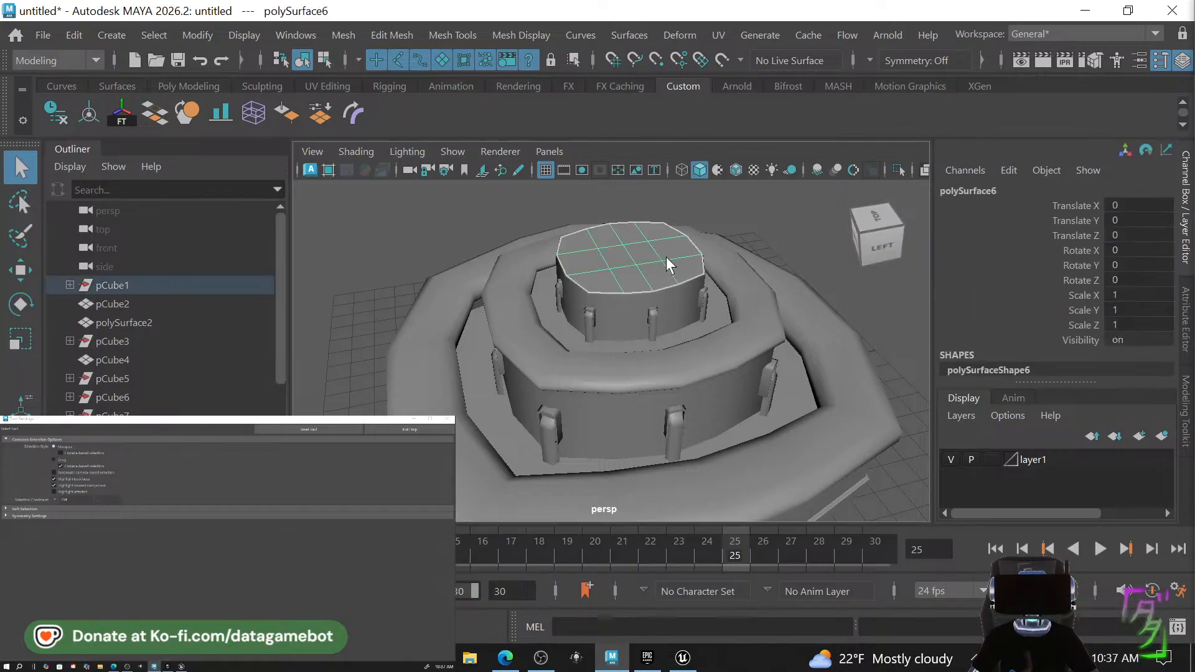
# Raise the separated cap to Translate Y 0.917 and enlarge it to scale 1.181 in X and Z.
pyautogui.keyDown('alt'); pyautogui.moveTo(652, 294); pyautogui.dragTo(620, 279); pyautogui.keyUp('alt')
pyautogui.press('r')
pyautogui.press('w')
pyautogui.press('r')
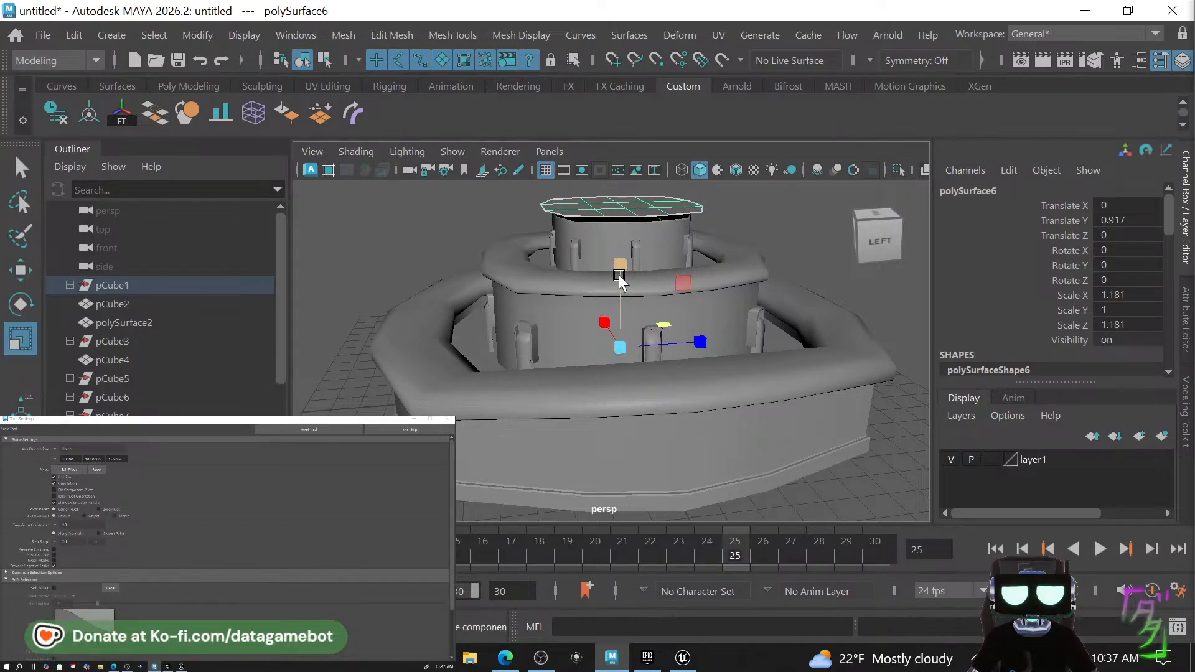
# Center the cap's pivot and extrude its faces downward with a Local Translate Z of -0.687.
pyautogui.click(89, 112)
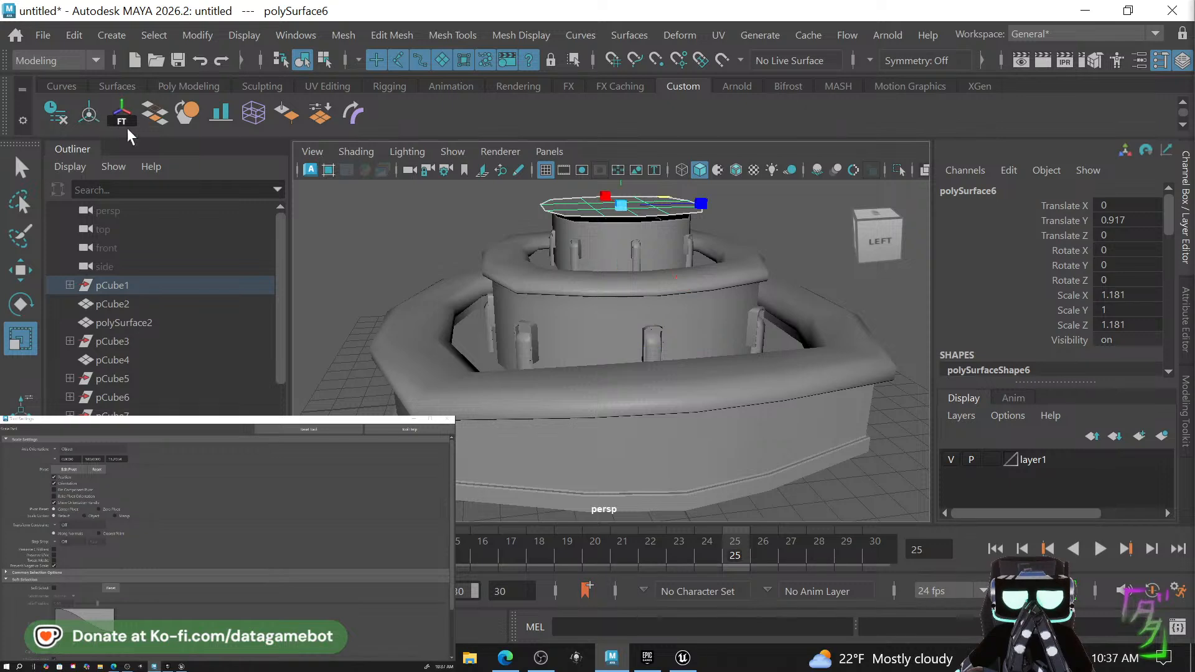
pyautogui.keyDown('alt'); pyautogui.moveTo(763, 255); pyautogui.dragTo(707, 291); pyautogui.keyUp('alt')
pyautogui.keyDown('shift'); pyautogui.moveTo(614, 237); pyautogui.dragTo(615, 176, button='right'); pyautogui.keyUp('shift')
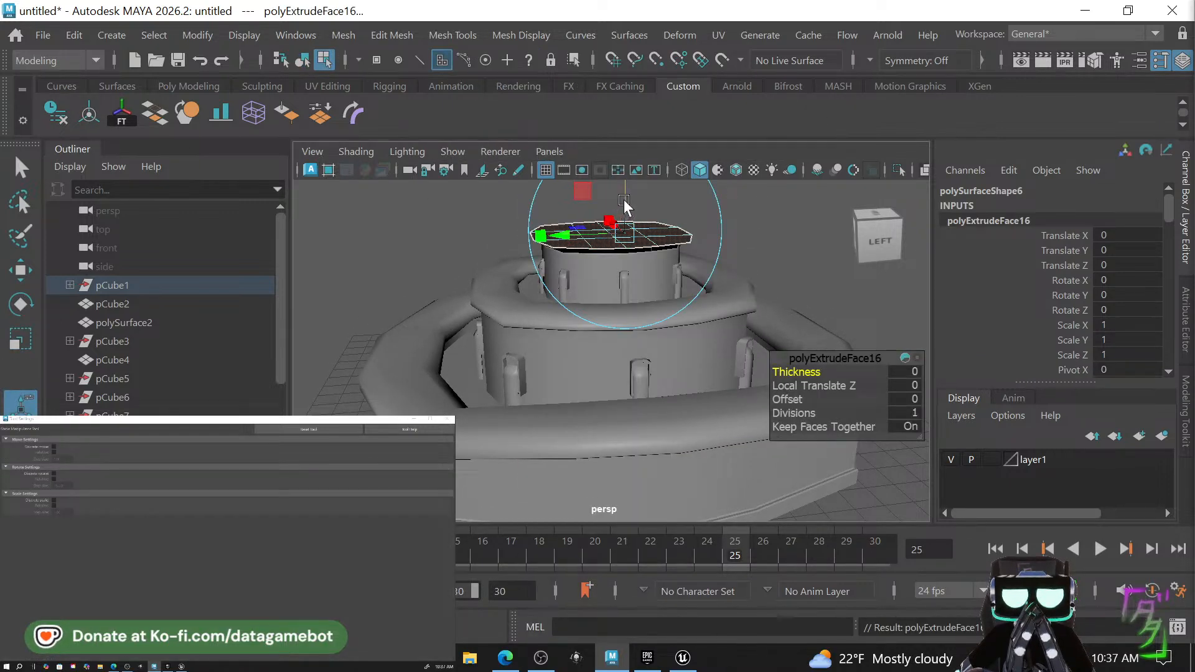
pyautogui.moveTo(624, 204); pyautogui.dragTo(618, 225)
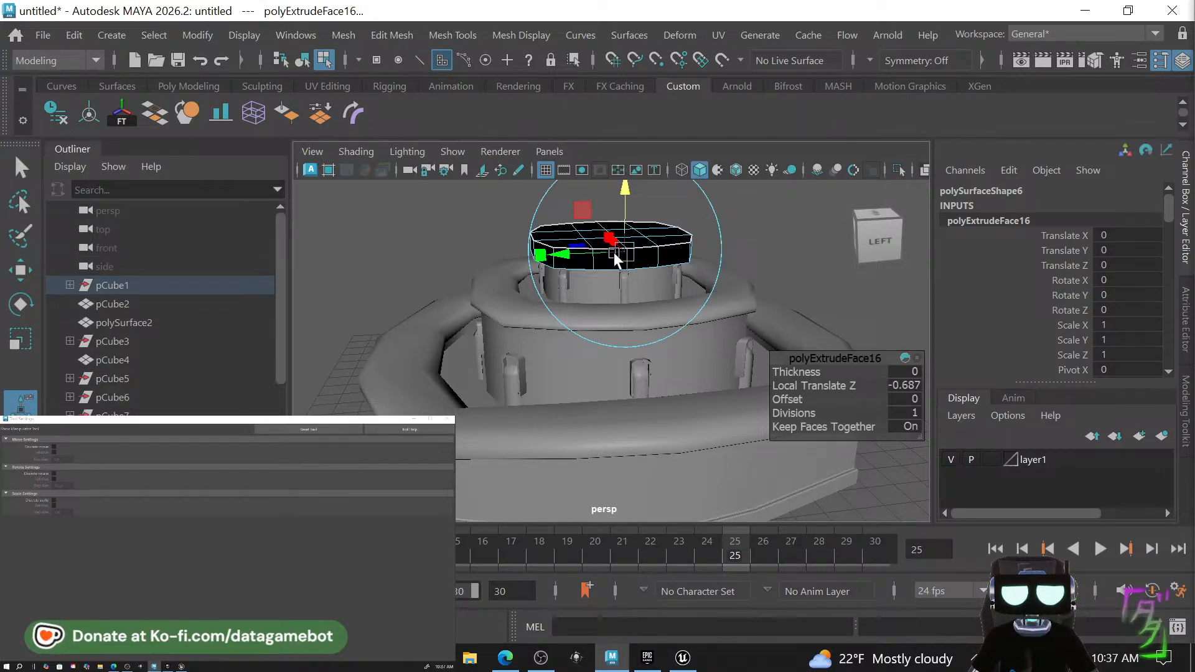
# Return the extruded cap to object mode and reverse its face normals.
pyautogui.moveTo(613, 252); pyautogui.dragTo(680, 101, button='right')
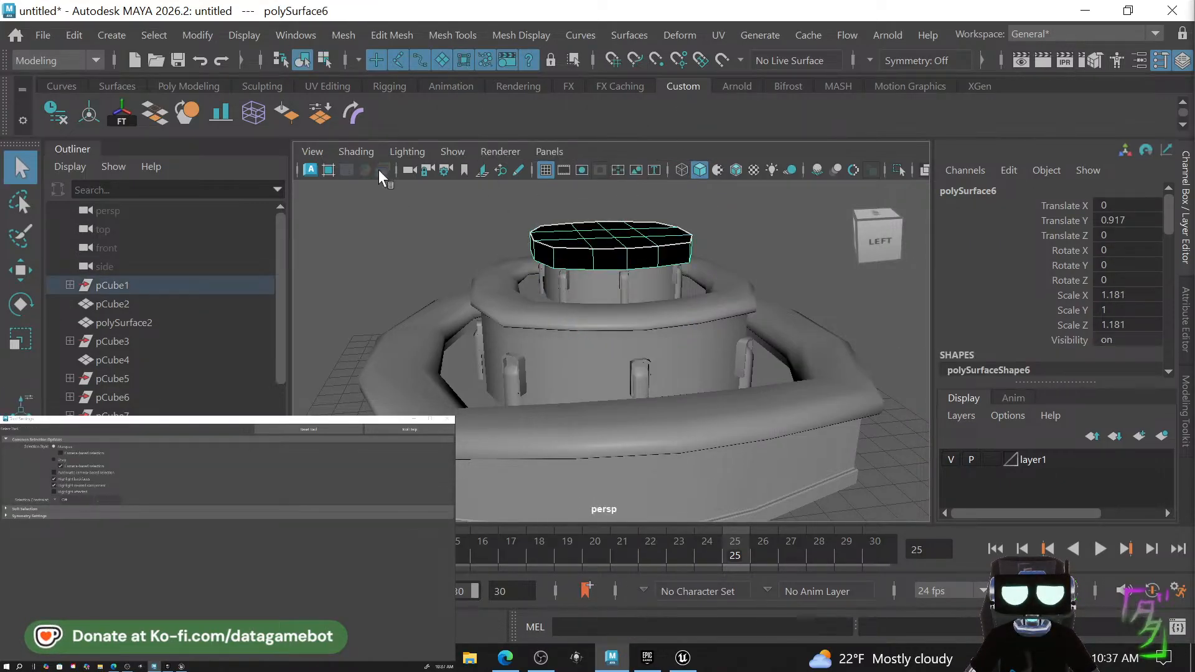
pyautogui.click(292, 116)
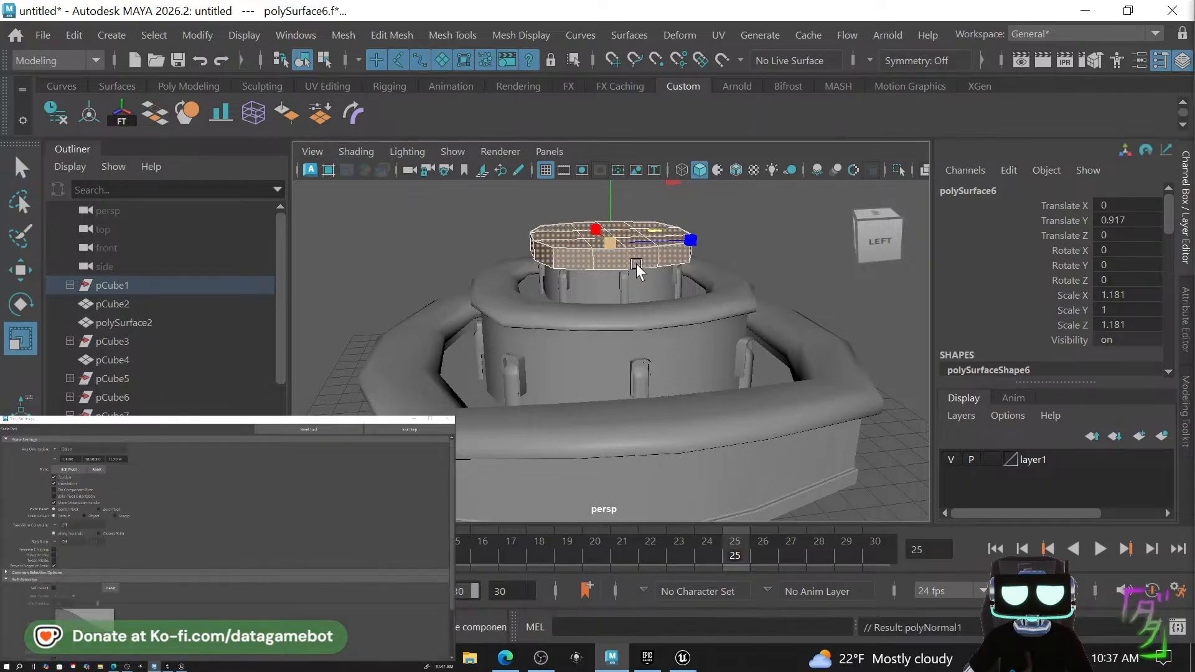
pyautogui.keyDown('alt'); pyautogui.moveTo(637, 263); pyautogui.dragTo(609, 321); pyautogui.keyUp('alt')
pyautogui.scroll(4, 663, 264)
pyautogui.moveTo(626, 274); pyautogui.dragTo(615, 80, button='right')
pyautogui.scroll(5, 618, 249)
pyautogui.scroll(-5, 550, 320)
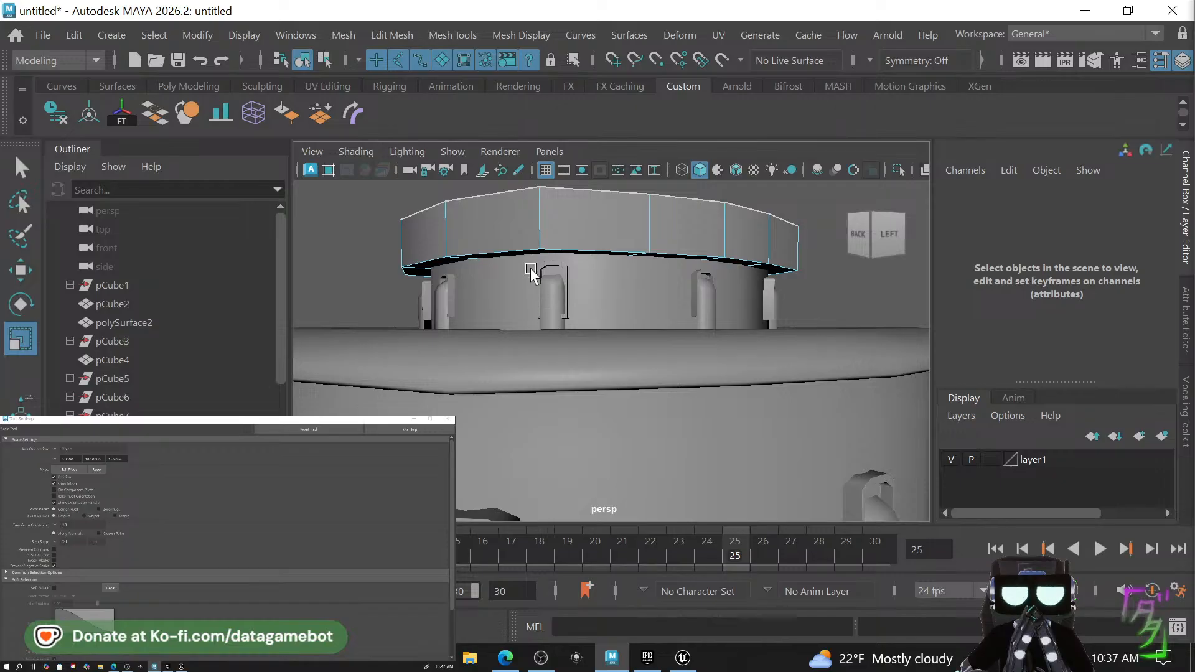
# Try moving the cap's underside faces slightly along the vertical axis, undo the move, and clear the face selection.
pyautogui.moveTo(509, 247); pyautogui.dragTo(513, 163, button='right')
pyautogui.click(496, 261)
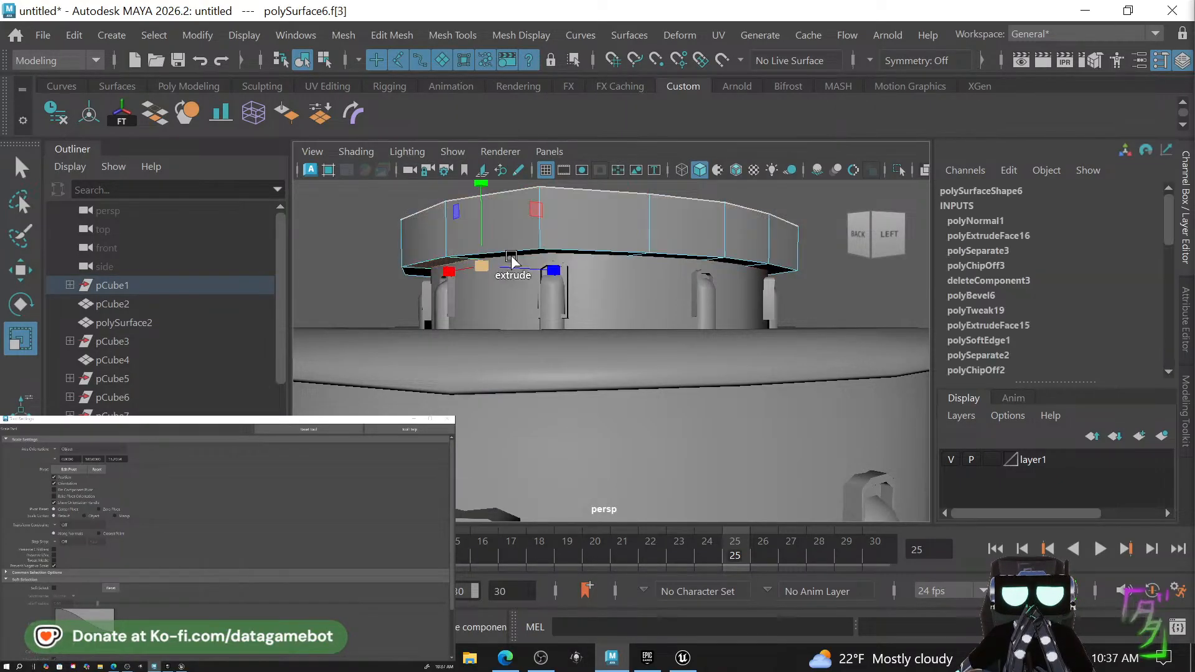
pyautogui.press('w')
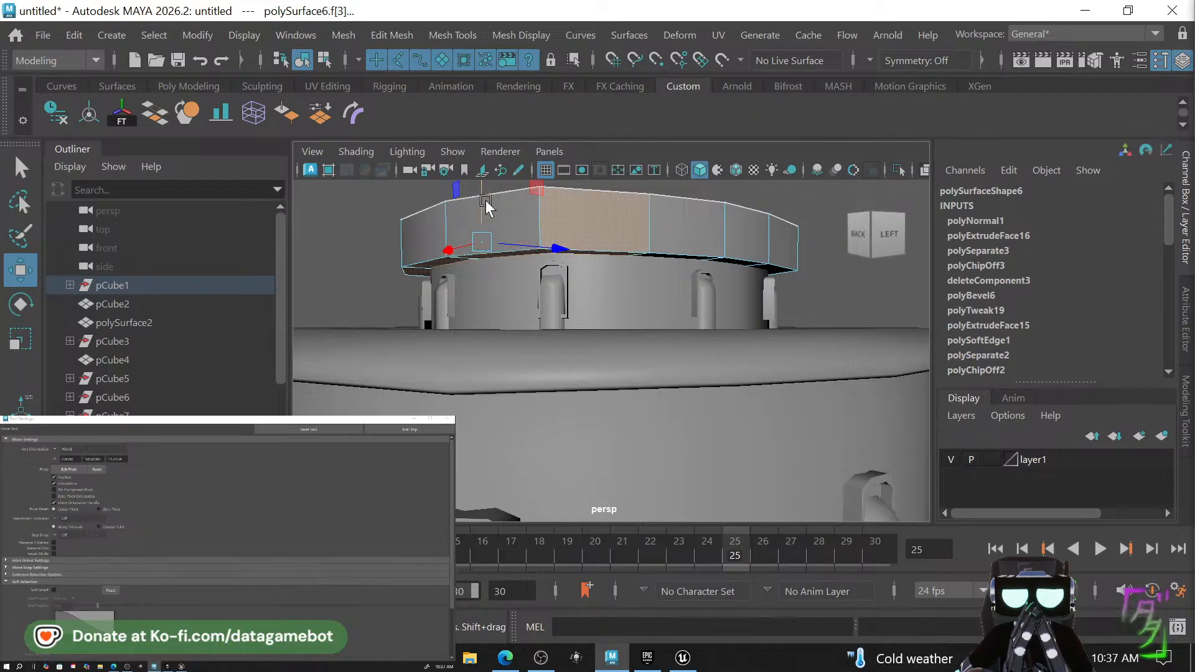
pyautogui.moveTo(485, 205)
pyautogui.mouseDown()
pyautogui.moveTo(474, 208)
pyautogui.moveTo(484, 211)
pyautogui.mouseUp()
pyautogui.hotkey('ctrl', 'z')
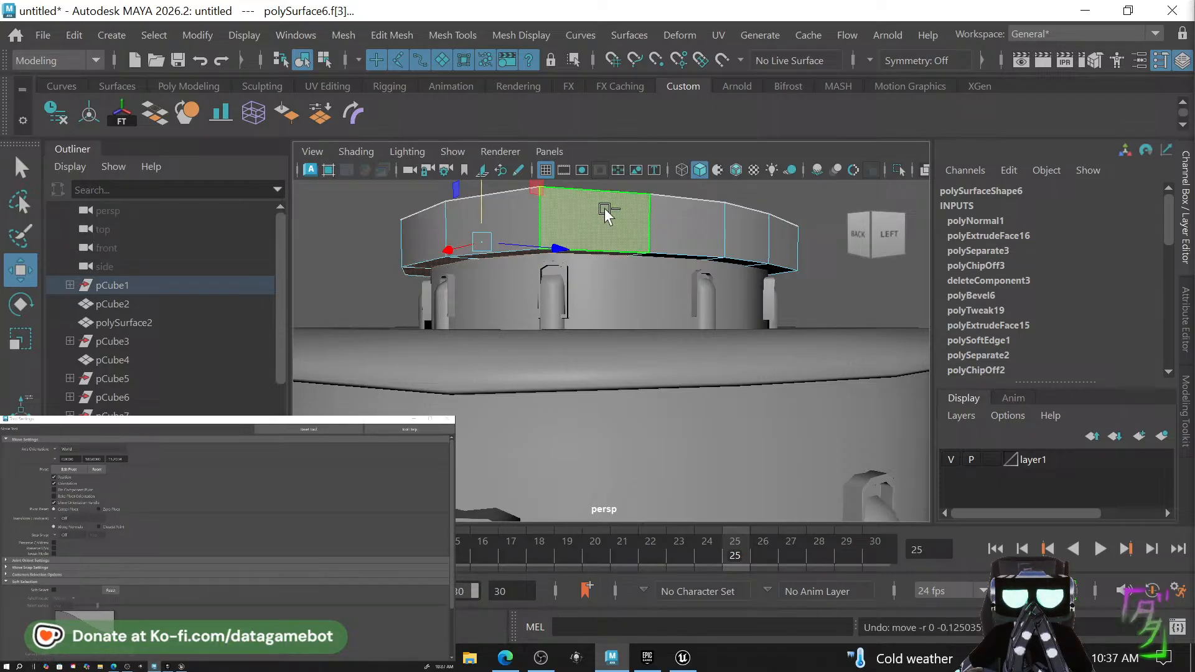
pyautogui.click(615, 257)
pyautogui.keyDown('alt'); pyautogui.moveTo(779, 266); pyautogui.dragTo(763, 251); pyautogui.keyUp('alt')
pyautogui.keyDown('alt'); pyautogui.moveTo(746, 246); pyautogui.dragTo(676, 259, button='right'); pyautogui.keyUp('alt')
pyautogui.rightClick(637, 280)
pyautogui.moveTo(622, 80); pyautogui.dragTo(623, 73, button='right')
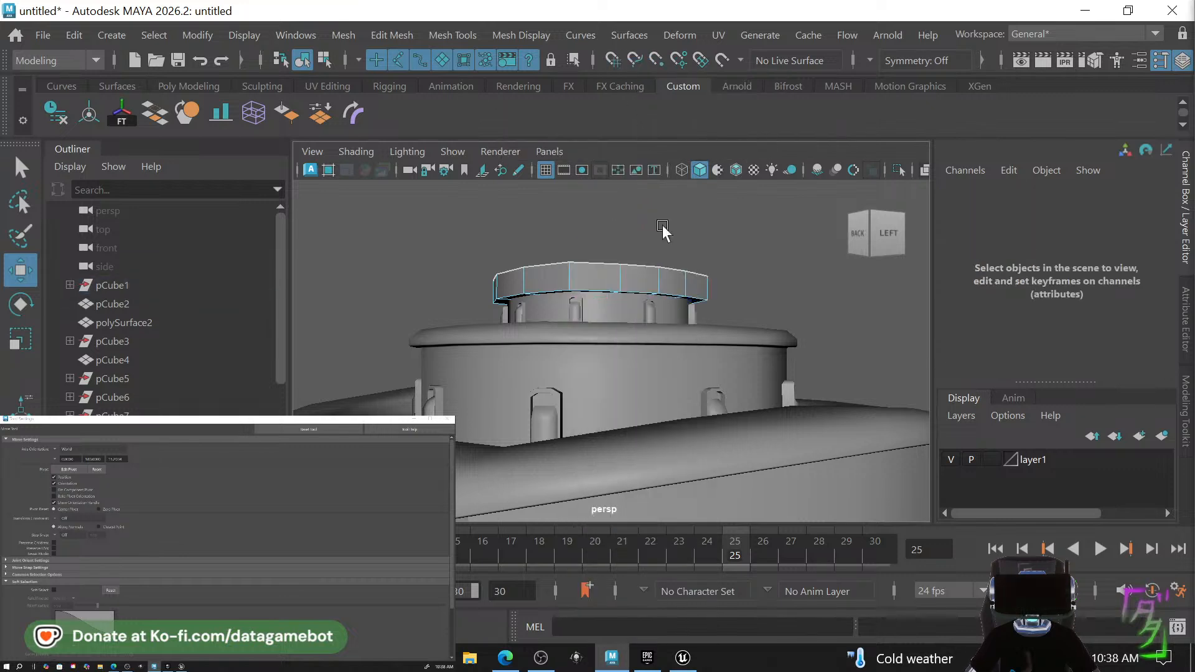
# Return to object mode and lower the whole cap onto the uppermost tier at Translate Y 0.046.
pyautogui.keyDown('alt'); pyautogui.moveTo(663, 227); pyautogui.dragTo(663, 316); pyautogui.keyUp('alt')
pyautogui.rightClick(661, 316)
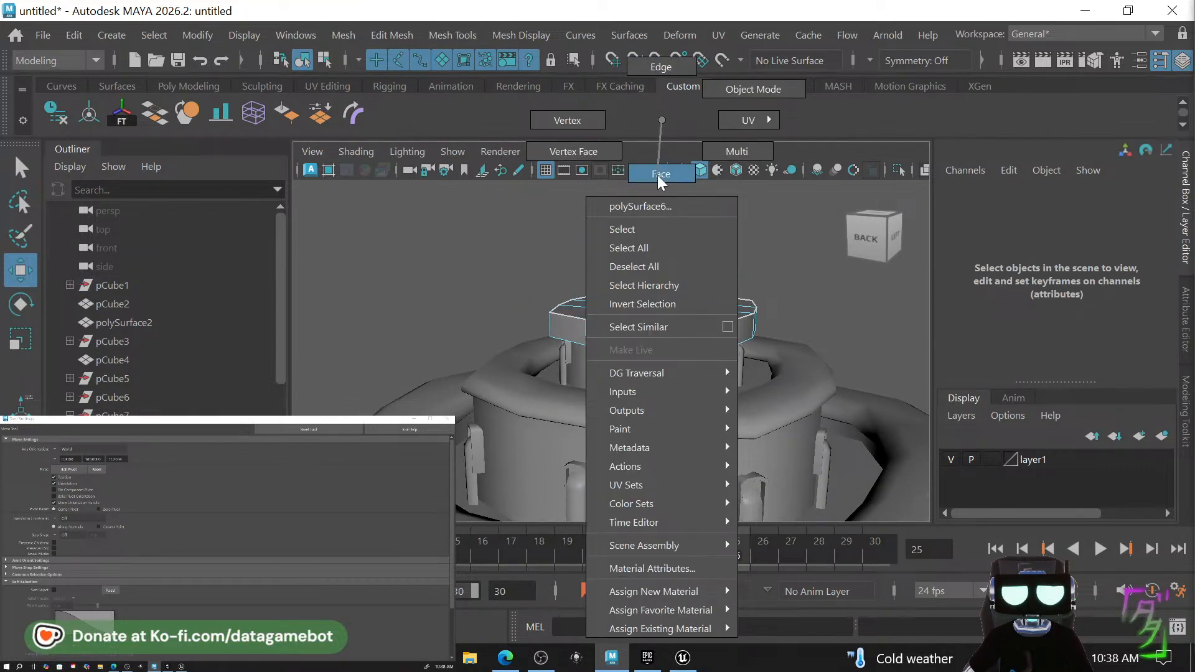
pyautogui.click(746, 89)
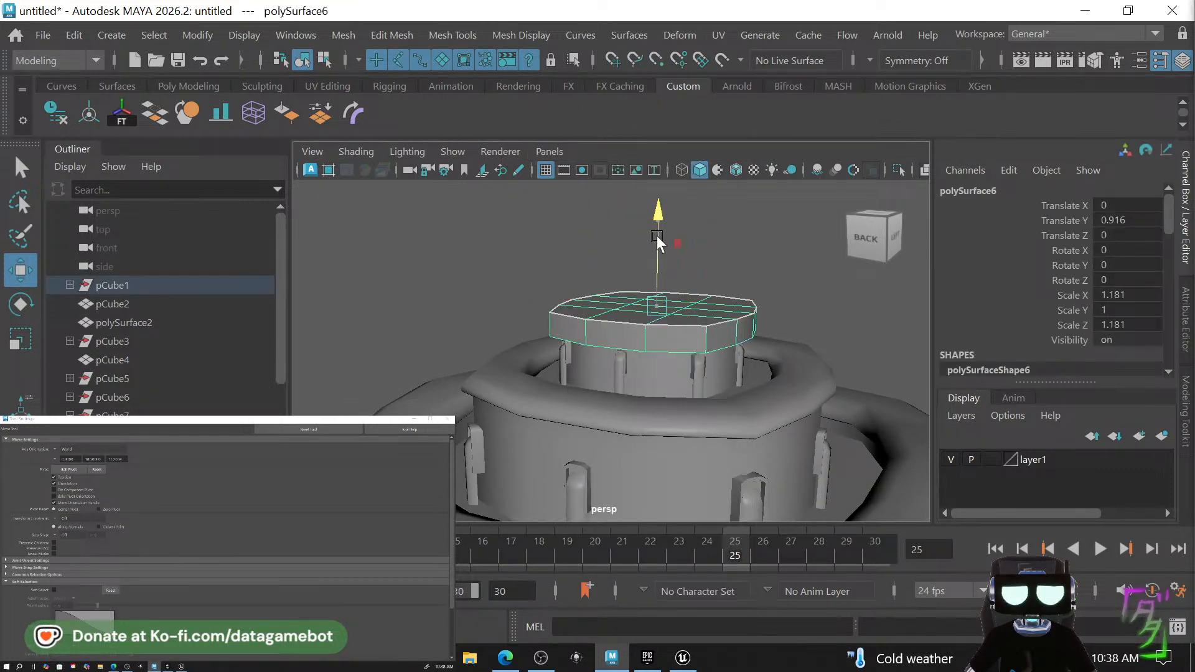
pyautogui.moveTo(656, 235); pyautogui.dragTo(653, 245)
# Switch to edge mode and select the outer edge loops along the top and bottom of the cap.
pyautogui.keyDown('alt'); pyautogui.moveTo(610, 300); pyautogui.dragTo(716, 318); pyautogui.keyUp('alt')
pyautogui.press('q')
pyautogui.rightClick(715, 316)
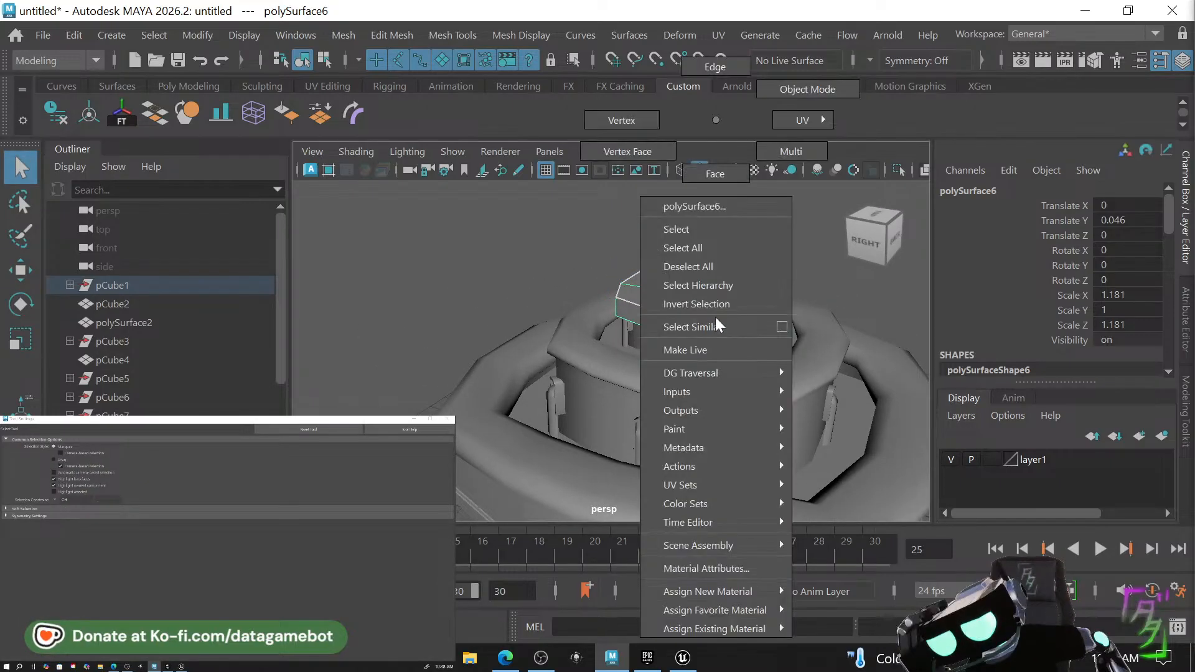
pyautogui.moveTo(715, 316); pyautogui.dragTo(726, 41, button='right')
pyautogui.doubleClick(716, 315)
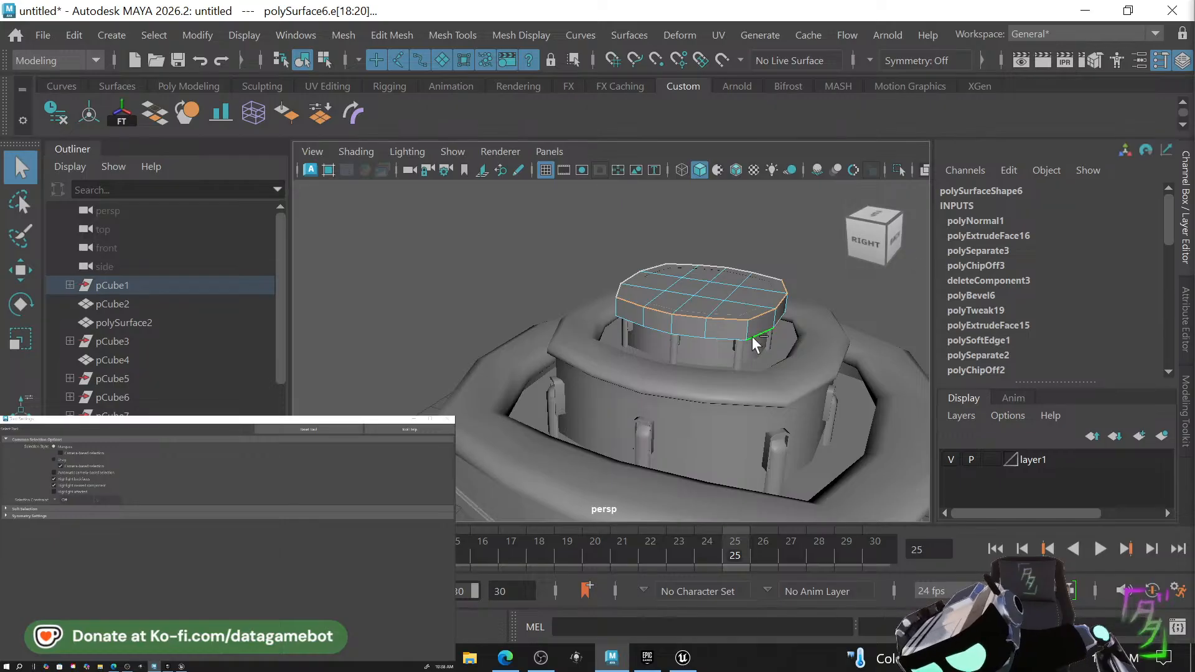
pyautogui.keyDown('alt'); pyautogui.moveTo(814, 302); pyautogui.dragTo(595, 327); pyautogui.keyUp('alt')
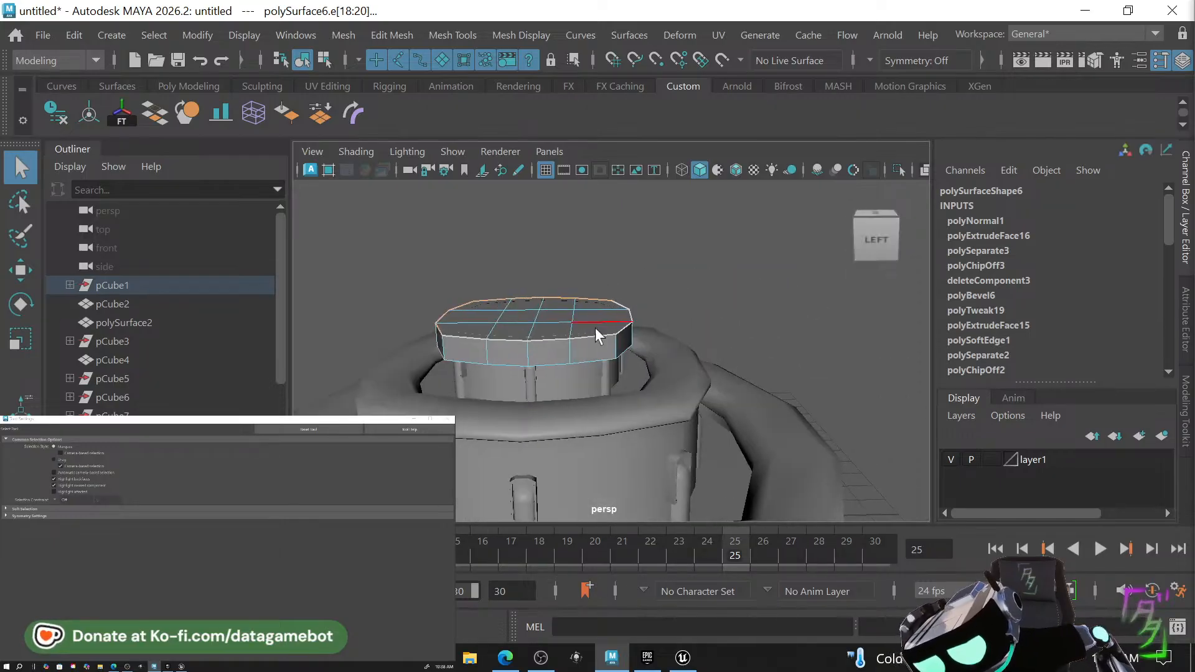
pyautogui.keyDown('shift'); pyautogui.doubleClick(606, 337); pyautogui.keyUp('shift')
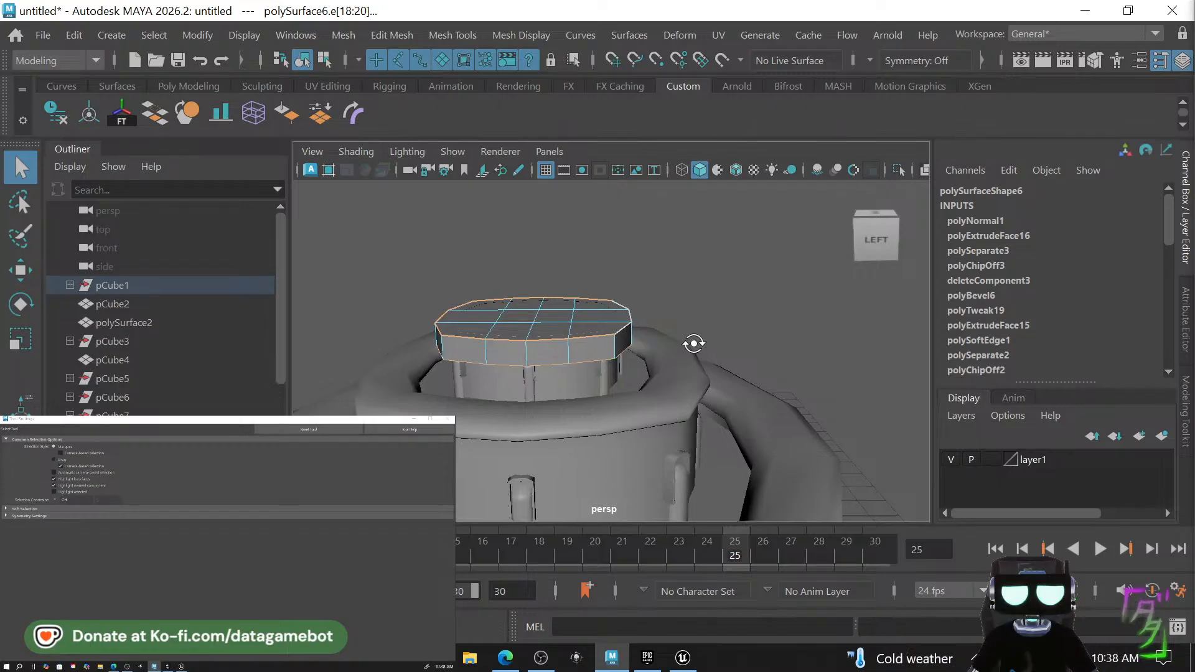
pyautogui.keyDown('alt'); pyautogui.moveTo(691, 341); pyautogui.dragTo(597, 342); pyautogui.keyUp('alt')
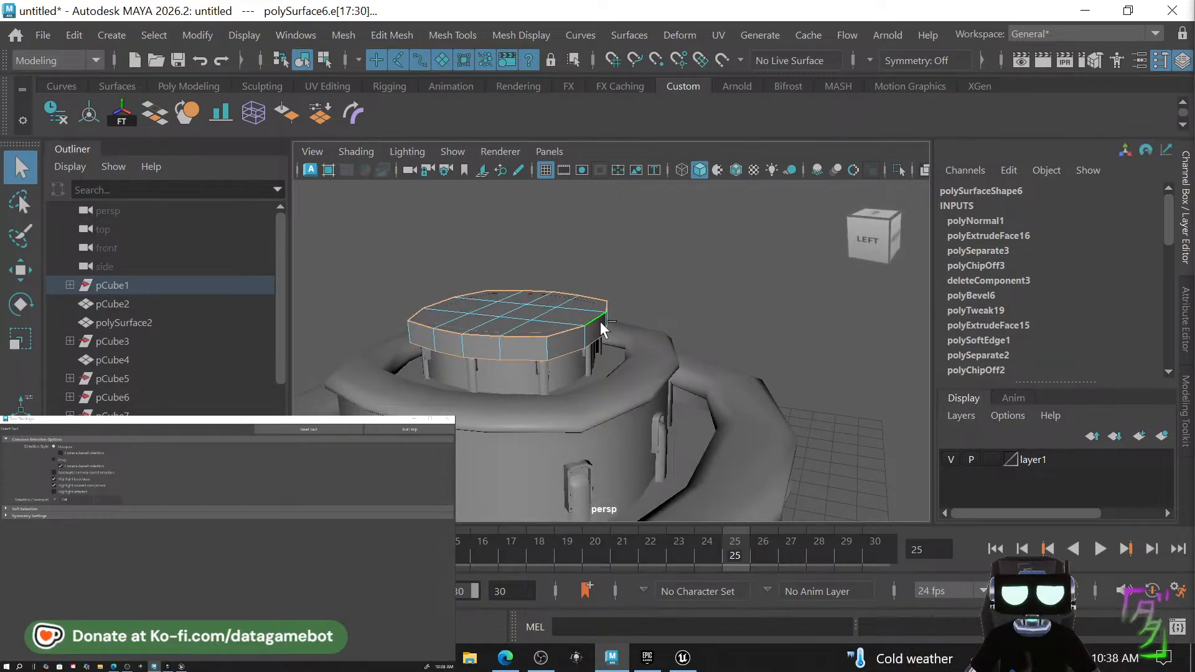
# Bevel the selected cap edge loops at fraction 0.2 and return to object mode.
pyautogui.keyDown('shift'); pyautogui.moveTo(599, 321); pyautogui.dragTo(671, 290, button='right'); pyautogui.keyUp('shift')
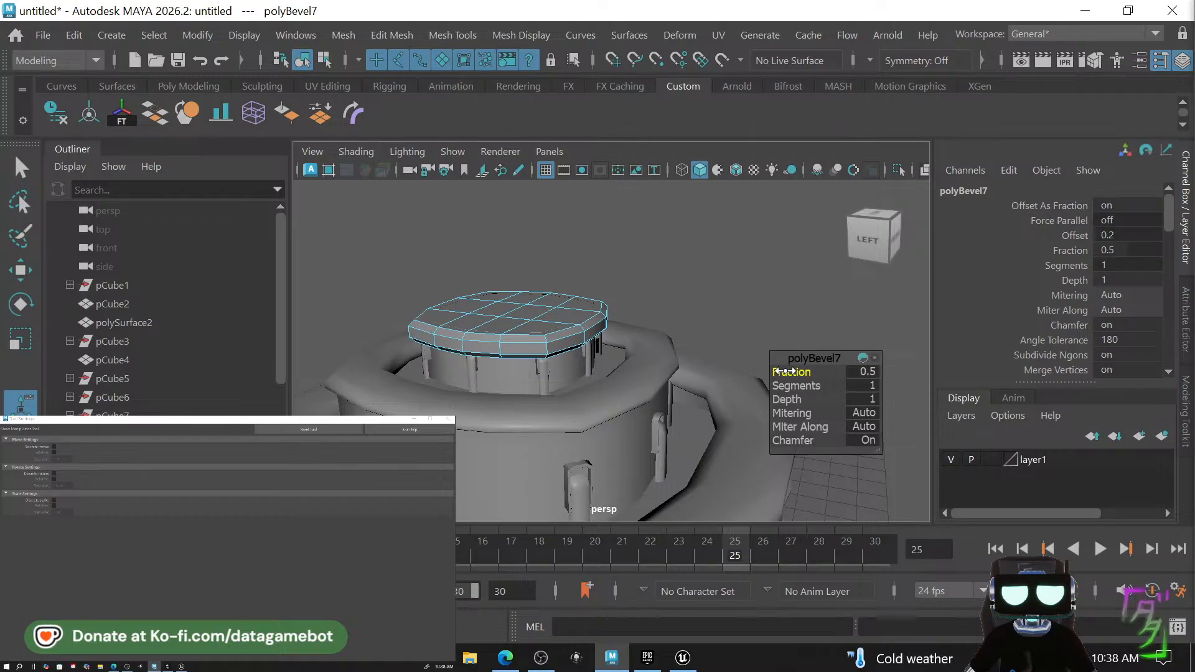
pyautogui.moveTo(783, 372); pyautogui.dragTo(784, 371)
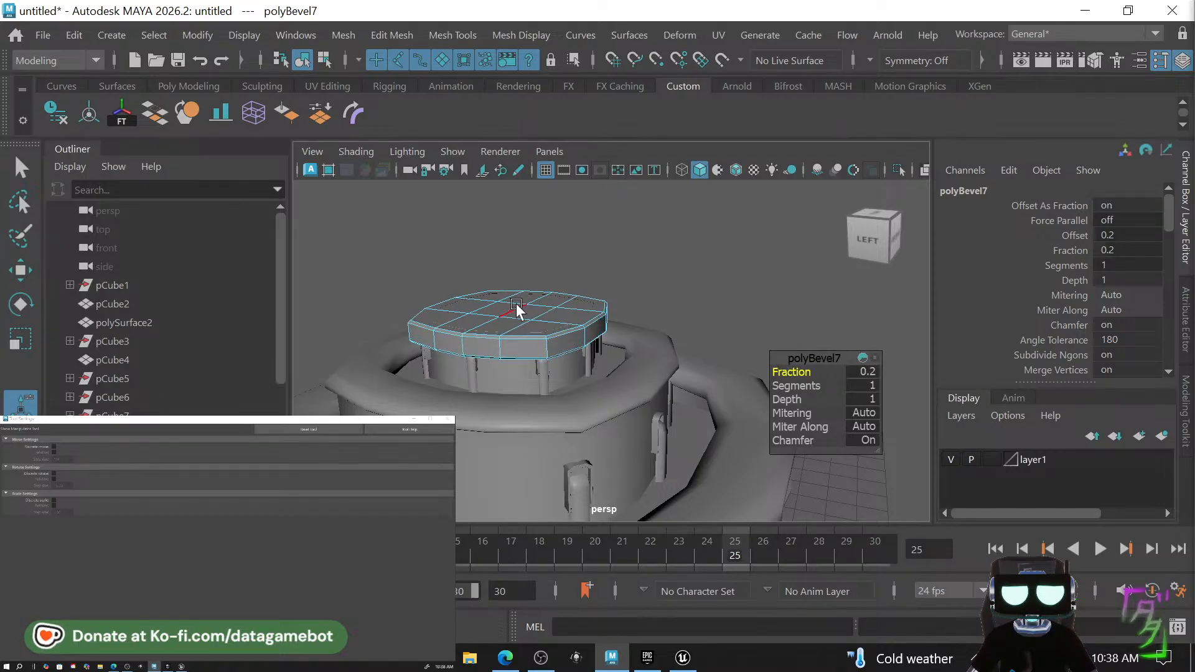
pyautogui.moveTo(603, 312); pyautogui.dragTo(615, 303, button='right')
pyautogui.moveTo(676, 89); pyautogui.dragTo(677, 90, button='right')
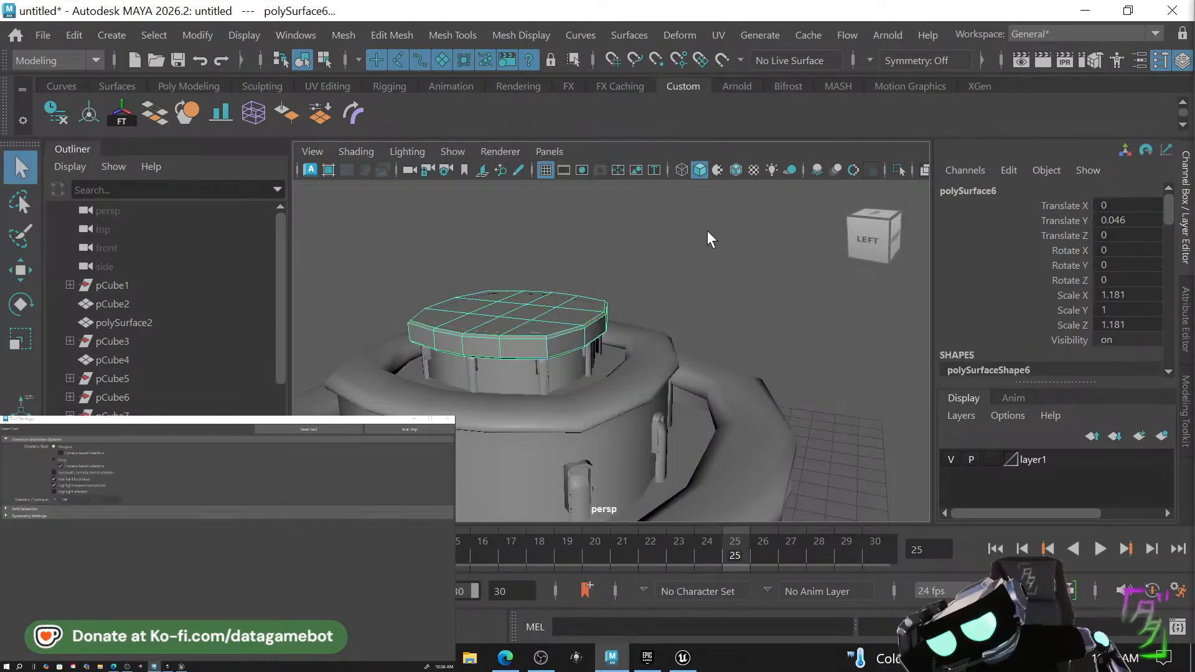
# Raise the cap slightly on the uppermost tier to Translate Y 0.414.
pyautogui.click(707, 230)
pyautogui.click(581, 315)
pyautogui.press('w')
pyautogui.click(586, 323)
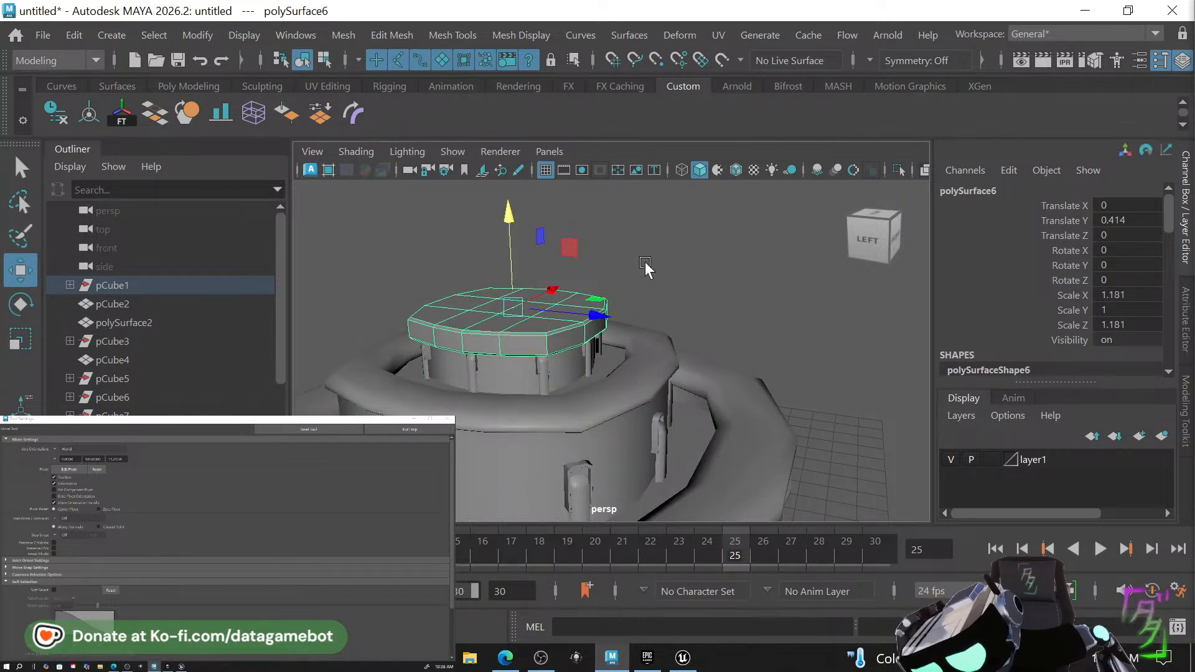
# Soften the edges of the top tier's cap and clear the selection.
pyautogui.click(691, 294)
pyautogui.keyDown('alt'); pyautogui.moveTo(691, 294); pyautogui.dragTo(747, 333); pyautogui.keyUp('alt')
pyautogui.click(725, 323)
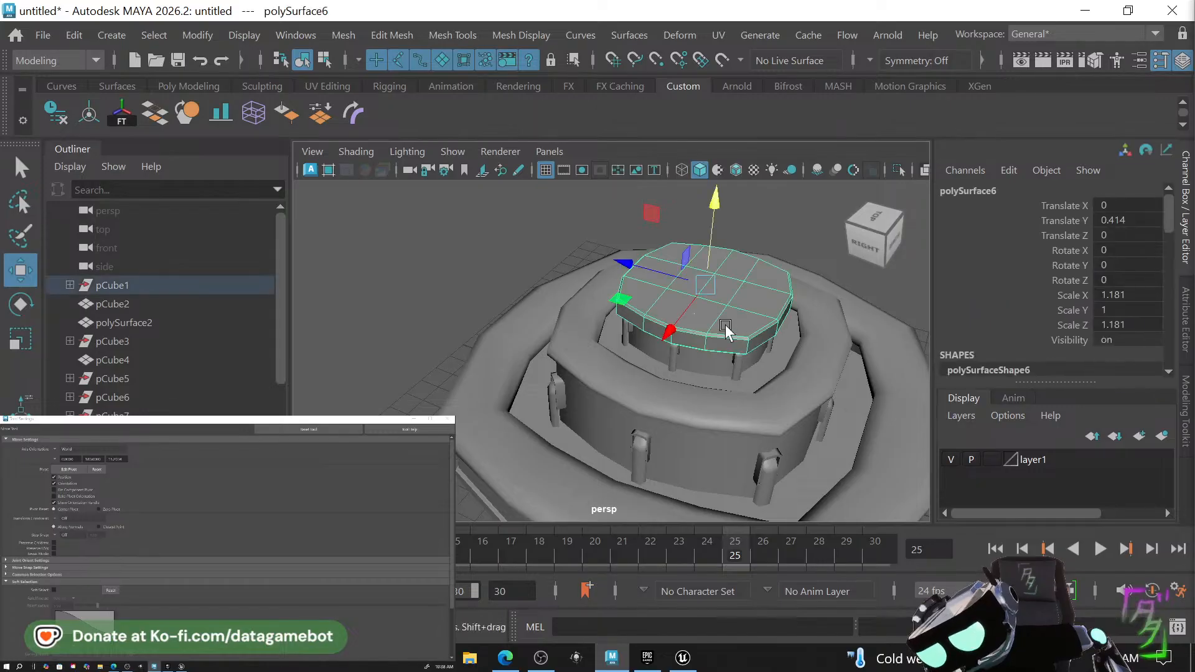
pyautogui.keyDown('shift'); pyautogui.moveTo(726, 324); pyautogui.dragTo(885, 124, button='right'); pyautogui.keyUp('shift')
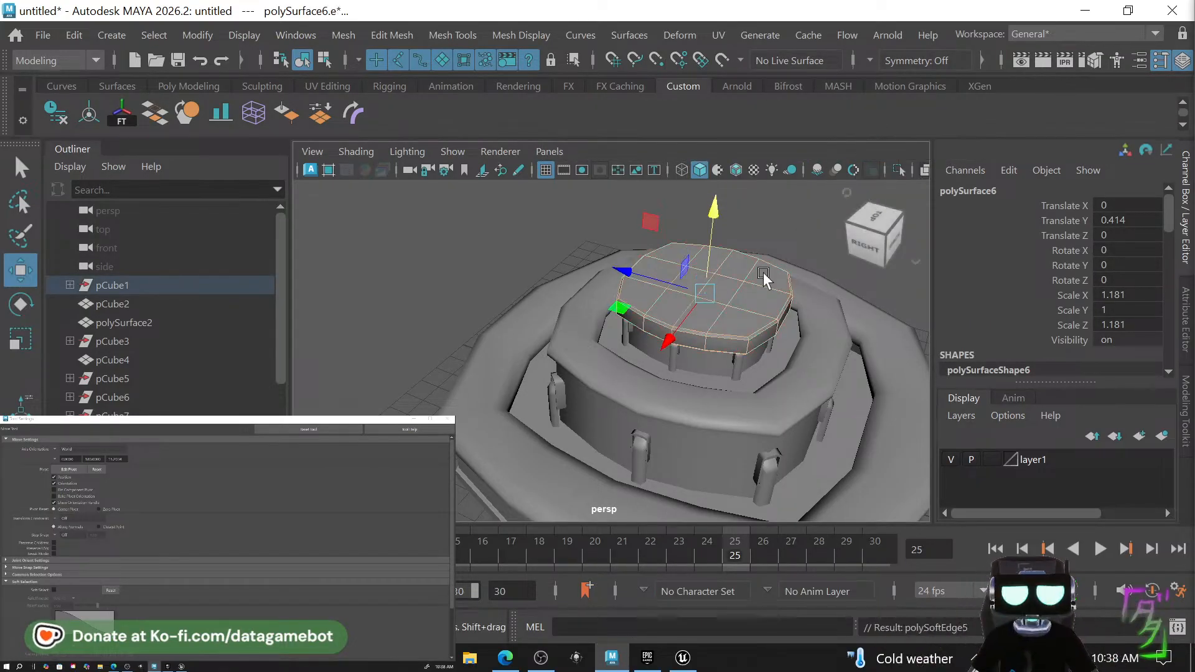
pyautogui.click(720, 325)
pyautogui.keyDown('alt'); pyautogui.moveTo(720, 325); pyautogui.dragTo(772, 373); pyautogui.keyUp('alt')
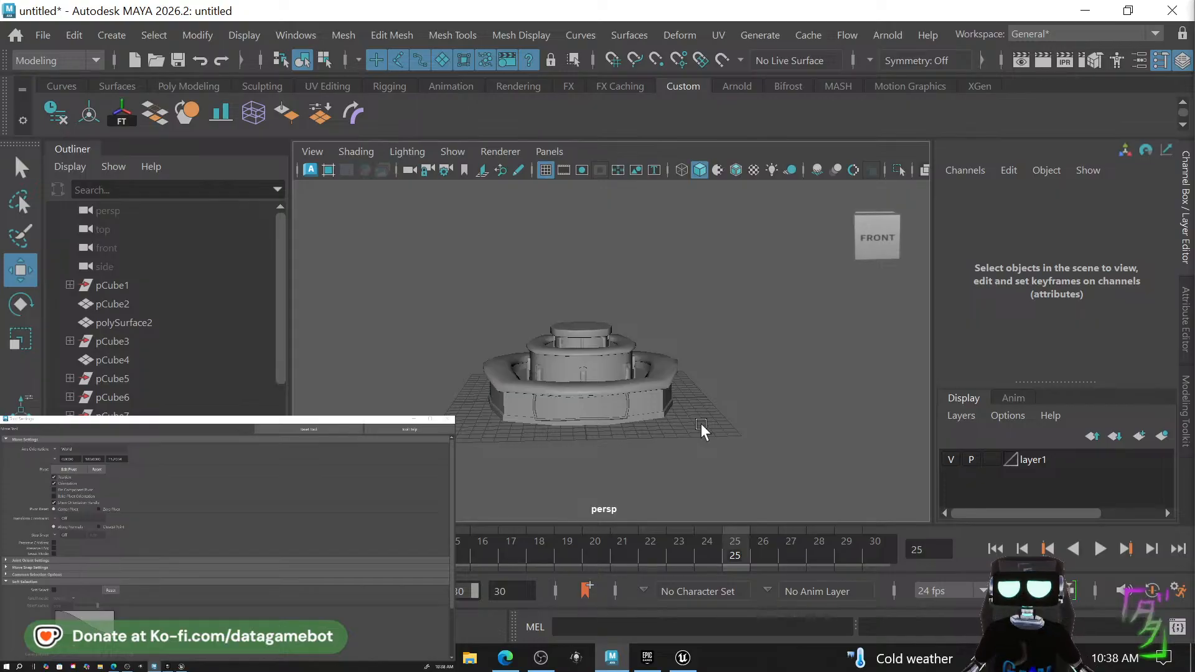
# Switch to the Edge browser and look through the cartoon hamster image results for a character reference.
pyautogui.click(509, 658)
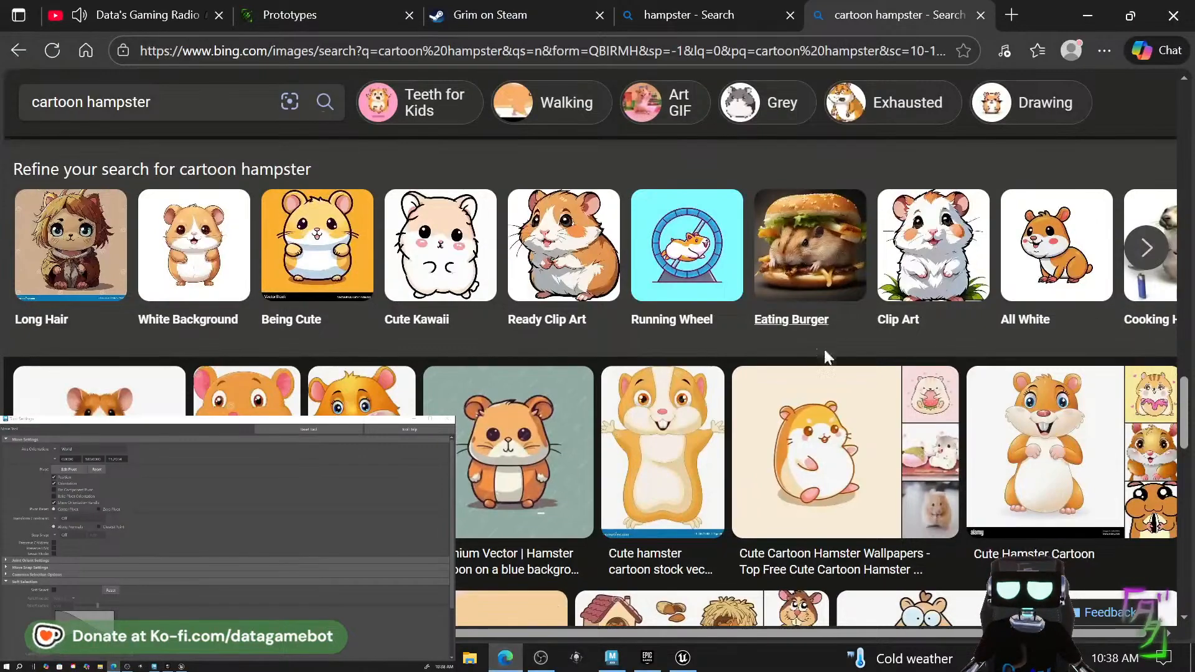
pyautogui.scroll(-2, 570, 485)
pyautogui.scroll(-6, 585, 477)
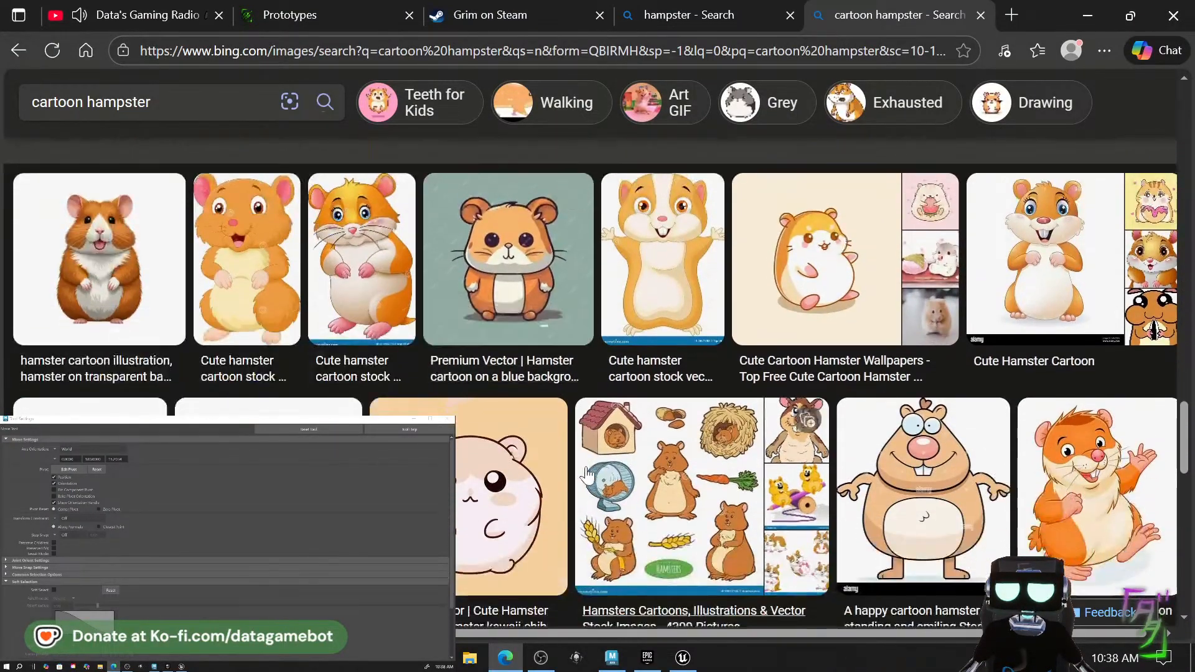
pyautogui.scroll(-10, 589, 466)
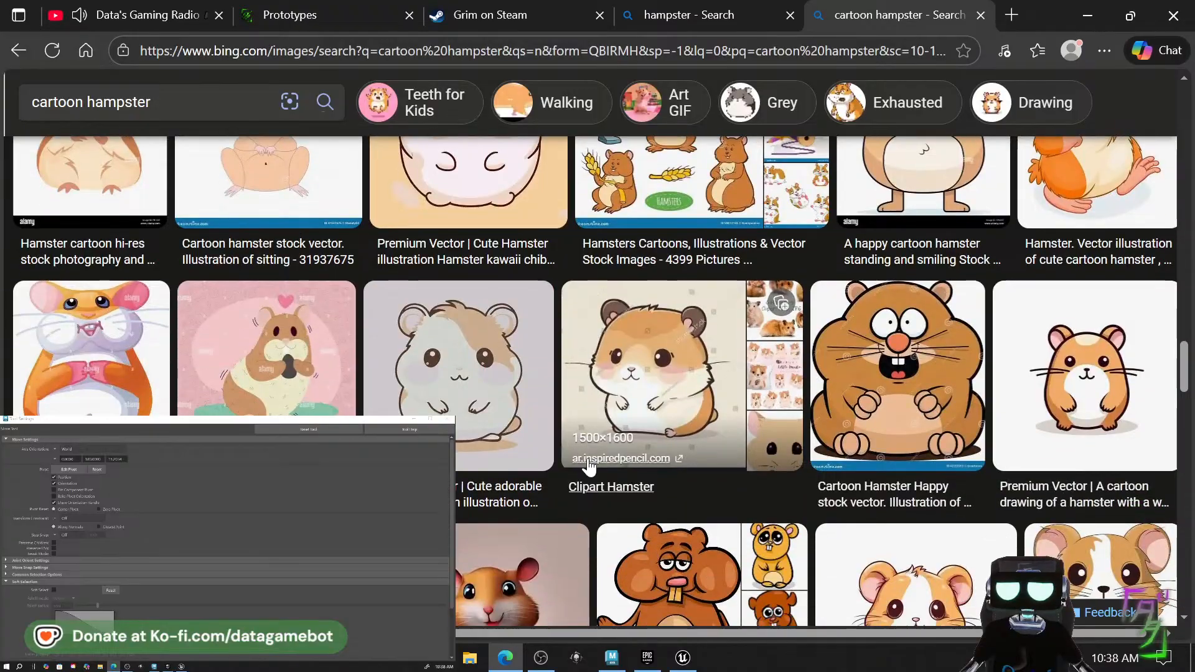
pyautogui.scroll(-10, 587, 468)
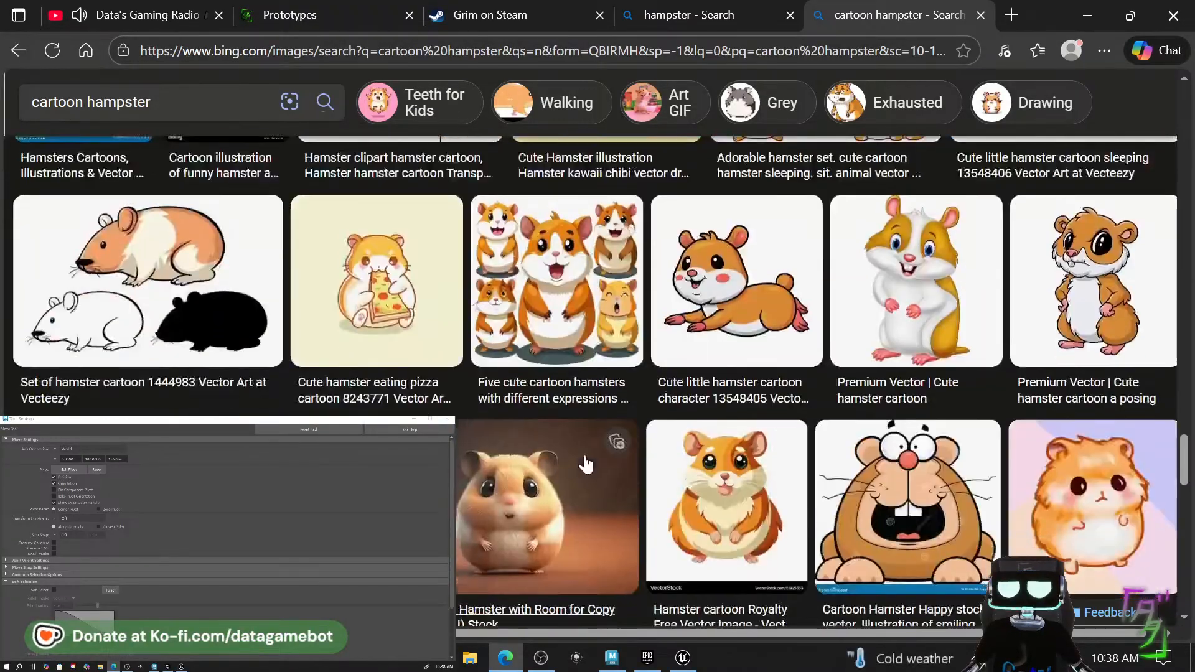
pyautogui.scroll(-8, 610, 436)
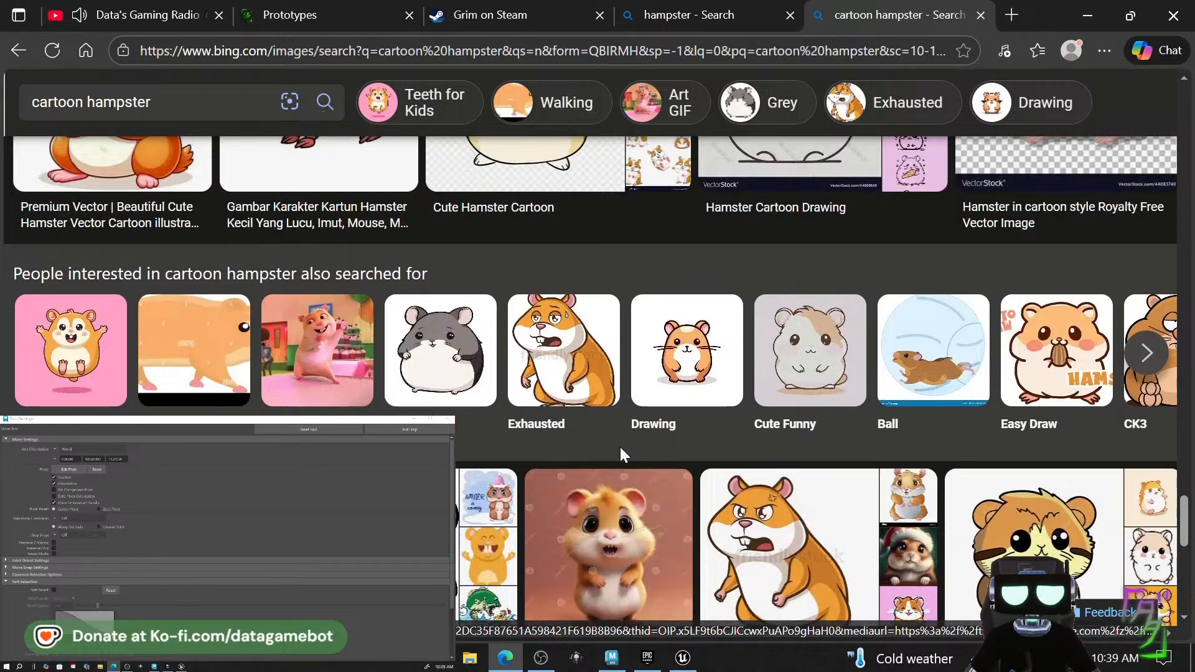
pyautogui.scroll(-3, 626, 448)
pyautogui.scroll(1, 623, 457)
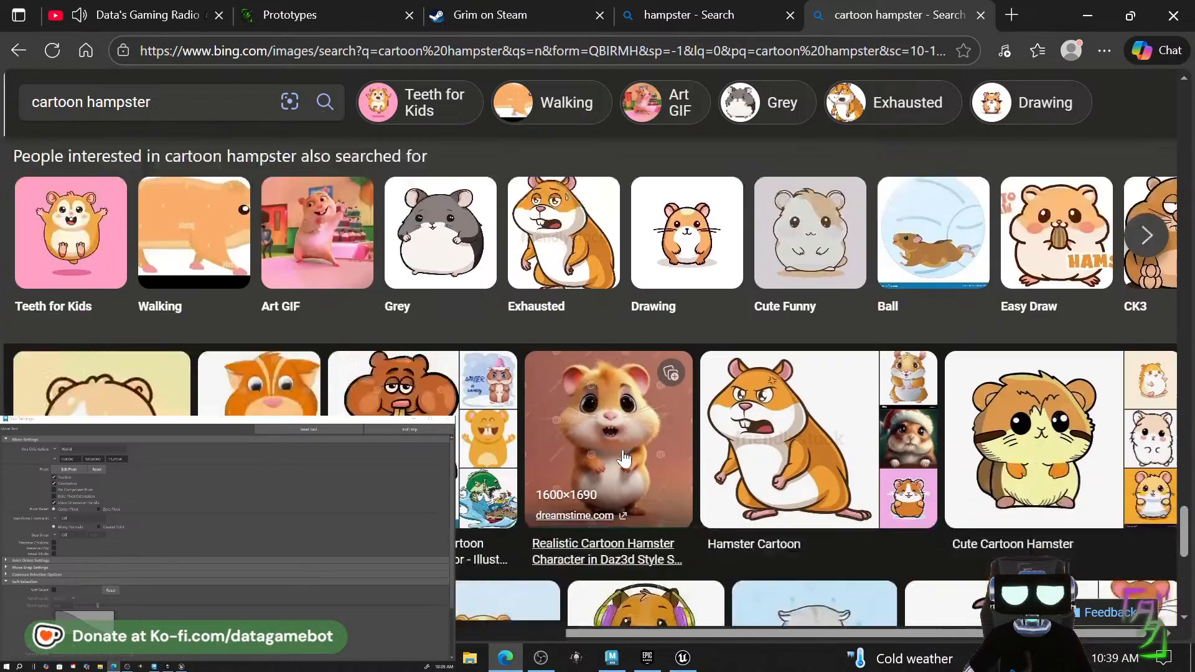
pyautogui.scroll(-7, 623, 452)
pyautogui.scroll(1, 622, 450)
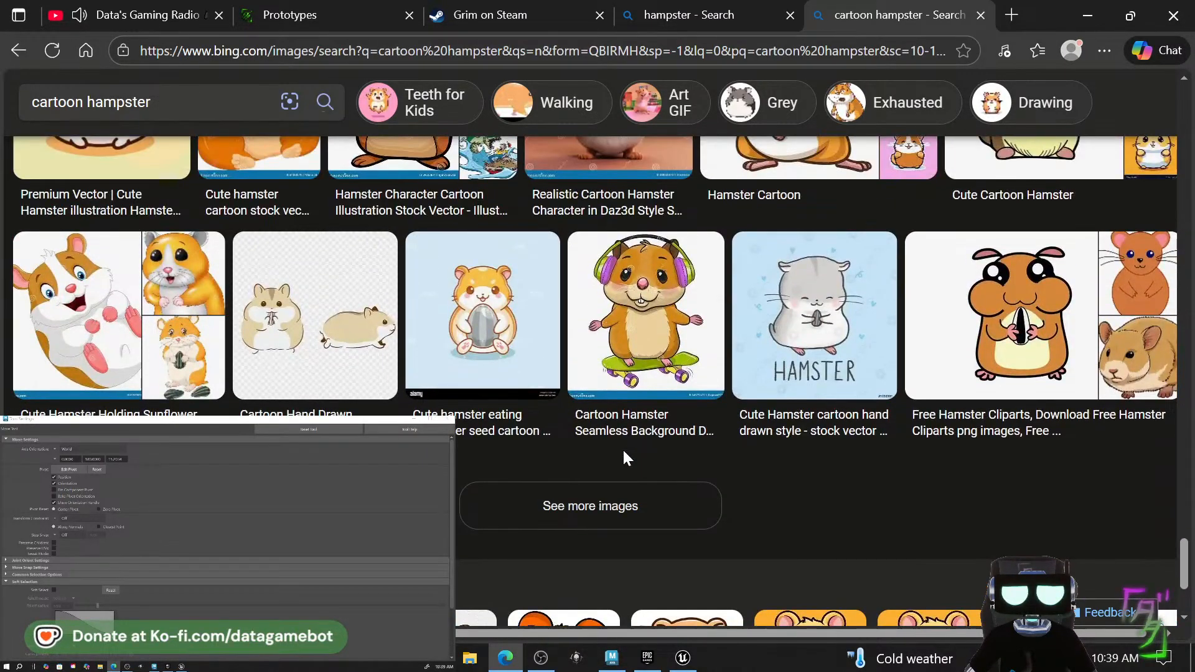
pyautogui.scroll(-3, 622, 450)
pyautogui.scroll(3, 621, 458)
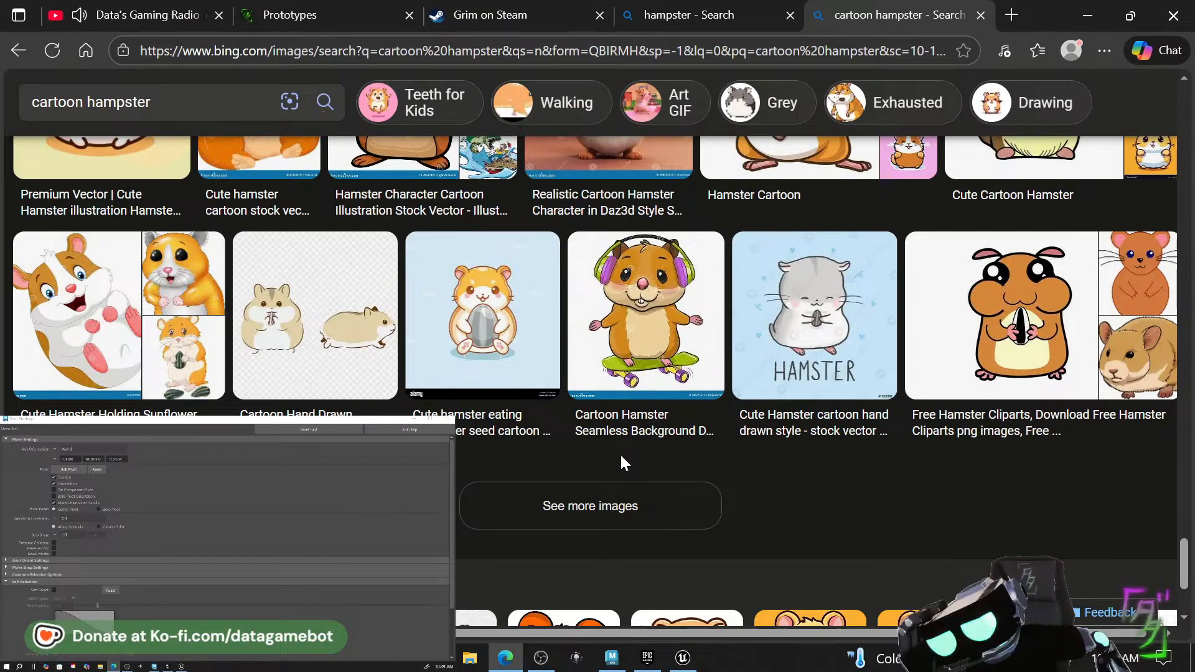
# Open the hand-drawn hamster picture with front and side poses and keep the browser visible on the second monitor beside Maya.
pyautogui.click(338, 365)
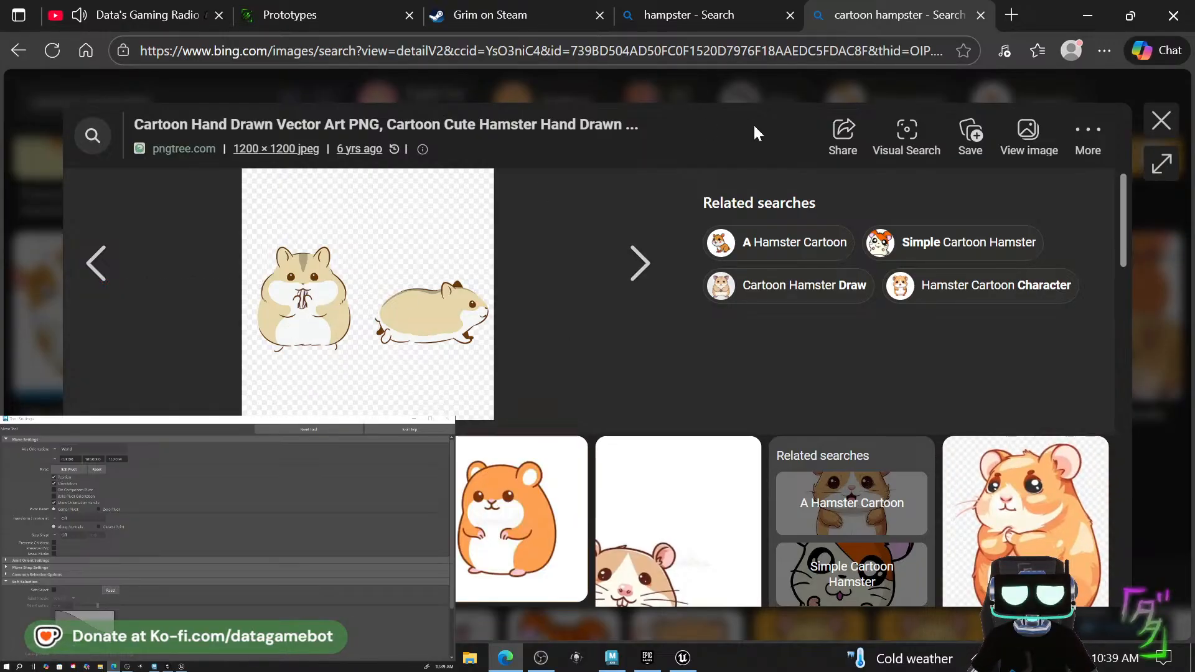
pyautogui.moveTo(1044, 22); pyautogui.dragTo(1194, 2)
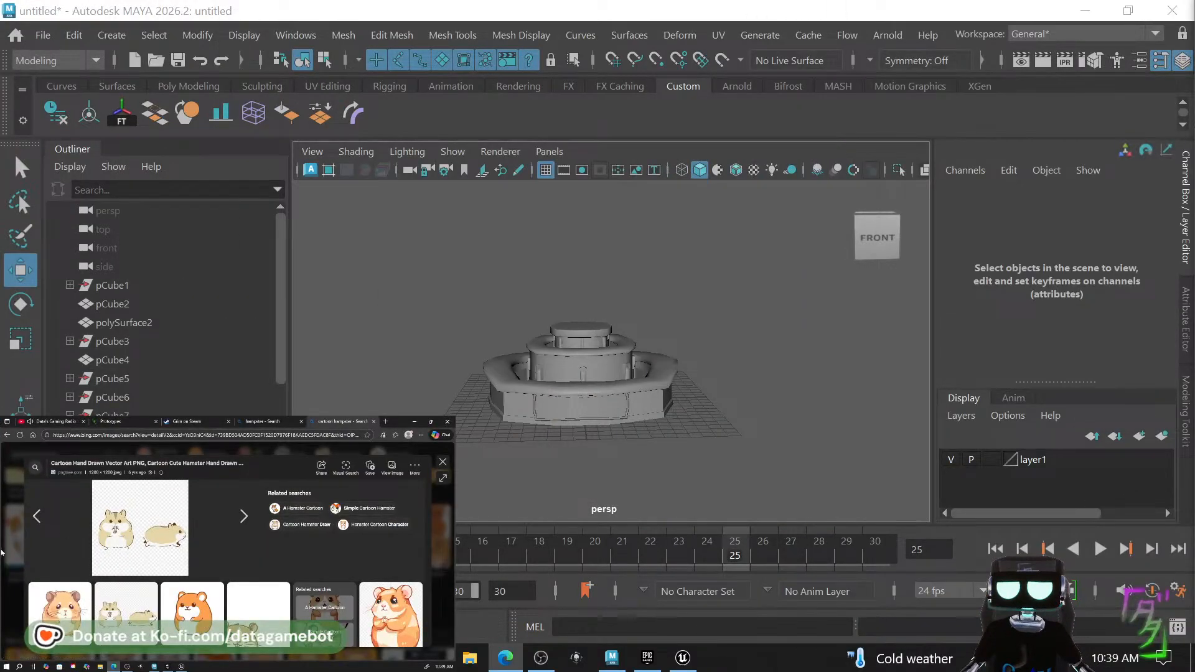
pyautogui.keyDown('alt'); pyautogui.moveTo(525, 415); pyautogui.dragTo(740, 448); pyautogui.keyUp('alt')
pyautogui.click(412, 421)
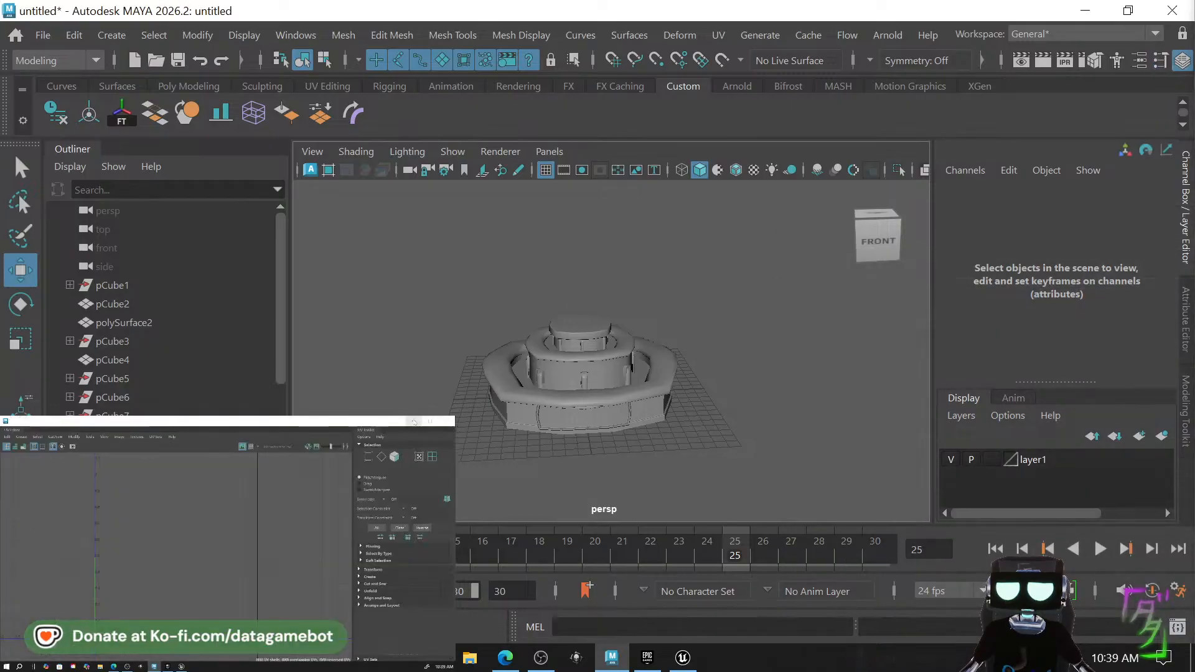
pyautogui.click(412, 421)
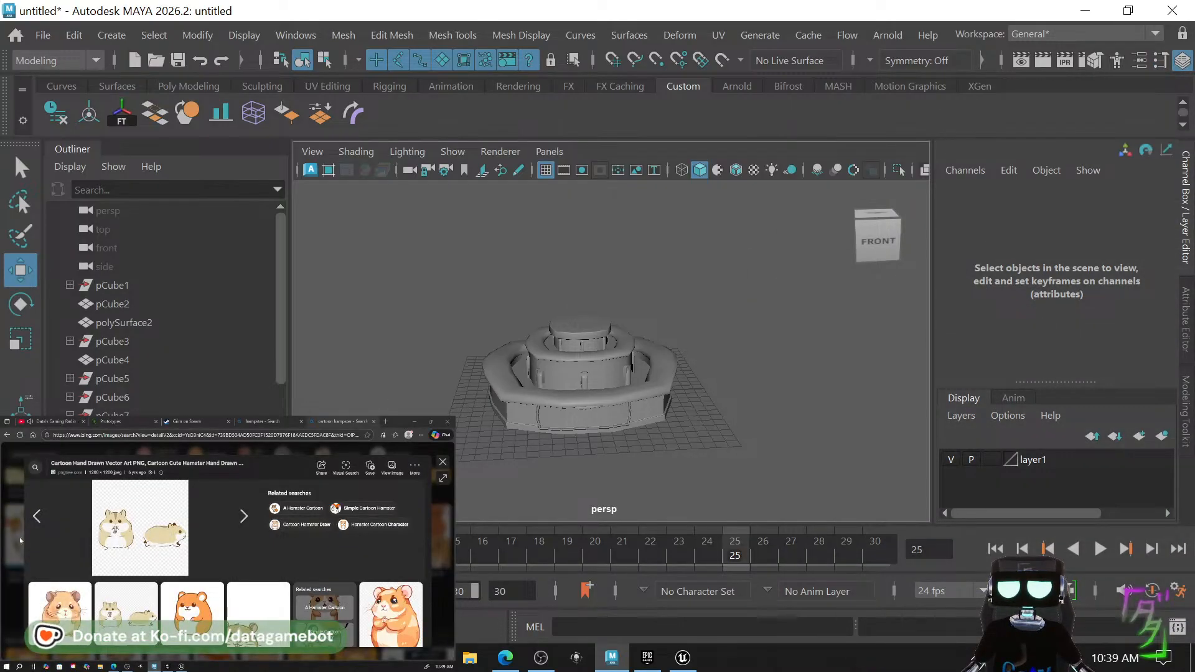
# Soften the edges of the combined trim mesh around the lower and middle tiers and clear the selection.
pyautogui.keyDown('alt'); pyautogui.moveTo(529, 435); pyautogui.dragTo(633, 408); pyautogui.keyUp('alt')
pyautogui.click(627, 411)
pyautogui.keyDown('shift'); pyautogui.moveTo(627, 411); pyautogui.dragTo(789, 133, button='right'); pyautogui.keyUp('shift')
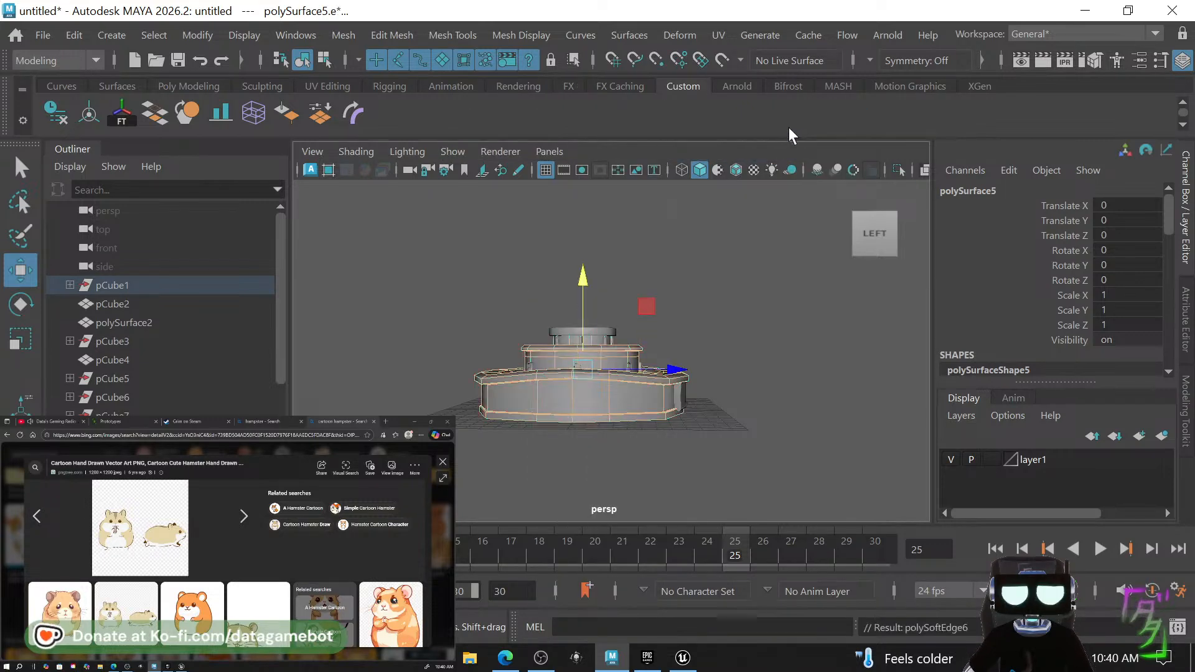
pyautogui.click(747, 420)
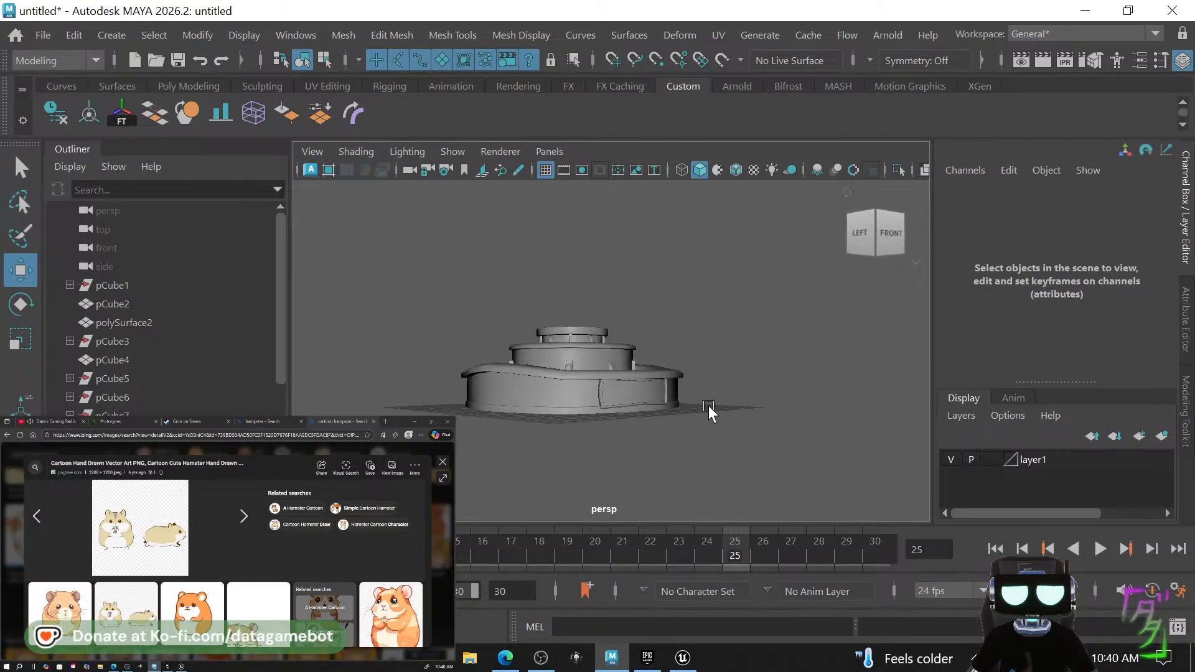
# Examine the tiered structure from several sides, checking the trim mesh and the top cap.
pyautogui.scroll(5, 568, 382)
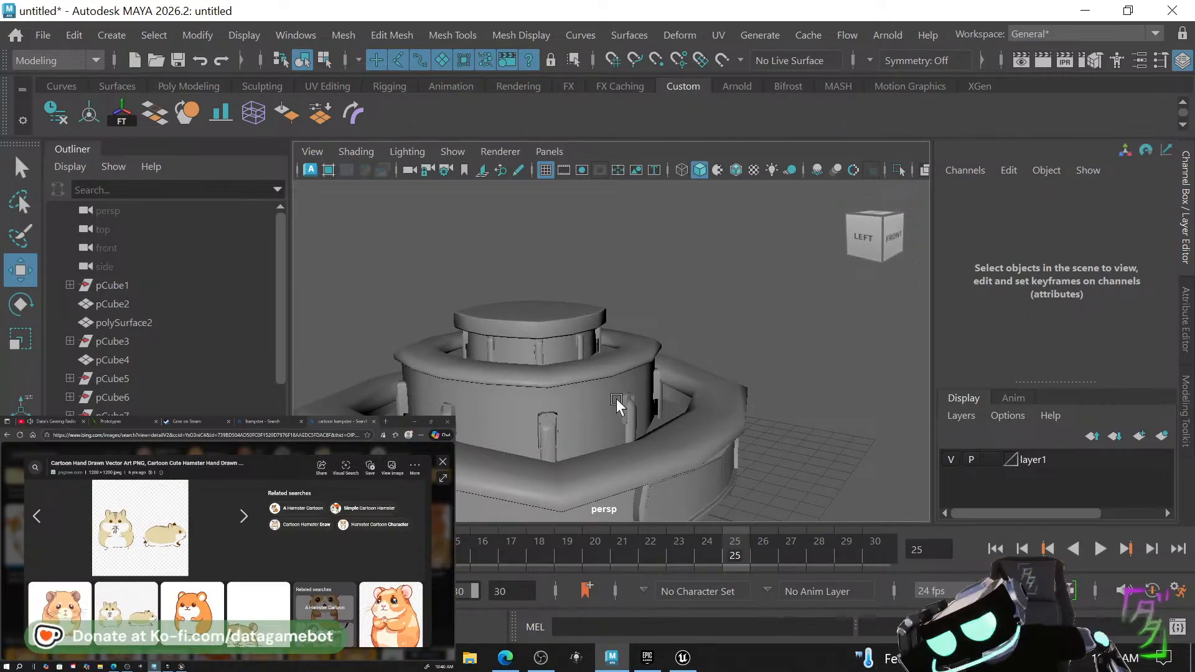
pyautogui.click(576, 397)
pyautogui.keyDown('alt'); pyautogui.moveTo(579, 414); pyautogui.dragTo(732, 391); pyautogui.keyUp('alt')
pyautogui.keyDown('alt'); pyautogui.moveTo(623, 395); pyautogui.dragTo(562, 342); pyautogui.keyUp('alt')
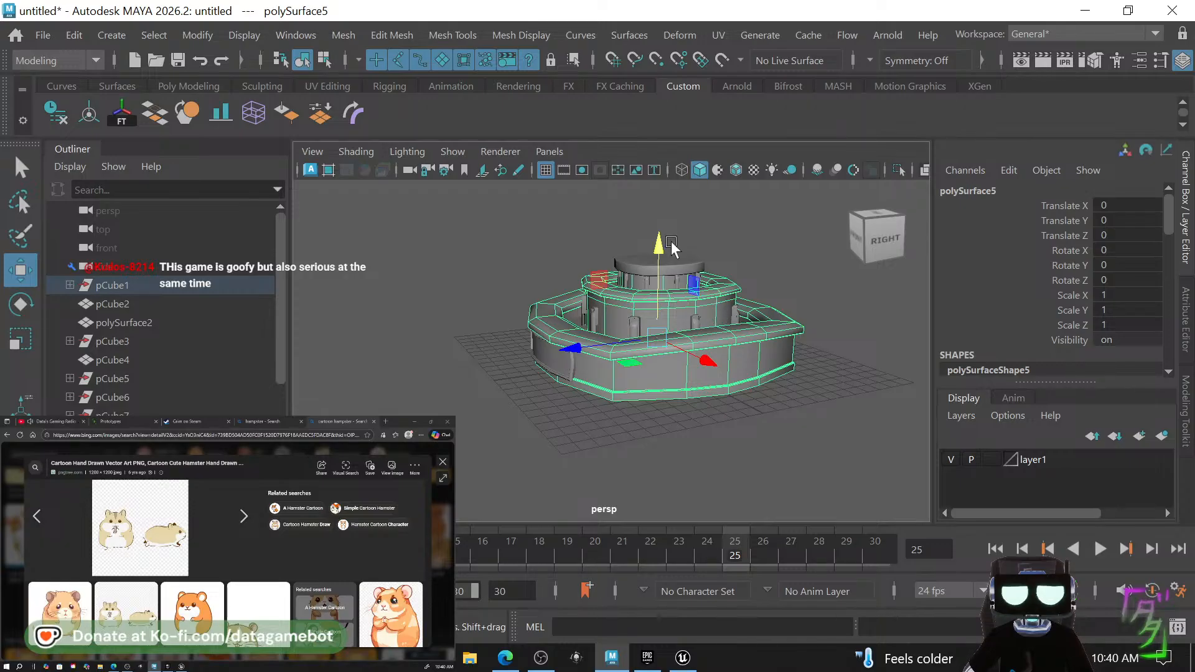
pyautogui.click(675, 265)
pyautogui.keyDown('alt'); pyautogui.moveTo(675, 298); pyautogui.dragTo(624, 333); pyautogui.keyUp('alt')
pyautogui.keyDown('alt'); pyautogui.moveTo(624, 333); pyautogui.dragTo(669, 353, button='right'); pyautogui.keyUp('alt')
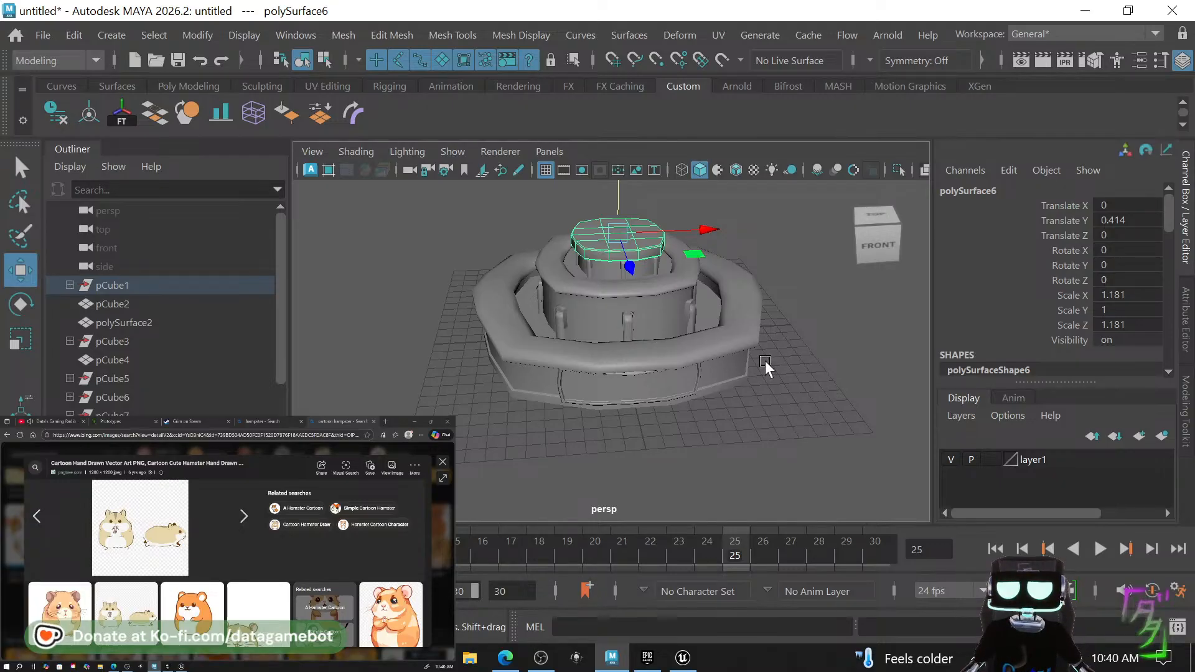
pyautogui.keyDown('alt'); pyautogui.moveTo(727, 389); pyautogui.dragTo(645, 388); pyautogui.keyUp('alt')
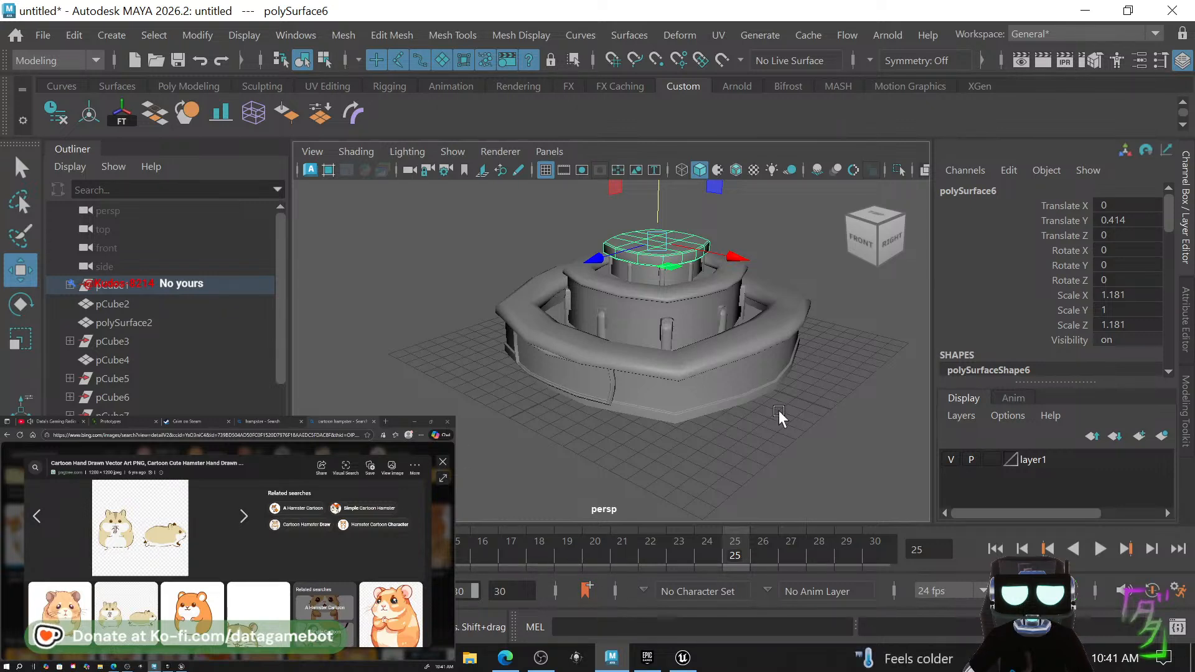
pyautogui.keyDown('alt'); pyautogui.moveTo(765, 406); pyautogui.dragTo(827, 309); pyautogui.keyUp('alt')
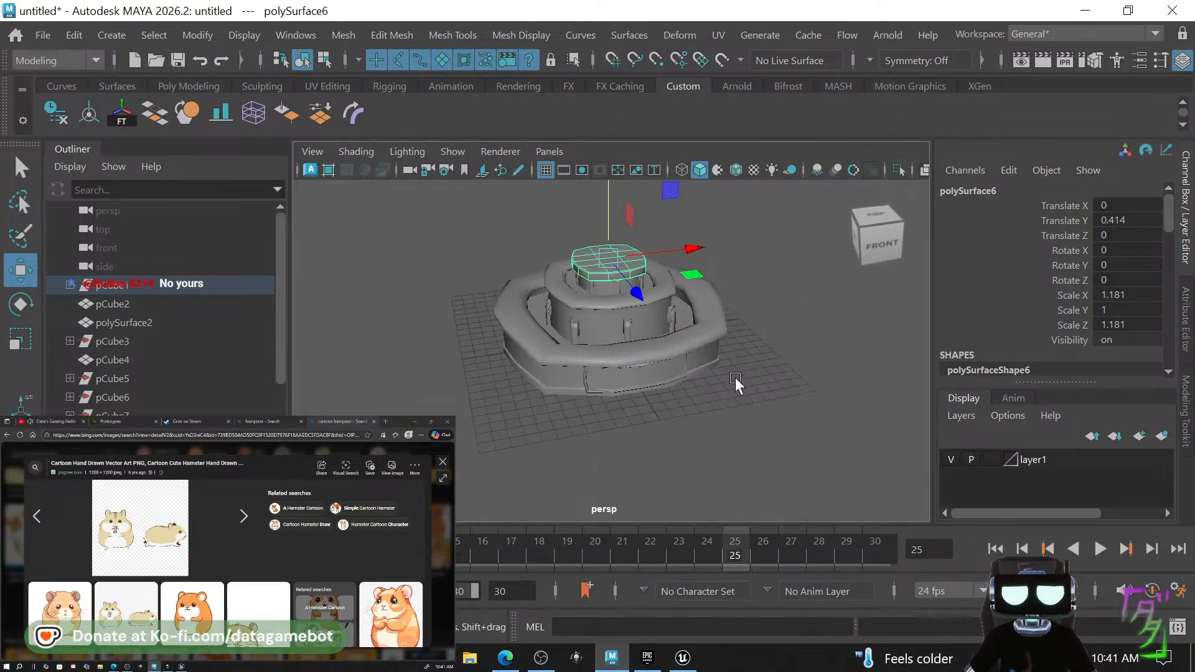
pyautogui.click(749, 431)
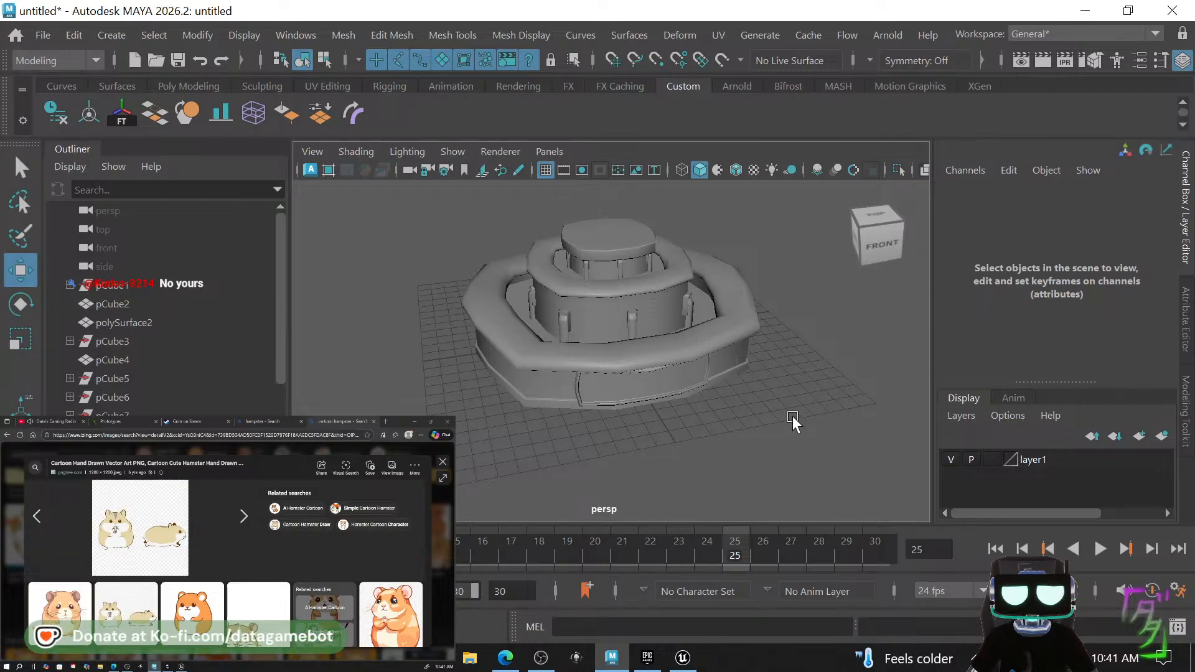
pyautogui.keyDown('alt'); pyautogui.moveTo(774, 411); pyautogui.dragTo(827, 408); pyautogui.keyUp('alt')
pyautogui.keyDown('shift'); pyautogui.rightClick(664, 466); pyautogui.keyUp('shift')
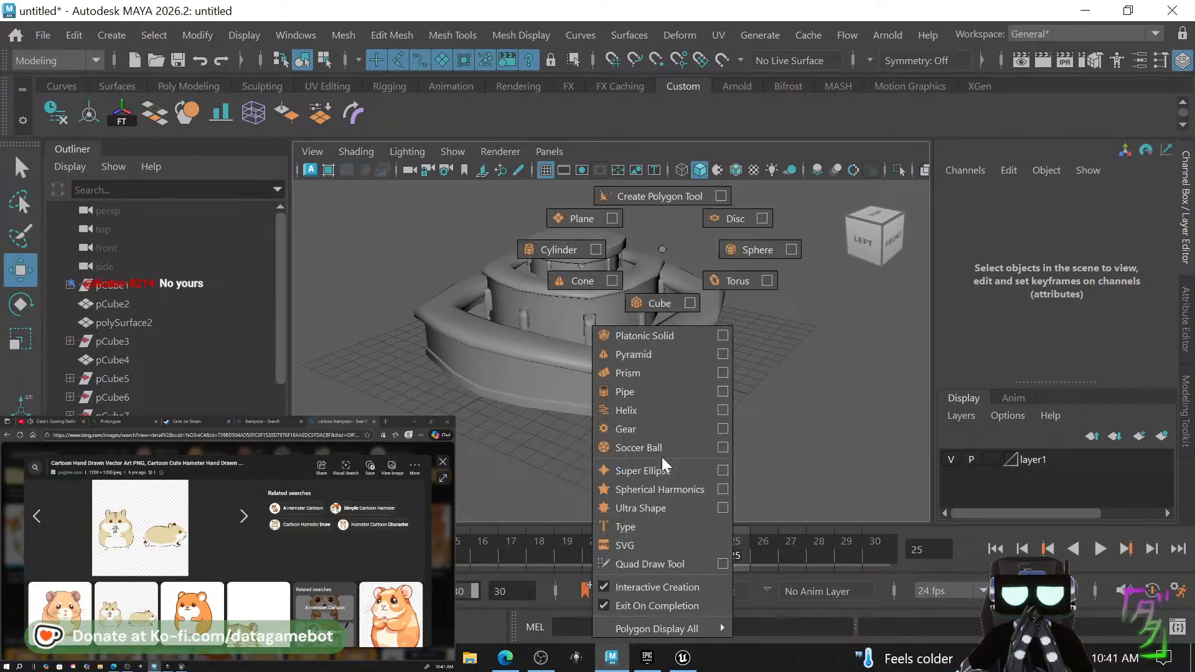
pyautogui.click(653, 305)
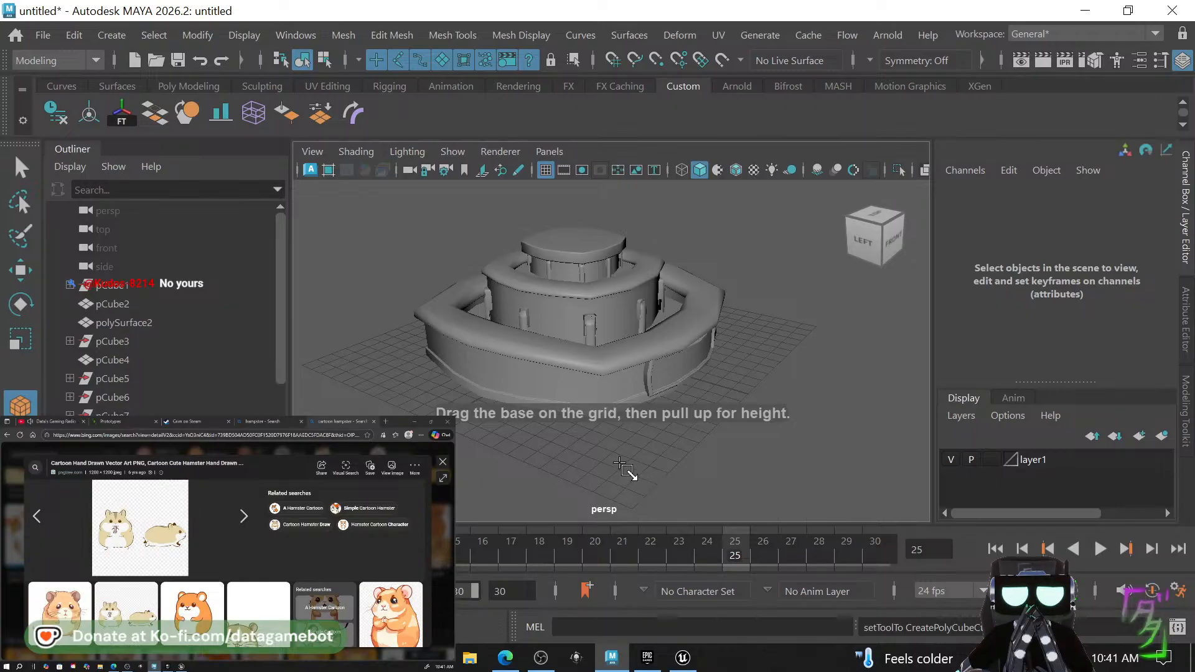
pyautogui.keyDown('alt'); pyautogui.moveTo(623, 467); pyautogui.dragTo(548, 468); pyautogui.keyUp('alt')
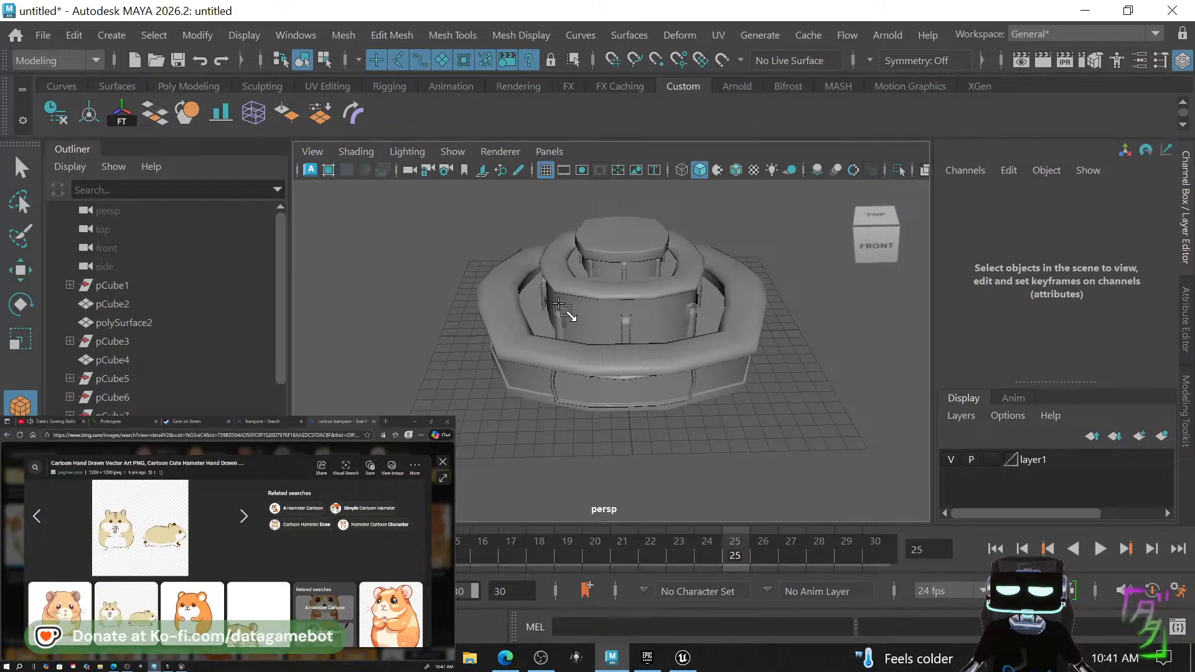
pyautogui.click(656, 333)
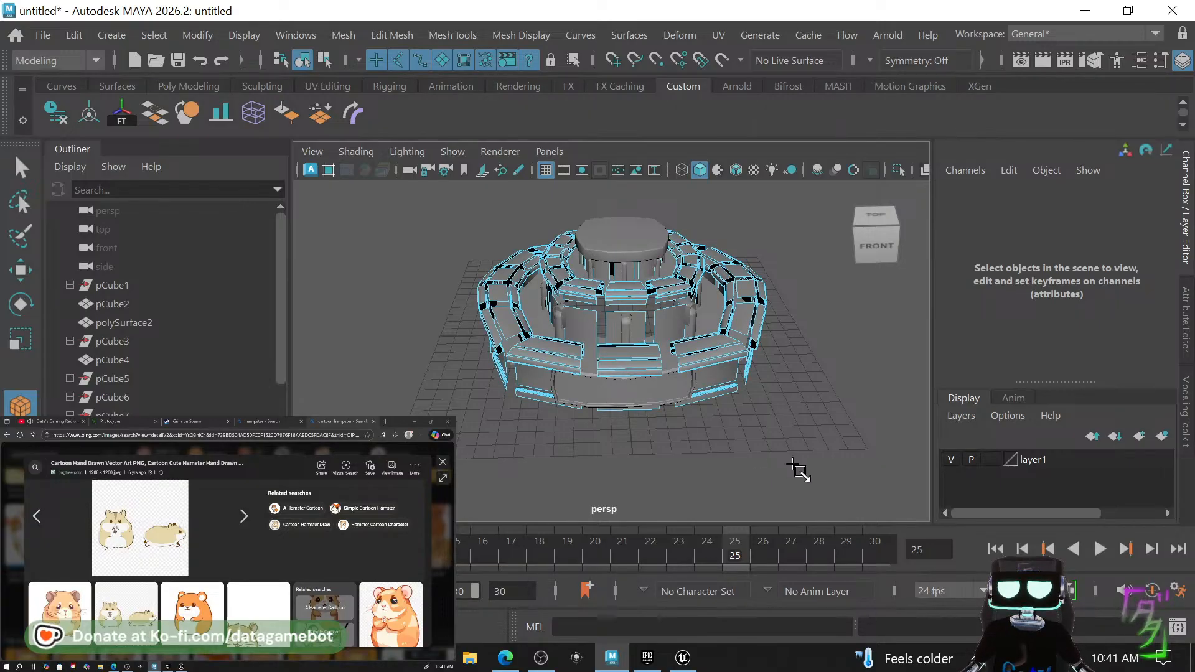
pyautogui.moveTo(704, 350); pyautogui.dragTo(756, 90, button='right')
pyautogui.click(834, 363)
pyautogui.press('w')
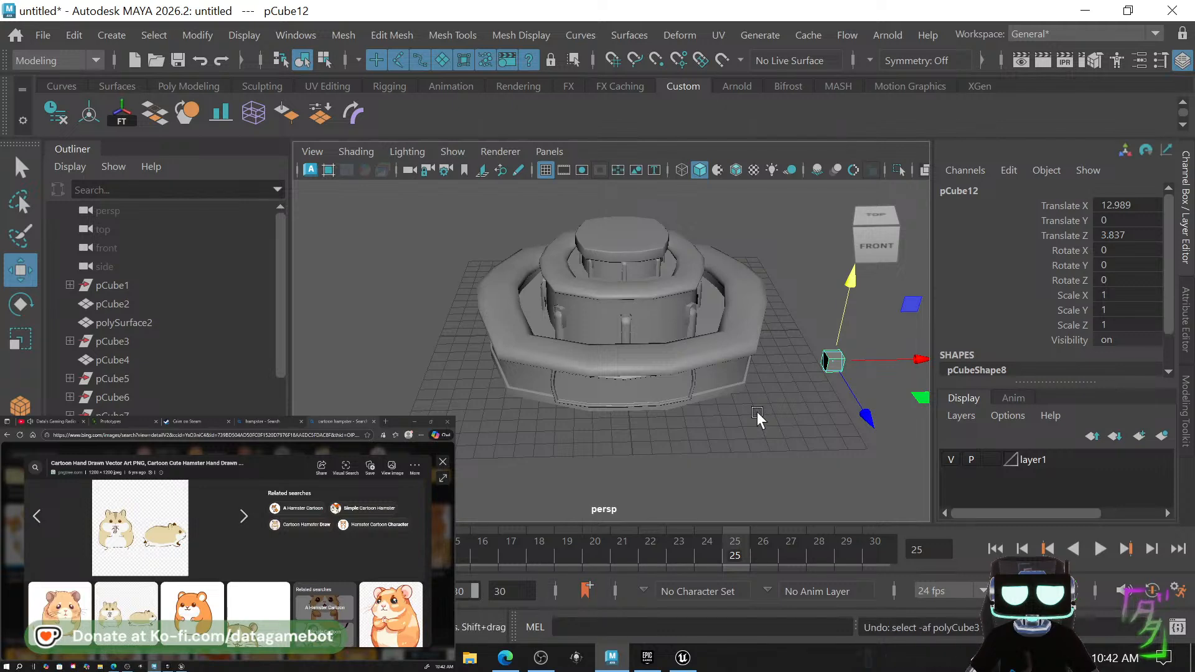
pyautogui.click(756, 418)
# Examine the tiered structure's curved front panel, upright supports and rounded rims from several angles.
pyautogui.click(648, 403)
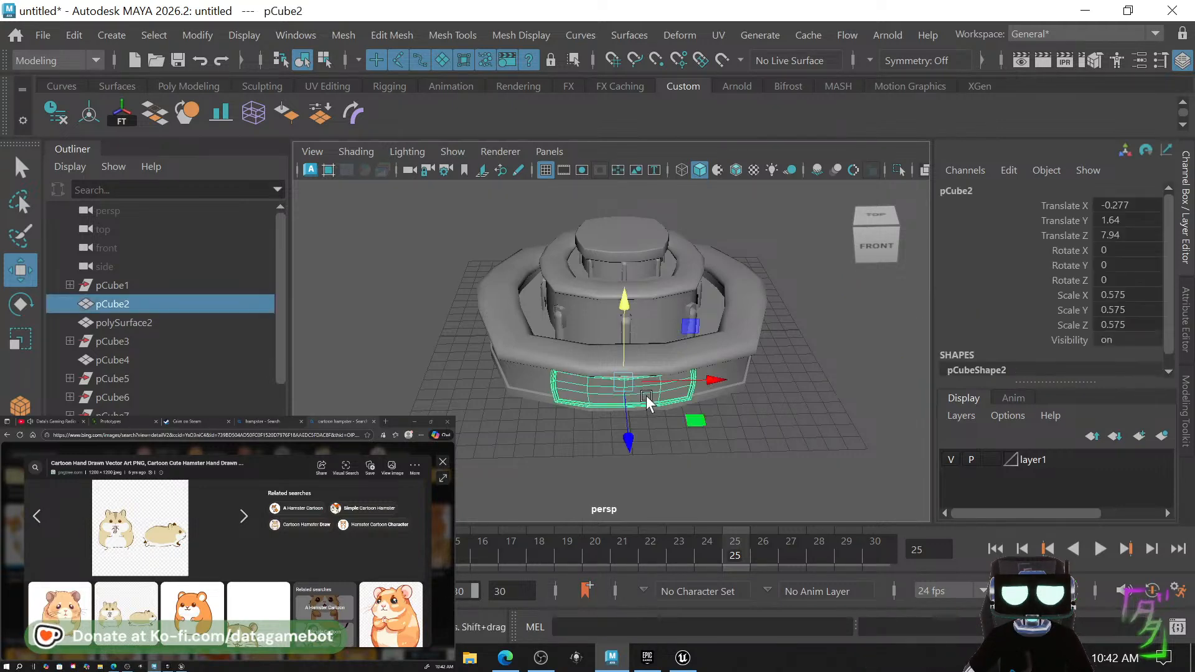
pyautogui.keyDown('alt'); pyautogui.moveTo(679, 423); pyautogui.dragTo(714, 401); pyautogui.keyUp('alt')
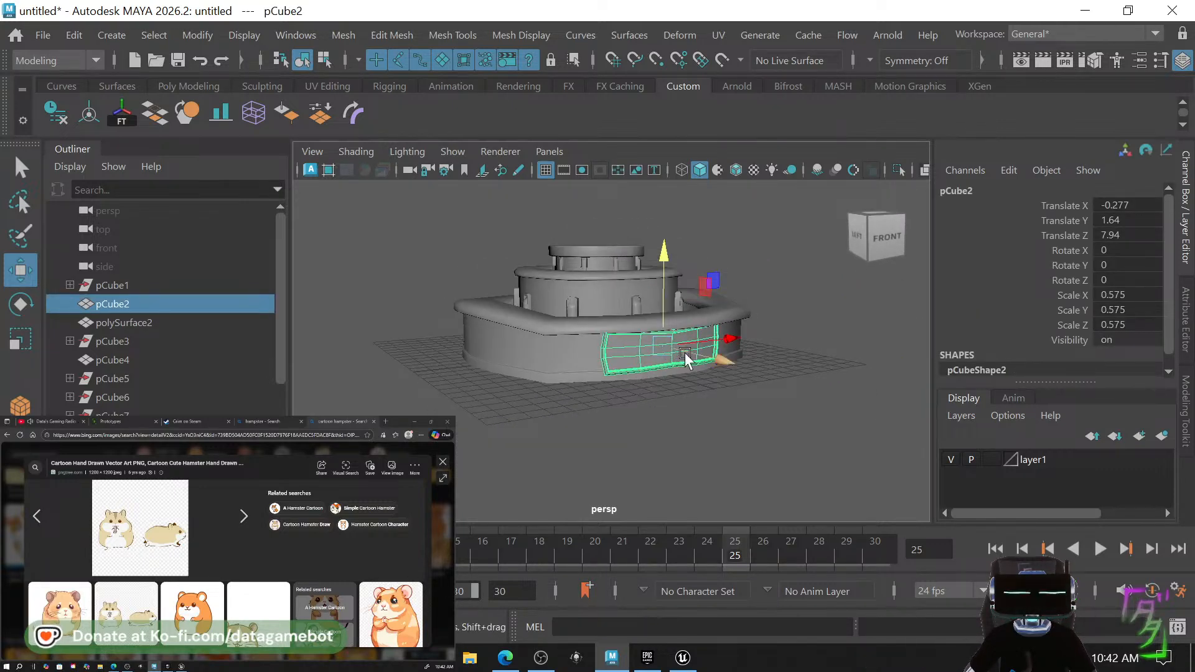
pyautogui.keyDown('alt'); pyautogui.moveTo(537, 281); pyautogui.dragTo(545, 305); pyautogui.keyUp('alt')
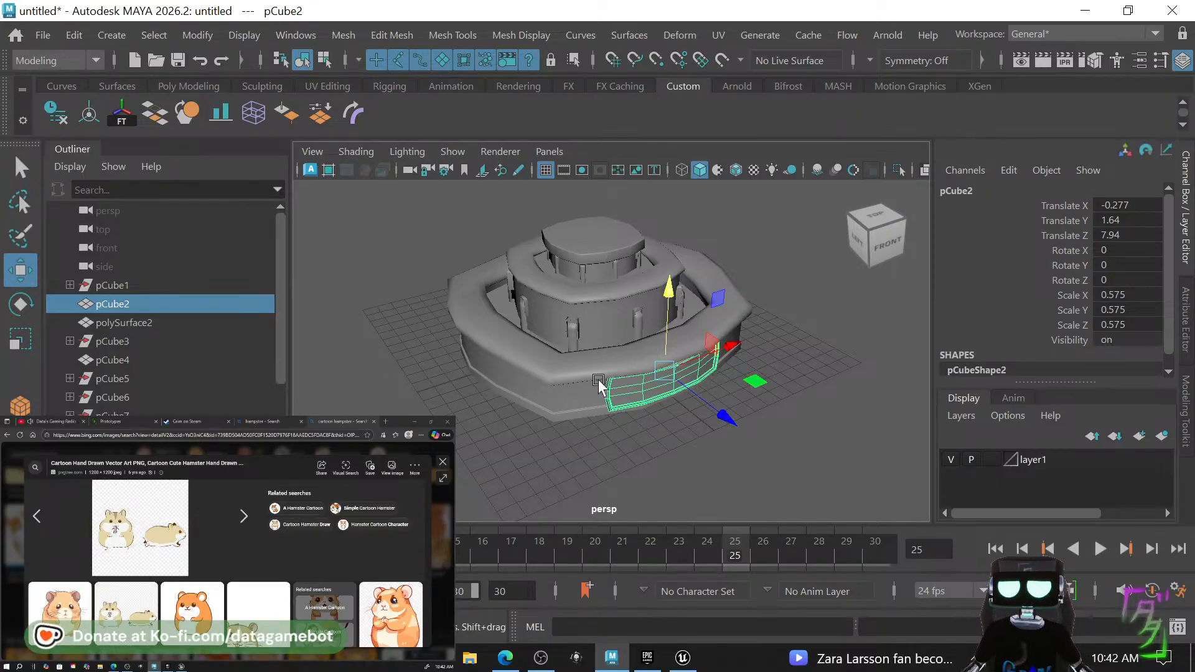
pyautogui.keyDown('alt'); pyautogui.moveTo(620, 256); pyautogui.dragTo(554, 381, button='middle'); pyautogui.keyUp('alt')
pyautogui.keyDown('alt'); pyautogui.moveTo(553, 381); pyautogui.dragTo(553, 385); pyautogui.keyUp('alt')
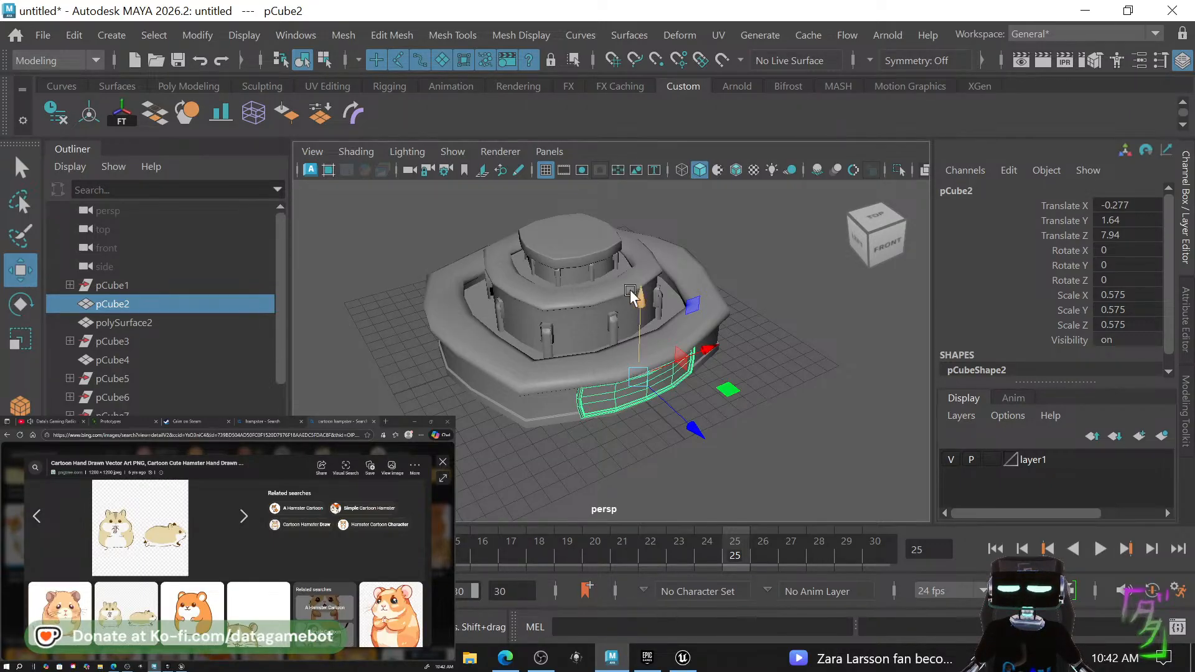
pyautogui.scroll(5, 587, 399)
pyautogui.keyDown('alt'); pyautogui.moveTo(579, 408); pyautogui.dragTo(472, 359); pyautogui.keyUp('alt')
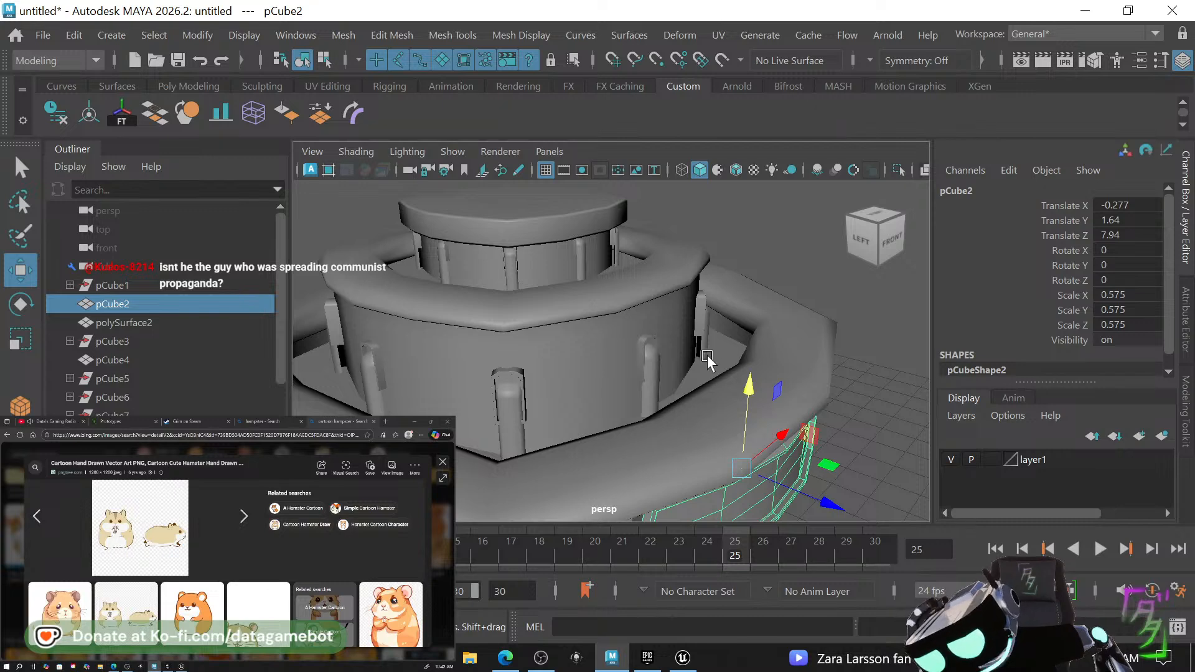
pyautogui.scroll(-3, 711, 358)
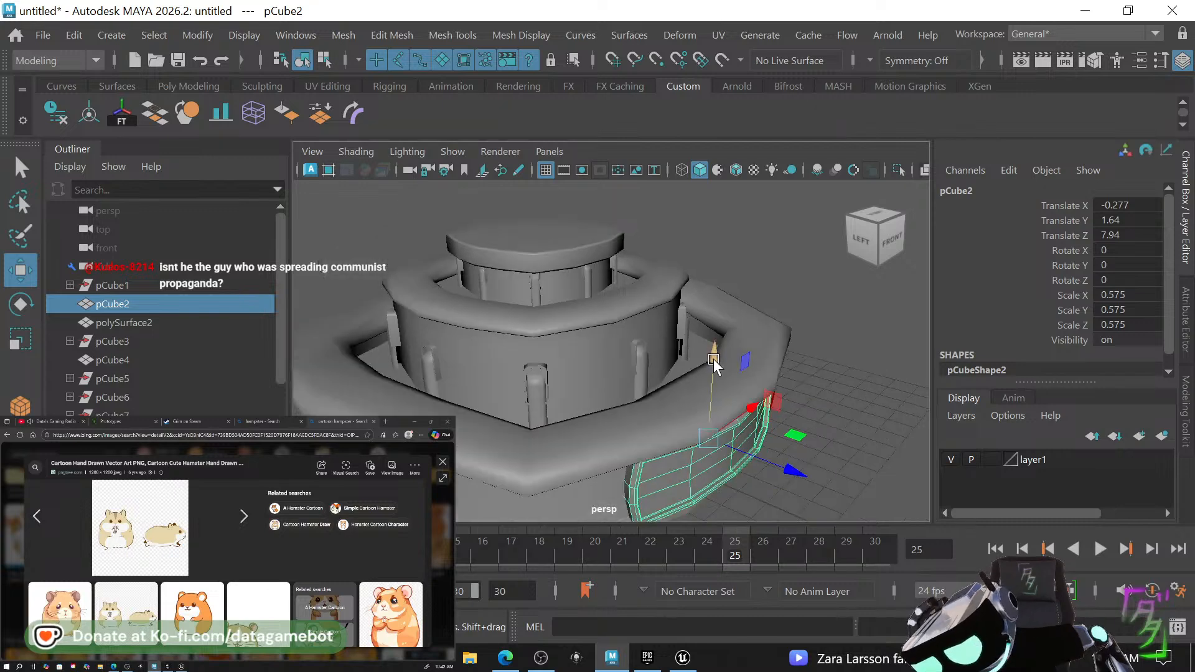
pyautogui.click(826, 375)
pyautogui.scroll(3, 727, 348)
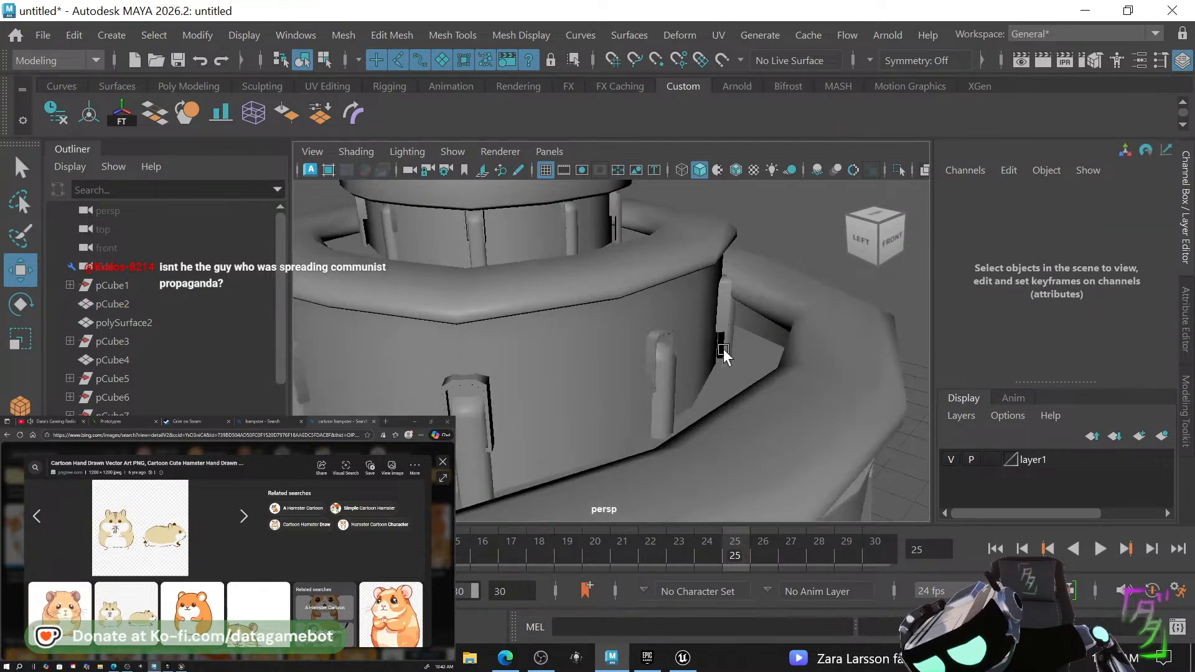
pyautogui.keyDown('alt'); pyautogui.moveTo(698, 344); pyautogui.dragTo(644, 361); pyautogui.keyUp('alt')
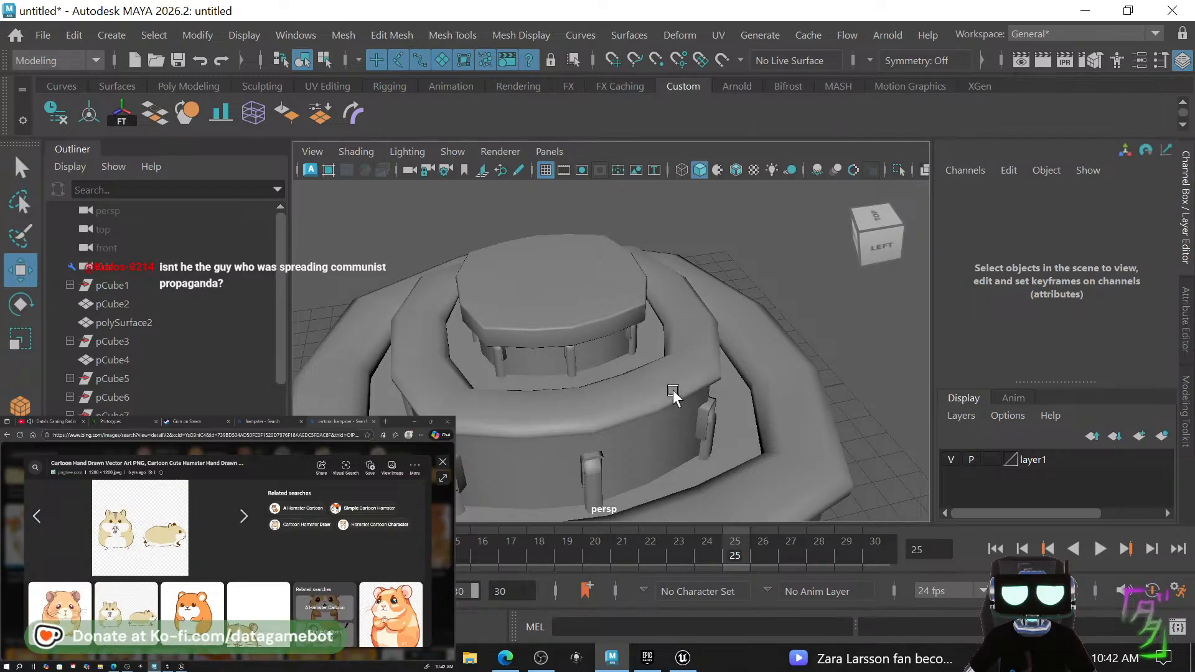
pyautogui.keyDown('alt'); pyautogui.moveTo(671, 390); pyautogui.dragTo(774, 453); pyautogui.keyUp('alt')
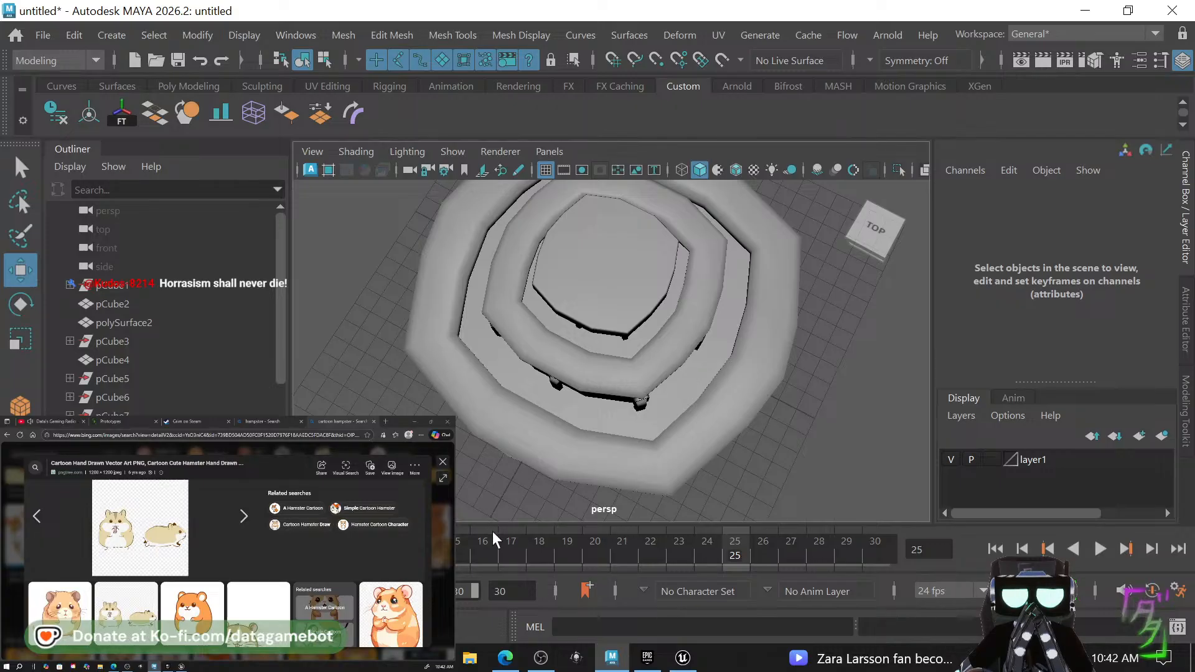
pyautogui.keyDown('alt'); pyautogui.moveTo(727, 398); pyautogui.dragTo(702, 392); pyautogui.keyUp('alt')
# Create a polygon cube about 2.255 units on each side on the grid in front of the lowest tier.
pyautogui.rightClick(738, 385)
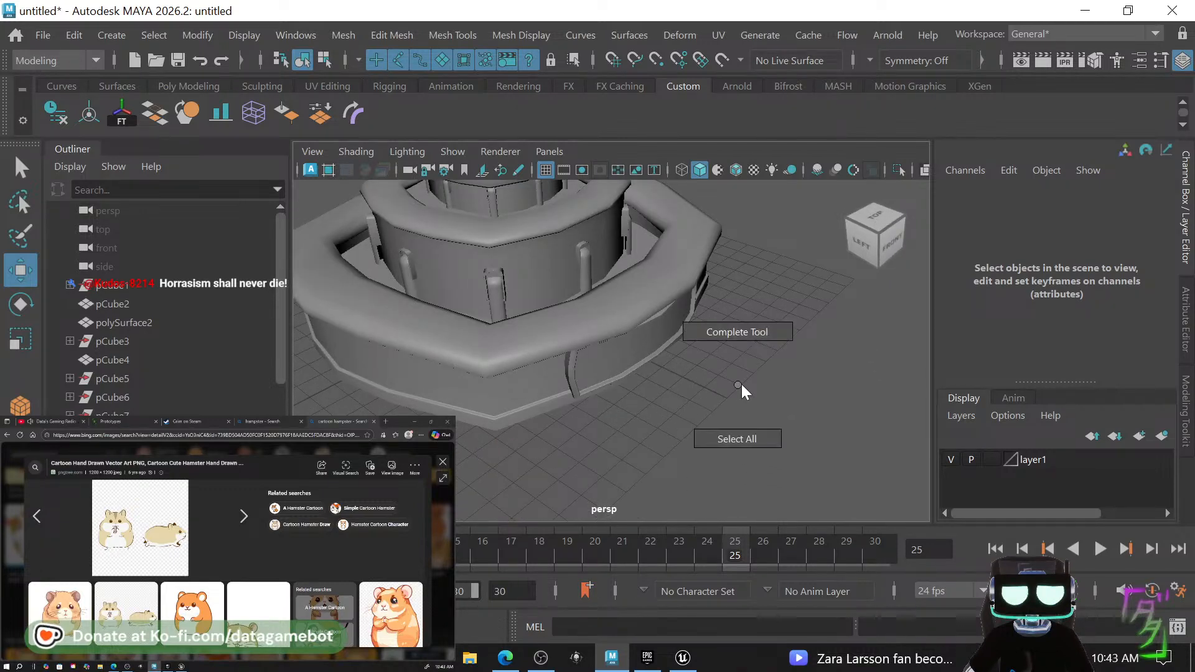
pyautogui.press('q')
pyautogui.keyDown('shift'); pyautogui.rightClick(729, 372); pyautogui.keyUp('shift')
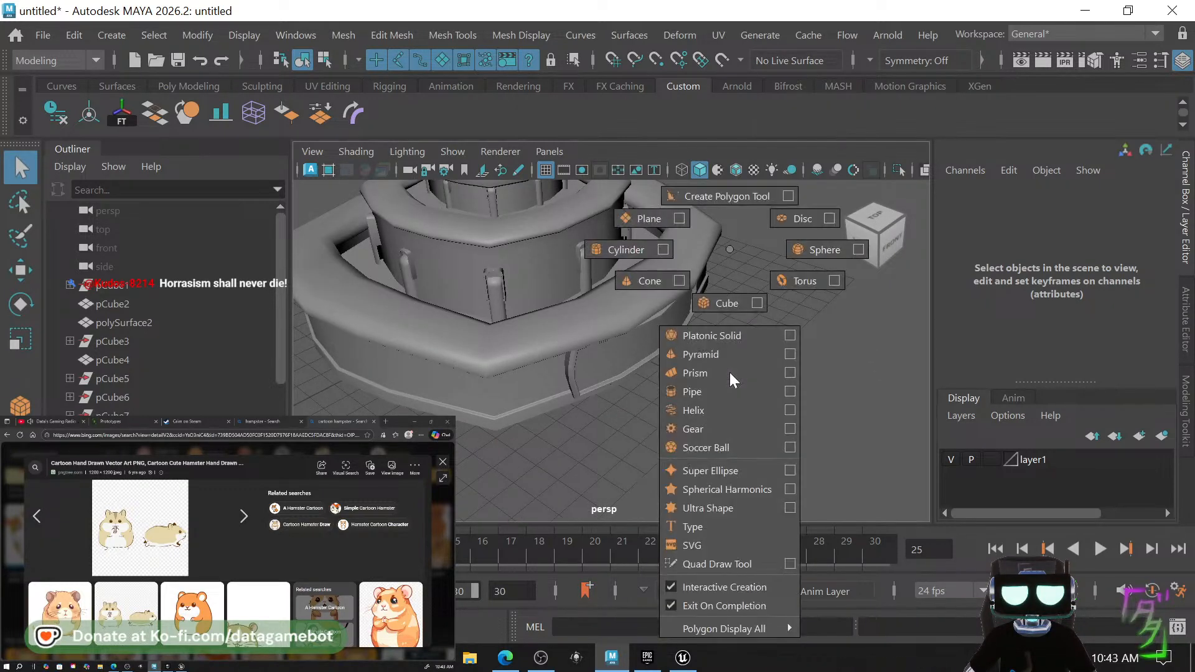
pyautogui.click(727, 303)
pyautogui.moveTo(707, 436)
pyautogui.mouseDown()
pyautogui.moveTo(722, 443)
pyautogui.moveTo(767, 426)
pyautogui.moveTo(748, 376)
pyautogui.moveTo(724, 421)
pyautogui.moveTo(716, 415)
pyautogui.mouseUp()
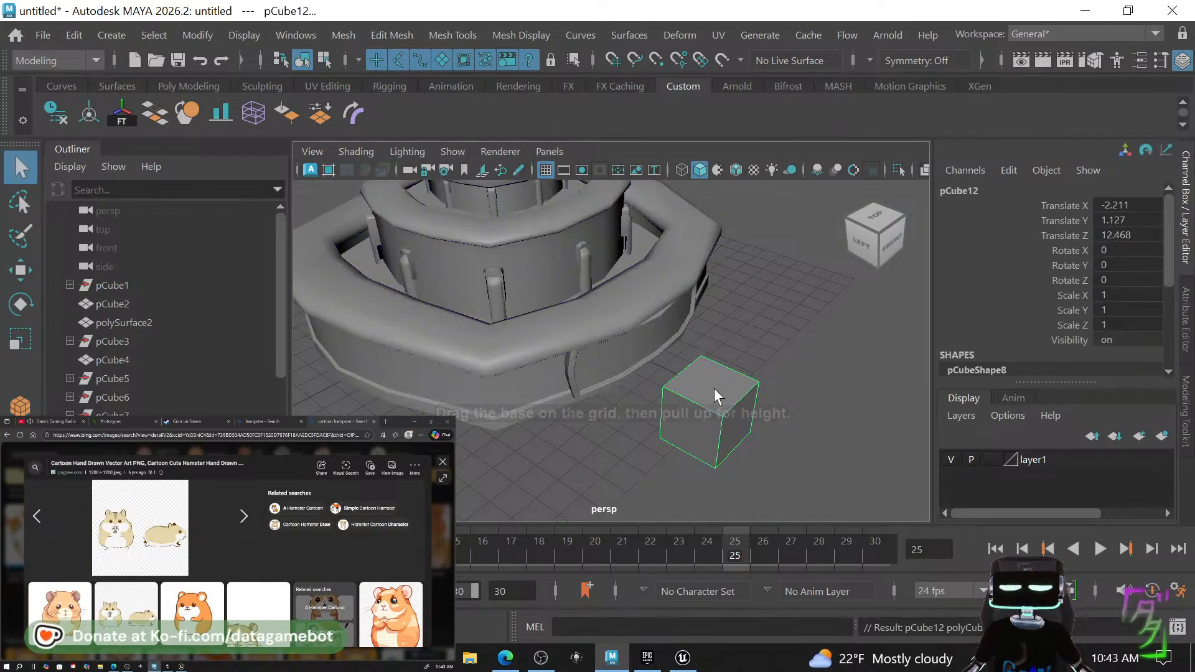
# Raise the cube's top face to form a tall column, delete its top and bottom faces, and return to object selection.
pyautogui.moveTo(714, 396); pyautogui.dragTo(715, 187, button='right')
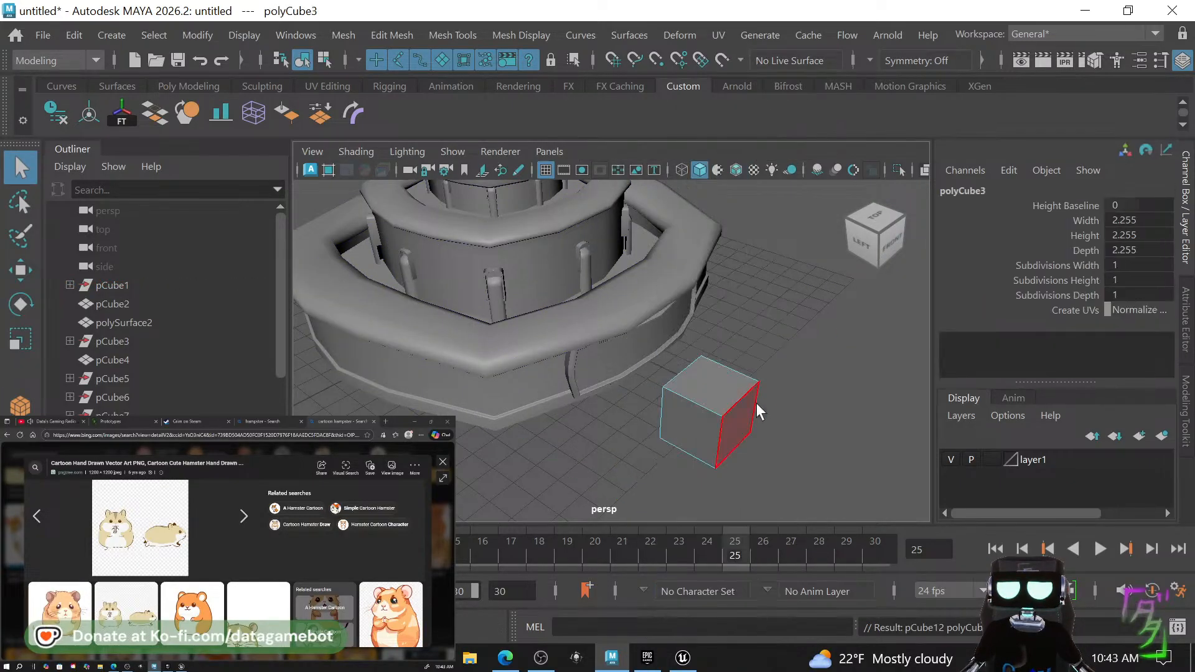
pyautogui.click(733, 394)
pyautogui.press('w')
pyautogui.moveTo(710, 322); pyautogui.dragTo(723, 205)
pyautogui.keyDown('alt'); pyautogui.moveTo(794, 405); pyautogui.dragTo(722, 227); pyautogui.keyUp('alt')
pyautogui.press('Delete')
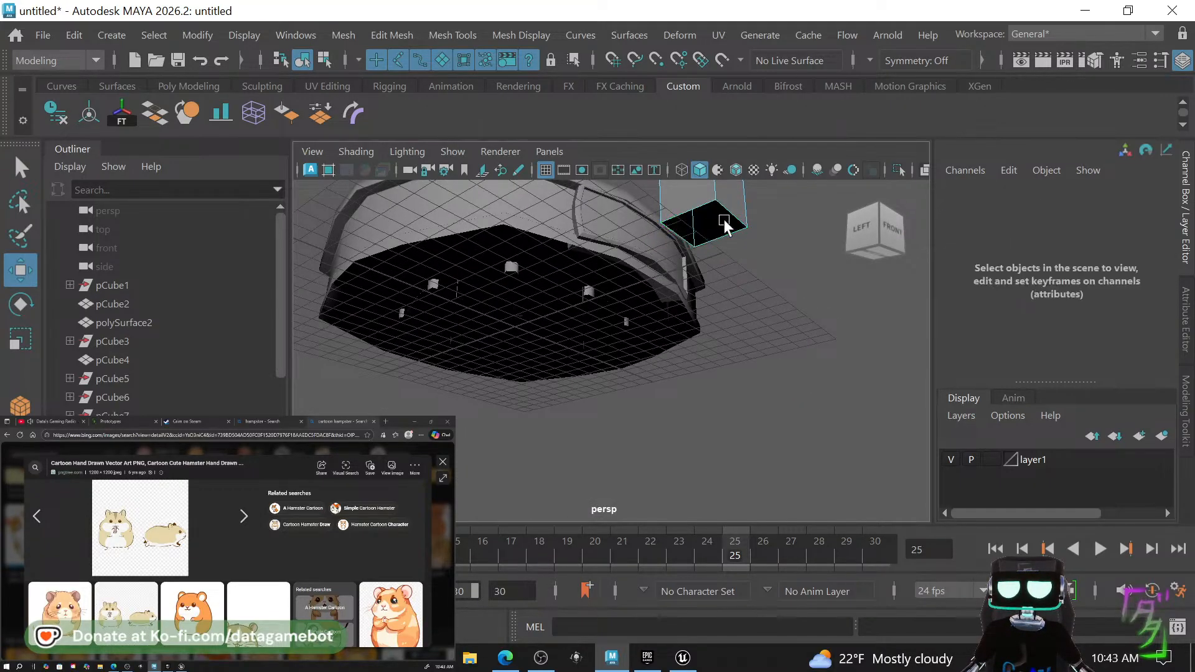
pyautogui.keyDown('alt'); pyautogui.moveTo(738, 283); pyautogui.dragTo(773, 313); pyautogui.keyUp('alt')
pyautogui.moveTo(775, 180); pyautogui.dragTo(826, 151, button='right')
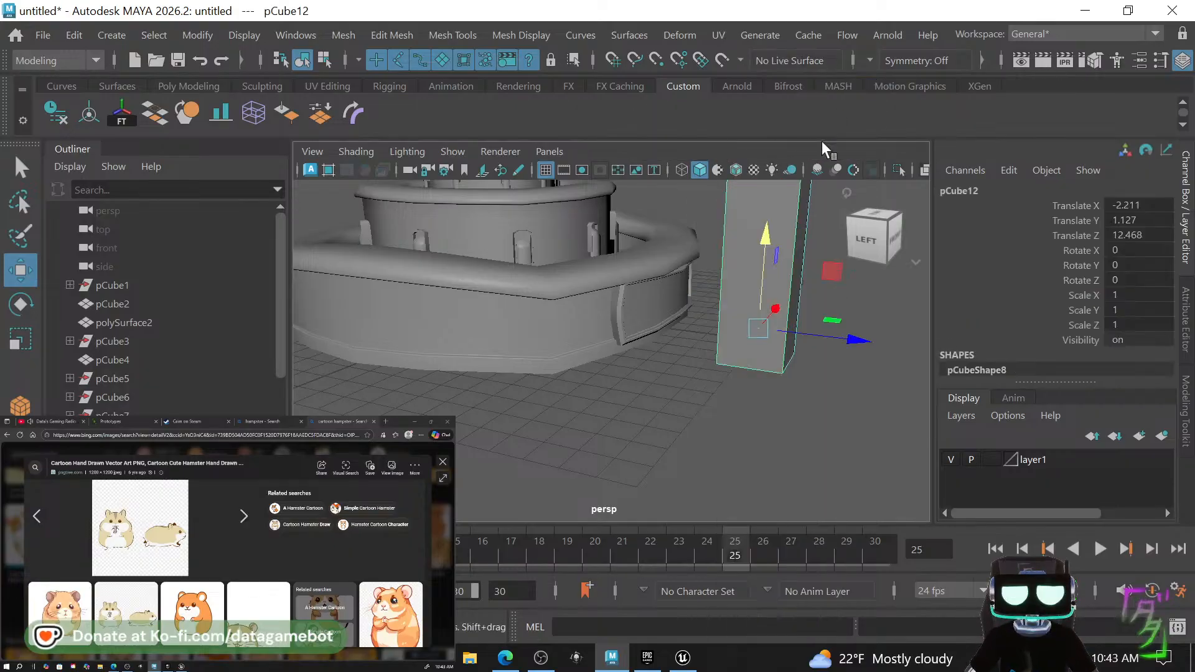
# Undo the accidental Reduce on the open column and apply Smooth to round it into an eight-sided tube.
pyautogui.click(193, 86)
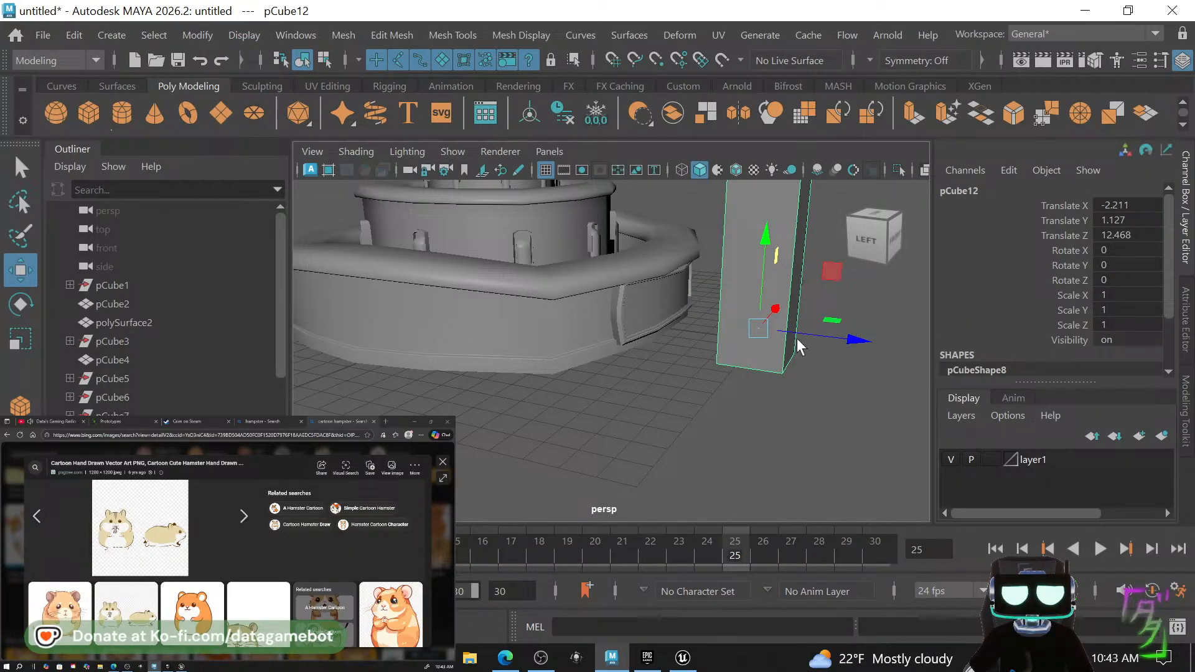
pyautogui.keyDown('alt'); pyautogui.moveTo(797, 338); pyautogui.dragTo(649, 412, button='middle'); pyautogui.keyUp('alt')
pyautogui.hotkey('ctrl', 'z')
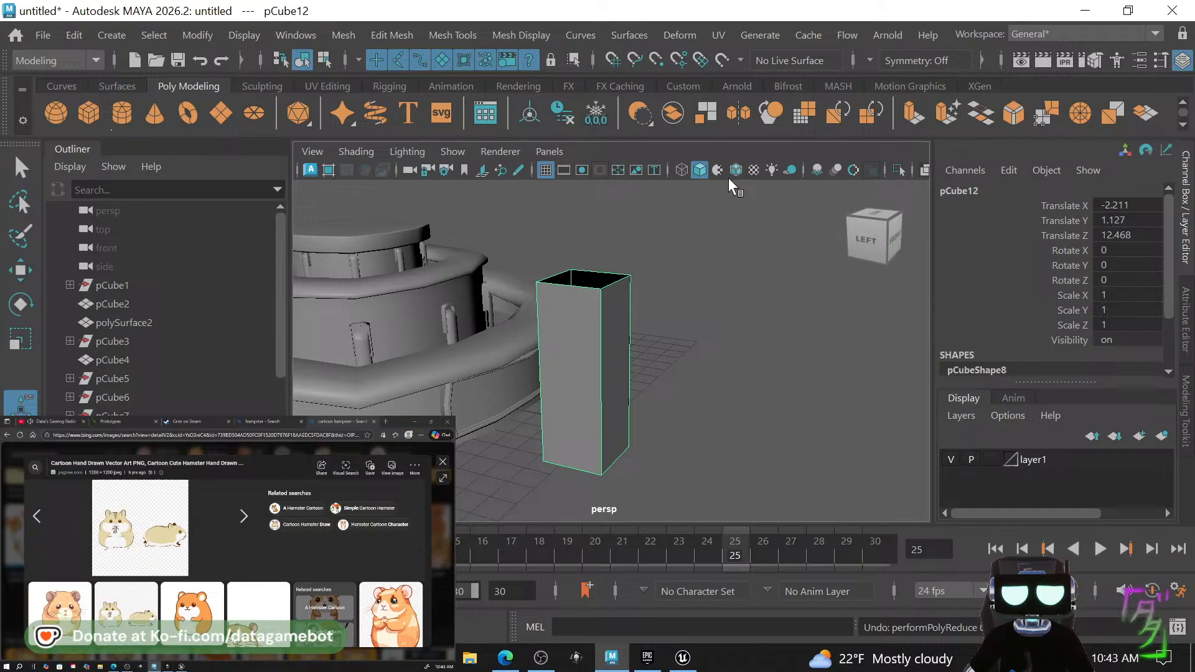
pyautogui.click(772, 112)
pyautogui.keyDown('alt'); pyautogui.moveTo(629, 336); pyautogui.dragTo(640, 373); pyautogui.keyUp('alt')
# Select every other vertical strip of faces around the tube, including both the upper and lower face of each strip.
pyautogui.press('q')
pyautogui.moveTo(668, 415); pyautogui.dragTo(677, 185, button='right')
pyautogui.click(667, 429)
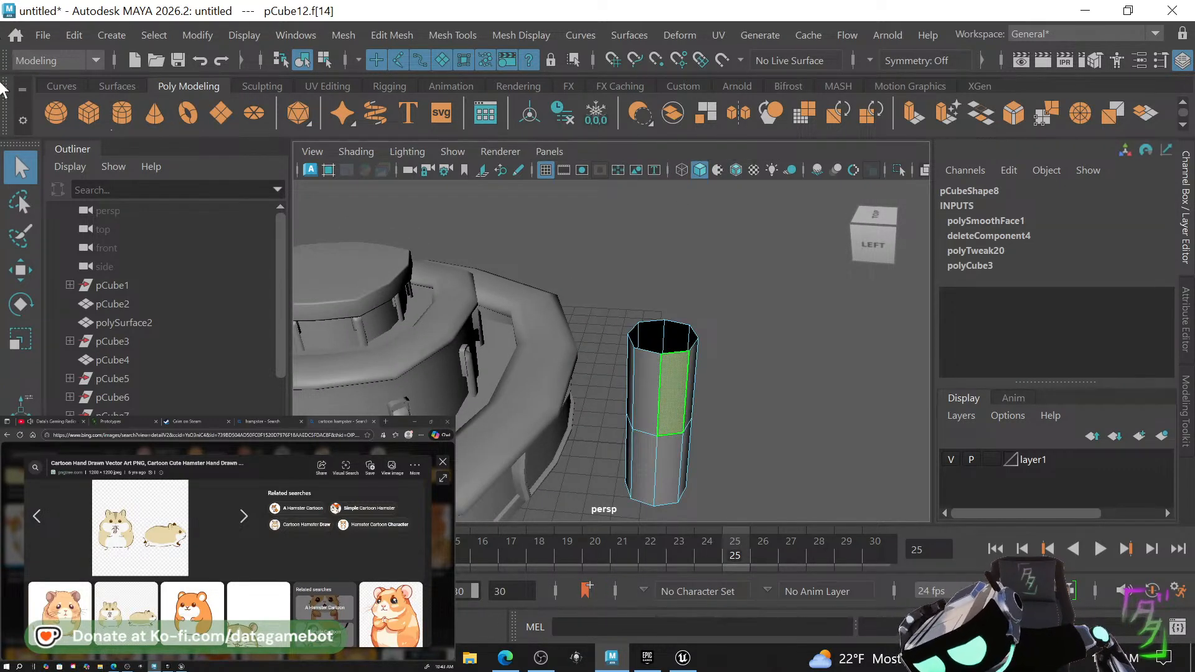
pyautogui.keyDown('shift'); pyautogui.click(661, 473); pyautogui.keyUp('shift')
pyautogui.keyDown('alt'); pyautogui.moveTo(672, 423); pyautogui.dragTo(500, 378); pyautogui.keyUp('alt')
pyautogui.keyDown('shift'); pyautogui.click(499, 381); pyautogui.keyUp('shift')
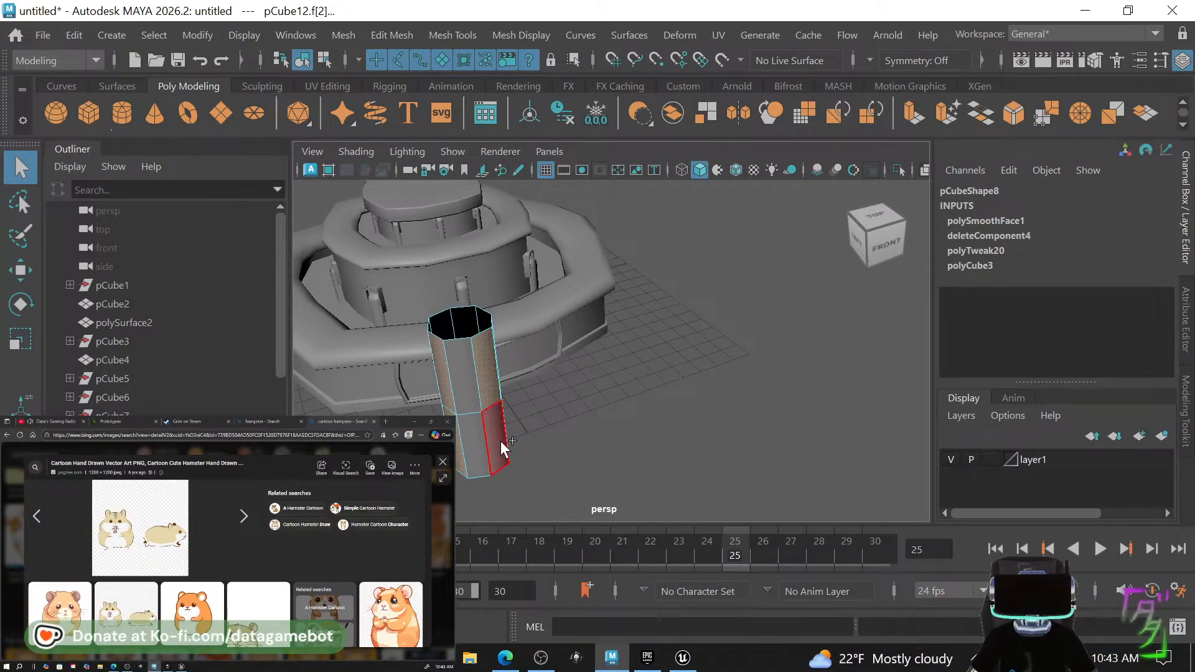
pyautogui.press('f')
pyautogui.keyDown('alt'); pyautogui.moveTo(516, 418); pyautogui.dragTo(663, 383); pyautogui.keyUp('alt')
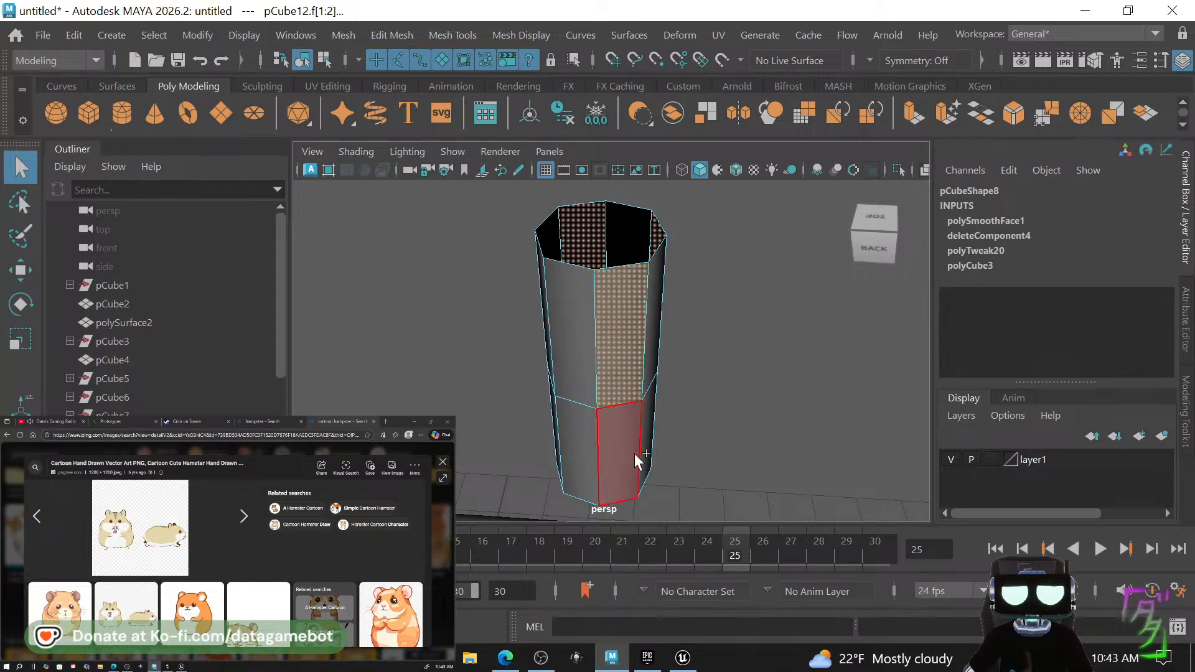
pyautogui.keyDown('alt'); pyautogui.moveTo(632, 453); pyautogui.dragTo(663, 349); pyautogui.keyUp('alt')
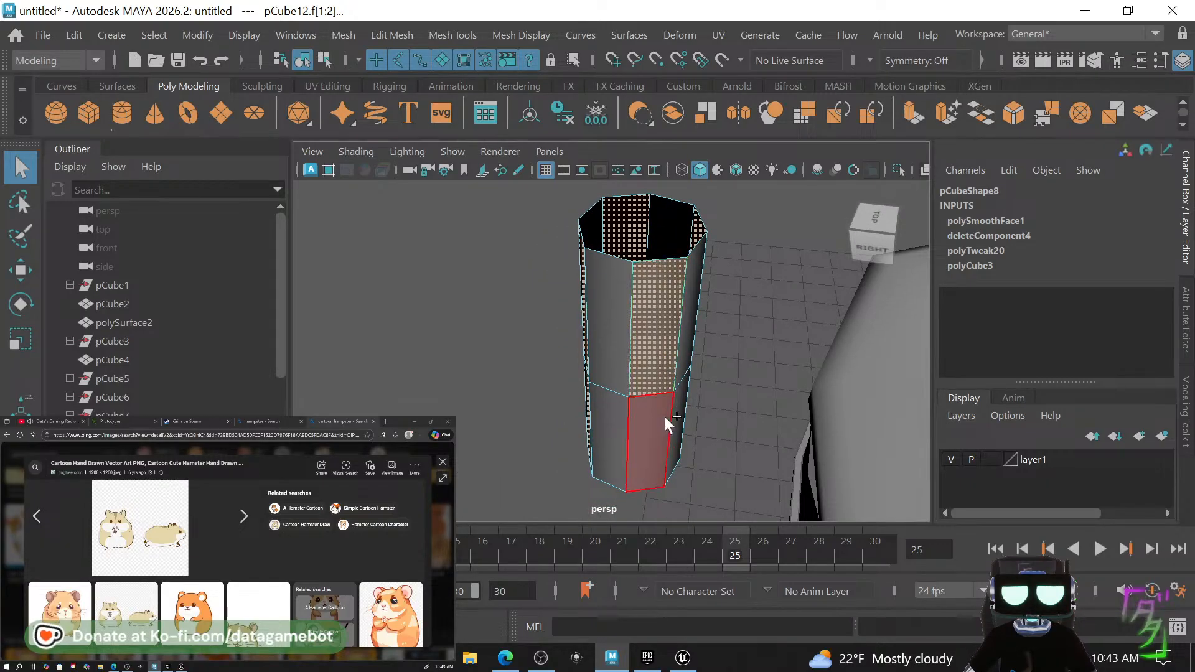
pyautogui.keyDown('alt'); pyautogui.moveTo(591, 454); pyautogui.dragTo(656, 473); pyautogui.keyUp('alt')
# Extrude the selected face strips inward with a Local Translate Z of about -0.291 to form vertical grooves.
pyautogui.press('r')
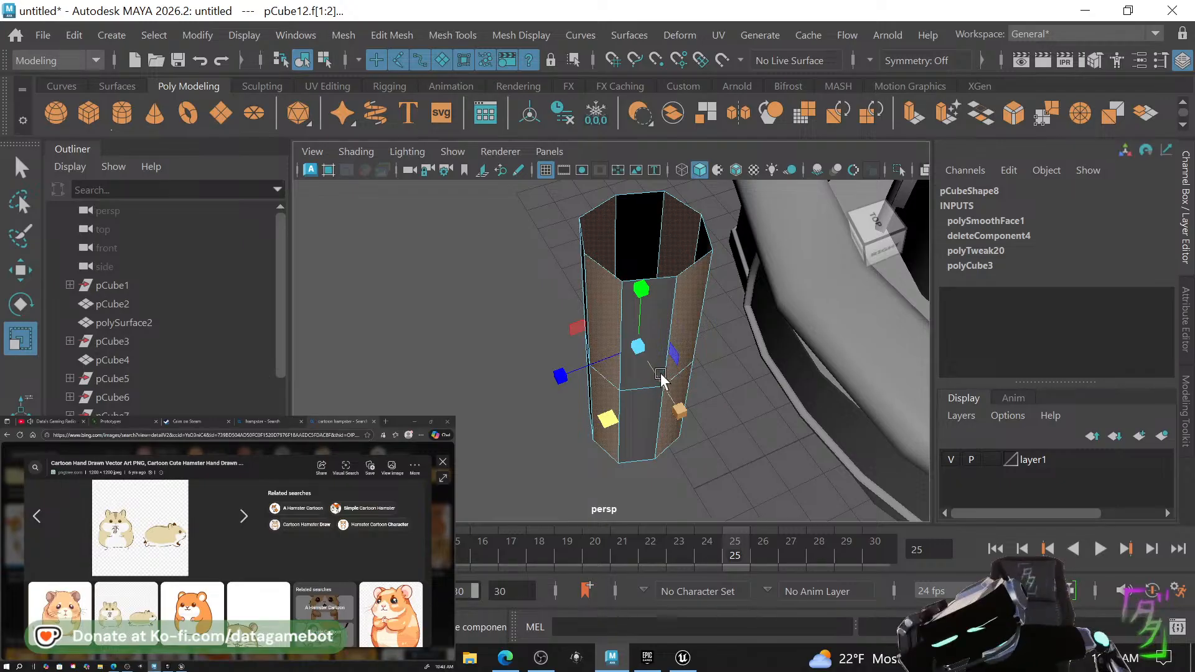
pyautogui.press('t')
pyautogui.press('r')
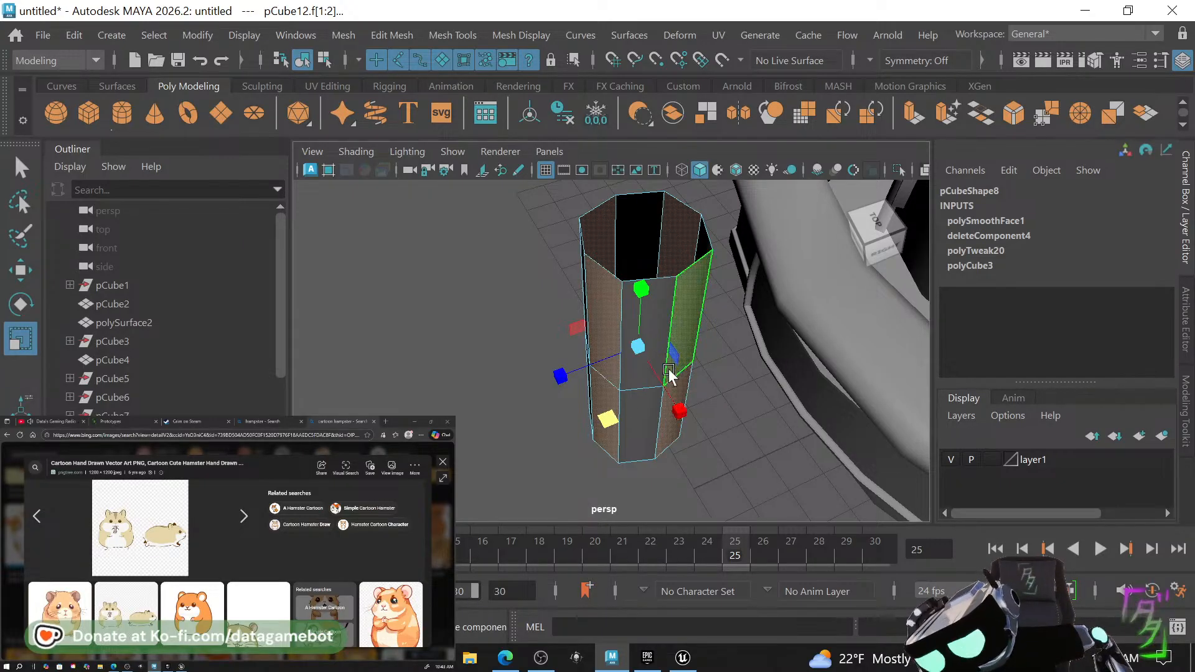
pyautogui.keyDown('shift'); pyautogui.rightClick(669, 374); pyautogui.keyUp('shift')
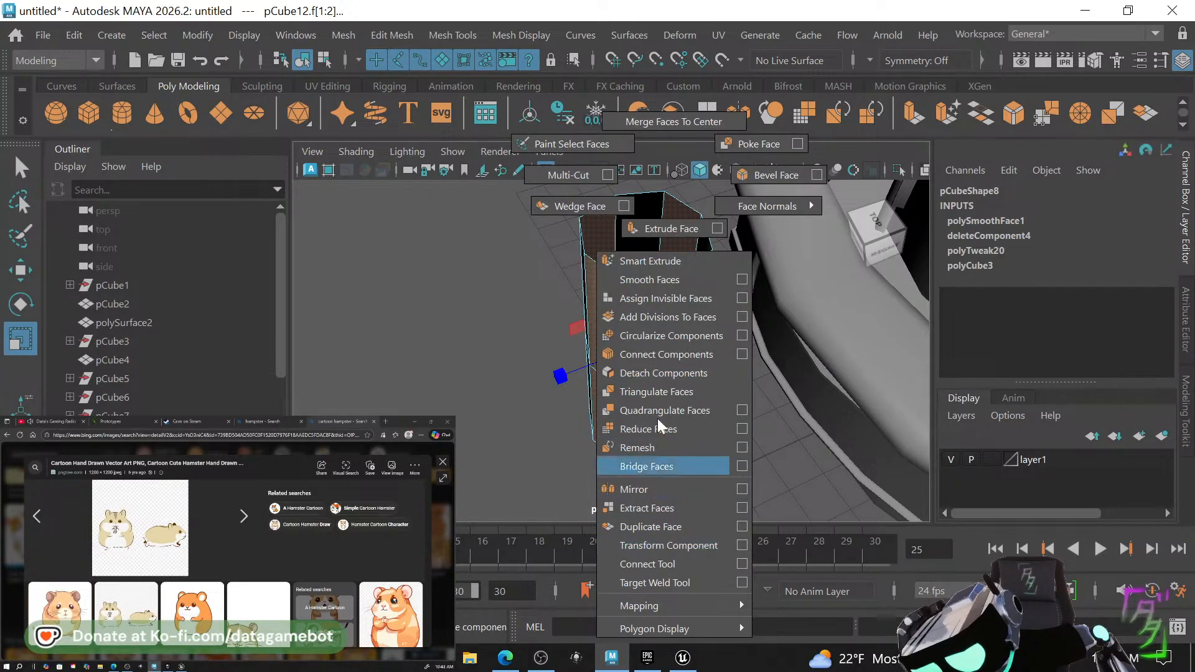
pyautogui.click(659, 225)
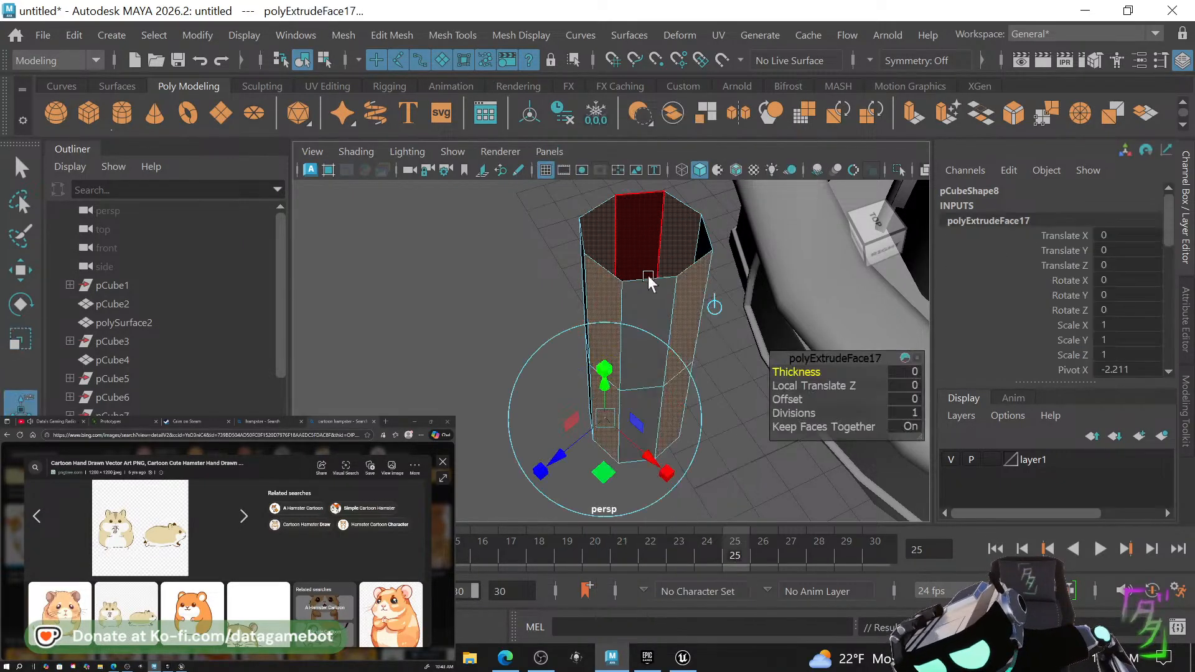
pyautogui.click(665, 472)
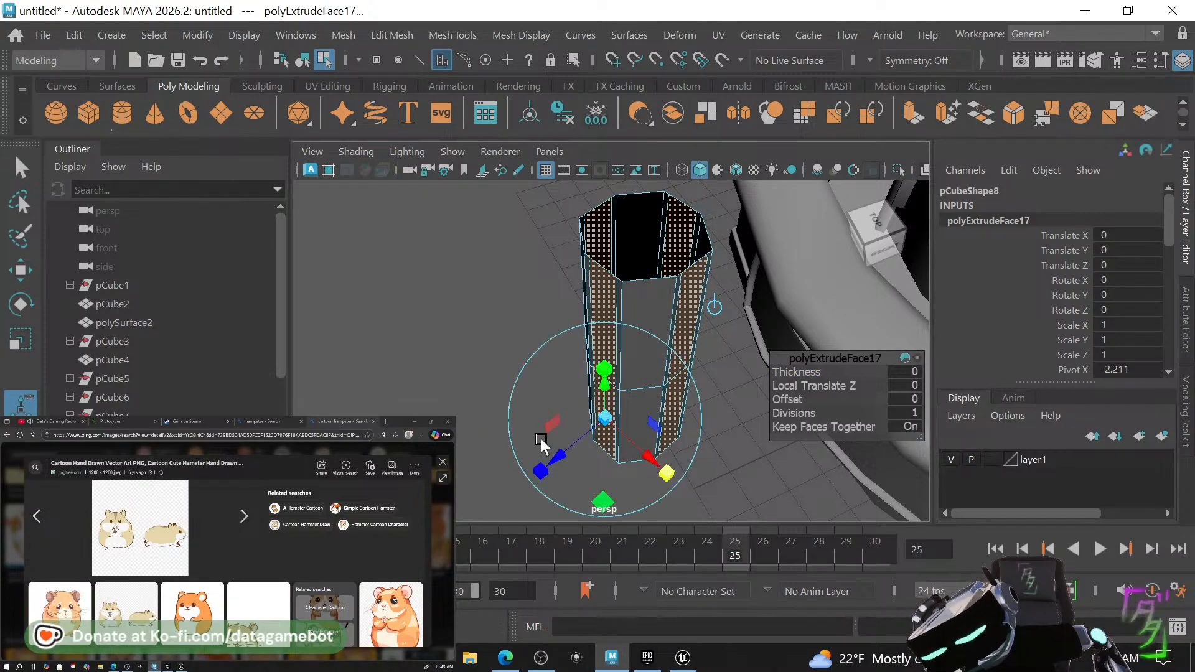
pyautogui.moveTo(558, 457); pyautogui.dragTo(567, 449)
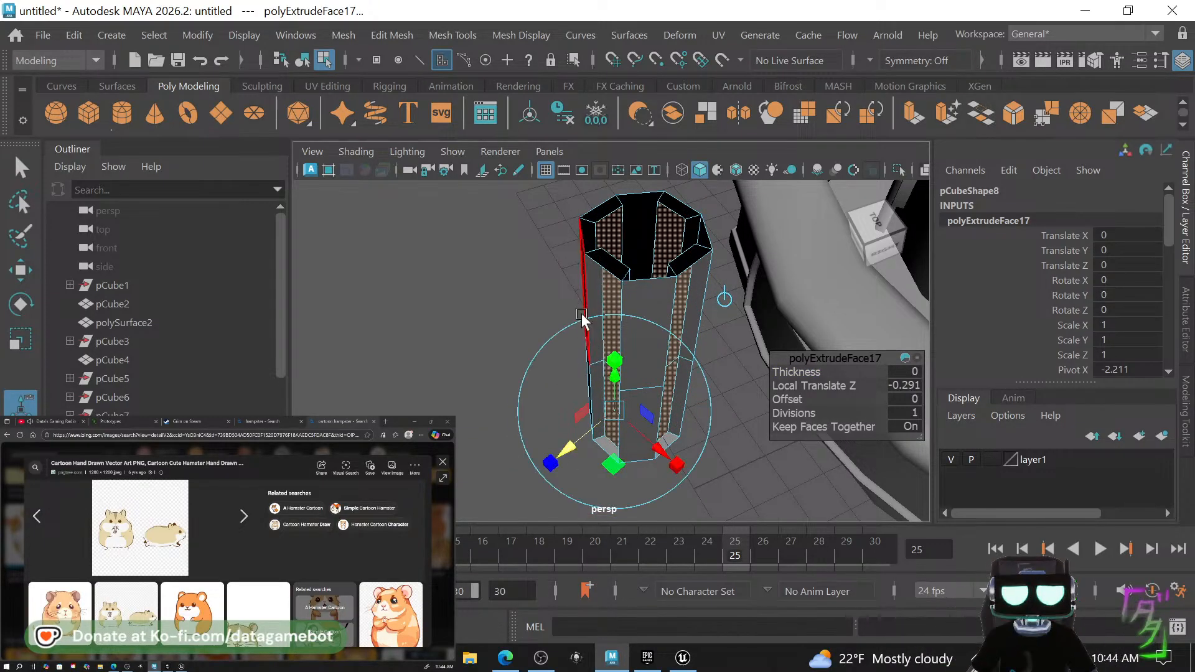
# Delete the small cap faces created by the groove extrusion at the upper and lower ends of the tube.
pyautogui.click(611, 270)
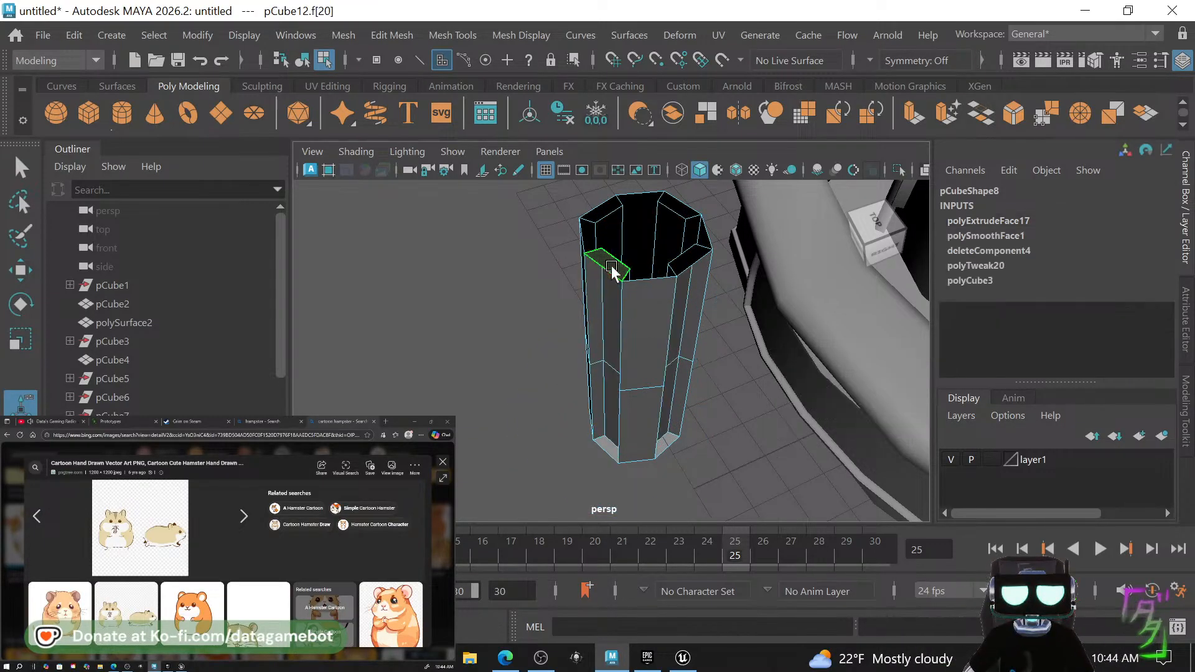
pyautogui.keyDown('shift'); pyautogui.click(601, 215); pyautogui.keyUp('shift')
pyautogui.keyDown('shift'); pyautogui.click(676, 207); pyautogui.keyUp('shift')
pyautogui.keyDown('shift'); pyautogui.click(689, 255); pyautogui.keyUp('shift')
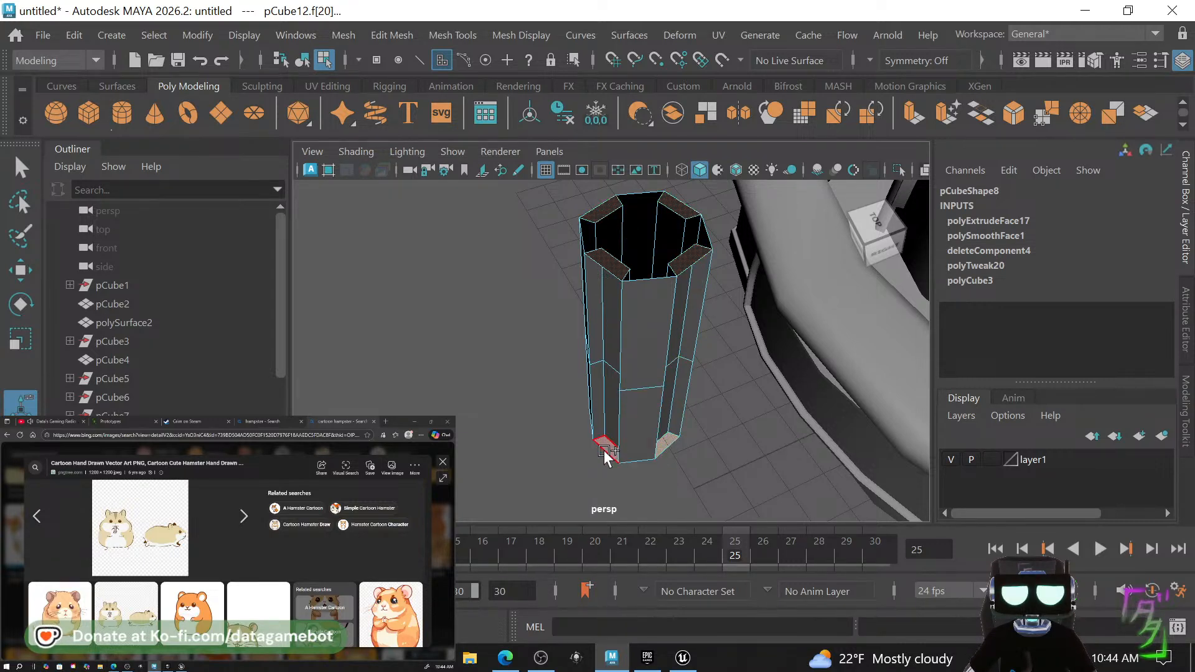
pyautogui.keyDown('alt'); pyautogui.moveTo(589, 456); pyautogui.dragTo(689, 461); pyautogui.keyUp('alt')
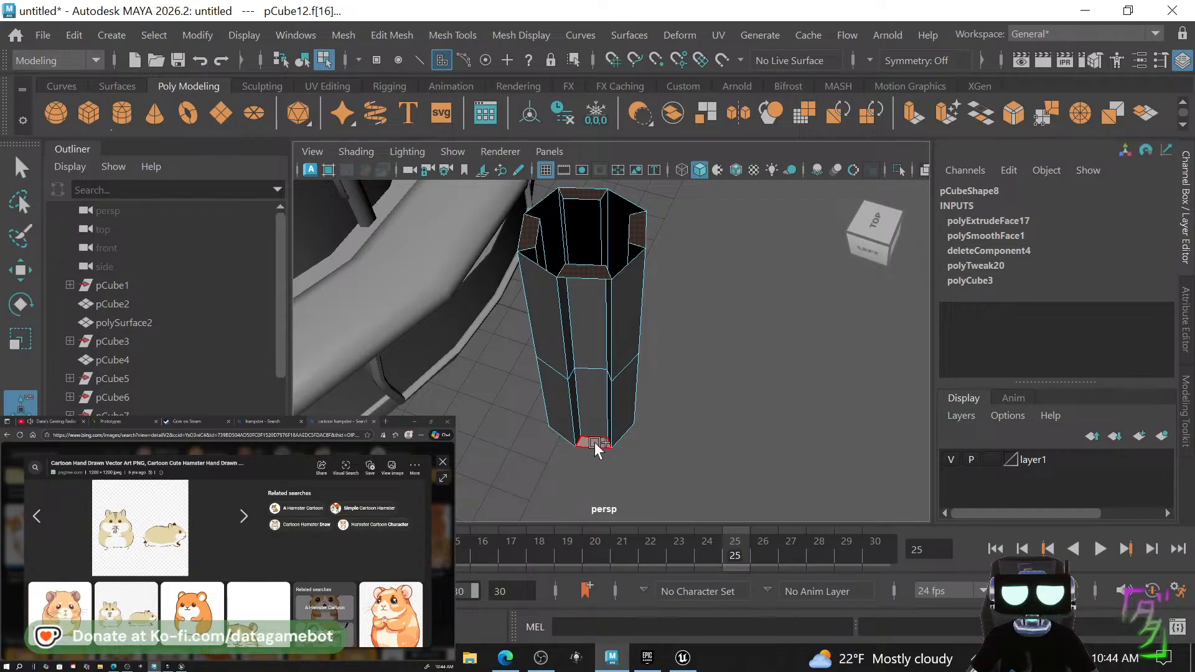
pyautogui.keyDown('alt'); pyautogui.moveTo(577, 467); pyautogui.dragTo(688, 485); pyautogui.keyUp('alt')
pyautogui.keyDown('shift'); pyautogui.click(595, 476); pyautogui.keyUp('shift')
pyautogui.hotkey('ctrl', 'z')
pyautogui.click(688, 485)
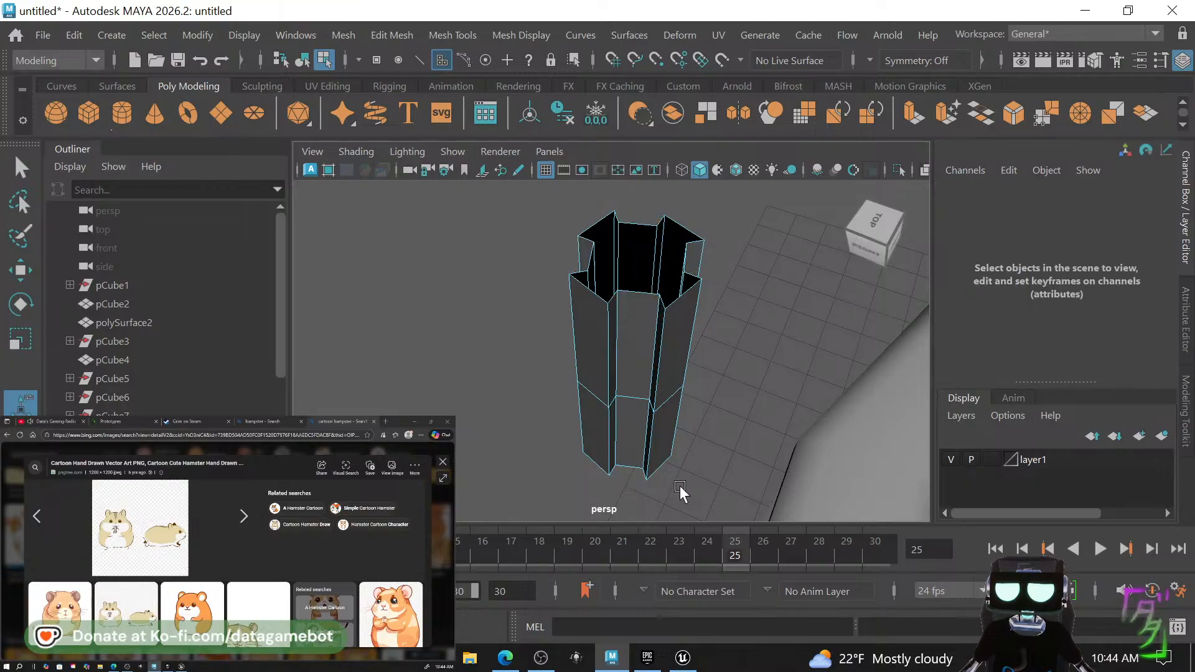
# Compare the grooved column's smooth mesh preview with its unsmoothed shape.
pyautogui.keyDown('alt'); pyautogui.moveTo(659, 392); pyautogui.dragTo(701, 386); pyautogui.keyUp('alt')
pyautogui.press('3')
pyautogui.keyDown('alt'); pyautogui.moveTo(581, 376); pyautogui.dragTo(639, 413); pyautogui.keyUp('alt')
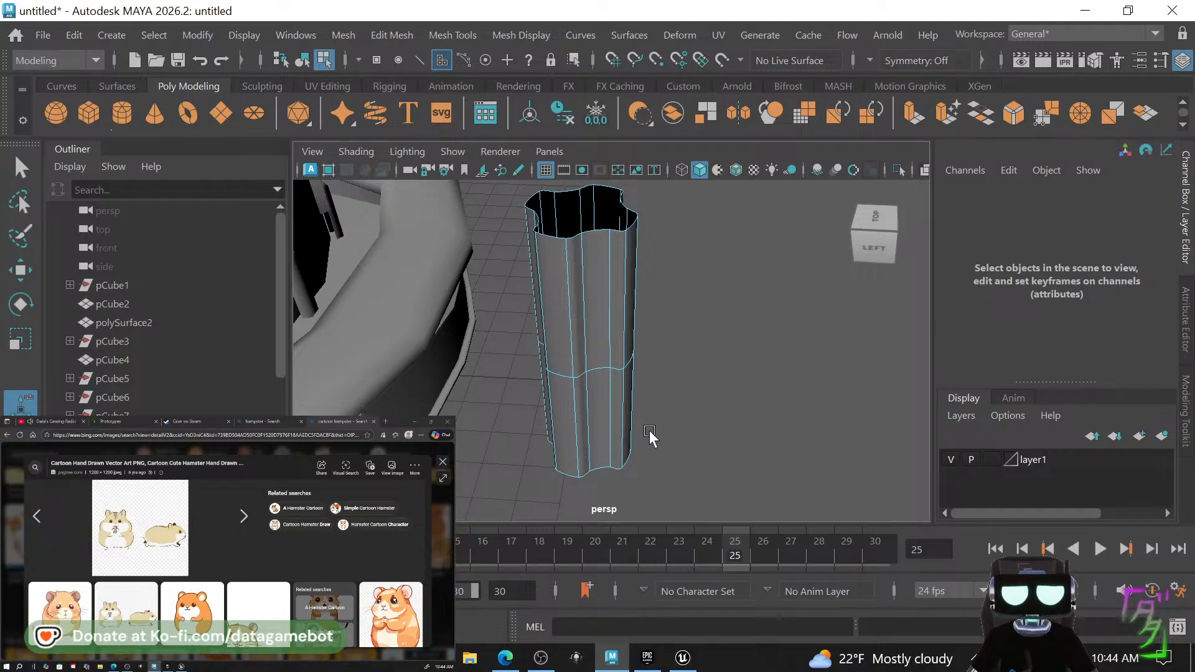
pyautogui.press('1')
pyautogui.press('3')
pyautogui.press('1')
pyautogui.press('3')
pyautogui.press('1')
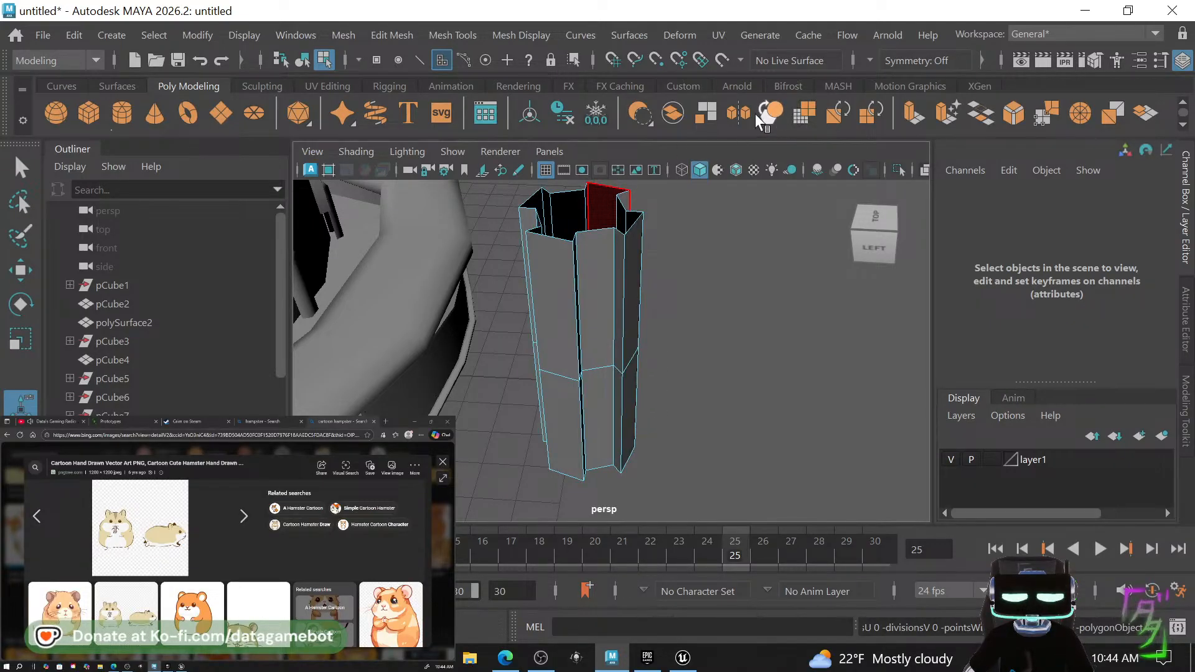
# Return to object selection and apply Smooth to the whole grooved column.
pyautogui.click(771, 118)
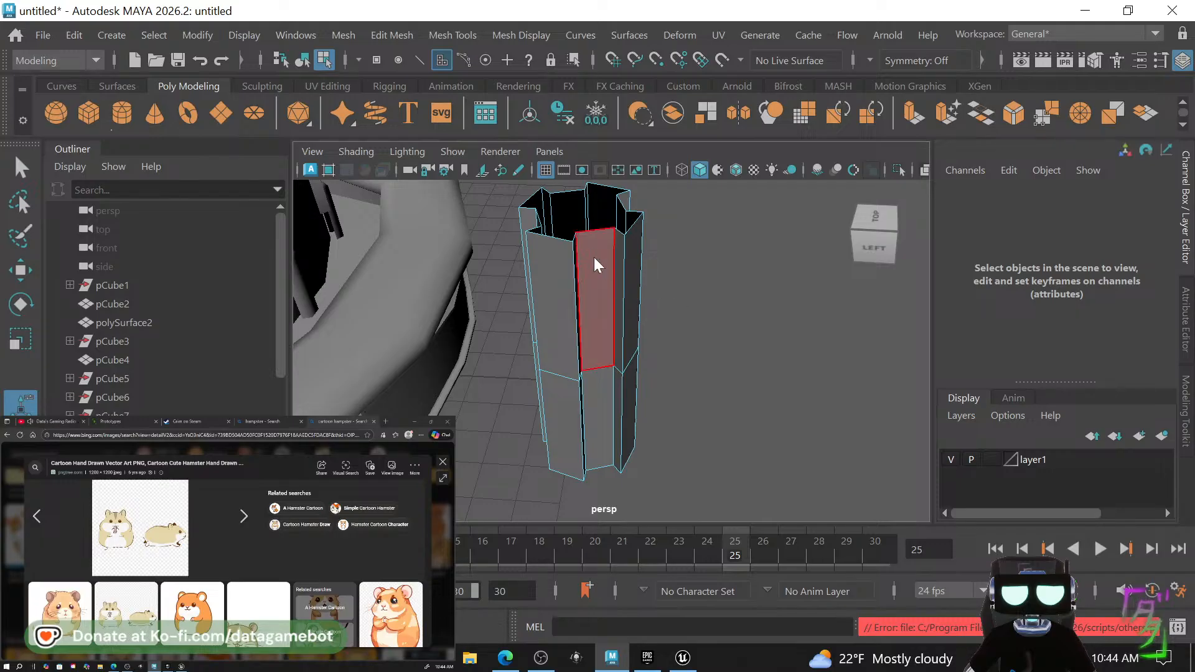
pyautogui.moveTo(593, 257); pyautogui.dragTo(683, 95, button='right')
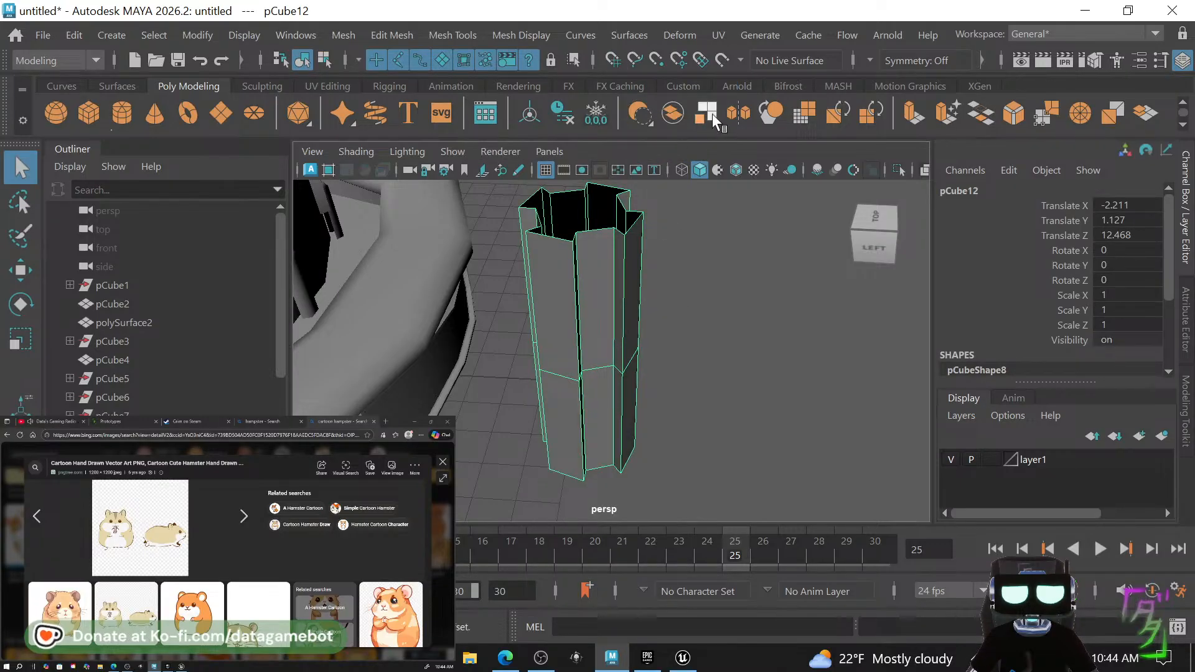
pyautogui.click(774, 110)
pyautogui.keyDown('alt'); pyautogui.moveTo(653, 308); pyautogui.dragTo(609, 353); pyautogui.keyUp('alt')
pyautogui.press('q')
pyautogui.click(663, 359)
# Scale the smoothed column uniformly to 0.42.
pyautogui.scroll(-6, 661, 360)
pyautogui.click(618, 360)
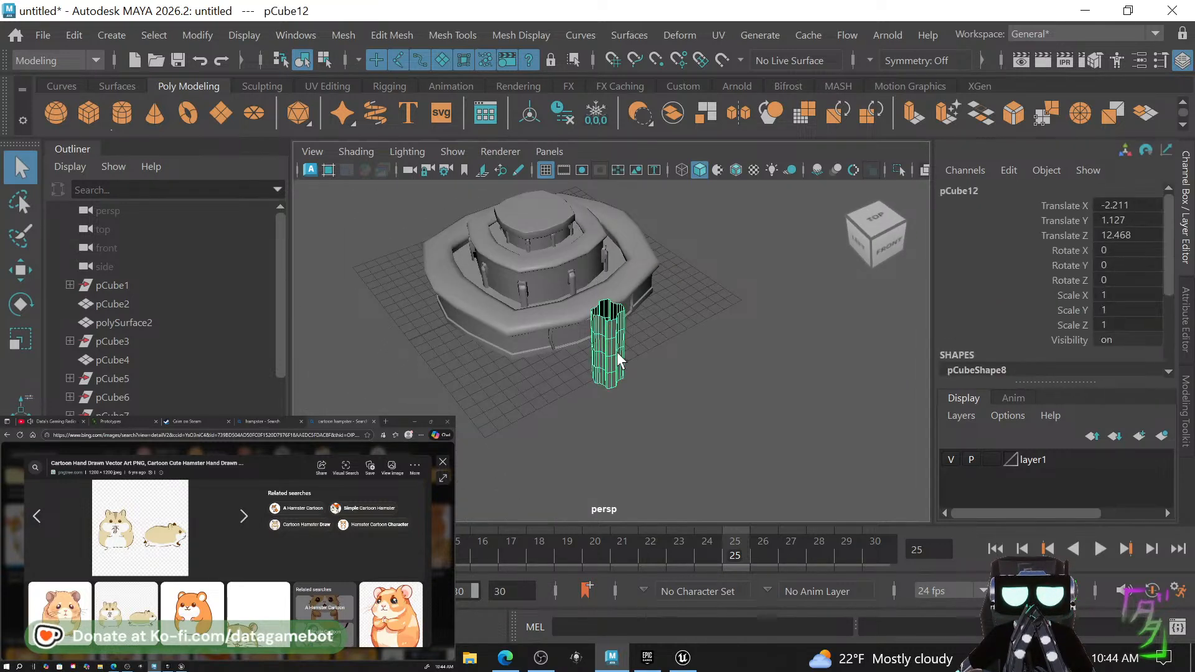
pyautogui.press('r')
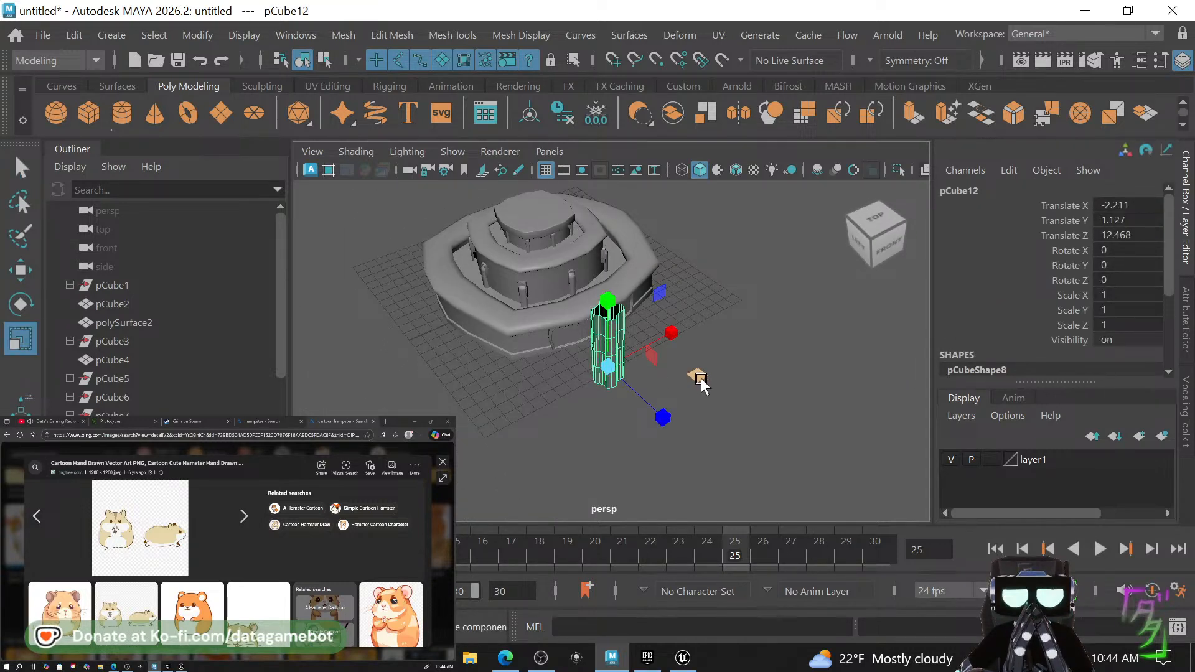
pyautogui.moveTo(611, 371)
pyautogui.mouseDown()
pyautogui.moveTo(569, 372)
pyautogui.moveTo(603, 384)
pyautogui.mouseUp()
pyautogui.press('w')
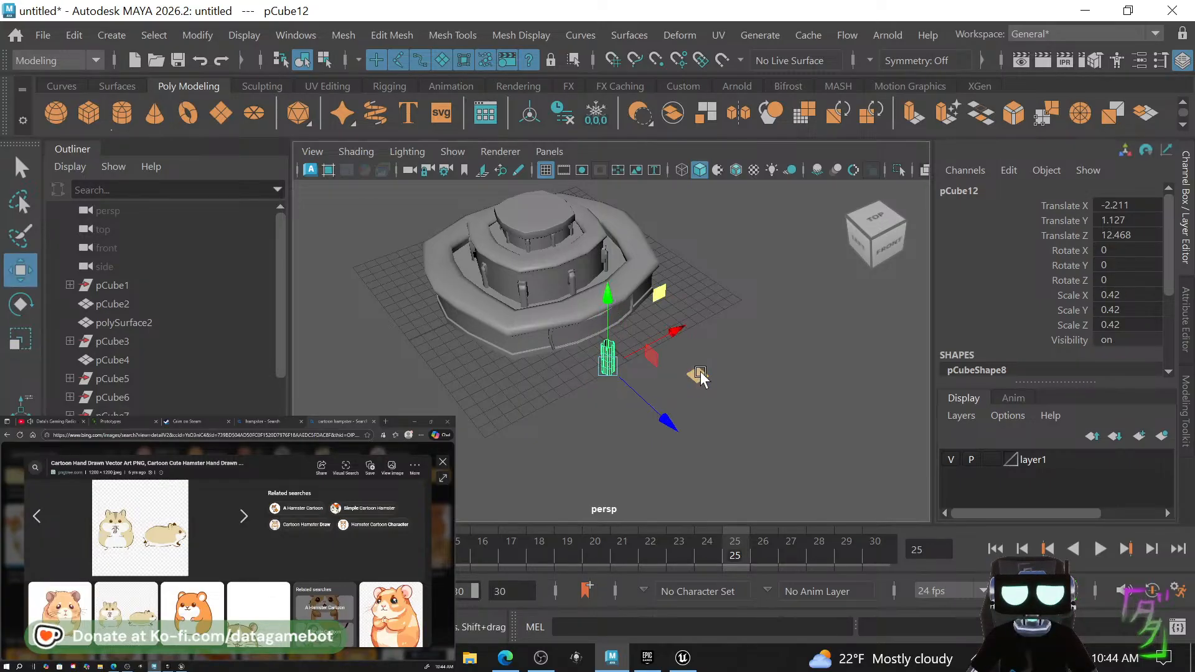
# Move the column under a corner of the outer tier's rim at X -6.421, Y 0.389, Z 6.91, and soften its edges.
pyautogui.moveTo(691, 376); pyautogui.dragTo(507, 346)
pyautogui.press('f')
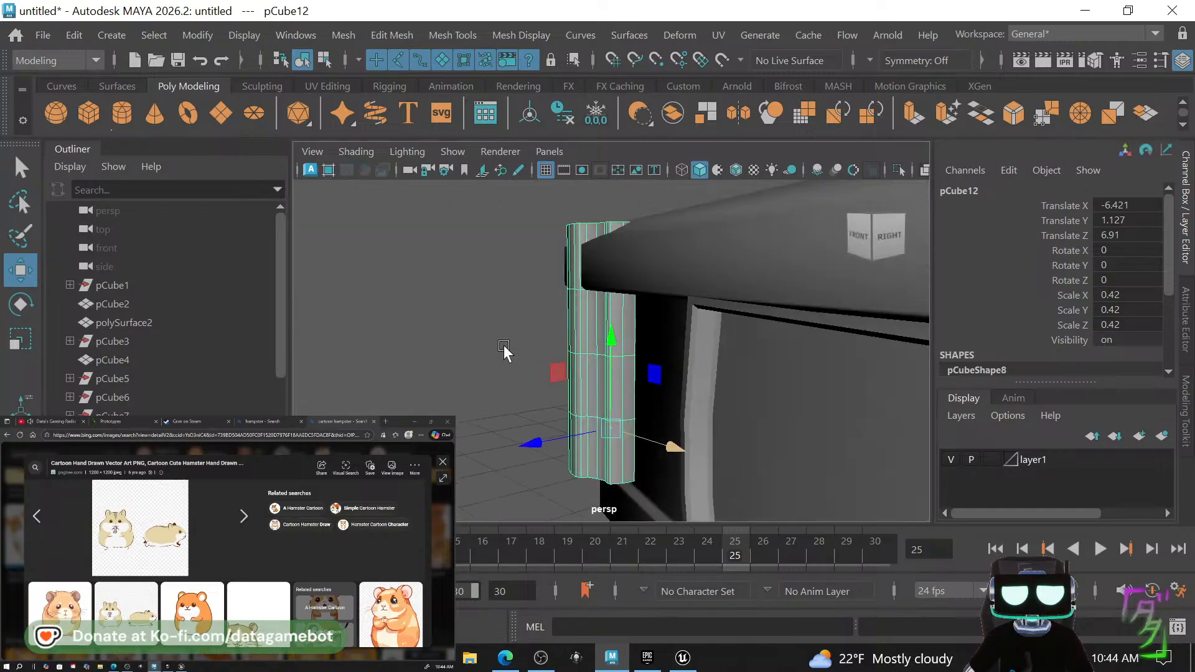
pyautogui.moveTo(610, 341); pyautogui.dragTo(592, 416)
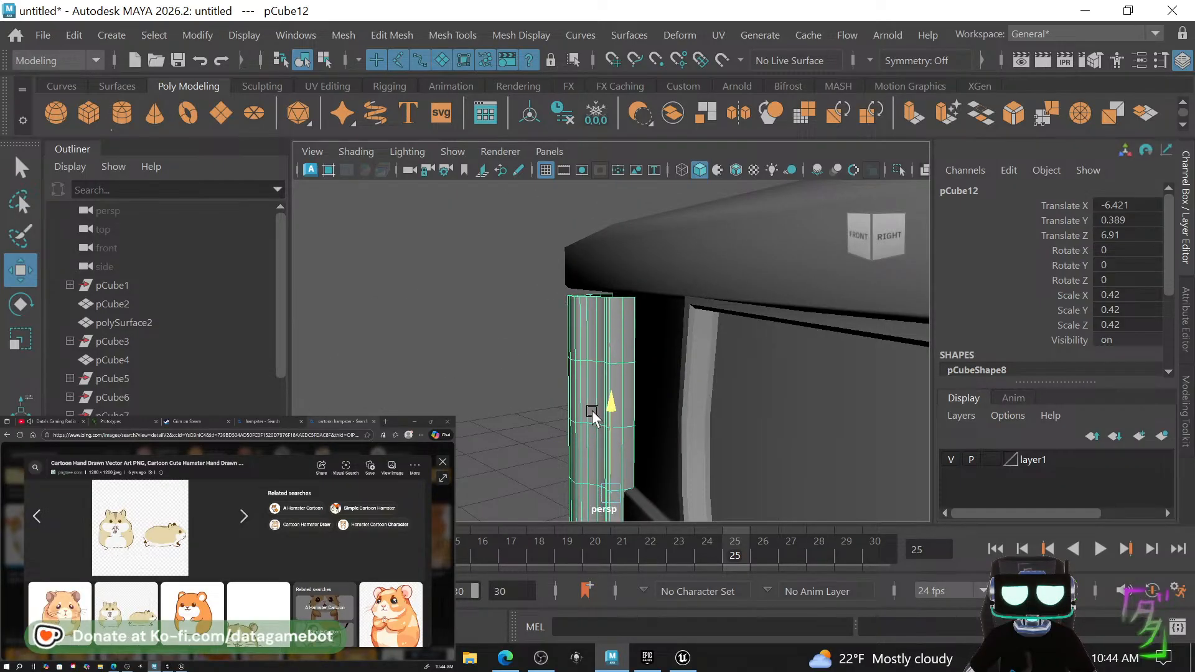
pyautogui.keyDown('shift'); pyautogui.moveTo(603, 393); pyautogui.dragTo(745, 118, button='right'); pyautogui.keyUp('shift')
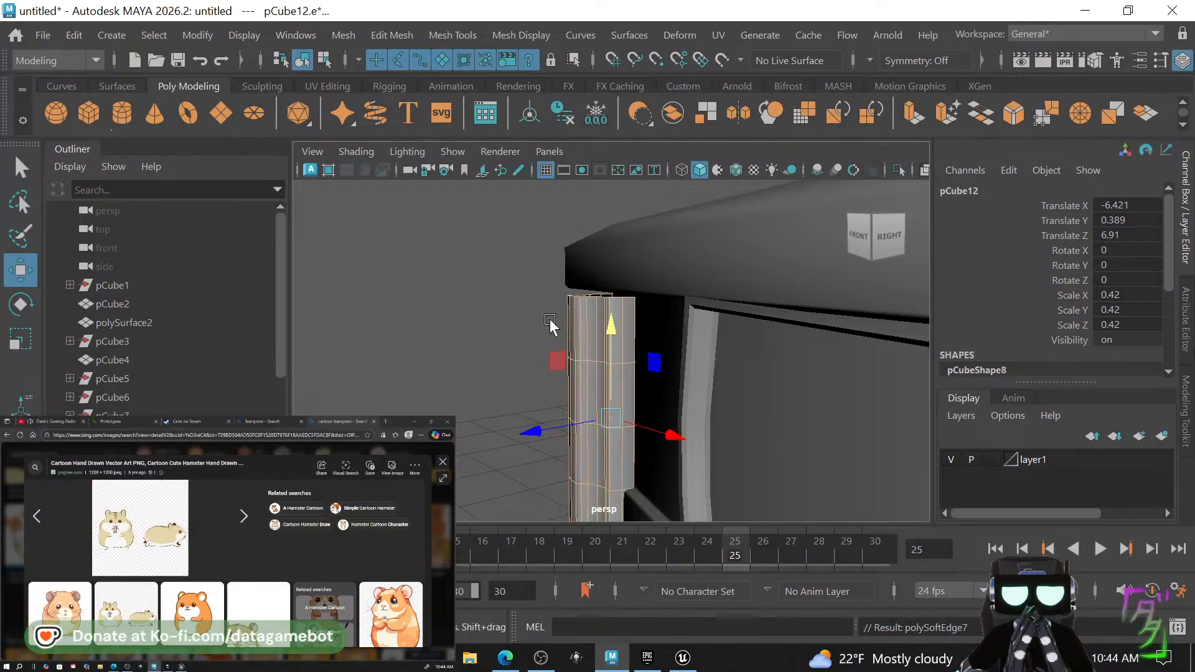
pyautogui.click(483, 394)
# Rotate the column 16.94 about Y, shift it to X -6.513, Z 6.621 against the wall corner, and set Scale Y to 0.451.
pyautogui.keyDown('alt'); pyautogui.moveTo(484, 394); pyautogui.dragTo(600, 389); pyautogui.keyUp('alt')
pyautogui.click(595, 436)
pyautogui.press('e')
pyautogui.press('w')
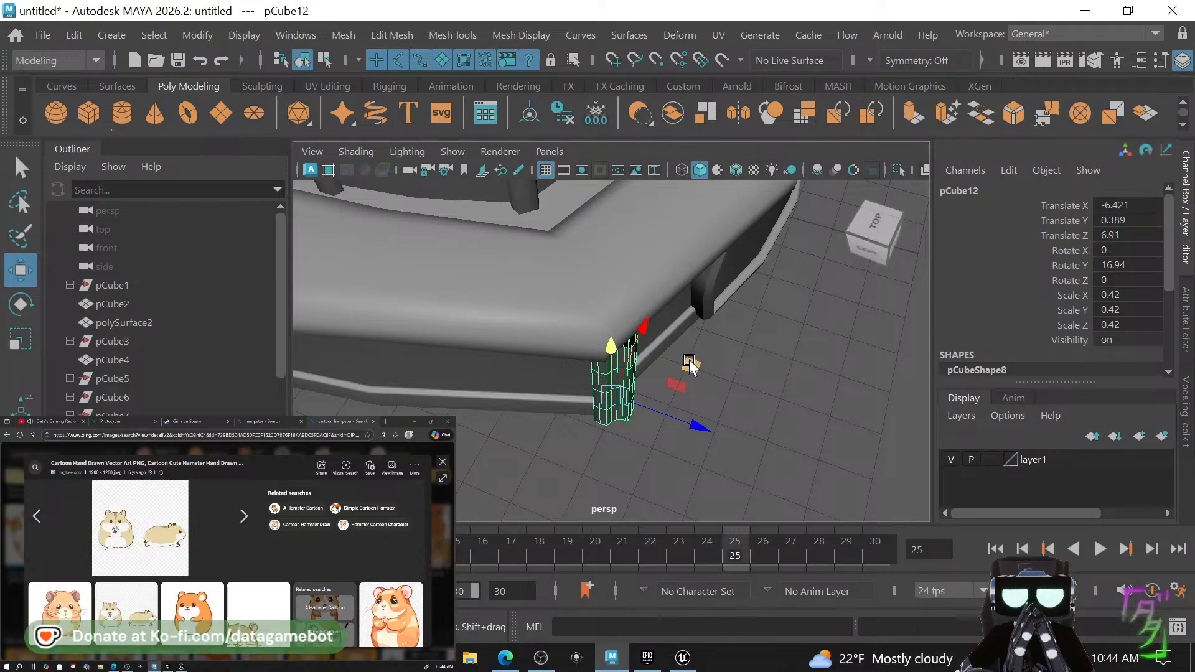
pyautogui.moveTo(689, 365); pyautogui.dragTo(607, 367)
pyautogui.press('r')
pyautogui.keyDown('alt'); pyautogui.moveTo(654, 401); pyautogui.dragTo(679, 418); pyautogui.keyUp('alt')
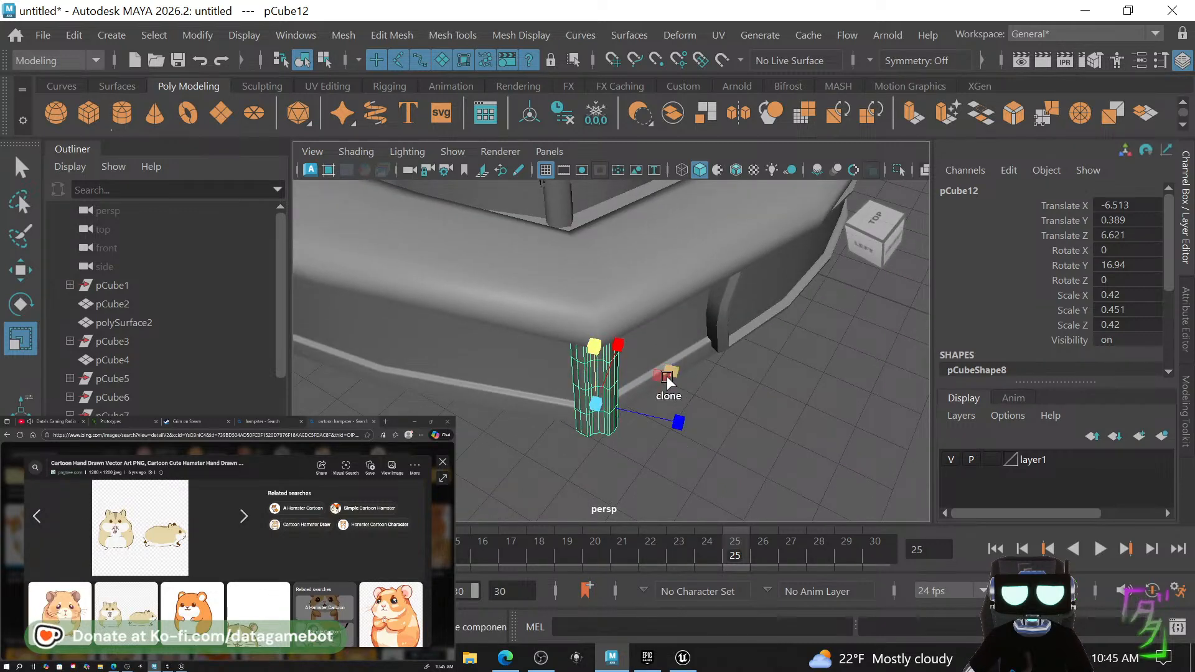
# Undo the accidental scaled clone, and clone the column to the rear corner of the same side at X -6.638, Z -6.7.
pyautogui.keyDown('shift'); pyautogui.moveTo(671, 364); pyautogui.dragTo(841, 292); pyautogui.keyUp('shift')
pyautogui.hotkey('ctrl', 'z')
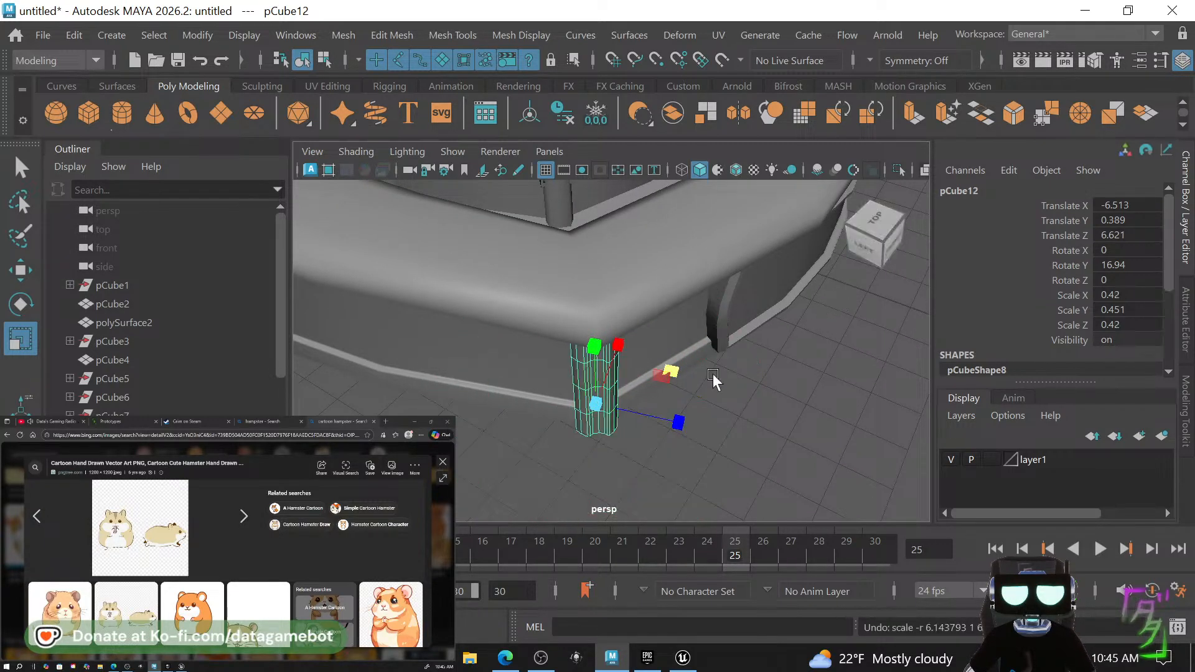
pyautogui.moveTo(713, 373)
pyautogui.keyDown('alt'); pyautogui.mouseDown()
pyautogui.moveTo(644, 379)
pyautogui.moveTo(859, 379)
pyautogui.moveTo(636, 339)
pyautogui.moveTo(646, 286)
pyautogui.mouseUp(); pyautogui.keyUp('alt')
pyautogui.press('w')
pyautogui.scroll(-10, 651, 387)
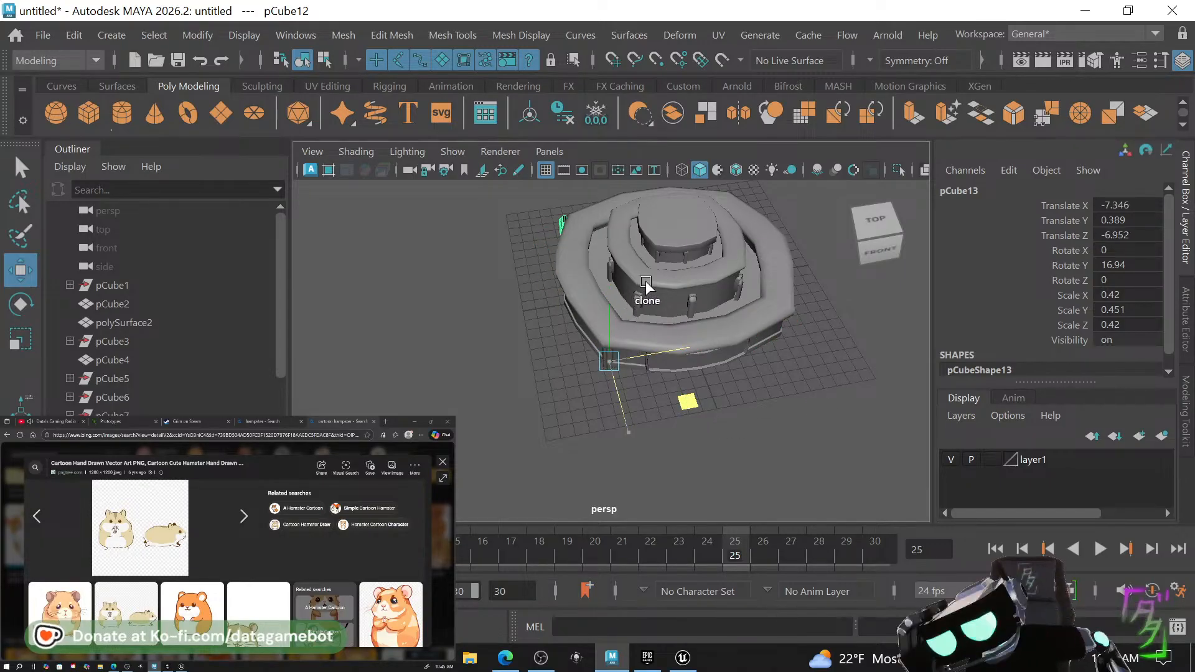
pyautogui.keyDown('alt'); pyautogui.moveTo(613, 333); pyautogui.dragTo(779, 304); pyautogui.keyUp('alt')
pyautogui.press('f')
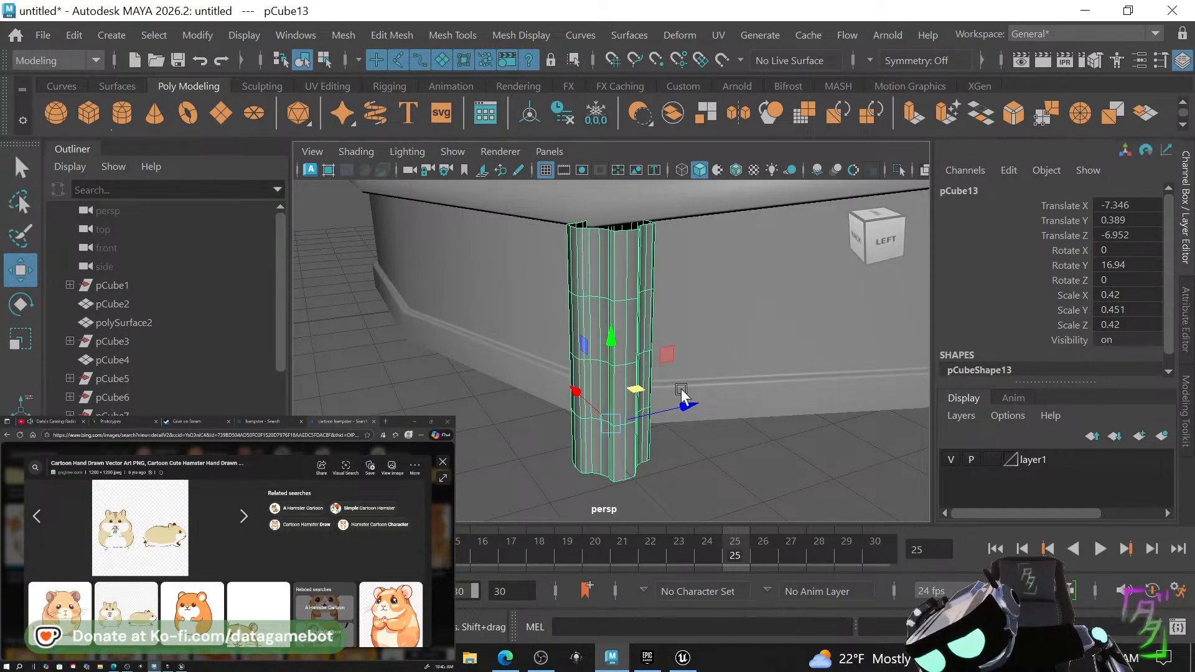
pyautogui.keyDown('alt'); pyautogui.moveTo(682, 397); pyautogui.dragTo(579, 234); pyautogui.keyUp('alt')
pyautogui.keyDown('alt'); pyautogui.moveTo(647, 293); pyautogui.dragTo(744, 421); pyautogui.keyUp('alt')
pyautogui.scroll(-5, 675, 384)
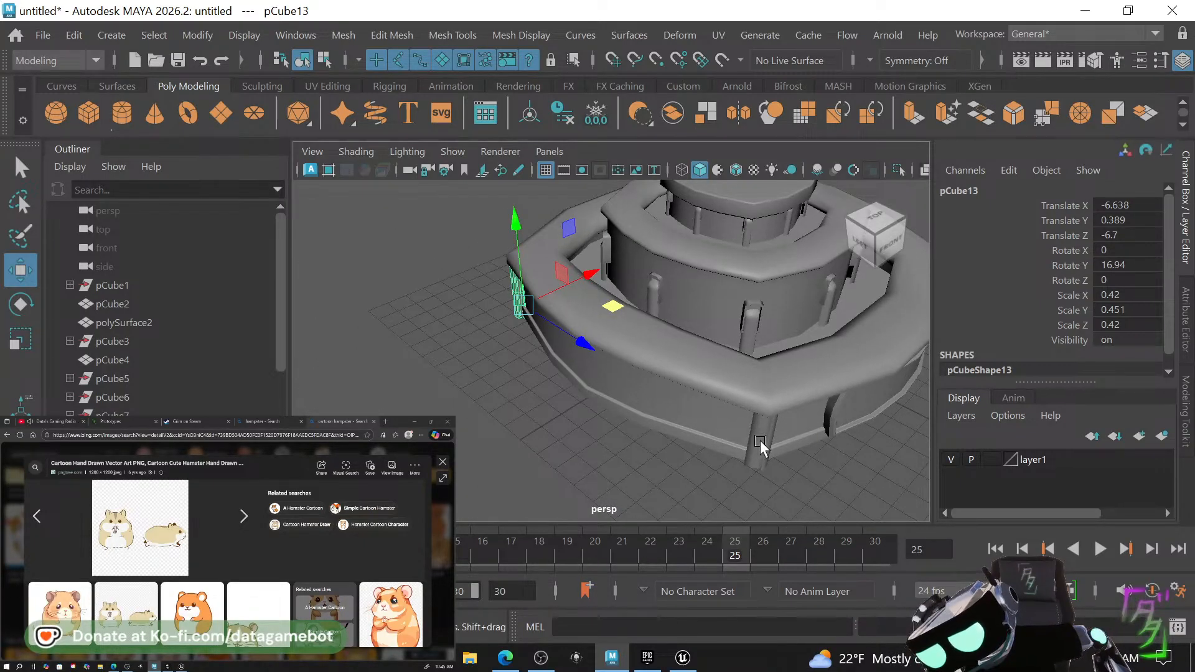
# Combine the original column and its rear-corner clone into one mesh.
pyautogui.keyDown('shift'); pyautogui.click(760, 441); pyautogui.keyUp('shift')
pyautogui.keyDown('alt'); pyautogui.moveTo(723, 466); pyautogui.dragTo(593, 448); pyautogui.keyUp('alt')
pyautogui.keyDown('shift'); pyautogui.rightClick(642, 444); pyautogui.keyUp('shift')
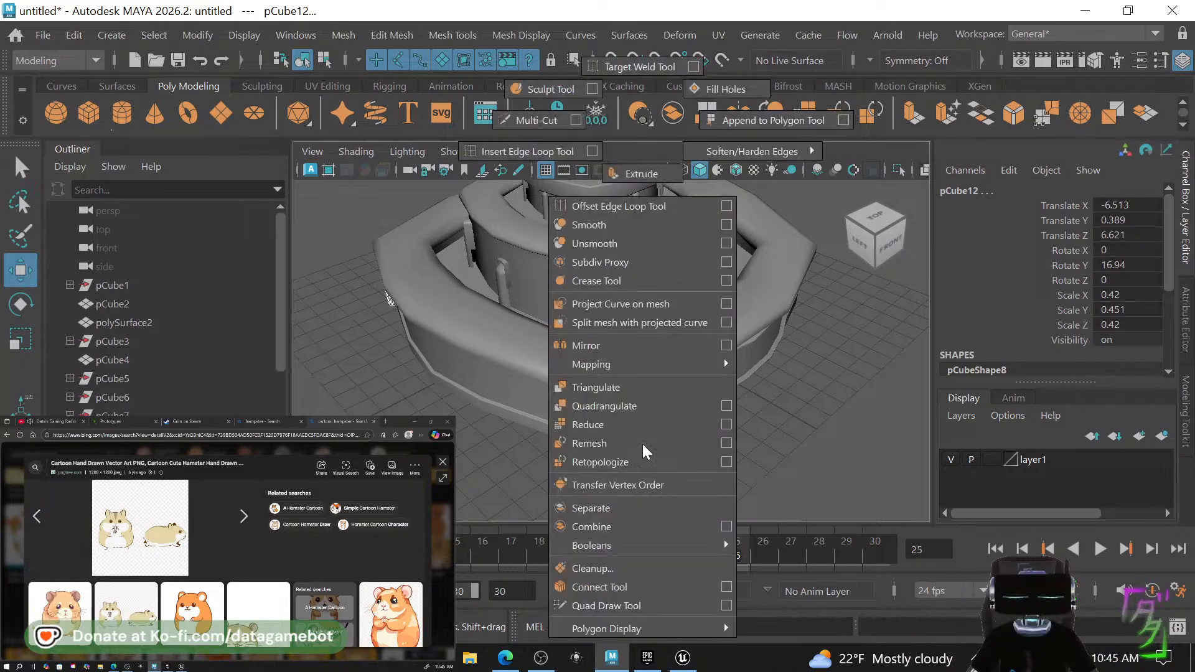
pyautogui.click(617, 530)
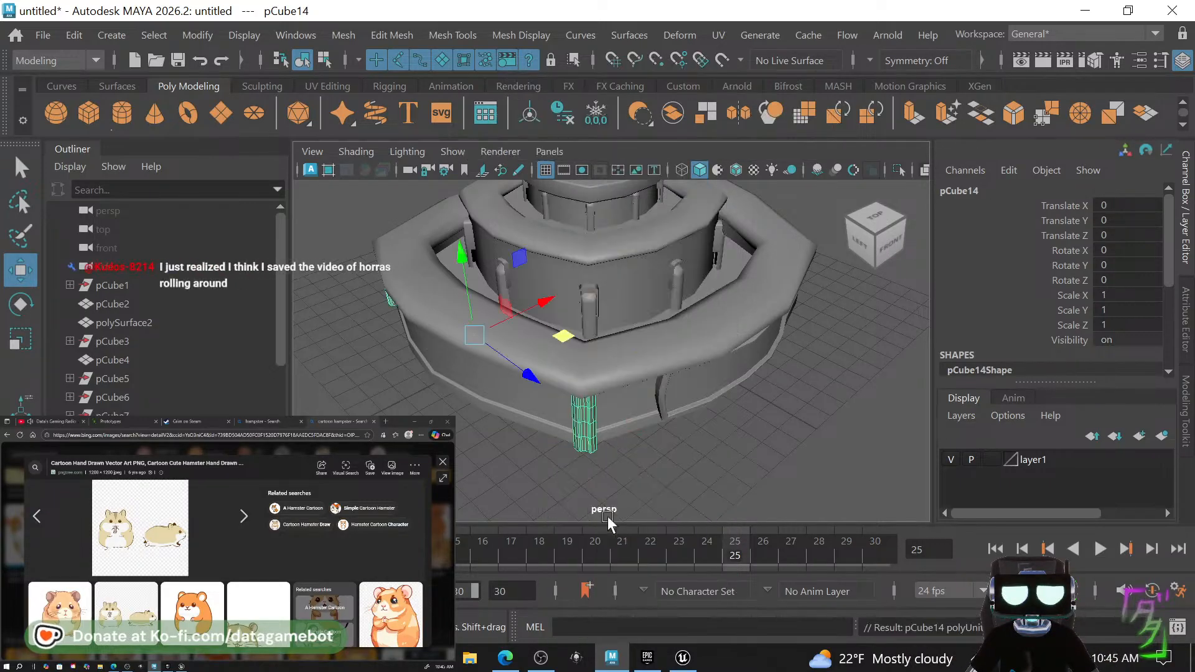
# Move the combined columns' pivot to the centre of the scene using grid snapping.
pyautogui.keyDown('alt'); pyautogui.moveTo(608, 517); pyautogui.dragTo(632, 420); pyautogui.keyUp('alt')
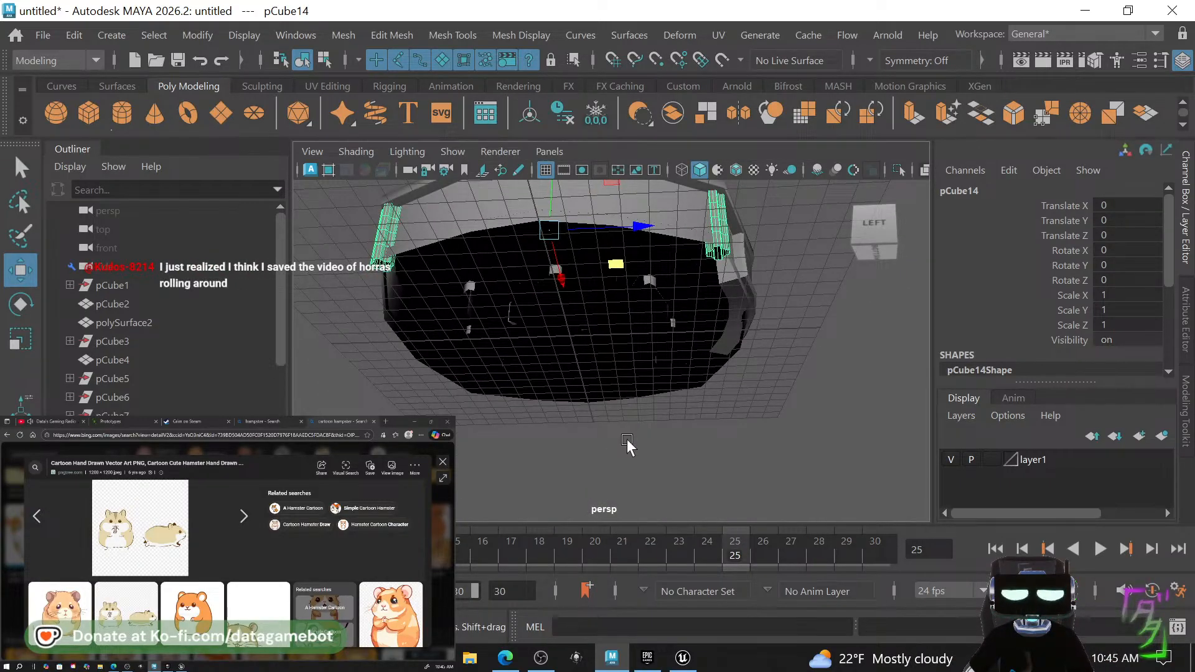
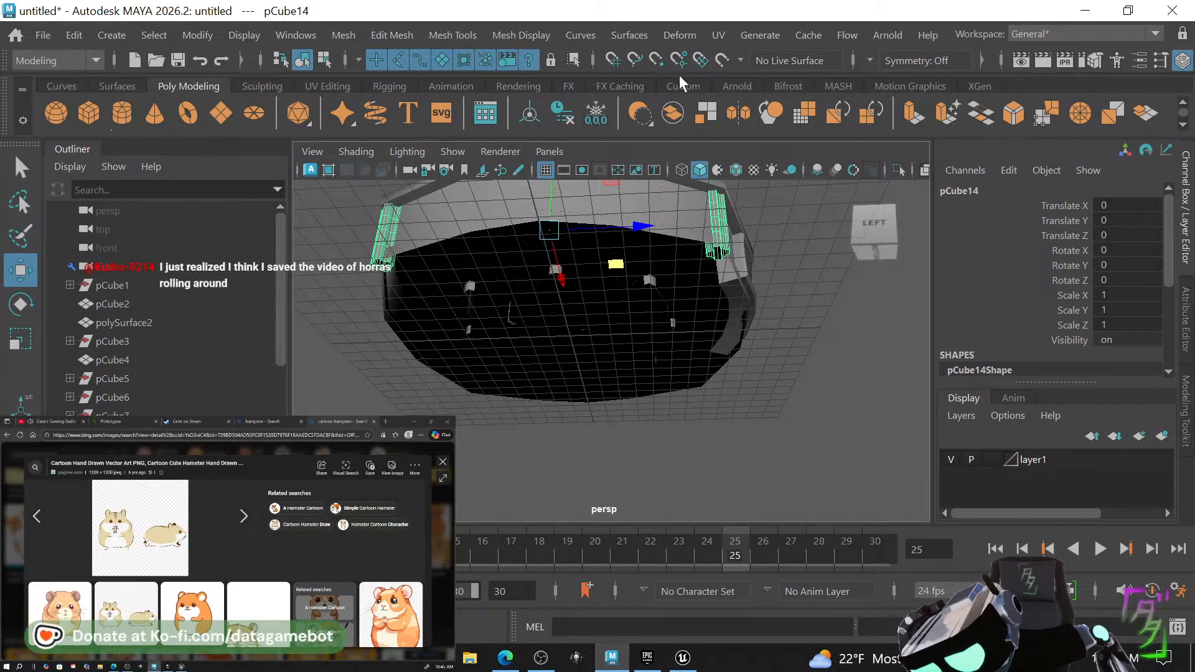
pyautogui.click(619, 59)
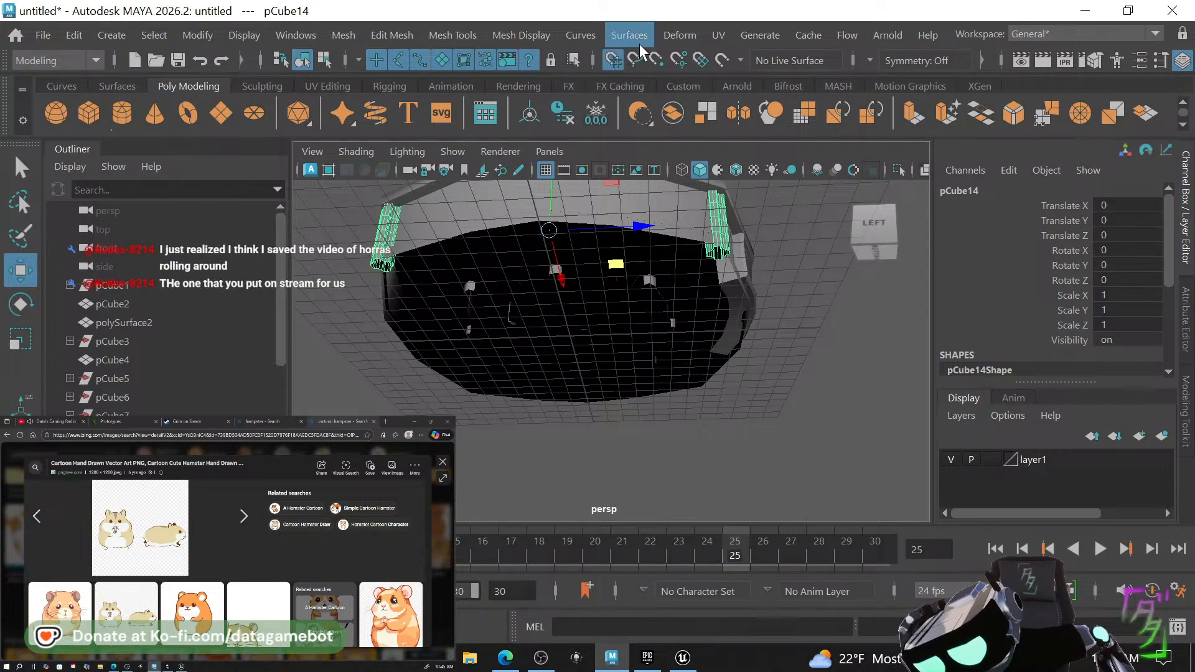
pyautogui.moveTo(539, 228); pyautogui.dragTo(572, 339)
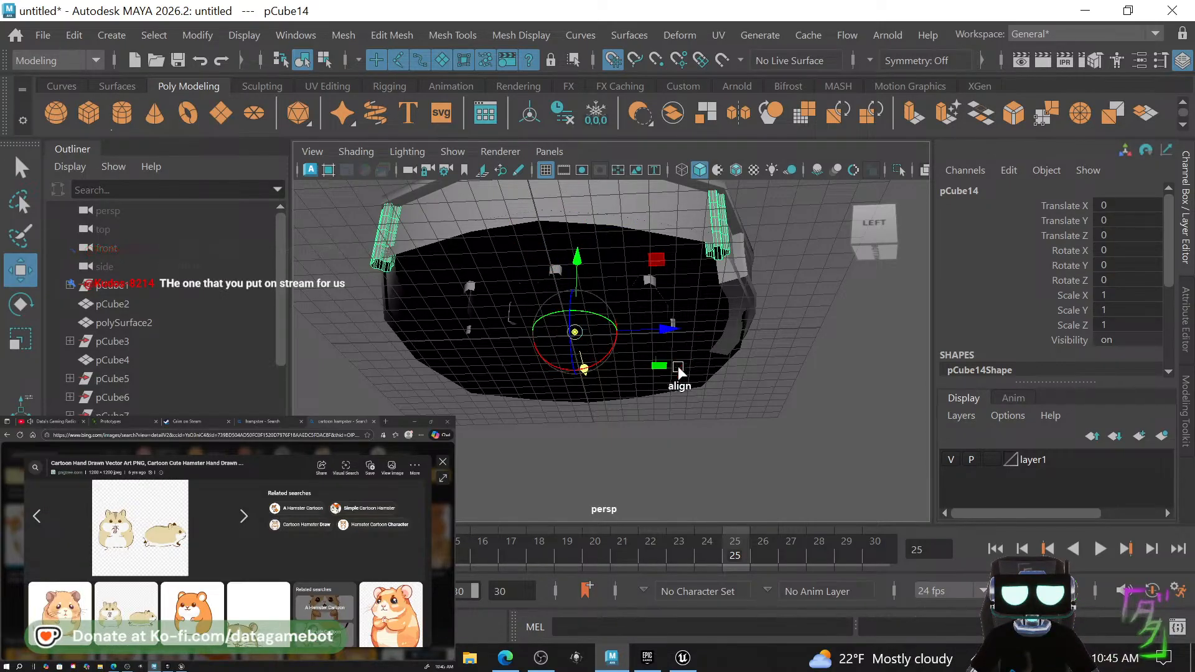
pyautogui.keyDown('alt'); pyautogui.moveTo(678, 366); pyautogui.dragTo(670, 330); pyautogui.keyUp('alt')
pyautogui.keyDown('alt'); pyautogui.moveTo(605, 431); pyautogui.dragTo(619, 427); pyautogui.keyUp('alt')
pyautogui.moveTo(556, 496); pyautogui.dragTo(625, 430)
pyautogui.moveTo(625, 456)
pyautogui.keyDown('alt'); pyautogui.mouseDown()
pyautogui.moveTo(624, 480)
pyautogui.moveTo(656, 520)
pyautogui.moveTo(629, 523)
pyautogui.moveTo(387, 386)
pyautogui.moveTo(496, 416)
pyautogui.moveTo(591, 479)
pyautogui.moveTo(619, 473)
pyautogui.mouseUp(); pyautogui.keyUp('alt')
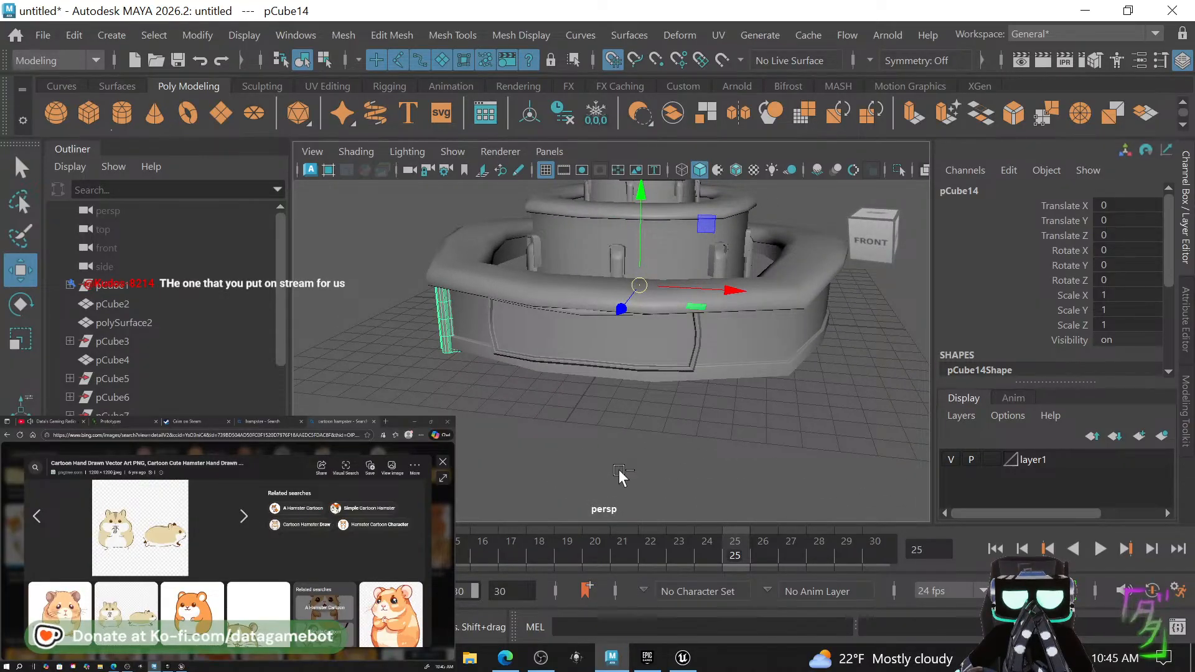
# Duplicate the column pair and set the copy's Scale X to -1 to mirror it to the opposite side.
pyautogui.hotkey('ctrl', 'd')
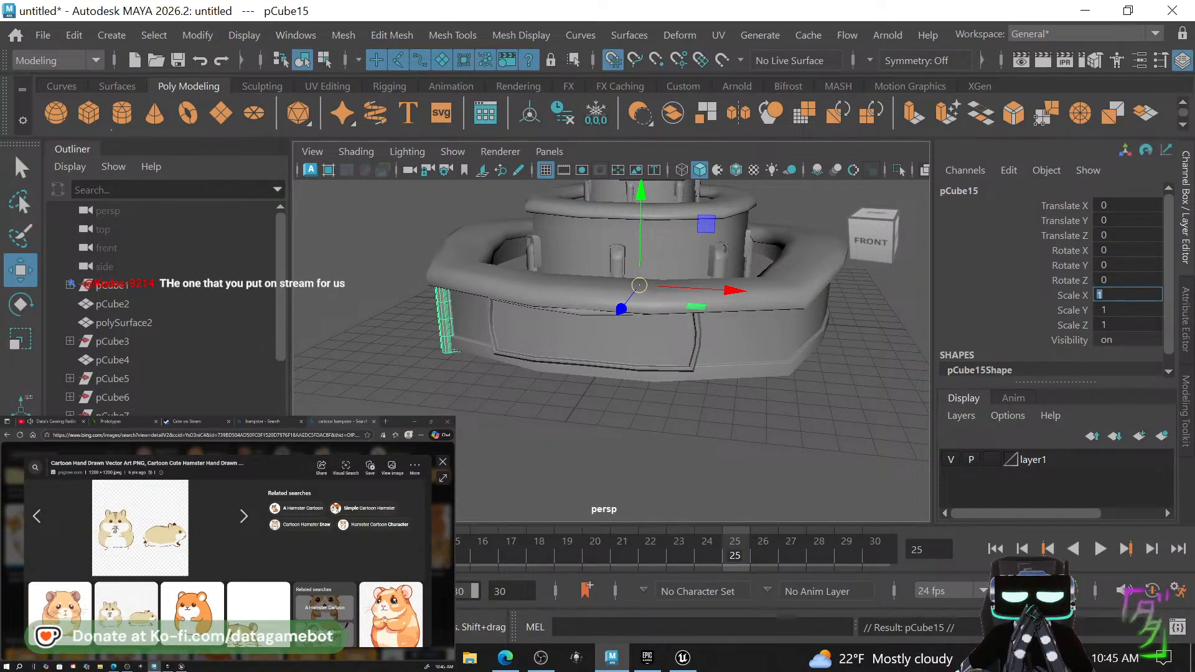
pyautogui.write('-1')
pyautogui.press('Return')
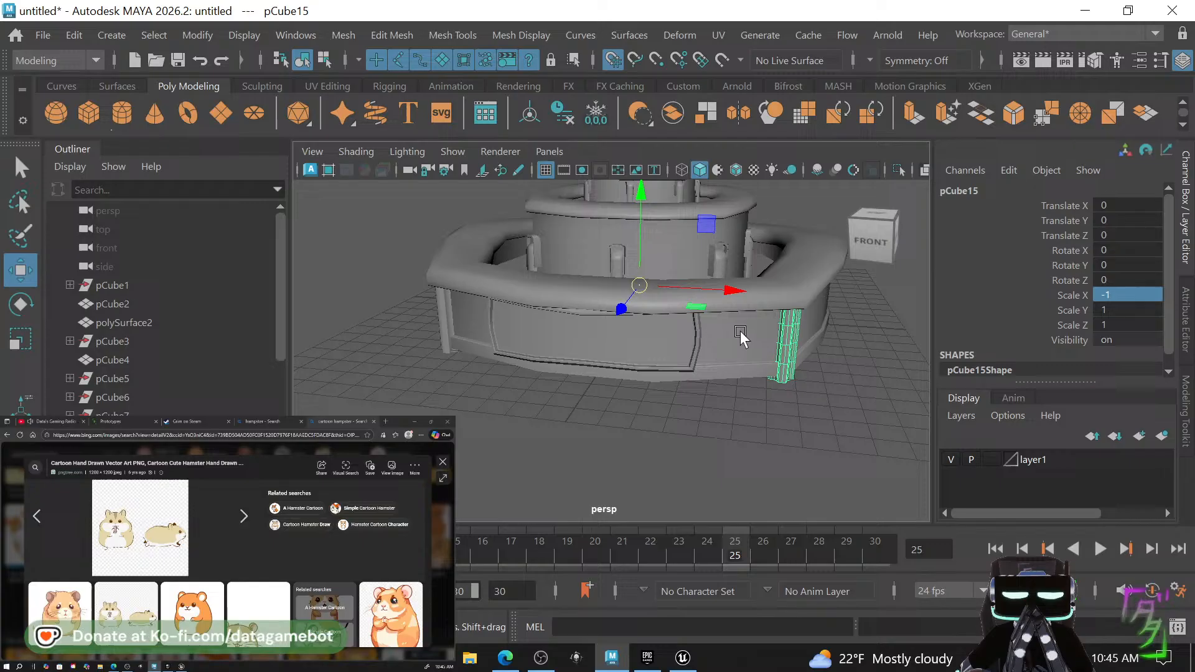
pyautogui.click(884, 412)
pyautogui.keyDown('alt'); pyautogui.moveTo(887, 410); pyautogui.dragTo(470, 398); pyautogui.keyUp('alt')
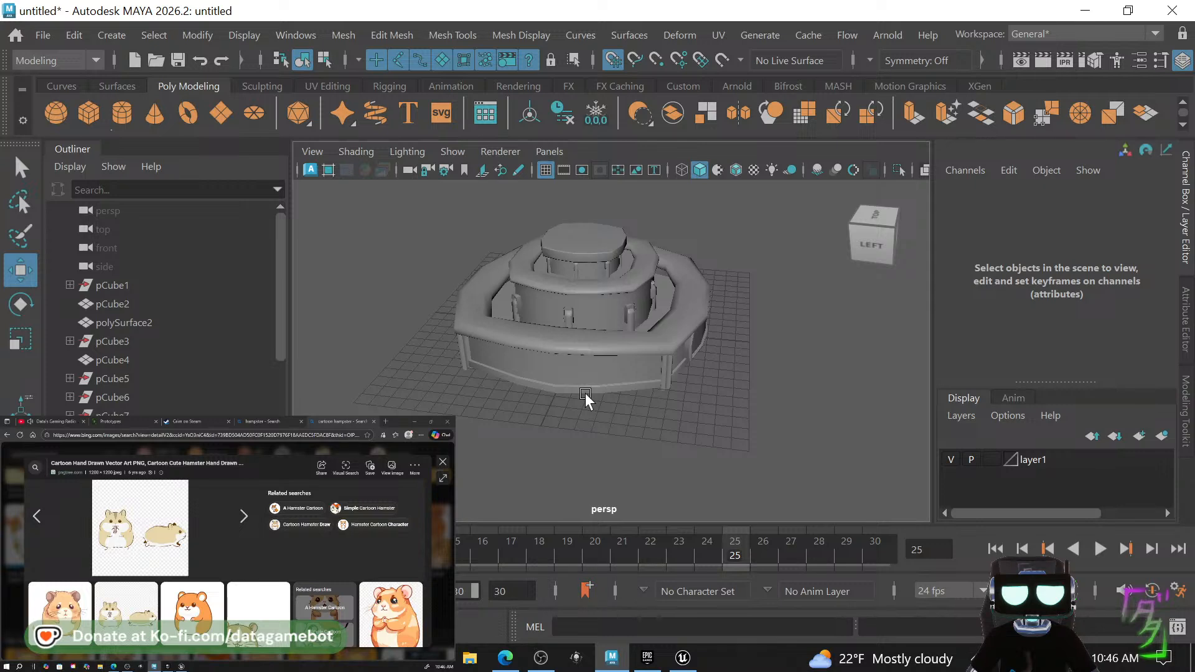
# Separate both column pairs into individual columns and place a single column inside the outer tier at Translate X 3, Z 1.
pyautogui.click(667, 378)
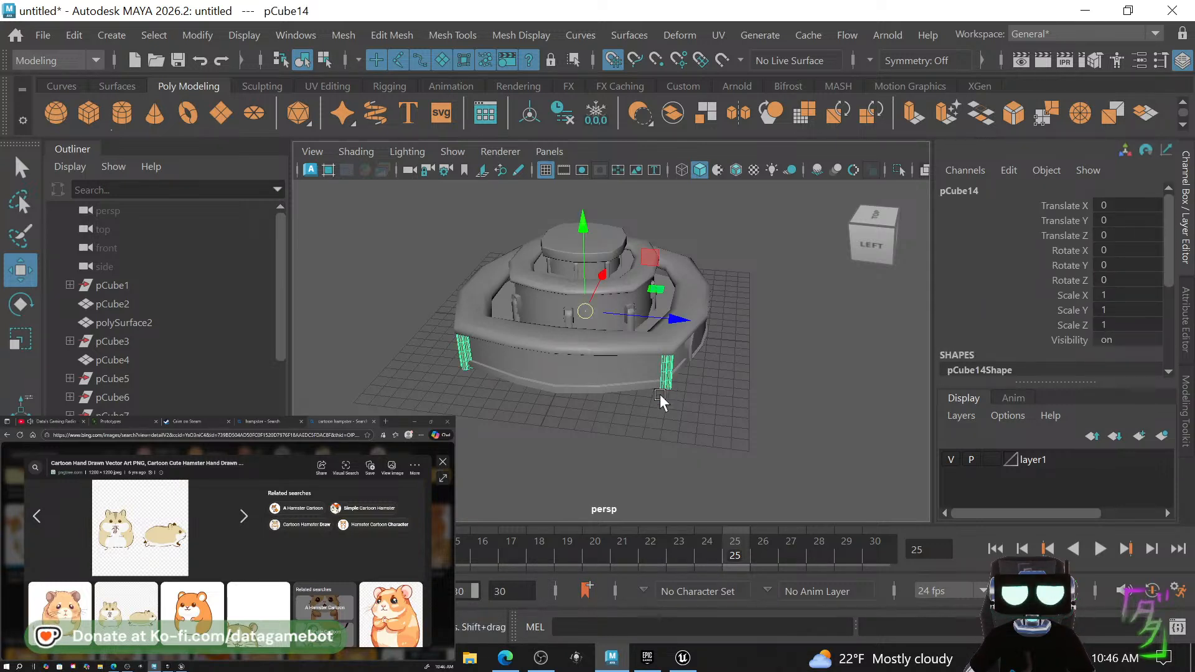
pyautogui.keyDown('alt'); pyautogui.moveTo(630, 361); pyautogui.dragTo(730, 383); pyautogui.keyUp('alt')
pyautogui.hotkey('ctrl', 'shift', 'd')
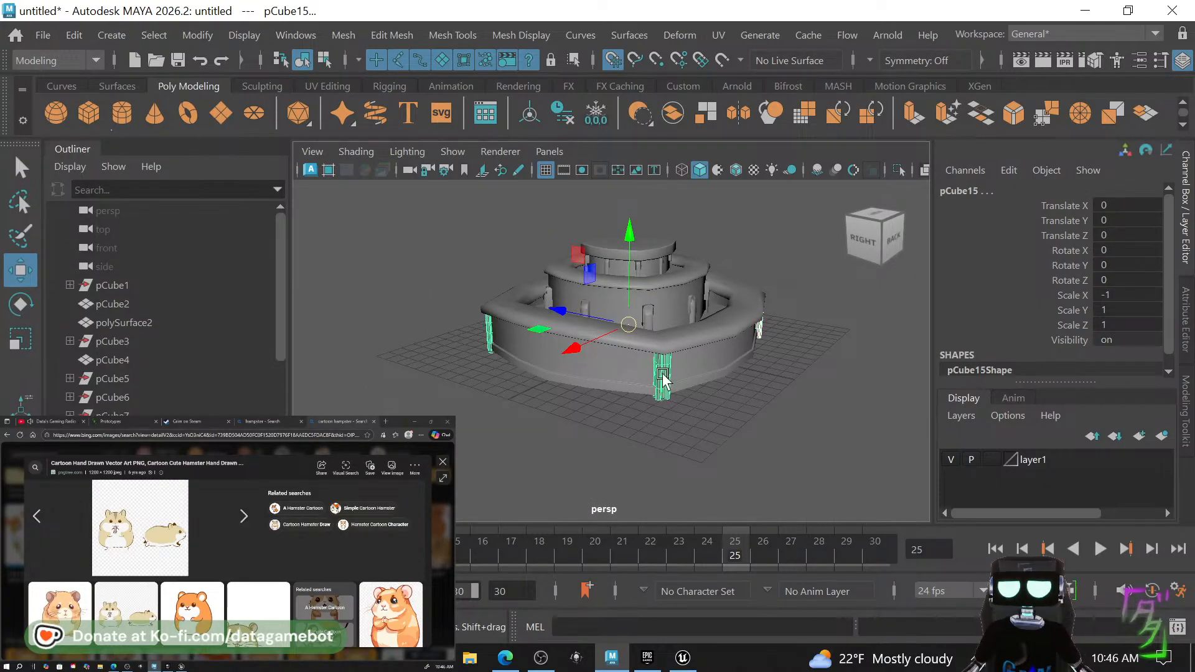
pyautogui.keyDown('alt'); pyautogui.moveTo(522, 352); pyautogui.dragTo(641, 401); pyautogui.keyUp('alt')
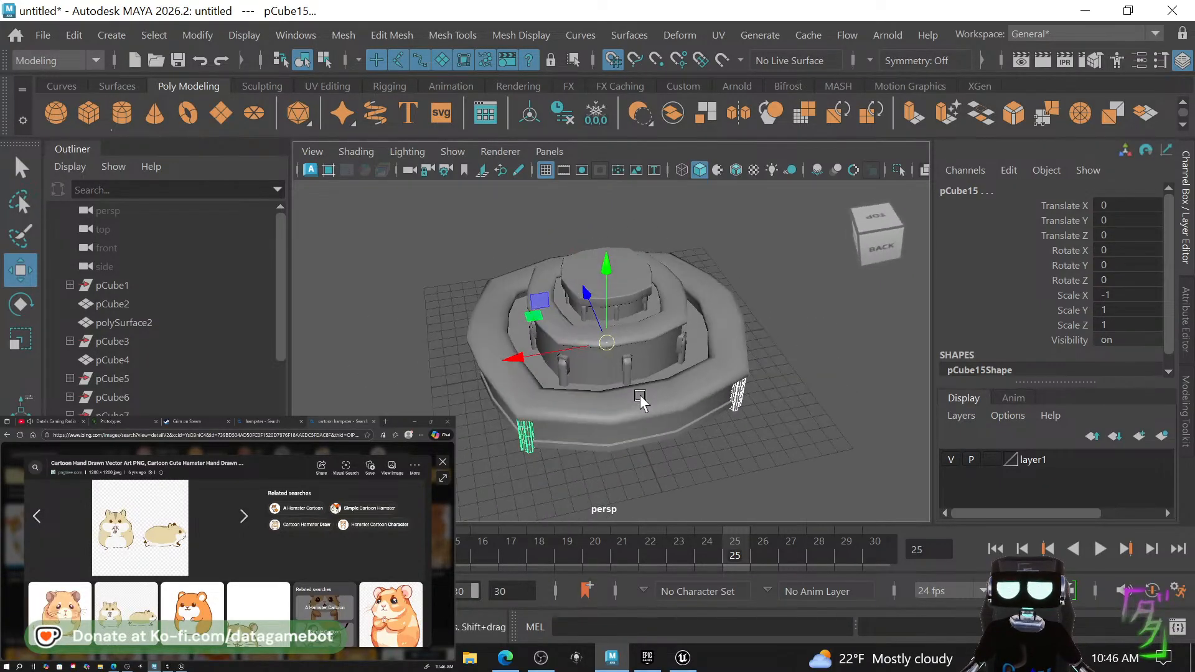
pyautogui.keyDown('shift'); pyautogui.moveTo(528, 439); pyautogui.dragTo(546, 512, button='right'); pyautogui.keyUp('shift')
pyautogui.keyDown('shift'); pyautogui.click(561, 381); pyautogui.keyUp('shift')
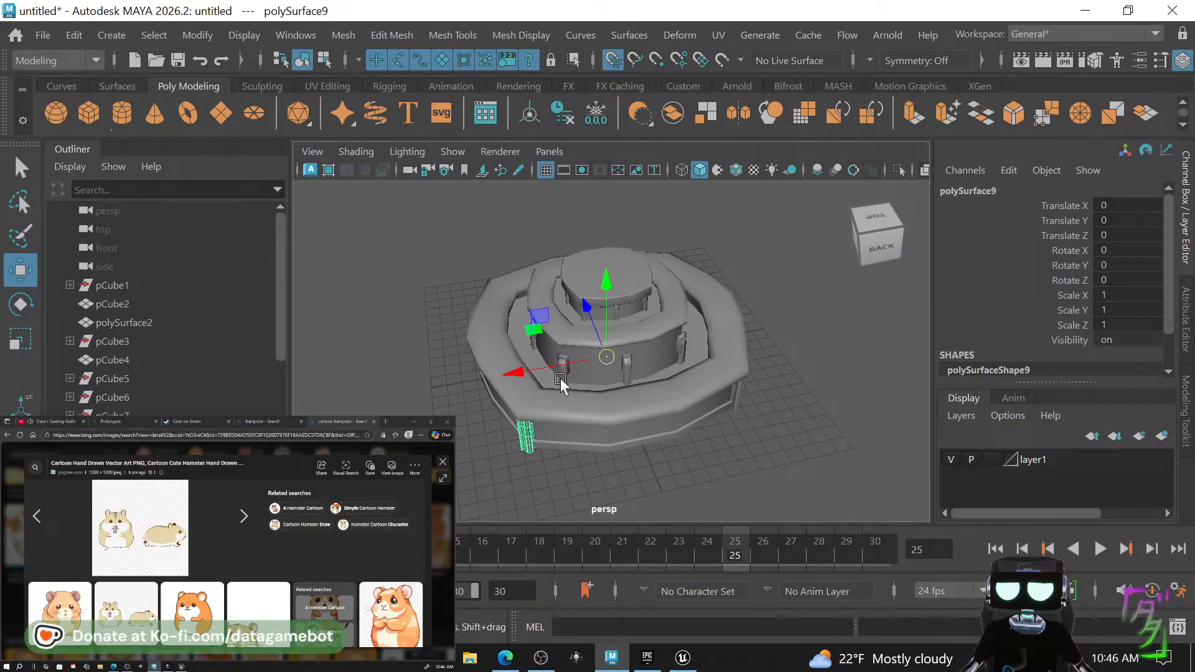
pyautogui.moveTo(608, 353)
pyautogui.keyDown('alt'); pyautogui.mouseDown()
pyautogui.moveTo(537, 373)
pyautogui.moveTo(548, 346)
pyautogui.mouseUp(); pyautogui.keyUp('alt')
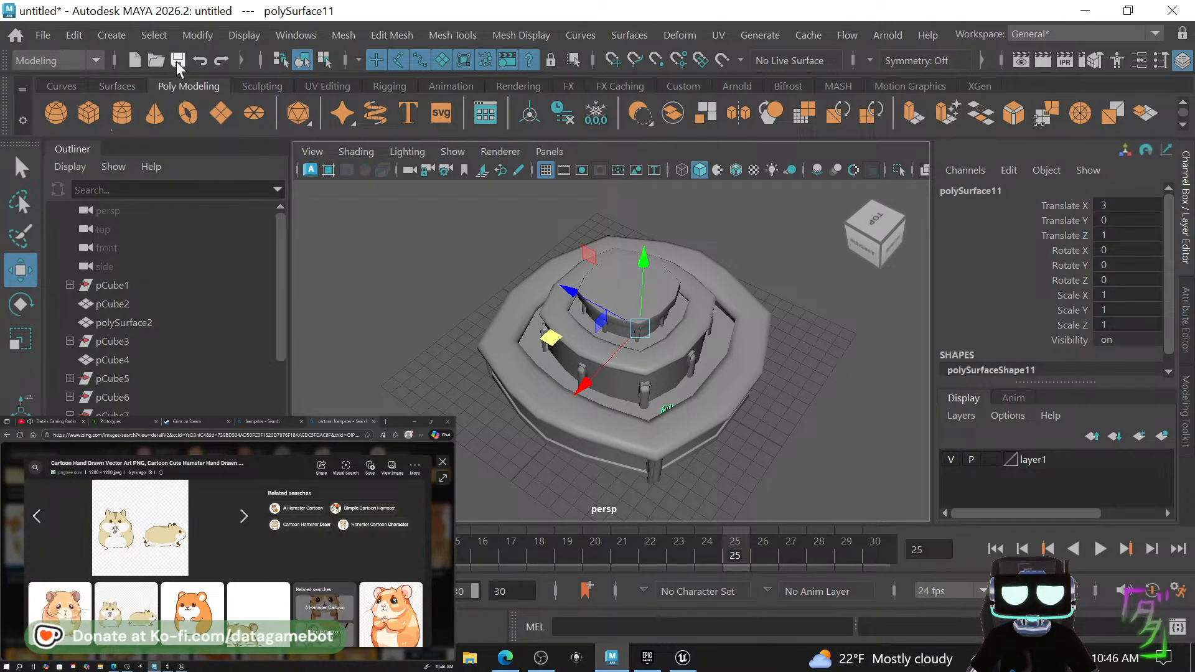
# Centre the selected column's pivot and move it beside the middle tier's wall at Translate X 5.04, Z 1.798.
pyautogui.click(675, 85)
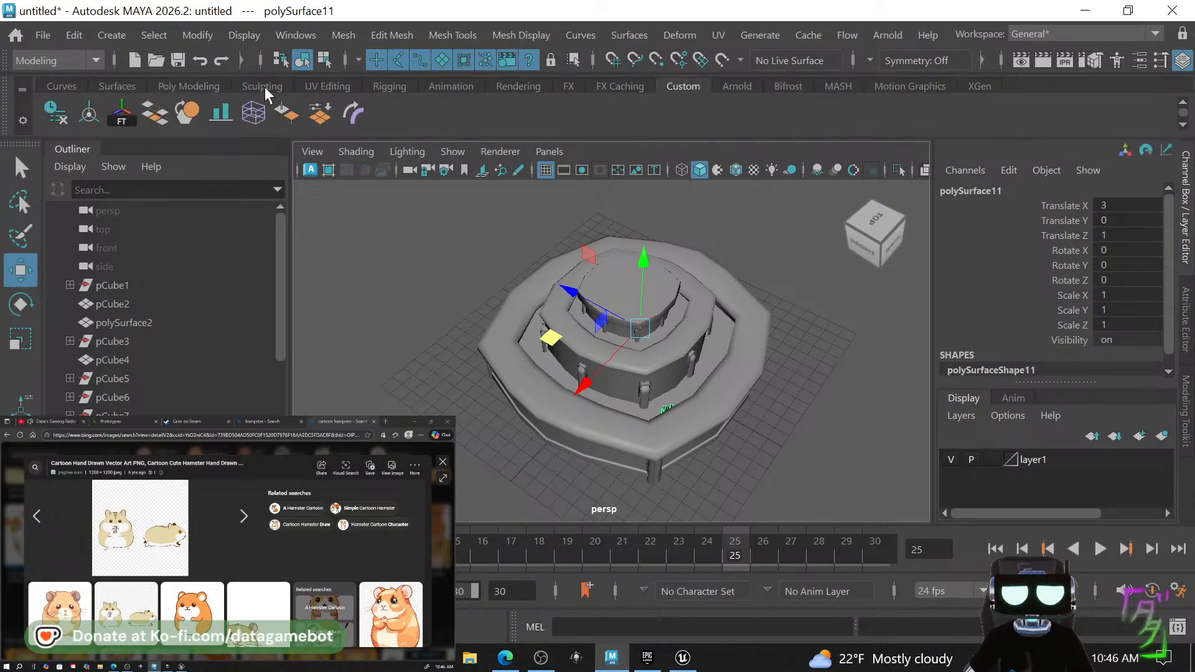
pyautogui.click(89, 113)
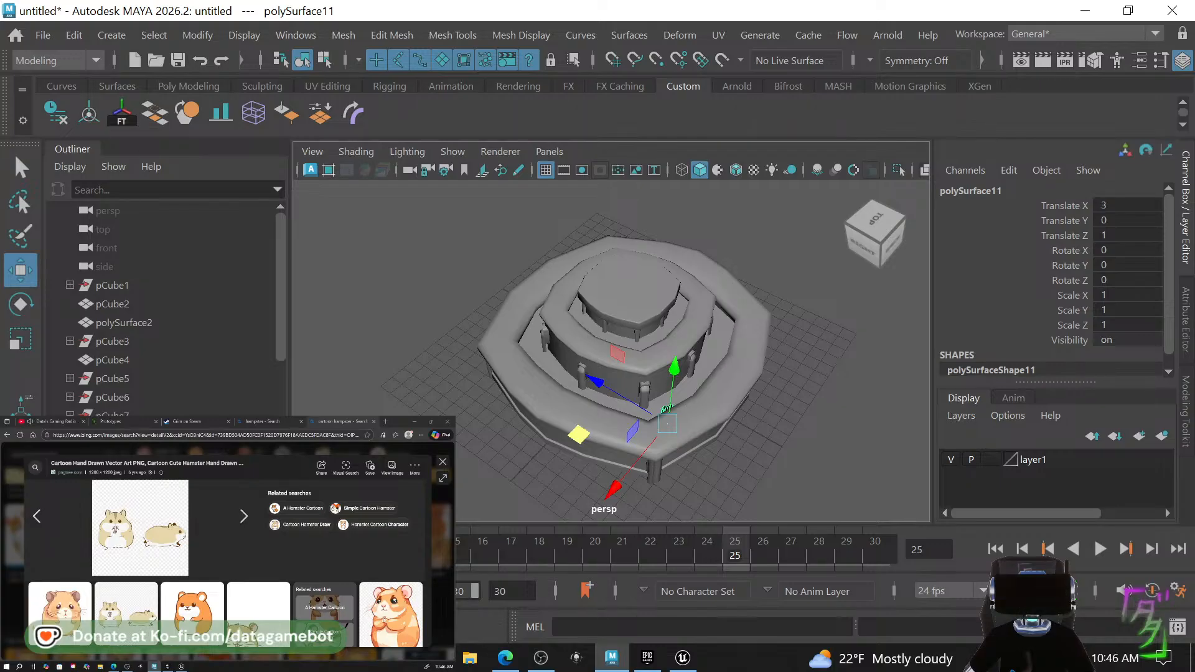
pyautogui.keyDown('alt'); pyautogui.moveTo(713, 372); pyautogui.dragTo(452, 337); pyautogui.keyUp('alt')
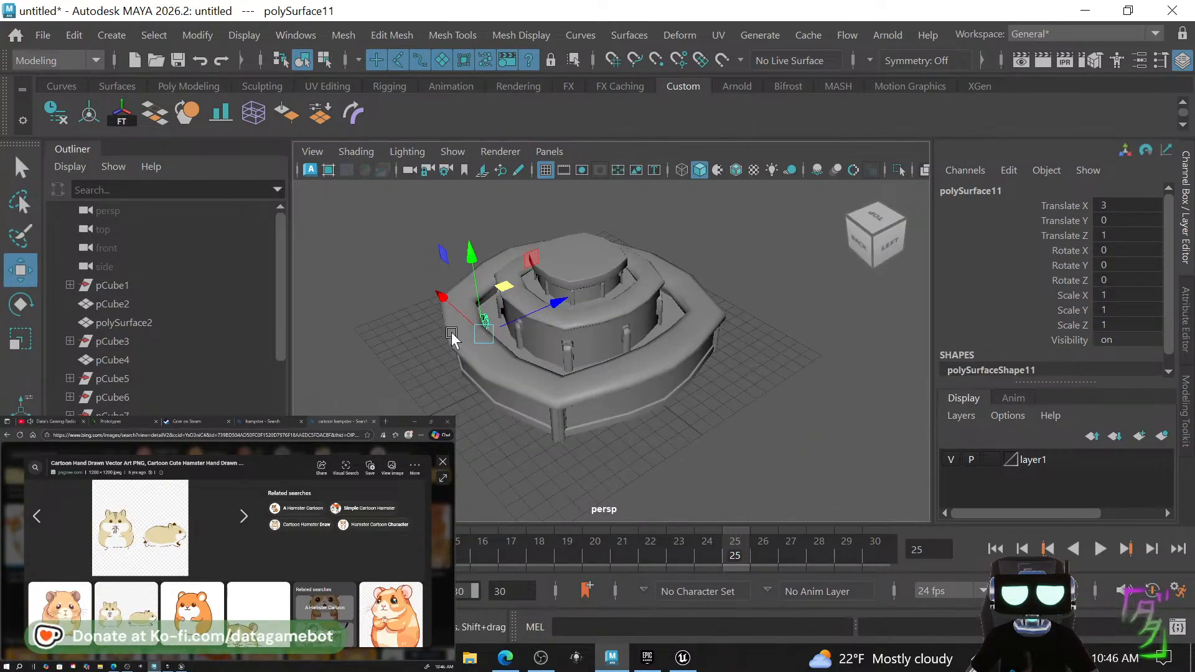
pyautogui.moveTo(516, 284); pyautogui.dragTo(504, 263)
# Stretch the column to Scale Y 1.624 and lower it to Translate Y 0.784.
pyautogui.press('r')
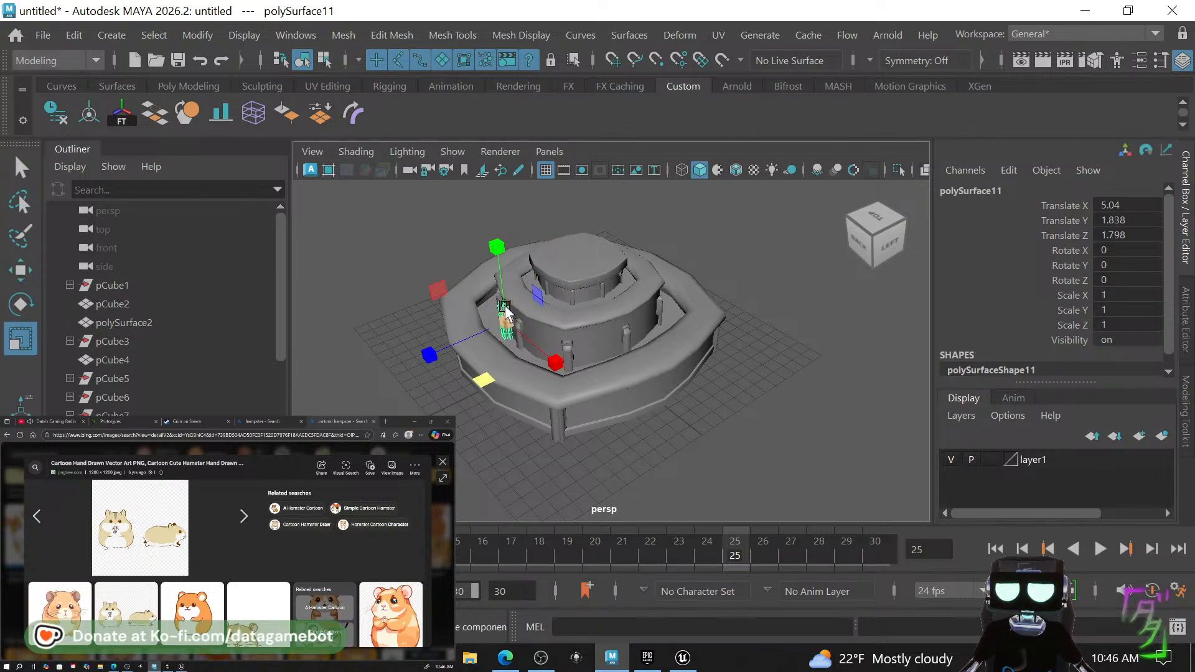
pyautogui.moveTo(505, 308); pyautogui.dragTo(502, 281)
pyautogui.moveTo(504, 230); pyautogui.dragTo(504, 232)
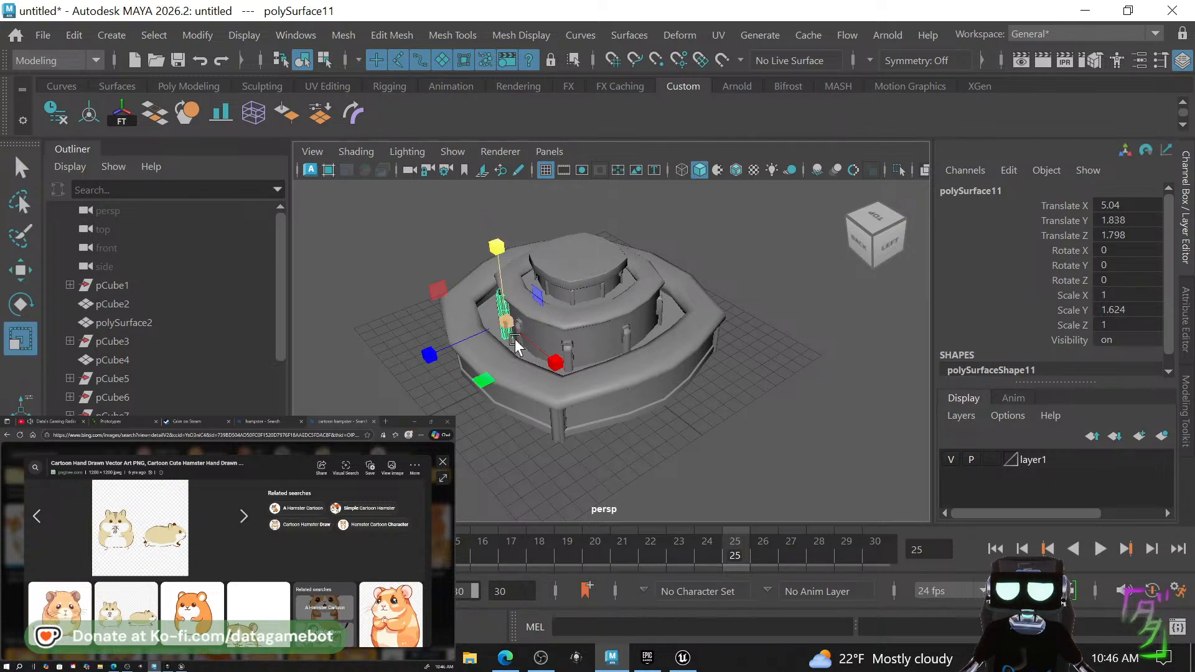
pyautogui.press('f')
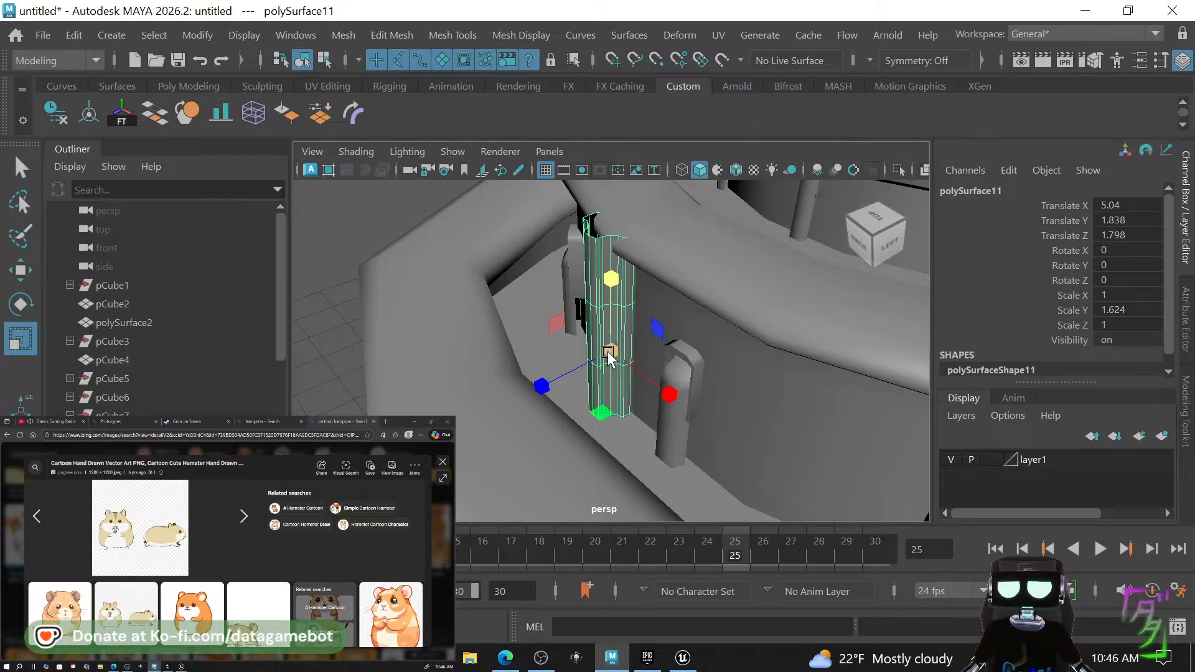
pyautogui.press('w')
pyautogui.moveTo(609, 277); pyautogui.dragTo(708, 323)
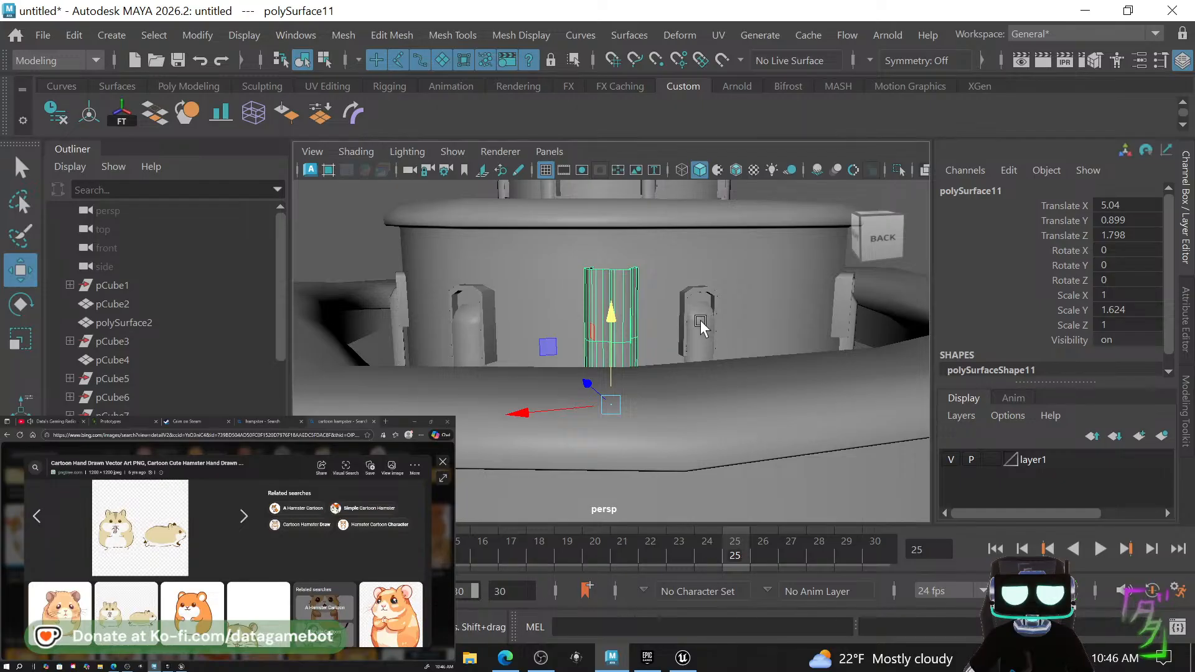
pyautogui.moveTo(614, 320); pyautogui.dragTo(602, 372)
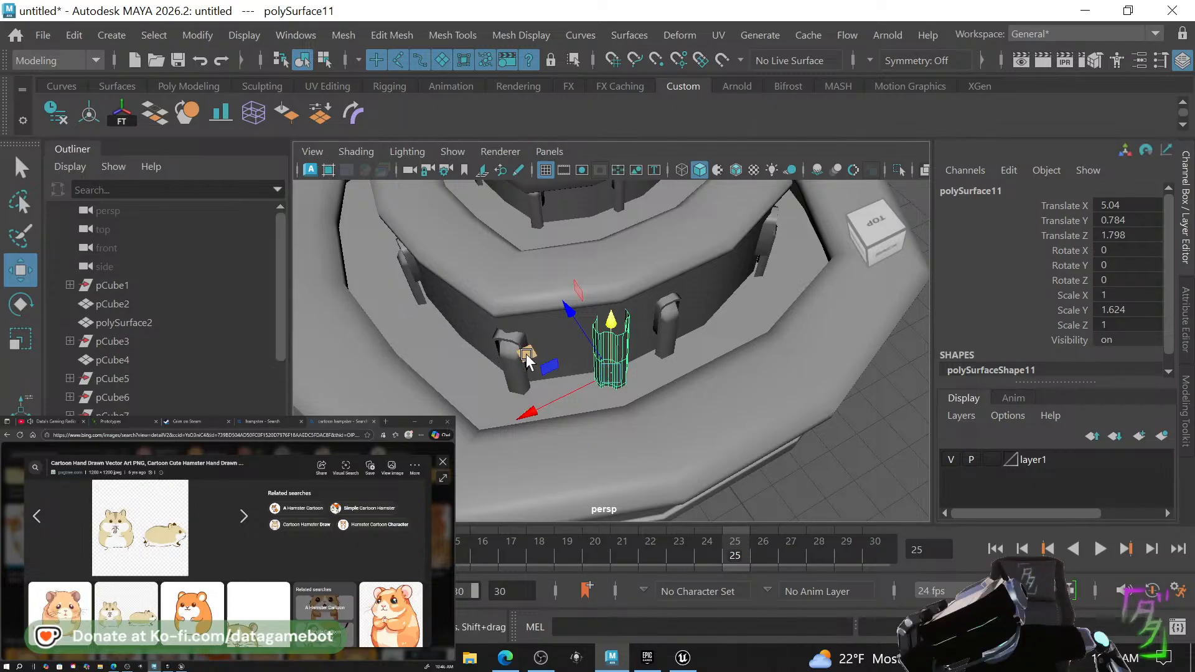
# Clone the column around the middle tier's wall, placing copies at X 1.999, Z 4.558; X 2.156, Z 8.986; and X 4.635, Z 11.442.
pyautogui.moveTo(528, 353)
pyautogui.mouseDown()
pyautogui.moveTo(510, 353)
pyautogui.moveTo(591, 353)
pyautogui.moveTo(631, 300)
pyautogui.moveTo(424, 348)
pyautogui.moveTo(377, 326)
pyautogui.mouseUp()
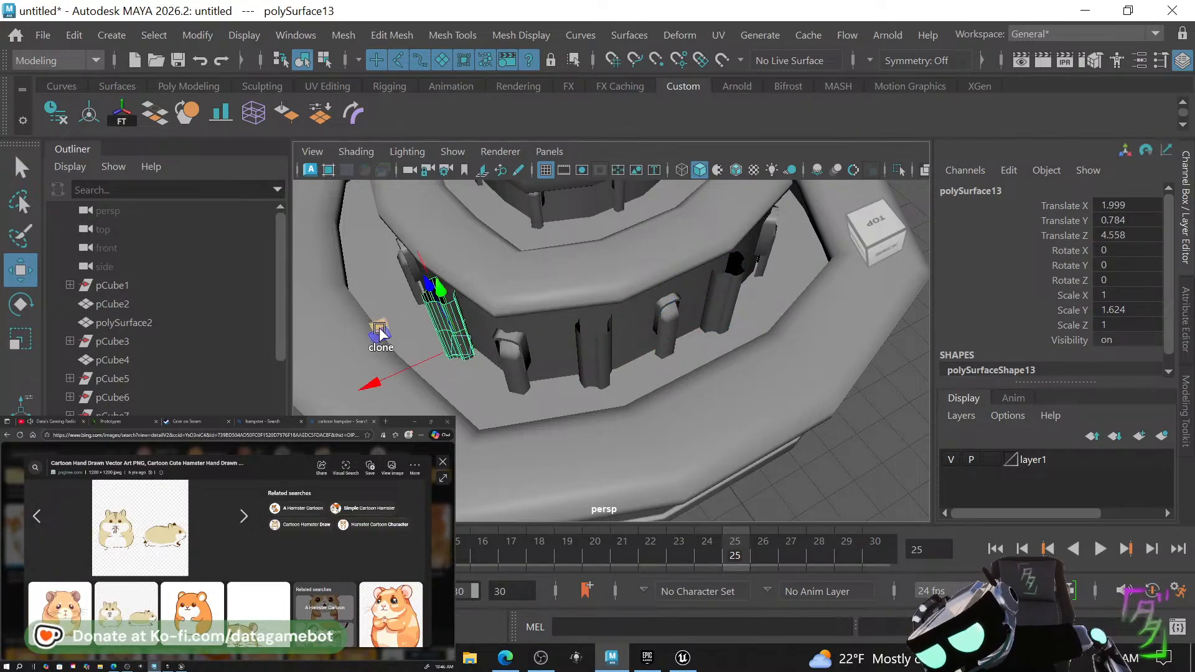
pyautogui.keyDown('alt'); pyautogui.moveTo(468, 362); pyautogui.dragTo(572, 373); pyautogui.keyUp('alt')
pyautogui.scroll(-6, 573, 372)
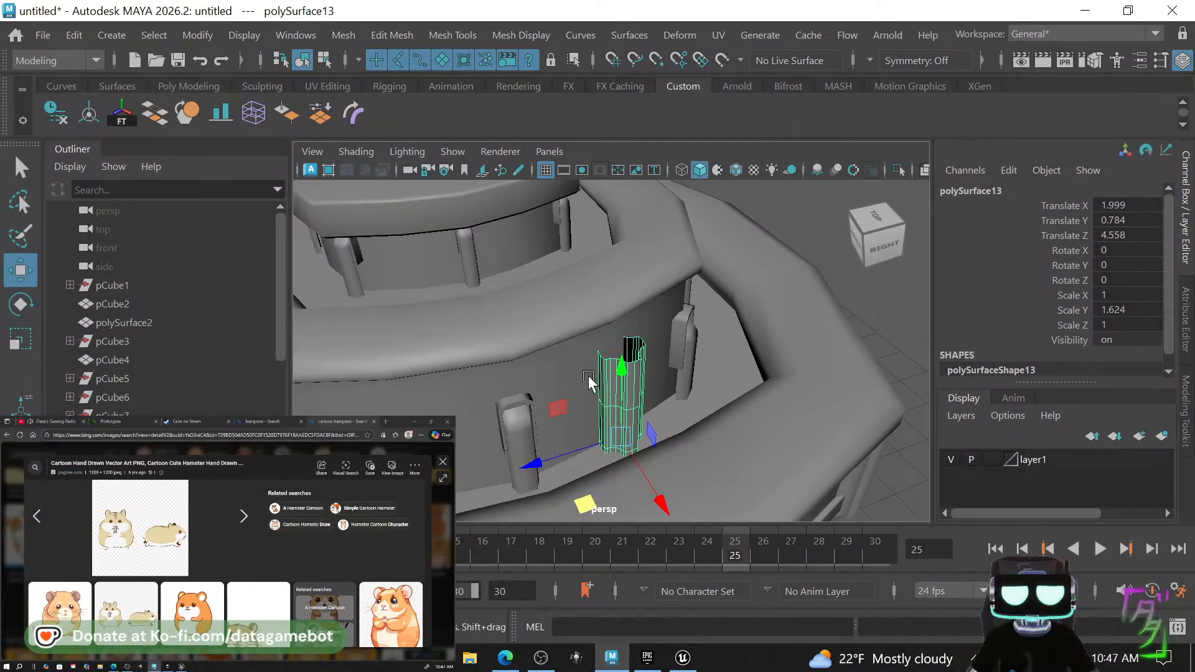
pyautogui.keyDown('shift'); pyautogui.moveTo(572, 463); pyautogui.dragTo(457, 501); pyautogui.keyUp('shift')
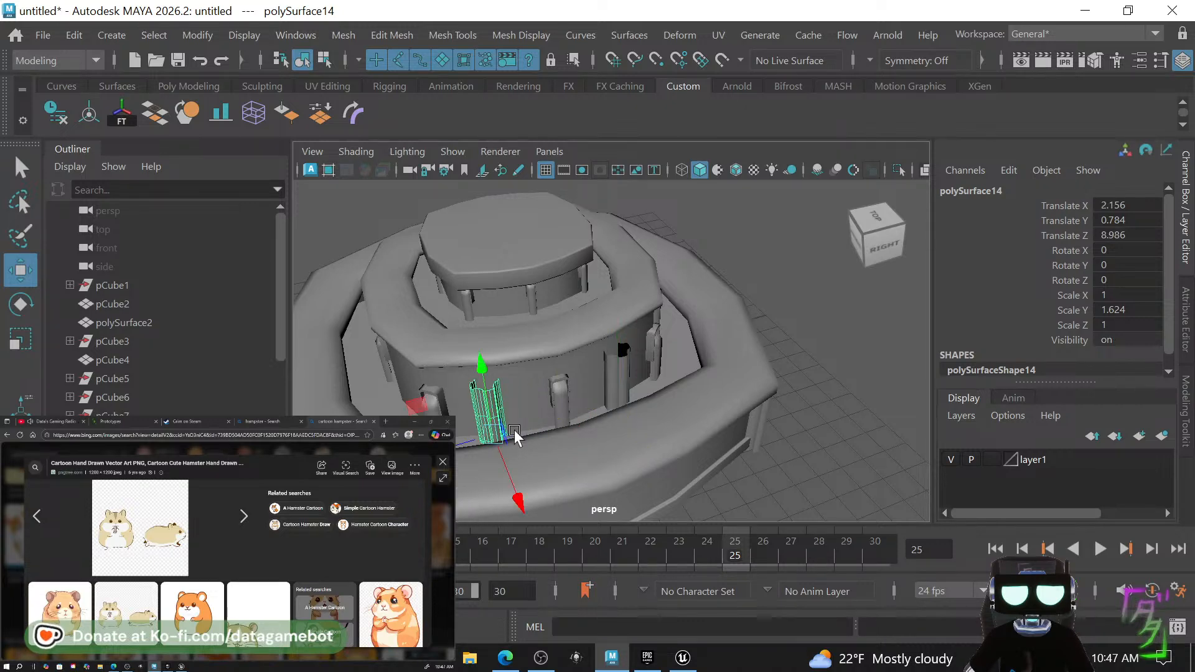
pyautogui.keyDown('alt'); pyautogui.moveTo(515, 434); pyautogui.dragTo(698, 358, button='middle'); pyautogui.keyUp('alt')
pyautogui.keyDown('shift'); pyautogui.moveTo(672, 414); pyautogui.dragTo(573, 389); pyautogui.keyUp('shift')
pyautogui.moveTo(647, 358)
pyautogui.keyDown('alt'); pyautogui.mouseDown()
pyautogui.moveTo(745, 312)
pyautogui.moveTo(789, 319)
pyautogui.mouseUp(); pyautogui.keyUp('alt')
pyautogui.keyDown('alt'); pyautogui.moveTo(789, 318); pyautogui.dragTo(591, 301, button='right'); pyautogui.keyUp('alt')
pyautogui.keyDown('alt'); pyautogui.moveTo(591, 303); pyautogui.dragTo(788, 352); pyautogui.keyUp('alt')
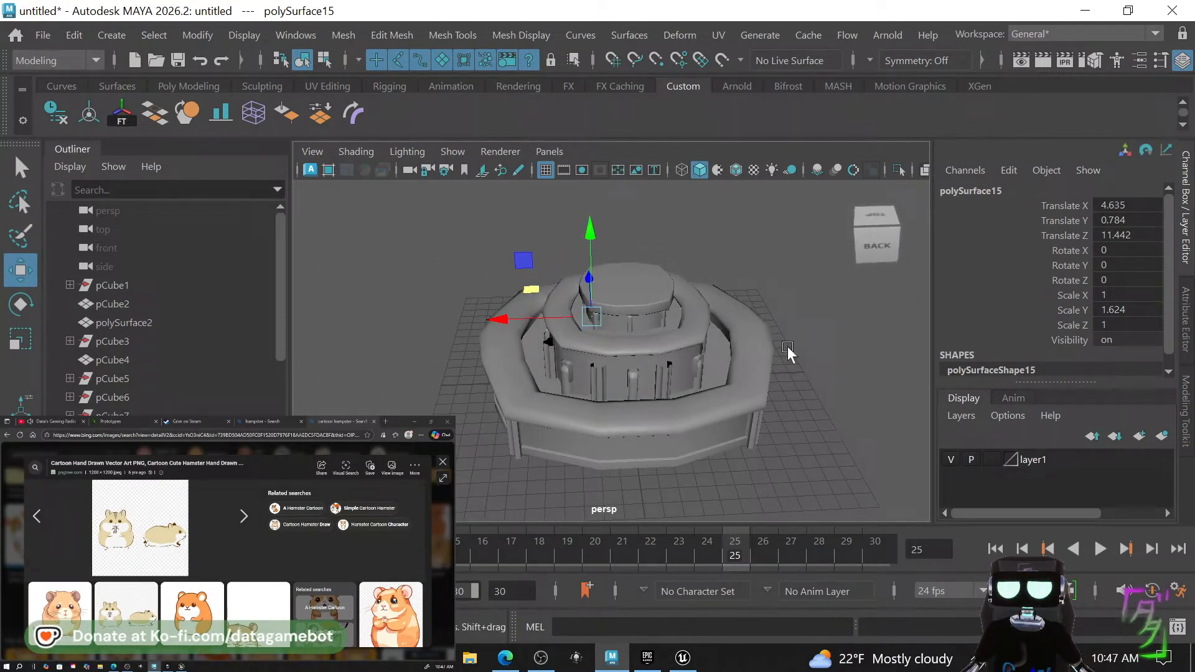
# Delete the surplus column clone on the far half of the middle tier's back and combine the remaining clones into one mesh.
pyautogui.click(663, 375)
pyautogui.press('Delete')
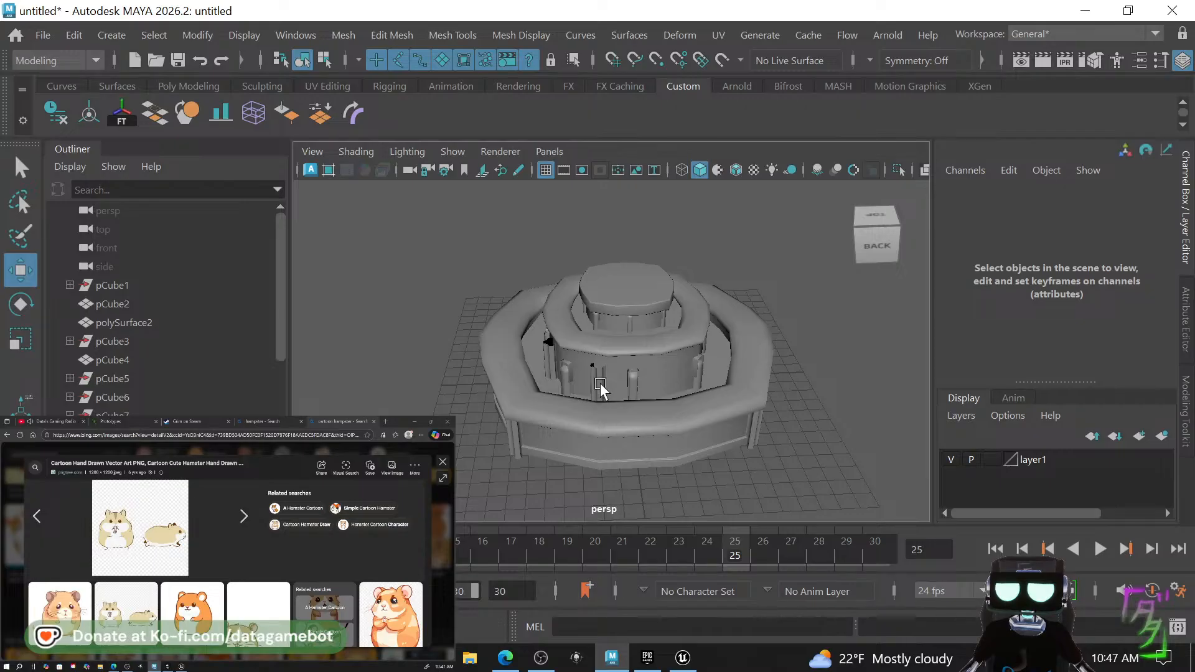
pyautogui.click(599, 383)
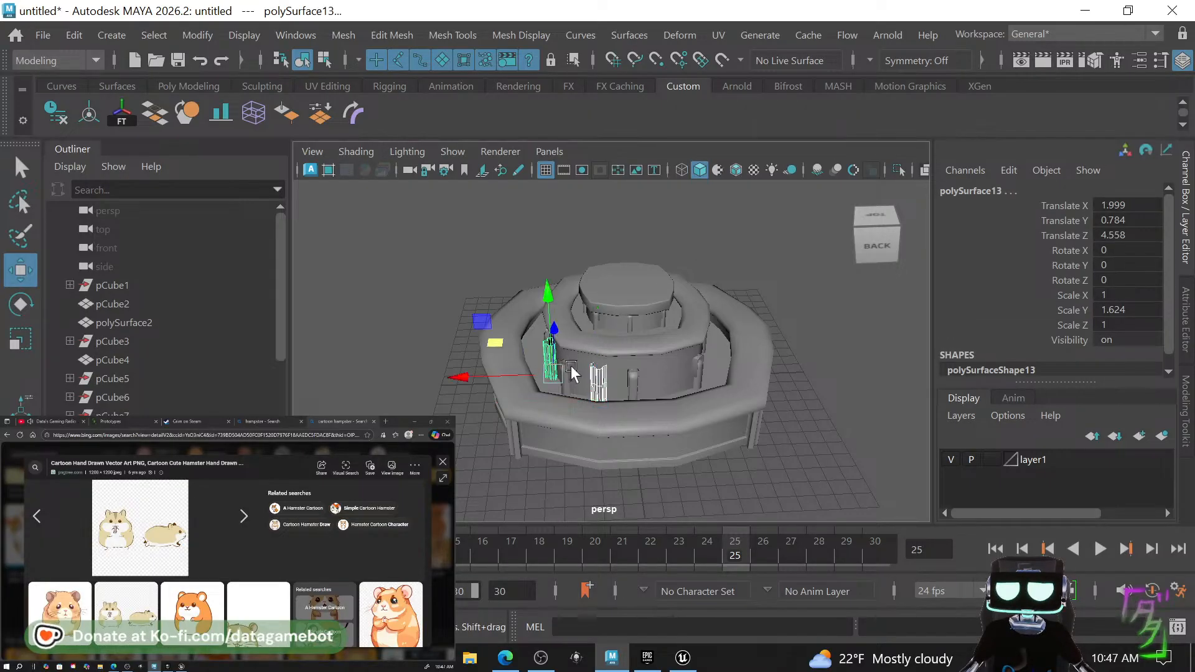
pyautogui.keyDown('alt'); pyautogui.moveTo(547, 353); pyautogui.dragTo(641, 341); pyautogui.keyUp('alt')
pyautogui.click(633, 334)
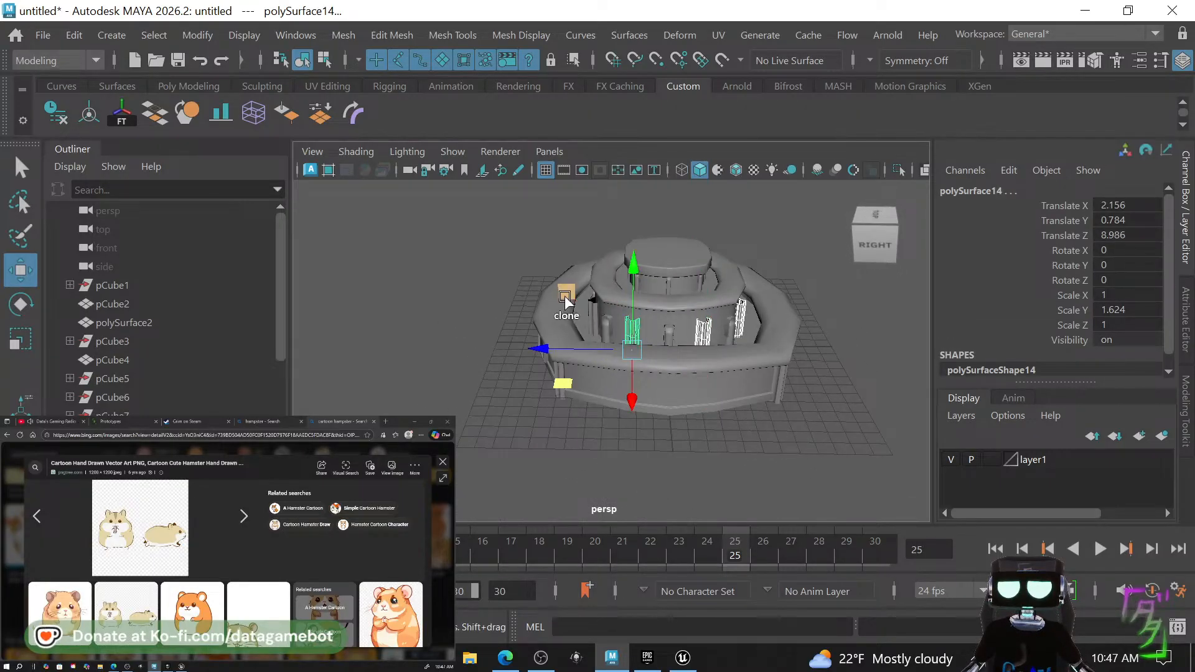
pyautogui.keyDown('shift'); pyautogui.click(591, 310); pyautogui.keyUp('shift')
pyautogui.keyDown('alt'); pyautogui.moveTo(592, 310); pyautogui.dragTo(761, 325); pyautogui.keyUp('alt')
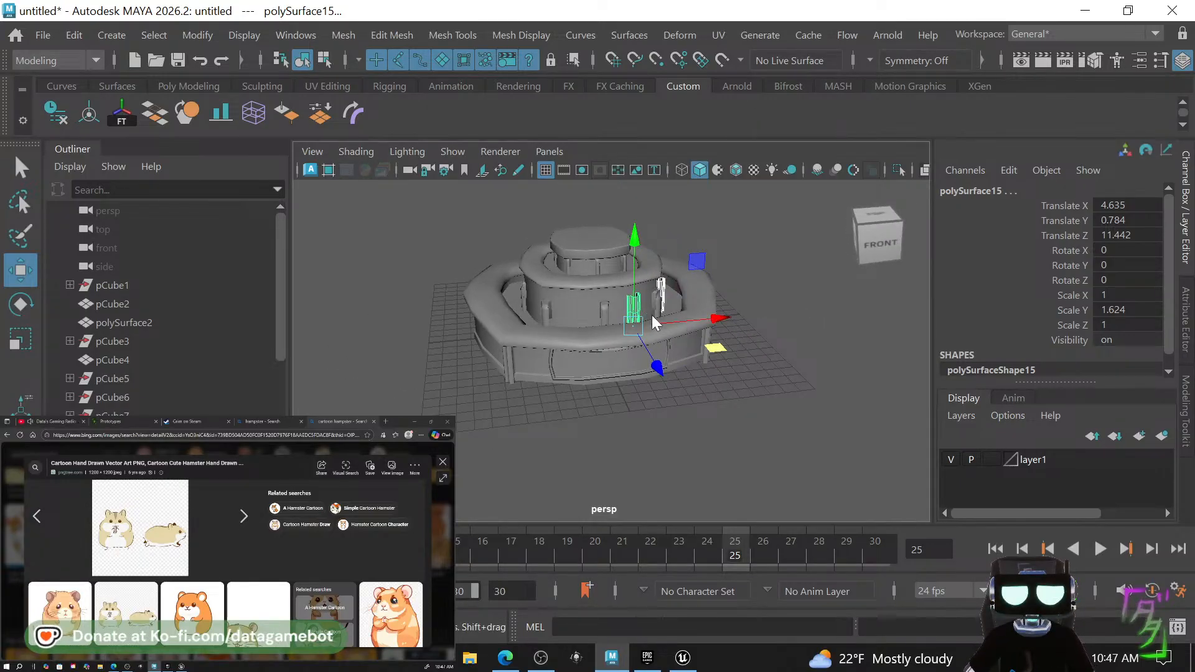
pyautogui.keyDown('shift'); pyautogui.moveTo(654, 322); pyautogui.dragTo(616, 525, button='right'); pyautogui.keyUp('shift')
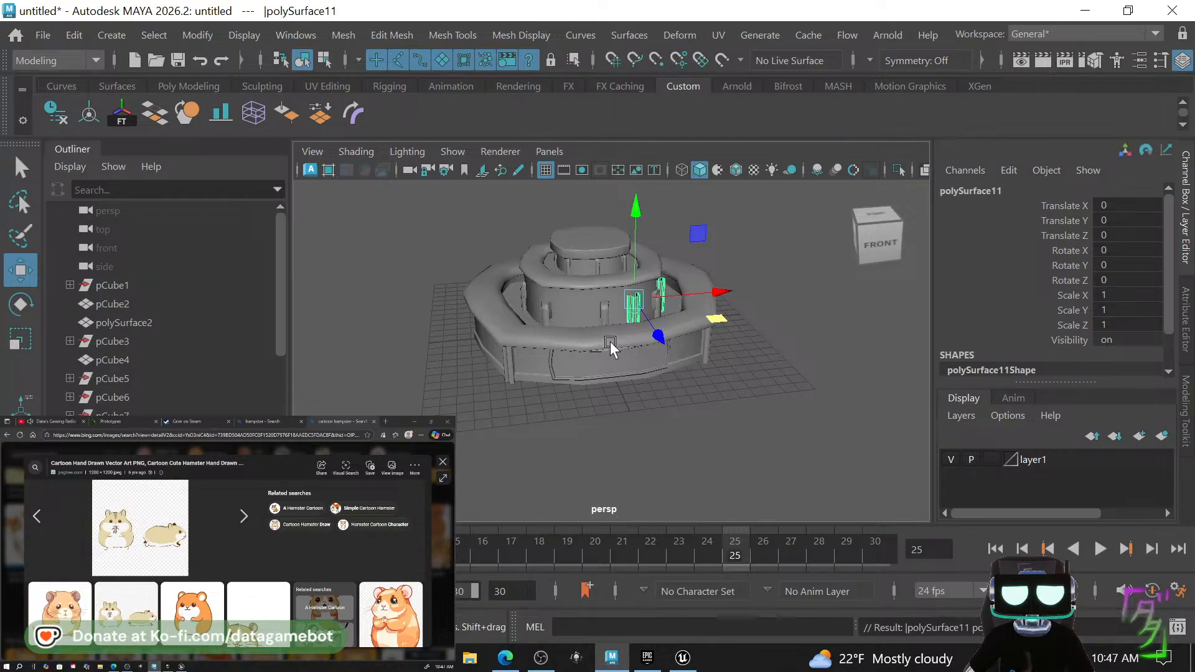
pyautogui.moveTo(610, 346)
pyautogui.keyDown('alt'); pyautogui.mouseDown()
pyautogui.moveTo(608, 405)
pyautogui.moveTo(632, 431)
pyautogui.moveTo(627, 360)
pyautogui.moveTo(606, 346)
pyautogui.mouseUp(); pyautogui.keyUp('alt')
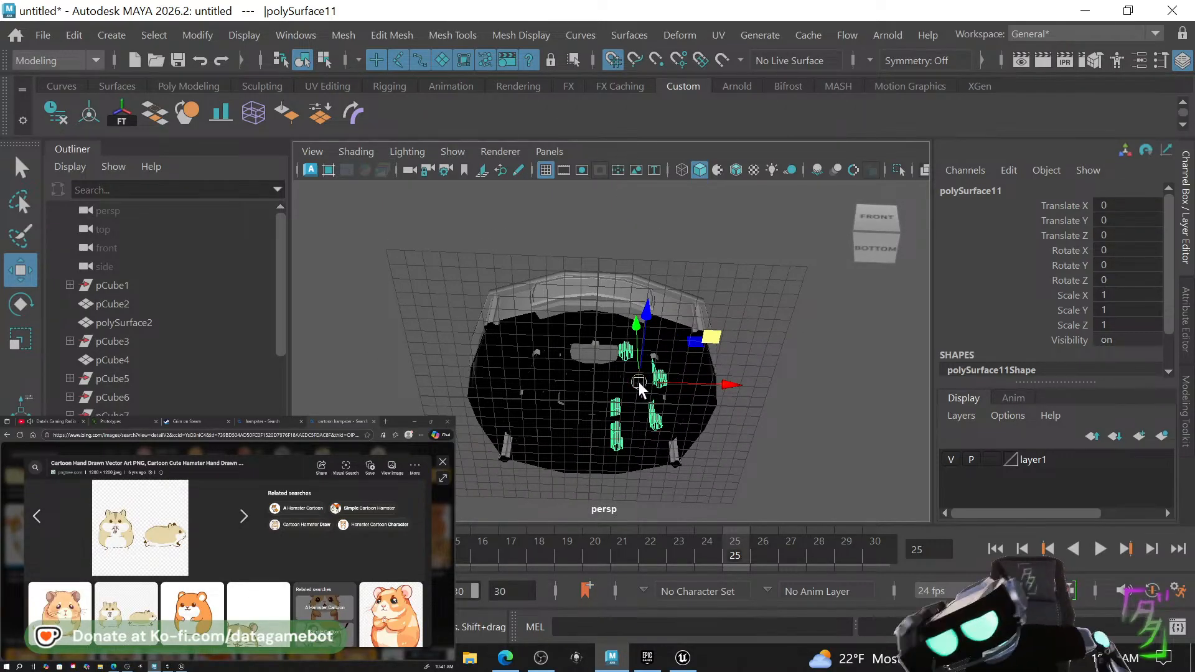
pyautogui.moveTo(638, 382); pyautogui.dragTo(619, 410)
pyautogui.hotkey('ctrl', 'z')
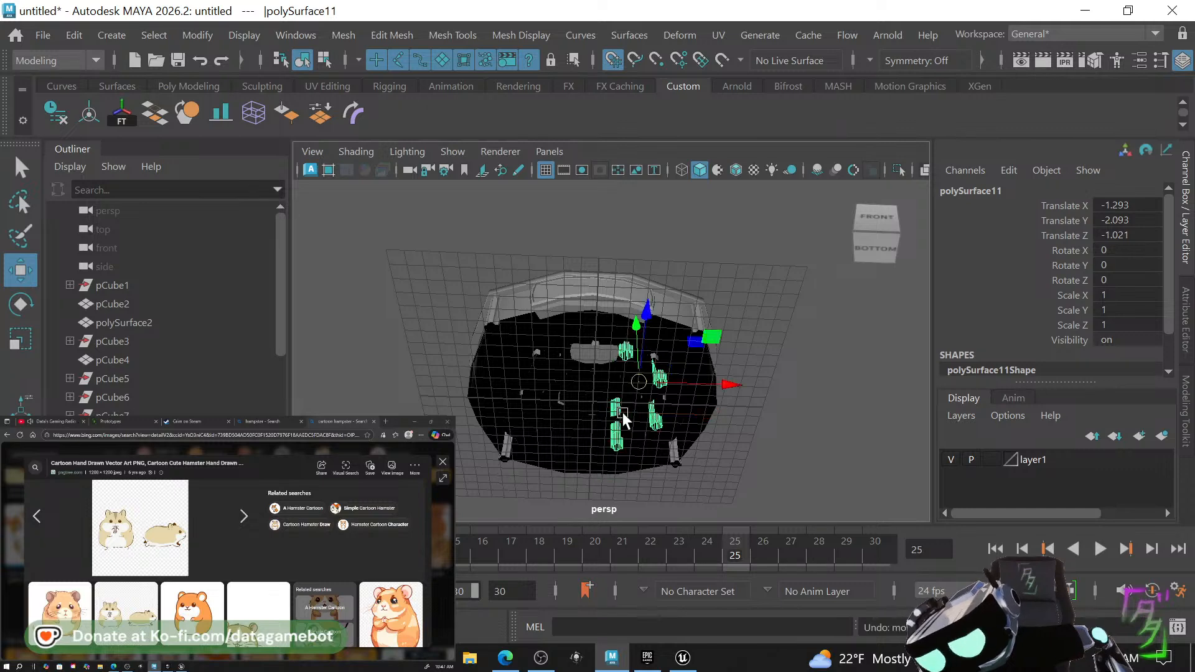
pyautogui.hotkey('ctrl', 'z')
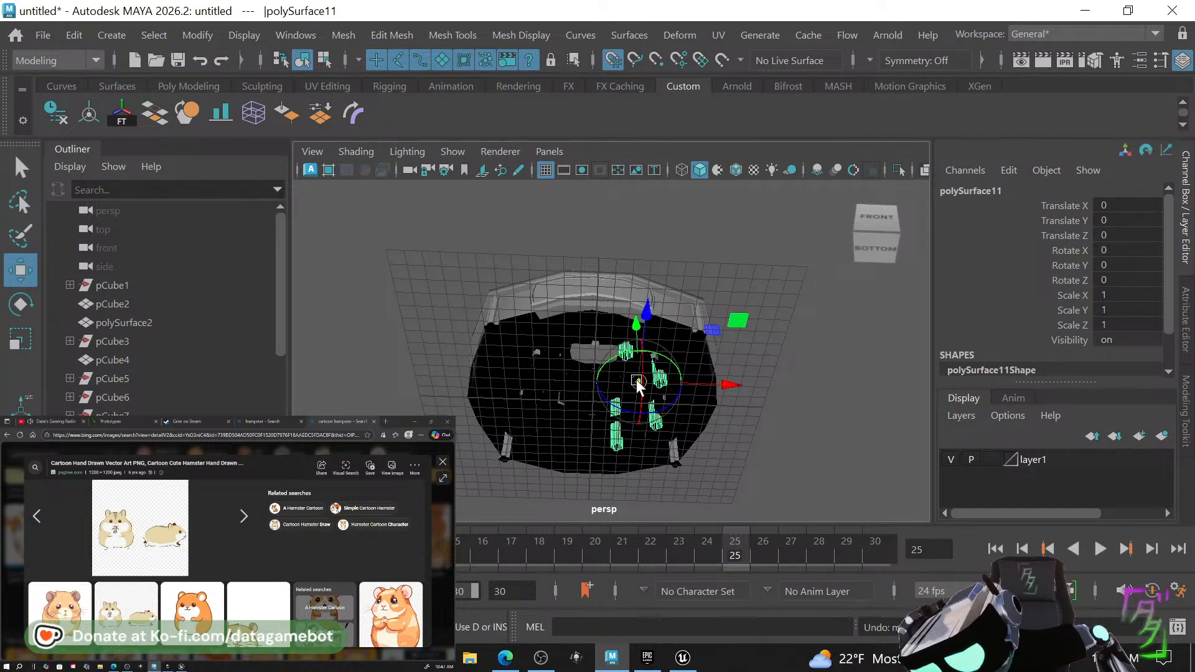
# Move the combined columns' pivot to the centre of the scene with grid snapping.
pyautogui.moveTo(638, 381); pyautogui.dragTo(592, 403)
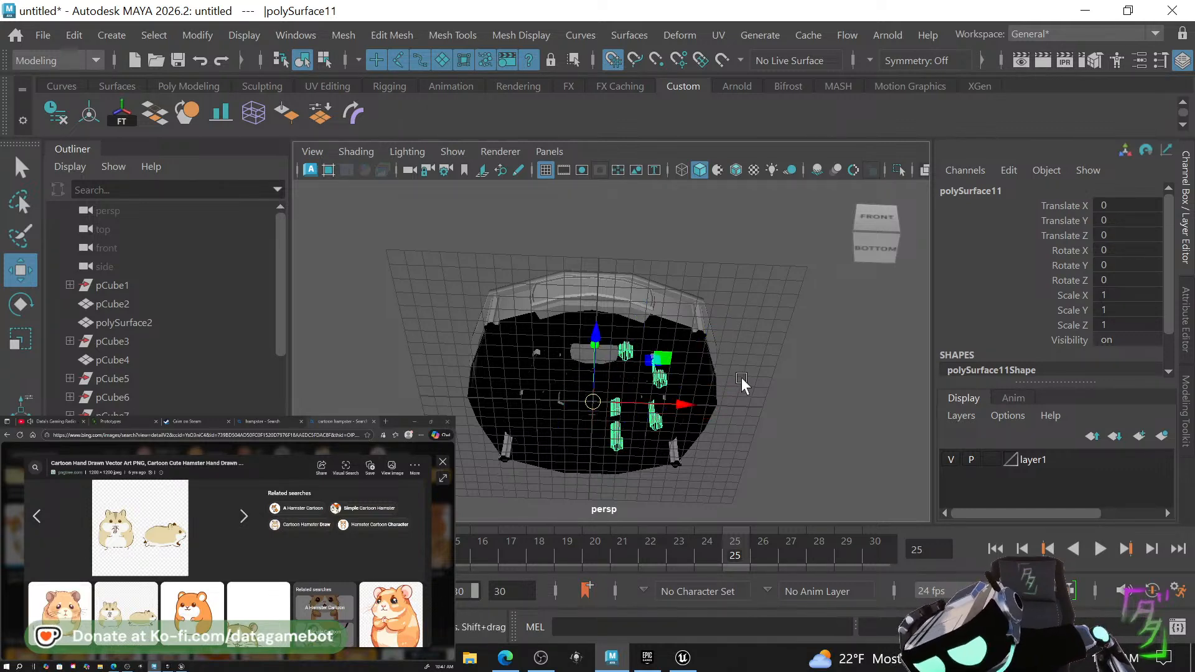
pyautogui.keyDown('alt'); pyautogui.moveTo(741, 379); pyautogui.dragTo(691, 431); pyautogui.keyUp('alt')
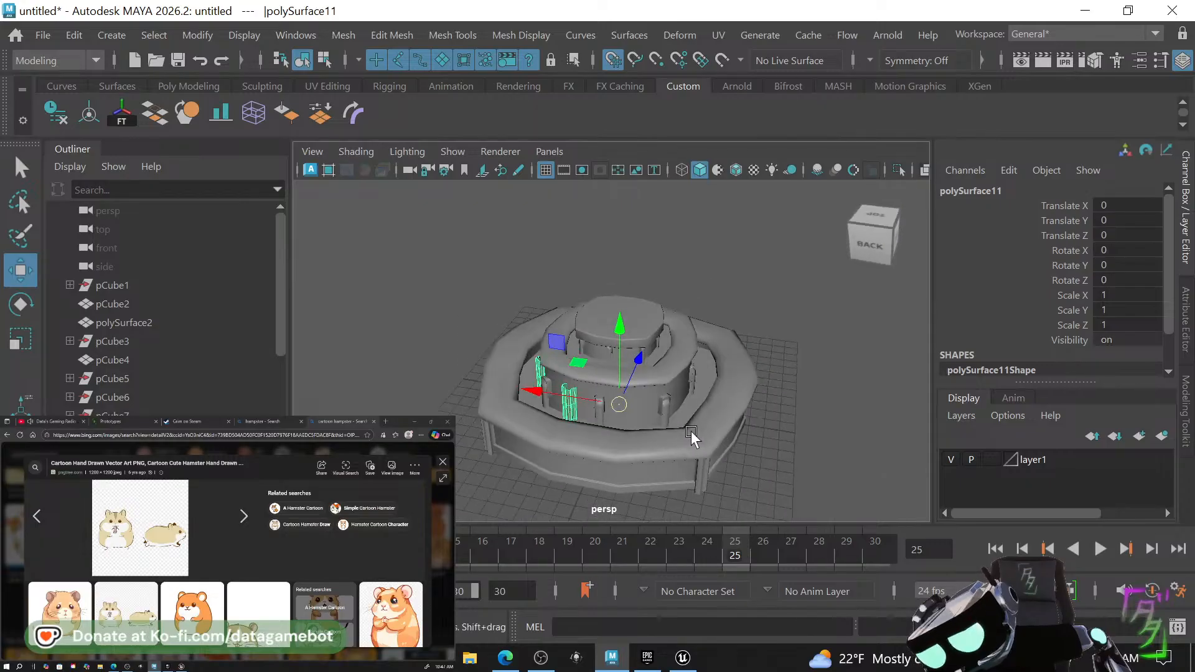
pyautogui.keyDown('alt'); pyautogui.moveTo(820, 434); pyautogui.dragTo(851, 447); pyautogui.keyUp('alt')
# Duplicate the combined middle-tier columns and mirror the copy to the opposite side with Scale X -1.
pyautogui.hotkey('ctrl', 'd')
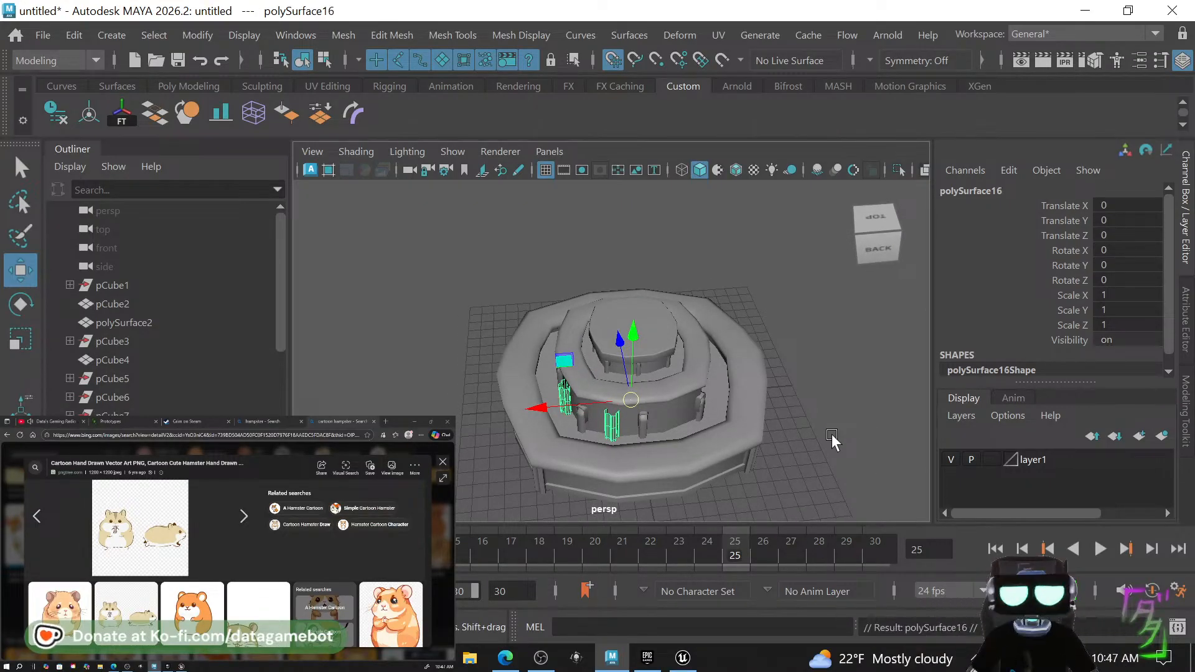
pyautogui.write('-1')
pyautogui.press('Return')
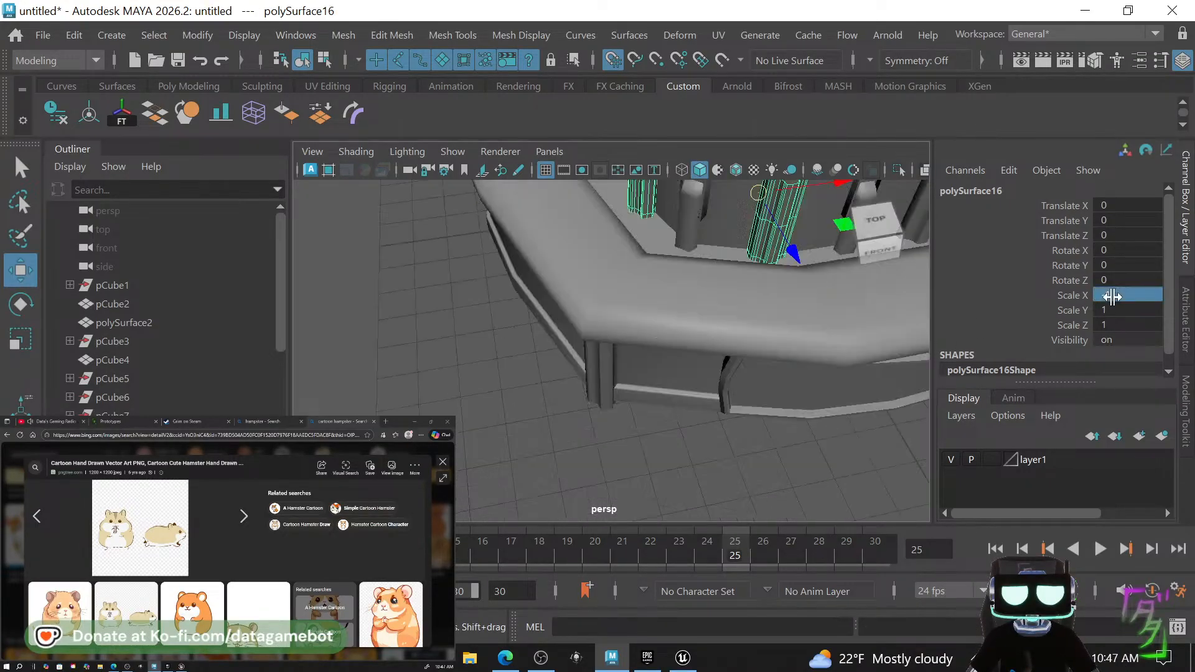
pyautogui.scroll(-5, 602, 440)
pyautogui.keyDown('alt'); pyautogui.moveTo(626, 450); pyautogui.dragTo(513, 439); pyautogui.keyUp('alt')
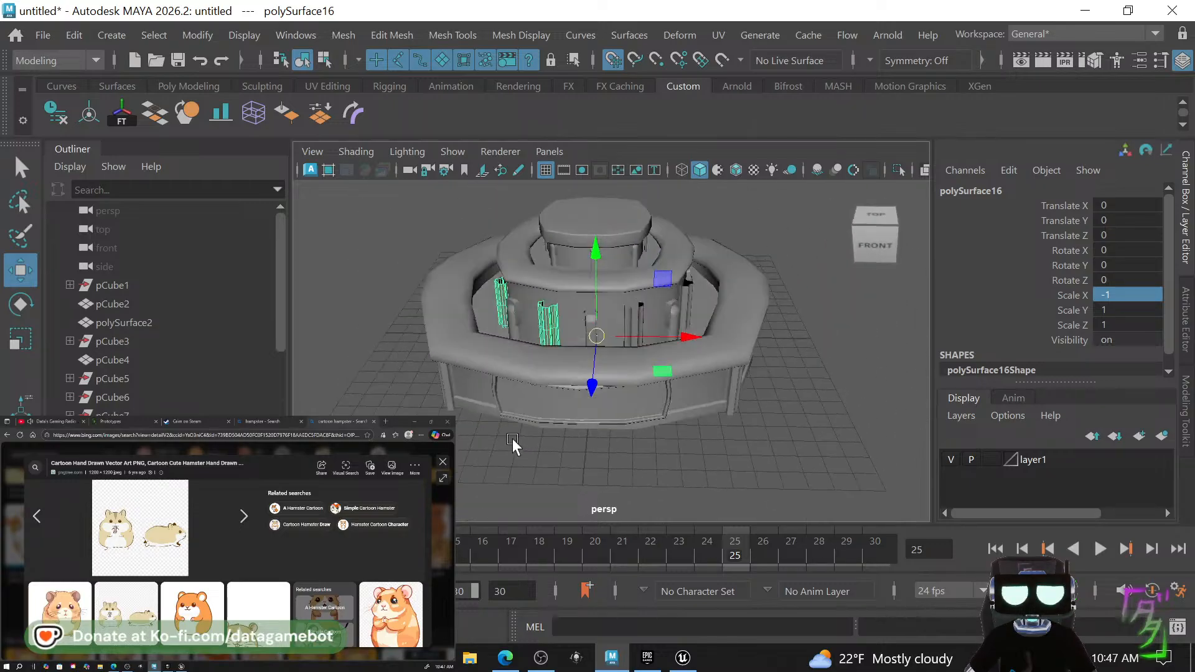
# Combine the middle-tier columns and their mirrored copy into a single ring mesh.
pyautogui.keyDown('shift'); pyautogui.click(636, 320); pyautogui.keyUp('shift')
pyautogui.moveTo(539, 276)
pyautogui.keyDown('alt'); pyautogui.mouseDown()
pyautogui.moveTo(670, 266)
pyautogui.moveTo(563, 293)
pyautogui.moveTo(534, 281)
pyautogui.mouseUp(); pyautogui.keyUp('alt')
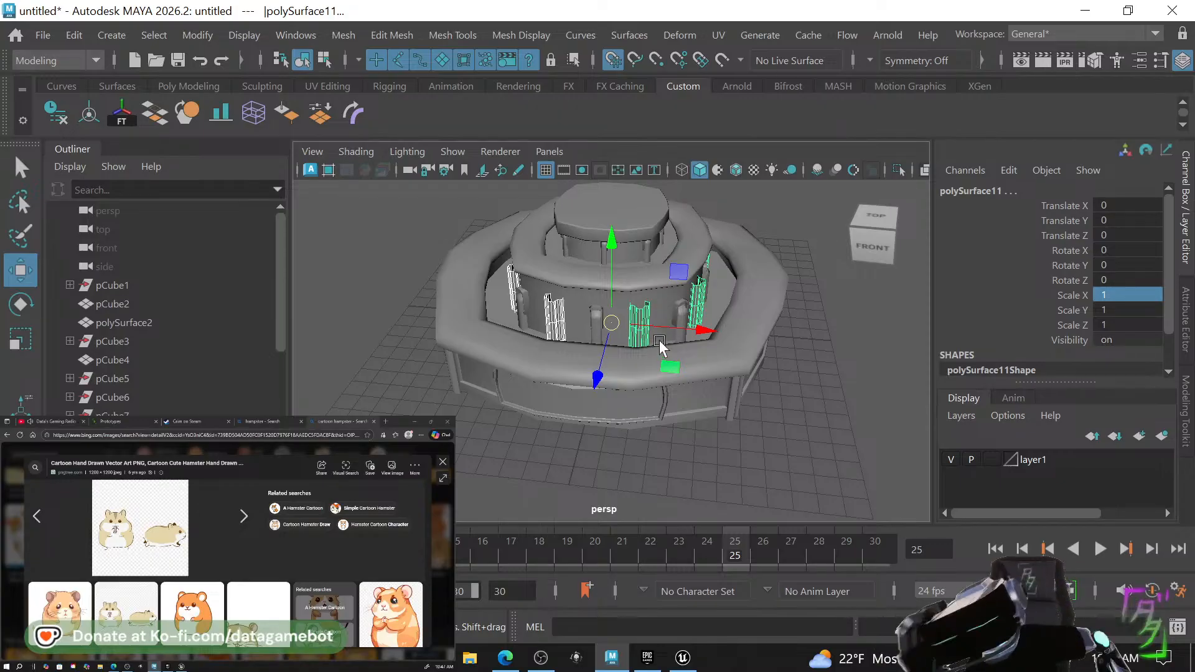
pyautogui.keyDown('shift'); pyautogui.moveTo(643, 336); pyautogui.dragTo(607, 526, button='right'); pyautogui.keyUp('shift')
# Clone the column ring up to the top tier at Translate Y 3.651 and scale it uniformly to 0.504.
pyautogui.moveTo(604, 255)
pyautogui.keyDown('shift'); pyautogui.mouseDown()
pyautogui.moveTo(614, 215)
pyautogui.moveTo(535, 206)
pyautogui.mouseUp(); pyautogui.keyUp('shift')
pyautogui.press('r')
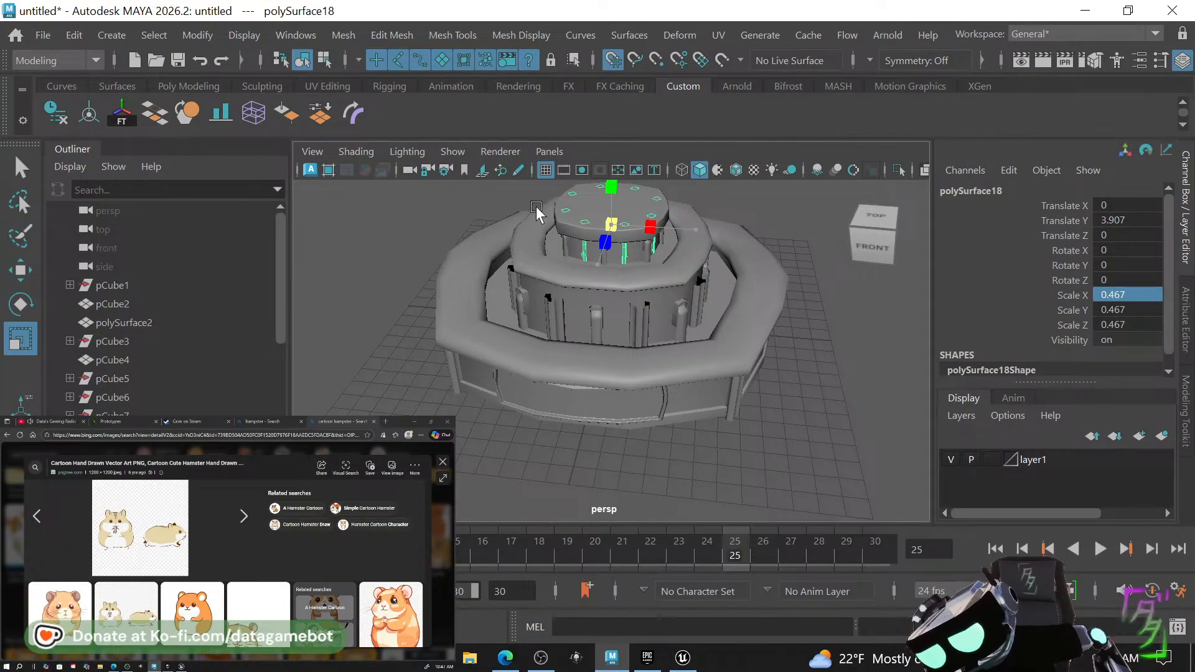
pyautogui.press('w')
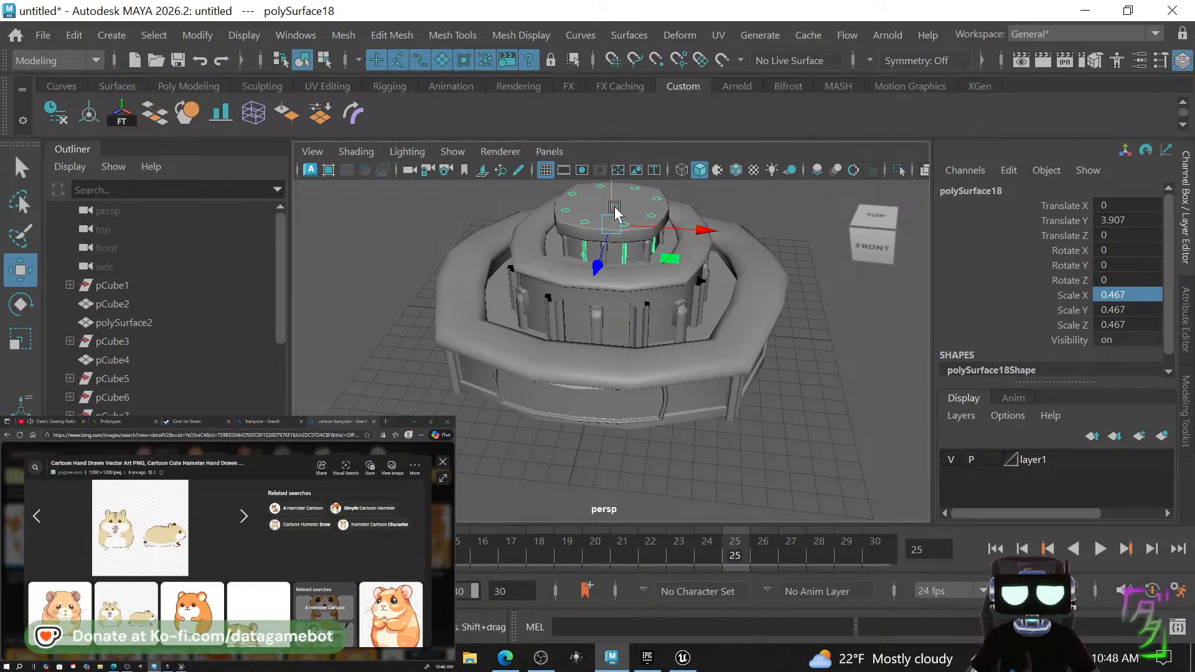
pyautogui.press('r')
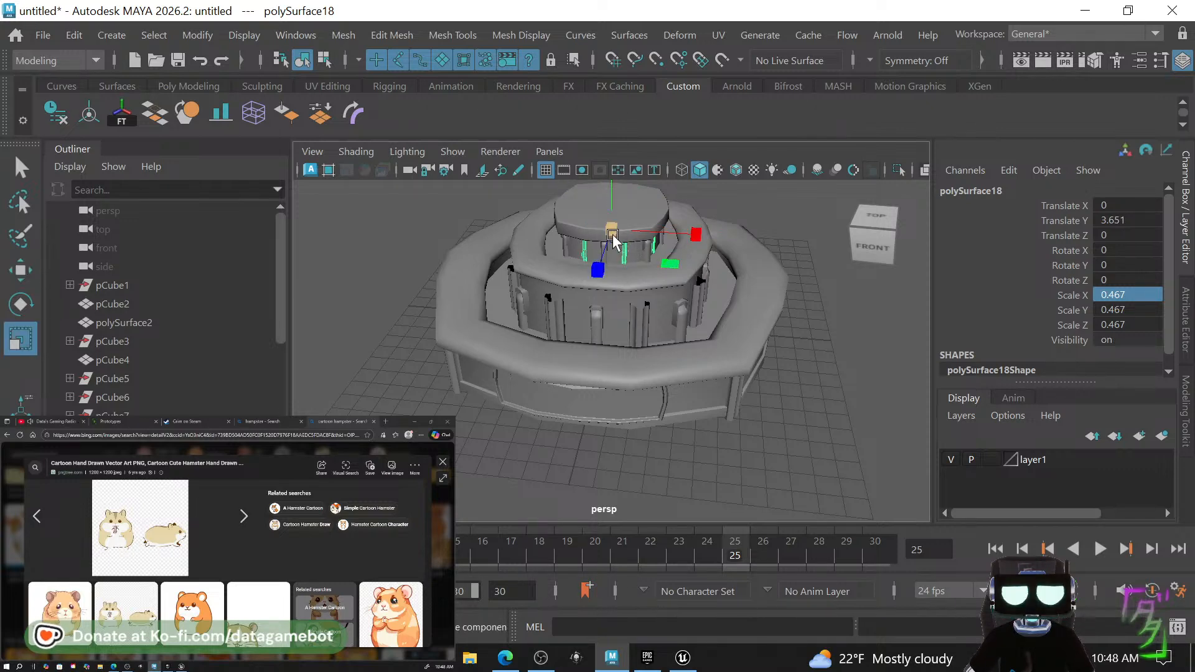
pyautogui.moveTo(611, 231); pyautogui.dragTo(618, 235)
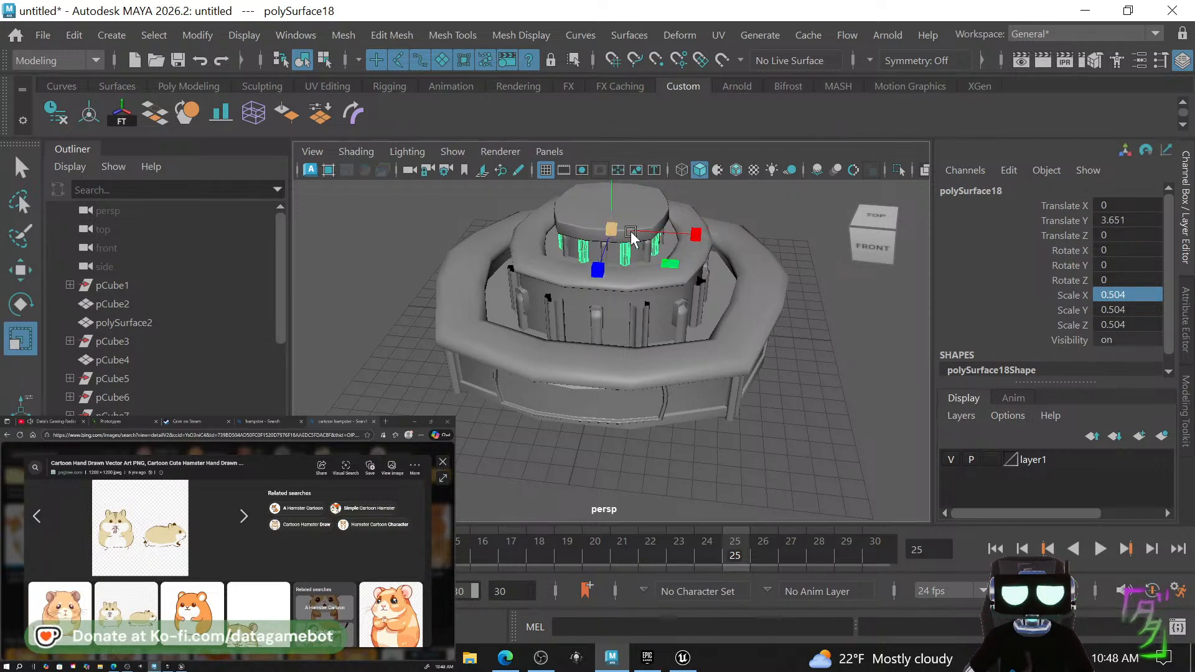
pyautogui.keyDown('alt'); pyautogui.moveTo(752, 300); pyautogui.dragTo(836, 318); pyautogui.keyUp('alt')
pyautogui.click(809, 346)
# Extract the band of faces just below the middle tier's rim into a separate mesh.
pyautogui.keyDown('alt'); pyautogui.moveTo(591, 438); pyautogui.dragTo(513, 375); pyautogui.keyUp('alt')
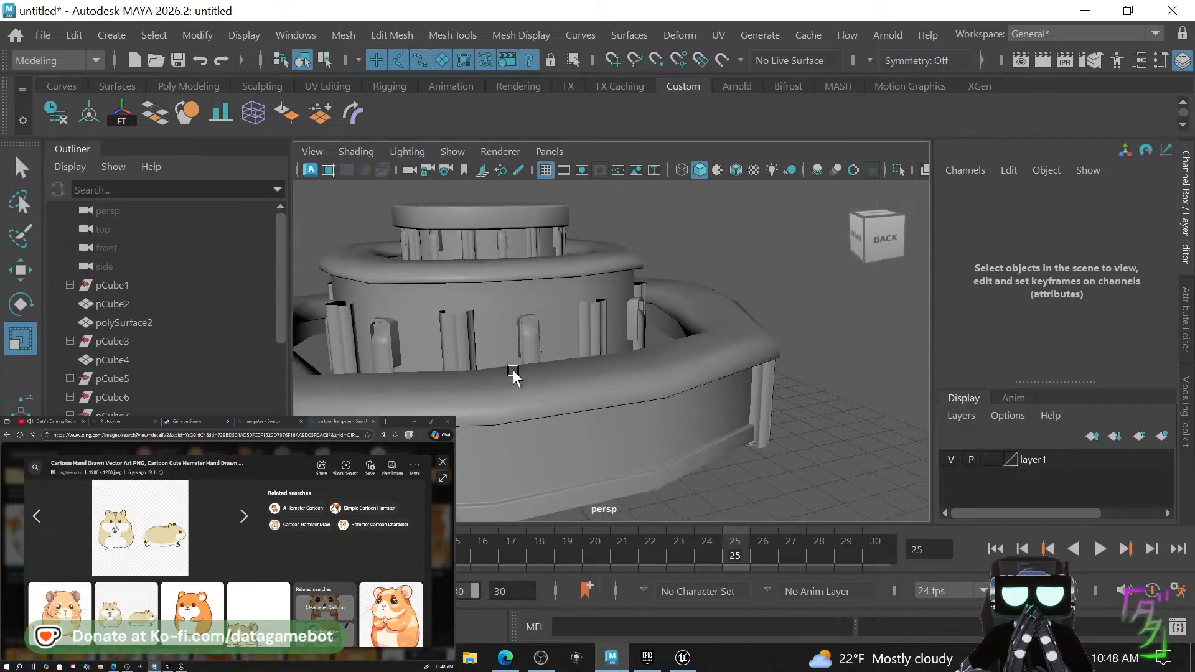
pyautogui.click(564, 307)
pyautogui.keyDown('alt'); pyautogui.moveTo(564, 307); pyautogui.dragTo(550, 320); pyautogui.keyUp('alt')
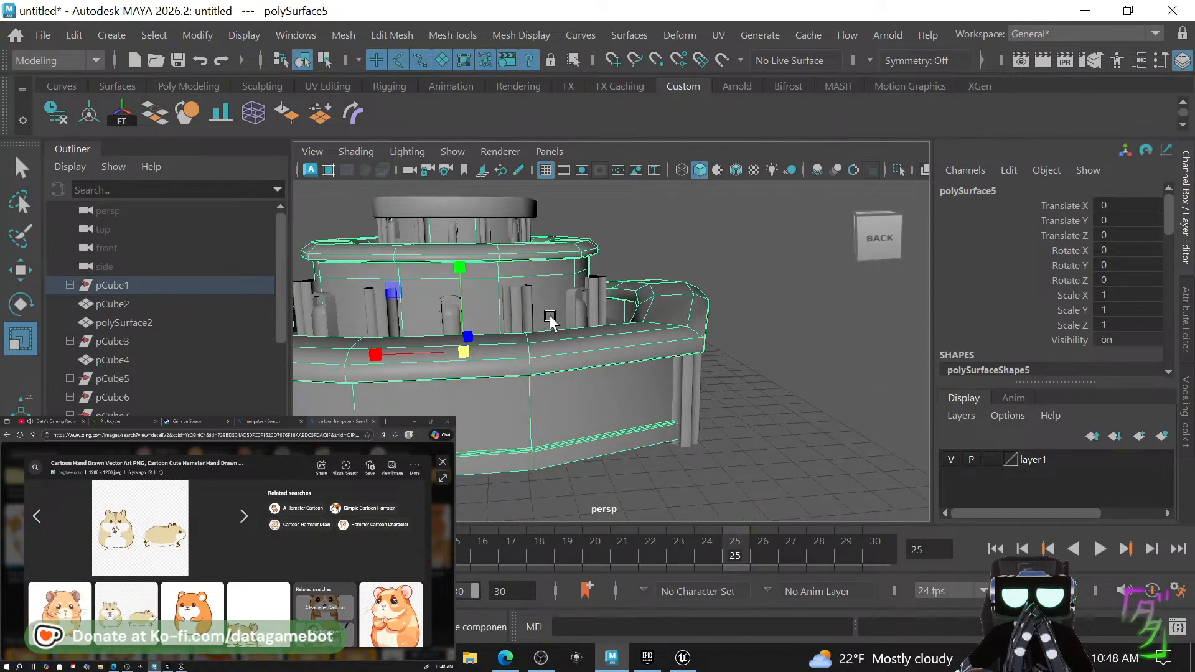
pyautogui.moveTo(540, 281); pyautogui.dragTo(542, 163, button='right')
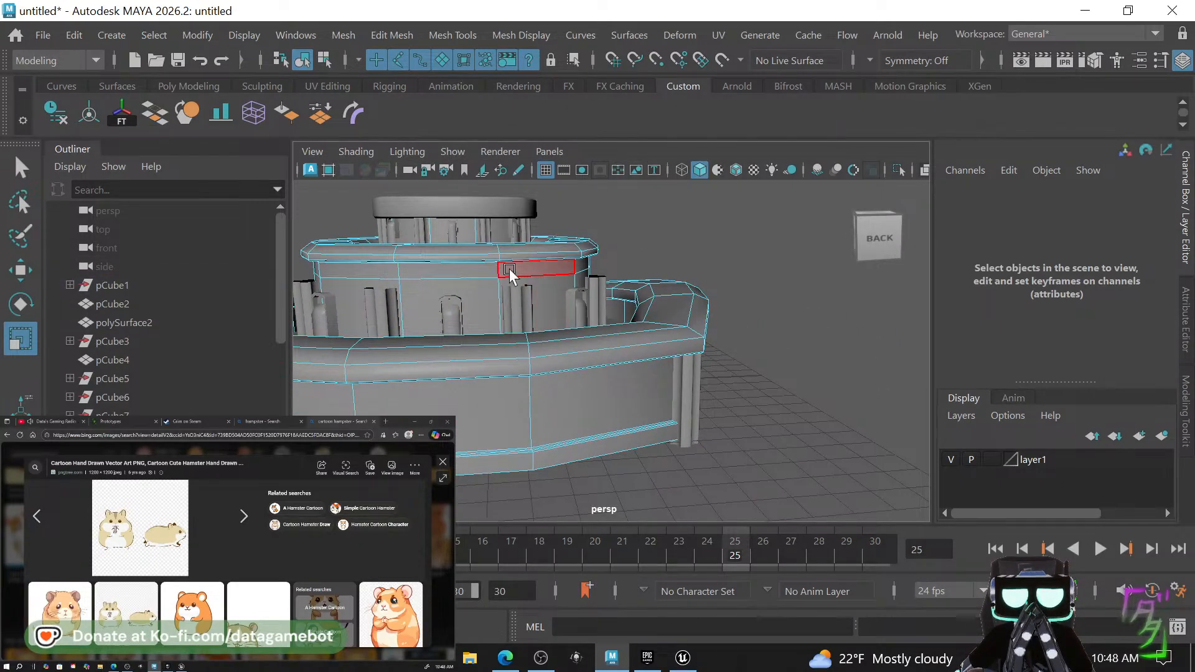
pyautogui.click(509, 272)
pyautogui.keyDown('shift'); pyautogui.doubleClick(482, 274); pyautogui.keyUp('shift')
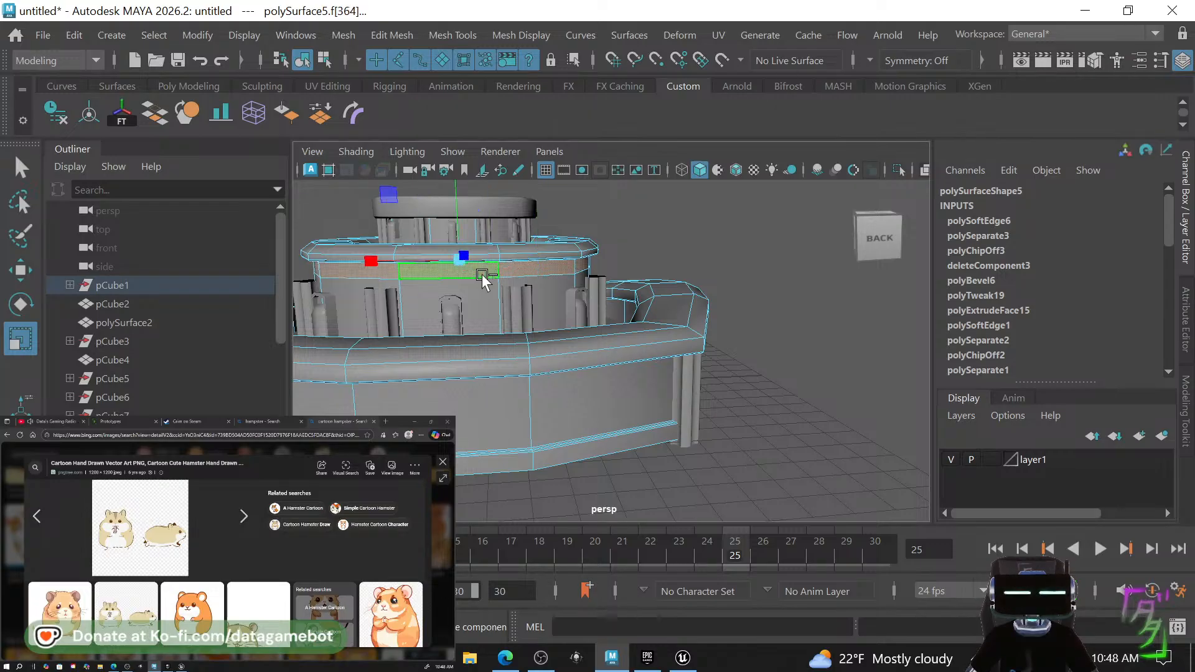
pyautogui.keyDown('alt'); pyautogui.moveTo(481, 274); pyautogui.dragTo(510, 299); pyautogui.keyUp('alt')
pyautogui.keyDown('shift'); pyautogui.moveTo(510, 298); pyautogui.dragTo(506, 529, button='right'); pyautogui.keyUp('shift')
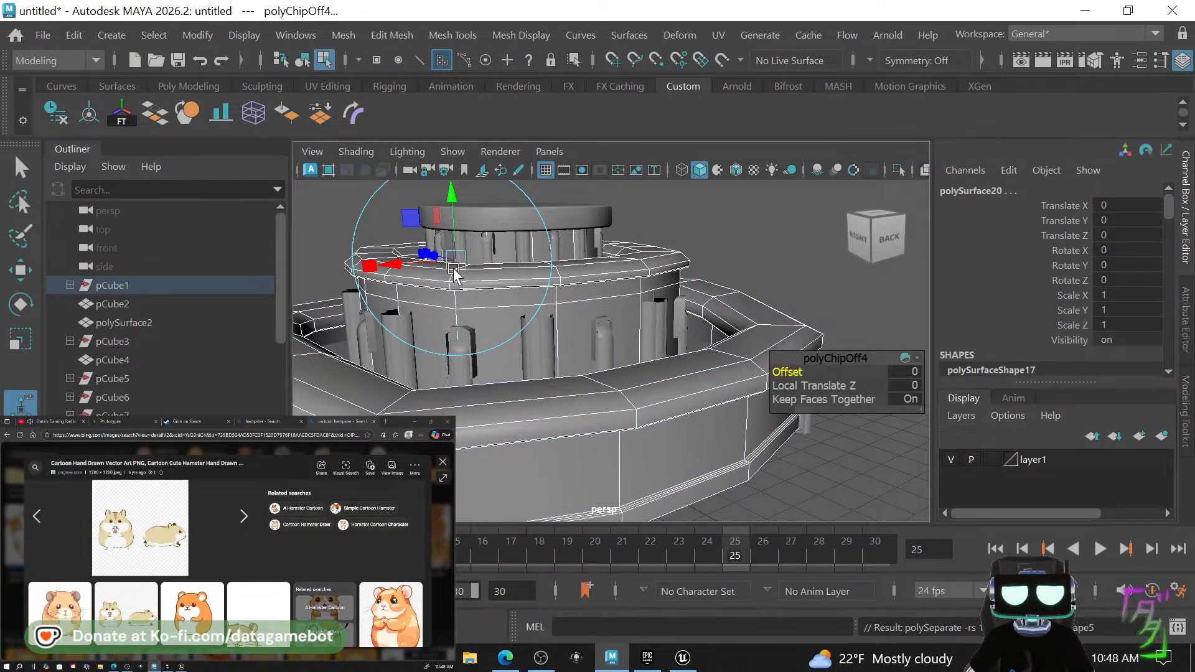
# Select the separated face band around the middle tier and lower it to Translate Y -2.136.
pyautogui.keyDown('alt'); pyautogui.moveTo(461, 303); pyautogui.dragTo(505, 351); pyautogui.keyUp('alt')
pyautogui.keyDown('alt'); pyautogui.moveTo(622, 415); pyautogui.dragTo(526, 273); pyautogui.keyUp('alt')
pyautogui.press('w')
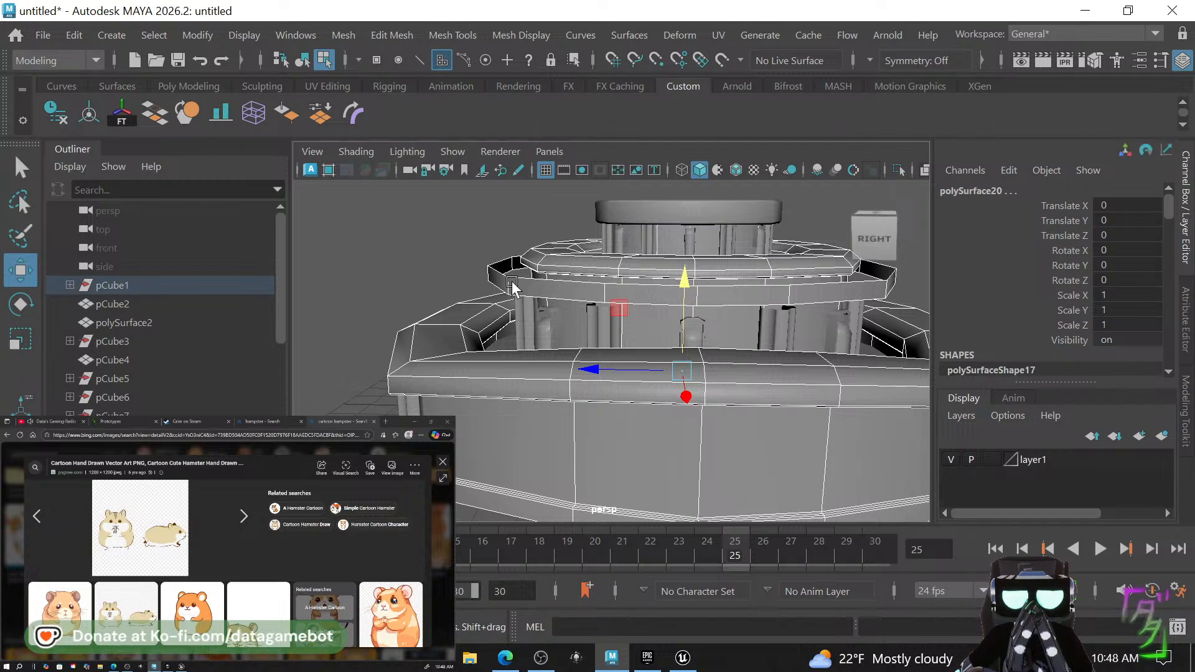
pyautogui.moveTo(511, 285); pyautogui.dragTo(580, 98, button='right')
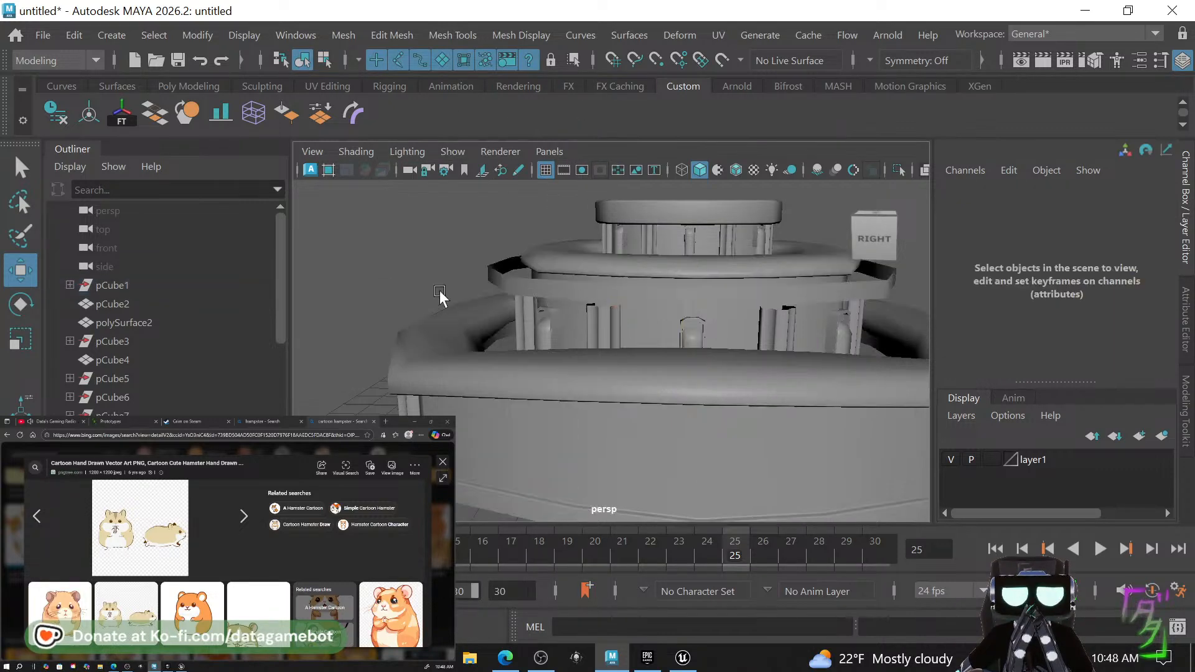
pyautogui.click(503, 283)
pyautogui.moveTo(687, 299); pyautogui.dragTo(684, 316)
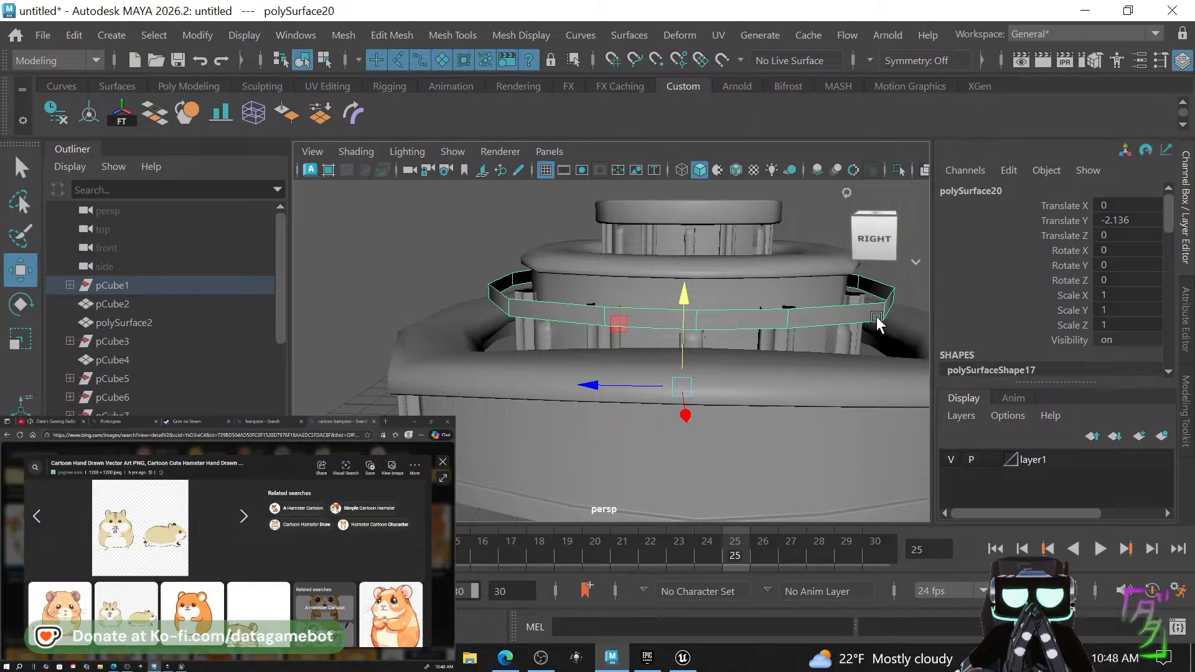
# Extrude the band's faces inward into a solid ledge ring and reverse its normals.
pyautogui.keyDown('shift'); pyautogui.moveTo(876, 316); pyautogui.dragTo(875, 173, button='right'); pyautogui.keyUp('shift')
pyautogui.moveTo(609, 299)
pyautogui.keyDown('alt'); pyautogui.mouseDown()
pyautogui.moveTo(643, 305)
pyautogui.moveTo(628, 305)
pyautogui.mouseUp(); pyautogui.keyUp('alt')
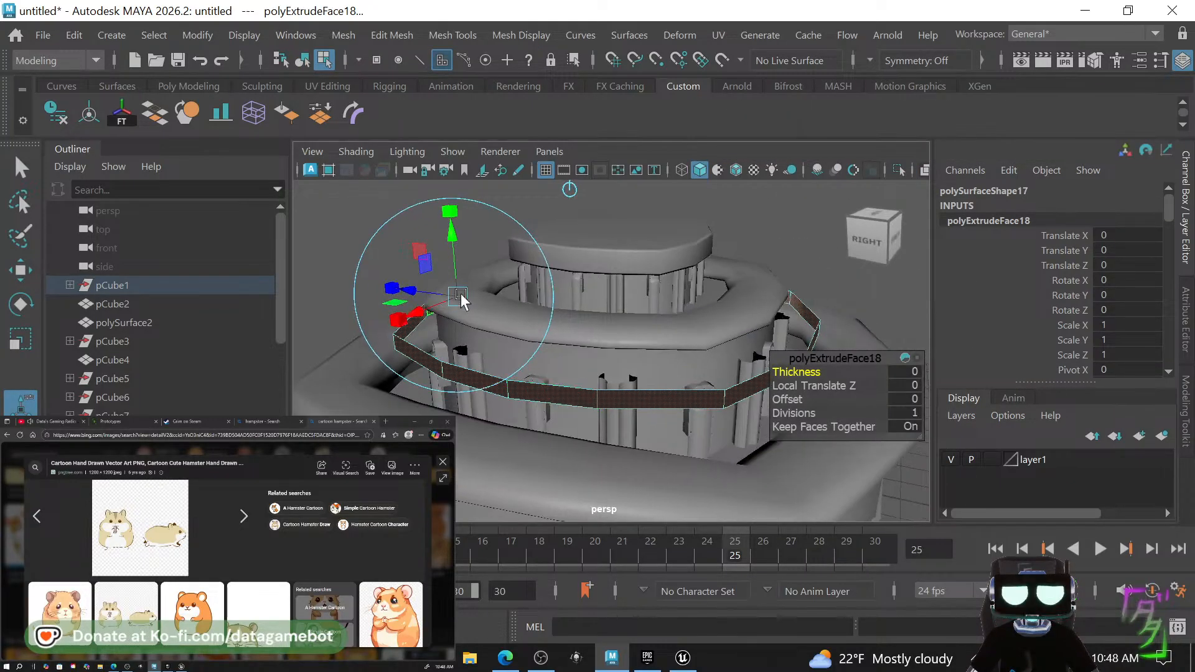
pyautogui.moveTo(413, 290); pyautogui.dragTo(444, 298)
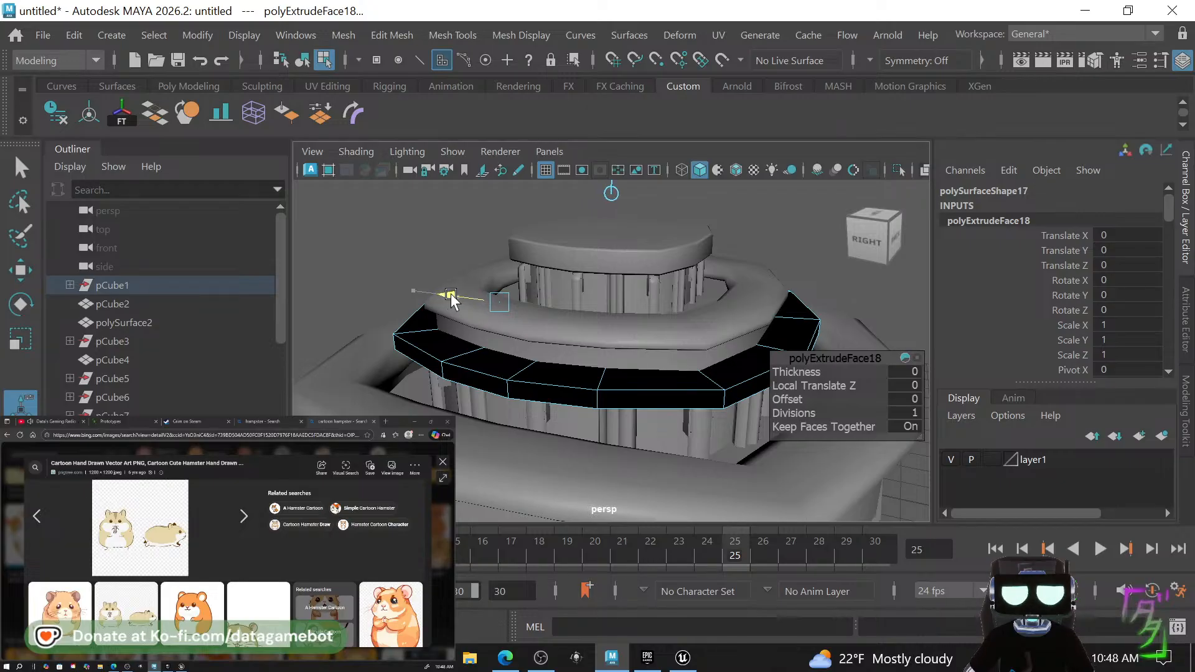
pyautogui.keyDown('alt'); pyautogui.moveTo(604, 421); pyautogui.dragTo(630, 391); pyautogui.keyUp('alt')
pyautogui.moveTo(693, 330); pyautogui.dragTo(802, 50, button='right')
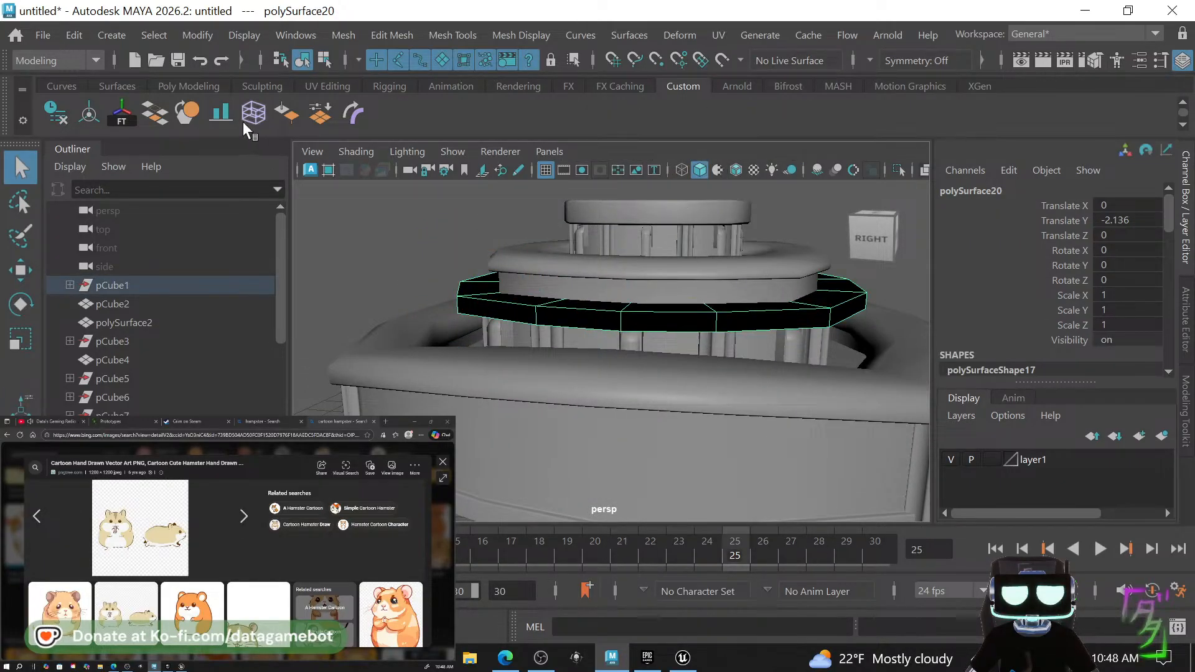
pyautogui.click(287, 115)
pyautogui.keyDown('alt'); pyautogui.moveTo(689, 341); pyautogui.dragTo(672, 303); pyautogui.keyUp('alt')
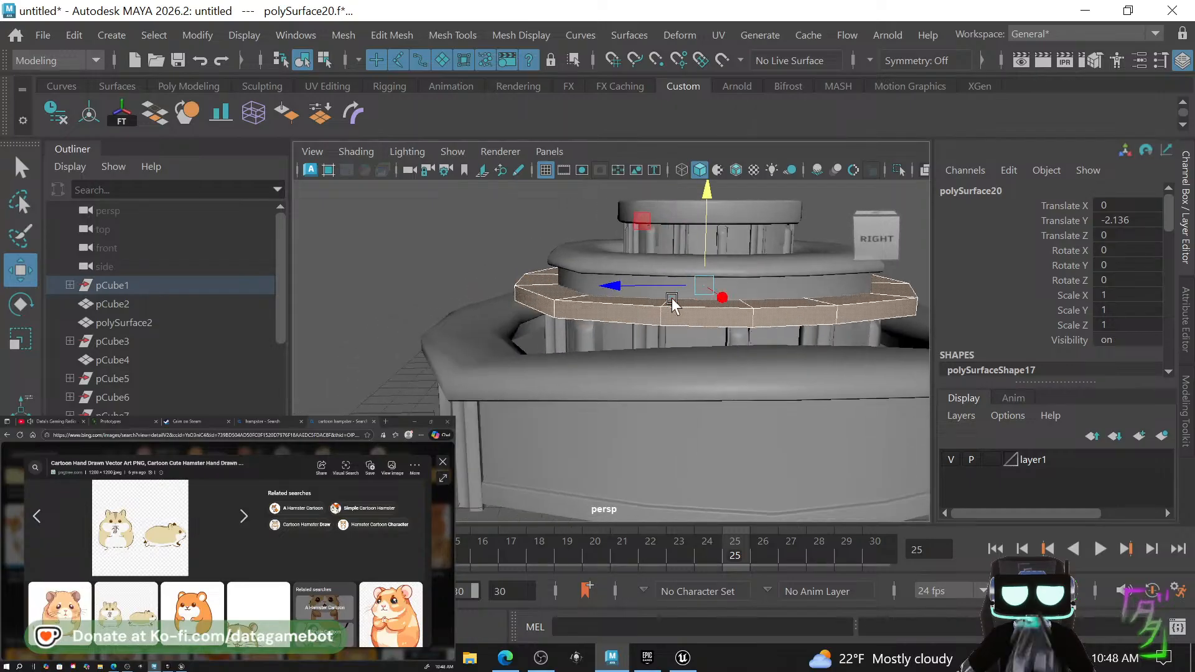
# Bevel the edges of the ledge ring around the middle tier and return to object selection.
pyautogui.moveTo(672, 186); pyautogui.dragTo(672, 143, button='right')
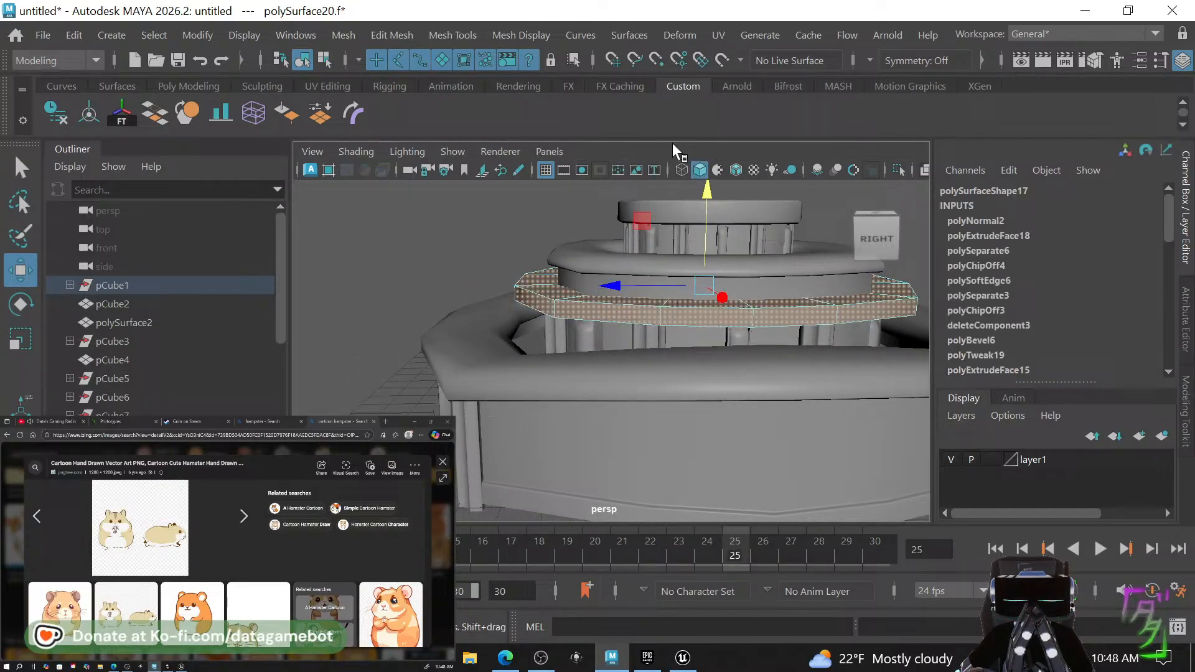
pyautogui.click(694, 309)
pyautogui.keyDown('alt'); pyautogui.moveTo(692, 329); pyautogui.dragTo(624, 331); pyautogui.keyUp('alt')
pyautogui.keyDown('shift'); pyautogui.moveTo(588, 287); pyautogui.dragTo(684, 287, button='right'); pyautogui.keyUp('shift')
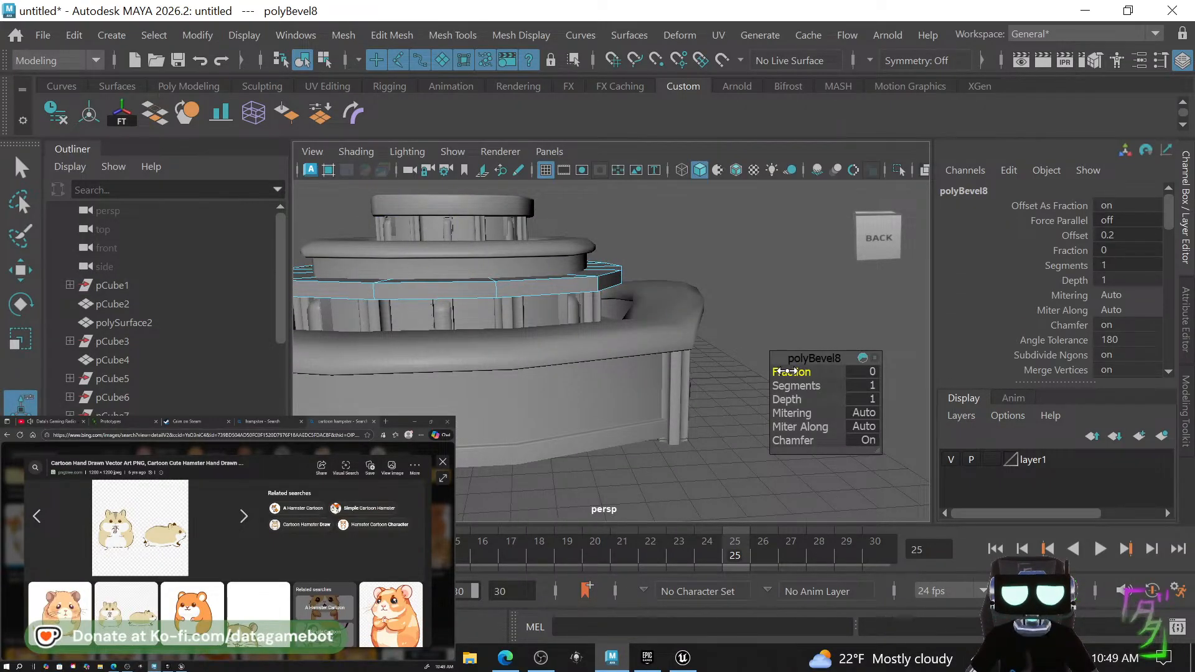
pyautogui.moveTo(787, 372); pyautogui.dragTo(787, 372)
pyautogui.moveTo(635, 293); pyautogui.dragTo(654, 96, button='right')
pyautogui.click(816, 301)
pyautogui.keyDown('alt'); pyautogui.moveTo(548, 342); pyautogui.dragTo(594, 344); pyautogui.keyUp('alt')
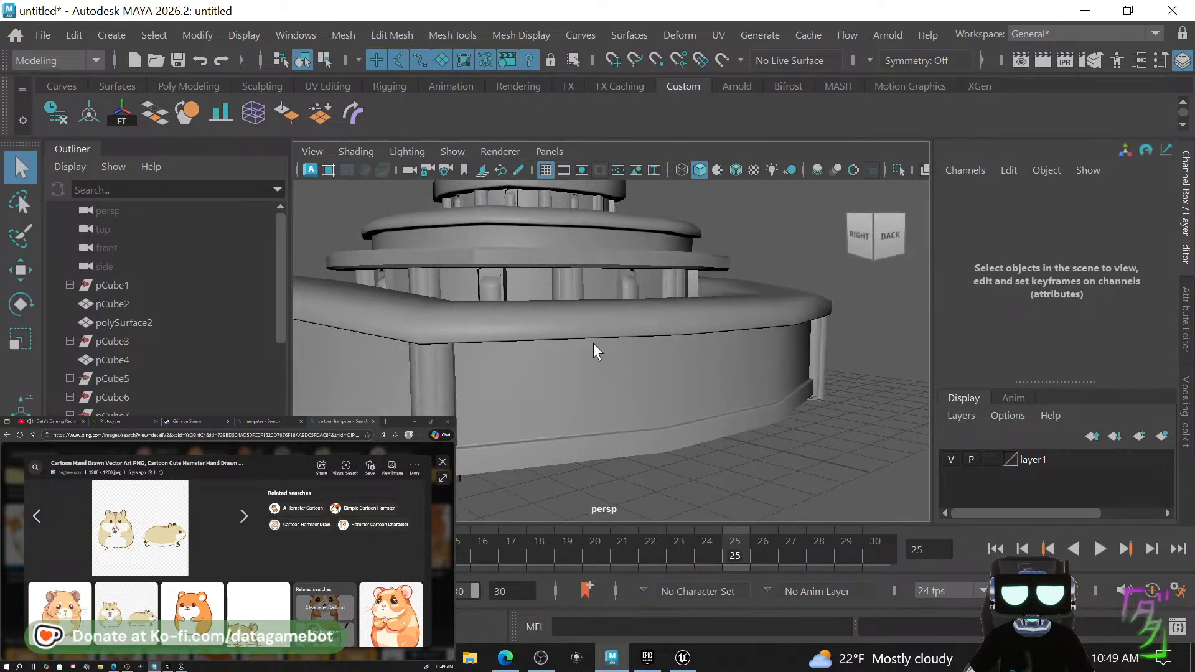
# Delete the hidden loop of faces on the inner side of the ledge ring and return to object selection.
pyautogui.scroll(6, 585, 326)
pyautogui.keyDown('alt'); pyautogui.moveTo(578, 311); pyautogui.dragTo(581, 360, button='middle'); pyautogui.keyUp('alt')
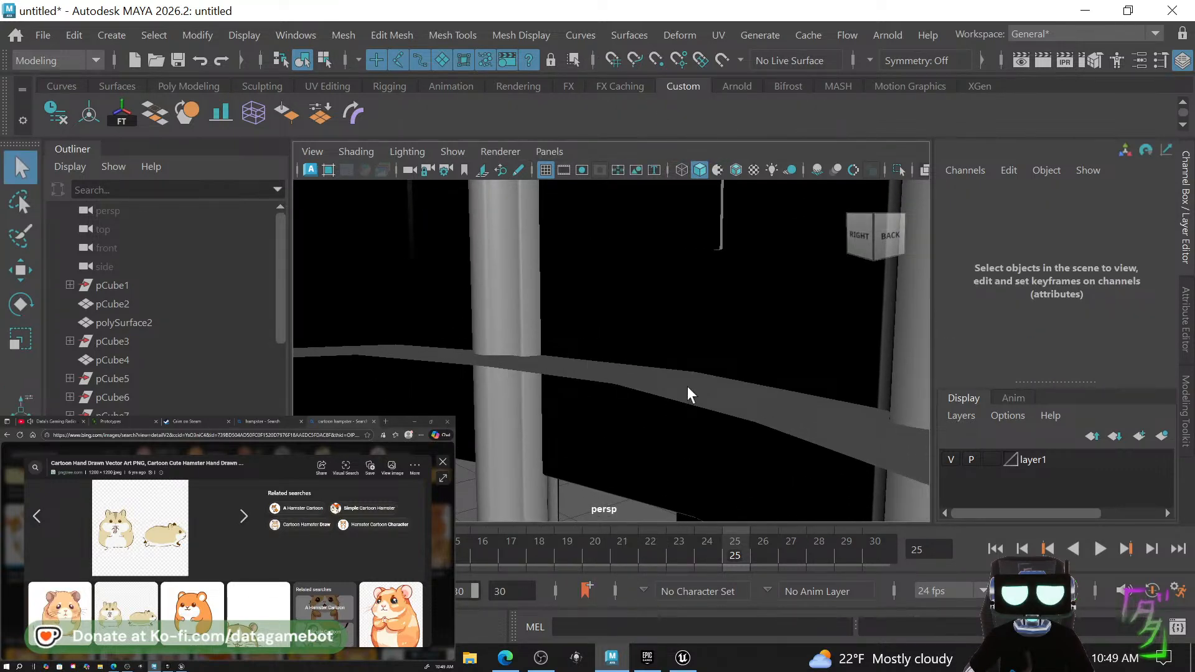
pyautogui.click(700, 402)
pyautogui.keyDown('alt'); pyautogui.moveTo(725, 421); pyautogui.dragTo(656, 493, button='middle'); pyautogui.keyUp('alt')
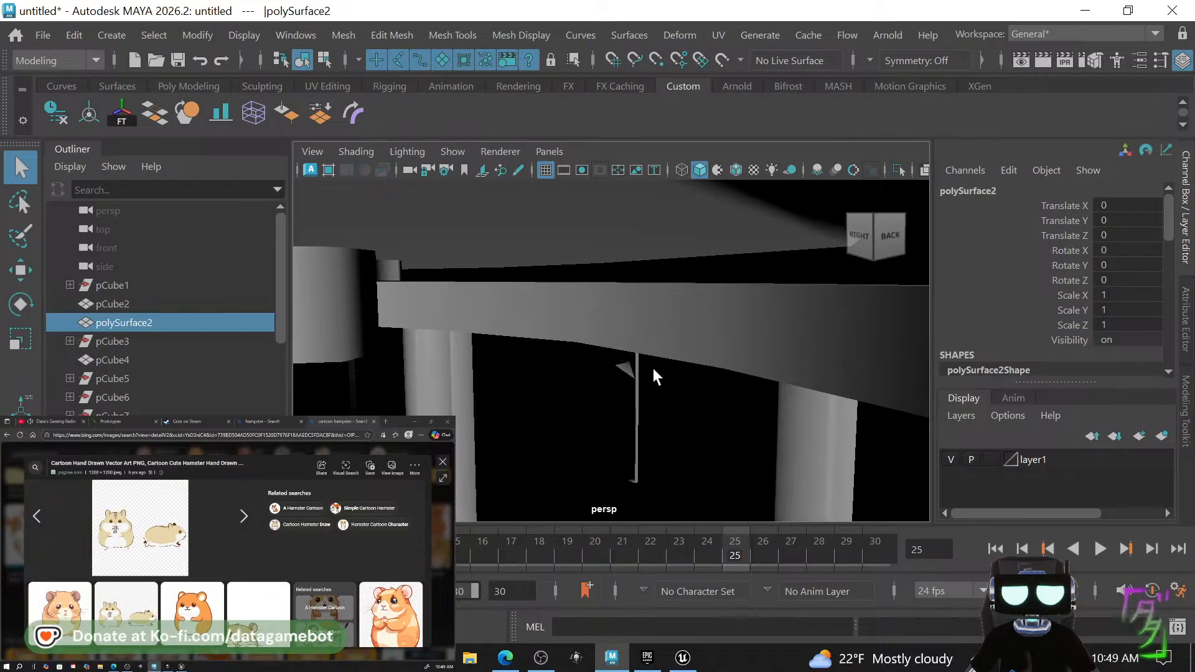
pyautogui.click(658, 309)
pyautogui.keyDown('alt'); pyautogui.moveTo(657, 310); pyautogui.dragTo(709, 342, button='middle'); pyautogui.keyUp('alt')
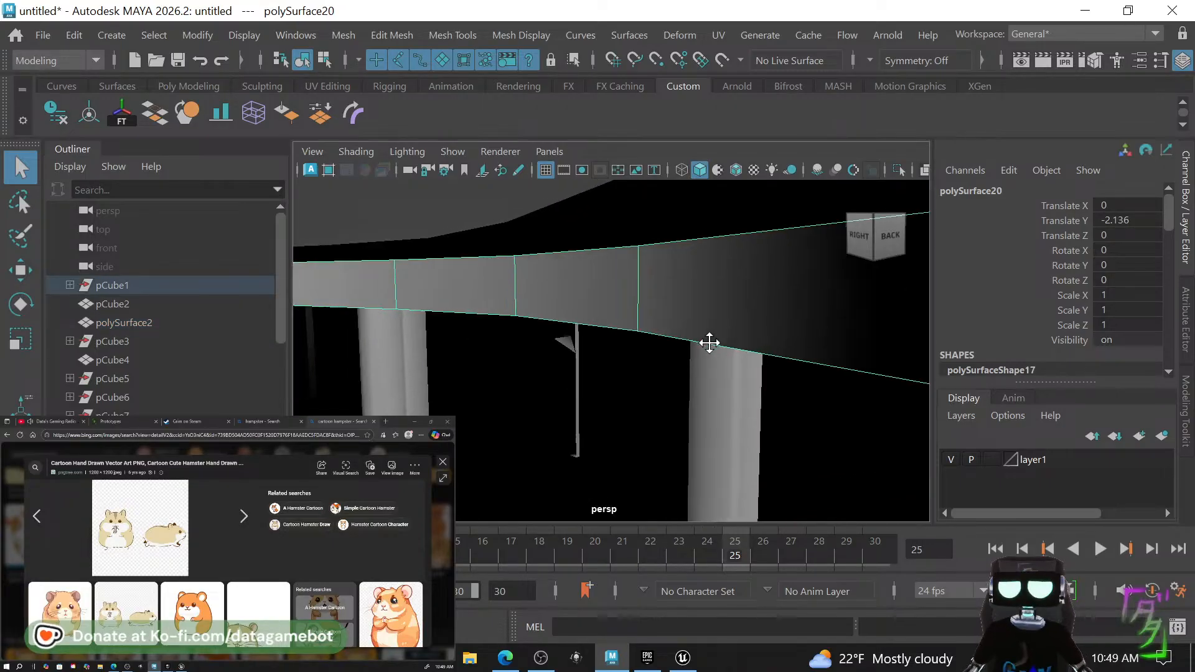
pyautogui.moveTo(682, 312); pyautogui.dragTo(606, 345, button='right')
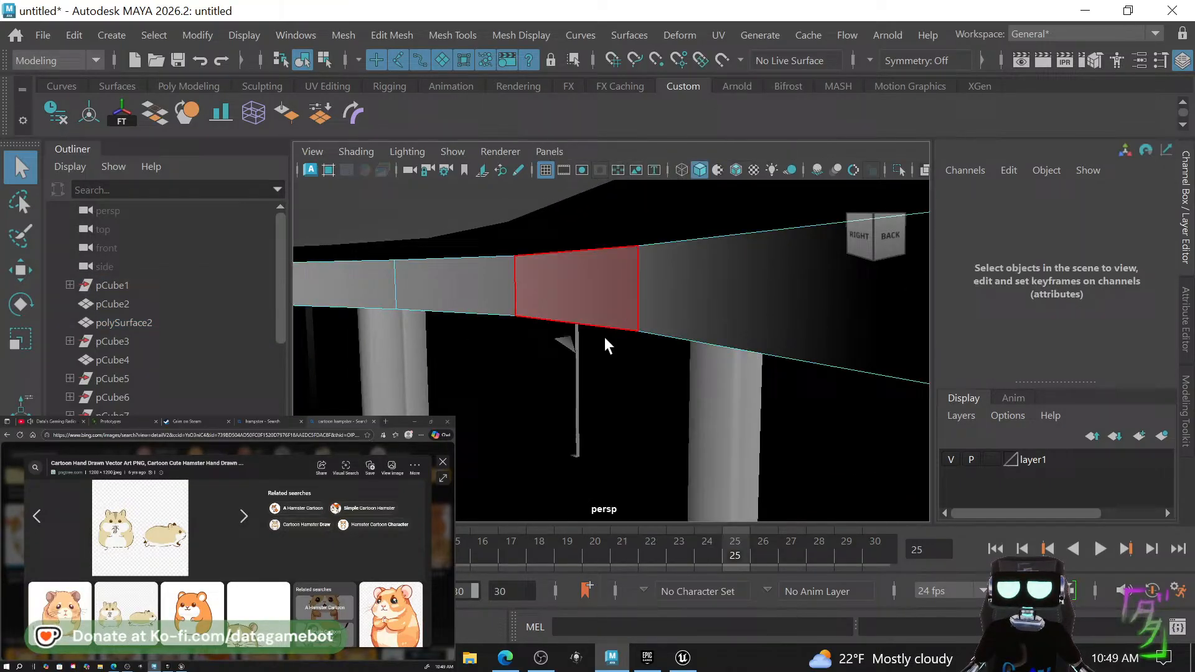
pyautogui.doubleClick(615, 305)
pyautogui.press('Delete')
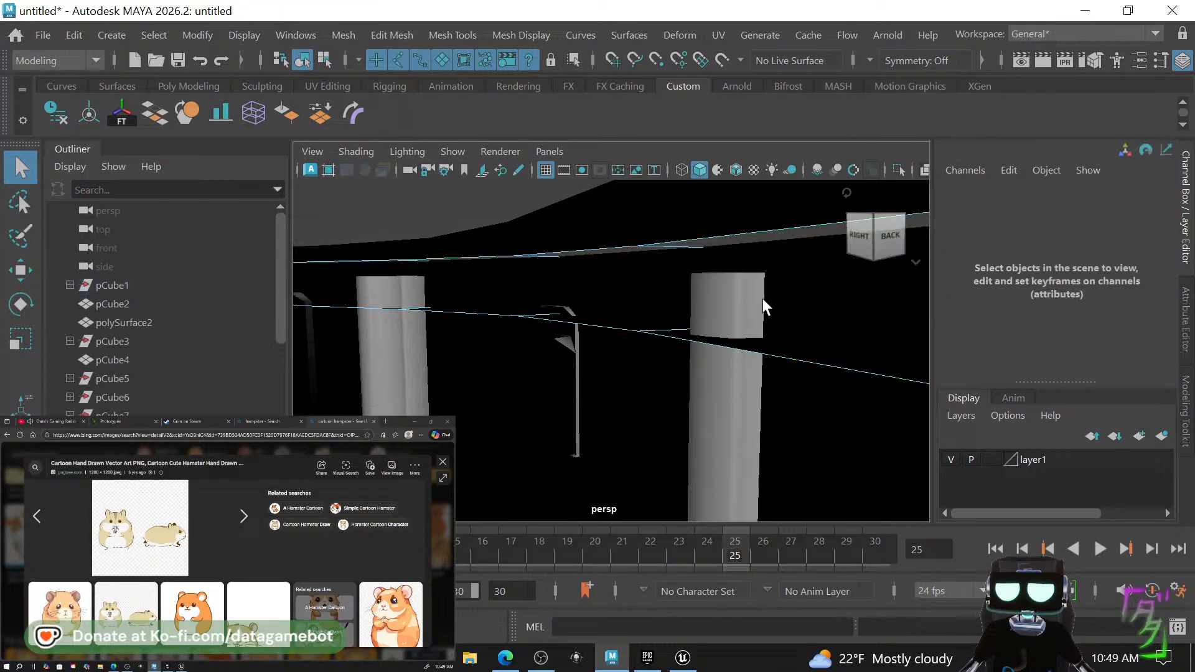
pyautogui.press('f')
pyautogui.keyDown('alt'); pyautogui.moveTo(607, 299); pyautogui.dragTo(648, 323); pyautogui.keyUp('alt')
pyautogui.moveTo(599, 363); pyautogui.dragTo(658, 80, button='right')
pyautogui.click(708, 269)
# Examine the tiered structure from all sides and above, checking the tier body, ledge ring, middle columns and top cap.
pyautogui.keyDown('alt'); pyautogui.moveTo(526, 332); pyautogui.dragTo(863, 359); pyautogui.keyUp('alt')
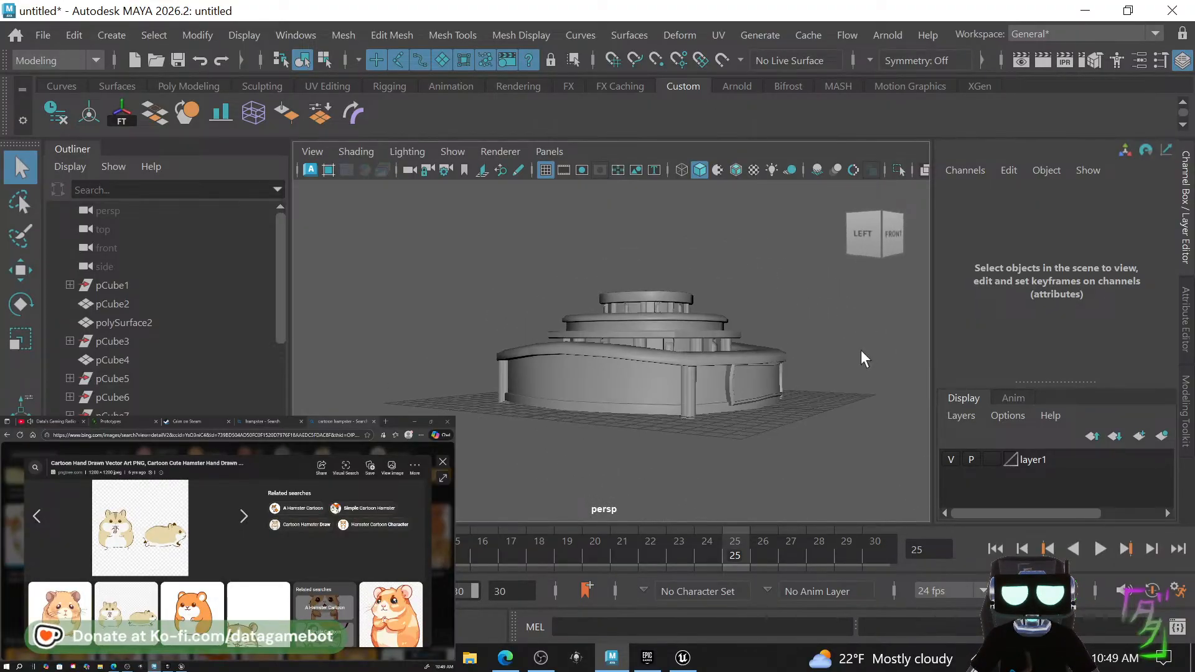
pyautogui.keyDown('alt'); pyautogui.moveTo(857, 403); pyautogui.dragTo(614, 446); pyautogui.keyUp('alt')
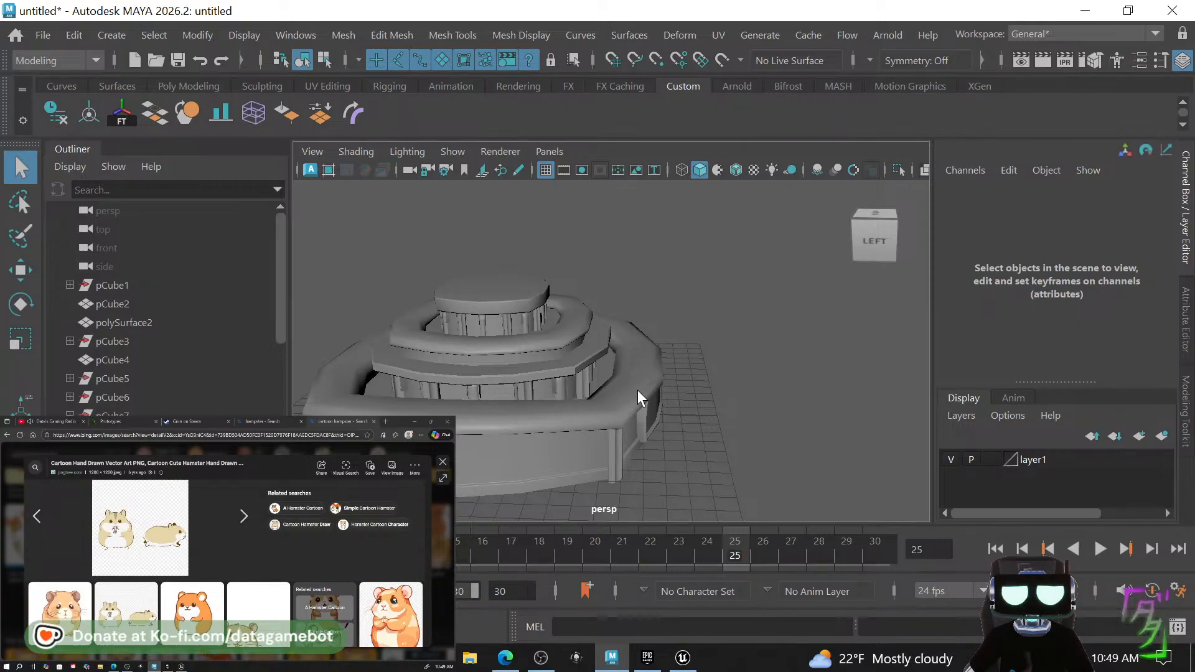
pyautogui.click(584, 436)
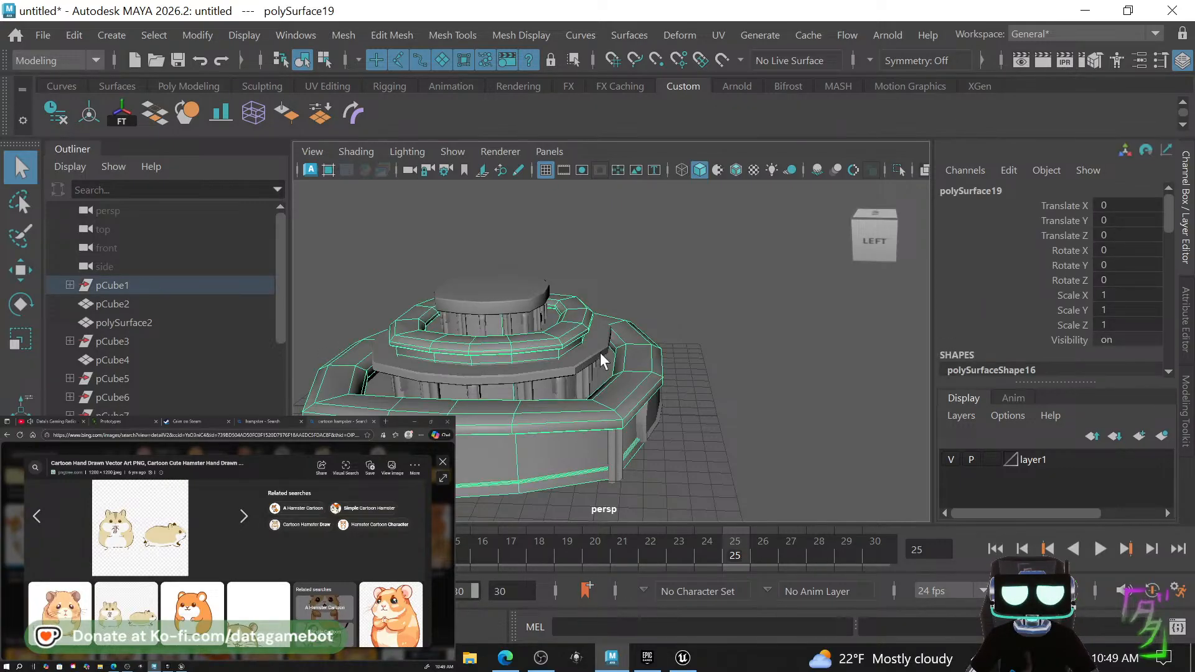
pyautogui.keyDown('alt'); pyautogui.moveTo(622, 421); pyautogui.dragTo(606, 449); pyautogui.keyUp('alt')
pyautogui.keyDown('alt'); pyautogui.moveTo(636, 371); pyautogui.dragTo(630, 525); pyautogui.keyUp('alt')
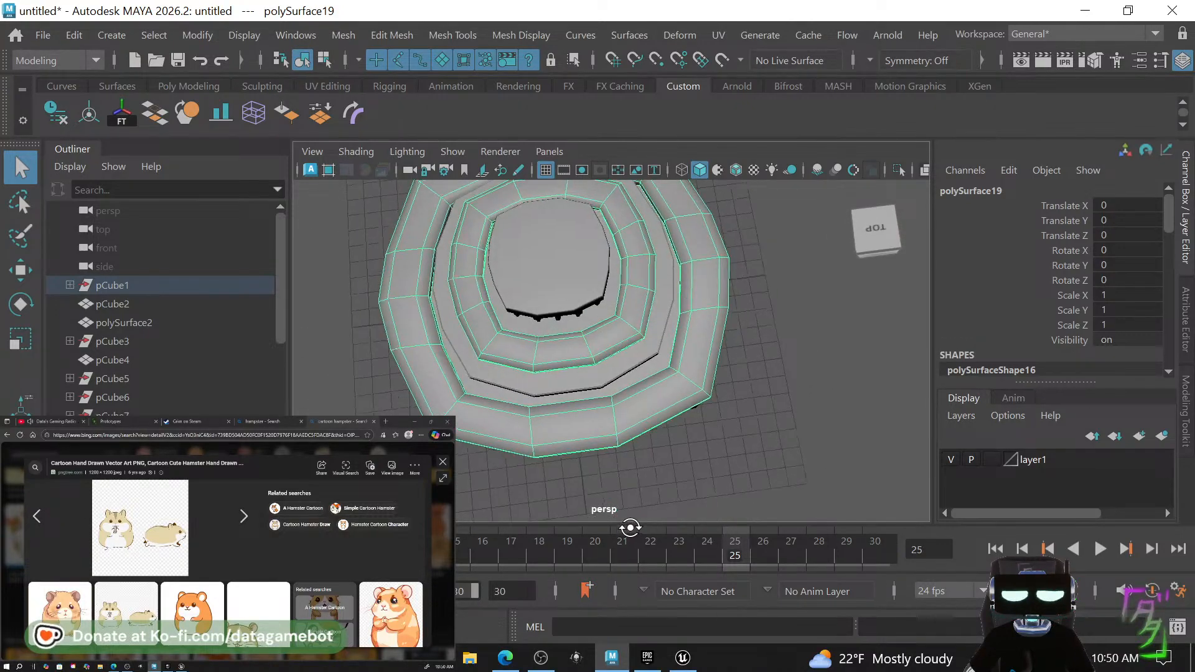
pyautogui.click(596, 353)
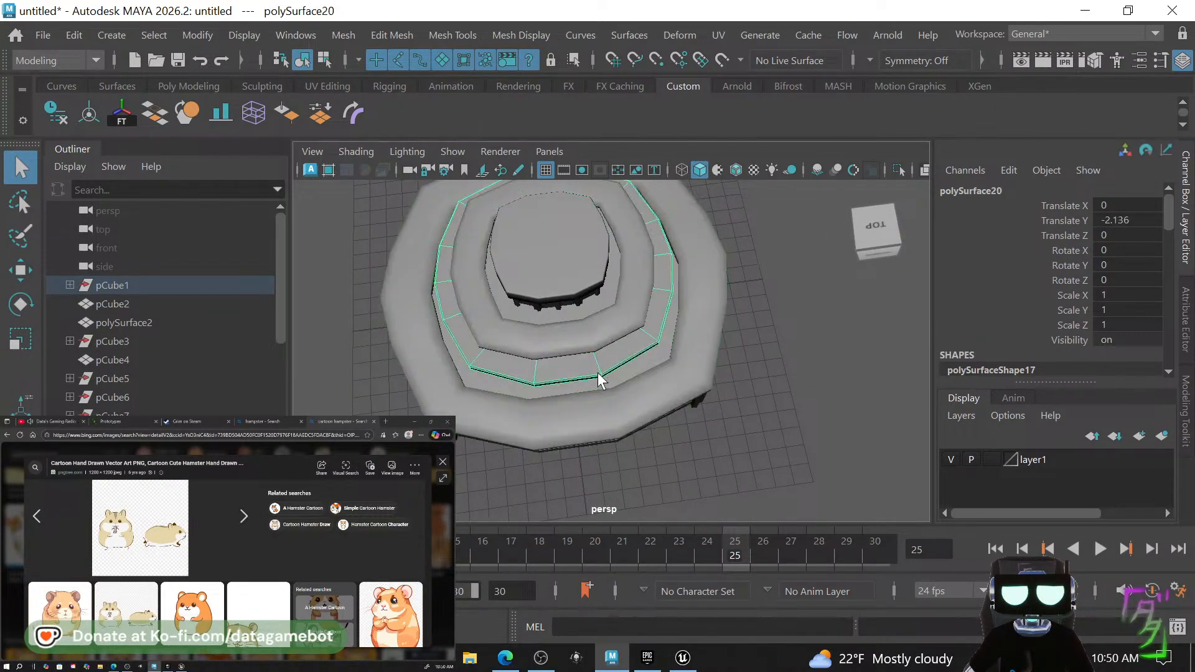
pyautogui.keyDown('alt'); pyautogui.moveTo(597, 361); pyautogui.dragTo(618, 342); pyautogui.keyUp('alt')
pyautogui.click(610, 334)
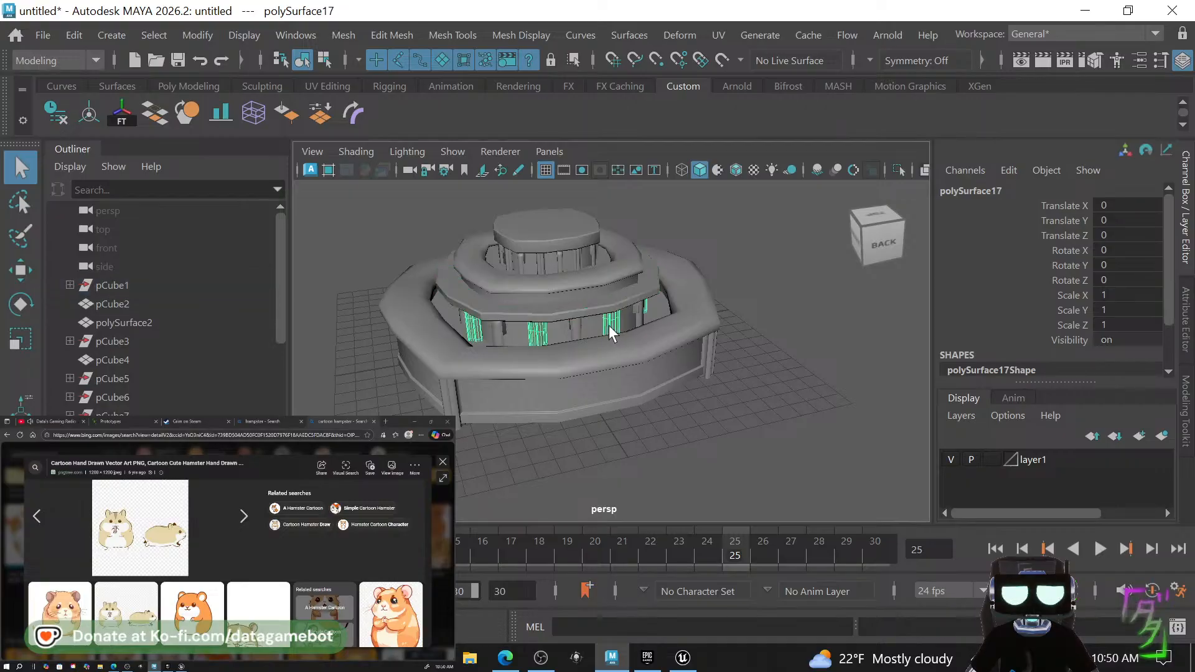
pyautogui.click(579, 339)
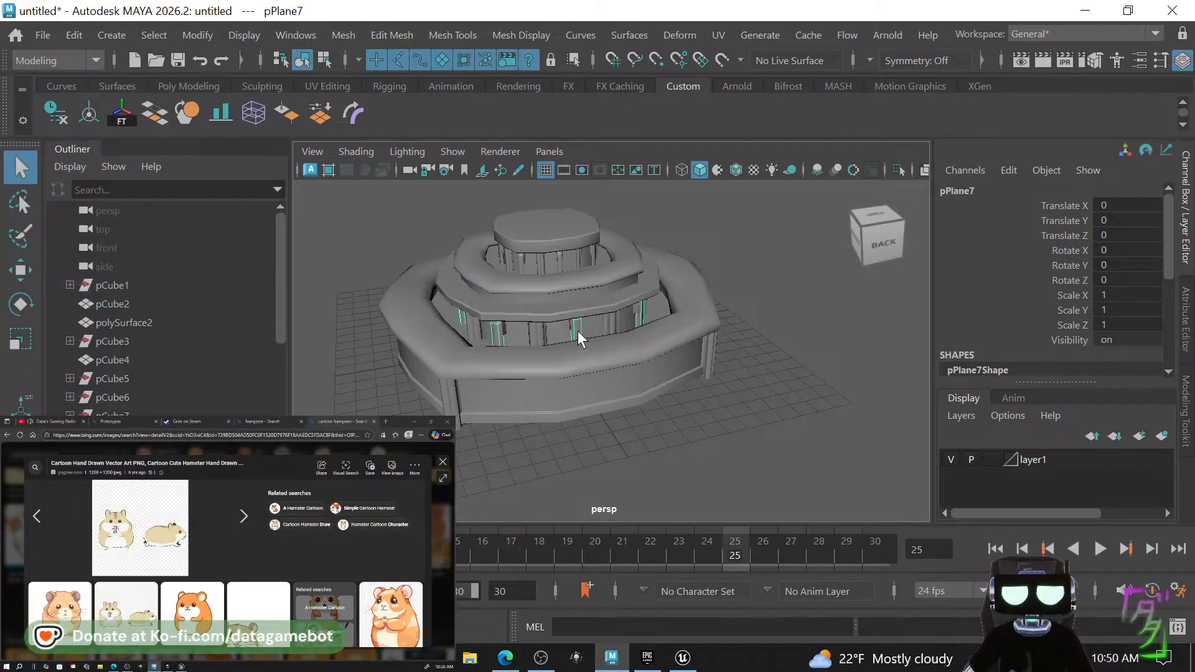
pyautogui.click(558, 255)
pyautogui.click(563, 243)
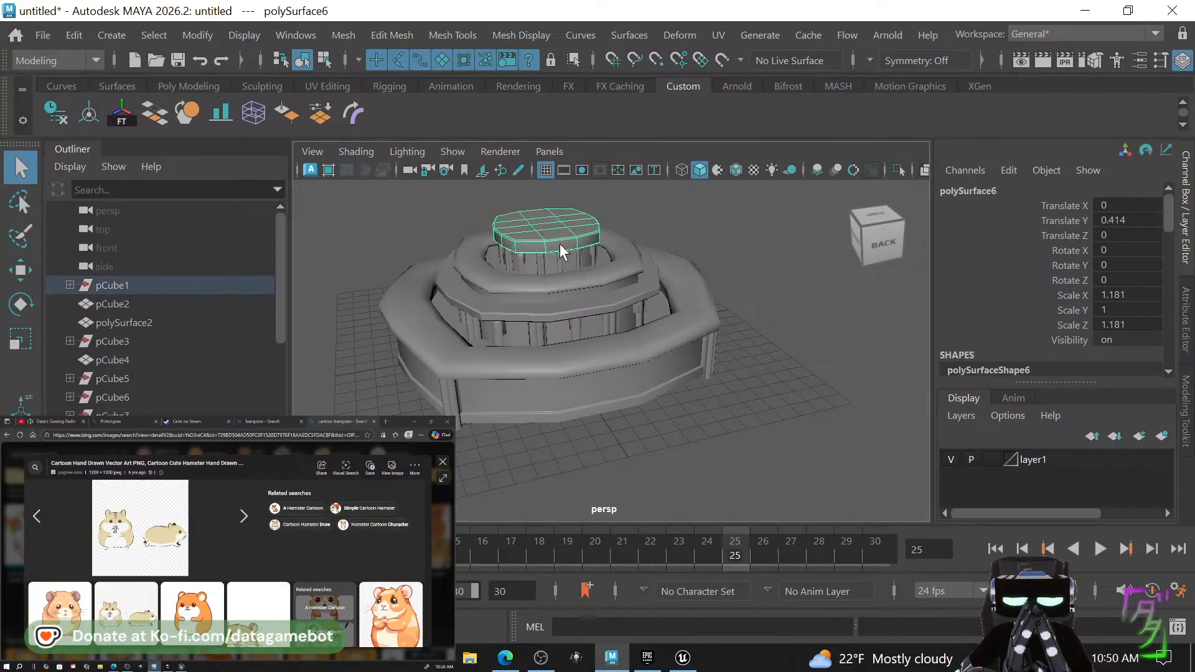
pyautogui.keyDown('alt'); pyautogui.moveTo(540, 266); pyautogui.dragTo(563, 271); pyautogui.keyUp('alt')
pyautogui.scroll(-5, 619, 441)
pyautogui.scroll(3, 644, 428)
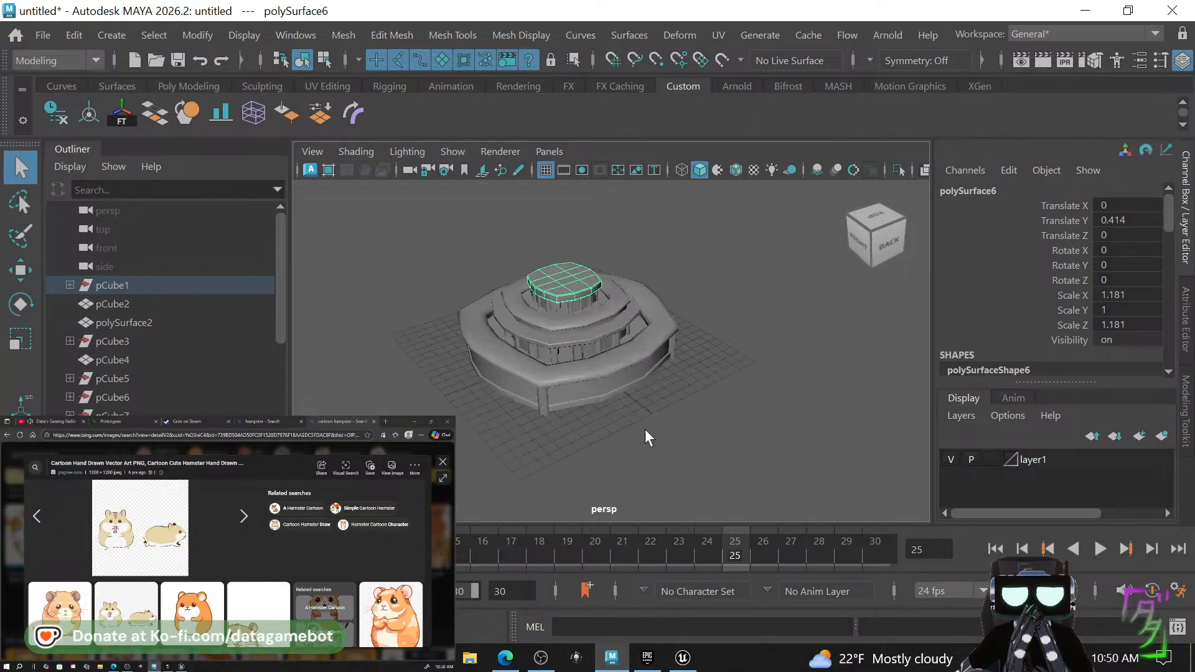
pyautogui.keyDown('alt'); pyautogui.moveTo(597, 428); pyautogui.dragTo(595, 462); pyautogui.keyUp('alt')
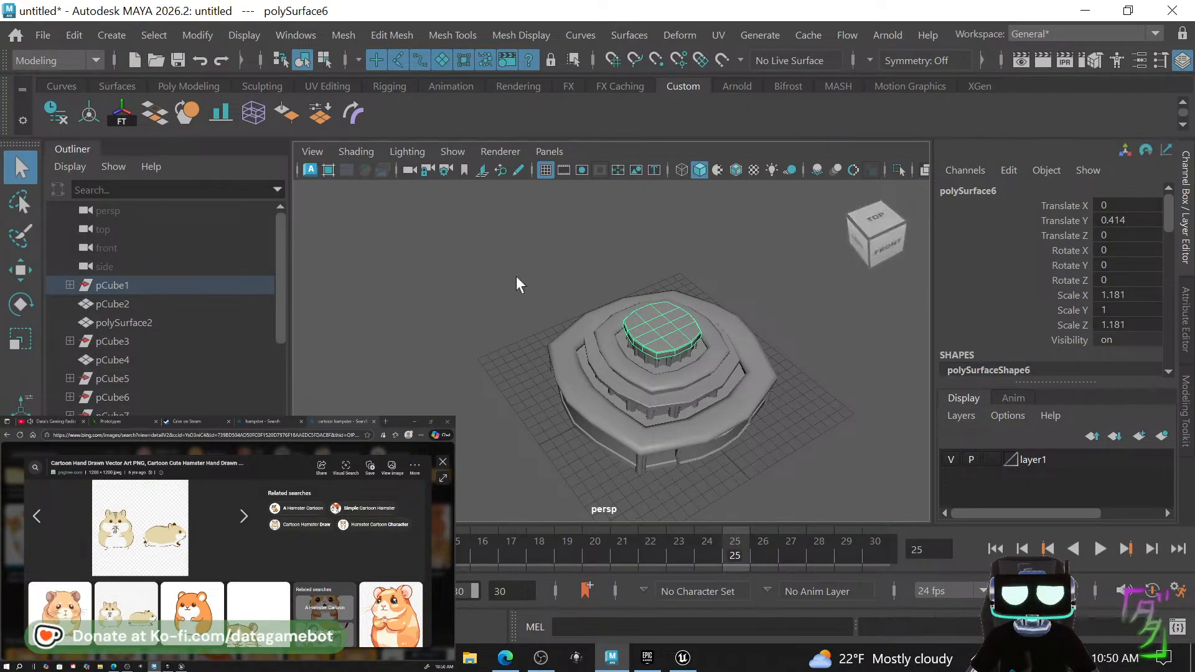
# Switch to Unreal Editor and open the Level_001 level from the GrimContentPack folder.
pyautogui.click(681, 661)
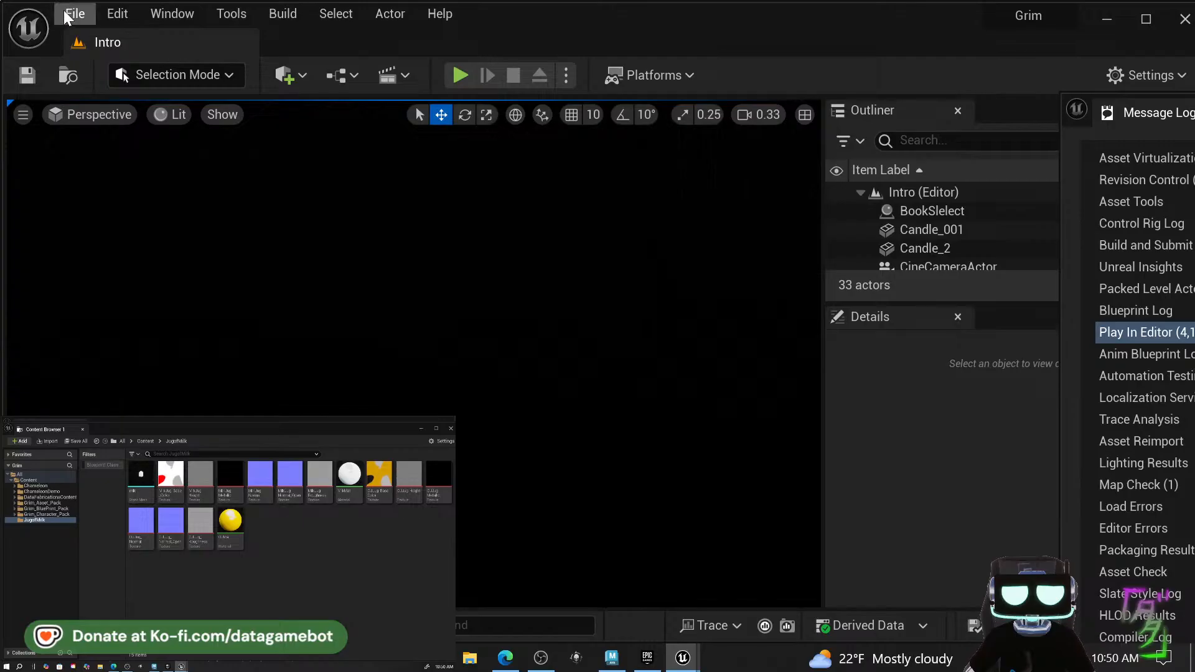
pyautogui.click(74, 14)
pyautogui.click(174, 79)
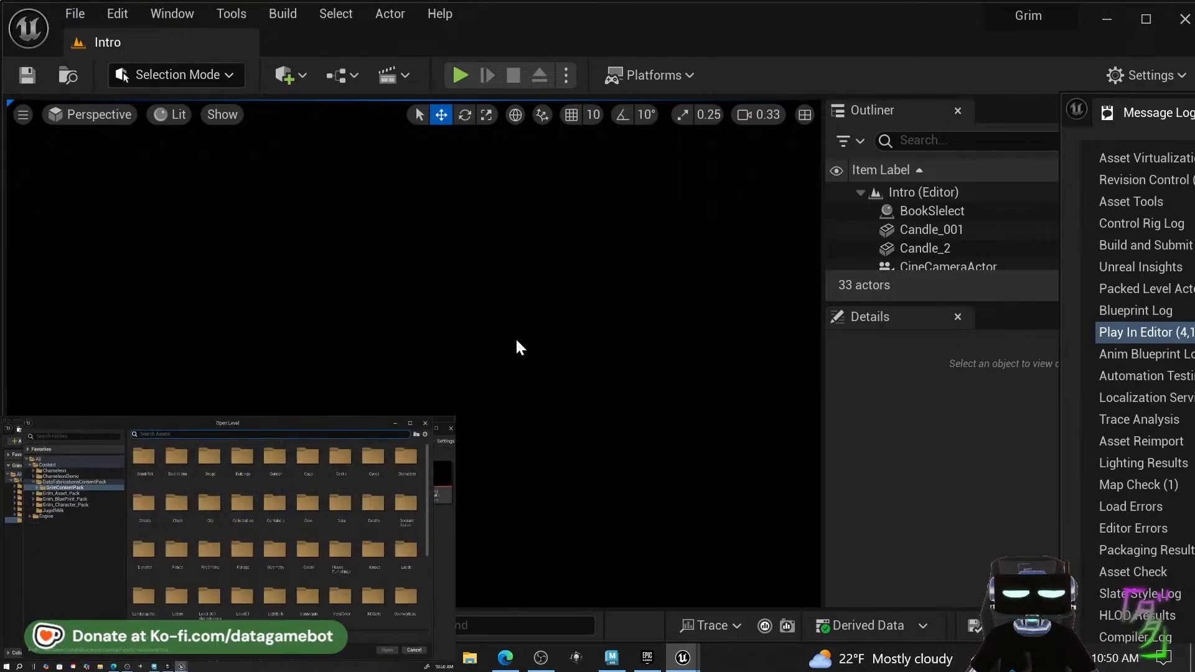
pyautogui.scroll(-3, 160, 573)
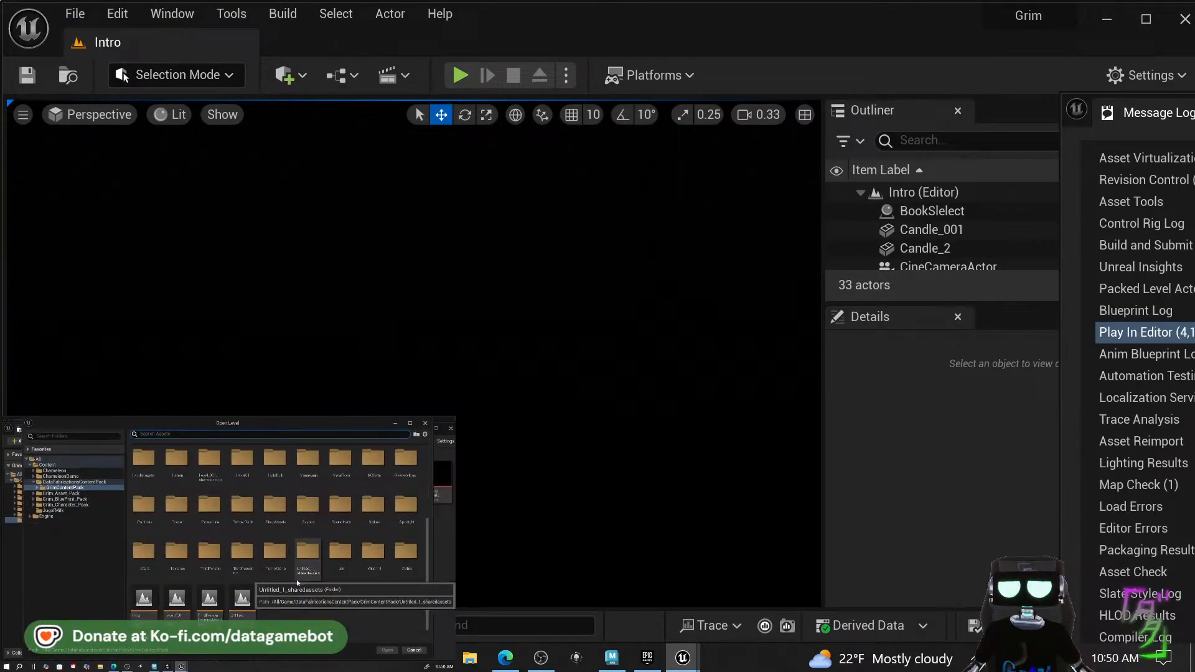
pyautogui.click(175, 601)
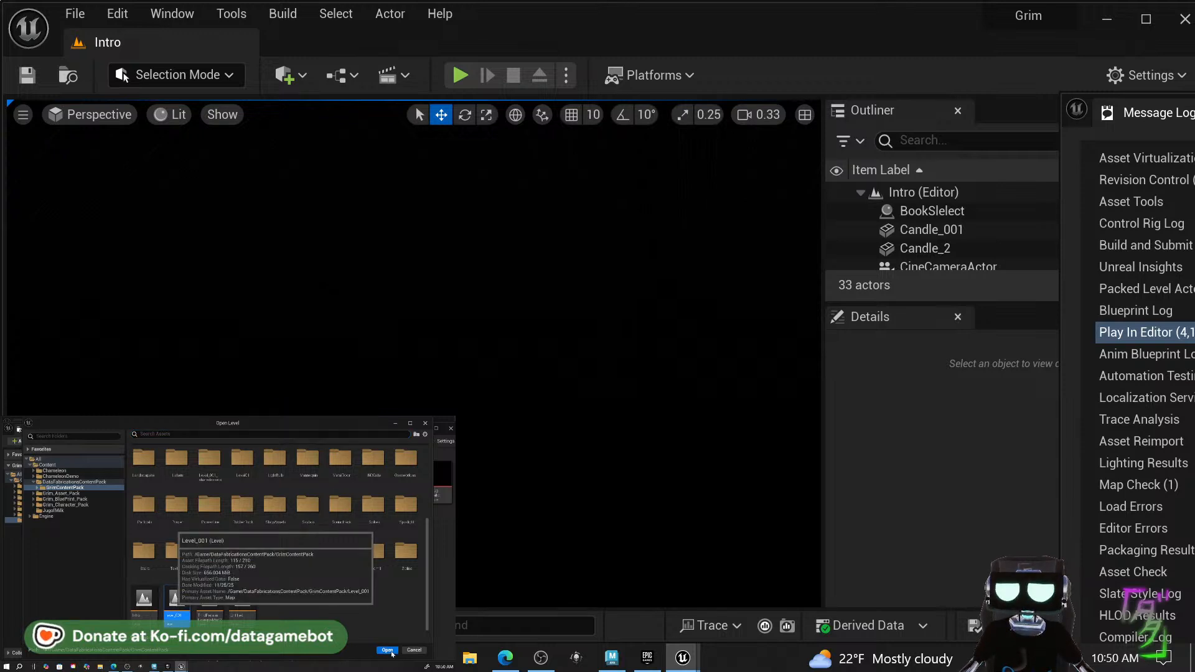
pyautogui.click(391, 651)
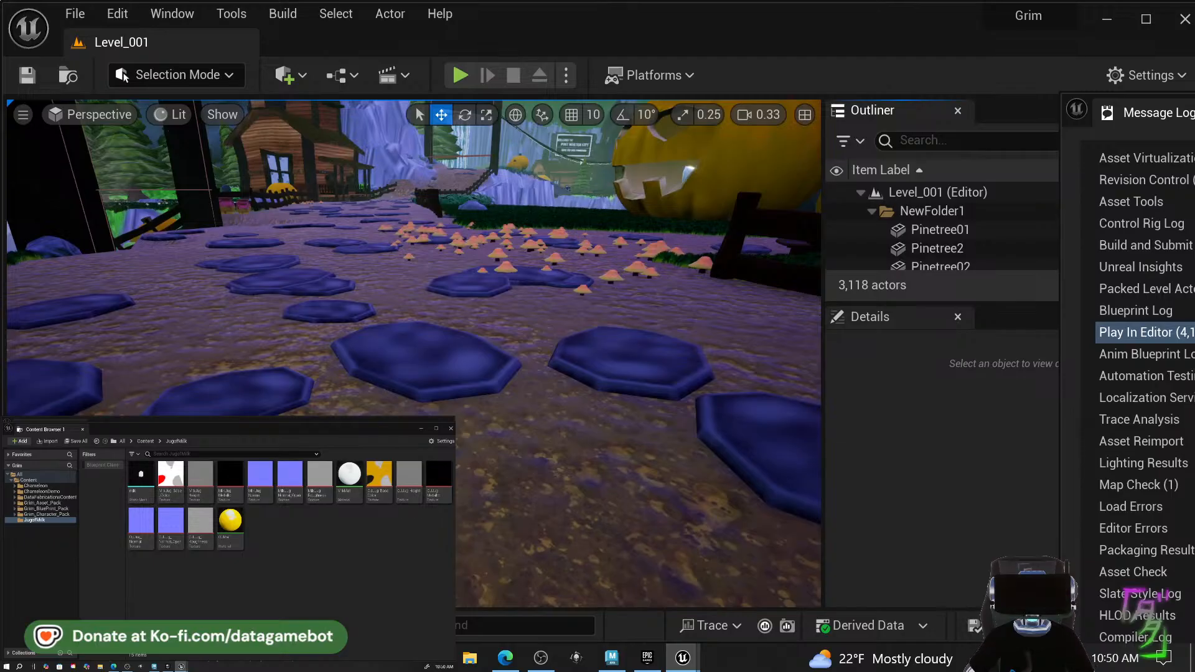
# Fly through the level along the cobblestone street to examine the buildings, bridge and gate.
pyautogui.moveTo(539, 412); pyautogui.dragTo(709, 398, button='right')
pyautogui.press('w')
pyautogui.scroll(4, 753, 386)
pyautogui.press('w')
pyautogui.moveTo(721, 335); pyautogui.dragTo(669, 483, button='right')
pyautogui.press('s')
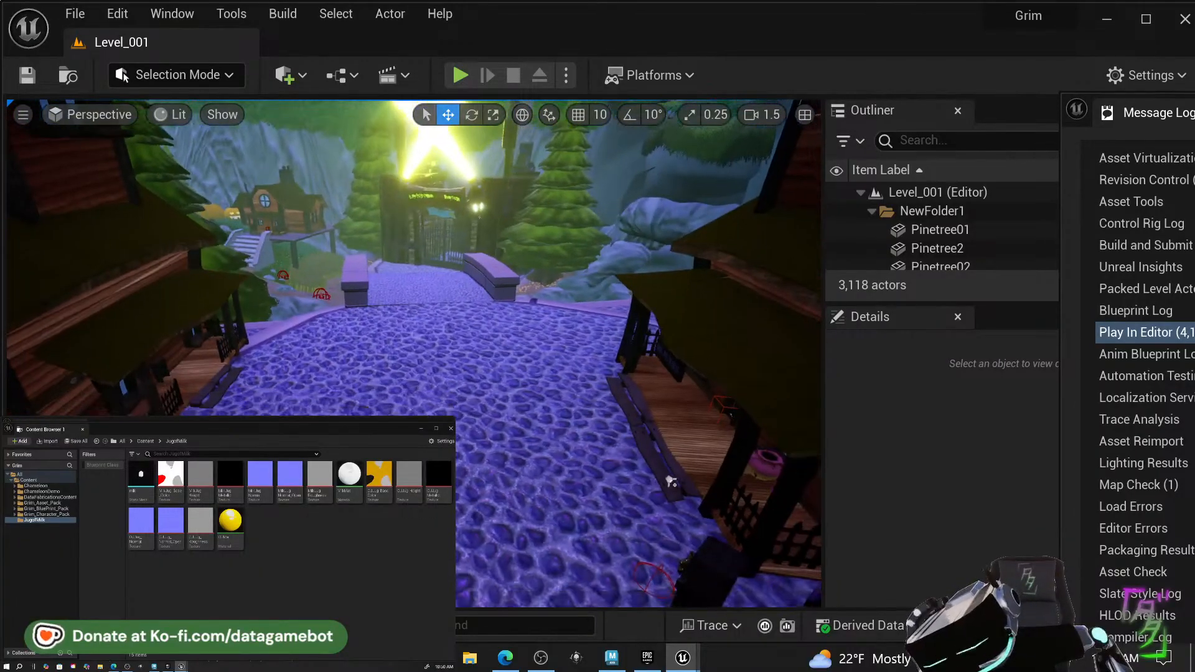
pyautogui.scroll(-3, 726, 510)
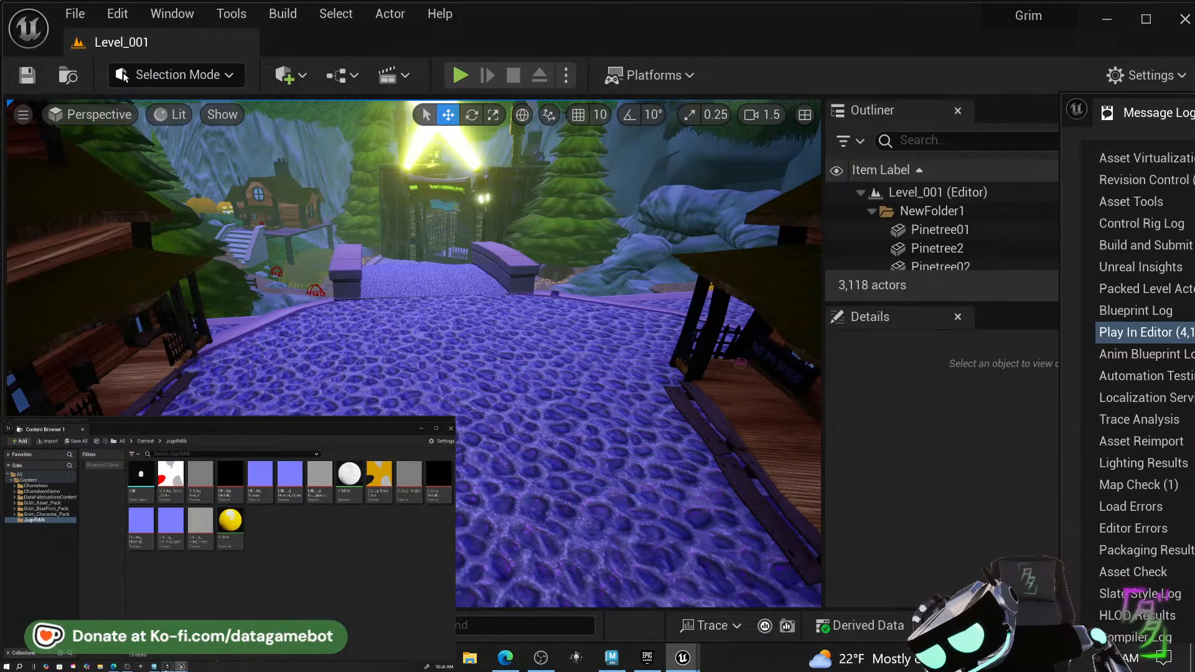
# Switch back to Maya and select the large tier body mesh with its rounded rims.
pyautogui.click(154, 666)
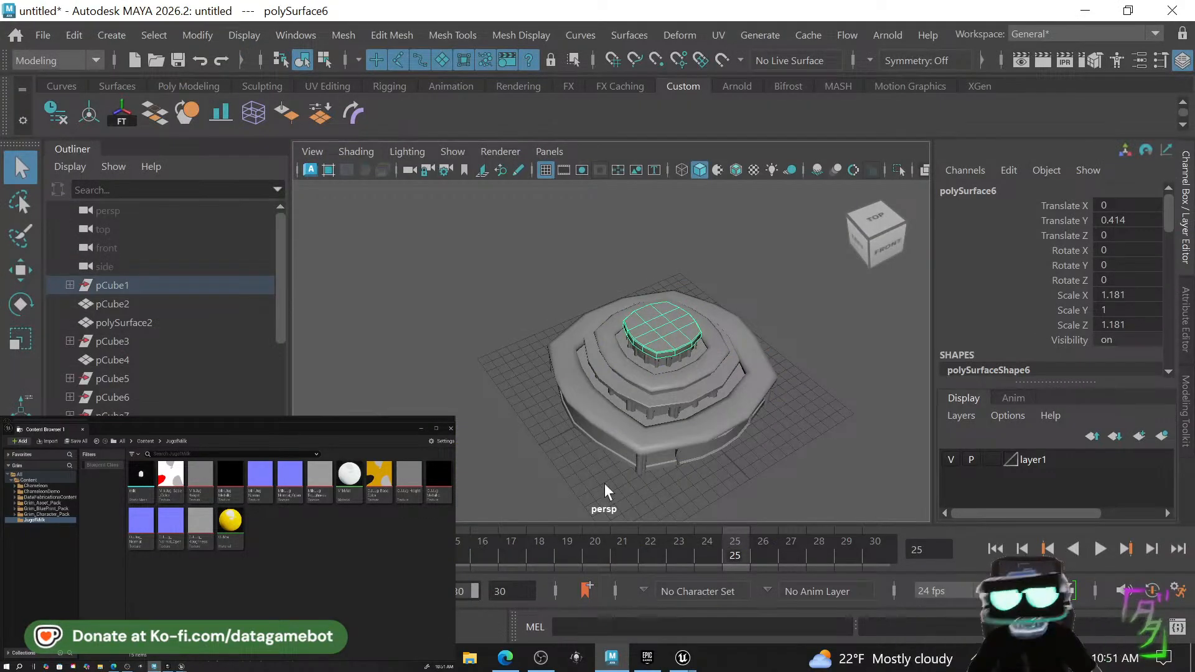
pyautogui.click(644, 456)
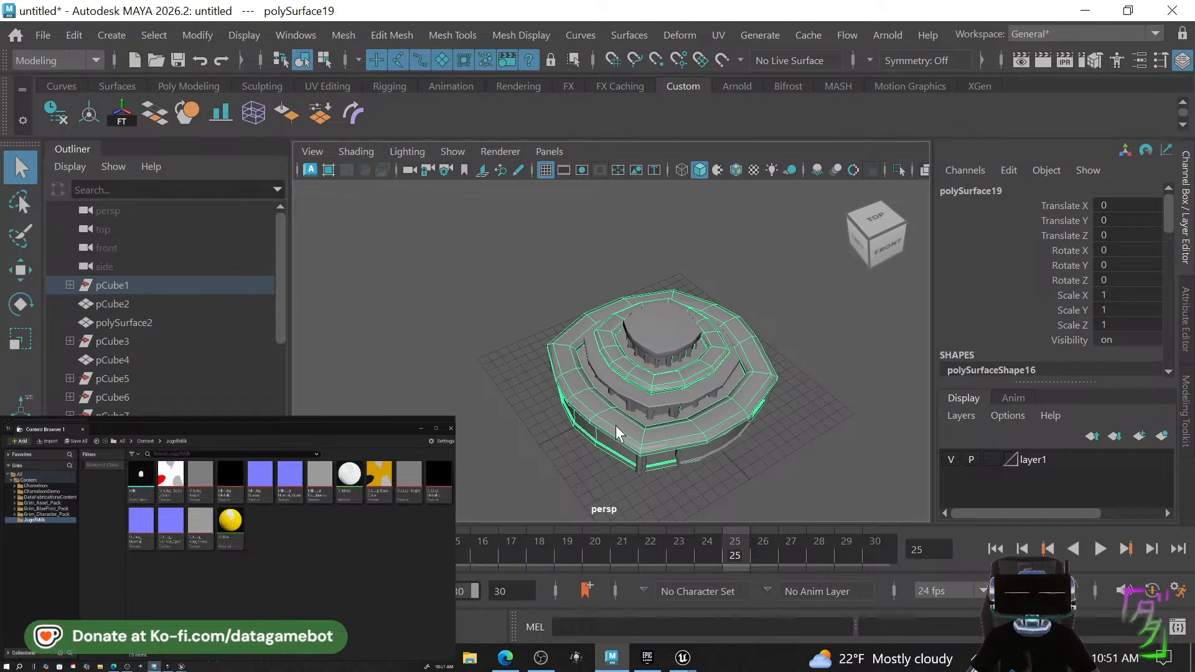
pyautogui.keyDown('alt'); pyautogui.moveTo(615, 424); pyautogui.dragTo(658, 414); pyautogui.keyUp('alt')
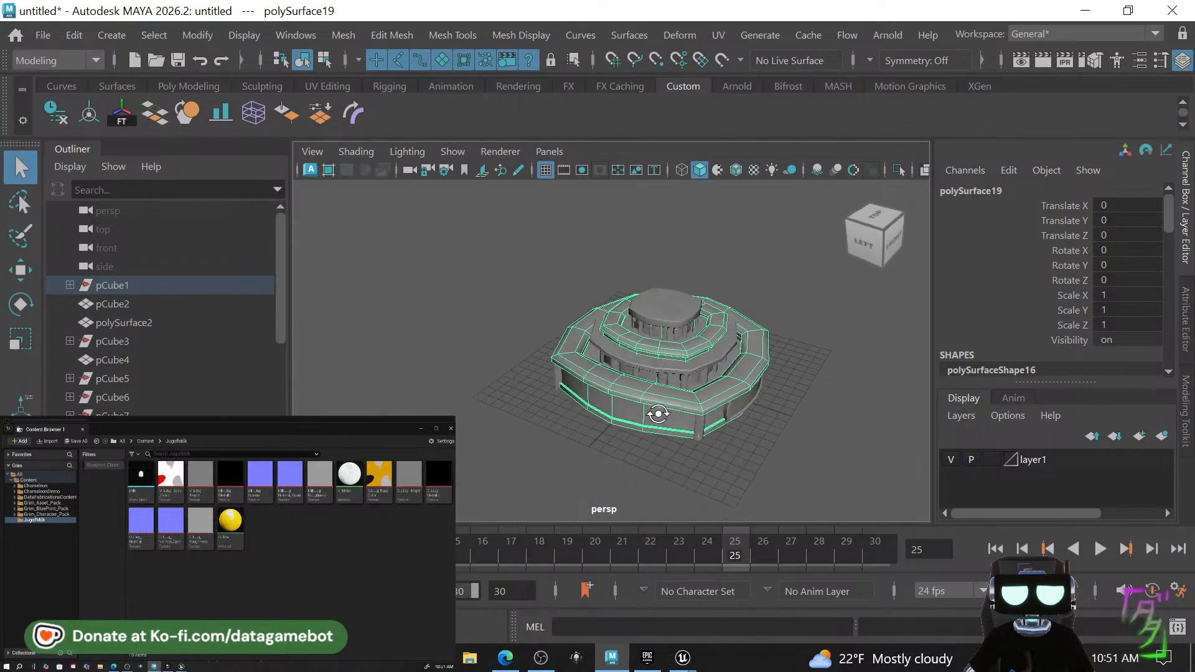
# Select all parts of the tiered structure and combine them into a single mesh.
pyautogui.scroll(2, 635, 403)
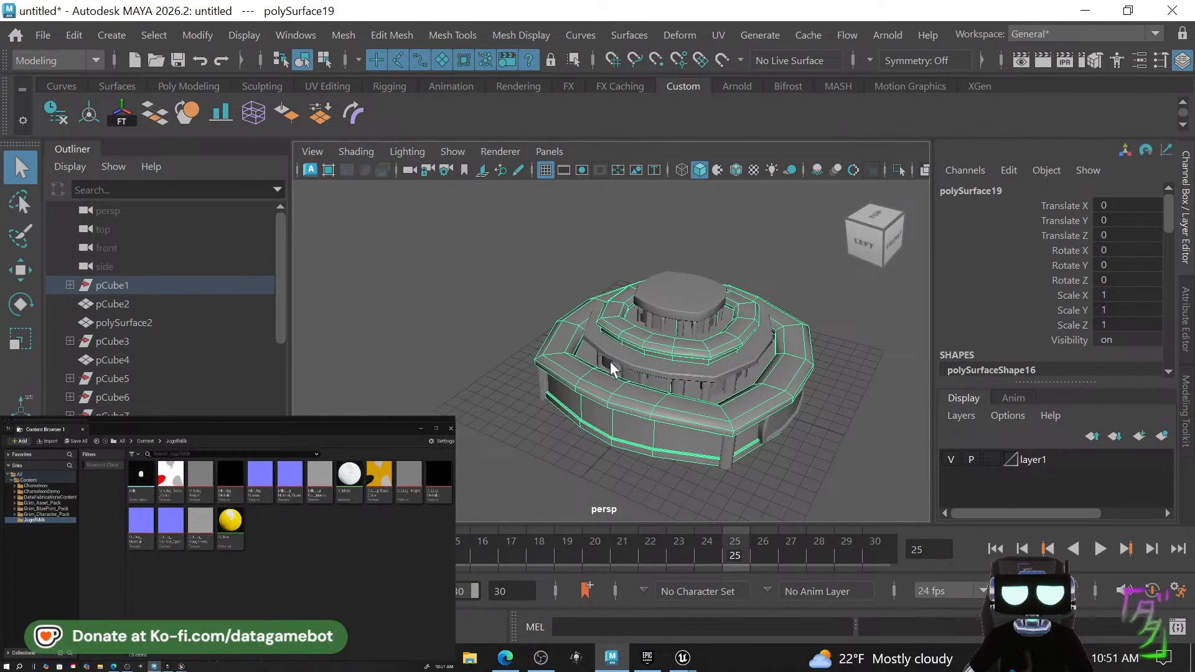
pyautogui.click(637, 357)
pyautogui.scroll(-3, 633, 367)
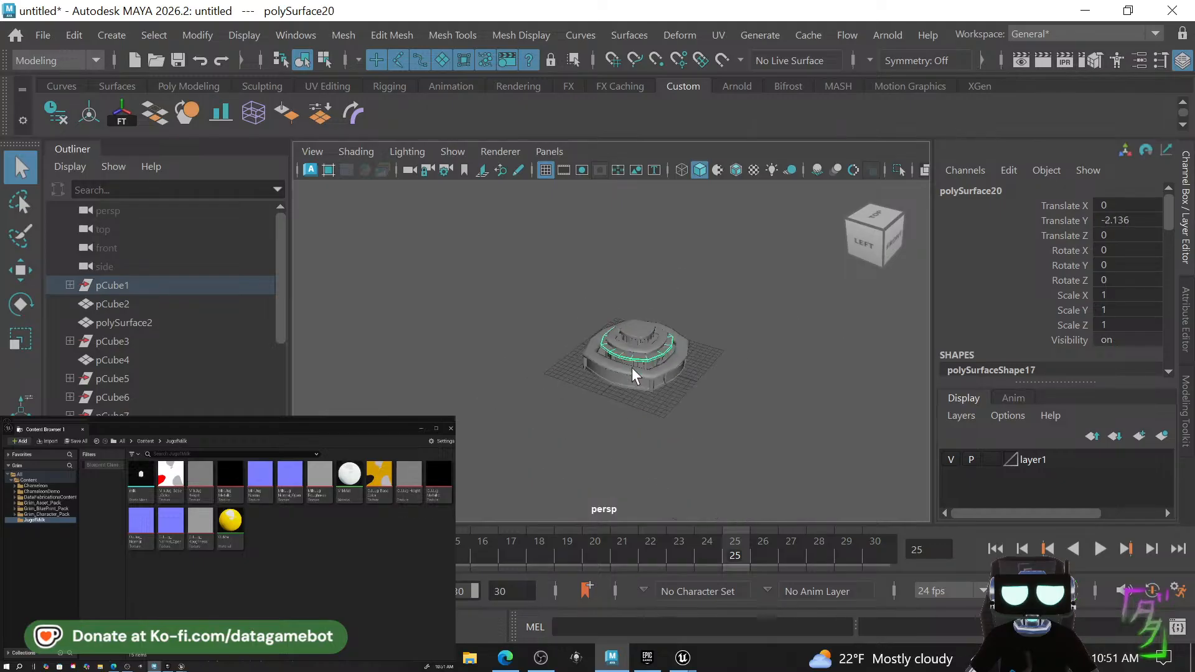
pyautogui.moveTo(540, 274); pyautogui.dragTo(775, 468)
pyautogui.keyDown('shift'); pyautogui.moveTo(662, 357); pyautogui.dragTo(638, 526, button='right'); pyautogui.keyUp('shift')
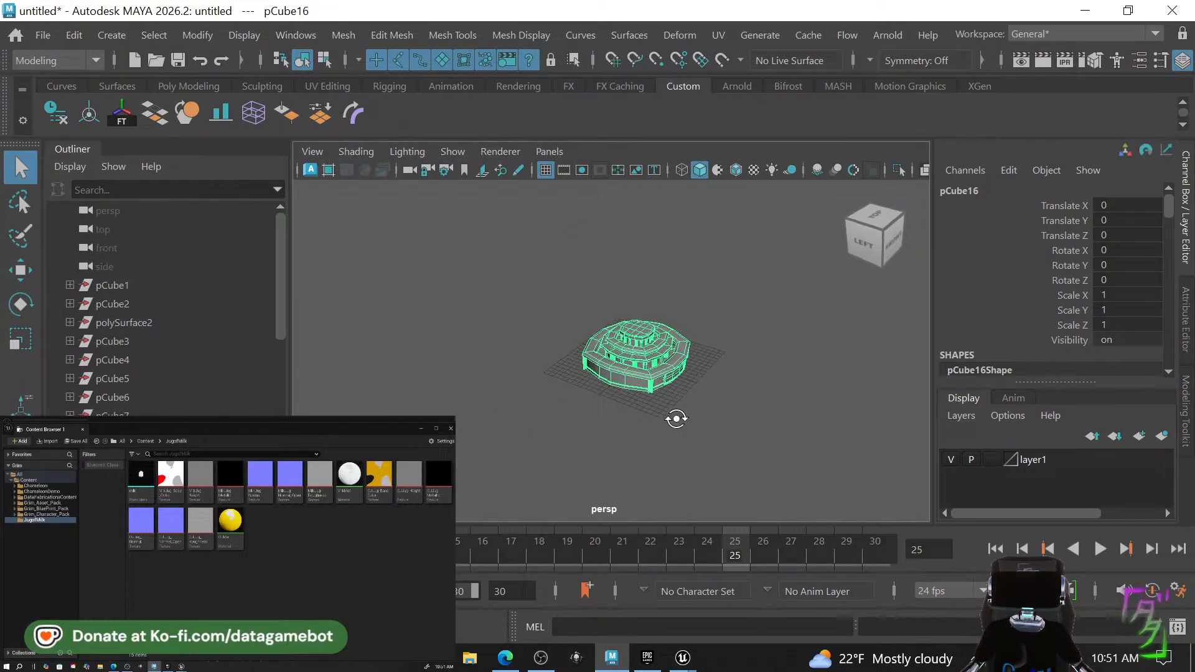
# Try widening the combined structure horizontally to a scale of about 1.688 in X and Z, viewing it from directly above.
pyautogui.keyDown('alt'); pyautogui.moveTo(675, 419); pyautogui.dragTo(815, 449); pyautogui.keyUp('alt')
pyautogui.scroll(3, 647, 436)
pyautogui.press('r')
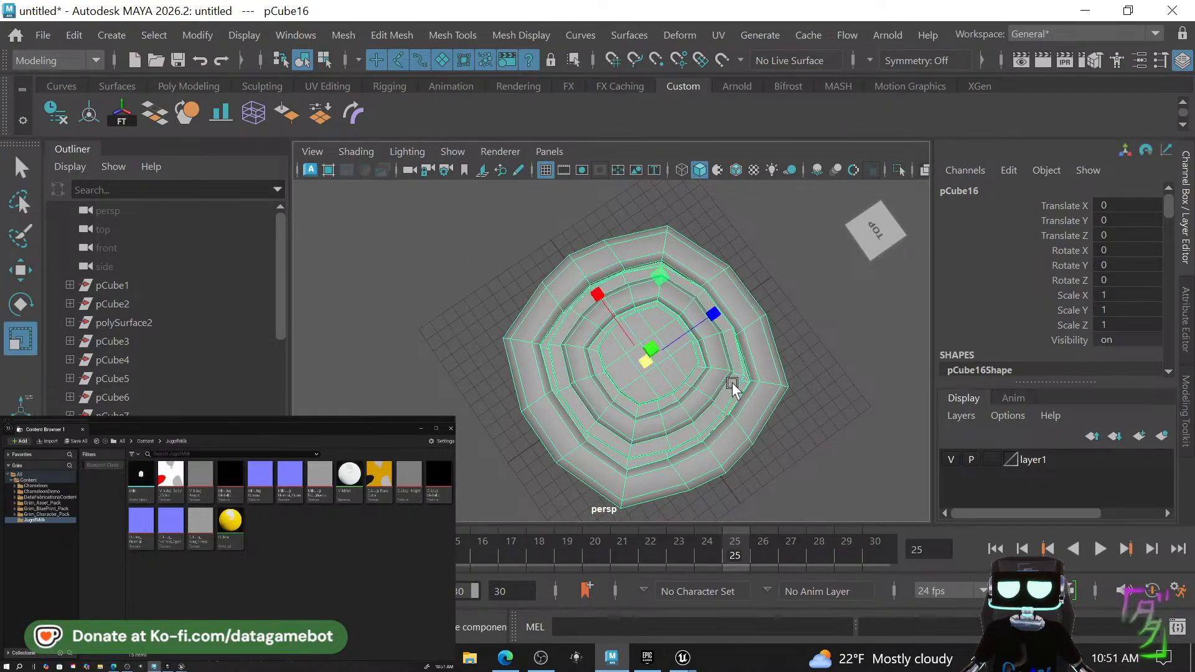
pyautogui.moveTo(657, 278); pyautogui.dragTo(623, 267)
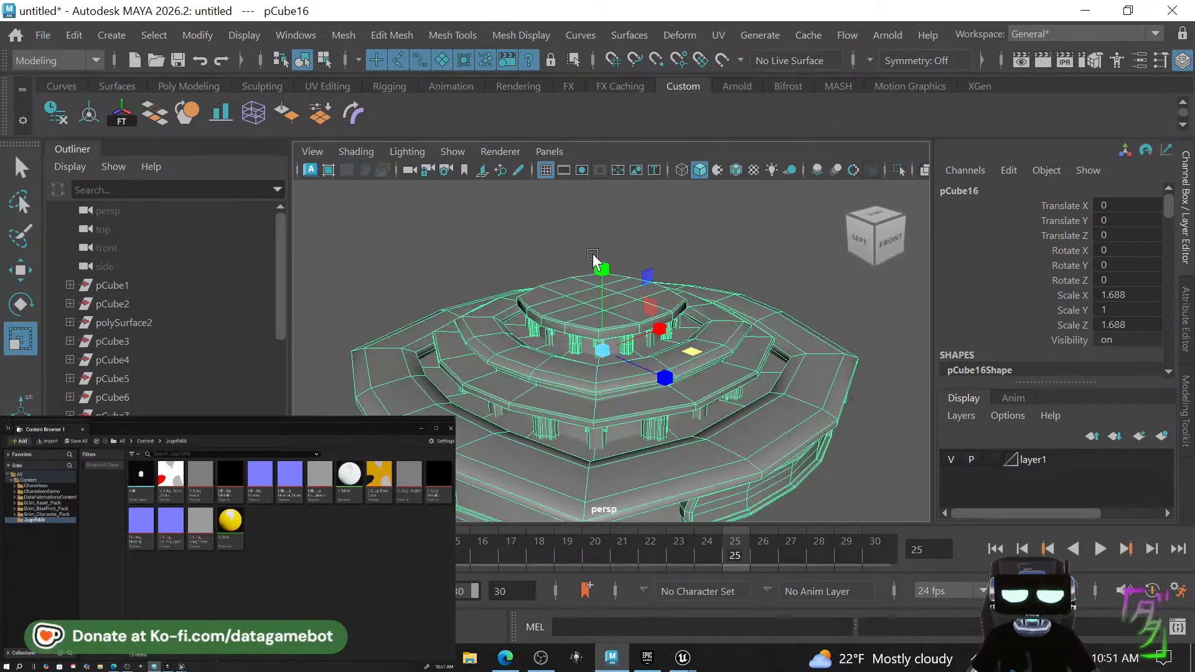
pyautogui.keyDown('alt'); pyautogui.moveTo(733, 375); pyautogui.dragTo(658, 456); pyautogui.keyUp('alt')
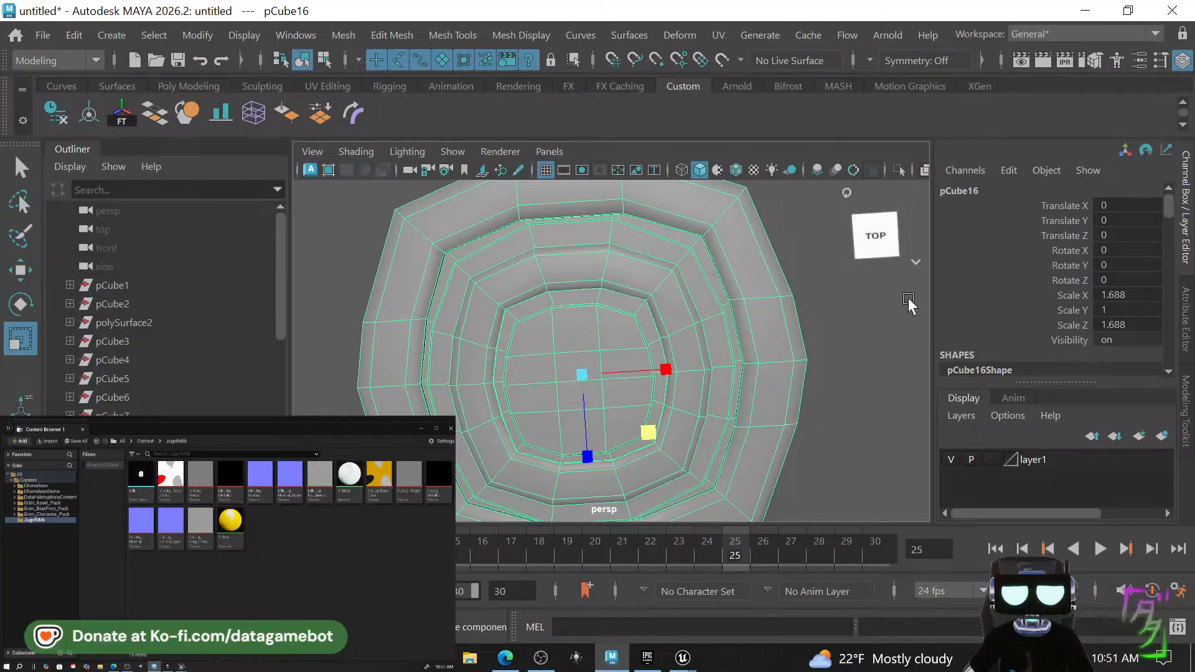
pyautogui.click(875, 235)
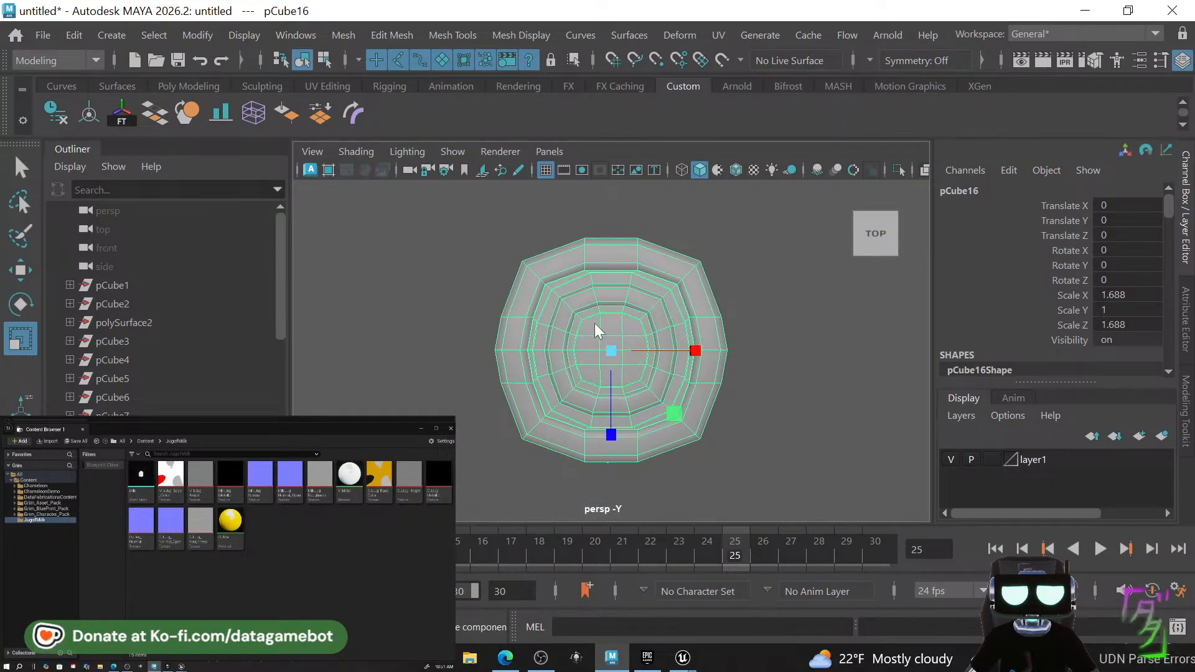
# Undo the horizontal scaling of the combined structure.
pyautogui.moveTo(595, 323); pyautogui.dragTo(506, 110, button='right')
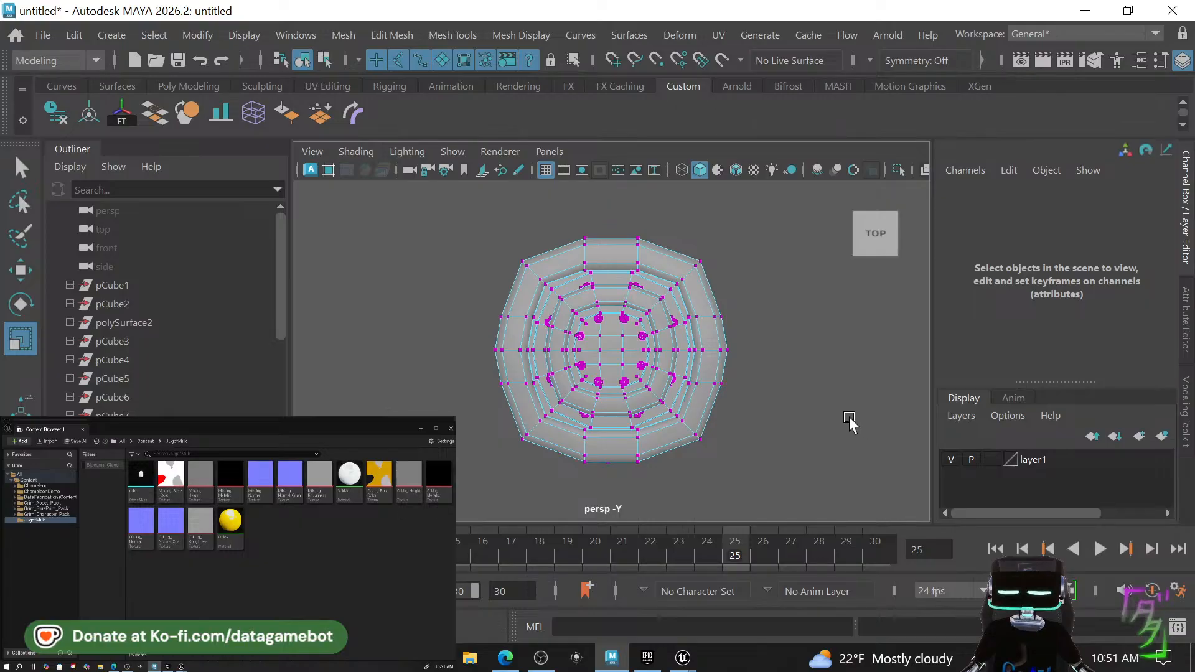
pyautogui.scroll(4, 729, 398)
pyautogui.keyDown('alt'); pyautogui.moveTo(770, 409); pyautogui.dragTo(795, 392); pyautogui.keyUp('alt')
pyautogui.hotkey('ctrl', 'z')
pyautogui.hotkey('ctrl', 'z')
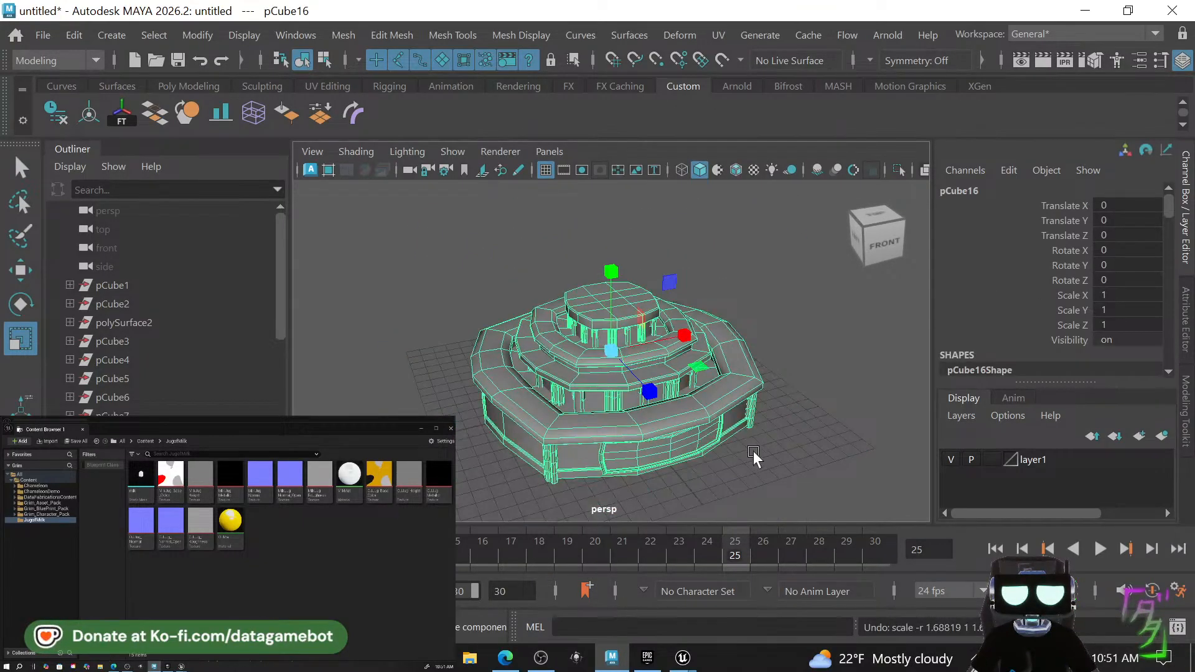
# Switch the combined structure to vertex editing.
pyautogui.keyDown('alt'); pyautogui.moveTo(753, 451); pyautogui.dragTo(695, 456); pyautogui.keyUp('alt')
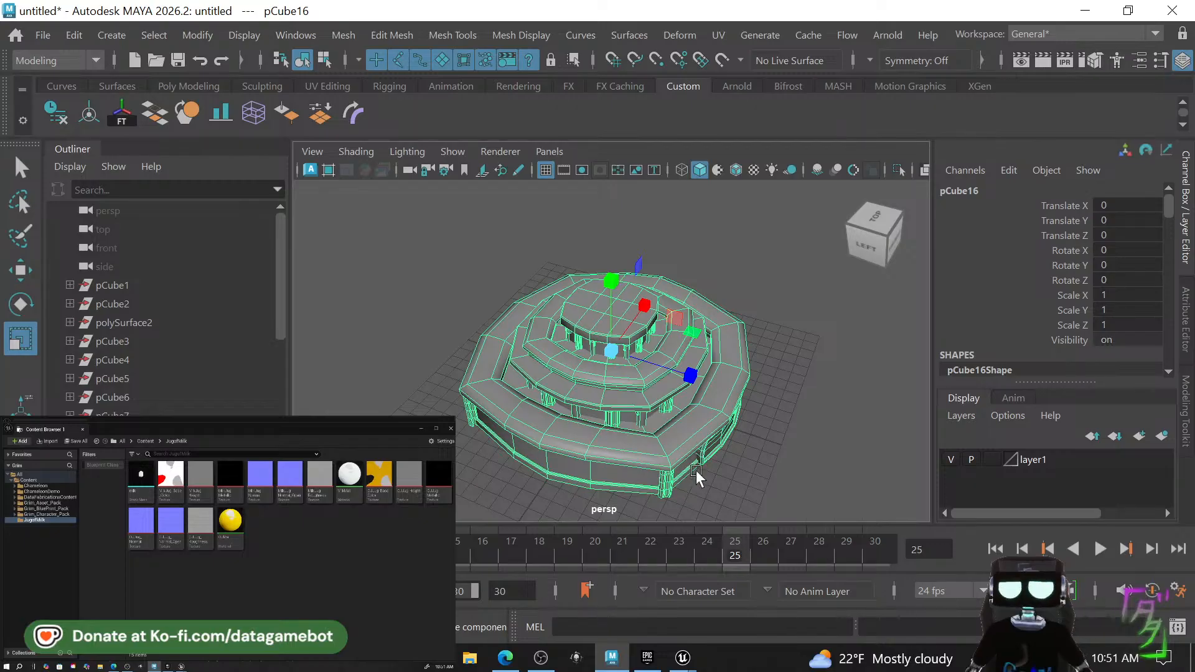
pyautogui.moveTo(666, 484); pyautogui.dragTo(686, 343, button='right')
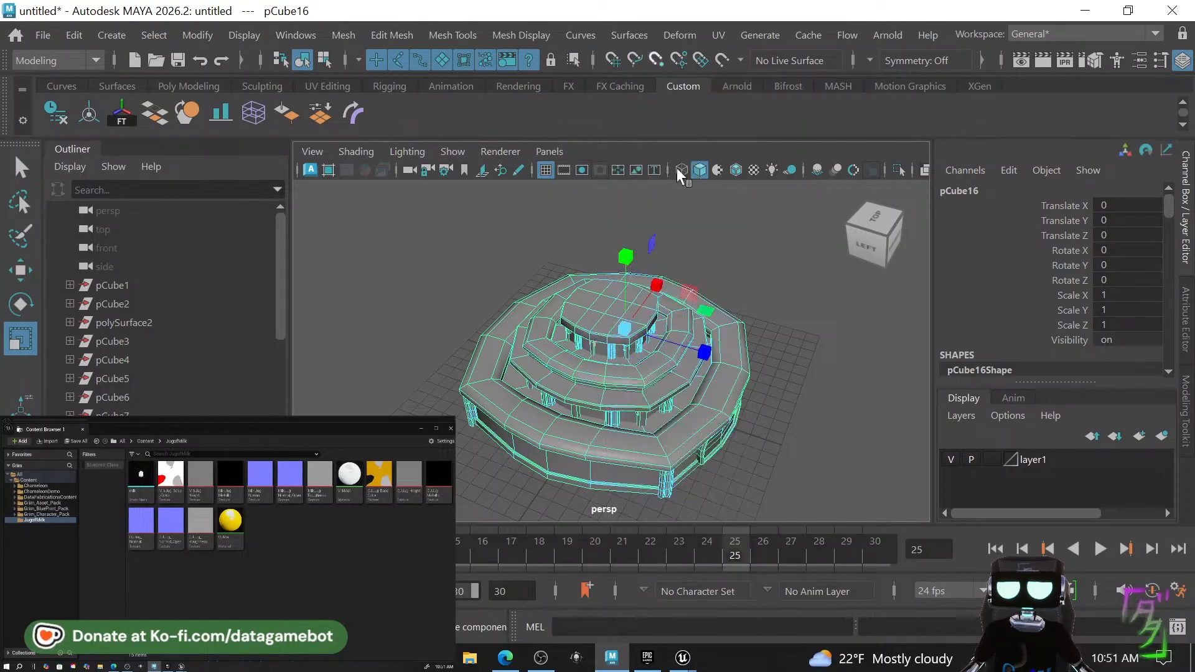
pyautogui.keyDown('alt'); pyautogui.moveTo(611, 489); pyautogui.dragTo(640, 457); pyautogui.keyUp('alt')
pyautogui.keyDown('alt'); pyautogui.moveTo(683, 367); pyautogui.dragTo(667, 436); pyautogui.keyUp('alt')
pyautogui.moveTo(666, 430); pyautogui.dragTo(556, 202, button='right')
pyautogui.moveTo(560, 125); pyautogui.dragTo(562, 123, button='right')
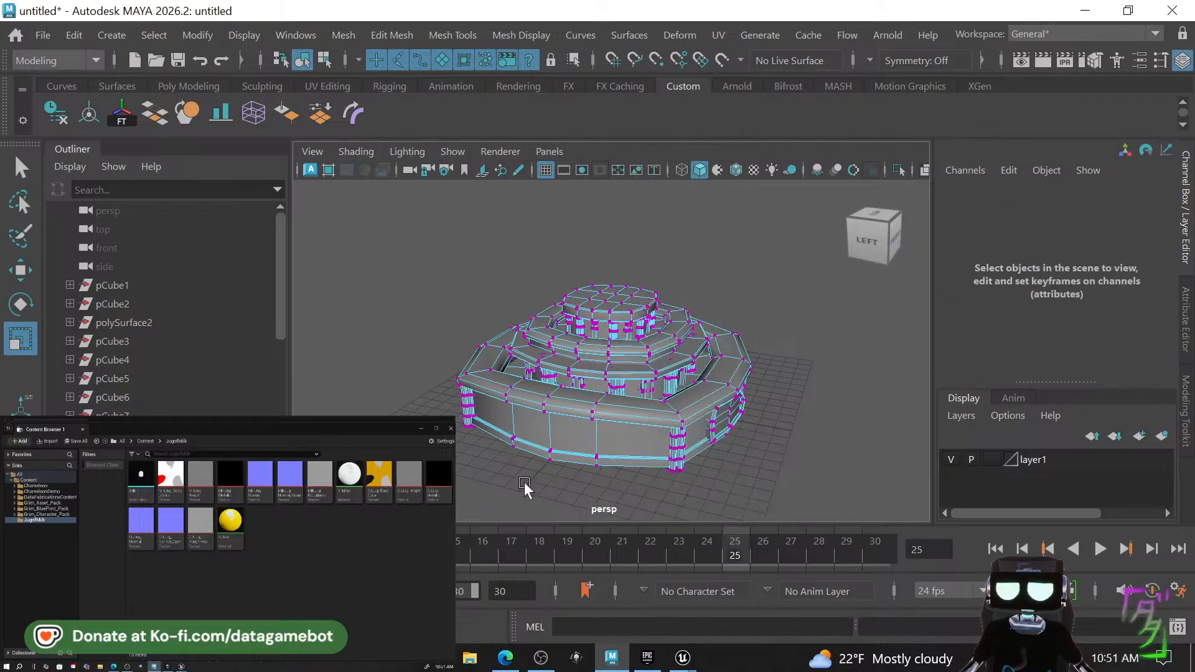
# Select the vertices at one corner of the lowest tier's outer ring and add those of the neighbouring rim segments.
pyautogui.keyDown('alt'); pyautogui.moveTo(524, 482); pyautogui.dragTo(568, 555); pyautogui.keyUp('alt')
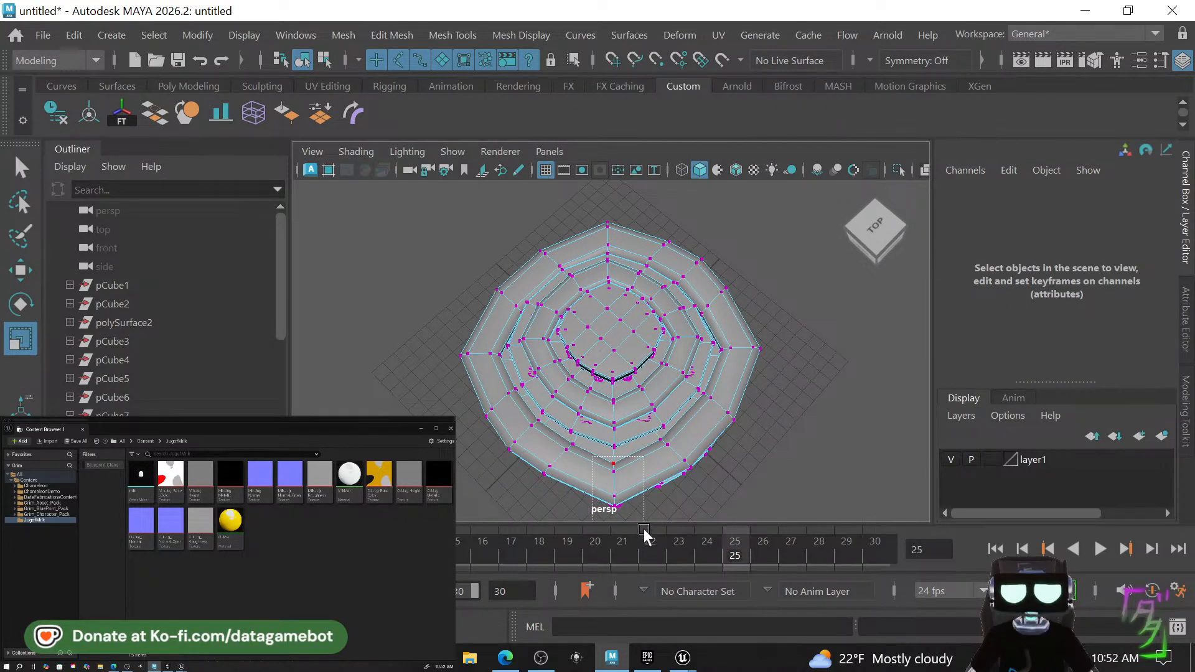
pyautogui.moveTo(645, 530); pyautogui.dragTo(637, 528)
pyautogui.keyDown('alt'); pyautogui.moveTo(733, 513); pyautogui.dragTo(664, 521); pyautogui.keyUp('alt')
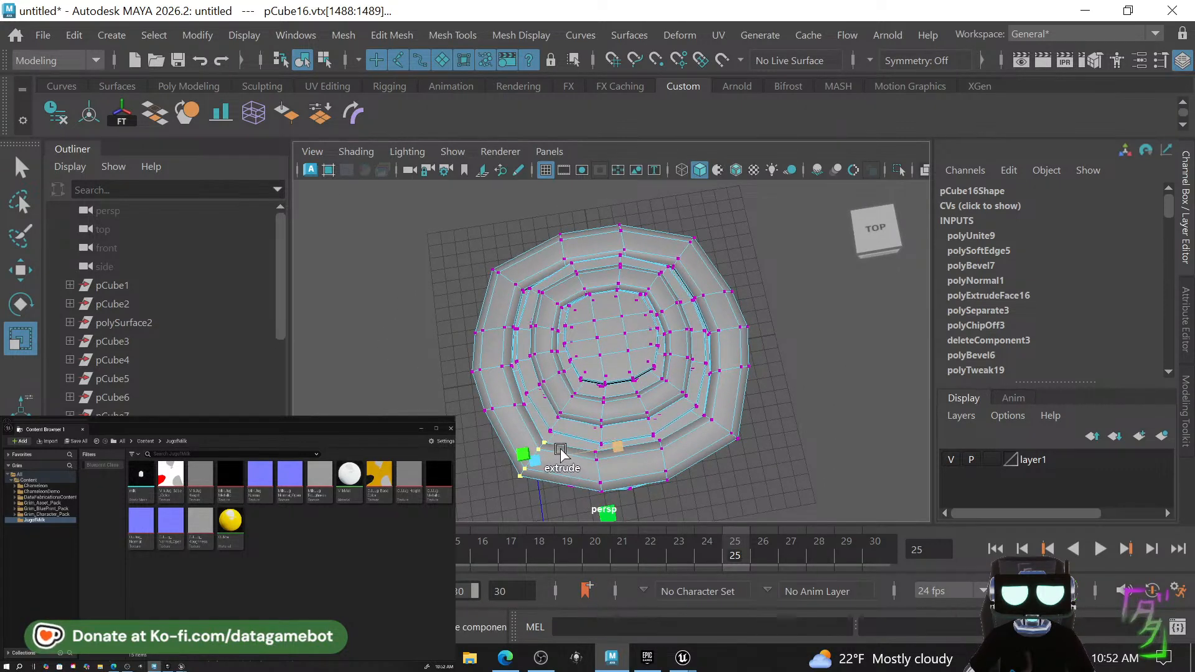
pyautogui.hotkey('ctrl', 'e')
pyautogui.hotkey('ctrl', 'z')
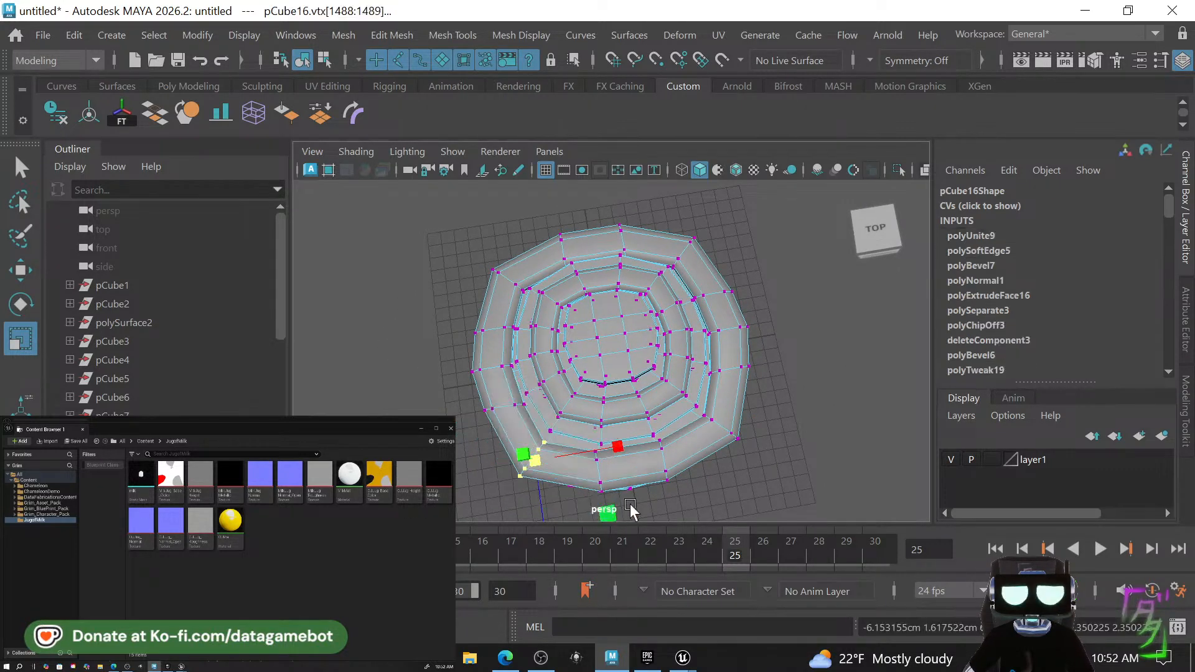
pyautogui.press('q')
pyautogui.moveTo(555, 443); pyautogui.dragTo(600, 479)
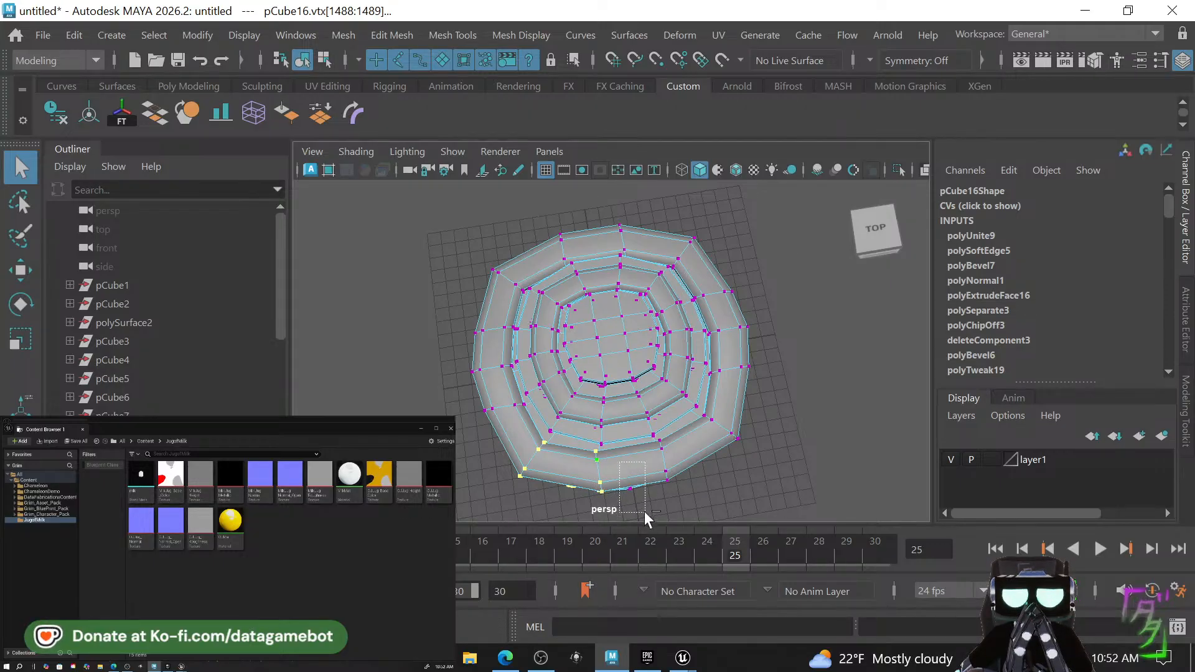
pyautogui.moveTo(644, 511)
pyautogui.mouseDown()
pyautogui.moveTo(674, 493)
pyautogui.moveTo(658, 494)
pyautogui.mouseUp()
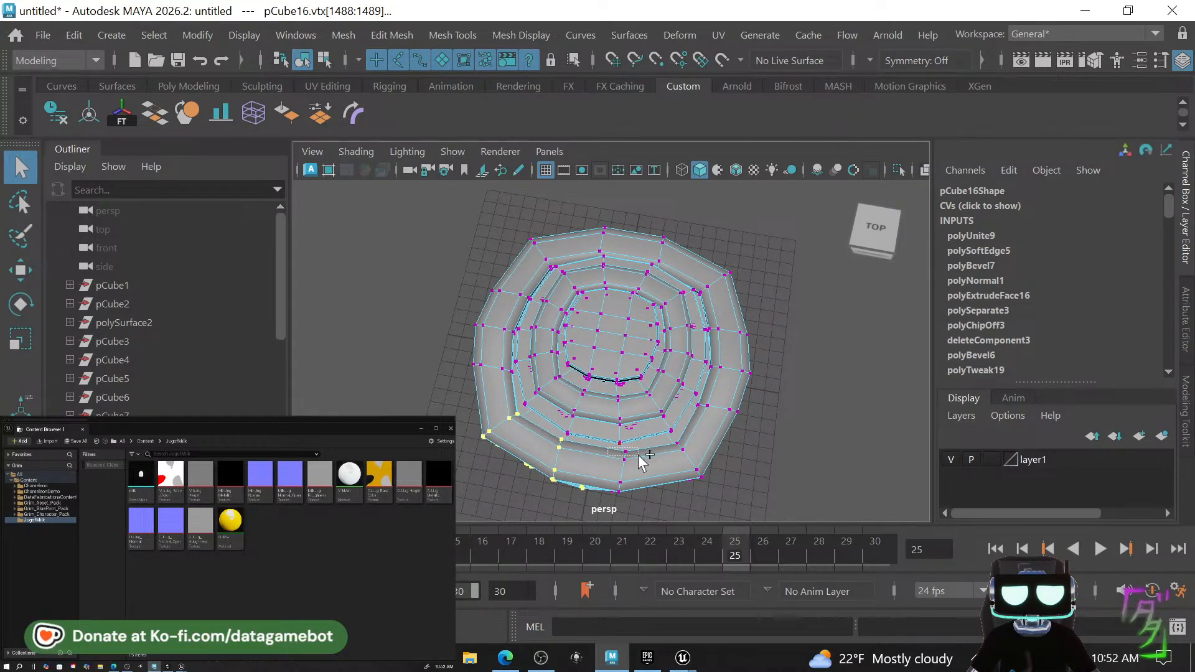
pyautogui.moveTo(637, 504); pyautogui.dragTo(611, 462)
# Extend the vertex selection segment by segment around the lowest tier's outer rim, including the next corner column.
pyautogui.keyDown('alt'); pyautogui.moveTo(631, 457); pyautogui.dragTo(637, 440); pyautogui.keyUp('alt')
pyautogui.keyDown('alt'); pyautogui.moveTo(650, 482); pyautogui.dragTo(518, 431); pyautogui.keyUp('alt')
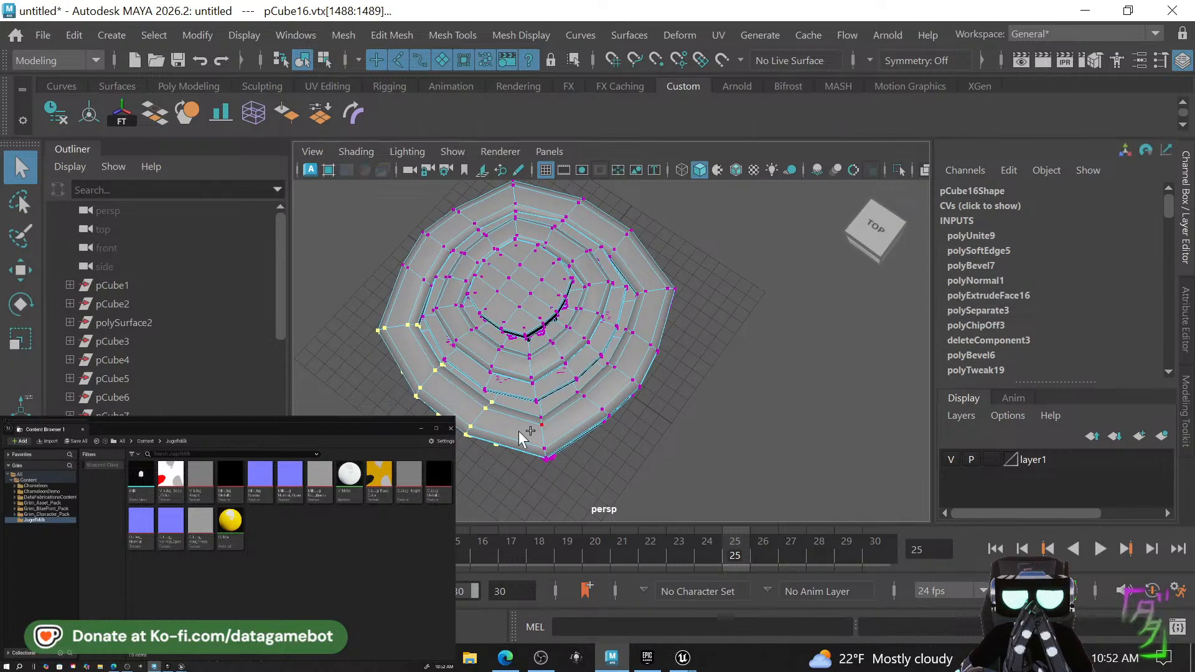
pyautogui.moveTo(570, 466); pyautogui.dragTo(564, 470)
pyautogui.keyDown('alt'); pyautogui.moveTo(588, 430); pyautogui.dragTo(531, 405); pyautogui.keyUp('alt')
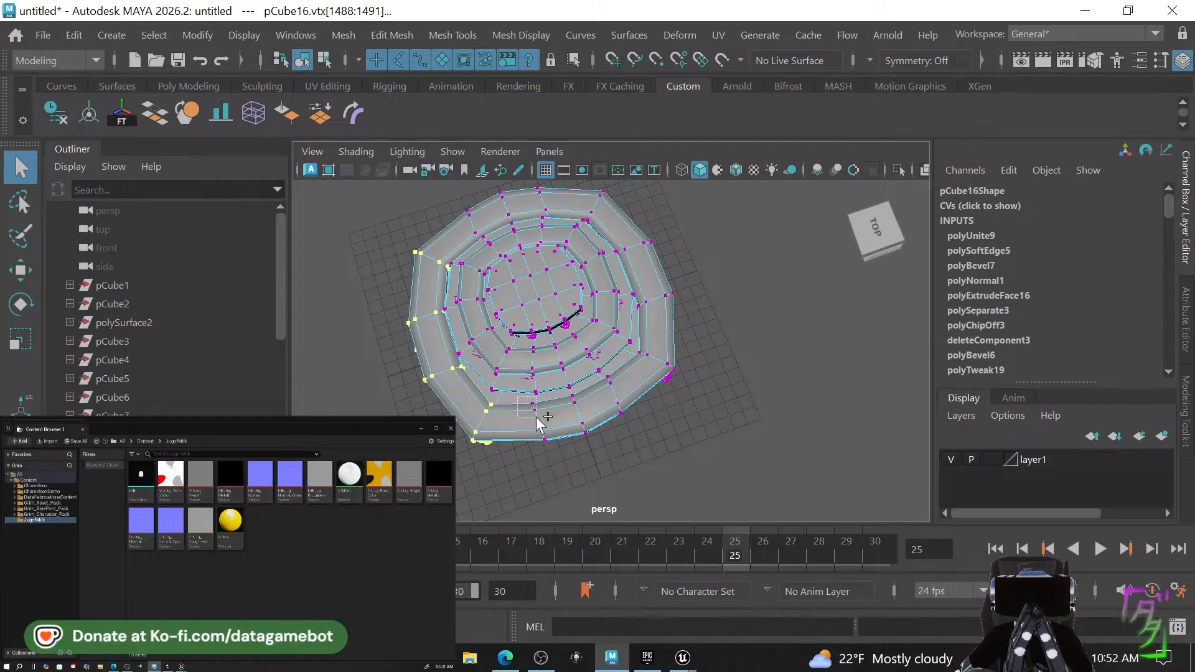
pyautogui.moveTo(561, 469); pyautogui.dragTo(563, 398)
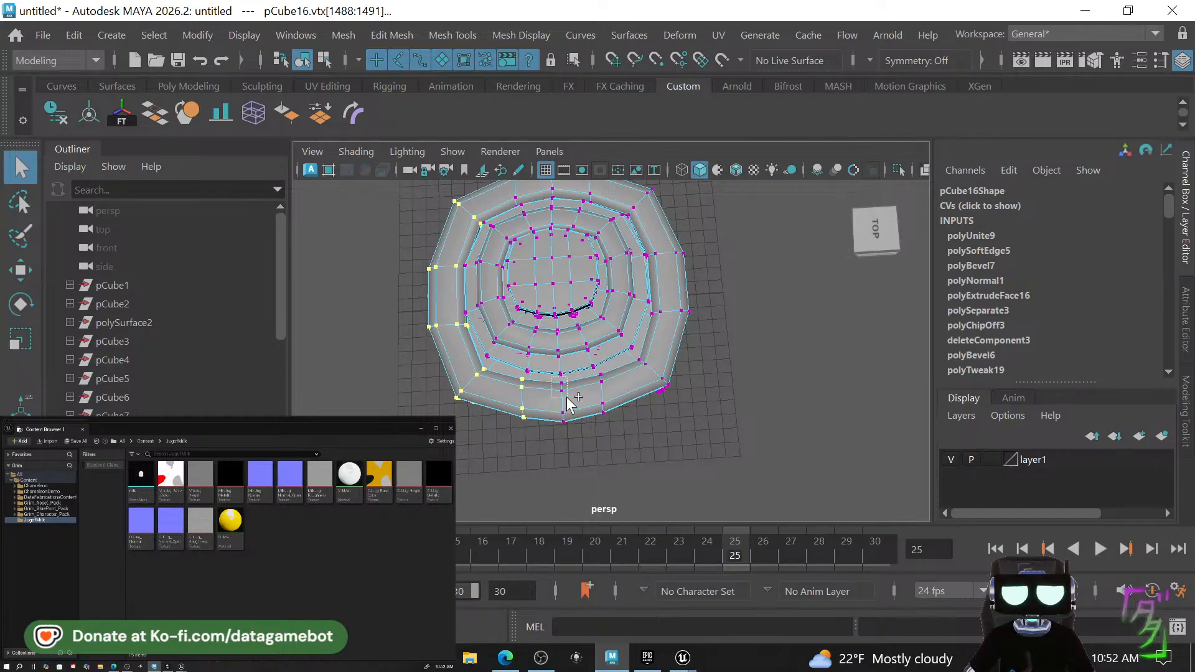
pyautogui.keyDown('shift'); pyautogui.moveTo(567, 400); pyautogui.dragTo(619, 405); pyautogui.keyUp('shift')
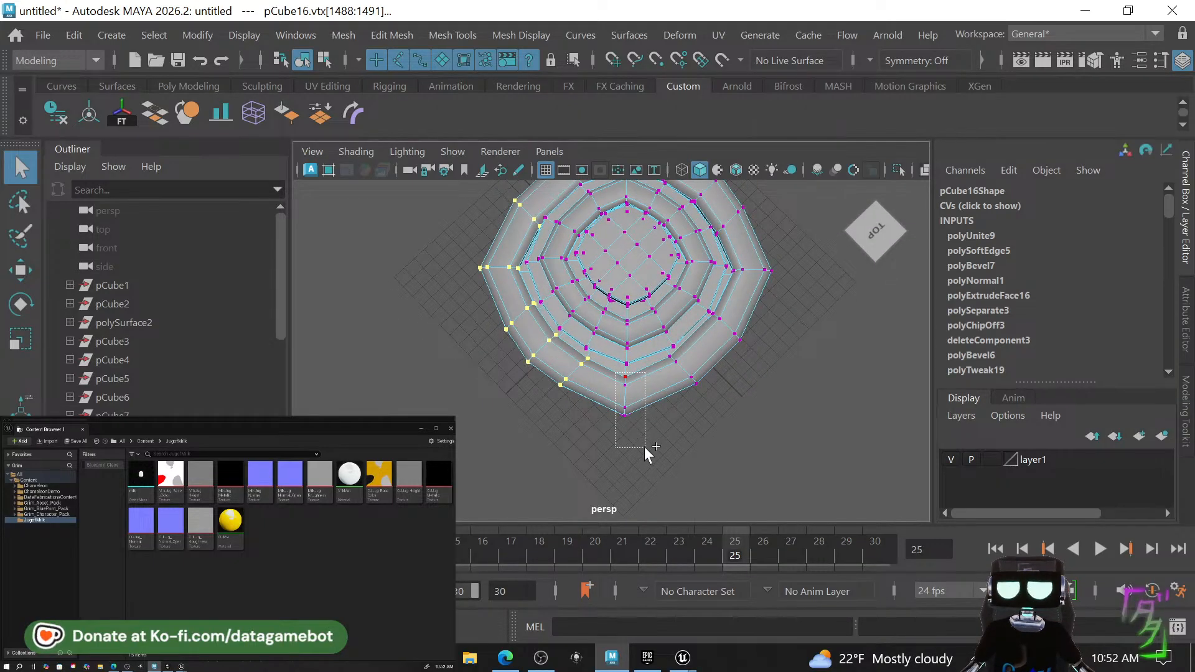
pyautogui.keyDown('shift'); pyautogui.moveTo(644, 446); pyautogui.dragTo(637, 442); pyautogui.keyUp('shift')
# Add the remaining rim and corner column vertices so the selection covers the lowest tier's entire outer ring.
pyautogui.keyDown('alt'); pyautogui.moveTo(733, 420); pyautogui.dragTo(656, 423); pyautogui.keyUp('alt')
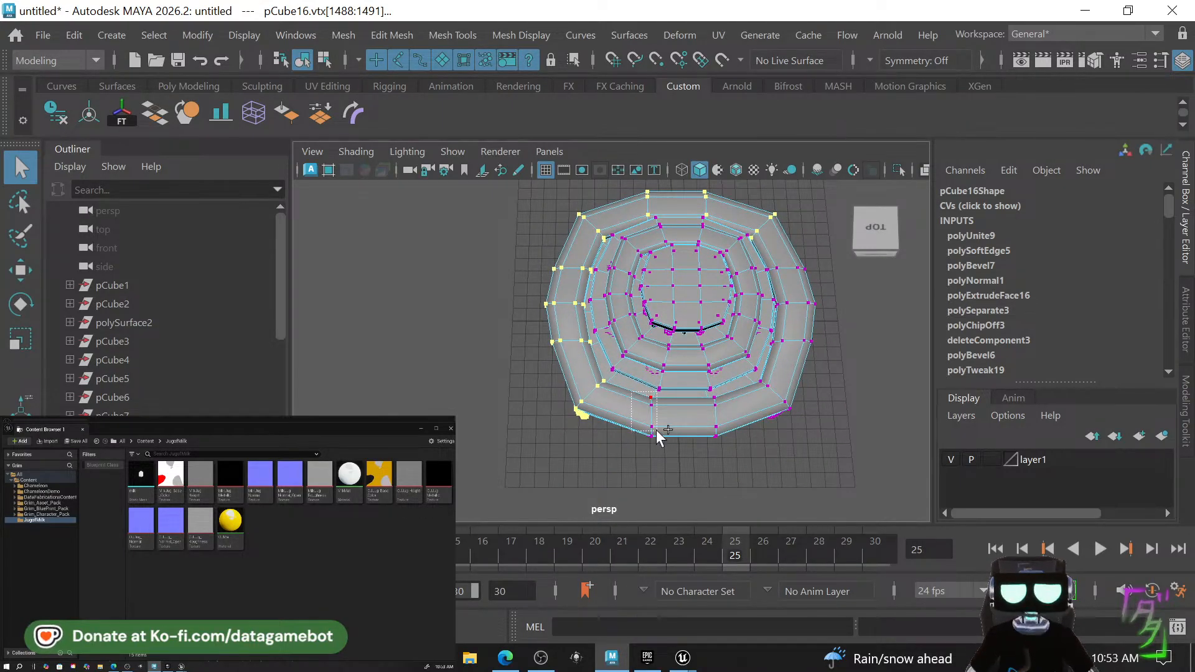
pyautogui.keyDown('shift'); pyautogui.moveTo(662, 460); pyautogui.dragTo(663, 461); pyautogui.keyUp('shift')
pyautogui.keyDown('alt'); pyautogui.moveTo(715, 423); pyautogui.dragTo(715, 453); pyautogui.keyUp('alt')
pyautogui.keyDown('alt'); pyautogui.moveTo(715, 453); pyautogui.dragTo(648, 398, button='middle'); pyautogui.keyUp('alt')
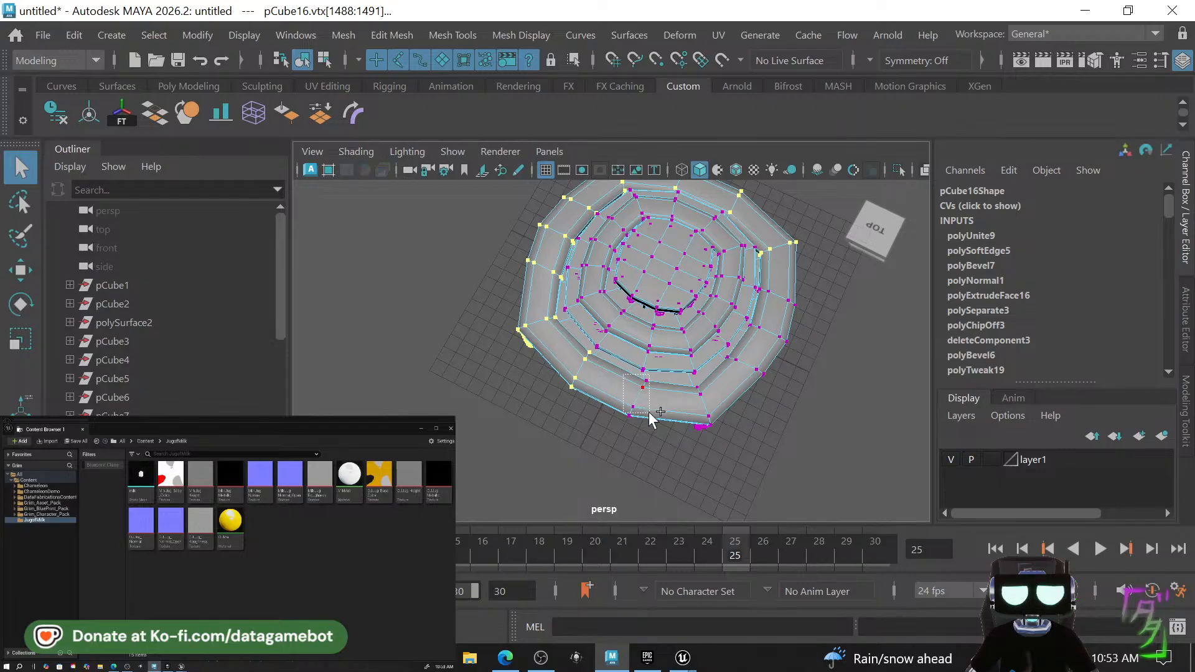
pyautogui.keyDown('shift'); pyautogui.moveTo(652, 426); pyautogui.dragTo(674, 417); pyautogui.keyUp('shift')
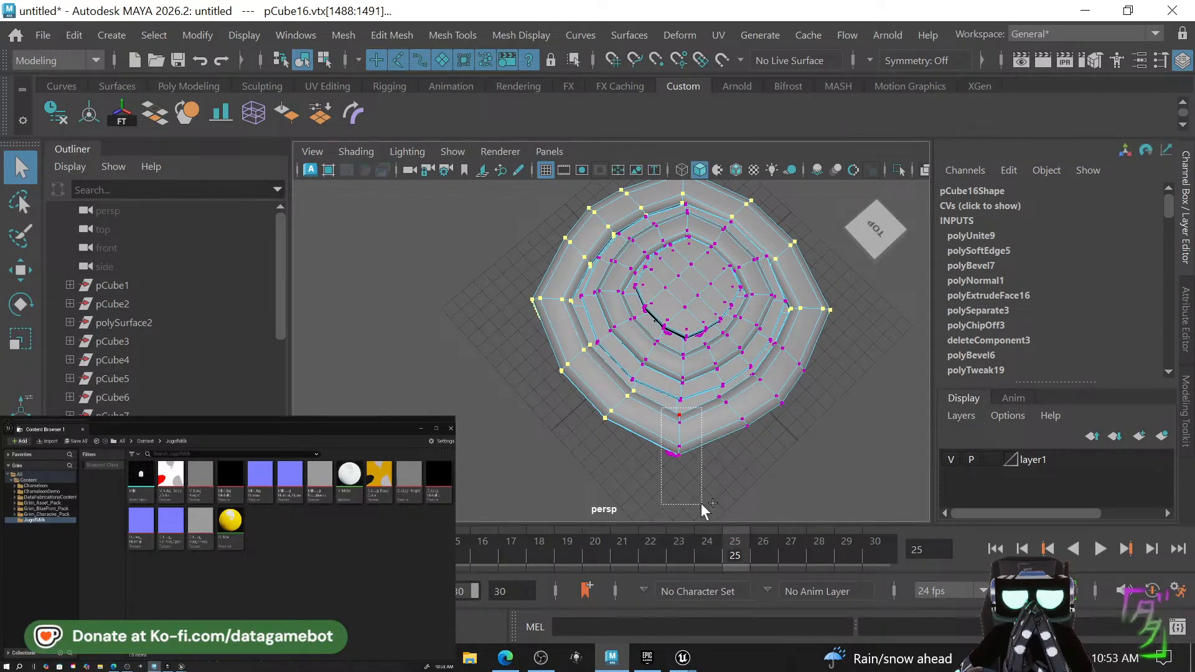
pyautogui.keyDown('alt'); pyautogui.moveTo(697, 490); pyautogui.dragTo(645, 418); pyautogui.keyUp('alt')
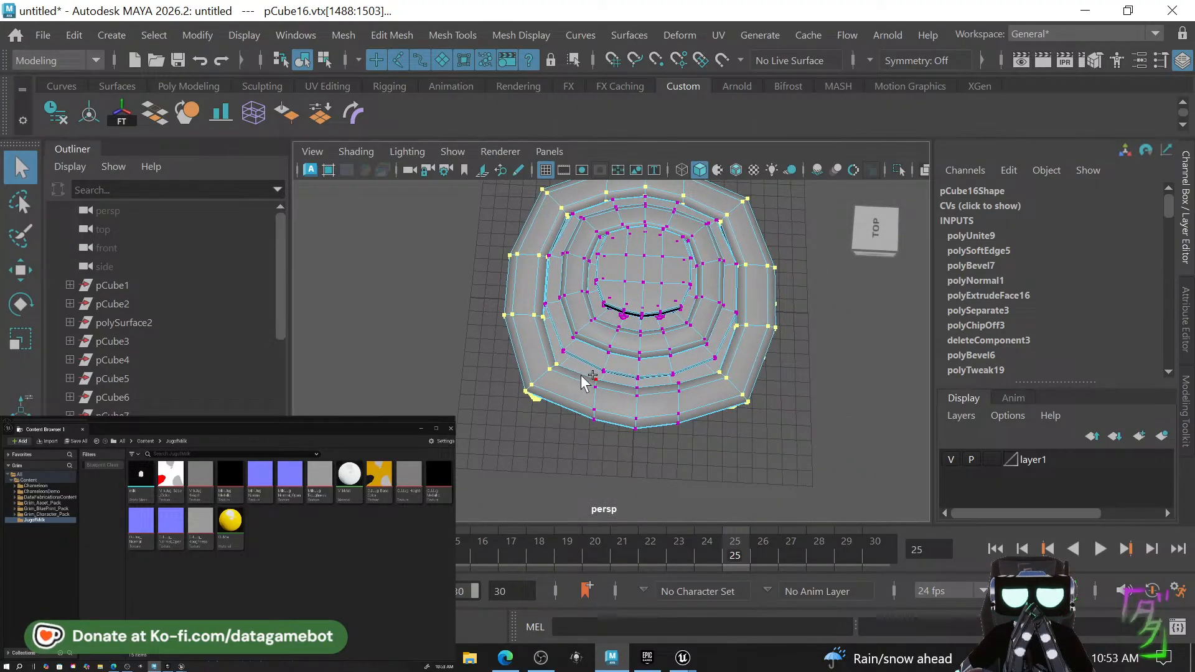
pyautogui.moveTo(581, 375); pyautogui.dragTo(603, 432)
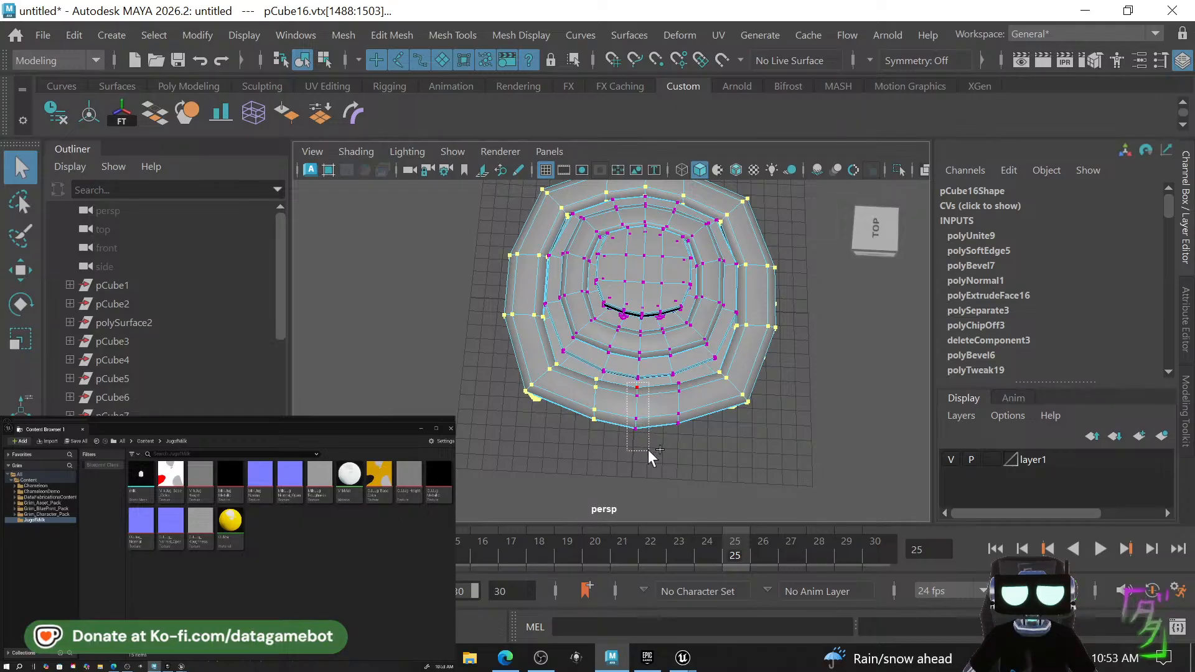
pyautogui.keyDown('shift'); pyautogui.moveTo(647, 449); pyautogui.dragTo(777, 272); pyautogui.keyUp('shift')
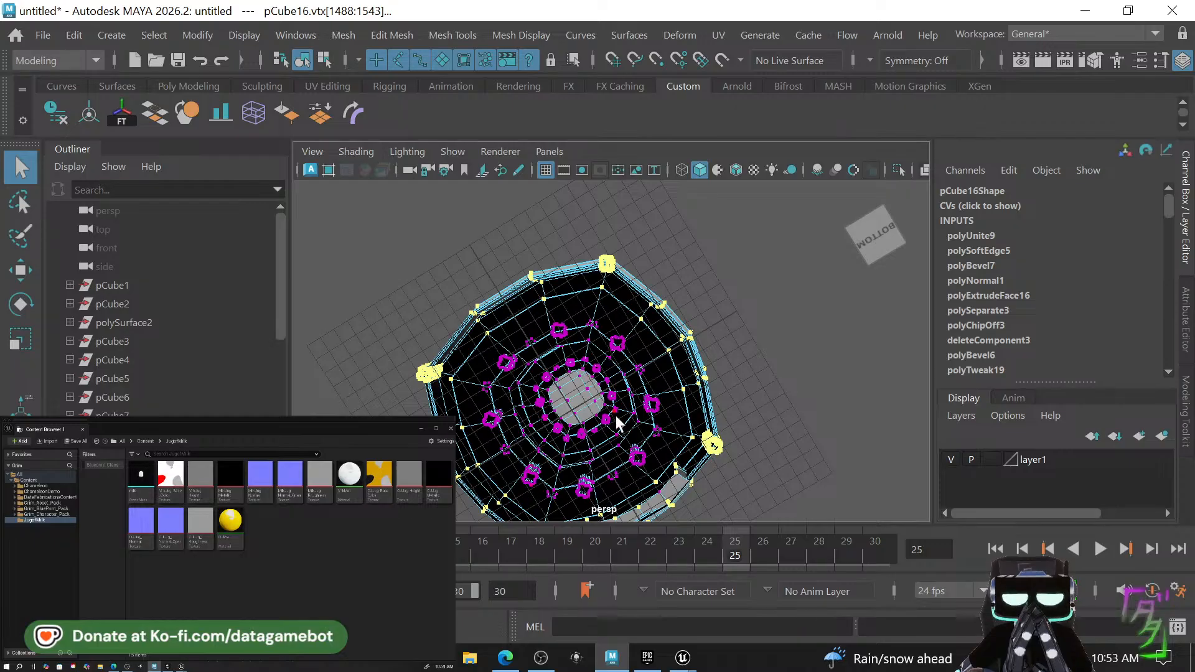
# Try to widen the lowest tier by scaling its selected vertices horizontally outward in X and Z.
pyautogui.keyDown('alt'); pyautogui.moveTo(616, 423); pyautogui.dragTo(672, 565); pyautogui.keyUp('alt')
pyautogui.press('y')
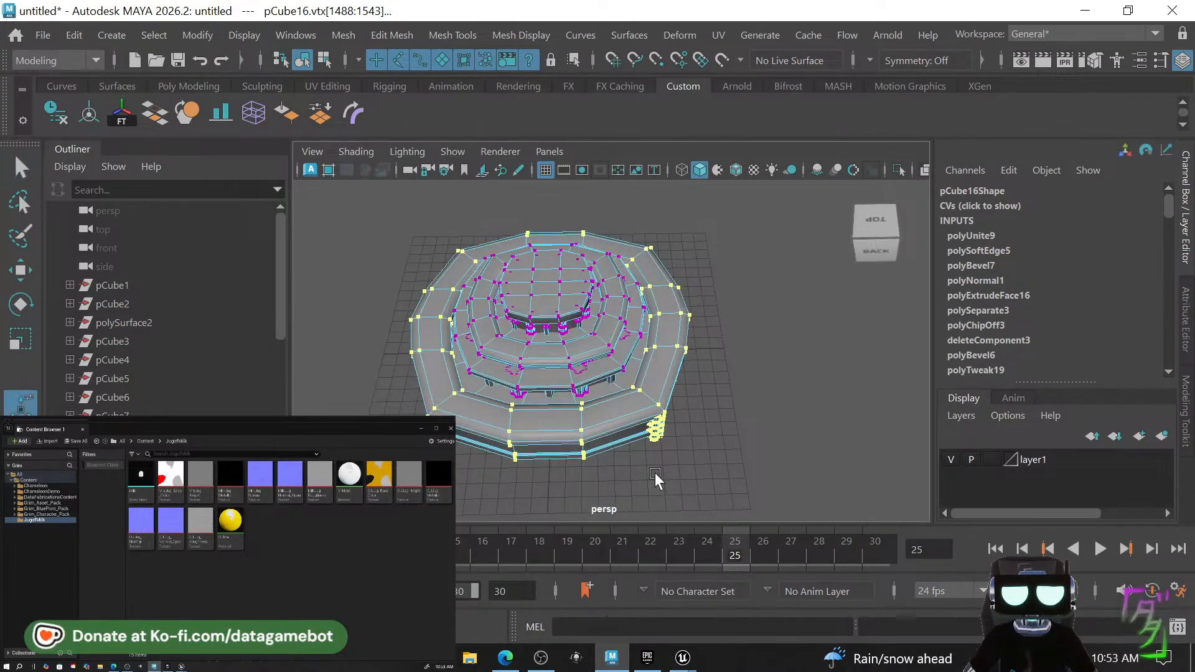
pyautogui.press('r')
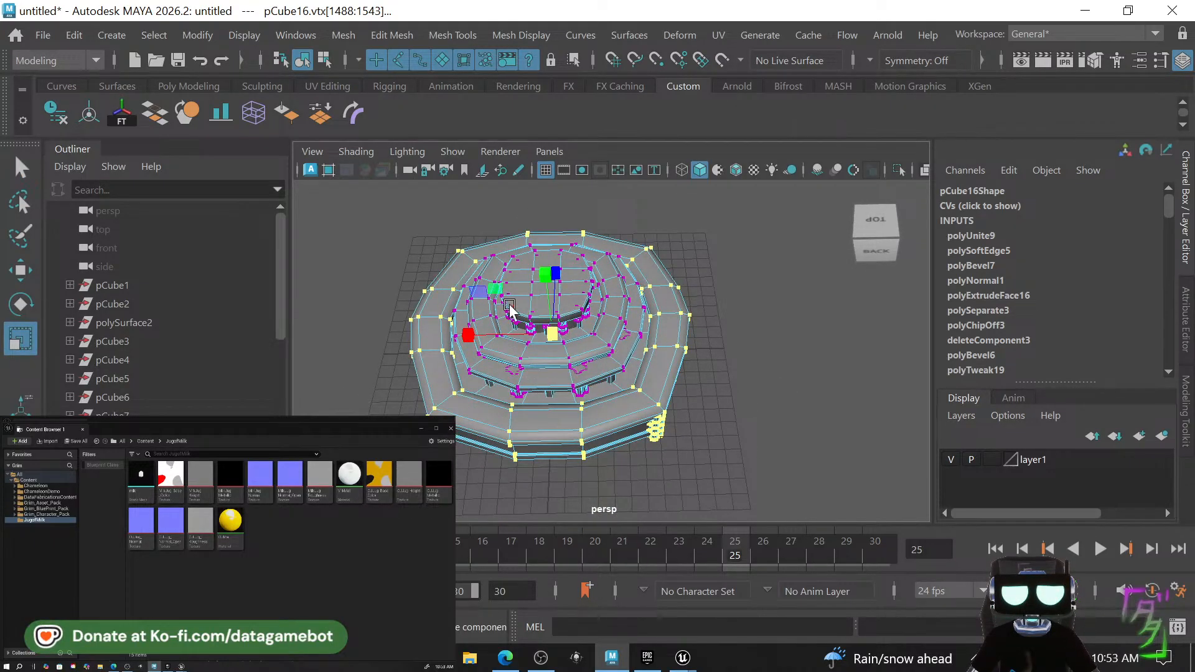
pyautogui.keyDown('alt'); pyautogui.moveTo(503, 293); pyautogui.dragTo(496, 333); pyautogui.keyUp('alt')
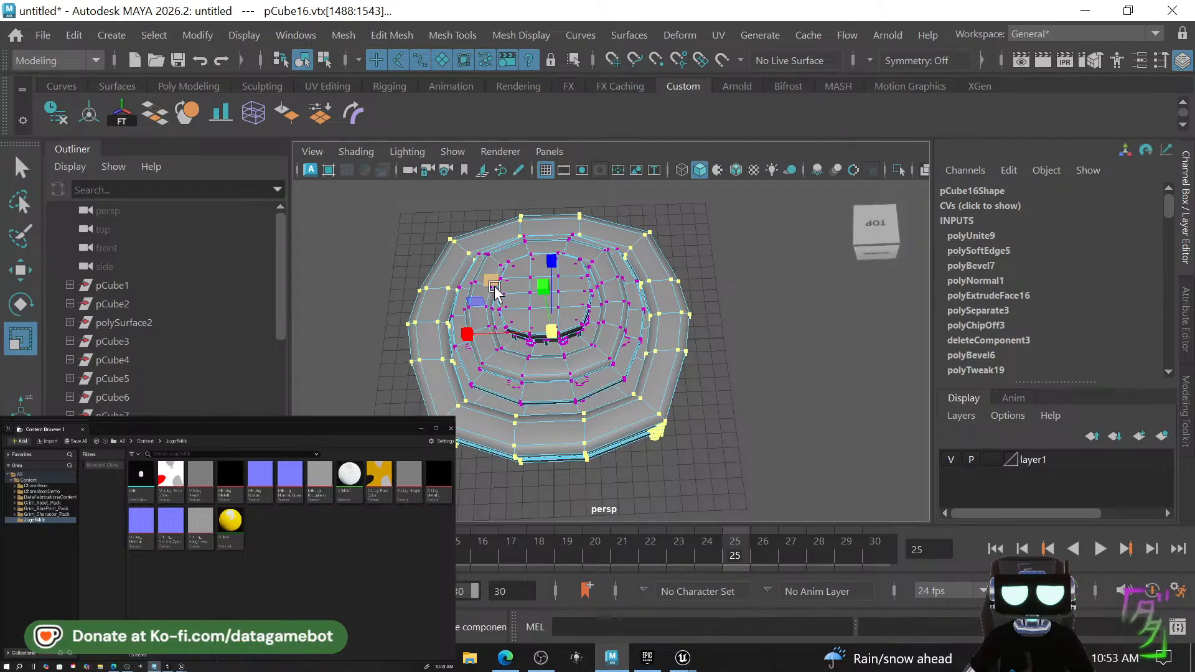
pyautogui.moveTo(495, 291); pyautogui.dragTo(483, 271)
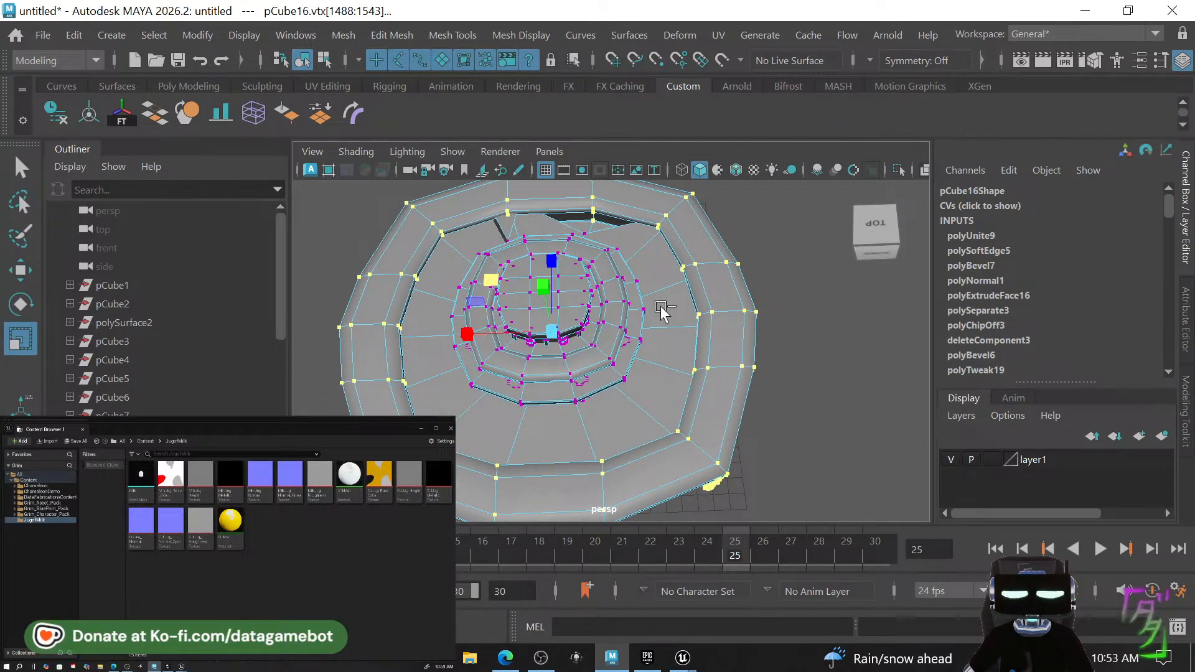
# Examine the lowest tier from below and above to check for vertices missing from the selection.
pyautogui.keyDown('alt'); pyautogui.moveTo(661, 311); pyautogui.dragTo(636, 128); pyautogui.keyUp('alt')
pyautogui.keyDown('alt'); pyautogui.moveTo(645, 445); pyautogui.dragTo(663, 379, button='middle'); pyautogui.keyUp('alt')
pyautogui.scroll(-4, 659, 405)
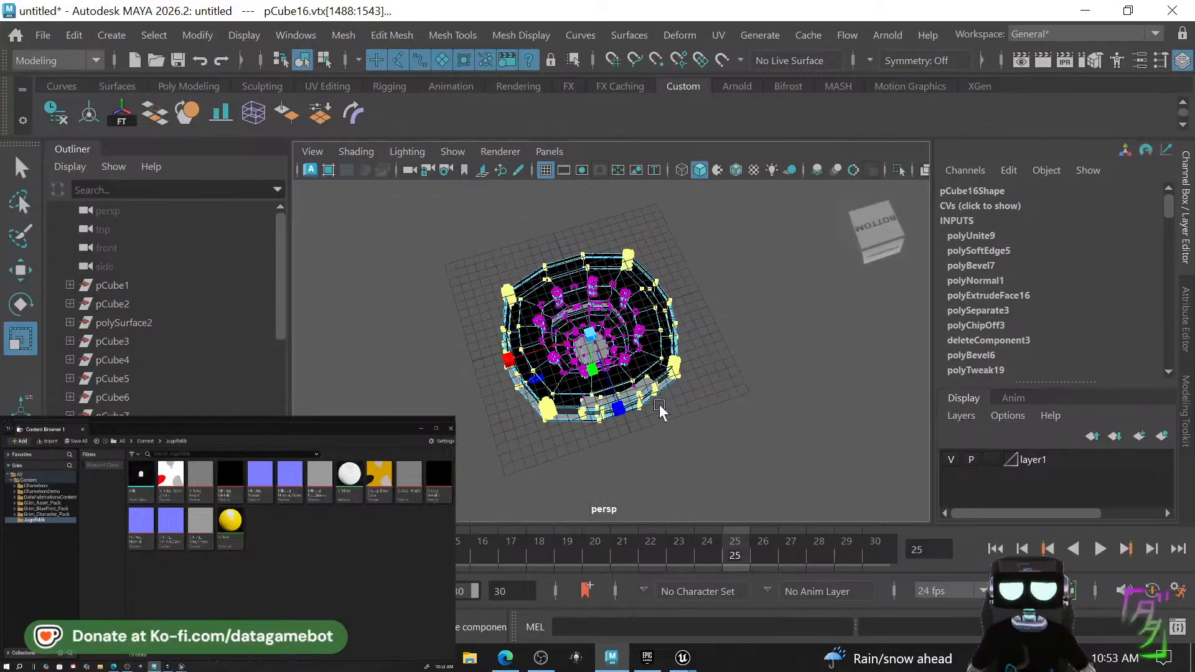
pyautogui.scroll(4, 659, 404)
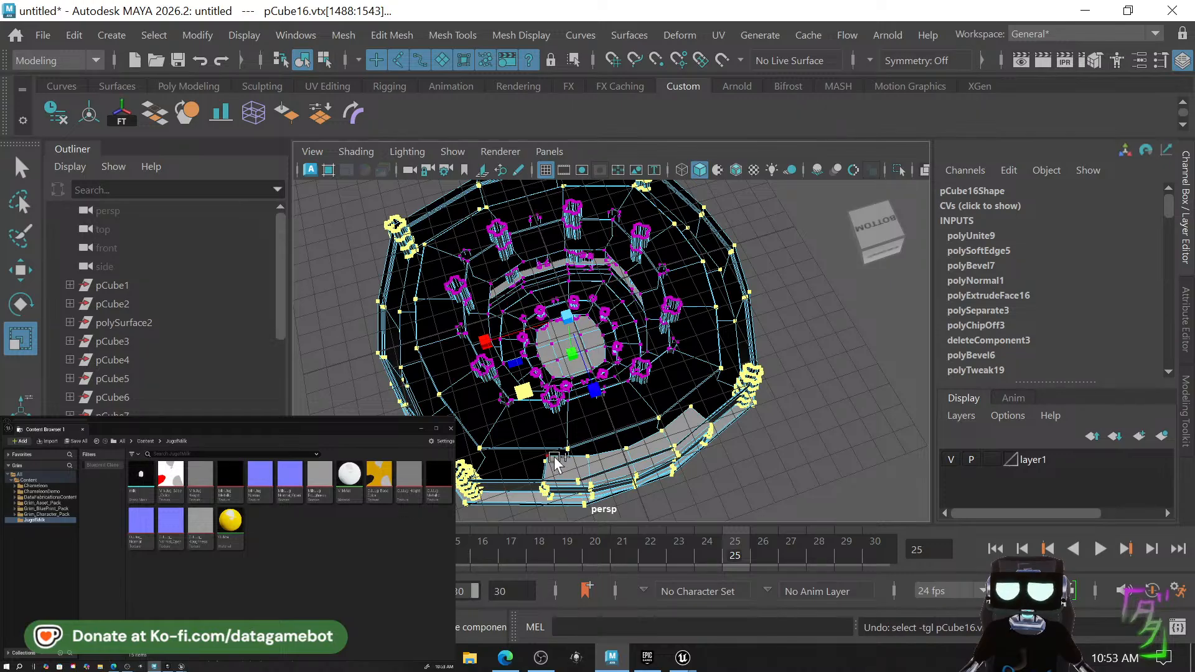
pyautogui.keyDown('alt'); pyautogui.moveTo(556, 464); pyautogui.dragTo(625, 336); pyautogui.keyUp('alt')
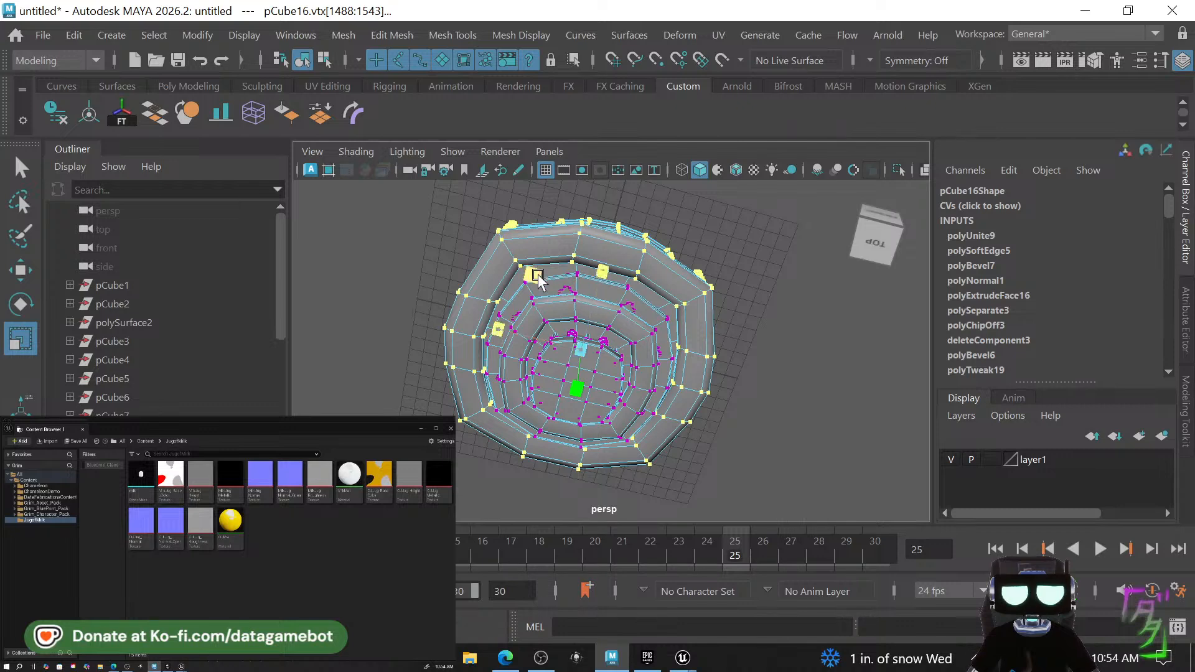
pyautogui.scroll(3, 524, 264)
pyautogui.scroll(-3, 560, 280)
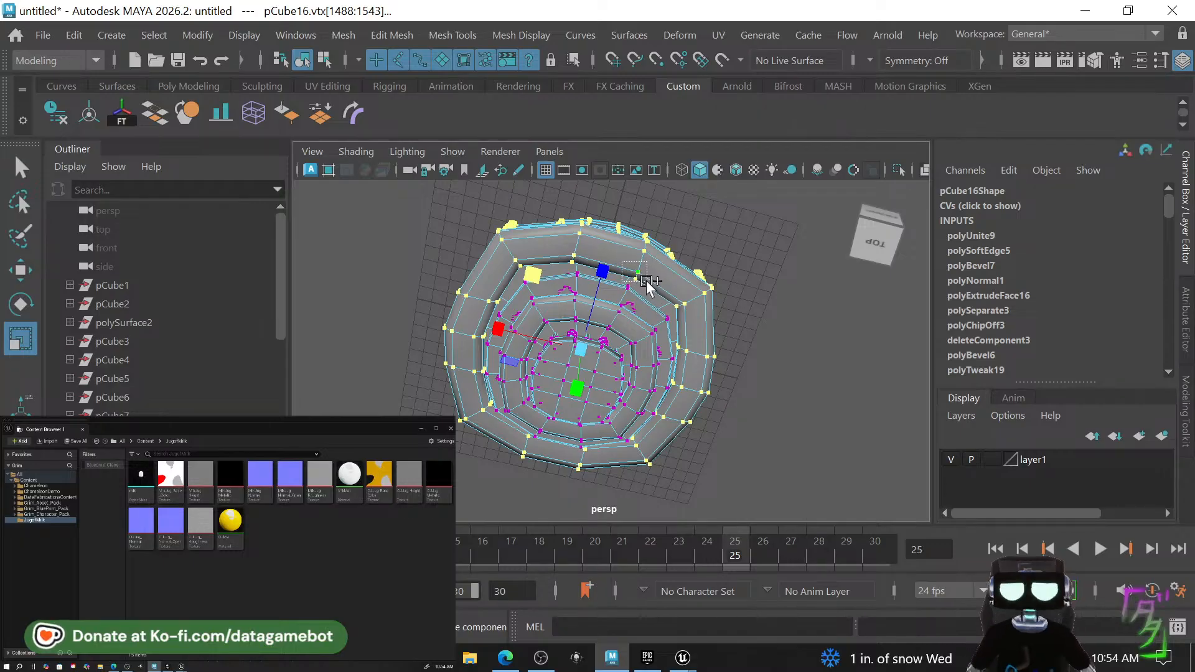
# Inspect the lowest tier's underside, inner columns and floor, and view the tiers from directly above and from the front.
pyautogui.keyDown('alt'); pyautogui.moveTo(647, 285); pyautogui.dragTo(560, 308); pyautogui.keyUp('alt')
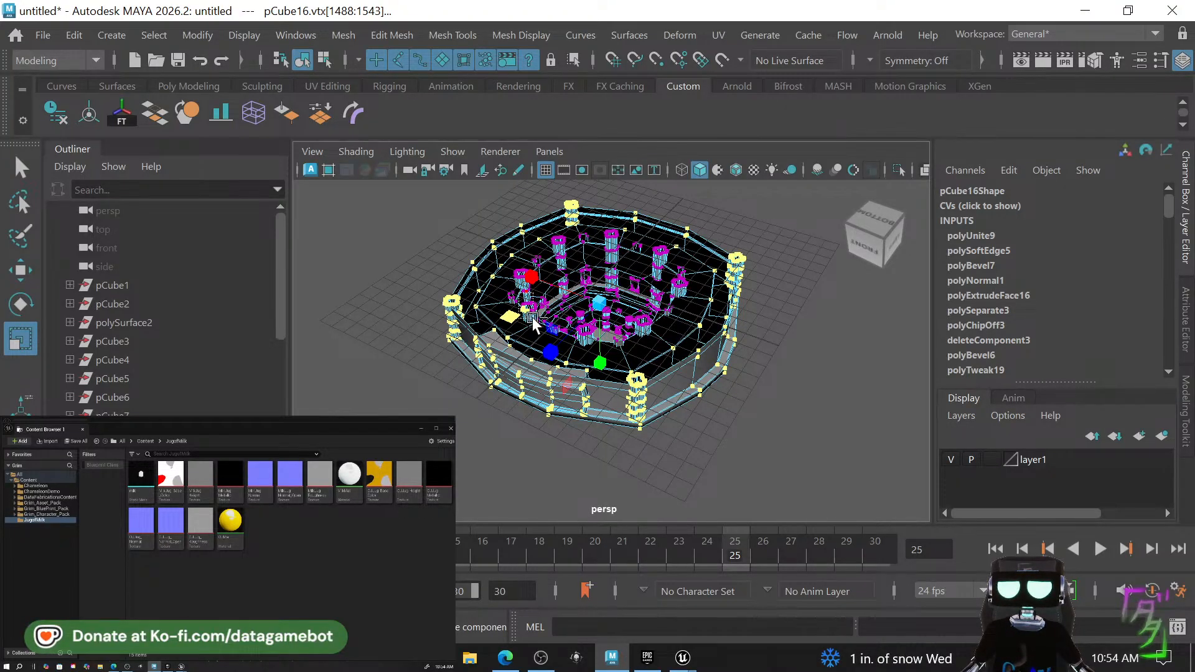
pyautogui.keyDown('alt'); pyautogui.moveTo(536, 317); pyautogui.dragTo(419, 151); pyautogui.keyUp('alt')
pyautogui.moveTo(614, 449); pyautogui.dragTo(604, 323)
pyautogui.keyDown('alt'); pyautogui.moveTo(606, 323); pyautogui.dragTo(655, 503, button='right'); pyautogui.keyUp('alt')
pyautogui.keyDown('alt'); pyautogui.moveTo(621, 352); pyautogui.dragTo(620, 433); pyautogui.keyUp('alt')
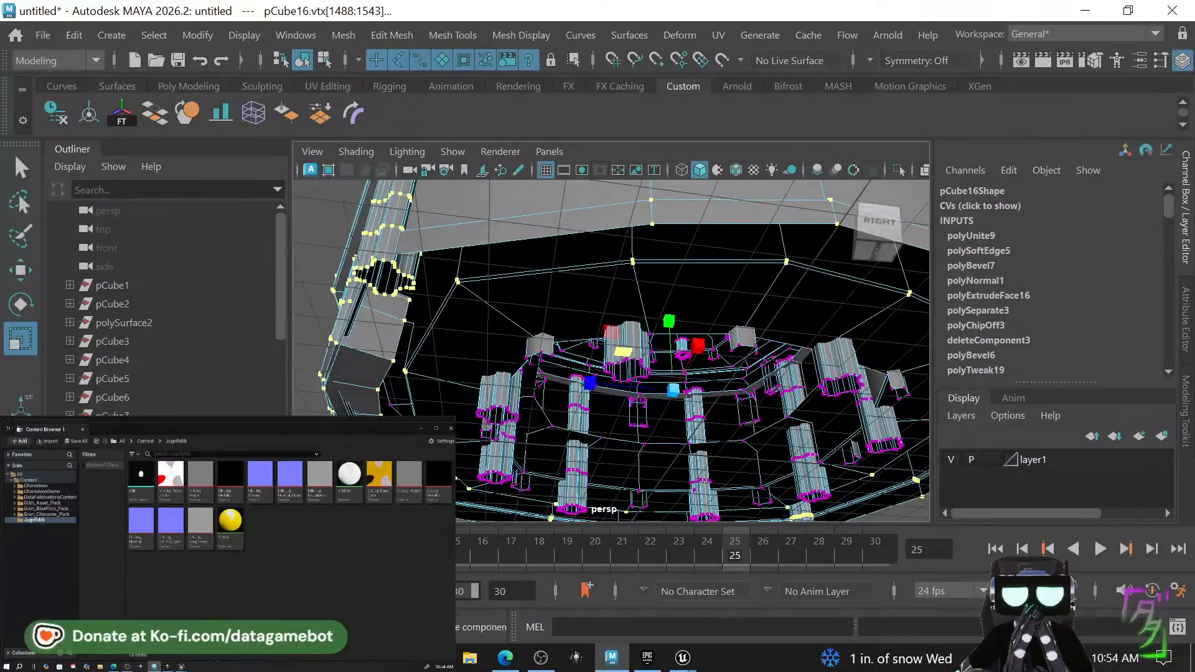
pyautogui.keyDown('alt'); pyautogui.moveTo(394, 408); pyautogui.dragTo(612, 426); pyautogui.keyUp('alt')
pyautogui.moveTo(612, 426); pyautogui.dragTo(570, 483, button='middle')
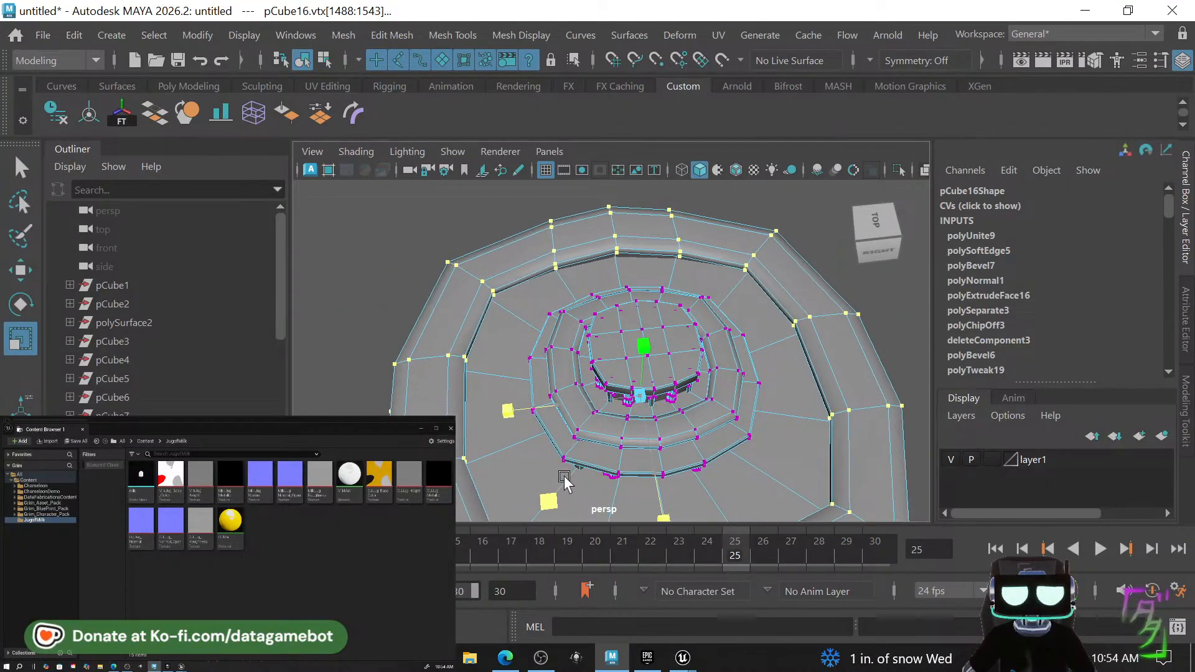
pyautogui.keyDown('alt'); pyautogui.moveTo(569, 482); pyautogui.dragTo(674, 521); pyautogui.keyUp('alt')
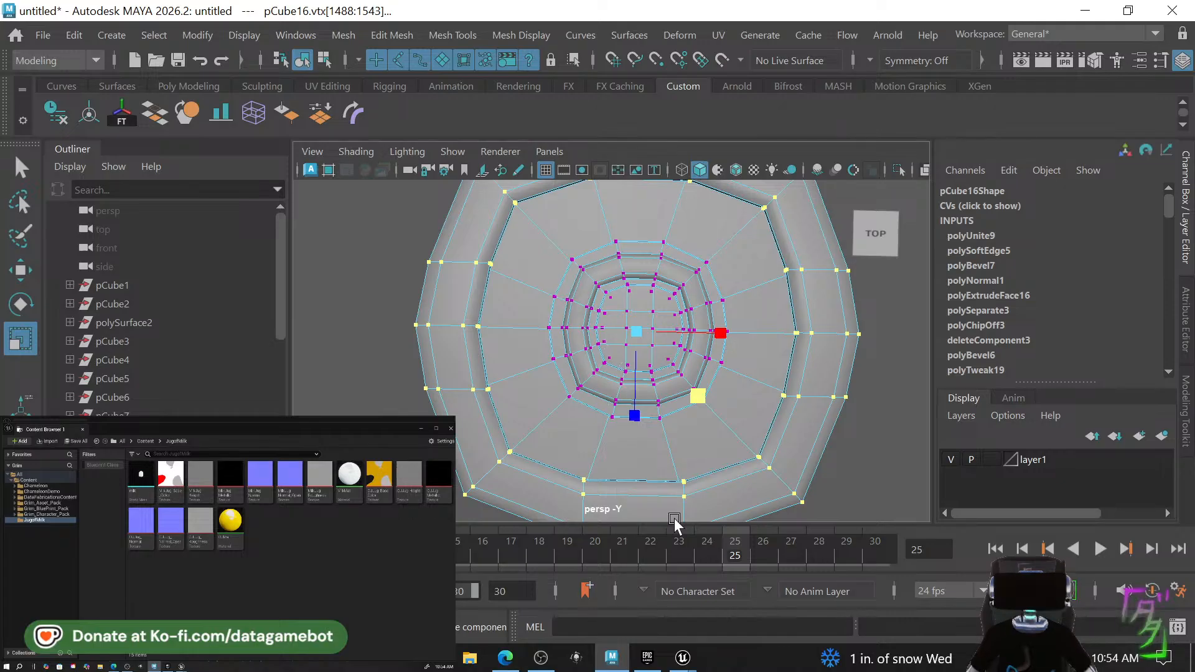
pyautogui.keyDown('alt'); pyautogui.moveTo(686, 443); pyautogui.dragTo(636, 416); pyautogui.keyUp('alt')
pyautogui.scroll(4, 634, 412)
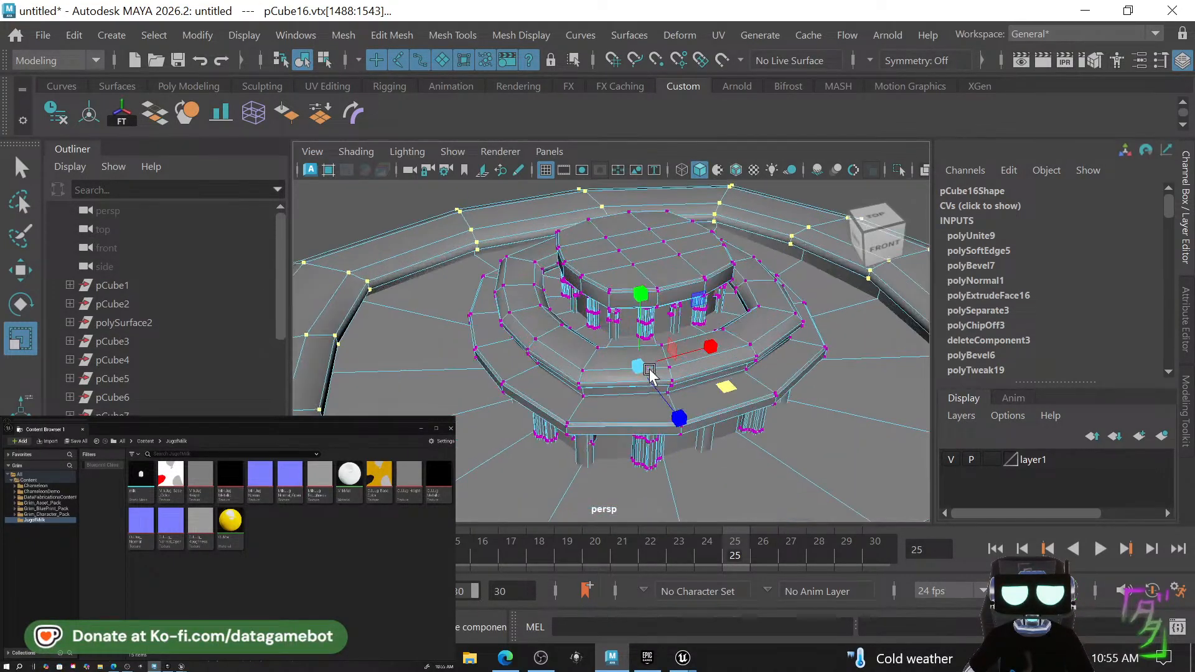
pyautogui.keyDown('alt'); pyautogui.moveTo(641, 401); pyautogui.dragTo(594, 348); pyautogui.keyUp('alt')
# Clear the vertex selection, return the combined mesh to object mode and deselect it.
pyautogui.press('q')
pyautogui.click(713, 405)
pyautogui.scroll(-5, 786, 421)
pyautogui.rightClick(595, 349)
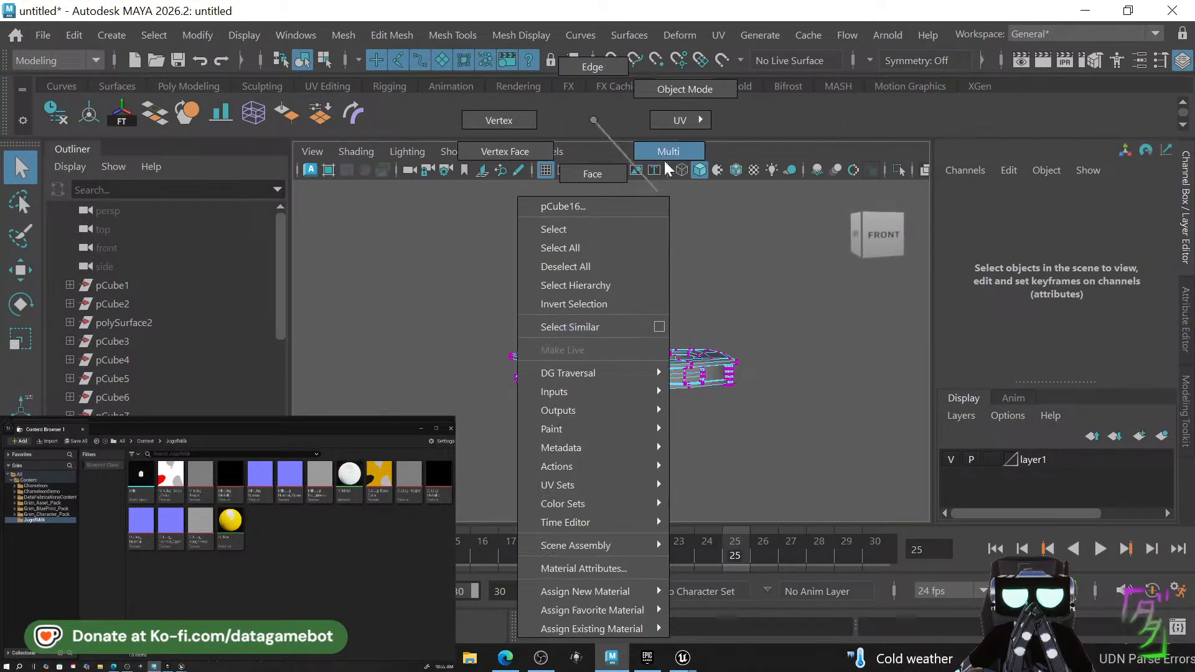
pyautogui.rightClick(595, 128)
pyautogui.click(684, 89)
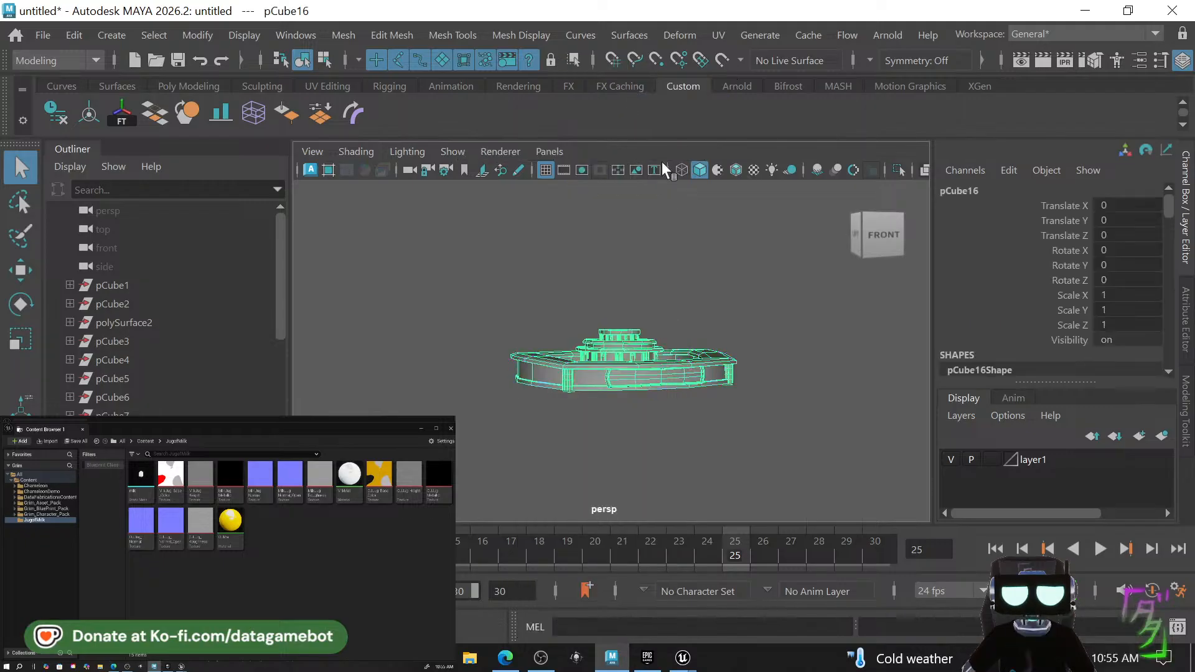
pyautogui.click(720, 395)
# Switch the combined mesh to face selection and select the ring of inner wall faces beneath the lowest tier's rim.
pyautogui.keyDown('alt'); pyautogui.moveTo(666, 422); pyautogui.dragTo(746, 435); pyautogui.keyUp('alt')
pyautogui.scroll(5, 539, 332)
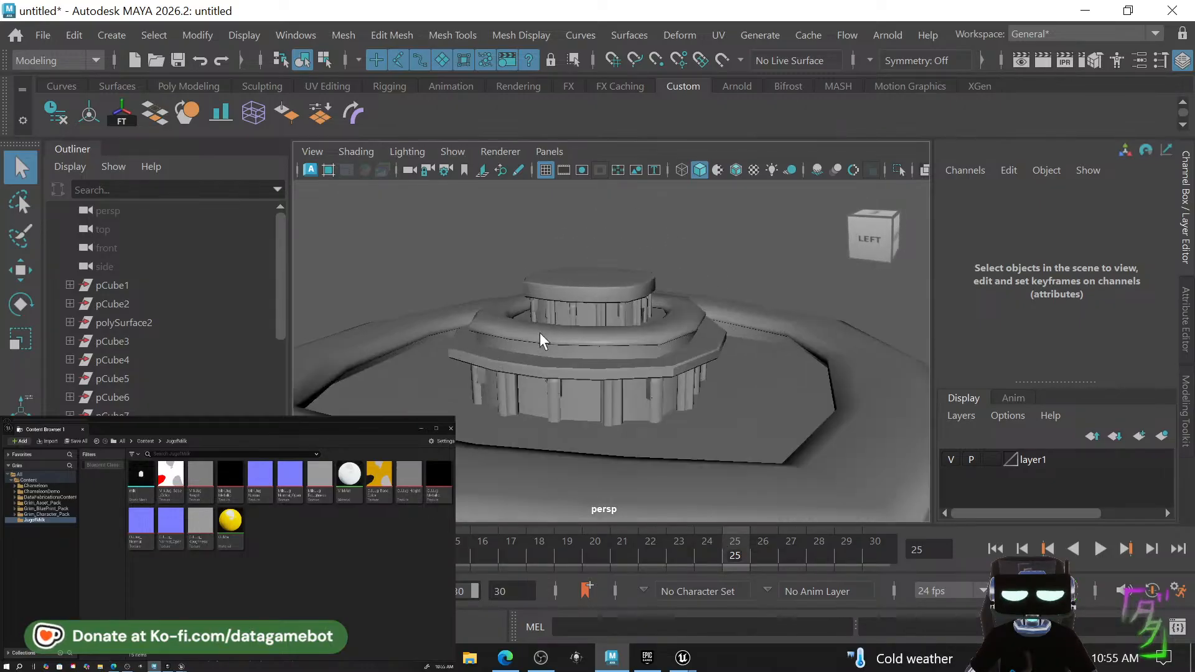
pyautogui.keyDown('alt'); pyautogui.moveTo(646, 363); pyautogui.dragTo(610, 396); pyautogui.keyUp('alt')
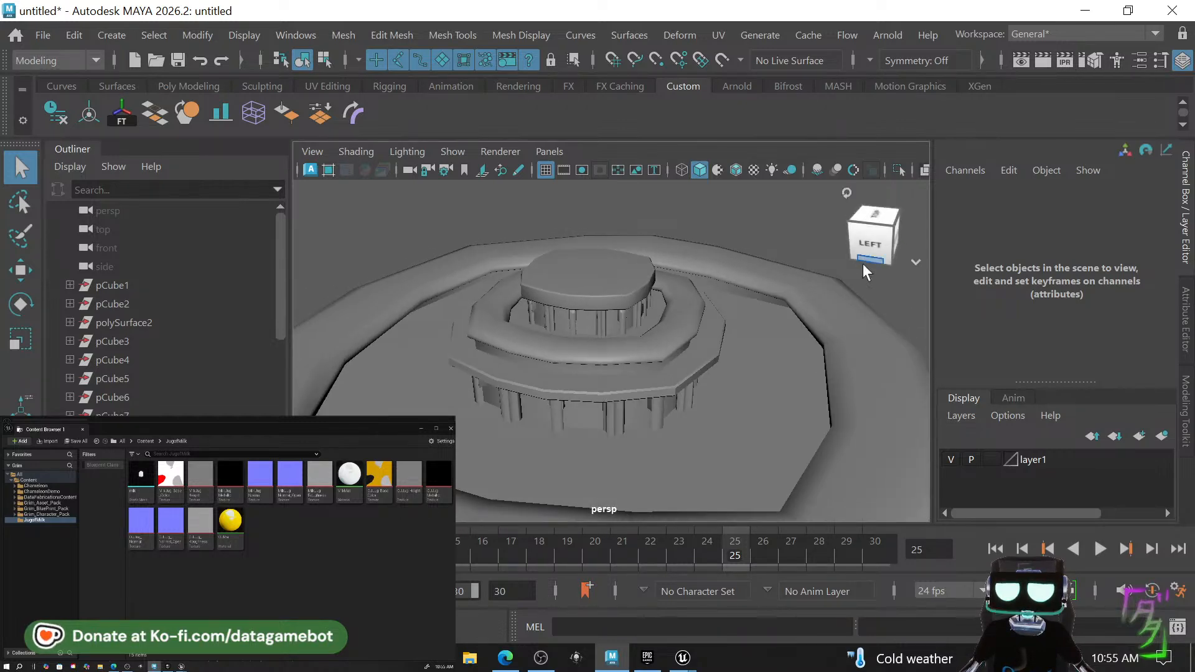
pyautogui.click(799, 405)
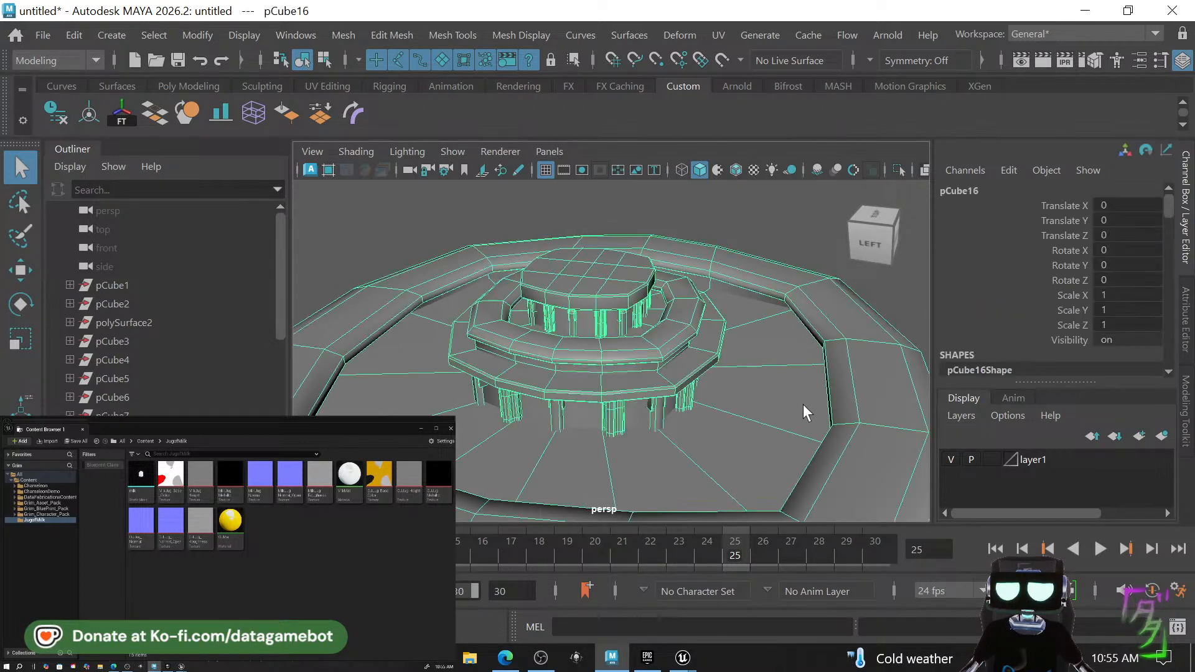
pyautogui.keyDown('alt'); pyautogui.moveTo(803, 405); pyautogui.dragTo(528, 391); pyautogui.keyUp('alt')
pyautogui.rightClick(500, 296)
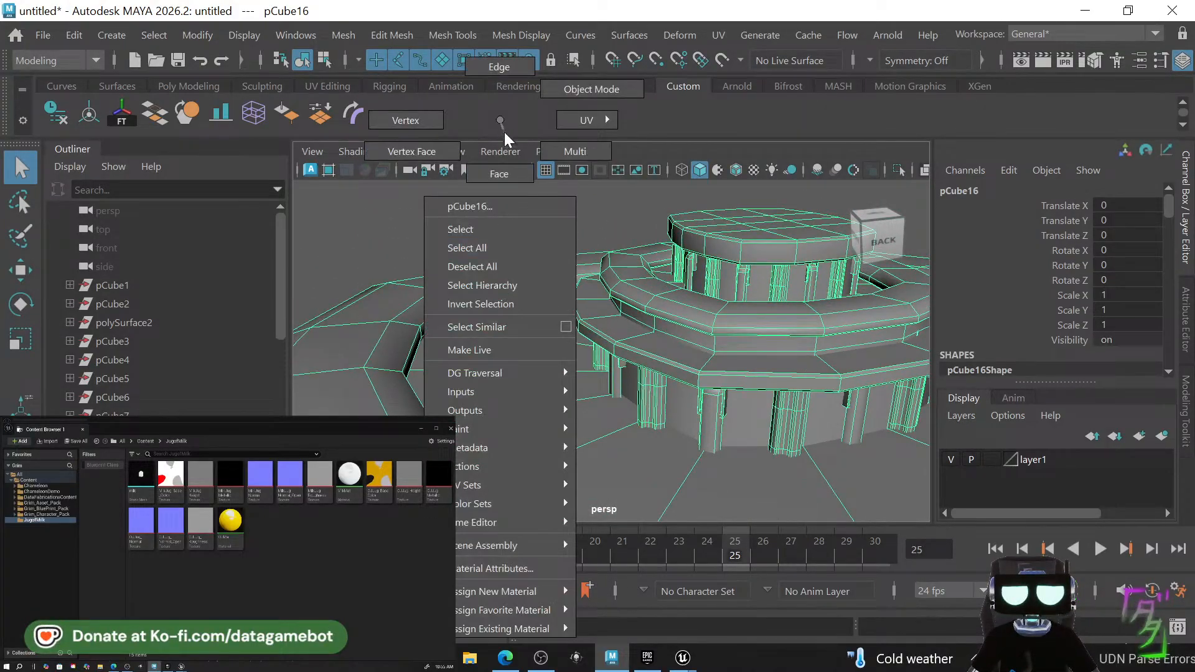
pyautogui.moveTo(504, 132); pyautogui.dragTo(506, 175, button='right')
pyautogui.scroll(5, 513, 240)
pyautogui.keyDown('alt'); pyautogui.moveTo(513, 240); pyautogui.dragTo(539, 257); pyautogui.keyUp('alt')
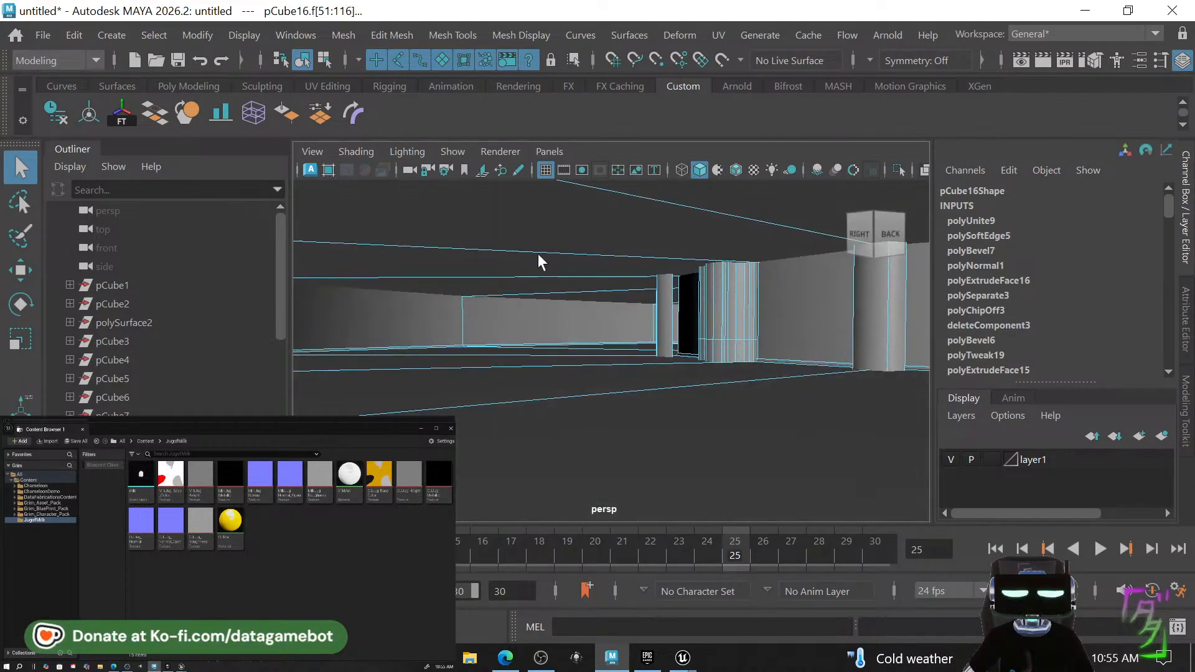
pyautogui.keyDown('alt'); pyautogui.moveTo(537, 255); pyautogui.dragTo(464, 364, button='middle'); pyautogui.keyUp('alt')
pyautogui.keyDown('alt'); pyautogui.moveTo(448, 371); pyautogui.dragTo(427, 344); pyautogui.keyUp('alt')
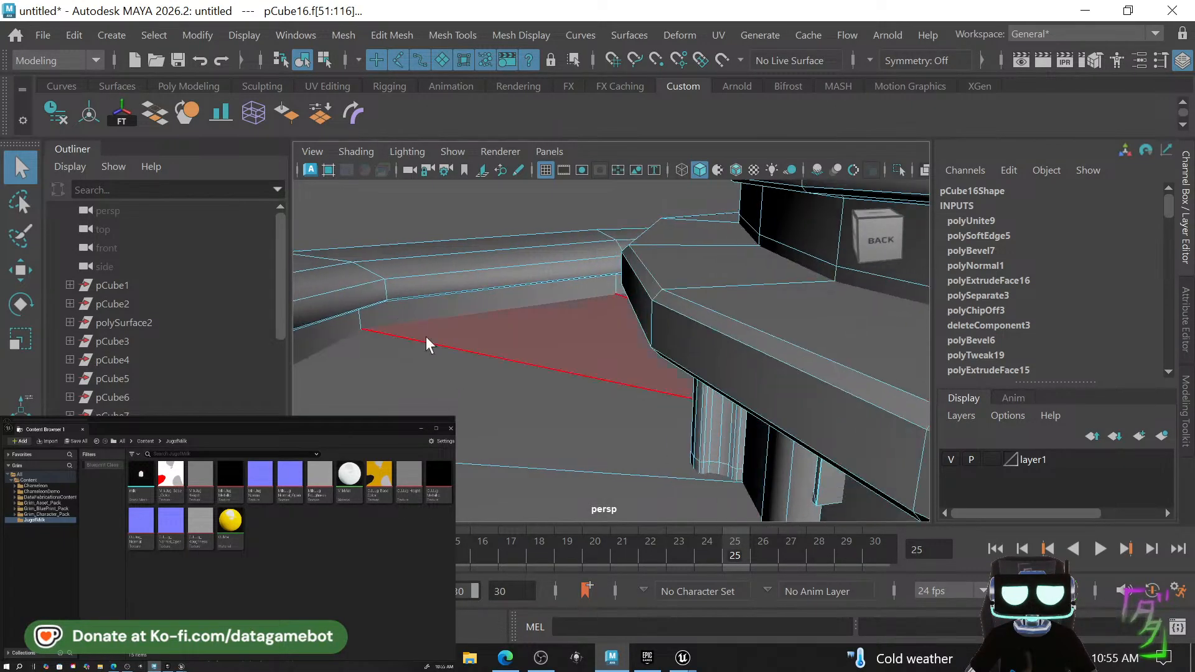
pyautogui.click(416, 307)
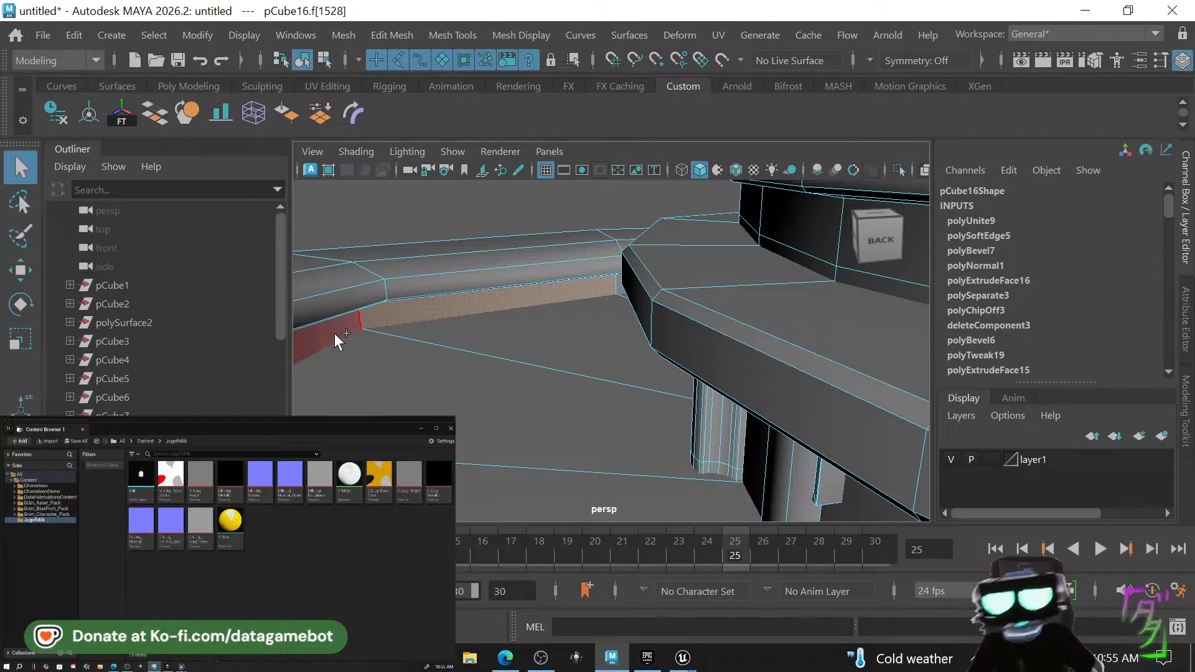
pyautogui.click(332, 333)
# Add the underside and inner top face rings of the lowest tier's rim to the selection.
pyautogui.keyDown('alt'); pyautogui.moveTo(446, 295); pyautogui.dragTo(607, 350); pyautogui.keyUp('alt')
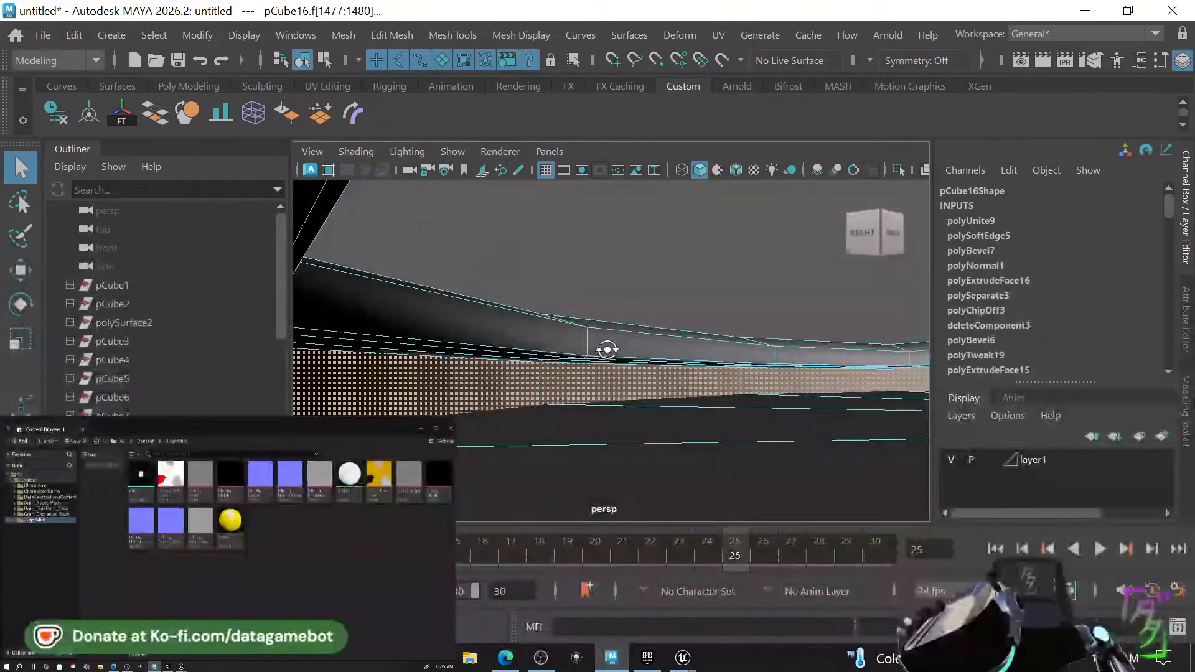
pyautogui.keyDown('alt'); pyautogui.moveTo(542, 344); pyautogui.dragTo(540, 367, button='middle'); pyautogui.keyUp('alt')
pyautogui.keyDown('alt'); pyautogui.moveTo(446, 398); pyautogui.dragTo(467, 336, button='middle'); pyautogui.keyUp('alt')
pyautogui.keyDown('alt'); pyautogui.moveTo(467, 336); pyautogui.dragTo(510, 398, button='right'); pyautogui.keyUp('alt')
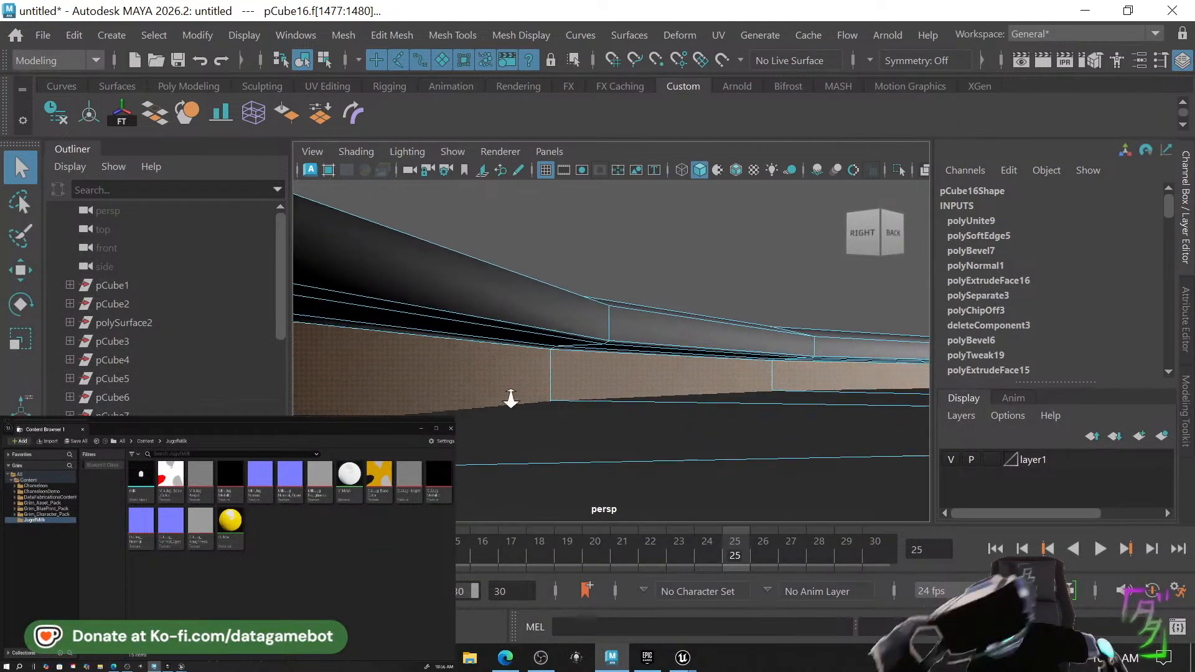
pyautogui.keyDown('alt'); pyautogui.moveTo(458, 352); pyautogui.dragTo(646, 345, button='middle'); pyautogui.keyUp('alt')
pyautogui.keyDown('alt'); pyautogui.moveTo(646, 344); pyautogui.dragTo(611, 350, button='right'); pyautogui.keyUp('alt')
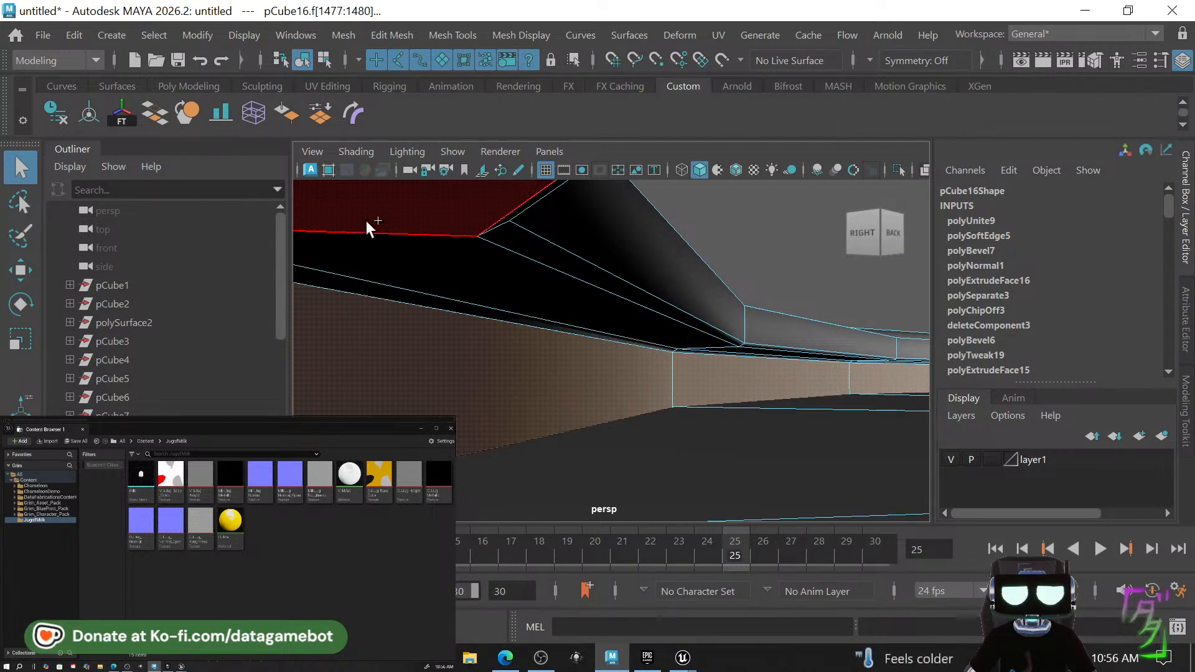
pyautogui.keyDown('shift'); pyautogui.click(596, 241); pyautogui.keyUp('shift')
pyautogui.keyDown('shift'); pyautogui.click(778, 326); pyautogui.keyUp('shift')
pyautogui.keyDown('alt'); pyautogui.moveTo(778, 327); pyautogui.dragTo(599, 354); pyautogui.keyUp('alt')
pyautogui.keyDown('shift'); pyautogui.click(638, 365); pyautogui.keyUp('shift')
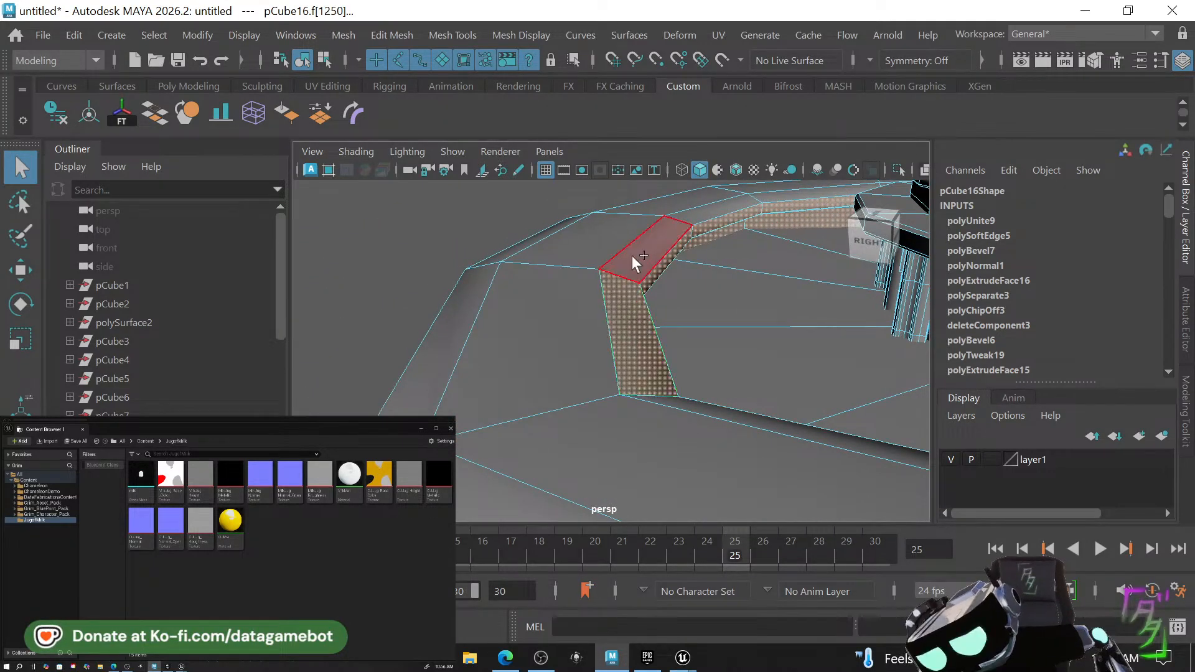
pyautogui.keyDown('shift'); pyautogui.click(632, 255); pyautogui.keyUp('shift')
# Scale the selected inner rim faces outward in X and Z to thin the rim, and clear the selection.
pyautogui.keyDown('alt'); pyautogui.moveTo(750, 321); pyautogui.dragTo(547, 315); pyautogui.keyUp('alt')
pyautogui.keyDown('alt'); pyautogui.moveTo(584, 360); pyautogui.dragTo(571, 328); pyautogui.keyUp('alt')
pyautogui.keyDown('alt'); pyautogui.moveTo(570, 328); pyautogui.dragTo(317, 277, button='right'); pyautogui.keyUp('alt')
pyautogui.keyDown('alt'); pyautogui.moveTo(529, 342); pyautogui.dragTo(520, 372); pyautogui.keyUp('alt')
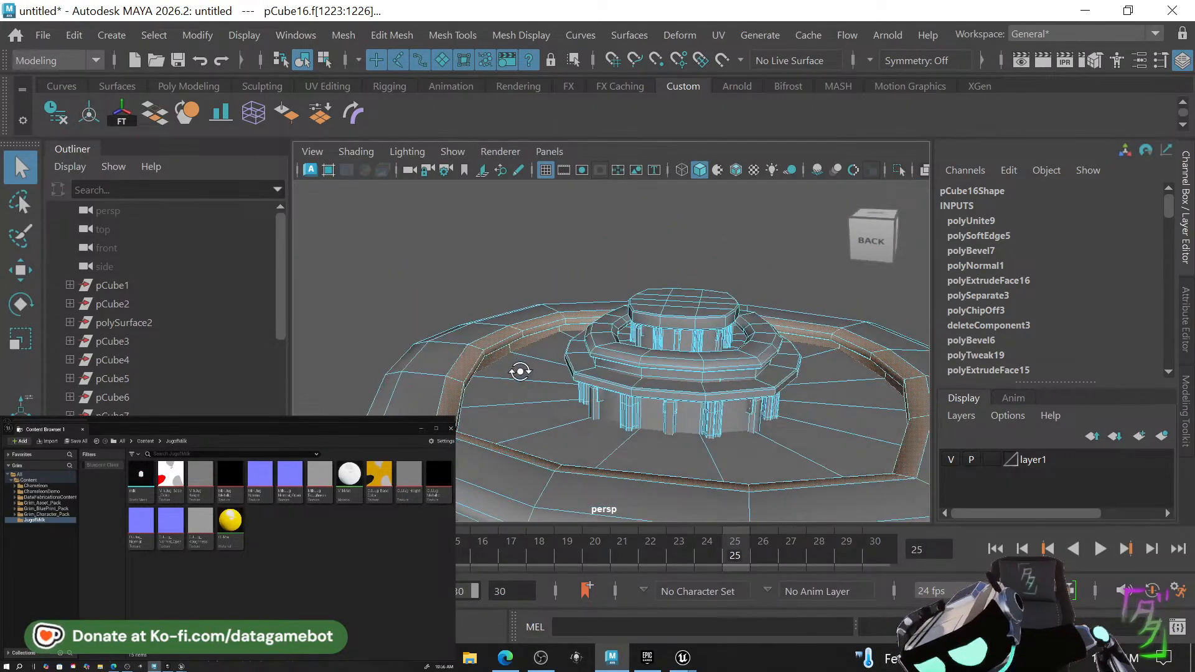
pyautogui.press('r')
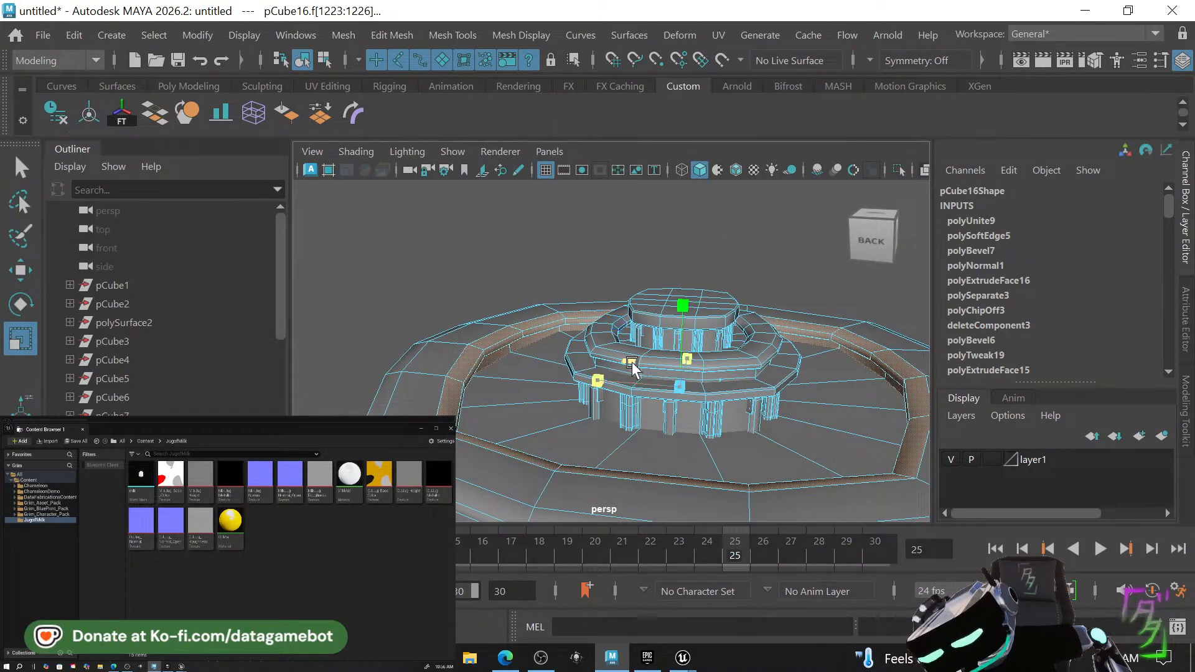
pyautogui.moveTo(632, 363); pyautogui.dragTo(503, 404)
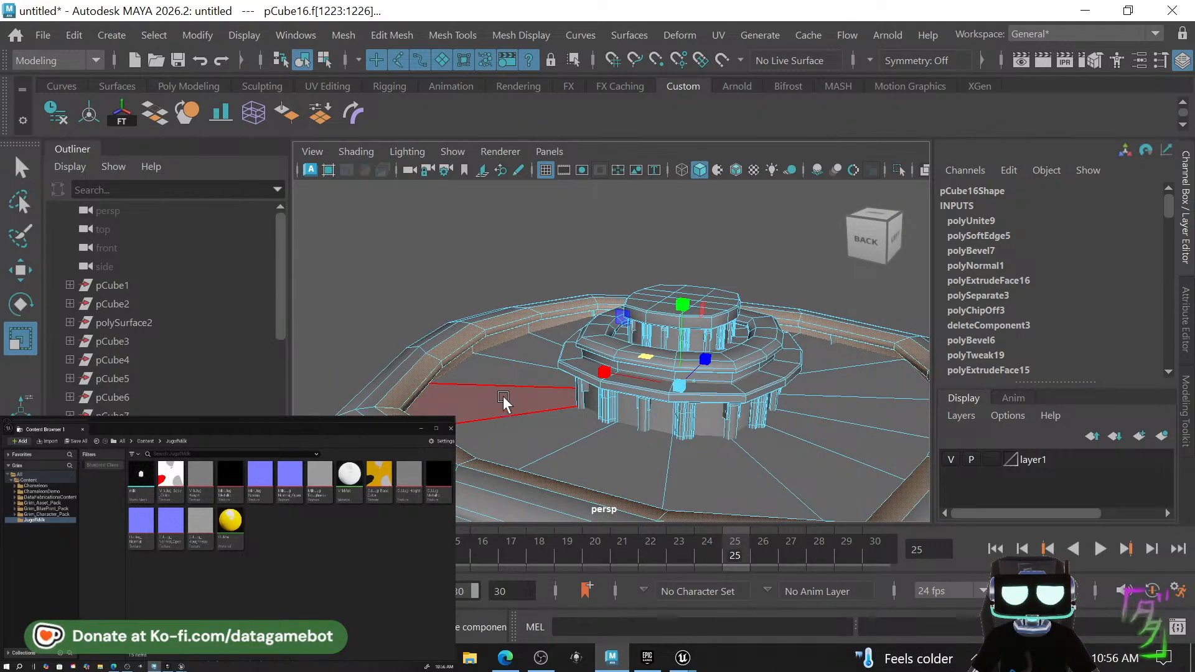
pyautogui.click(487, 274)
pyautogui.keyDown('alt'); pyautogui.moveTo(488, 275); pyautogui.dragTo(578, 330); pyautogui.keyUp('alt')
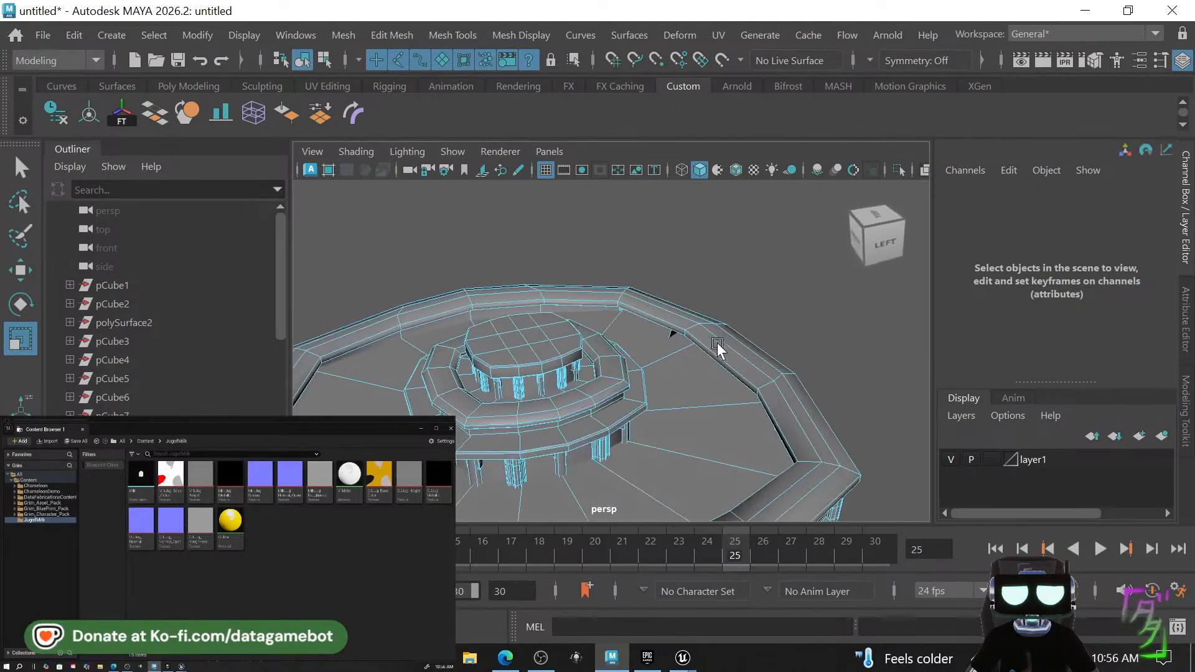
# Select the edge loop of the outer wall panel that pokes through the lowest tier's floor and move it outward along Z.
pyautogui.doubleClick(669, 336)
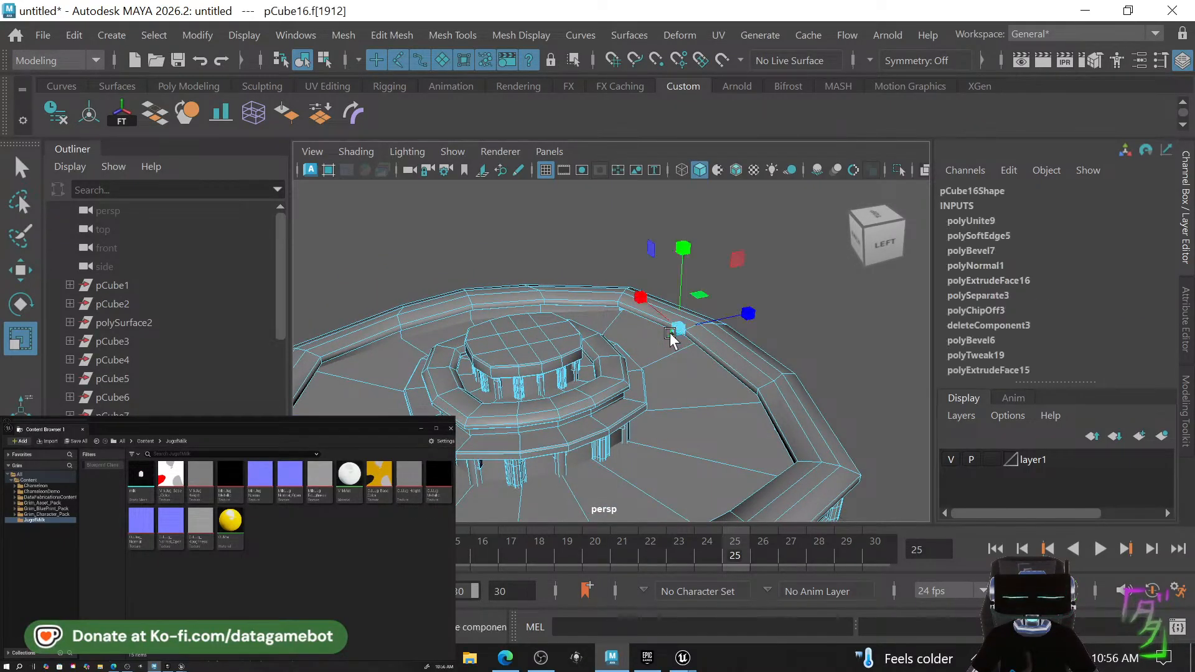
pyautogui.keyDown('alt'); pyautogui.moveTo(707, 361); pyautogui.dragTo(602, 344); pyautogui.keyUp('alt')
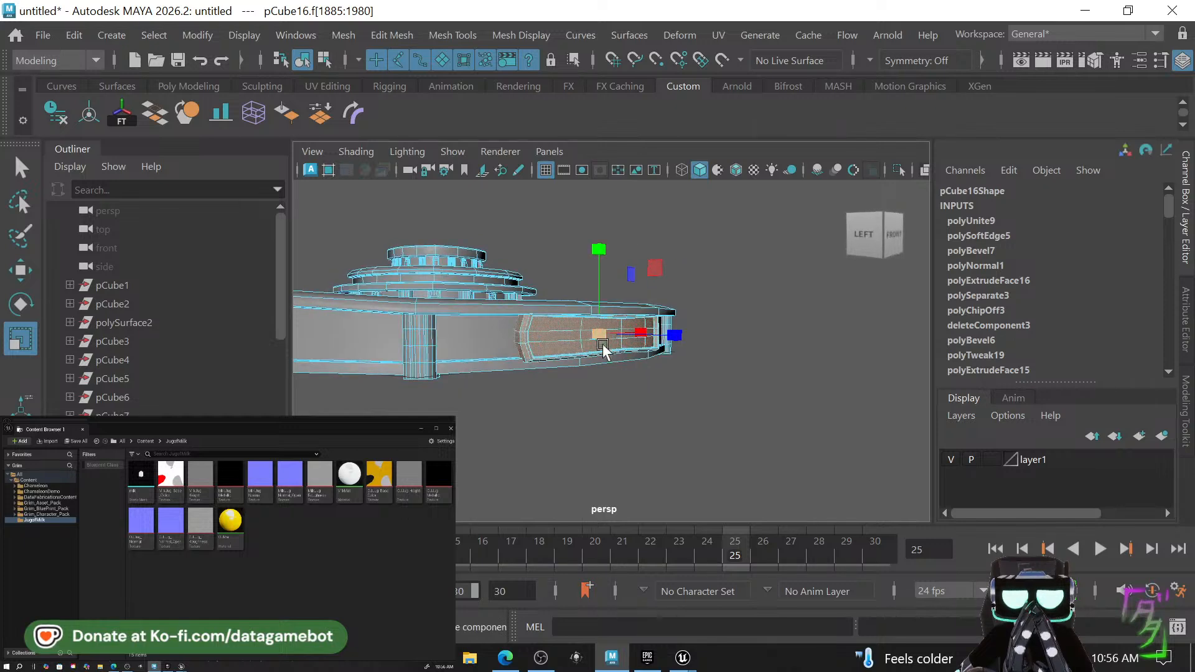
pyautogui.rightClick(590, 367)
pyautogui.moveTo(587, 82); pyautogui.dragTo(588, 68, button='right')
pyautogui.scroll(5, 613, 373)
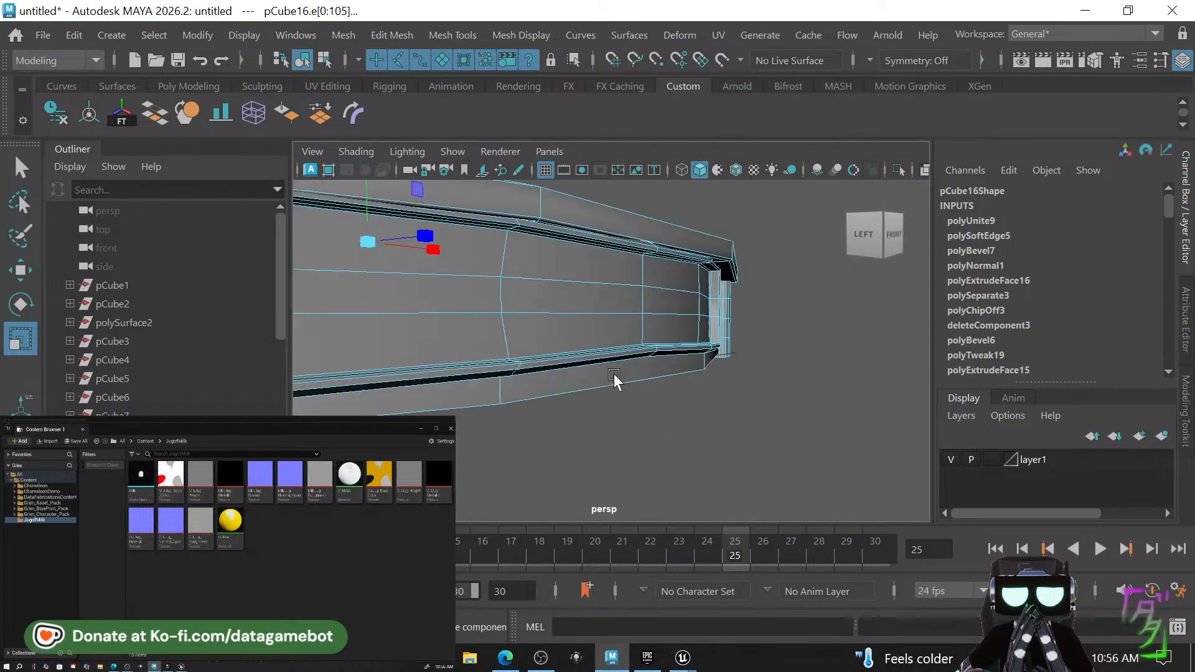
pyautogui.keyDown('alt'); pyautogui.moveTo(614, 373); pyautogui.dragTo(686, 390); pyautogui.keyUp('alt')
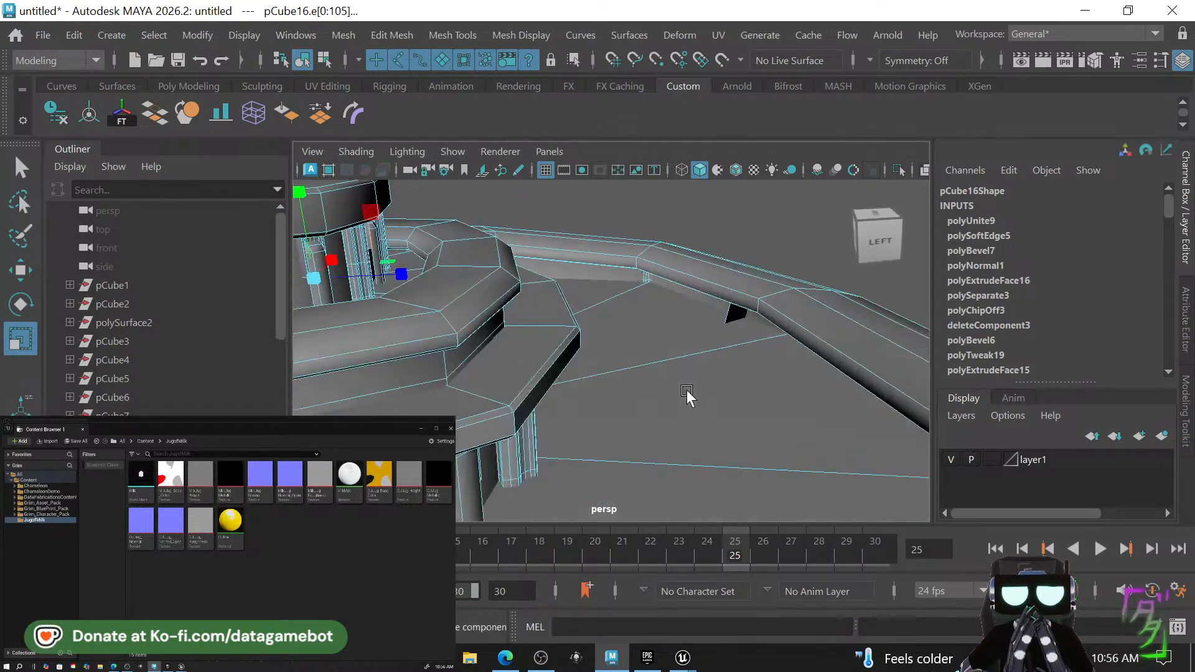
pyautogui.doubleClick(730, 318)
pyautogui.keyDown('alt'); pyautogui.moveTo(730, 319); pyautogui.dragTo(747, 359); pyautogui.keyUp('alt')
pyautogui.press('w')
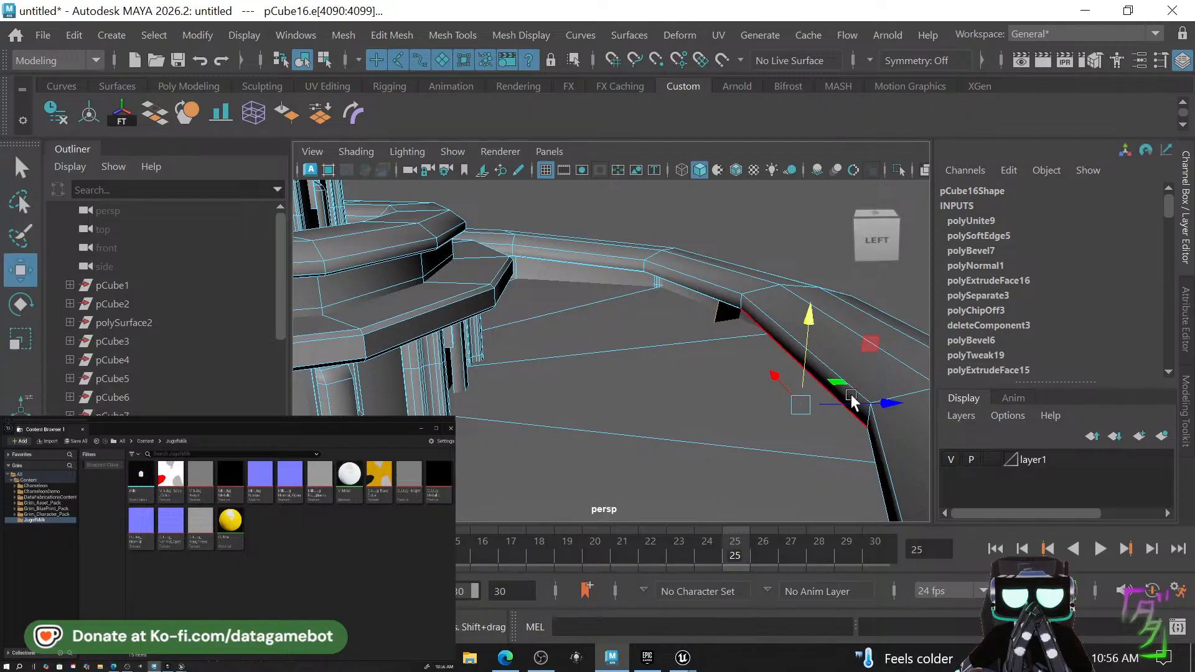
pyautogui.moveTo(851, 400); pyautogui.dragTo(661, 386)
# Check the thinned rim and the shifted wall panel from the outside and from above.
pyautogui.keyDown('alt'); pyautogui.moveTo(660, 384); pyautogui.dragTo(483, 360, button='right'); pyautogui.keyUp('alt')
pyautogui.keyDown('alt'); pyautogui.moveTo(483, 359); pyautogui.dragTo(576, 403, button='middle'); pyautogui.keyUp('alt')
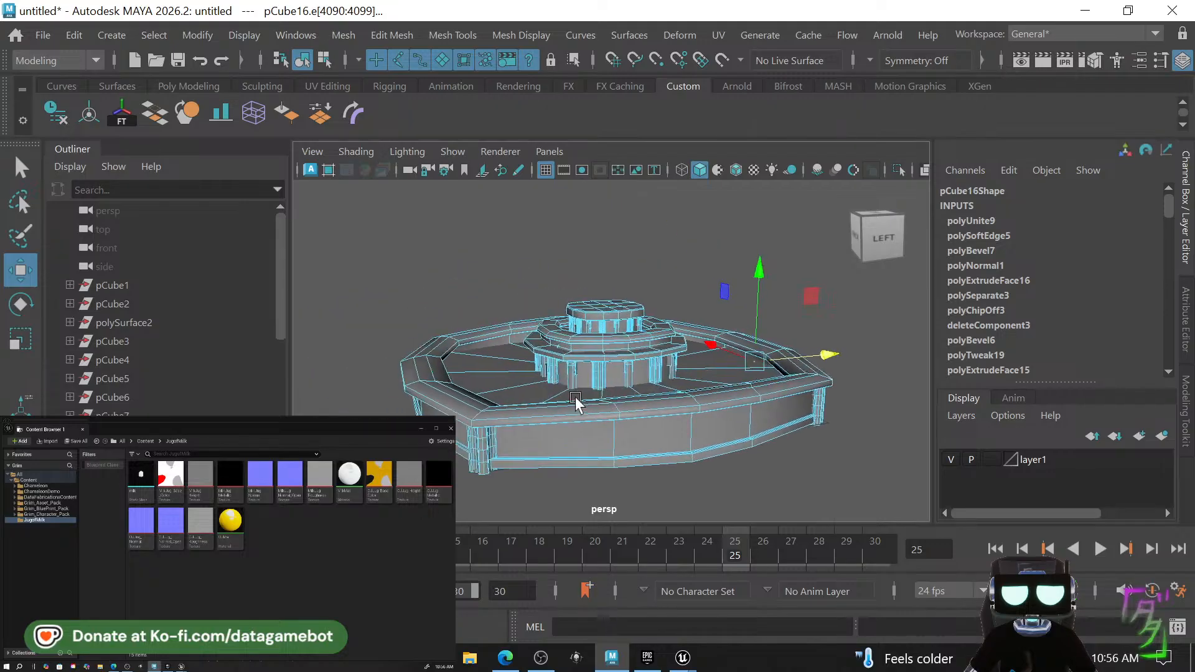
pyautogui.keyDown('alt'); pyautogui.moveTo(577, 403); pyautogui.dragTo(682, 447); pyautogui.keyUp('alt')
pyautogui.scroll(4, 499, 367)
pyautogui.keyDown('alt'); pyautogui.moveTo(499, 367); pyautogui.dragTo(652, 361, button='middle'); pyautogui.keyUp('alt')
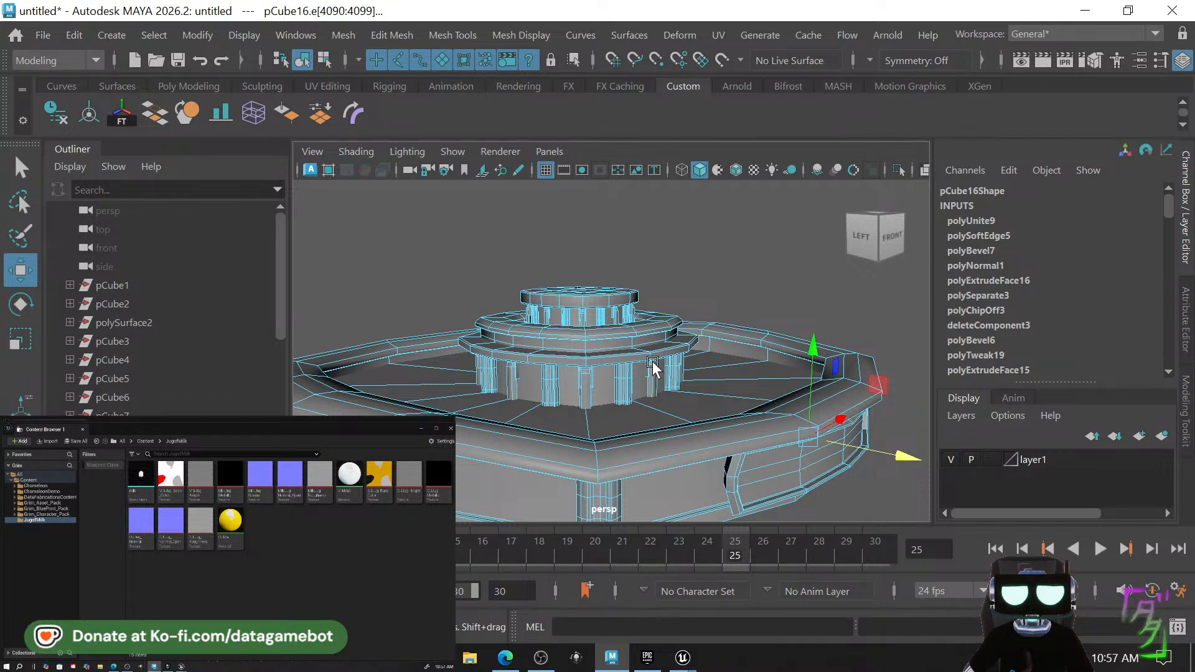
pyautogui.keyDown('alt'); pyautogui.moveTo(653, 384); pyautogui.dragTo(631, 418); pyautogui.keyUp('alt')
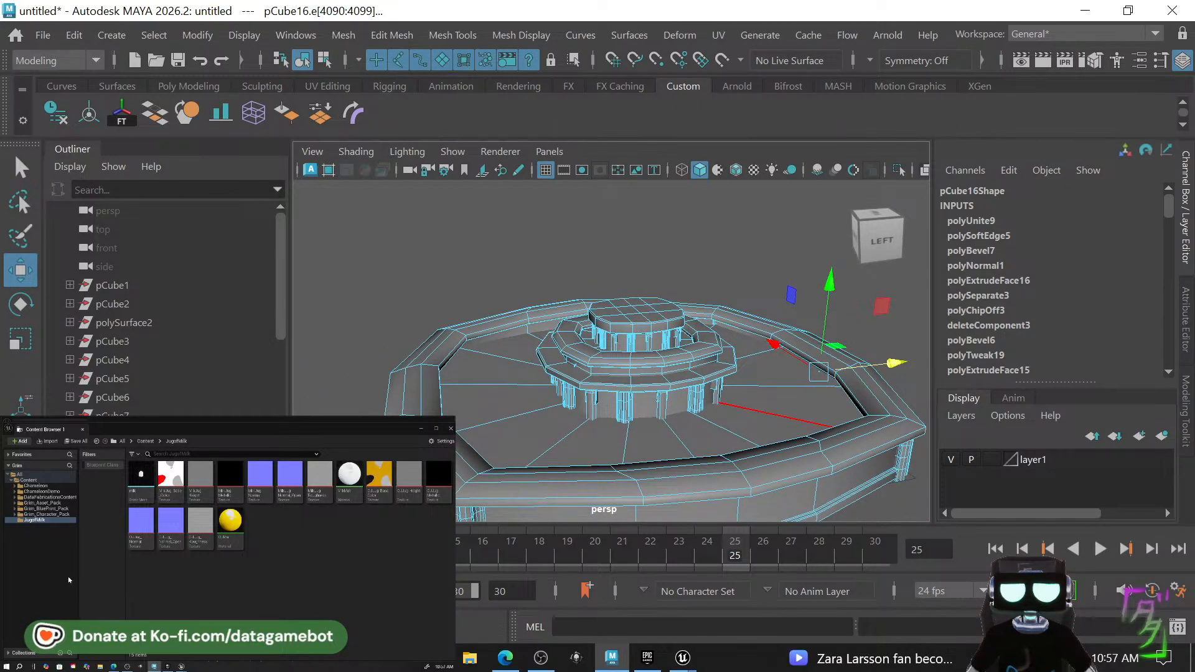
# Minimize the Unreal content browser and message log windows and return to Maya.
pyautogui.click(419, 430)
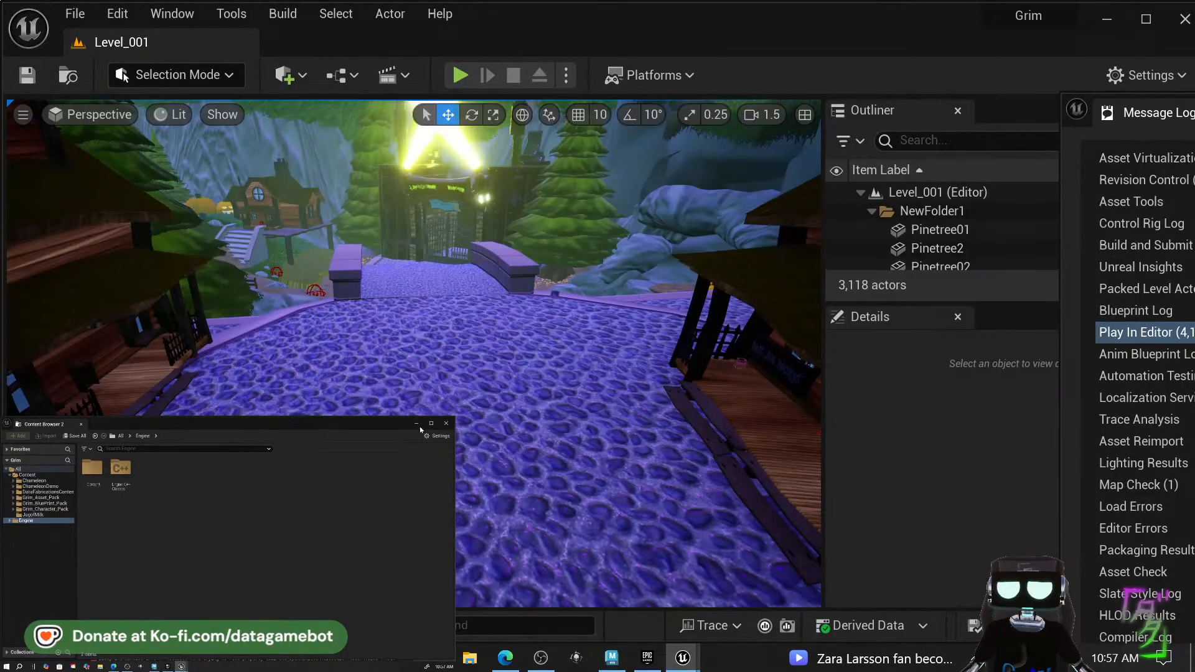
pyautogui.click(417, 424)
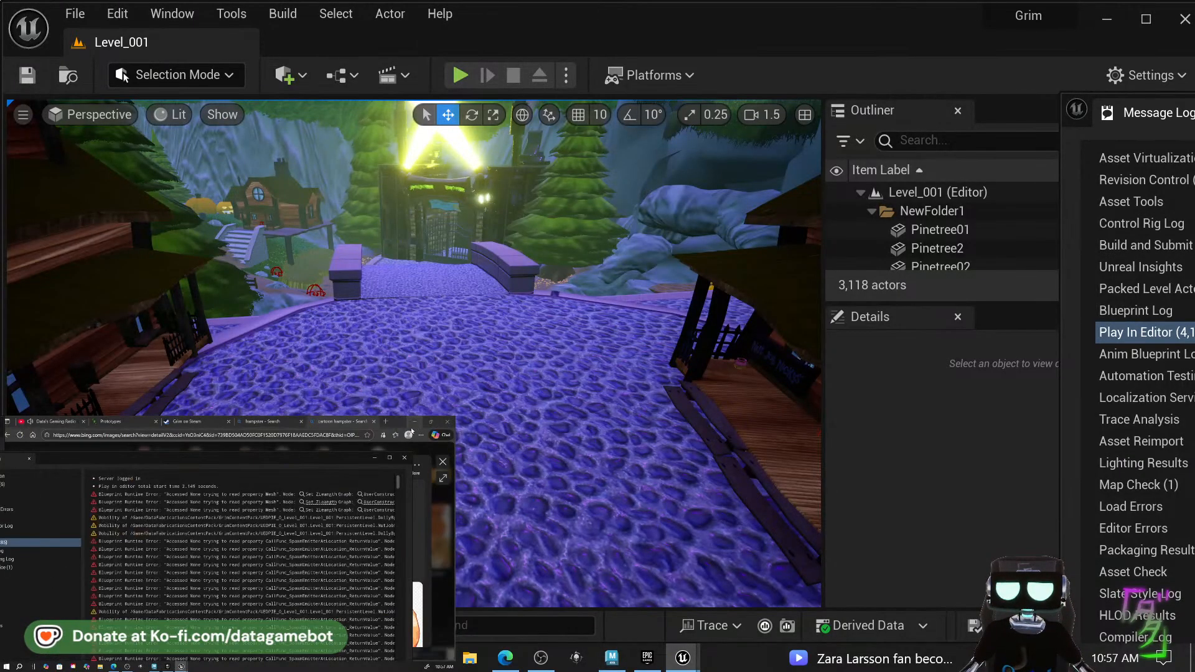
pyautogui.click(375, 459)
pyautogui.click(155, 666)
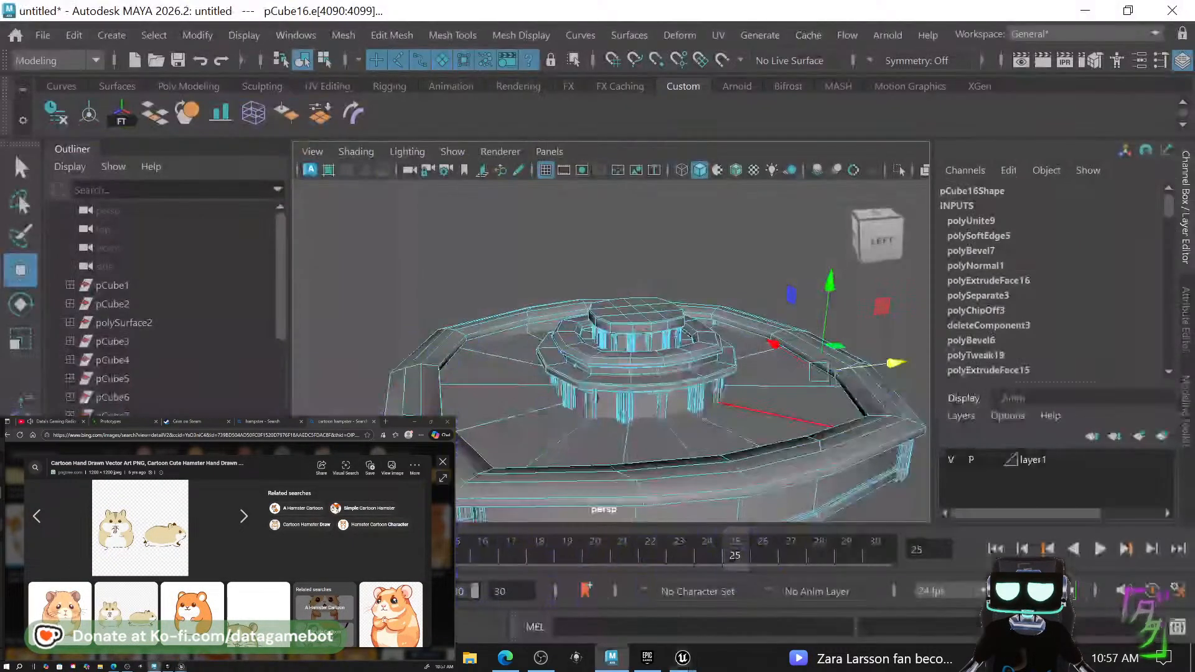
# Start saving the scene under a new name and browse to the Grim folder on the Desktop.
pyautogui.click(42, 35)
pyautogui.click(127, 113)
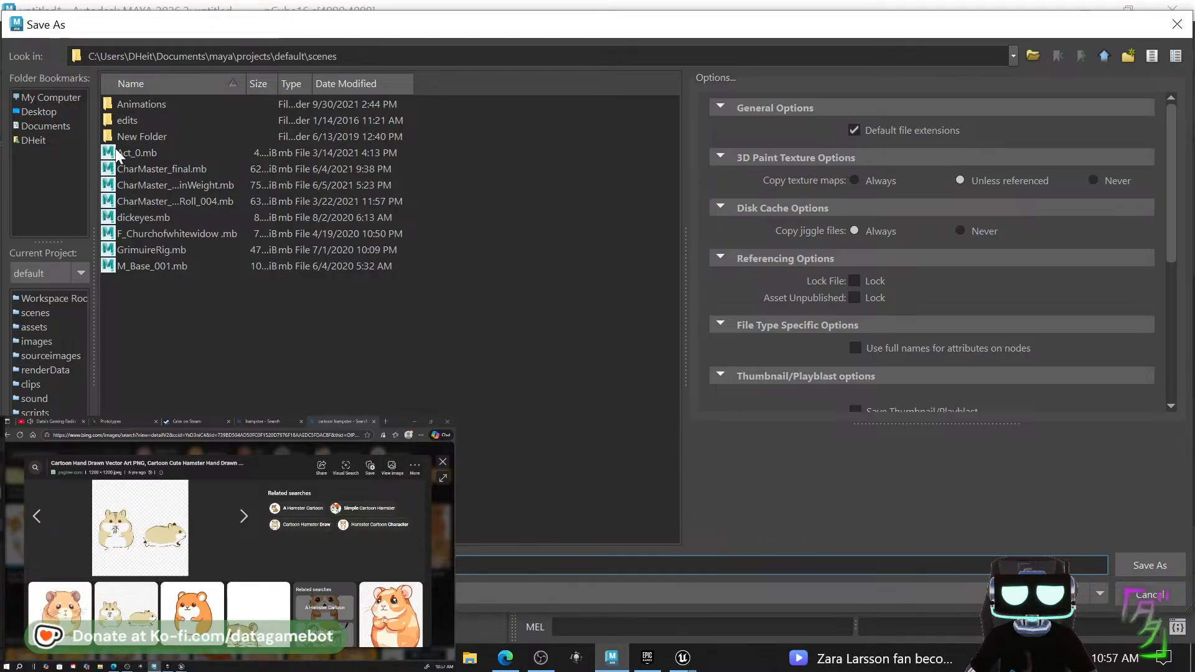
pyautogui.click(35, 114)
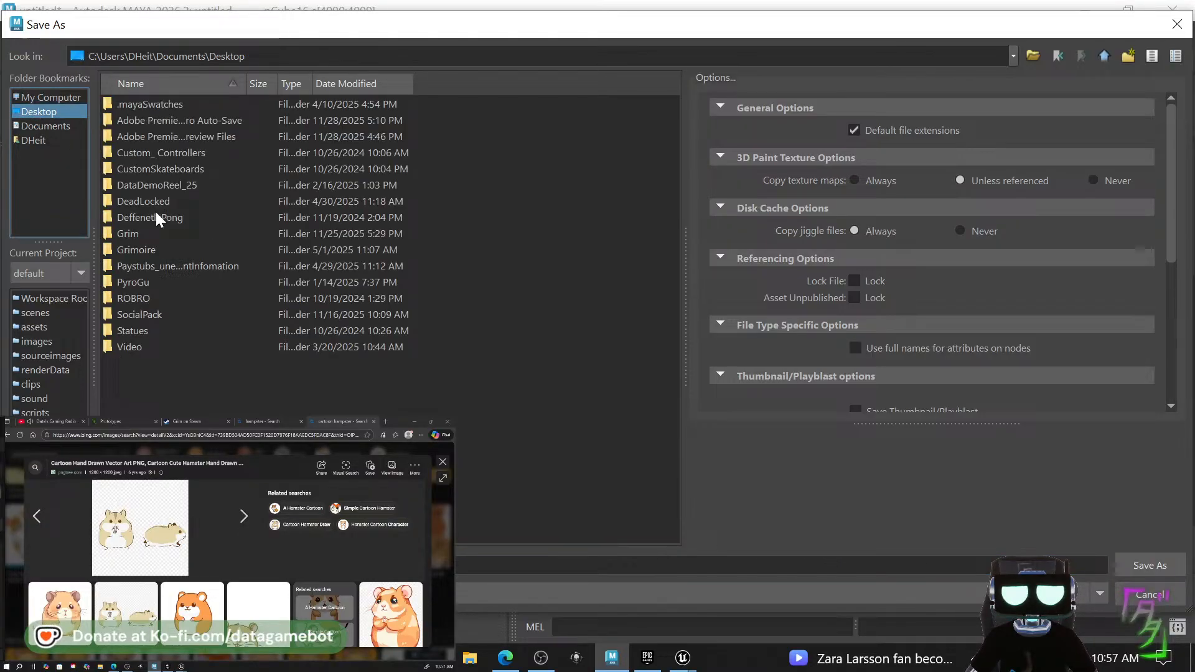
pyautogui.doubleClick(140, 229)
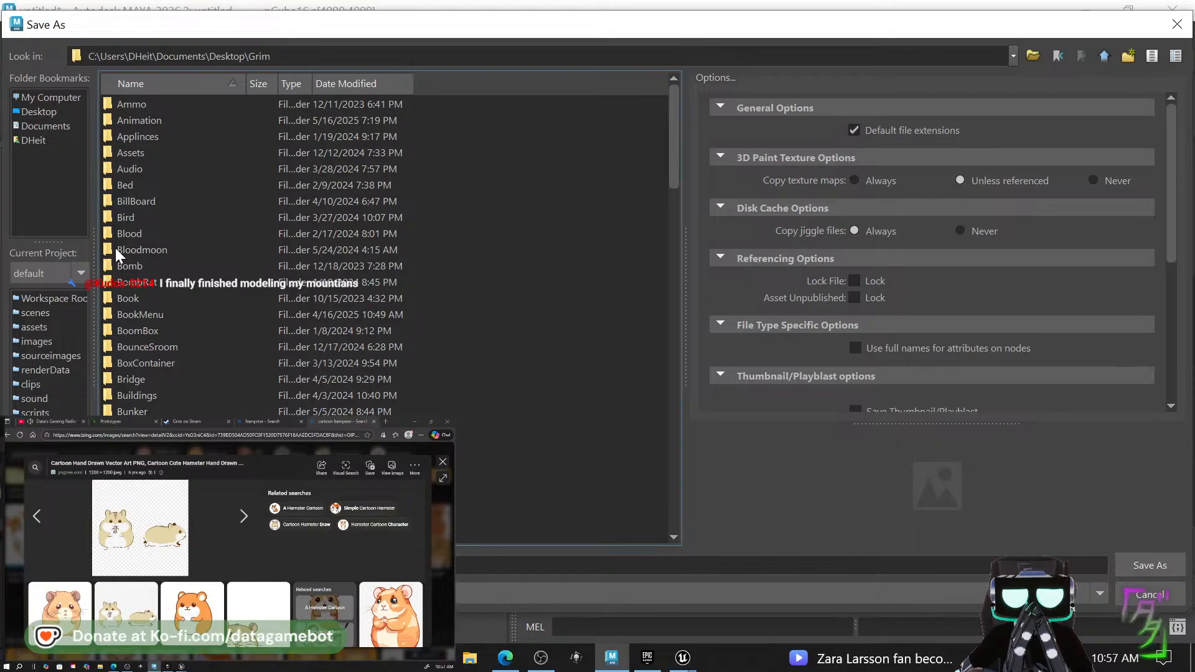
pyautogui.scroll(-15, 115, 249)
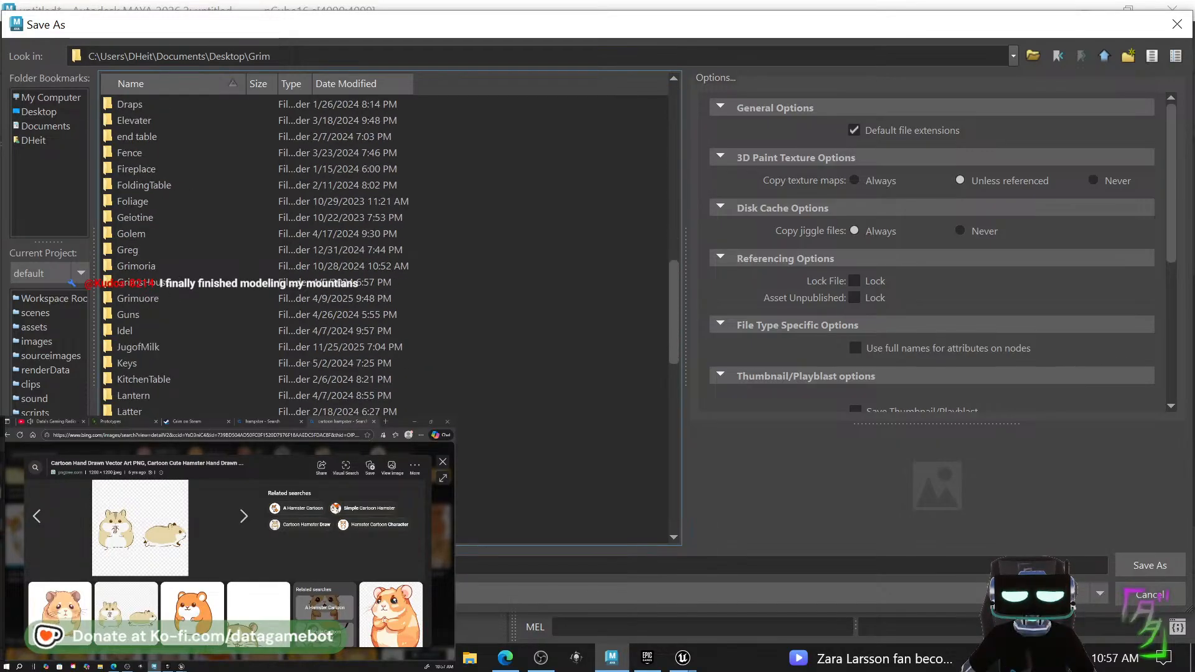
pyautogui.scroll(-20, 386, 308)
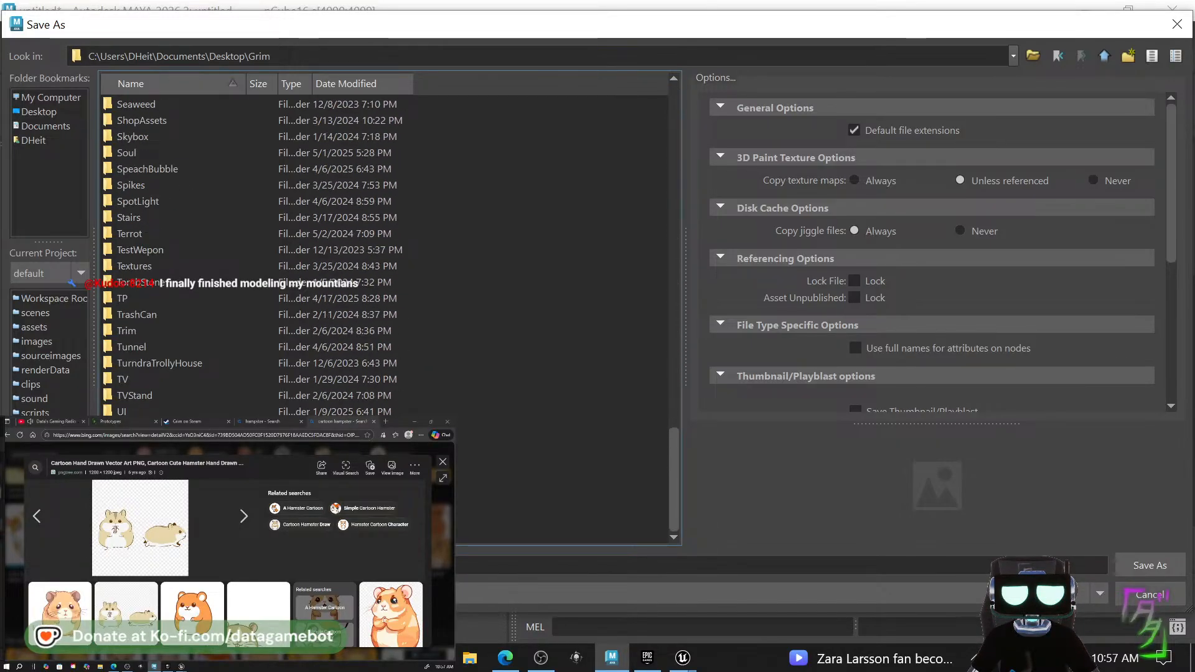
pyautogui.scroll(20, 386, 249)
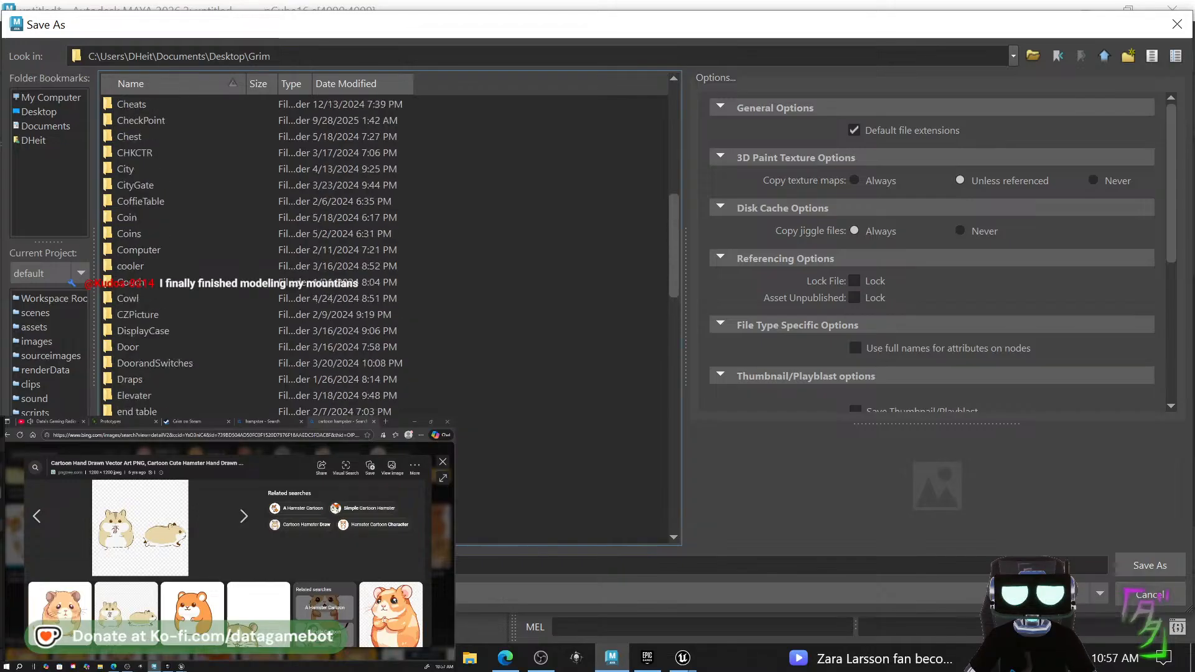
pyautogui.scroll(10, 349, 268)
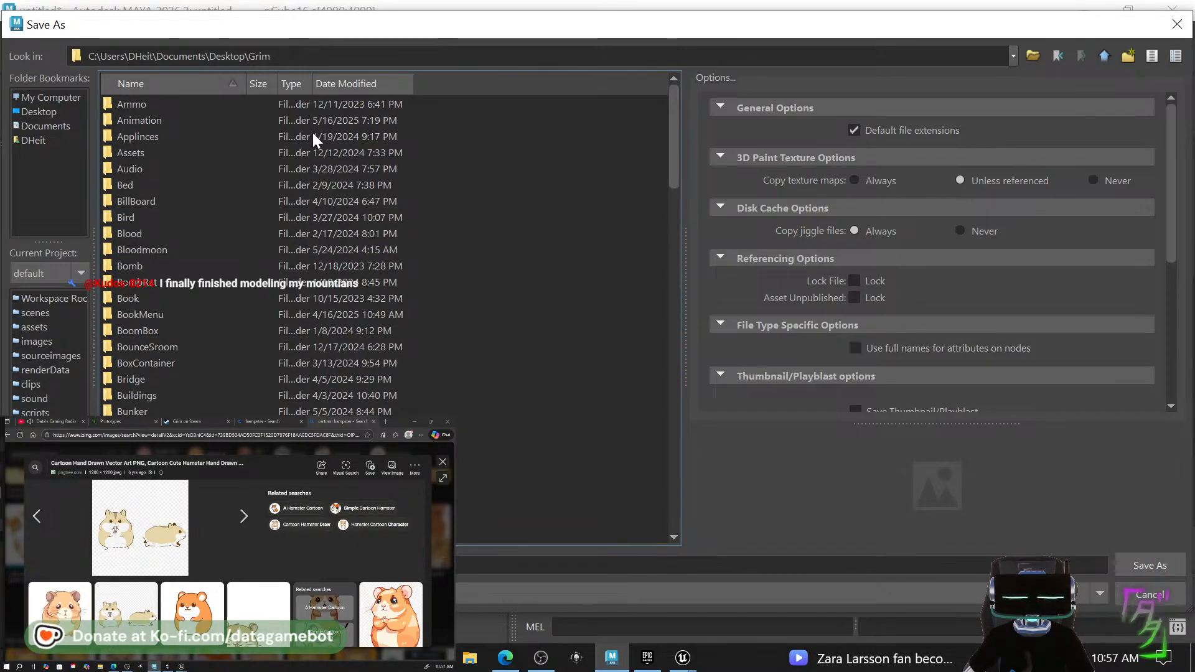
# Create a Fountian folder inside Grim and save the scene in it as Fountian.mb.
pyautogui.rightClick(514, 325)
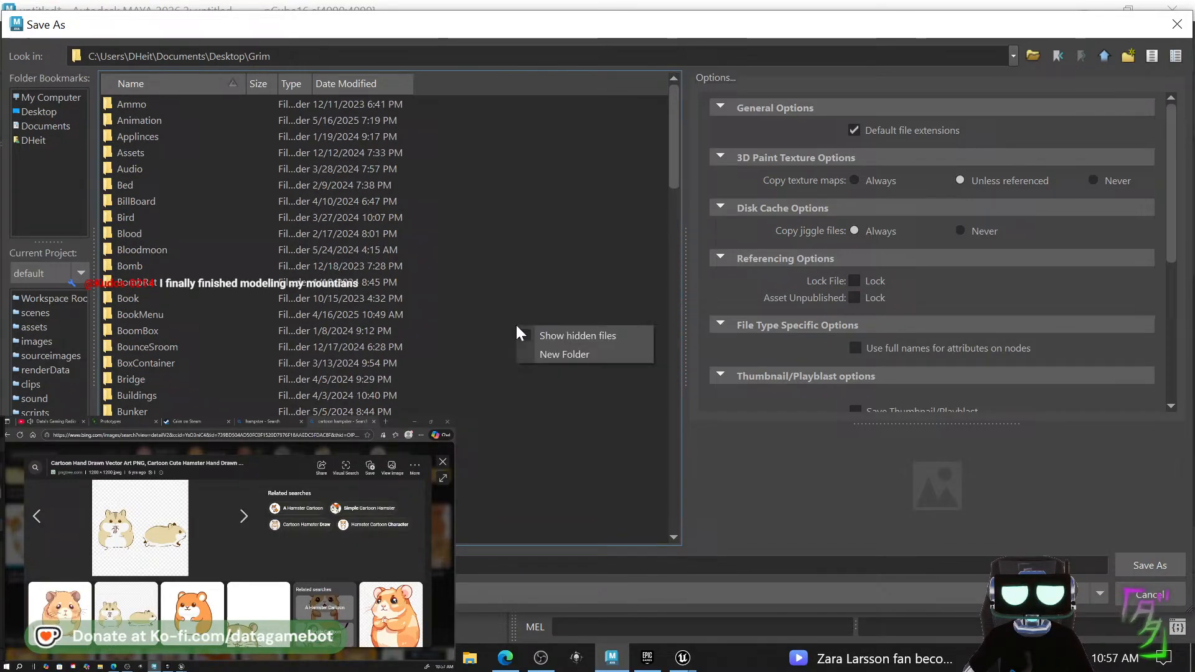
pyautogui.click(584, 357)
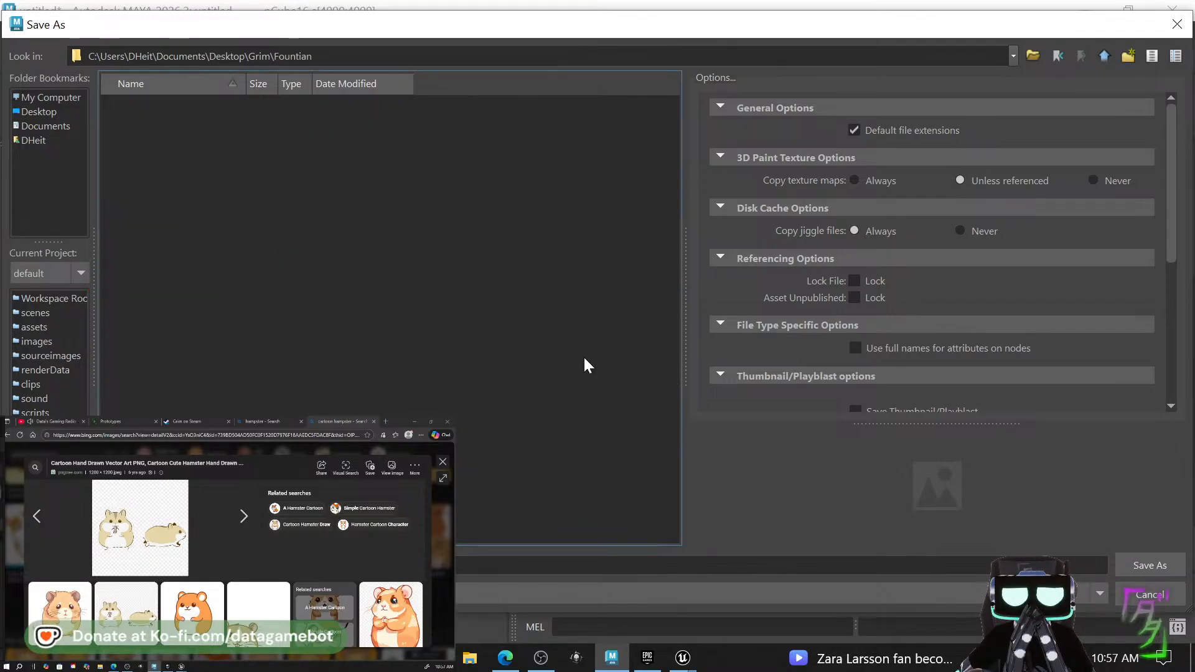
pyautogui.click(1156, 563)
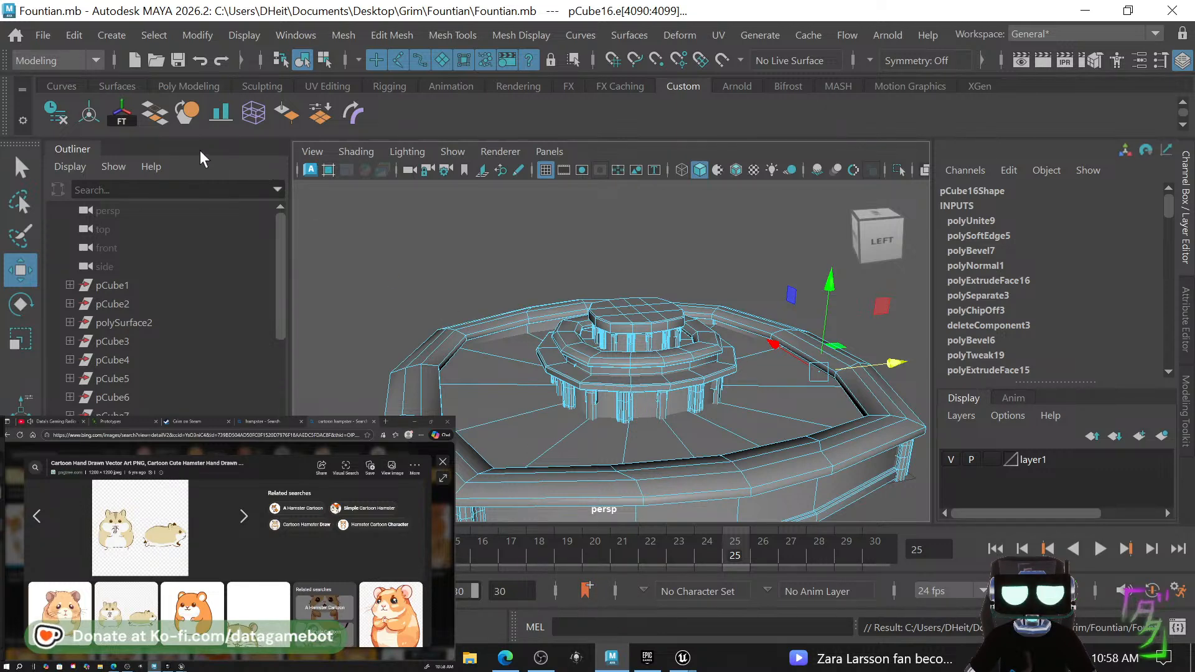
# Save the fountain scene once more and start a new empty scene.
pyautogui.click(43, 37)
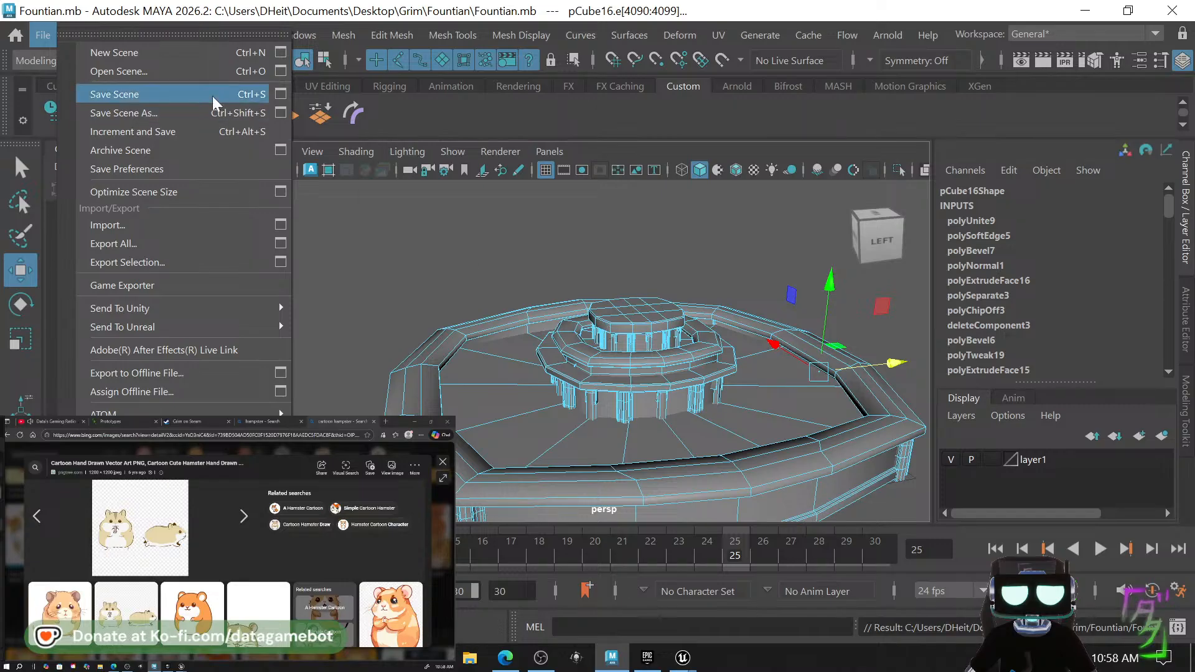
pyautogui.click(136, 97)
pyautogui.click(41, 35)
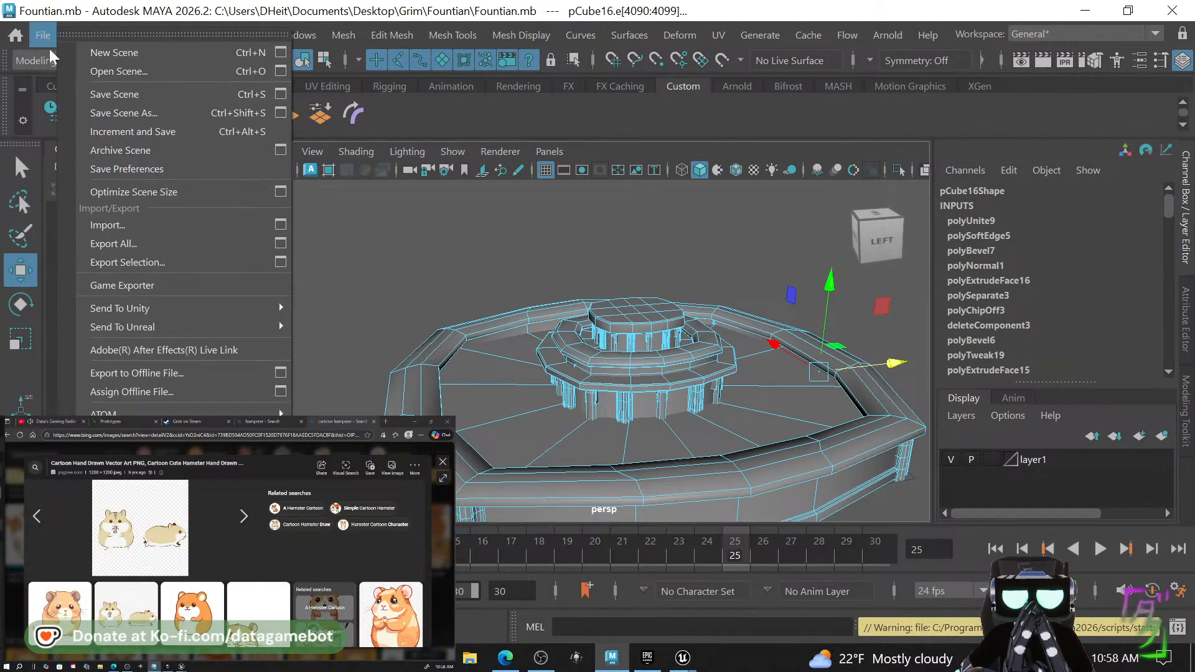
pyautogui.click(124, 56)
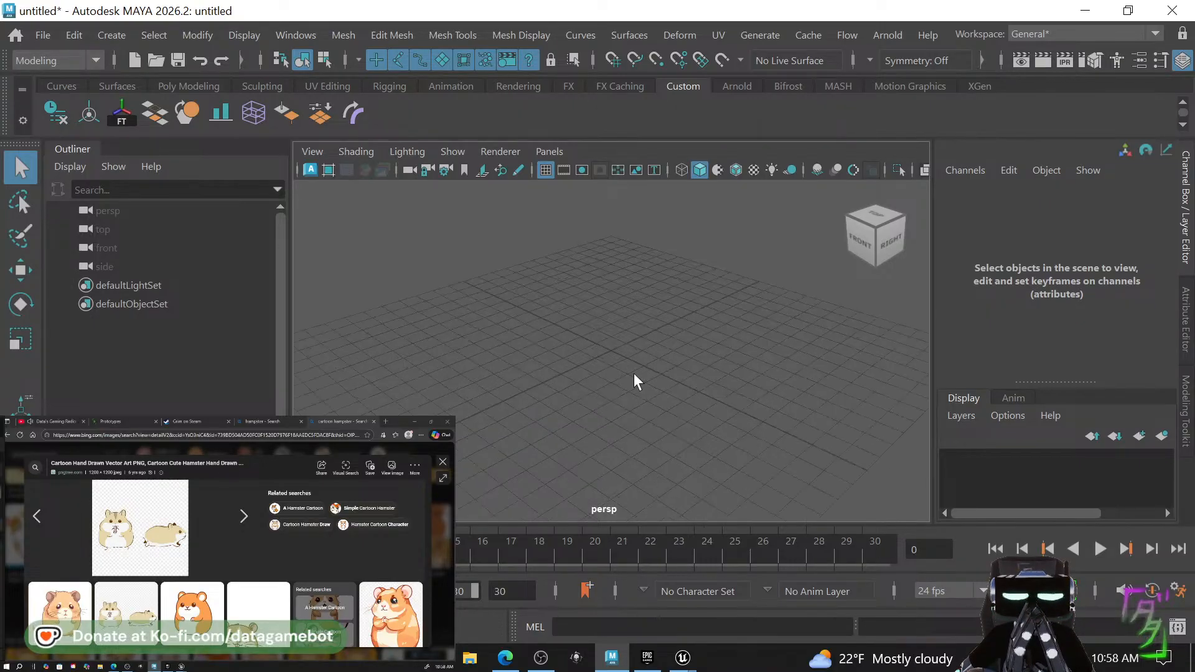
# Create a polygon cube interactively near the centre of the grid.
pyautogui.moveTo(633, 377)
pyautogui.keyDown('alt'); pyautogui.mouseDown()
pyautogui.moveTo(700, 366)
pyautogui.moveTo(629, 374)
pyautogui.mouseUp(); pyautogui.keyUp('alt')
pyautogui.keyDown('alt'); pyautogui.moveTo(629, 374); pyautogui.dragTo(625, 404, button='middle'); pyautogui.keyUp('alt')
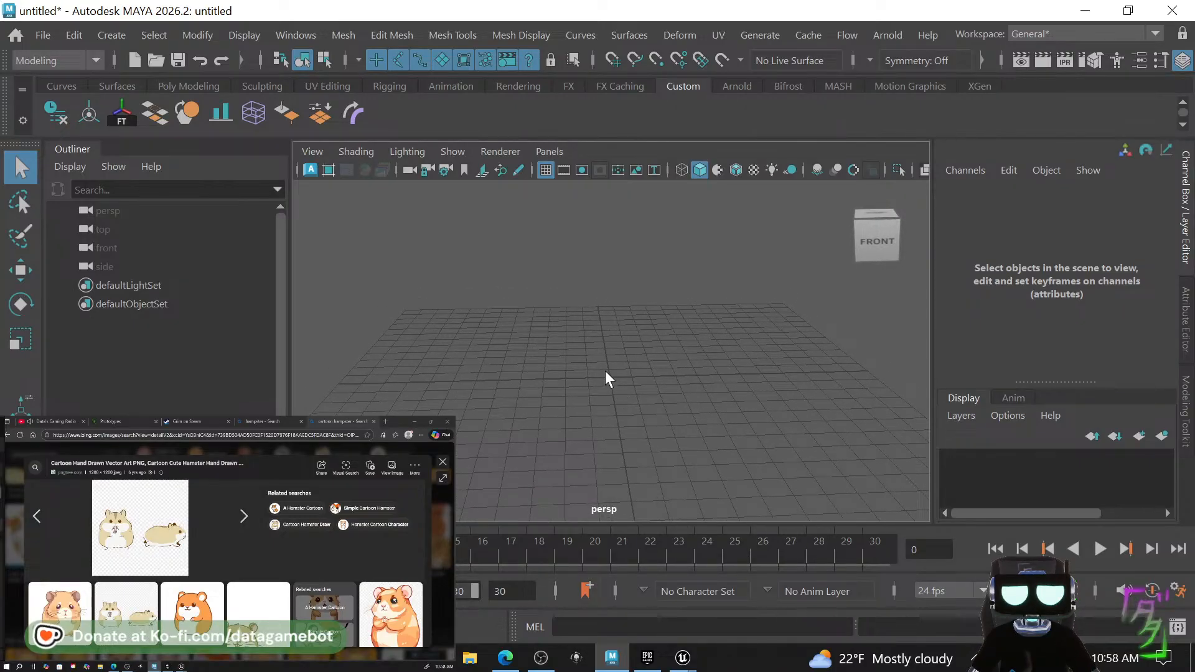
pyautogui.keyDown('shift'); pyautogui.moveTo(605, 371); pyautogui.dragTo(592, 302, button='right'); pyautogui.keyUp('shift')
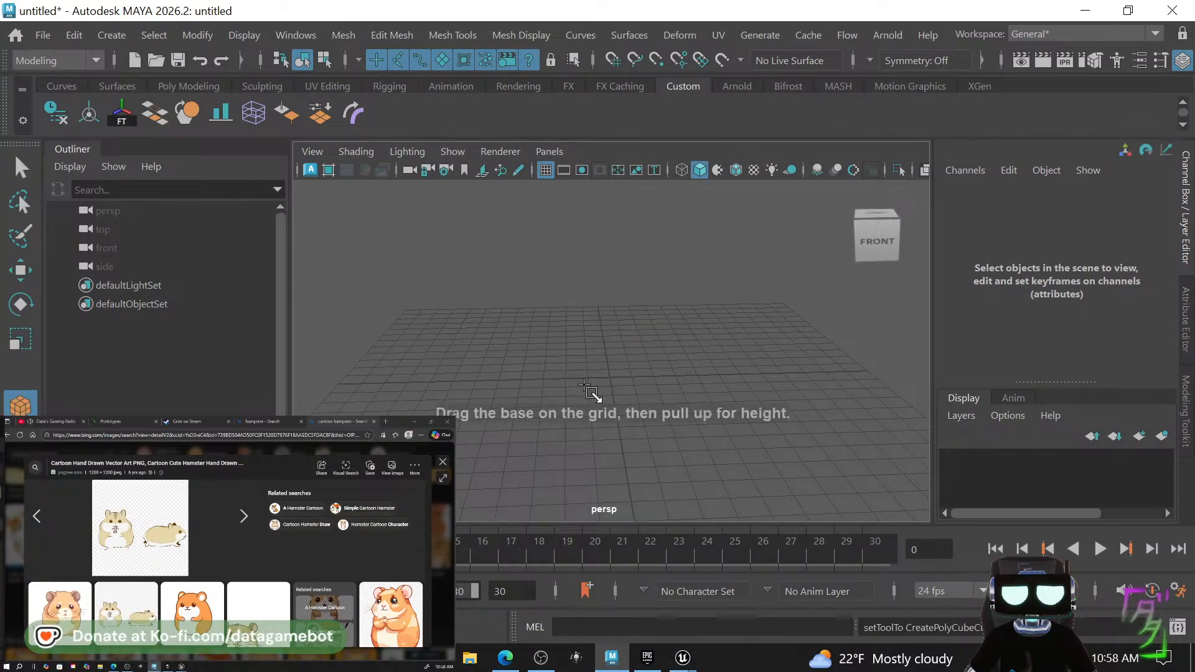
pyautogui.moveTo(585, 386); pyautogui.dragTo(640, 386)
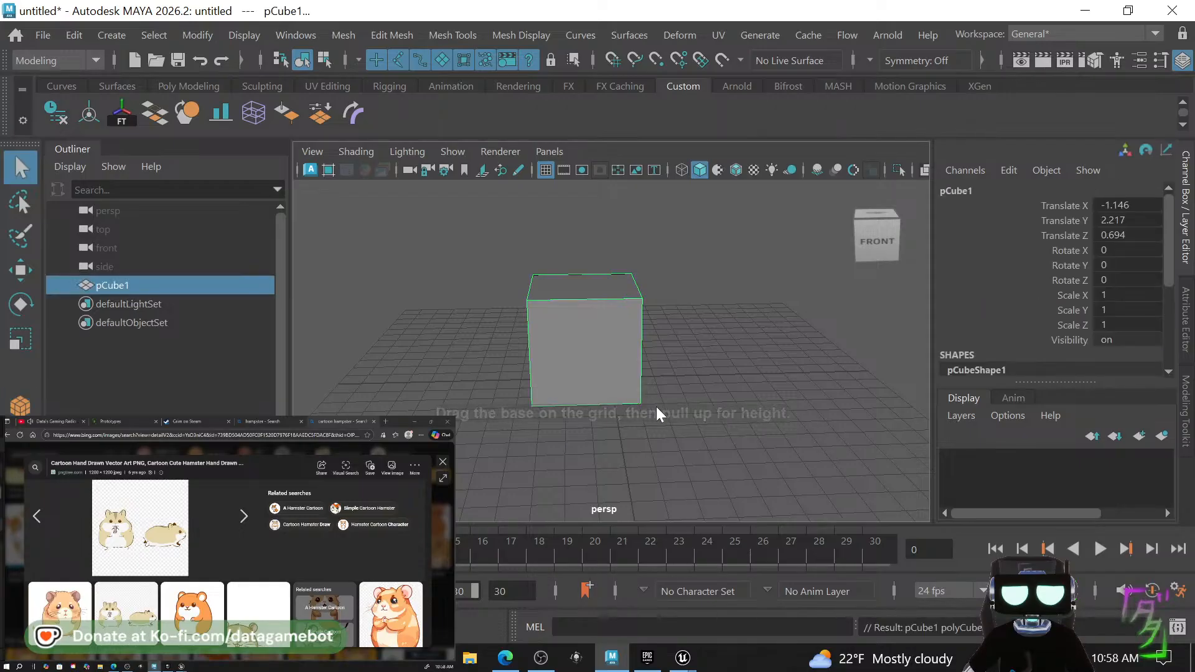
# Set the cube's Translate X, Y and Z to 0.
pyautogui.moveTo(1117, 205); pyautogui.dragTo(1120, 235)
pyautogui.write('0')
pyautogui.press('Return')
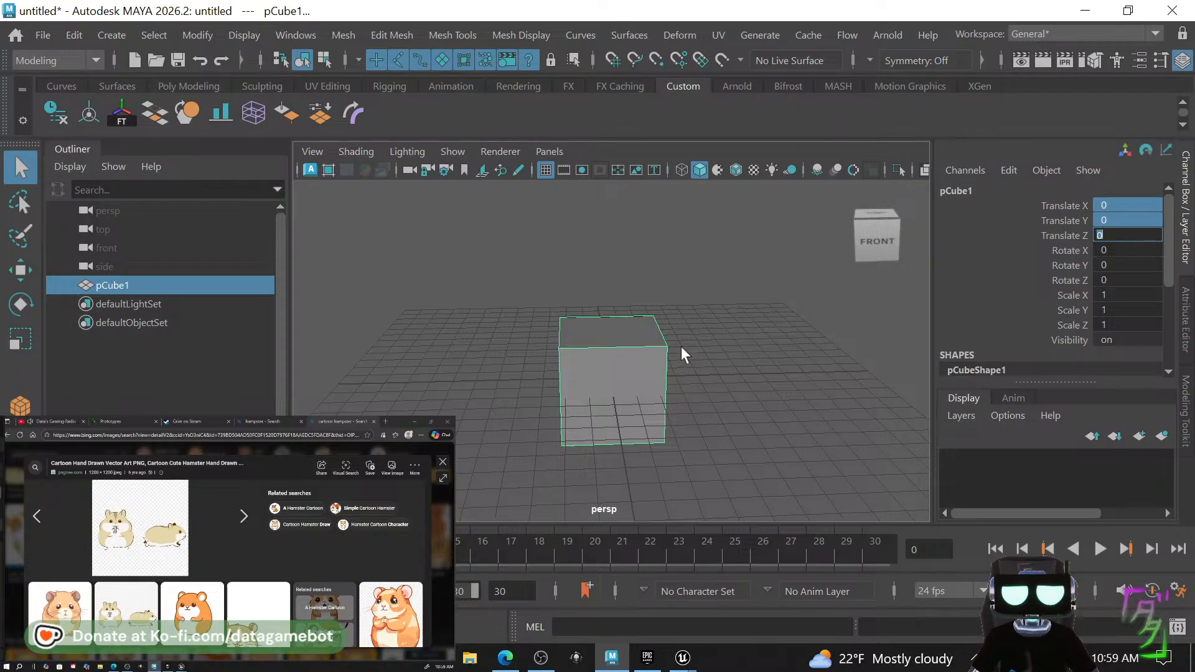
# Smooth the cube twice to turn it into a rounded ball.
pyautogui.press('super+a')
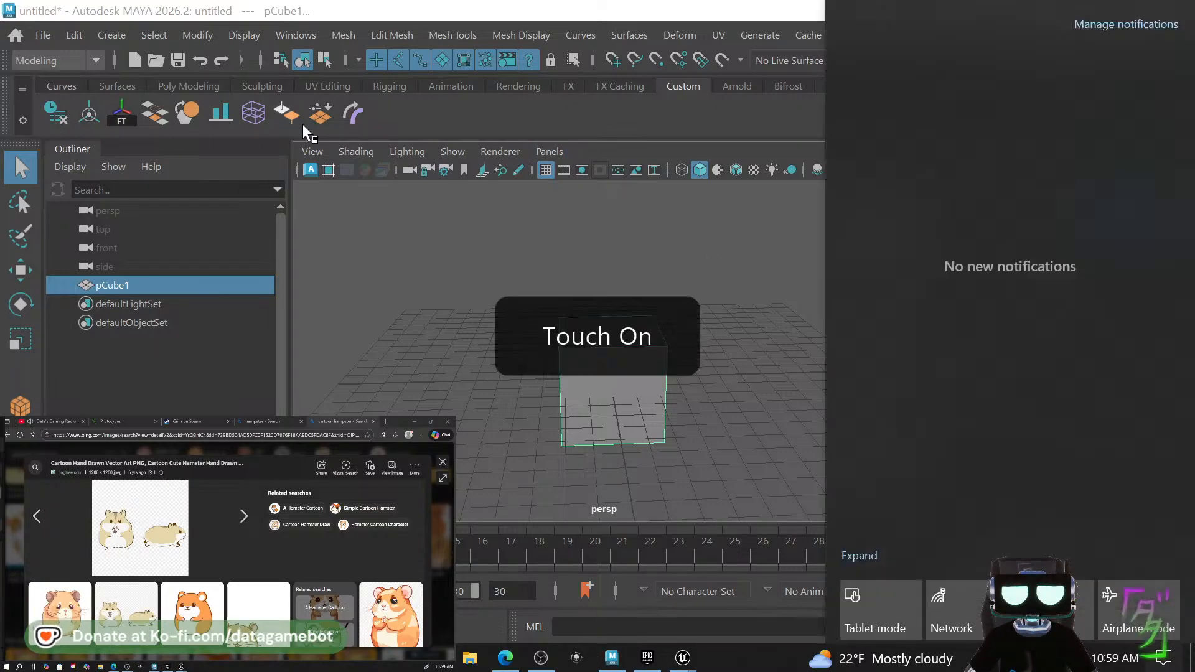
pyautogui.click(189, 112)
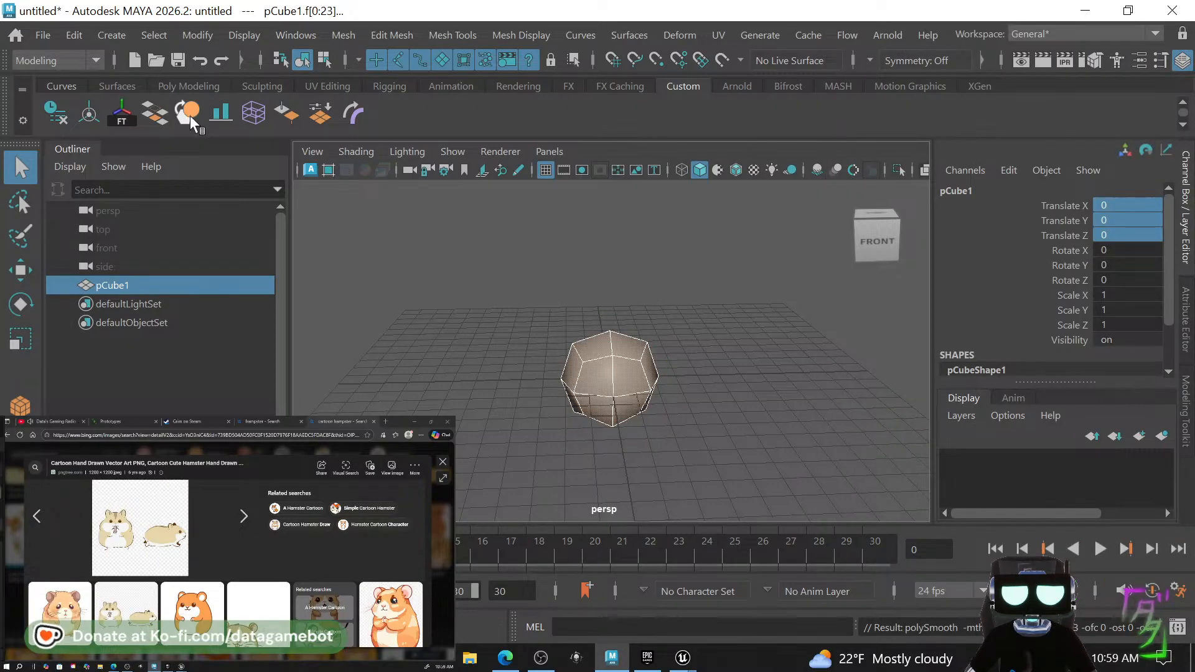
pyautogui.click(190, 114)
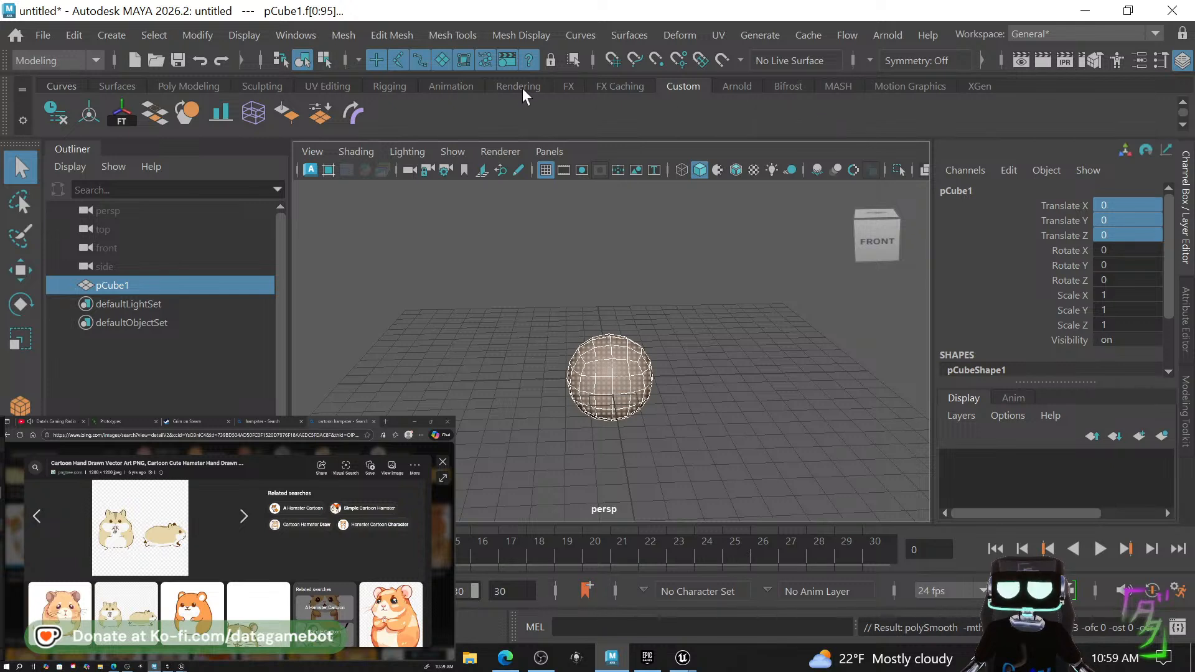
# Activate the Grab sculpting tool on the ball and set symmetry to Object X.
pyautogui.click(272, 86)
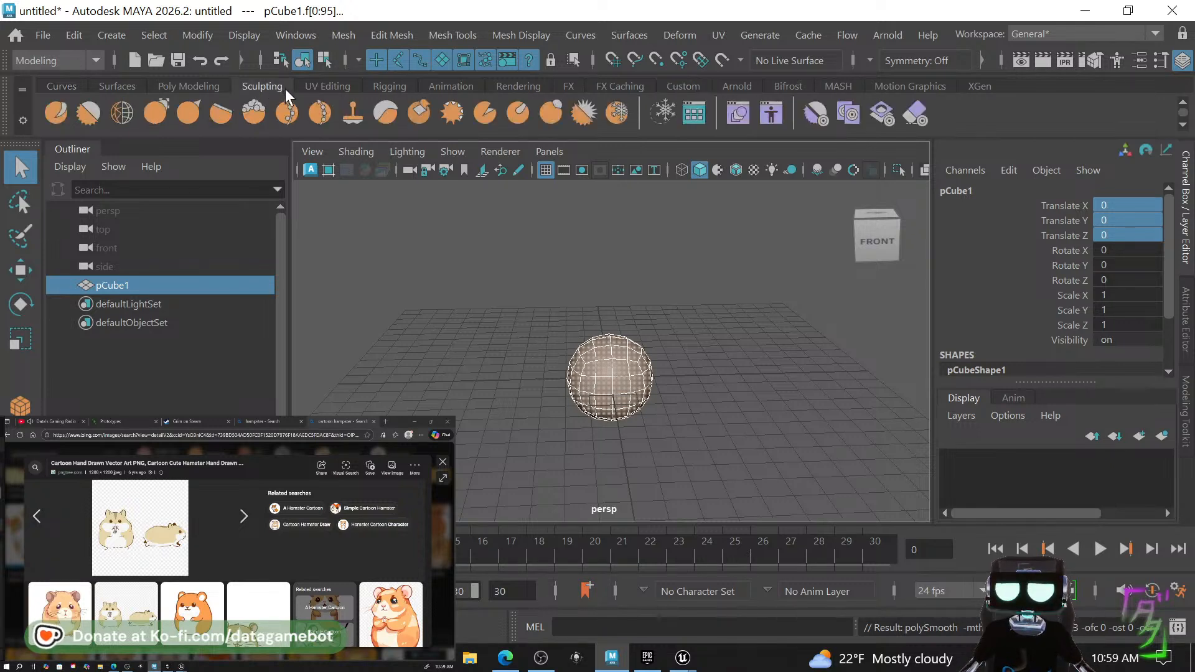
pyautogui.click(155, 114)
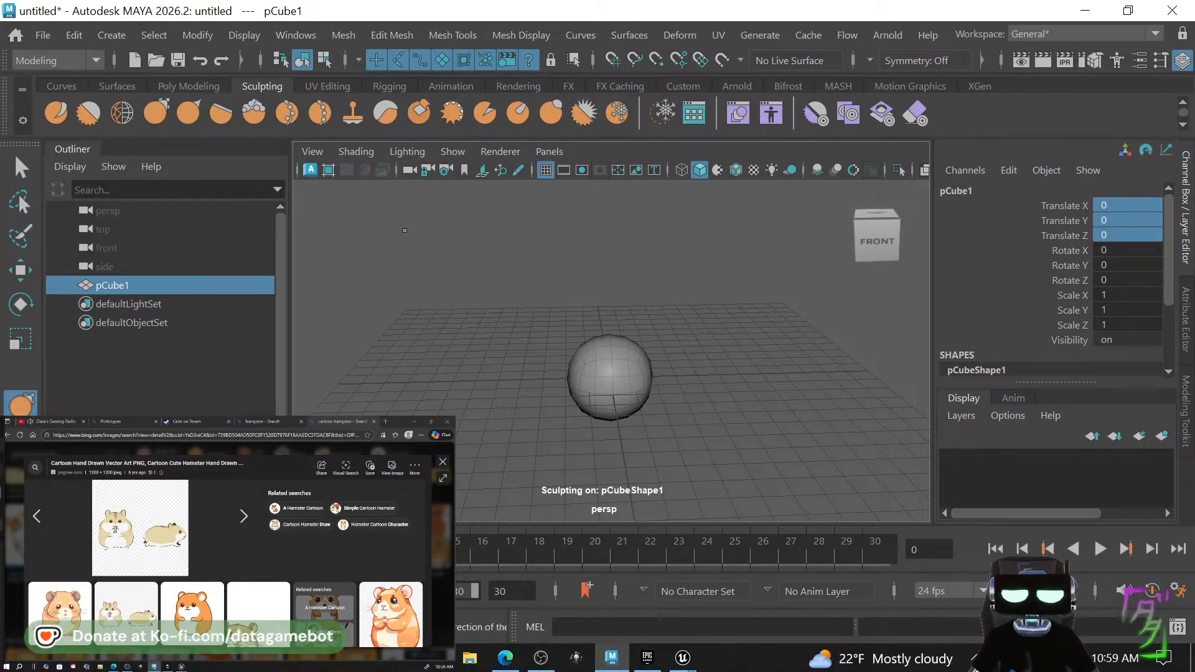
pyautogui.rightClick(540, 355)
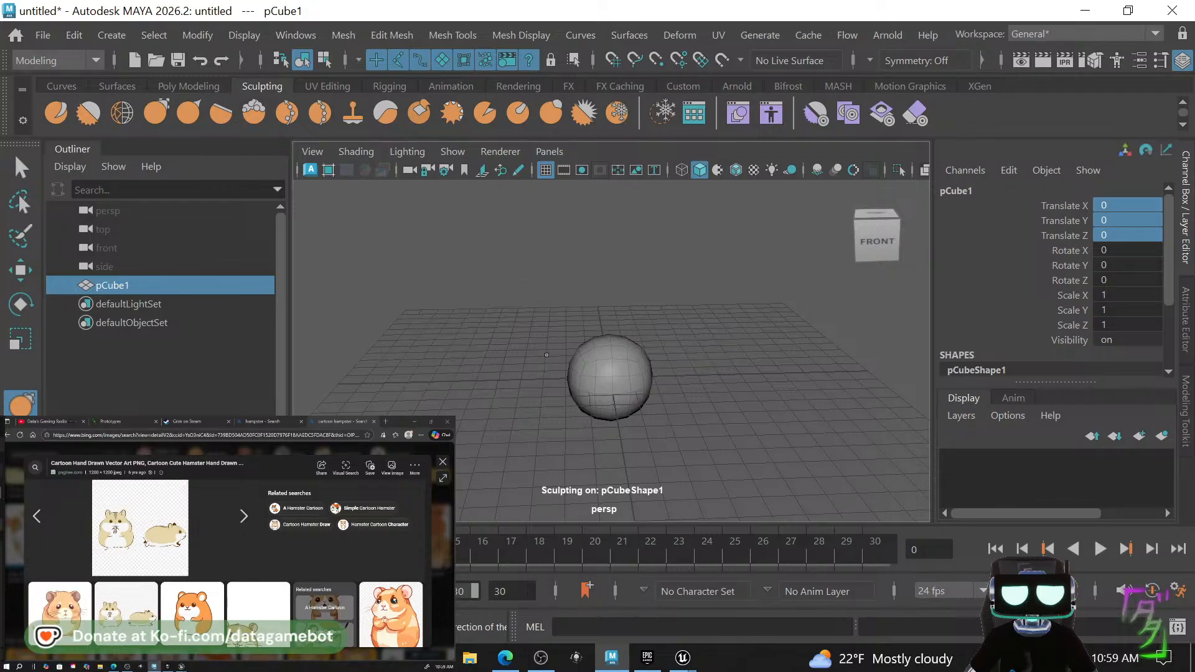
pyautogui.press('q')
pyautogui.moveTo(590, 360); pyautogui.dragTo(611, 268)
pyautogui.moveTo(641, 368); pyautogui.dragTo(631, 186, button='right')
pyautogui.moveTo(644, 124); pyautogui.dragTo(644, 118, button='right')
# Open the Grab tool's settings and enlarge the brush size to about half the ball's width or more.
pyautogui.click(14, 402)
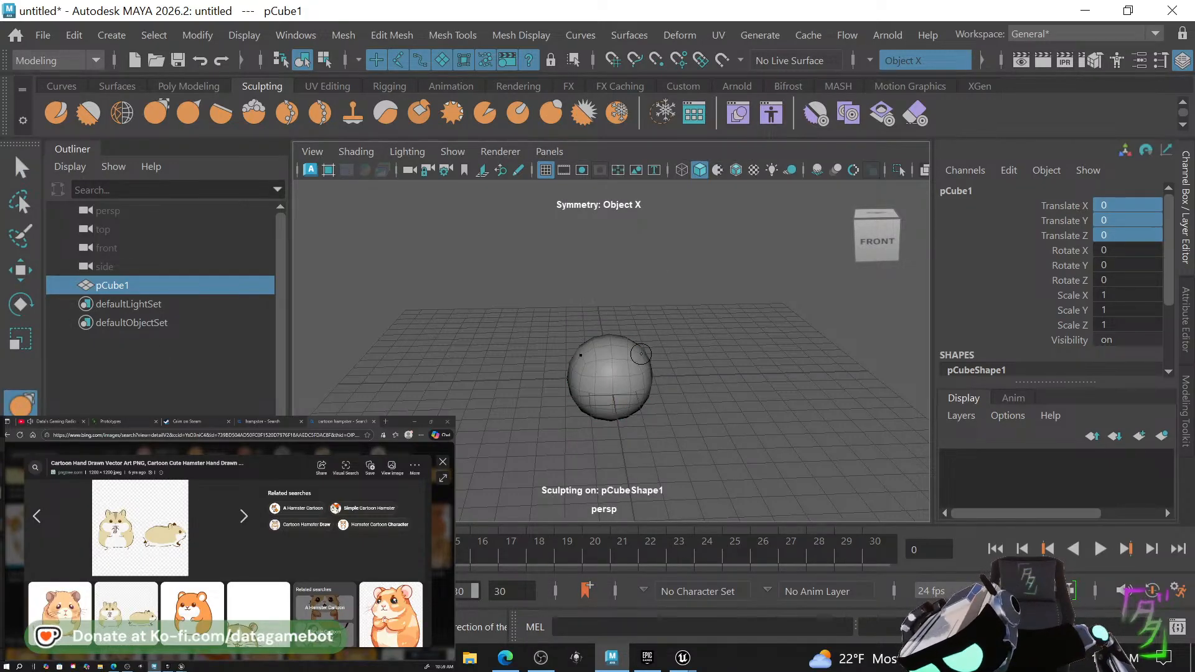
pyautogui.doubleClick(21, 407)
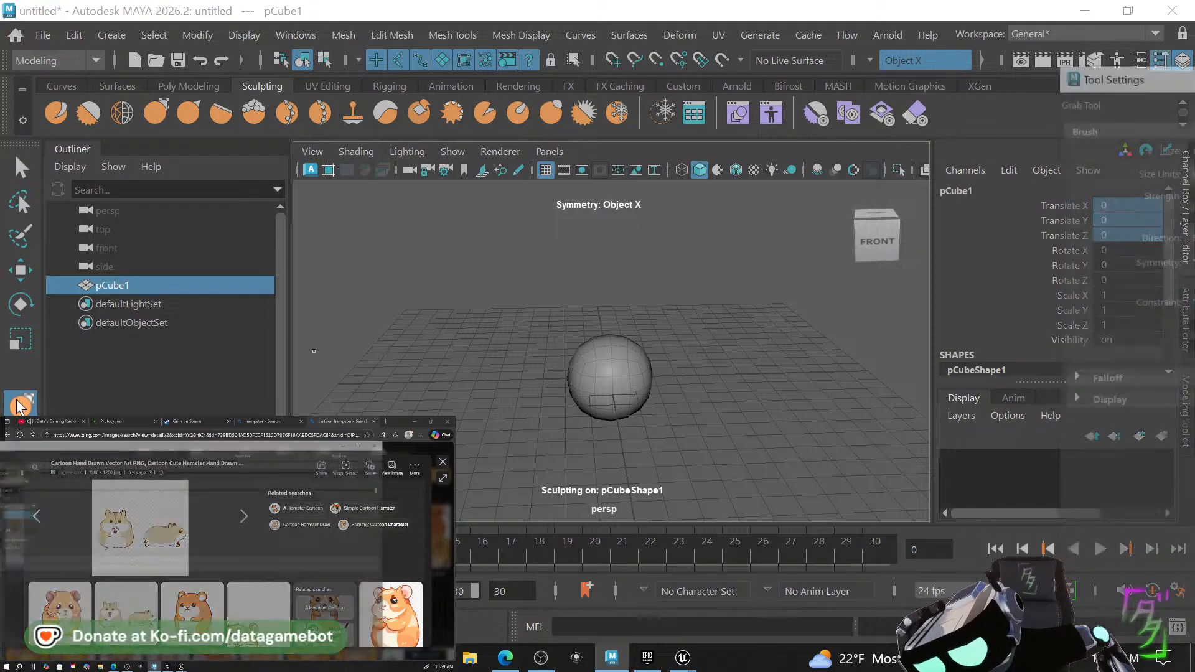
pyautogui.moveTo(78, 446); pyautogui.dragTo(82, 447)
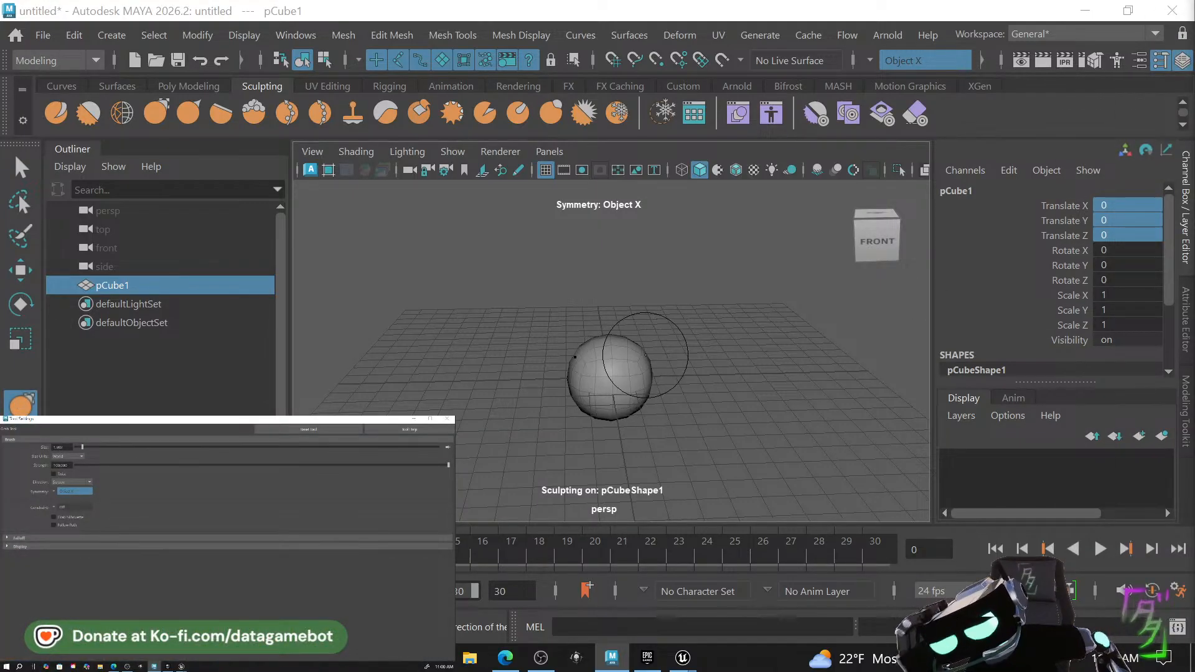
# Grab the ball's upper part and pull it upward, shaping a tapered, egg-like body from the front and sides.
pyautogui.moveTo(627, 344); pyautogui.dragTo(626, 329)
pyautogui.moveTo(724, 371)
pyautogui.keyDown('alt'); pyautogui.mouseDown()
pyautogui.moveTo(567, 390)
pyautogui.moveTo(589, 307)
pyautogui.moveTo(623, 321)
pyautogui.mouseUp(); pyautogui.keyUp('alt')
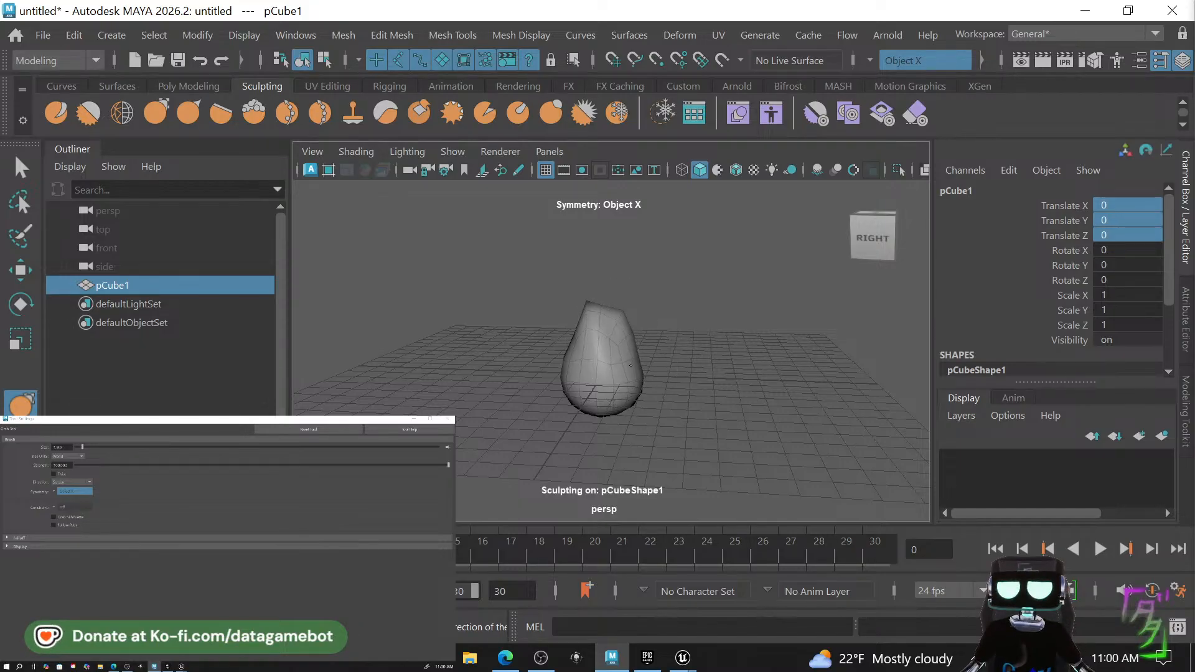
pyautogui.keyDown('alt'); pyautogui.moveTo(659, 385); pyautogui.dragTo(742, 408); pyautogui.keyUp('alt')
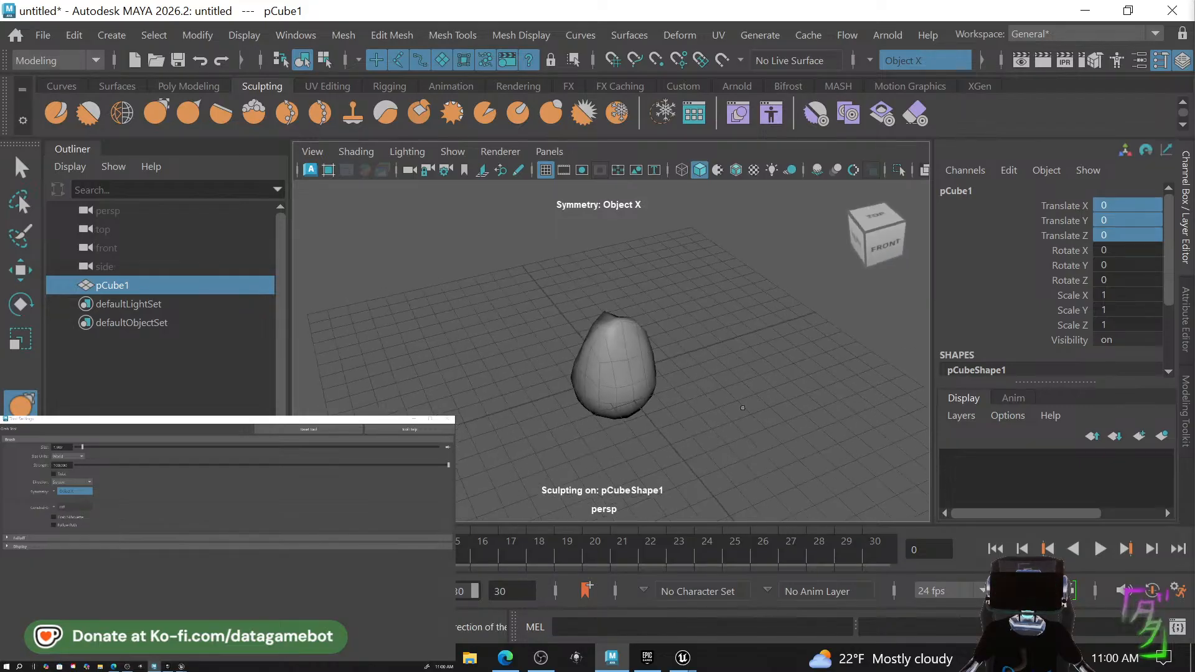
pyautogui.keyDown('alt'); pyautogui.moveTo(696, 373); pyautogui.dragTo(624, 367); pyautogui.keyUp('alt')
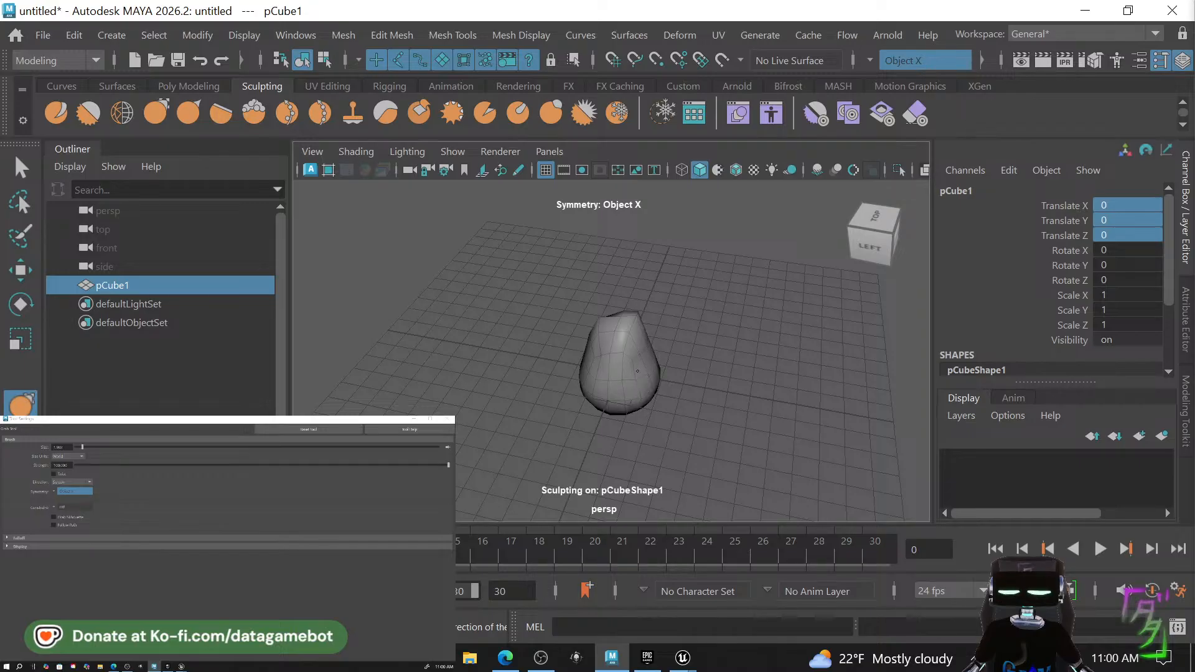
pyautogui.keyDown('alt'); pyautogui.moveTo(715, 390); pyautogui.dragTo(653, 387); pyautogui.keyUp('alt')
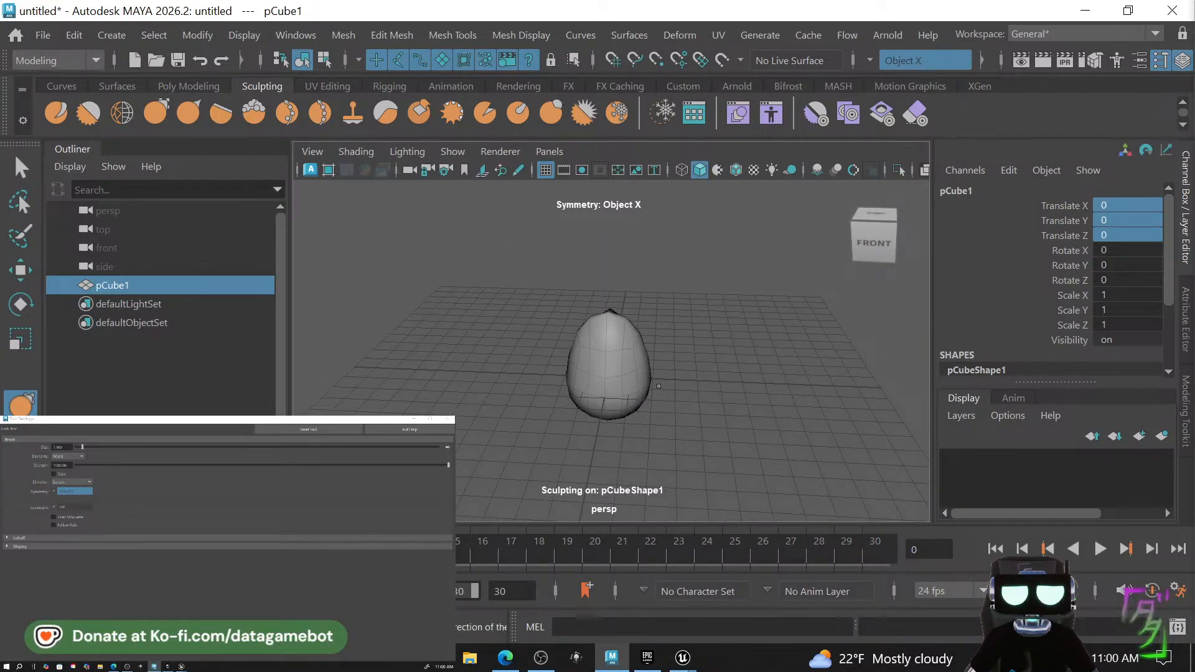
pyautogui.moveTo(659, 386)
pyautogui.keyDown('alt'); pyautogui.mouseDown()
pyautogui.moveTo(685, 392)
pyautogui.moveTo(672, 422)
pyautogui.moveTo(707, 419)
pyautogui.moveTo(648, 412)
pyautogui.mouseUp(); pyautogui.keyUp('alt')
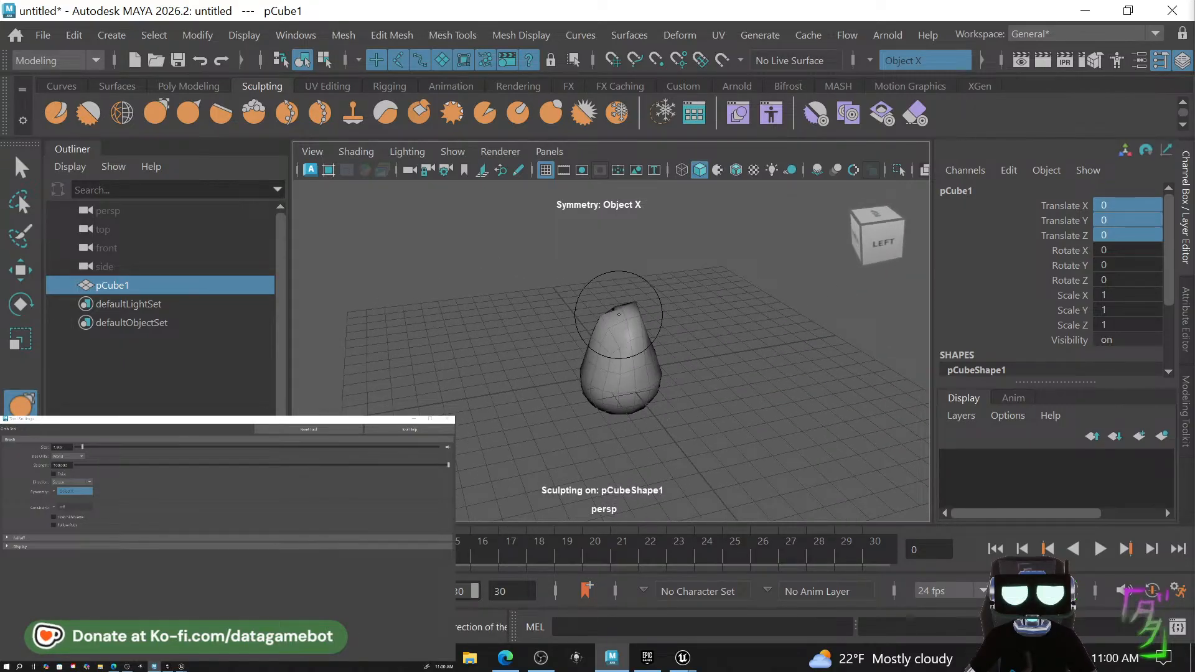
pyautogui.moveTo(625, 317)
pyautogui.mouseDown()
pyautogui.moveTo(656, 357)
pyautogui.moveTo(581, 355)
pyautogui.moveTo(707, 337)
pyautogui.mouseUp()
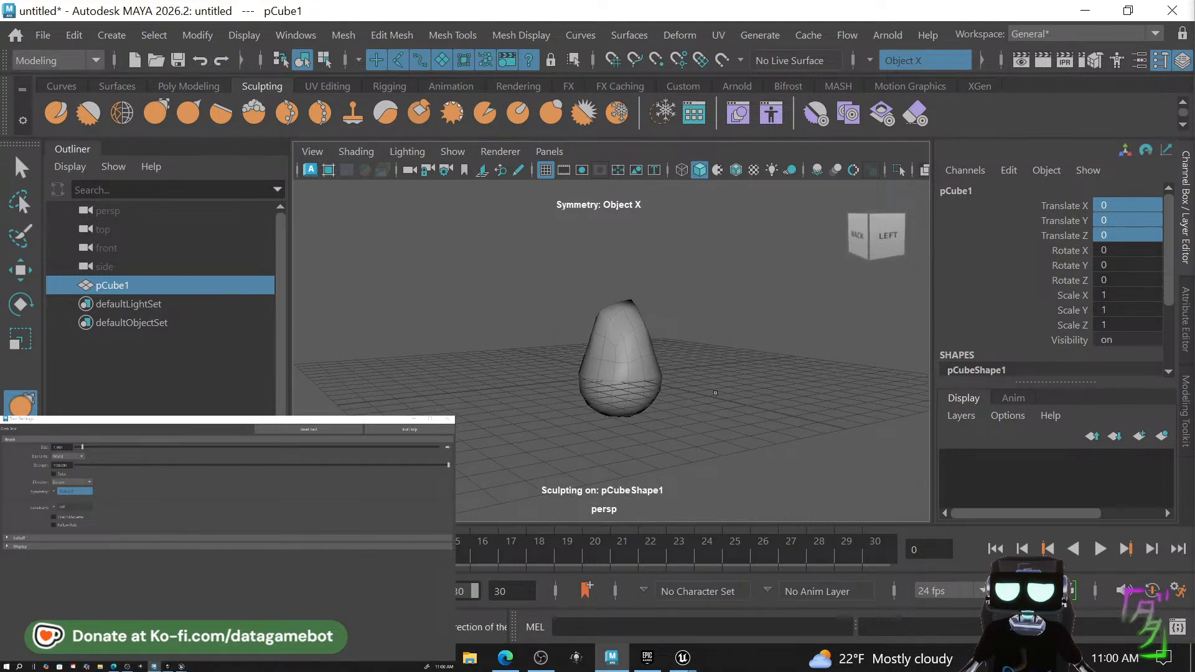
pyautogui.keyDown('alt'); pyautogui.moveTo(715, 392); pyautogui.dragTo(670, 418); pyautogui.keyUp('alt')
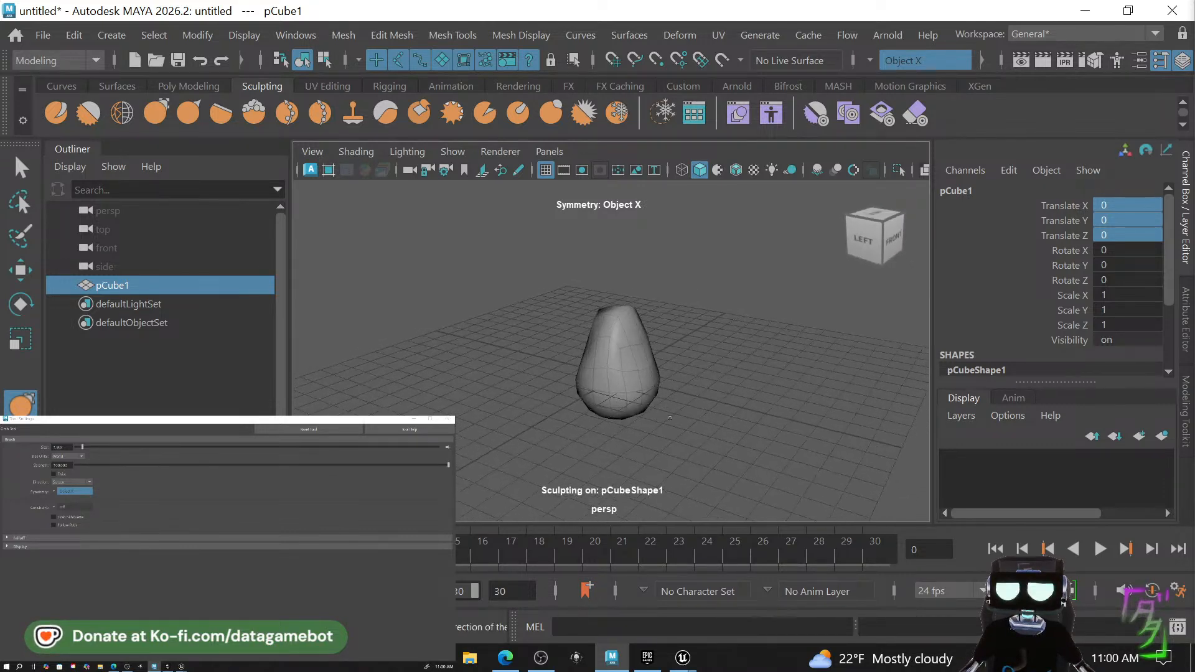
# Move the sculpted body up to Translate Y 1.683 and put away the tool settings window.
pyautogui.press('w')
pyautogui.moveTo(618, 336); pyautogui.dragTo(620, 293)
pyautogui.keyDown('alt'); pyautogui.moveTo(692, 360); pyautogui.dragTo(627, 401); pyautogui.keyUp('alt')
pyautogui.click(414, 420)
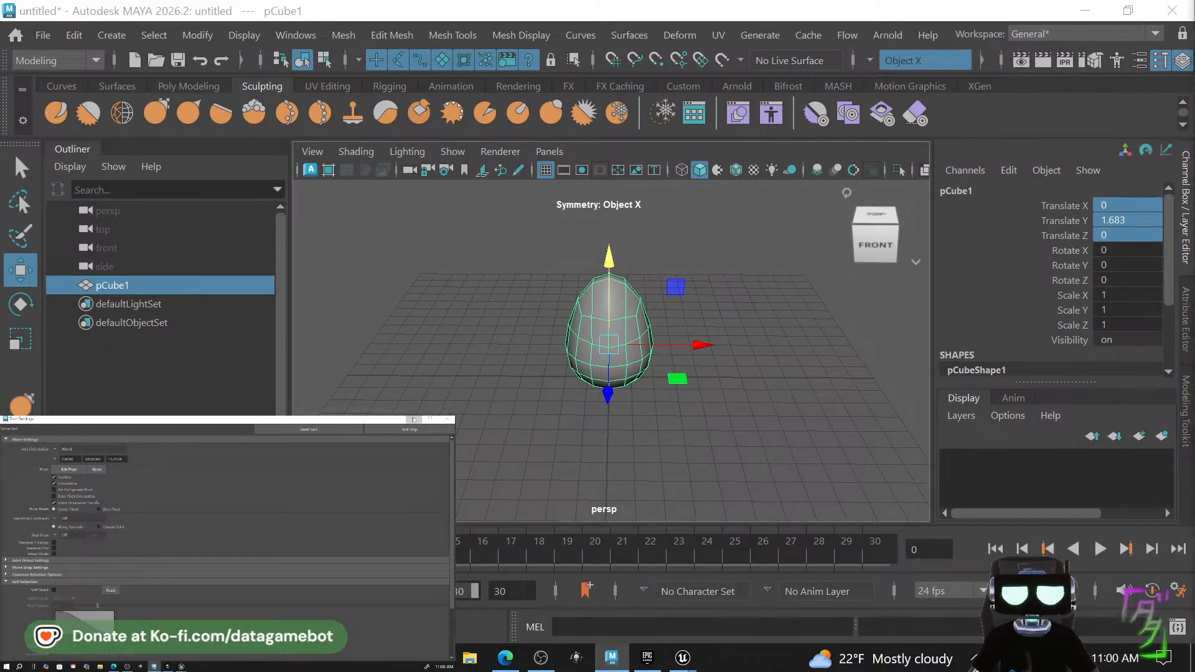
pyautogui.keyDown('alt'); pyautogui.moveTo(701, 360); pyautogui.dragTo(680, 390); pyautogui.keyUp('alt')
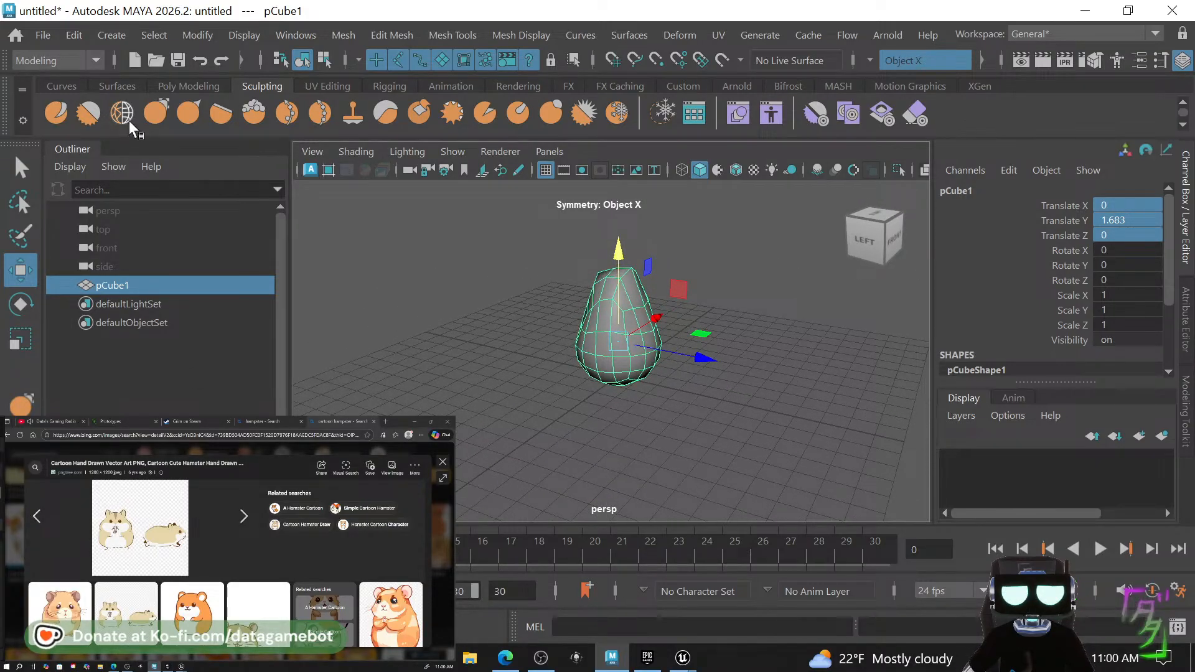
# Use the Grab tool to pull the body's upper front outward into a fuller head shape, and deselect the body.
pyautogui.click(153, 115)
pyautogui.moveTo(640, 298); pyautogui.dragTo(631, 276)
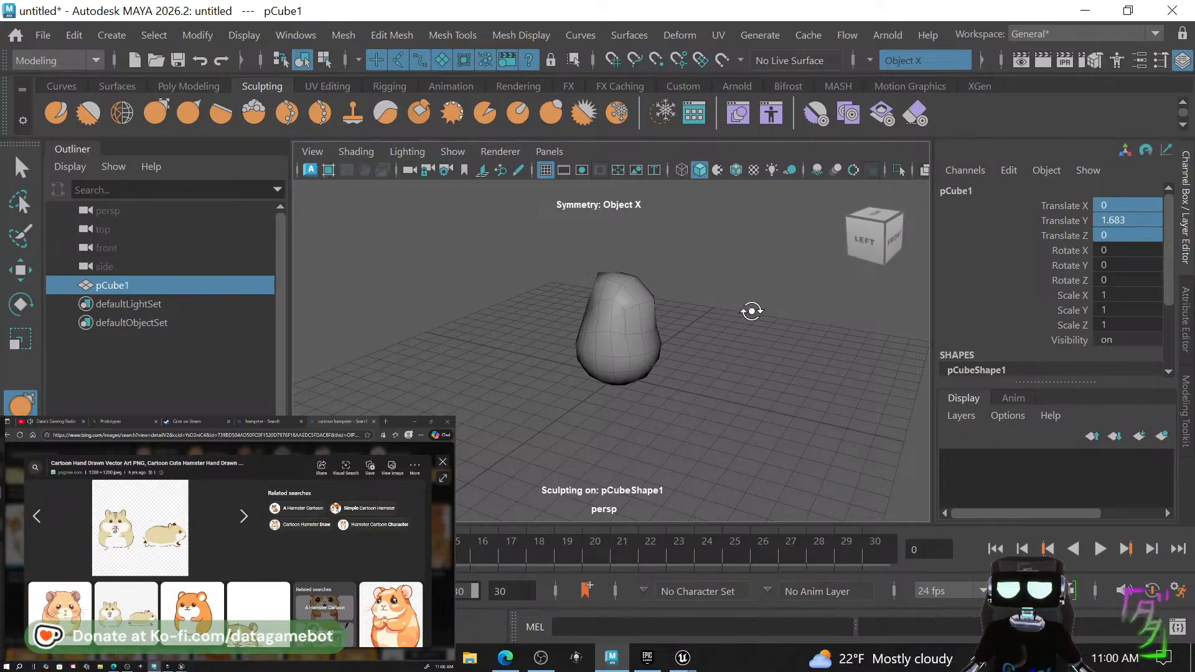
pyautogui.moveTo(752, 310)
pyautogui.keyDown('alt'); pyautogui.mouseDown()
pyautogui.moveTo(664, 307)
pyautogui.moveTo(645, 286)
pyautogui.moveTo(688, 321)
pyautogui.moveTo(749, 323)
pyautogui.mouseUp(); pyautogui.keyUp('alt')
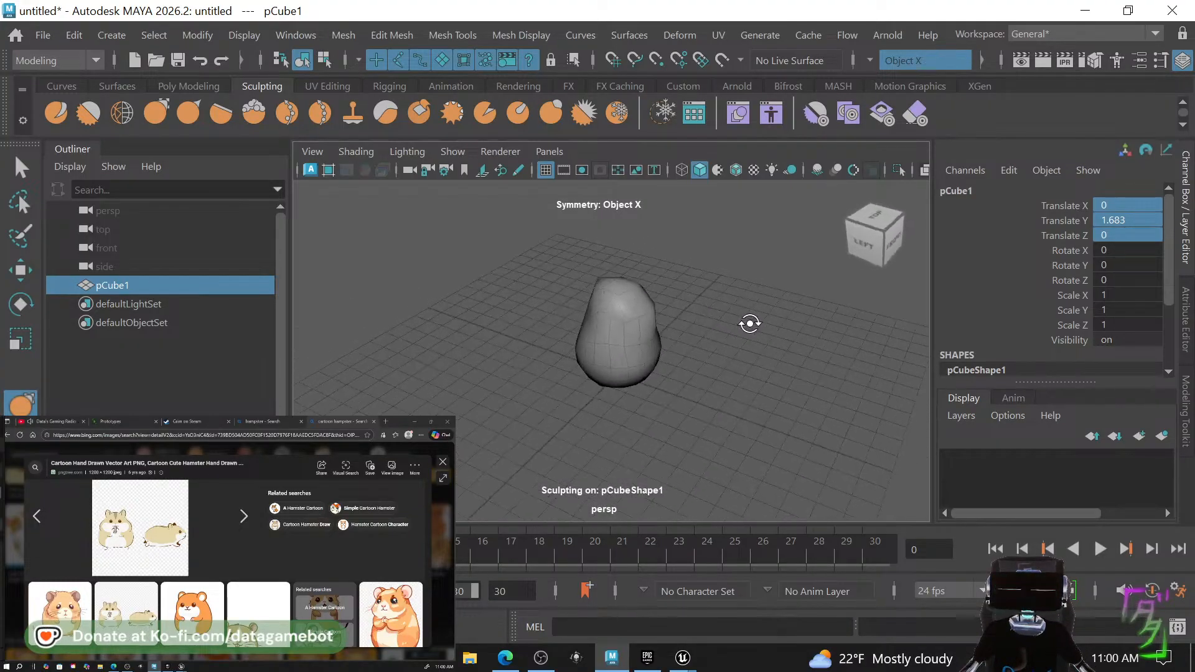
pyautogui.moveTo(646, 324)
pyautogui.mouseDown()
pyautogui.moveTo(711, 344)
pyautogui.moveTo(716, 374)
pyautogui.mouseUp()
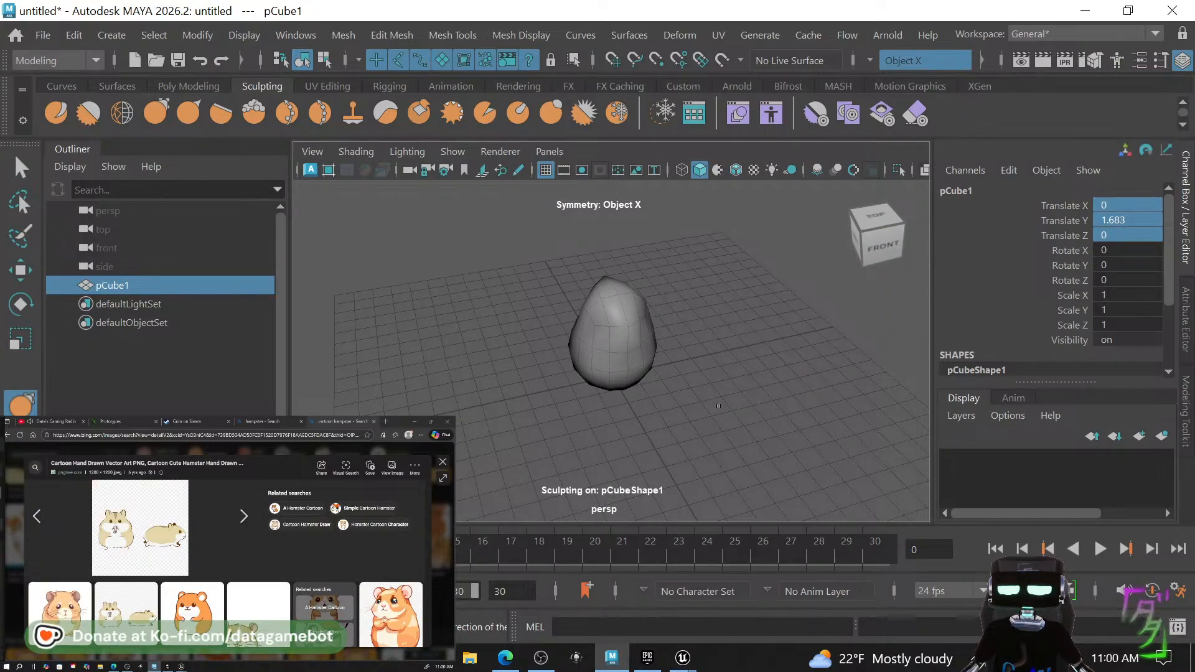
pyautogui.press('q')
pyautogui.click(698, 438)
pyautogui.keyDown('alt'); pyautogui.moveTo(666, 414); pyautogui.dragTo(633, 423); pyautogui.keyUp('alt')
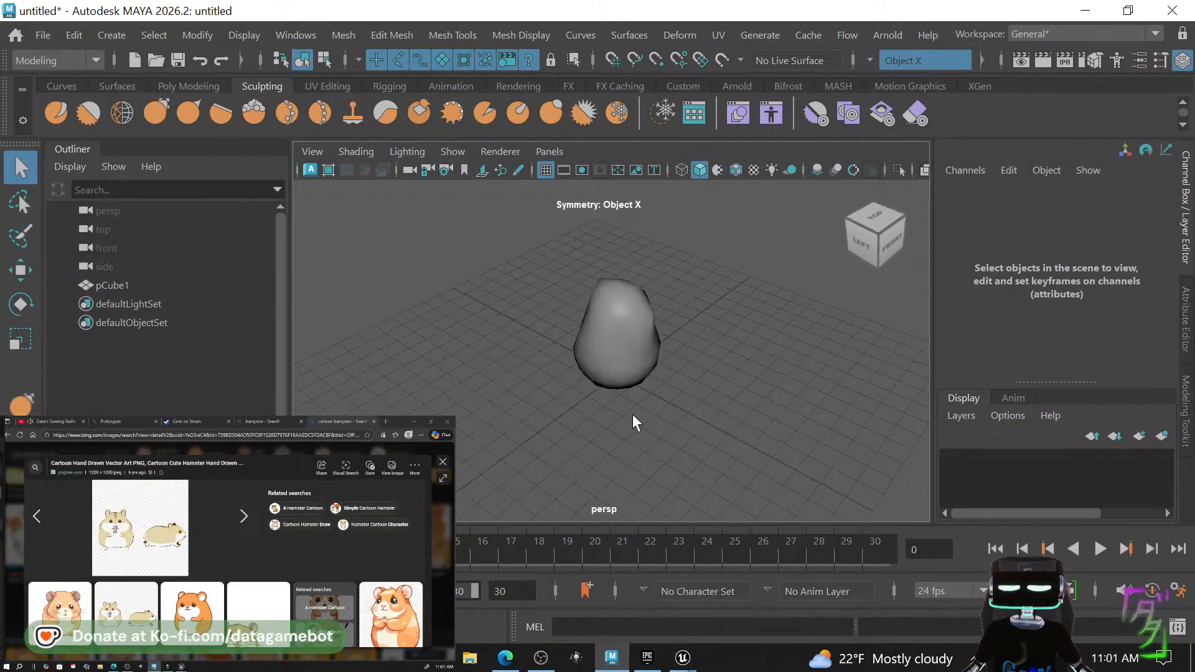
# Create a small flat polygon cube on the grid in front of the body as the base for a foot.
pyautogui.keyDown('shift'); pyautogui.moveTo(625, 261); pyautogui.dragTo(619, 305, button='right'); pyautogui.keyUp('shift')
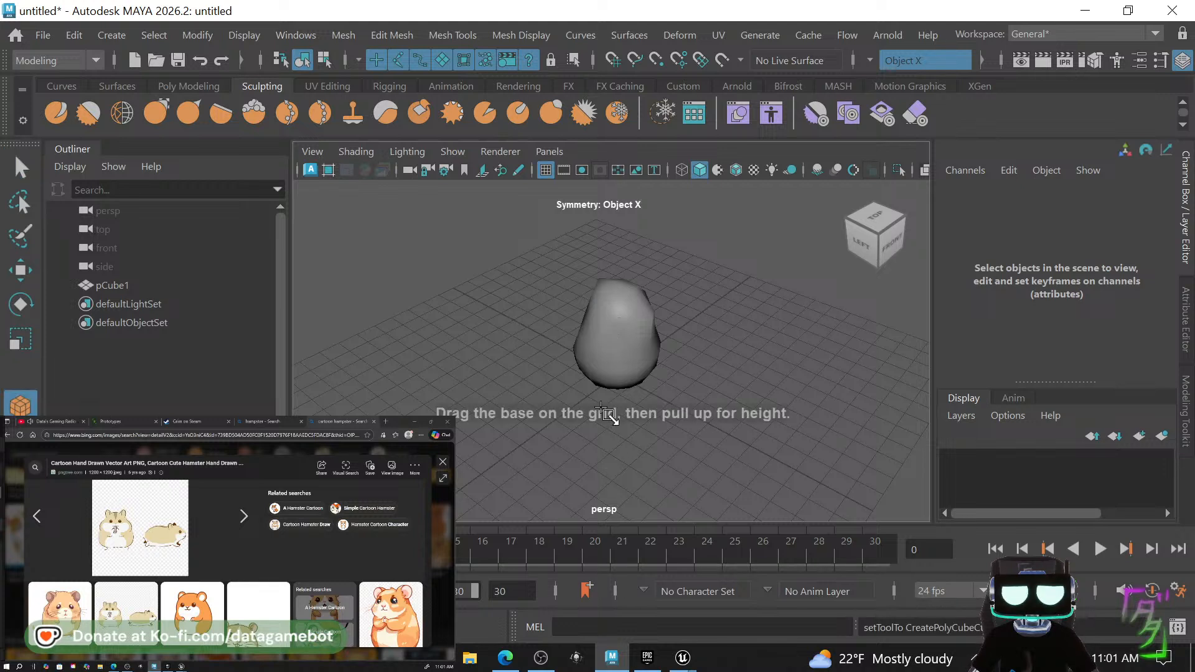
pyautogui.moveTo(614, 412)
pyautogui.mouseDown()
pyautogui.moveTo(648, 442)
pyautogui.moveTo(624, 440)
pyautogui.moveTo(618, 419)
pyautogui.moveTo(629, 427)
pyautogui.mouseUp()
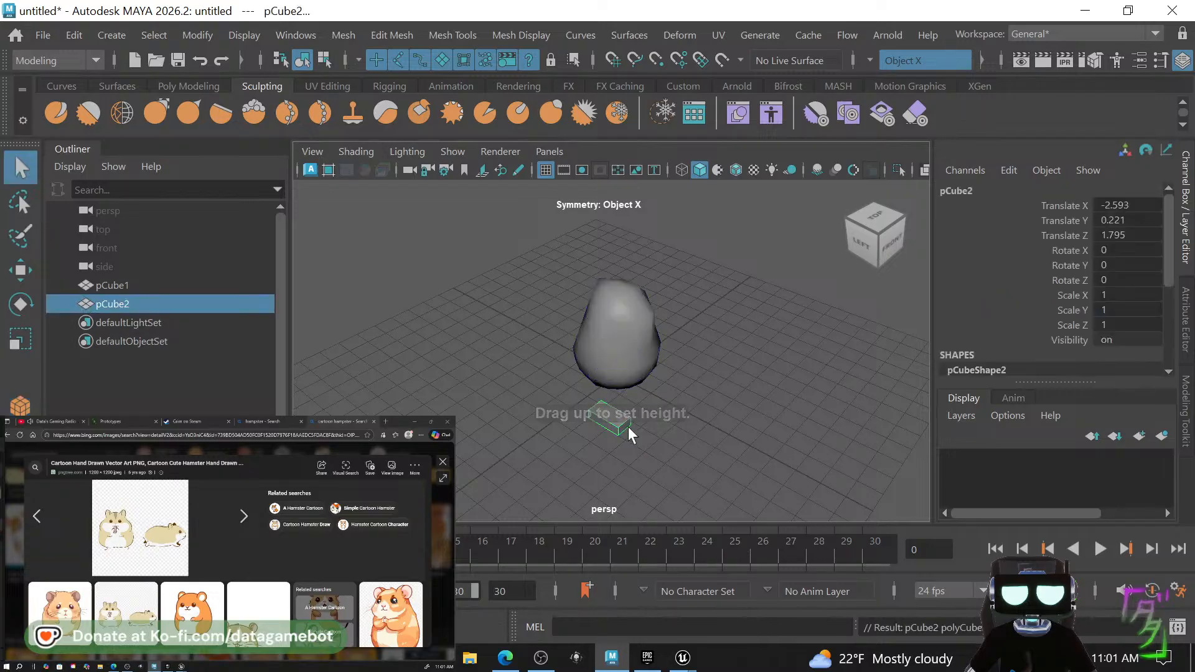
# Turn symmetry off while working on the small foot block.
pyautogui.keyDown('shift'); pyautogui.moveTo(623, 424); pyautogui.dragTo(536, 175, button='right'); pyautogui.keyUp('shift')
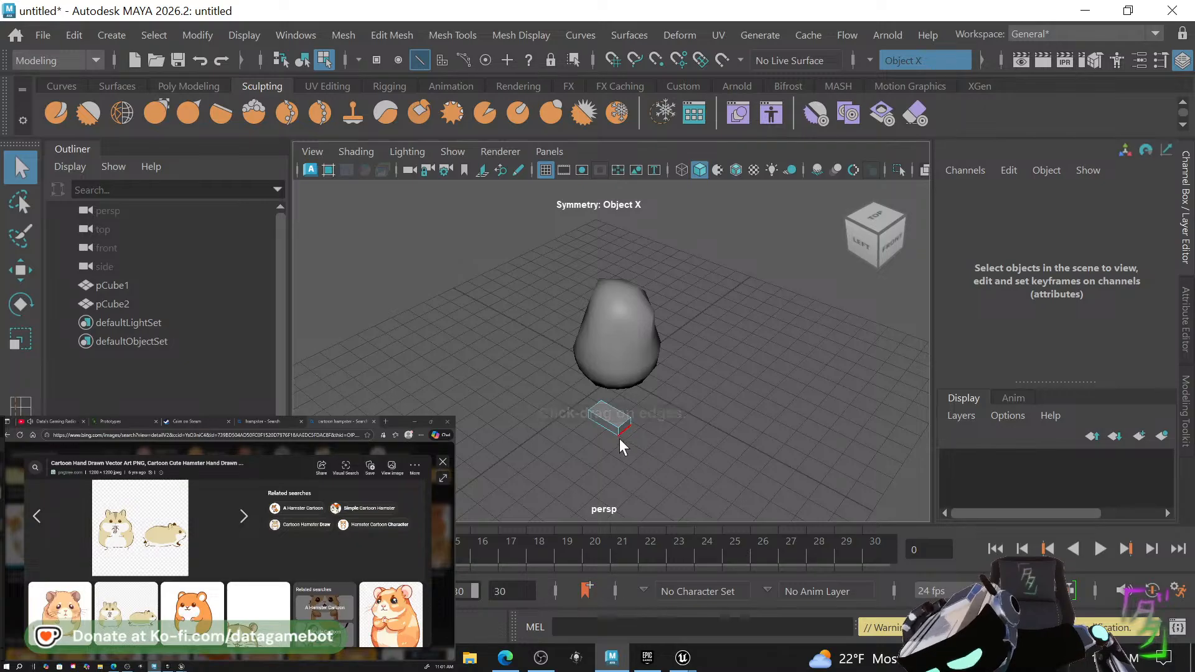
pyautogui.moveTo(626, 429); pyautogui.dragTo(703, 73, button='right')
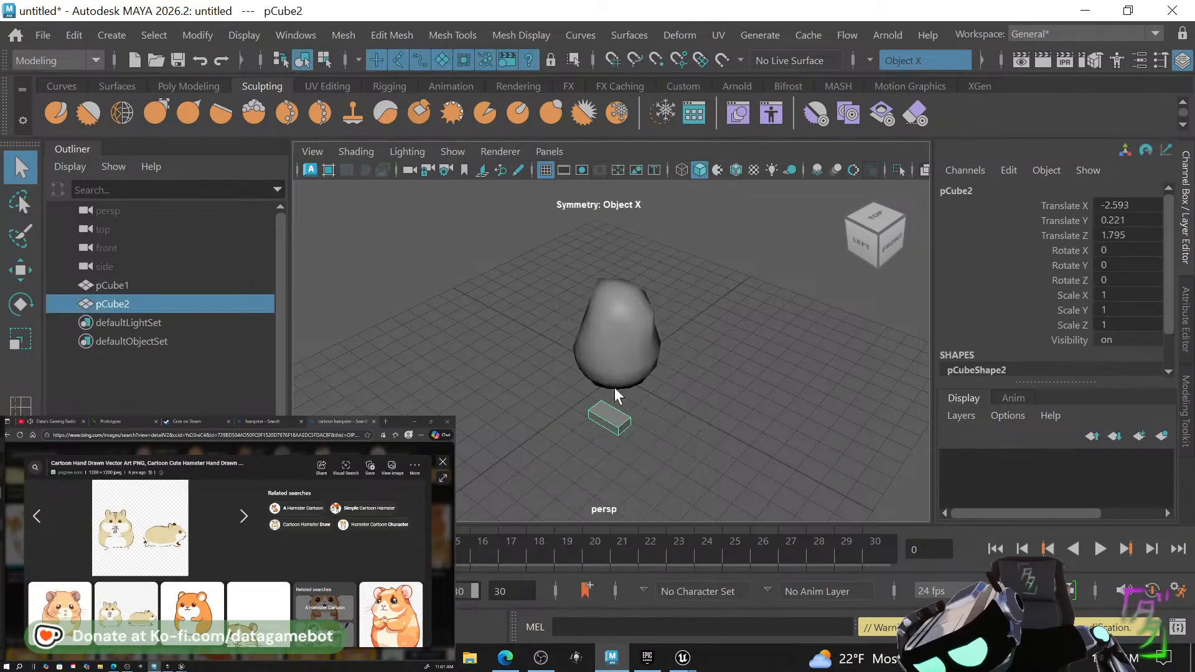
pyautogui.moveTo(614, 424); pyautogui.dragTo(609, 285)
pyautogui.moveTo(623, 416); pyautogui.dragTo(607, 191, button='right')
pyautogui.moveTo(626, 87); pyautogui.dragTo(626, 86, button='right')
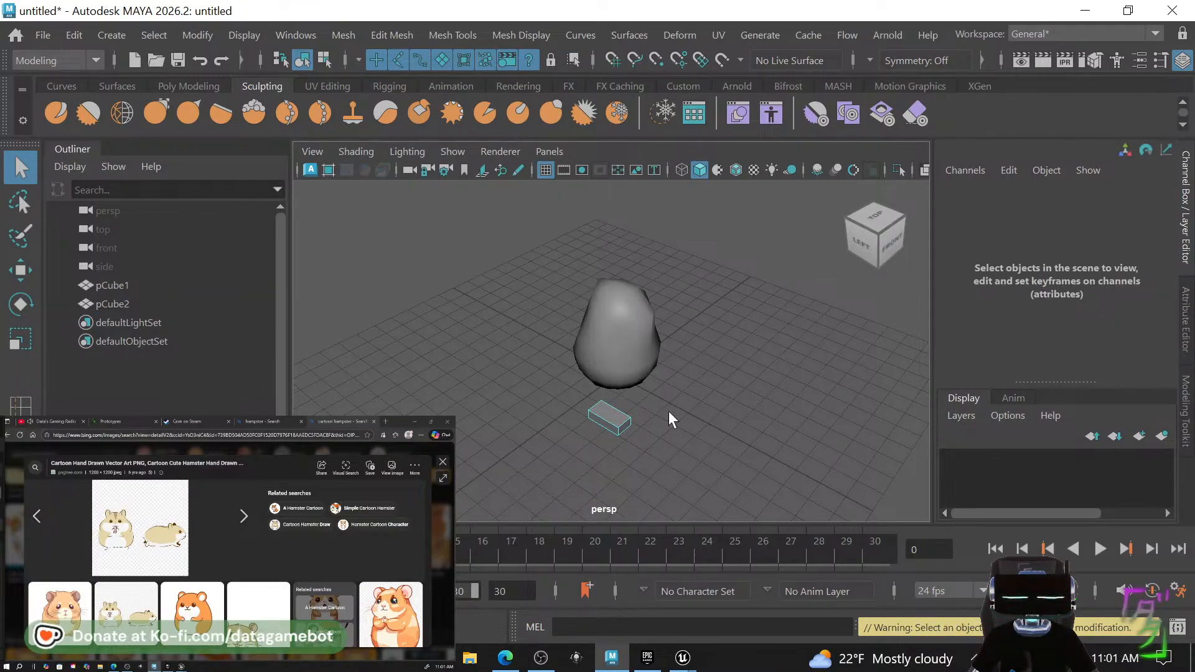
pyautogui.keyDown('ctrl'); pyautogui.keyDown('shift'); pyautogui.moveTo(618, 428); pyautogui.dragTo(719, 121, button='right'); pyautogui.keyUp('shift'); pyautogui.keyUp('ctrl')
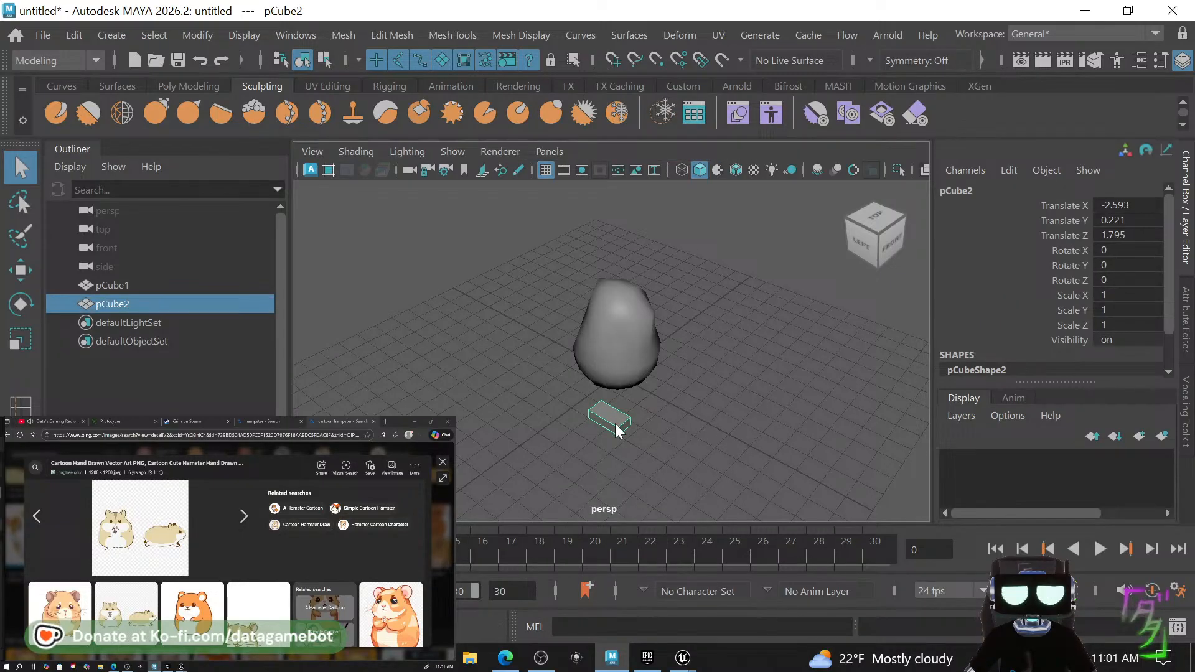
pyautogui.moveTo(615, 423); pyautogui.dragTo(614, 119, button='right')
# Insert an edge loop lengthwise through the middle of the foot block.
pyautogui.keyDown('shift'); pyautogui.moveTo(625, 419); pyautogui.dragTo(518, 169, button='right'); pyautogui.keyUp('shift')
pyautogui.scroll(2, 638, 454)
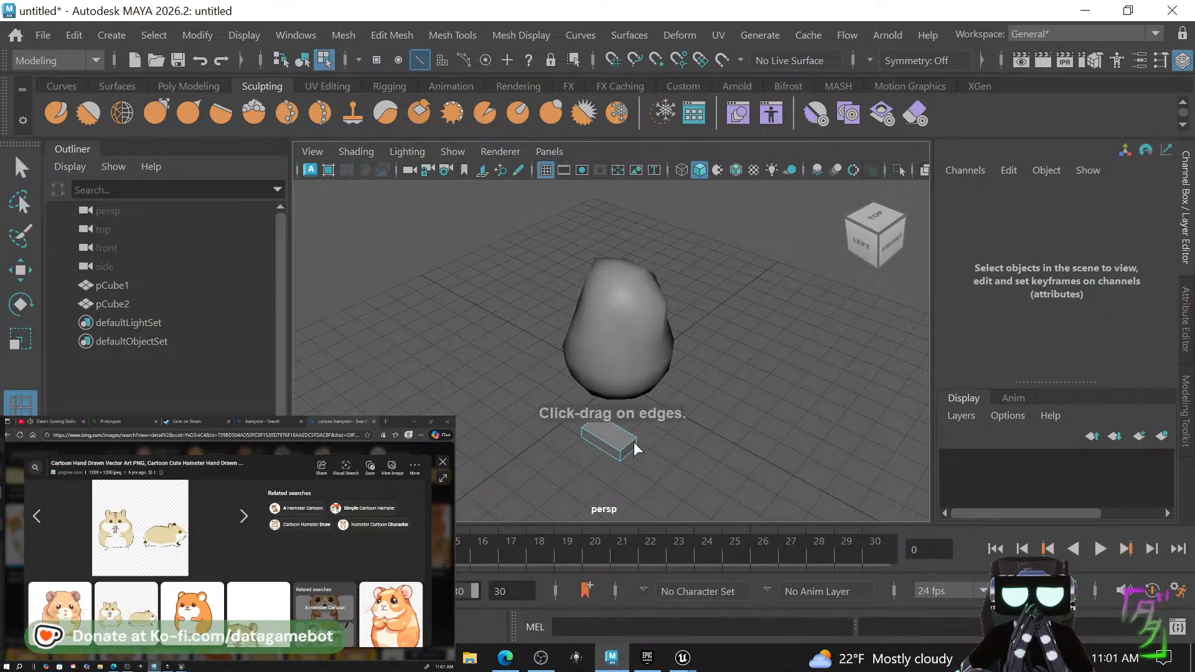
pyautogui.click(629, 448)
pyautogui.moveTo(630, 443); pyautogui.dragTo(625, 452)
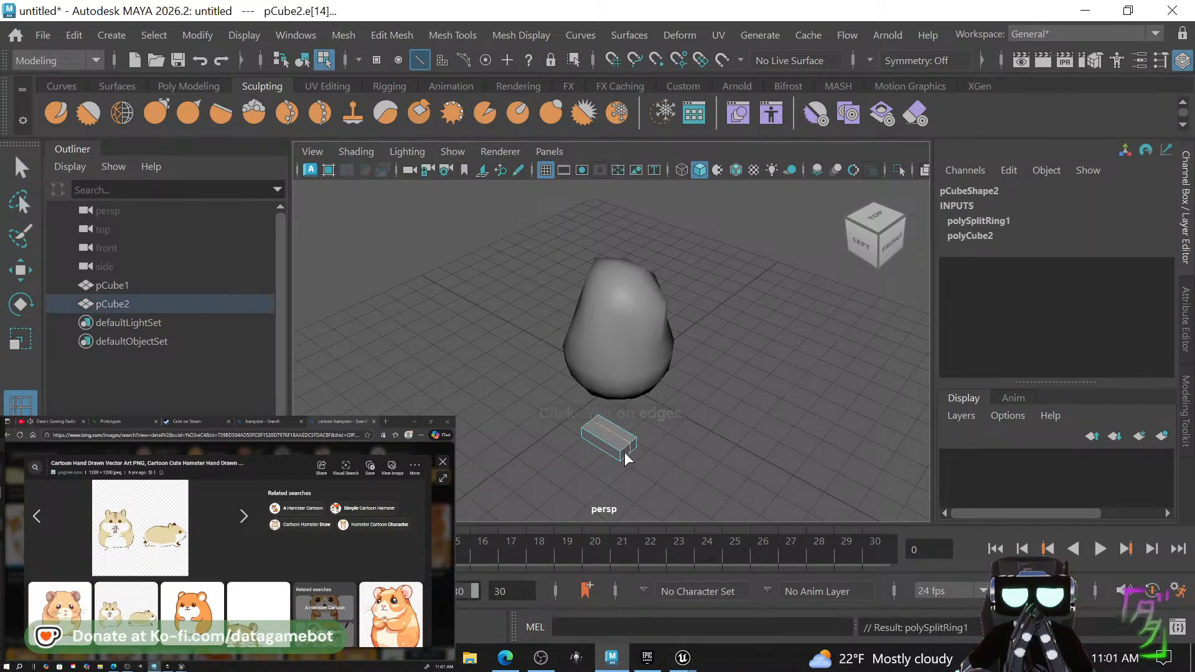
# Move the middle edges at both ends of the foot block outward to make the ends slightly pointed.
pyautogui.press('q')
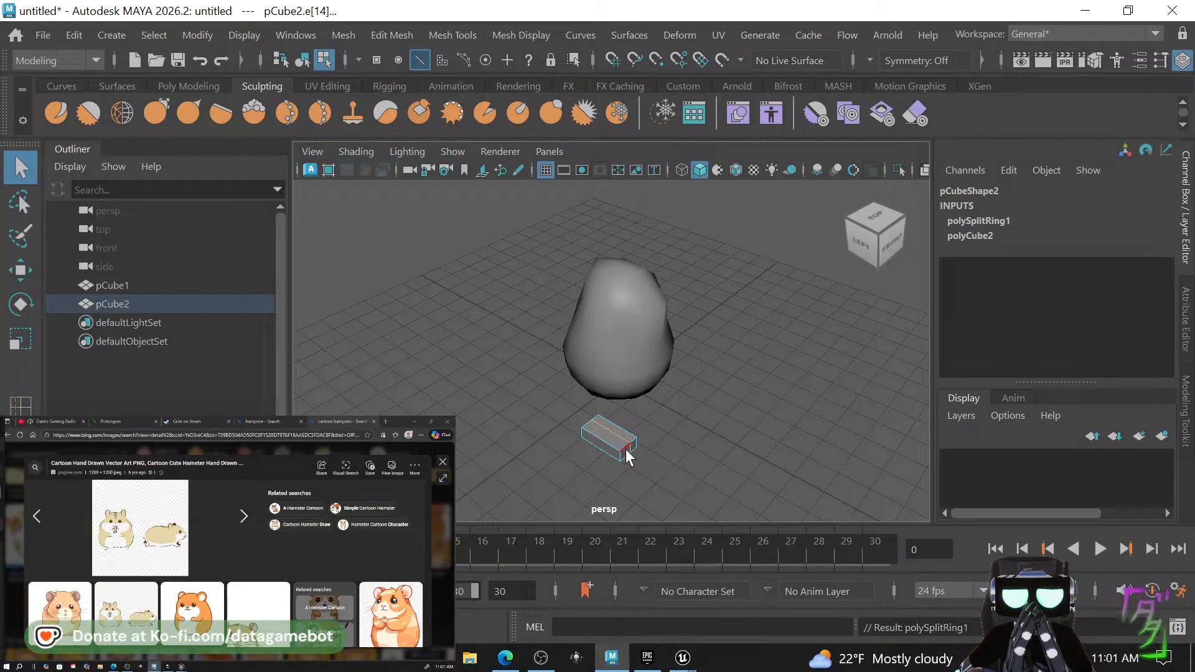
pyautogui.press('w')
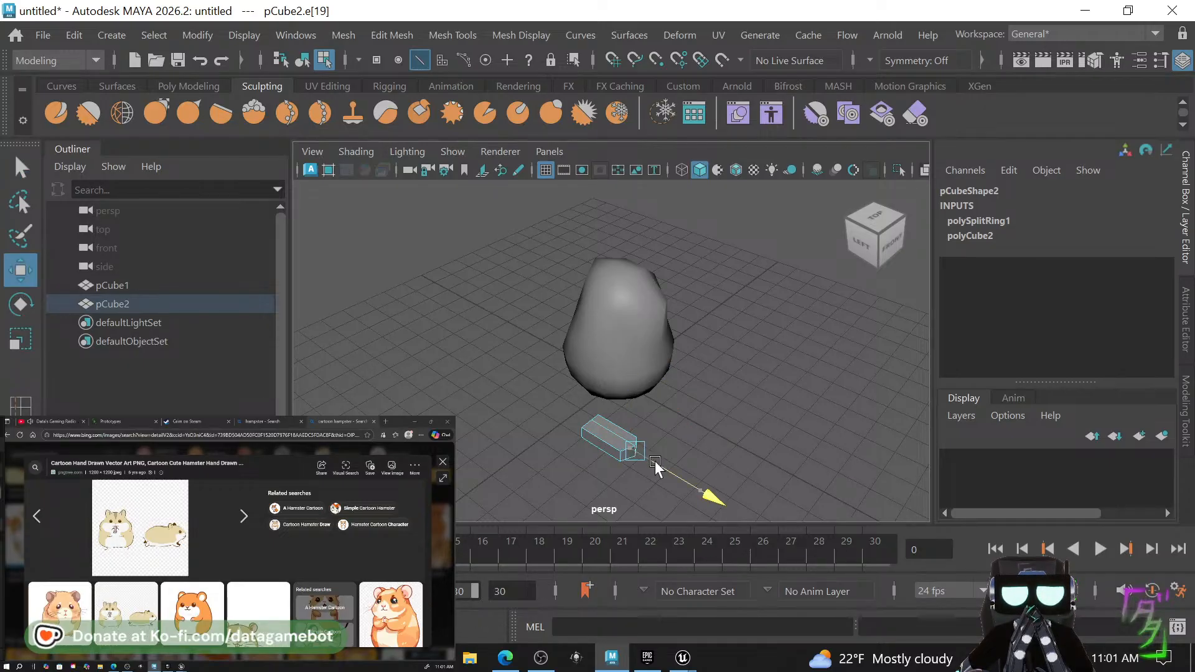
pyautogui.click(610, 449)
pyautogui.keyDown('alt'); pyautogui.moveTo(609, 450); pyautogui.dragTo(702, 449); pyautogui.keyUp('alt')
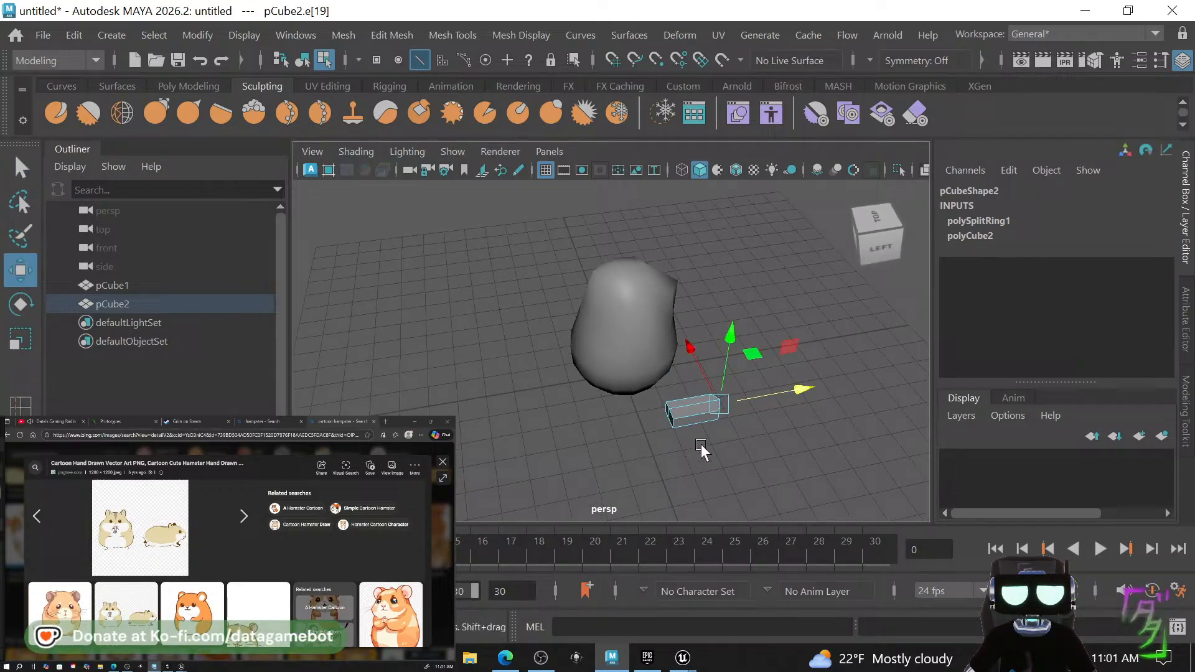
pyautogui.click(669, 421)
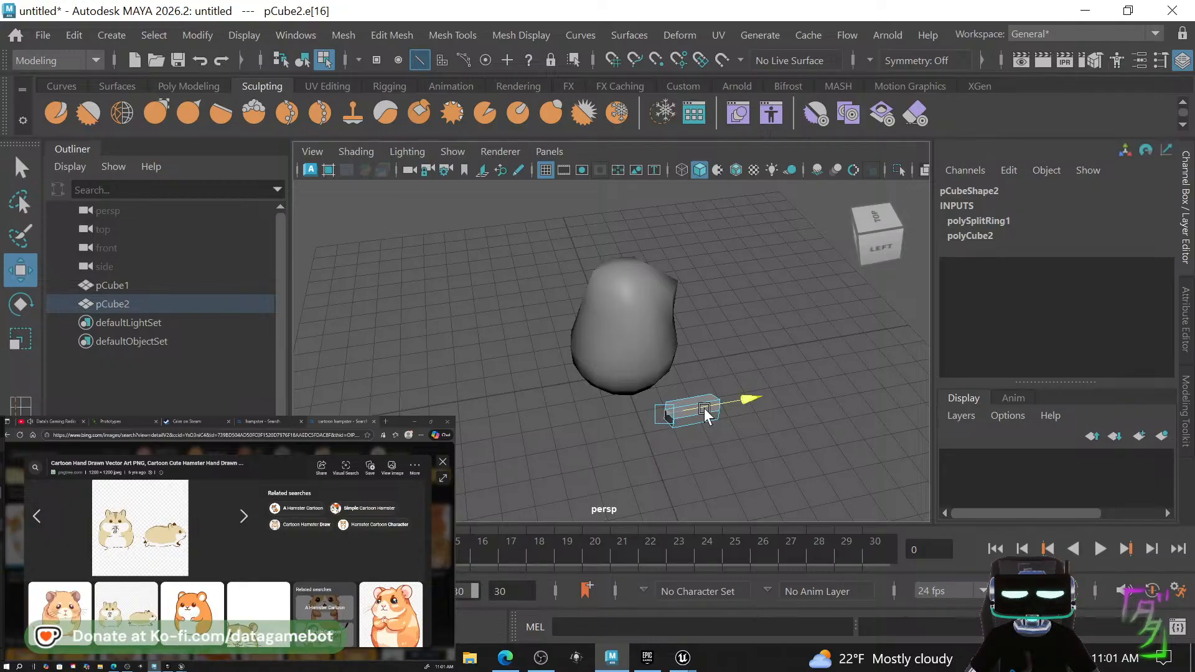
pyautogui.moveTo(704, 409); pyautogui.dragTo(714, 425)
pyautogui.click(703, 414)
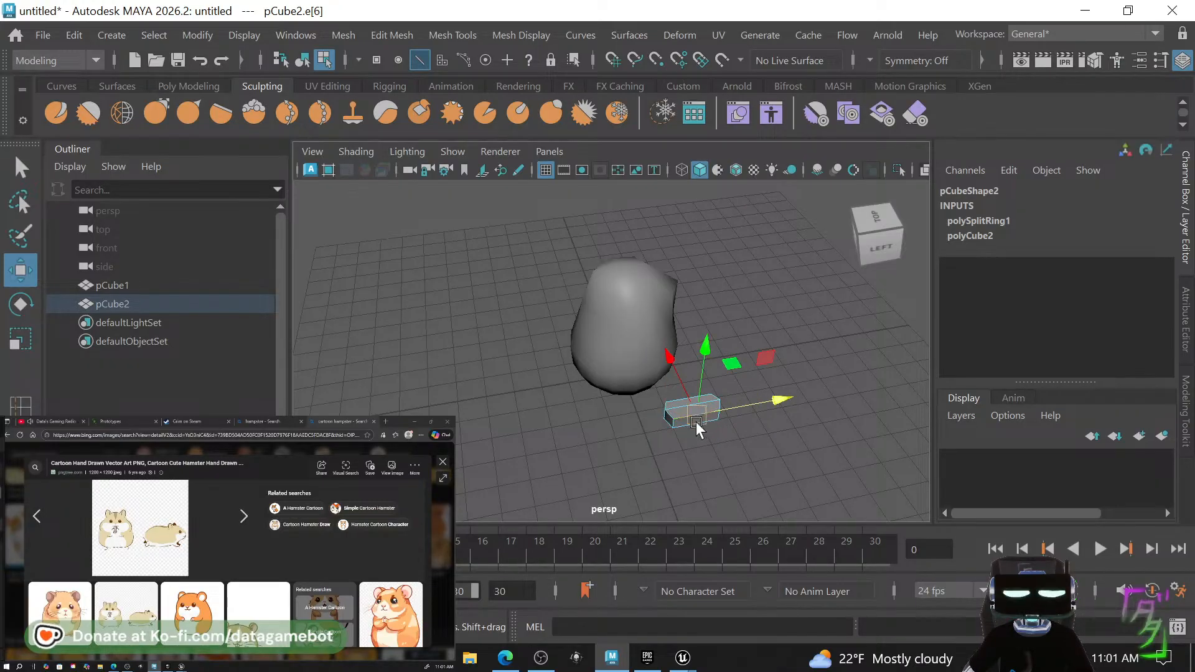
pyautogui.click(774, 450)
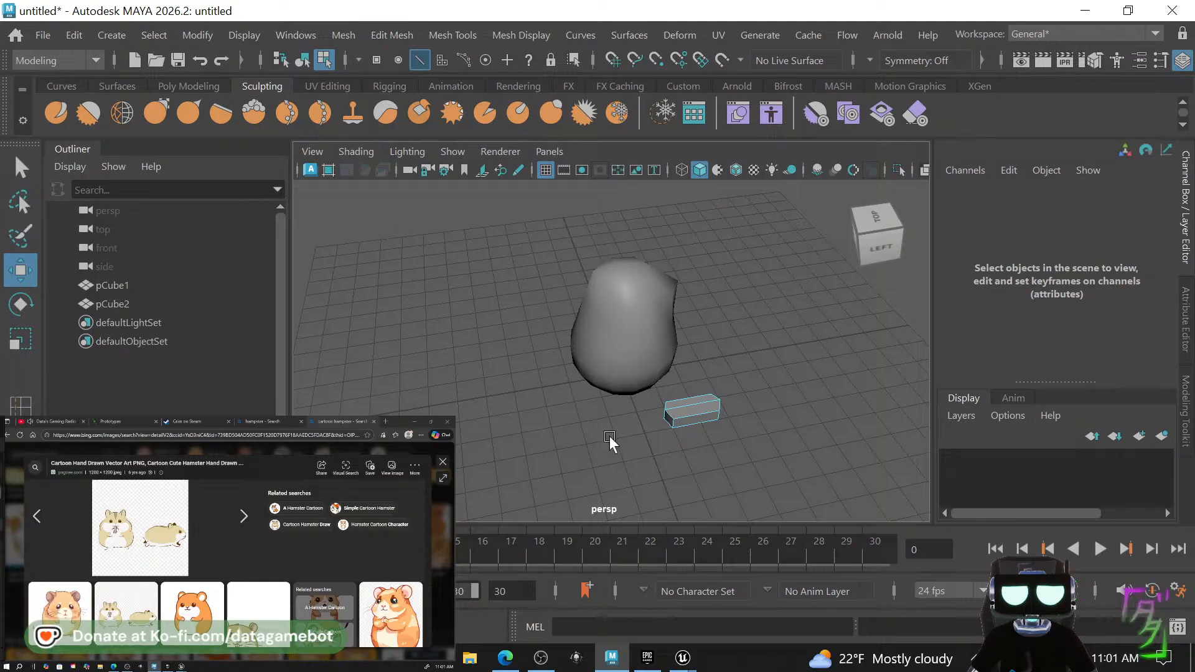
# Switch the foot block to smooth preview to check its rounded shape, and return to object selection.
pyautogui.scroll(3, 683, 428)
pyautogui.keyDown('alt'); pyautogui.moveTo(684, 428); pyautogui.dragTo(608, 435); pyautogui.keyUp('alt')
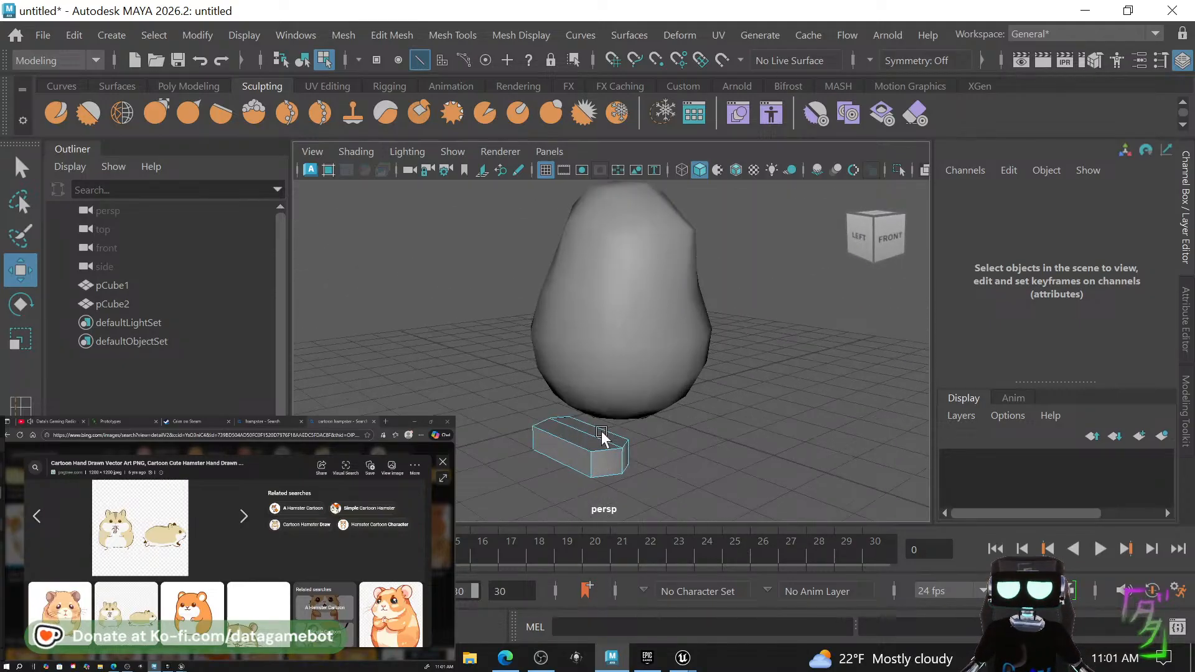
pyautogui.press('3')
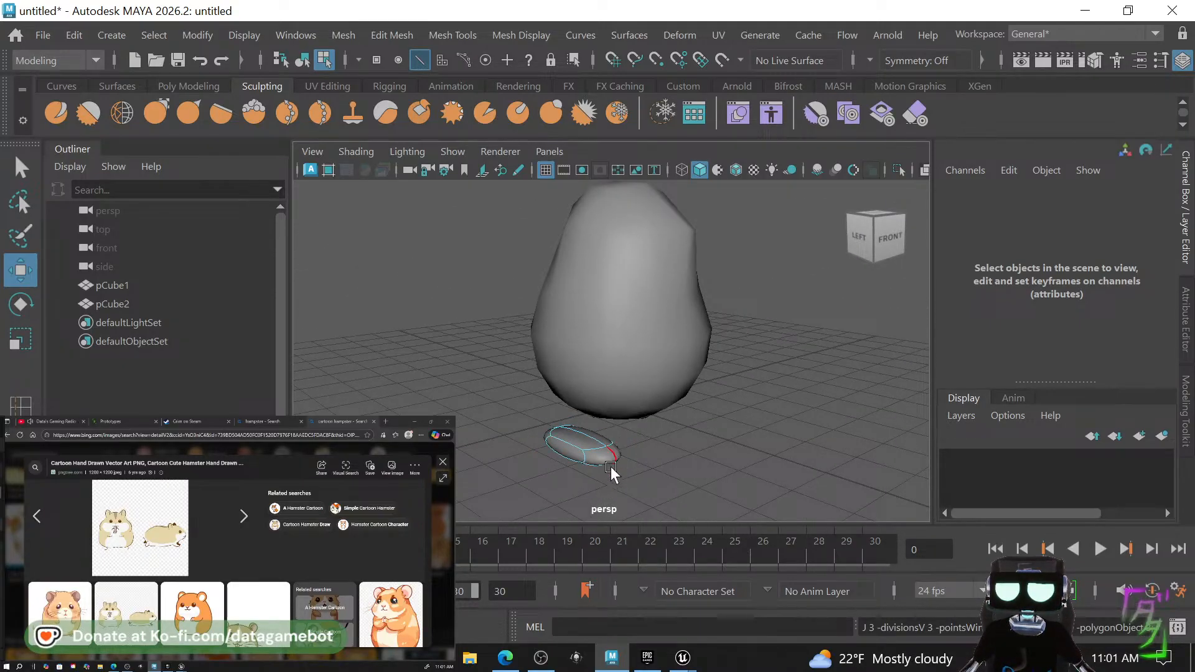
pyautogui.keyDown('shift'); pyautogui.moveTo(605, 459); pyautogui.dragTo(599, 292, button='right'); pyautogui.keyUp('shift')
pyautogui.press('q')
pyautogui.click(603, 454)
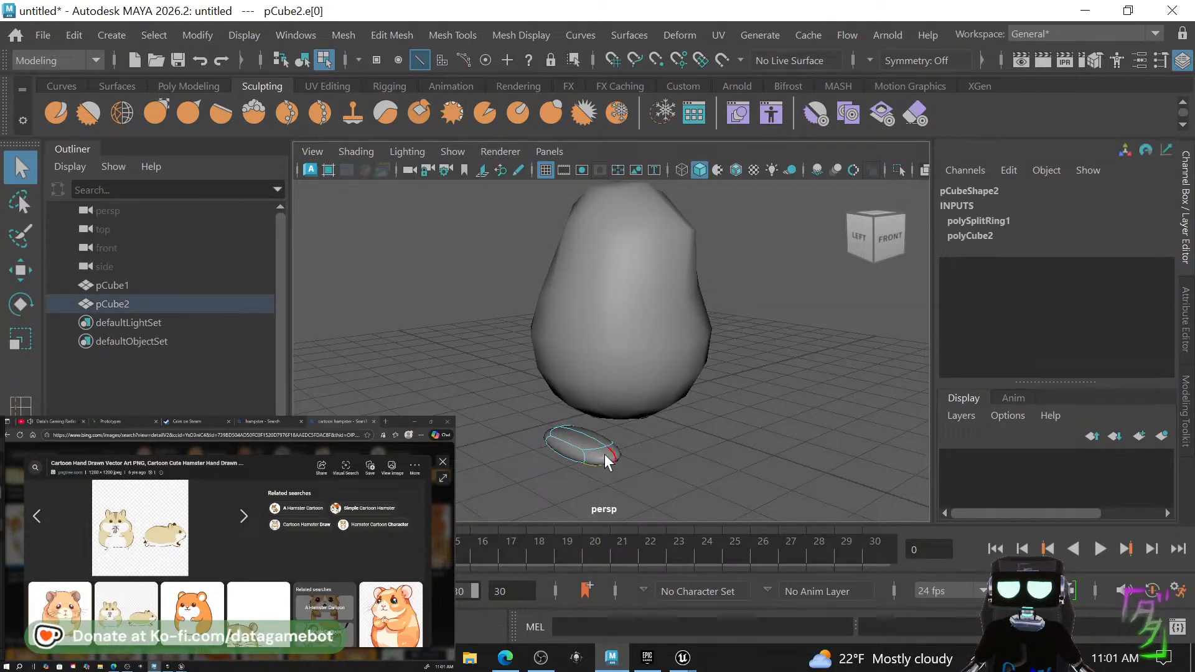
pyautogui.moveTo(629, 187); pyautogui.dragTo(679, 79, button='right')
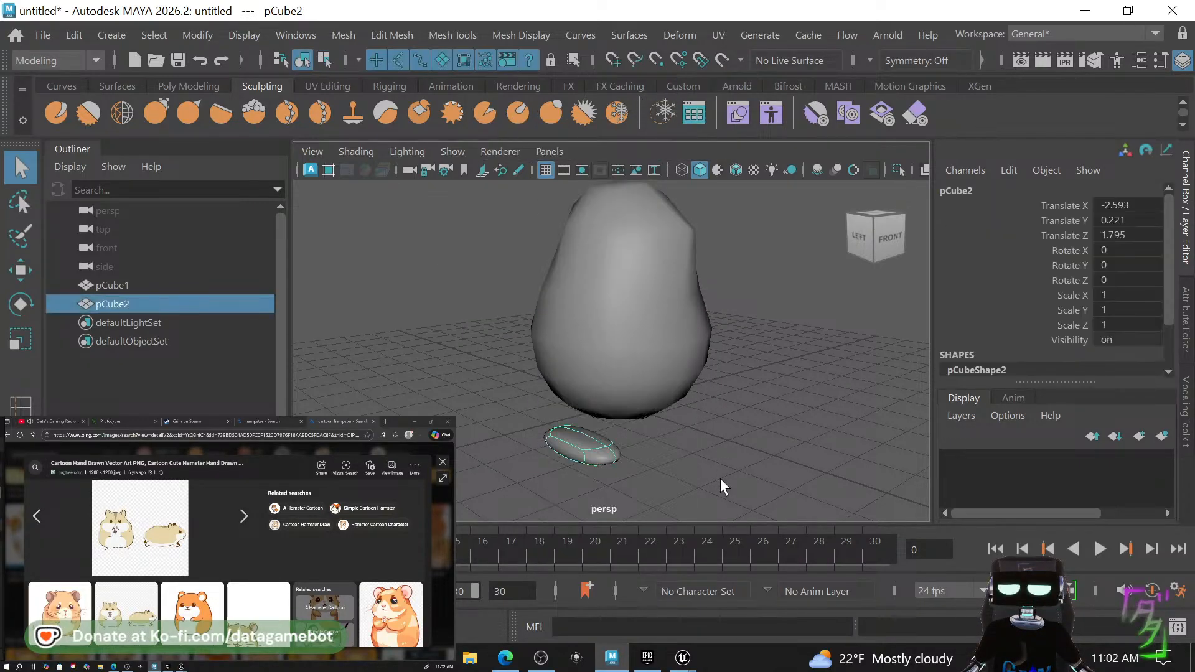
pyautogui.click(720, 478)
# Insert an edge loop around the sides of the foot block near its underside, redoing its placement once.
pyautogui.click(580, 450)
pyautogui.keyDown('shift'); pyautogui.moveTo(580, 451); pyautogui.dragTo(466, 151, button='right'); pyautogui.keyUp('shift')
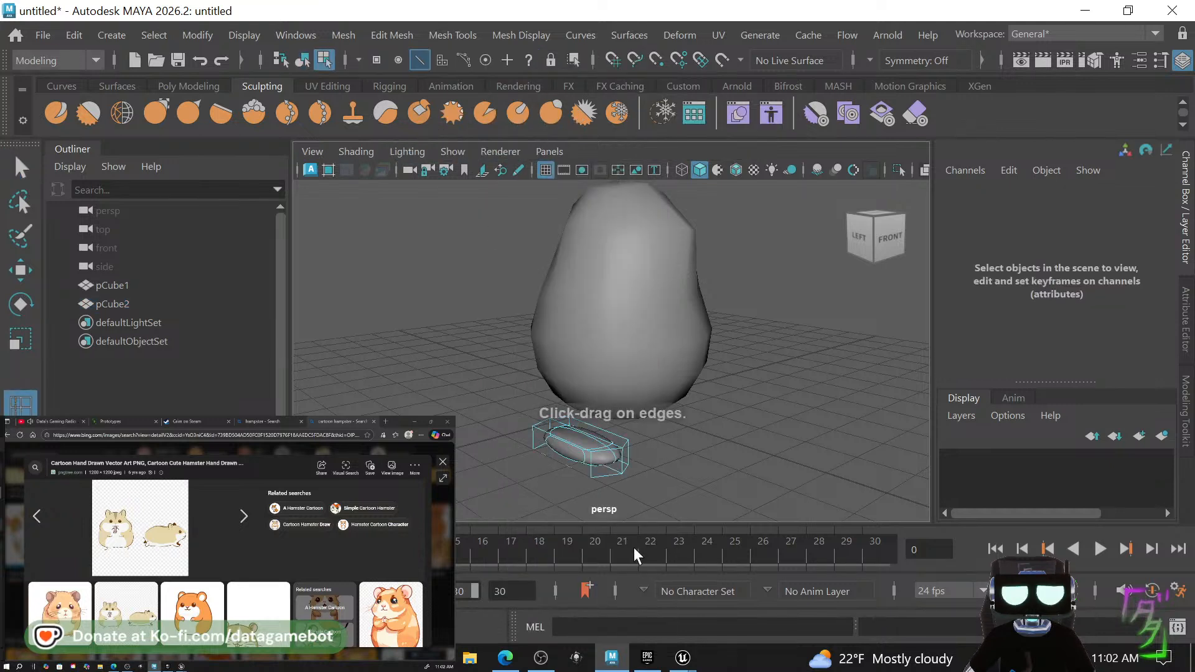
pyautogui.click(595, 477)
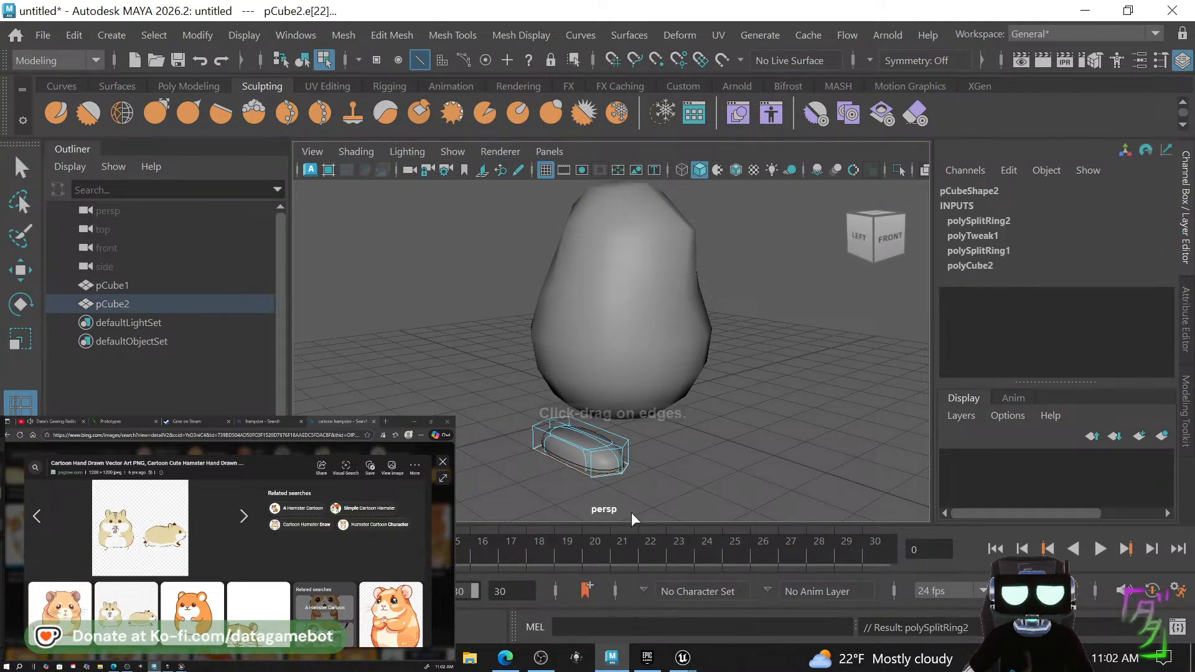
pyautogui.hotkey('ctrl', 'z')
pyautogui.click(590, 471)
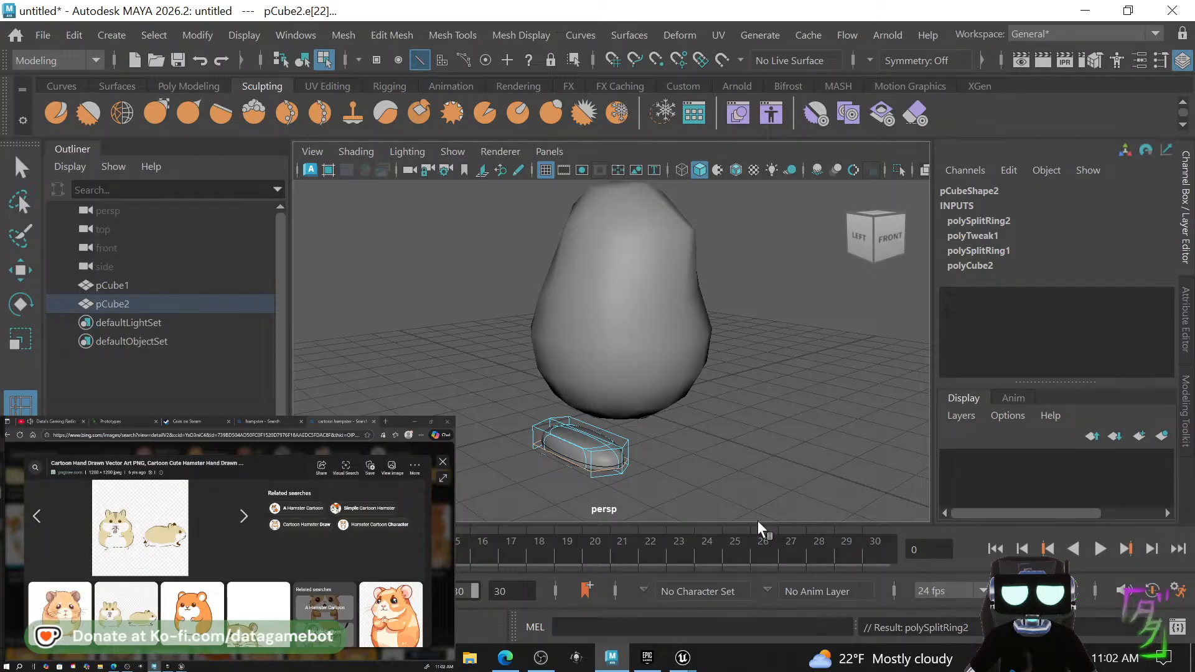
pyautogui.keyDown('alt'); pyautogui.moveTo(707, 483); pyautogui.dragTo(745, 500); pyautogui.keyUp('alt')
pyautogui.press('q')
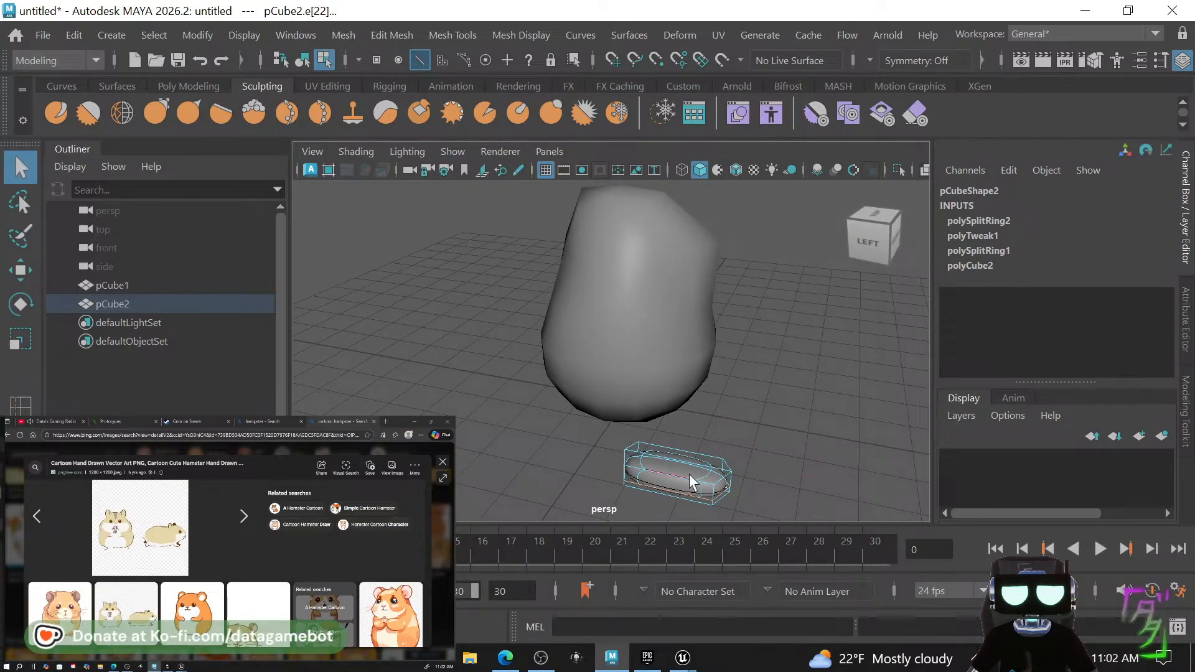
# Select the foot as an object, turn off its smooth preview and apply Smooth to its mesh.
pyautogui.moveTo(689, 473); pyautogui.dragTo(783, 20, button='right')
pyautogui.moveTo(758, 80); pyautogui.dragTo(761, 87, button='right')
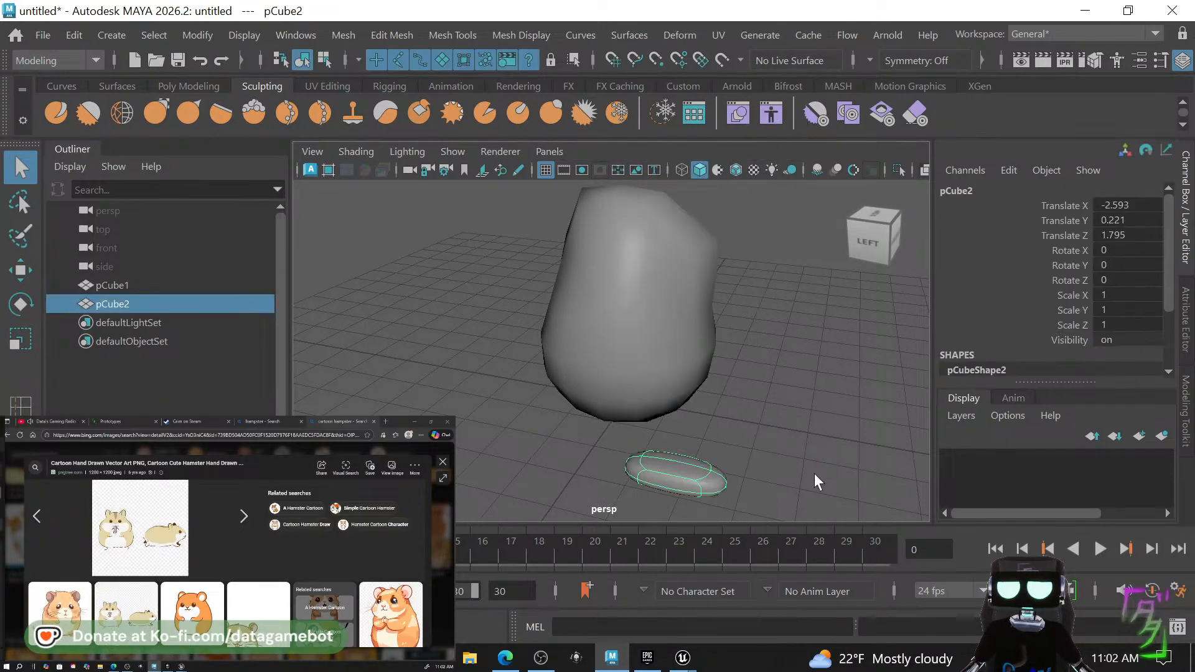
pyautogui.click(814, 473)
pyautogui.click(697, 481)
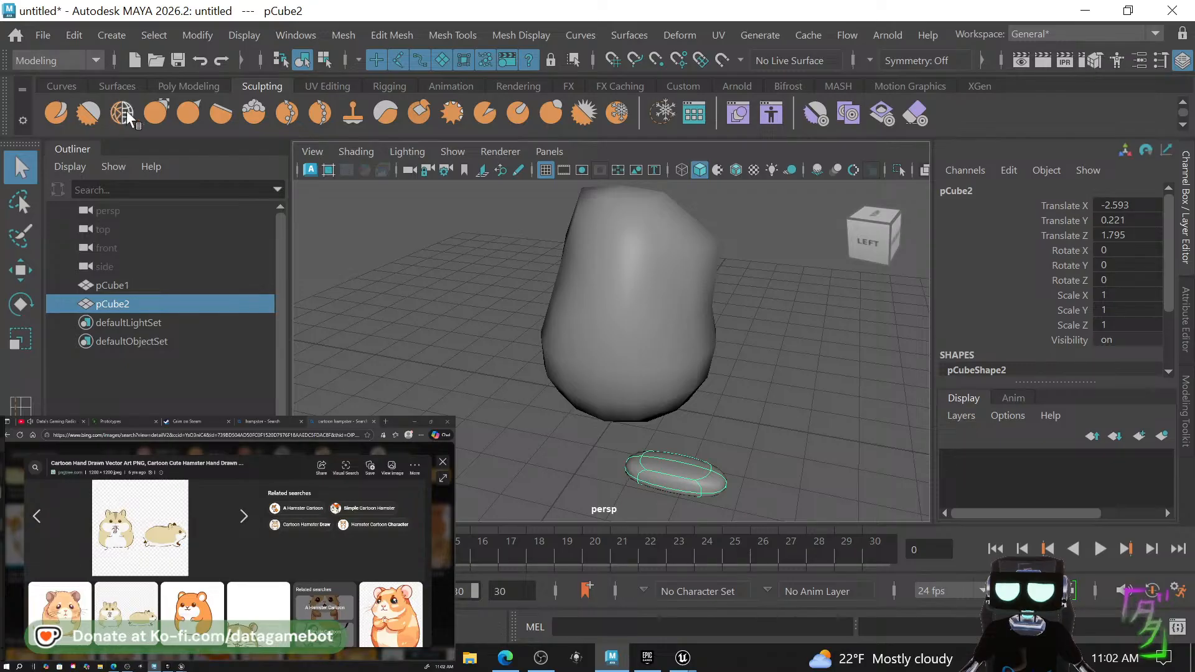
pyautogui.click(690, 87)
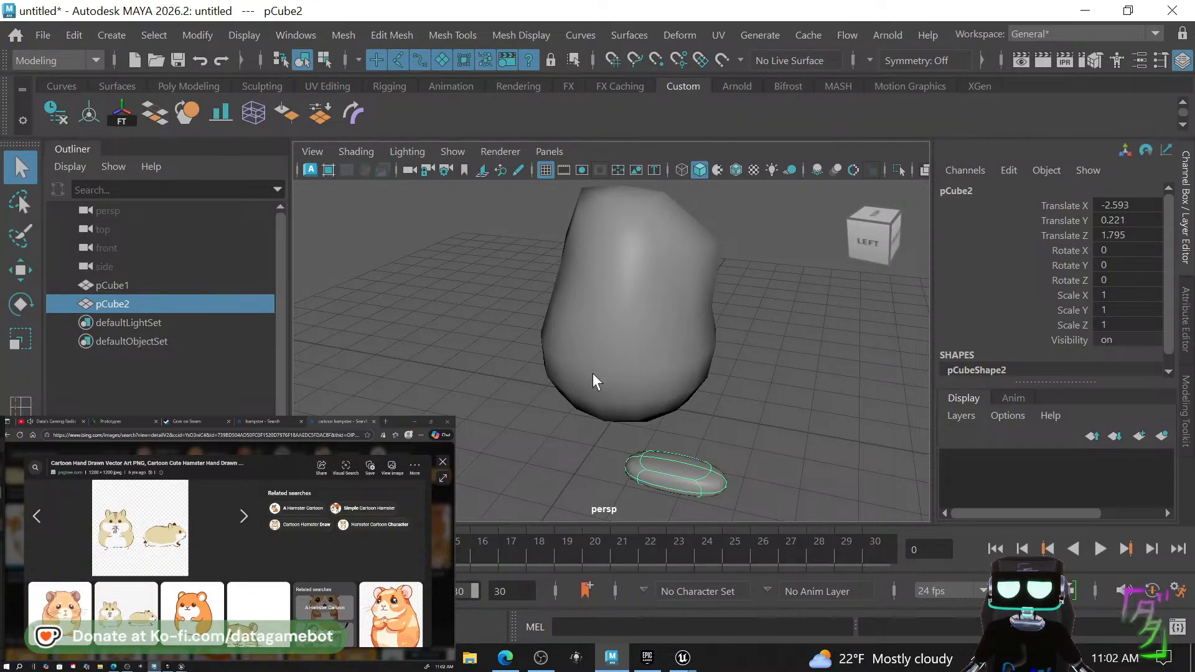
pyautogui.press('1')
pyautogui.press('space')
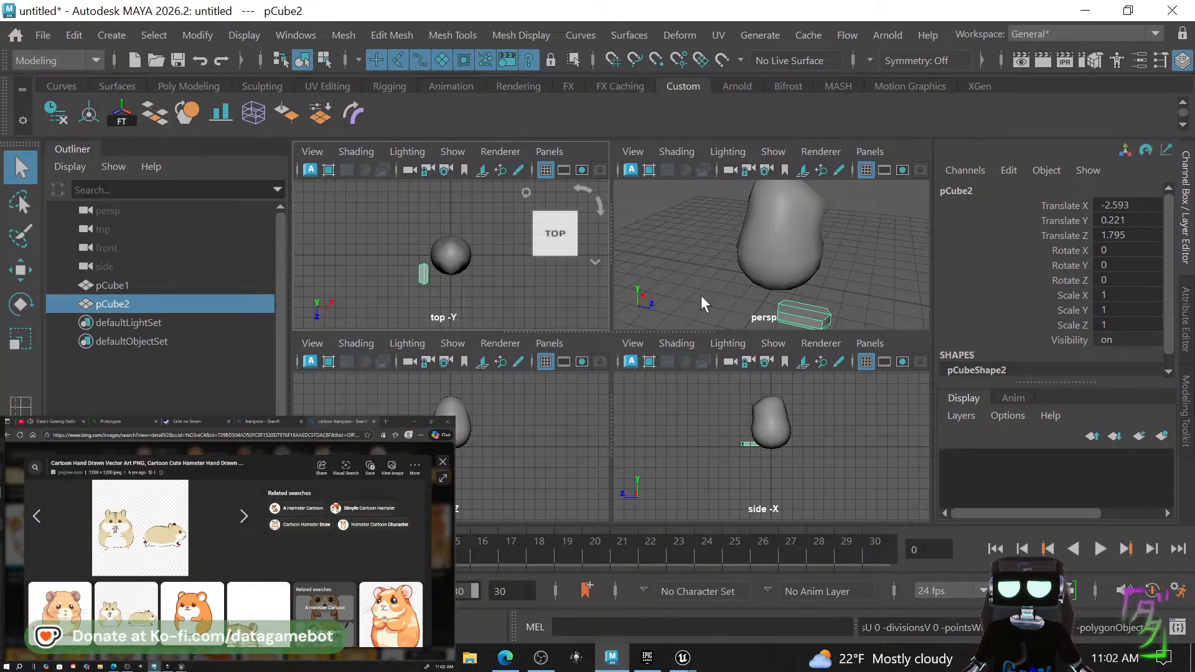
pyautogui.press('space')
pyautogui.click(194, 113)
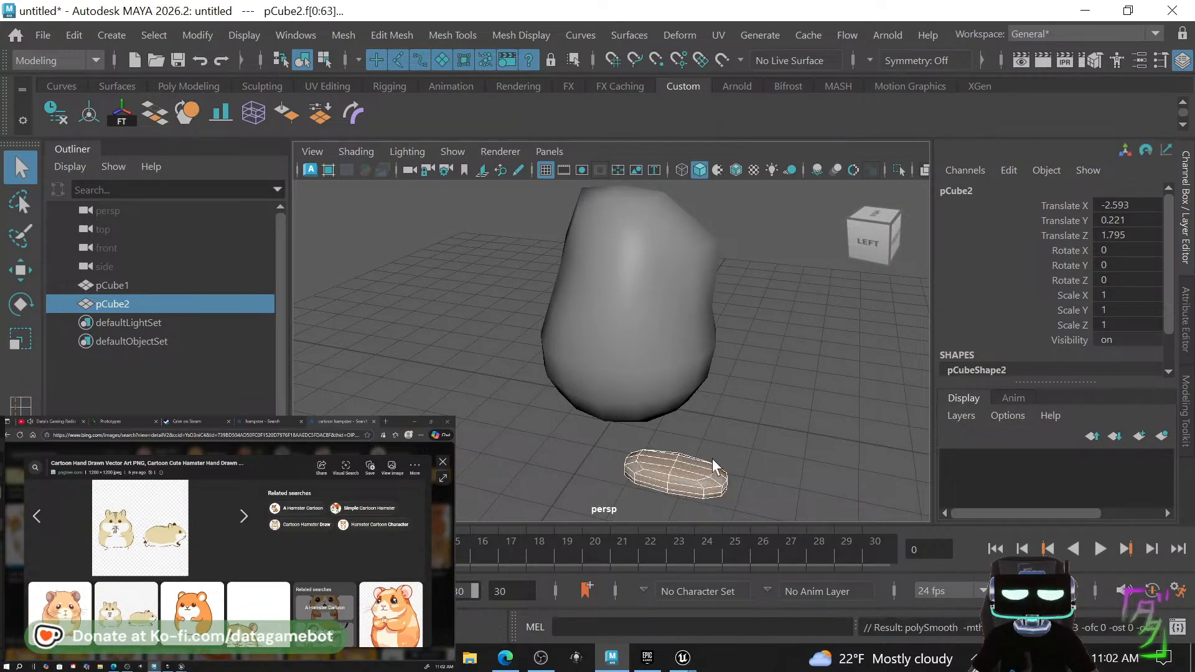
# Move the foot under the body to Translate X -0.945 and Z 0.748, and rotate it to Rotate Y -19.681.
pyautogui.keyDown('alt'); pyautogui.moveTo(739, 458); pyautogui.dragTo(708, 403); pyautogui.keyUp('alt')
pyautogui.click(681, 465)
pyautogui.click(555, 480)
pyautogui.press('w')
pyautogui.moveTo(706, 431); pyautogui.dragTo(667, 445)
pyautogui.press('e')
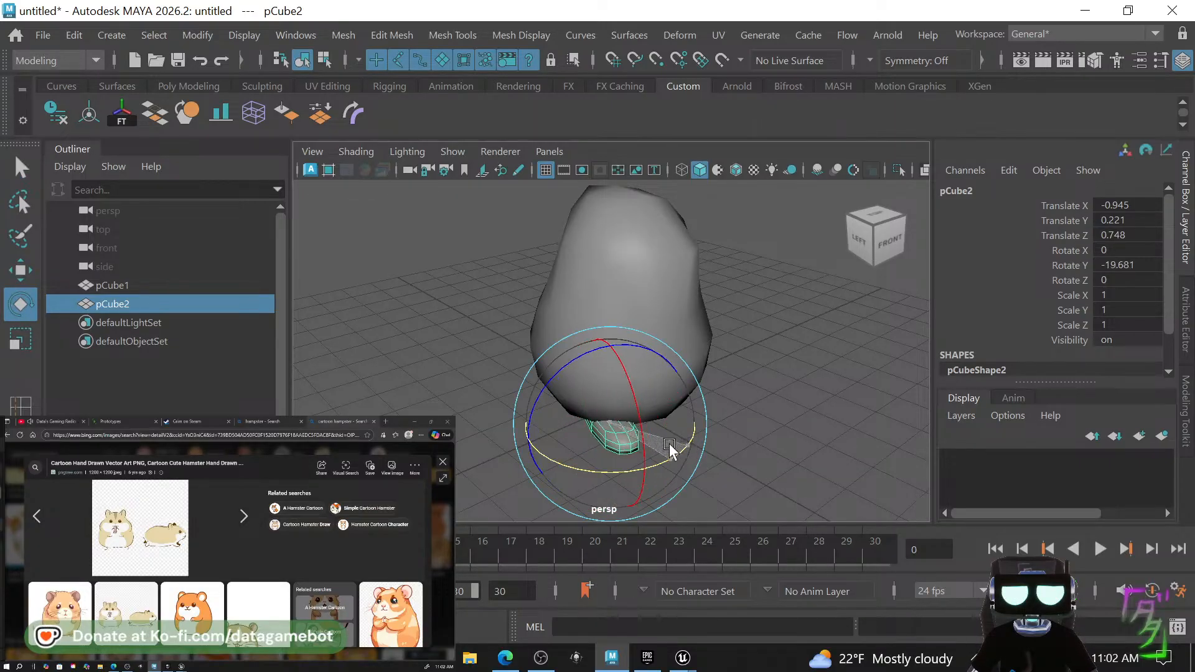
# Select the foot and move its pivot onto the centre line beneath the body.
pyautogui.keyDown('alt'); pyautogui.moveTo(754, 417); pyautogui.dragTo(712, 406); pyautogui.keyUp('alt')
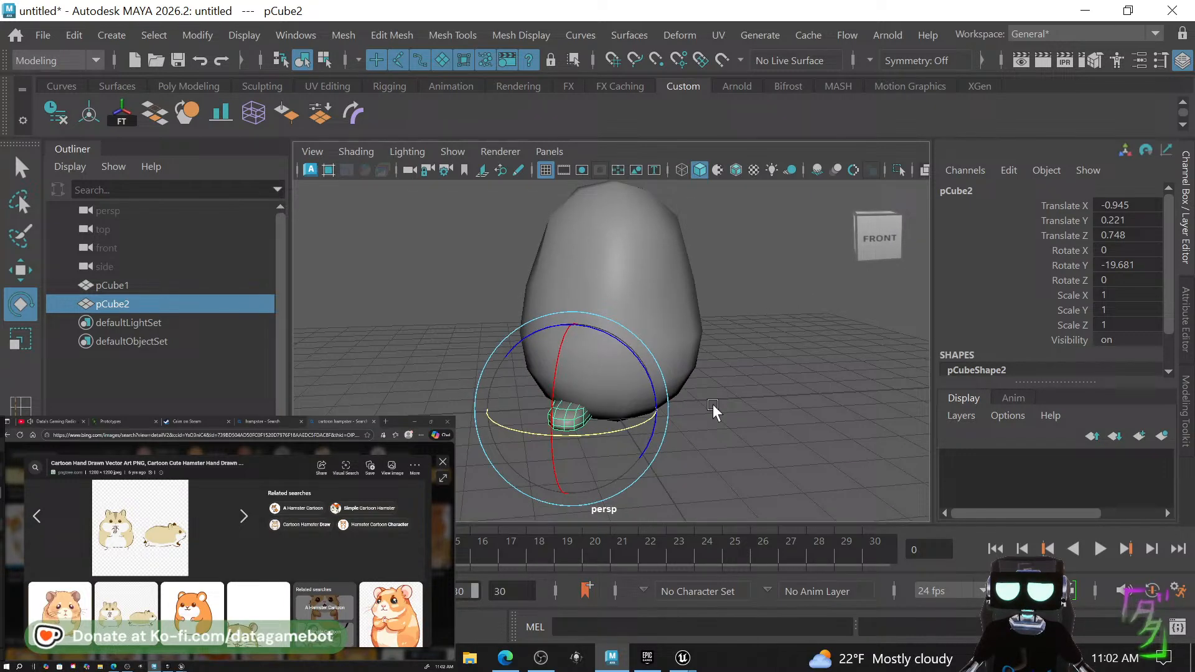
pyautogui.click(663, 336)
pyautogui.press('w')
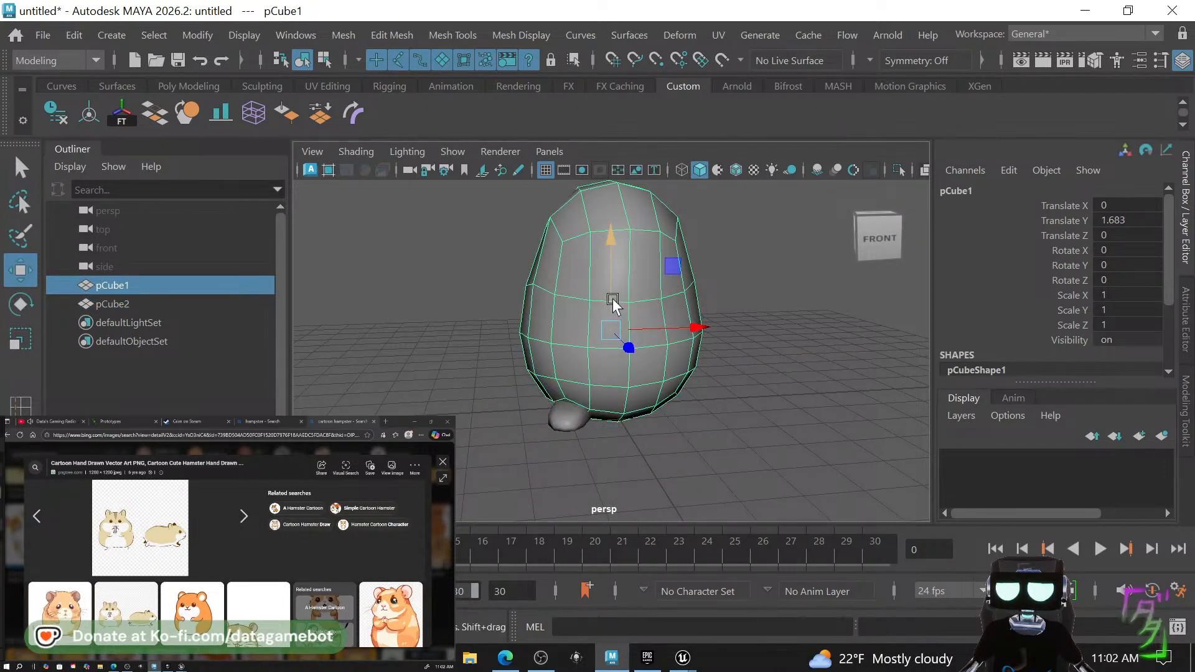
pyautogui.click(760, 405)
pyautogui.click(567, 416)
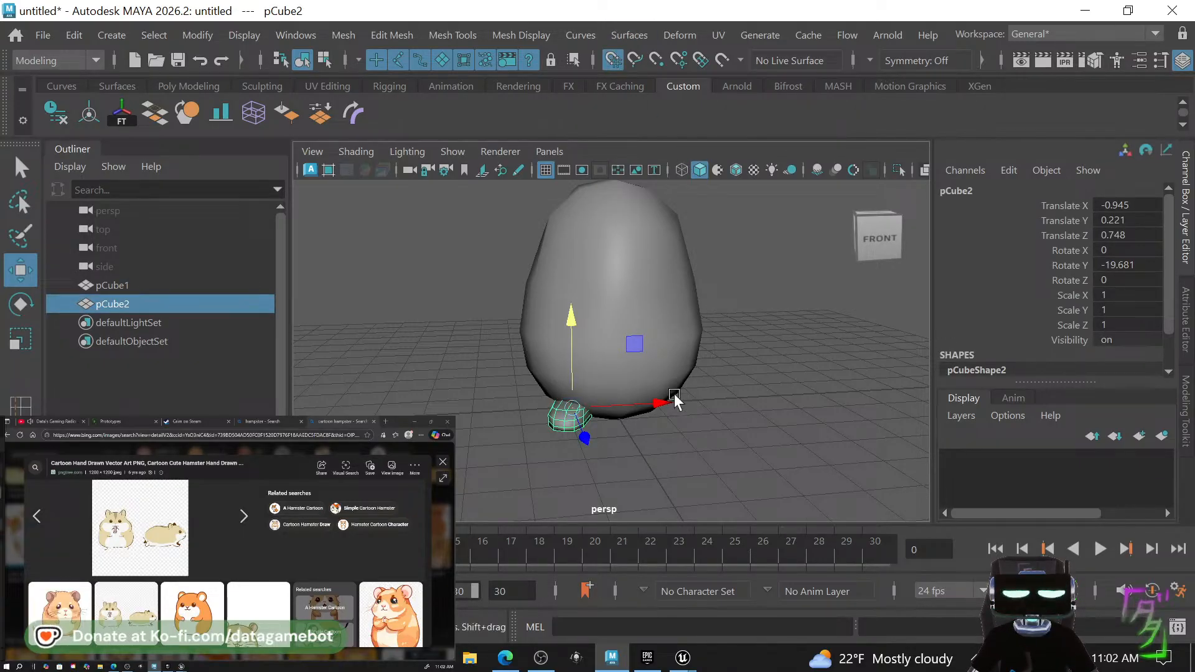
pyautogui.press('d')
pyautogui.moveTo(572, 416); pyautogui.dragTo(627, 428)
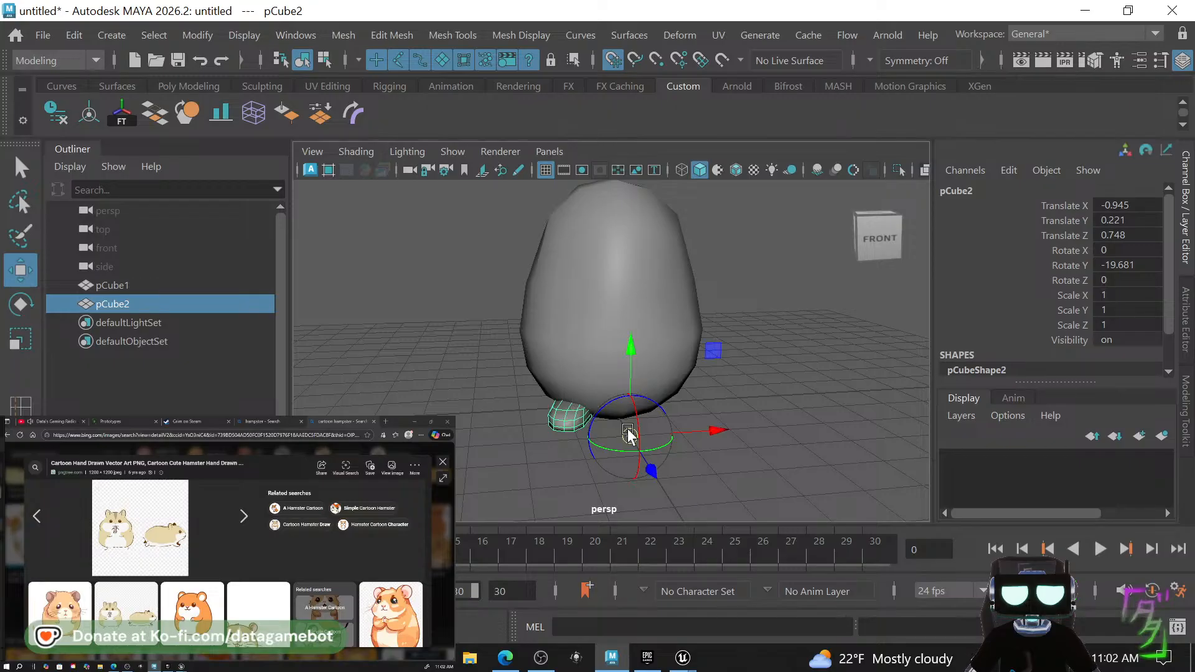
pyautogui.keyDown('alt'); pyautogui.moveTo(773, 390); pyautogui.dragTo(757, 392); pyautogui.keyUp('alt')
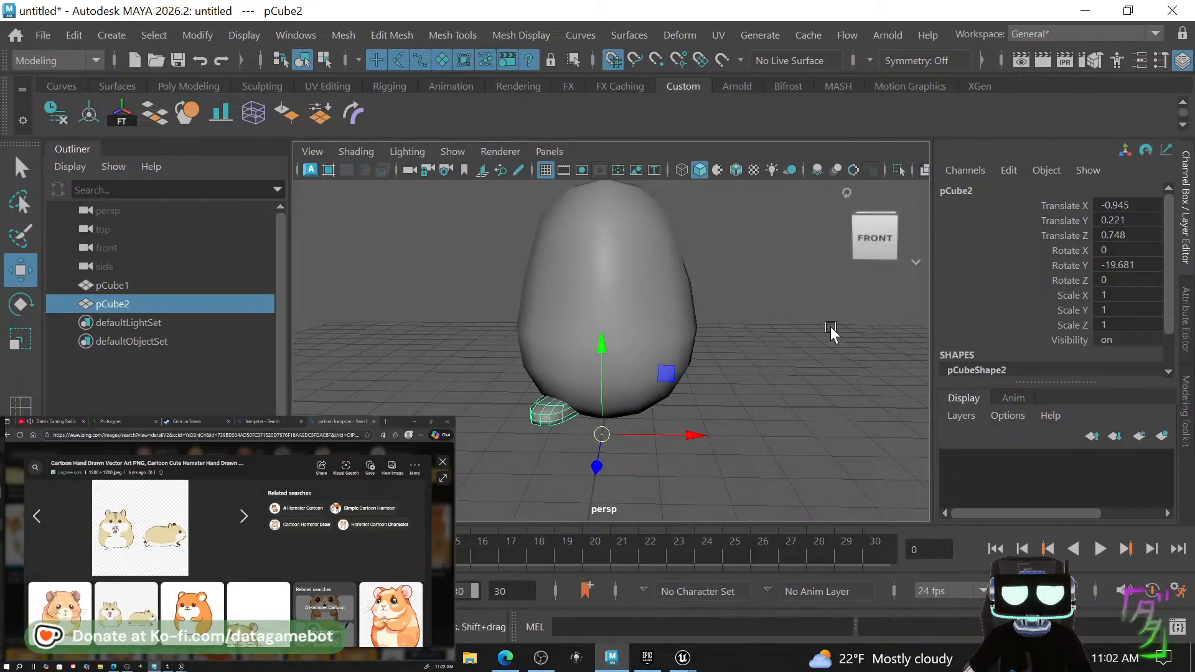
# Duplicate the foot, try mirroring the copy with Scale X -1, and undo that scaling.
pyautogui.hotkey('ctrl', 'd')
pyautogui.doubleClick(1133, 293)
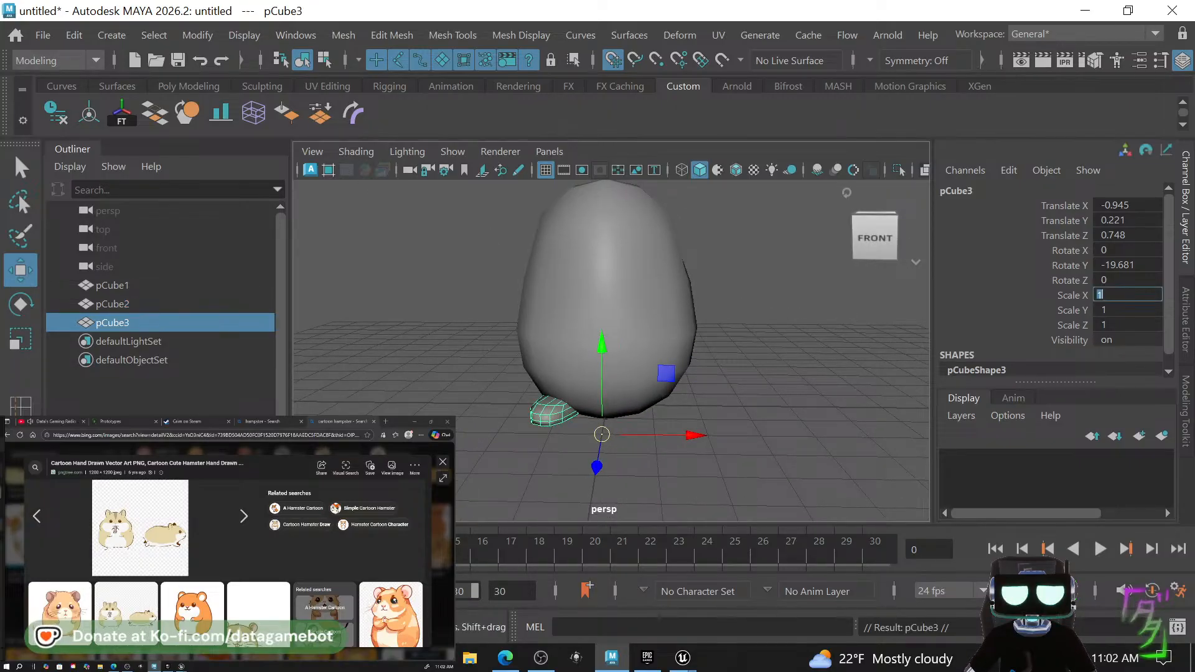
pyautogui.write('-1')
pyautogui.press('Return')
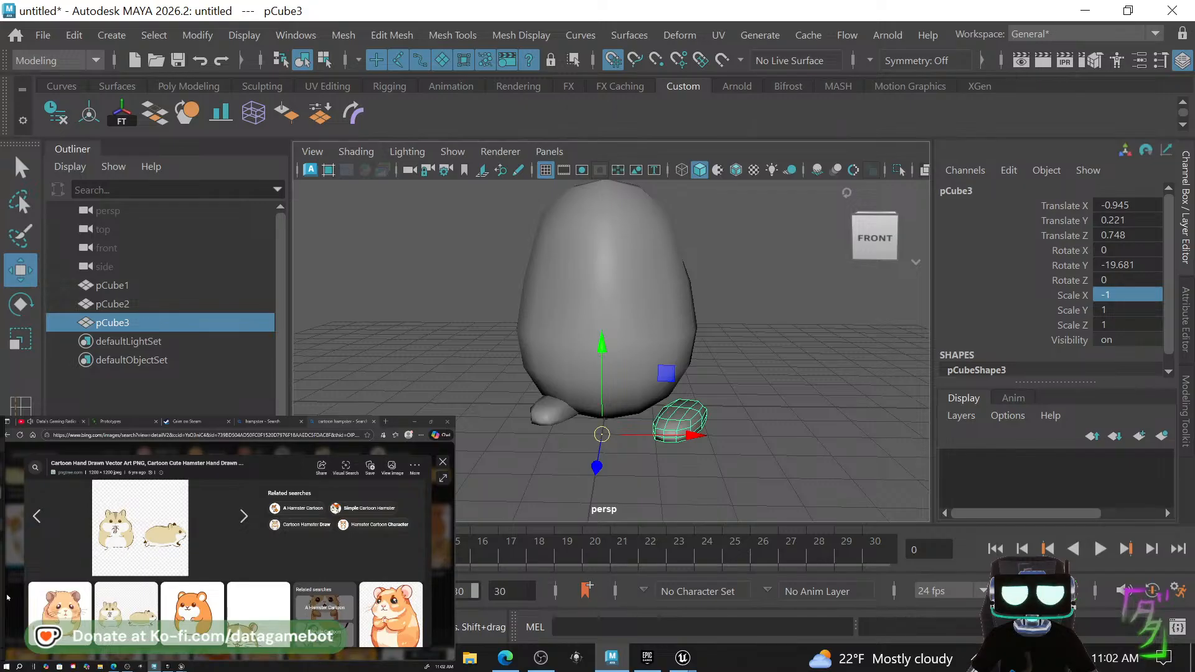
pyautogui.keyDown('alt'); pyautogui.moveTo(809, 492); pyautogui.dragTo(787, 463); pyautogui.keyUp('alt')
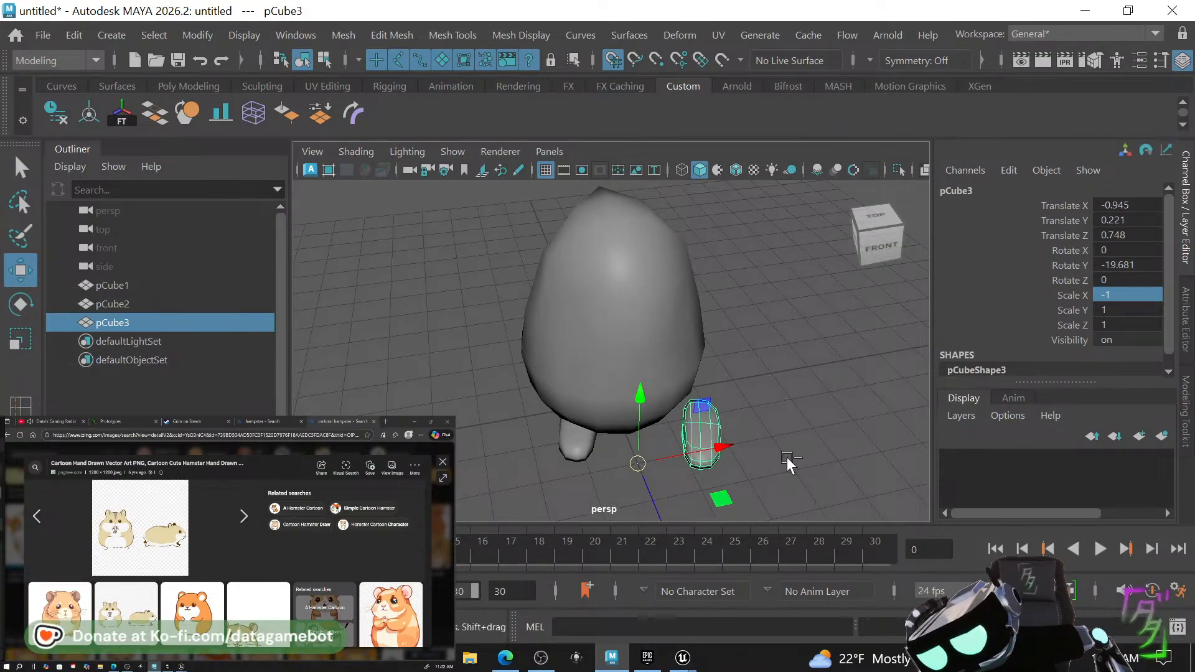
pyautogui.hotkey('ctrl', 'z')
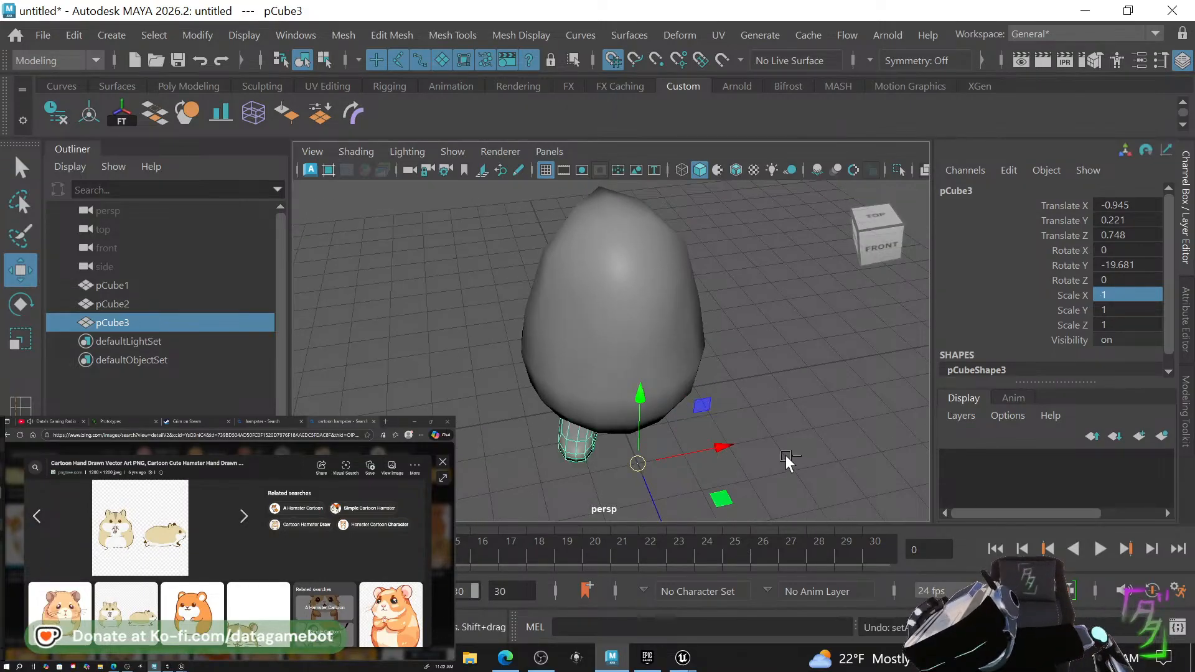
# Freeze the duplicated foot's transformations and set its Scale X to -1 to mirror it to the body's other side.
pyautogui.click(122, 114)
pyautogui.click(1114, 294)
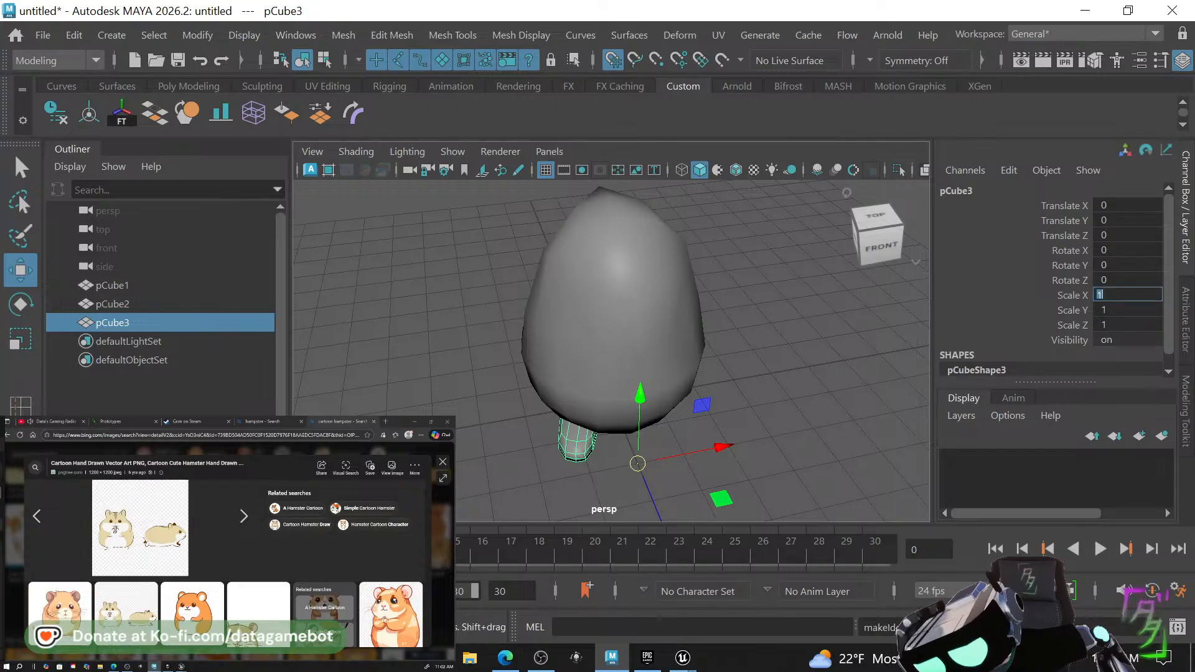
pyautogui.write('-1')
pyautogui.press('Return')
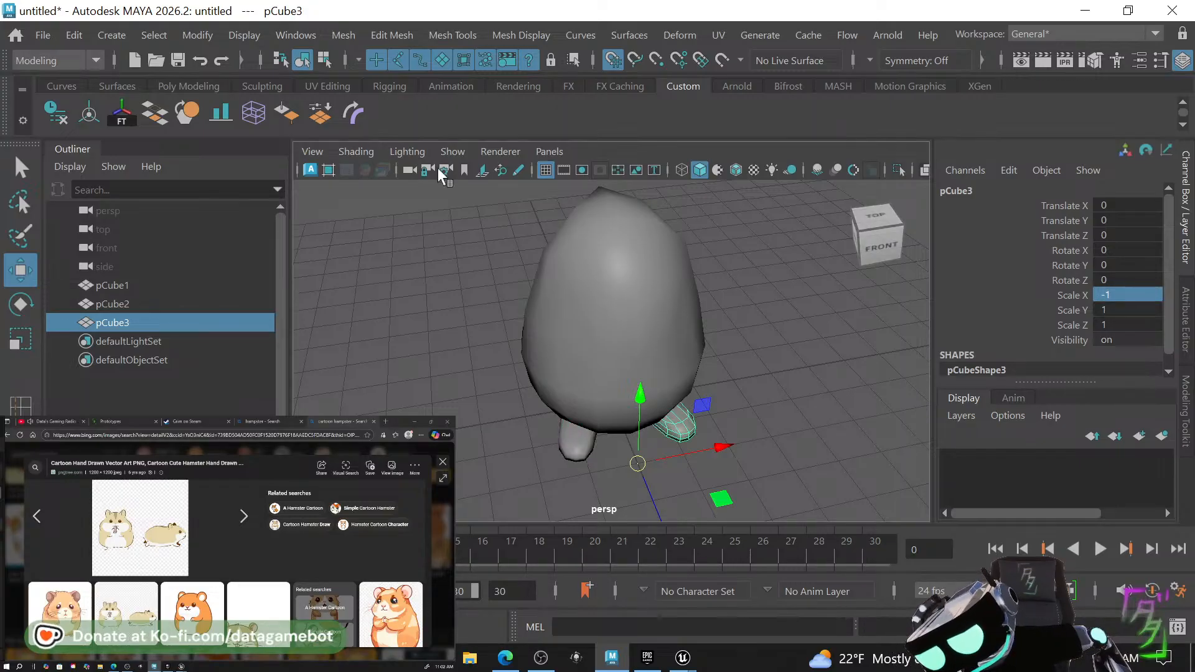
pyautogui.click(770, 348)
pyautogui.keyDown('alt'); pyautogui.moveTo(487, 367); pyautogui.dragTo(581, 373); pyautogui.keyUp('alt')
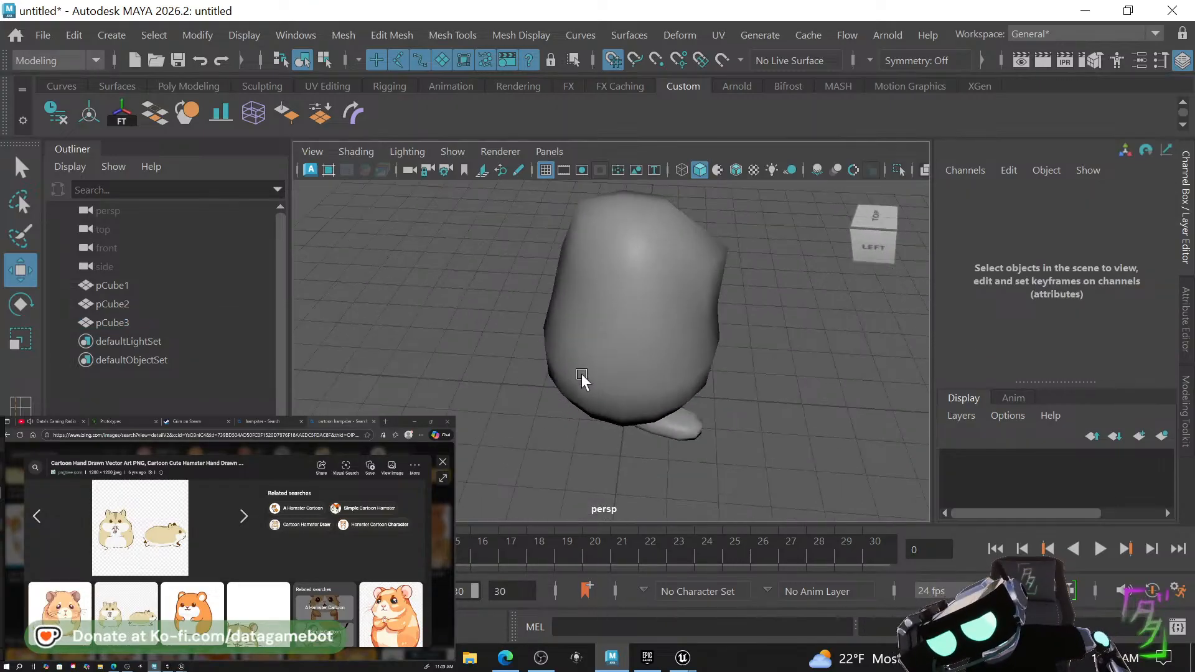
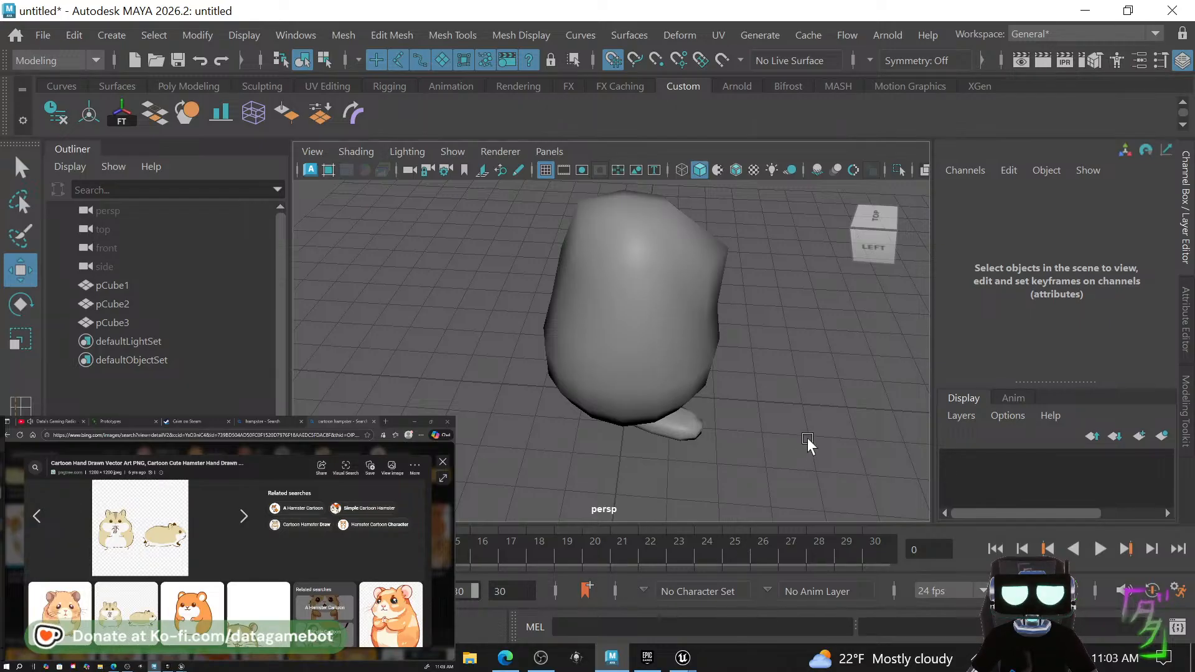
pyautogui.keyDown('alt'); pyautogui.moveTo(807, 443); pyautogui.dragTo(748, 389); pyautogui.keyUp('alt')
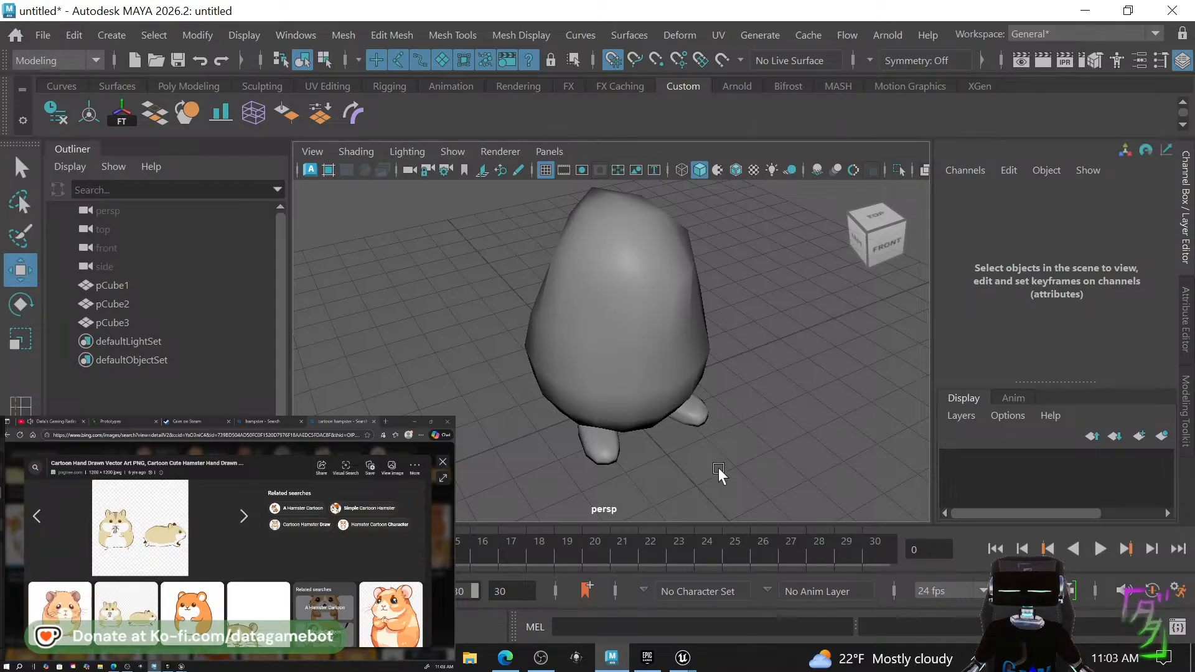
pyautogui.keyDown('shift'); pyautogui.moveTo(744, 250); pyautogui.dragTo(738, 305, button='right'); pyautogui.keyUp('shift')
pyautogui.keyDown('alt'); pyautogui.moveTo(760, 525); pyautogui.dragTo(650, 420); pyautogui.keyUp('alt')
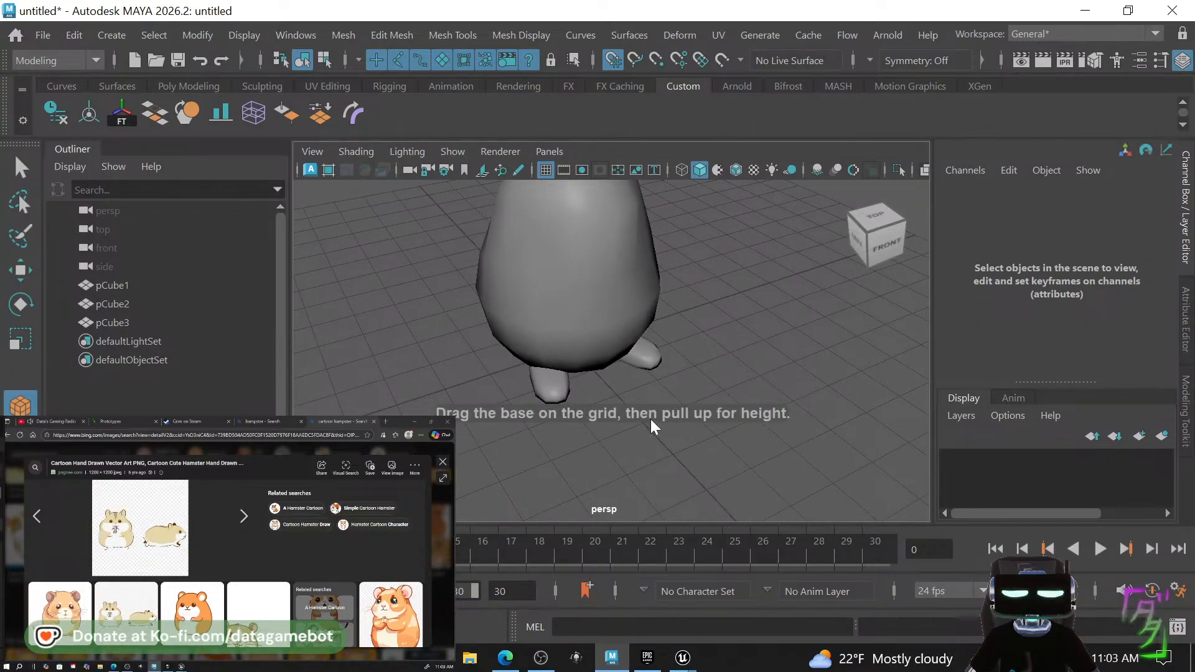
pyautogui.moveTo(695, 454); pyautogui.dragTo(711, 479)
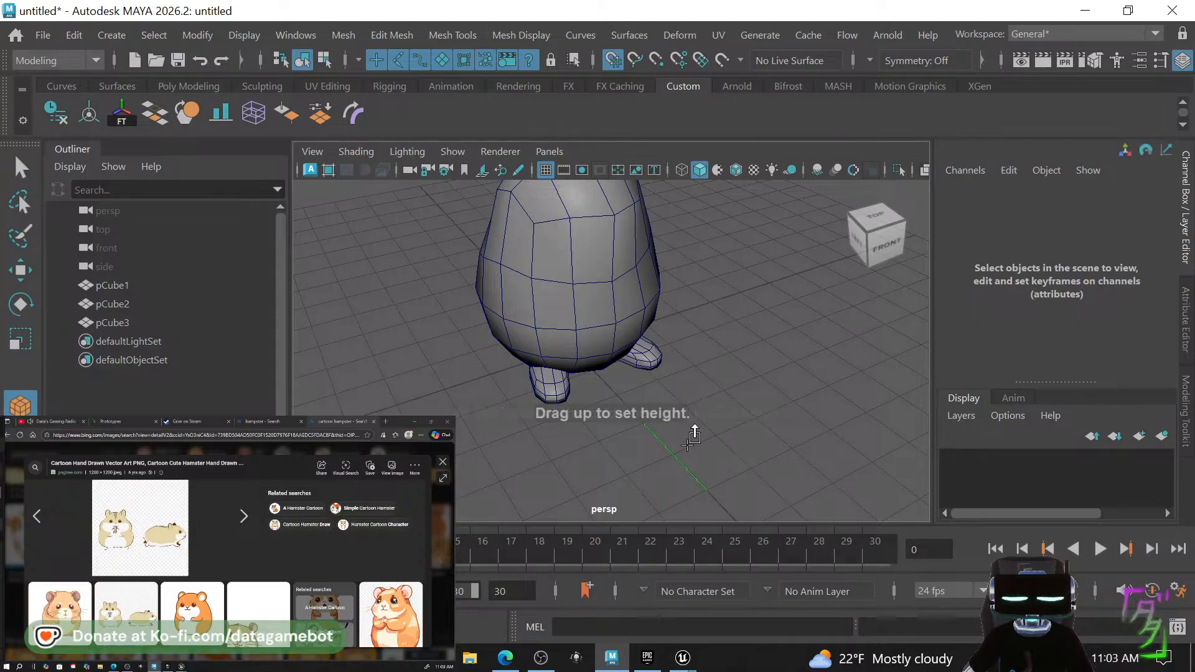
pyautogui.moveTo(683, 423); pyautogui.dragTo(716, 435)
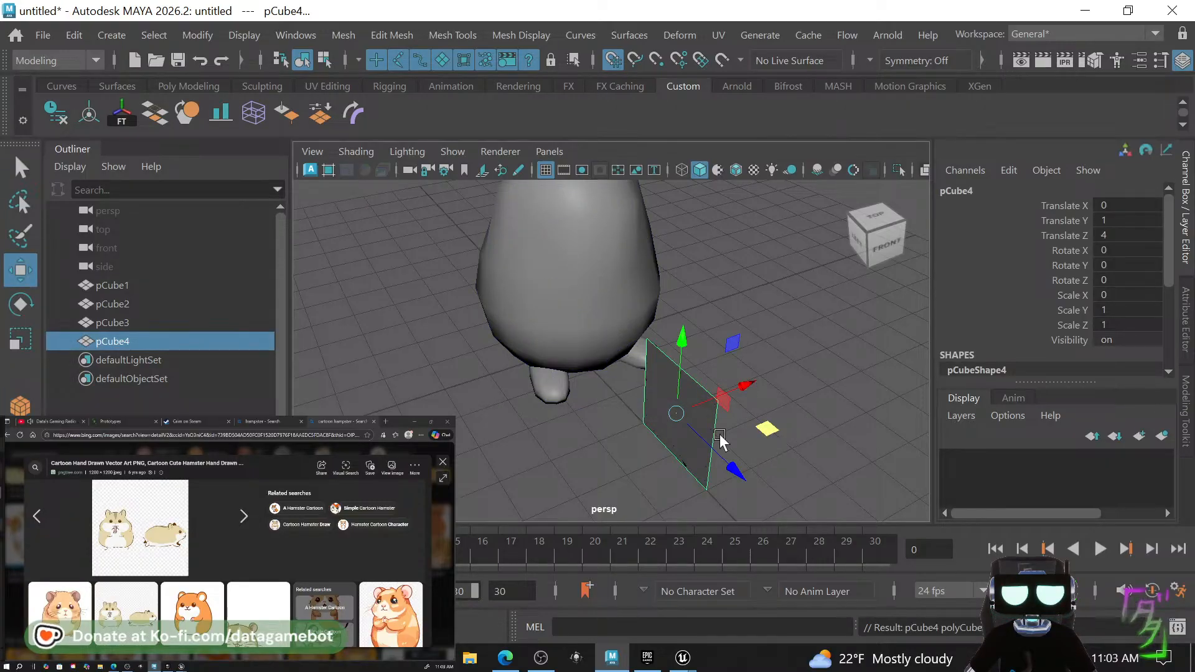
pyautogui.press('r')
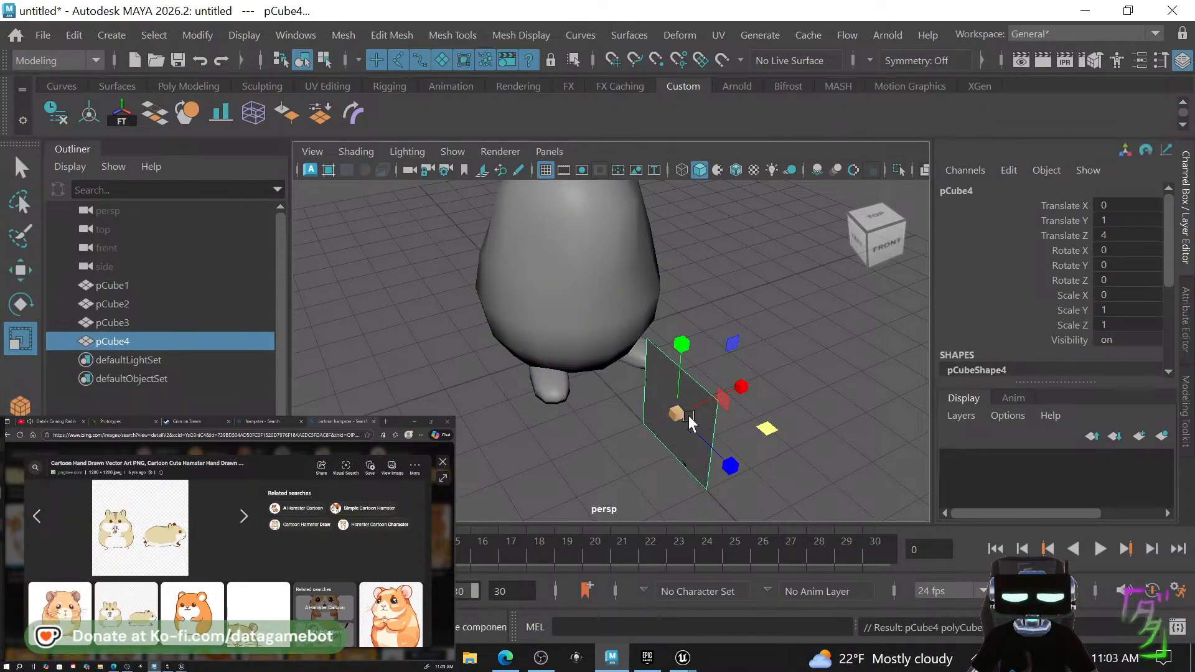
pyautogui.moveTo(677, 414); pyautogui.dragTo(828, 376)
pyautogui.press('Delete')
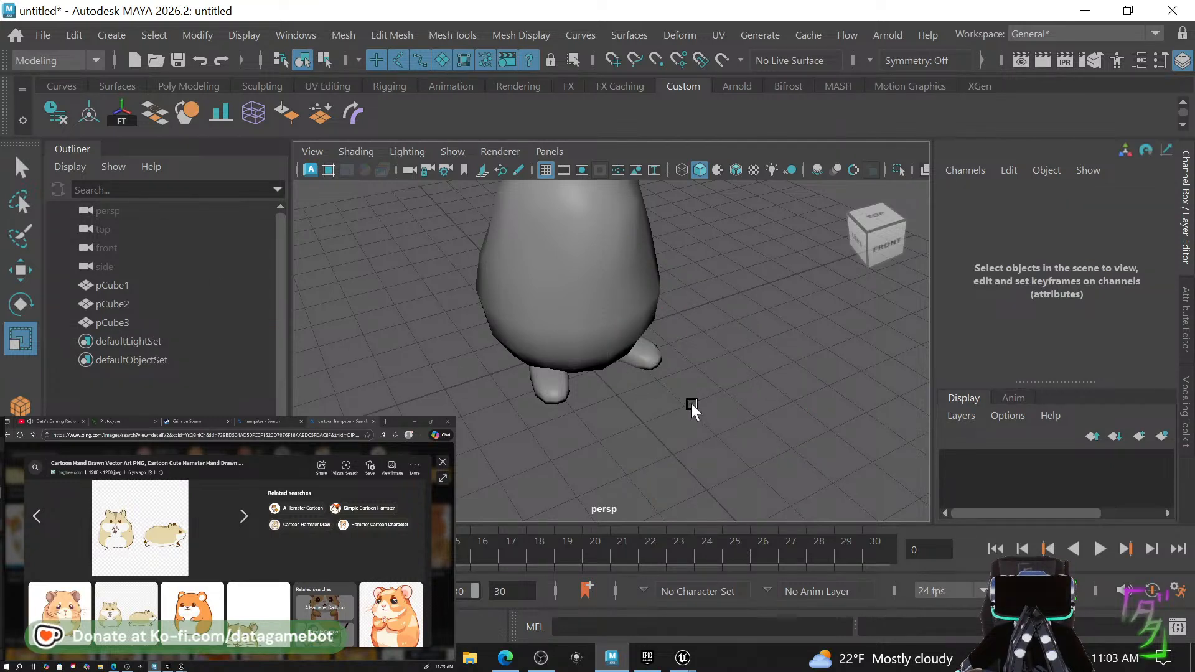
# Draw a small polygon cube on the grid in front of the hamster's feet.
pyautogui.keyDown('shift'); pyautogui.moveTo(692, 403); pyautogui.dragTo(682, 308, button='right'); pyautogui.keyUp('shift')
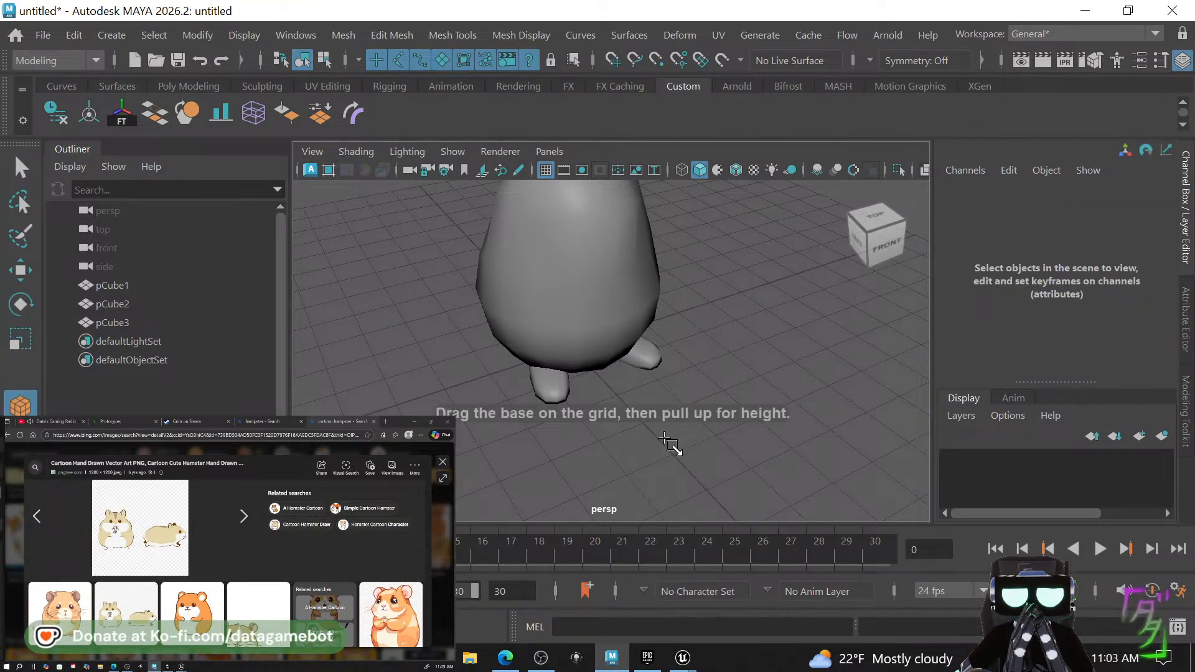
pyautogui.moveTo(669, 443)
pyautogui.mouseDown()
pyautogui.moveTo(768, 498)
pyautogui.moveTo(755, 472)
pyautogui.moveTo(681, 443)
pyautogui.mouseUp()
pyautogui.press('q')
# Extrude the new block's front face forward and scale it smaller to taper that end.
pyautogui.rightClick(682, 429)
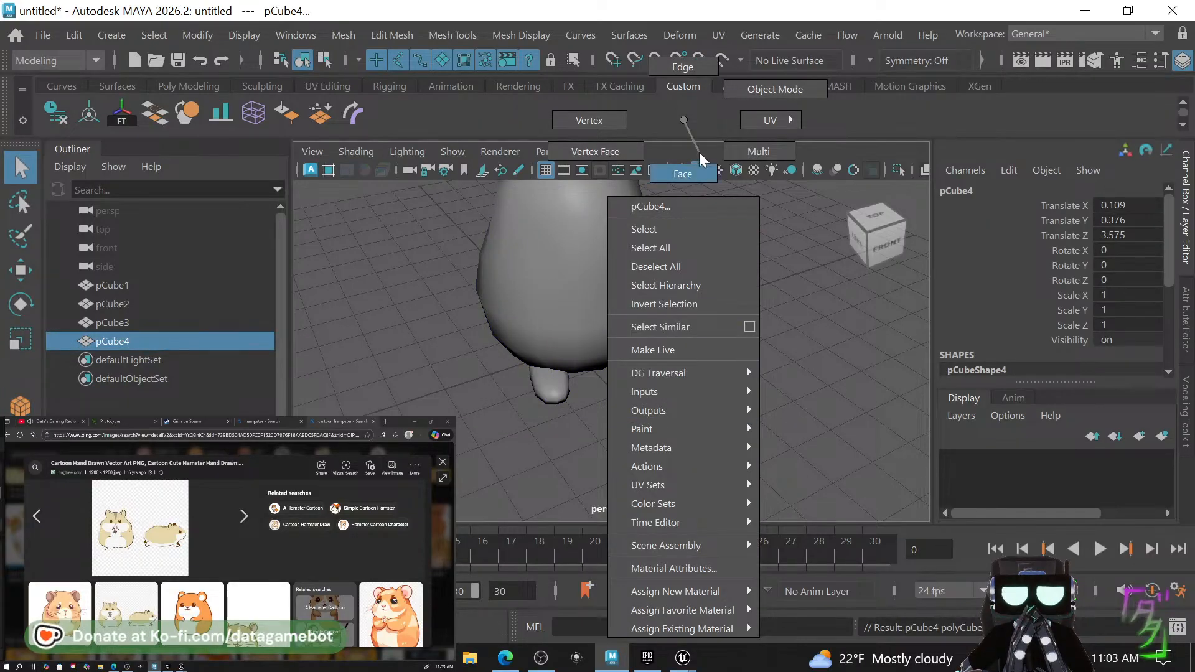
pyautogui.moveTo(700, 151); pyautogui.dragTo(700, 157, button='right')
pyautogui.click(690, 443)
pyautogui.press('w')
pyautogui.moveTo(715, 464); pyautogui.dragTo(760, 506)
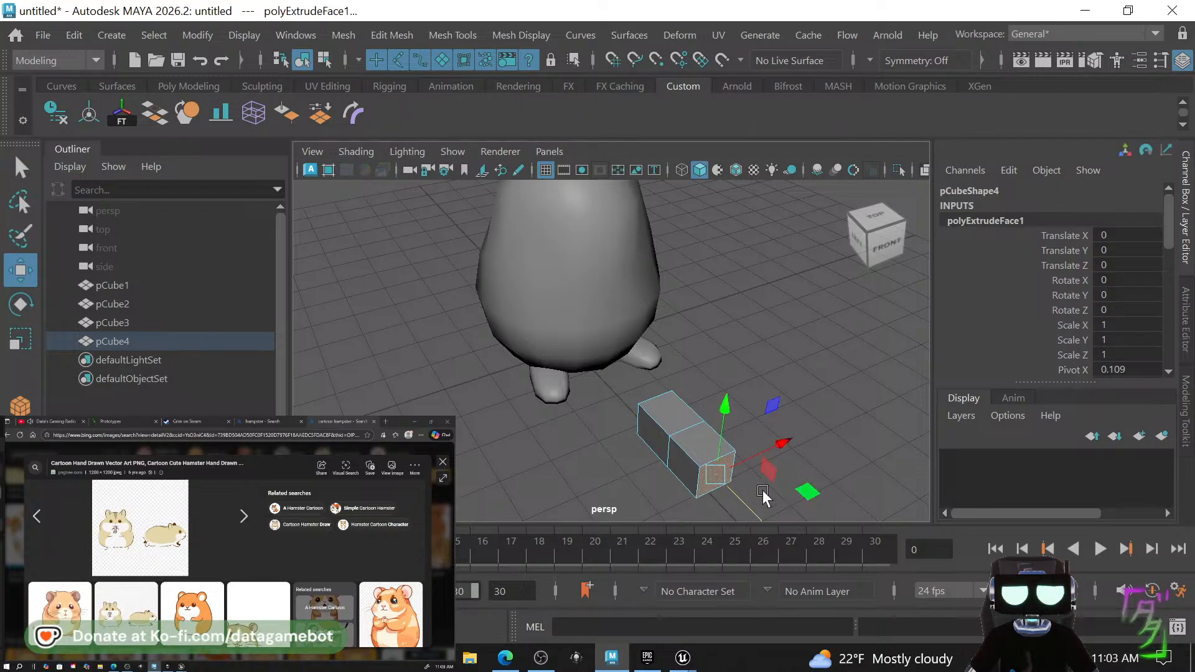
pyautogui.press('r')
pyautogui.moveTo(768, 447); pyautogui.dragTo(784, 484)
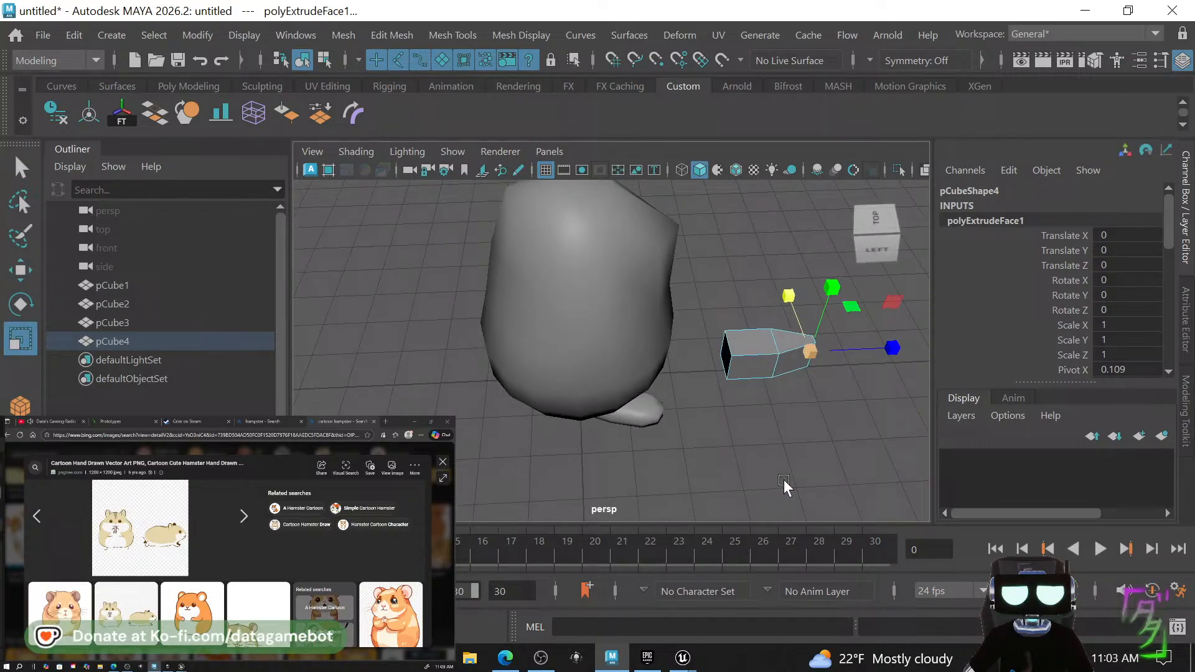
# Extrude the block's rear face a short way toward the body, scale it narrower, and return to object selection.
pyautogui.click(725, 355)
pyautogui.press('w')
pyautogui.keyDown('shift'); pyautogui.moveTo(830, 346); pyautogui.dragTo(808, 350); pyautogui.keyUp('shift')
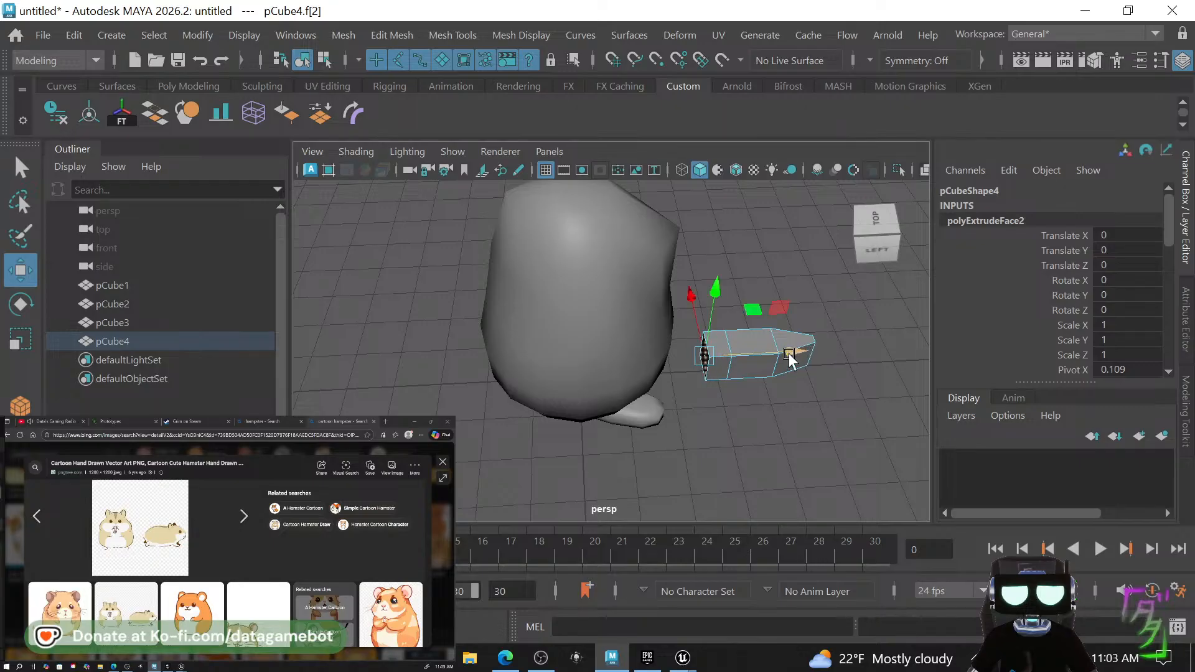
pyautogui.press('r')
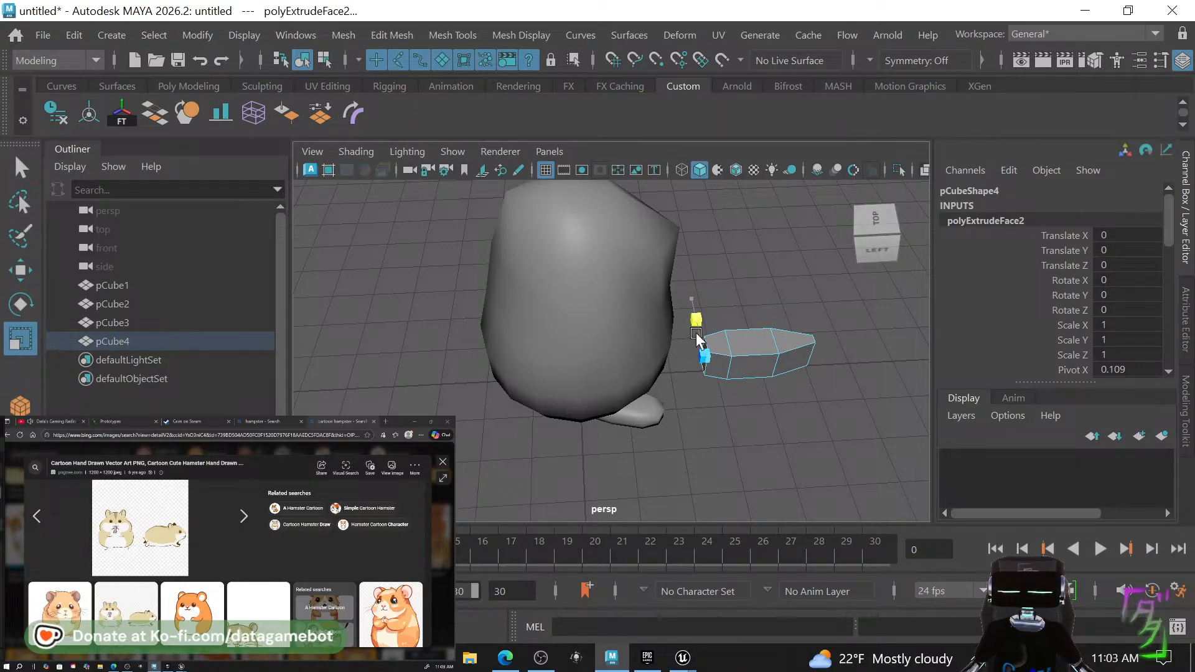
pyautogui.keyDown('alt'); pyautogui.moveTo(697, 339); pyautogui.dragTo(658, 390); pyautogui.keyUp('alt')
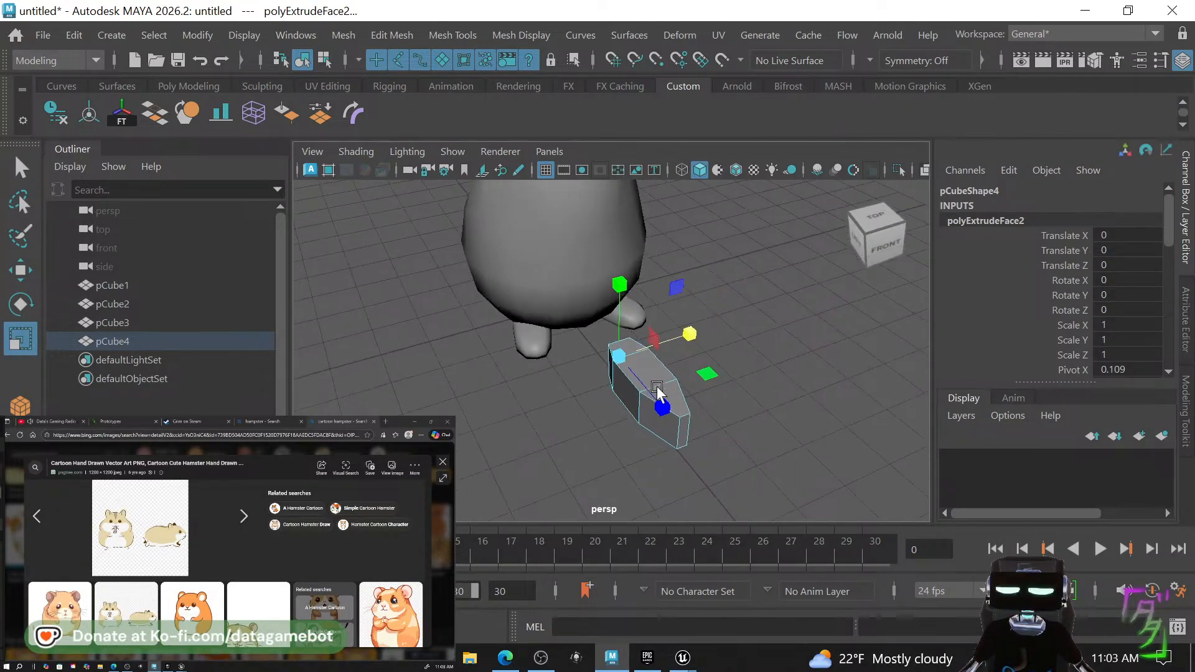
pyautogui.keyDown('alt'); pyautogui.moveTo(658, 391); pyautogui.dragTo(678, 419, button='right'); pyautogui.keyUp('alt')
pyautogui.moveTo(687, 193); pyautogui.dragTo(773, 115, button='right')
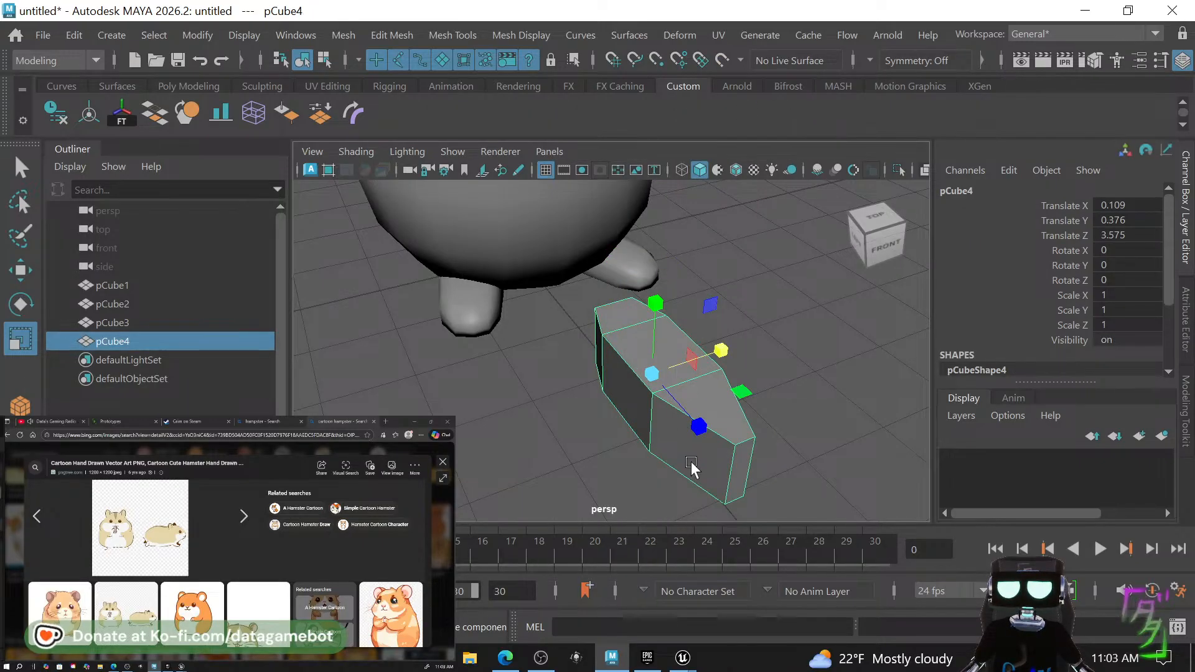
# Insert an edge loop lengthwise around the block's sides and scale it outward, finishing in object selection.
pyautogui.keyDown('shift'); pyautogui.moveTo(691, 461); pyautogui.dragTo(577, 149, button='right'); pyautogui.keyUp('shift')
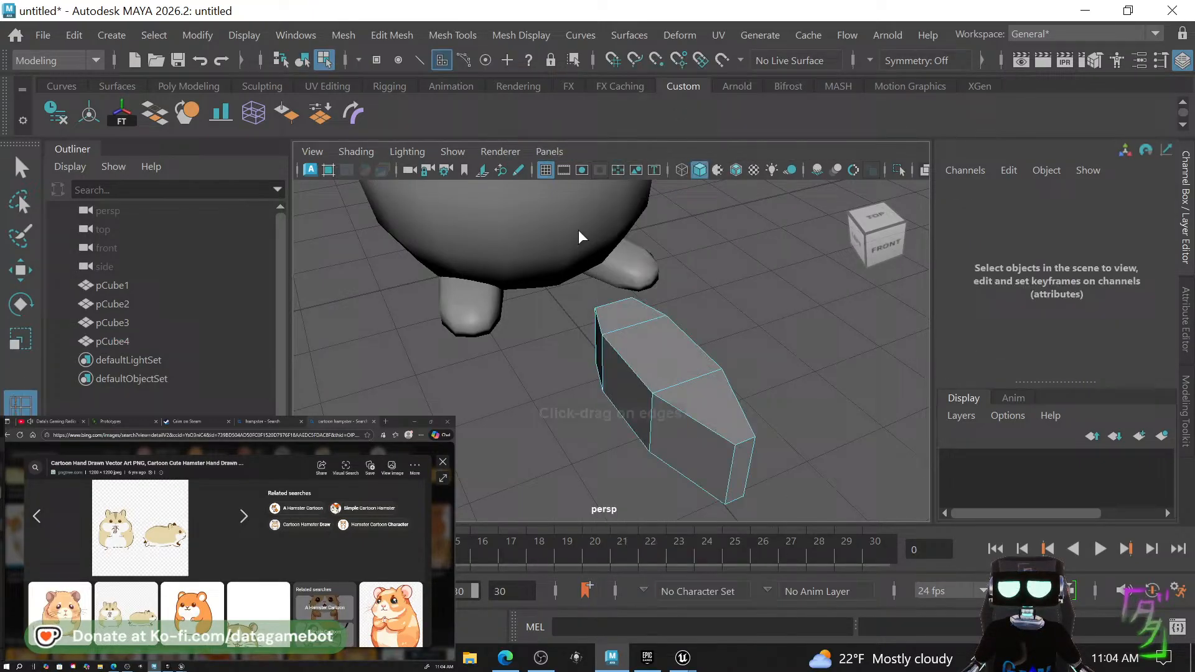
pyautogui.click(651, 430)
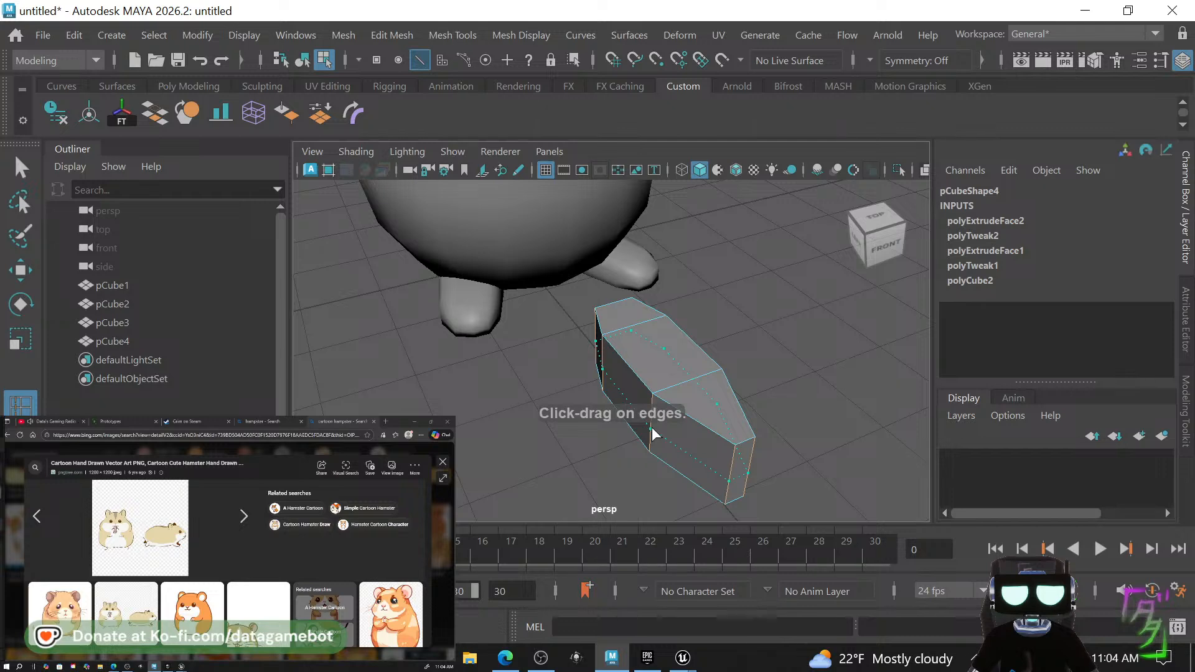
pyautogui.press('r')
pyautogui.moveTo(668, 397); pyautogui.dragTo(708, 404)
pyautogui.keyDown('alt'); pyautogui.moveTo(740, 454); pyautogui.dragTo(628, 432); pyautogui.keyUp('alt')
pyautogui.moveTo(498, 293); pyautogui.dragTo(563, 81, button='right')
# Check the block's shape with wireframe display and smooth preview on and off, undoing the last scaling.
pyautogui.press('4')
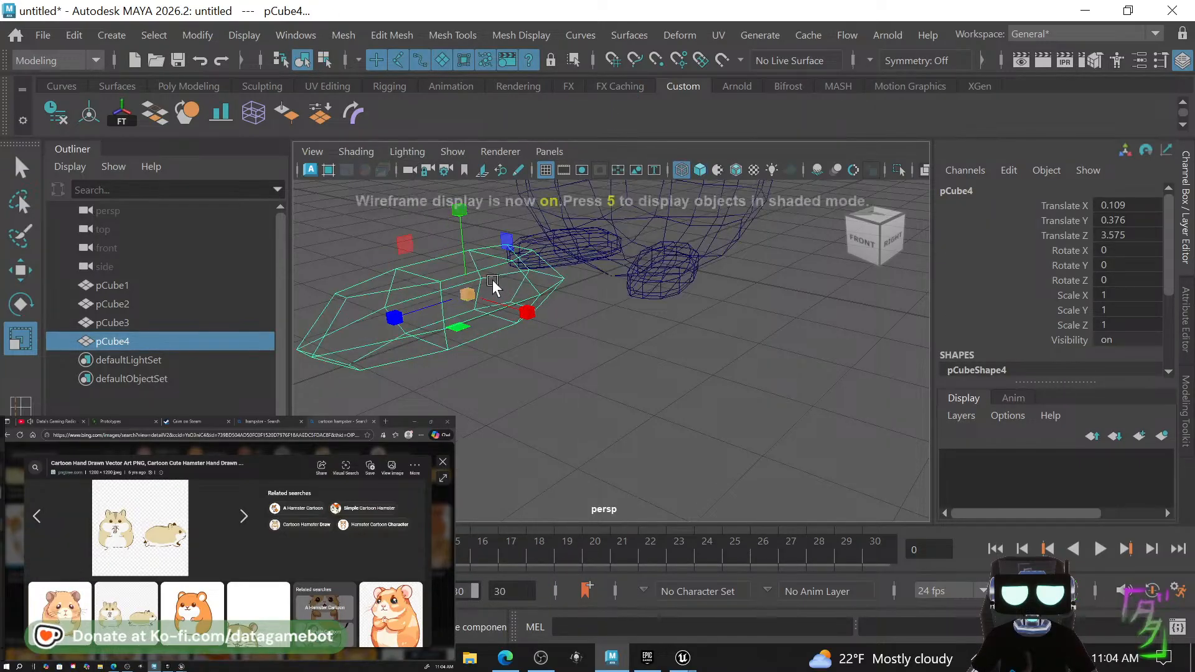
pyautogui.press('5')
pyautogui.press('3')
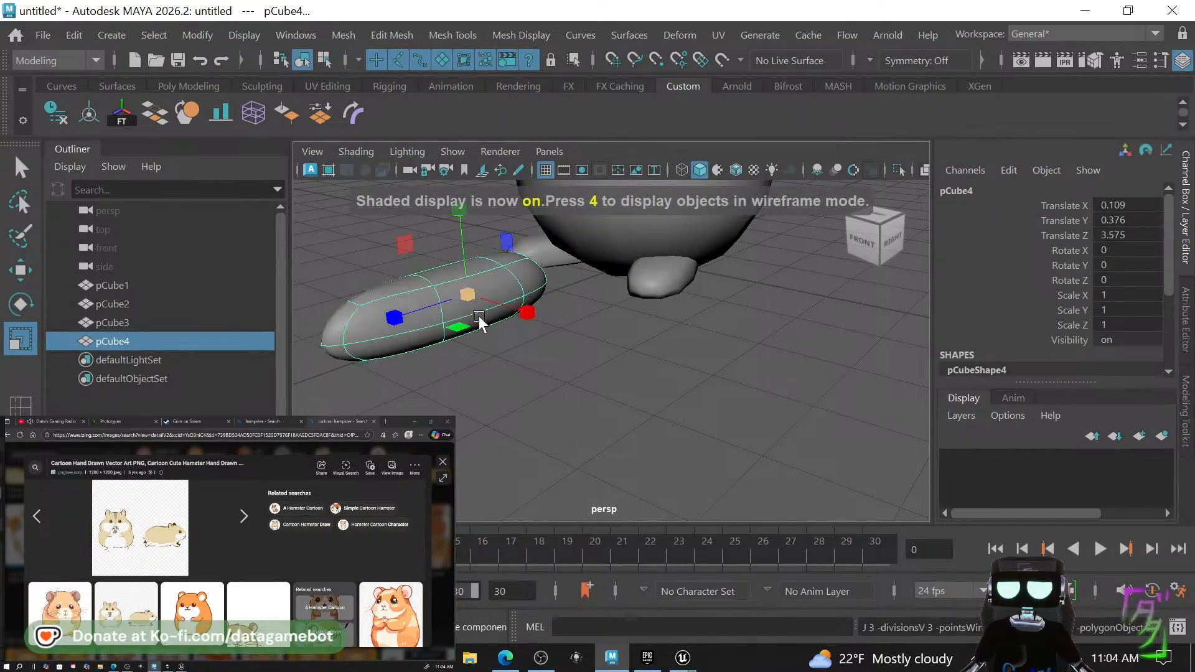
pyautogui.moveTo(510, 353)
pyautogui.keyDown('alt'); pyautogui.mouseDown()
pyautogui.moveTo(667, 373)
pyautogui.moveTo(799, 350)
pyautogui.moveTo(794, 308)
pyautogui.mouseUp(); pyautogui.keyUp('alt')
pyautogui.hotkey('ctrl', 'z')
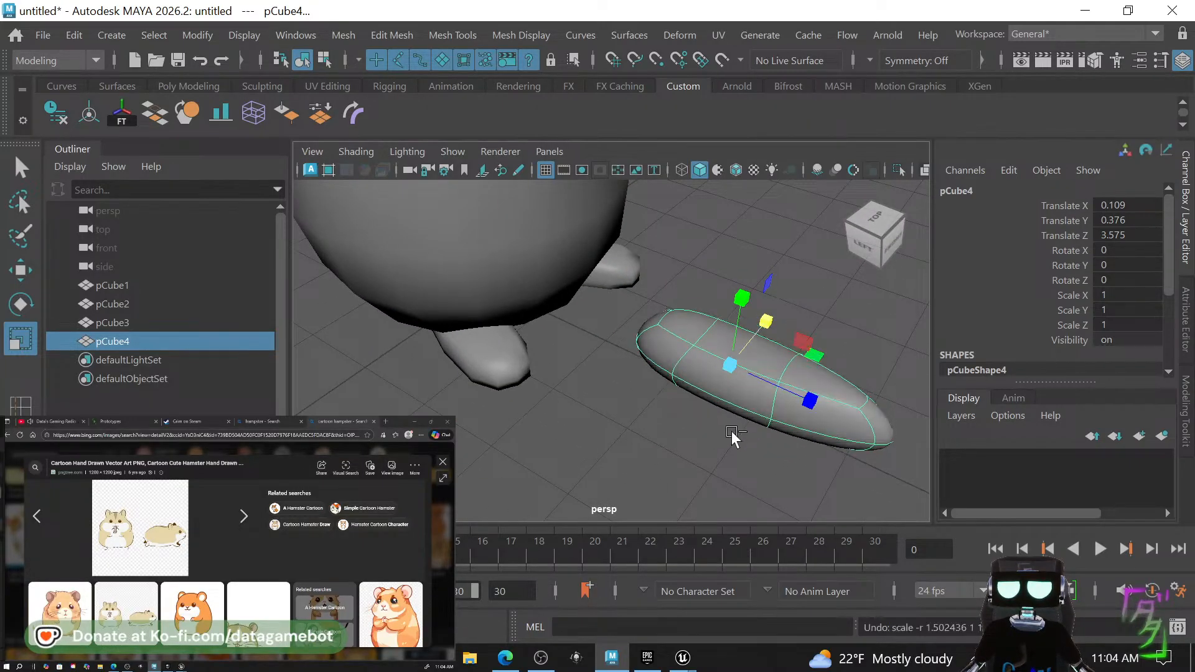
pyautogui.press('1')
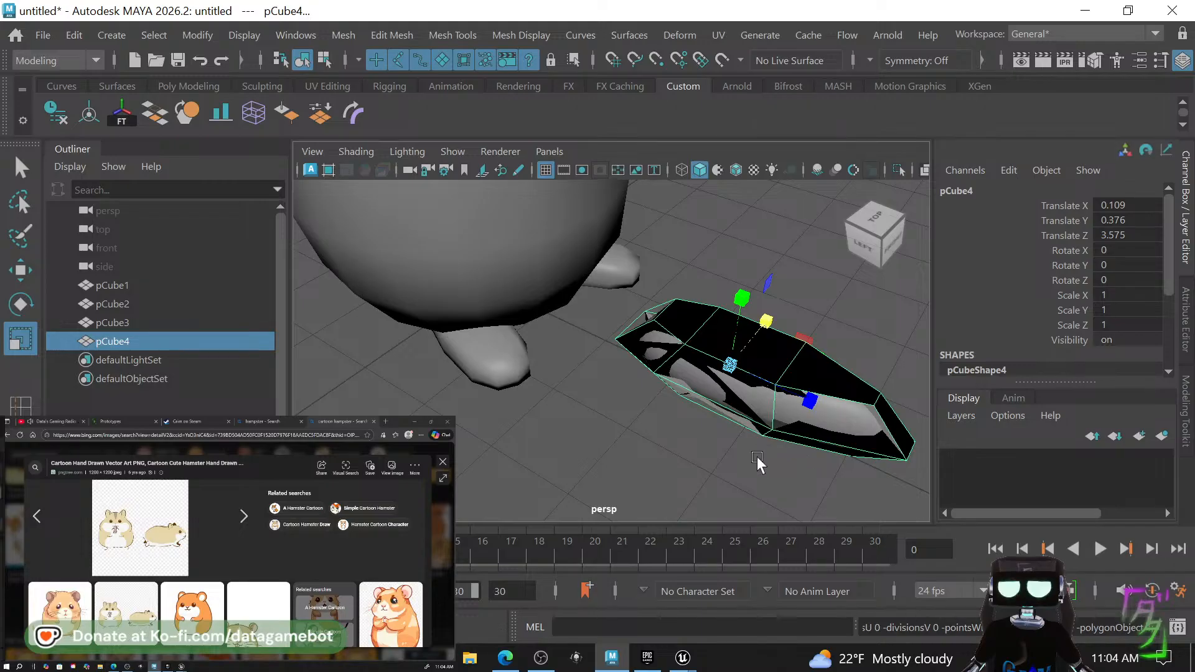
pyautogui.press('3')
pyautogui.press('4')
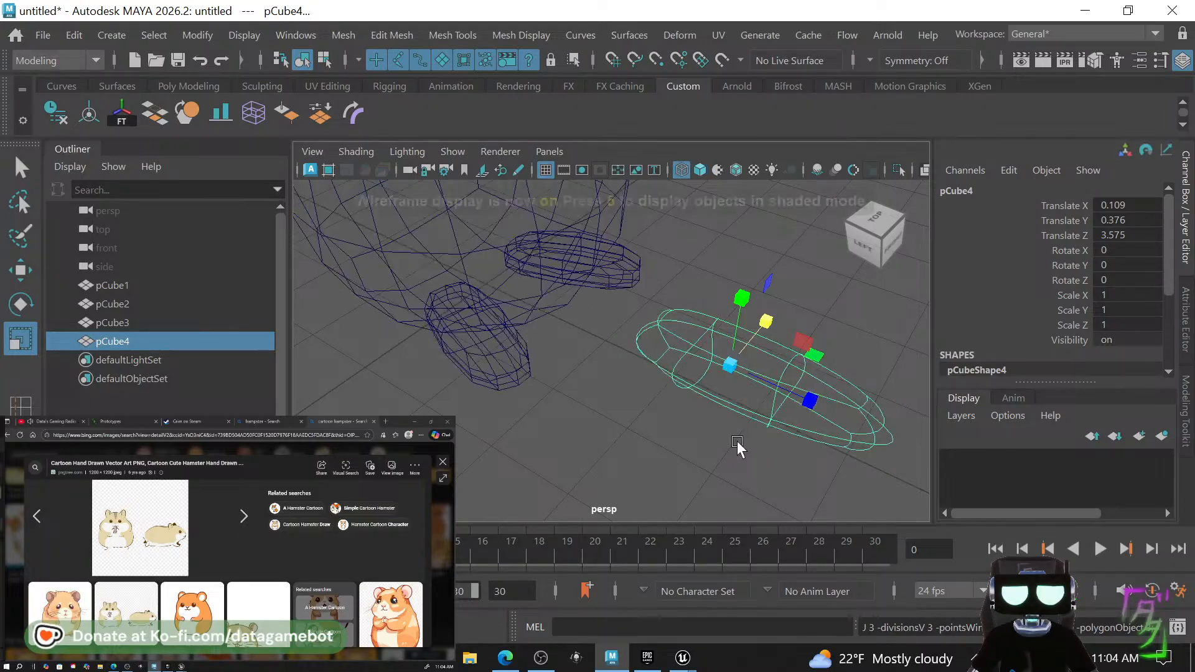
pyautogui.press('1')
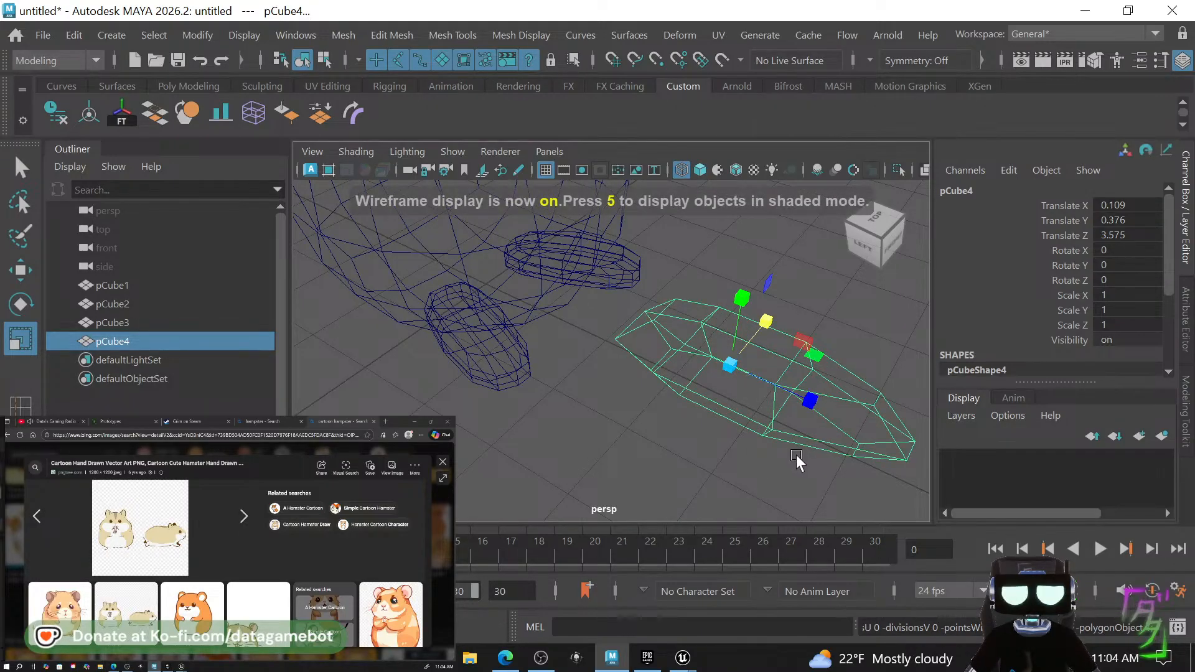
# Return to shaded display and undo the outward scaling of the block's lengthwise edge loop.
pyautogui.press('5')
pyautogui.hotkey('ctrl', '1')
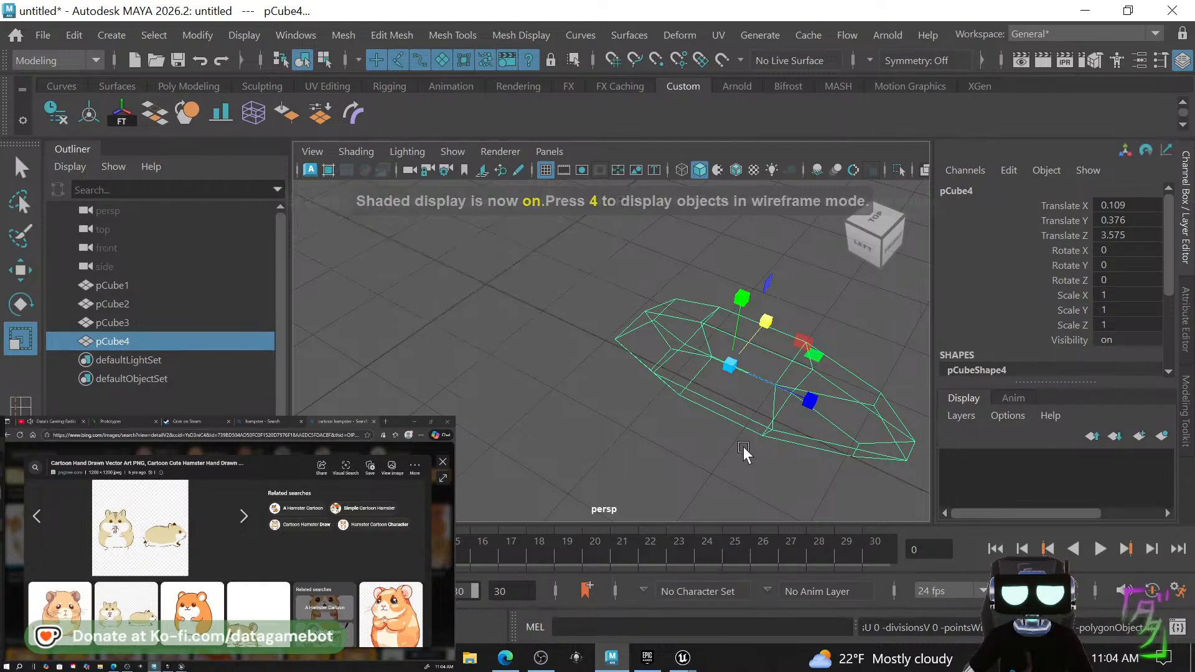
pyautogui.hotkey('ctrl', '1')
pyautogui.press('q')
pyautogui.click(715, 438)
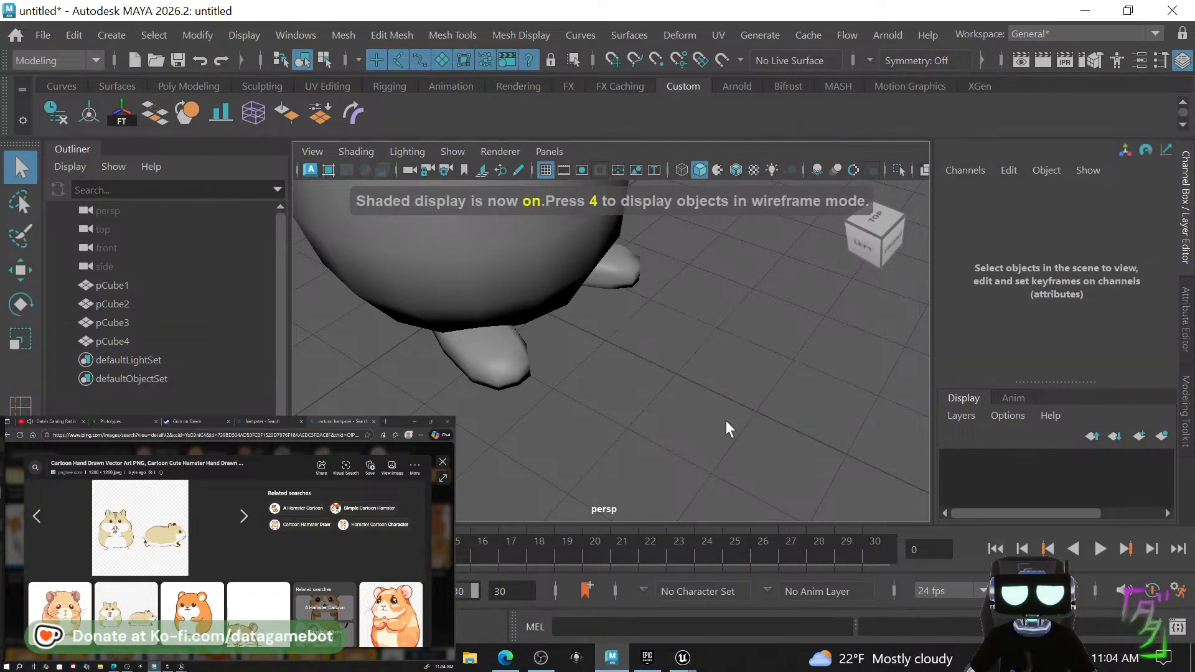
pyautogui.click(757, 367)
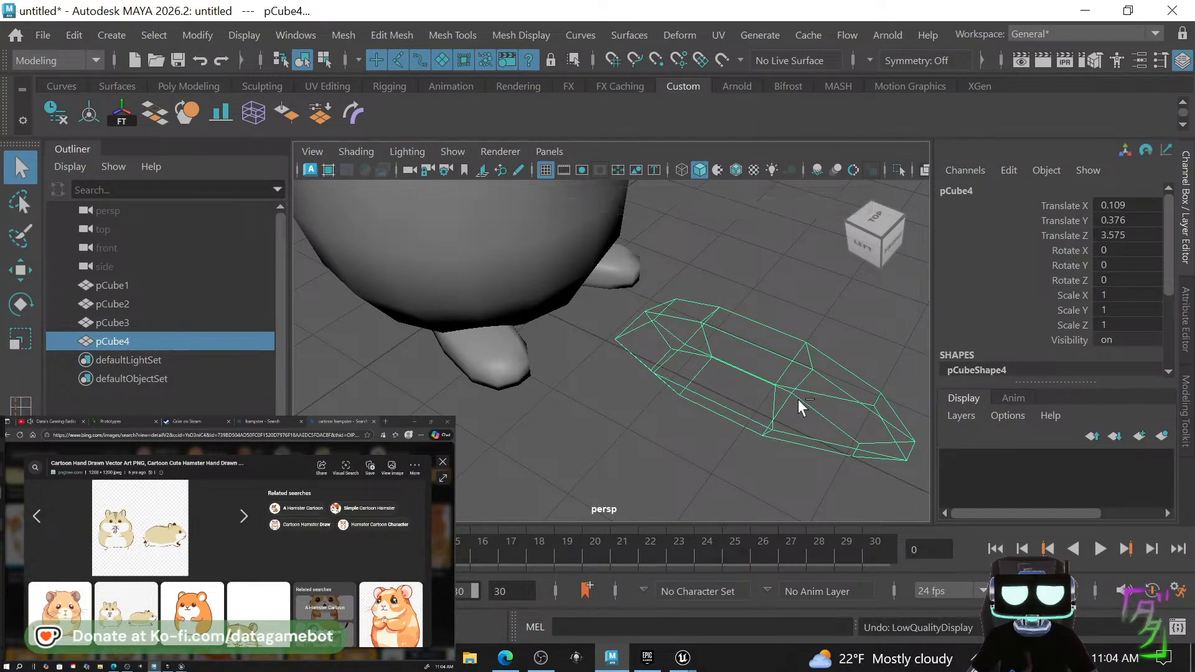
pyautogui.hotkey('ctrl', 'z')
pyautogui.hotkey('ctrl', 'z')
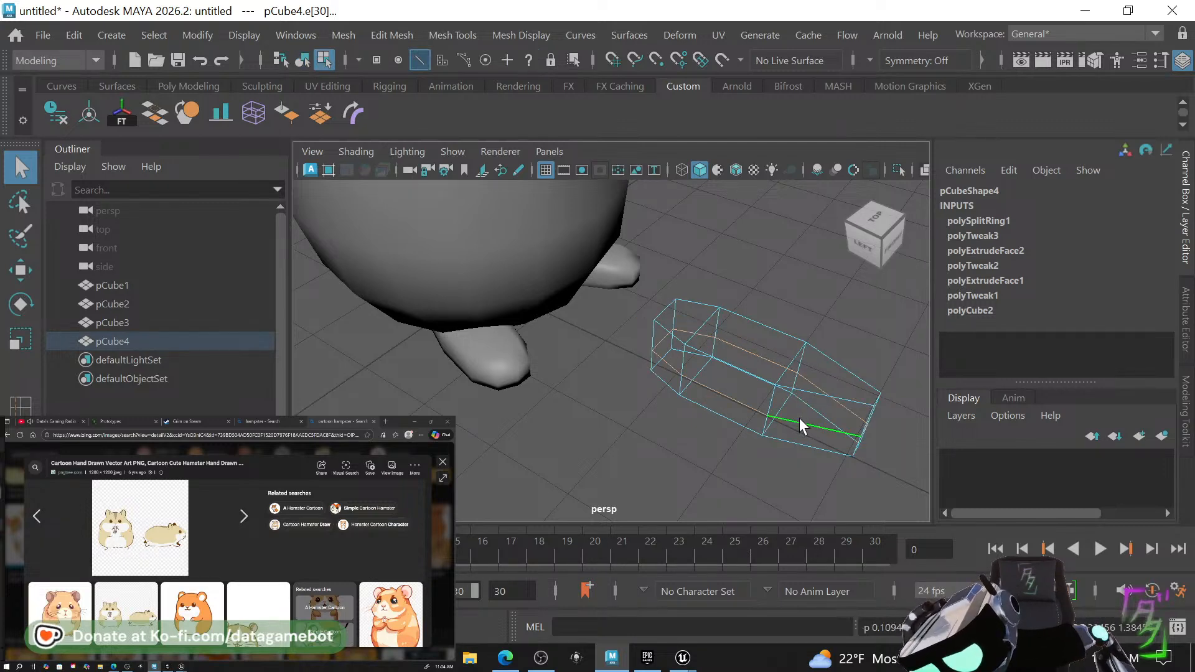
# Check the block in wireframe and shaded display, and return to object selection with nothing selected.
pyautogui.press('3')
pyautogui.press('4')
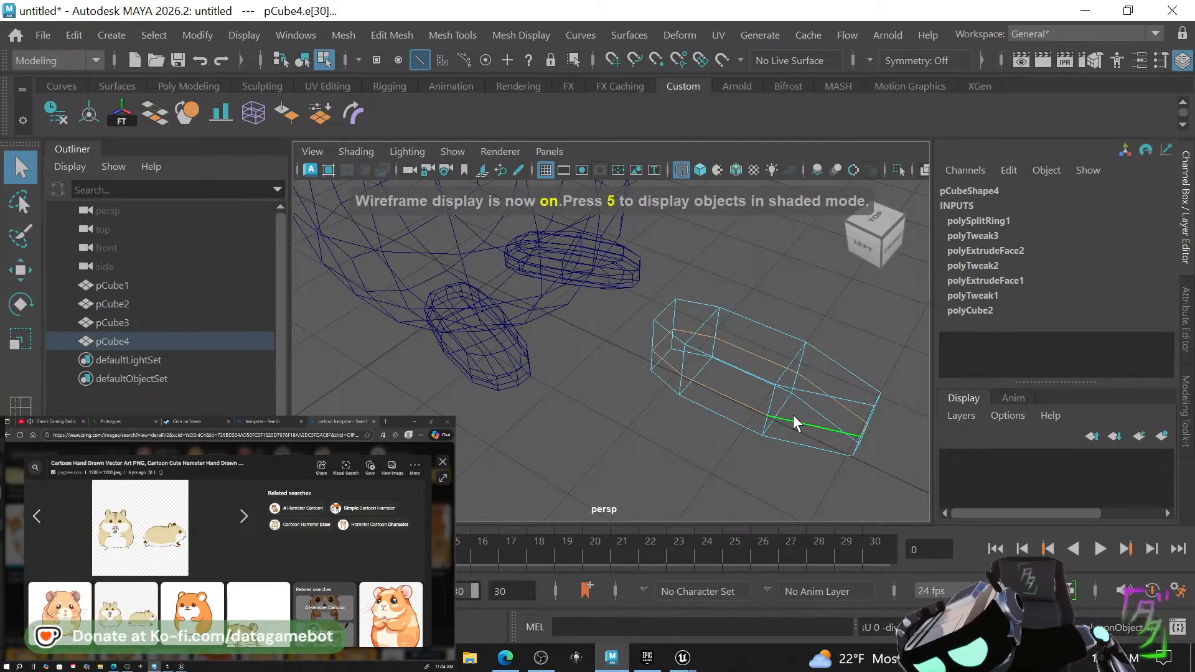
pyautogui.press('1')
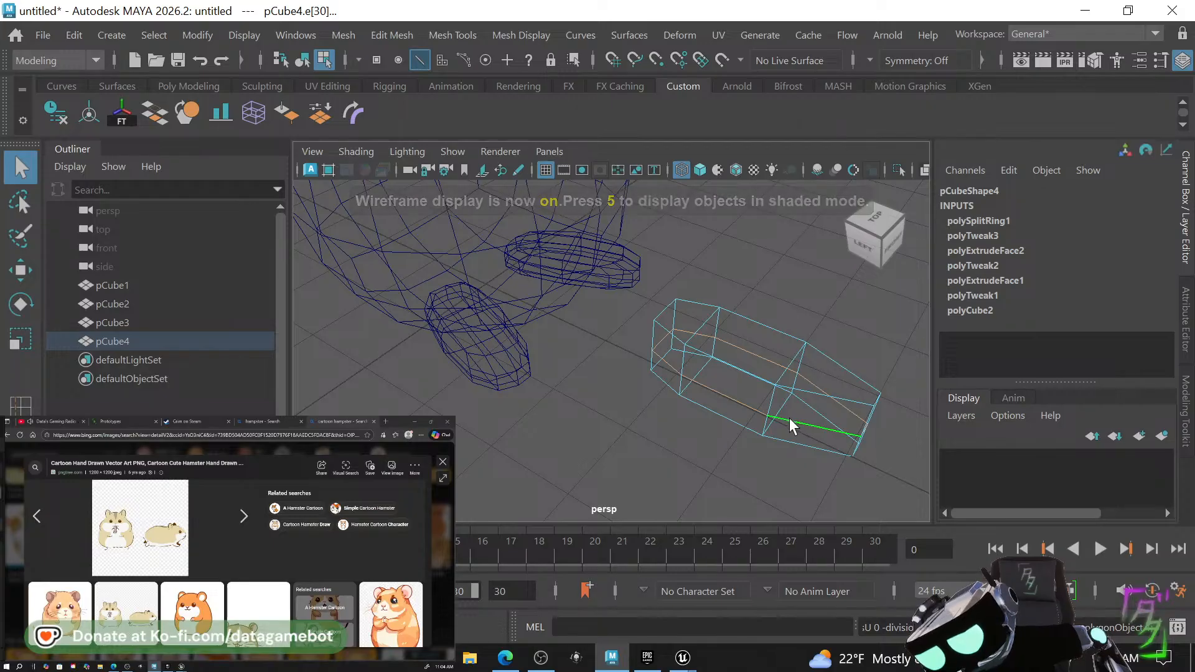
pyautogui.press('5')
pyautogui.moveTo(765, 402); pyautogui.dragTo(816, 106, button='right')
pyautogui.click(744, 468)
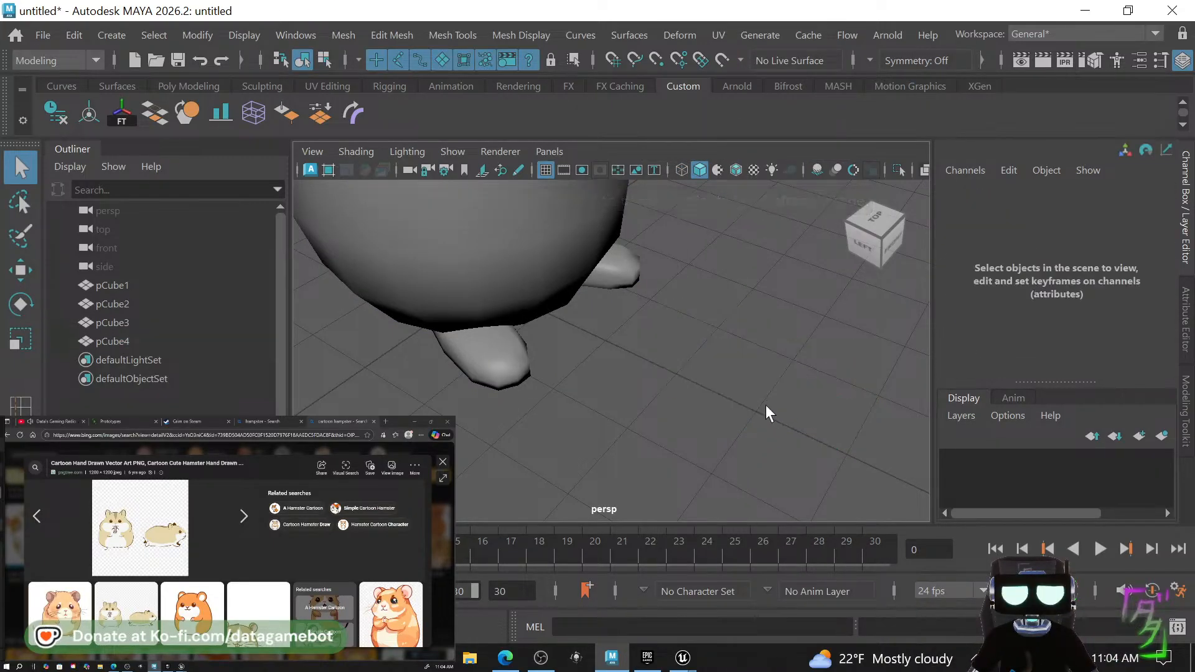
# Select the block and compare its smooth preview with the unsmoothed mesh in wireframe and shaded display.
pyautogui.click(109, 340)
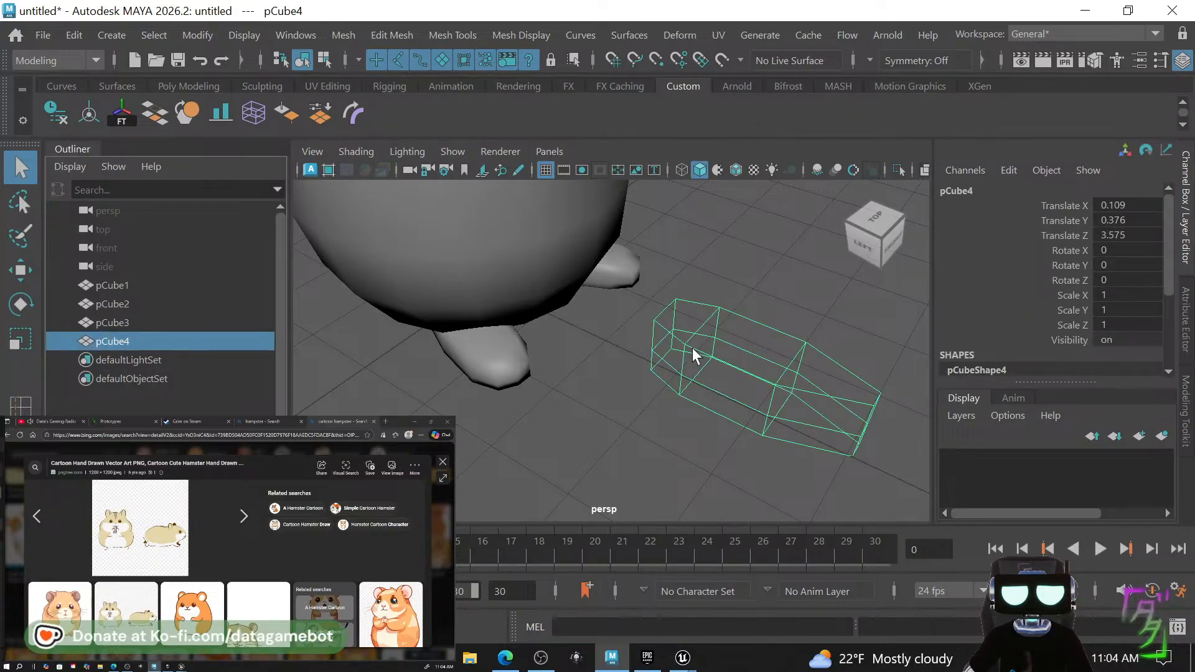
pyautogui.press('3')
pyautogui.press('4')
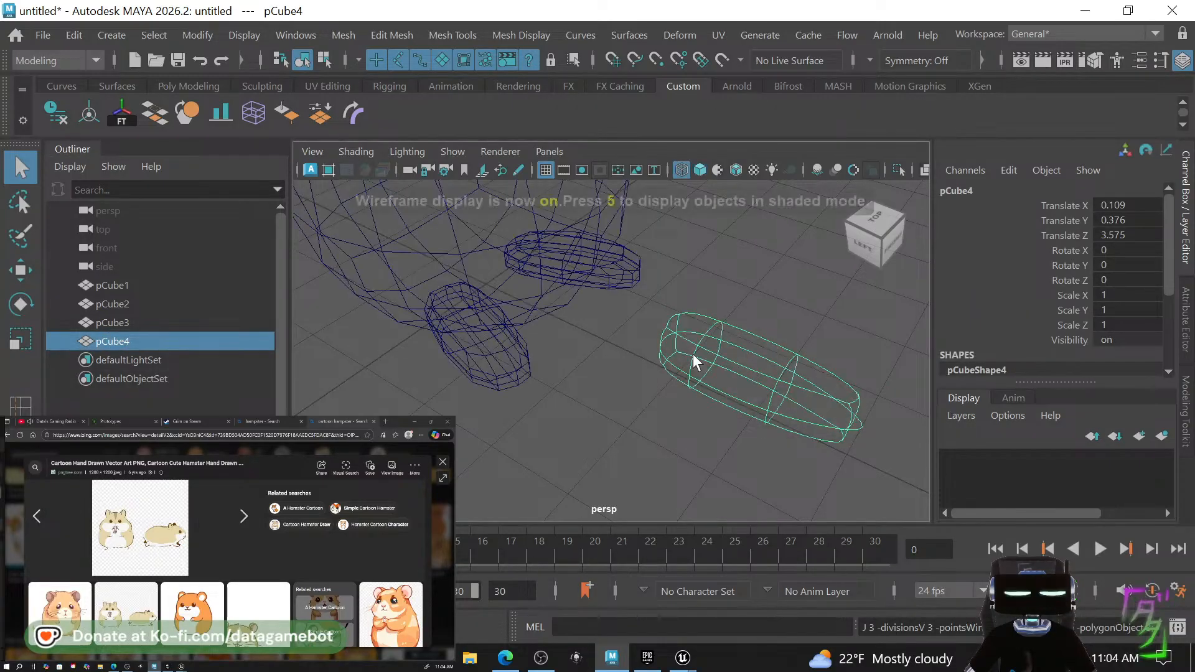
pyautogui.press('5')
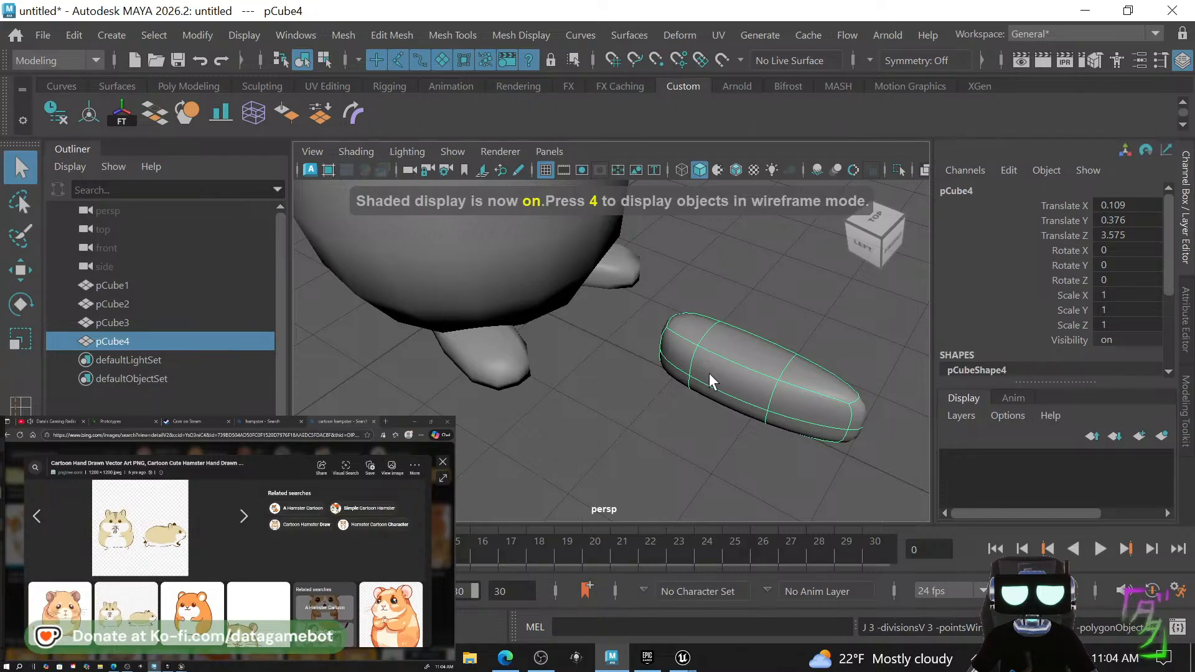
pyautogui.press('6')
pyautogui.press('5')
pyautogui.press('1')
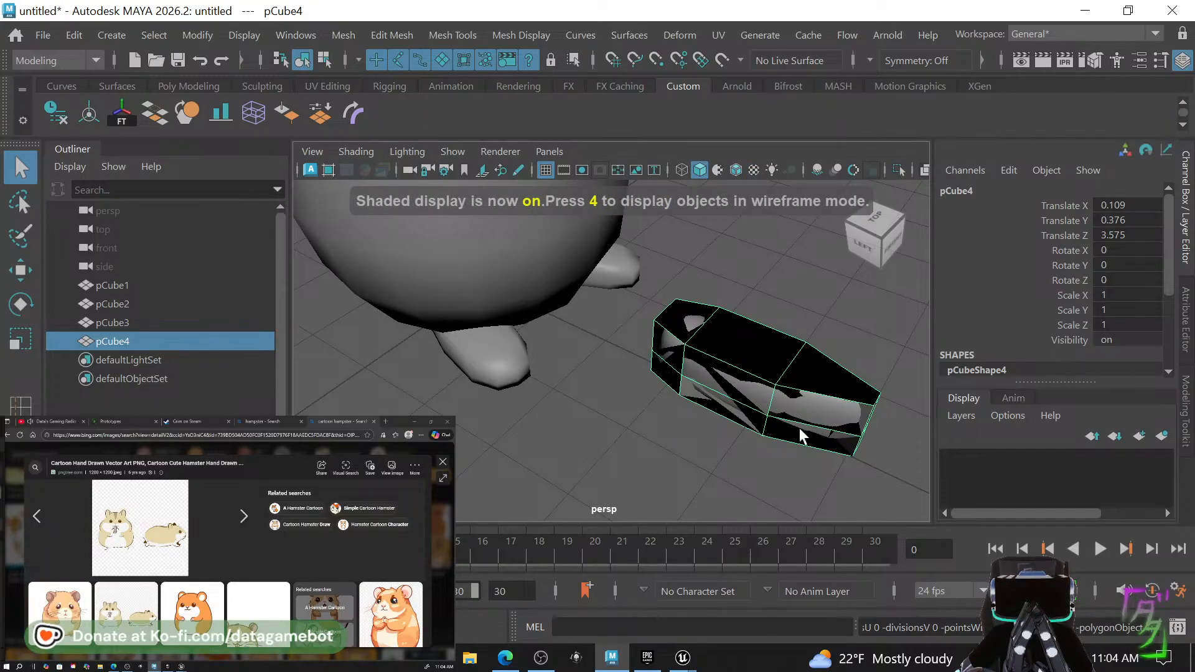
# Inspect the block from its side in object mode and delete it from the scene.
pyautogui.moveTo(811, 445)
pyautogui.keyDown('alt'); pyautogui.mouseDown()
pyautogui.moveTo(773, 432)
pyautogui.moveTo(830, 435)
pyautogui.moveTo(683, 412)
pyautogui.mouseUp(); pyautogui.keyUp('alt')
pyautogui.moveTo(686, 376); pyautogui.dragTo(775, 89, button='right')
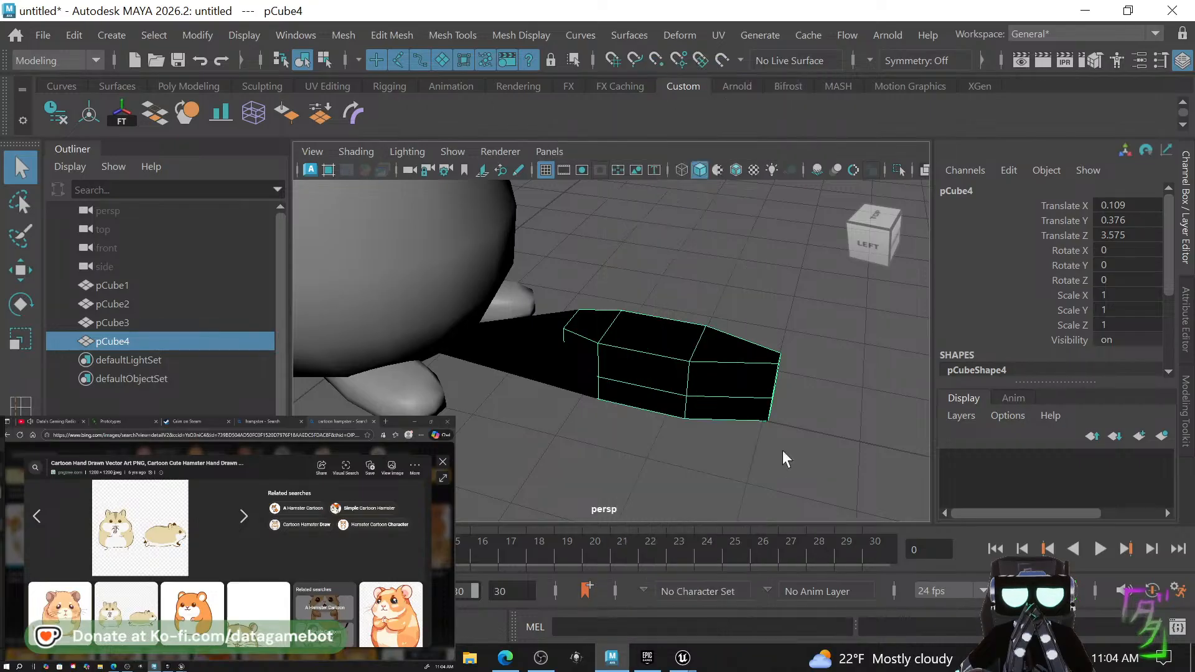
pyautogui.click(783, 450)
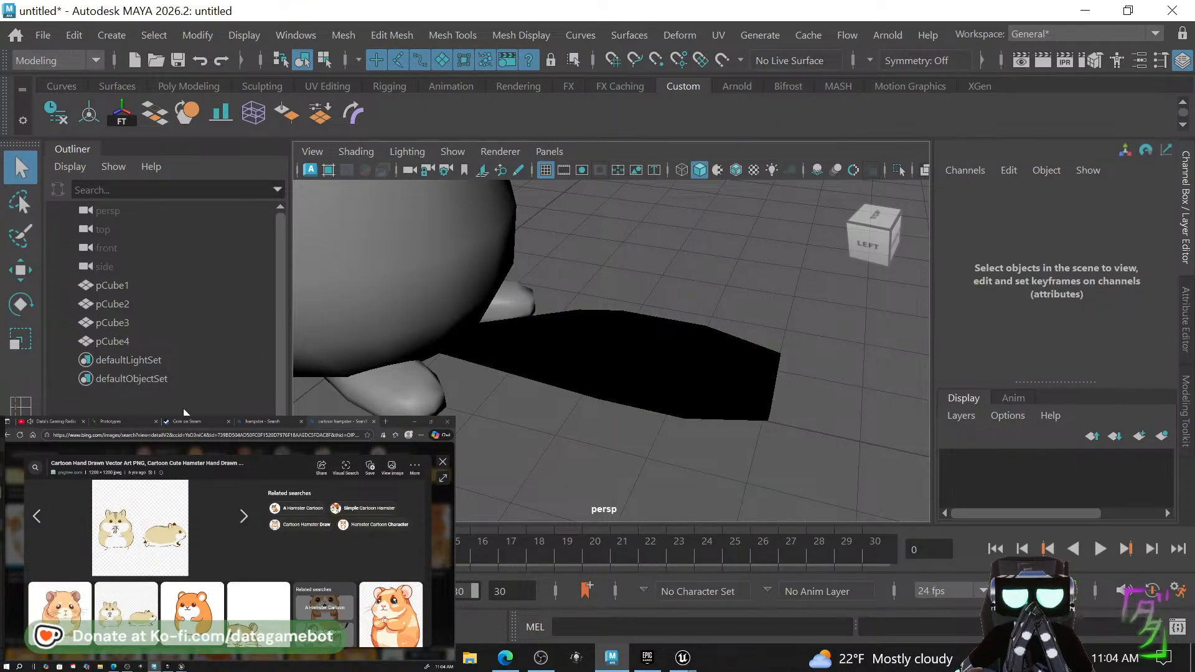
pyautogui.click(137, 334)
pyautogui.press('Delete')
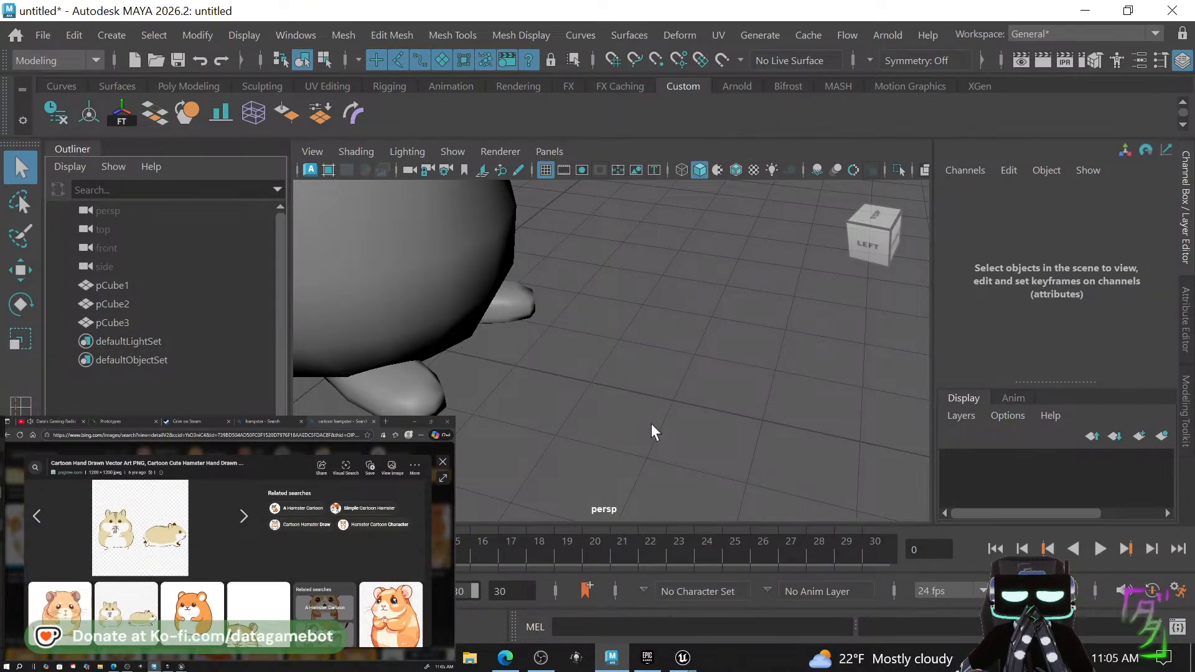
# Create a new polygon cube on the grid in front of the hamster's feet and switch to face selection.
pyautogui.keyDown('shift'); pyautogui.moveTo(656, 401); pyautogui.dragTo(660, 303, button='right'); pyautogui.keyUp('shift')
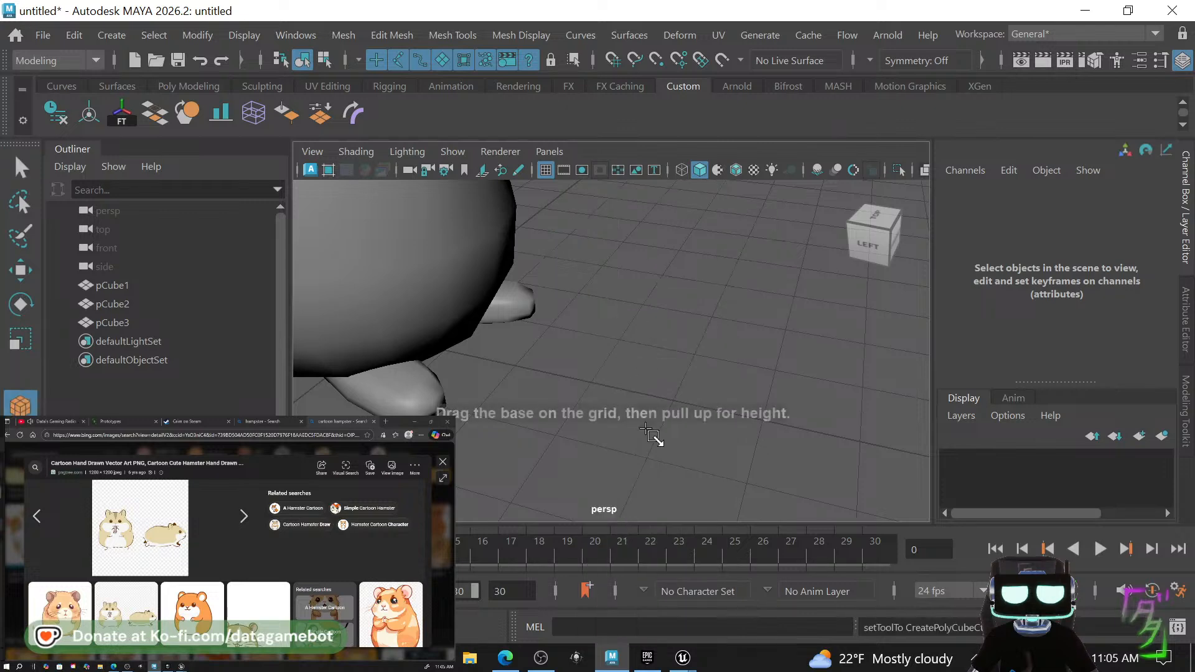
pyautogui.moveTo(651, 400); pyautogui.dragTo(686, 349)
pyautogui.moveTo(684, 350); pyautogui.dragTo(674, 175, button='right')
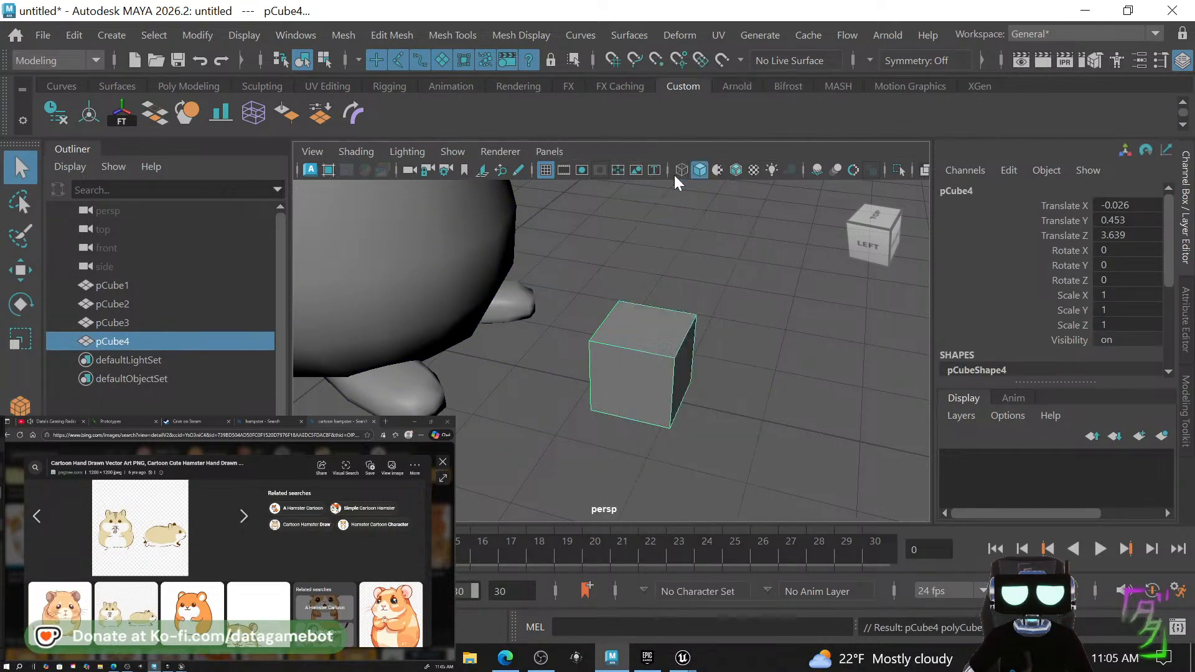
# Extrude the new cube's front face forward and scale it smaller to taper that end.
pyautogui.click(686, 382)
pyautogui.press('w')
pyautogui.hotkey('ctrl', 'e')
pyautogui.moveTo(734, 389); pyautogui.dragTo(812, 392)
pyautogui.press('r')
pyautogui.press('f')
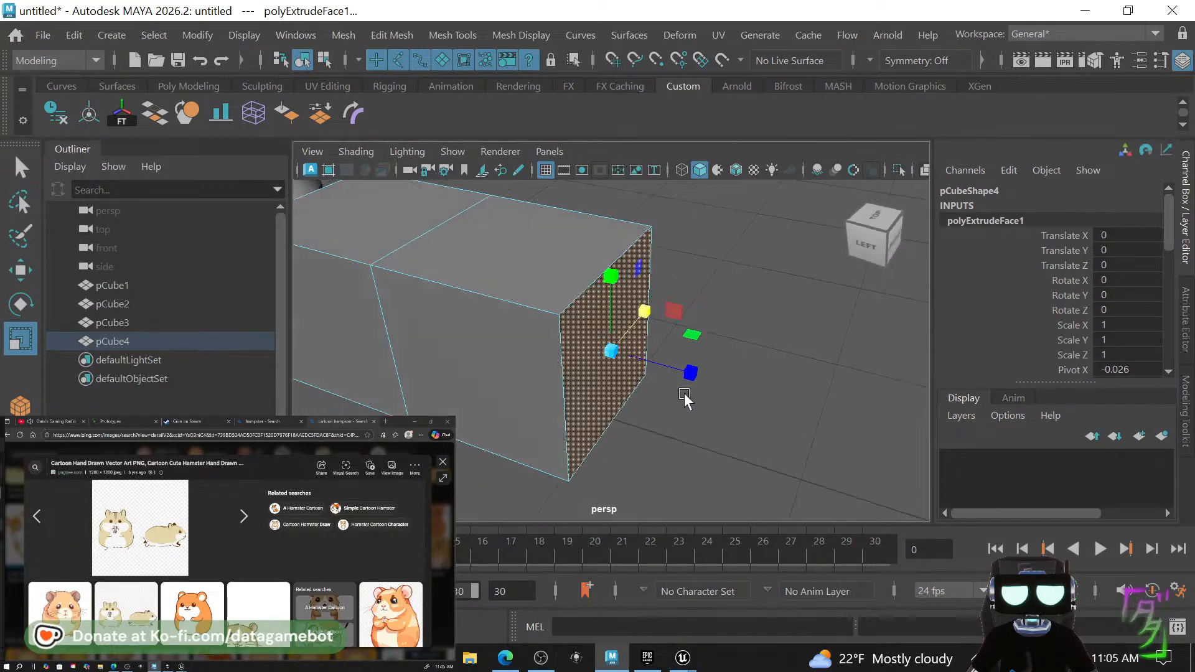
# Extrude the cube's rear face a short way toward the body and scale it narrower.
pyautogui.keyDown('alt'); pyautogui.moveTo(683, 395); pyautogui.dragTo(541, 405); pyautogui.keyUp('alt')
pyautogui.click(531, 419)
pyautogui.press('w')
pyautogui.press('r')
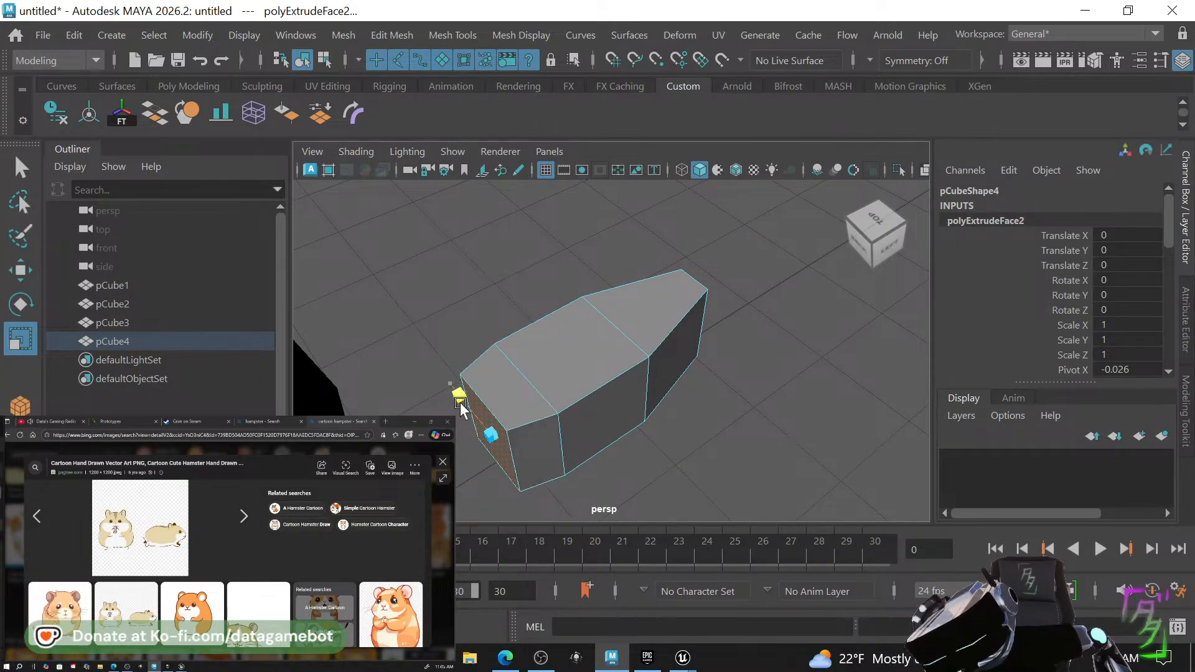
pyautogui.moveTo(461, 402); pyautogui.dragTo(473, 418)
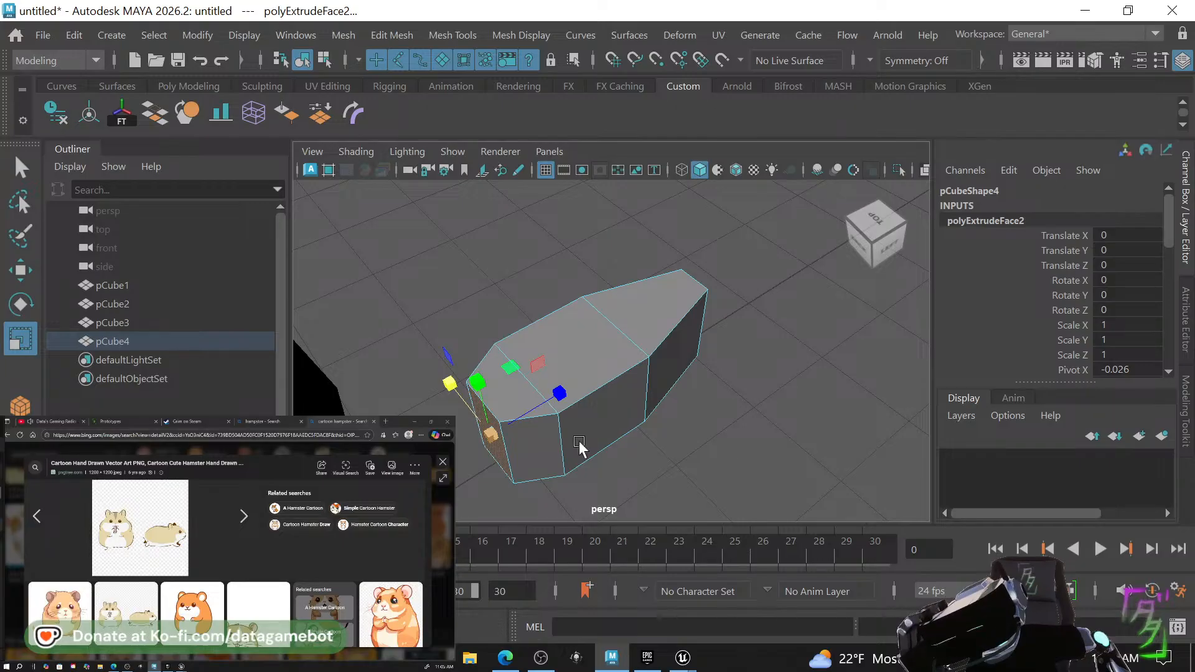
pyautogui.click(128, 667)
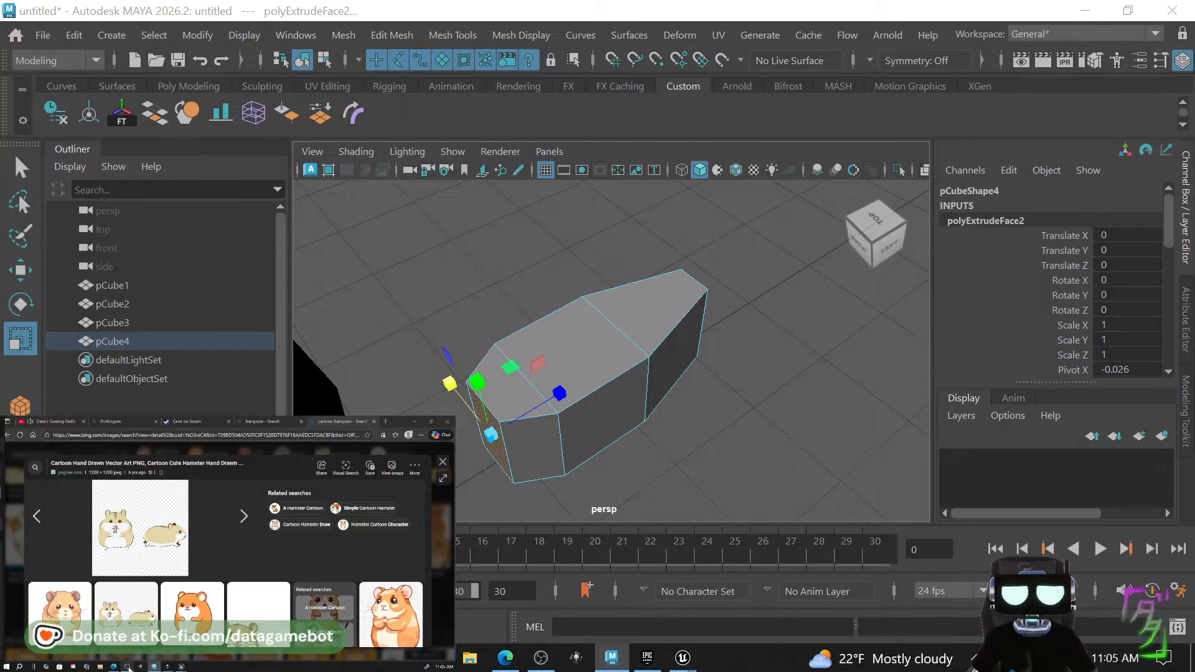
pyautogui.hotkey('alt', 'Tab')
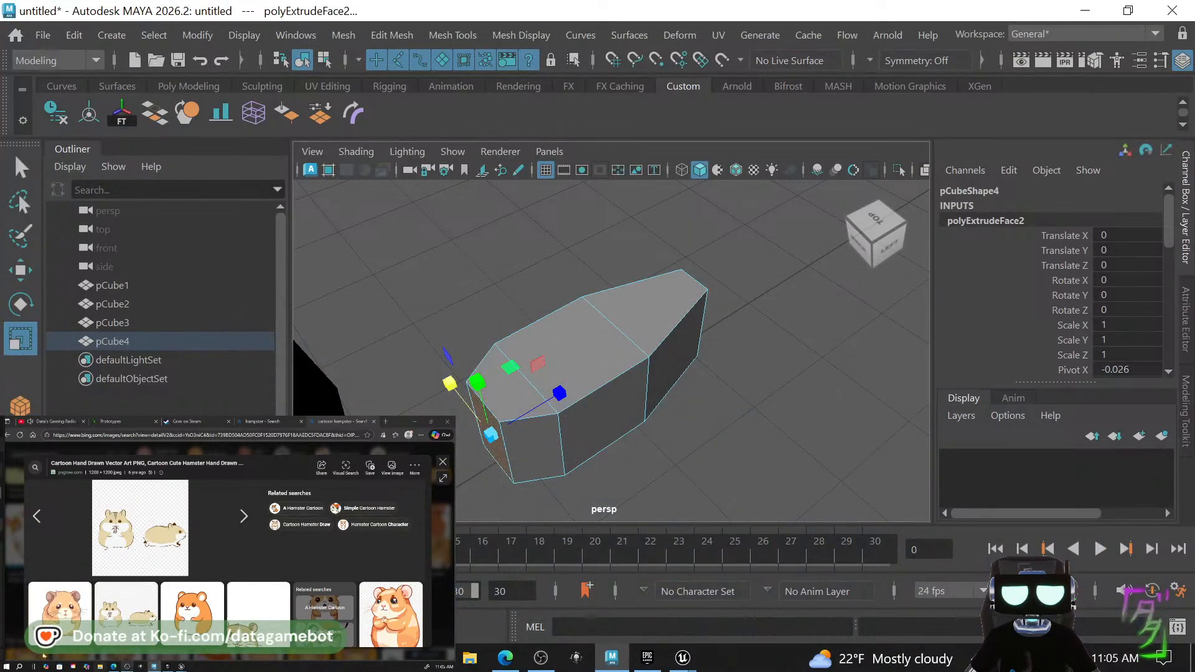
# Return to object selection and select the tapered block as a whole.
pyautogui.keyDown('alt'); pyautogui.moveTo(809, 509); pyautogui.dragTo(611, 356); pyautogui.keyUp('alt')
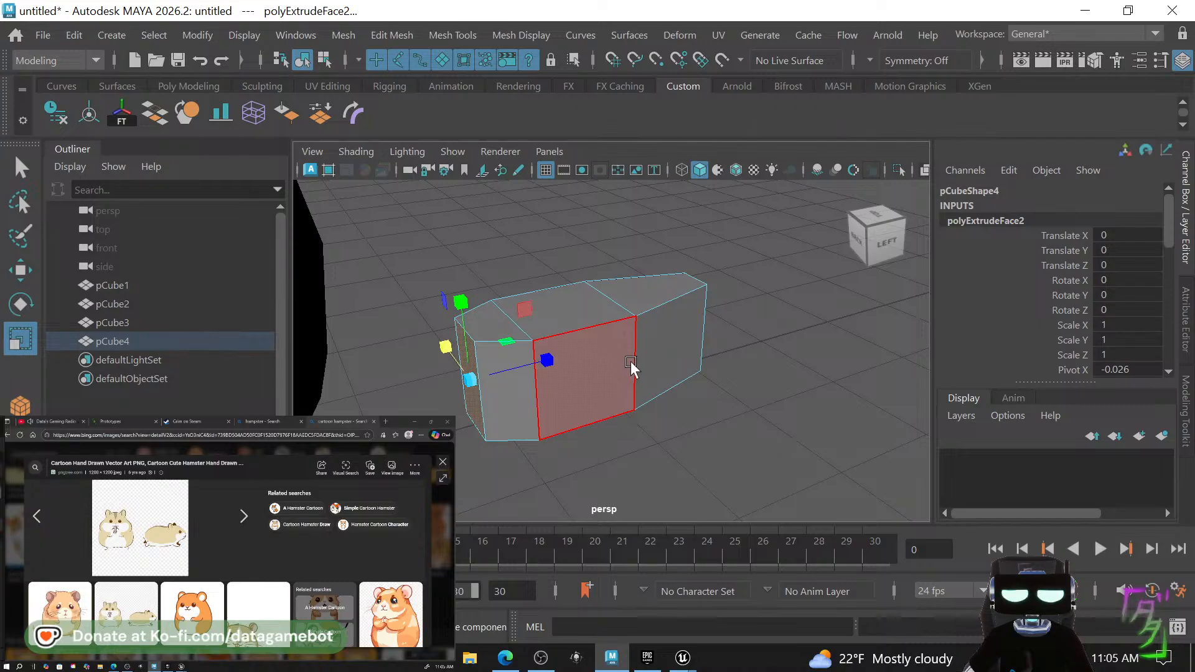
pyautogui.rightClick(644, 339)
pyautogui.click(716, 88)
pyautogui.click(720, 480)
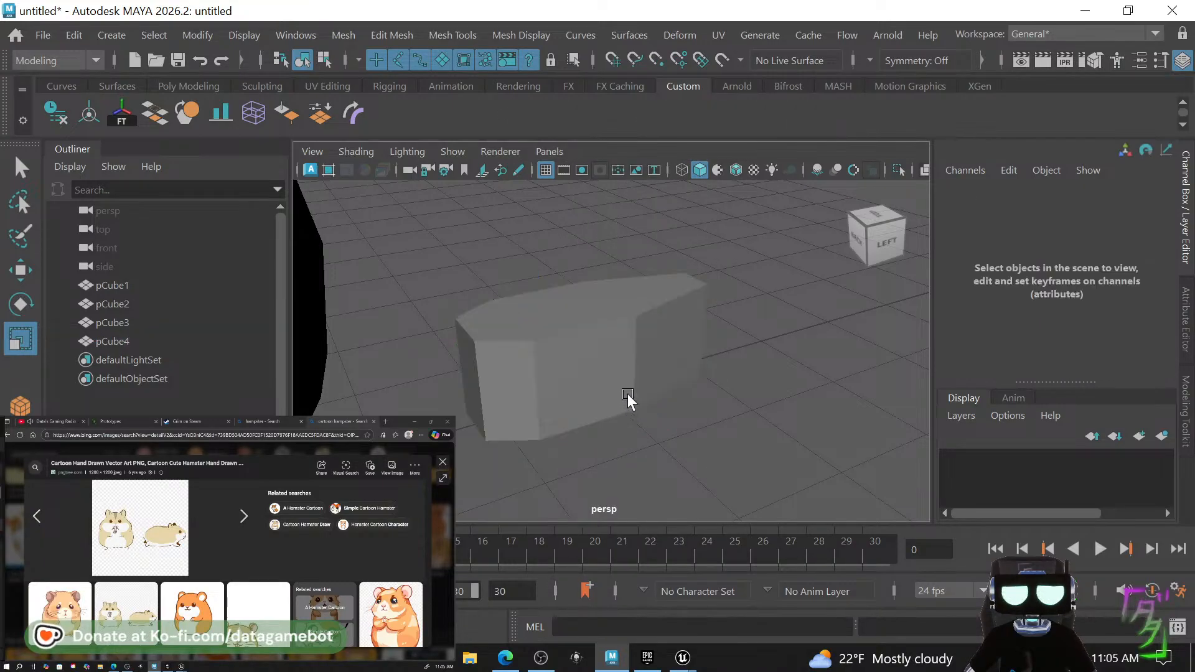
pyautogui.keyDown('shift'); pyautogui.rightClick(630, 390); pyautogui.keyUp('shift')
pyautogui.keyDown('shift'); pyautogui.moveTo(629, 390); pyautogui.dragTo(625, 275, button='right'); pyautogui.keyUp('shift')
pyautogui.keyDown('shift'); pyautogui.rightClick(641, 249); pyautogui.keyUp('shift')
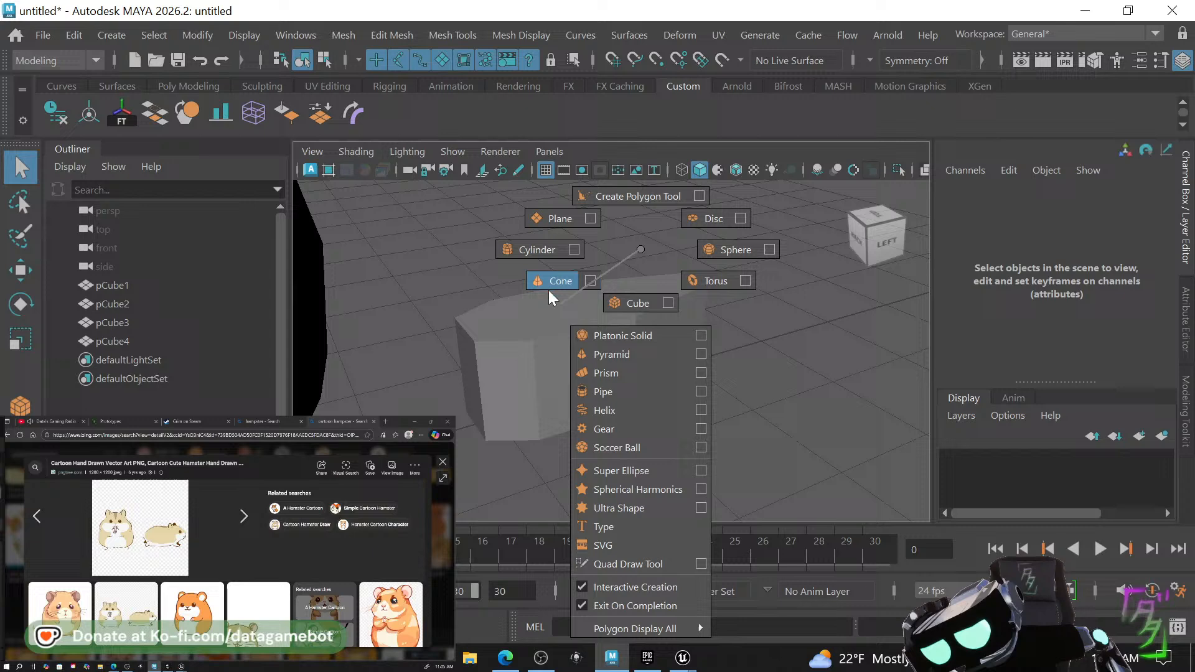
pyautogui.click(637, 353)
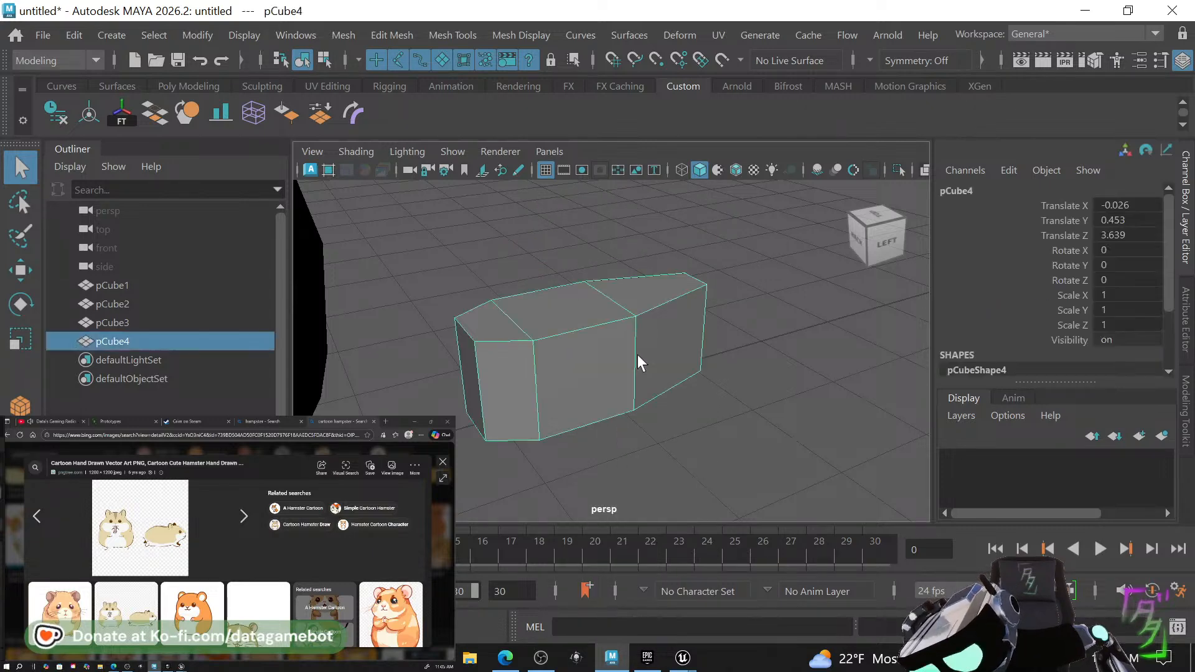
# Insert an edge loop lengthwise around the middle of the block's sides and scale it outward.
pyautogui.keyDown('shift'); pyautogui.rightClick(638, 356); pyautogui.keyUp('shift')
pyautogui.click(544, 149)
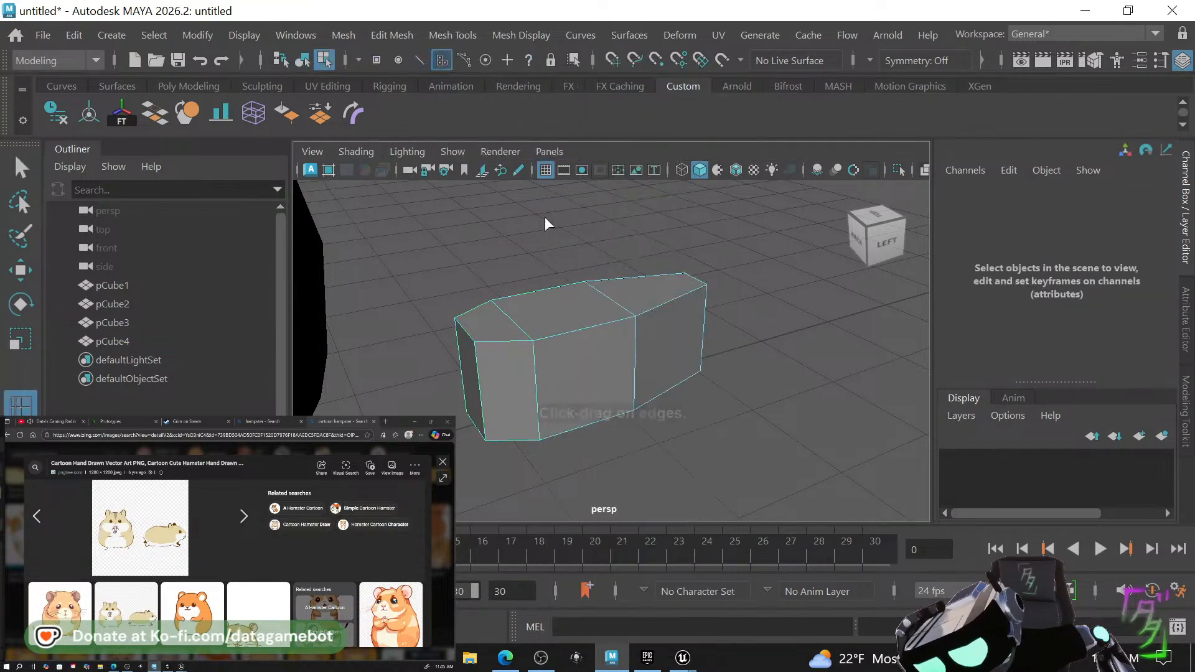
pyautogui.click(541, 397)
pyautogui.press('r')
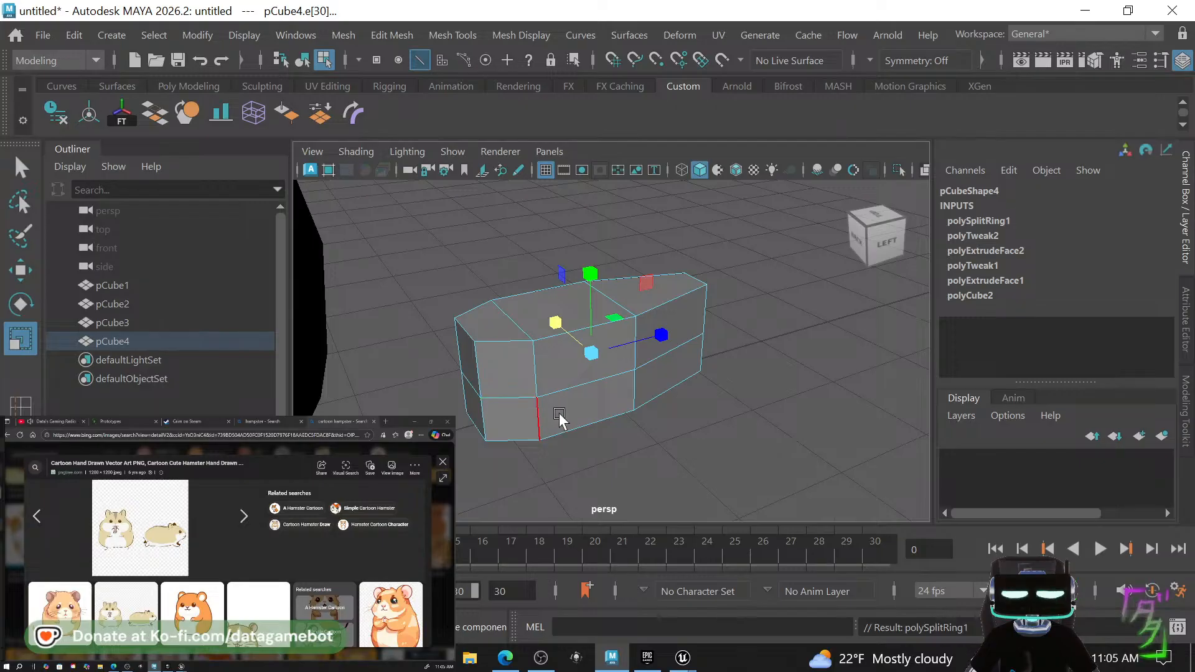
pyautogui.moveTo(611, 321); pyautogui.dragTo(642, 319)
# Select the middle loop's front edge and examine the block's profile from the side.
pyautogui.keyDown('alt'); pyautogui.moveTo(695, 402); pyautogui.dragTo(695, 332); pyautogui.keyUp('alt')
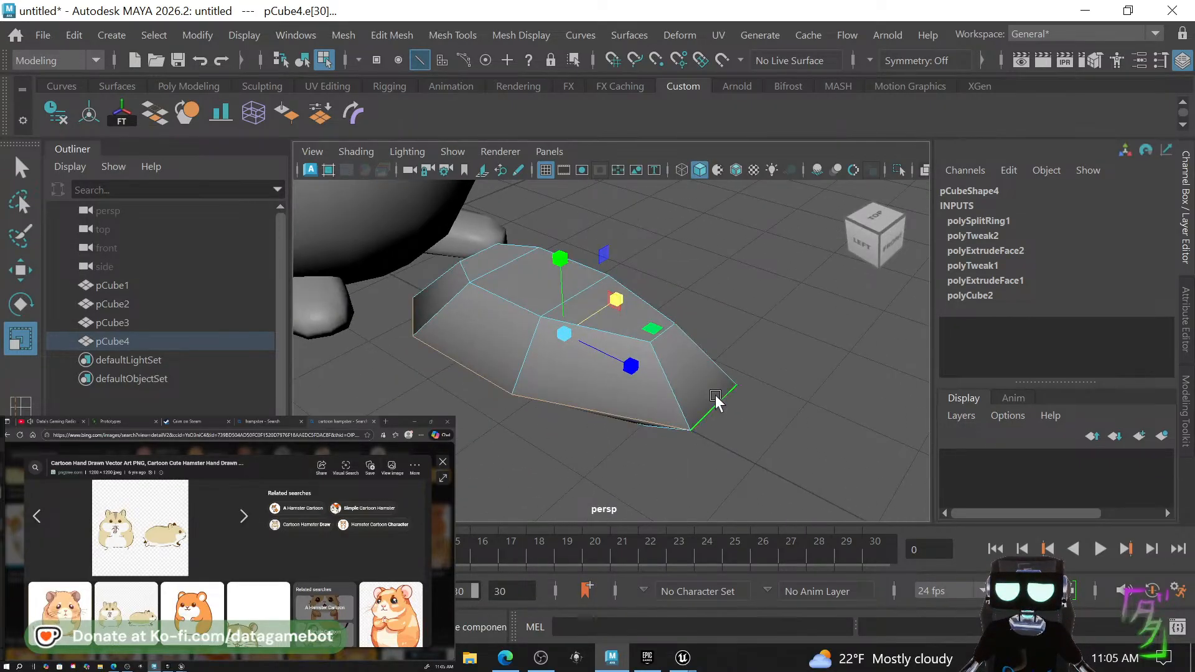
pyautogui.click(713, 401)
pyautogui.moveTo(753, 367); pyautogui.dragTo(712, 356)
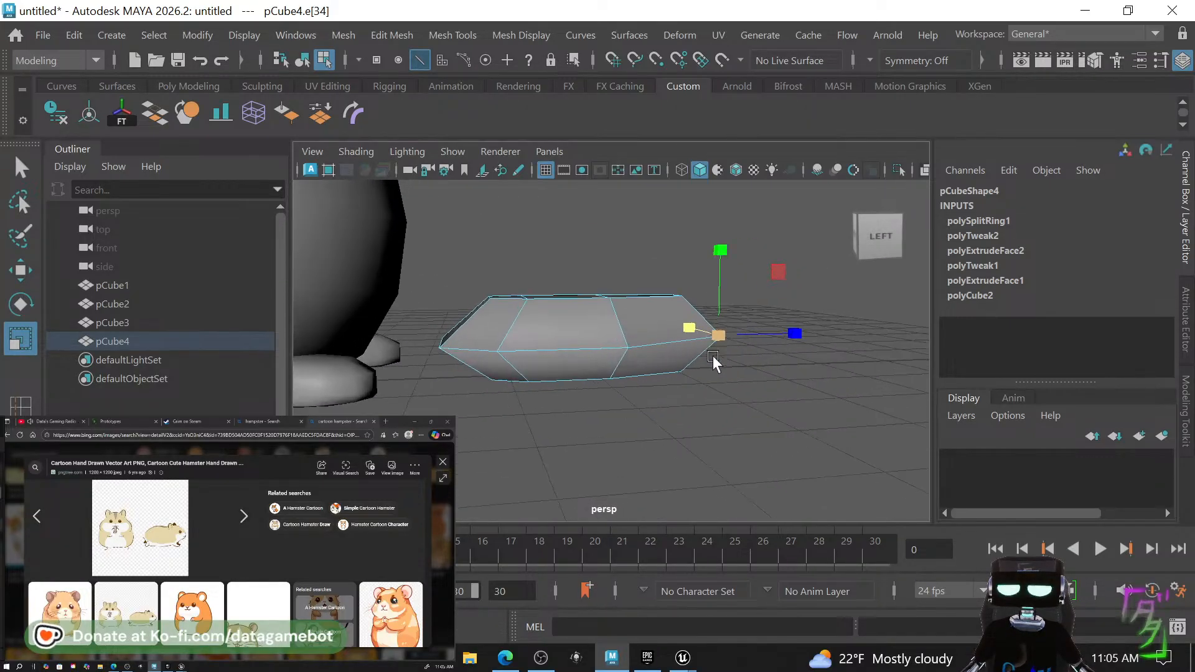
pyautogui.moveTo(595, 313); pyautogui.dragTo(589, 214, button='right')
pyautogui.keyDown('alt'); pyautogui.moveTo(592, 313); pyautogui.dragTo(595, 362); pyautogui.keyUp('alt')
pyautogui.click(616, 295)
pyautogui.keyDown('shift'); pyautogui.click(515, 302); pyautogui.keyUp('shift')
pyautogui.moveTo(659, 335); pyautogui.dragTo(658, 70, button='right')
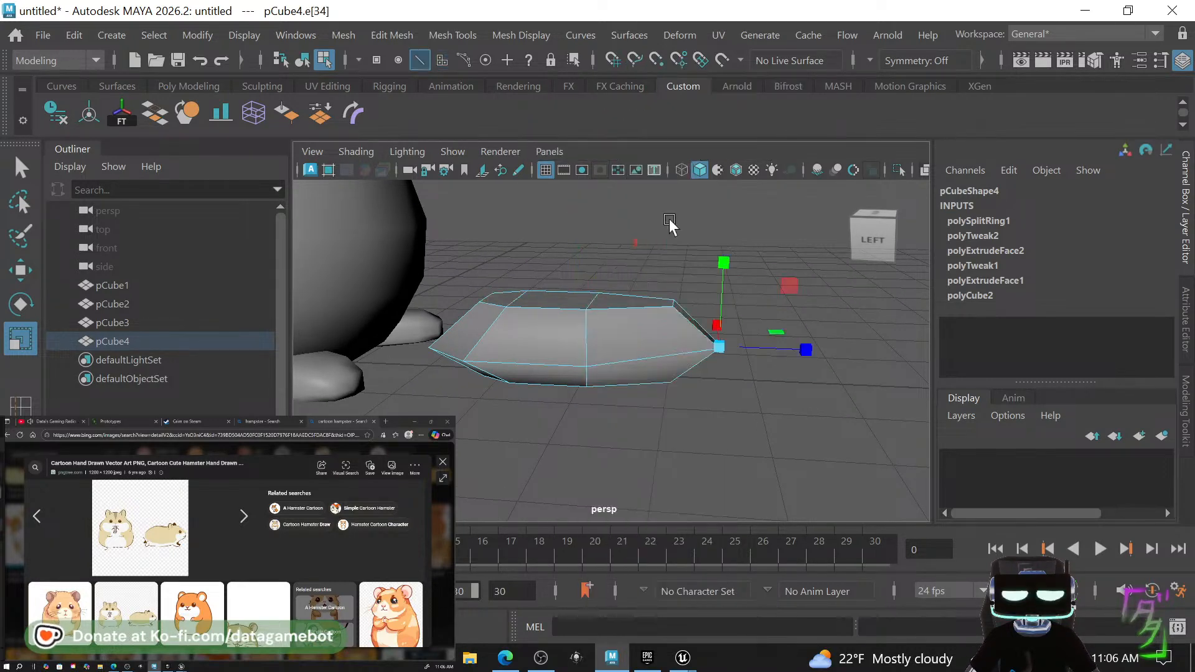
# Select the top and bottom cross edges at both ends of the block.
pyautogui.click(674, 301)
pyautogui.keyDown('shift'); pyautogui.click(479, 298); pyautogui.keyUp('shift')
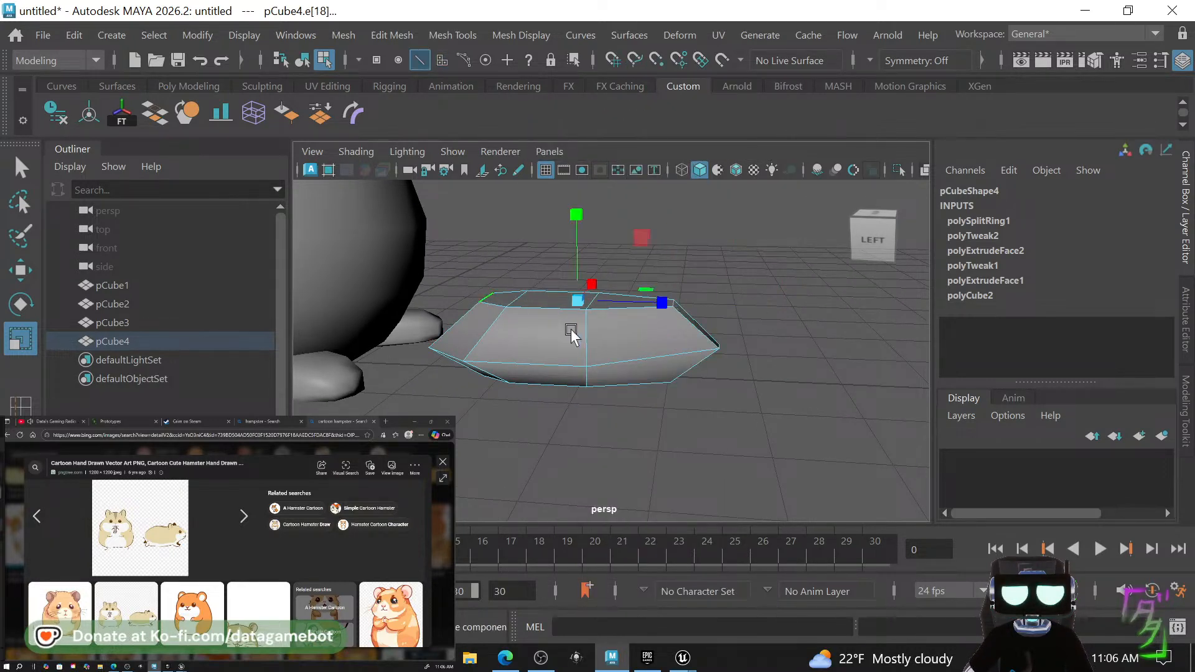
pyautogui.keyDown('alt'); pyautogui.moveTo(575, 330); pyautogui.dragTo(685, 353); pyautogui.keyUp('alt')
pyautogui.keyDown('shift'); pyautogui.click(674, 353); pyautogui.keyUp('shift')
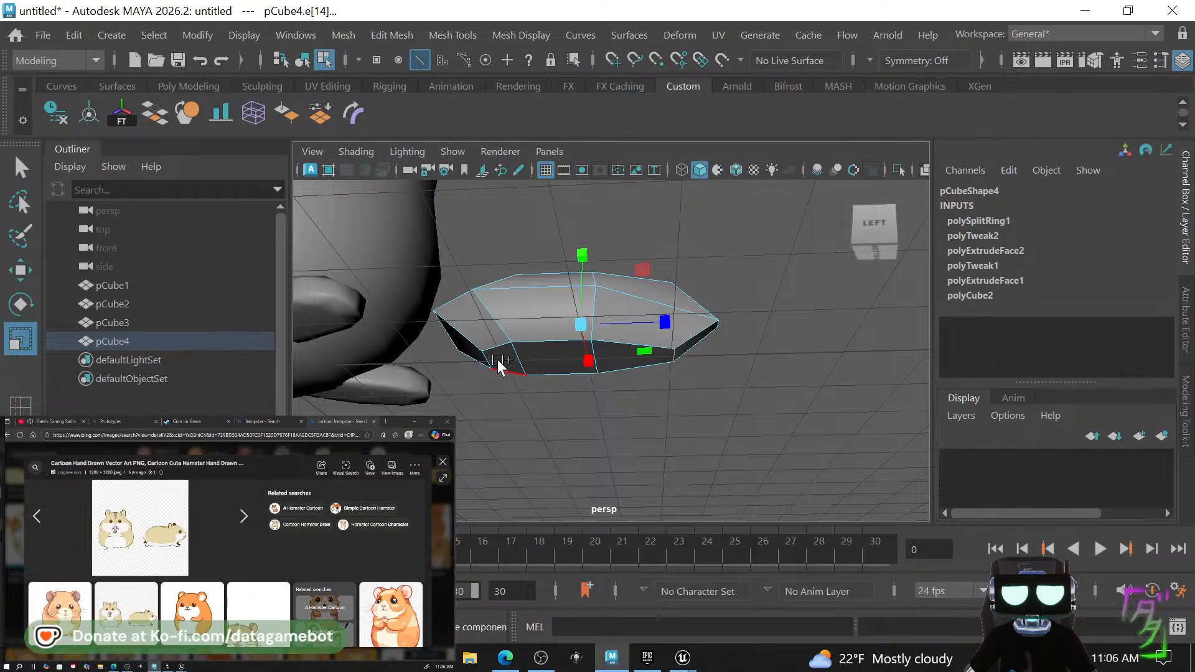
pyautogui.press('w')
pyautogui.moveTo(584, 262); pyautogui.dragTo(576, 249)
pyautogui.hotkey('ctrl', 'z')
# Scale the selected cross edges vertically inward to taper the block's ends and examine its shape from several angles.
pyautogui.press('r')
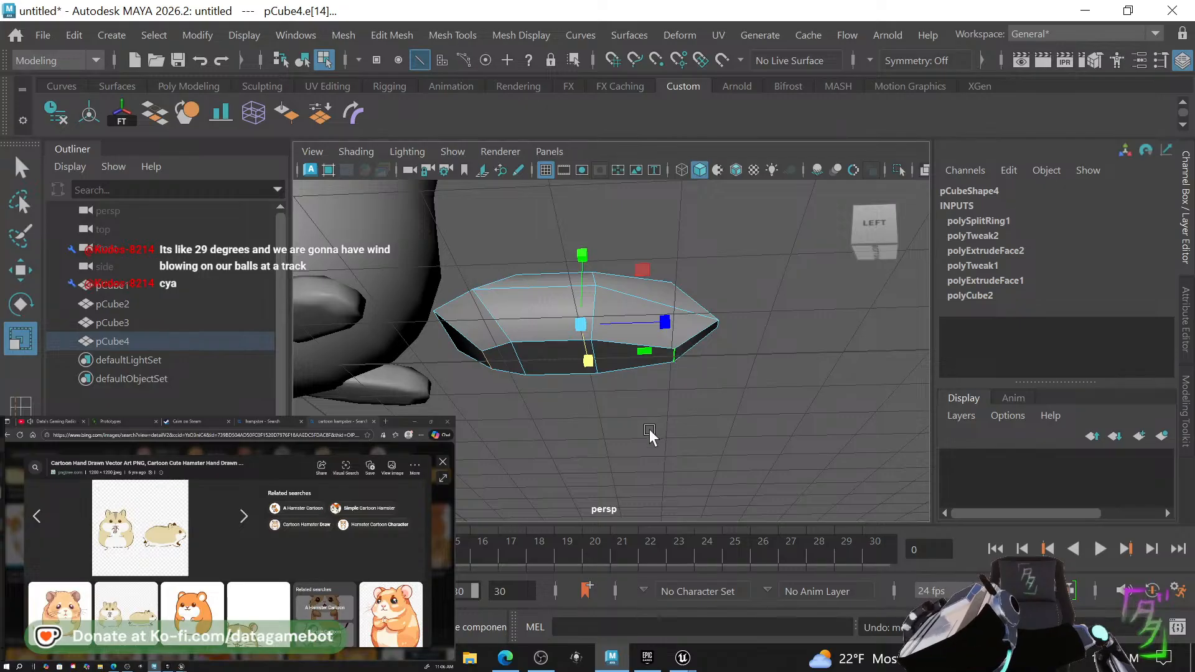
pyautogui.keyDown('alt'); pyautogui.moveTo(648, 435); pyautogui.dragTo(672, 458); pyautogui.keyUp('alt')
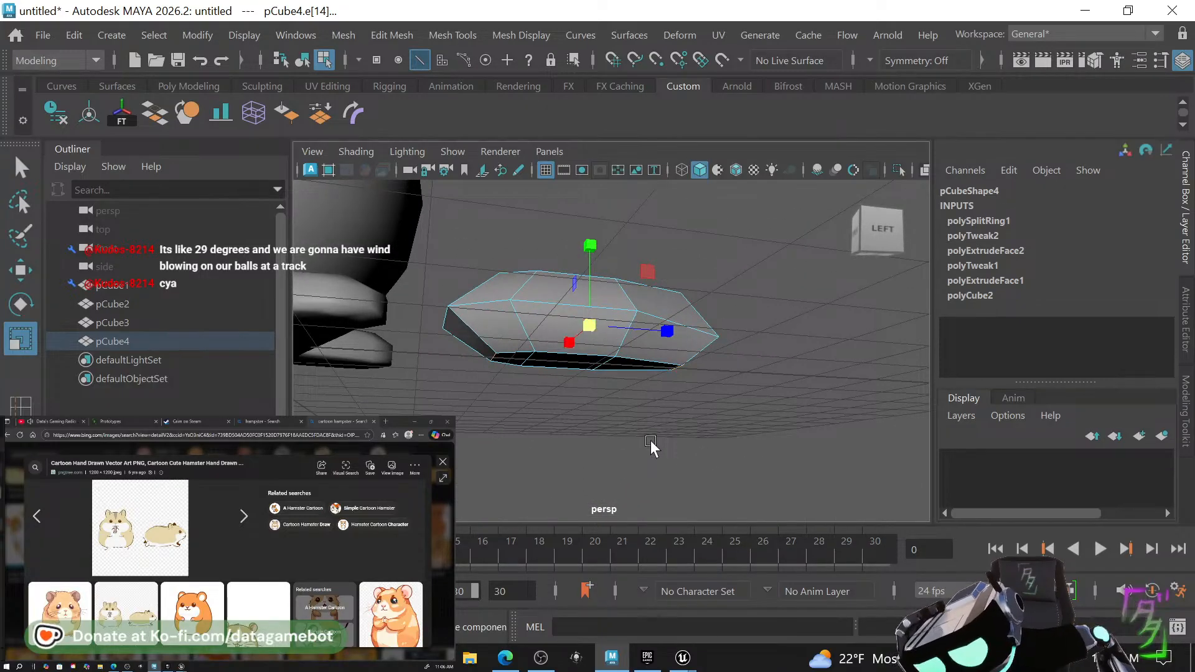
pyautogui.keyDown('alt'); pyautogui.moveTo(629, 288); pyautogui.dragTo(586, 311); pyautogui.keyUp('alt')
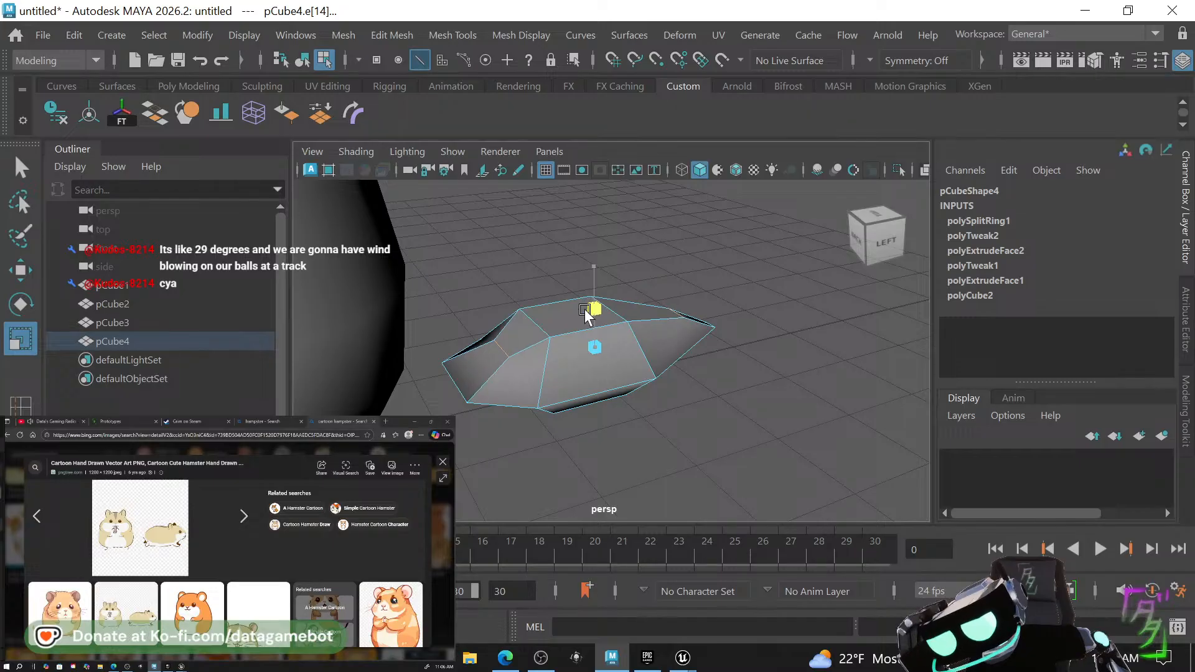
pyautogui.keyDown('alt'); pyautogui.moveTo(628, 378); pyautogui.dragTo(685, 331); pyautogui.keyUp('alt')
pyautogui.keyDown('alt'); pyautogui.moveTo(685, 330); pyautogui.dragTo(602, 316); pyautogui.keyUp('alt')
# Select the tapered block as a whole, flatten it to about 0.786 in Y and display it with smooth mesh preview.
pyautogui.press('q')
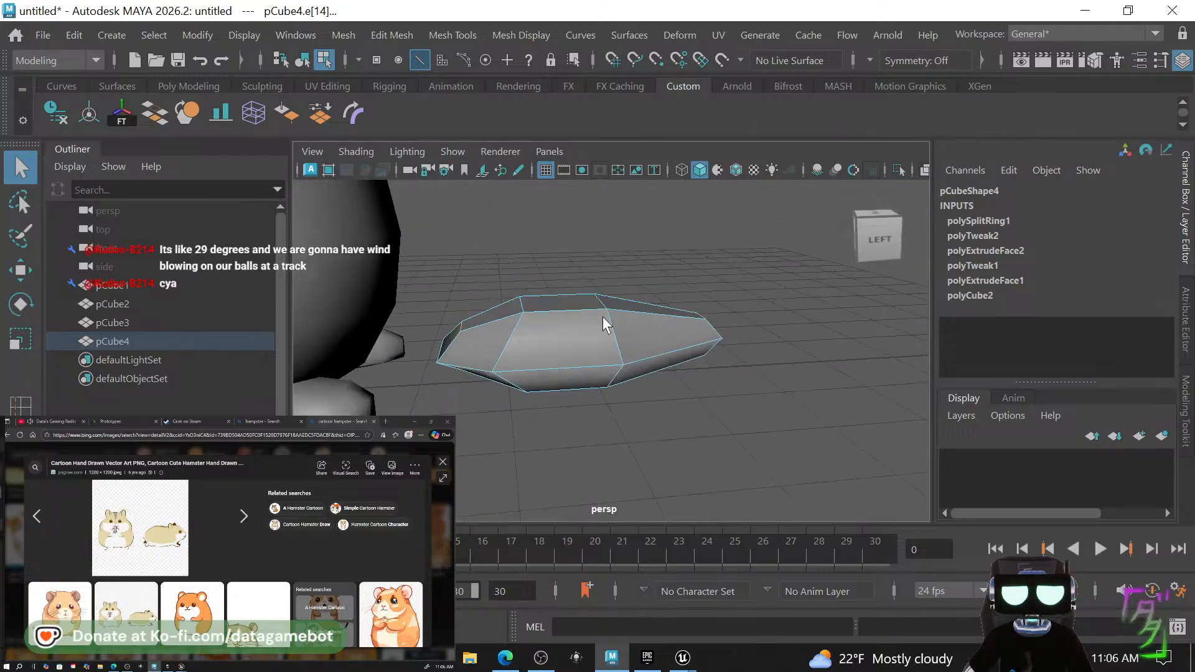
pyautogui.moveTo(598, 315); pyautogui.dragTo(641, 89, button='right')
pyautogui.click(802, 320)
pyautogui.click(667, 348)
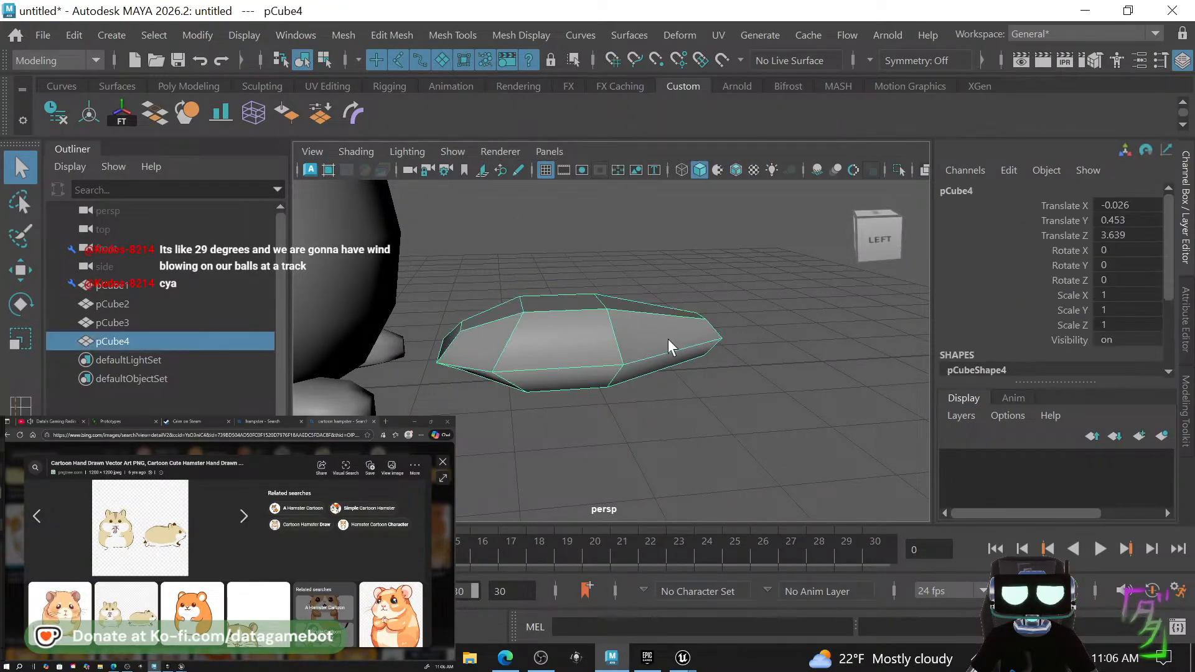
pyautogui.press('r')
pyautogui.moveTo(560, 292); pyautogui.dragTo(561, 311)
pyautogui.press('3')
pyautogui.press('1')
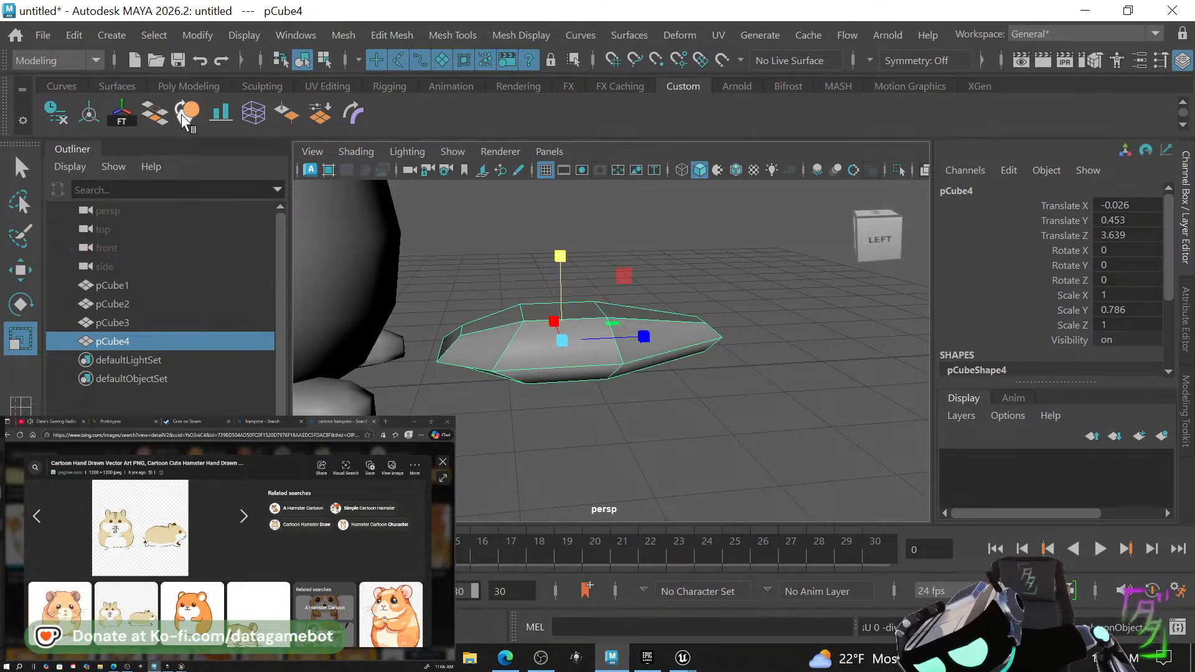
pyautogui.press('3')
# Rotate the smoothed block to about -92° around X so it stands upright in front of the hamster.
pyautogui.click(778, 383)
pyautogui.keyDown('alt'); pyautogui.moveTo(778, 383); pyautogui.dragTo(517, 404); pyautogui.keyUp('alt')
pyautogui.click(601, 351)
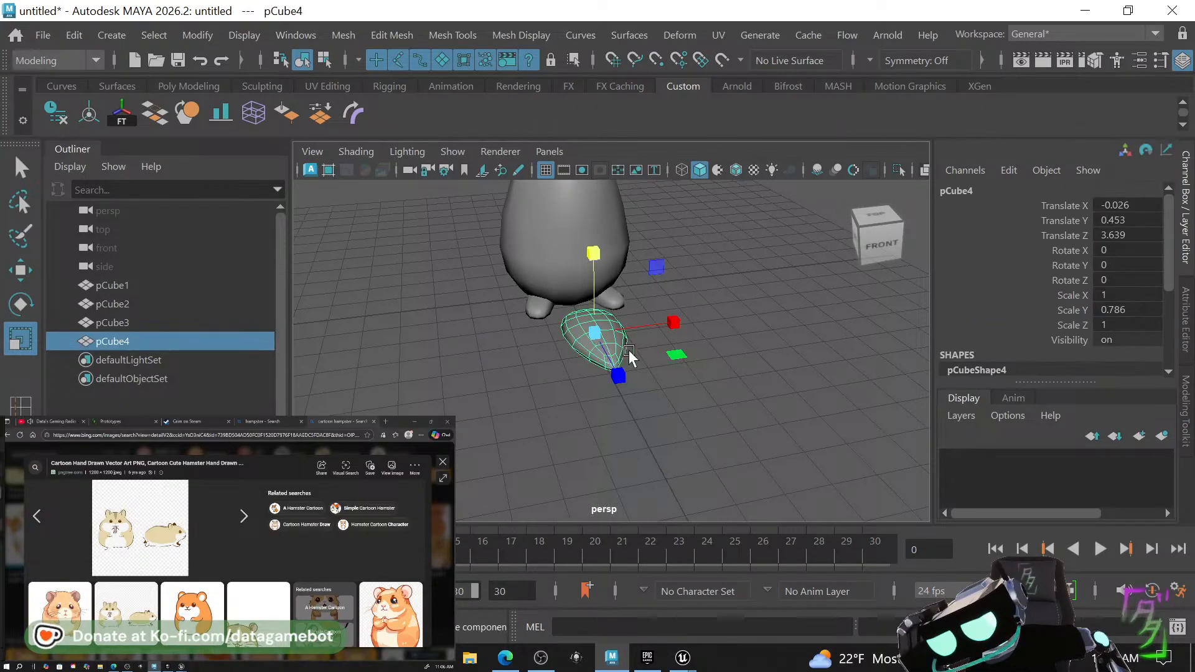
pyautogui.press('e')
pyautogui.moveTo(617, 350); pyautogui.dragTo(557, 193)
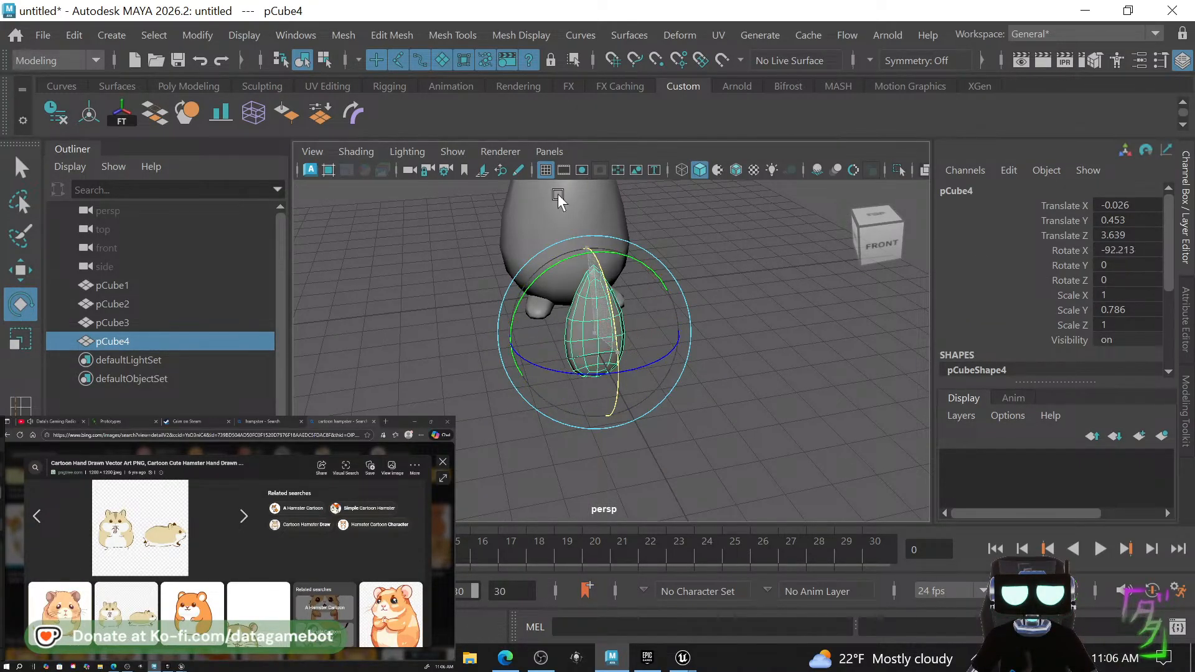
# Scale the upright part down to about 0.491 in X, 0.422 in Y and 0.537 in Z.
pyautogui.press('r')
pyautogui.moveTo(673, 323)
pyautogui.mouseDown()
pyautogui.moveTo(659, 324)
pyautogui.moveTo(672, 323)
pyautogui.mouseUp()
pyautogui.moveTo(596, 333); pyautogui.dragTo(742, 341)
# Move the part against the body's front at about Y 2.504, Z 1.894 and tilt it to about -99.9° around X.
pyautogui.press('w')
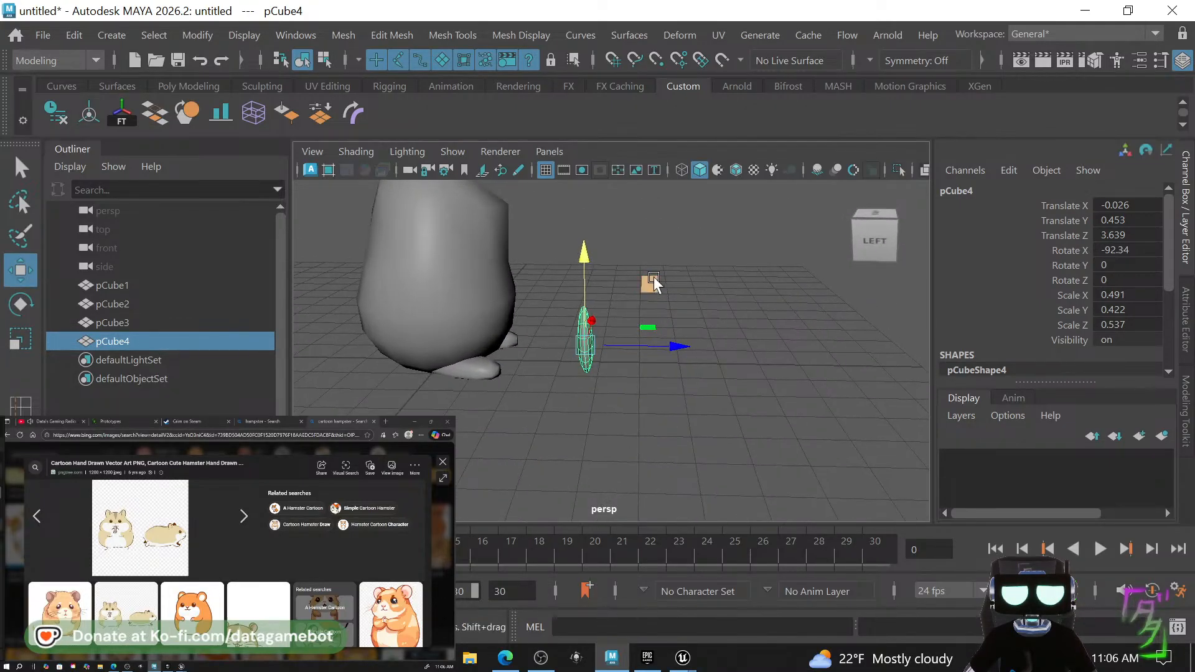
pyautogui.moveTo(653, 276); pyautogui.dragTo(576, 215)
pyautogui.press('e')
pyautogui.click(713, 342)
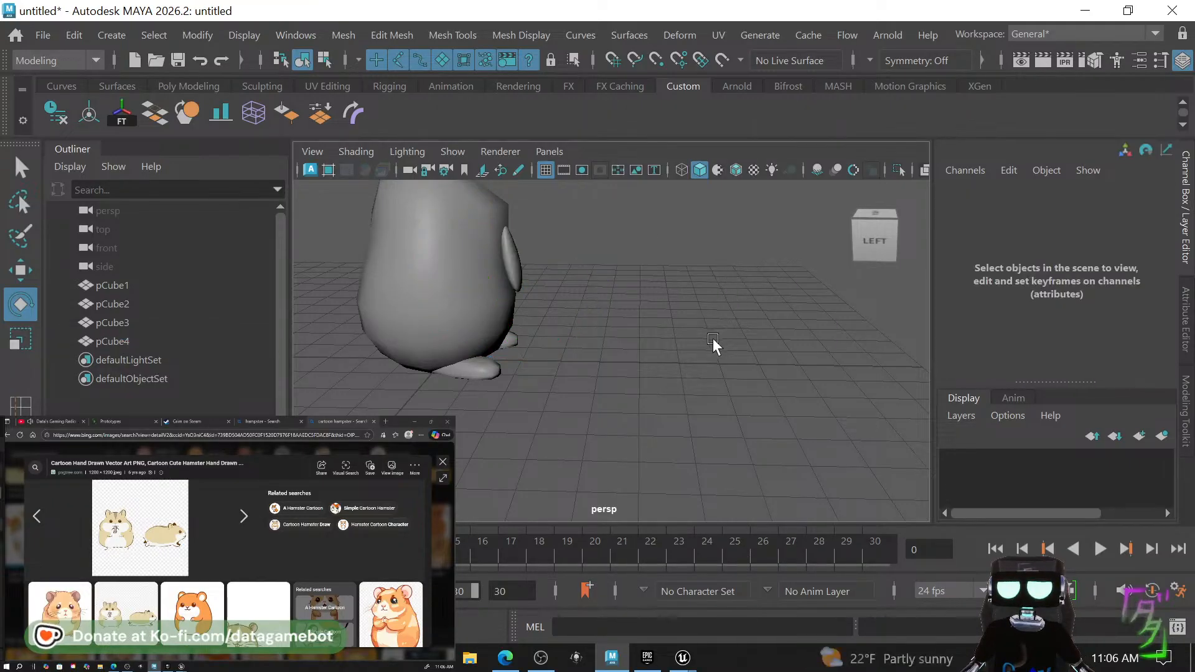
pyautogui.keyDown('alt'); pyautogui.moveTo(713, 342); pyautogui.dragTo(655, 364); pyautogui.keyUp('alt')
pyautogui.scroll(3, 613, 358)
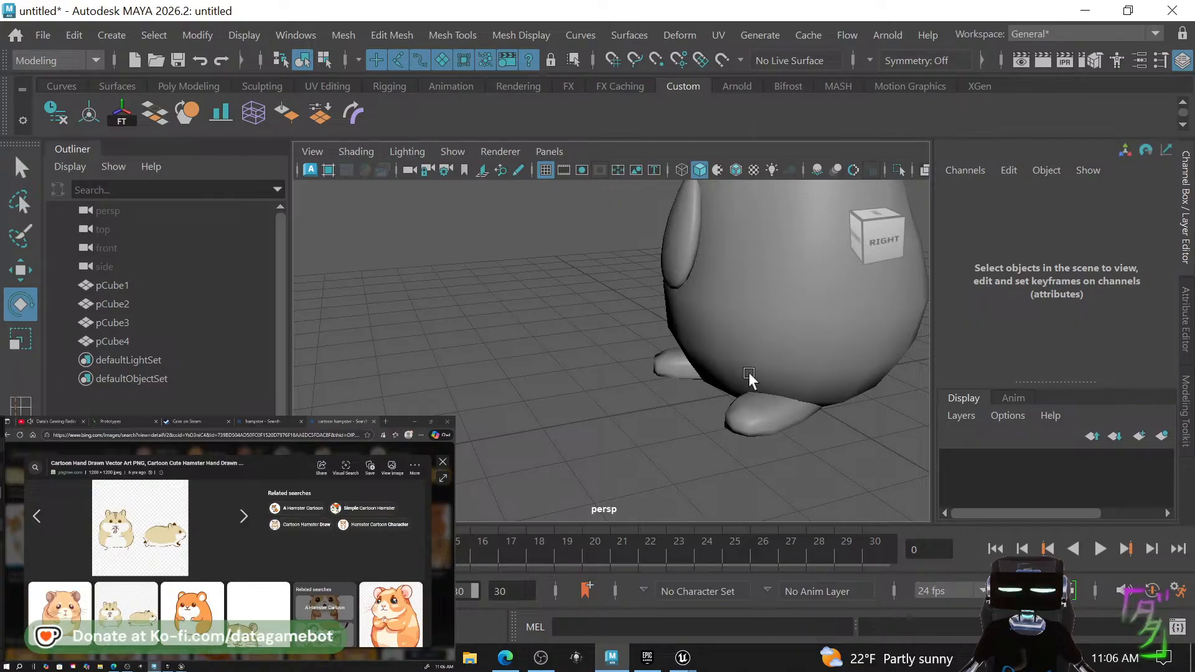
pyautogui.keyDown('alt'); pyautogui.moveTo(746, 376); pyautogui.dragTo(544, 354); pyautogui.keyUp('alt')
# Center the part on the hamster's body by setting its Translate X to 0, and deselect it.
pyautogui.click(580, 352)
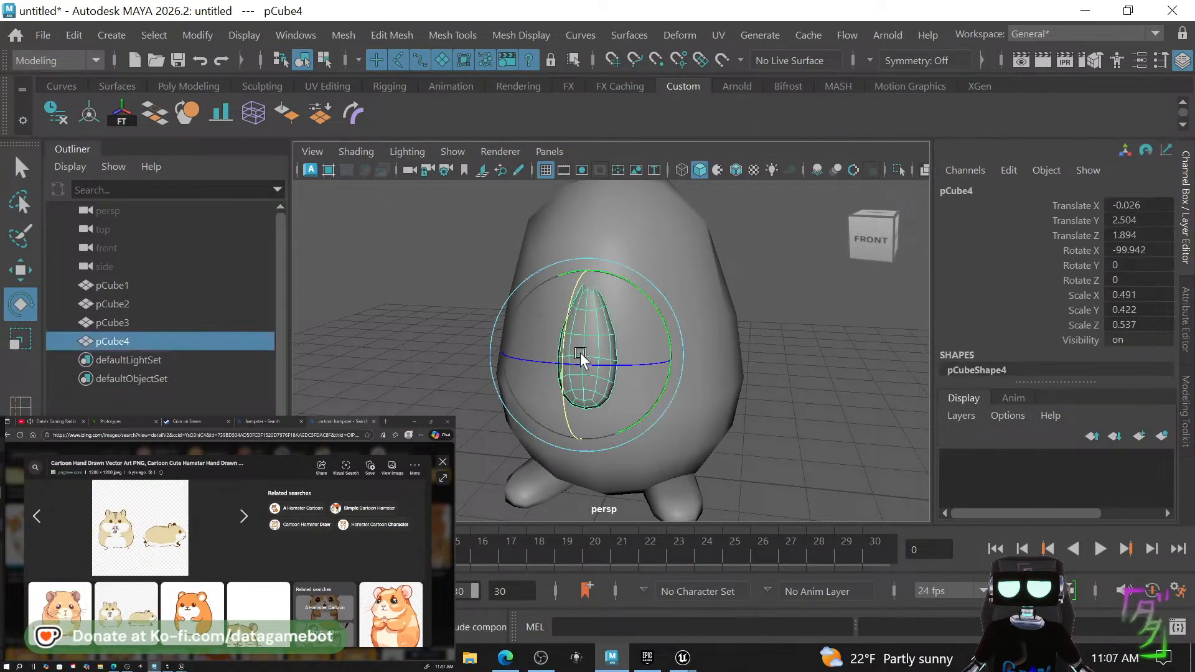
pyautogui.press('f')
pyautogui.press('w')
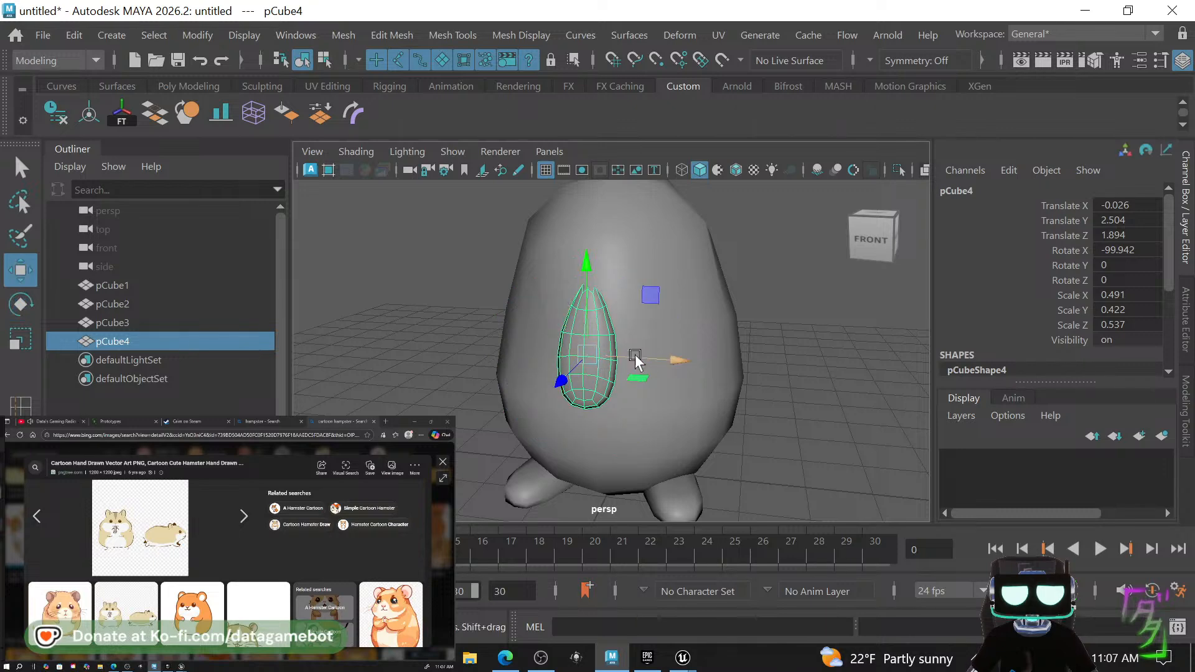
pyautogui.moveTo(639, 359); pyautogui.dragTo(644, 360)
pyautogui.click(1110, 205)
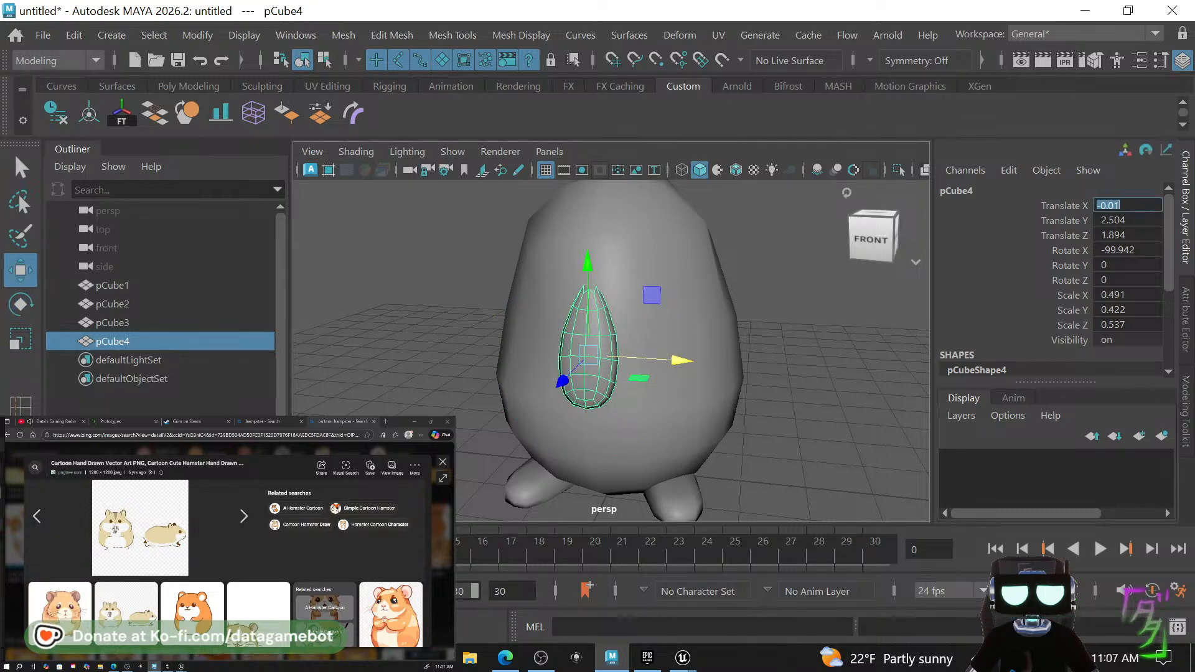
pyautogui.write('0')
pyautogui.press('Return')
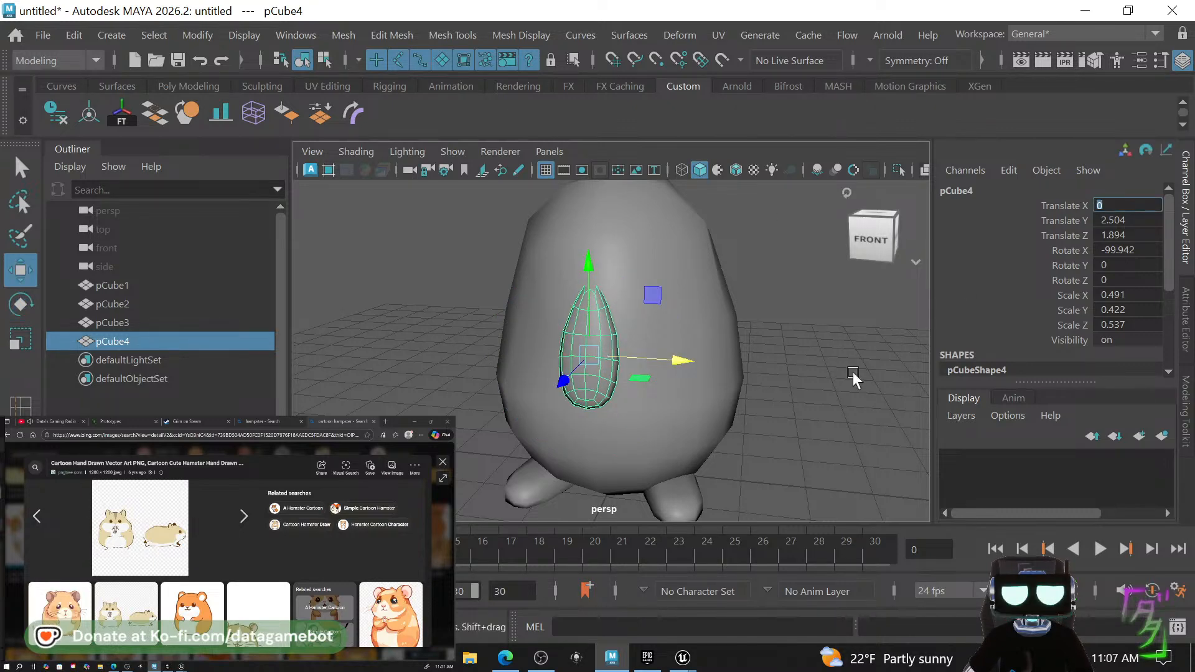
pyautogui.keyDown('alt'); pyautogui.moveTo(820, 386); pyautogui.dragTo(884, 427); pyautogui.keyUp('alt')
pyautogui.rightClick(850, 449)
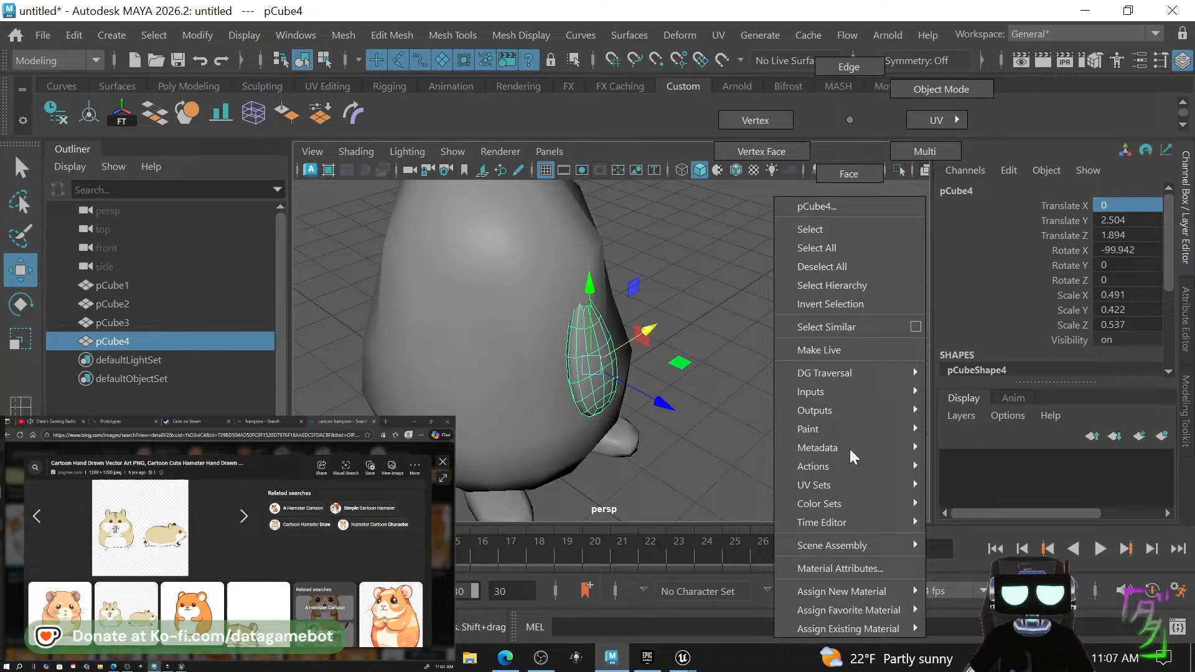
pyautogui.click(747, 425)
# Create a polygon cube on the grid in front of the hamster and narrow it to about 0.478 in Z.
pyautogui.keyDown('alt'); pyautogui.moveTo(749, 424); pyautogui.dragTo(719, 446); pyautogui.keyUp('alt')
pyautogui.scroll(-6, 716, 399)
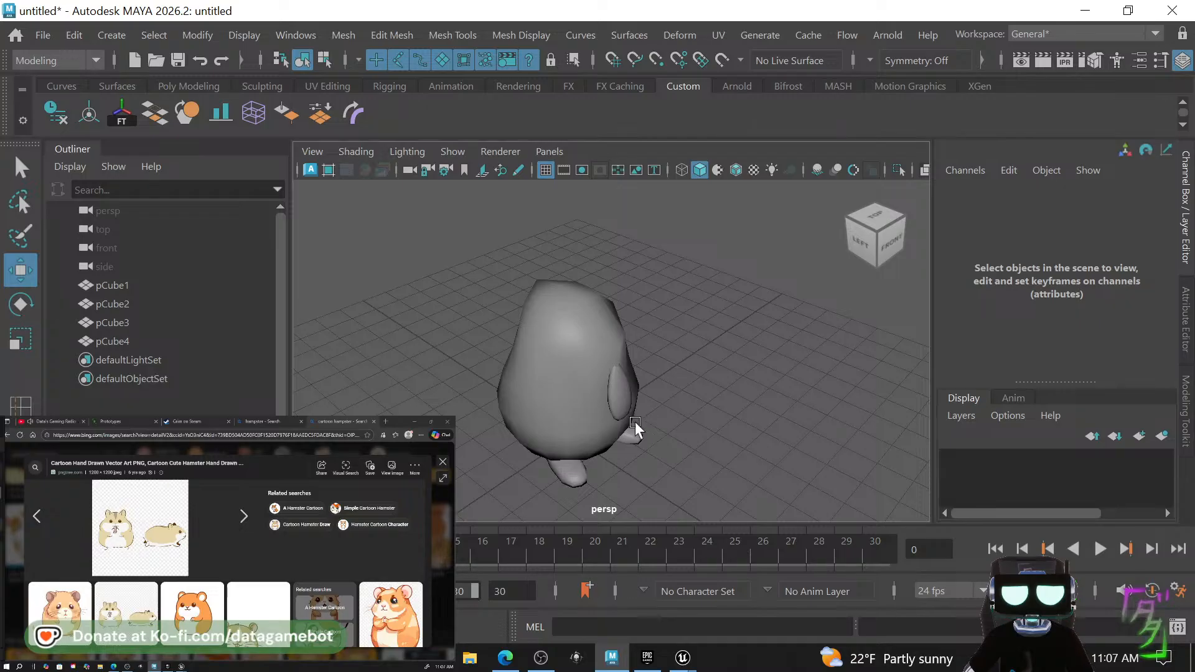
pyautogui.keyDown('alt'); pyautogui.moveTo(718, 414); pyautogui.dragTo(731, 448); pyautogui.keyUp('alt')
pyautogui.keyDown('shift'); pyautogui.moveTo(731, 448); pyautogui.dragTo(718, 305, button='right'); pyautogui.keyUp('shift')
pyautogui.moveTo(764, 448)
pyautogui.mouseDown()
pyautogui.moveTo(853, 400)
pyautogui.moveTo(816, 405)
pyautogui.moveTo(782, 461)
pyautogui.mouseUp()
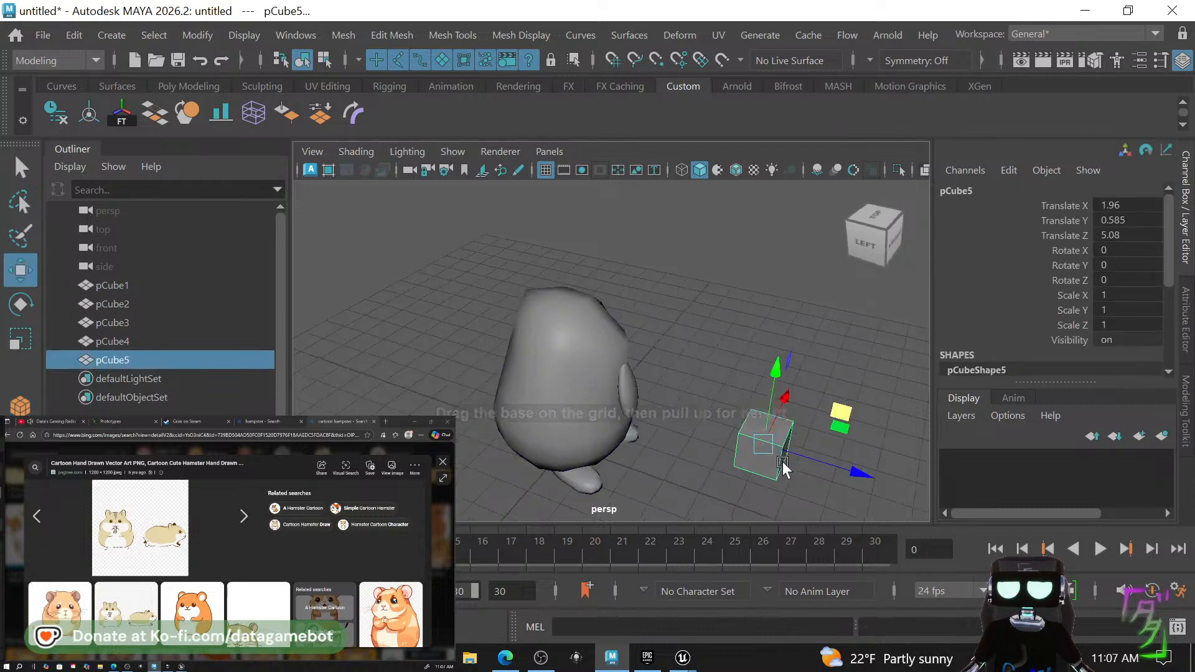
pyautogui.keyDown('alt'); pyautogui.moveTo(751, 441); pyautogui.dragTo(713, 414, button='middle'); pyautogui.keyUp('alt')
pyautogui.press('r')
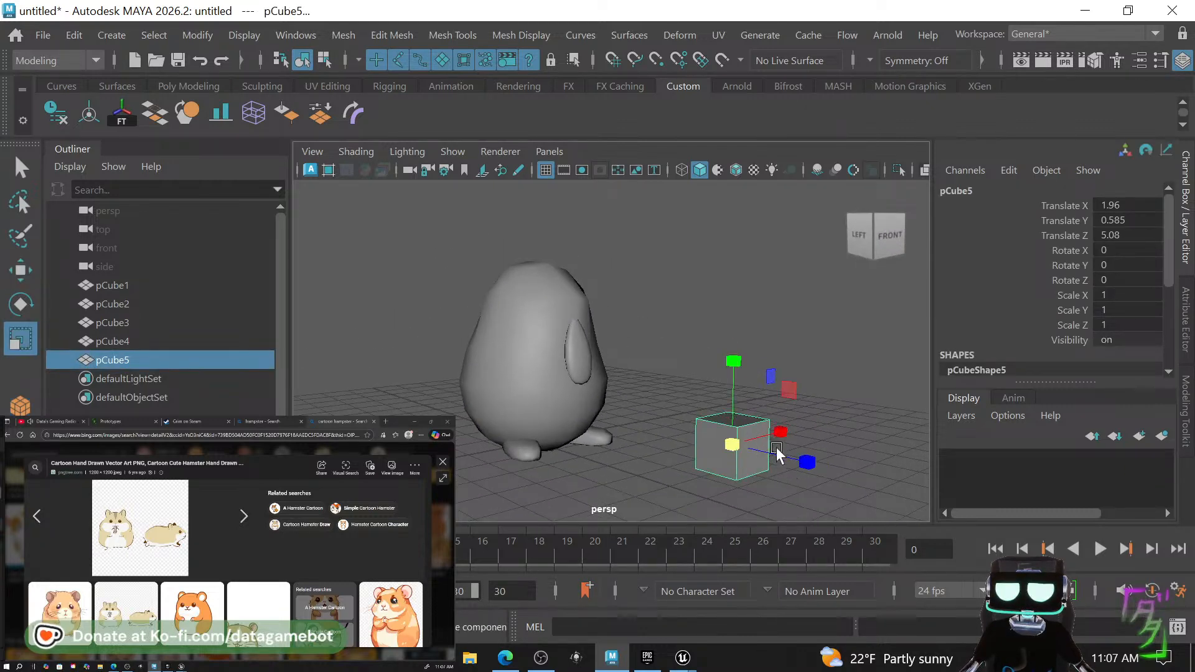
pyautogui.moveTo(804, 459); pyautogui.dragTo(767, 454)
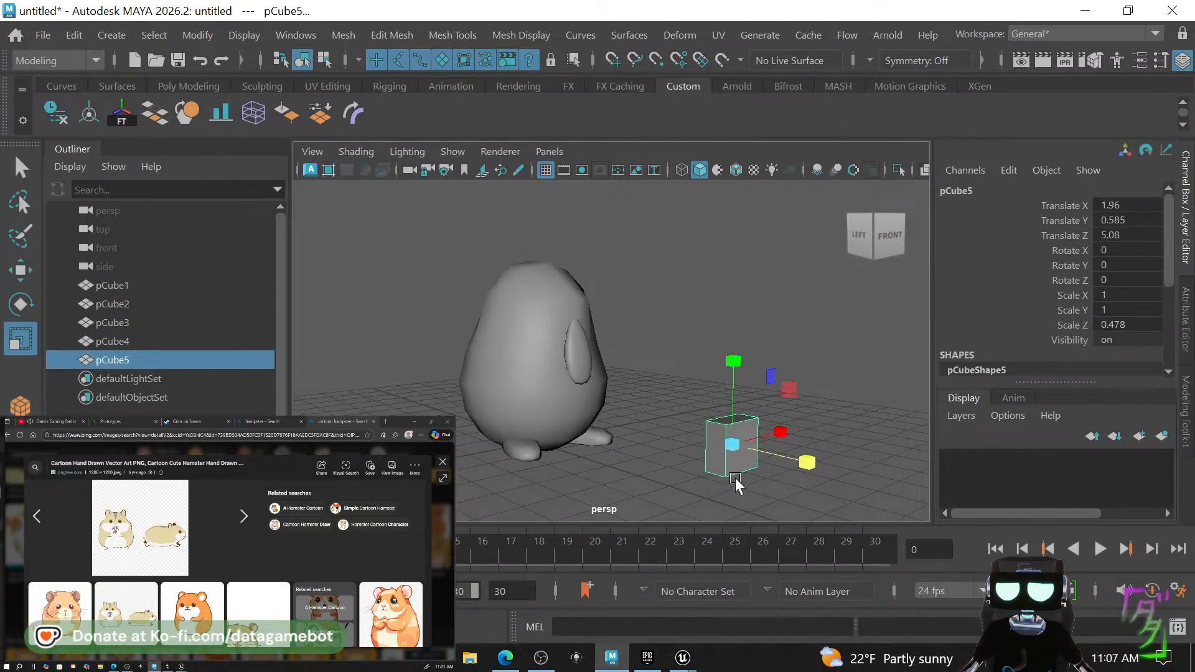
# Select the new cube's front and back faces.
pyautogui.moveTo(754, 152); pyautogui.dragTo(747, 170, button='right')
pyautogui.click(742, 461)
pyautogui.keyDown('alt'); pyautogui.moveTo(709, 483); pyautogui.dragTo(760, 491); pyautogui.keyUp('alt')
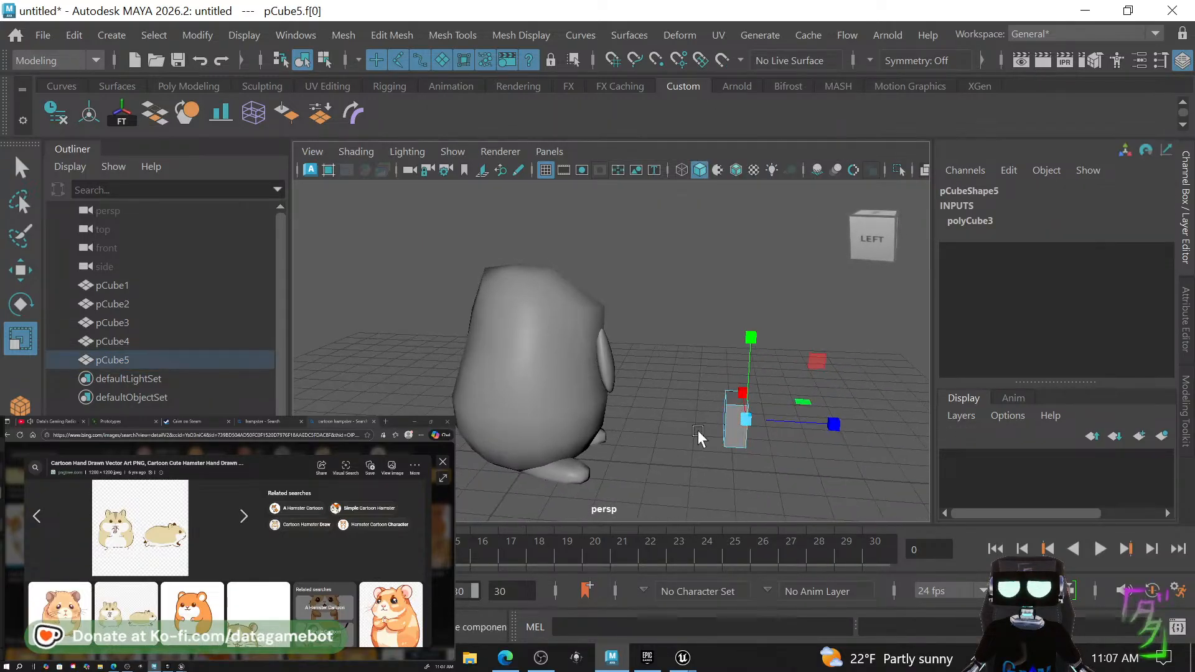
pyautogui.keyDown('alt'); pyautogui.moveTo(723, 430); pyautogui.dragTo(705, 400); pyautogui.keyUp('alt')
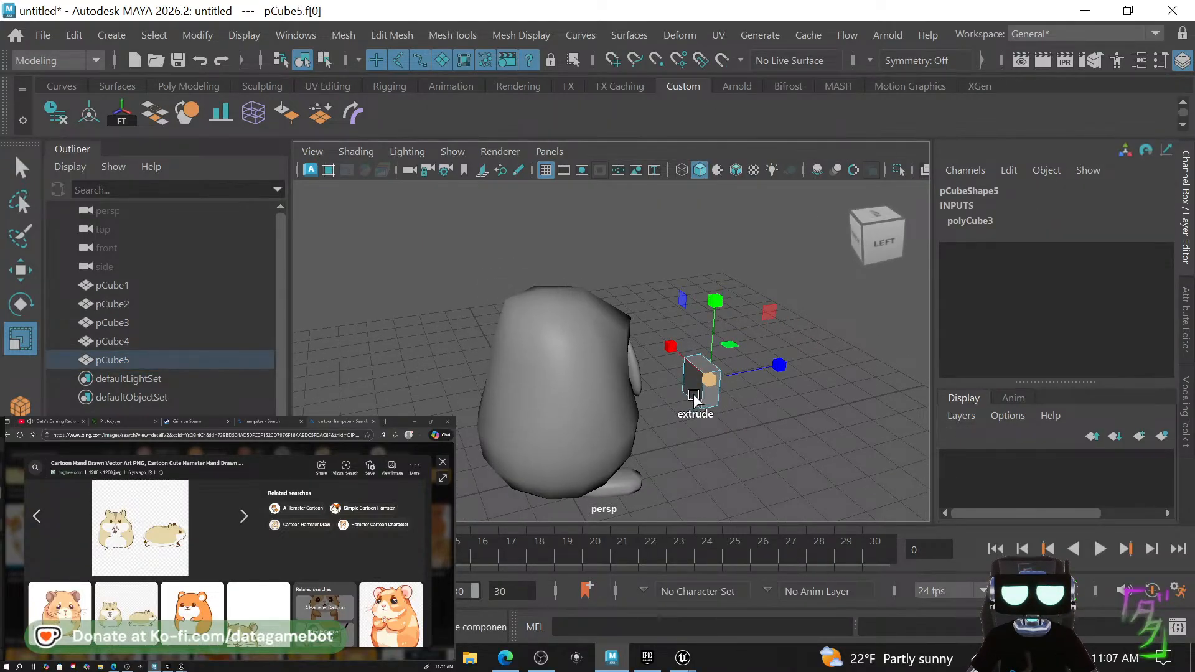
pyautogui.scroll(5, 700, 402)
pyautogui.keyDown('alt'); pyautogui.moveTo(782, 420); pyautogui.dragTo(668, 405, button='middle'); pyautogui.keyUp('alt')
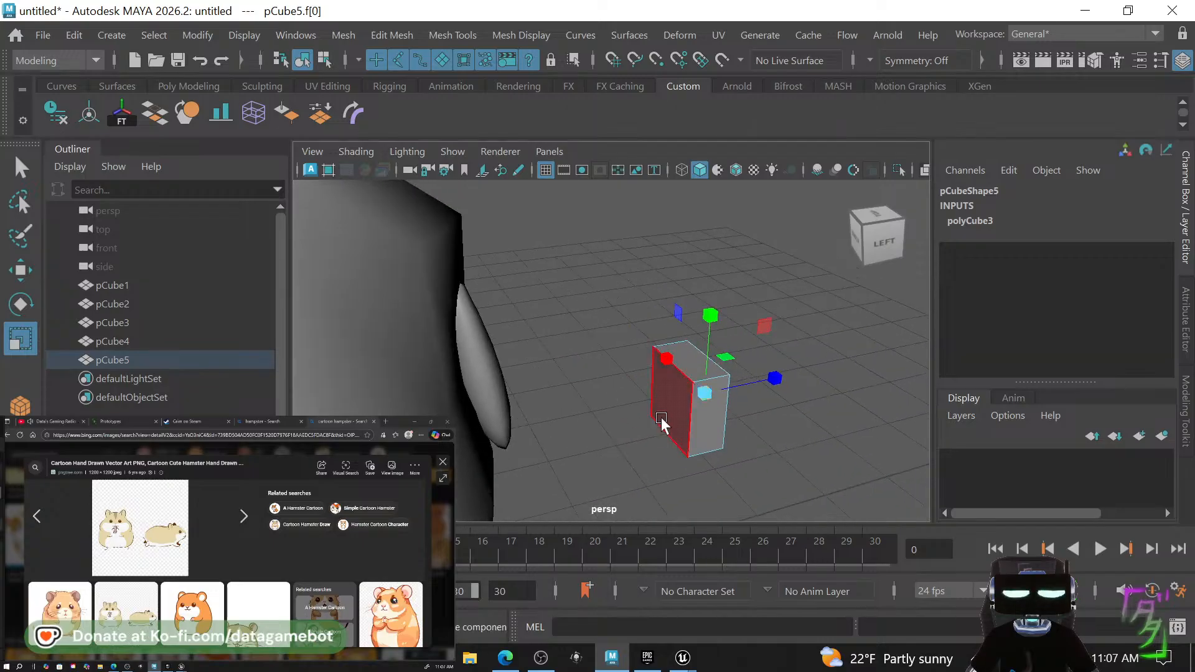
pyautogui.keyDown('shift'); pyautogui.click(670, 421); pyautogui.keyUp('shift')
pyautogui.keyDown('alt'); pyautogui.moveTo(717, 426); pyautogui.dragTo(655, 411); pyautogui.keyUp('alt')
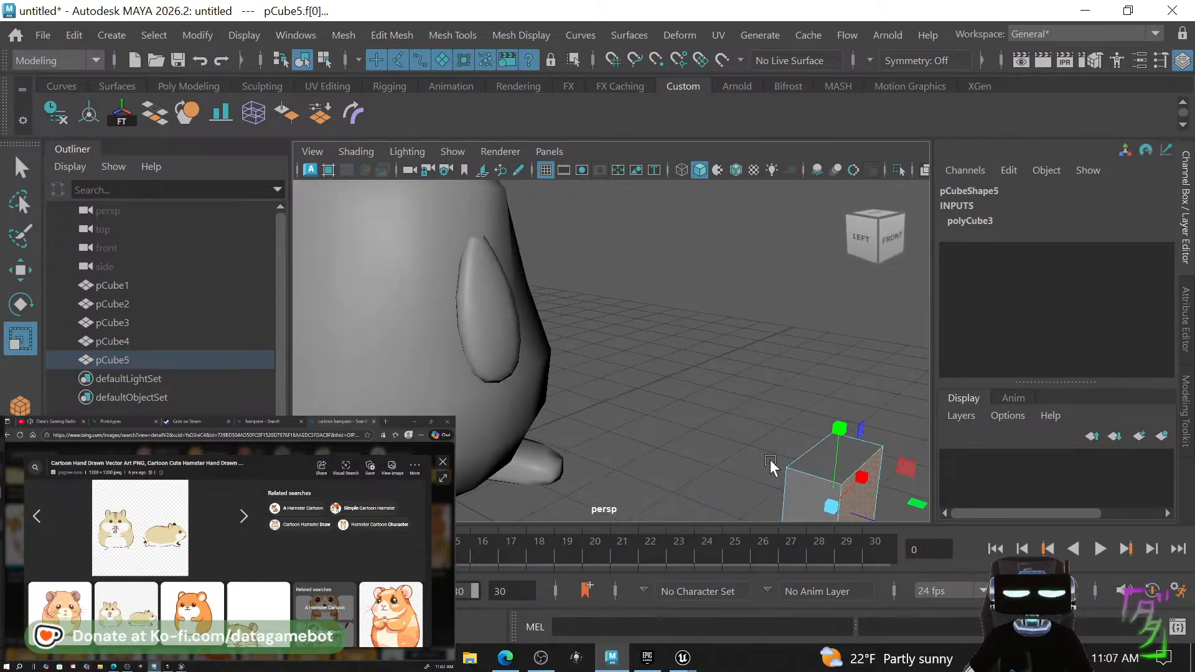
# Extrude the small cube's front face, inset it and push it inward, with the smooth mesh preview on.
pyautogui.keyDown('alt'); pyautogui.moveTo(771, 465); pyautogui.dragTo(659, 379, button='middle'); pyautogui.keyUp('alt')
pyautogui.press('f')
pyautogui.keyDown('alt'); pyautogui.moveTo(655, 415); pyautogui.dragTo(566, 419); pyautogui.keyUp('alt')
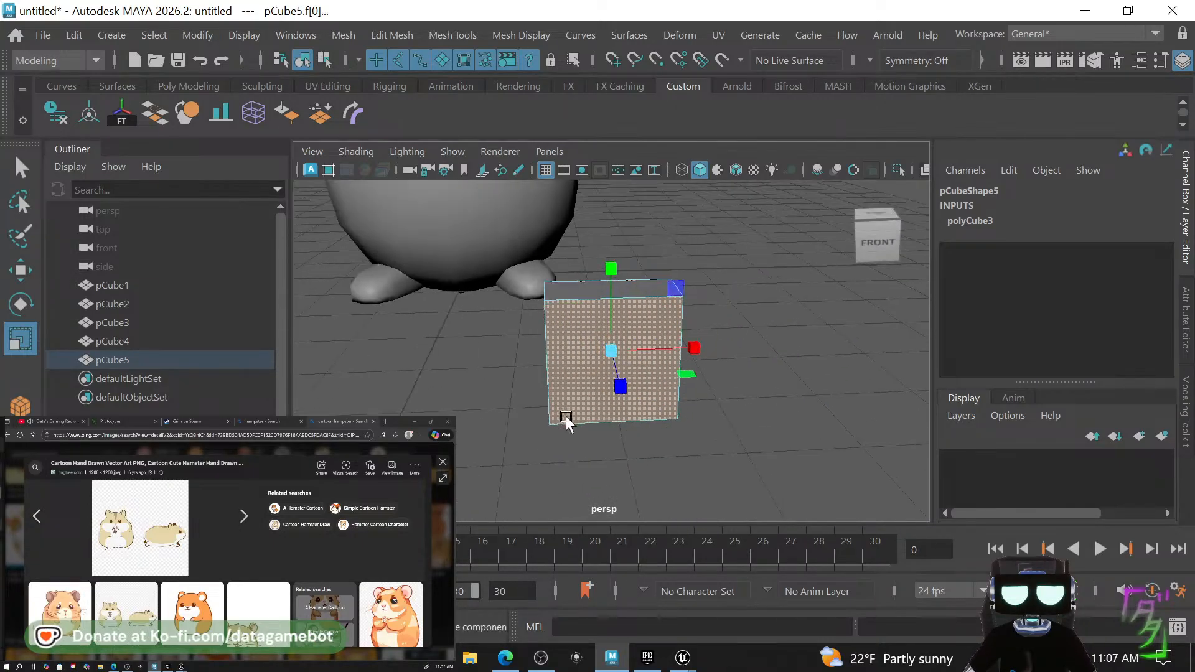
pyautogui.click(675, 294)
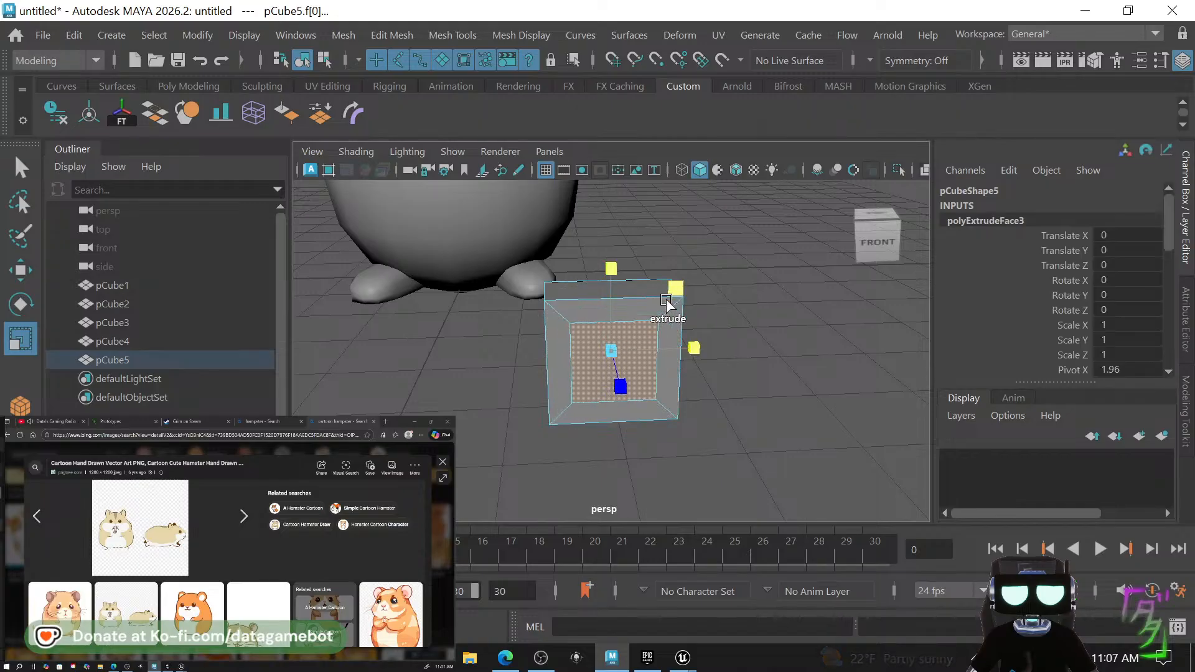
pyautogui.keyDown('alt'); pyautogui.moveTo(700, 373); pyautogui.dragTo(813, 439); pyautogui.keyUp('alt')
pyautogui.press('w')
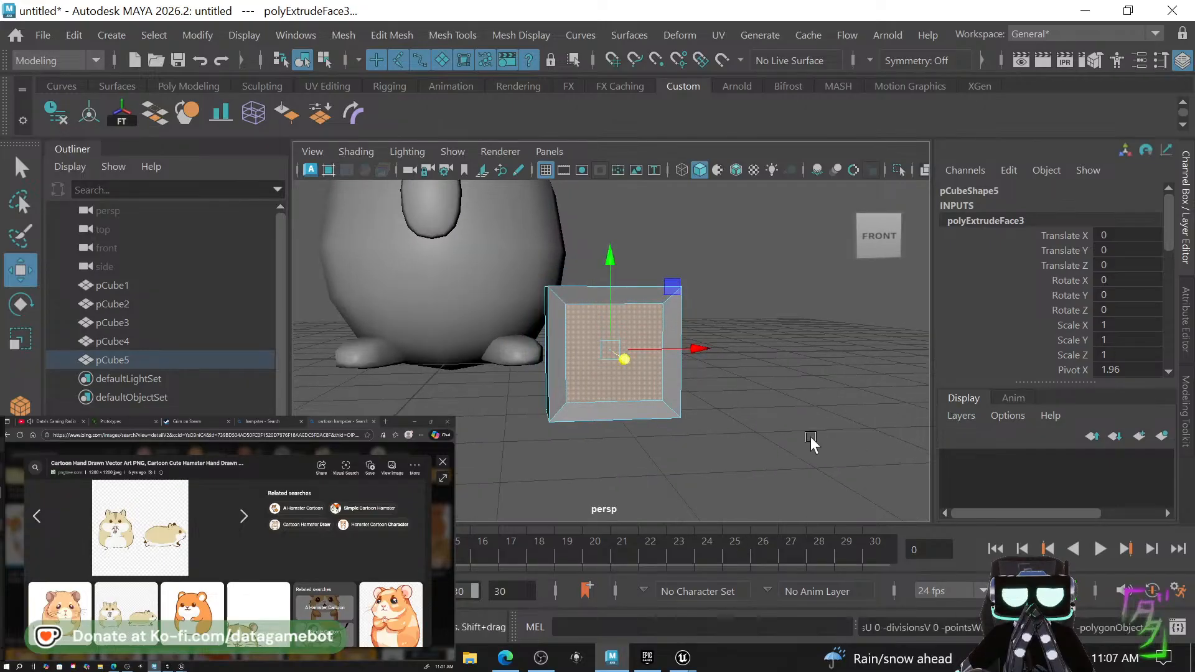
pyautogui.press('3')
pyautogui.keyDown('alt'); pyautogui.moveTo(650, 399); pyautogui.dragTo(383, 389); pyautogui.keyUp('alt')
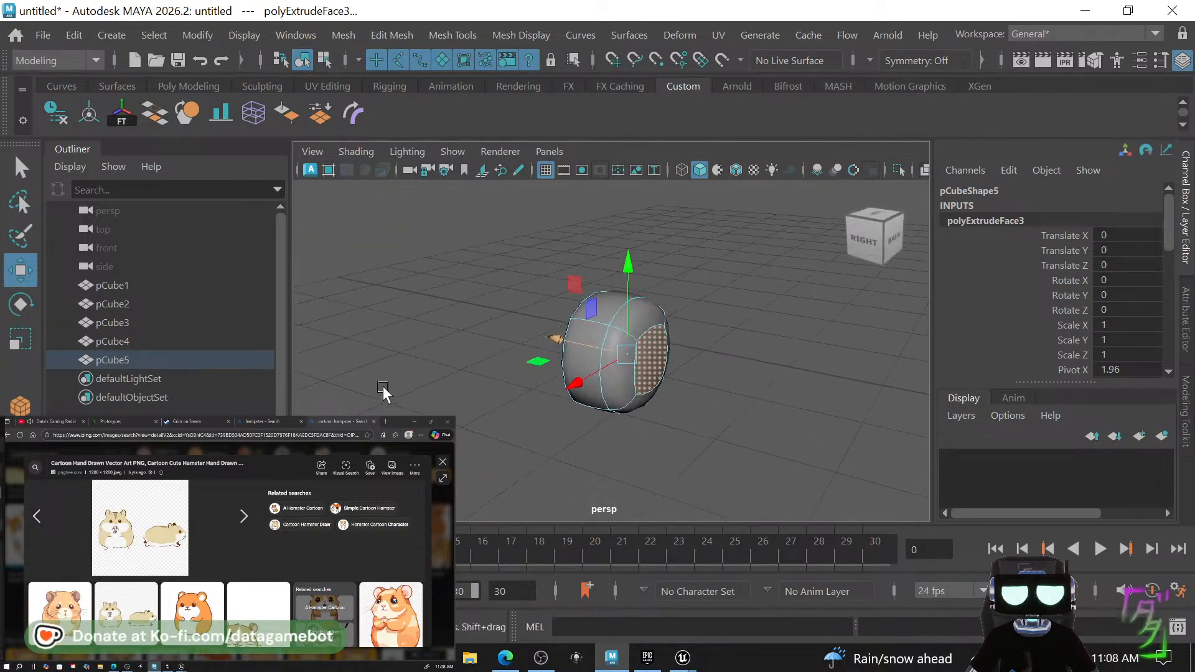
# Move the smoothed cube to the hamster's head at Y 4.291, Z -0.244 and scale it to 0.788, 0.788, 0.377.
pyautogui.moveTo(666, 393); pyautogui.dragTo(682, 81, button='right')
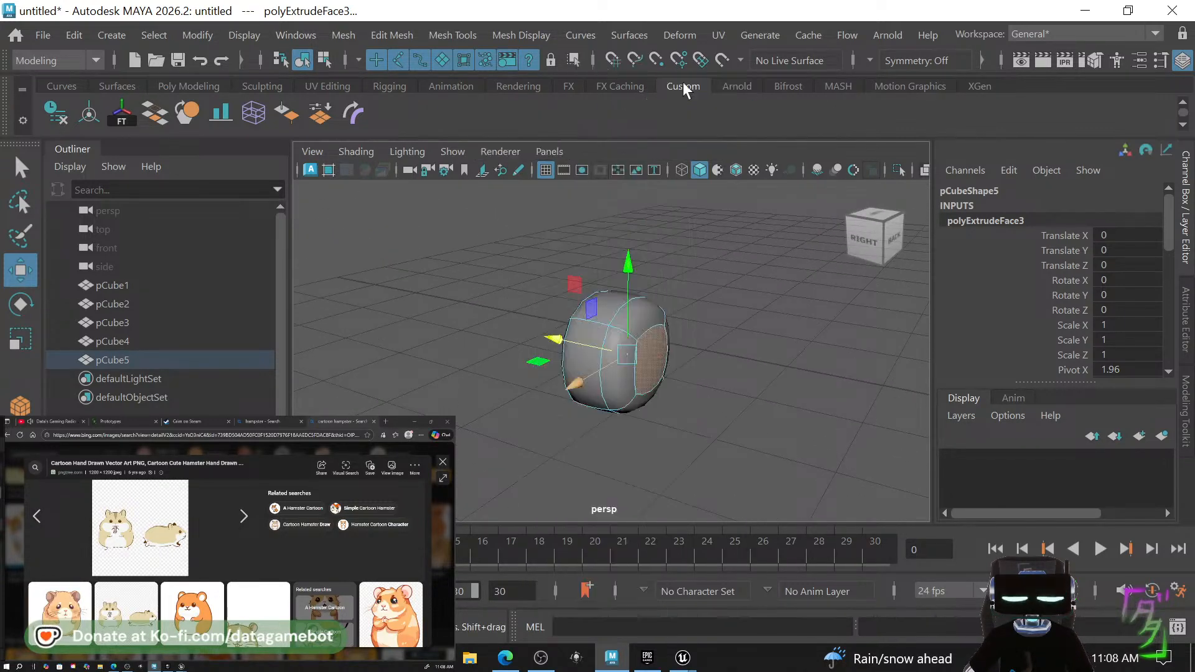
pyautogui.keyDown('alt'); pyautogui.moveTo(666, 387); pyautogui.dragTo(625, 387, button='right'); pyautogui.keyUp('alt')
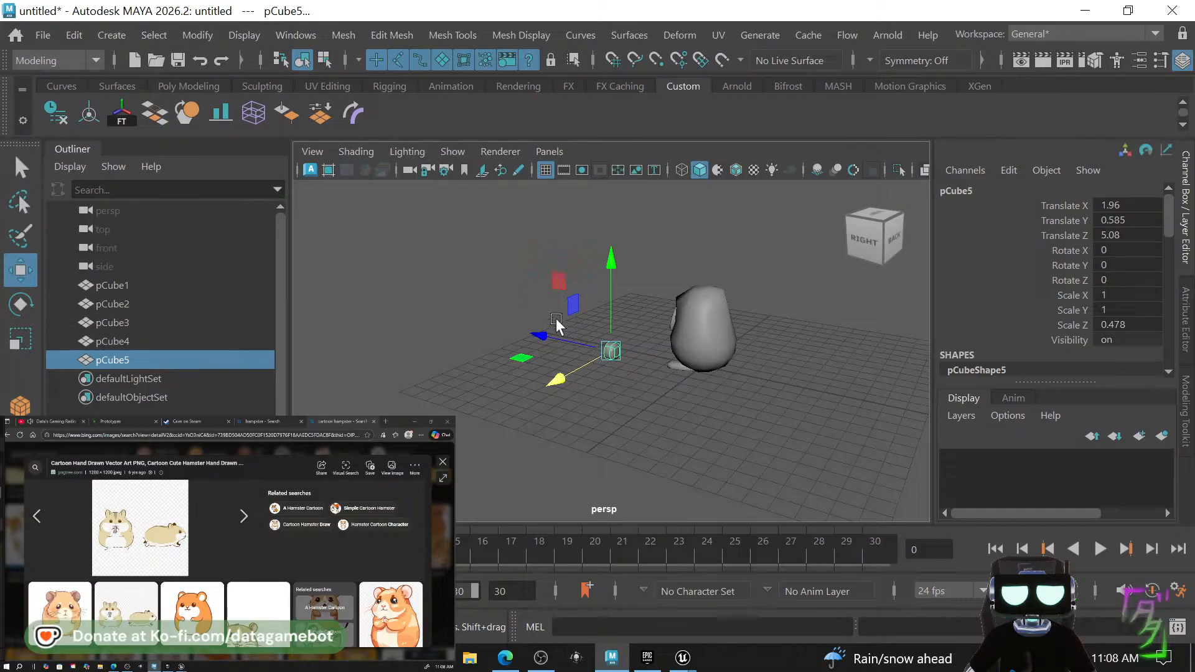
pyautogui.moveTo(556, 320); pyautogui.dragTo(642, 238)
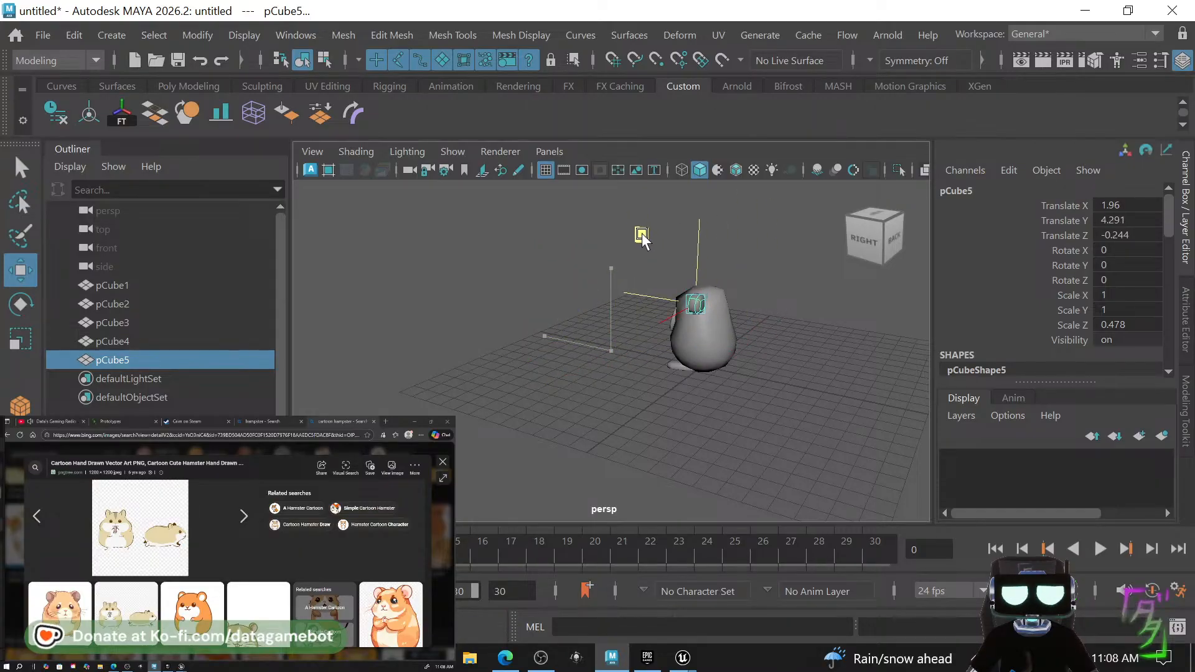
pyautogui.press('r')
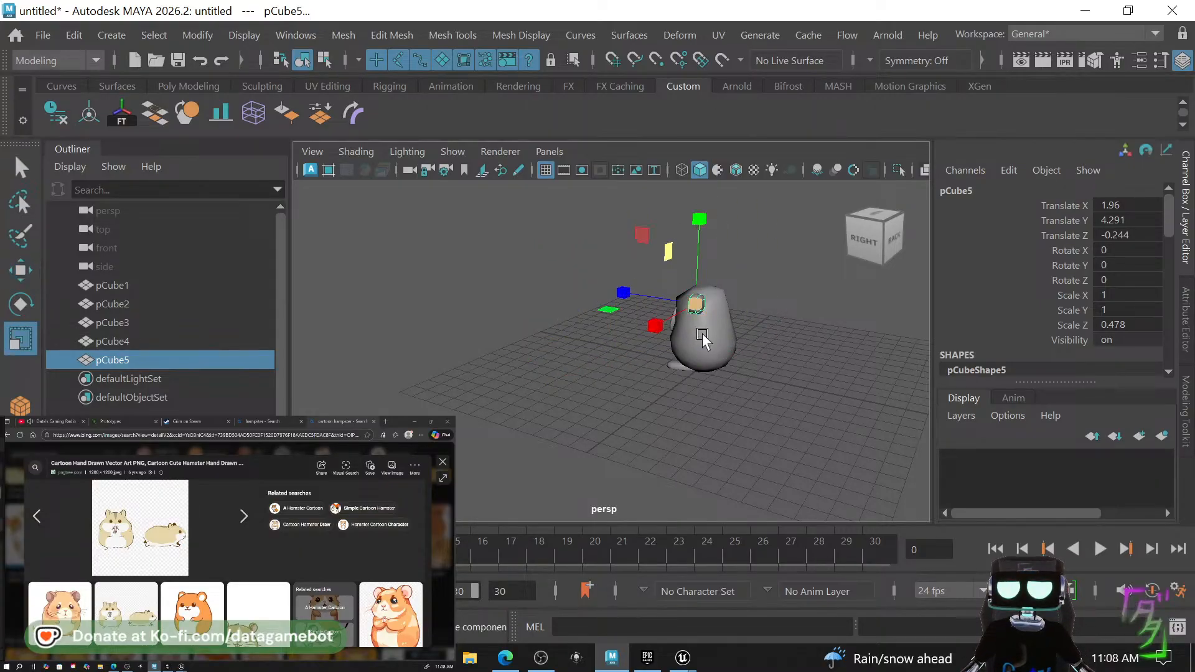
pyautogui.moveTo(696, 304); pyautogui.dragTo(793, 359)
# Move the ear piece against the side of the hamster's head at X 1.368, Z -0.095.
pyautogui.press('f')
pyautogui.press('w')
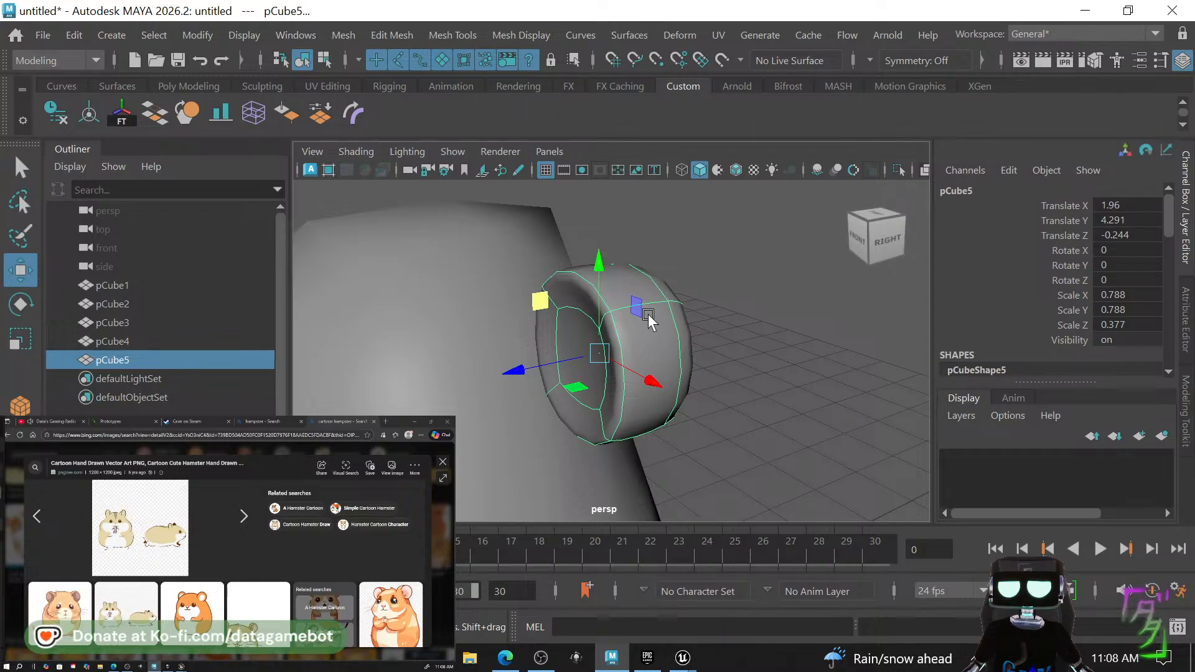
pyautogui.press('space')
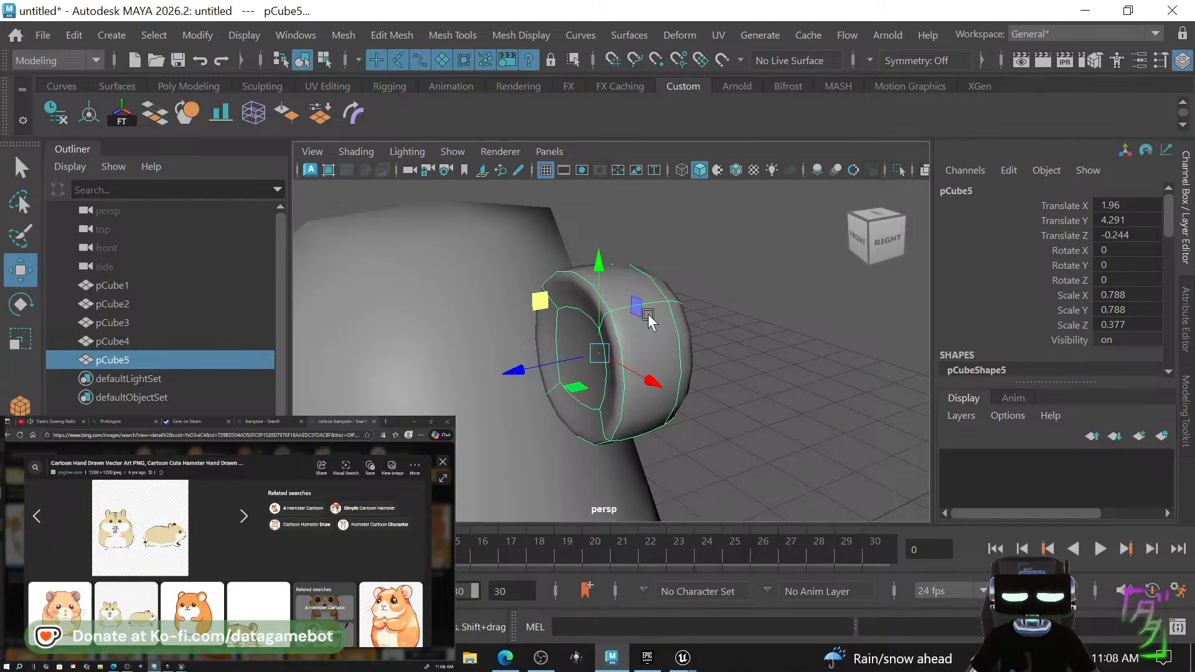
pyautogui.scroll(-3, 514, 383)
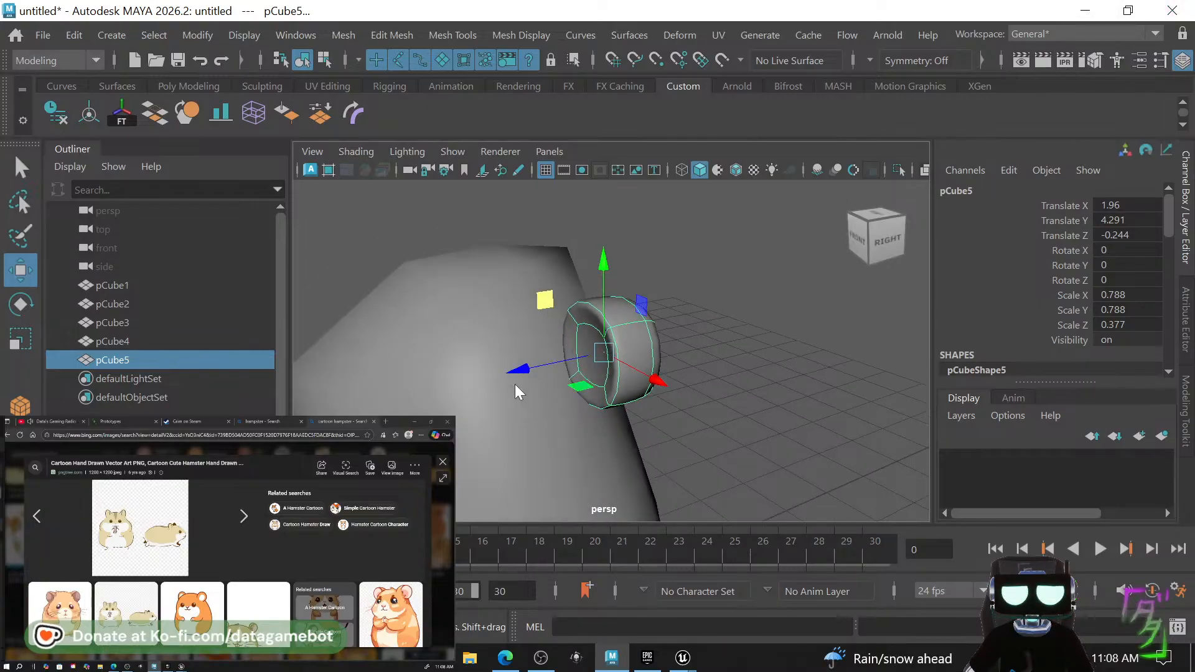
pyautogui.moveTo(514, 383); pyautogui.dragTo(536, 386, button='right')
pyautogui.rightClick(513, 378)
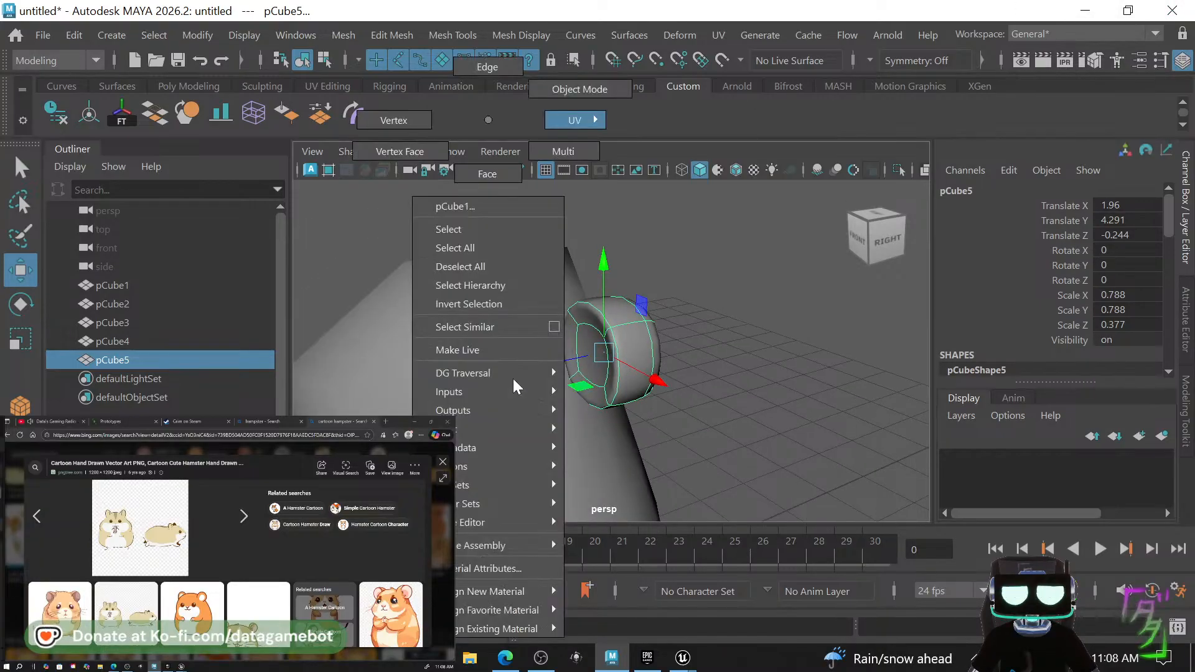
pyautogui.click(492, 121)
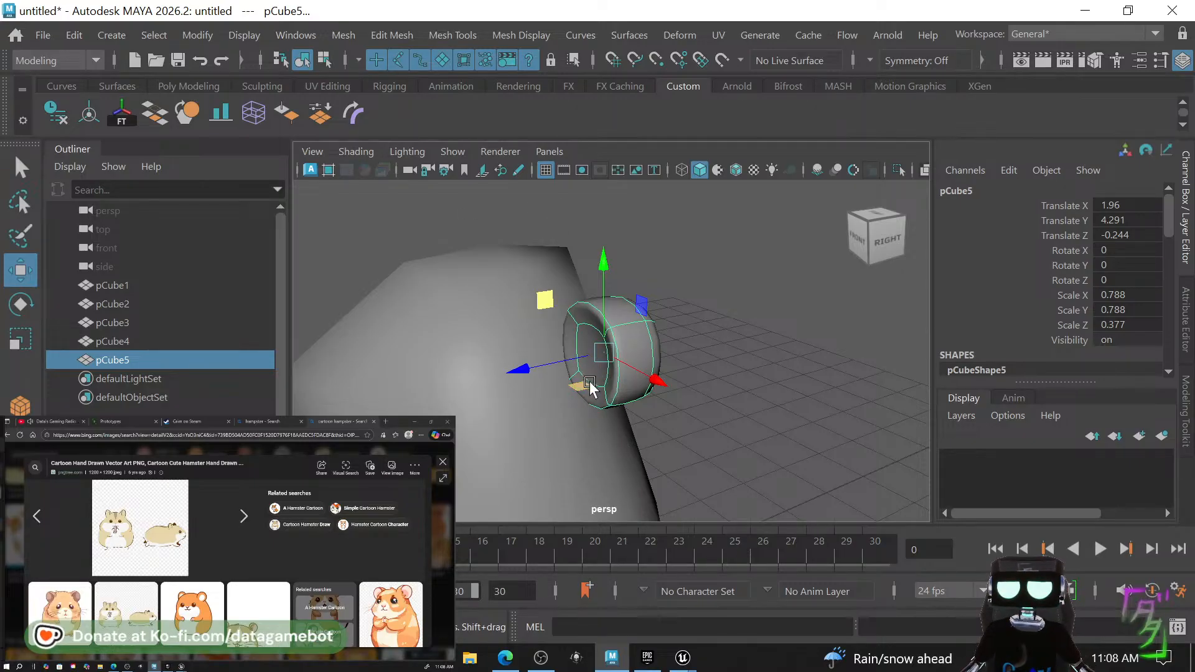
pyautogui.moveTo(590, 386); pyautogui.dragTo(531, 372)
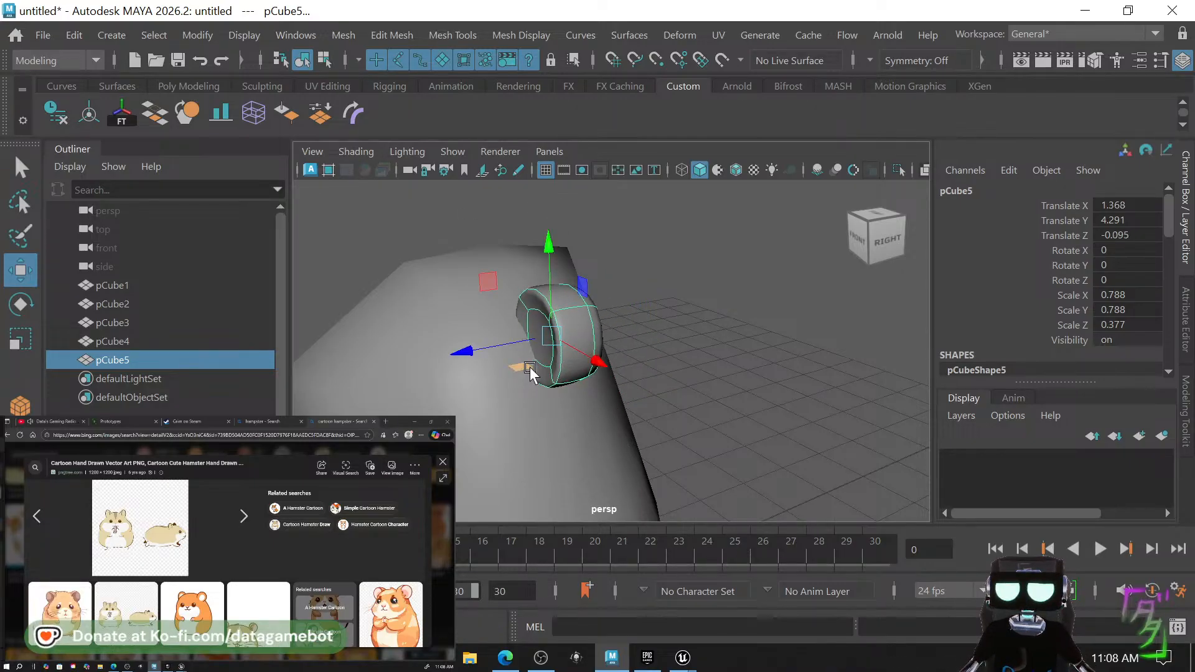
# Widen the ear by scaling it to about 0.999 along X.
pyautogui.press('f')
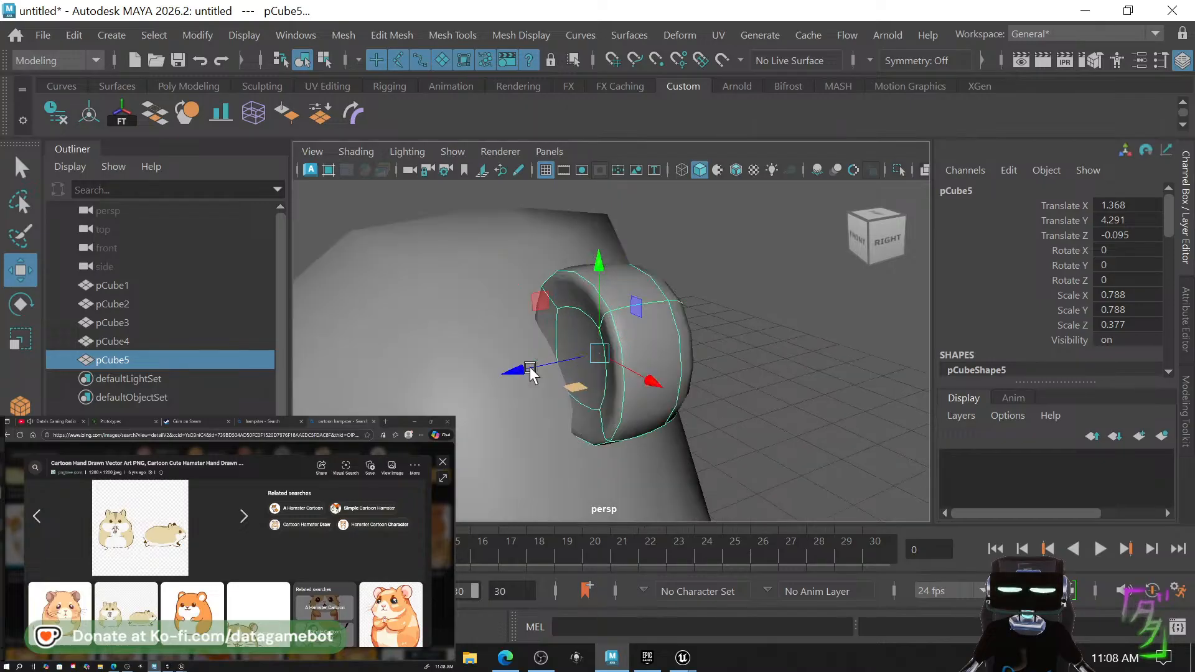
pyautogui.scroll(-10, 547, 367)
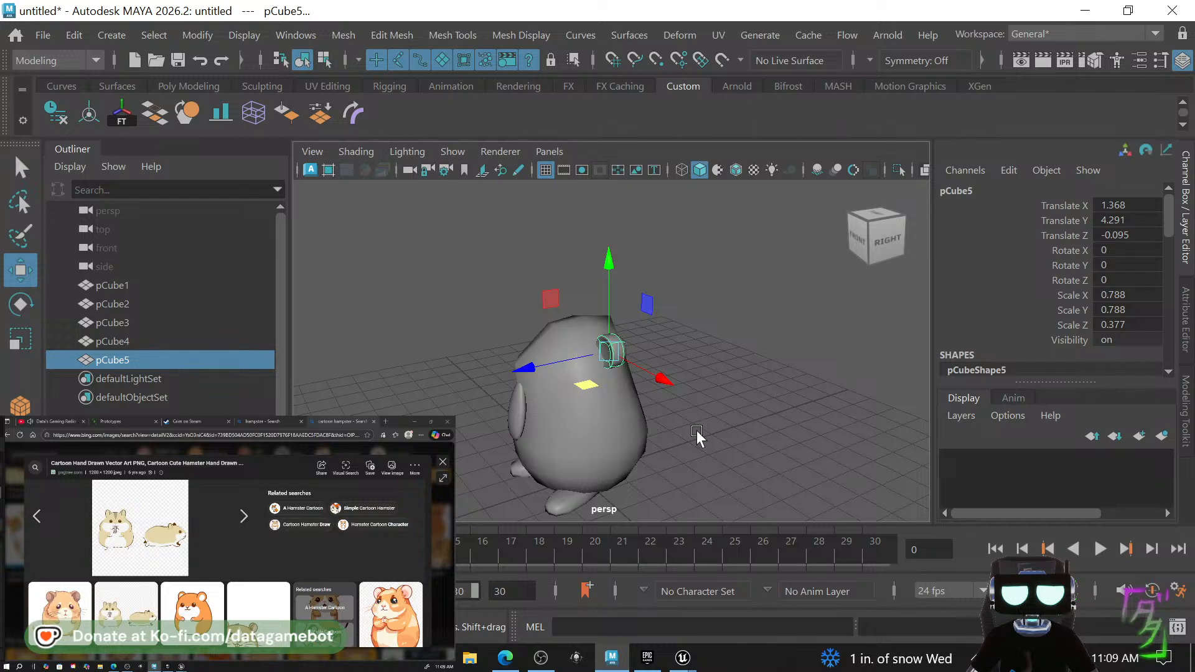
pyautogui.press('r')
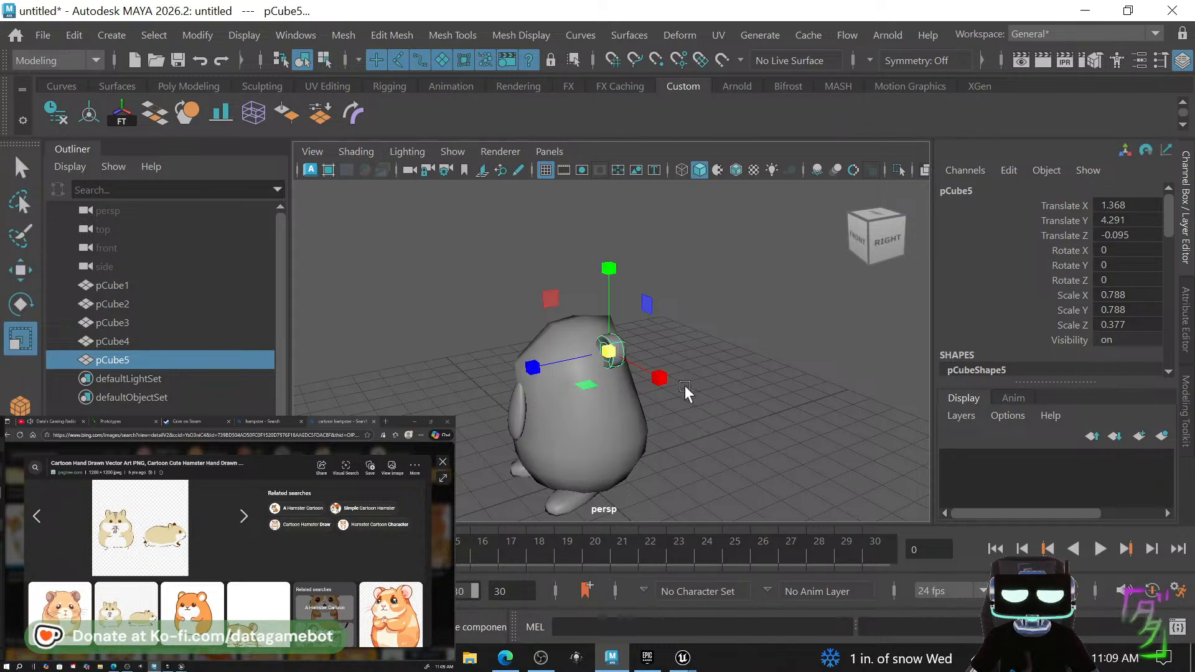
pyautogui.moveTo(659, 374); pyautogui.dragTo(685, 380)
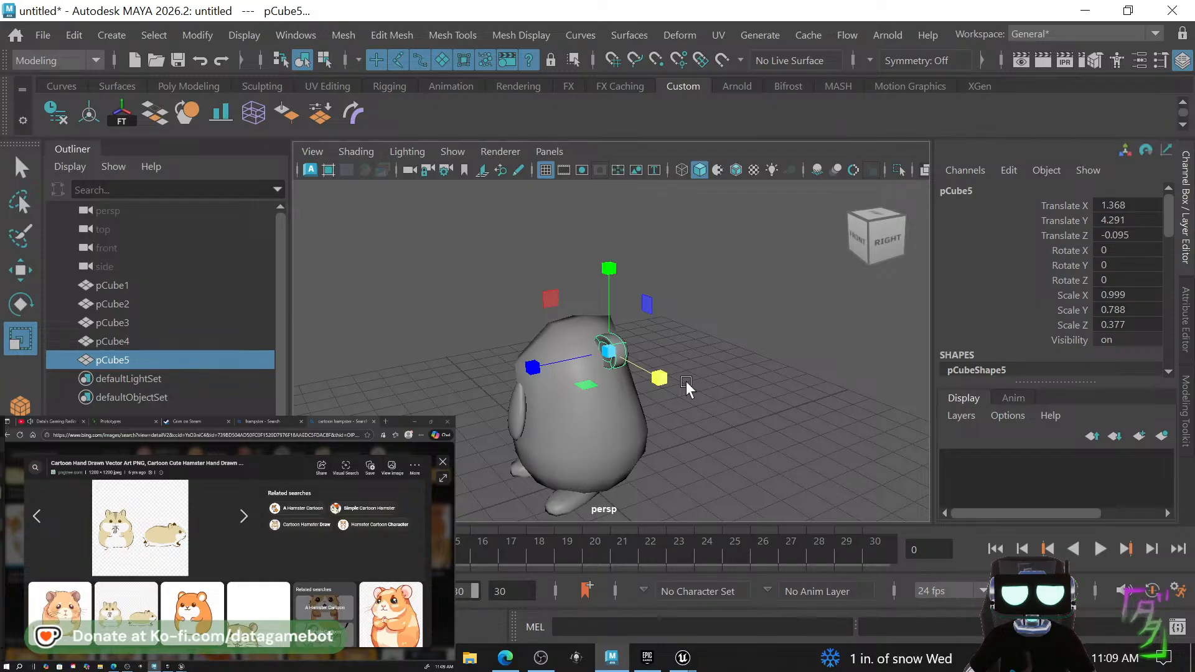
# Rotate the ear about 61 degrees around Z and move it onto the upper head at X 0.983, Y 4.563.
pyautogui.press('e')
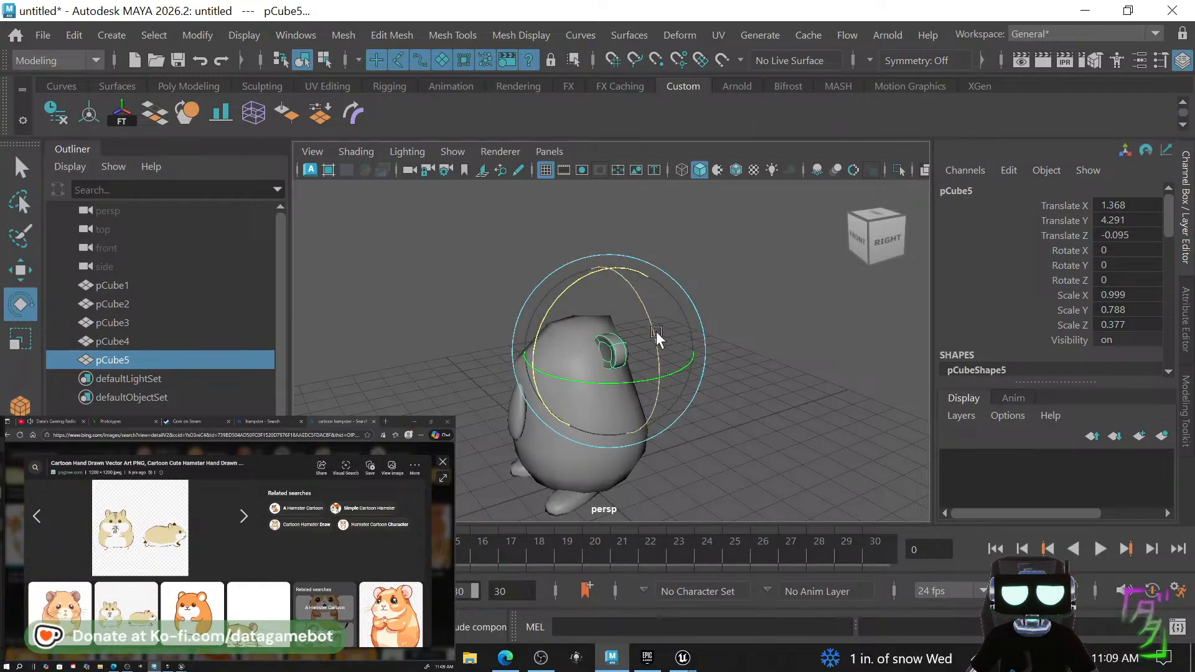
pyautogui.moveTo(657, 336); pyautogui.dragTo(637, 264)
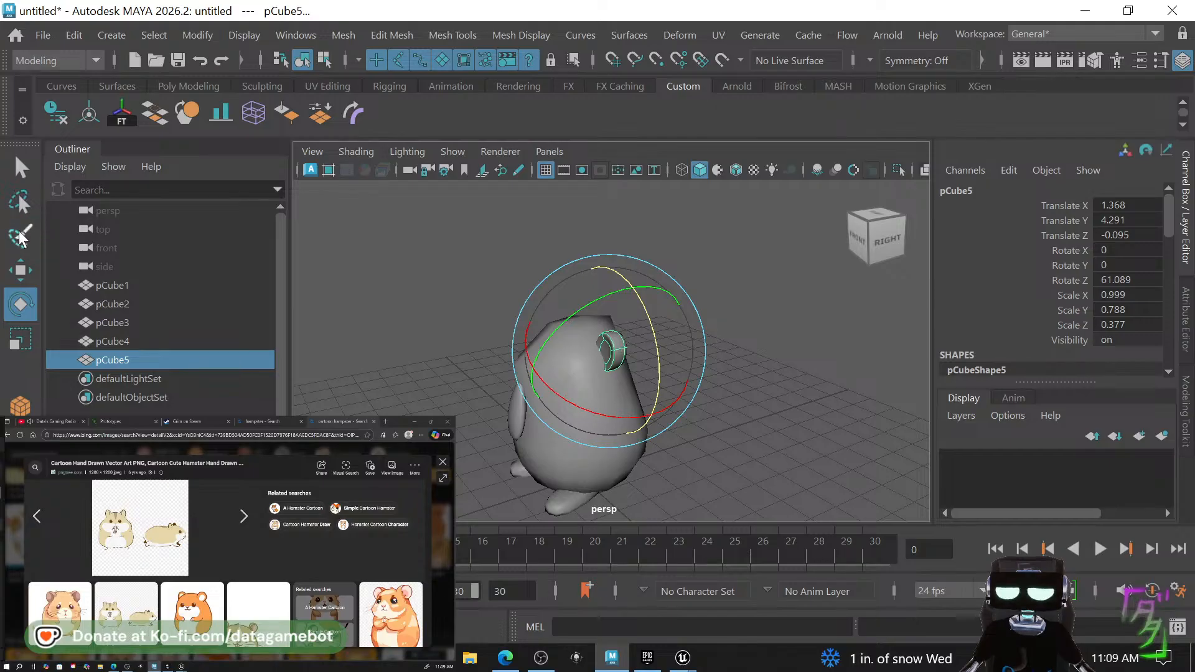
pyautogui.click(19, 270)
pyautogui.moveTo(647, 306); pyautogui.dragTo(641, 298)
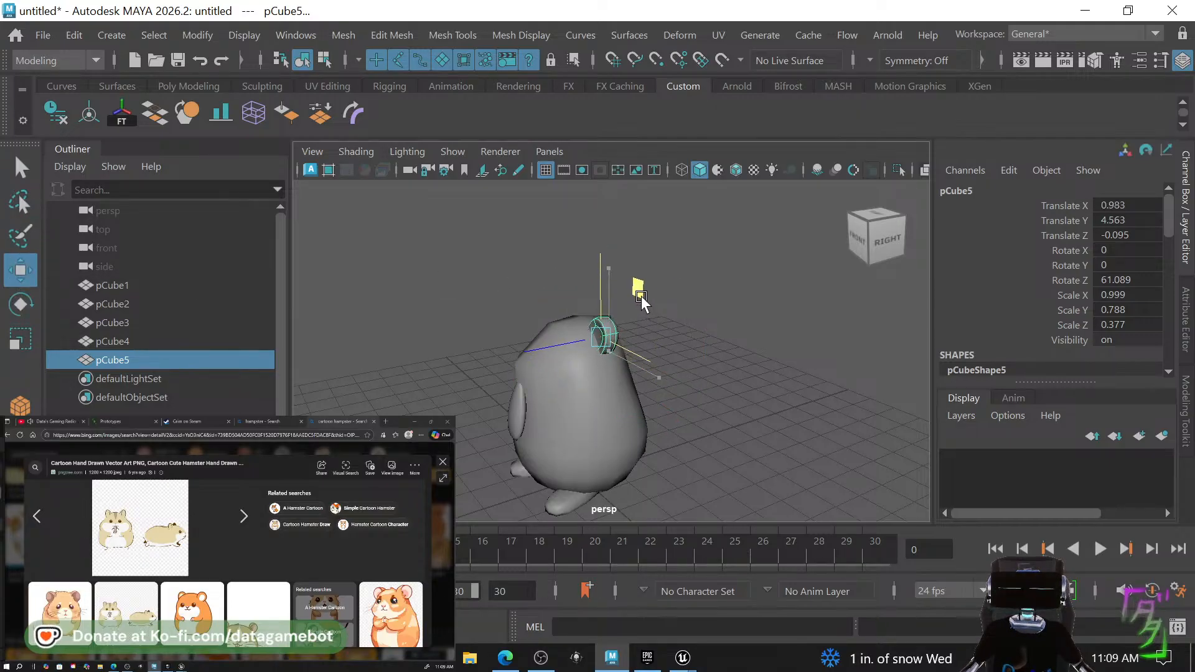
# Add a lattice deformer to the ear and set its T Divisions to 2.
pyautogui.click(708, 345)
pyautogui.click(612, 345)
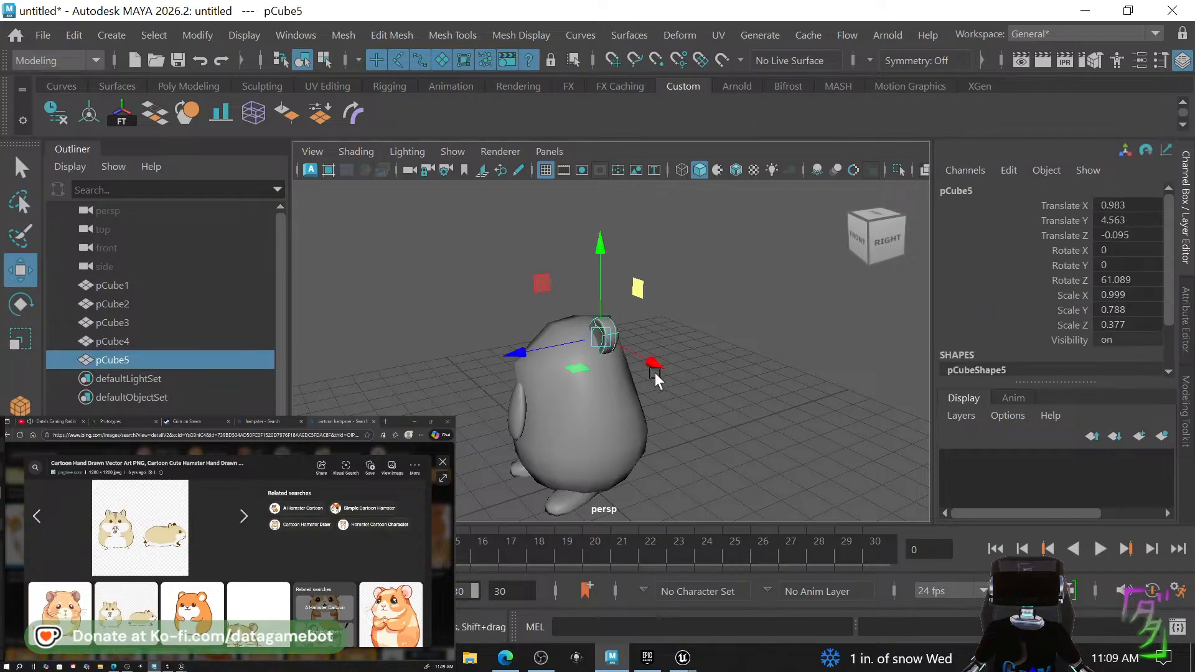
pyautogui.click(252, 114)
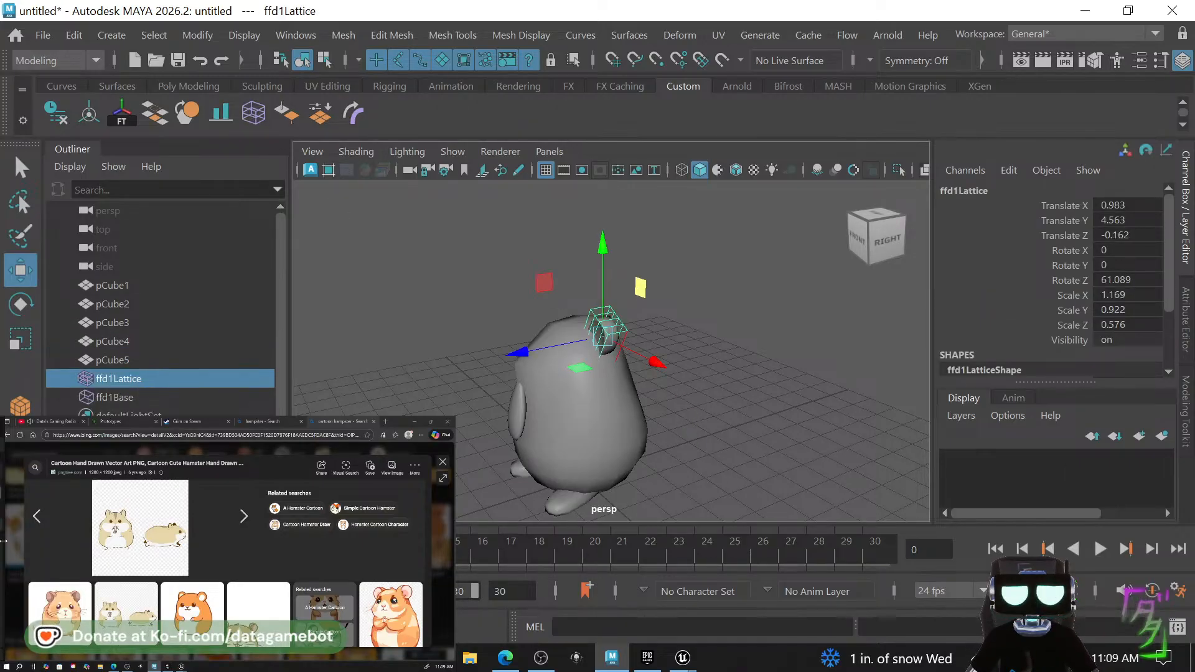
pyautogui.click(1185, 320)
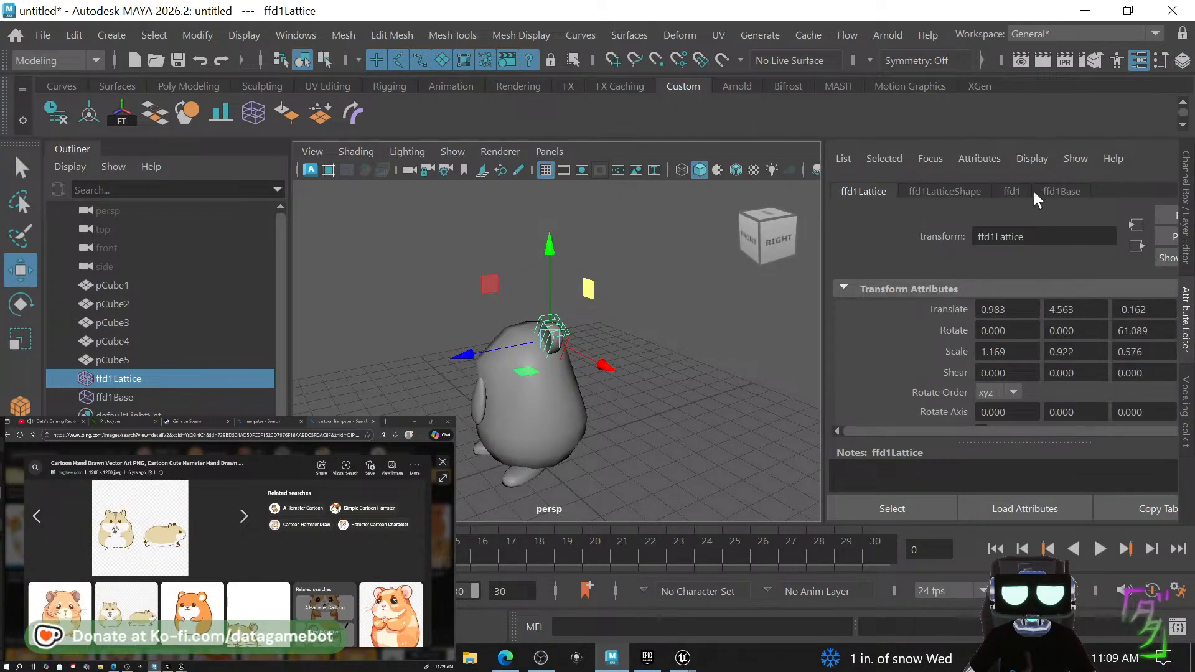
pyautogui.click(1063, 192)
pyautogui.click(964, 192)
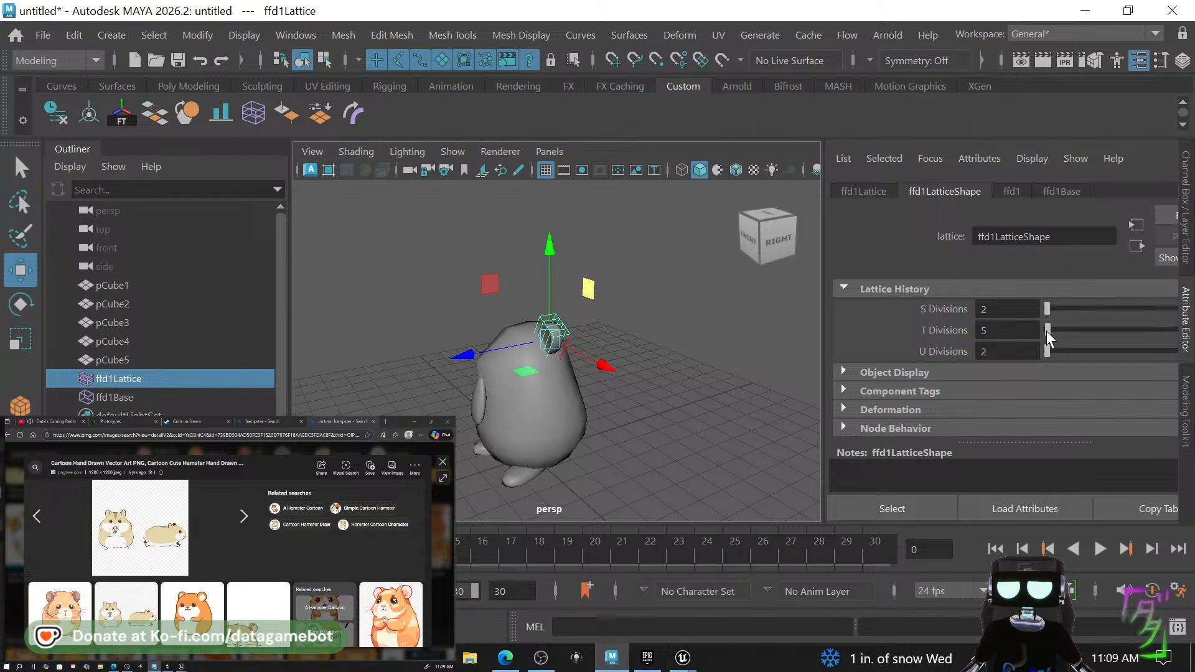
pyautogui.moveTo(1046, 331); pyautogui.dragTo(1035, 329)
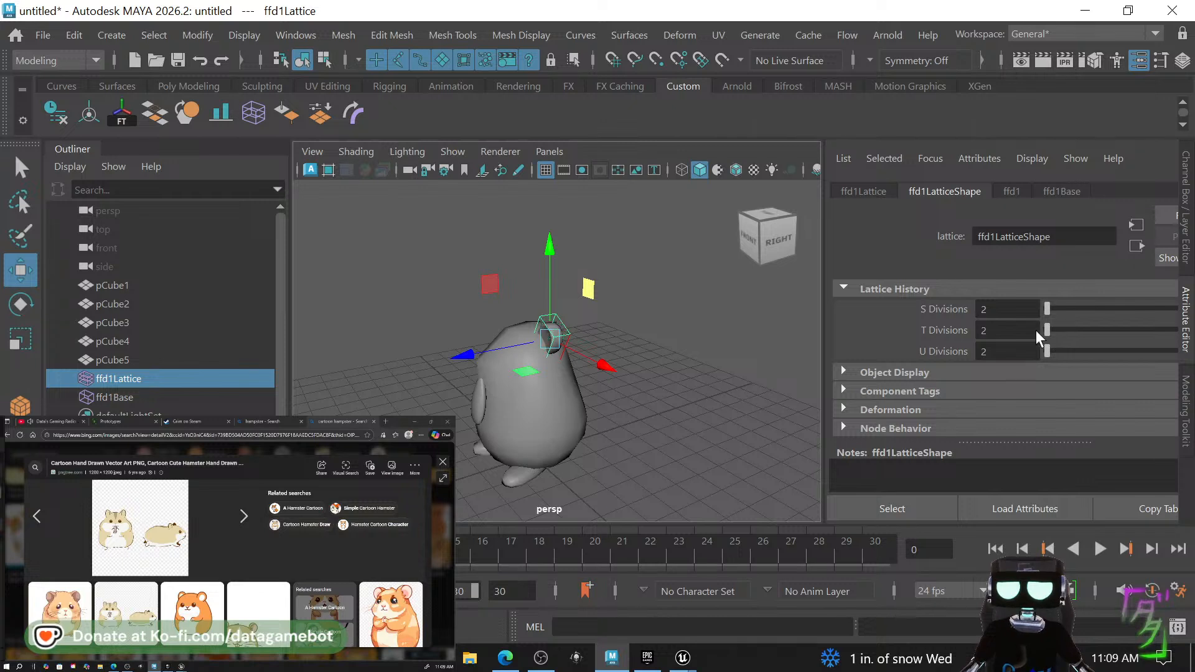
# Select the lattice points on the ear's outer side and try reshaping the ear with the Move and Scale tools.
pyautogui.rightClick(568, 336)
pyautogui.click(539, 123)
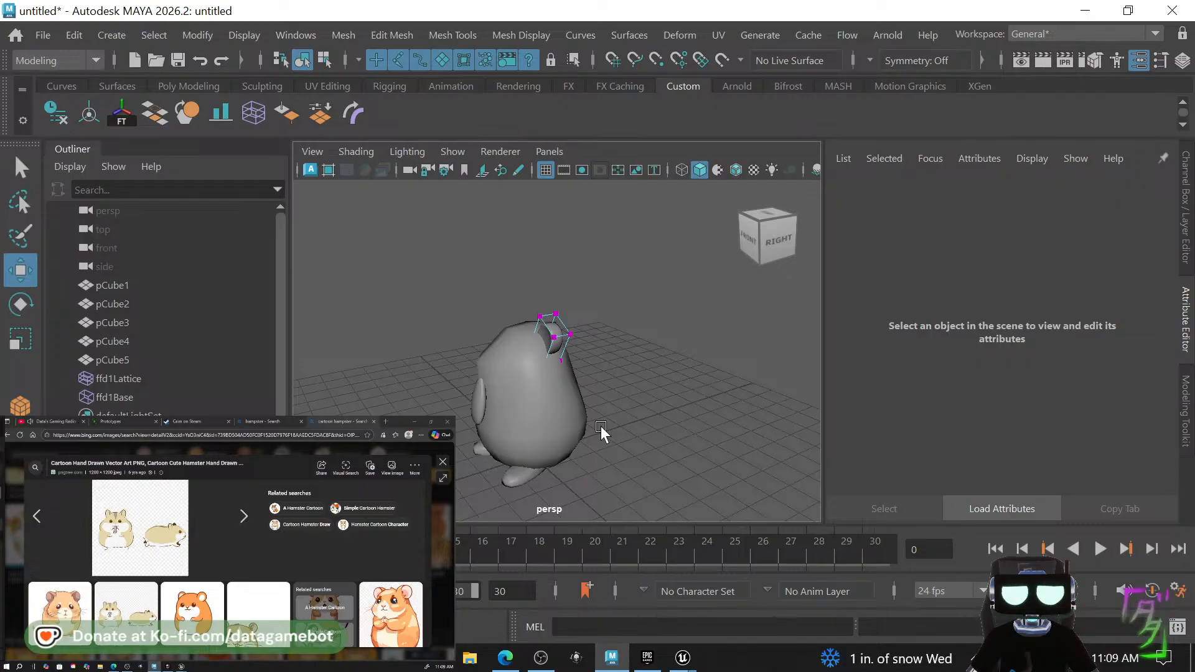
pyautogui.keyDown('alt'); pyautogui.moveTo(601, 428); pyautogui.dragTo(682, 352); pyautogui.keyUp('alt')
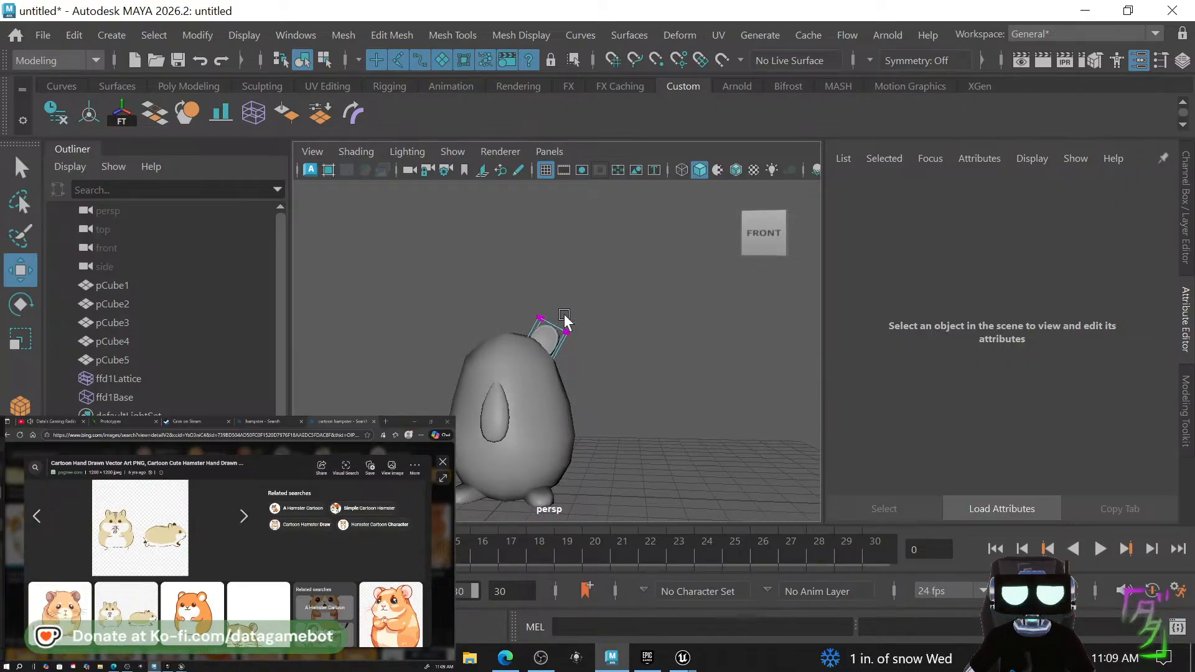
pyautogui.press('space')
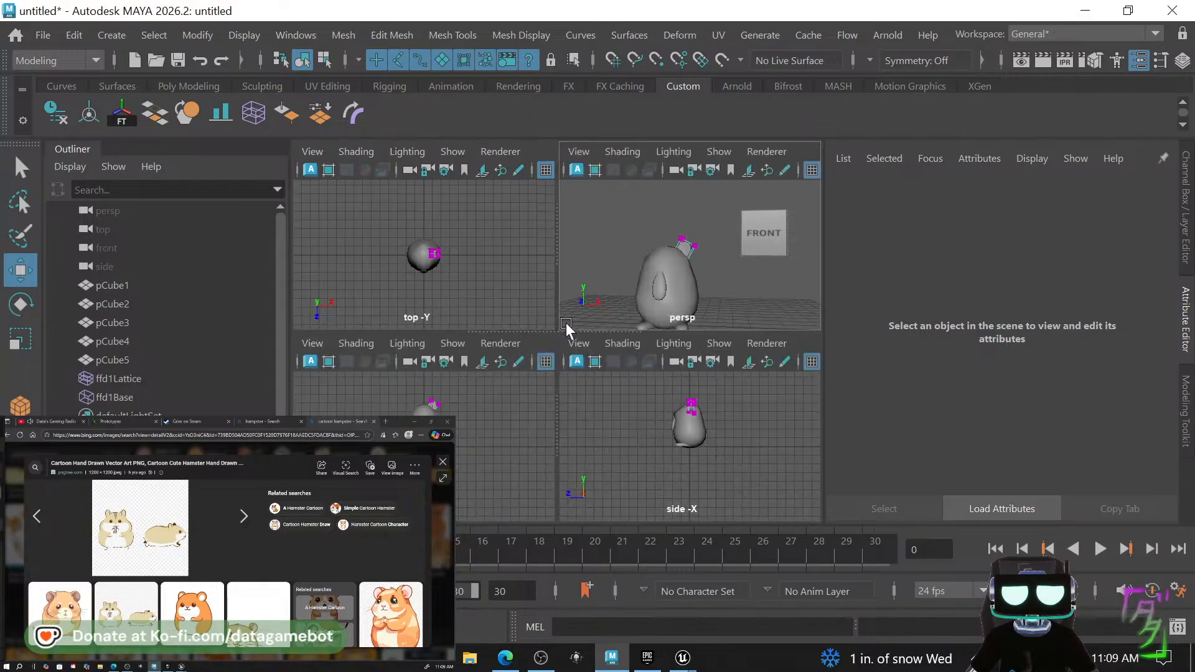
pyautogui.press('space')
pyautogui.keyDown('alt'); pyautogui.moveTo(556, 316); pyautogui.dragTo(587, 383); pyautogui.keyUp('alt')
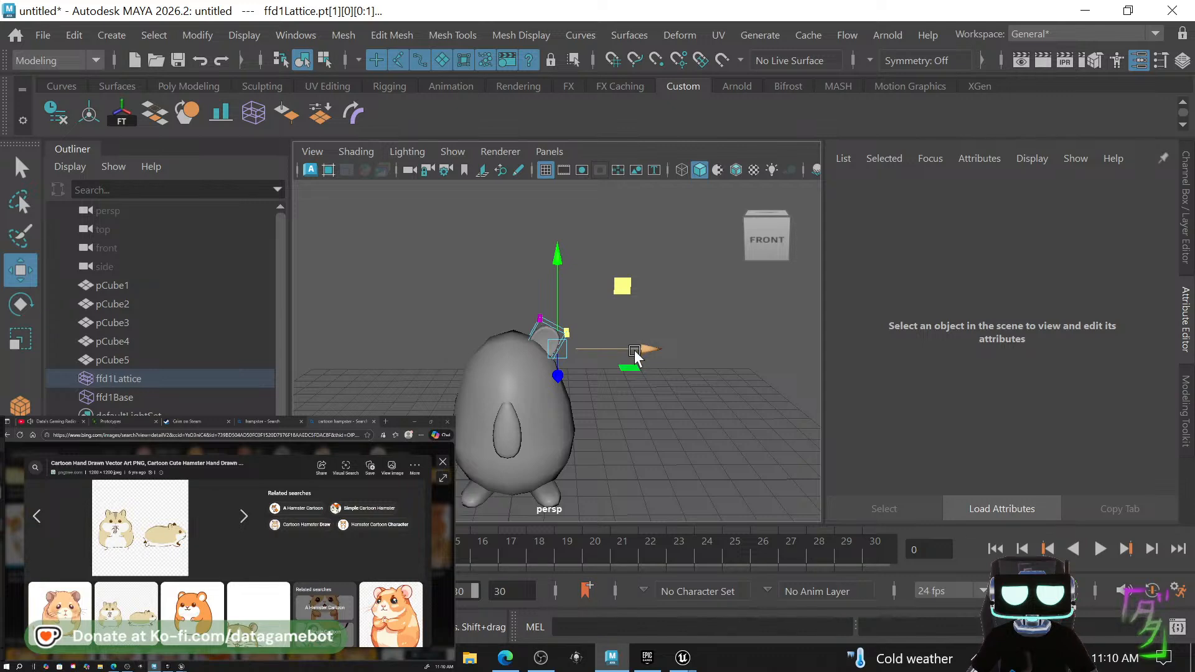
pyautogui.press('r')
pyautogui.moveTo(601, 375)
pyautogui.keyDown('alt'); pyautogui.mouseDown()
pyautogui.moveTo(584, 405)
pyautogui.moveTo(553, 416)
pyautogui.moveTo(557, 373)
pyautogui.moveTo(584, 379)
pyautogui.mouseUp(); pyautogui.keyUp('alt')
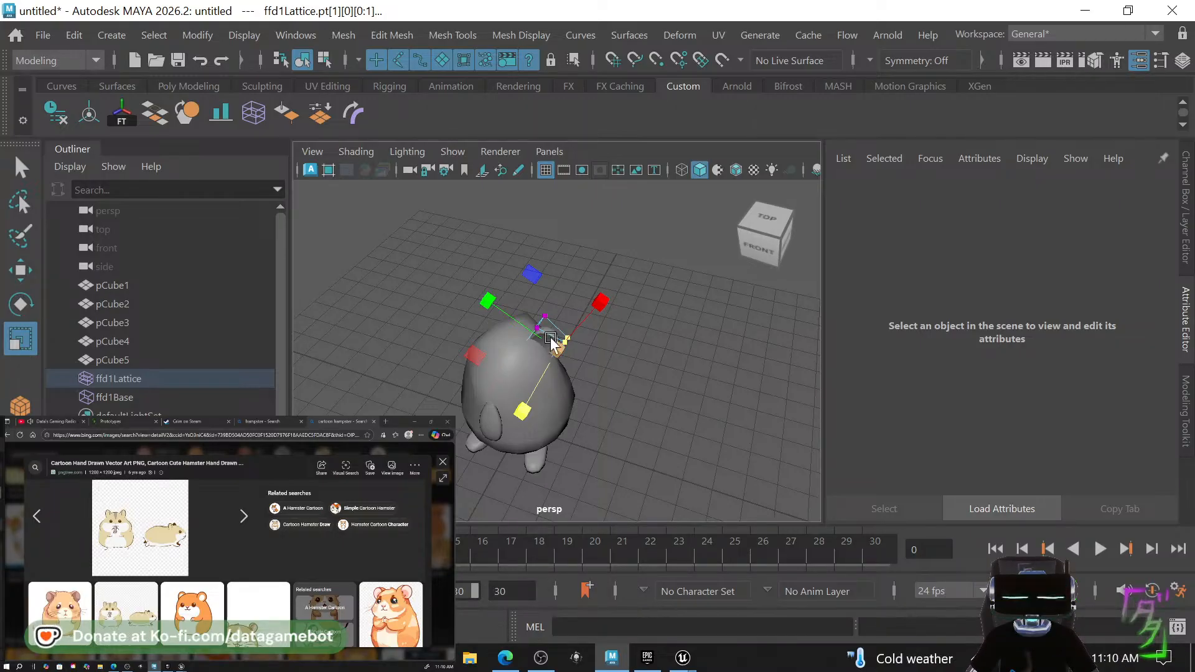
pyautogui.keyDown('alt'); pyautogui.moveTo(586, 341); pyautogui.dragTo(613, 374); pyautogui.keyUp('alt')
pyautogui.press('w')
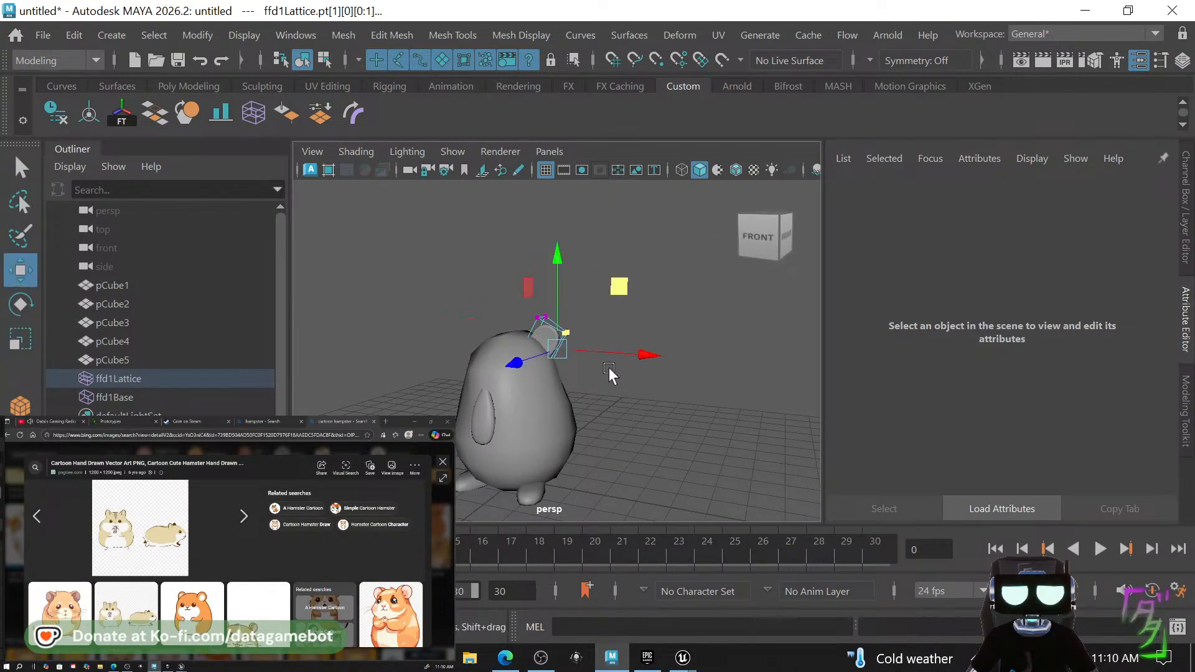
# Delete the ear's construction history to bake in the lattice deformation and remove the lattice.
pyautogui.press('q')
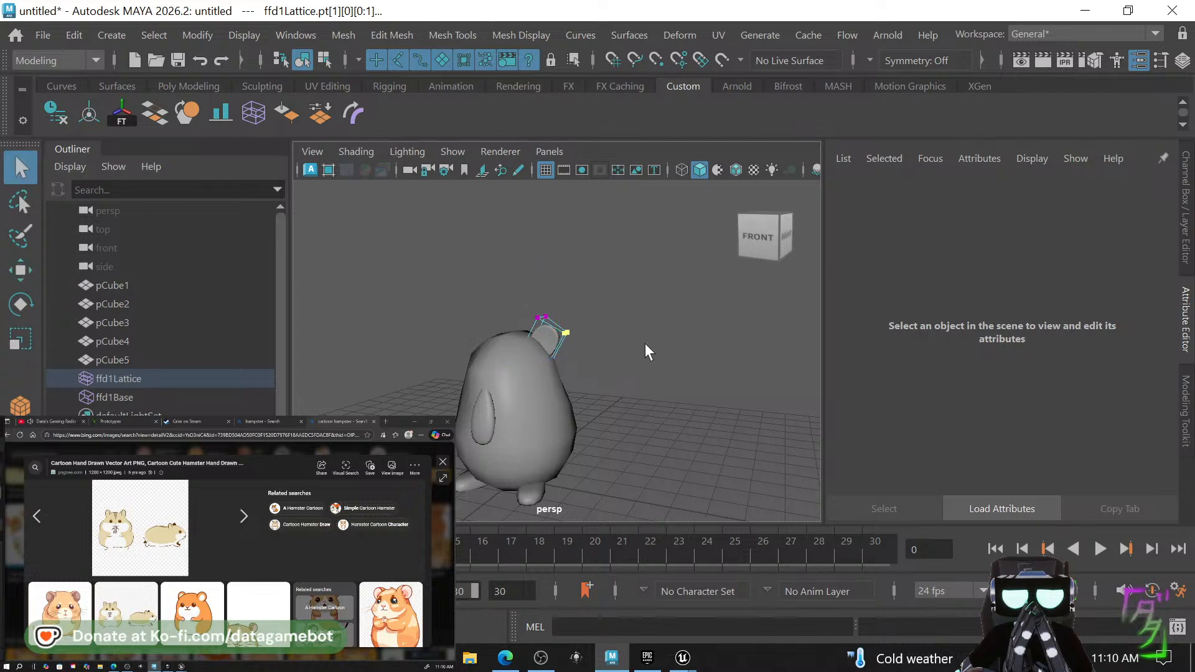
pyautogui.click(645, 342)
pyautogui.click(546, 341)
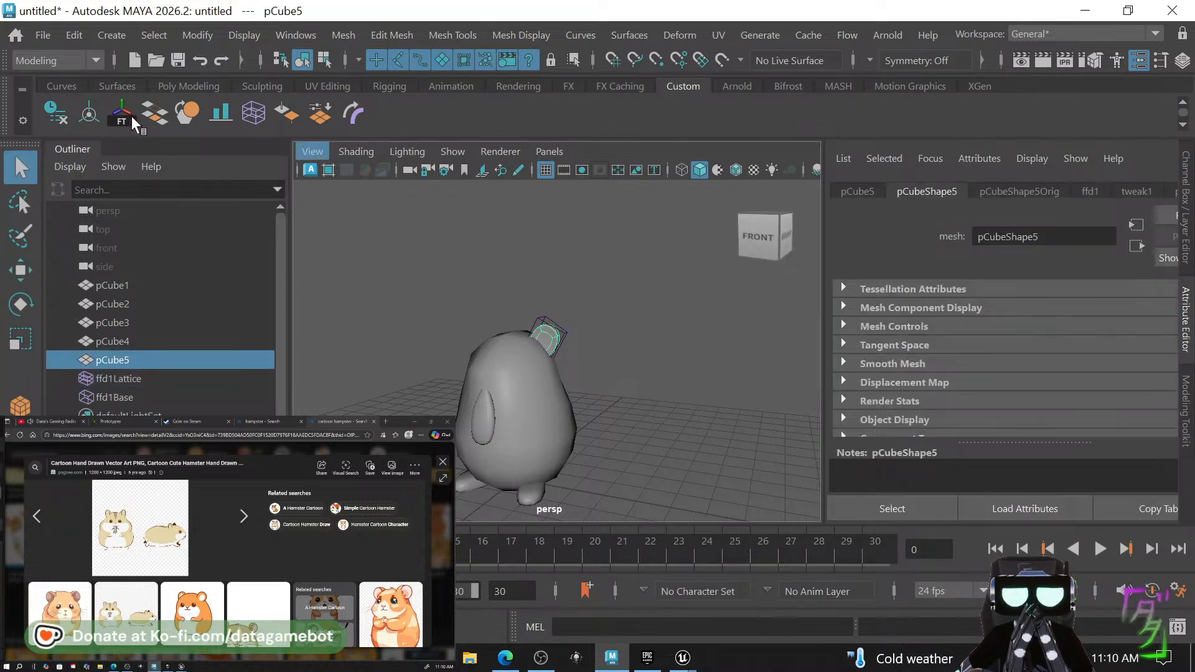
pyautogui.click(56, 112)
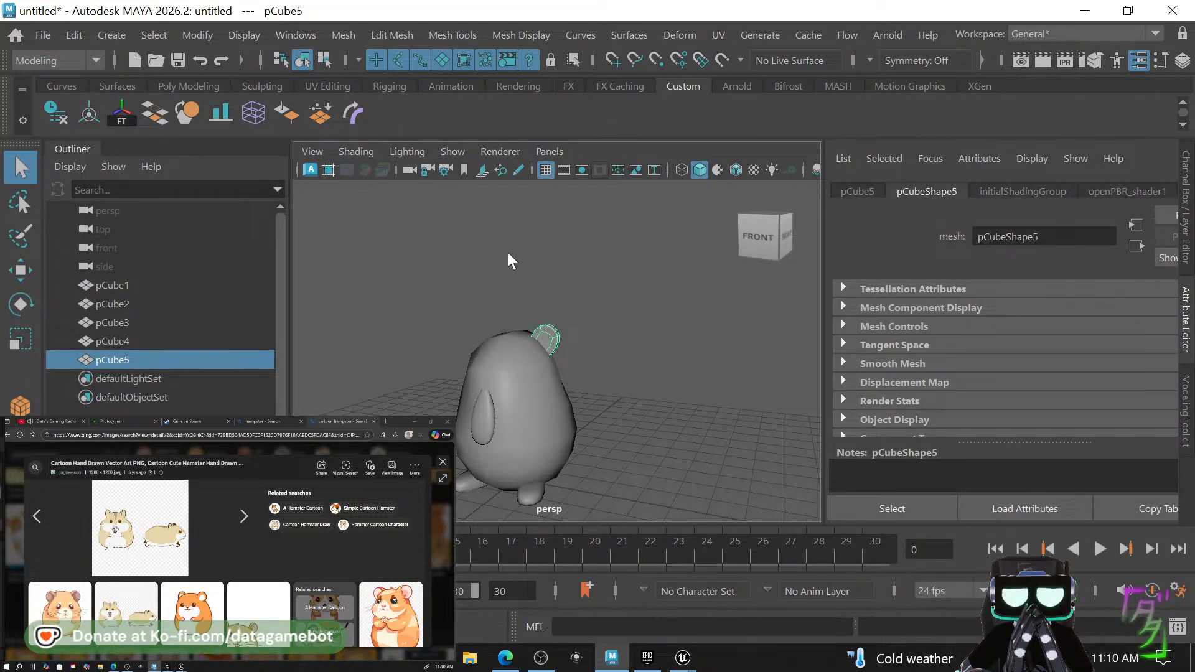
# Move the ear slightly outward and down on the head to about X 1.083, Y 4.395.
pyautogui.scroll(-4, 645, 384)
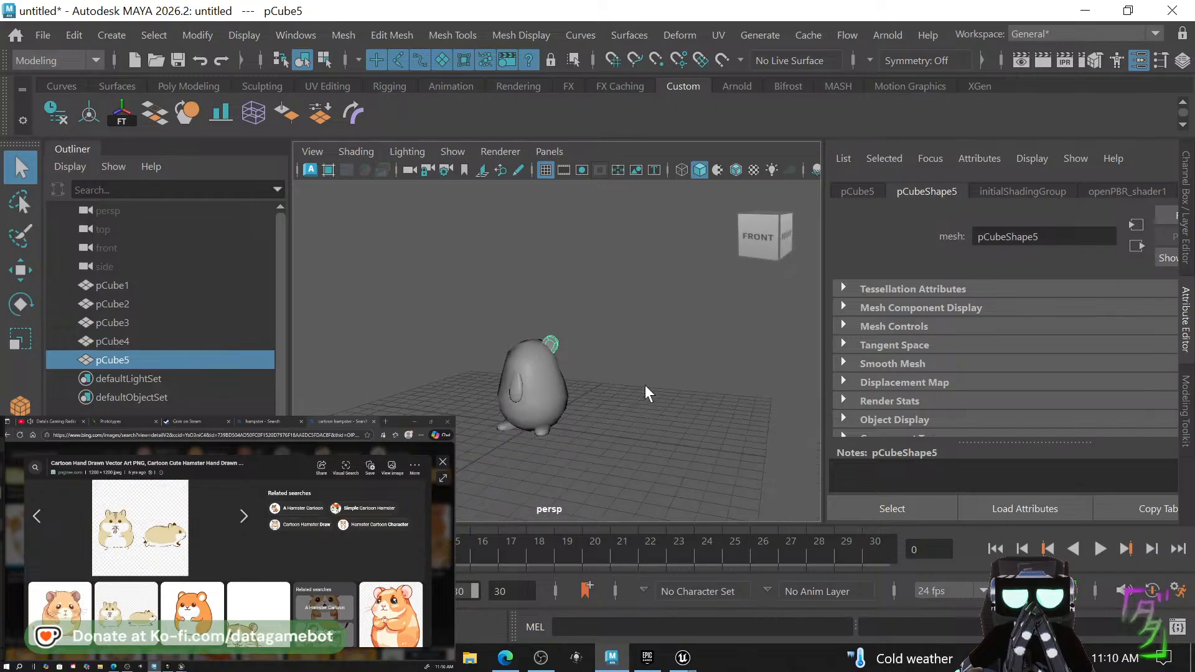
pyautogui.keyDown('alt'); pyautogui.moveTo(583, 397); pyautogui.dragTo(637, 396); pyautogui.keyUp('alt')
pyautogui.press('w')
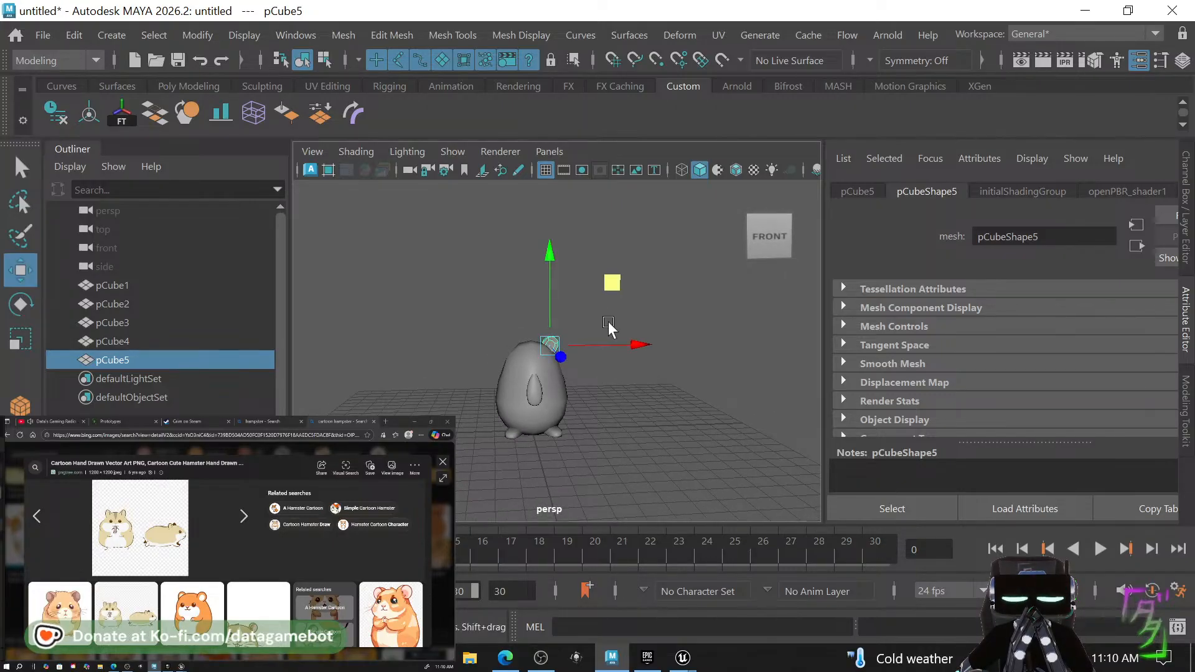
pyautogui.moveTo(607, 283); pyautogui.dragTo(613, 292)
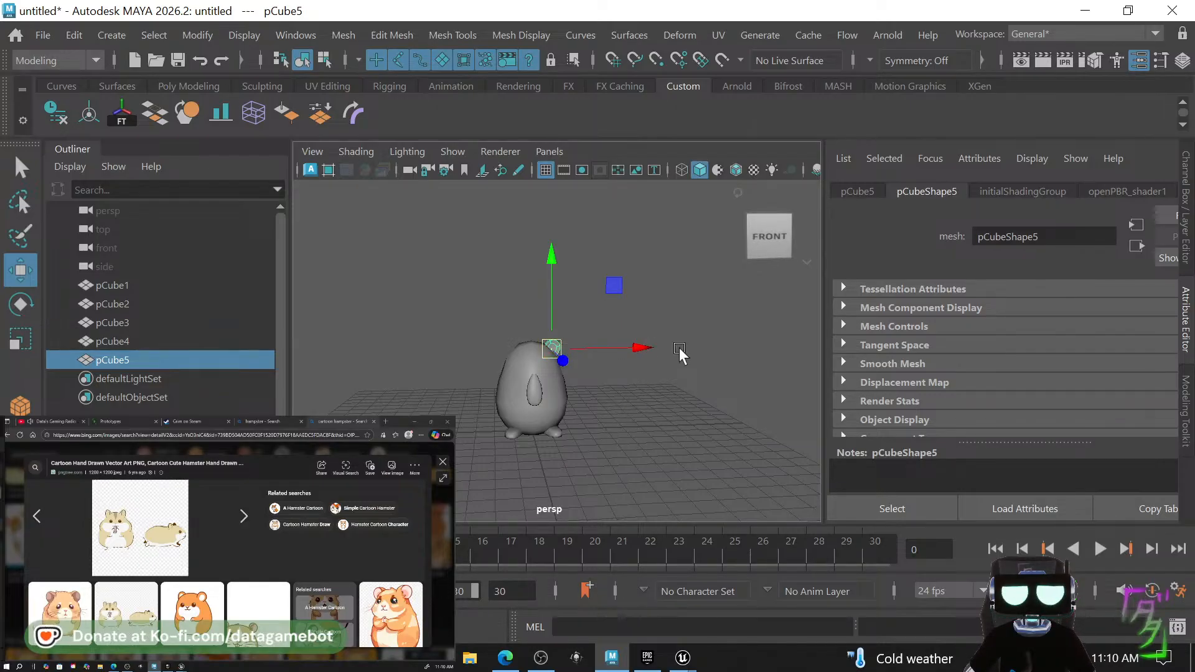
# Snap the ear's pivot to the grid origin and duplicate the ear.
pyautogui.press('d')
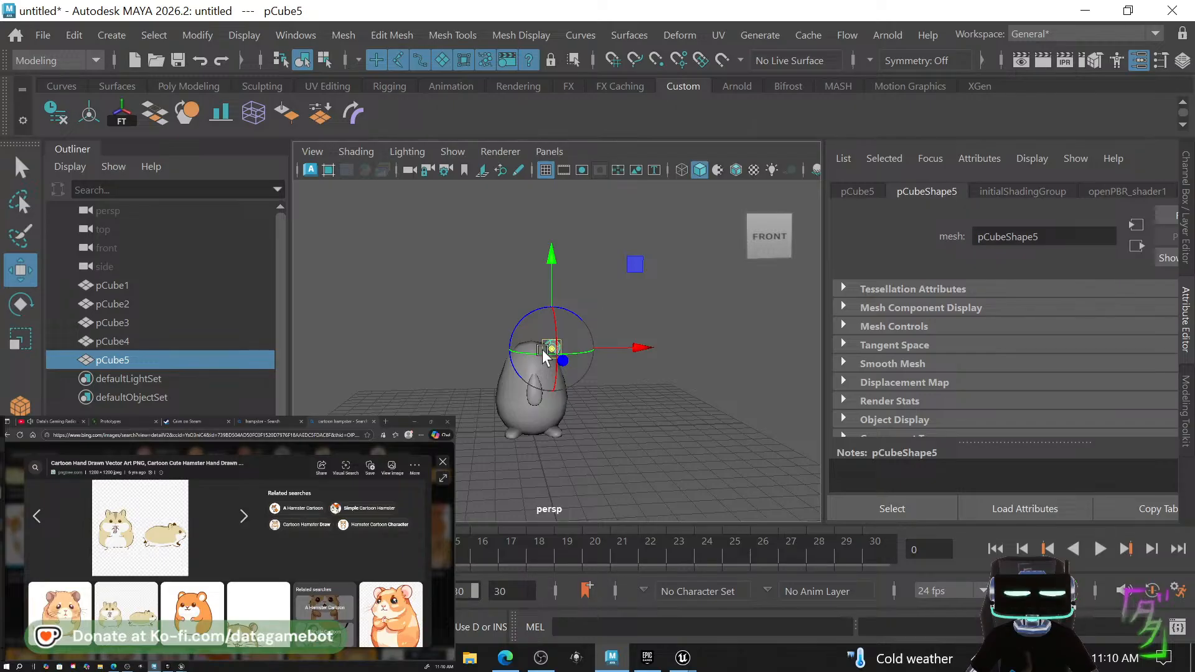
pyautogui.press('x')
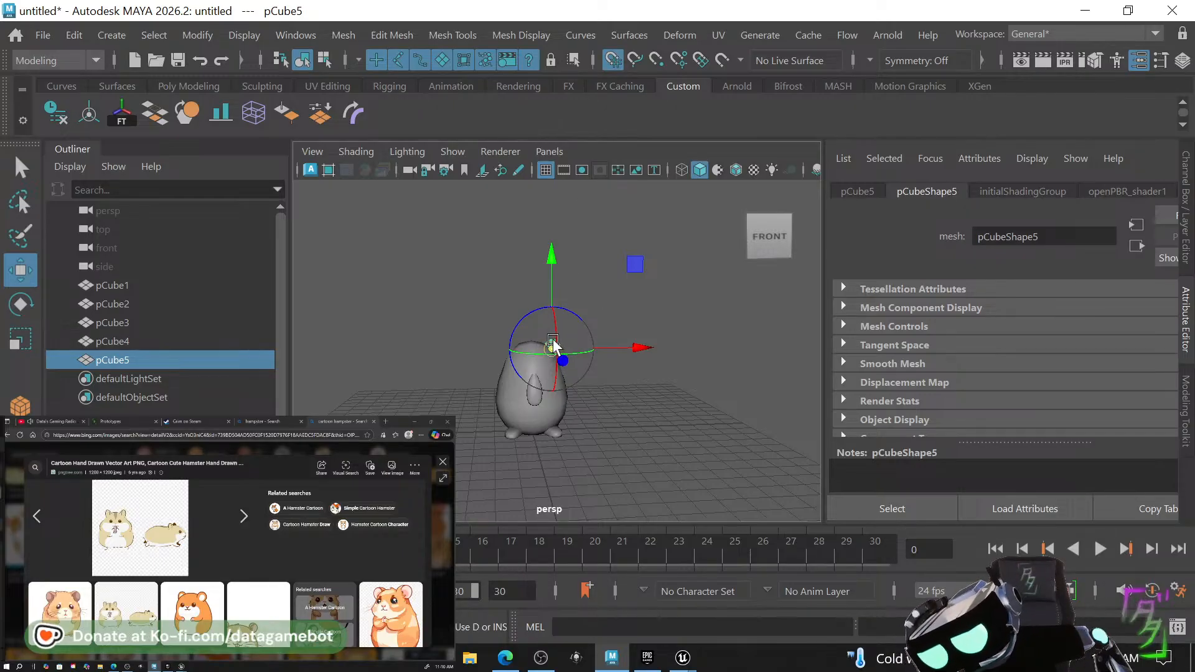
pyautogui.moveTo(550, 346); pyautogui.dragTo(540, 460)
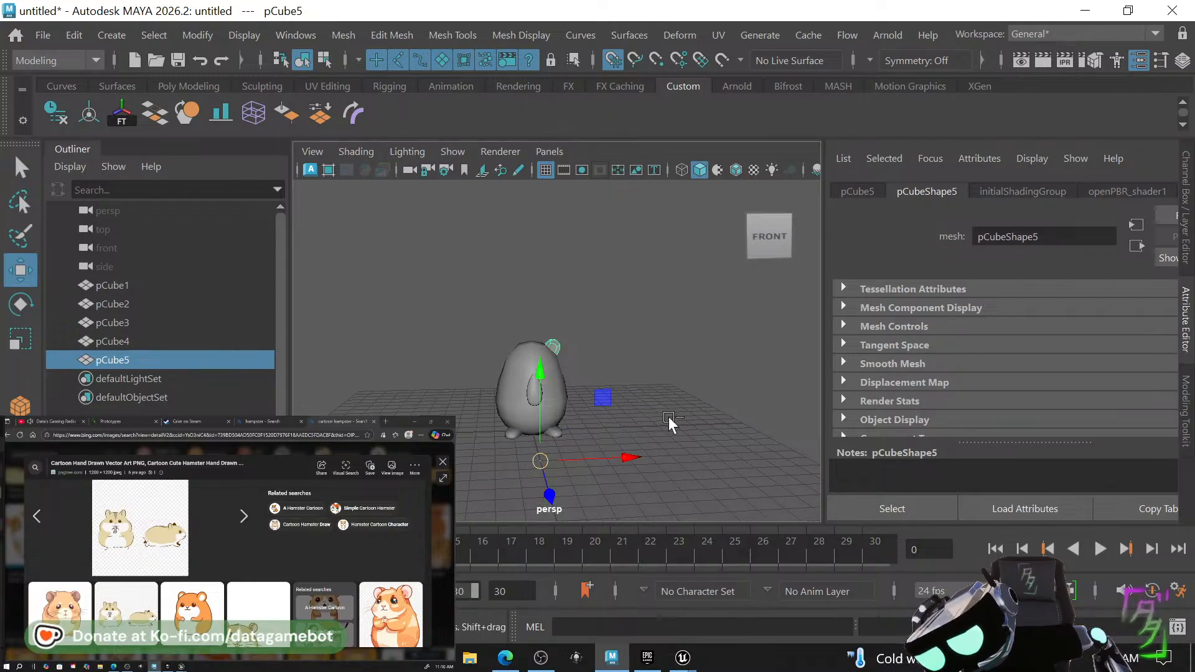
pyautogui.hotkey('ctrl', 'd')
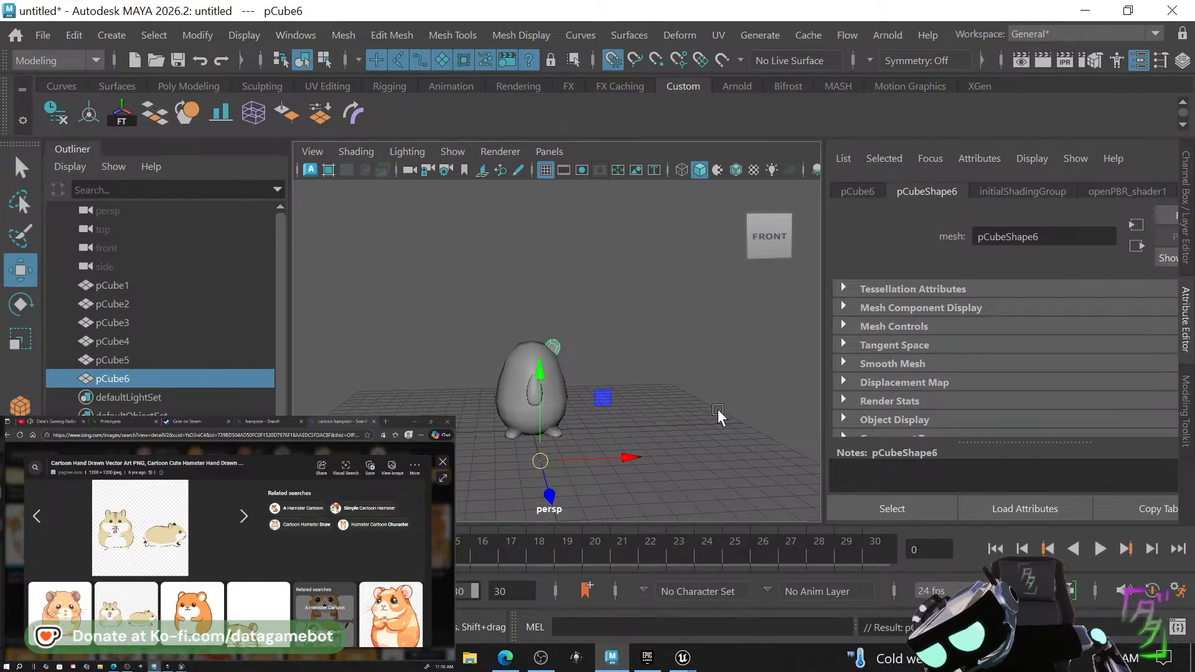
# Freeze the duplicate ear's transformations and mirror it to the other side of the head with Scale X -1.
pyautogui.click(1185, 193)
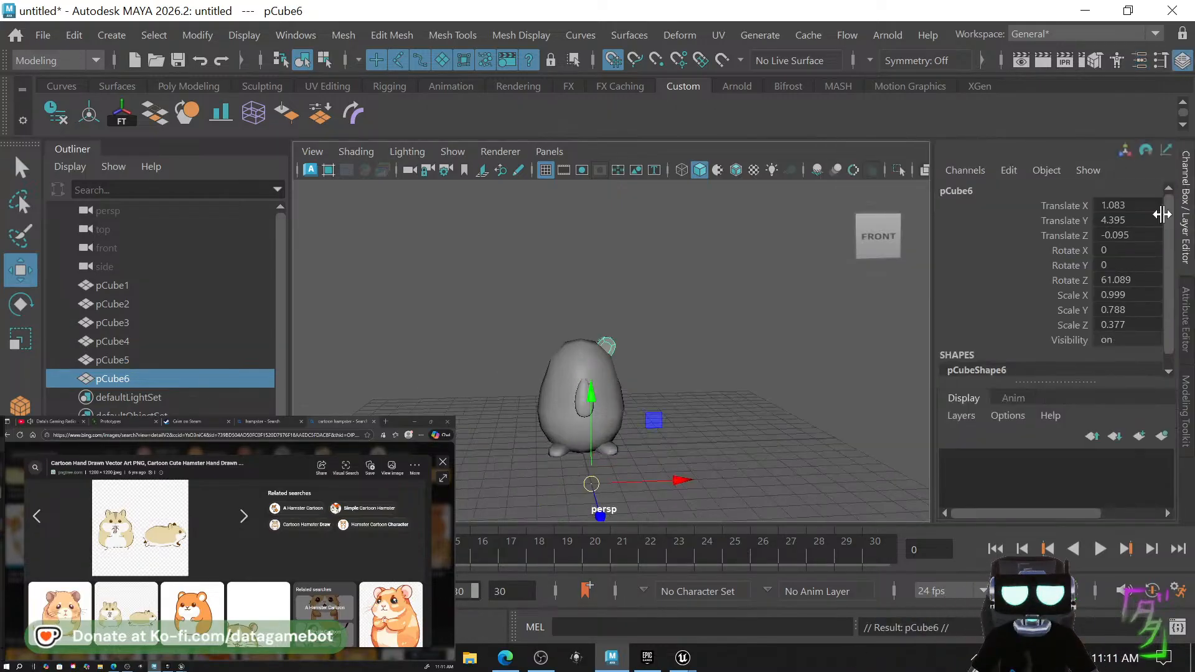
pyautogui.click(50, 112)
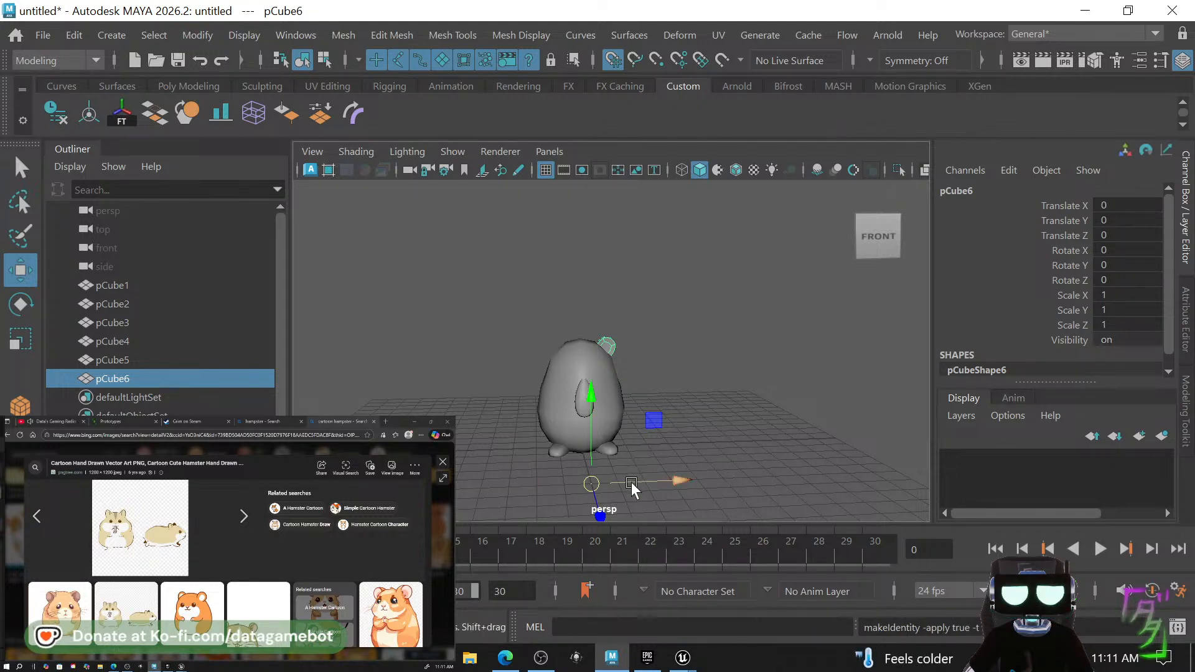
pyautogui.press('r')
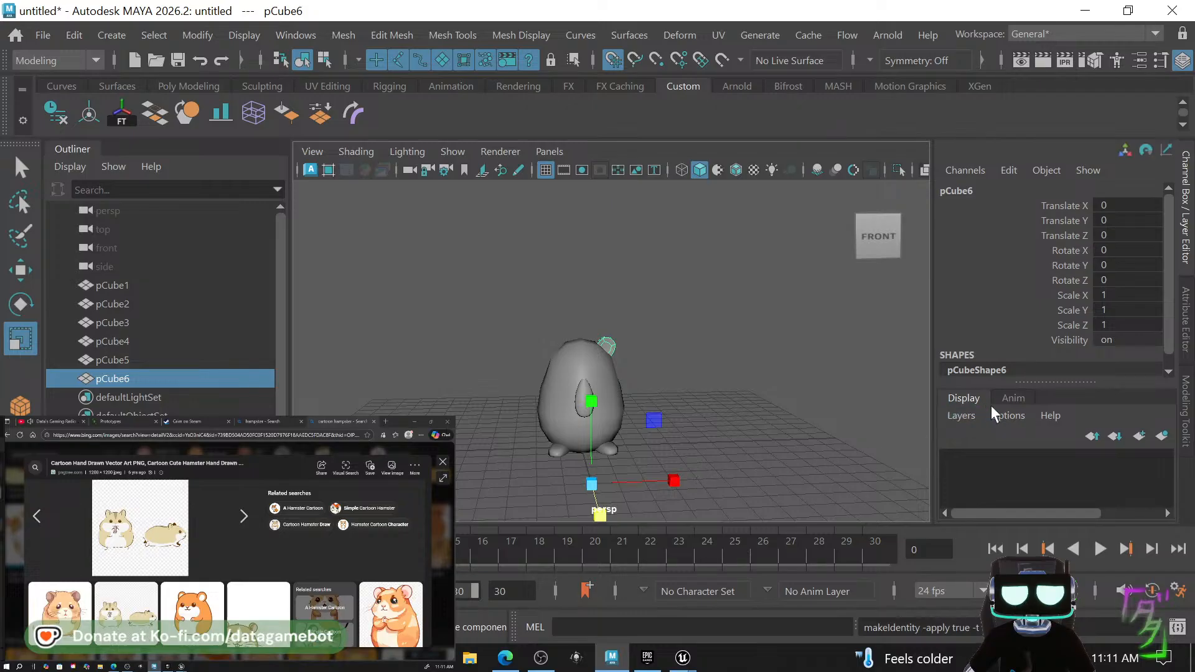
pyautogui.click(1107, 295)
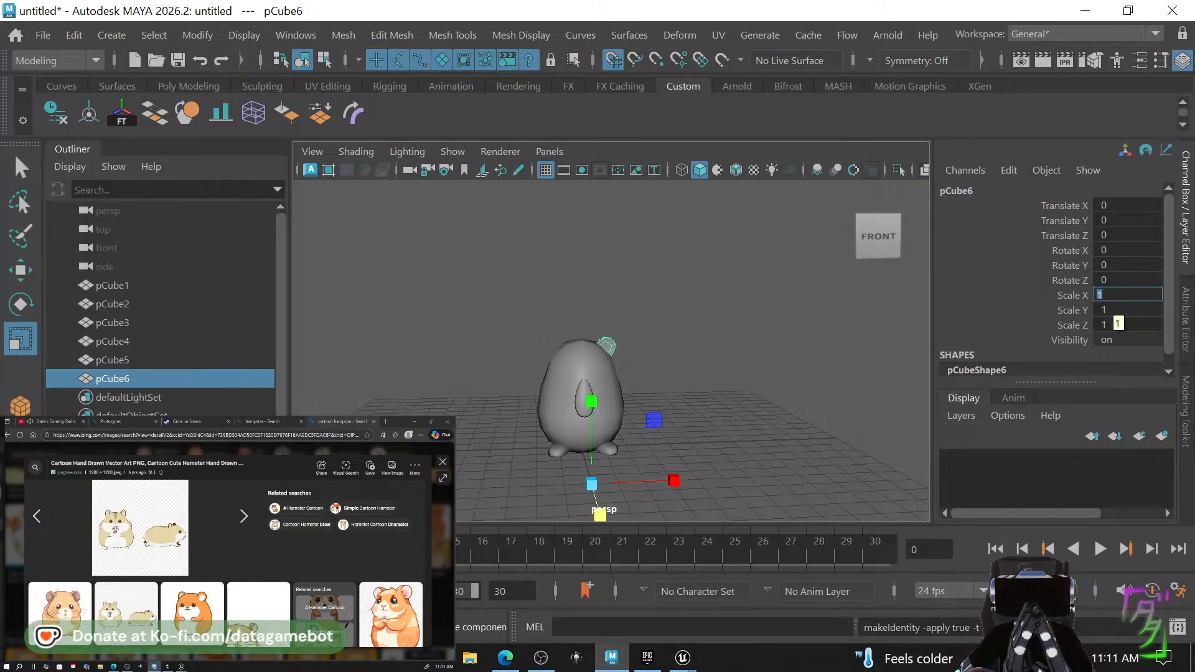
pyautogui.press('Return')
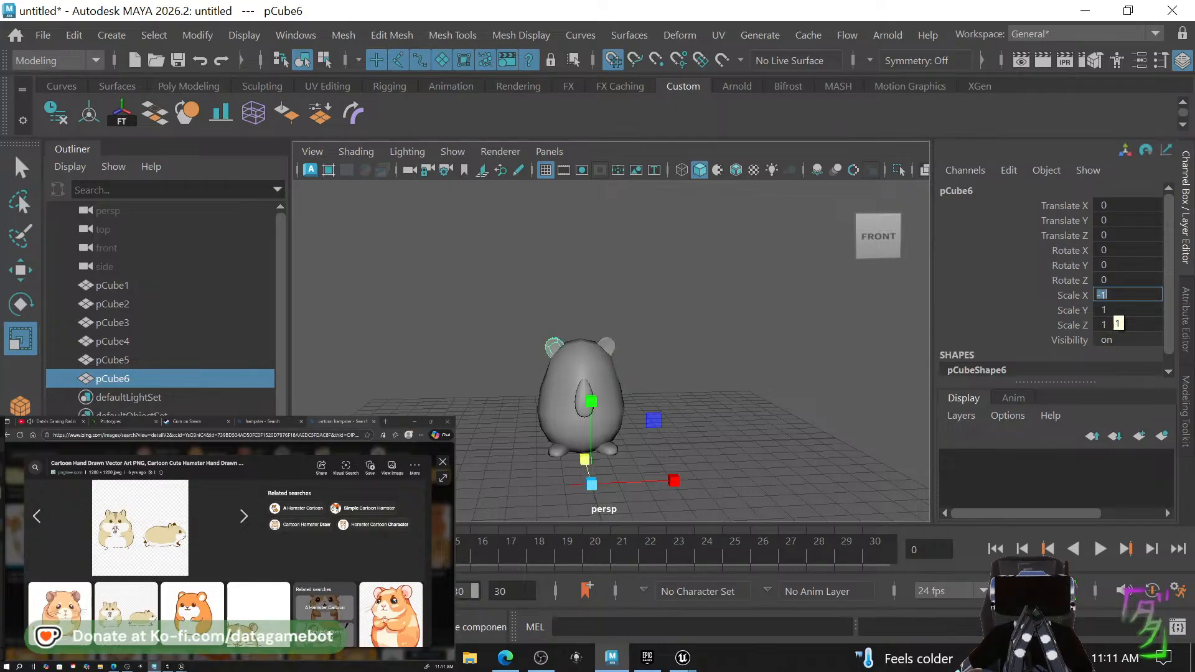
pyautogui.click(720, 464)
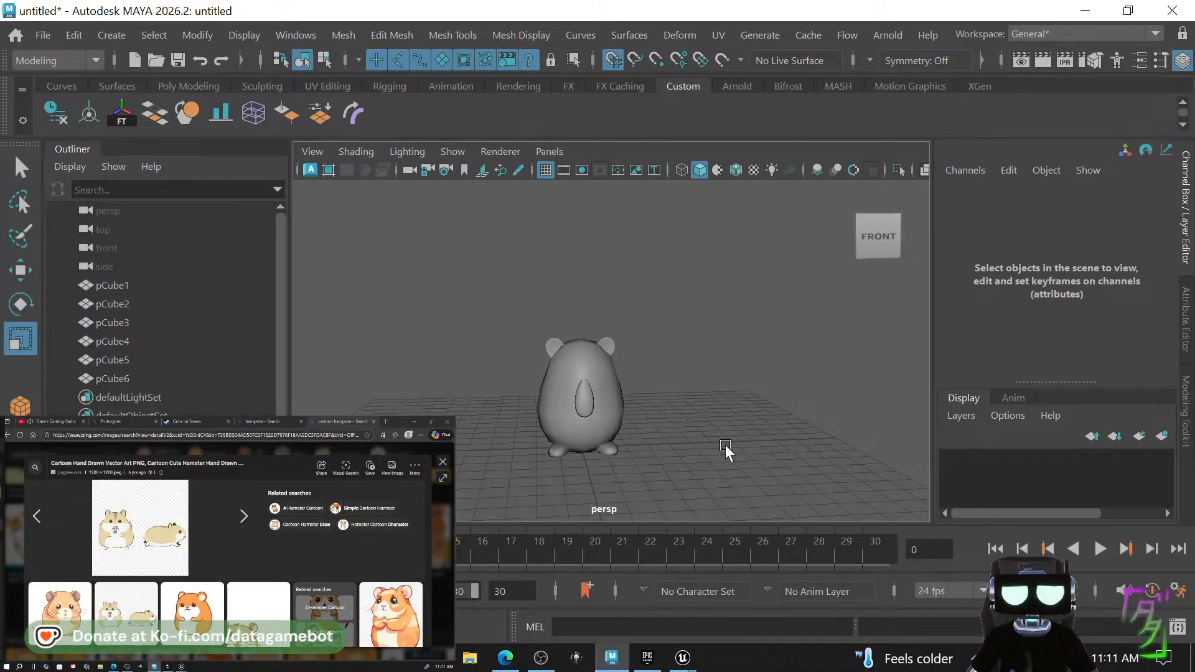
# Create a new cube elongated along Z in front of the hamster, at X -0.5, Y 0.5, Z 4, and turn off grid snapping.
pyautogui.keyDown('alt'); pyautogui.moveTo(725, 445); pyautogui.dragTo(692, 468); pyautogui.keyUp('alt')
pyautogui.keyDown('shift'); pyautogui.moveTo(692, 468); pyautogui.dragTo(681, 299, button='right'); pyautogui.keyUp('shift')
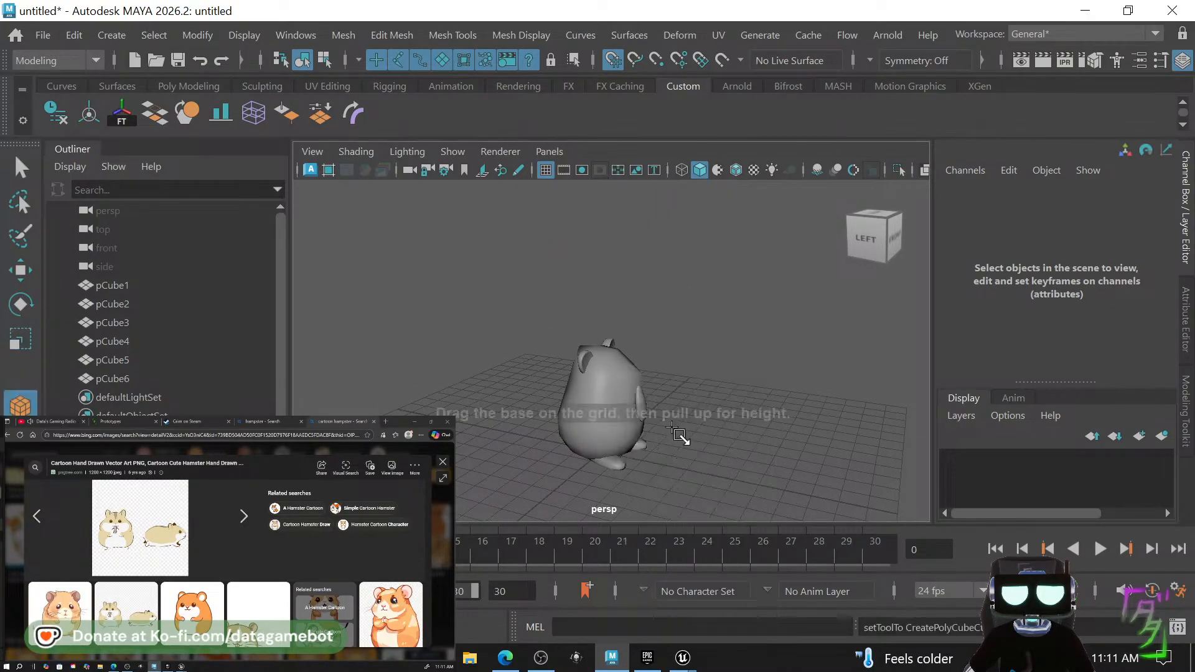
pyautogui.moveTo(658, 467); pyautogui.dragTo(710, 447)
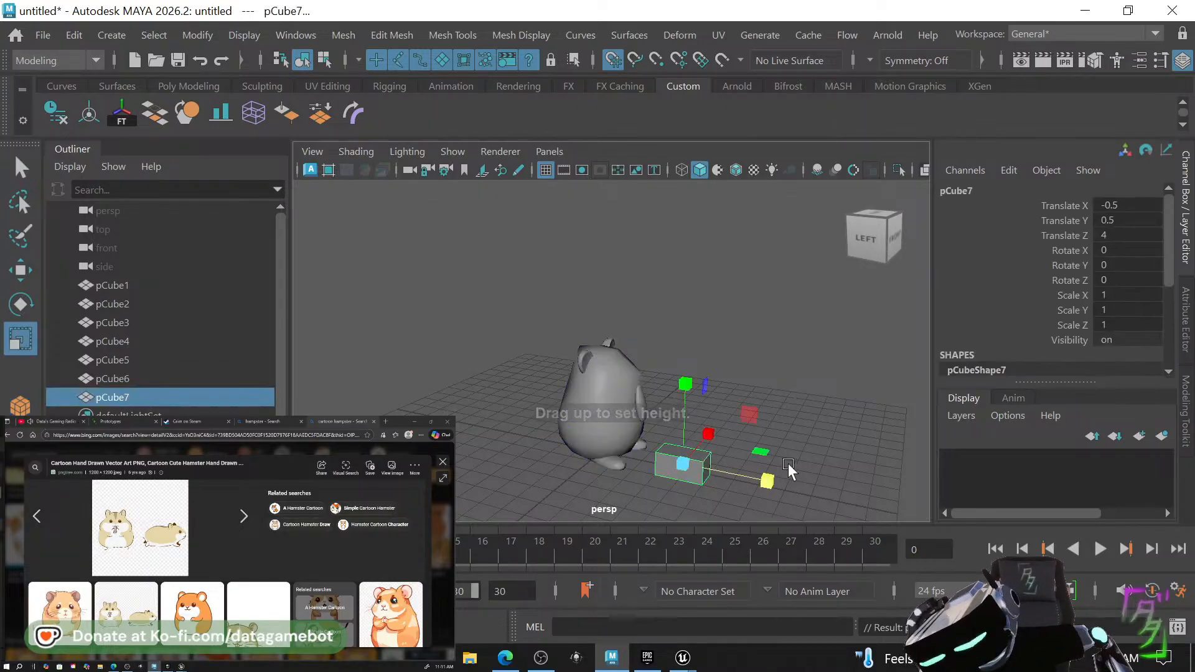
pyautogui.click(613, 61)
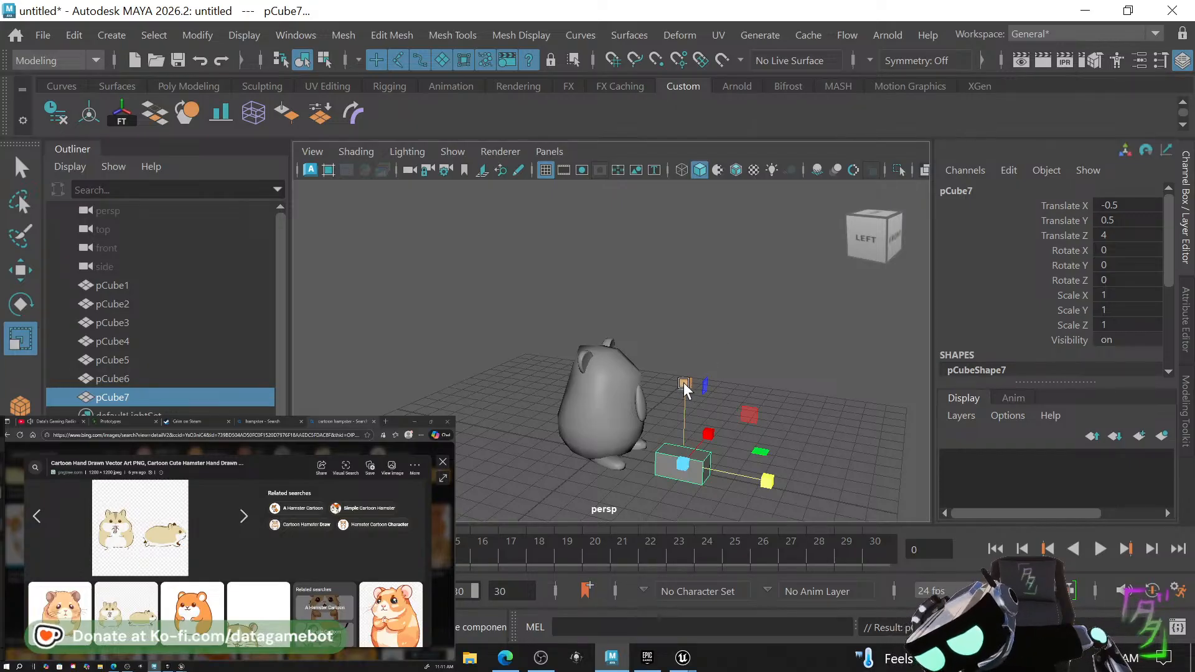
# Preview the new cube as smoothed and apply the Smooth operation to its mesh.
pyautogui.press('e')
pyautogui.press('3')
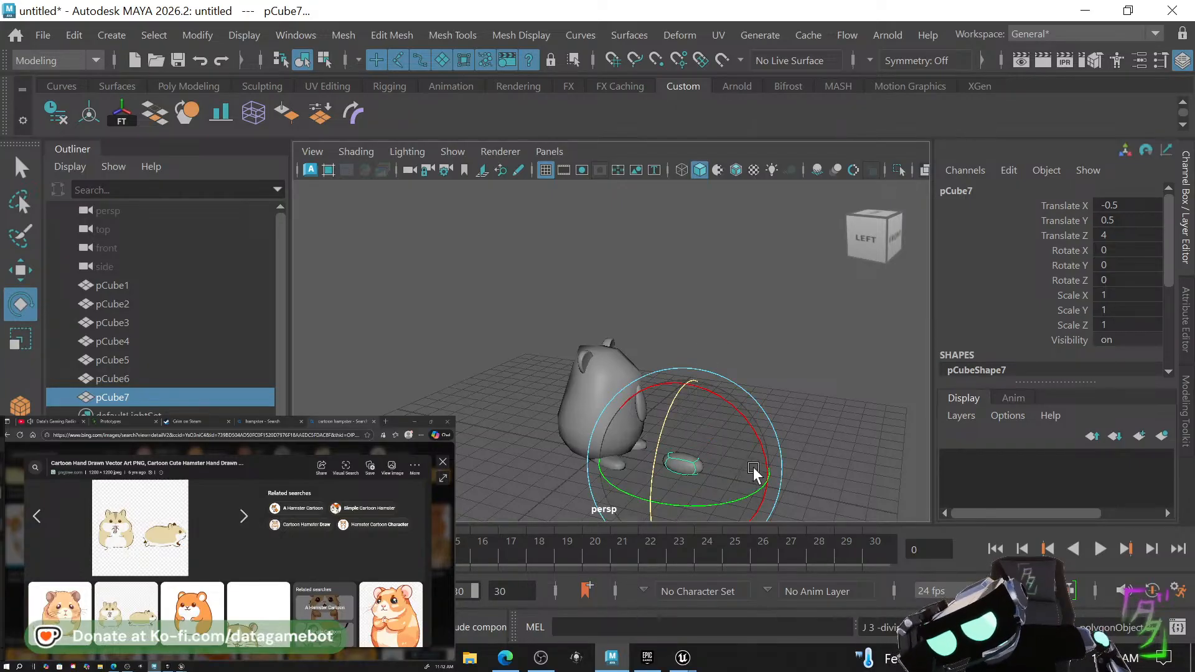
pyautogui.click(809, 456)
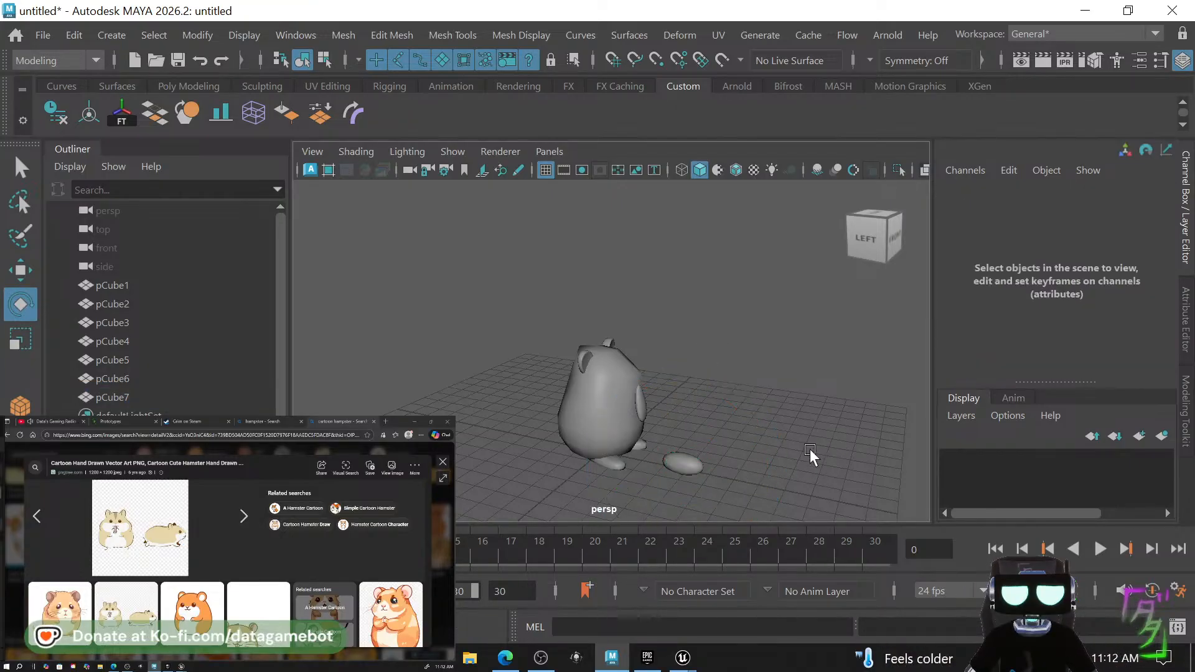
pyautogui.click(695, 464)
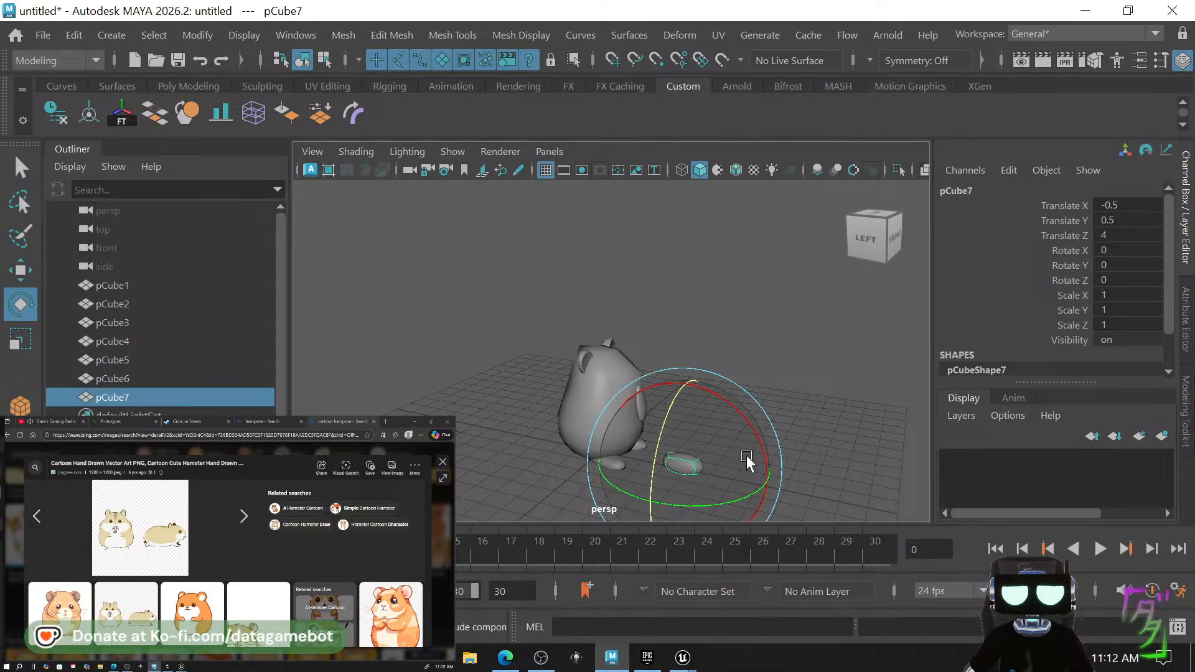
pyautogui.press('q')
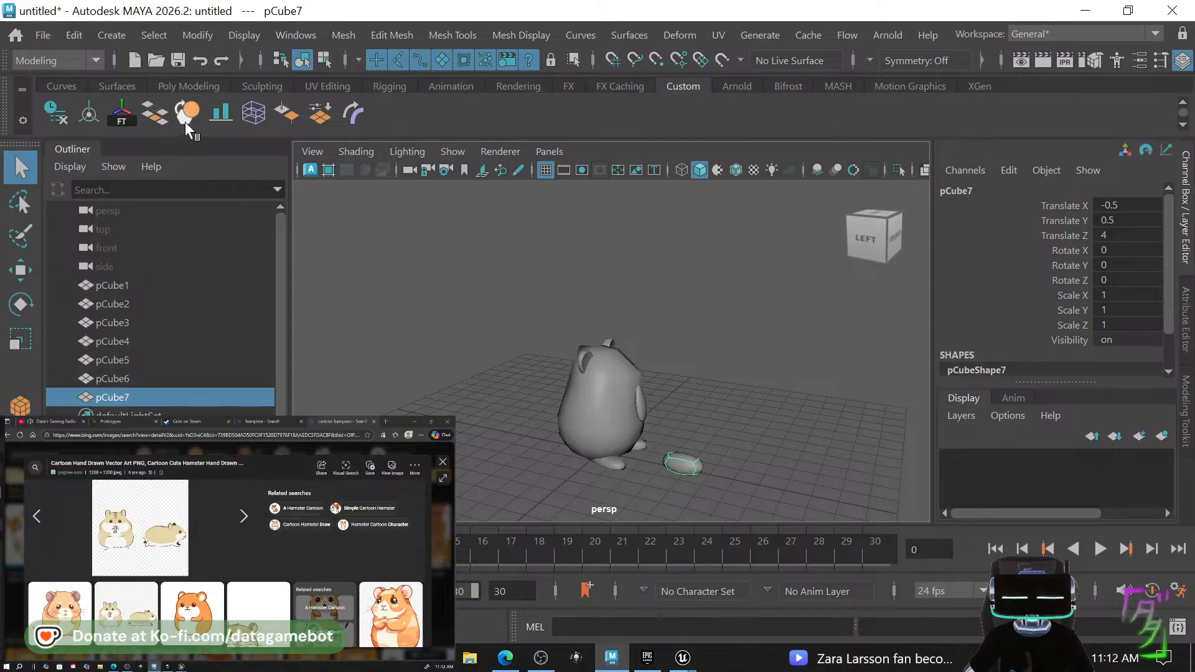
pyautogui.click(185, 120)
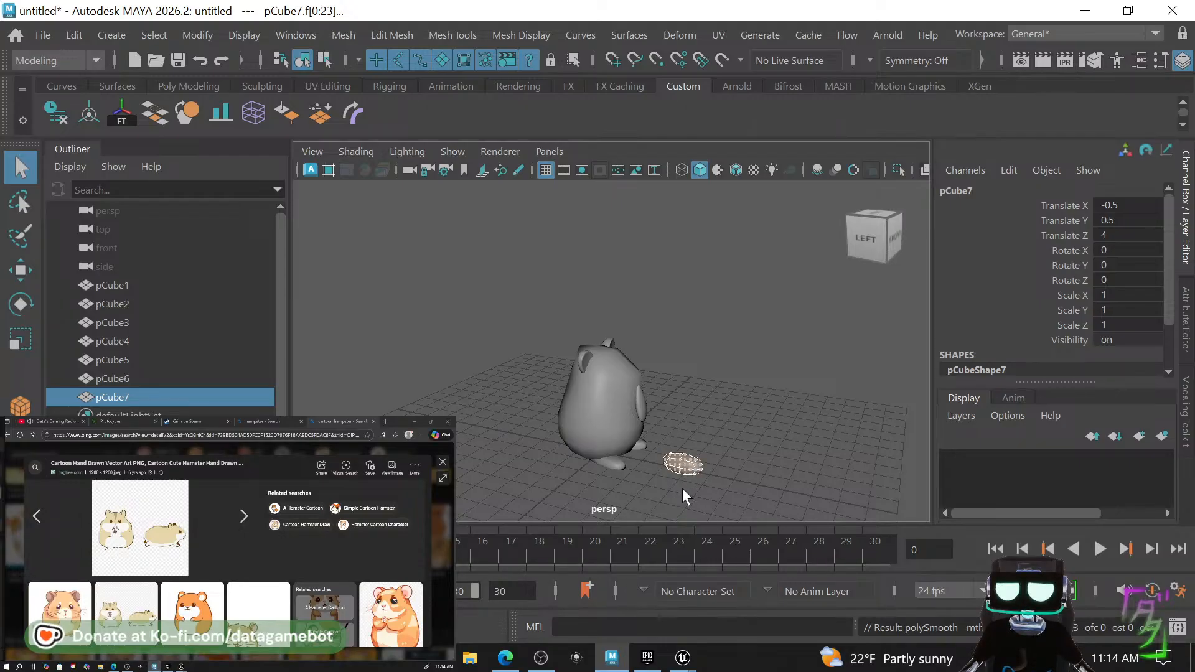
# Select the four faces at the front end of the smoothed cube and adjust them with the Rotate and Move tools, returning to object mode.
pyautogui.scroll(4, 678, 451)
pyautogui.keyDown('alt'); pyautogui.moveTo(701, 438); pyautogui.dragTo(598, 319, button='middle'); pyautogui.keyUp('alt')
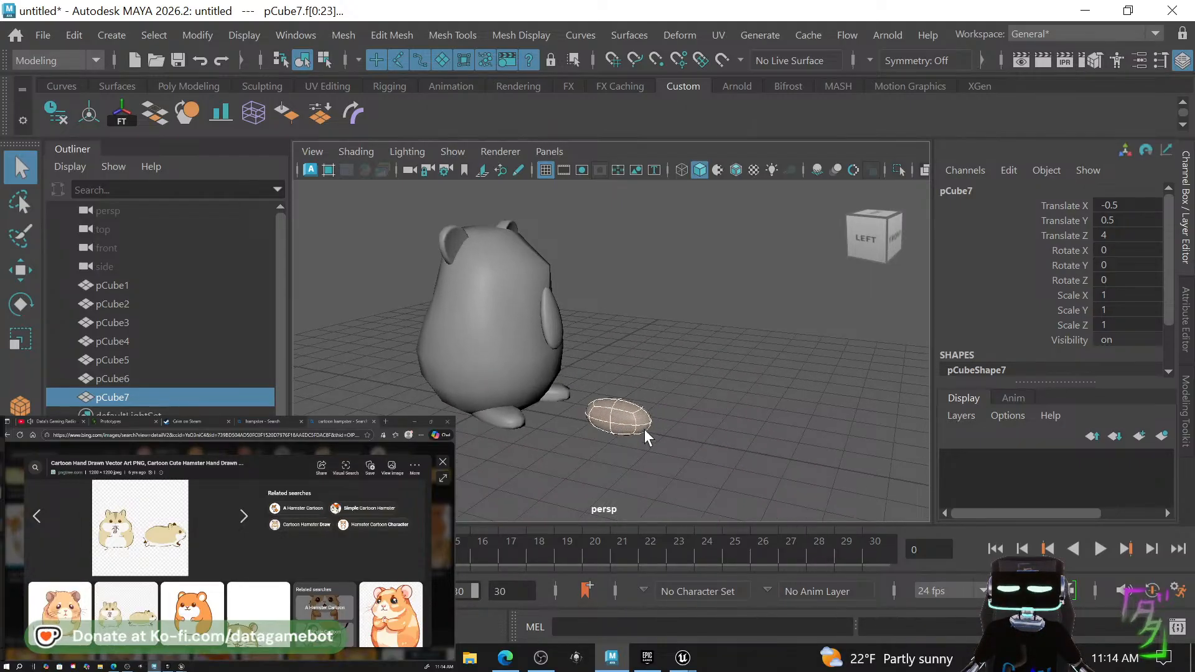
pyautogui.moveTo(632, 428); pyautogui.dragTo(651, 186, button='right')
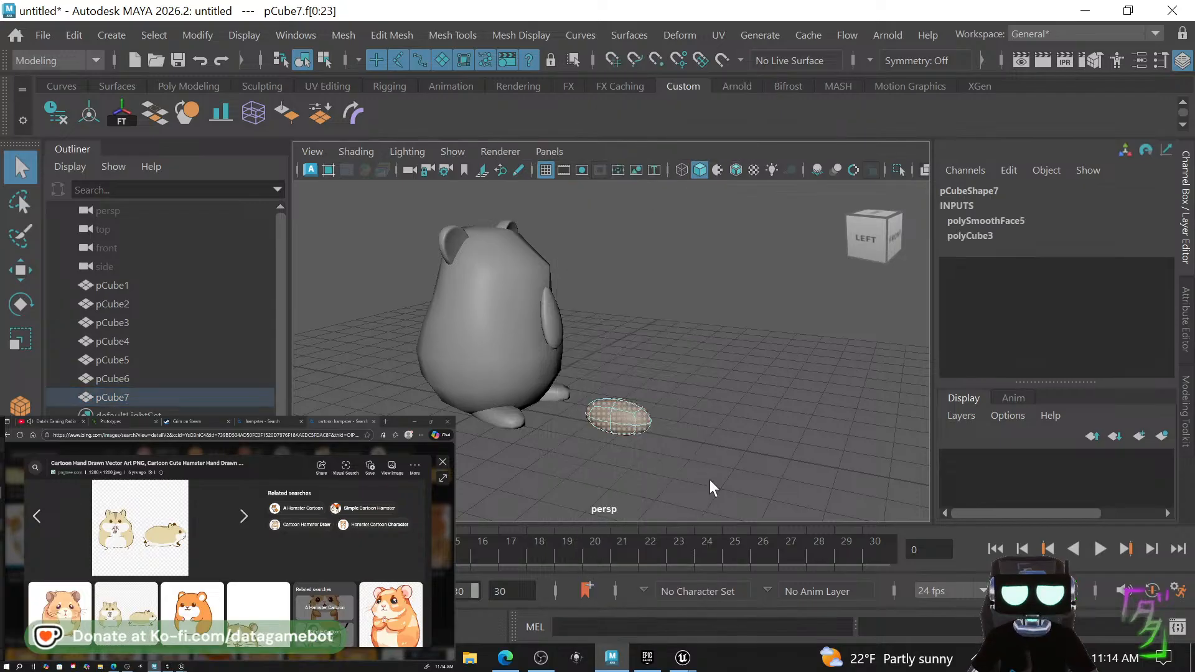
pyautogui.click(644, 416)
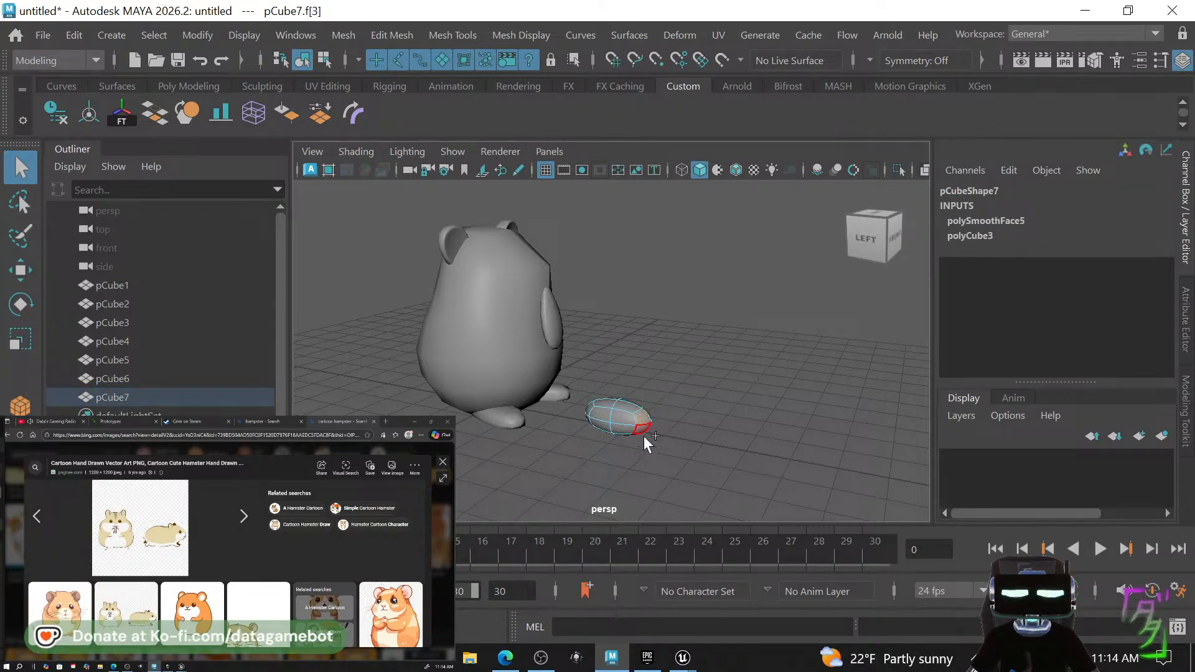
pyautogui.keyDown('shift'); pyautogui.click(643, 430); pyautogui.keyUp('shift')
pyautogui.keyDown('alt'); pyautogui.moveTo(643, 430); pyautogui.dragTo(570, 440); pyautogui.keyUp('alt')
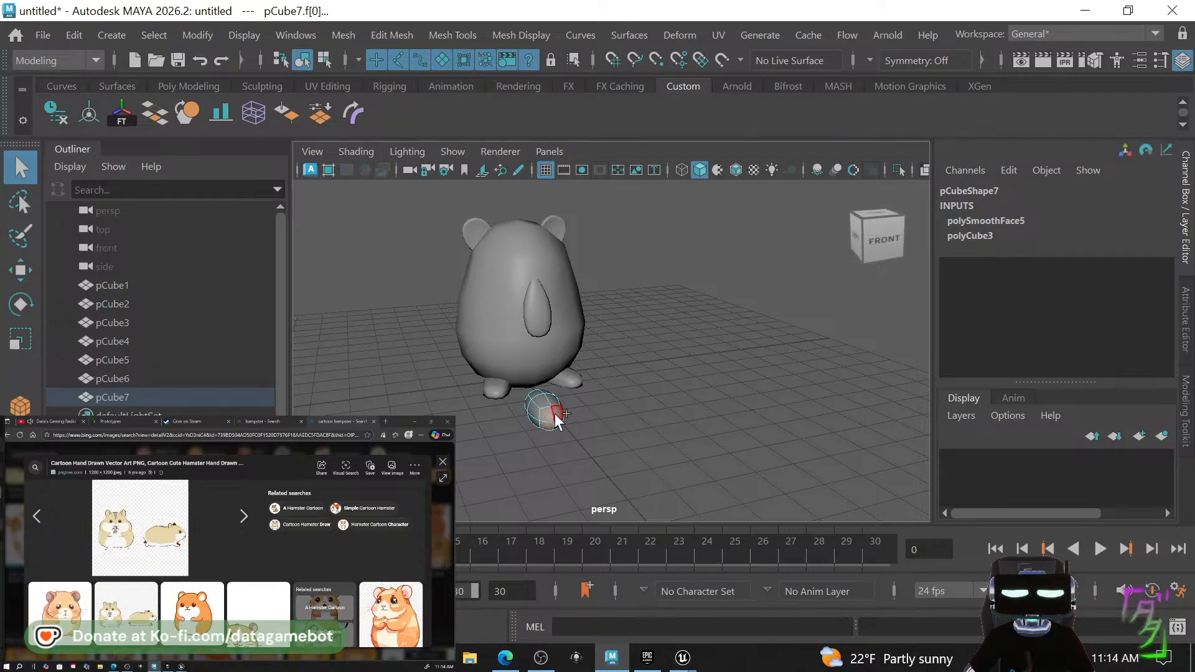
pyautogui.keyDown('shift'); pyautogui.click(559, 424); pyautogui.keyUp('shift')
pyautogui.press('e')
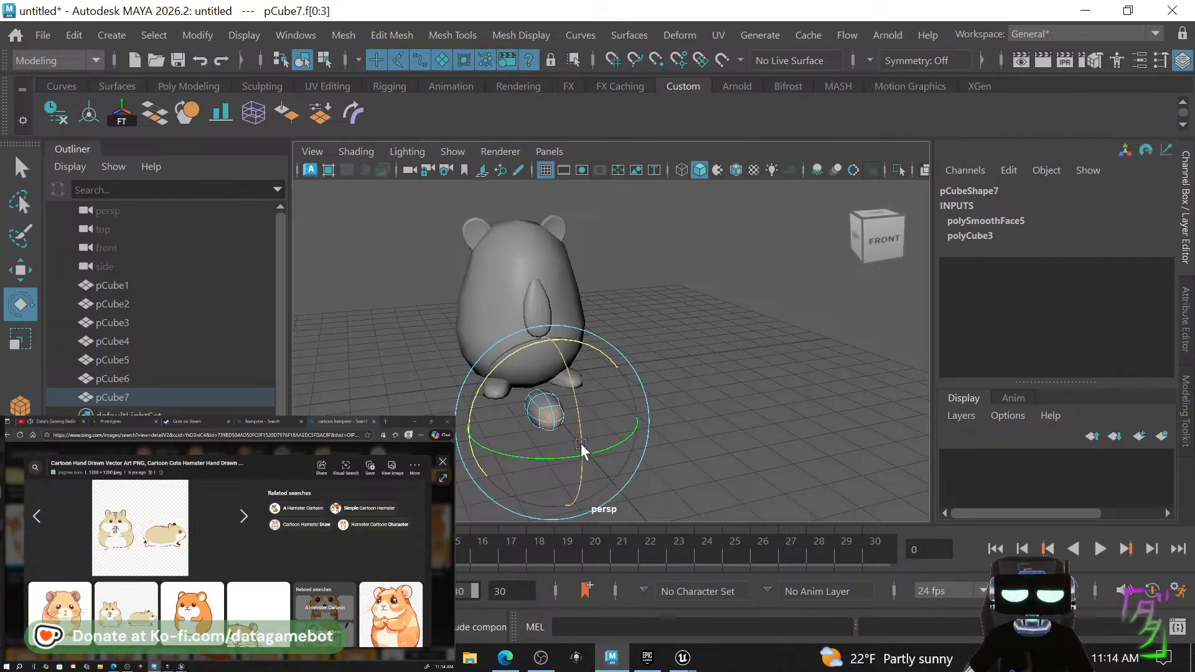
pyautogui.moveTo(553, 459); pyautogui.dragTo(579, 459)
pyautogui.press('w')
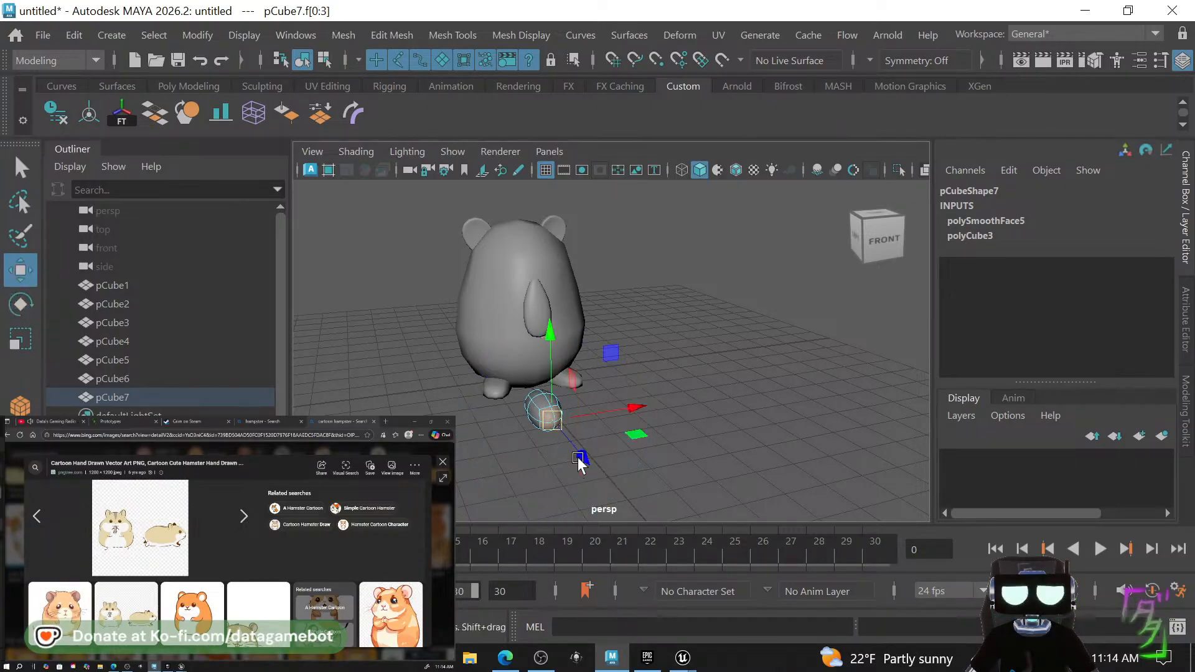
pyautogui.moveTo(631, 428); pyautogui.dragTo(634, 433)
pyautogui.keyDown('alt'); pyautogui.moveTo(566, 454); pyautogui.dragTo(618, 434); pyautogui.keyUp('alt')
pyautogui.press('q')
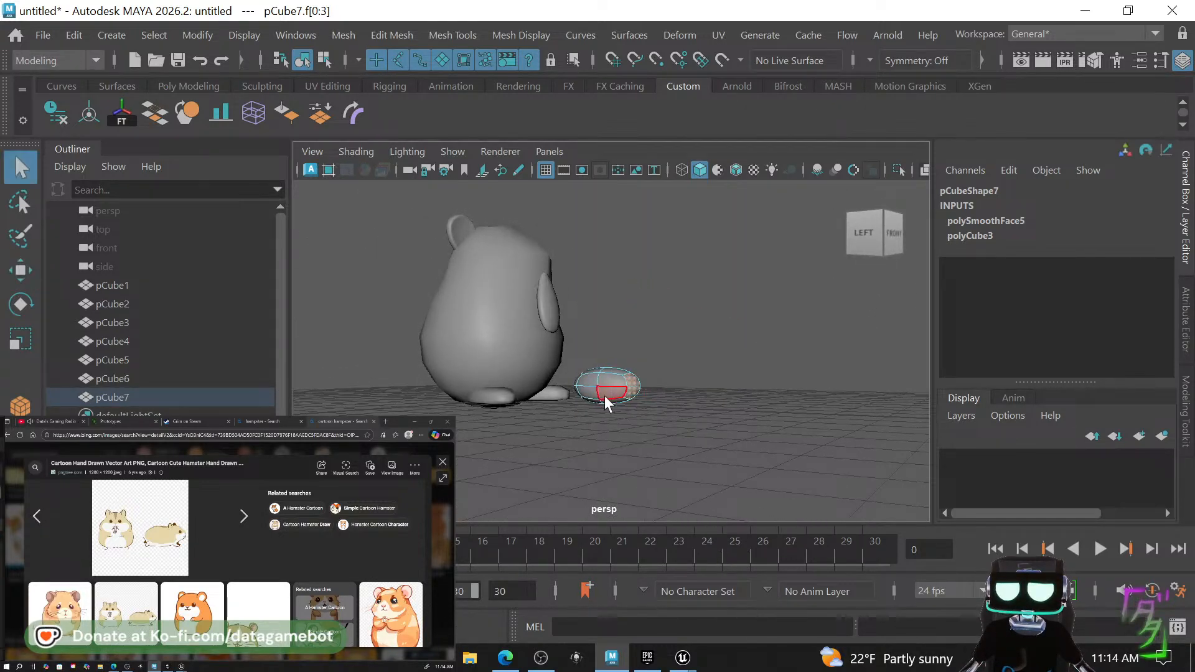
pyautogui.moveTo(605, 396); pyautogui.dragTo(712, 80, button='right')
pyautogui.click(738, 423)
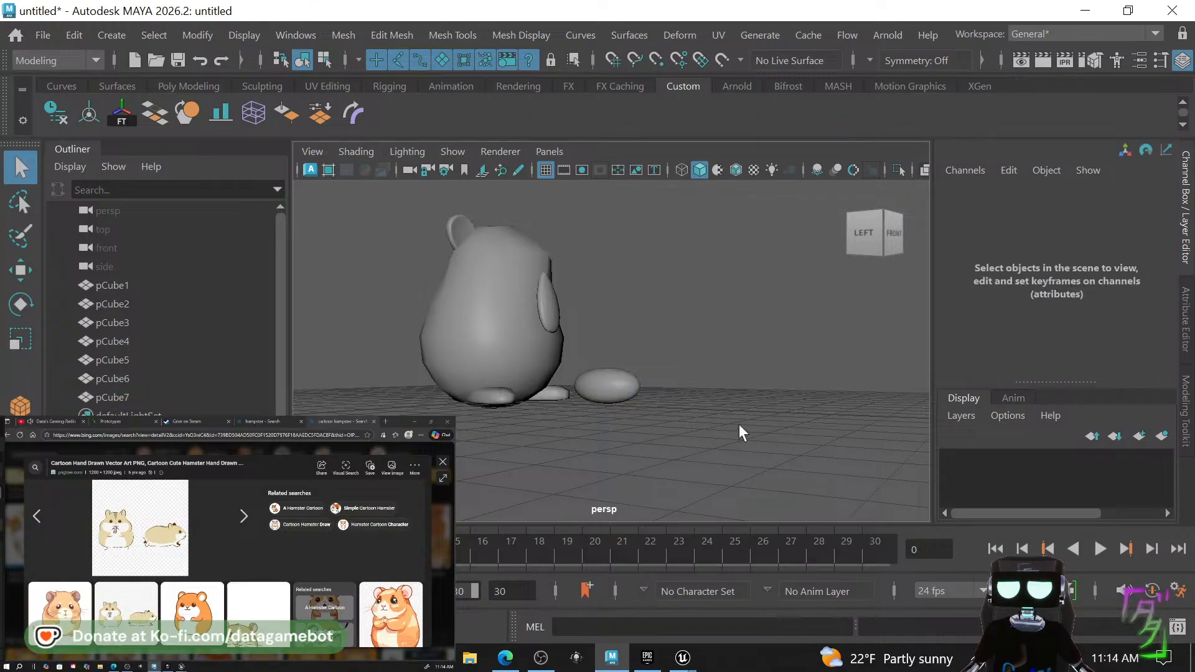
# Move the smoothed cube onto the lower front of the hamster's body at about X -0.965, Y 1.963, Z 1.62.
pyautogui.click(602, 385)
pyautogui.keyDown('alt'); pyautogui.moveTo(601, 448); pyautogui.dragTo(628, 476); pyautogui.keyUp('alt')
pyautogui.press('w')
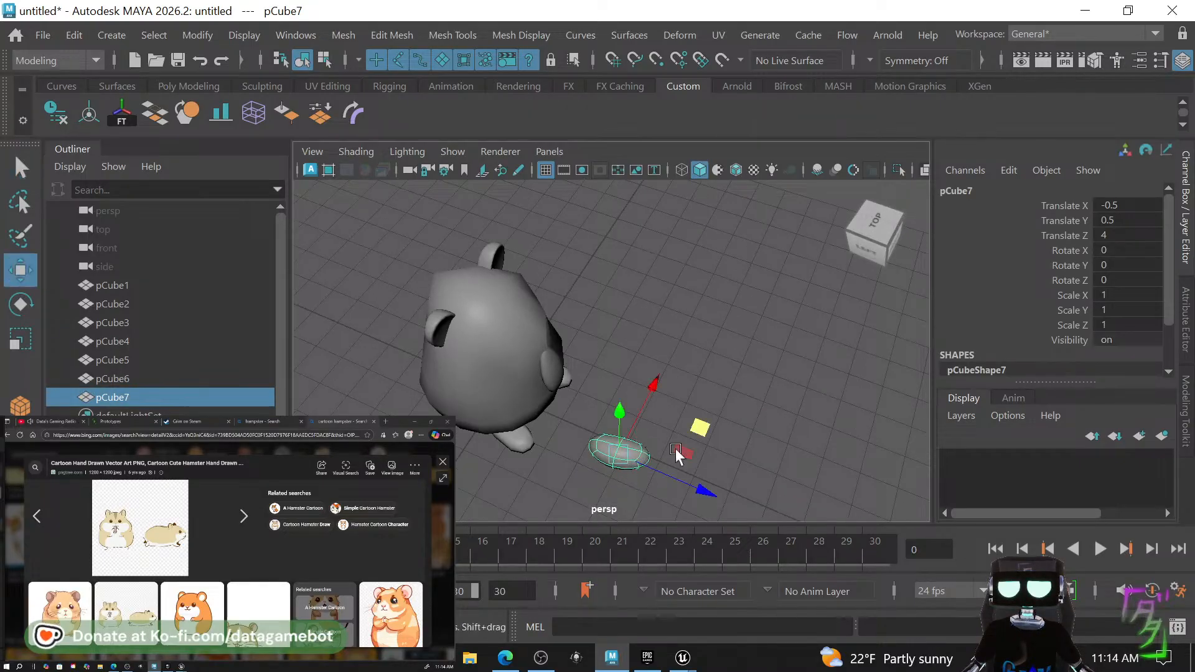
pyautogui.moveTo(1119, 208); pyautogui.dragTo(1121, 235)
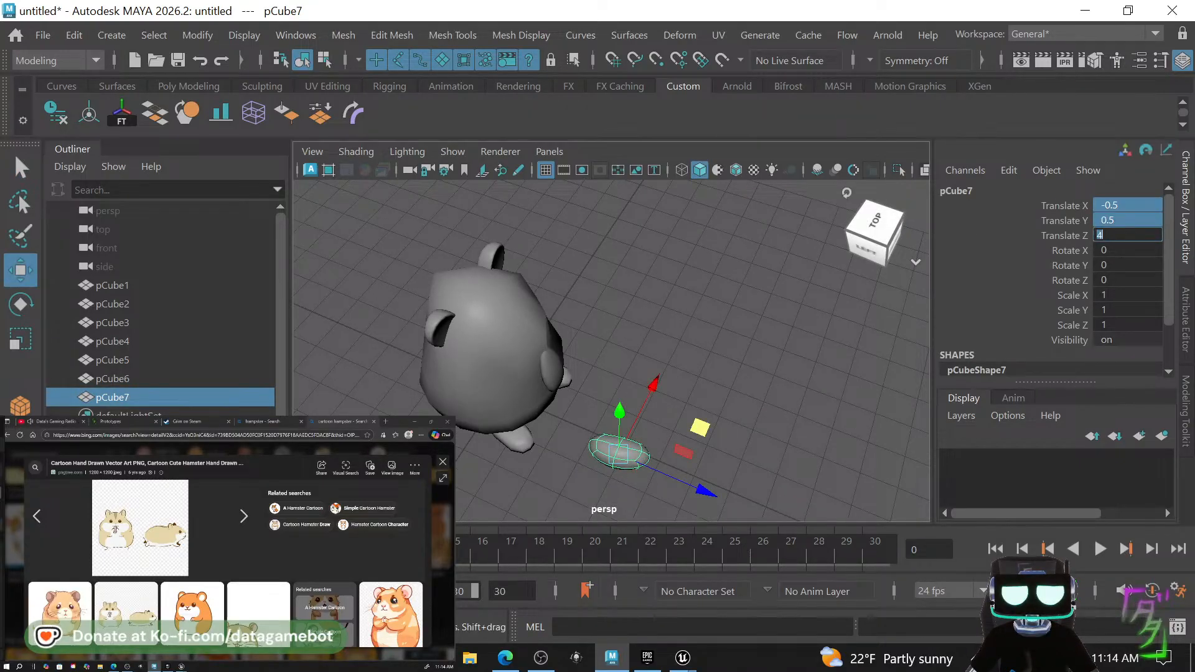
pyautogui.press('Return')
pyautogui.keyDown('alt'); pyautogui.moveTo(667, 237); pyautogui.dragTo(595, 348); pyautogui.keyUp('alt')
pyautogui.moveTo(573, 355); pyautogui.dragTo(636, 272, button='middle')
pyautogui.keyDown('alt'); pyautogui.moveTo(692, 360); pyautogui.dragTo(534, 382); pyautogui.keyUp('alt')
pyautogui.moveTo(607, 254); pyautogui.dragTo(576, 257)
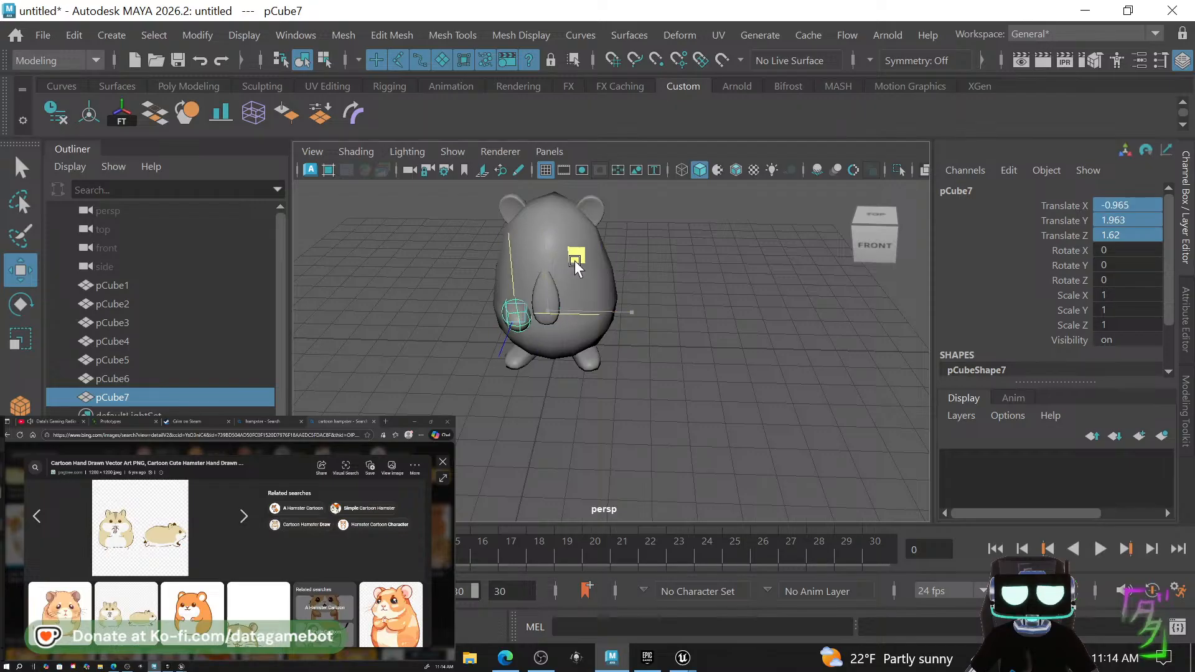
# Rotate the smoothed piece to X -18.101, Y 24.984 and move it against the body at X -0.703, Y 2.333, Z 1.61.
pyautogui.press('e')
pyautogui.moveTo(547, 352); pyautogui.dragTo(621, 360)
pyautogui.press('w')
pyautogui.press('e')
pyautogui.press('w')
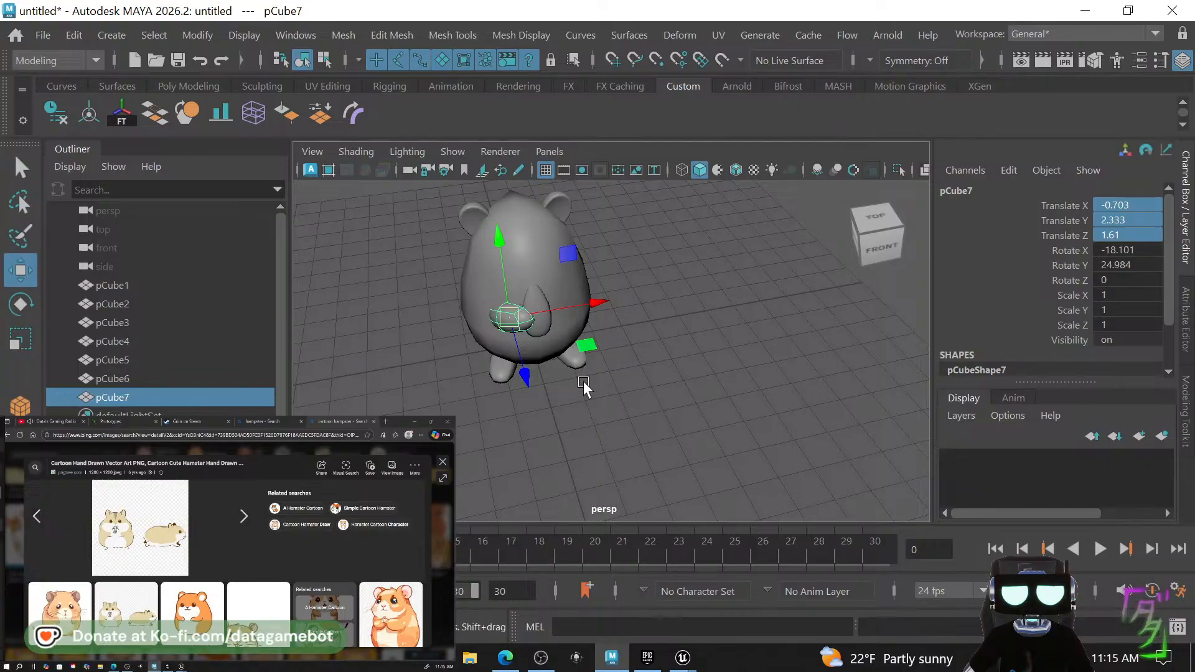
# Snap the pivot of the front arm piece (pCube7) to the grid origin between the feet and freeze its transformations.
pyautogui.click(590, 426)
pyautogui.moveTo(499, 424)
pyautogui.keyDown('alt'); pyautogui.mouseDown()
pyautogui.moveTo(614, 413)
pyautogui.moveTo(423, 410)
pyautogui.moveTo(495, 405)
pyautogui.mouseUp(); pyautogui.keyUp('alt')
pyautogui.click(509, 328)
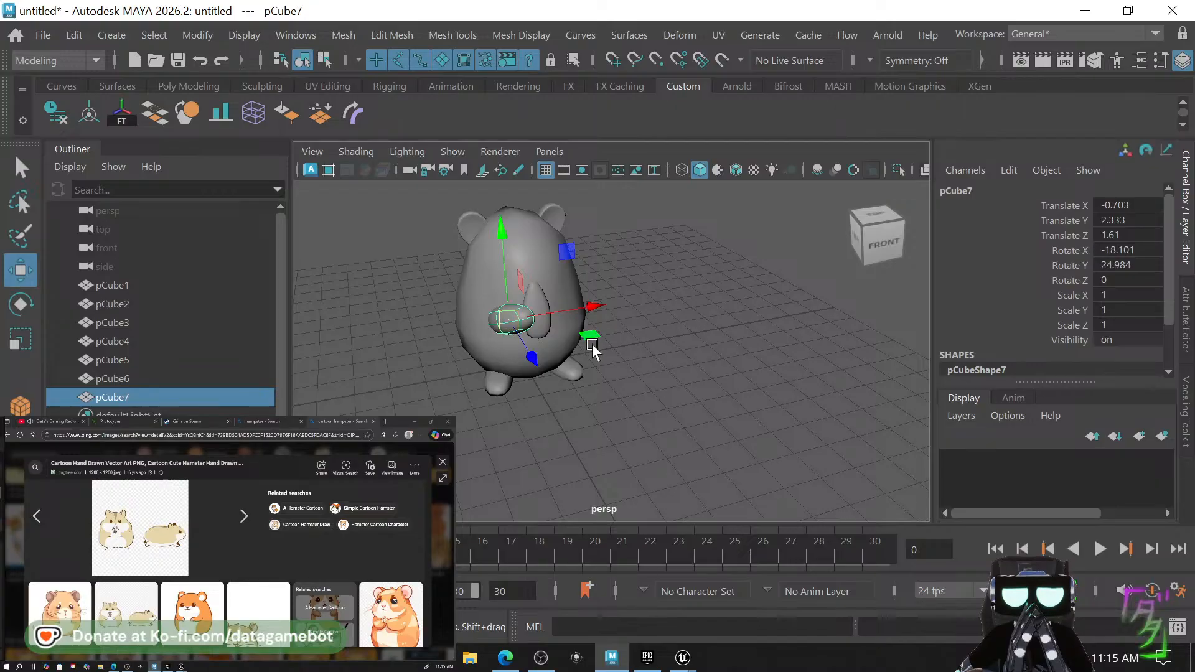
pyautogui.click(613, 61)
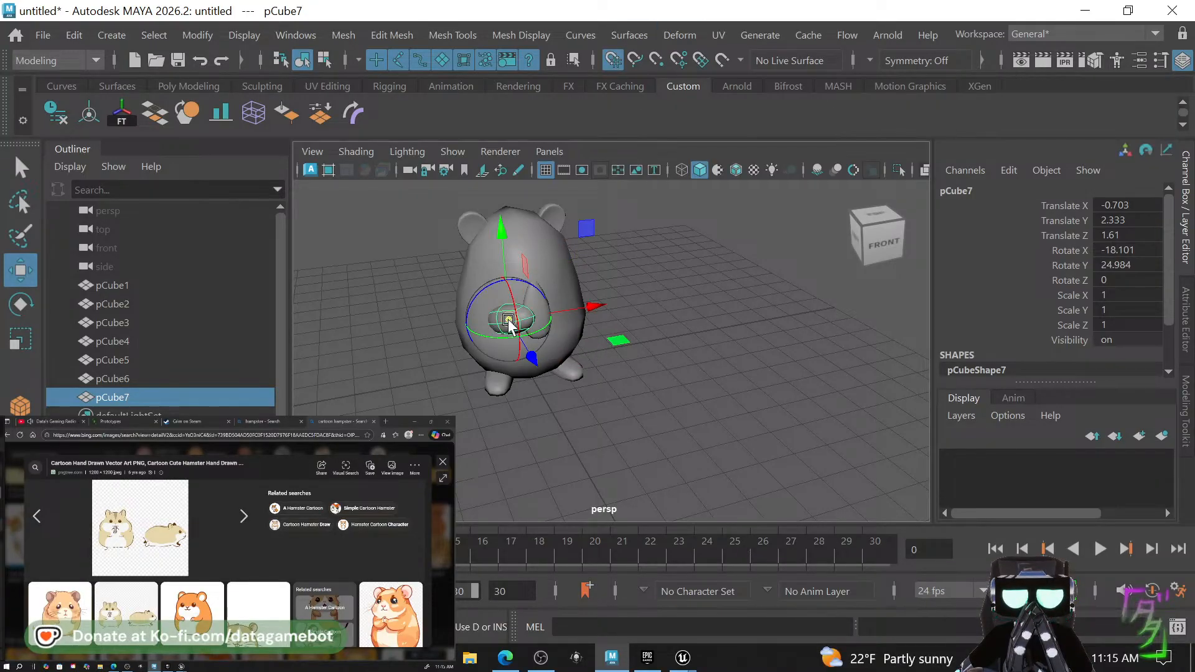
pyautogui.moveTo(508, 323); pyautogui.dragTo(551, 390)
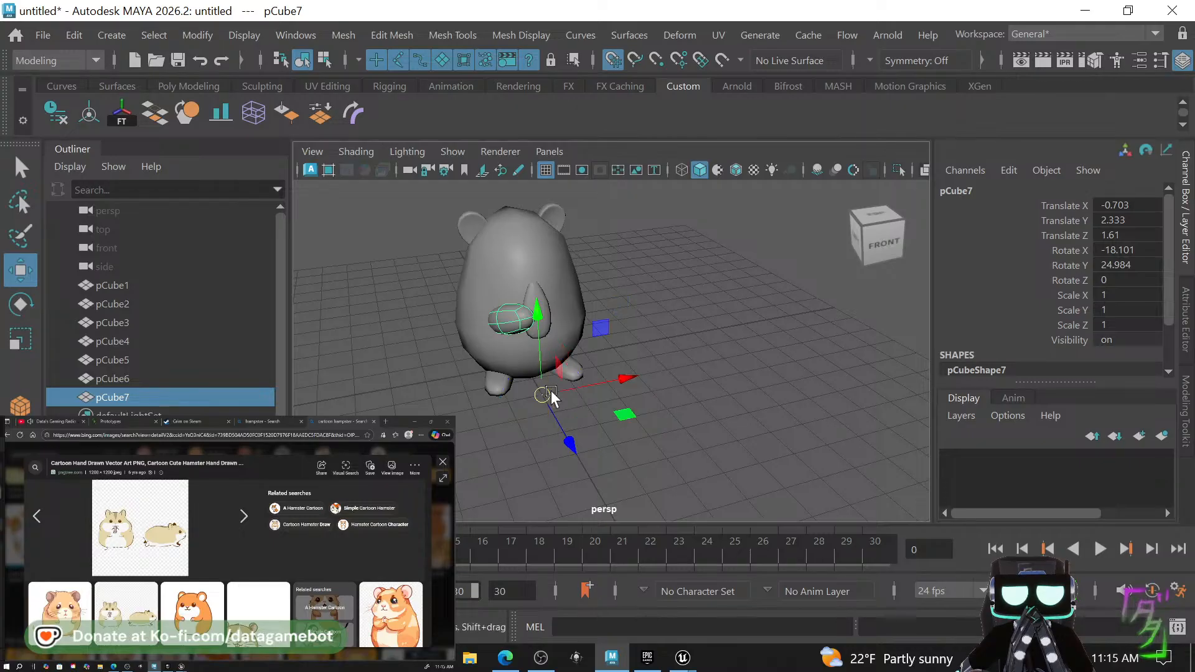
pyautogui.click(110, 121)
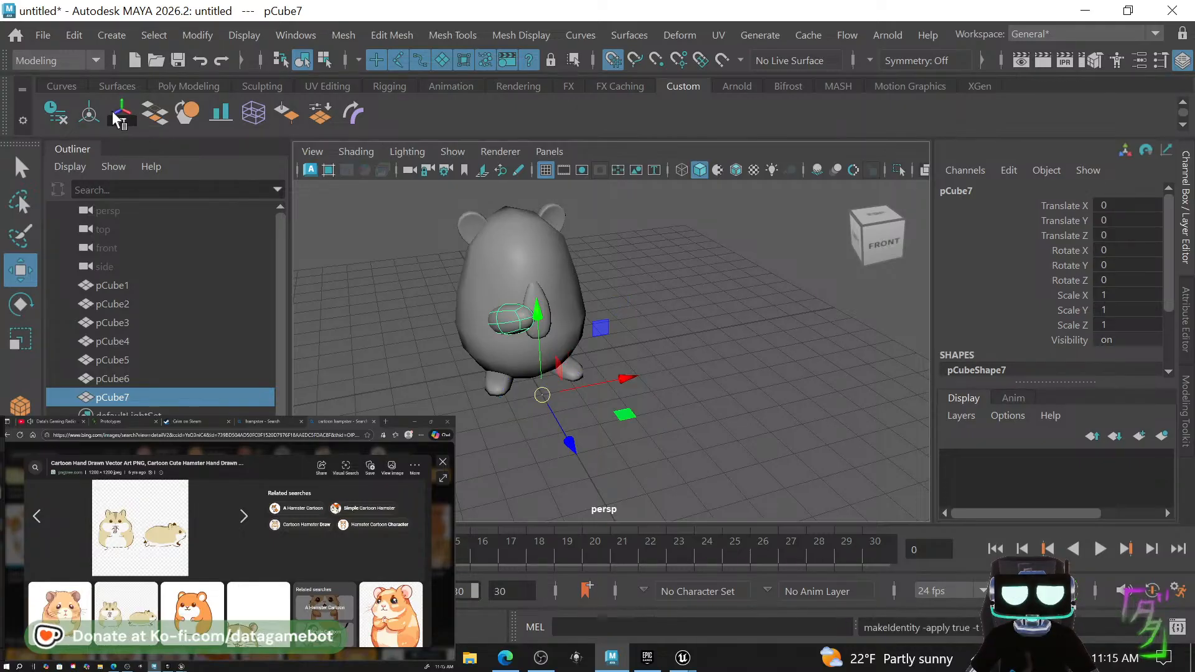
# Duplicate the arm and set the copy's Scale X to -1 to mirror it onto the body's other side.
pyautogui.hotkey('ctrl', 'd')
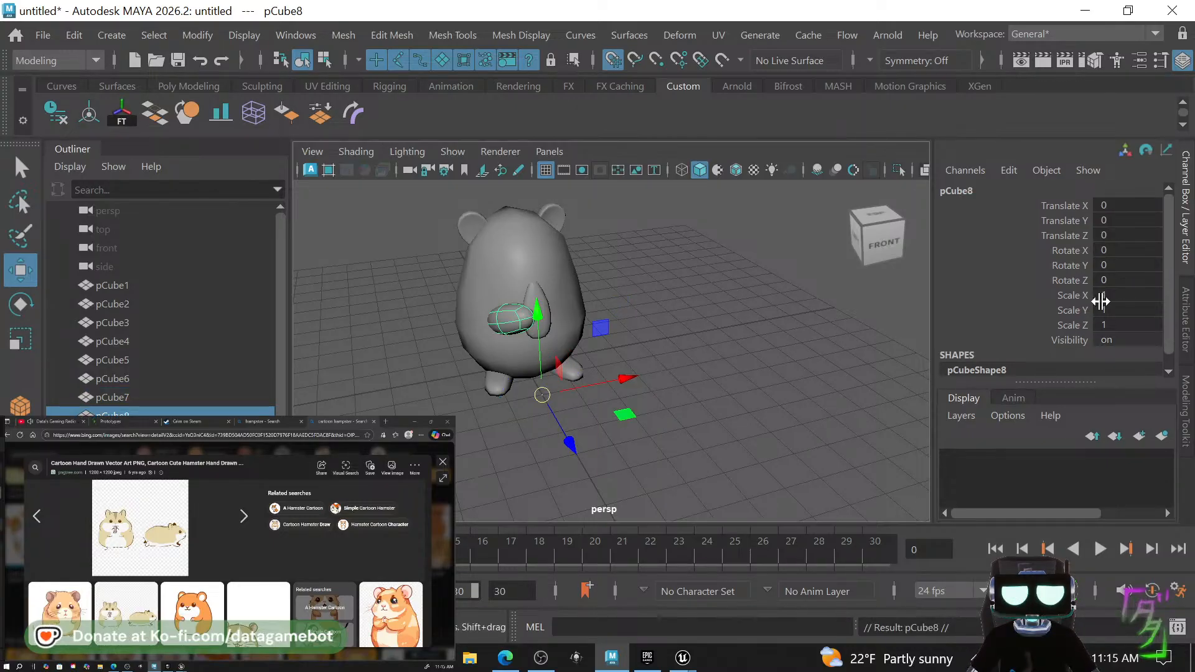
pyautogui.doubleClick(1122, 293)
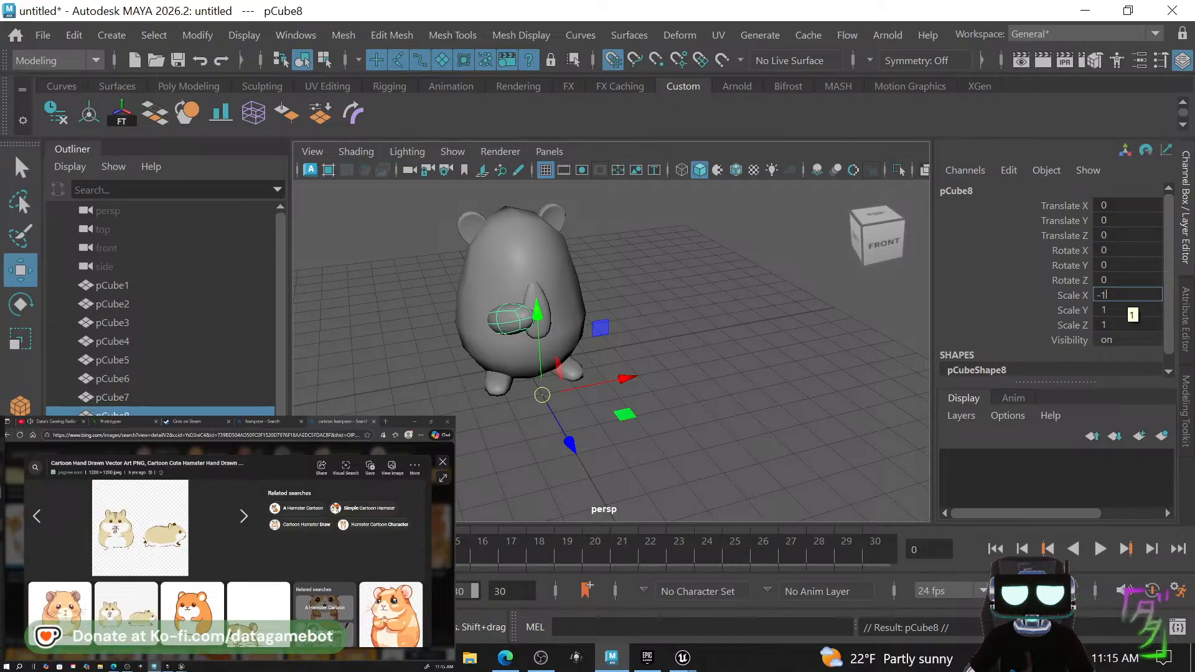
pyautogui.write('-1')
pyautogui.press('Return')
pyautogui.click(595, 352)
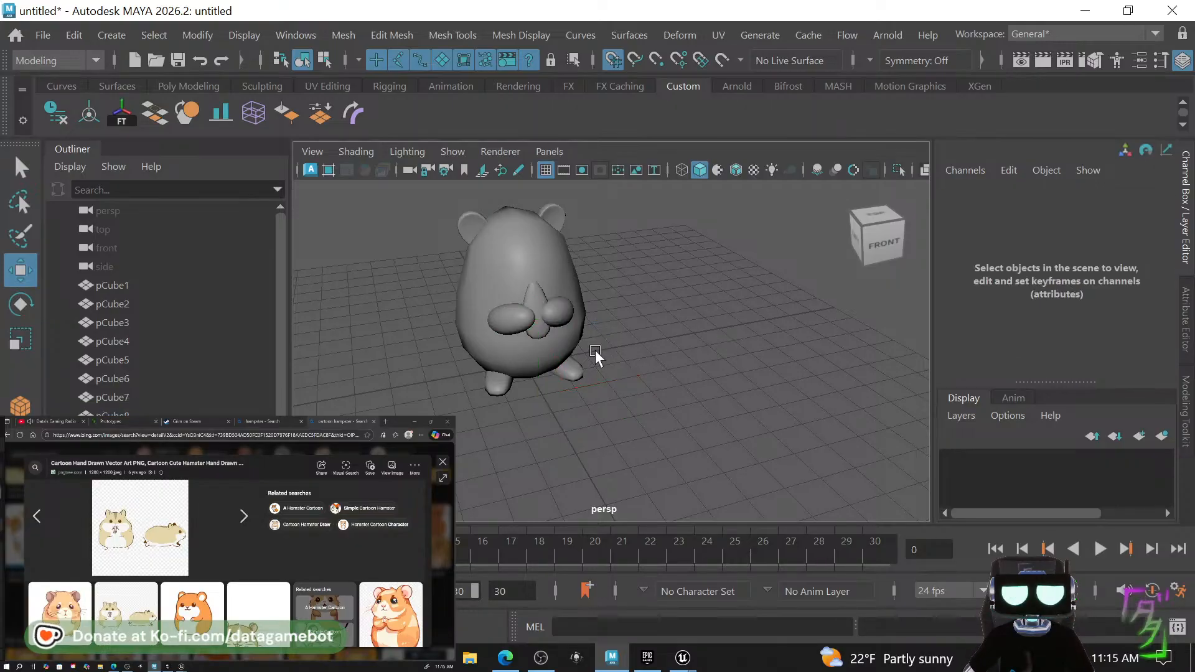
# Select the hamster's body, arms, feet and ears together, leaving out the piece held between the arms (pCube4).
pyautogui.keyDown('alt'); pyautogui.moveTo(595, 350); pyautogui.dragTo(646, 365); pyautogui.keyUp('alt')
pyautogui.click(520, 367)
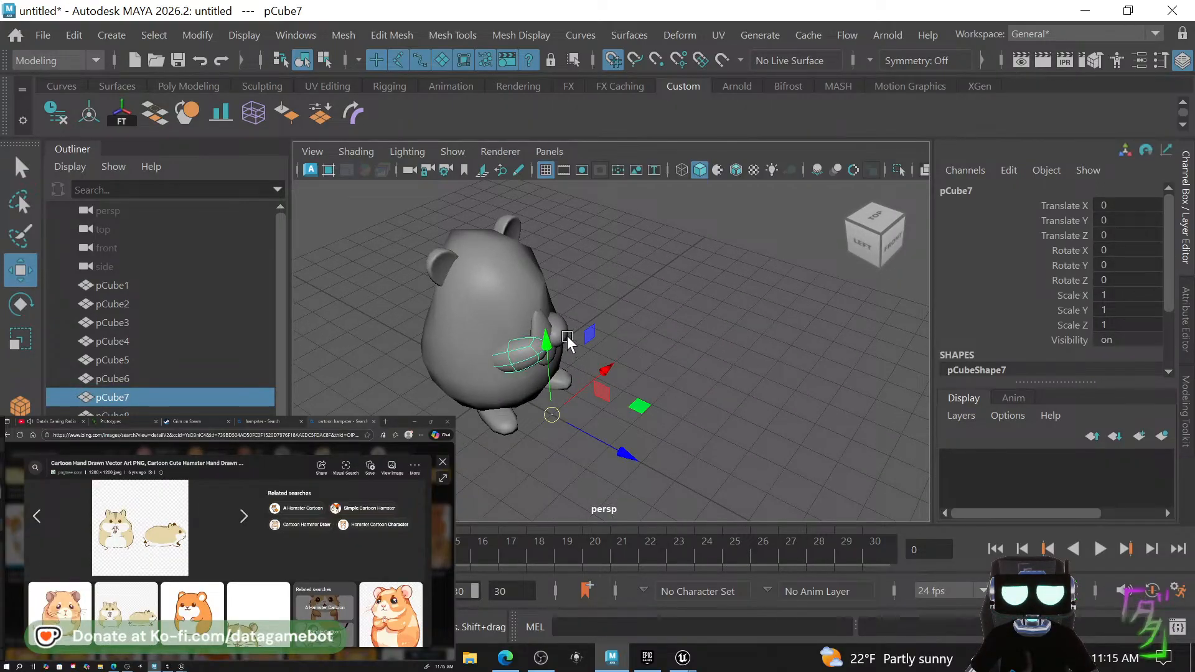
pyautogui.keyDown('shift'); pyautogui.click(521, 403); pyautogui.keyUp('shift')
pyautogui.keyDown('shift'); pyautogui.click(520, 405); pyautogui.keyUp('shift')
pyautogui.keyDown('shift'); pyautogui.click(473, 285); pyautogui.keyUp('shift')
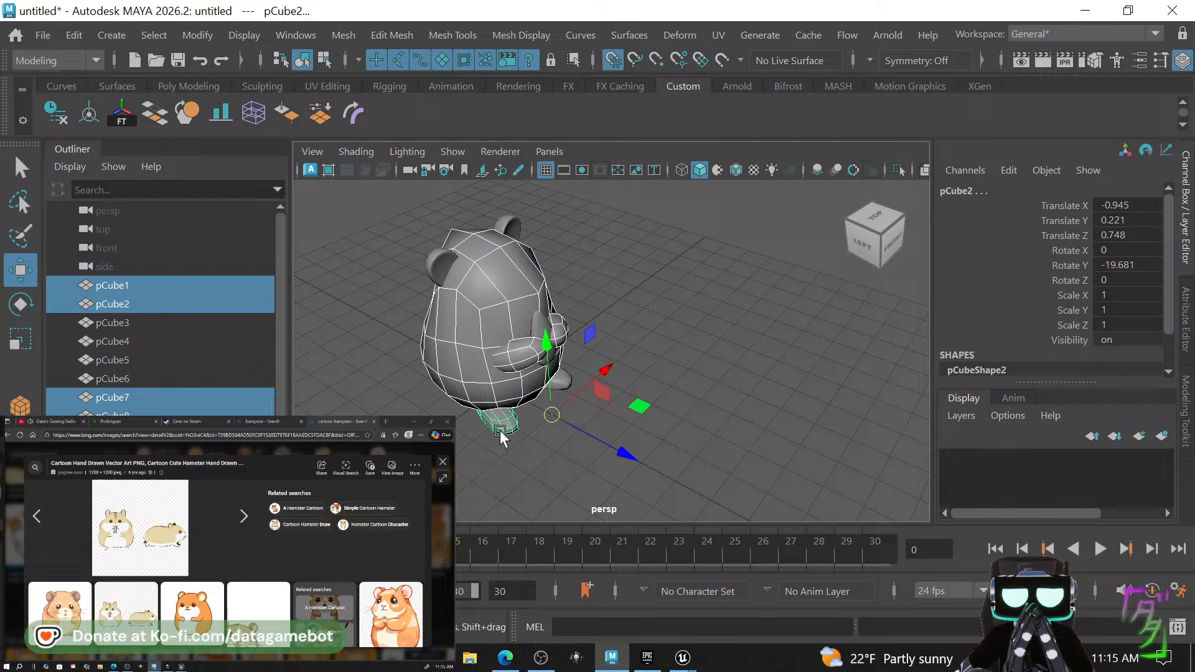
pyautogui.keyDown('shift'); pyautogui.click(458, 274); pyautogui.keyUp('shift')
pyautogui.keyDown('shift'); pyautogui.click(444, 269); pyautogui.keyUp('shift')
pyautogui.keyDown('shift'); pyautogui.click(477, 290); pyautogui.keyUp('shift')
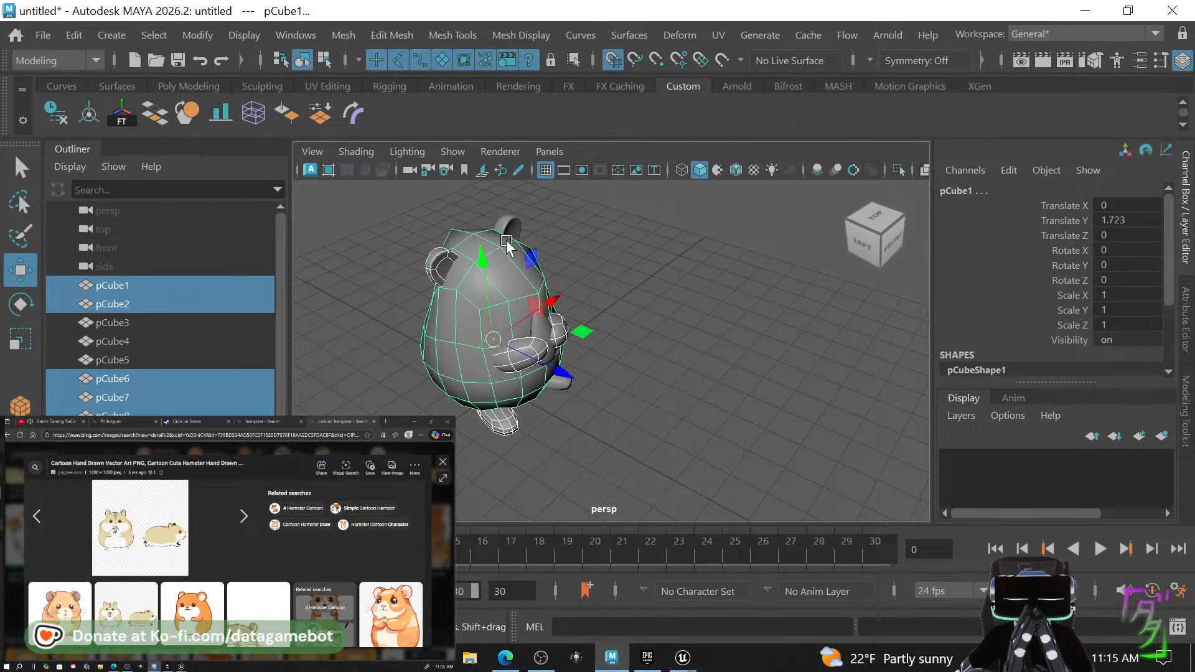
pyautogui.keyDown('shift'); pyautogui.click(521, 242); pyautogui.keyUp('shift')
pyautogui.keyDown('shift'); pyautogui.click(558, 384); pyautogui.keyUp('shift')
pyautogui.moveTo(590, 378)
pyautogui.keyDown('alt'); pyautogui.mouseDown()
pyautogui.moveTo(534, 400)
pyautogui.moveTo(567, 384)
pyautogui.mouseUp(); pyautogui.keyUp('alt')
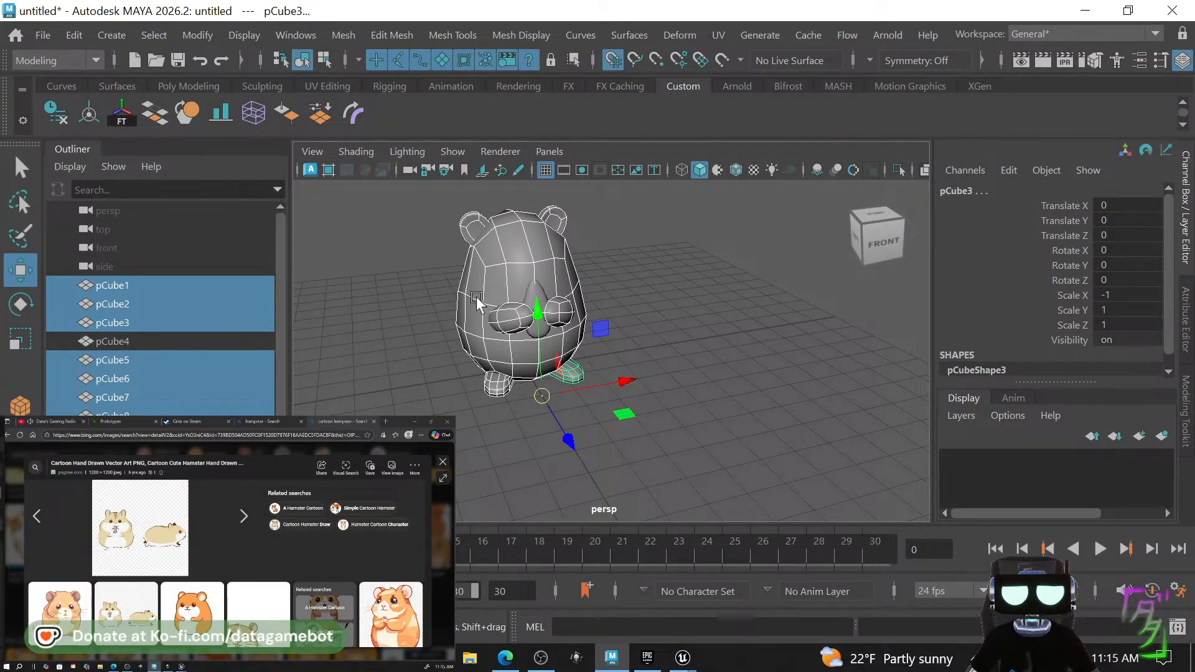
pyautogui.click(38, 36)
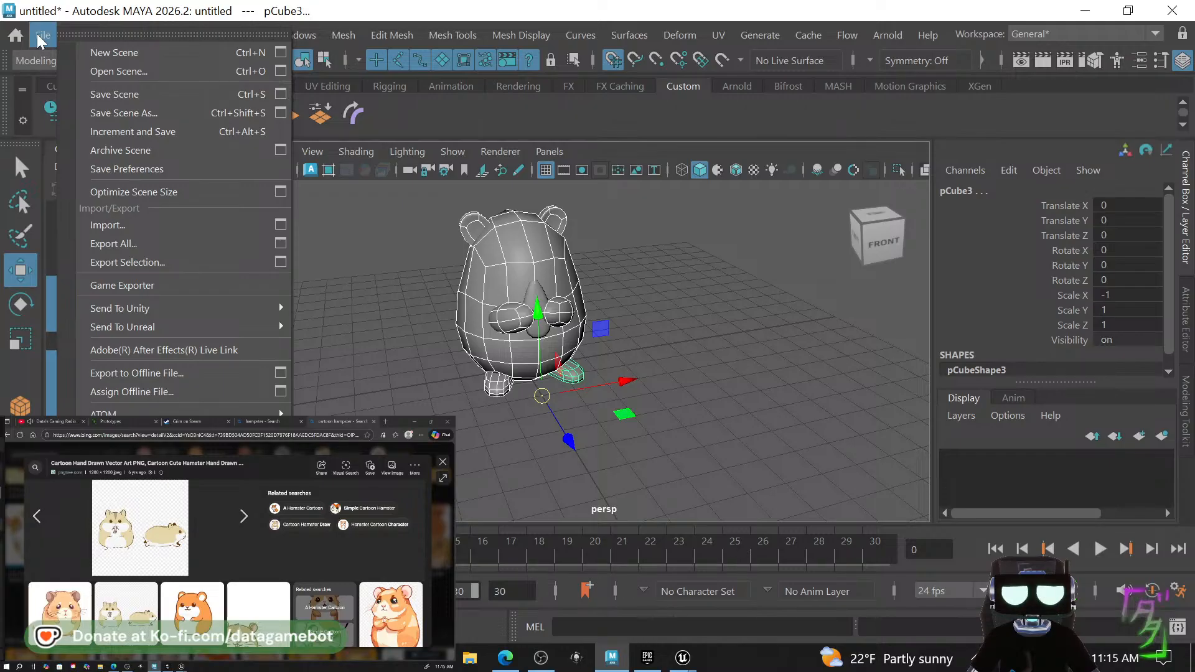
pyautogui.click(143, 262)
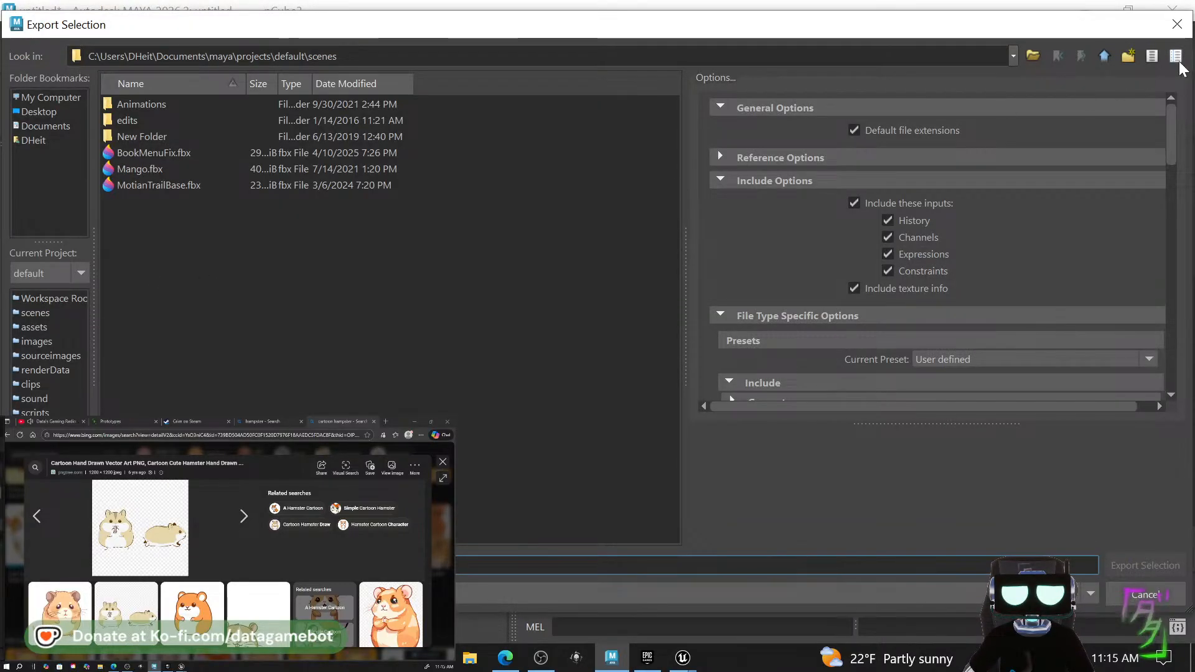
pyautogui.click(1176, 24)
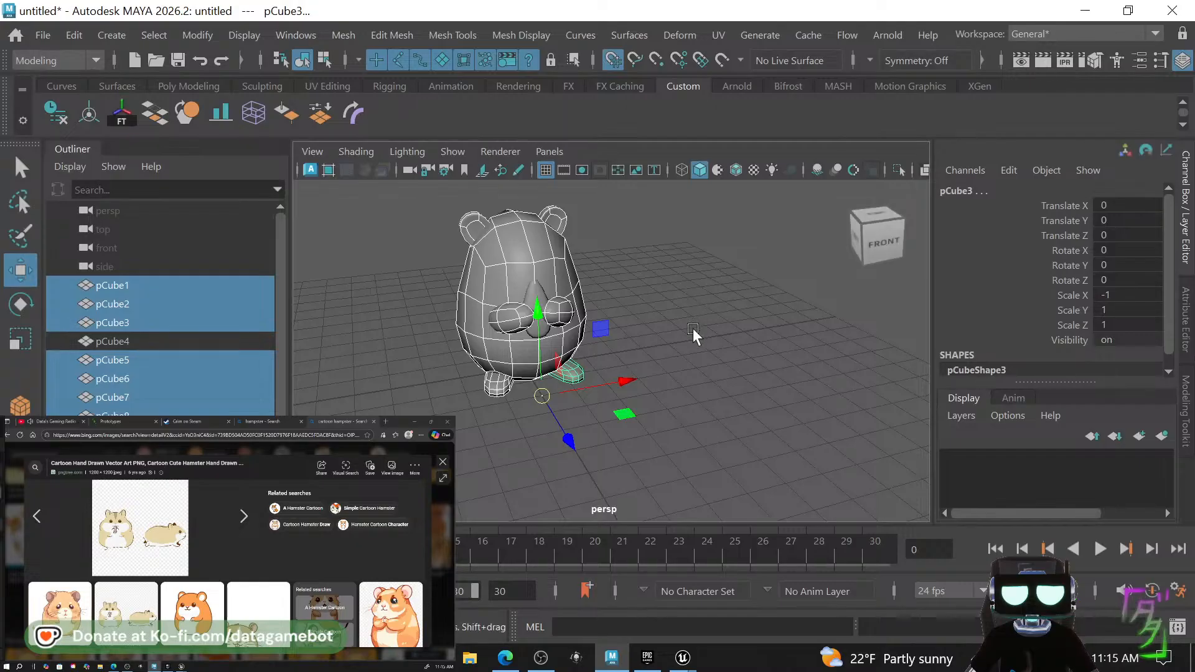
# Turn off smooth preview on the selected parts and apply the Smooth operation to both ears.
pyautogui.press('1')
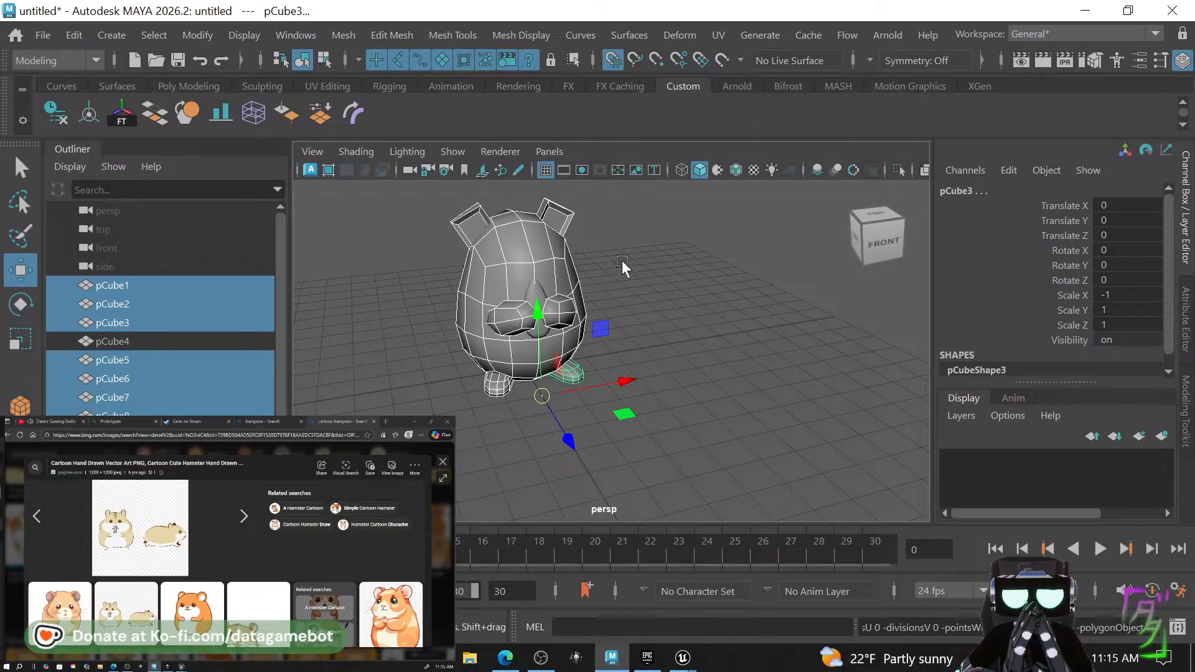
pyautogui.click(604, 304)
pyautogui.keyDown('alt'); pyautogui.moveTo(613, 305); pyautogui.dragTo(680, 314); pyautogui.keyUp('alt')
pyautogui.click(448, 267)
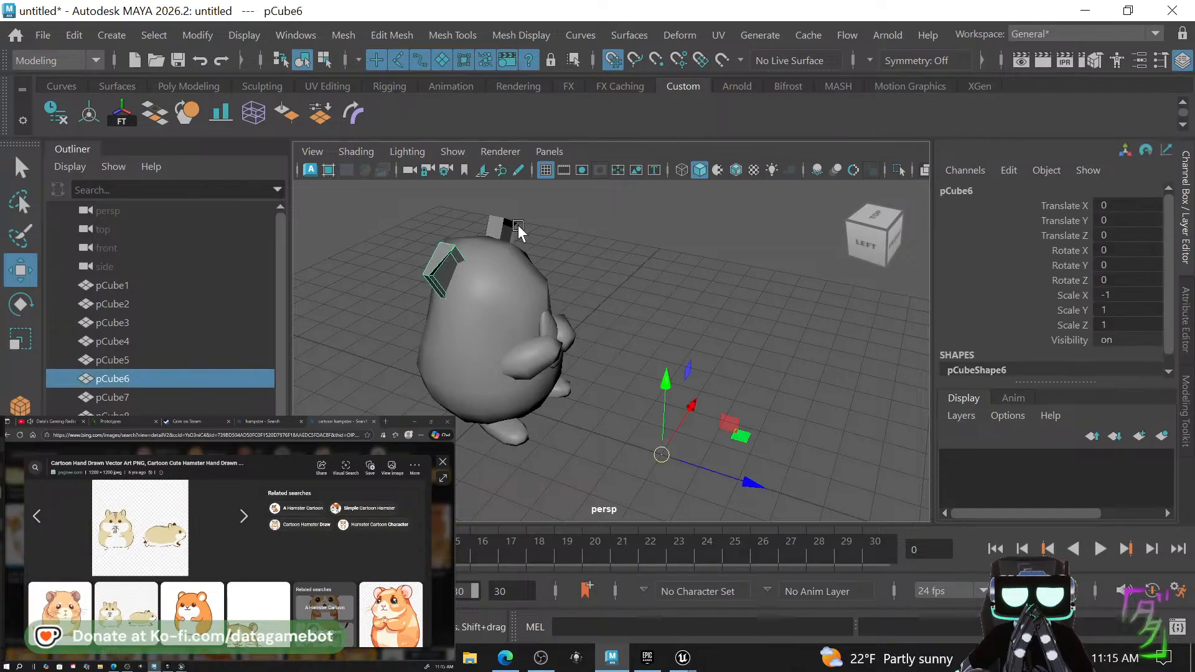
pyautogui.keyDown('shift'); pyautogui.click(517, 228); pyautogui.keyUp('shift')
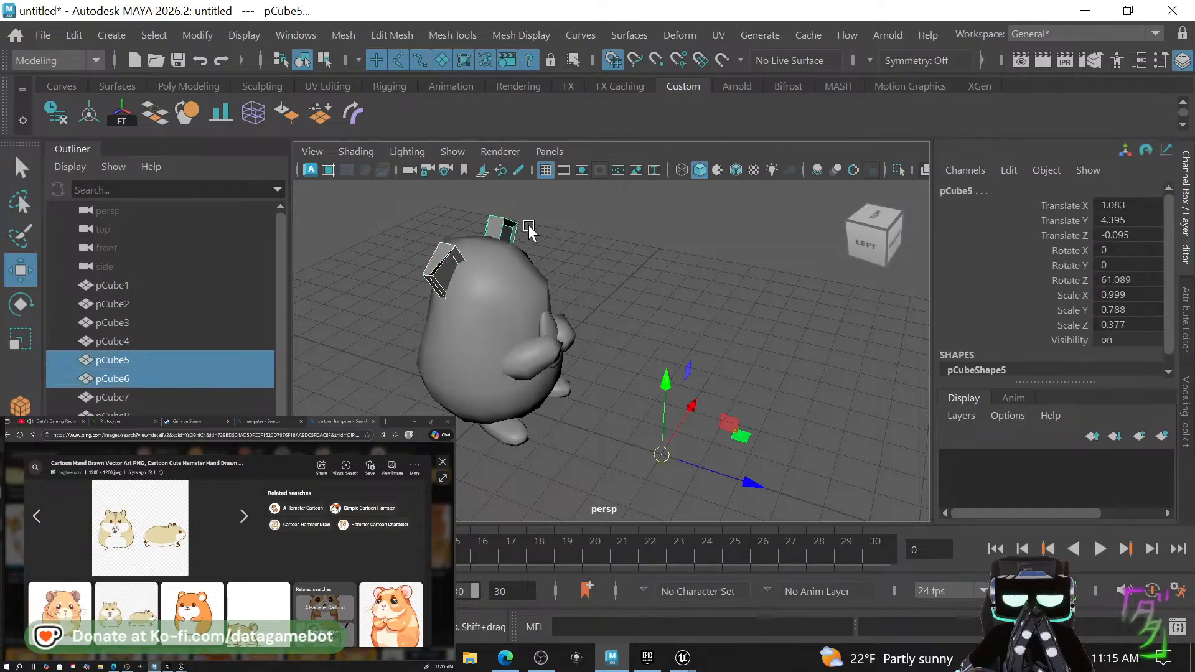
pyautogui.click(186, 114)
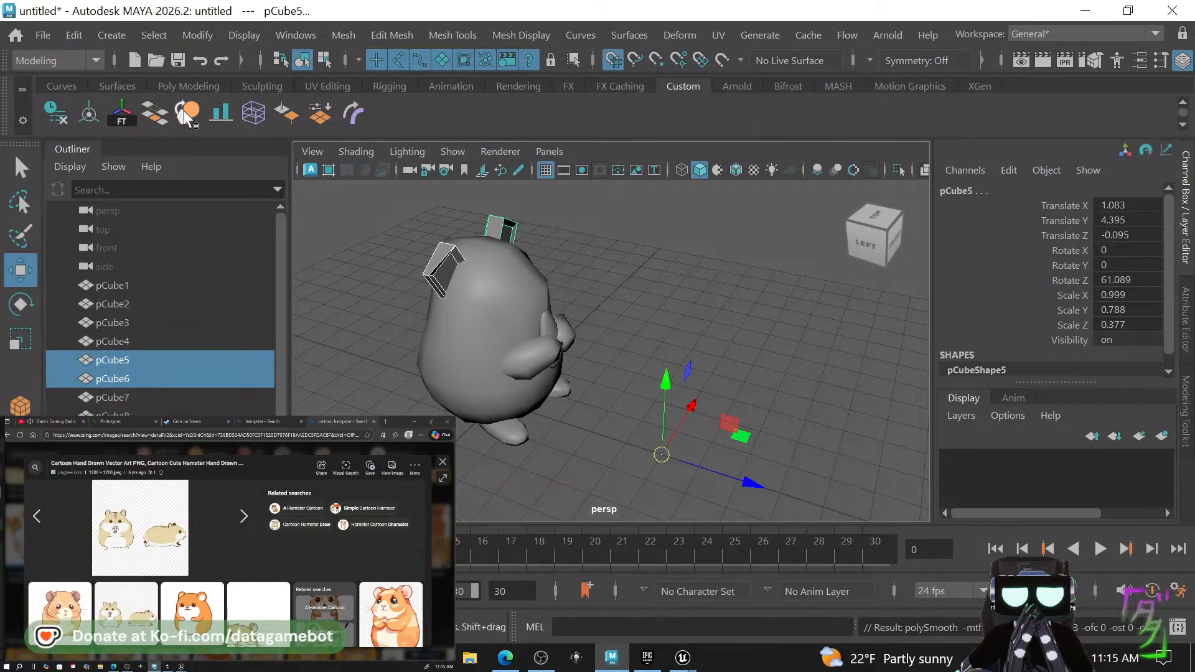
pyautogui.click(667, 324)
# Reselect the body, both arms, both feet and both ears for export, excluding the piece held between the arms.
pyautogui.keyDown('alt'); pyautogui.moveTo(659, 365); pyautogui.dragTo(556, 361); pyautogui.keyUp('alt')
pyautogui.click(558, 256)
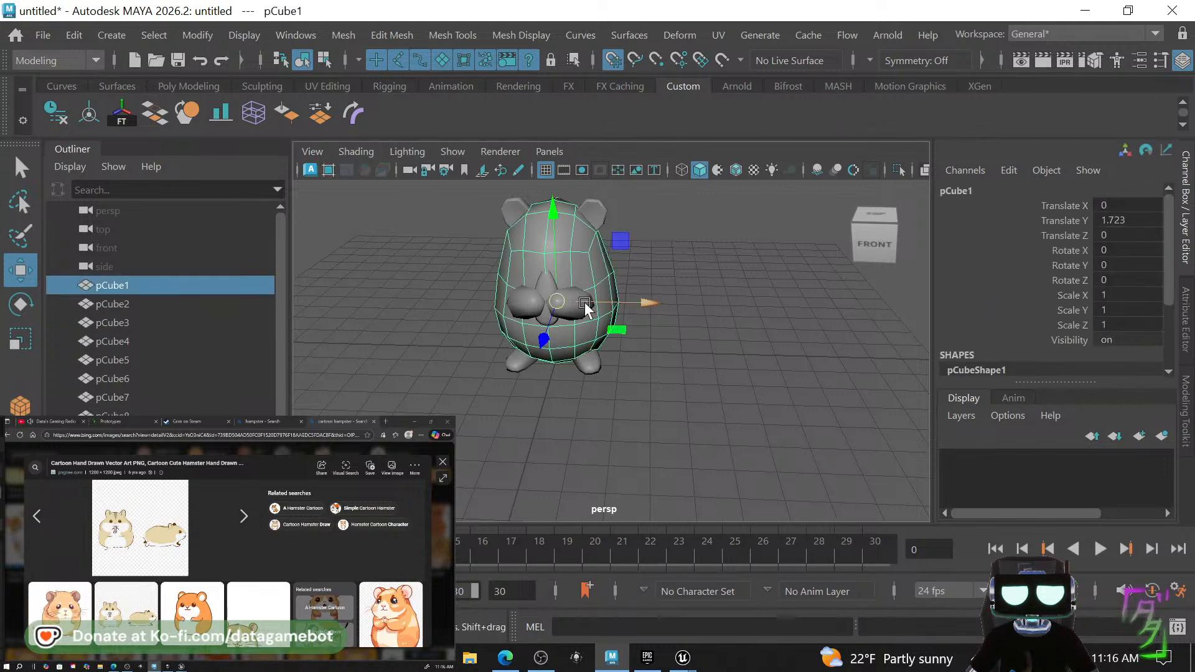
pyautogui.press('q')
pyautogui.keyDown('shift'); pyautogui.click(577, 311); pyautogui.keyUp('shift')
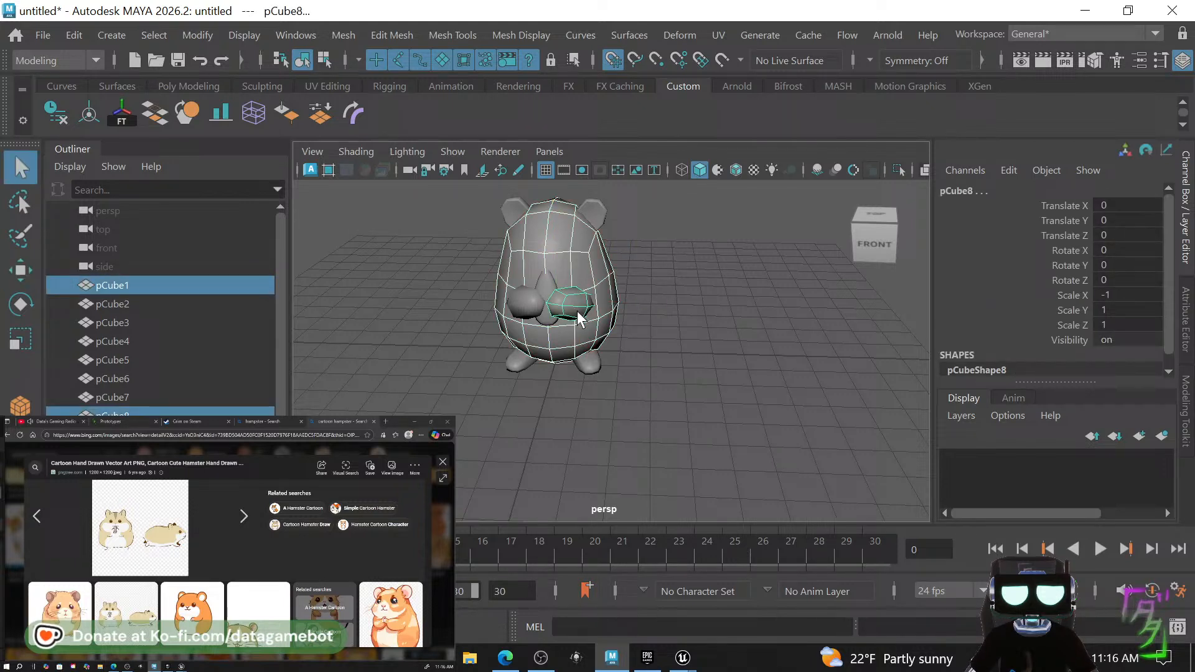
pyautogui.keyDown('shift'); pyautogui.click(588, 361); pyautogui.keyUp('shift')
pyautogui.keyDown('shift'); pyautogui.click(541, 354); pyautogui.keyUp('shift')
pyautogui.keyDown('shift'); pyautogui.click(504, 354); pyautogui.keyUp('shift')
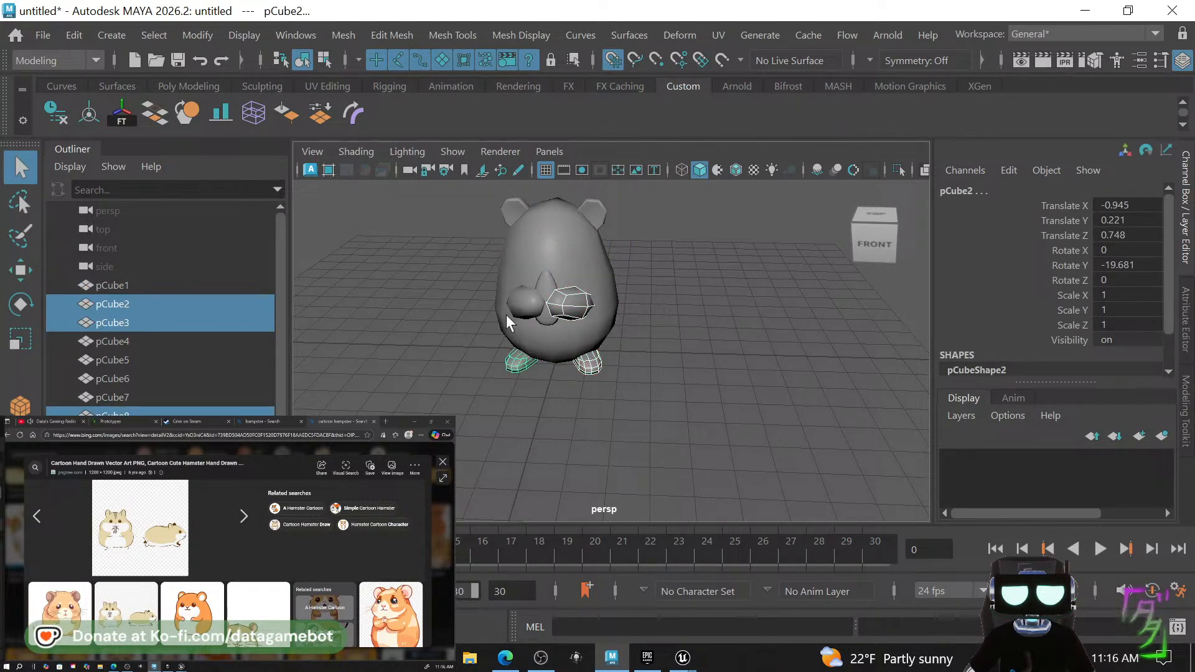
pyautogui.keyDown('shift'); pyautogui.click(513, 310); pyautogui.keyUp('shift')
pyautogui.keyDown('shift'); pyautogui.click(545, 360); pyautogui.keyUp('shift')
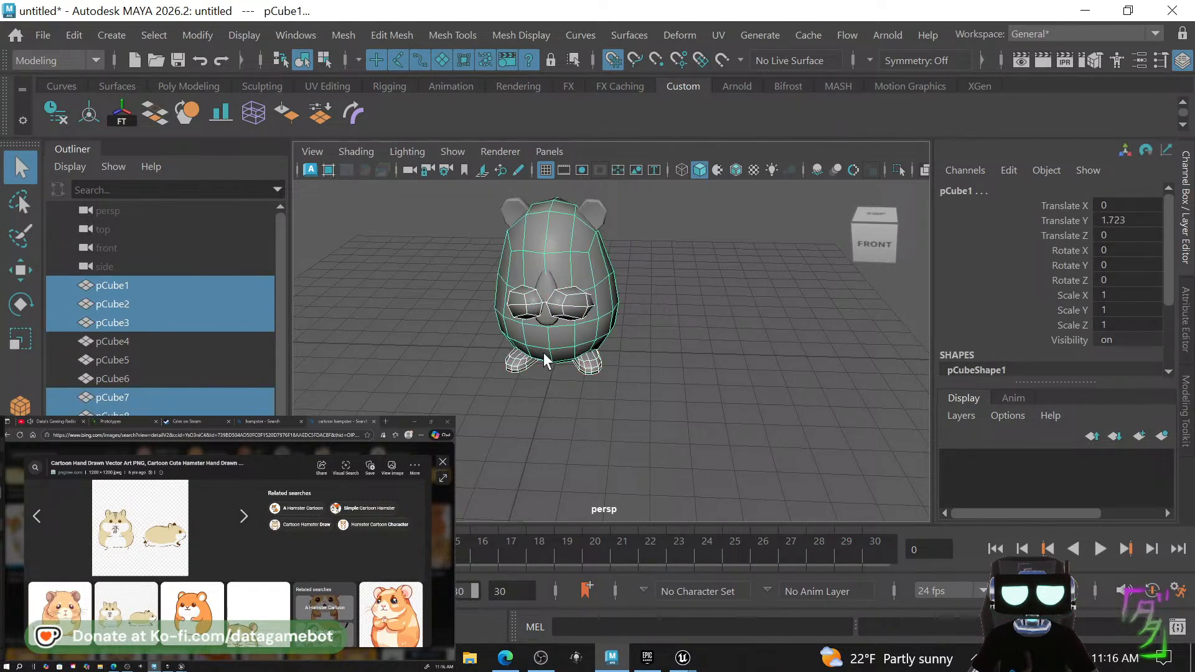
pyautogui.keyDown('shift'); pyautogui.click(594, 210); pyautogui.keyUp('shift')
pyautogui.keyDown('shift'); pyautogui.click(517, 211); pyautogui.keyUp('shift')
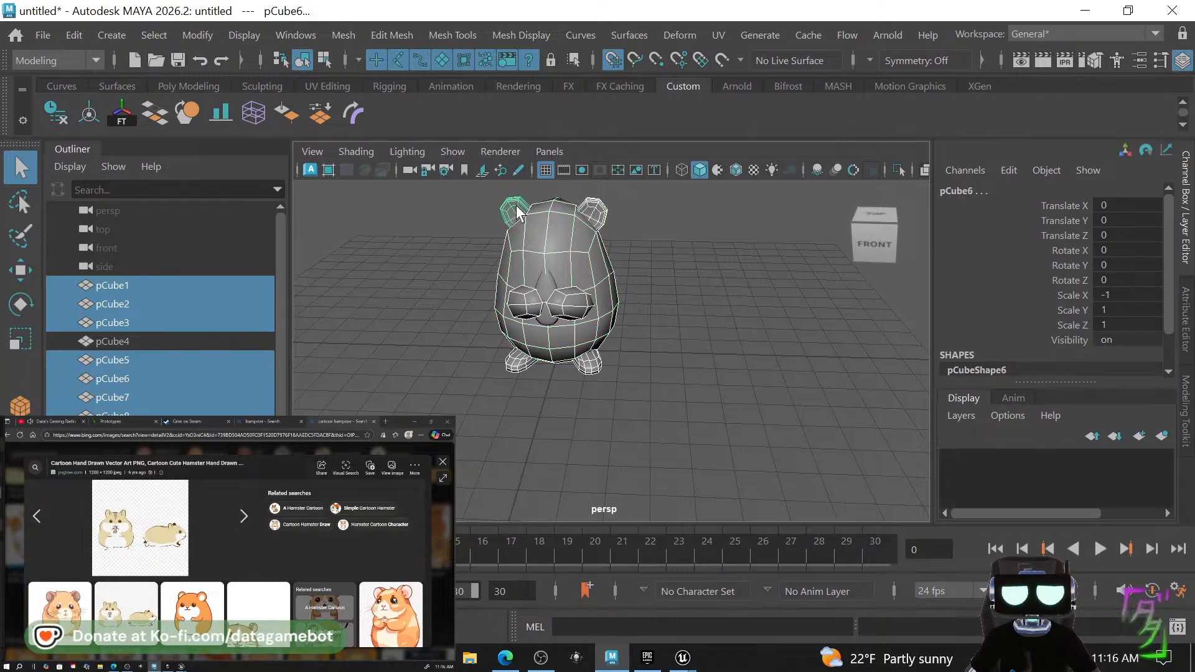
# Start exporting the selection and choose the Fountian folder inside Grim on the Desktop as the destination.
pyautogui.click(41, 35)
pyautogui.click(133, 260)
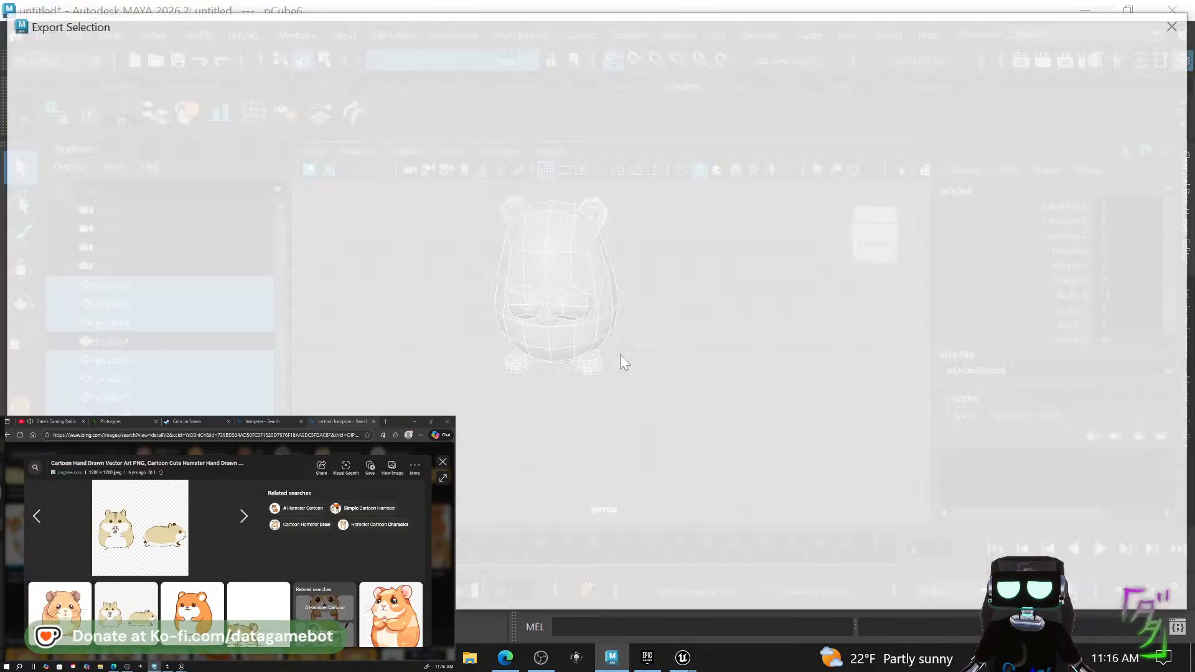
pyautogui.click(56, 112)
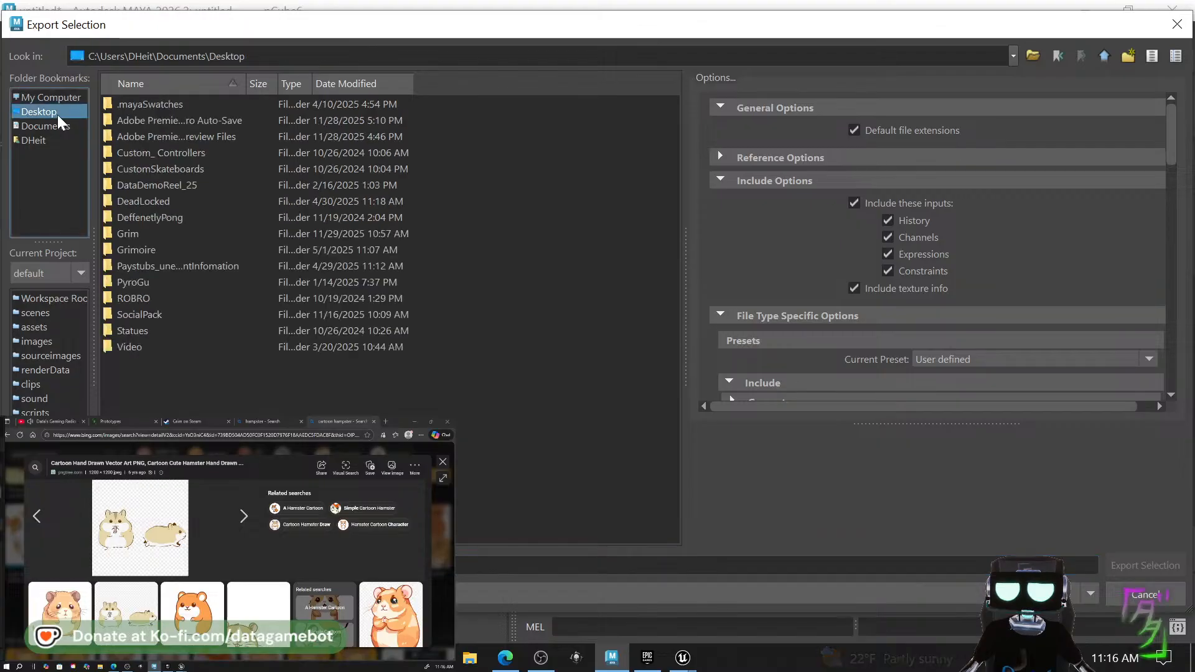
pyautogui.doubleClick(165, 234)
pyautogui.scroll(-12, 261, 293)
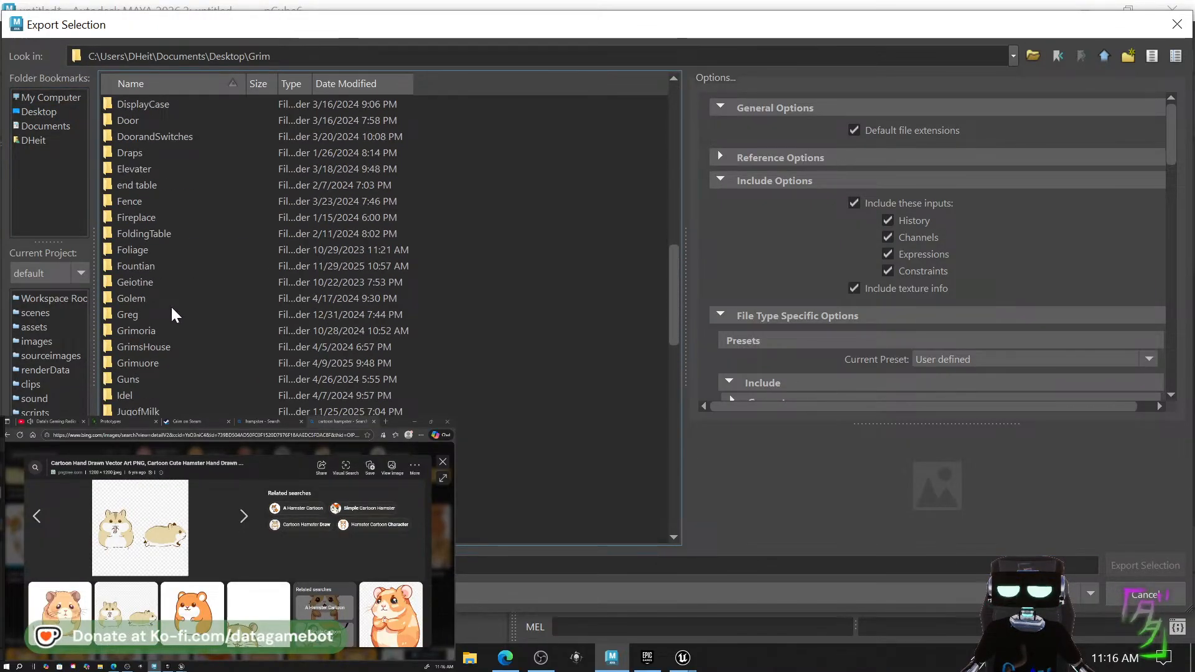
pyautogui.doubleClick(165, 265)
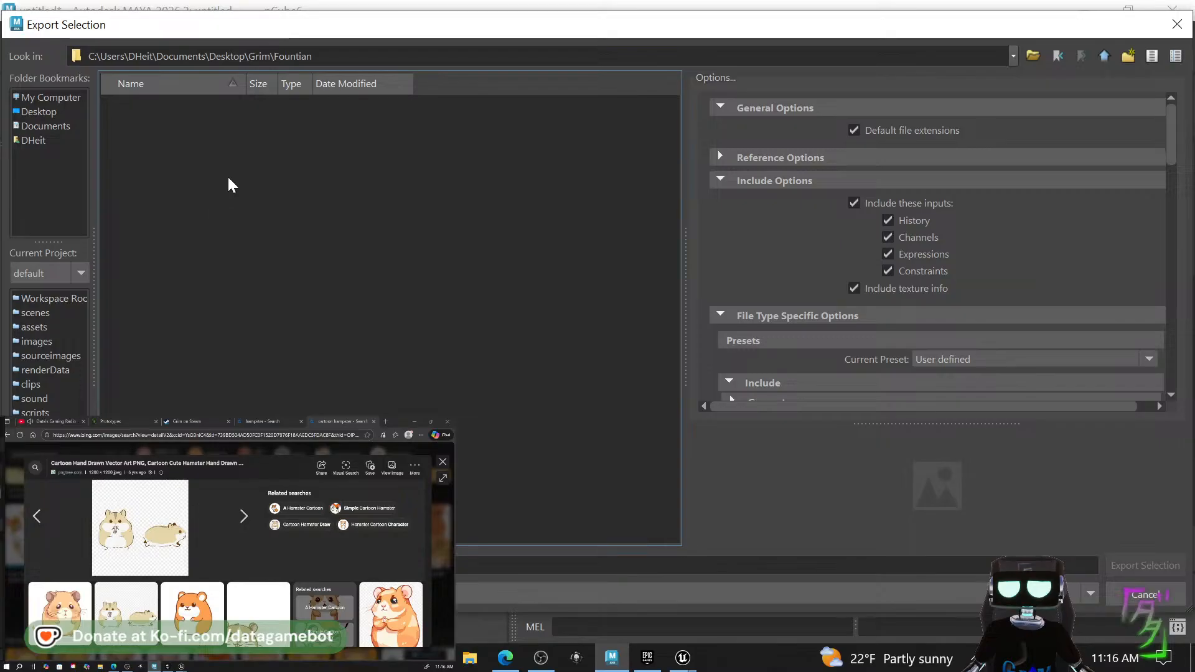
# Choose the OBJ format, enter a file name and export the selected hamster parts.
pyautogui.click(249, 594)
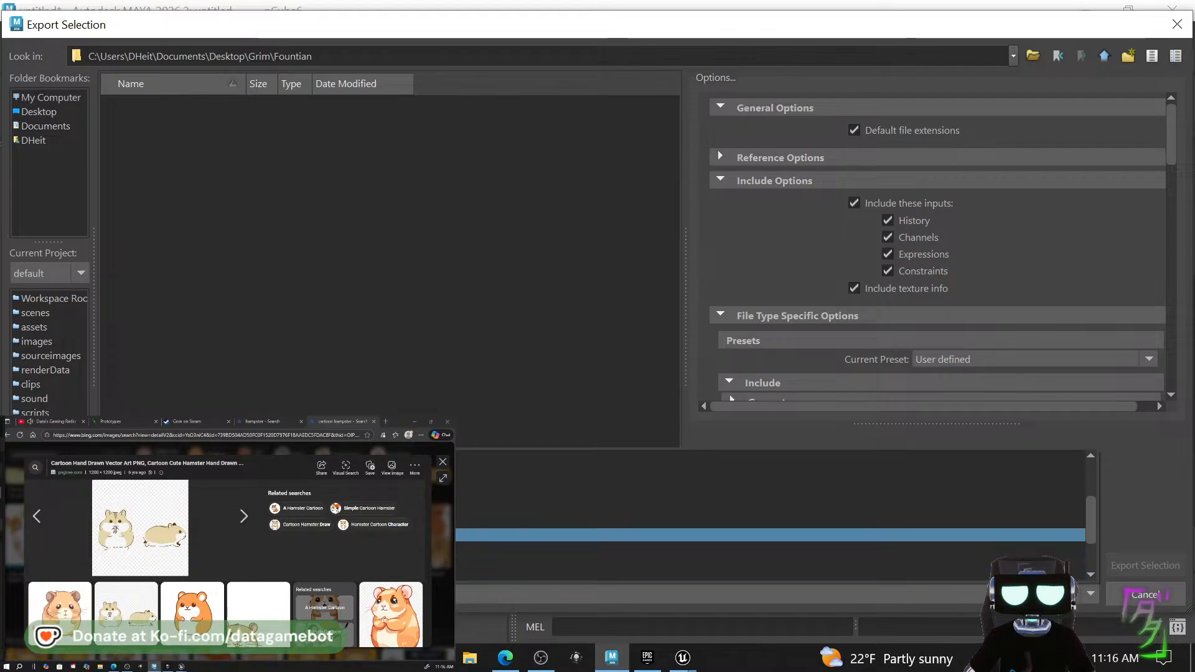
pyautogui.scroll(2, 249, 470)
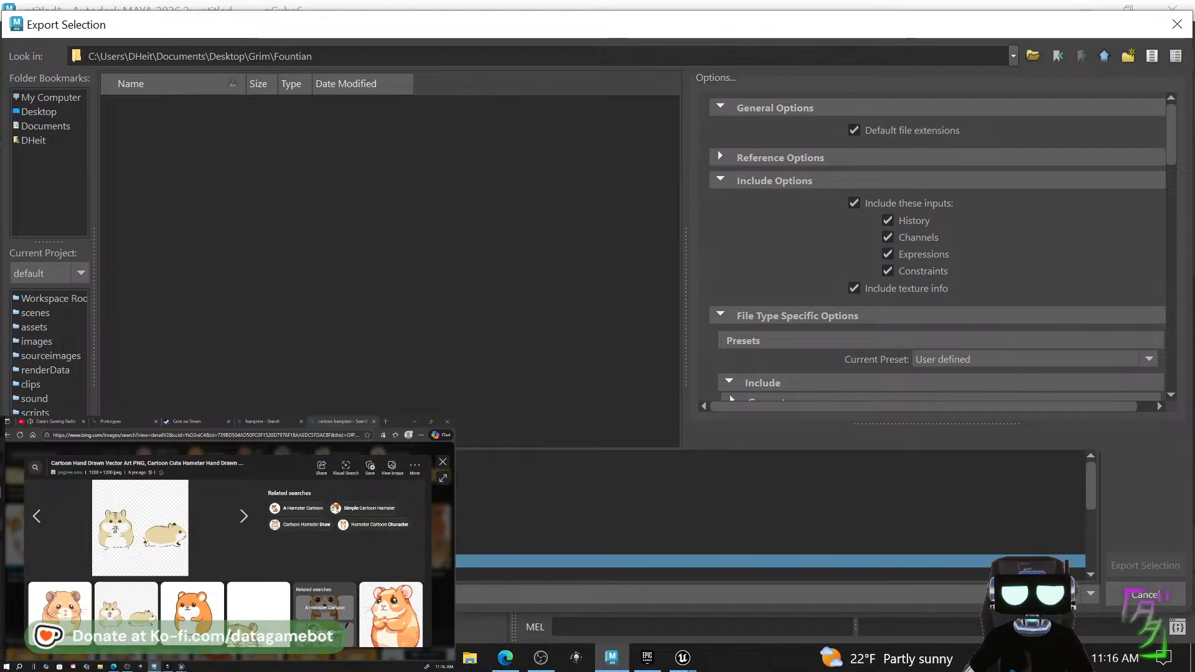
pyautogui.scroll(-3, 249, 470)
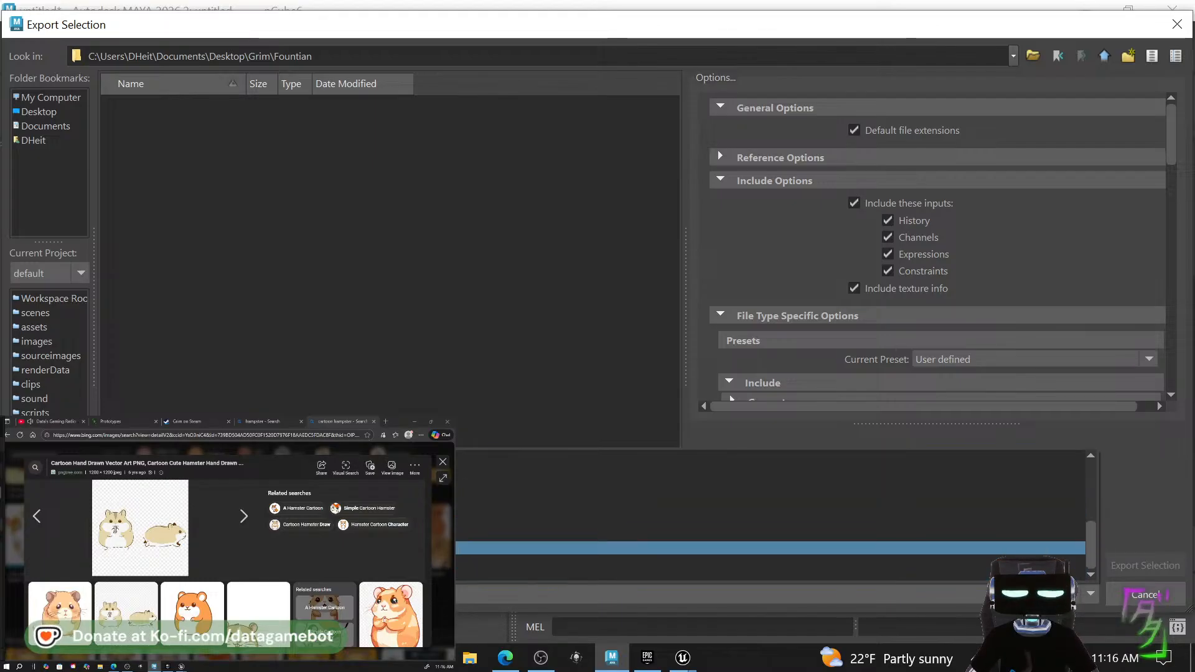
pyautogui.click(249, 547)
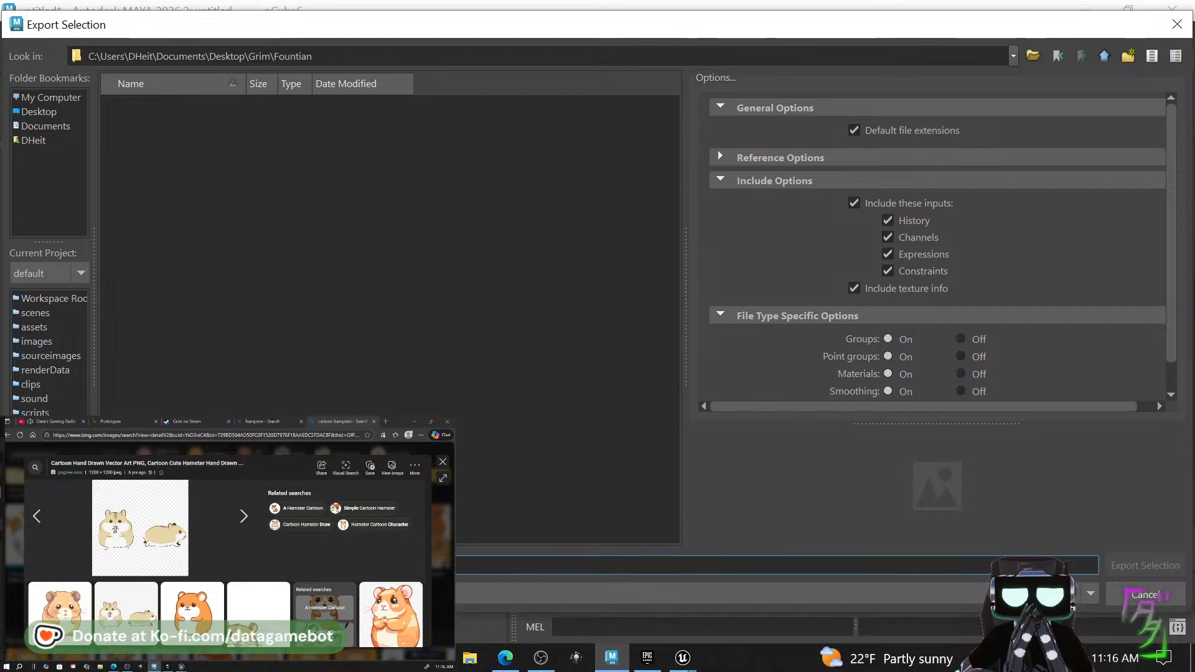
pyautogui.write('F')
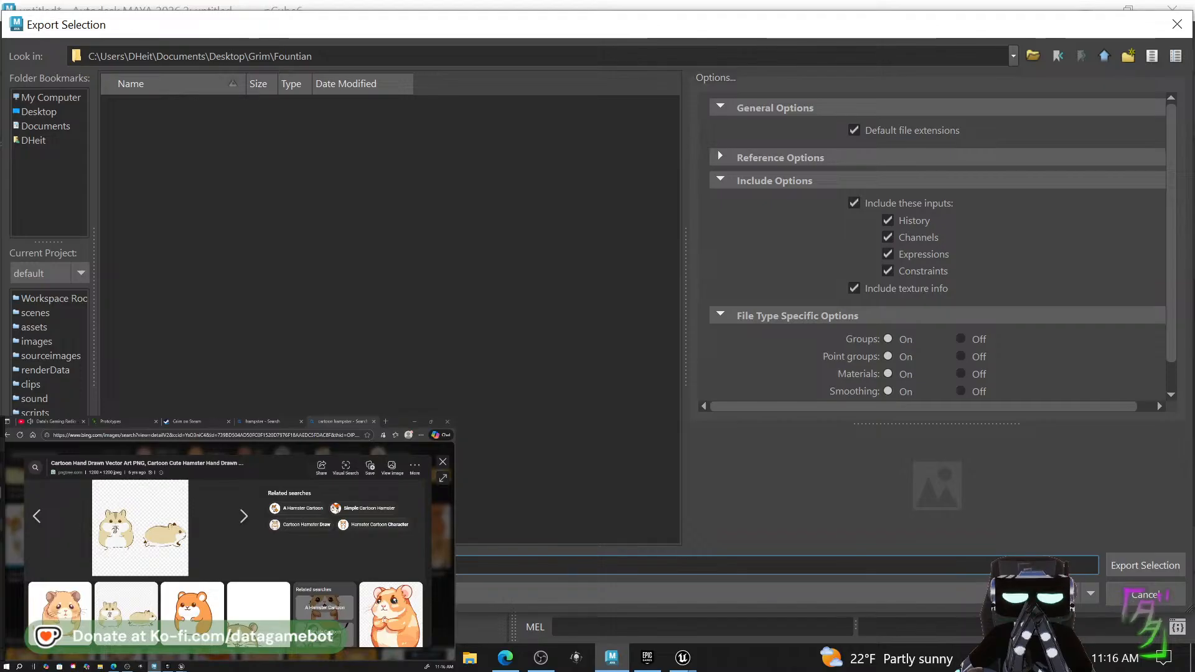
pyautogui.click(1145, 564)
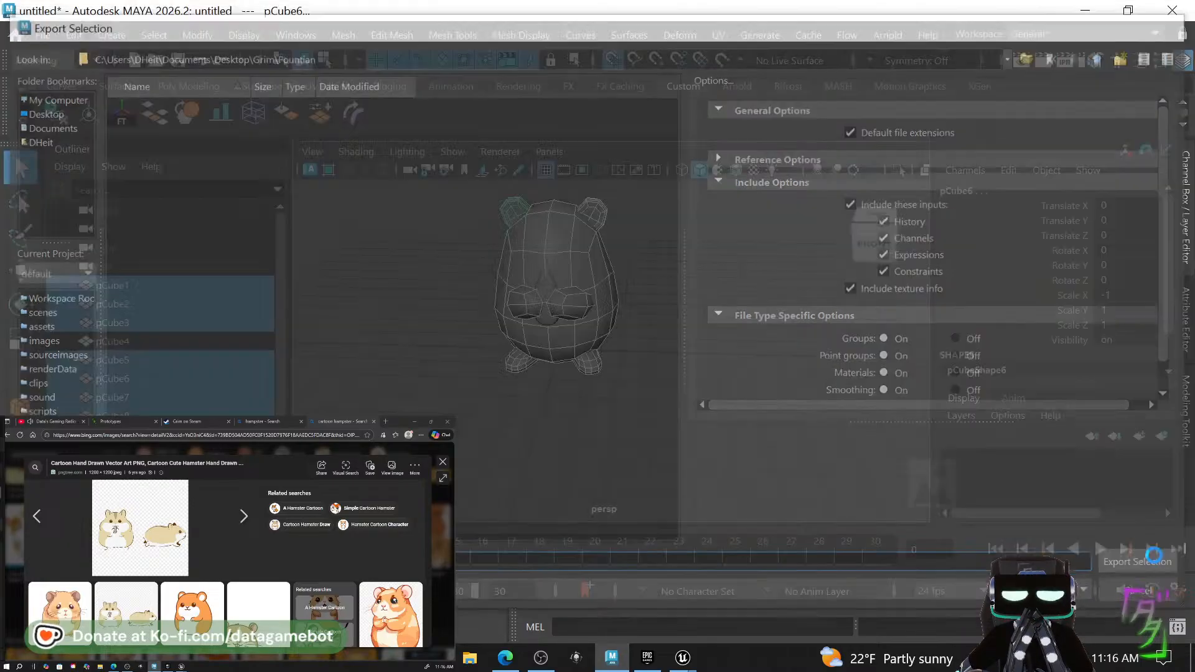
# Select only the piece held between the arms and export it as an OBJ named seed in the Fountian folder.
pyautogui.click(548, 295)
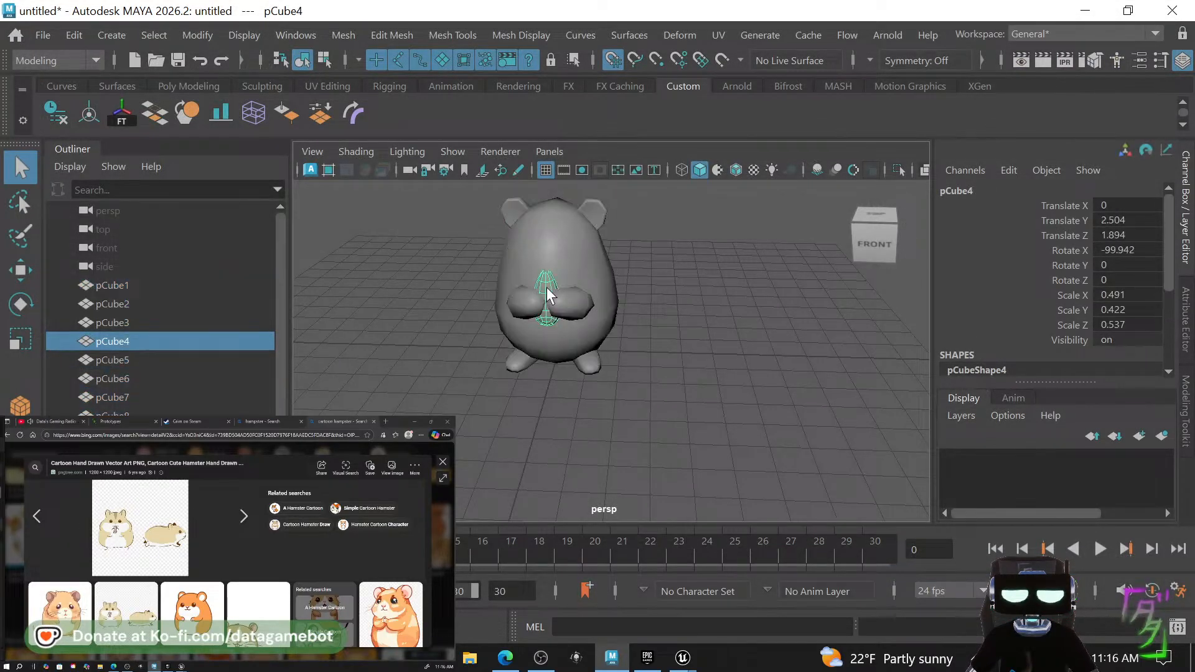
pyautogui.click(44, 34)
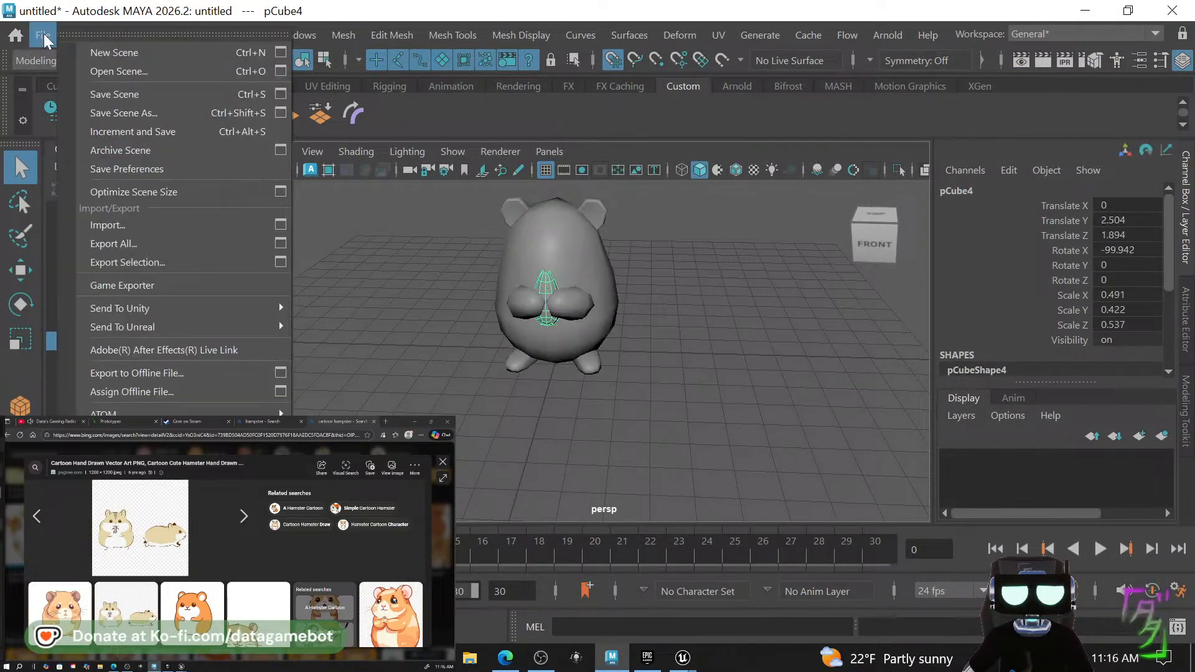
pyautogui.click(148, 253)
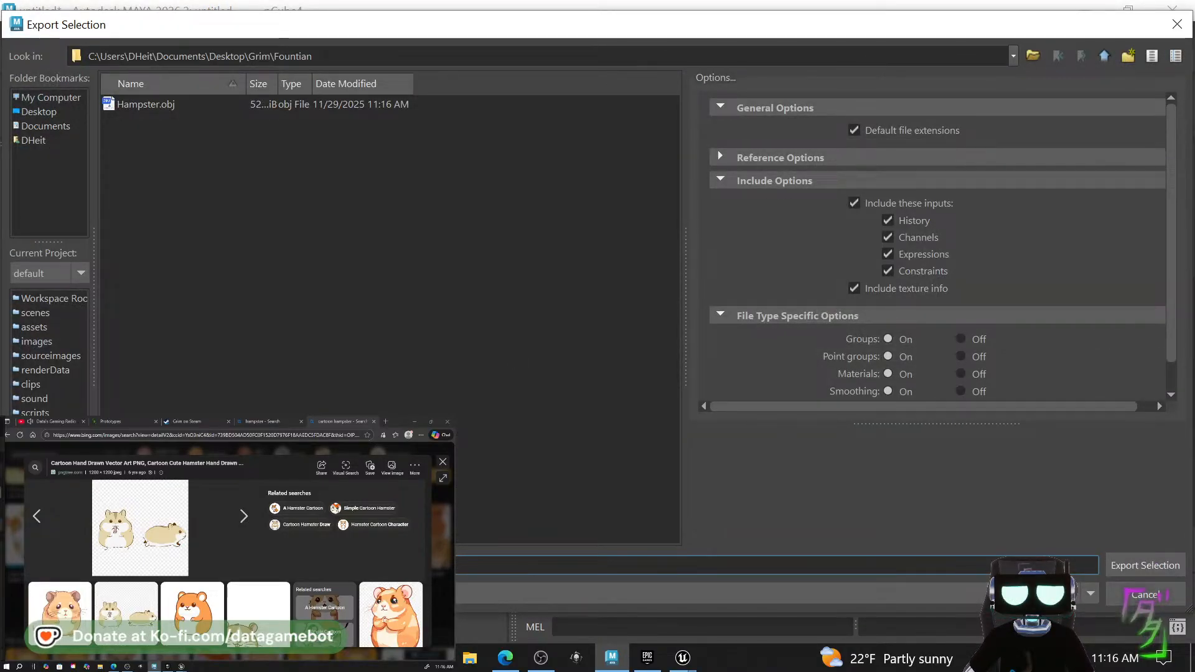
pyautogui.click(1139, 564)
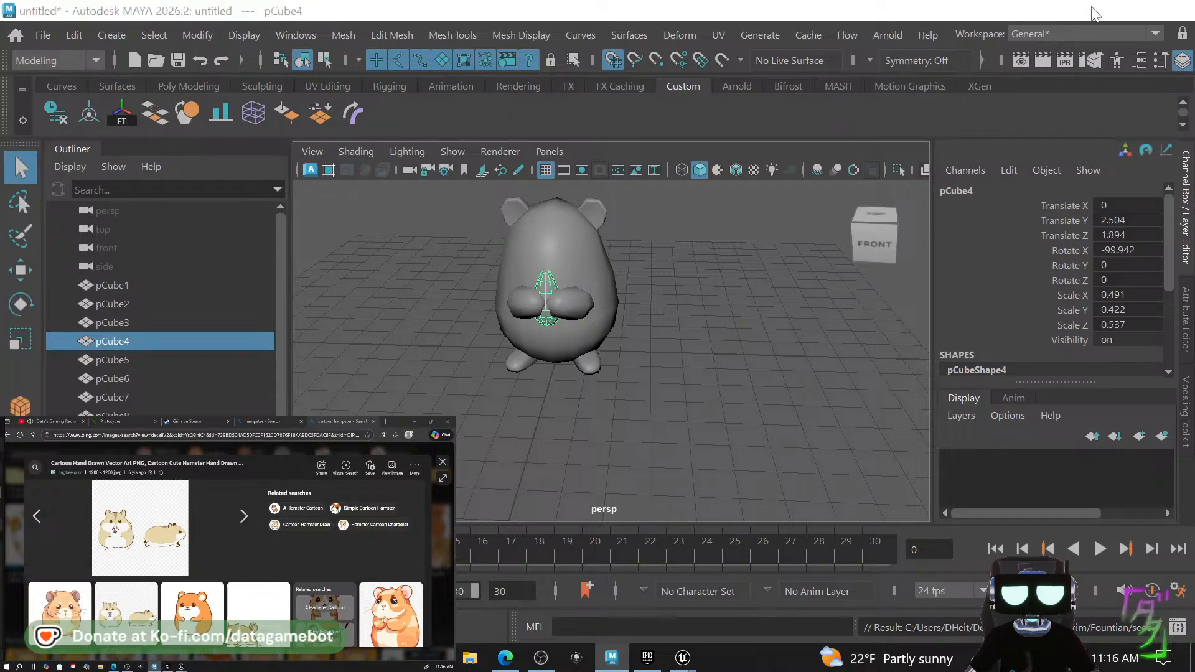
# Minimize Maya, launch ZBrush 2021 from the desktop, dismiss its start-up news window and hide LightBox.
pyautogui.click(1084, 10)
pyautogui.click(1105, 25)
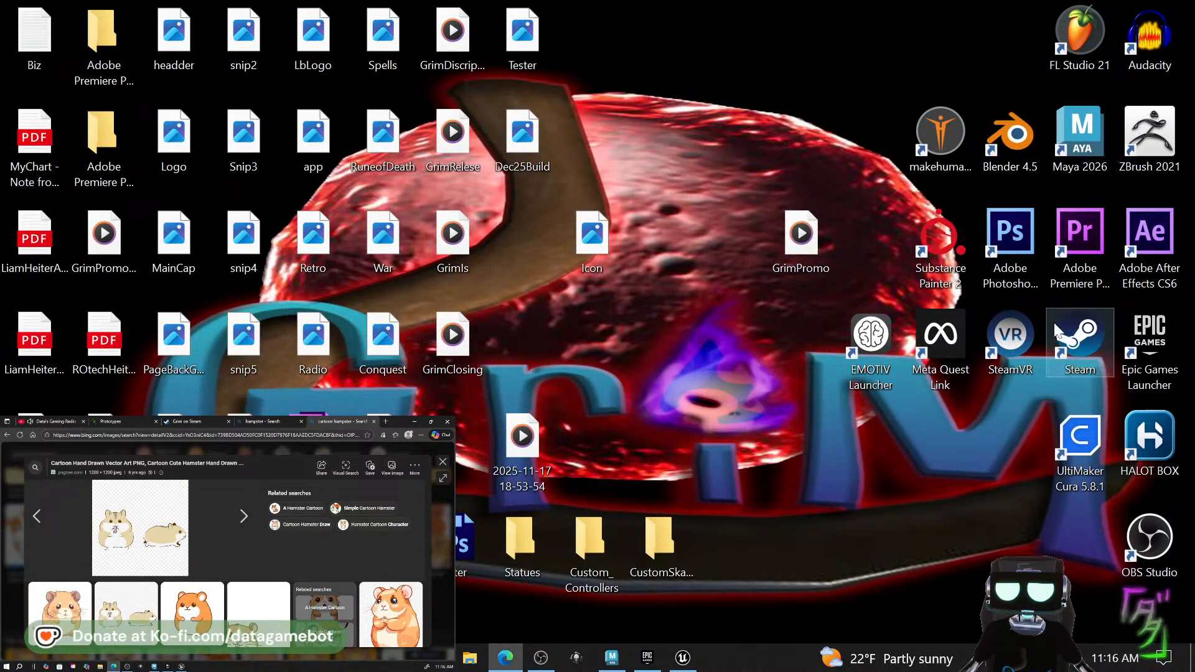
pyautogui.click(1151, 149)
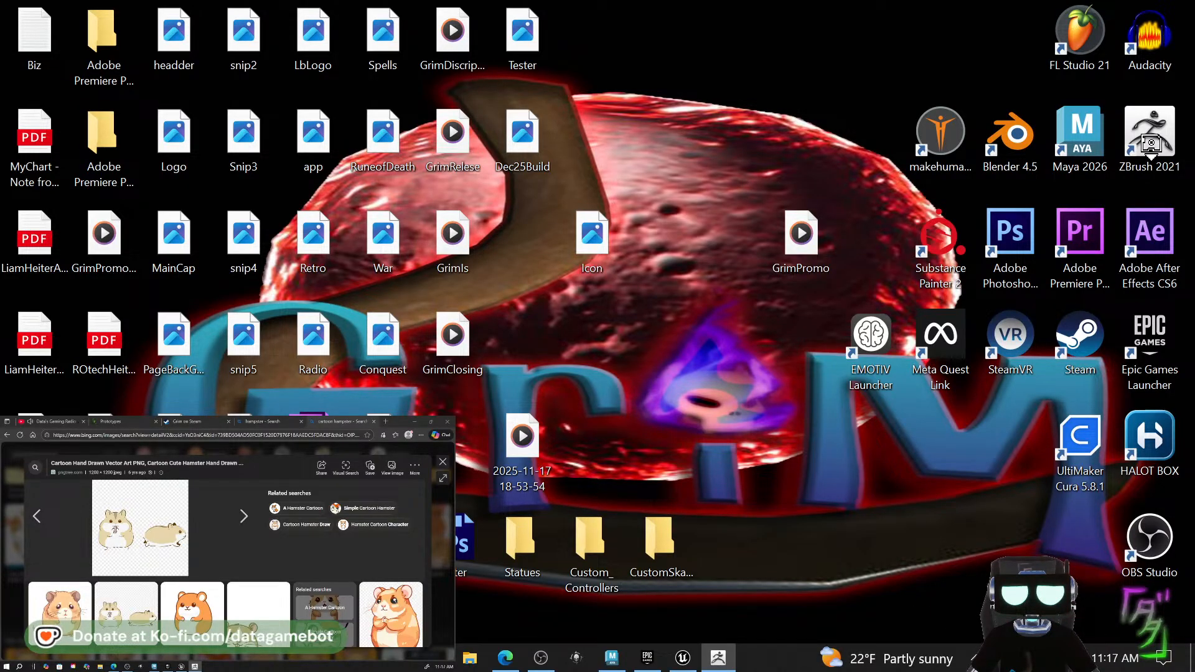
pyautogui.click(129, 667)
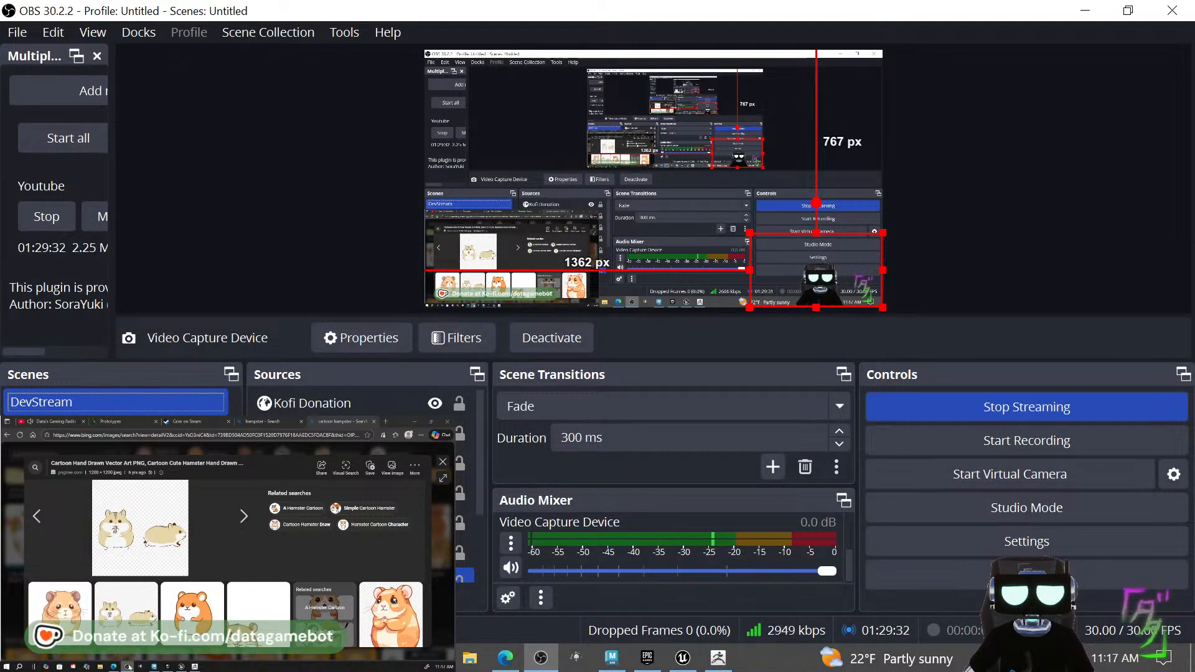
pyautogui.click(128, 667)
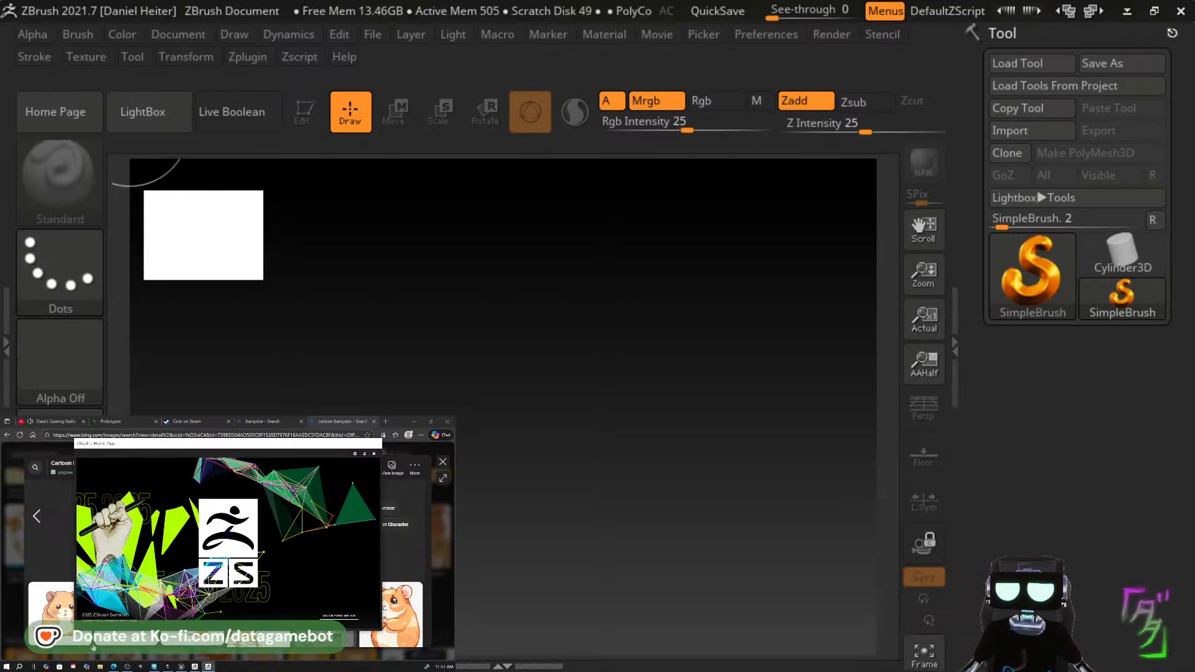
pyautogui.click(375, 454)
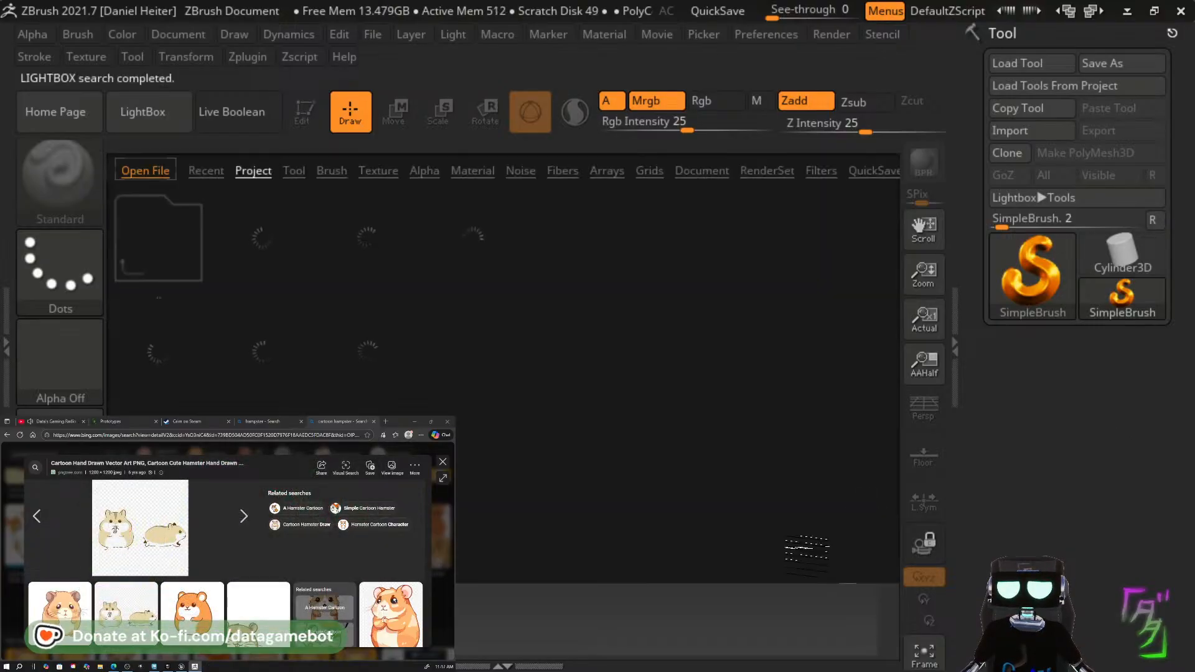
pyautogui.click(152, 118)
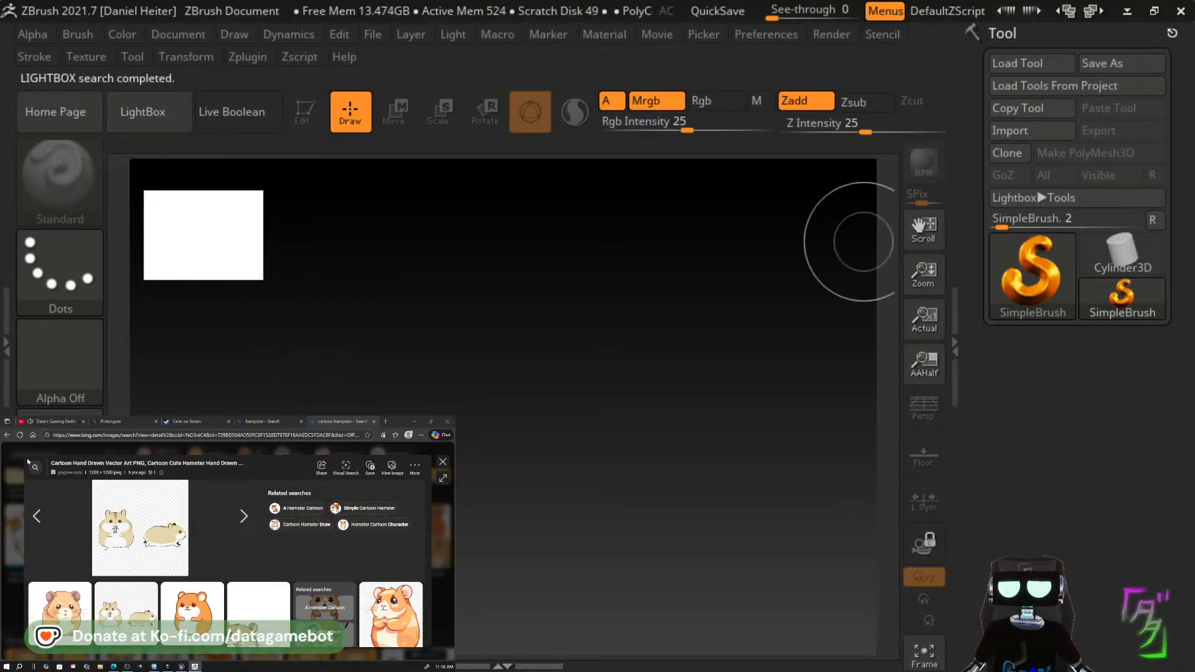
# Import the Hampster mesh from the Fountian folder inside Grim on the Desktop and draw it on the canvas.
pyautogui.click(1053, 128)
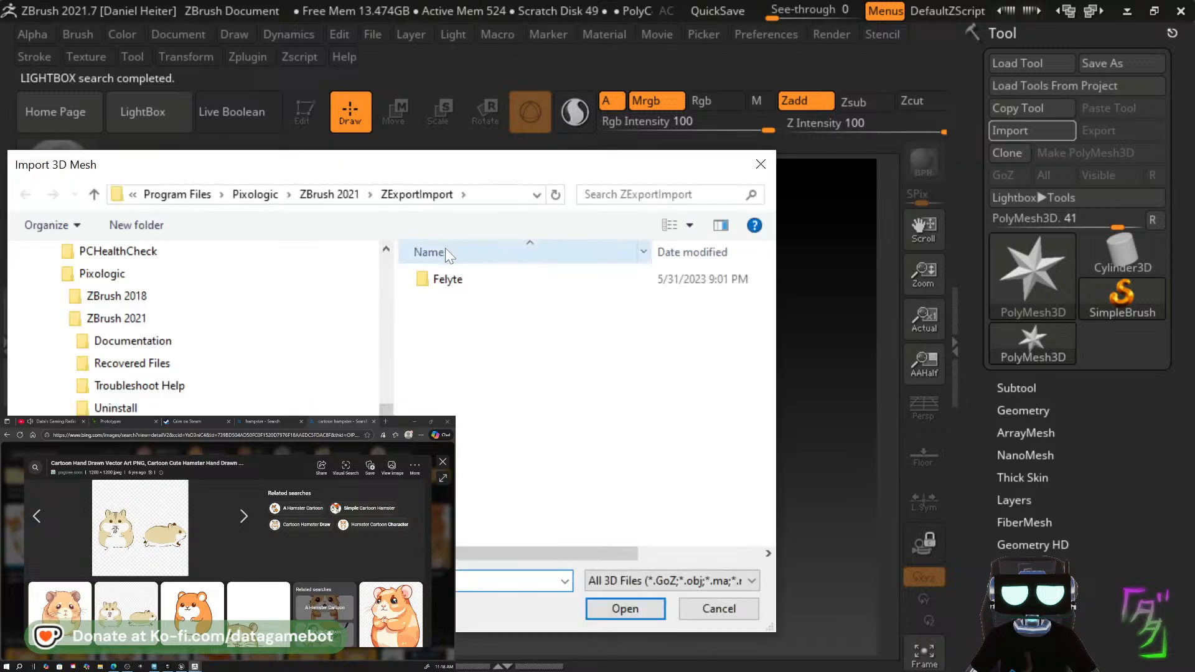
pyautogui.click(133, 195)
pyautogui.click(151, 233)
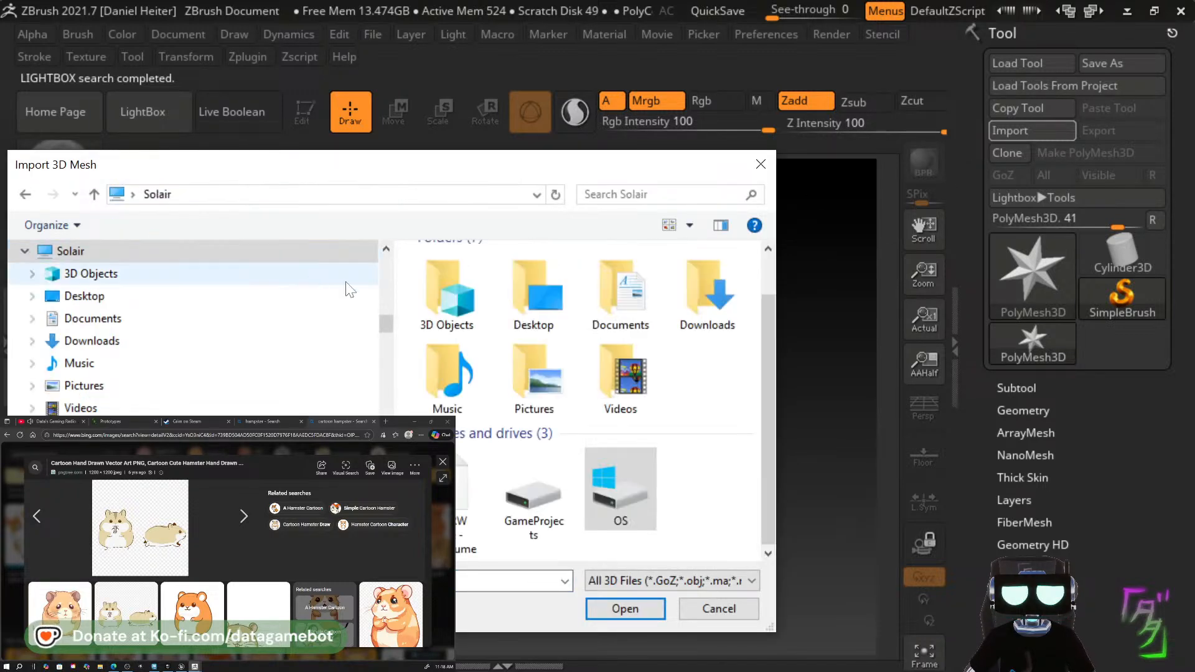
pyautogui.doubleClick(546, 283)
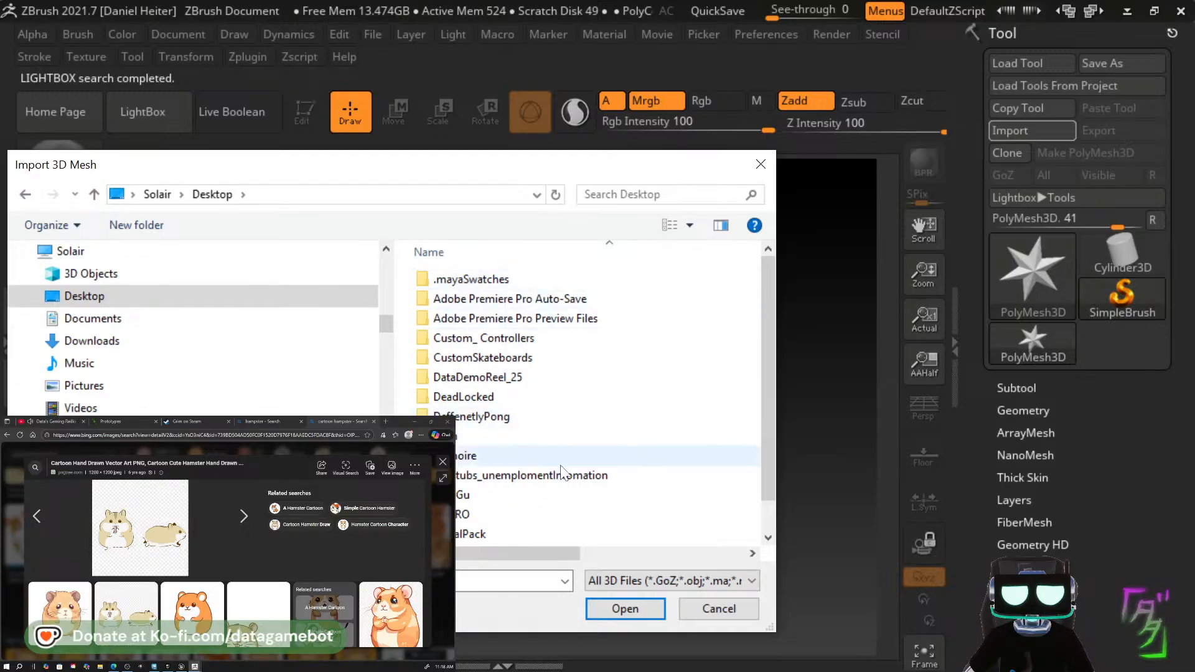
pyautogui.doubleClick(563, 429)
pyautogui.scroll(-8, 557, 429)
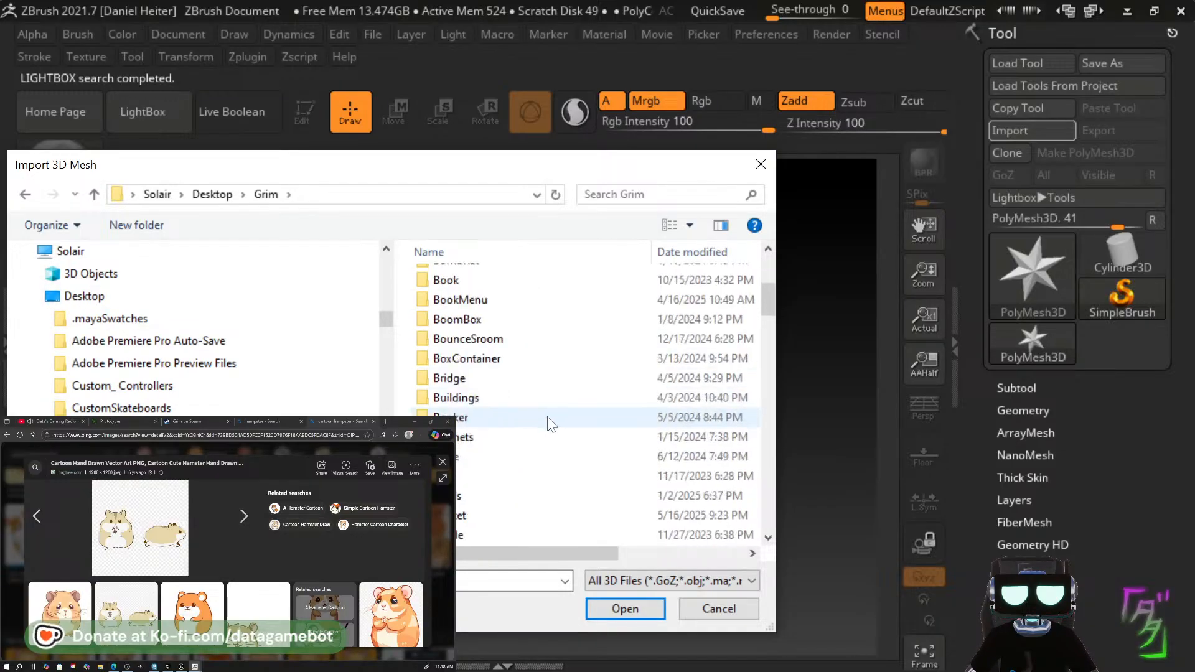
pyautogui.scroll(-6, 554, 433)
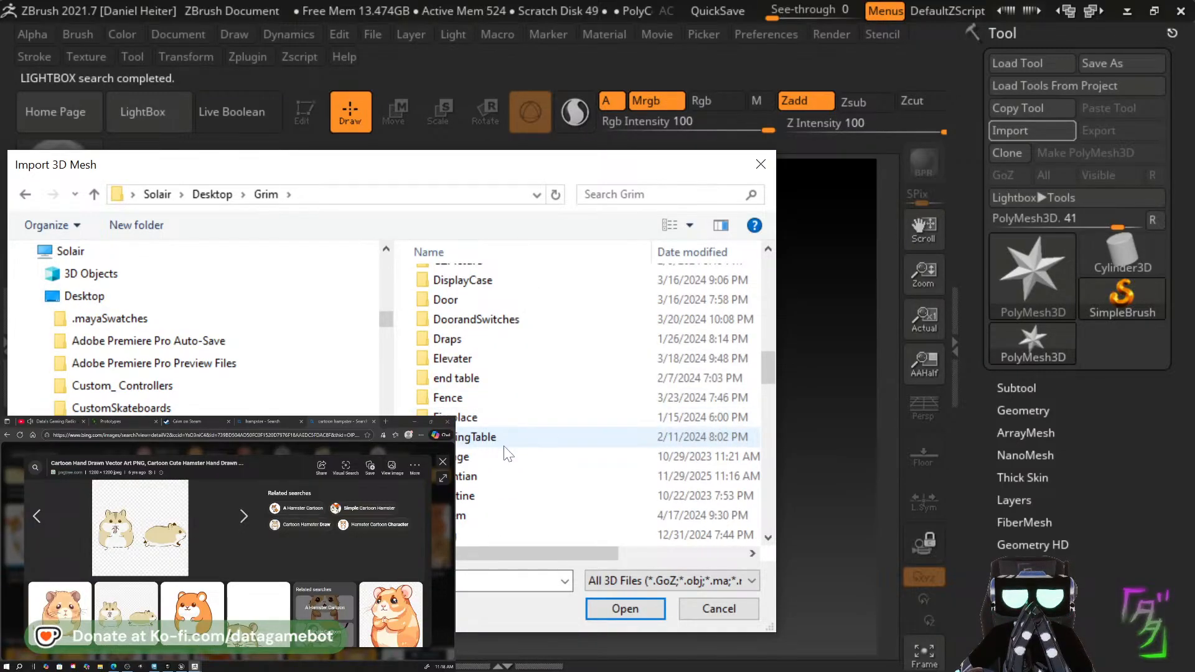
pyautogui.doubleClick(480, 477)
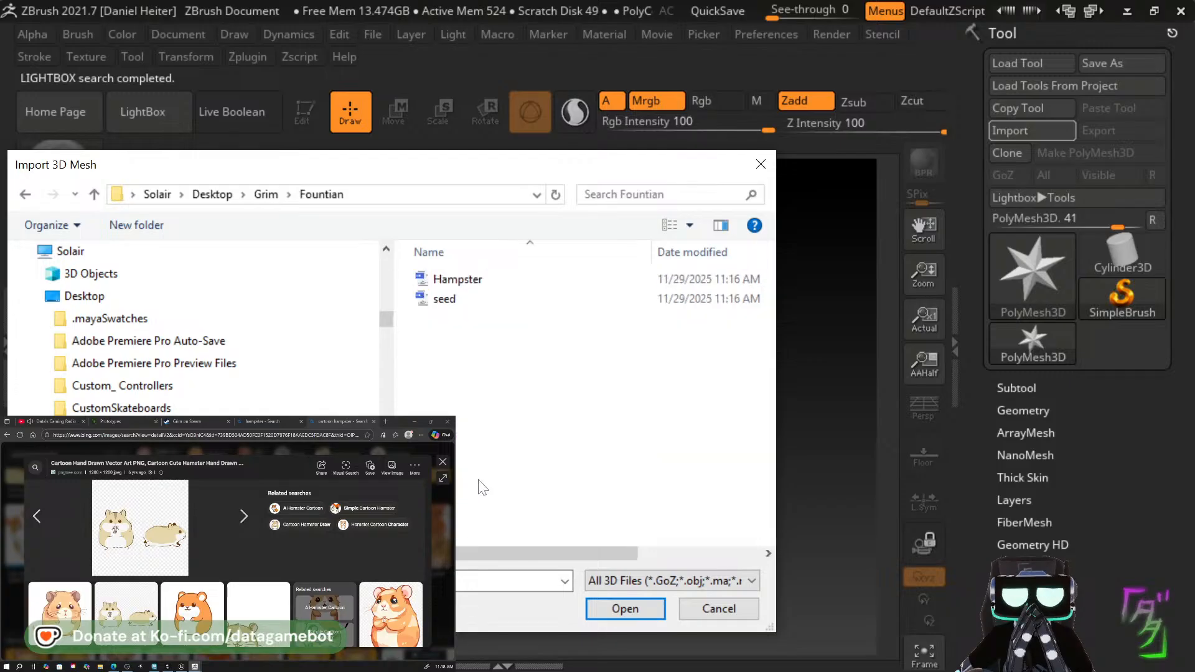
pyautogui.doubleClick(457, 278)
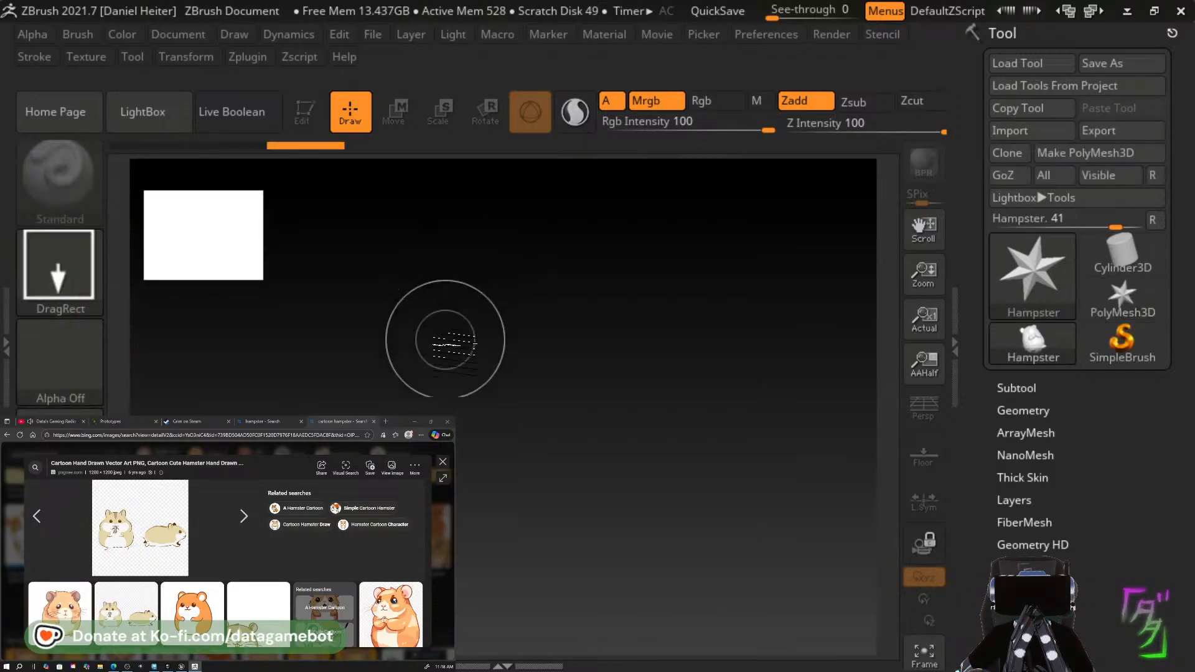
pyautogui.moveTo(515, 383); pyautogui.dragTo(526, 511)
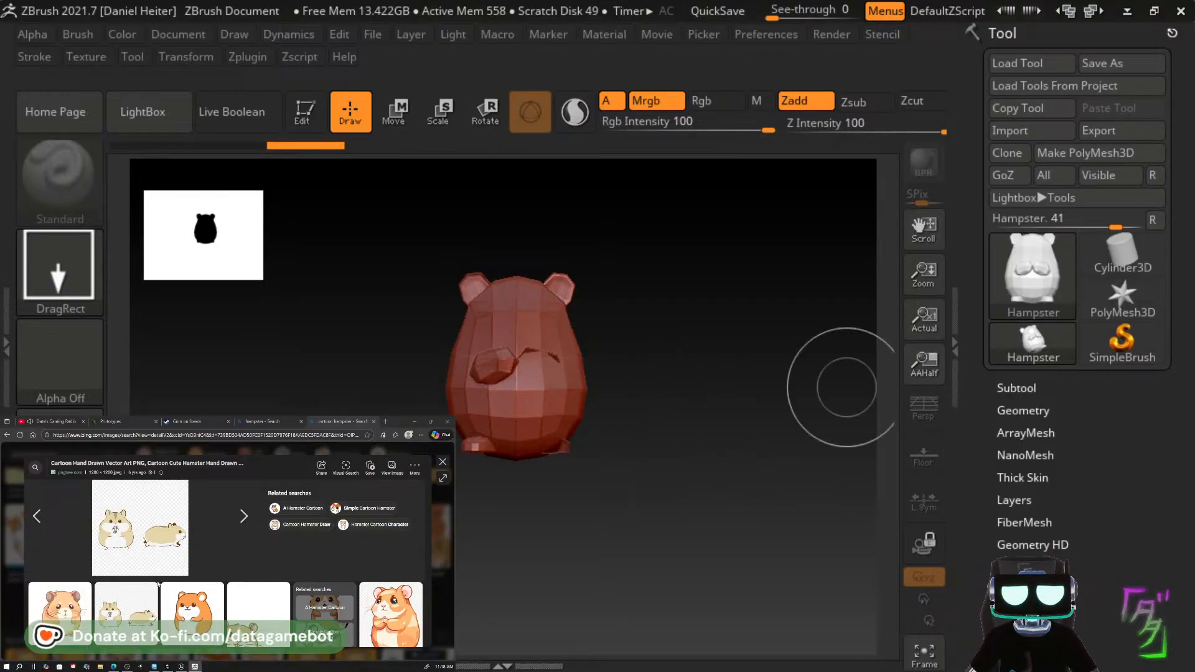
# Switch back to Maya and combine the body, arms, feet and ears into one mesh, leaving out the held seed.
pyautogui.click(158, 667)
pyautogui.click(592, 371)
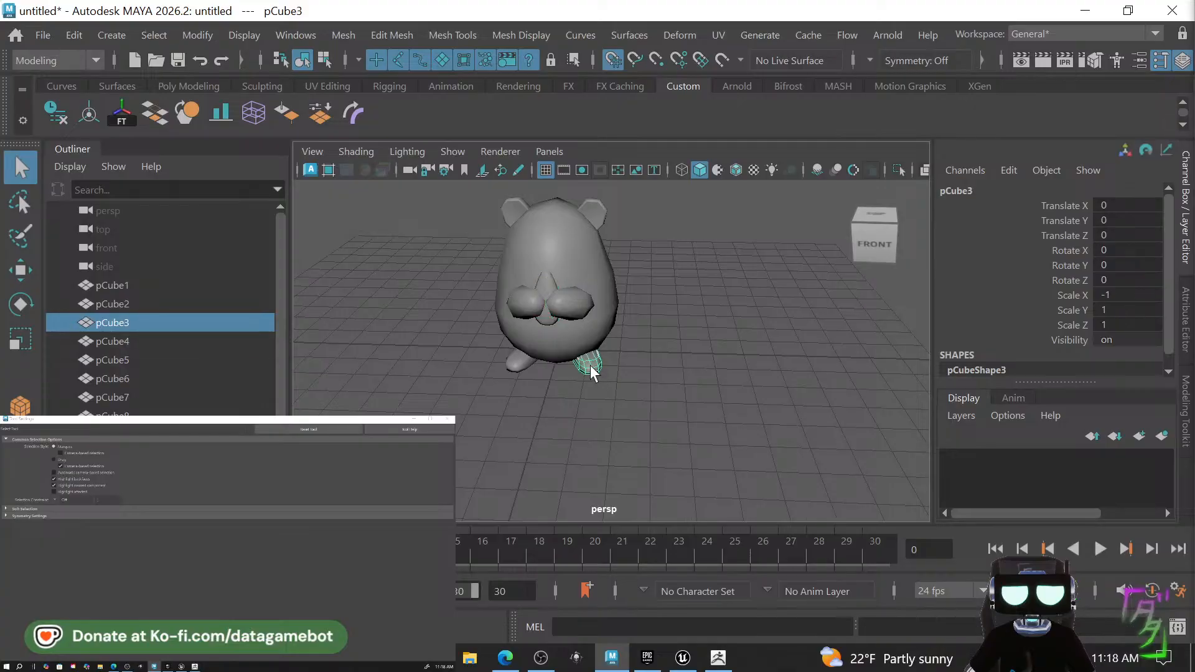
pyautogui.keyDown('shift'); pyautogui.click(581, 311); pyautogui.keyUp('shift')
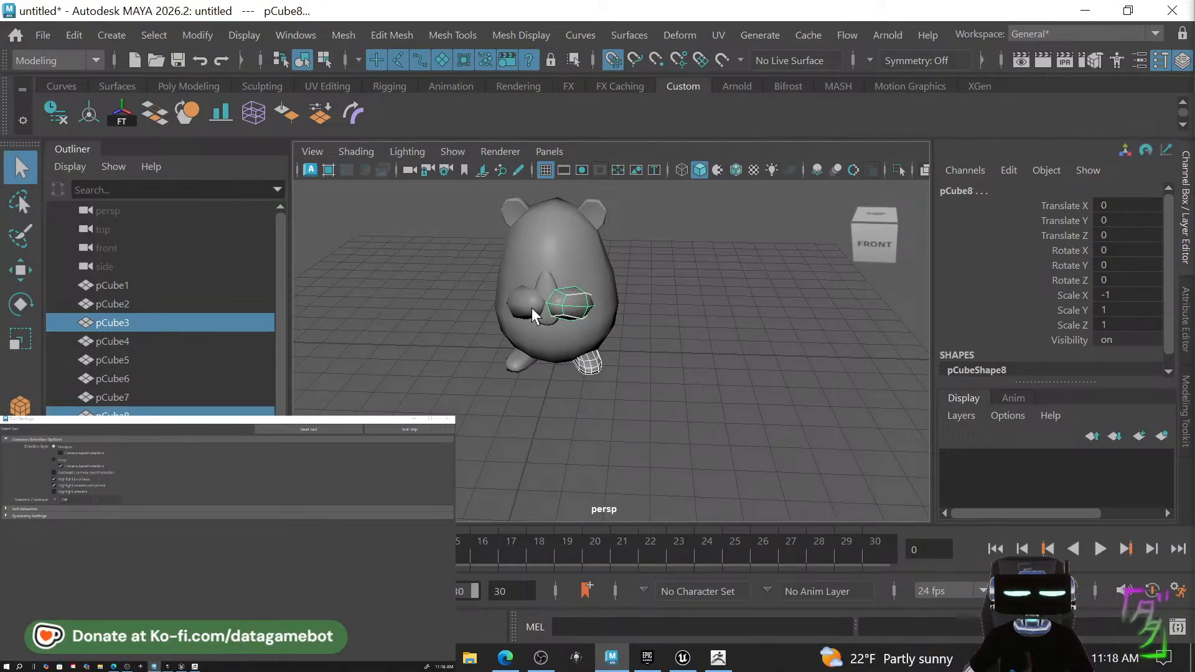
pyautogui.keyDown('shift'); pyautogui.click(531, 308); pyautogui.keyUp('shift')
pyautogui.keyDown('shift'); pyautogui.click(518, 360); pyautogui.keyUp('shift')
pyautogui.keyDown('shift'); pyautogui.click(523, 223); pyautogui.keyUp('shift')
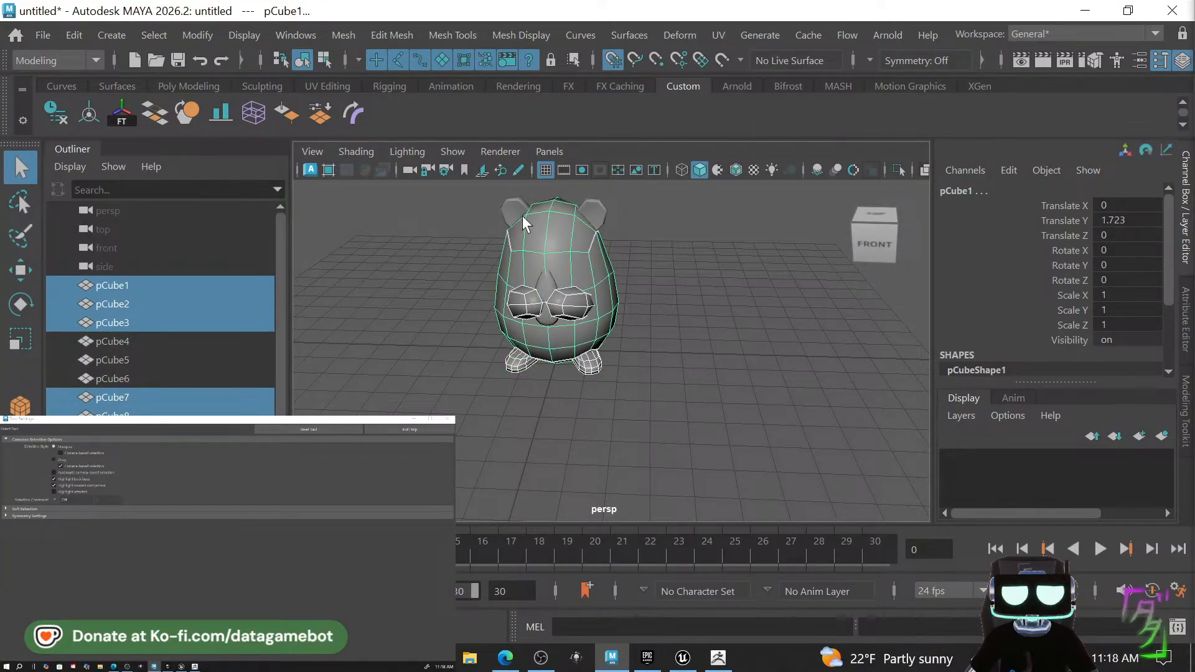
pyautogui.keyDown('shift'); pyautogui.click(517, 212); pyautogui.keyUp('shift')
pyautogui.keyDown('shift'); pyautogui.click(607, 205); pyautogui.keyUp('shift')
pyautogui.keyDown('shift'); pyautogui.moveTo(544, 252); pyautogui.dragTo(563, 527, button='right'); pyautogui.keyUp('shift')
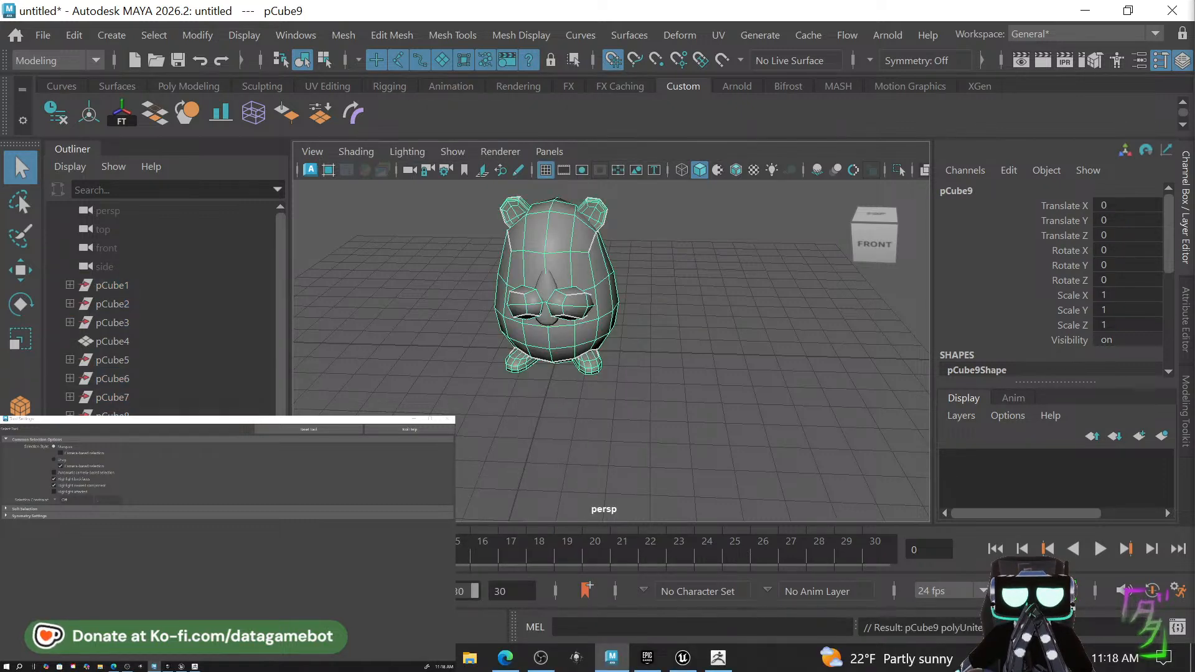
# Export the combined hamster mesh over the existing Hampster.obj in the Fountian folder, replacing the file.
pyautogui.click(40, 42)
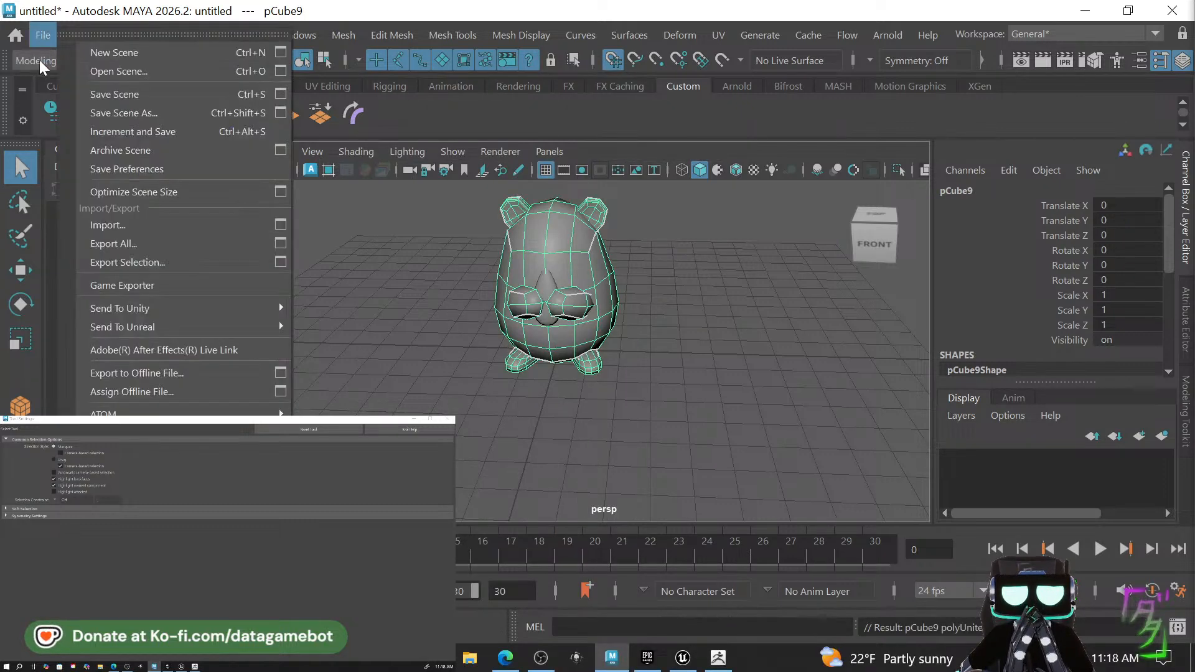
pyautogui.click(130, 264)
pyautogui.click(150, 105)
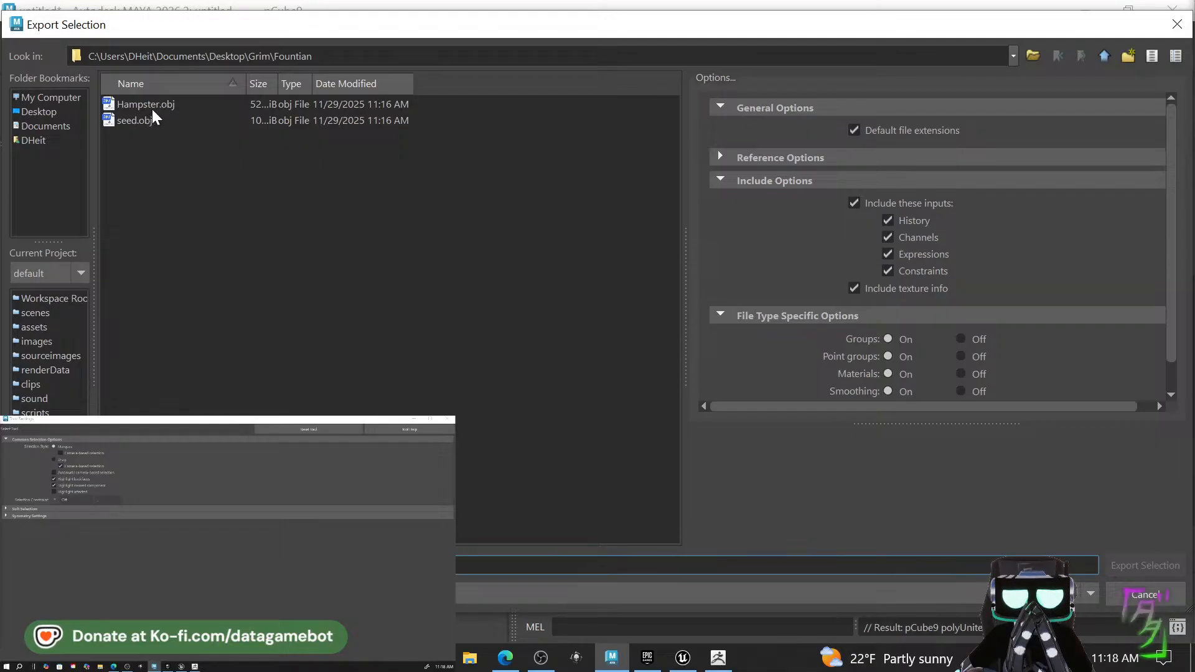
pyautogui.click(1176, 566)
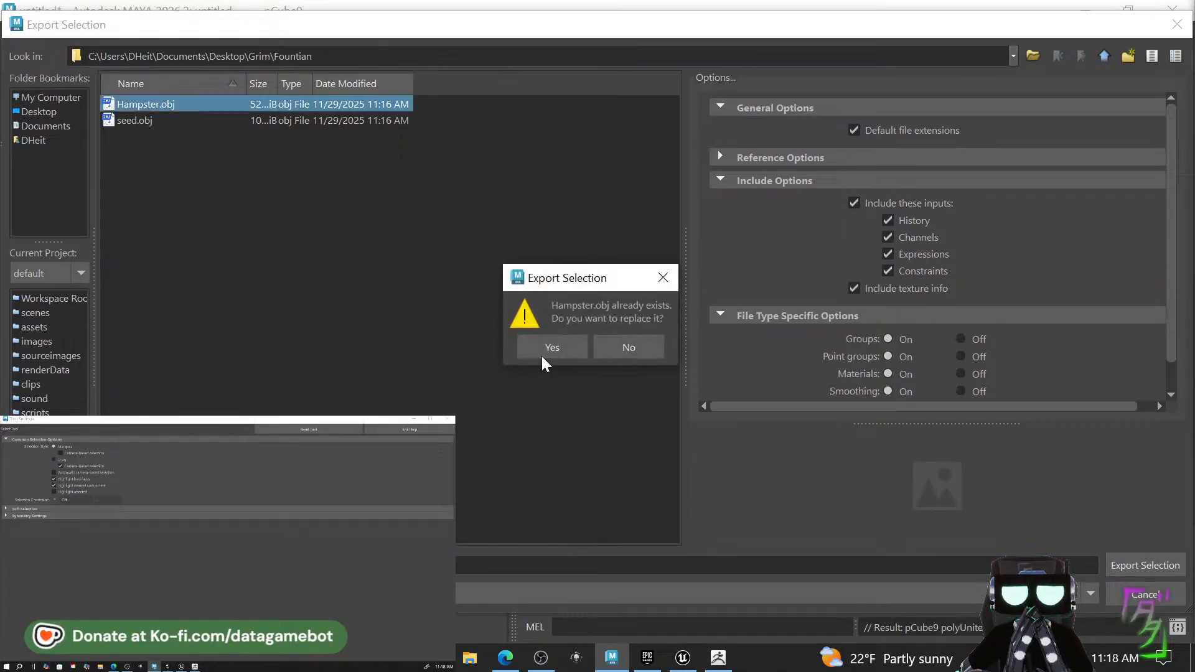
pyautogui.click(553, 355)
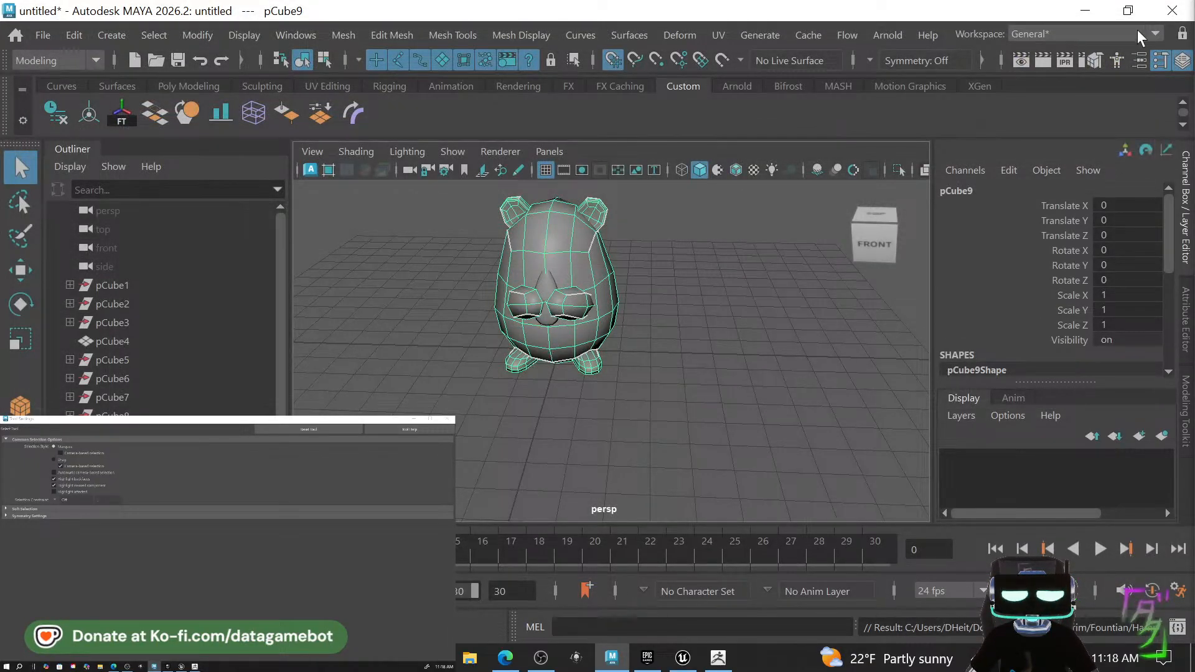
# Minimize Maya and import the updated Hampster mesh into ZBrush from the Fountian folder inside Grim on the Desktop.
pyautogui.click(1085, 10)
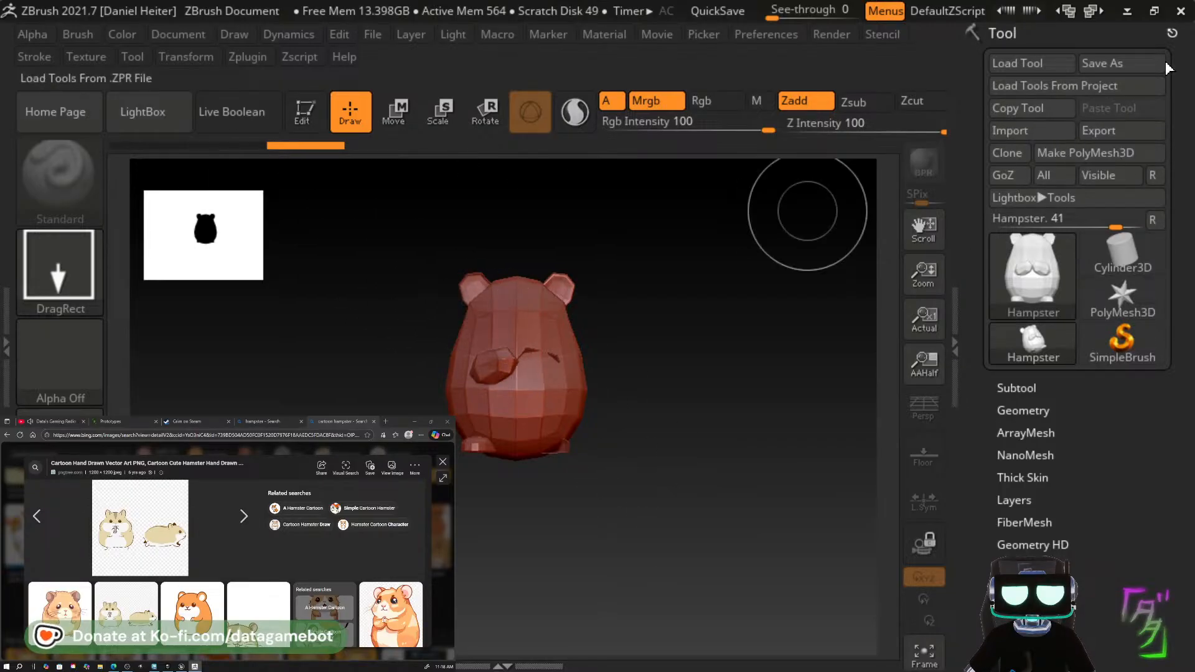
pyautogui.click(1047, 134)
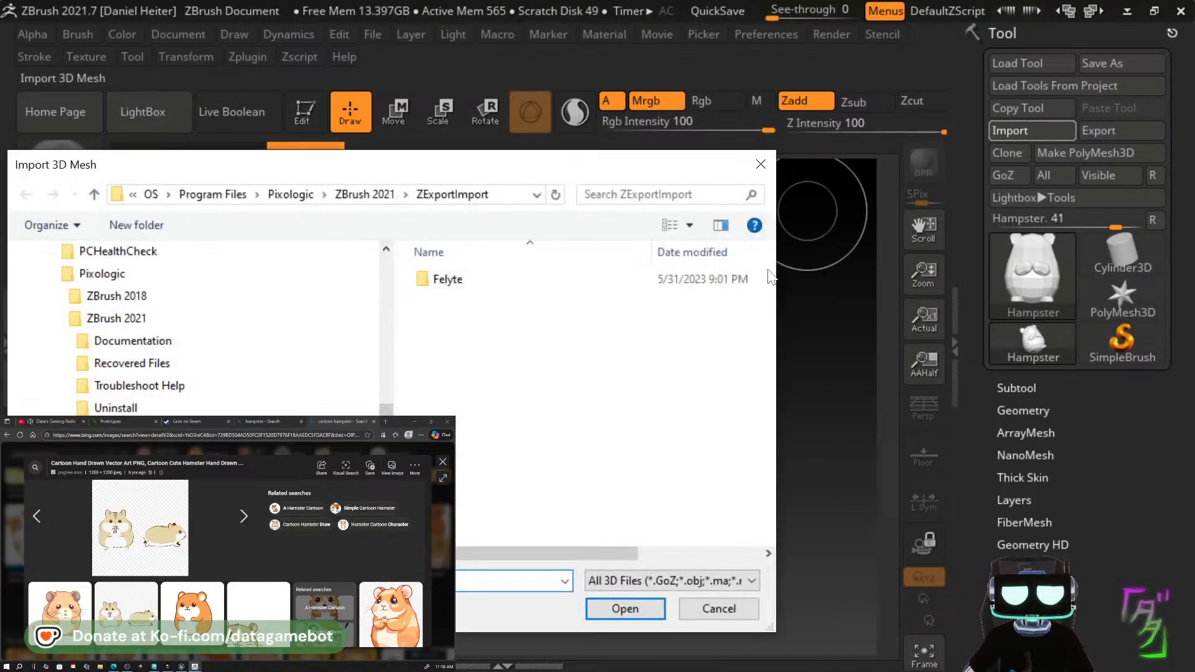
pyautogui.click(132, 194)
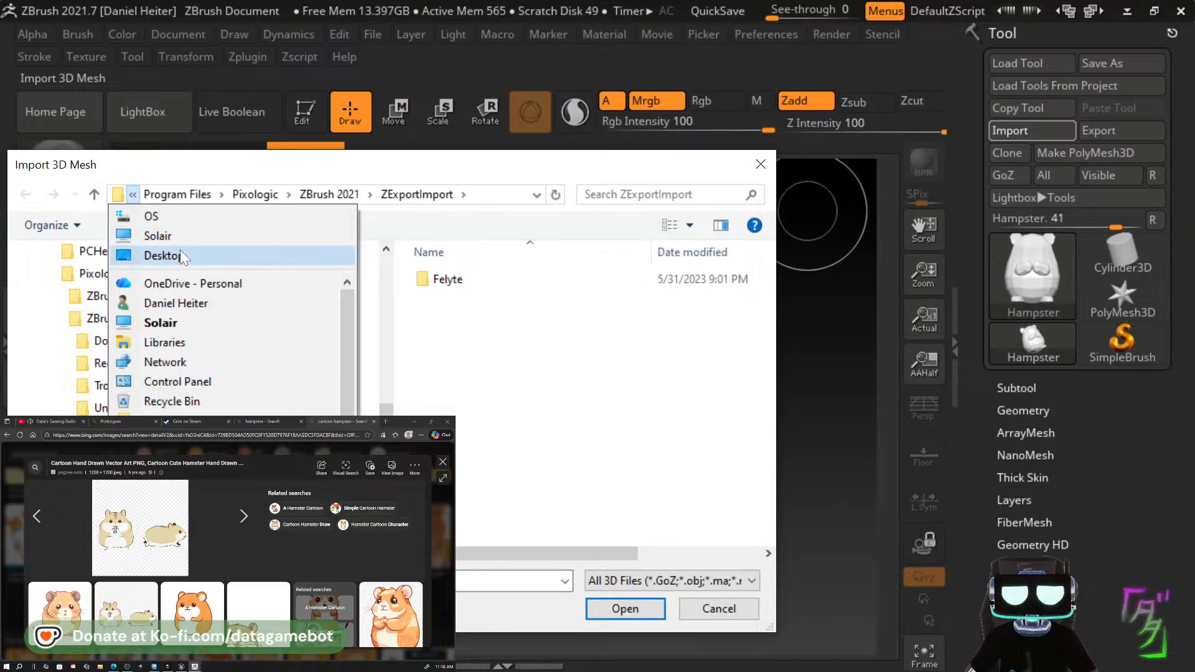
pyautogui.click(177, 255)
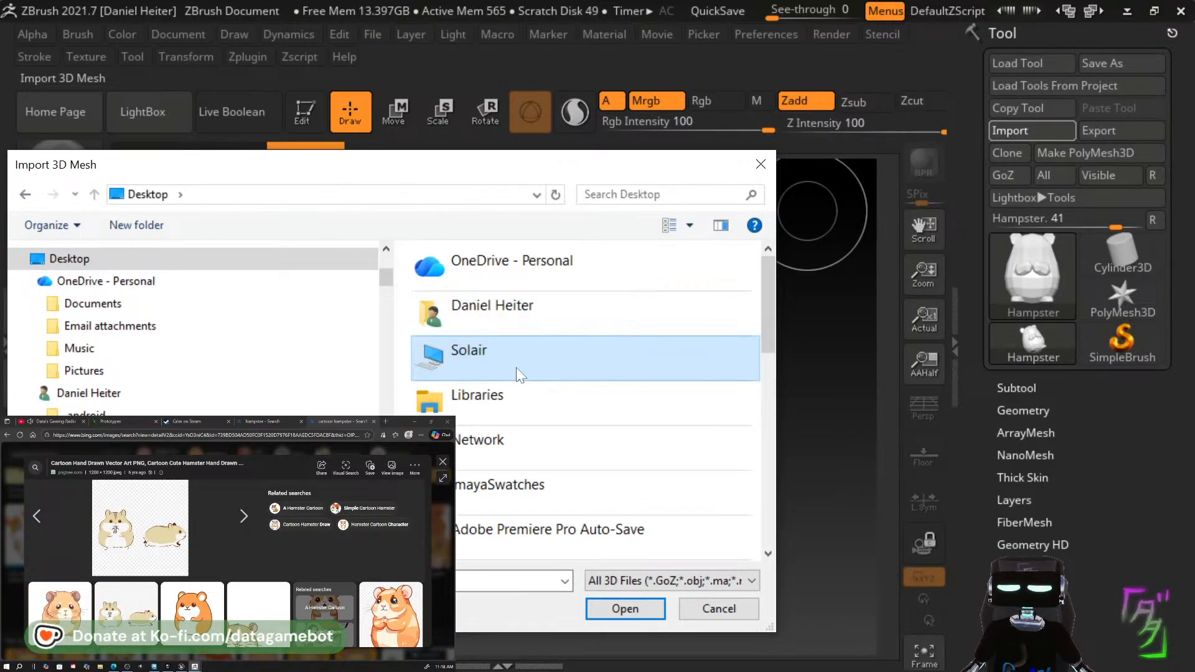
pyautogui.scroll(-4, 520, 464)
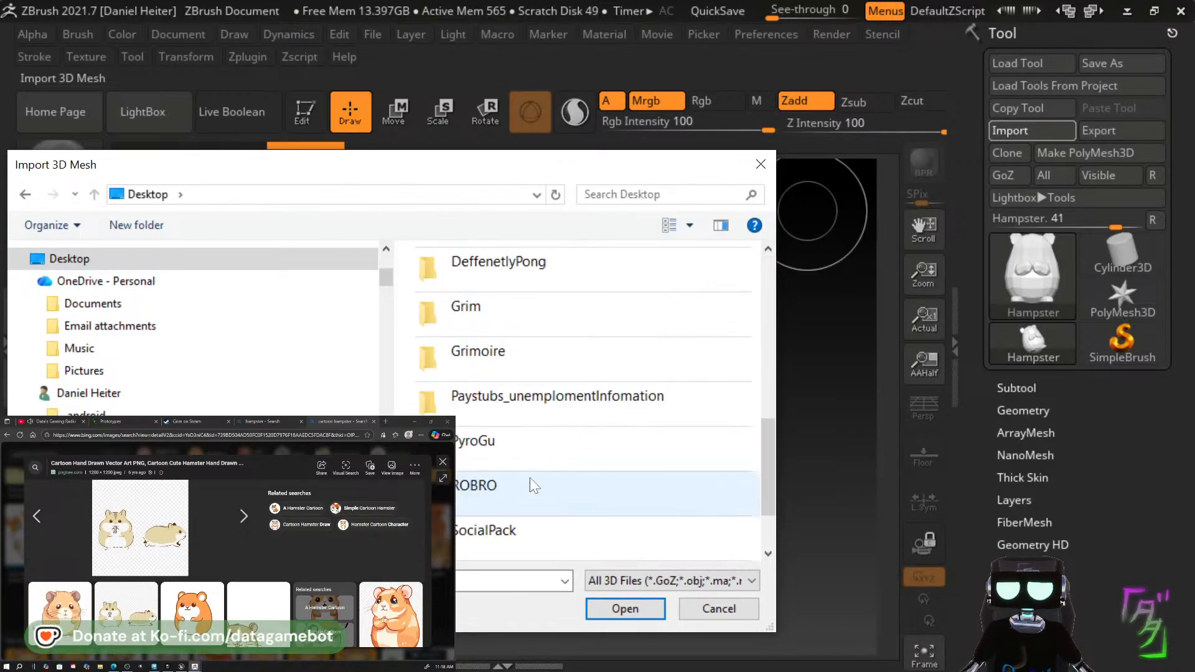
pyautogui.doubleClick(577, 304)
pyautogui.scroll(-10, 556, 468)
pyautogui.scroll(-12, 555, 468)
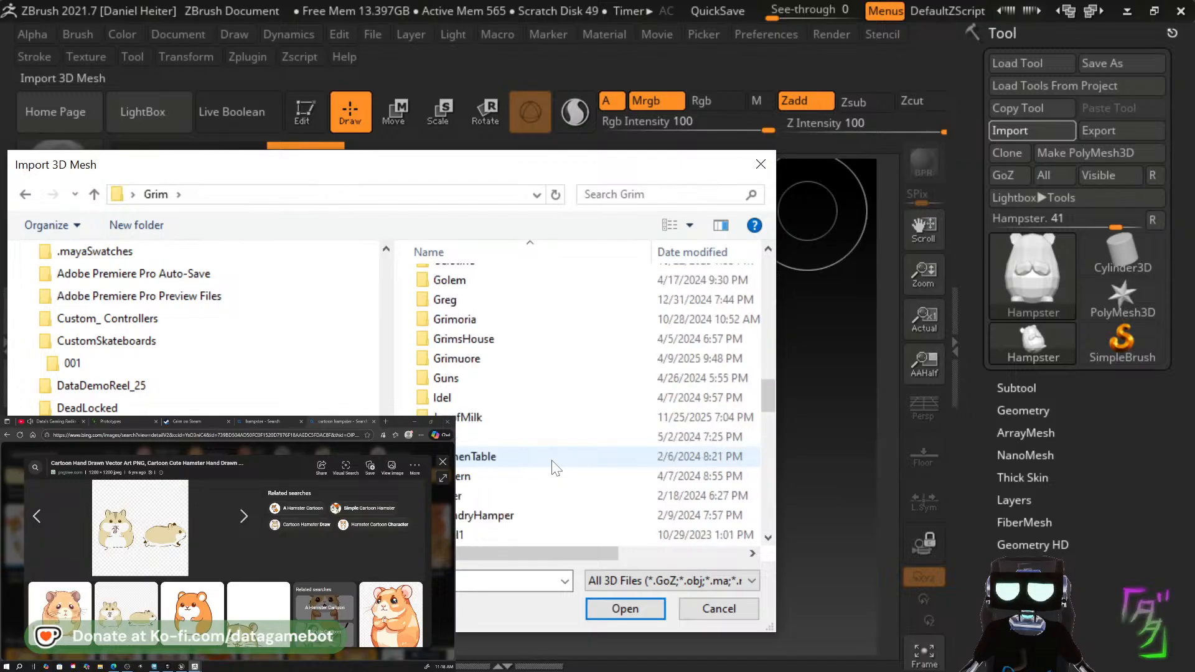
pyautogui.scroll(-8, 556, 468)
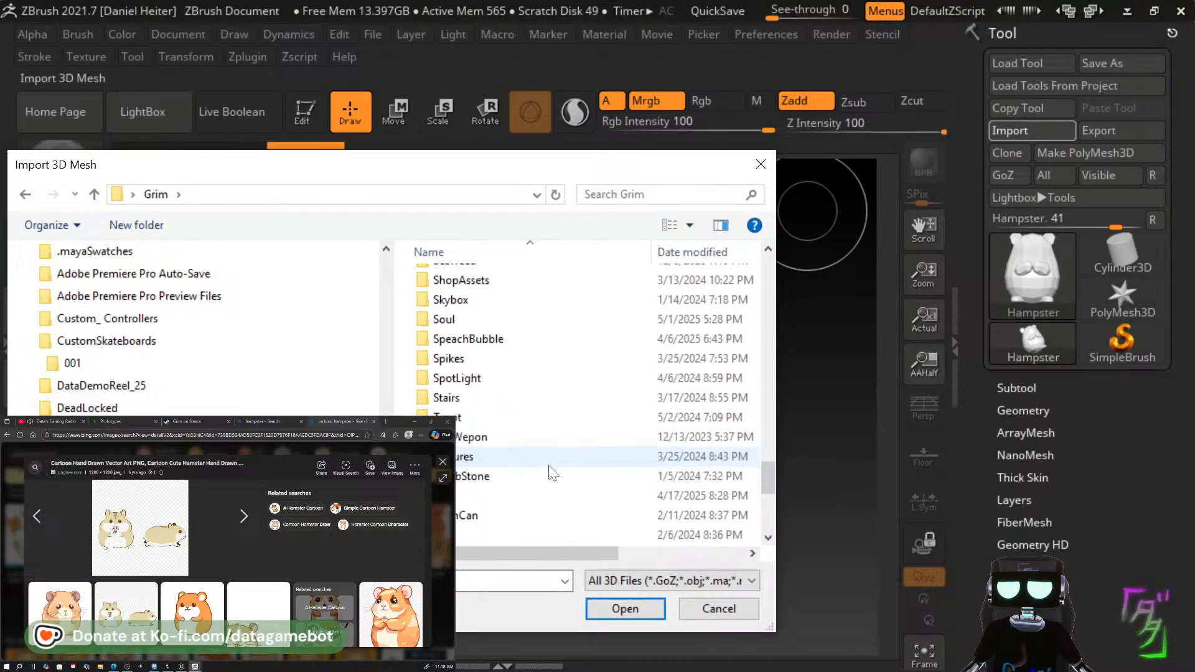
pyautogui.scroll(3, 552, 471)
pyautogui.scroll(8, 549, 471)
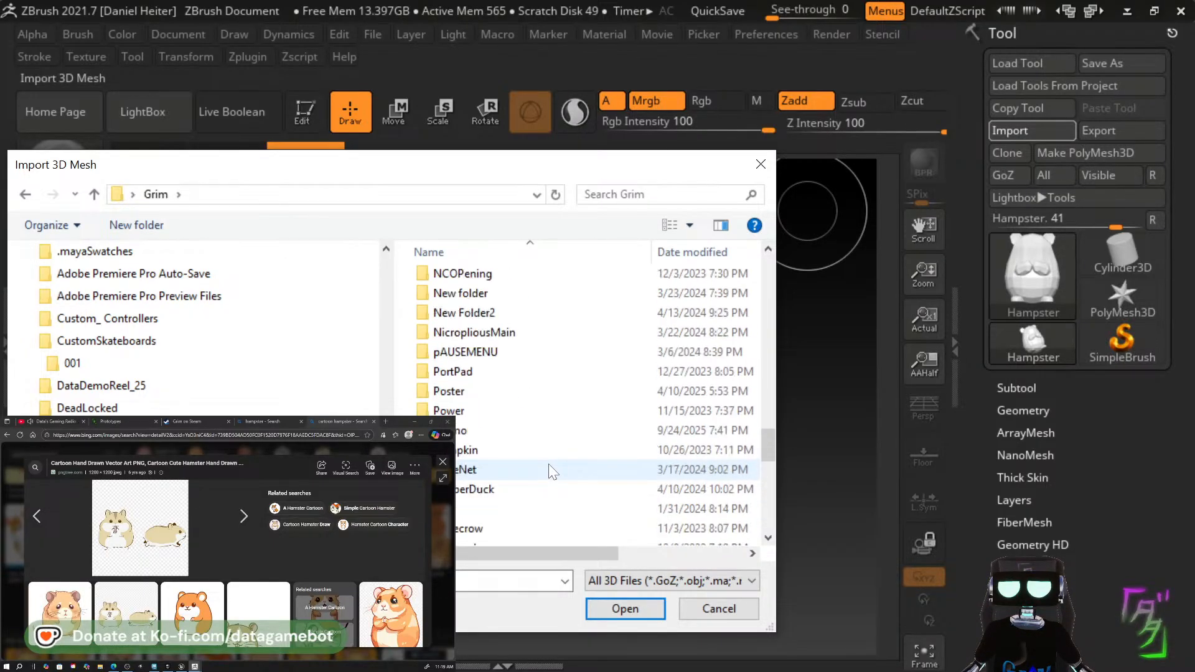
pyautogui.scroll(3, 573, 423)
pyautogui.scroll(1, 573, 423)
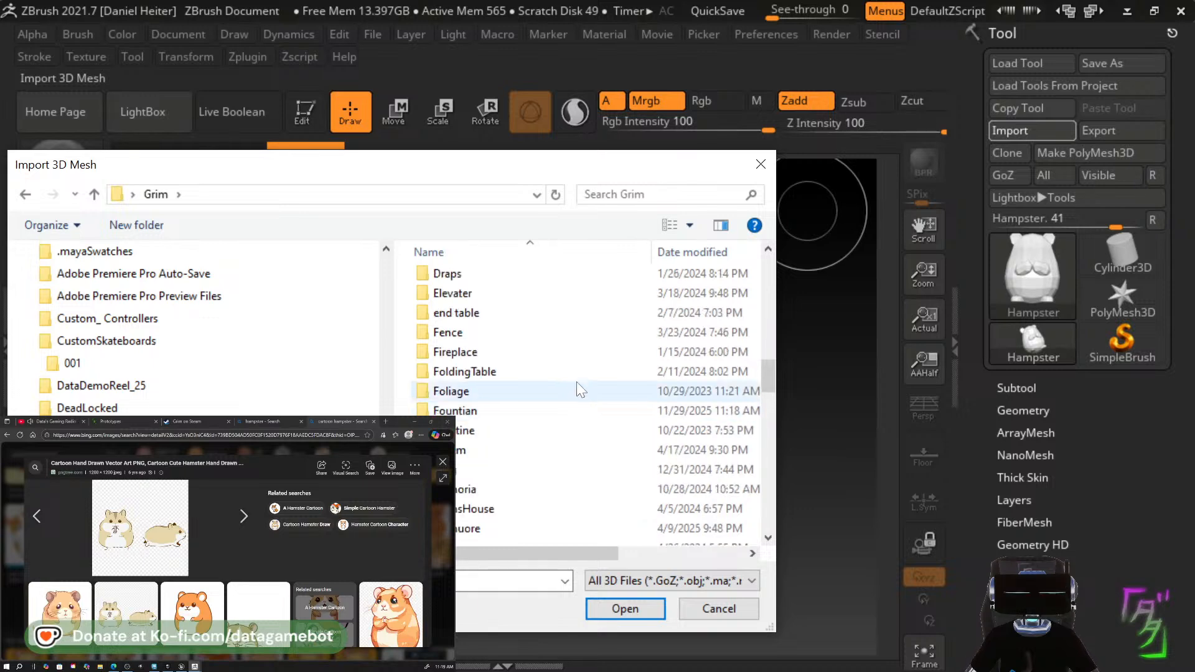
pyautogui.doubleClick(566, 410)
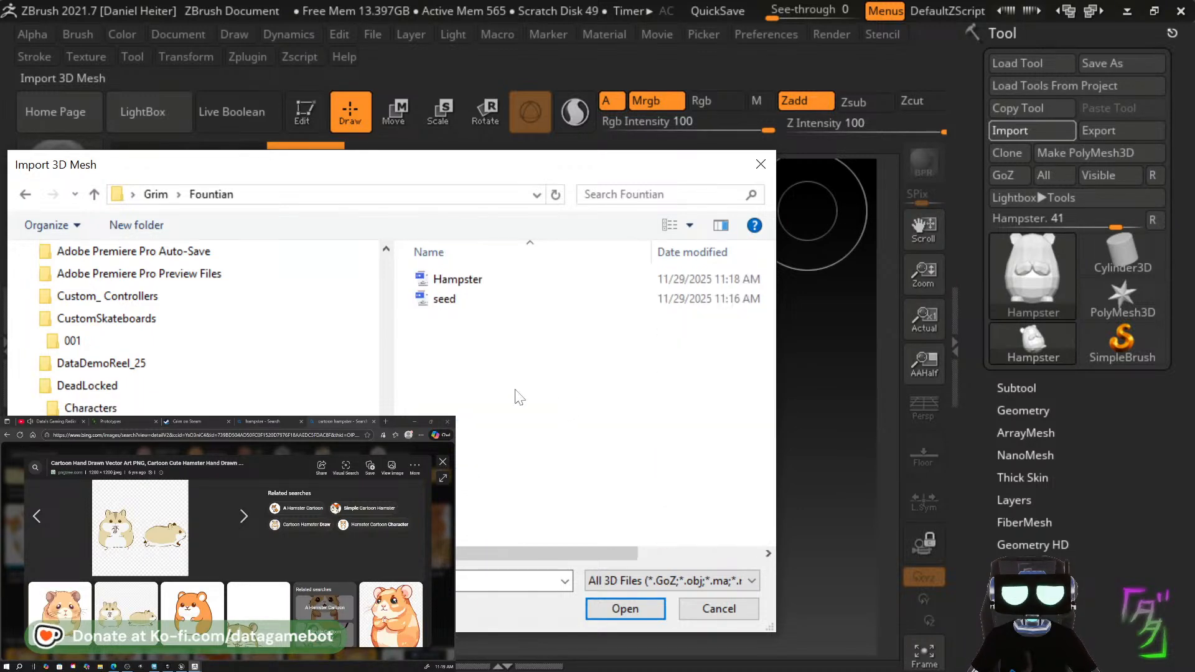
pyautogui.doubleClick(486, 283)
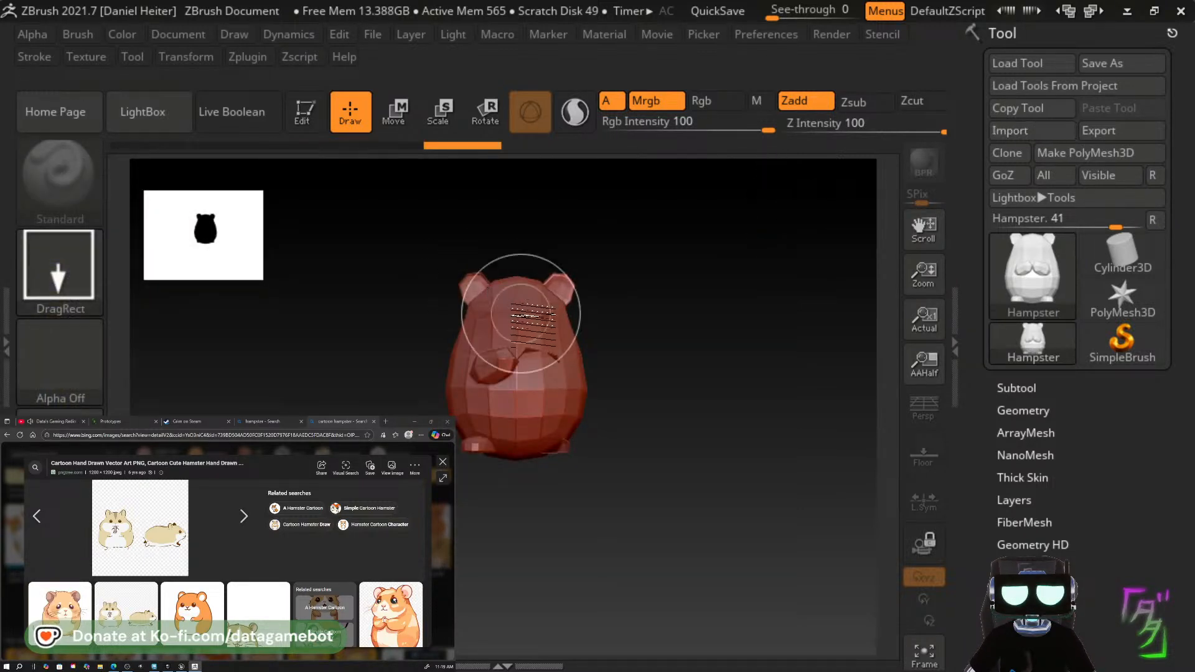
# Clear the drawn hamsters from the canvas, draw a single new hamster and enter Edit mode.
pyautogui.moveTo(693, 400); pyautogui.dragTo(694, 601)
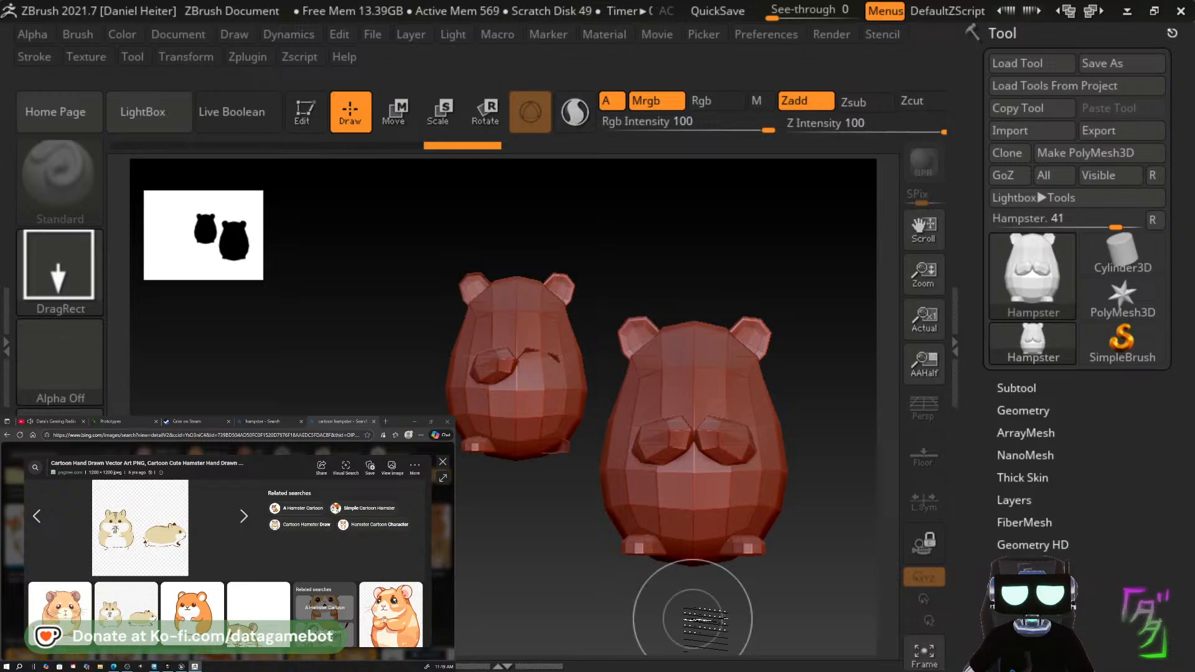
pyautogui.hotkey('ctrl', 'n')
pyautogui.moveTo(489, 347); pyautogui.dragTo(563, 448)
pyautogui.click(319, 125)
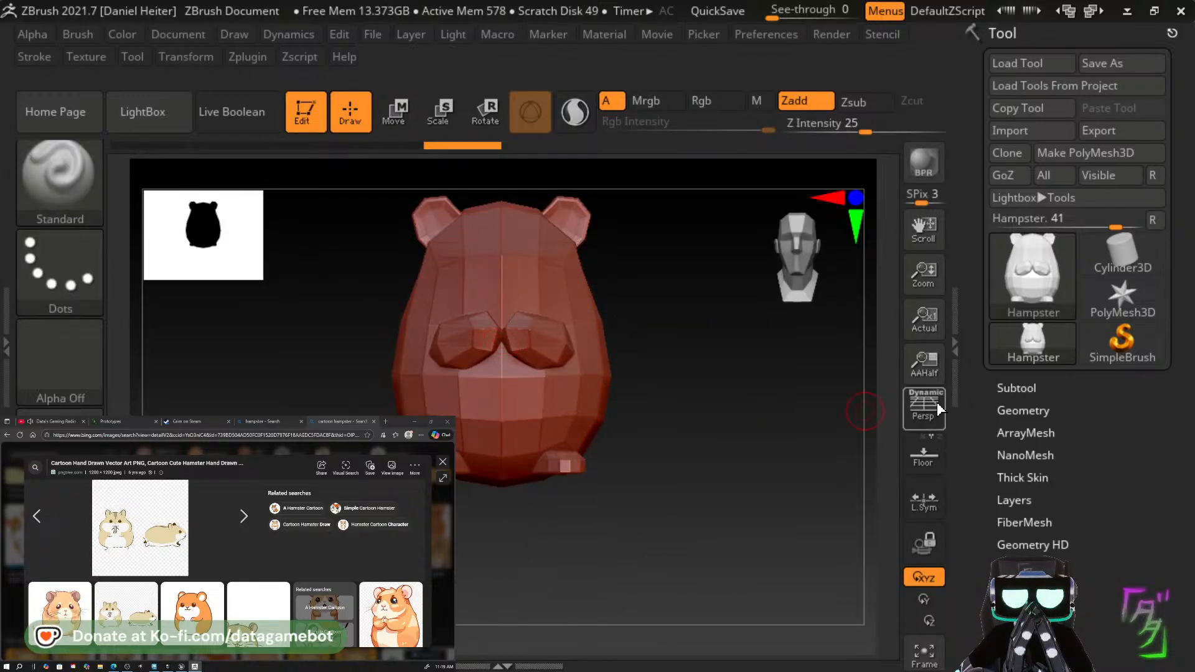
# Insert a Spiral3D primitive as a placeholder subtool below the hamster.
pyautogui.click(1034, 389)
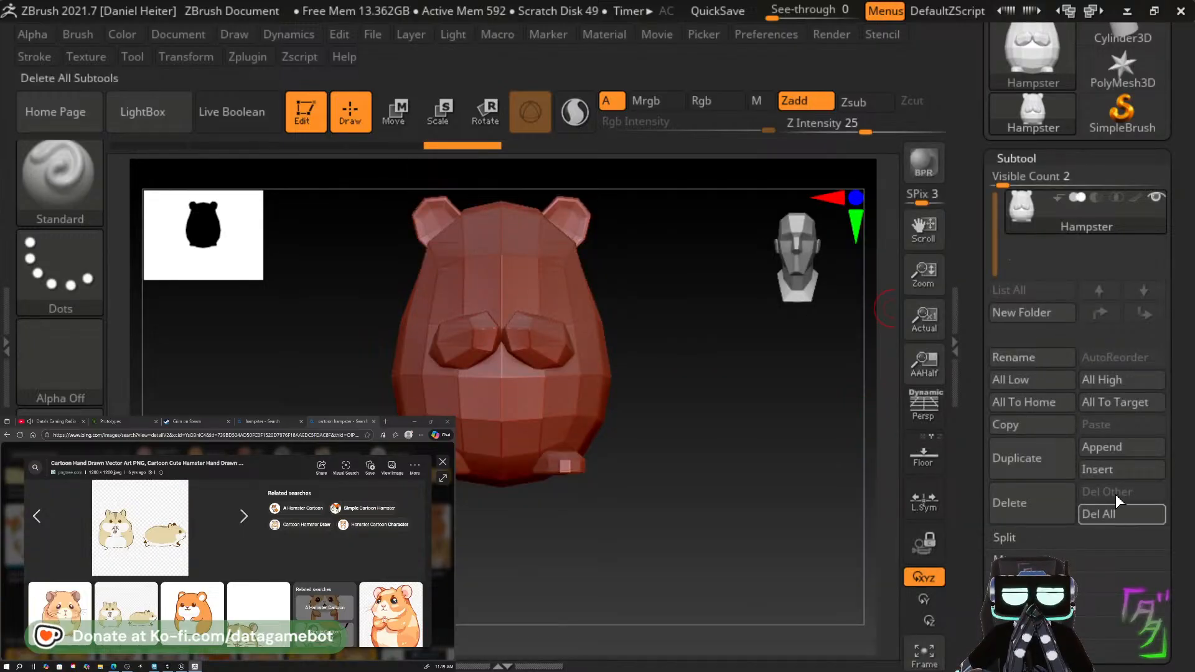
pyautogui.click(1114, 470)
pyautogui.click(874, 326)
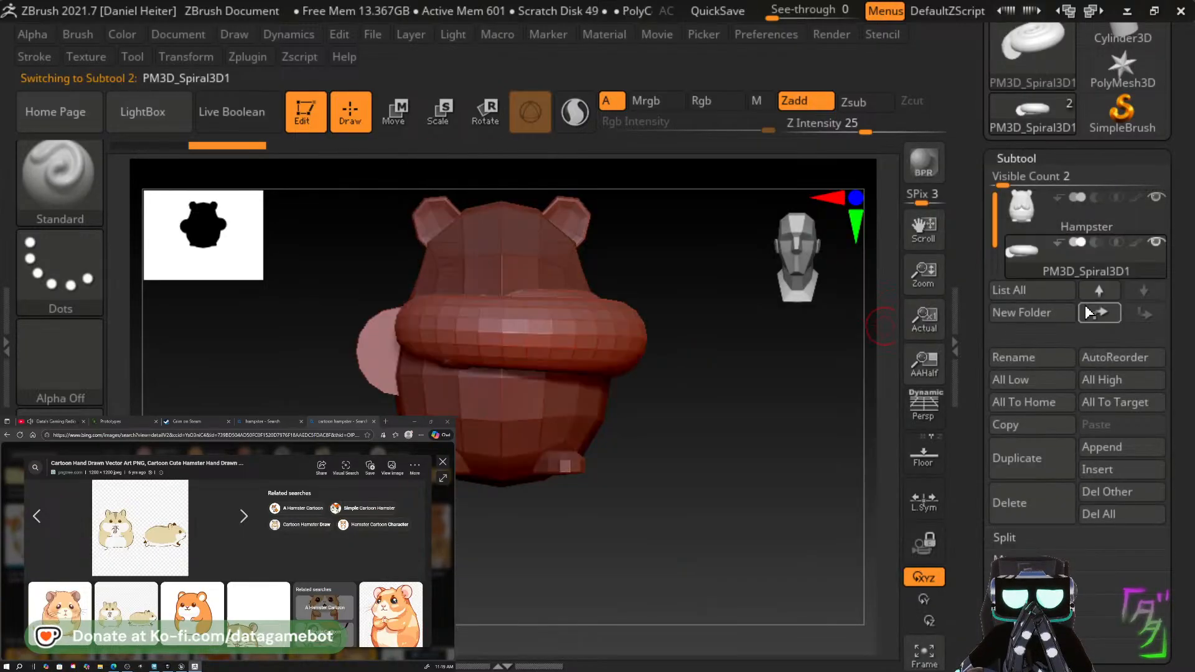
# Replace the spiral subtool by importing the seed mesh from the Fountian folder inside Grim on the Desktop.
pyautogui.scroll(3, 1091, 149)
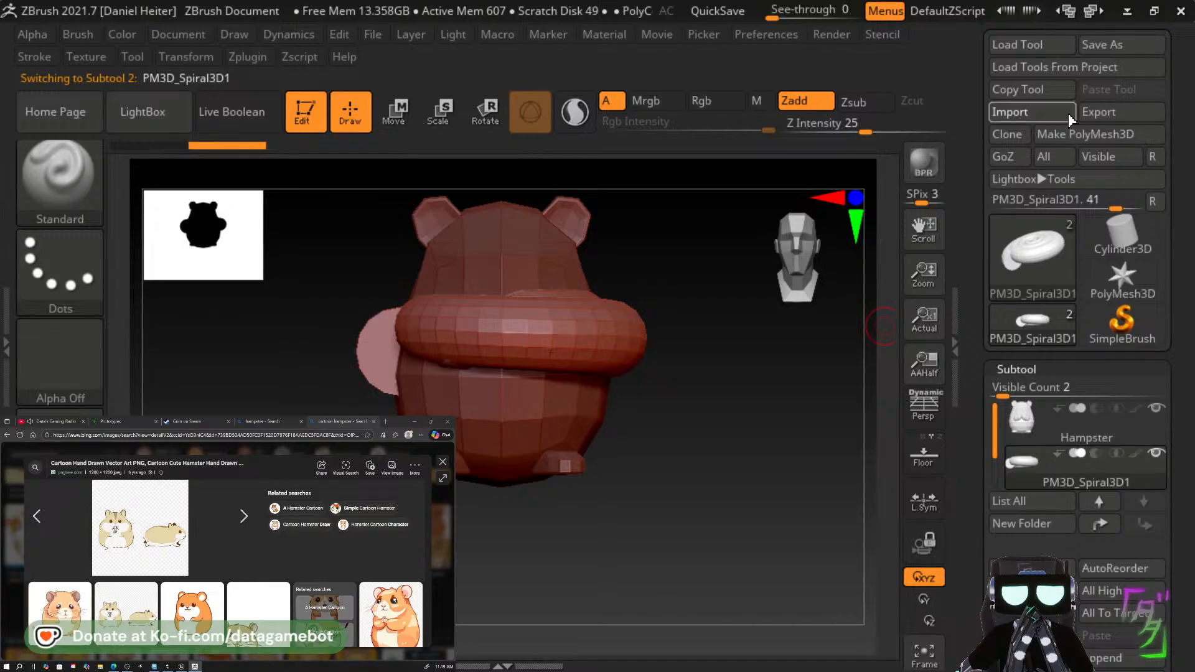
pyautogui.click(1065, 114)
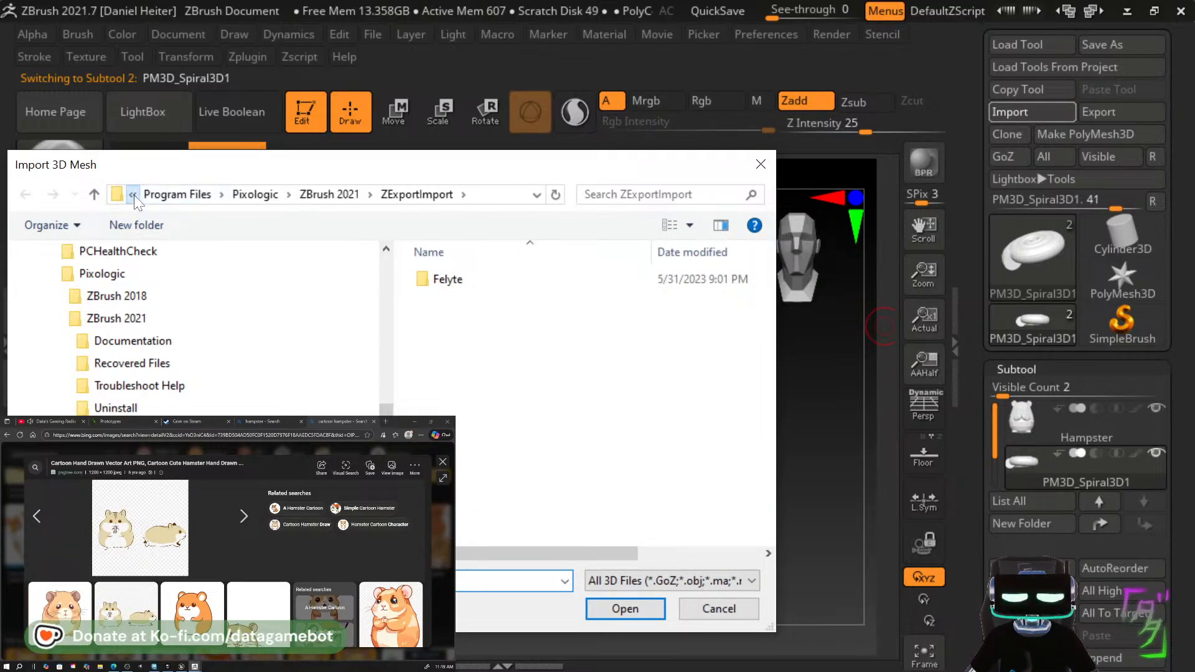
pyautogui.click(133, 196)
pyautogui.click(149, 261)
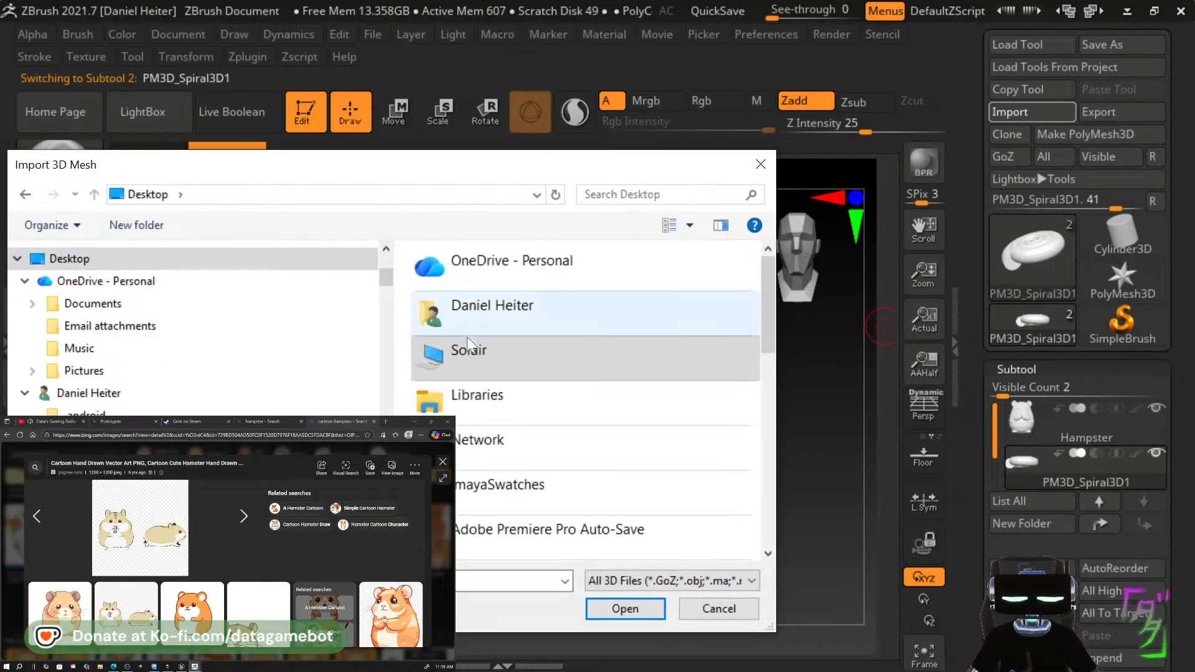
pyautogui.scroll(-5, 529, 442)
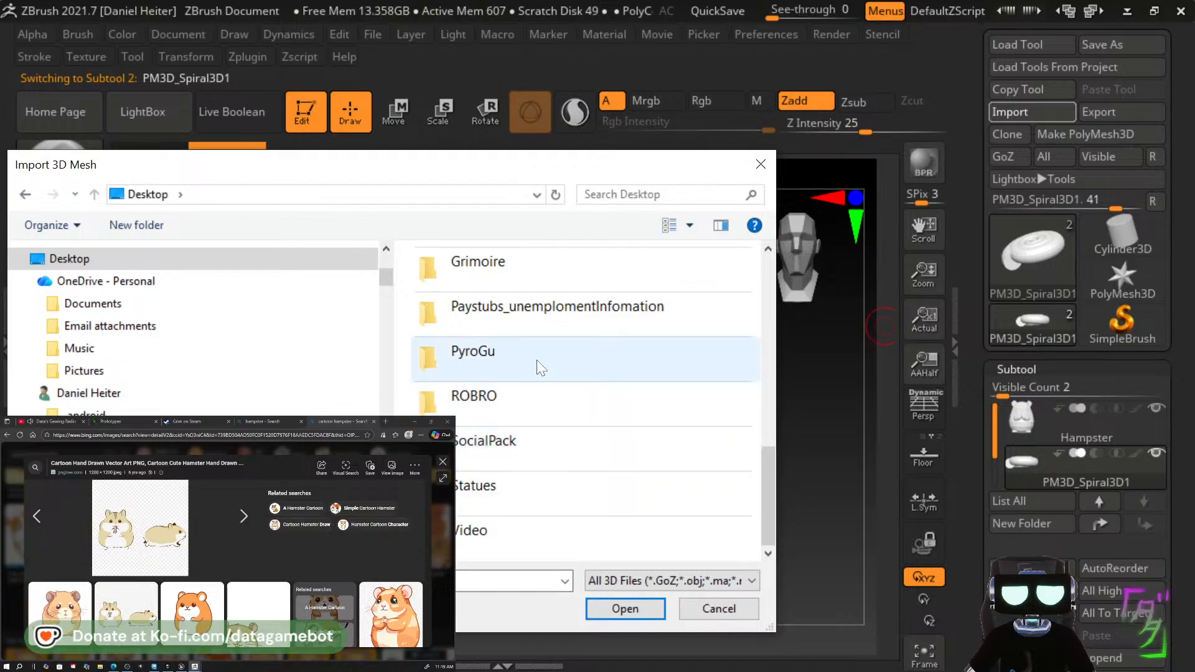
pyautogui.scroll(3, 535, 424)
pyautogui.click(529, 344)
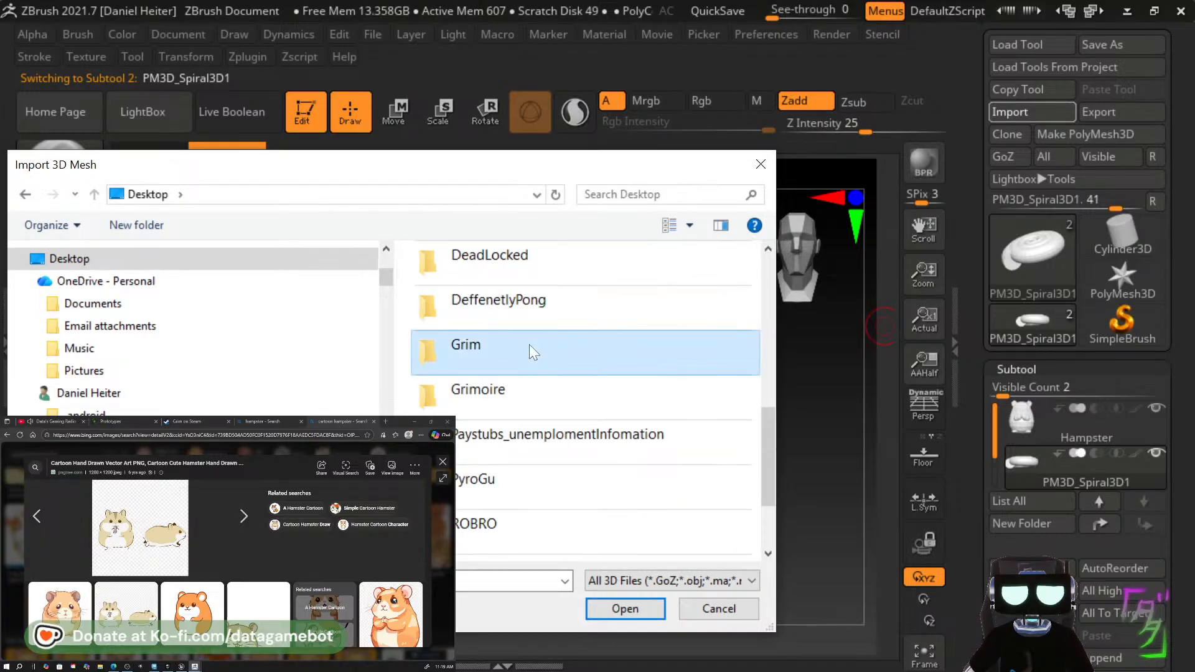
pyautogui.doubleClick(529, 345)
pyautogui.scroll(-5, 532, 373)
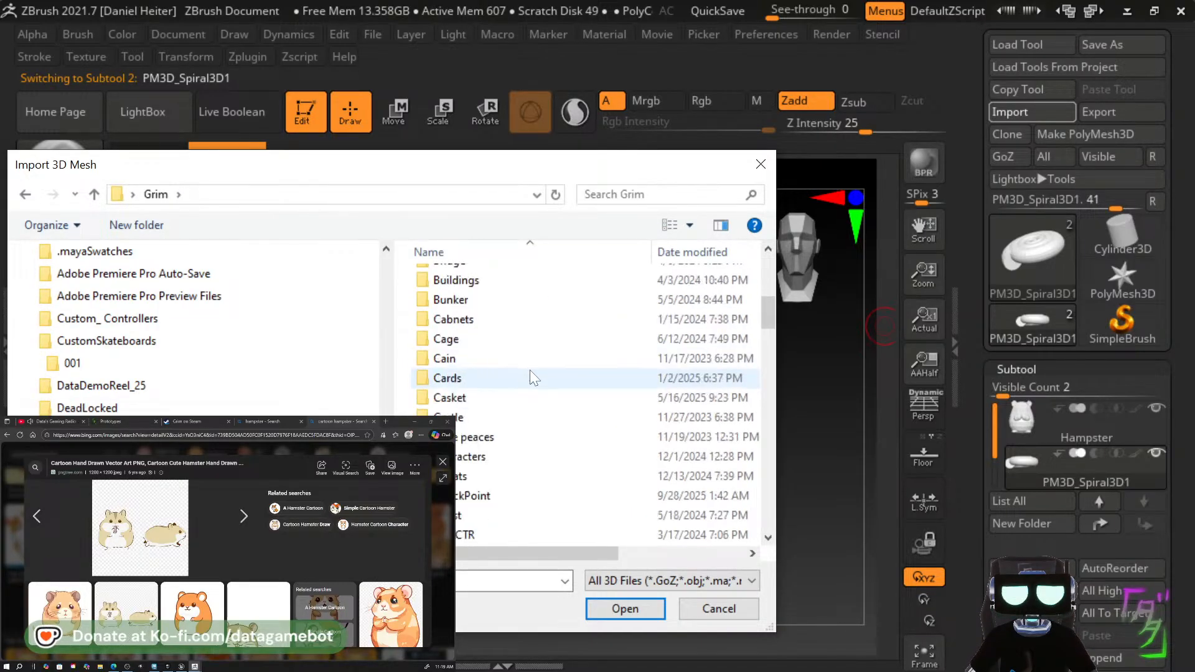
pyautogui.scroll(-15, 532, 376)
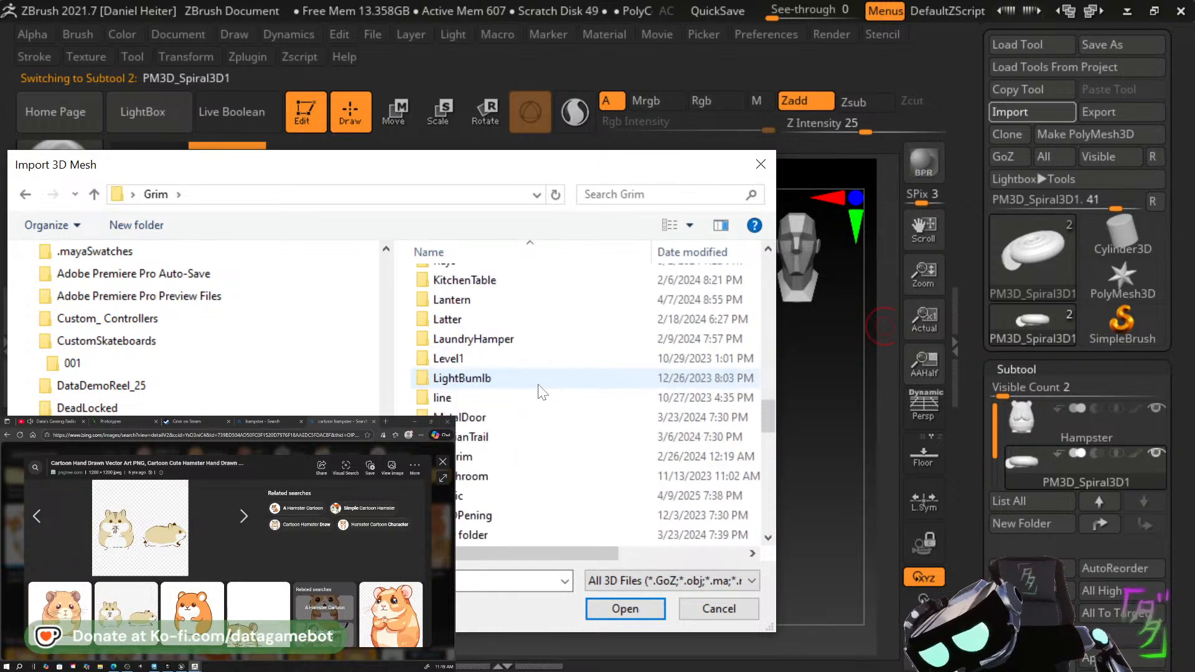
pyautogui.scroll(-15, 542, 391)
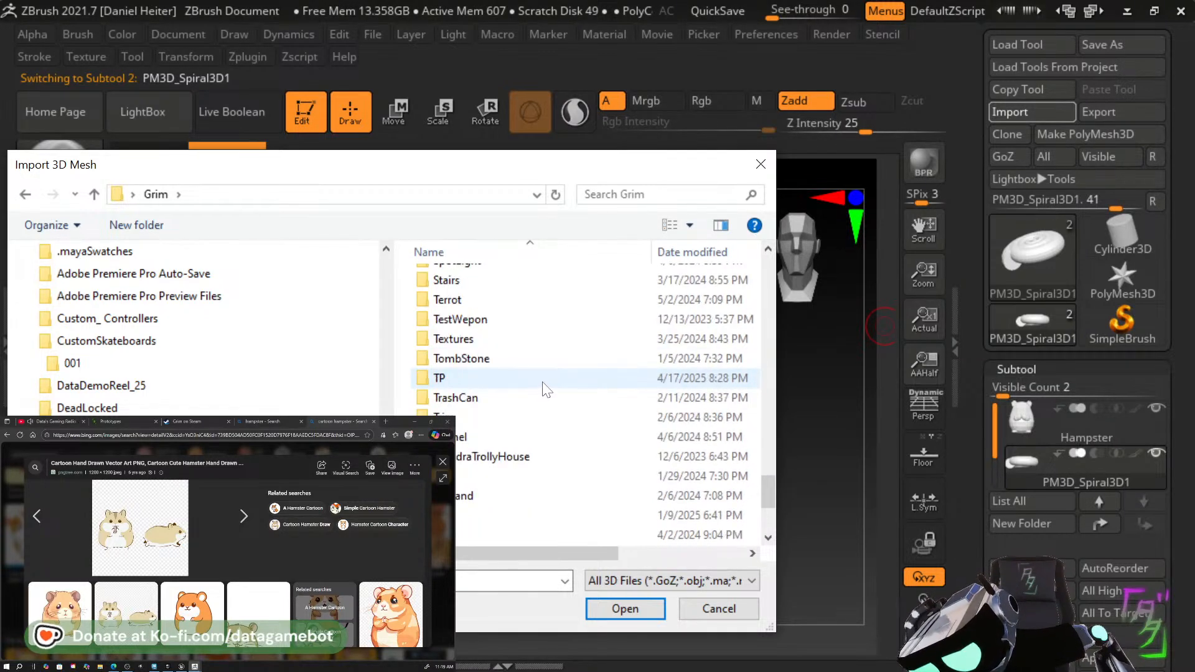
pyautogui.scroll(-3, 545, 389)
pyautogui.scroll(12, 547, 390)
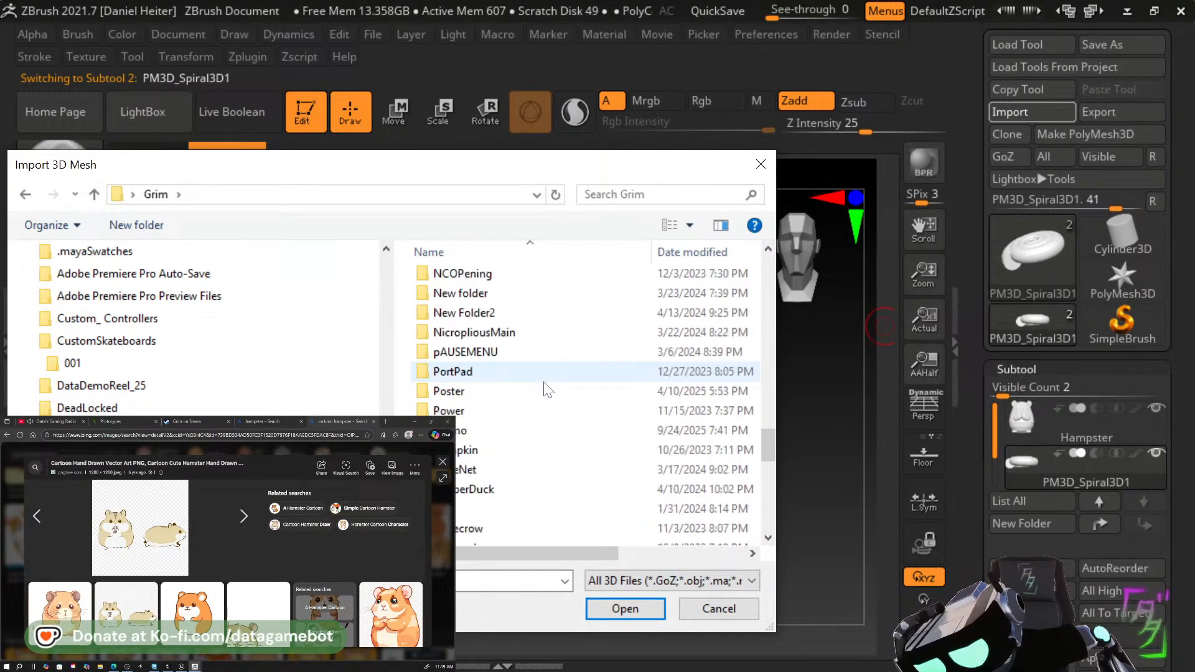
pyautogui.scroll(15, 546, 386)
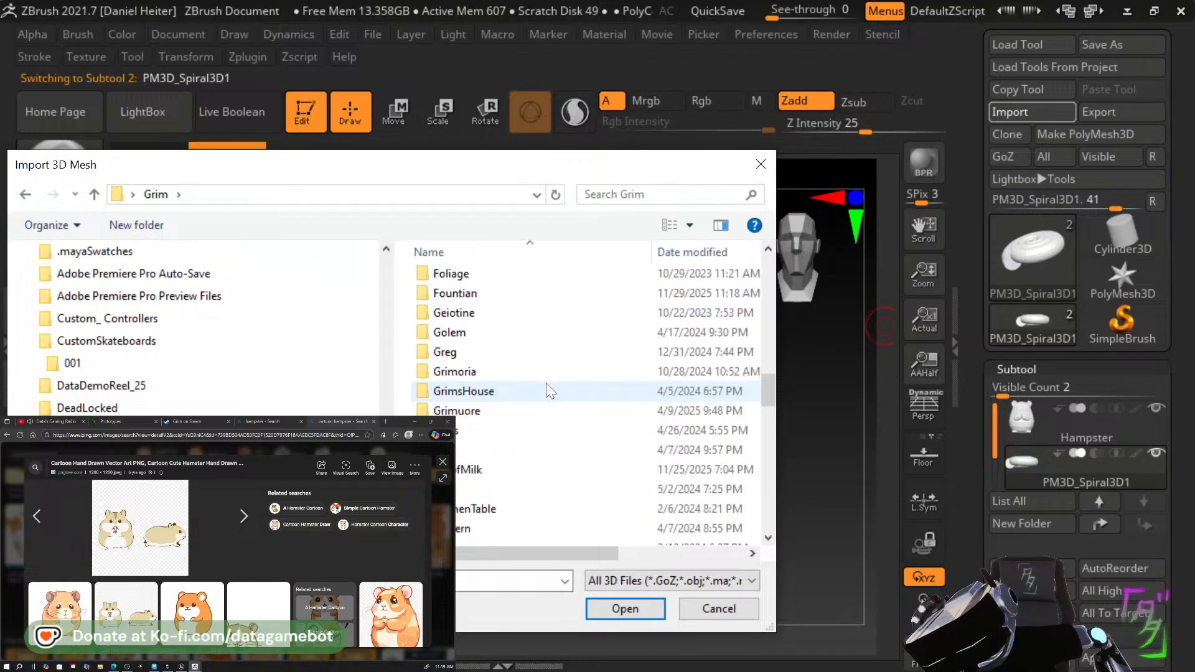
pyautogui.scroll(1, 547, 389)
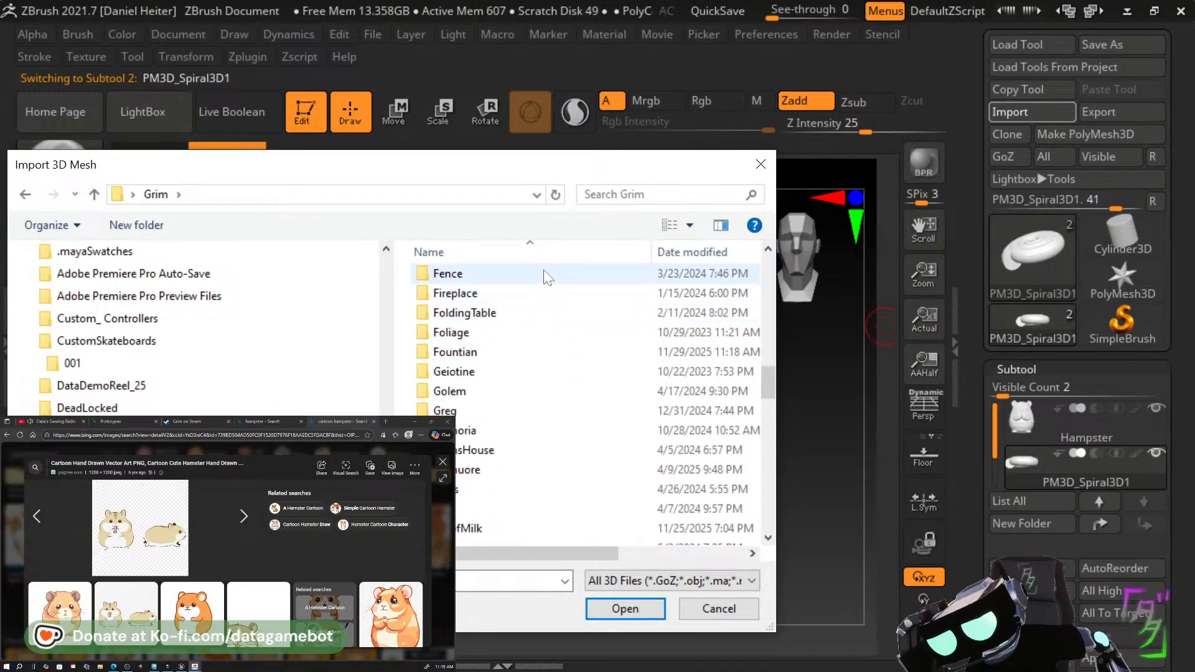
pyautogui.scroll(-4, 567, 489)
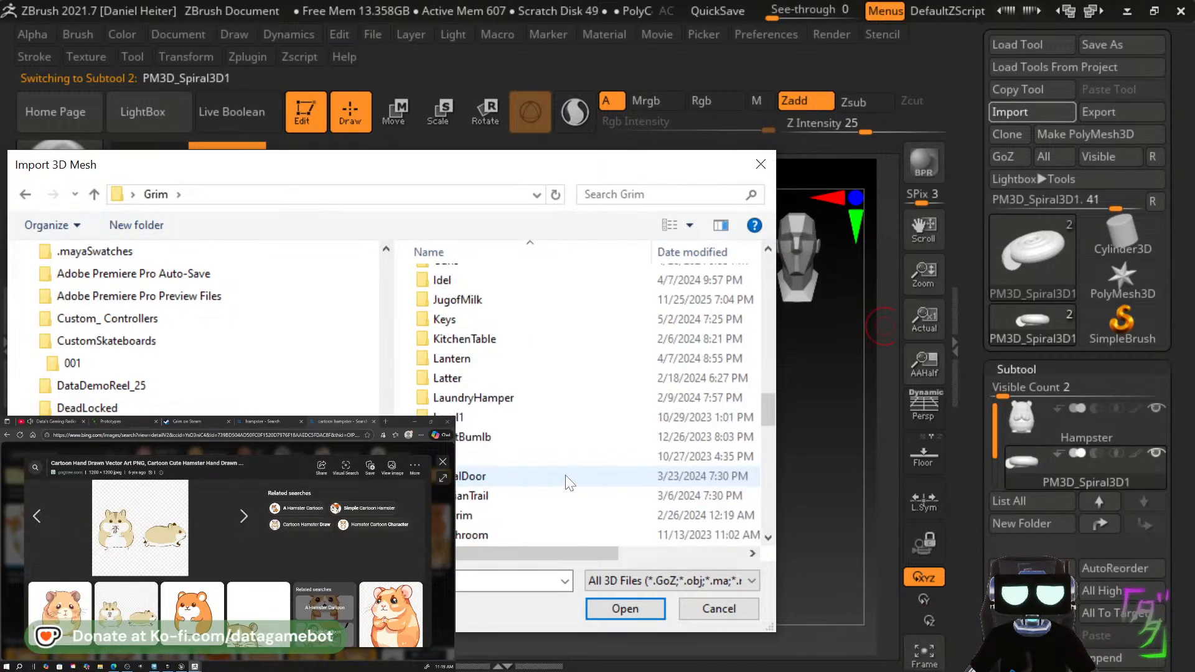
pyautogui.scroll(-10, 568, 483)
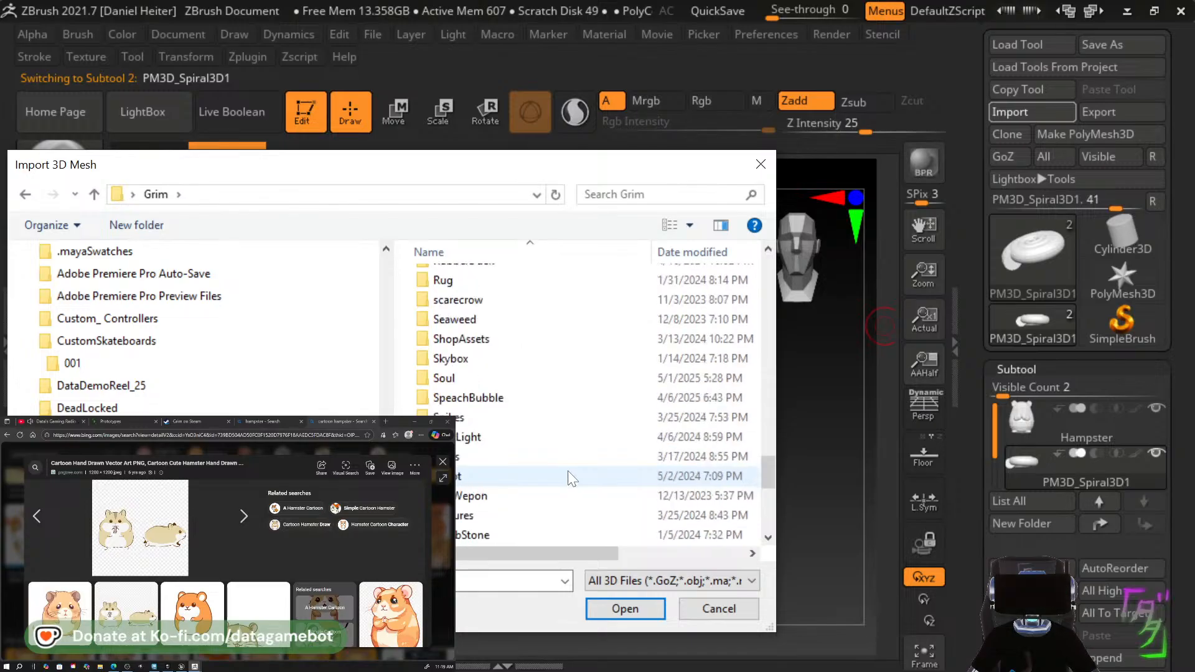
pyautogui.scroll(-6, 571, 479)
pyautogui.scroll(2, 585, 449)
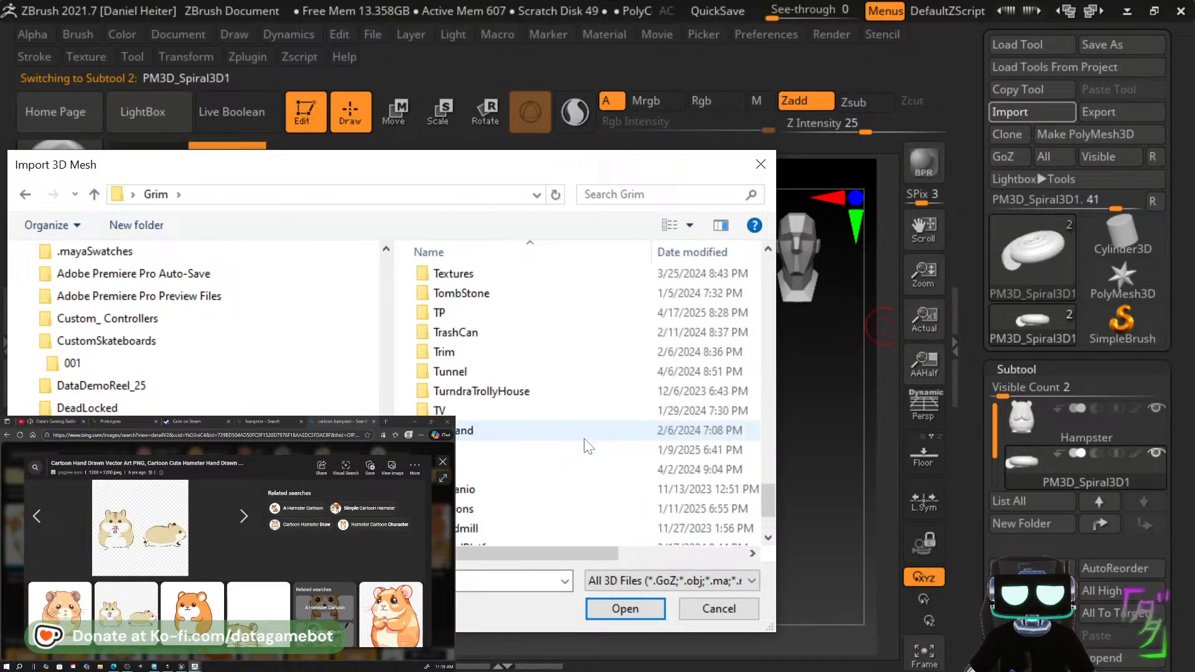
pyautogui.scroll(8, 588, 446)
pyautogui.scroll(-1, 587, 431)
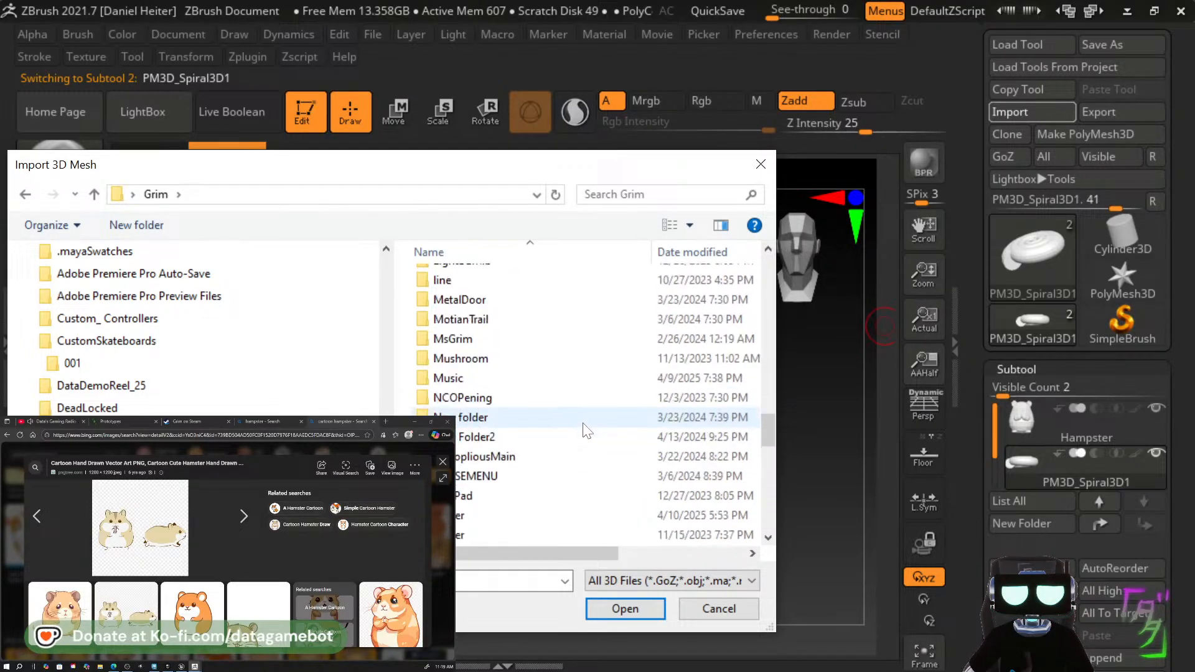
pyautogui.scroll(6, 584, 423)
pyautogui.scroll(-1, 584, 422)
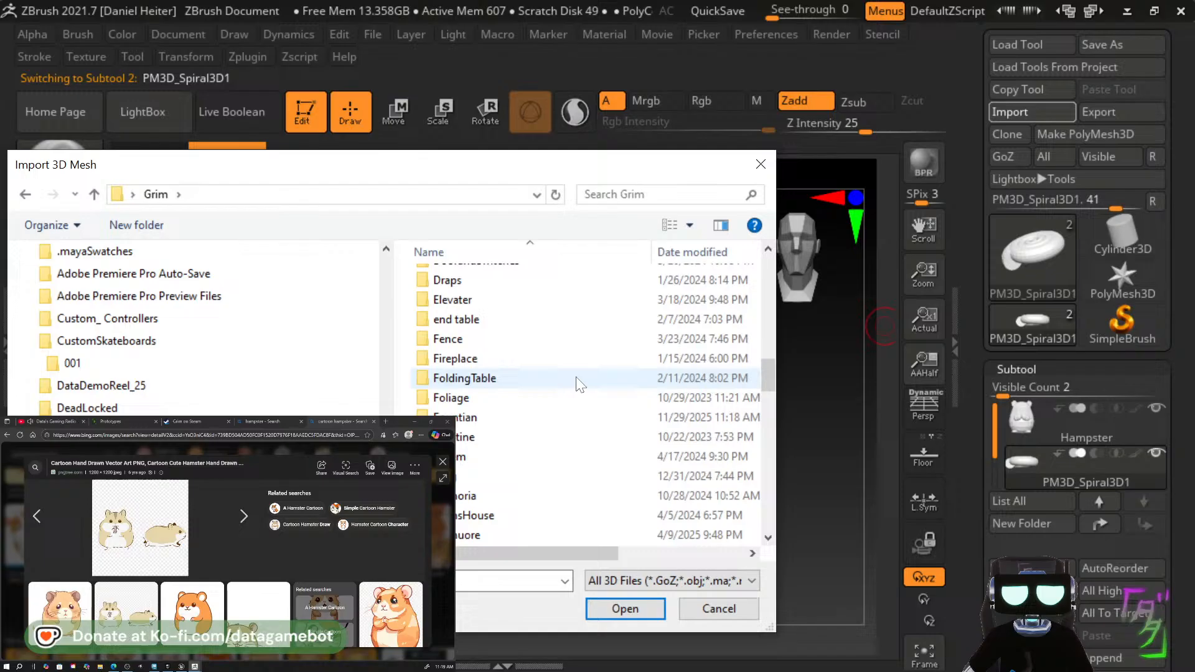
pyautogui.doubleClick(550, 427)
pyautogui.click(453, 303)
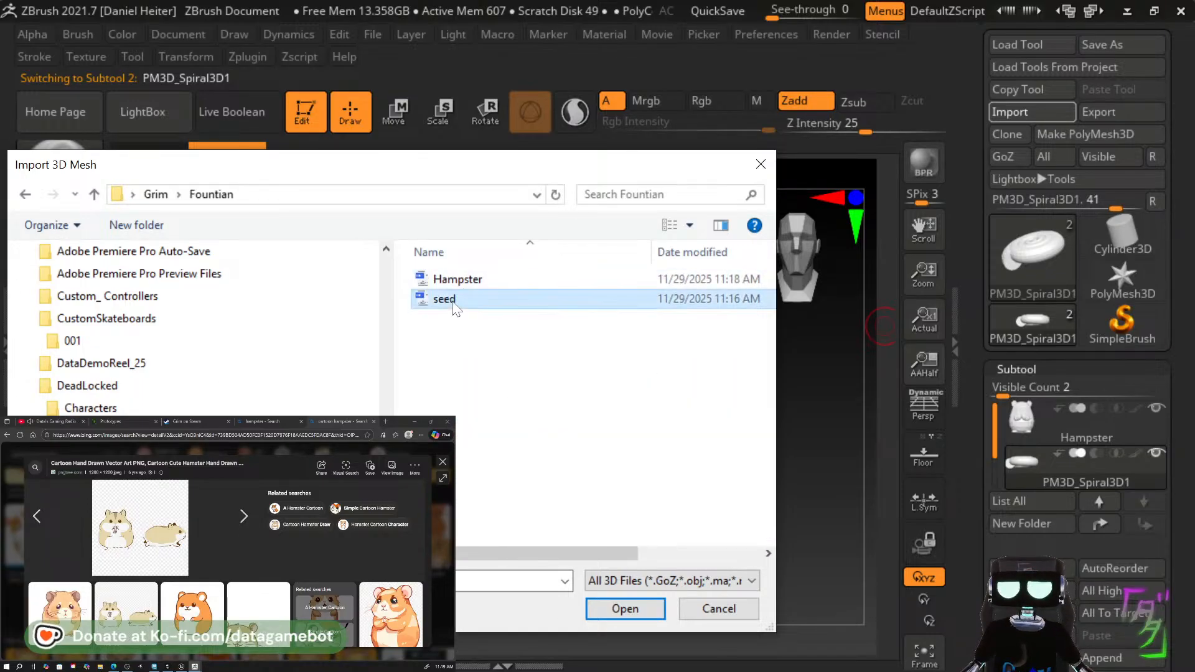
pyautogui.doubleClick(445, 300)
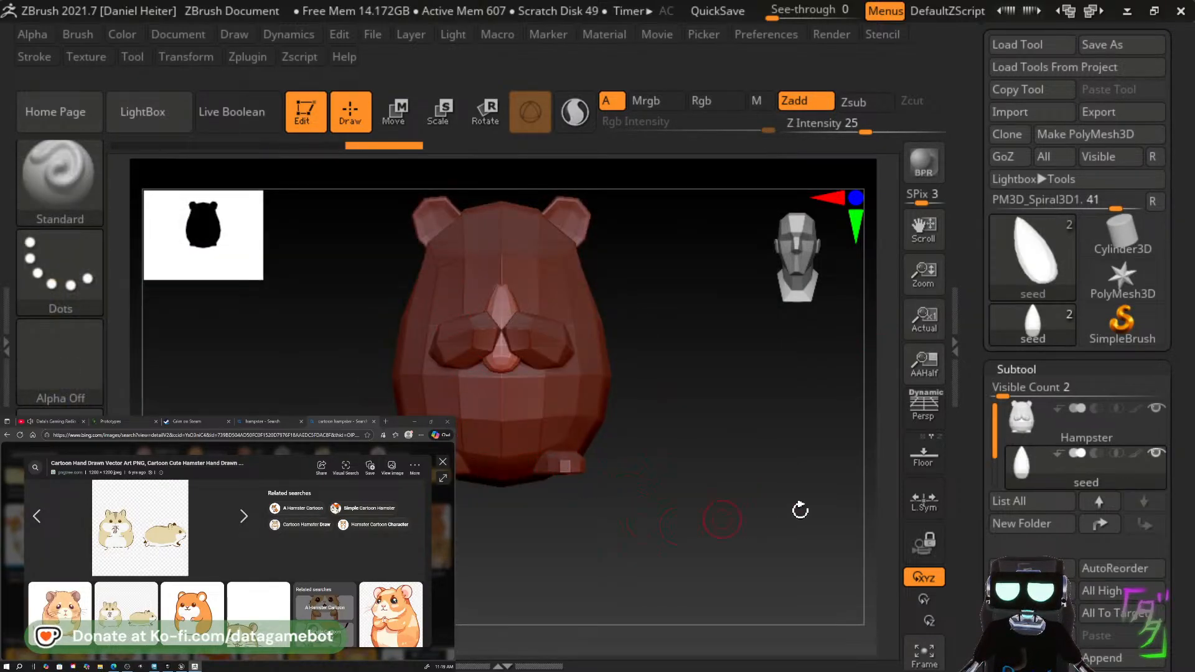
# Make the Hampster subtool active.
pyautogui.click(1024, 435)
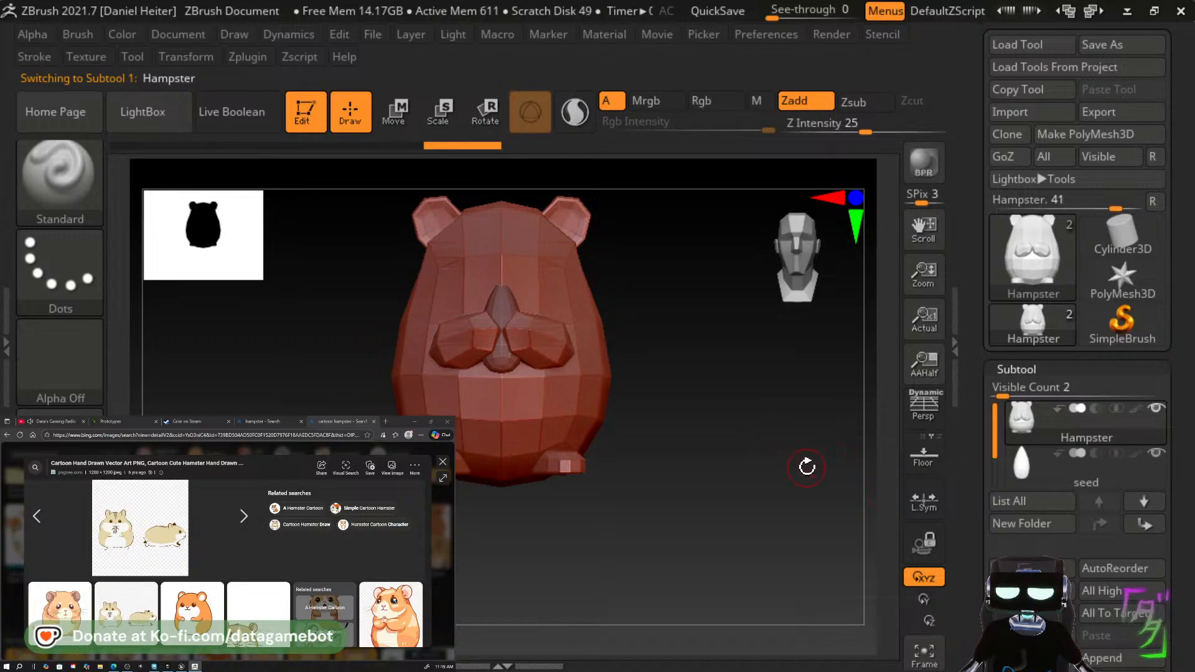
pyautogui.moveTo(807, 467); pyautogui.dragTo(679, 492)
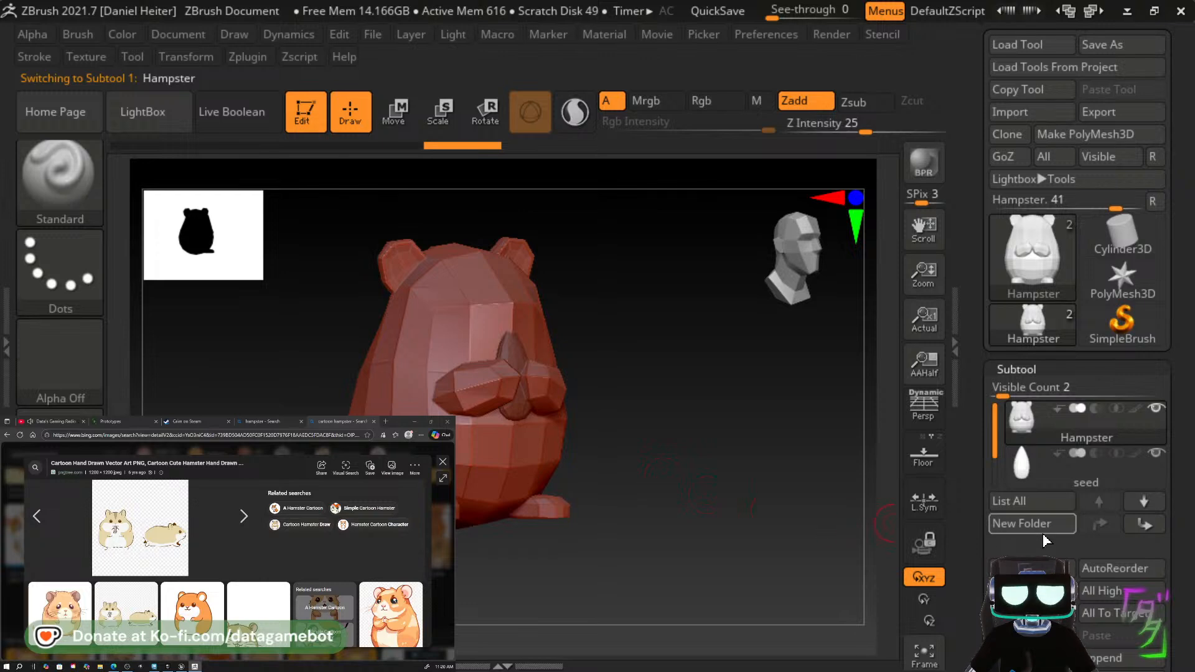
# Open the DynaMesh settings in the hamster's Geometry options.
pyautogui.moveTo(1187, 576); pyautogui.dragTo(1182, 428)
pyautogui.click(1050, 500)
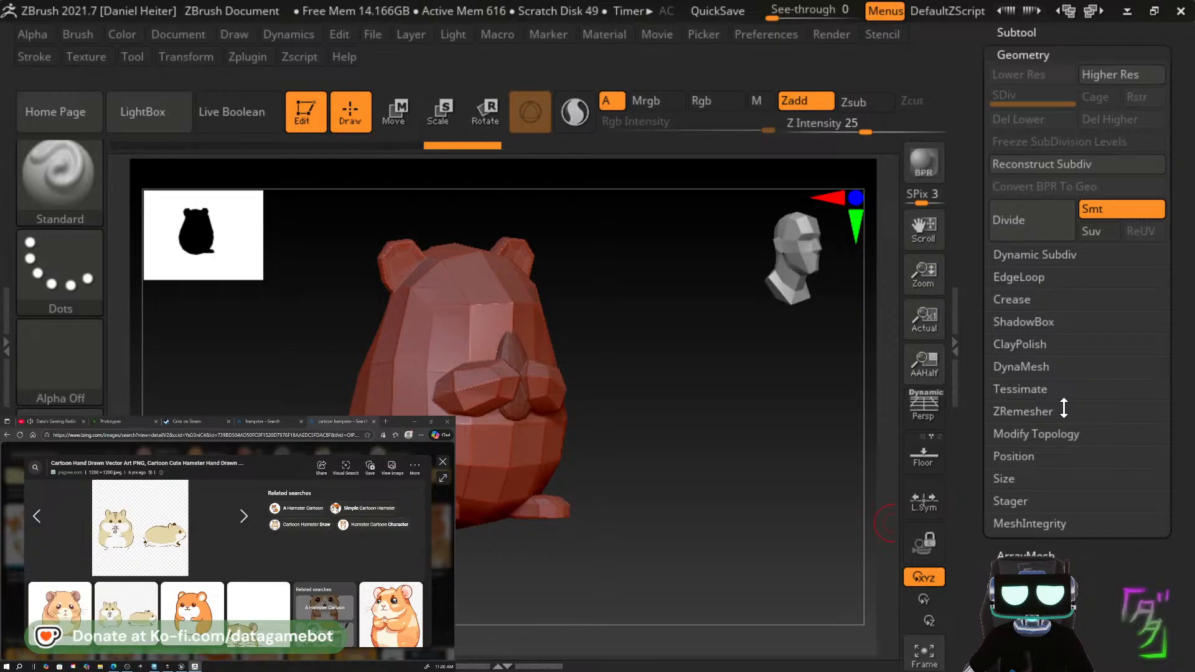
pyautogui.click(1033, 367)
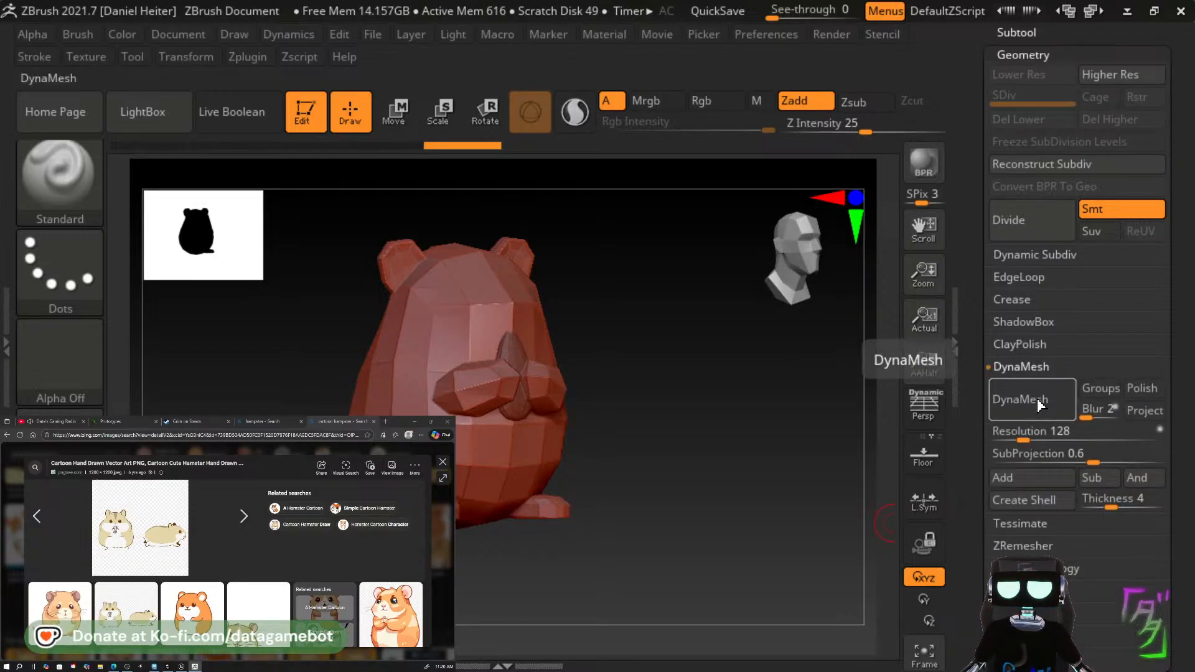
# Try DynaMesh on the hamster at resolution 8, then undo it.
pyautogui.click(1015, 432)
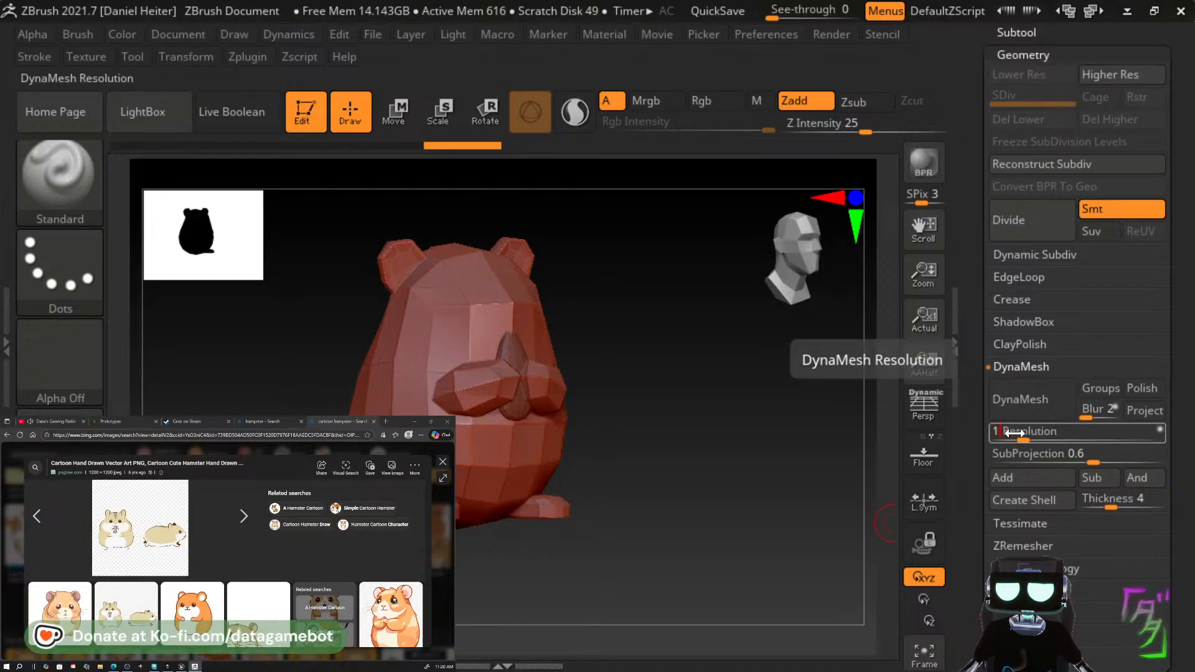
pyautogui.press('Return')
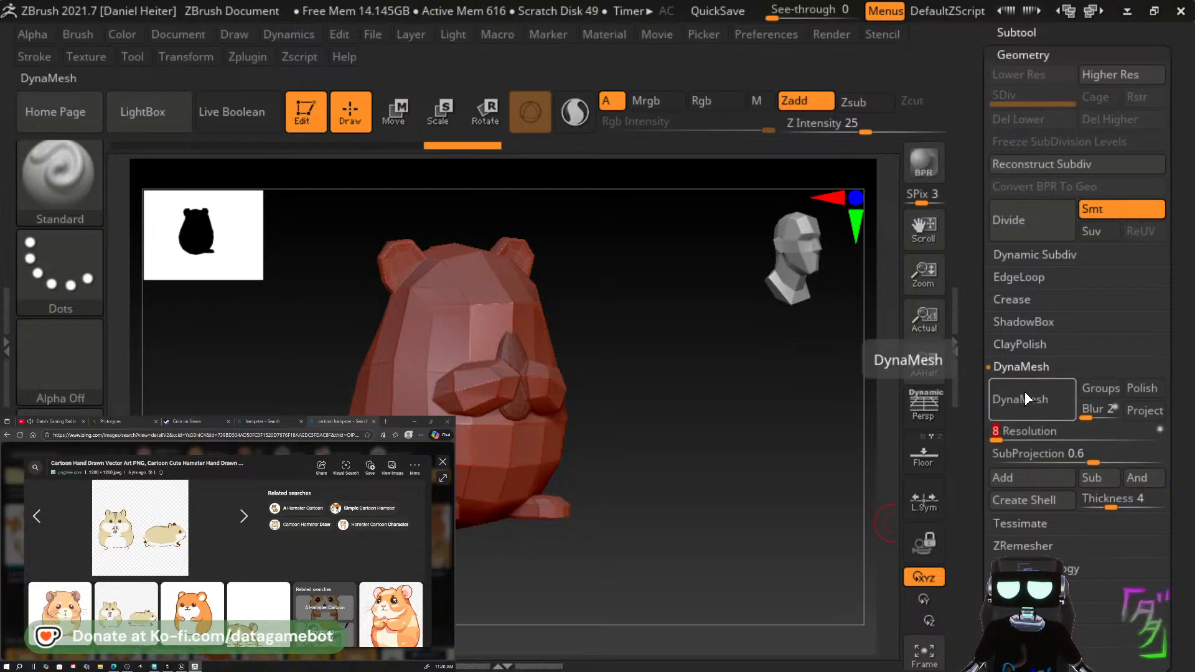
pyautogui.click(1021, 398)
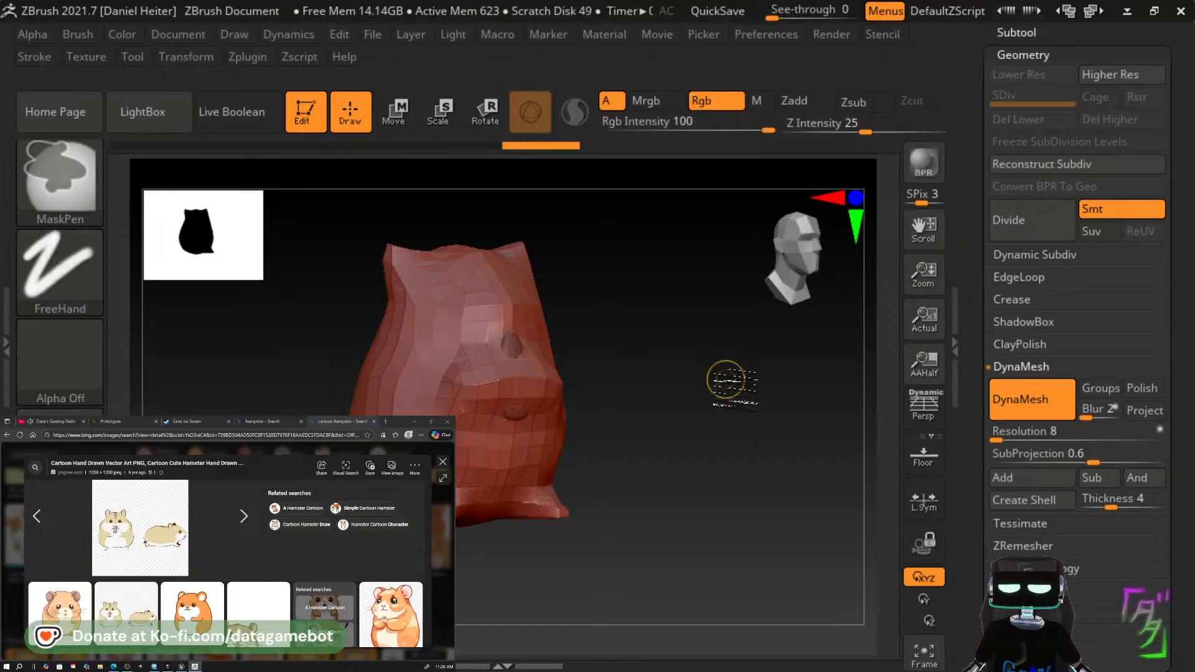
pyautogui.hotkey('ctrl', 'z')
# Try DynaMesh on the hamster at resolution 128, check the surface and undo it.
pyautogui.click(1005, 435)
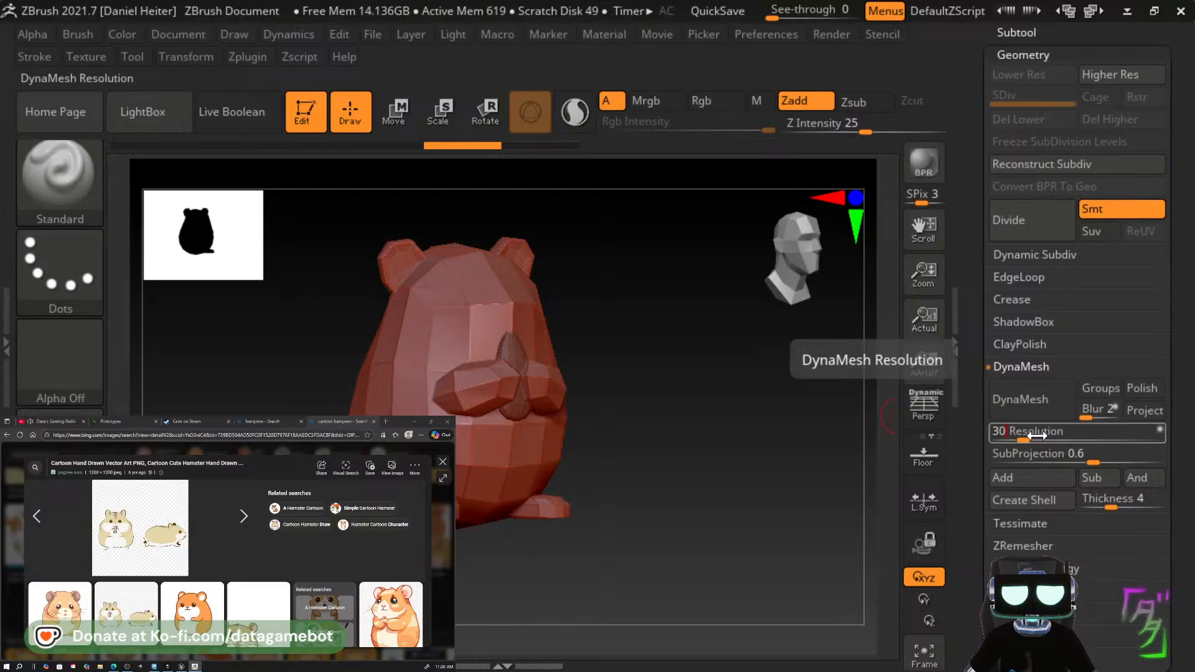
pyautogui.click(1028, 400)
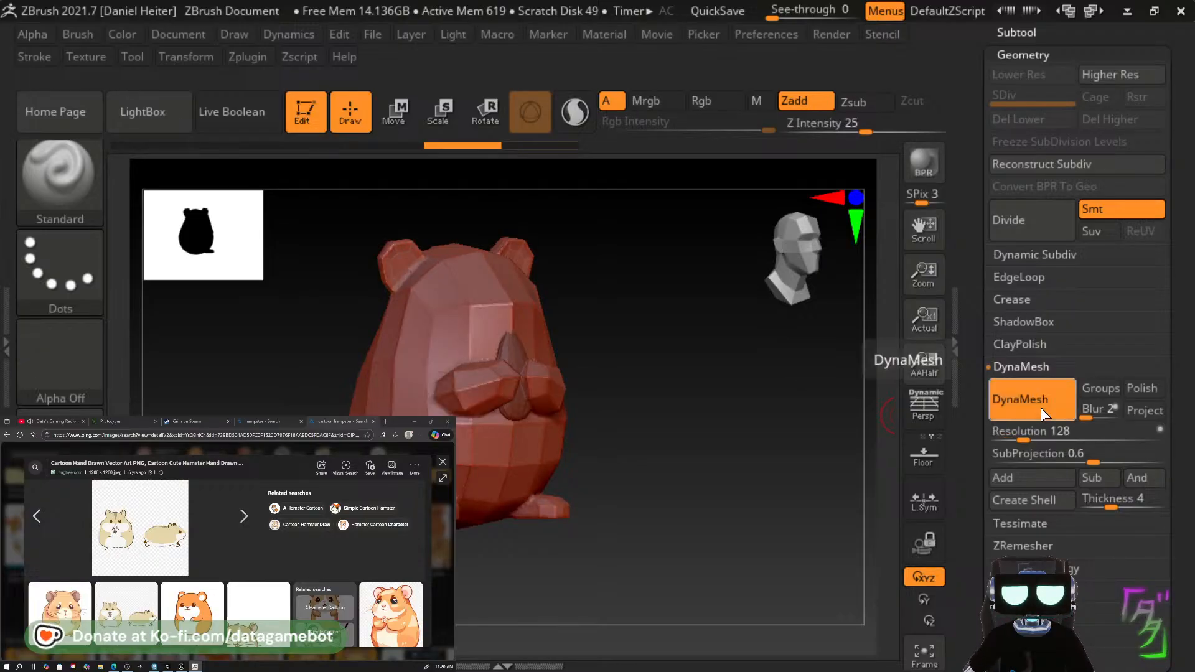
pyautogui.moveTo(712, 447)
pyautogui.mouseDown()
pyautogui.moveTo(704, 453)
pyautogui.moveTo(834, 455)
pyautogui.mouseUp()
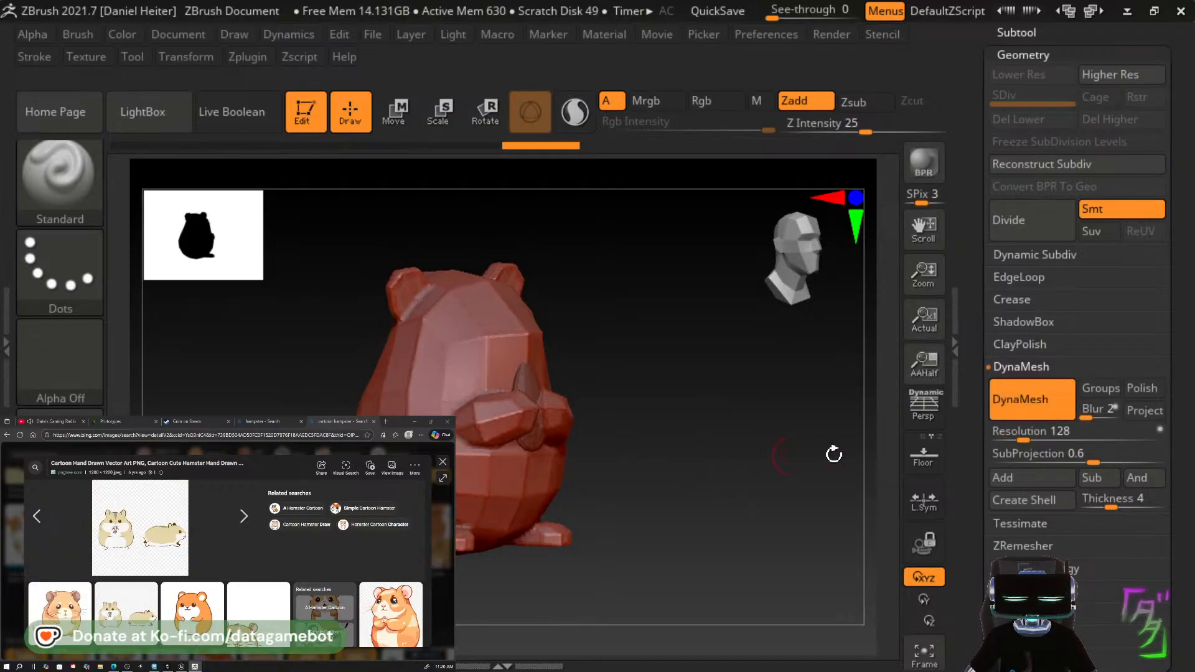
pyautogui.hotkey('ctrl', 'z')
# Try DynaMesh on the hamster at resolution 24, check the result and undo it.
pyautogui.click(1011, 437)
pyautogui.write('64')
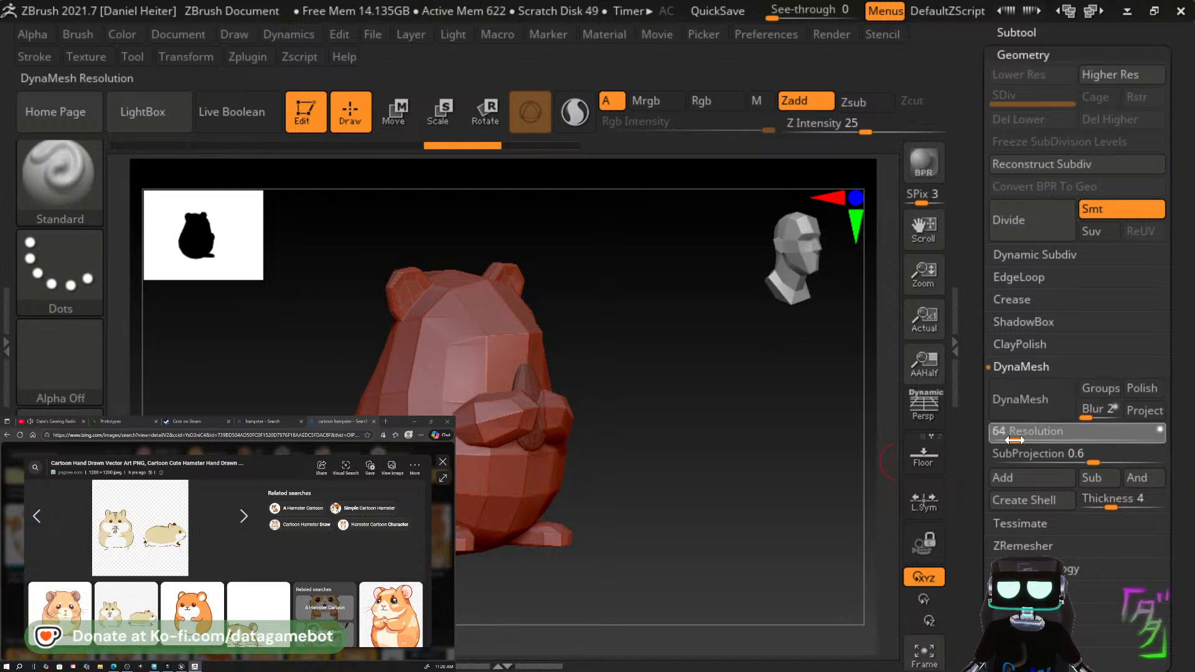
pyautogui.press('Return')
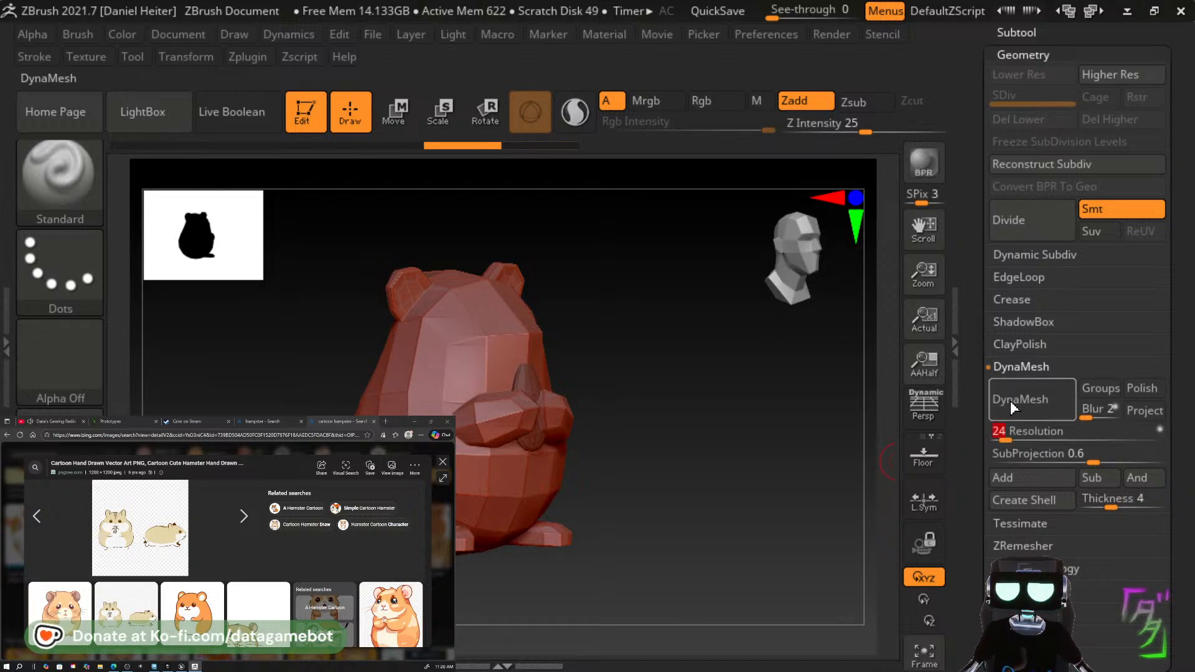
pyautogui.click(1013, 404)
pyautogui.keyDown('alt'); pyautogui.moveTo(660, 443); pyautogui.dragTo(673, 450); pyautogui.keyUp('alt')
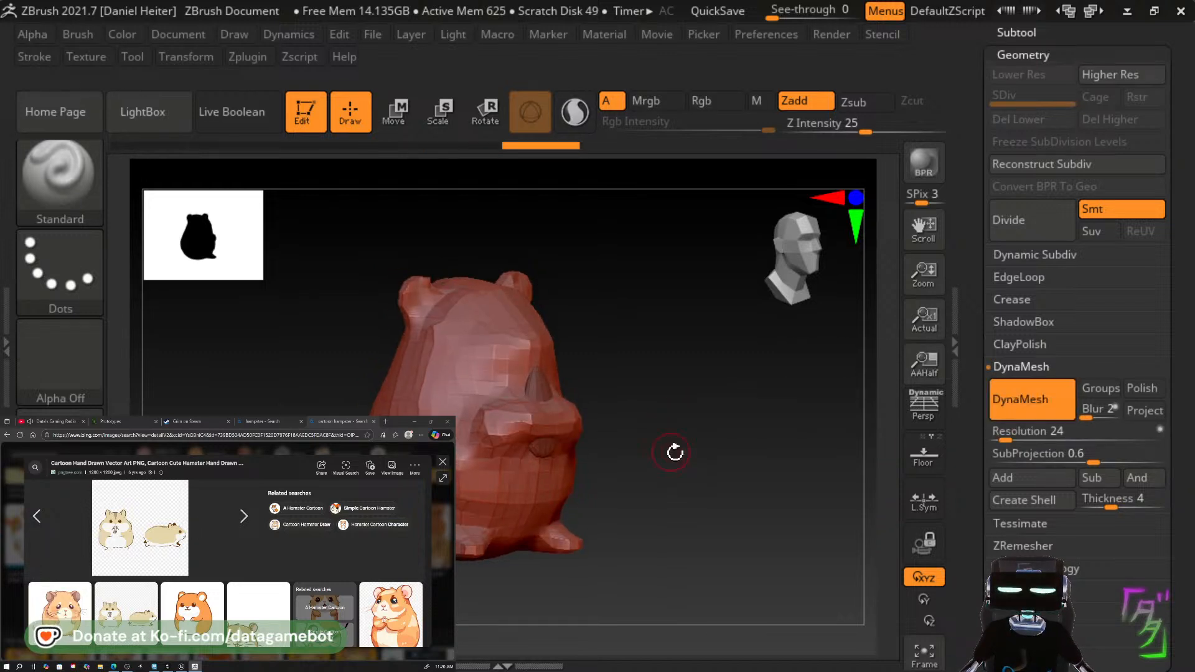
pyautogui.hotkey('ctrl', 'z')
# Try DynaMesh on the hamster at resolution 184, then undo it.
pyautogui.click(1024, 437)
pyautogui.write('136')
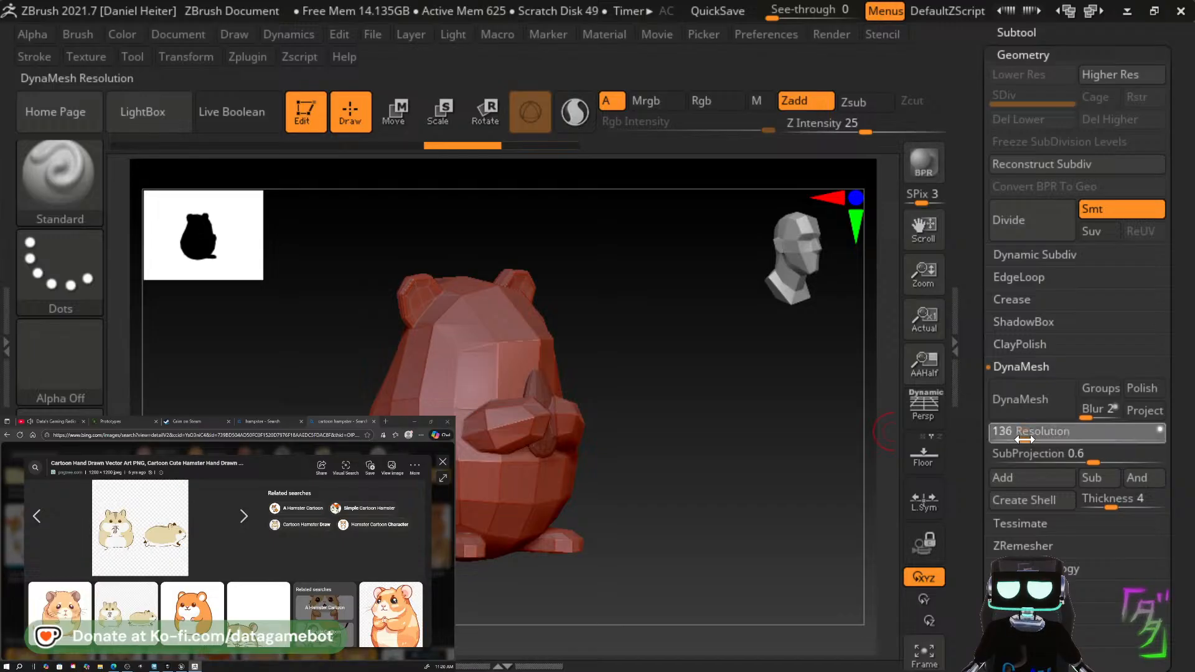
pyautogui.press('Return')
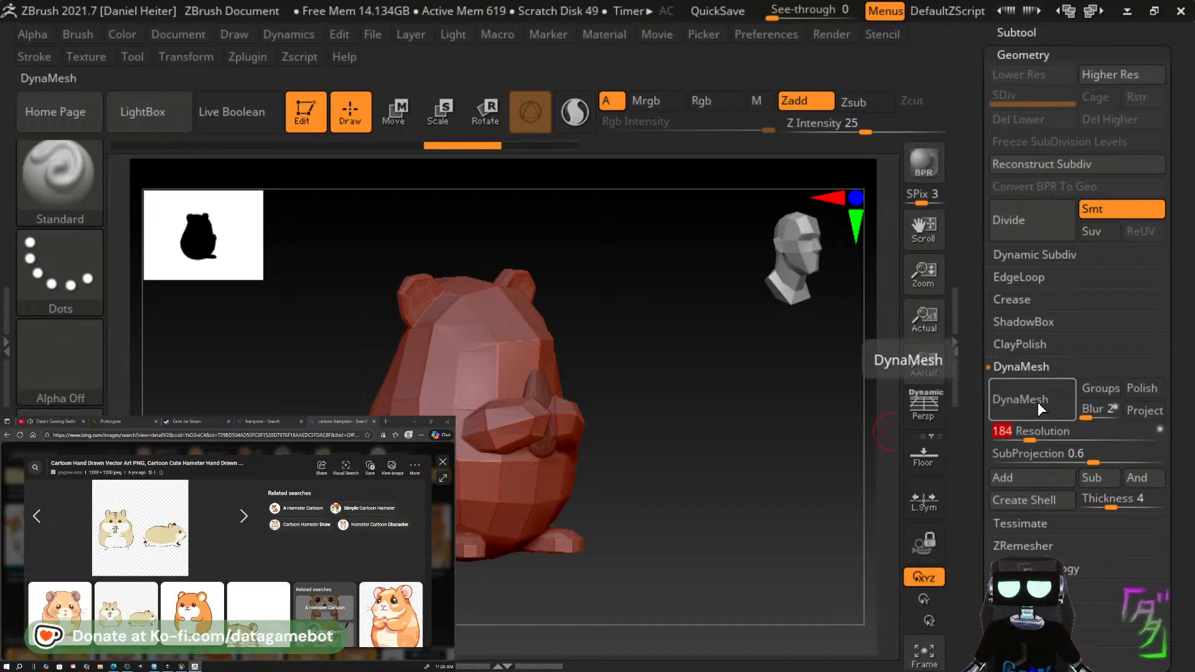
pyautogui.click(1037, 402)
pyautogui.hotkey('ctrl', 'z')
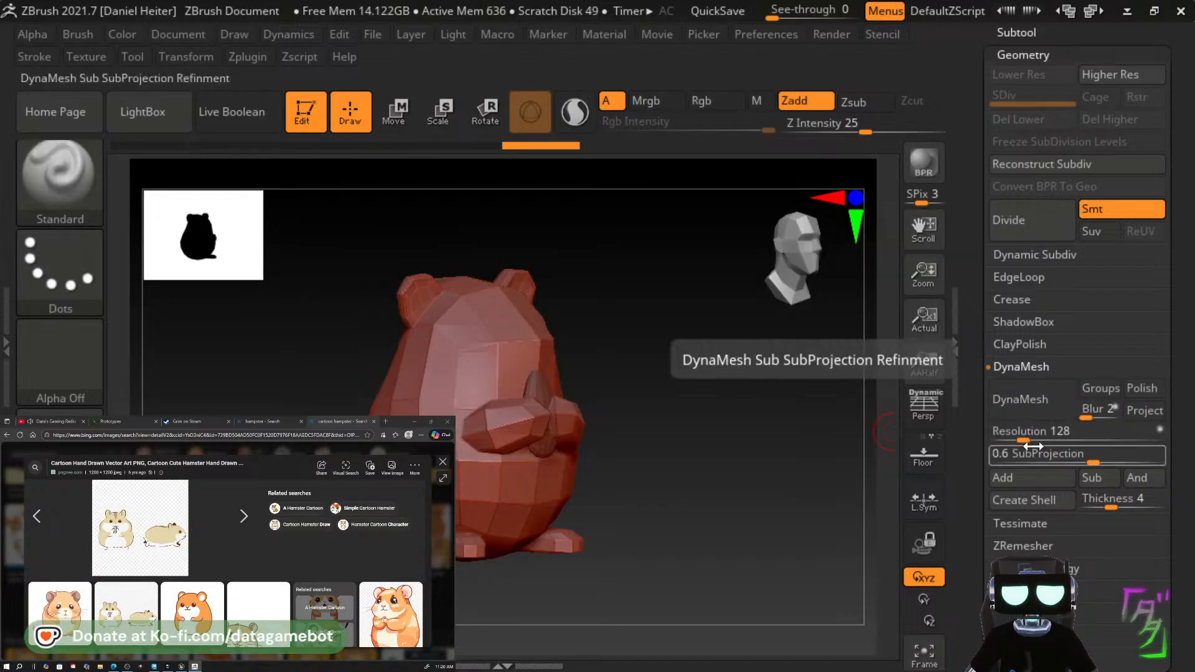
# Try DynaMesh on the hamster at resolution 72, inspect the paws from the front and undo it.
pyautogui.moveTo(1023, 441); pyautogui.dragTo(1015, 441)
pyautogui.click(1004, 399)
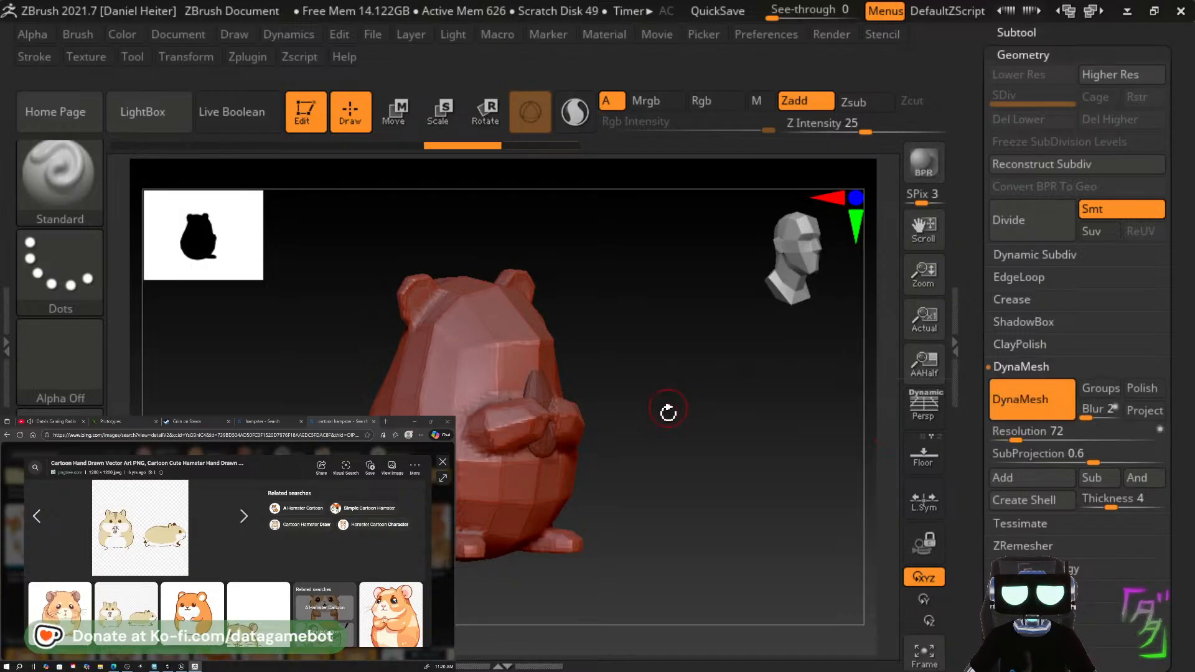
pyautogui.moveTo(668, 410); pyautogui.dragTo(551, 463)
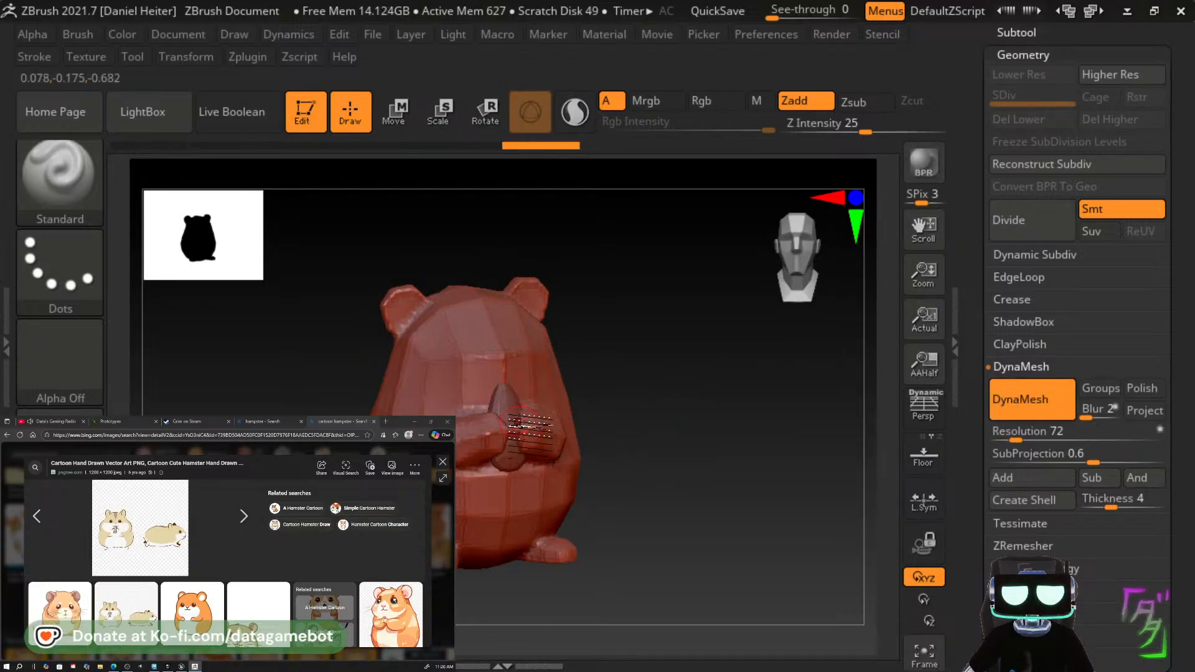
pyautogui.hotkey('ctrl', 'z')
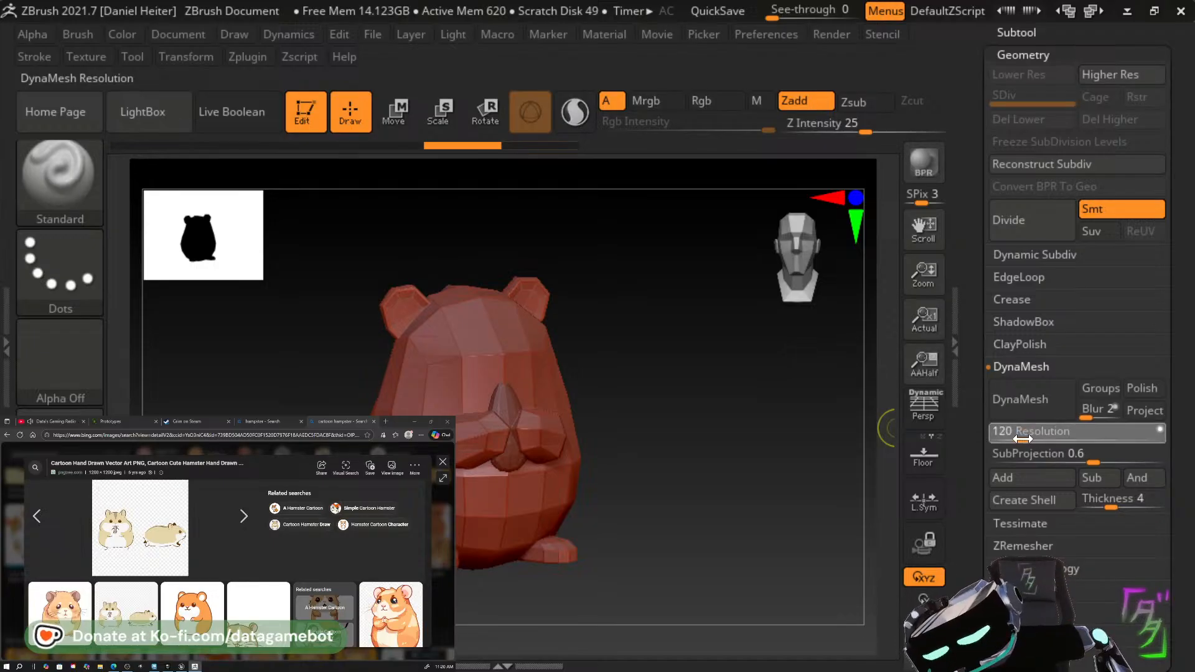
# Try DynaMesh on the hamster at resolution 96, inspect how the paws and body hold up, and undo it.
pyautogui.click(1021, 399)
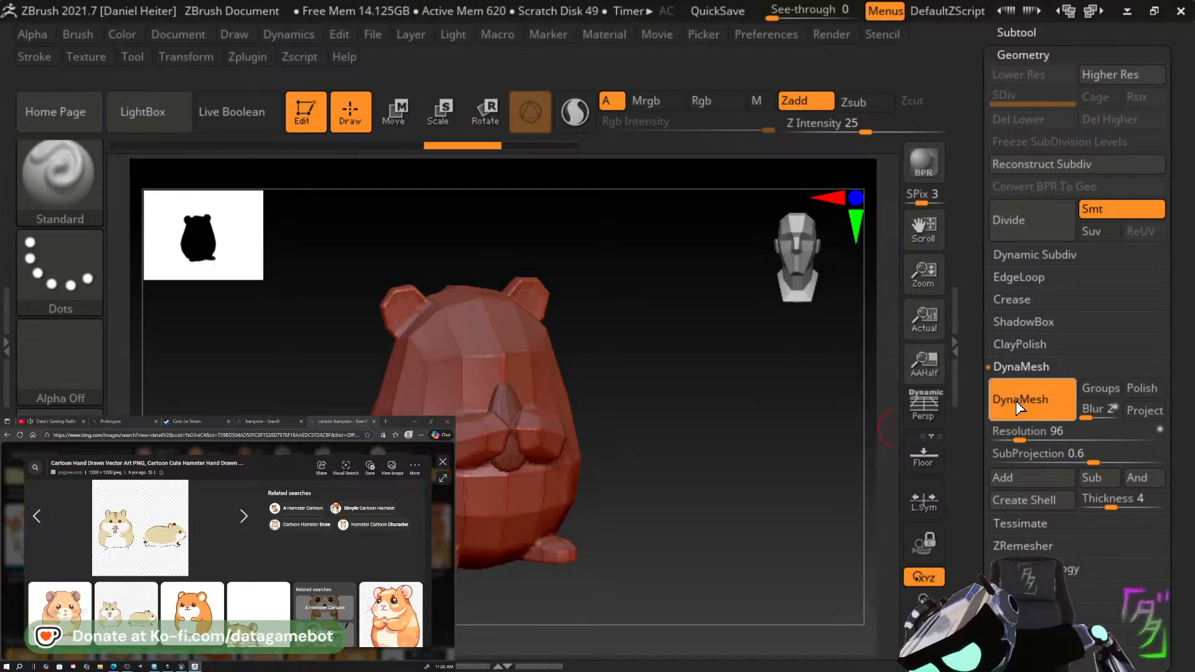
pyautogui.moveTo(765, 478); pyautogui.dragTo(634, 536)
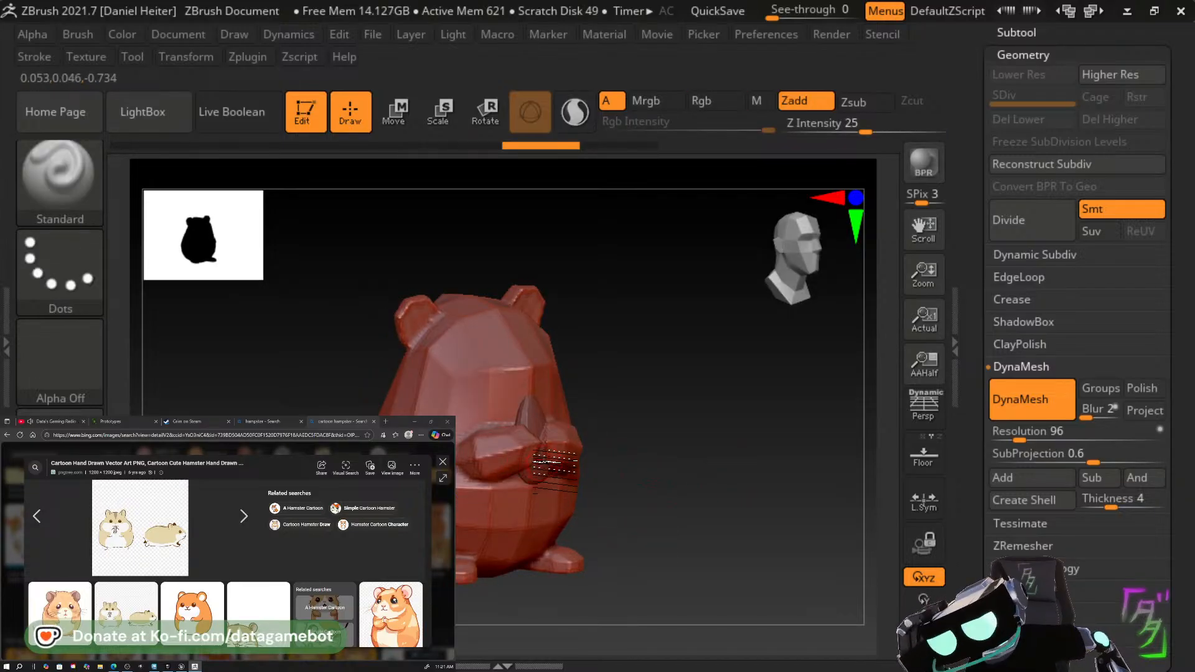
pyautogui.moveTo(639, 460); pyautogui.dragTo(672, 465)
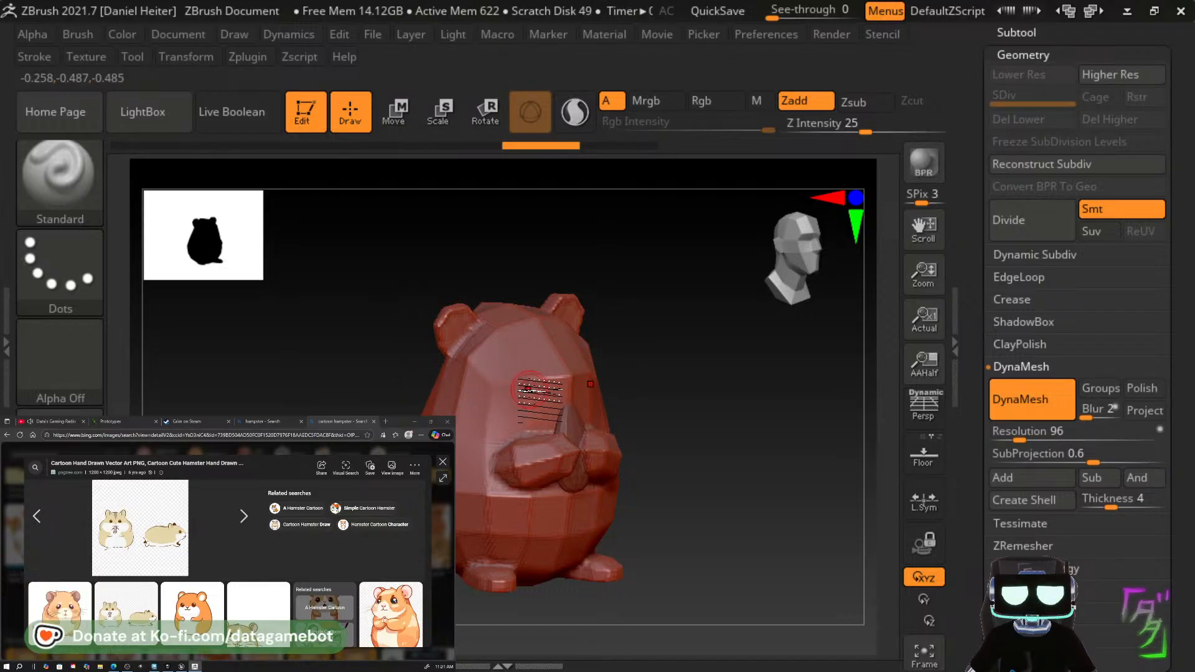
pyautogui.press('super+a')
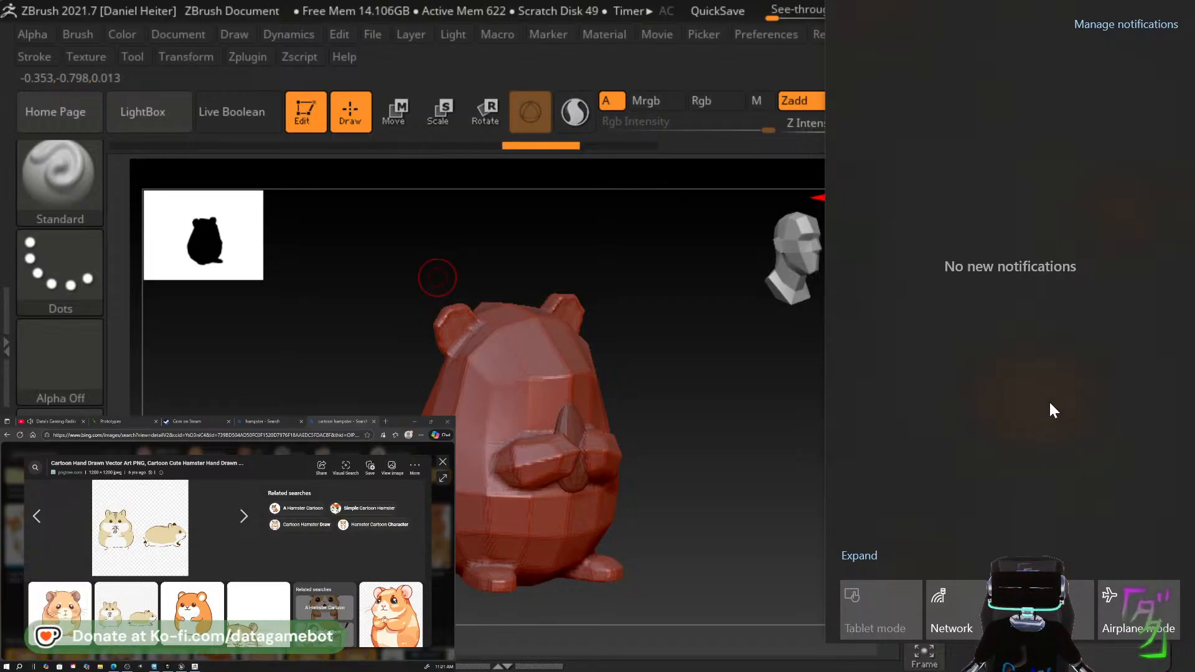
pyautogui.click(726, 376)
pyautogui.moveTo(691, 391)
pyautogui.mouseDown()
pyautogui.moveTo(766, 426)
pyautogui.moveTo(733, 429)
pyautogui.moveTo(778, 461)
pyautogui.mouseUp()
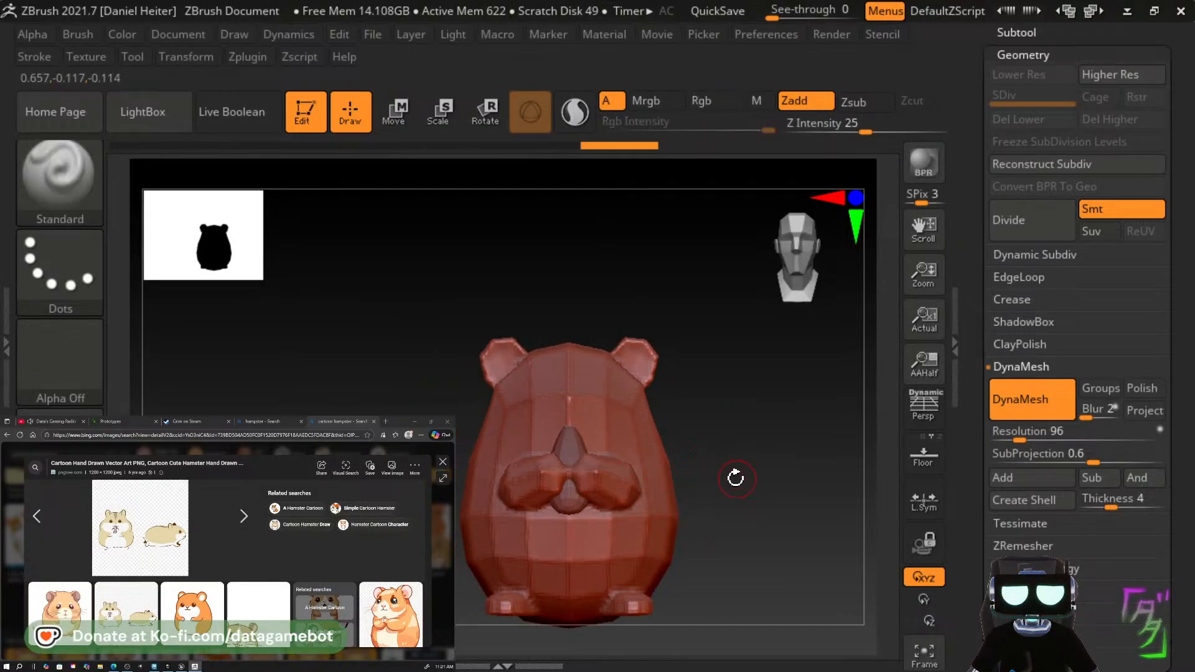
pyautogui.press('ctrl')
pyautogui.hotkey('ctrl', 'z')
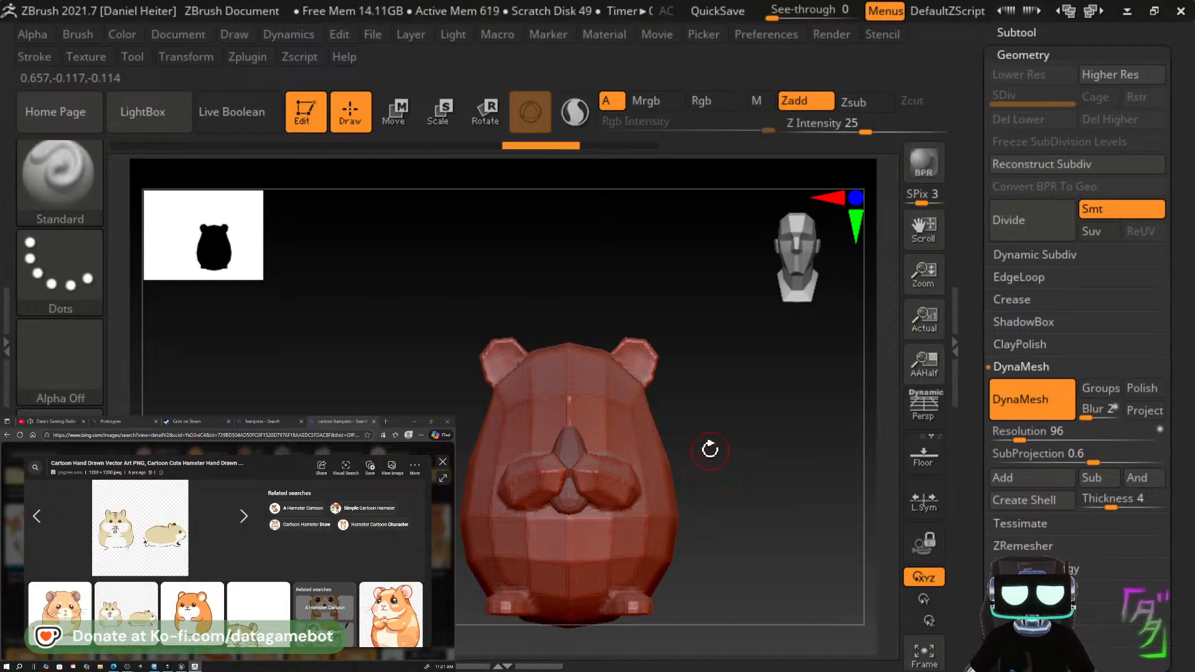
pyautogui.hotkey('ctrl', 'z')
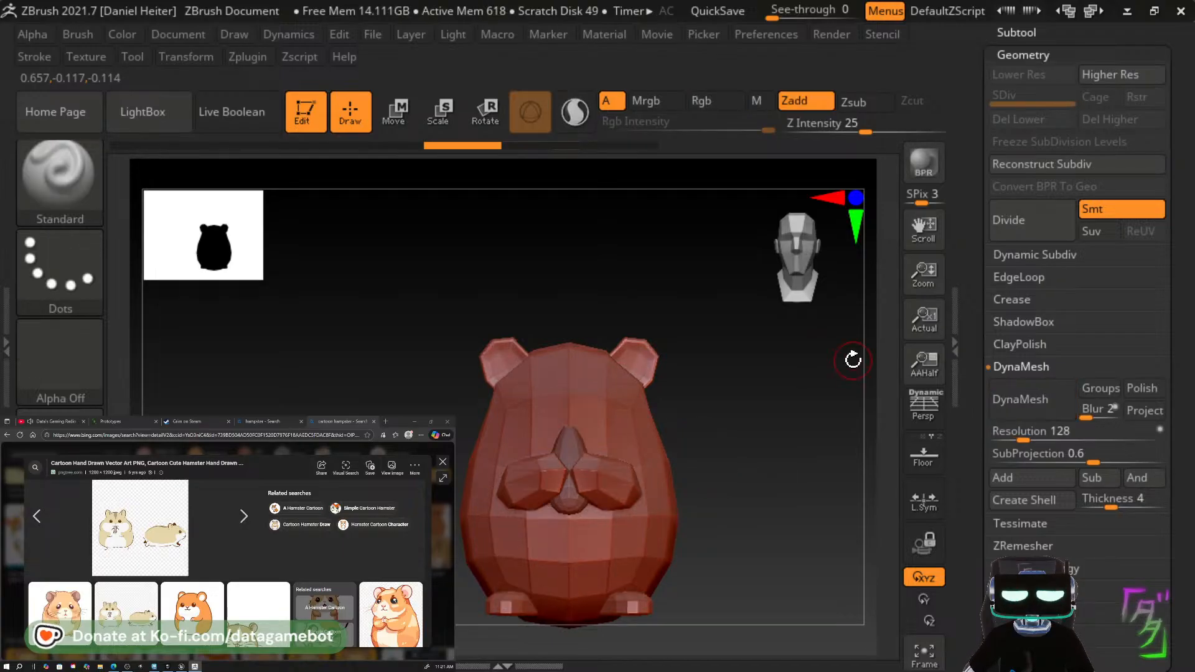
# Try DynaMesh on the hamster at resolution 168, then undo it.
pyautogui.moveTo(1023, 440); pyautogui.dragTo(1028, 442)
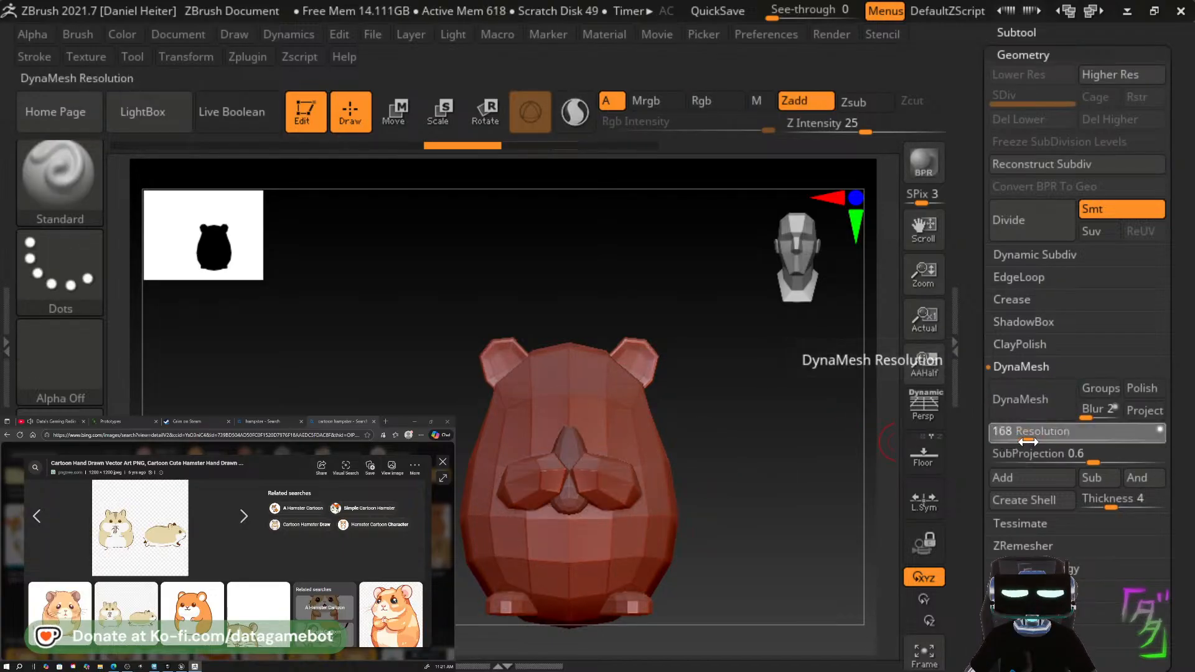
pyautogui.click(1024, 400)
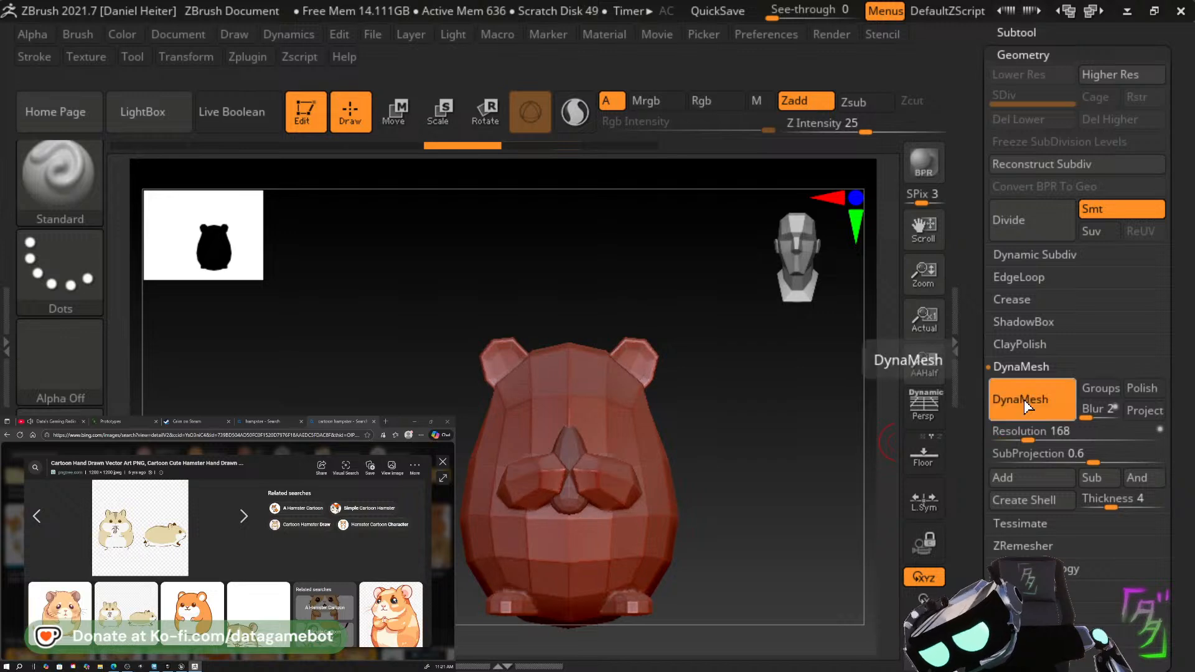
pyautogui.hotkey('ctrl', 'z')
pyautogui.hotkey('ctrl', 'z')
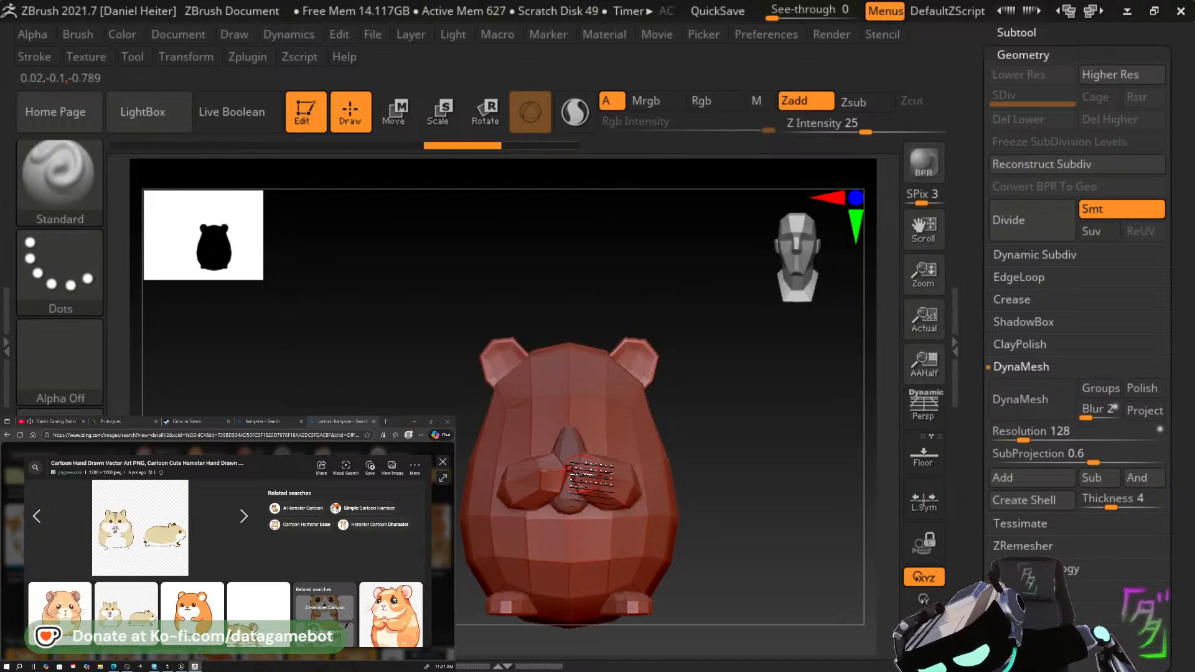
# Reshape the inner ends of the hamster's paws around the seed with the Move brush, undoing the last stroke.
pyautogui.press('b')
pyautogui.press('m')
pyautogui.press('v')
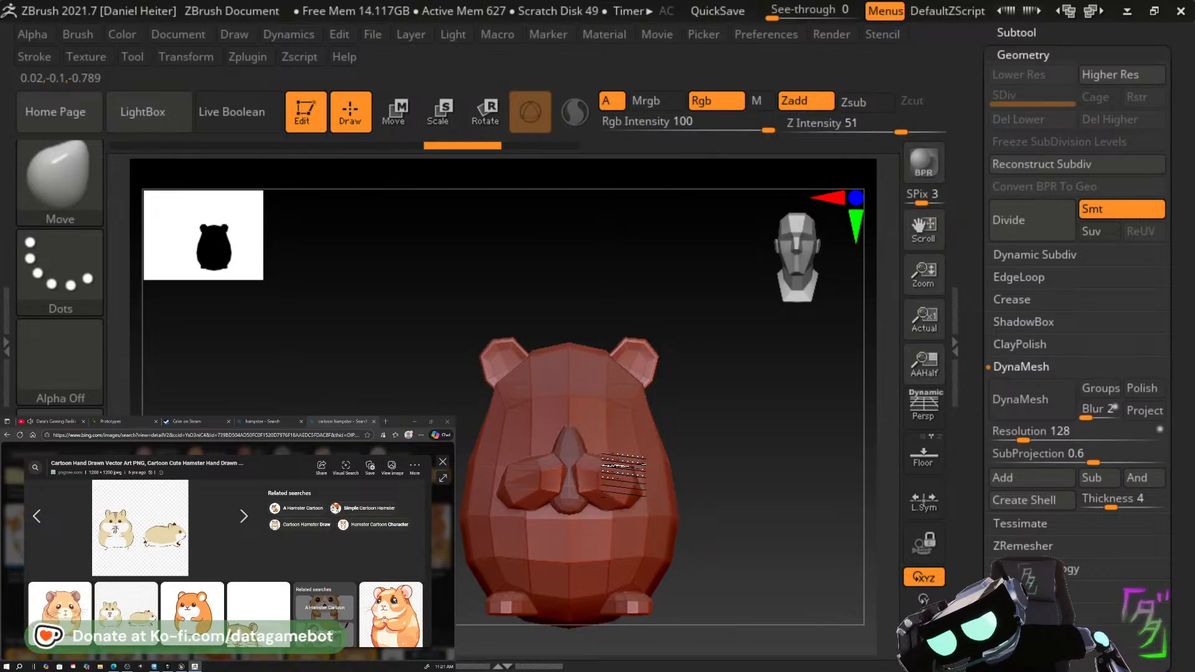
pyautogui.hotkey('ctrl', 'shift', 'z')
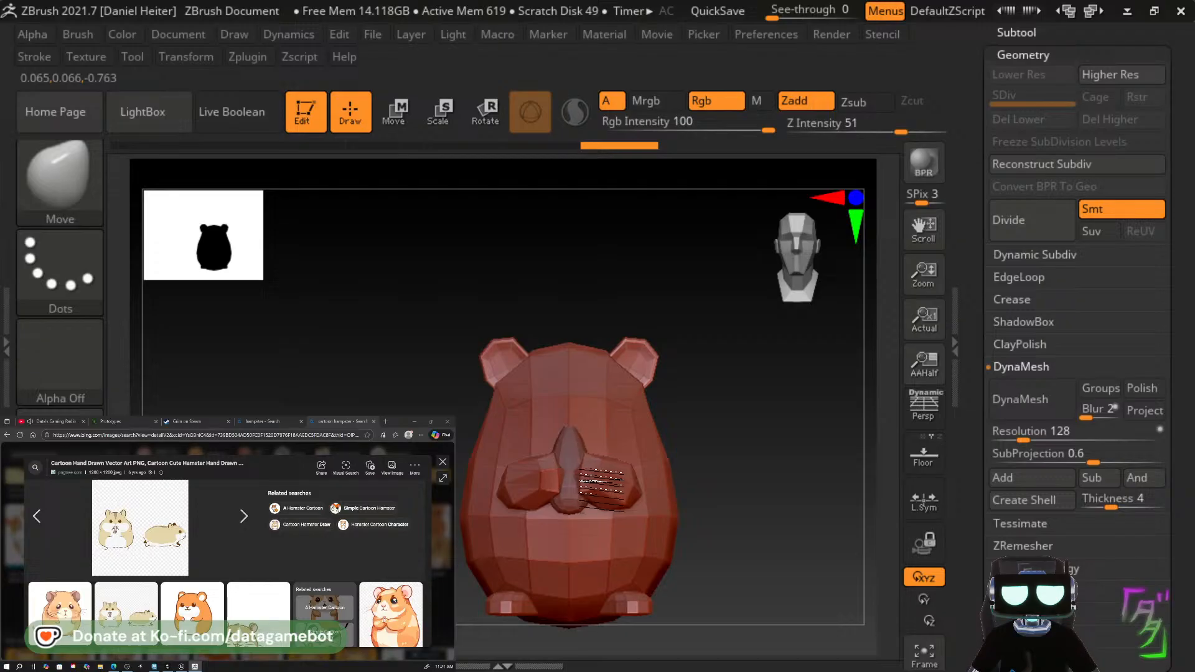
pyautogui.hotkey('ctrl', 'shift', 'z')
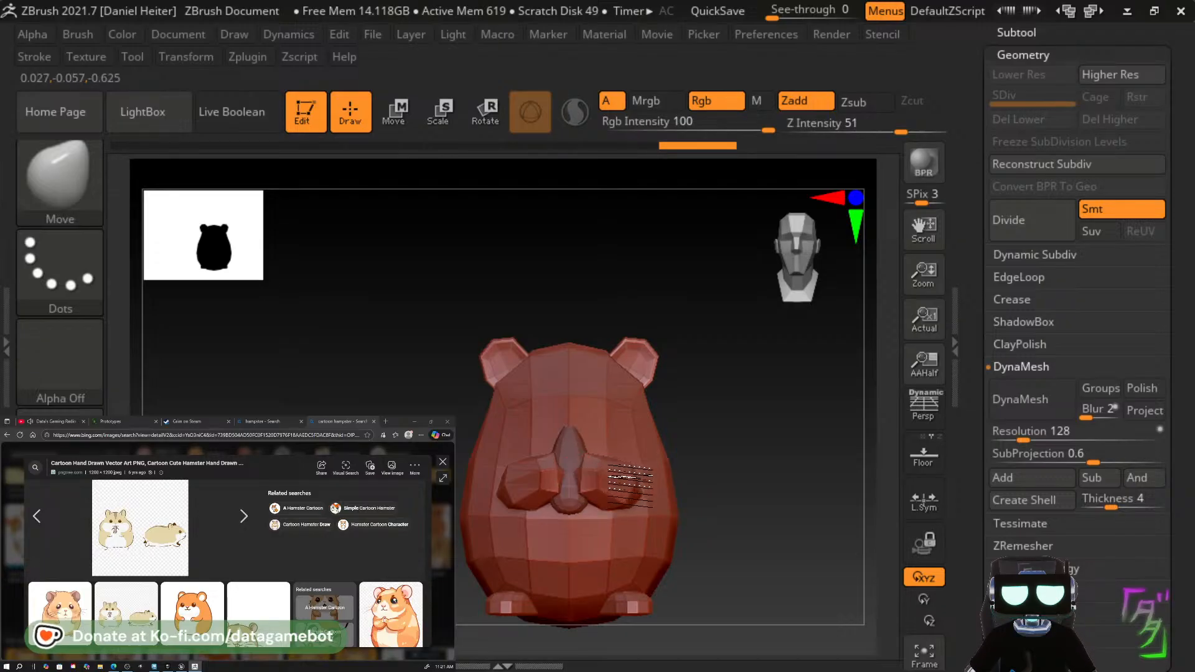
pyautogui.hotkey('ctrl', 'shift', 'z')
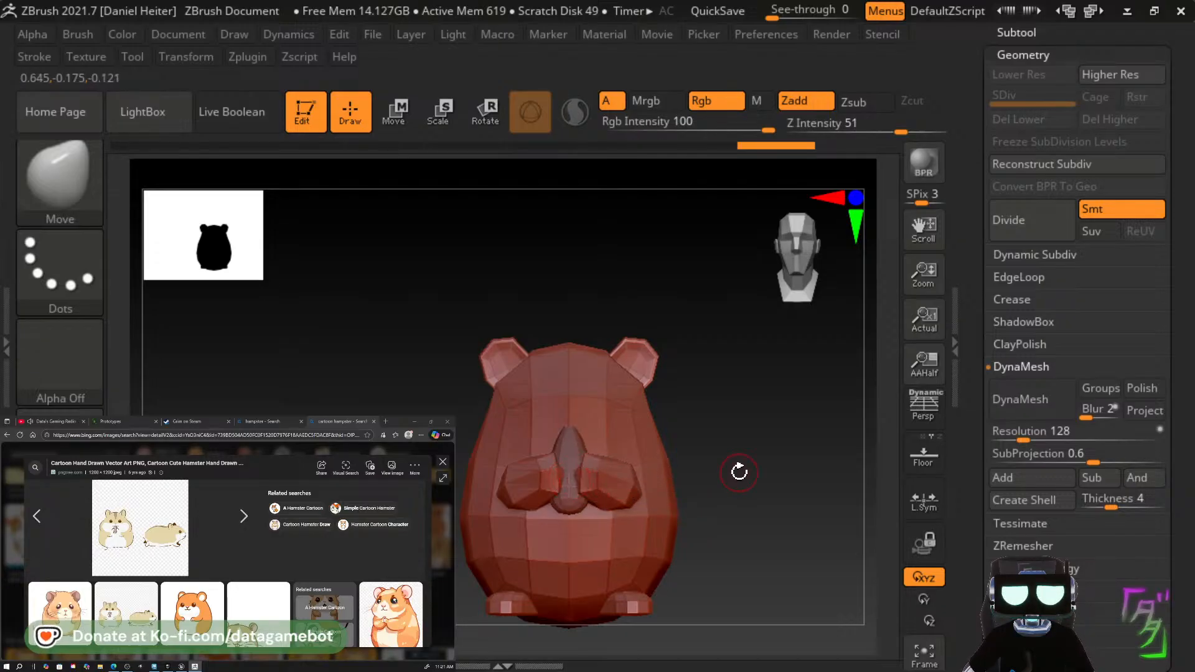
pyautogui.moveTo(726, 474)
pyautogui.mouseDown()
pyautogui.moveTo(739, 485)
pyautogui.moveTo(729, 526)
pyautogui.moveTo(766, 582)
pyautogui.moveTo(726, 611)
pyautogui.mouseUp()
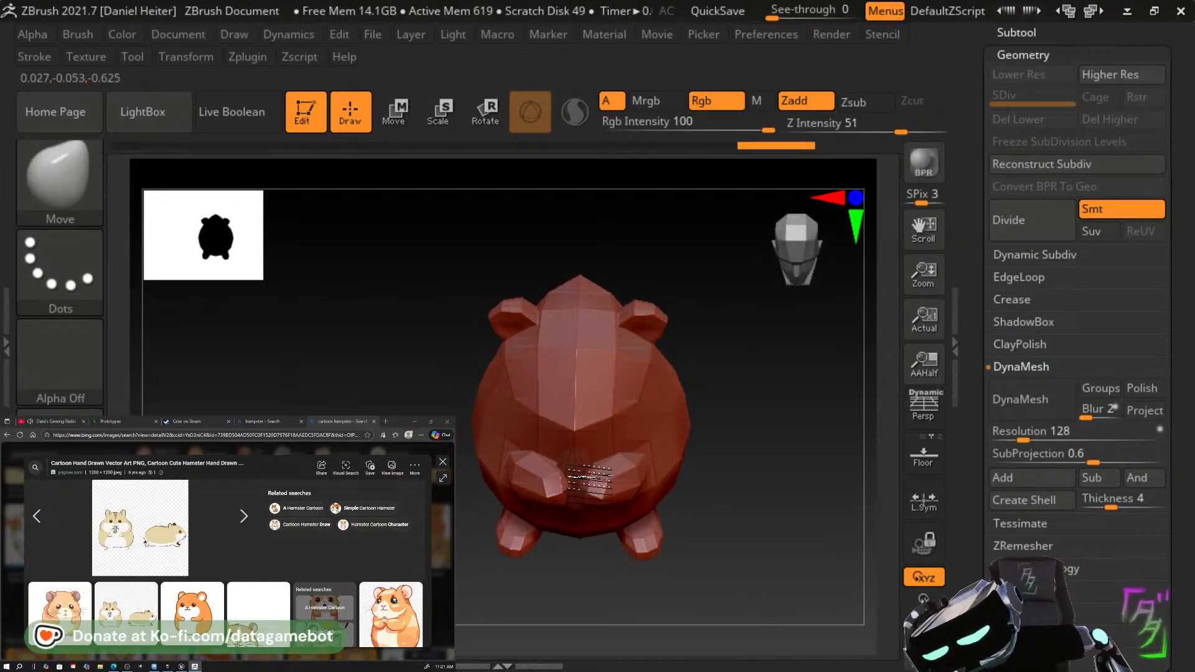
pyautogui.hotkey('ctrl', 'z')
# Apply DynaMesh to the reshaped hamster at resolution 128 and check the paws.
pyautogui.moveTo(741, 464); pyautogui.dragTo(750, 348)
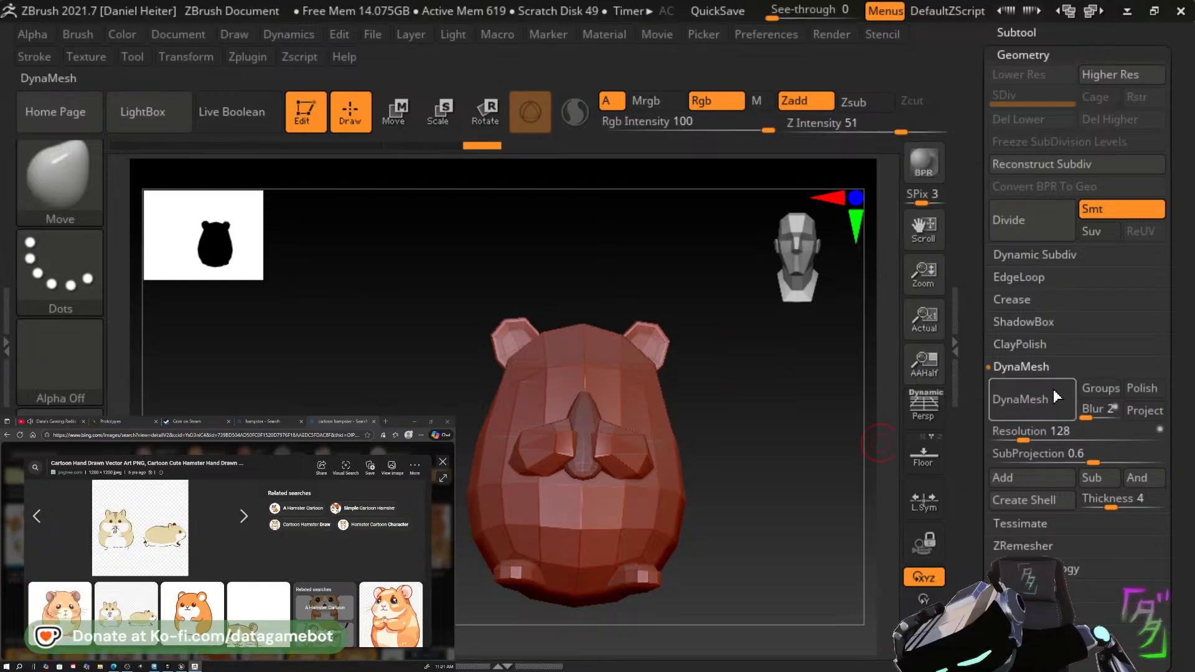
pyautogui.click(1056, 413)
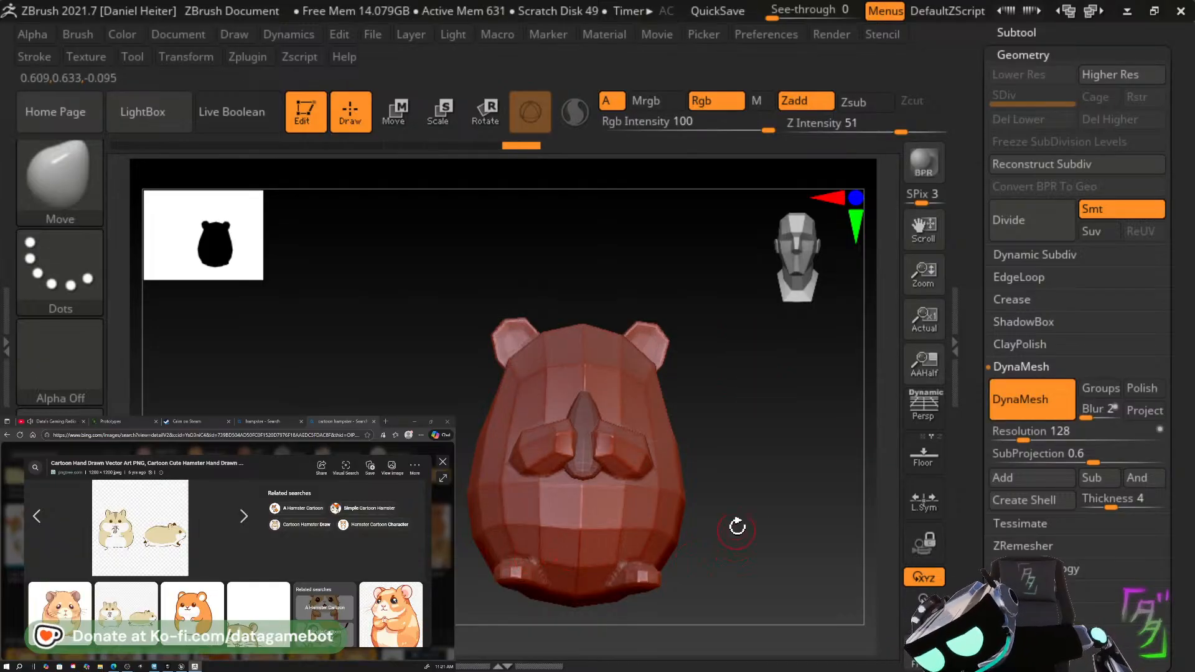
pyautogui.moveTo(720, 480); pyautogui.dragTo(710, 461)
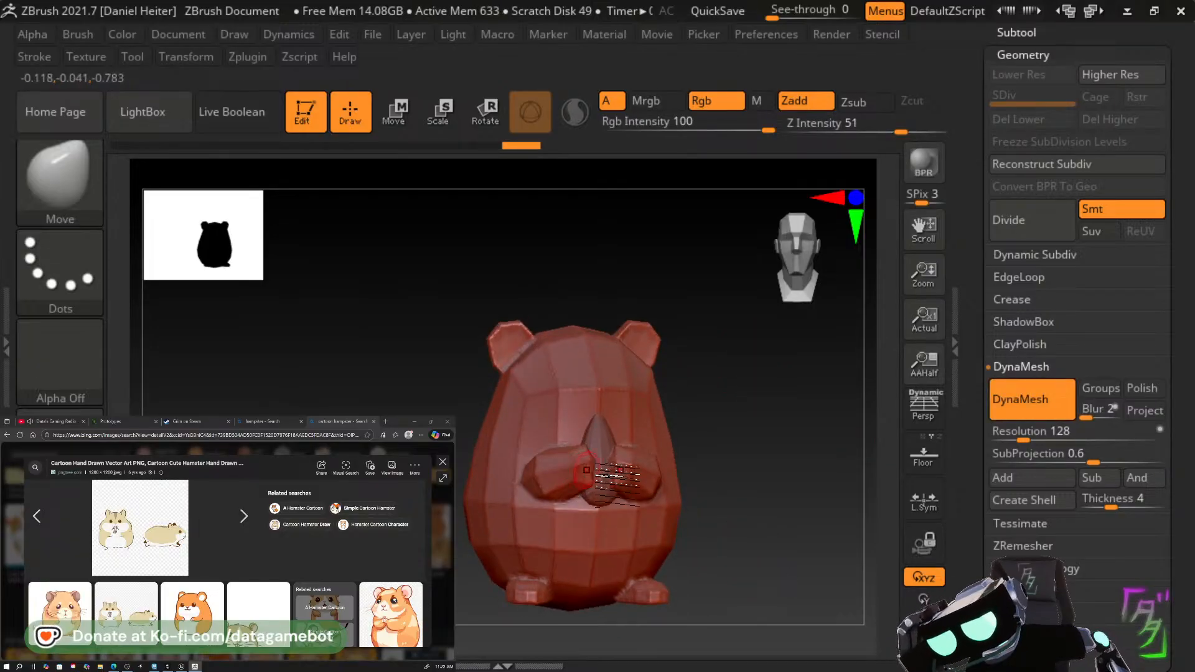
# Soften the facets on the hamster's paws and belly with the Smooth brush.
pyautogui.press('shift')
pyautogui.moveTo(621, 454)
pyautogui.keyDown('shift'); pyautogui.mouseDown()
pyautogui.moveTo(632, 491)
pyautogui.moveTo(643, 488)
pyautogui.moveTo(624, 443)
pyautogui.moveTo(652, 458)
pyautogui.mouseUp(); pyautogui.keyUp('shift')
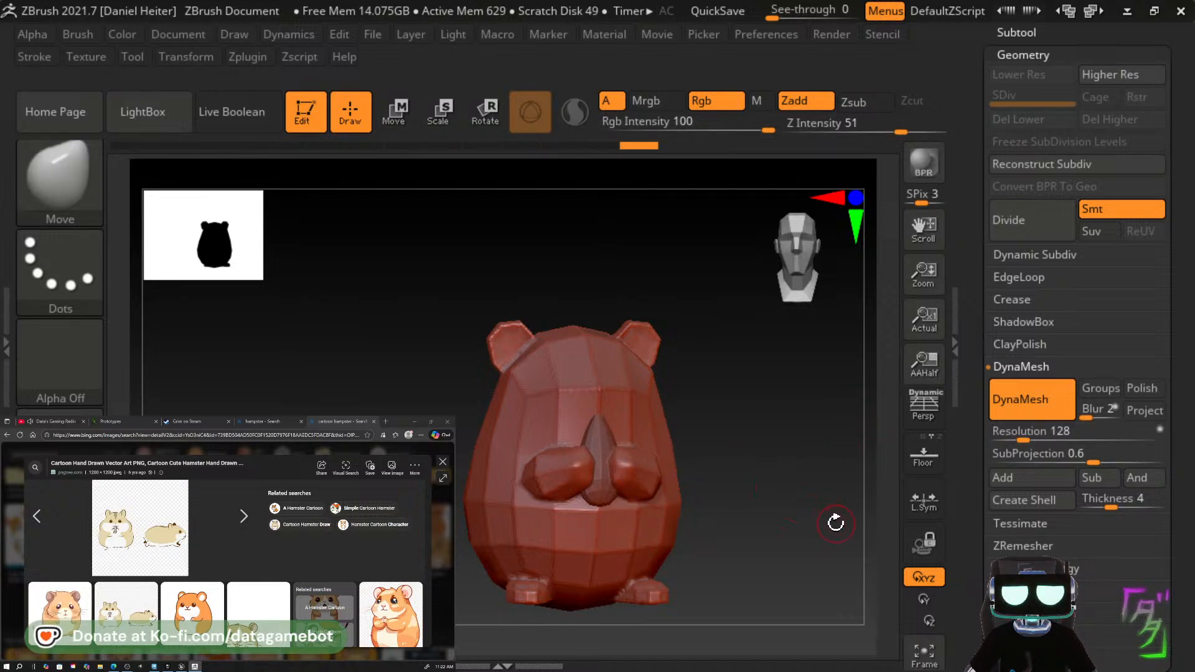
pyautogui.moveTo(796, 514)
pyautogui.keyDown('alt'); pyautogui.mouseDown()
pyautogui.moveTo(768, 499)
pyautogui.moveTo(805, 514)
pyautogui.mouseUp(); pyautogui.keyUp('alt')
pyautogui.moveTo(518, 497)
pyautogui.keyDown('shift'); pyautogui.mouseDown()
pyautogui.moveTo(526, 480)
pyautogui.moveTo(564, 511)
pyautogui.mouseUp(); pyautogui.keyUp('shift')
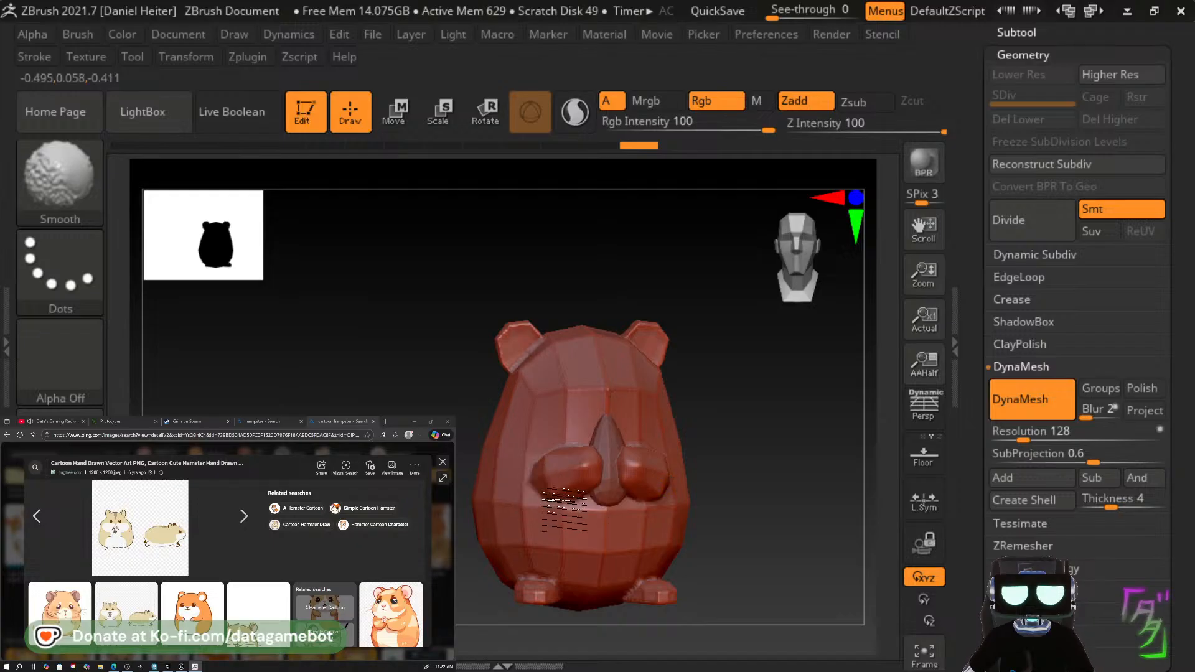
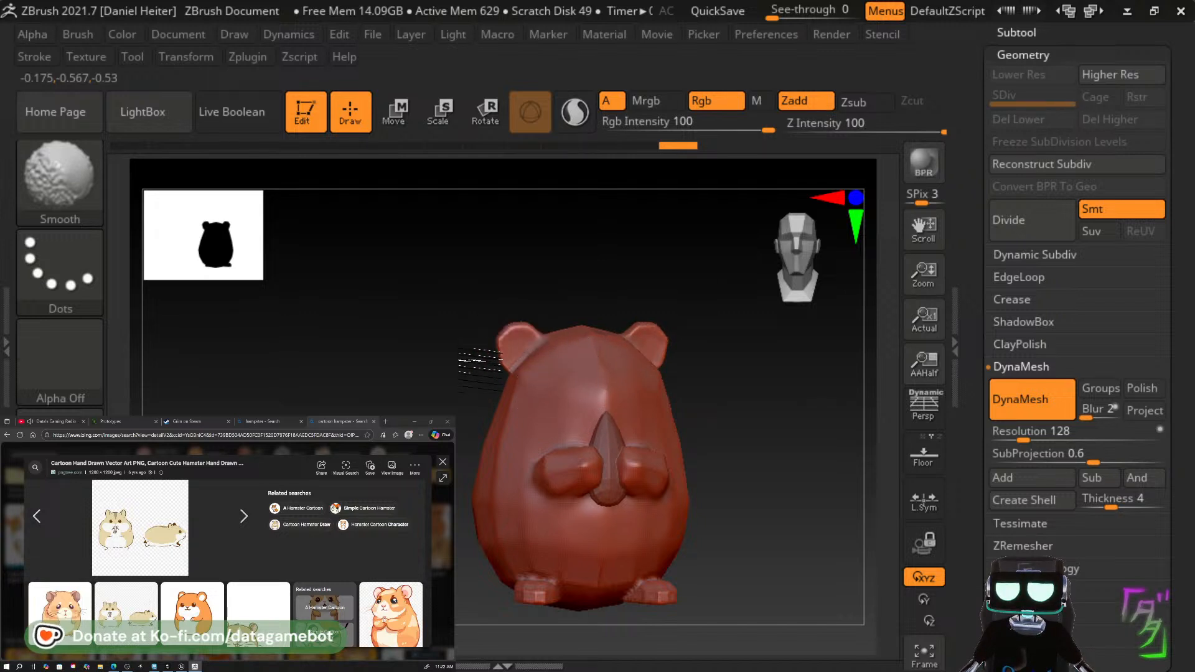
# Smooth the facets on the hamster's ears, back and lower rear with the Smooth brush.
pyautogui.moveTo(419, 387); pyautogui.dragTo(514, 371)
pyautogui.press('shift')
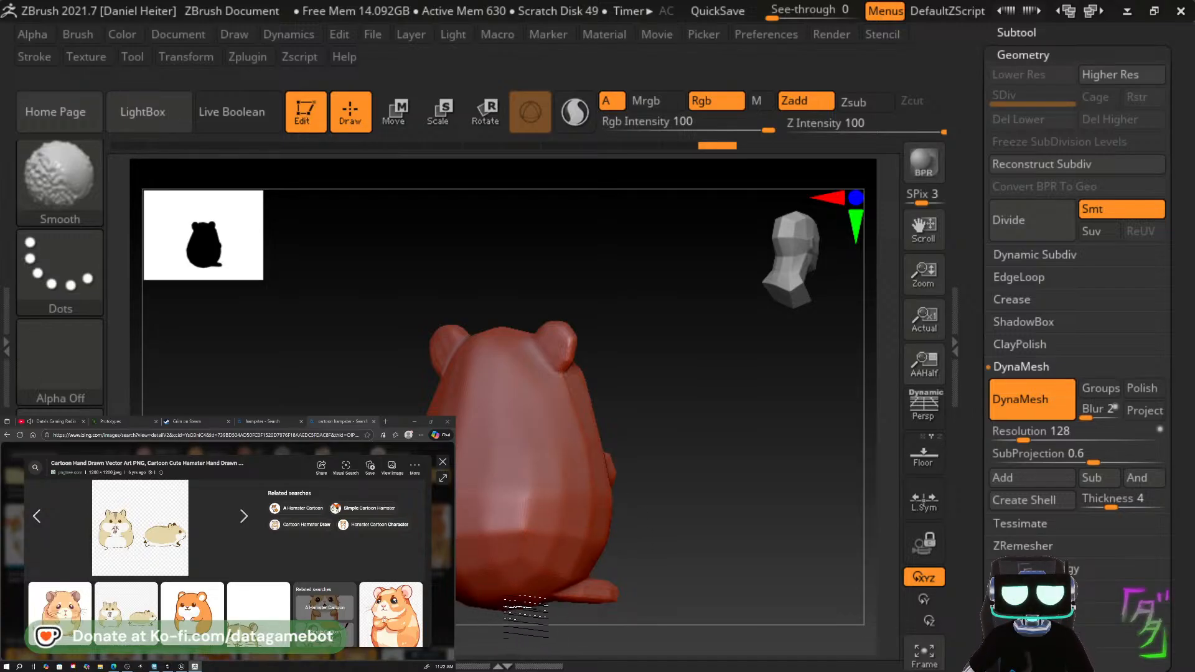
pyautogui.keyDown('shift'); pyautogui.moveTo(525, 616); pyautogui.dragTo(576, 598); pyautogui.keyUp('shift')
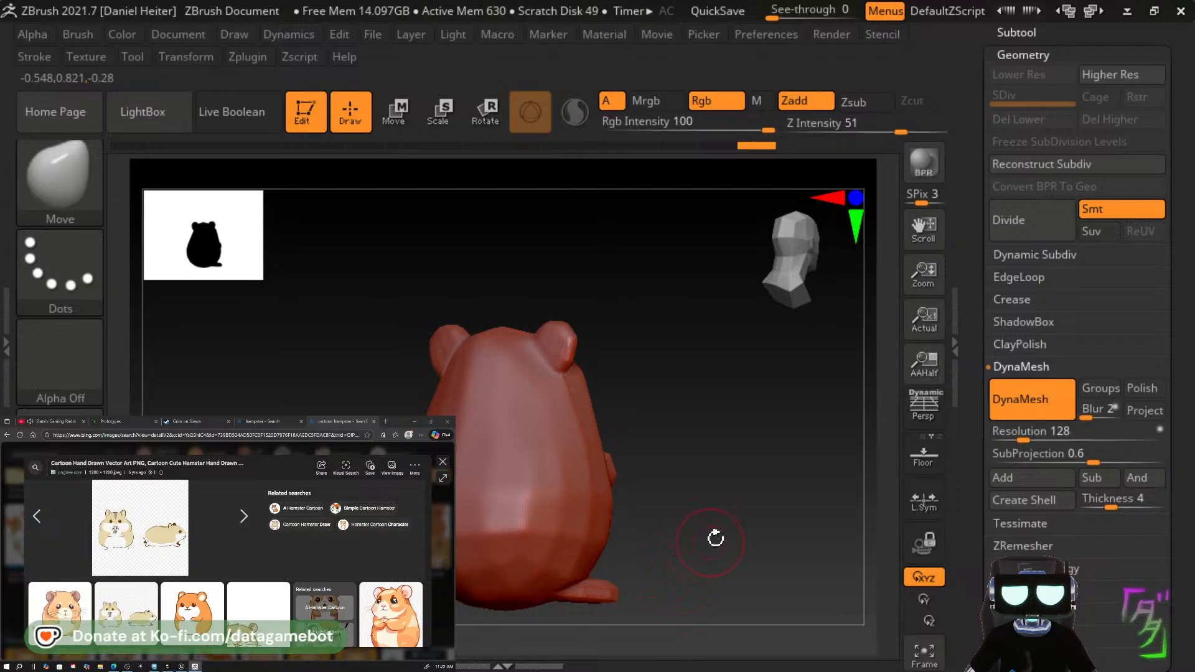
# Try hiding the hamster's underside with a rectangular selection and toggling DynaMesh on the remainder, then undo it.
pyautogui.moveTo(716, 539); pyautogui.dragTo(586, 585)
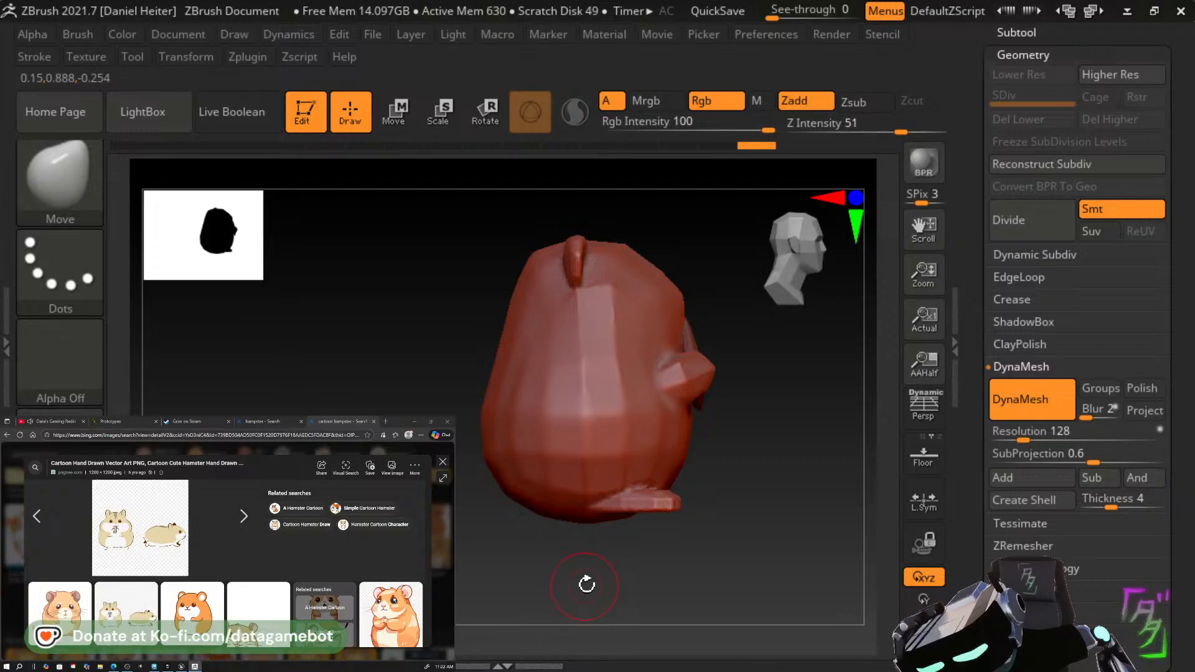
pyautogui.hotkey('ctrl', 'shift')
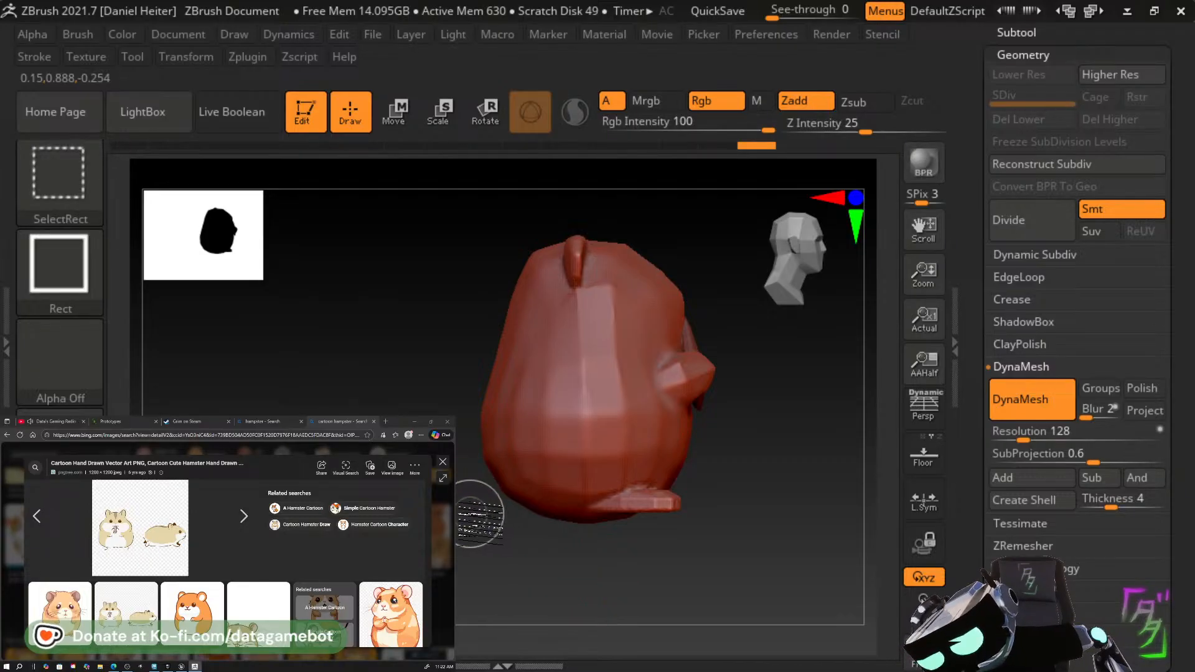
pyautogui.moveTo(462, 507)
pyautogui.keyDown('ctrl'); pyautogui.keyDown('shift'); pyautogui.mouseDown()
pyautogui.moveTo(716, 579)
pyautogui.moveTo(576, 589)
pyautogui.mouseUp(); pyautogui.keyUp('shift'); pyautogui.keyUp('ctrl')
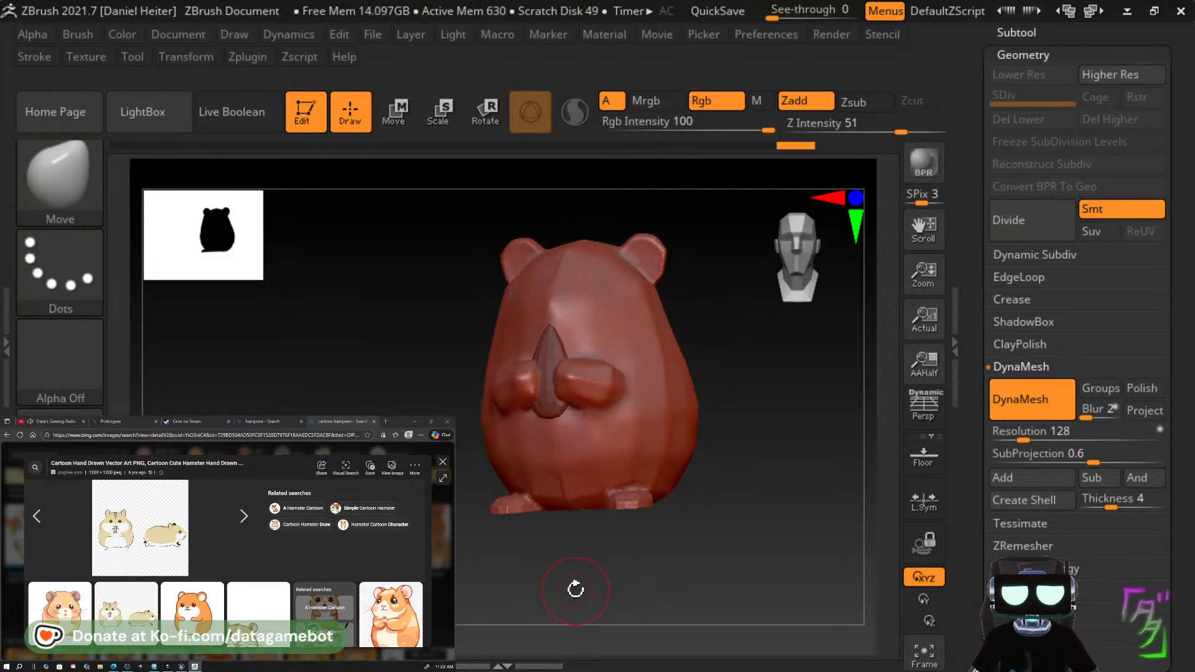
pyautogui.click(1040, 409)
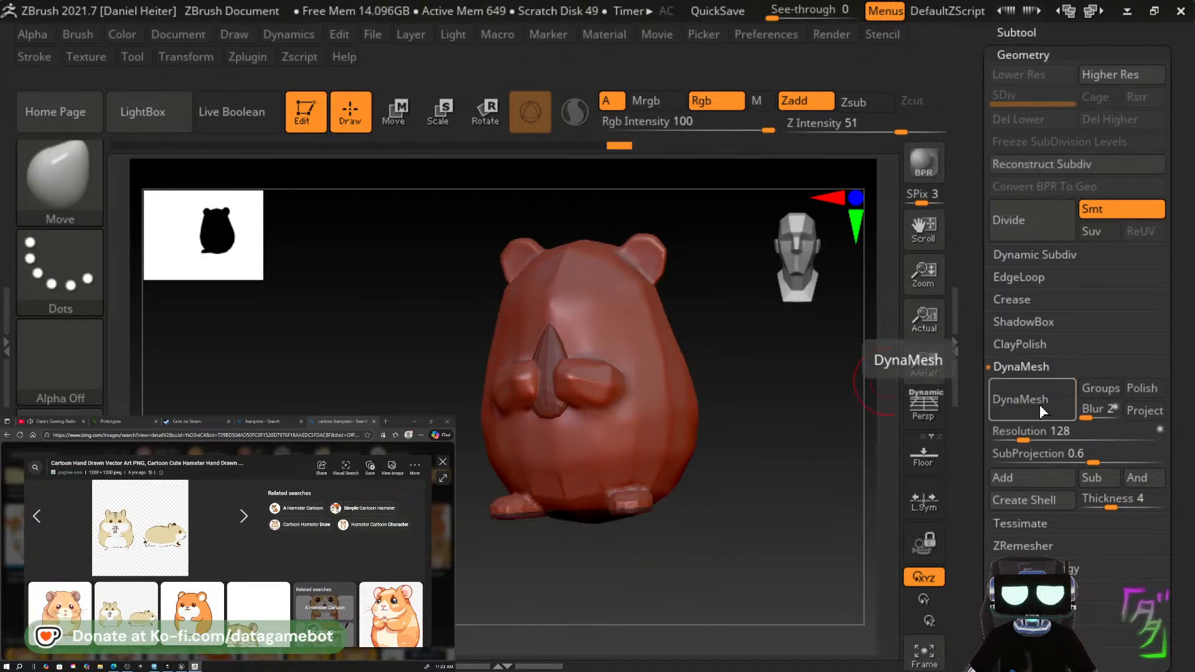
pyautogui.moveTo(715, 514)
pyautogui.mouseDown()
pyautogui.moveTo(734, 493)
pyautogui.moveTo(736, 462)
pyautogui.moveTo(720, 503)
pyautogui.moveTo(737, 508)
pyautogui.mouseUp()
pyautogui.hotkey('ctrl', 'z')
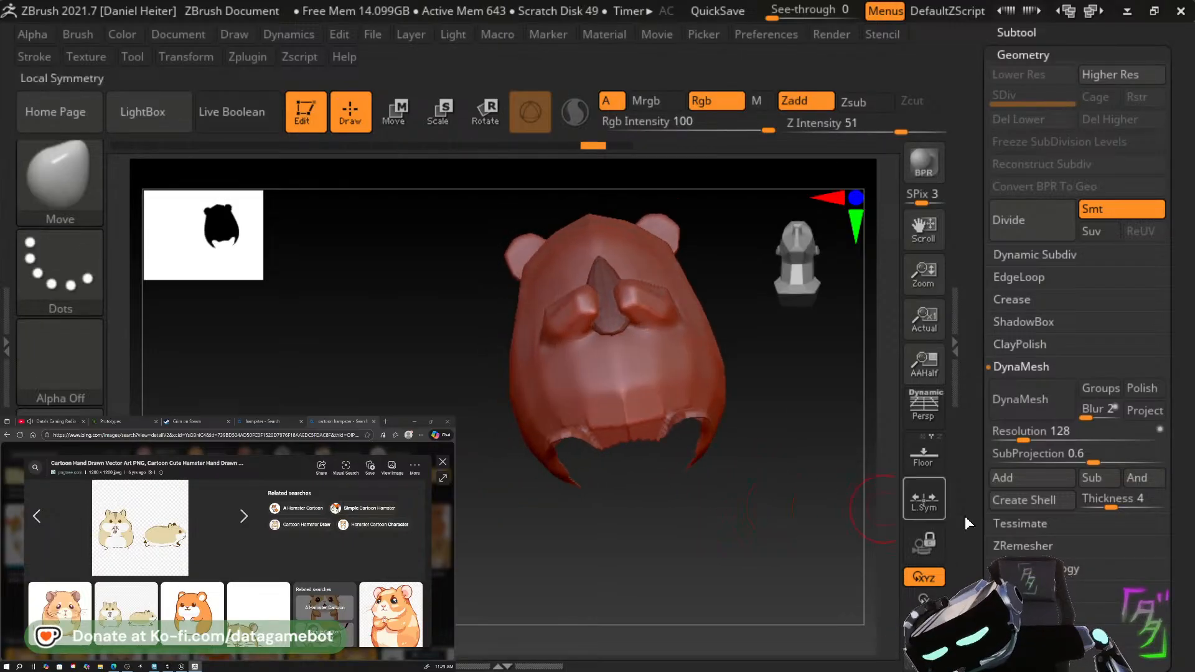
pyautogui.hotkey('ctrl', 'z')
pyautogui.hotkey('ctrl', 'z')
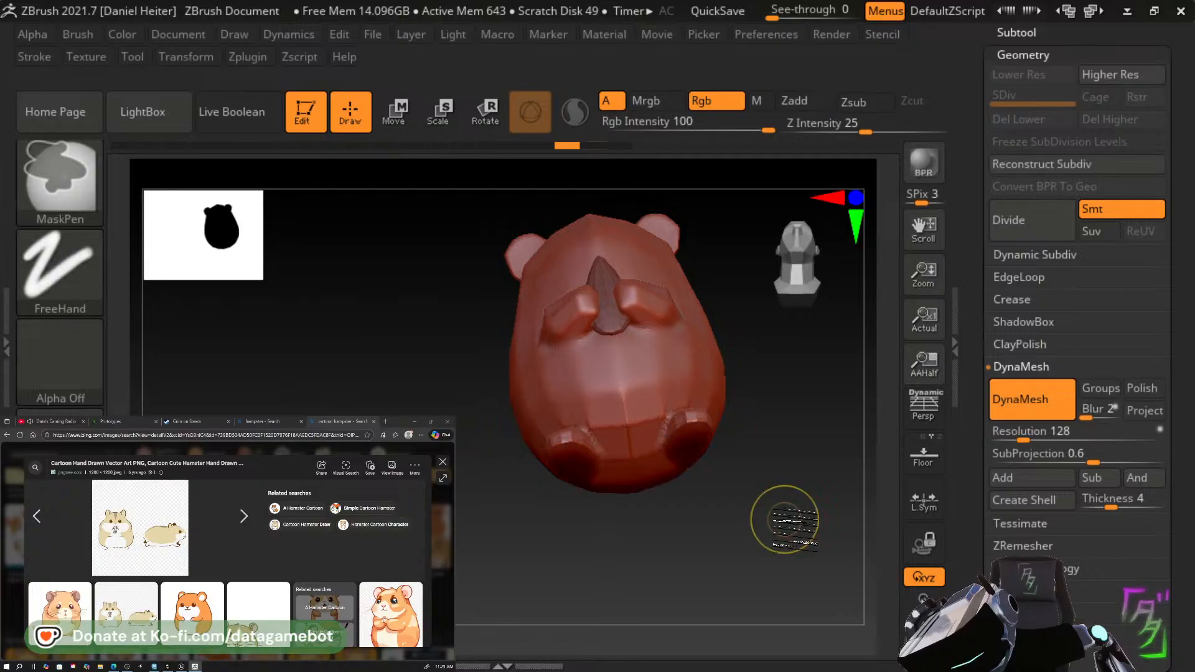
# From a side view, hide a thin strip along the hamster's underside with a rectangular selection to leave a flat base.
pyautogui.moveTo(748, 535)
pyautogui.mouseDown()
pyautogui.moveTo(778, 555)
pyautogui.moveTo(710, 582)
pyautogui.moveTo(752, 550)
pyautogui.mouseUp()
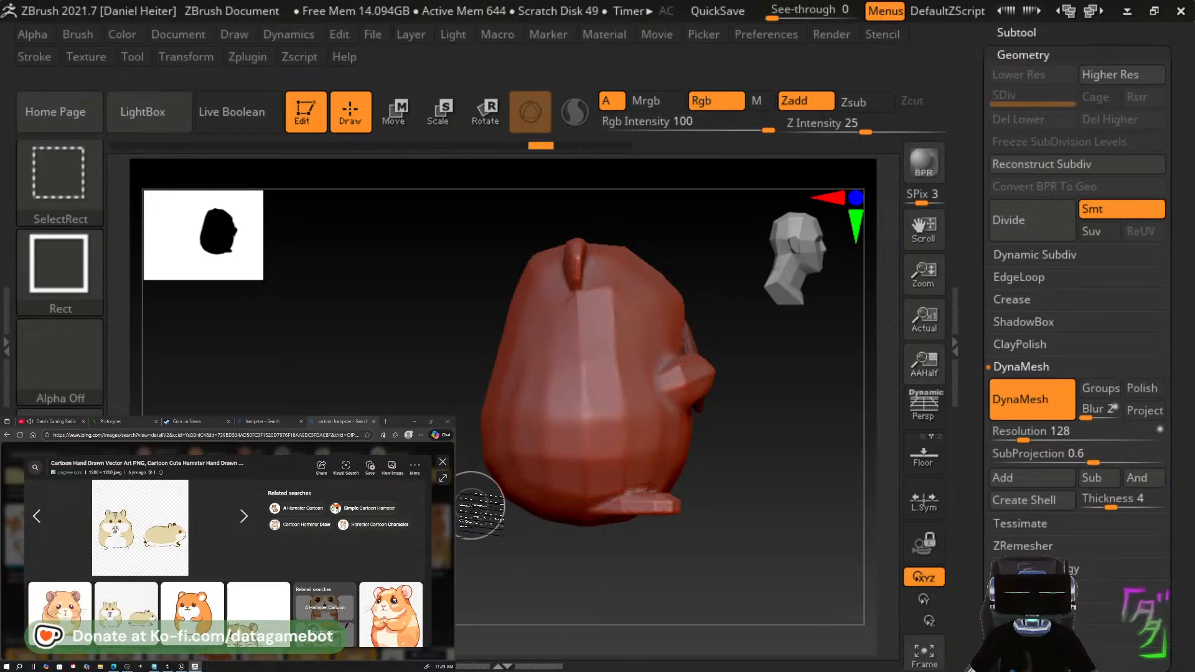
pyautogui.keyDown('ctrl'); pyautogui.keyDown('alt'); pyautogui.keyDown('shift'); pyautogui.moveTo(471, 505); pyautogui.dragTo(519, 578); pyautogui.keyUp('shift'); pyautogui.keyUp('alt'); pyautogui.keyUp('ctrl')
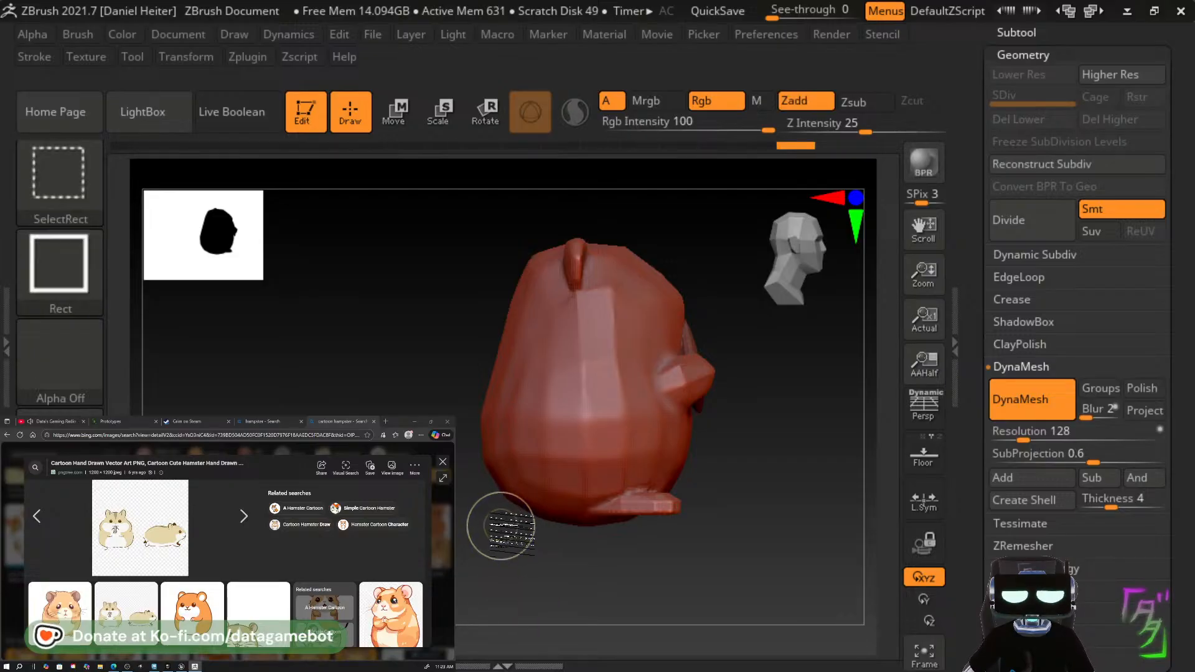
pyautogui.keyDown('ctrl'); pyautogui.keyDown('alt'); pyautogui.keyDown('shift'); pyautogui.moveTo(503, 516); pyautogui.dragTo(729, 582); pyautogui.keyUp('shift'); pyautogui.keyUp('alt'); pyautogui.keyUp('ctrl')
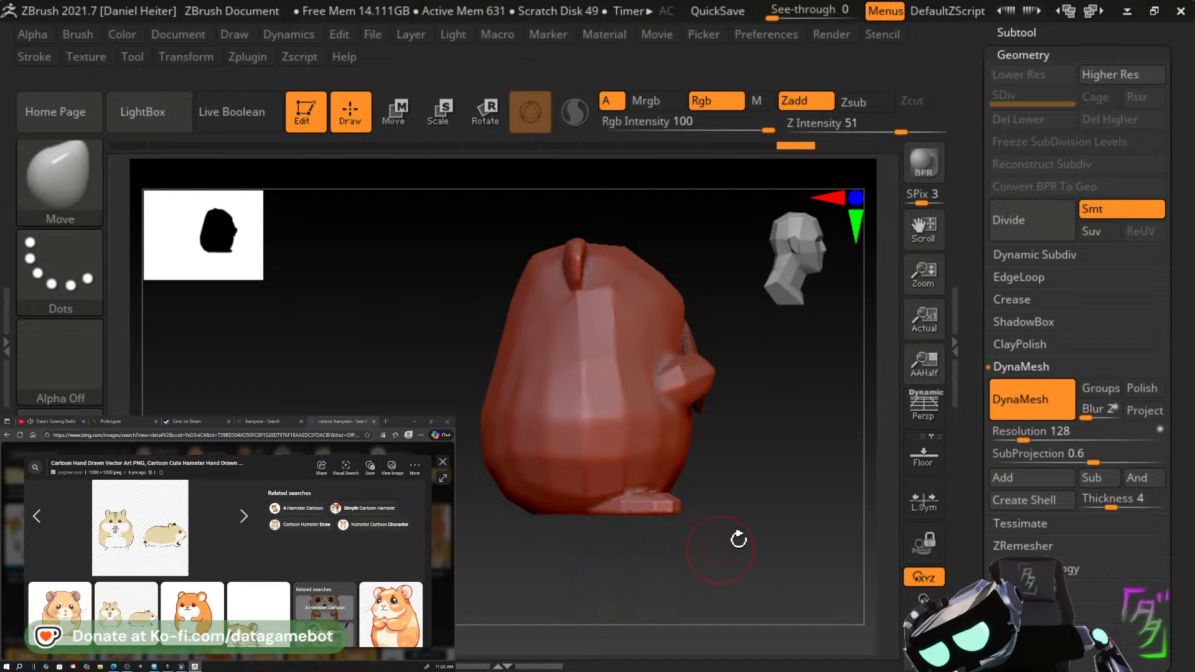
# Delete the hidden polygons of the hamster's underside with Del Hidden from the Modify Topology options.
pyautogui.scroll(-6, 1186, 350)
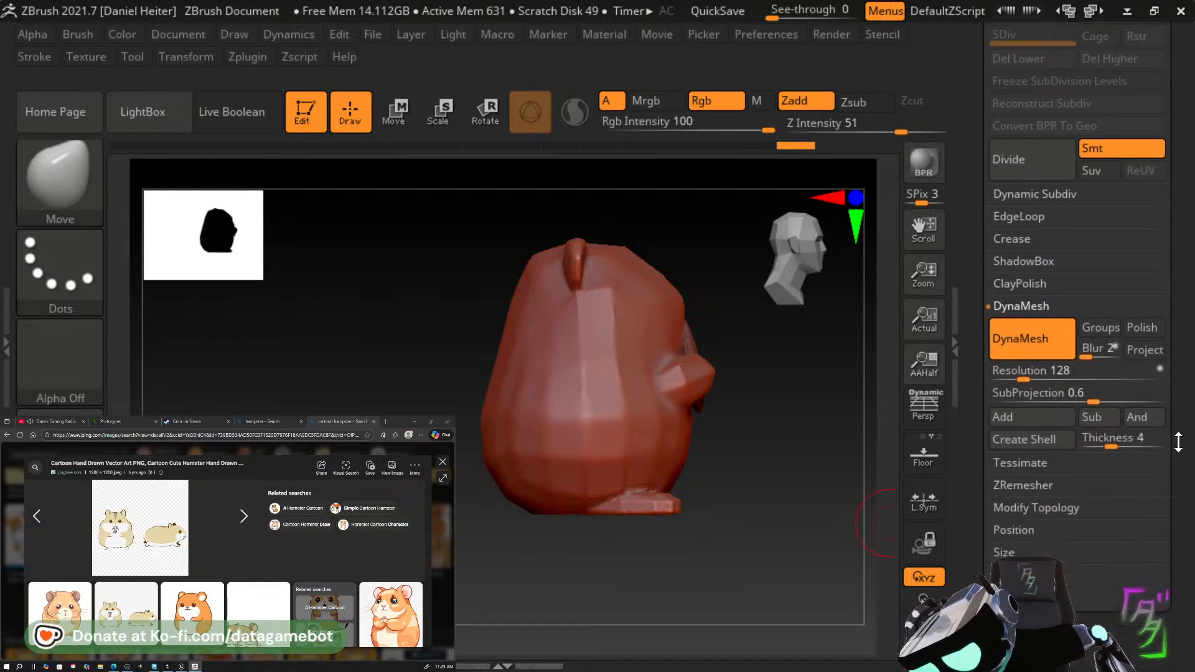
pyautogui.scroll(-2, 1121, 345)
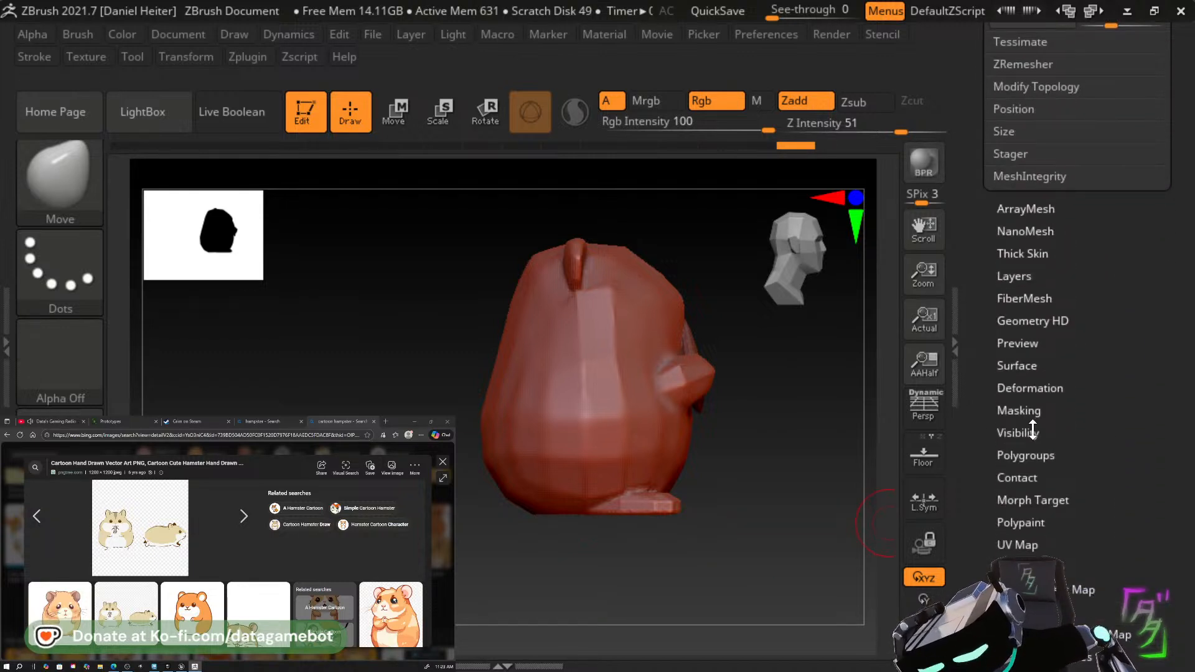
pyautogui.click(1095, 427)
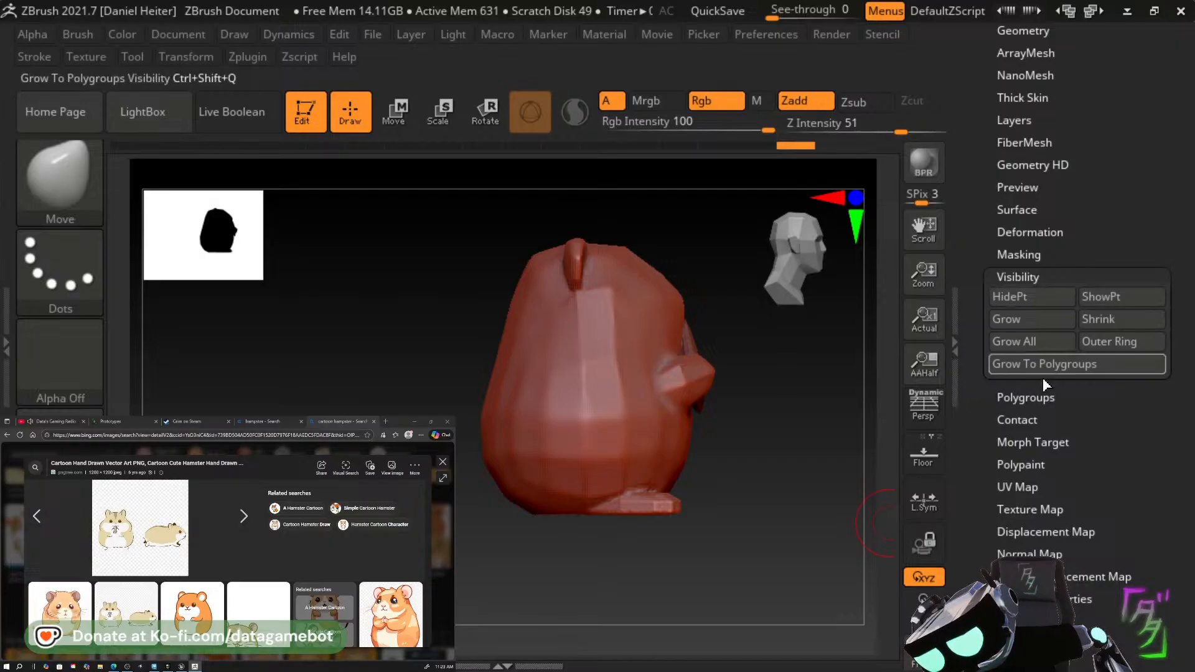
pyautogui.scroll(1, 1033, 145)
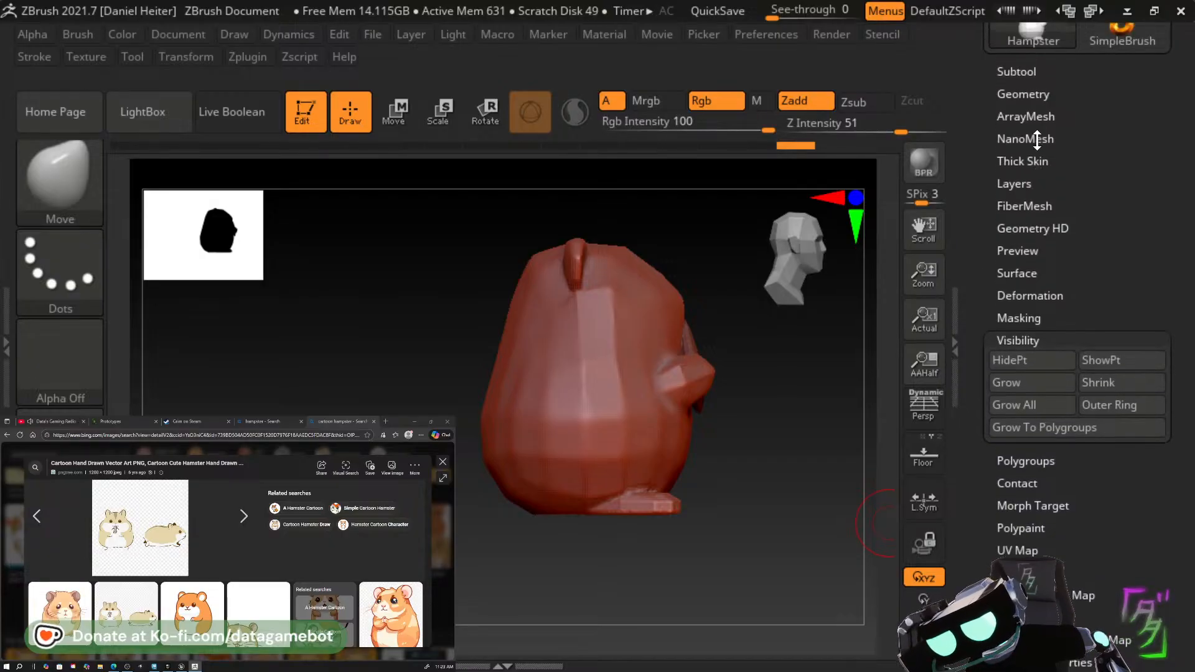
pyautogui.click(1031, 97)
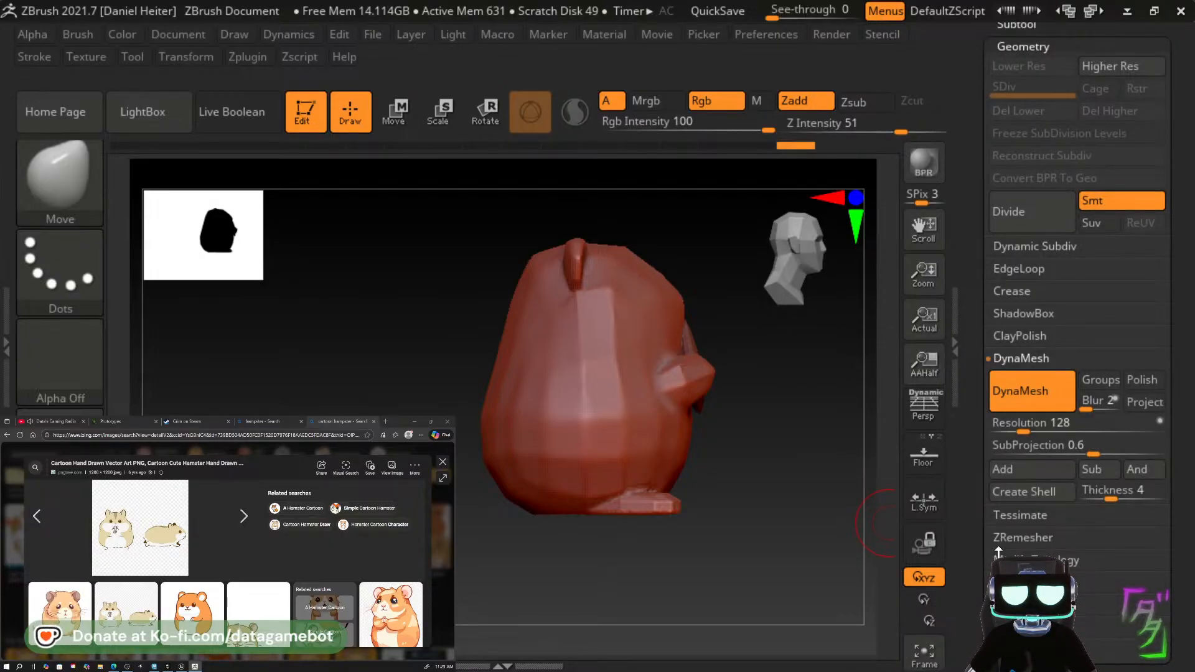
pyautogui.click(1020, 558)
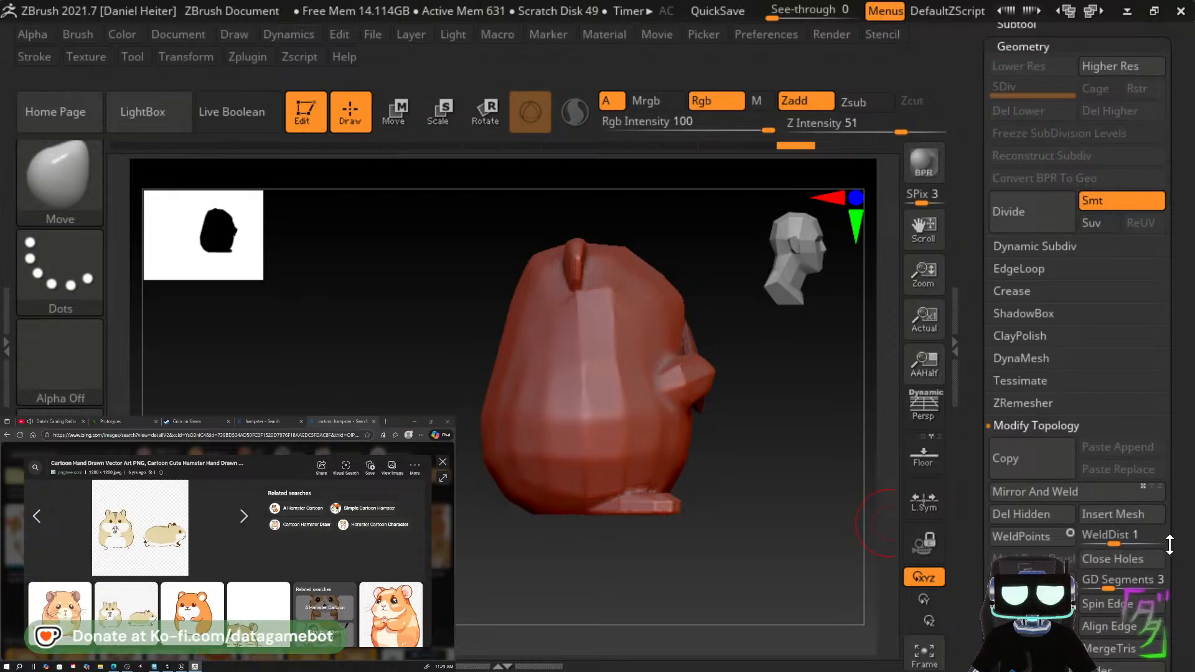
pyautogui.click(1010, 516)
# Rebuild the hamster with DynaMesh at resolution 128 to close the open base.
pyautogui.moveTo(827, 440); pyautogui.dragTo(931, 384)
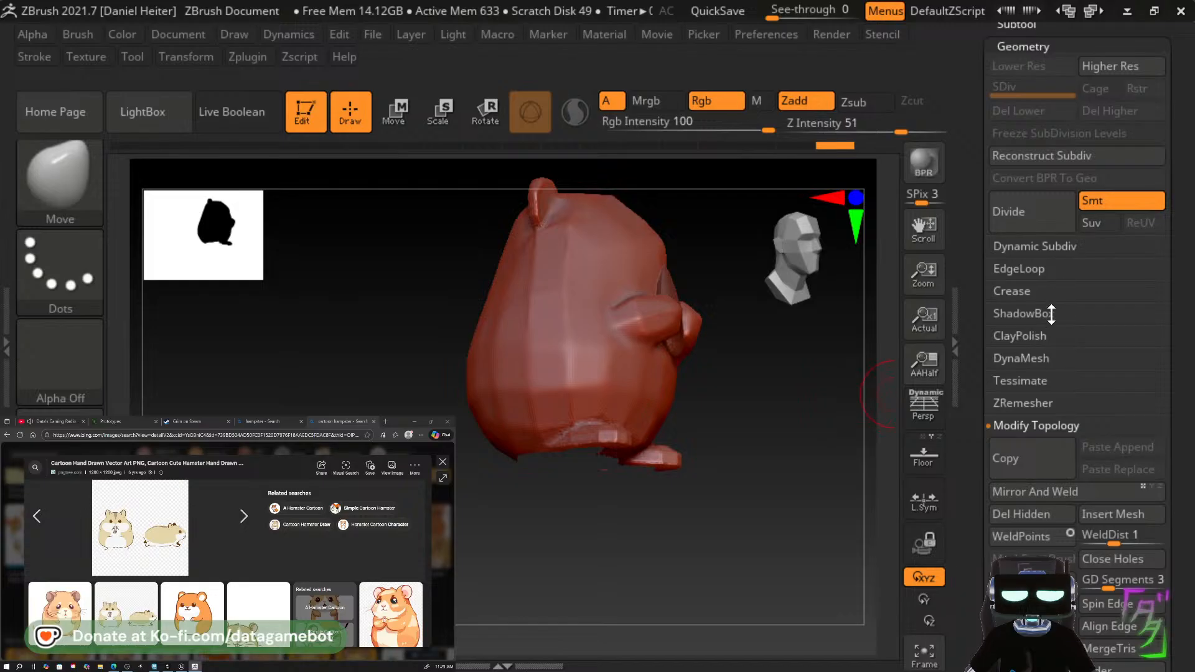
pyautogui.click(1034, 359)
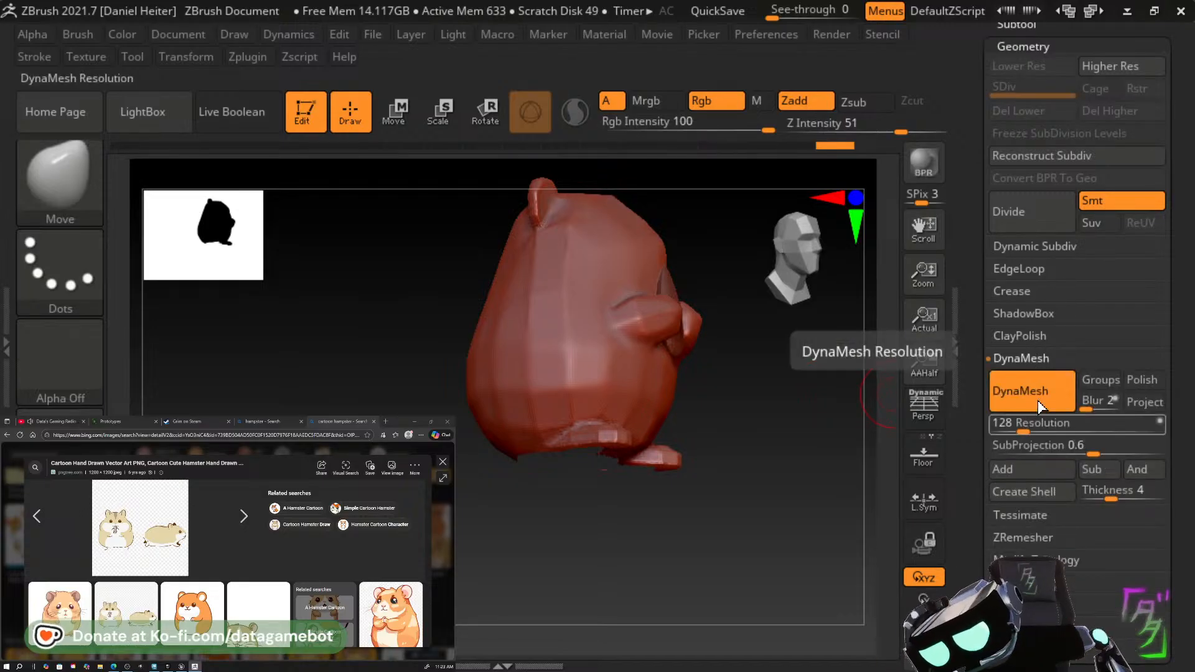
pyautogui.moveTo(690, 419)
pyautogui.mouseDown()
pyautogui.moveTo(760, 456)
pyautogui.moveTo(760, 490)
pyautogui.moveTo(671, 514)
pyautogui.moveTo(739, 400)
pyautogui.moveTo(720, 421)
pyautogui.moveTo(729, 474)
pyautogui.mouseUp()
# Smooth the hamster's head, chest, feet and lower front edge with the Smooth brush.
pyautogui.moveTo(573, 280)
pyautogui.keyDown('shift'); pyautogui.mouseDown()
pyautogui.moveTo(553, 301)
pyautogui.moveTo(569, 337)
pyautogui.mouseUp(); pyautogui.keyUp('shift')
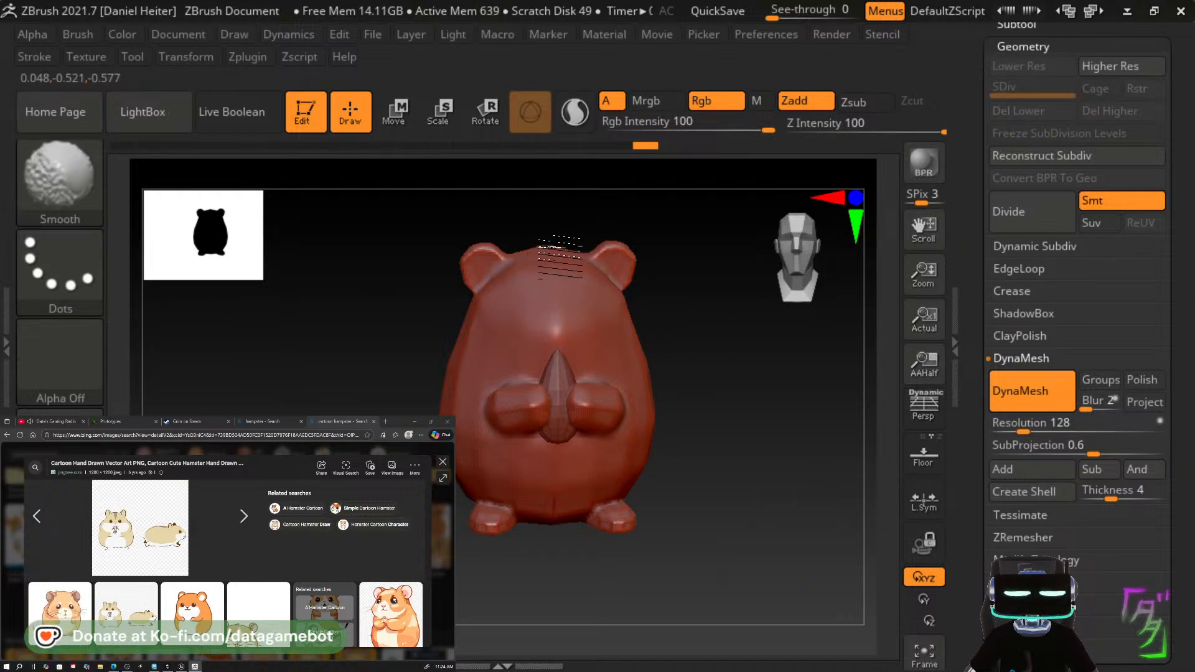
pyautogui.keyDown('shift'); pyautogui.moveTo(606, 356); pyautogui.dragTo(601, 358); pyautogui.keyUp('shift')
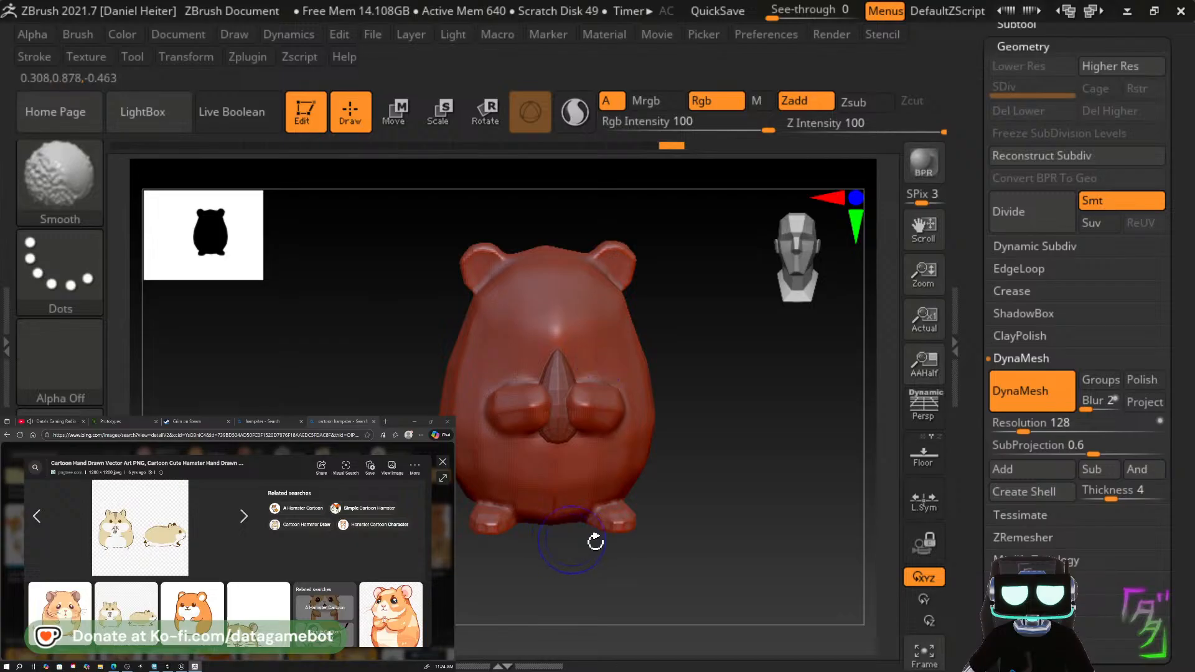
pyautogui.moveTo(559, 507)
pyautogui.keyDown('shift'); pyautogui.mouseDown()
pyautogui.moveTo(481, 517)
pyautogui.moveTo(496, 526)
pyautogui.mouseUp(); pyautogui.keyUp('shift')
pyautogui.moveTo(417, 498); pyautogui.dragTo(521, 480)
pyautogui.moveTo(237, 410); pyautogui.dragTo(420, 414)
# Smooth the hamster's back and sides and pull a short pointed tail out of its lower back.
pyautogui.moveTo(670, 504)
pyautogui.mouseDown()
pyautogui.moveTo(599, 523)
pyautogui.moveTo(458, 489)
pyautogui.mouseUp()
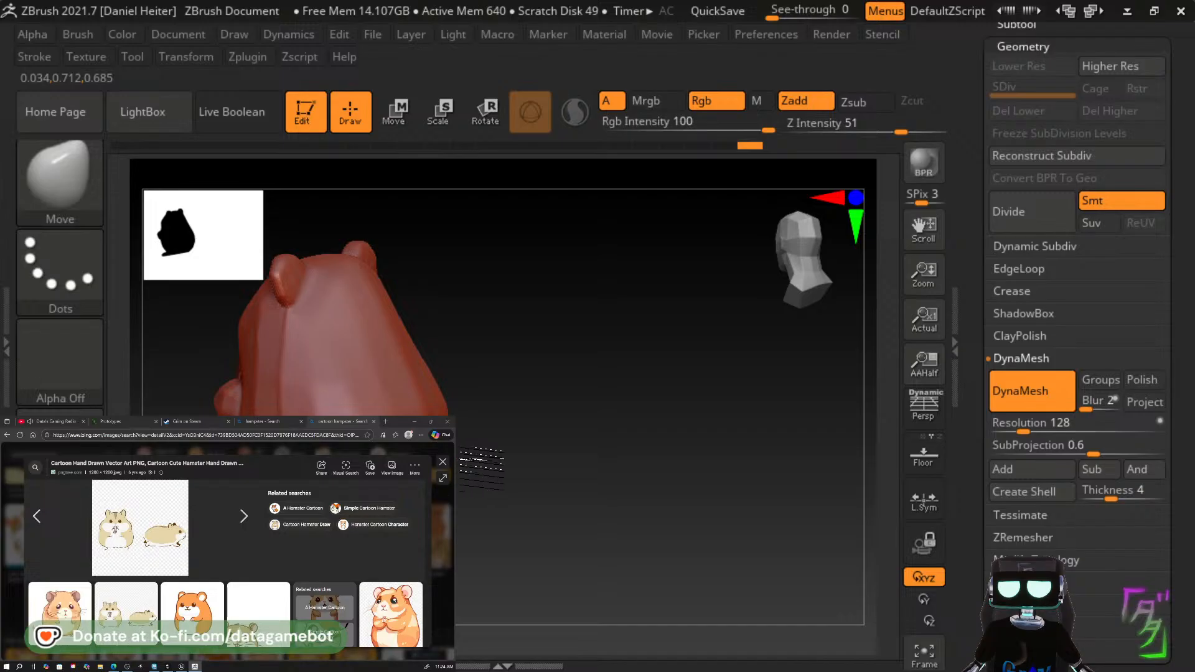
pyautogui.moveTo(575, 485); pyautogui.dragTo(439, 498)
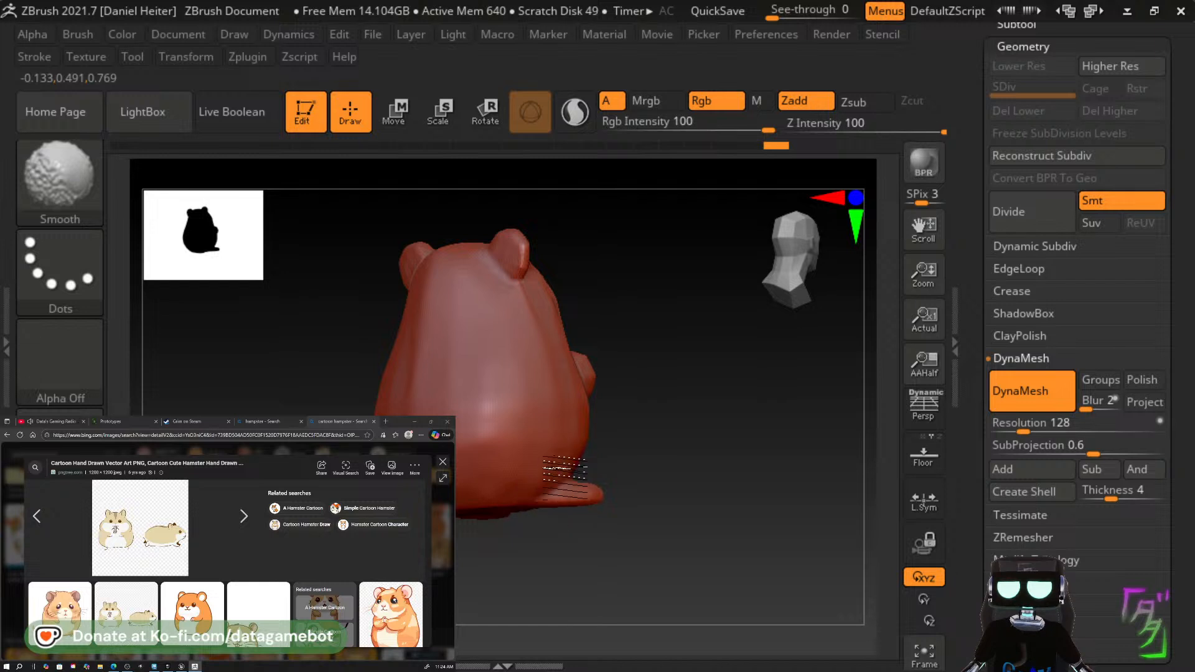
pyautogui.keyDown('shift'); pyautogui.moveTo(594, 415); pyautogui.dragTo(599, 415); pyautogui.keyUp('shift')
pyautogui.moveTo(669, 424)
pyautogui.mouseDown()
pyautogui.moveTo(576, 398)
pyautogui.moveTo(587, 311)
pyautogui.moveTo(571, 316)
pyautogui.moveTo(583, 287)
pyautogui.mouseUp()
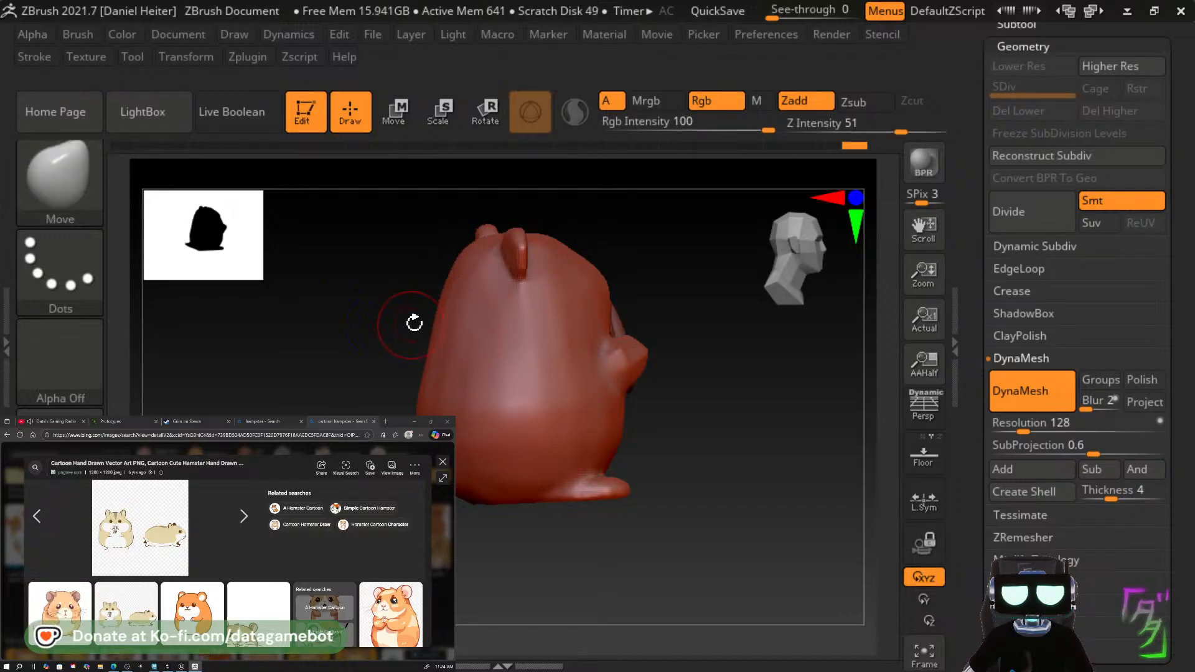
pyautogui.moveTo(413, 320); pyautogui.dragTo(632, 312)
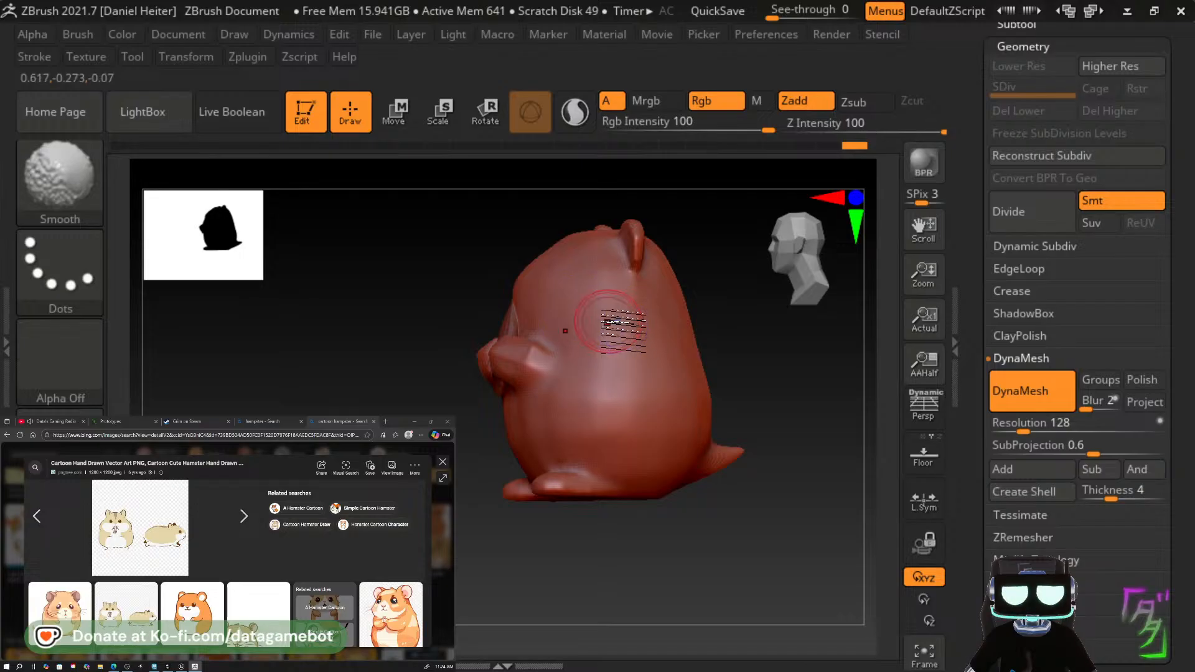
# Switch to the Move brush for reshaping the hamster's body.
pyautogui.press('b')
pyautogui.press('m')
pyautogui.press('v')
pyautogui.moveTo(773, 365)
pyautogui.mouseDown()
pyautogui.moveTo(828, 408)
pyautogui.moveTo(694, 370)
pyautogui.mouseUp()
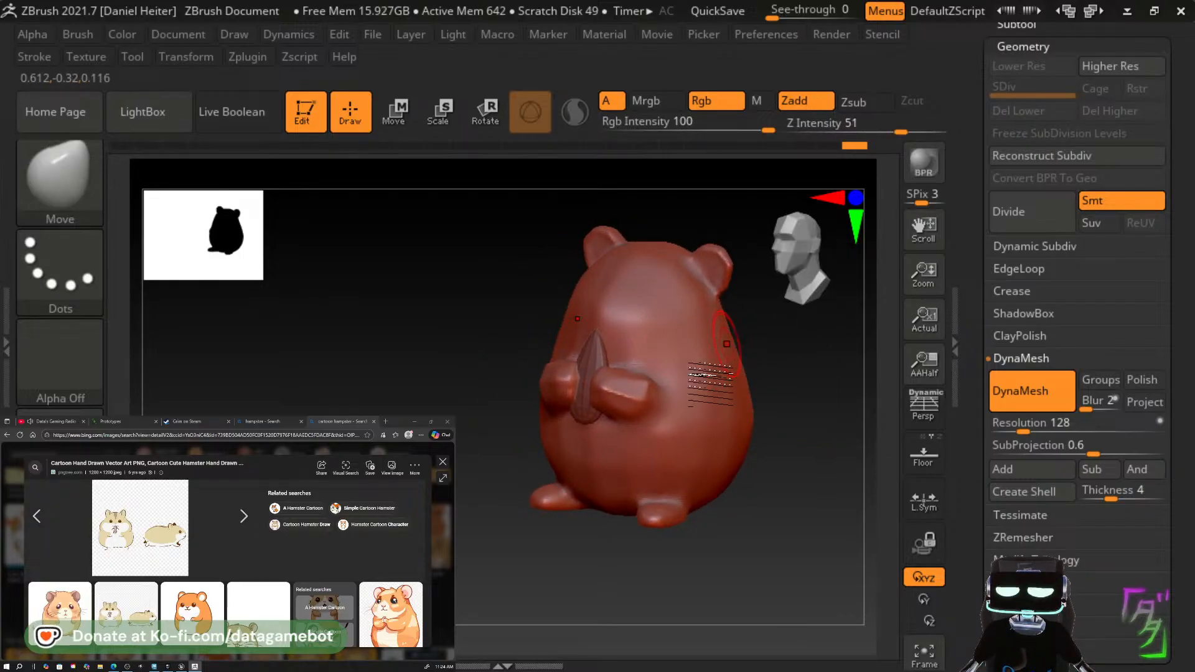
# Try the Framer01 material on the hamster, then change the material to Framer04.
pyautogui.press('m')
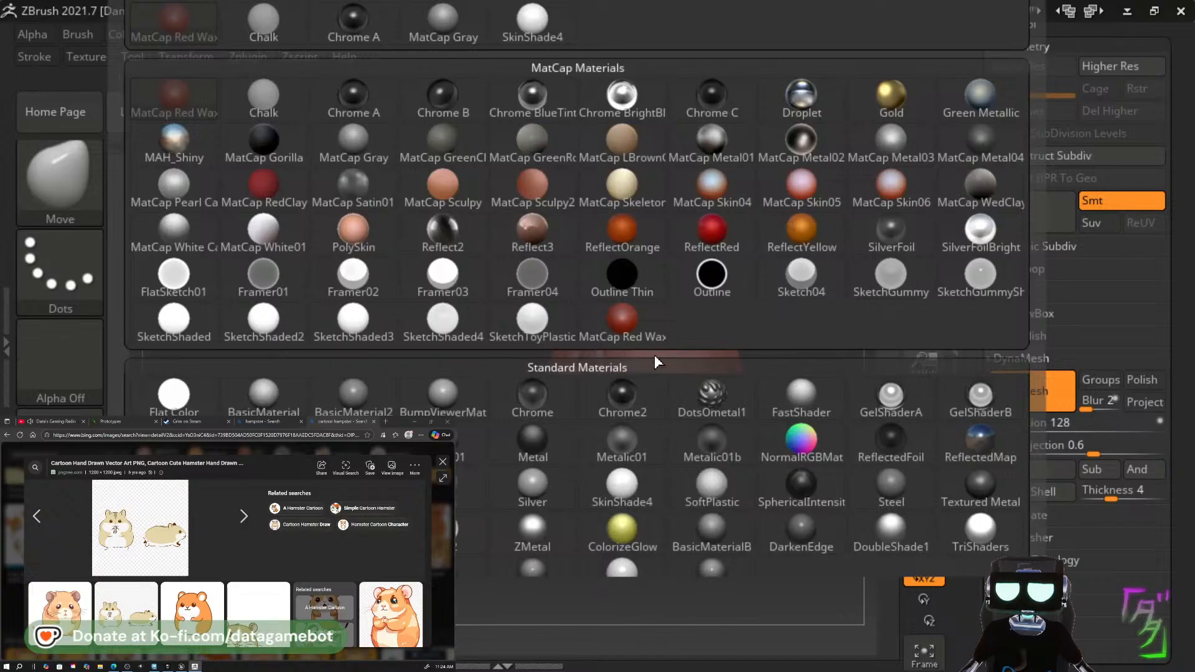
pyautogui.click(280, 270)
pyautogui.moveTo(578, 460)
pyautogui.mouseDown(button='right')
pyautogui.moveTo(479, 498)
pyautogui.moveTo(601, 457)
pyautogui.mouseUp(button='right')
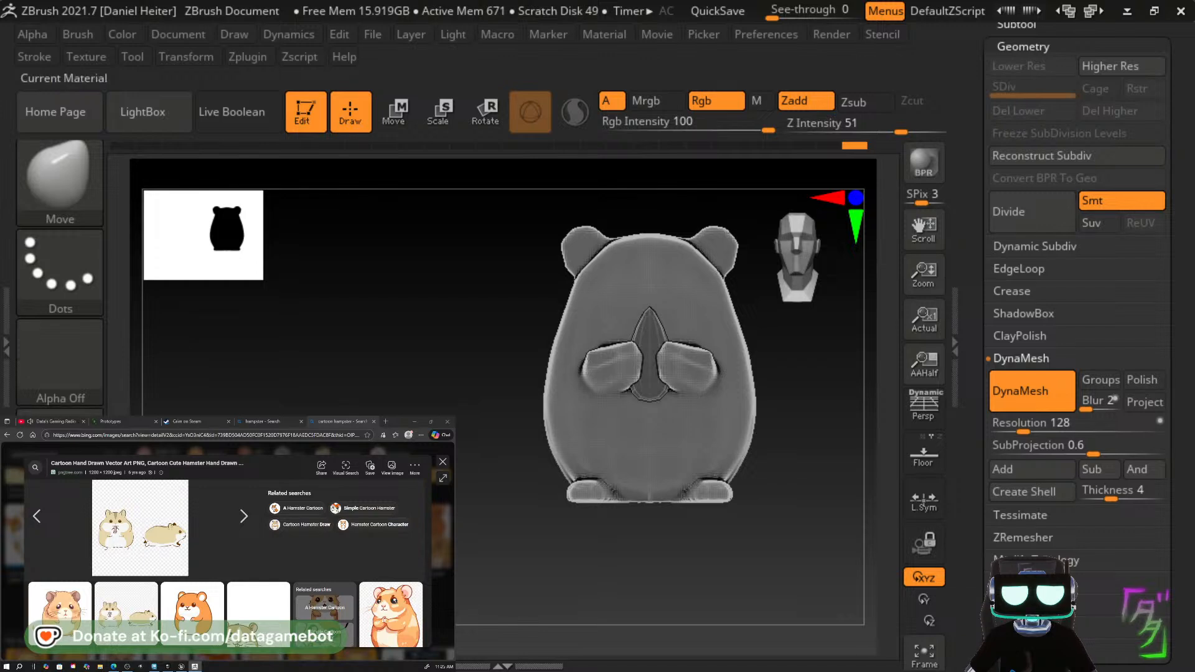
pyautogui.press('m')
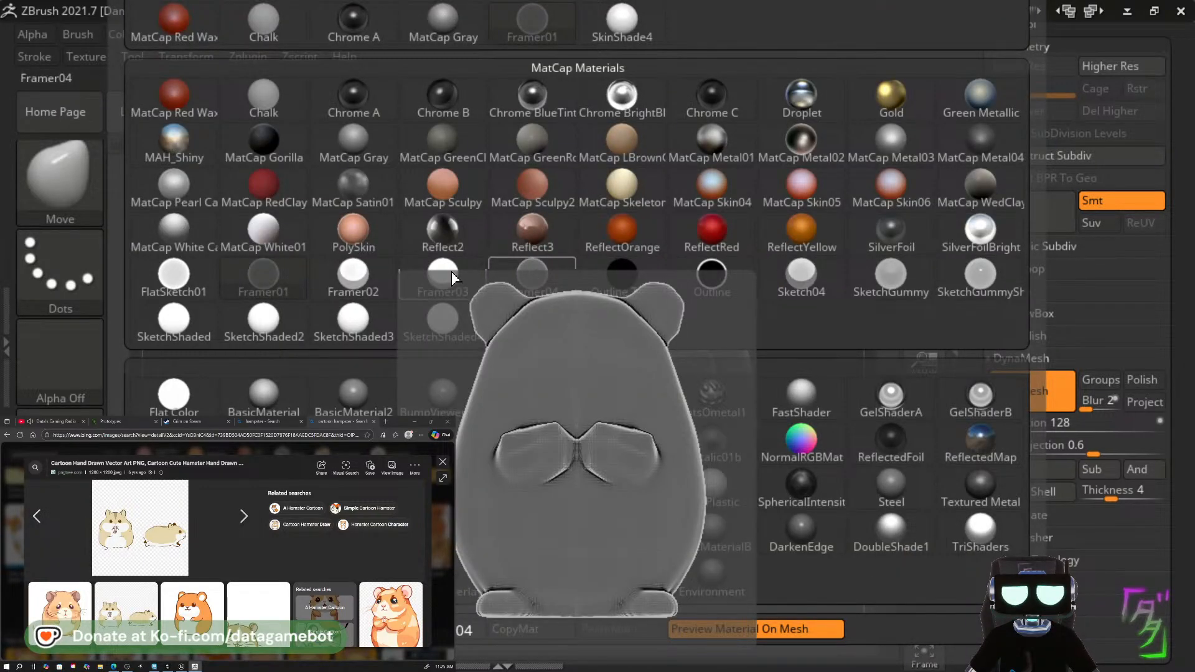
pyautogui.click(556, 274)
# Round off the hamster's paws and feet with Smooth and Move brush strokes.
pyautogui.moveTo(809, 443)
pyautogui.keyDown('alt'); pyautogui.mouseDown()
pyautogui.moveTo(749, 493)
pyautogui.moveTo(767, 435)
pyautogui.moveTo(750, 472)
pyautogui.mouseUp(); pyautogui.keyUp('alt')
pyautogui.moveTo(560, 470)
pyautogui.keyDown('shift'); pyautogui.mouseDown()
pyautogui.moveTo(548, 467)
pyautogui.moveTo(659, 460)
pyautogui.mouseUp(); pyautogui.keyUp('shift')
pyautogui.moveTo(714, 429); pyautogui.dragTo(693, 427)
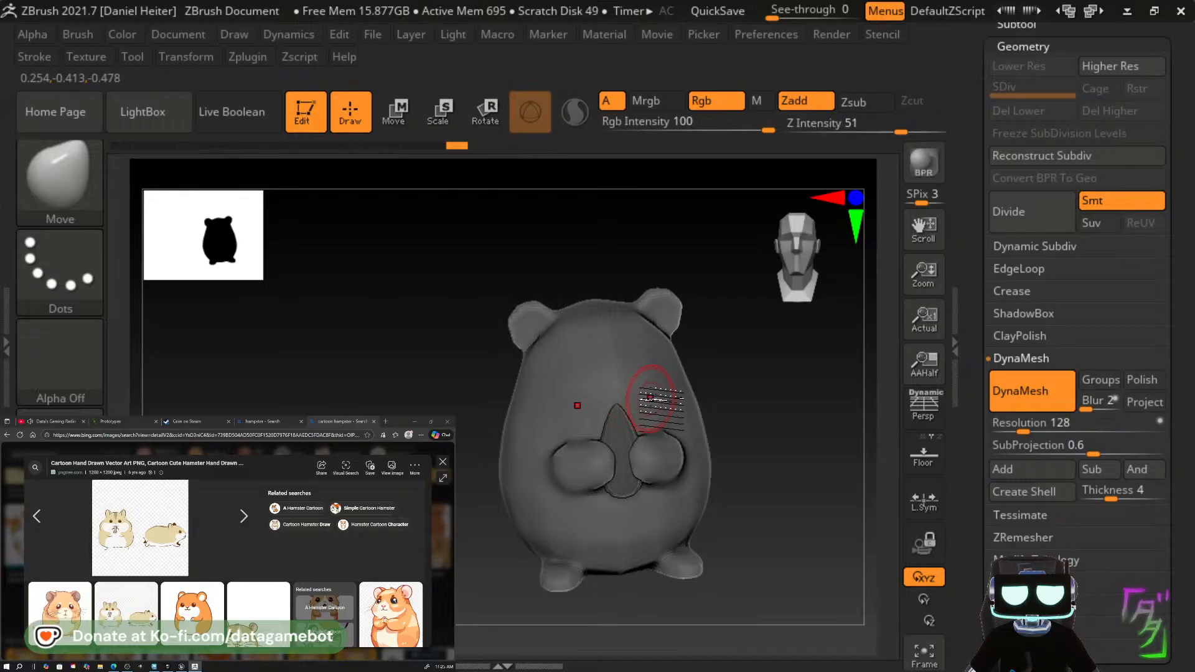
pyautogui.press('b')
pyautogui.press('i')
pyautogui.press('n')
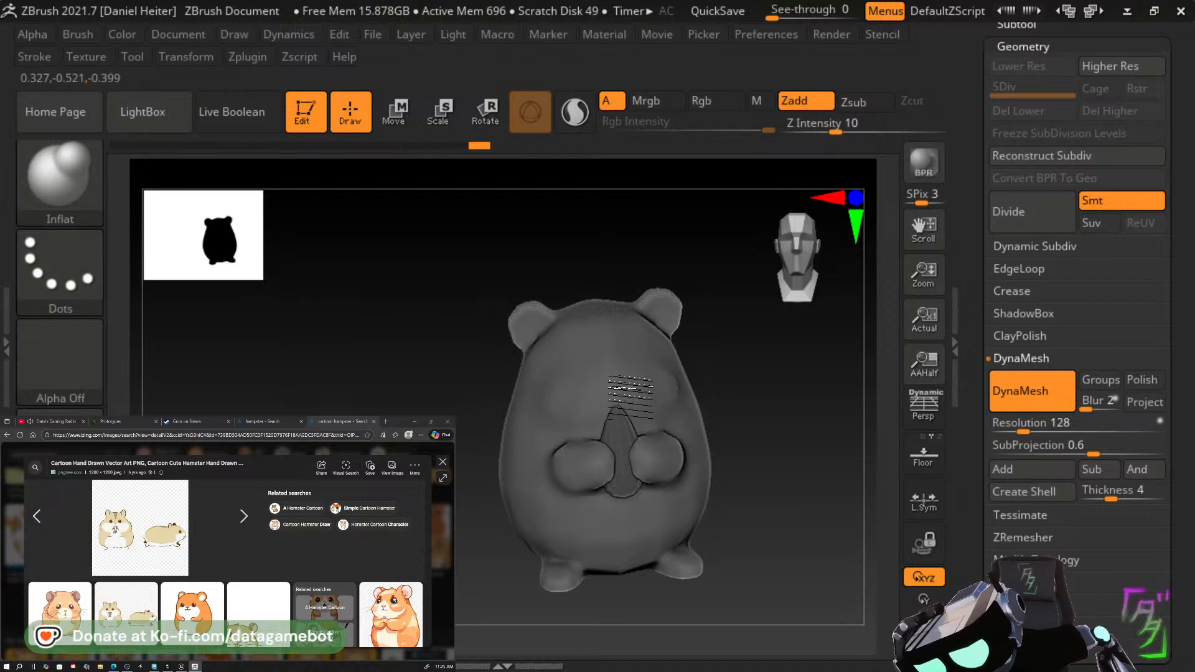
# Build up the hamster's cheeks, muzzle and forehead with ClayBuildup strokes, leaving recessed areas for the eyes.
pyautogui.press('b')
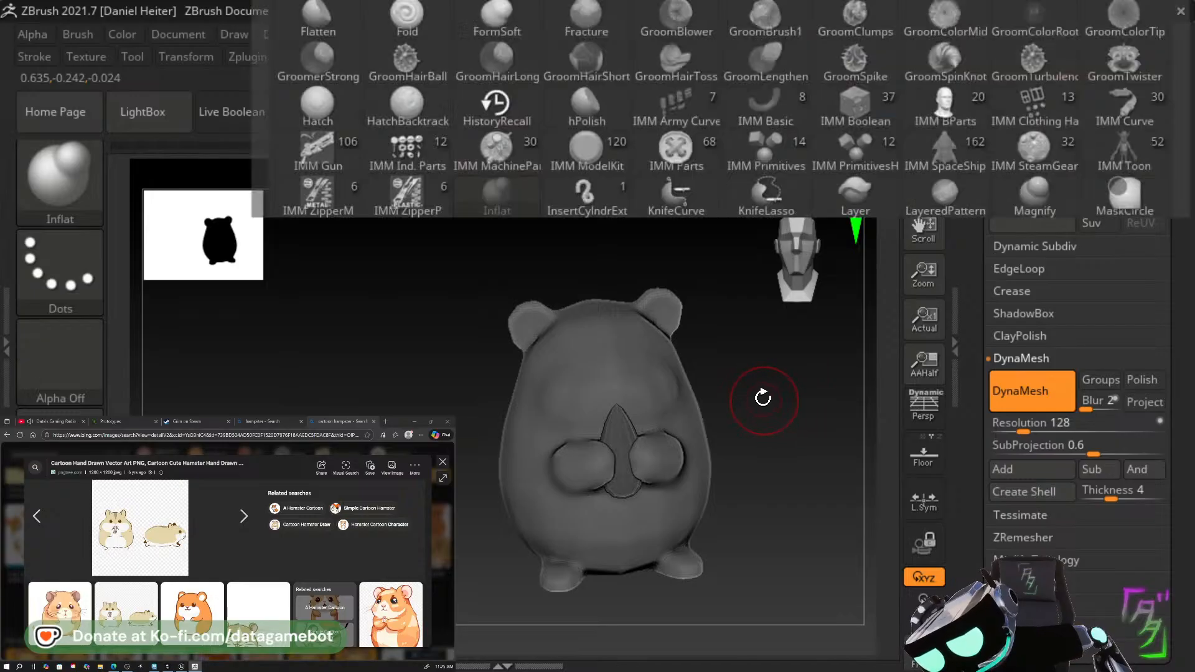
pyautogui.press('c')
pyautogui.press('b')
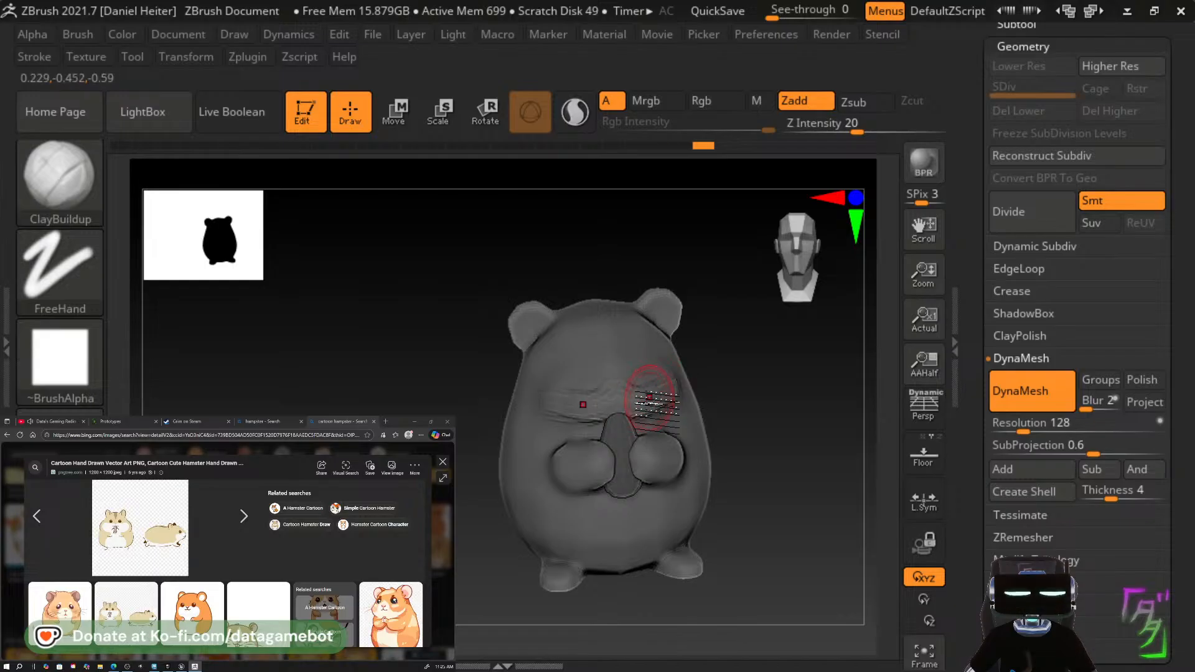
pyautogui.moveTo(711, 378); pyautogui.dragTo(671, 396)
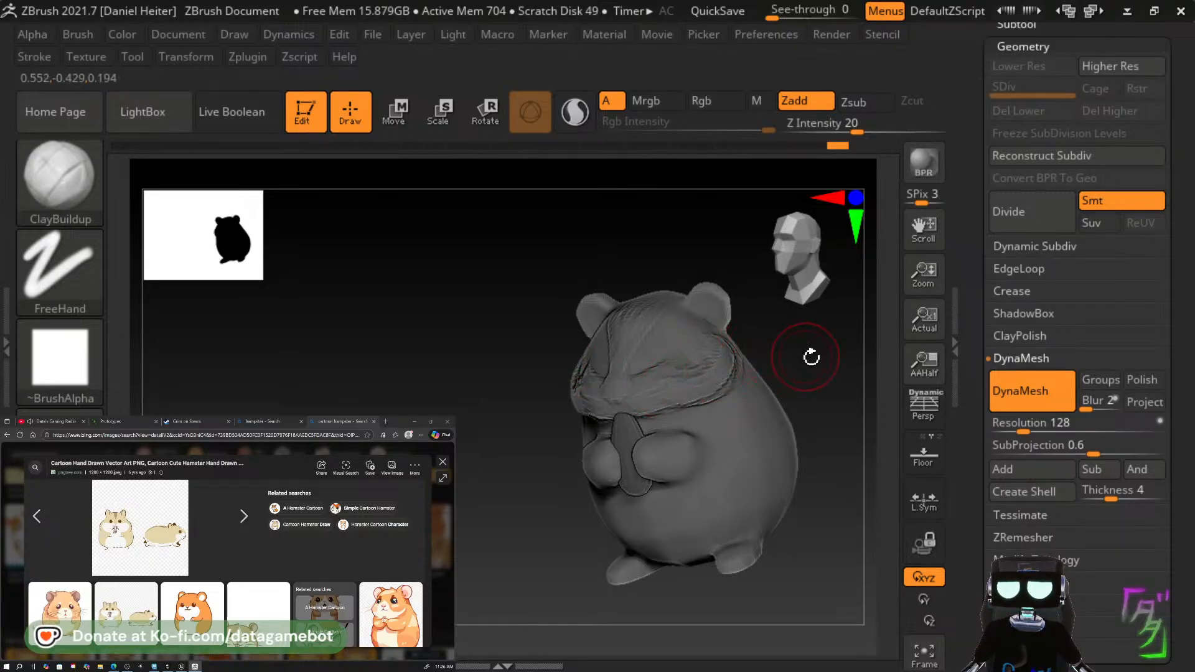
pyautogui.moveTo(811, 357); pyautogui.dragTo(744, 367)
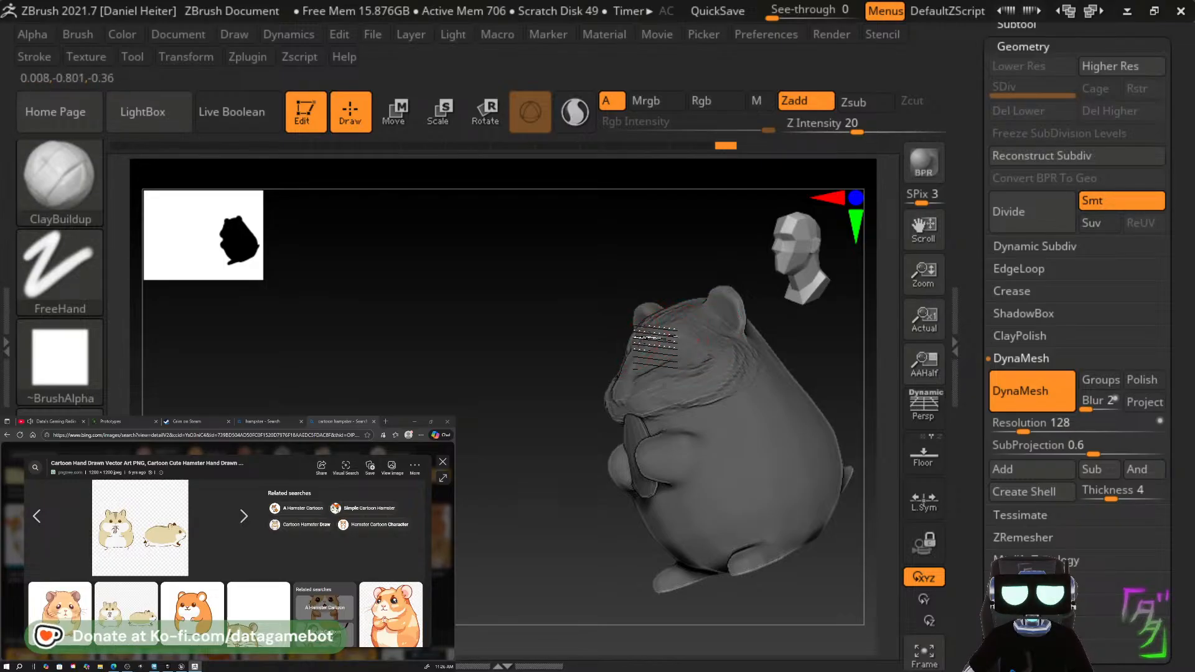
pyautogui.moveTo(805, 344); pyautogui.dragTo(761, 357)
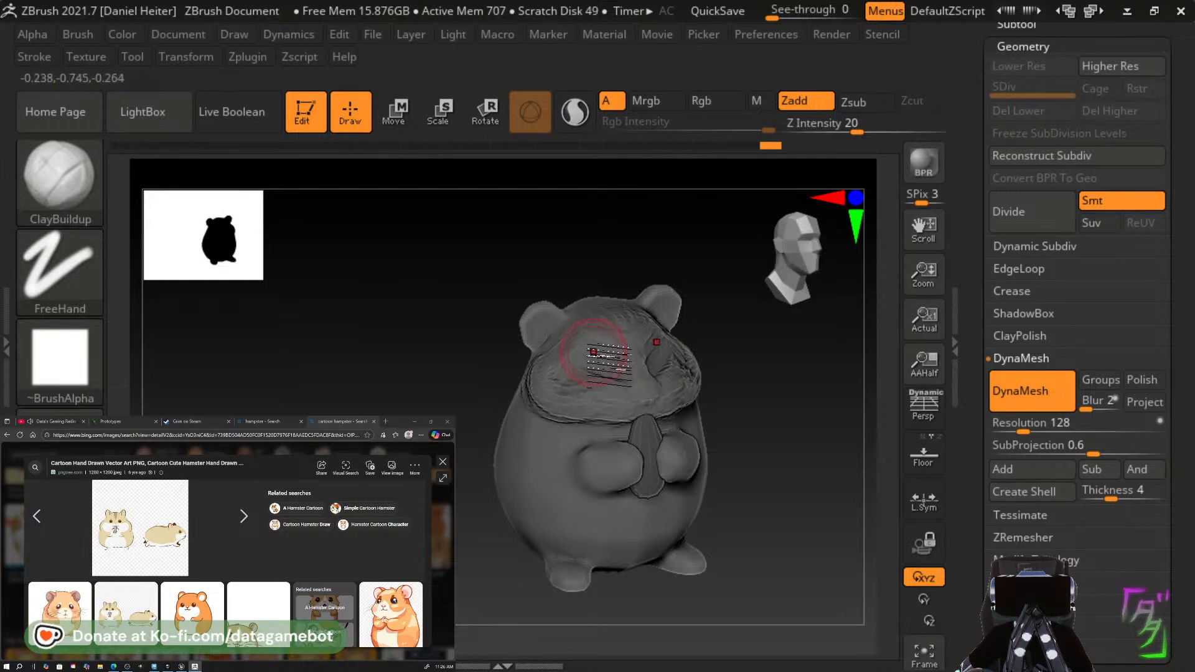
pyautogui.moveTo(600, 361)
pyautogui.mouseDown()
pyautogui.moveTo(620, 376)
pyautogui.moveTo(568, 354)
pyautogui.moveTo(618, 387)
pyautogui.moveTo(590, 350)
pyautogui.mouseUp()
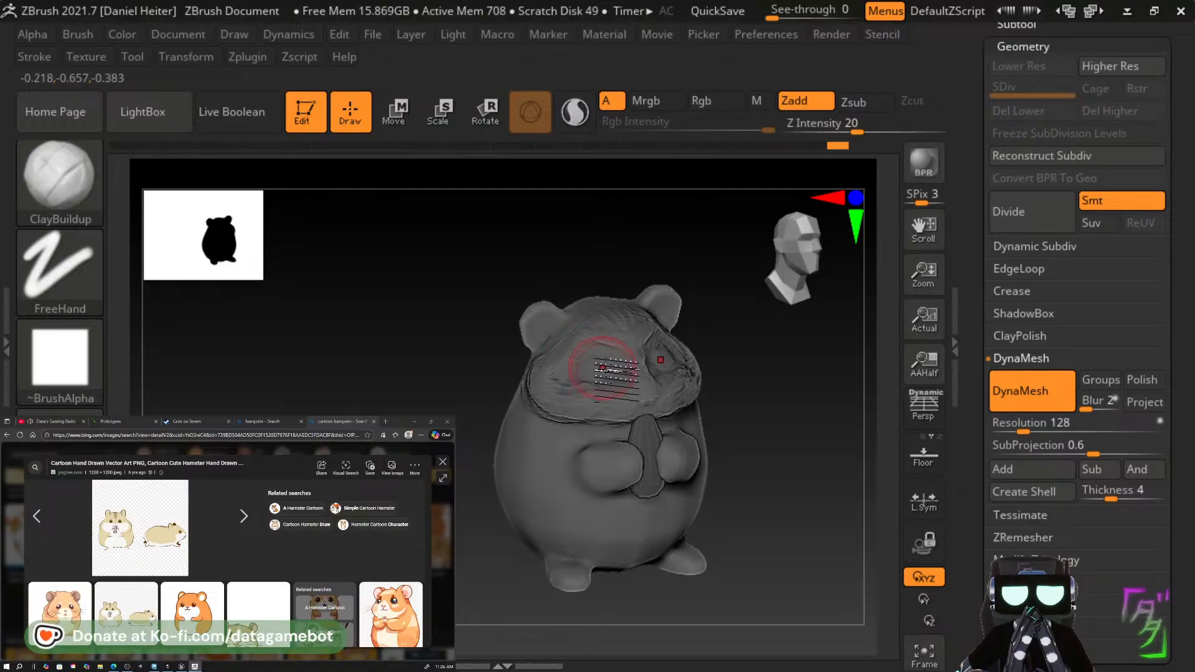
pyautogui.moveTo(741, 365)
pyautogui.mouseDown()
pyautogui.moveTo(800, 404)
pyautogui.moveTo(685, 361)
pyautogui.mouseUp()
# Smooth the clay strokes on the forehead, cheeks and muzzle so they blend into a soft rounded face.
pyautogui.press('shift')
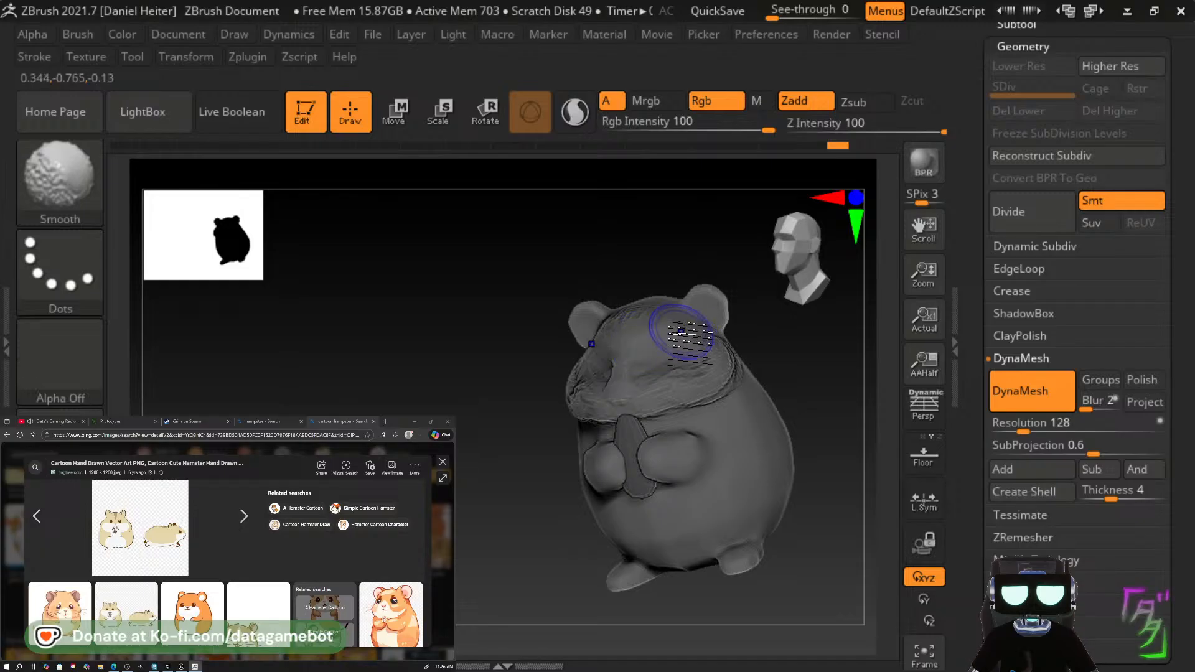
pyautogui.keyDown('shift'); pyautogui.moveTo(656, 318); pyautogui.dragTo(657, 335); pyautogui.keyUp('shift')
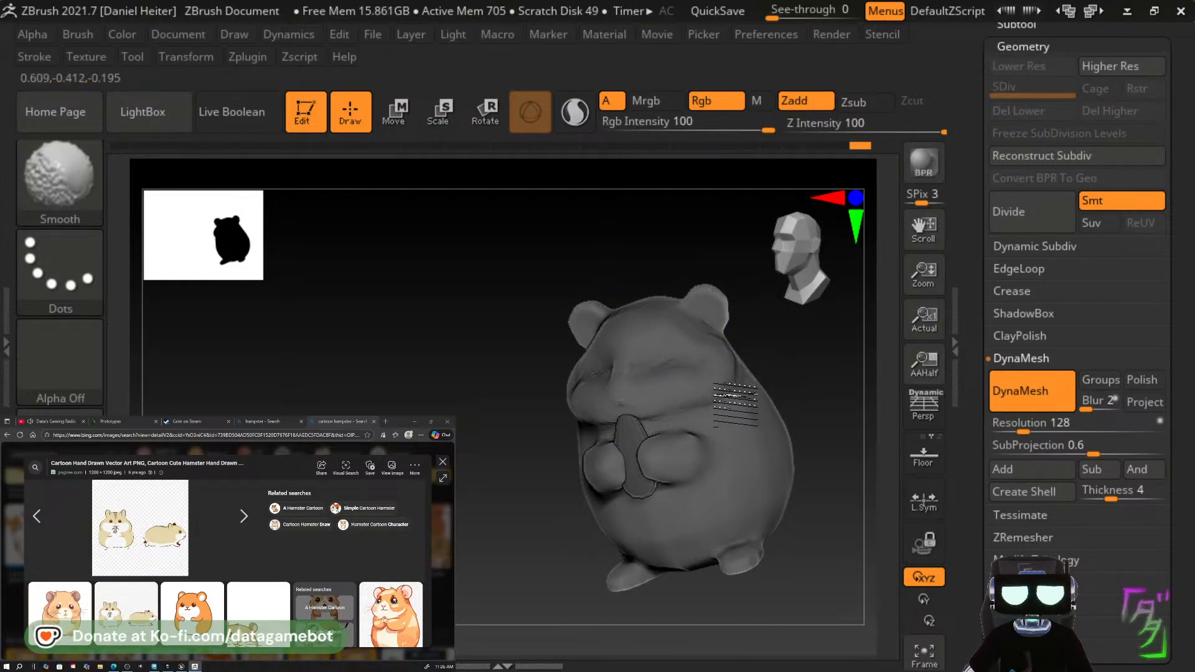
pyautogui.moveTo(691, 360)
pyautogui.keyDown('shift'); pyautogui.mouseDown()
pyautogui.moveTo(703, 376)
pyautogui.moveTo(661, 405)
pyautogui.moveTo(671, 412)
pyautogui.moveTo(718, 408)
pyautogui.moveTo(752, 380)
pyautogui.moveTo(841, 374)
pyautogui.mouseUp(); pyautogui.keyUp('shift')
pyautogui.moveTo(780, 407)
pyautogui.mouseDown()
pyautogui.moveTo(831, 401)
pyautogui.moveTo(816, 459)
pyautogui.moveTo(802, 464)
pyautogui.mouseUp()
pyautogui.moveTo(588, 428)
pyautogui.keyDown('shift'); pyautogui.mouseDown()
pyautogui.moveTo(597, 413)
pyautogui.moveTo(637, 407)
pyautogui.mouseUp(); pyautogui.keyUp('shift')
pyautogui.moveTo(772, 338)
pyautogui.mouseDown()
pyautogui.moveTo(781, 325)
pyautogui.moveTo(787, 378)
pyautogui.mouseUp()
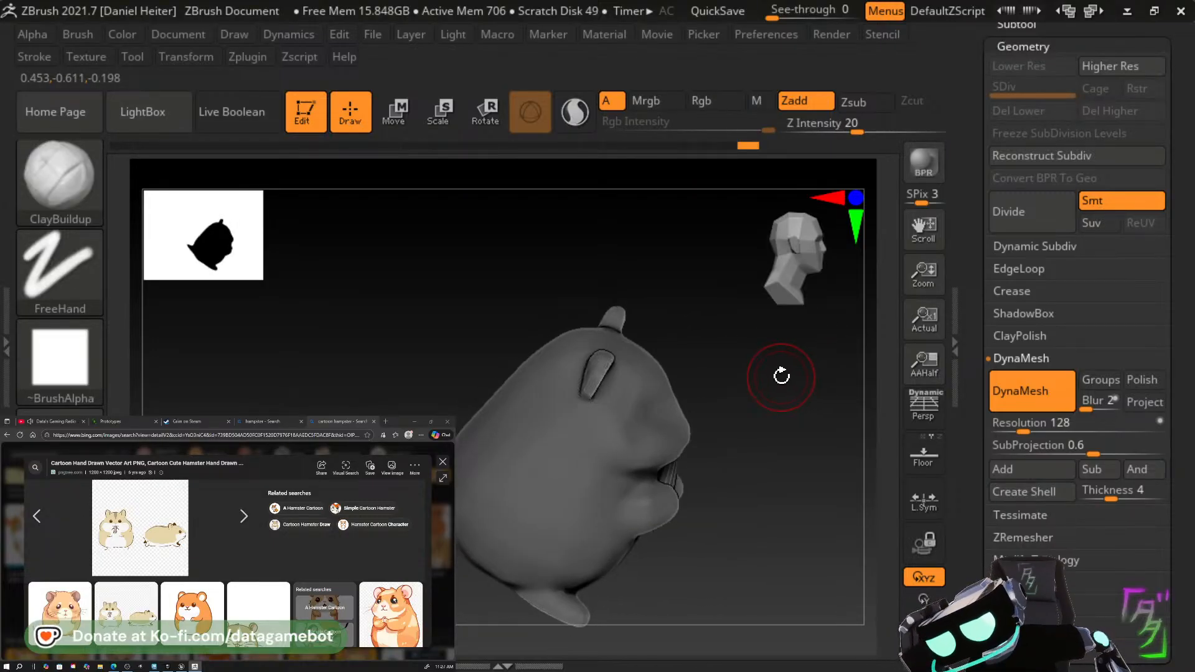
# Reshape the hamster's ears with the Move brush into curved, cupped forms and smooth their inner surfaces.
pyautogui.press('b')
pyautogui.press('m')
pyautogui.press('v')
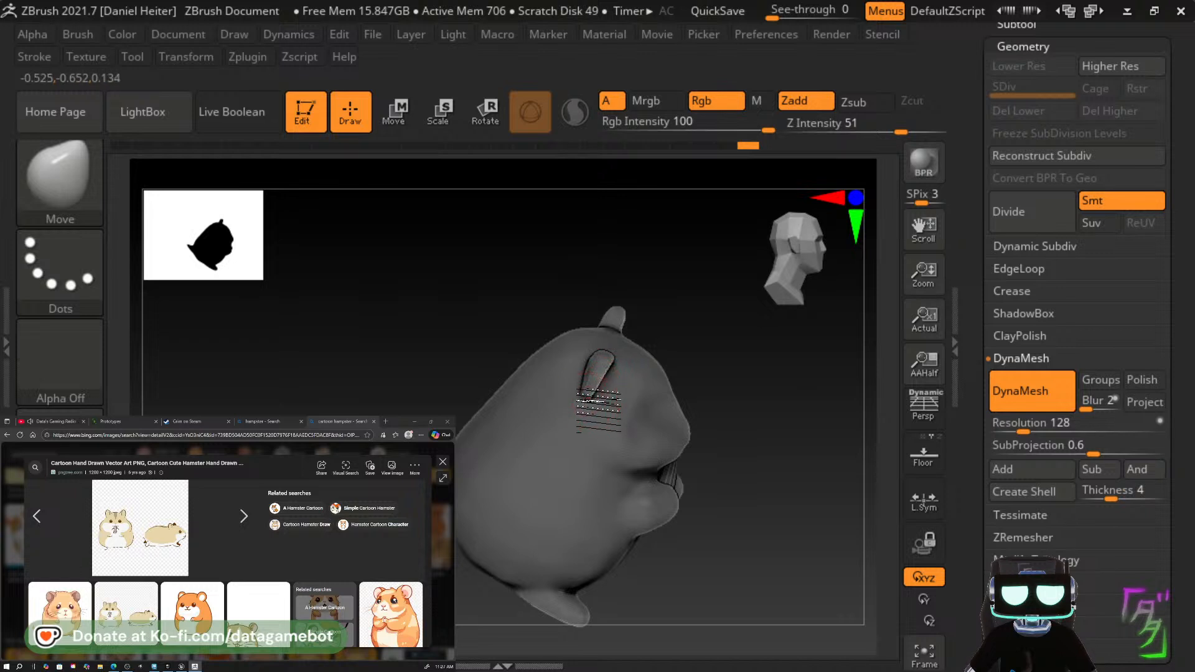
pyautogui.moveTo(696, 336); pyautogui.dragTo(585, 311)
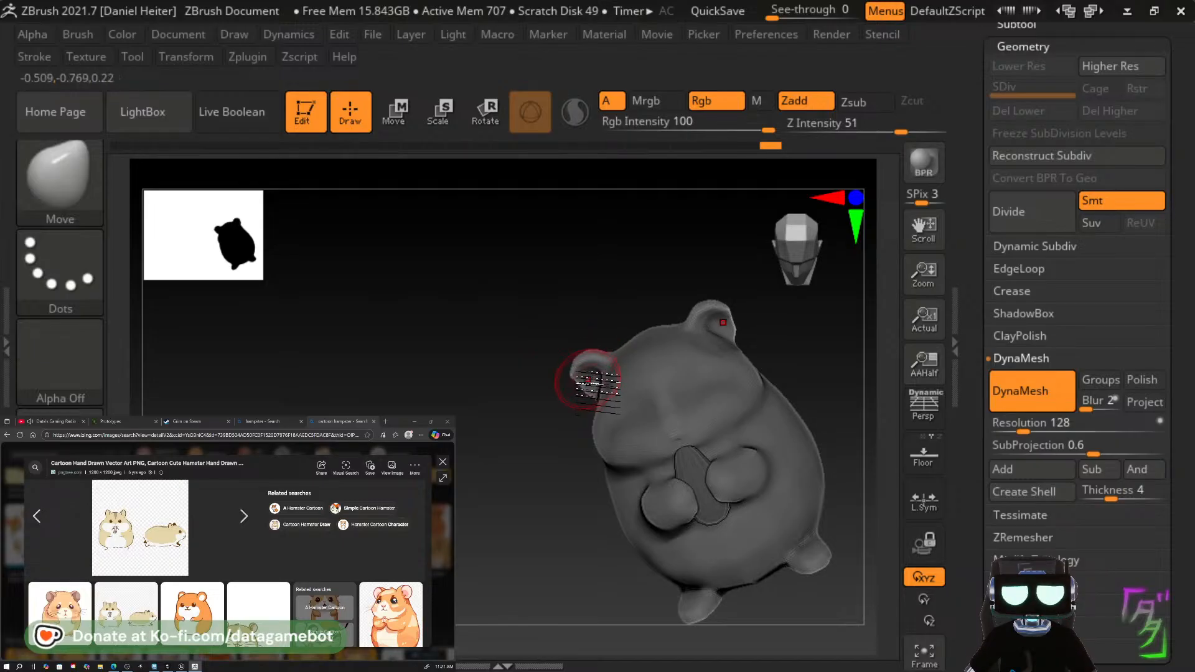
pyautogui.moveTo(543, 406); pyautogui.dragTo(719, 381)
pyautogui.keyDown('shift'); pyautogui.moveTo(584, 384); pyautogui.dragTo(593, 381); pyautogui.keyUp('shift')
pyautogui.moveTo(716, 352); pyautogui.dragTo(526, 395)
# Carve a crease across the back of the hamster's neck with the DamStandard brush to separate head from body.
pyautogui.moveTo(756, 319); pyautogui.dragTo(675, 439)
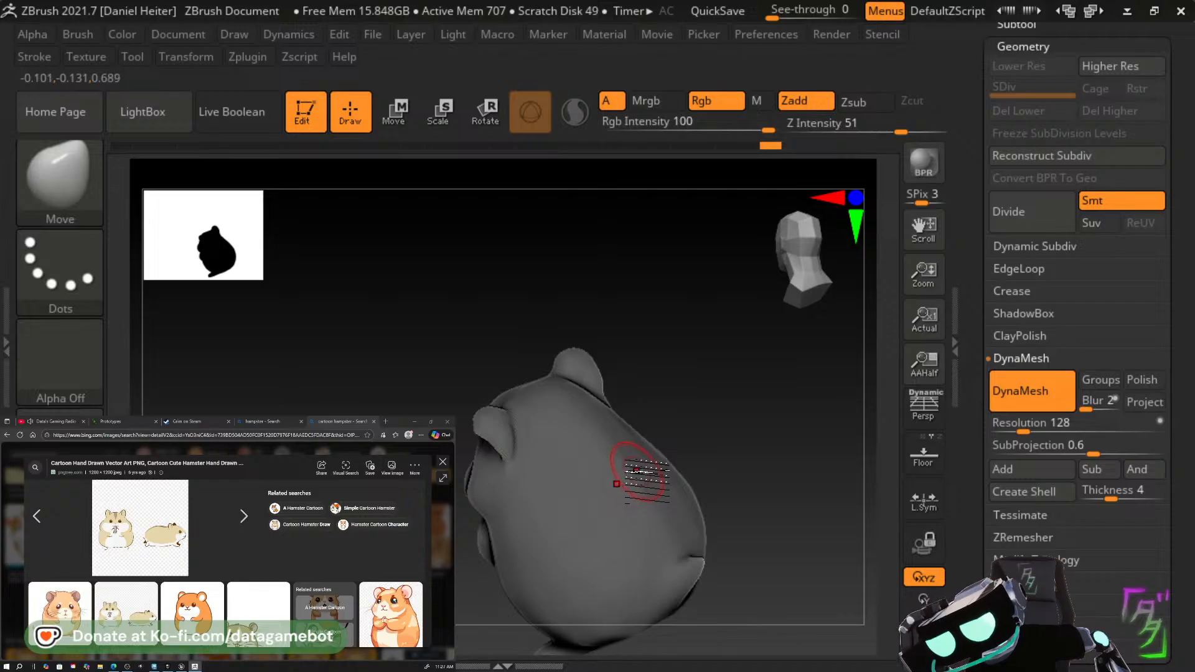
pyautogui.press('b')
pyautogui.press('d')
pyautogui.press('s')
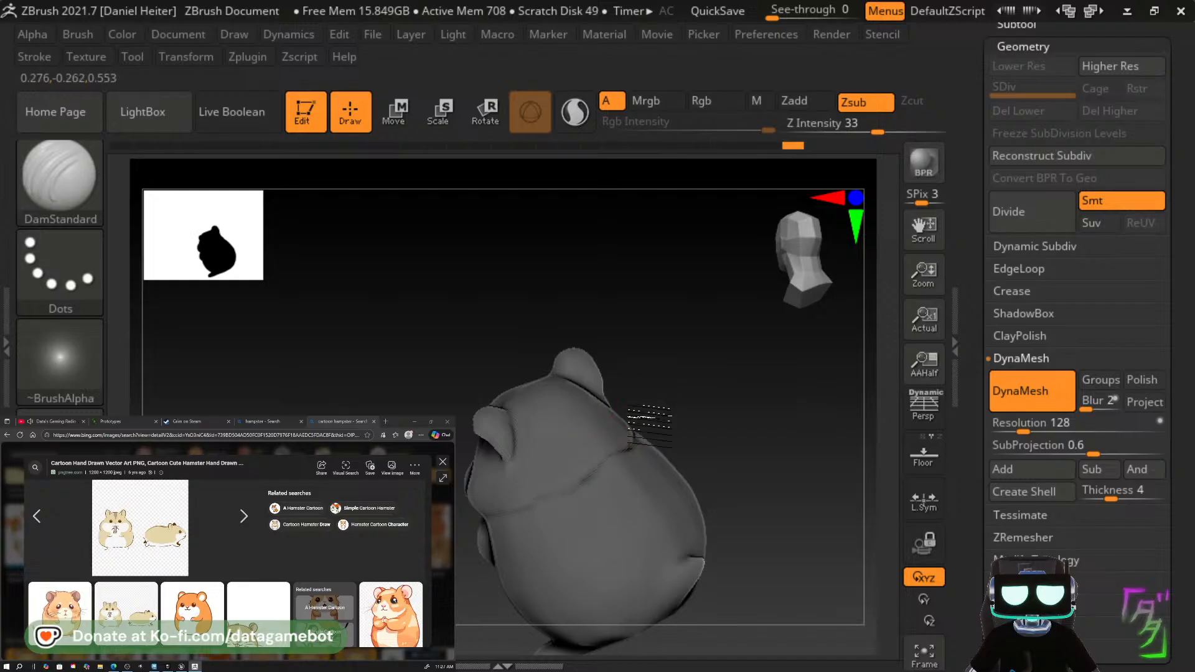
pyautogui.moveTo(635, 448); pyautogui.dragTo(479, 510)
pyautogui.moveTo(688, 413)
pyautogui.mouseDown()
pyautogui.moveTo(688, 507)
pyautogui.moveTo(641, 460)
pyautogui.mouseUp()
pyautogui.moveTo(687, 408)
pyautogui.mouseDown()
pyautogui.moveTo(608, 454)
pyautogui.moveTo(677, 423)
pyautogui.mouseUp()
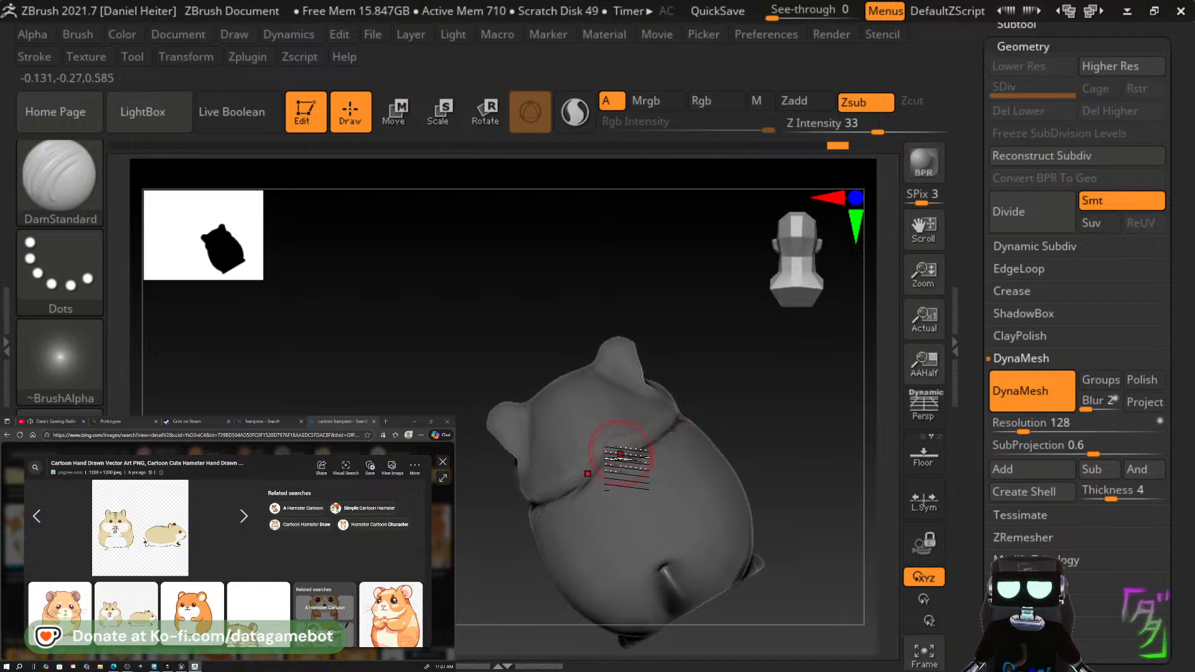
pyautogui.moveTo(618, 450); pyautogui.dragTo(683, 411)
pyautogui.moveTo(741, 387); pyautogui.dragTo(734, 417)
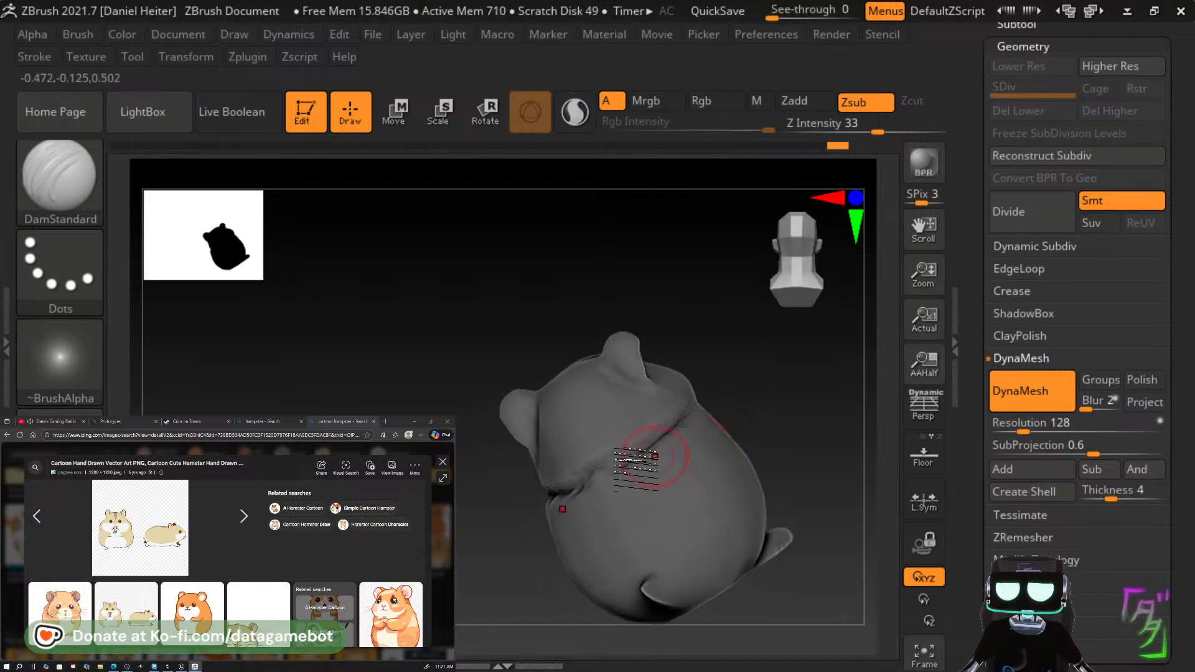
pyautogui.moveTo(614, 462)
pyautogui.mouseDown()
pyautogui.moveTo(603, 457)
pyautogui.moveTo(641, 434)
pyautogui.mouseUp()
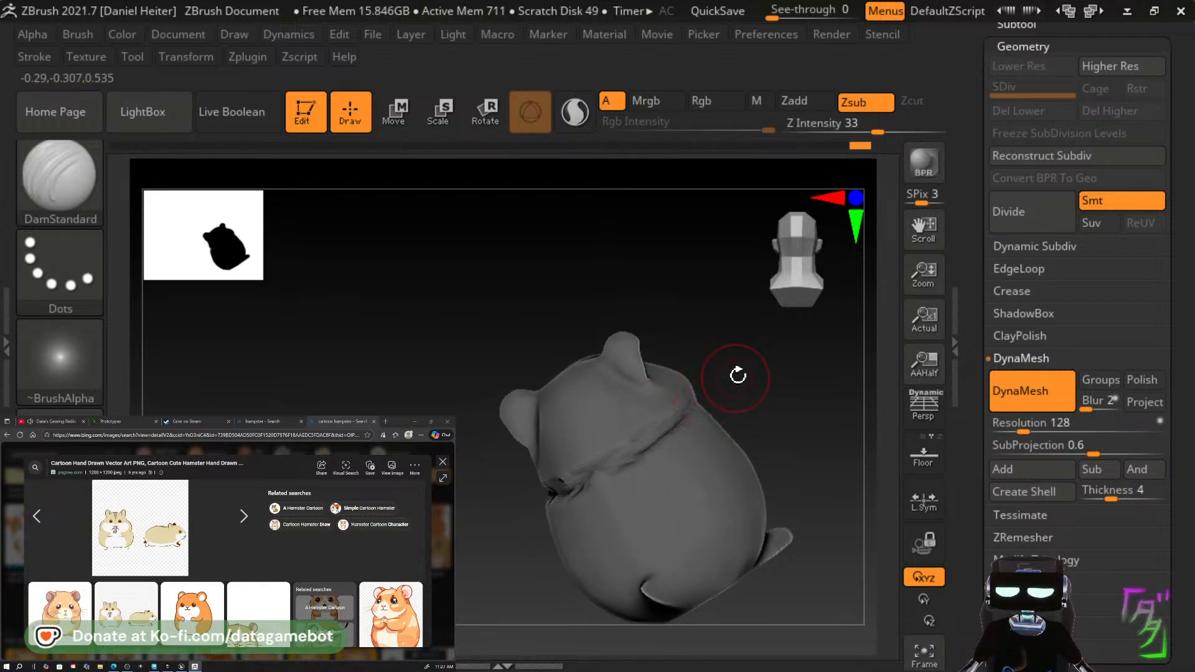
# Continue the neck crease around the side beneath the cheeks and soften it with Smooth strokes.
pyautogui.moveTo(738, 376); pyautogui.dragTo(538, 476)
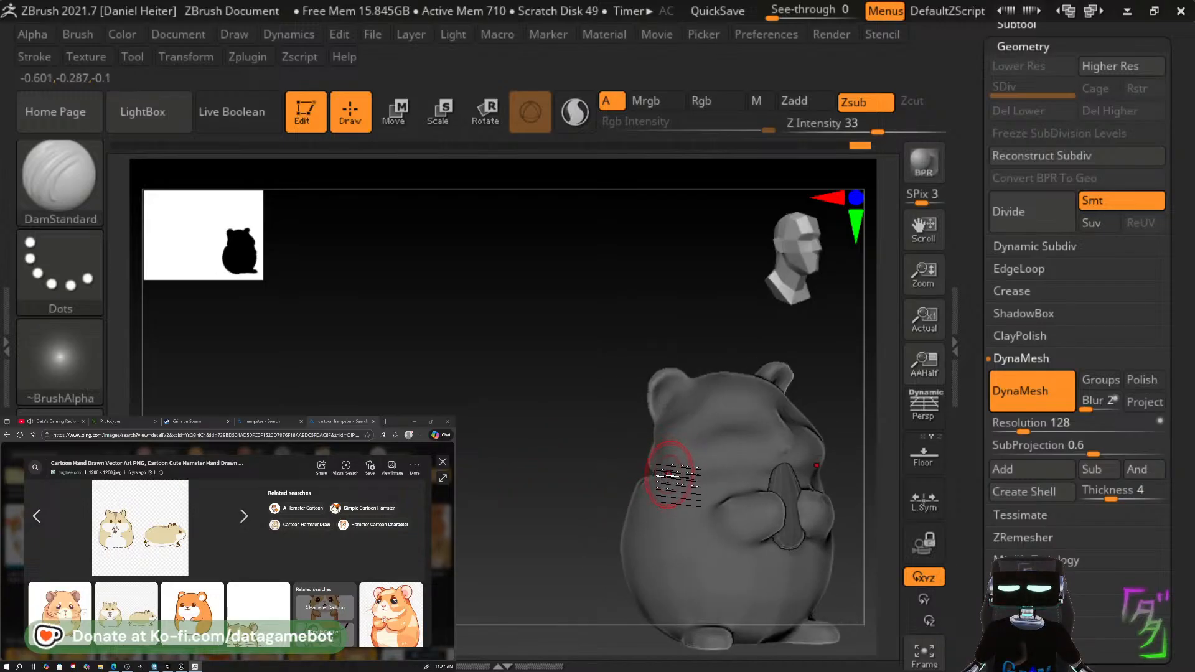
pyautogui.moveTo(633, 461); pyautogui.dragTo(669, 476)
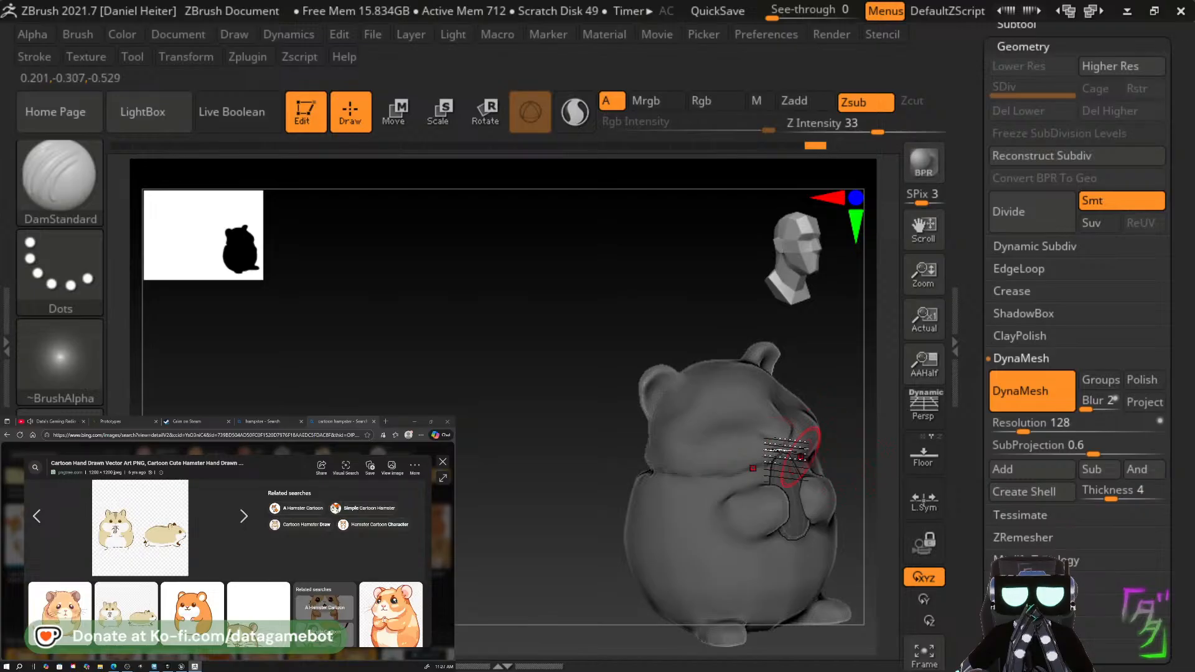
pyautogui.press('shift')
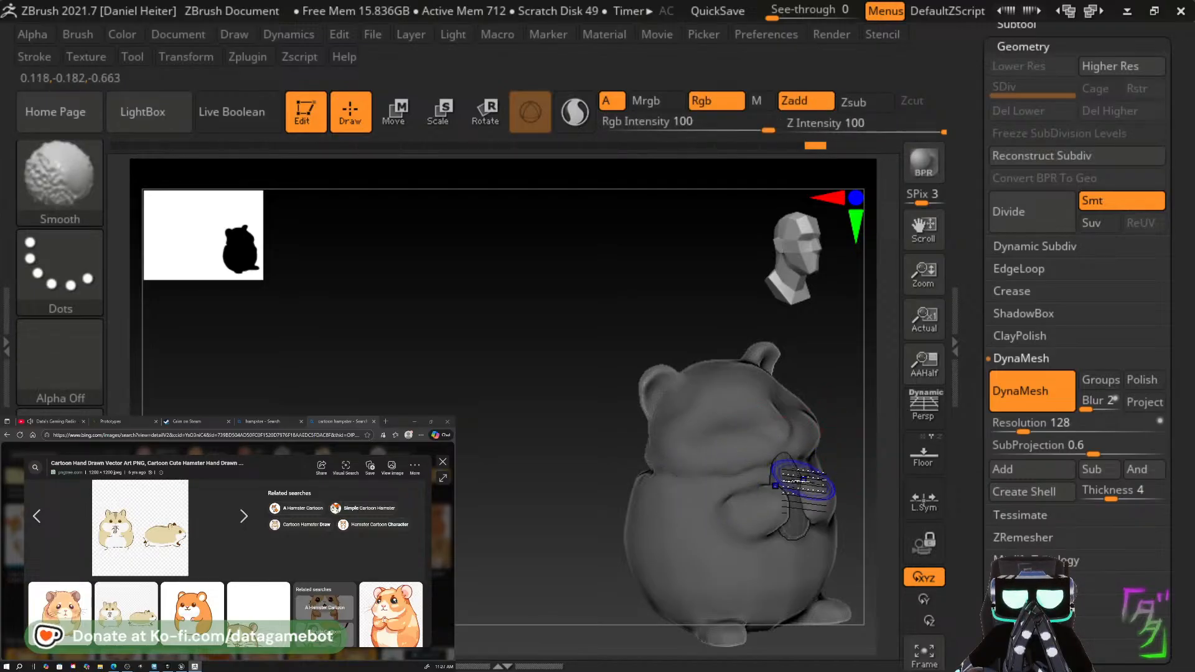
pyautogui.moveTo(541, 461)
pyautogui.mouseDown()
pyautogui.moveTo(641, 478)
pyautogui.moveTo(608, 481)
pyautogui.moveTo(593, 454)
pyautogui.moveTo(609, 432)
pyautogui.moveTo(648, 455)
pyautogui.moveTo(571, 442)
pyautogui.moveTo(595, 442)
pyautogui.moveTo(592, 456)
pyautogui.mouseUp()
pyautogui.moveTo(517, 419); pyautogui.dragTo(691, 471)
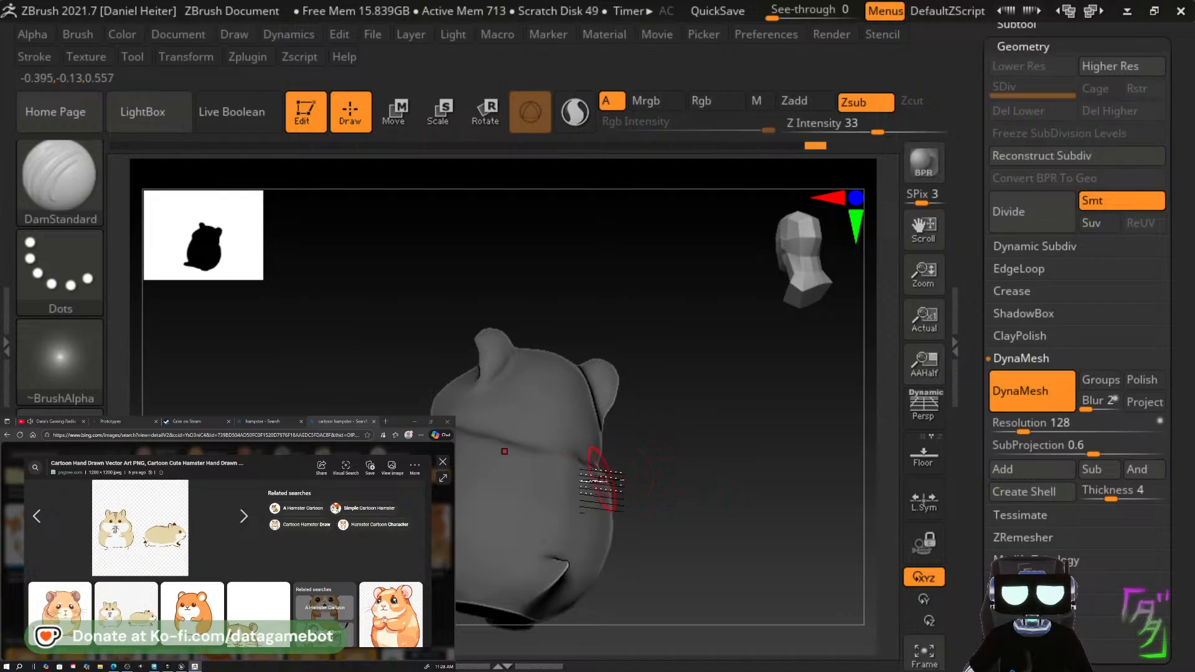
pyautogui.press('shift')
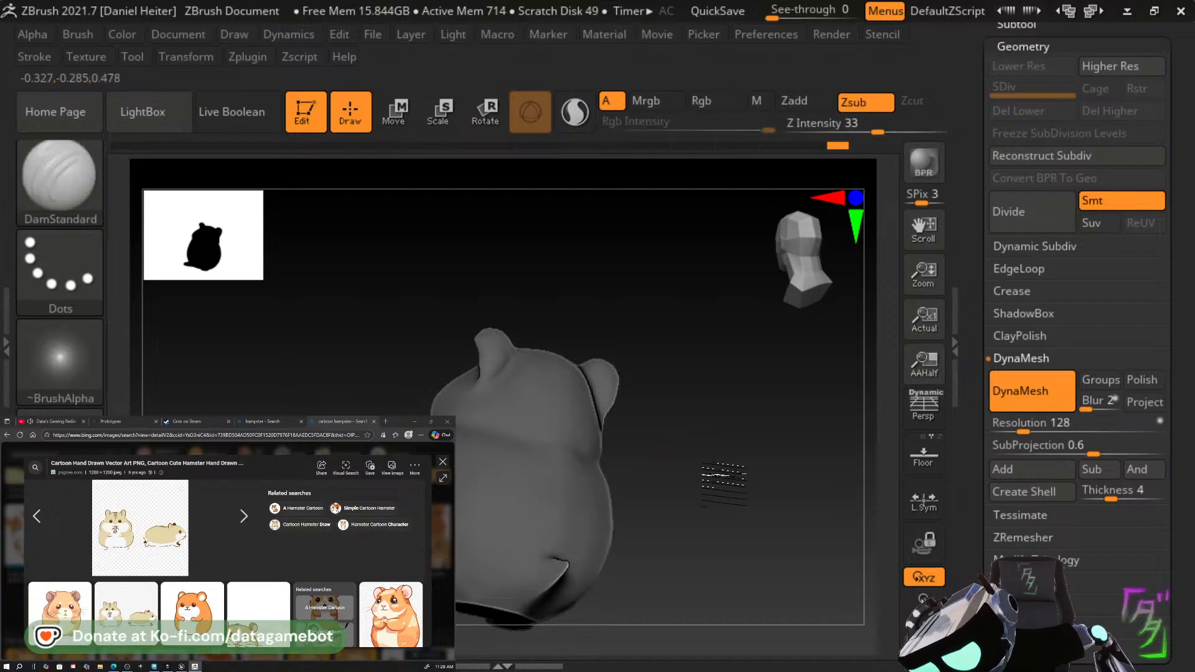
# Narrow the hamster's neck and shoulders and round its lower body with the Move brush, then smooth the back and sides.
pyautogui.moveTo(722, 475)
pyautogui.mouseDown()
pyautogui.moveTo(555, 500)
pyautogui.moveTo(608, 432)
pyautogui.moveTo(614, 454)
pyautogui.moveTo(732, 510)
pyautogui.moveTo(720, 529)
pyautogui.moveTo(675, 503)
pyautogui.mouseUp()
pyautogui.press('shift')
pyautogui.press('b')
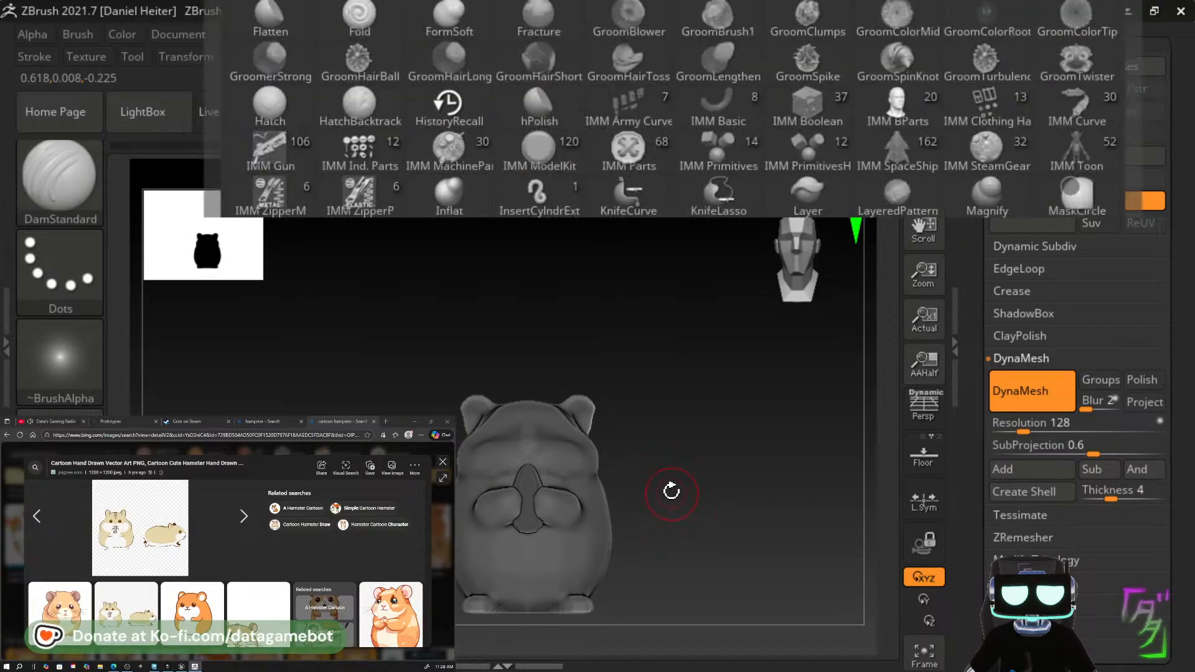
pyautogui.press('m')
pyautogui.press('v')
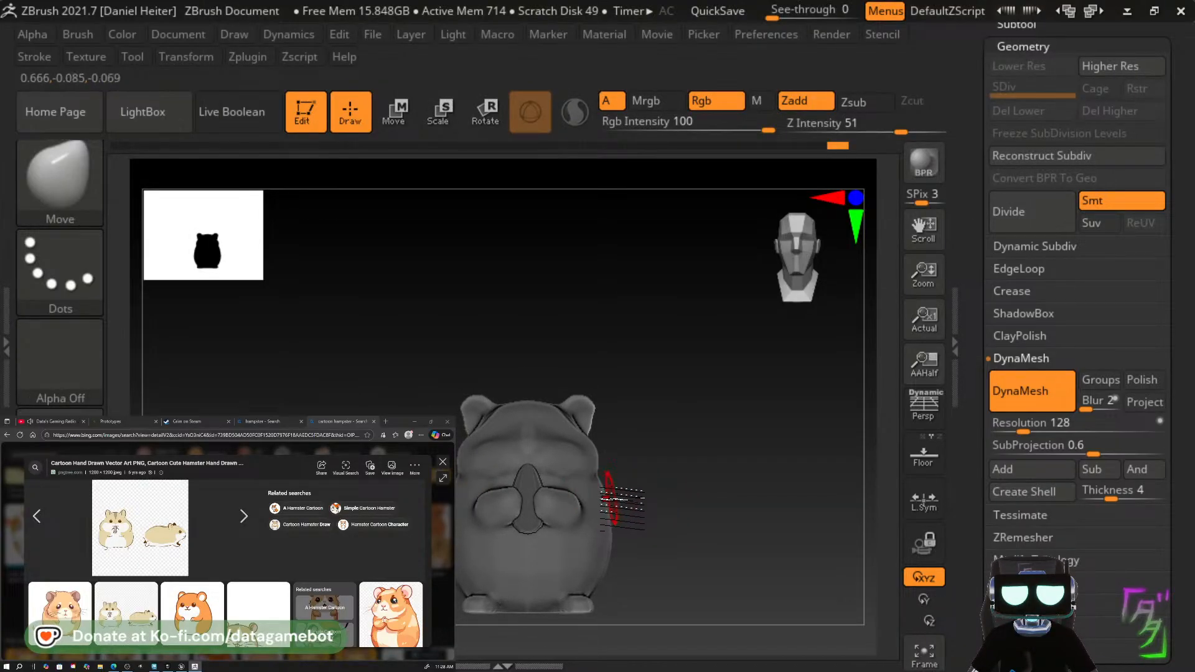
pyautogui.moveTo(664, 495); pyautogui.dragTo(597, 497)
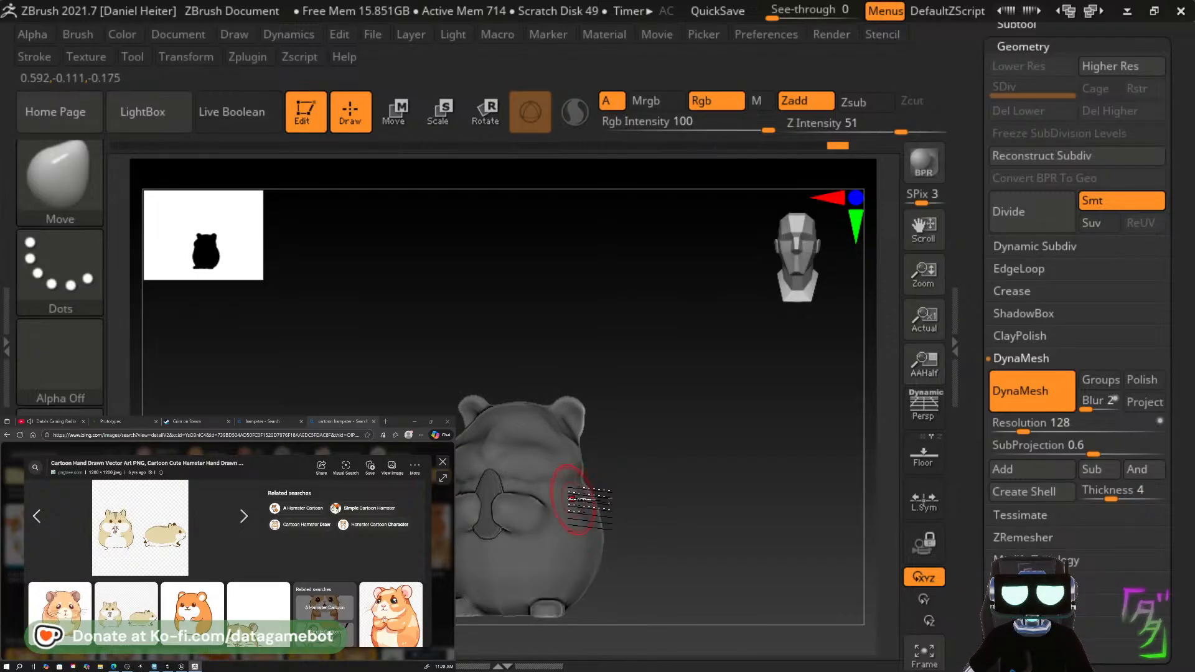
pyautogui.moveTo(578, 498); pyautogui.dragTo(556, 497)
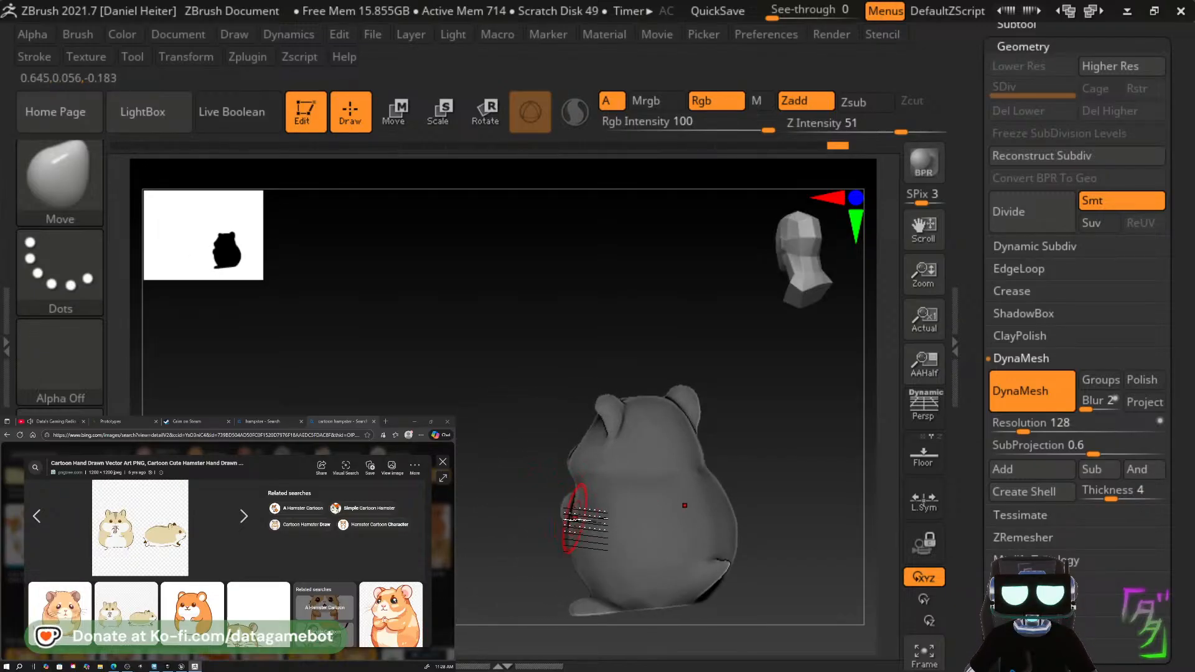
pyautogui.moveTo(531, 539)
pyautogui.mouseDown()
pyautogui.moveTo(653, 516)
pyautogui.moveTo(666, 495)
pyautogui.moveTo(597, 494)
pyautogui.moveTo(629, 515)
pyautogui.moveTo(592, 489)
pyautogui.moveTo(654, 480)
pyautogui.moveTo(602, 506)
pyautogui.moveTo(543, 494)
pyautogui.mouseUp()
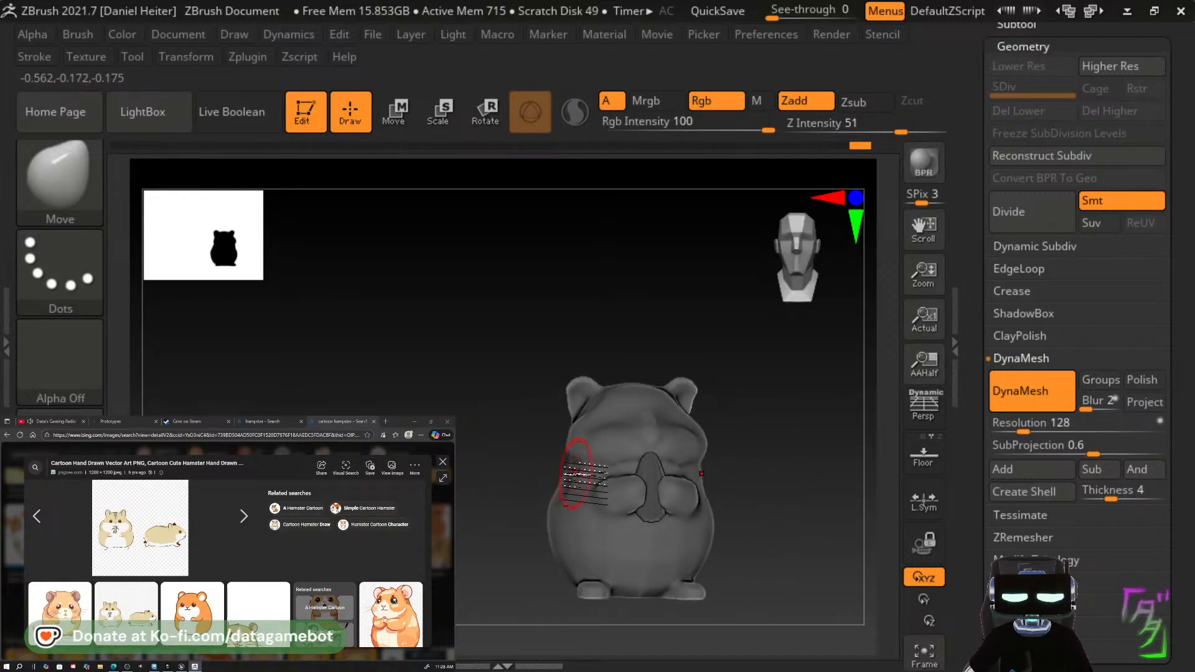
pyautogui.moveTo(479, 494)
pyautogui.mouseDown()
pyautogui.moveTo(665, 492)
pyautogui.moveTo(462, 523)
pyautogui.moveTo(544, 491)
pyautogui.moveTo(535, 563)
pyautogui.moveTo(672, 564)
pyautogui.moveTo(533, 535)
pyautogui.mouseUp()
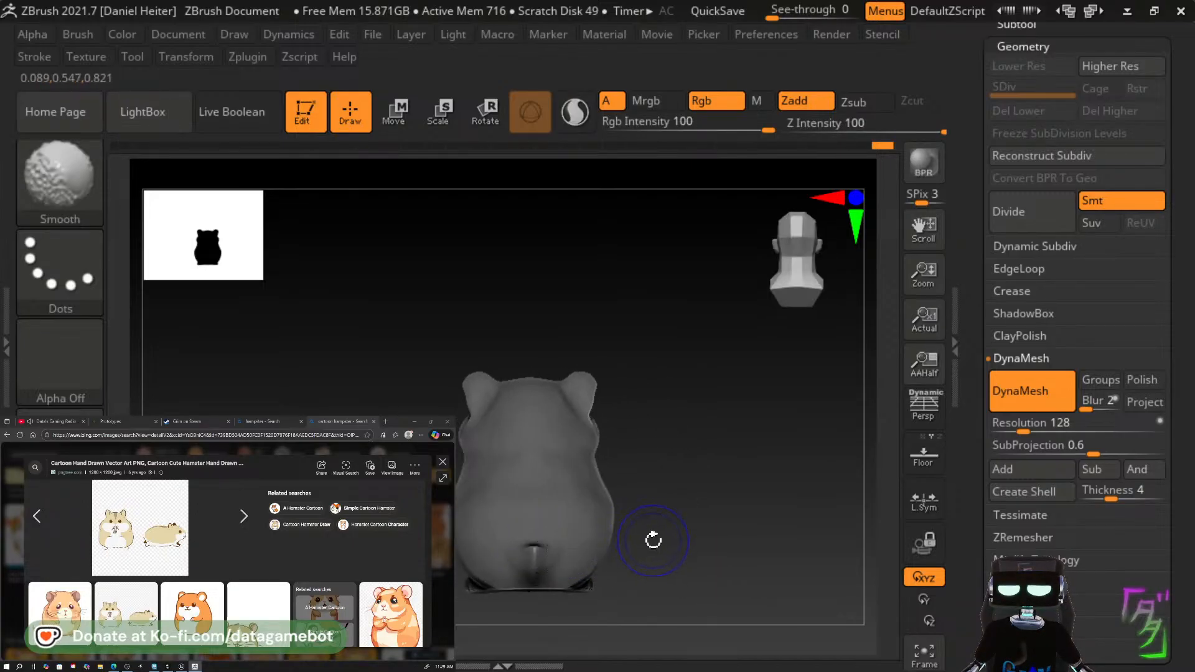
pyautogui.moveTo(652, 540)
pyautogui.keyDown('shift'); pyautogui.mouseDown()
pyautogui.moveTo(648, 558)
pyautogui.moveTo(701, 529)
pyautogui.moveTo(585, 518)
pyautogui.mouseUp(); pyautogui.keyUp('shift')
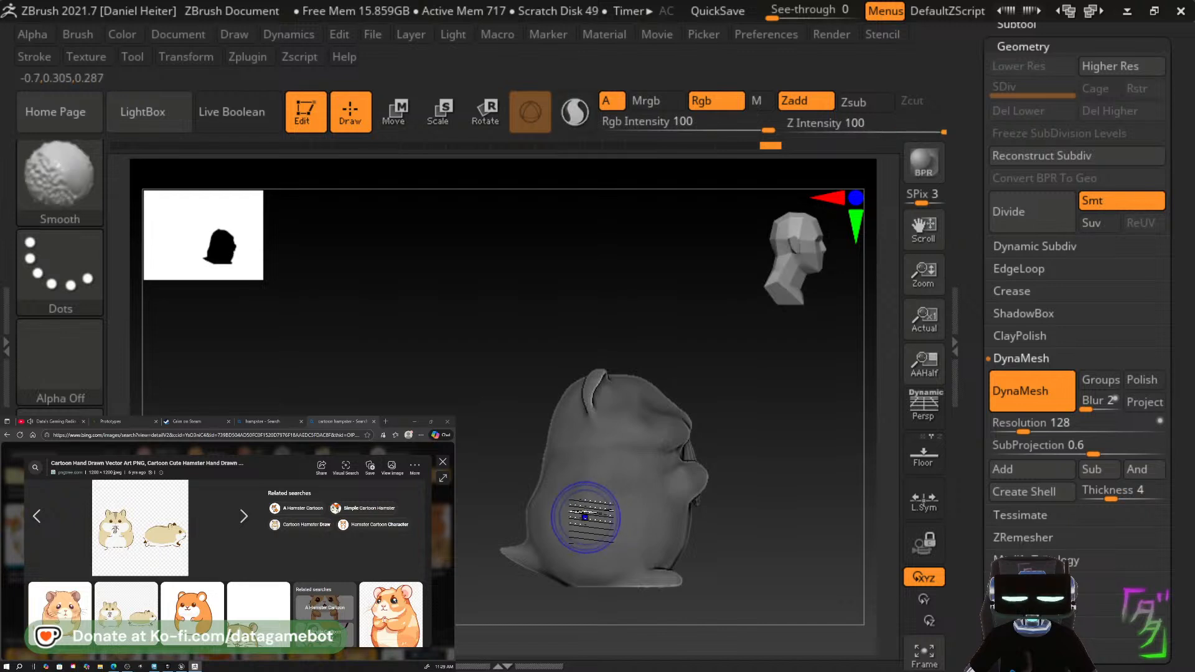
# Turn on perspective distortion and the floor grid for viewing the hamster.
pyautogui.click(937, 420)
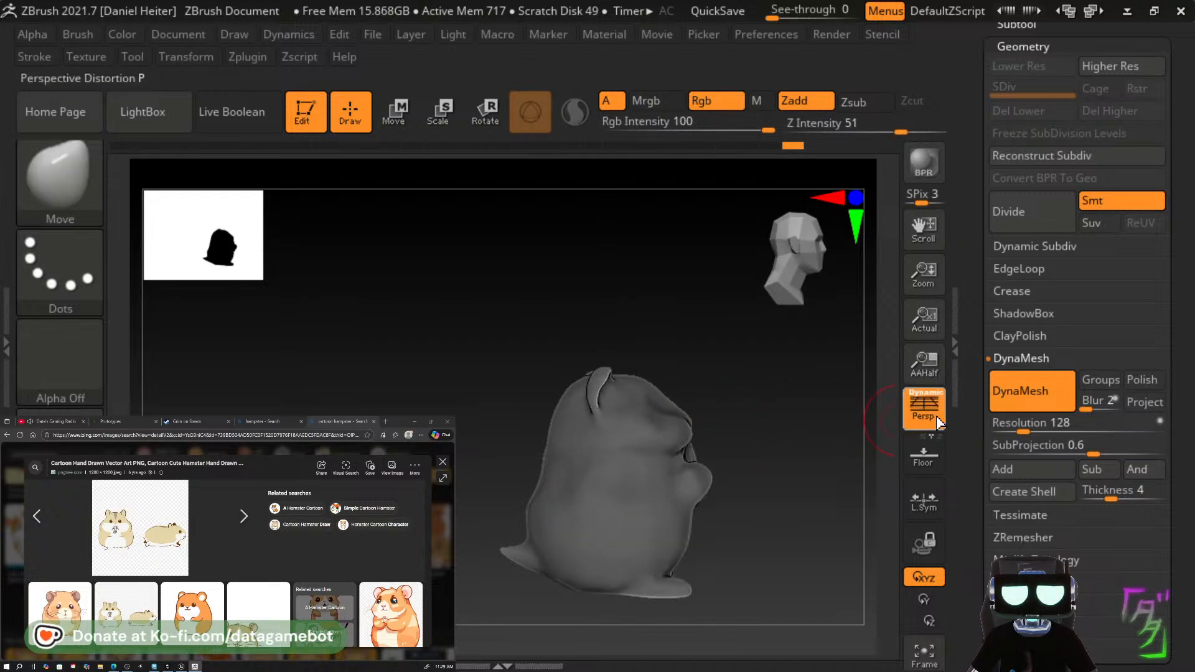
pyautogui.click(923, 458)
pyautogui.moveTo(785, 517); pyautogui.dragTo(613, 501)
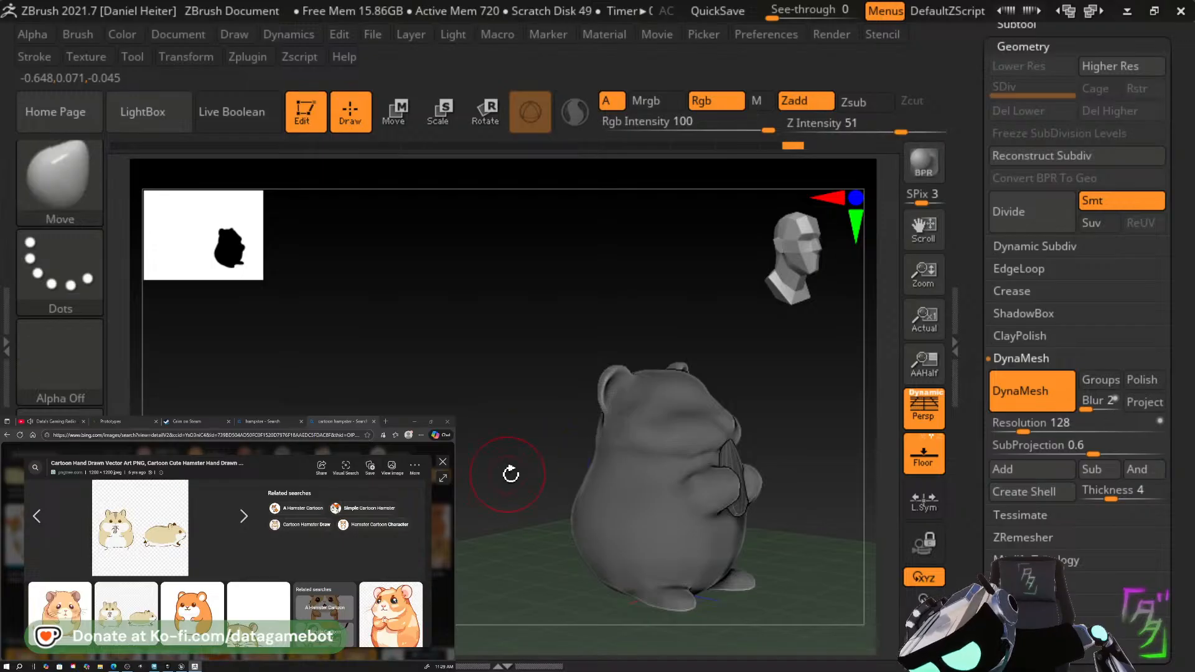
# Refine the hamster's lower sides and the area between ear and cheek with Move and Smooth strokes.
pyautogui.moveTo(507, 470); pyautogui.dragTo(578, 532)
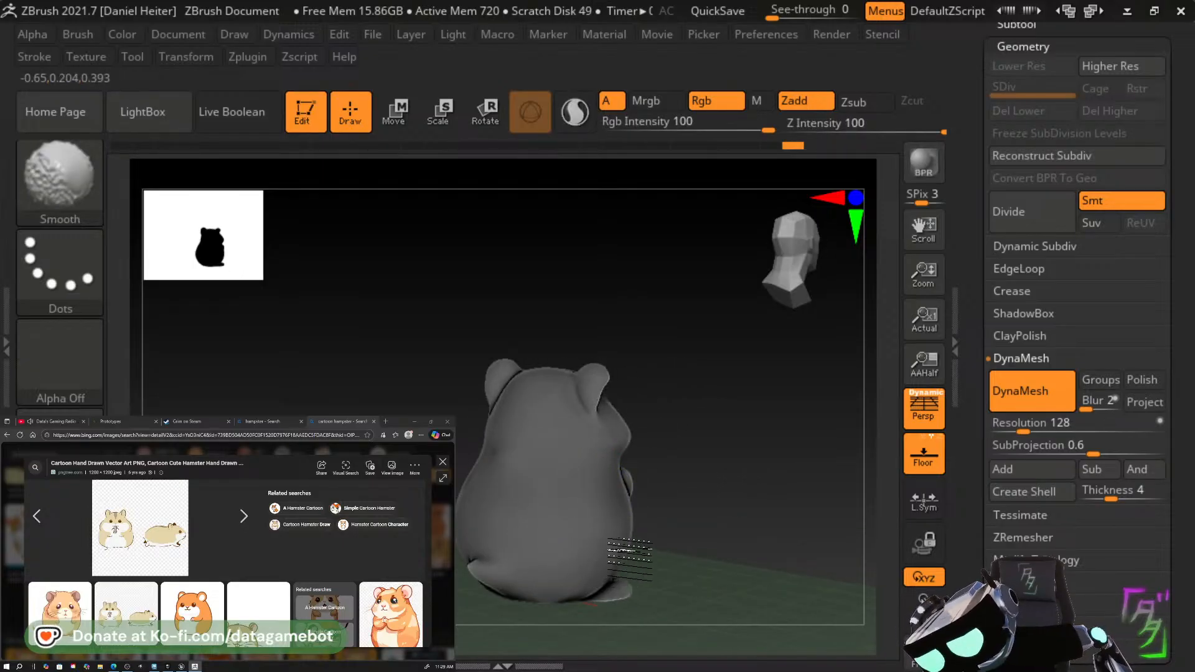
pyautogui.moveTo(759, 560)
pyautogui.mouseDown()
pyautogui.moveTo(605, 564)
pyautogui.moveTo(605, 530)
pyautogui.moveTo(632, 535)
pyautogui.mouseUp()
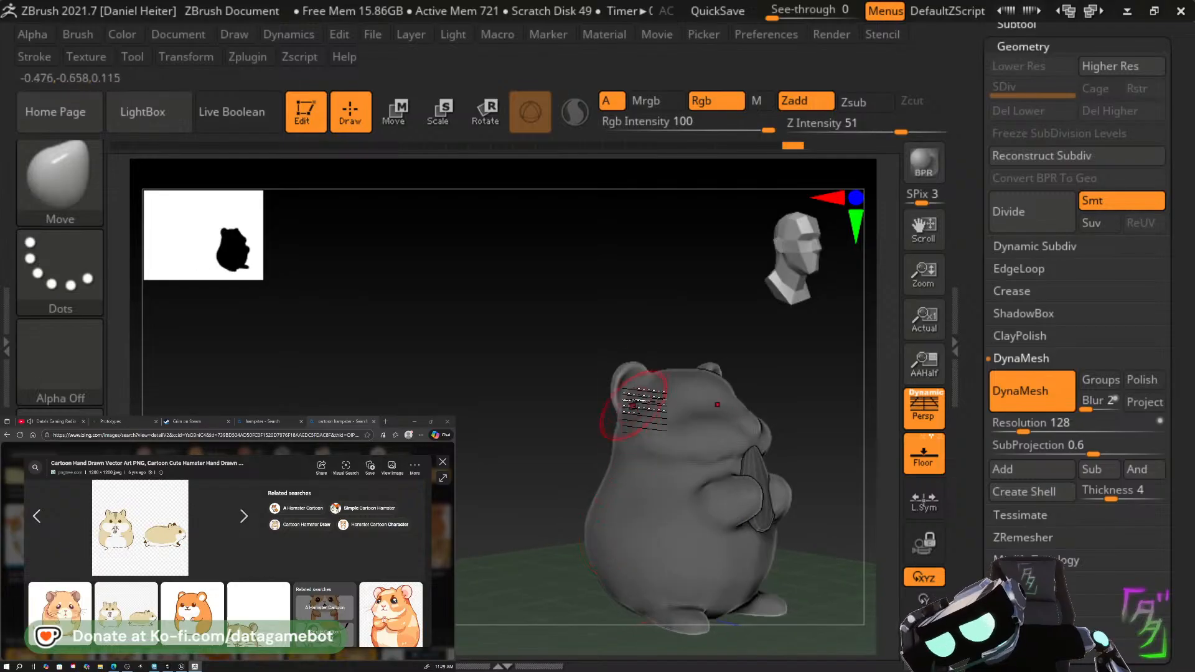
pyautogui.keyDown('shift'); pyautogui.moveTo(685, 397); pyautogui.dragTo(673, 406); pyautogui.keyUp('shift')
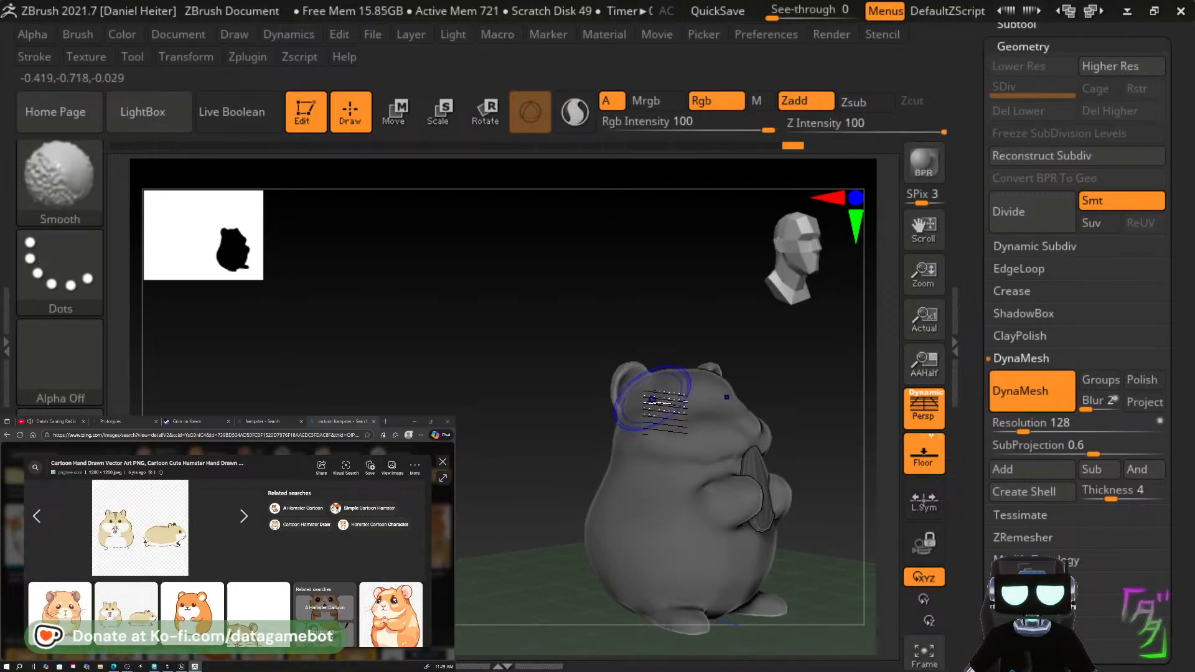
pyautogui.moveTo(521, 468)
pyautogui.mouseDown()
pyautogui.moveTo(476, 520)
pyautogui.moveTo(548, 507)
pyautogui.moveTo(651, 520)
pyautogui.moveTo(641, 511)
pyautogui.moveTo(547, 520)
pyautogui.moveTo(784, 539)
pyautogui.moveTo(732, 548)
pyautogui.mouseUp()
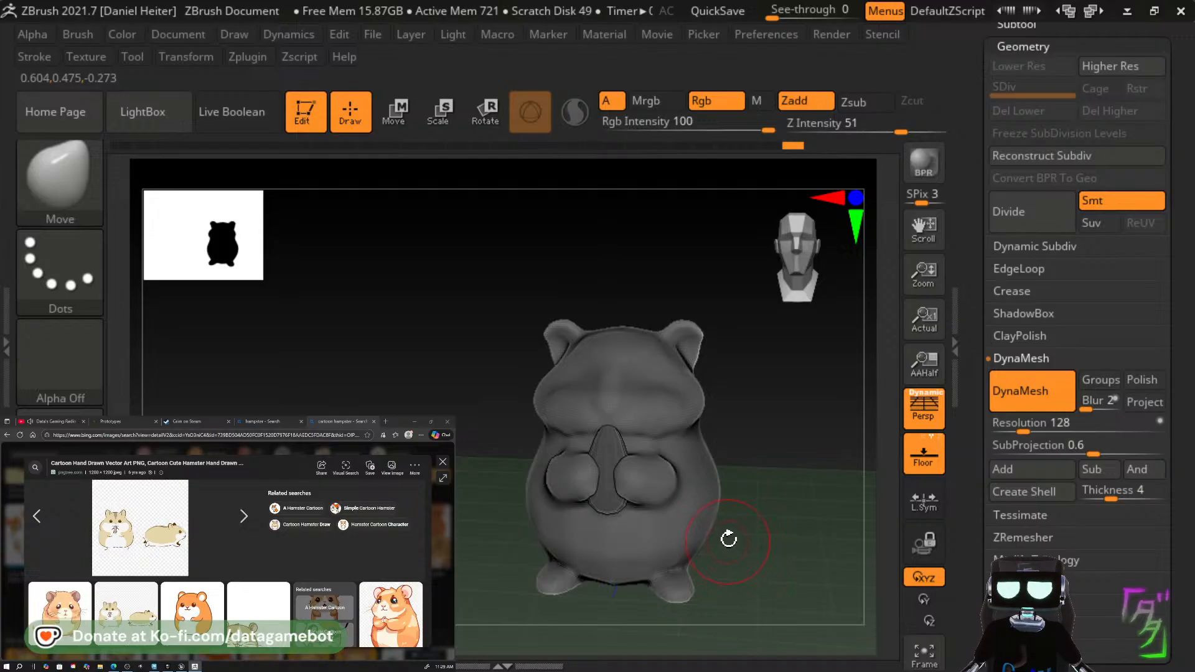
# Carve toe grooves into the hamster's feet with the DamStandard brush at Z Intensity 100.
pyautogui.press('b')
pyautogui.press('d')
pyautogui.press('s')
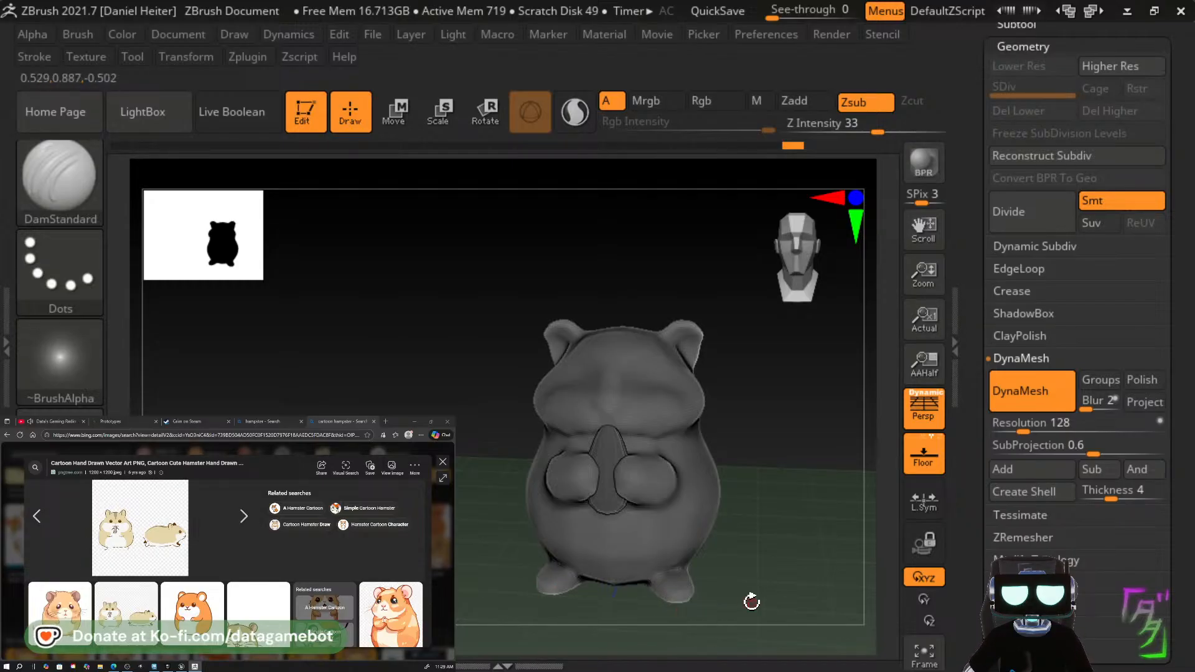
pyautogui.press('ctrl')
pyautogui.press('space')
pyautogui.press('space')
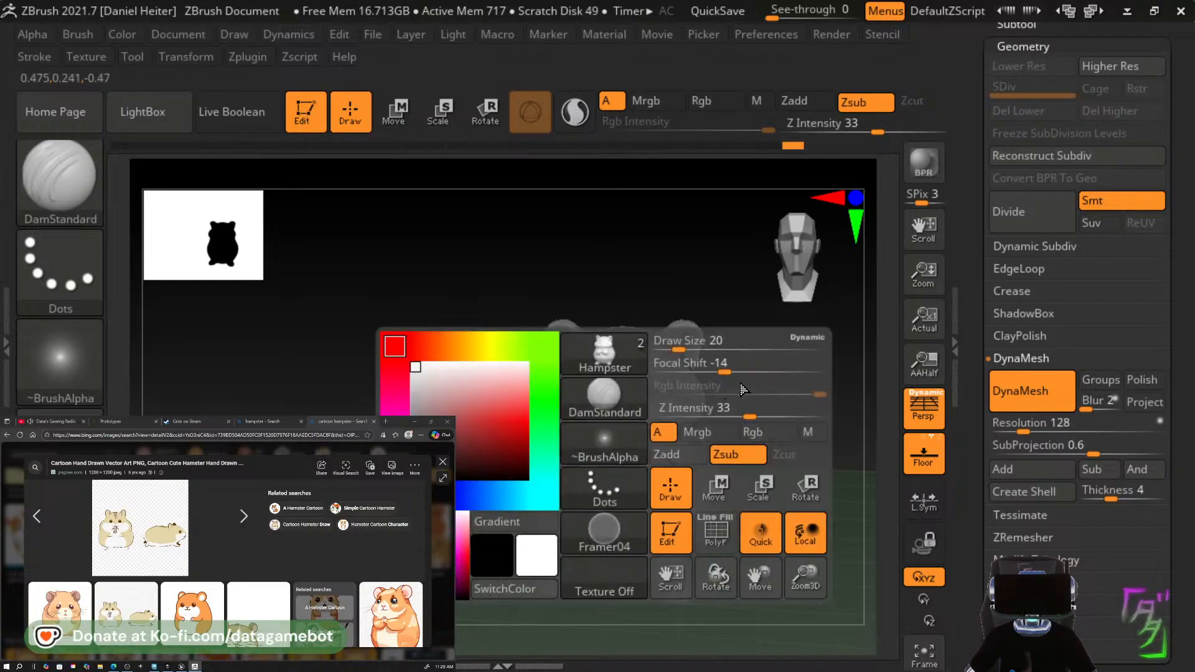
pyautogui.moveTo(861, 415); pyautogui.dragTo(863, 417)
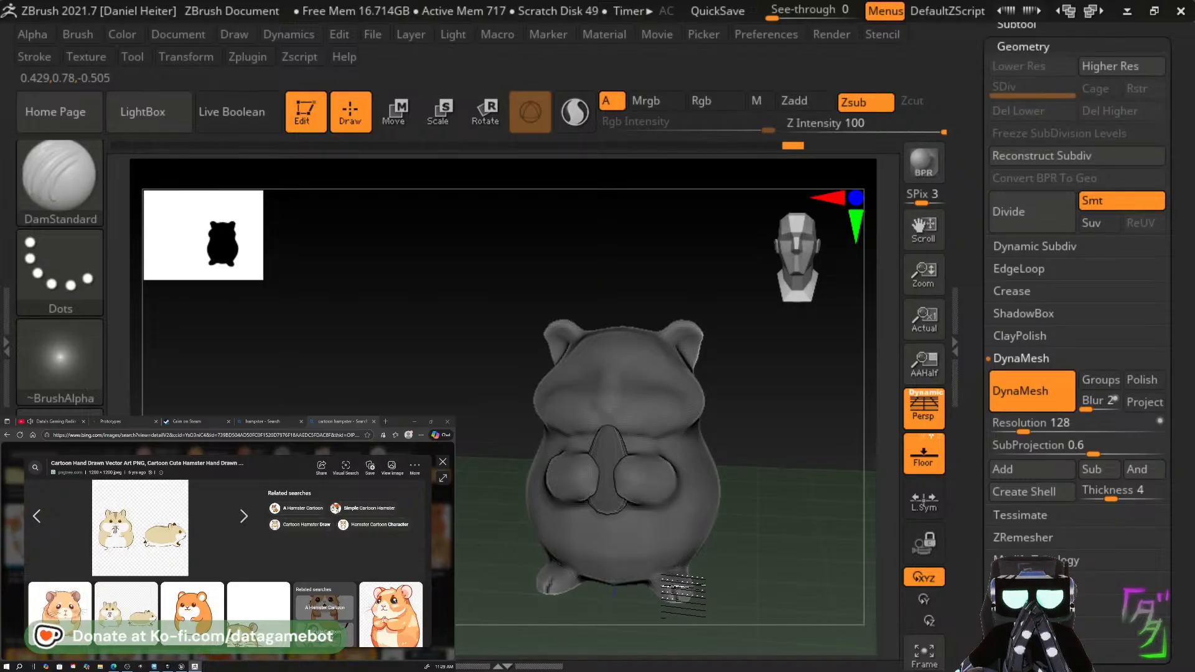
pyautogui.moveTo(682, 594); pyautogui.dragTo(700, 600)
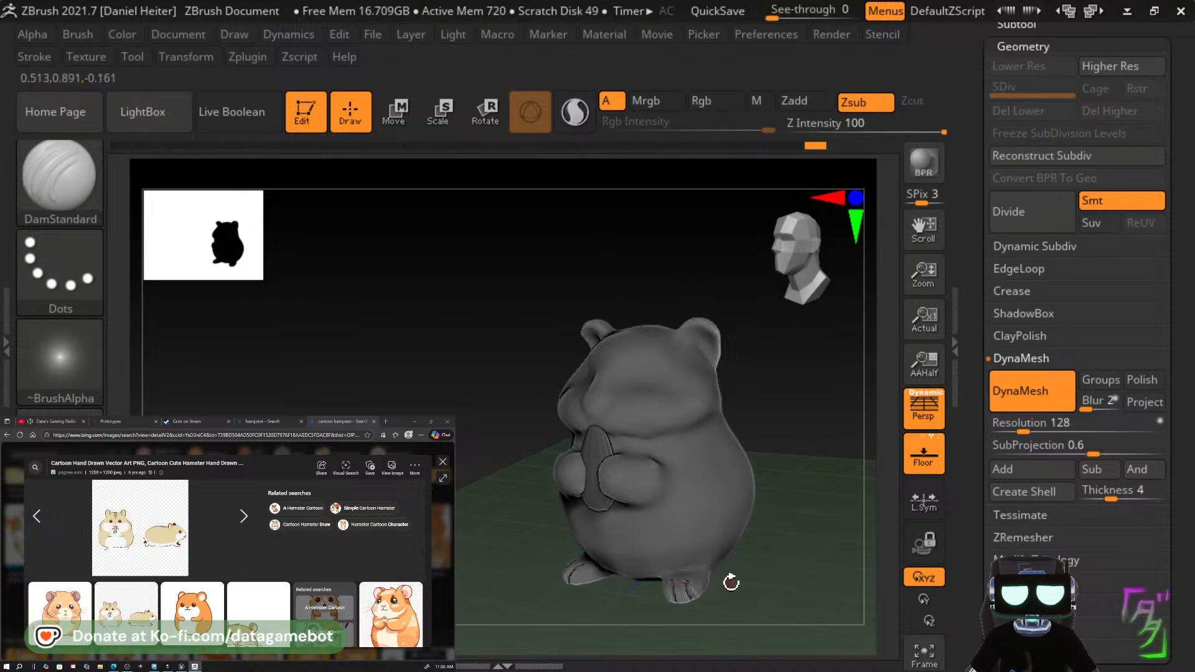
pyautogui.moveTo(731, 583); pyautogui.dragTo(672, 596)
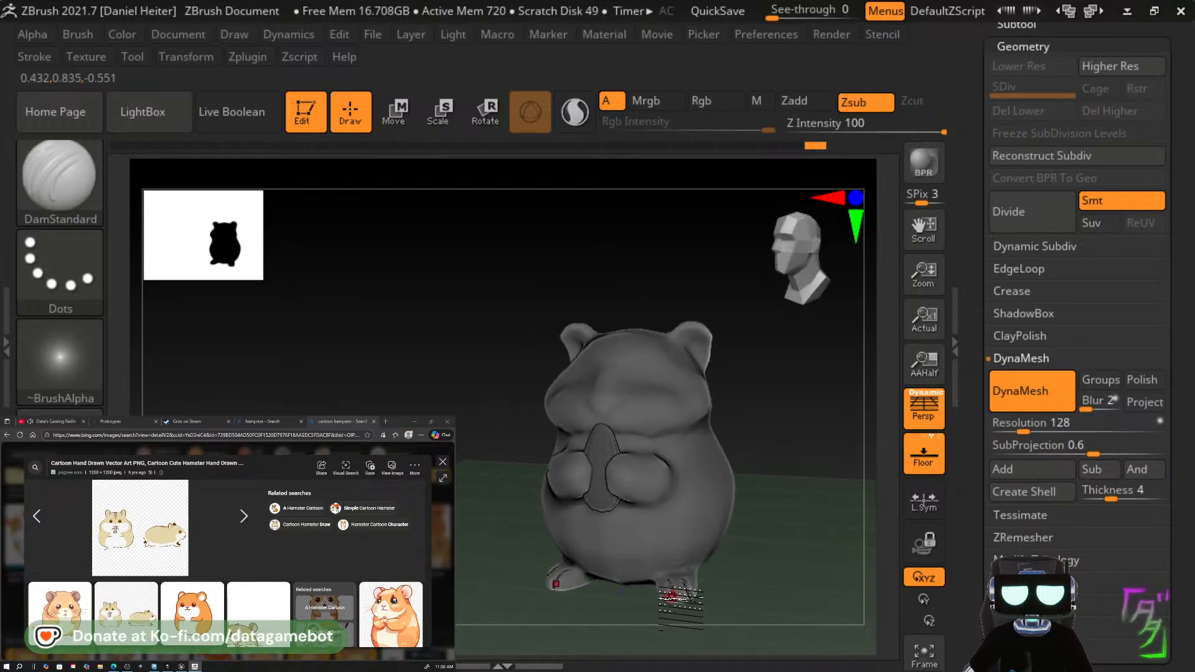
# Carve finger grooves into the paws holding the seed and soften them with Smooth strokes.
pyautogui.moveTo(791, 490)
pyautogui.keyDown('alt'); pyautogui.mouseDown()
pyautogui.moveTo(822, 490)
pyautogui.moveTo(870, 524)
pyautogui.moveTo(646, 418)
pyautogui.mouseUp(); pyautogui.keyUp('alt')
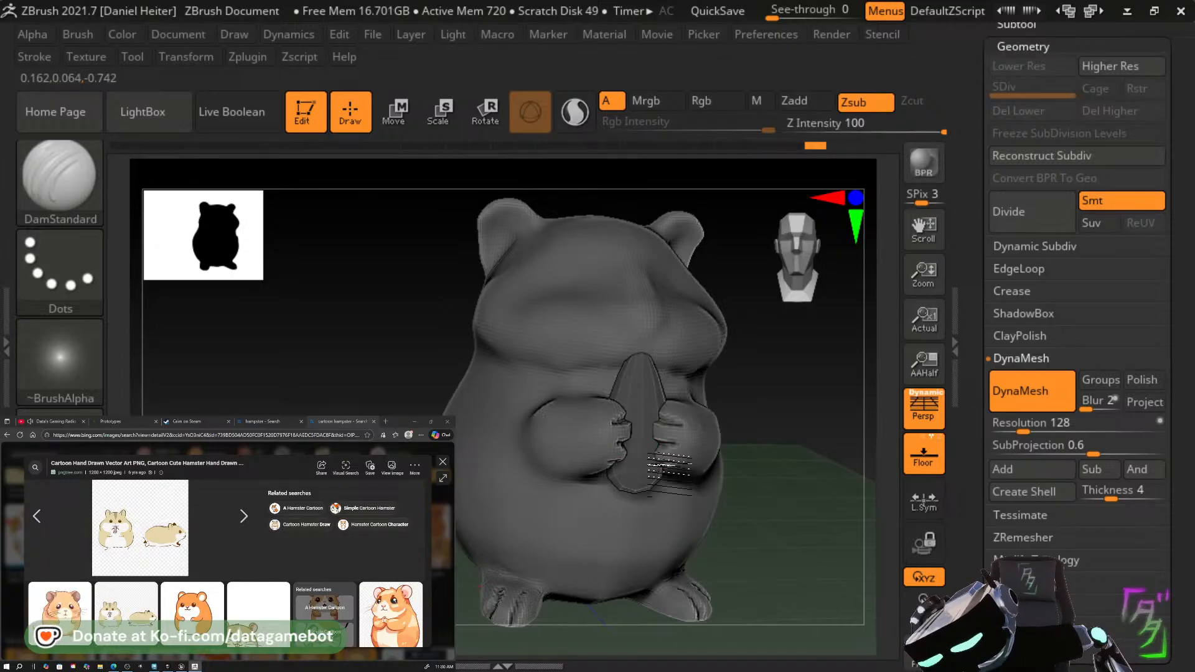
pyautogui.moveTo(770, 485); pyautogui.dragTo(716, 481)
pyautogui.moveTo(675, 436)
pyautogui.keyDown('shift'); pyautogui.mouseDown()
pyautogui.moveTo(689, 425)
pyautogui.moveTo(667, 426)
pyautogui.moveTo(677, 426)
pyautogui.mouseUp(); pyautogui.keyUp('shift')
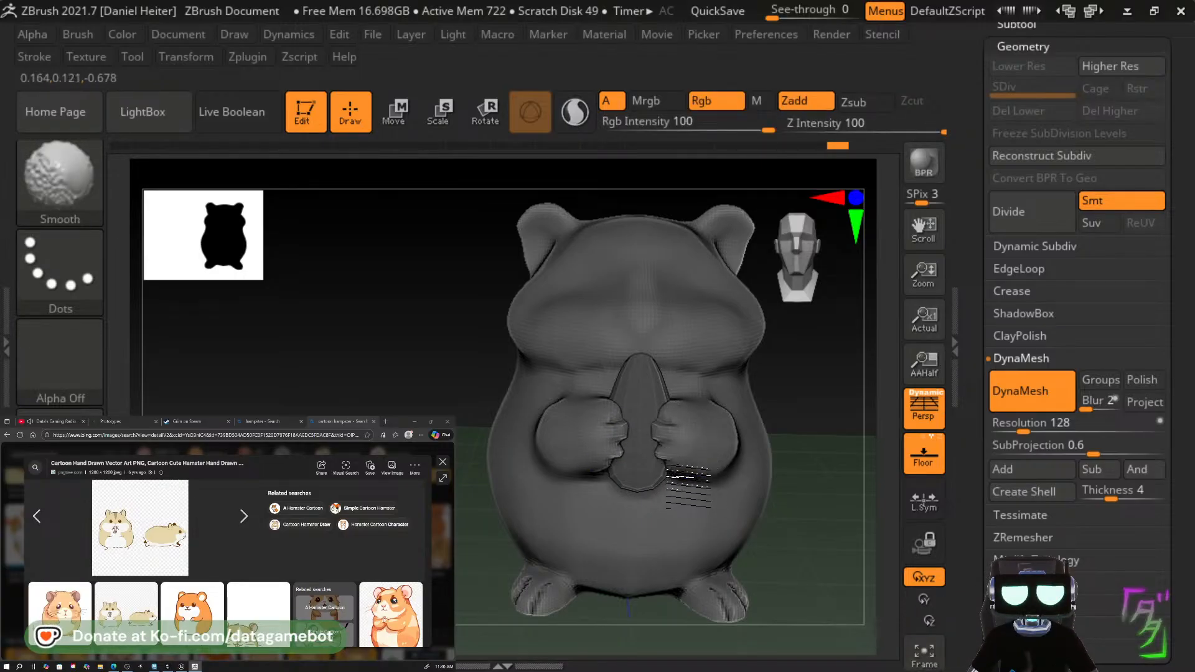
pyautogui.keyDown('shift'); pyautogui.moveTo(677, 483); pyautogui.dragTo(694, 475); pyautogui.keyUp('shift')
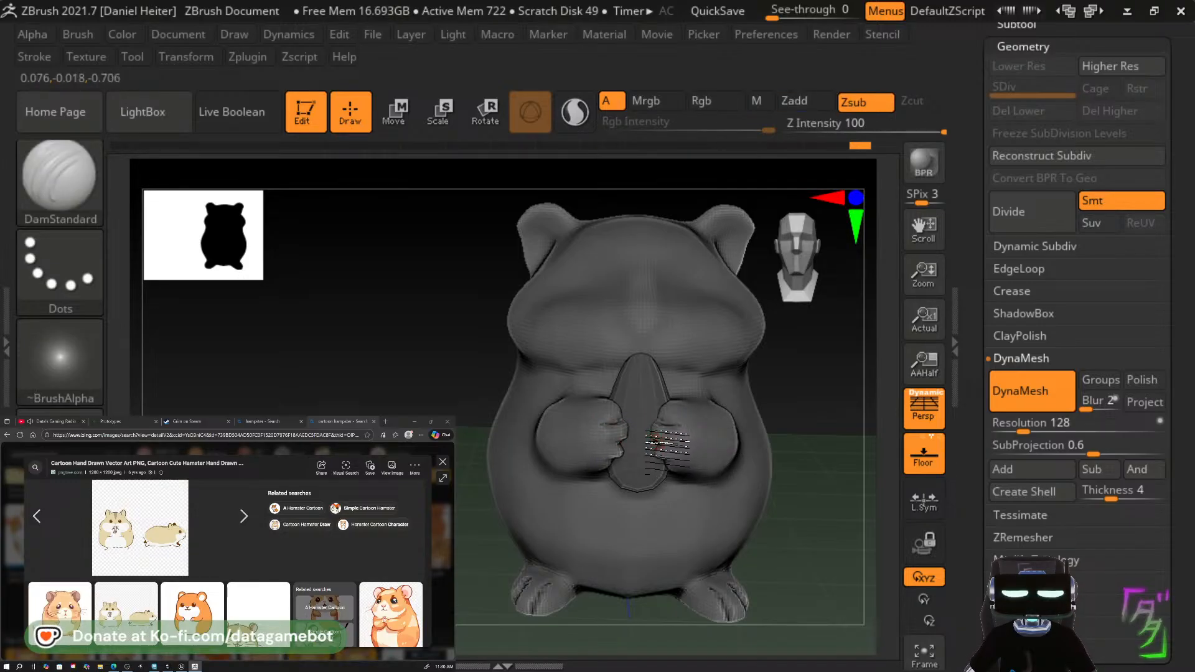
# Subdivide the hamster mesh to level 2, undo the extra finger strokes and smooth the paws around the grooves.
pyautogui.hotkey('ctrl', 'd')
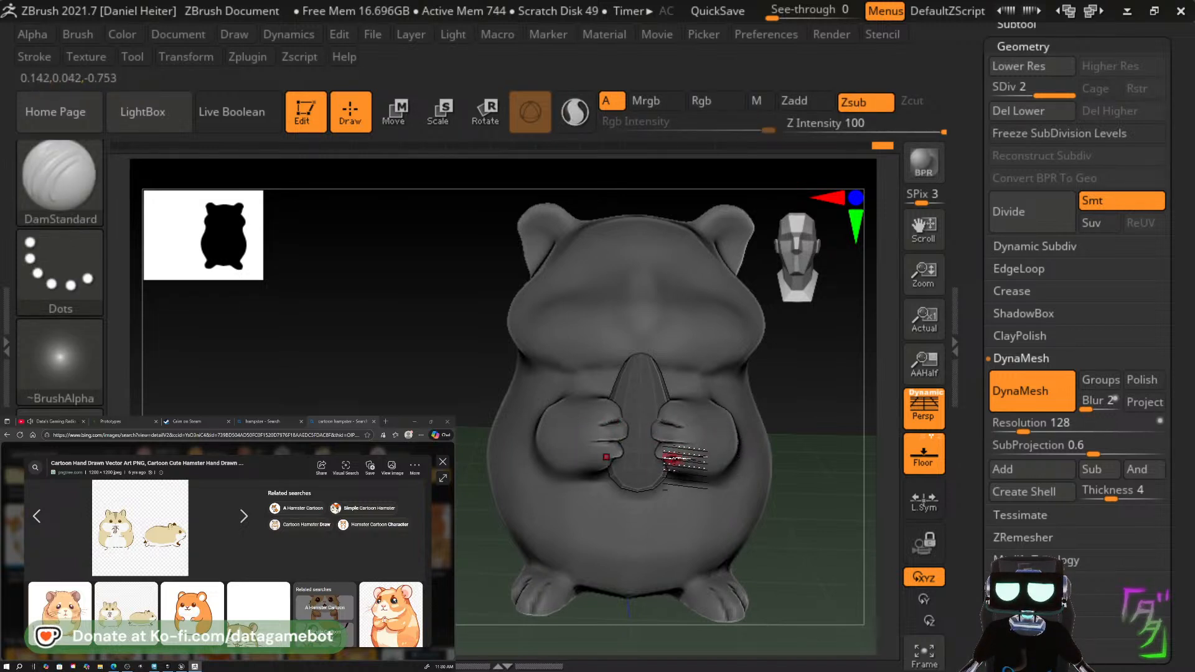
pyautogui.press('shift')
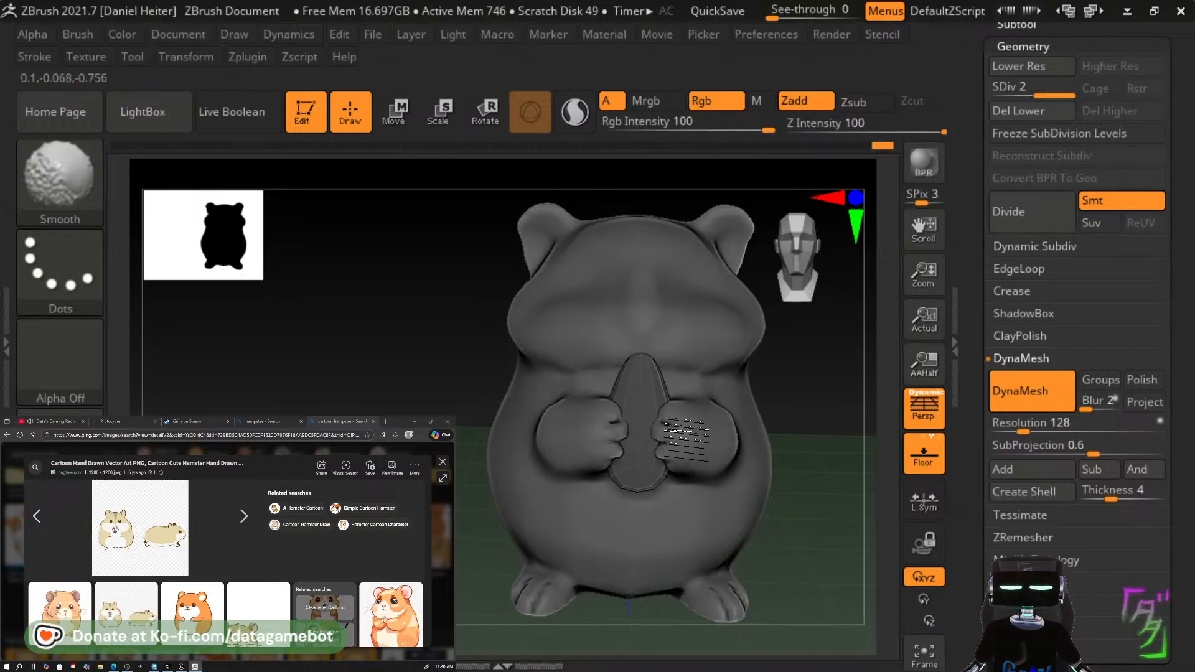
pyautogui.hotkey('ctrl', 'z')
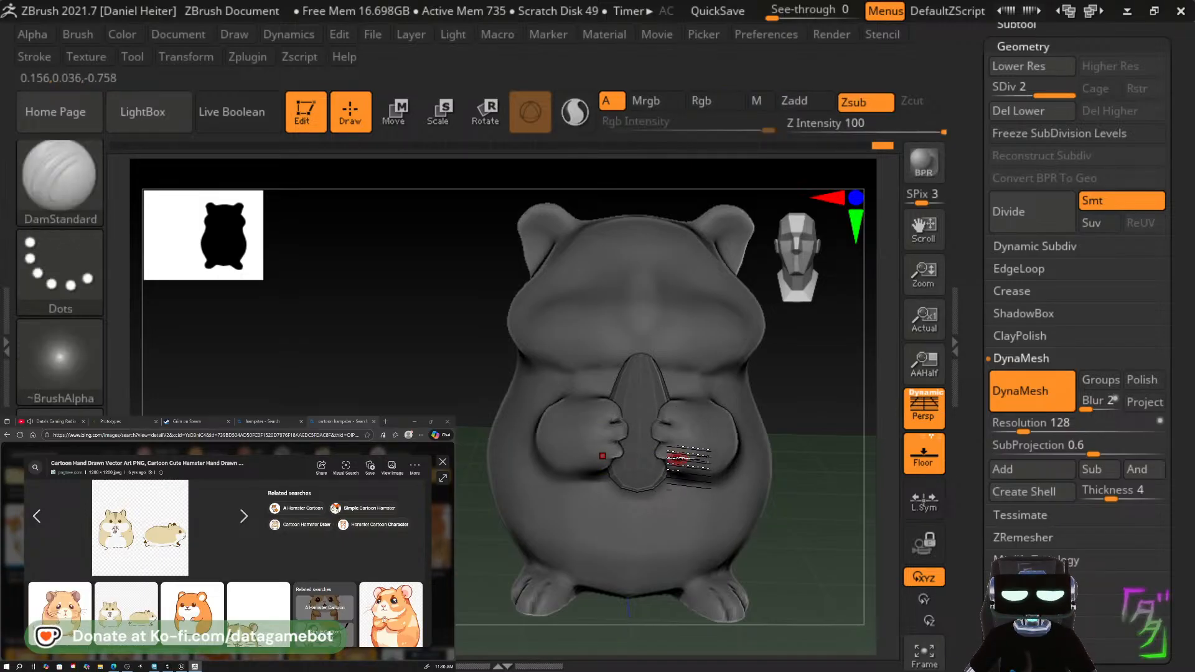
pyautogui.hotkey('ctrl', 'z')
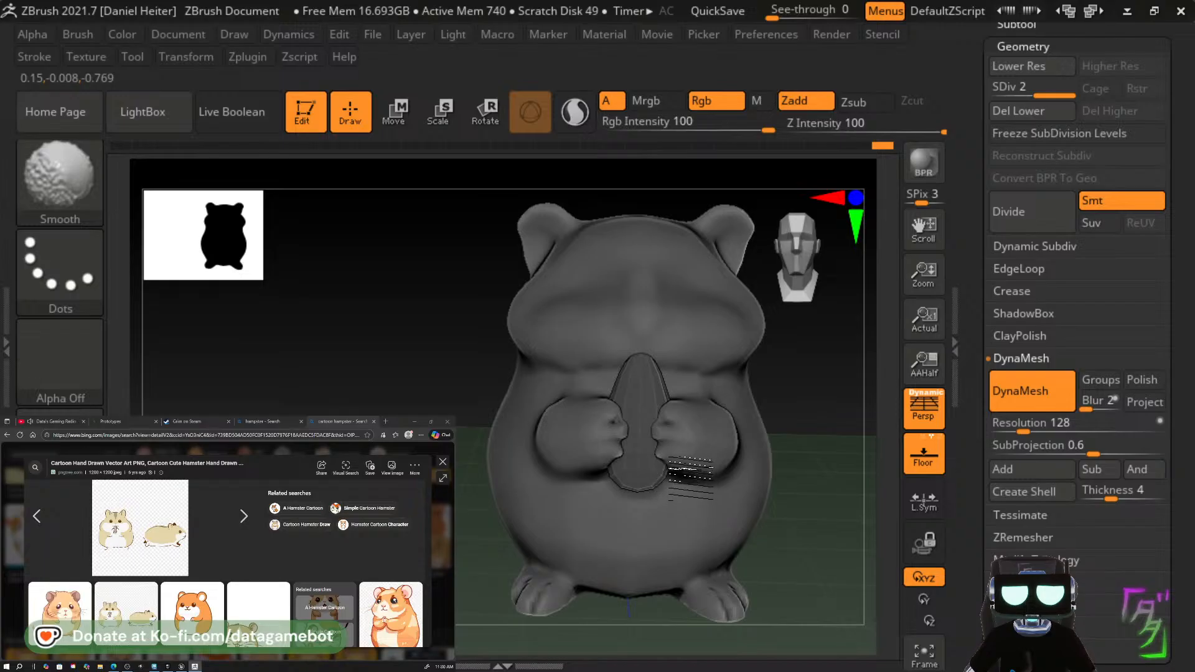
pyautogui.moveTo(677, 471)
pyautogui.keyDown('shift'); pyautogui.mouseDown()
pyautogui.moveTo(663, 411)
pyautogui.moveTo(680, 422)
pyautogui.moveTo(644, 420)
pyautogui.moveTo(664, 418)
pyautogui.moveTo(647, 432)
pyautogui.moveTo(690, 407)
pyautogui.moveTo(678, 425)
pyautogui.mouseUp(); pyautogui.keyUp('shift')
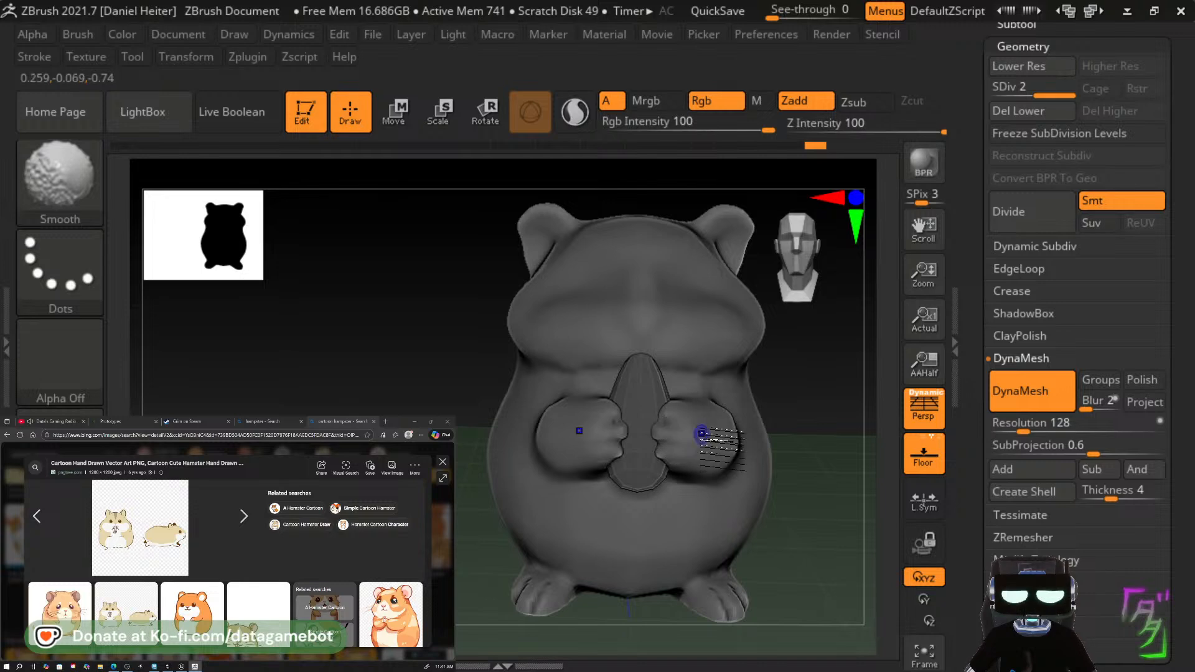
# Try a Move brush adjustment on the fingers, undo it and smooth the finger edges beside the seed.
pyautogui.press('b')
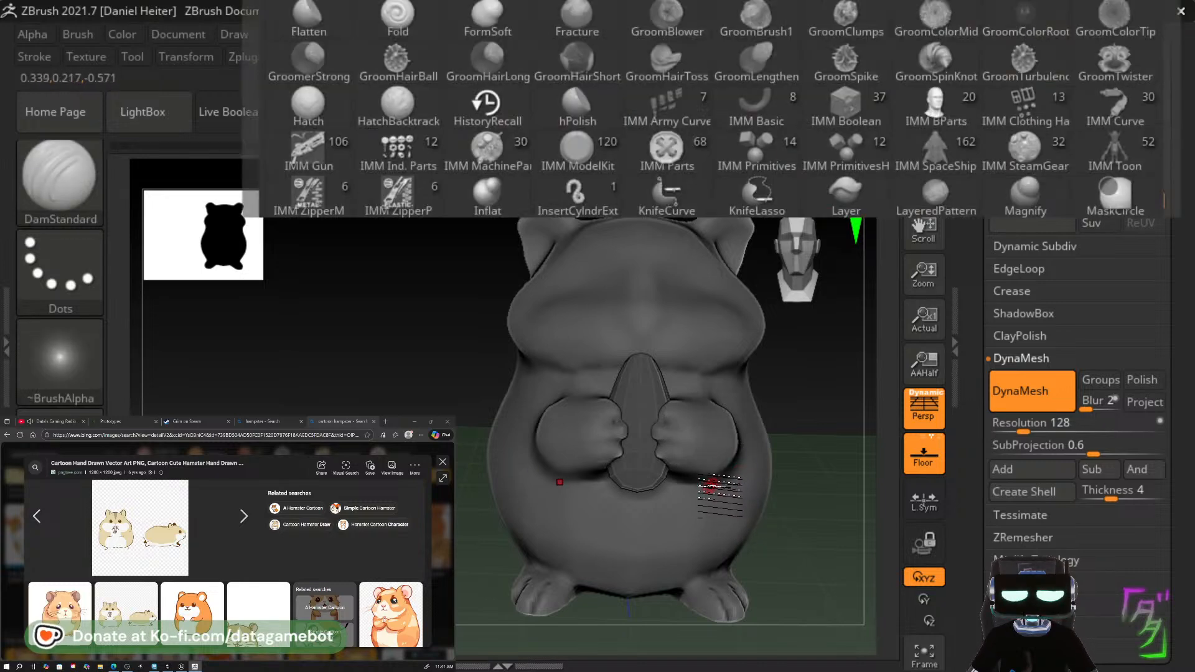
pyautogui.press('m')
pyautogui.press('v')
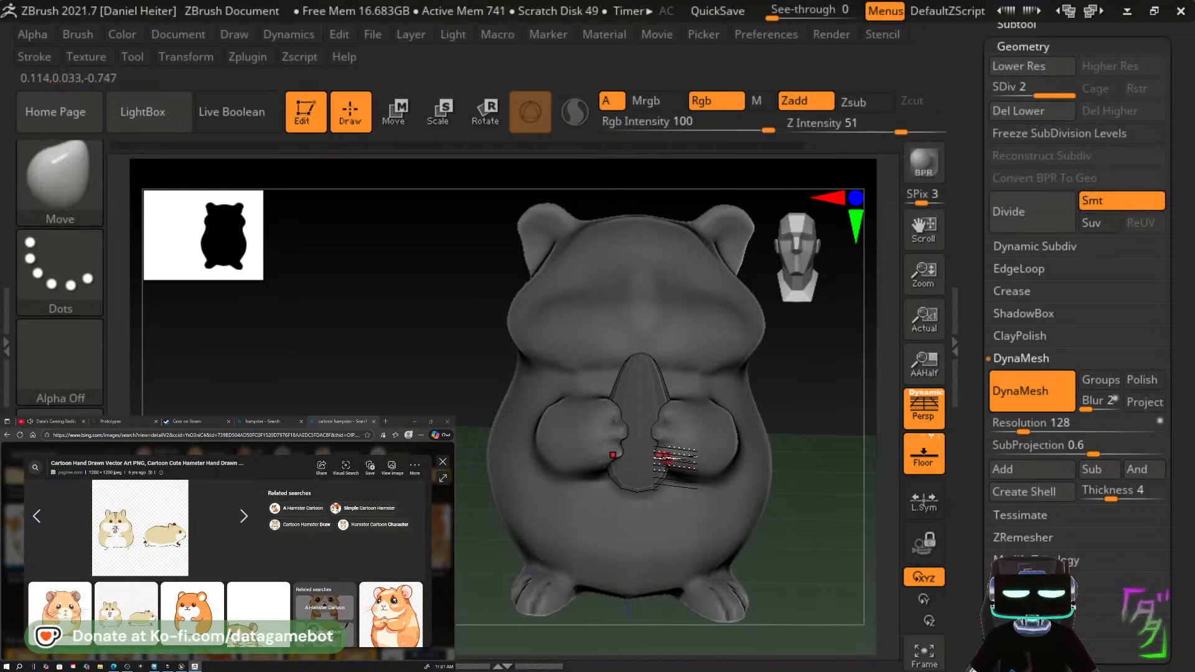
pyautogui.hotkey('ctrl', 'z')
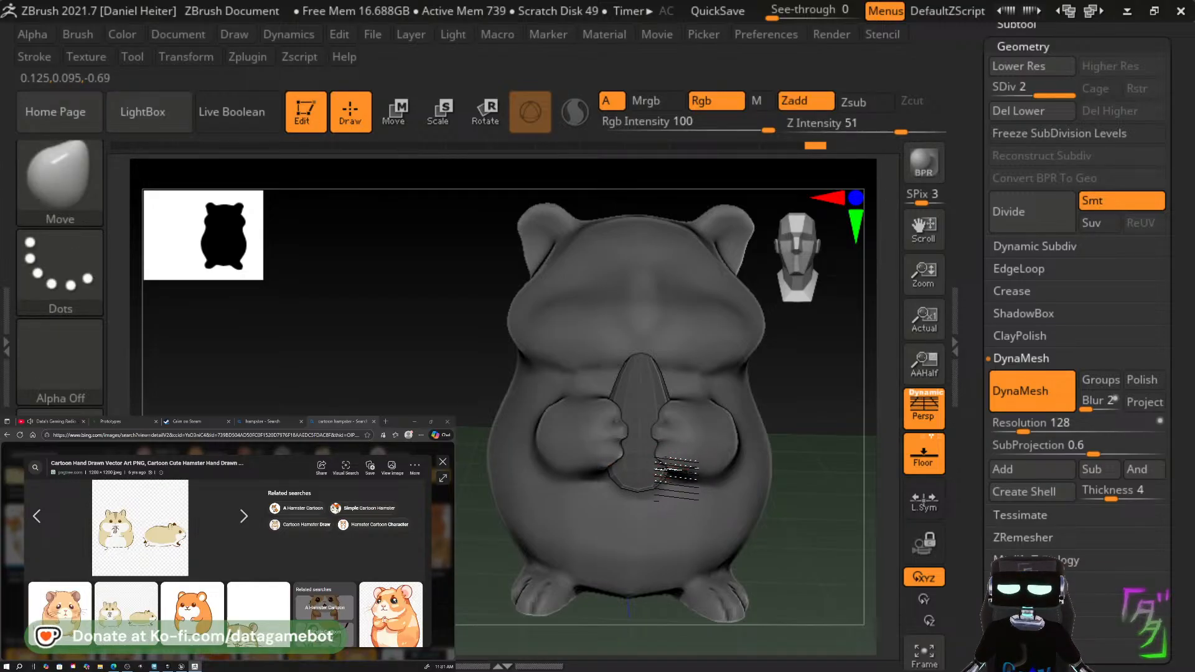
pyautogui.press('shift')
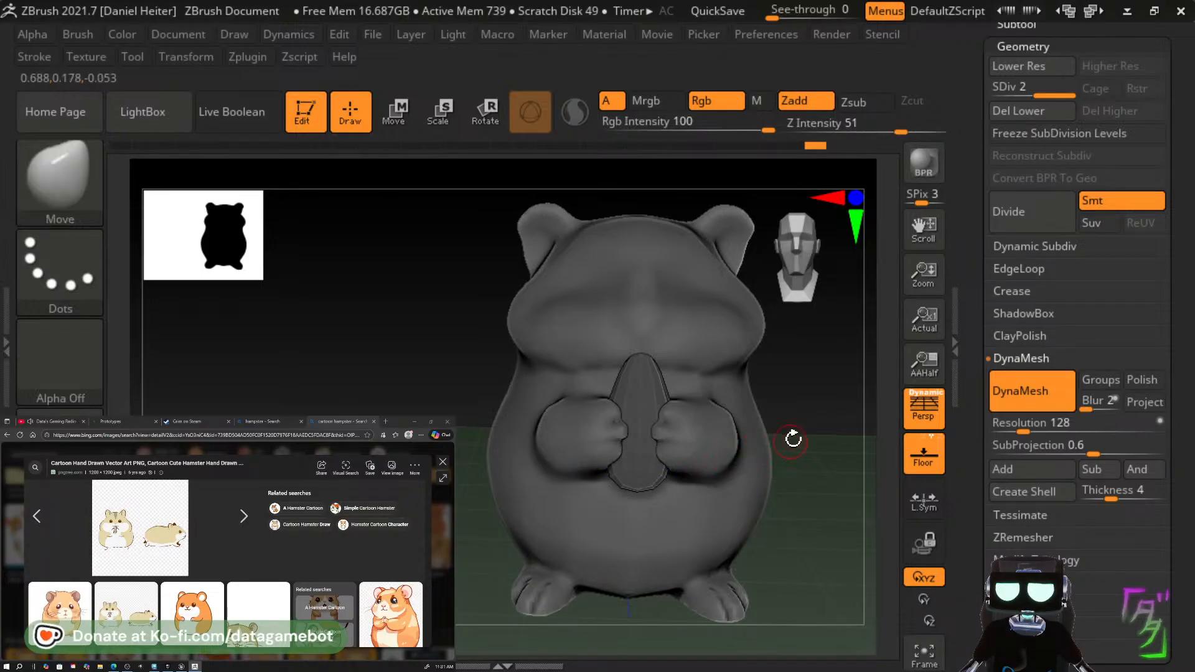
pyautogui.moveTo(710, 464); pyautogui.dragTo(792, 464, button='right')
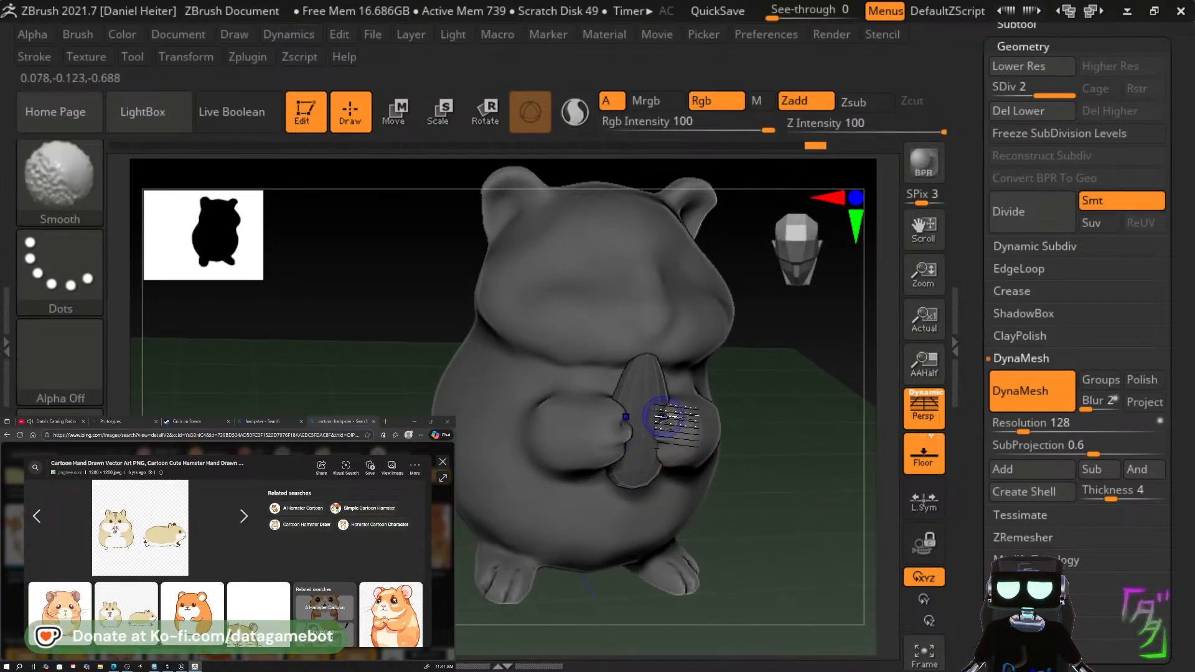
pyautogui.keyDown('shift'); pyautogui.moveTo(671, 418); pyautogui.dragTo(680, 423); pyautogui.keyUp('shift')
pyautogui.moveTo(778, 406)
pyautogui.mouseDown(button='right')
pyautogui.moveTo(720, 427)
pyautogui.moveTo(766, 420)
pyautogui.mouseUp(button='right')
# Carve creases along the upper and lower edges of the arms with DamStandard and blend them into the body with Smooth strokes.
pyautogui.press('b')
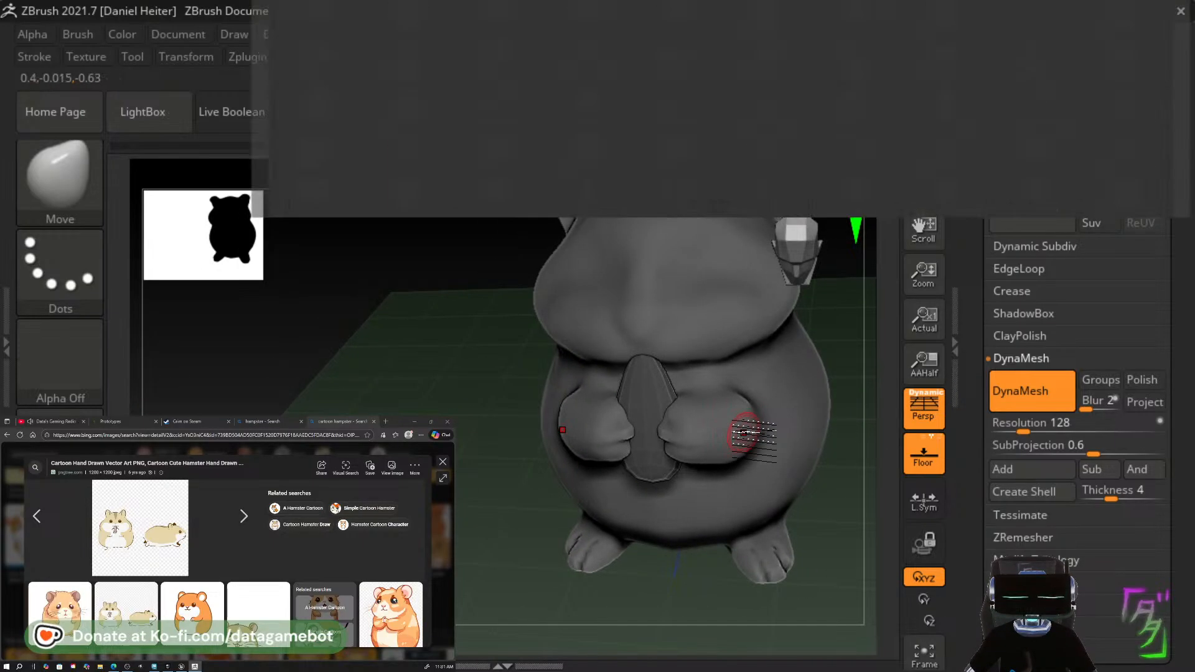
pyautogui.press('d')
pyautogui.press('s')
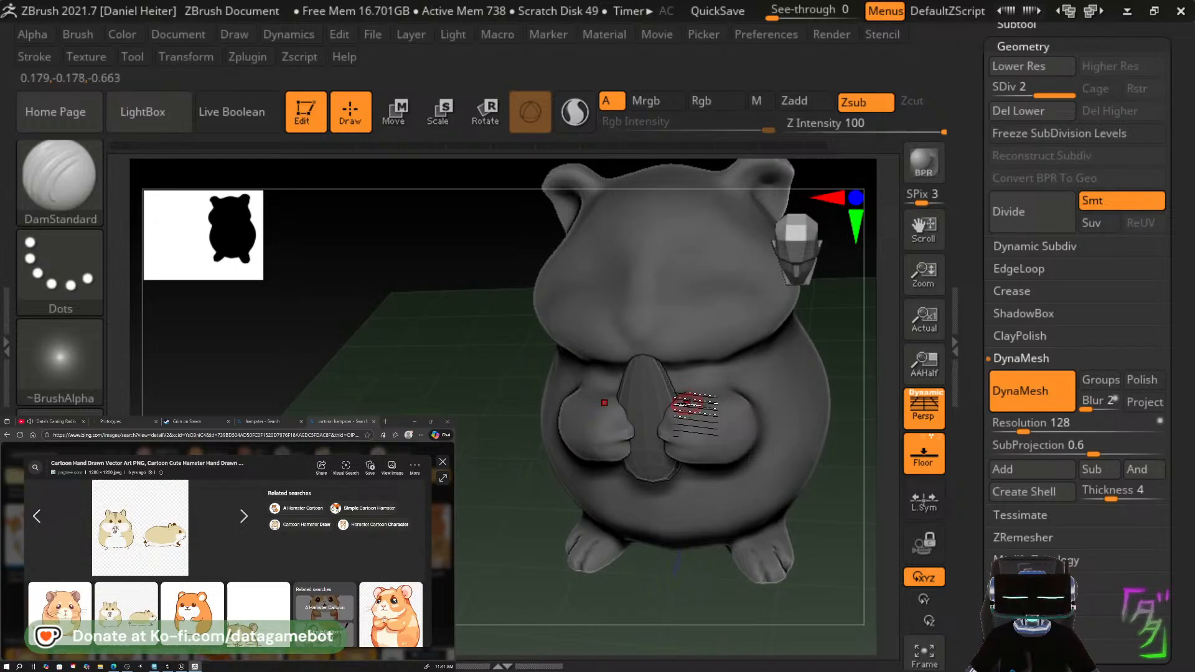
pyautogui.moveTo(684, 411)
pyautogui.mouseDown()
pyautogui.moveTo(728, 392)
pyautogui.moveTo(680, 394)
pyautogui.moveTo(745, 390)
pyautogui.mouseUp()
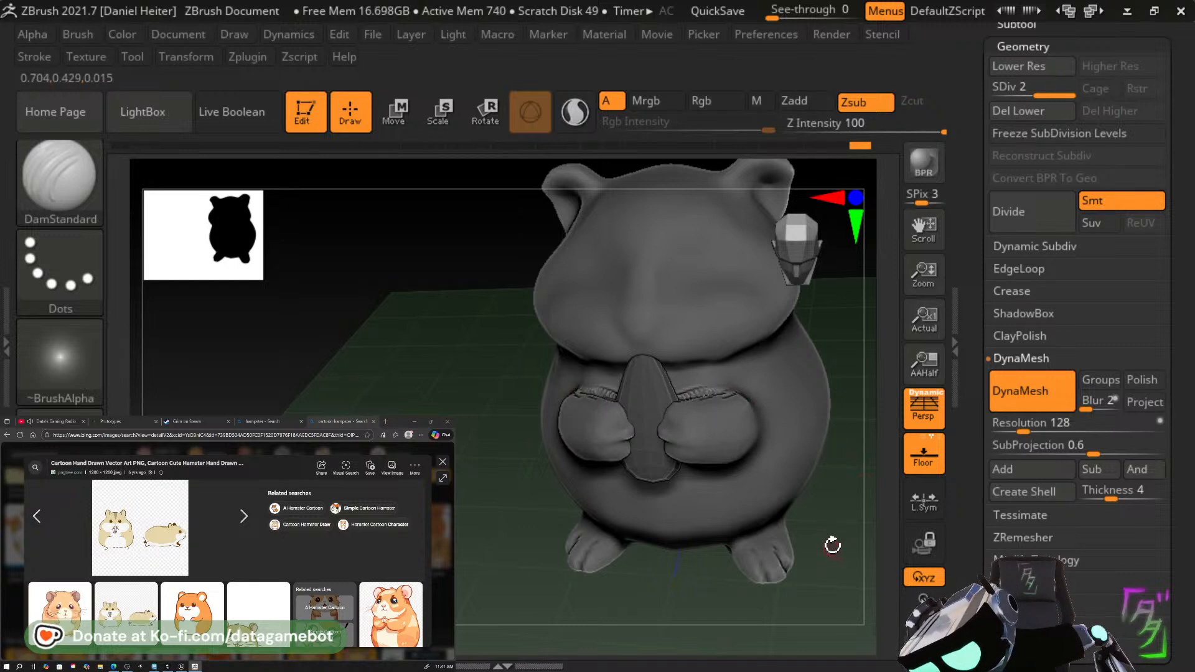
pyautogui.moveTo(742, 390); pyautogui.dragTo(775, 446, button='right')
pyautogui.moveTo(715, 476)
pyautogui.mouseDown()
pyautogui.moveTo(761, 481)
pyautogui.moveTo(716, 481)
pyautogui.mouseUp()
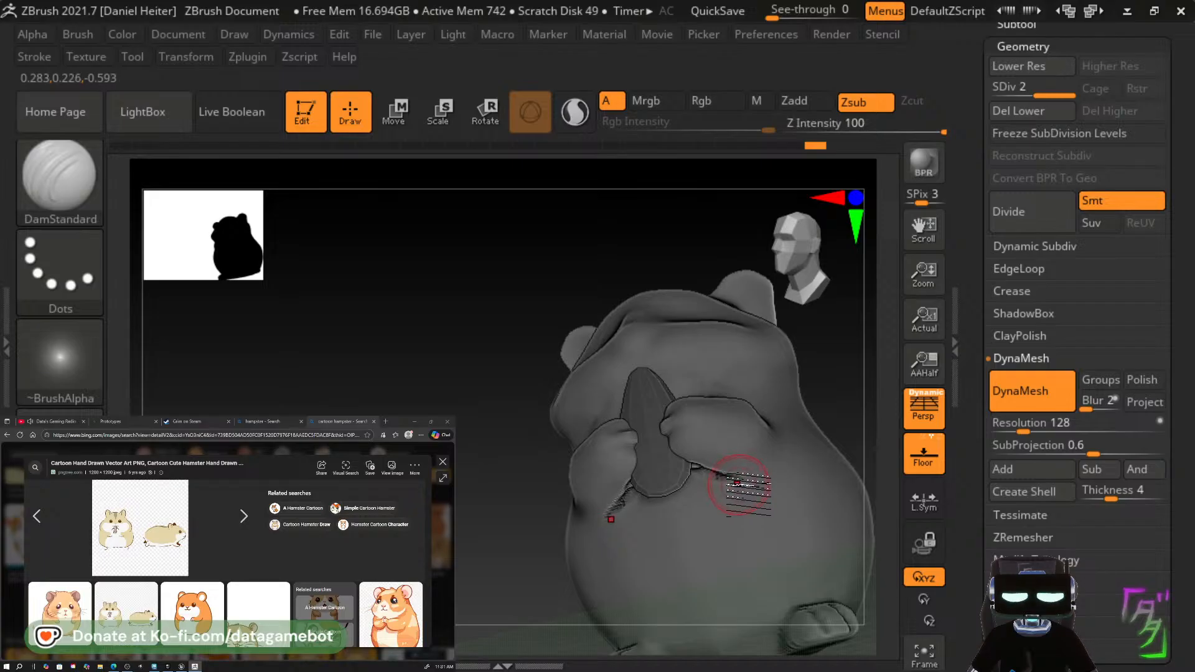
pyautogui.keyDown('shift'); pyautogui.moveTo(720, 487); pyautogui.dragTo(714, 476); pyautogui.keyUp('shift')
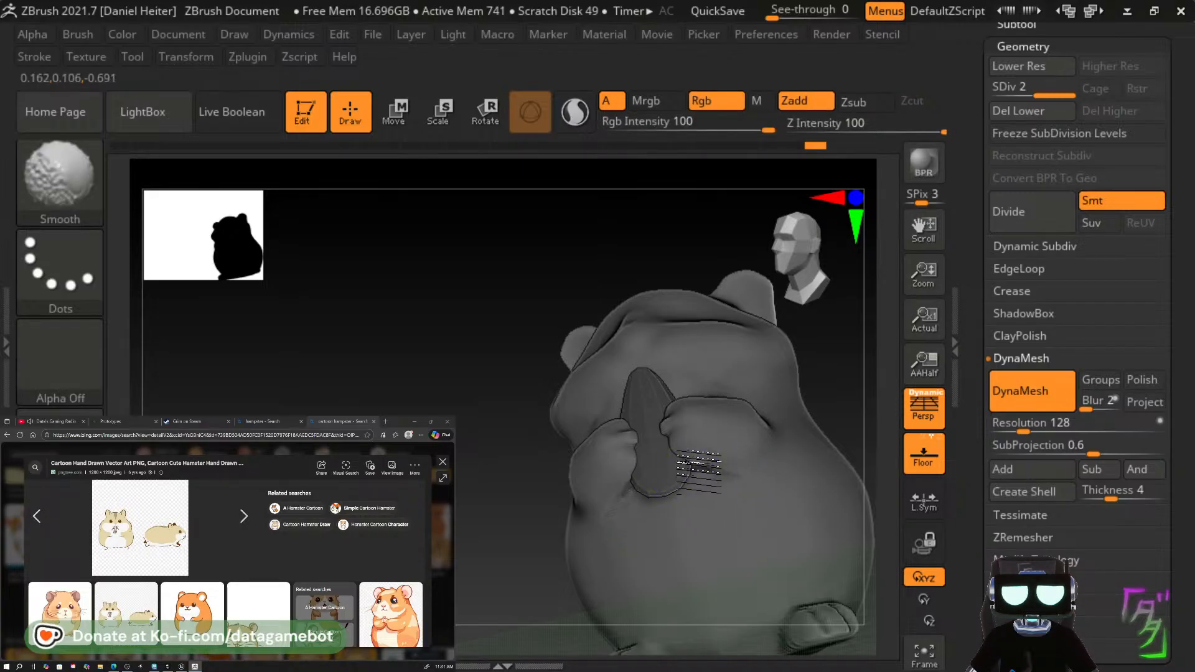
pyautogui.moveTo(477, 528); pyautogui.dragTo(560, 573)
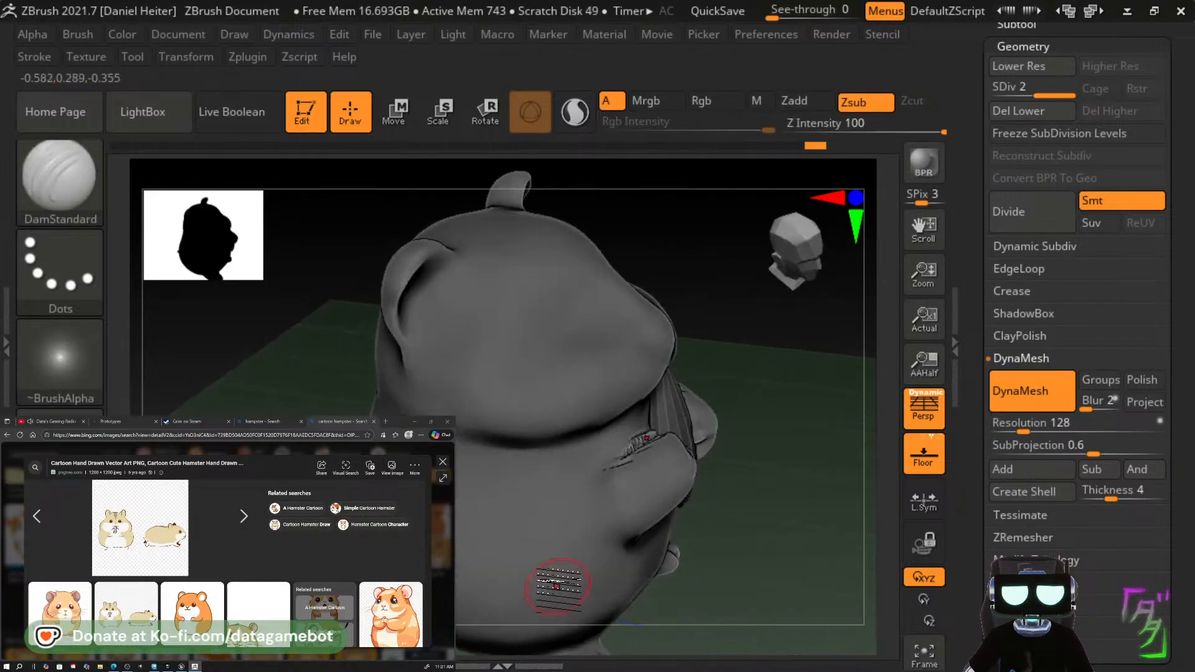
pyautogui.press('shift')
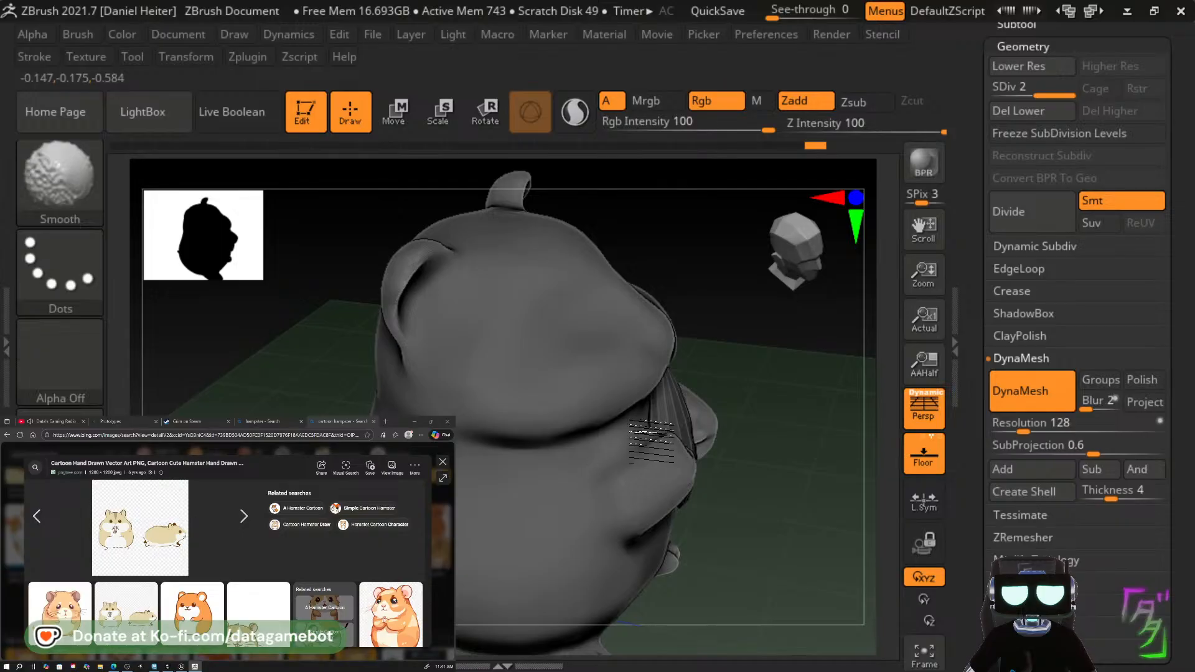
# Carve the crease beneath the muzzle and cheeks above the arms with DamStandard, undoing the rough stroke and smoothing the crease.
pyautogui.moveTo(781, 419)
pyautogui.mouseDown()
pyautogui.moveTo(715, 488)
pyautogui.moveTo(744, 496)
pyautogui.moveTo(750, 451)
pyautogui.moveTo(780, 420)
pyautogui.moveTo(739, 355)
pyautogui.moveTo(666, 361)
pyautogui.mouseUp()
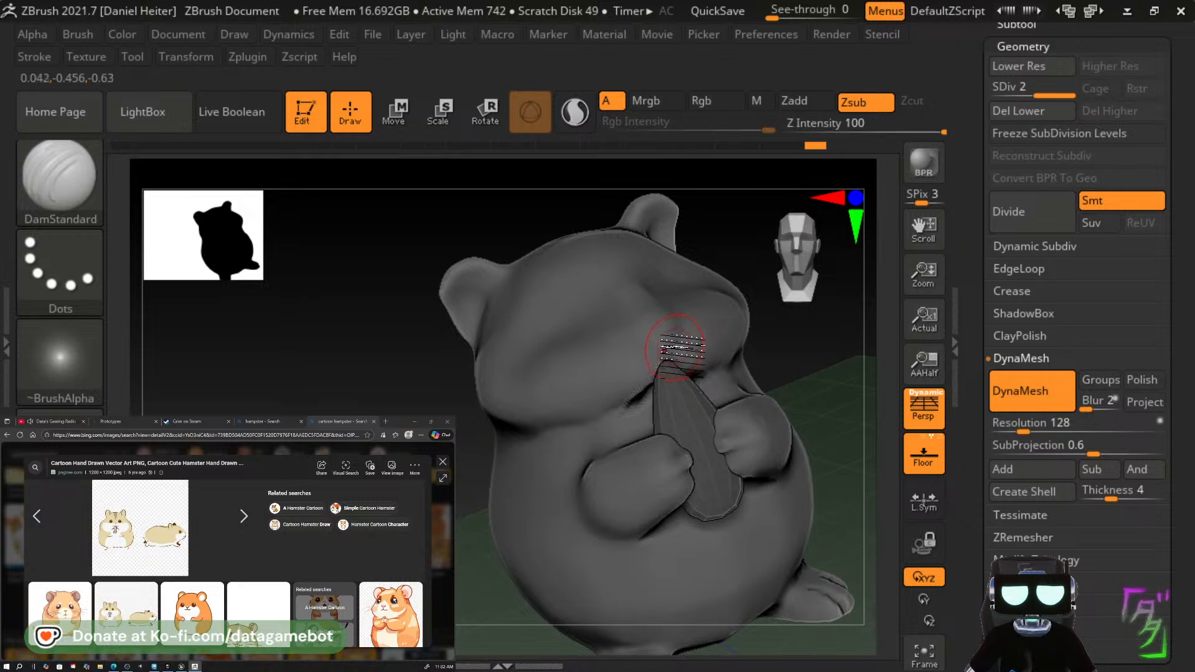
pyautogui.press('shift')
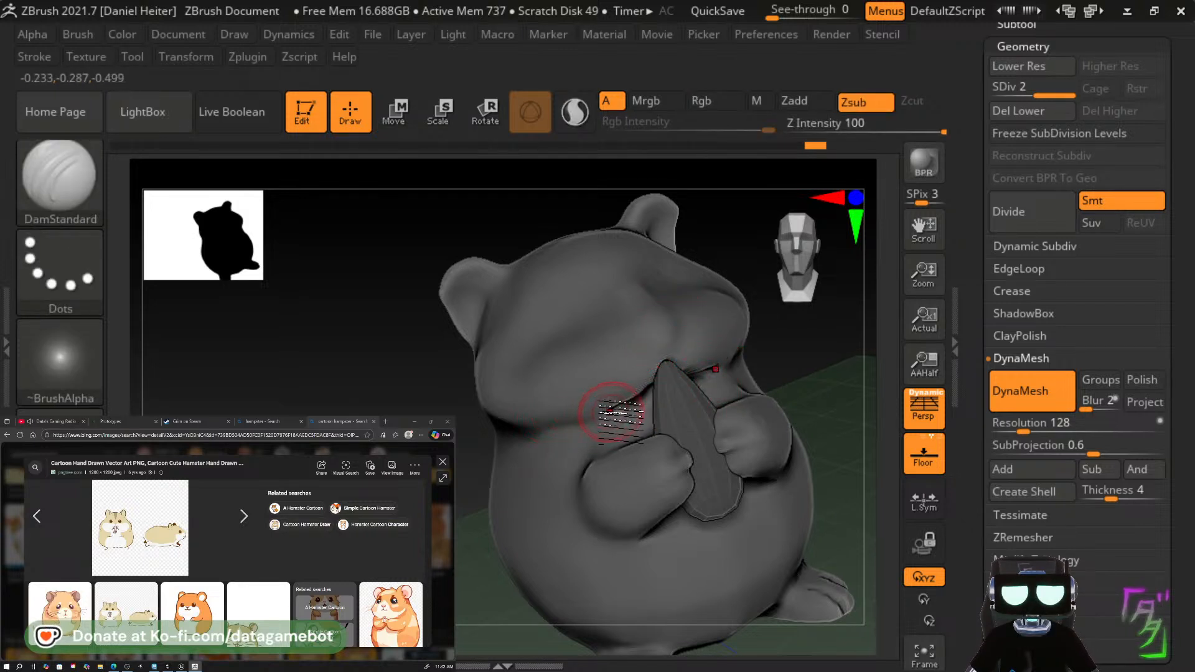
pyautogui.moveTo(607, 411); pyautogui.dragTo(502, 415)
pyautogui.moveTo(803, 369)
pyautogui.mouseDown()
pyautogui.moveTo(729, 390)
pyautogui.moveTo(803, 398)
pyautogui.moveTo(739, 390)
pyautogui.mouseUp()
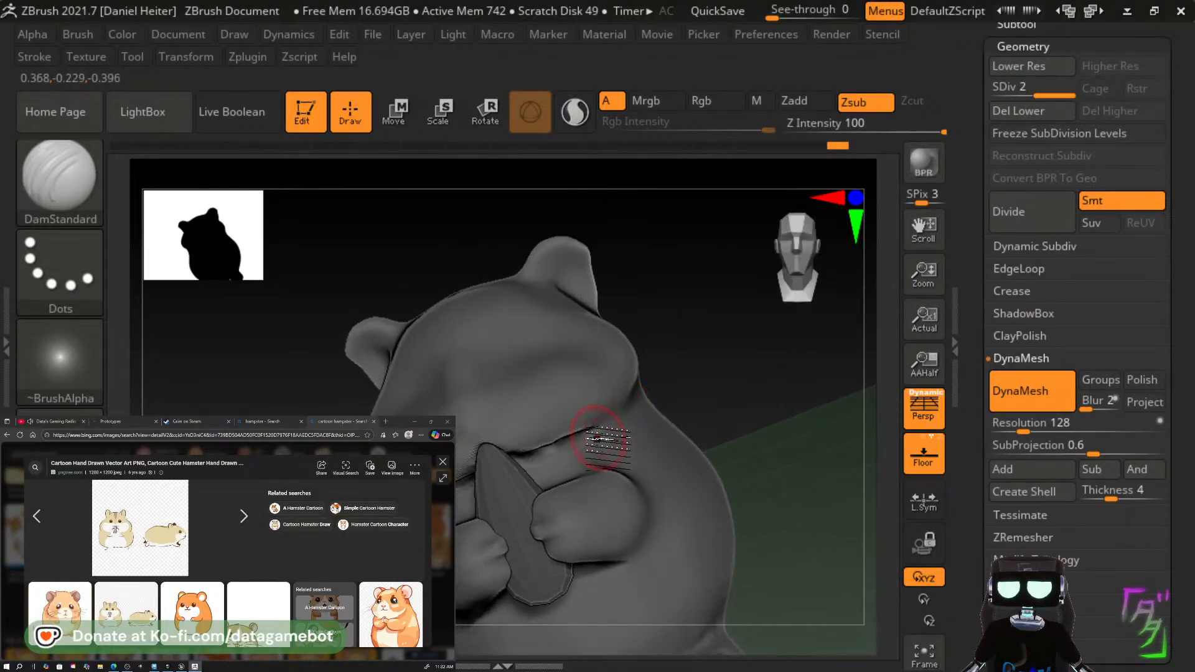
pyautogui.moveTo(582, 435); pyautogui.dragTo(672, 401)
pyautogui.moveTo(585, 433)
pyautogui.mouseDown()
pyautogui.moveTo(647, 403)
pyautogui.moveTo(626, 418)
pyautogui.moveTo(659, 412)
pyautogui.mouseUp()
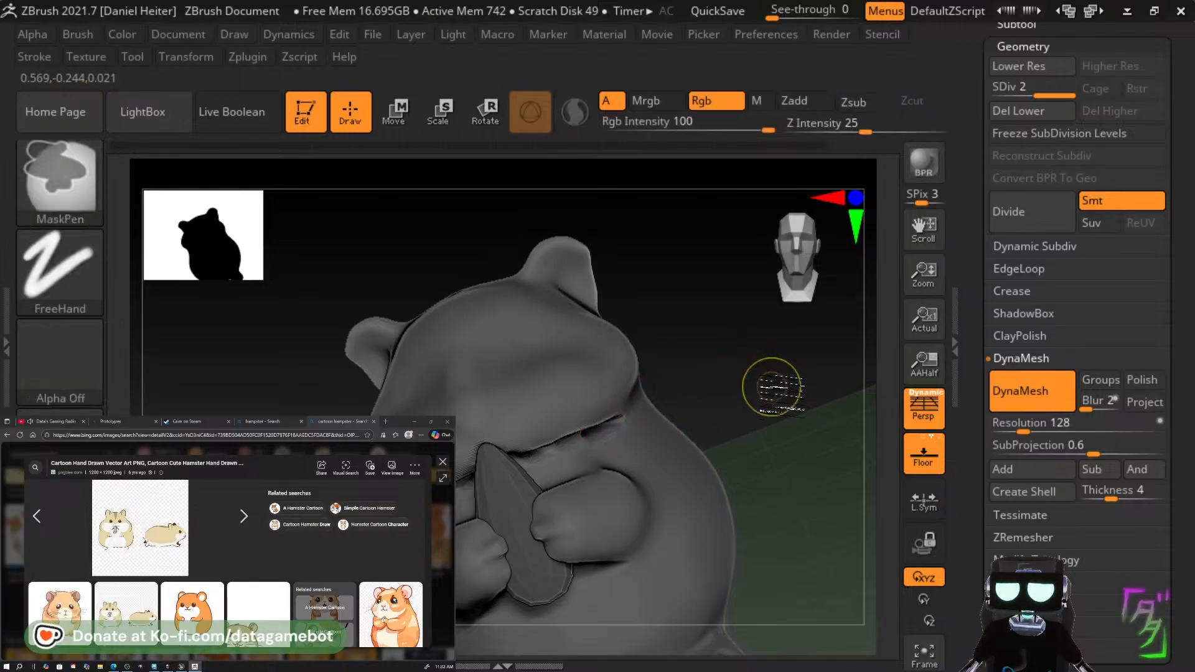
pyautogui.hotkey('ctrl', 'z')
pyautogui.keyDown('shift'); pyautogui.moveTo(642, 436); pyautogui.dragTo(518, 459); pyautogui.keyUp('shift')
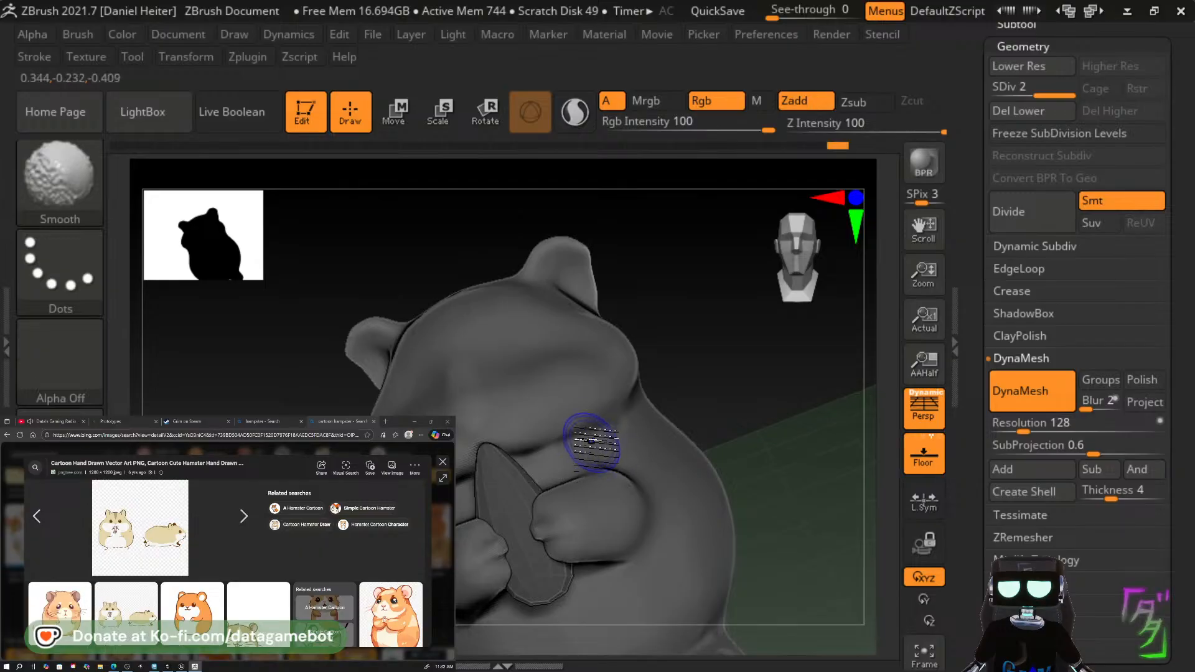
pyautogui.moveTo(595, 443)
pyautogui.keyDown('shift'); pyautogui.mouseDown()
pyautogui.moveTo(592, 462)
pyautogui.moveTo(662, 430)
pyautogui.mouseUp(); pyautogui.keyUp('shift')
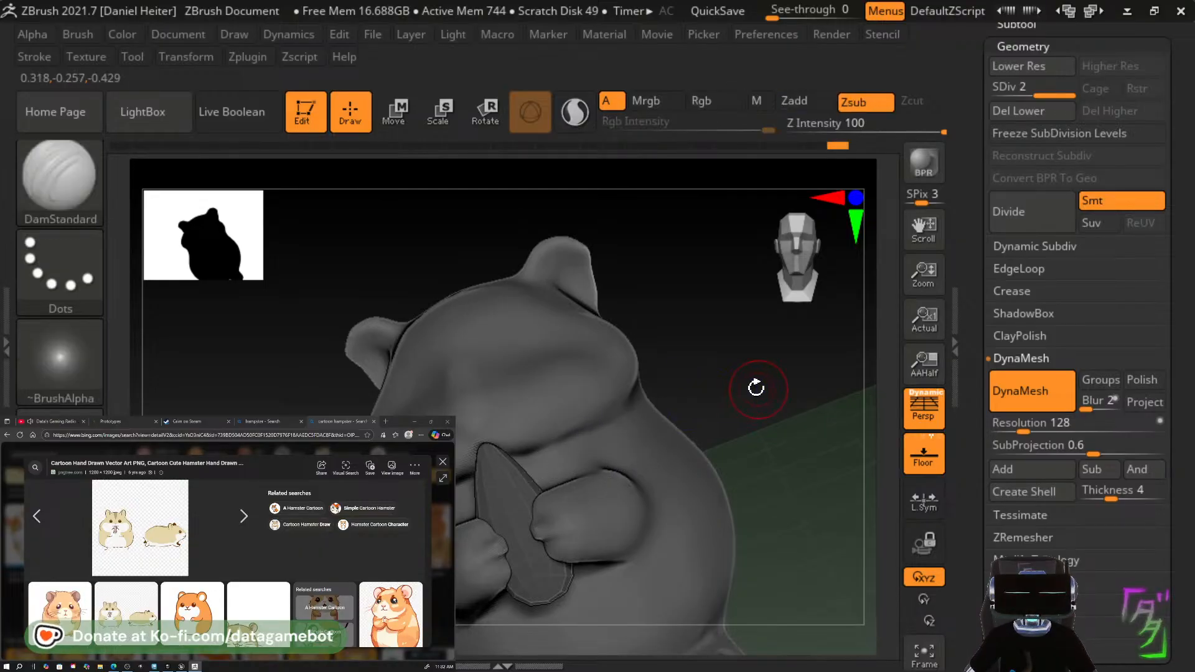
# Adjust the outer contour of the cheeks where they meet the neck with the Move brush.
pyautogui.moveTo(760, 387)
pyautogui.mouseDown()
pyautogui.moveTo(735, 380)
pyautogui.moveTo(769, 373)
pyautogui.moveTo(756, 373)
pyautogui.mouseUp()
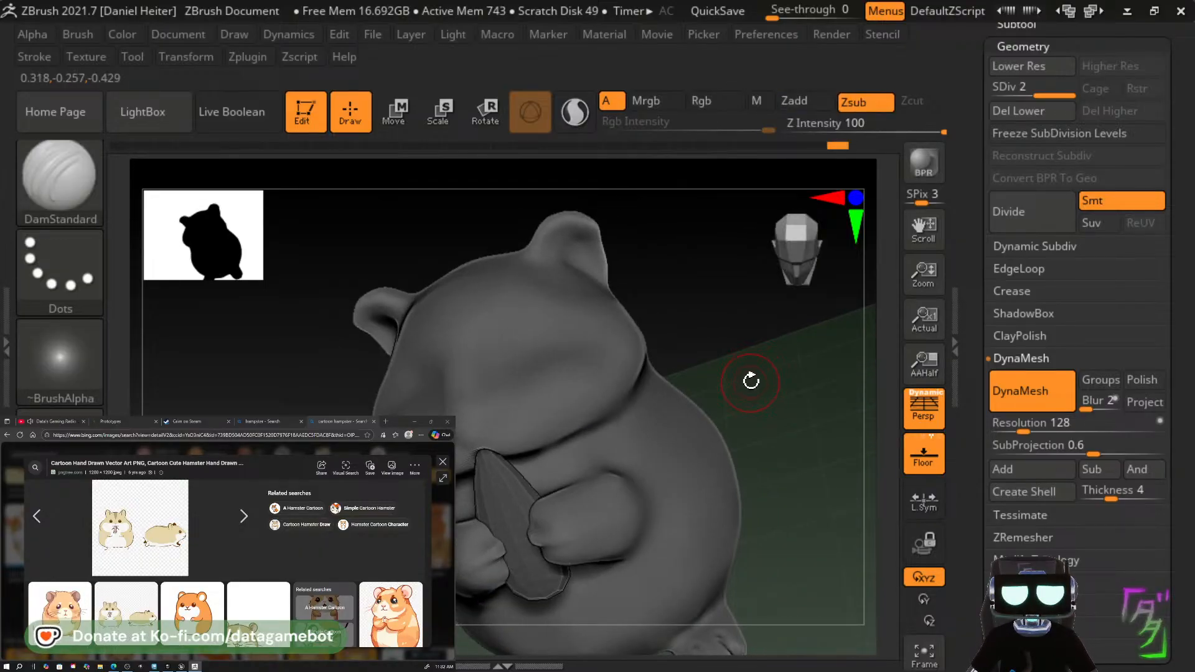
pyautogui.press('b')
pyautogui.press('m')
pyautogui.press('v')
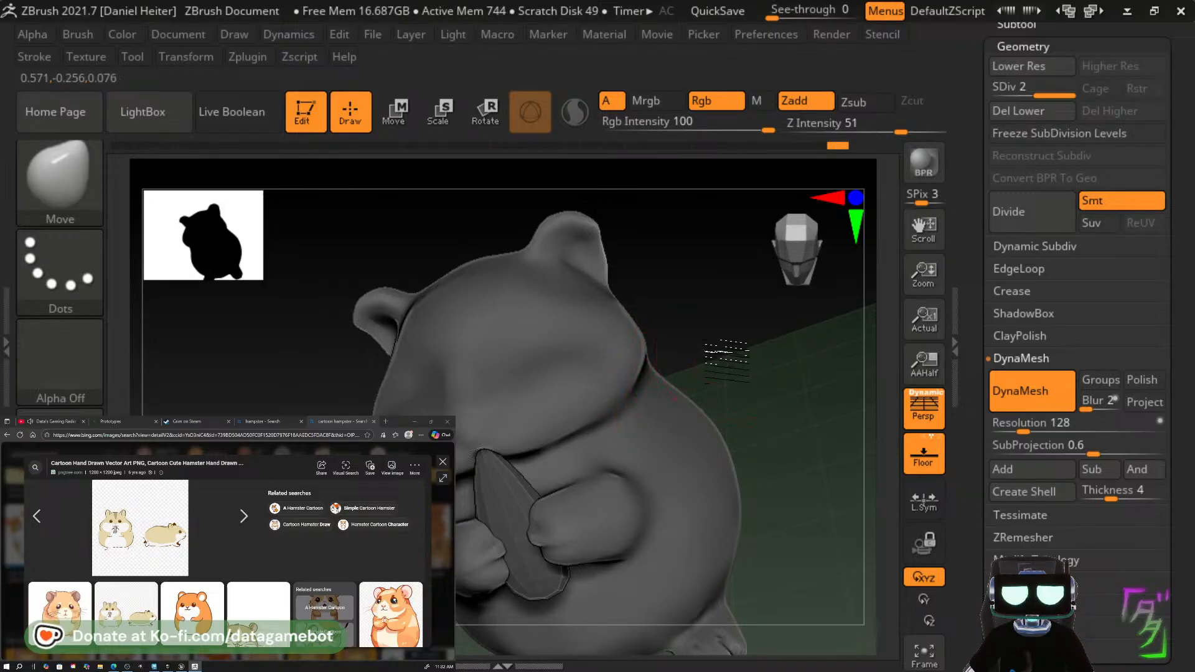
pyautogui.moveTo(648, 350); pyautogui.dragTo(688, 346, button='right')
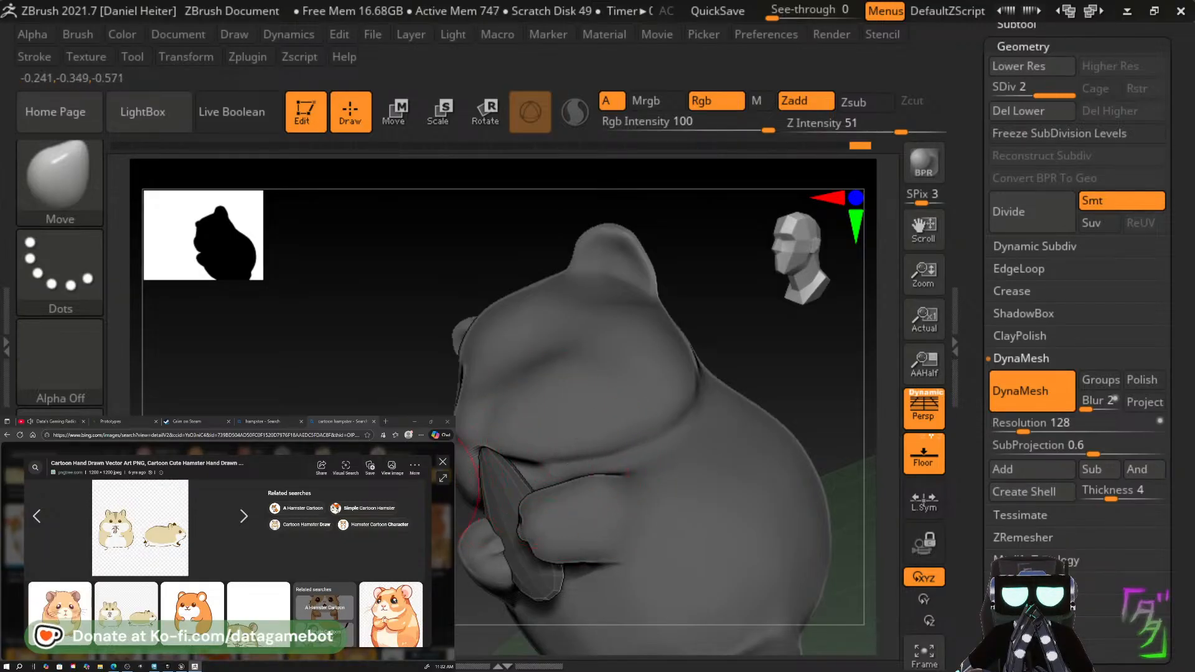
pyautogui.moveTo(408, 468); pyautogui.dragTo(514, 462)
pyautogui.moveTo(721, 379)
pyautogui.mouseDown()
pyautogui.moveTo(545, 354)
pyautogui.moveTo(533, 369)
pyautogui.mouseUp()
pyautogui.moveTo(630, 359)
pyautogui.mouseDown()
pyautogui.moveTo(709, 355)
pyautogui.moveTo(699, 395)
pyautogui.moveTo(498, 345)
pyautogui.moveTo(626, 333)
pyautogui.moveTo(571, 301)
pyautogui.moveTo(466, 373)
pyautogui.moveTo(736, 386)
pyautogui.moveTo(680, 377)
pyautogui.moveTo(697, 373)
pyautogui.moveTo(627, 413)
pyautogui.moveTo(703, 395)
pyautogui.moveTo(648, 410)
pyautogui.moveTo(699, 396)
pyautogui.moveTo(684, 420)
pyautogui.mouseUp()
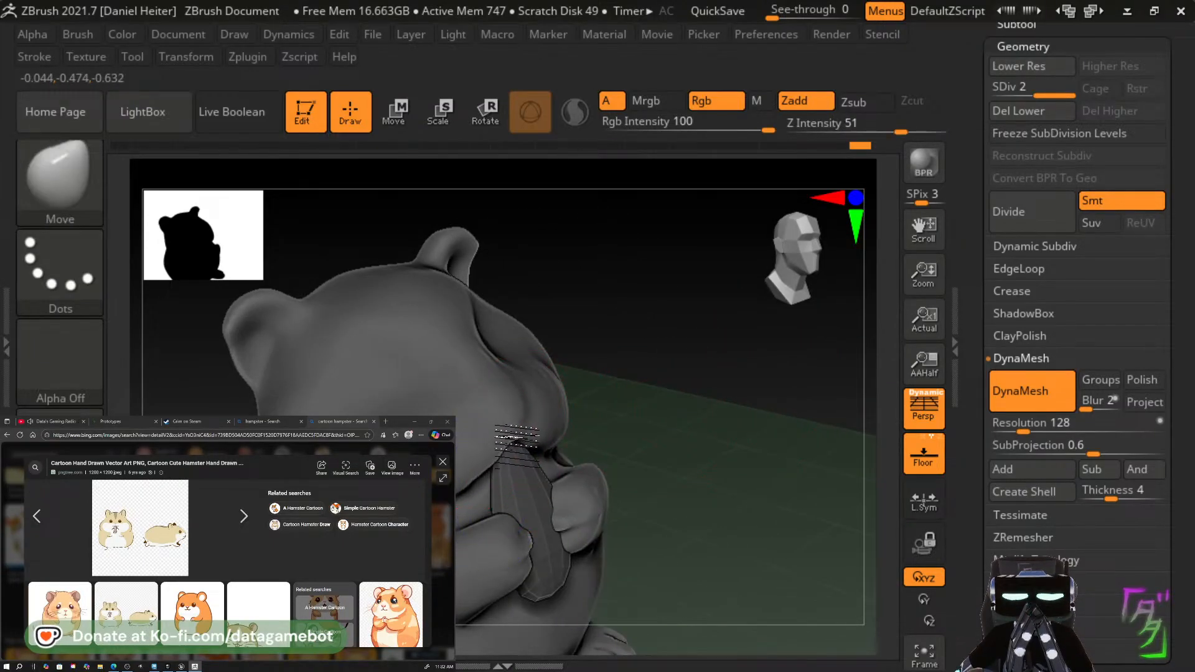
# Examine the hamster's cheeks, back and body contour from several sides.
pyautogui.moveTo(597, 430); pyautogui.dragTo(754, 412)
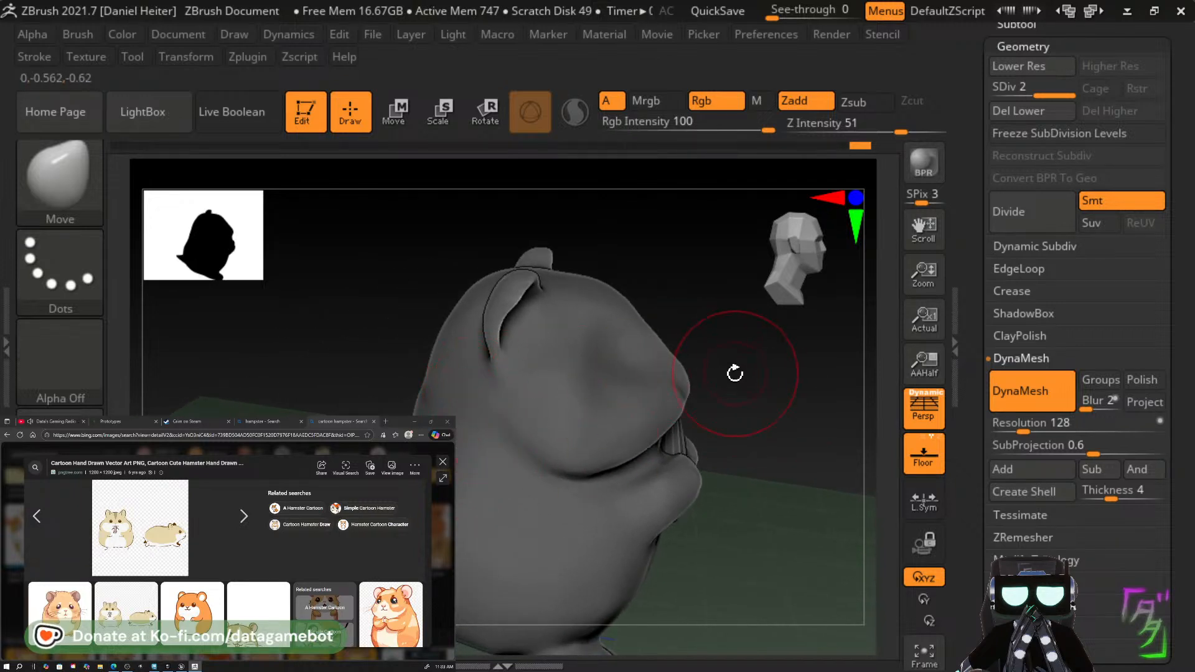
pyautogui.moveTo(720, 360); pyautogui.dragTo(539, 402)
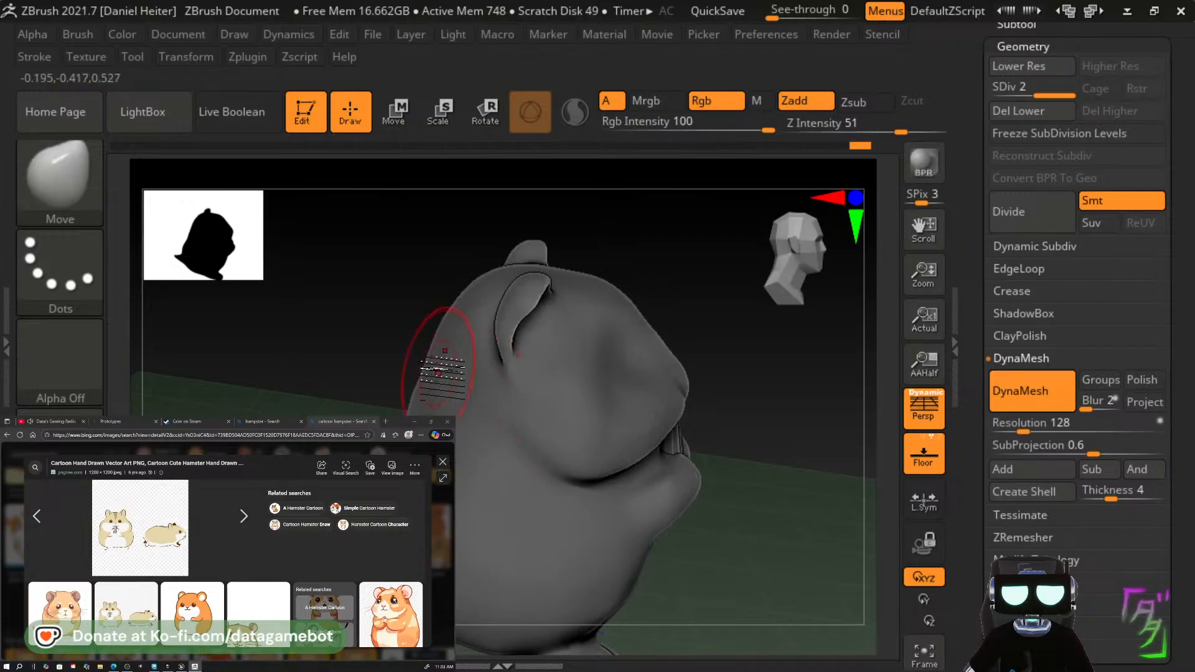
pyautogui.moveTo(384, 316)
pyautogui.mouseDown()
pyautogui.moveTo(398, 311)
pyautogui.moveTo(389, 324)
pyautogui.mouseUp()
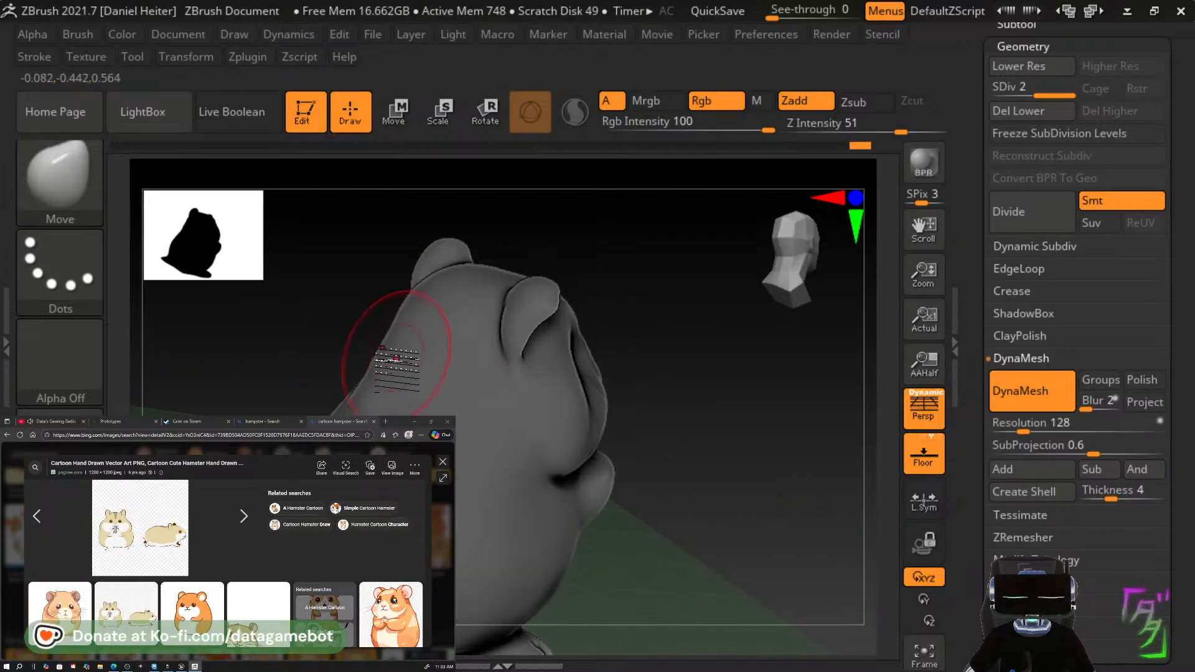
pyautogui.moveTo(315, 349); pyautogui.dragTo(476, 447)
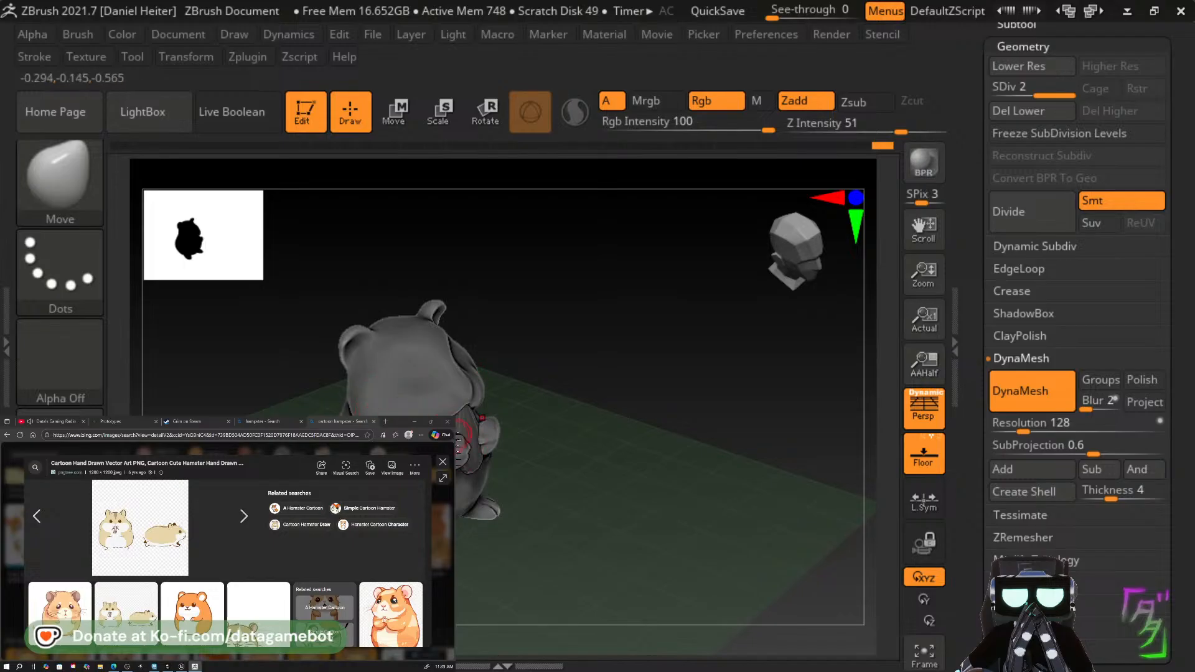
pyautogui.moveTo(575, 441); pyautogui.dragTo(507, 459)
pyautogui.press('shift')
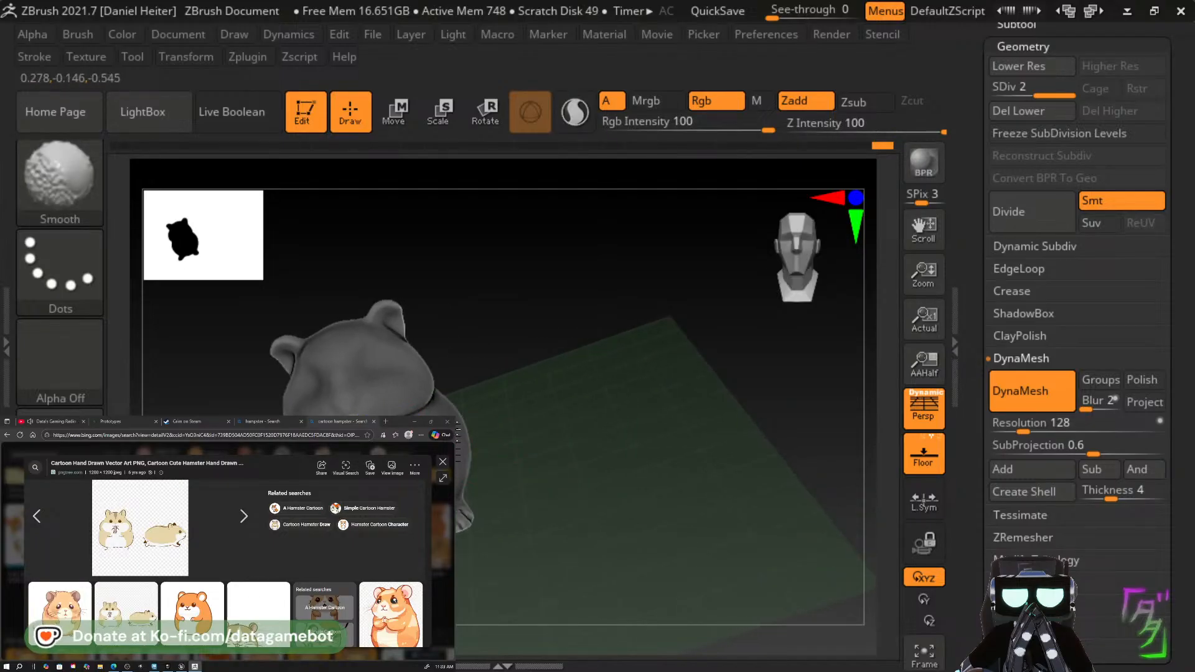
pyautogui.moveTo(581, 426)
pyautogui.mouseDown()
pyautogui.moveTo(560, 461)
pyautogui.moveTo(580, 466)
pyautogui.mouseUp()
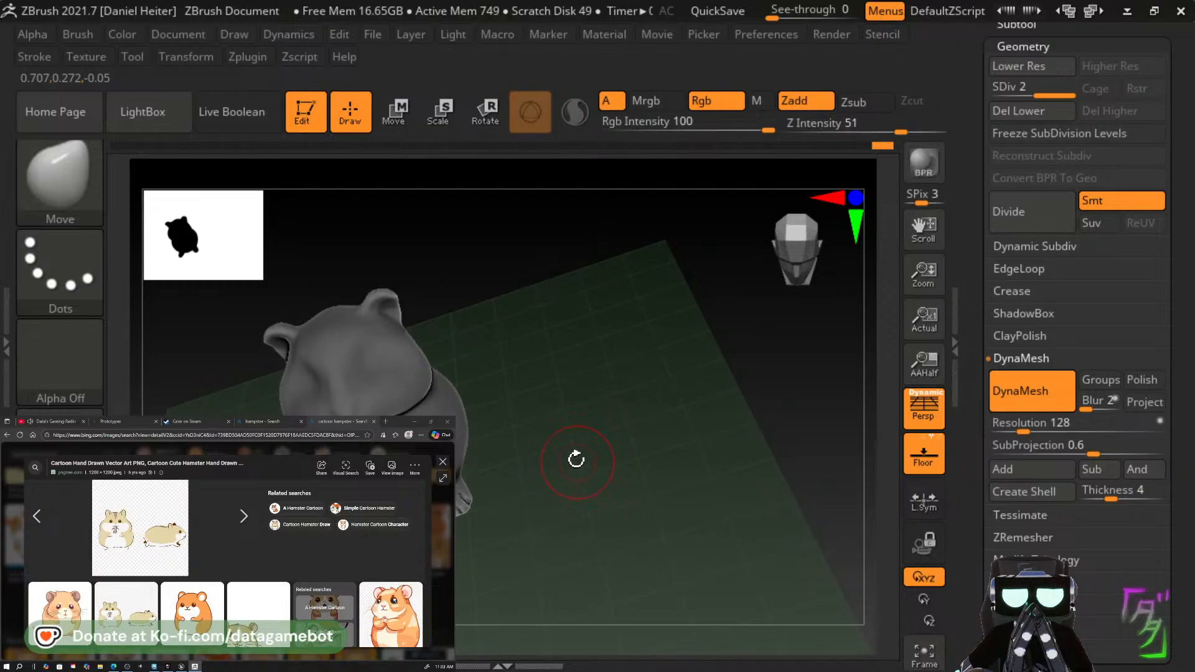
# Build up the sides of the body below the cheeks with ClayBuildup and smooth the added volume.
pyautogui.press('b')
pyautogui.press('c')
pyautogui.press('b')
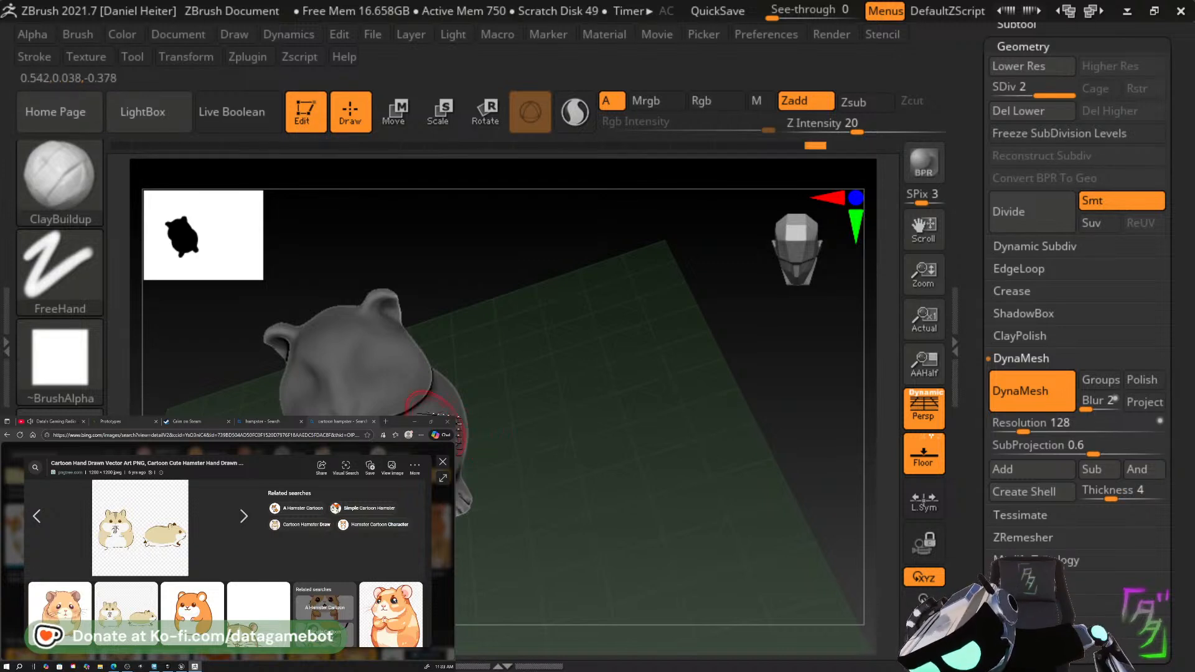
pyautogui.moveTo(560, 413); pyautogui.dragTo(448, 429)
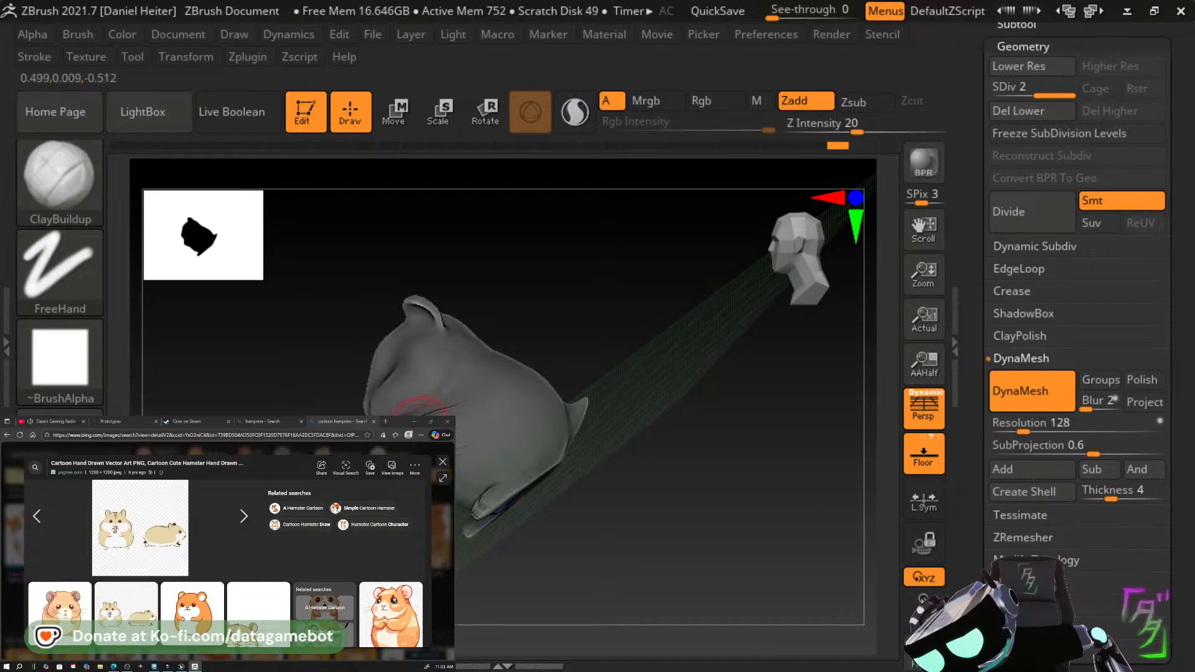
pyautogui.press('shift')
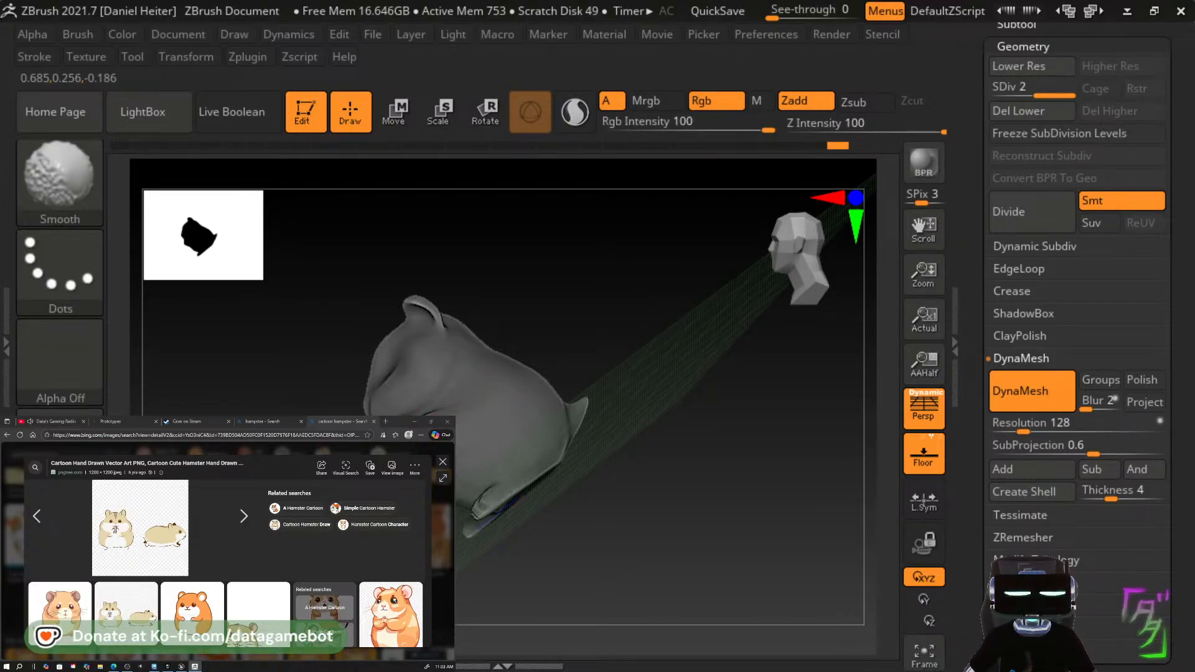
pyautogui.moveTo(529, 498); pyautogui.dragTo(666, 553)
pyautogui.press('shift')
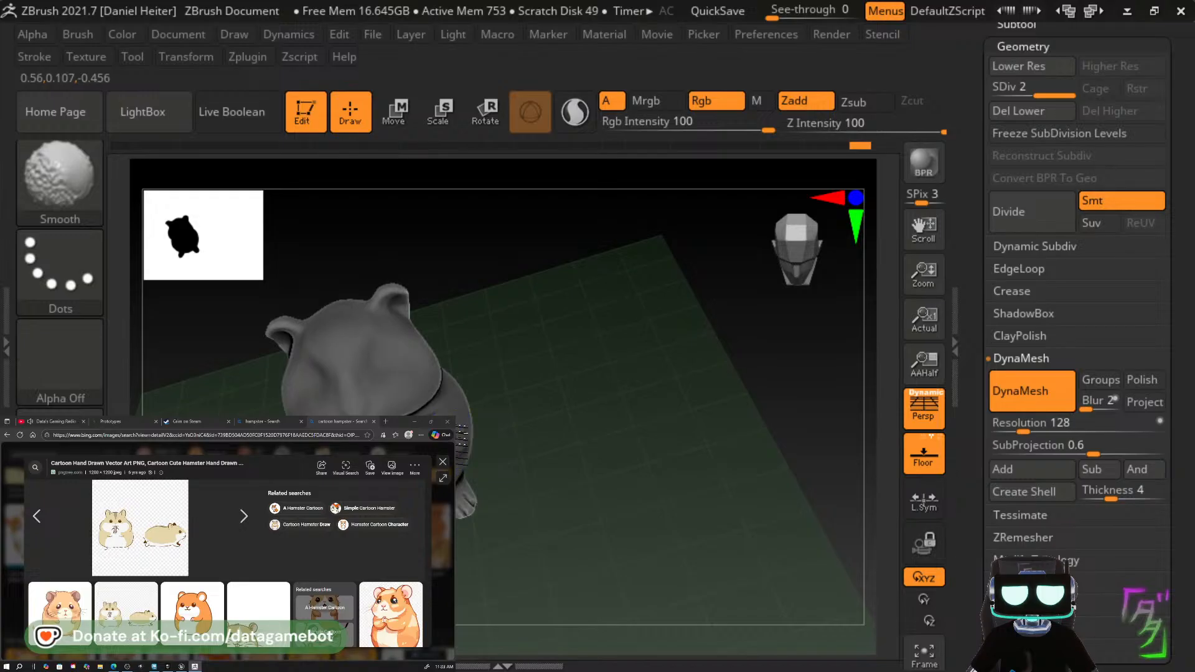
pyautogui.moveTo(547, 400)
pyautogui.mouseDown()
pyautogui.moveTo(635, 400)
pyautogui.moveTo(629, 419)
pyautogui.moveTo(492, 470)
pyautogui.moveTo(506, 421)
pyautogui.moveTo(495, 408)
pyautogui.mouseUp()
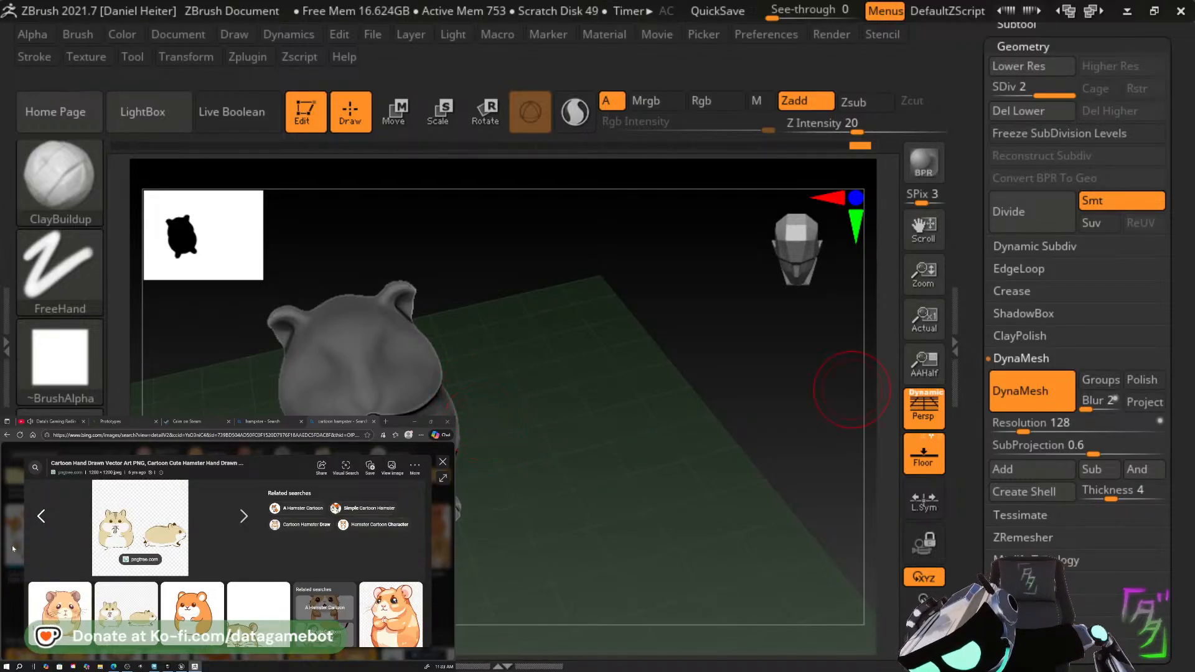
# Insert a Sphere3D as a new subtool below the Hampster subtool.
pyautogui.moveTo(1179, 323); pyautogui.dragTo(1168, 467)
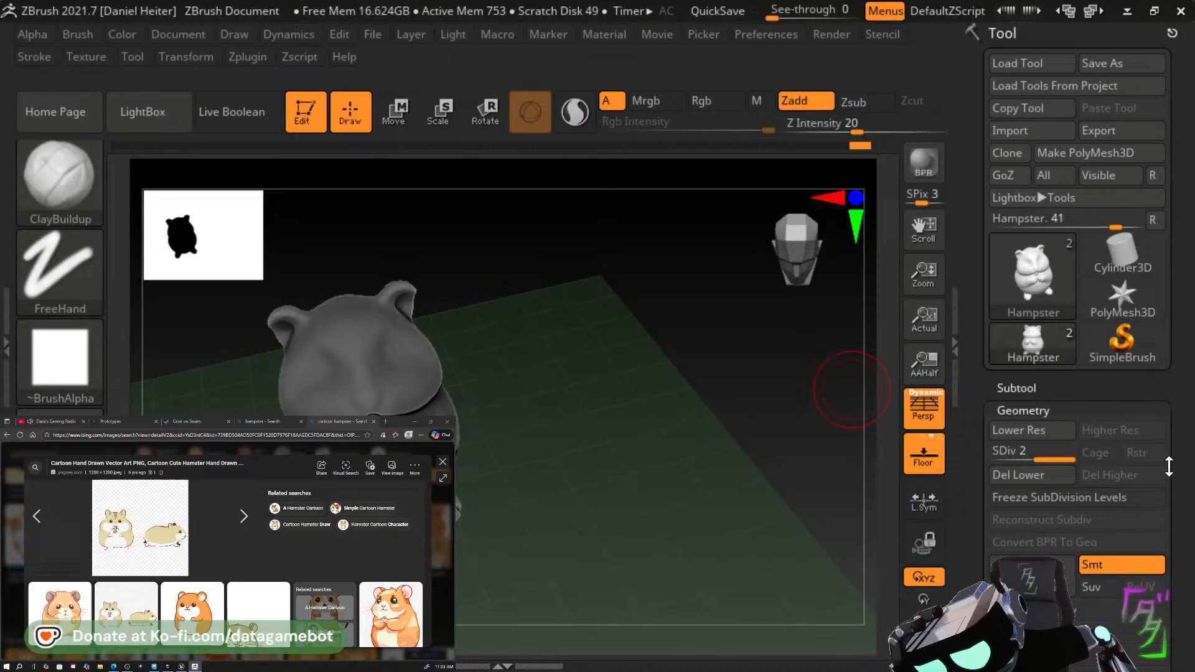
pyautogui.click(1004, 383)
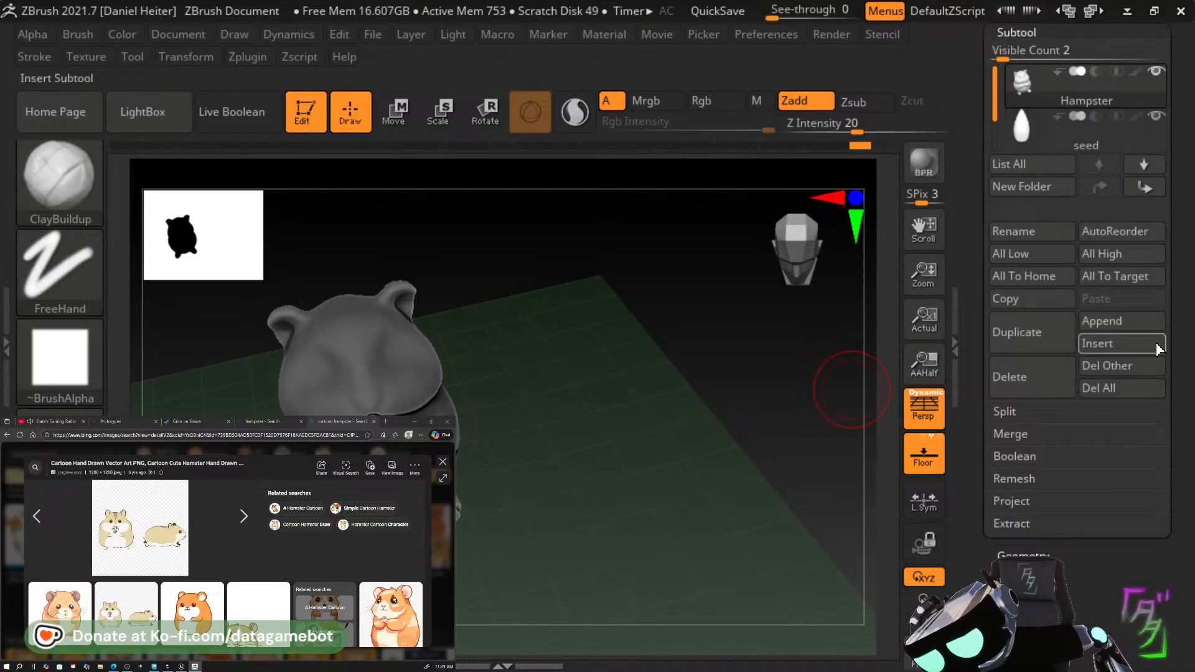
pyautogui.click(1150, 346)
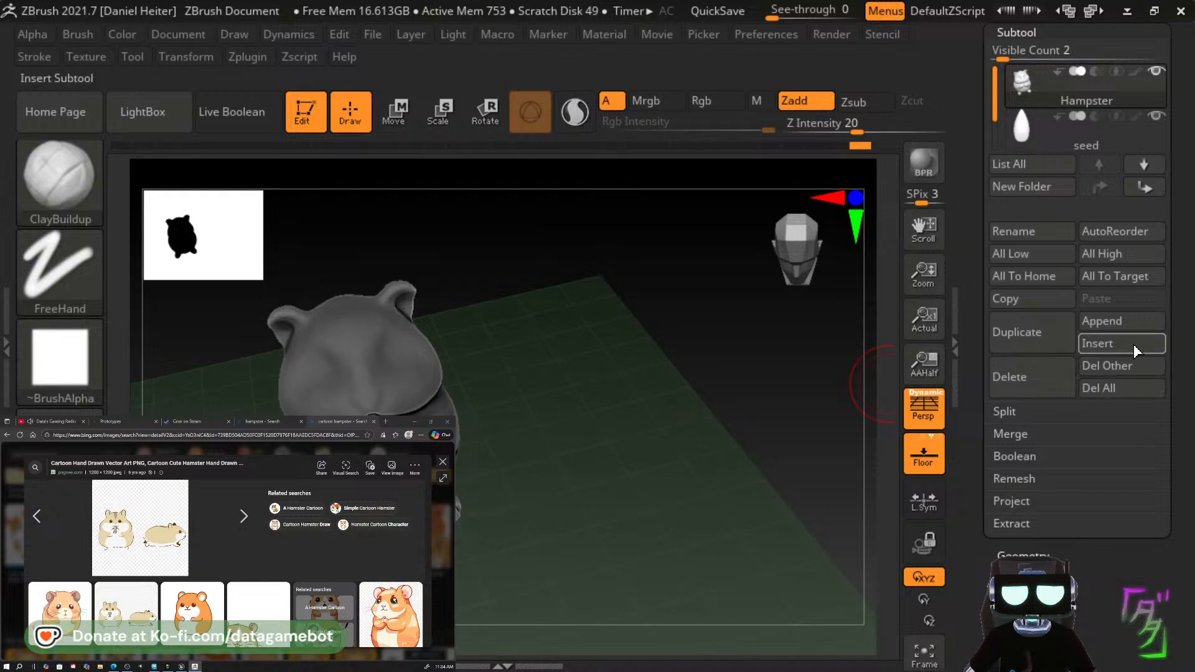
pyautogui.click(1124, 353)
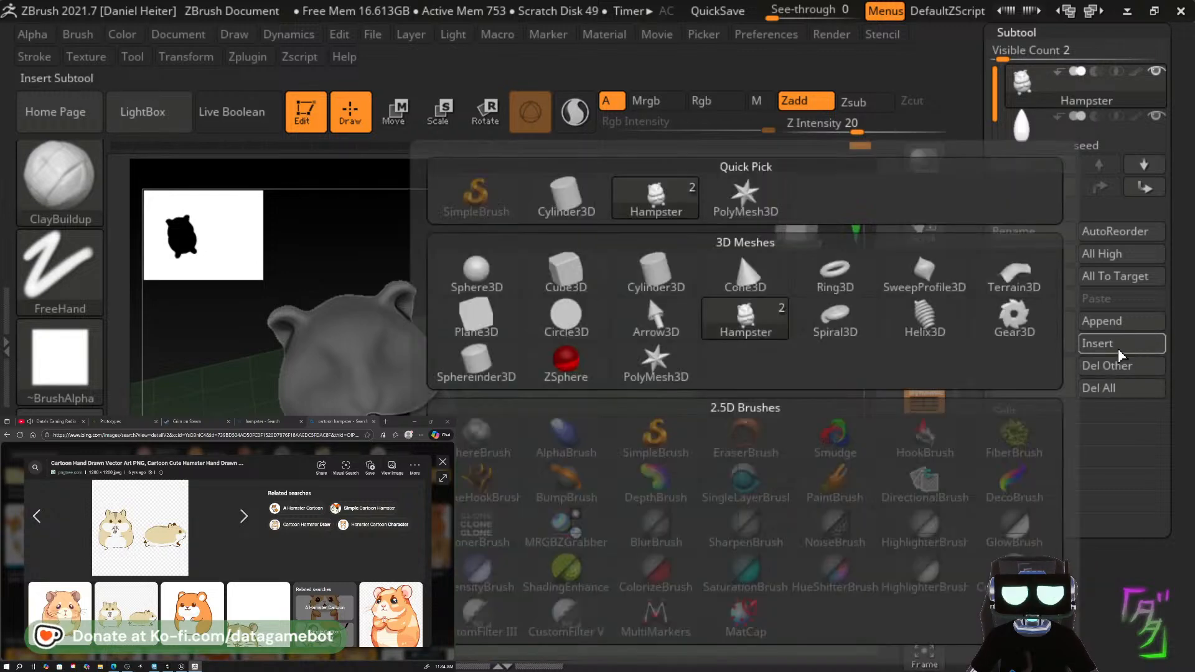
pyautogui.click(480, 277)
pyautogui.press('ctrl')
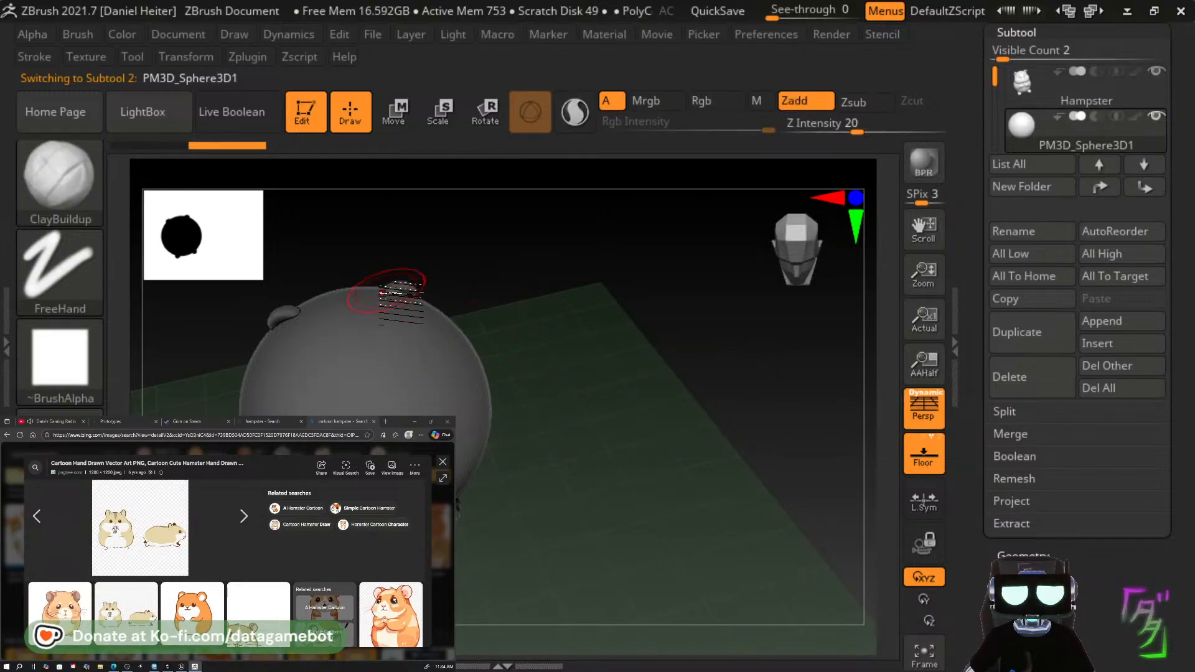
pyautogui.click(387, 292)
pyautogui.press('ctrl')
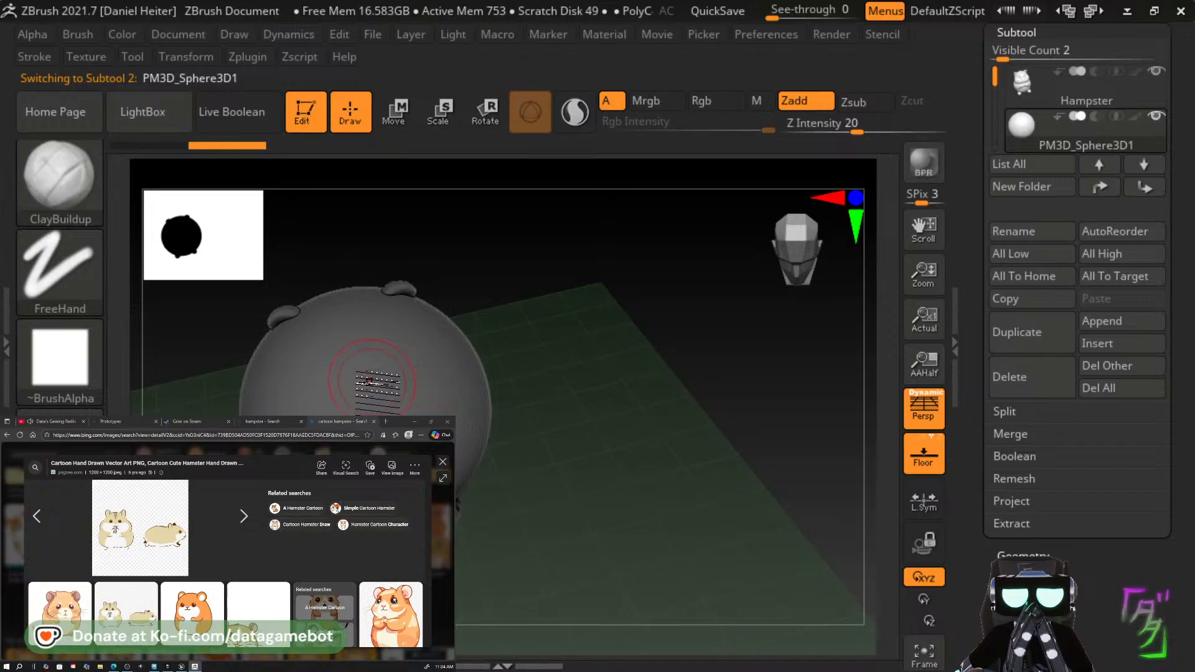
# Scale the sphere down and move it up inside the head so its surface shows through at the eyes.
pyautogui.press('w')
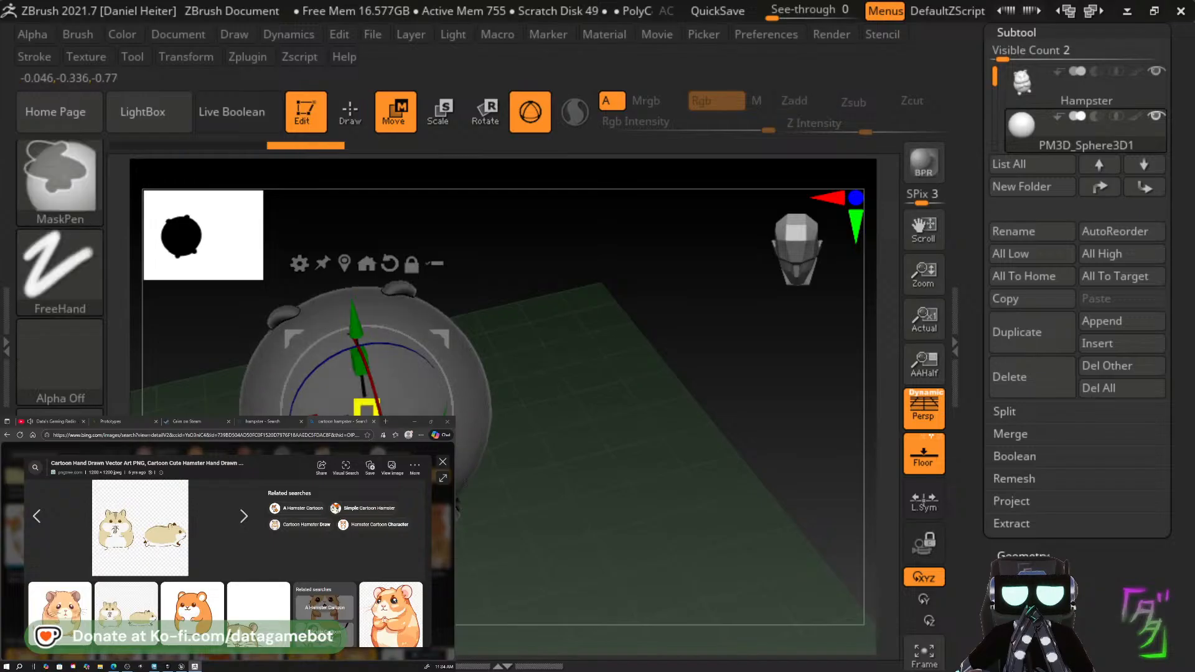
pyautogui.click(450, 124)
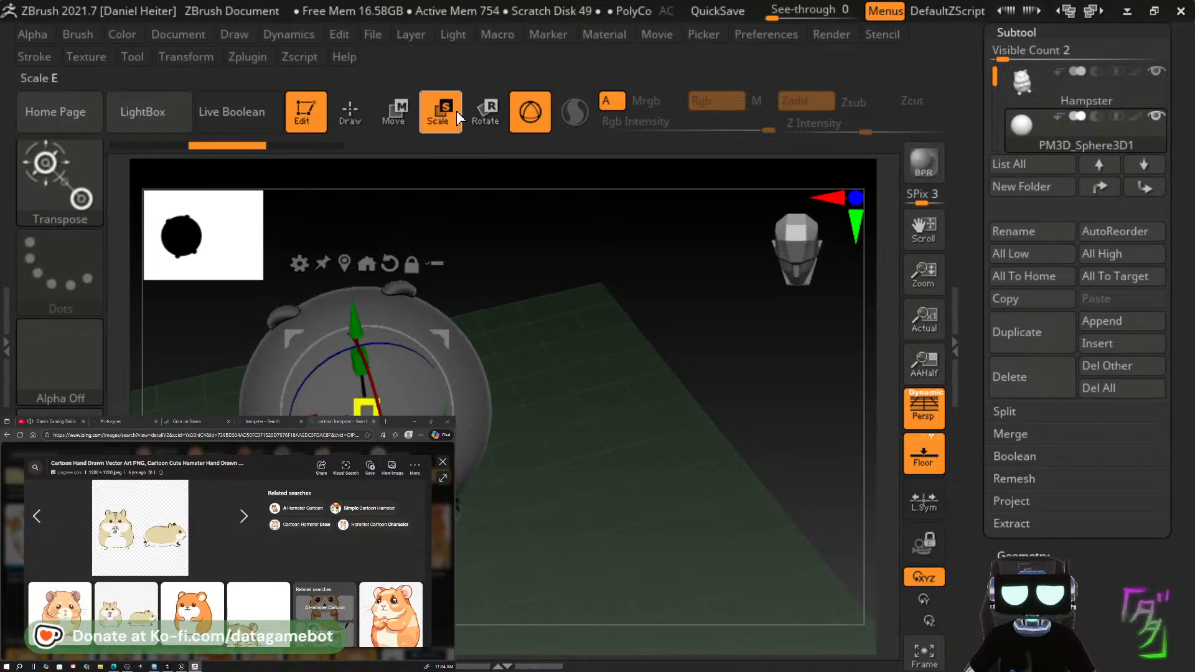
pyautogui.moveTo(366, 404); pyautogui.dragTo(333, 426)
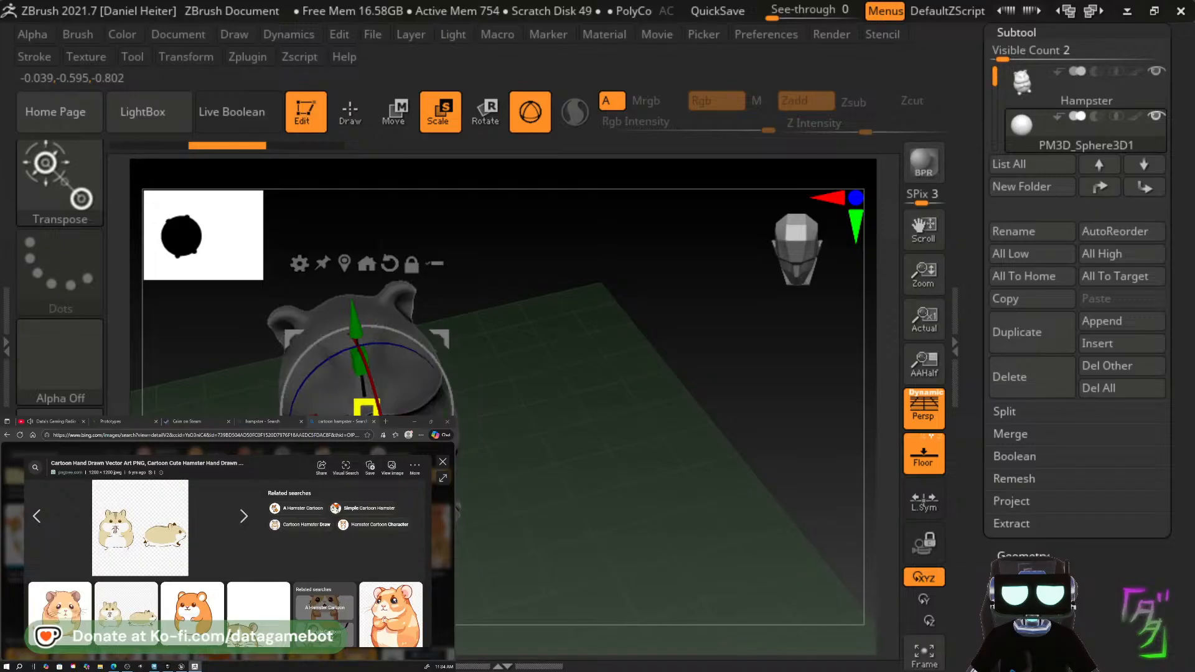
pyautogui.press('w')
pyautogui.moveTo(356, 324); pyautogui.dragTo(348, 293)
pyautogui.moveTo(552, 417); pyautogui.dragTo(607, 443)
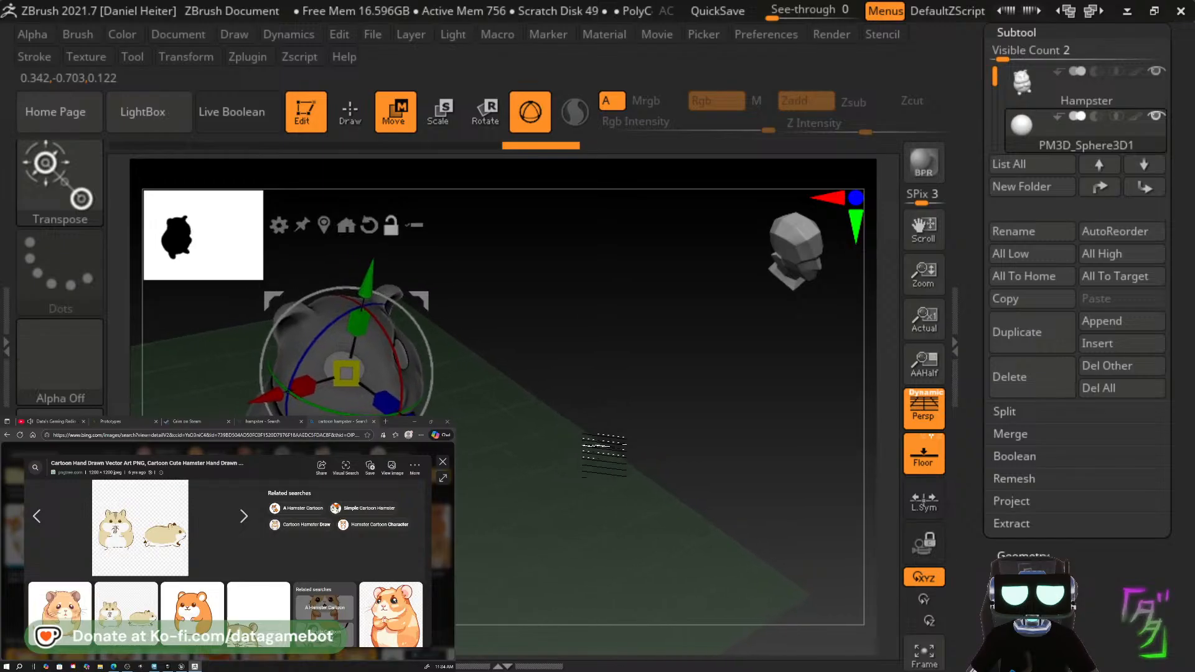
pyautogui.moveTo(581, 448); pyautogui.dragTo(588, 478)
pyautogui.press('ctrl')
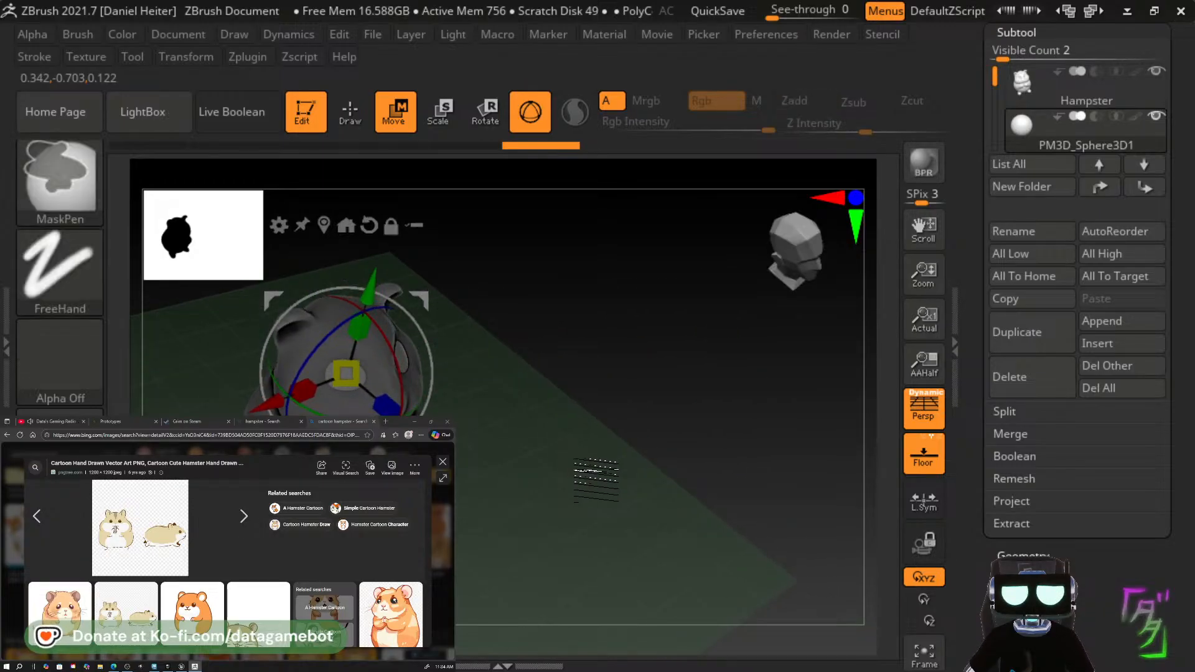
# Reshape the Hampster subtool around the eyes and nose bridge with ClayBuildup, smoothing the surface until the sphere shows as two oval eyes.
pyautogui.click(1047, 90)
pyautogui.moveTo(622, 504); pyautogui.dragTo(542, 466)
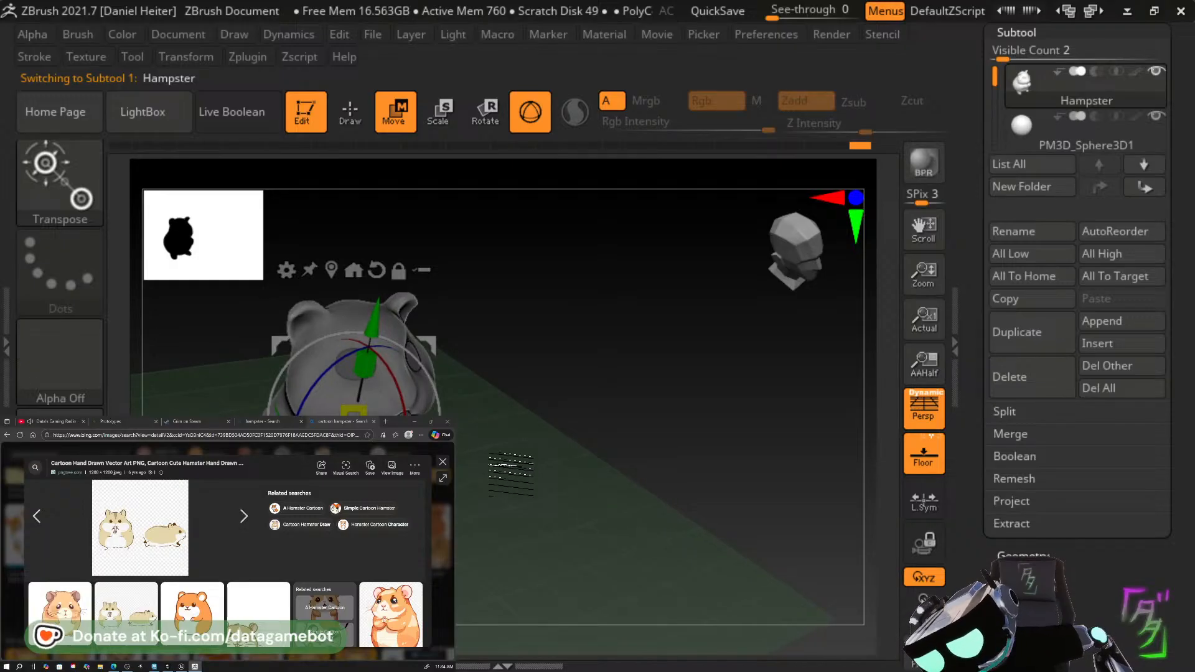
pyautogui.press('q')
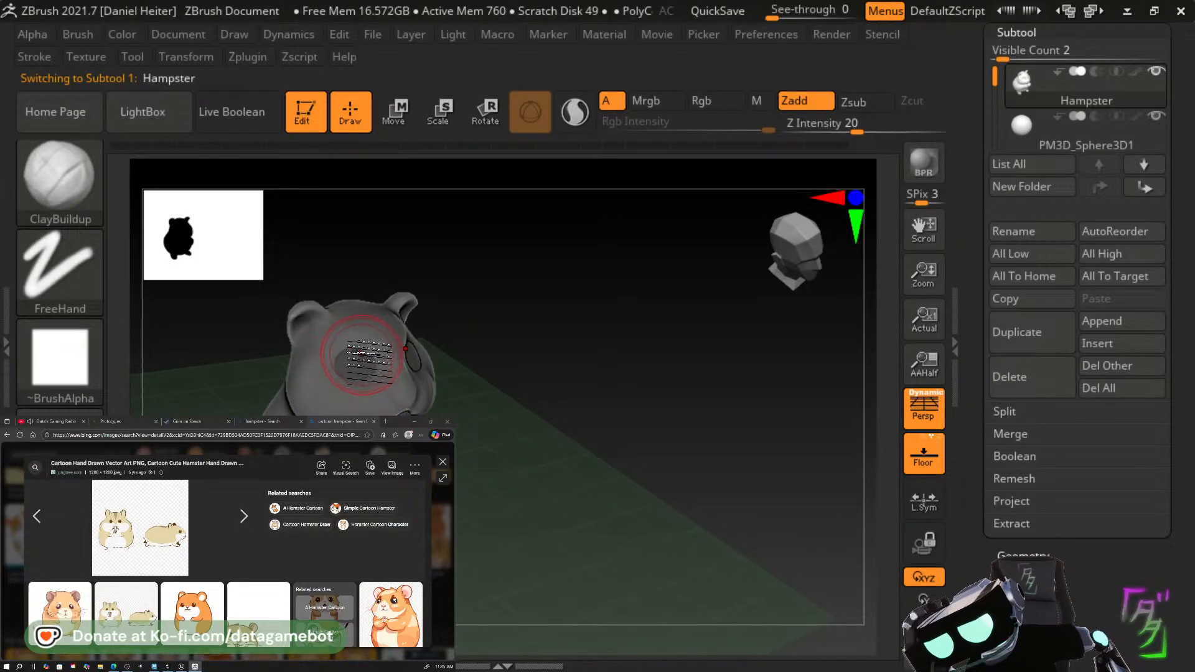
pyautogui.scroll(3, 354, 350)
pyautogui.scroll(5, 354, 350)
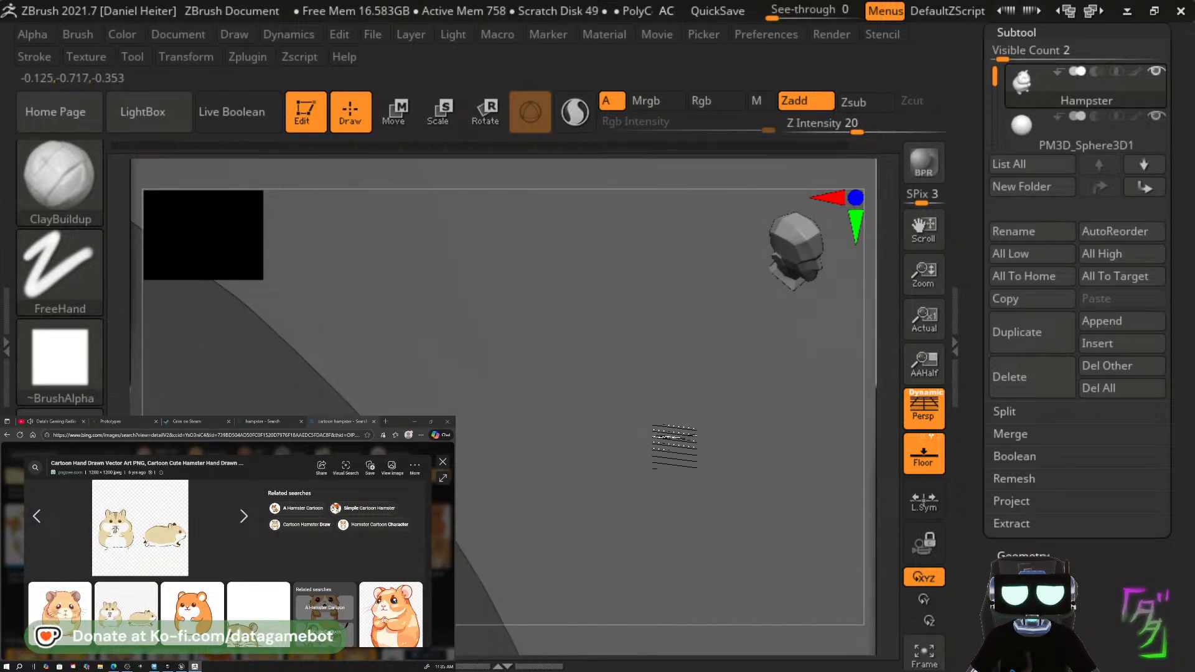
pyautogui.moveTo(666, 440)
pyautogui.mouseDown(button='right')
pyautogui.moveTo(285, 315)
pyautogui.moveTo(19, 379)
pyautogui.mouseUp(button='right')
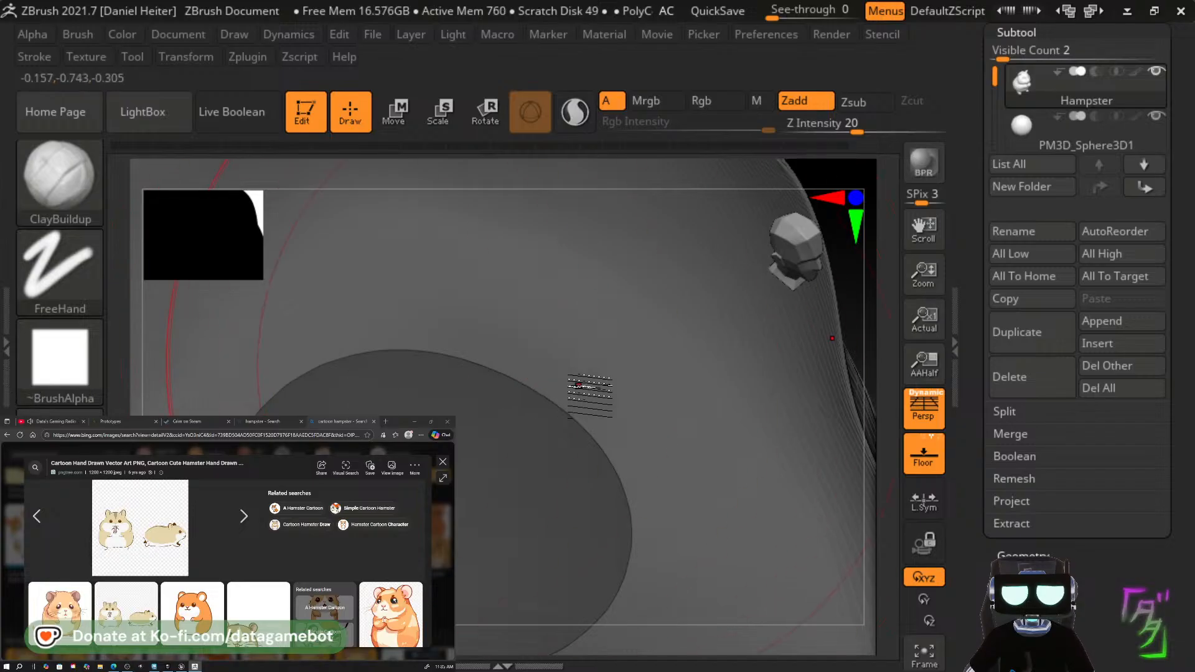
pyautogui.moveTo(587, 401); pyautogui.dragTo(613, 387, button='right')
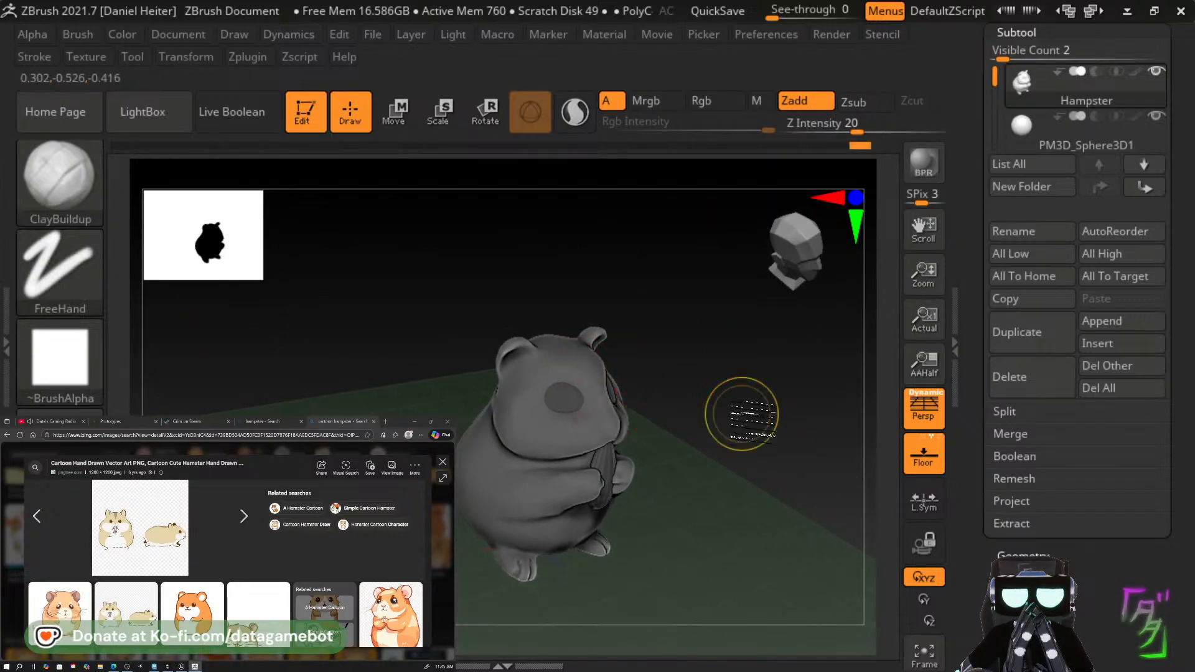
pyautogui.moveTo(741, 427); pyautogui.dragTo(719, 418, button='right')
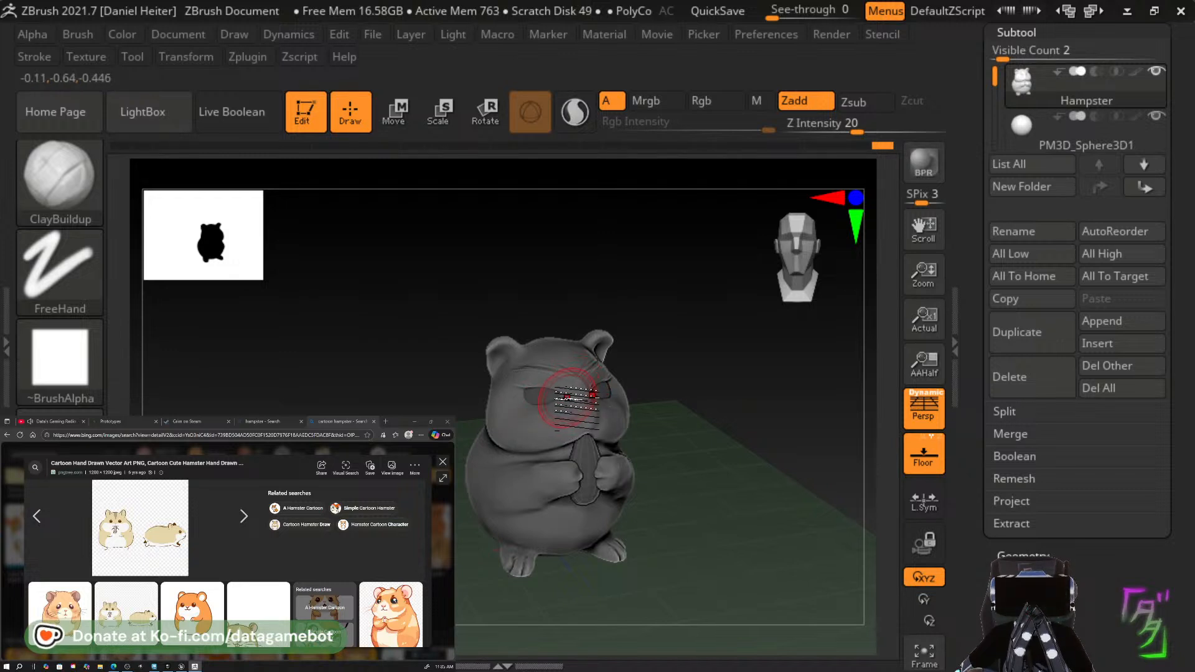
pyautogui.press('shift')
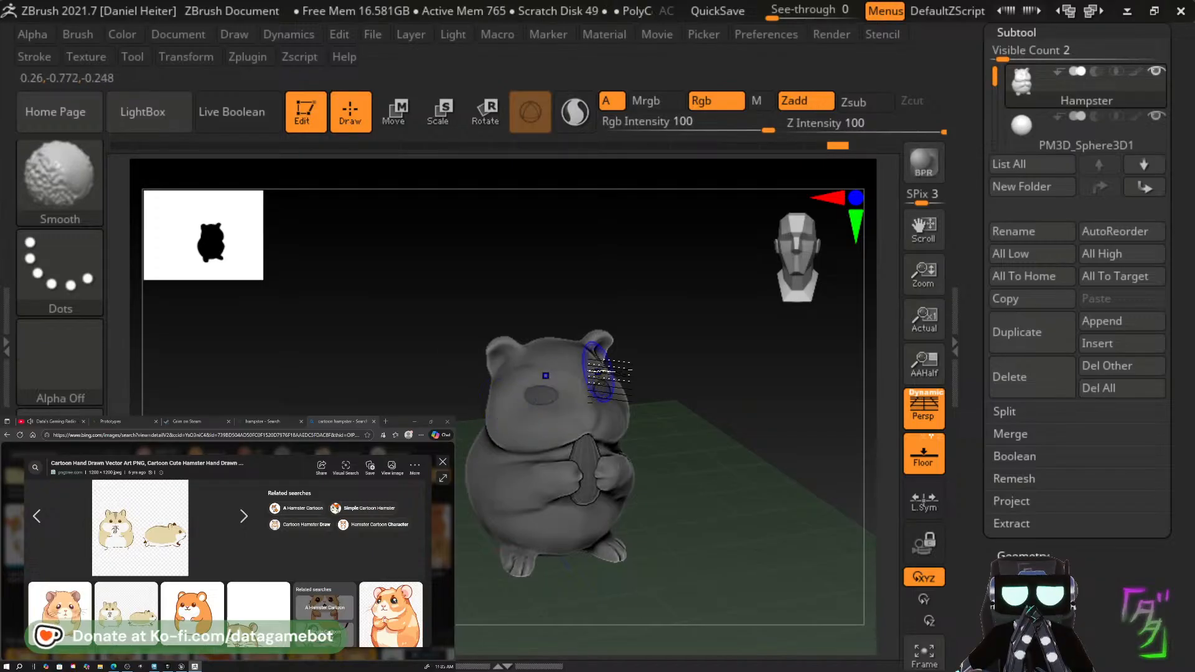
pyautogui.moveTo(711, 393); pyautogui.dragTo(684, 402)
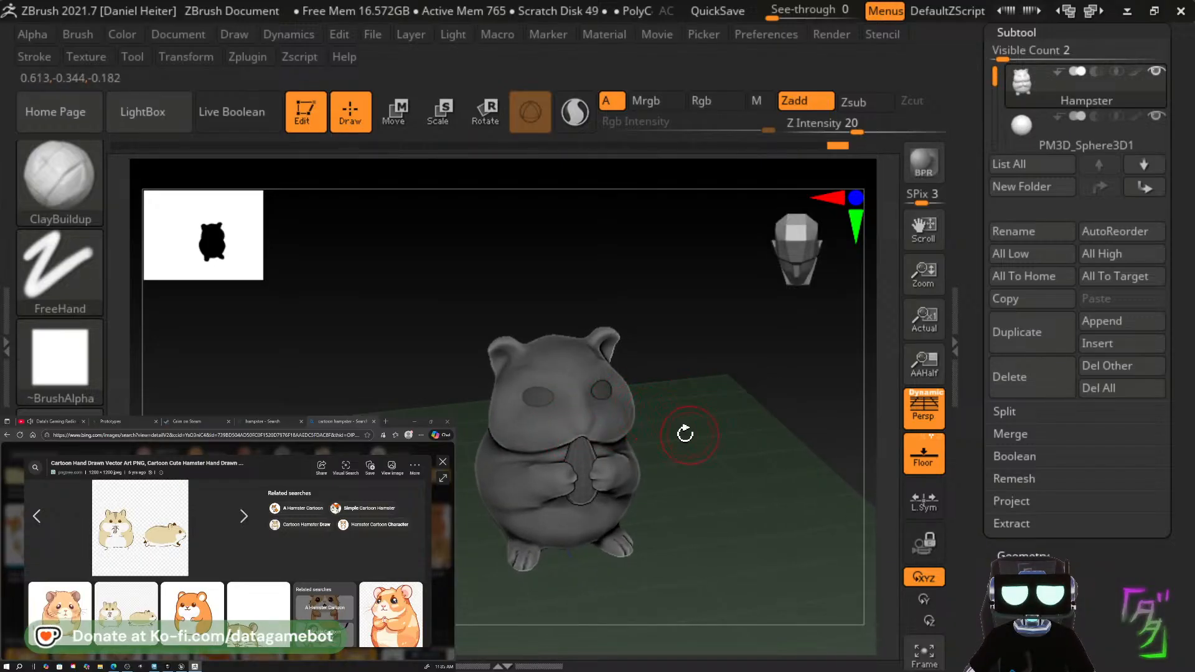
# Carve the nose and mouth creases on the muzzle above the seed with DamStandard at Z Intensity 23, smoothing the strokes.
pyautogui.press('b')
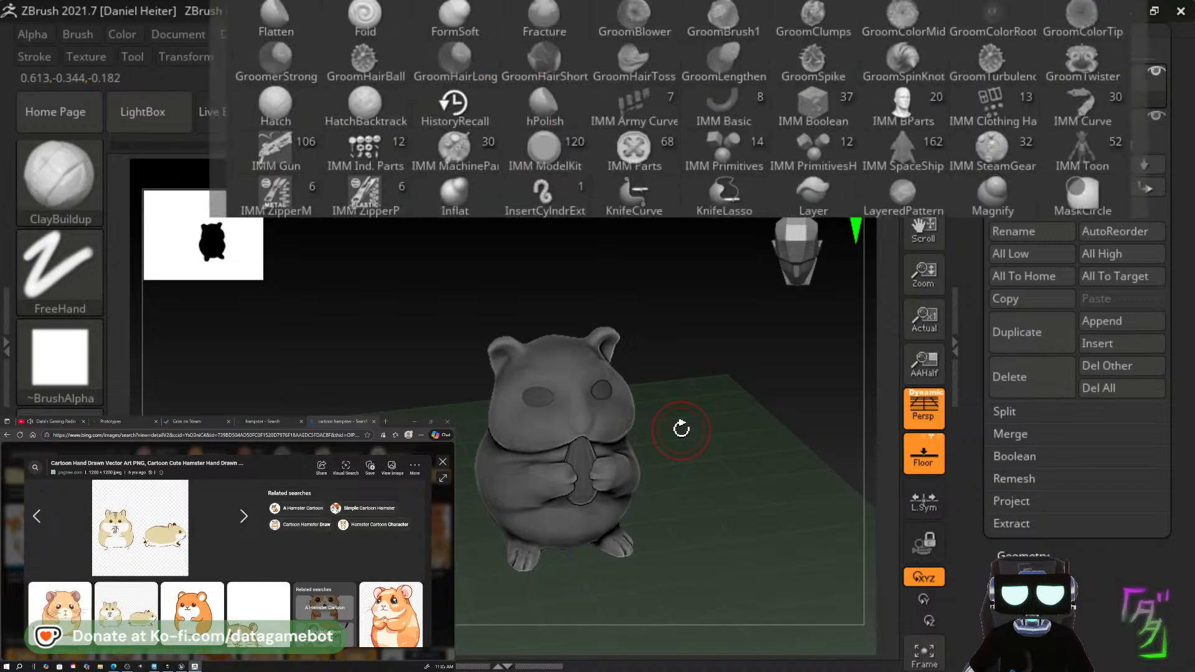
pyautogui.press('d')
pyautogui.press('s')
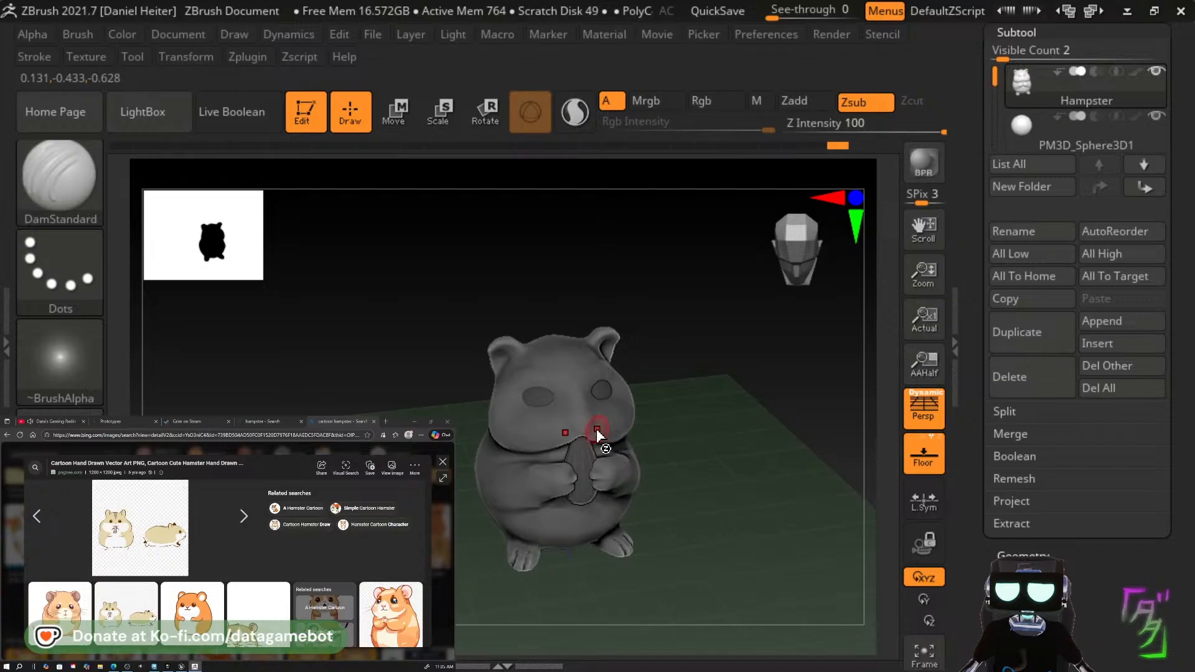
pyautogui.keyDown('alt'); pyautogui.moveTo(701, 424); pyautogui.dragTo(792, 494); pyautogui.keyUp('alt')
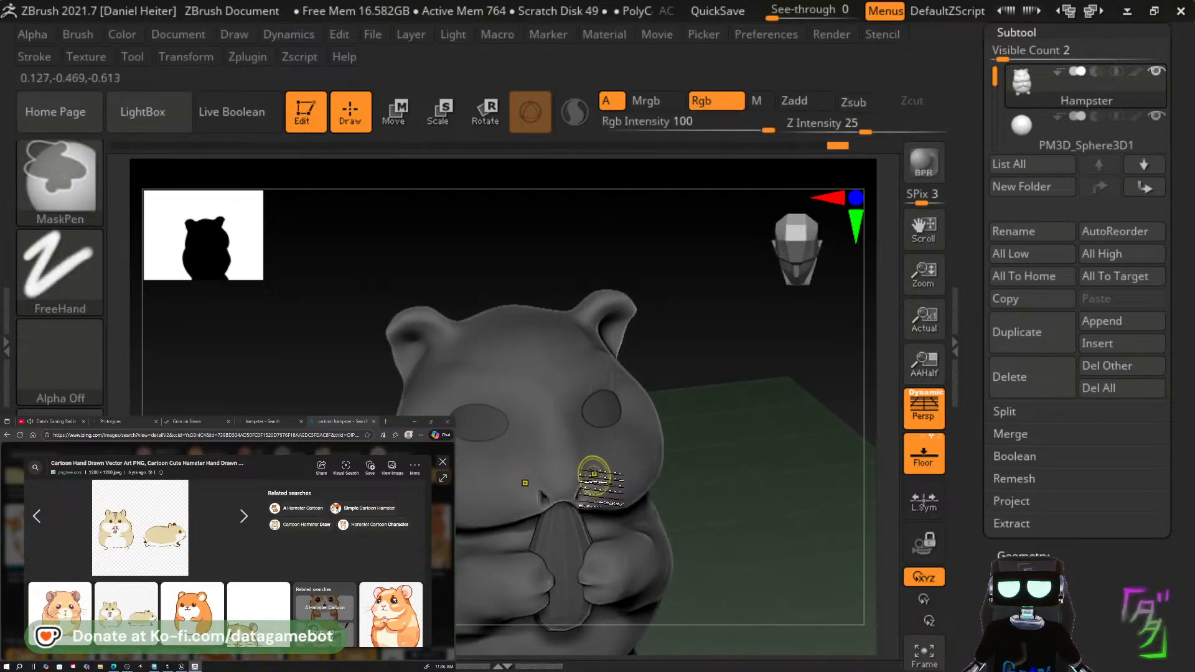
pyautogui.press('space')
pyautogui.moveTo(629, 414); pyautogui.dragTo(607, 413)
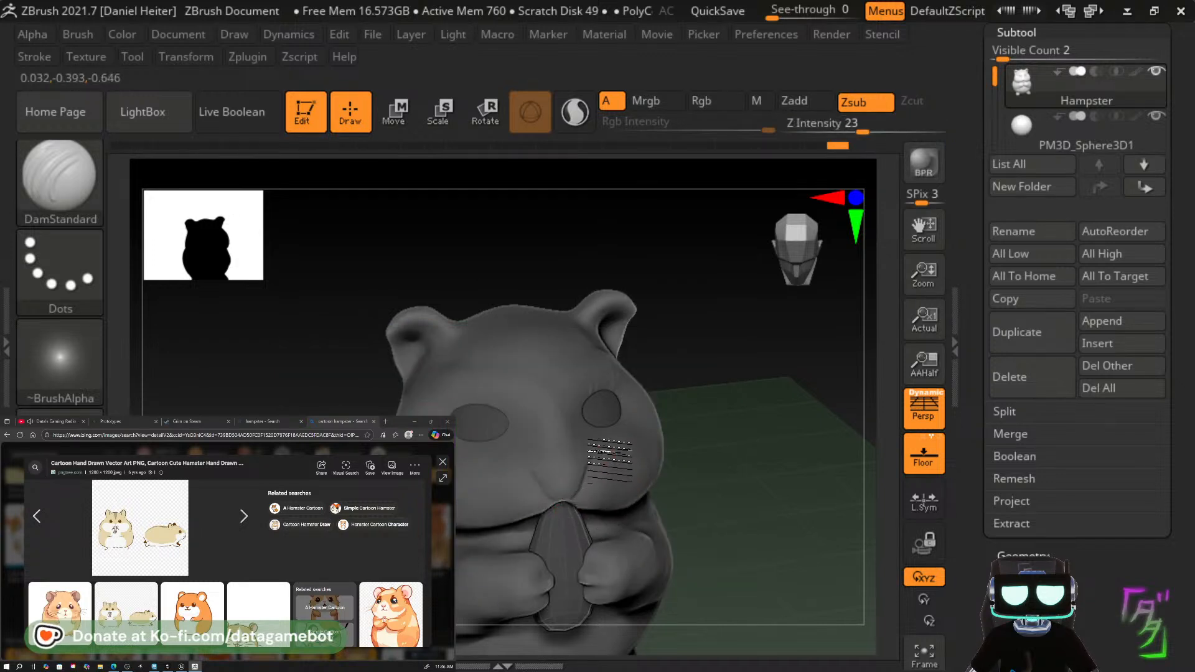
pyautogui.moveTo(582, 471)
pyautogui.mouseDown()
pyautogui.moveTo(573, 494)
pyautogui.moveTo(568, 446)
pyautogui.moveTo(564, 456)
pyautogui.mouseUp()
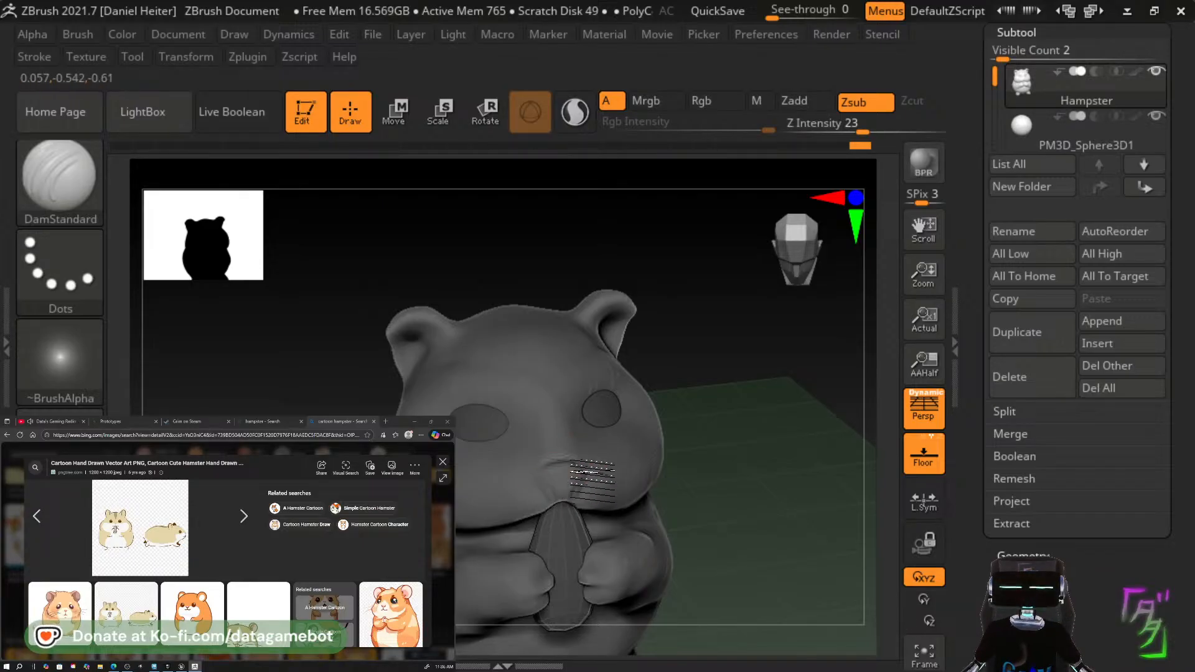
pyautogui.keyDown('shift'); pyautogui.moveTo(571, 468); pyautogui.dragTo(622, 484); pyautogui.keyUp('shift')
pyautogui.moveTo(723, 479)
pyautogui.mouseDown()
pyautogui.moveTo(635, 491)
pyautogui.moveTo(702, 469)
pyautogui.moveTo(660, 480)
pyautogui.mouseUp()
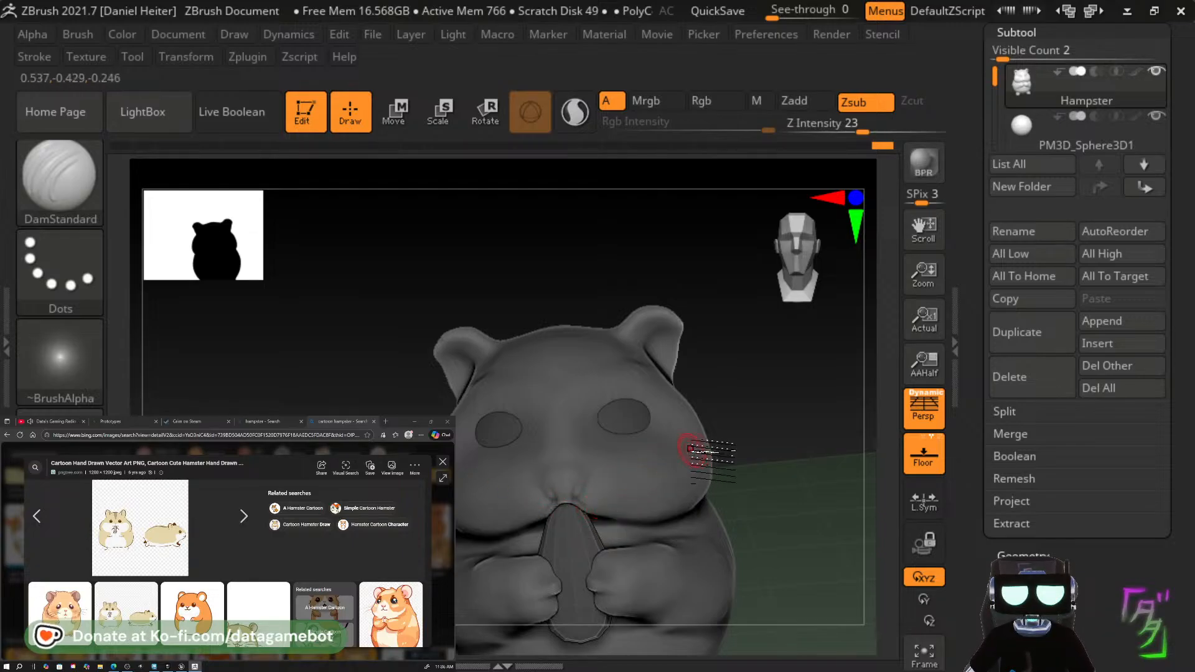
# Deepen the crease beneath the cheeks with DamStandard, from the seed around to the side of the neck.
pyautogui.moveTo(745, 446); pyautogui.dragTo(696, 410)
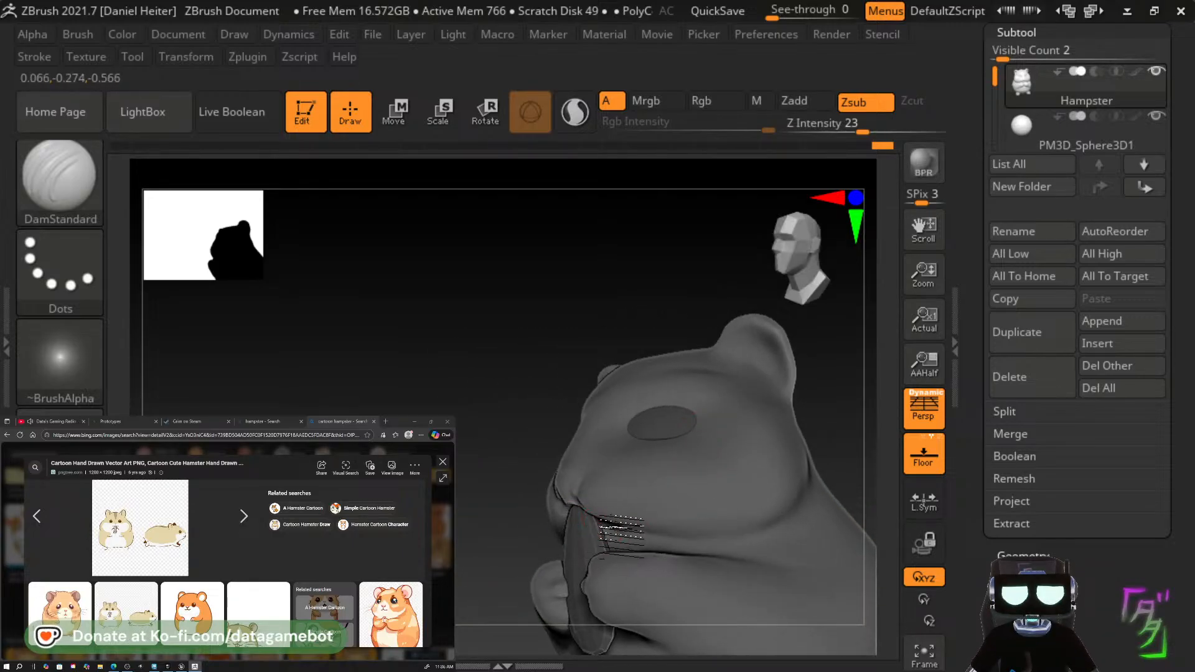
pyautogui.moveTo(636, 528); pyautogui.dragTo(753, 524)
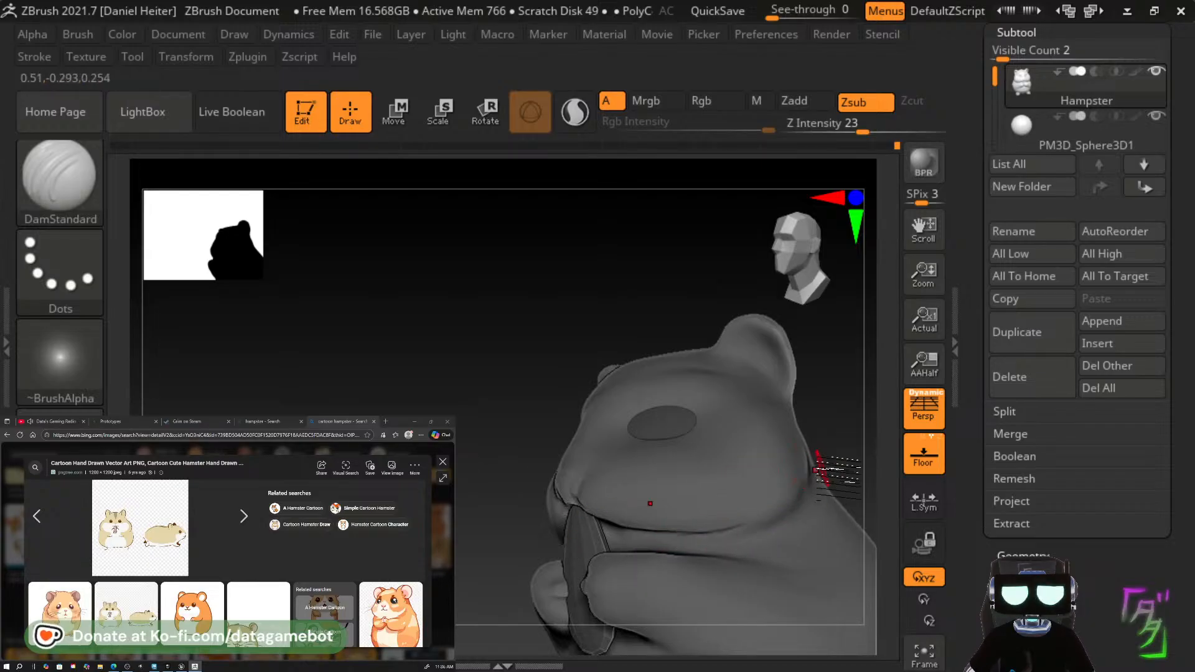
pyautogui.moveTo(832, 449)
pyautogui.mouseDown()
pyautogui.moveTo(700, 434)
pyautogui.moveTo(697, 486)
pyautogui.mouseUp()
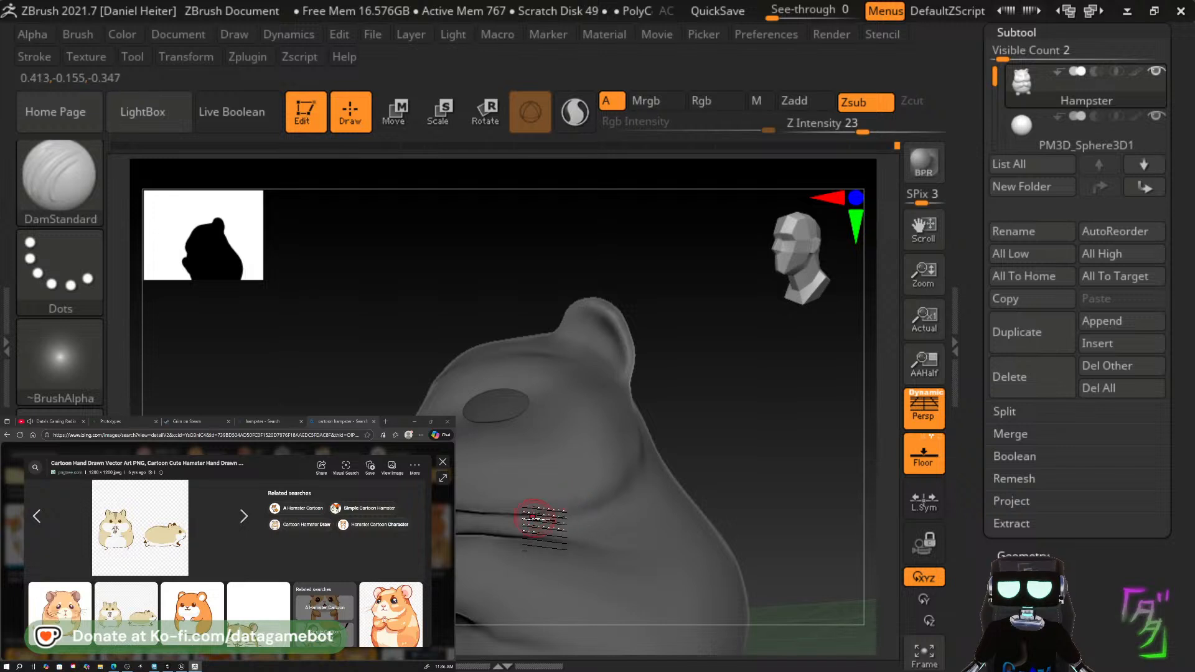
pyautogui.press('ctrl')
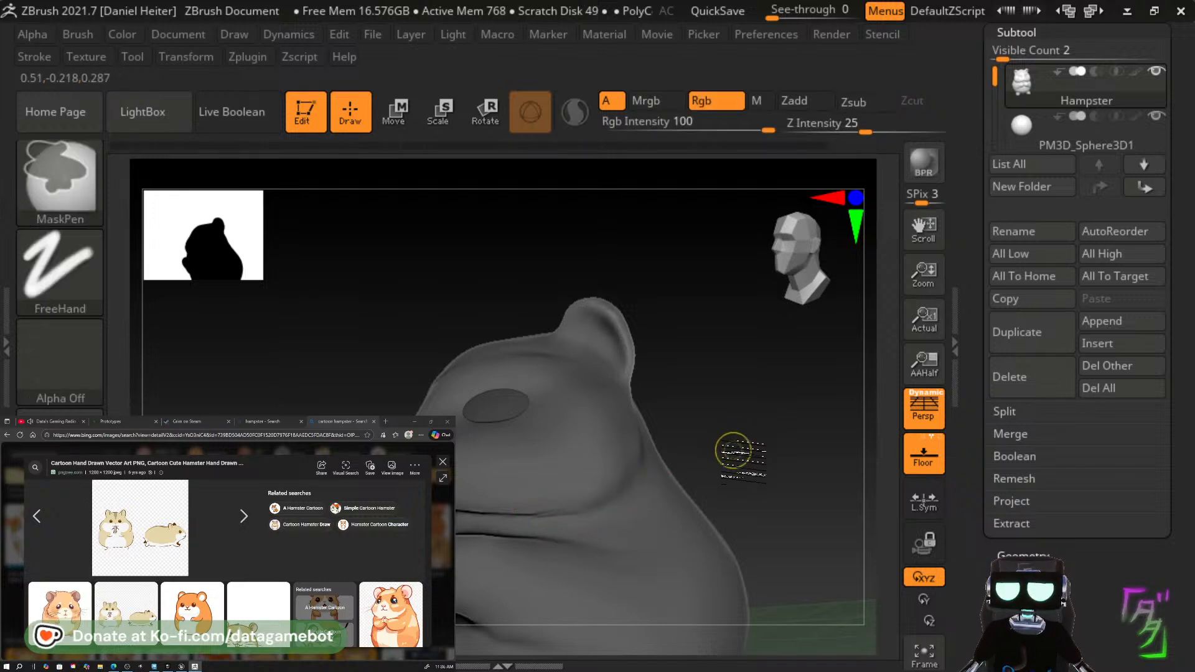
pyautogui.moveTo(746, 442)
pyautogui.mouseDown()
pyautogui.moveTo(737, 468)
pyautogui.moveTo(699, 466)
pyautogui.mouseUp()
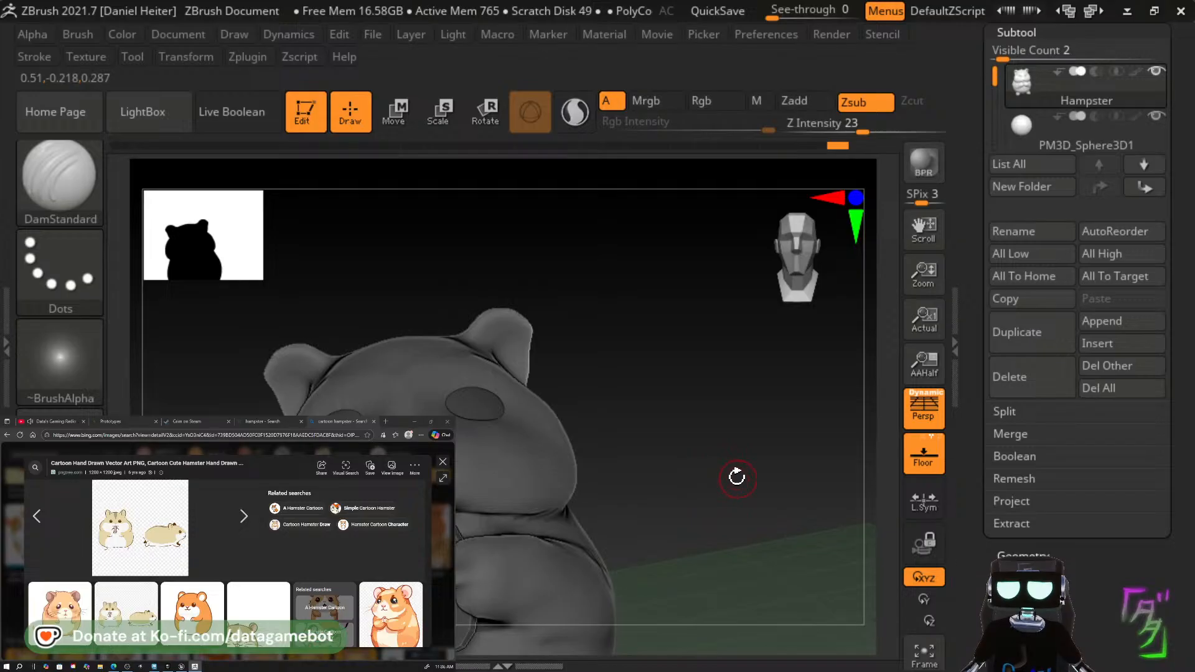
# Pull several pointed fur tufts out of the sides of the cheeks with SnakeHook, working symmetrically.
pyautogui.press('b')
pyautogui.press('s')
pyautogui.press('h')
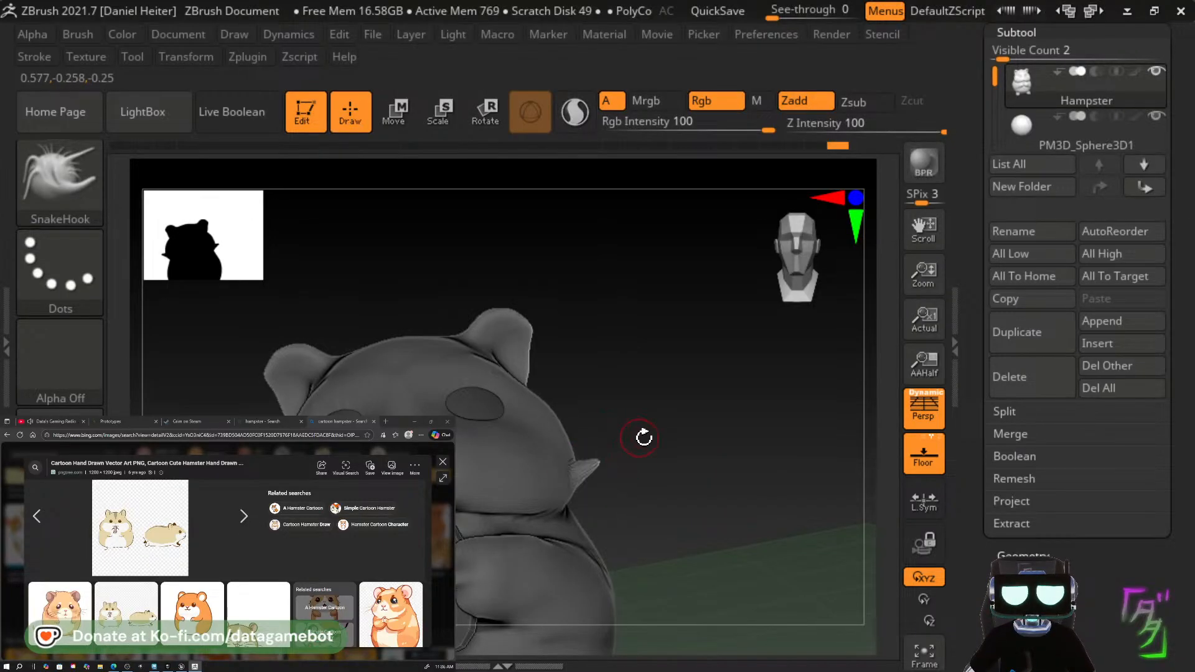
pyautogui.moveTo(715, 469); pyautogui.dragTo(608, 488)
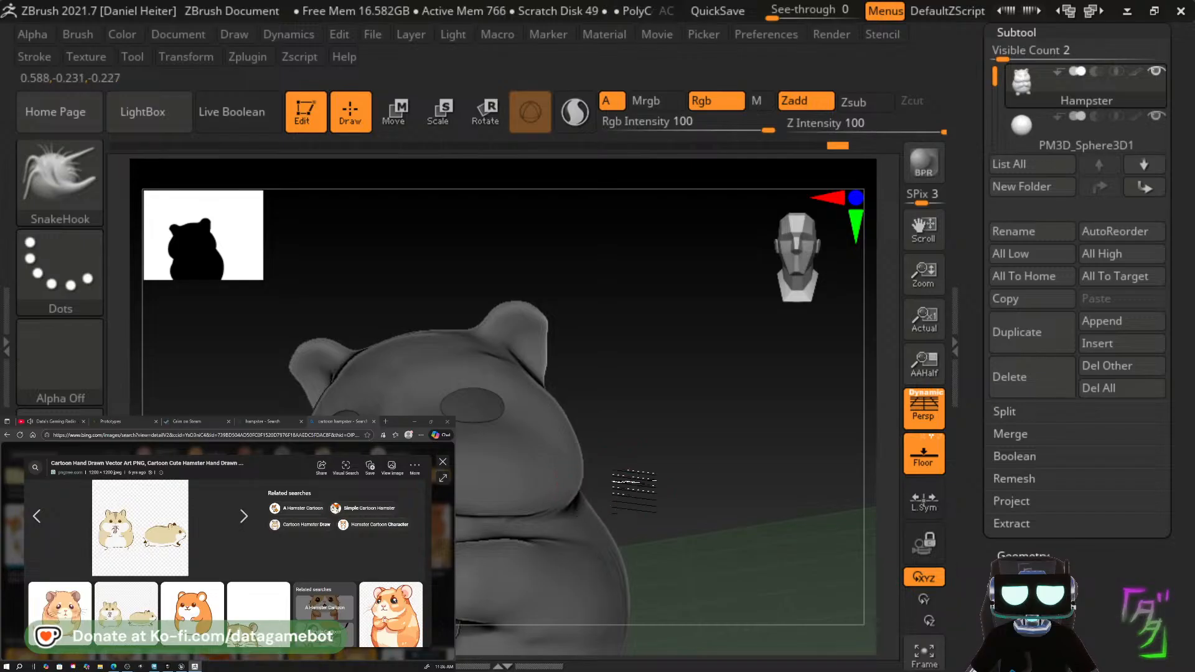
pyautogui.moveTo(696, 471); pyautogui.dragTo(586, 463)
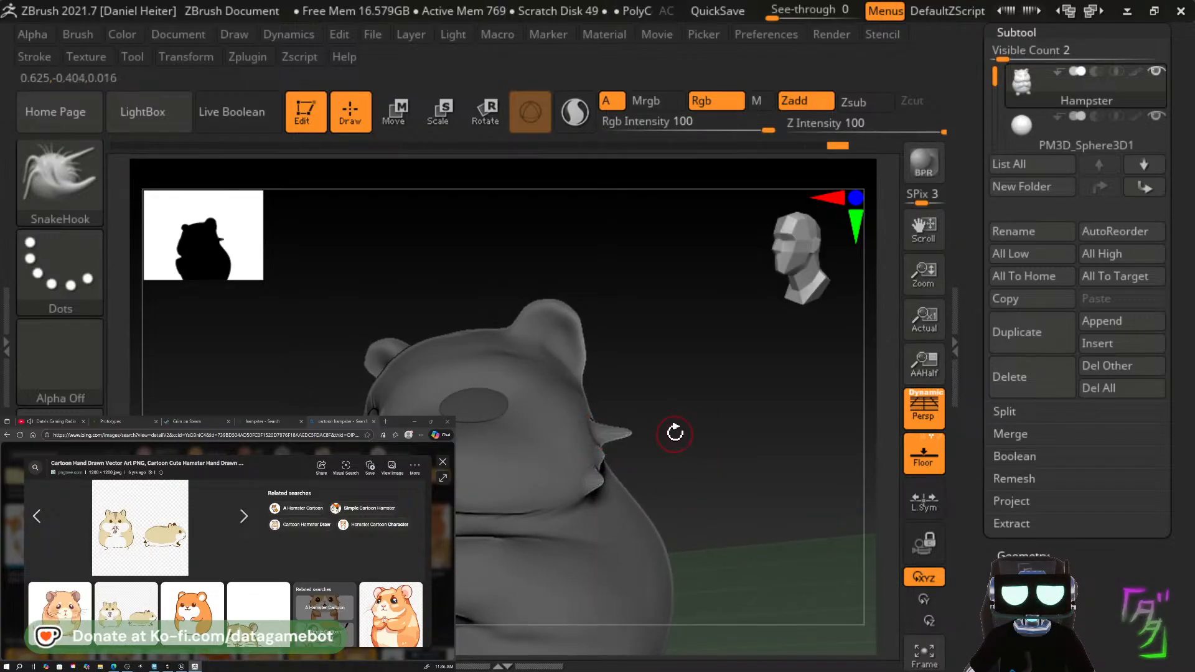
pyautogui.moveTo(654, 438)
pyautogui.keyDown('shift'); pyautogui.mouseDown()
pyautogui.moveTo(616, 429)
pyautogui.moveTo(585, 458)
pyautogui.mouseUp(); pyautogui.keyUp('shift')
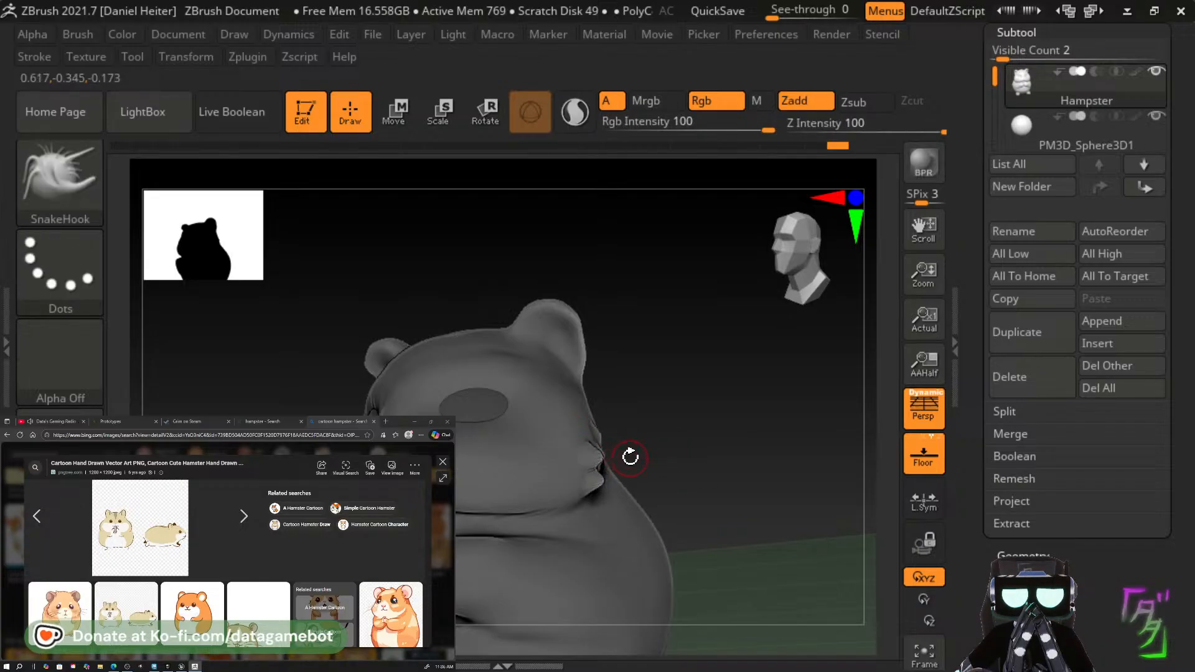
pyautogui.moveTo(715, 443); pyautogui.dragTo(585, 477)
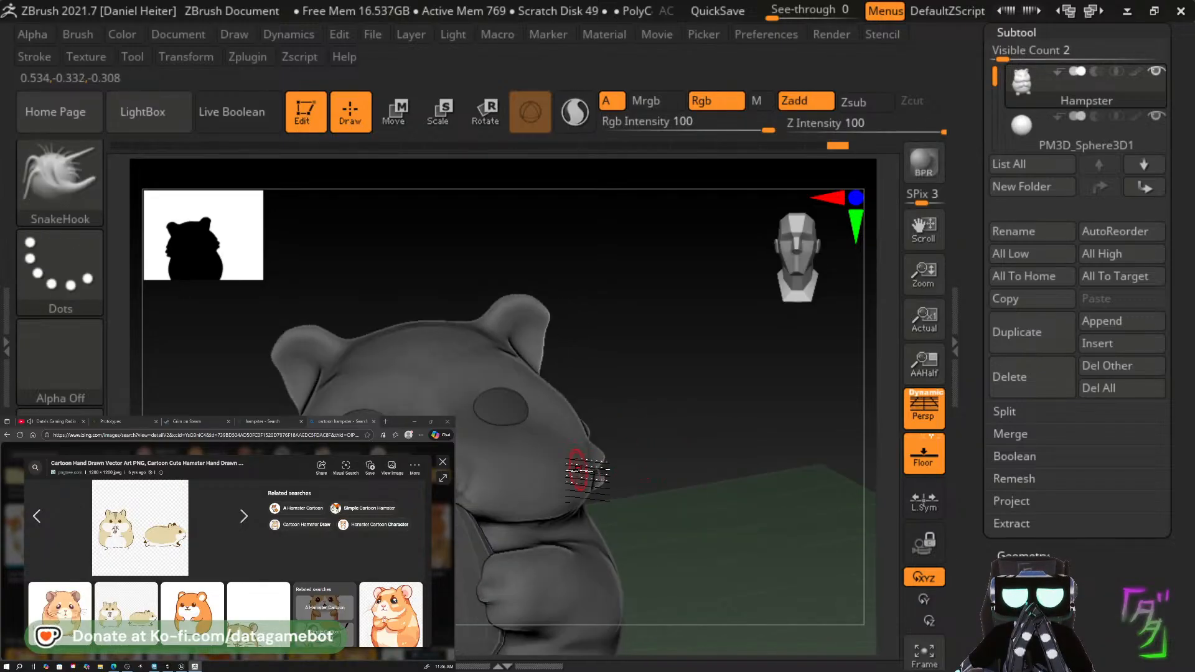
pyautogui.moveTo(697, 495)
pyautogui.mouseDown()
pyautogui.moveTo(683, 633)
pyautogui.moveTo(555, 626)
pyautogui.moveTo(526, 595)
pyautogui.moveTo(591, 585)
pyautogui.mouseUp()
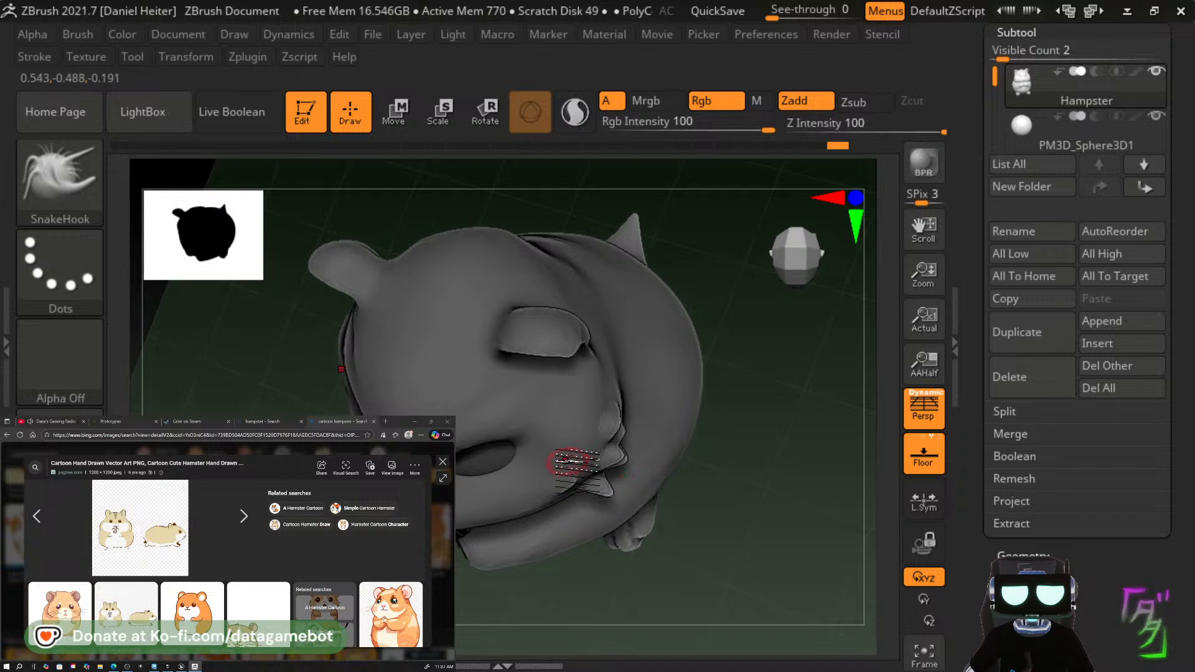
pyautogui.moveTo(614, 419); pyautogui.dragTo(631, 382)
pyautogui.moveTo(755, 381); pyautogui.dragTo(710, 521)
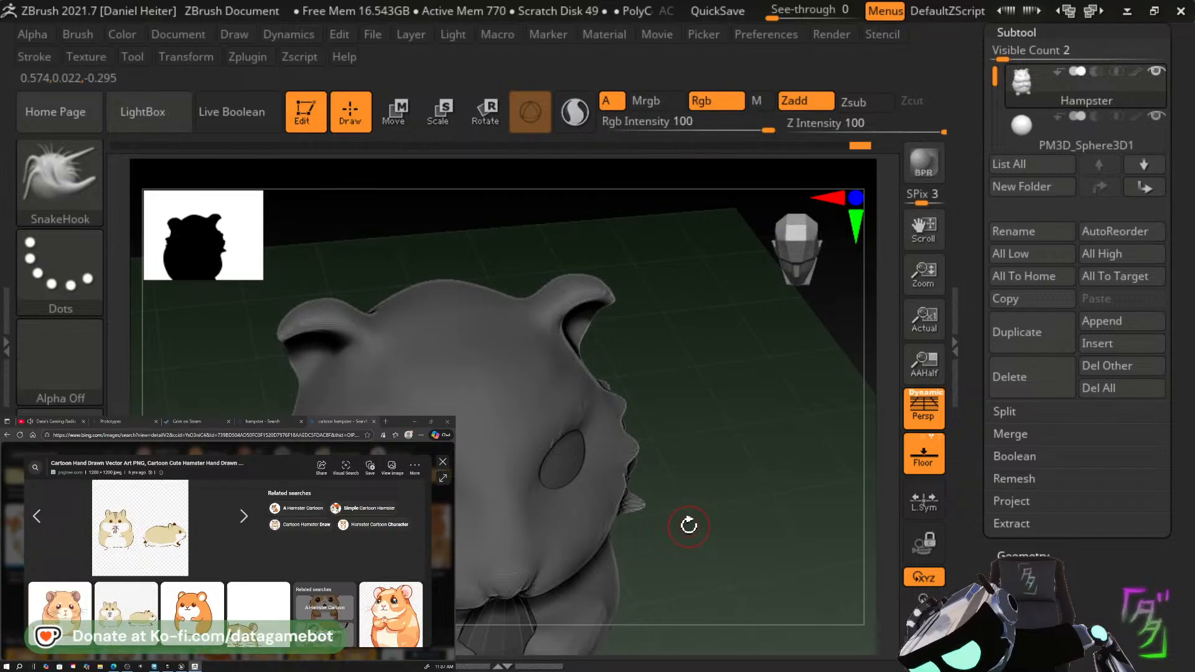
# Refine the edges of the eye openings on the Hampster subtool with DamStandard strokes.
pyautogui.press('b')
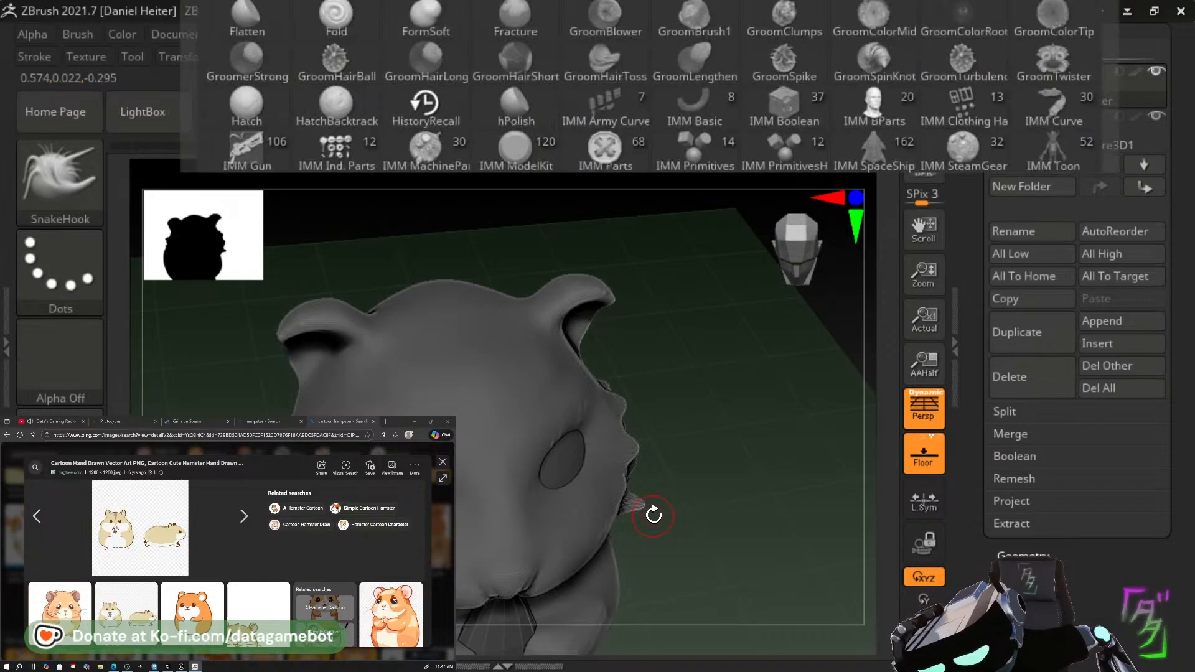
pyautogui.press('d')
pyautogui.press('s')
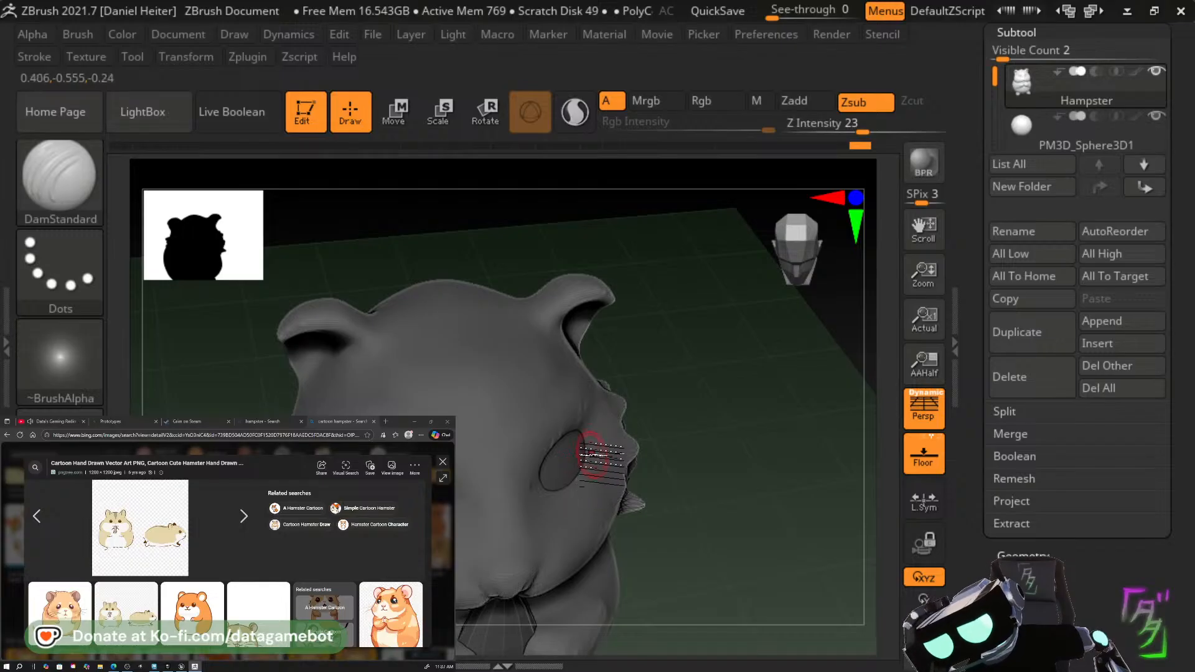
pyautogui.press('ctrl')
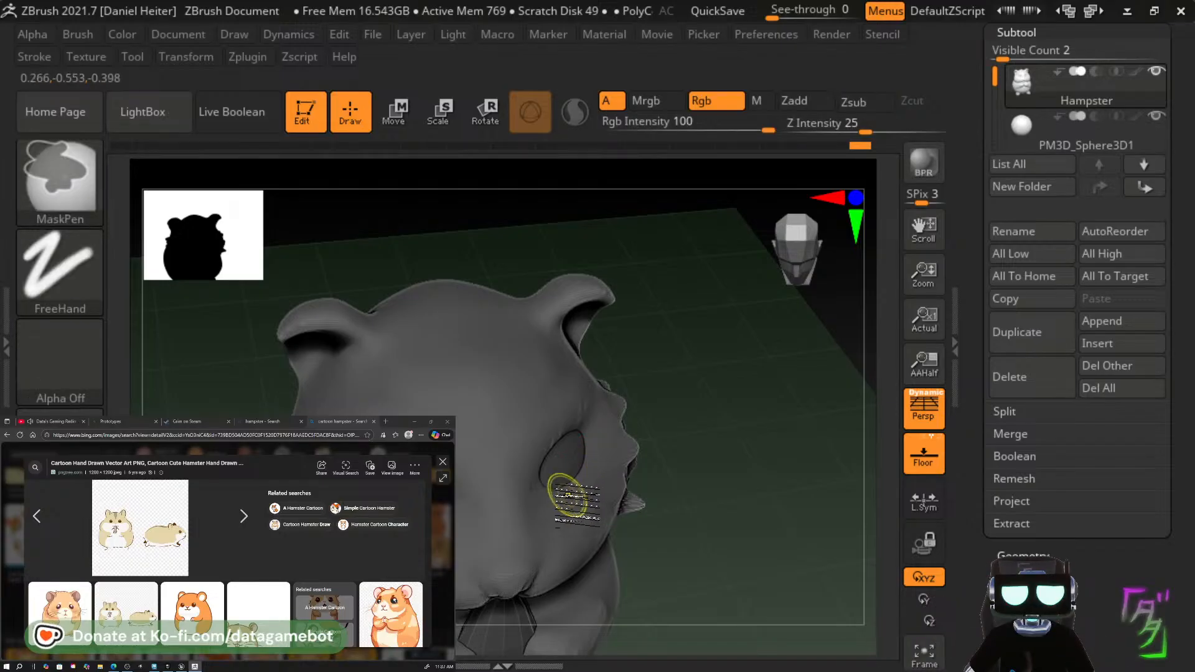
pyautogui.press('ctrl')
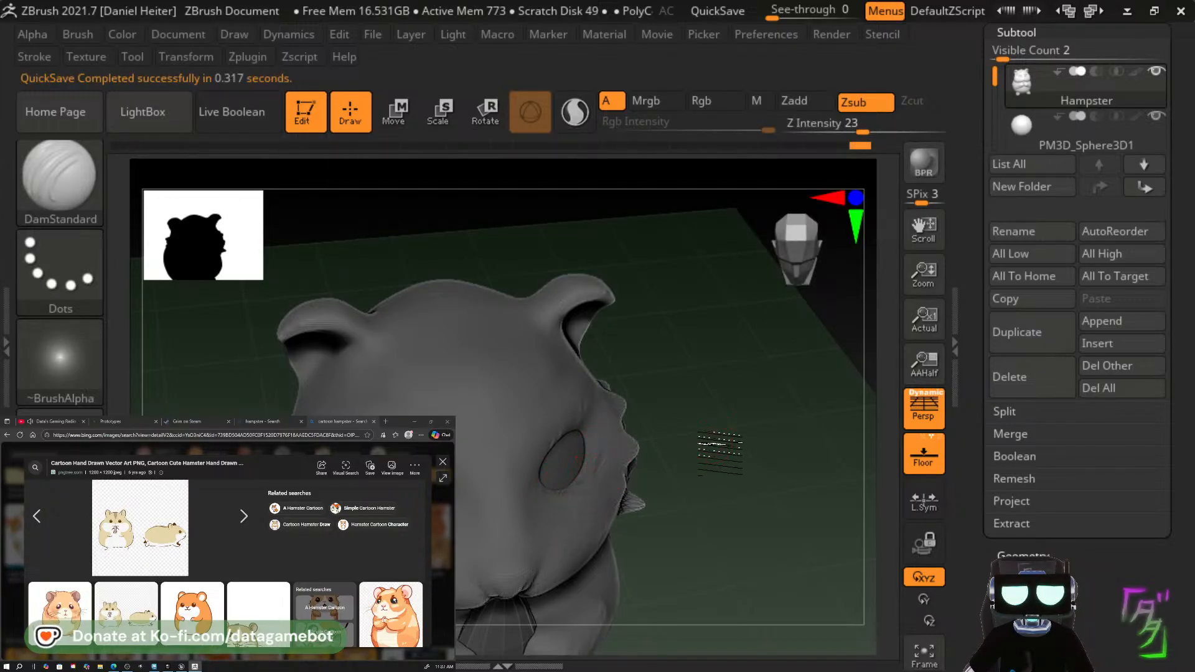
pyautogui.moveTo(720, 452); pyautogui.dragTo(617, 468)
pyautogui.press('shift')
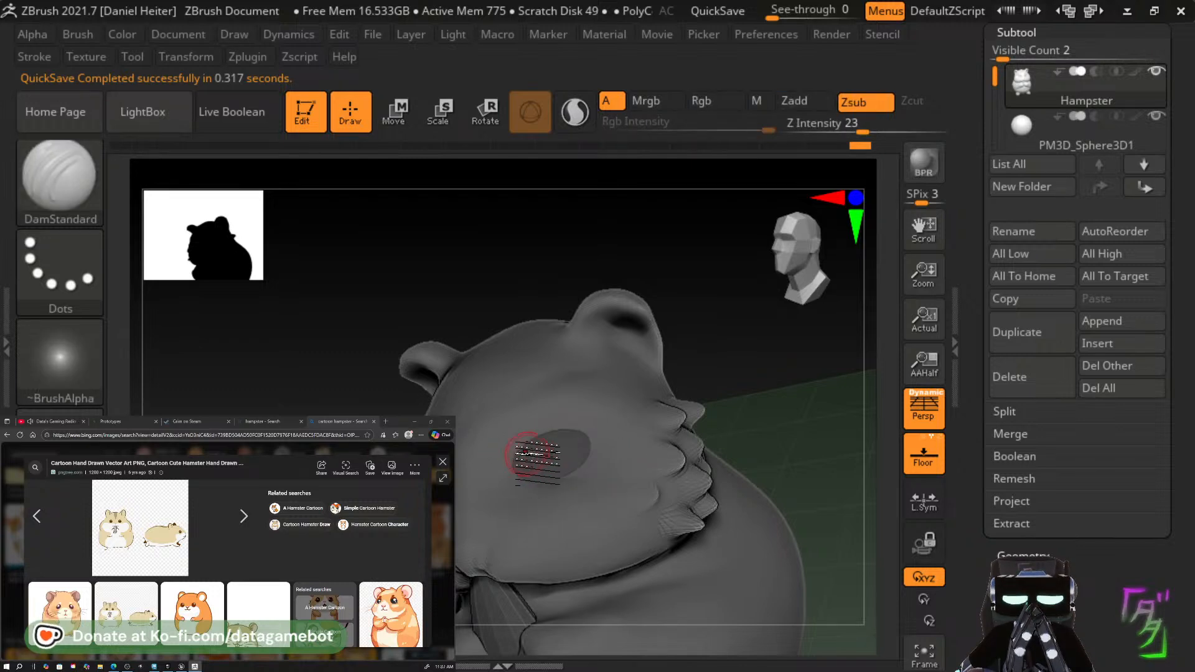
# Build up a brow ridge along the upper edge of the eyes with ClayBuildup and smooth it into the head.
pyautogui.press('b')
pyautogui.press('c')
pyautogui.press('b')
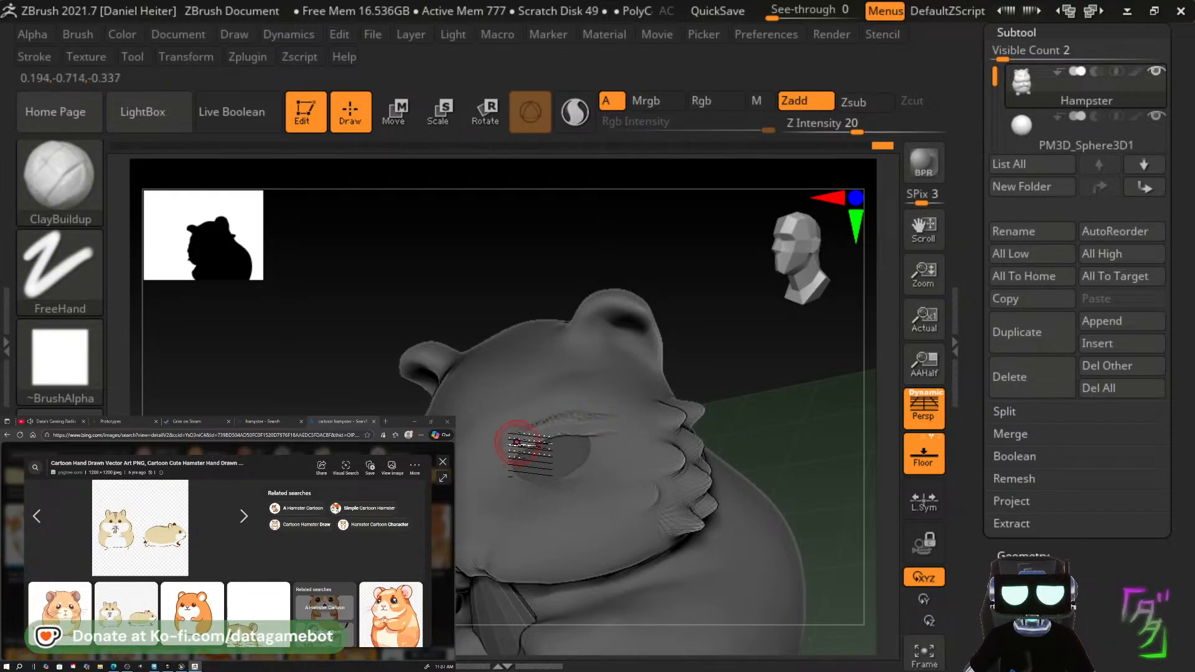
pyautogui.press('shift')
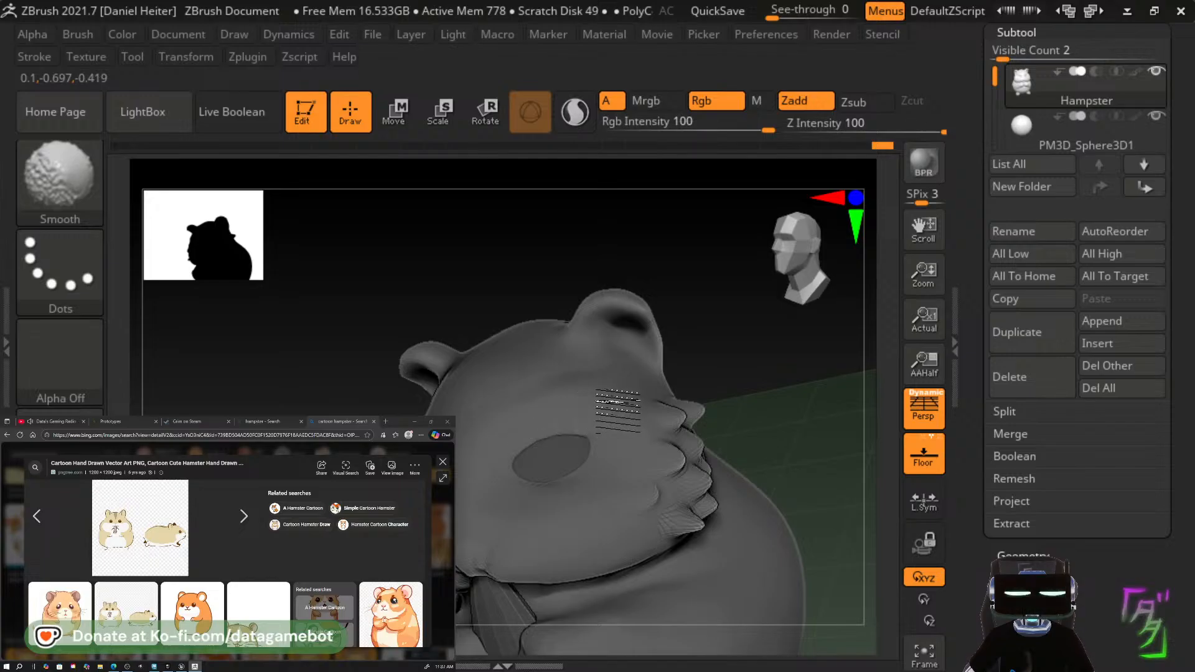
pyautogui.moveTo(715, 379)
pyautogui.mouseDown()
pyautogui.moveTo(806, 405)
pyautogui.moveTo(819, 421)
pyautogui.mouseUp()
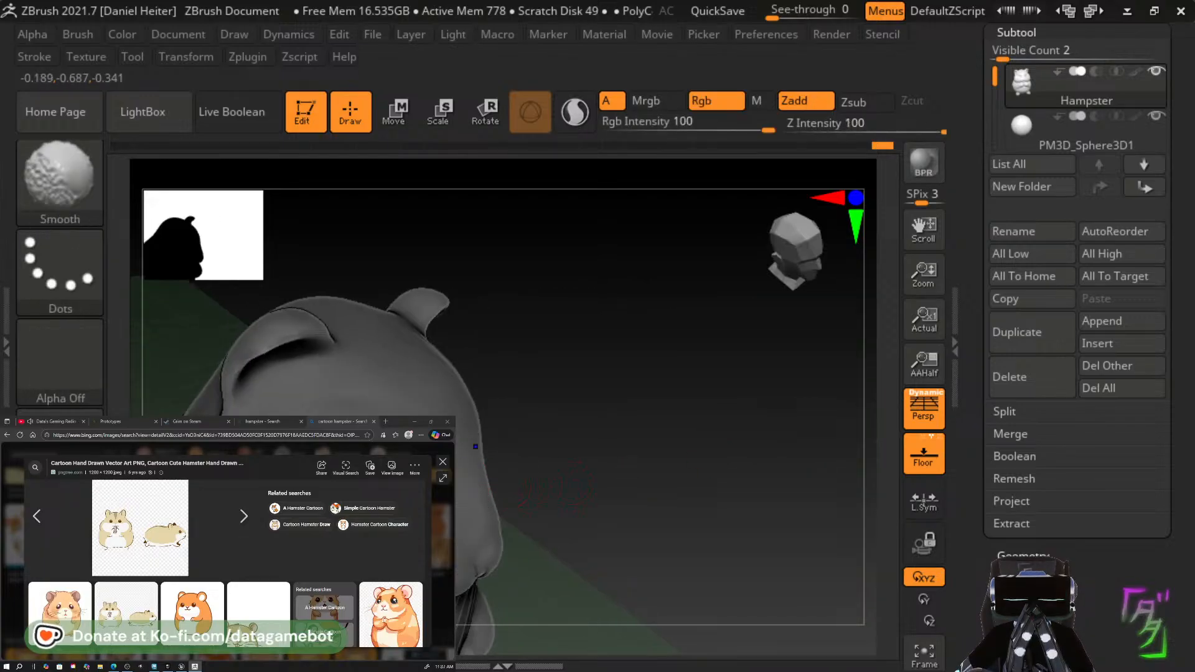
# Adjust the profile of the face and muzzle with an enlarged Move brush.
pyautogui.moveTo(640, 434)
pyautogui.mouseDown()
pyautogui.moveTo(639, 480)
pyautogui.moveTo(661, 454)
pyautogui.mouseUp()
pyautogui.press('b')
pyautogui.press('m')
pyautogui.press('v')
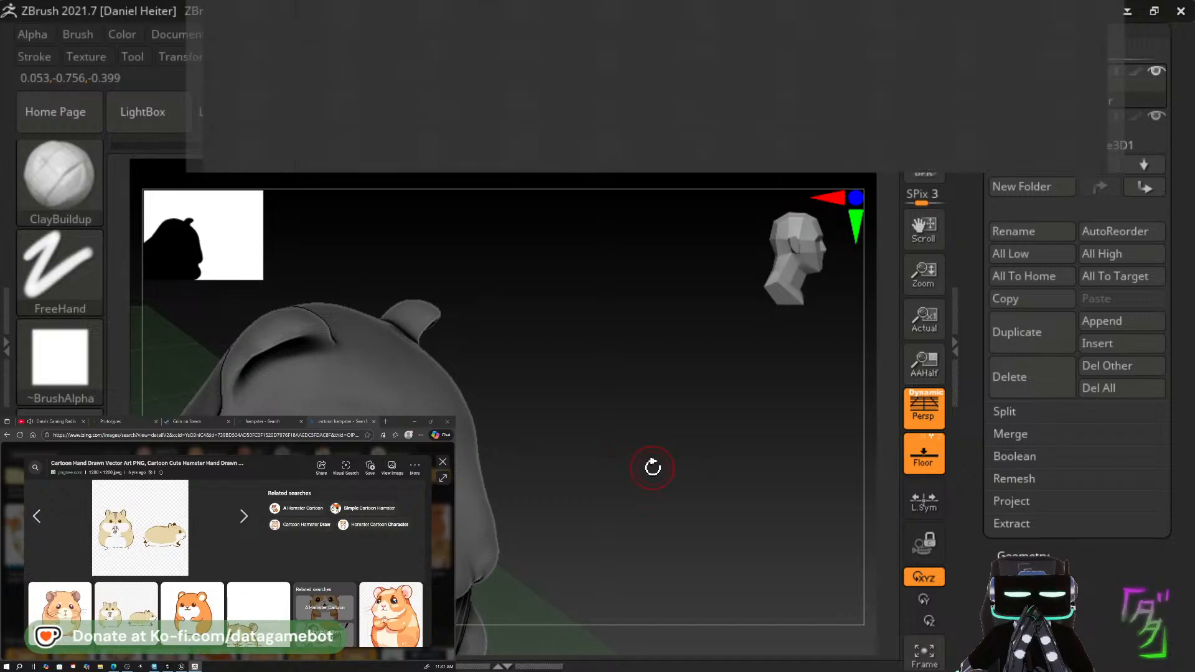
pyautogui.press('space')
pyautogui.moveTo(489, 346); pyautogui.dragTo(515, 346)
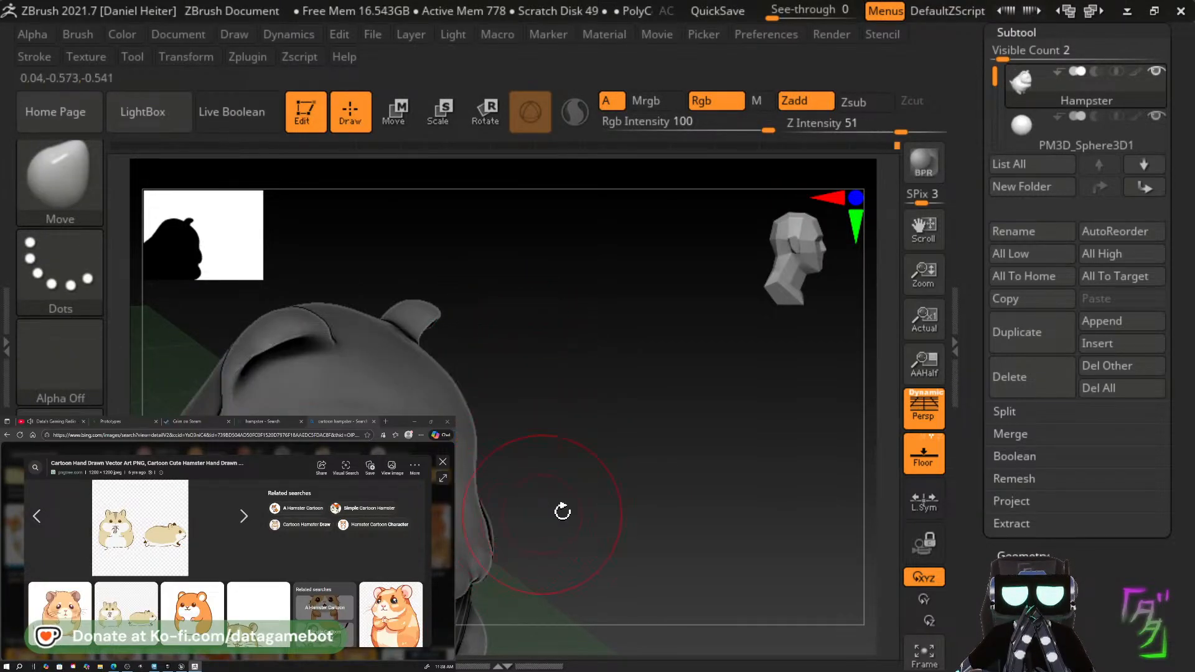
pyautogui.moveTo(562, 509)
pyautogui.mouseDown()
pyautogui.moveTo(507, 537)
pyautogui.moveTo(521, 539)
pyautogui.moveTo(436, 534)
pyautogui.moveTo(466, 505)
pyautogui.mouseUp()
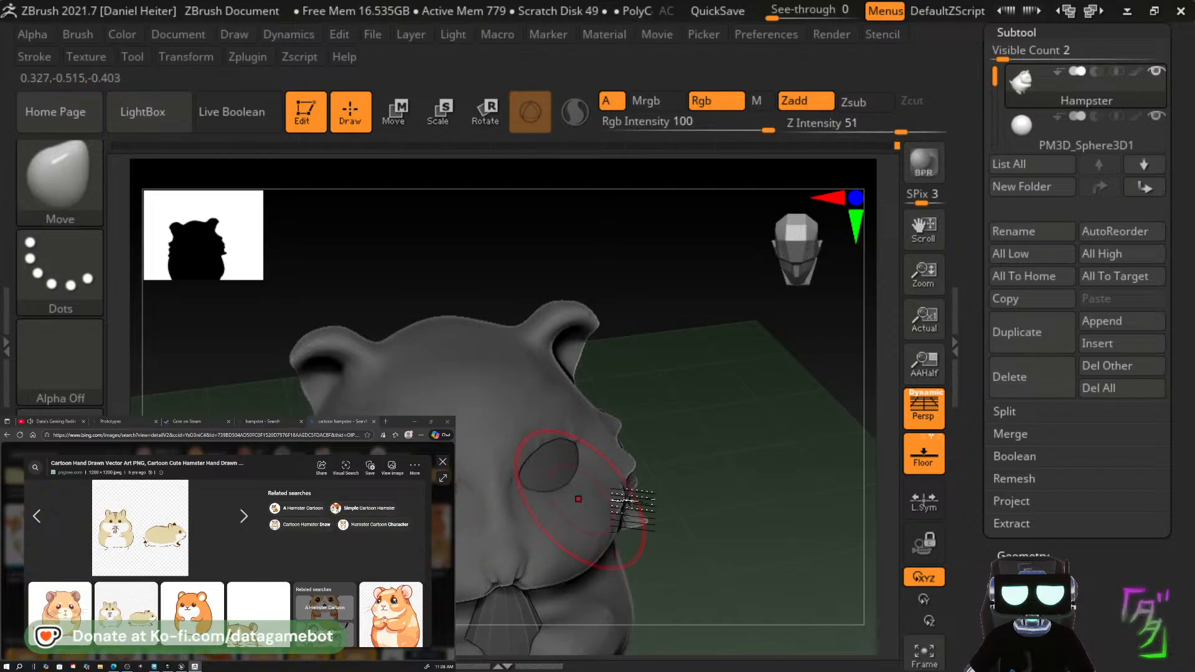
# Examine the cheek tufts and the hamster's overall silhouette from several angles and distances.
pyautogui.moveTo(719, 480); pyautogui.dragTo(435, 412)
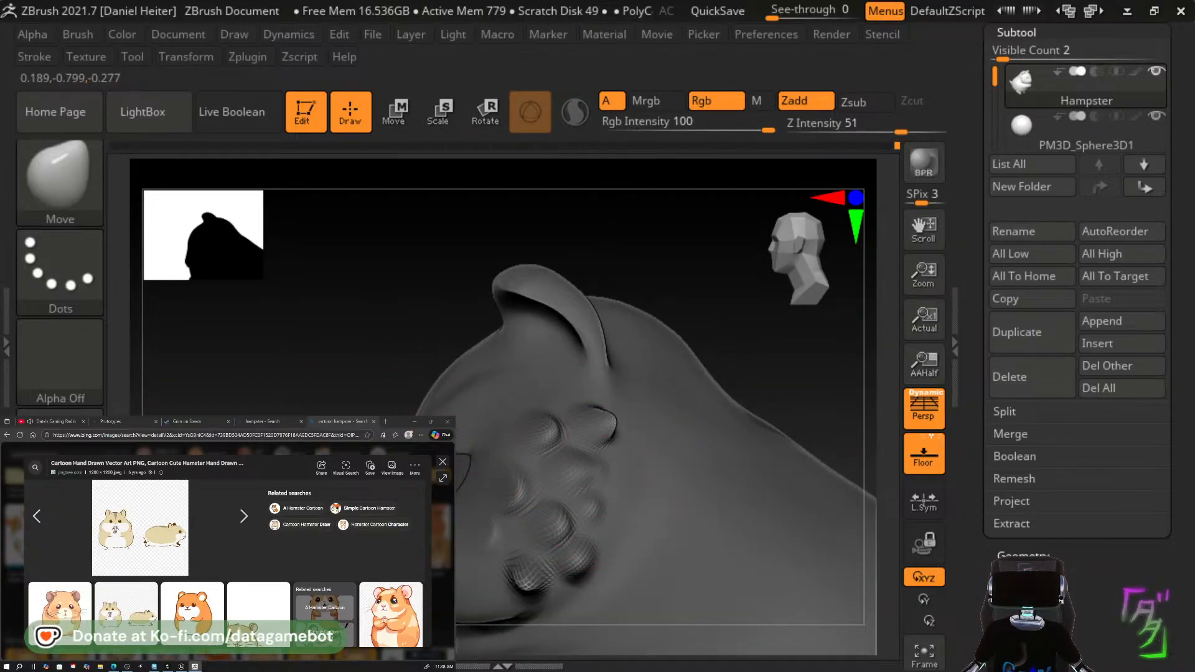
pyautogui.moveTo(348, 436); pyautogui.dragTo(666, 514)
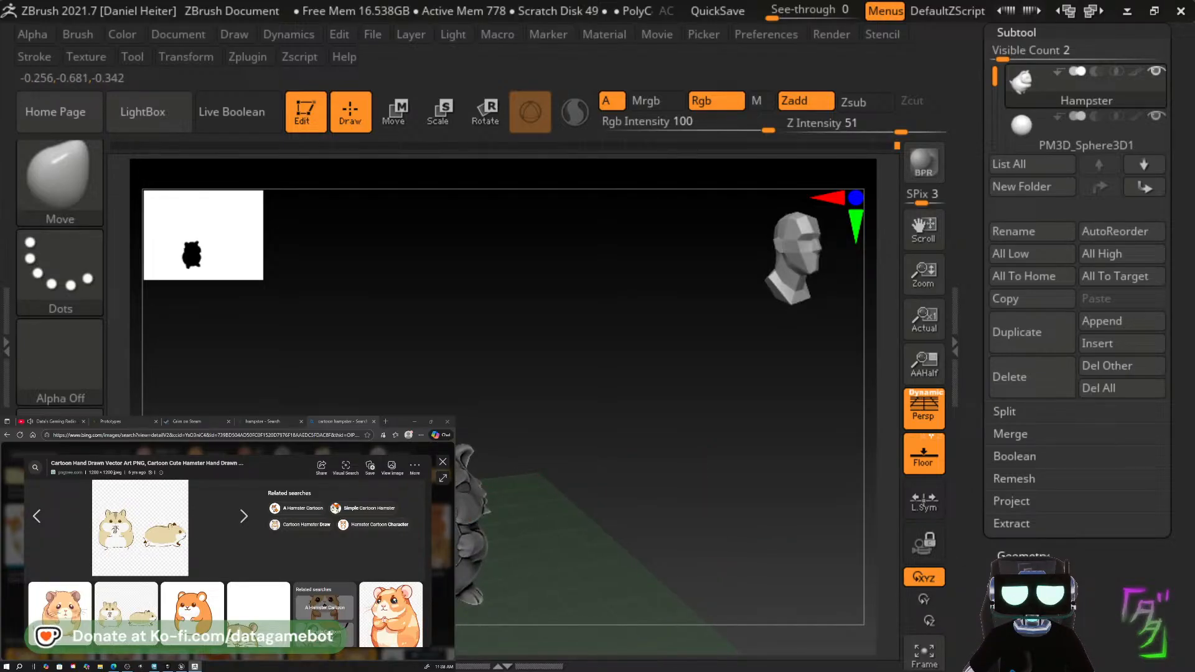
pyautogui.moveTo(666, 513)
pyautogui.mouseDown()
pyautogui.moveTo(548, 485)
pyautogui.moveTo(568, 419)
pyautogui.mouseUp()
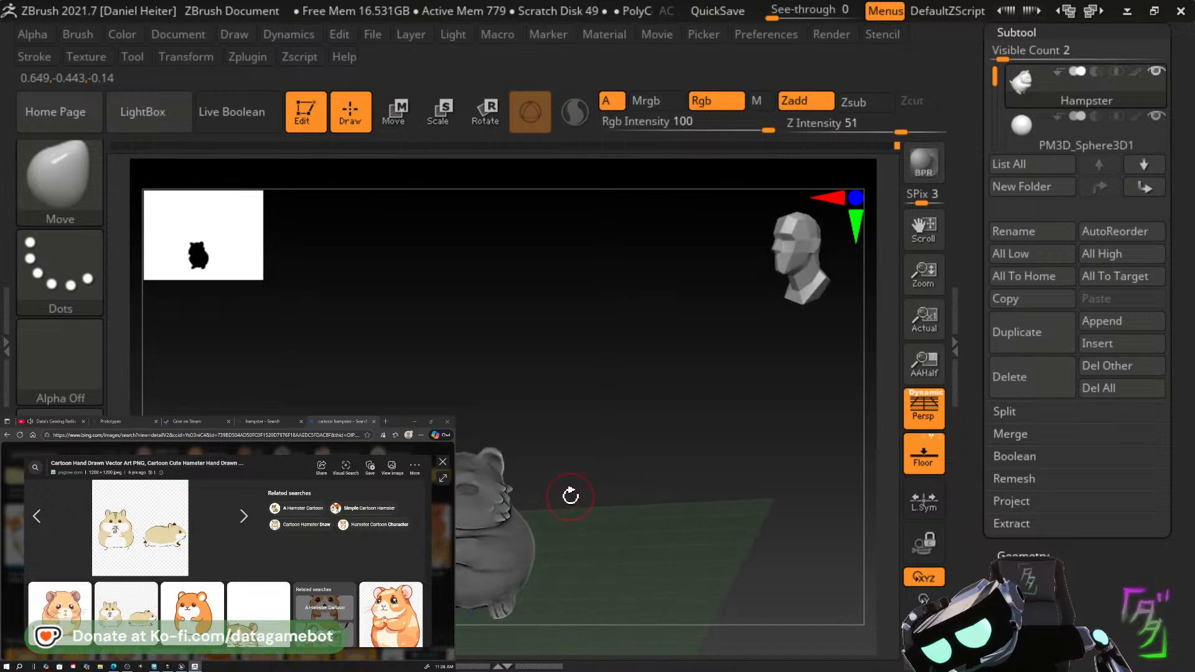
pyautogui.press('ctrl')
pyautogui.moveTo(616, 502); pyautogui.dragTo(478, 501)
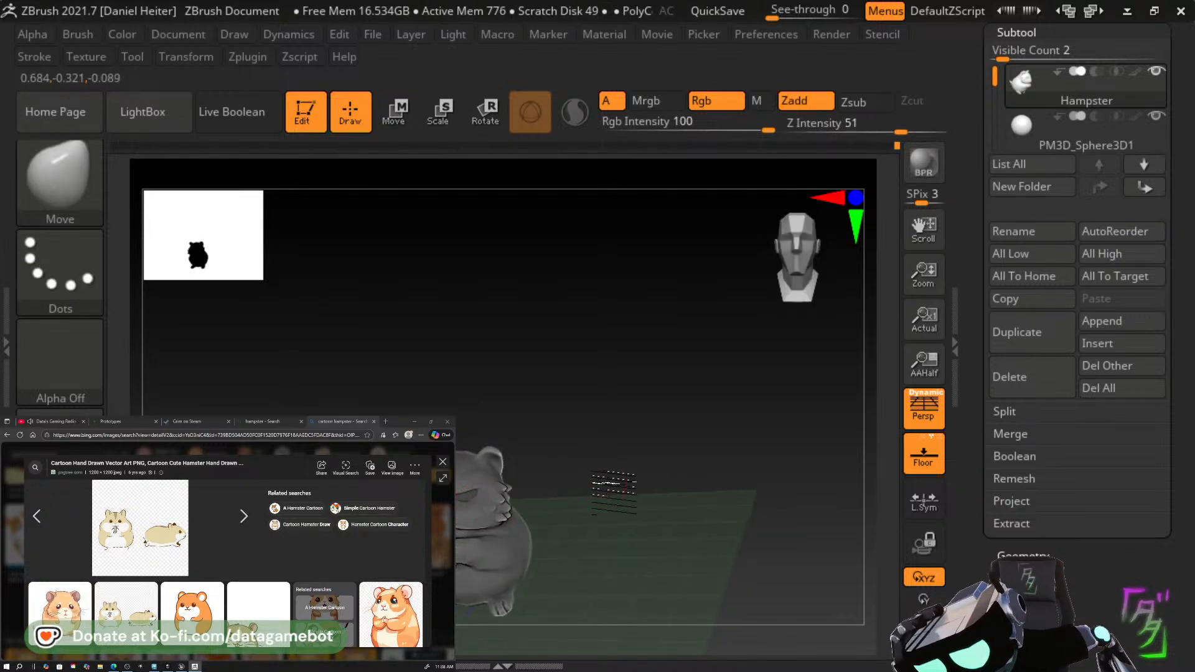
pyautogui.moveTo(613, 488)
pyautogui.mouseDown()
pyautogui.moveTo(563, 480)
pyautogui.moveTo(629, 466)
pyautogui.moveTo(640, 503)
pyautogui.moveTo(478, 514)
pyautogui.mouseUp()
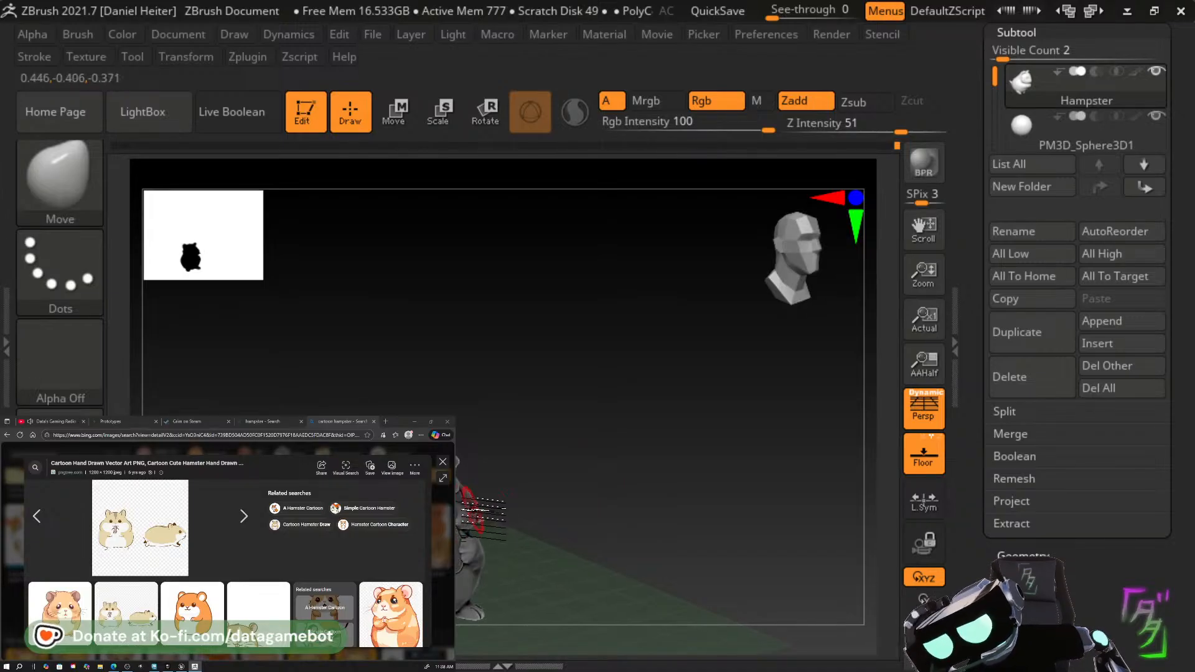
# Choose the SnakeHook brush and pull layered fur tufts out of the hamster's cheek edges and lower belly.
pyautogui.keyDown('shift'); pyautogui.moveTo(596, 508); pyautogui.dragTo(572, 492); pyautogui.keyUp('shift')
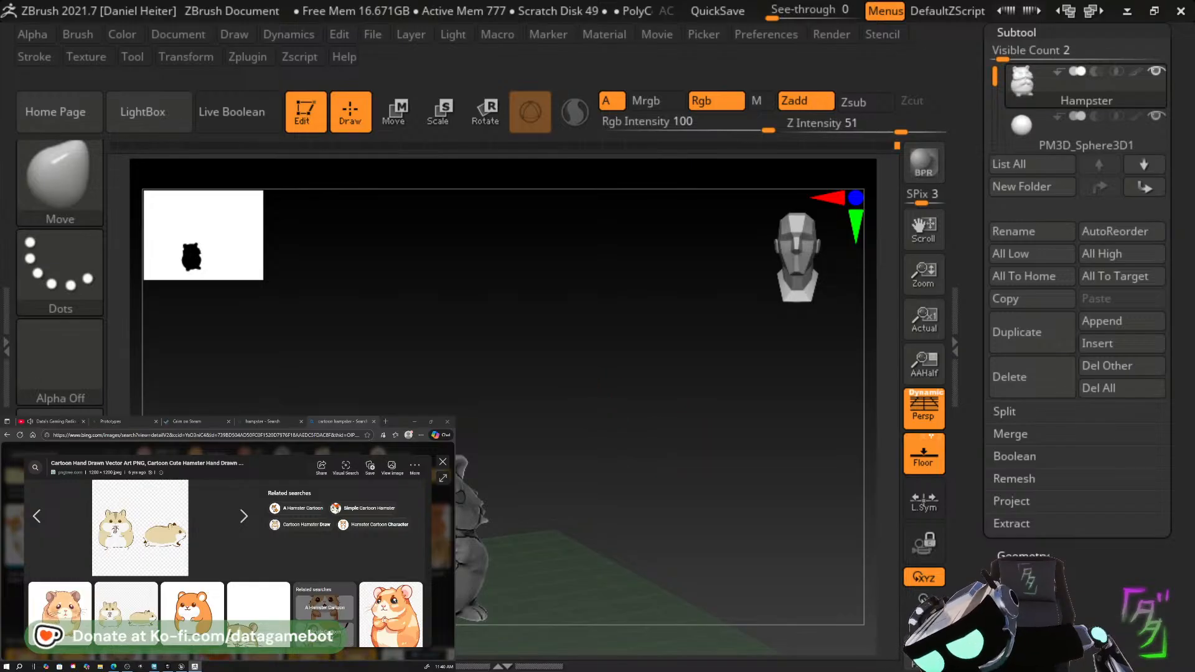
pyautogui.keyDown('shift'); pyautogui.moveTo(401, 600); pyautogui.dragTo(404, 617, button='right'); pyautogui.keyUp('shift')
pyautogui.keyDown('shift'); pyautogui.moveTo(470, 622); pyautogui.dragTo(488, 619); pyautogui.keyUp('shift')
pyautogui.keyDown('alt'); pyautogui.moveTo(560, 583); pyautogui.dragTo(608, 585); pyautogui.keyUp('alt')
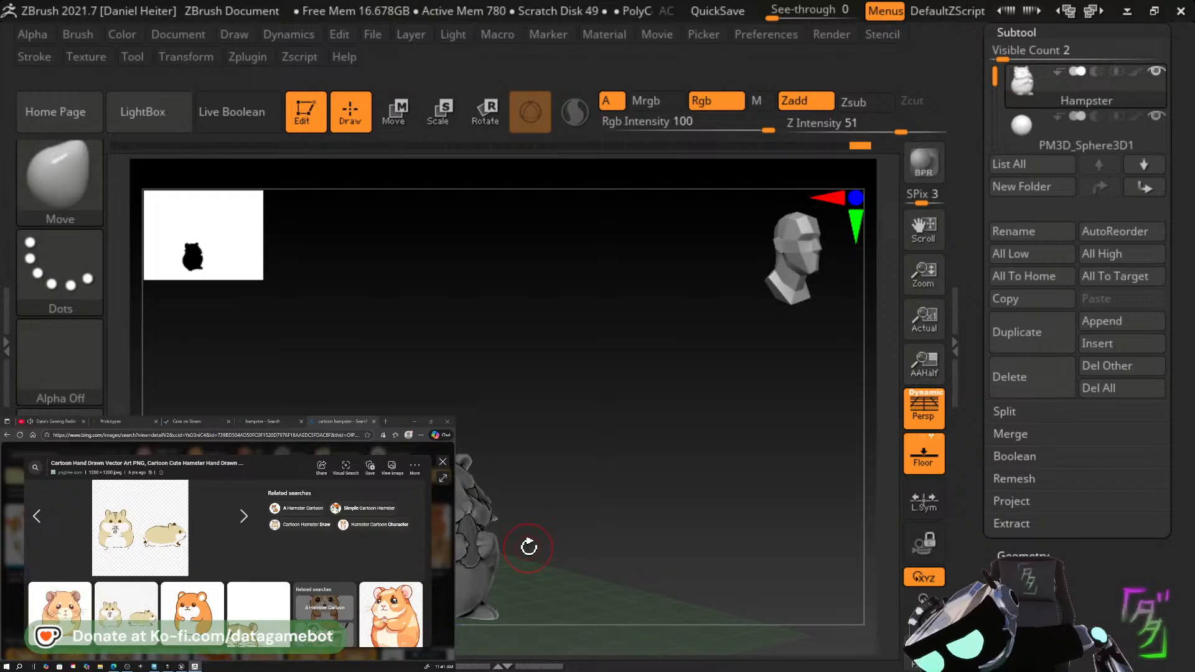
pyautogui.press('b')
pyautogui.press('s')
pyautogui.press('h')
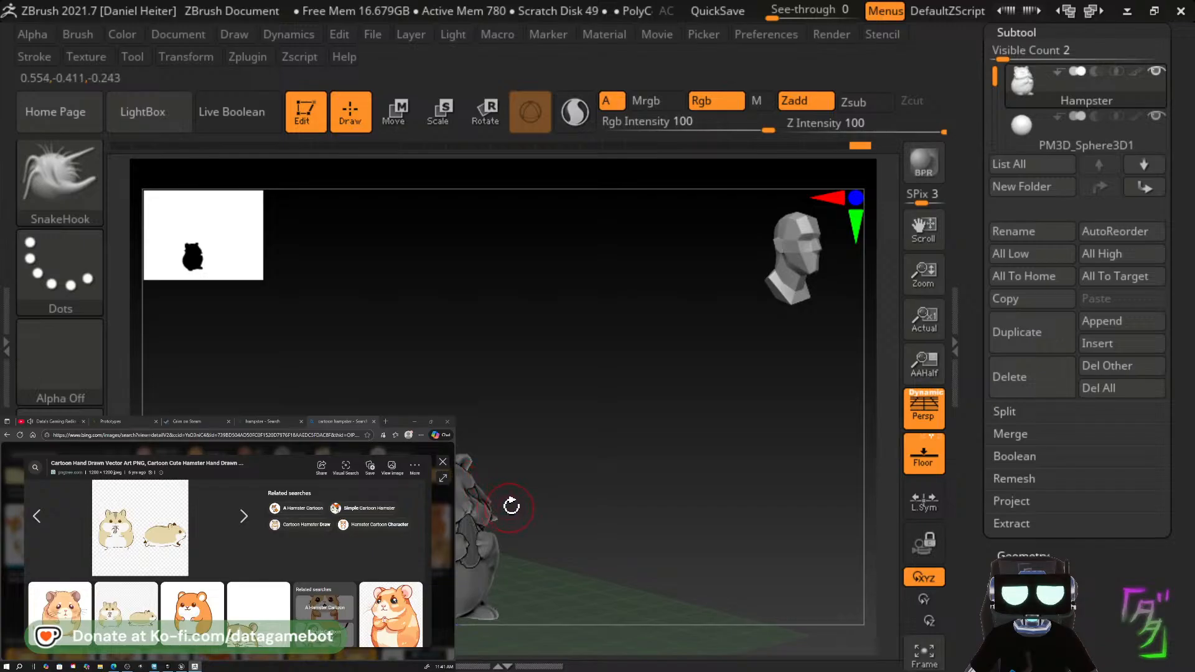
pyautogui.keyDown('alt'); pyautogui.moveTo(540, 516); pyautogui.dragTo(614, 618); pyautogui.keyUp('alt')
pyautogui.moveTo(582, 542); pyautogui.dragTo(591, 575)
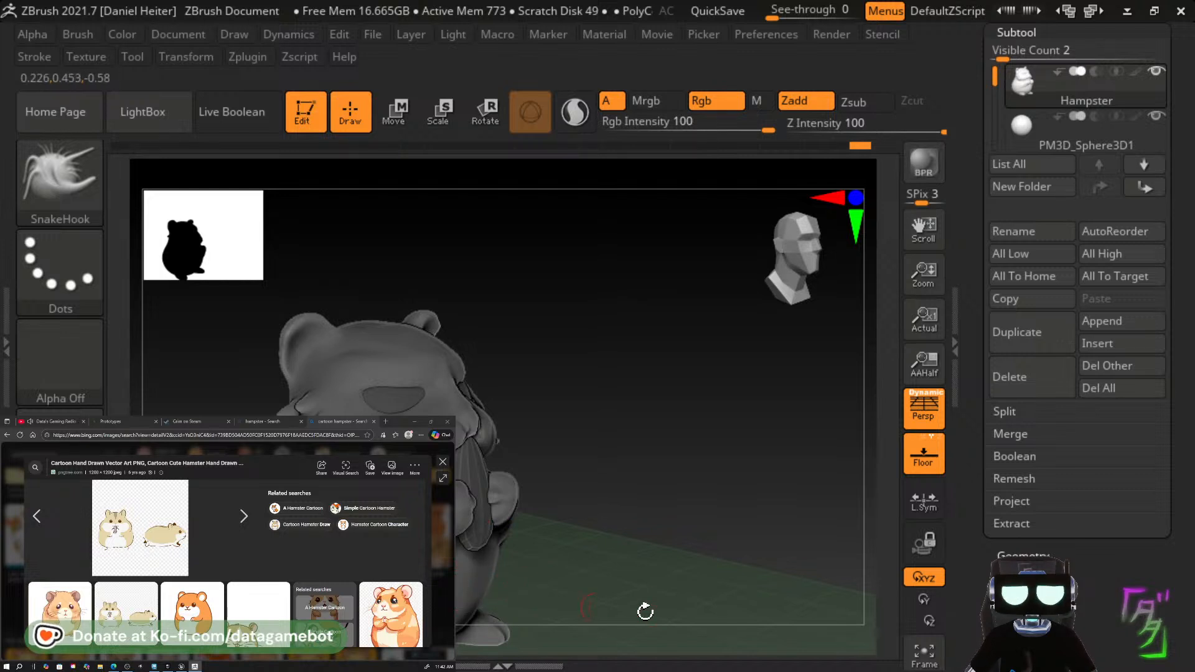
pyautogui.moveTo(596, 565); pyautogui.dragTo(613, 498)
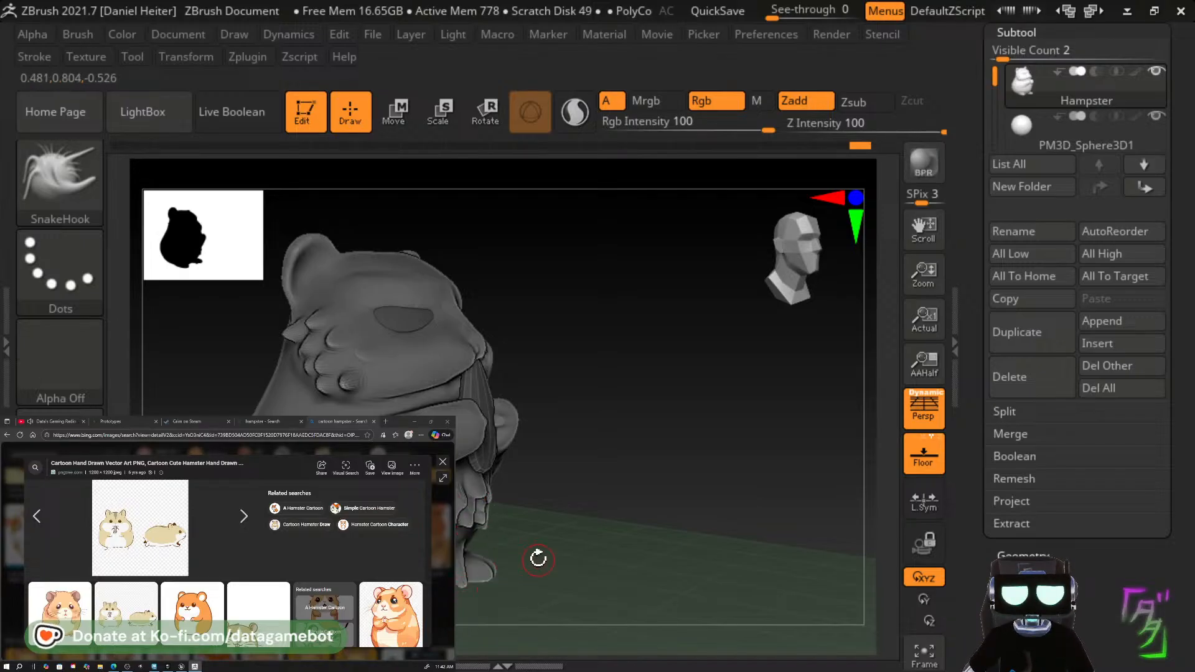
# Undo the latest fur tuft strokes on the hamster's belly.
pyautogui.hotkey('ctrl', 'z')
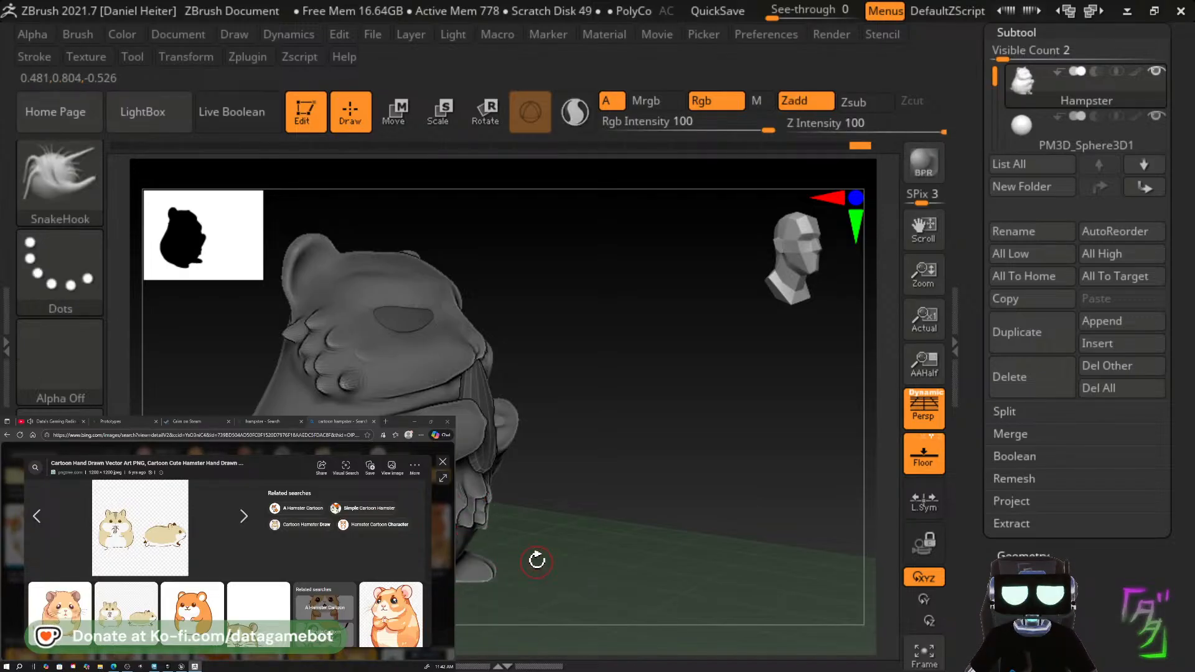
pyautogui.moveTo(546, 561); pyautogui.dragTo(526, 575)
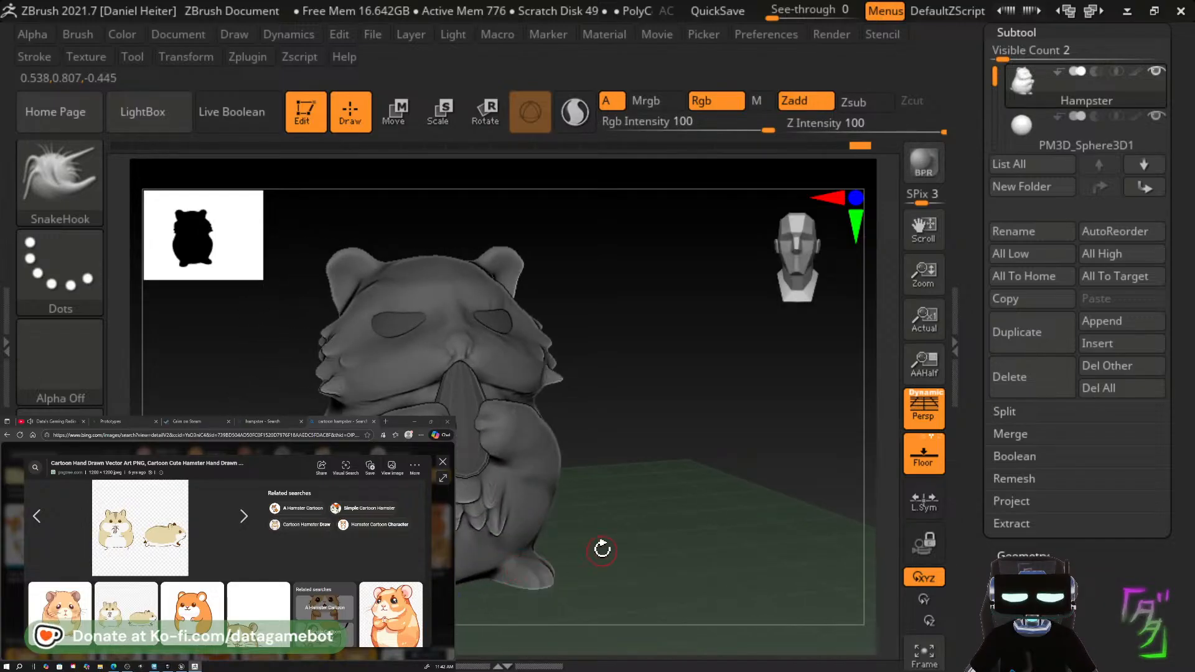
pyautogui.press('ctrl')
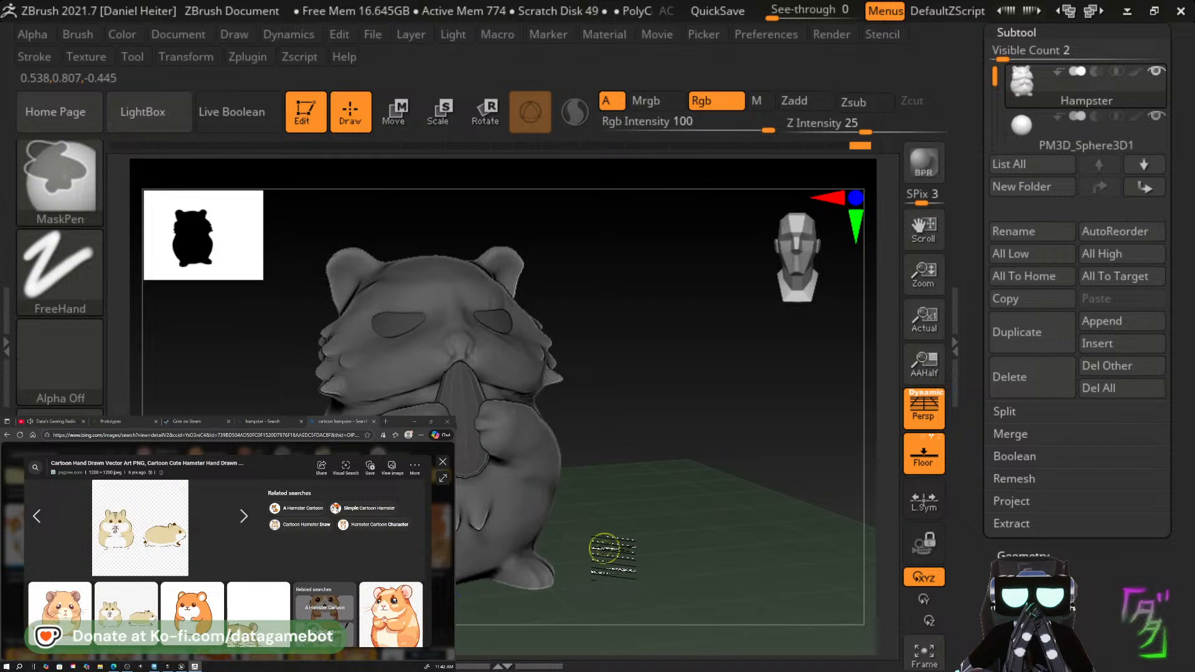
pyautogui.press('ctrl')
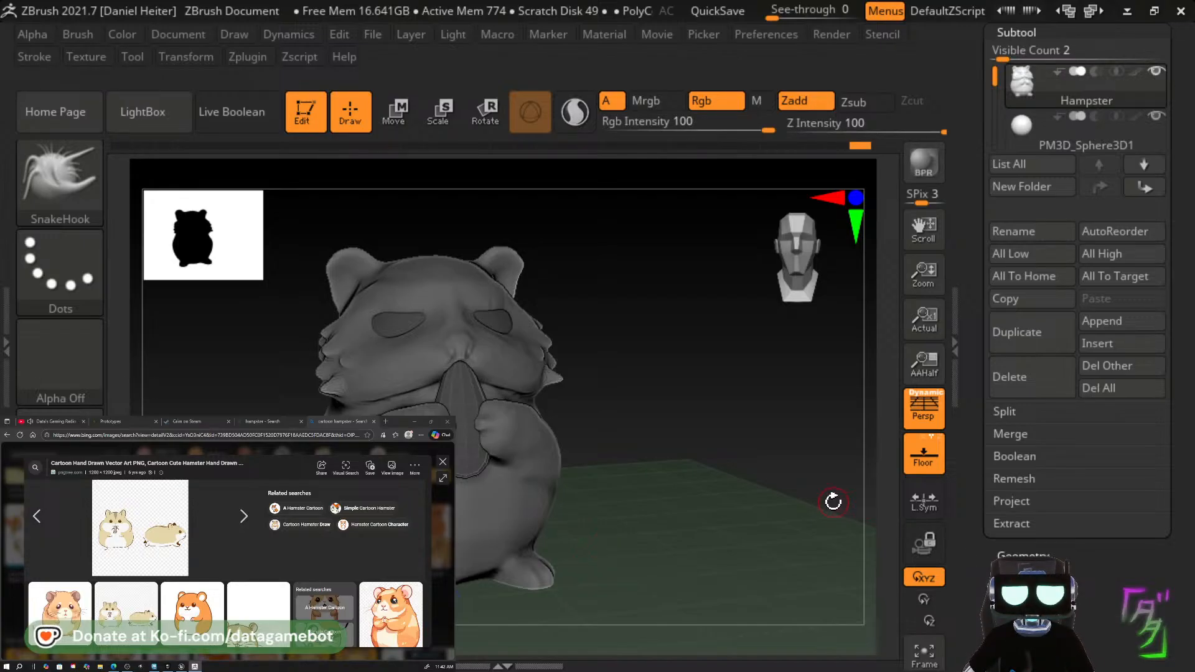
# Pull overlapping rows of pointed fur tufts out across the hamster's lower belly with the SnakeHook brush.
pyautogui.moveTo(833, 502); pyautogui.dragTo(678, 554)
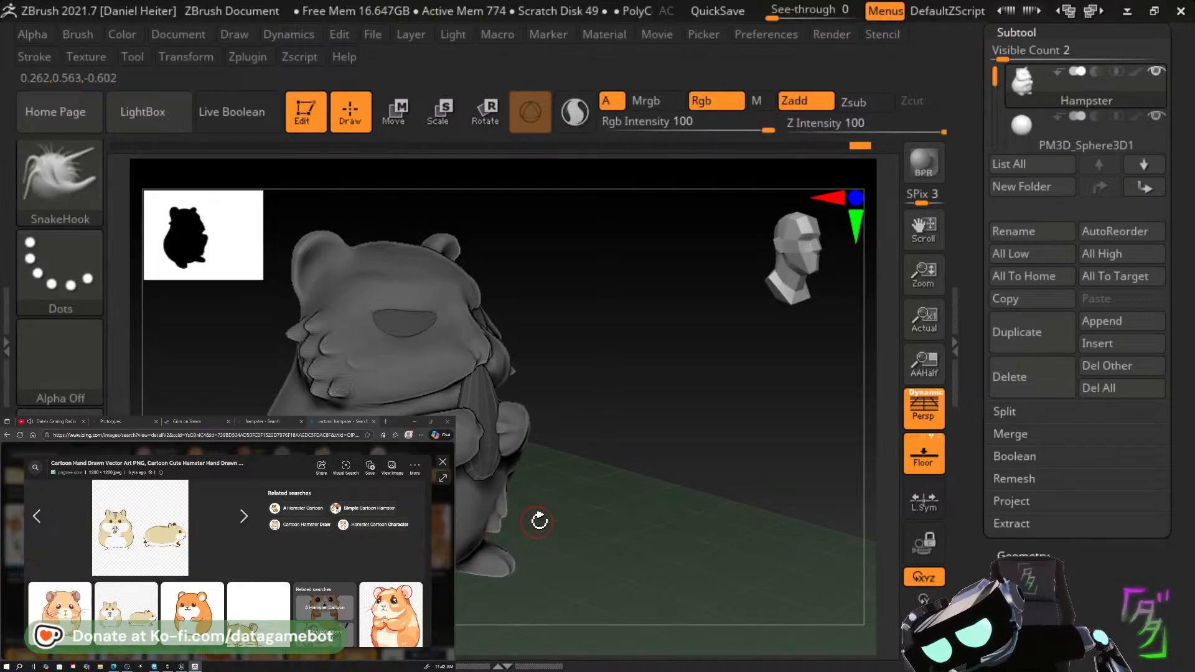
pyautogui.moveTo(539, 521); pyautogui.dragTo(507, 529)
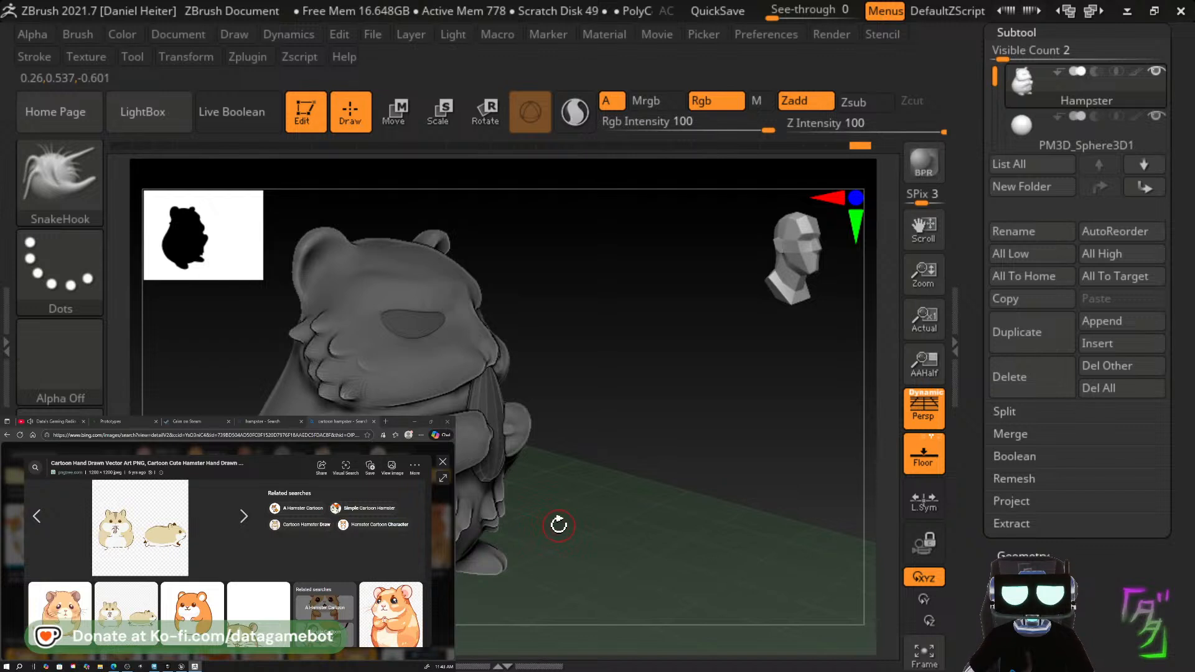
pyautogui.moveTo(558, 525); pyautogui.dragTo(482, 494)
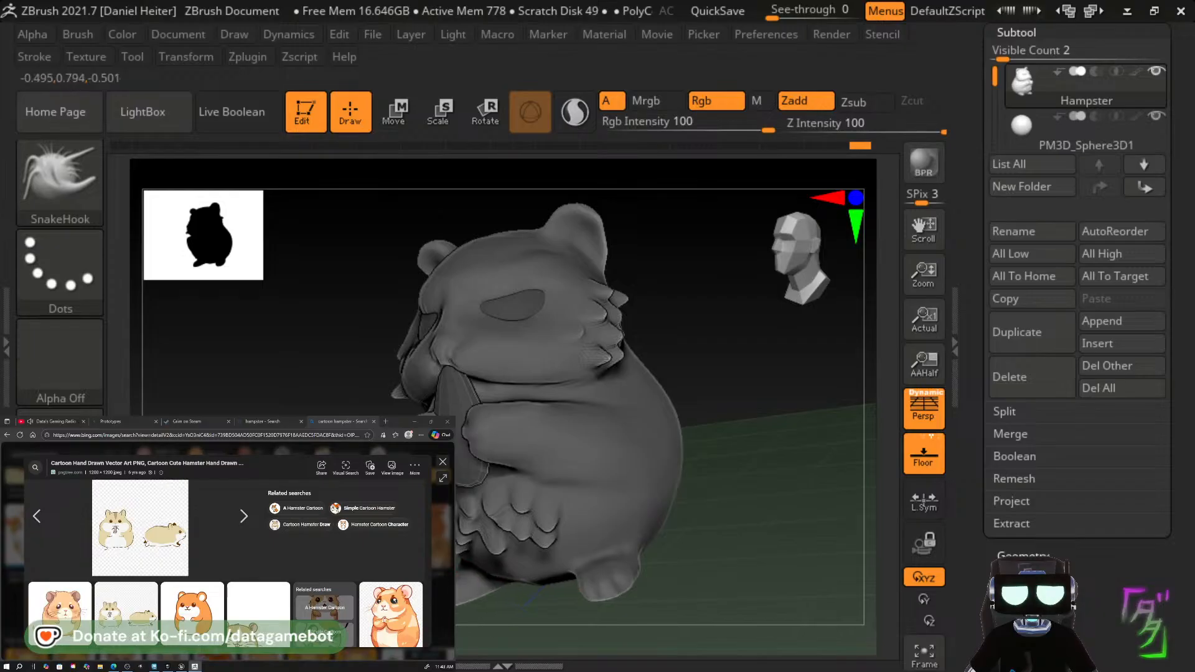
pyautogui.moveTo(453, 590); pyautogui.dragTo(508, 553)
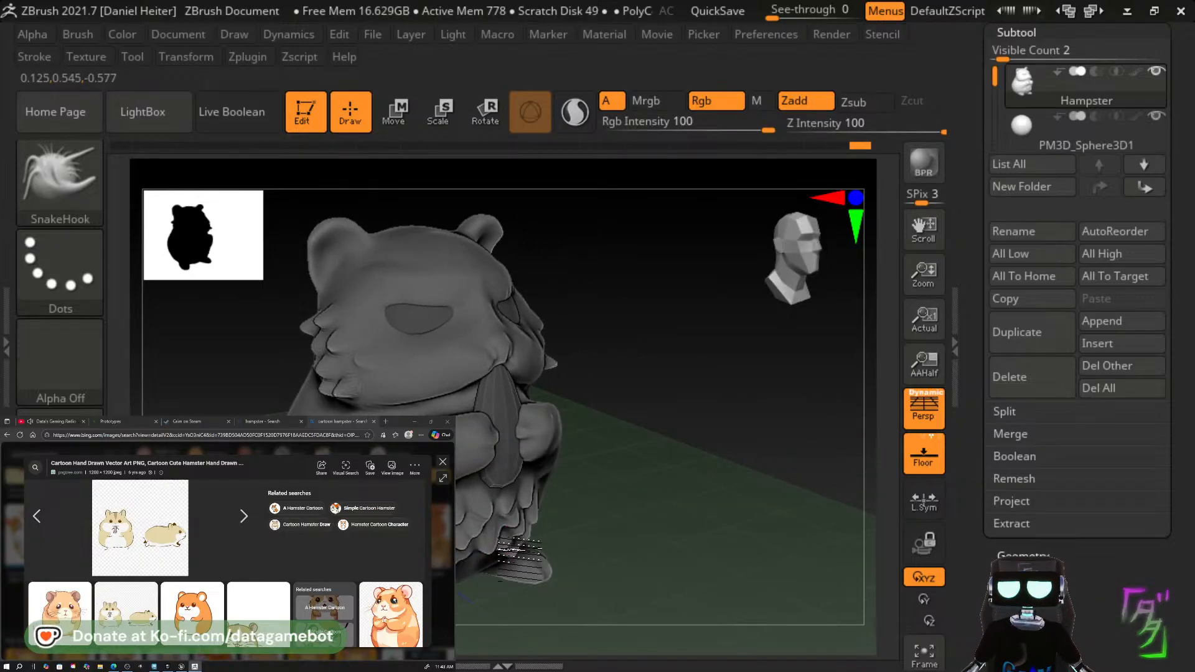
pyautogui.moveTo(620, 549); pyautogui.dragTo(509, 570)
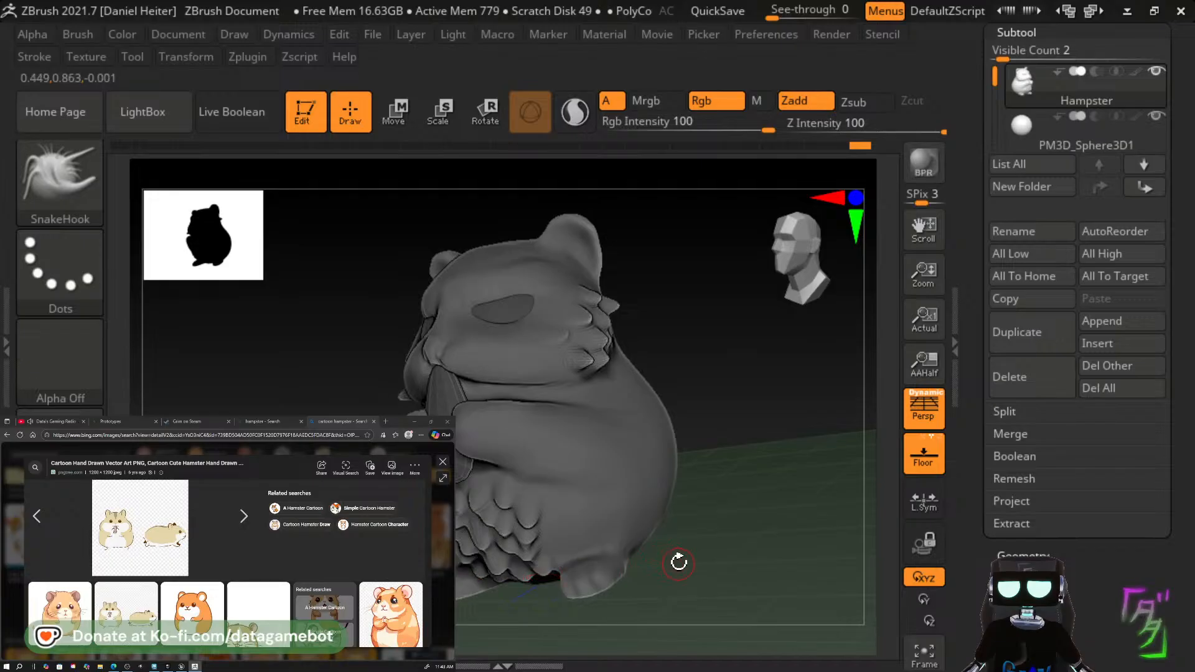
pyautogui.moveTo(678, 563); pyautogui.dragTo(786, 568)
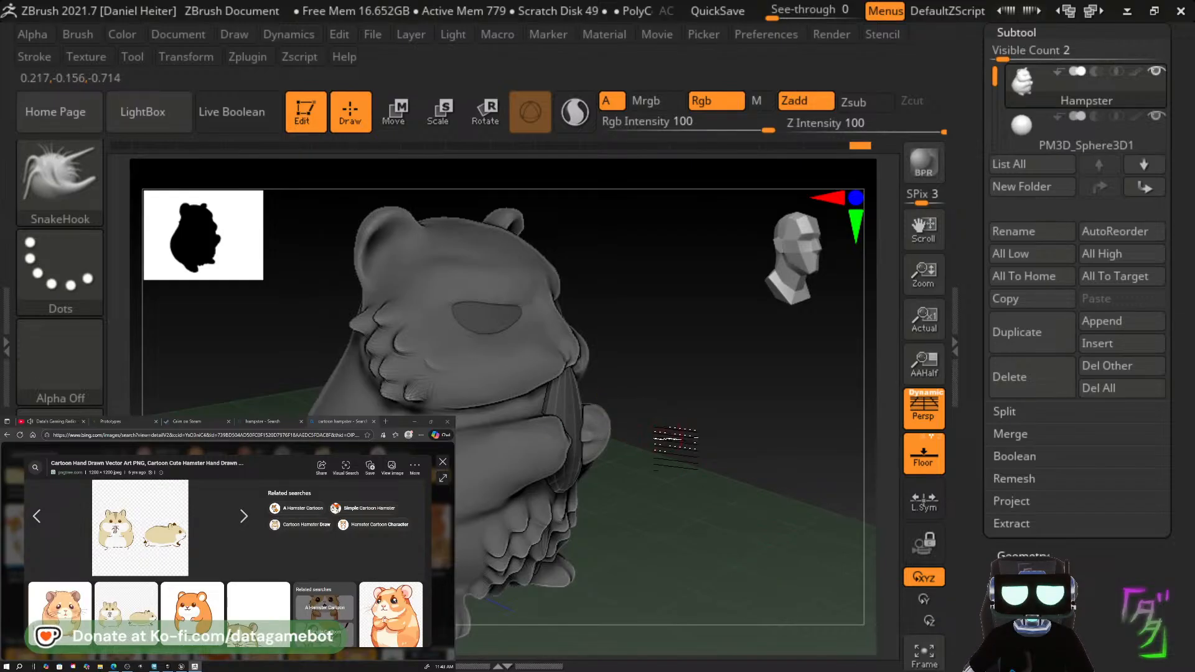
# Pull more fur tufts out of the lower cheek, checking their shape from the front, side and above.
pyautogui.moveTo(676, 442); pyautogui.dragTo(573, 364)
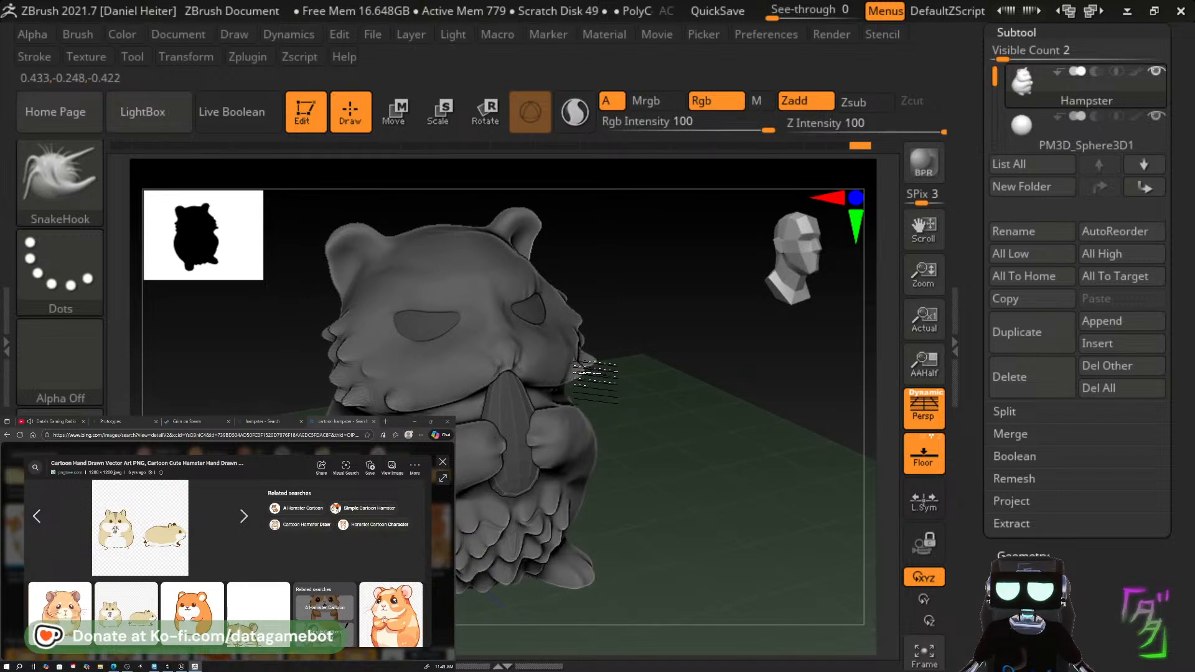
pyautogui.moveTo(602, 384); pyautogui.dragTo(579, 375)
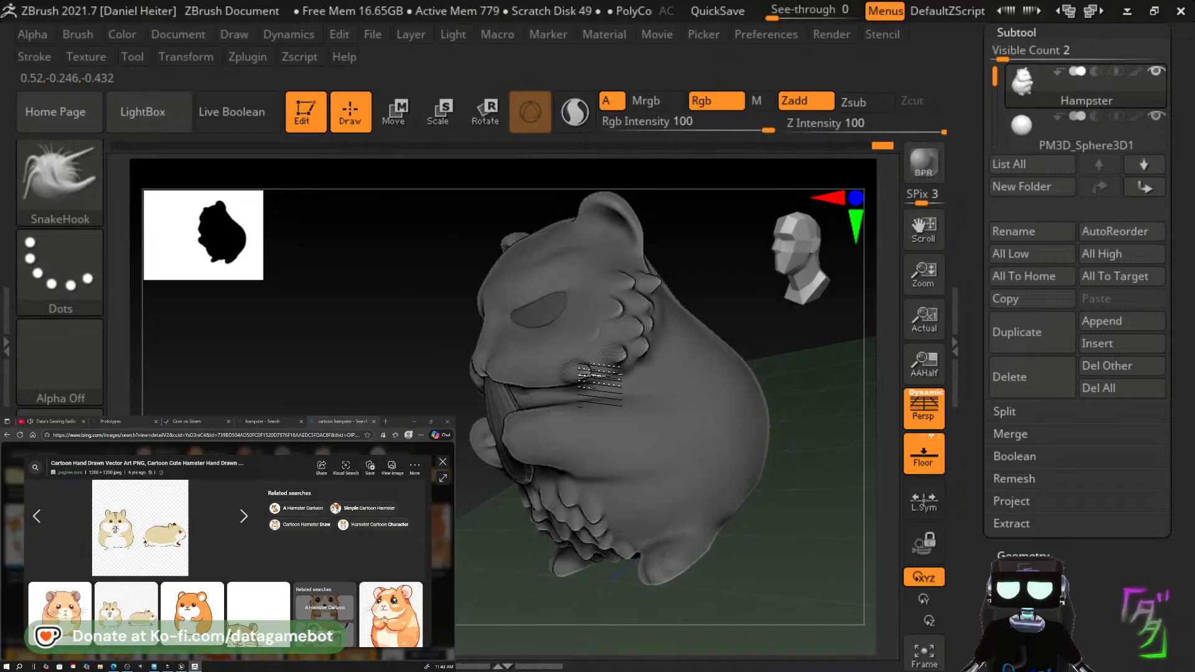
pyautogui.moveTo(435, 405); pyautogui.dragTo(594, 353)
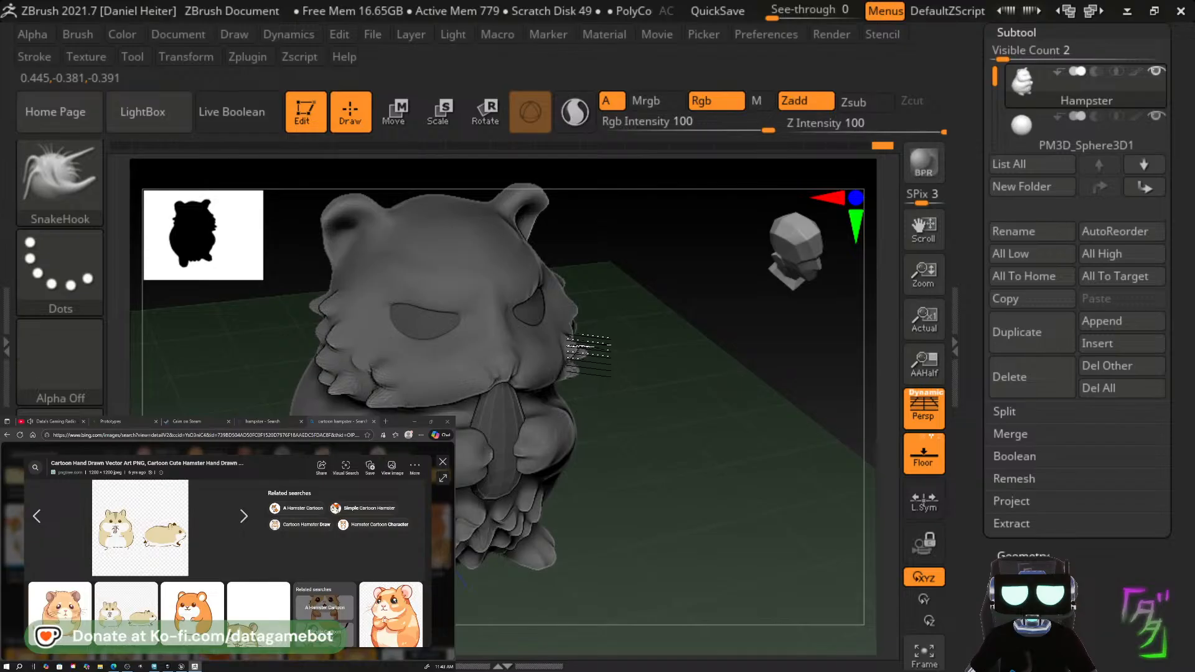
pyautogui.moveTo(588, 352); pyautogui.dragTo(644, 479)
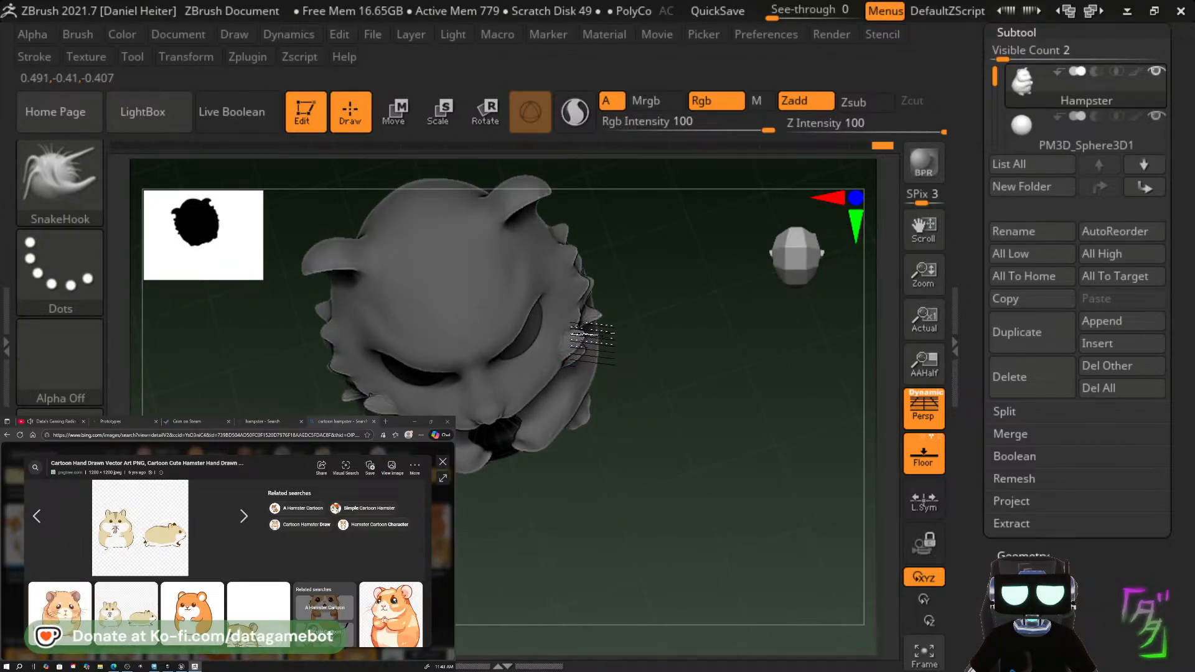
pyautogui.moveTo(614, 349); pyautogui.dragTo(707, 373)
pyautogui.moveTo(614, 352); pyautogui.dragTo(707, 353)
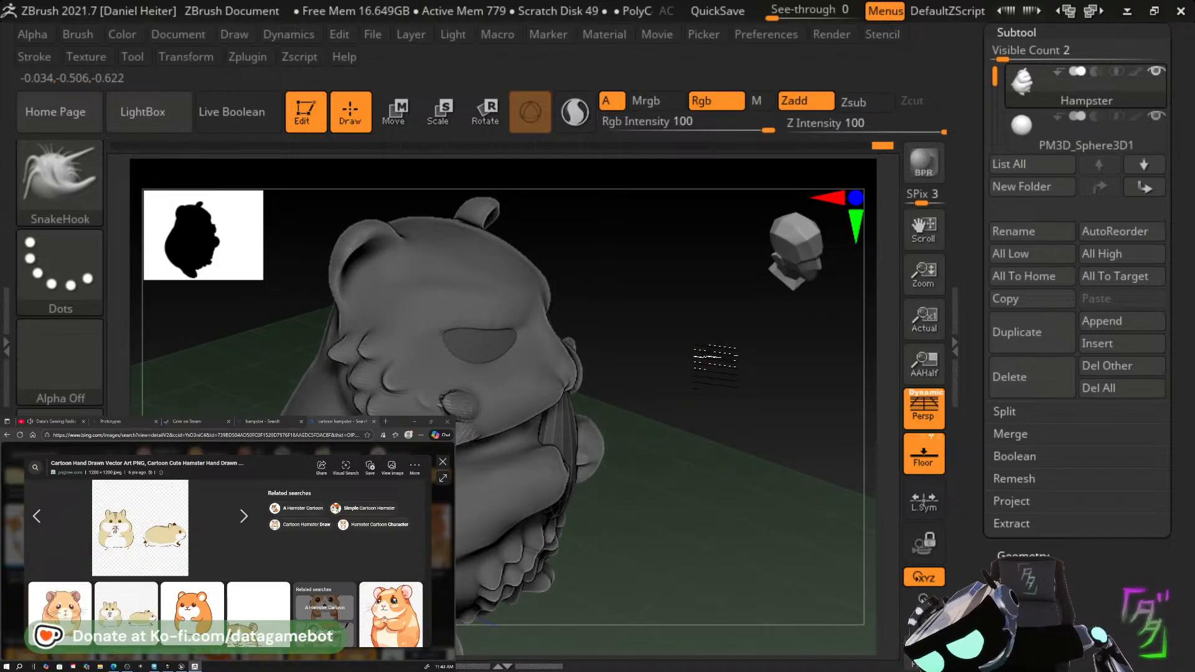
# Redo the outward pull on the cheek tufts and extend the fur cluster on the front of the cheek.
pyautogui.moveTo(716, 361)
pyautogui.mouseDown()
pyautogui.moveTo(648, 349)
pyautogui.moveTo(649, 325)
pyautogui.moveTo(616, 355)
pyautogui.mouseUp()
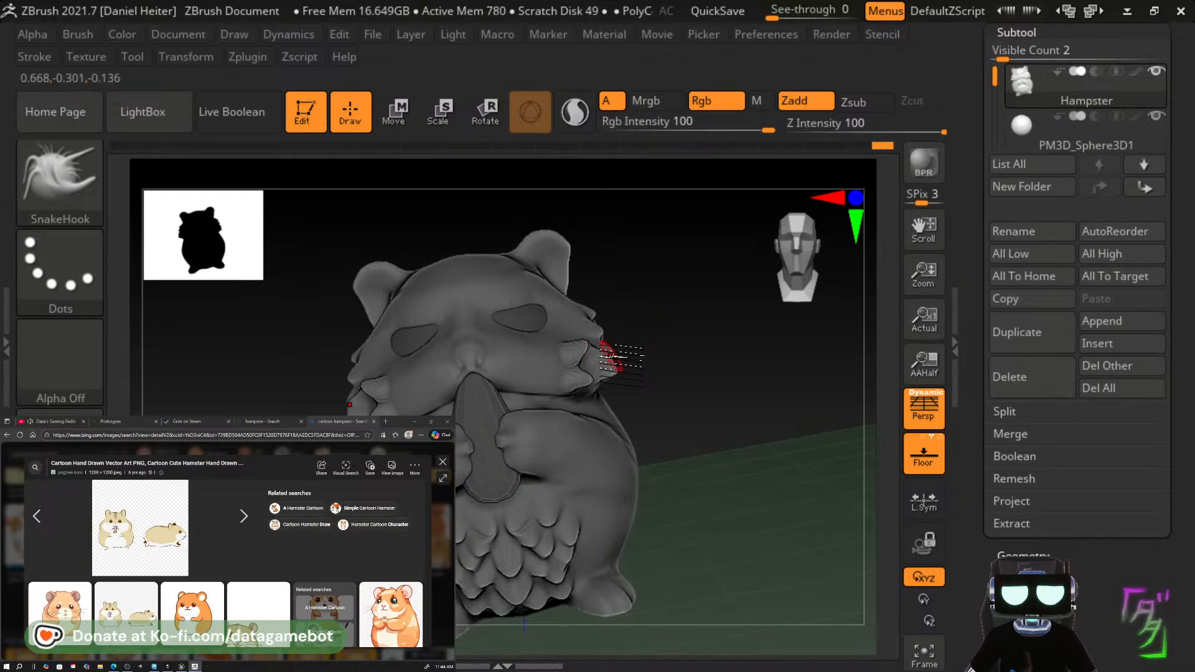
pyautogui.hotkey('ctrl', 'z')
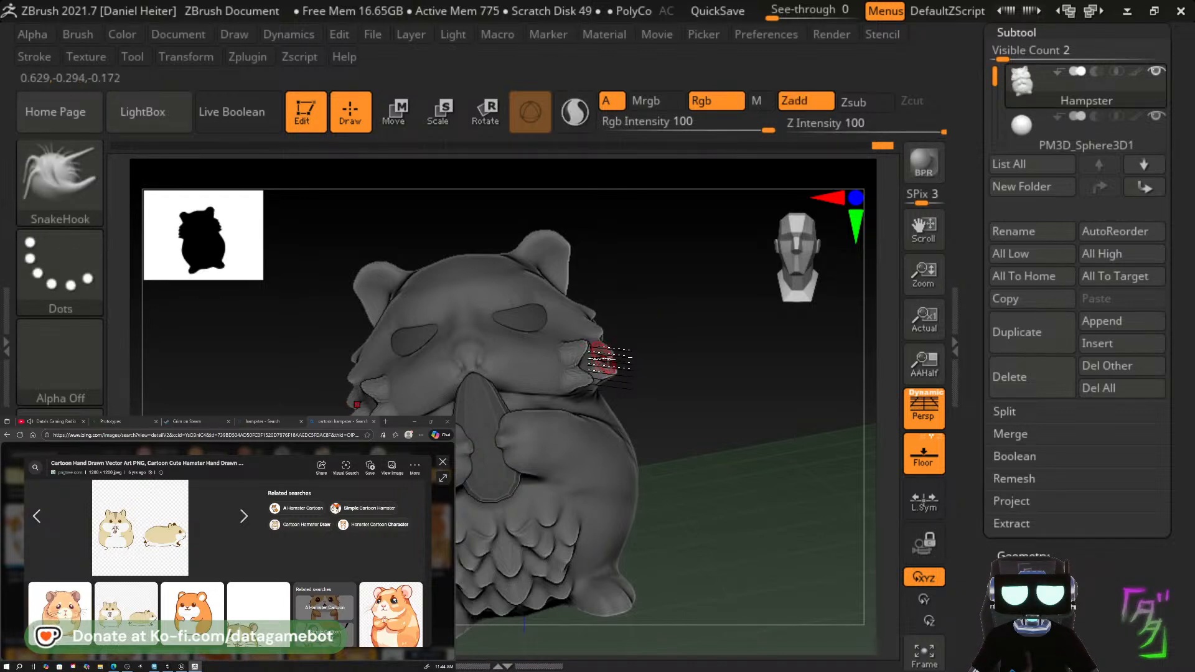
pyautogui.moveTo(588, 362); pyautogui.dragTo(611, 357)
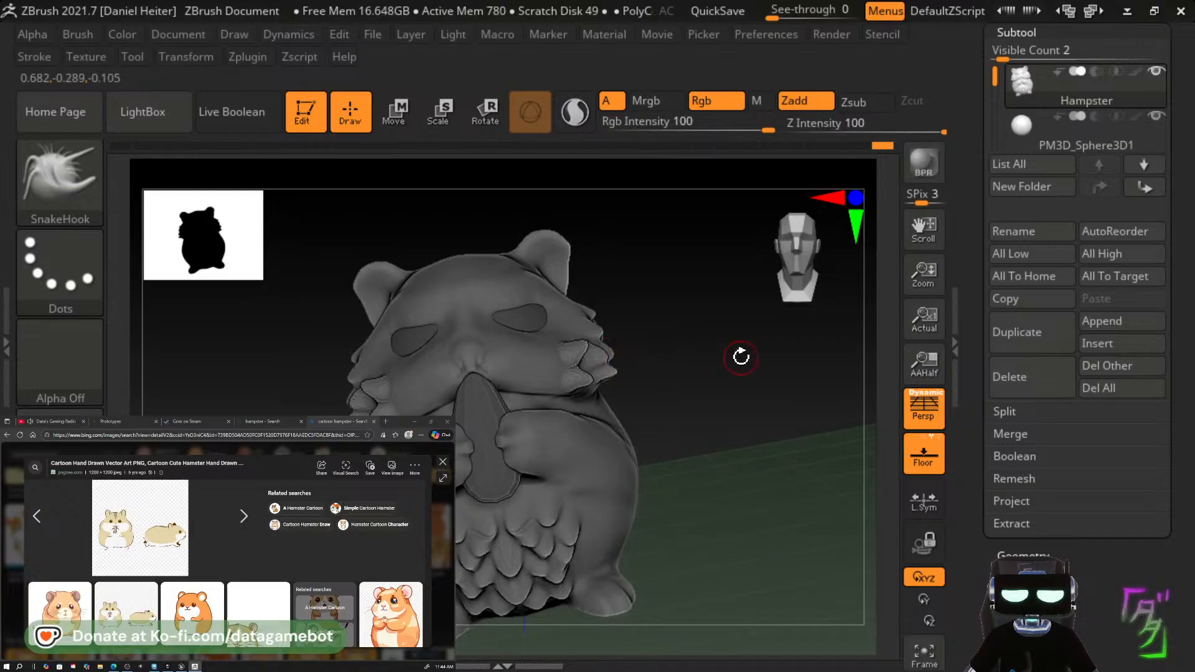
pyautogui.moveTo(813, 354); pyautogui.dragTo(787, 377)
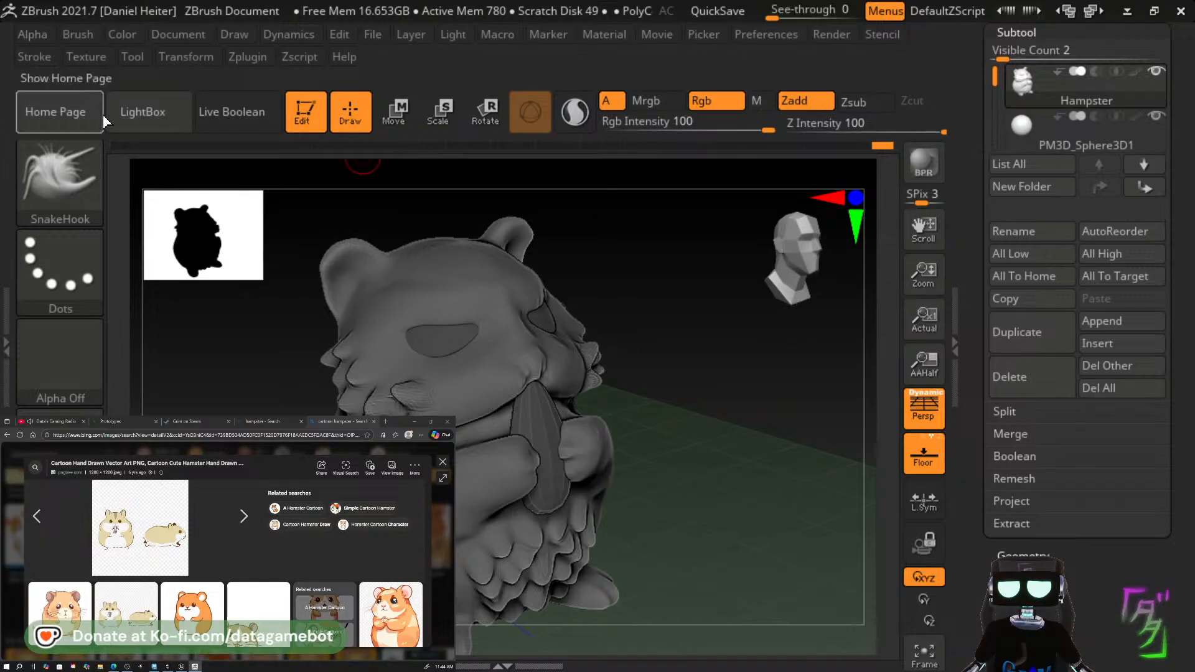
# Pull small pointed fur tufts out of the hamster's elbow with the SnakeHook brush.
pyautogui.click(34, 155)
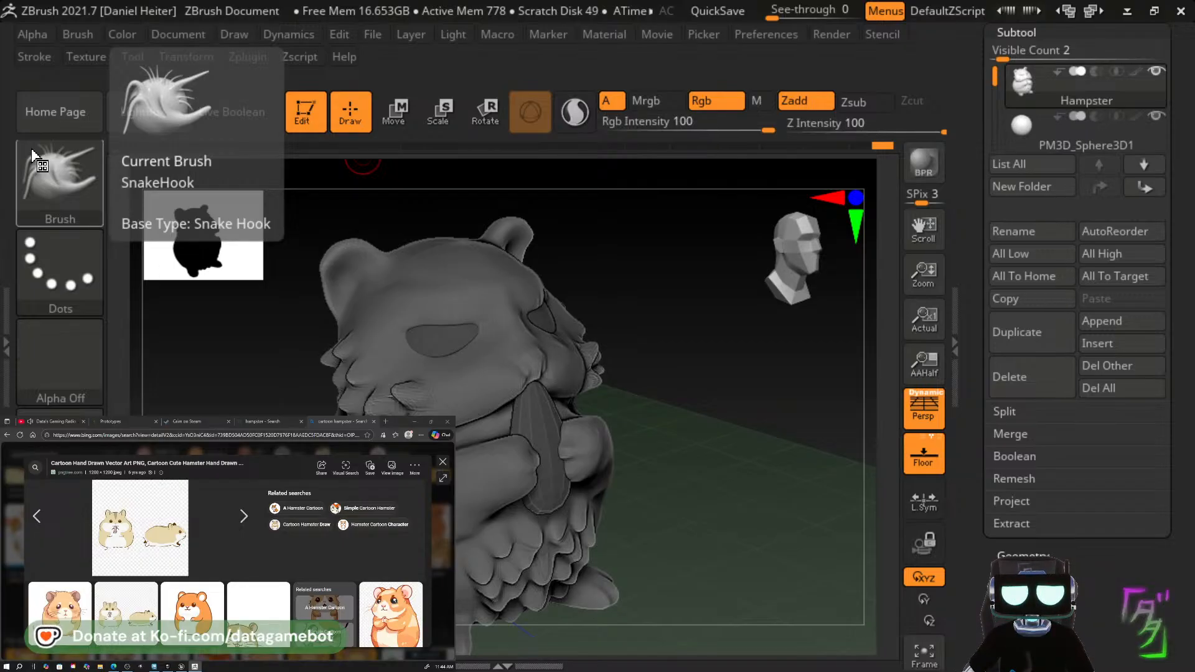
pyautogui.moveTo(628, 439)
pyautogui.mouseDown()
pyautogui.moveTo(638, 417)
pyautogui.moveTo(619, 416)
pyautogui.mouseUp()
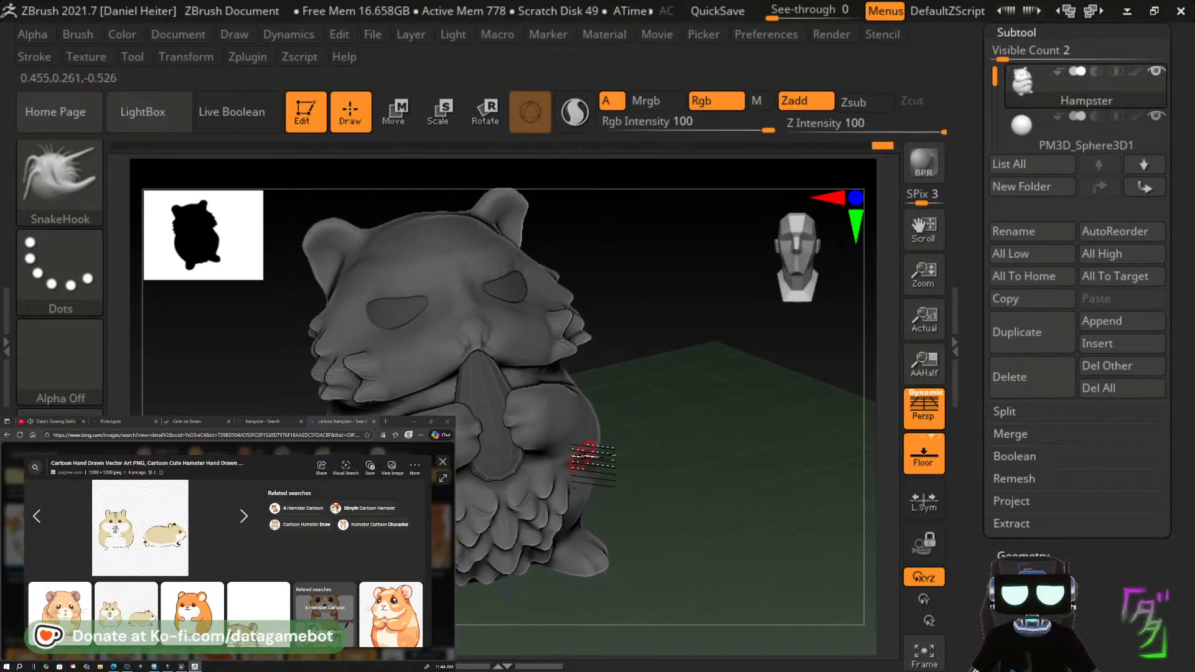
pyautogui.moveTo(643, 459); pyautogui.dragTo(587, 435)
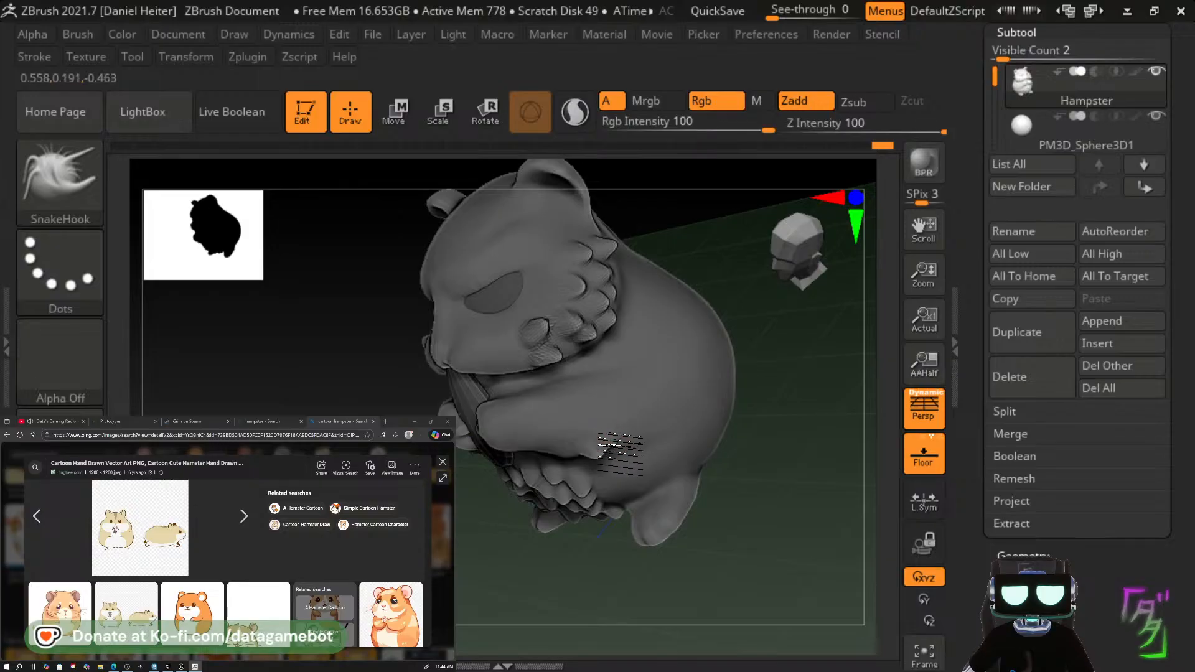
pyautogui.moveTo(697, 453)
pyautogui.mouseDown()
pyautogui.moveTo(803, 454)
pyautogui.moveTo(639, 435)
pyautogui.moveTo(689, 419)
pyautogui.moveTo(728, 429)
pyautogui.moveTo(699, 419)
pyautogui.moveTo(750, 436)
pyautogui.moveTo(594, 426)
pyautogui.mouseUp()
pyautogui.press('shift')
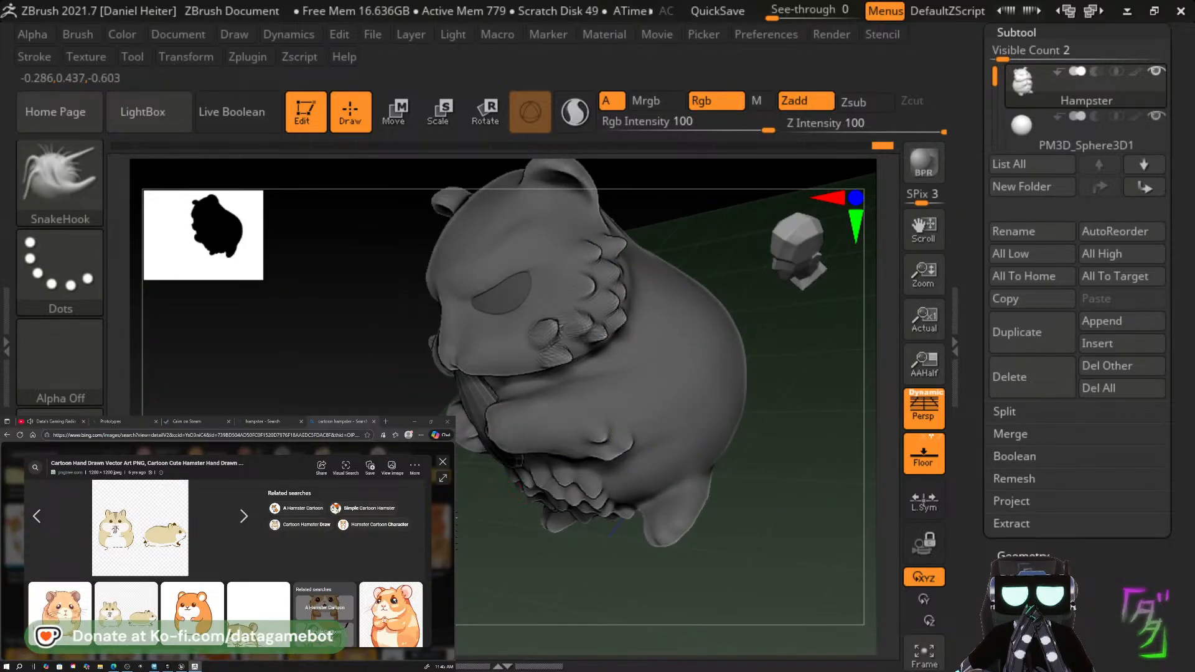
pyautogui.moveTo(392, 477)
pyautogui.mouseDown()
pyautogui.moveTo(514, 455)
pyautogui.moveTo(534, 463)
pyautogui.mouseUp()
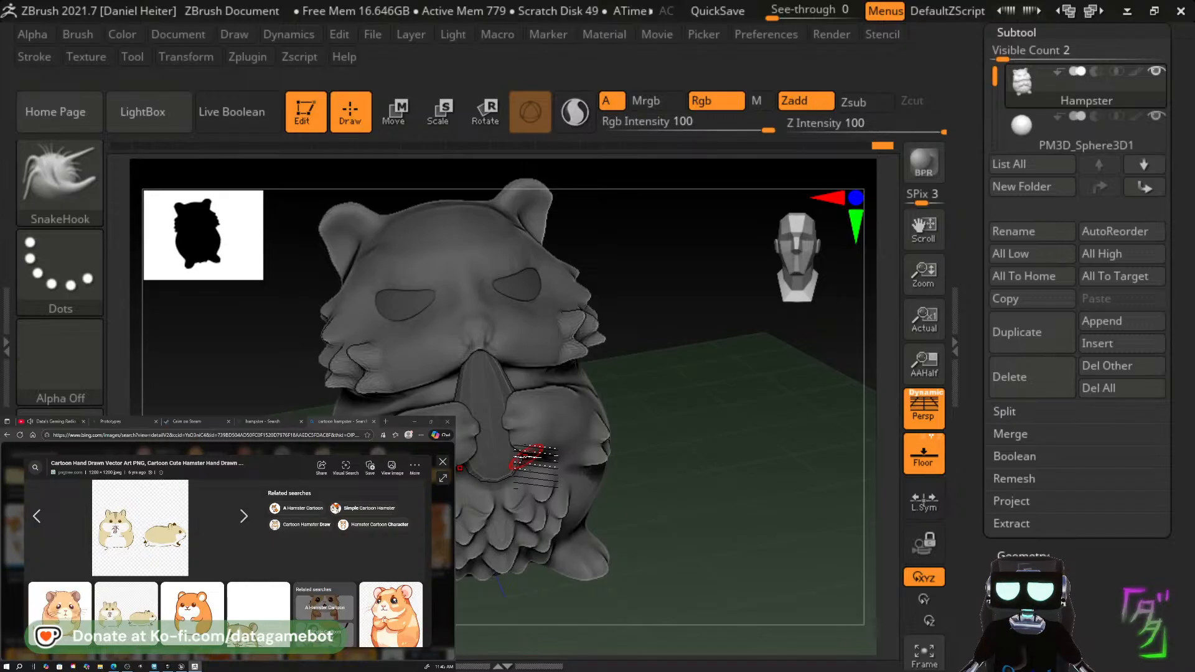
# Carve a crease along the hamster's upper arm near the shoulder with the DamStandard brush and undo the last stroke.
pyautogui.click(80, 208)
pyautogui.press('d')
pyautogui.press('s')
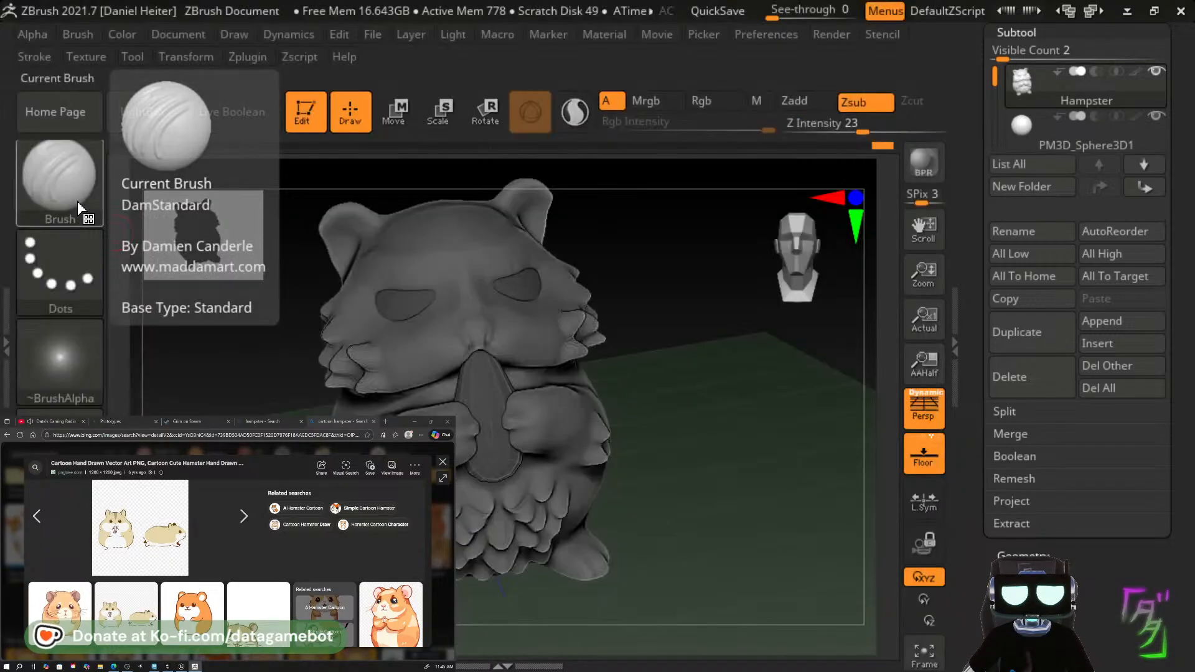
pyautogui.moveTo(815, 388); pyautogui.dragTo(772, 373)
pyautogui.moveTo(560, 387)
pyautogui.mouseDown()
pyautogui.moveTo(599, 421)
pyautogui.moveTo(563, 411)
pyautogui.moveTo(582, 427)
pyautogui.moveTo(557, 386)
pyautogui.mouseUp()
pyautogui.moveTo(762, 393)
pyautogui.mouseDown()
pyautogui.moveTo(718, 395)
pyautogui.moveTo(683, 430)
pyautogui.mouseUp()
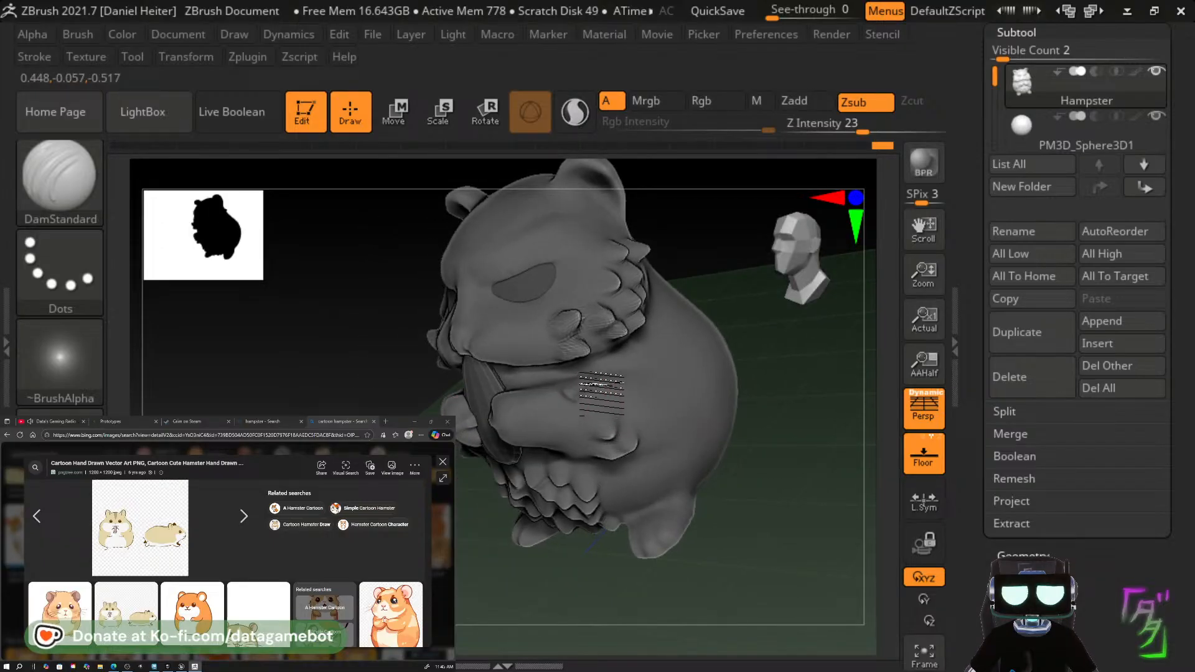
pyautogui.moveTo(565, 392); pyautogui.dragTo(589, 401)
pyautogui.press('ctrl')
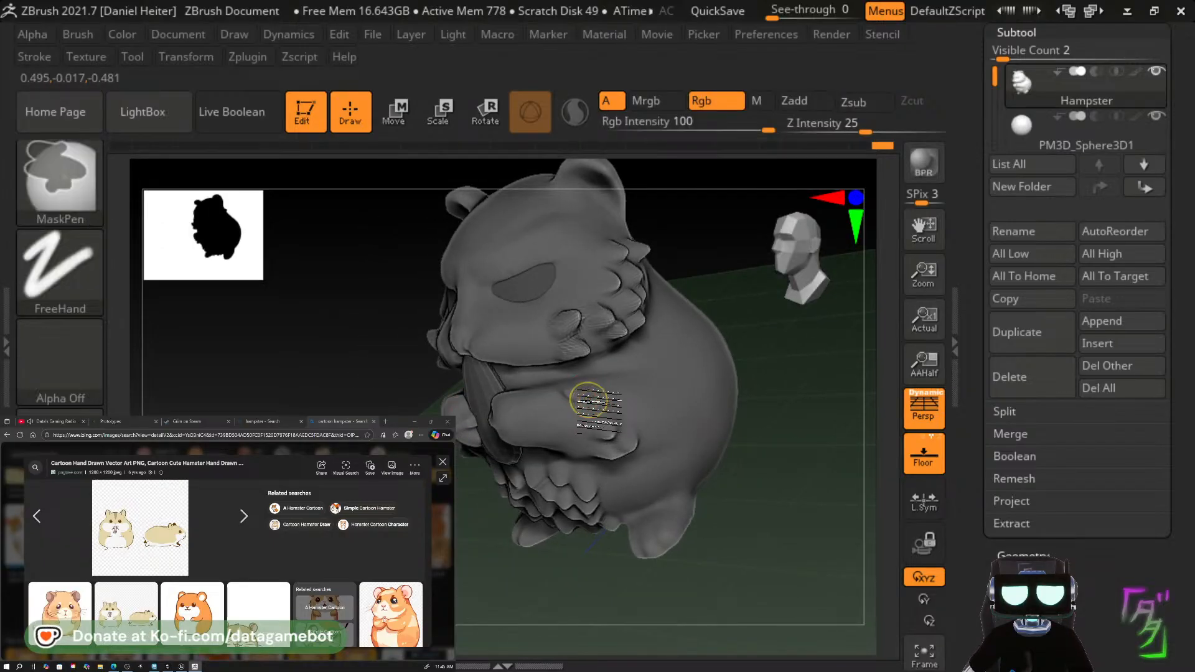
pyautogui.hotkey('ctrl', 'z')
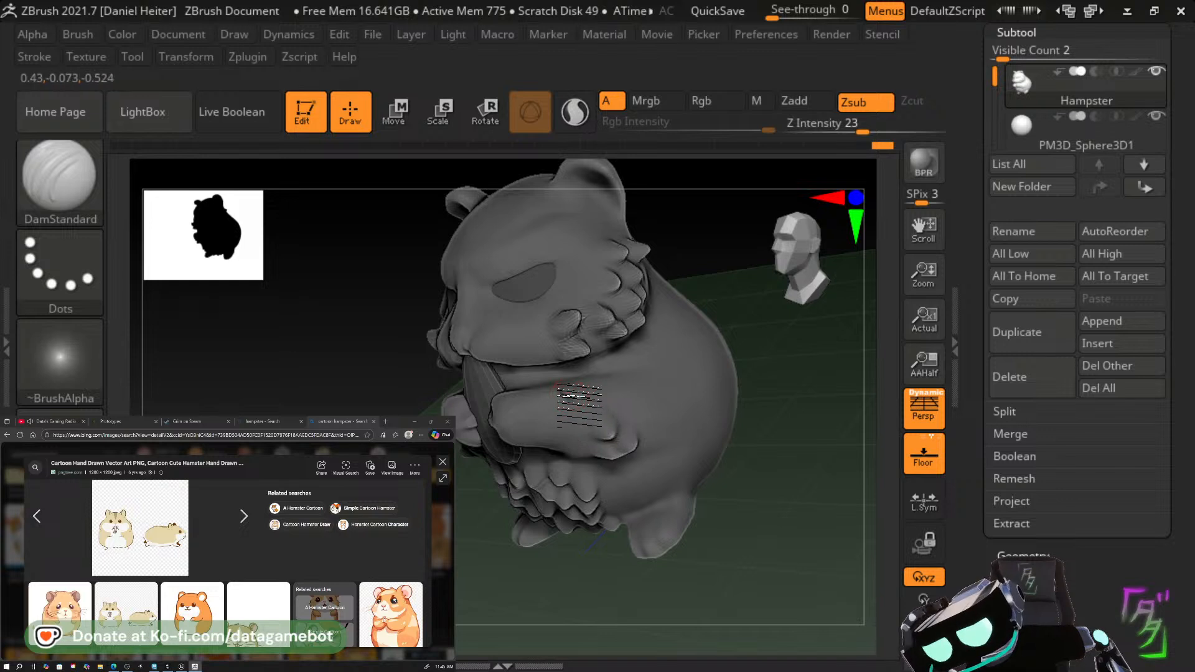
# Rework the crease at the shoulder end of the arm and smooth the surface around it.
pyautogui.moveTo(563, 392); pyautogui.dragTo(575, 402)
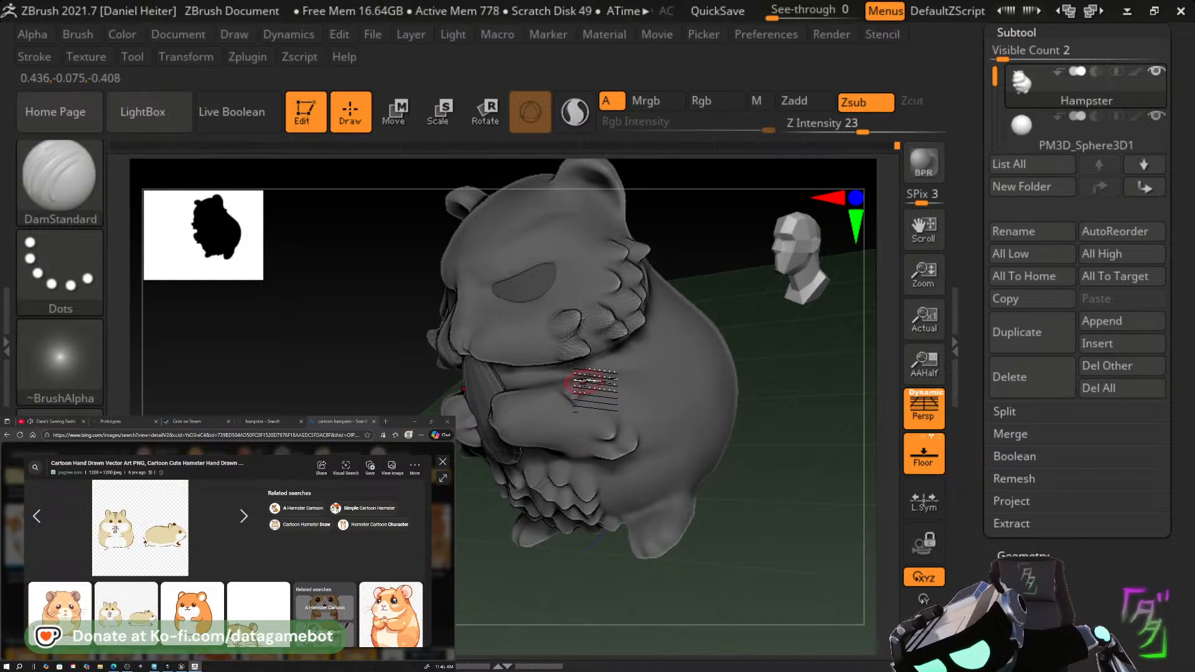
pyautogui.press('ctrl')
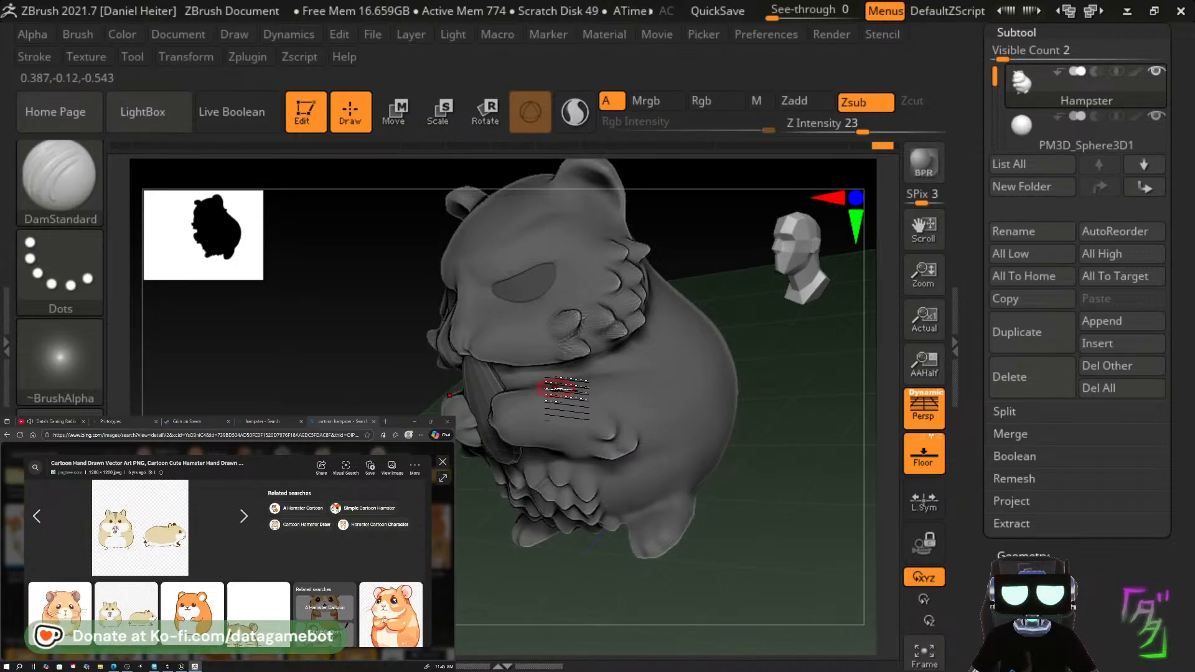
pyautogui.moveTo(803, 383); pyautogui.dragTo(596, 391)
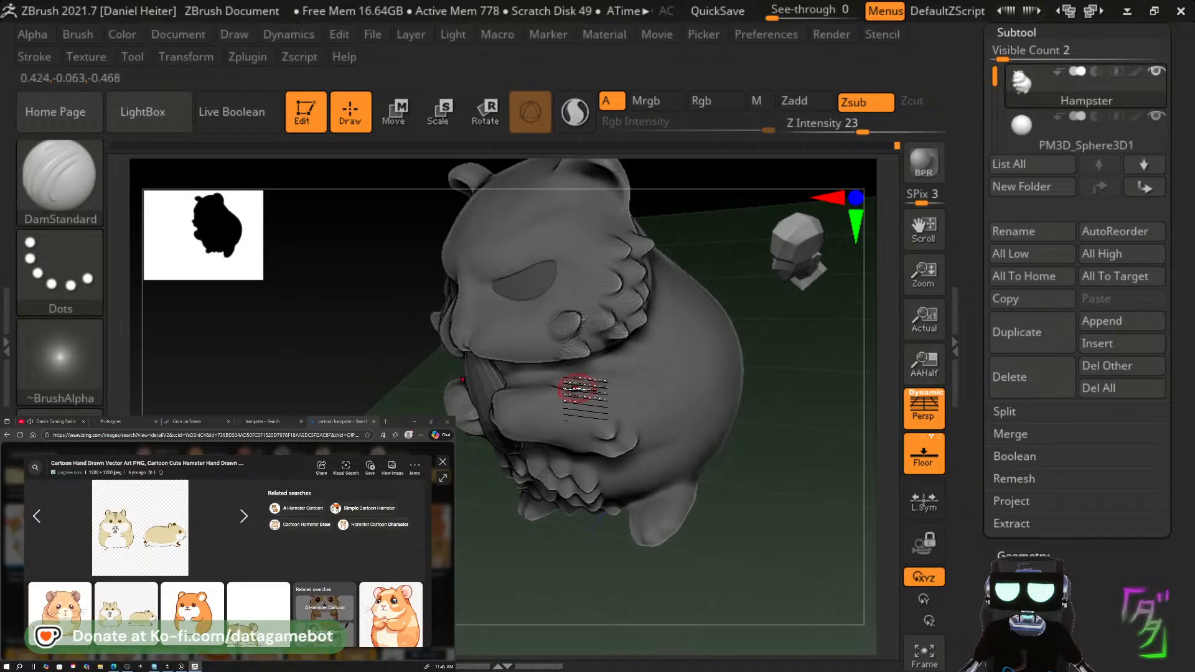
pyautogui.press('shift')
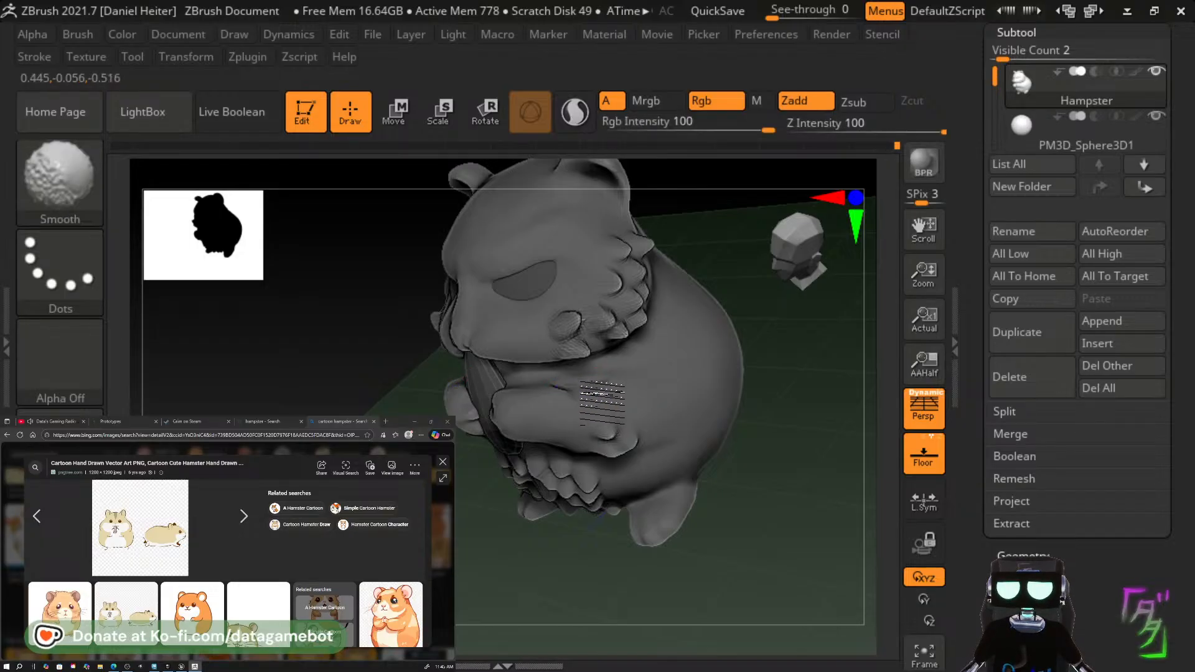
pyautogui.moveTo(584, 392)
pyautogui.keyDown('shift'); pyautogui.mouseDown()
pyautogui.moveTo(549, 399)
pyautogui.moveTo(600, 386)
pyautogui.mouseUp(); pyautogui.keyUp('shift')
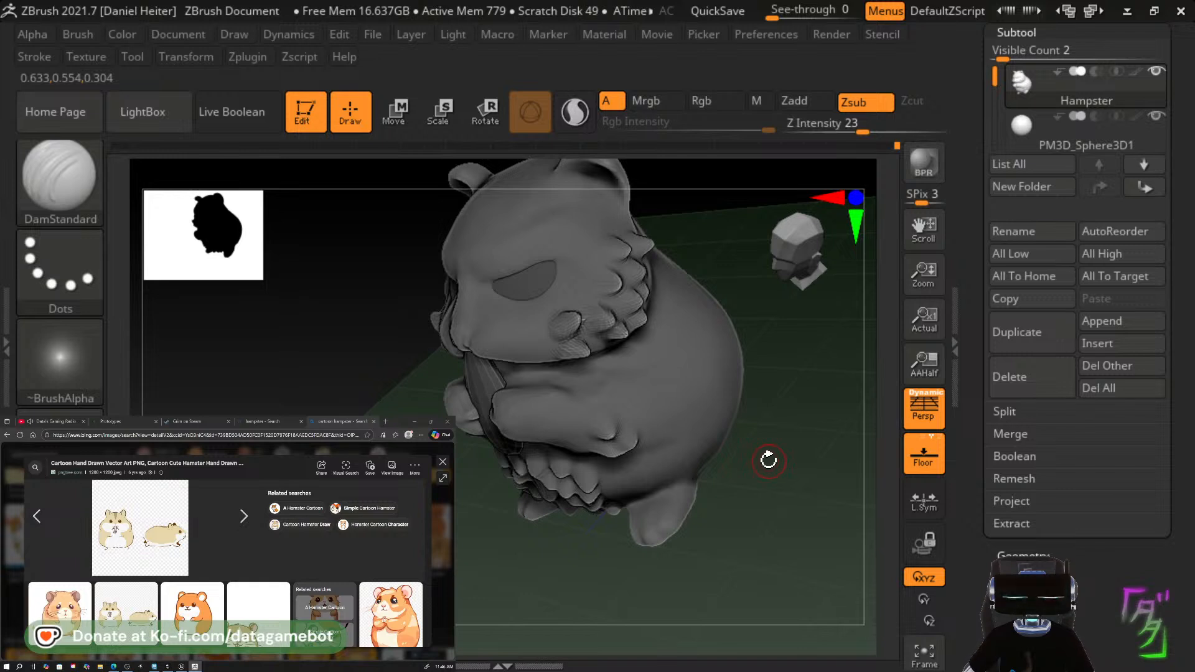
# Puff up the hamster's paws beside the held seed with the Inflat brush.
pyautogui.moveTo(770, 459)
pyautogui.mouseDown()
pyautogui.moveTo(831, 461)
pyautogui.moveTo(786, 459)
pyautogui.mouseUp()
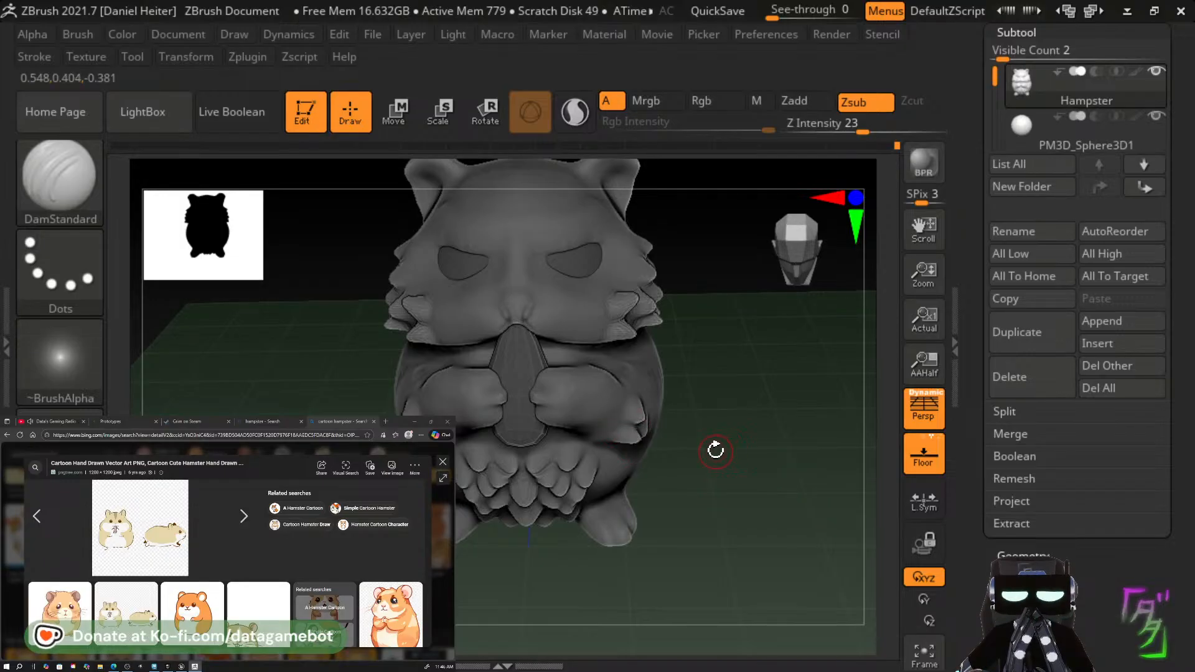
pyautogui.moveTo(715, 450)
pyautogui.mouseDown()
pyautogui.moveTo(740, 450)
pyautogui.moveTo(742, 479)
pyautogui.moveTo(733, 459)
pyautogui.mouseUp()
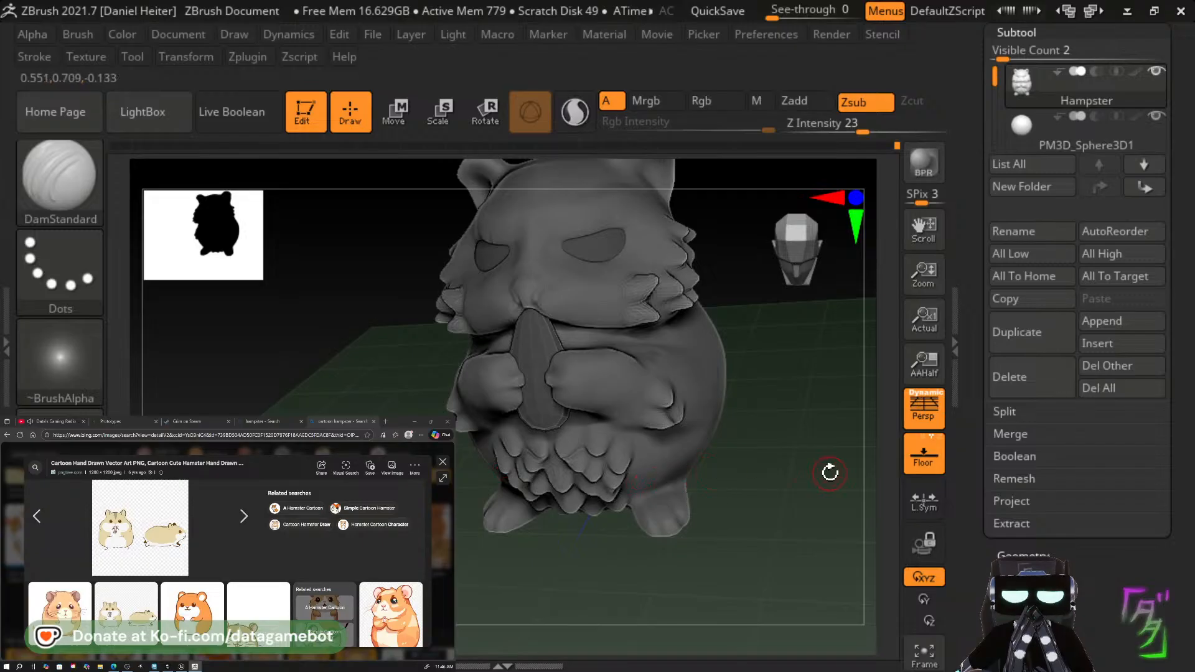
pyautogui.moveTo(781, 460); pyautogui.dragTo(726, 496)
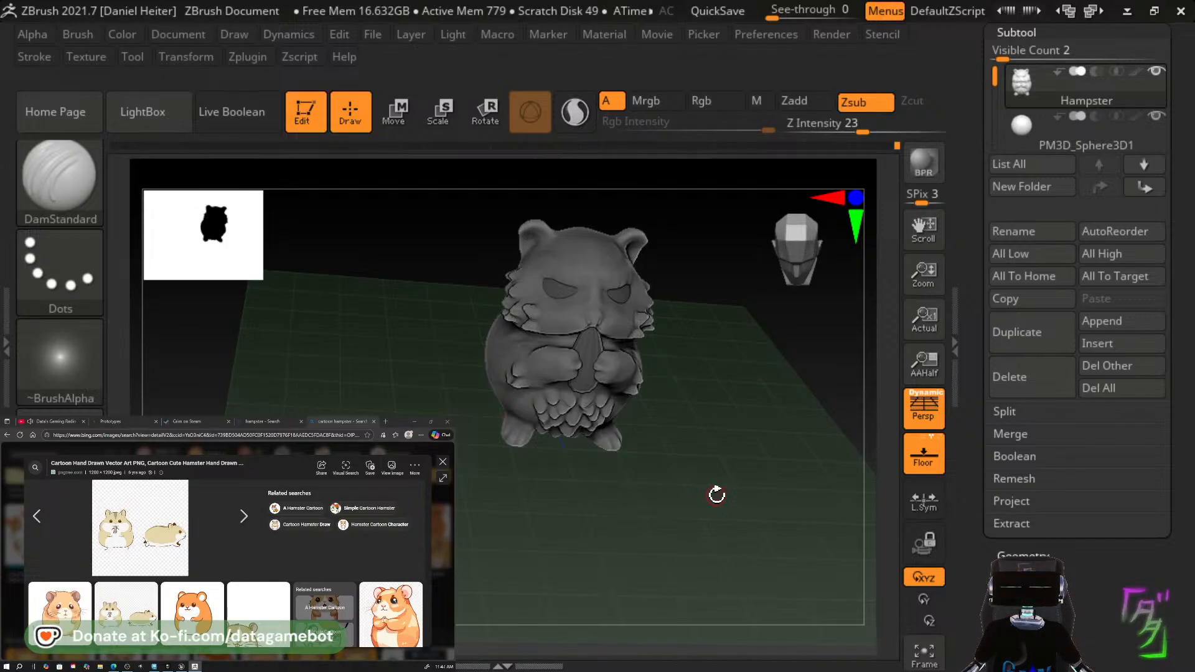
pyautogui.click(54, 230)
pyautogui.press('i')
pyautogui.press('n')
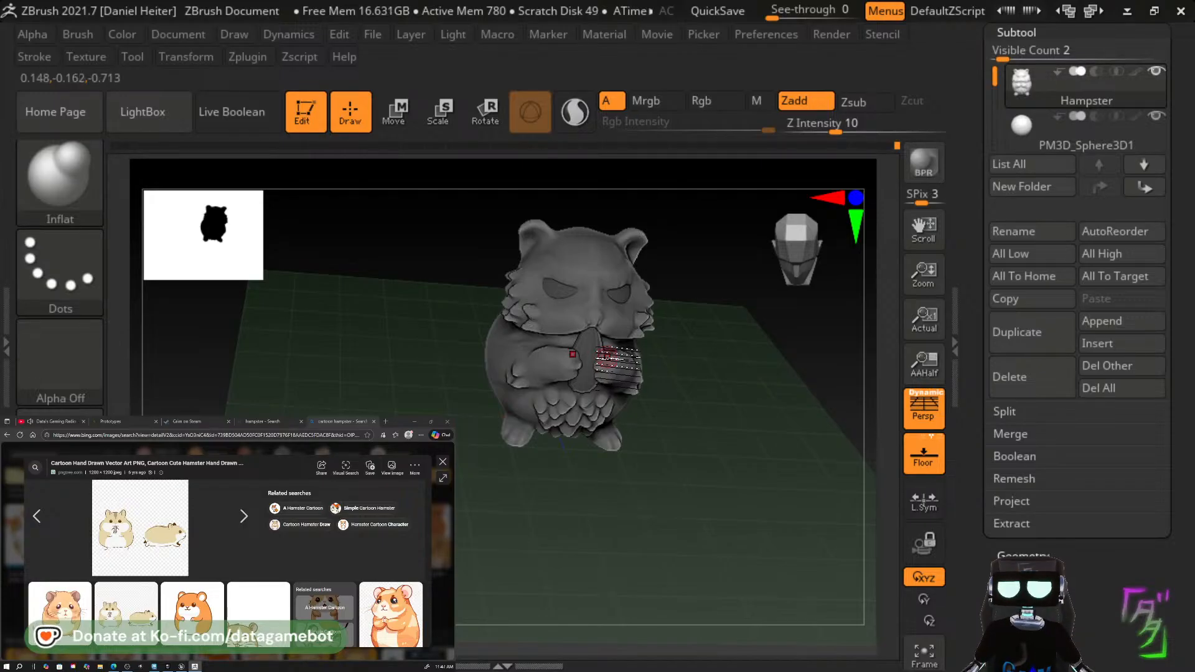
pyautogui.moveTo(607, 359); pyautogui.dragTo(599, 372)
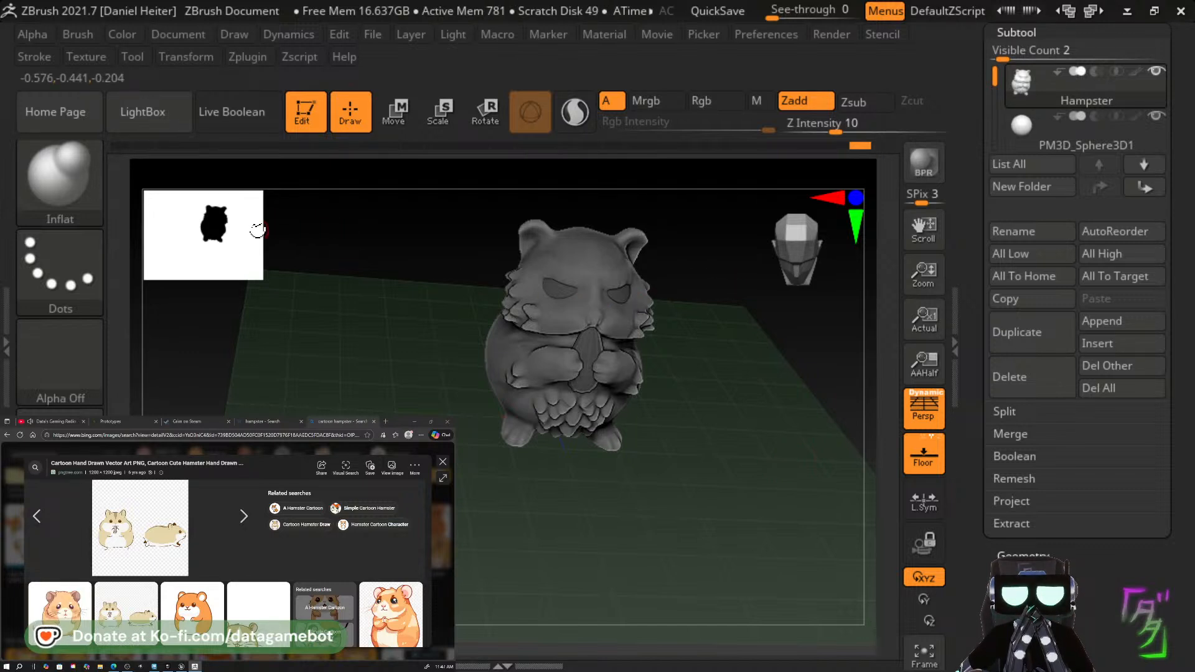
# Reshape the hamster's angular eyes into rounder ovals with the Move brush.
pyautogui.press('b')
pyautogui.press('m')
pyautogui.press('v')
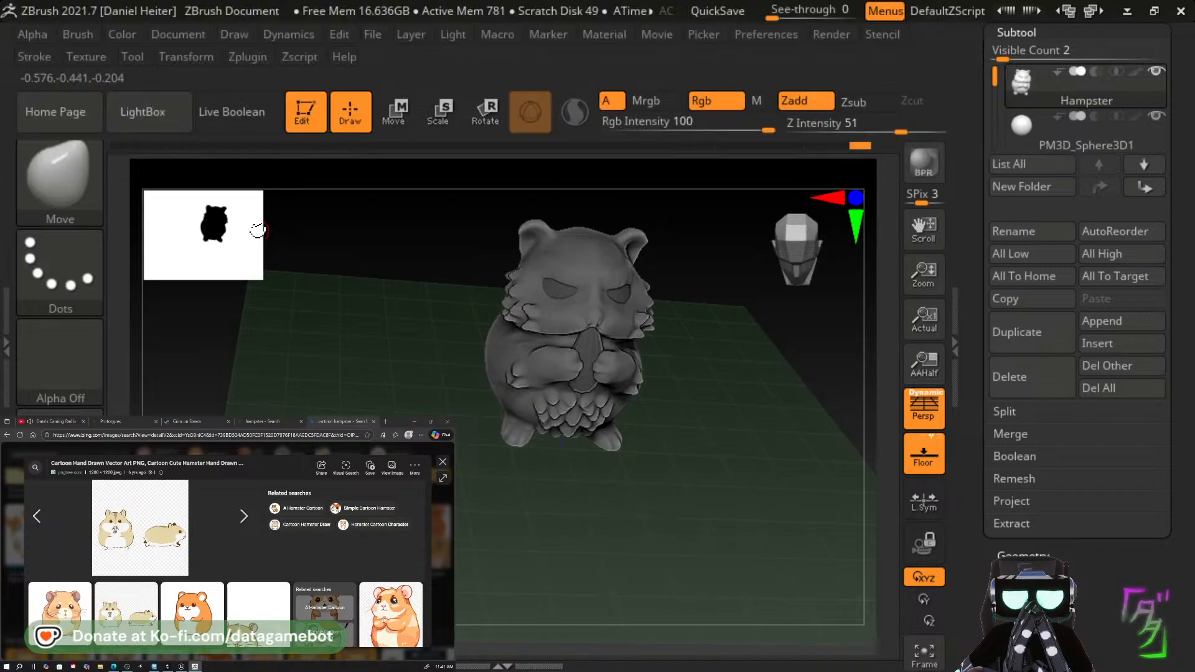
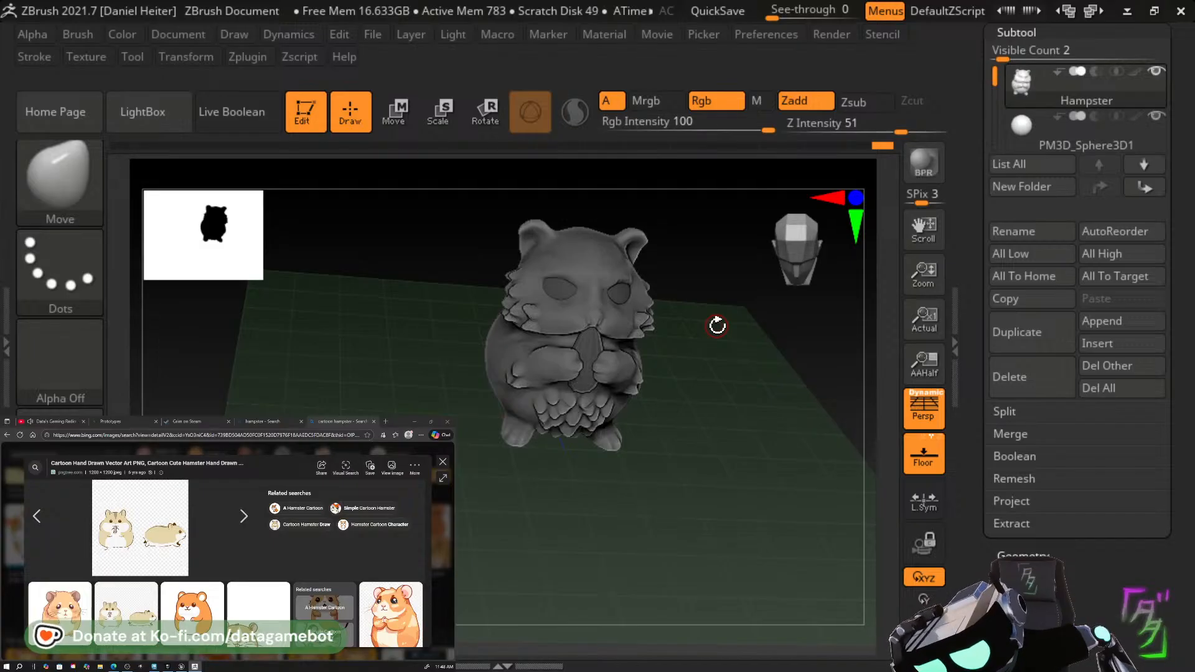
# Try to rake fur grooves up the middle of the forehead with the Rake brush.
pyautogui.click(83, 219)
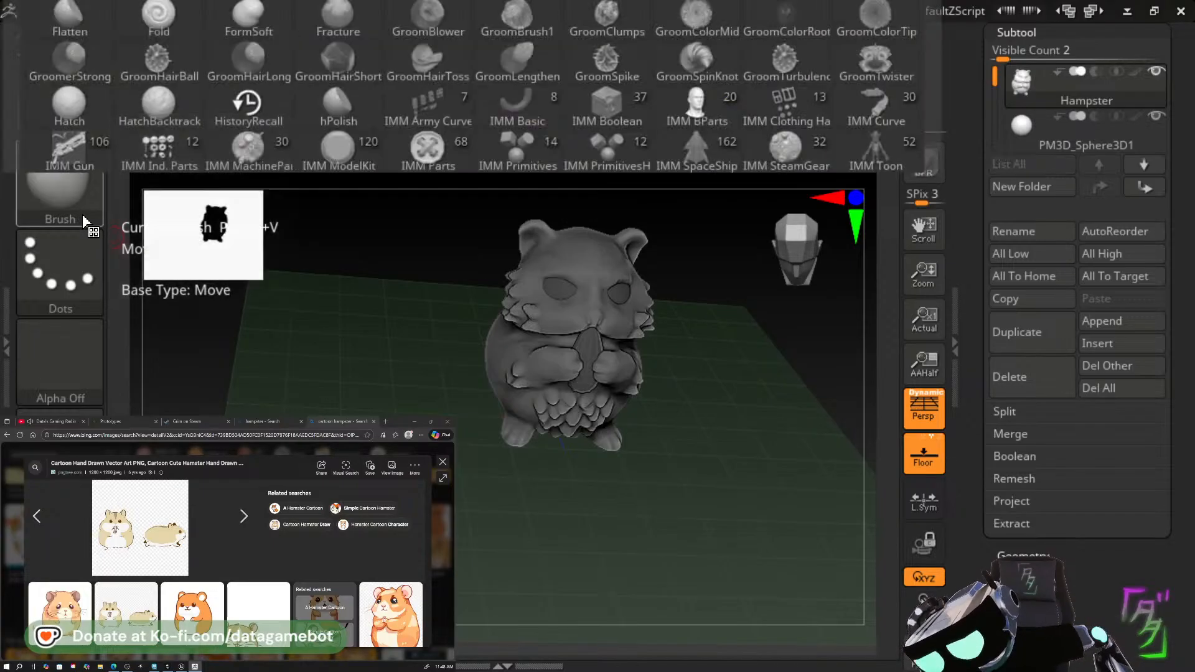
pyautogui.press('r')
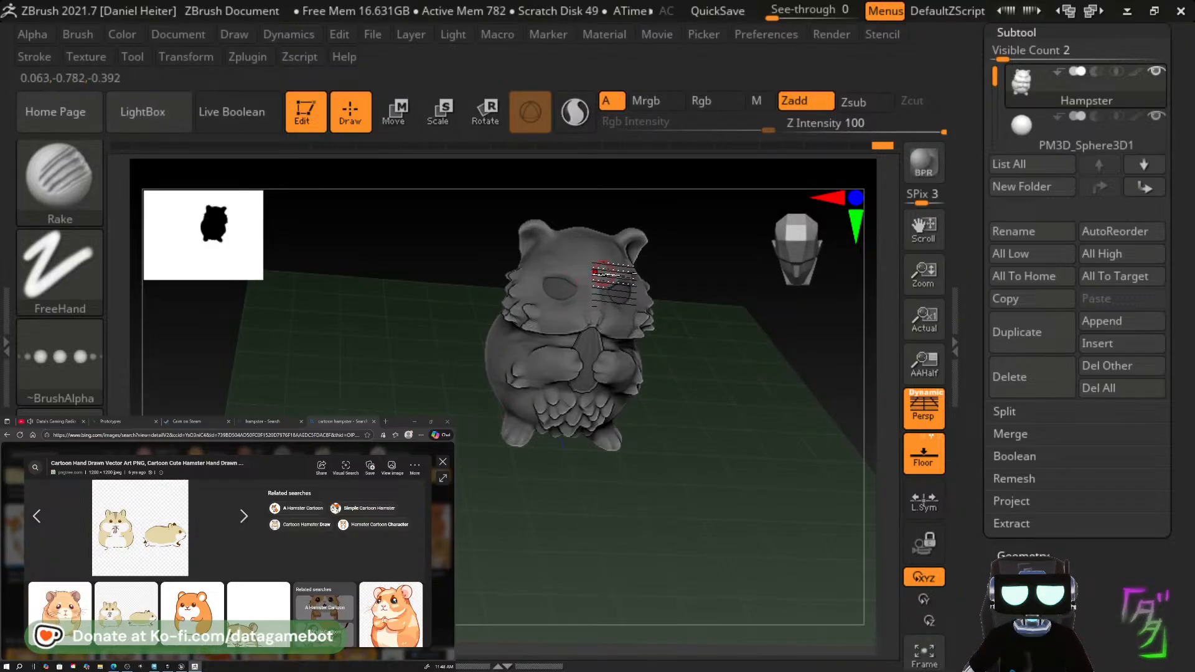
pyautogui.moveTo(595, 265); pyautogui.dragTo(587, 229)
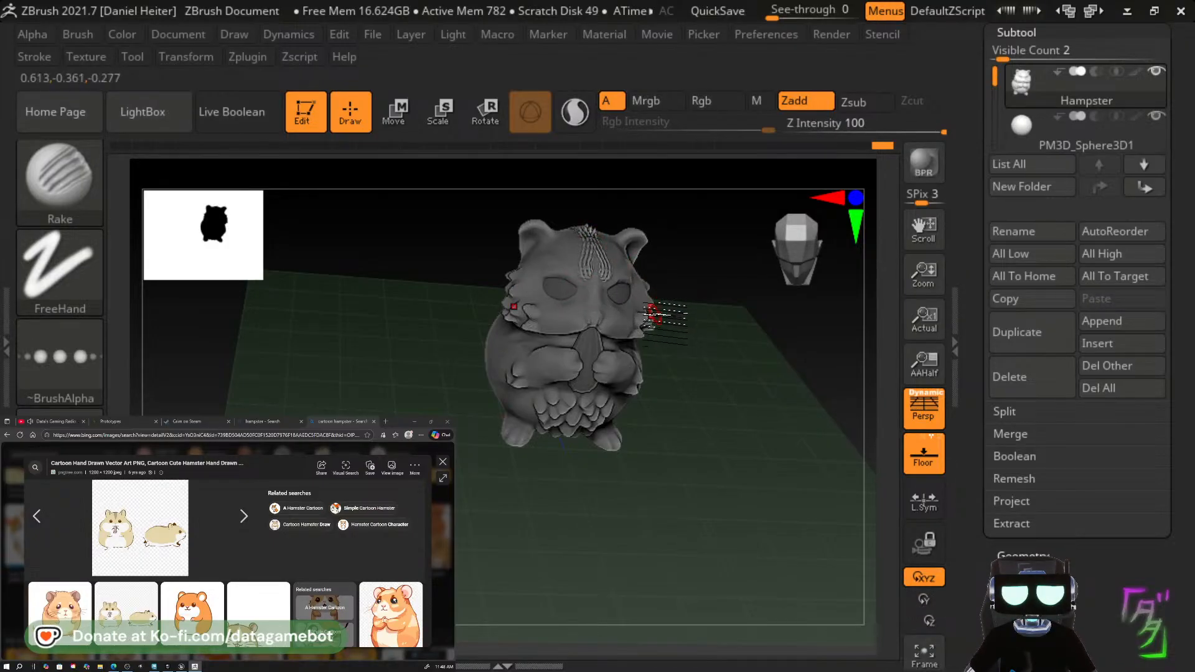
pyautogui.hotkey('ctrl', 'z')
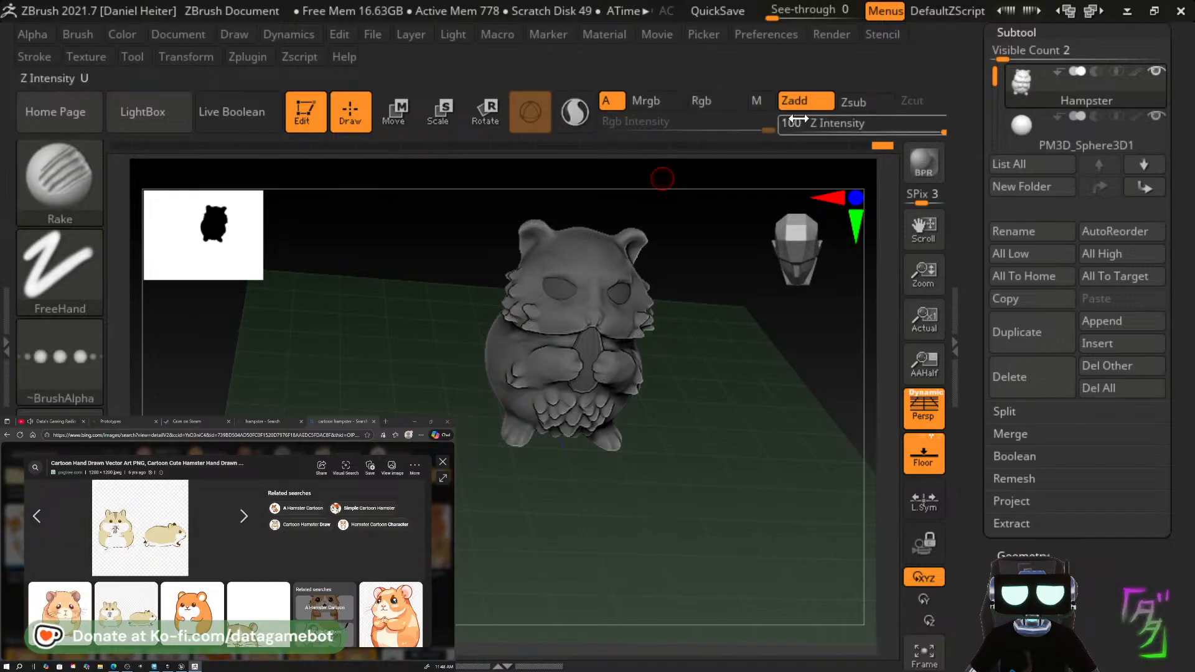
# Try raking fur lines across the muzzle and cheeks with the Rake brush at Z Intensity 47.
pyautogui.moveTo(930, 132); pyautogui.dragTo(895, 131)
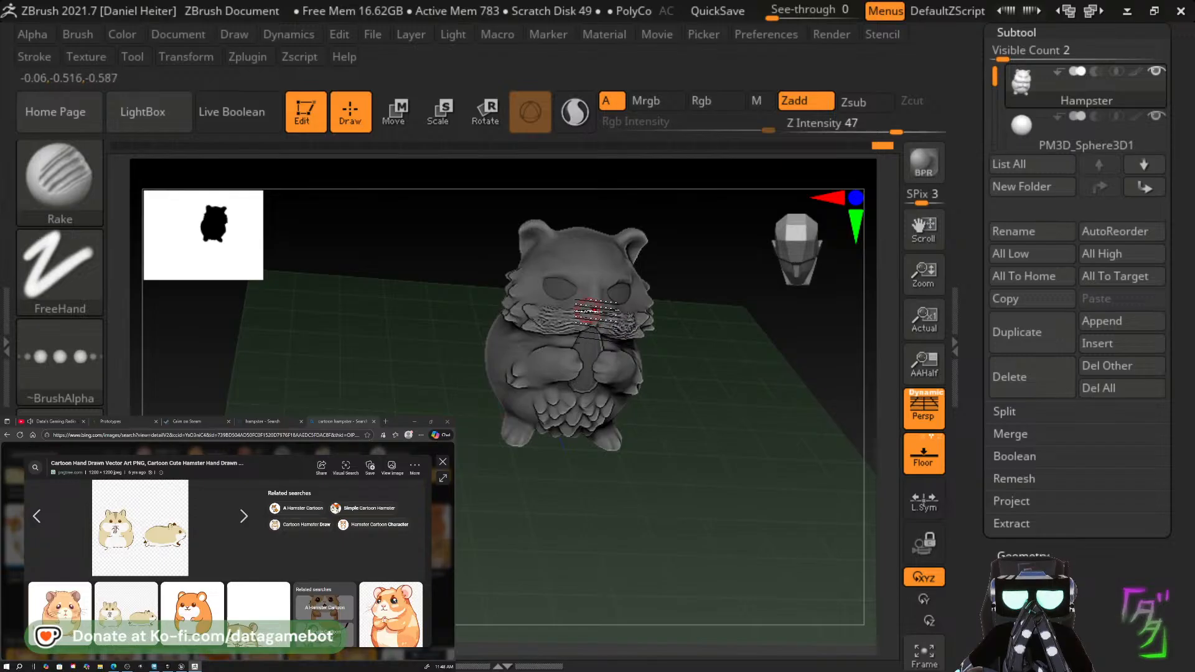
pyautogui.moveTo(598, 311)
pyautogui.mouseDown()
pyautogui.moveTo(548, 308)
pyautogui.moveTo(578, 314)
pyautogui.mouseUp()
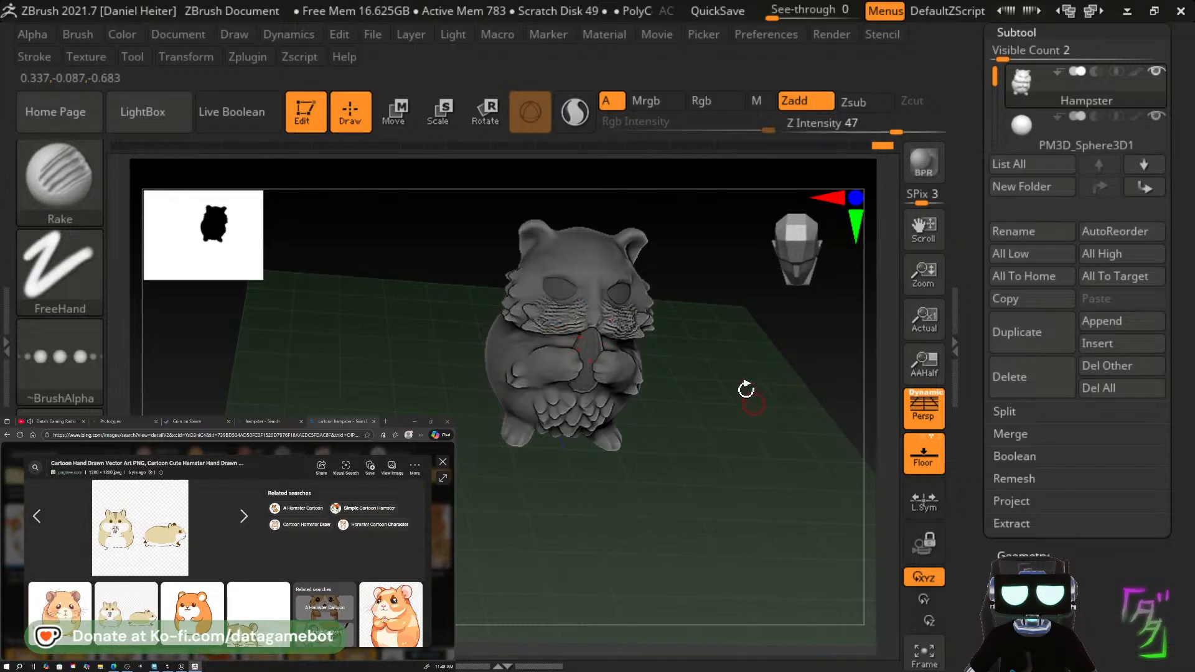
pyautogui.moveTo(733, 373); pyautogui.dragTo(713, 414)
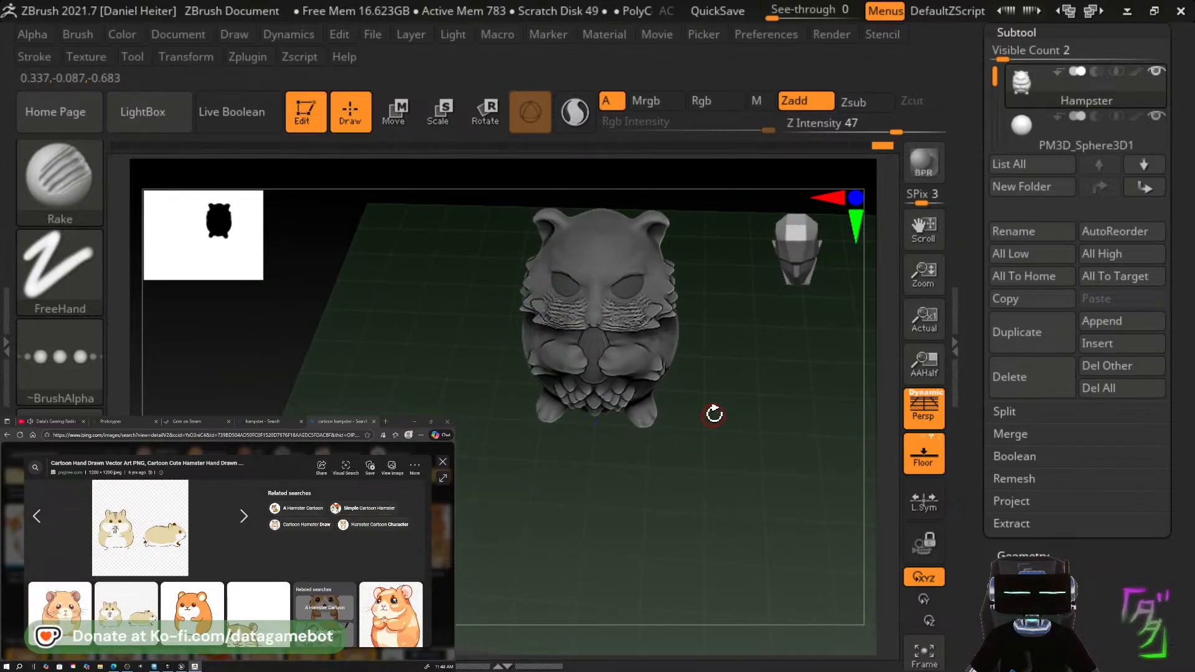
pyautogui.press('ctrl')
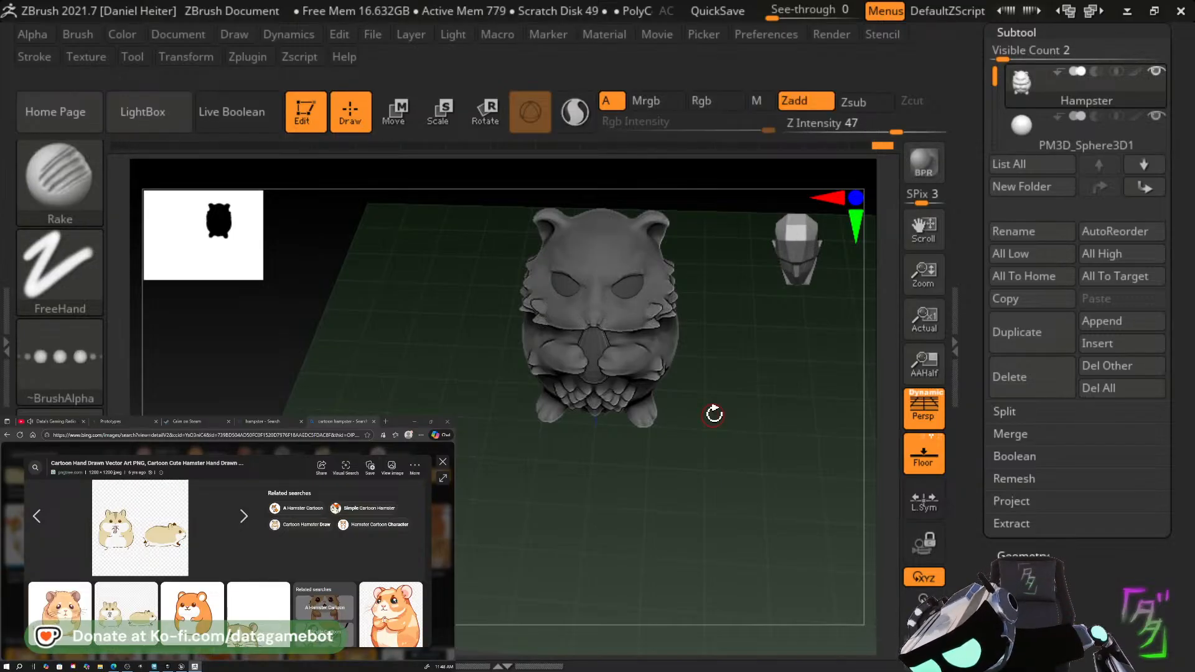
# Try a softer set of raked fur lines beside the nose at Z Intensity 21.
pyautogui.moveTo(896, 130); pyautogui.dragTo(860, 129)
pyautogui.moveTo(606, 318); pyautogui.dragTo(633, 320)
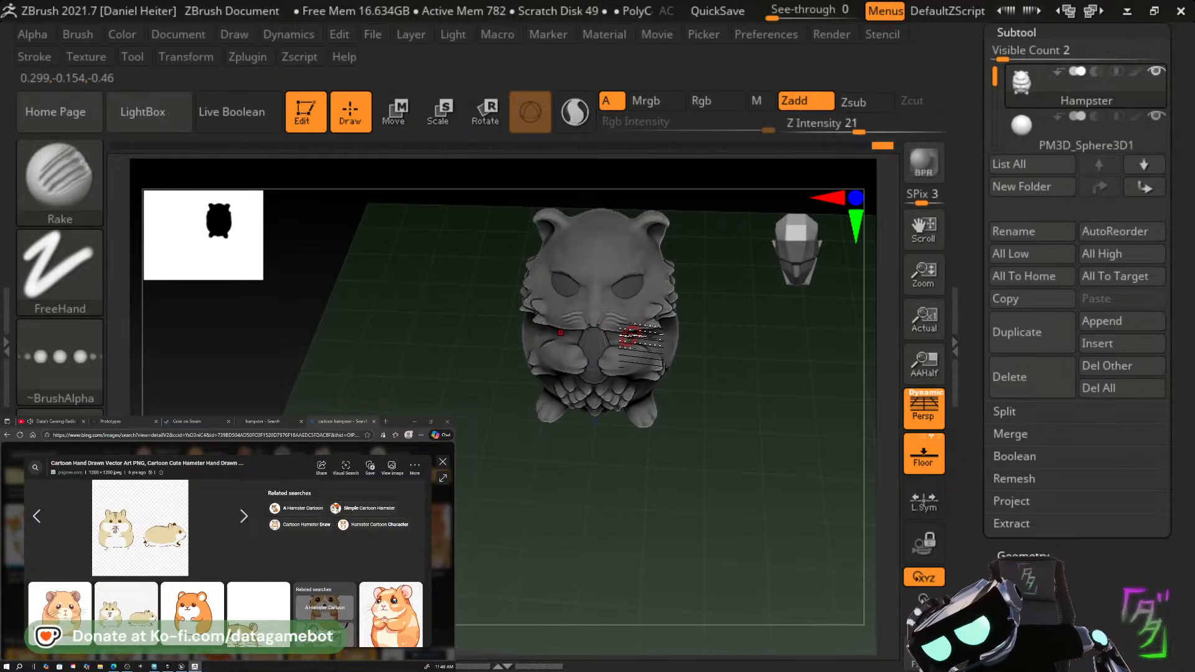
pyautogui.press('ctrl')
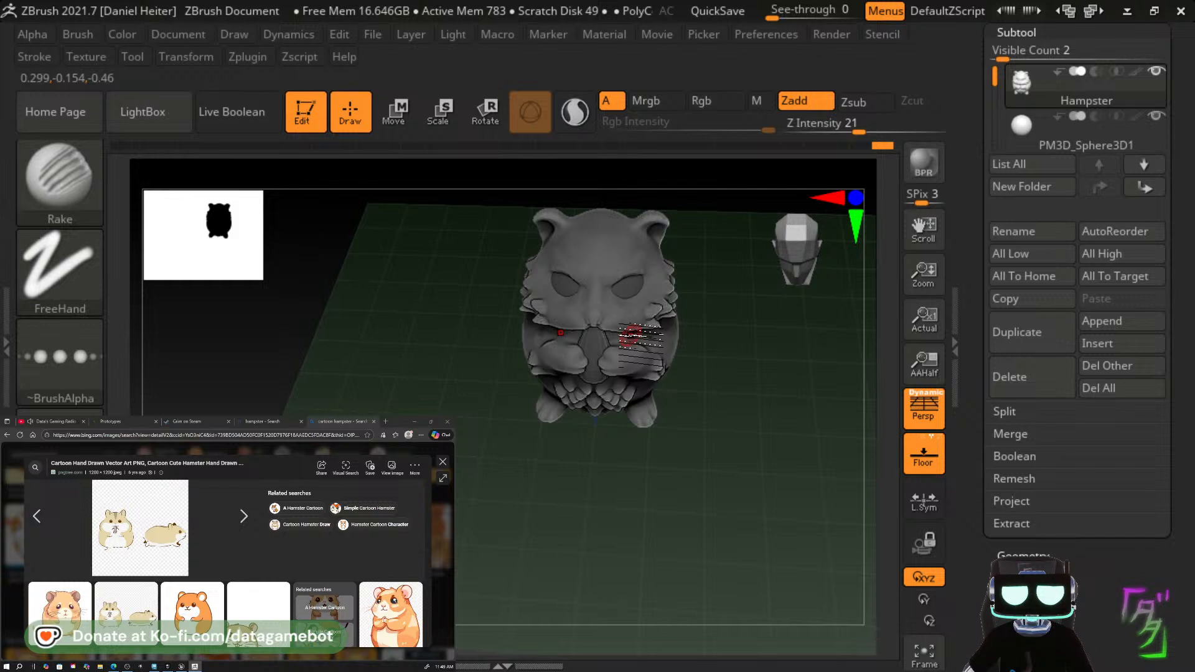
# Try faint raked fur lines over the cheeks and forehead at Z Intensity 10.
pyautogui.moveTo(854, 128); pyautogui.dragTo(837, 129)
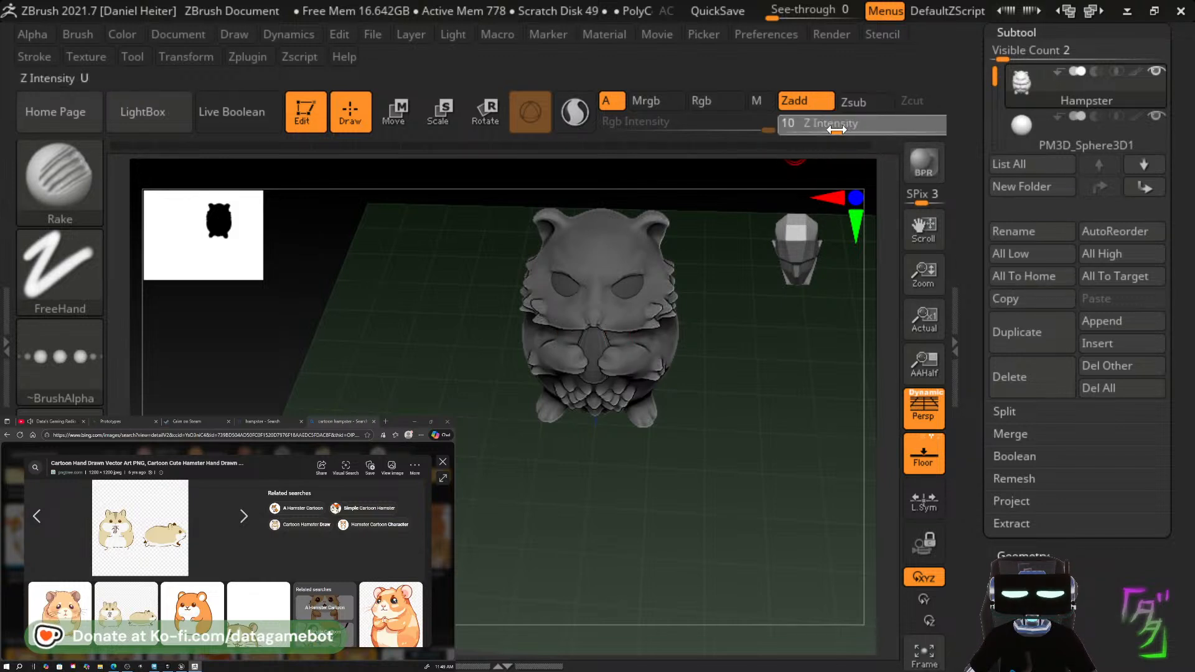
pyautogui.moveTo(623, 346)
pyautogui.mouseDown()
pyautogui.moveTo(568, 336)
pyautogui.moveTo(551, 314)
pyautogui.moveTo(579, 327)
pyautogui.mouseUp()
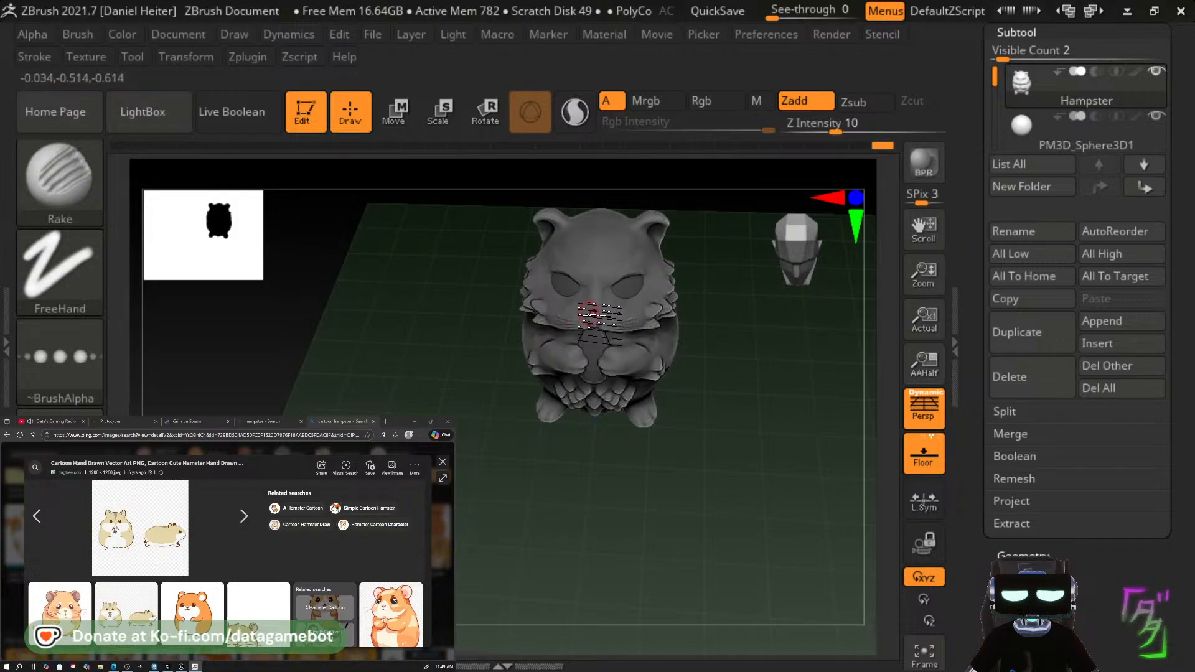
pyautogui.moveTo(591, 315)
pyautogui.mouseDown()
pyautogui.moveTo(555, 313)
pyautogui.moveTo(533, 287)
pyautogui.mouseUp()
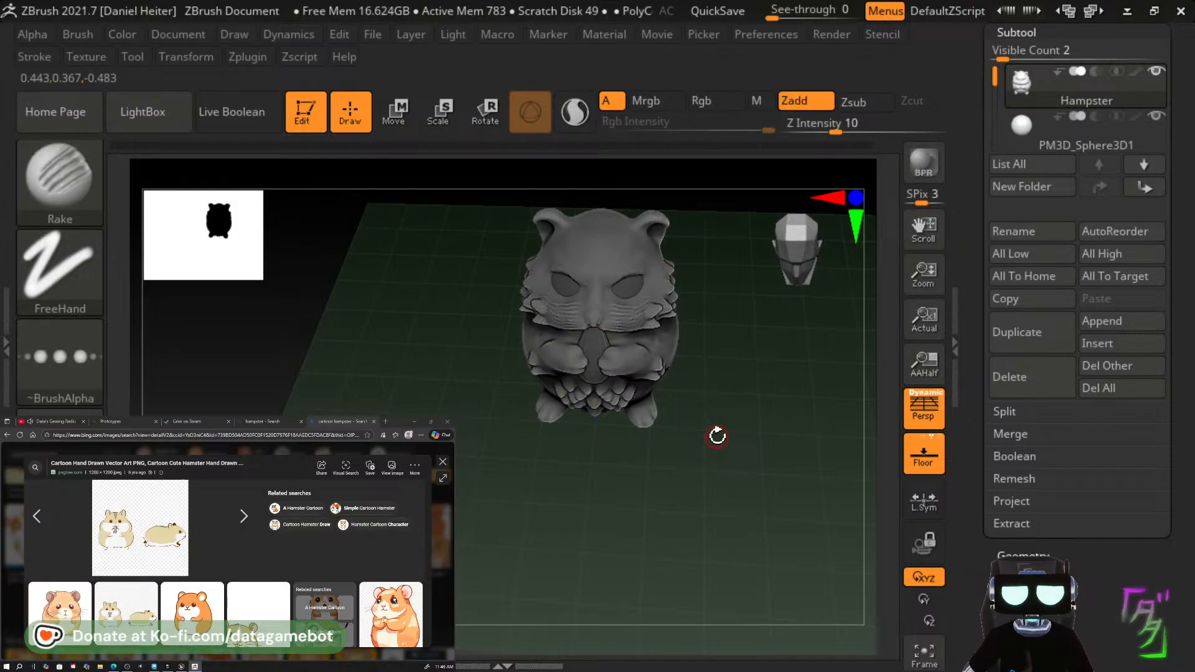
pyautogui.moveTo(718, 435)
pyautogui.mouseDown()
pyautogui.moveTo(699, 427)
pyautogui.moveTo(715, 486)
pyautogui.moveTo(734, 430)
pyautogui.moveTo(713, 433)
pyautogui.moveTo(738, 449)
pyautogui.moveTo(734, 429)
pyautogui.mouseUp()
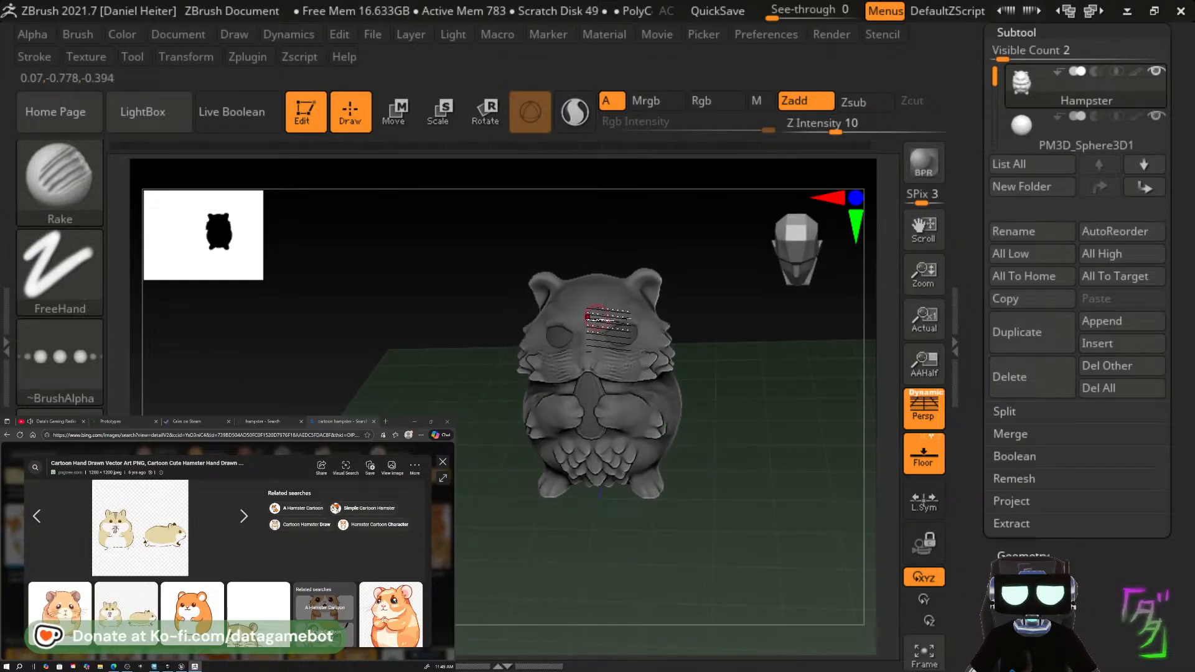
pyautogui.moveTo(631, 319); pyautogui.dragTo(662, 323)
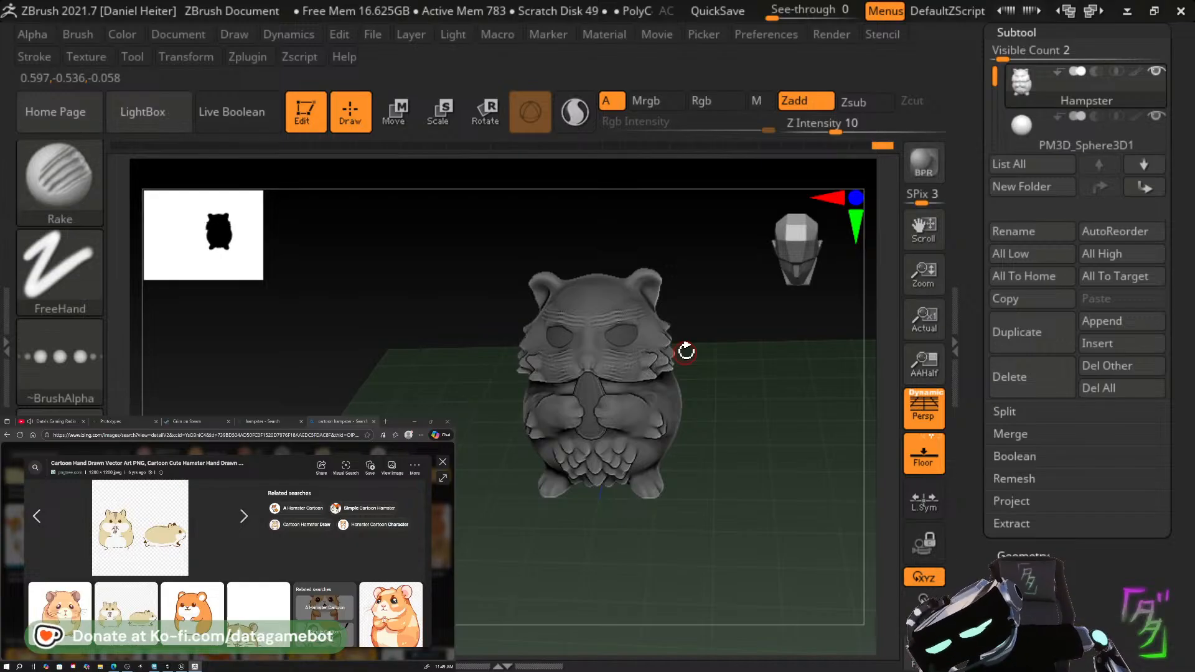
pyautogui.press('ctrl')
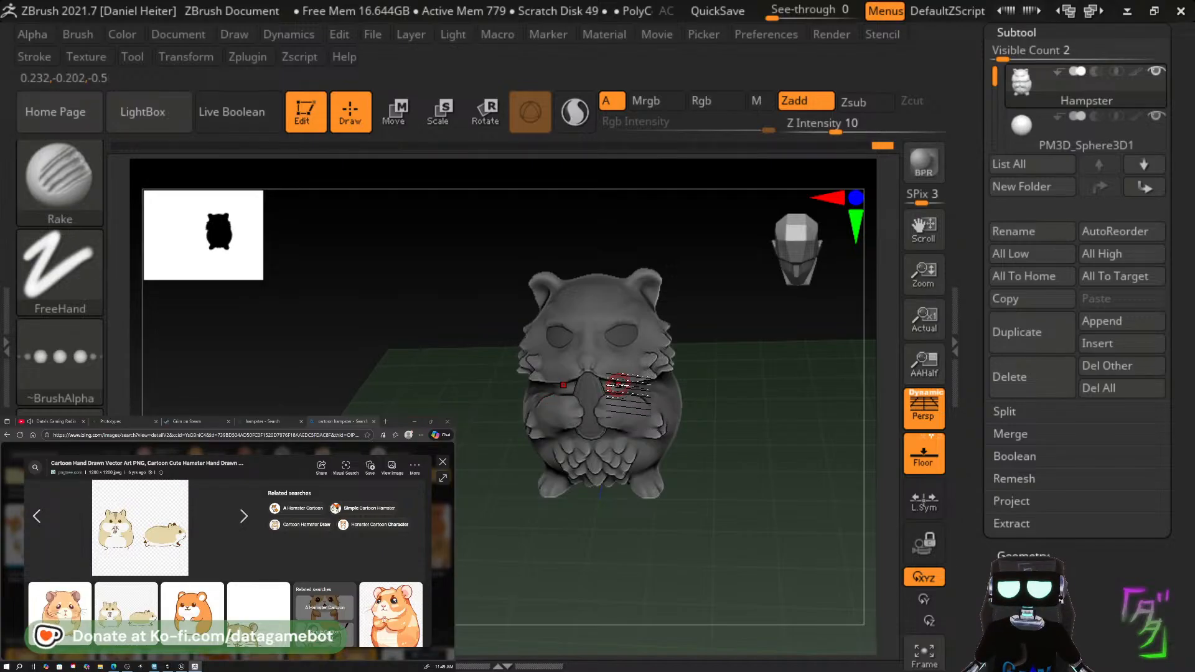
# Build up the upper arm below the cheek with the ClayBuildup brush and smooth the added volume.
pyautogui.press('b')
pyautogui.press('c')
pyautogui.press('b')
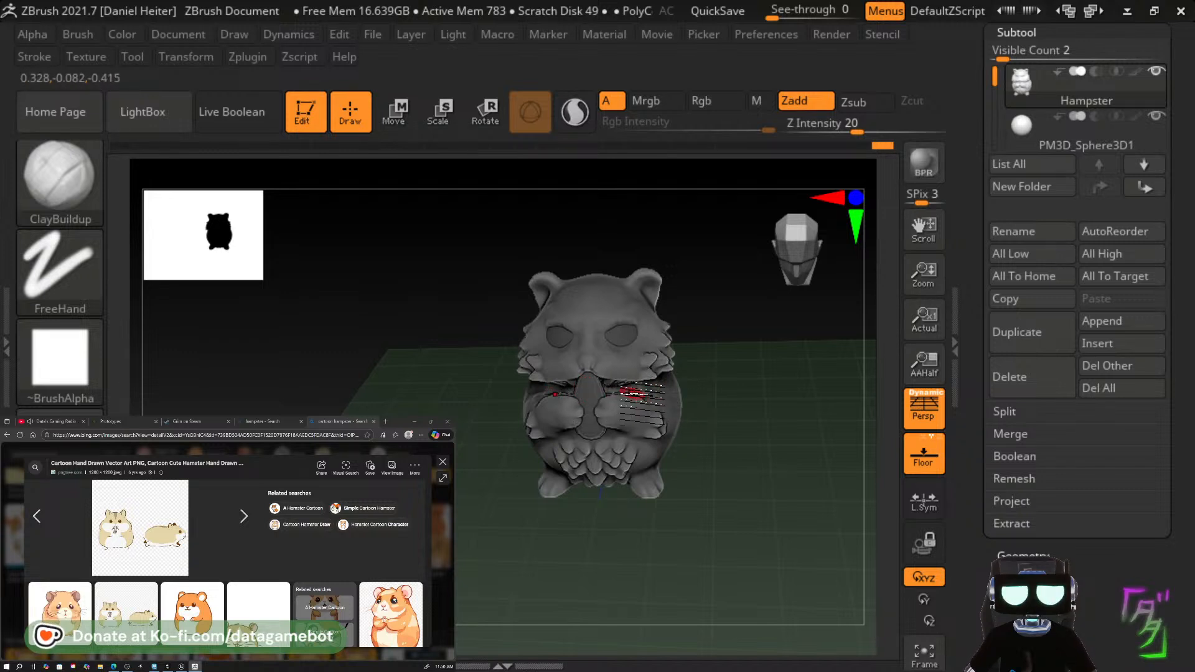
pyautogui.press('shift')
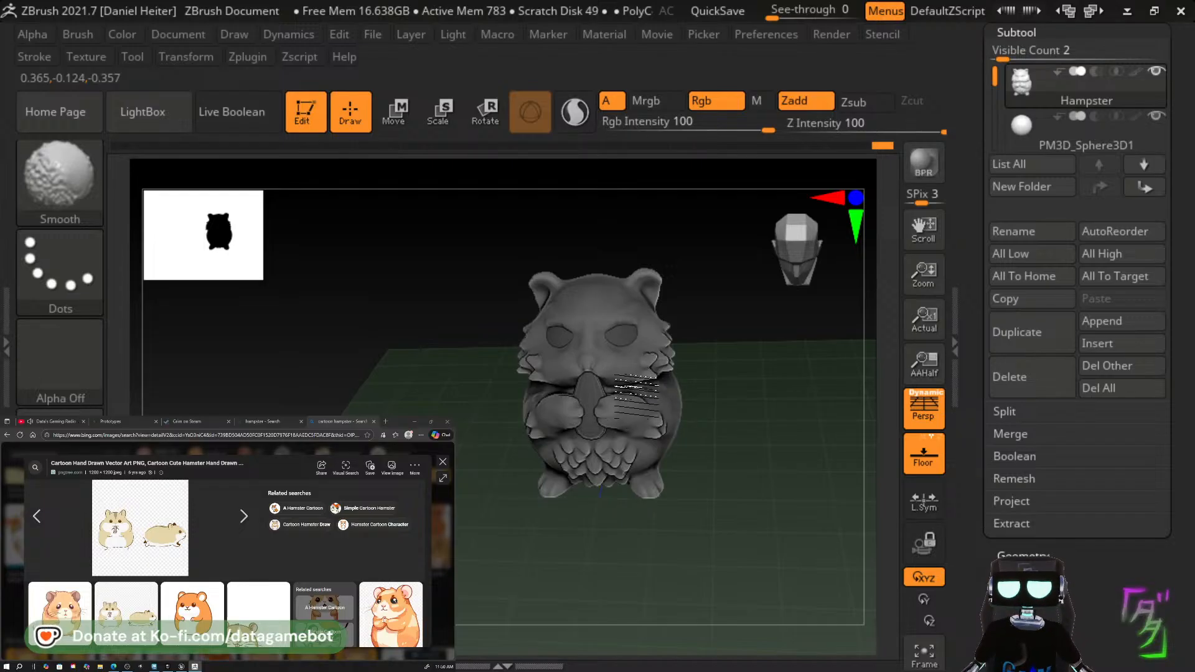
pyautogui.keyDown('shift'); pyautogui.moveTo(644, 396); pyautogui.dragTo(653, 393); pyautogui.keyUp('shift')
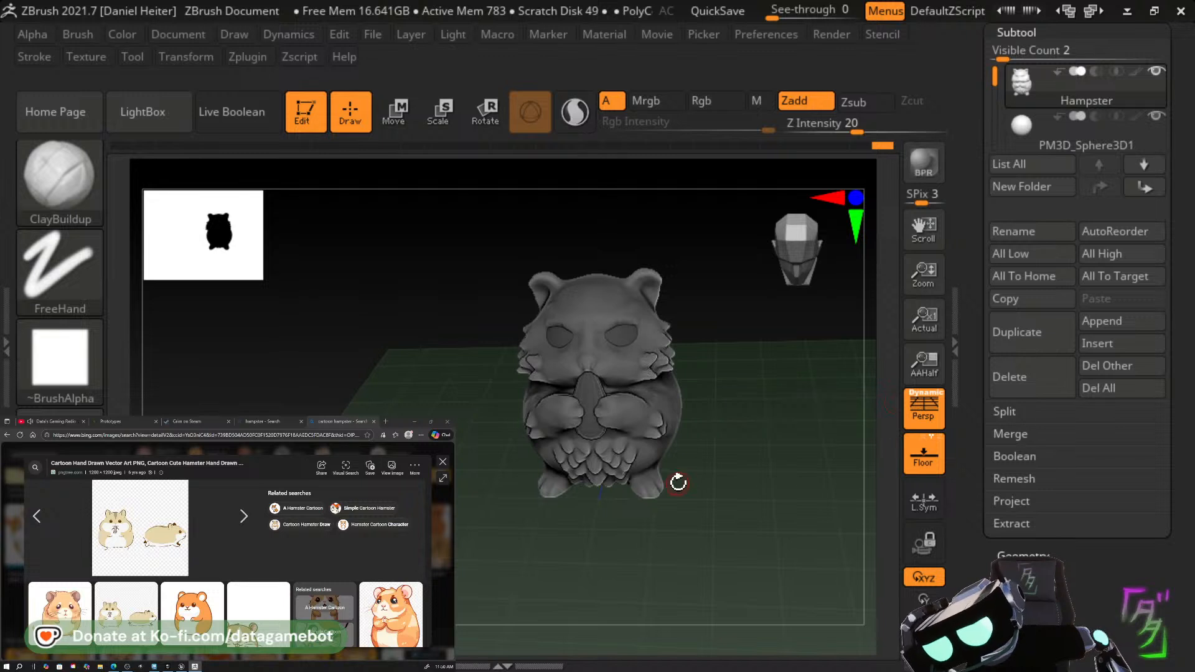
pyautogui.moveTo(680, 480); pyautogui.dragTo(786, 539)
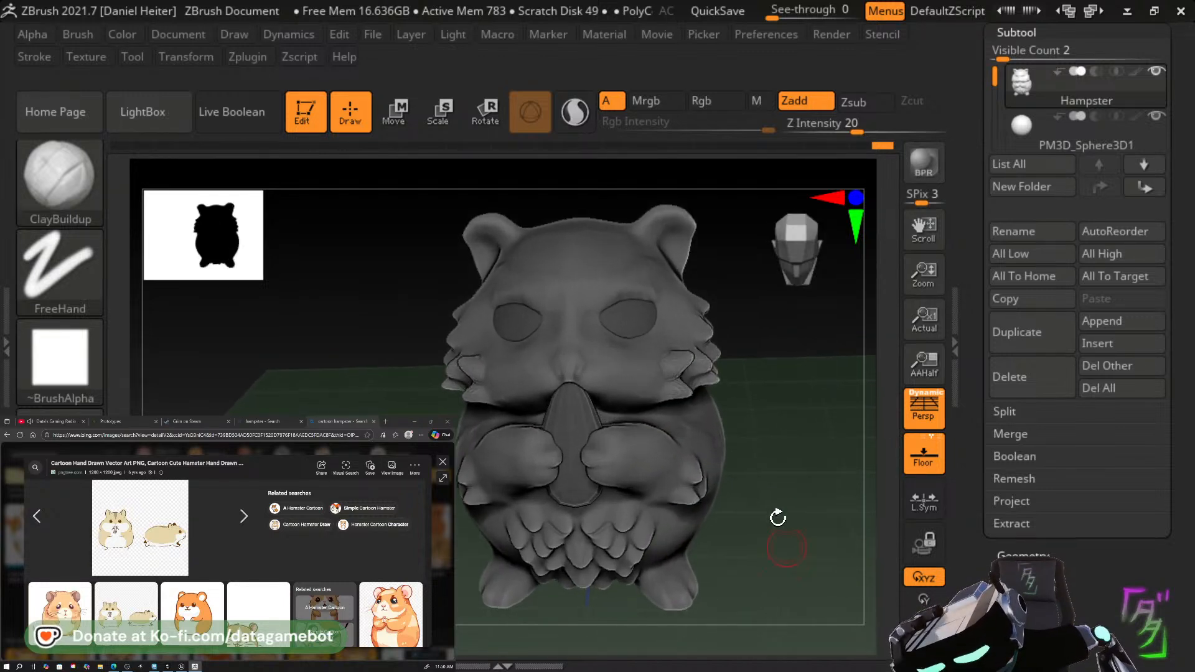
pyautogui.keyDown('alt'); pyautogui.moveTo(778, 486); pyautogui.dragTo(790, 507); pyautogui.keyUp('alt')
pyautogui.press('b')
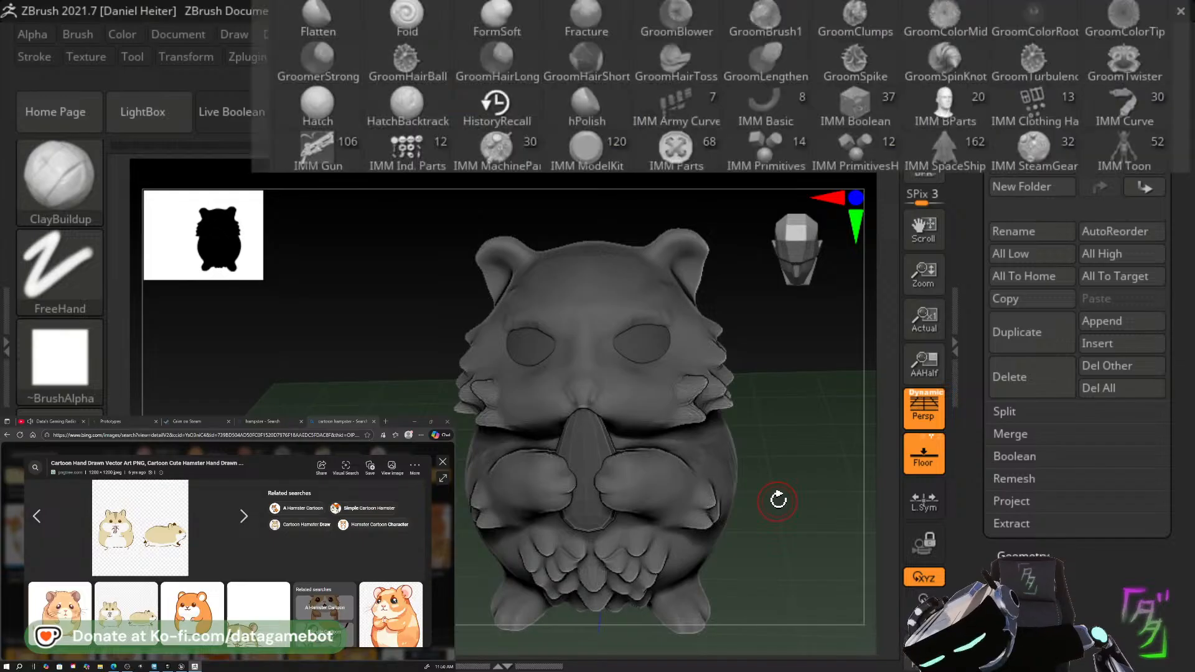
pyautogui.press('m')
pyautogui.press('v')
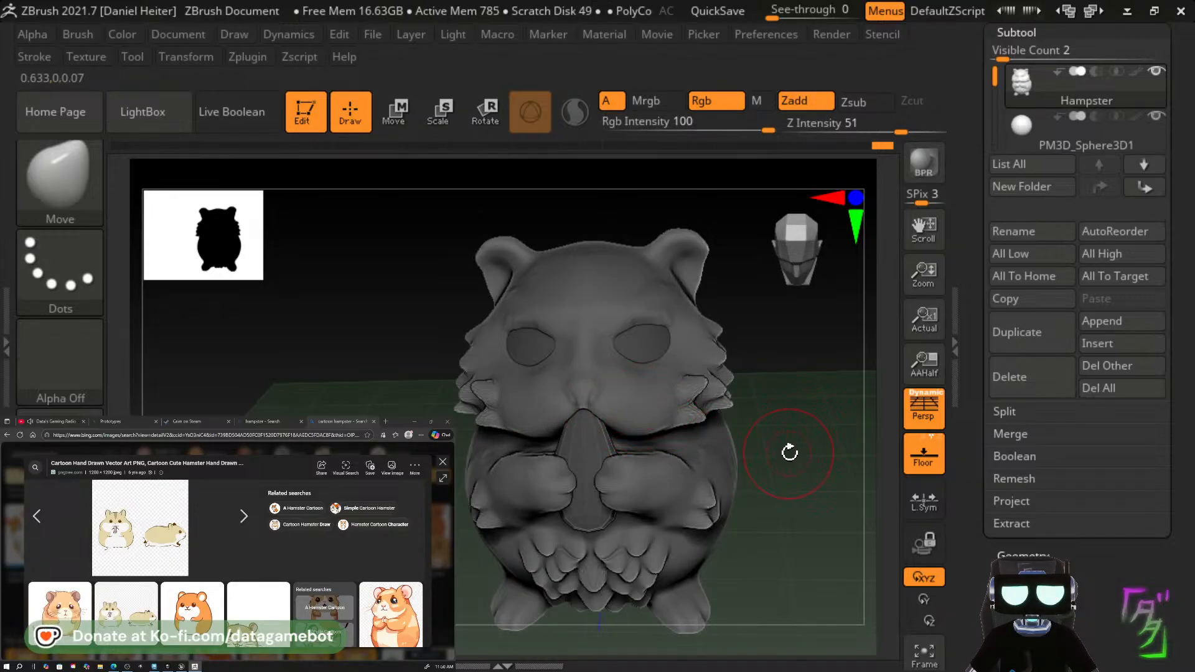
pyautogui.moveTo(789, 453)
pyautogui.mouseDown()
pyautogui.moveTo(768, 449)
pyautogui.moveTo(808, 445)
pyautogui.moveTo(718, 459)
pyautogui.moveTo(734, 444)
pyautogui.moveTo(725, 451)
pyautogui.mouseUp()
# Carve a deeper crease between the chin and the forearm with the ClayBuildup brush in Zsub mode at Z Intensity 20, and smooth it.
pyautogui.press('b')
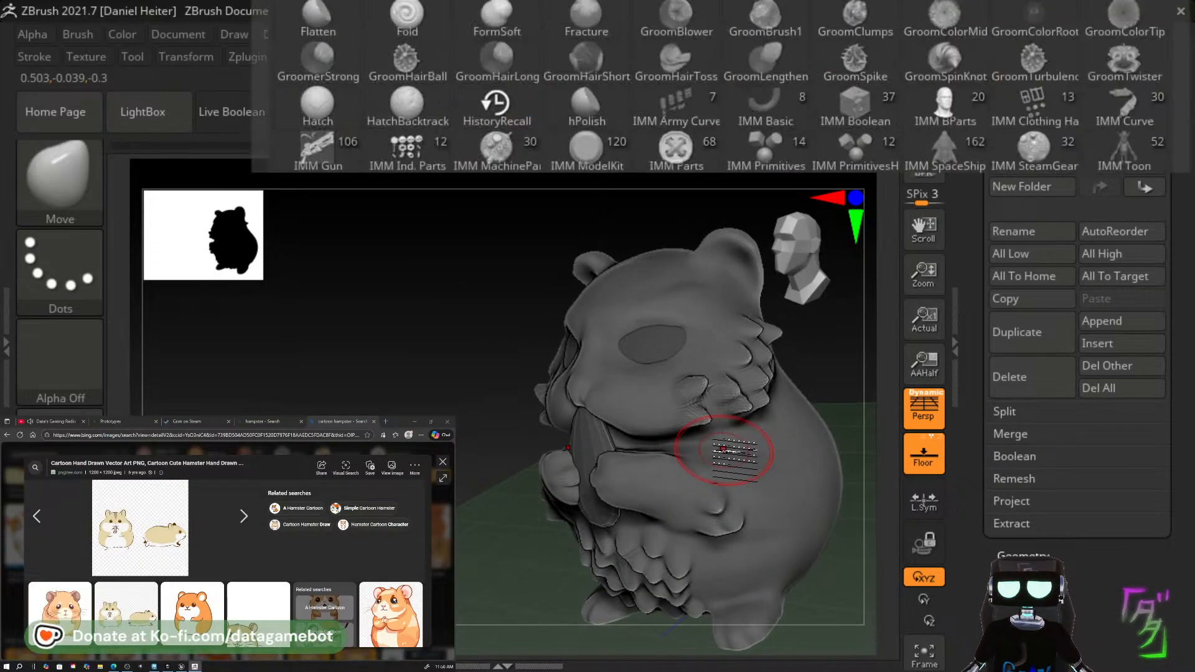
pyautogui.press('c')
pyautogui.press('b')
pyautogui.press('v')
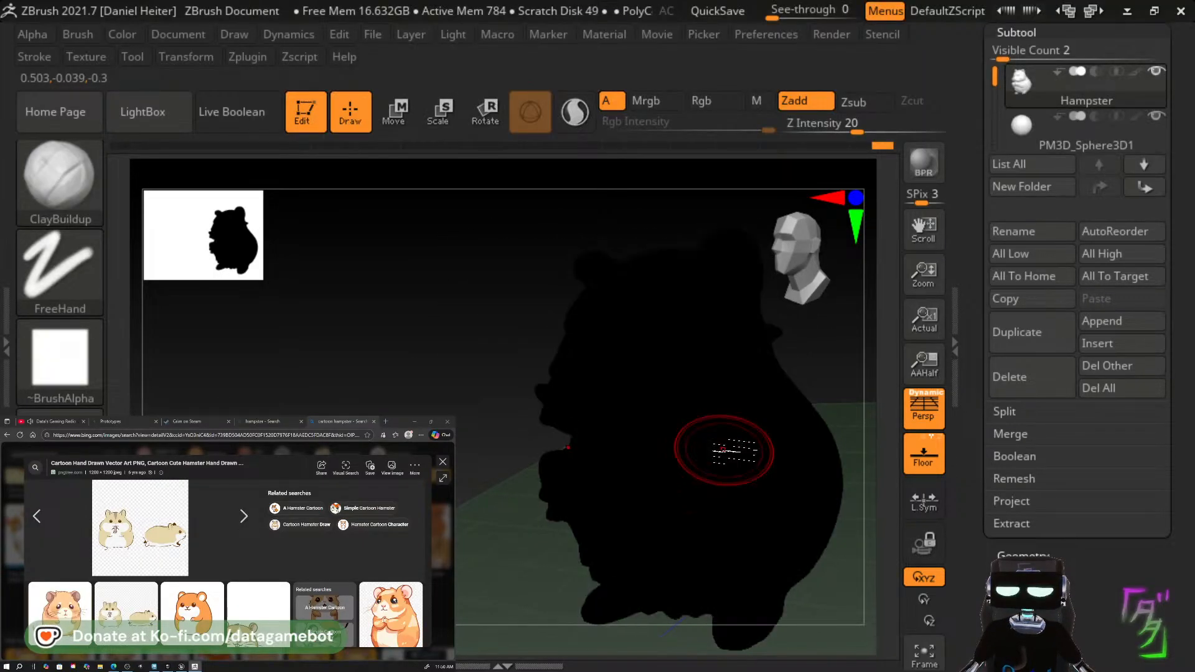
pyautogui.press('v')
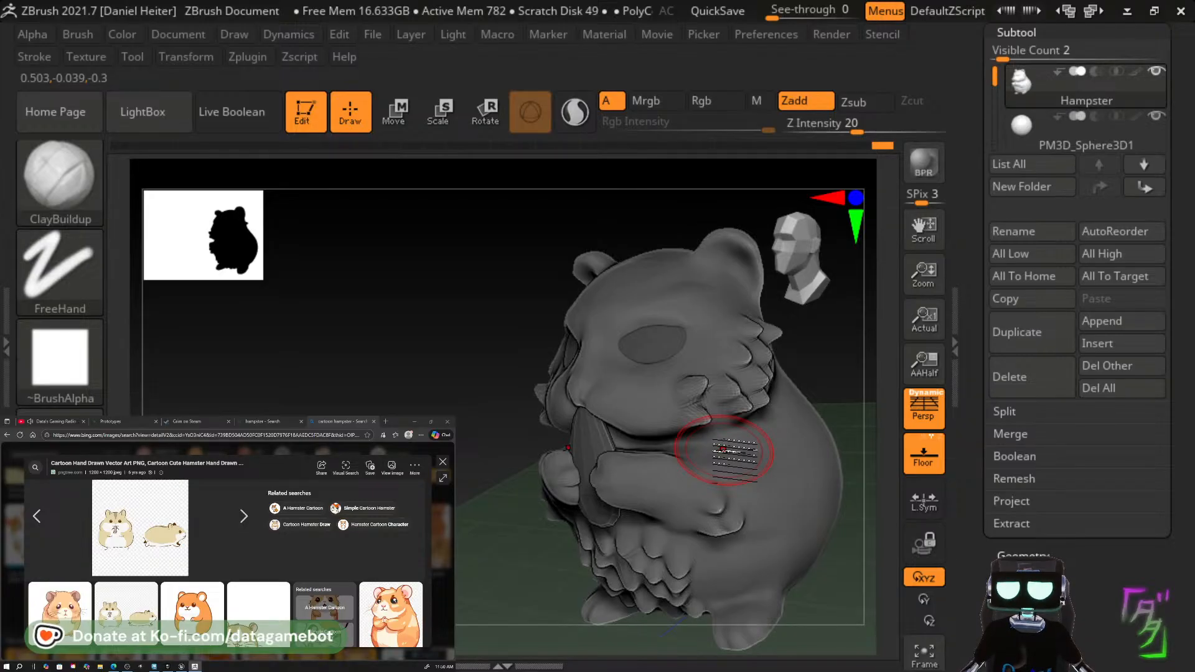
pyautogui.click(879, 101)
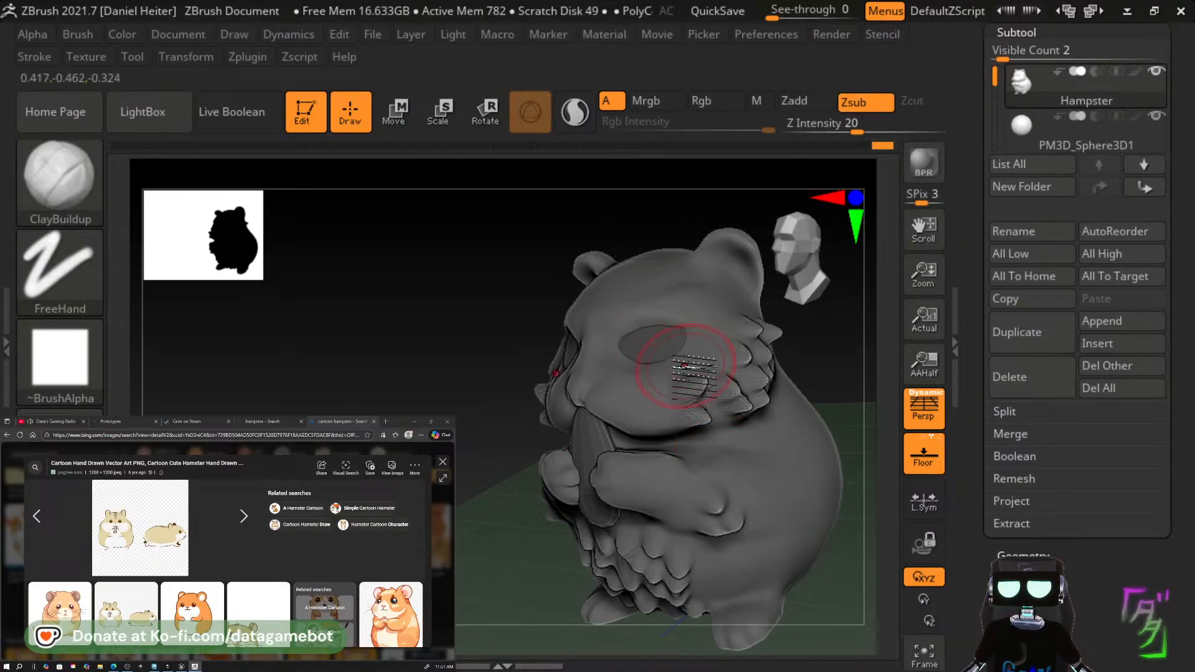
pyautogui.moveTo(592, 429)
pyautogui.mouseDown()
pyautogui.moveTo(610, 430)
pyautogui.moveTo(622, 455)
pyautogui.moveTo(641, 438)
pyautogui.moveTo(613, 451)
pyautogui.mouseUp()
pyautogui.hotkey('ctrl', 'z')
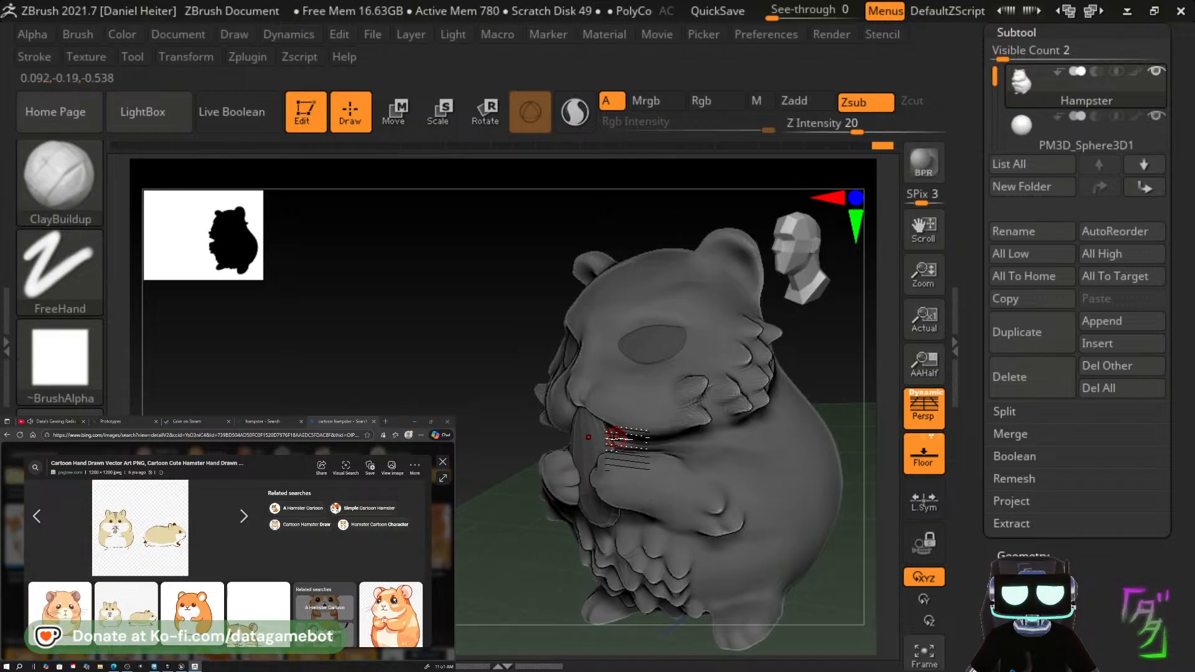
pyautogui.moveTo(618, 438)
pyautogui.mouseDown()
pyautogui.moveTo(651, 459)
pyautogui.moveTo(630, 452)
pyautogui.moveTo(665, 451)
pyautogui.moveTo(655, 460)
pyautogui.moveTo(641, 456)
pyautogui.moveTo(676, 448)
pyautogui.moveTo(633, 455)
pyautogui.mouseUp()
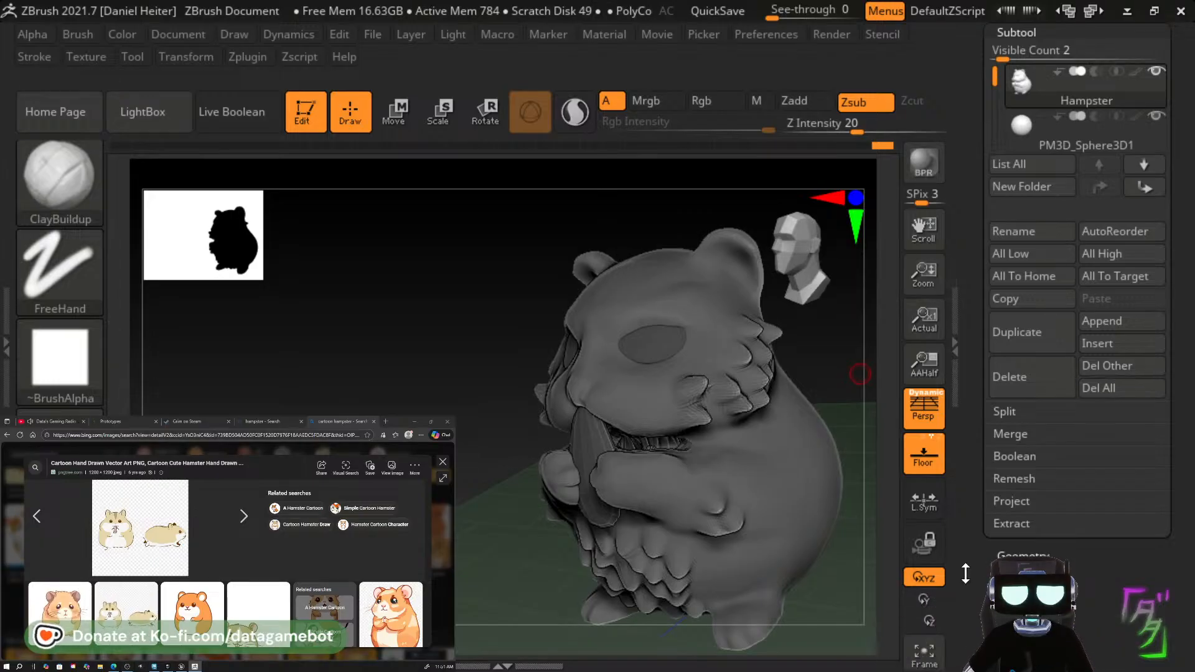
pyautogui.moveTo(675, 443); pyautogui.dragTo(679, 443)
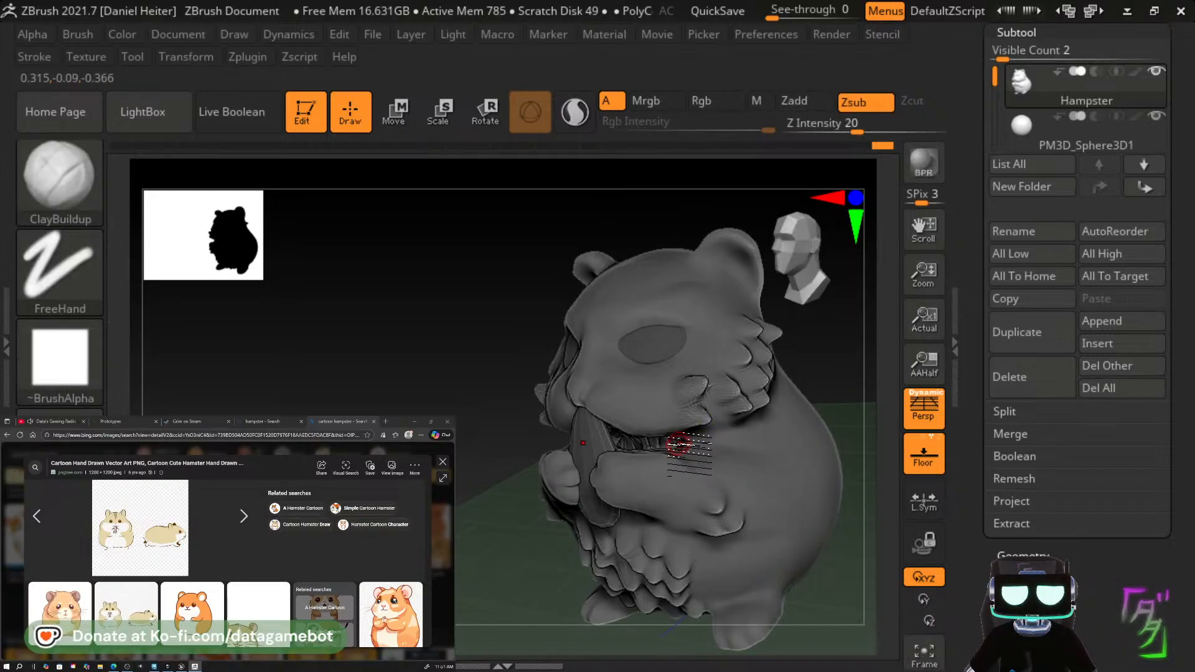
pyautogui.press('shift')
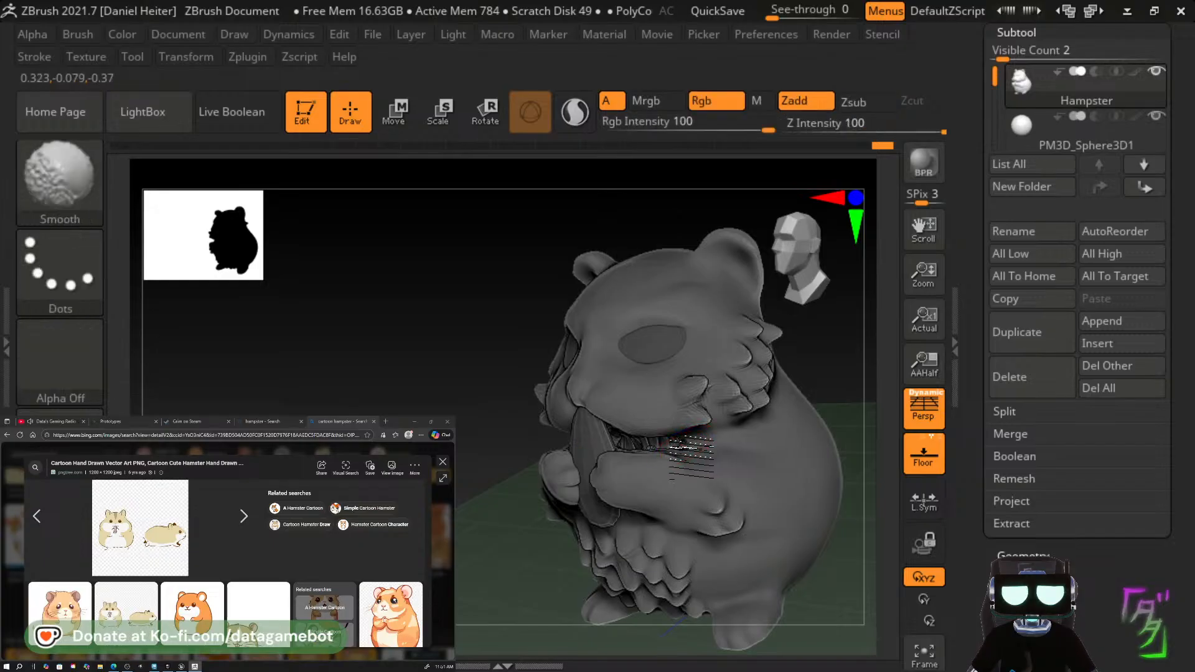
pyautogui.moveTo(672, 461)
pyautogui.keyDown('shift'); pyautogui.mouseDown()
pyautogui.moveTo(600, 436)
pyautogui.moveTo(616, 445)
pyautogui.mouseUp(); pyautogui.keyUp('shift')
# Smooth the surface beneath the arm and along the hamster's flank on the opposite side.
pyautogui.moveTo(501, 447)
pyautogui.mouseDown()
pyautogui.moveTo(598, 449)
pyautogui.moveTo(547, 451)
pyautogui.moveTo(588, 454)
pyautogui.moveTo(413, 347)
pyautogui.moveTo(467, 400)
pyautogui.moveTo(534, 386)
pyautogui.moveTo(467, 383)
pyautogui.moveTo(464, 343)
pyautogui.mouseUp()
pyautogui.press('shift')
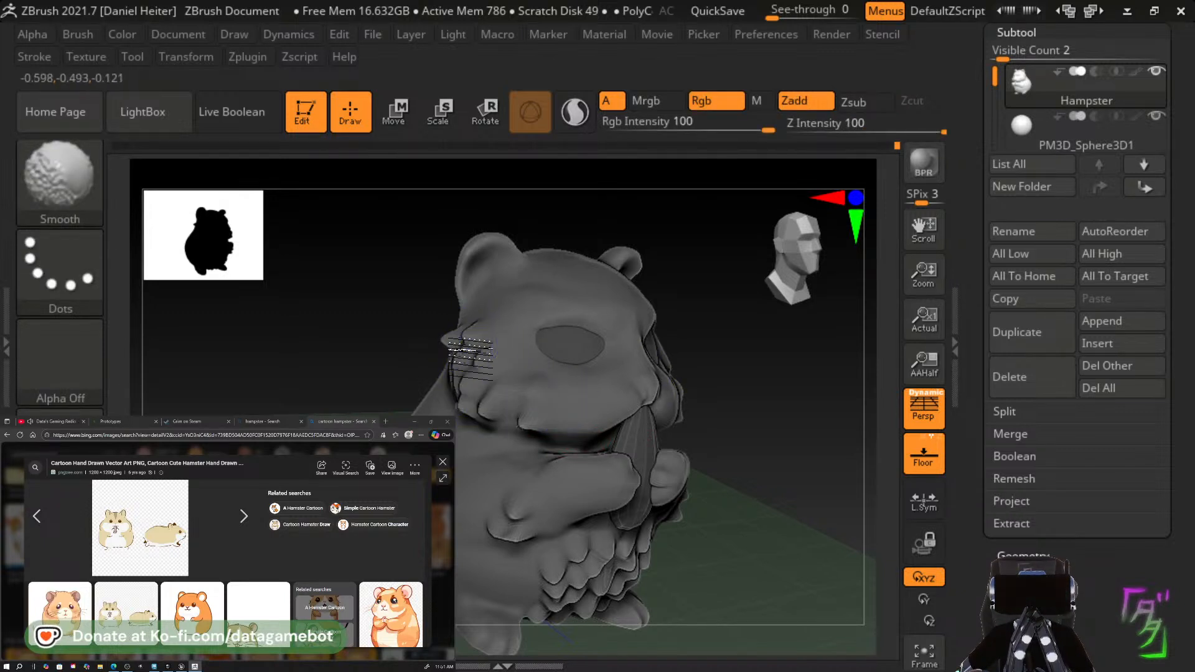
pyautogui.press('shift')
pyautogui.keyDown('shift'); pyautogui.moveTo(560, 544); pyautogui.dragTo(650, 571); pyautogui.keyUp('shift')
pyautogui.keyDown('shift'); pyautogui.moveTo(499, 501); pyautogui.dragTo(467, 542); pyautogui.keyUp('shift')
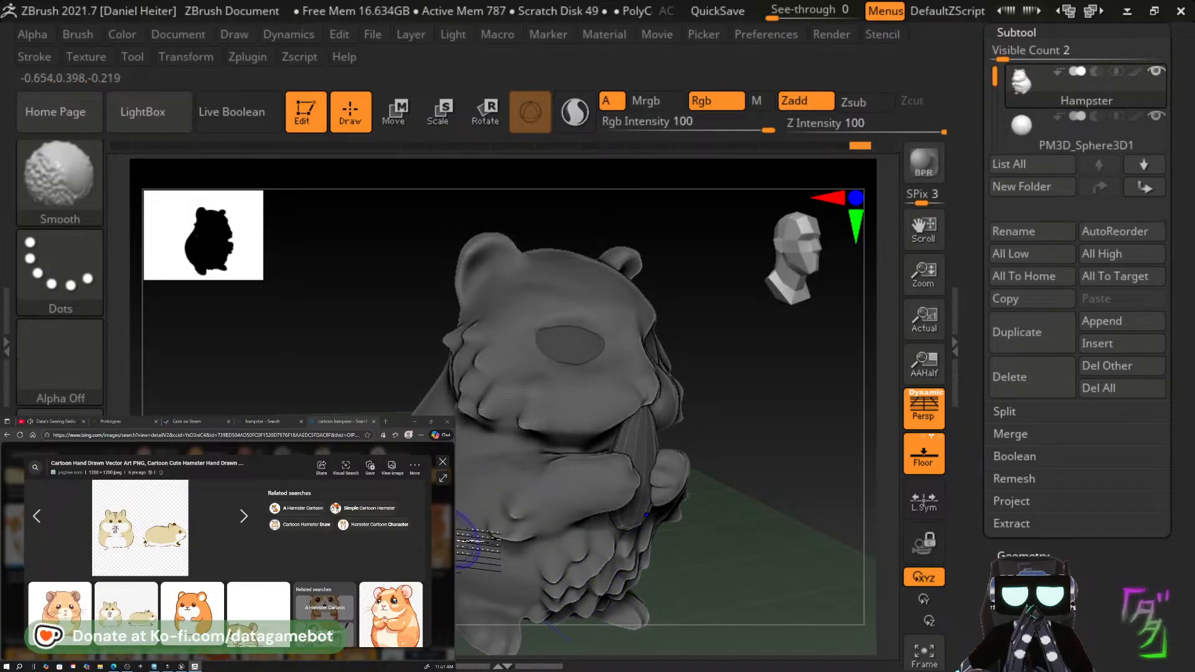
# Pull the first fur tufts out of the shoulder behind the cheek with the SnakeHook brush at Z Intensity 100.
pyautogui.keyDown('alt'); pyautogui.moveTo(725, 538); pyautogui.dragTo(802, 510); pyautogui.keyUp('alt')
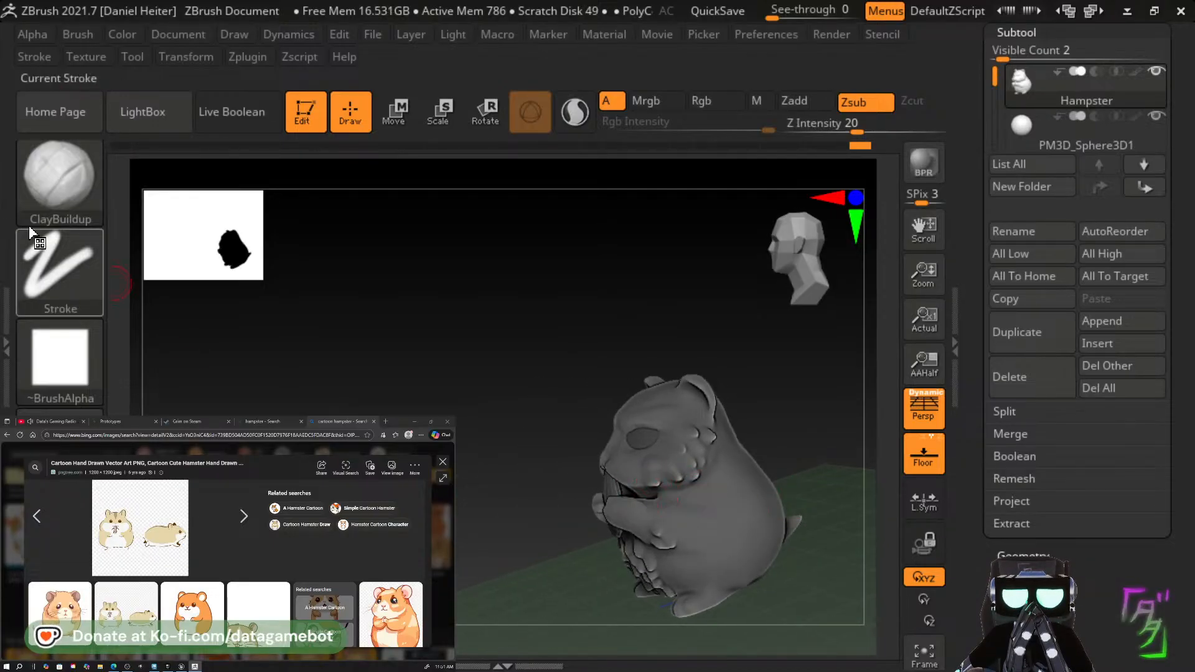
pyautogui.press('b')
pyautogui.press('s')
pyautogui.press('h')
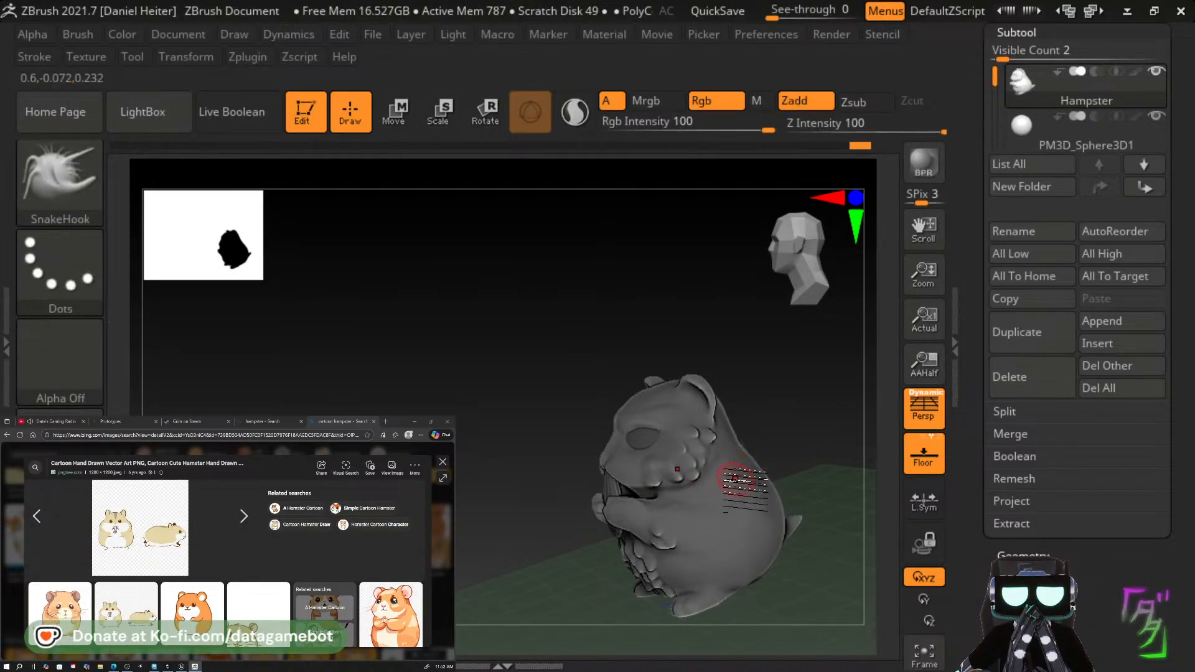
pyautogui.moveTo(770, 488); pyautogui.dragTo(725, 496, button='right')
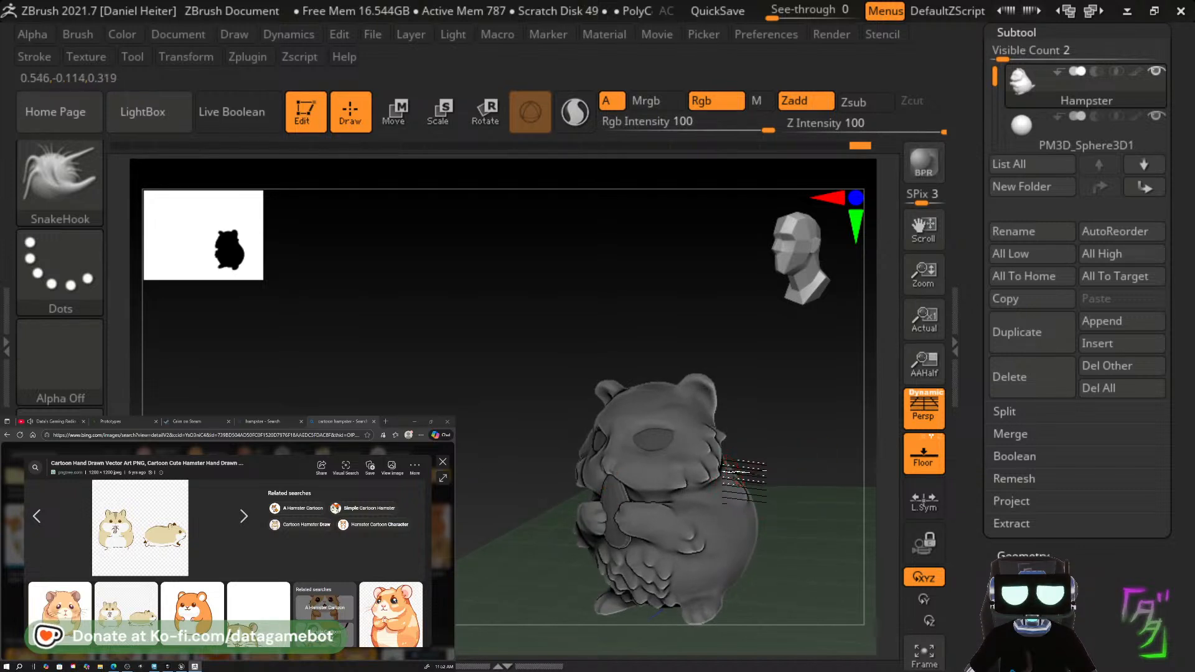
pyautogui.moveTo(785, 481); pyautogui.dragTo(740, 473, button='right')
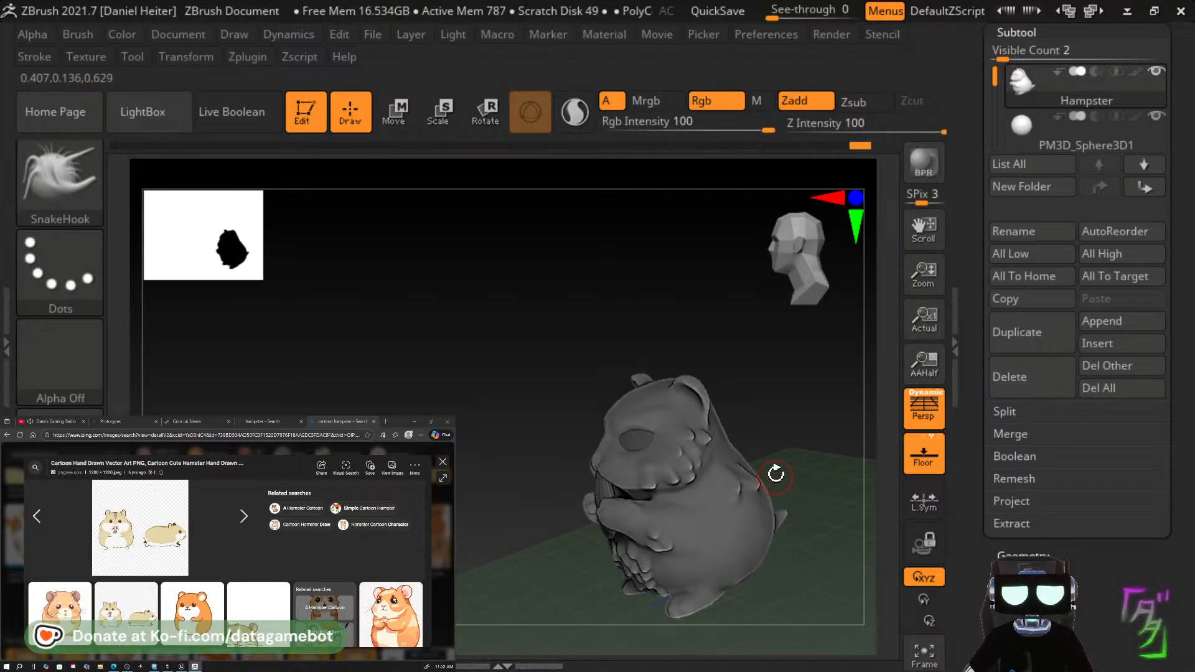
# Extend the row of SnakeHook fur tufts from the shoulder around the upper back, undoing the last pull.
pyautogui.moveTo(776, 474); pyautogui.dragTo(743, 434, button='right')
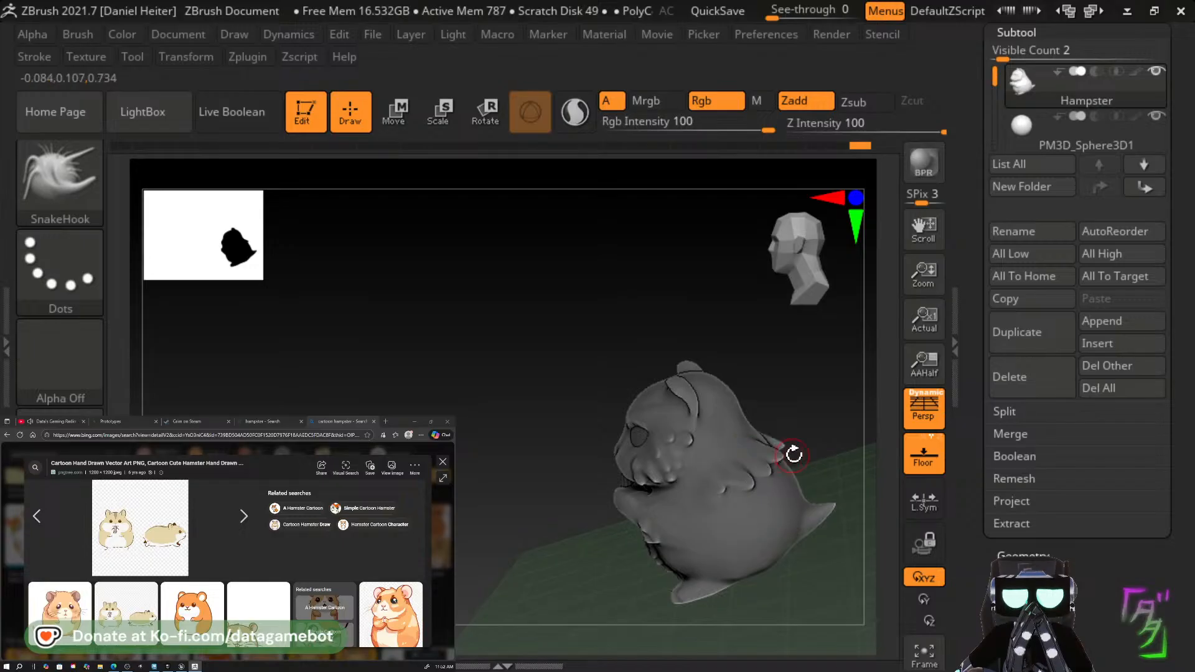
pyautogui.moveTo(776, 485); pyautogui.dragTo(798, 463, button='right')
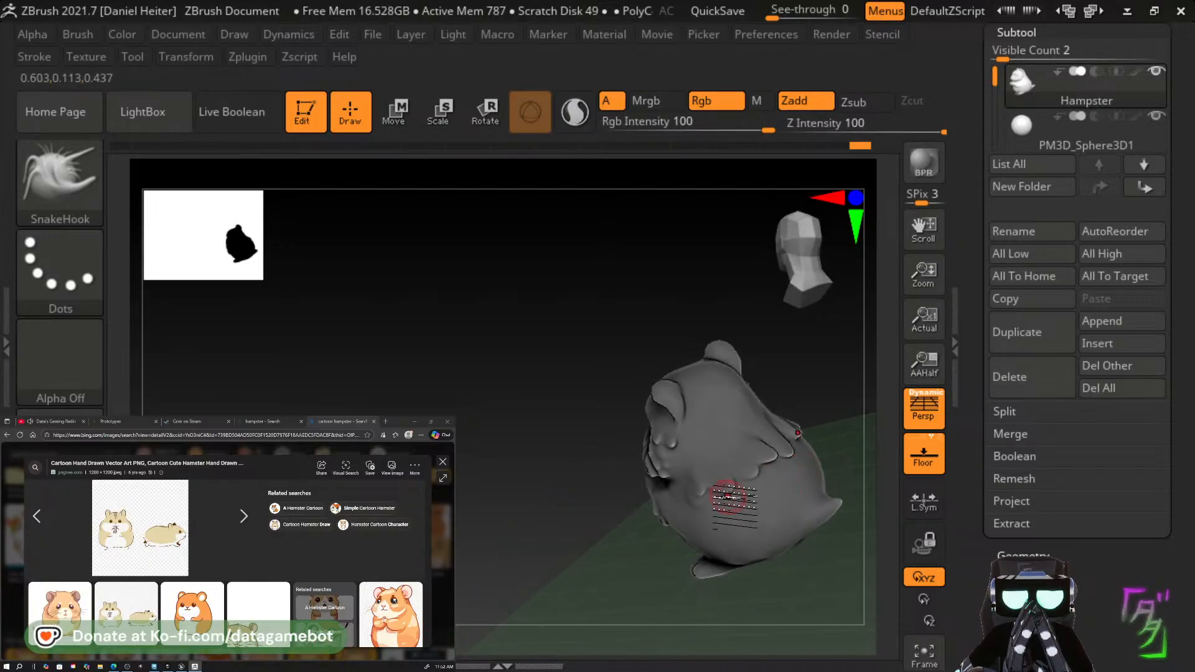
pyautogui.moveTo(711, 431); pyautogui.dragTo(744, 477, button='right')
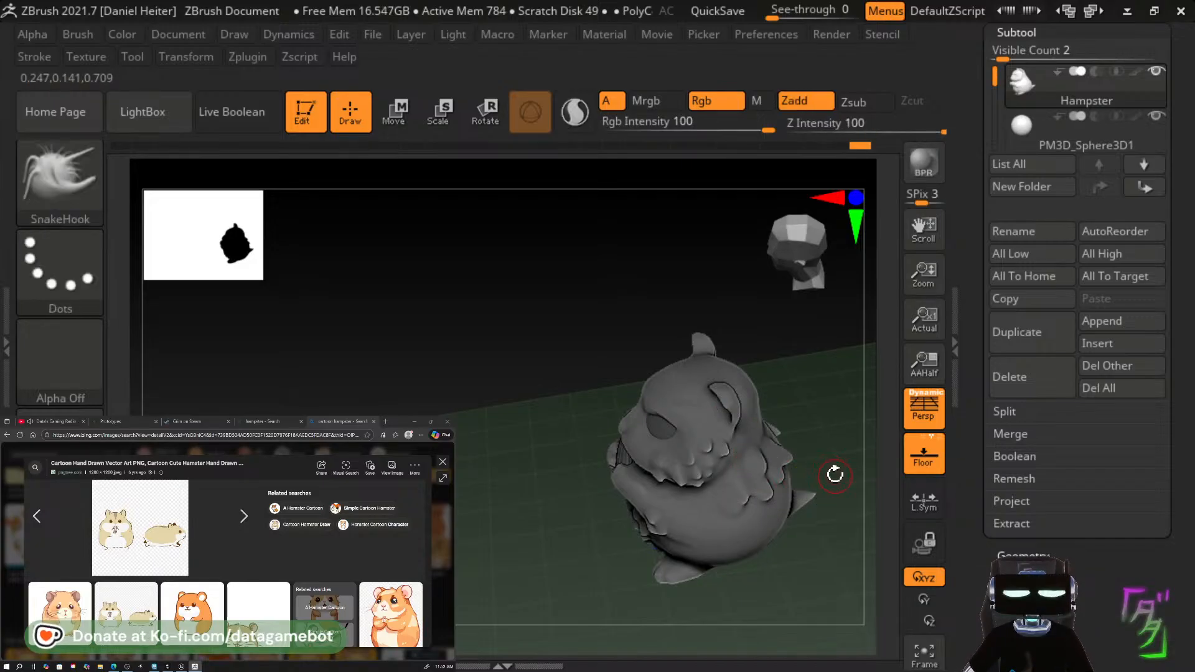
pyautogui.moveTo(809, 476); pyautogui.dragTo(753, 501, button='right')
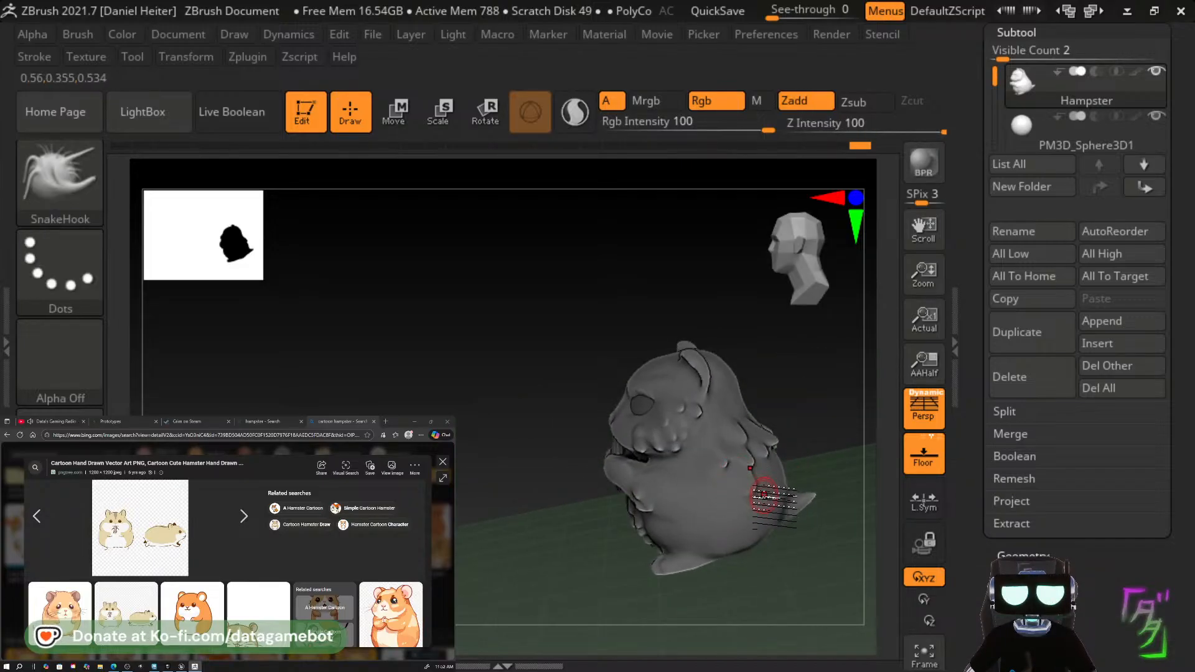
pyautogui.moveTo(813, 479); pyautogui.dragTo(785, 464, button='right')
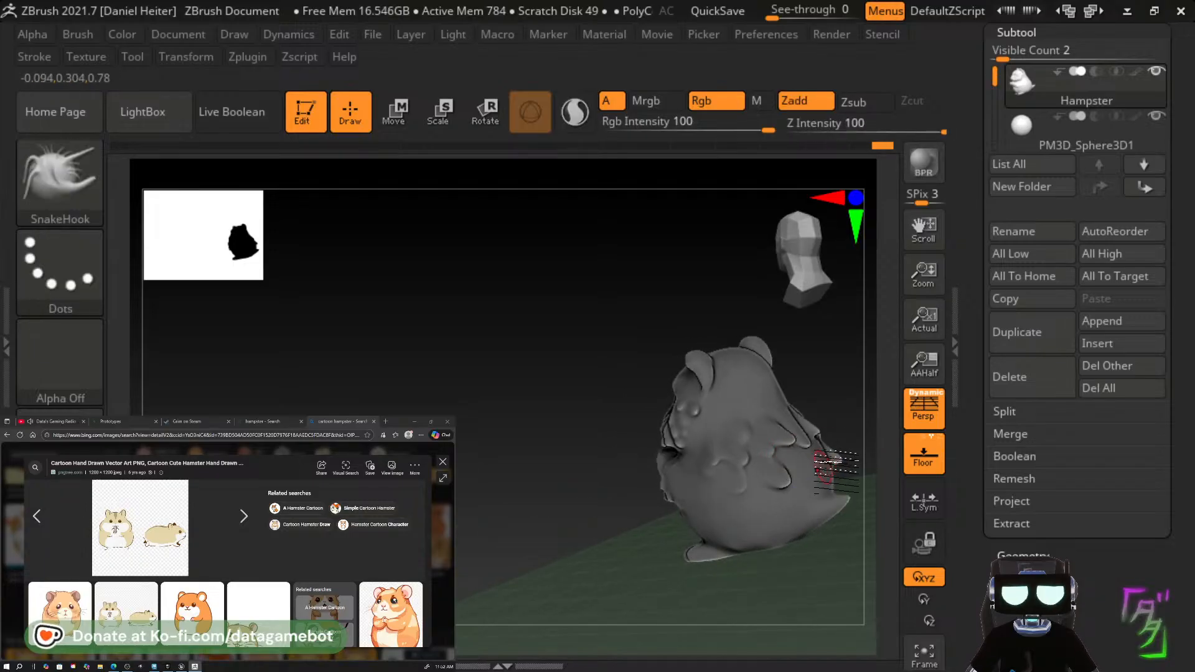
pyautogui.hotkey('ctrl', 'z')
# Pull additional overlapping rows of fur tufts down the lower back with SnakeHook and smooth the area near the tail.
pyautogui.moveTo(868, 421)
pyautogui.mouseDown()
pyautogui.moveTo(729, 472)
pyautogui.moveTo(712, 461)
pyautogui.moveTo(837, 473)
pyautogui.mouseUp()
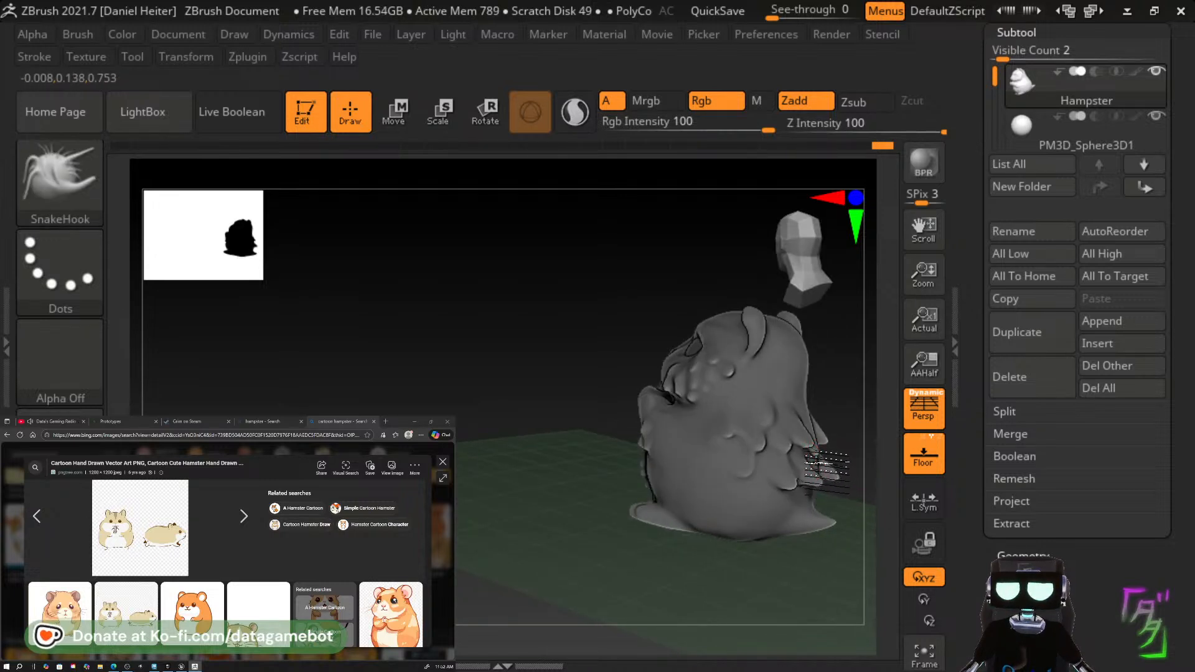
pyautogui.moveTo(848, 468)
pyautogui.mouseDown()
pyautogui.moveTo(734, 486)
pyautogui.moveTo(814, 488)
pyautogui.moveTo(837, 471)
pyautogui.mouseUp()
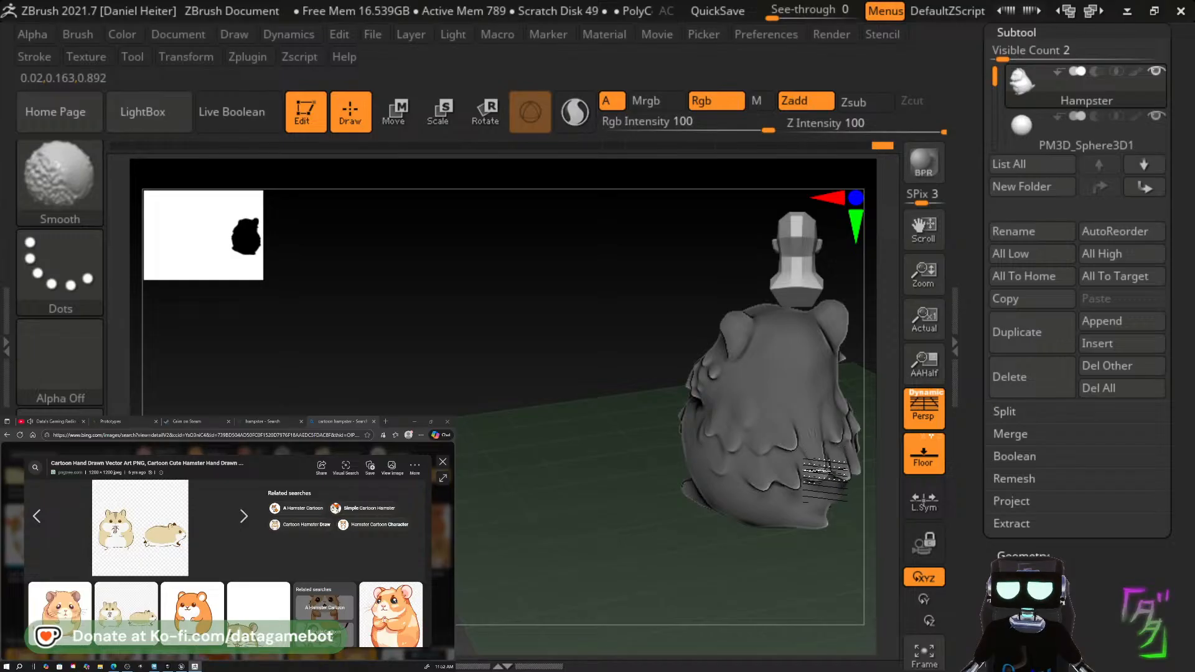
pyautogui.press('ctrl')
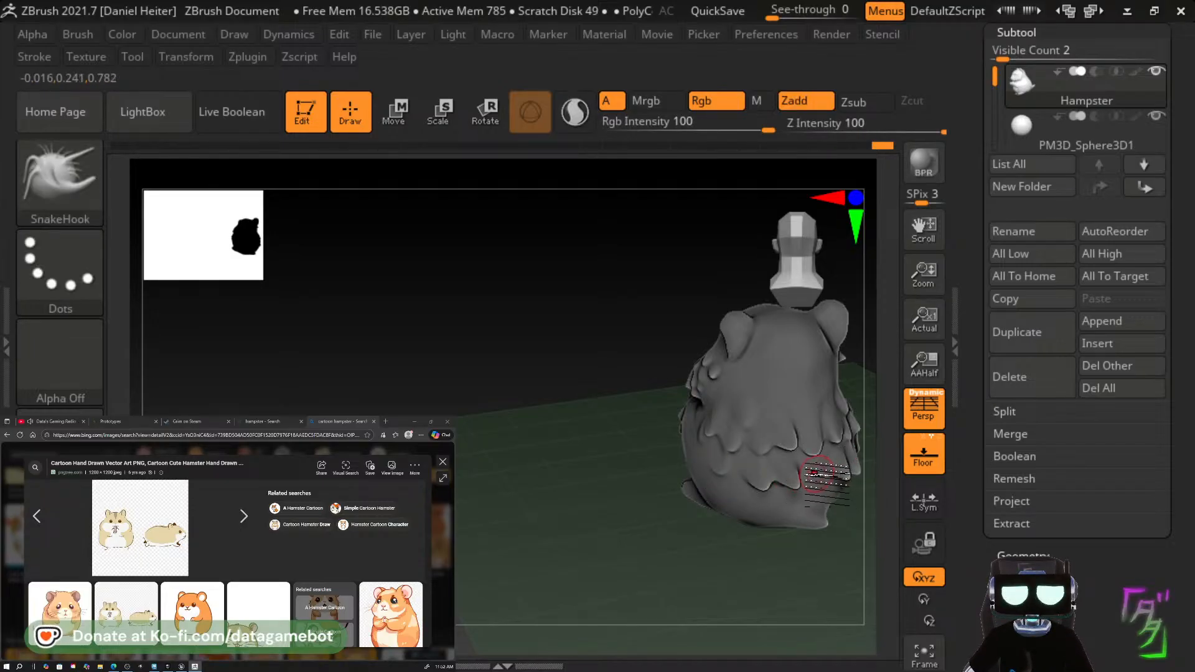
pyautogui.moveTo(716, 498); pyautogui.dragTo(704, 545)
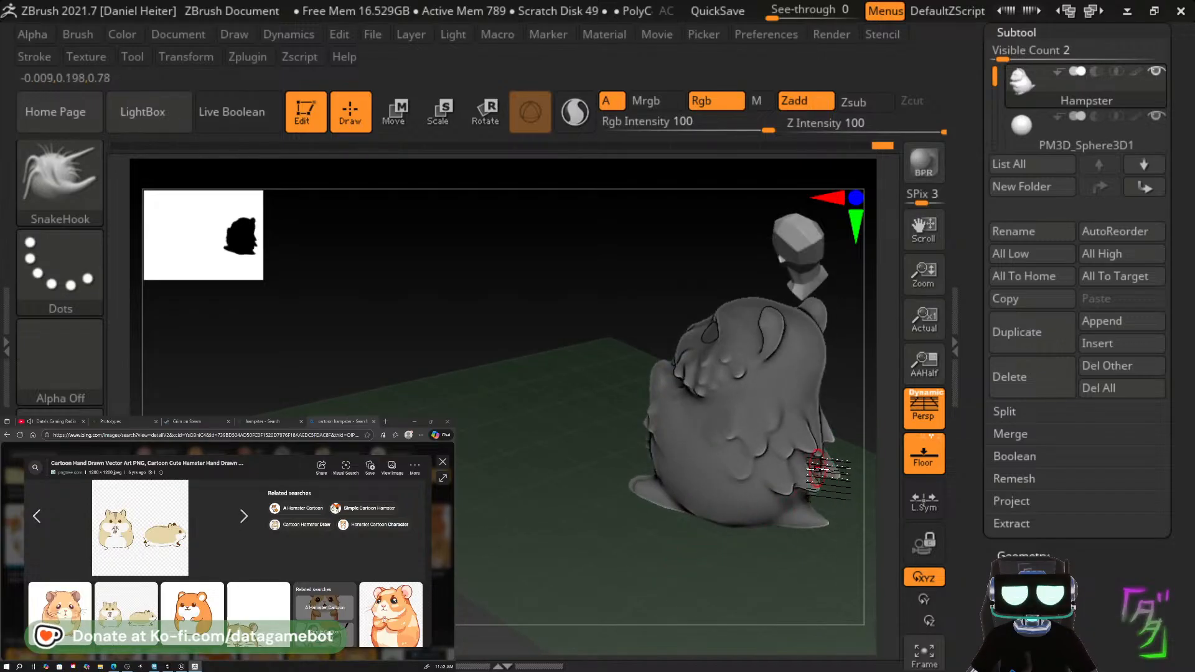
pyautogui.moveTo(850, 515)
pyautogui.mouseDown()
pyautogui.moveTo(763, 499)
pyautogui.moveTo(723, 507)
pyautogui.moveTo(831, 518)
pyautogui.mouseUp()
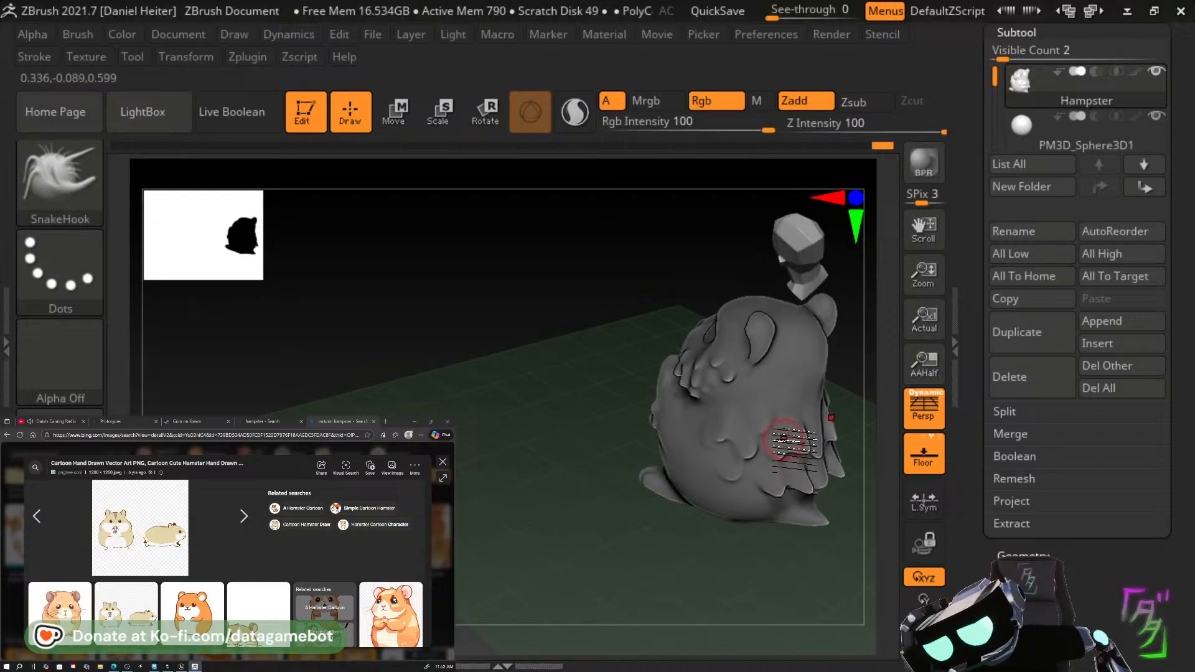
pyautogui.moveTo(776, 452)
pyautogui.mouseDown()
pyautogui.moveTo(783, 461)
pyautogui.moveTo(754, 455)
pyautogui.moveTo(805, 492)
pyautogui.mouseUp()
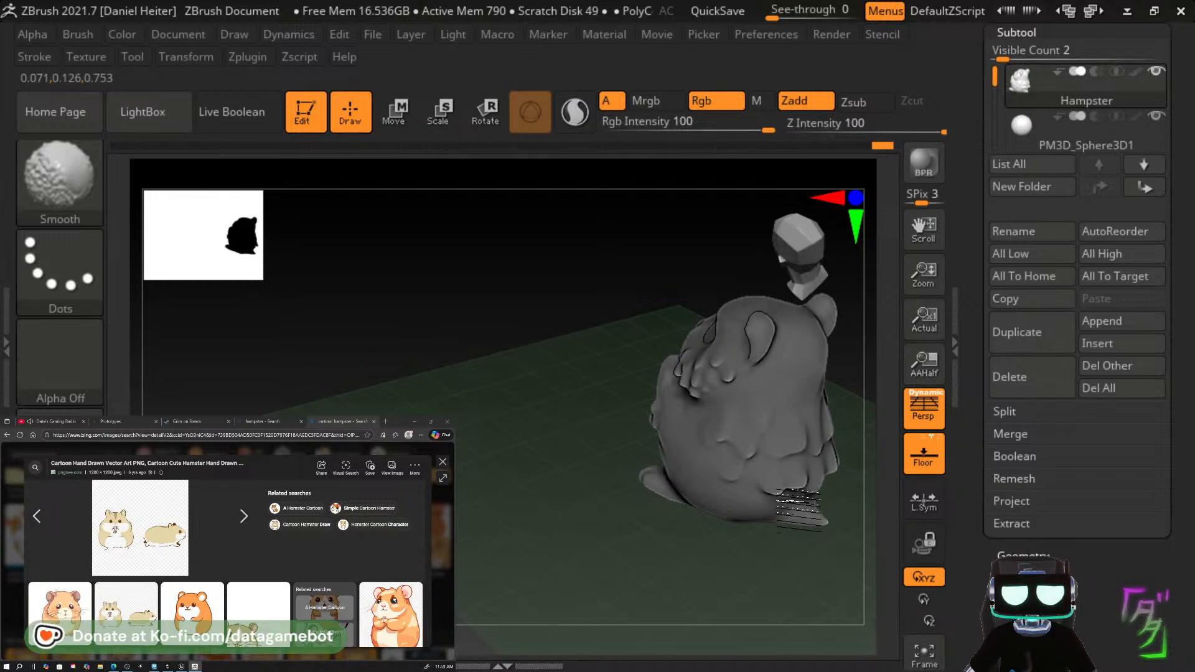
pyautogui.moveTo(608, 507)
pyautogui.mouseDown()
pyautogui.moveTo(625, 549)
pyautogui.moveTo(571, 554)
pyautogui.moveTo(642, 534)
pyautogui.mouseUp()
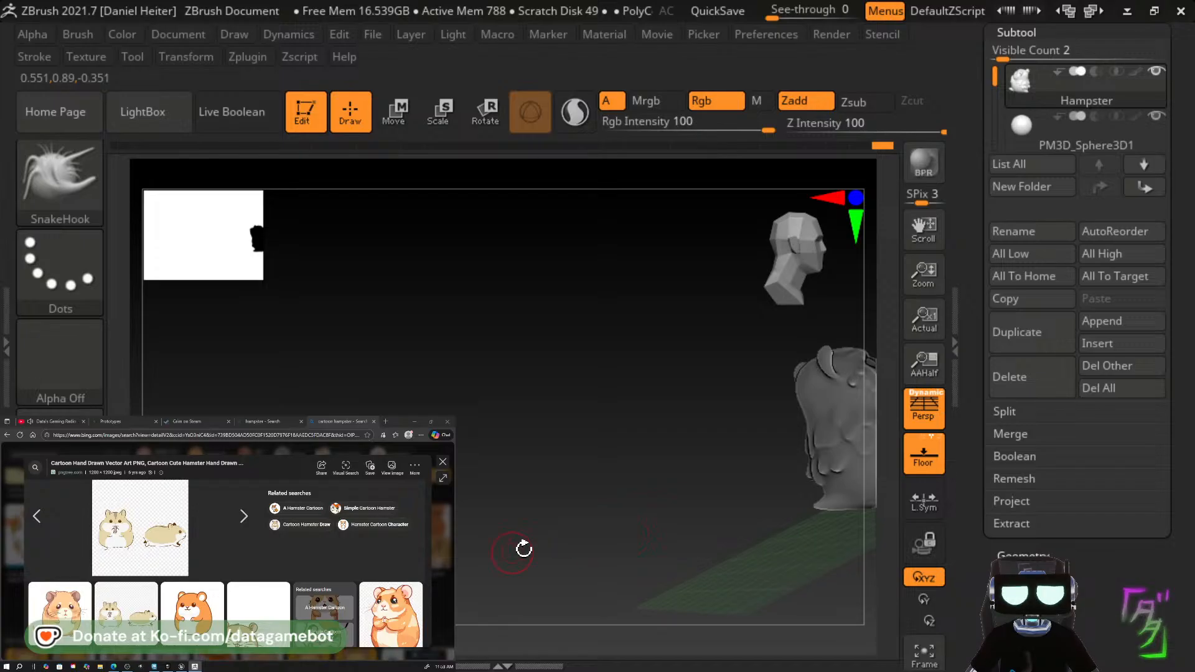
# Examine the hamster's overall shape and fur tufts from the front and both sides, with the Move brush selected.
pyautogui.moveTo(523, 549)
pyautogui.mouseDown()
pyautogui.moveTo(475, 542)
pyautogui.moveTo(474, 650)
pyautogui.moveTo(414, 652)
pyautogui.moveTo(473, 564)
pyautogui.moveTo(808, 386)
pyautogui.moveTo(772, 479)
pyautogui.moveTo(735, 404)
pyautogui.moveTo(660, 402)
pyautogui.mouseUp()
pyautogui.press('shift')
pyautogui.press('shift')
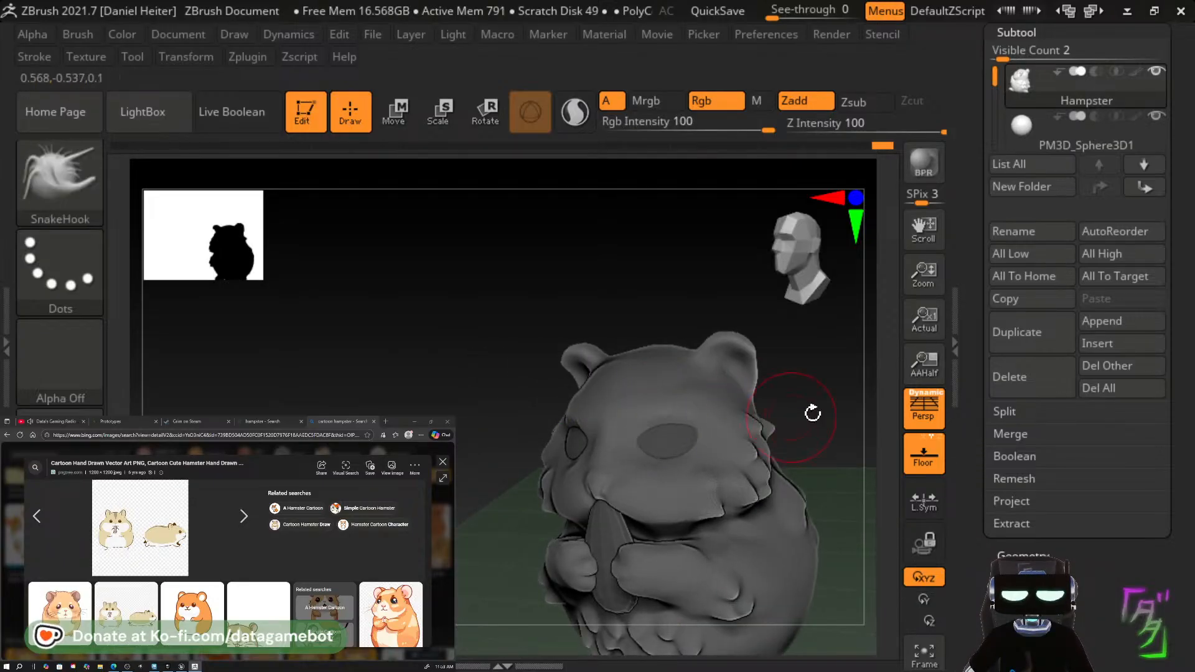
pyautogui.moveTo(808, 413)
pyautogui.mouseDown()
pyautogui.moveTo(800, 492)
pyautogui.moveTo(704, 413)
pyautogui.moveTo(749, 436)
pyautogui.moveTo(651, 418)
pyautogui.mouseUp()
pyautogui.press('b')
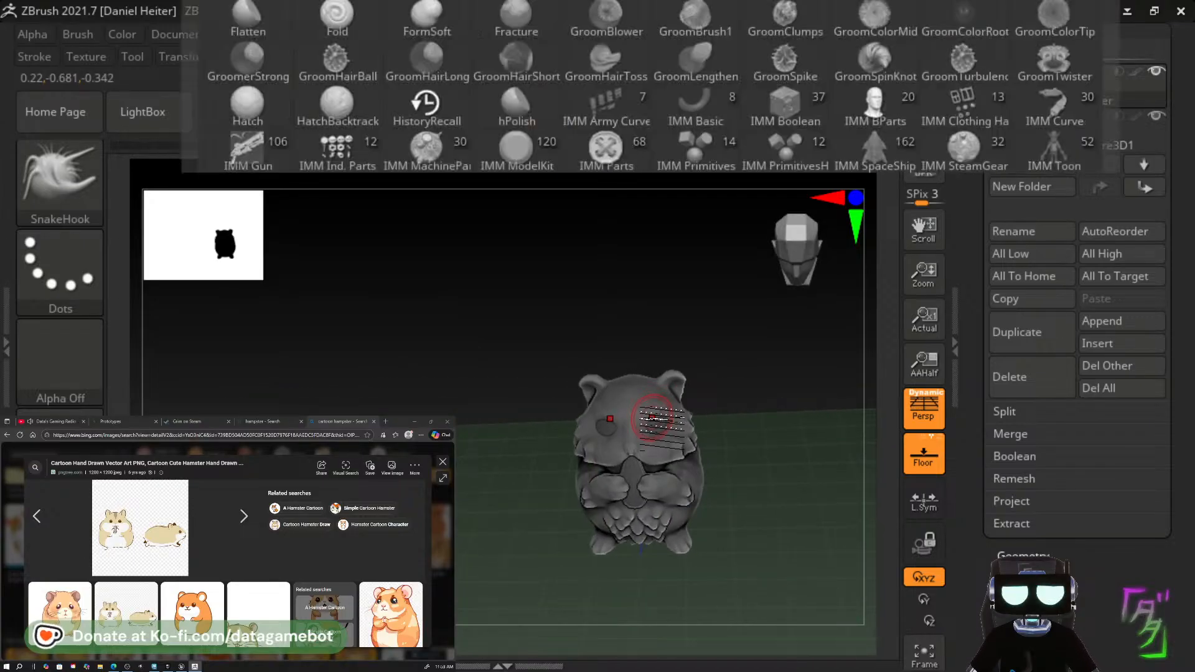
pyautogui.press('m')
pyautogui.press('v')
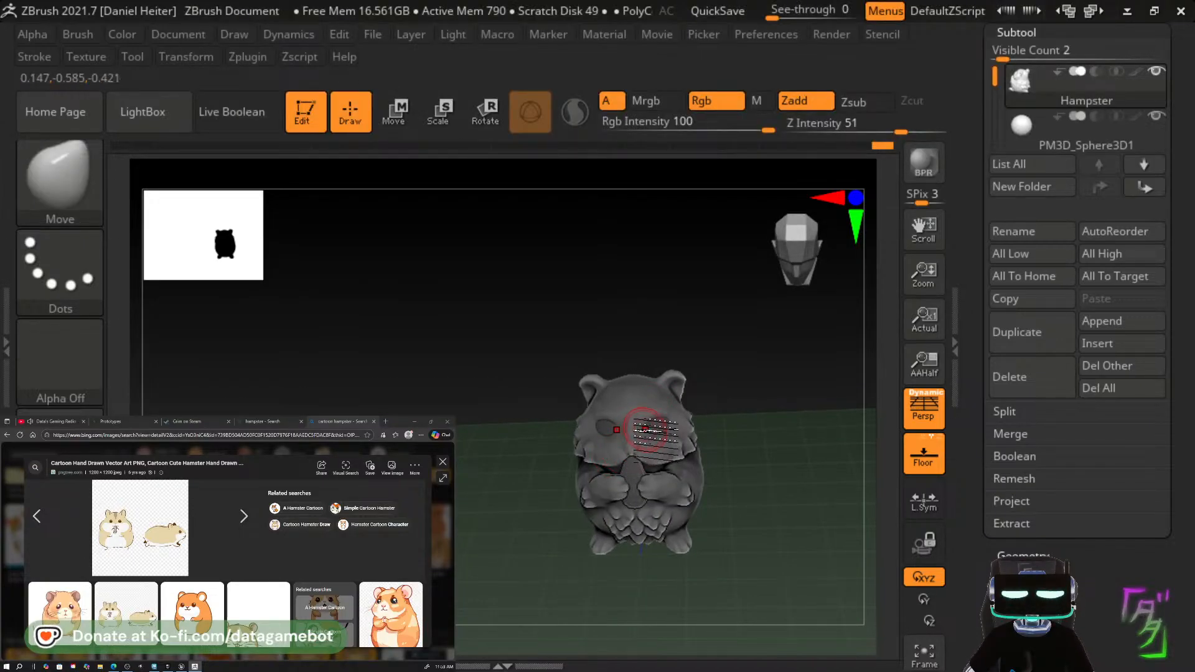
pyautogui.moveTo(776, 423); pyautogui.dragTo(782, 426)
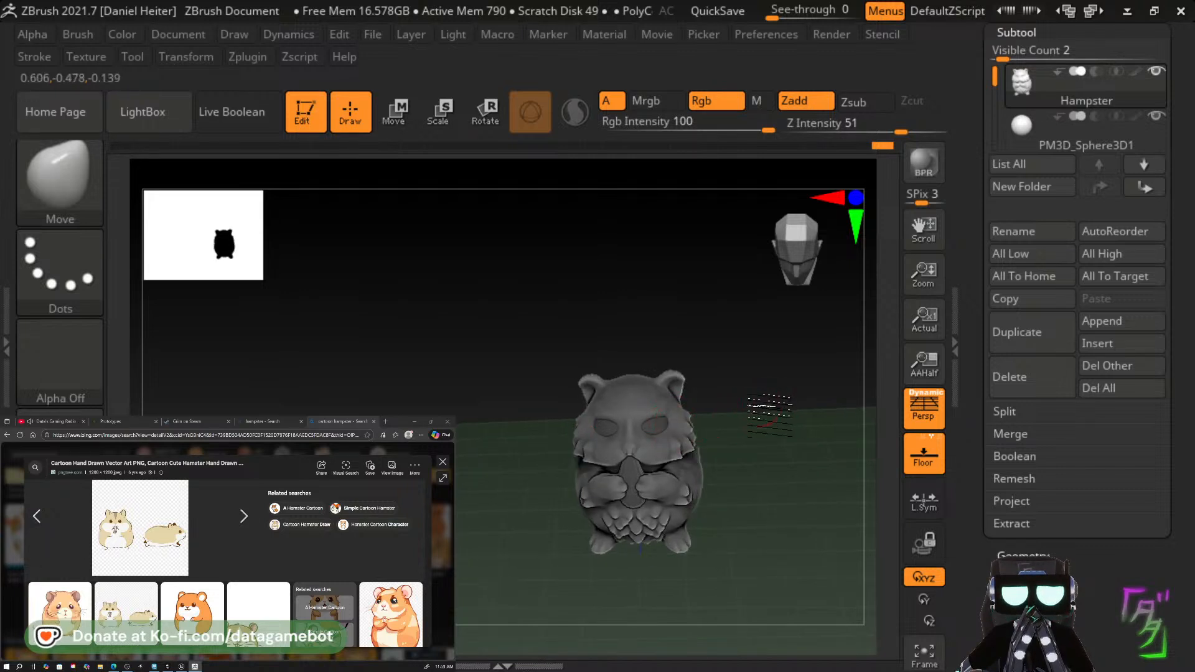
pyautogui.moveTo(760, 401)
pyautogui.mouseDown()
pyautogui.moveTo(719, 404)
pyautogui.moveTo(806, 406)
pyautogui.moveTo(765, 437)
pyautogui.mouseUp()
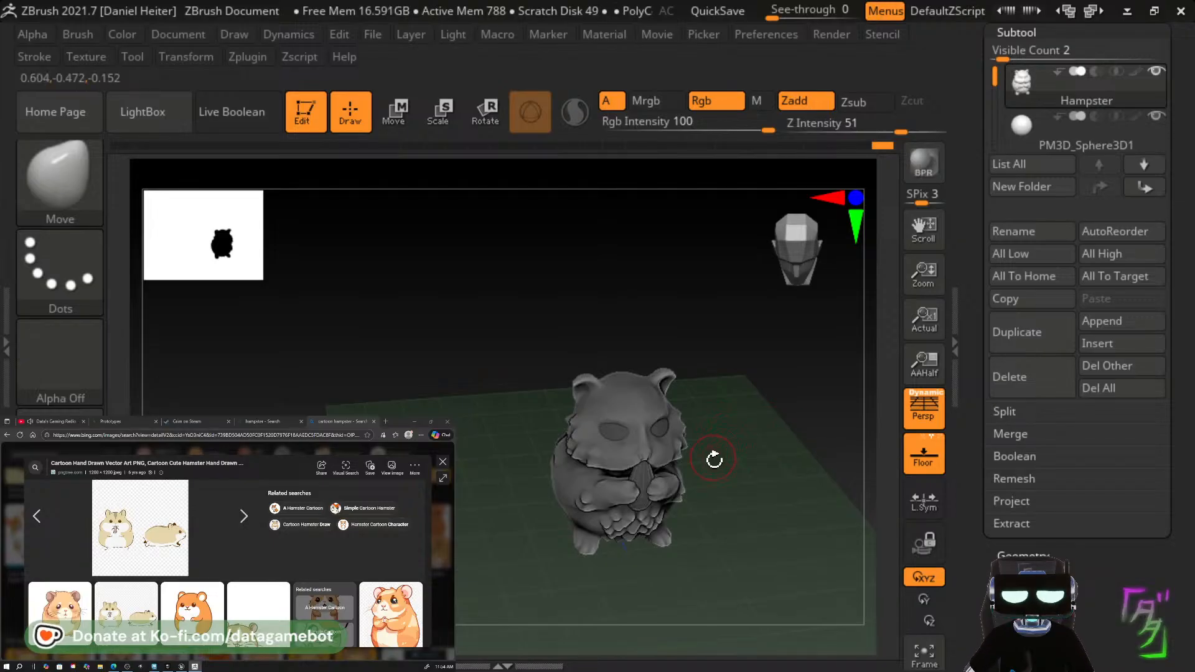
pyautogui.moveTo(714, 458)
pyautogui.mouseDown()
pyautogui.moveTo(756, 435)
pyautogui.moveTo(682, 461)
pyautogui.moveTo(766, 547)
pyautogui.mouseUp()
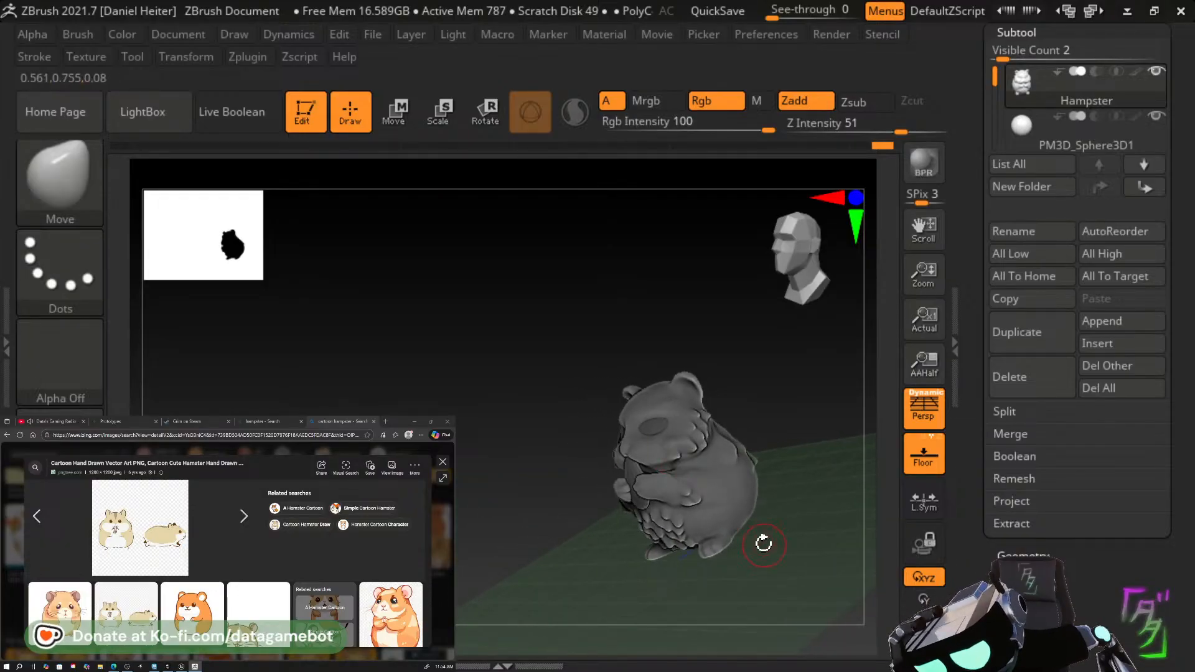
# Switch to the SnakeHook brush and check the hamster's shape and fur tufts from the side, front and back.
pyautogui.press('b')
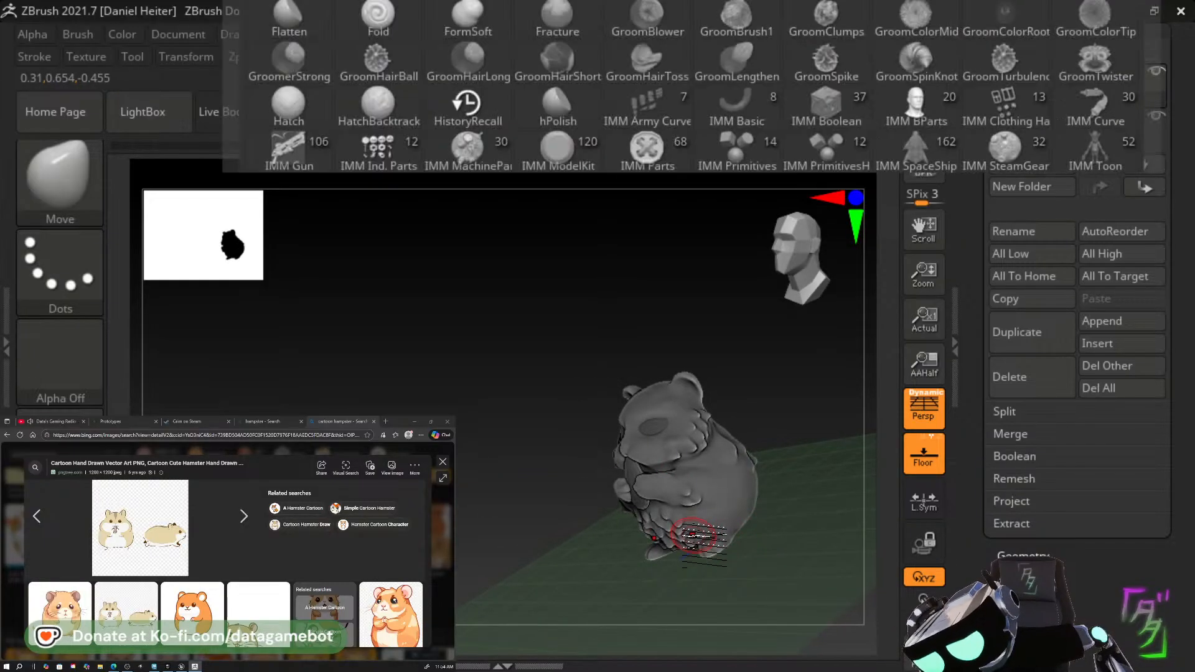
pyautogui.press('s')
pyautogui.press('h')
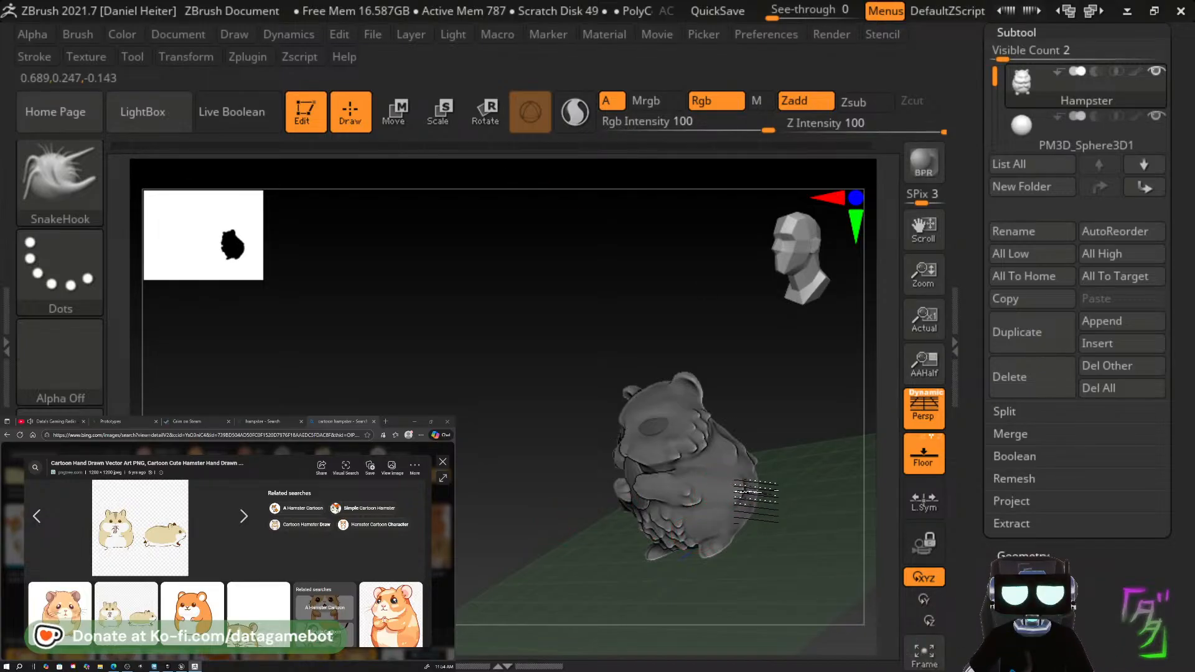
pyautogui.moveTo(798, 488); pyautogui.dragTo(747, 482)
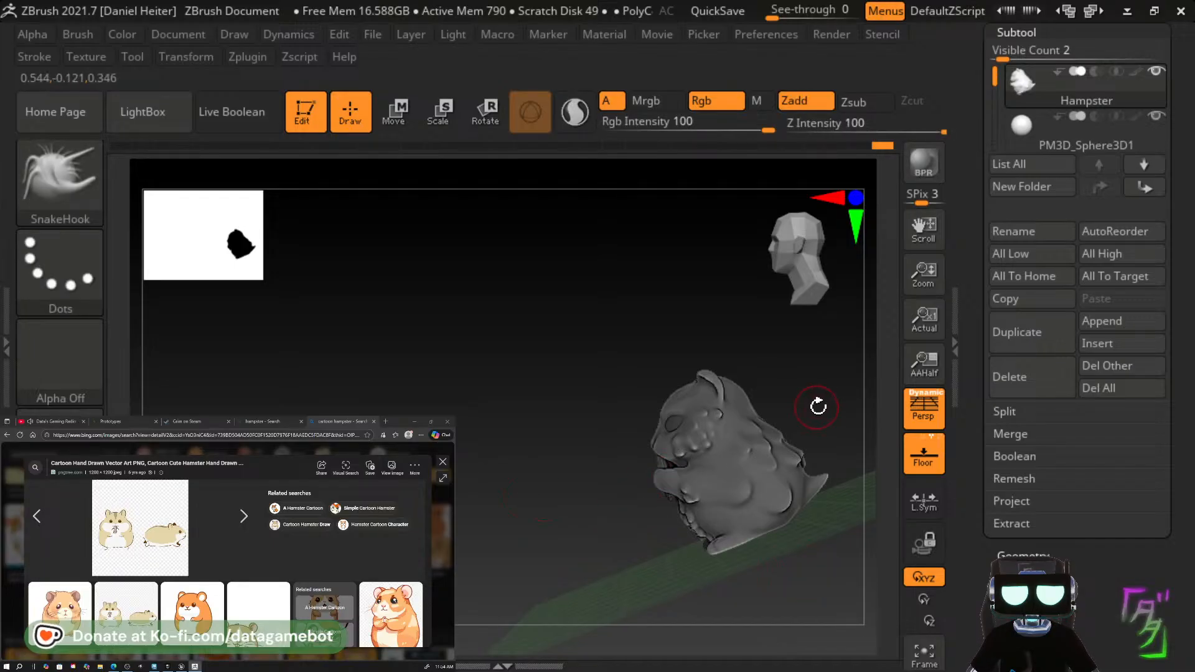
pyautogui.moveTo(819, 406)
pyautogui.mouseDown()
pyautogui.moveTo(782, 411)
pyautogui.moveTo(772, 464)
pyautogui.moveTo(822, 491)
pyautogui.moveTo(819, 448)
pyautogui.moveTo(777, 430)
pyautogui.moveTo(809, 449)
pyautogui.moveTo(805, 467)
pyautogui.moveTo(899, 452)
pyautogui.mouseUp()
pyautogui.press('ctrl')
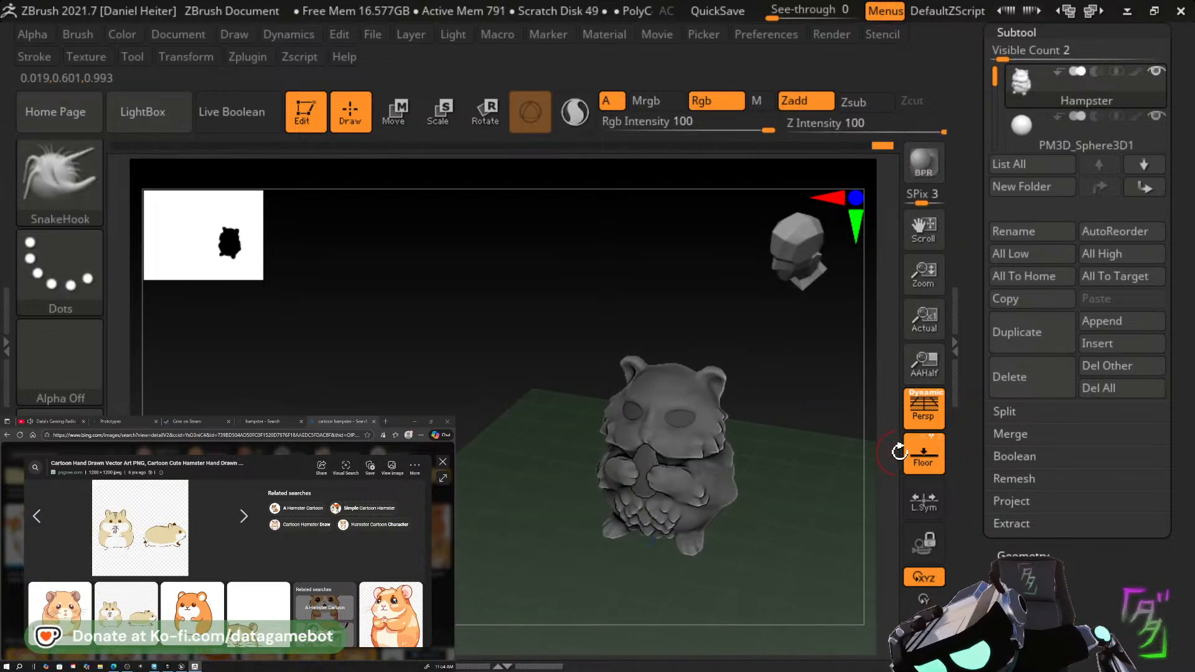
pyautogui.moveTo(824, 467)
pyautogui.mouseDown()
pyautogui.moveTo(848, 481)
pyautogui.moveTo(692, 530)
pyautogui.moveTo(834, 507)
pyautogui.moveTo(707, 513)
pyautogui.moveTo(741, 510)
pyautogui.moveTo(795, 371)
pyautogui.mouseUp()
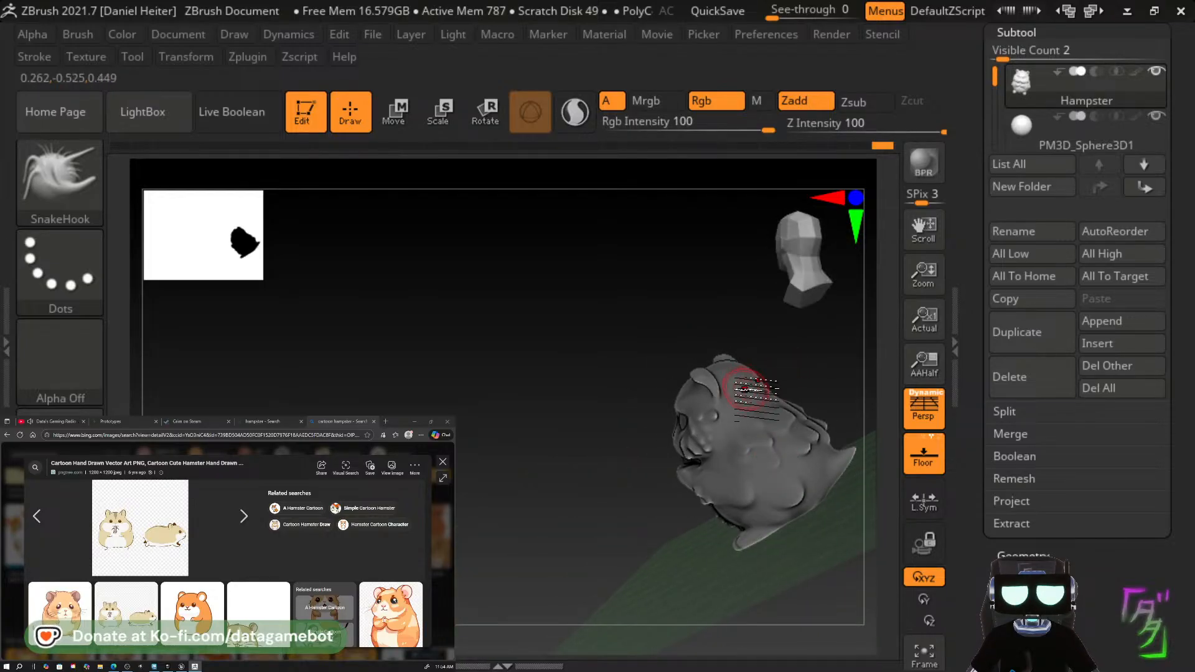
# Try to carve a crease across the back of the neck with DamStandard, undo it and lower Z Intensity to 8.
pyautogui.press('b')
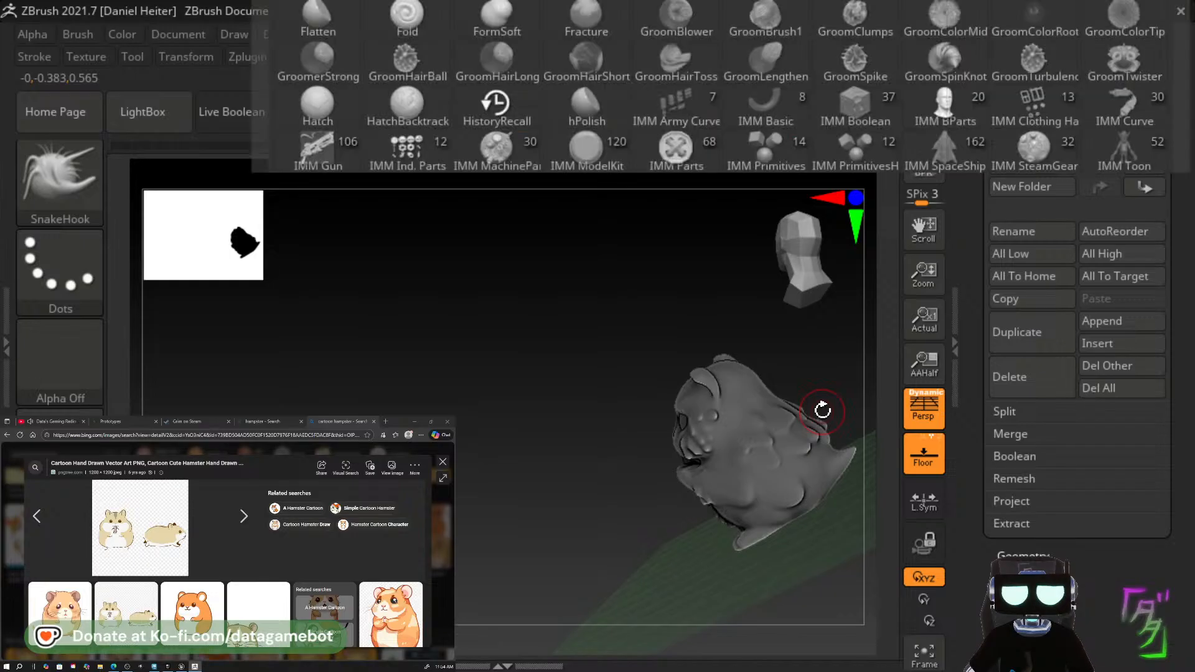
pyautogui.press('d')
pyautogui.press('s')
pyautogui.moveTo(822, 411); pyautogui.dragTo(730, 428)
pyautogui.moveTo(832, 348); pyautogui.dragTo(799, 432)
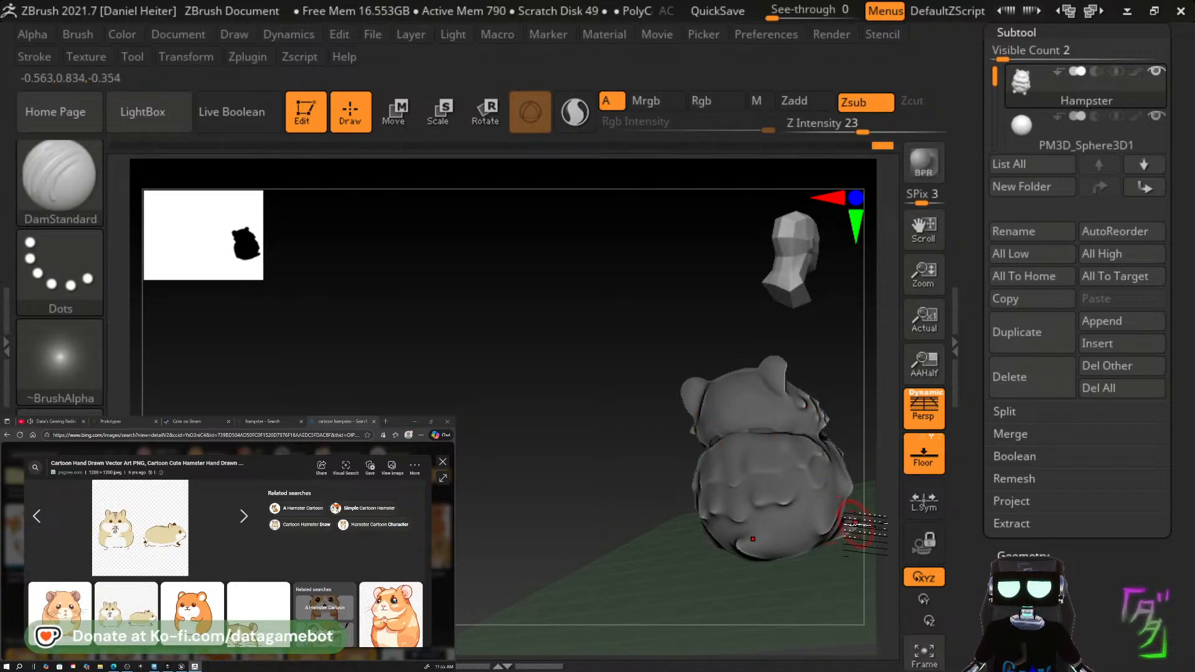
pyautogui.press('ctrl')
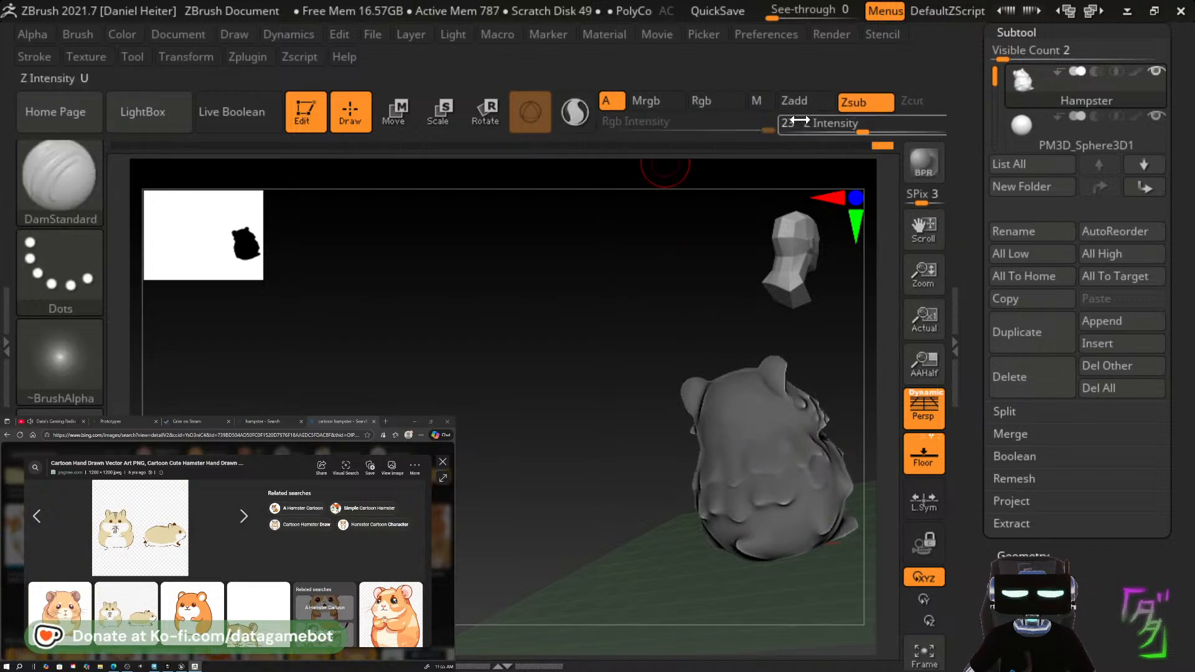
pyautogui.click(834, 135)
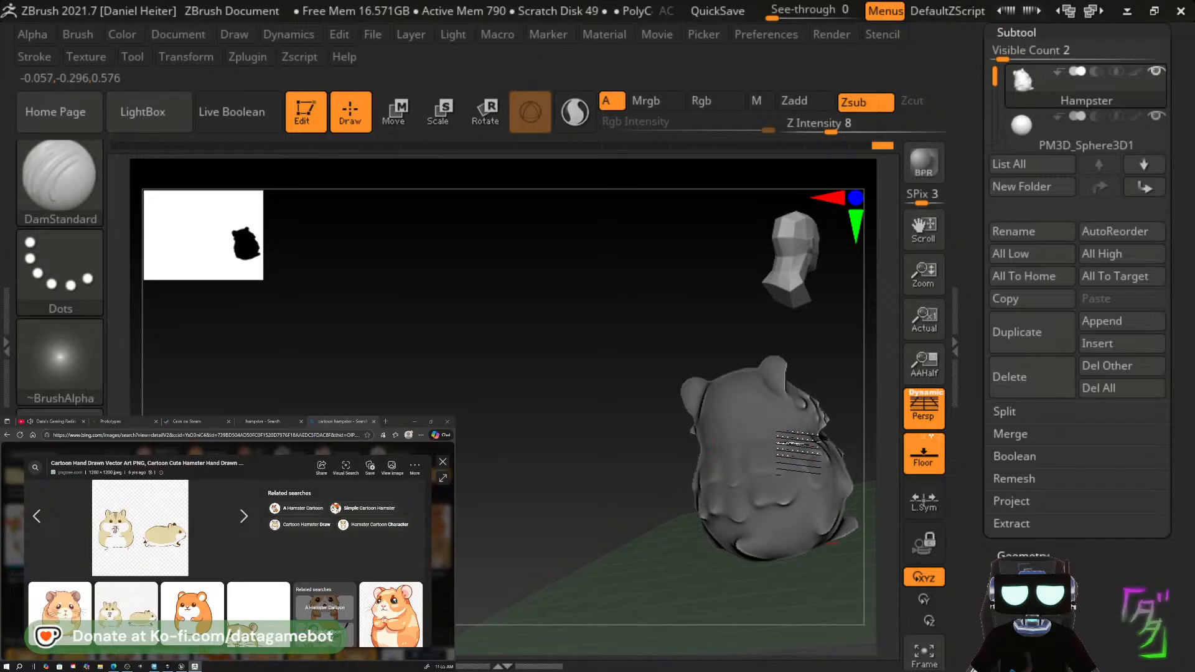
pyautogui.press('super')
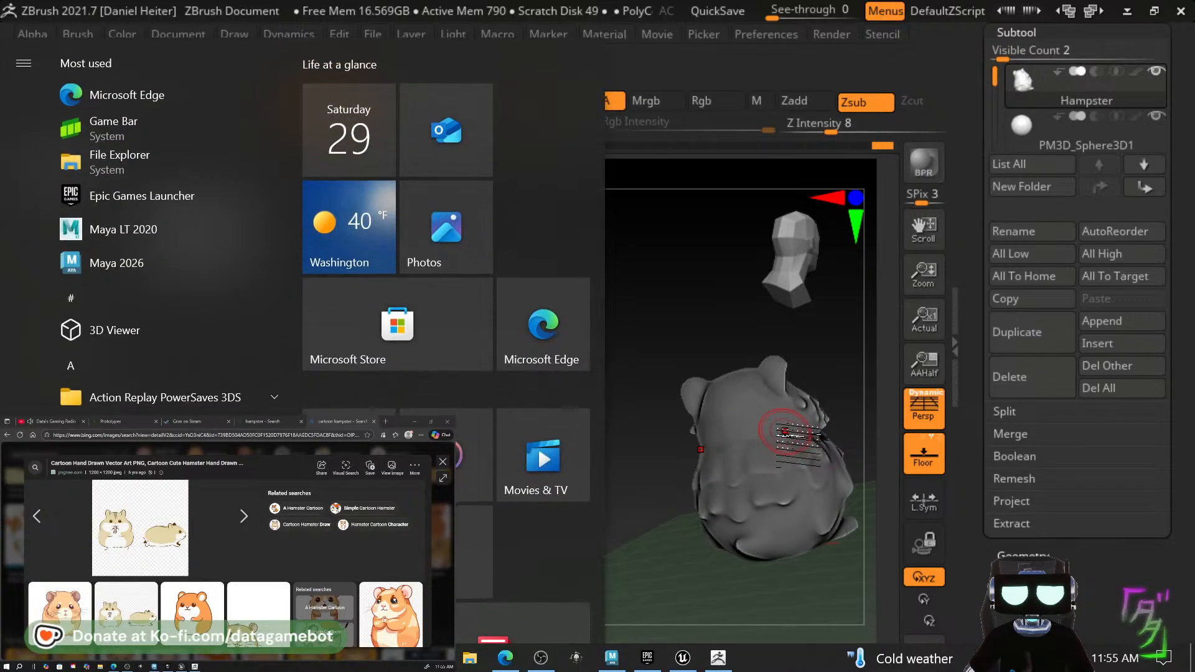
# Try to pull the back of the head out over the neck with the SnakeHook brush, and undo it.
pyautogui.moveTo(737, 375); pyautogui.dragTo(762, 348)
pyautogui.press('b')
pyautogui.press('s')
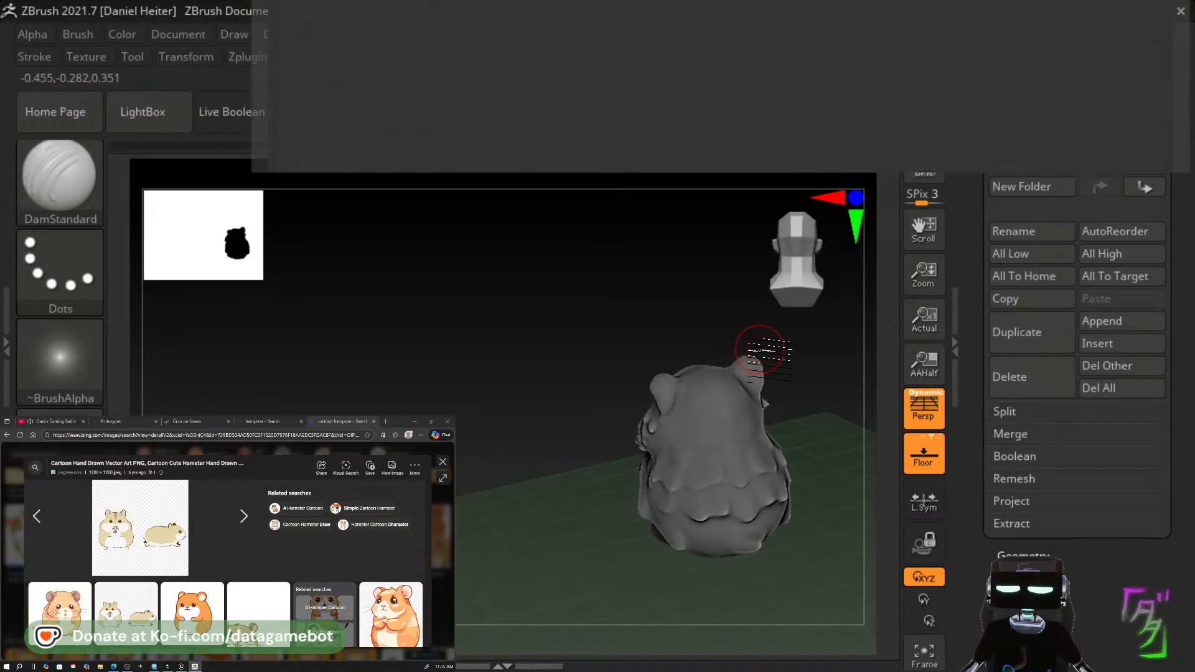
pyautogui.press('h')
pyautogui.moveTo(776, 367); pyautogui.dragTo(831, 376)
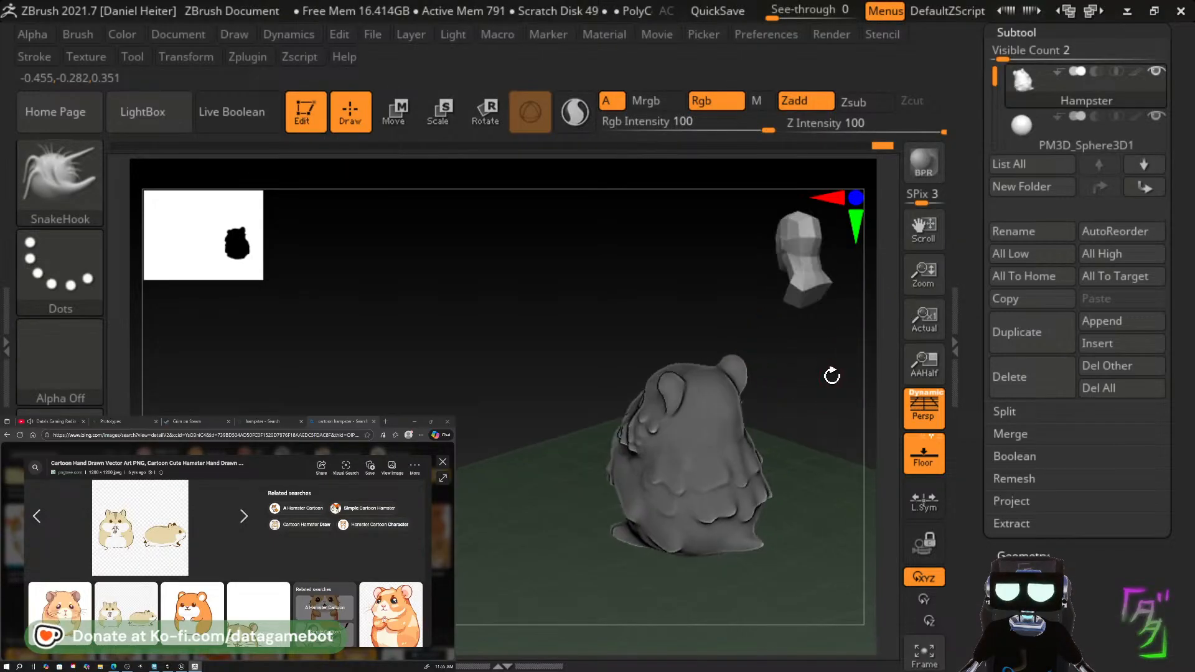
pyautogui.press('b')
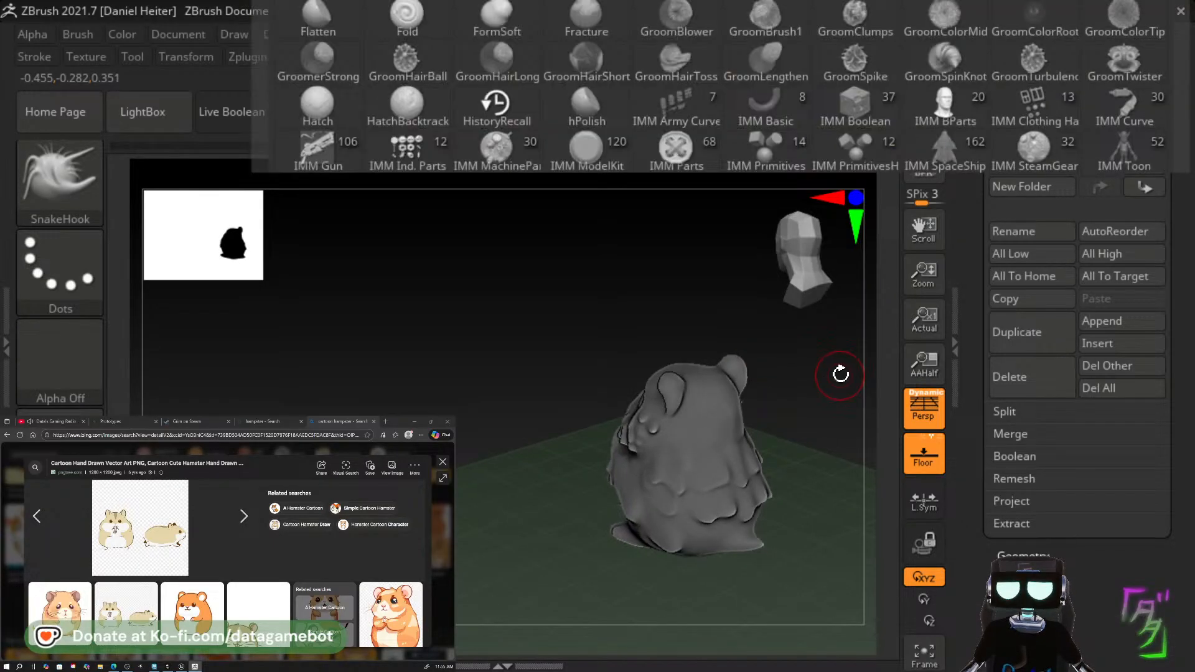
pyautogui.press('Escape')
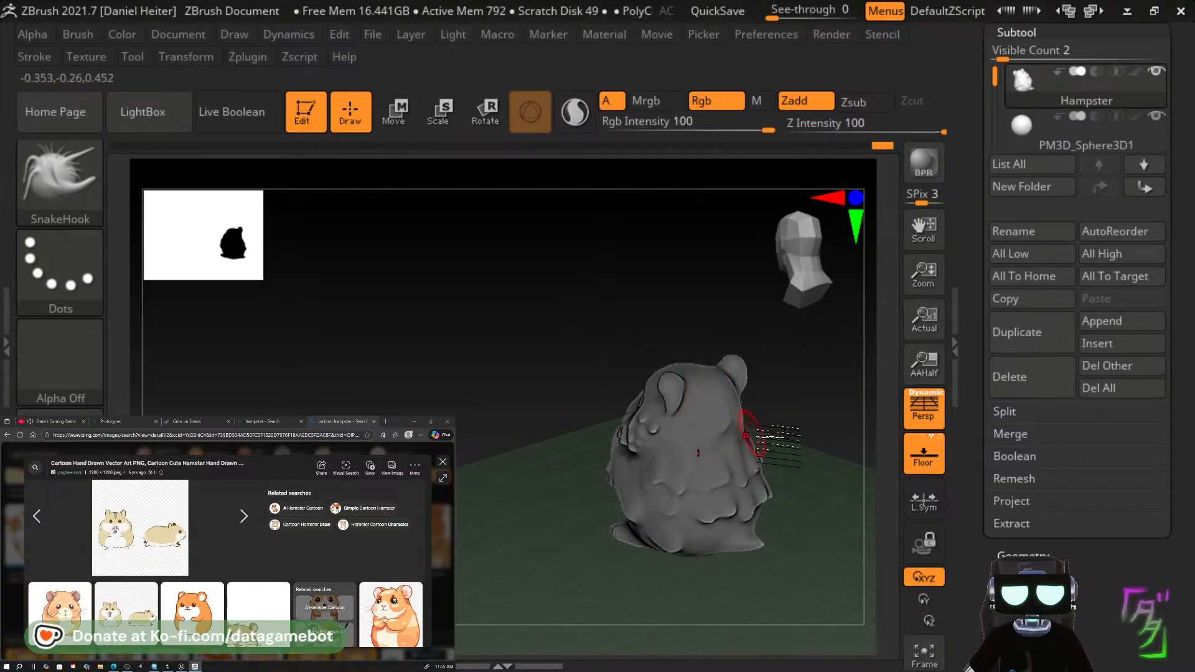
pyautogui.moveTo(715, 424); pyautogui.dragTo(675, 467, button='right')
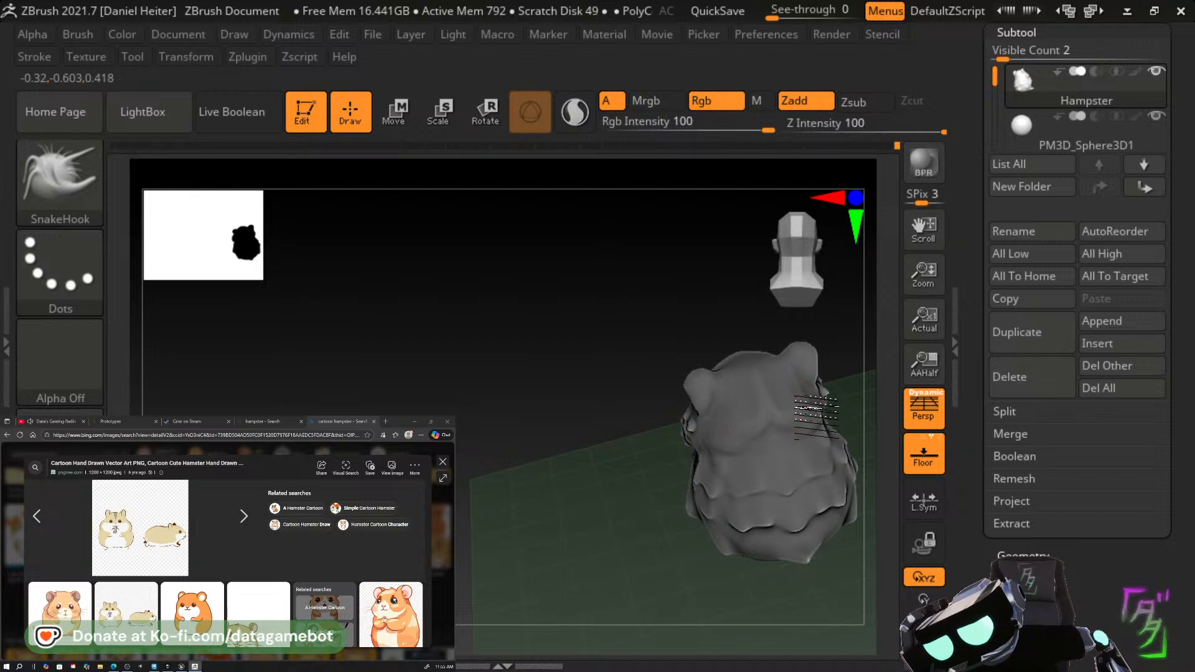
pyautogui.moveTo(809, 411)
pyautogui.mouseDown(button='right')
pyautogui.moveTo(884, 436)
pyautogui.moveTo(900, 427)
pyautogui.mouseUp(button='right')
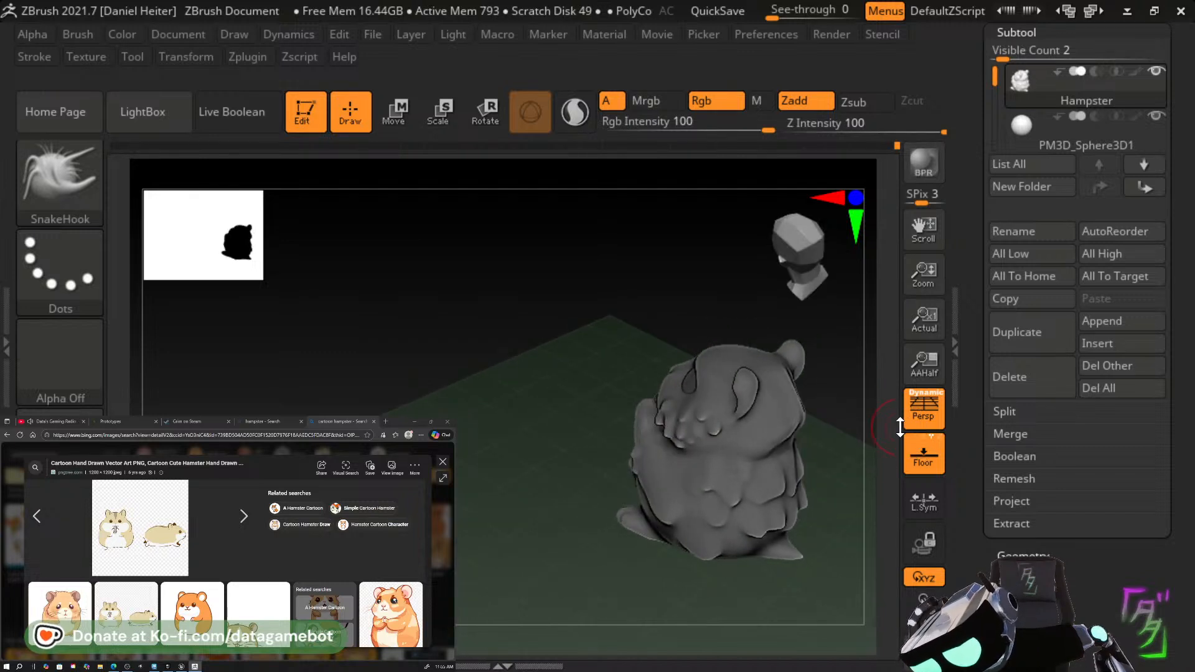
pyautogui.press('ctrl')
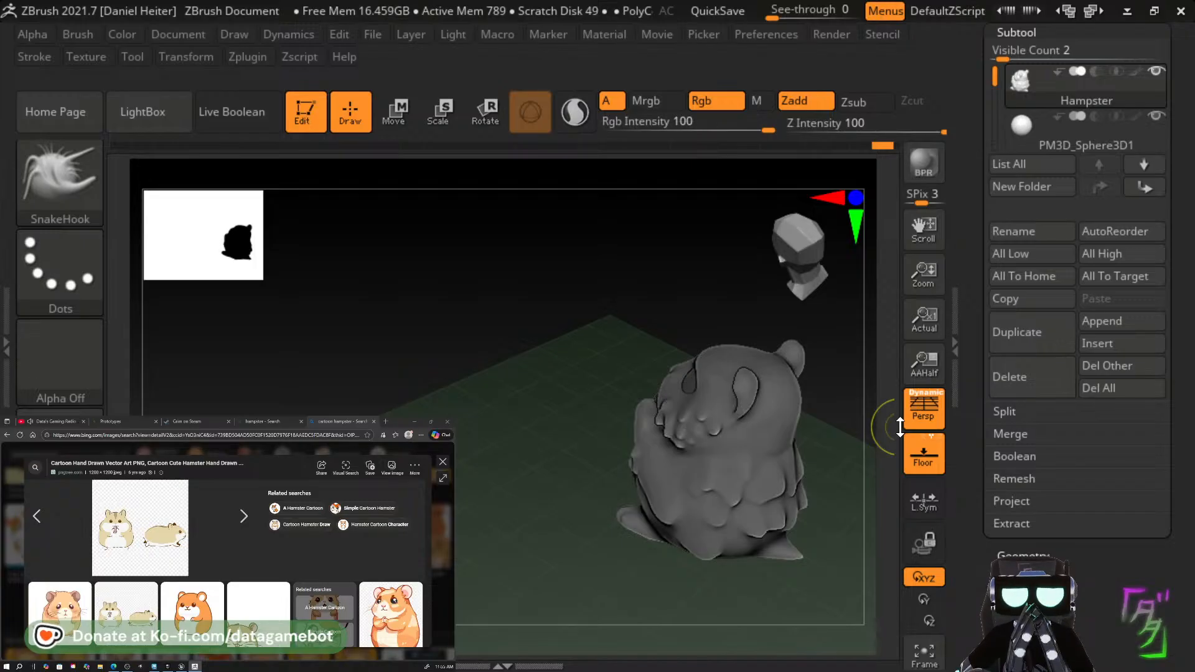
# Select the seed subtool and check how the seed sits between the hamster's paws from the front and side.
pyautogui.moveTo(561, 502); pyautogui.dragTo(557, 558)
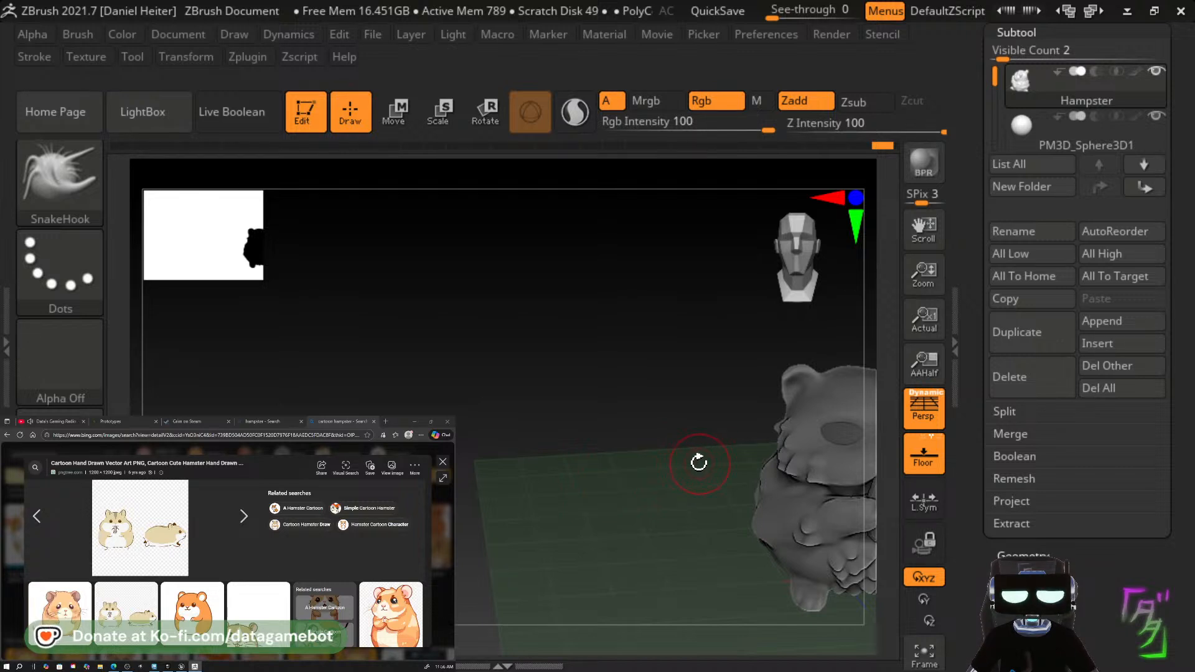
pyautogui.keyDown('alt'); pyautogui.moveTo(671, 464); pyautogui.dragTo(462, 446); pyautogui.keyUp('alt')
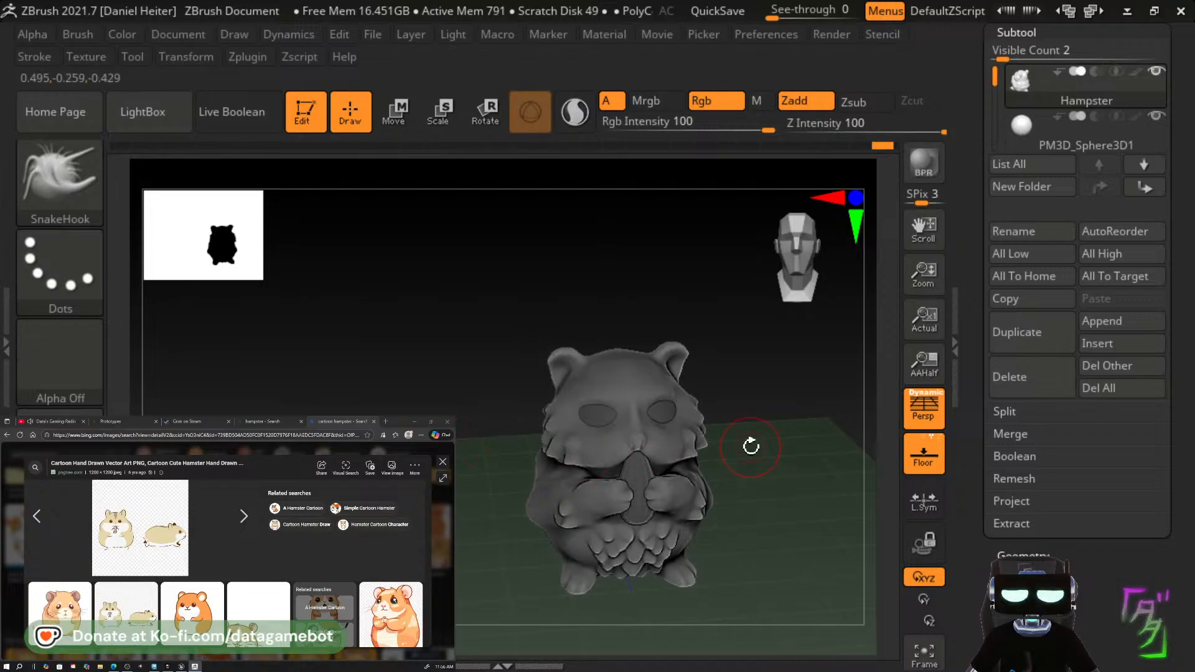
pyautogui.moveTo(749, 446)
pyautogui.mouseDown()
pyautogui.moveTo(739, 459)
pyautogui.moveTo(765, 446)
pyautogui.mouseUp()
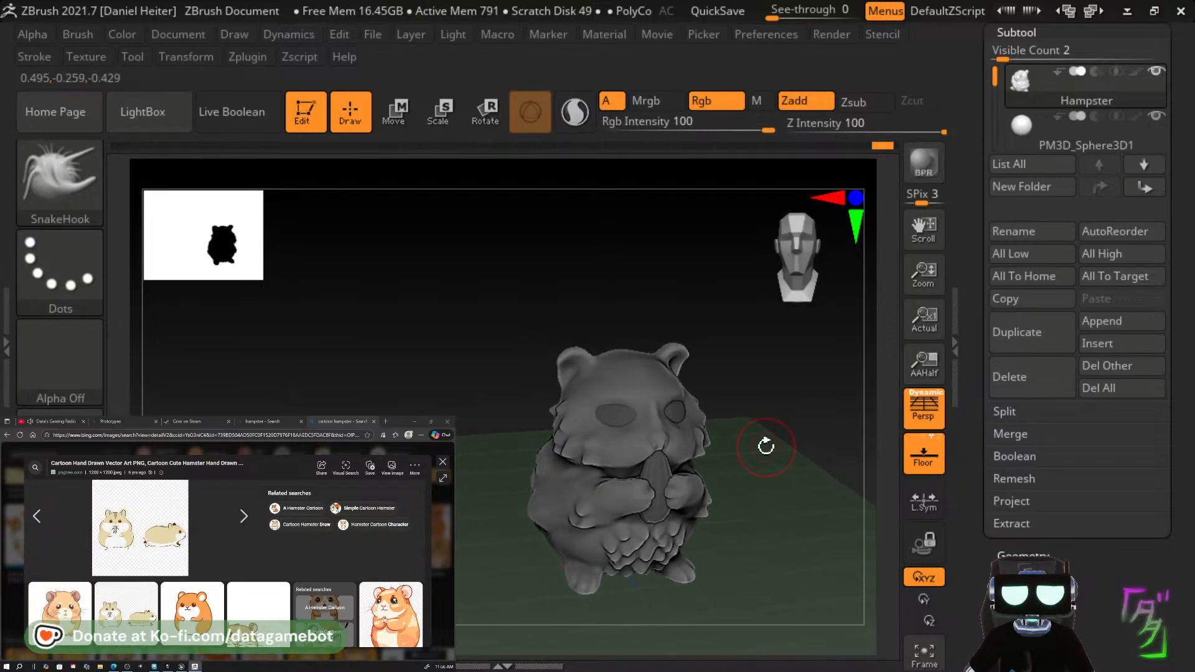
pyautogui.moveTo(1186, 119); pyautogui.dragTo(1182, 150)
pyautogui.scroll(-1, 992, 116)
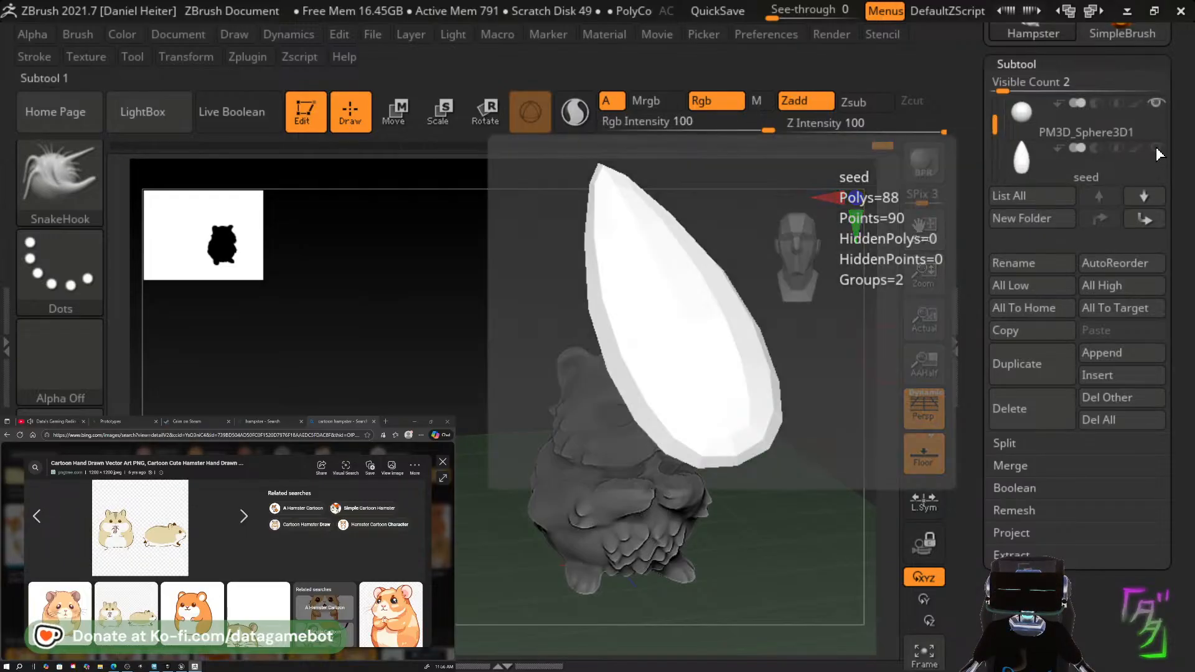
pyautogui.moveTo(744, 470); pyautogui.dragTo(778, 436)
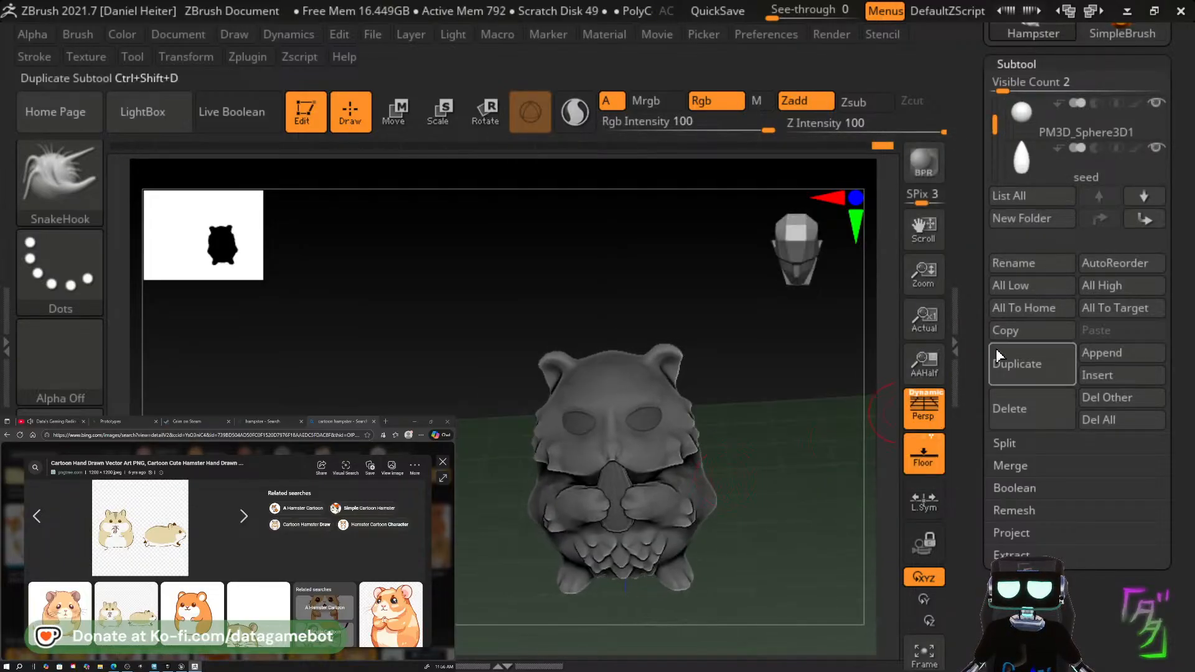
pyautogui.click(1043, 163)
pyautogui.press('ctrl')
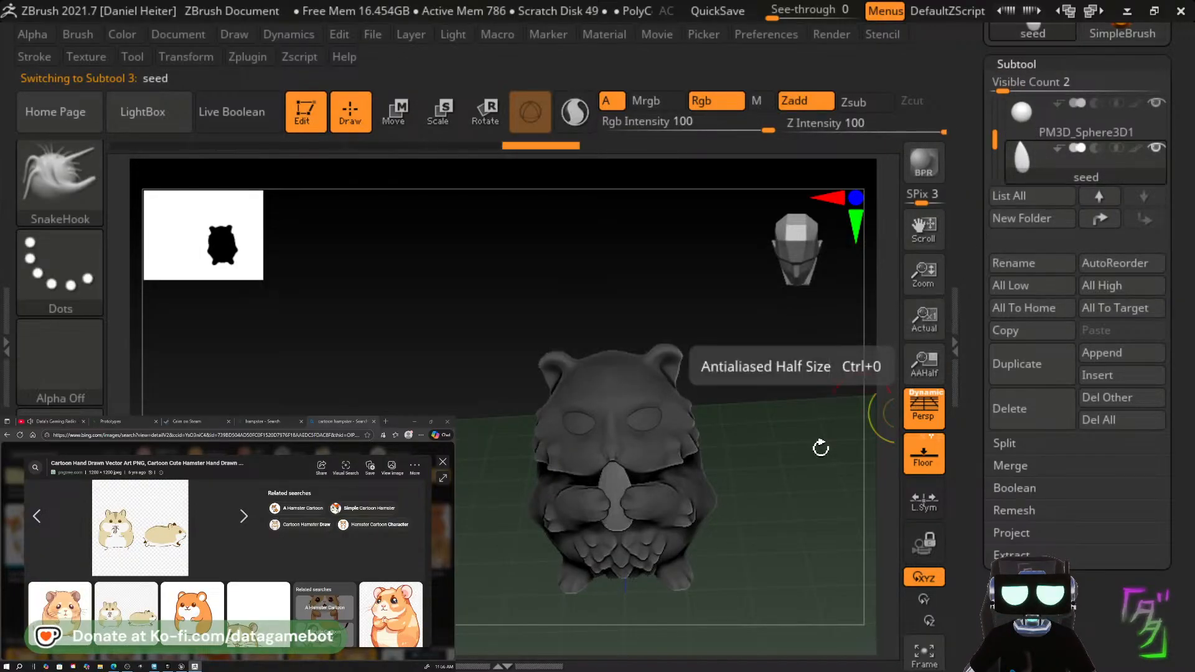
pyautogui.moveTo(799, 468)
pyautogui.mouseDown()
pyautogui.moveTo(728, 459)
pyautogui.moveTo(834, 460)
pyautogui.moveTo(799, 457)
pyautogui.mouseUp()
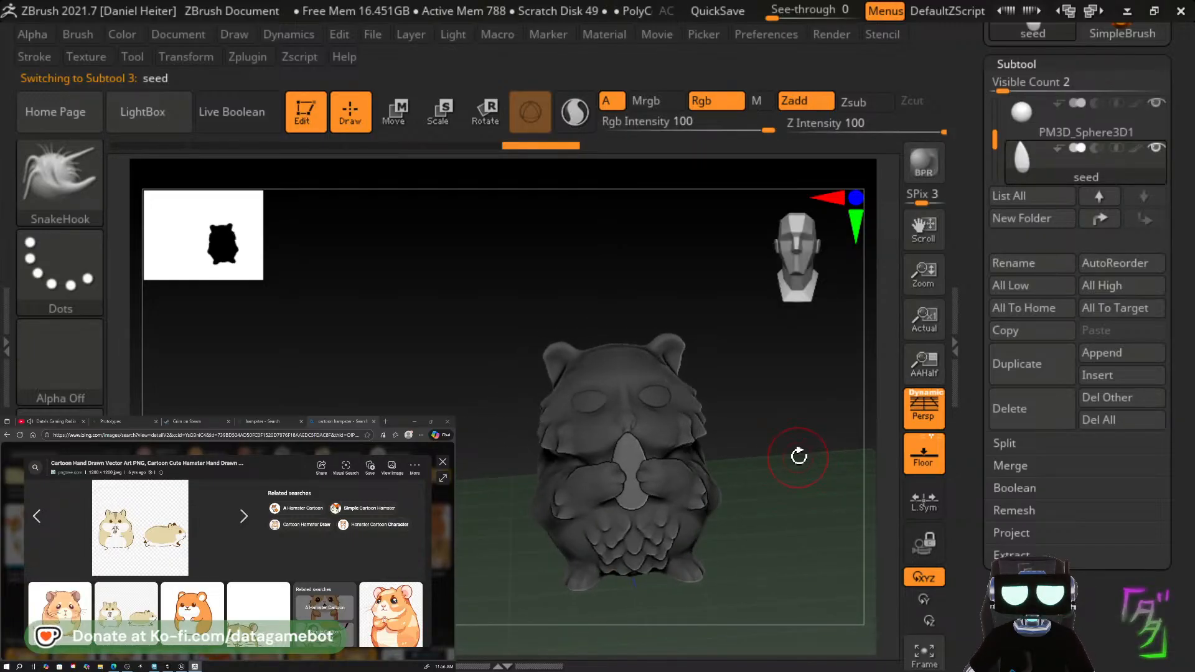
pyautogui.moveTo(846, 497)
pyautogui.mouseDown()
pyautogui.moveTo(896, 510)
pyautogui.moveTo(868, 521)
pyautogui.moveTo(715, 504)
pyautogui.moveTo(597, 526)
pyautogui.moveTo(569, 516)
pyautogui.mouseUp()
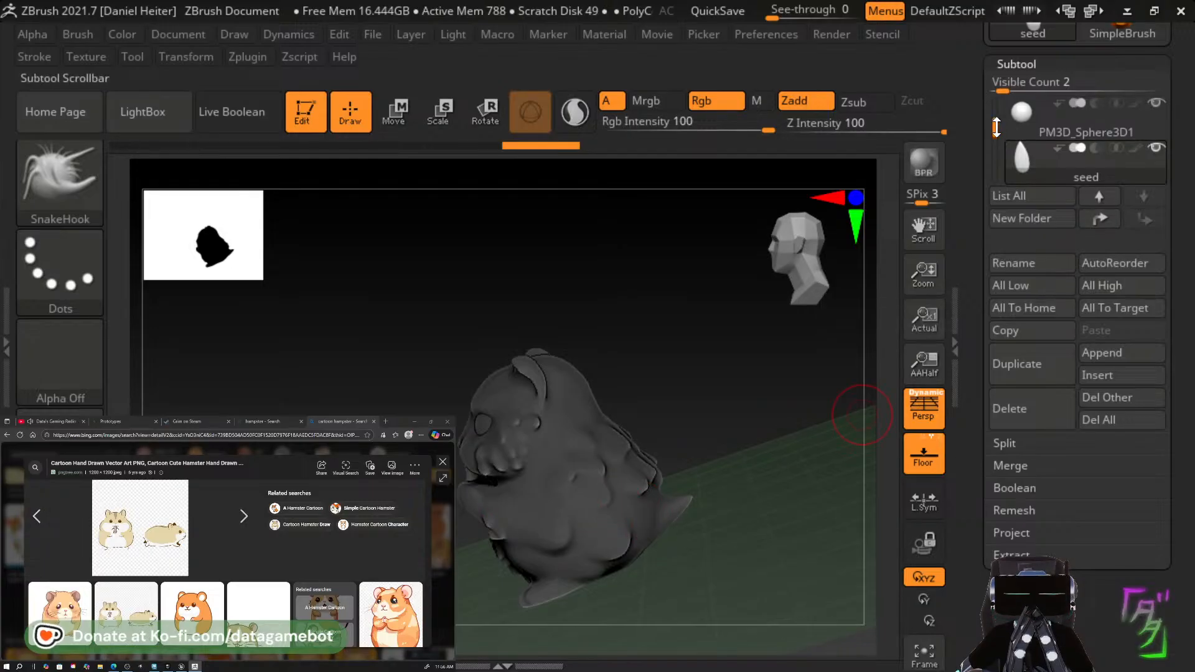
# Make the Hampster subtool active again and examine the fur tufts from the back, above, below and front.
pyautogui.moveTo(1008, 111); pyautogui.dragTo(1006, 91)
pyautogui.click(1028, 125)
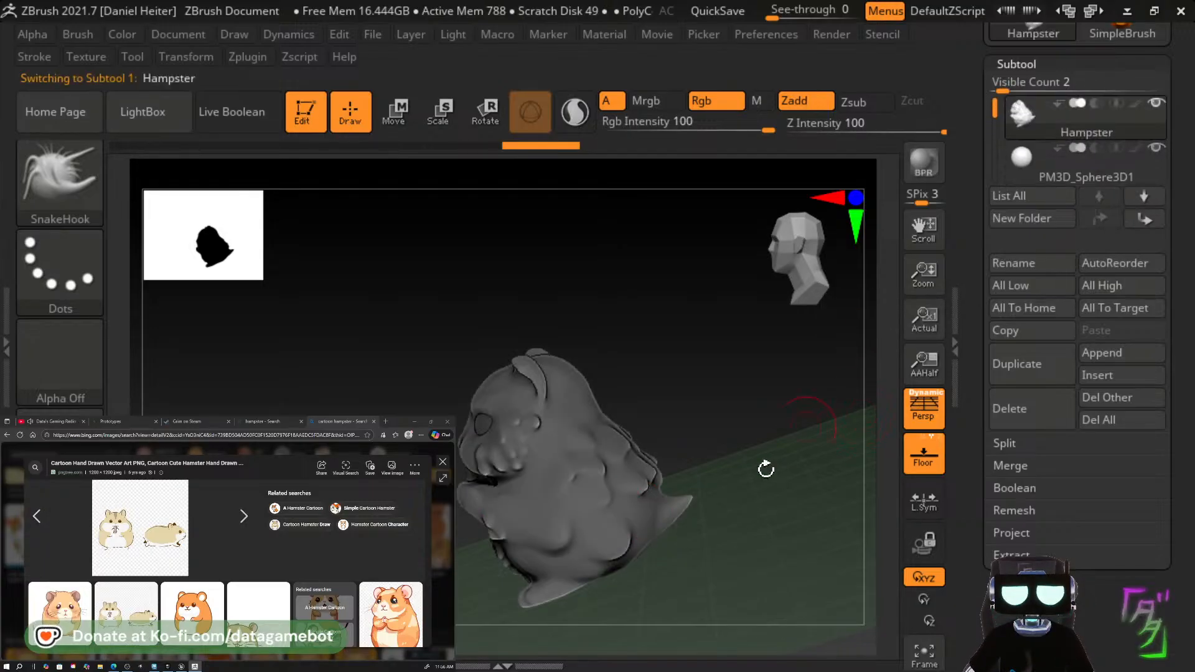
pyautogui.moveTo(728, 509); pyautogui.dragTo(695, 592)
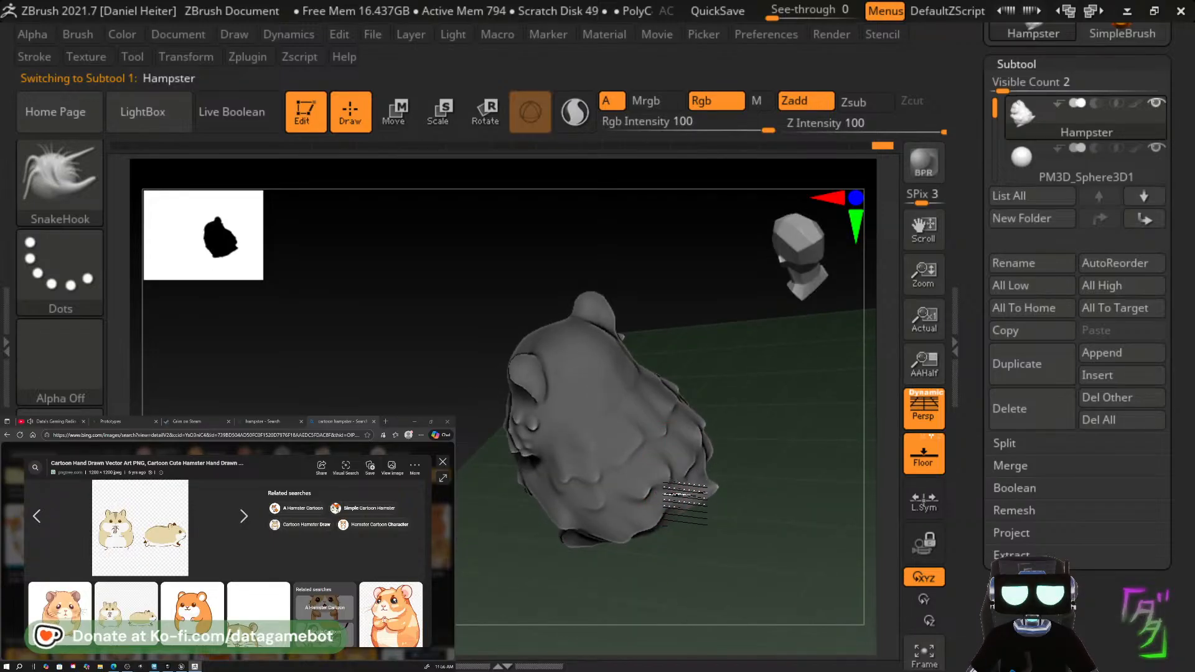
pyautogui.moveTo(833, 514); pyautogui.dragTo(859, 560)
pyautogui.press('ctrl')
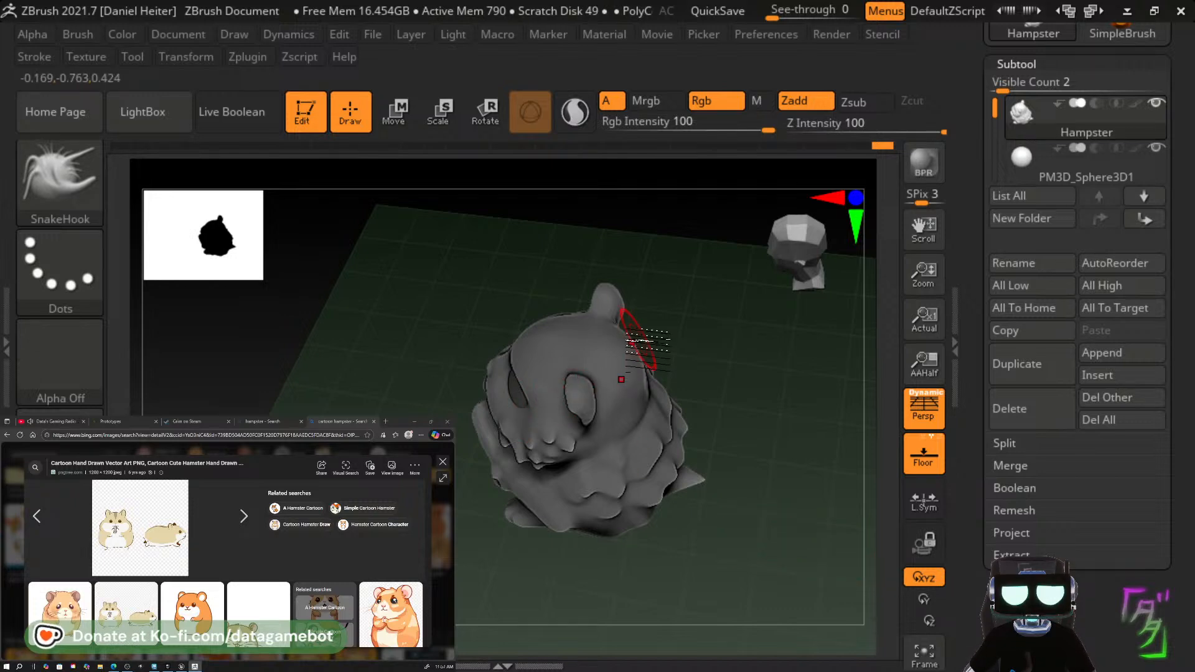
pyautogui.moveTo(692, 343); pyautogui.dragTo(753, 655)
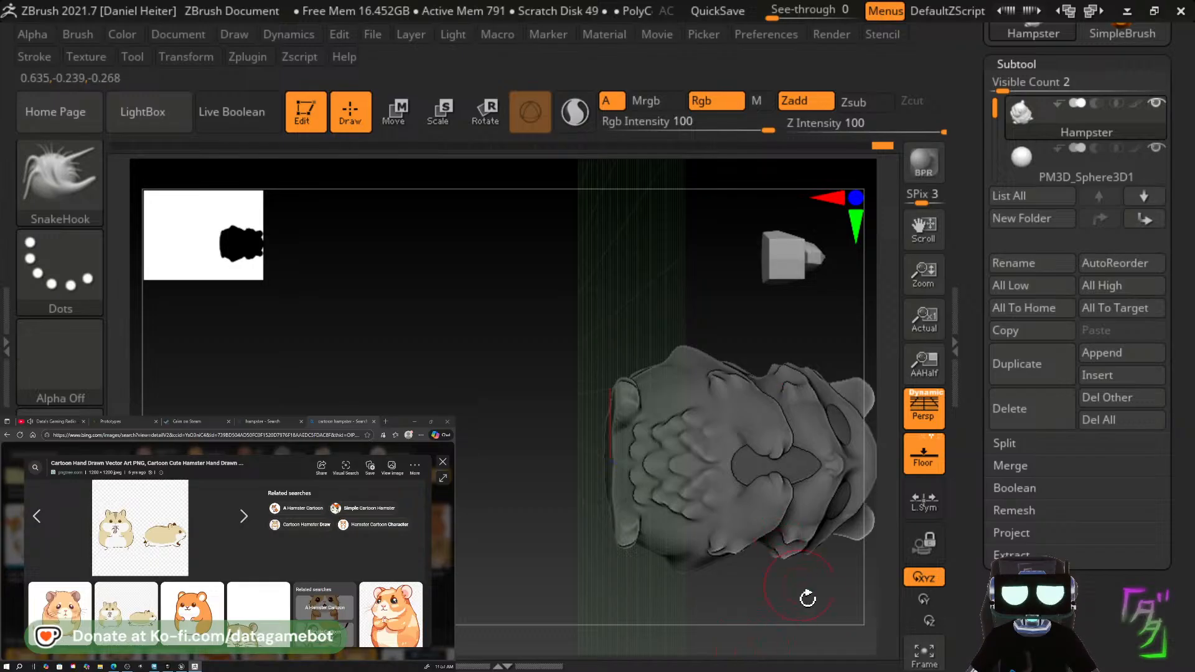
pyautogui.moveTo(807, 598); pyautogui.dragTo(708, 469)
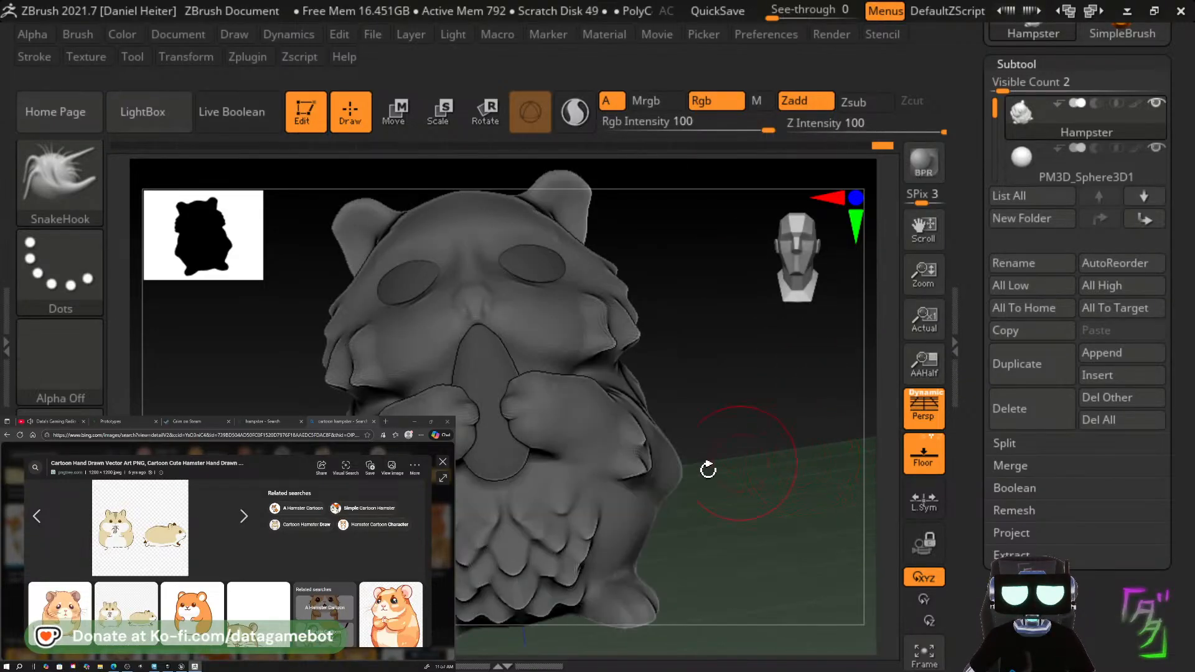
pyautogui.moveTo(773, 498); pyautogui.dragTo(722, 552)
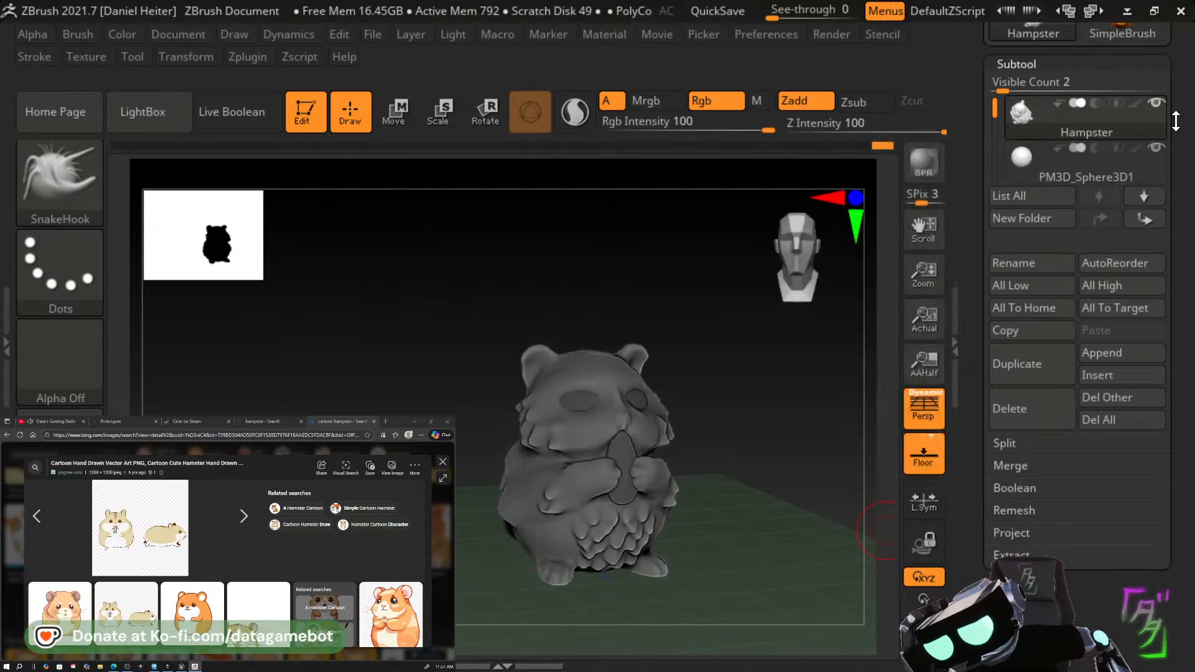
# Save the hamster tool in the Fountian folder inside Grim on the Desktop.
pyautogui.moveTo(1176, 120); pyautogui.dragTo(1182, 275)
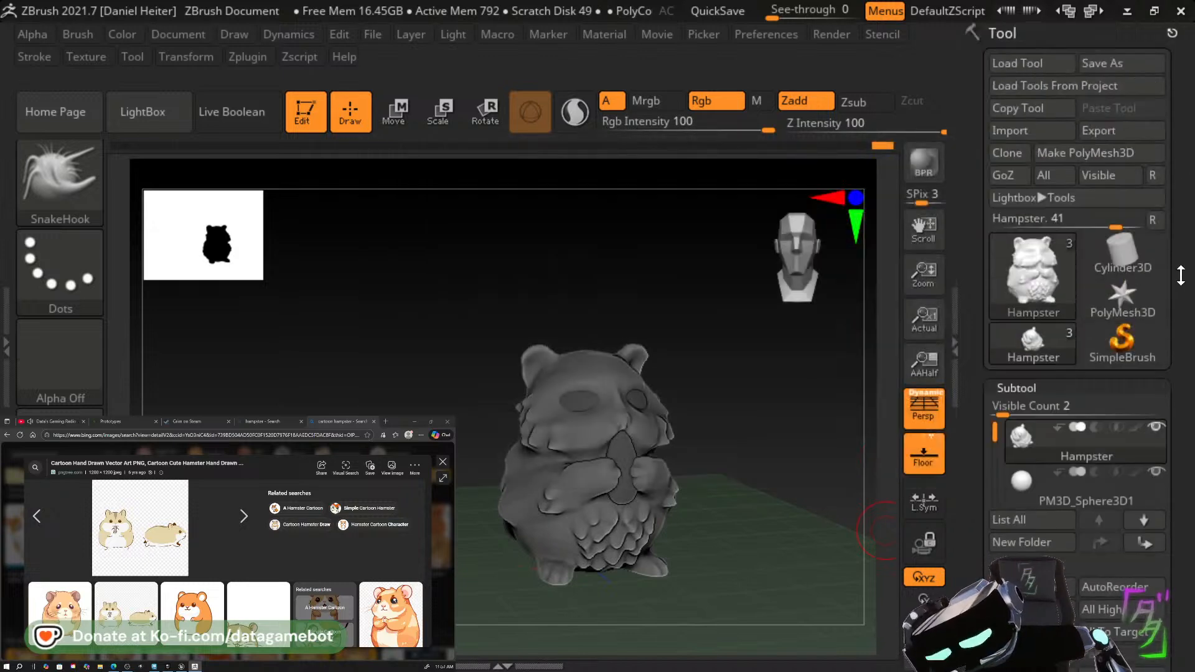
pyautogui.click(1117, 62)
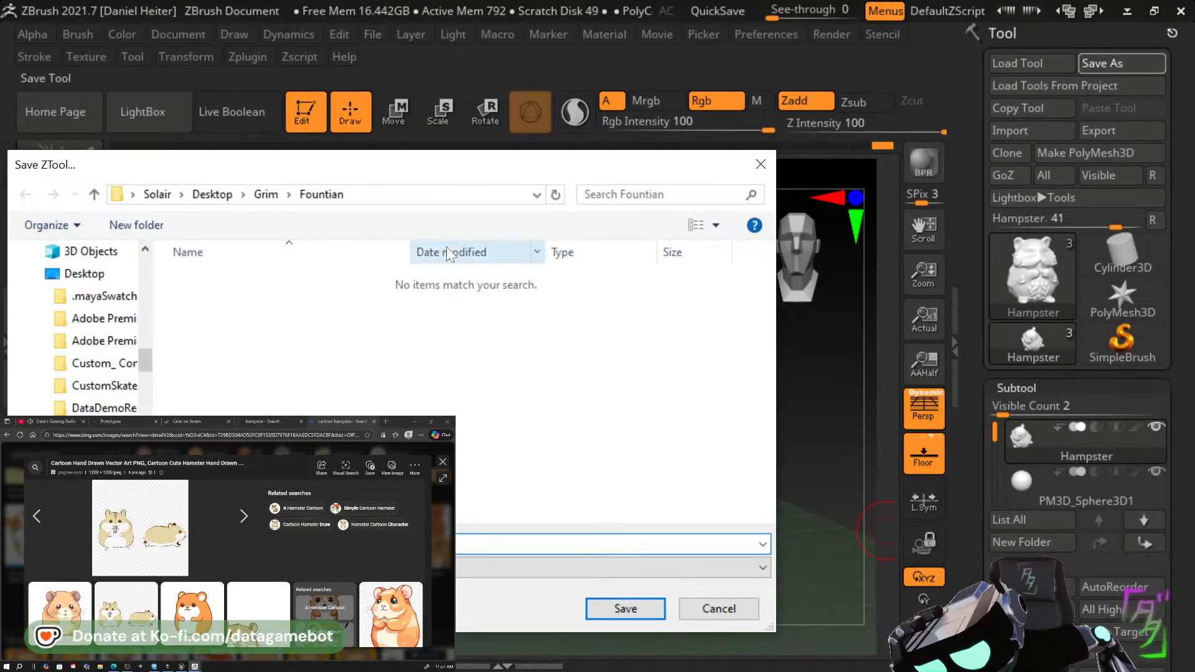
pyautogui.click(636, 606)
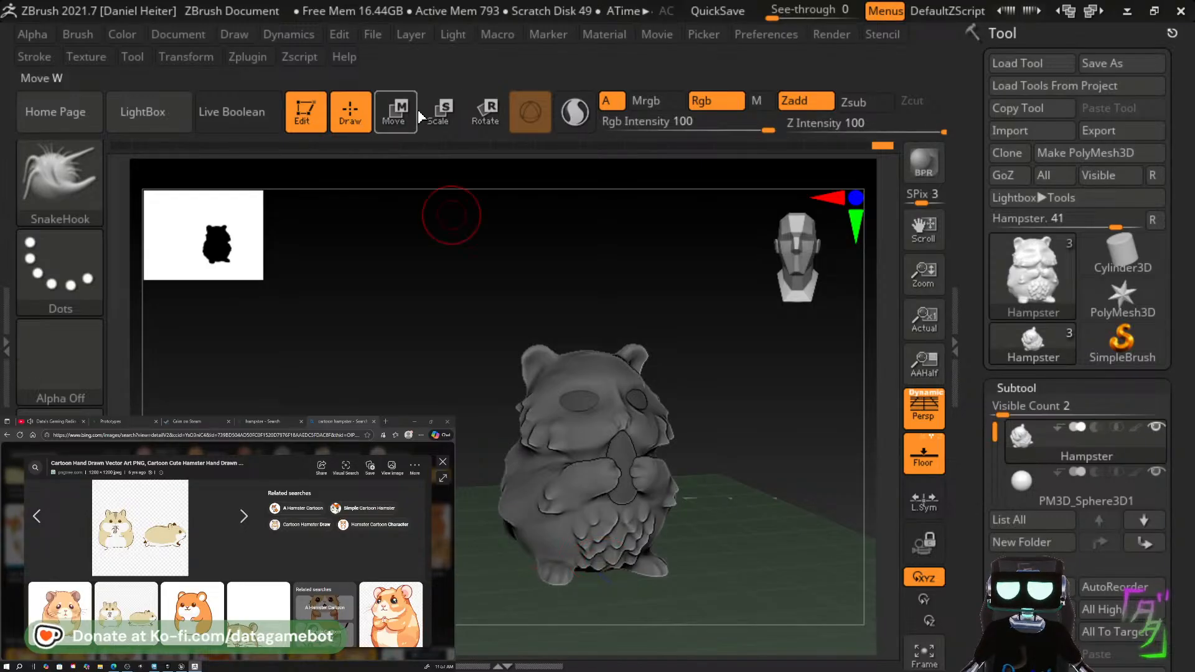
pyautogui.moveTo(367, 381); pyautogui.dragTo(597, 374)
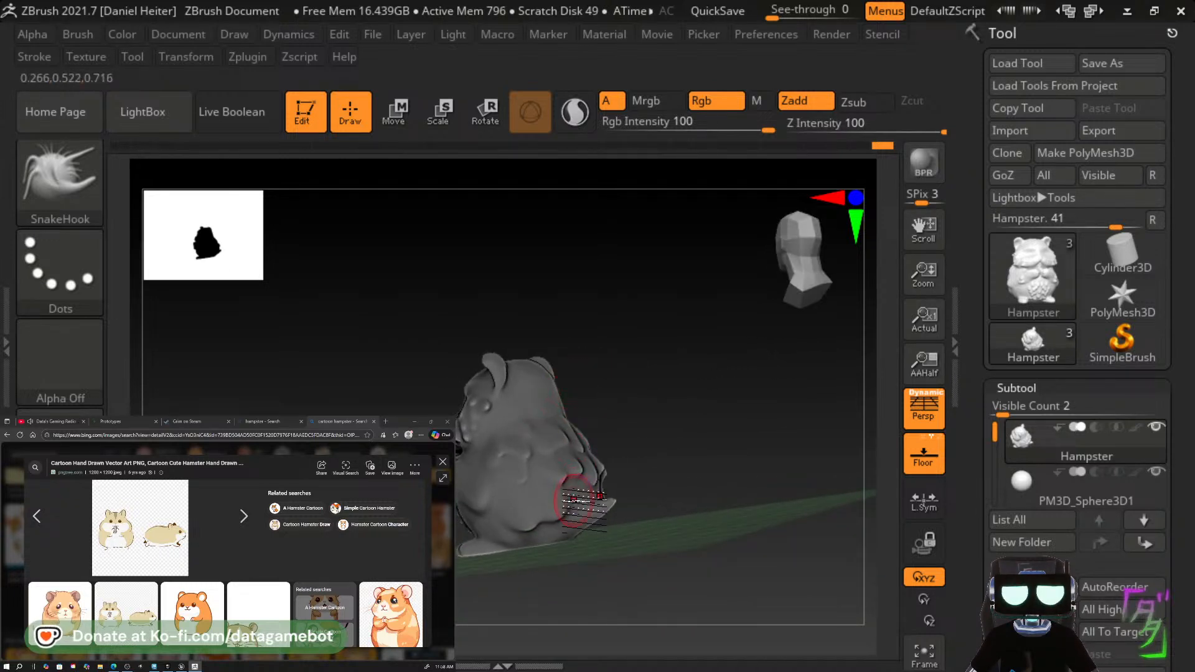
# Merge the Hampster subtool down with the PM3D_Sphere3D1 sphere subtool beneath it and accept the non-undoable operation.
pyautogui.moveTo(502, 493)
pyautogui.keyDown('shift'); pyautogui.mouseDown()
pyautogui.moveTo(488, 553)
pyautogui.moveTo(492, 501)
pyautogui.moveTo(524, 473)
pyautogui.moveTo(536, 432)
pyautogui.moveTo(557, 449)
pyautogui.moveTo(554, 418)
pyautogui.mouseUp(); pyautogui.keyUp('shift')
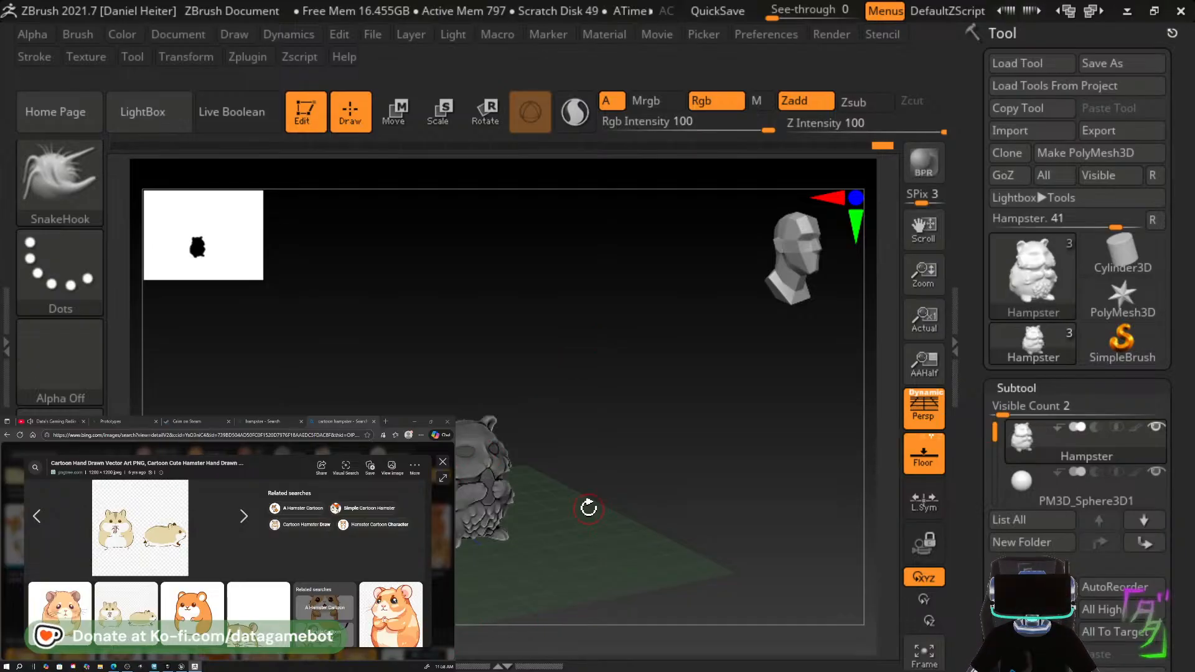
pyautogui.moveTo(1025, 442)
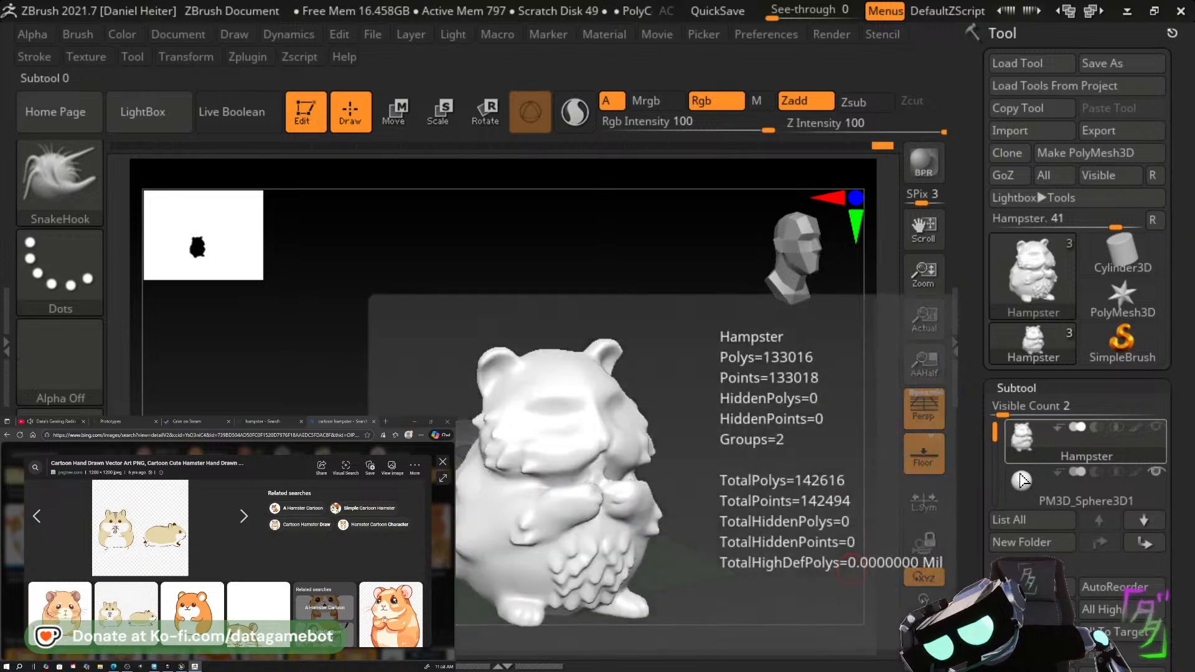
pyautogui.scroll(-3, 1095, 498)
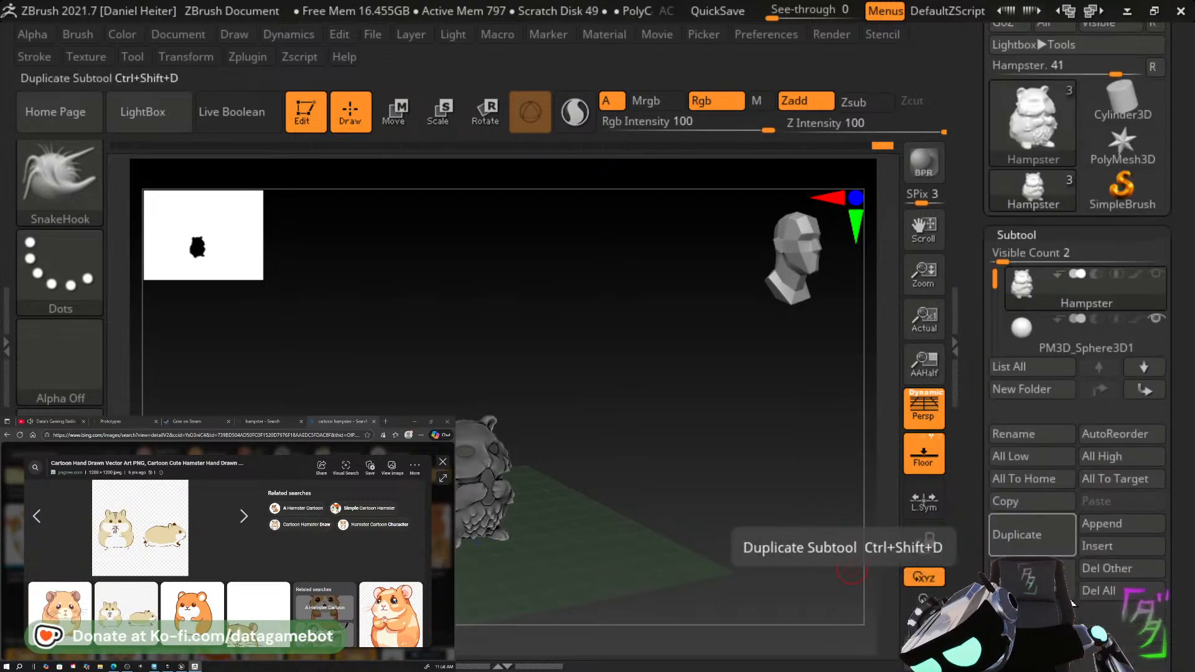
pyautogui.scroll(-1, 1103, 574)
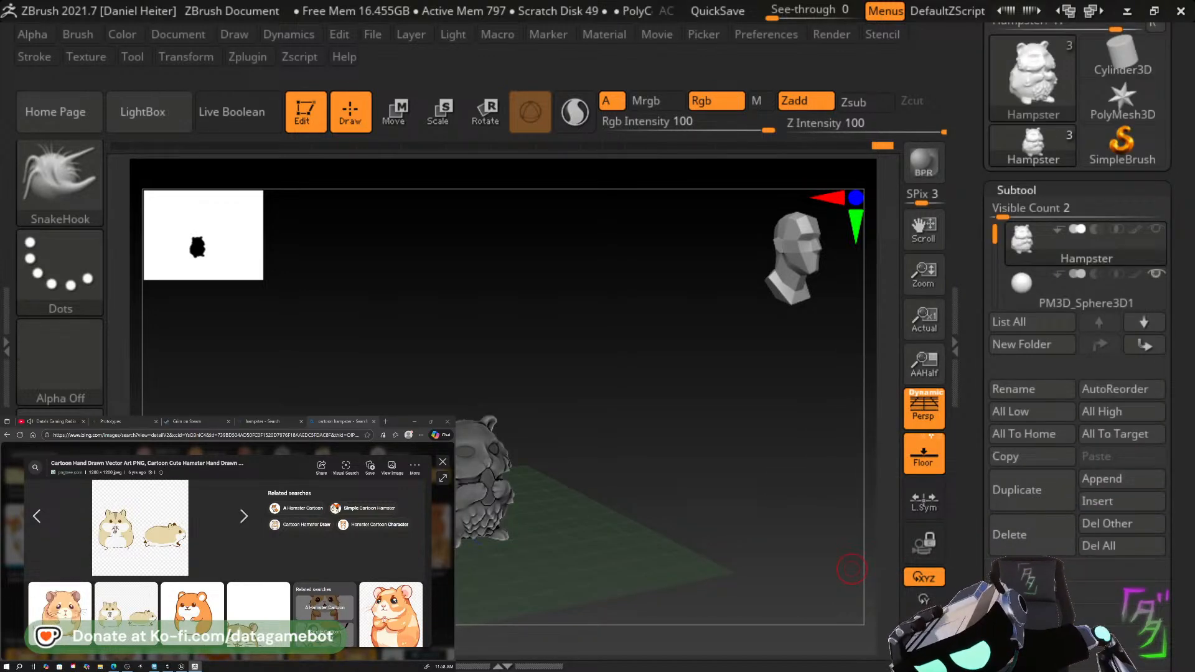
pyautogui.click(1026, 613)
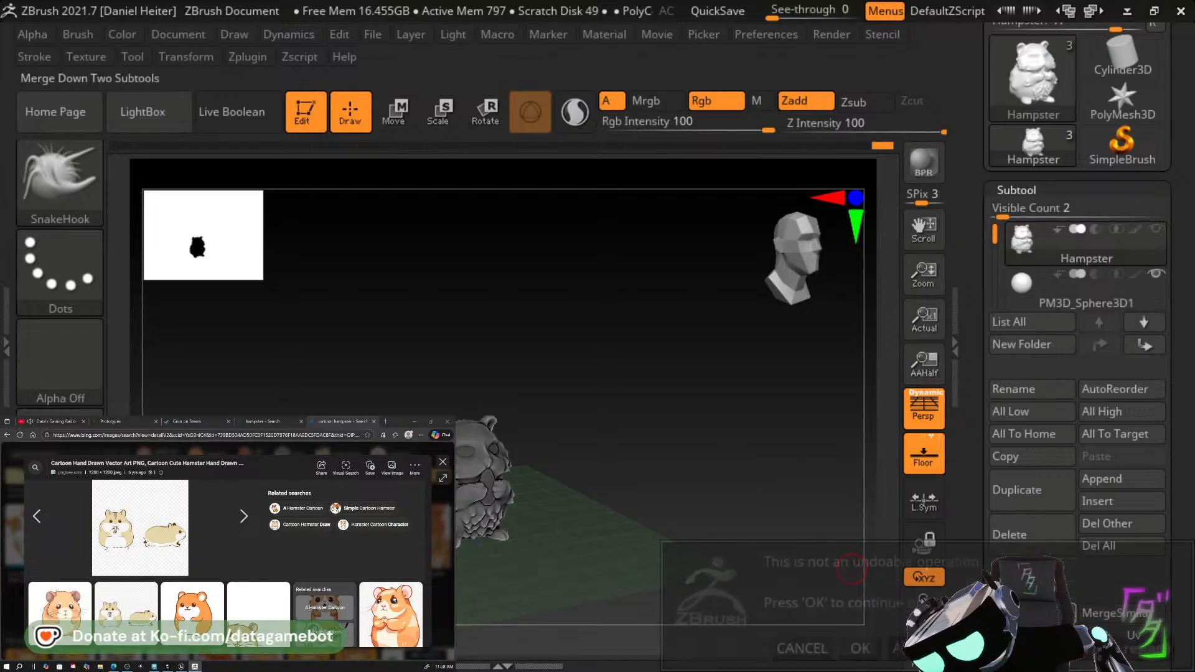
pyautogui.click(858, 648)
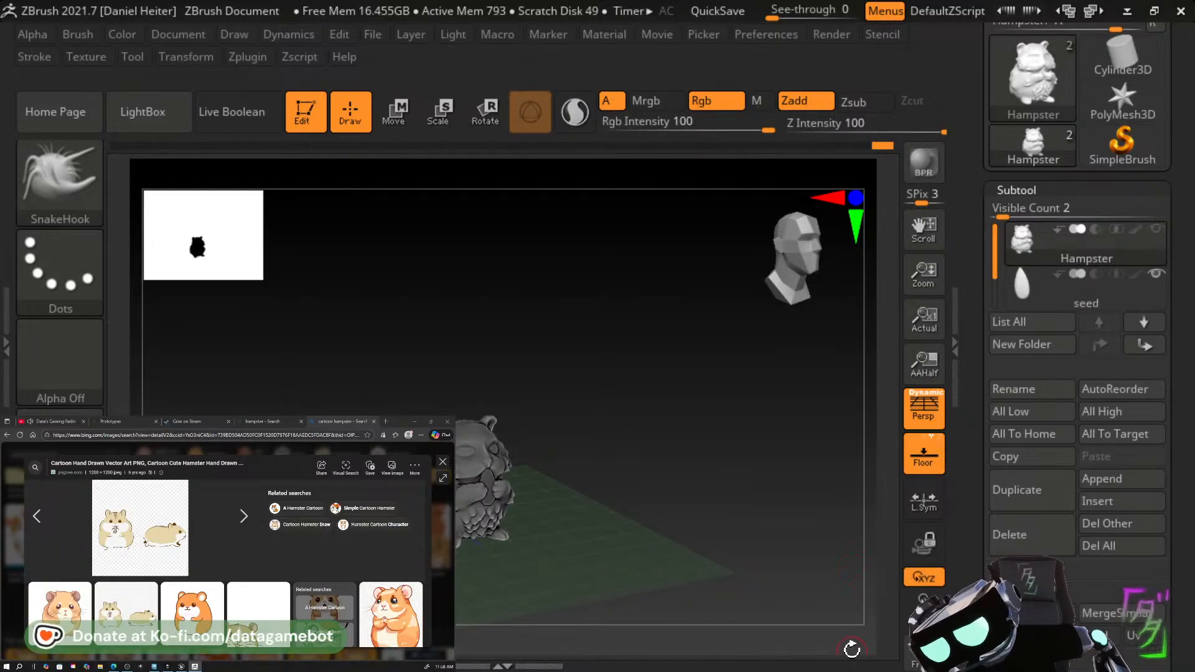
pyautogui.moveTo(566, 515)
pyautogui.mouseDown()
pyautogui.moveTo(644, 563)
pyautogui.moveTo(594, 577)
pyautogui.moveTo(585, 544)
pyautogui.mouseUp()
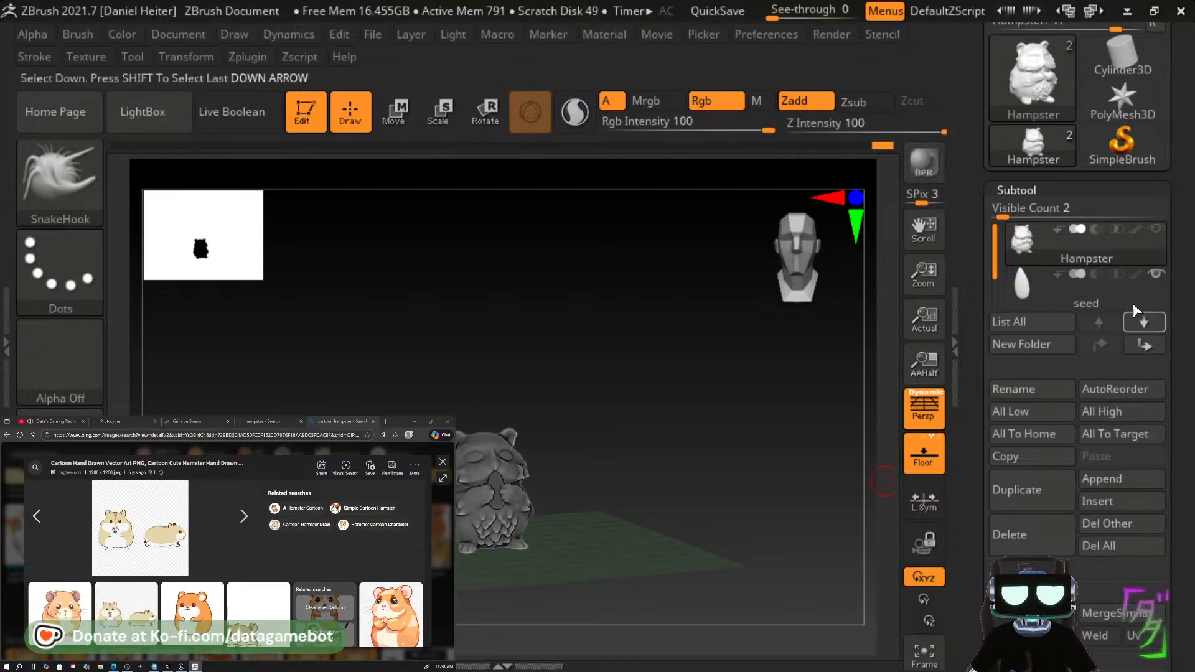
# Make the seed subtool active and set its DynaMesh resolution to 8.
pyautogui.moveTo(1023, 290)
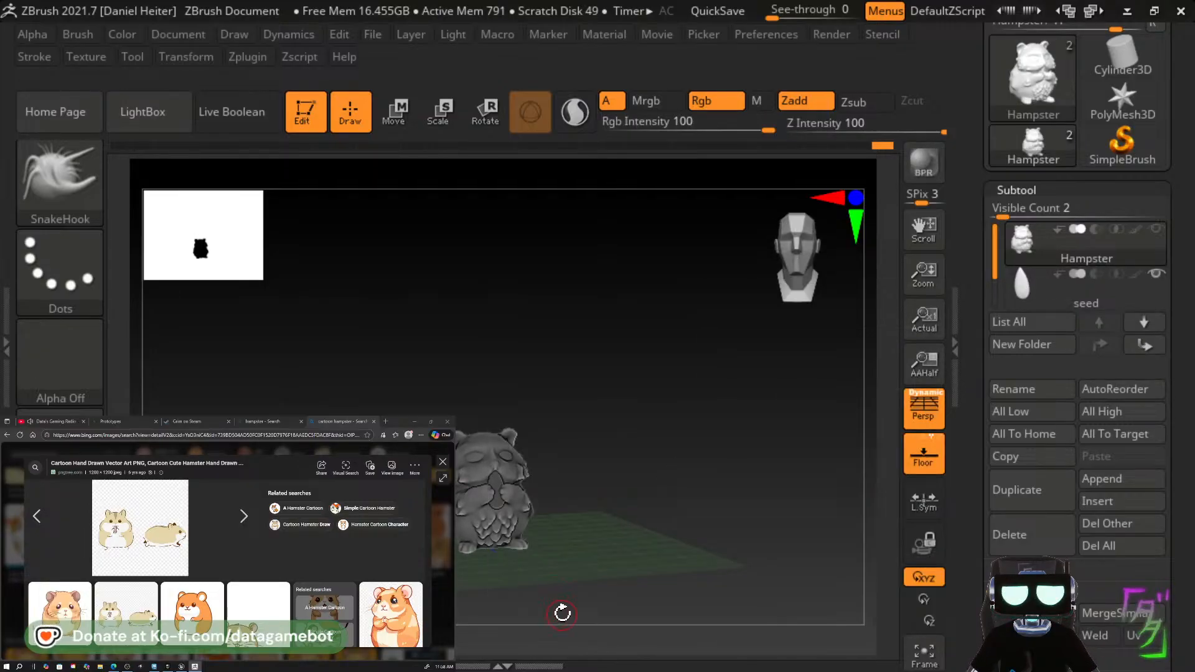
pyautogui.click(1014, 297)
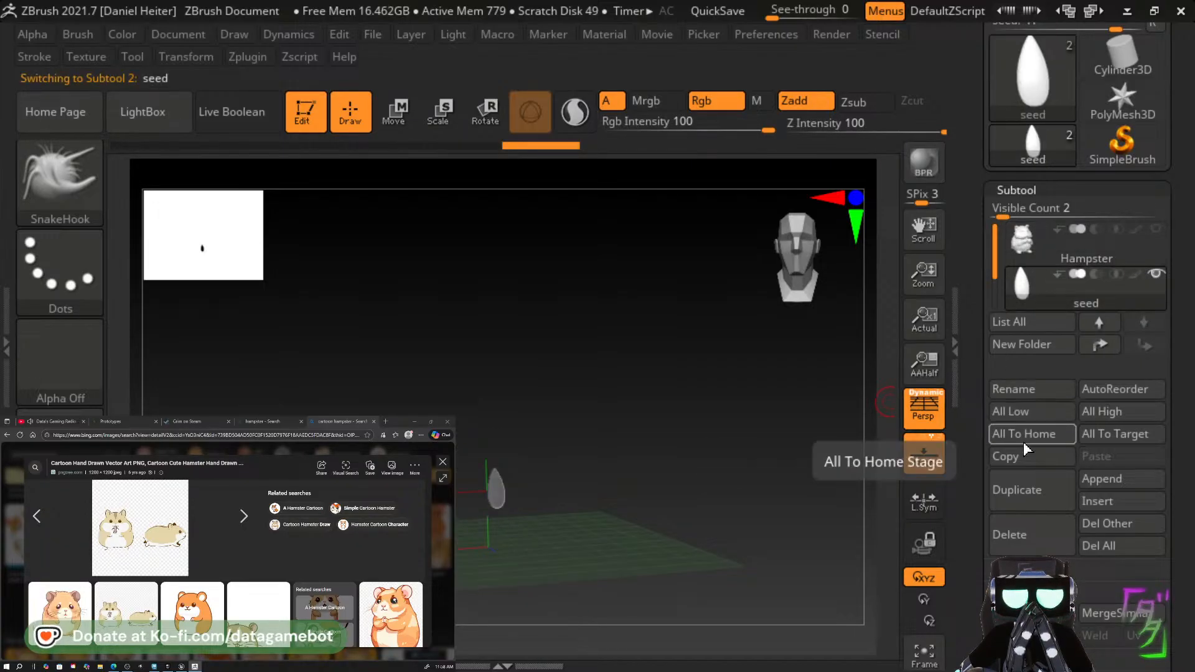
pyautogui.moveTo(1176, 559); pyautogui.dragTo(1166, 461)
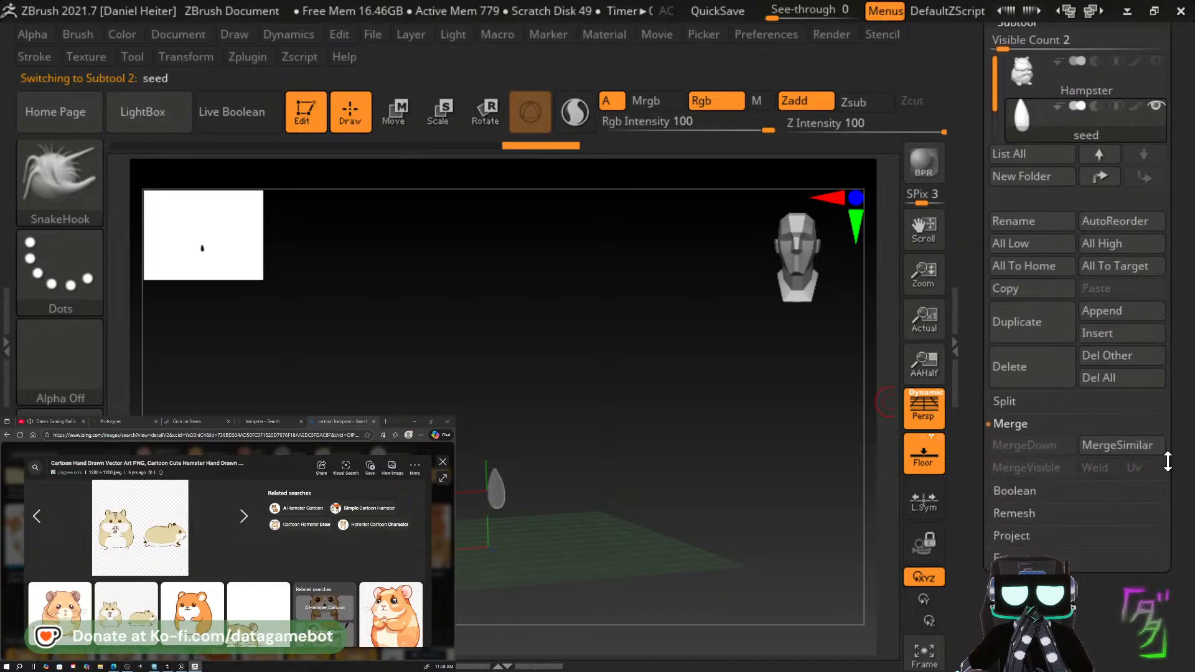
pyautogui.click(1024, 604)
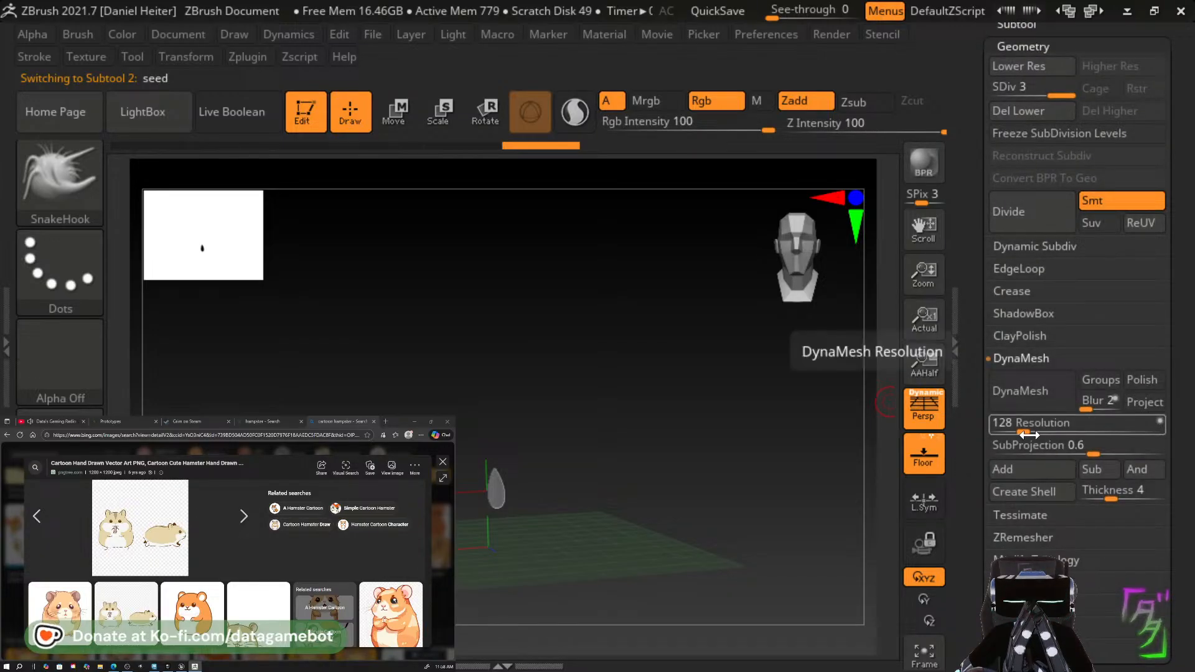
pyautogui.click(1006, 423)
pyautogui.write('40')
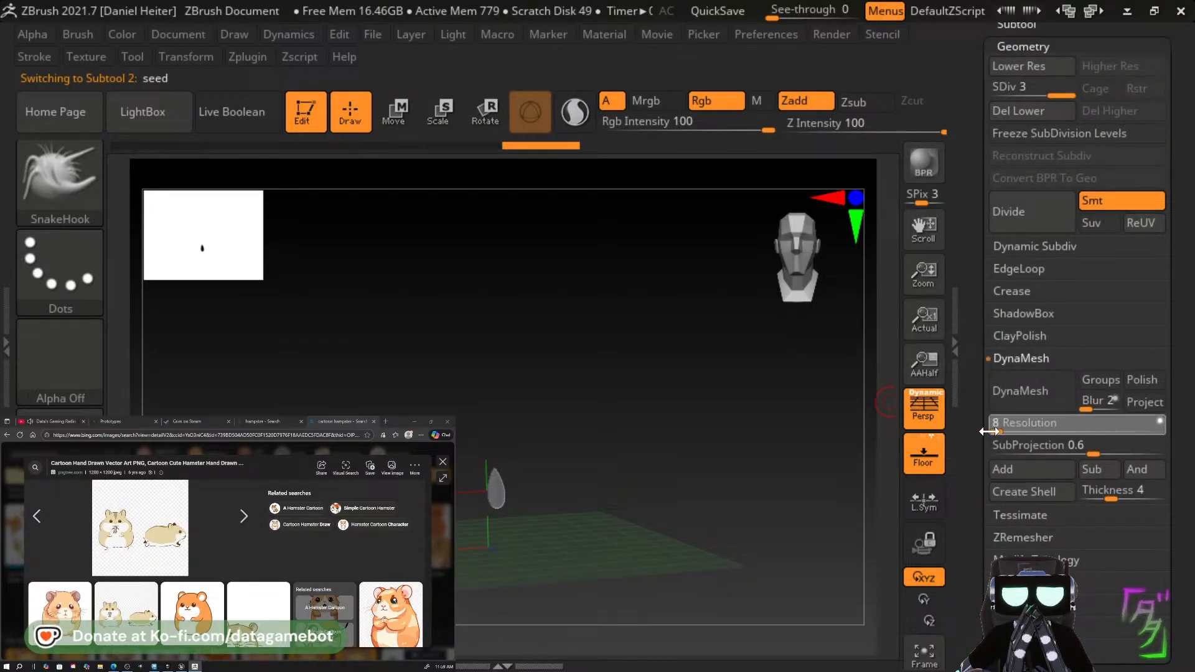
pyautogui.click(989, 431)
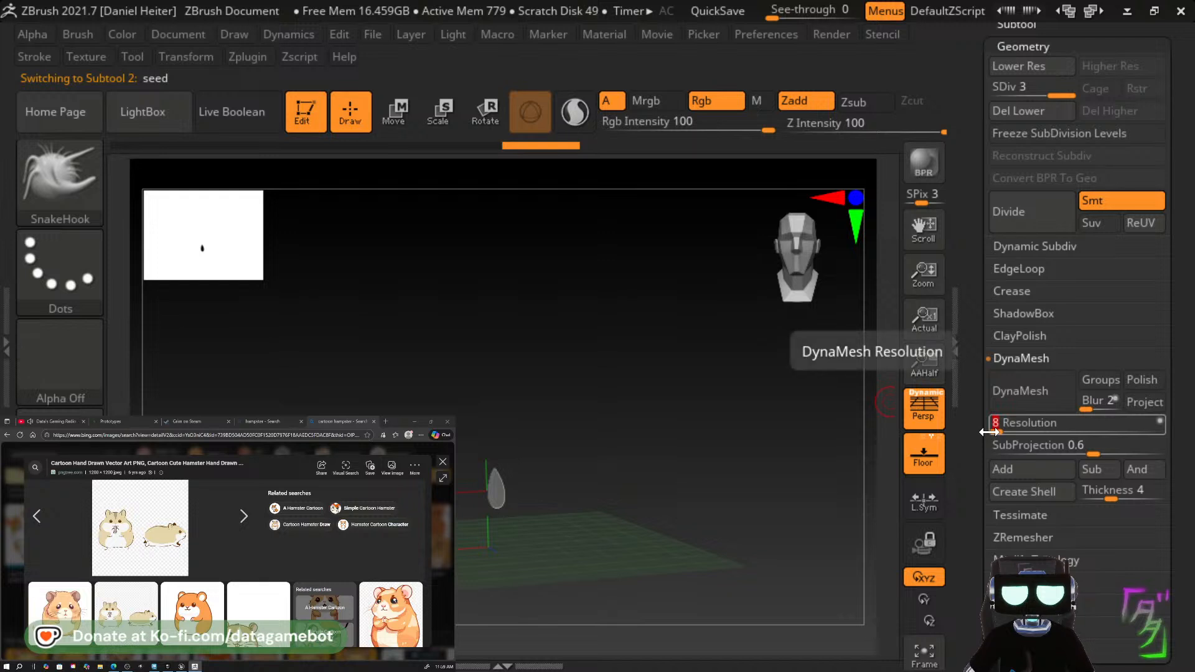
# Lower the seed to subdivision level 1 and look at its reduced mesh.
pyautogui.moveTo(1061, 95); pyautogui.dragTo(938, 134)
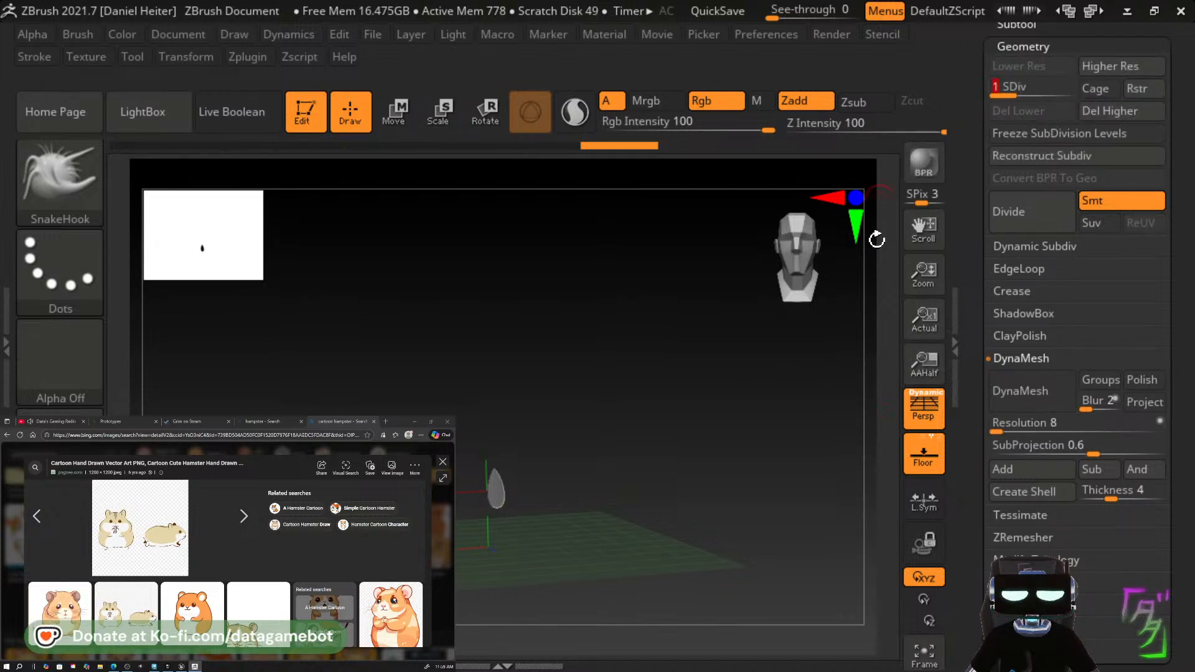
pyautogui.moveTo(701, 453); pyautogui.dragTo(681, 497)
pyautogui.moveTo(719, 498); pyautogui.dragTo(703, 459)
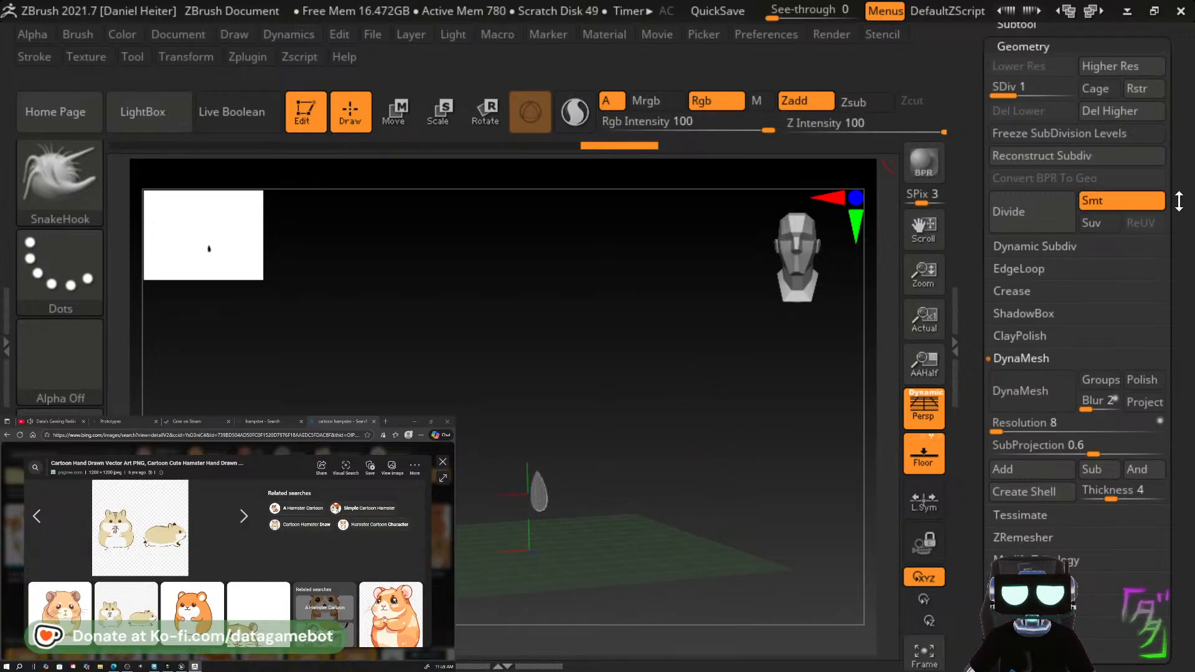
# Make the Hampster subtool active and duplicate it, keeping the original as the high-detail version.
pyautogui.scroll(5, 1177, 315)
pyautogui.click(1016, 387)
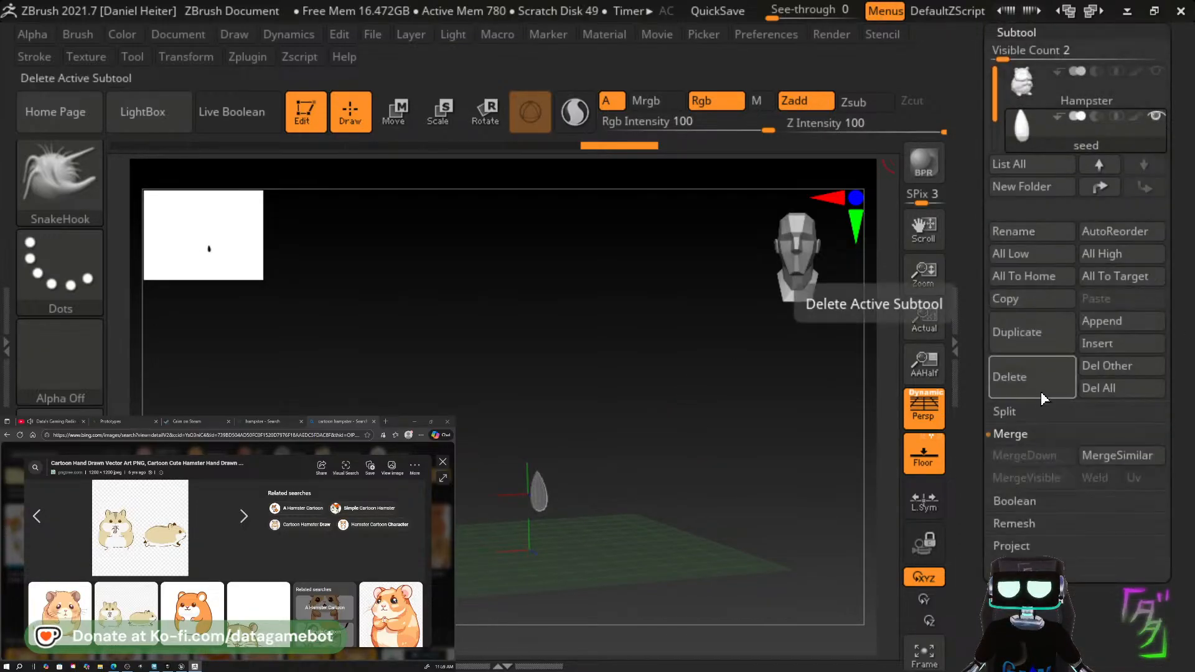
pyautogui.click(1045, 80)
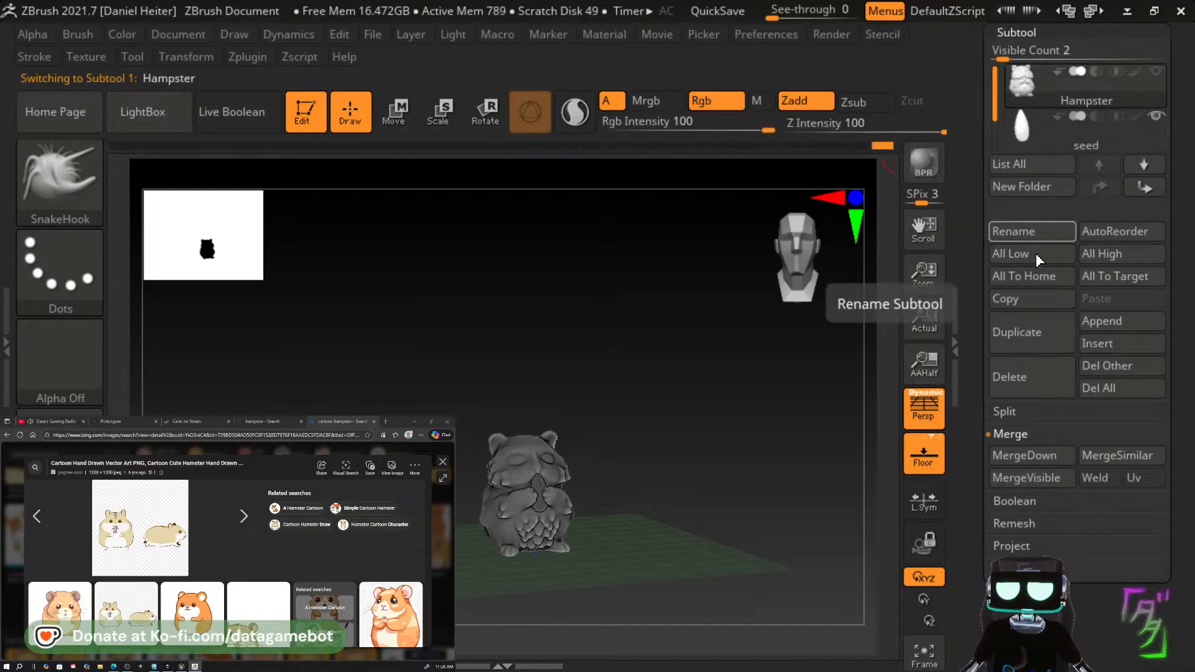
pyautogui.moveTo(1017, 137)
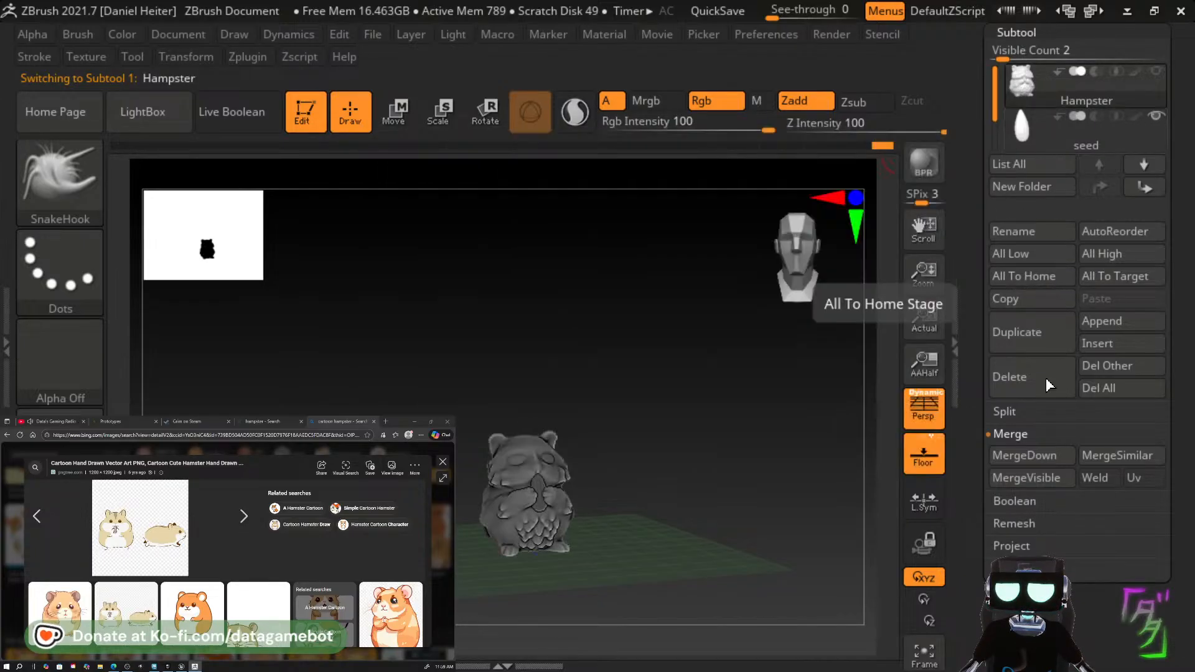
pyautogui.click(1039, 350)
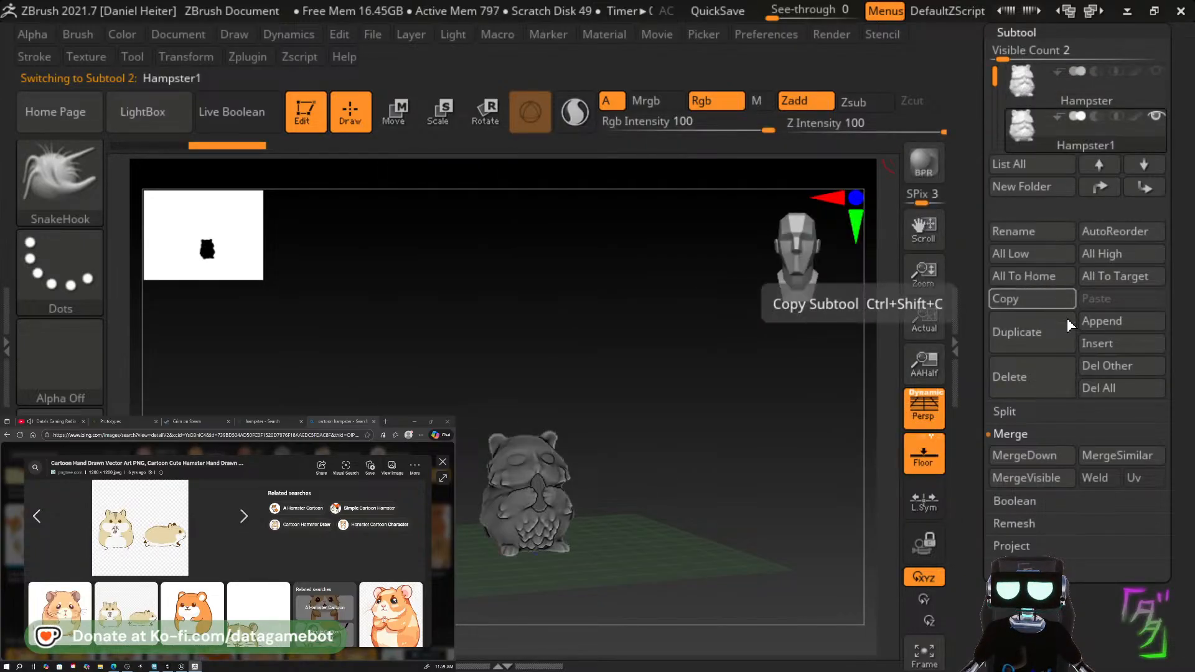
pyautogui.moveTo(1046, 120)
pyautogui.moveTo(1130, 78)
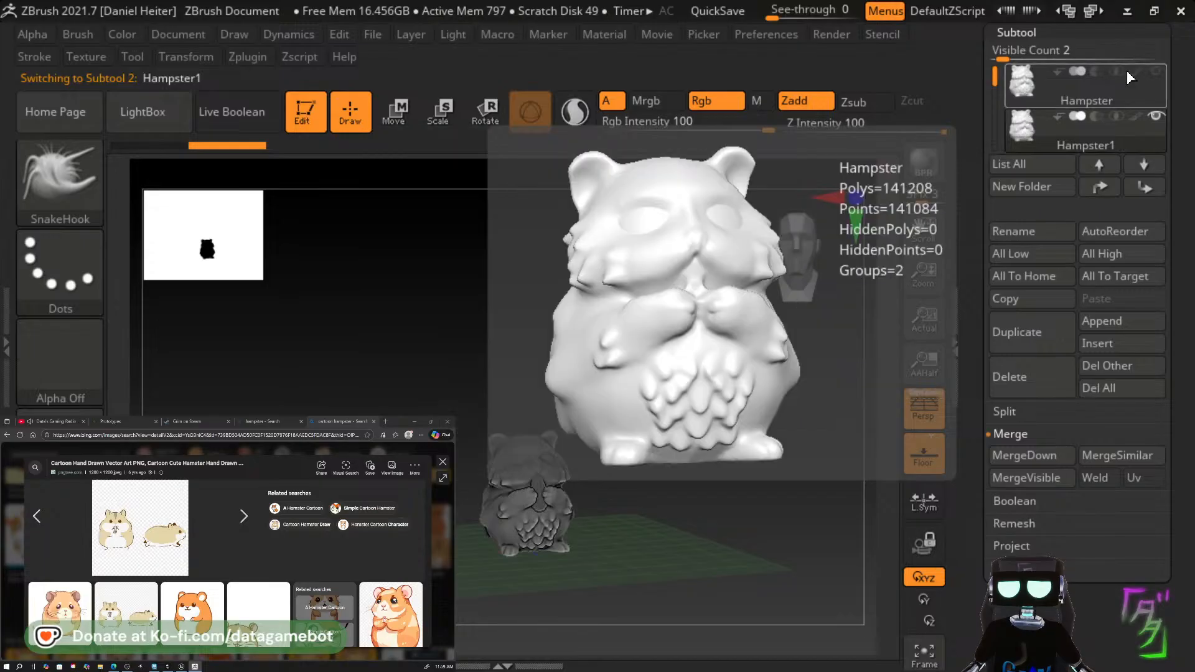
# Run ZRemesher on the duplicated hamster subtool with a target polygons count of 1.
pyautogui.scroll(-5, 1167, 92)
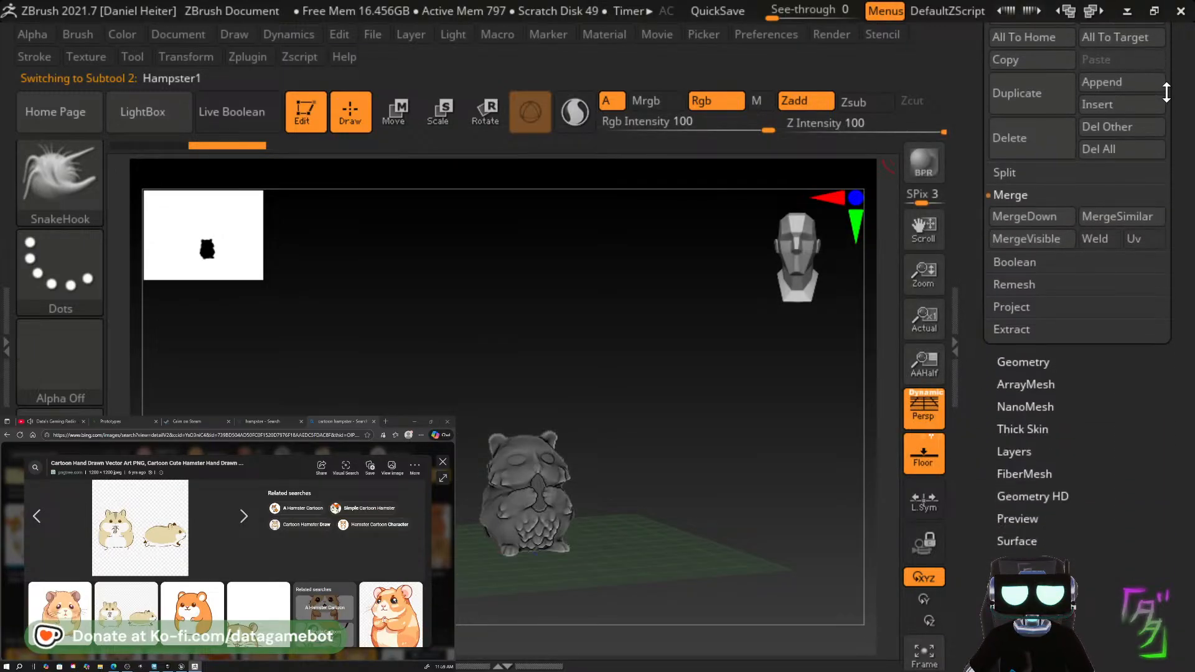
pyautogui.click(1034, 360)
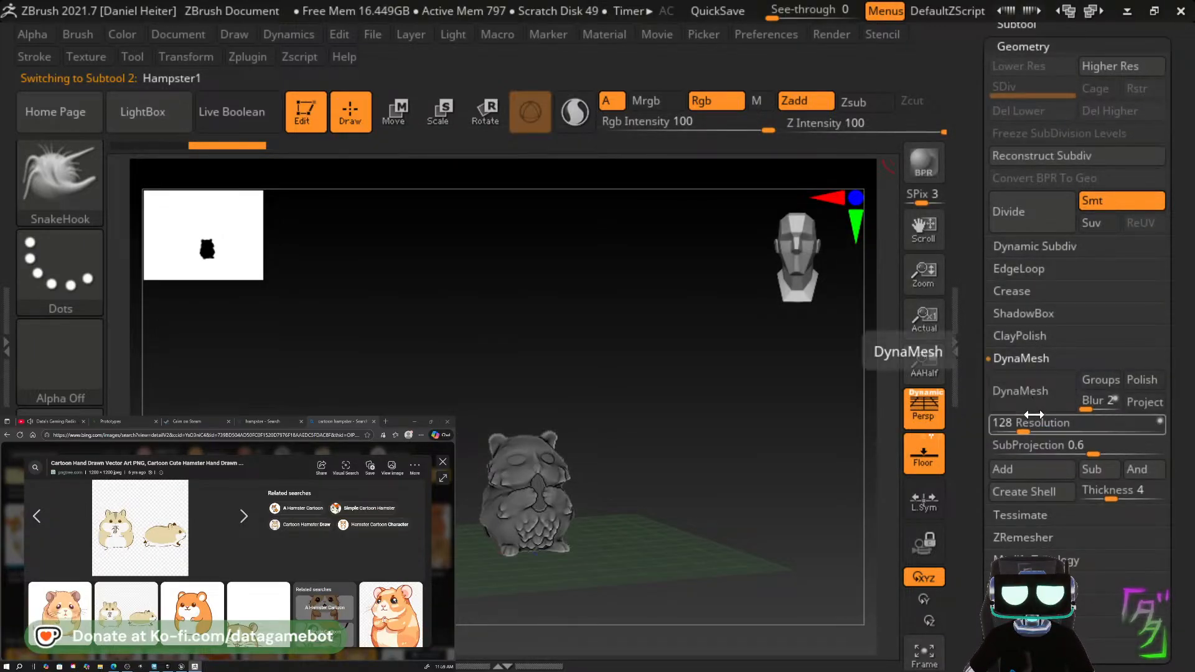
pyautogui.click(1030, 538)
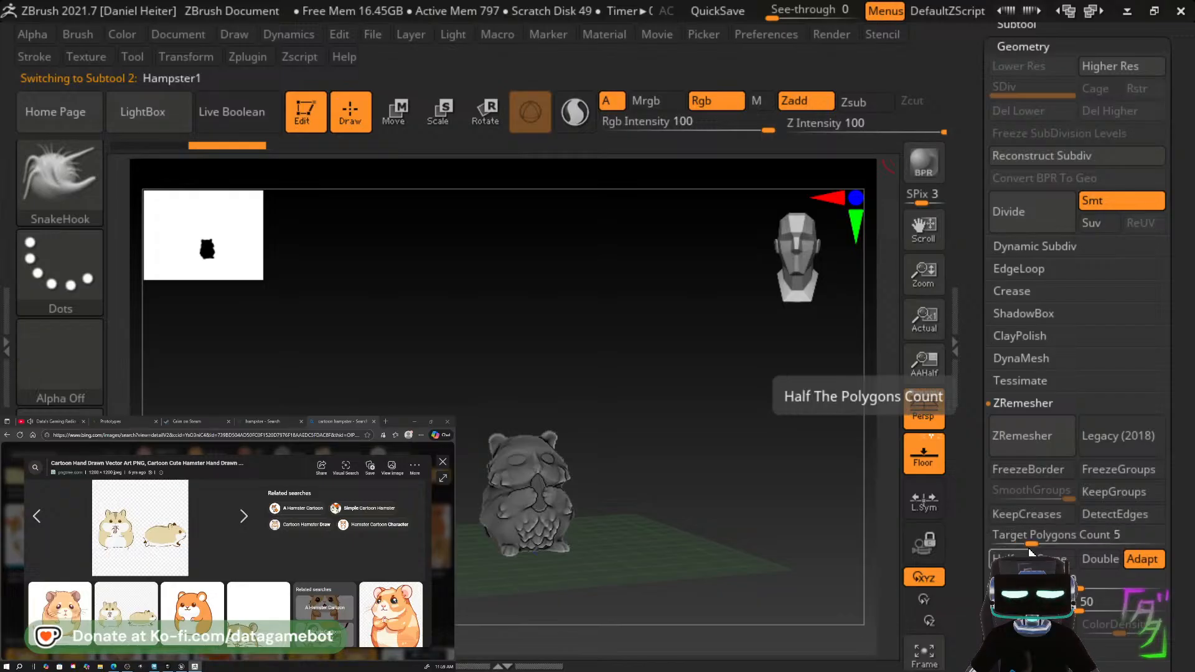
pyautogui.click(1033, 538)
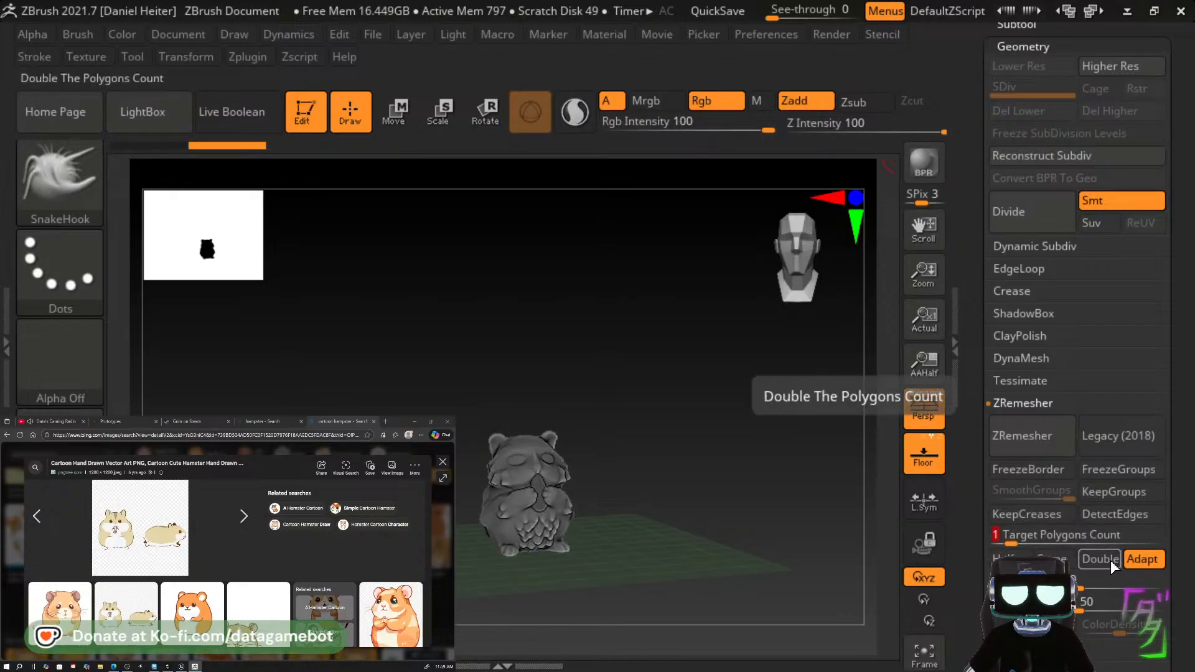
pyautogui.write('1')
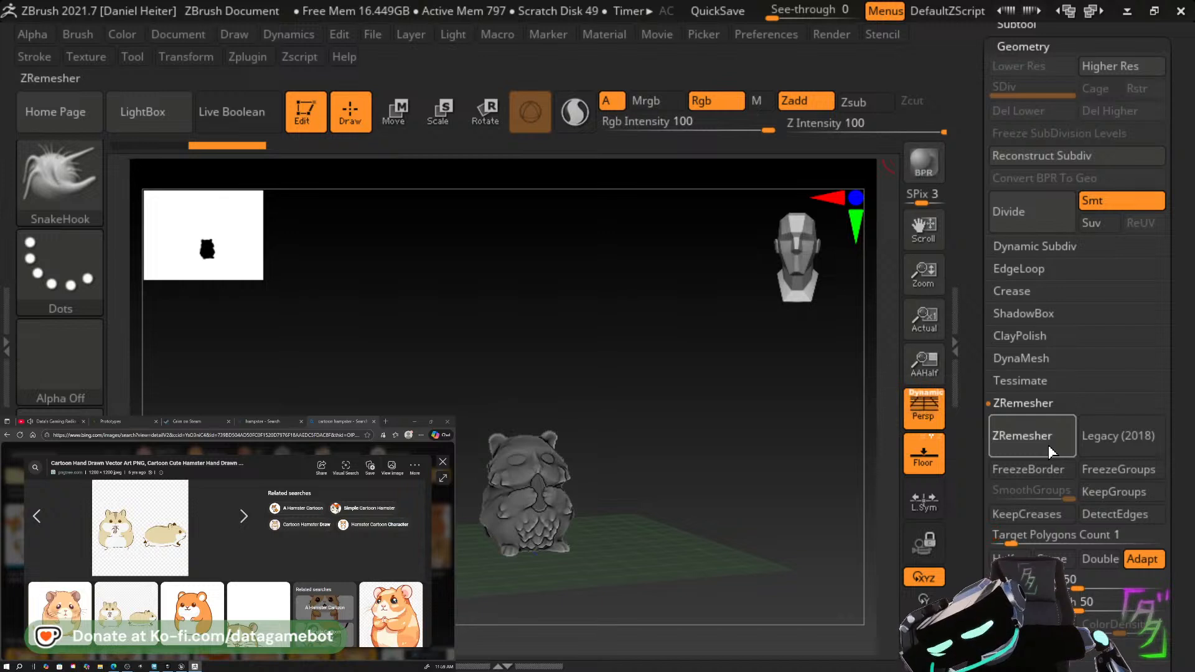
pyautogui.click(1048, 445)
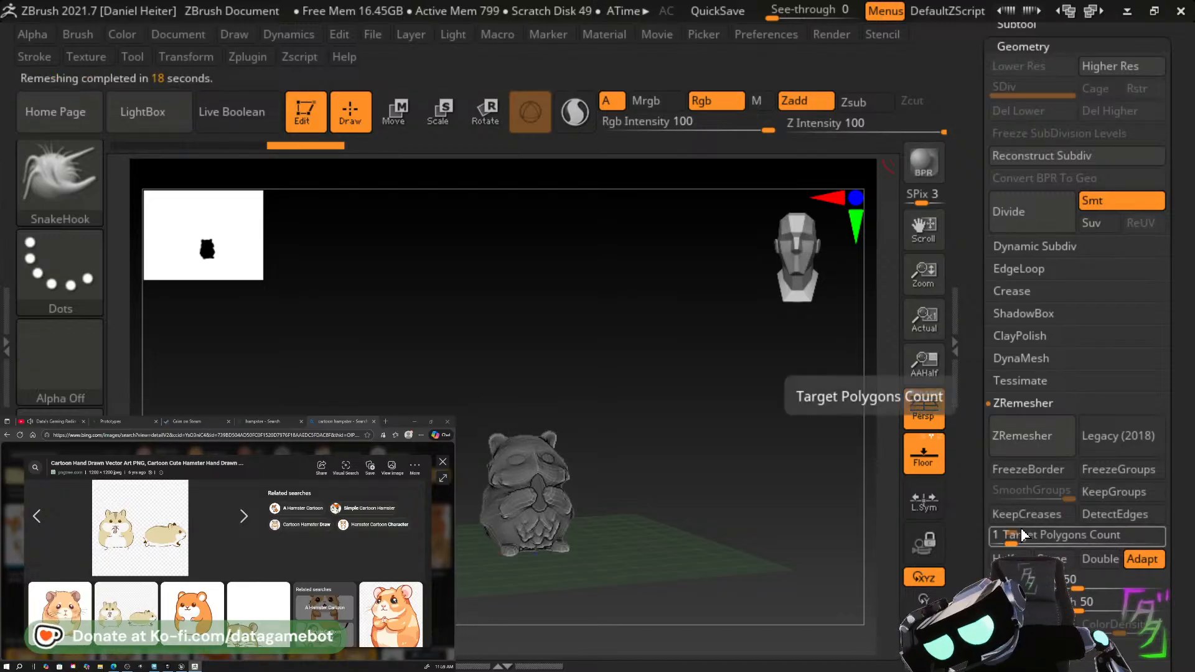
# Run ZRemesher on the duplicated hamster again with the Half option and check the simplified shape.
pyautogui.moveTo(656, 564); pyautogui.dragTo(755, 563)
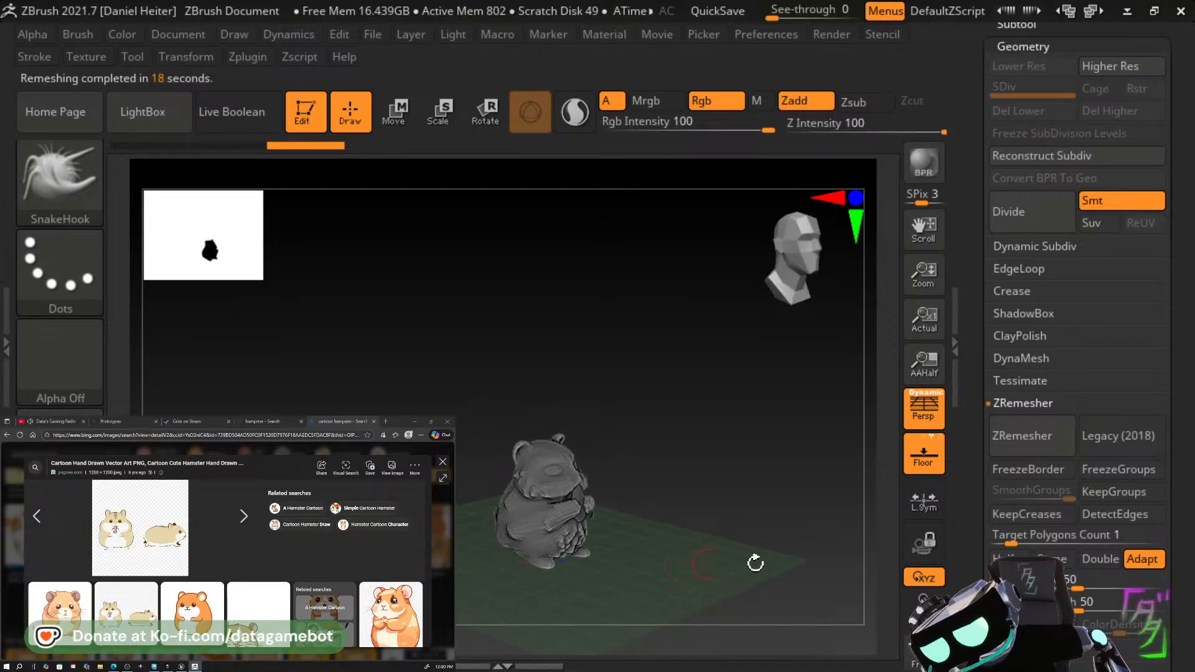
pyautogui.click(1008, 558)
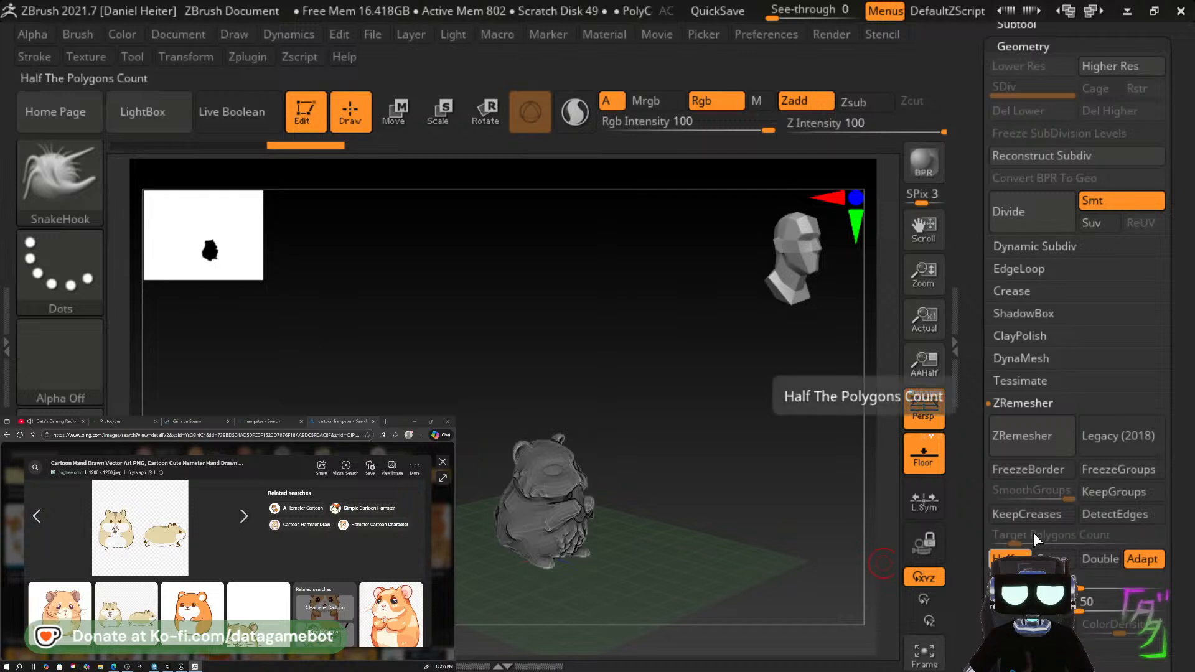
pyautogui.click(1033, 439)
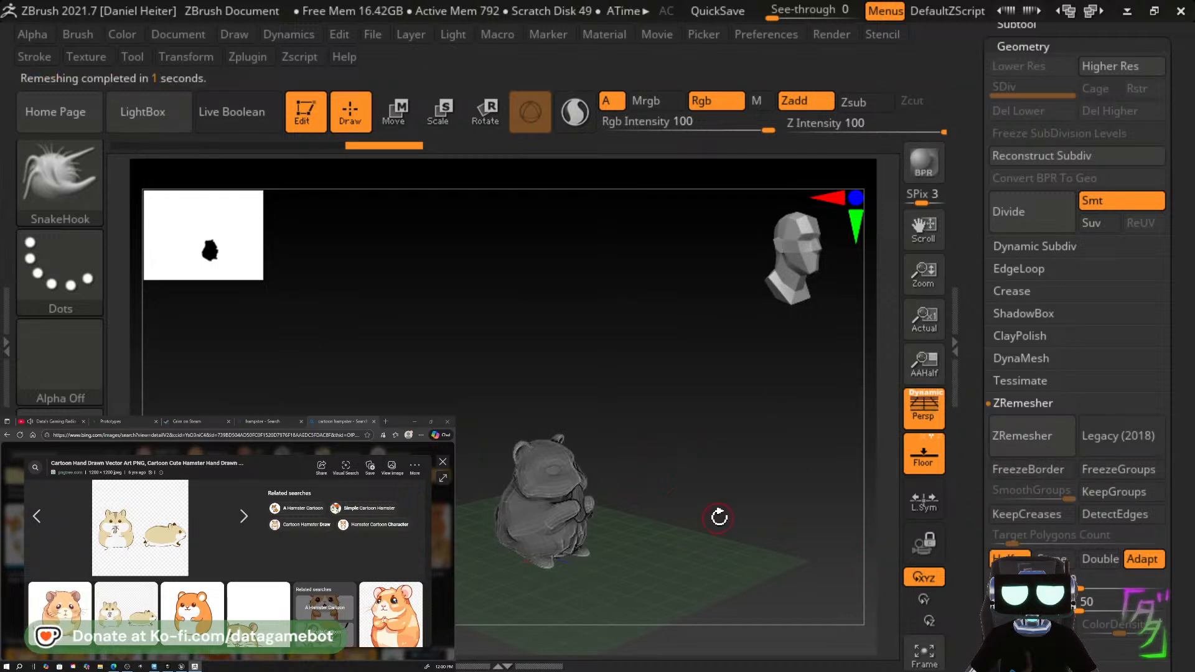
pyautogui.moveTo(719, 517); pyautogui.dragTo(582, 529)
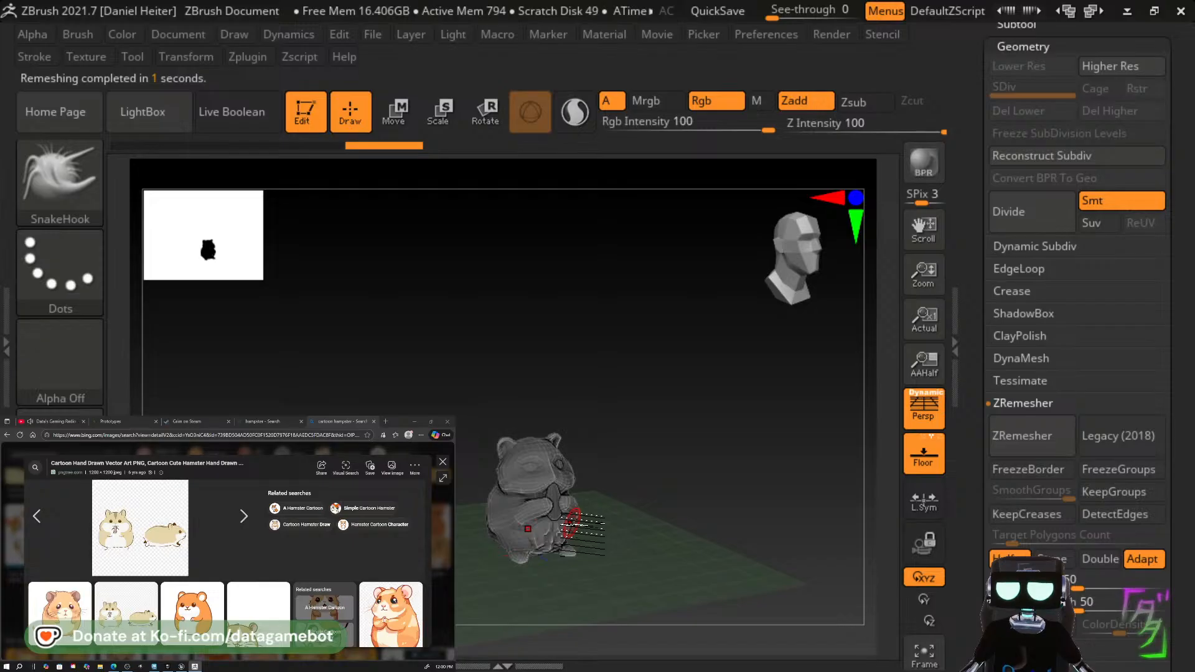
pyautogui.moveTo(710, 437); pyautogui.dragTo(697, 457)
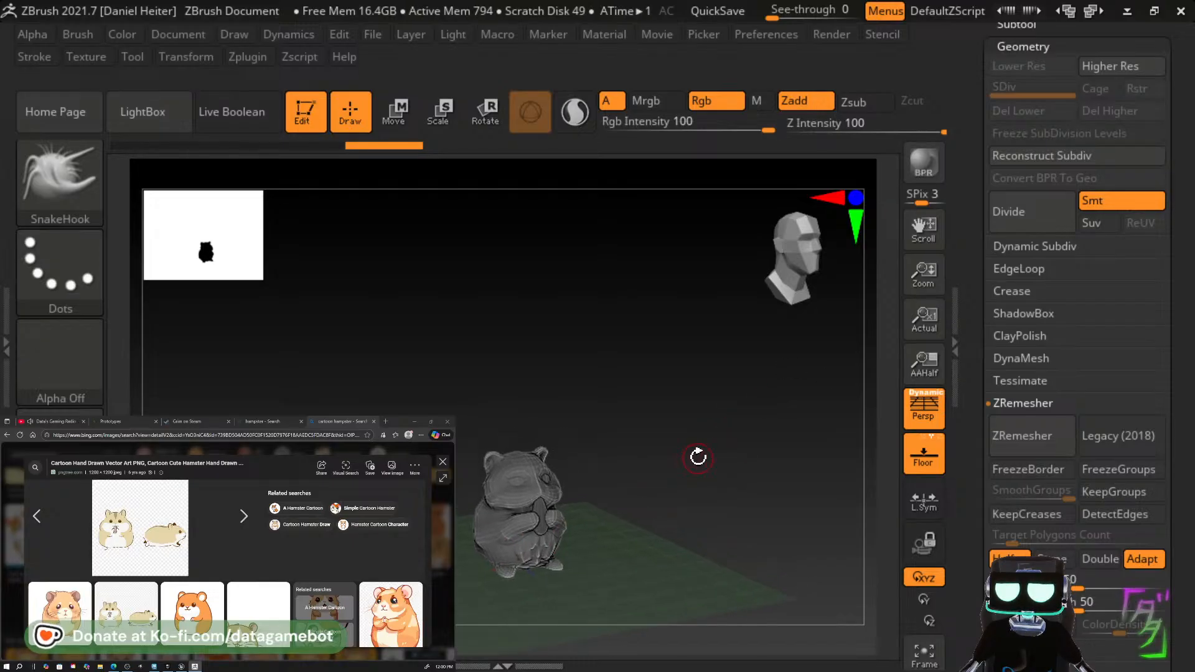
pyautogui.scroll(5, 1171, 148)
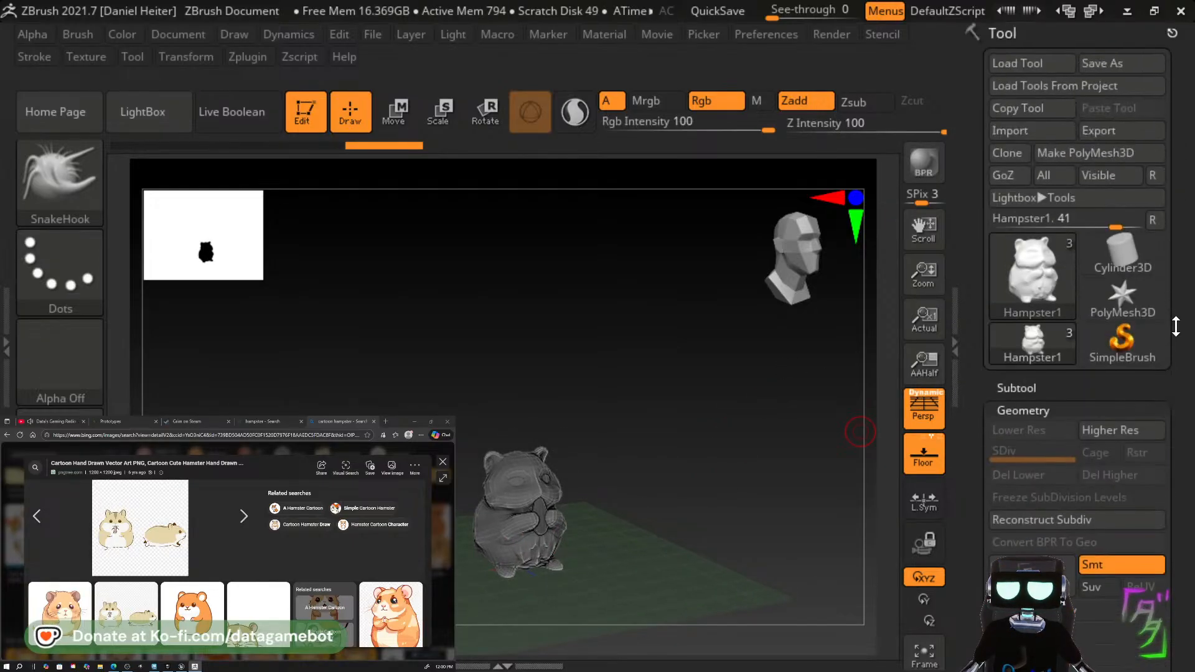
pyautogui.click(1107, 133)
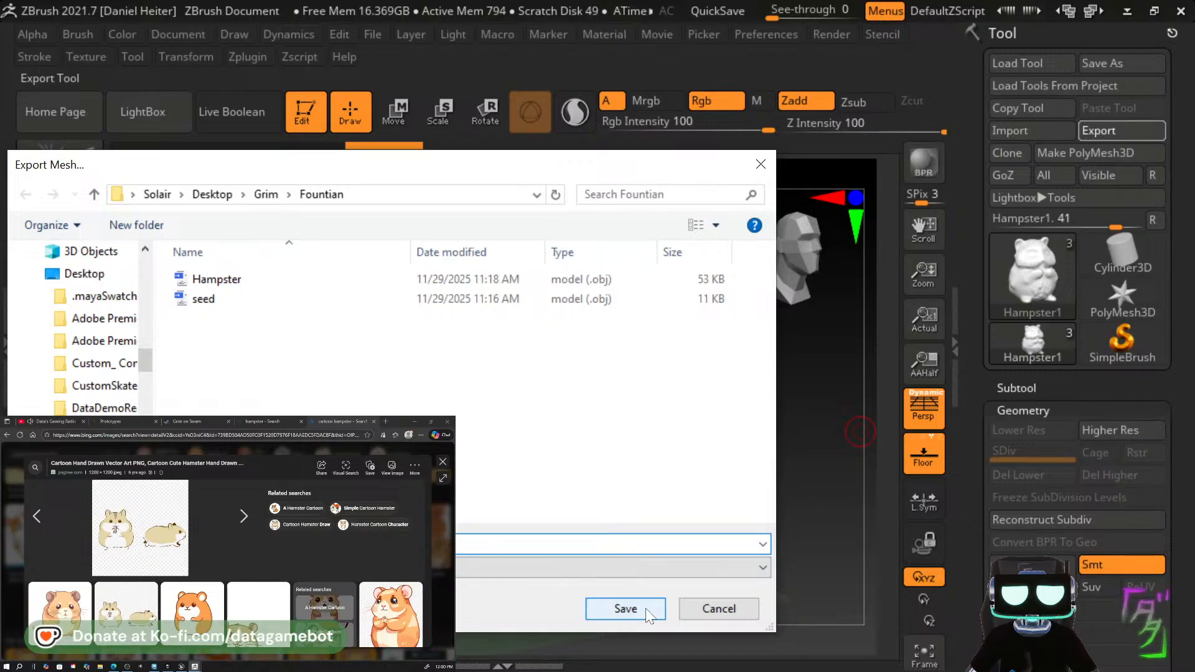
pyautogui.click(717, 609)
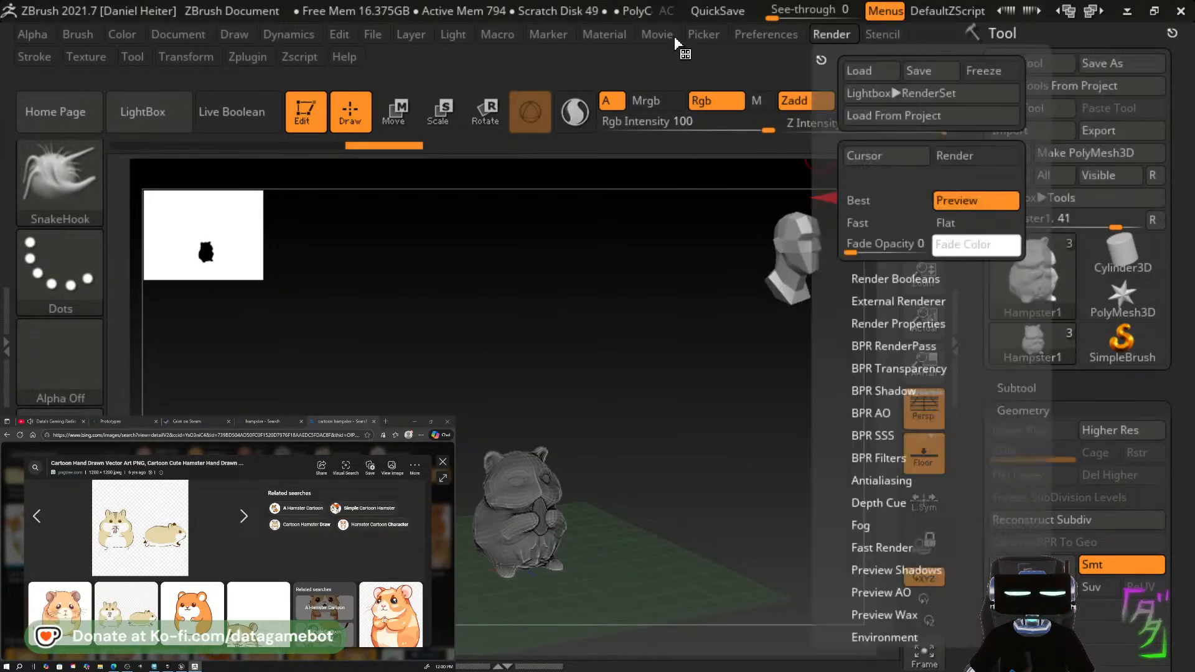
# Unwrap the UVs of the low-poly Hampster1 subtool and export it as HampsterLO.obj to the Fountian folder.
pyautogui.moveTo(249, 63)
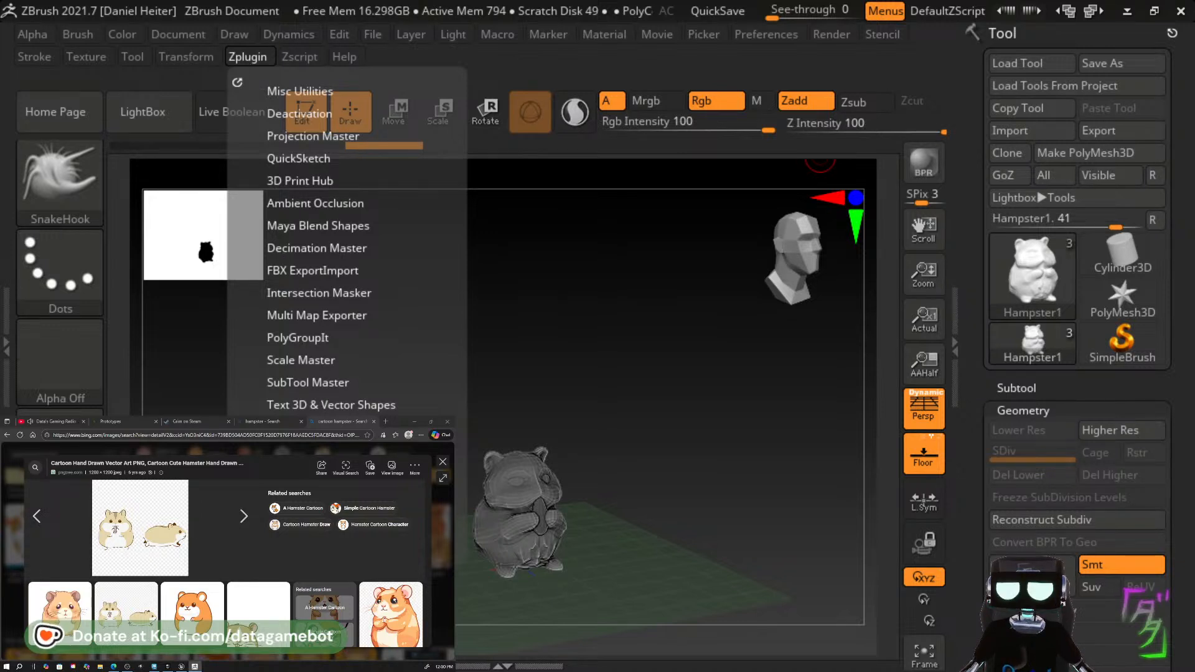
pyautogui.click(291, 473)
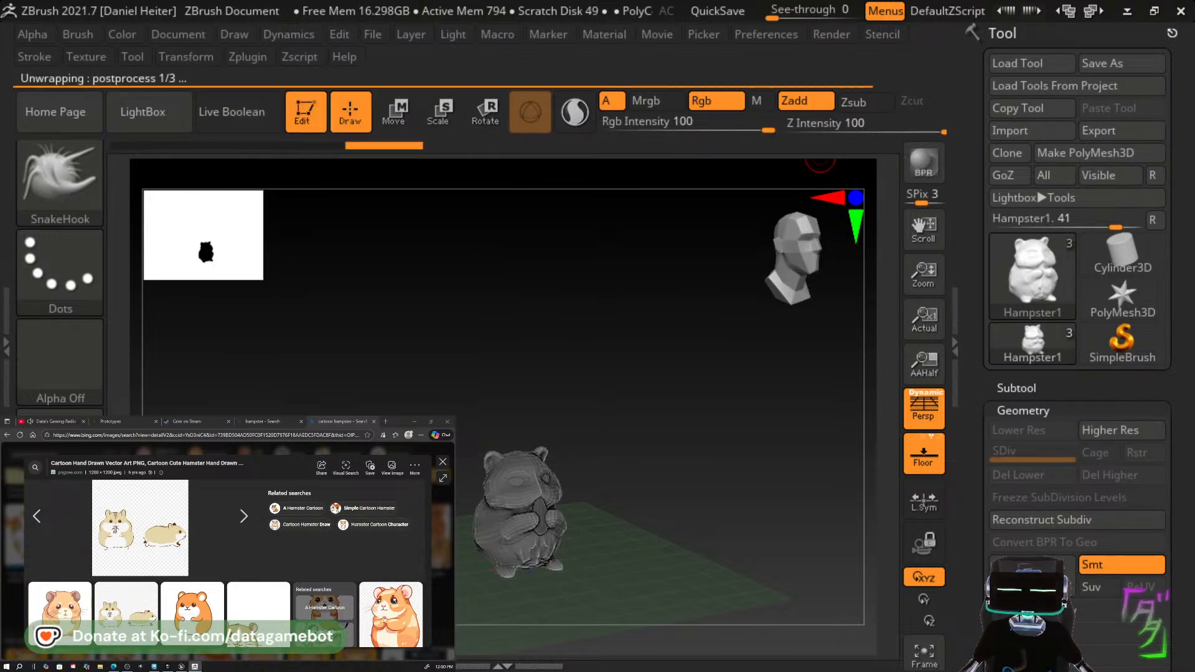
pyautogui.click(1118, 132)
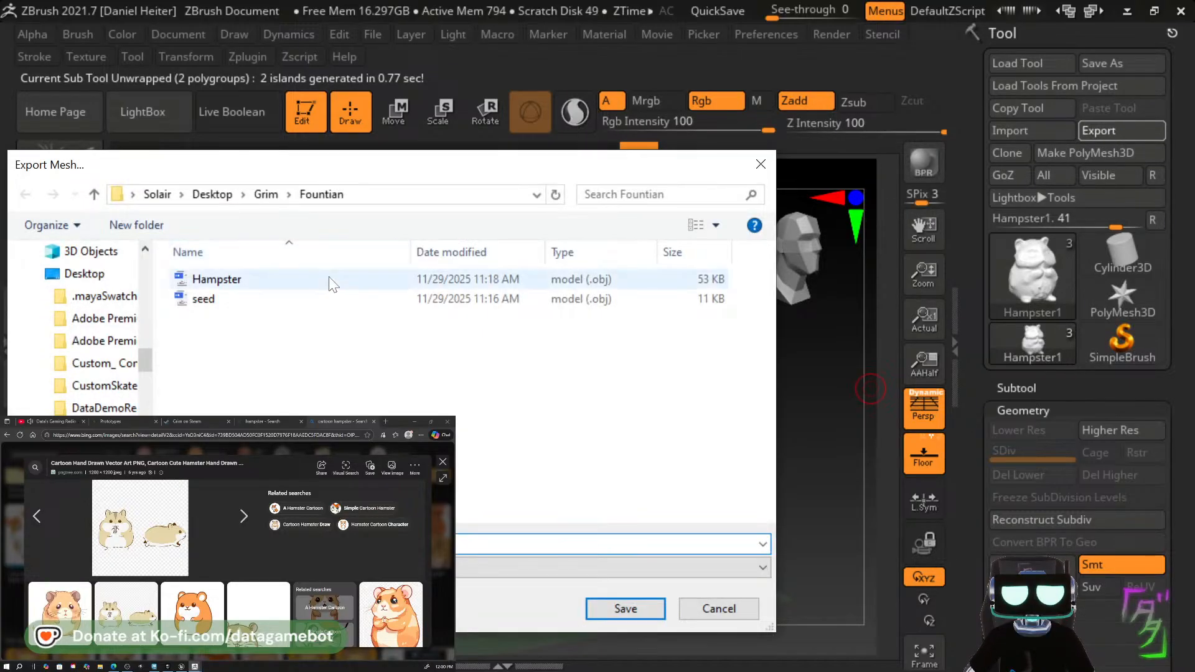
pyautogui.click(333, 281)
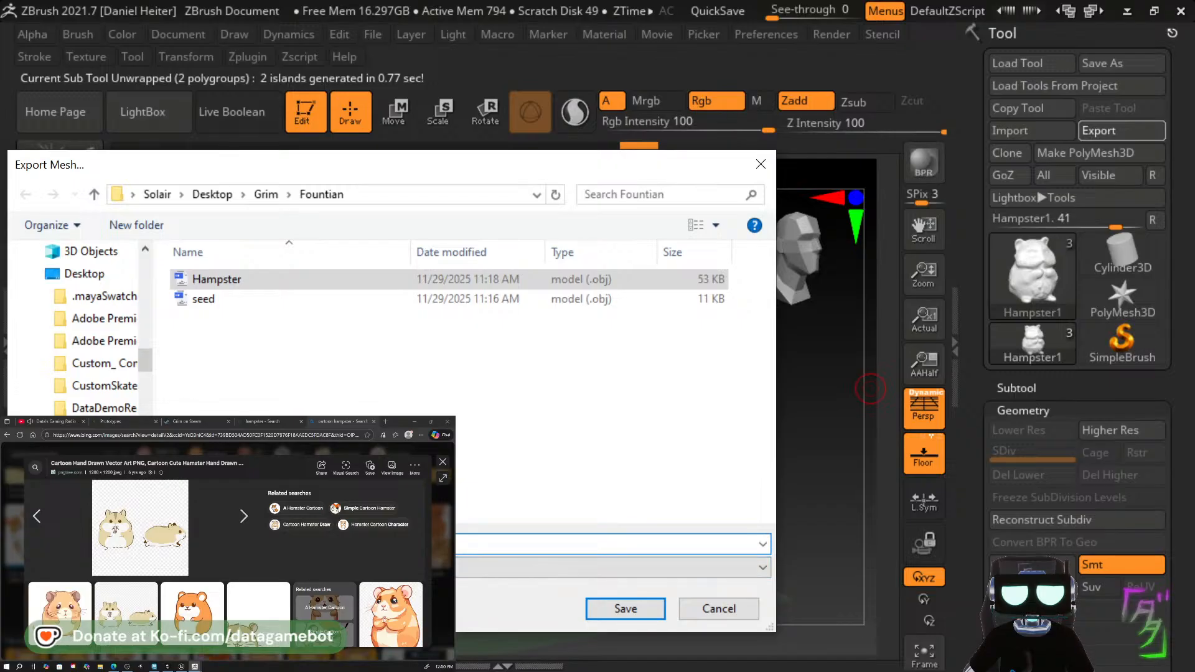
pyautogui.write('_')
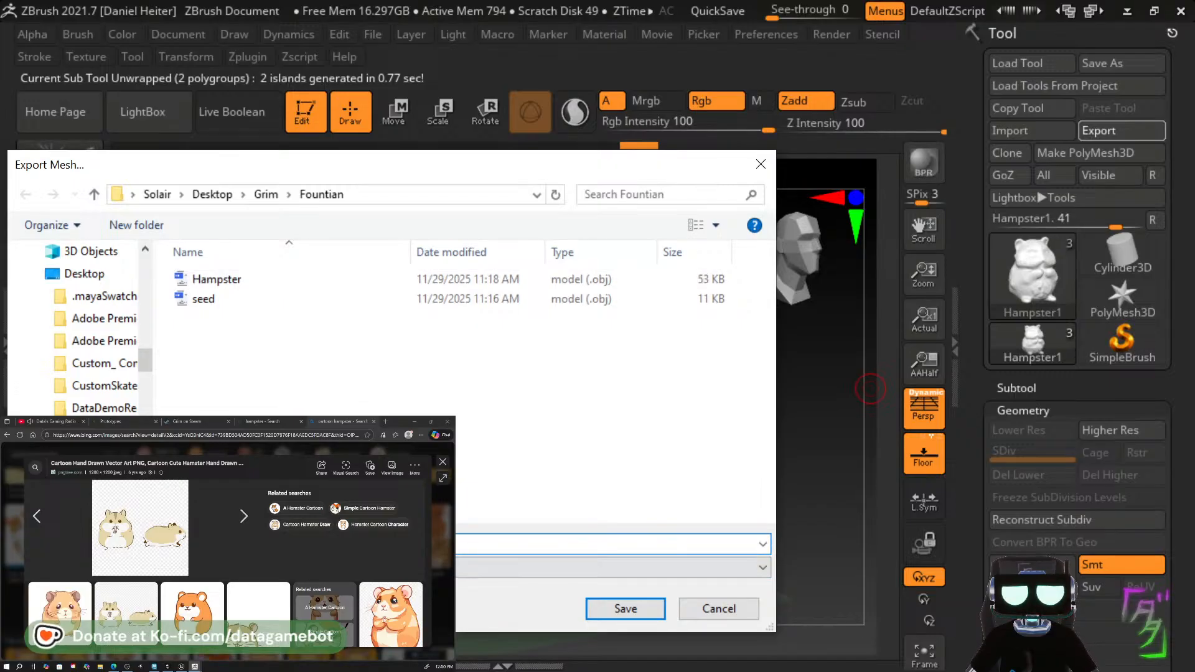
pyautogui.click(641, 614)
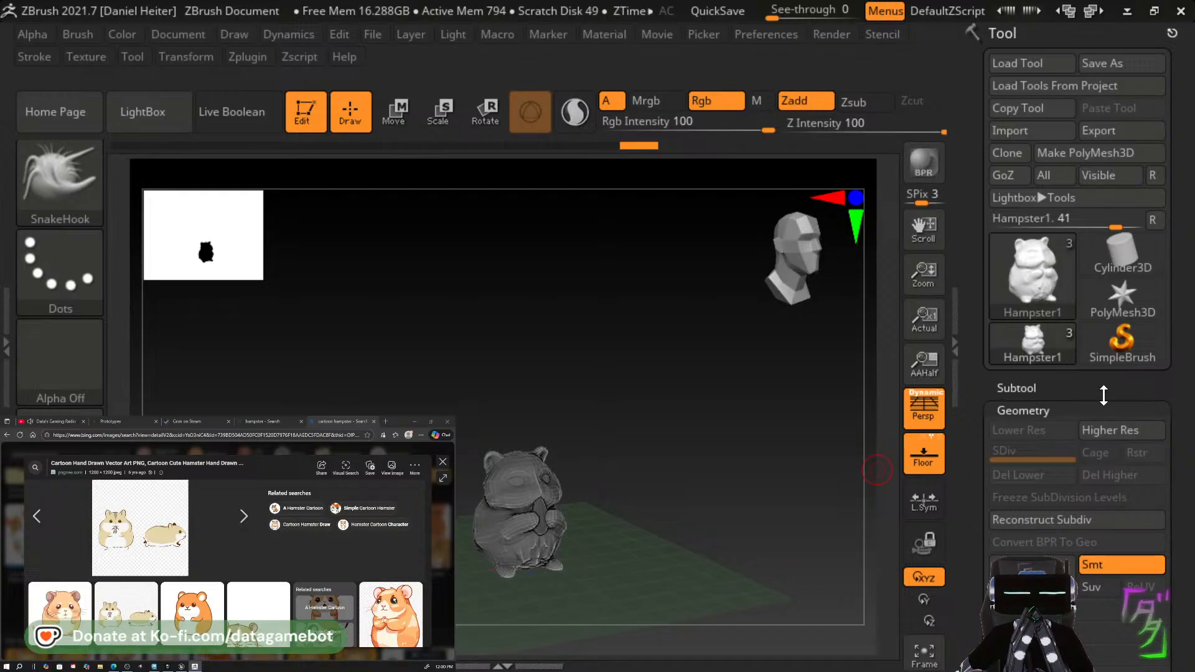
# Make the seed subtool active and unwrap its UVs.
pyautogui.click(1060, 387)
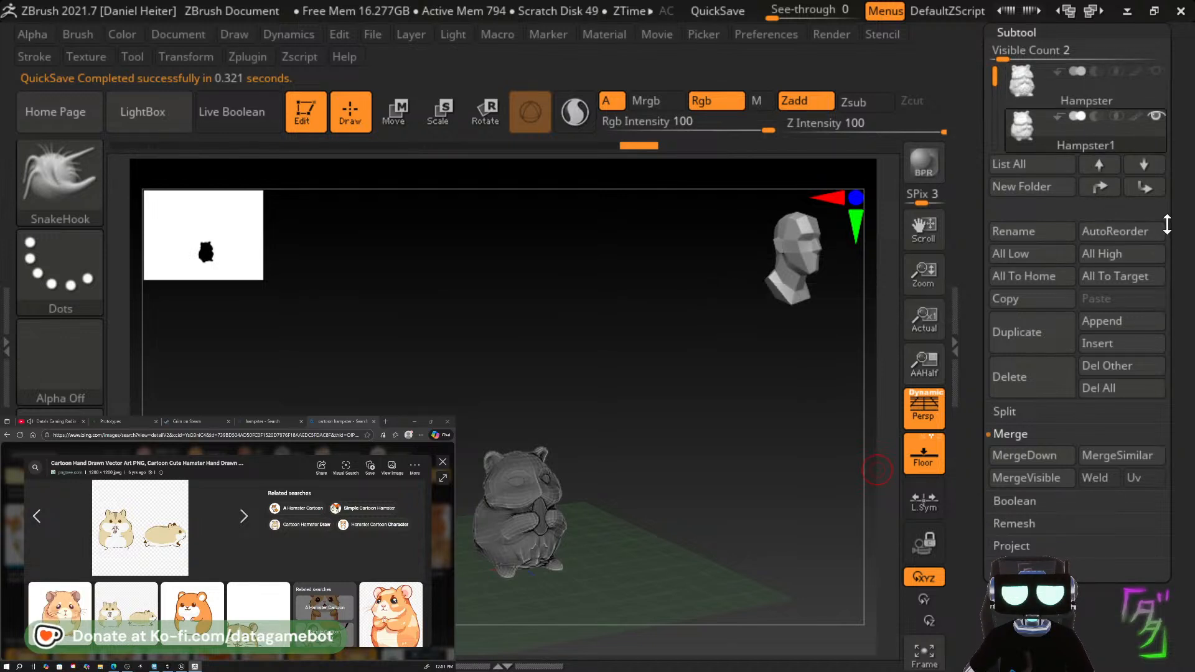
pyautogui.moveTo(1182, 206); pyautogui.dragTo(1165, 265)
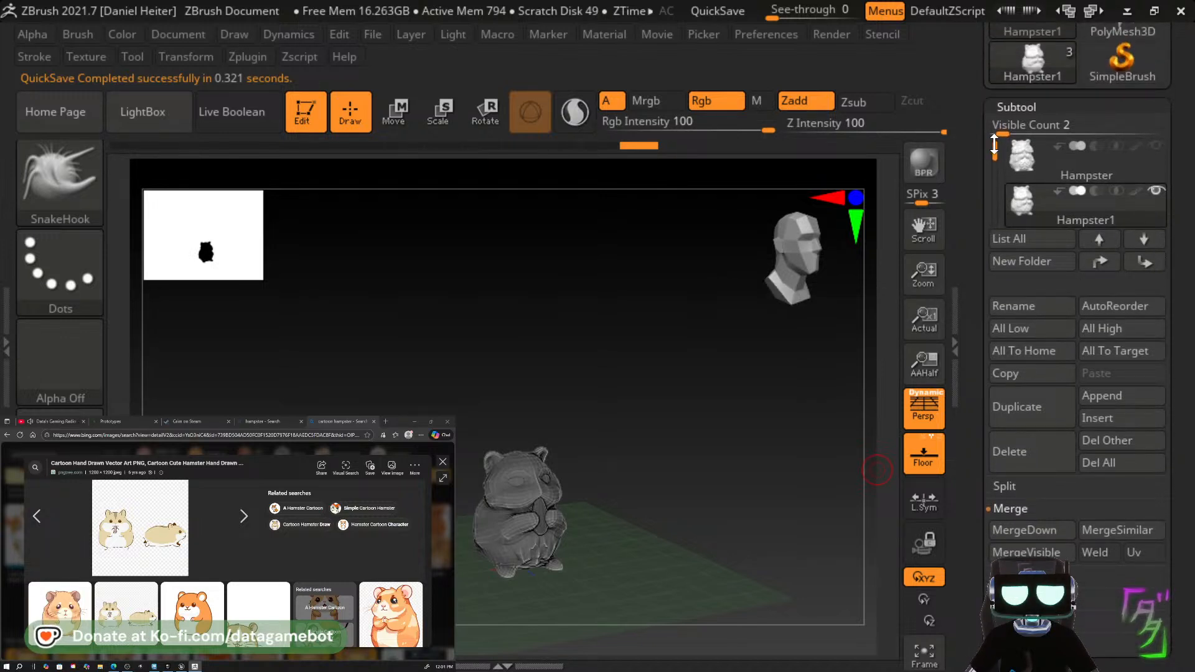
pyautogui.moveTo(994, 144); pyautogui.dragTo(995, 159)
pyautogui.click(1029, 207)
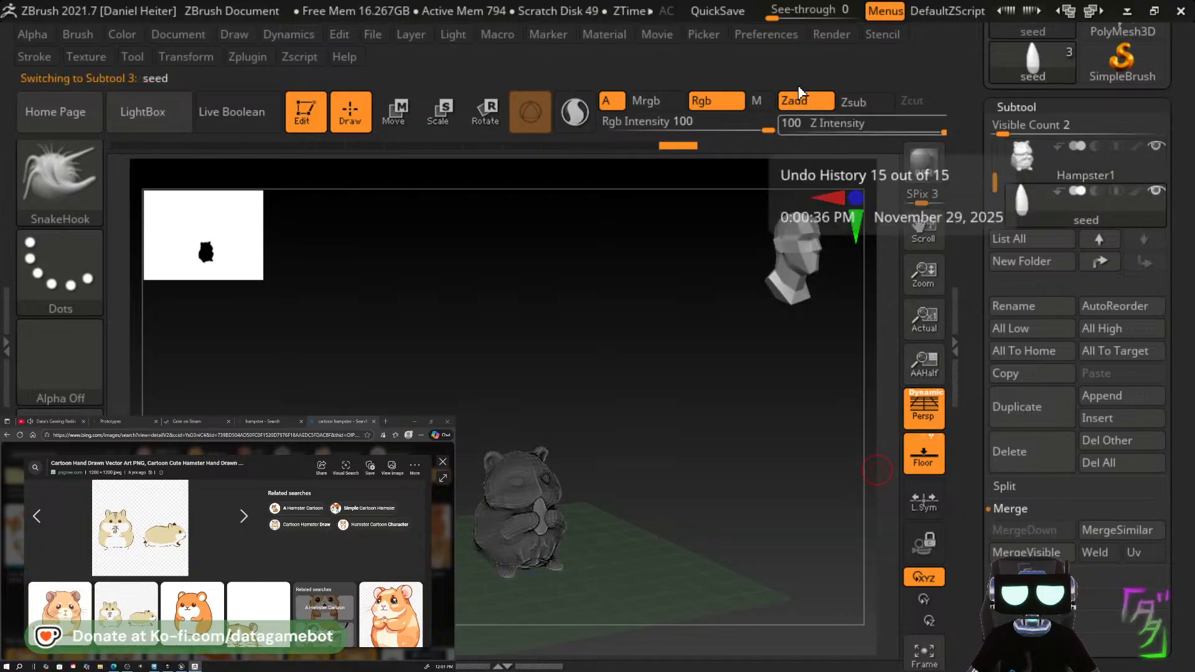
pyautogui.click(832, 34)
pyautogui.click(257, 56)
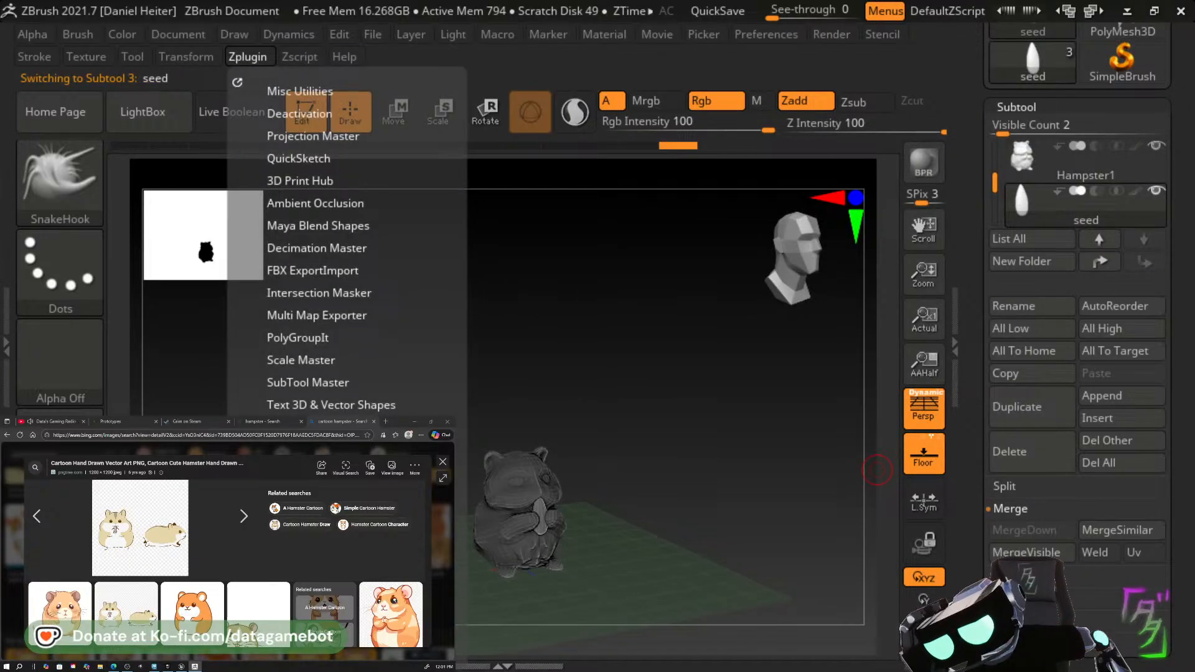
pyautogui.click(286, 498)
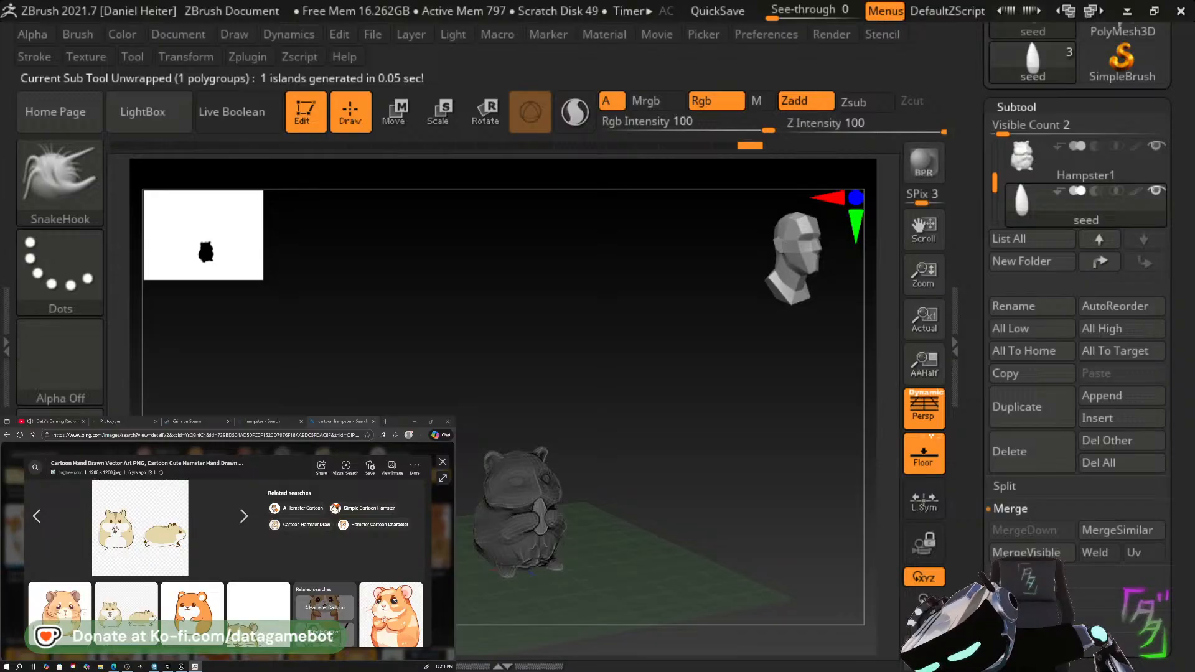
# Export the seed subtool to the Fountian folder, replacing the existing seed.obj.
pyautogui.moveTo(1026, 198)
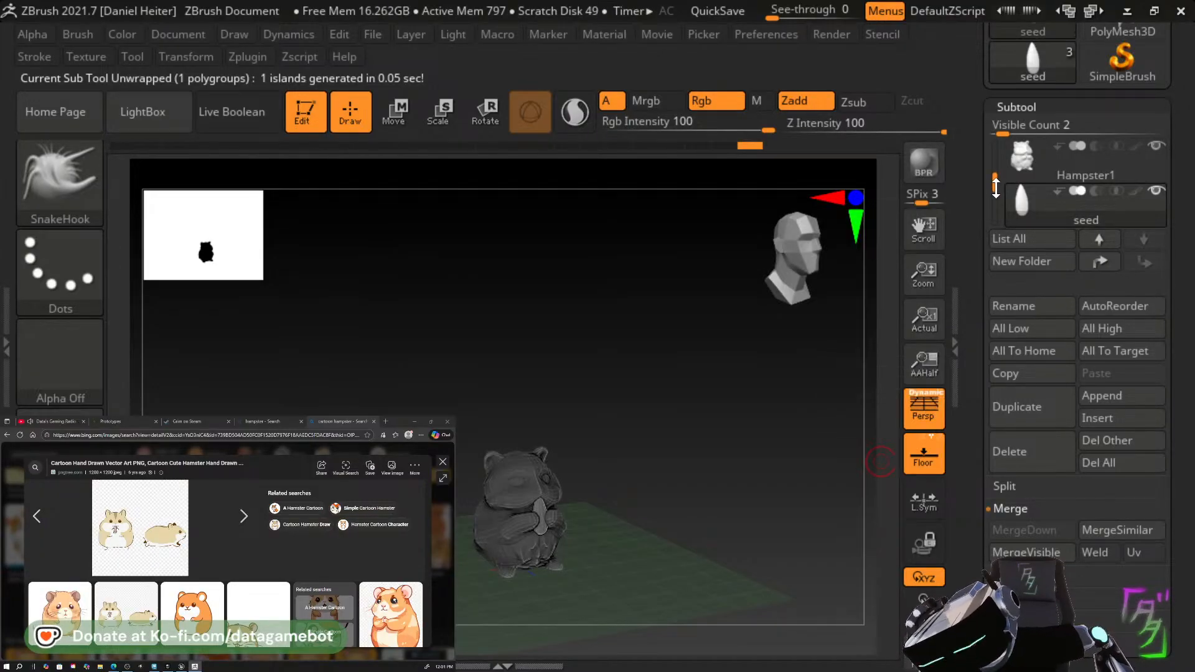
pyautogui.moveTo(996, 187); pyautogui.dragTo(996, 161)
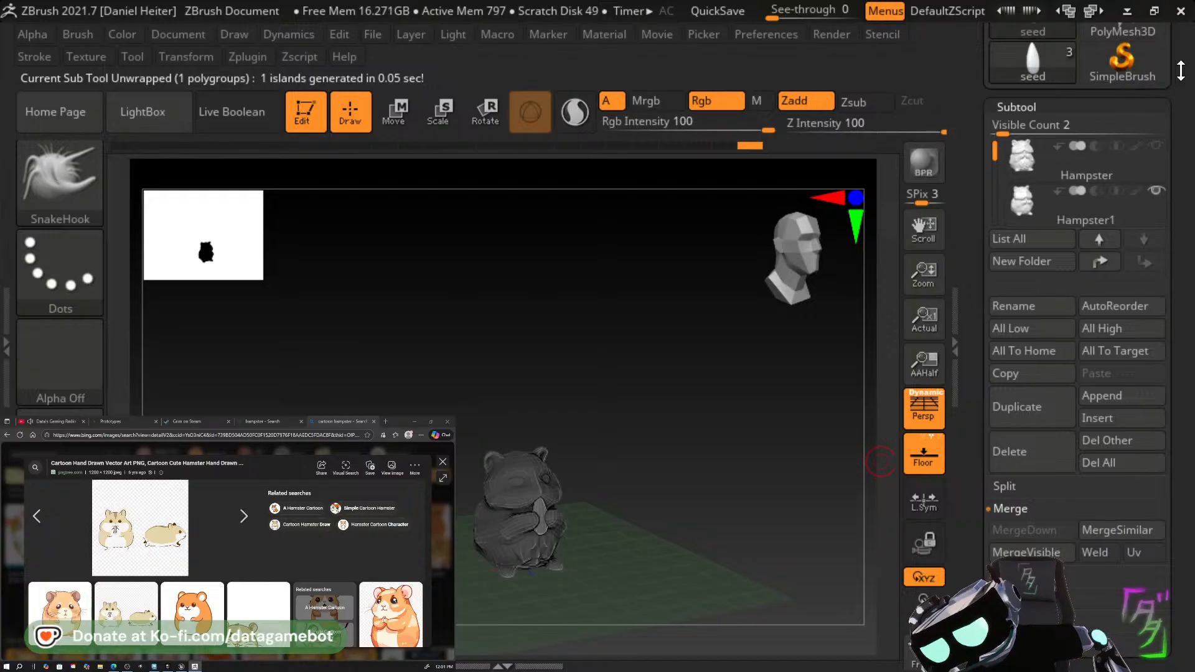
pyautogui.moveTo(1181, 70); pyautogui.dragTo(1165, 214)
pyautogui.click(1103, 118)
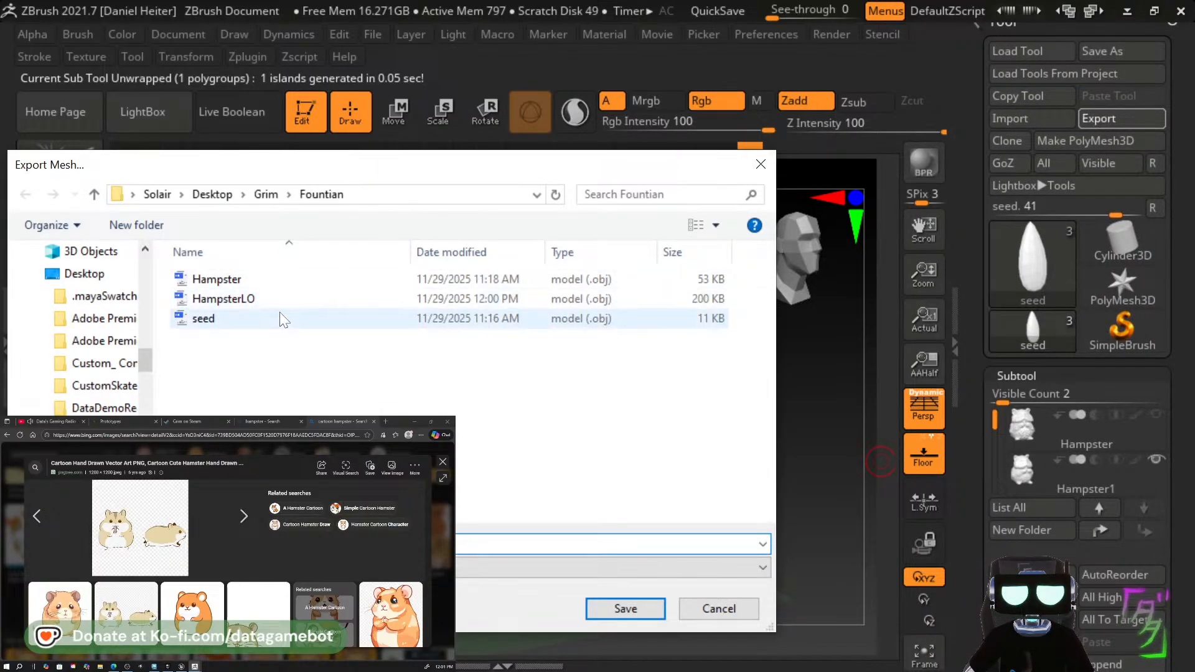
pyautogui.click(286, 318)
pyautogui.click(625, 608)
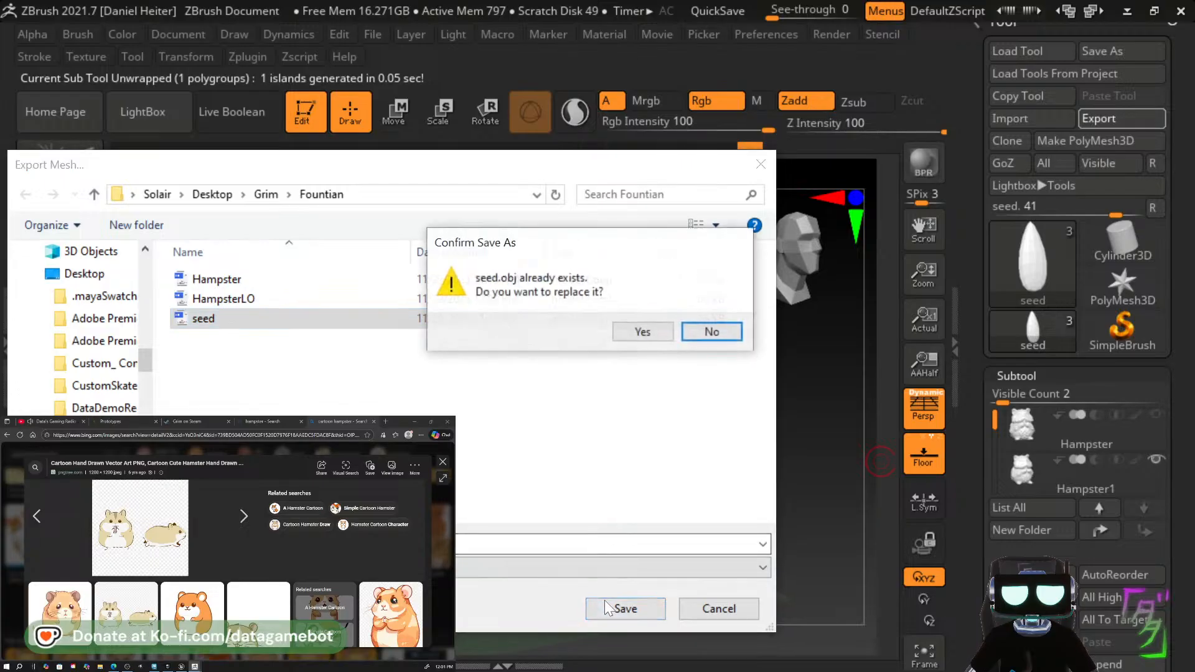
pyautogui.click(641, 329)
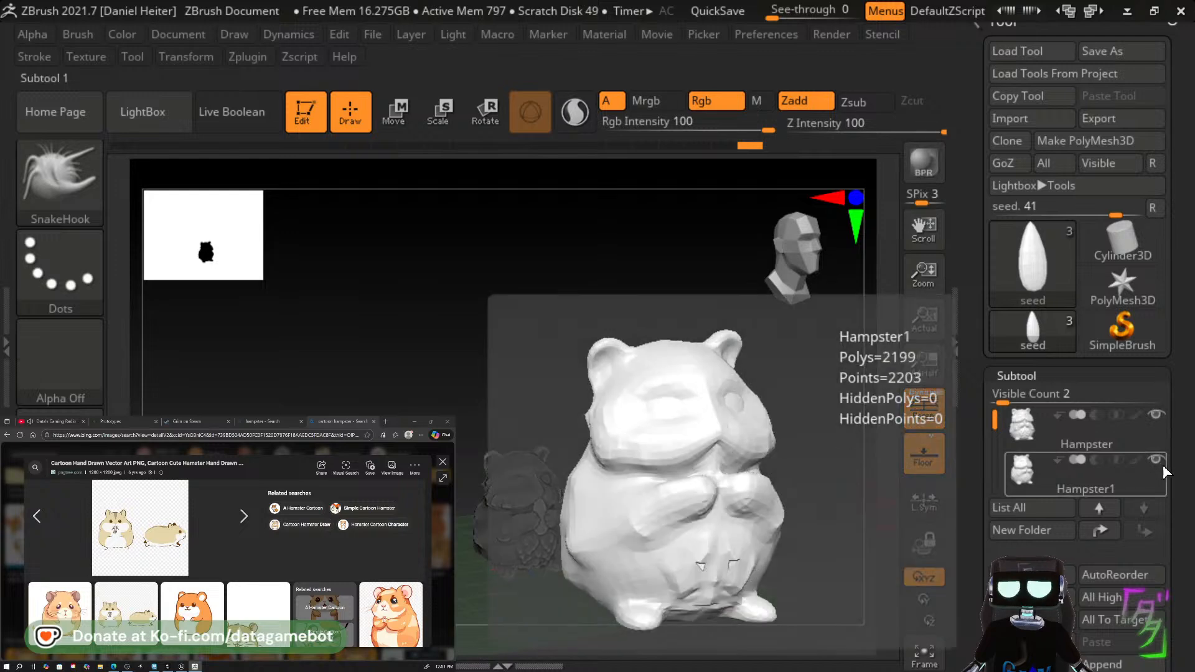
# Make the high-detail Hampster subtool active and export it as HampsterHI.obj to the Fountian folder.
pyautogui.click(1145, 443)
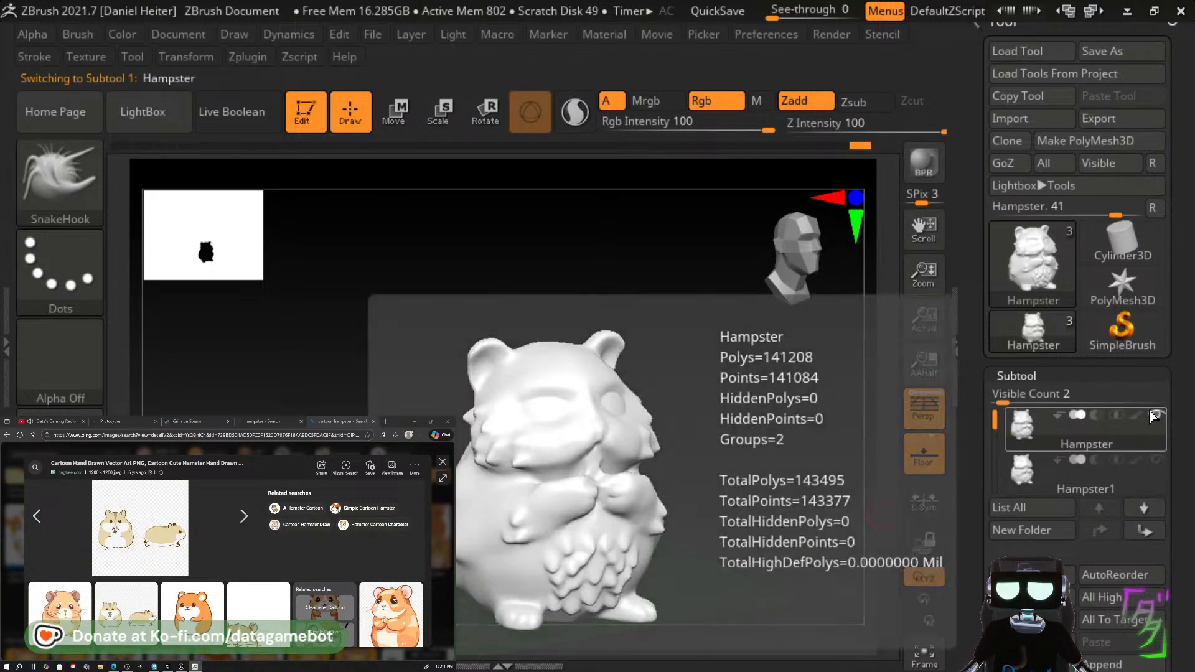
pyautogui.click(1102, 118)
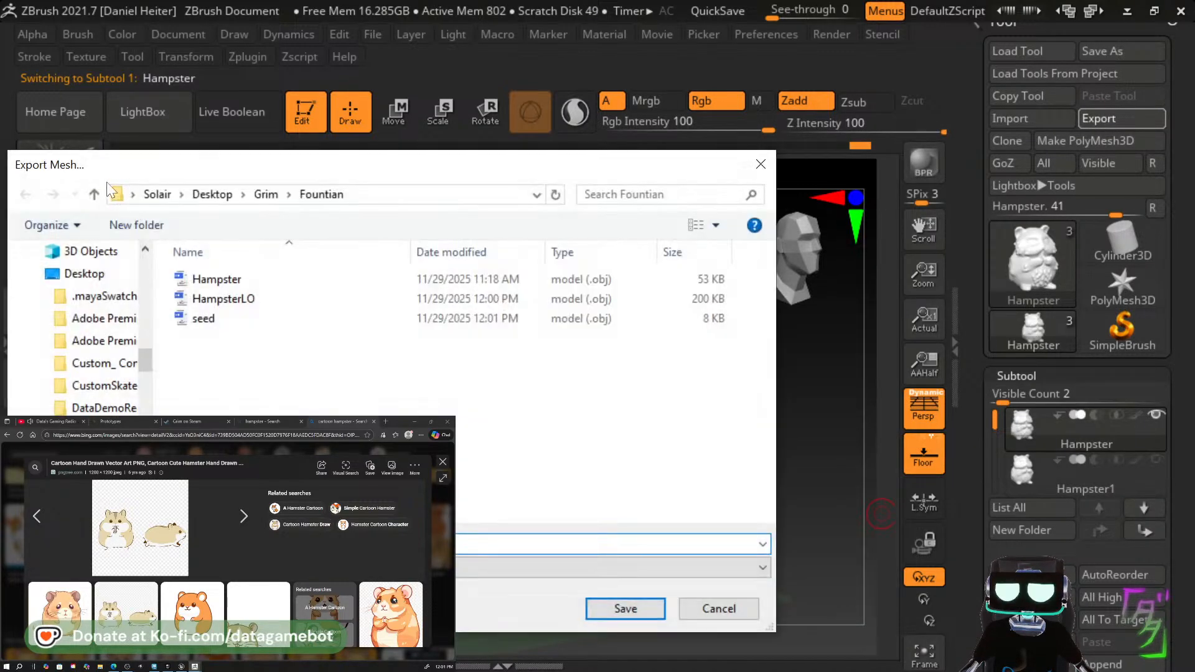
pyautogui.click(231, 299)
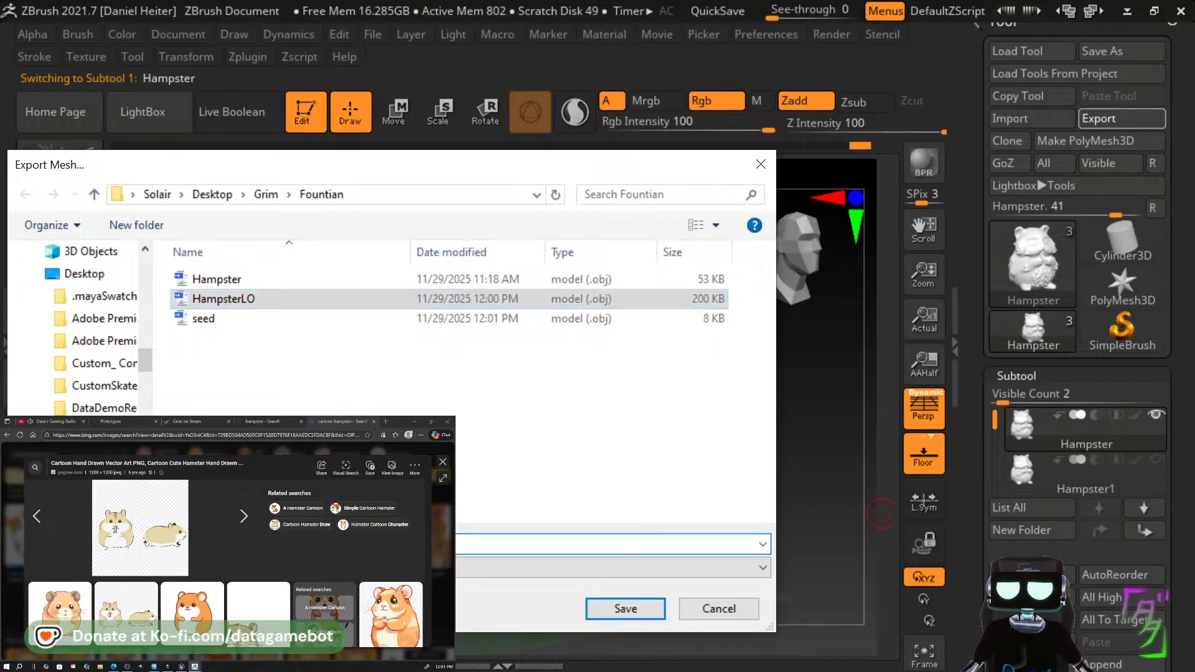
pyautogui.press('BackSpace')
pyautogui.press('BackSpace')
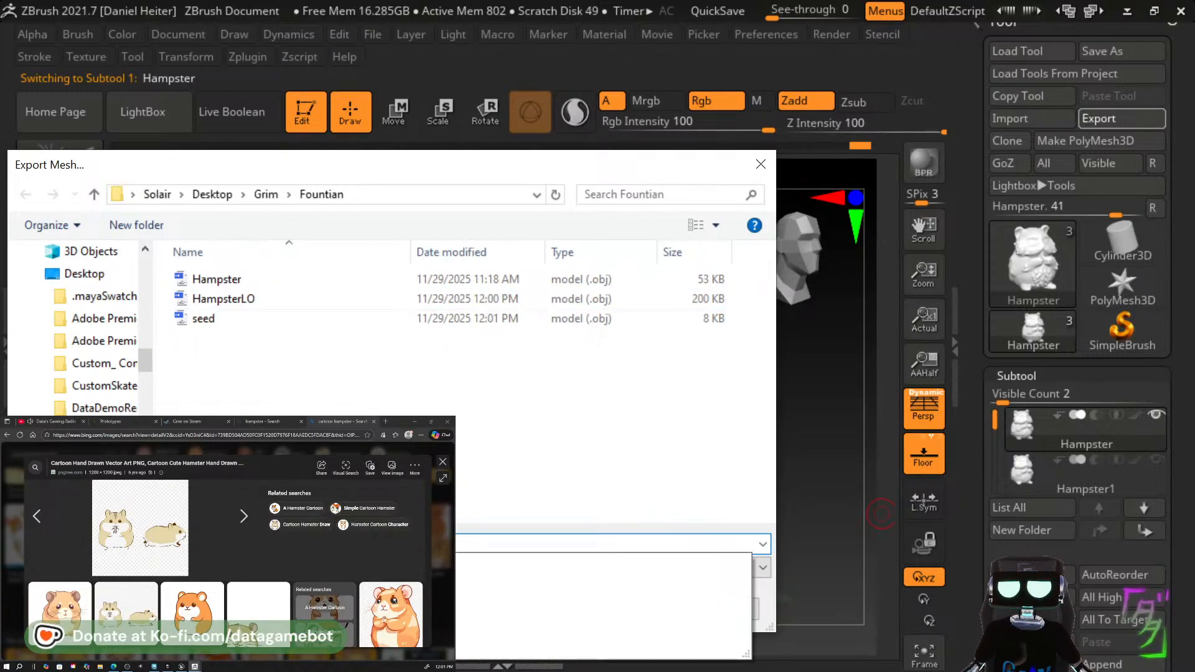
pyautogui.write('HI')
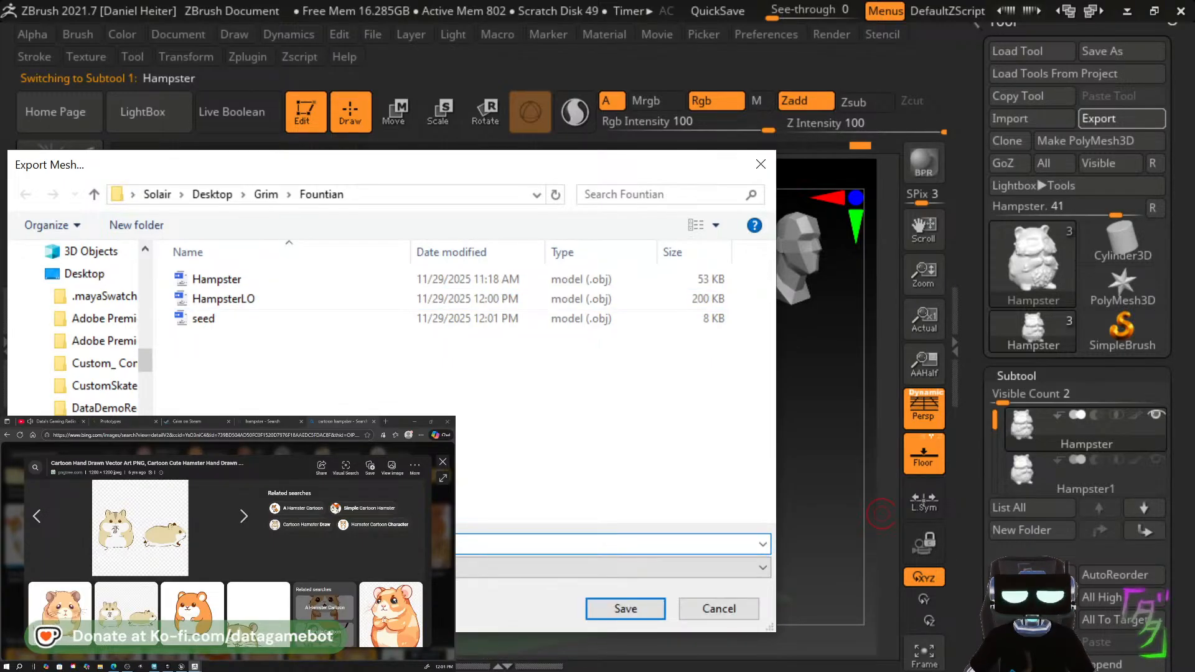
pyautogui.click(615, 610)
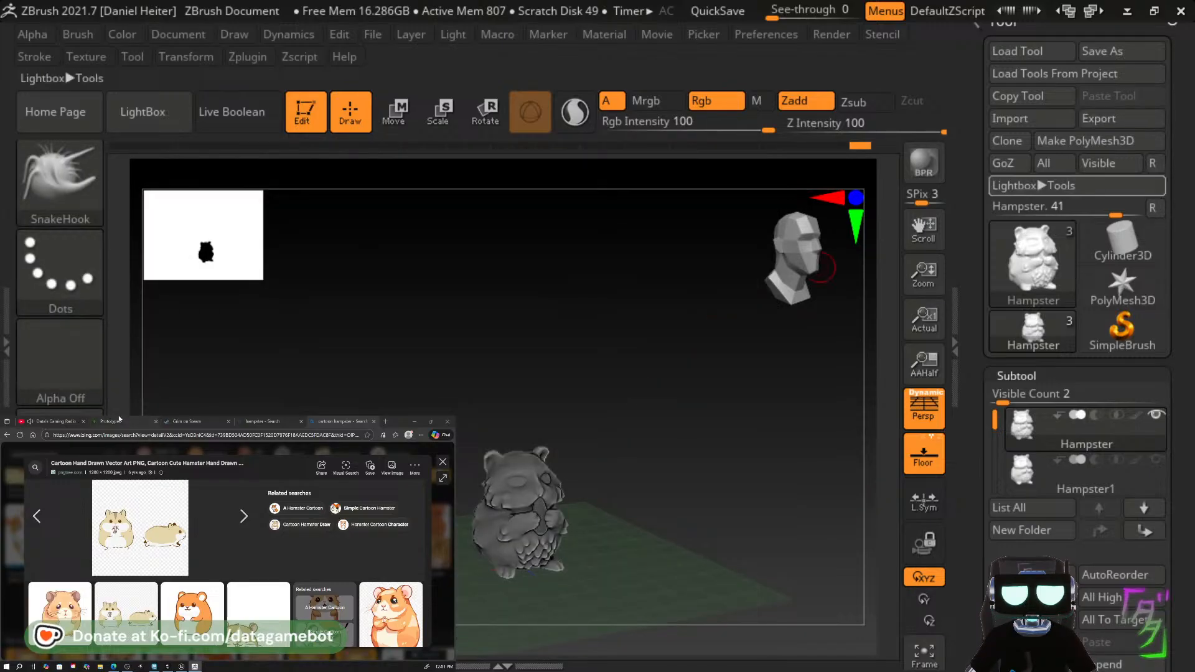
# Switch to the open Maya scene and delete the old blocked-out hamster mesh.
pyautogui.click(1126, 11)
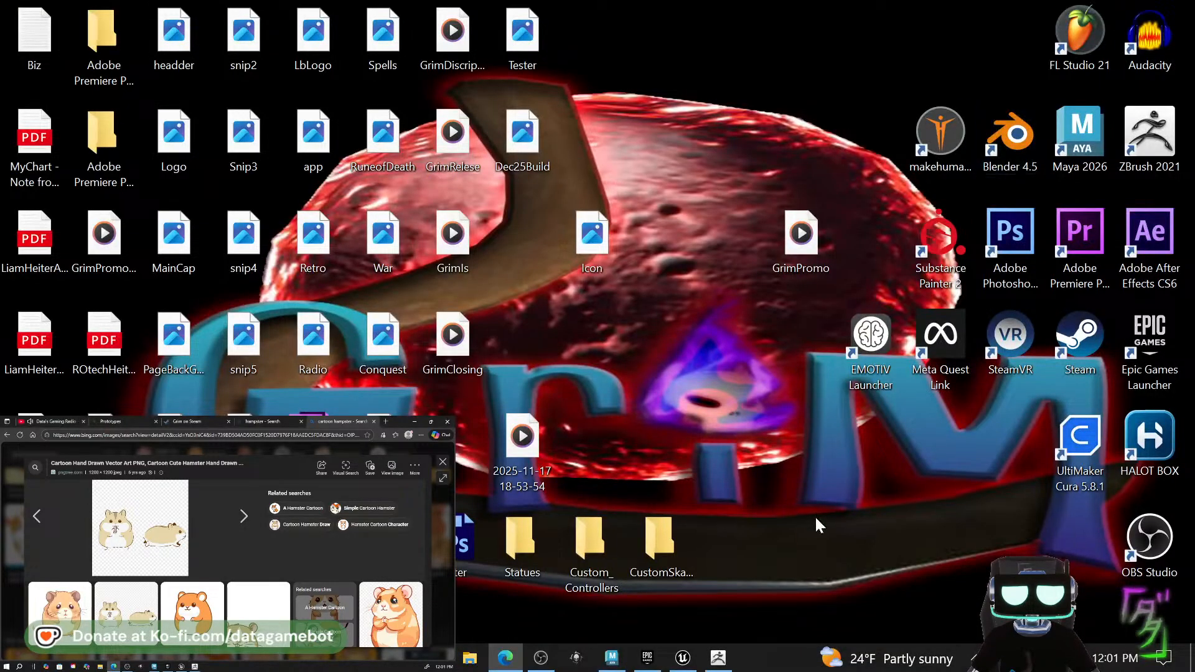
pyautogui.moveTo(611, 659)
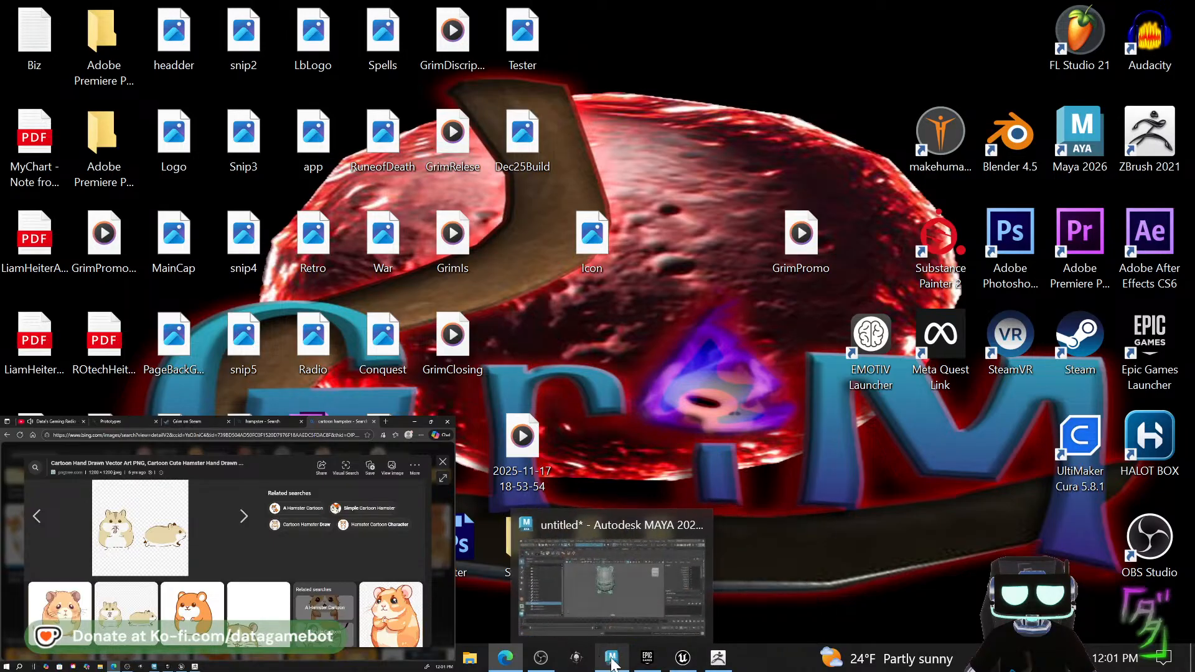
pyautogui.click(604, 610)
pyautogui.scroll(-3, 529, 336)
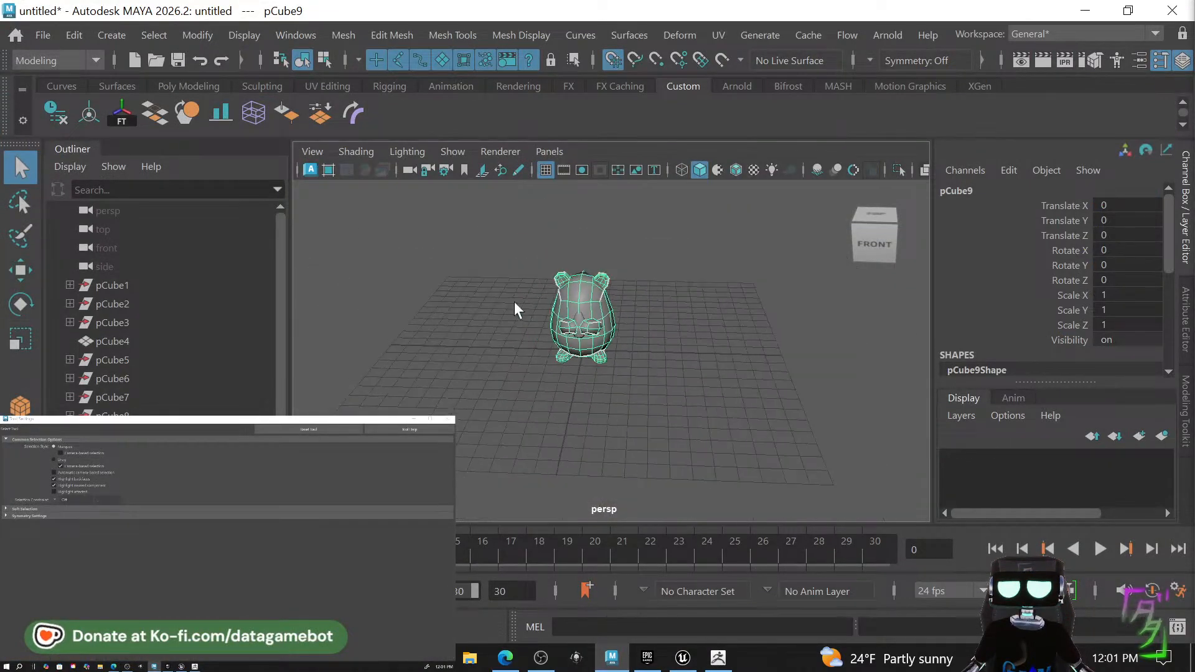
pyautogui.press('Delete')
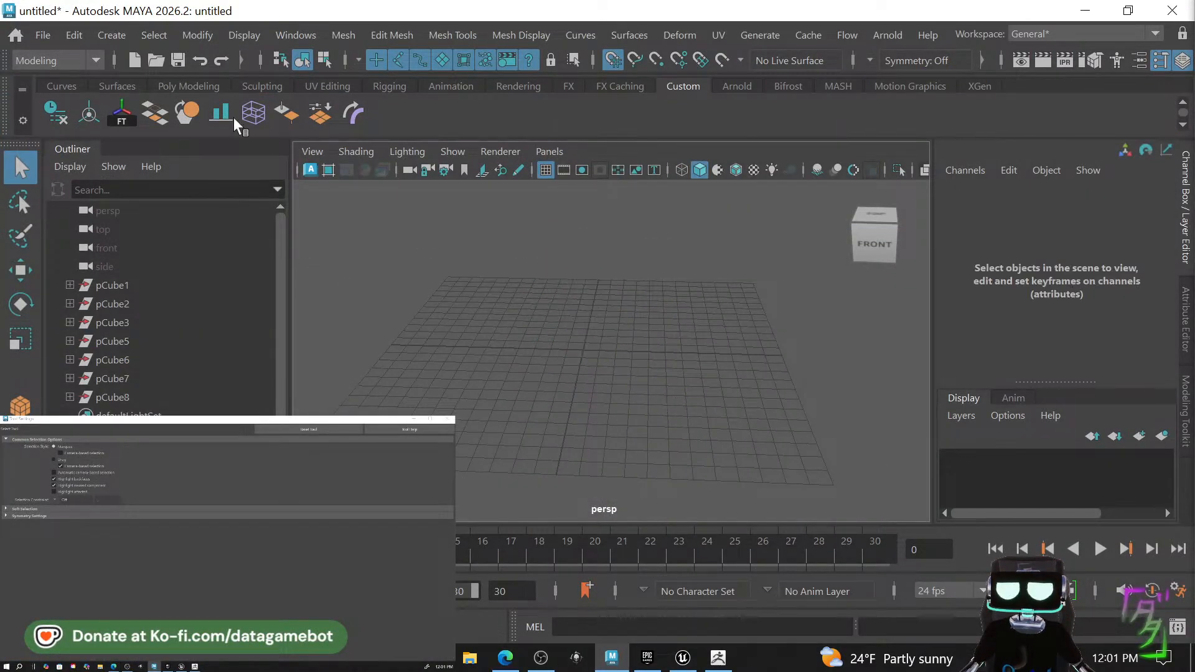
# Import HampsterLO.obj from the Fountian folder inside the desktop's Grim folder into the scene.
pyautogui.click(50, 33)
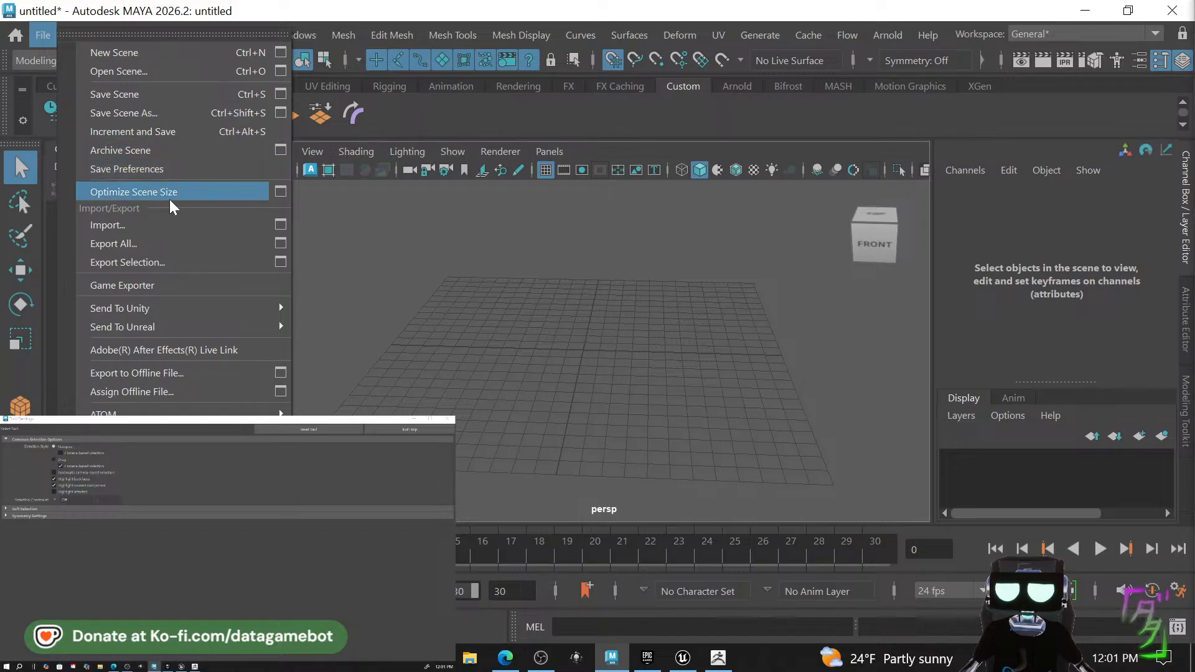
pyautogui.click(169, 220)
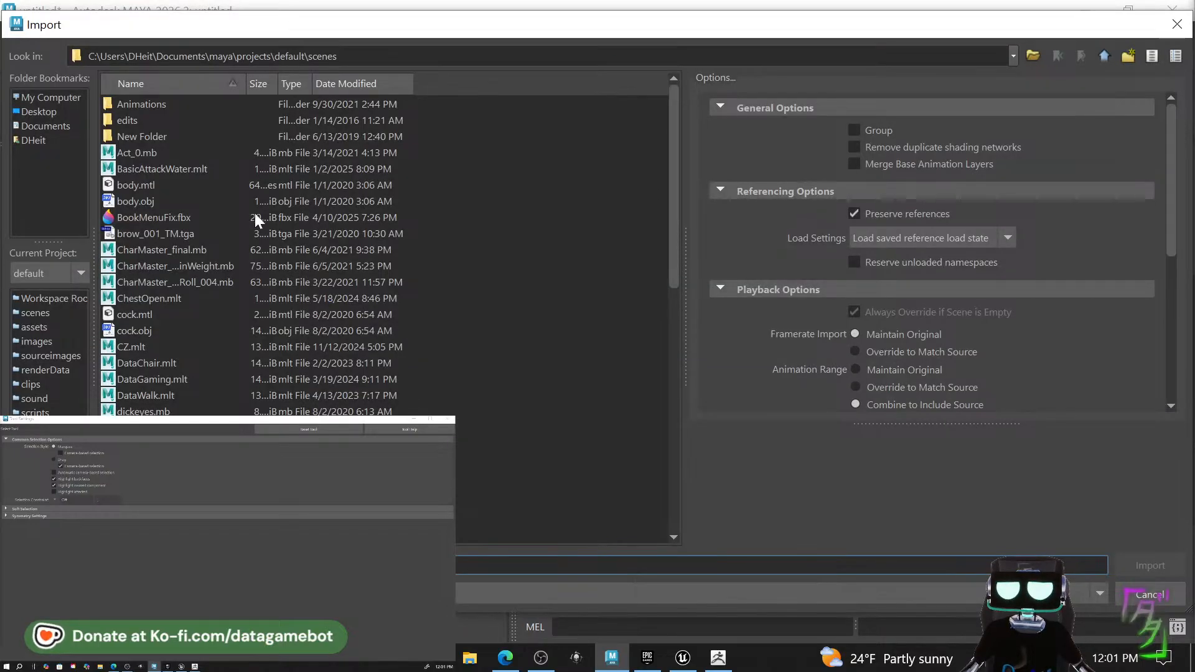
pyautogui.click(56, 112)
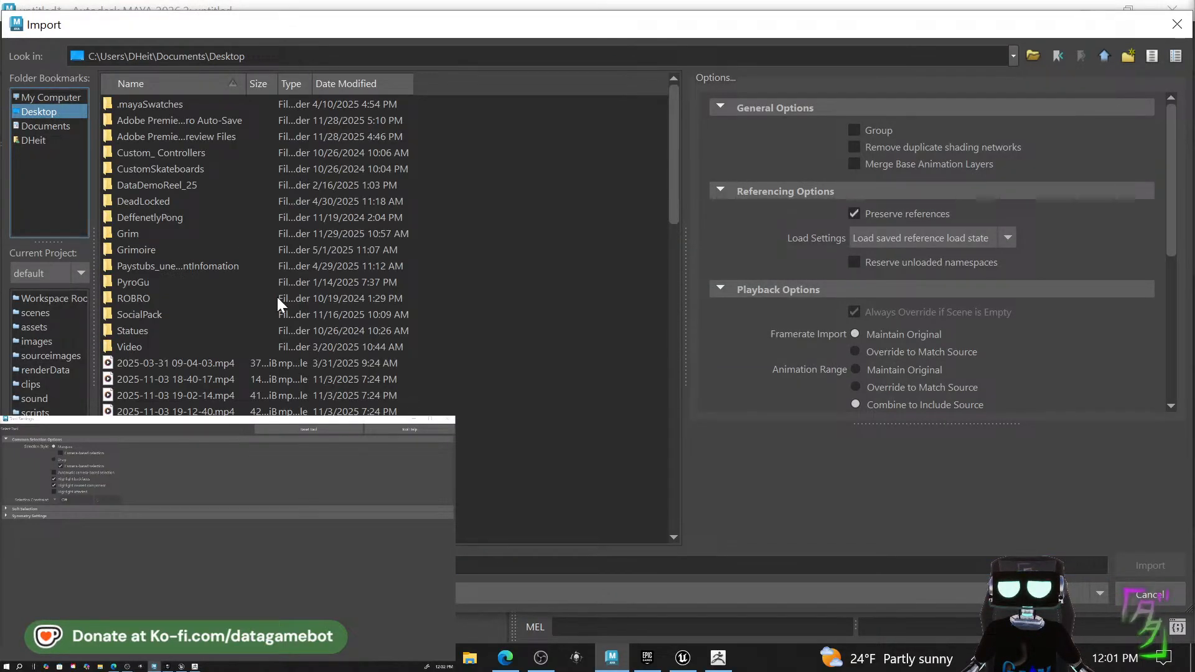
pyautogui.doubleClick(180, 236)
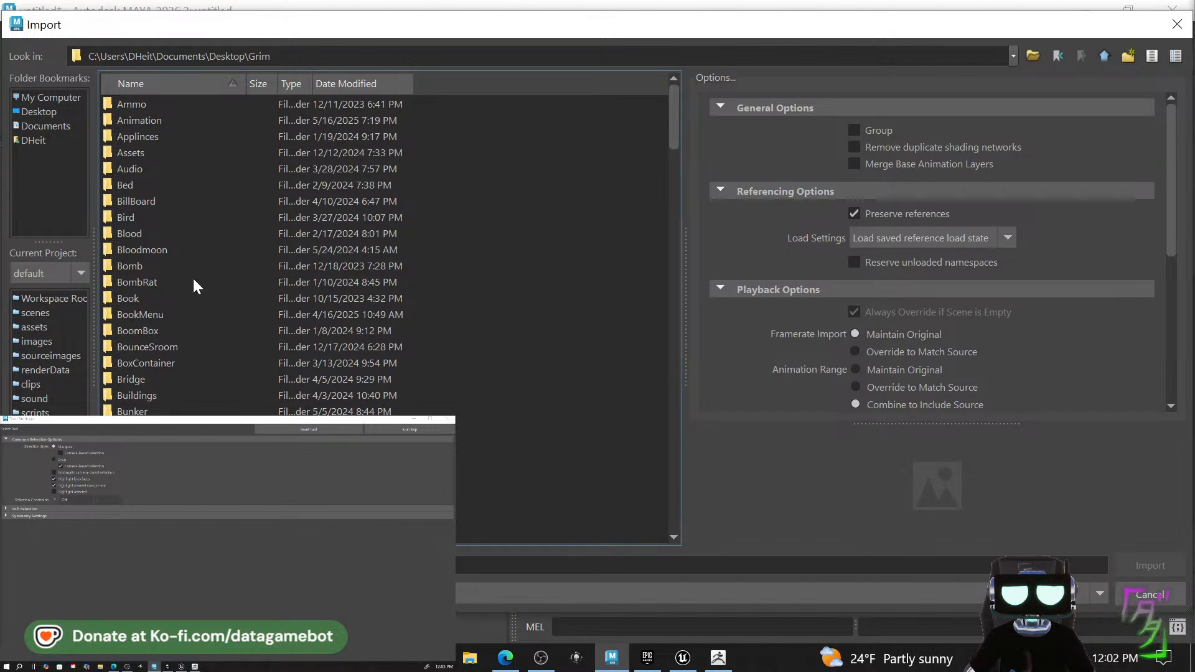
pyautogui.scroll(-6, 192, 277)
pyautogui.scroll(-2, 219, 352)
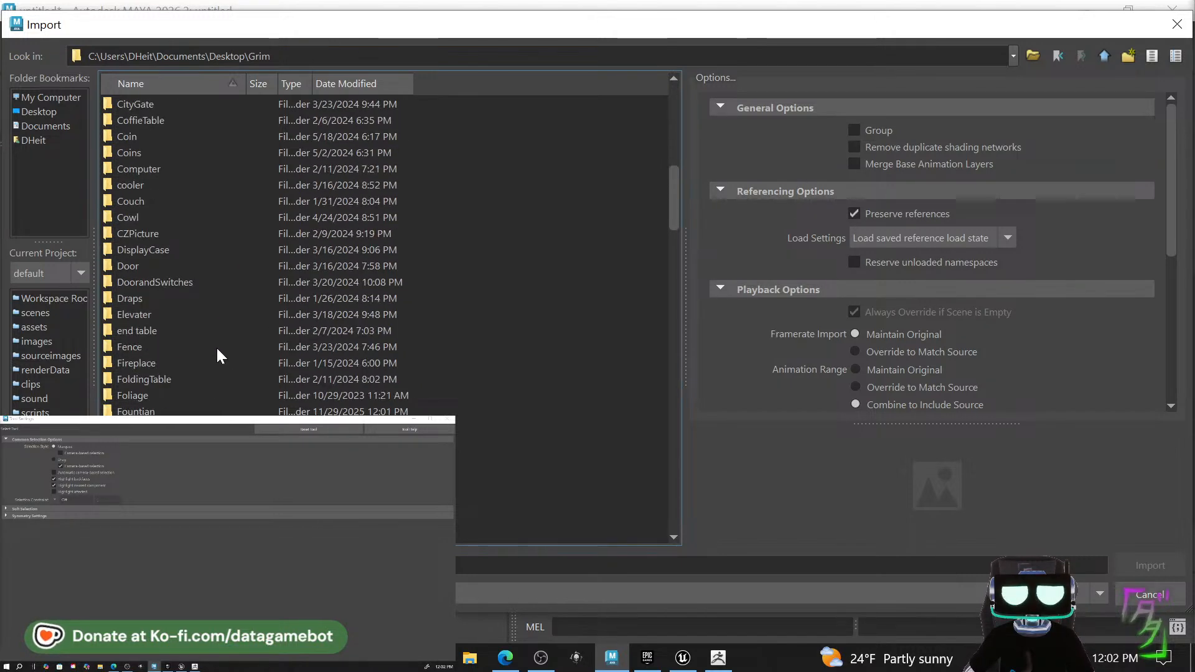
pyautogui.doubleClick(143, 411)
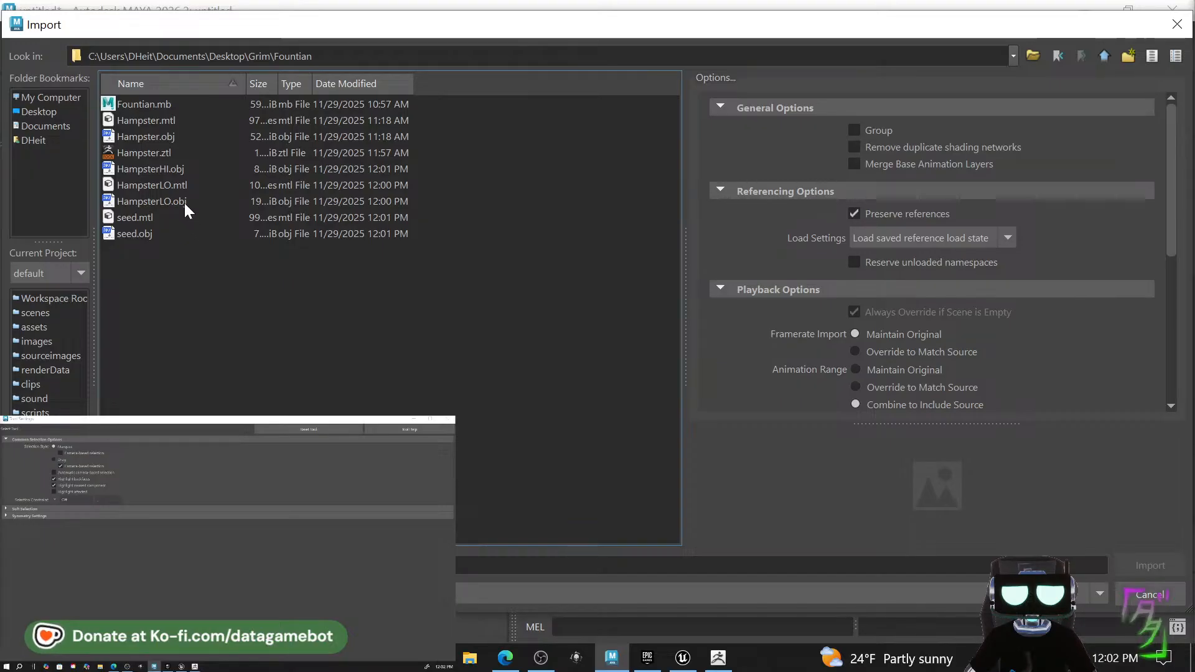
pyautogui.doubleClick(162, 201)
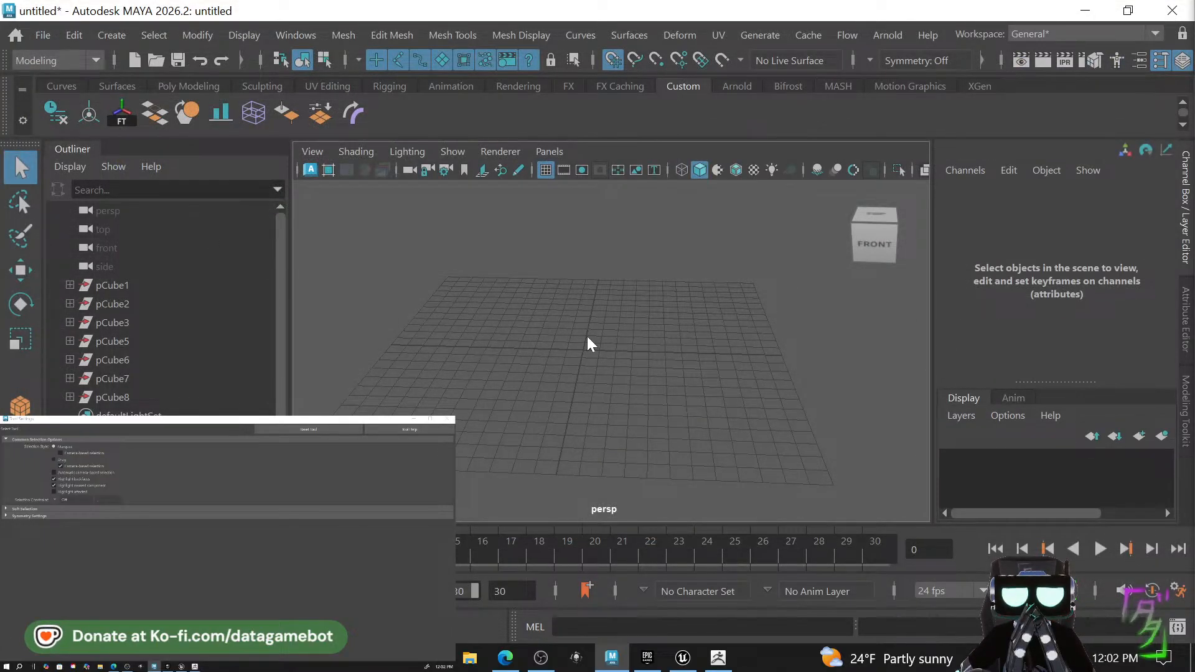
pyautogui.click(602, 329)
pyautogui.scroll(4, 607, 336)
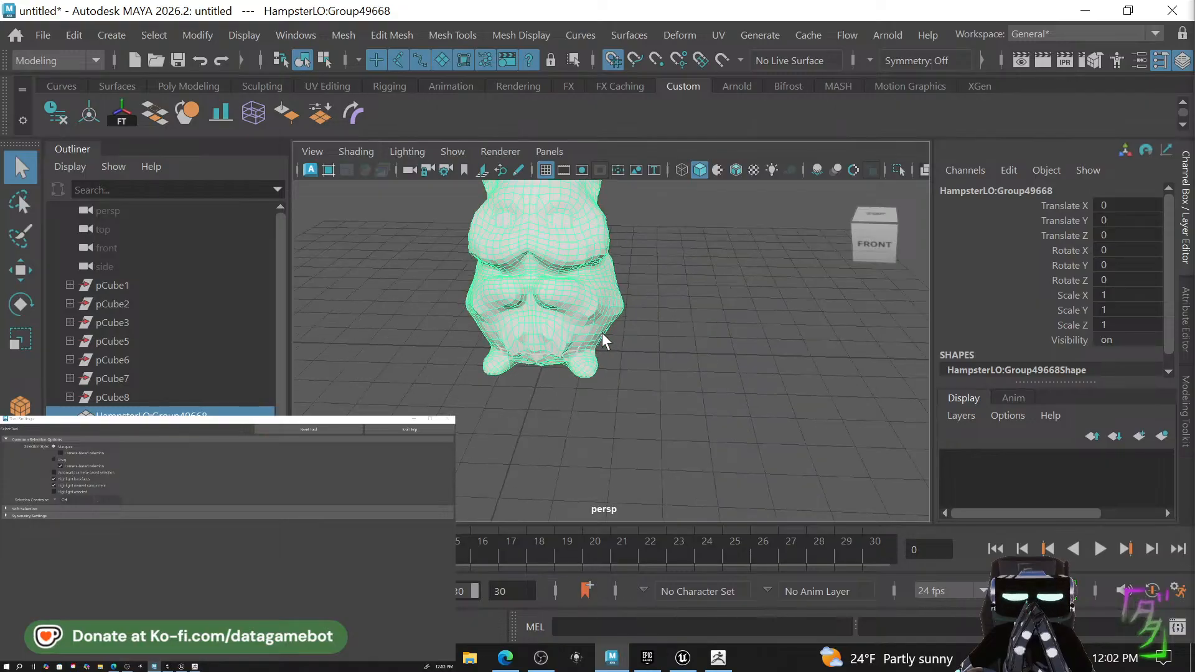
pyautogui.keyDown('alt'); pyautogui.moveTo(609, 339); pyautogui.dragTo(634, 398); pyautogui.keyUp('alt')
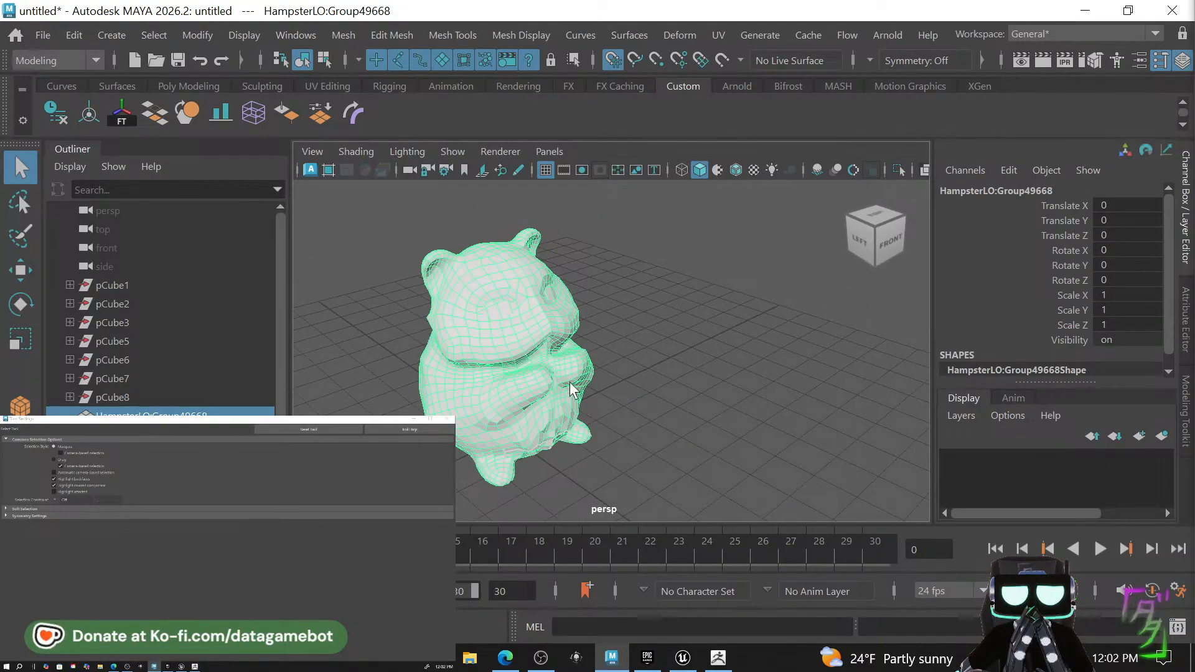
# Soften all edges of the imported low-poly hamster mesh.
pyautogui.keyDown('shift'); pyautogui.moveTo(565, 119); pyautogui.dragTo(699, 213, button='right'); pyautogui.keyUp('shift')
pyautogui.click(672, 340)
pyautogui.keyDown('alt'); pyautogui.moveTo(528, 358); pyautogui.dragTo(695, 129); pyautogui.keyUp('alt')
# Open the UV Editor alongside the modeling viewport.
pyautogui.click(720, 38)
pyautogui.click(749, 67)
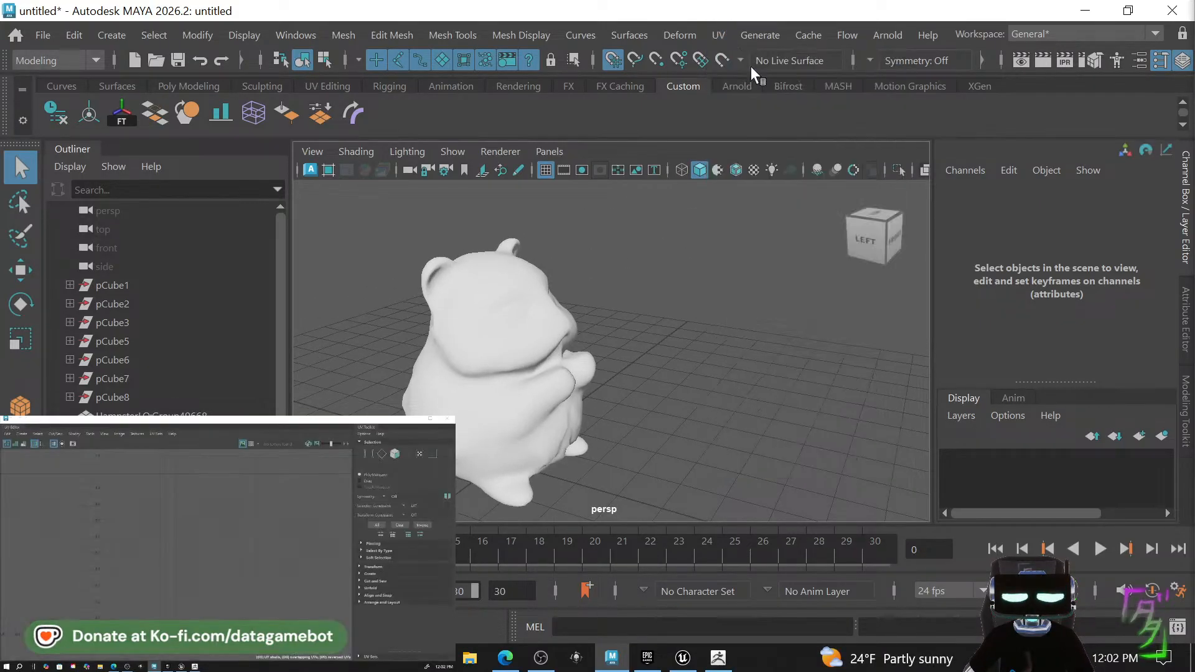
pyautogui.click(580, 445)
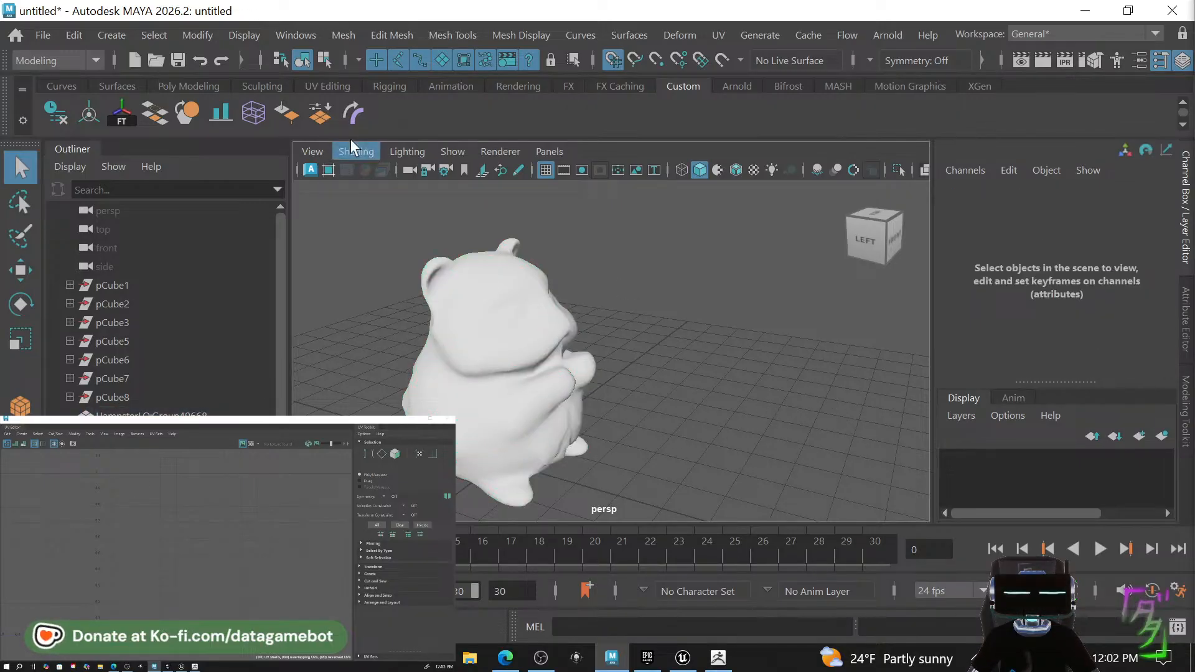
# Import seed.obj from the Fountian folder into the scene.
pyautogui.click(43, 36)
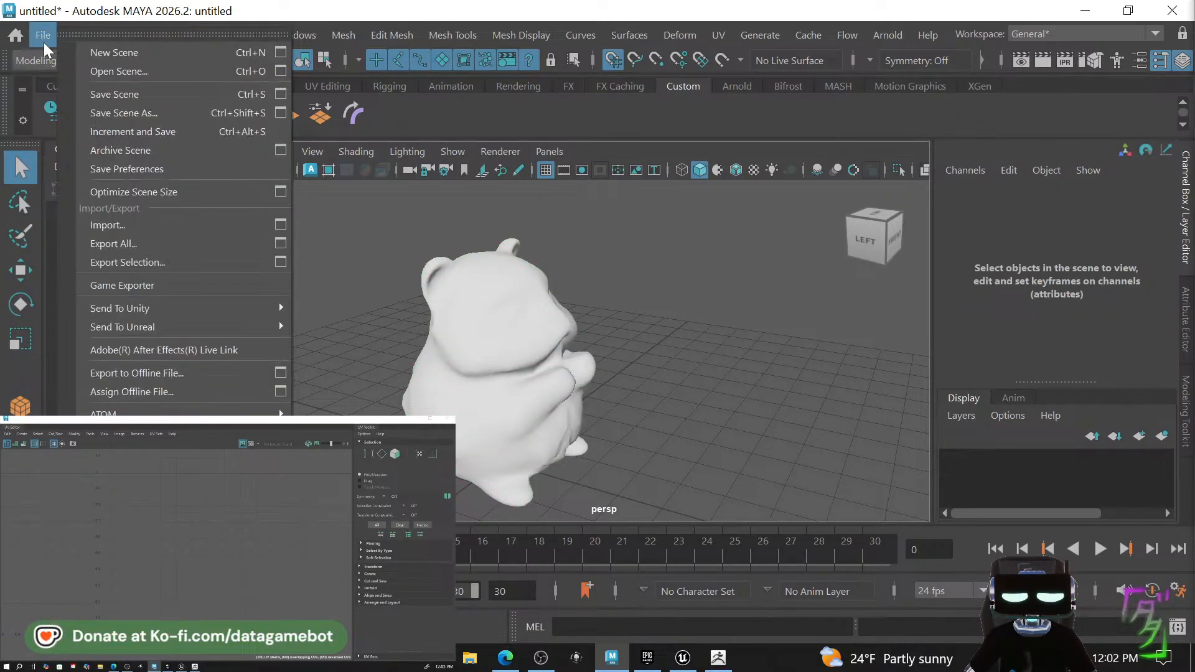
pyautogui.click(201, 225)
pyautogui.doubleClick(161, 234)
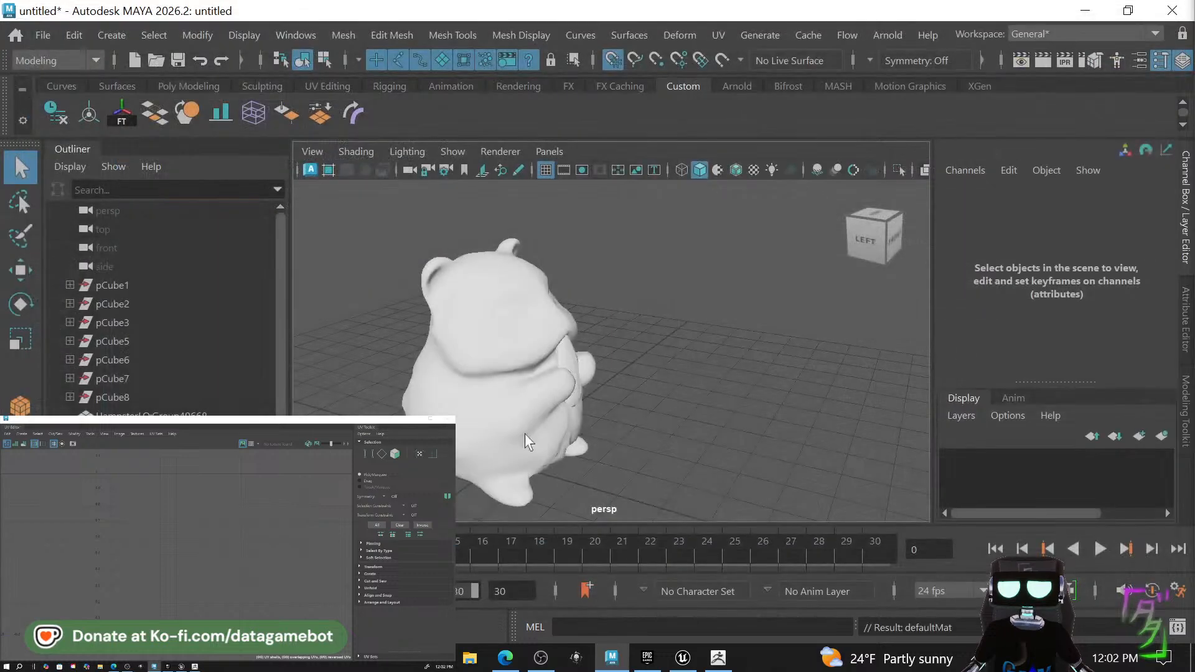
# Combine the seed and the low-poly hamster into a single mesh.
pyautogui.click(573, 362)
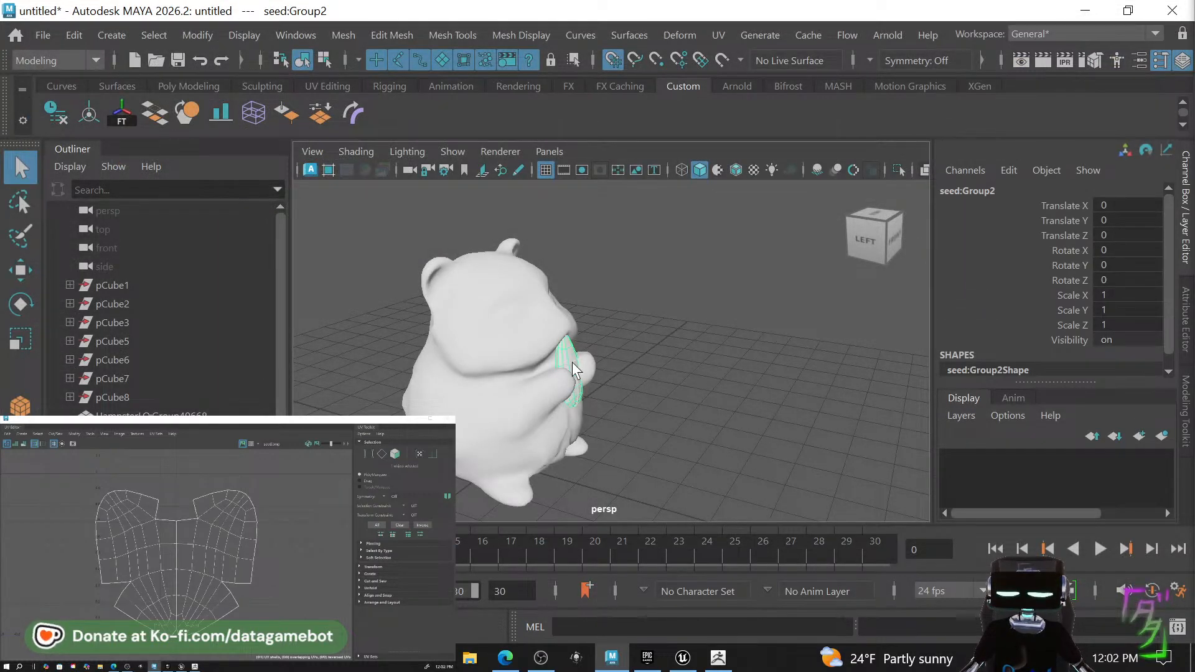
pyautogui.keyDown('shift'); pyautogui.click(543, 374); pyautogui.keyUp('shift')
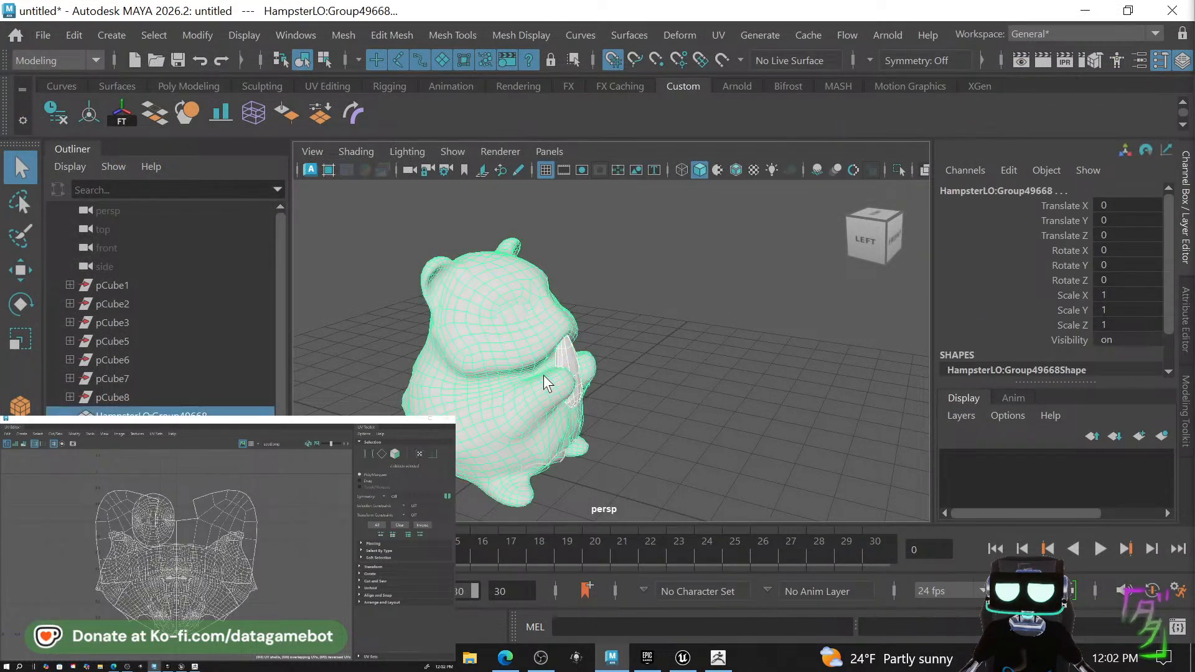
pyautogui.keyDown('shift'); pyautogui.moveTo(543, 376); pyautogui.dragTo(506, 524, button='right'); pyautogui.keyUp('shift')
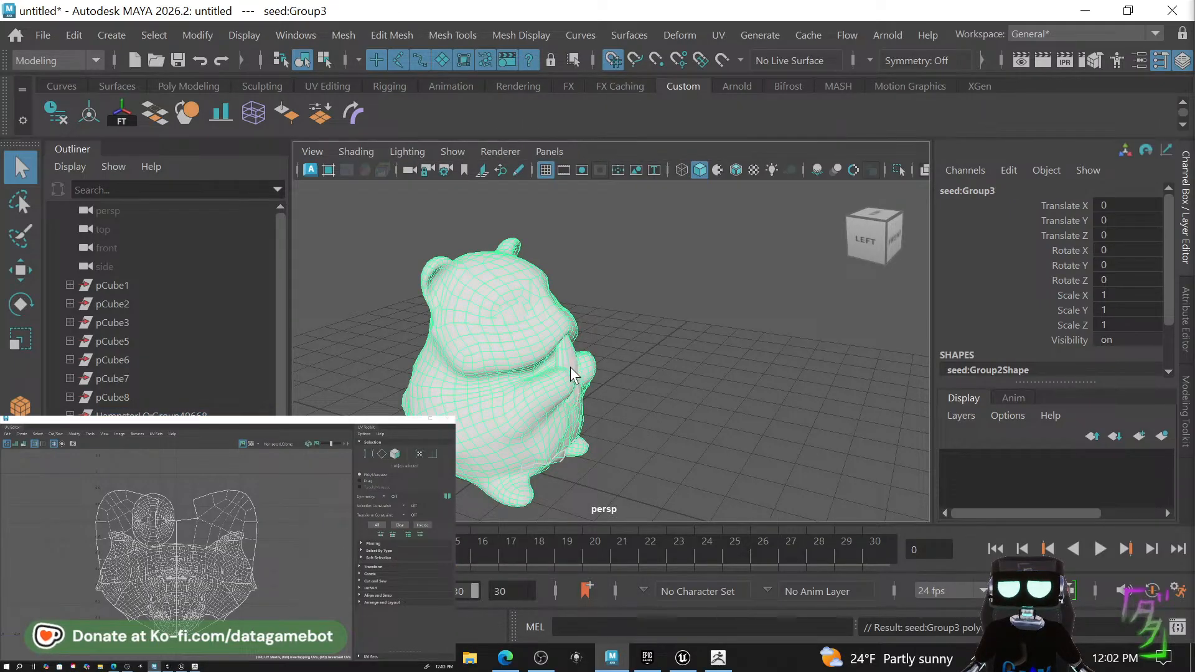
# Soften all edges of the combined hamster-and-seed mesh.
pyautogui.moveTo(538, 374); pyautogui.dragTo(619, 157, button='right')
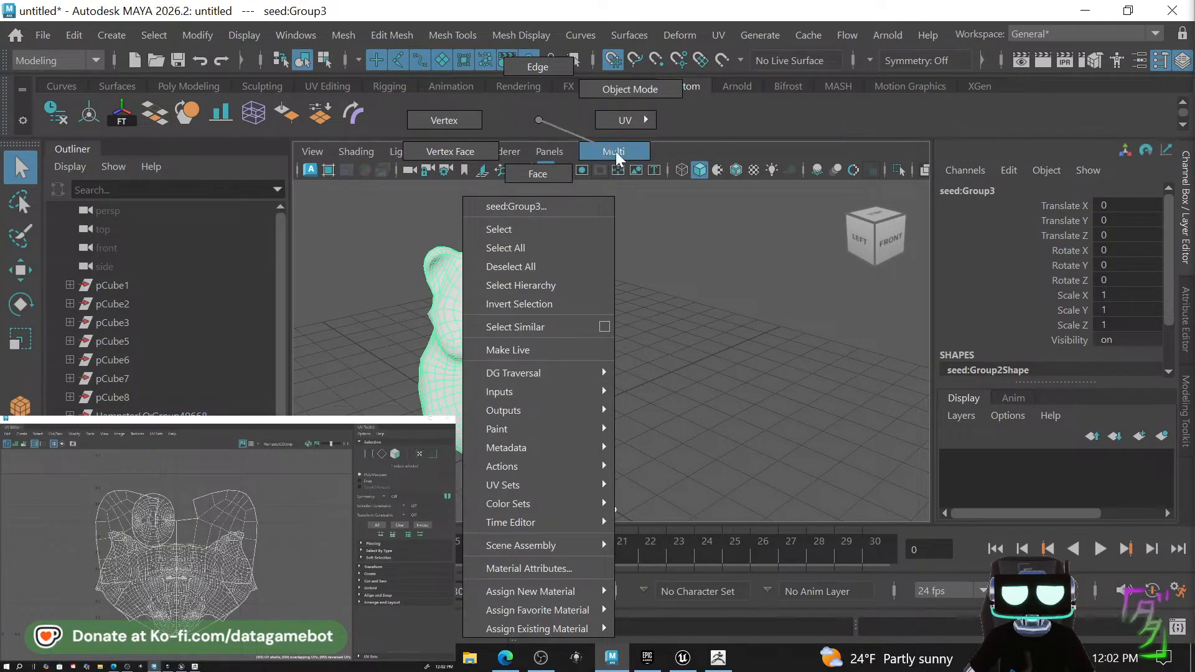
pyautogui.moveTo(549, 132); pyautogui.dragTo(544, 132, button='right')
pyautogui.keyDown('shift'); pyautogui.moveTo(555, 330); pyautogui.dragTo(712, 121, button='right'); pyautogui.keyUp('shift')
pyautogui.click(724, 323)
pyautogui.click(555, 394)
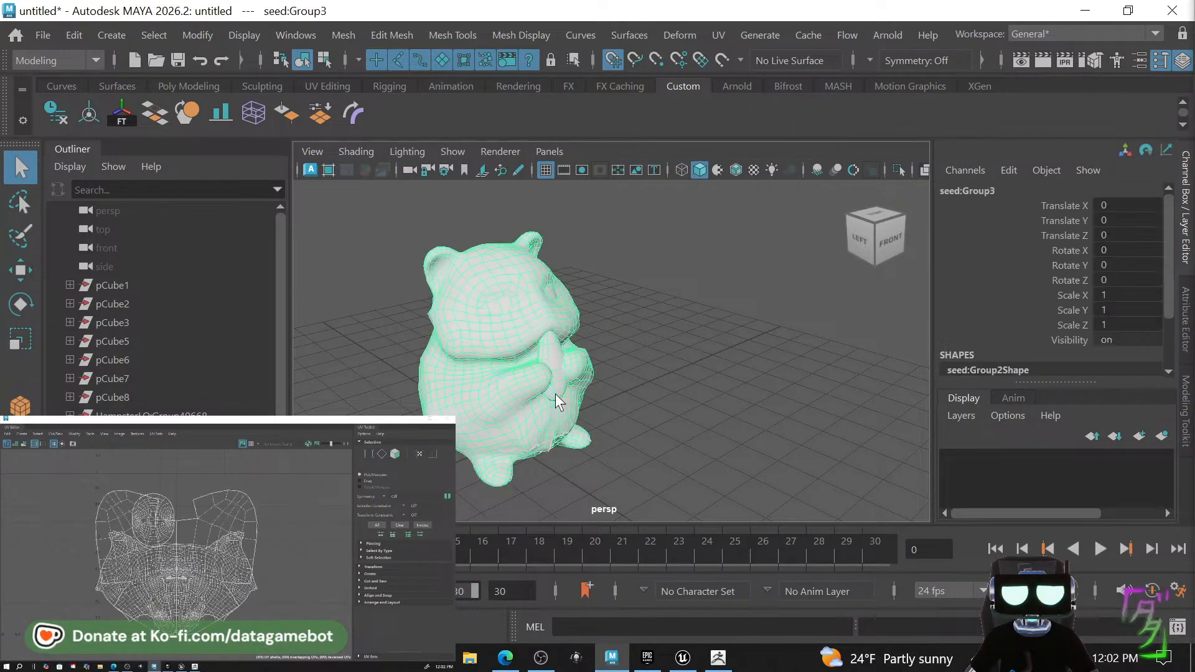
pyautogui.click(665, 449)
pyautogui.keyDown('alt'); pyautogui.moveTo(667, 454); pyautogui.dragTo(658, 458); pyautogui.keyUp('alt')
pyautogui.scroll(6, 533, 366)
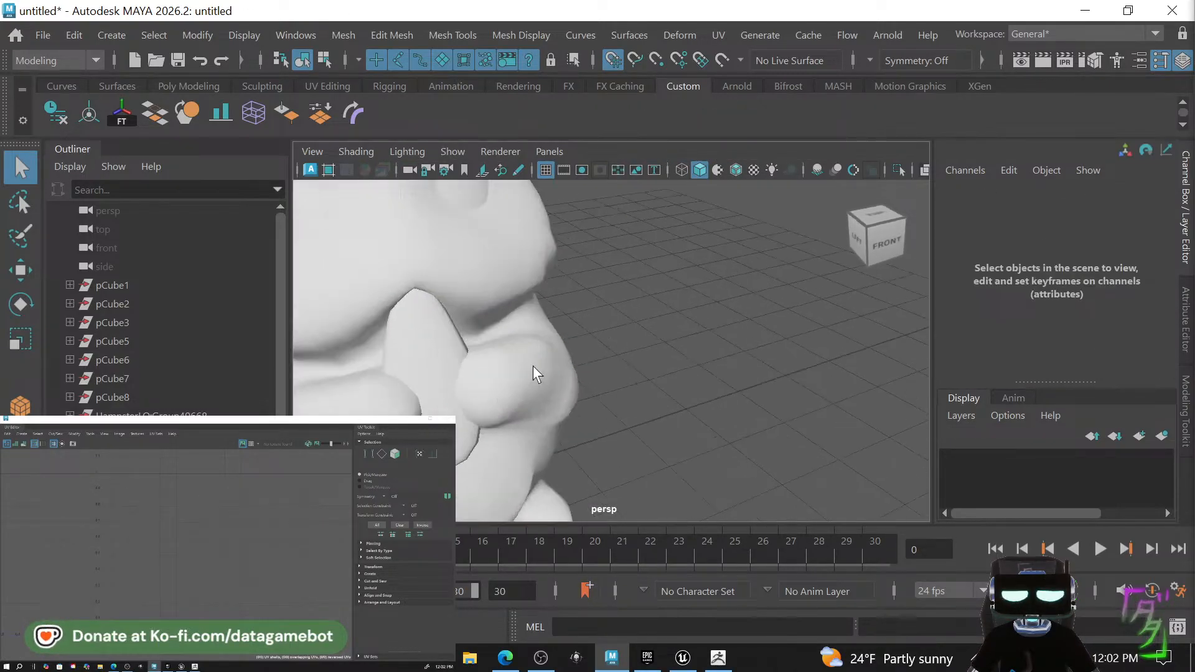
pyautogui.keyDown('alt'); pyautogui.moveTo(515, 355); pyautogui.dragTo(694, 517, button='middle'); pyautogui.keyUp('alt')
pyautogui.moveTo(663, 439)
pyautogui.keyDown('alt'); pyautogui.mouseDown()
pyautogui.moveTo(786, 392)
pyautogui.moveTo(598, 441)
pyautogui.moveTo(563, 437)
pyautogui.moveTo(666, 421)
pyautogui.moveTo(652, 433)
pyautogui.mouseUp(); pyautogui.keyUp('alt')
pyautogui.scroll(-3, 651, 437)
pyautogui.keyDown('alt'); pyautogui.moveTo(642, 445); pyautogui.dragTo(602, 427, button='middle'); pyautogui.keyUp('alt')
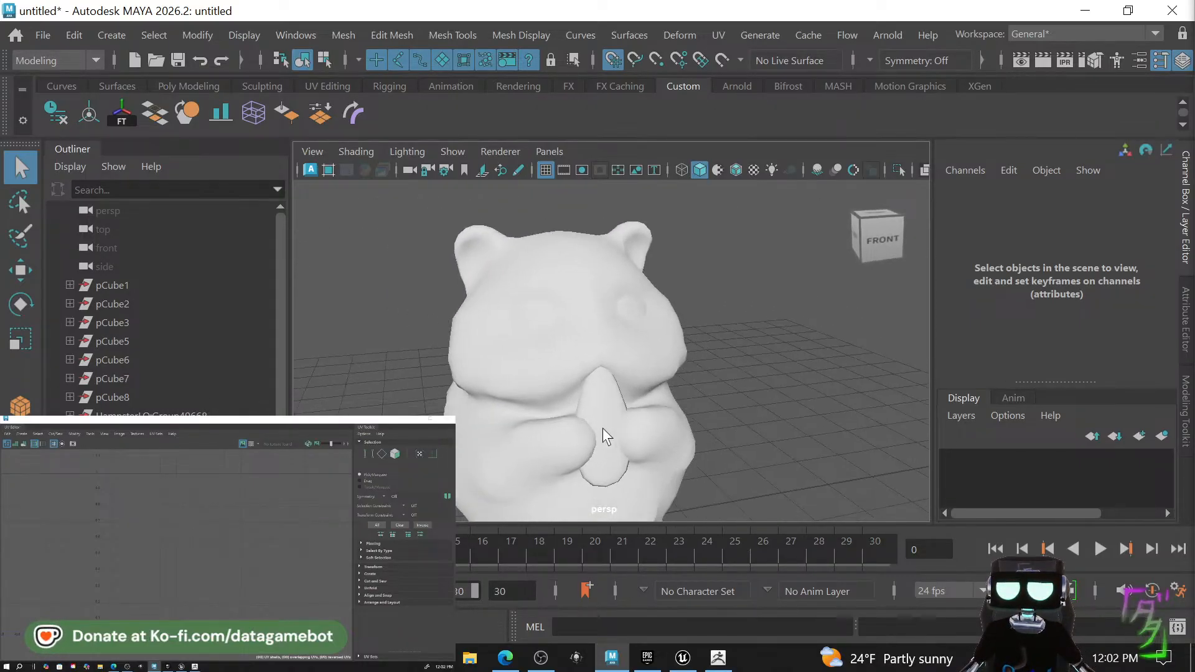
# Scale down the seed's UV shell and place it in the free space above the body shell, beside the oval shell.
pyautogui.click(602, 427)
pyautogui.rightClick(202, 529)
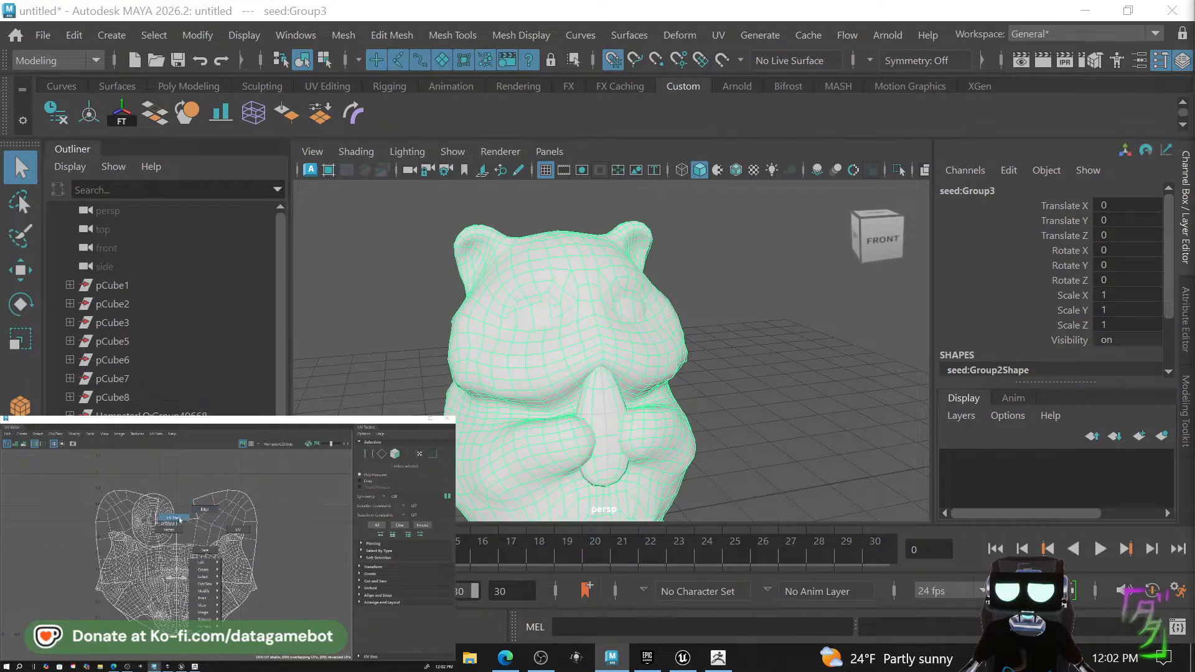
pyautogui.moveTo(179, 519); pyautogui.dragTo(176, 519, button='right')
pyautogui.click(192, 531)
pyautogui.press('r')
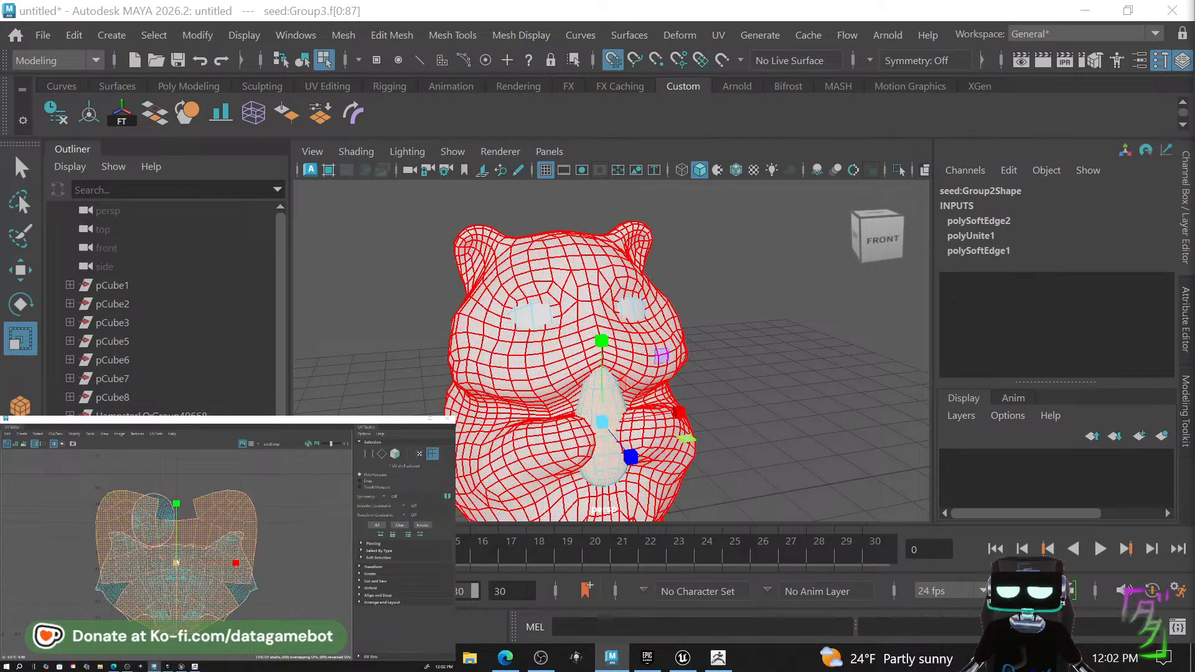
pyautogui.moveTo(177, 562); pyautogui.dragTo(209, 514)
pyautogui.press('w')
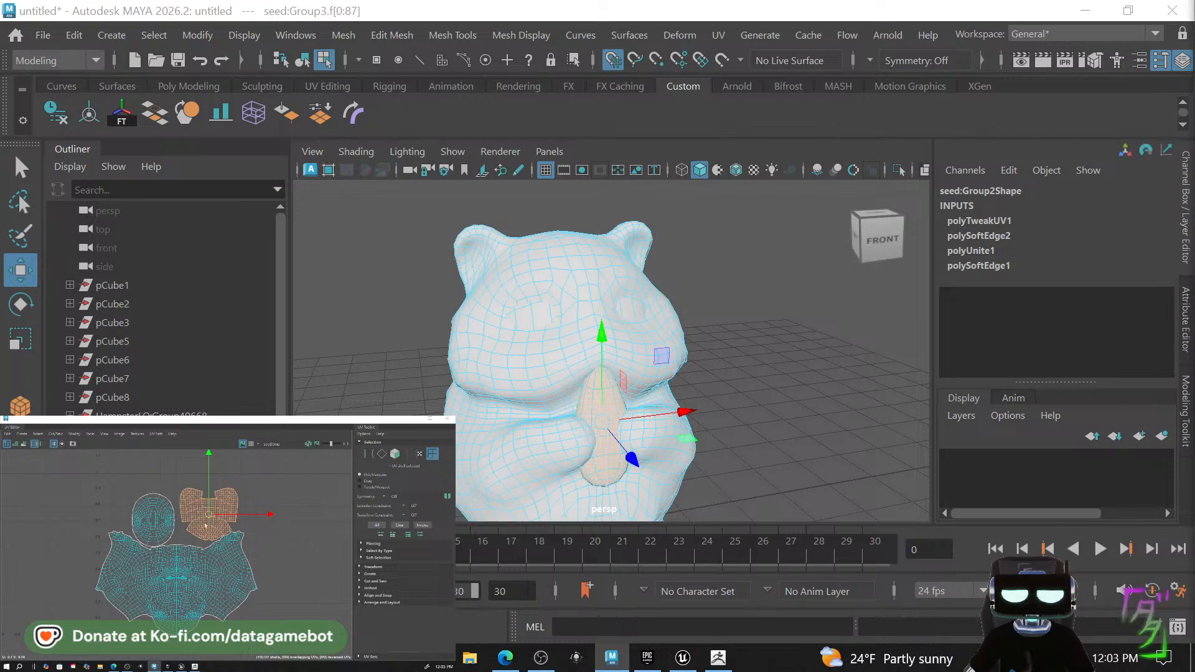
pyautogui.scroll(3, 205, 526)
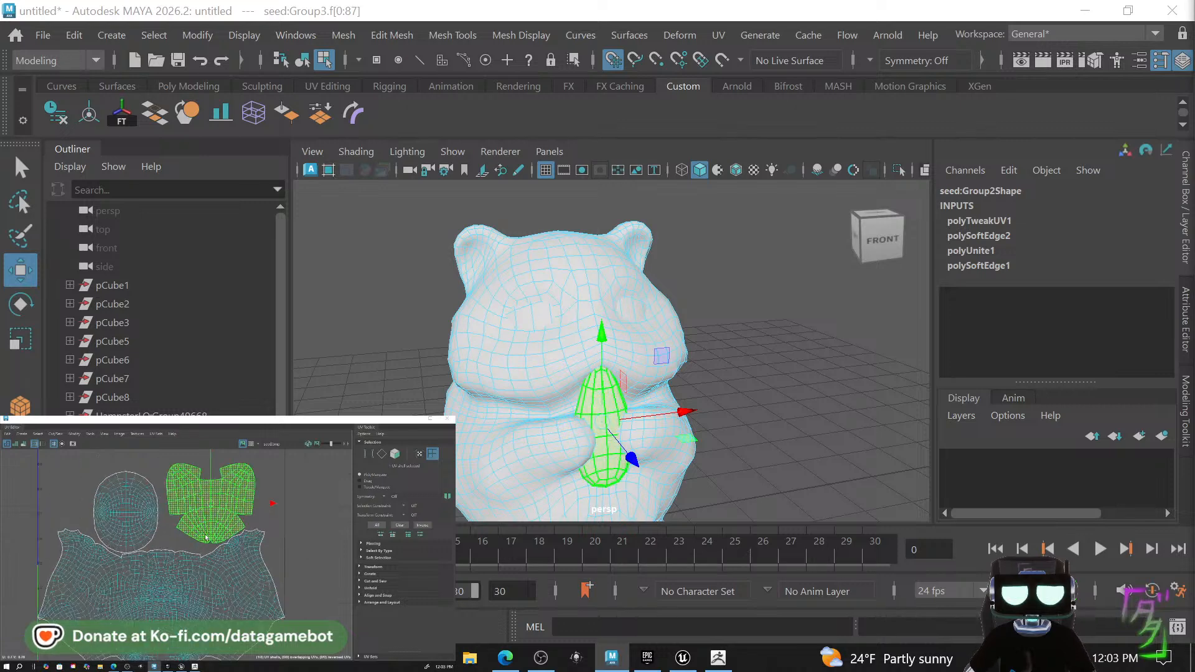
pyautogui.click(59, 509)
# Return the combined mesh to object mode and assign it a new MaterialX Maya Blinn material.
pyautogui.moveTo(540, 373); pyautogui.dragTo(605, 87, button='right')
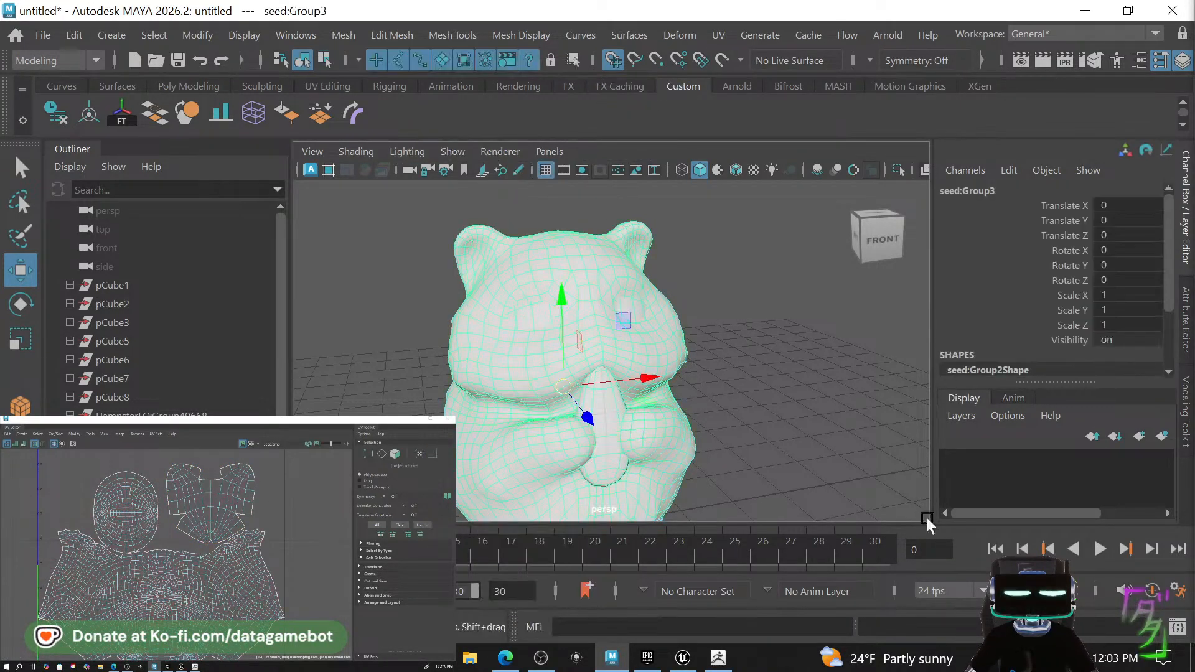
pyautogui.click(771, 416)
pyautogui.moveTo(652, 427); pyautogui.dragTo(546, 254, button='right')
pyautogui.click(535, 290)
pyautogui.moveTo(552, 320); pyautogui.dragTo(785, 568, button='right')
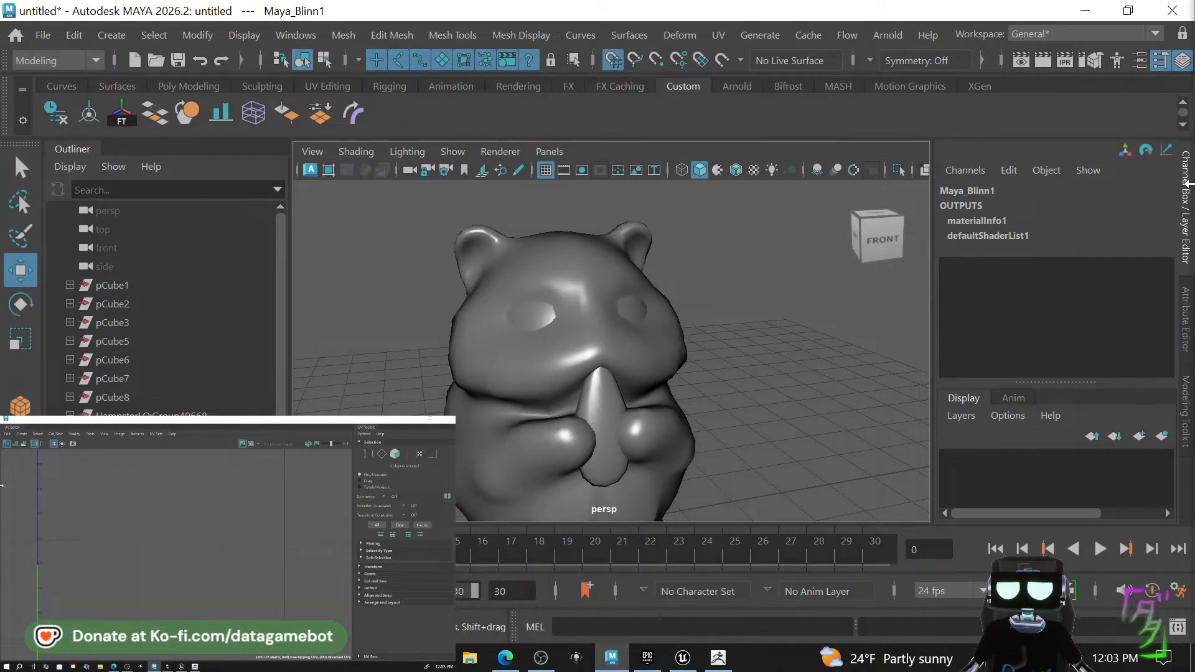
# Rename the new material's Blinn surface shader to HampsterStatMat.
pyautogui.click(1185, 313)
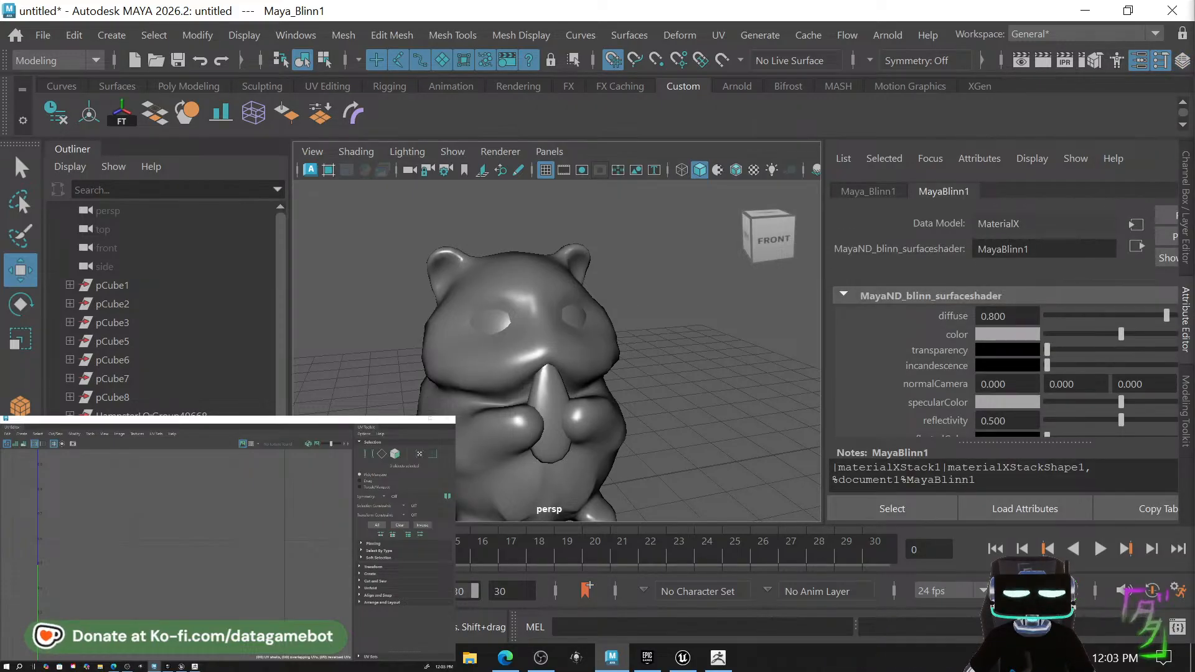
pyautogui.doubleClick(1020, 249)
pyautogui.click(889, 187)
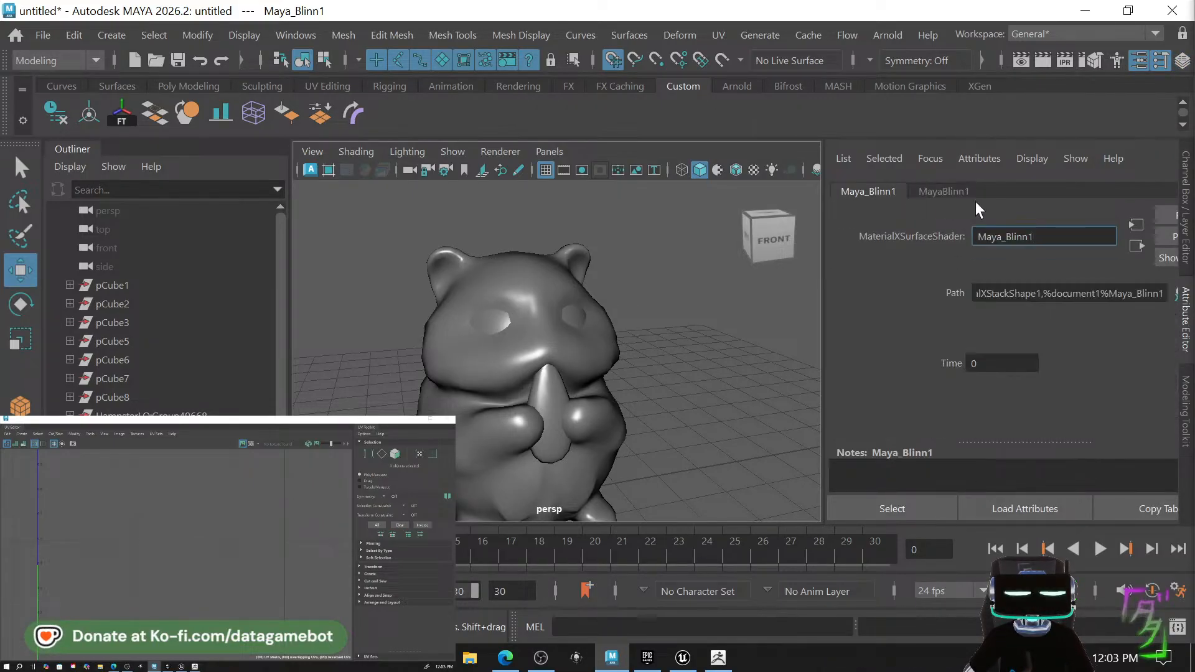
pyautogui.click(944, 192)
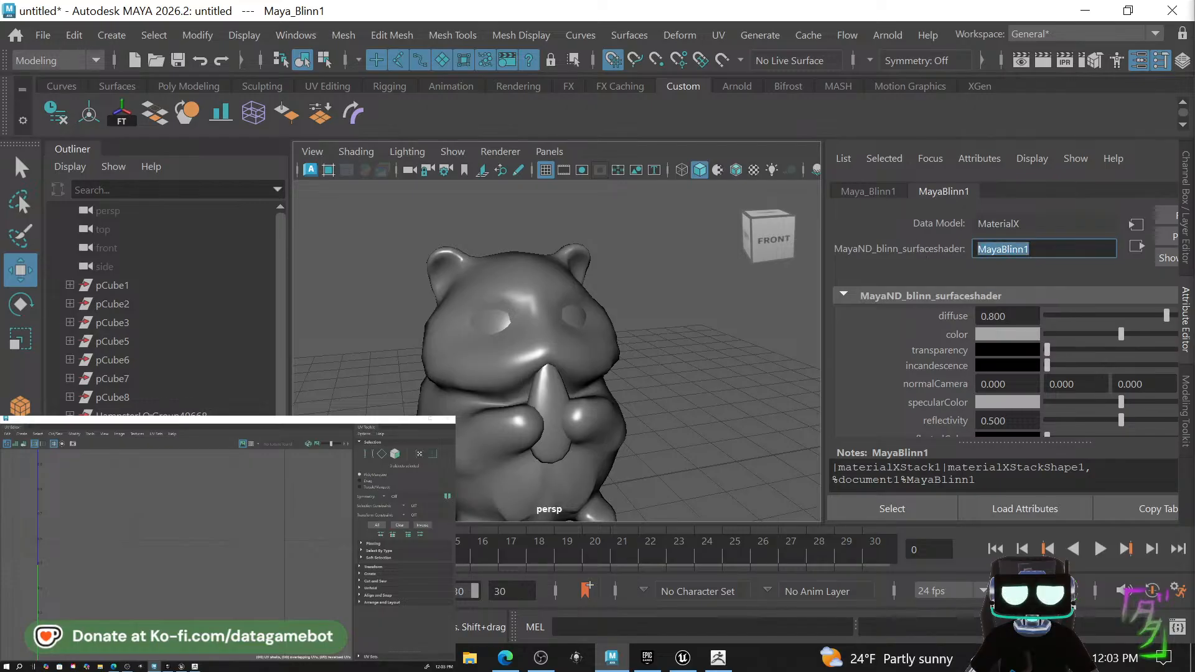
pyautogui.write('Hampster')
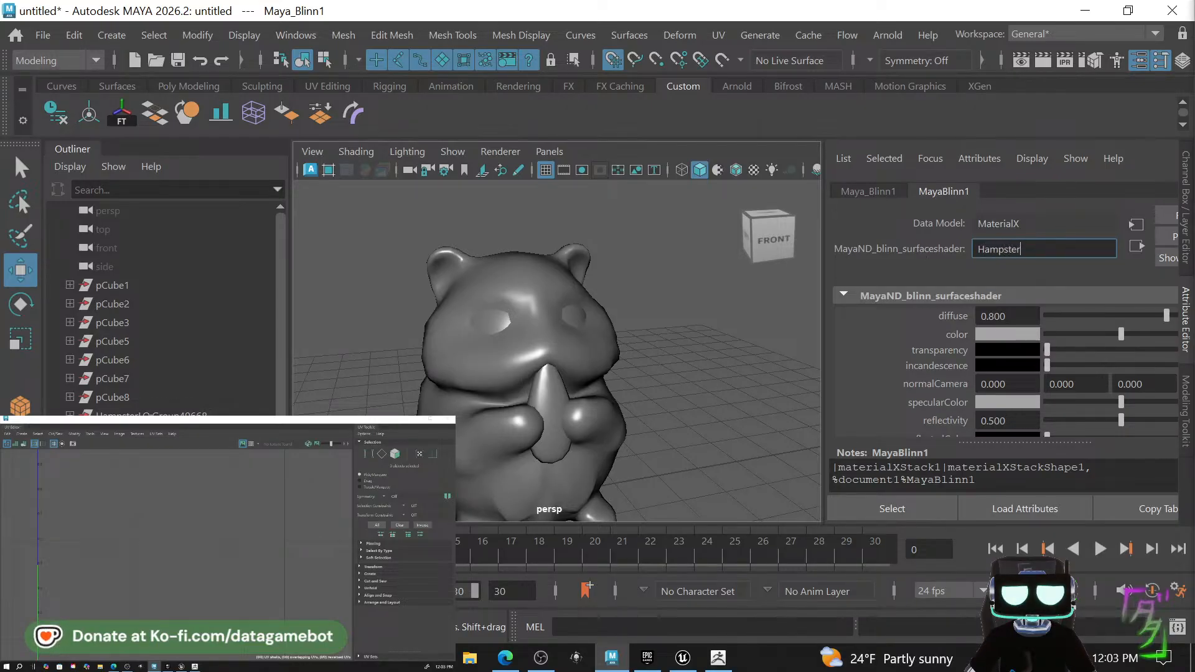
pyautogui.write('Stat')
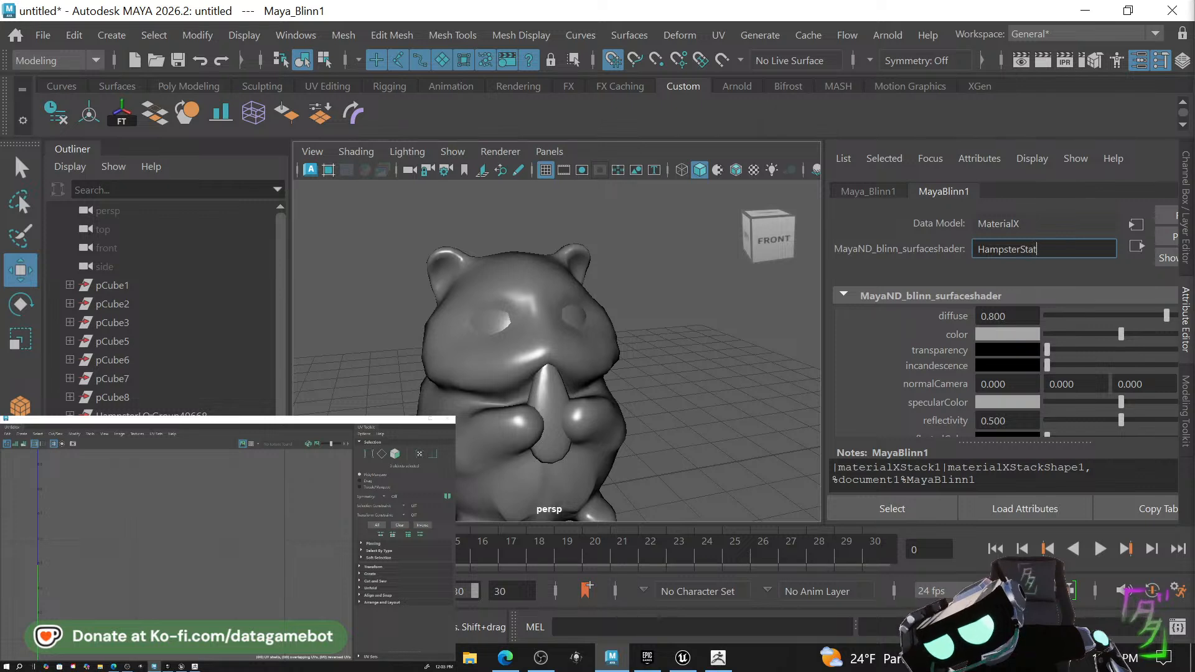
pyautogui.write('Ma')
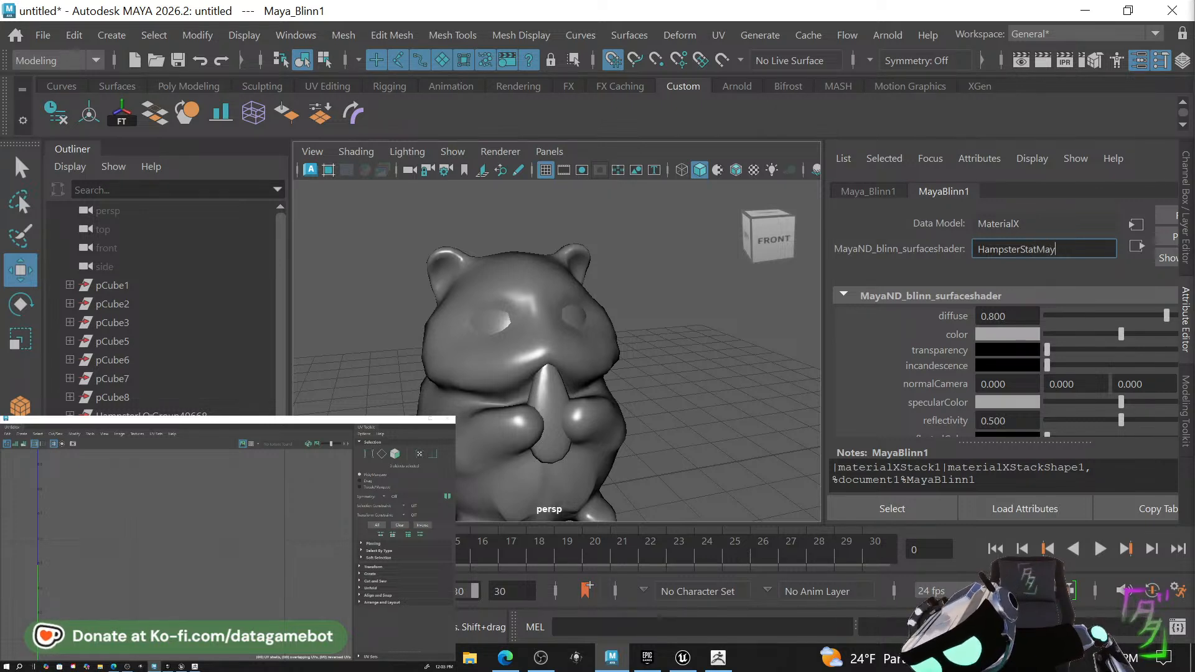
pyautogui.write('t')
pyautogui.press('Return')
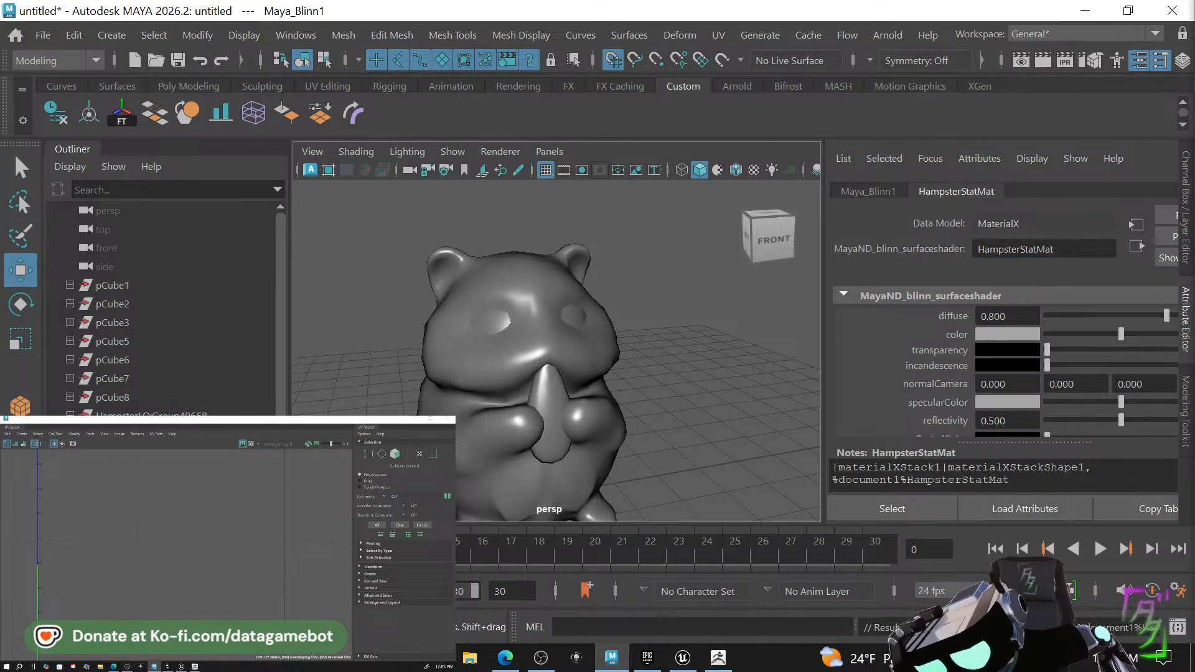
pyautogui.click(742, 368)
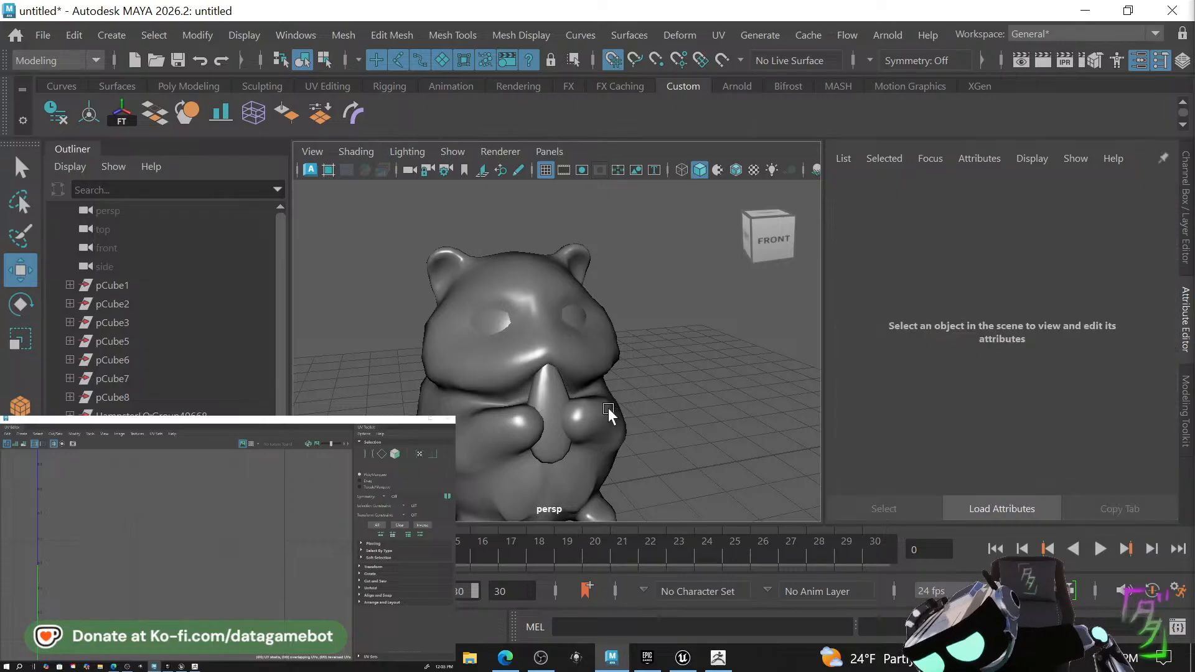
# Copy the combined mesh's UVs into a new UV set.
pyautogui.click(568, 420)
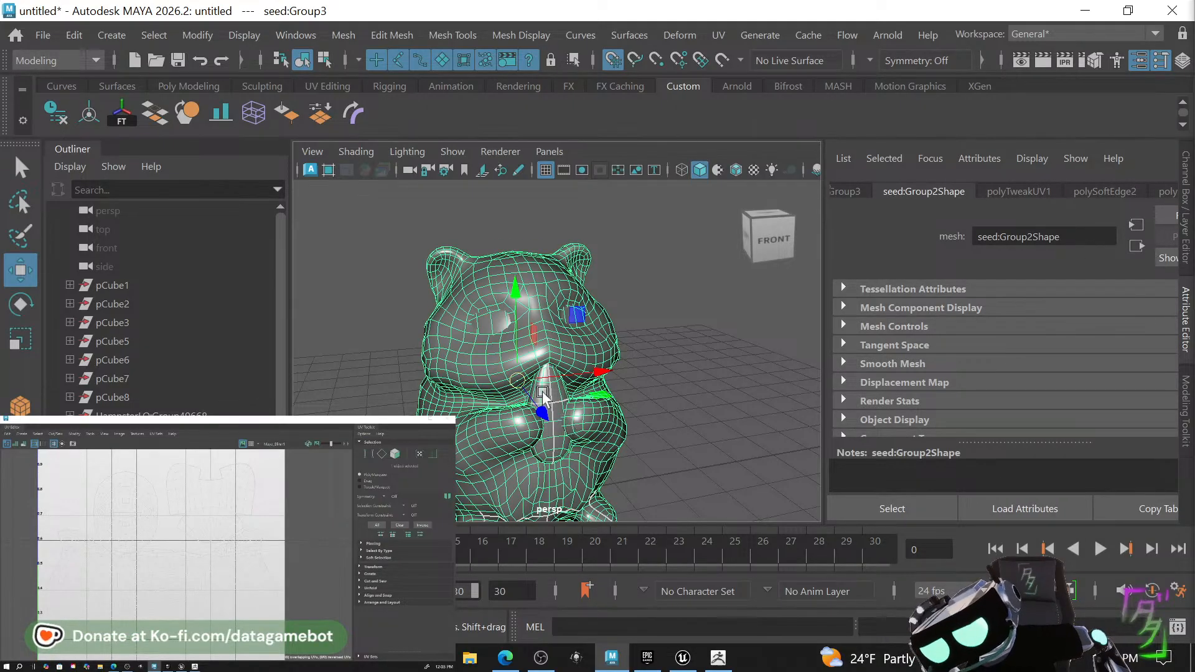
pyautogui.click(155, 434)
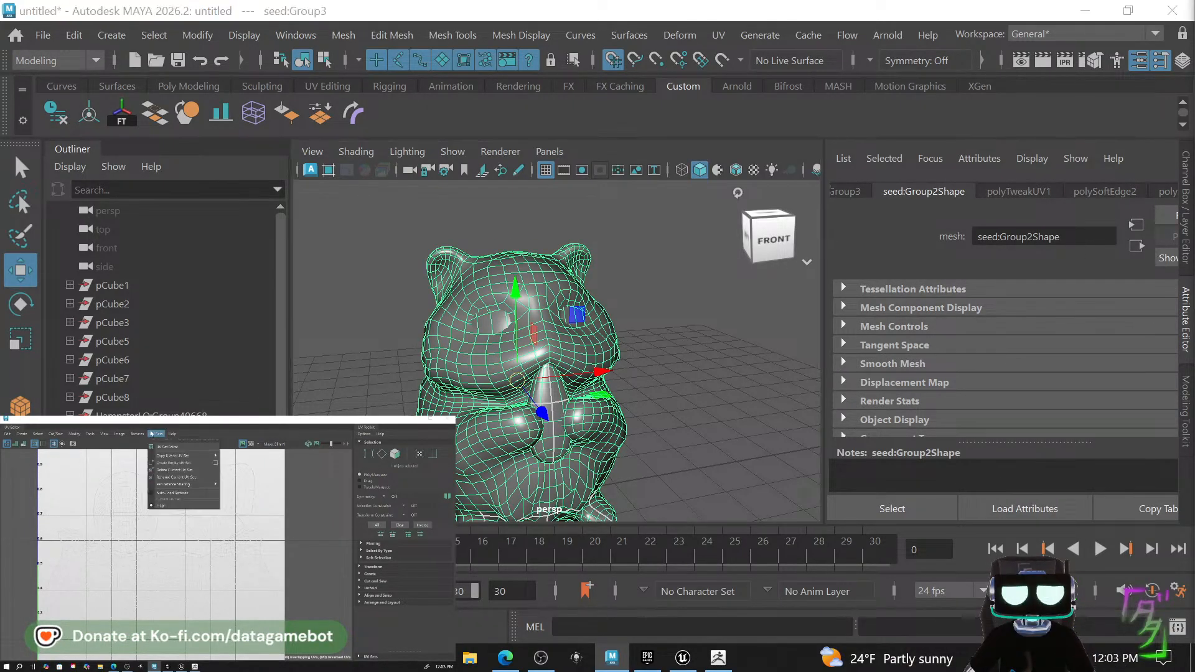
pyautogui.moveTo(180, 454)
pyautogui.click(246, 464)
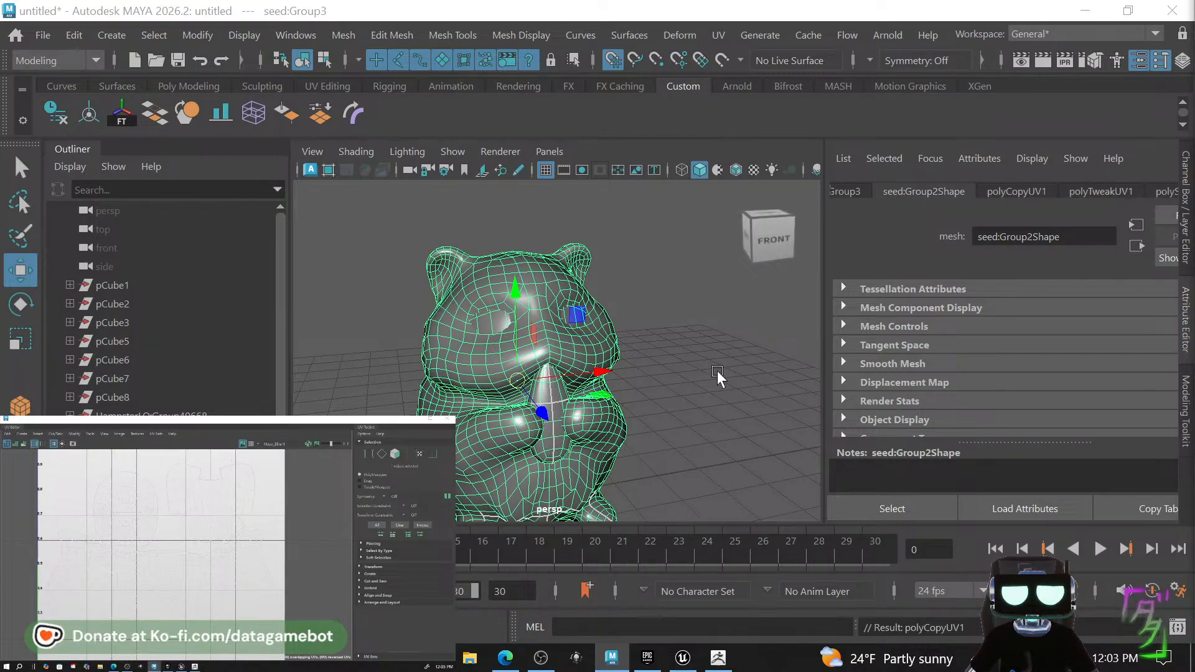
# Export only the combined mesh as an OBJ to the Fountian folder, basing its name on HampsterLO.obj, and minimize Maya to show the desktop.
pyautogui.click(645, 406)
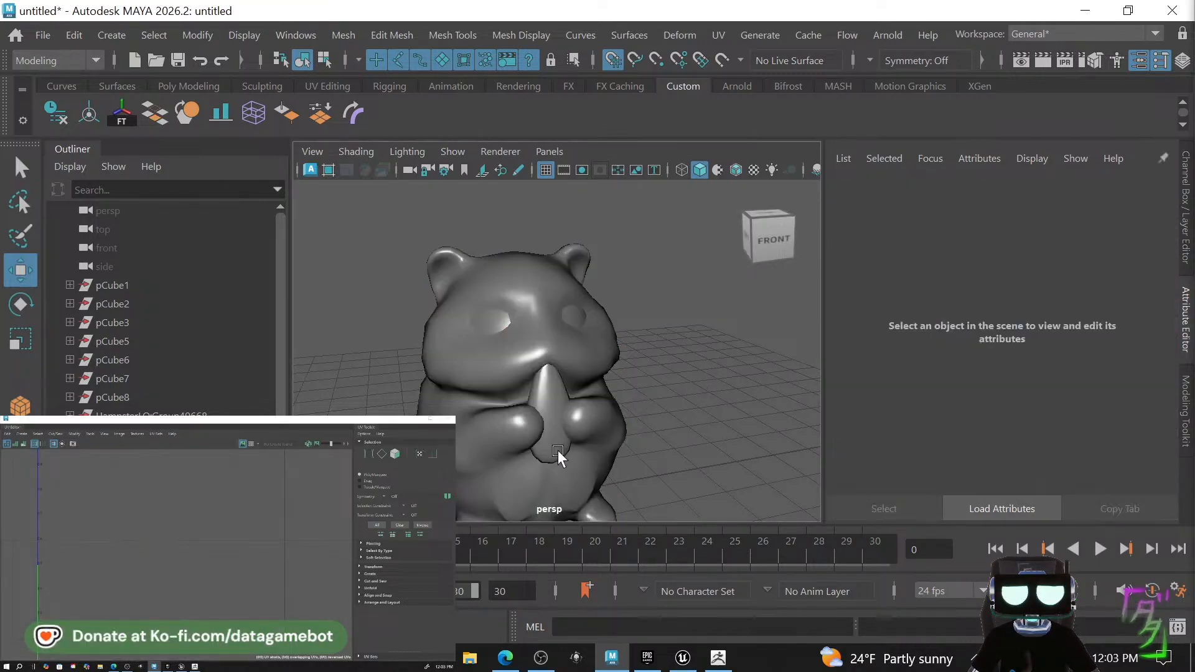
pyautogui.click(559, 457)
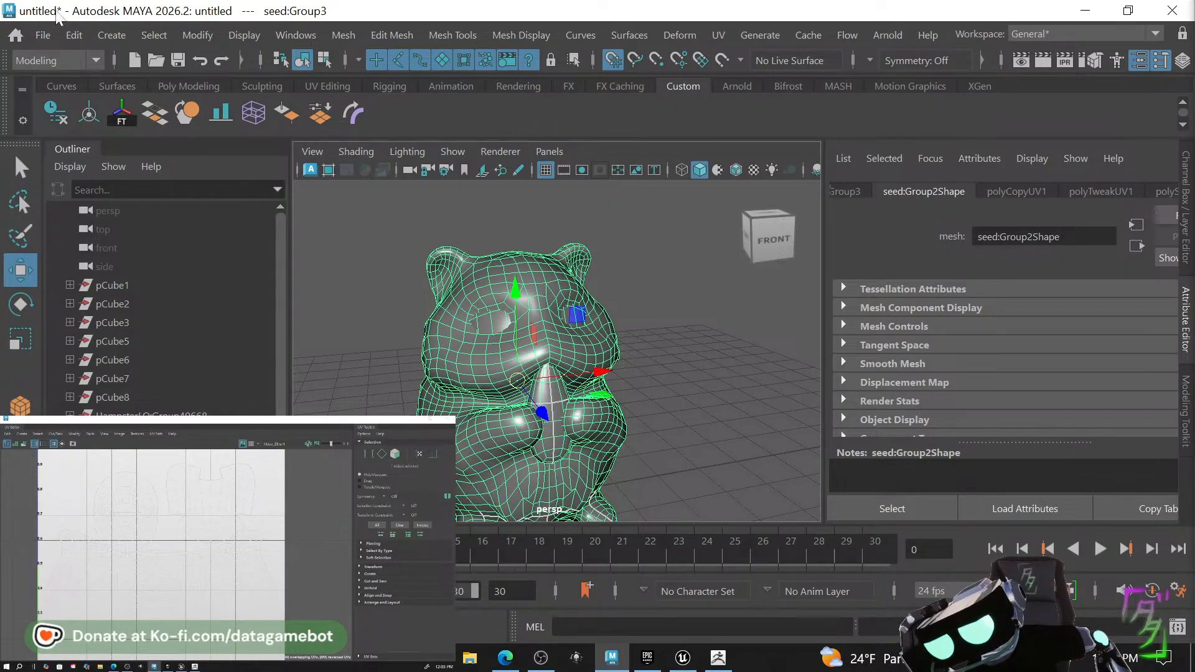
pyautogui.click(42, 35)
pyautogui.click(156, 269)
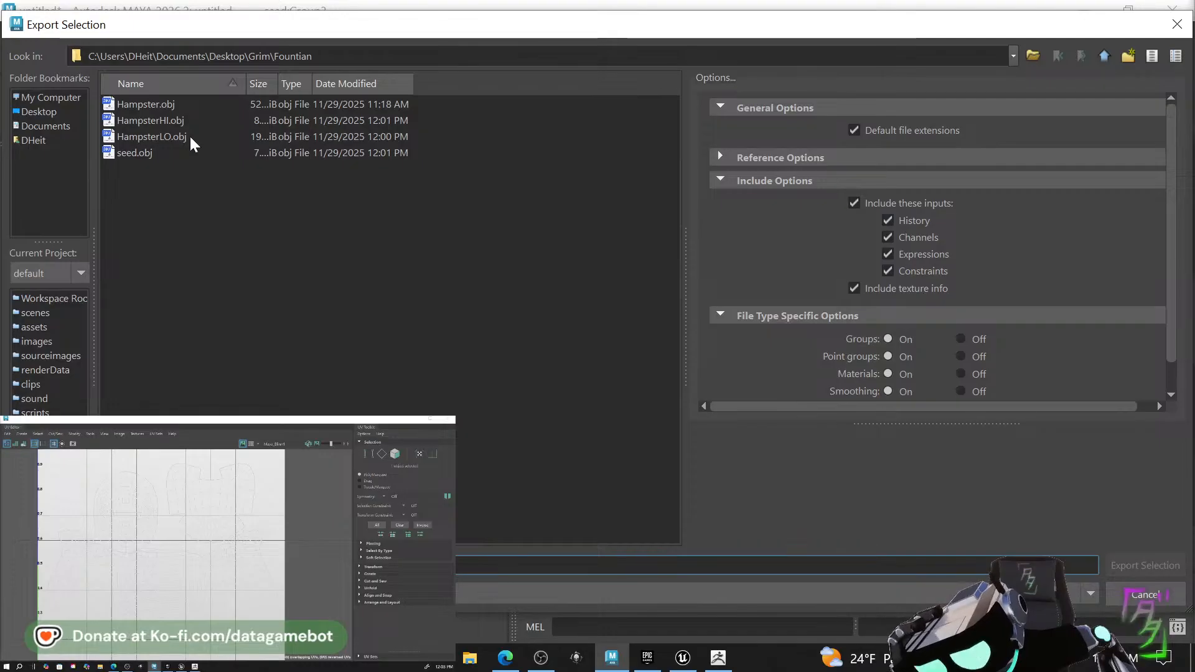
pyautogui.click(187, 137)
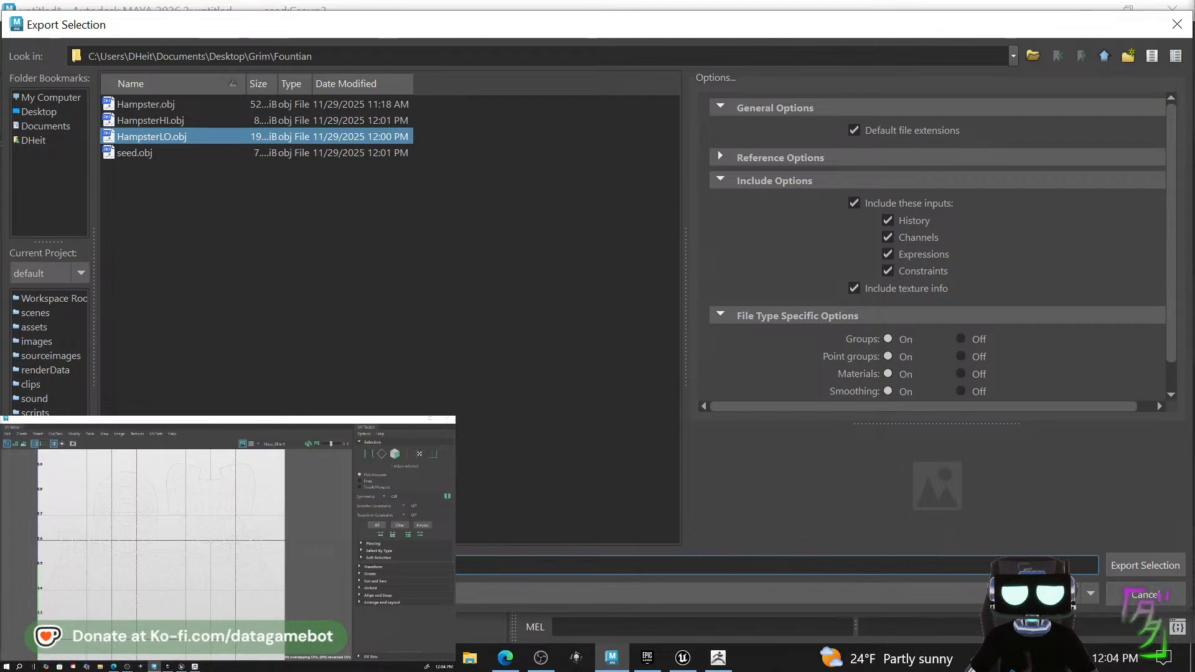
pyautogui.press('BackSpace')
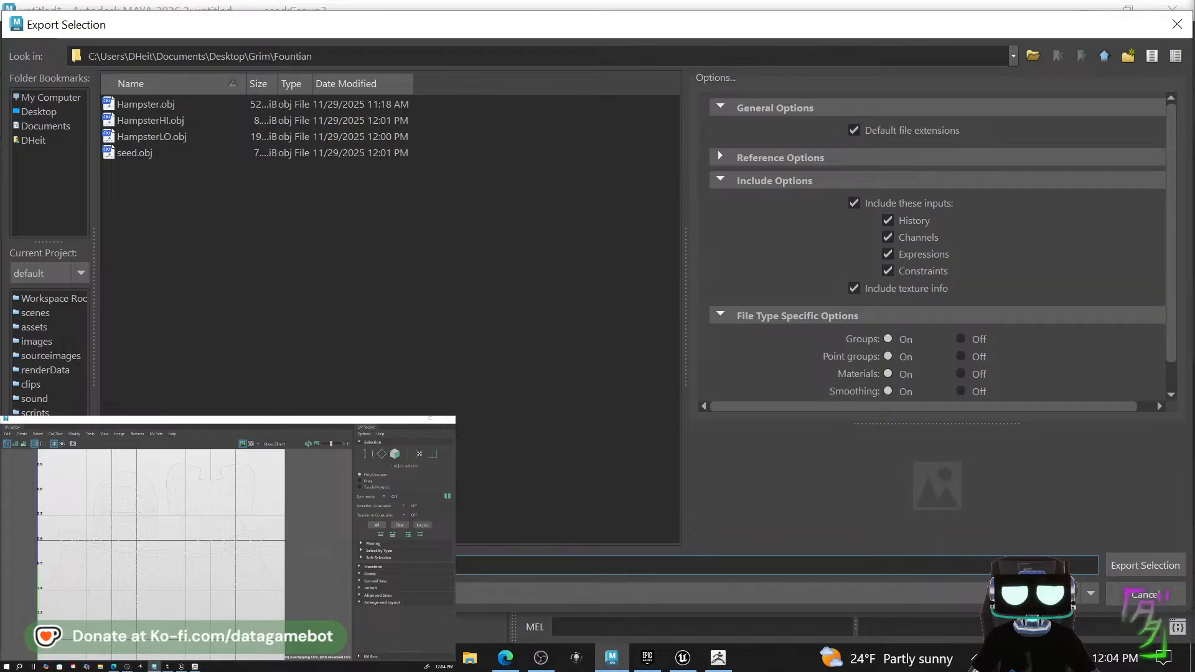
pyautogui.press('Return')
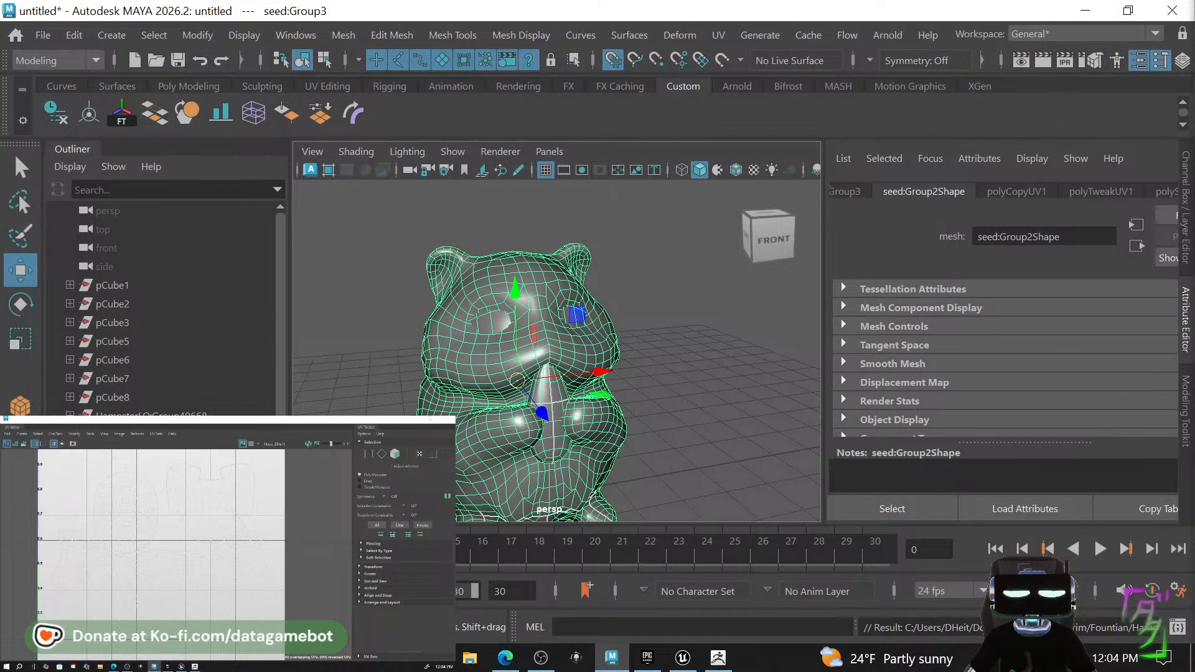
pyautogui.click(1085, 10)
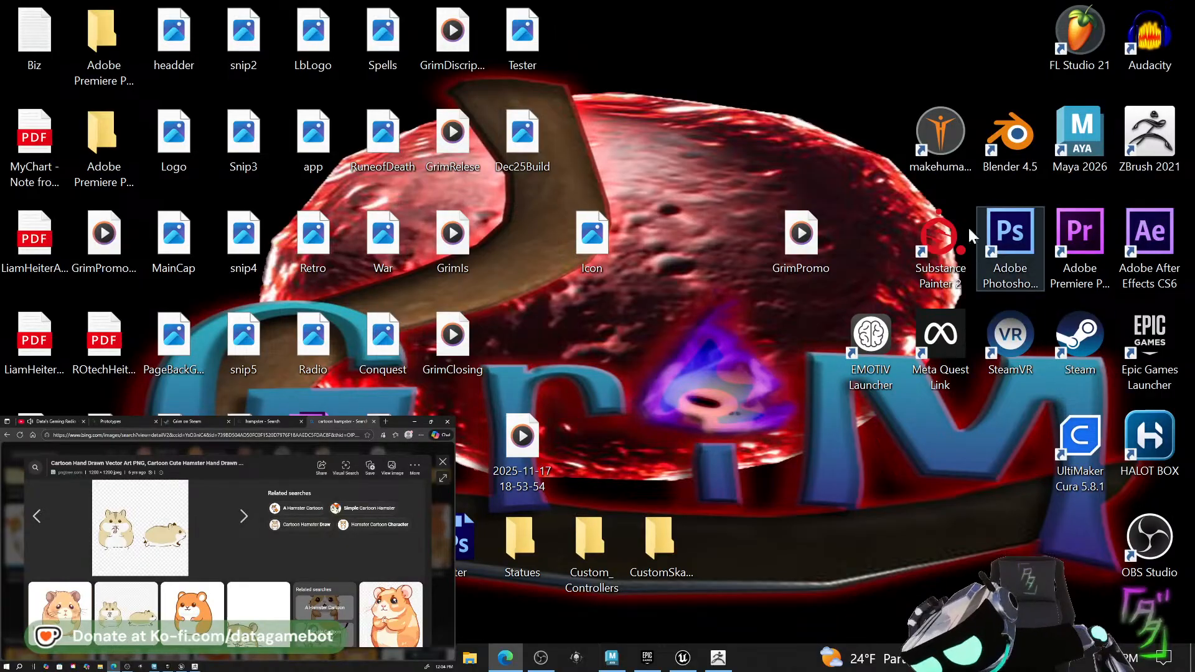
# Launch Substance Painter and start setting up a new project.
pyautogui.doubleClick(933, 233)
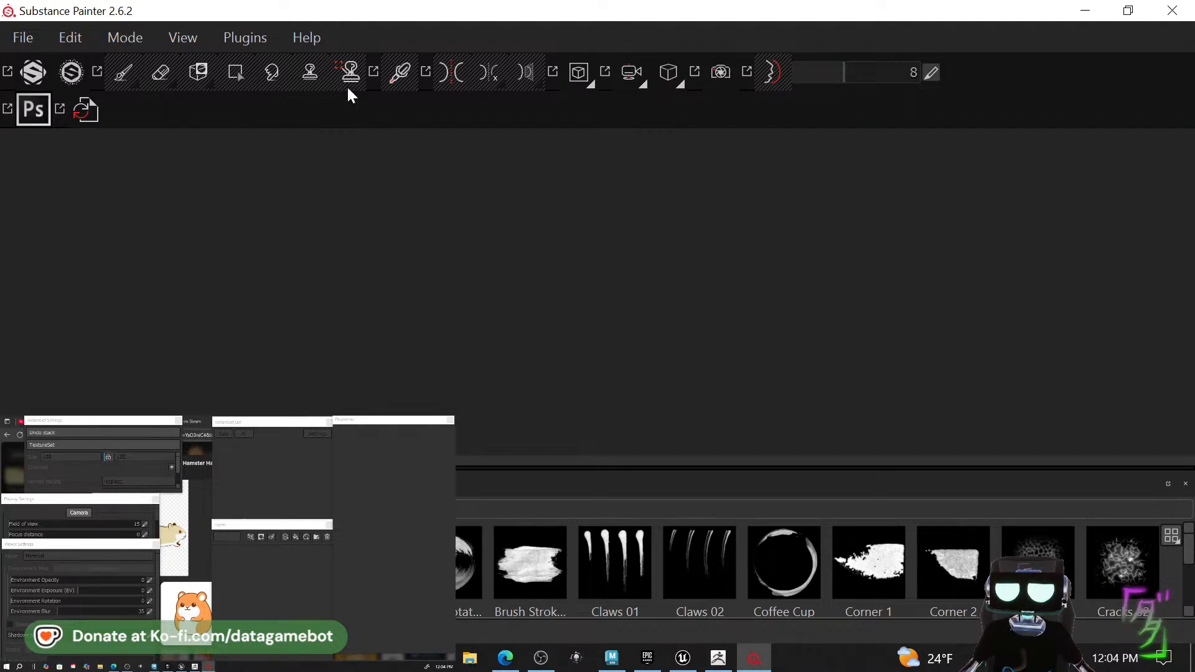
pyautogui.click(31, 41)
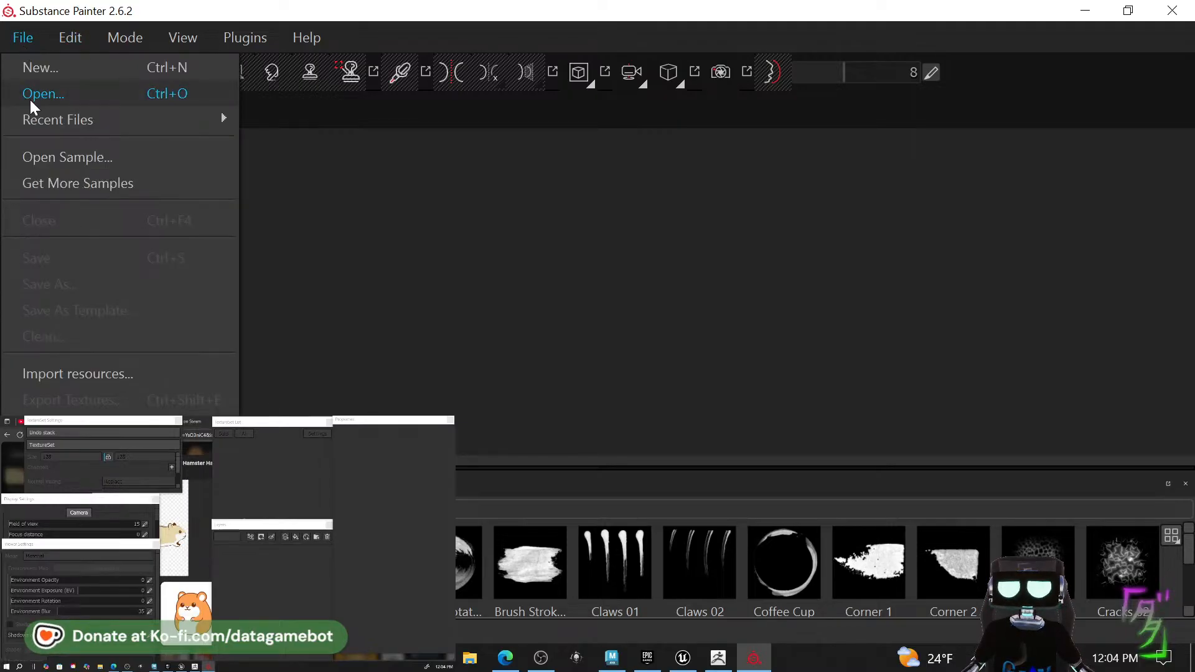
pyautogui.click(58, 64)
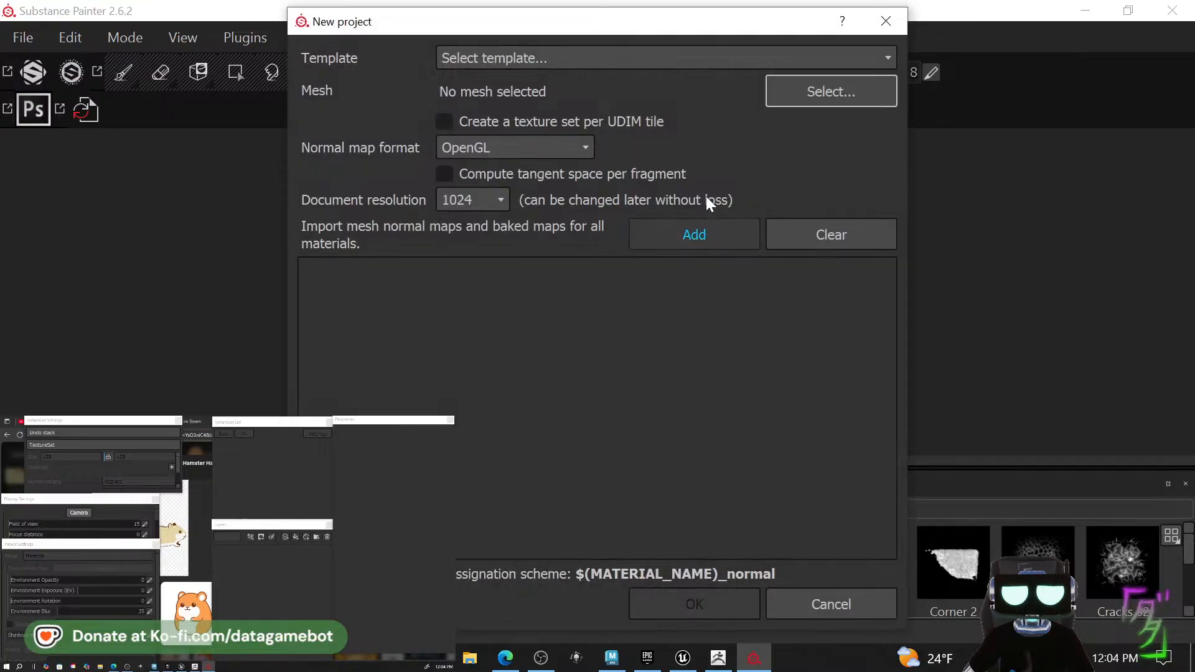
# Choose HampsterTEX.obj from the Fountian folder inside Grim as the project mesh and create the project.
pyautogui.click(814, 91)
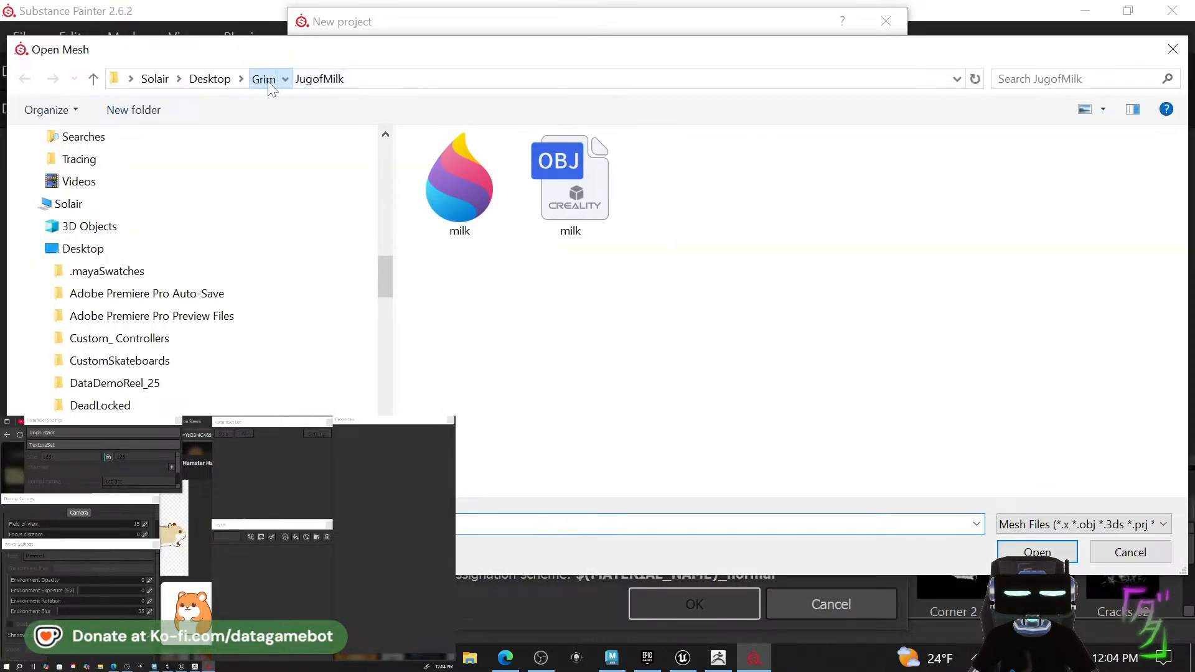
pyautogui.click(272, 80)
pyautogui.click(520, 417)
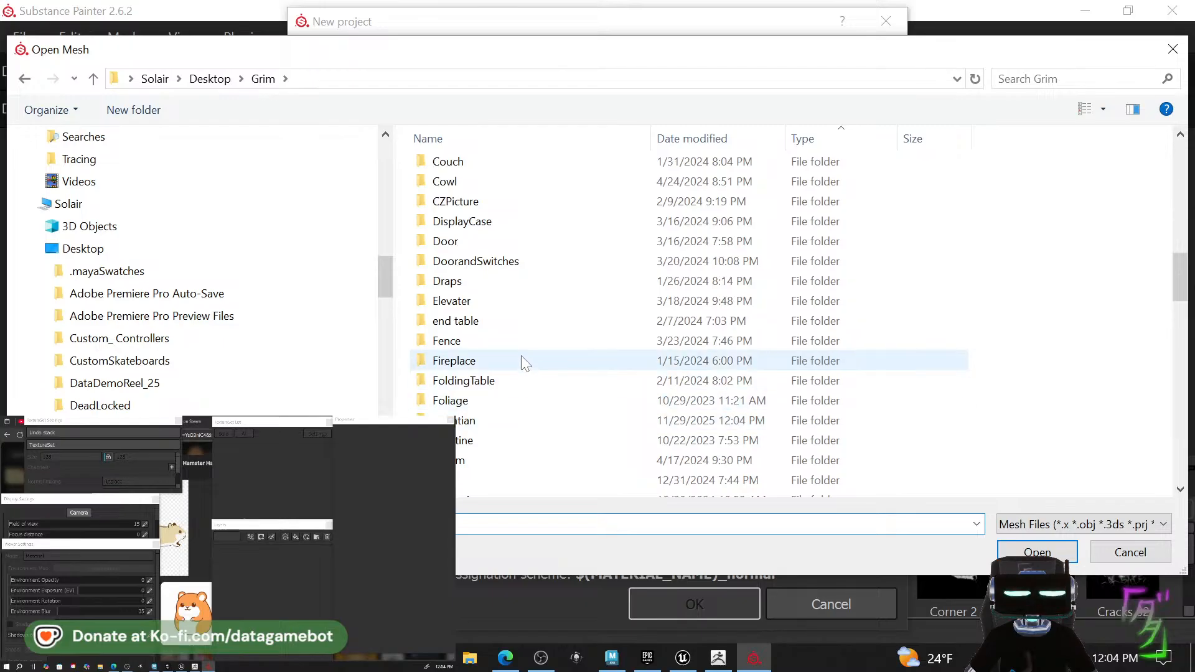
pyautogui.scroll(2, 518, 291)
pyautogui.scroll(-2, 517, 303)
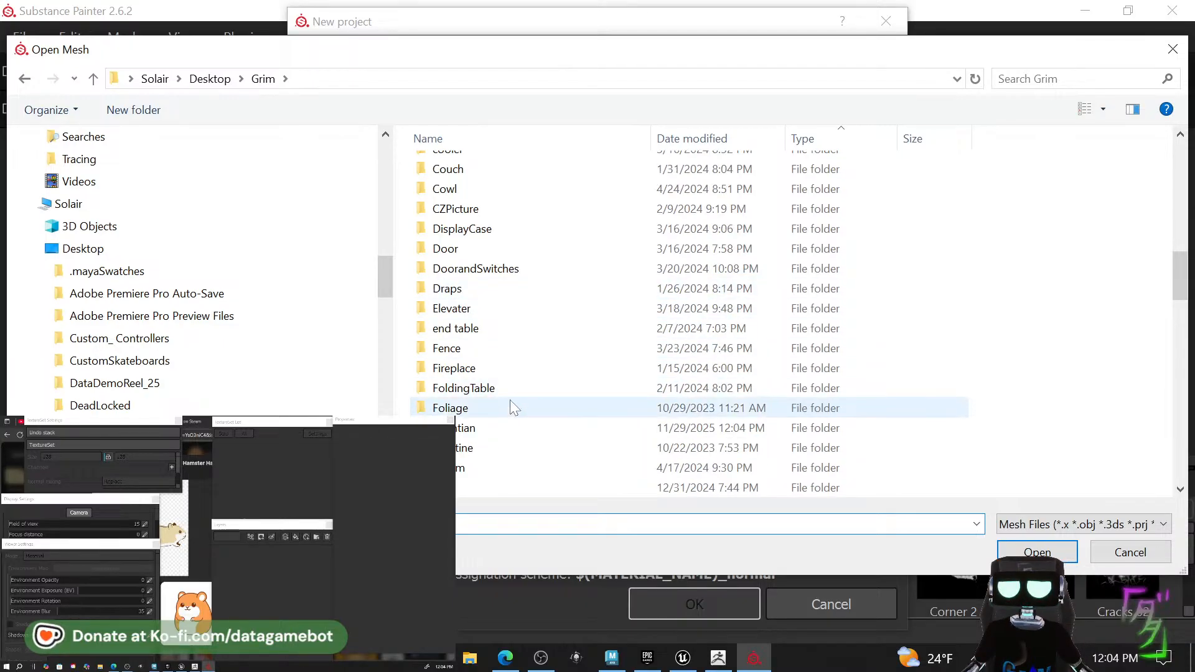
pyautogui.doubleClick(500, 424)
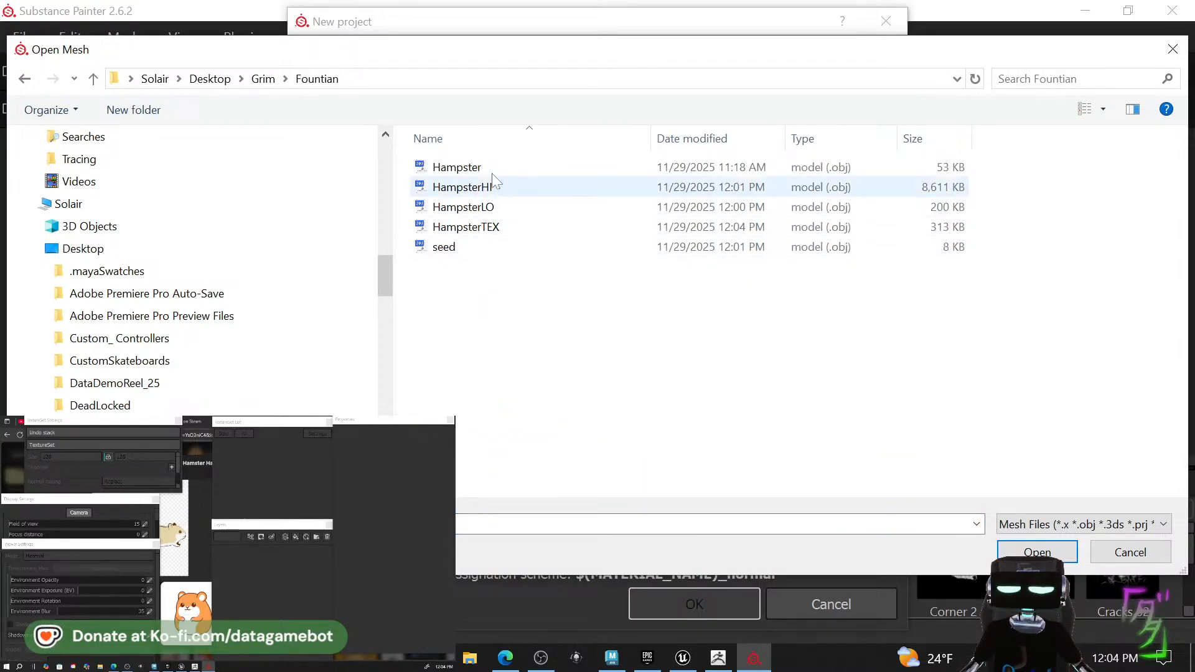
pyautogui.click(498, 229)
pyautogui.doubleClick(498, 228)
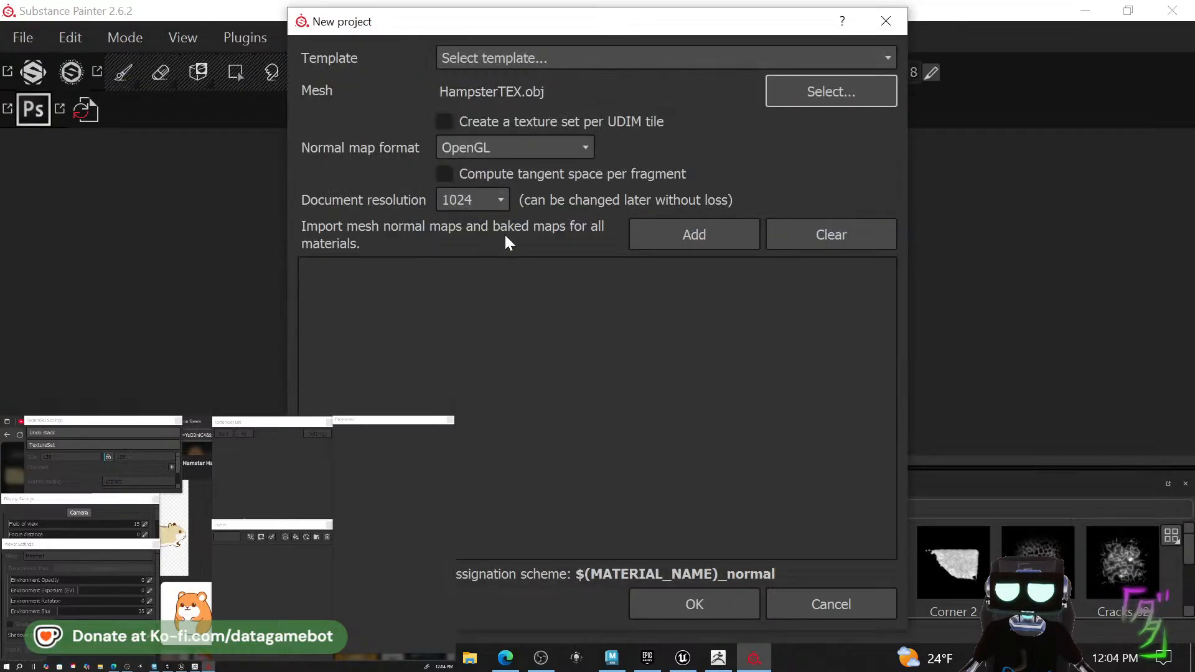
pyautogui.click(684, 594)
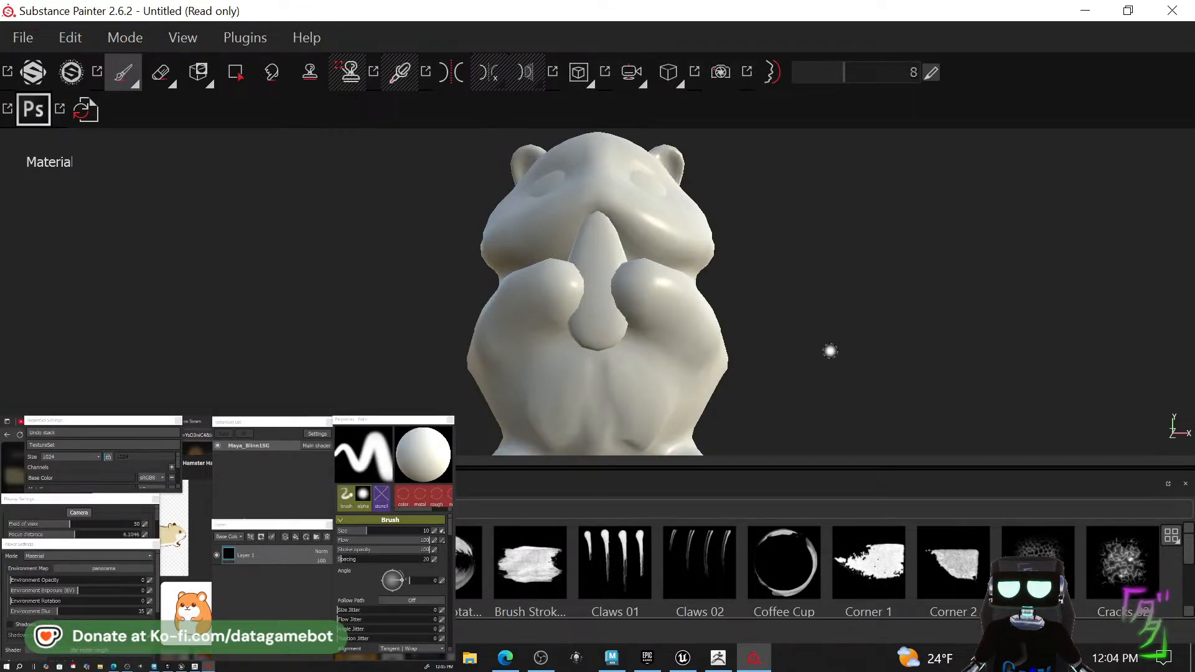
# Open the texture baking settings and add HampsterHI.obj as the high definition mesh.
pyautogui.keyDown('alt'); pyautogui.moveTo(830, 351); pyautogui.dragTo(840, 375); pyautogui.keyUp('alt')
pyautogui.keyDown('alt'); pyautogui.moveTo(841, 375); pyautogui.dragTo(125, 384, button='right'); pyautogui.keyUp('alt')
pyautogui.keyDown('alt'); pyautogui.moveTo(777, 411); pyautogui.dragTo(736, 383, button='middle'); pyautogui.keyUp('alt')
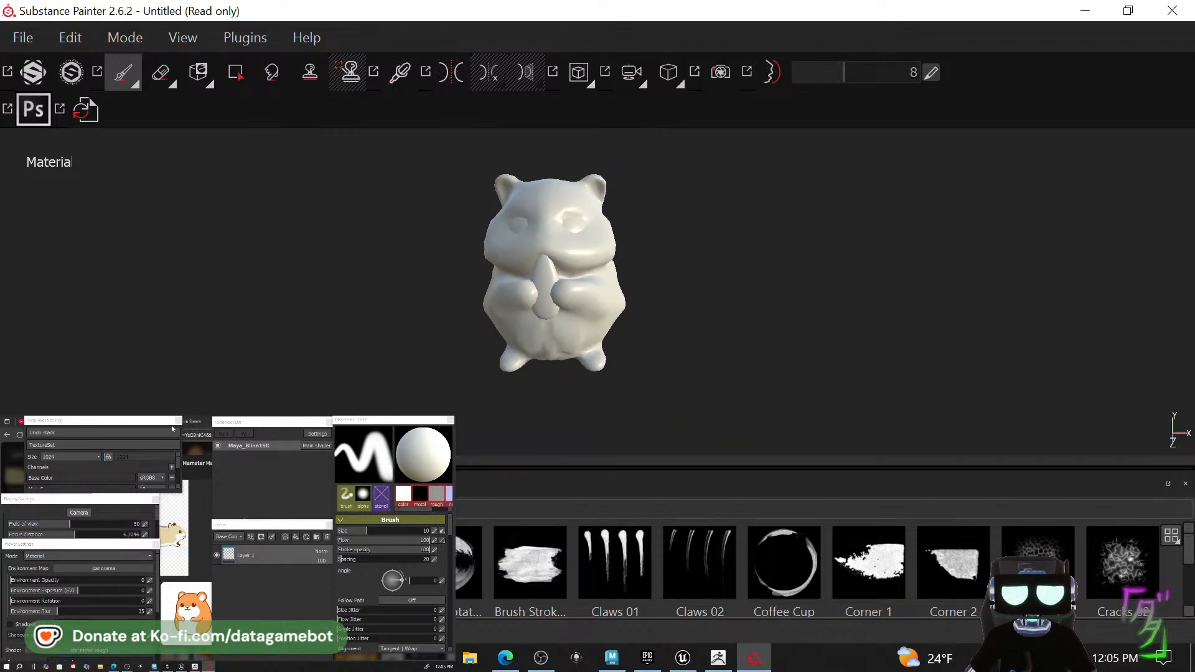
pyautogui.scroll(-5, 181, 464)
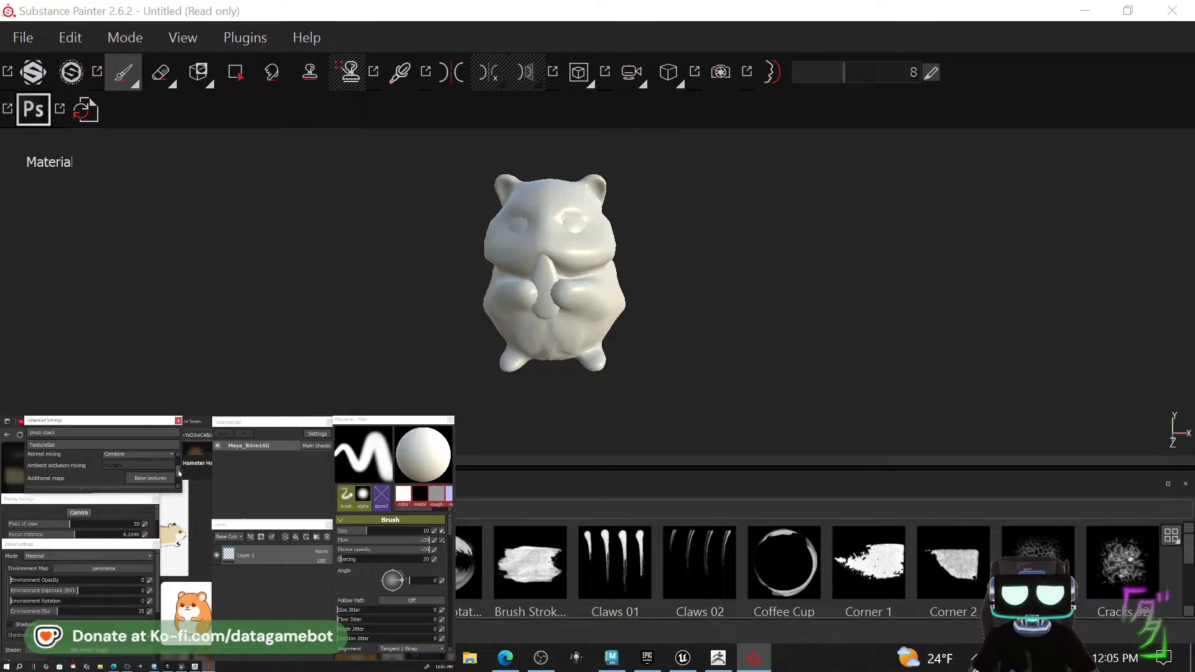
pyautogui.click(162, 479)
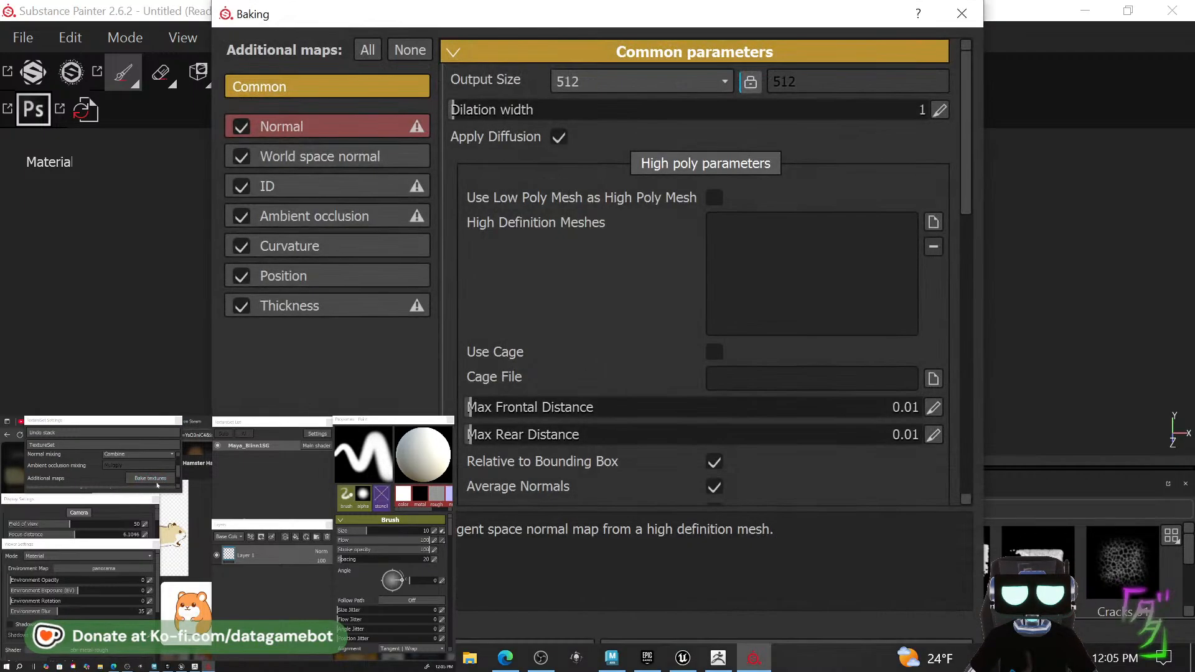
pyautogui.click(933, 223)
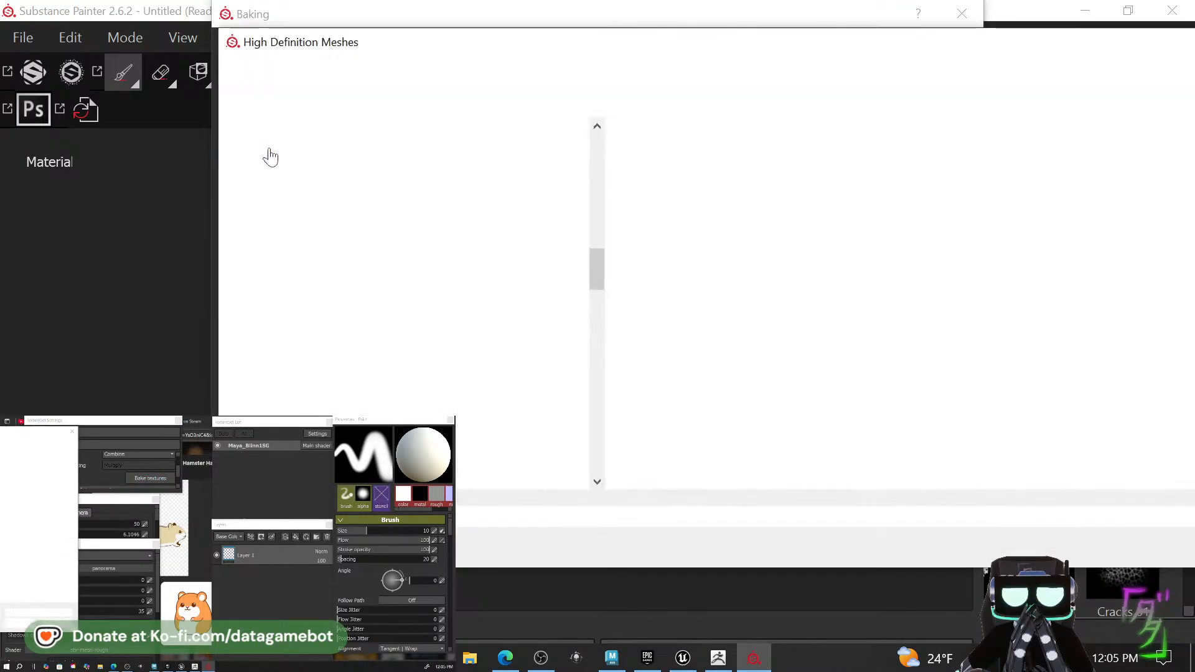
pyautogui.click(737, 180)
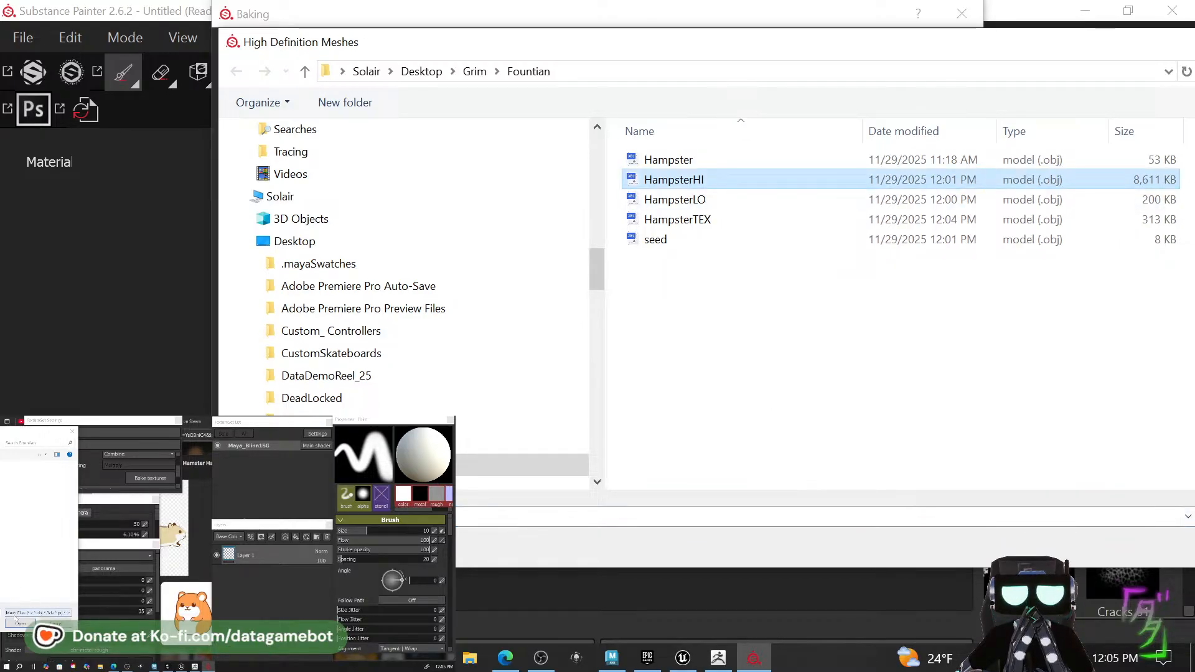
pyautogui.press('Return')
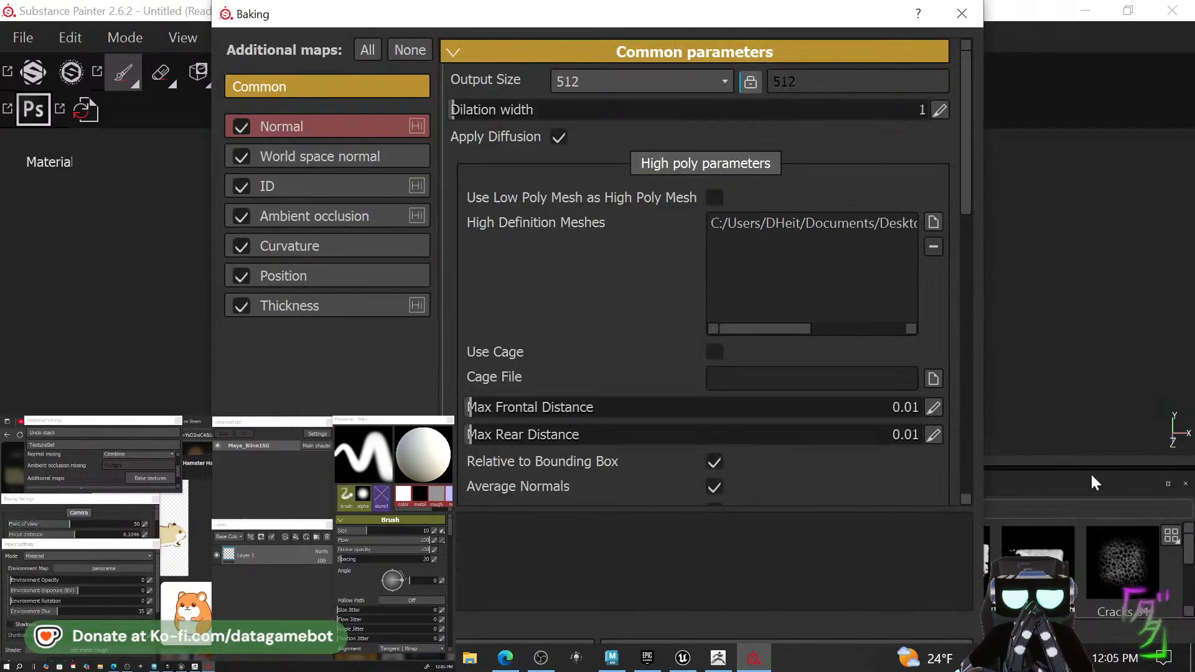
# Set the bake output size to 4096 and bake all additional maps for the Maya_Blinn1SG texture set.
pyautogui.scroll(-6, 777, 323)
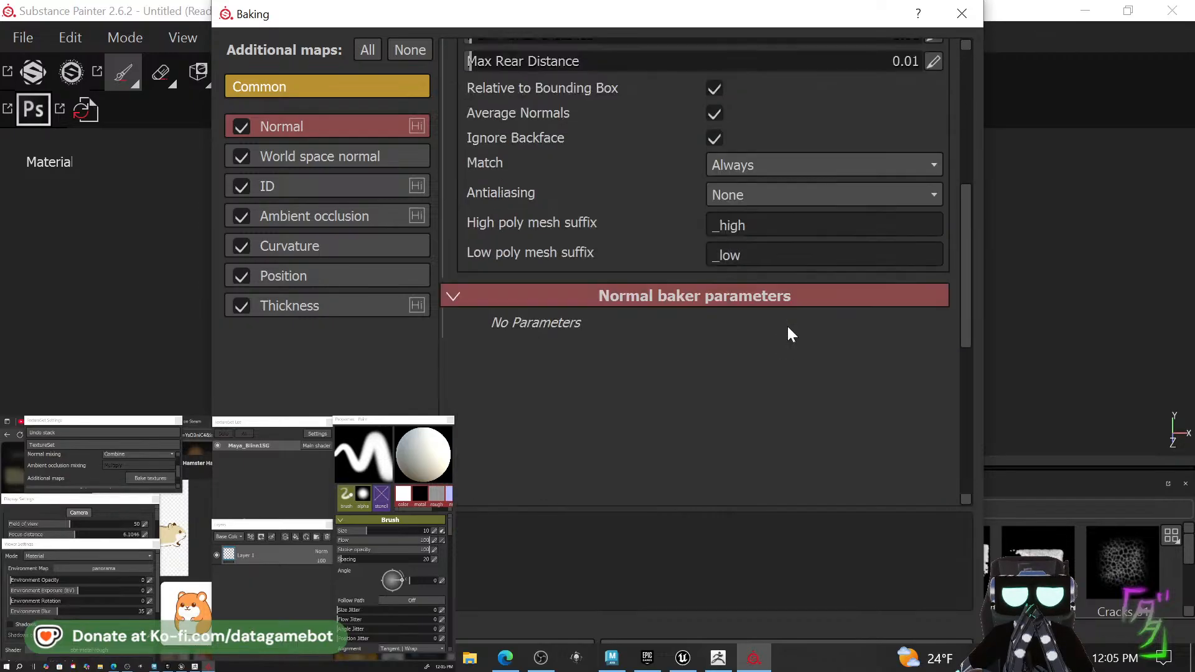
pyautogui.scroll(5, 633, 342)
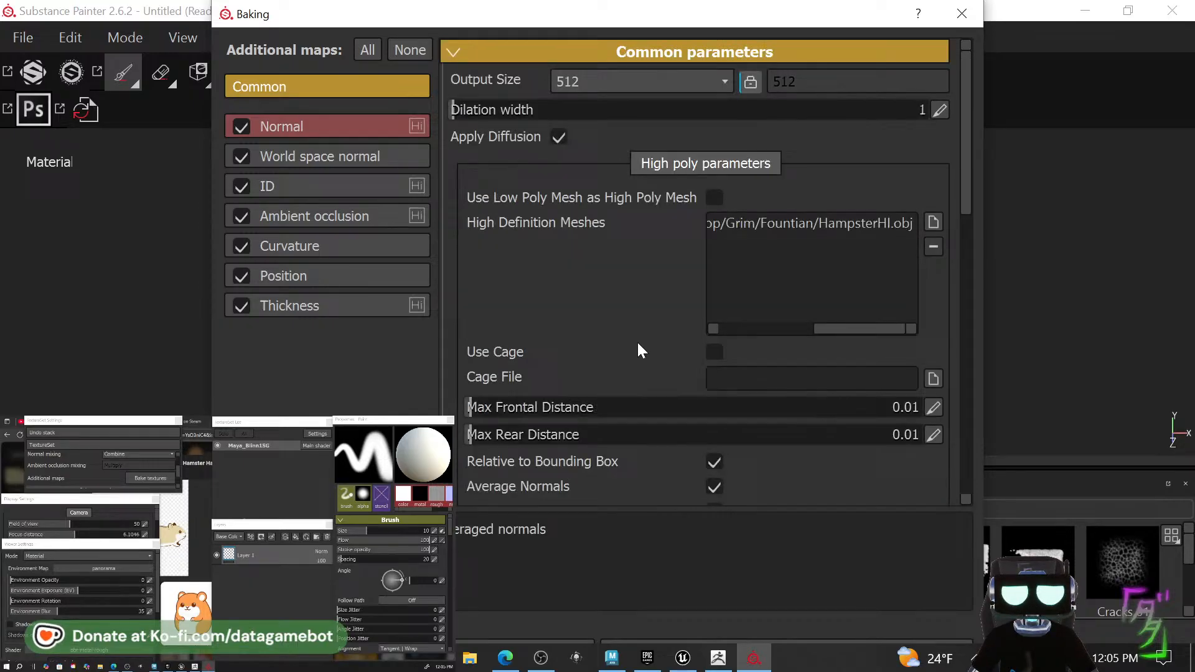
pyautogui.click(635, 78)
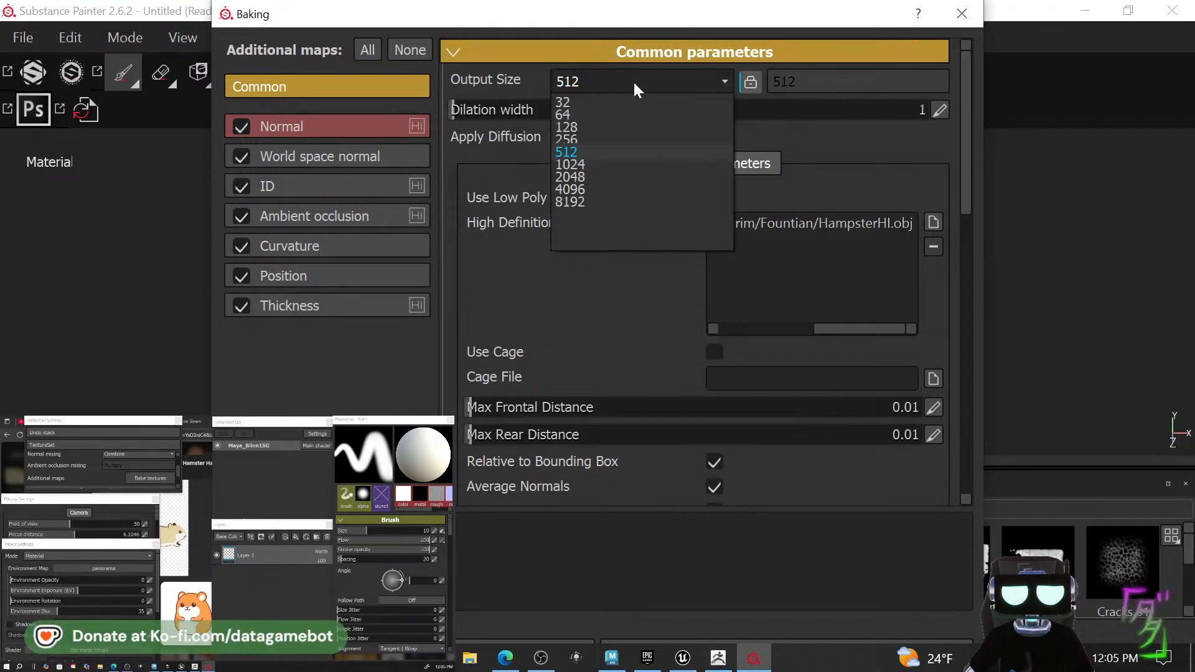
pyautogui.click(600, 190)
pyautogui.scroll(-10, 648, 429)
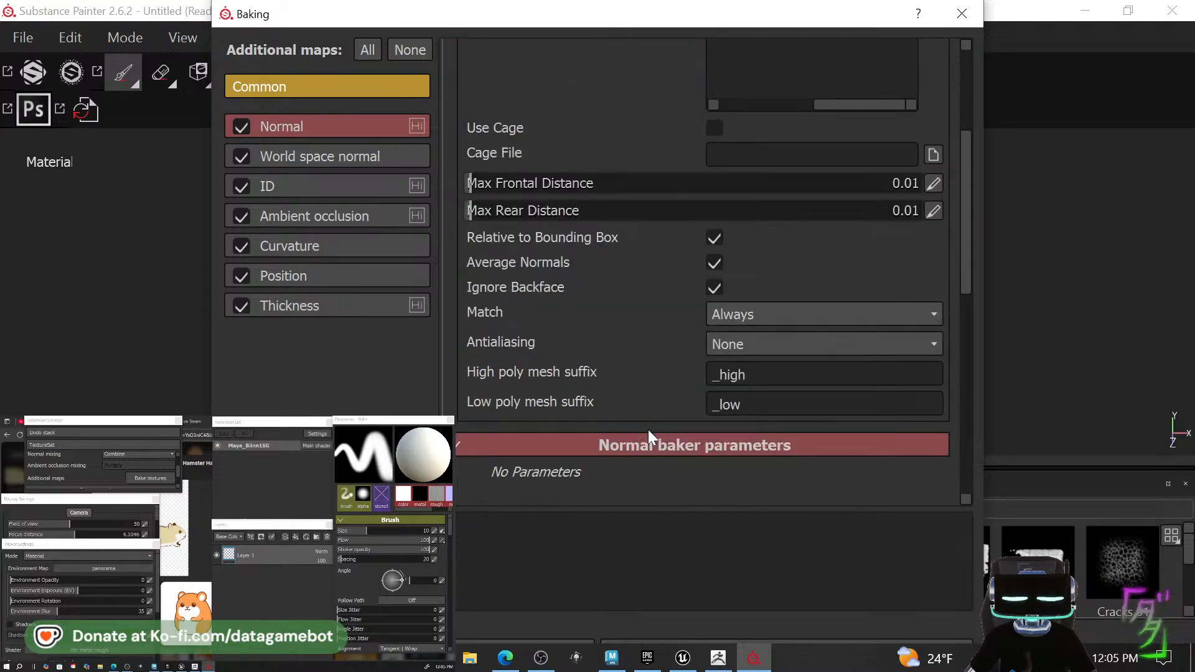
pyautogui.moveTo(760, 6)
pyautogui.mouseDown()
pyautogui.moveTo(755, 125)
pyautogui.moveTo(757, 20)
pyautogui.mouseUp()
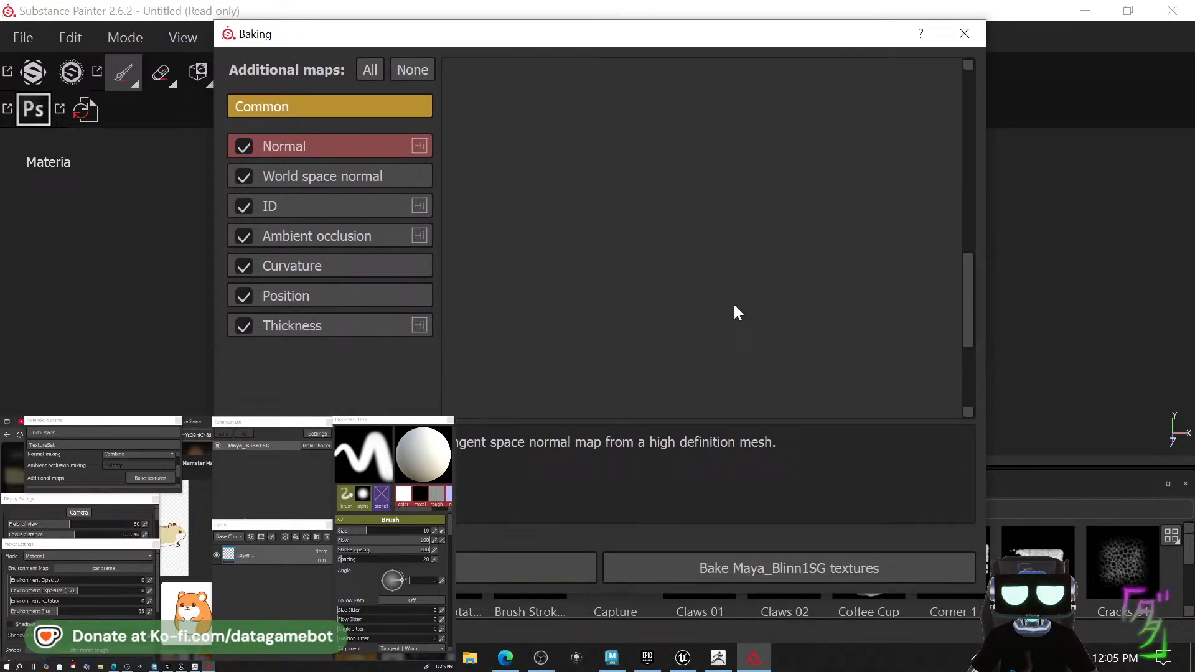
pyautogui.click(746, 573)
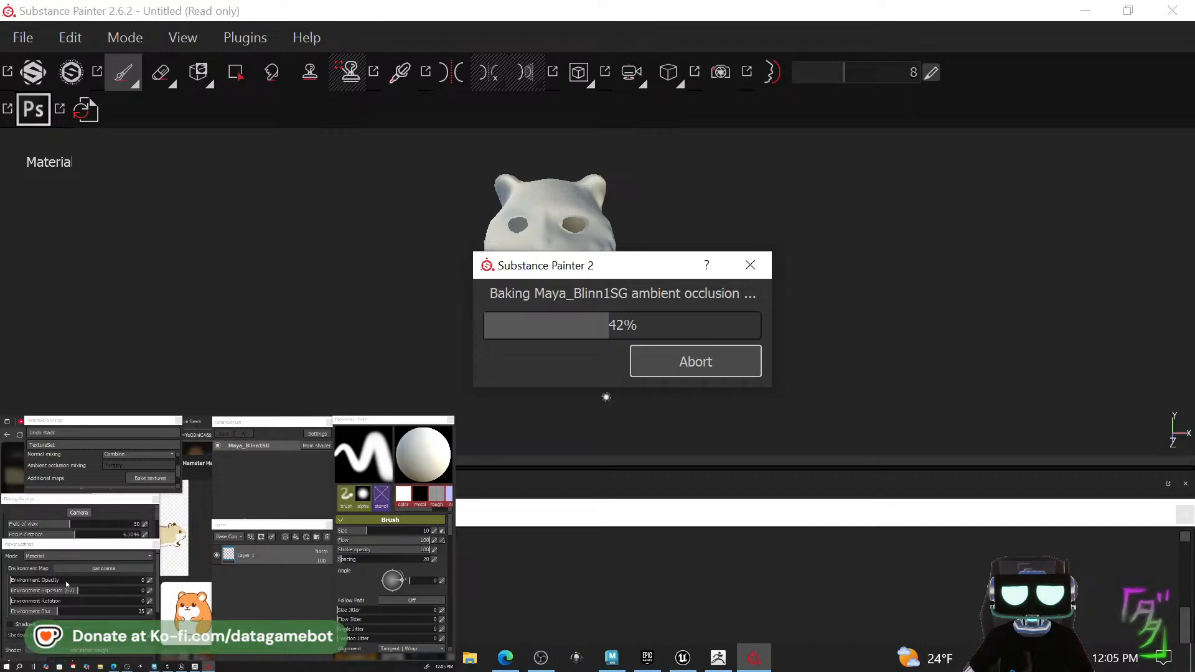
pyautogui.click(128, 667)
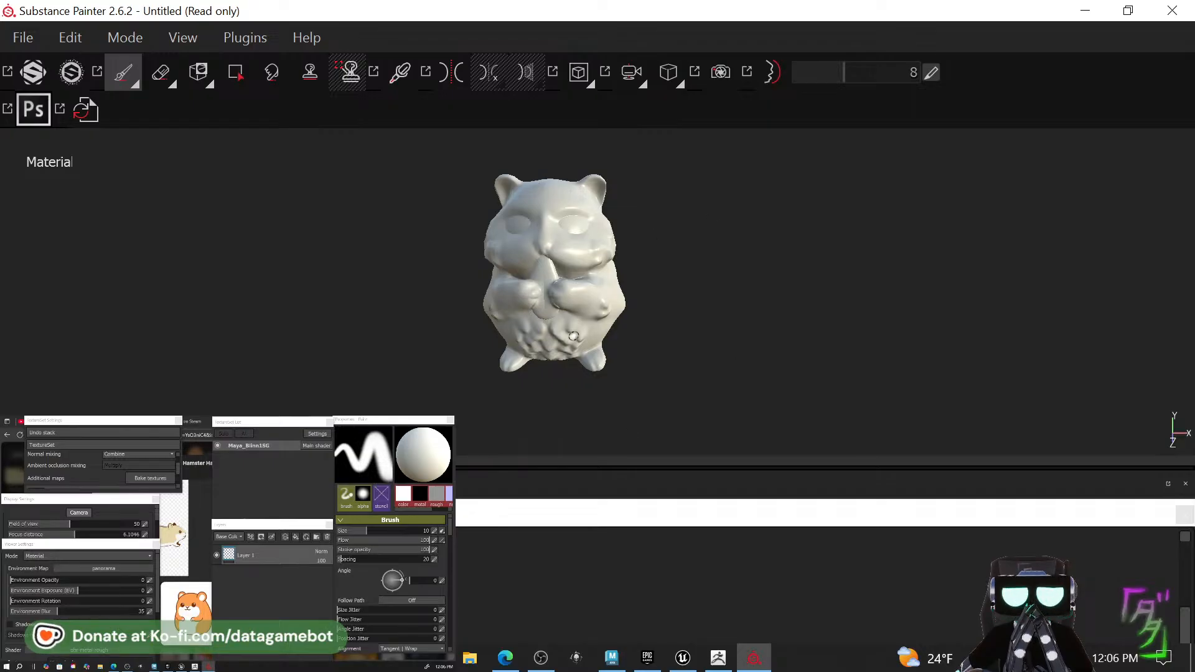
# Add the Gold Pure material from the shelf's materials as a layer on the hamster and delete the empty Layer 1.
pyautogui.keyDown('alt'); pyautogui.moveTo(574, 336); pyautogui.dragTo(118, 330); pyautogui.keyUp('alt')
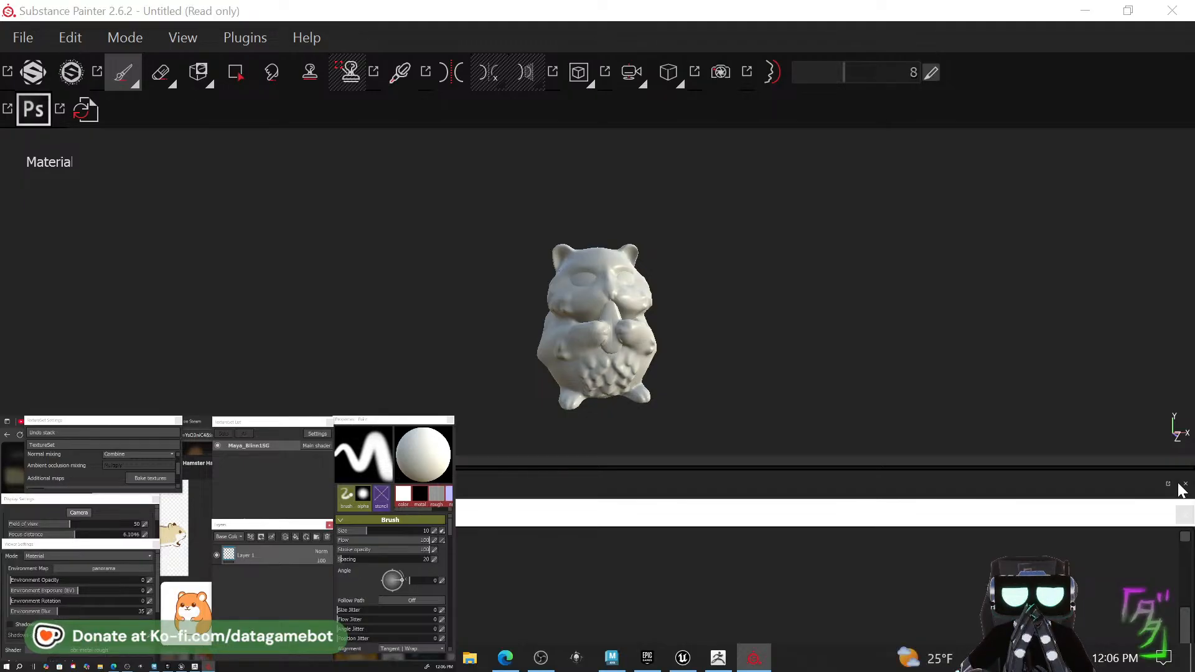
pyautogui.click(1185, 515)
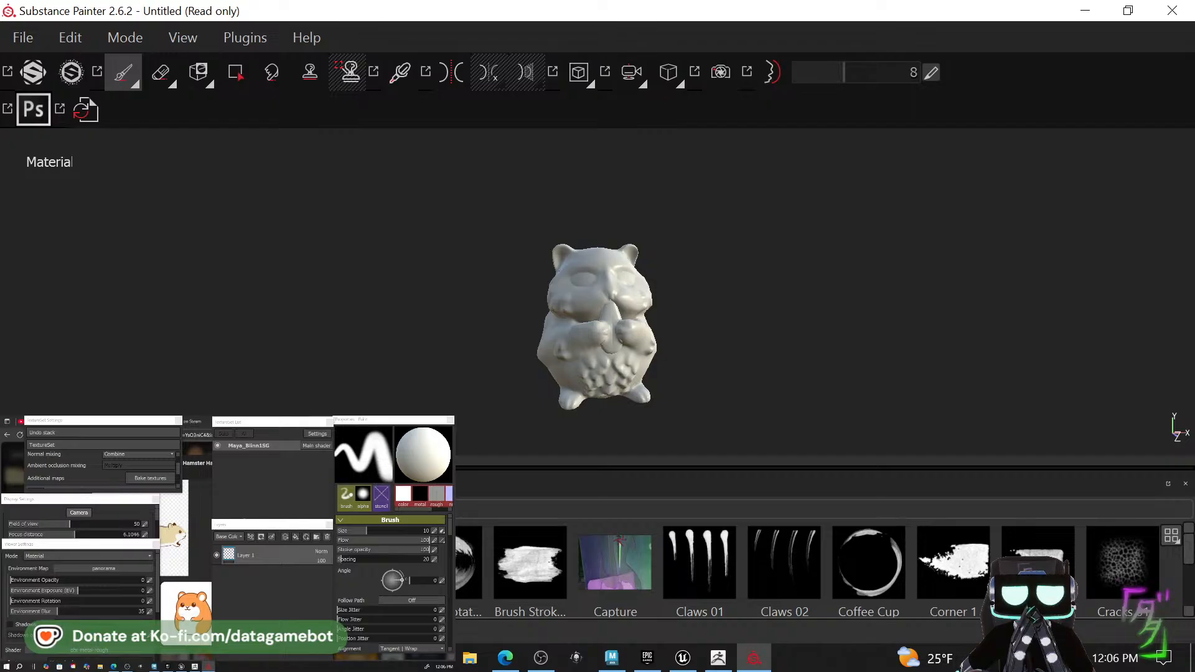
pyautogui.click(75, 579)
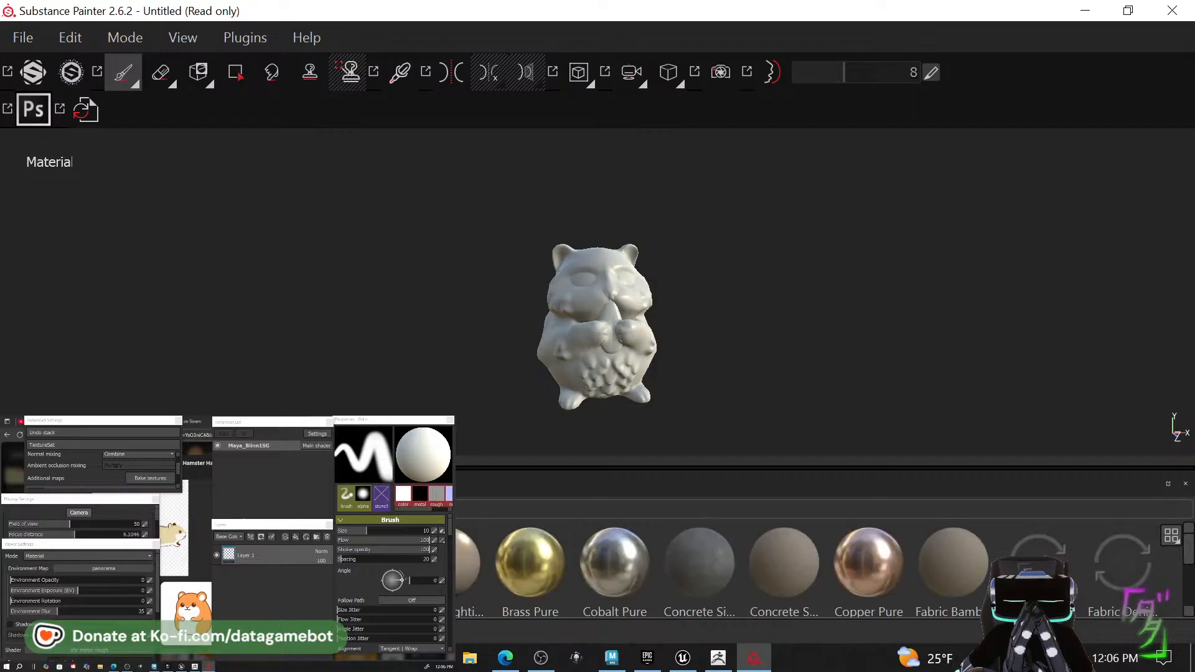
pyautogui.scroll(-1, 666, 566)
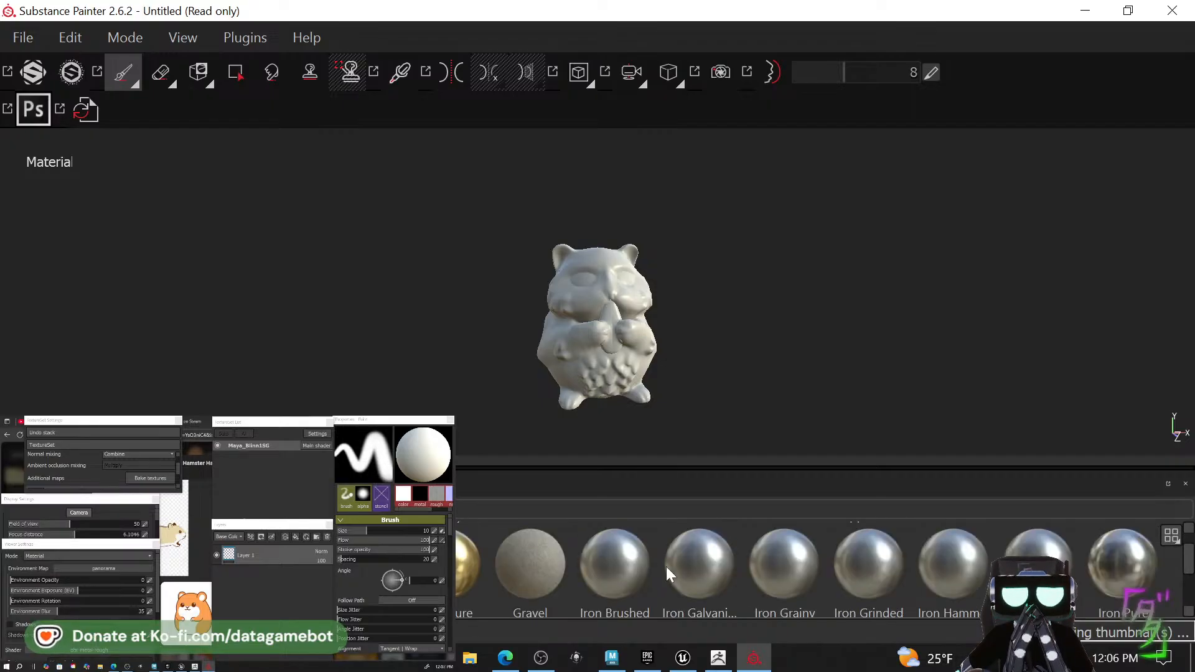
pyautogui.moveTo(453, 563); pyautogui.dragTo(271, 551)
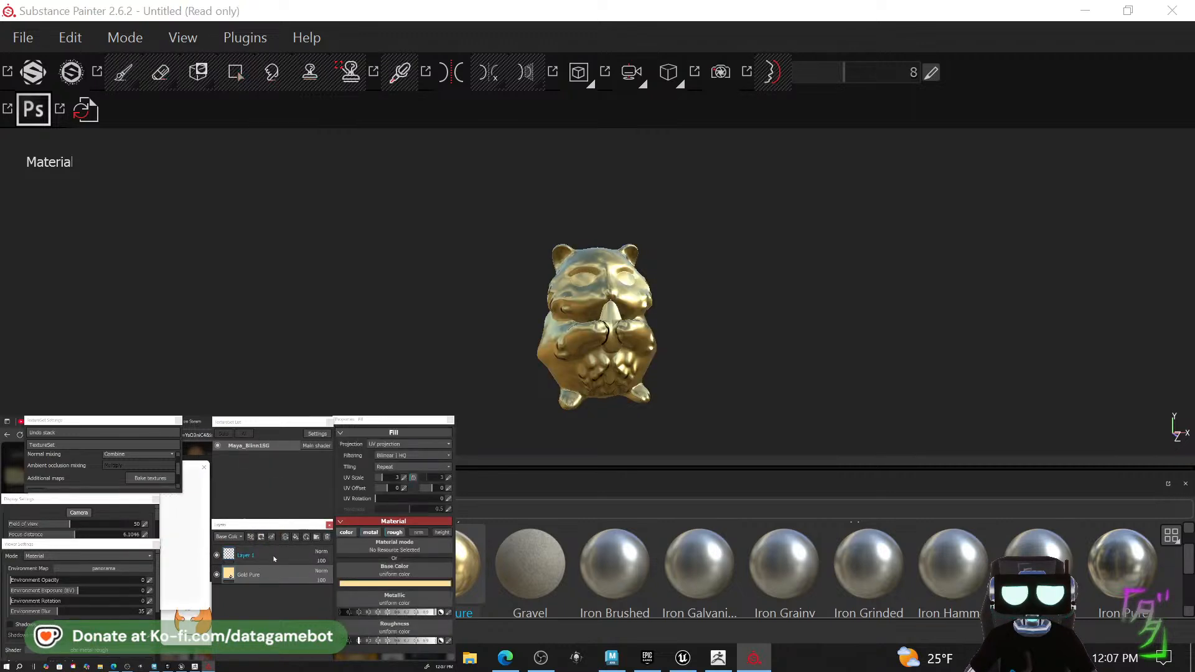
pyautogui.click(328, 537)
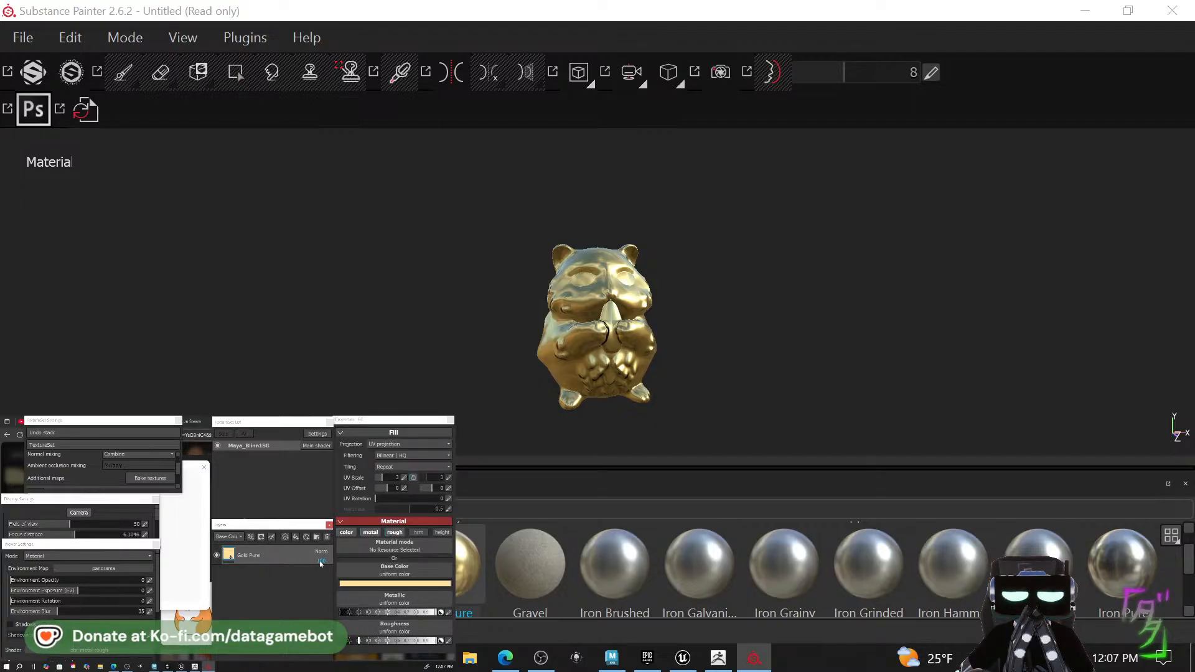
# Darken the Gold Pure layer's base color to a muted brownish gold.
pyautogui.moveTo(232, 556)
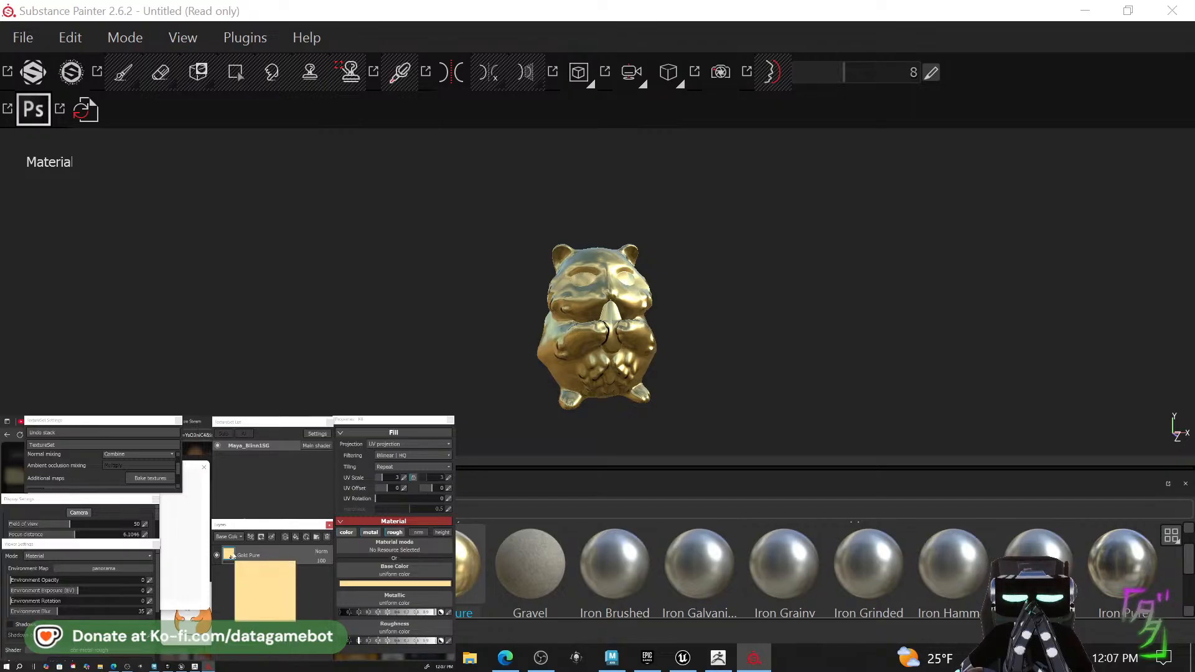
pyautogui.click(374, 584)
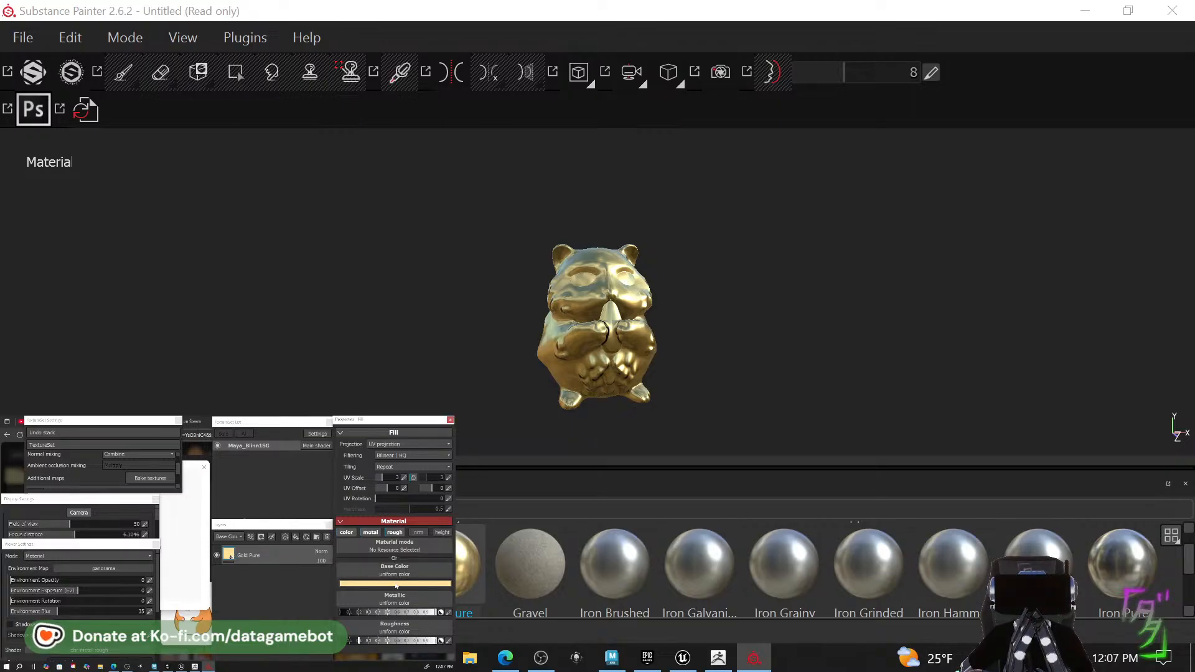
pyautogui.moveTo(339, 558); pyautogui.dragTo(337, 570)
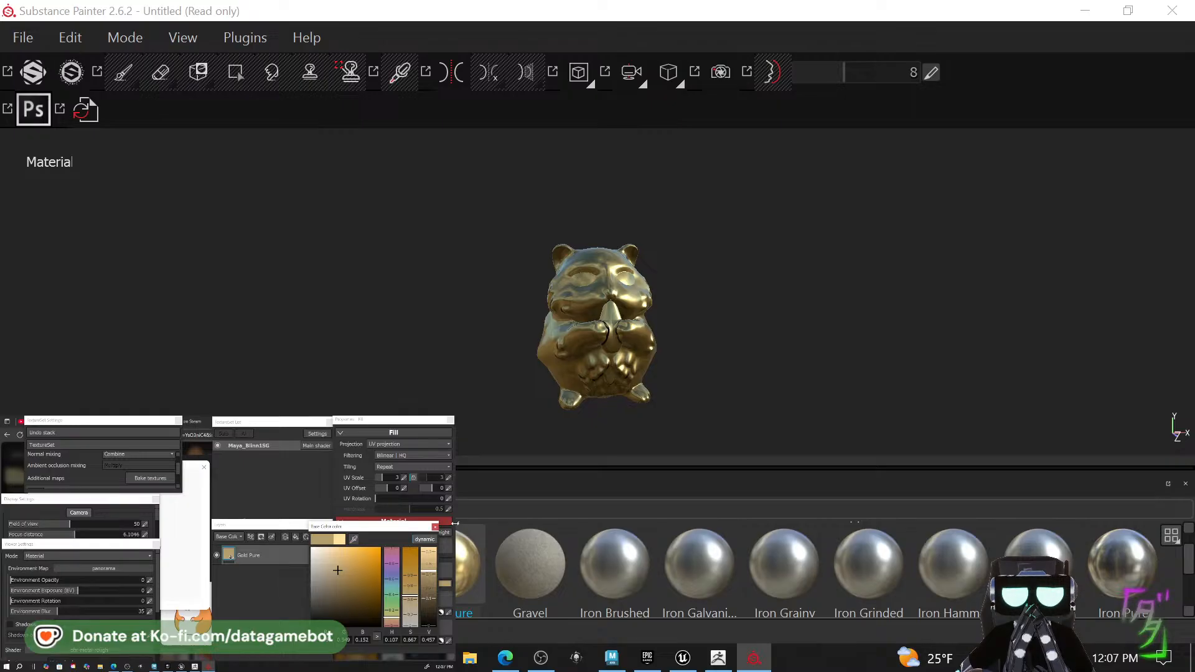
pyautogui.click(435, 529)
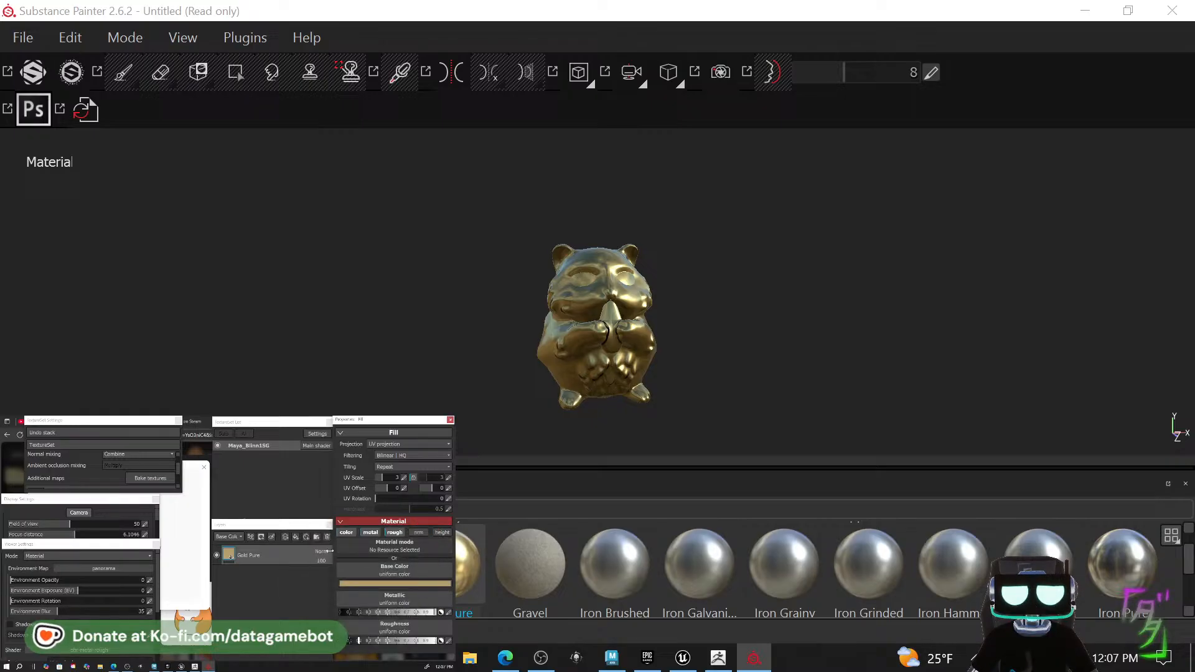
# Duplicate the Gold Pure layer and darken the copy's base color to a deep brownish gold.
pyautogui.rightClick(274, 560)
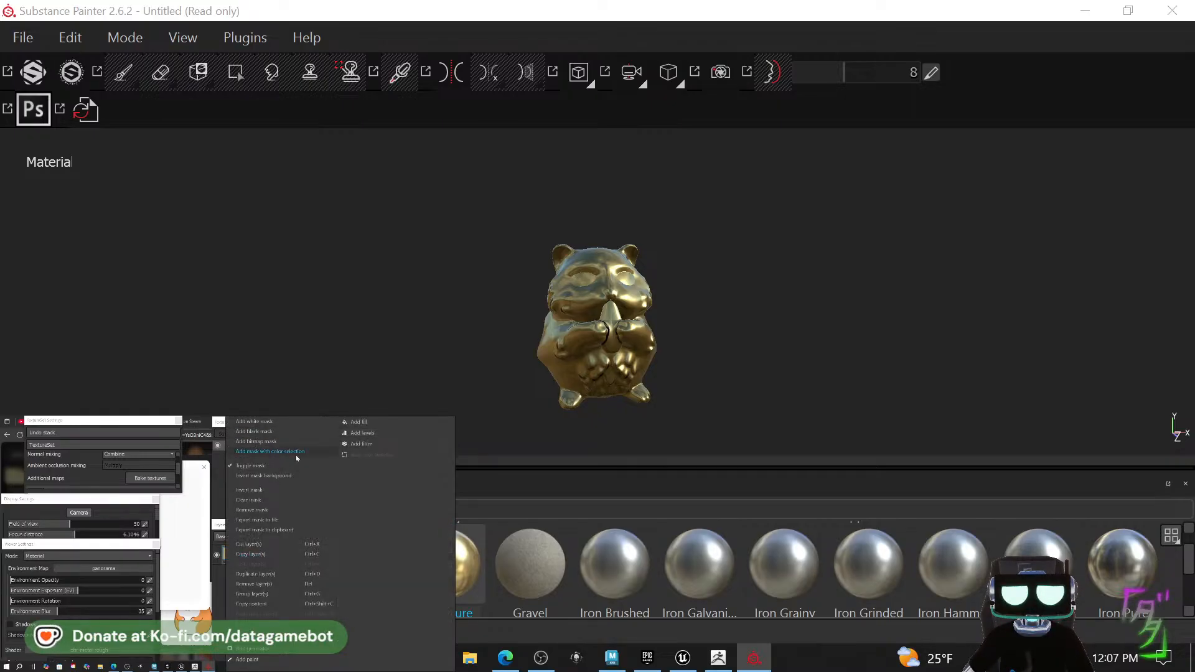
pyautogui.click(277, 575)
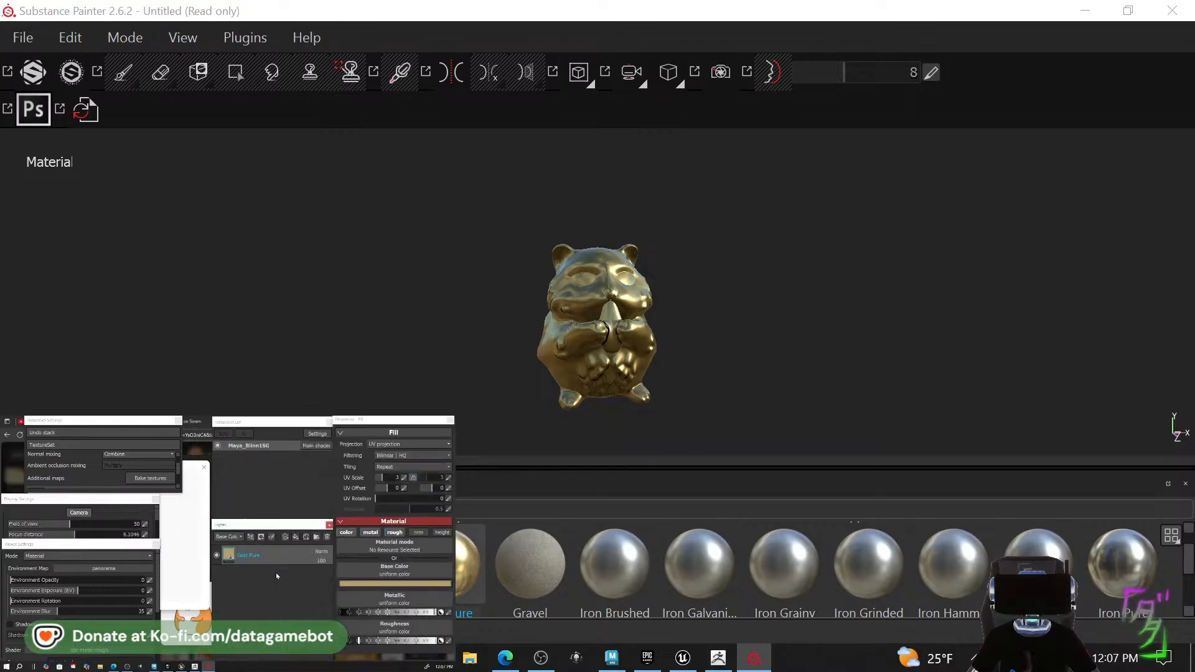
pyautogui.click(361, 583)
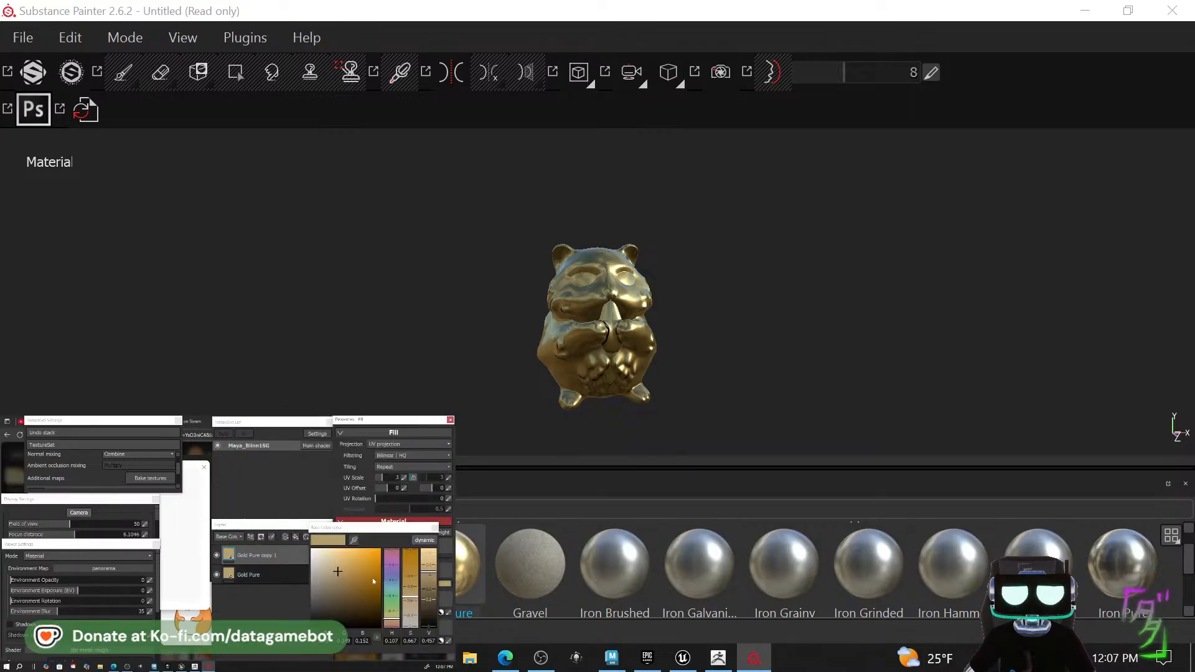
pyautogui.click(335, 594)
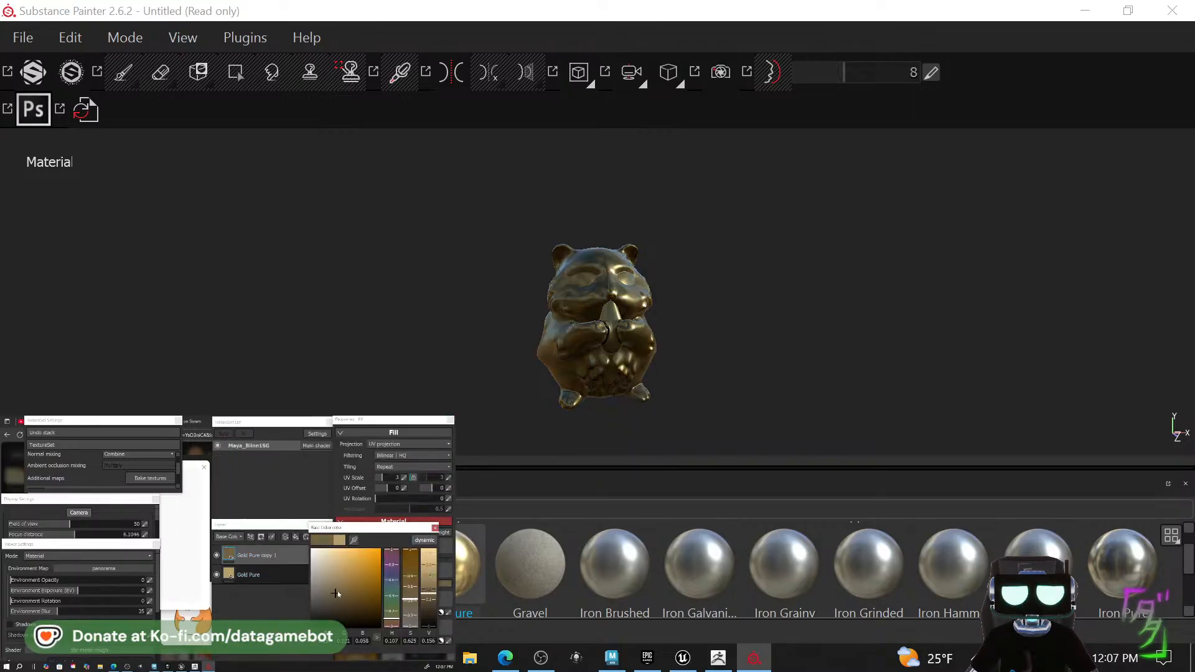
pyautogui.click(435, 529)
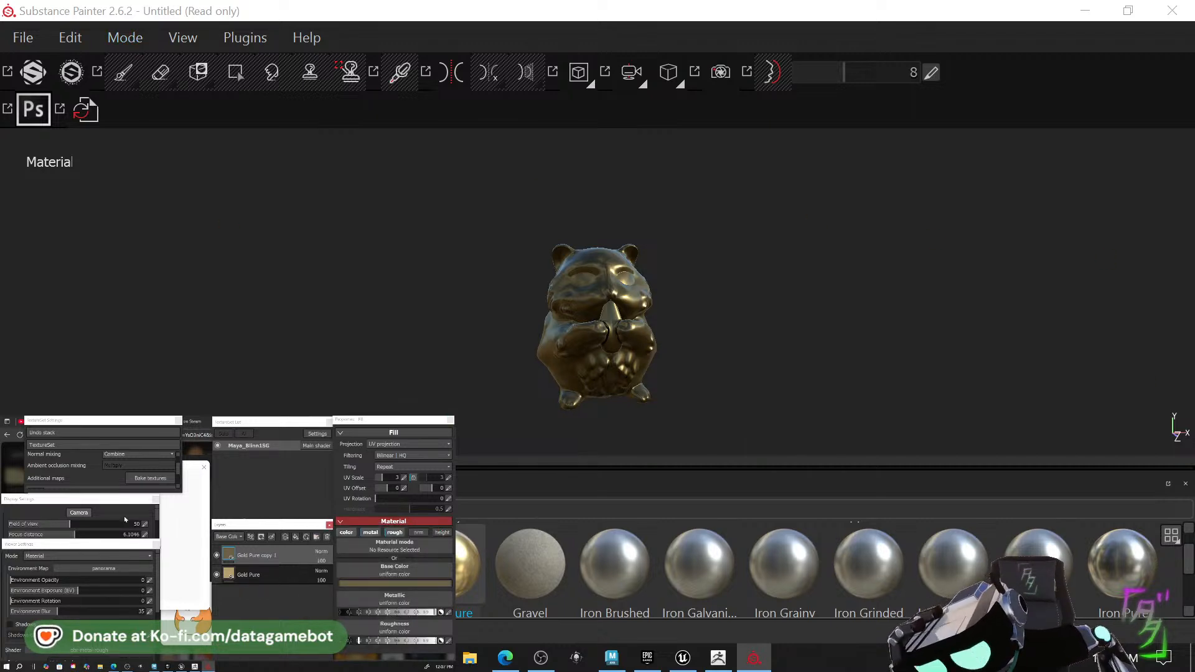
# Add a black mask to the Gold Pure copy and reveal the darker gold on the hamster's eyes with Polygon Fill.
pyautogui.rightClick(278, 554)
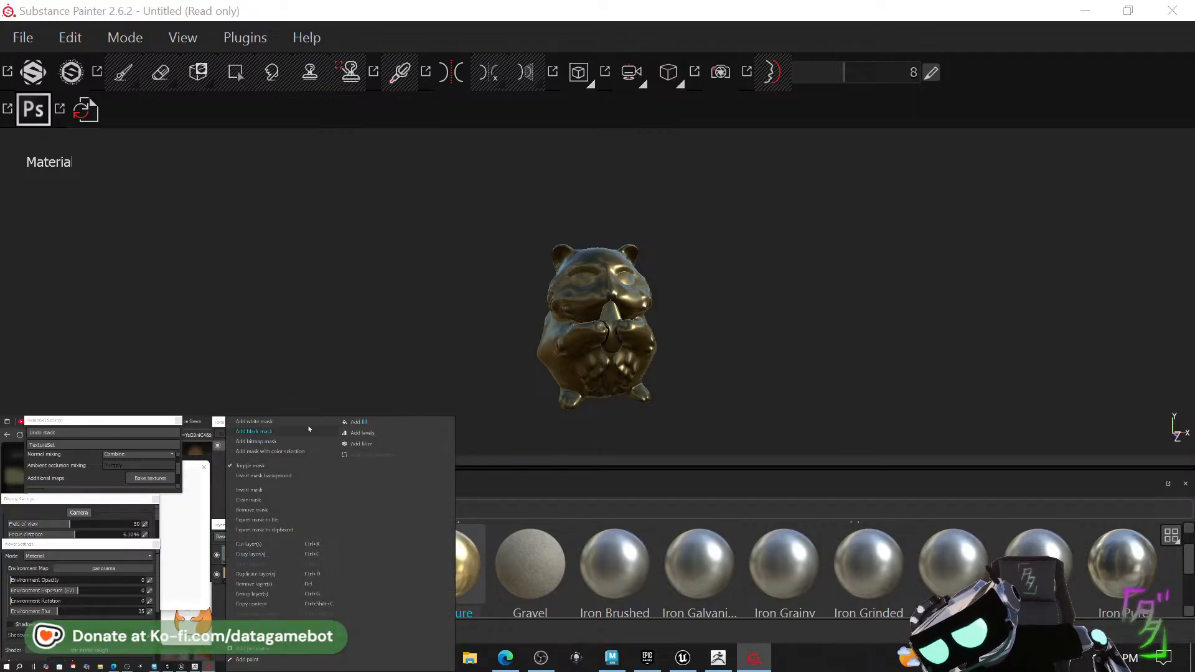
pyautogui.click(297, 430)
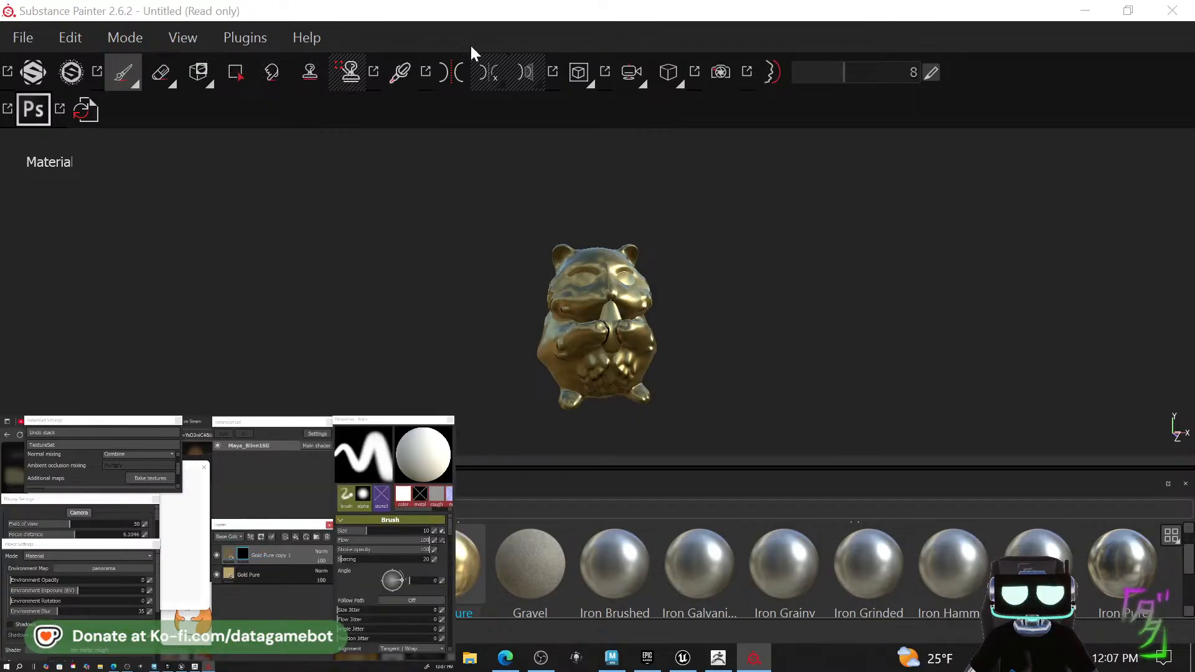
pyautogui.click(235, 72)
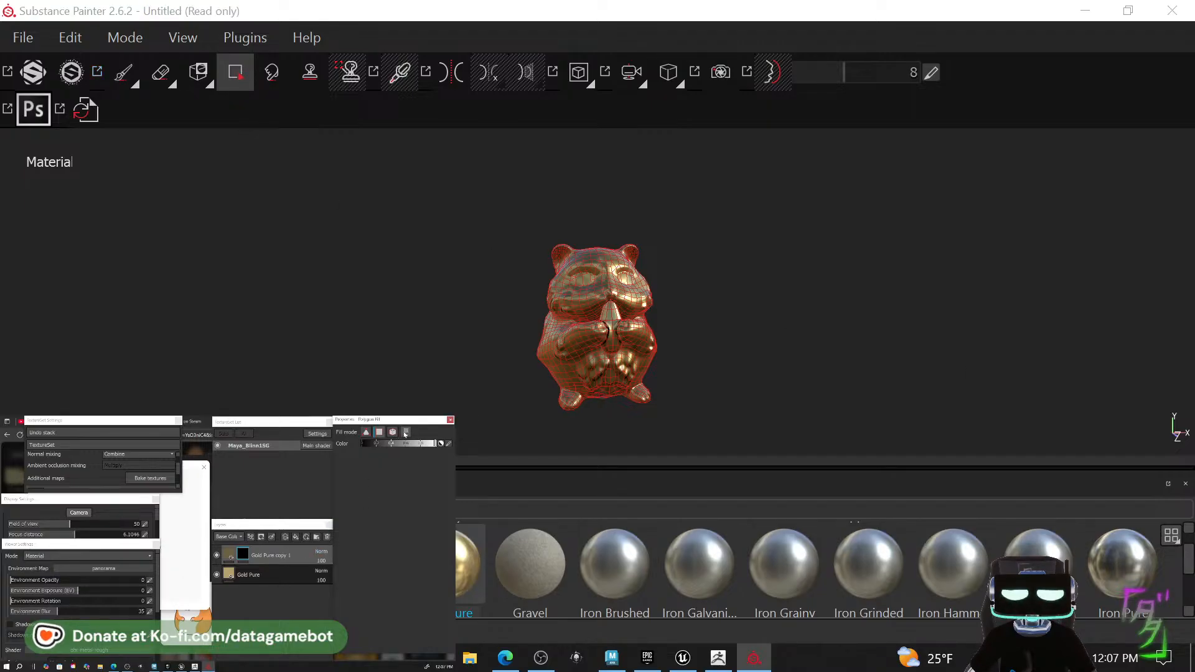
pyautogui.scroll(4, 595, 282)
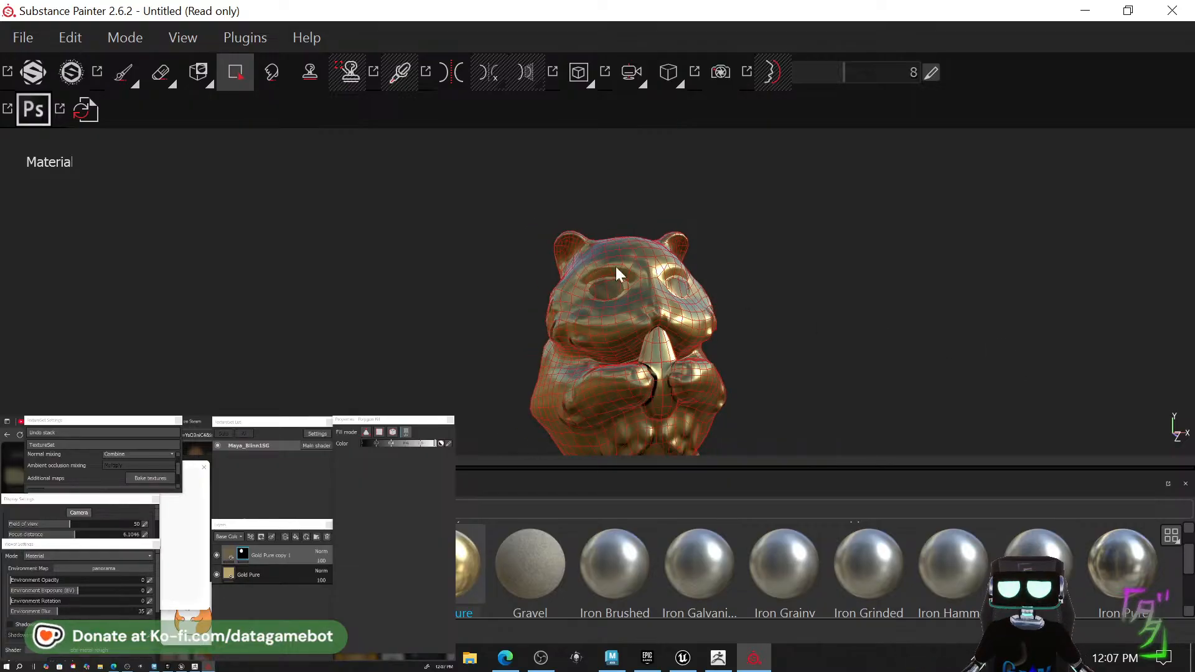
pyautogui.scroll(5, 640, 283)
pyautogui.scroll(4, 616, 262)
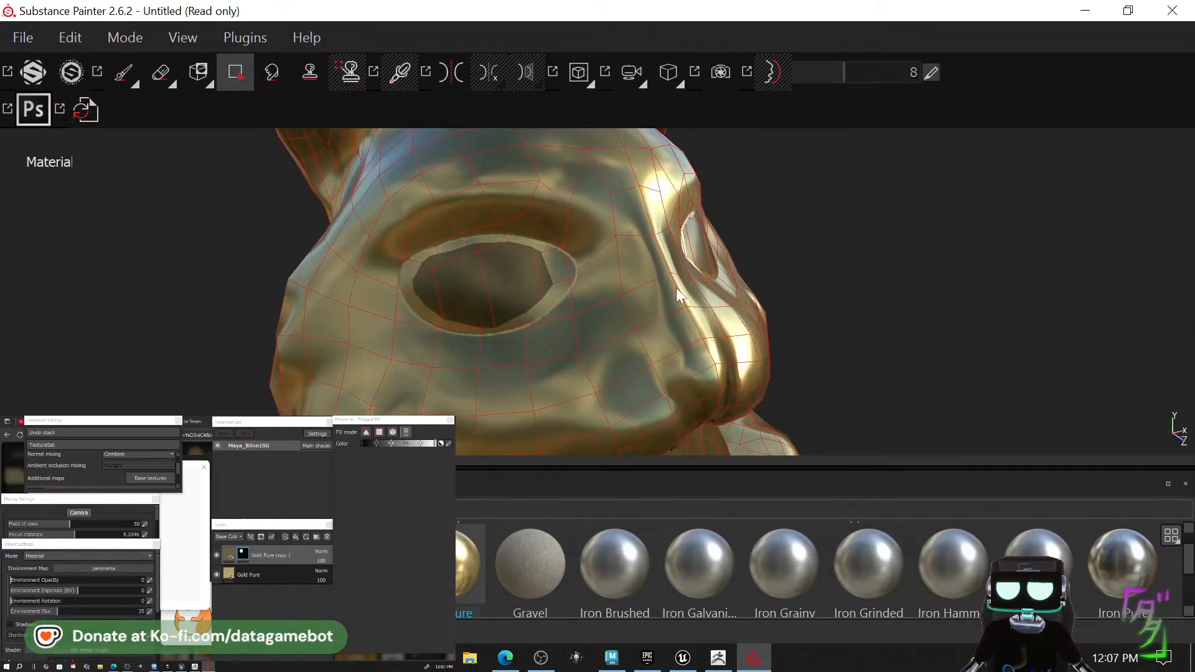
pyautogui.scroll(-8, 515, 291)
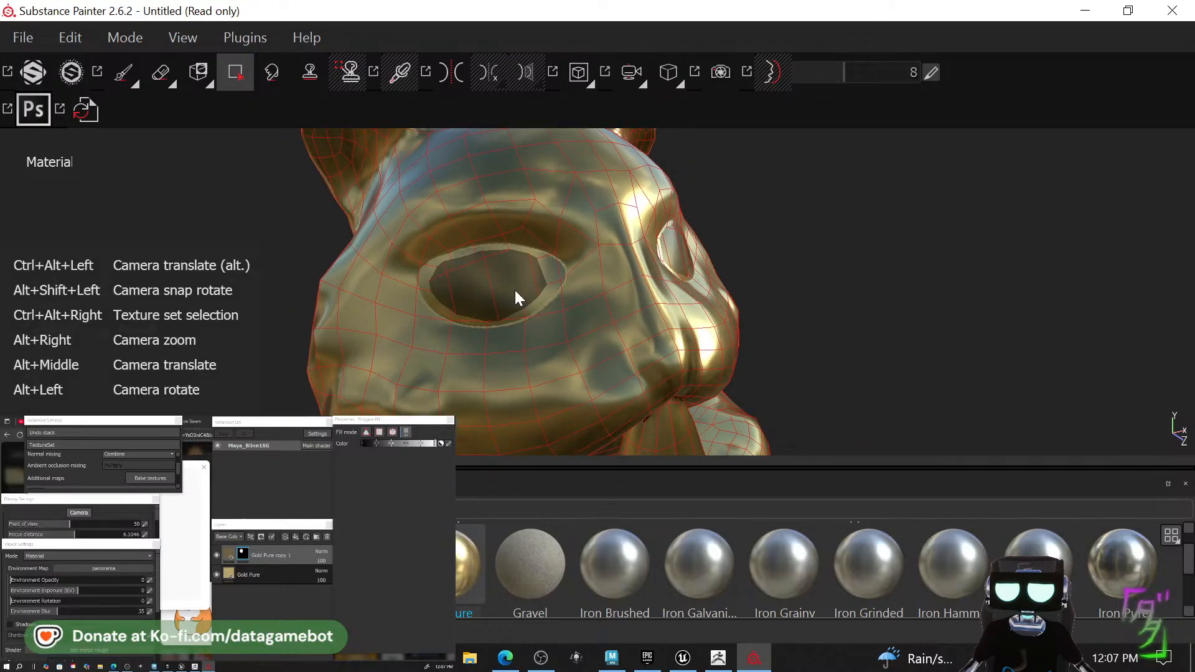
pyautogui.moveTo(515, 293)
pyautogui.keyDown('alt'); pyautogui.mouseDown()
pyautogui.moveTo(604, 293)
pyautogui.moveTo(475, 298)
pyautogui.mouseUp(); pyautogui.keyUp('alt')
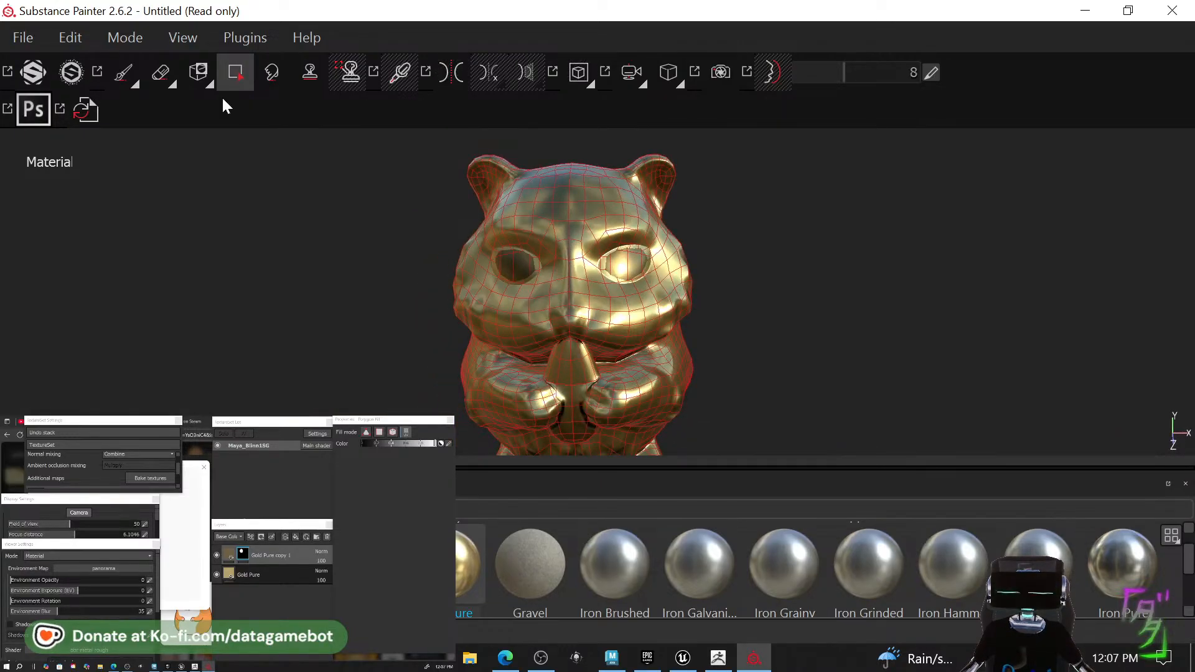
# Turn on symmetry and paint the mask around the eye sockets with a brush of size 22.64.
pyautogui.press('1')
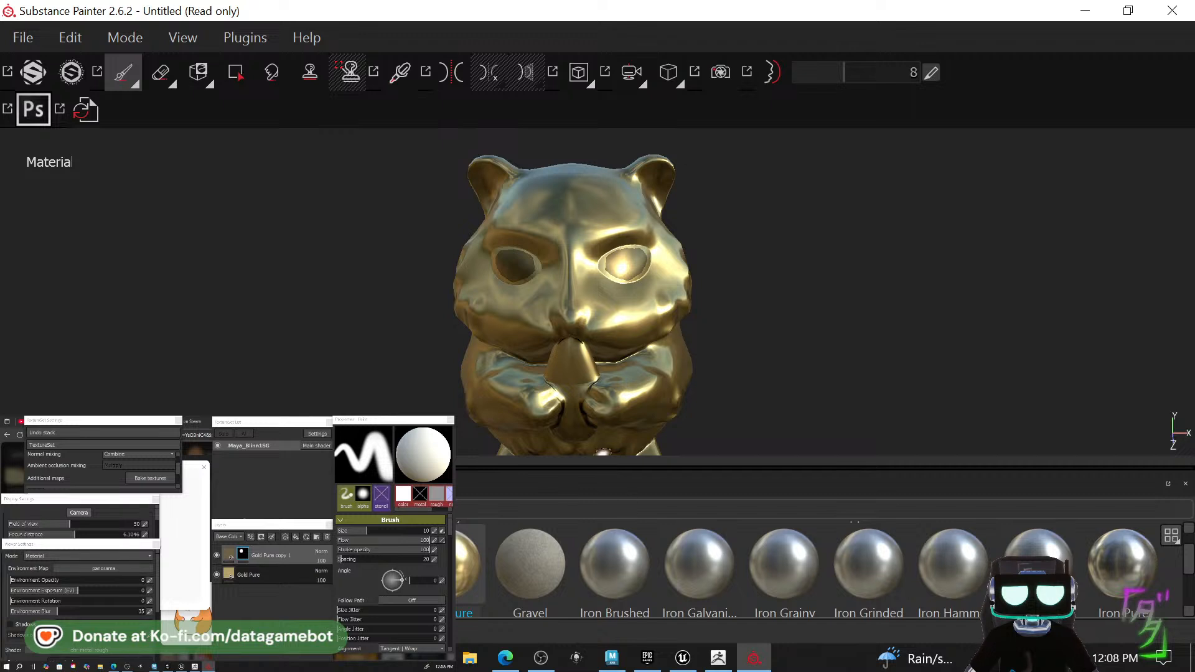
pyautogui.click(455, 74)
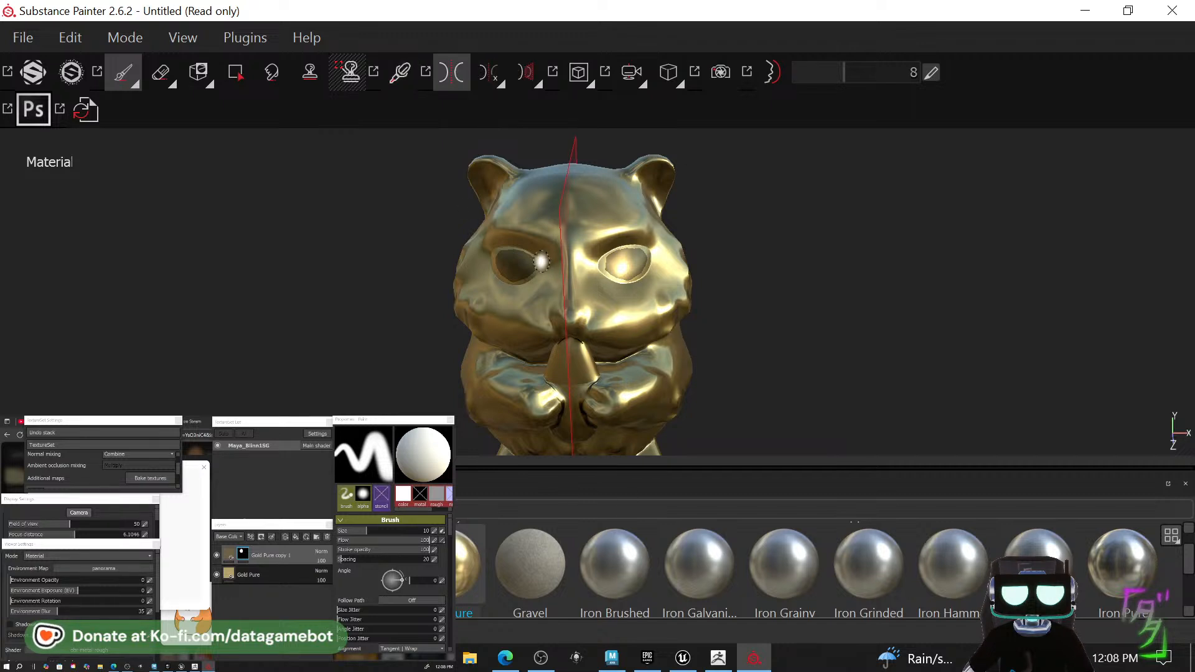
pyautogui.press(']')
pyautogui.press(']')
pyautogui.press(']')
pyautogui.press(']')
pyautogui.press(']')
pyautogui.press(']')
pyautogui.press(']')
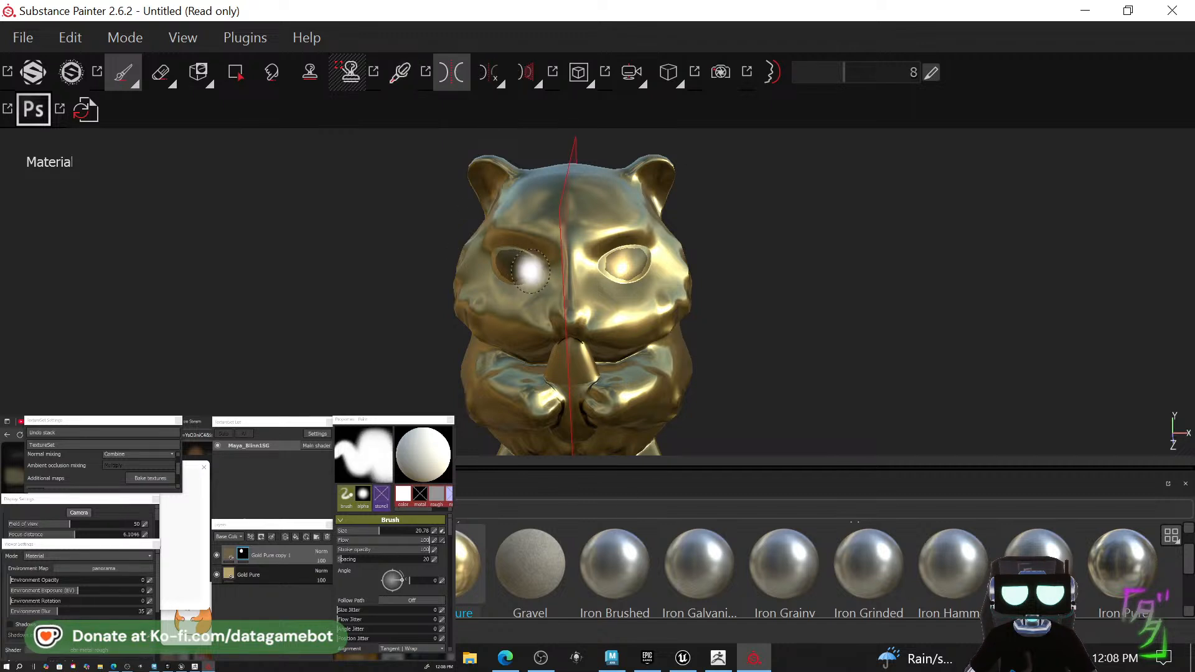
pyautogui.press(']')
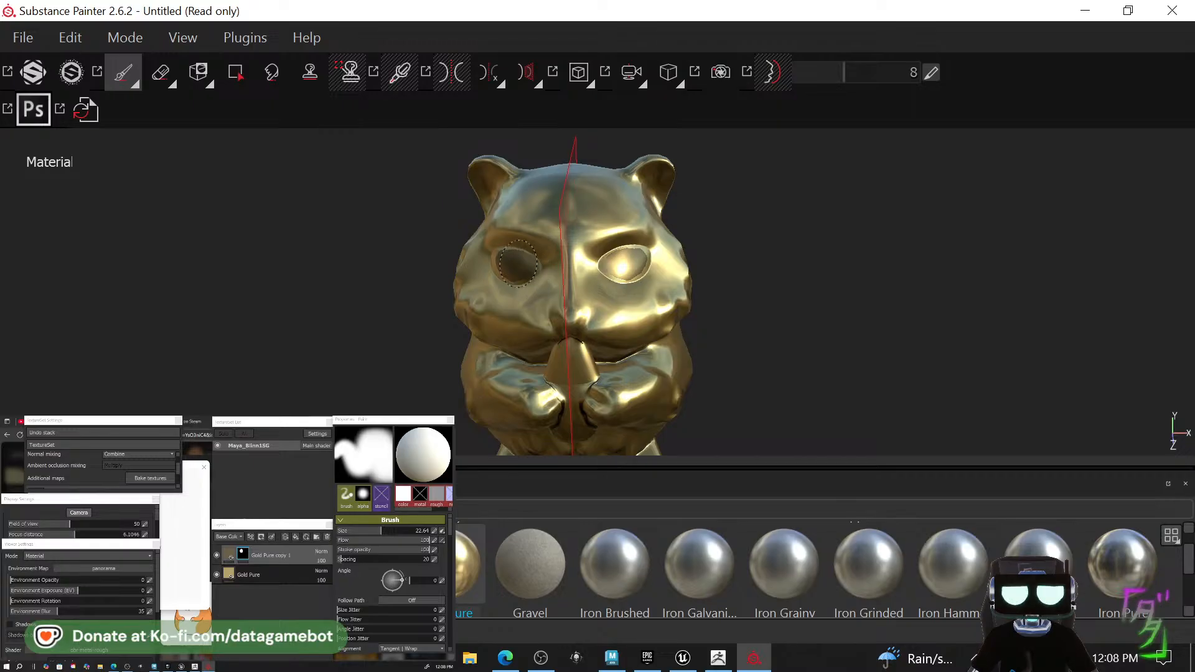
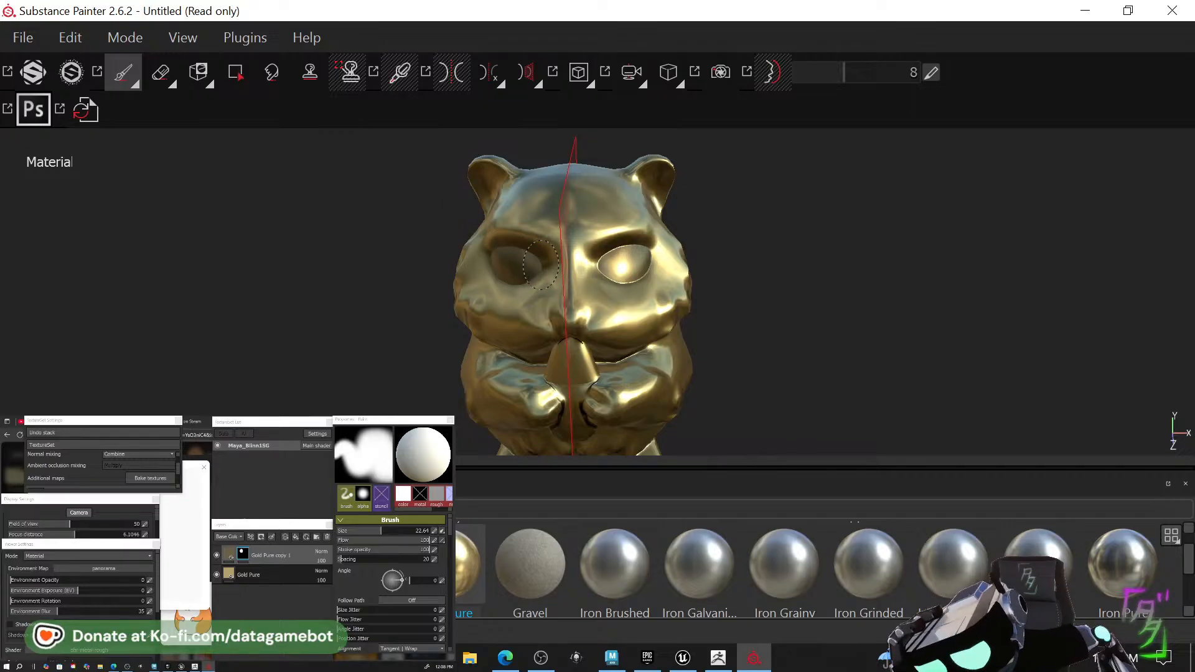
# Paint the darker gold into the mask along the underside of the hamster's cheek.
pyautogui.keyDown('alt'); pyautogui.moveTo(697, 318); pyautogui.dragTo(381, 308); pyautogui.keyUp('alt')
pyautogui.keyDown('alt'); pyautogui.moveTo(897, 355); pyautogui.dragTo(912, 289); pyautogui.keyUp('alt')
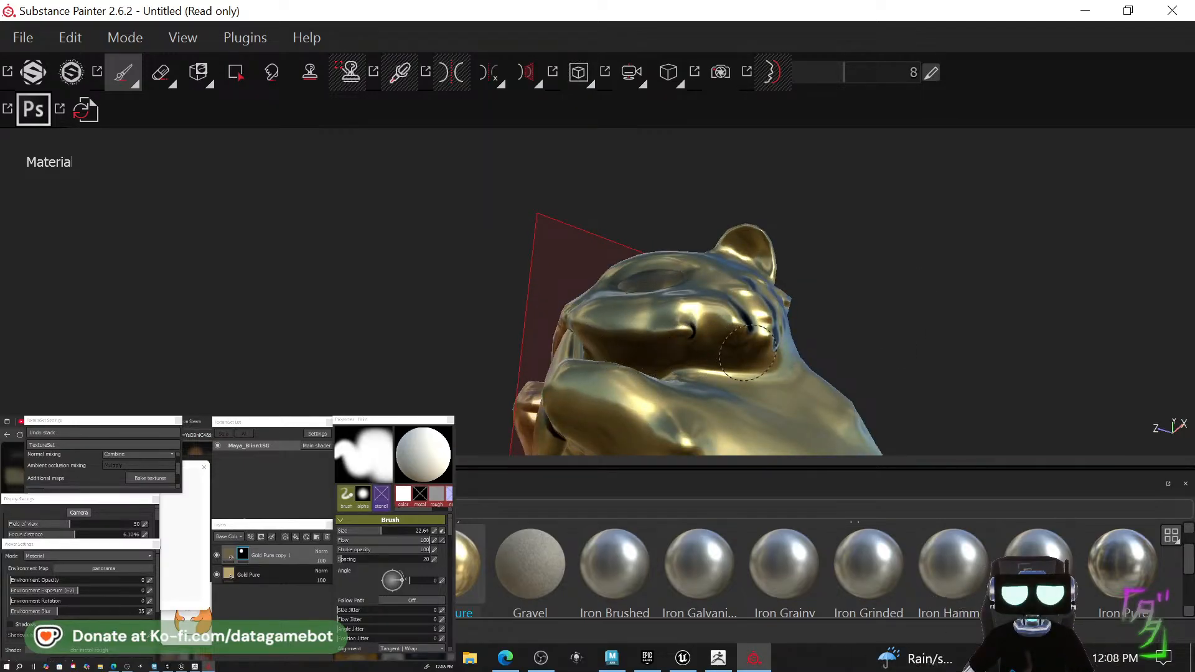
pyautogui.moveTo(813, 325)
pyautogui.keyDown('alt'); pyautogui.mouseDown()
pyautogui.moveTo(700, 333)
pyautogui.moveTo(735, 349)
pyautogui.mouseUp(); pyautogui.keyUp('alt')
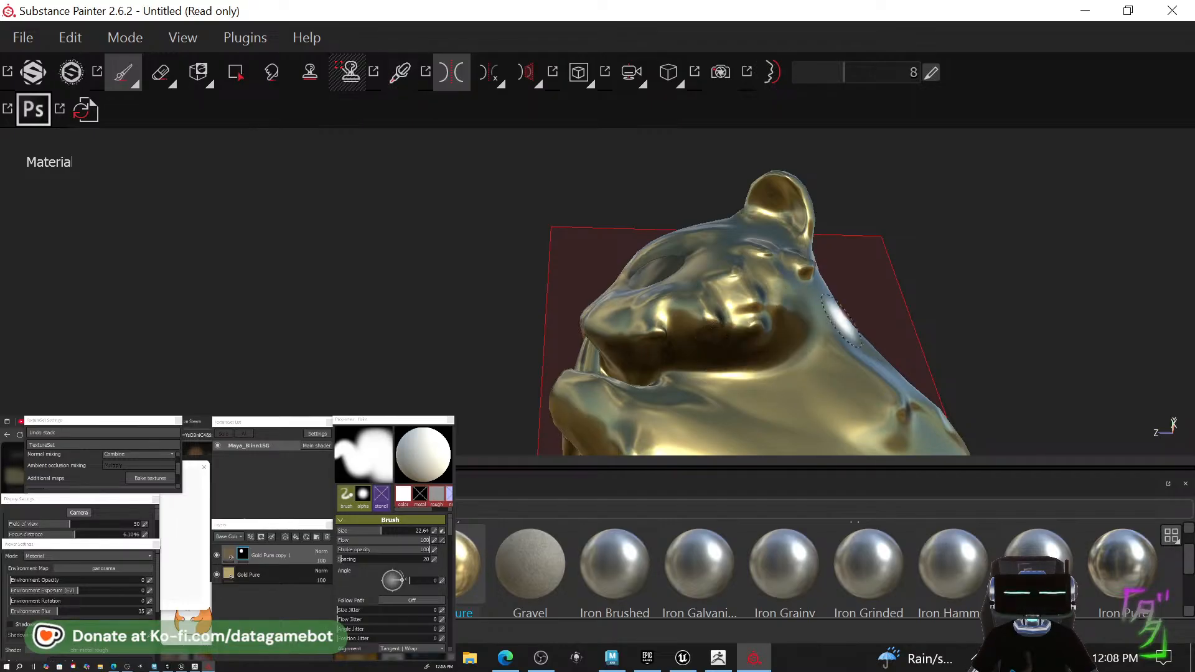
pyautogui.moveTo(878, 290)
pyautogui.keyDown('alt'); pyautogui.mouseDown()
pyautogui.moveTo(880, 338)
pyautogui.moveTo(913, 374)
pyautogui.moveTo(774, 307)
pyautogui.moveTo(867, 334)
pyautogui.mouseUp(); pyautogui.keyUp('alt')
# Reduce the brush size to 14.14 and paint the mask into the cheek fur creases and the inner ear.
pyautogui.press('[')
pyautogui.press('[')
pyautogui.press('[')
pyautogui.press('[')
pyautogui.press('[')
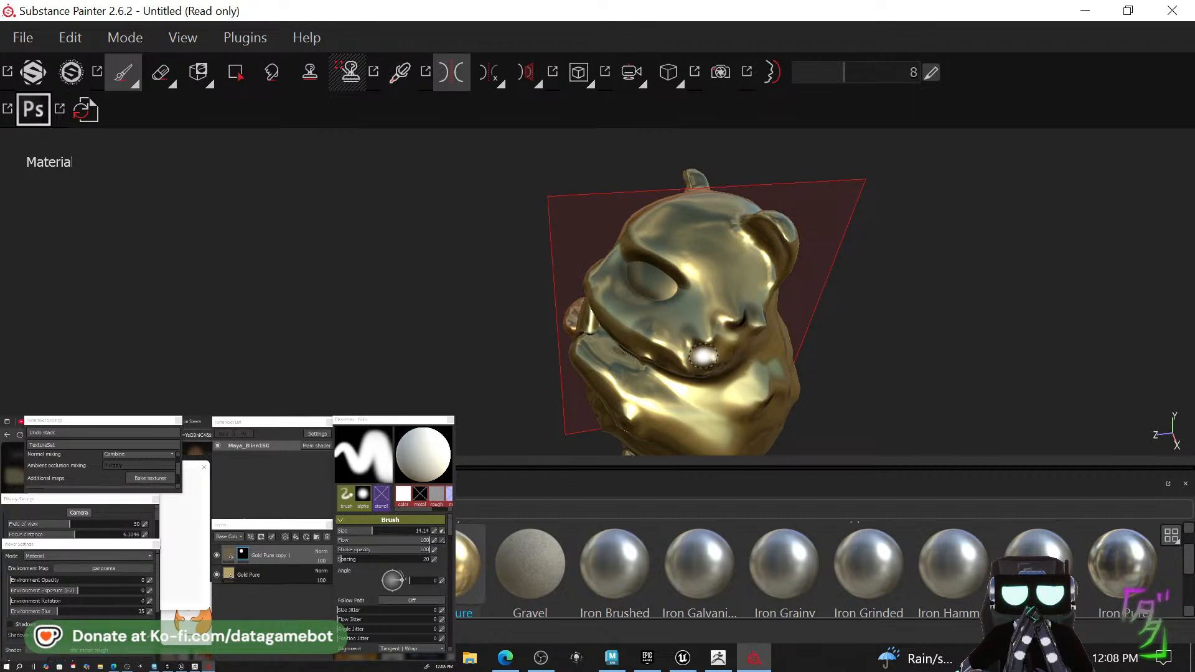
pyautogui.keyDown('alt'); pyautogui.moveTo(884, 323); pyautogui.dragTo(790, 240); pyautogui.keyUp('alt')
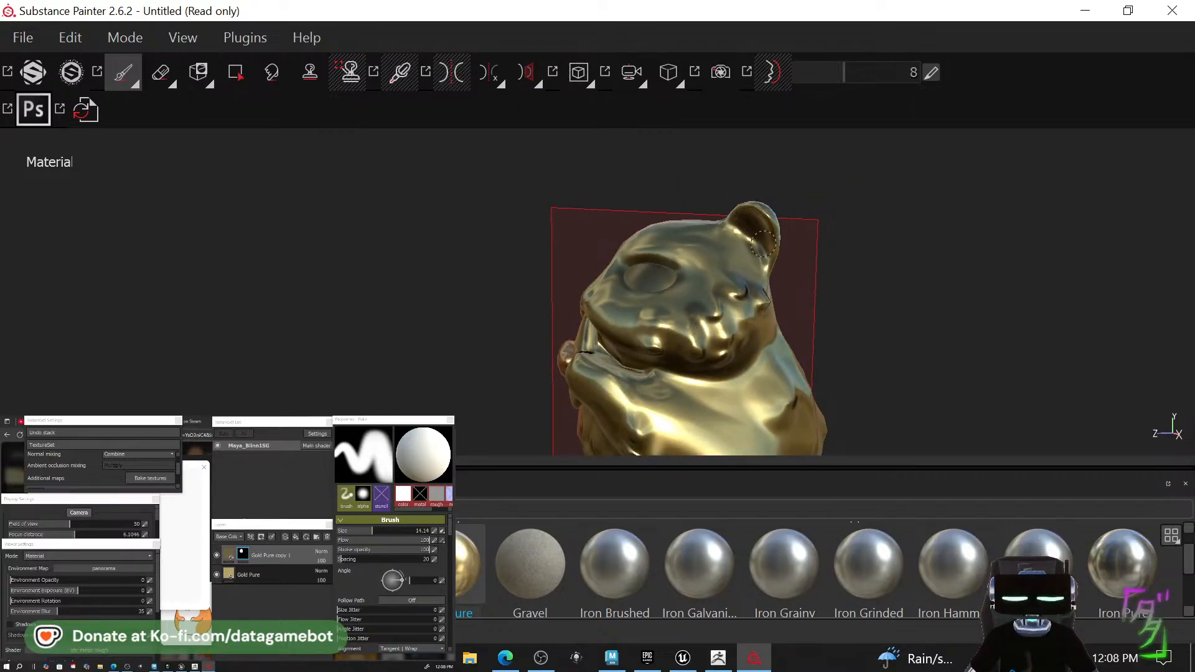
pyautogui.moveTo(790, 259)
pyautogui.keyDown('alt'); pyautogui.mouseDown()
pyautogui.moveTo(816, 270)
pyautogui.moveTo(531, 282)
pyautogui.moveTo(677, 305)
pyautogui.moveTo(856, 286)
pyautogui.moveTo(995, 312)
pyautogui.moveTo(856, 381)
pyautogui.moveTo(828, 351)
pyautogui.moveTo(907, 320)
pyautogui.moveTo(755, 360)
pyautogui.moveTo(795, 379)
pyautogui.moveTo(906, 393)
pyautogui.moveTo(701, 392)
pyautogui.mouseUp(); pyautogui.keyUp('alt')
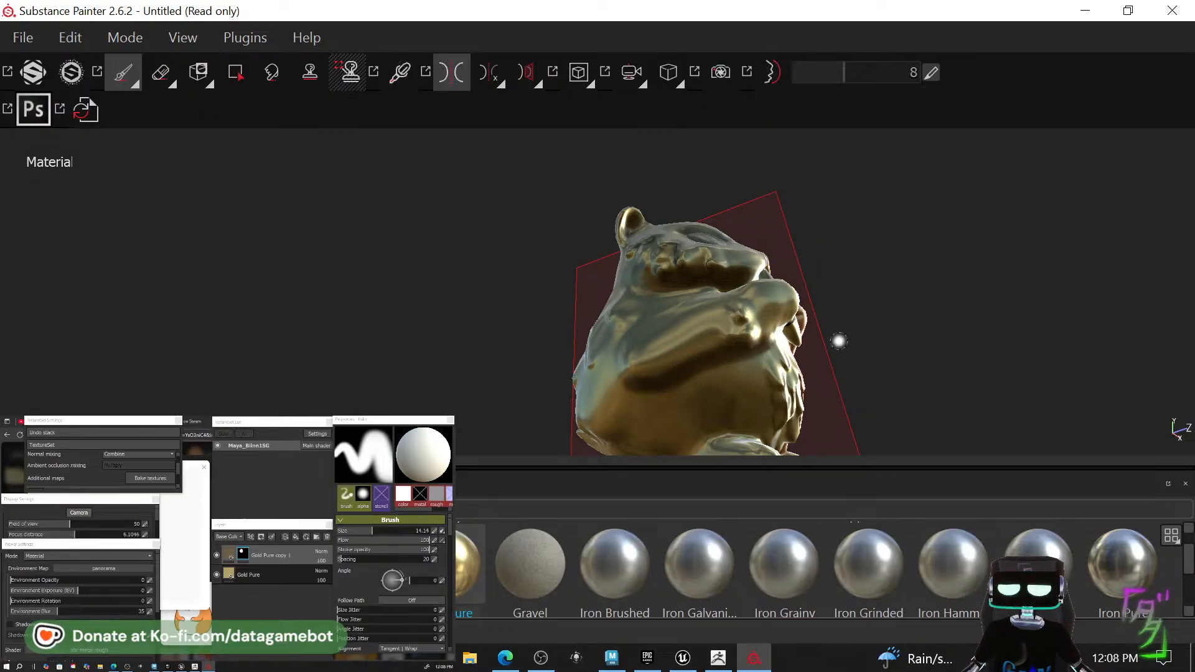
# Paint the mask into the recesses below the arms, in the belly fur and around the feet.
pyautogui.keyDown('alt'); pyautogui.moveTo(837, 342); pyautogui.dragTo(575, 385); pyautogui.keyUp('alt')
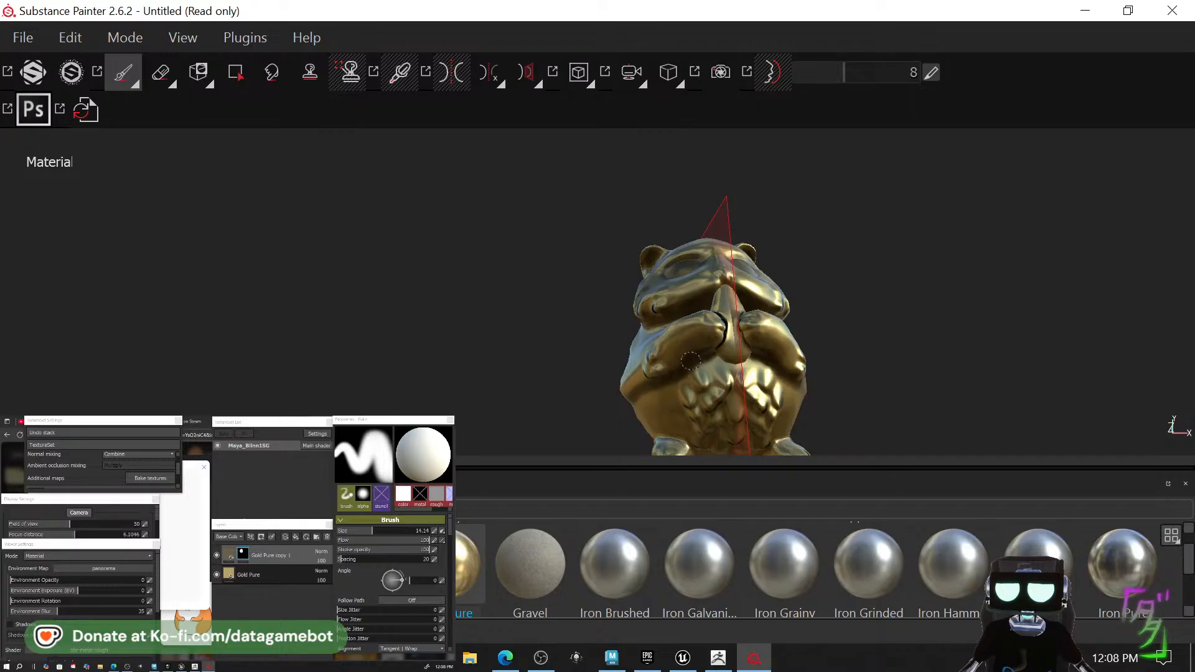
pyautogui.moveTo(672, 396)
pyautogui.keyDown('alt'); pyautogui.mouseDown()
pyautogui.moveTo(862, 353)
pyautogui.moveTo(800, 320)
pyautogui.moveTo(678, 306)
pyautogui.mouseUp(); pyautogui.keyUp('alt')
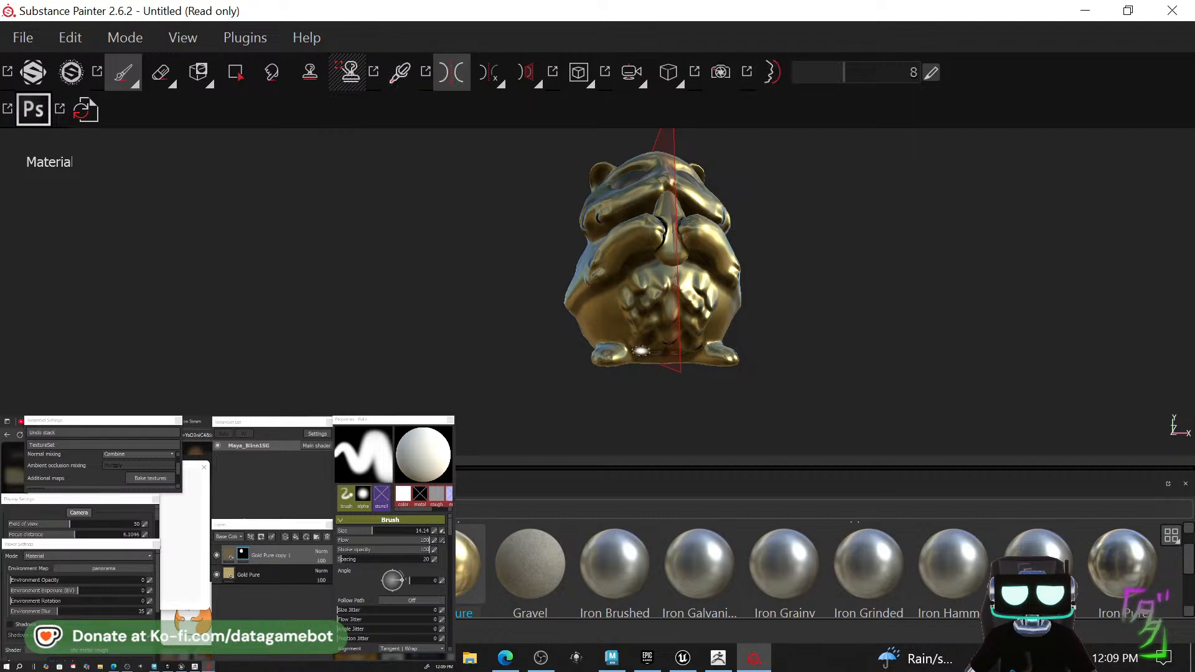
pyautogui.keyDown('alt'); pyautogui.moveTo(735, 321); pyautogui.dragTo(770, 314); pyautogui.keyUp('alt')
pyautogui.keyDown('alt'); pyautogui.moveTo(659, 346); pyautogui.dragTo(649, 346); pyautogui.keyUp('alt')
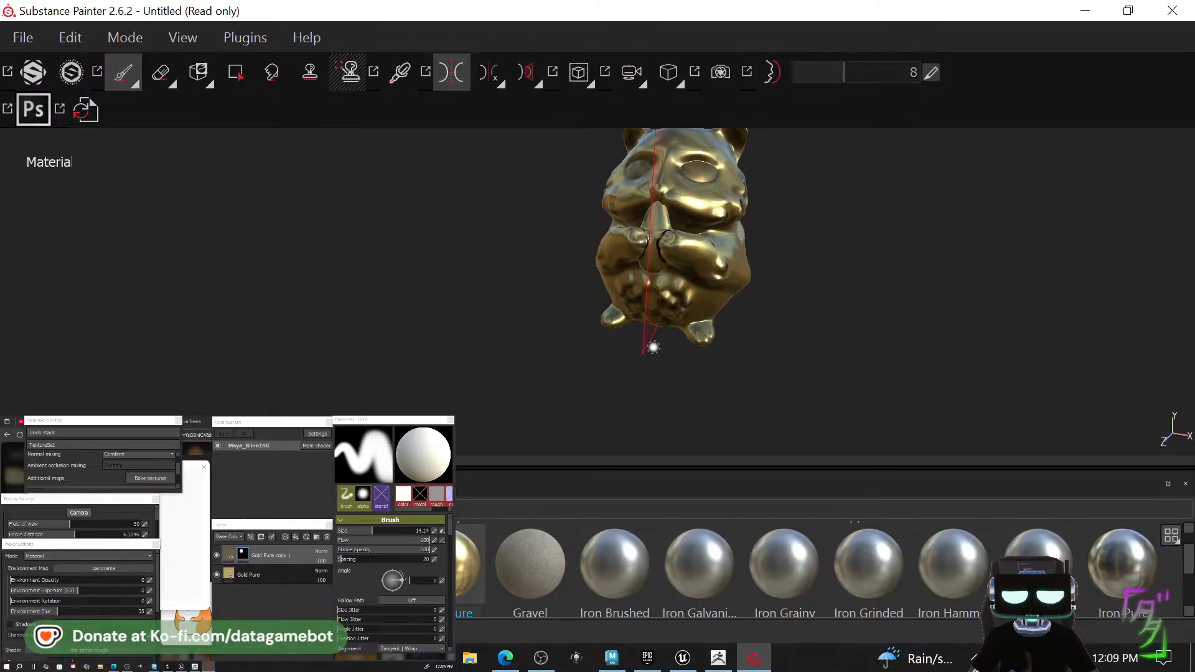
# Paint the mask into the fur folds across the back, along the lower body and around the tail.
pyautogui.keyDown('alt'); pyautogui.moveTo(791, 280); pyautogui.dragTo(701, 325); pyautogui.keyUp('alt')
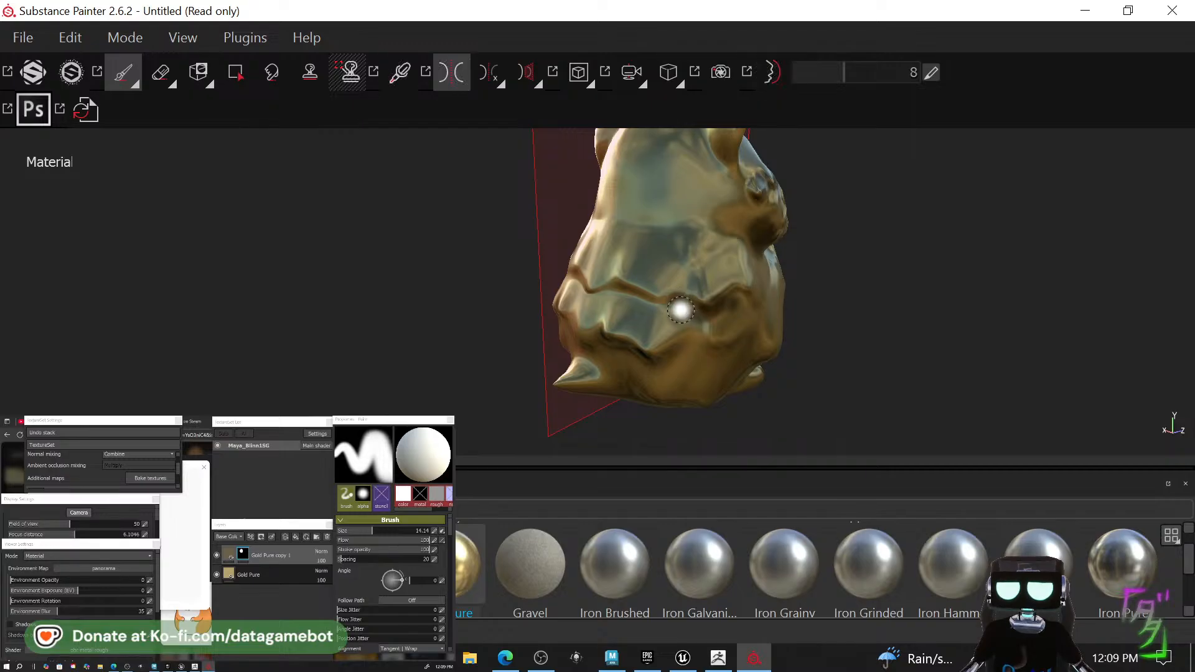
pyautogui.keyDown('alt'); pyautogui.moveTo(616, 297); pyautogui.dragTo(718, 283); pyautogui.keyUp('alt')
pyautogui.keyDown('alt'); pyautogui.moveTo(674, 243); pyautogui.dragTo(624, 348); pyautogui.keyUp('alt')
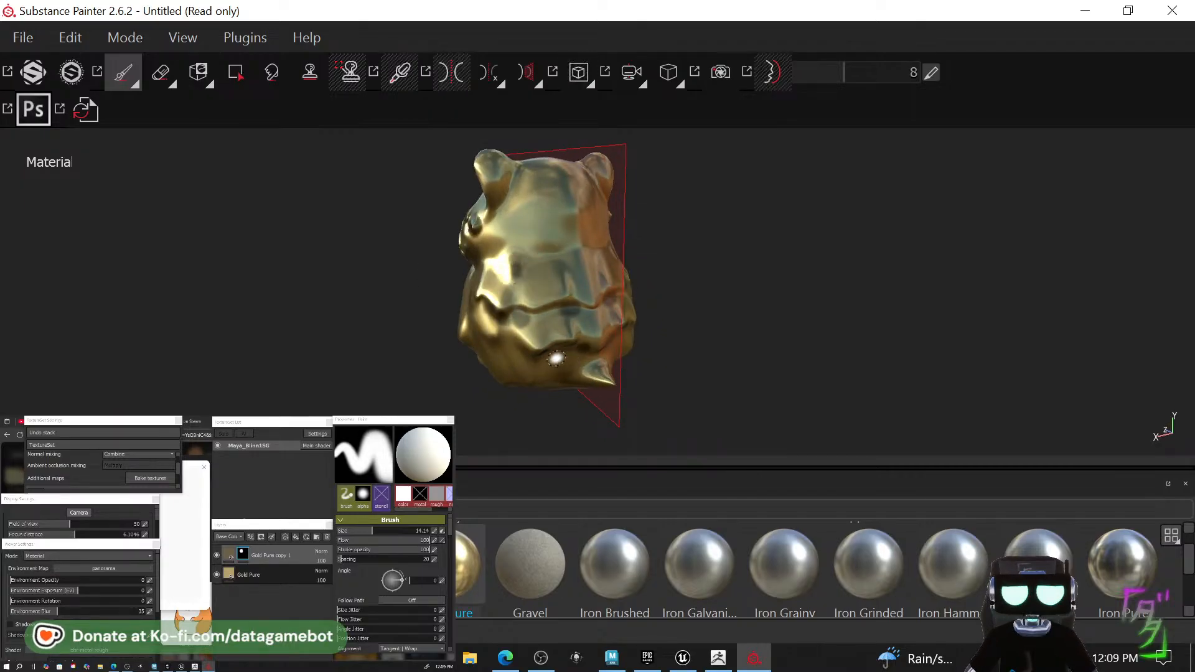
pyautogui.keyDown('alt'); pyautogui.moveTo(582, 348); pyautogui.dragTo(852, 330); pyautogui.keyUp('alt')
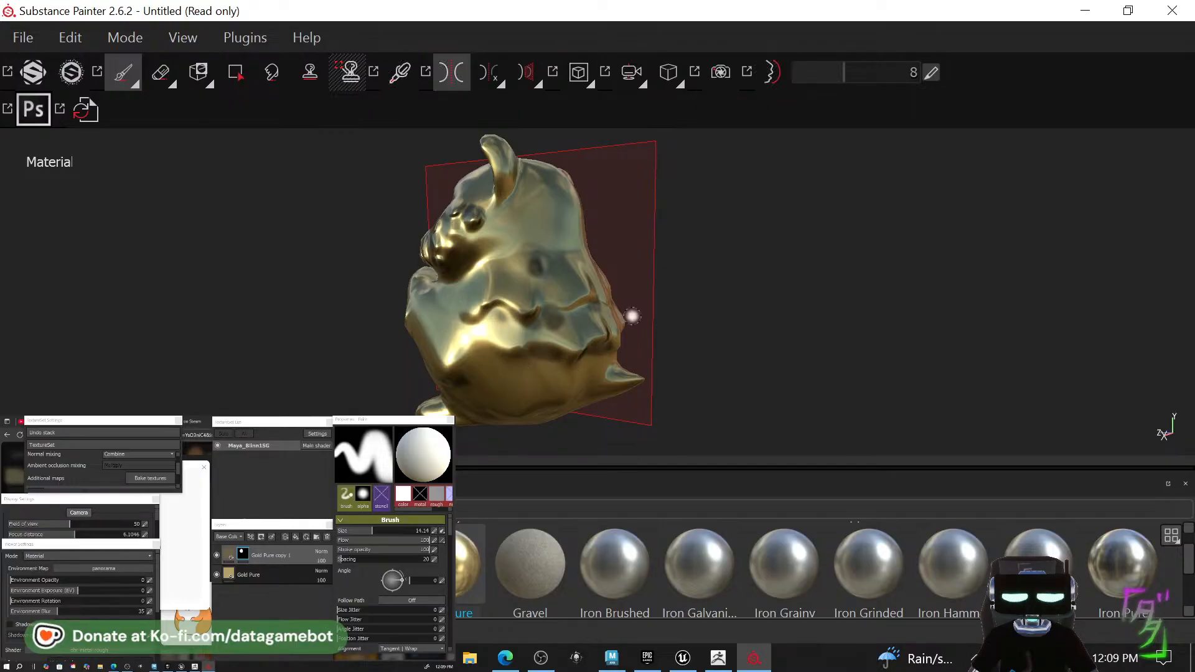
pyautogui.keyDown('alt'); pyautogui.moveTo(633, 315); pyautogui.dragTo(446, 366); pyautogui.keyUp('alt')
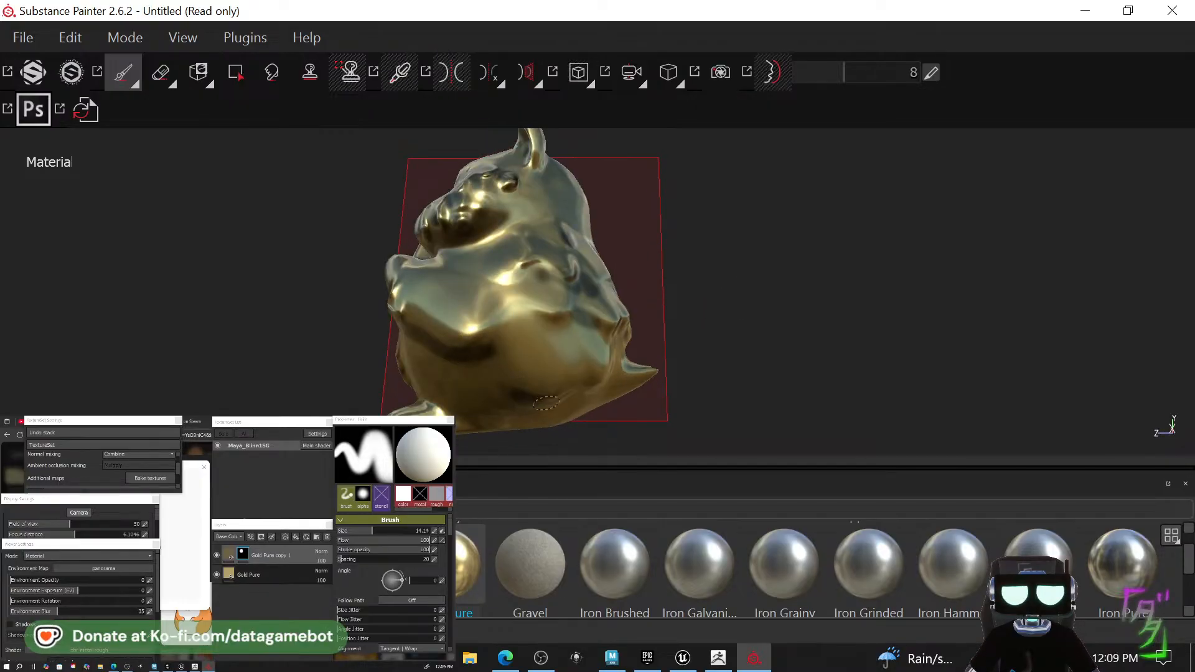
pyautogui.moveTo(516, 389)
pyautogui.keyDown('alt'); pyautogui.mouseDown()
pyautogui.moveTo(597, 400)
pyautogui.moveTo(535, 410)
pyautogui.mouseUp(); pyautogui.keyUp('alt')
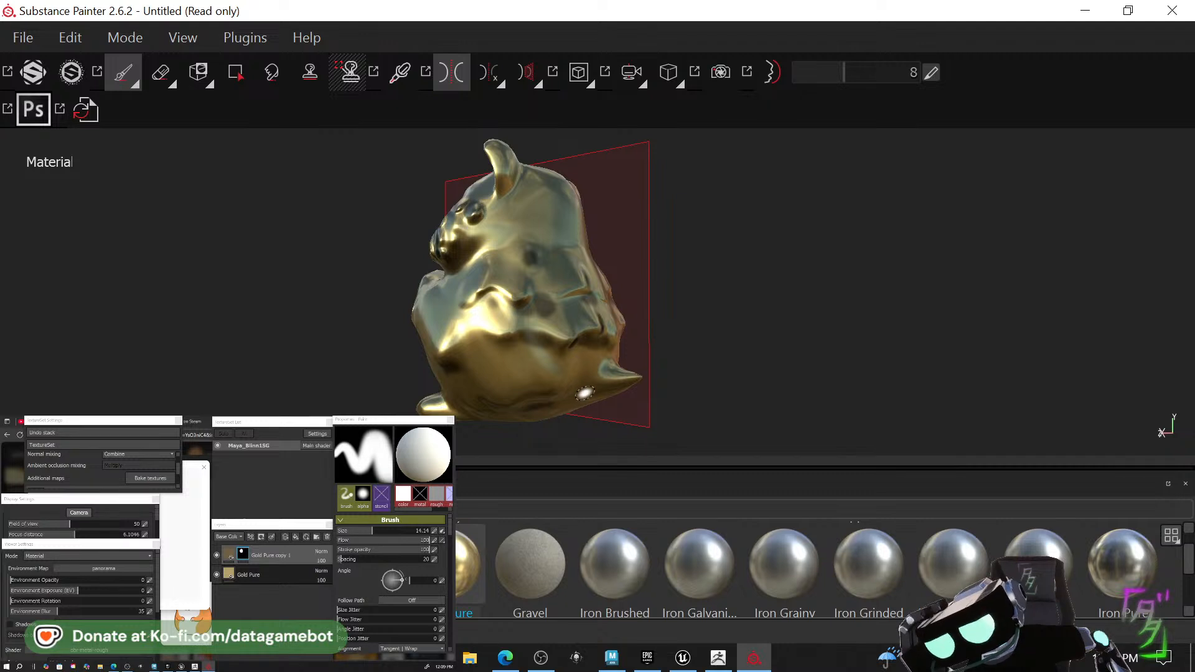
pyautogui.moveTo(629, 377)
pyautogui.mouseDown()
pyautogui.moveTo(601, 387)
pyautogui.moveTo(619, 374)
pyautogui.mouseUp()
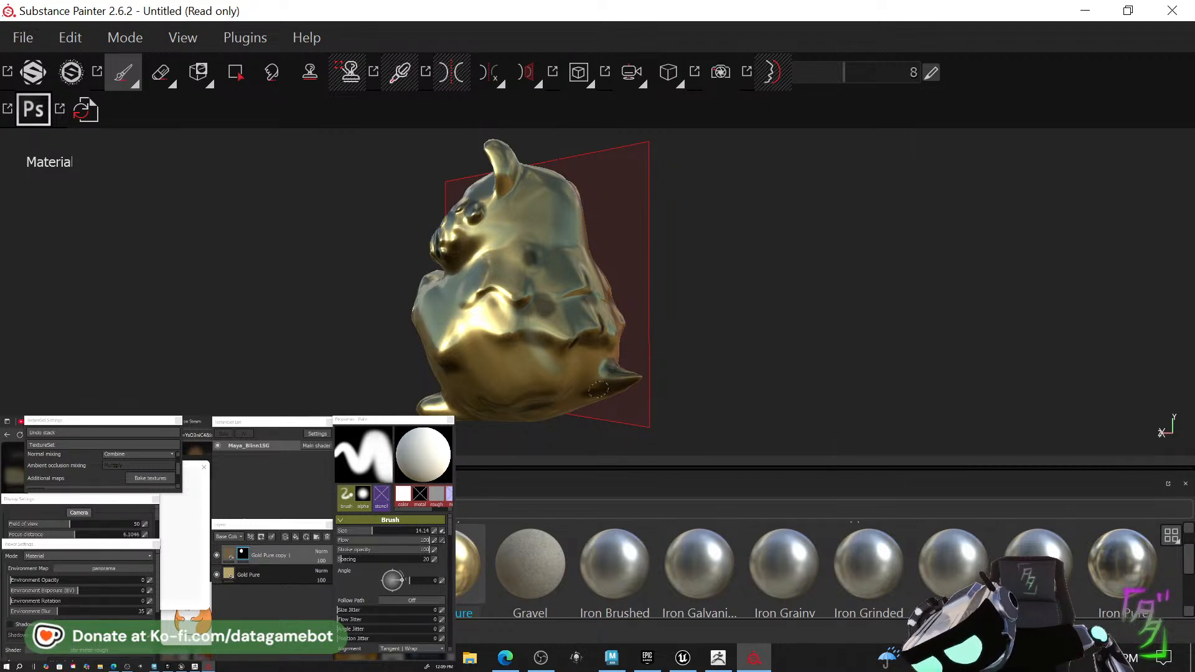
pyautogui.keyDown('alt'); pyautogui.moveTo(741, 375); pyautogui.dragTo(587, 408); pyautogui.keyUp('alt')
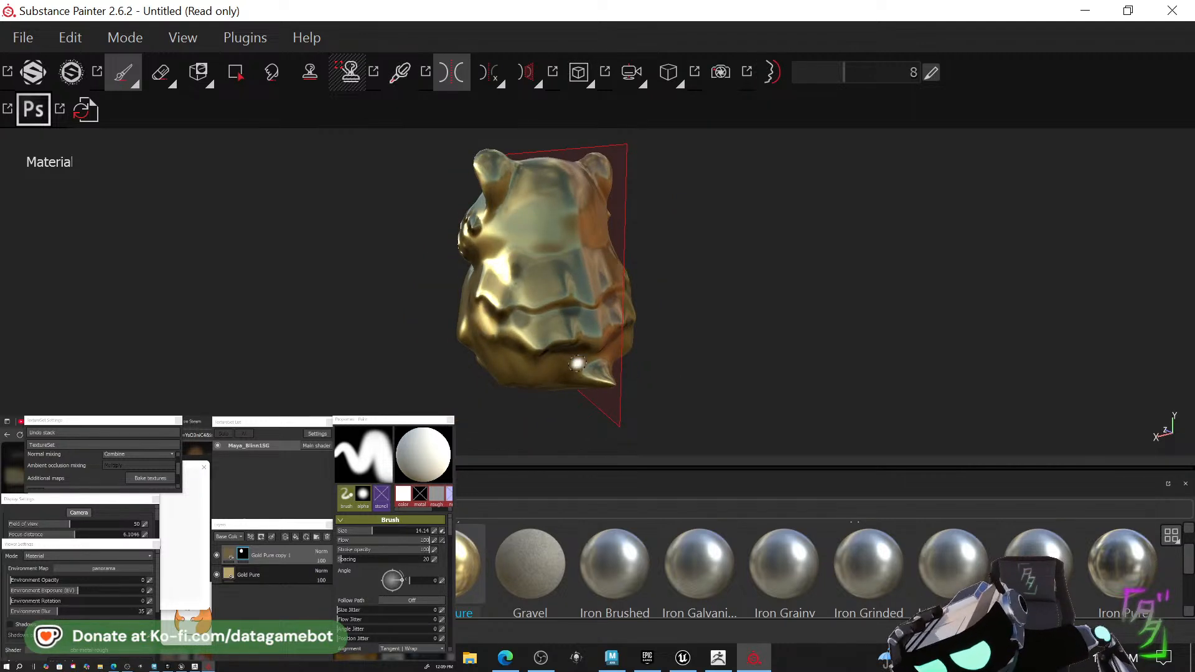
# Rotate the environment lighting to 322 and check the shaded statue from the front.
pyautogui.keyDown('alt'); pyautogui.moveTo(666, 383); pyautogui.dragTo(574, 358); pyautogui.keyUp('alt')
pyautogui.keyDown('alt'); pyautogui.moveTo(574, 358); pyautogui.dragTo(299, 362, button='right'); pyautogui.keyUp('alt')
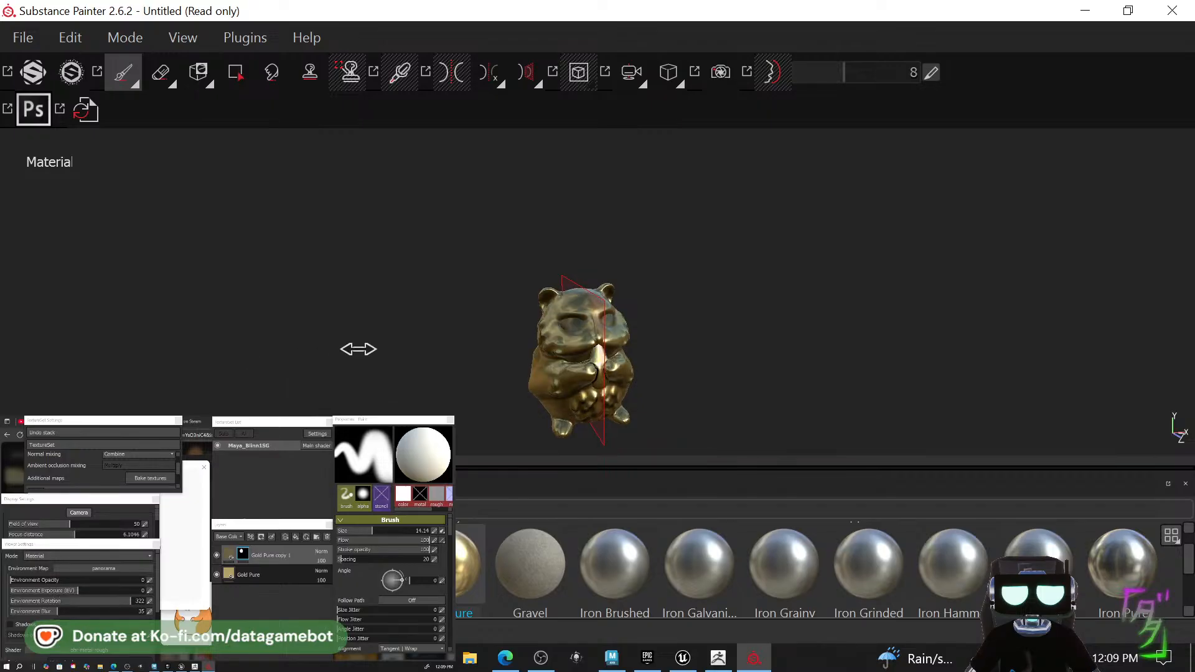
pyautogui.keyDown('alt'); pyautogui.moveTo(358, 349); pyautogui.dragTo(406, 367); pyautogui.keyUp('alt')
pyautogui.keyDown('alt'); pyautogui.moveTo(662, 372); pyautogui.dragTo(685, 371); pyautogui.keyUp('alt')
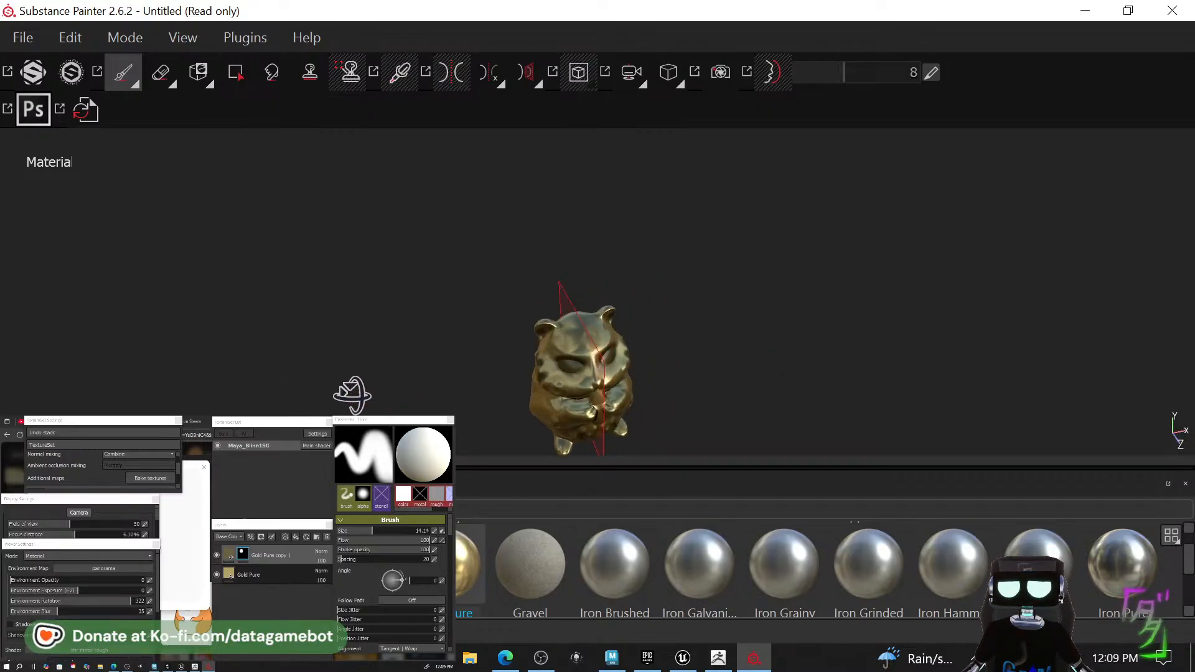
pyautogui.keyDown('alt'); pyautogui.moveTo(245, 355); pyautogui.dragTo(357, 338); pyautogui.keyUp('alt')
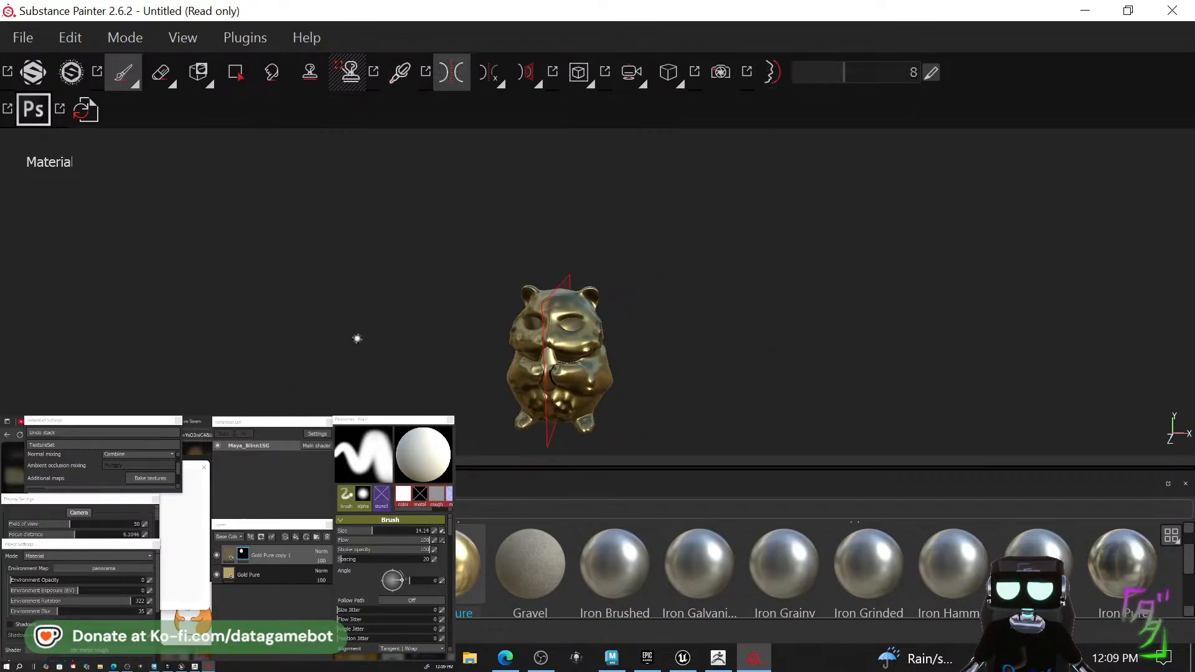
# Paint the mask into the recess between the paws, along the lower part of the seed.
pyautogui.keyDown('alt'); pyautogui.moveTo(670, 307); pyautogui.dragTo(898, 592, button='right'); pyautogui.keyUp('alt')
pyautogui.keyDown('alt'); pyautogui.moveTo(791, 406); pyautogui.dragTo(842, 396); pyautogui.keyUp('alt')
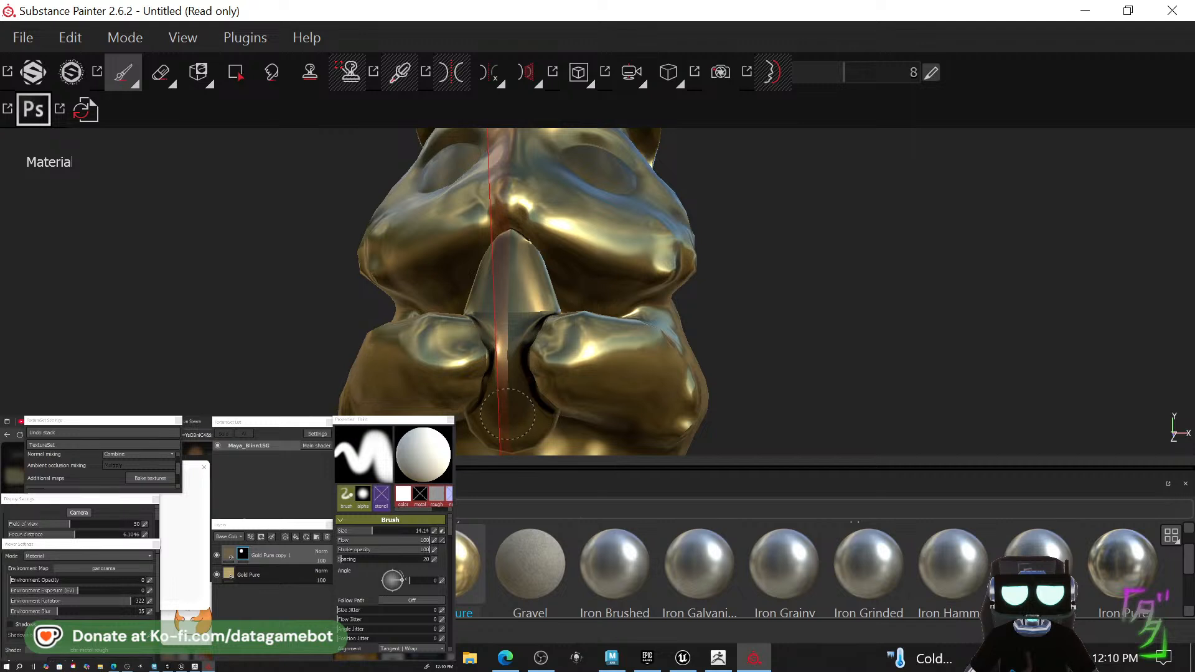
pyautogui.moveTo(511, 373); pyautogui.dragTo(516, 378)
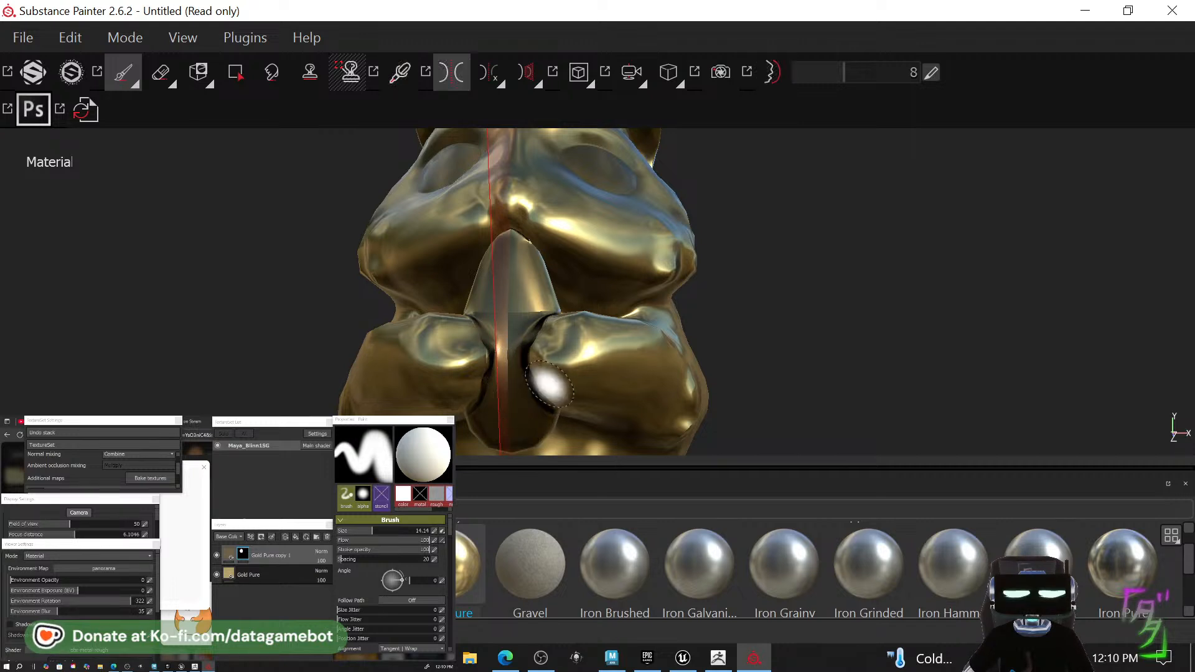
# Rotate the environment lighting to 301 and check how the gold reflects on the statue.
pyautogui.moveTo(771, 289)
pyautogui.keyDown('alt'); pyautogui.mouseDown(button='right')
pyautogui.moveTo(632, 283)
pyautogui.moveTo(2, 321)
pyautogui.mouseUp(button='right'); pyautogui.keyUp('alt')
pyautogui.keyDown('alt'); pyautogui.moveTo(221, 317); pyautogui.dragTo(320, 313); pyautogui.keyUp('alt')
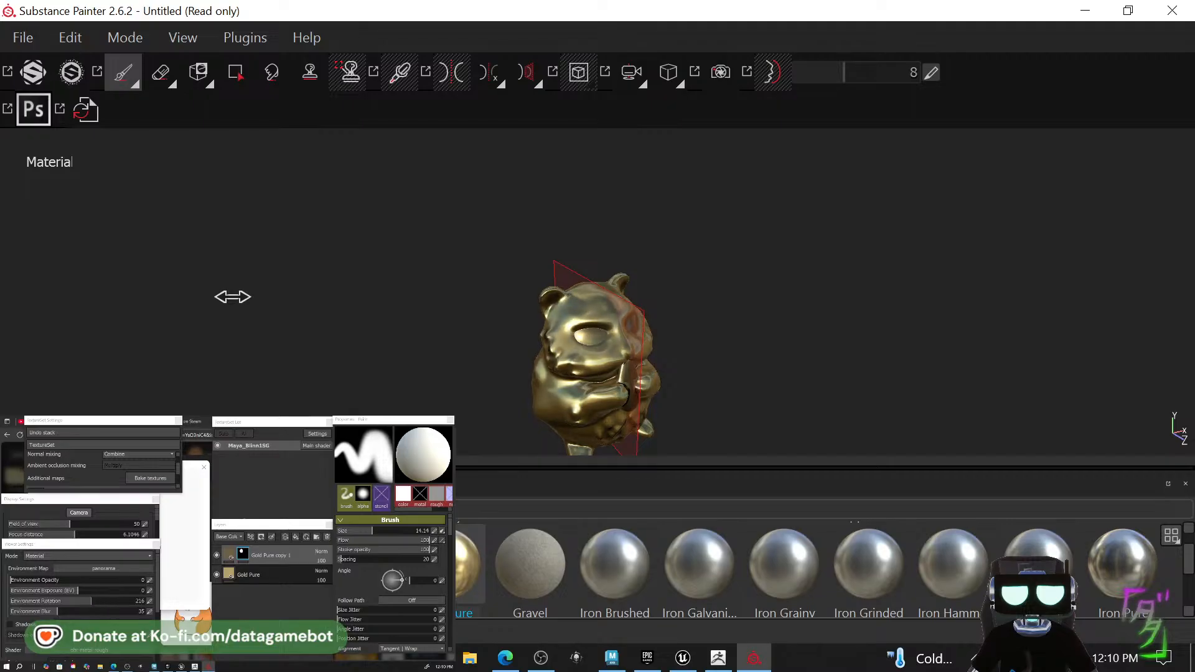
pyautogui.keyDown('shift'); pyautogui.moveTo(232, 297); pyautogui.dragTo(806, 242, button='right'); pyautogui.keyUp('shift')
pyautogui.keyDown('alt'); pyautogui.moveTo(869, 344); pyautogui.dragTo(2, 387, button='right'); pyautogui.keyUp('alt')
pyautogui.keyDown('alt'); pyautogui.moveTo(648, 373); pyautogui.dragTo(405, 353); pyautogui.keyUp('alt')
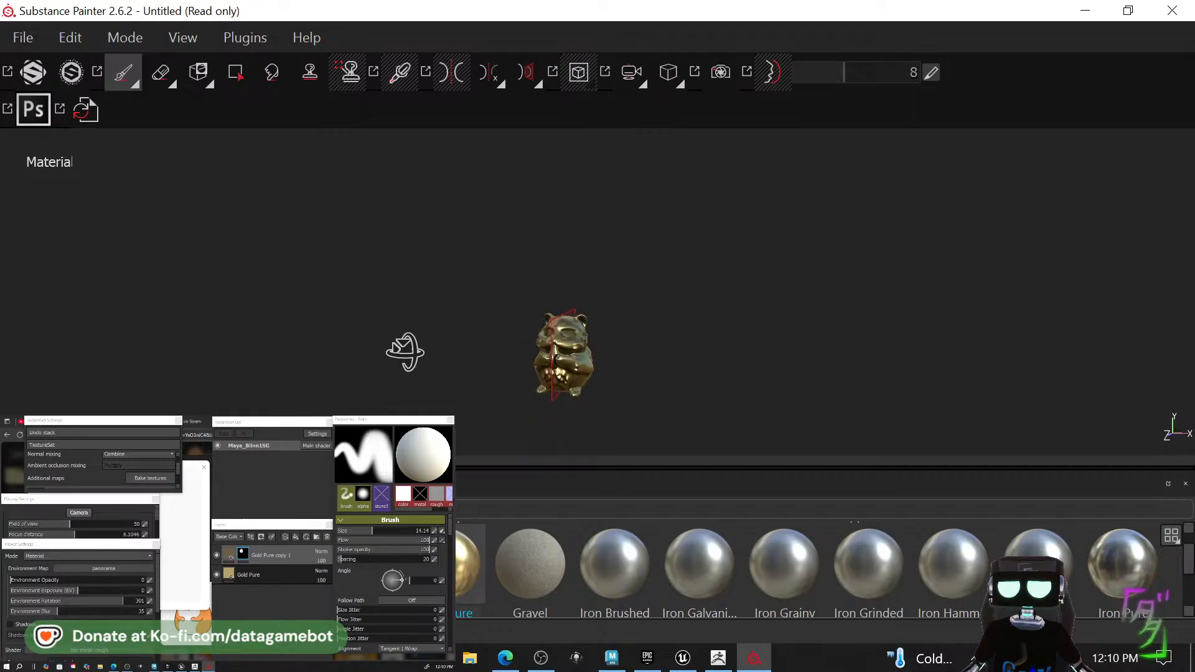
pyautogui.click(19, 41)
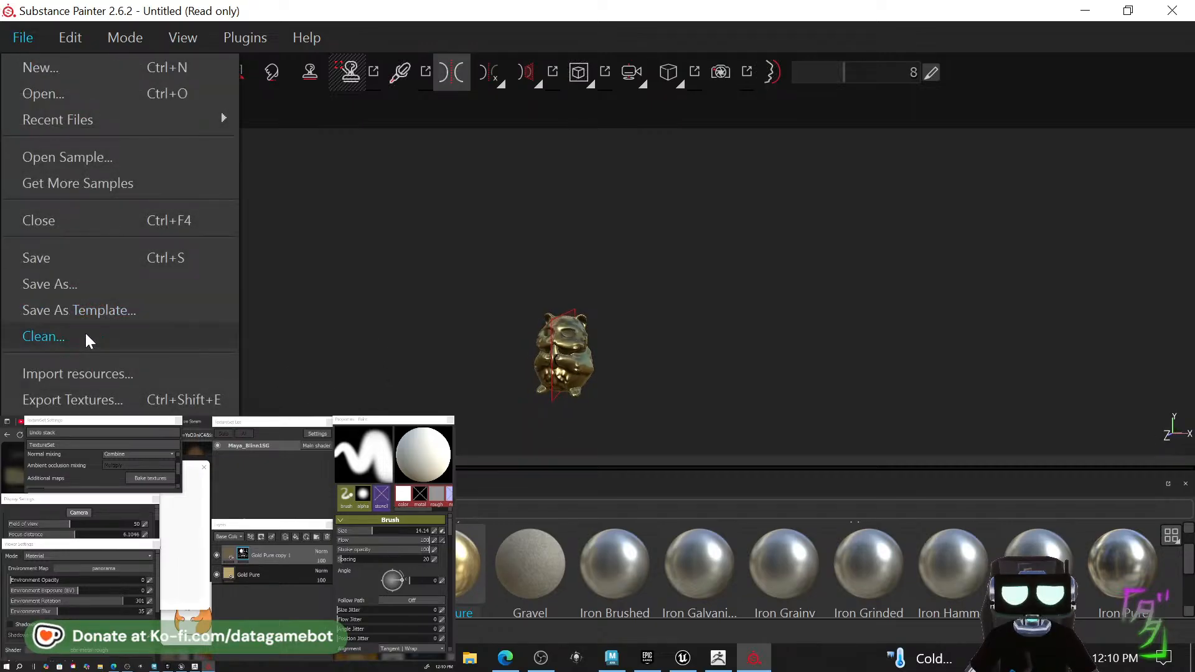
pyautogui.click(72, 400)
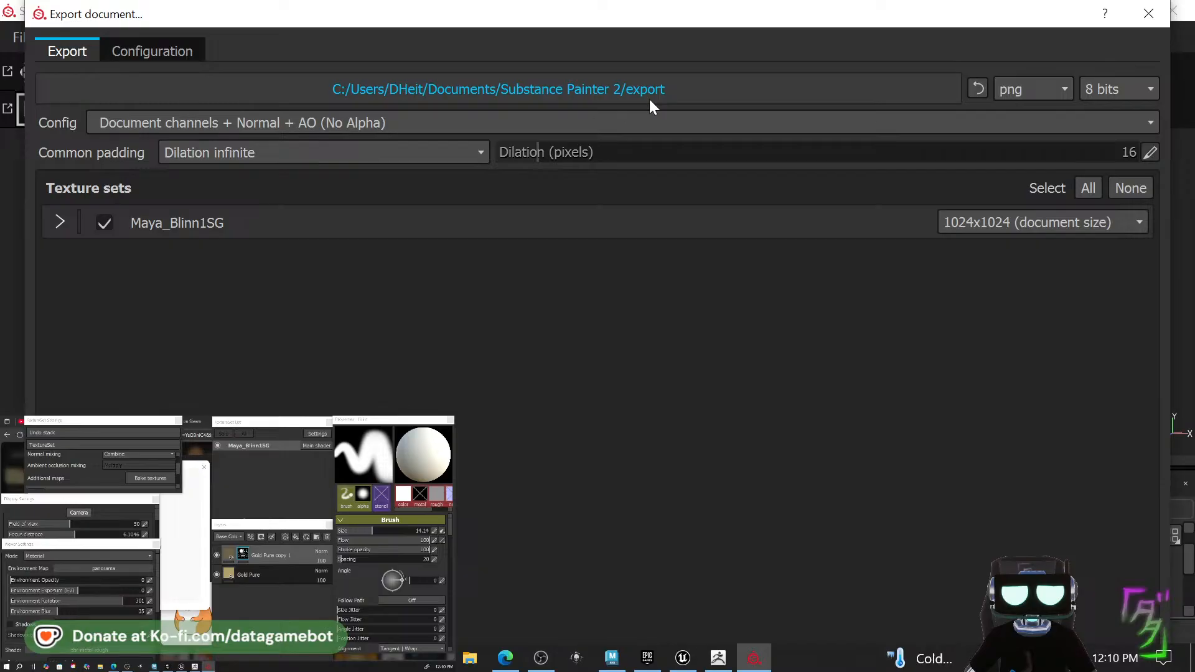
pyautogui.click(1148, 13)
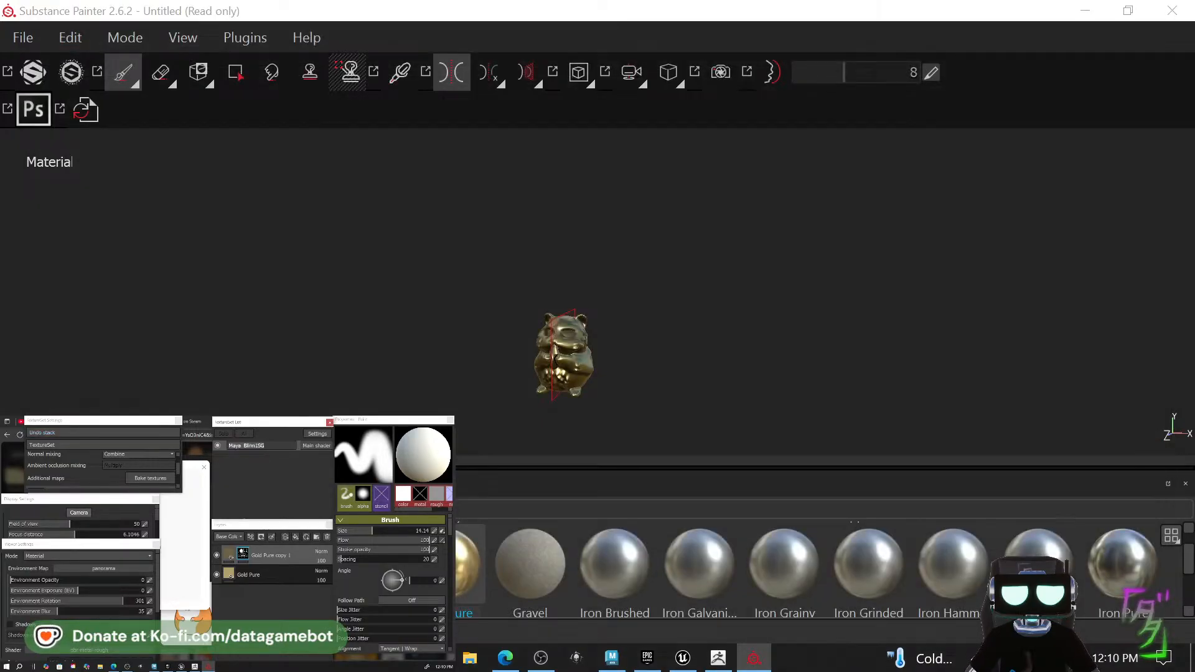
# Rename the Maya_Blinn1SG texture set to HampsterStat.
pyautogui.write('Ham')
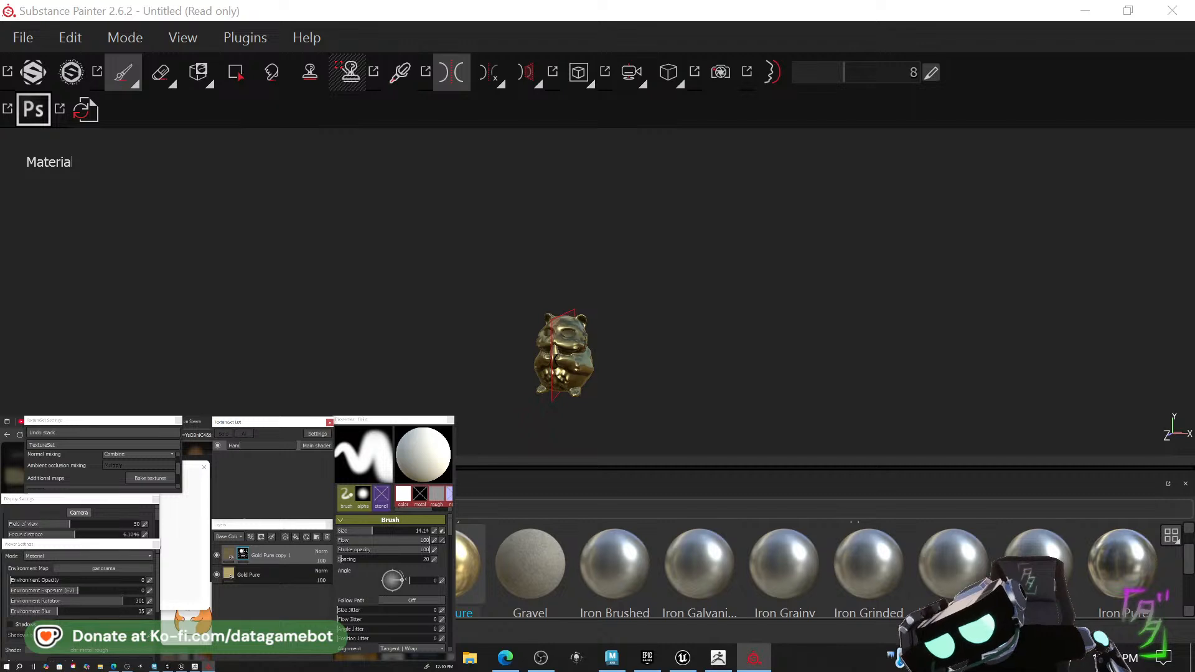
pyautogui.write('psterS')
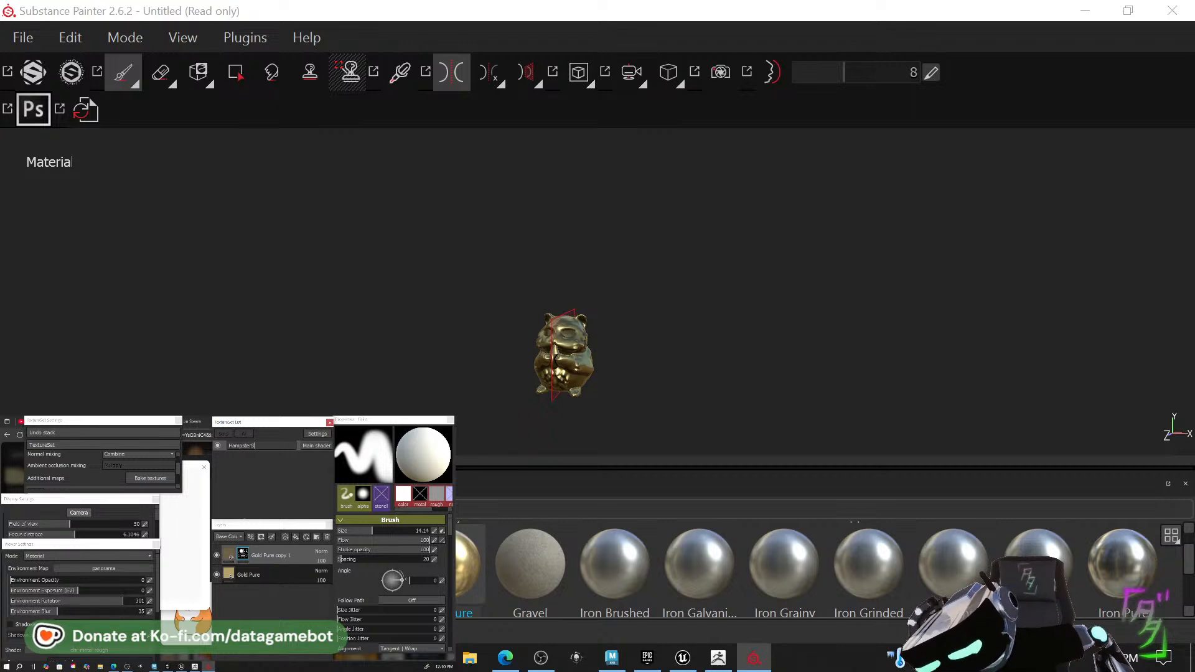
pyautogui.write('tatMe')
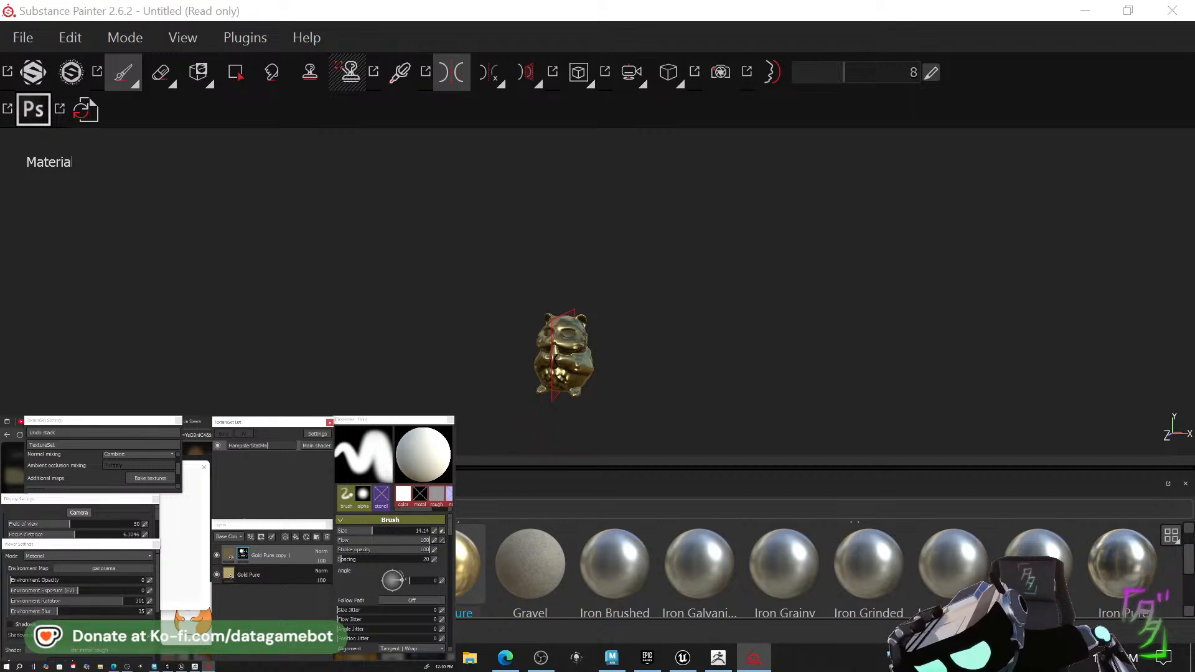
pyautogui.press('BackSpace')
pyautogui.press('BackSpace')
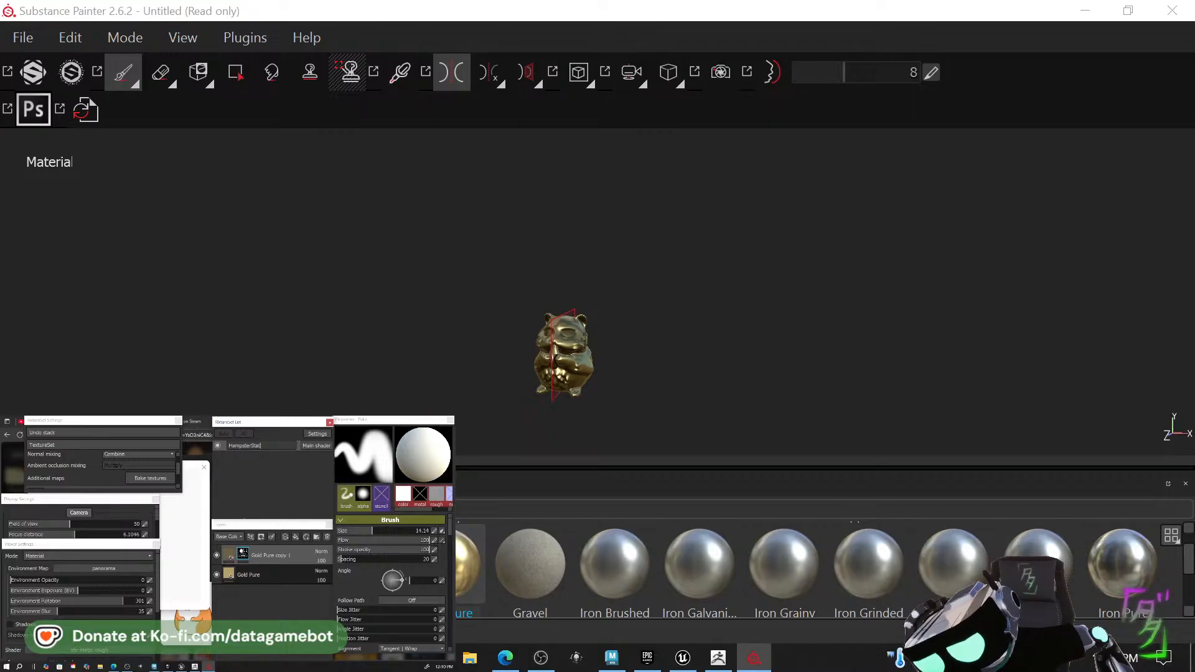
# Open the texture export settings and browse the output location to the computer's Desktop folder.
pyautogui.click(18, 38)
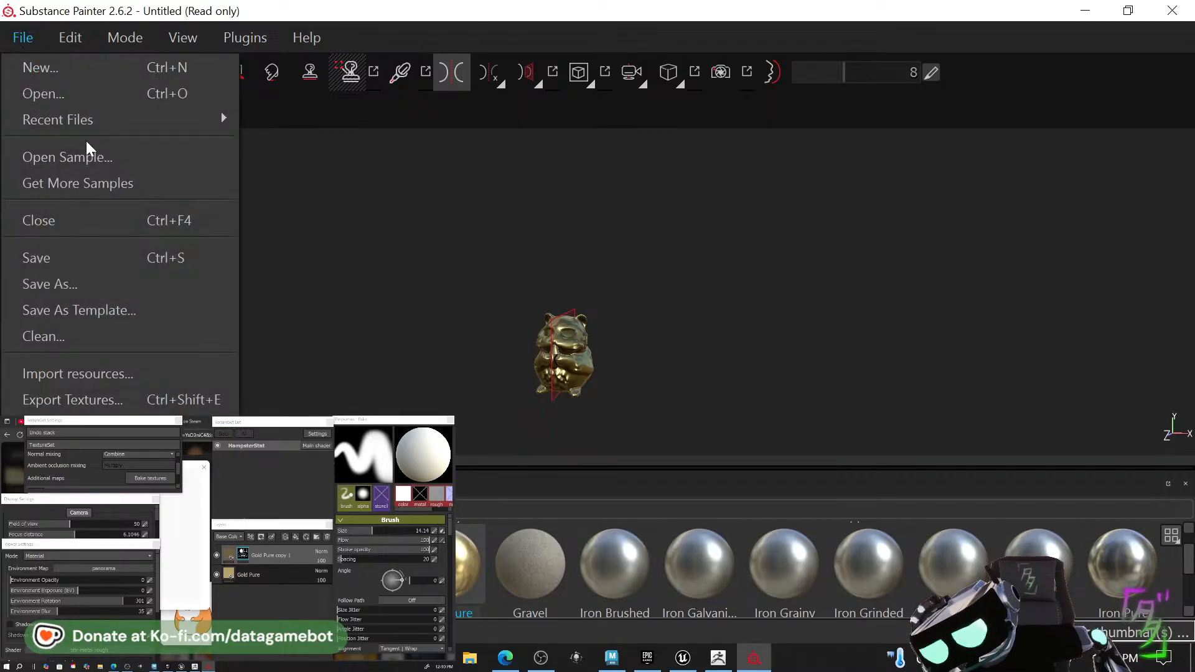
pyautogui.click(151, 399)
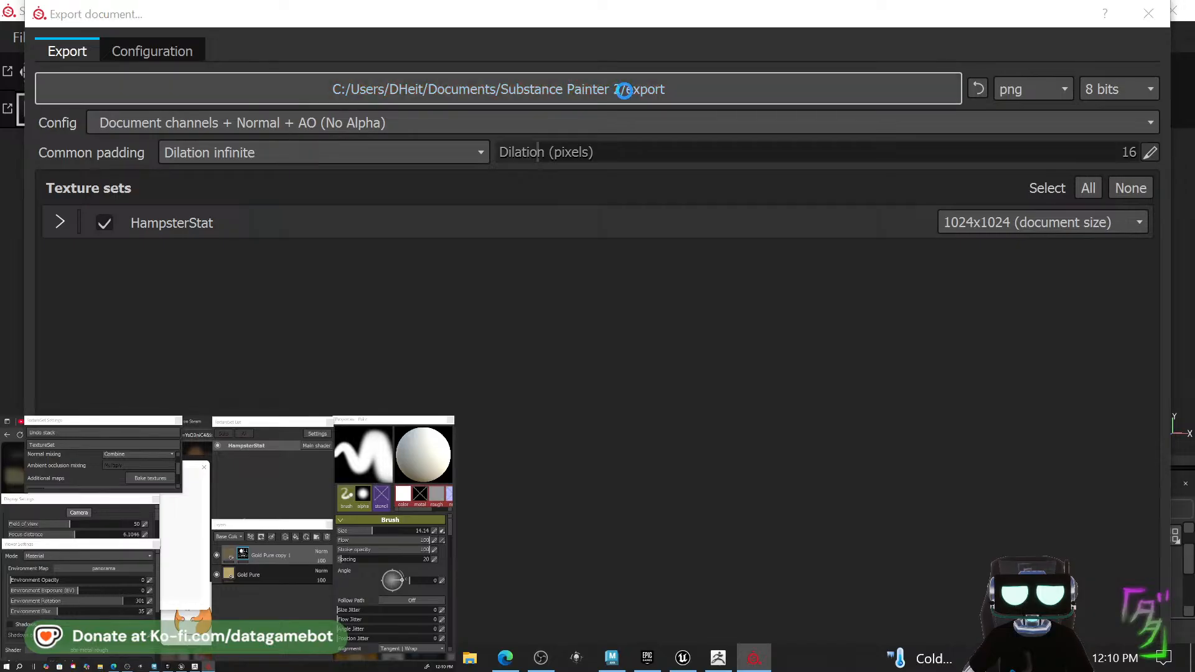
pyautogui.click(622, 89)
pyautogui.click(131, 72)
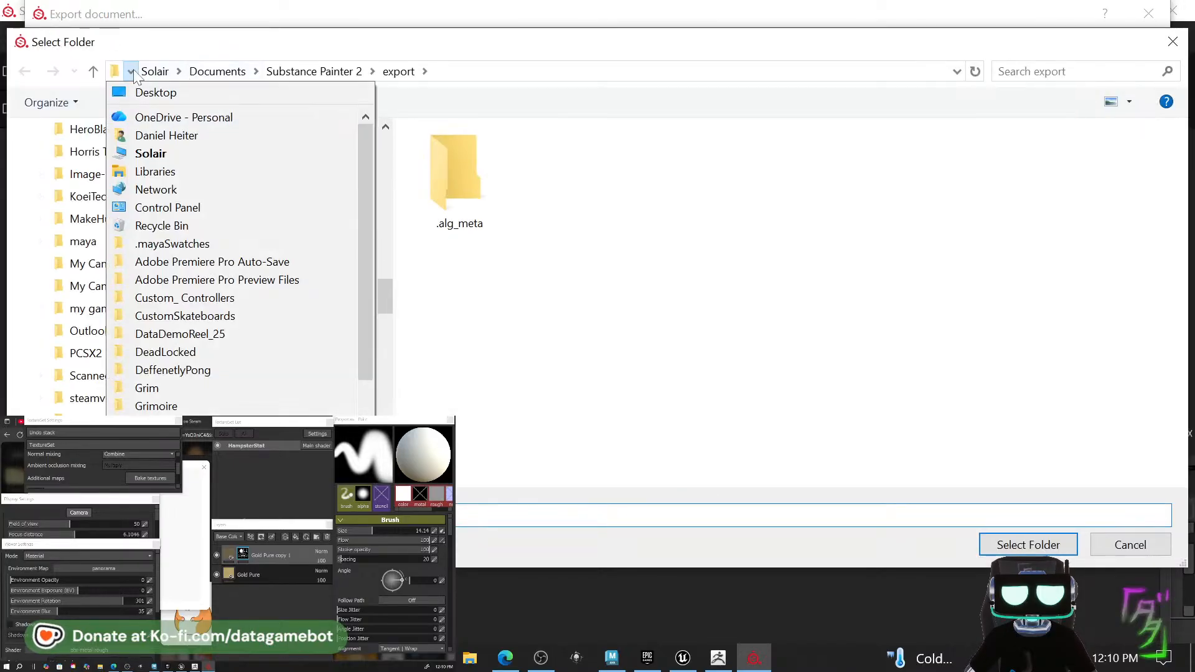
pyautogui.click(152, 93)
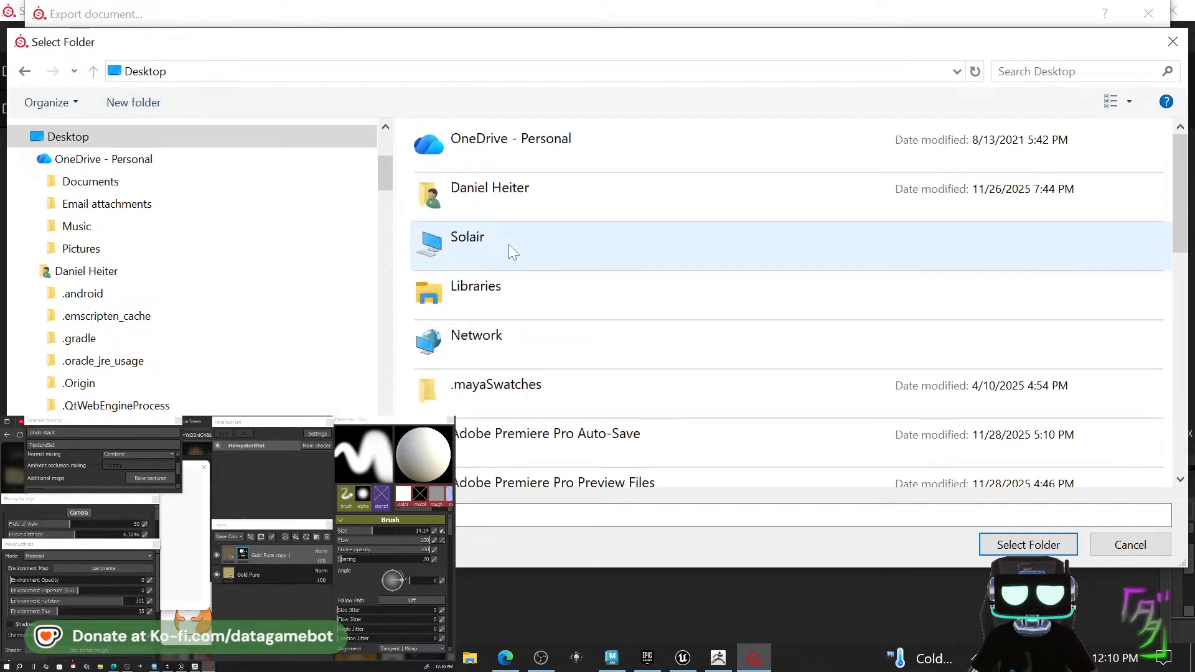
pyautogui.doubleClick(514, 250)
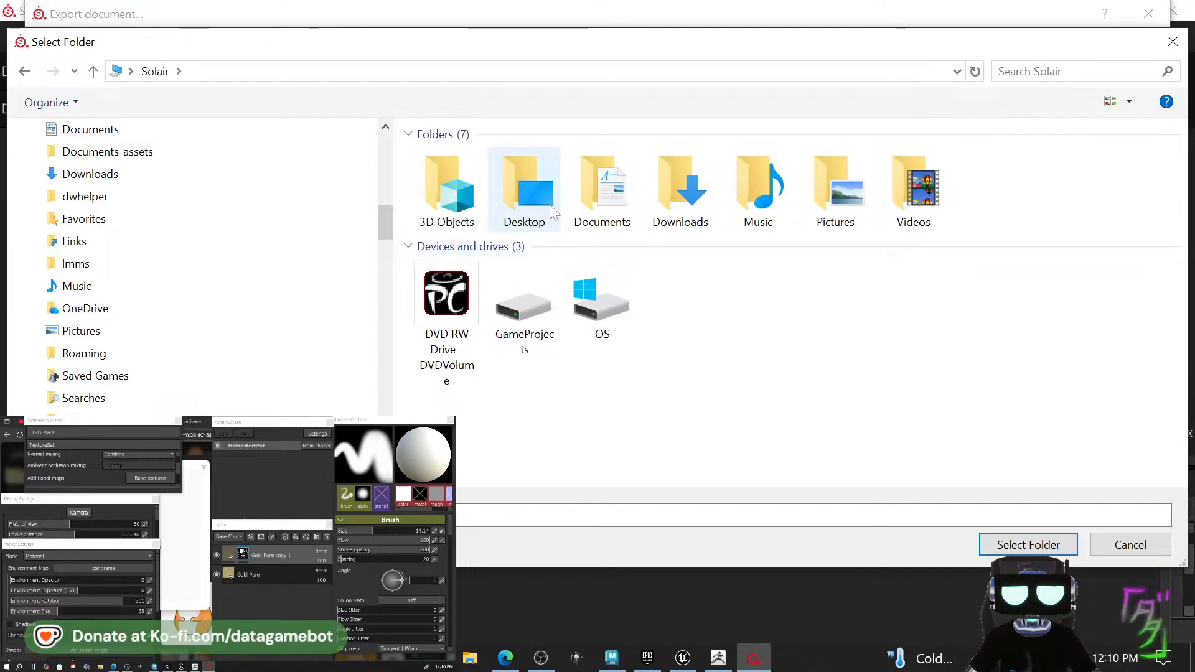
pyautogui.doubleClick(547, 201)
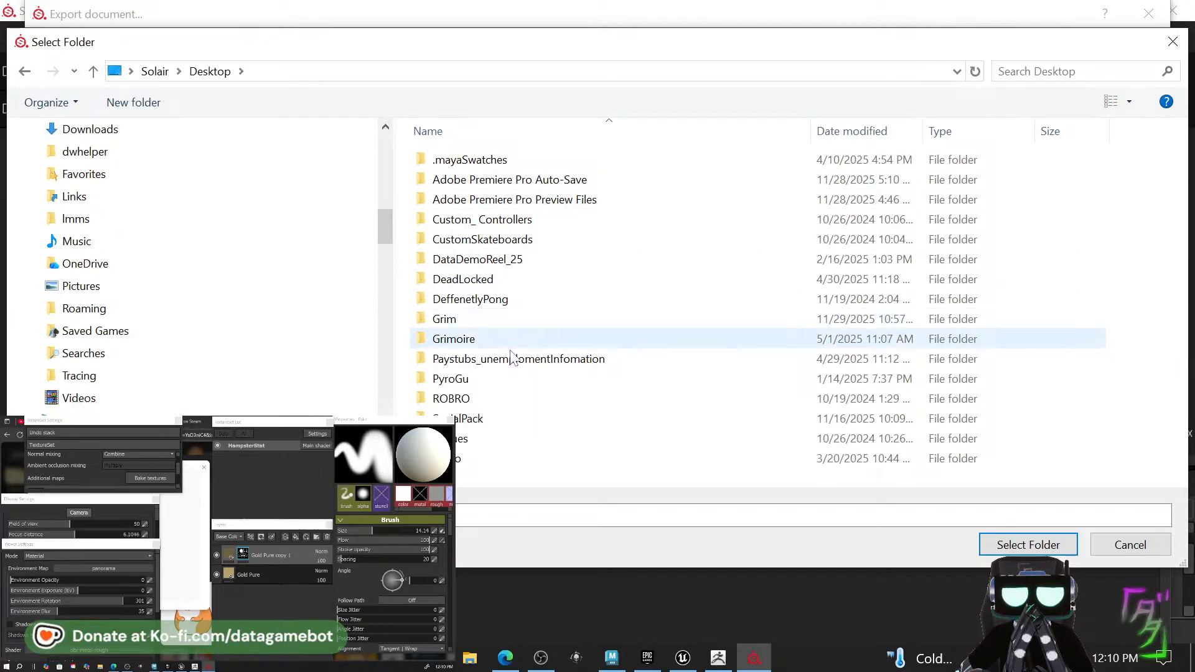
# Open the Fountian folder inside the Grim project folder for the export location.
pyautogui.click(506, 326)
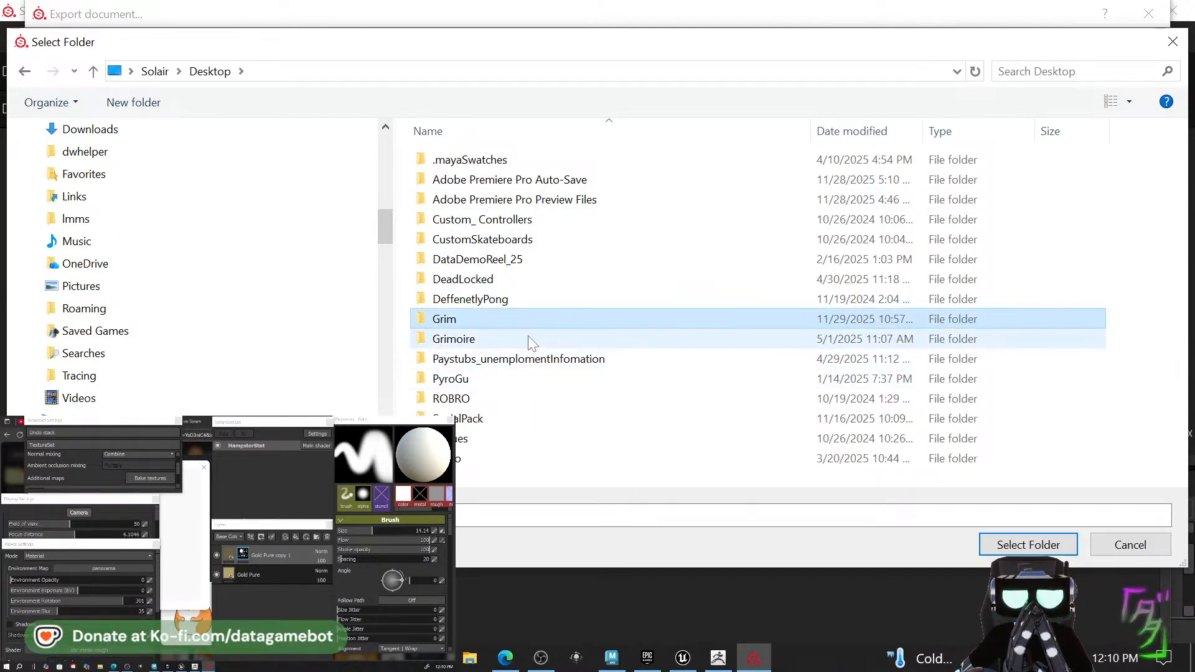
pyautogui.doubleClick(529, 327)
pyautogui.scroll(-5, 516, 343)
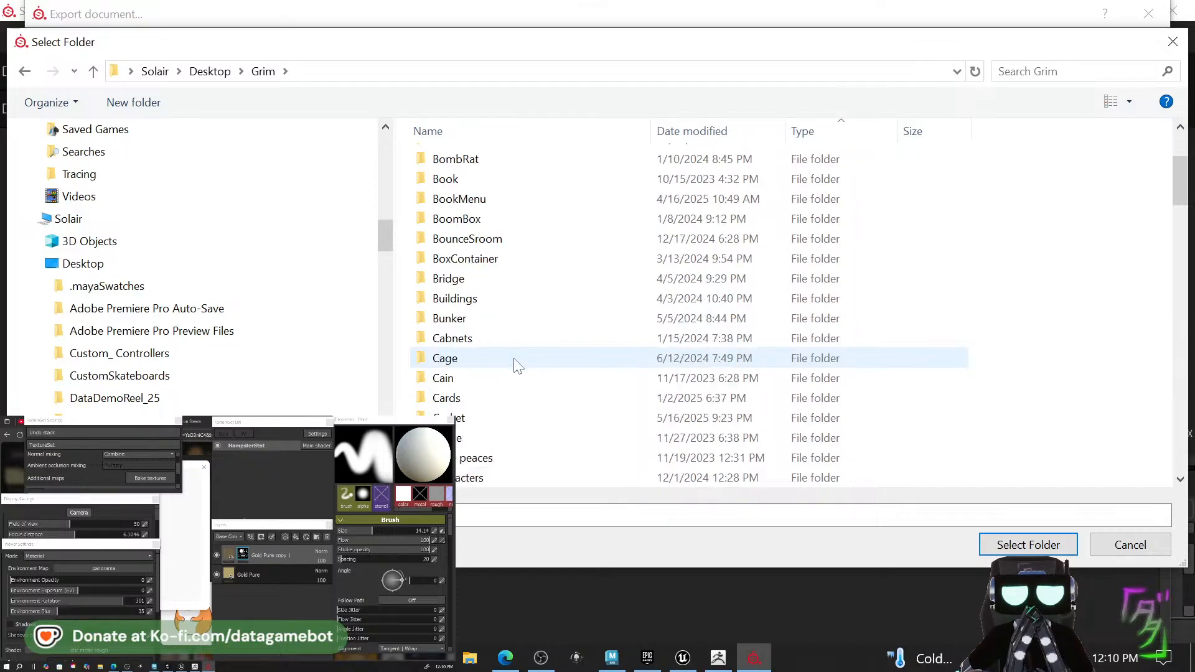
pyautogui.scroll(-9, 523, 376)
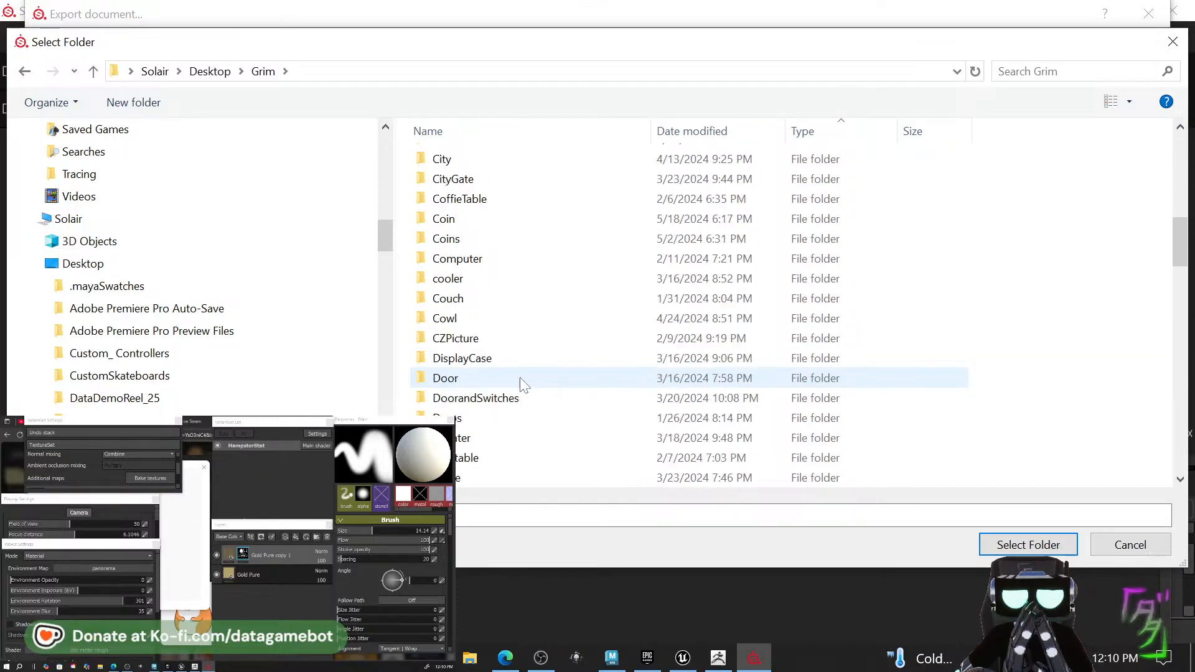
pyautogui.scroll(-3, 520, 391)
pyautogui.scroll(2, 521, 392)
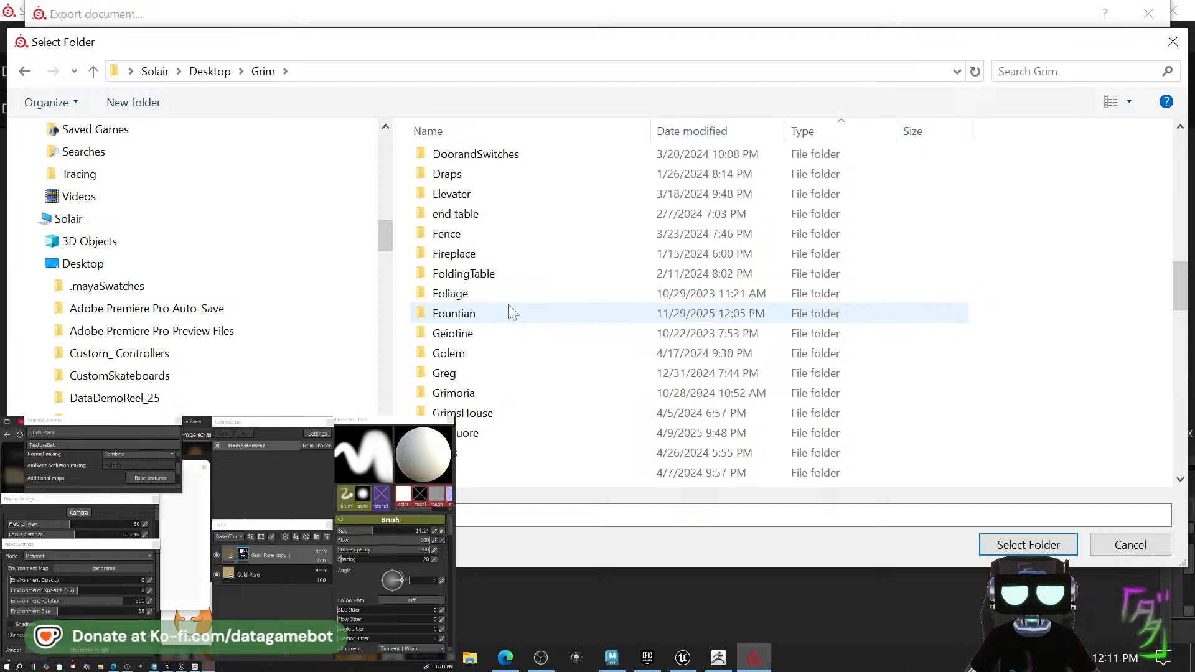
pyautogui.doubleClick(509, 312)
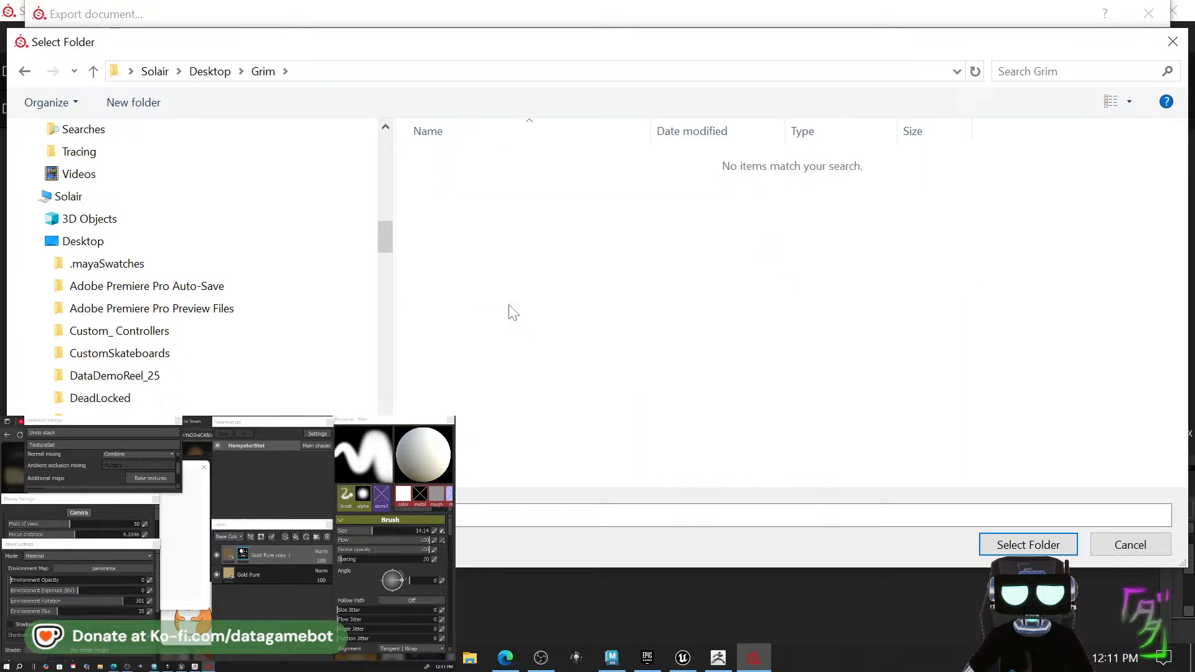
# Create a new folder named Textures inside Fountian and choose it as the export location.
pyautogui.rightClick(497, 414)
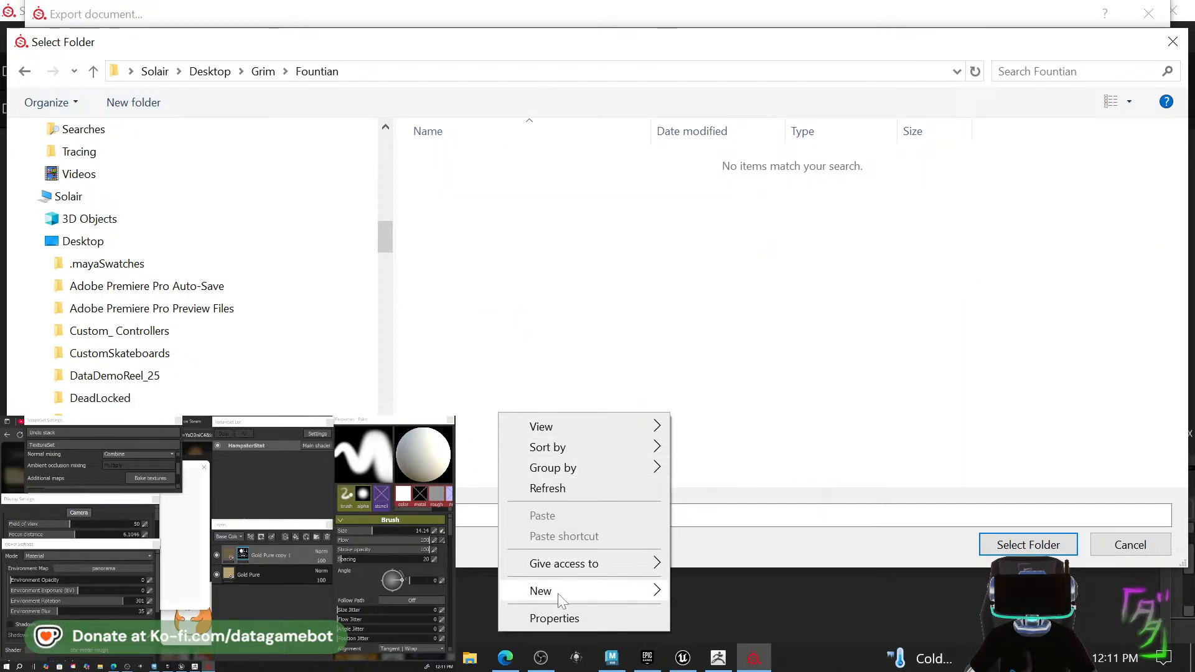
pyautogui.moveTo(558, 592)
pyautogui.click(752, 315)
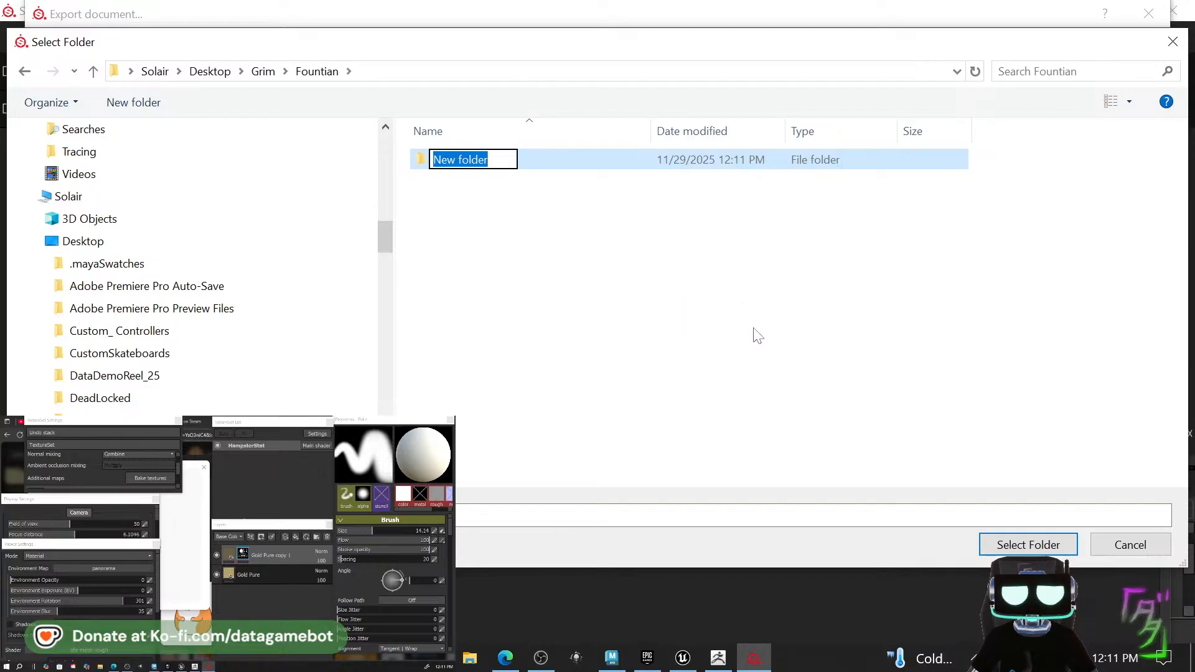
pyautogui.write('Tex')
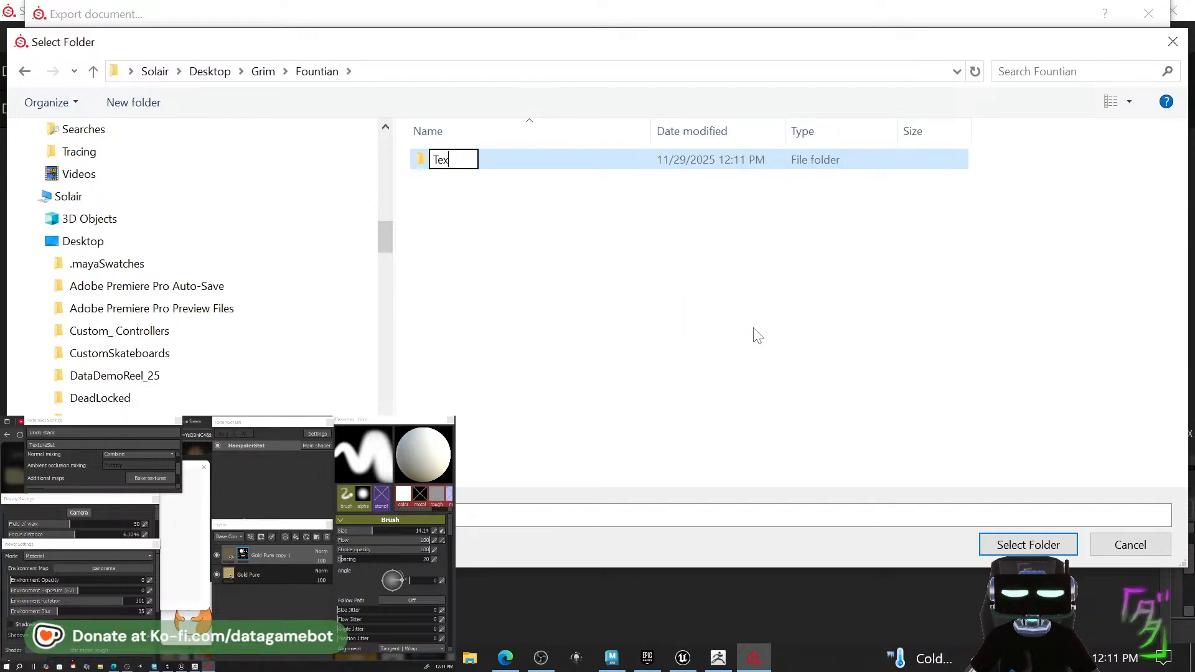
pyautogui.write('tures')
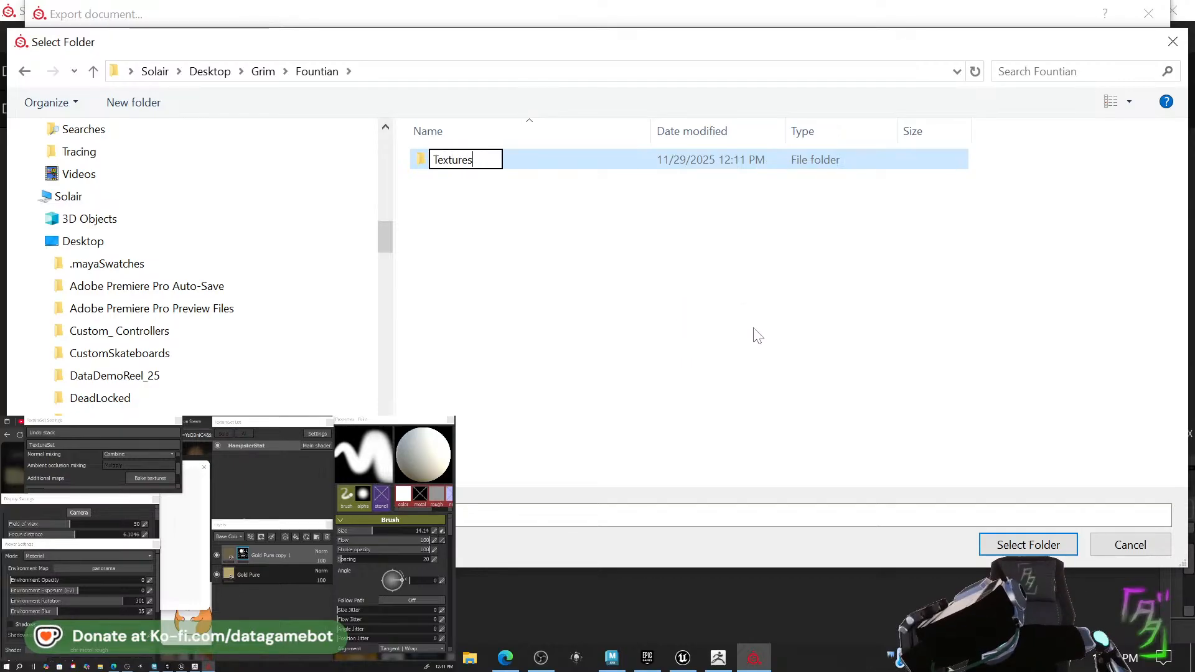
pyautogui.press('Return')
pyautogui.press('Return')
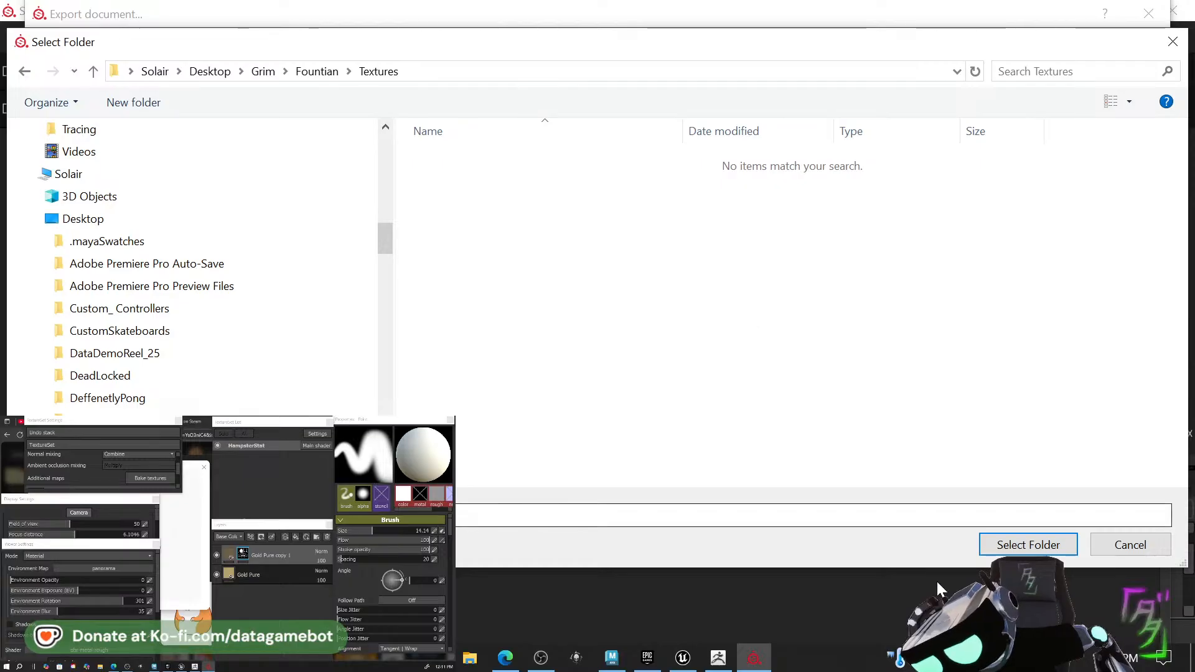
pyautogui.click(1008, 552)
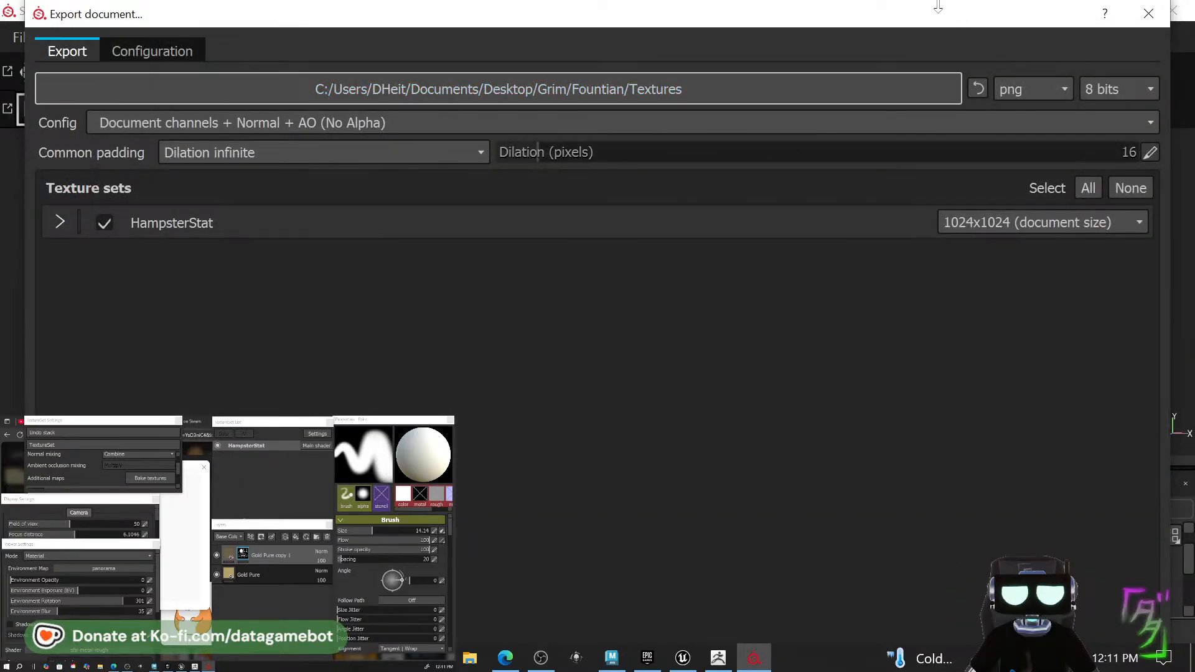
# Export the HampsterStat texture set as 8-bit PNG files at the 1024x1024 document size.
pyautogui.moveTo(937, 5)
pyautogui.mouseDown()
pyautogui.moveTo(935, 50)
pyautogui.moveTo(923, 15)
pyautogui.moveTo(902, 248)
pyautogui.moveTo(883, 192)
pyautogui.moveTo(905, 7)
pyautogui.moveTo(903, 74)
pyautogui.mouseUp()
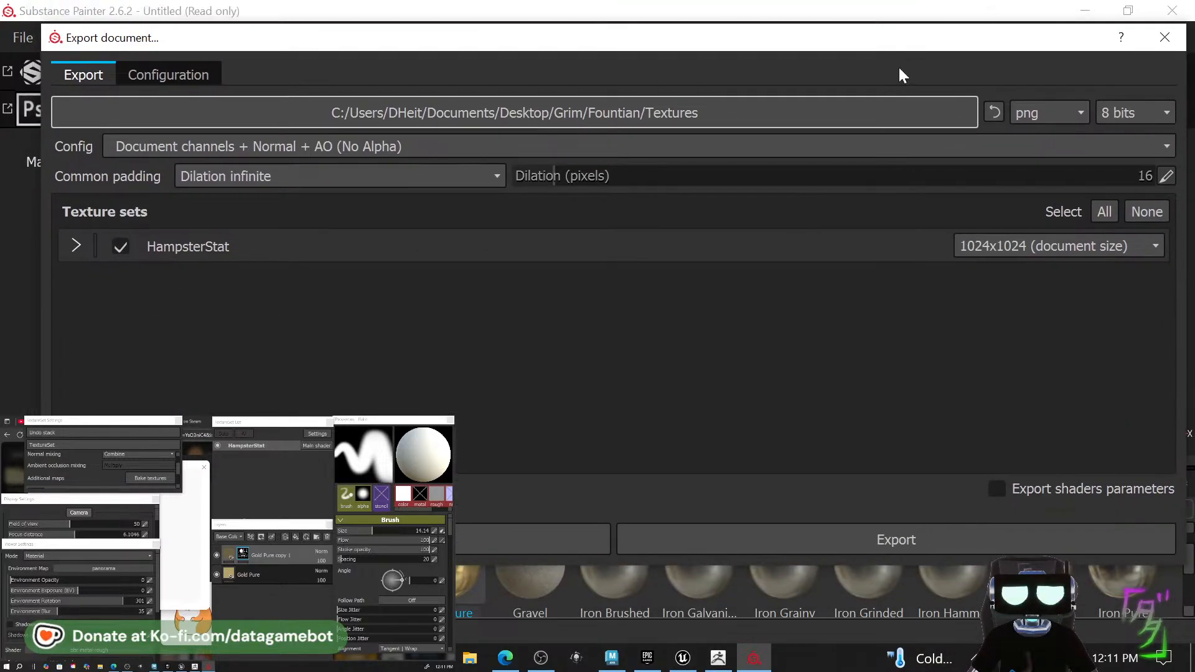
pyautogui.click(850, 535)
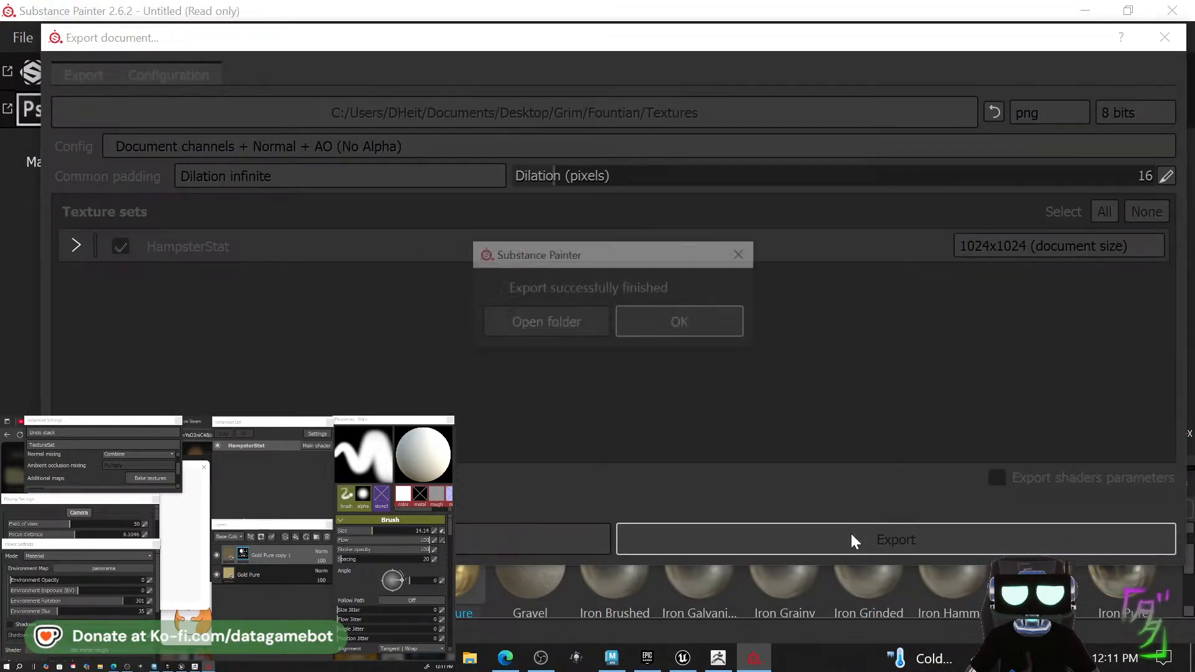
pyautogui.click(649, 323)
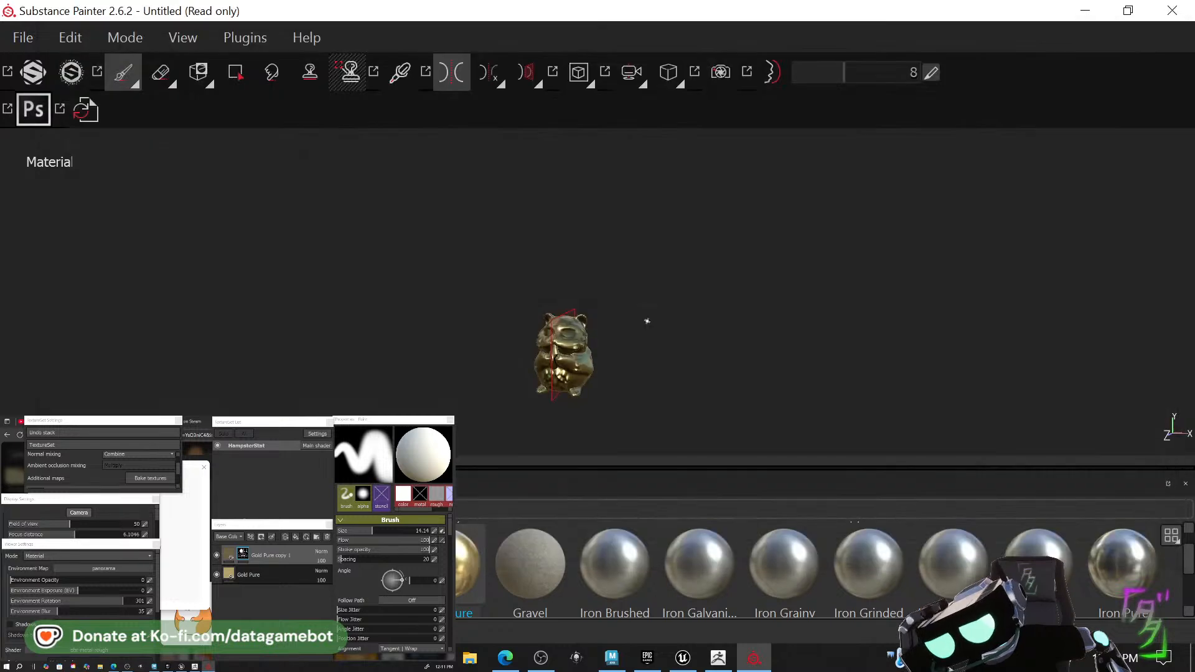
# Start saving the project as a new file and browse from CheckPoint to the Fountian folder inside Grim.
pyautogui.click(11, 35)
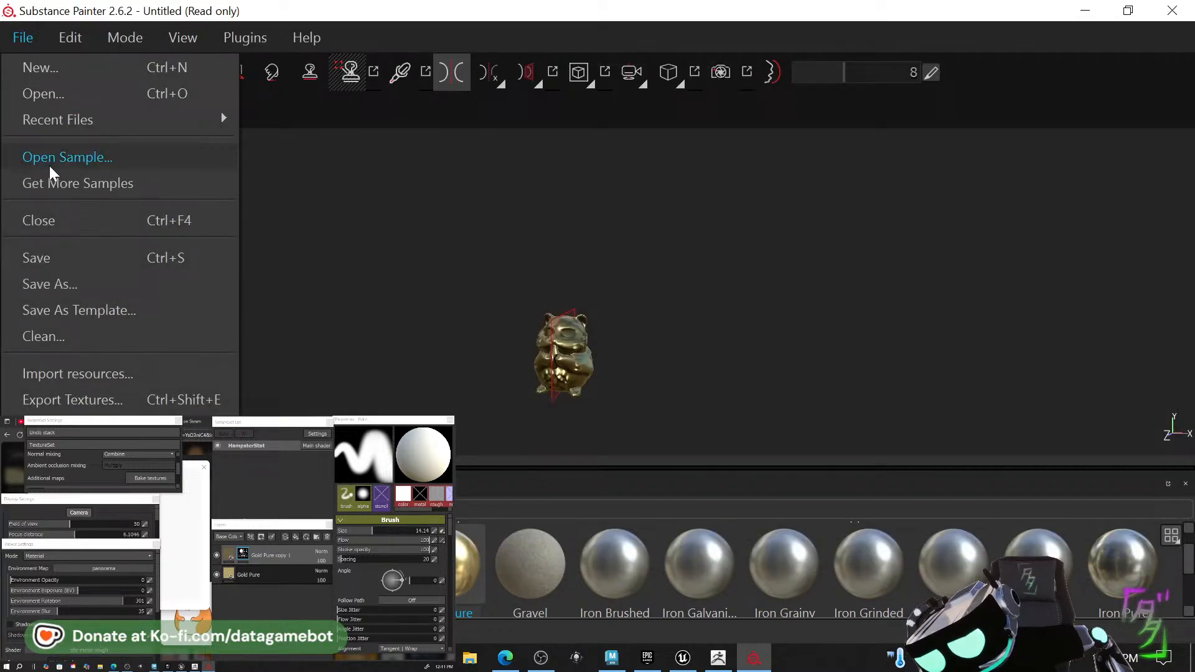
pyautogui.click(85, 284)
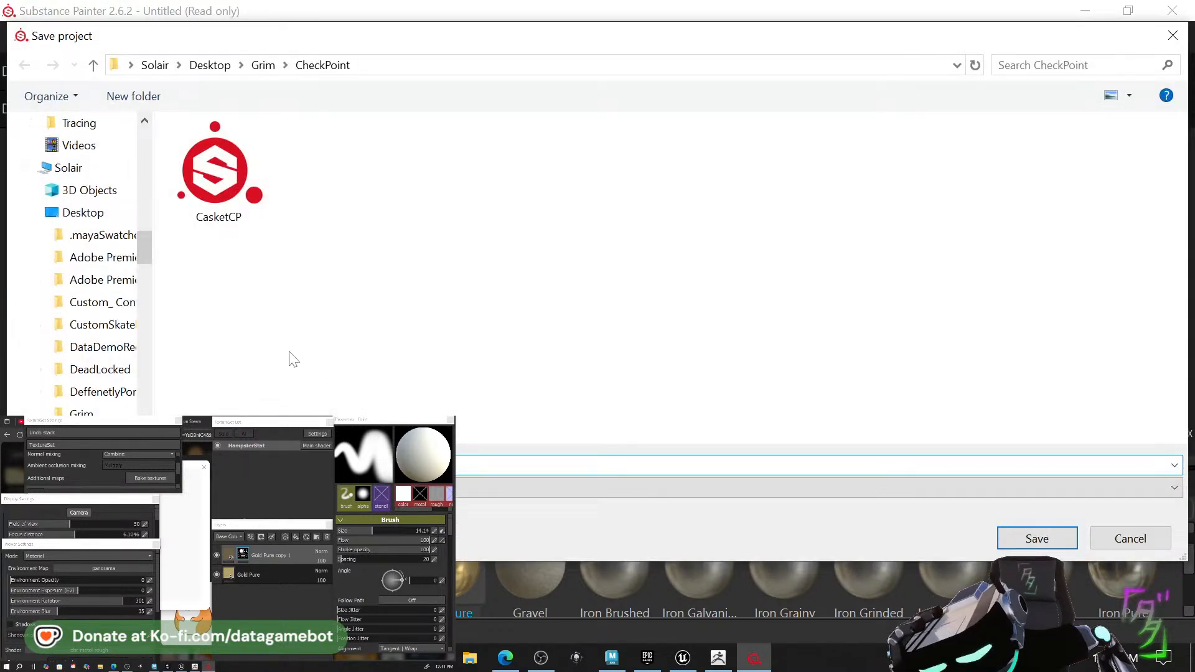
pyautogui.click(260, 66)
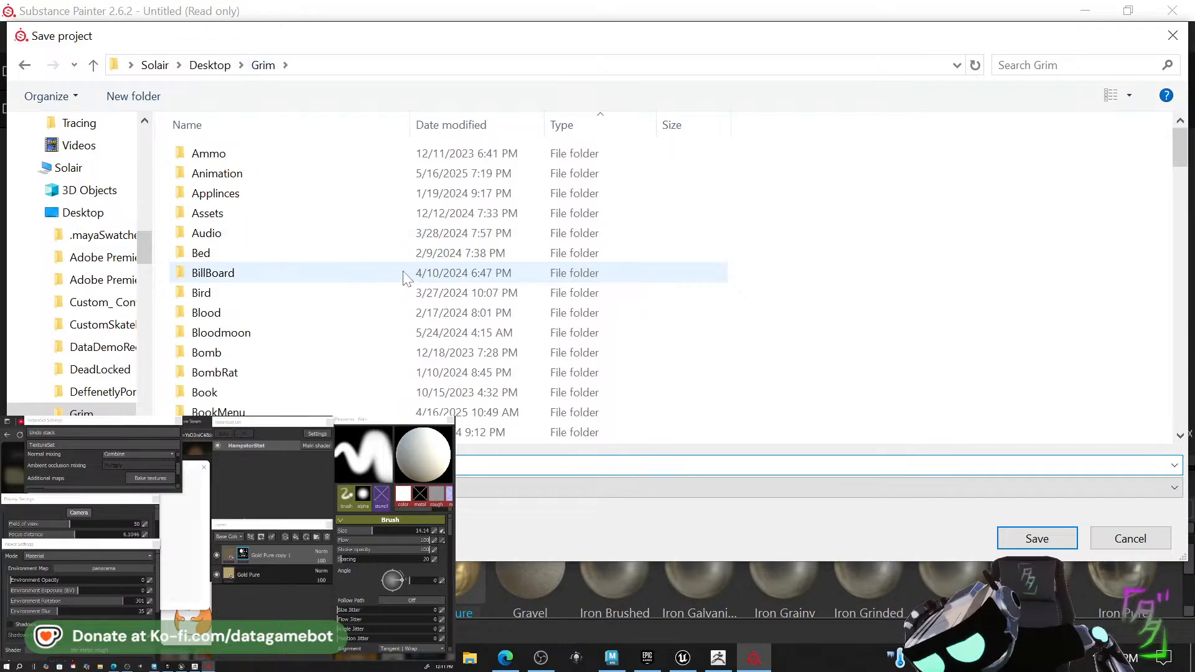
pyautogui.scroll(-8, 399, 286)
pyautogui.scroll(-15, 392, 299)
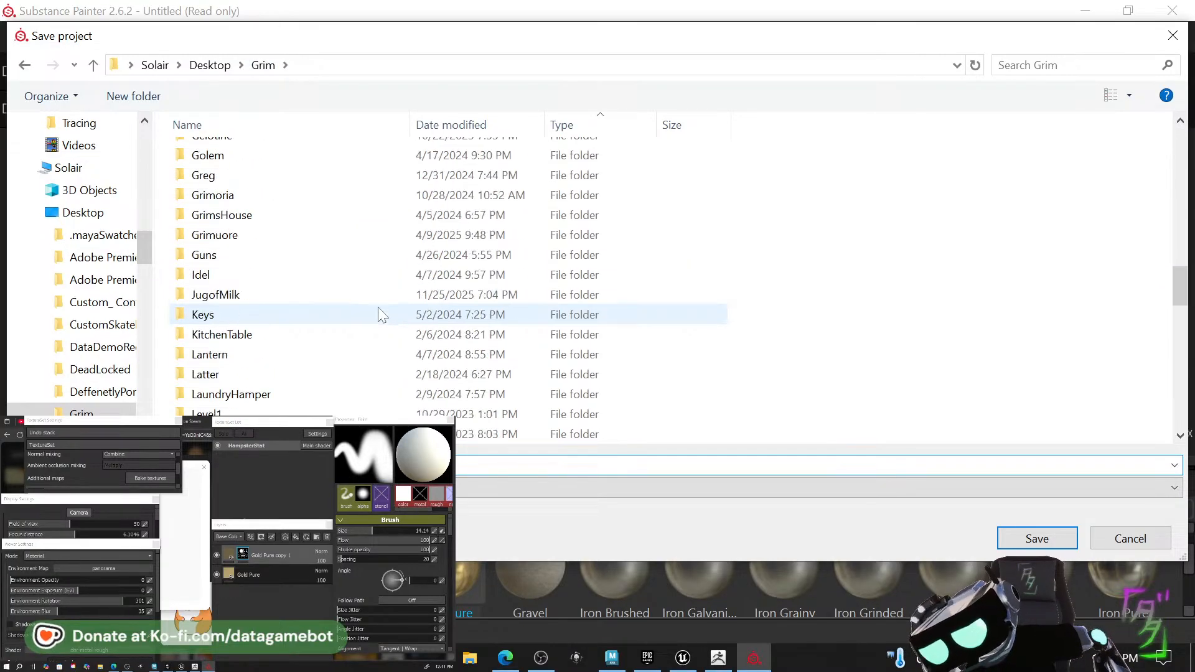
pyautogui.scroll(-5, 381, 328)
pyautogui.scroll(20, 381, 328)
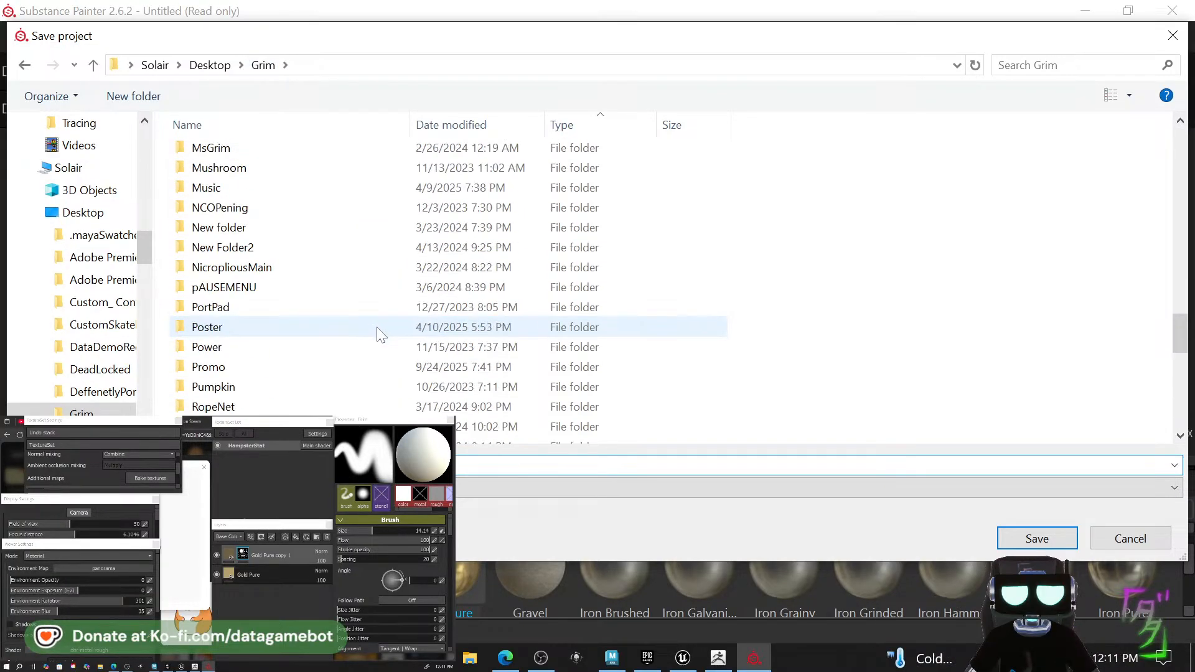
pyautogui.scroll(4, 381, 334)
pyautogui.scroll(-18, 374, 333)
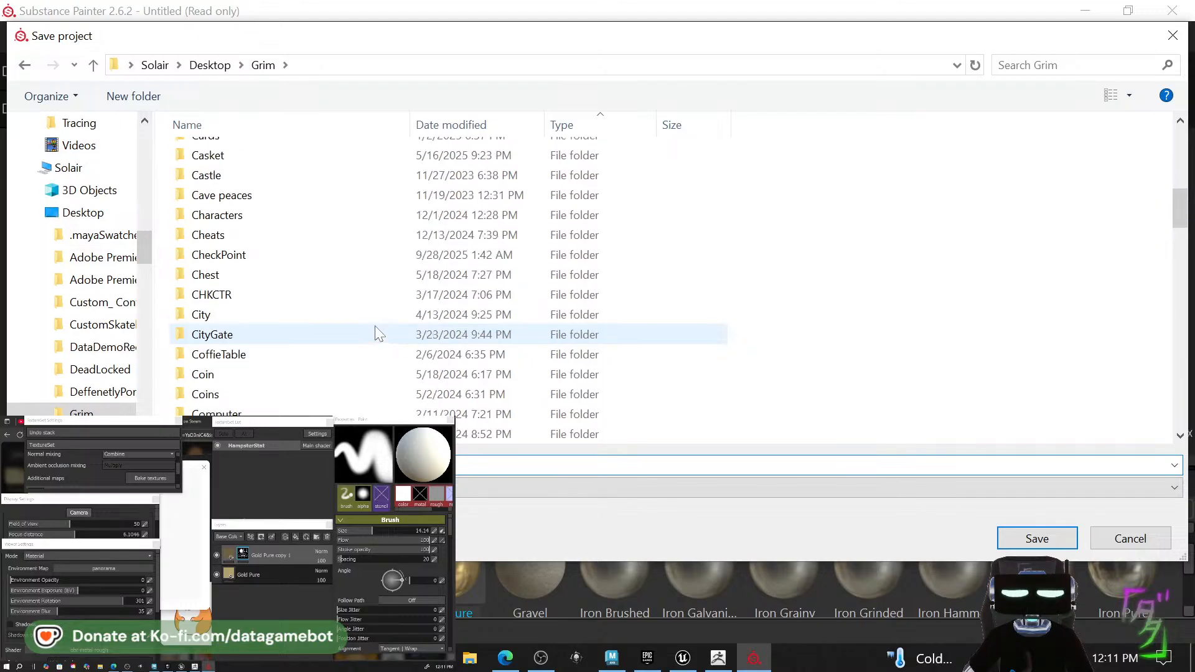
pyautogui.scroll(-13, 372, 336)
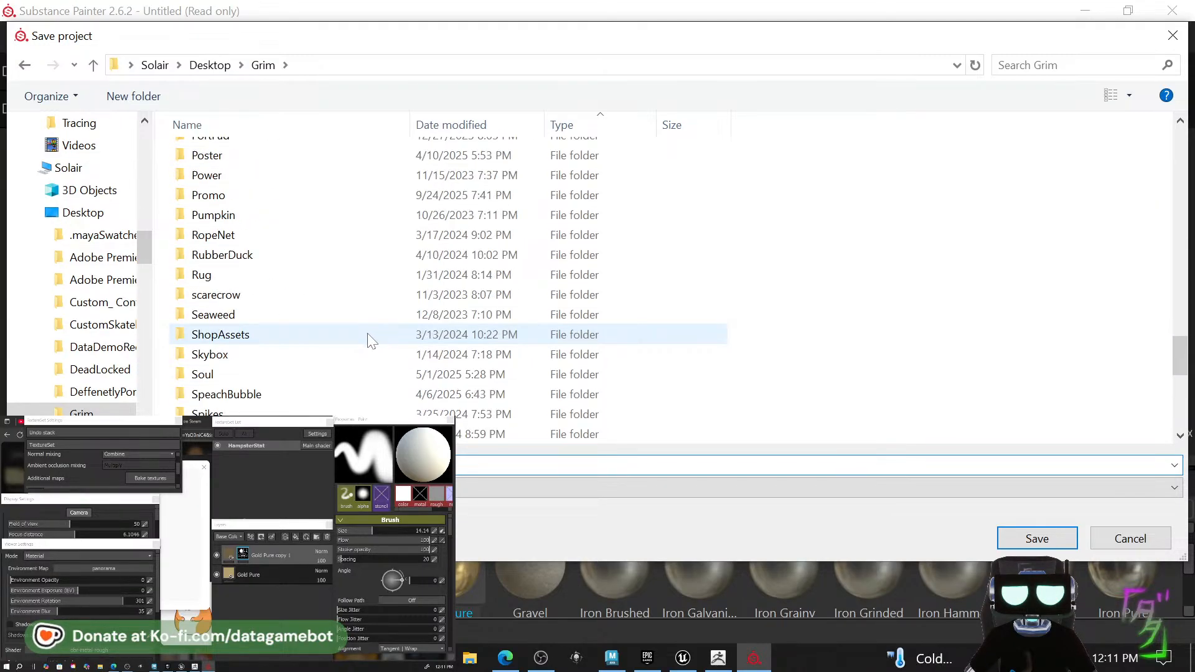
pyautogui.scroll(20, 368, 341)
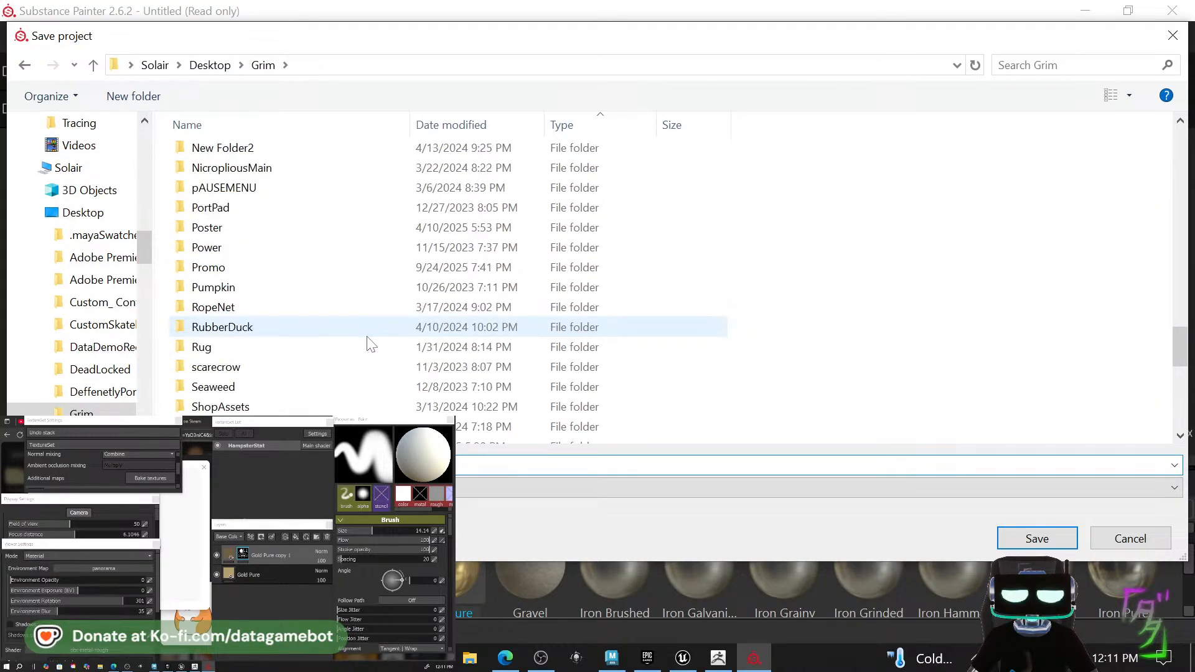
pyautogui.scroll(4, 367, 339)
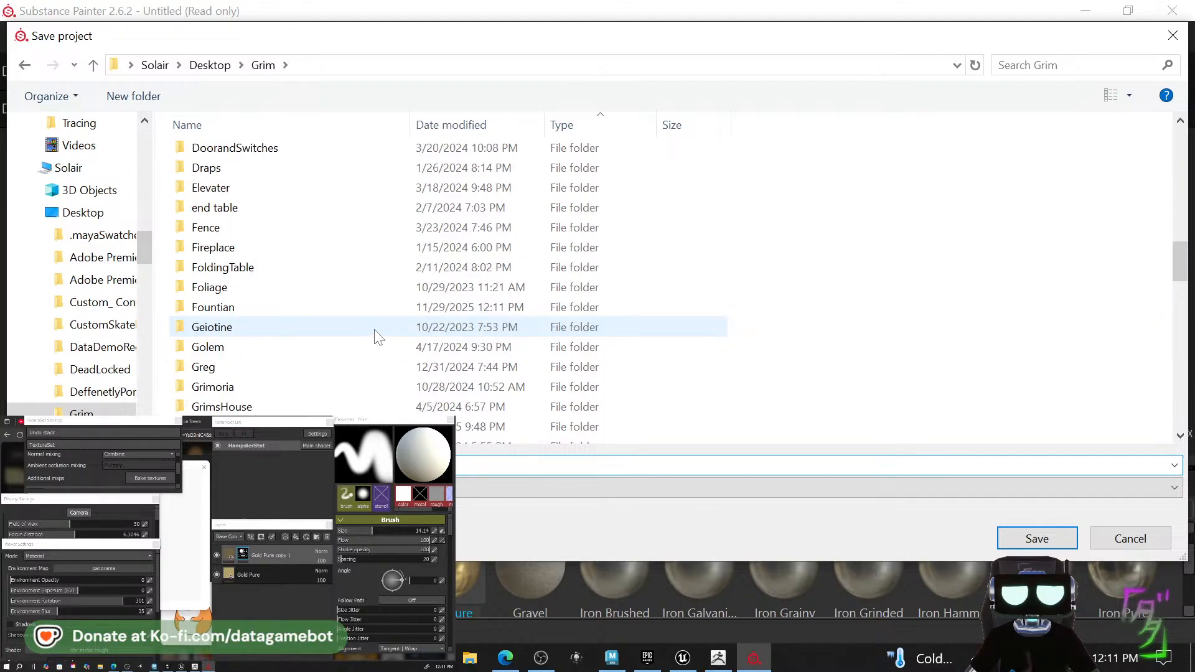
pyautogui.doubleClick(368, 308)
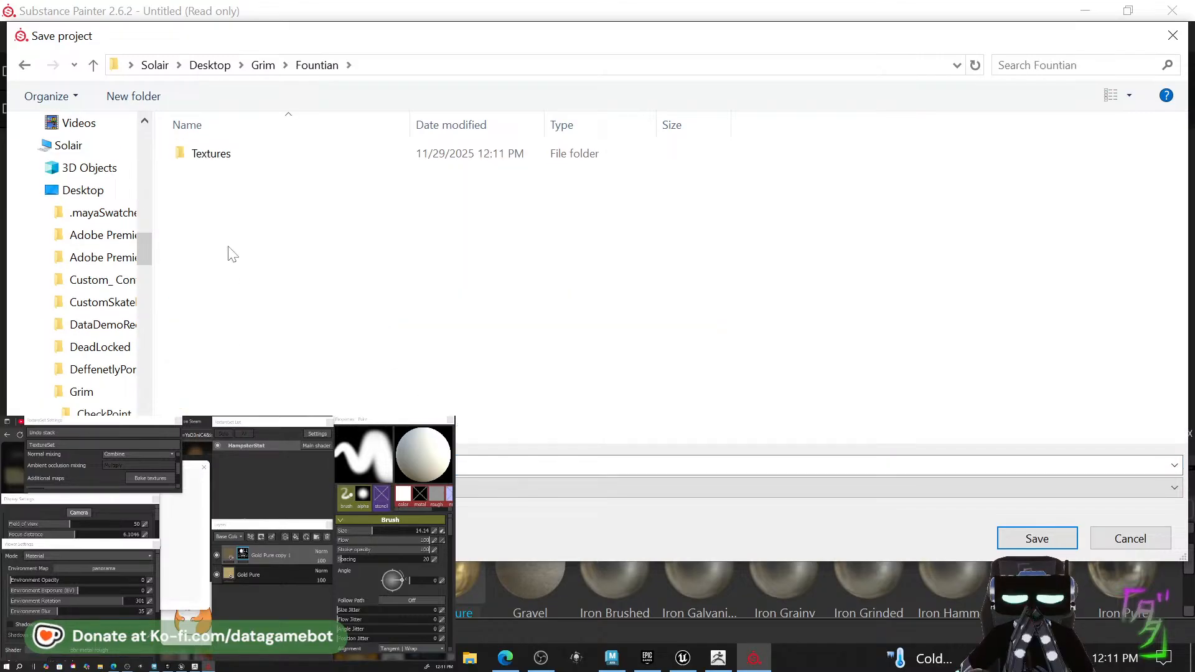
# Save the project in the Textures folder inside Fountian.
pyautogui.click(231, 155)
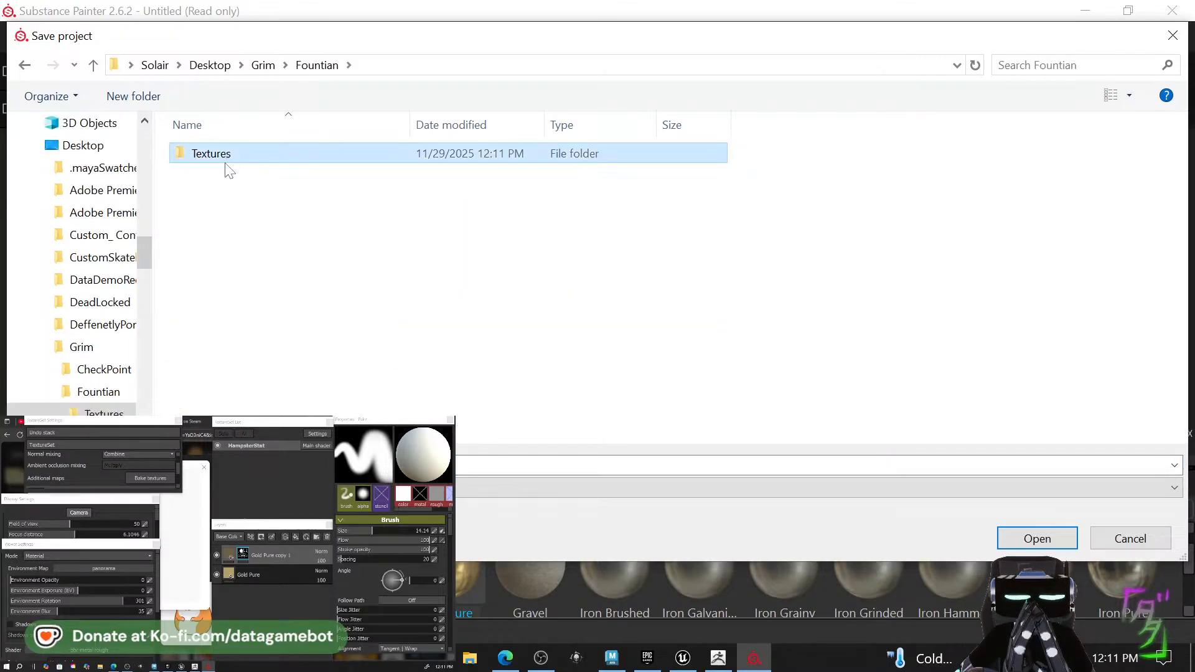
pyautogui.doubleClick(229, 161)
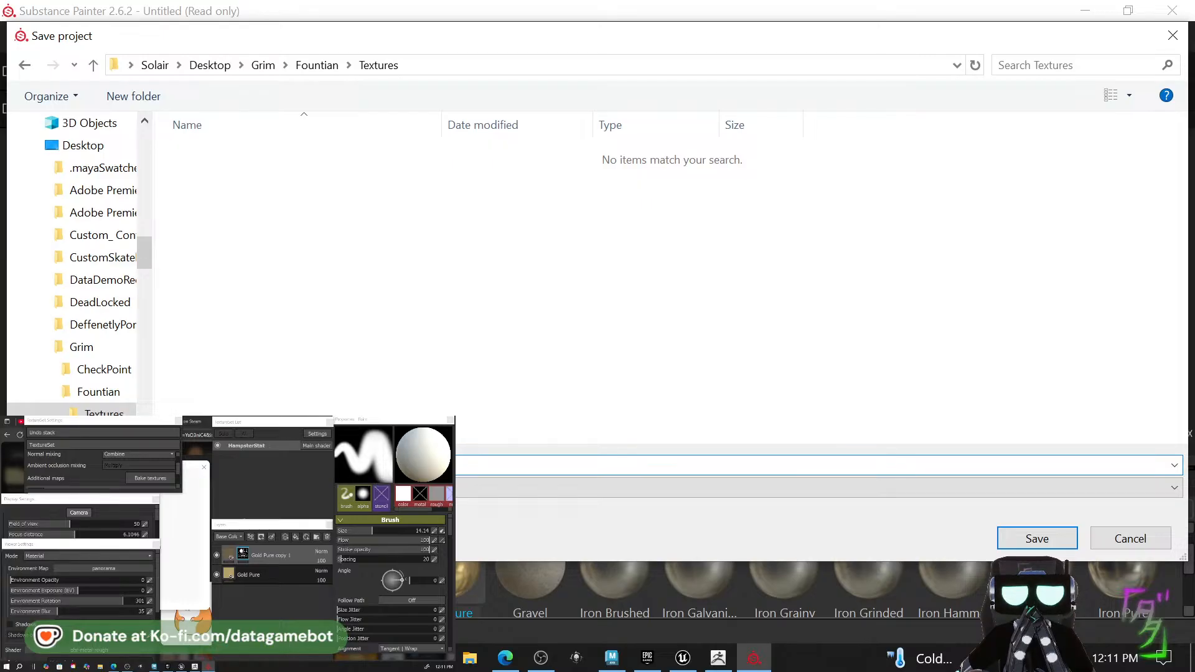
pyautogui.write('H')
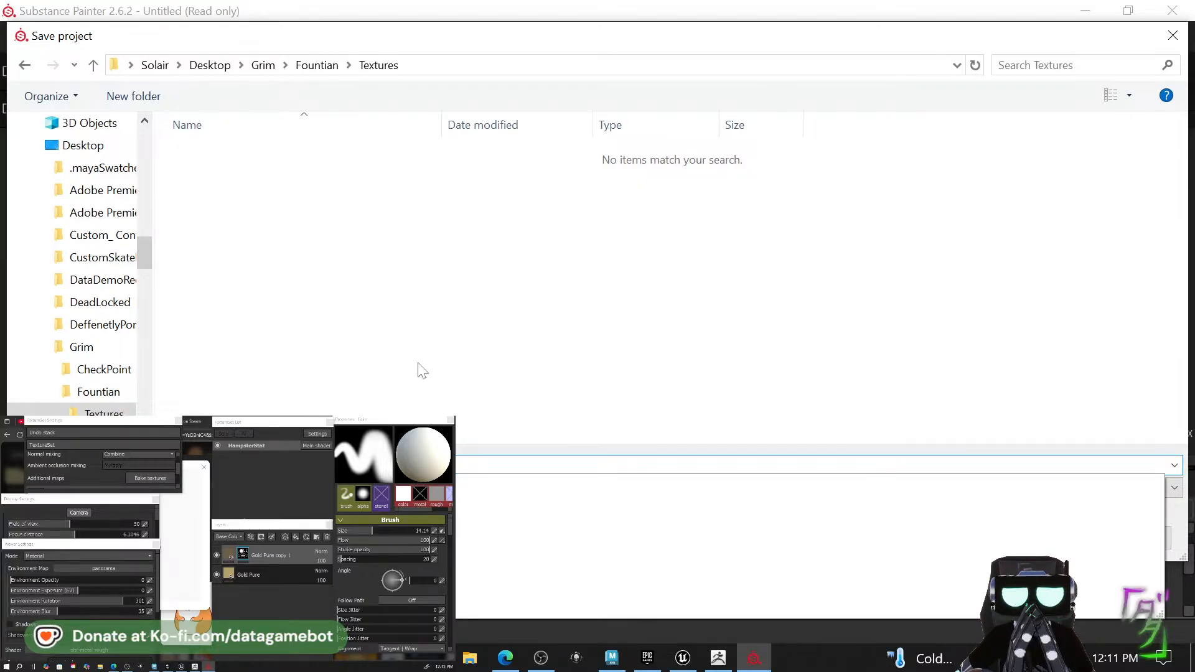
pyautogui.click(477, 337)
pyautogui.click(1000, 537)
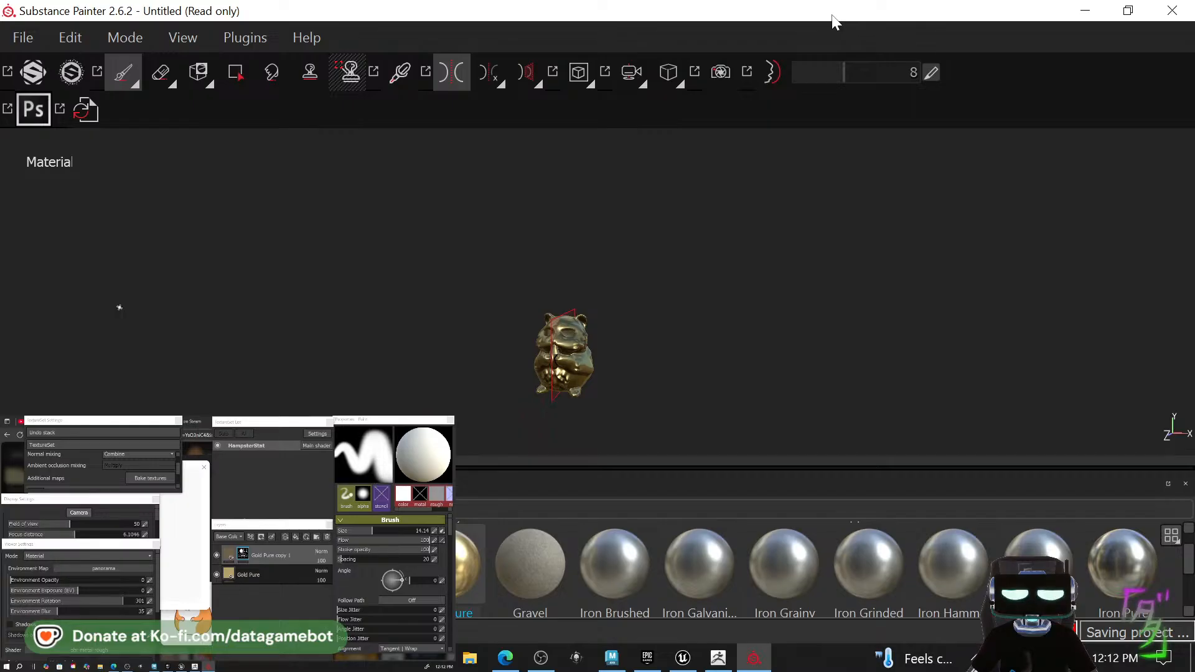
# Switch to Maya, select the hamster and seed mesh, and export the selection over the existing Hampster.obj in the Fountian folder.
pyautogui.click(1068, 18)
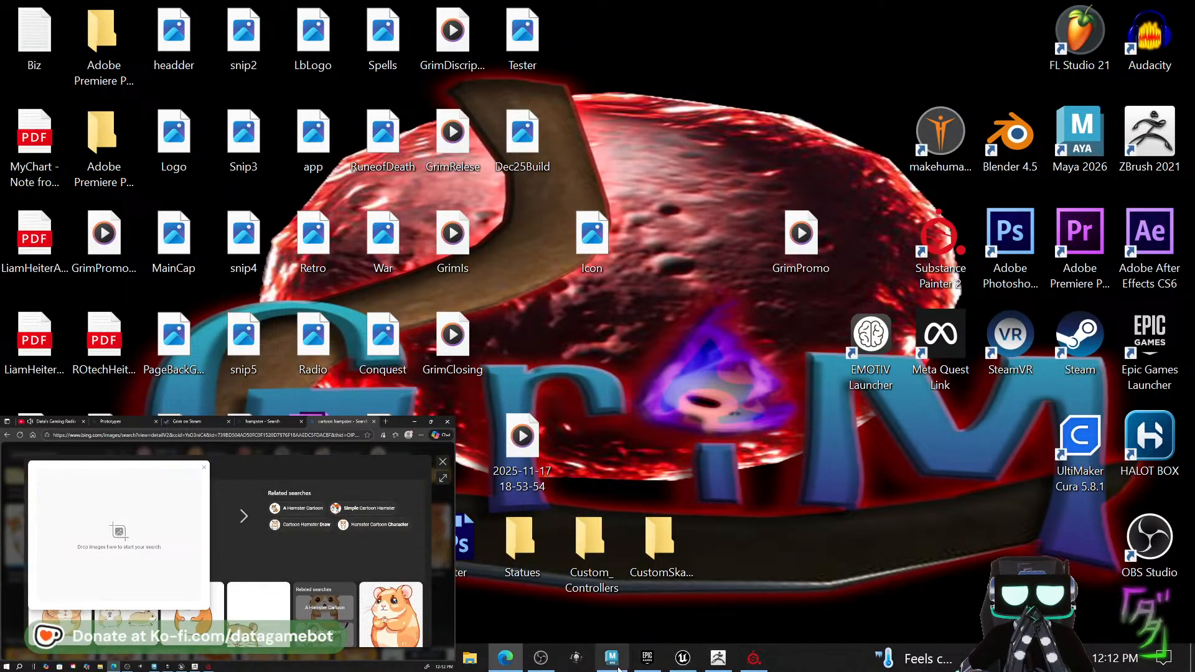
pyautogui.click(612, 658)
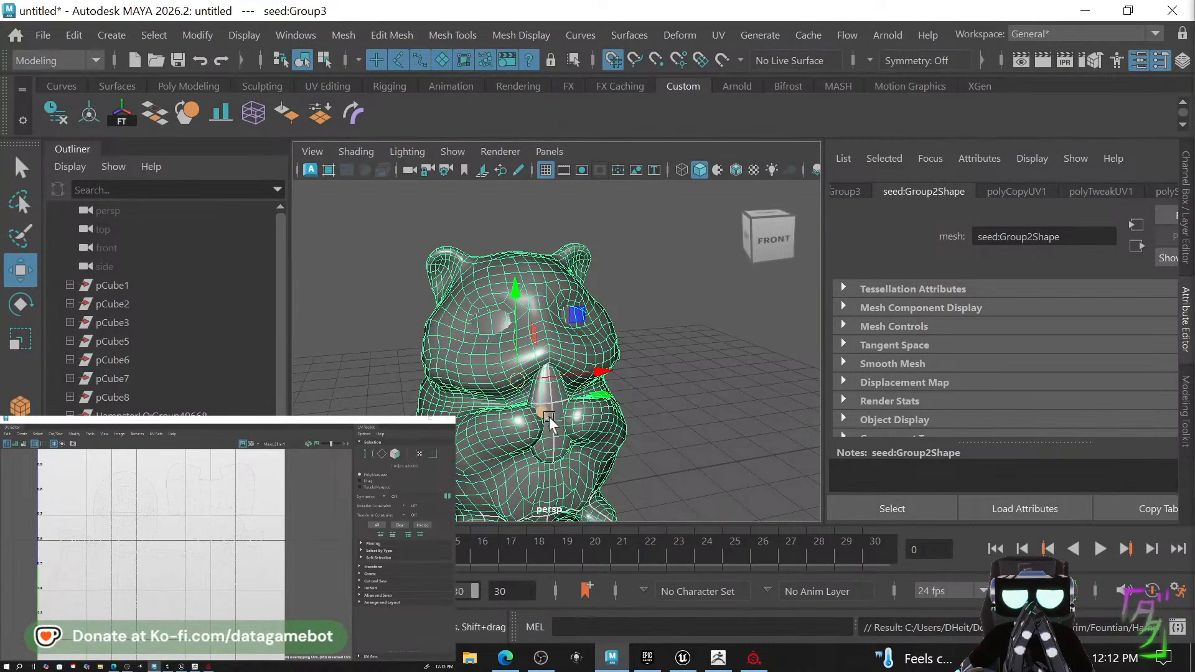
pyautogui.click(629, 398)
pyautogui.scroll(-6, 618, 429)
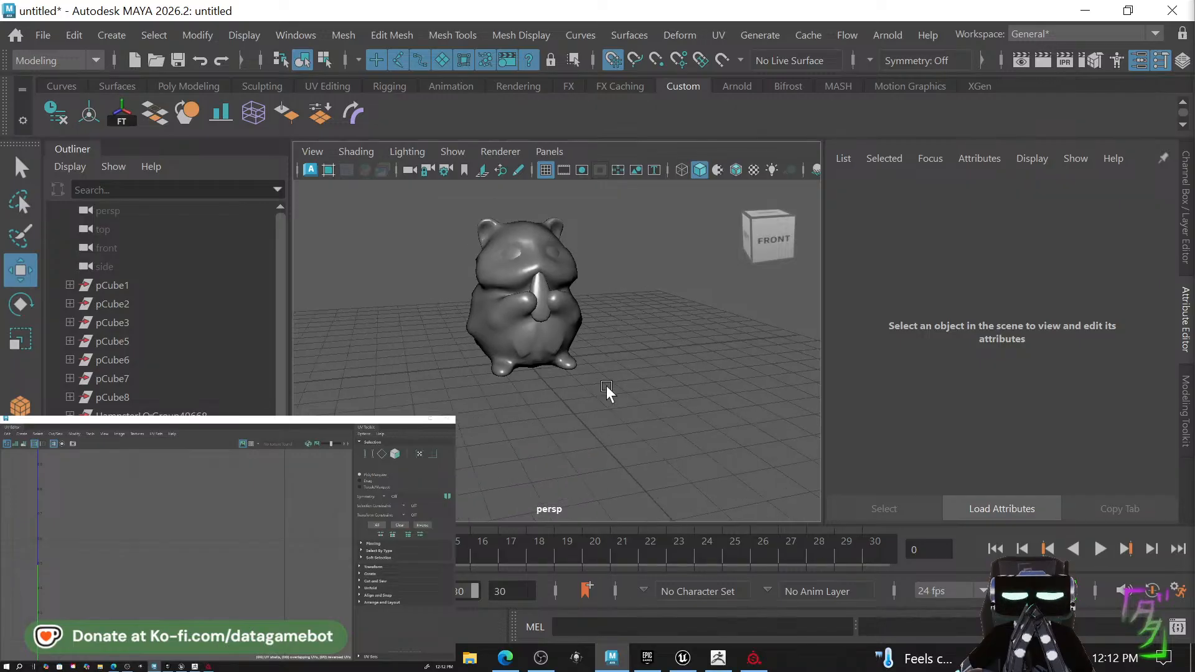
pyautogui.click(512, 305)
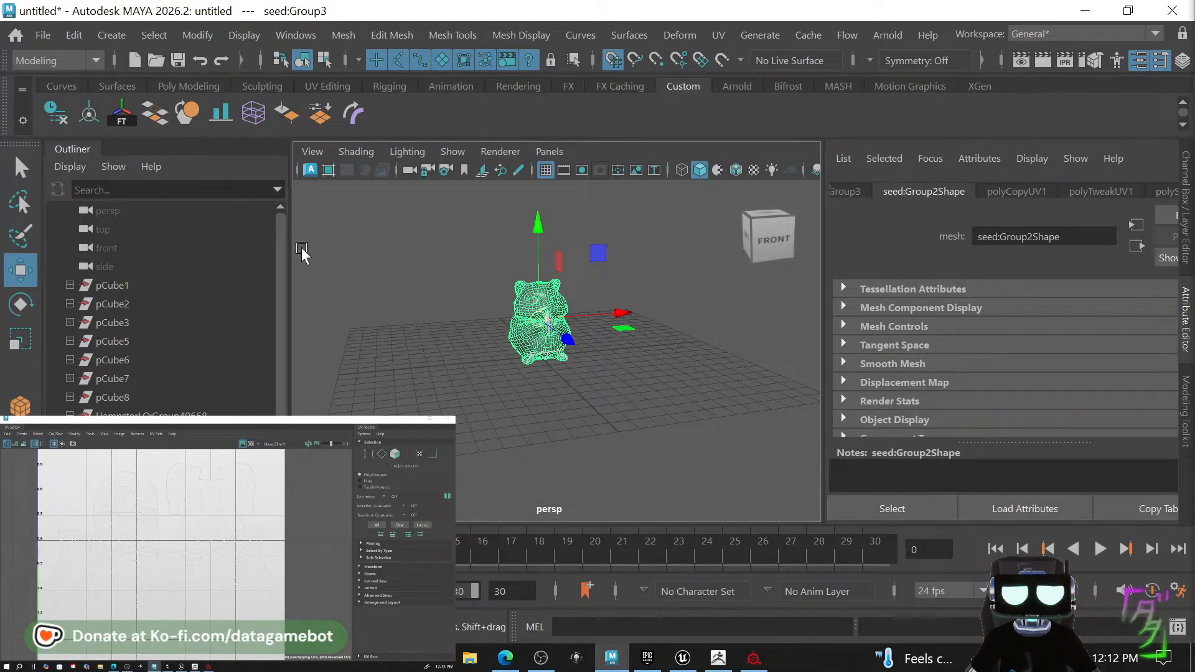
pyautogui.click(43, 35)
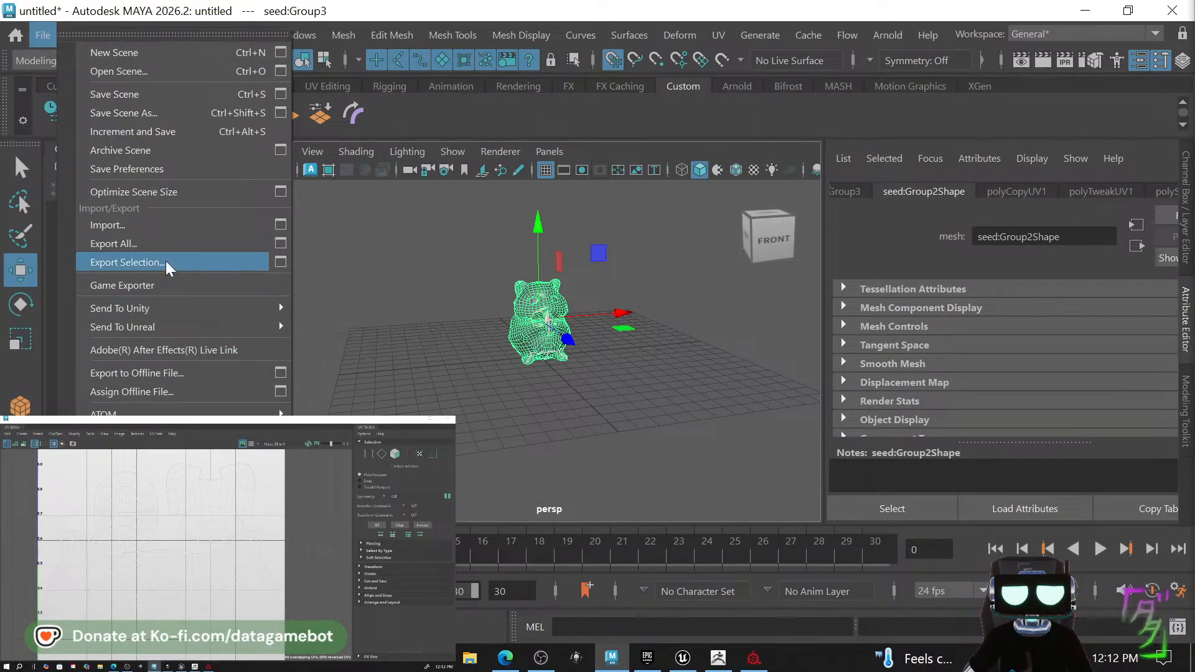
pyautogui.click(112, 262)
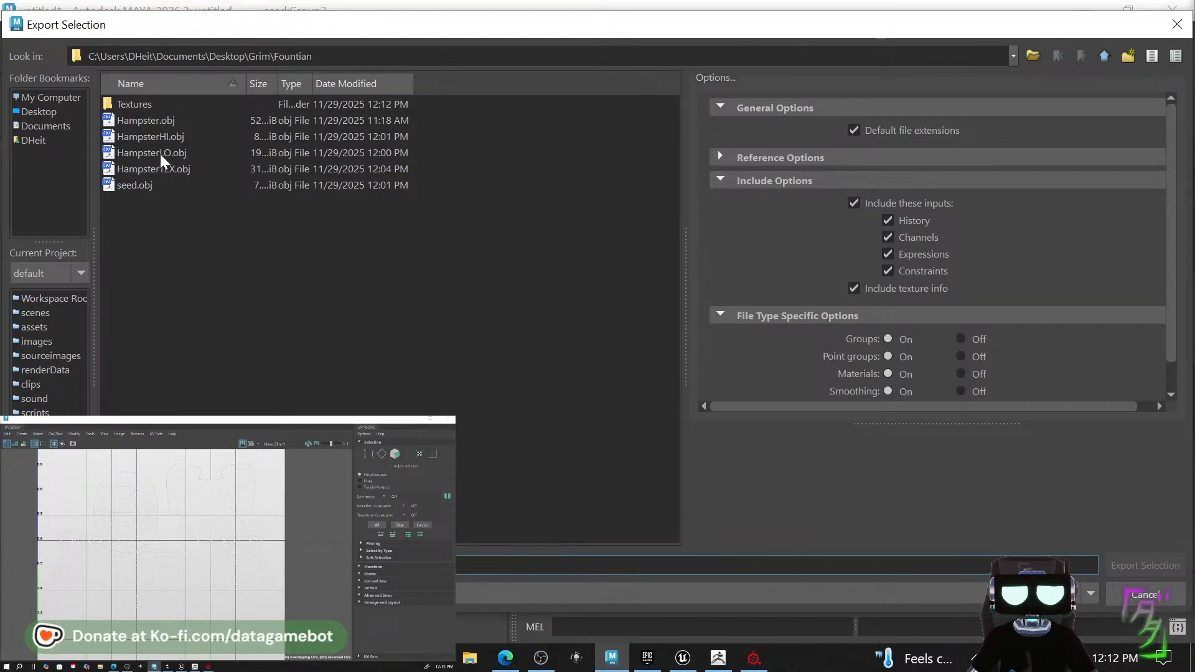
pyautogui.click(173, 122)
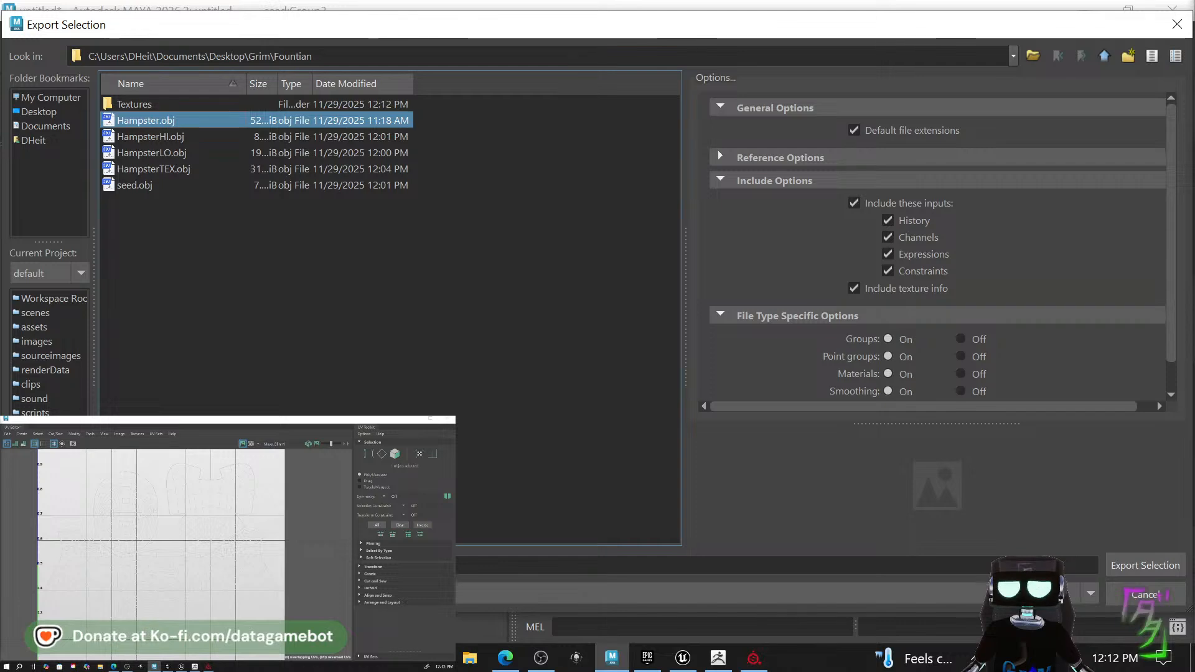
pyautogui.click(1134, 563)
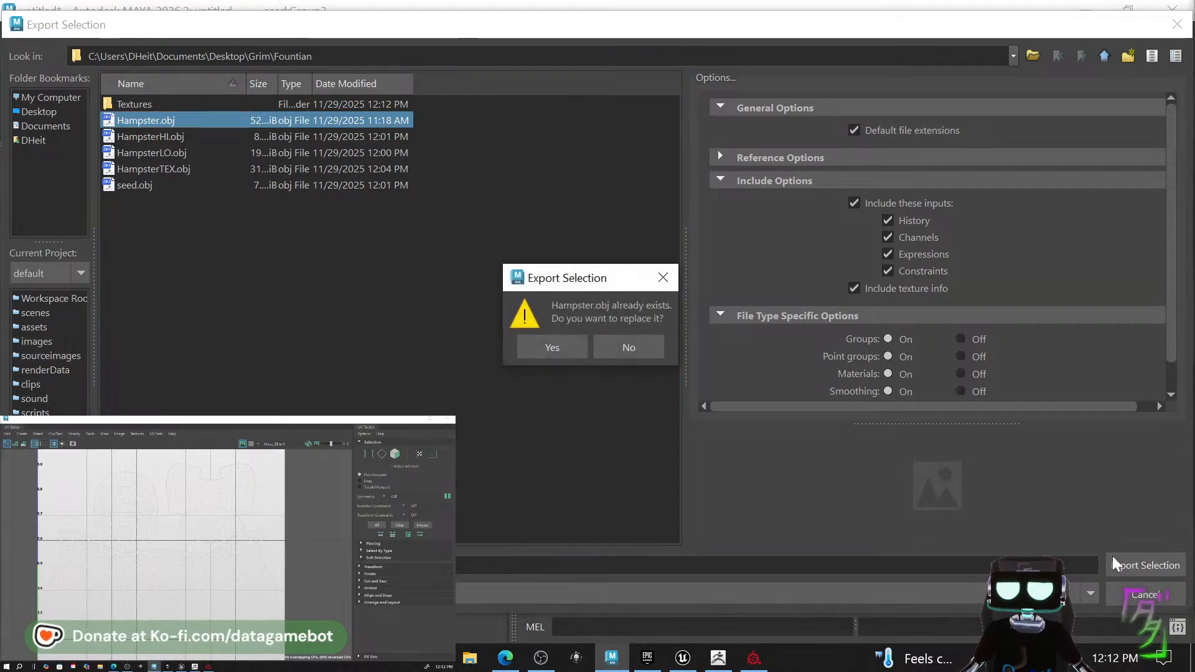
pyautogui.click(538, 352)
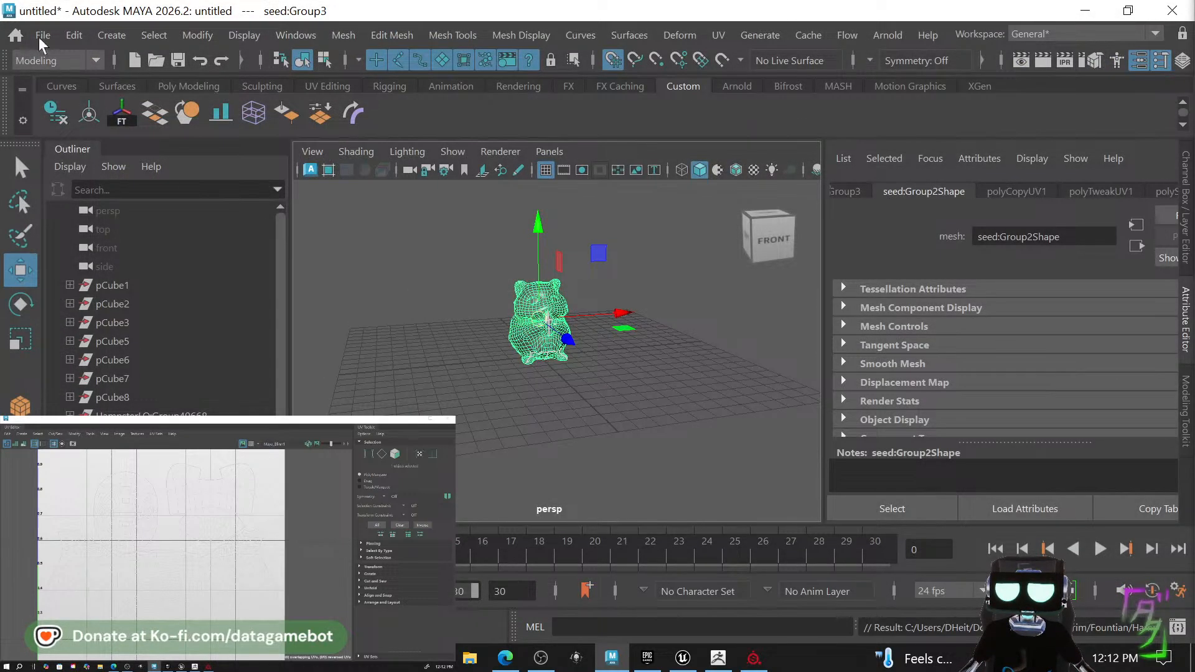
# Open the Fountian.mb scene without saving the changes to the untitled scene.
pyautogui.click(39, 36)
pyautogui.click(81, 66)
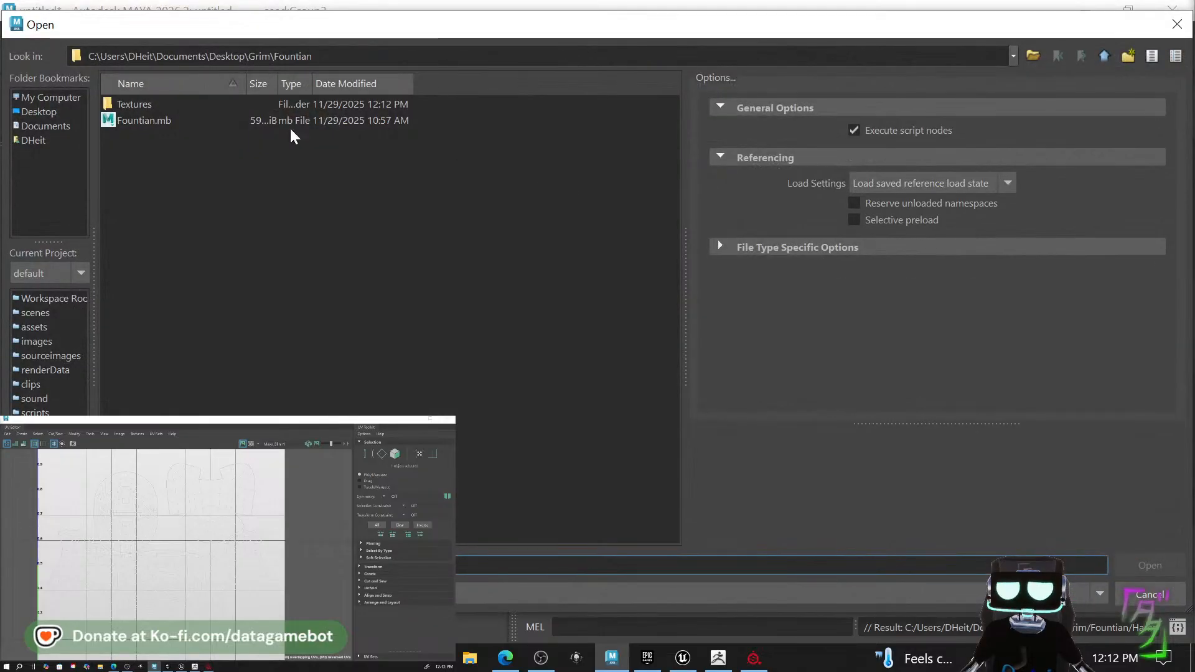
pyautogui.doubleClick(179, 121)
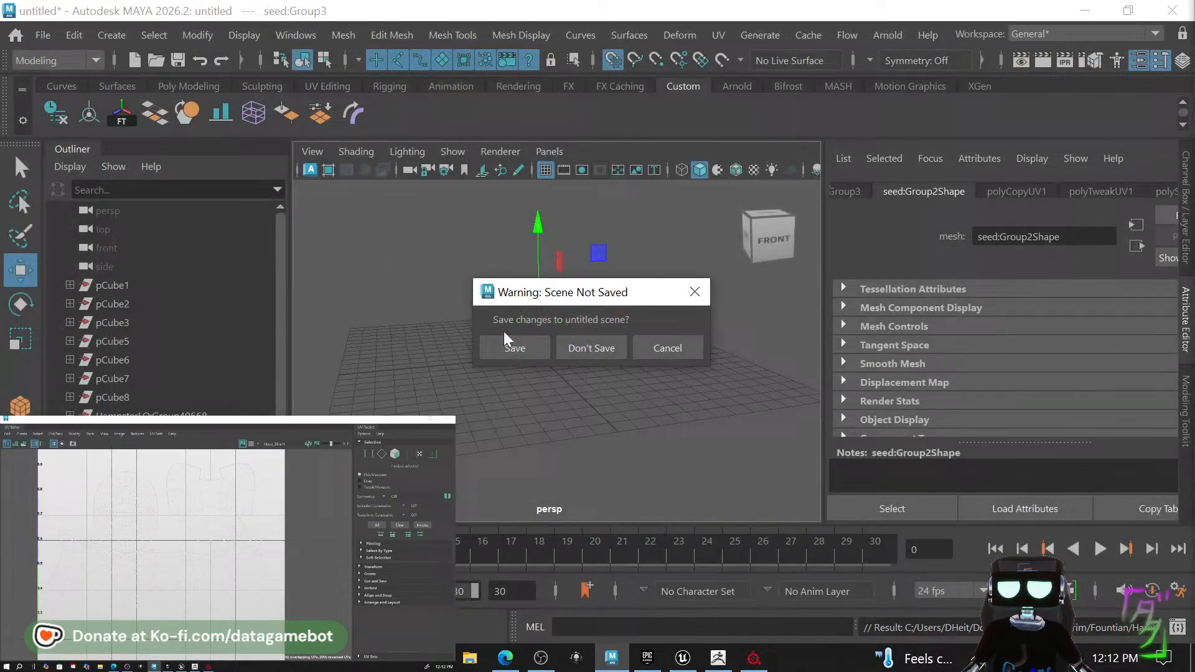
pyautogui.click(584, 346)
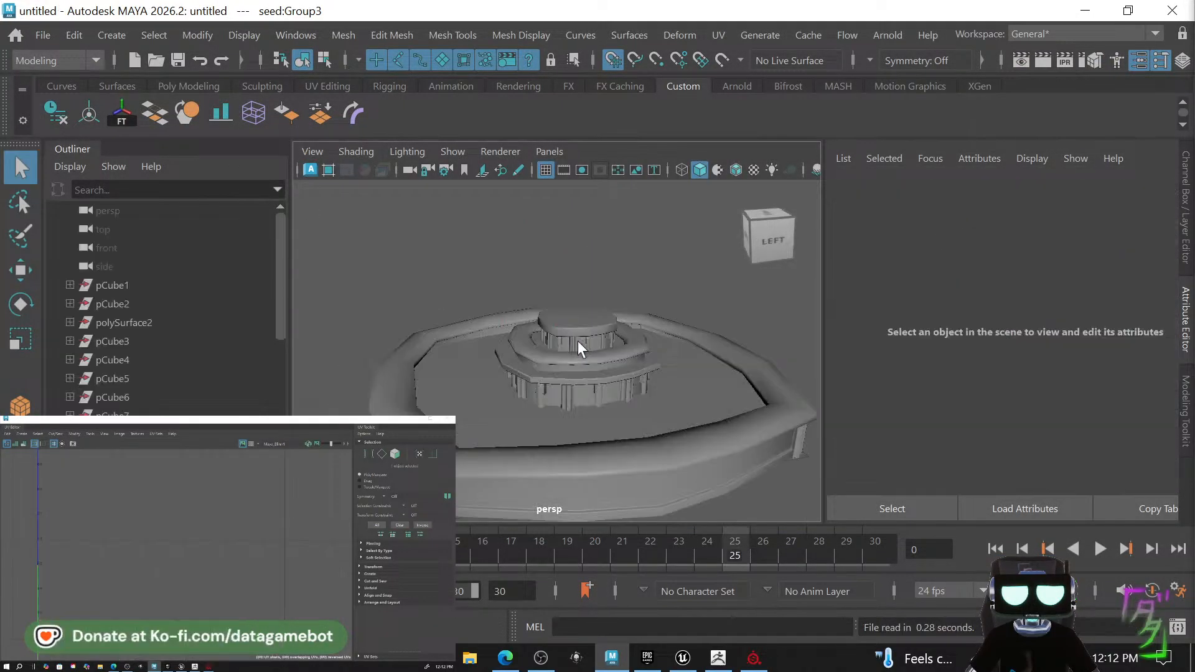
# Start importing a model into the fountain scene.
pyautogui.scroll(-5, 631, 386)
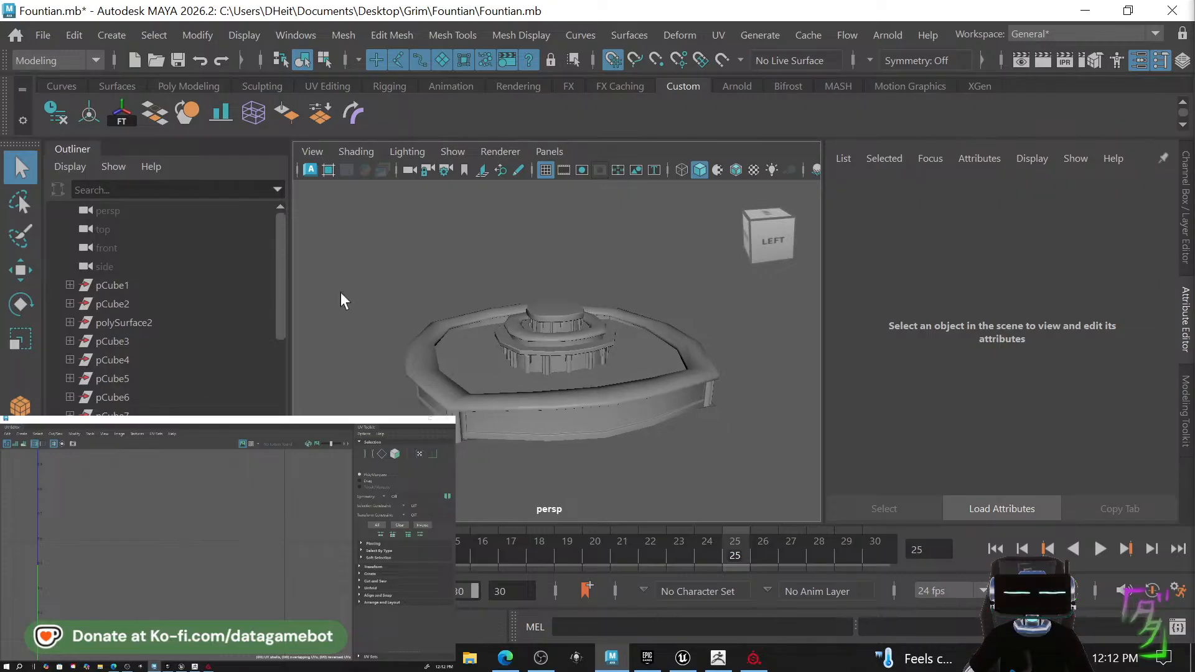
pyautogui.click(41, 34)
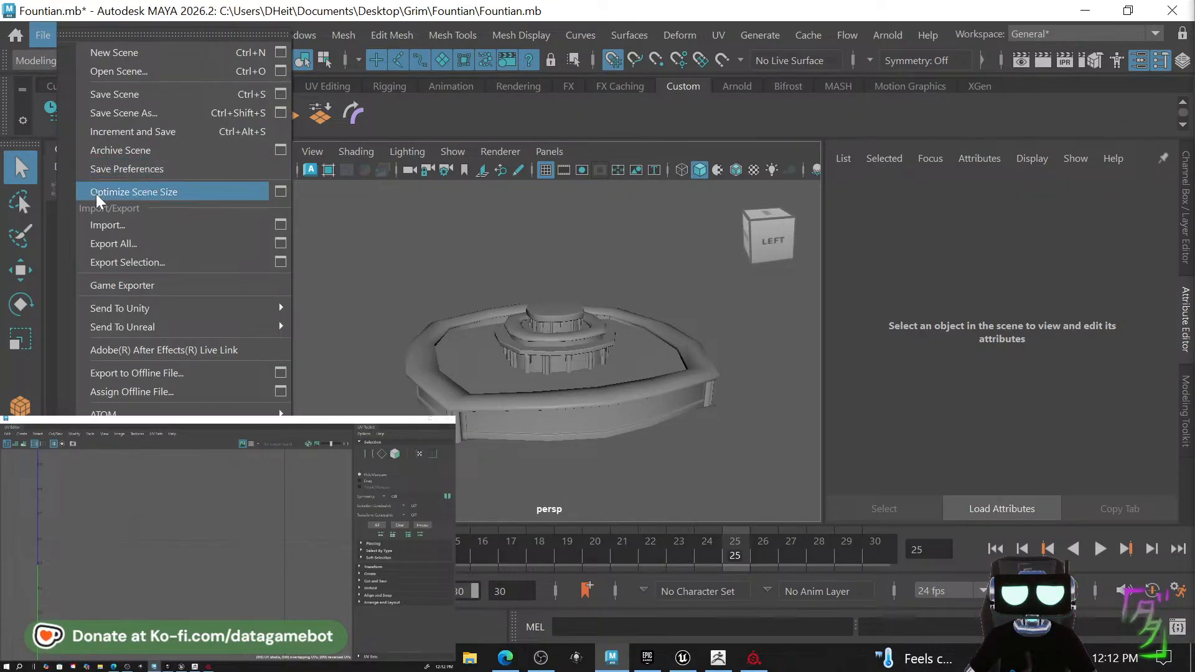
# Import Hampster.obj into the scene and raise the hamster model onto the fountain's top tier.
pyautogui.click(126, 225)
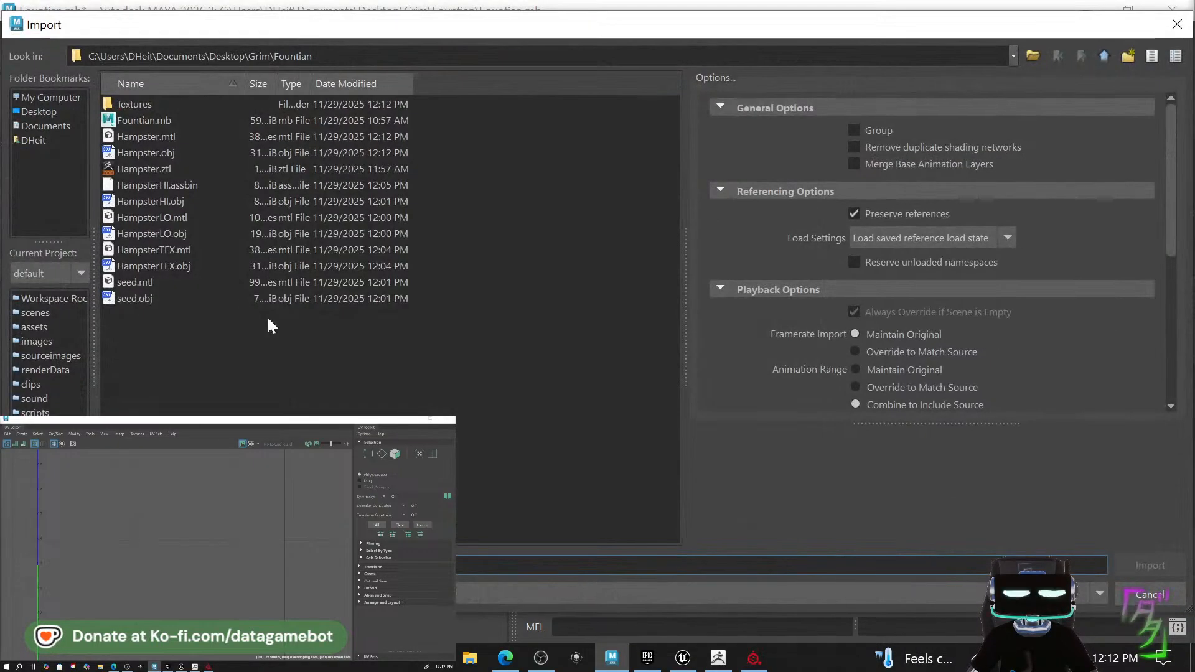
pyautogui.doubleClick(177, 152)
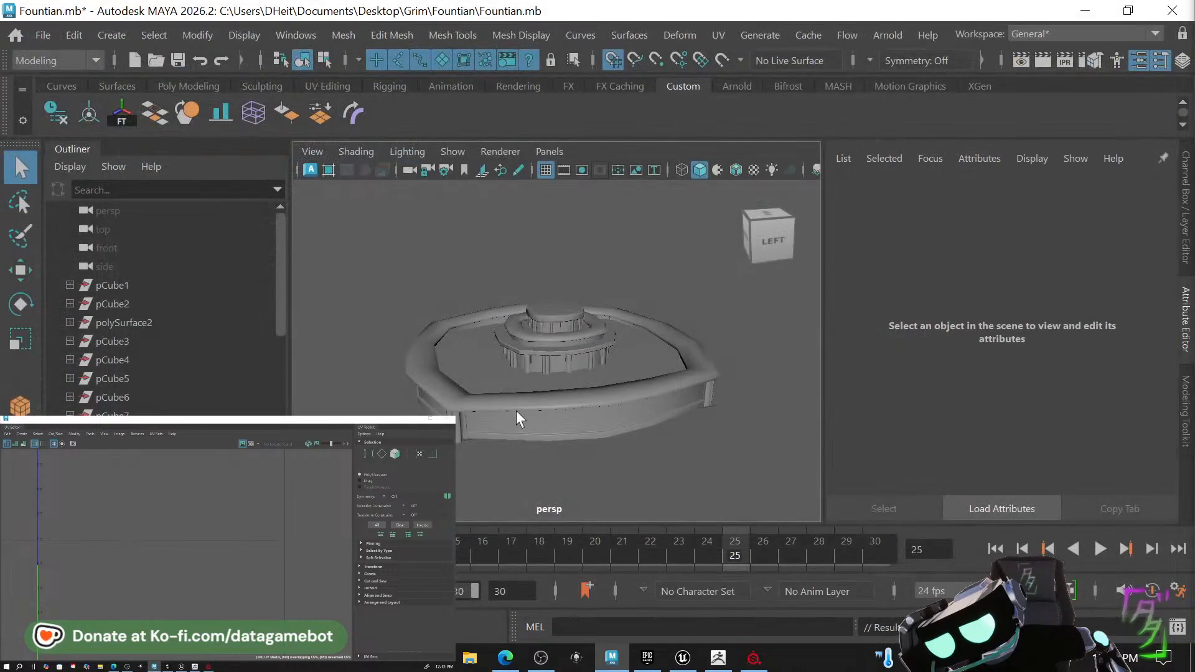
pyautogui.keyDown('alt'); pyautogui.moveTo(617, 458); pyautogui.dragTo(394, 298); pyautogui.keyUp('alt')
pyautogui.press('w')
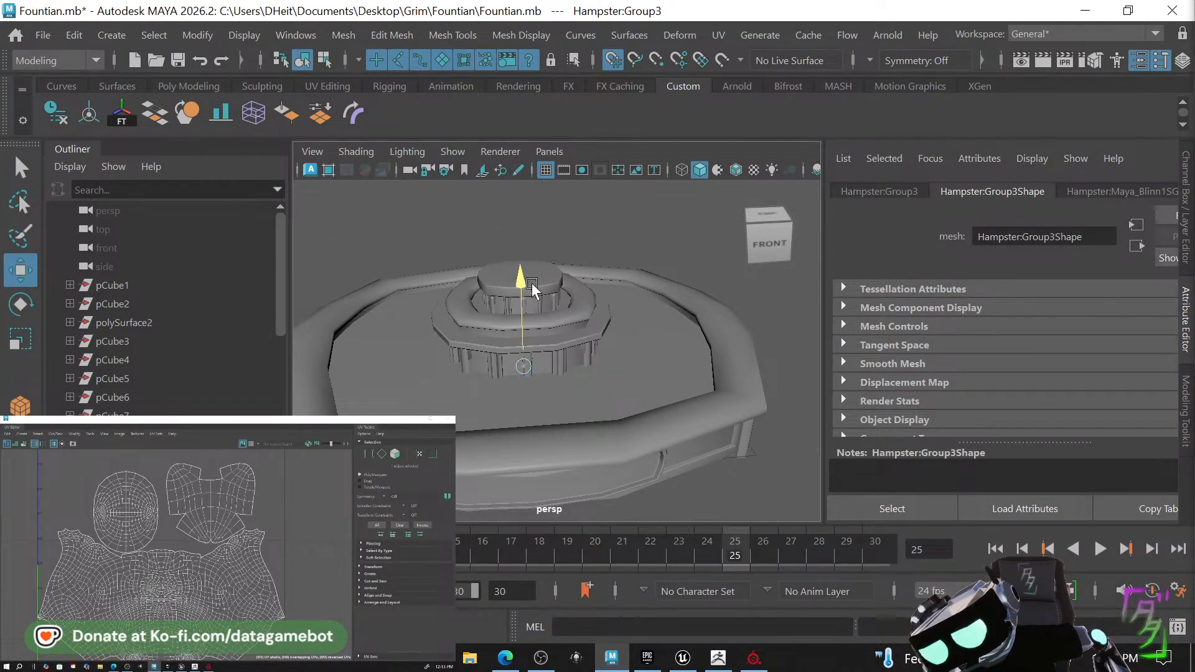
pyautogui.moveTo(527, 285)
pyautogui.mouseDown()
pyautogui.moveTo(528, 227)
pyautogui.moveTo(530, 282)
pyautogui.mouseUp()
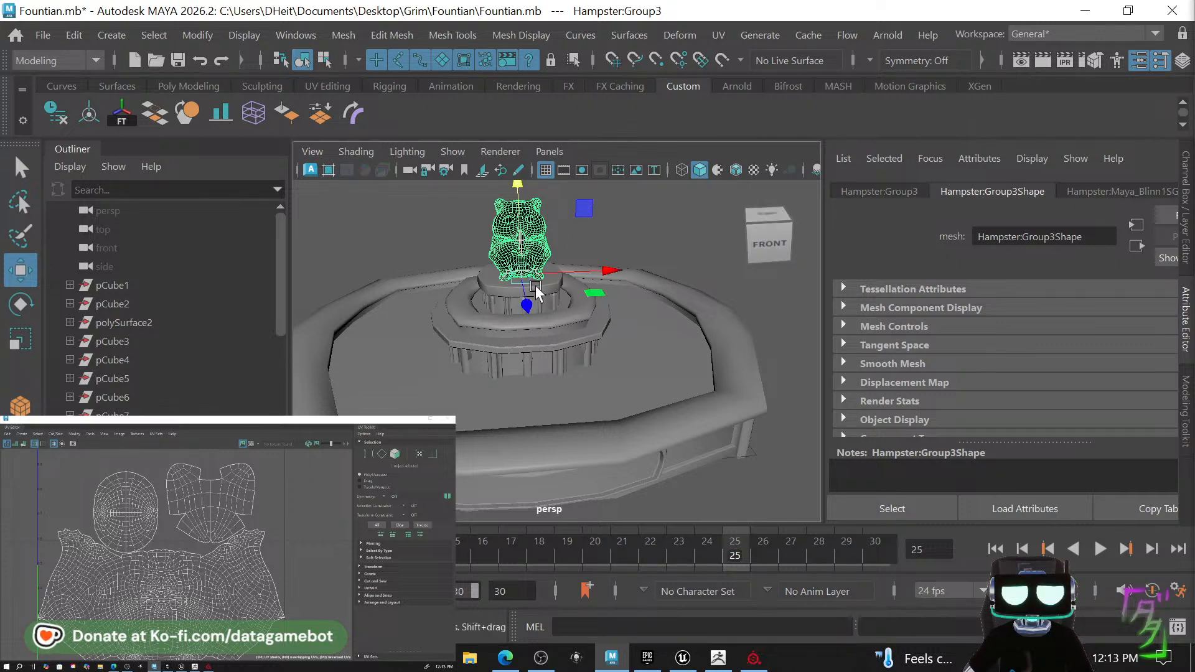
# Scale the hamster statue uniformly to about 1.979 and lower it to about 6.392 in Y so its feet rest on the pedestal.
pyautogui.press('f')
pyautogui.moveTo(561, 364)
pyautogui.keyDown('alt'); pyautogui.mouseDown()
pyautogui.moveTo(594, 356)
pyautogui.moveTo(558, 368)
pyautogui.mouseUp(); pyautogui.keyUp('alt')
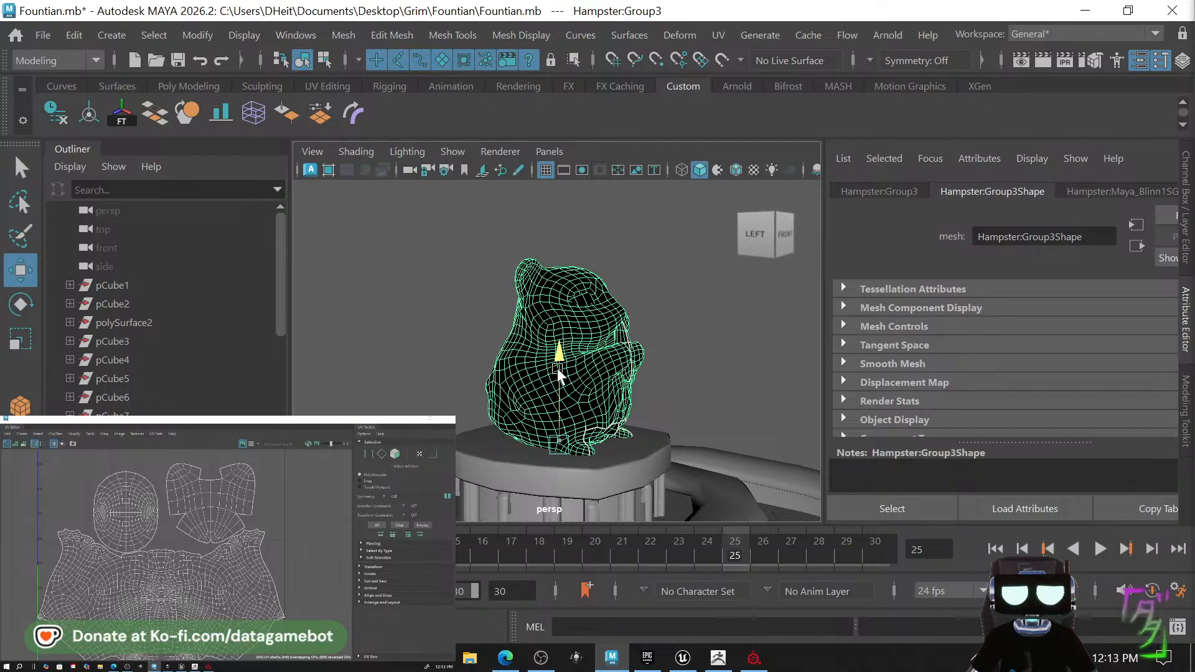
pyautogui.press('r')
pyautogui.moveTo(556, 446); pyautogui.dragTo(759, 373)
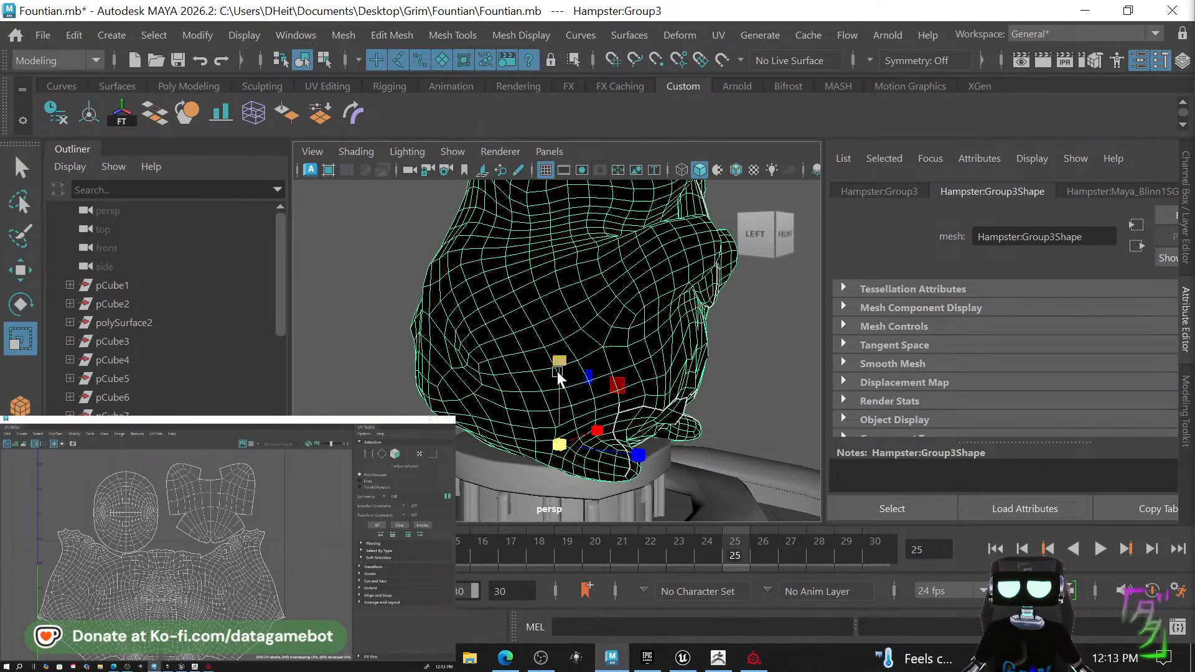
pyautogui.press('w')
pyautogui.moveTo(558, 368); pyautogui.dragTo(552, 386)
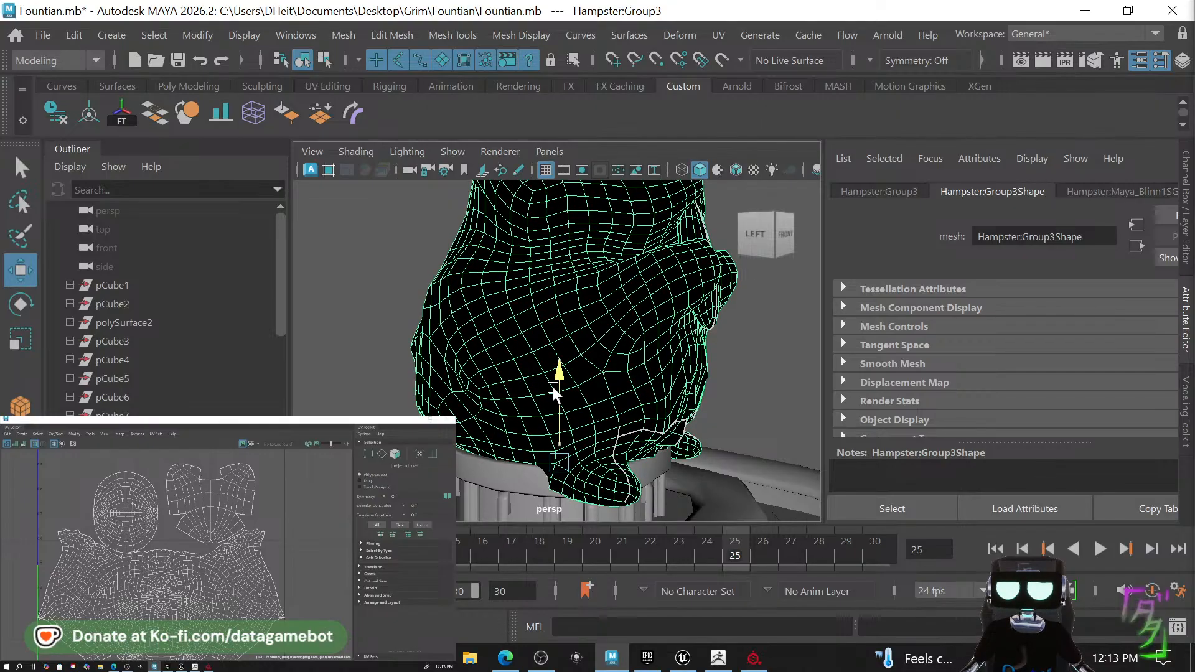
pyautogui.click(753, 408)
# Assign a new MaterialX Maya Blinn material to the hamster statue.
pyautogui.keyDown('alt'); pyautogui.moveTo(752, 405); pyautogui.dragTo(684, 413); pyautogui.keyUp('alt')
pyautogui.keyDown('alt'); pyautogui.moveTo(715, 428); pyautogui.dragTo(425, 392, button='right'); pyautogui.keyUp('alt')
pyautogui.keyDown('alt'); pyautogui.moveTo(428, 395); pyautogui.dragTo(778, 355); pyautogui.keyUp('alt')
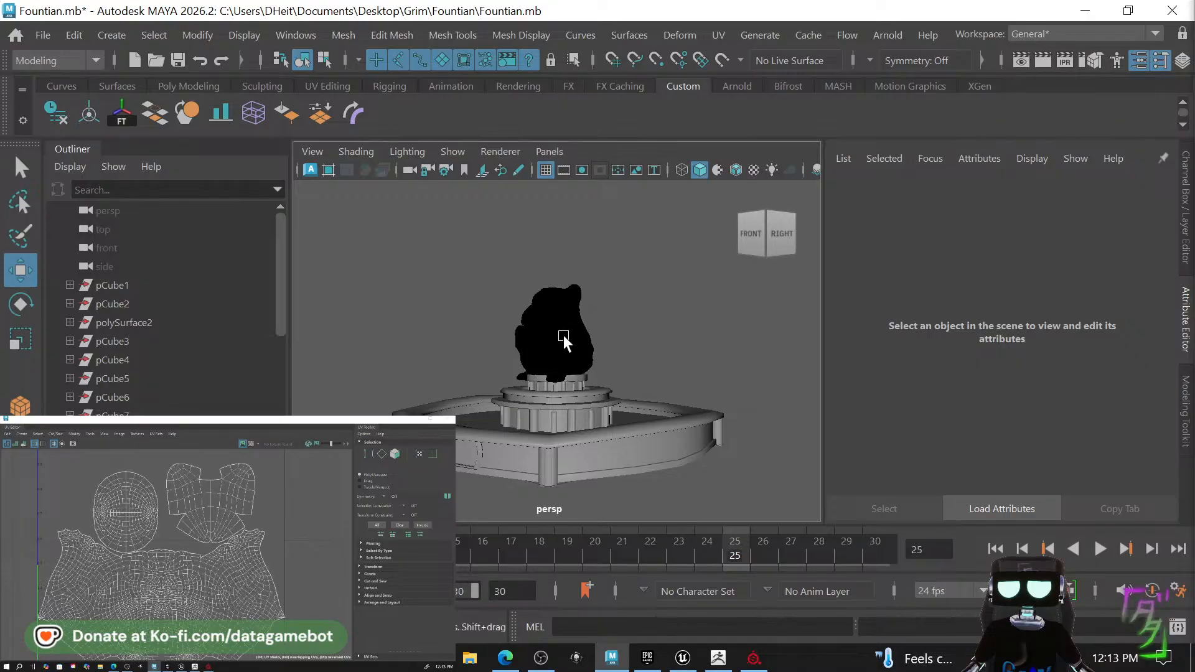
pyautogui.click(563, 334)
pyautogui.keyDown('alt'); pyautogui.moveTo(563, 336); pyautogui.dragTo(633, 442); pyautogui.keyUp('alt')
pyautogui.moveTo(565, 324); pyautogui.dragTo(809, 564, button='right')
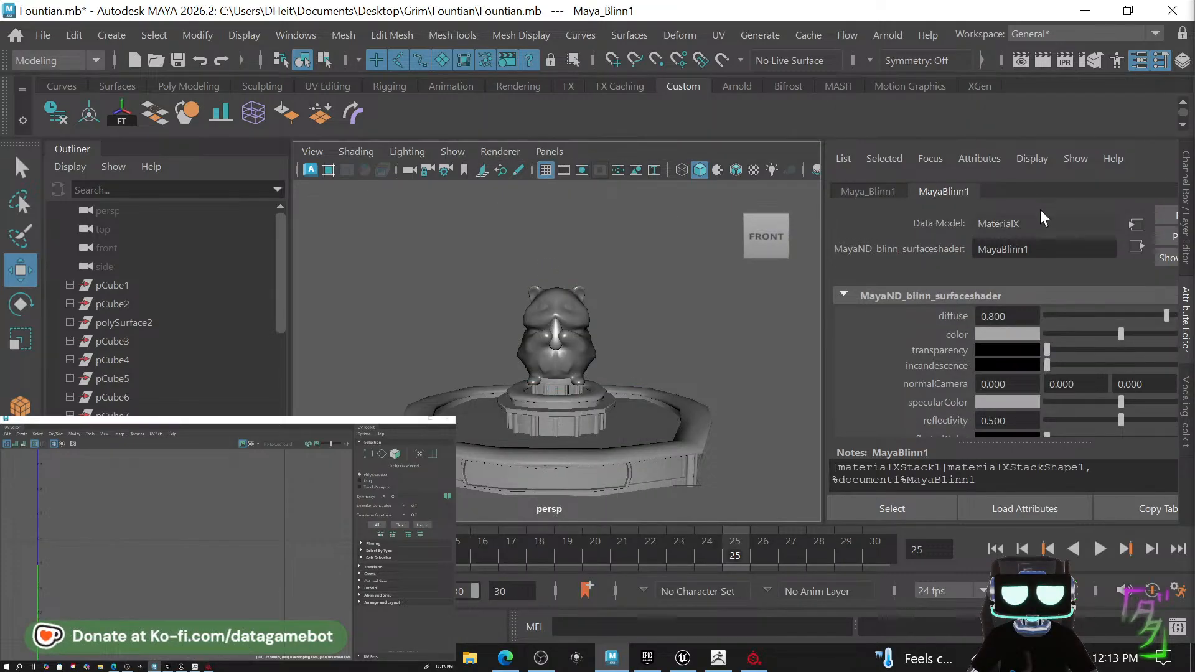
# Rename the statue's MaterialX surface shader to HampsterStatMat.
pyautogui.click(870, 190)
pyautogui.click(1050, 238)
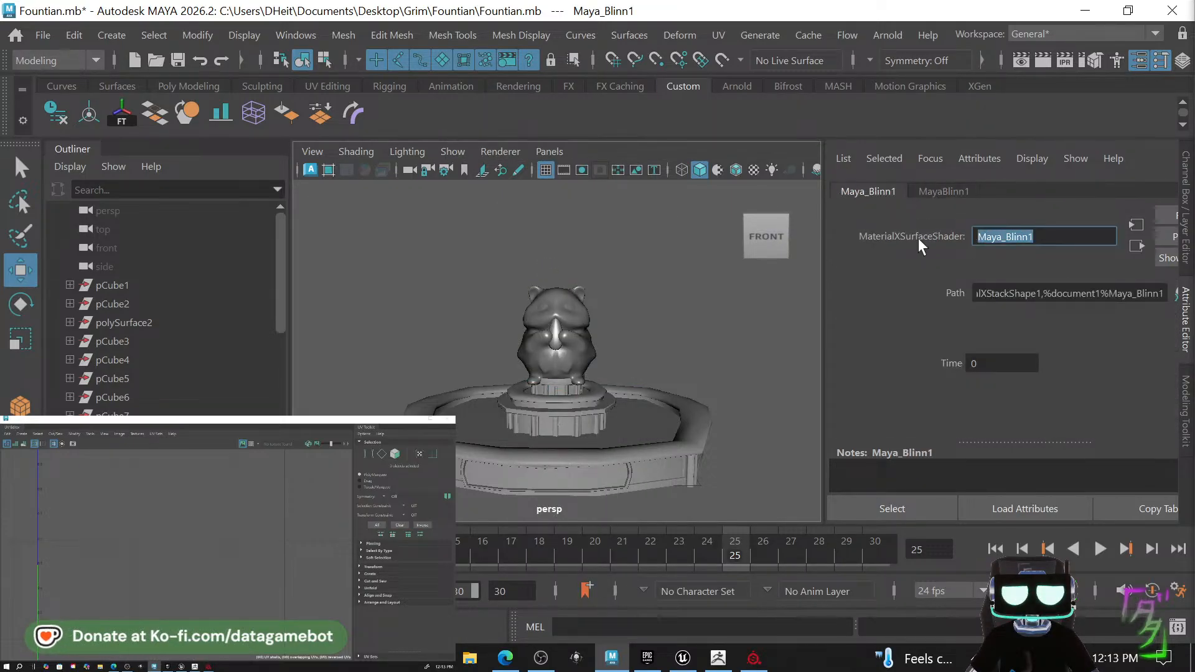
pyautogui.write('Ham')
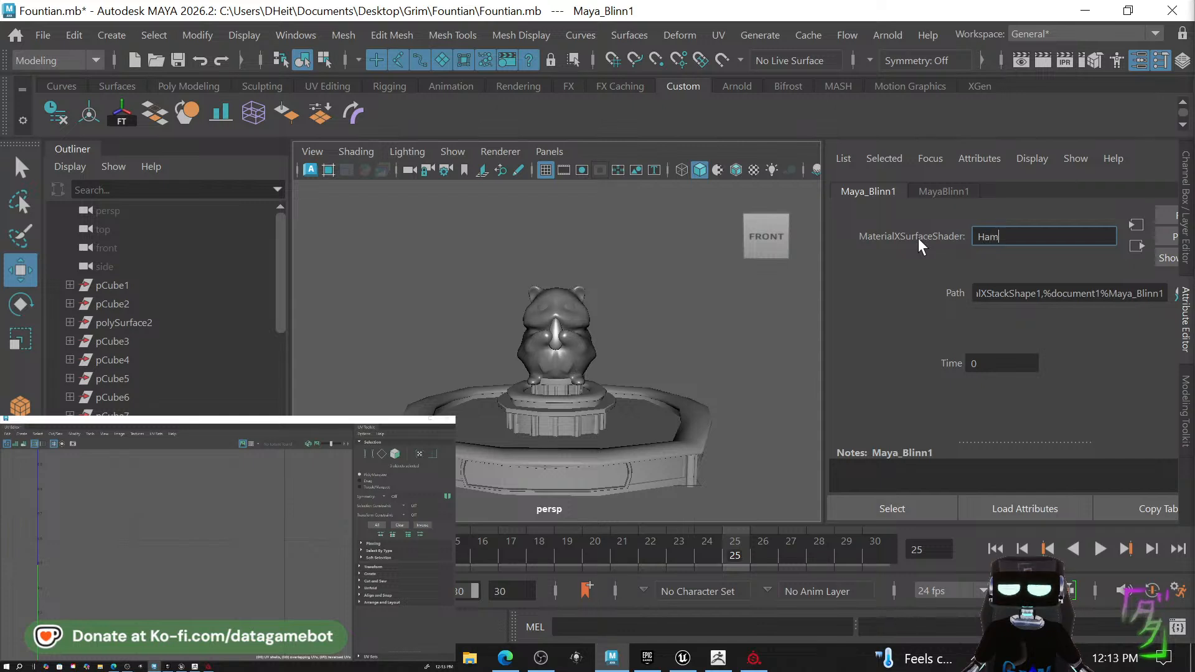
pyautogui.write('pster')
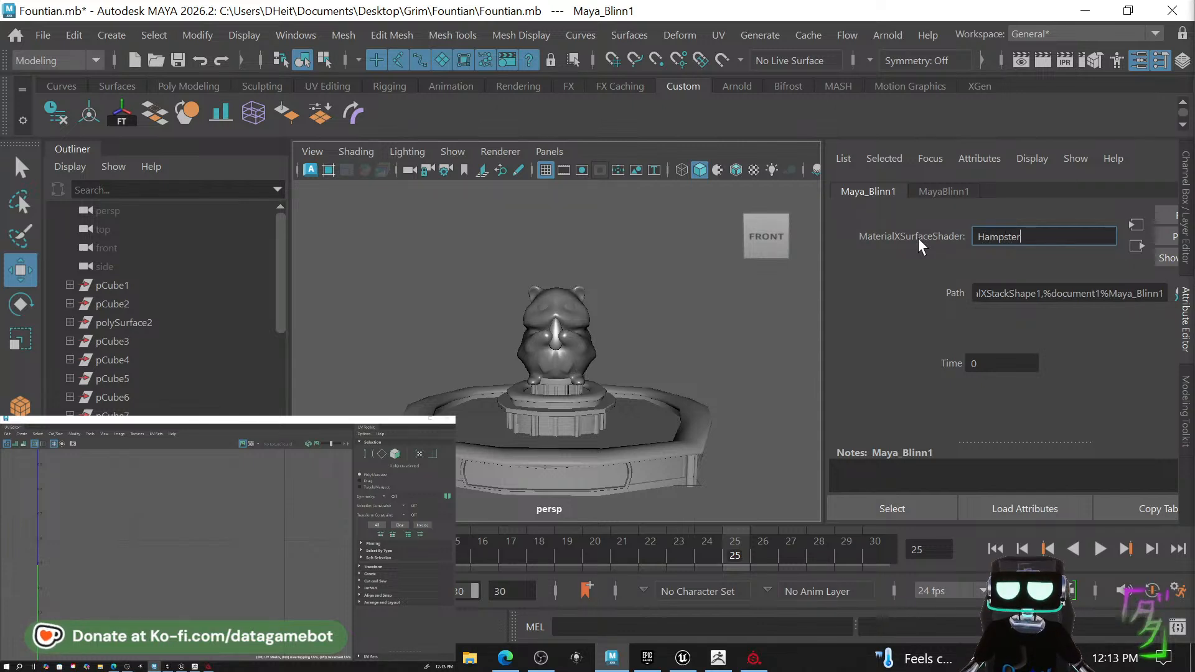
pyautogui.write('Stat')
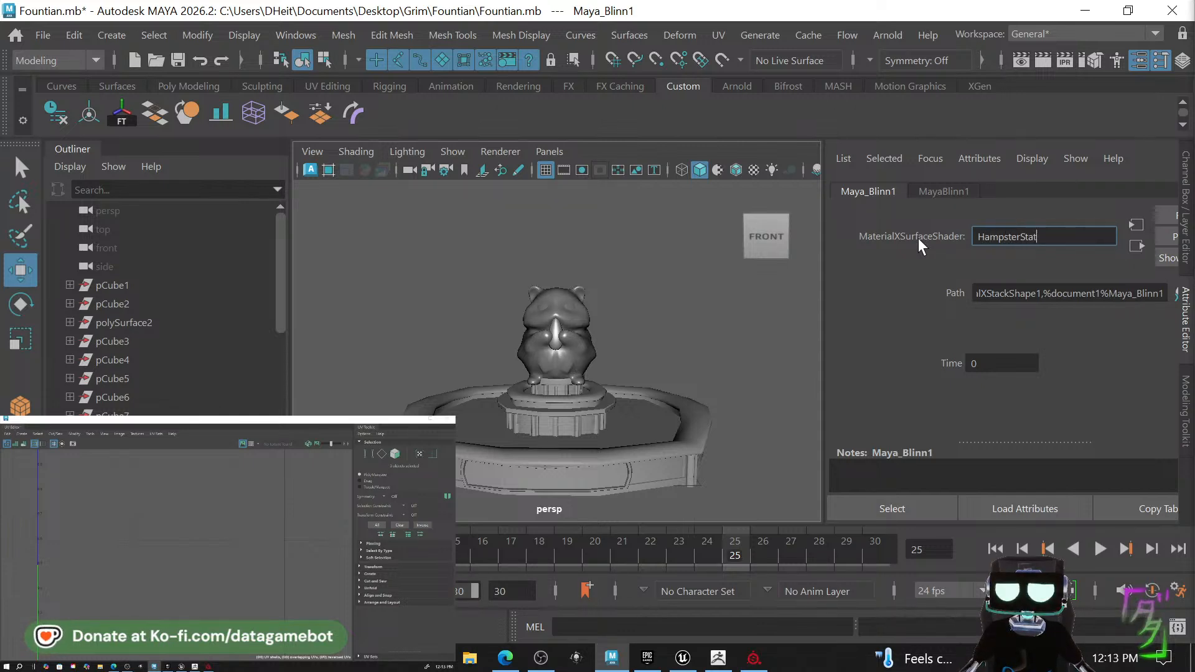
pyautogui.write('Mat')
pyautogui.press('Return')
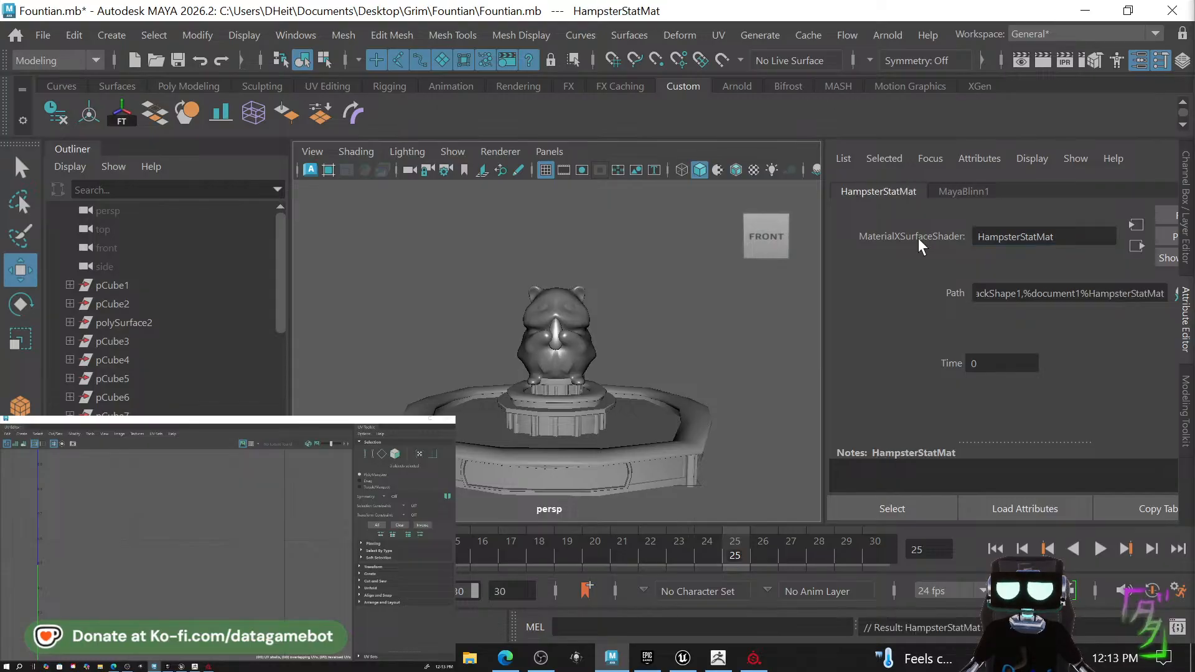
# Create a new display layer from the selected hamster statue.
pyautogui.click(686, 359)
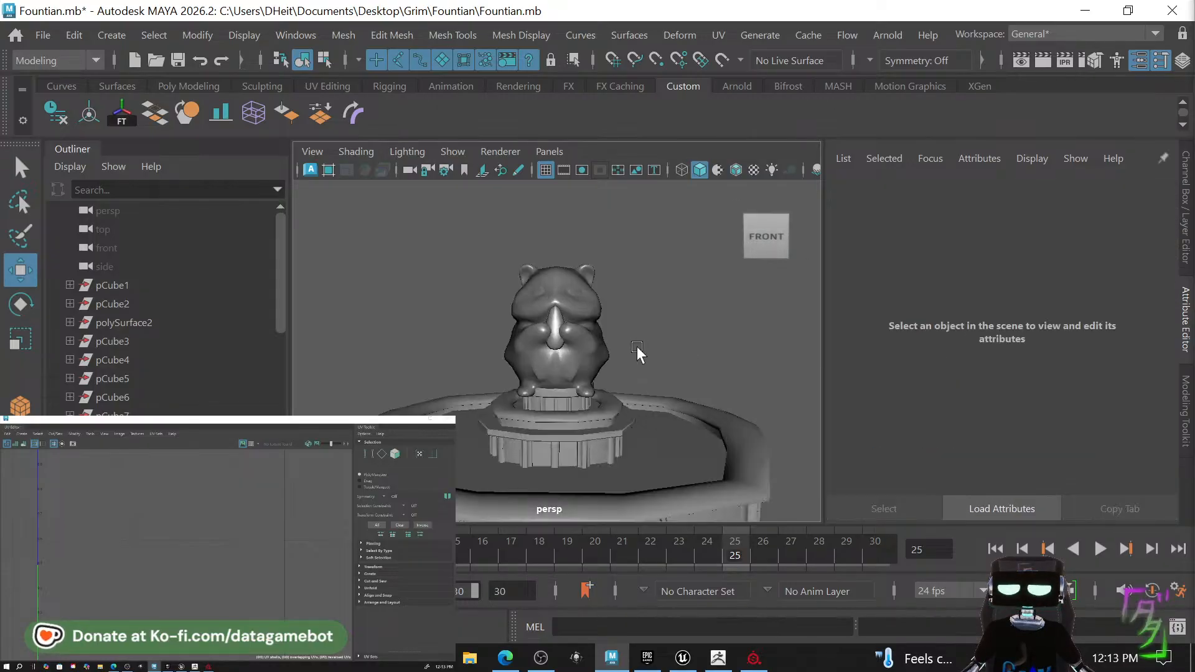
pyautogui.scroll(5, 550, 330)
pyautogui.click(600, 334)
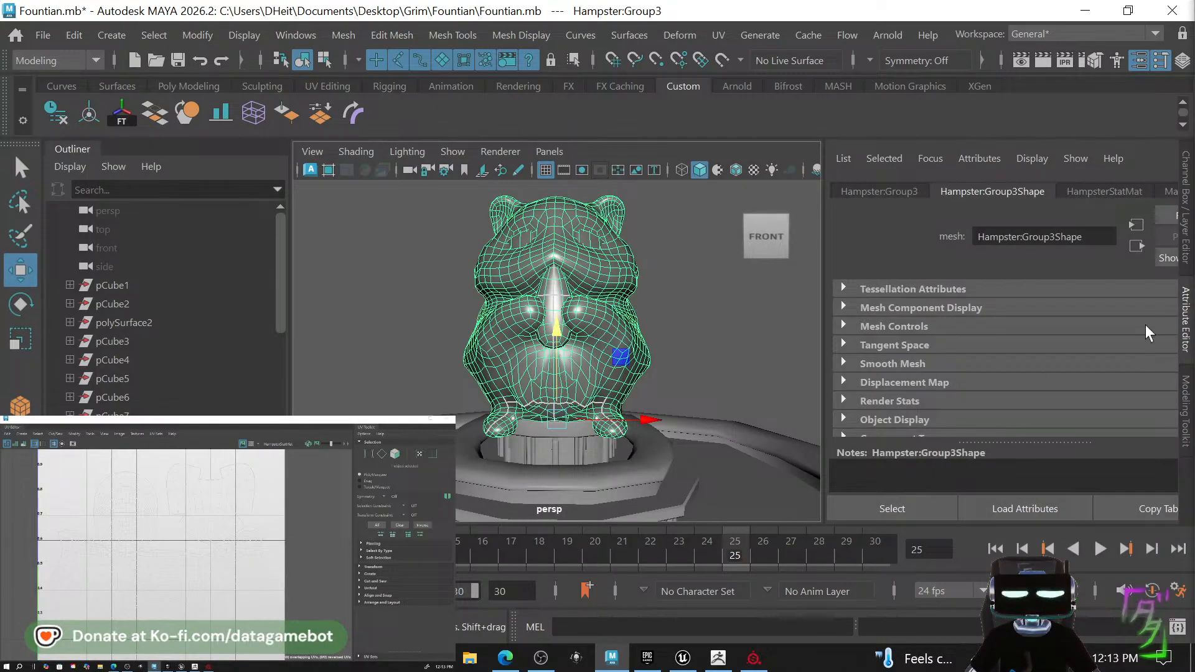
pyautogui.click(1181, 263)
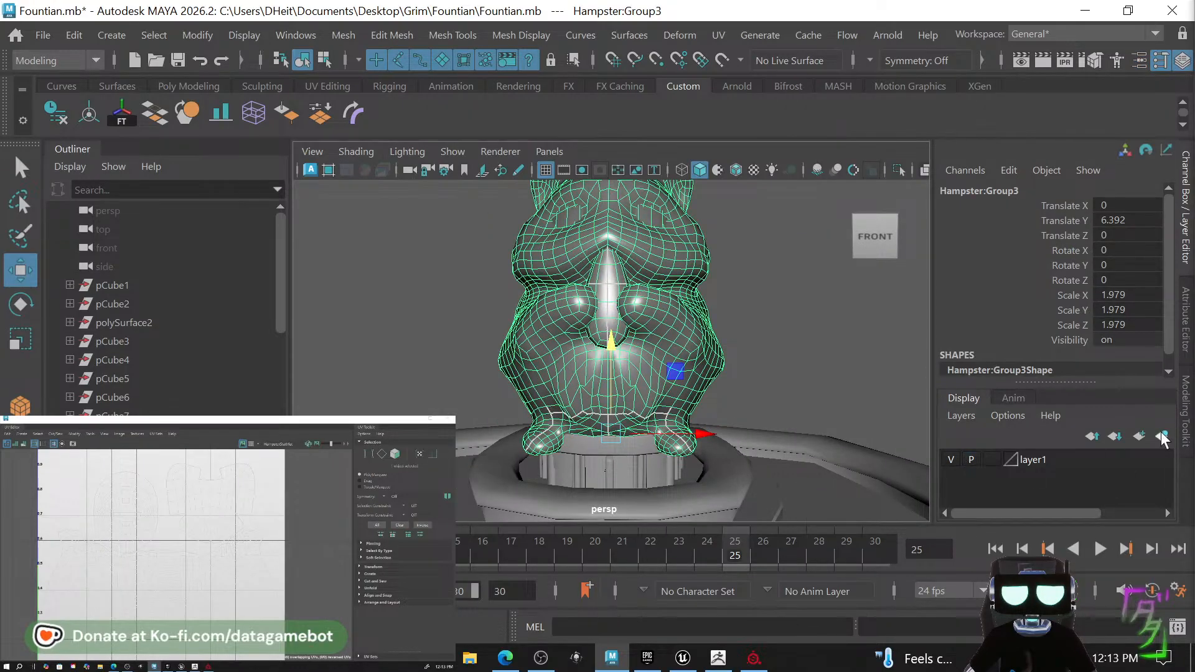
pyautogui.click(1040, 461)
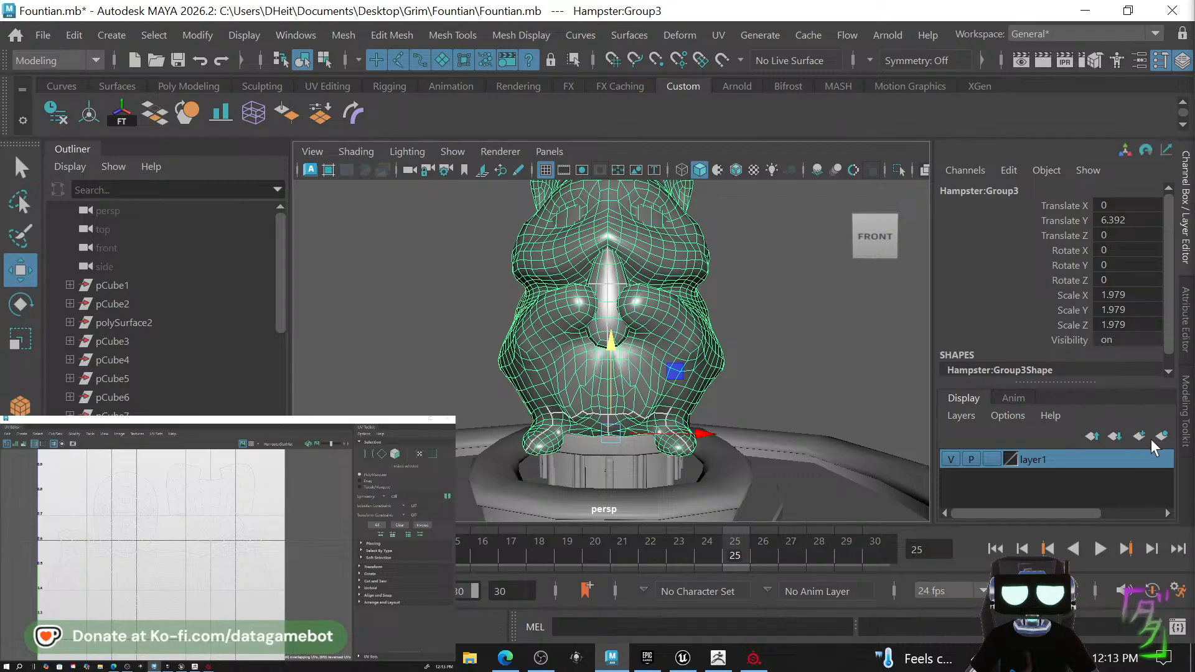
pyautogui.click(726, 349)
pyautogui.click(710, 348)
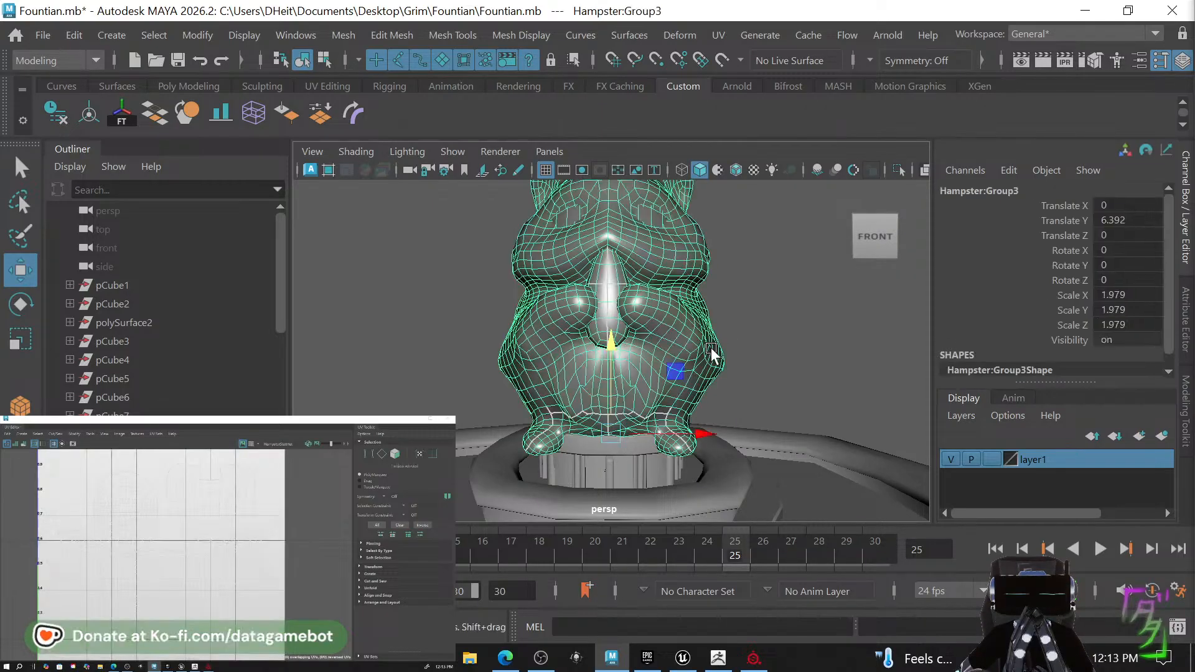
pyautogui.click(1161, 436)
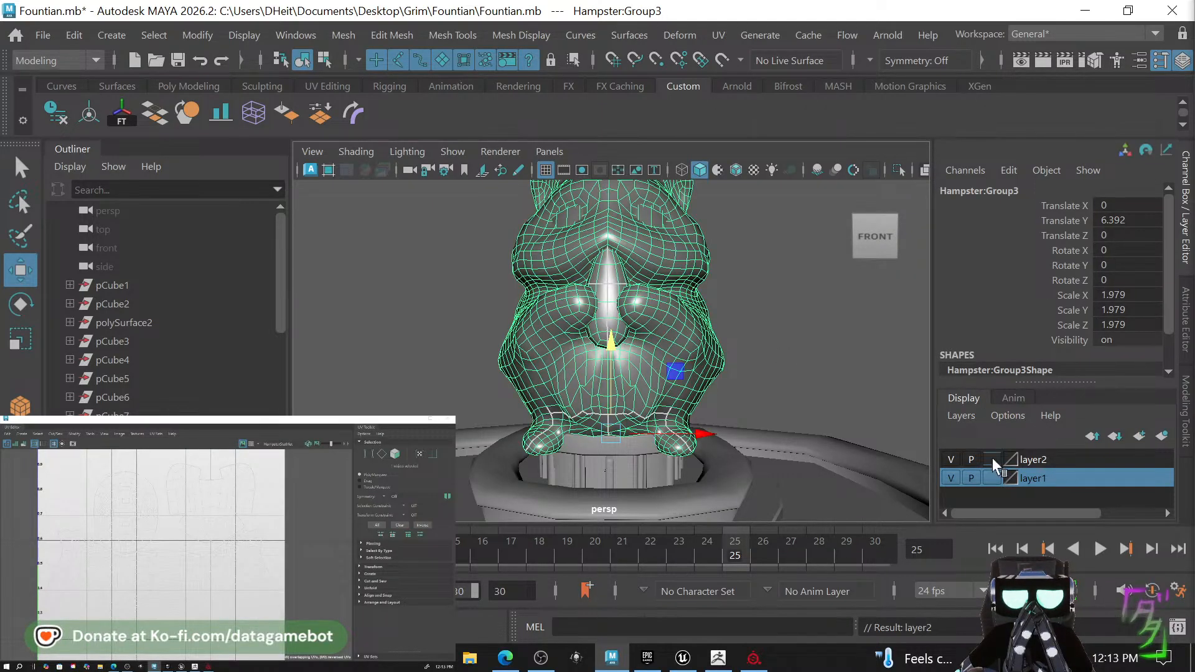
# Rename the statue's new display layer to Statue and save the layer settings.
pyautogui.doubleClick(1044, 459)
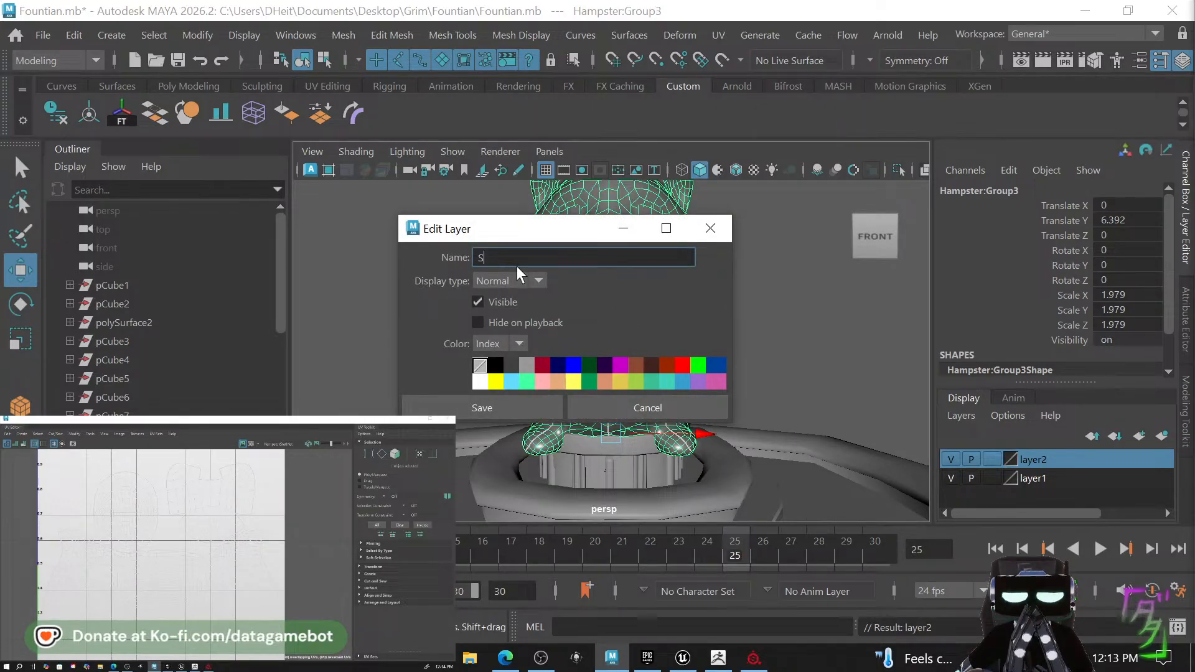
pyautogui.write('Statue')
pyautogui.press('Return')
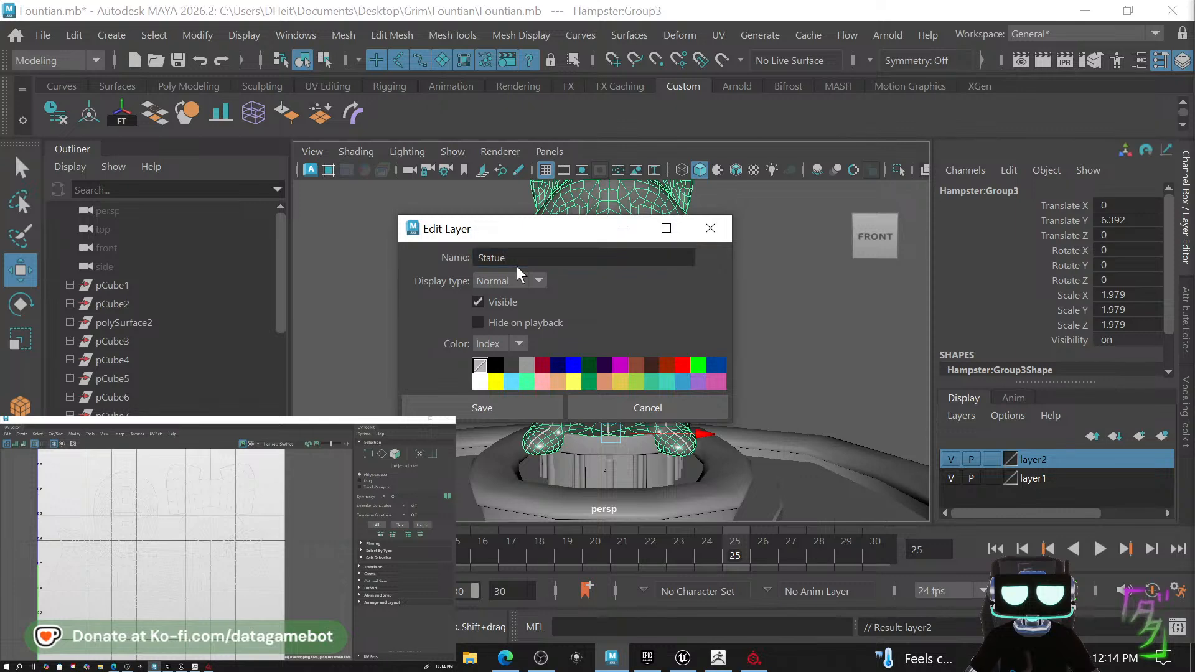
pyautogui.click(508, 403)
# Separate the fountain mesh into its pieces and combine the lower and upper basin floor surfaces into one mesh.
pyautogui.scroll(-5, 660, 470)
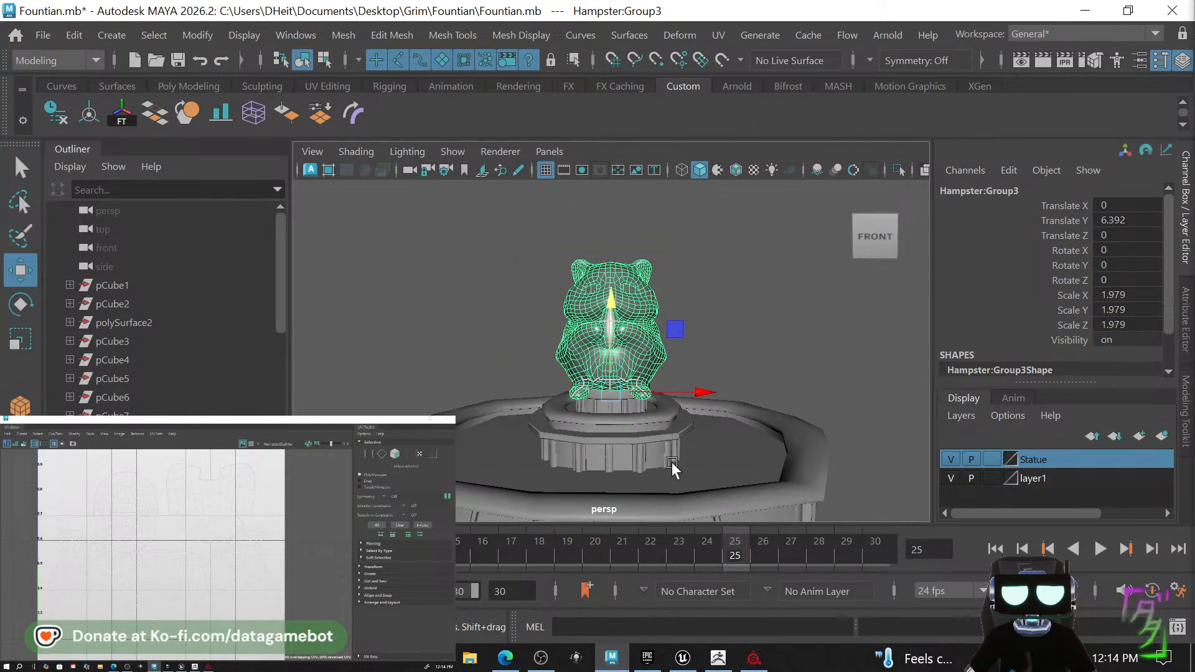
pyautogui.keyDown('alt'); pyautogui.moveTo(670, 462); pyautogui.dragTo(668, 389, button='middle'); pyautogui.keyUp('alt')
pyautogui.scroll(5, 672, 404)
pyautogui.keyDown('alt'); pyautogui.moveTo(681, 426); pyautogui.dragTo(693, 455); pyautogui.keyUp('alt')
pyautogui.click(693, 456)
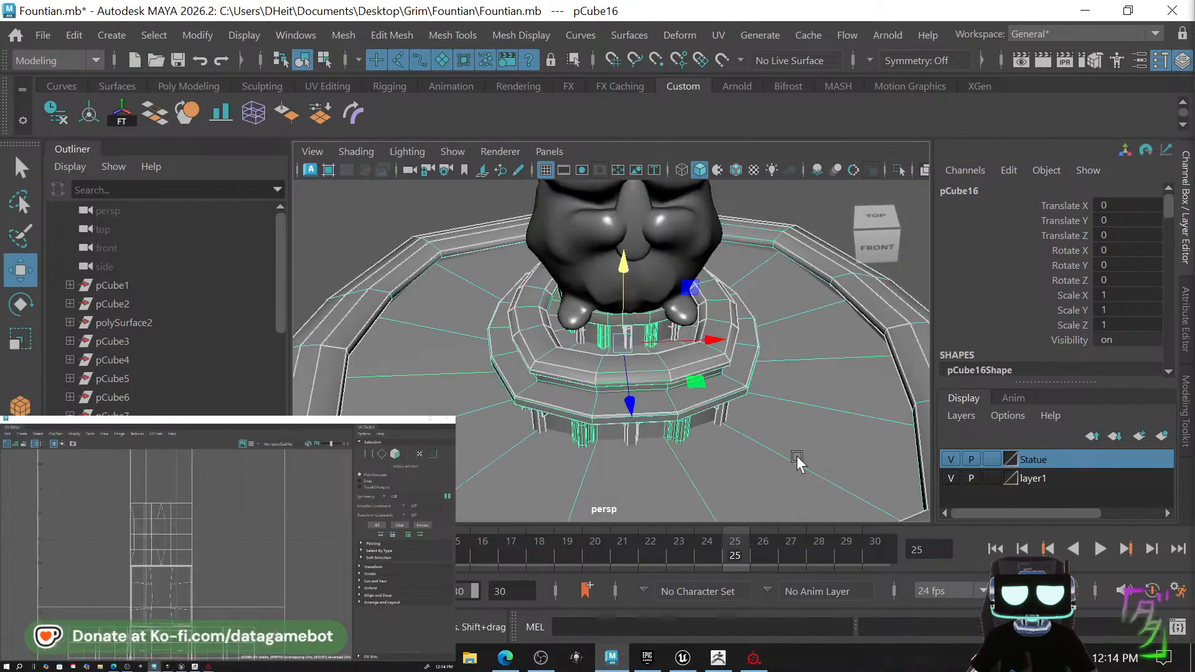
pyautogui.keyDown('shift'); pyautogui.moveTo(787, 439); pyautogui.dragTo(761, 505, button='right'); pyautogui.keyUp('shift')
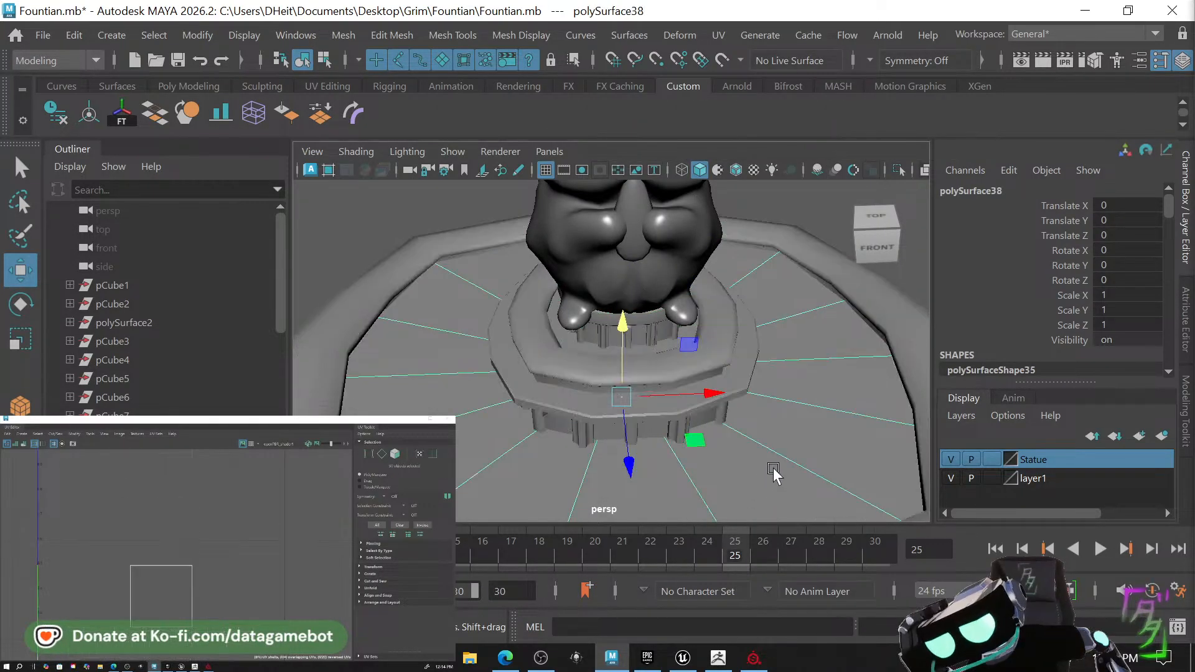
pyautogui.scroll(3, 677, 373)
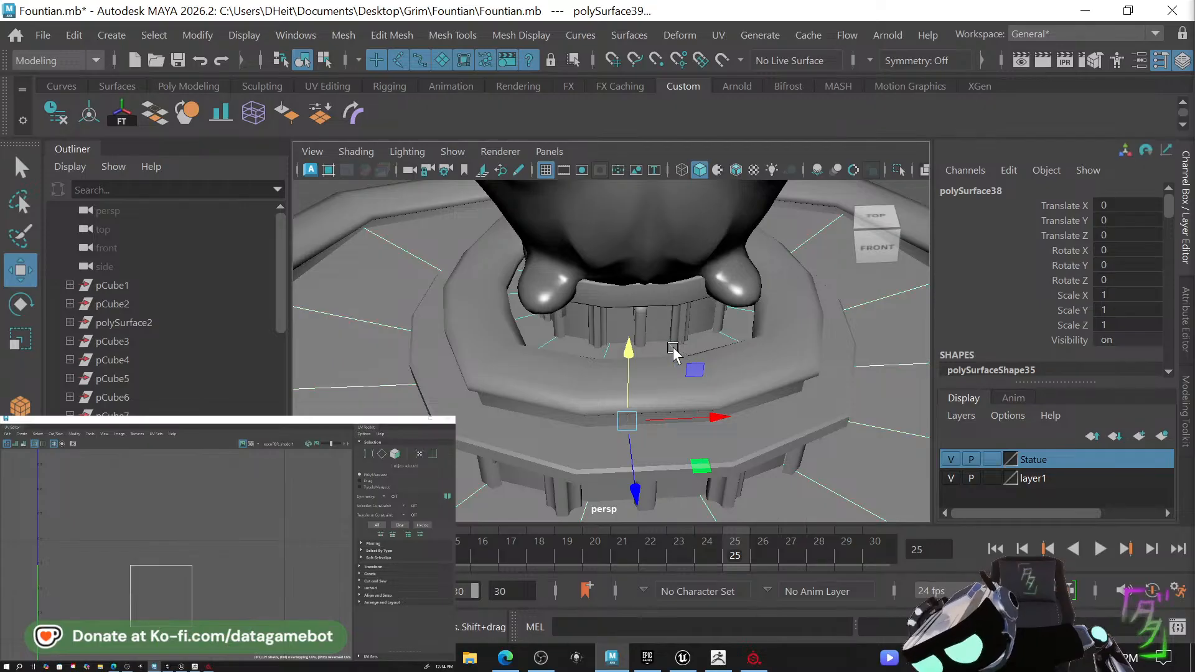
pyautogui.keyDown('shift'); pyautogui.moveTo(671, 352); pyautogui.dragTo(680, 521, button='right'); pyautogui.keyUp('shift')
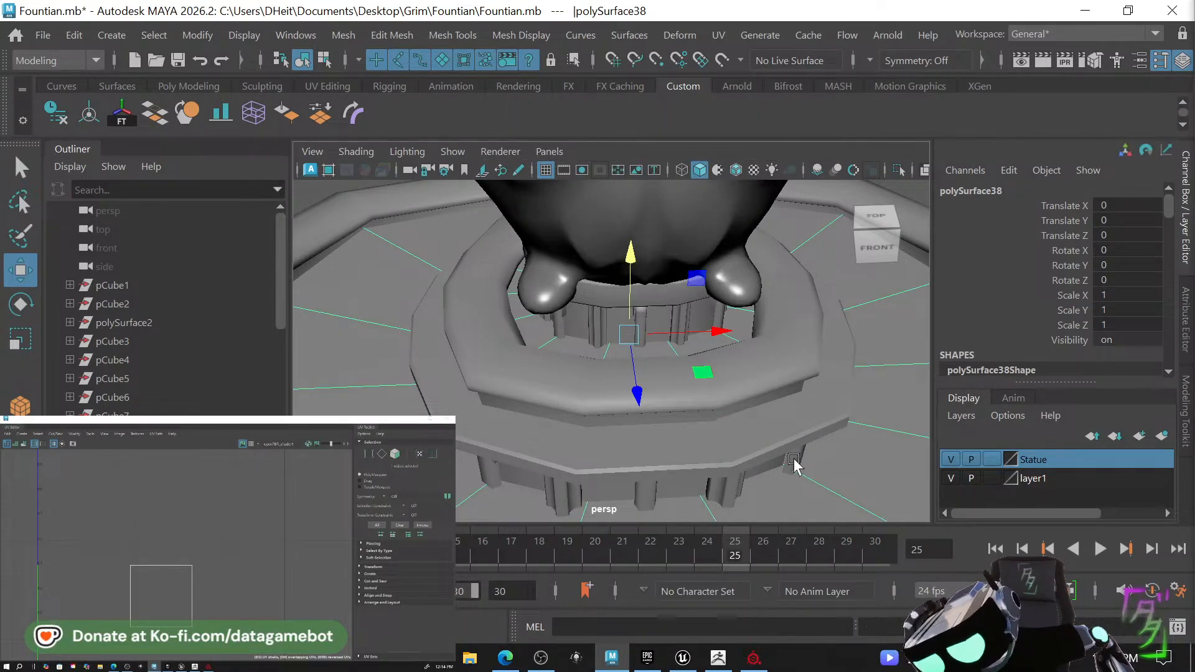
# Apply a camera-based UV projection to the combined basin floors from a top-down view.
pyautogui.keyDown('alt'); pyautogui.moveTo(795, 460); pyautogui.dragTo(513, 368, button='right'); pyautogui.keyUp('alt')
pyautogui.keyDown('alt'); pyautogui.moveTo(514, 368); pyautogui.dragTo(720, 448); pyautogui.keyUp('alt')
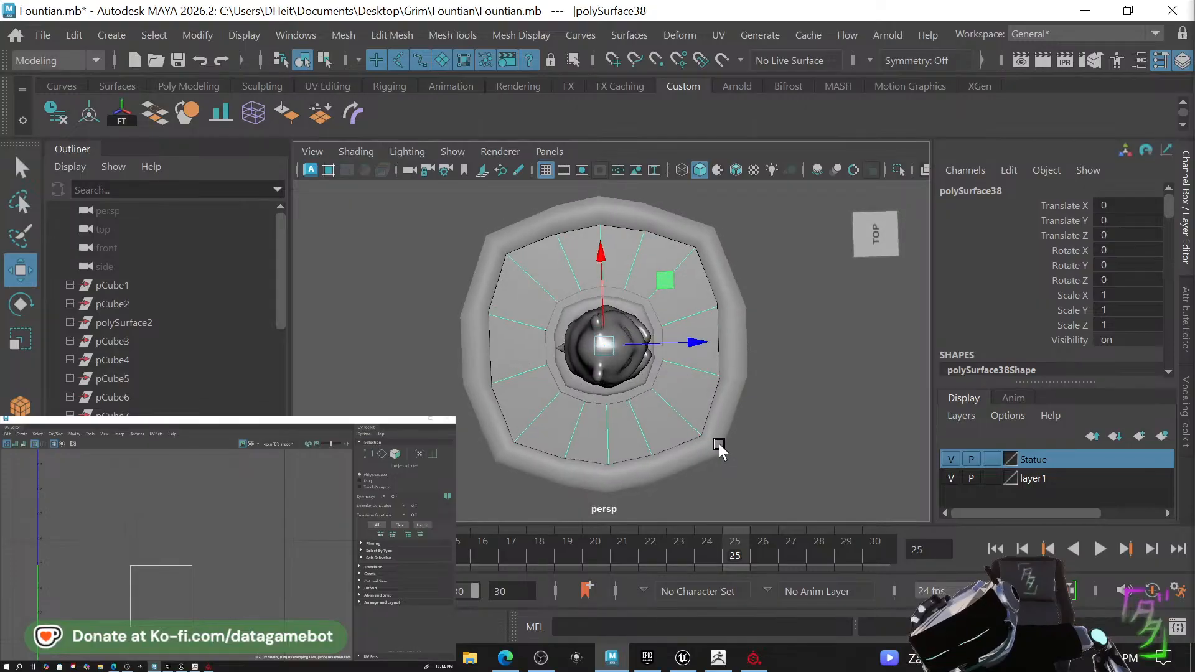
pyautogui.click(720, 34)
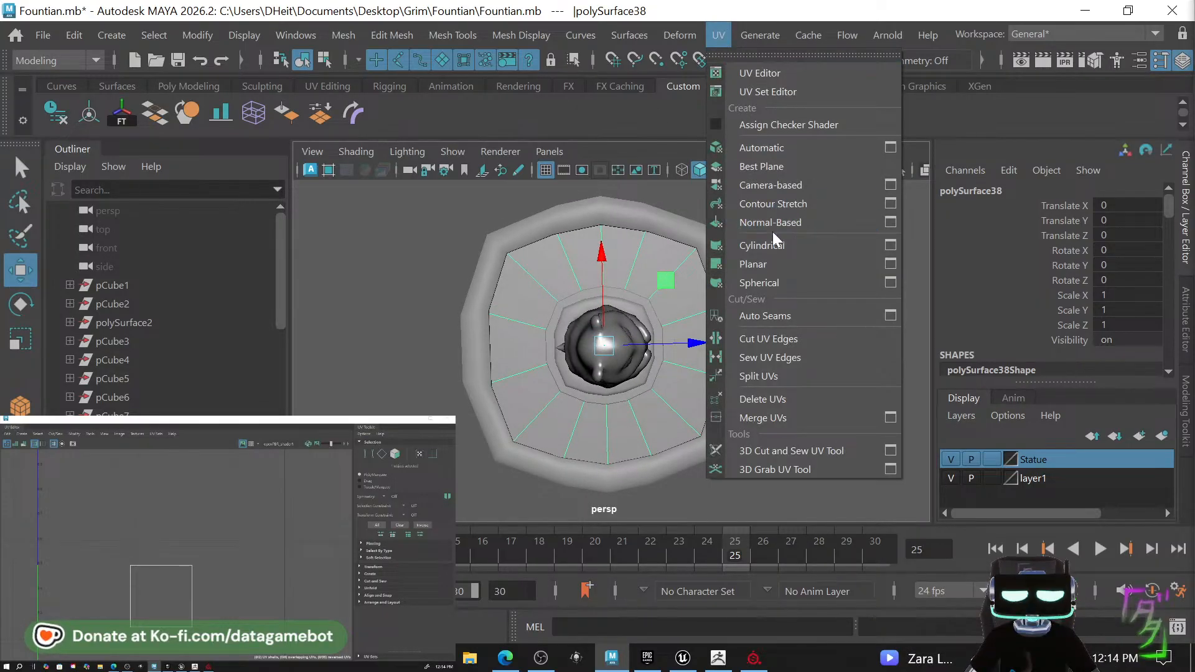
pyautogui.click(789, 181)
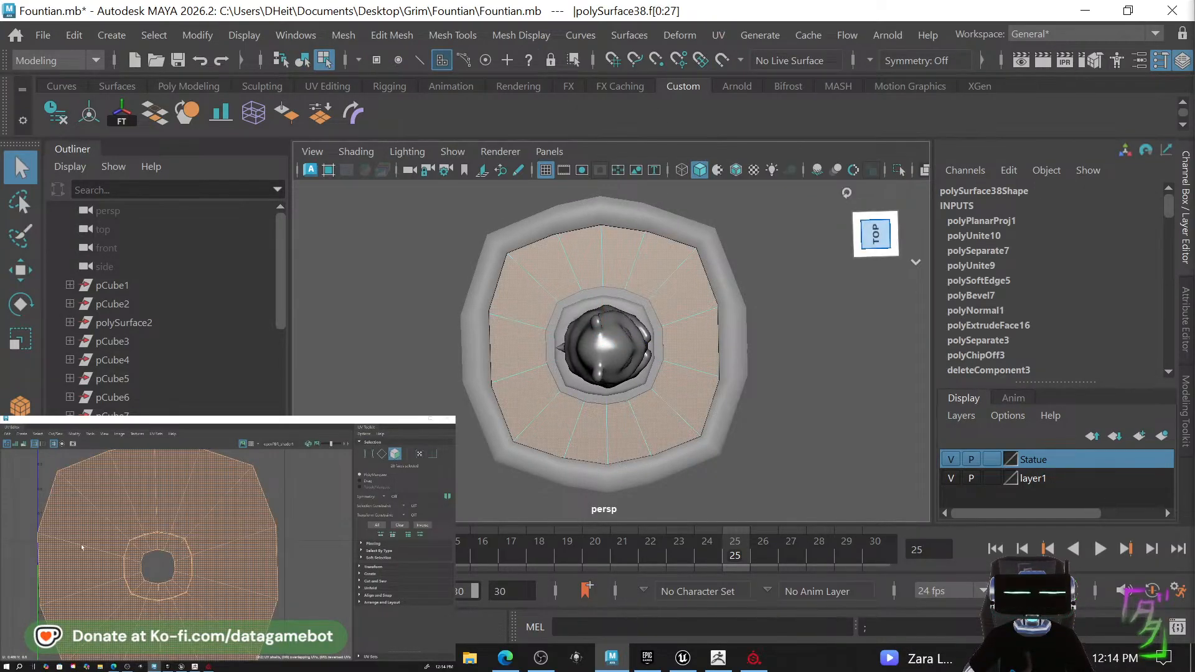
# Enlarge the inner ring's UV shell in the UV Editor and shift it off the centre of the outer floor's shell.
pyautogui.moveTo(153, 570); pyautogui.dragTo(137, 553, button='right')
pyautogui.click(145, 559)
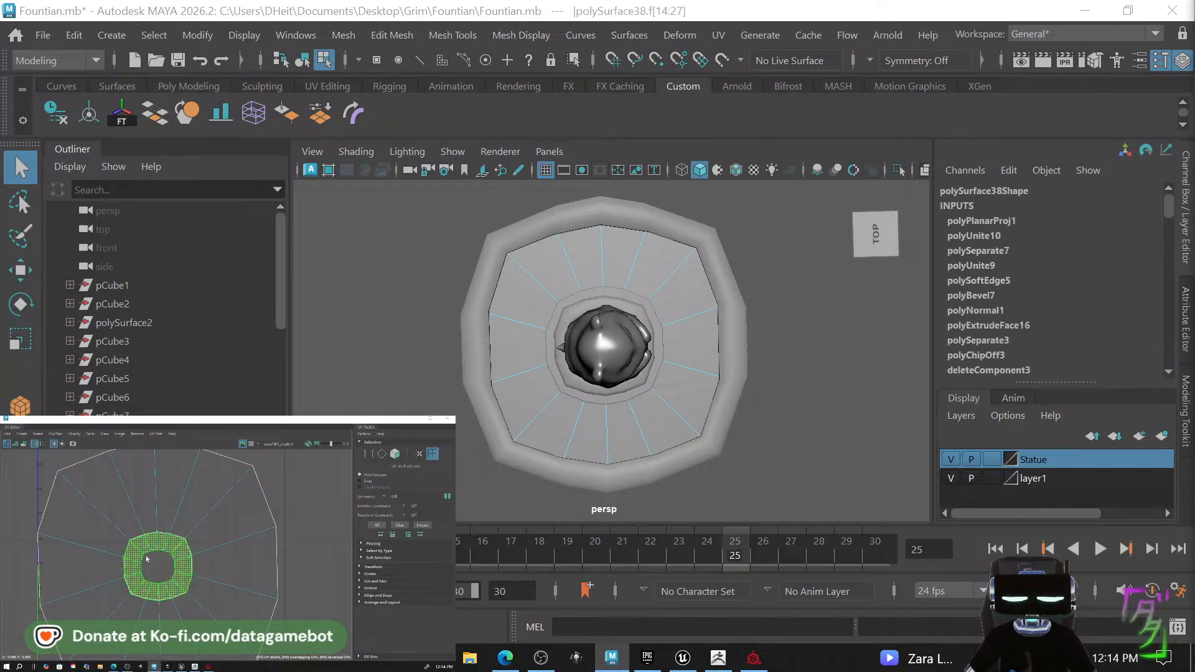
pyautogui.press('r')
pyautogui.moveTo(159, 567); pyautogui.dragTo(113, 602)
pyautogui.click(169, 560)
pyautogui.press('w')
pyautogui.scroll(-2, 128, 586)
pyautogui.scroll(-2, 130, 586)
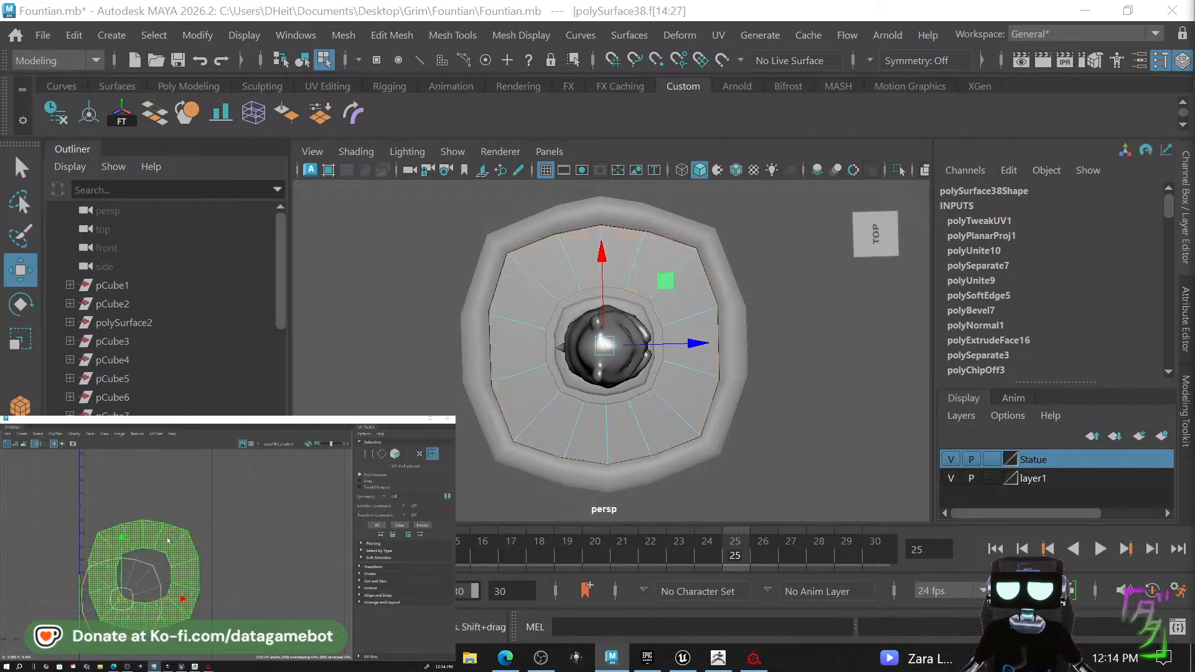
# Scale the inner ring's UV shell down slightly smaller than the outer floor's shell and move it clear of that shell.
pyautogui.press('r')
pyautogui.click(129, 576)
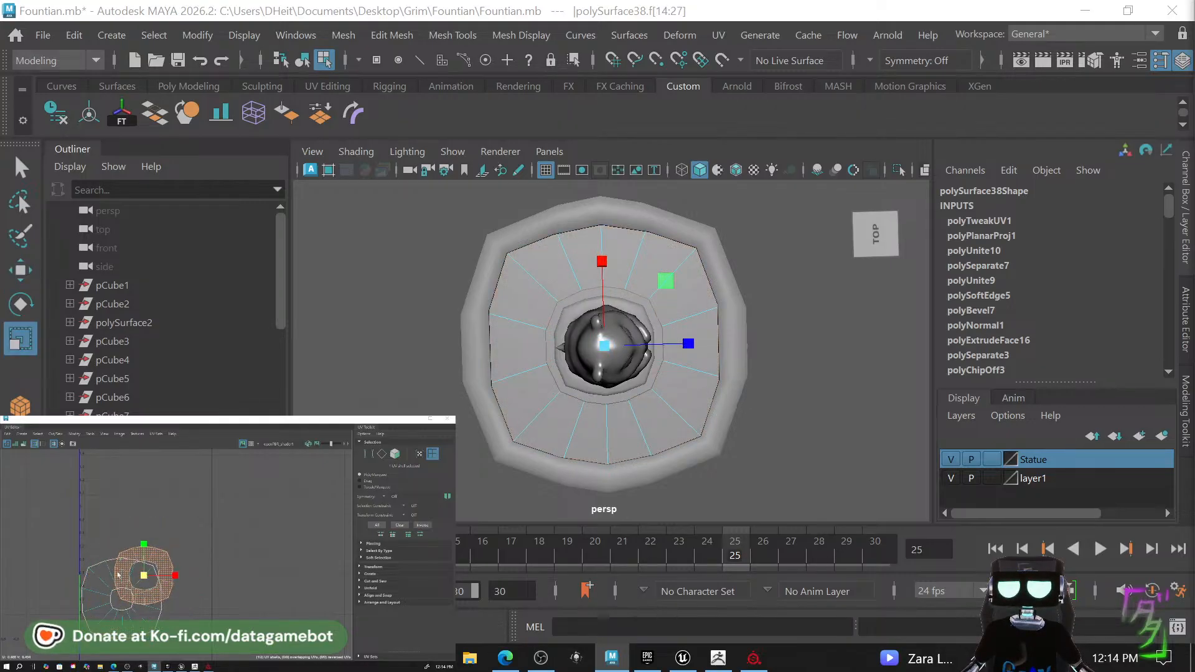
pyautogui.press('w')
pyautogui.moveTo(144, 575); pyautogui.dragTo(180, 540)
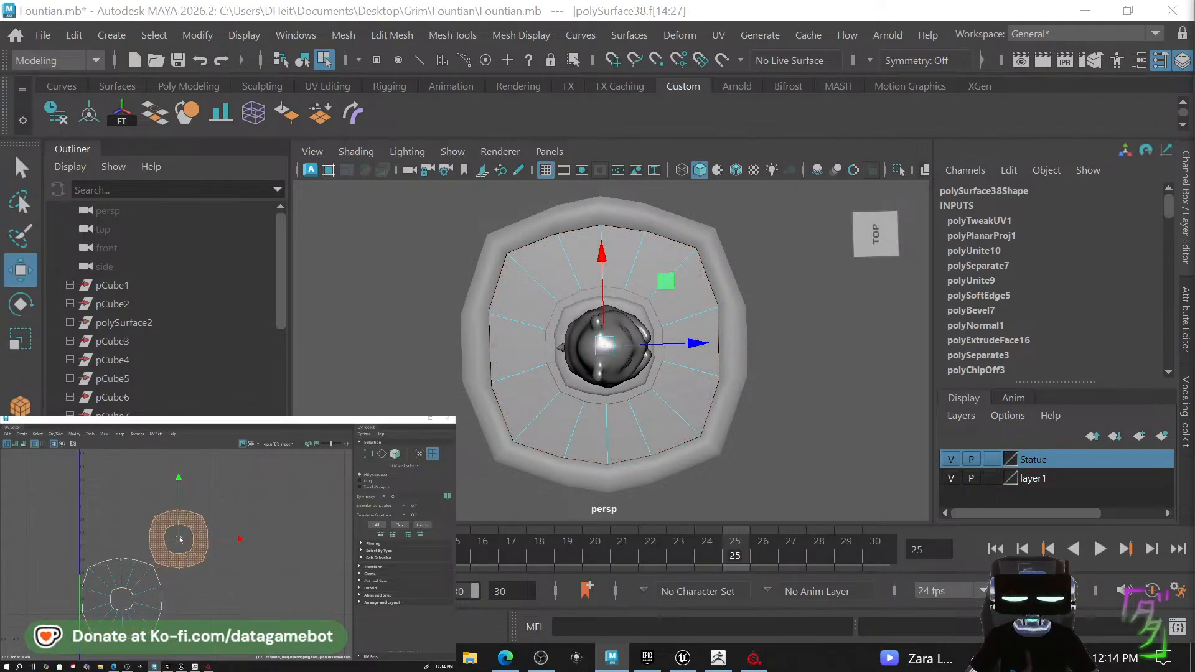
pyautogui.click(760, 415)
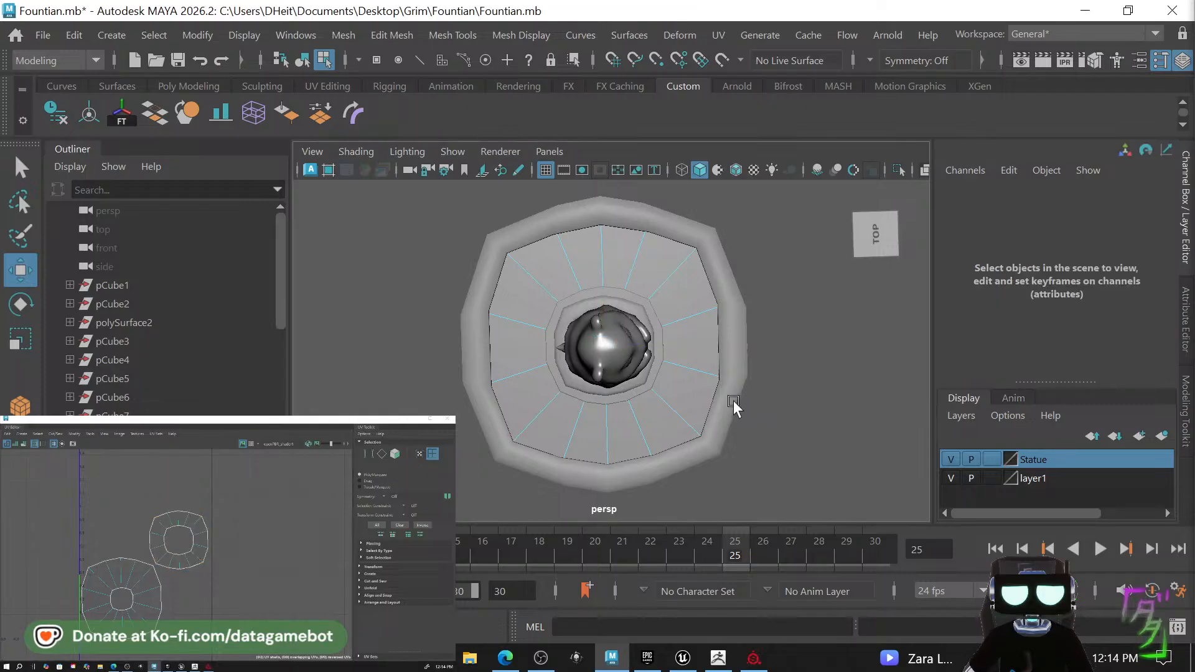
# Return to object selection and assign a new MaterialX Blinn material to the combined basin floors.
pyautogui.moveTo(679, 334); pyautogui.dragTo(772, 83, button='right')
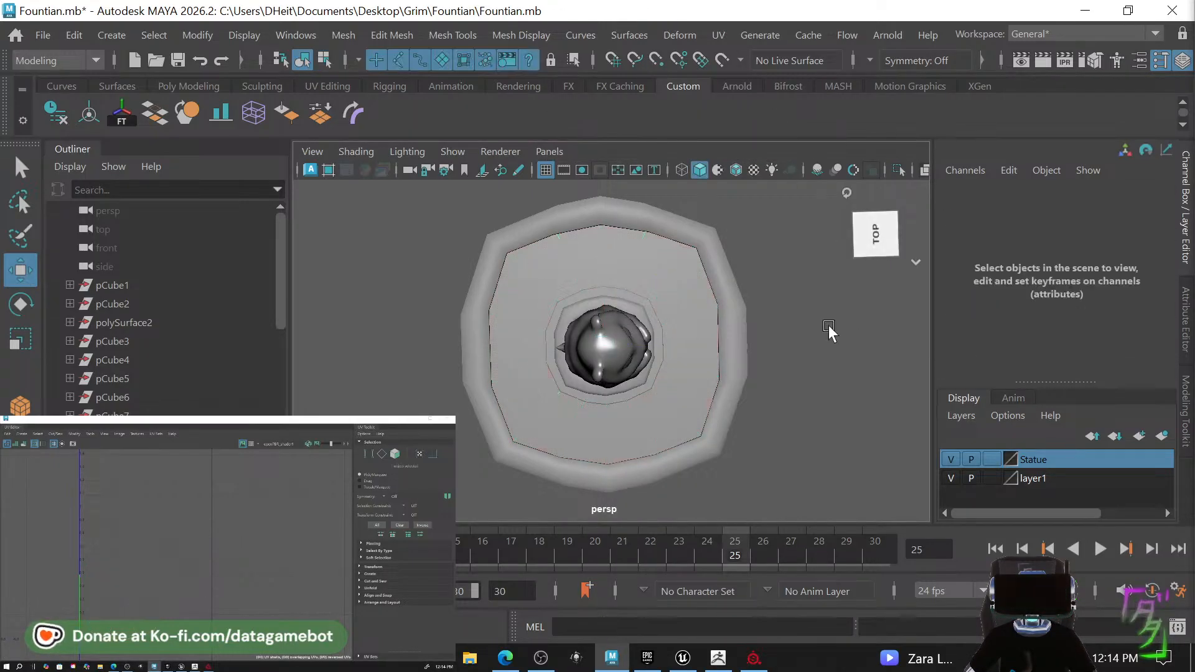
pyautogui.click(685, 362)
pyautogui.keyDown('alt'); pyautogui.moveTo(686, 391); pyautogui.dragTo(686, 320); pyautogui.keyUp('alt')
pyautogui.keyDown('shift'); pyautogui.rightClick(682, 382); pyautogui.keyUp('shift')
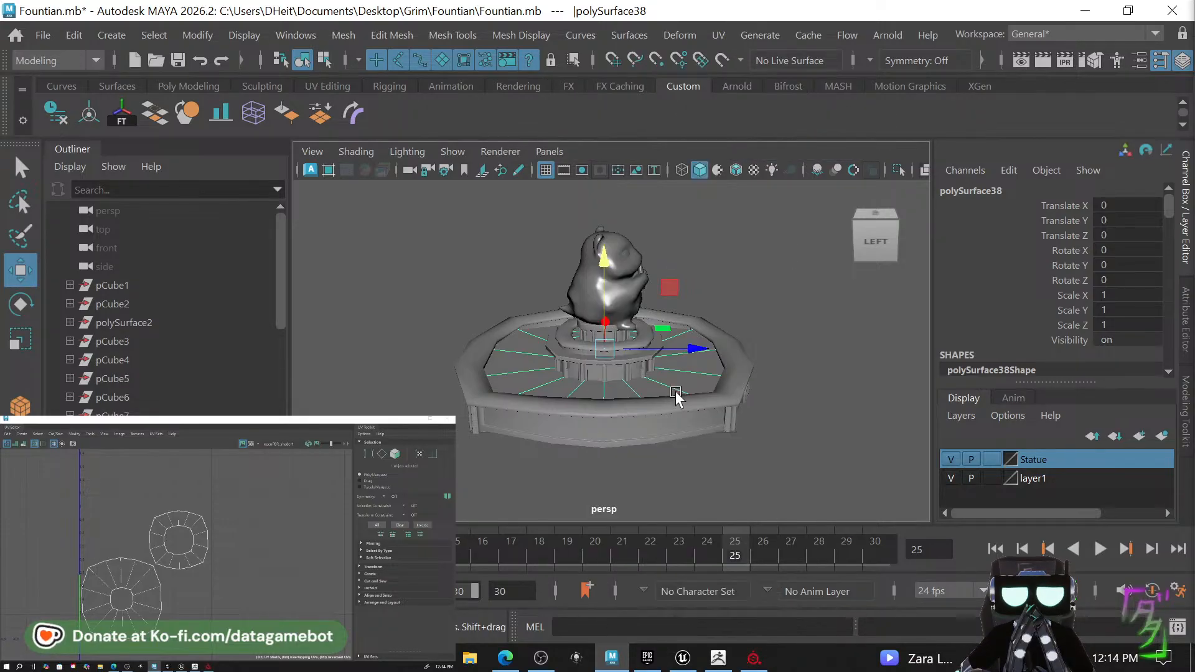
pyautogui.moveTo(675, 391); pyautogui.dragTo(928, 572, button='right')
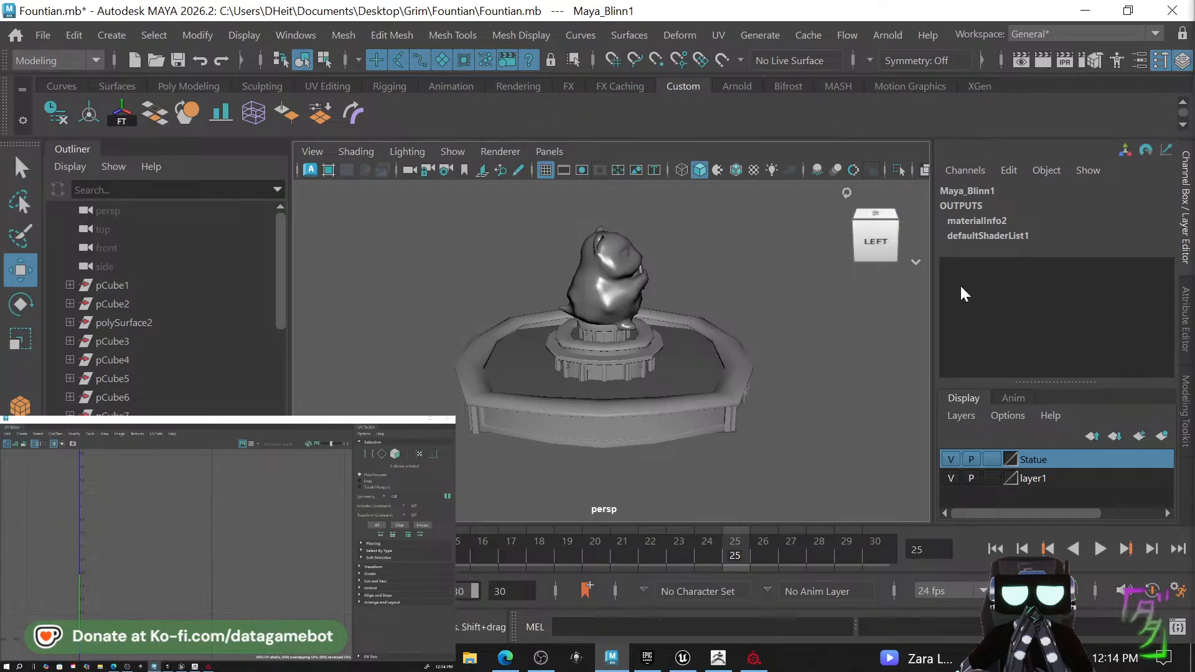
# Rename the basin floors' new material to FountenWaterStillMat.
pyautogui.click(1184, 326)
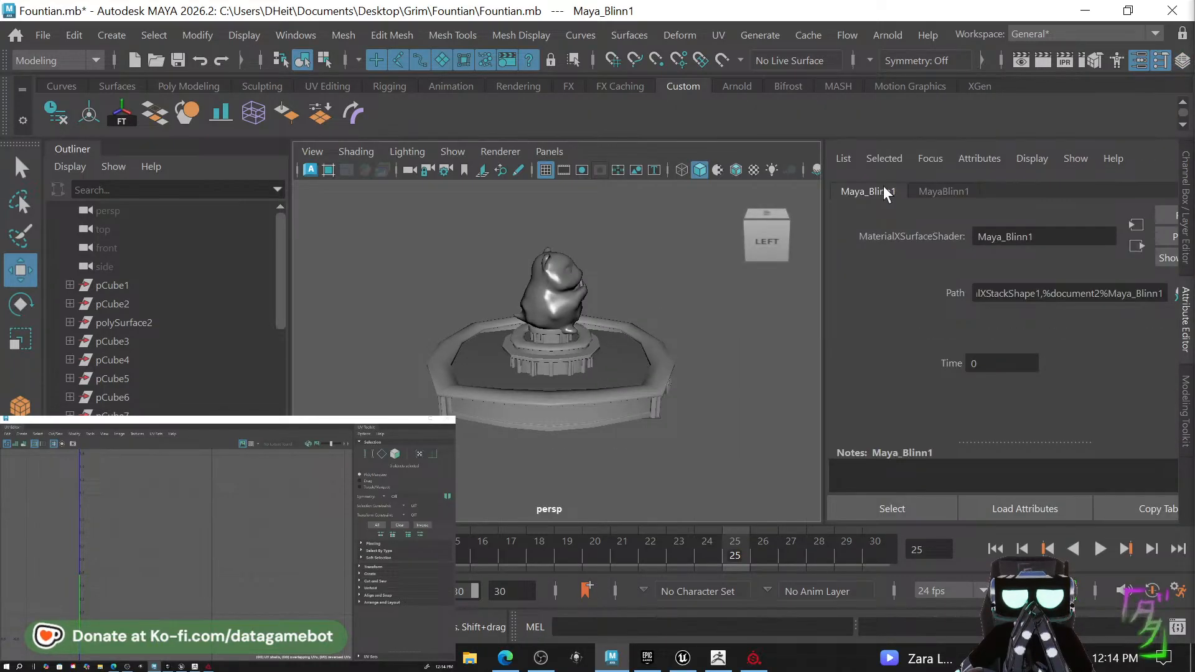
pyautogui.moveTo(1006, 237); pyautogui.dragTo(1033, 236)
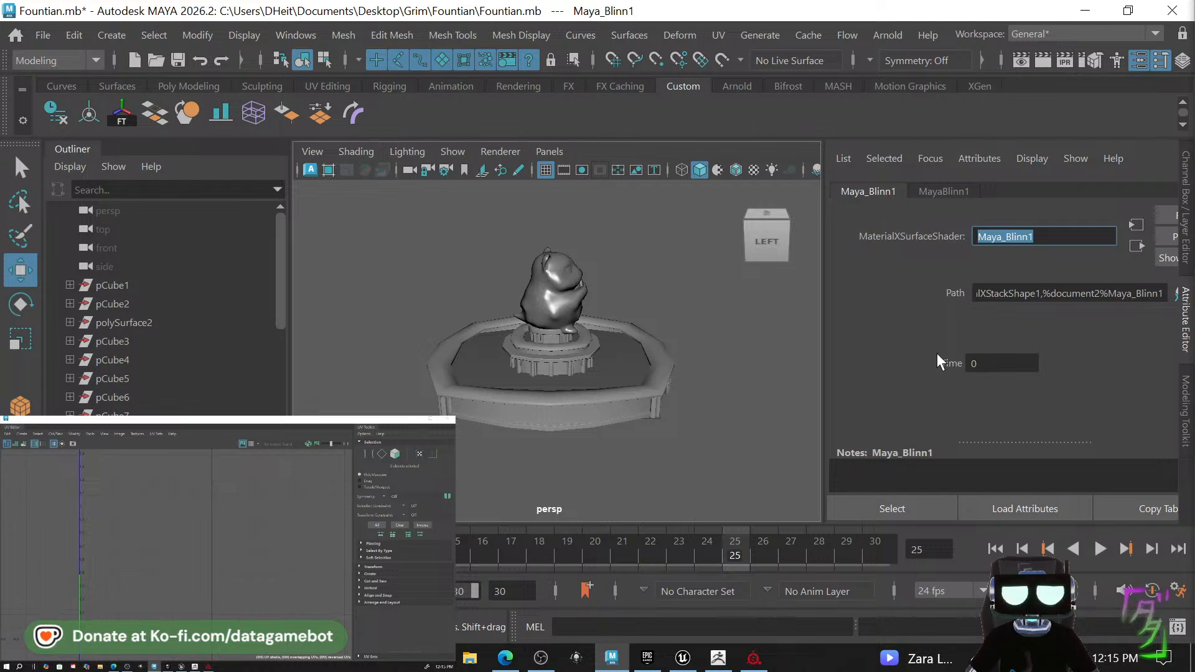
pyautogui.write('Foun')
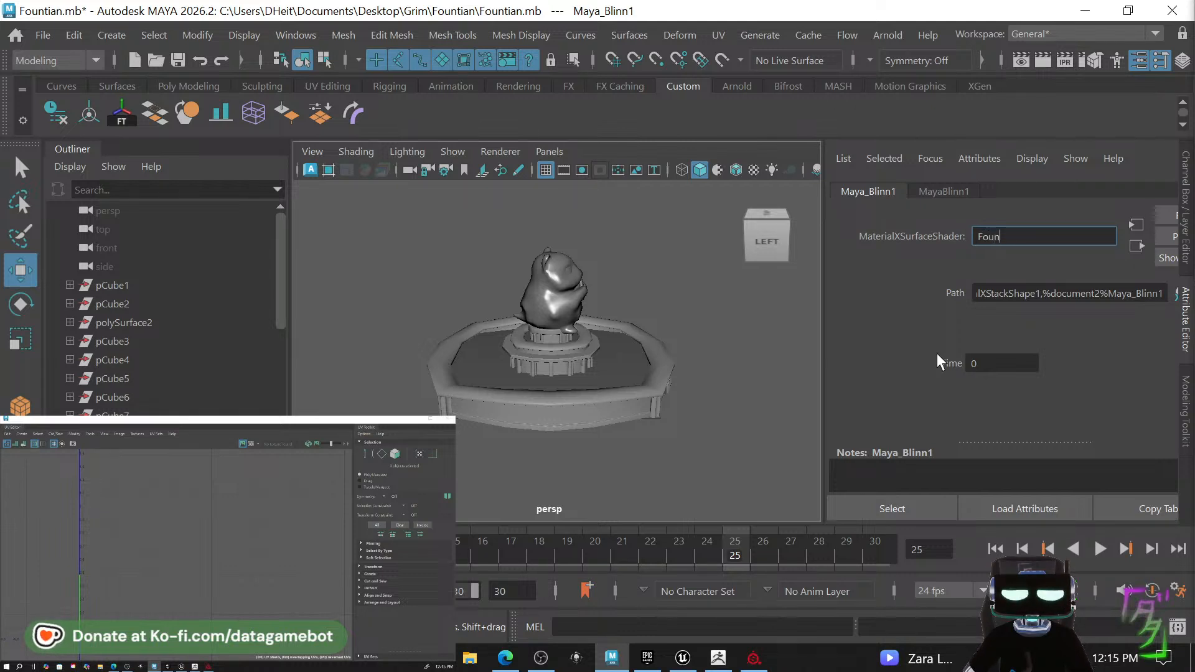
pyautogui.write('tenWat')
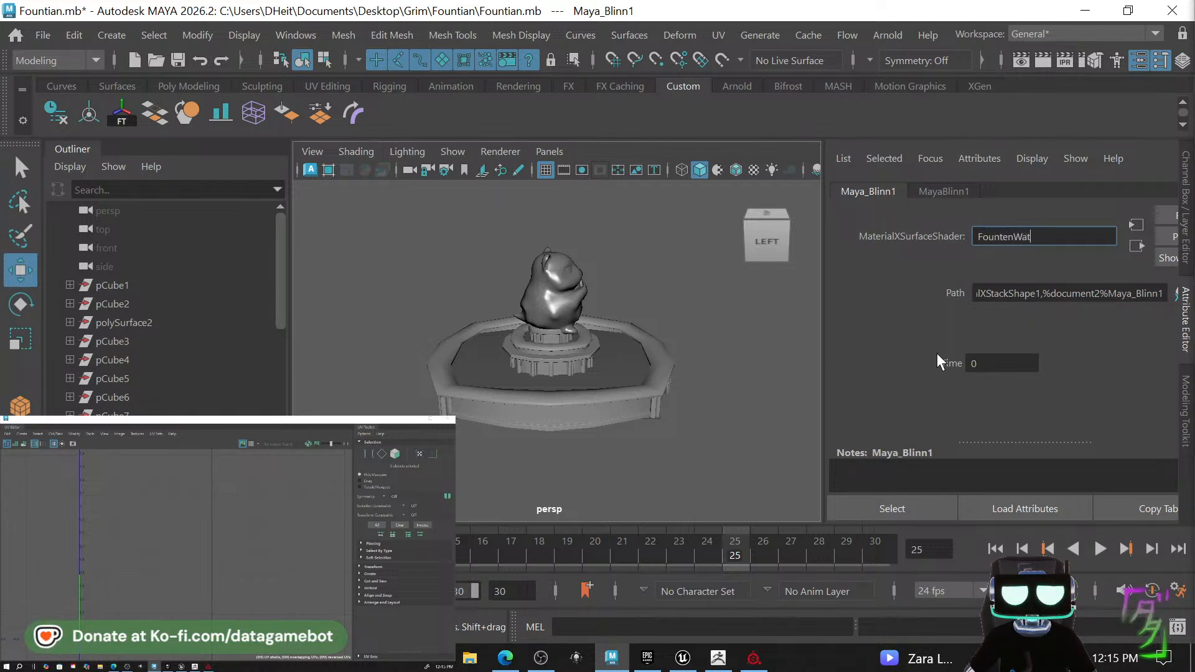
pyautogui.write('erS')
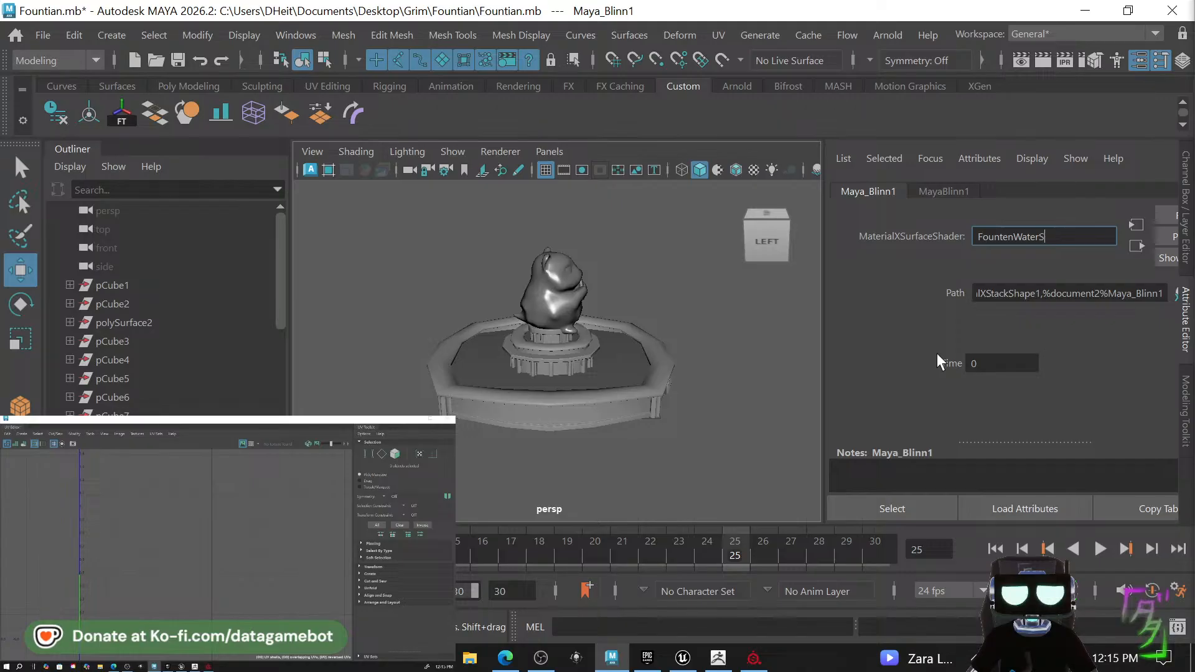
pyautogui.write('till')
pyautogui.press('Return')
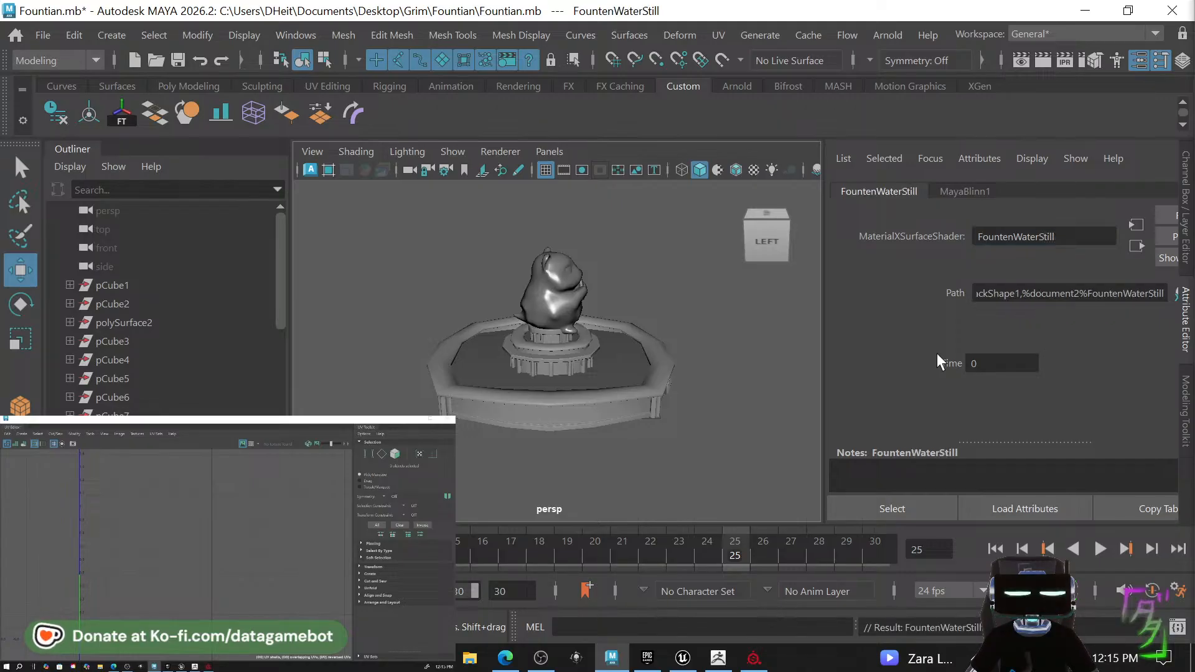
pyautogui.click(1061, 236)
pyautogui.doubleClick(1060, 237)
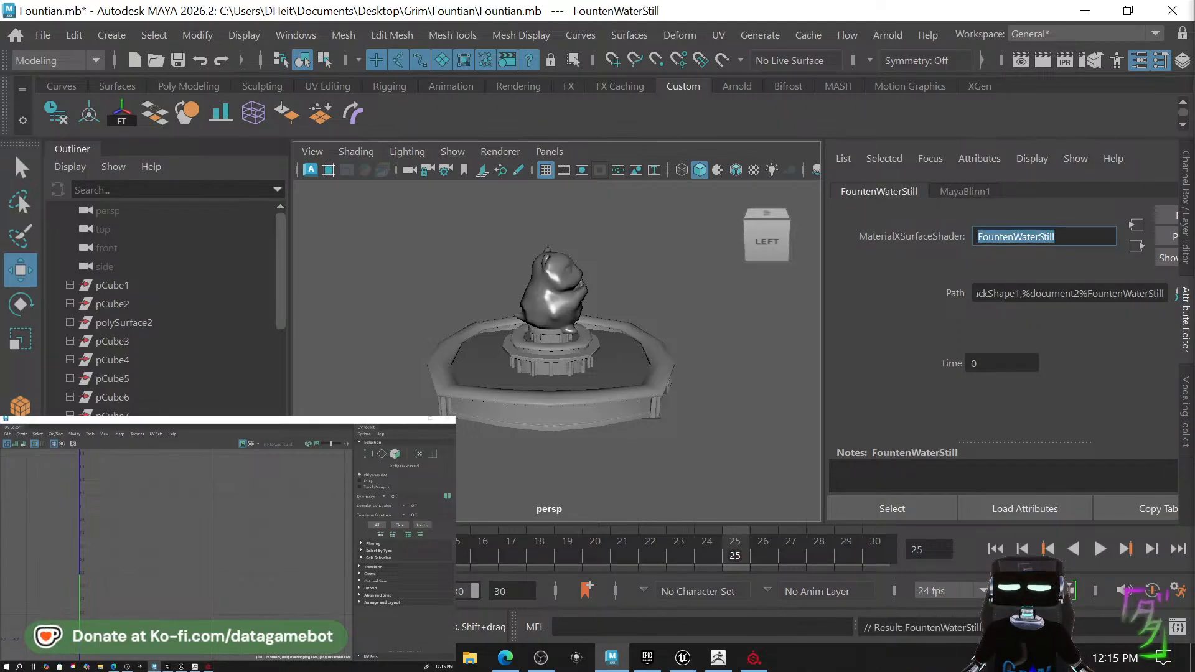
pyautogui.click(1060, 236)
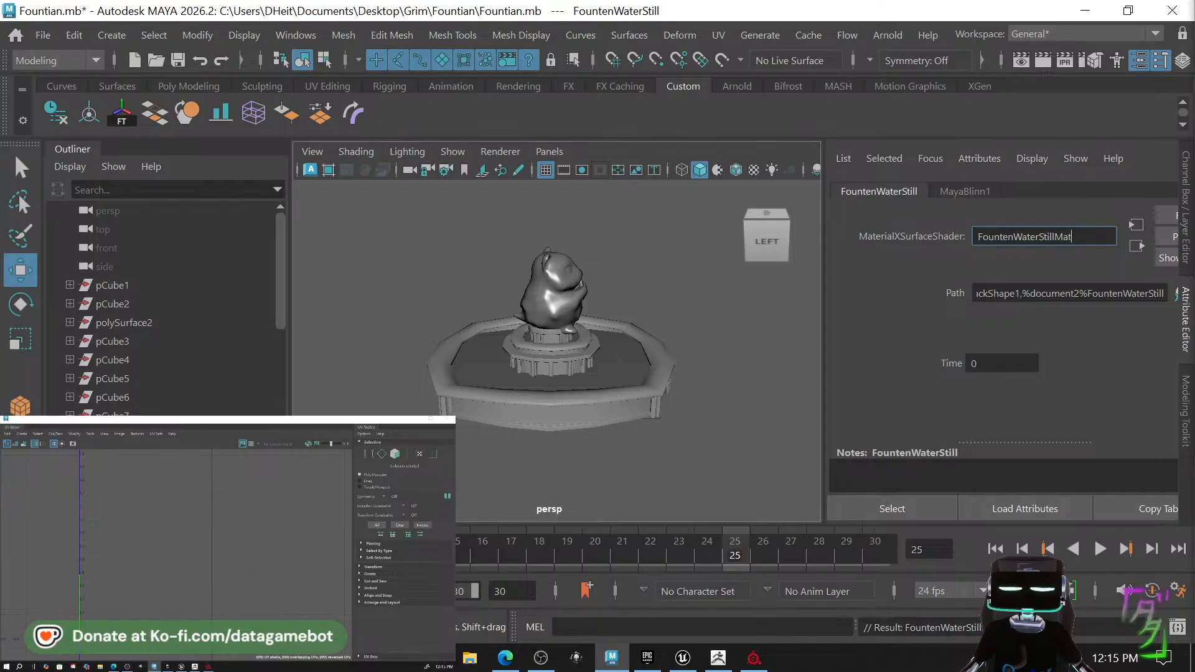
pyautogui.write('Mat')
pyautogui.press('Return')
# Select all the narrow water stream pieces around the lower tier of the fountain's pedestal.
pyautogui.scroll(5, 484, 471)
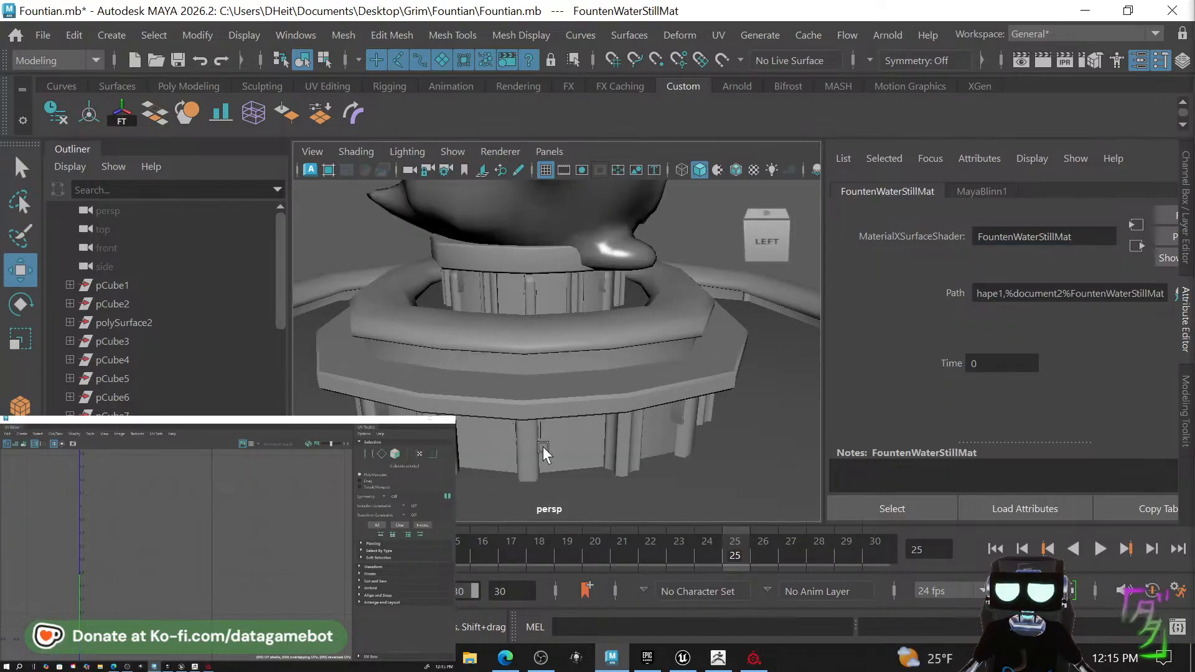
pyautogui.click(525, 456)
pyautogui.keyDown('alt'); pyautogui.moveTo(599, 461); pyautogui.dragTo(525, 427); pyautogui.keyUp('alt')
pyautogui.keyDown('shift'); pyautogui.click(534, 429); pyautogui.keyUp('shift')
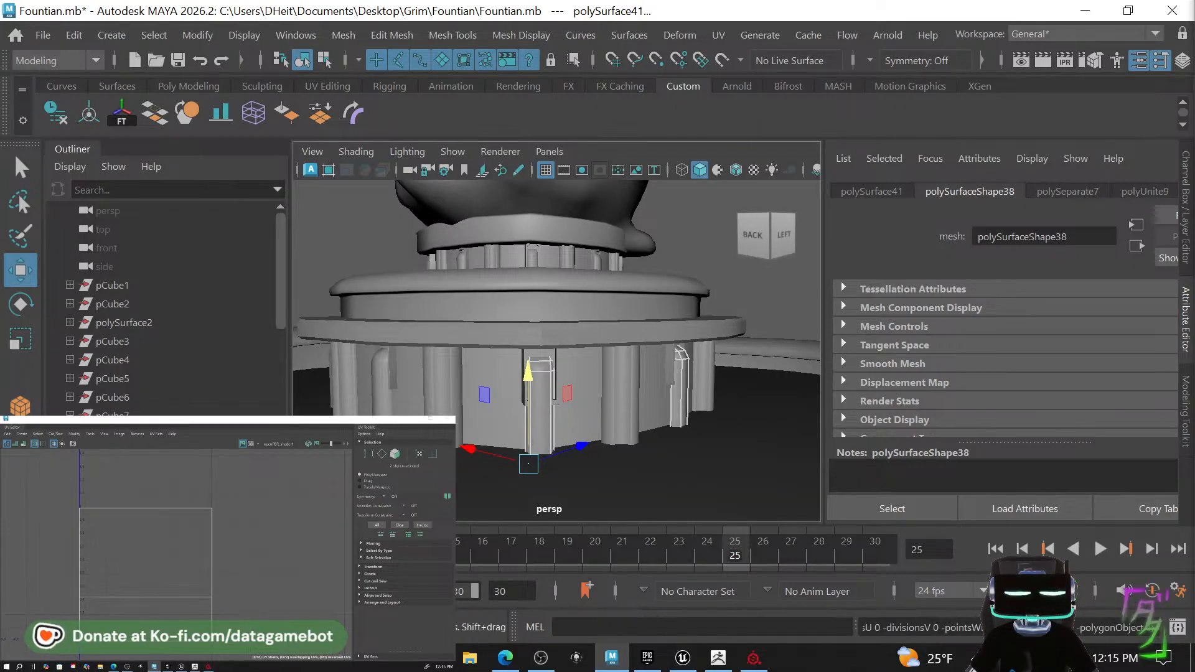
pyautogui.keyDown('shift'); pyautogui.click(384, 413); pyautogui.keyUp('shift')
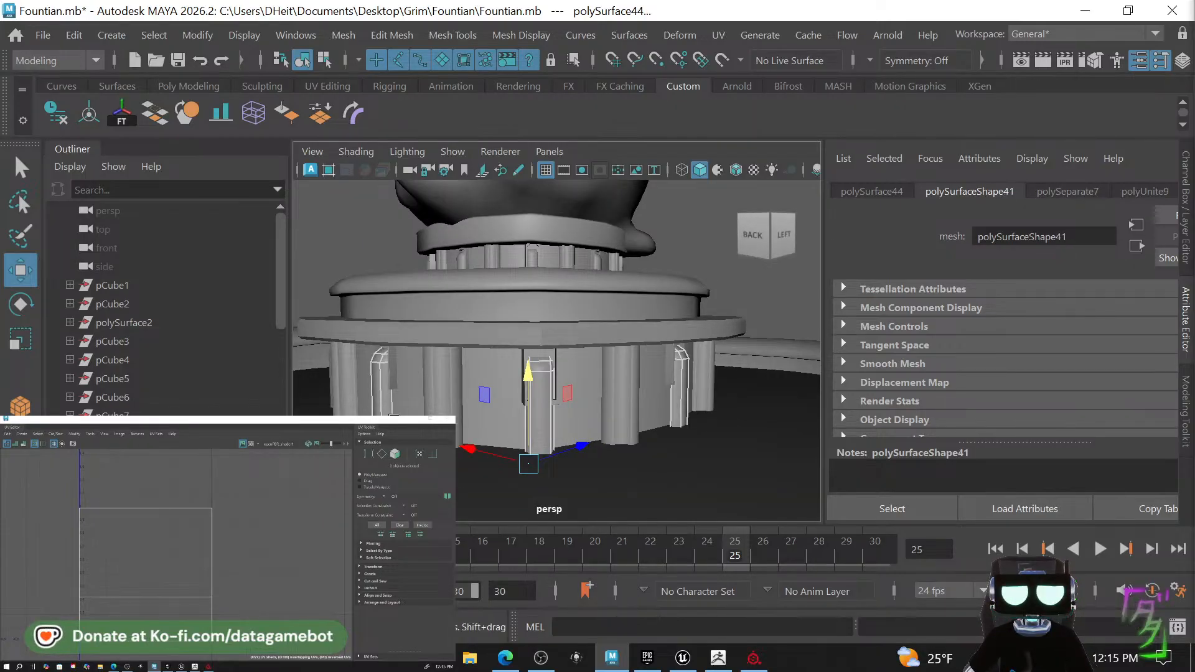
pyautogui.keyDown('alt'); pyautogui.moveTo(393, 416); pyautogui.dragTo(488, 425); pyautogui.keyUp('alt')
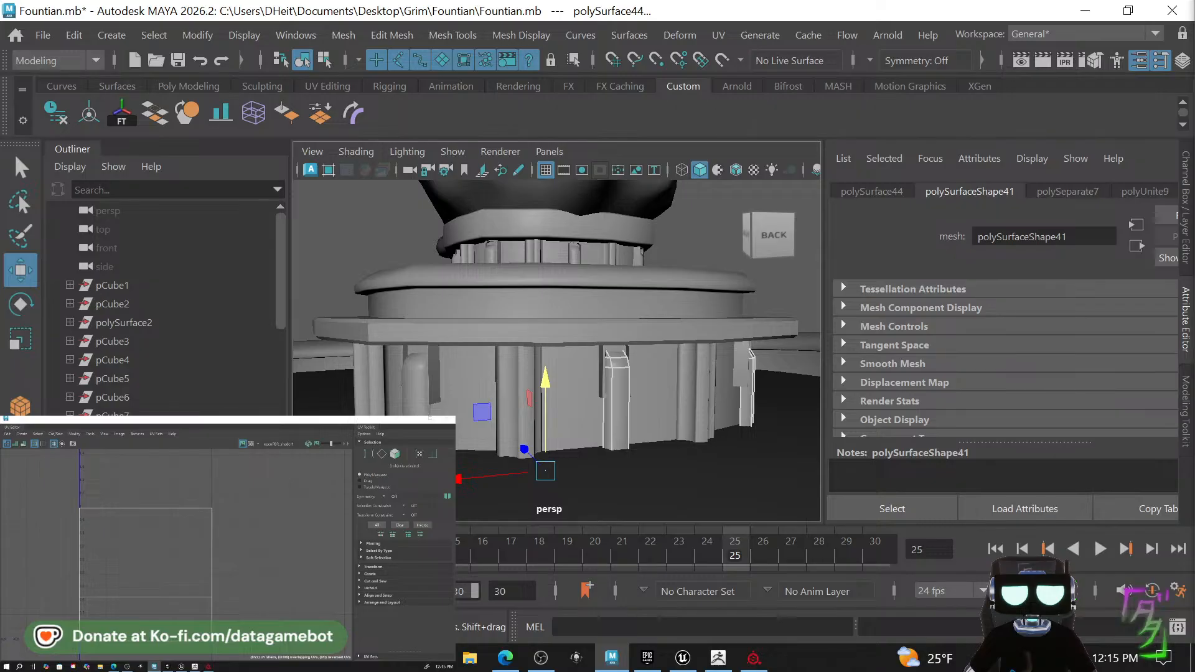
pyautogui.keyDown('shift'); pyautogui.click(416, 403); pyautogui.keyUp('shift')
pyautogui.keyDown('alt'); pyautogui.moveTo(415, 430); pyautogui.dragTo(604, 440); pyautogui.keyUp('alt')
pyautogui.keyDown('shift'); pyautogui.click(514, 439); pyautogui.keyUp('shift')
pyautogui.keyDown('shift'); pyautogui.click(541, 432); pyautogui.keyUp('shift')
pyautogui.keyDown('shift'); pyautogui.click(479, 426); pyautogui.keyUp('shift')
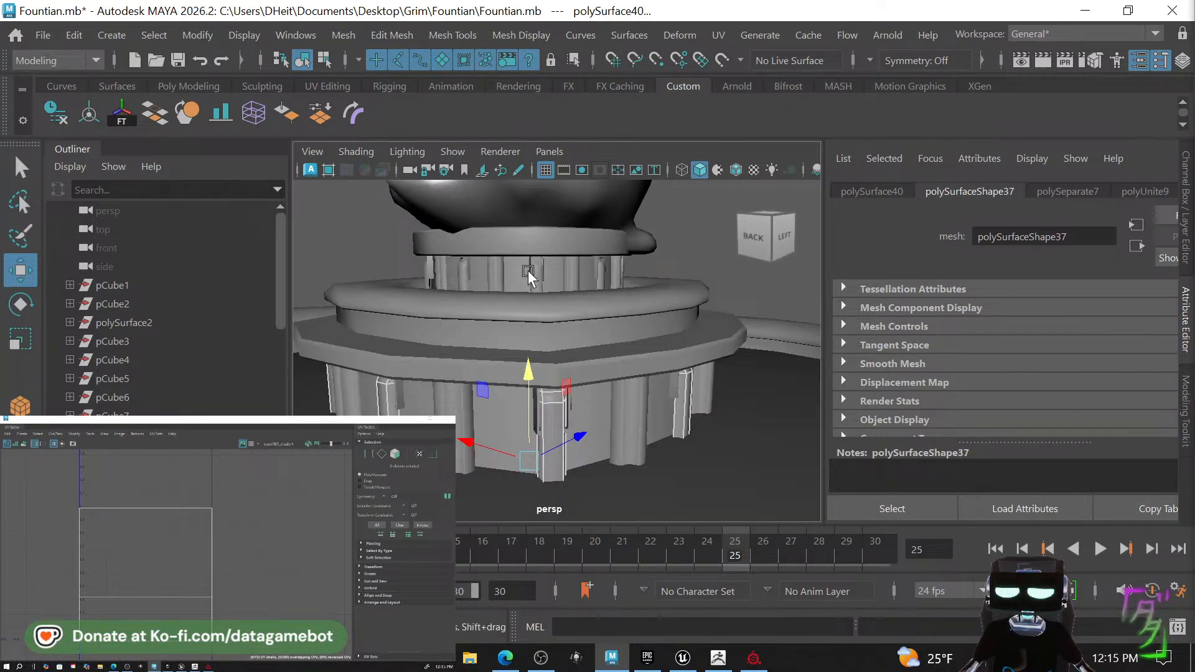
# Add the upper tier's water stream pieces to the selection and combine all the streams into one mesh.
pyautogui.keyDown('alt'); pyautogui.moveTo(472, 285); pyautogui.dragTo(564, 311); pyautogui.keyUp('alt')
pyautogui.keyDown('shift'); pyautogui.click(531, 292); pyautogui.keyUp('shift')
pyautogui.keyDown('shift'); pyautogui.click(540, 308); pyautogui.keyUp('shift')
pyautogui.keyDown('shift'); pyautogui.click(558, 324); pyautogui.keyUp('shift')
pyautogui.keyDown('shift'); pyautogui.click(553, 303); pyautogui.keyUp('shift')
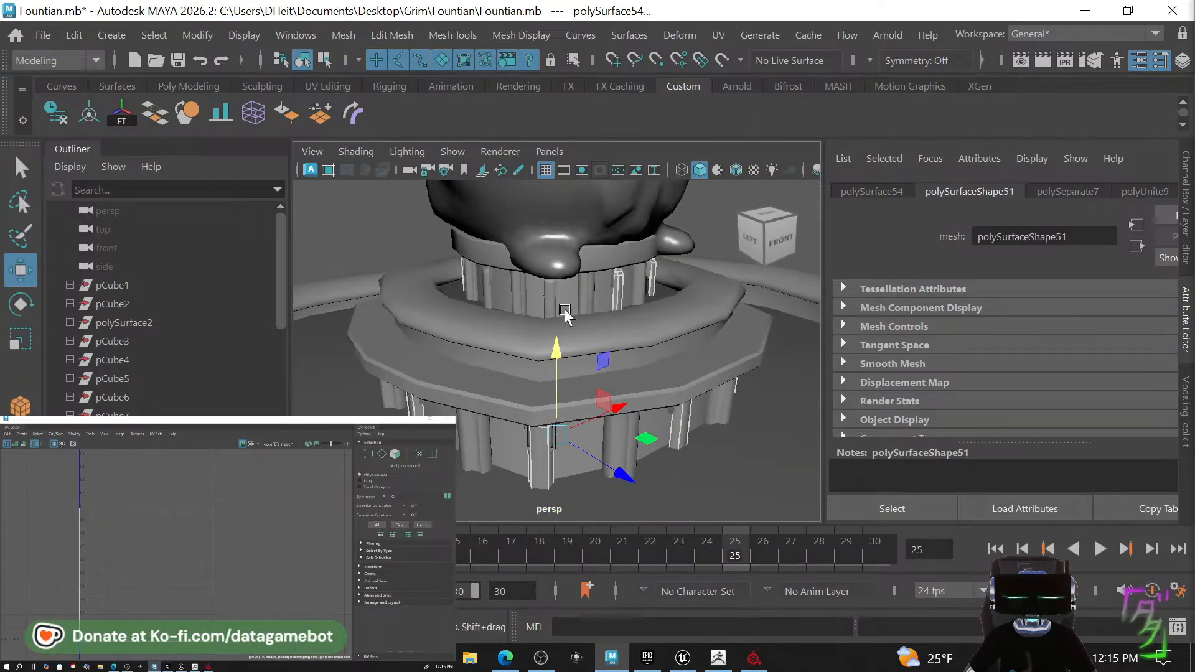
pyautogui.keyDown('shift'); pyautogui.click(550, 309); pyautogui.keyUp('shift')
pyautogui.keyDown('shift'); pyautogui.click(485, 301); pyautogui.keyUp('shift')
pyautogui.keyDown('alt'); pyautogui.moveTo(484, 304); pyautogui.dragTo(674, 330); pyautogui.keyUp('alt')
pyautogui.keyDown('alt'); pyautogui.moveTo(675, 330); pyautogui.dragTo(280, 314, button='right'); pyautogui.keyUp('alt')
pyautogui.keyDown('shift'); pyautogui.moveTo(621, 342); pyautogui.dragTo(575, 525, button='right'); pyautogui.keyUp('shift')
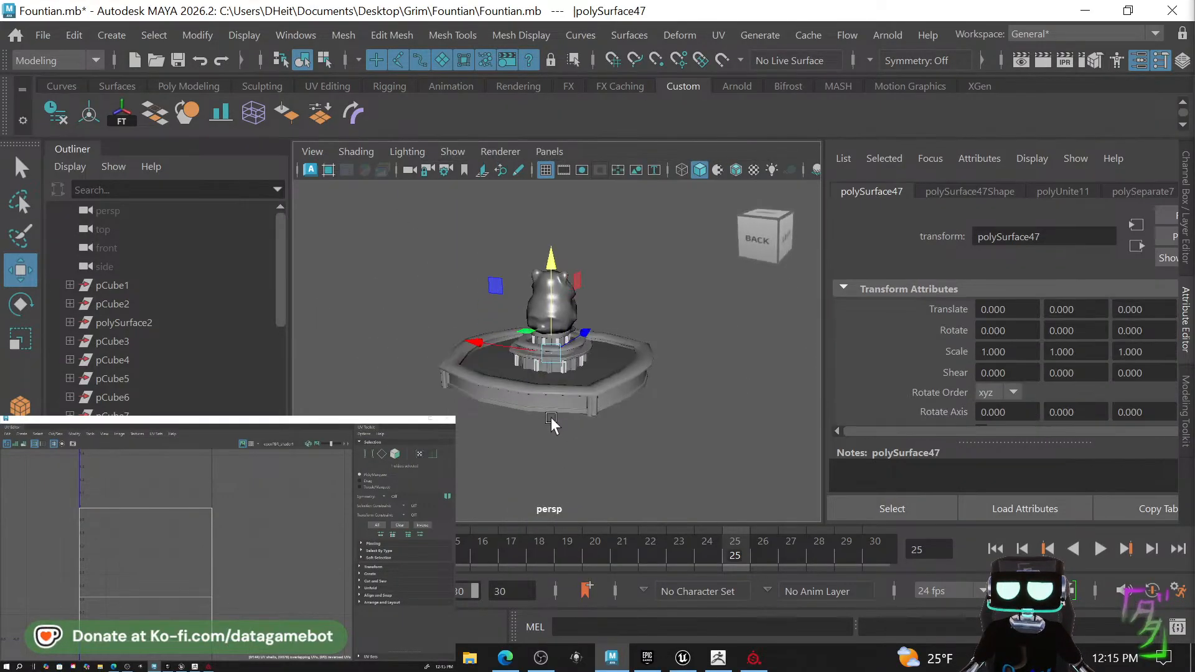
# Apply a camera-based UV projection to the combined water streams from a side view and unfold their UV shells.
pyautogui.scroll(5, 549, 407)
pyautogui.click(665, 504)
pyautogui.scroll(2, 685, 435)
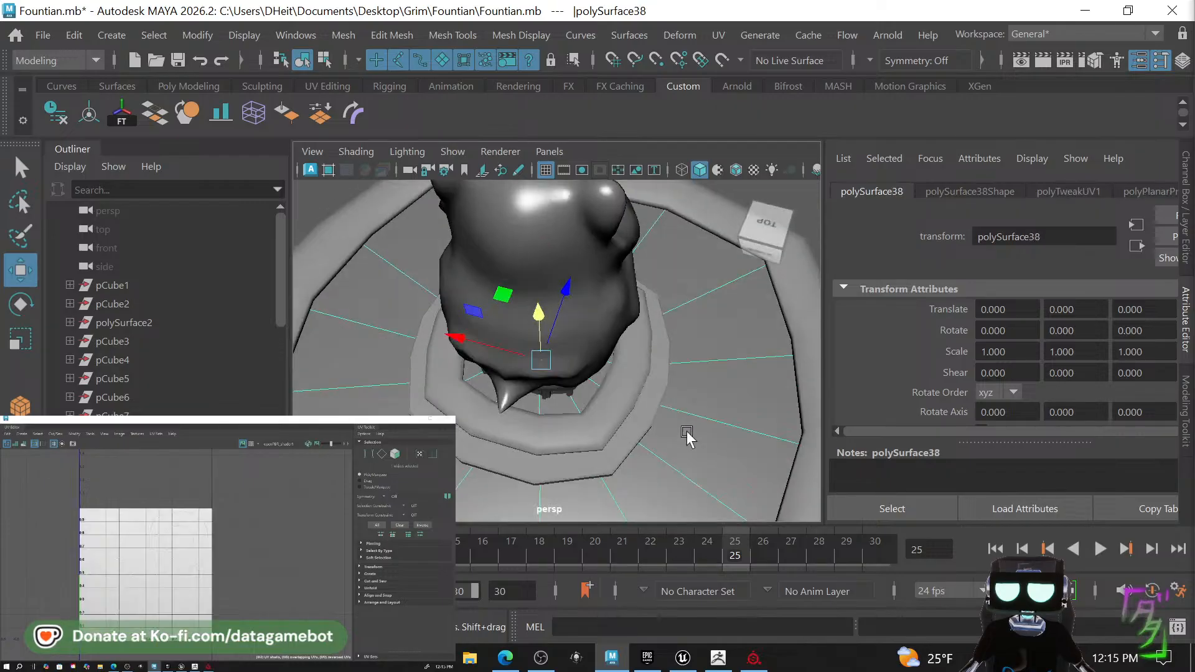
pyautogui.scroll(-4, 651, 435)
pyautogui.click(575, 448)
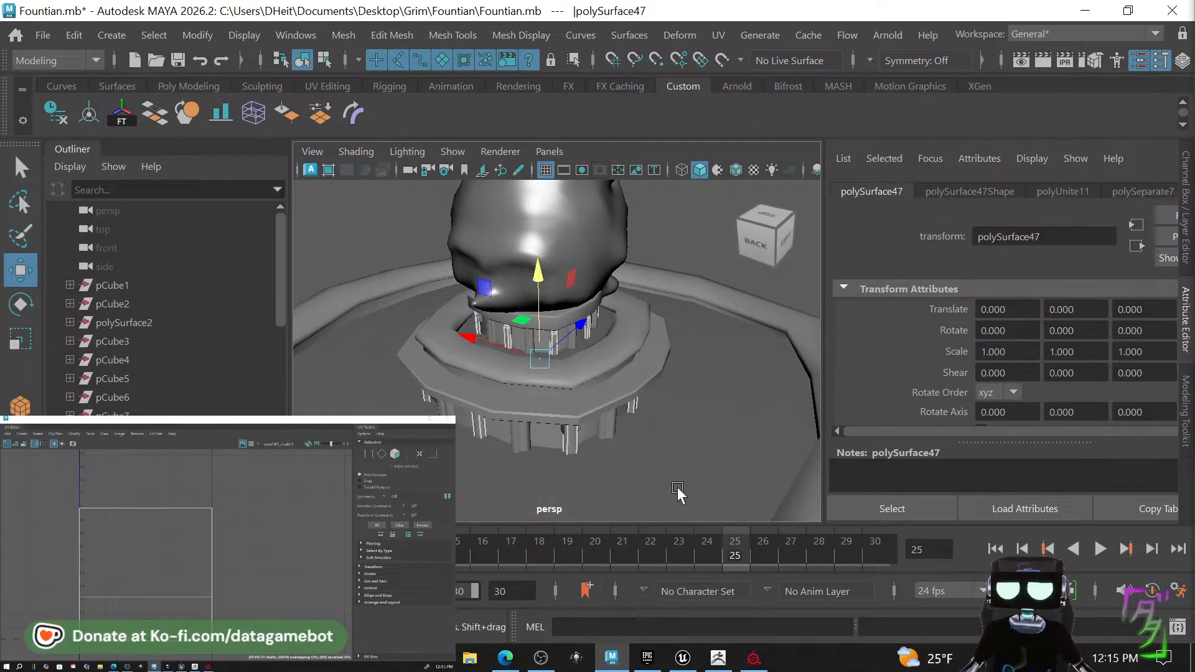
pyautogui.keyDown('alt'); pyautogui.moveTo(575, 448); pyautogui.dragTo(625, 464); pyautogui.keyUp('alt')
pyautogui.keyDown('alt'); pyautogui.moveTo(681, 377); pyautogui.dragTo(642, 370); pyautogui.keyUp('alt')
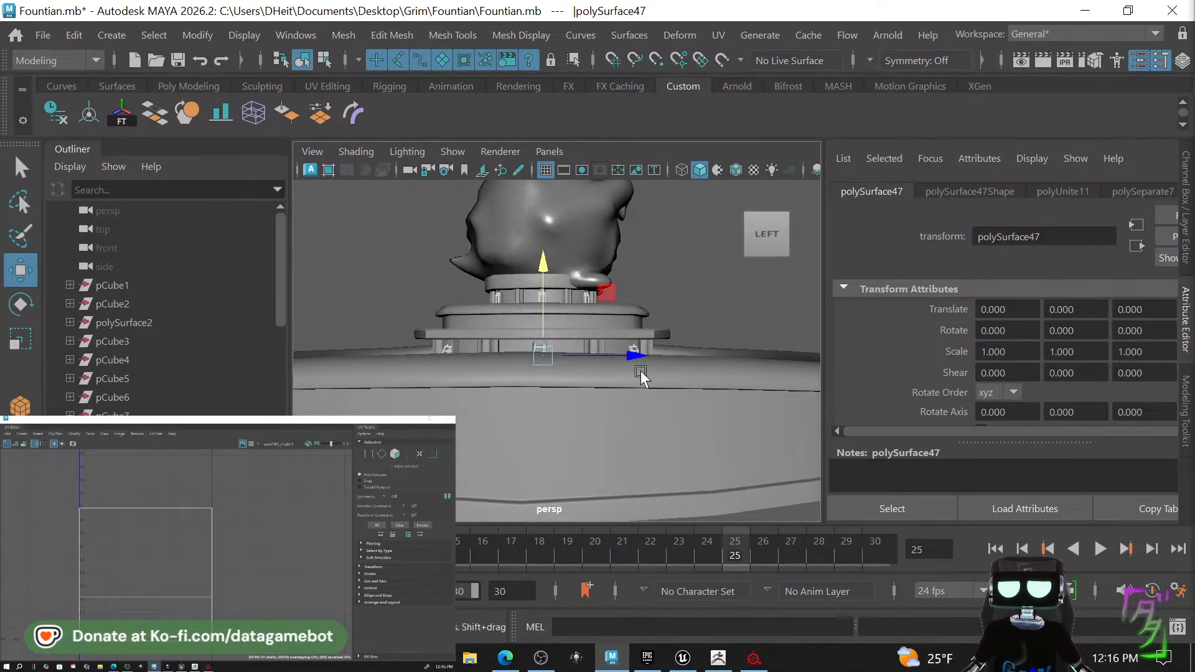
pyautogui.click(719, 34)
pyautogui.click(781, 186)
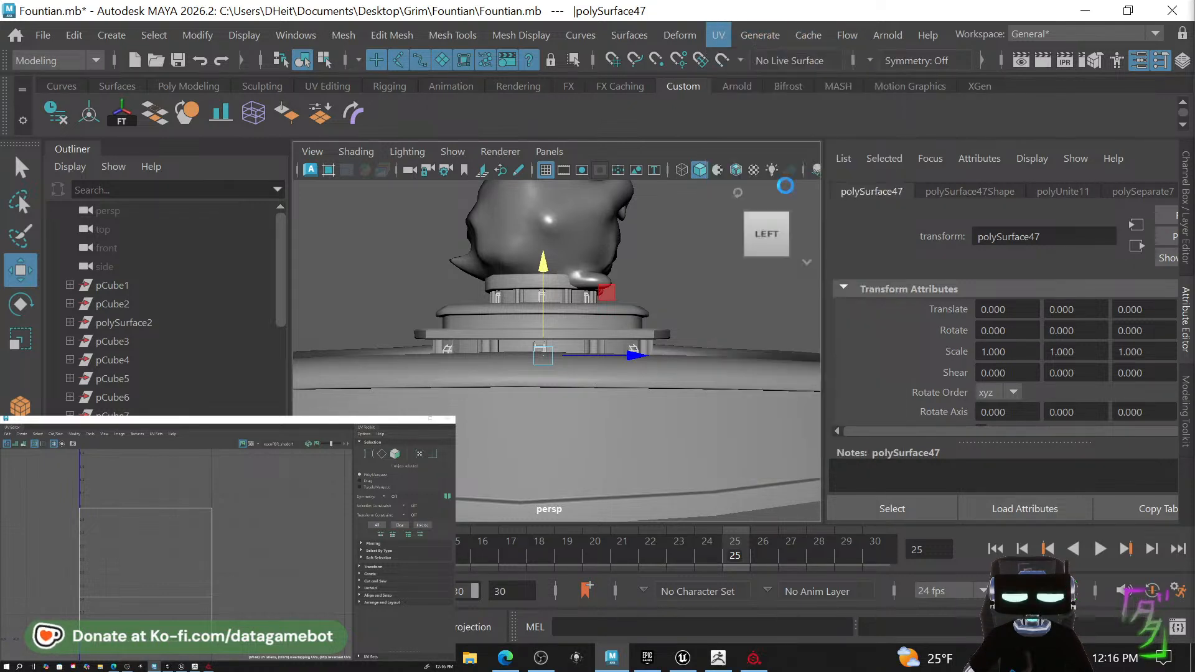
pyautogui.keyDown('shift'); pyautogui.rightClick(124, 570); pyautogui.keyUp('shift')
pyautogui.keyDown('shift'); pyautogui.moveTo(104, 568); pyautogui.dragTo(62, 567, button='right'); pyautogui.keyUp('shift')
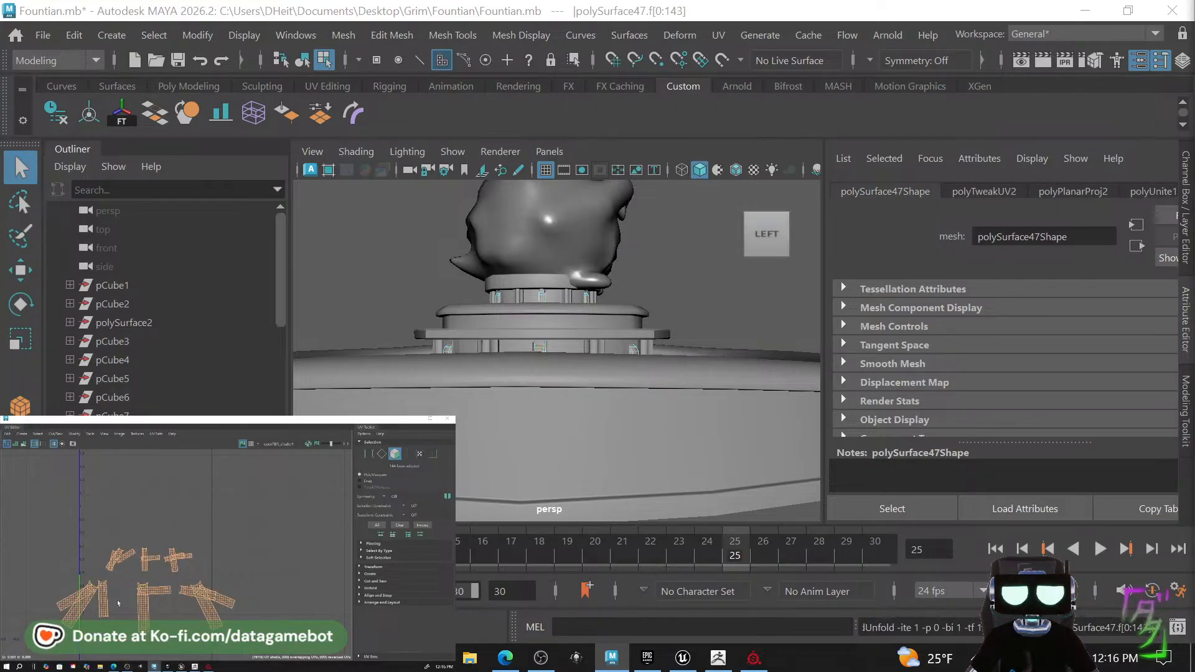
# Rotate the steeply slanted UV shell at the lower-left end of the stream layout upright.
pyautogui.click(79, 613)
pyautogui.press('r')
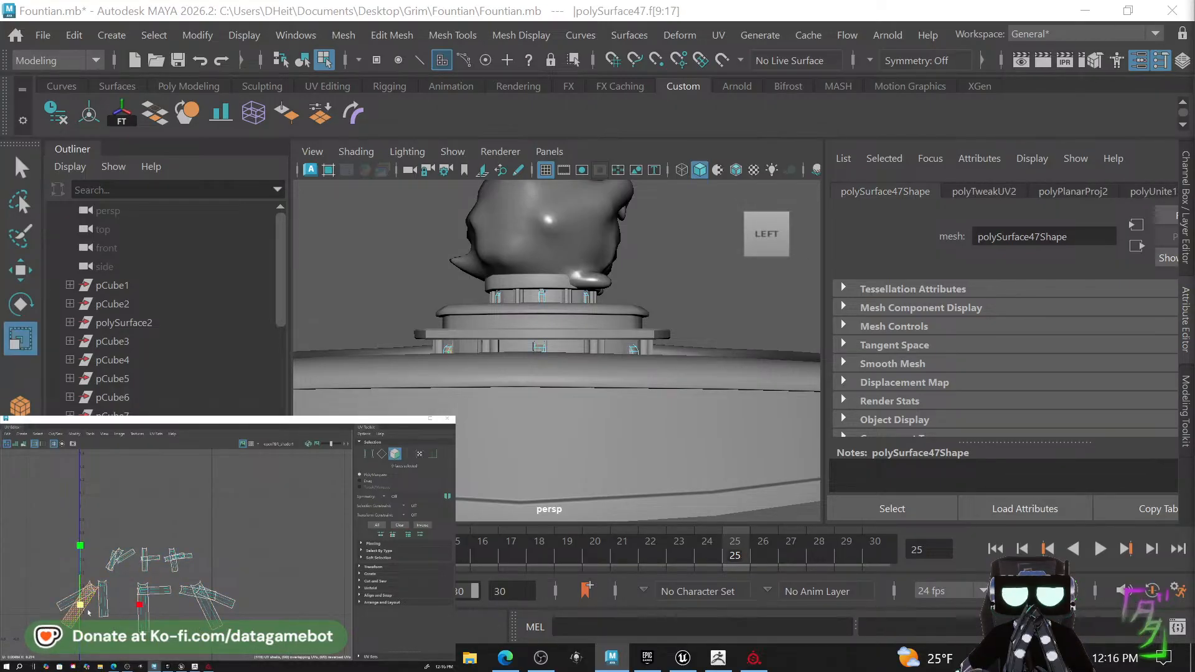
pyautogui.press('e')
pyautogui.moveTo(135, 585); pyautogui.dragTo(112, 554)
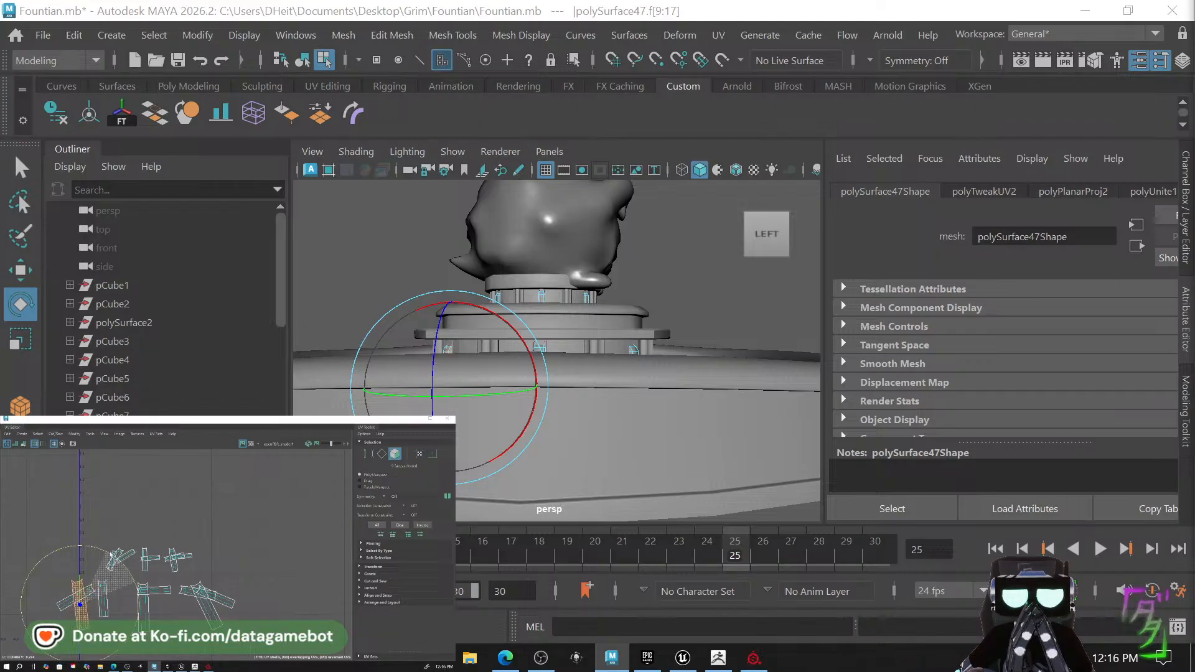
# Rotate the other slanted shell overlapping it upright, scale it to match, and place it just left of the first.
pyautogui.click(77, 598)
pyautogui.press('r')
pyautogui.press('e')
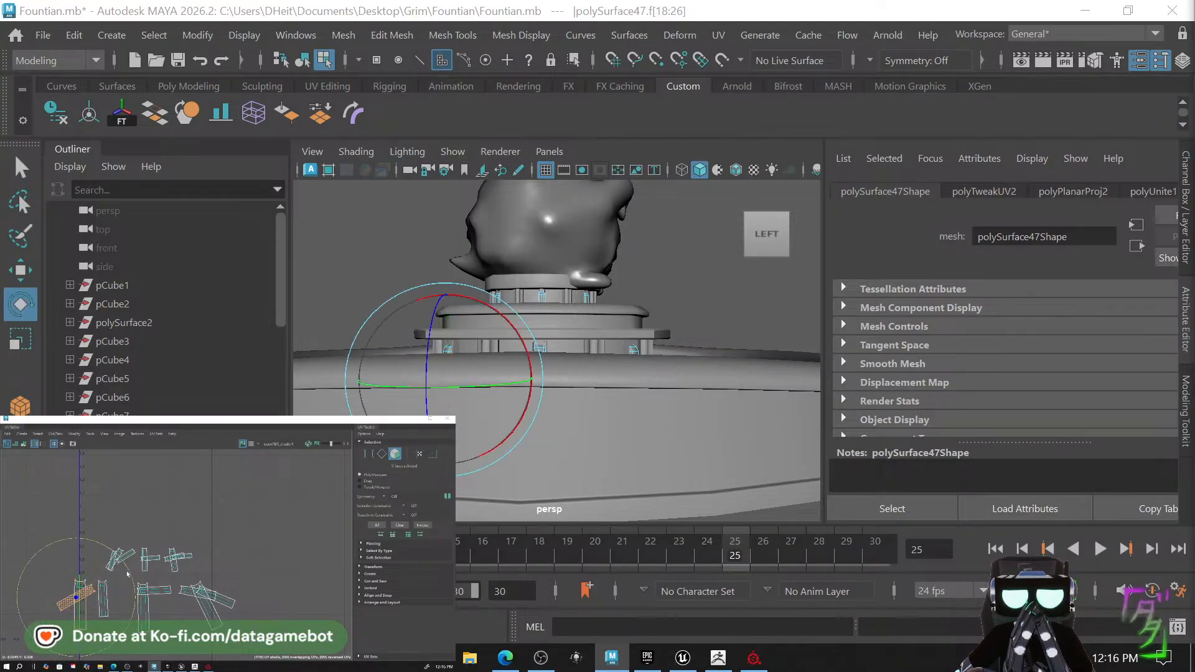
pyautogui.moveTo(121, 567); pyautogui.dragTo(79, 538)
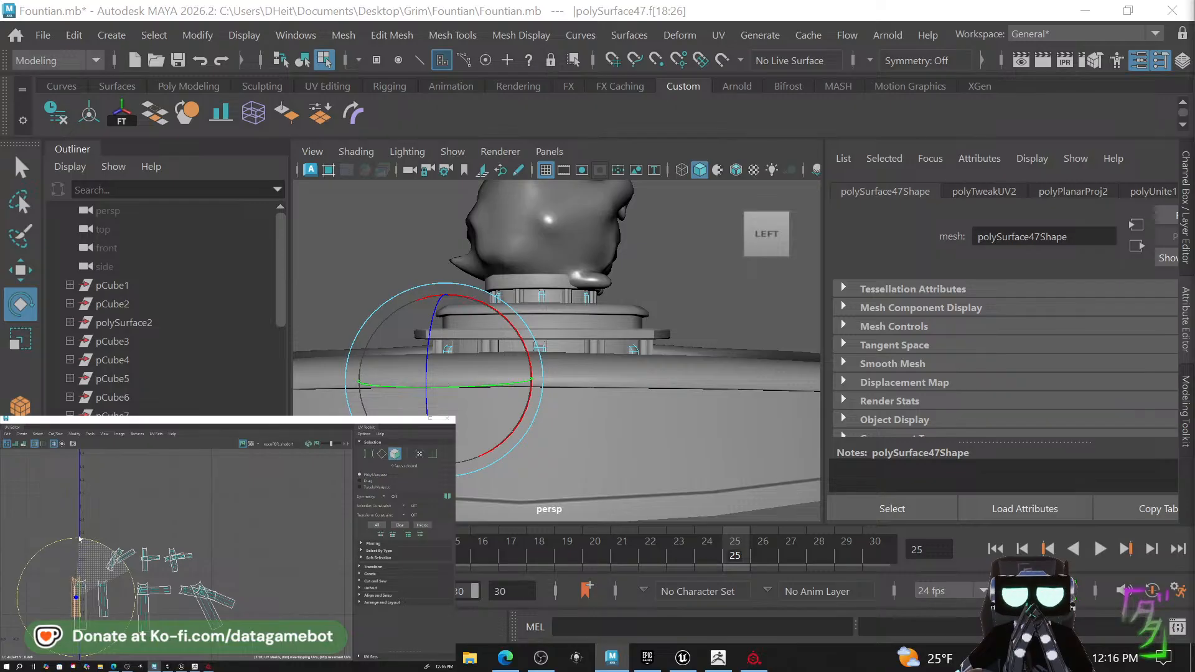
pyautogui.press('r')
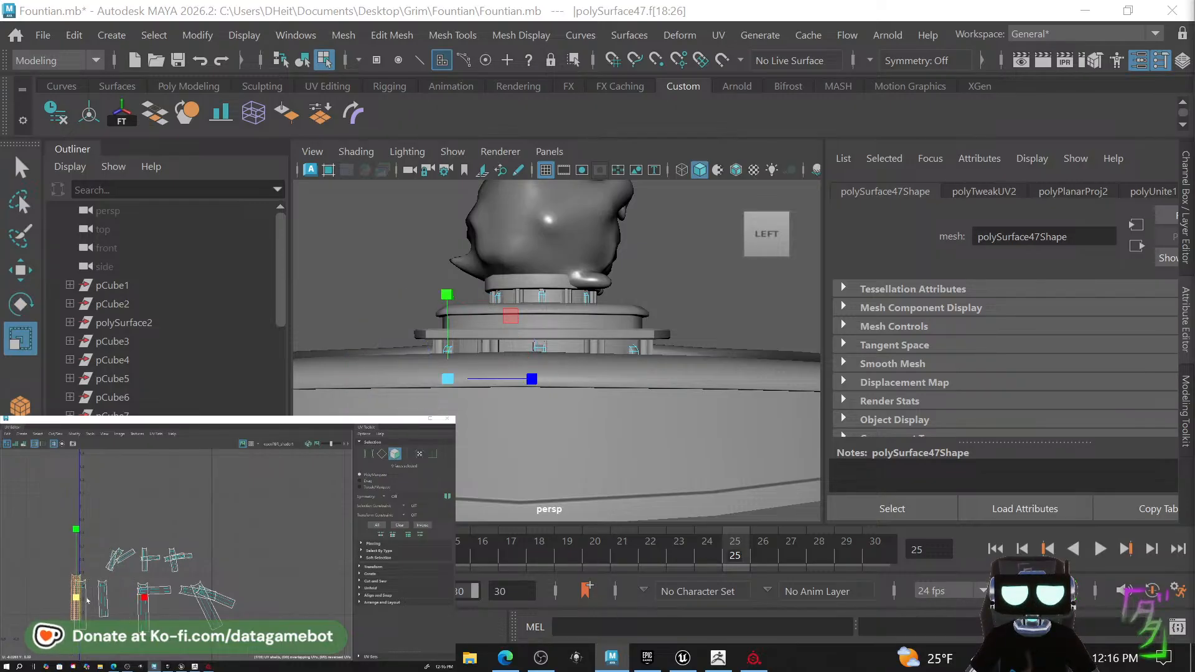
pyautogui.press('w')
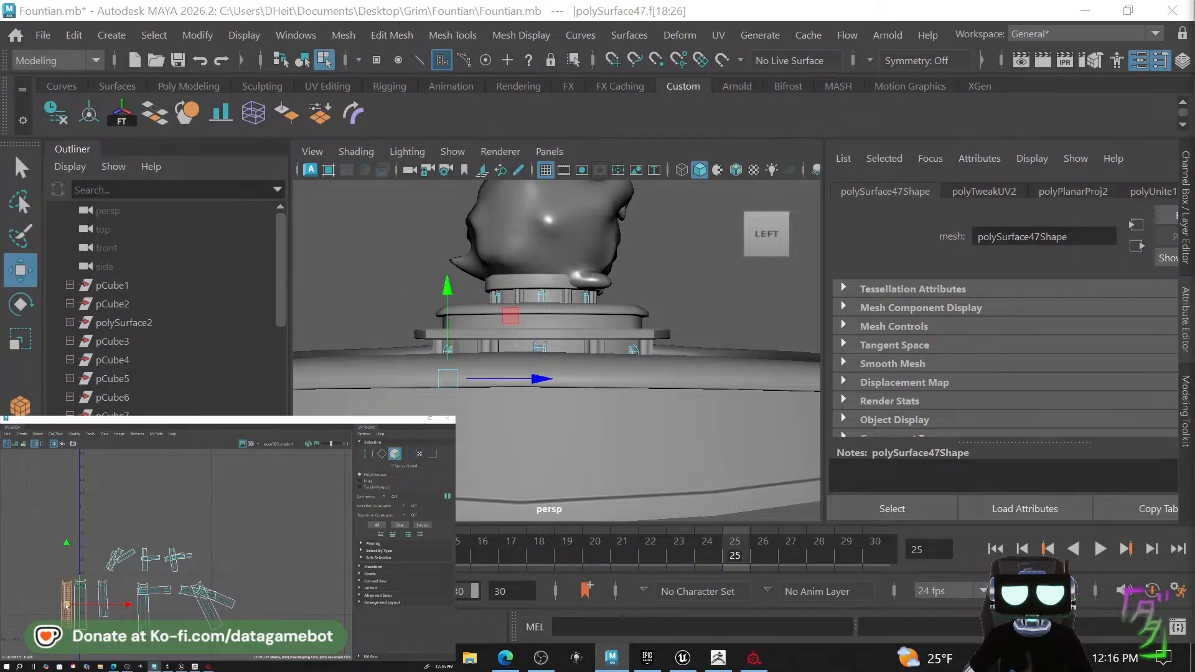
pyautogui.press('r')
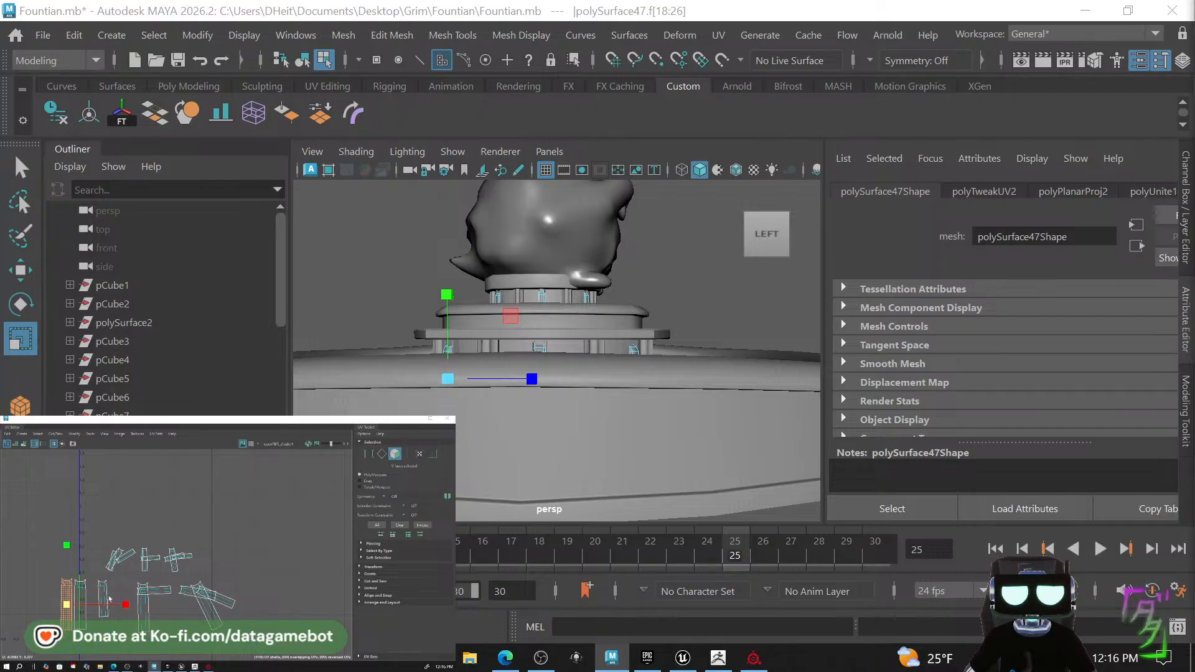
# Enlarge the third vertical stream shell to match its neighbours and move the next vertical shell beside it.
pyautogui.click(101, 590)
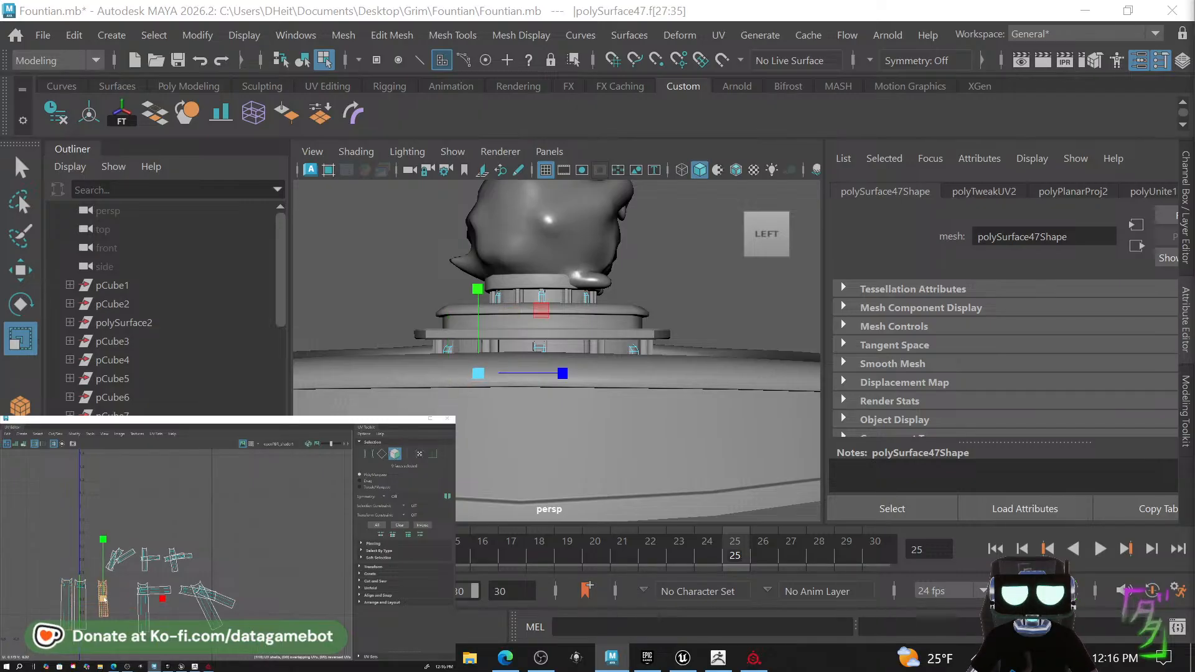
pyautogui.press('e')
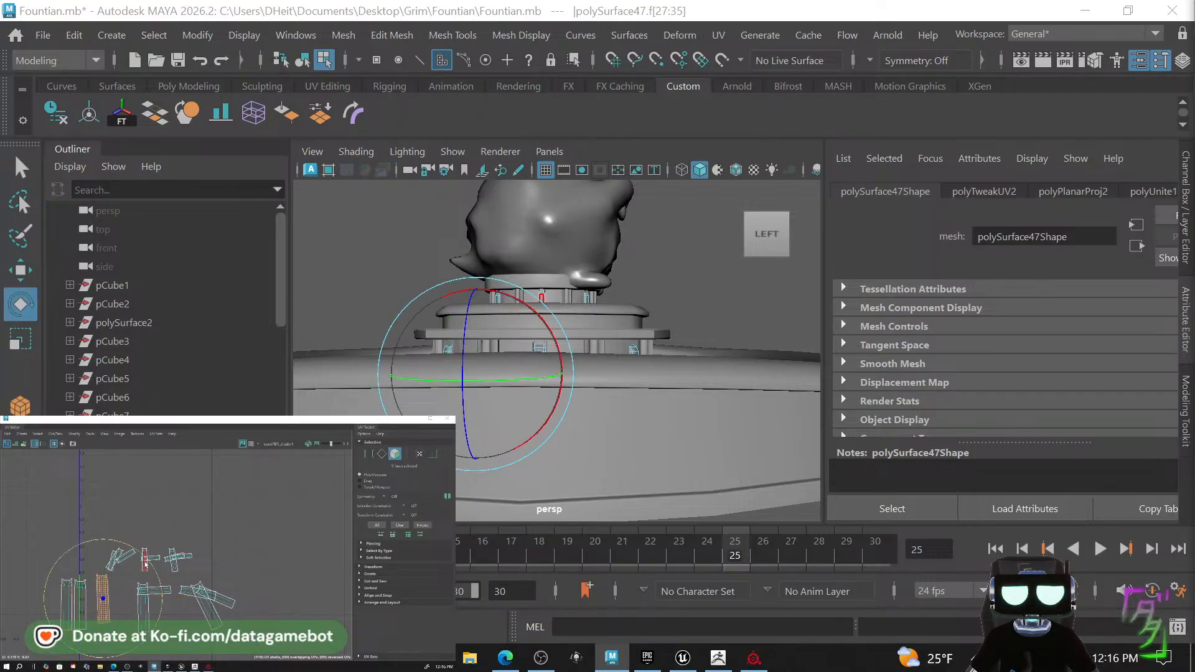
pyautogui.press('w')
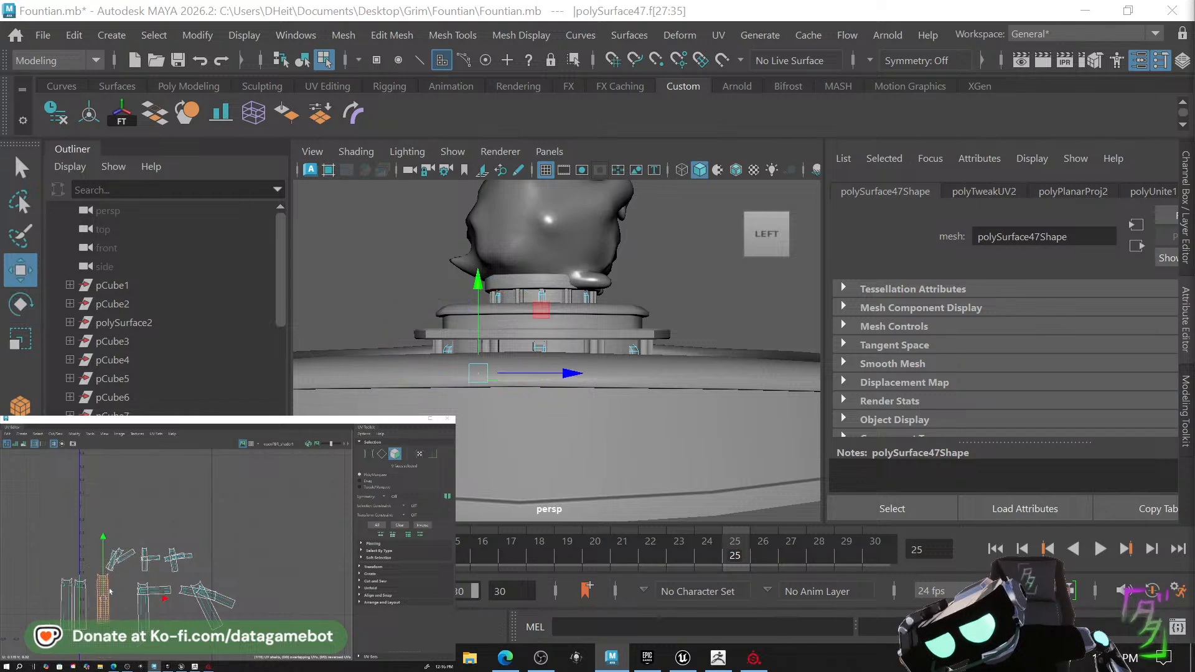
pyautogui.click(144, 601)
pyautogui.moveTo(144, 605); pyautogui.dragTo(109, 601)
# Rotate the horizontal shell beside the lower row upright, place it as the row's fifth shell, and enlarge it to match.
pyautogui.click(155, 590)
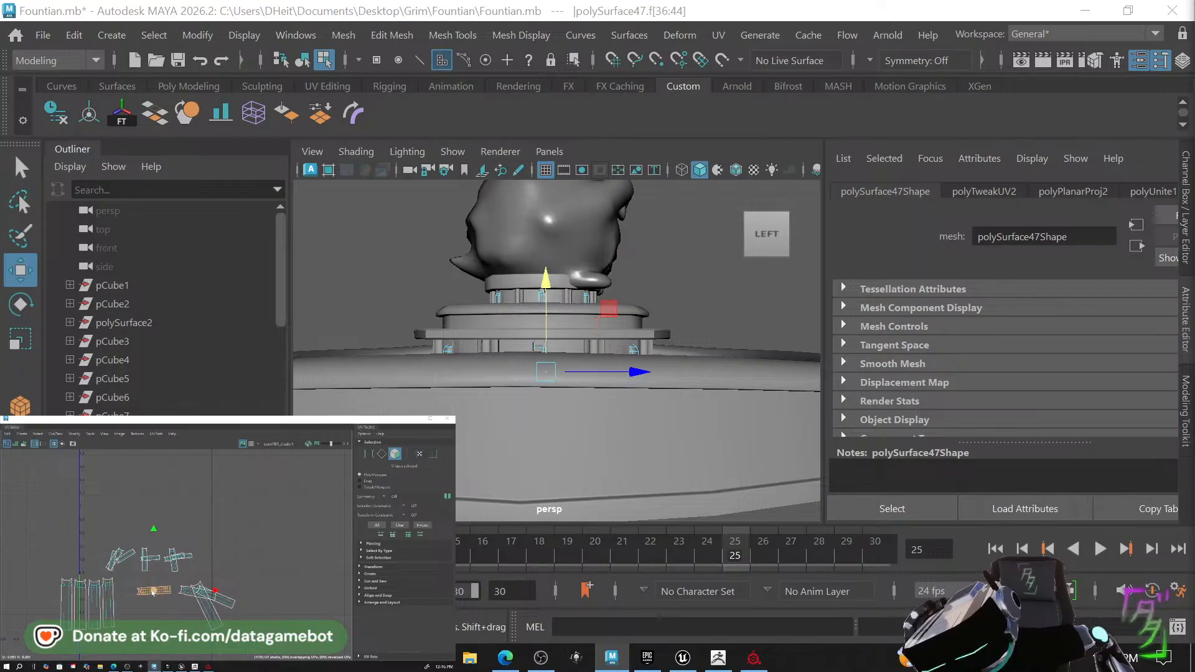
pyautogui.press('e')
pyautogui.moveTo(189, 558); pyautogui.dragTo(188, 615)
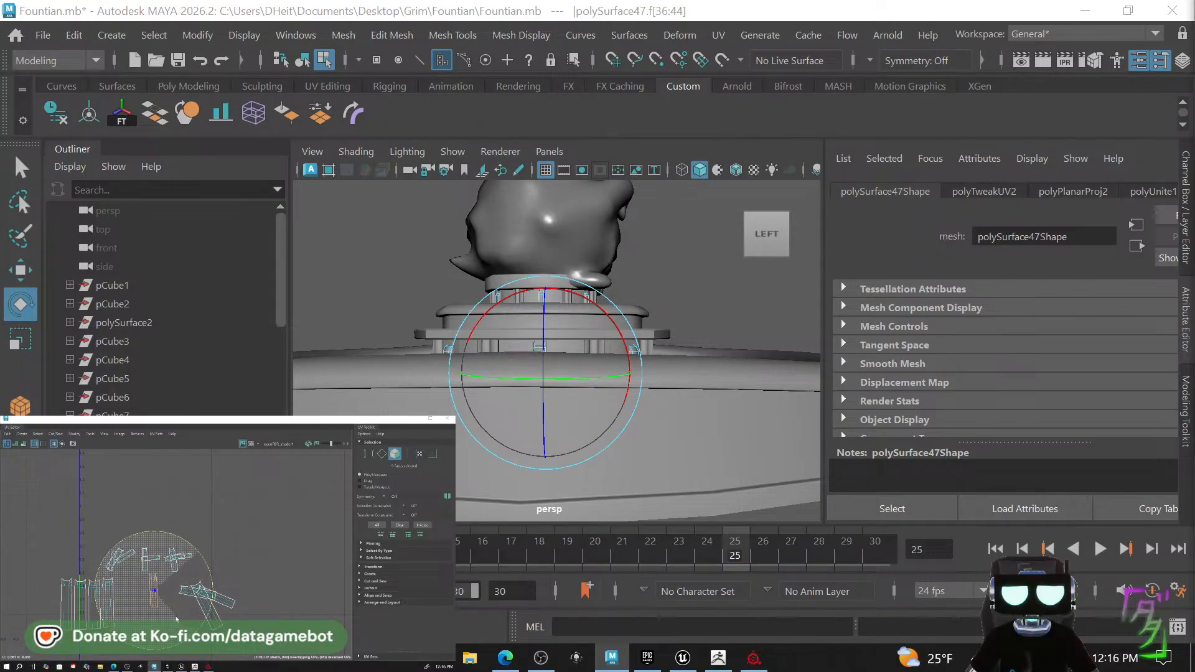
pyautogui.press('r')
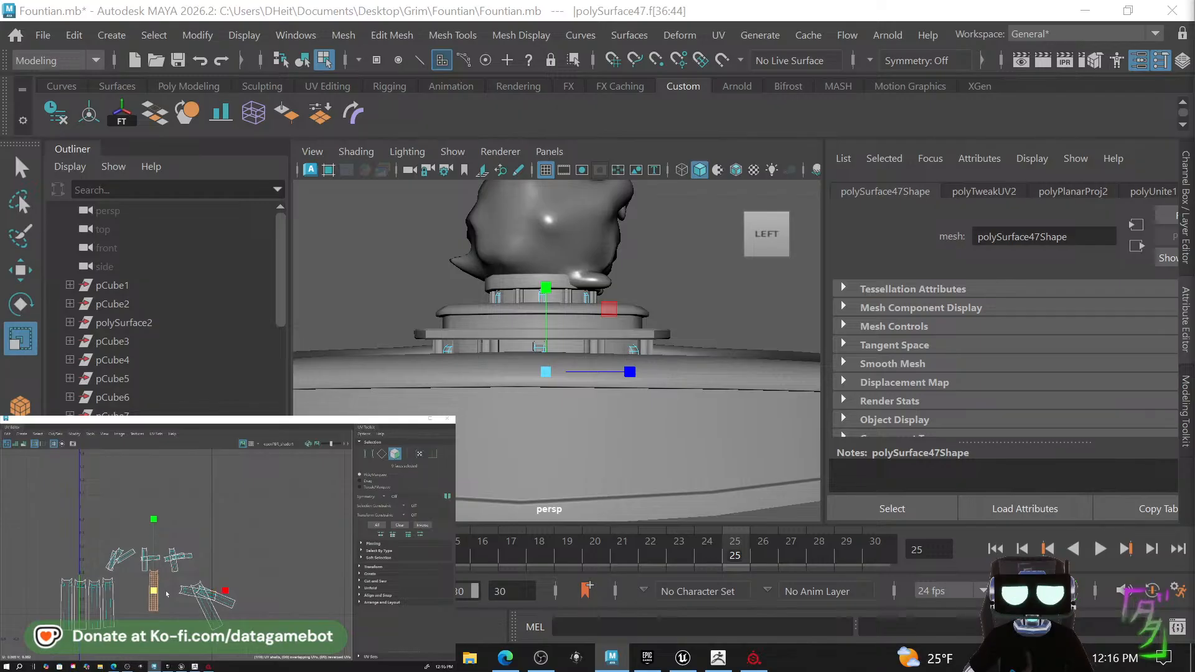
pyautogui.press('w')
pyautogui.moveTo(165, 595); pyautogui.dragTo(125, 607)
pyautogui.press('r')
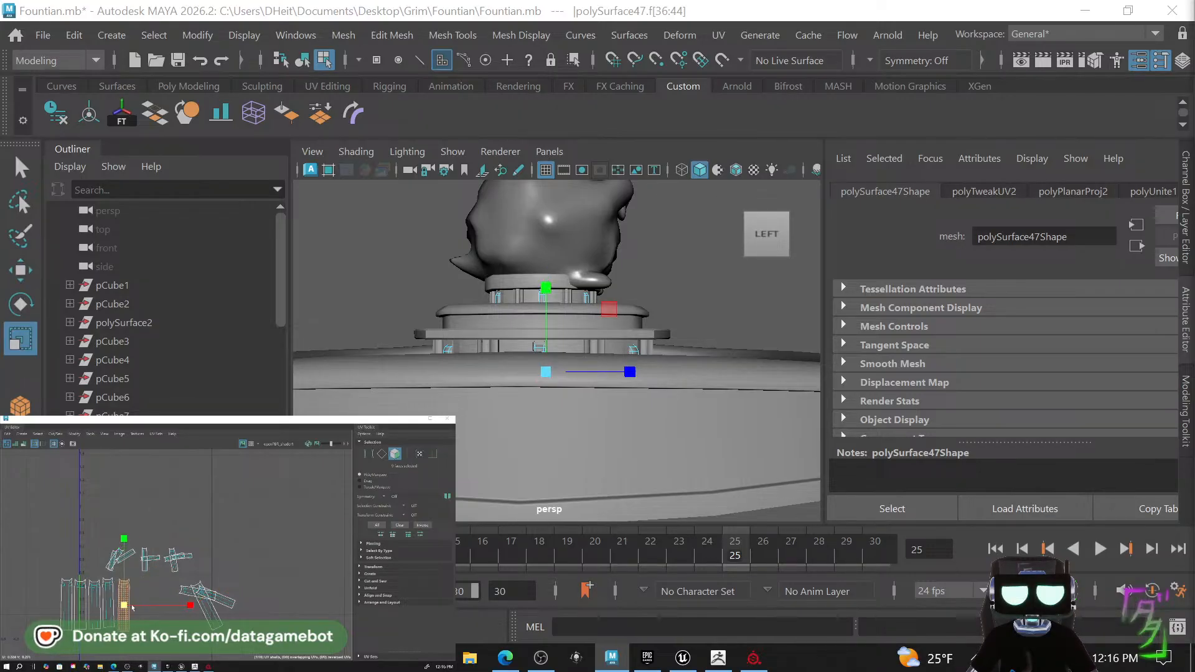
pyautogui.press('w')
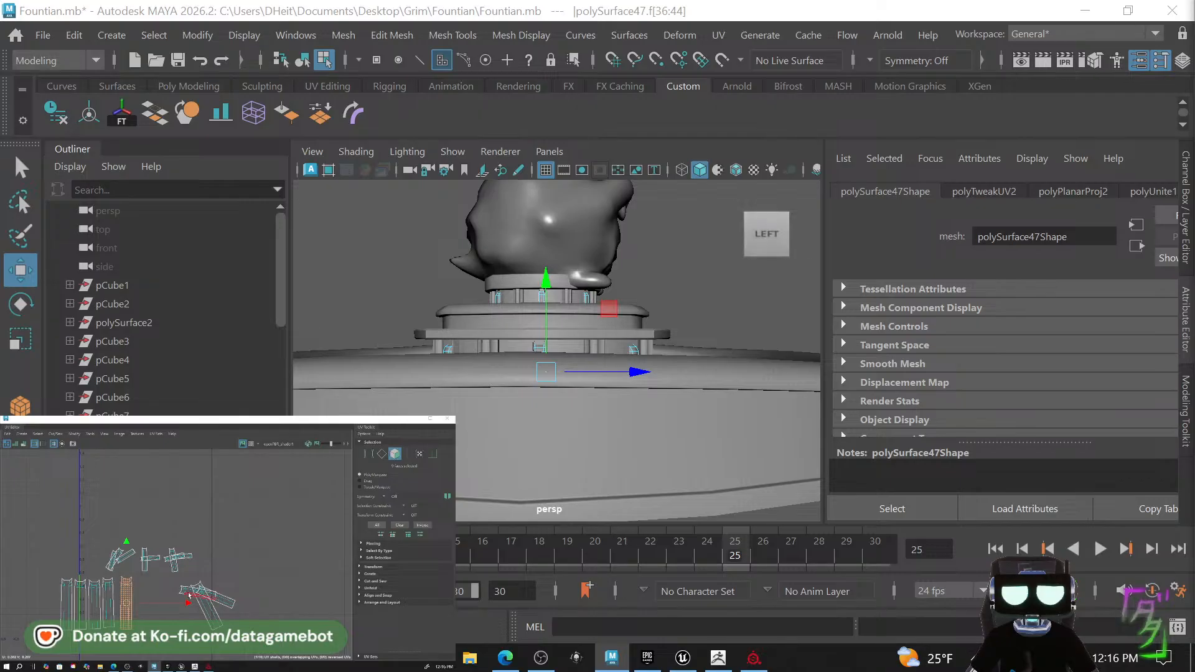
# Rotate the near-horizontal shell at the upper-left of the slanted cluster upright, enlarge it, and place it sixth in the lower row.
pyautogui.click(189, 595)
pyautogui.press('e')
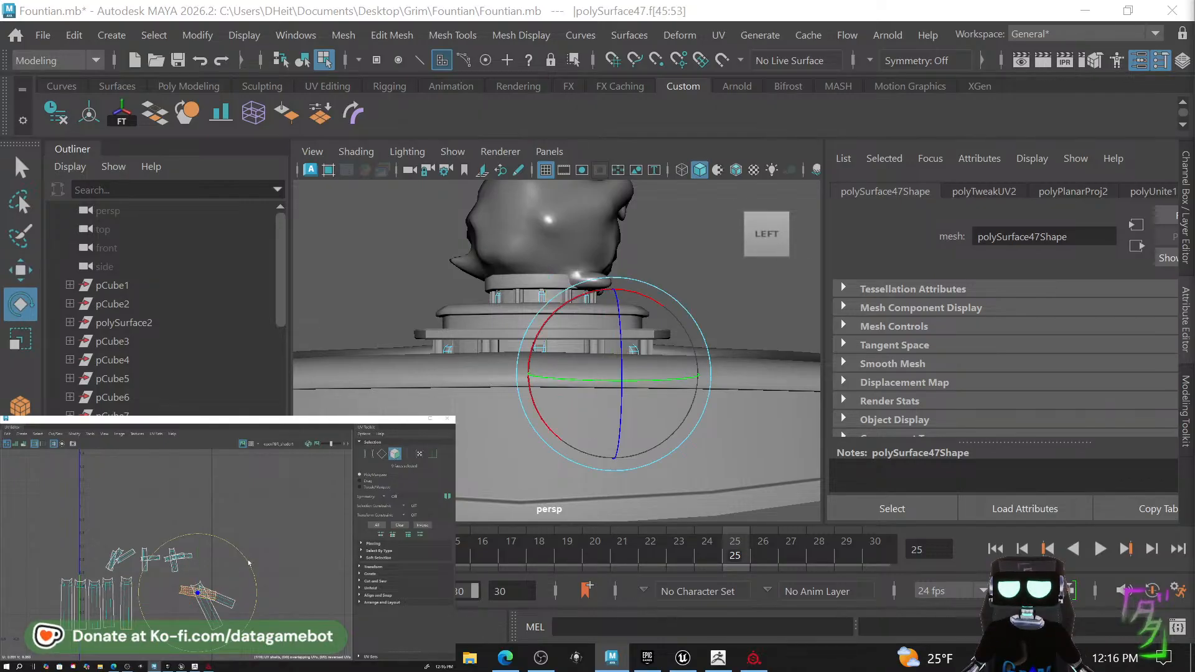
pyautogui.moveTo(248, 564); pyautogui.dragTo(237, 628)
pyautogui.press('r')
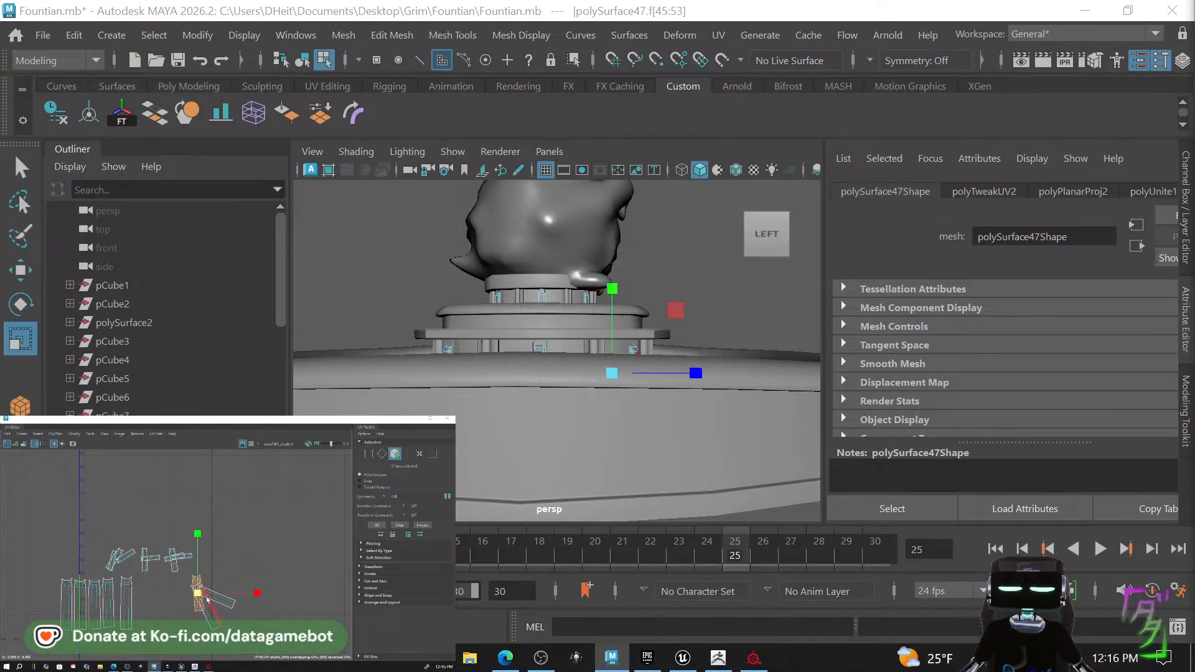
pyautogui.press('w')
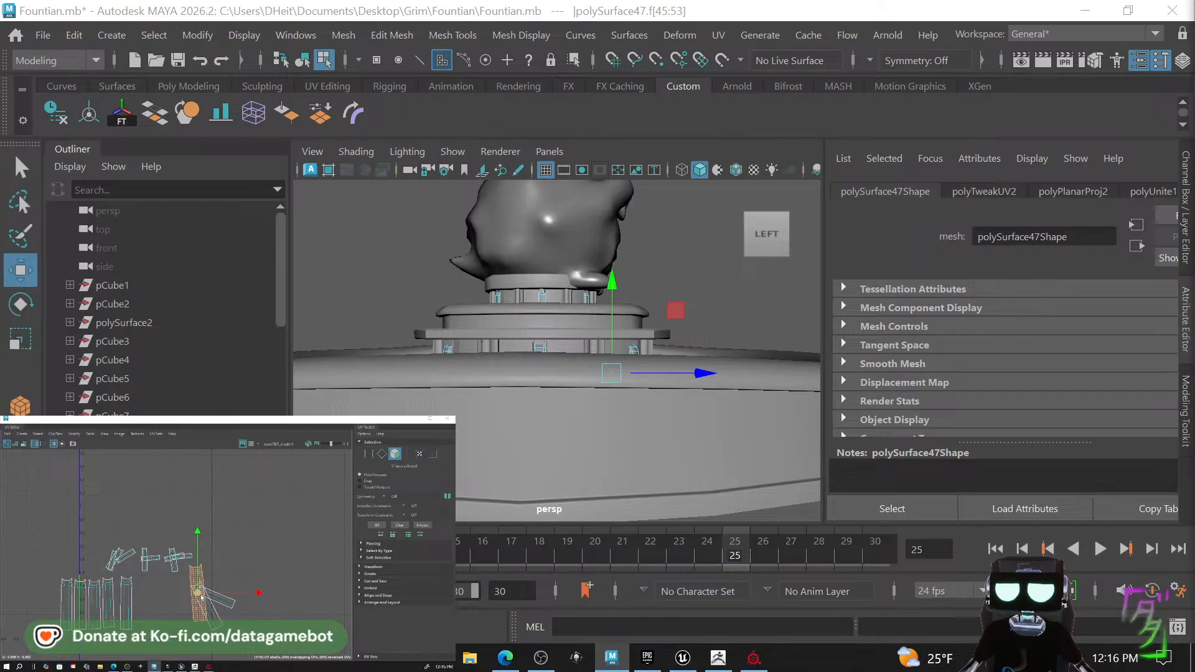
pyautogui.moveTo(198, 593); pyautogui.dragTo(147, 611)
pyautogui.press('r')
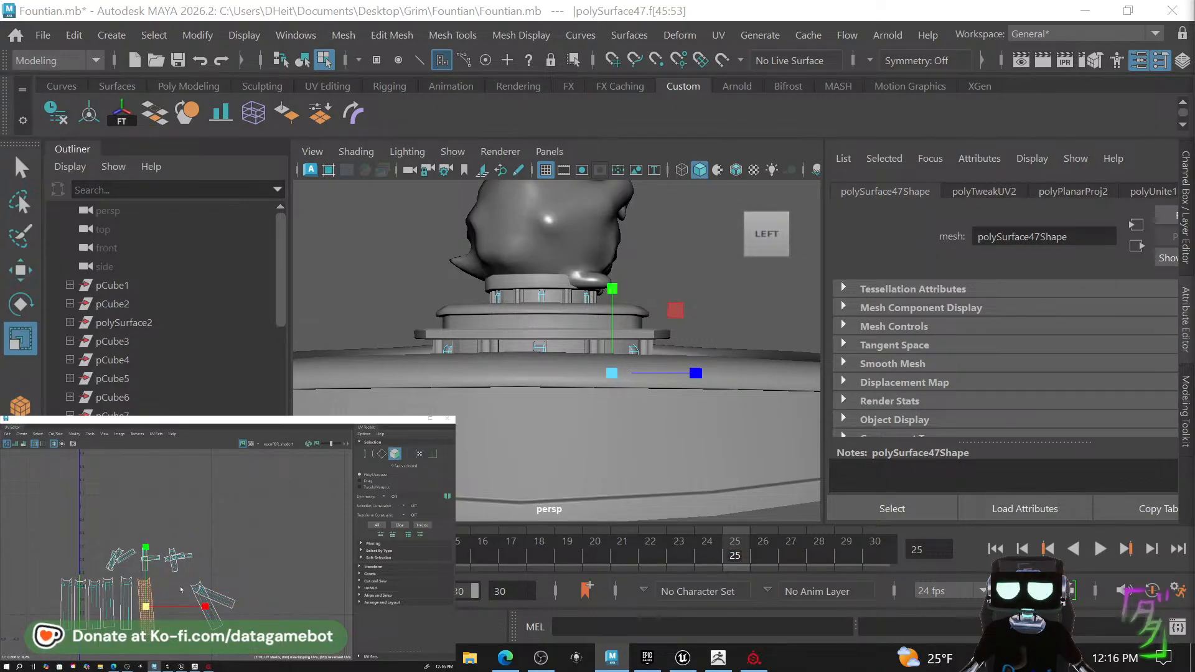
# Rotate the shallow-slanted shell of the remaining crossed pair upright and fit it beside the lower row's last shell at matching size.
pyautogui.press('e')
pyautogui.click(196, 577)
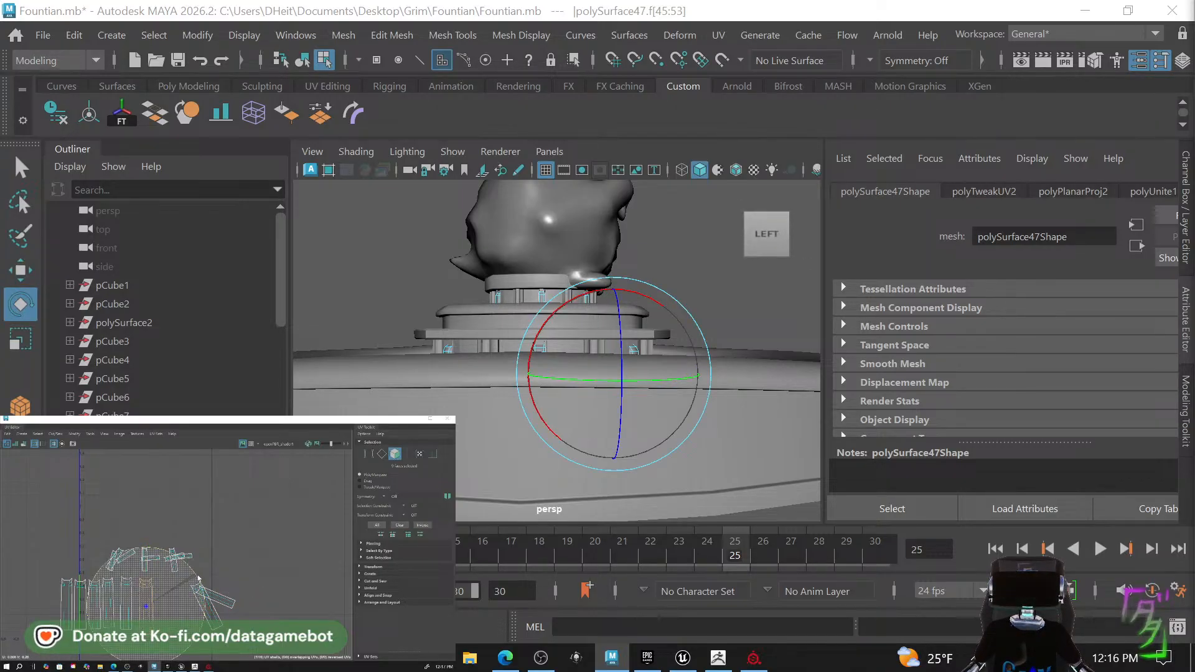
pyautogui.click(214, 596)
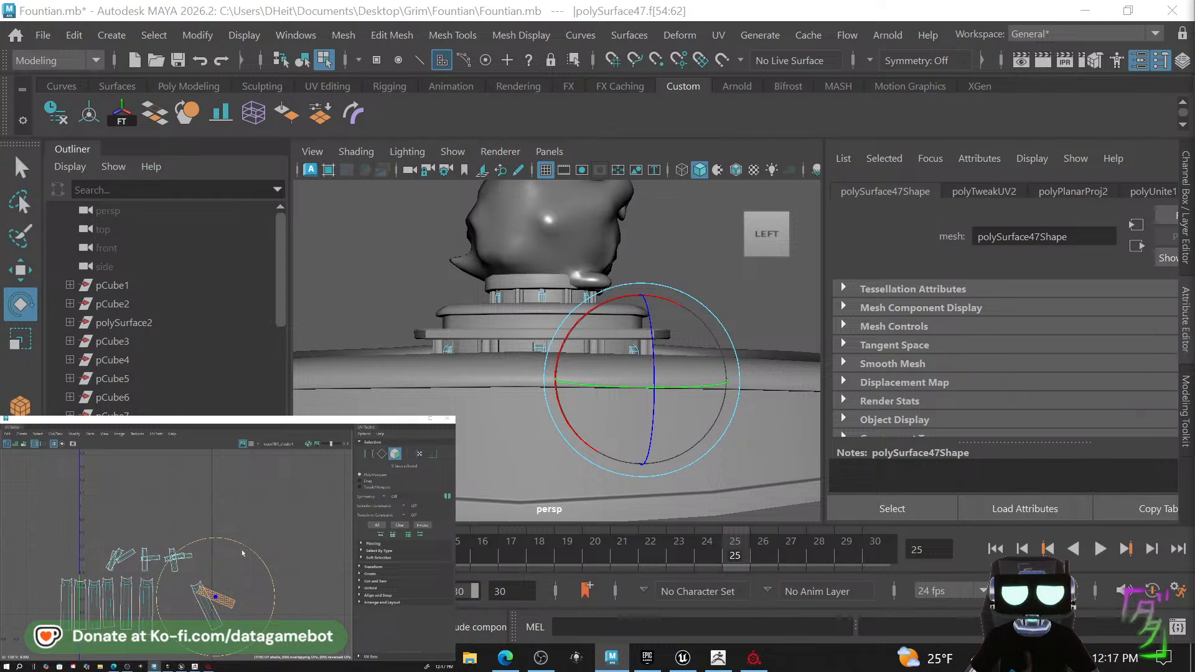
pyautogui.moveTo(243, 552)
pyautogui.mouseDown()
pyautogui.moveTo(283, 615)
pyautogui.moveTo(160, 611)
pyautogui.mouseUp()
pyautogui.press('r')
pyautogui.press('w')
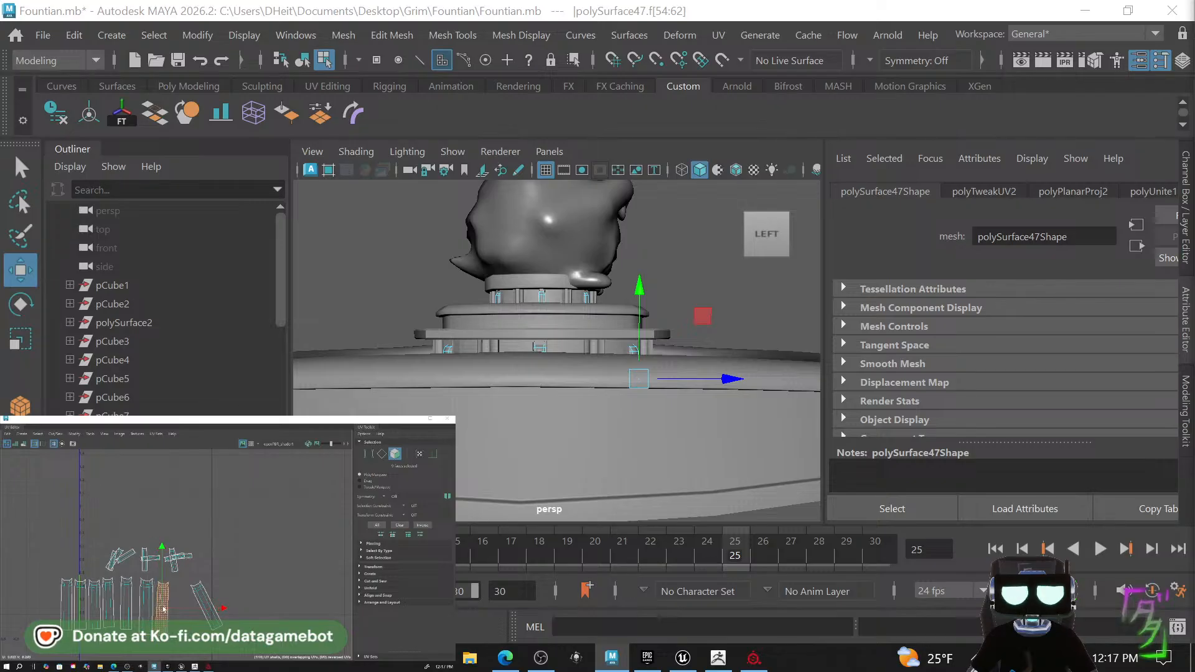
pyautogui.press('e')
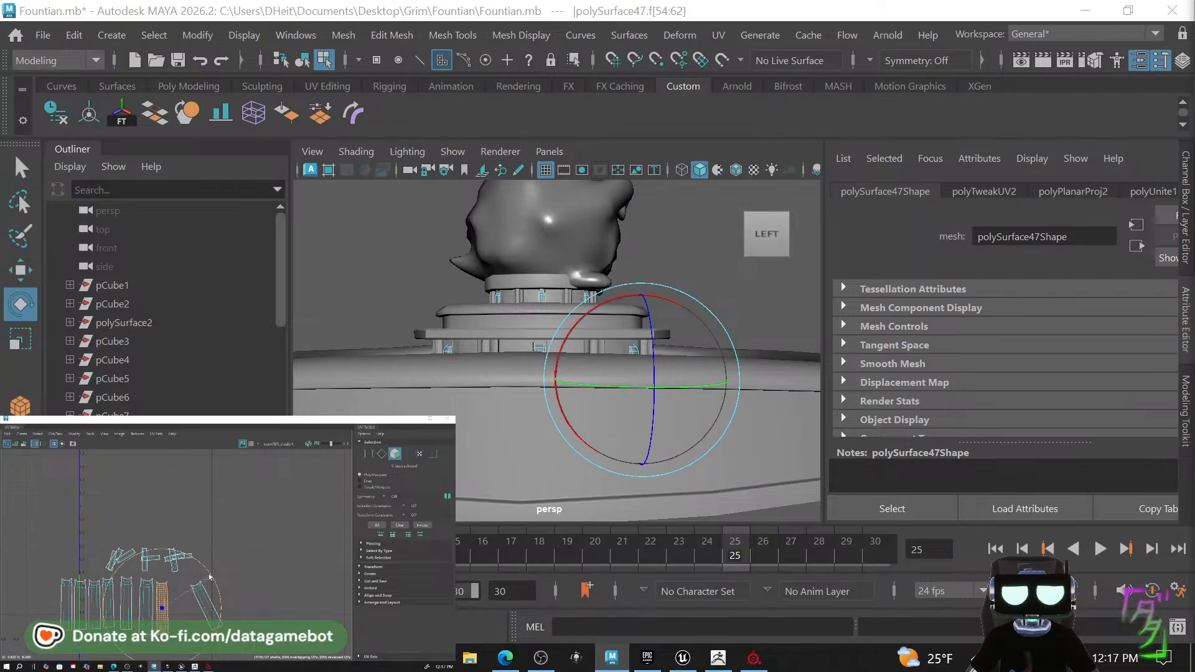
pyautogui.press('r')
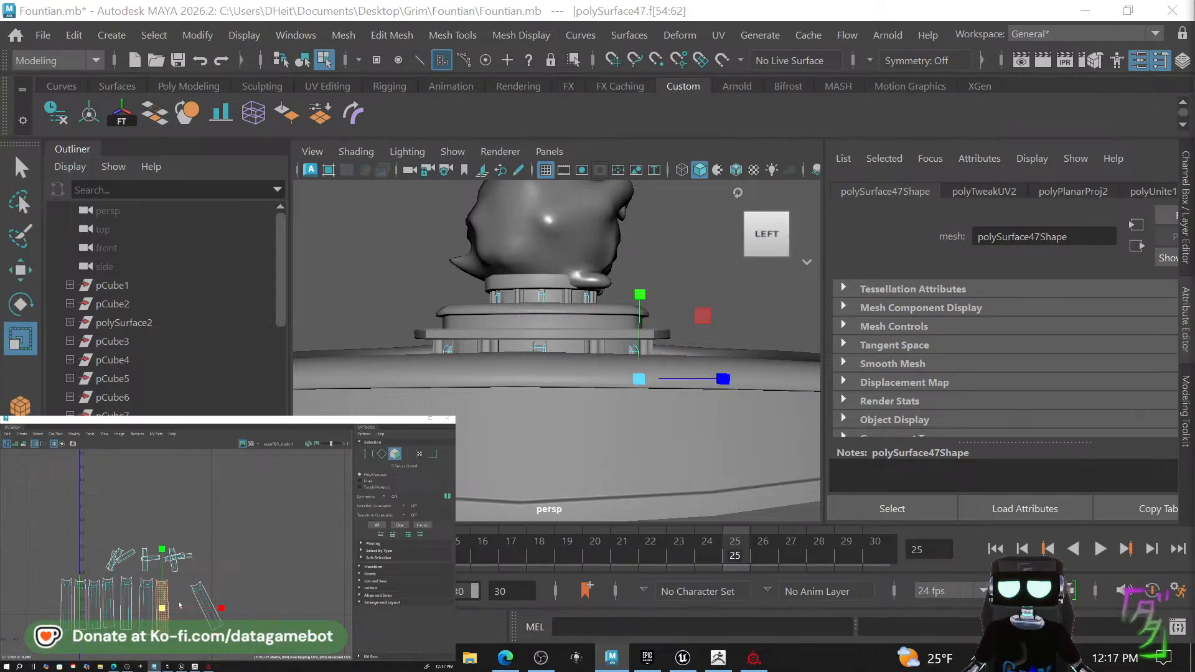
# Rotate the last steeply slanted shell upright and place it at the right end of the lower row.
pyautogui.click(203, 594)
pyautogui.moveTo(206, 606); pyautogui.dragTo(228, 601)
pyautogui.press('e')
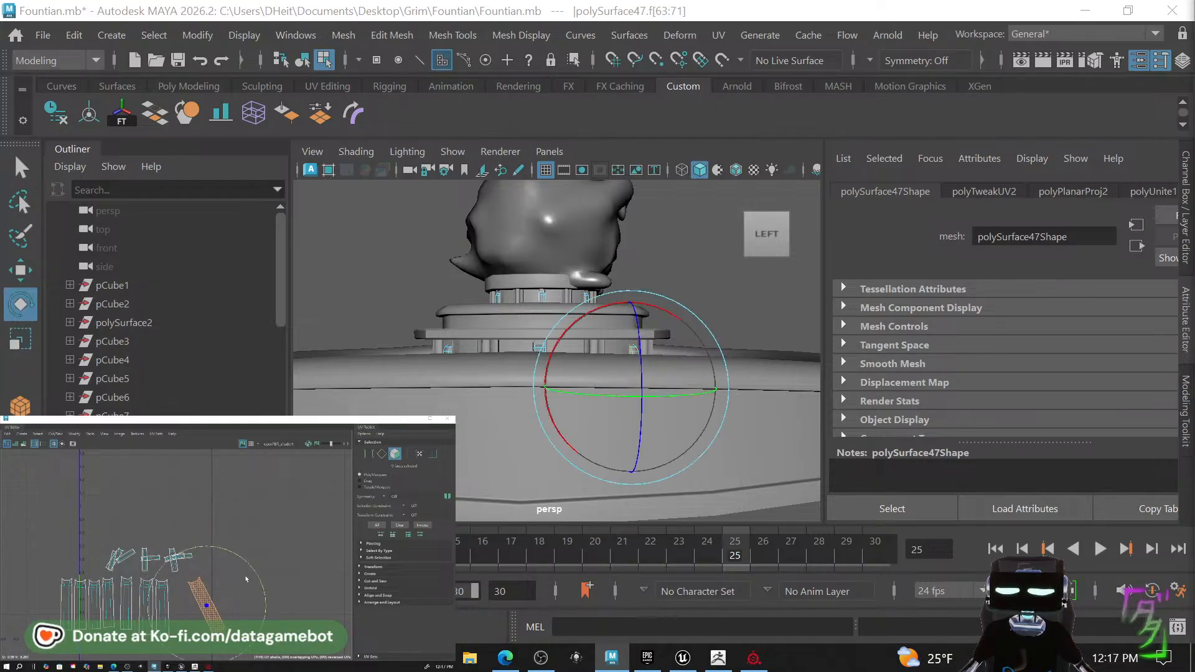
pyautogui.press('w')
pyautogui.moveTo(258, 601); pyautogui.dragTo(182, 611)
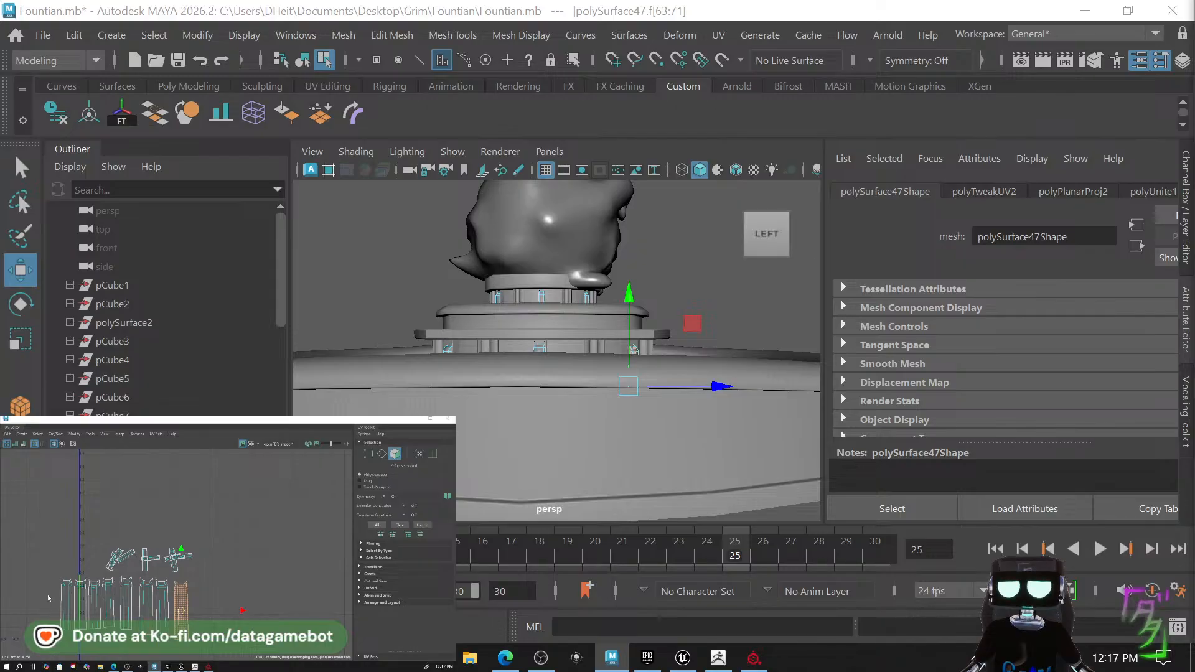
# Switch to UV shell selection and shift the whole lower row of vertical shells right so it starts at the vertical axis.
pyautogui.rightClick(87, 601)
pyautogui.click(70, 551)
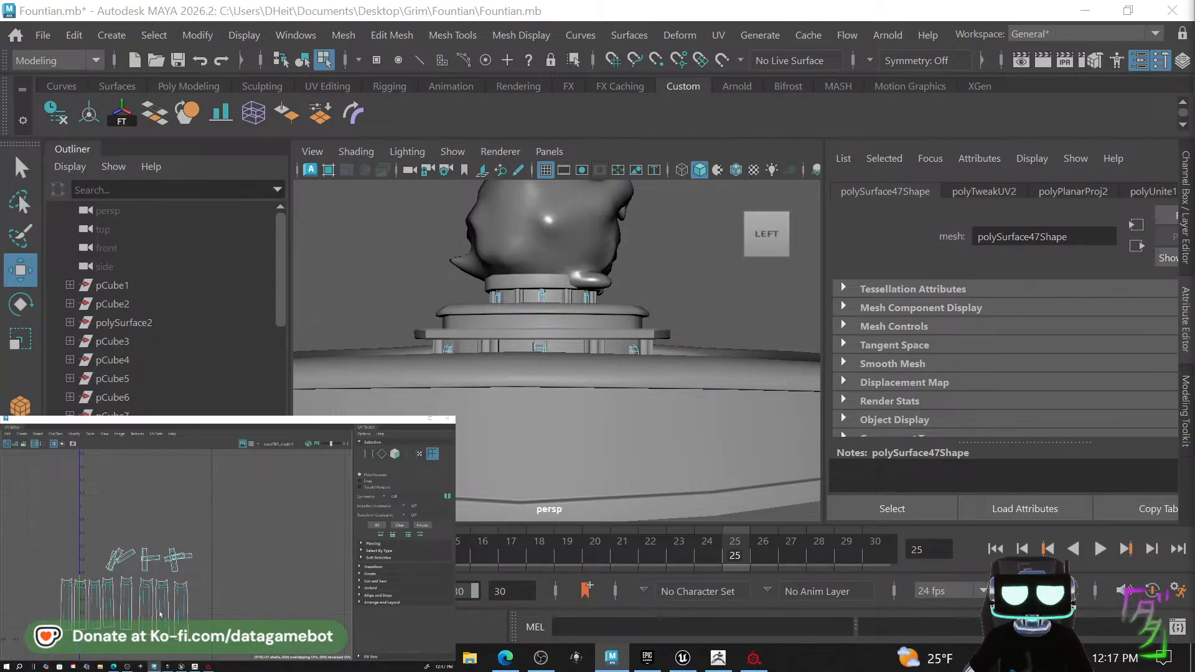
pyautogui.moveTo(160, 615); pyautogui.dragTo(195, 625)
pyautogui.moveTo(125, 611); pyautogui.dragTo(147, 610)
pyautogui.scroll(2, 110, 566)
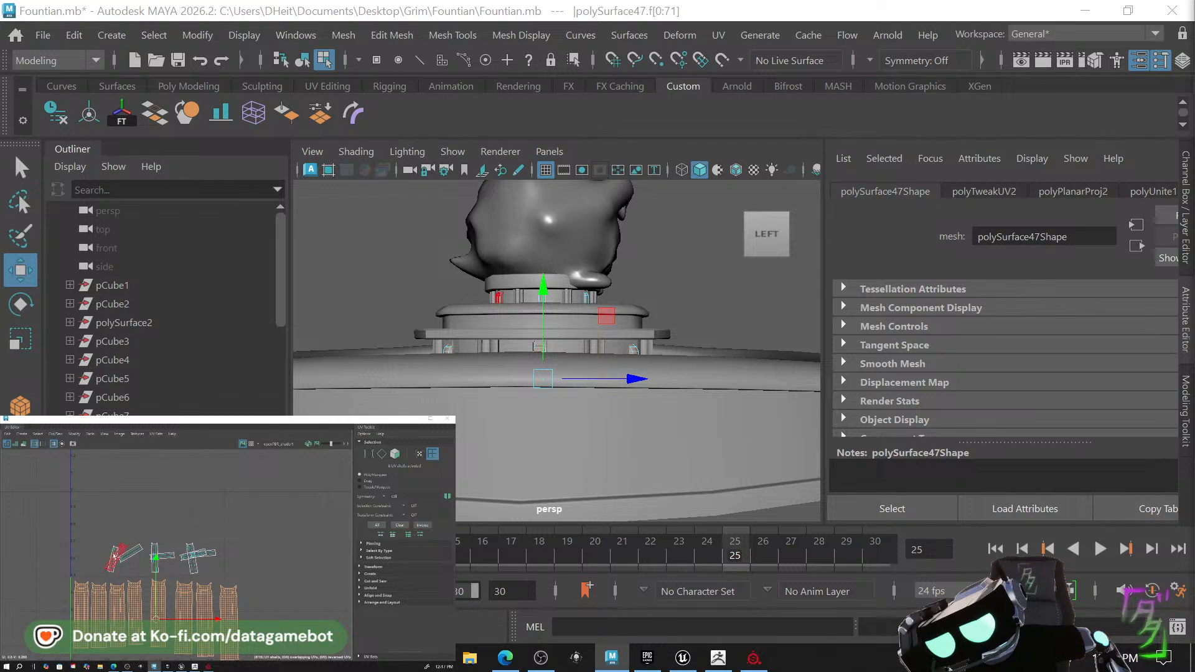
# Move the leftmost slanted shell of the upper group above the lower row's first shell, enlarge it, and rotate it upright.
pyautogui.click(114, 556)
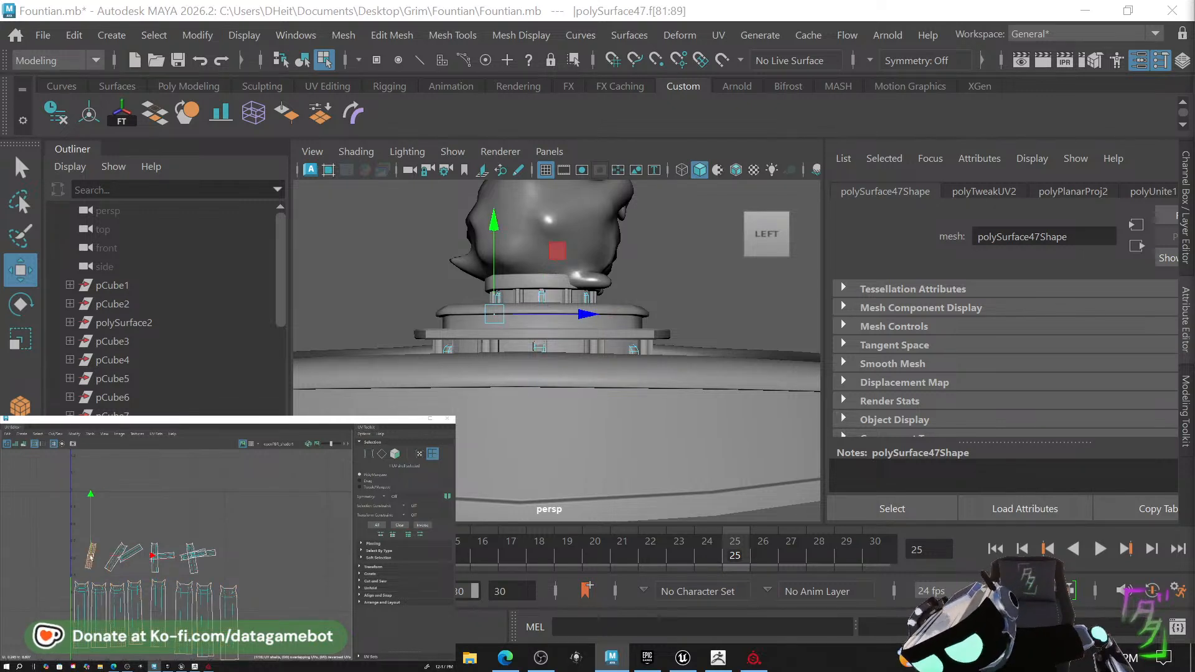
pyautogui.moveTo(113, 554)
pyautogui.mouseDown()
pyautogui.moveTo(84, 561)
pyautogui.moveTo(130, 557)
pyautogui.mouseUp()
pyautogui.press('r')
pyautogui.press('e')
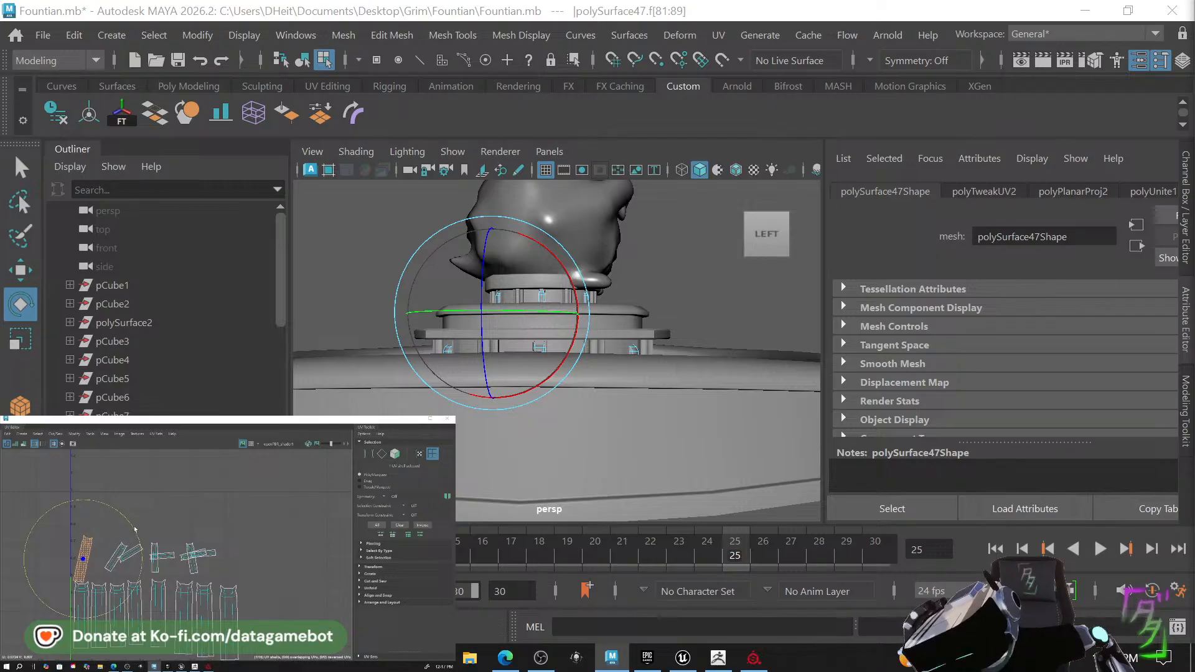
pyautogui.press('w')
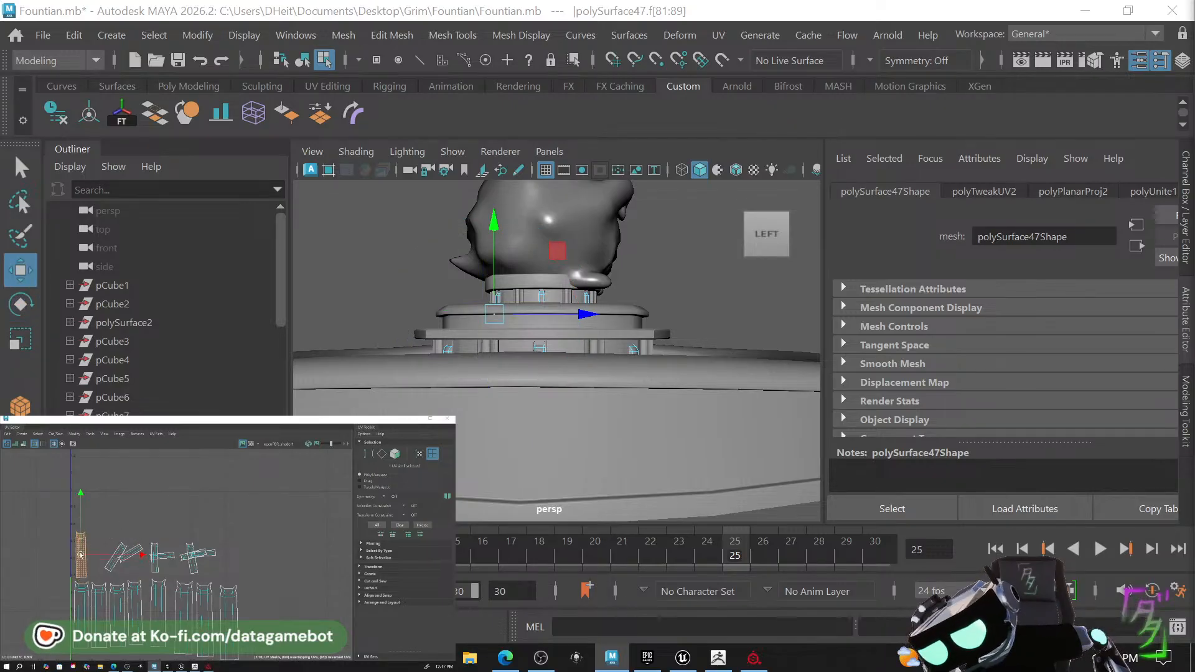
# Rotate the next steeply slanted upper shell upright, enlarge it, and place it beside the first upright shell.
pyautogui.click(117, 560)
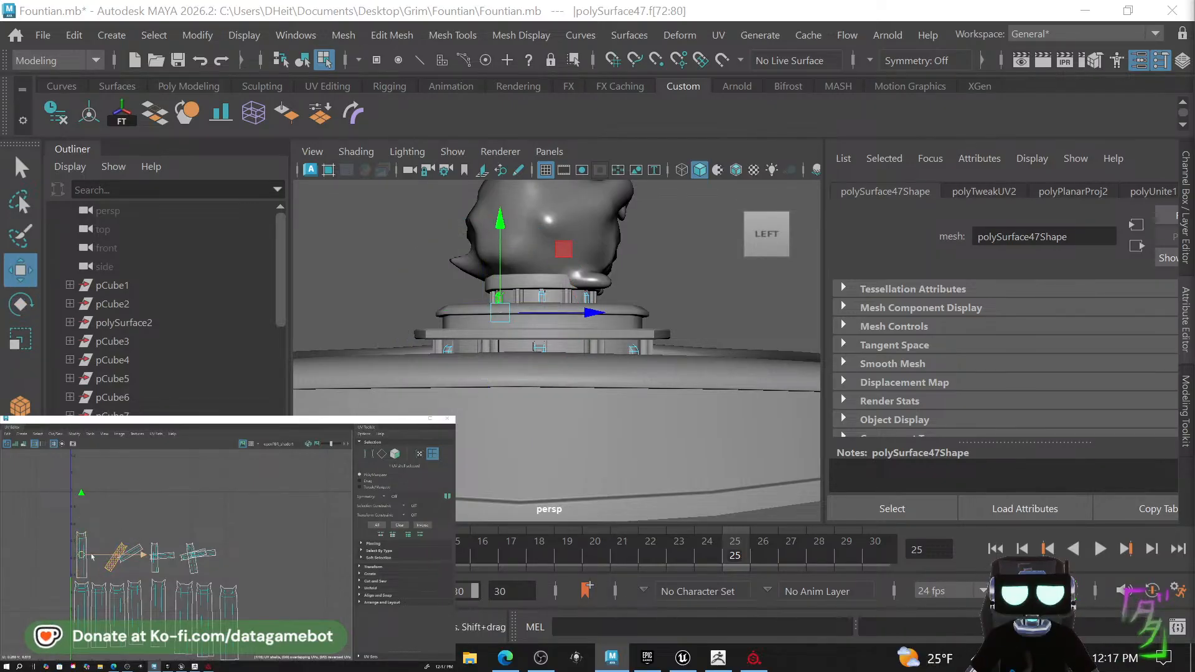
pyautogui.press('e')
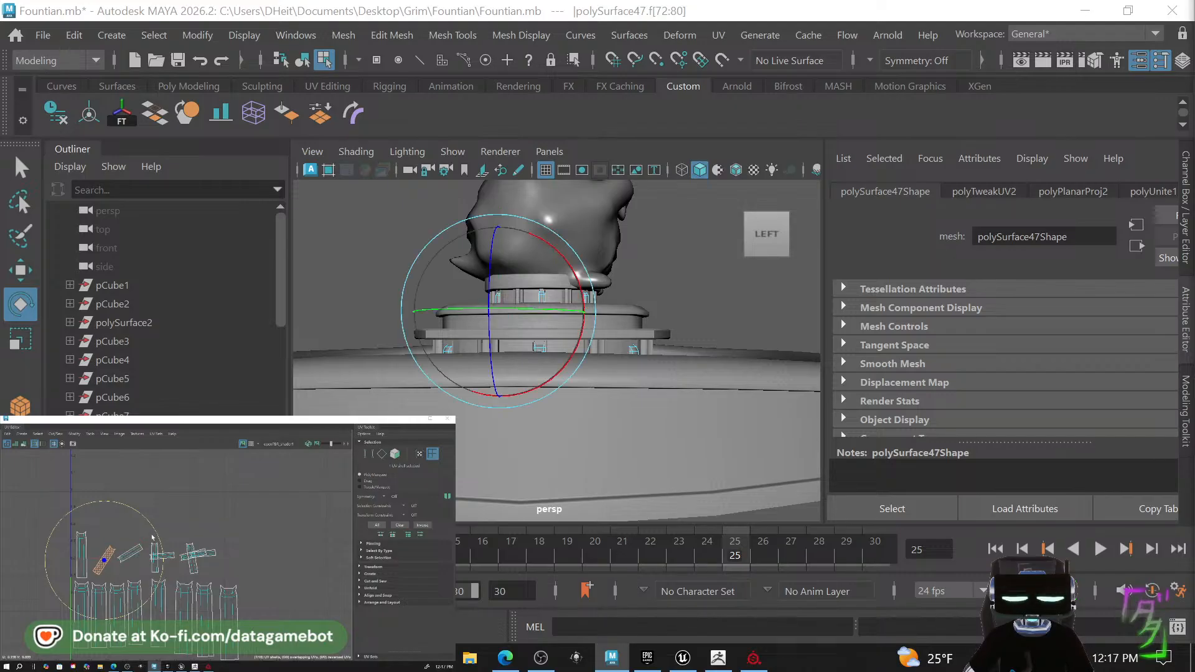
pyautogui.press('r')
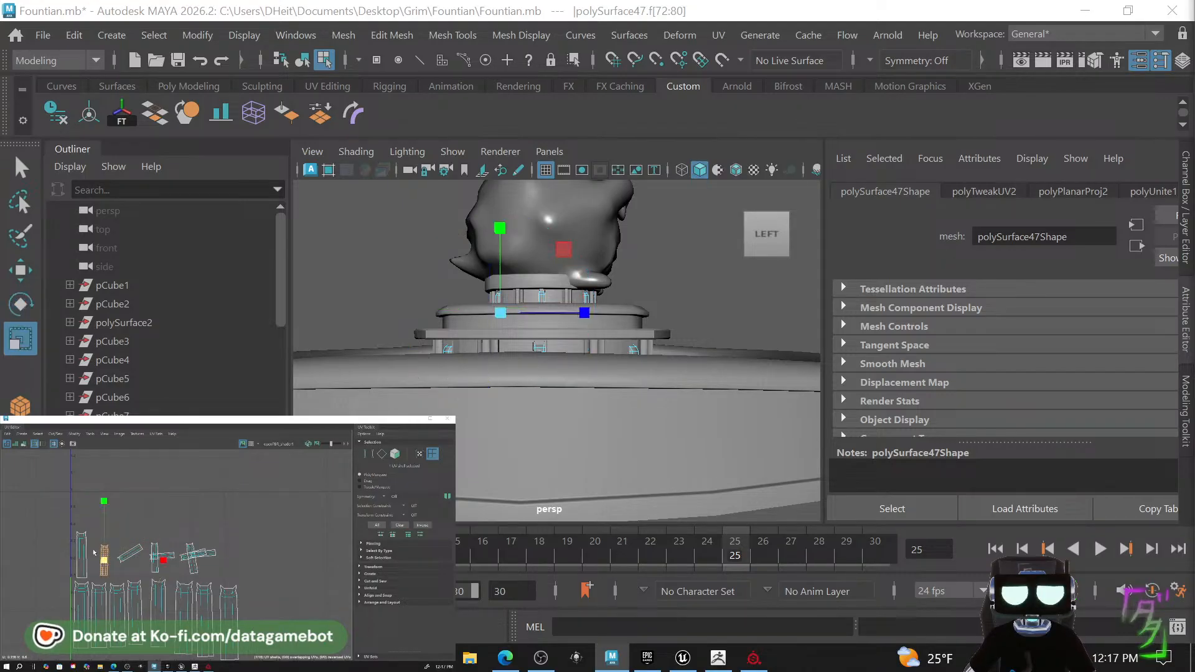
pyautogui.press('w')
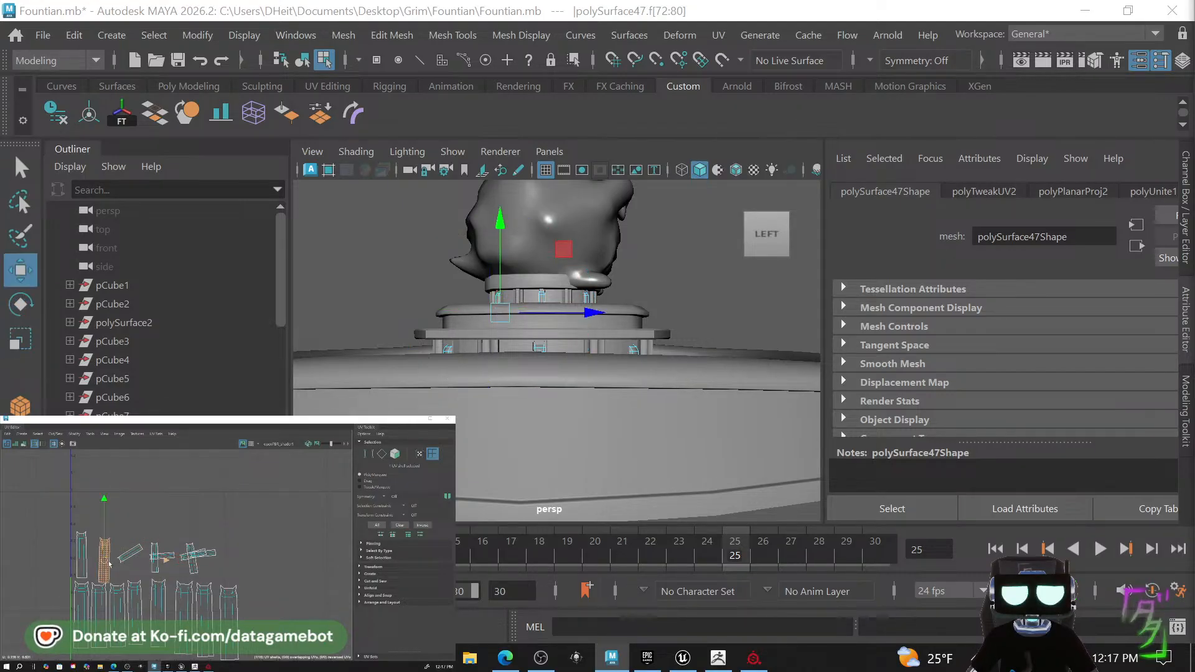
# Rotate the remaining shallow-slanted upper shell upright, place it third in the upper row, and enlarge it to match.
pyautogui.click(138, 552)
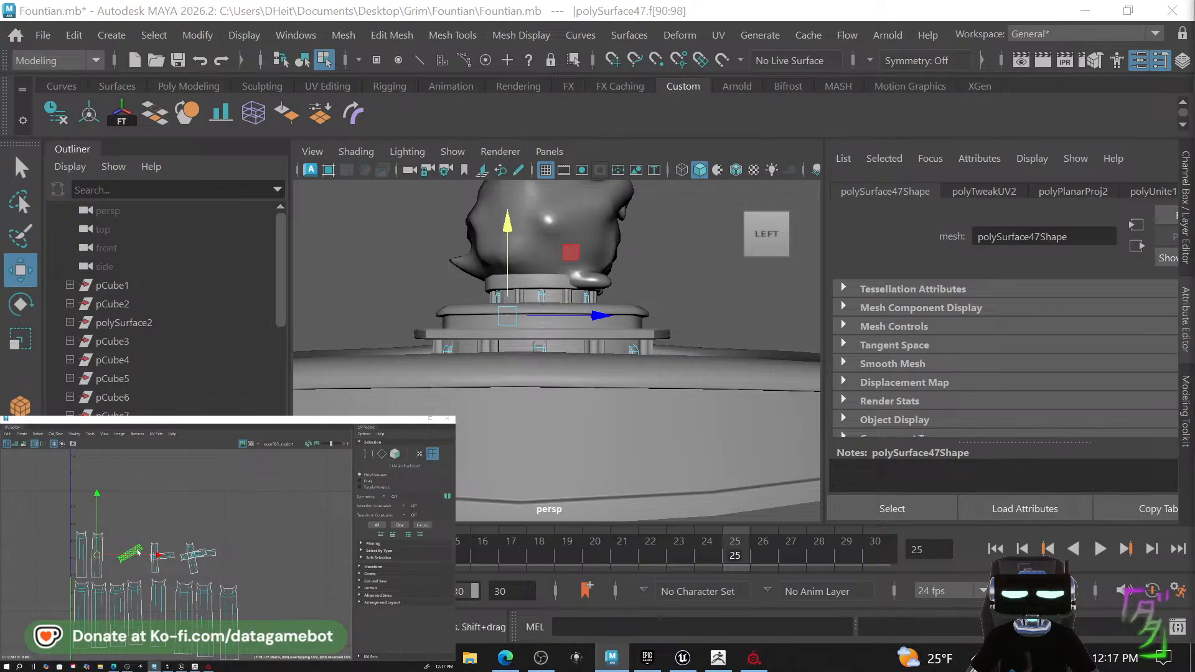
pyautogui.press('e')
pyautogui.moveTo(180, 520); pyautogui.dragTo(159, 502)
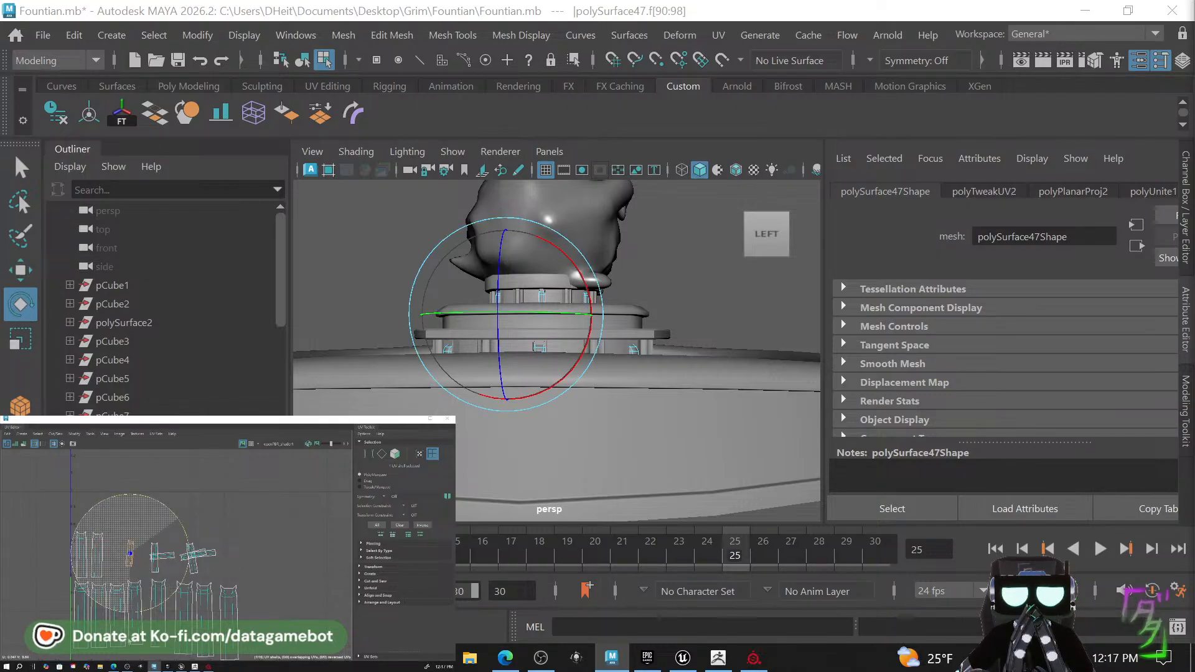
pyautogui.press('r')
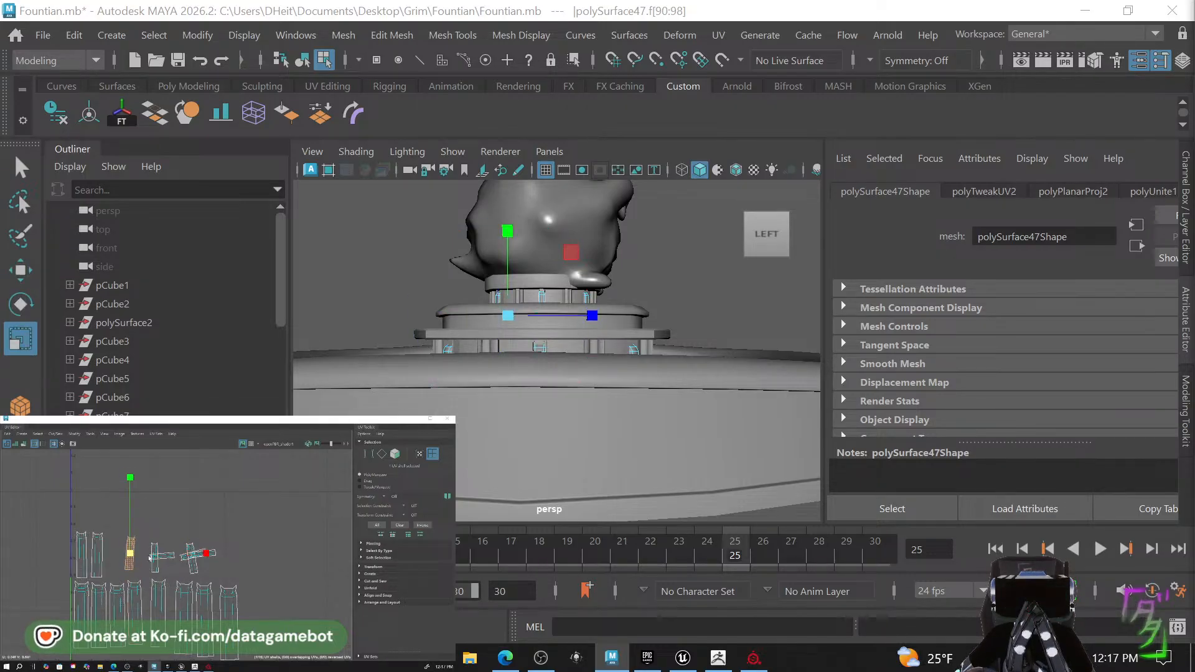
pyautogui.press('w')
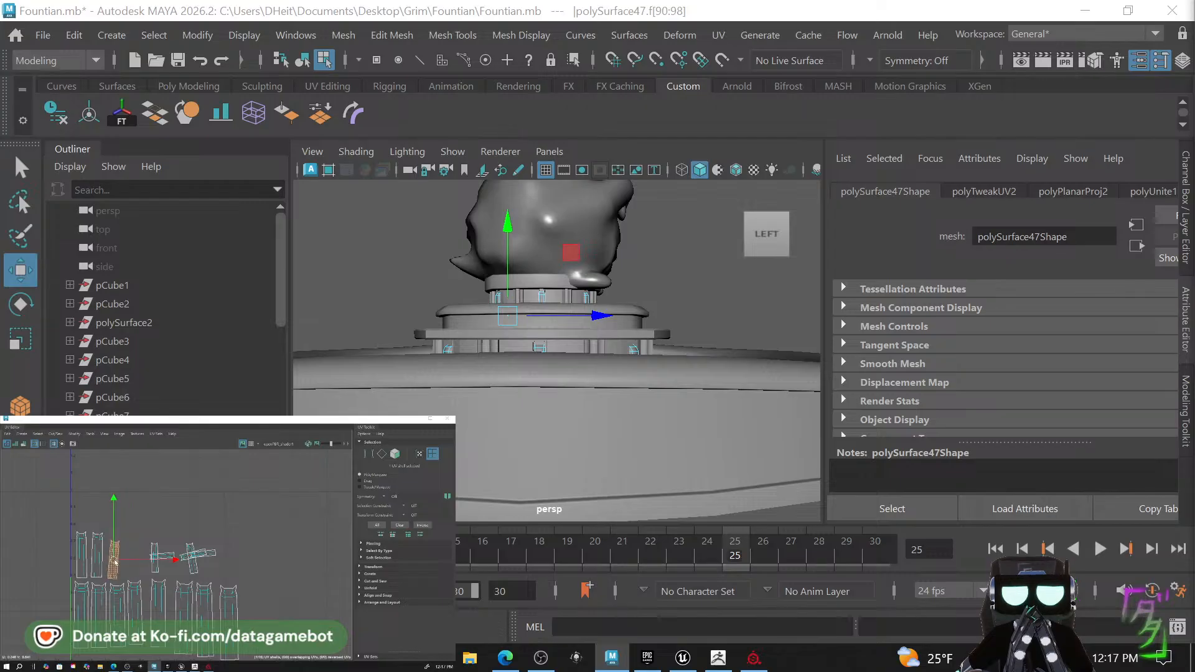
pyautogui.press('r')
pyautogui.press('e')
pyautogui.press('r')
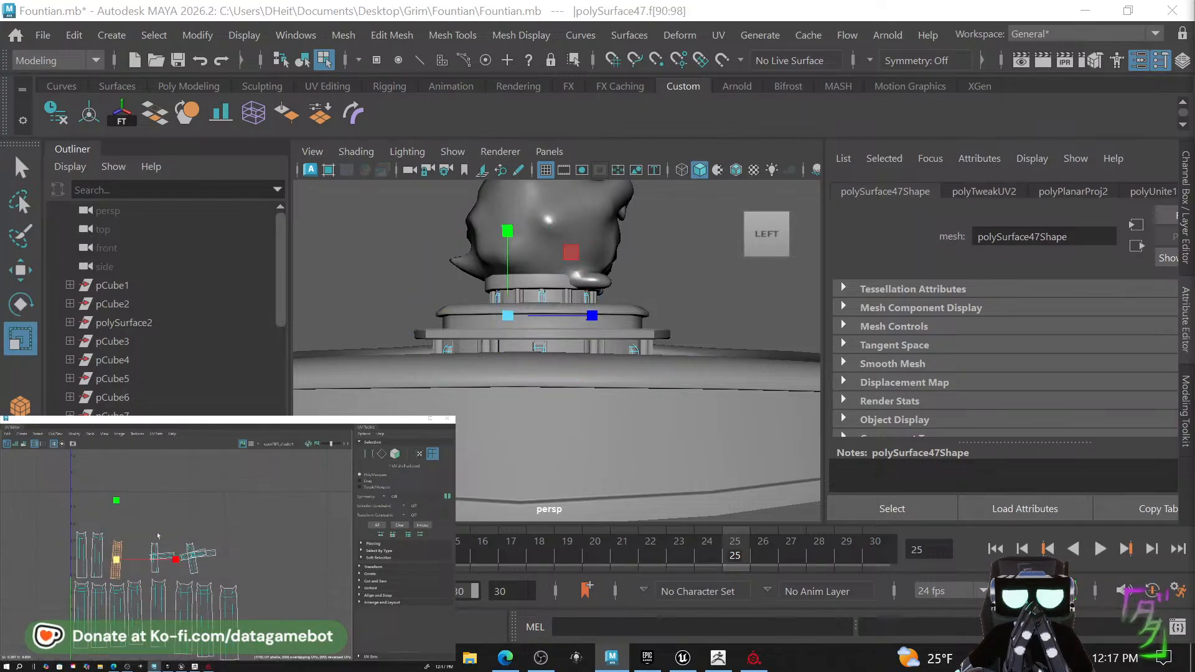
pyautogui.press('e')
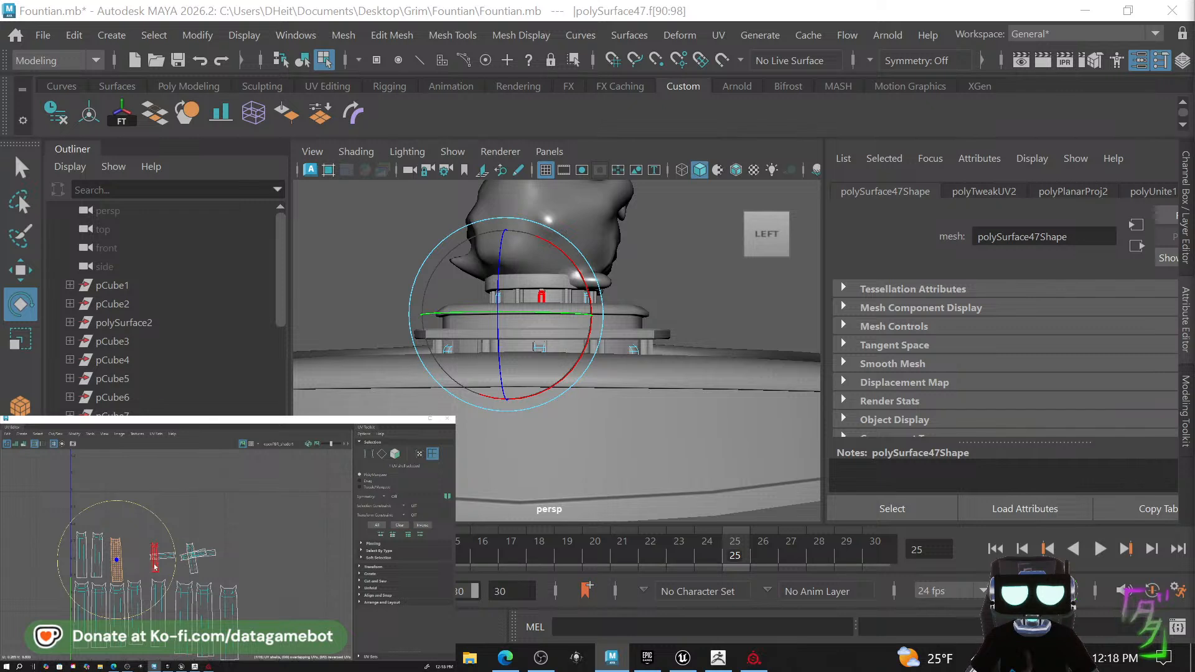
# Move the small vertical shell next to the third upper shell and enlarge it to match its neighbours.
pyautogui.click(155, 563)
pyautogui.press('w')
pyautogui.moveTo(158, 559); pyautogui.dragTo(139, 555)
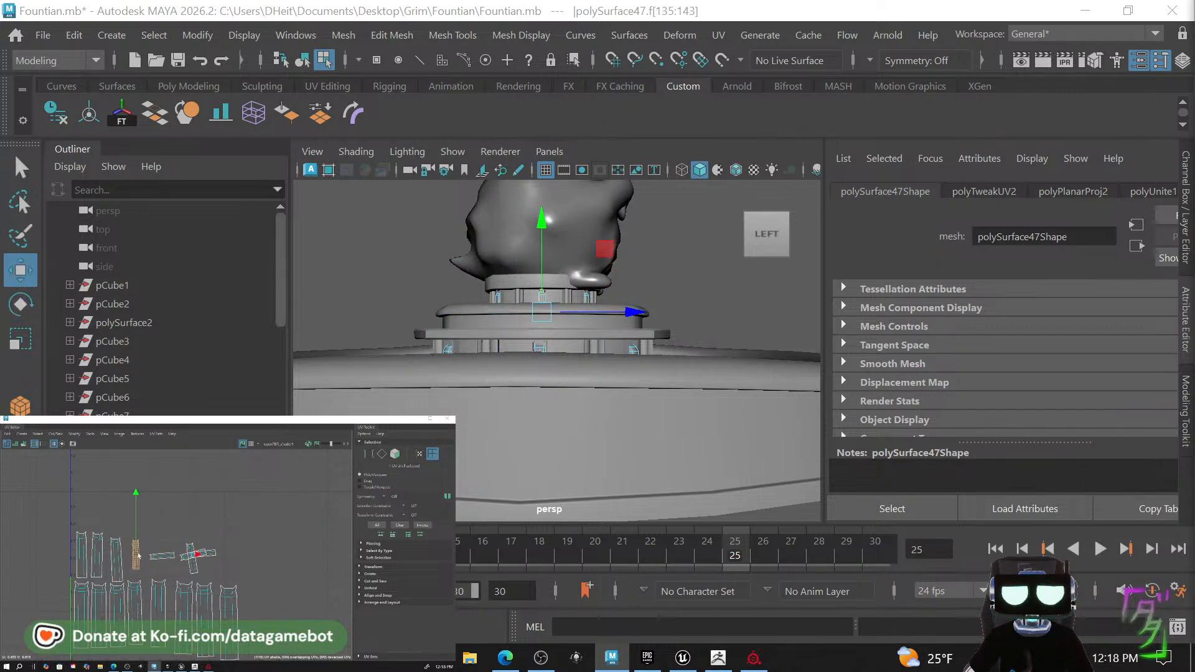
pyautogui.press('r')
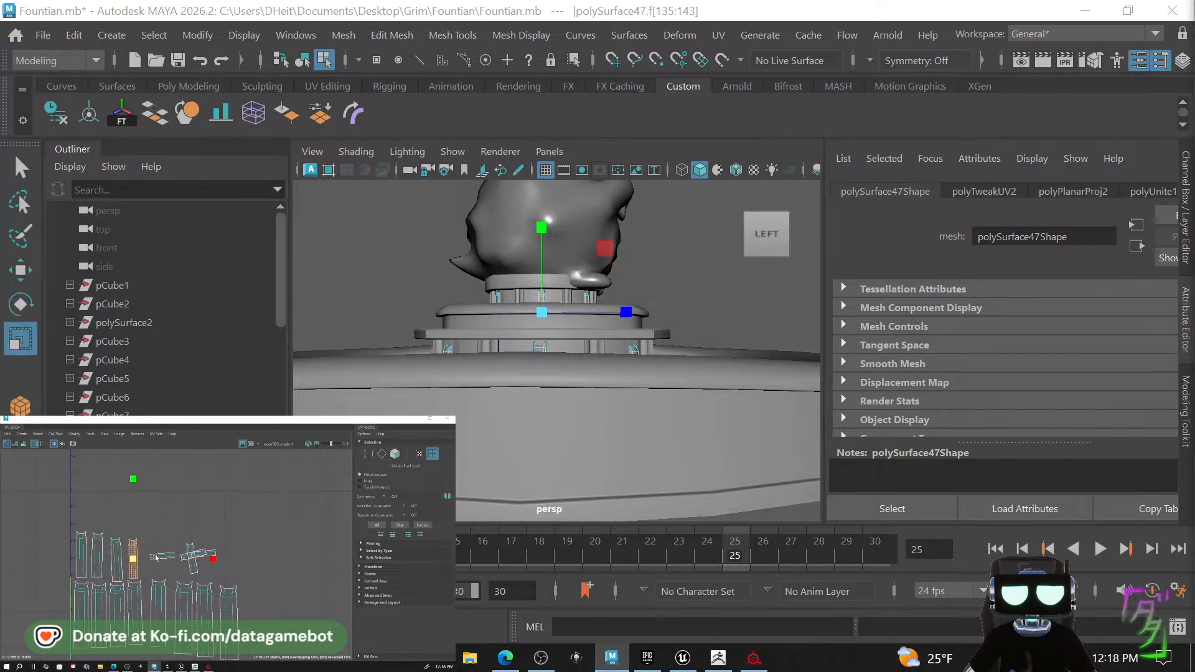
# Enlarge the small horizontal shell beside the upper row's fourth shell and rotate it upright as the fifth.
pyautogui.click(162, 557)
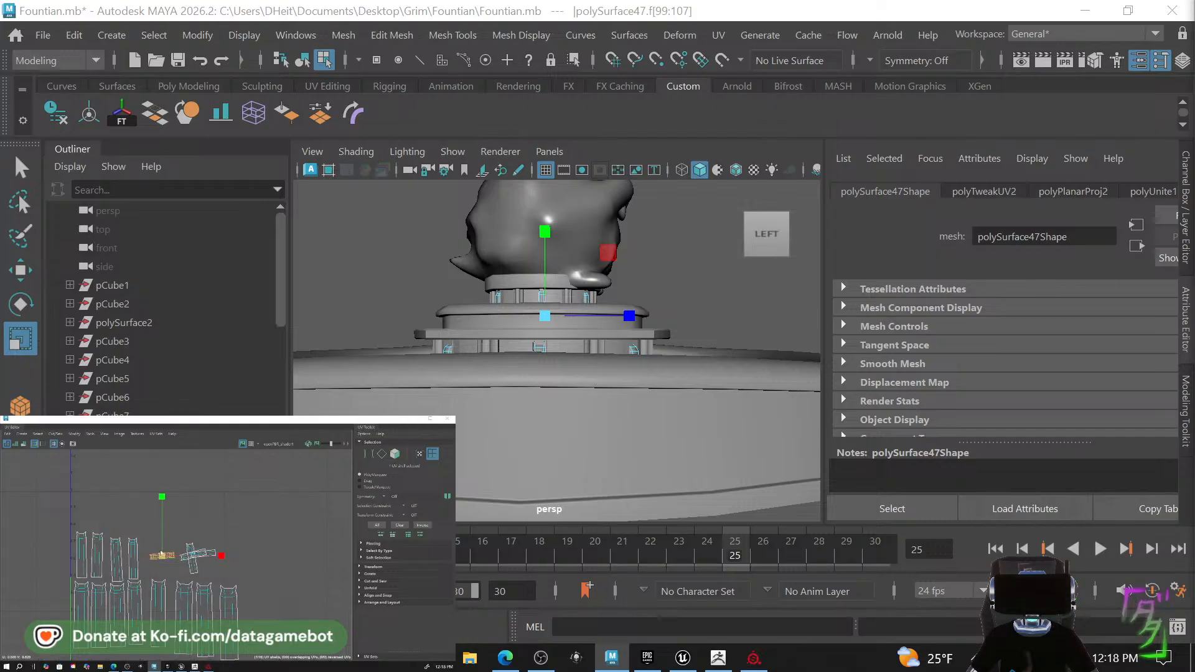
pyautogui.press('e')
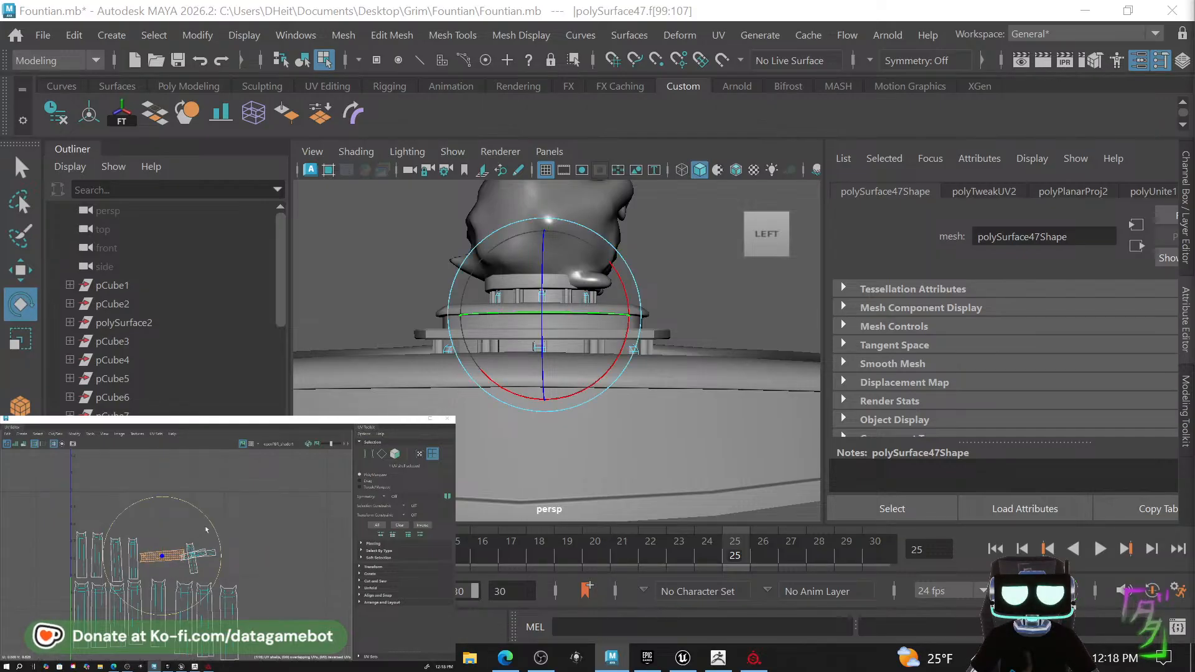
pyautogui.moveTo(211, 527); pyautogui.dragTo(186, 606)
pyautogui.press('w')
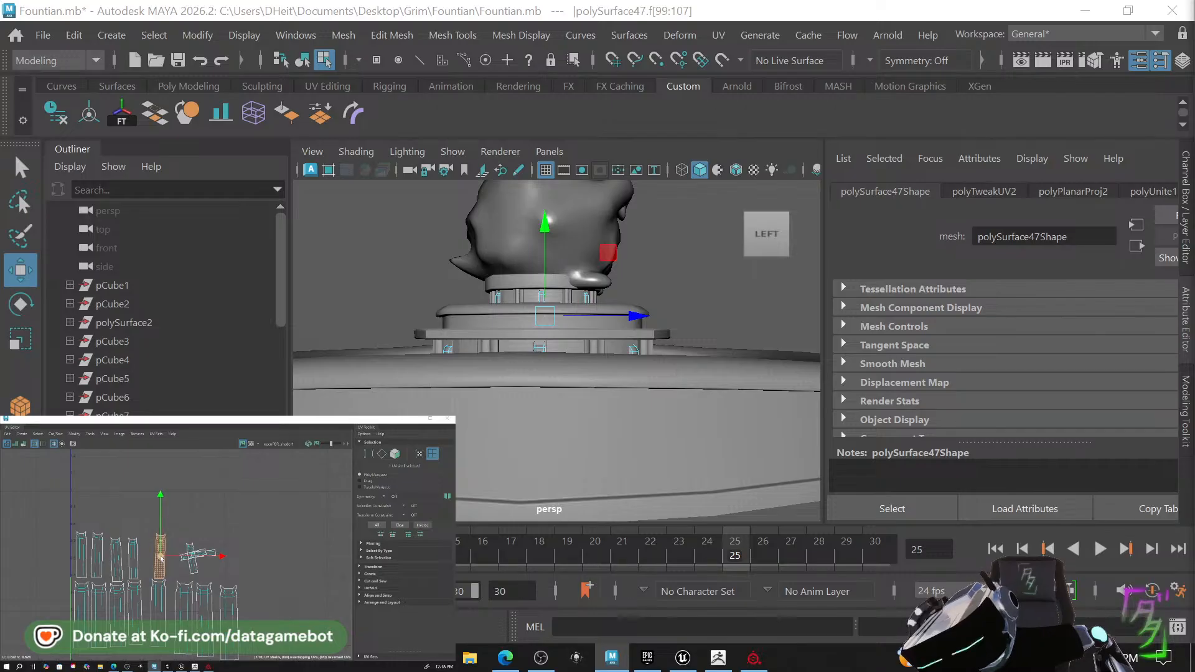
# Enlarge the shallow-slanted shell of the crossed group, rotate it upright, and place it sixth in the upper row.
pyautogui.click(189, 561)
pyautogui.press('e')
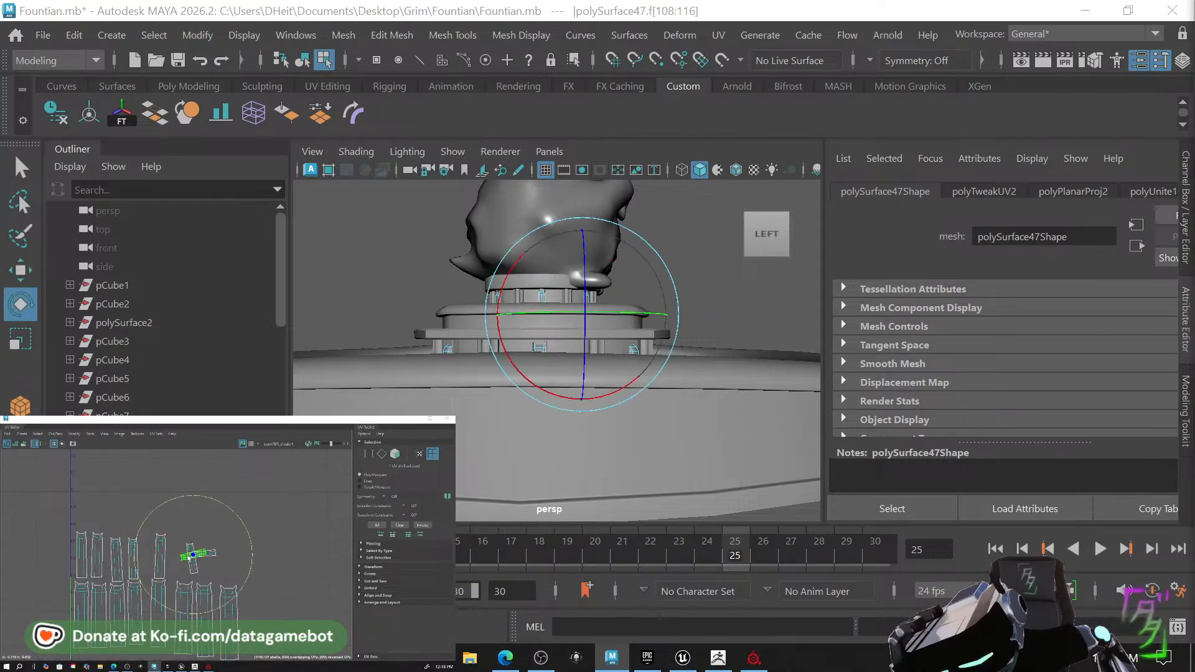
pyautogui.press('r')
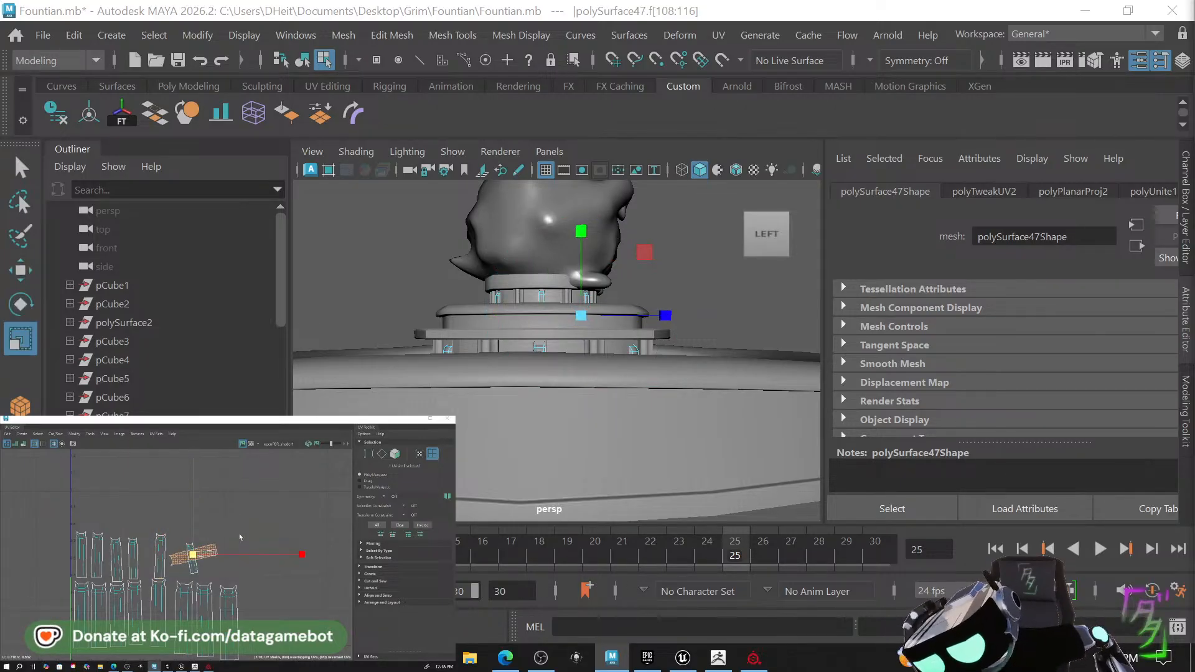
pyautogui.press('e')
pyautogui.moveTo(239, 539)
pyautogui.mouseDown()
pyautogui.moveTo(206, 594)
pyautogui.moveTo(181, 557)
pyautogui.moveTo(203, 560)
pyautogui.mouseUp()
pyautogui.press('w')
# Enlarge the near-vertical slanted shell to match its neighbours and straighten it upright as the upper row's seventh.
pyautogui.click(194, 565)
pyautogui.press('e')
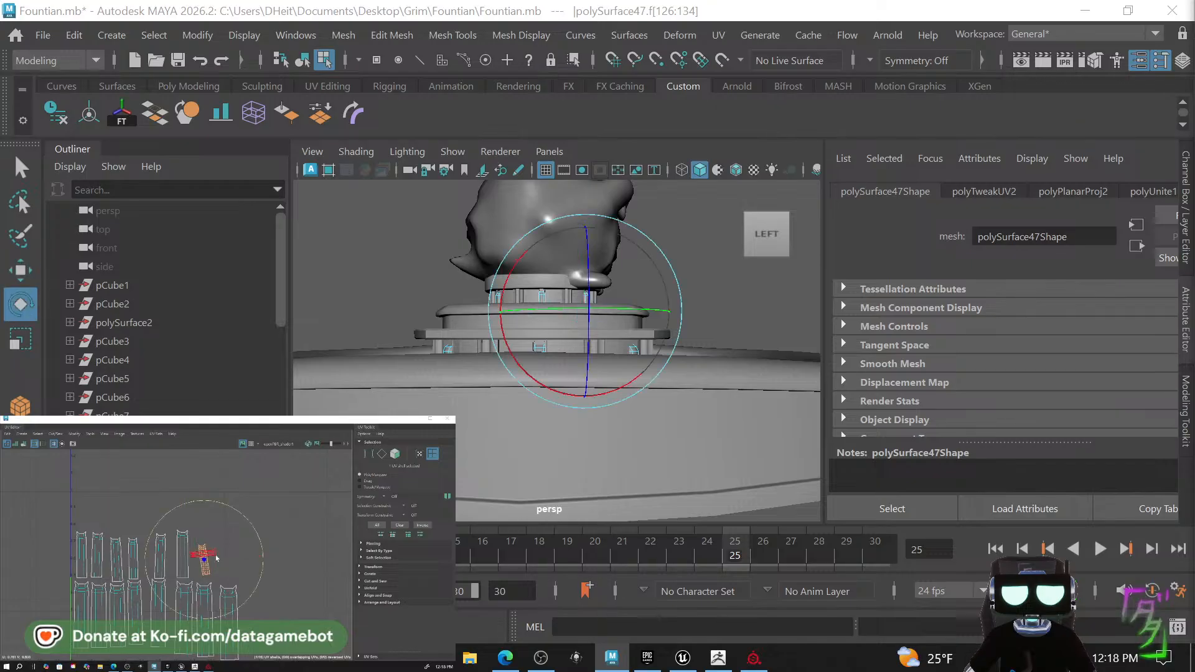
pyautogui.press('r')
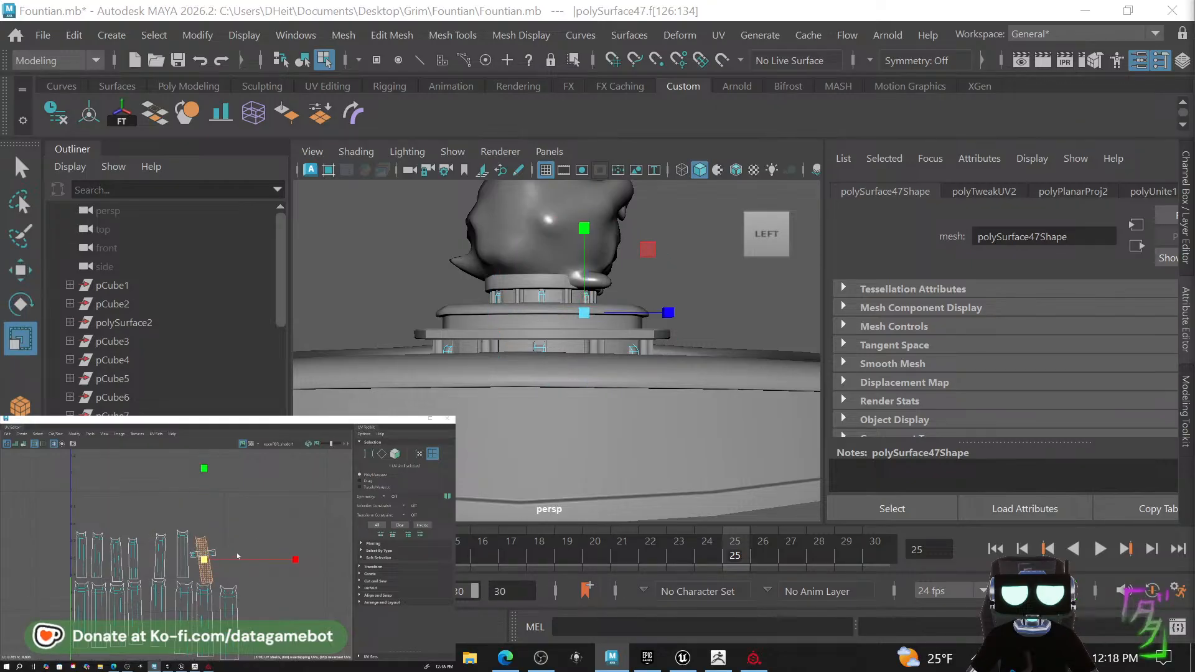
pyautogui.press('e')
pyautogui.moveTo(252, 530); pyautogui.dragTo(222, 545)
pyautogui.press('w')
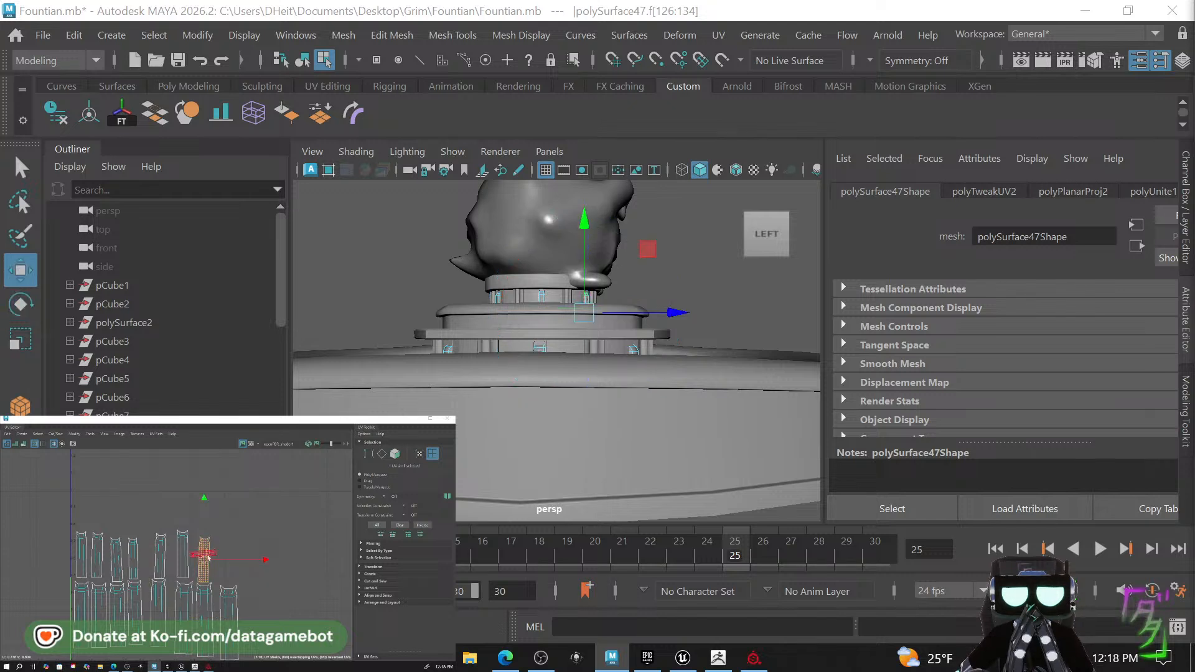
# Rotate the last slanted shell upright, enlarge it to match, and place it at the end of the upper row.
pyautogui.click(206, 554)
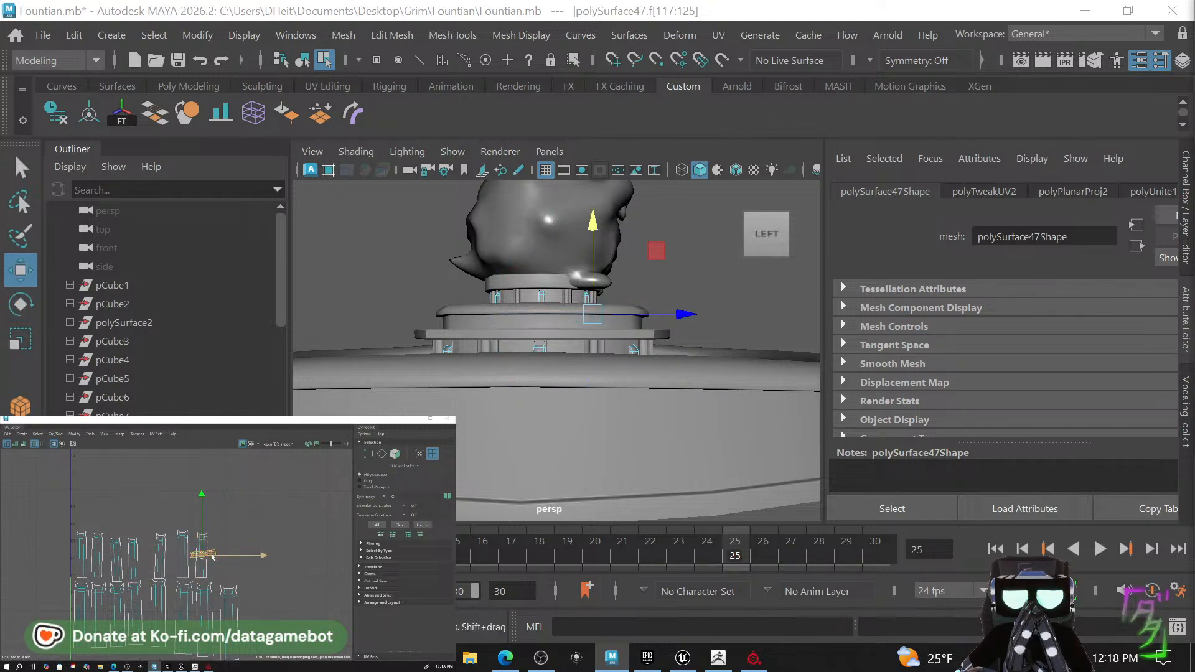
pyautogui.press('e')
pyautogui.moveTo(250, 530); pyautogui.dragTo(228, 613)
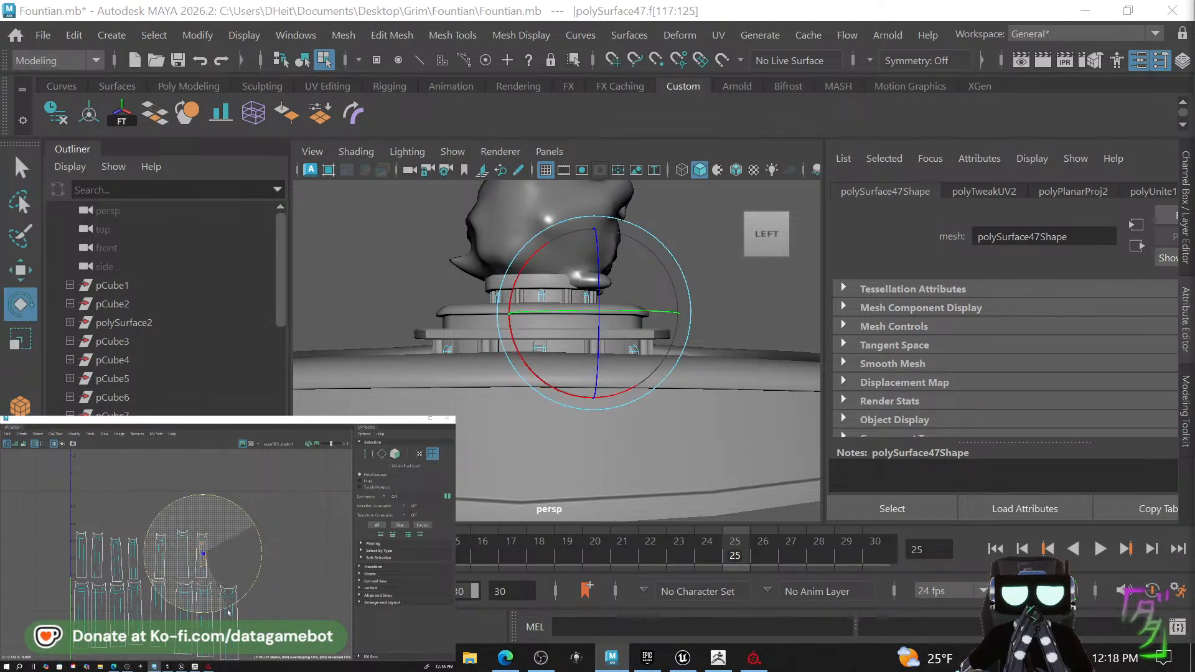
pyautogui.press('r')
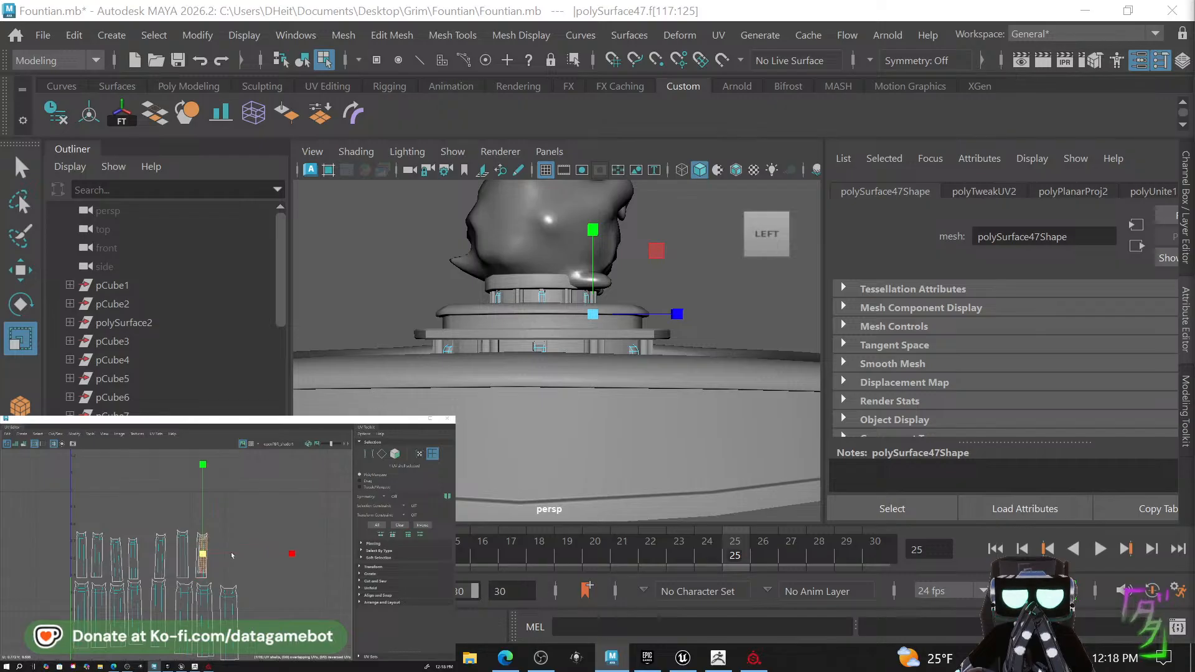
pyautogui.press('w')
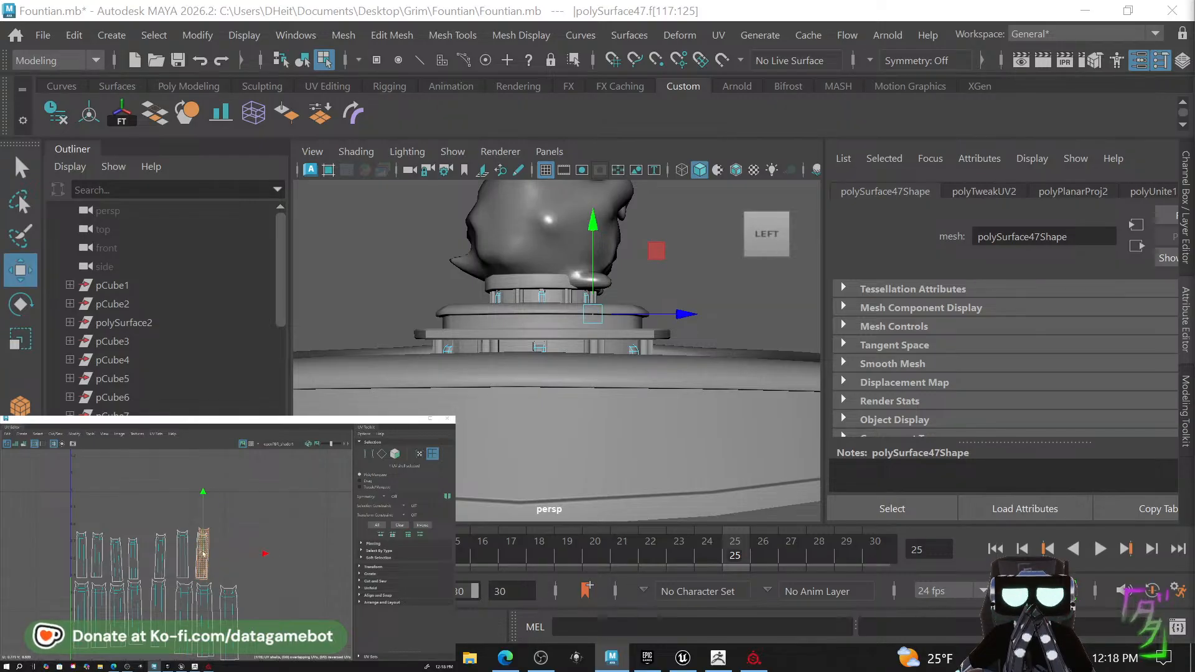
pyautogui.moveTo(202, 554); pyautogui.dragTo(227, 560)
pyautogui.scroll(-2, 227, 574)
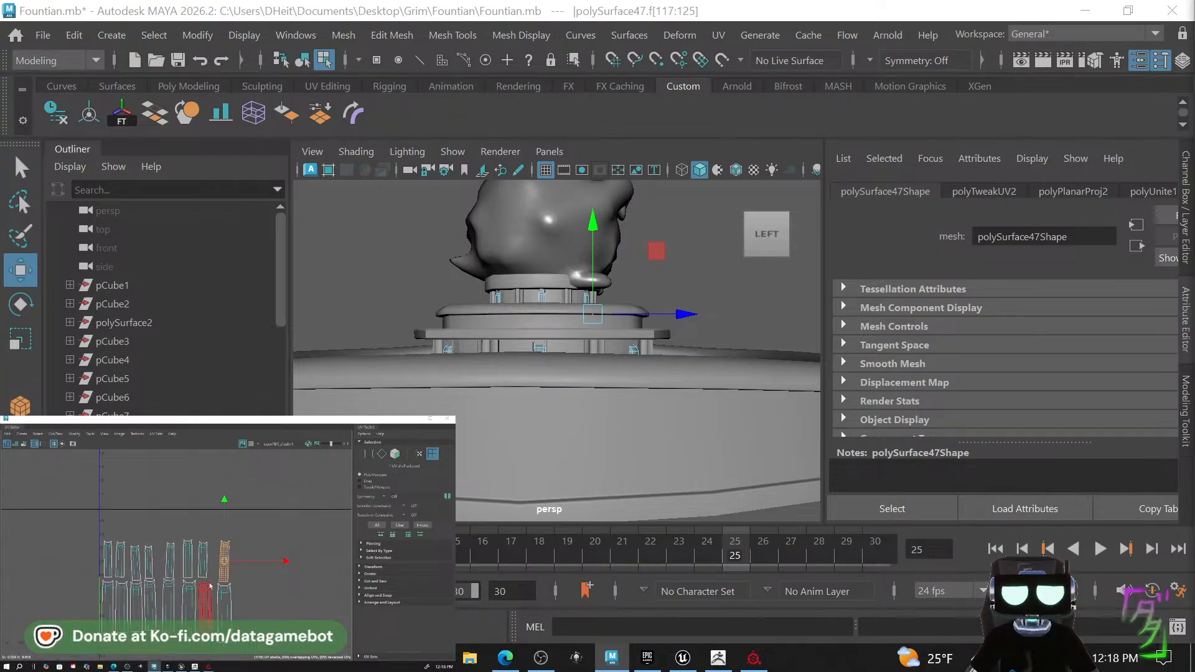
pyautogui.click(299, 572)
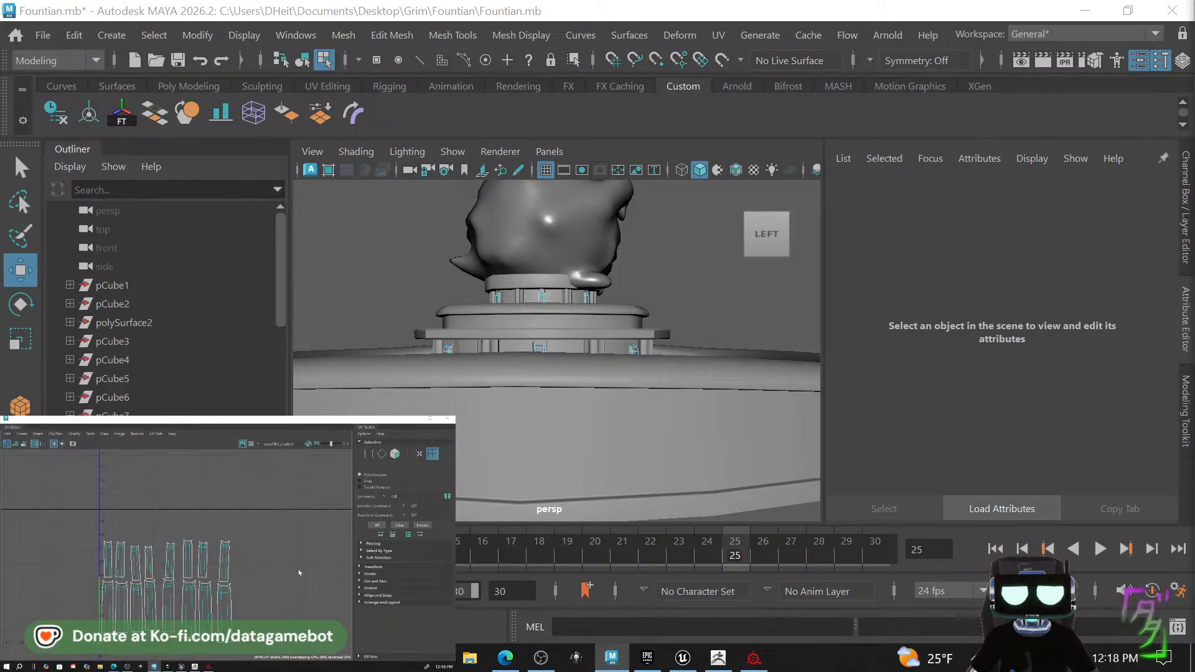
# Examine the water streams on the lower pedestal and the surrounding fountain basin in the 3D view.
pyautogui.rightClick(59, 667)
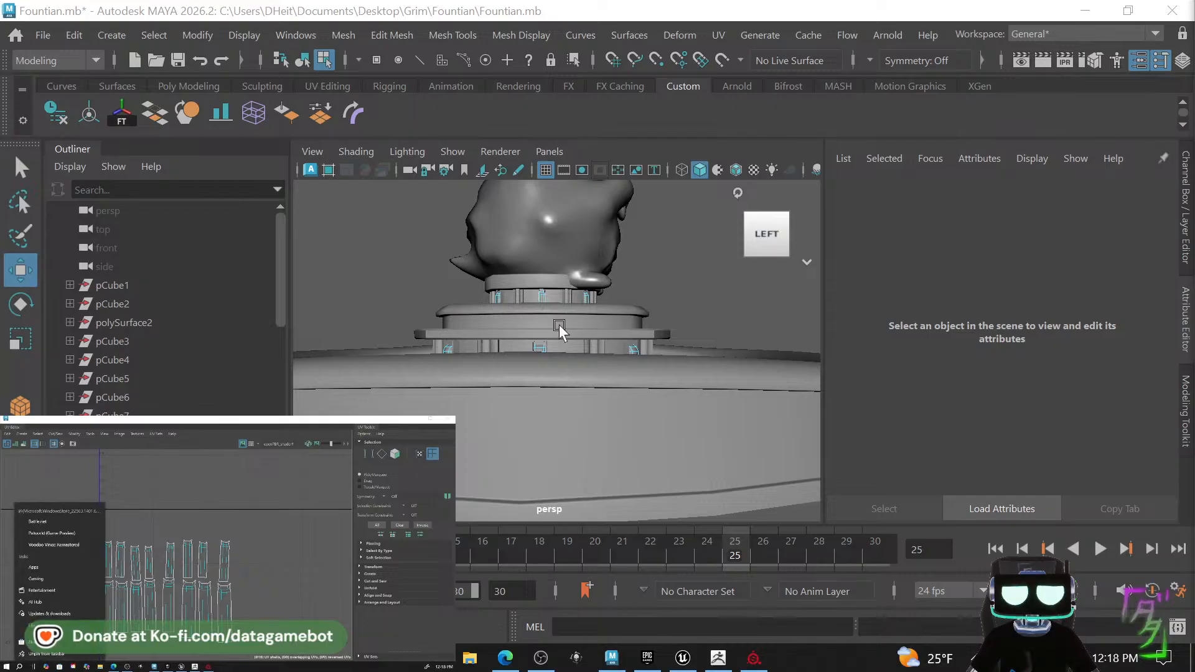
pyautogui.click(674, 300)
pyautogui.scroll(5, 448, 371)
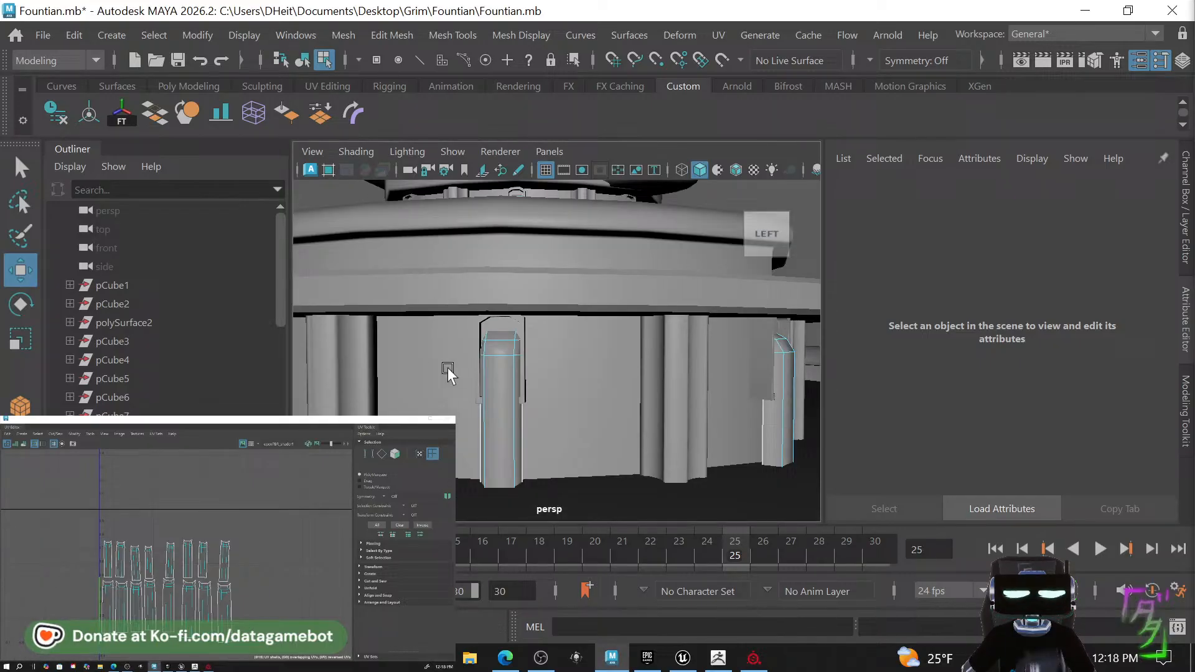
pyautogui.rightClick(529, 408)
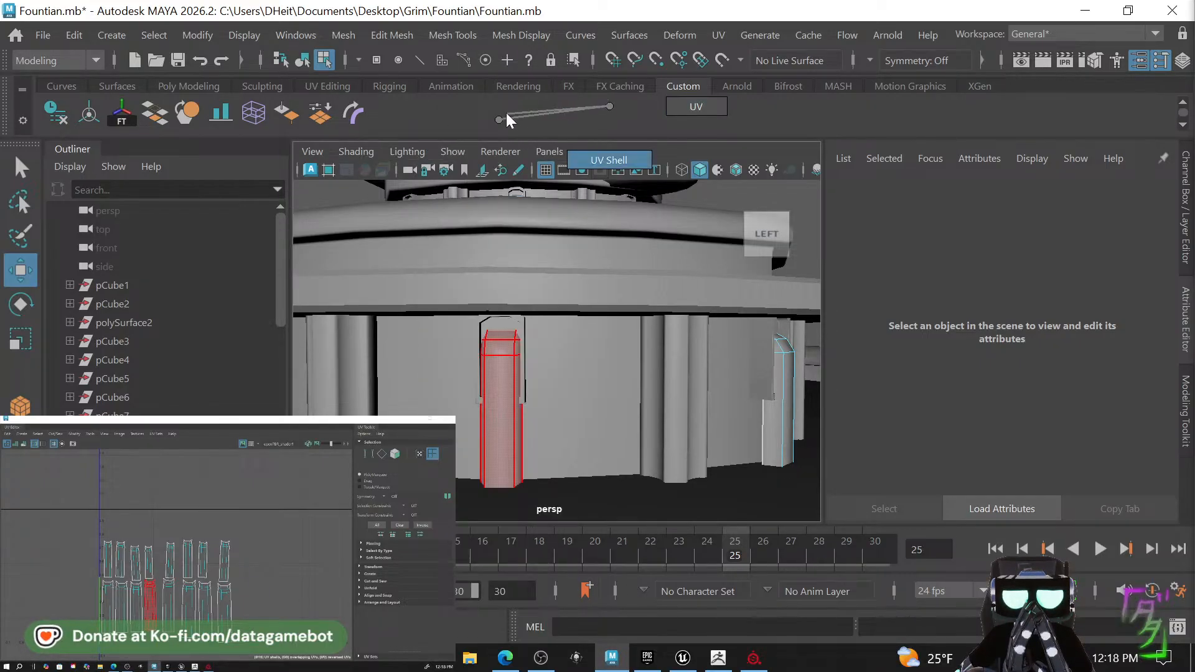
pyautogui.rightClick(498, 121)
pyautogui.scroll(-8, 735, 298)
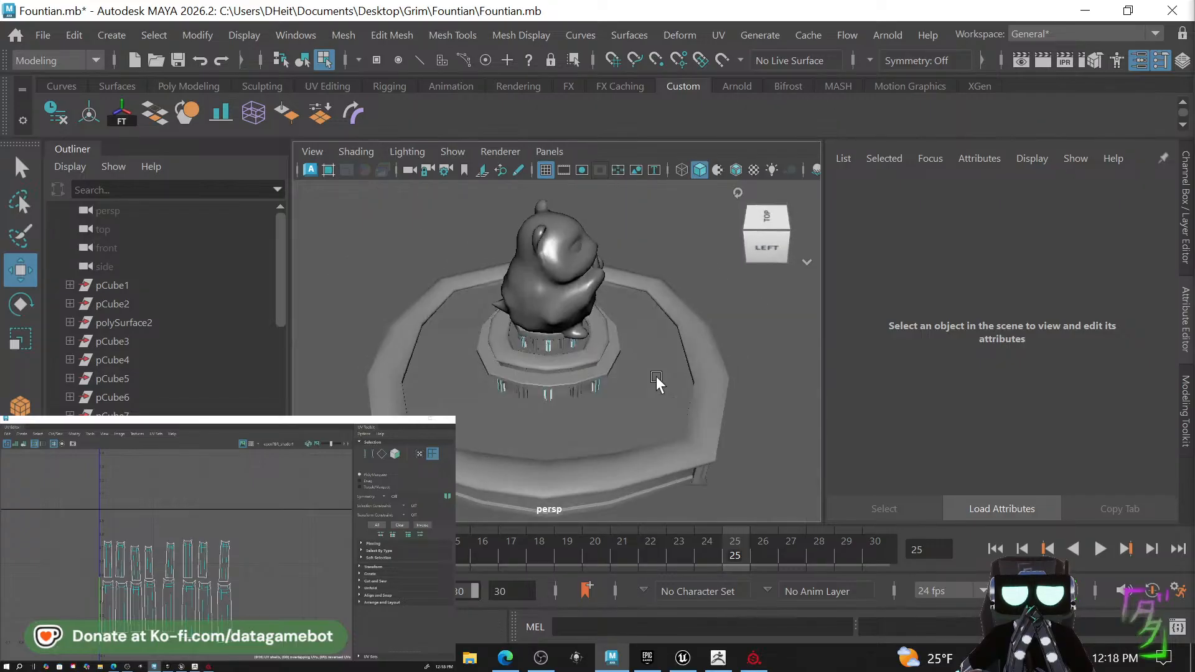
pyautogui.scroll(6, 578, 368)
pyautogui.scroll(-5, 591, 383)
# Try to copy the large basin floor's UVs into a new UV set.
pyautogui.click(625, 410)
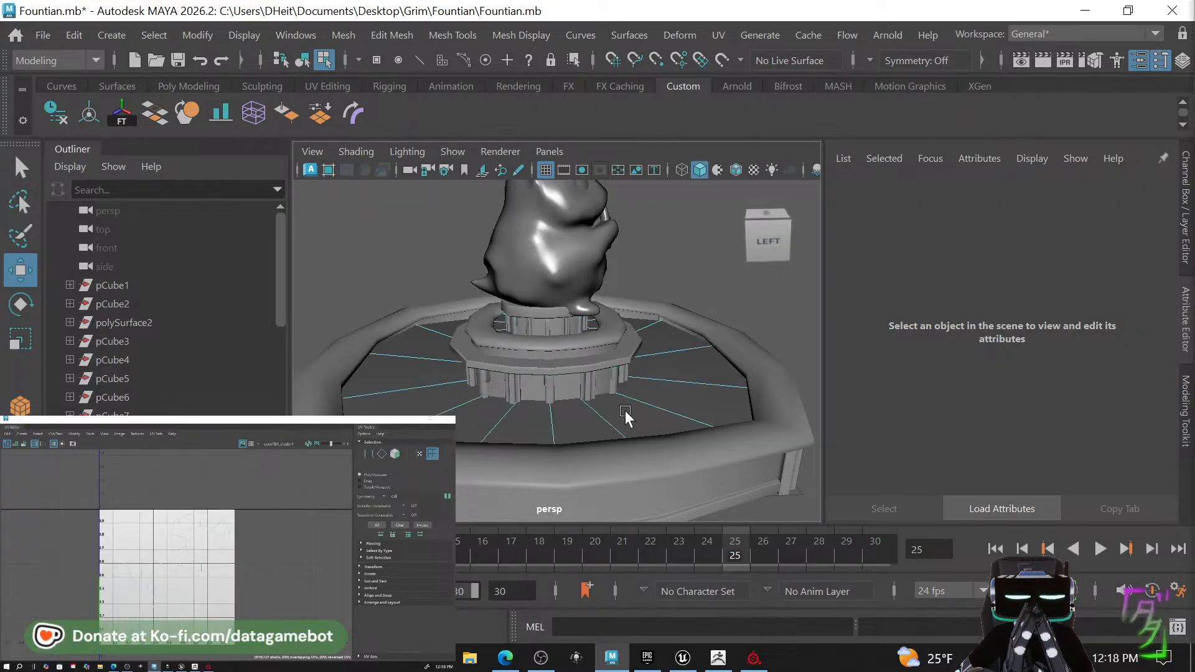
pyautogui.click(156, 434)
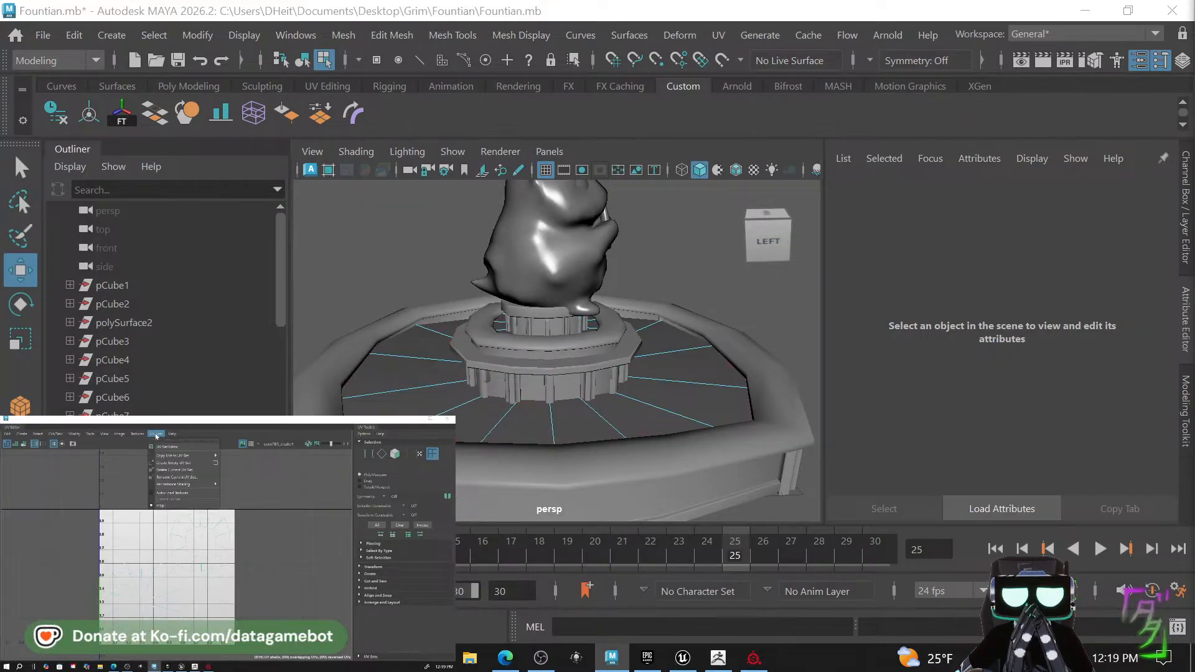
pyautogui.click(245, 464)
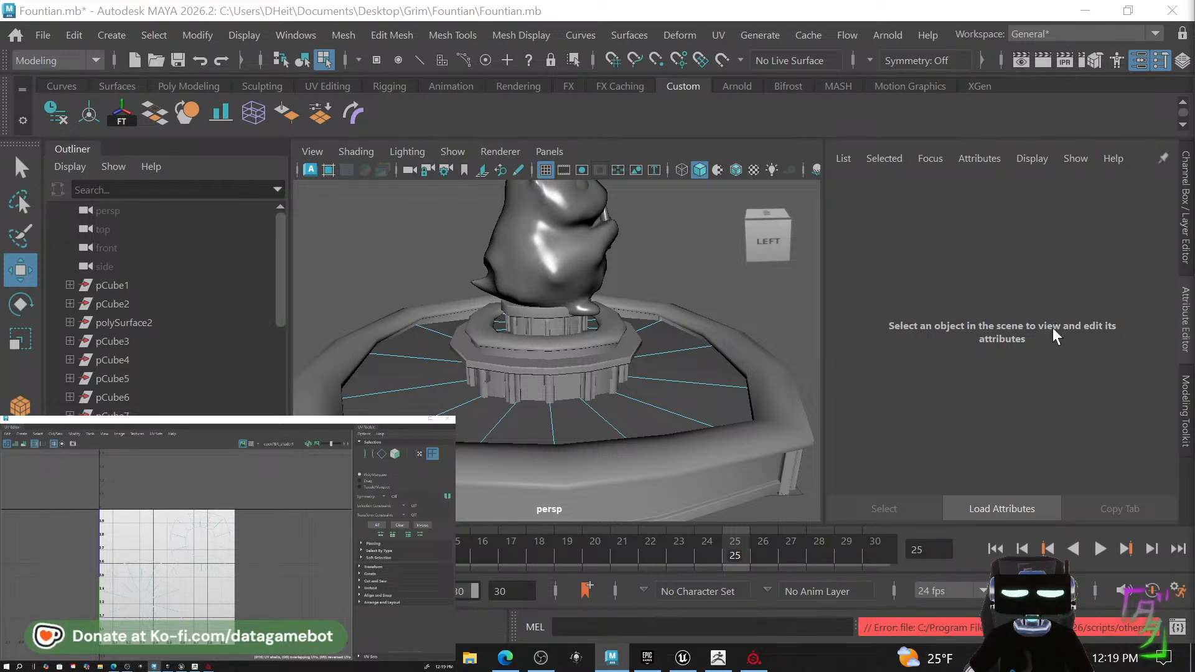
# Switch the large basin floor from shell to object selection and copy its UVs into a new UV set.
pyautogui.click(680, 383)
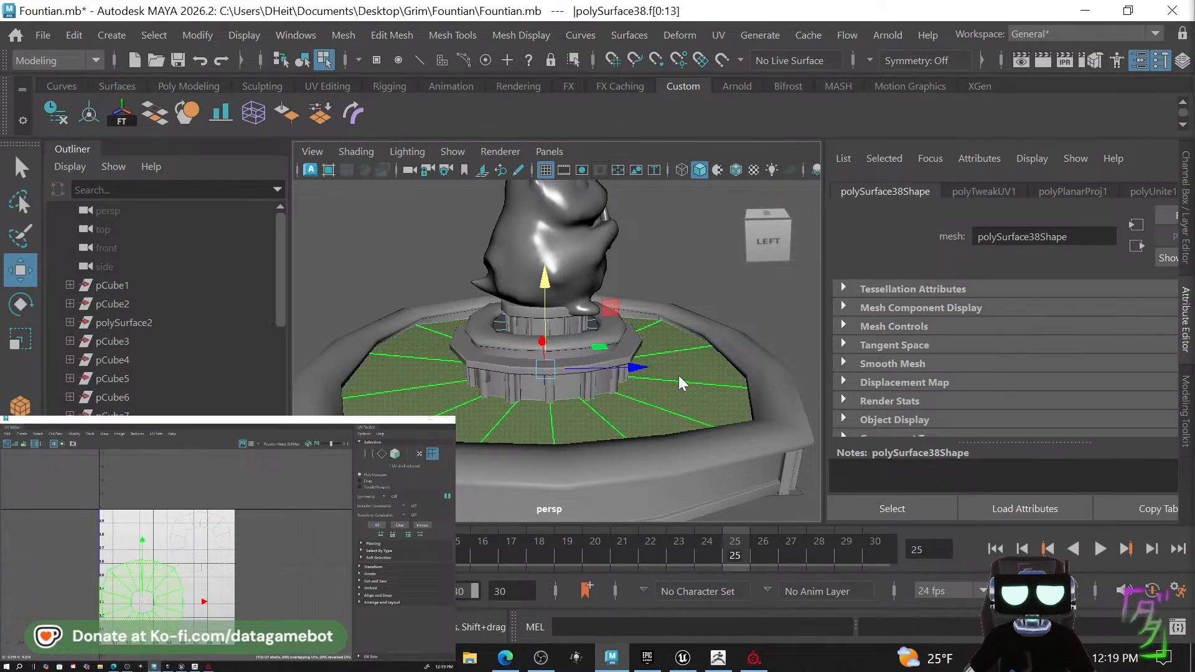
pyautogui.moveTo(678, 375); pyautogui.dragTo(787, 77, button='right')
pyautogui.click(686, 270)
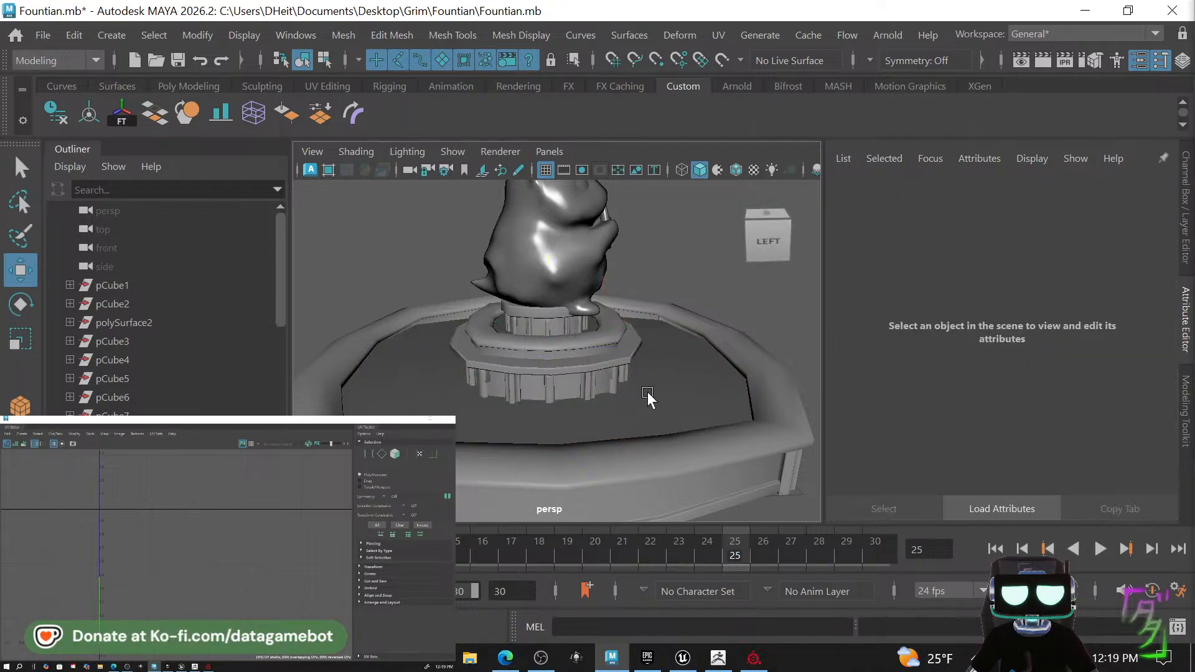
pyautogui.click(648, 396)
pyautogui.click(163, 434)
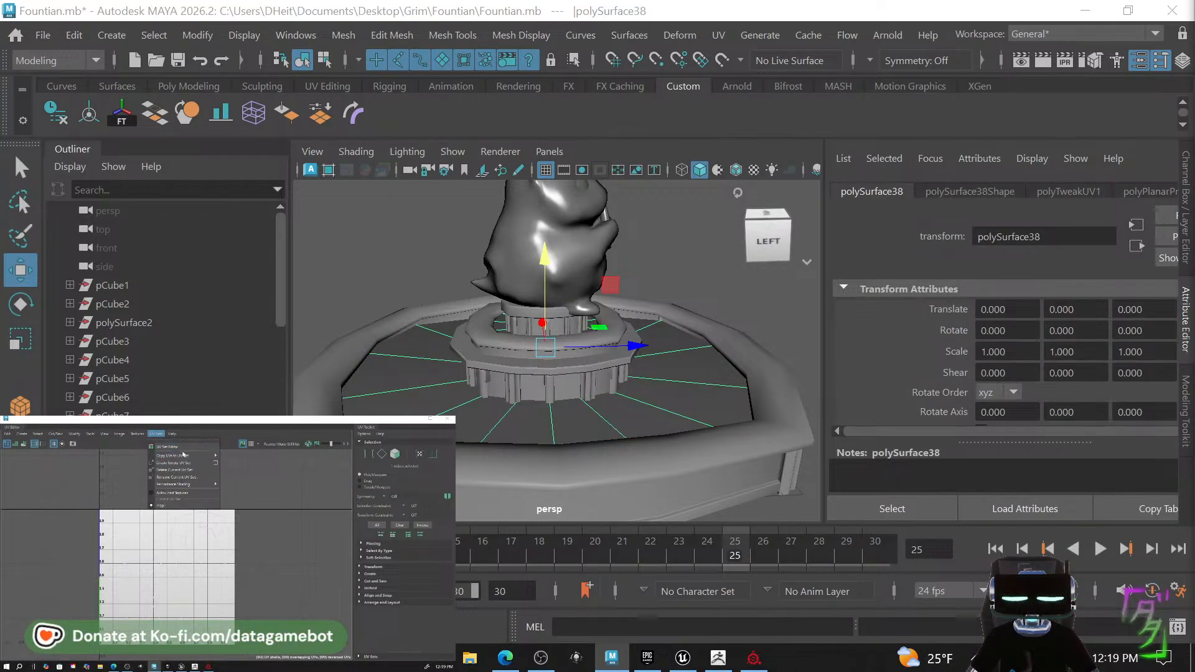
pyautogui.click(241, 465)
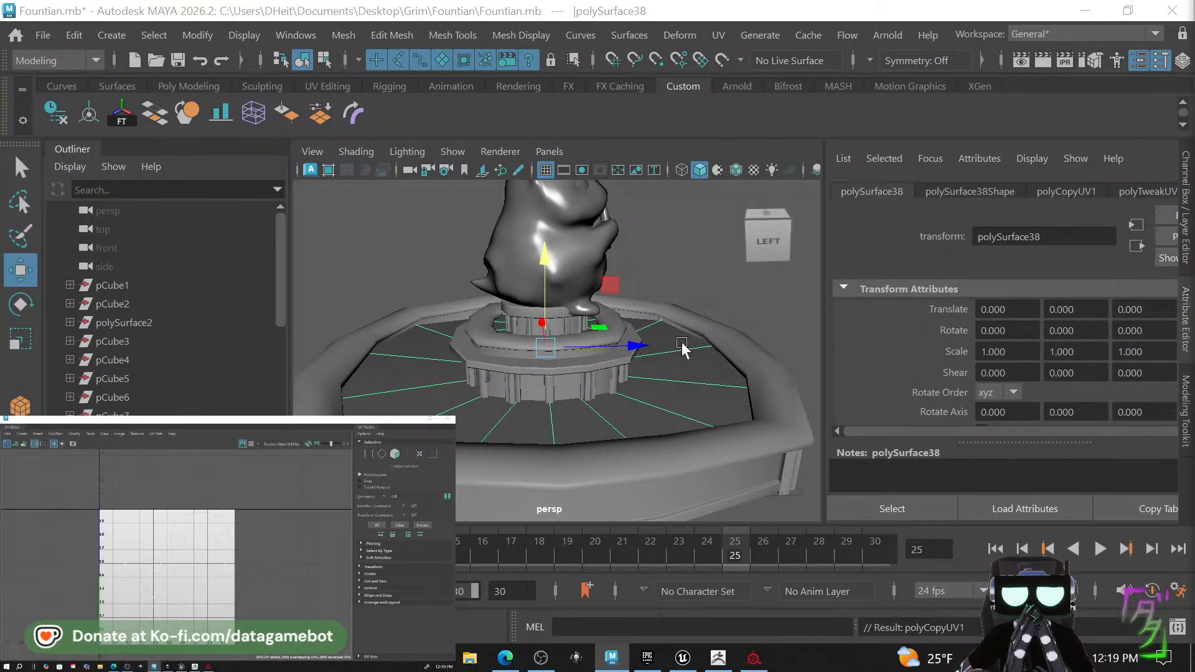
# Select the combined water streams around the pedestal and copy their UVs into a new UV set.
pyautogui.scroll(3, 533, 399)
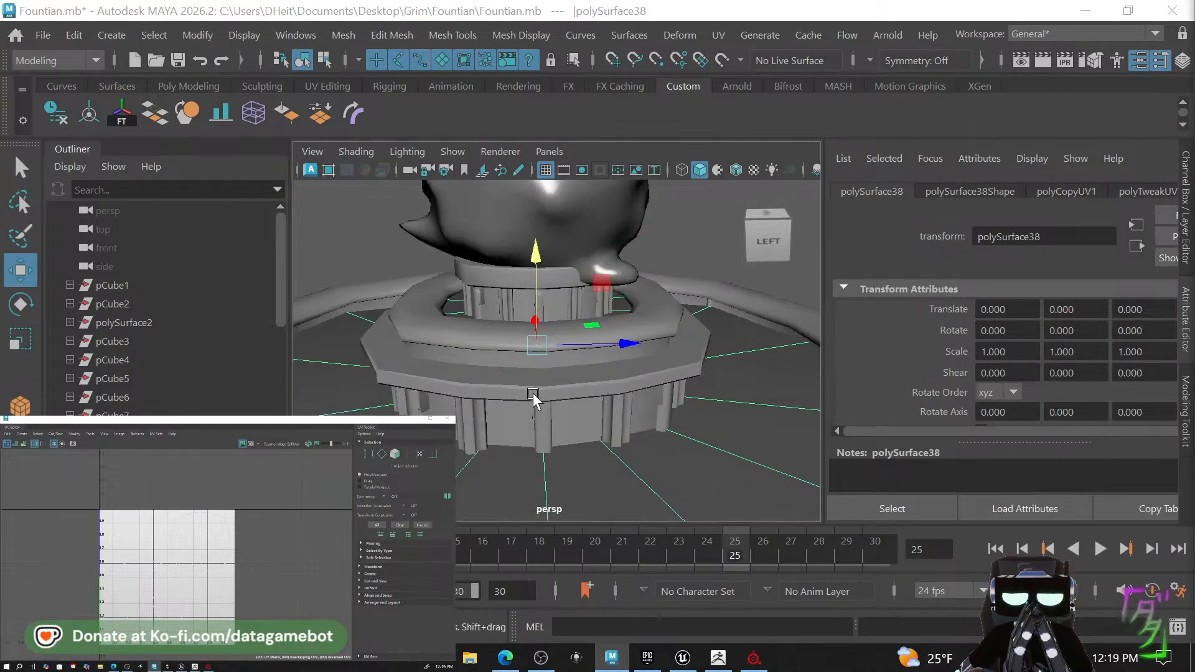
pyautogui.click(543, 443)
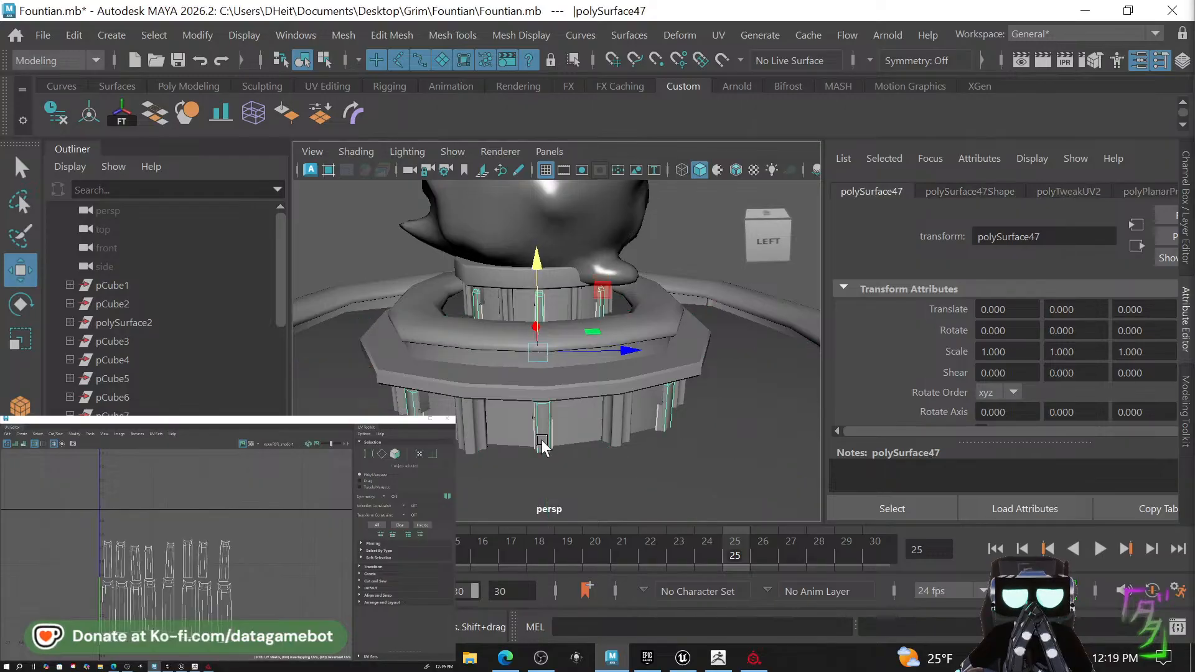
pyautogui.click(152, 434)
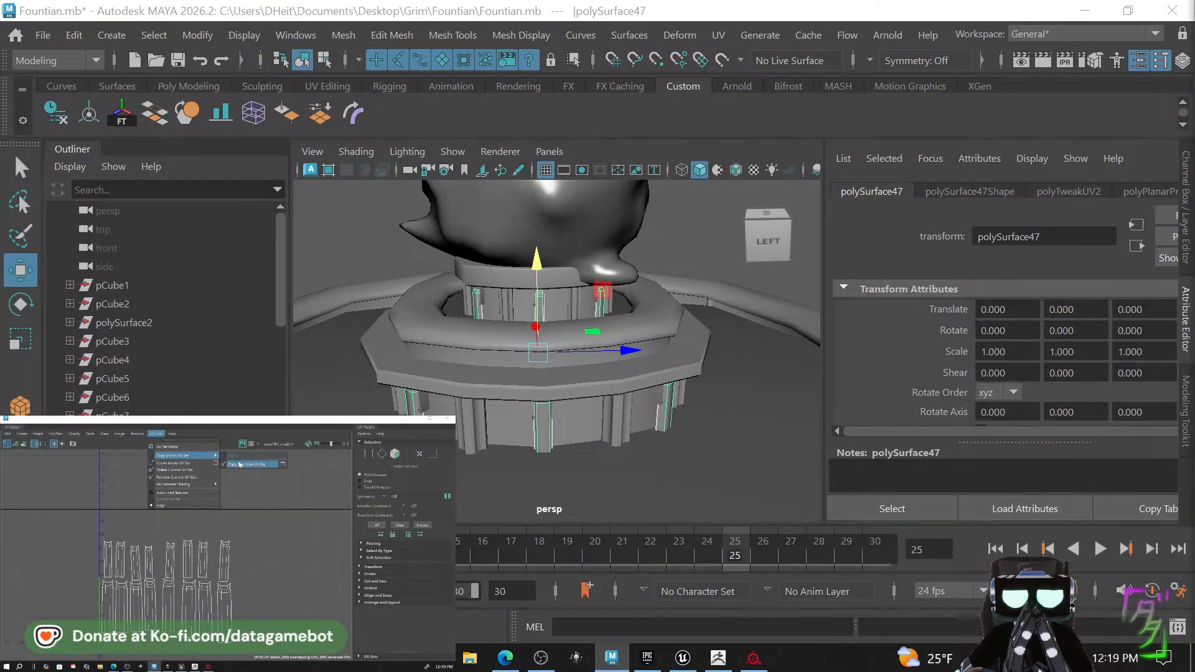
pyautogui.click(239, 465)
# Assign a new MaterialX Maya Blinn material to the combined water streams and name it FountianWaterFlowMat.
pyautogui.keyDown('alt'); pyautogui.moveTo(661, 415); pyautogui.dragTo(652, 353); pyautogui.keyUp('alt')
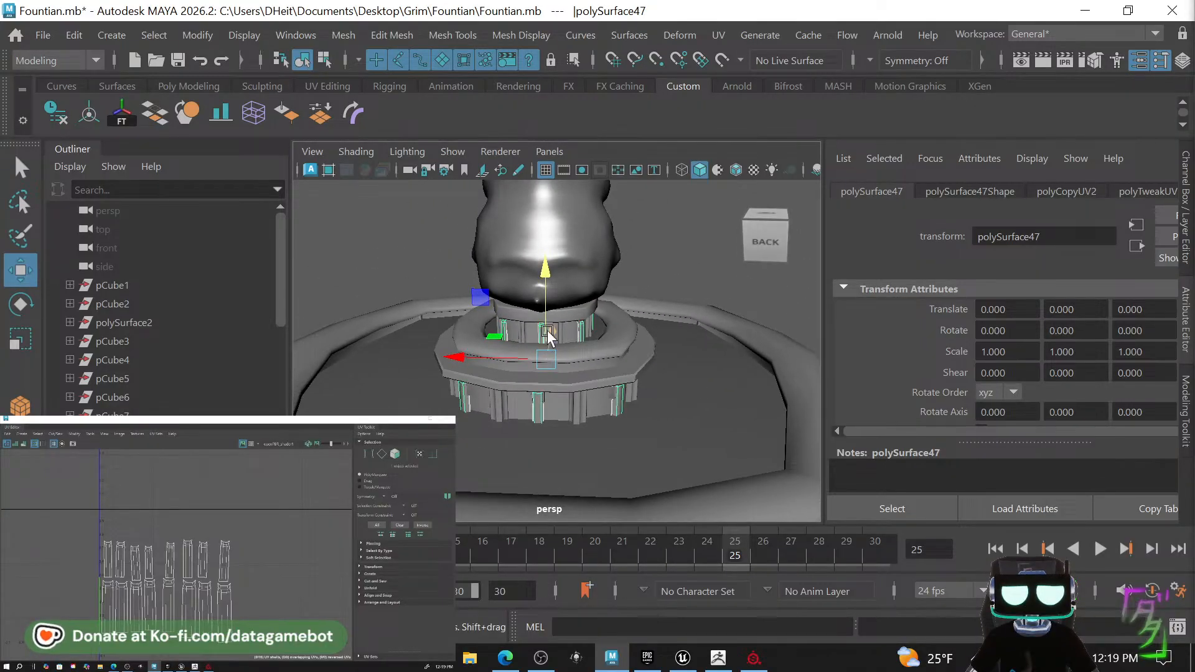
pyautogui.moveTo(536, 405); pyautogui.dragTo(741, 568, button='right')
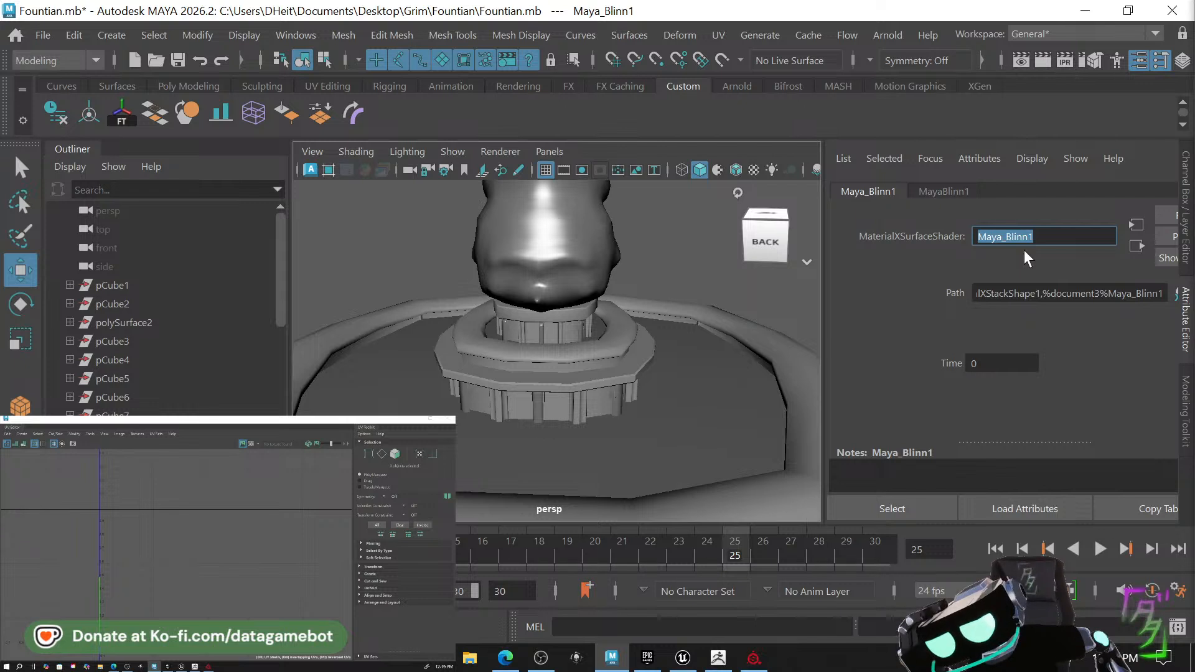
pyautogui.write('Fl')
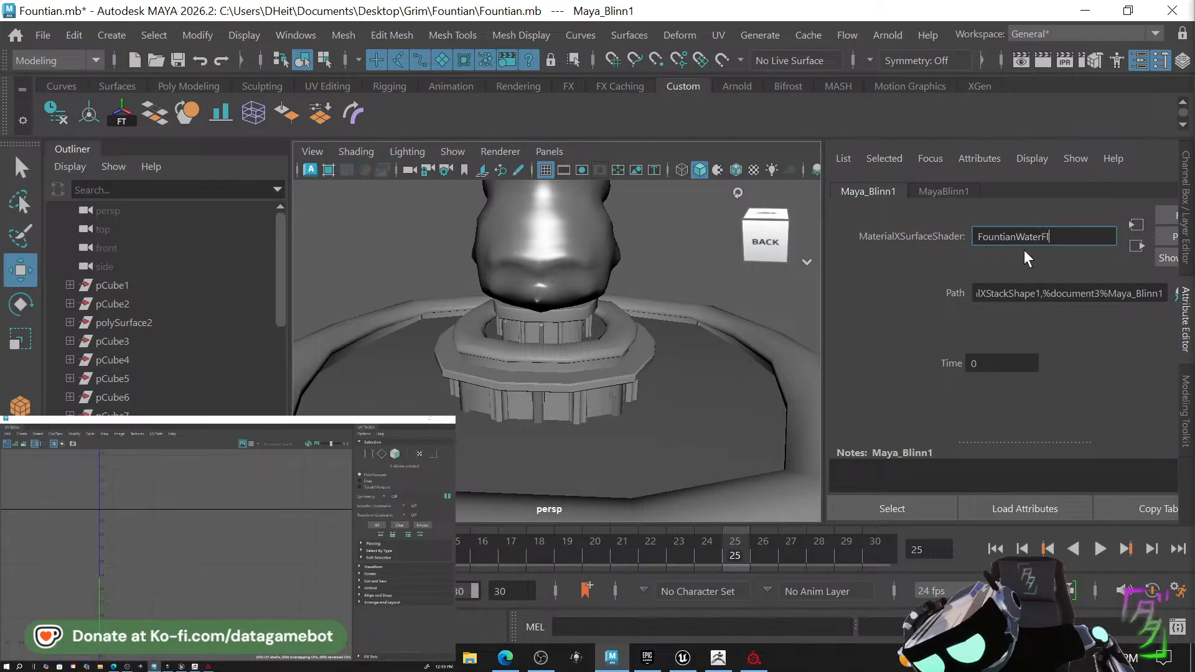
pyautogui.write('owMat')
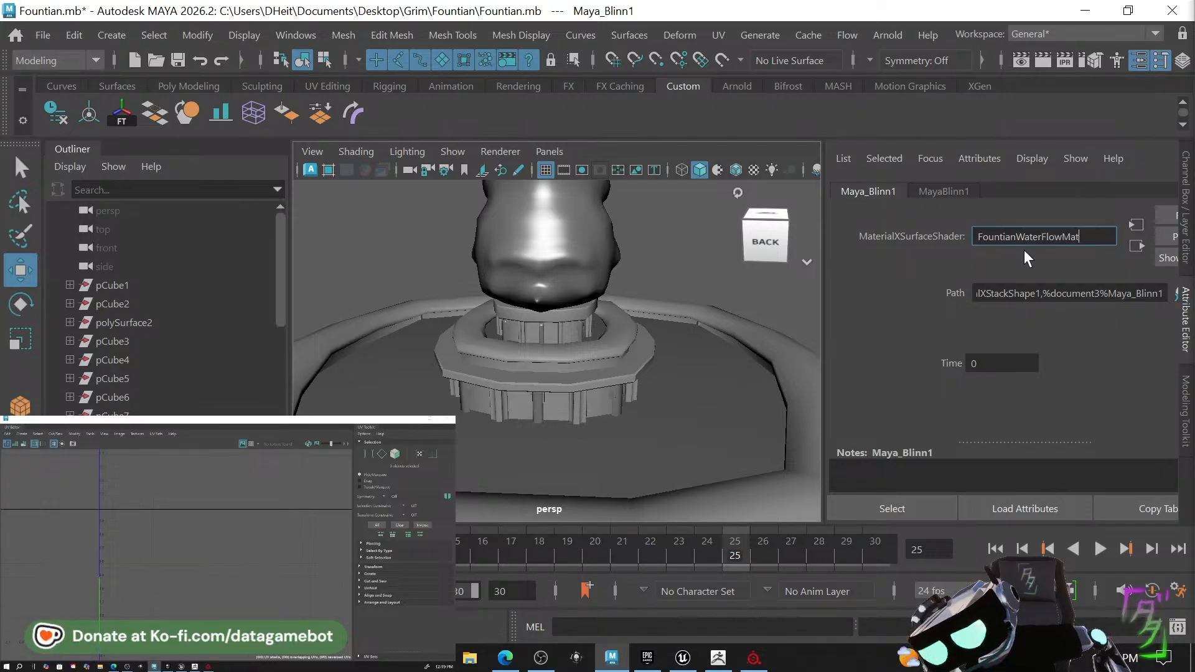
pyautogui.press('Return')
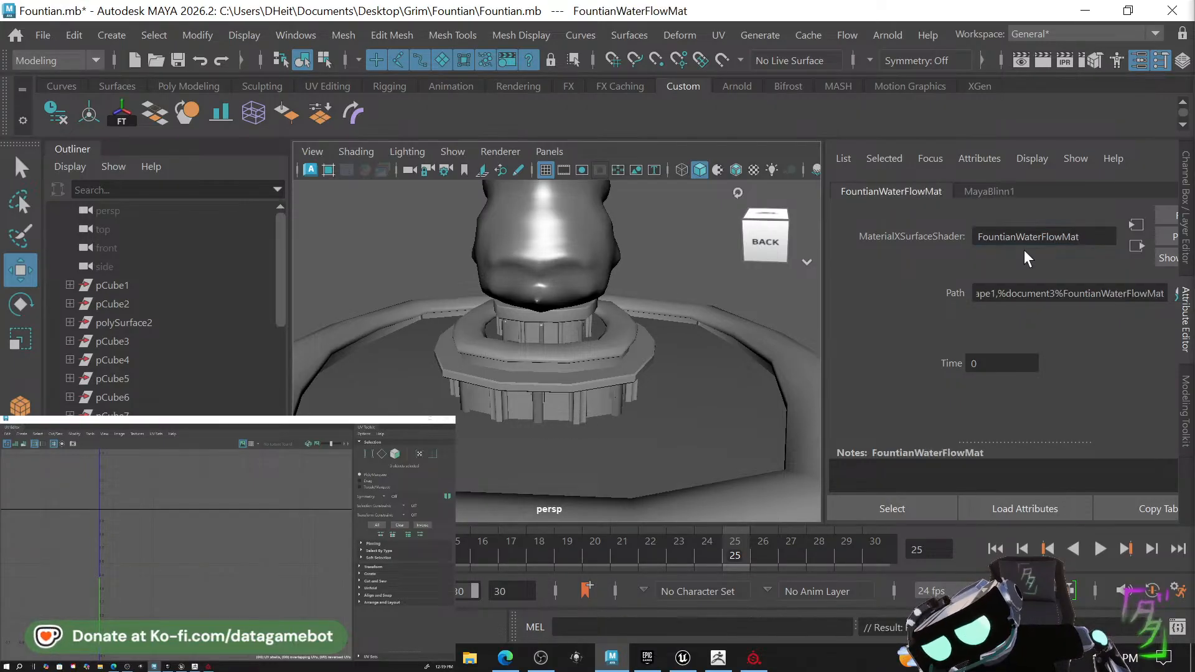
pyautogui.click(675, 428)
pyautogui.keyDown('shift'); pyautogui.click(612, 416); pyautogui.keyUp('shift')
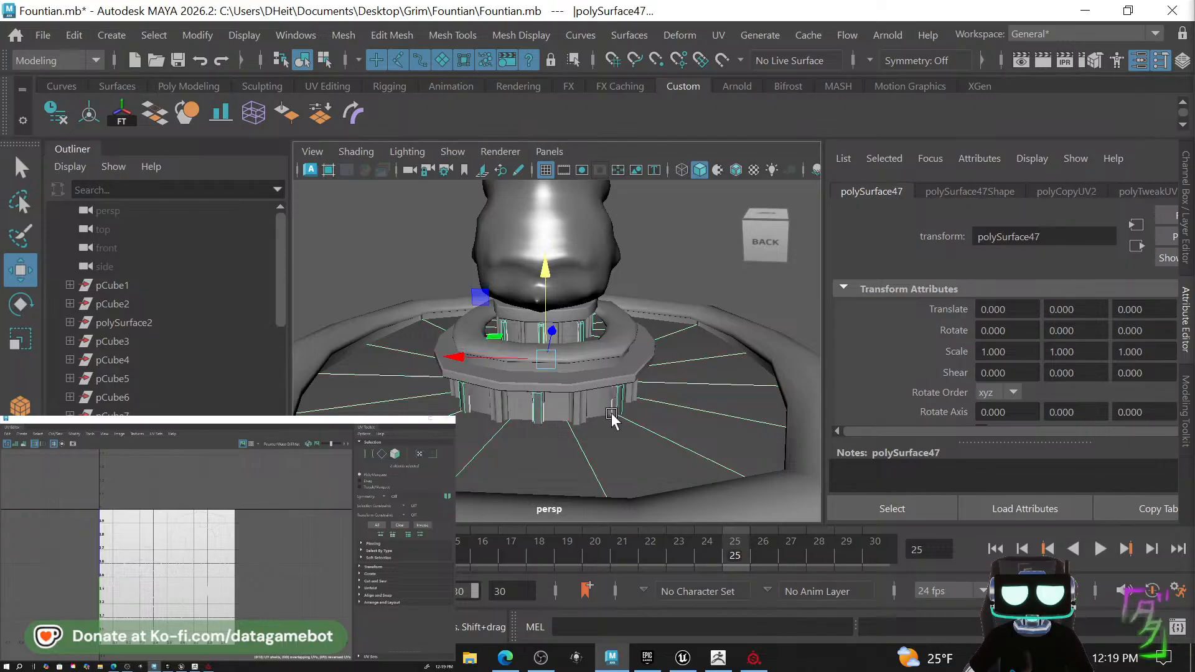
pyautogui.keyDown('alt'); pyautogui.moveTo(678, 398); pyautogui.dragTo(635, 438); pyautogui.keyUp('alt')
pyautogui.click(660, 435)
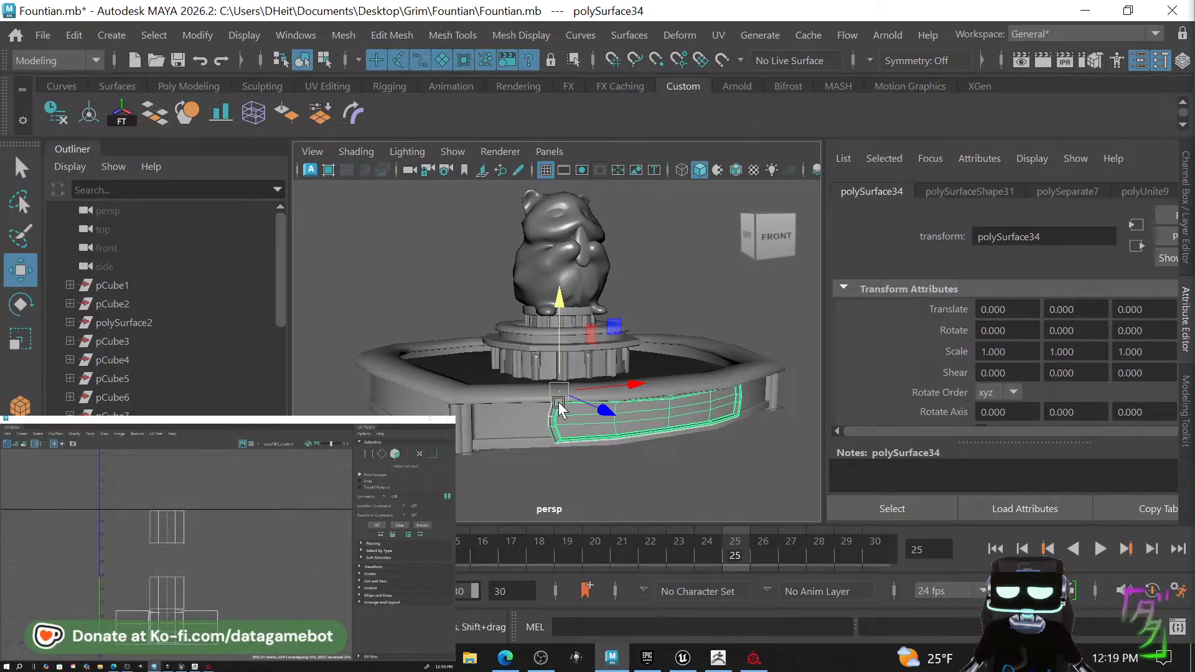
# Select all the fountain's stone parts, leaving out the water surfaces and the statue, and combine them into one mesh.
pyautogui.keyDown('alt'); pyautogui.moveTo(559, 407); pyautogui.dragTo(488, 400, button='right'); pyautogui.keyUp('alt')
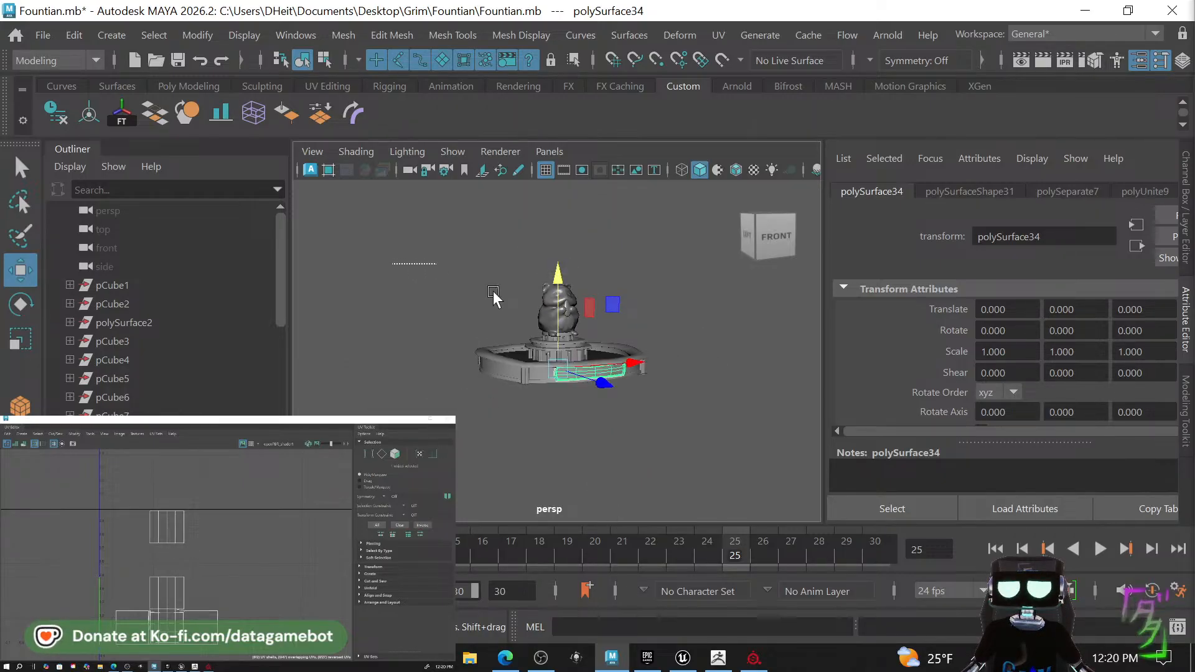
pyautogui.moveTo(493, 290); pyautogui.dragTo(772, 453)
pyautogui.scroll(8, 599, 403)
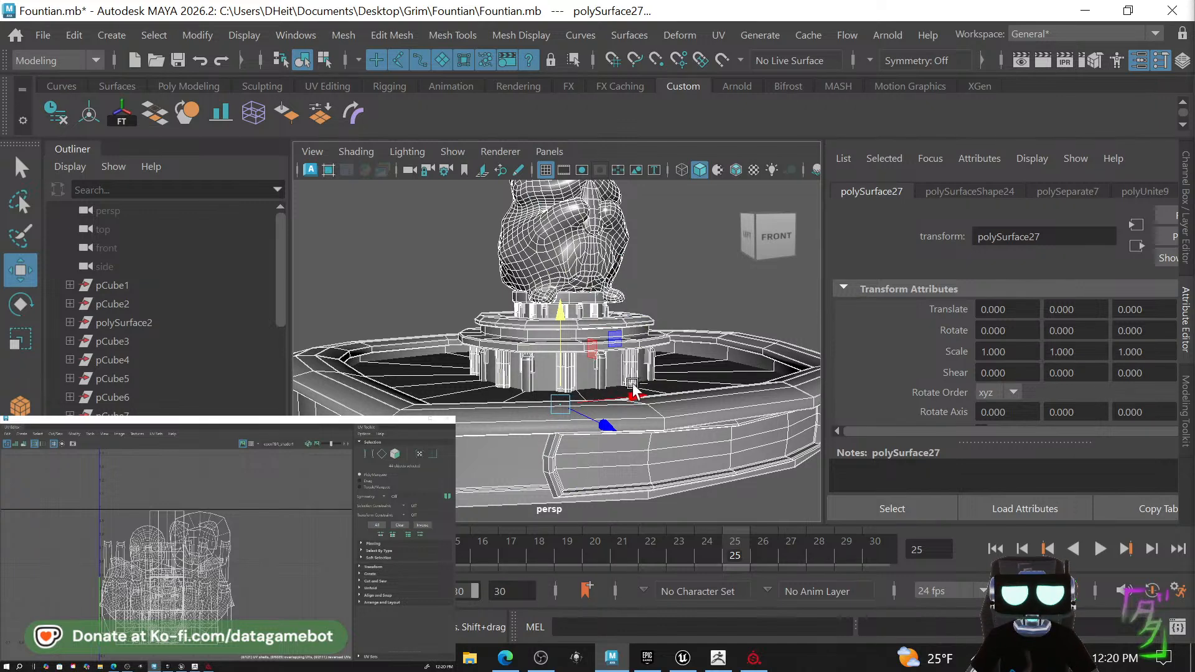
pyautogui.keyDown('alt'); pyautogui.moveTo(729, 370); pyautogui.dragTo(680, 384); pyautogui.keyUp('alt')
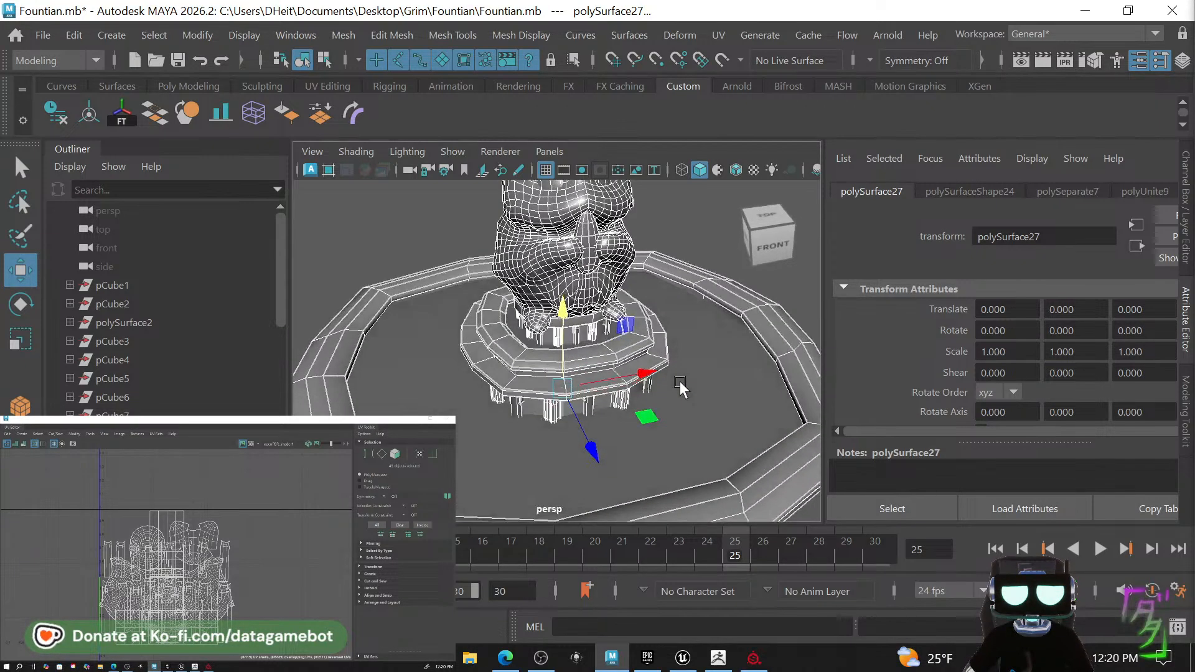
pyautogui.keyDown('ctrl'); pyautogui.click(588, 407); pyautogui.keyUp('ctrl')
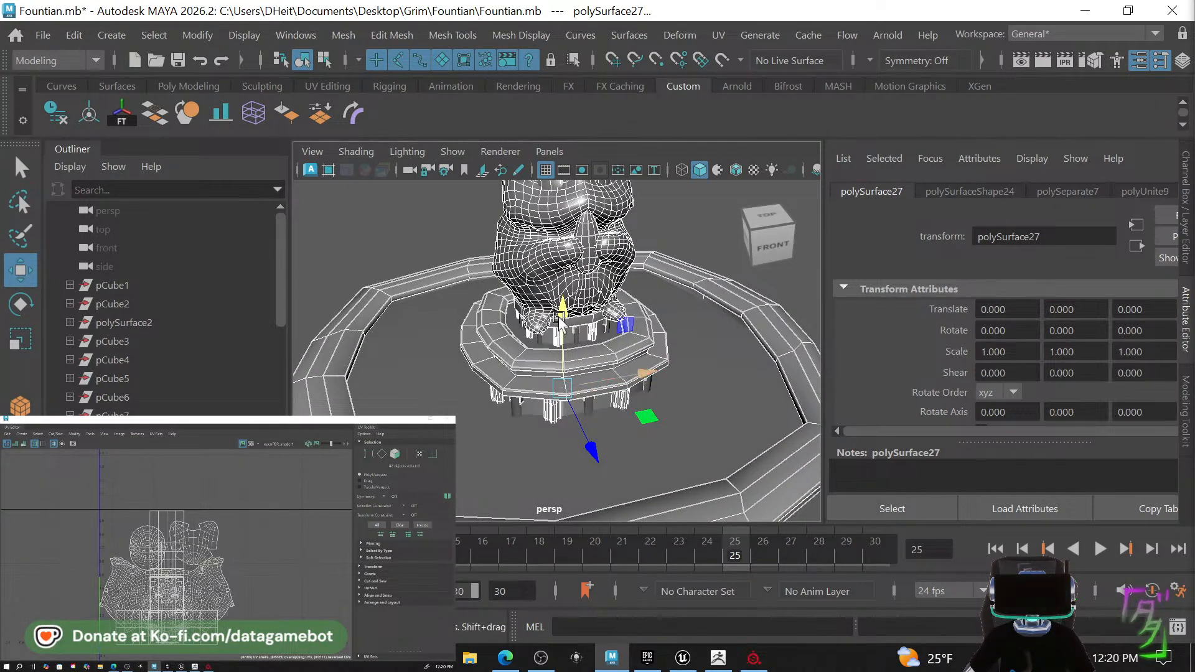
pyautogui.keyDown('ctrl'); pyautogui.click(566, 280); pyautogui.keyUp('ctrl')
pyautogui.scroll(-8, 567, 370)
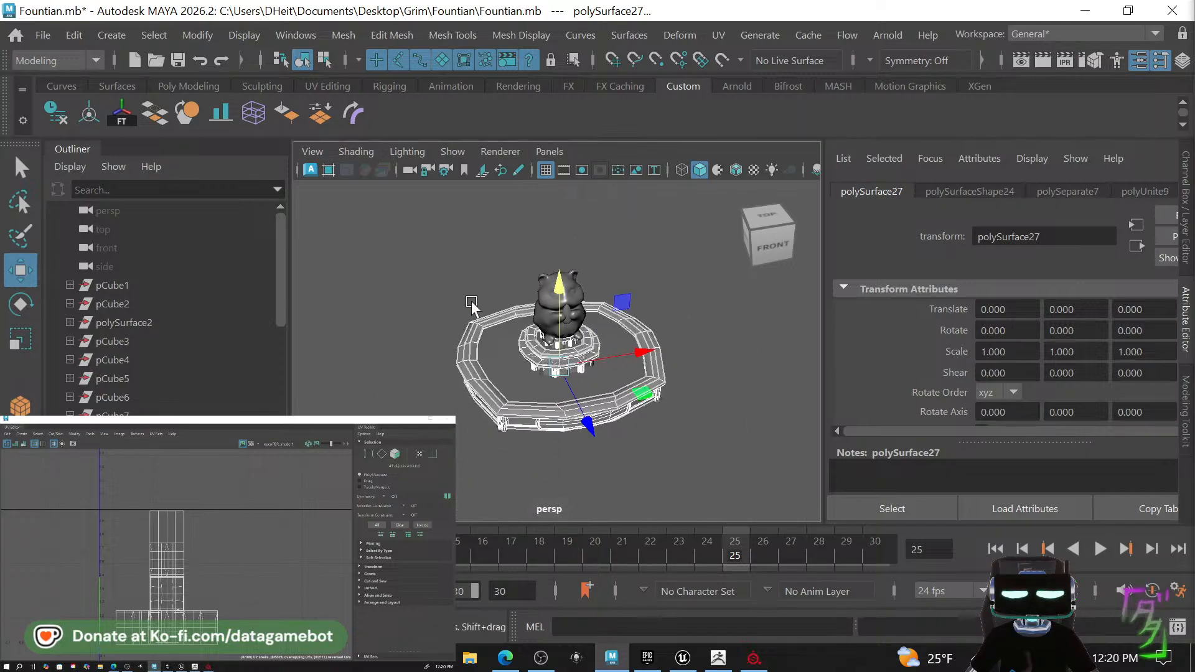
pyautogui.keyDown('alt'); pyautogui.moveTo(567, 369); pyautogui.dragTo(594, 374); pyautogui.keyUp('alt')
pyautogui.keyDown('shift'); pyautogui.moveTo(532, 400); pyautogui.dragTo(519, 525, button='right'); pyautogui.keyUp('shift')
# Look straight down on the fountain and apply a camera-based UV projection to the combined stone mesh.
pyautogui.keyDown('alt'); pyautogui.moveTo(653, 402); pyautogui.dragTo(589, 483); pyautogui.keyUp('alt')
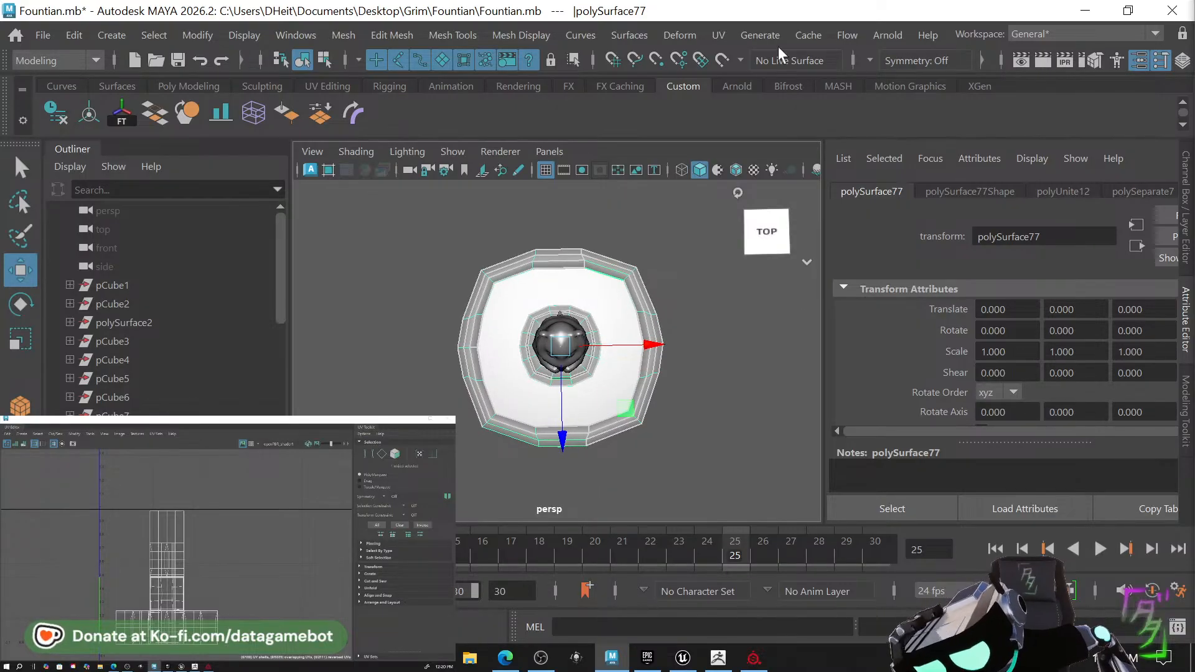
pyautogui.click(724, 37)
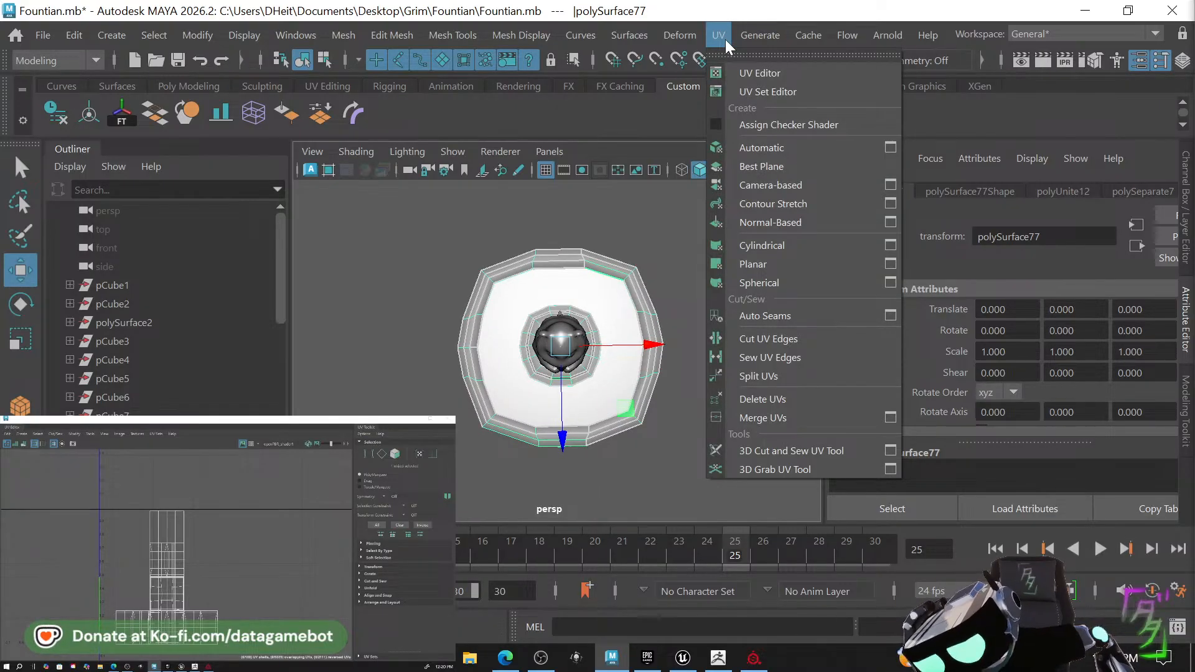
pyautogui.click(774, 183)
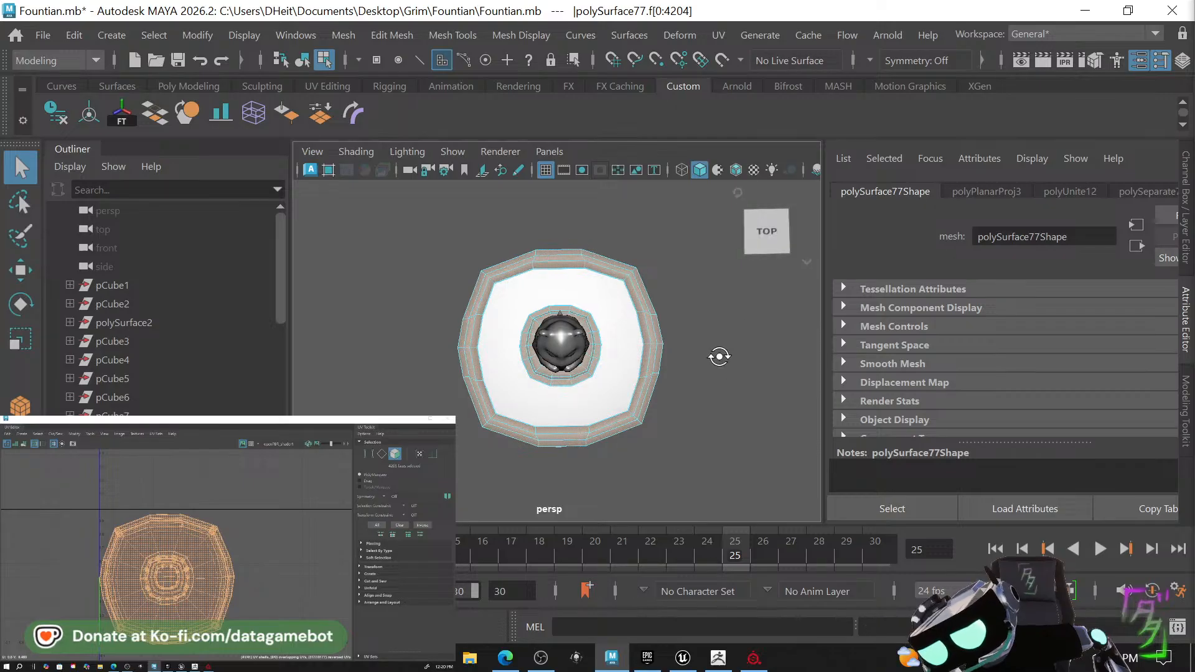
# Select an edge line running across the large basin's rim and outer wall and cut the UVs along it.
pyautogui.keyDown('alt'); pyautogui.moveTo(718, 355); pyautogui.dragTo(742, 267); pyautogui.keyUp('alt')
pyautogui.scroll(3, 658, 346)
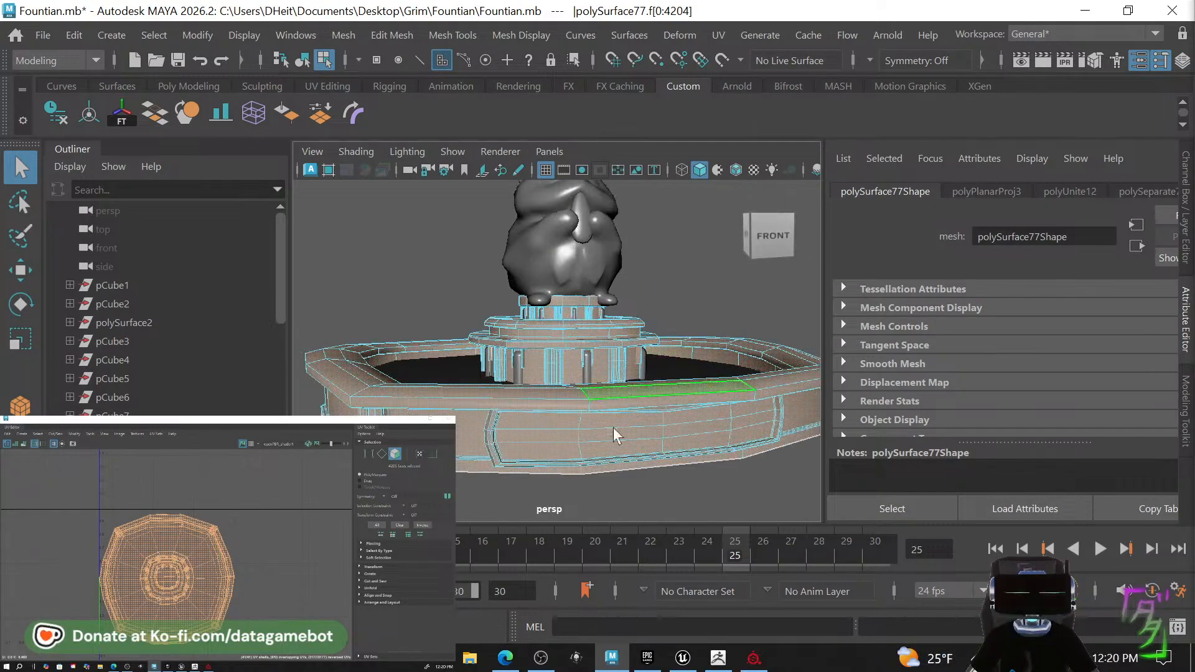
pyautogui.moveTo(430, 206); pyautogui.dragTo(471, 63, button='right')
pyautogui.keyDown('alt'); pyautogui.moveTo(404, 431); pyautogui.dragTo(455, 427); pyautogui.keyUp('alt')
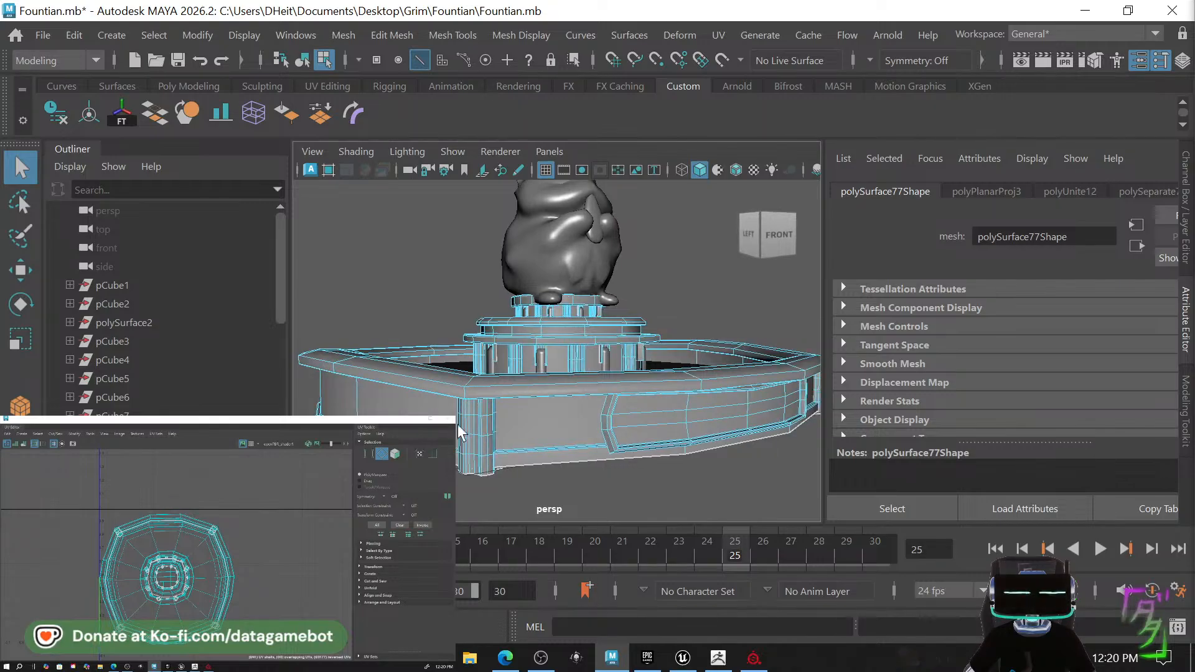
pyautogui.keyDown('alt'); pyautogui.moveTo(606, 447); pyautogui.dragTo(537, 461); pyautogui.keyUp('alt')
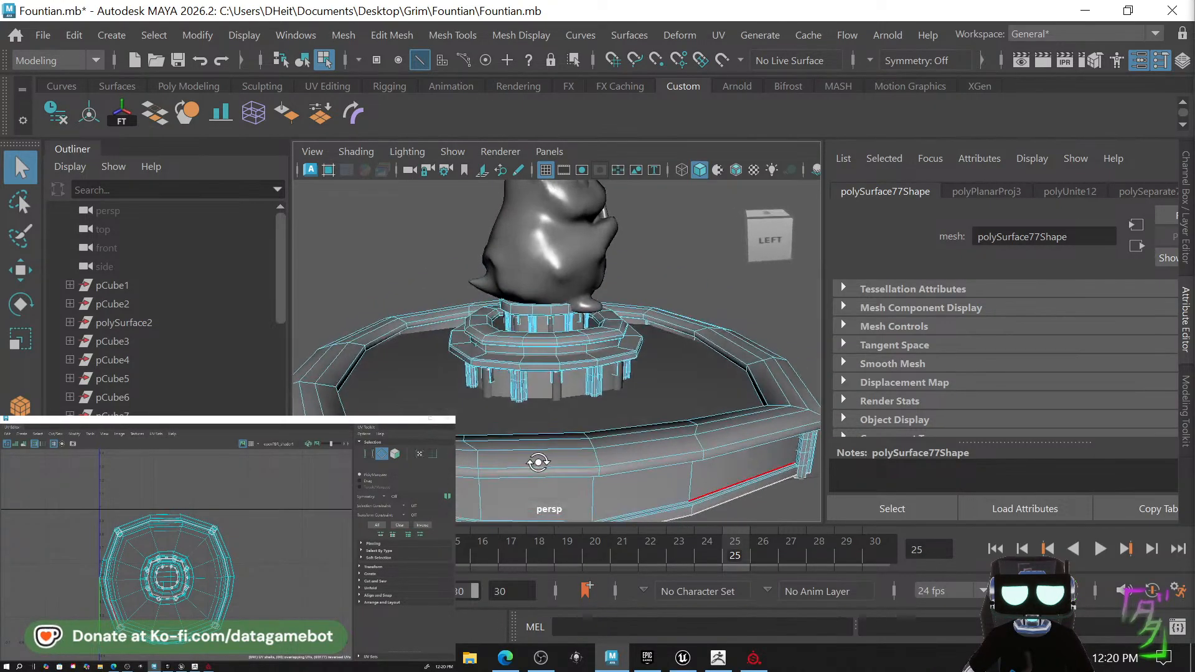
pyautogui.keyDown('alt'); pyautogui.moveTo(588, 499); pyautogui.dragTo(815, 429); pyautogui.keyUp('alt')
pyautogui.click(601, 500)
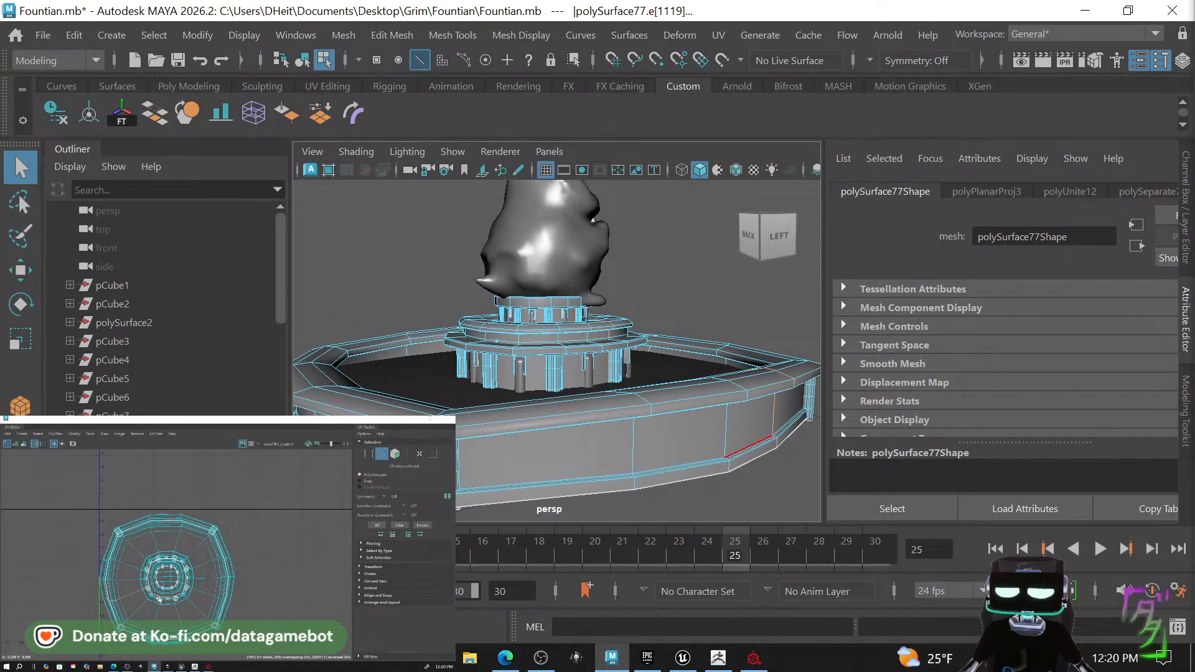
pyautogui.keyDown('shift'); pyautogui.rightClick(144, 596); pyautogui.keyUp('shift')
pyautogui.click(118, 607)
pyautogui.press('w')
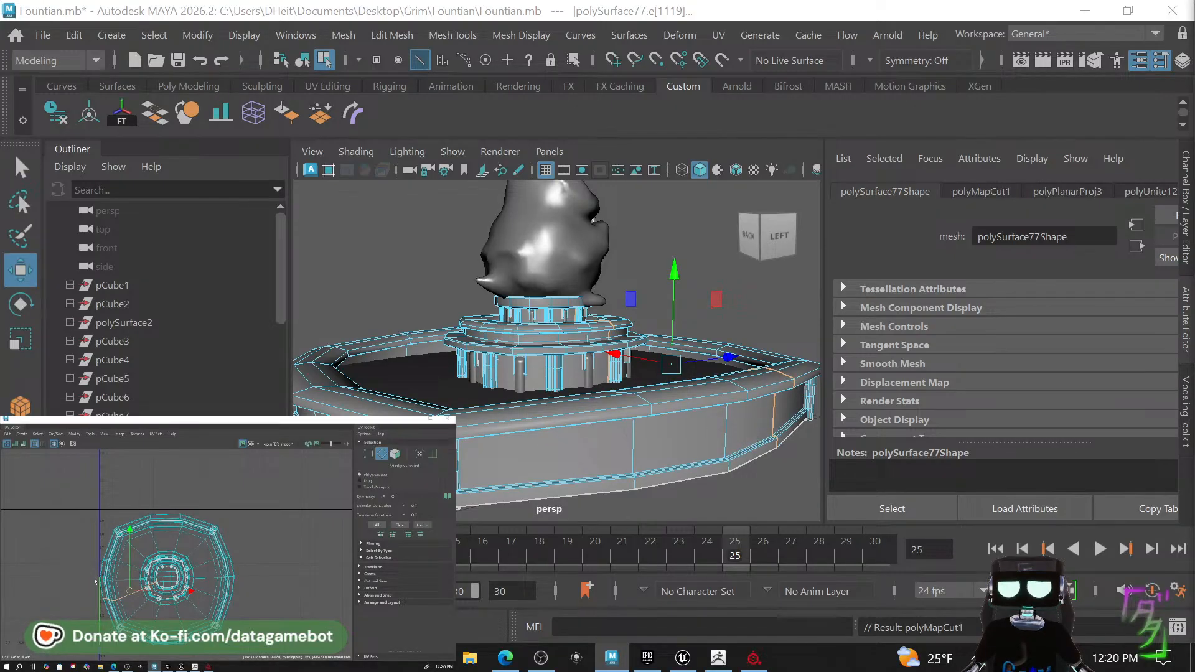
# Switch to UV shell selection, select the large basin's shell and unfold it.
pyautogui.moveTo(134, 558); pyautogui.dragTo(138, 604, button='right')
pyautogui.click(108, 546)
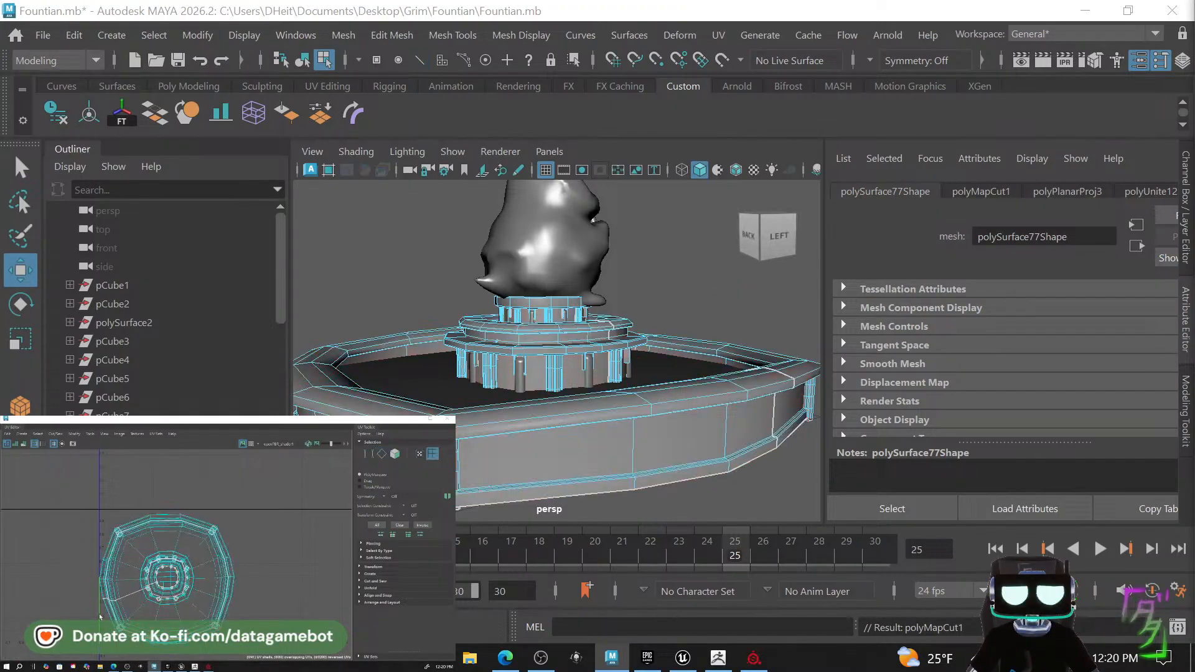
pyautogui.click(106, 602)
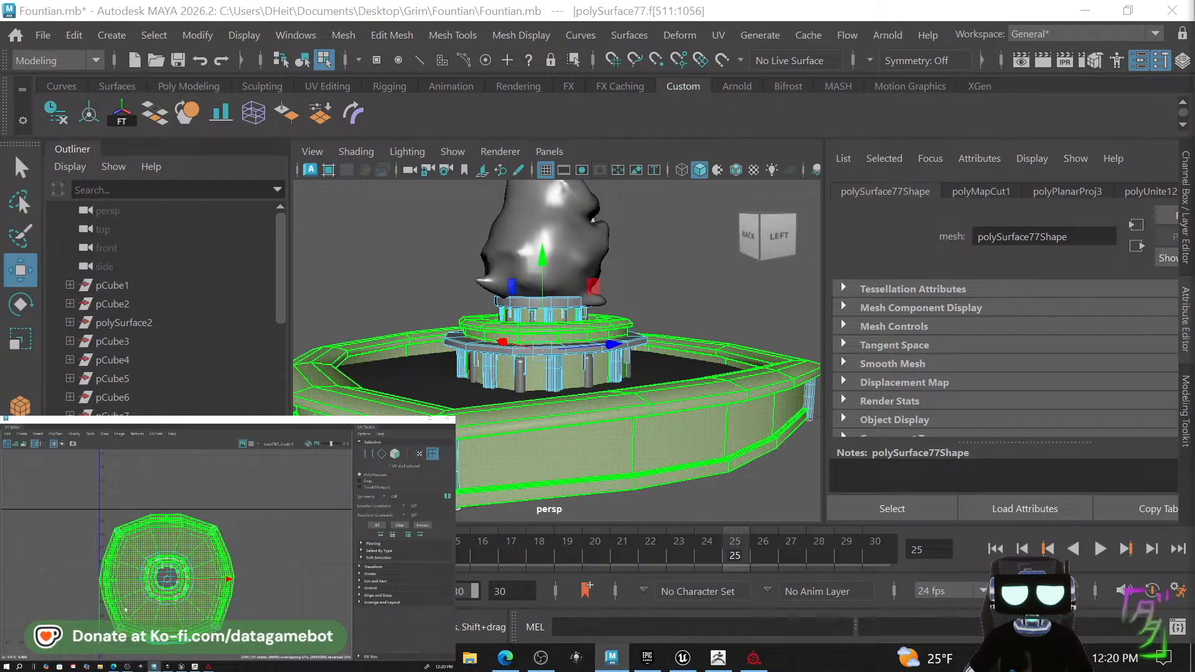
pyautogui.keyDown('shift'); pyautogui.moveTo(118, 495); pyautogui.dragTo(120, 612, button='right'); pyautogui.keyUp('shift')
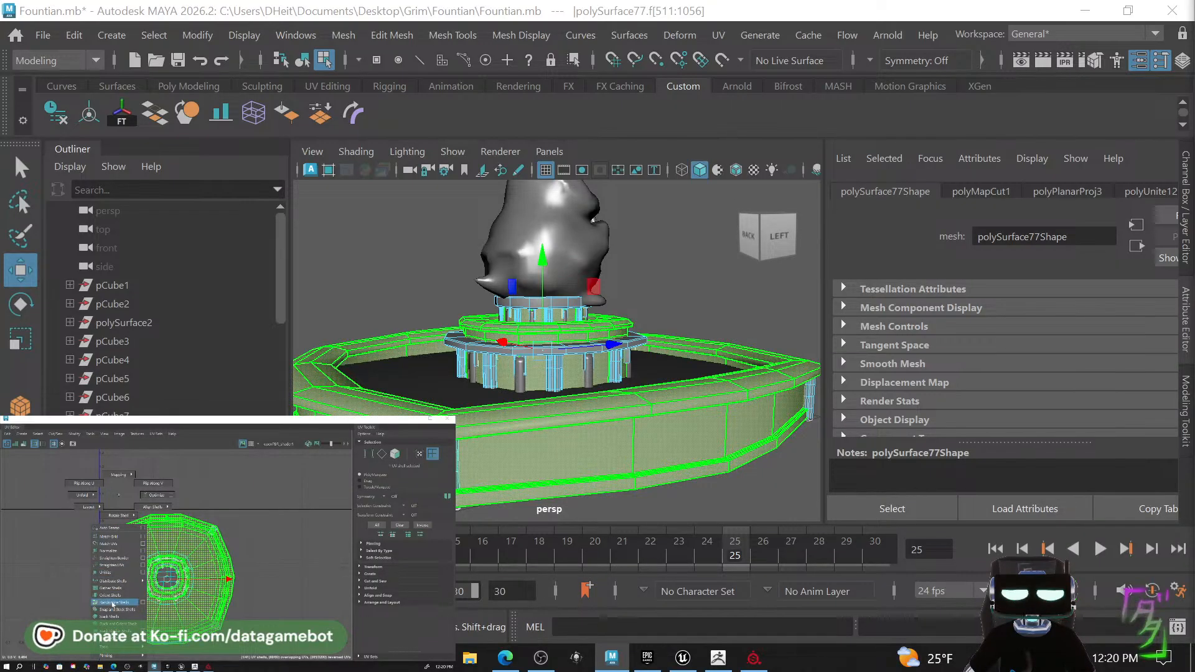
pyautogui.keyDown('shift'); pyautogui.moveTo(83, 501); pyautogui.dragTo(57, 501, button='right'); pyautogui.keyUp('shift')
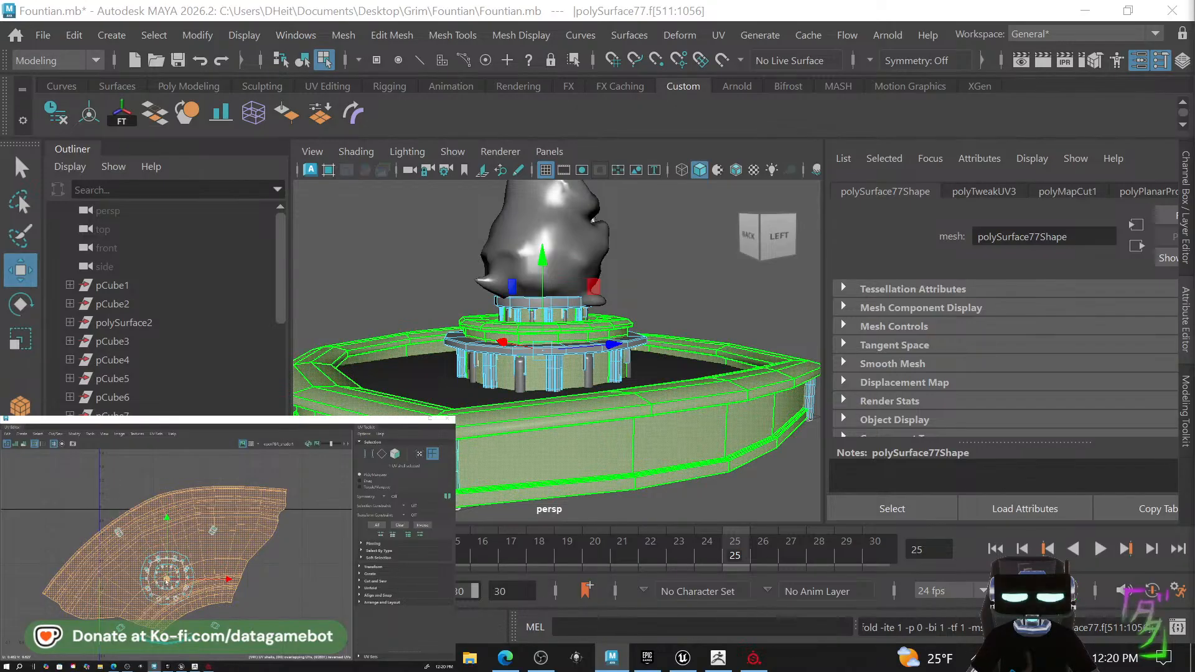
# Rotate the unfolded basin shell and move it beside the 0–1 UV tile, away from the other shells.
pyautogui.press('e')
pyautogui.moveTo(223, 549); pyautogui.dragTo(16, 580)
pyautogui.press('w')
# Find the shell of the pedestal's lower ring and cut a UV seam across that ring.
pyautogui.keyDown('alt'); pyautogui.moveTo(647, 405); pyautogui.dragTo(622, 330); pyautogui.keyUp('alt')
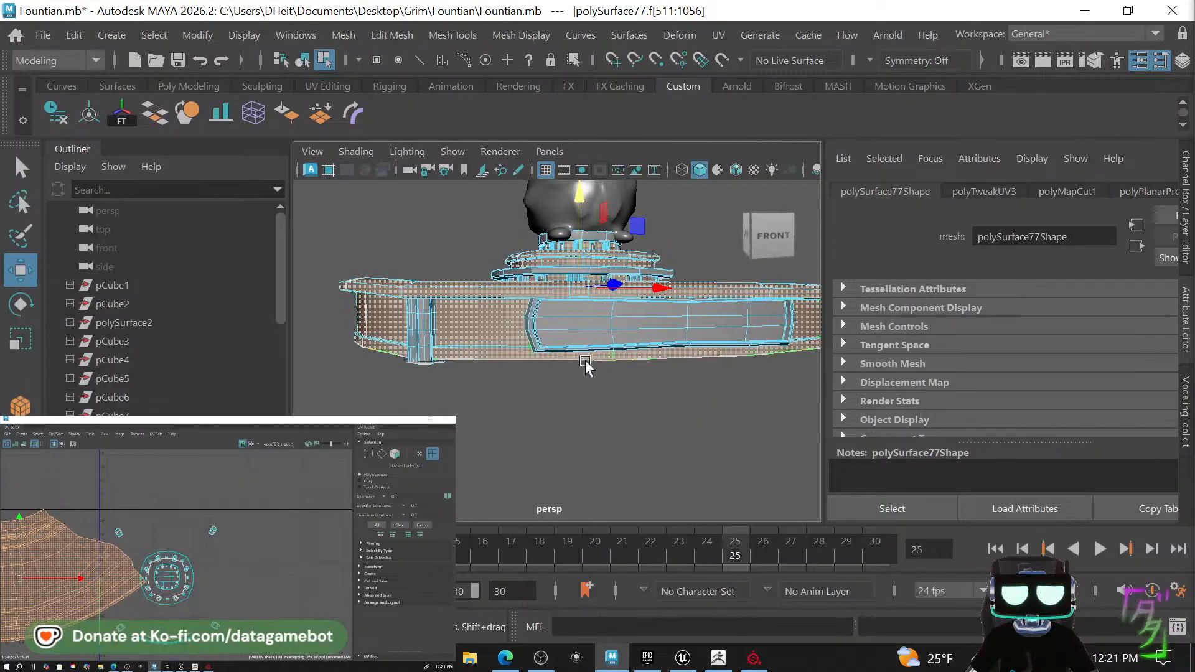
pyautogui.click(629, 325)
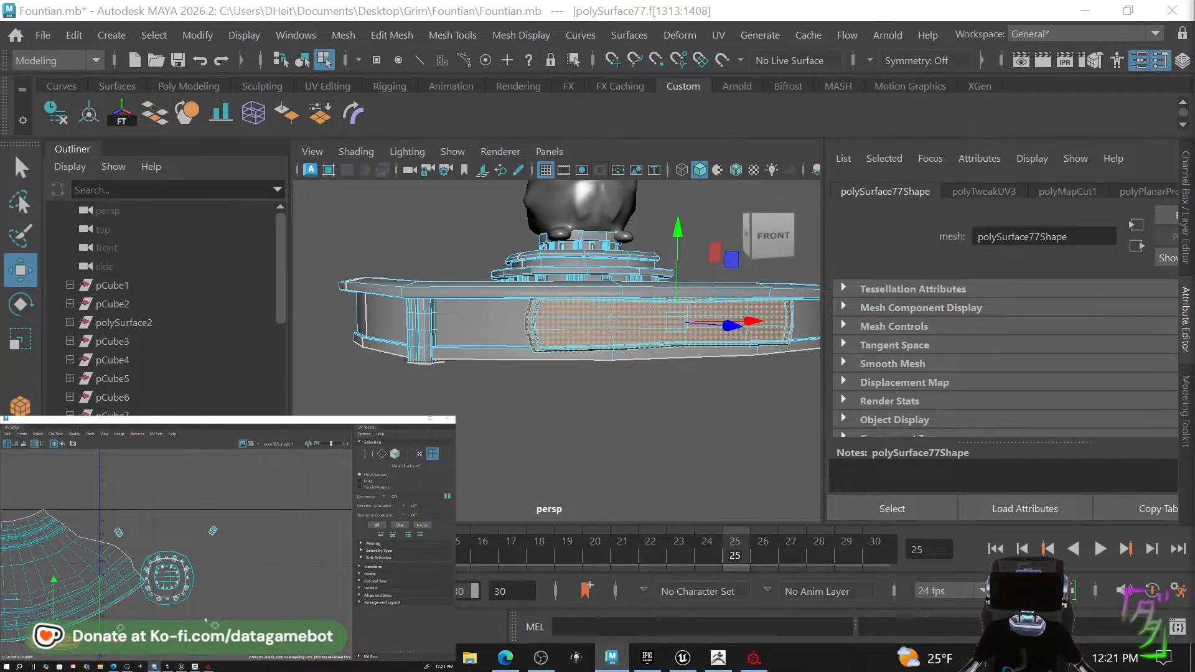
pyautogui.click(167, 608)
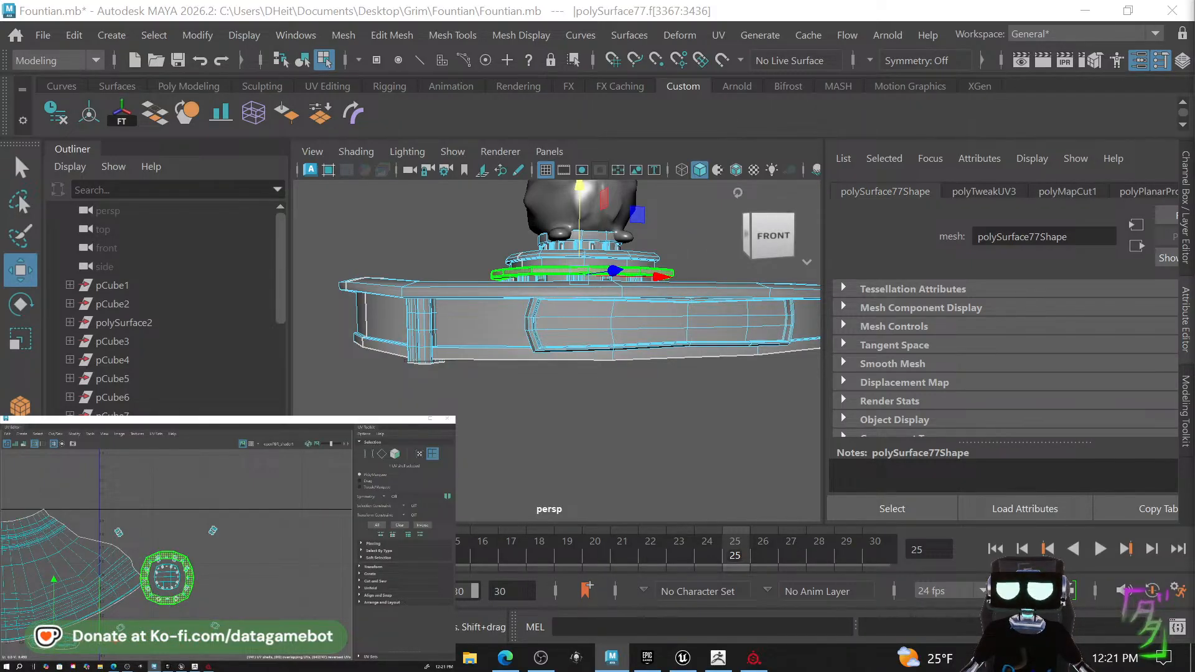
pyautogui.keyDown('alt'); pyautogui.moveTo(746, 449); pyautogui.dragTo(680, 473); pyautogui.keyUp('alt')
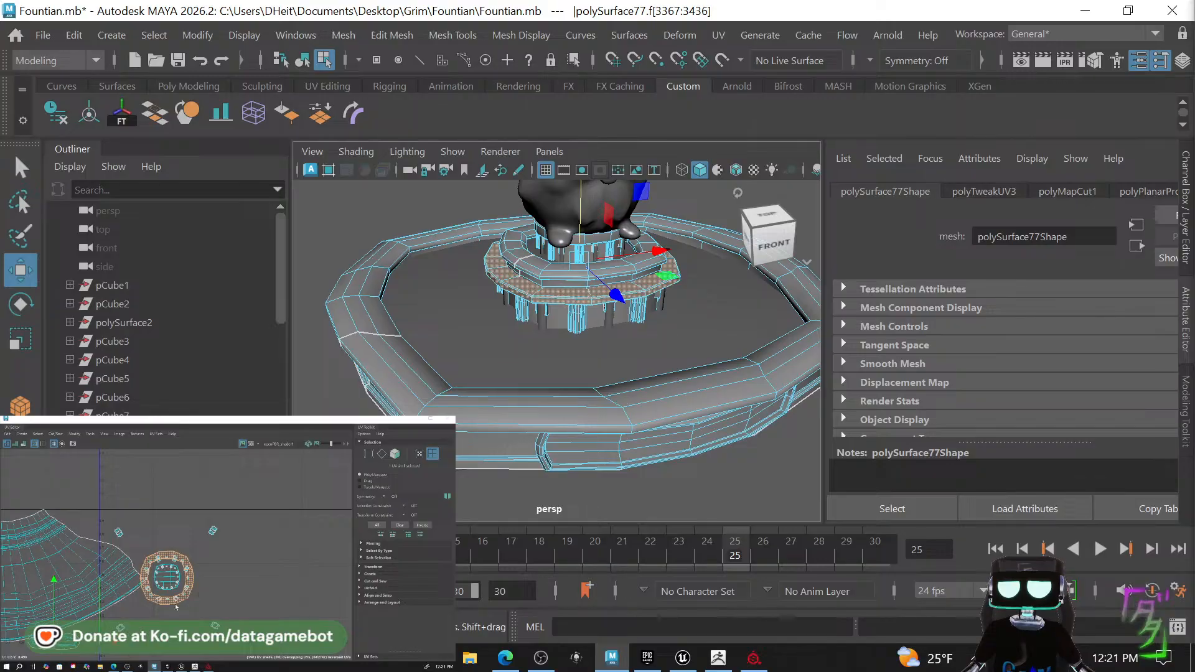
pyautogui.moveTo(175, 558)
pyautogui.mouseDown(button='right')
pyautogui.moveTo(166, 557)
pyautogui.moveTo(175, 537)
pyautogui.mouseUp(button='right')
pyautogui.click(173, 556)
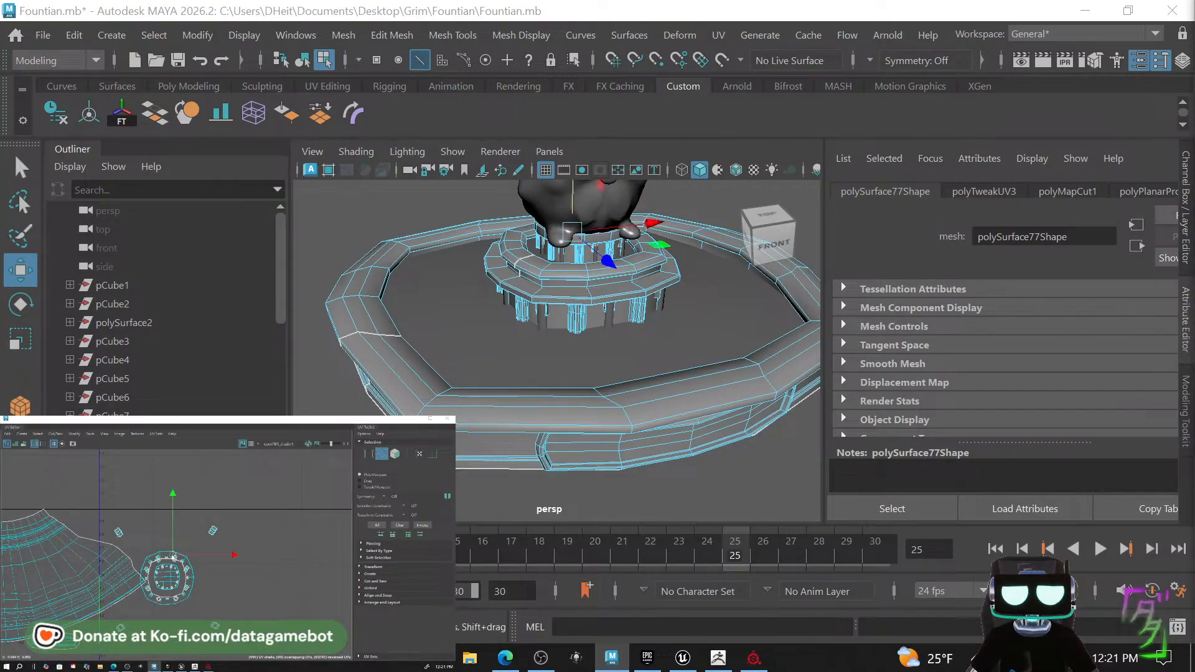
pyautogui.keyDown('shift'); pyautogui.rightClick(169, 574); pyautogui.keyUp('shift')
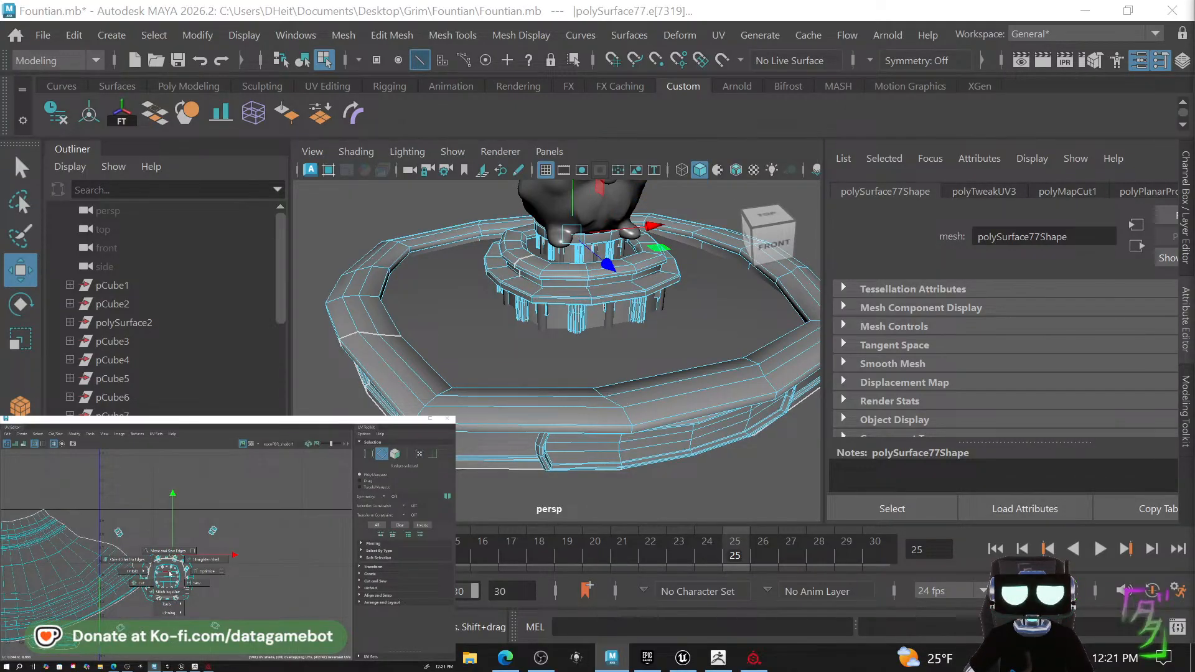
pyautogui.click(147, 583)
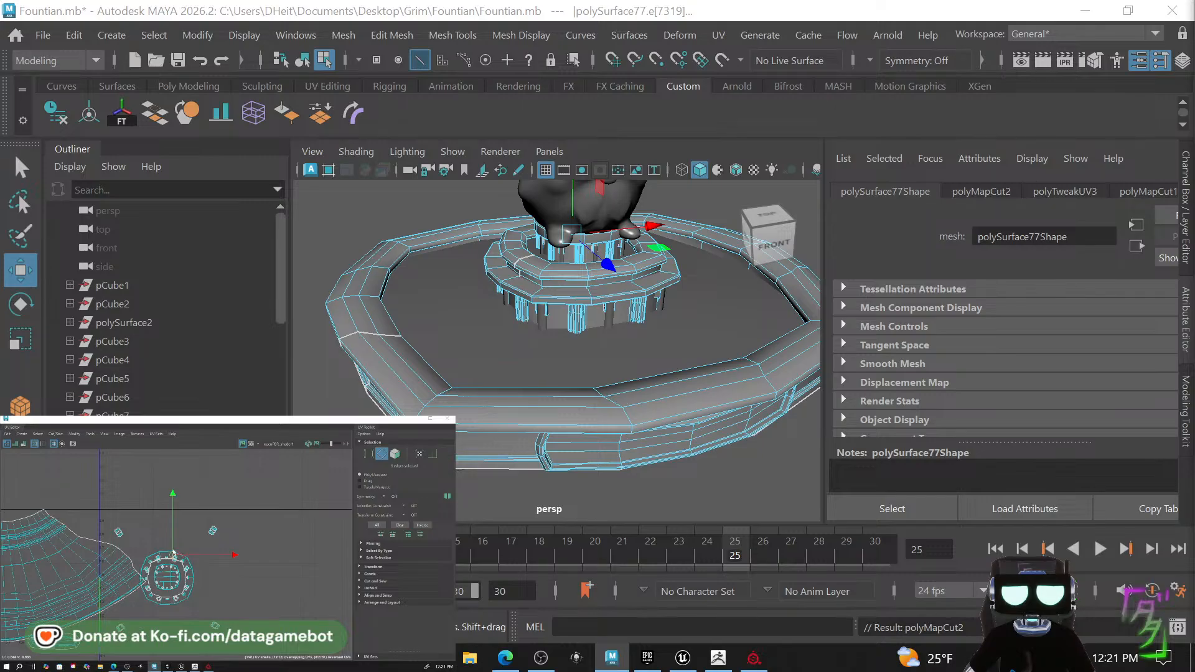
# Unfold the pedestal's lower ring shell into a strip and move it off the UV tile, next to the basin shell.
pyautogui.click(167, 559)
pyautogui.hotkey('ctrl', 'u')
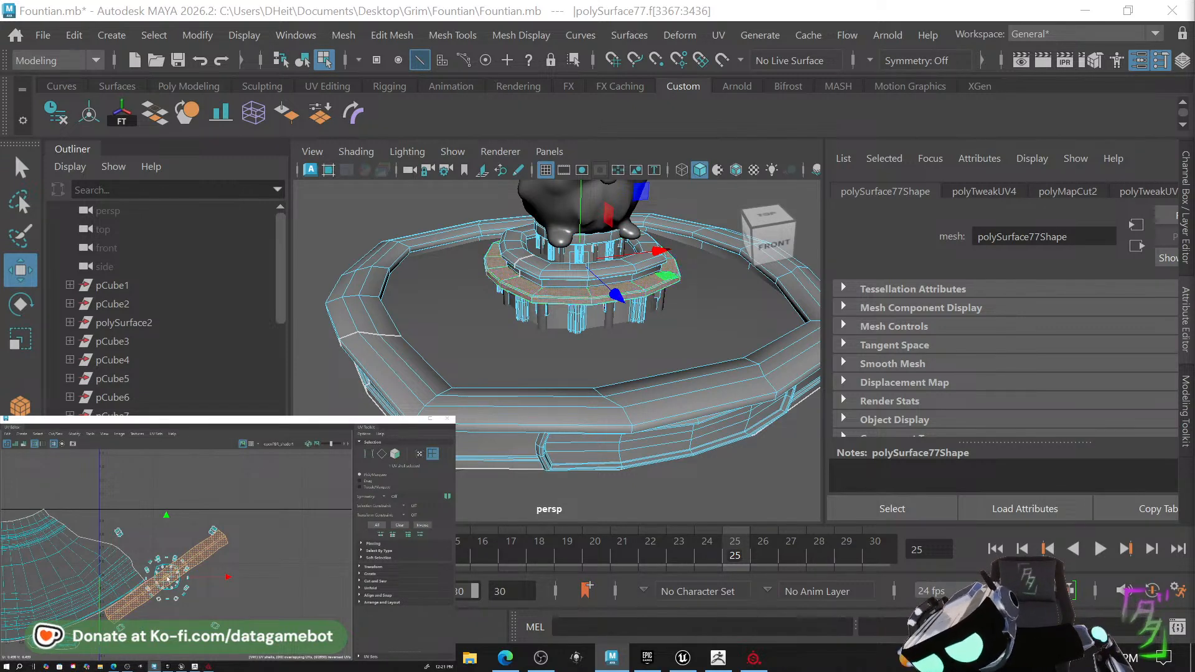
pyautogui.moveTo(190, 570); pyautogui.dragTo(38, 495)
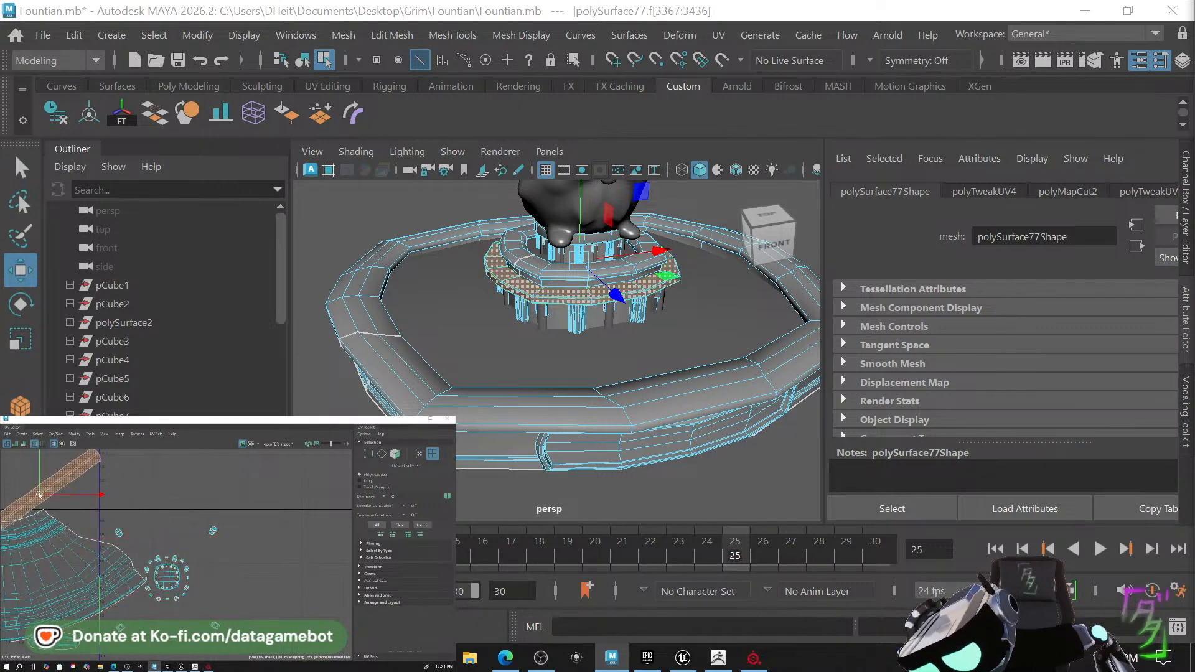
# Select the UV shell of the ring beneath the statue and examine its geometry from the side and from underneath.
pyautogui.click(164, 579)
pyautogui.keyDown('shift'); pyautogui.moveTo(163, 495); pyautogui.dragTo(82, 496, button='right'); pyautogui.keyUp('shift')
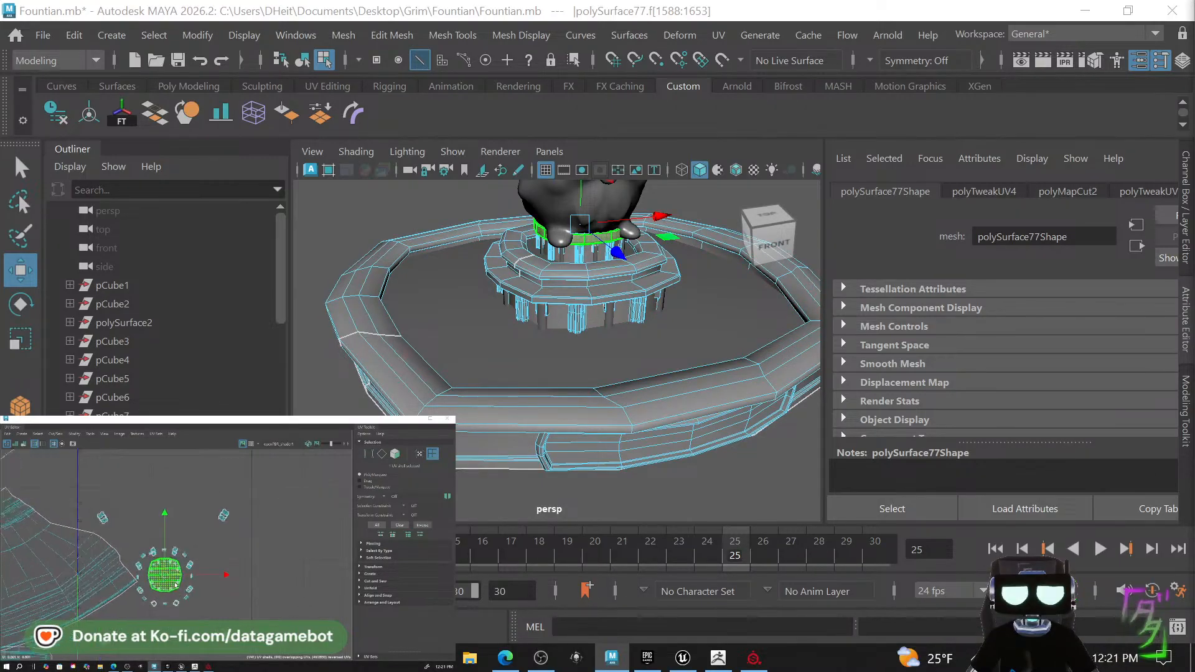
pyautogui.scroll(3, 176, 585)
pyautogui.moveTo(638, 327)
pyautogui.keyDown('alt'); pyautogui.mouseDown()
pyautogui.moveTo(678, 299)
pyautogui.moveTo(660, 274)
pyautogui.moveTo(633, 333)
pyautogui.mouseUp(); pyautogui.keyUp('alt')
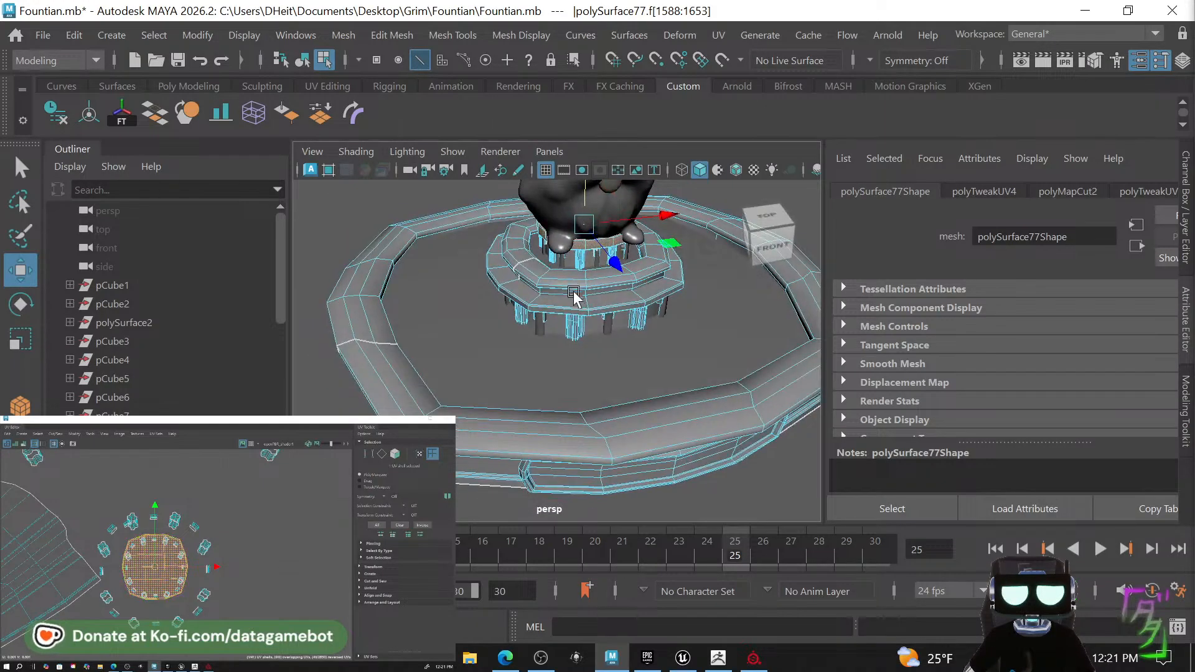
pyautogui.press('f')
pyautogui.scroll(5, 630, 430)
pyautogui.scroll(-5, 630, 430)
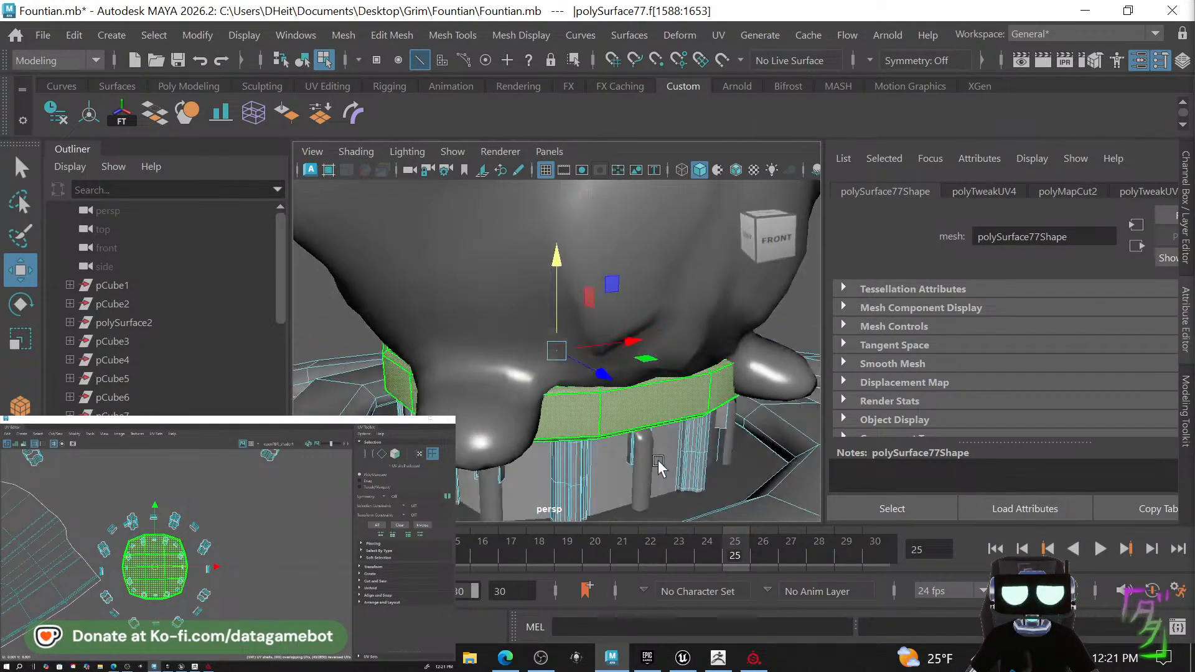
pyautogui.keyDown('alt'); pyautogui.moveTo(632, 429); pyautogui.dragTo(547, 386); pyautogui.keyUp('alt')
pyautogui.scroll(5, 662, 426)
pyautogui.scroll(-3, 549, 386)
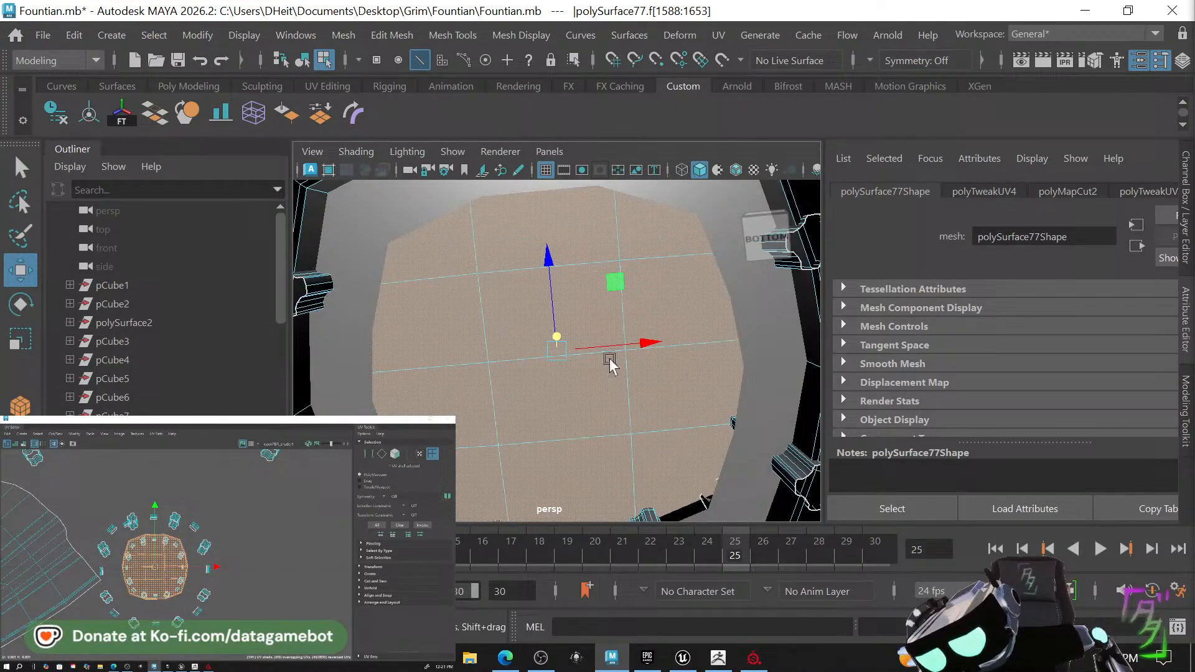
# Select all the cap faces on the underside of the ring beneath the statue and delete them.
pyautogui.rightClick(650, 272)
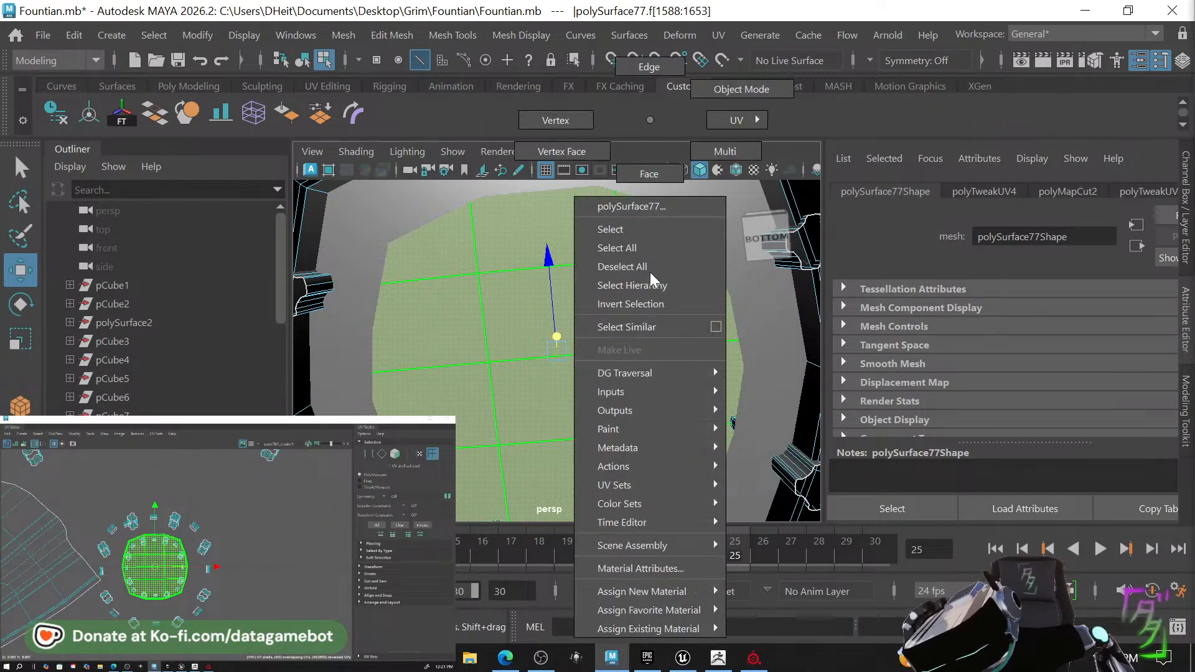
pyautogui.click(646, 181)
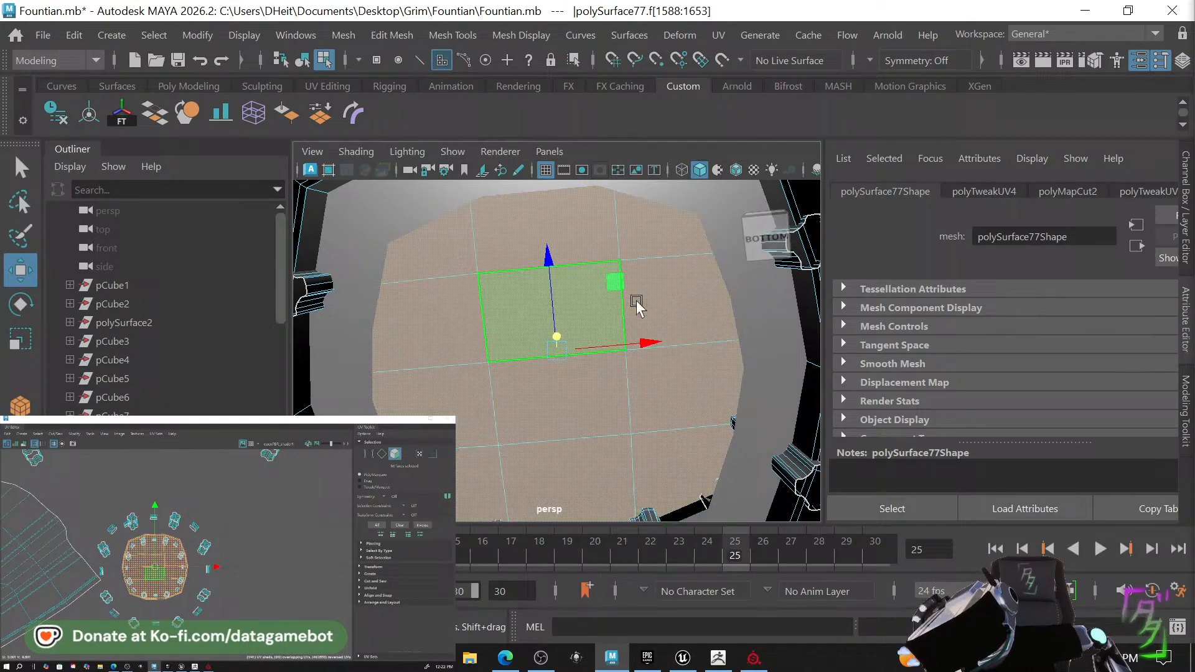
pyautogui.click(668, 250)
pyautogui.keyDown('shift'); pyautogui.doubleClick(680, 493); pyautogui.keyUp('shift')
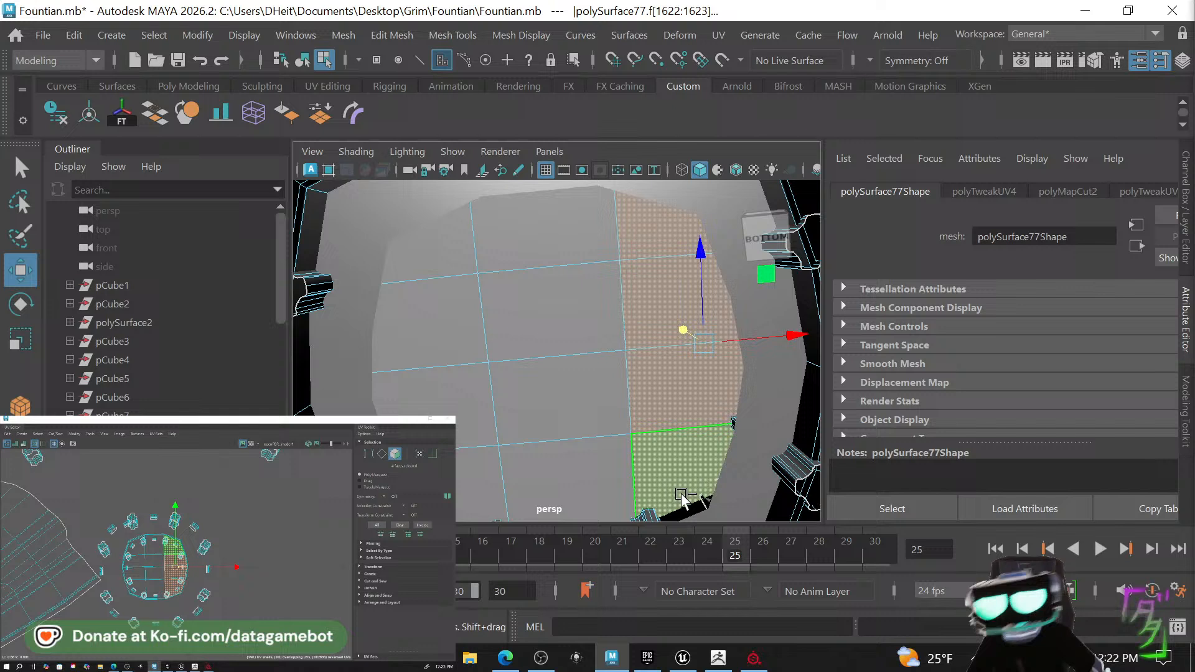
pyautogui.keyDown('shift'); pyautogui.doubleClick(514, 232); pyautogui.keyUp('shift')
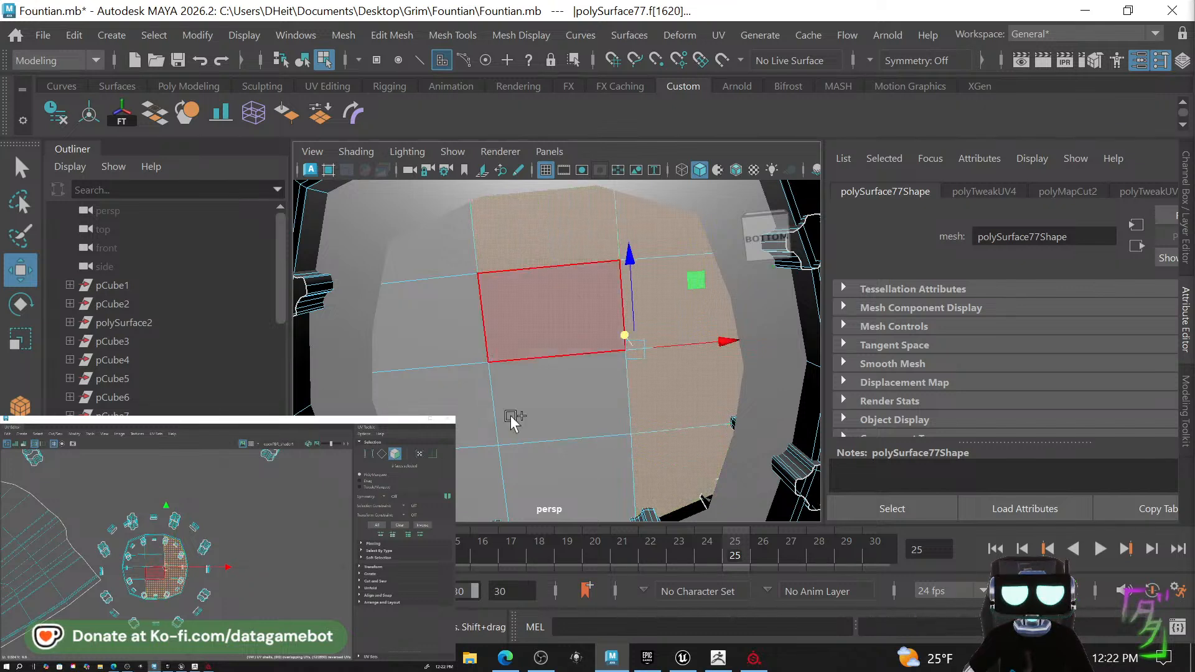
pyautogui.keyDown('shift'); pyautogui.click(444, 269); pyautogui.keyUp('shift')
pyautogui.keyDown('shift'); pyautogui.doubleClick(461, 498); pyautogui.keyUp('shift')
pyautogui.press('r')
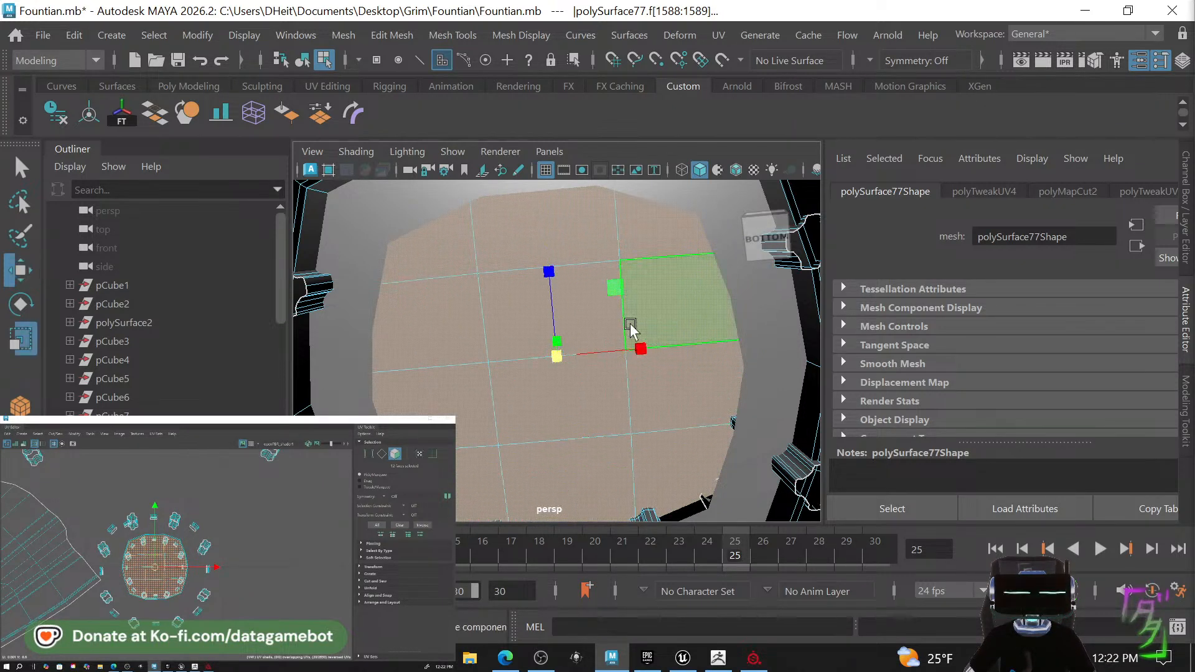
pyautogui.moveTo(621, 290); pyautogui.dragTo(603, 299)
pyautogui.press('Delete')
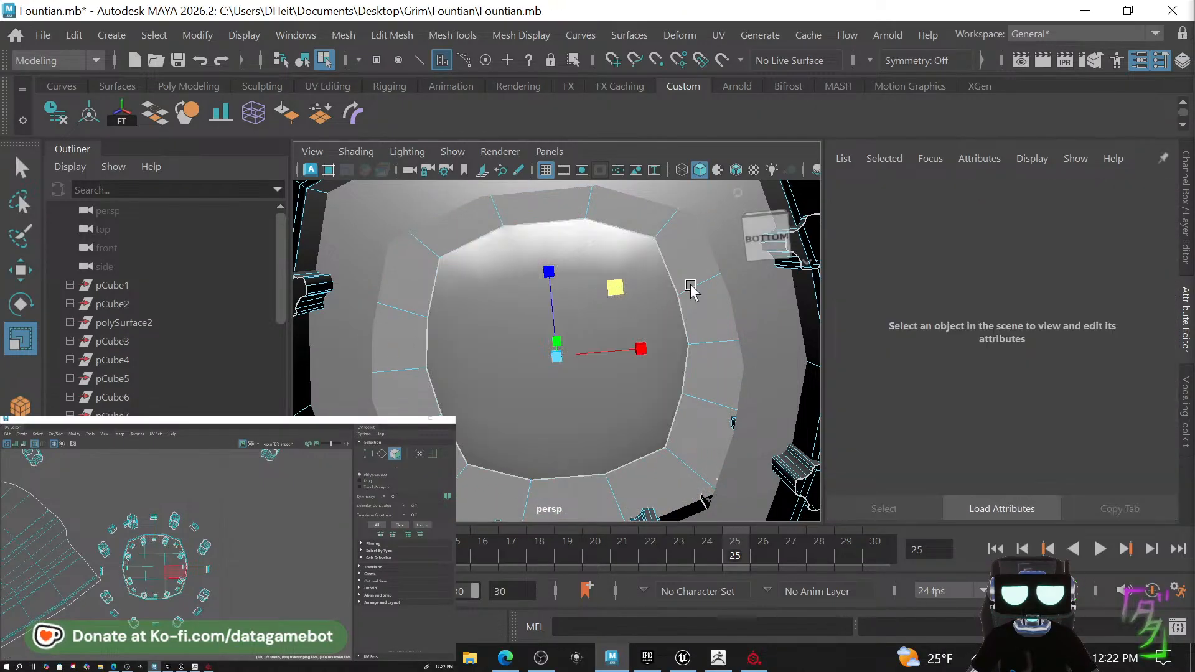
# Select the UV shell of the ring beneath the statue and apply a camera-based UV projection to it from above.
pyautogui.keyDown('alt'); pyautogui.moveTo(668, 319); pyautogui.dragTo(747, 415); pyautogui.keyUp('alt')
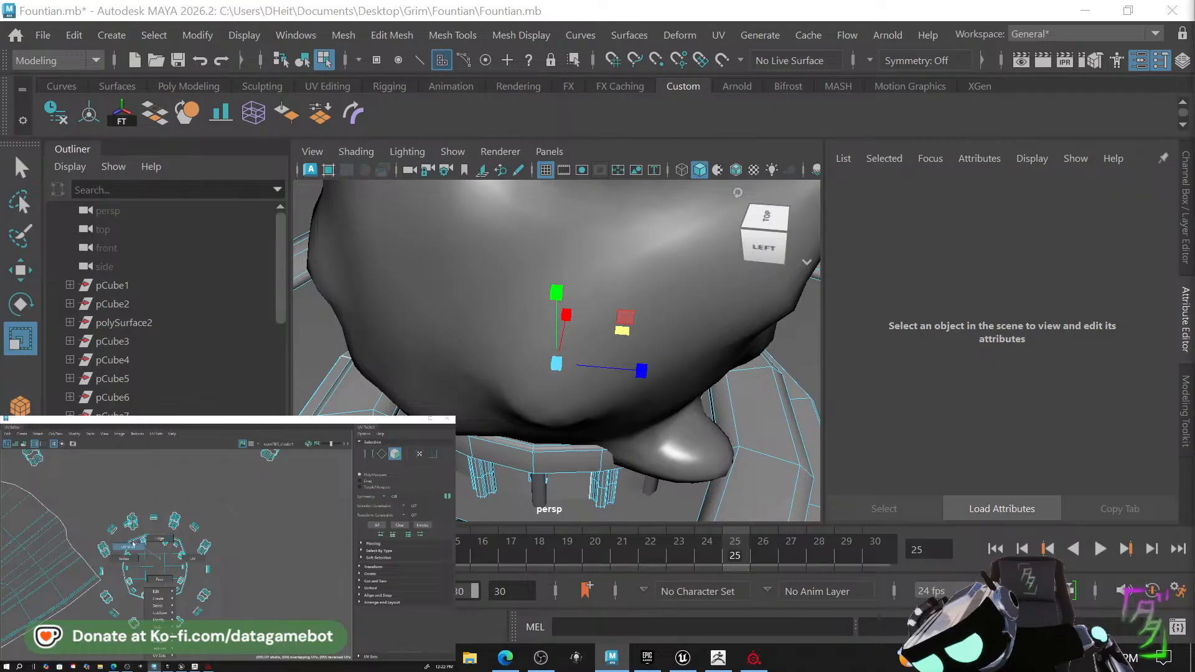
pyautogui.click(144, 556)
pyautogui.click(160, 565)
pyautogui.keyDown('alt'); pyautogui.moveTo(491, 431); pyautogui.dragTo(622, 488); pyautogui.keyUp('alt')
pyautogui.click(719, 43)
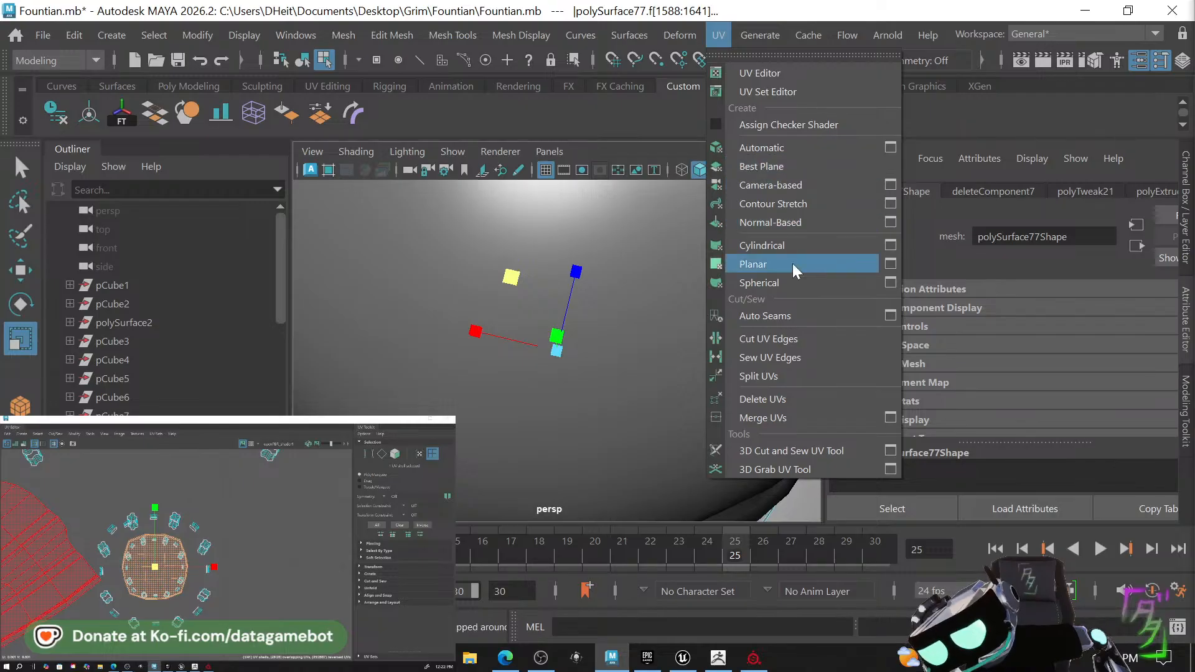
pyautogui.click(793, 187)
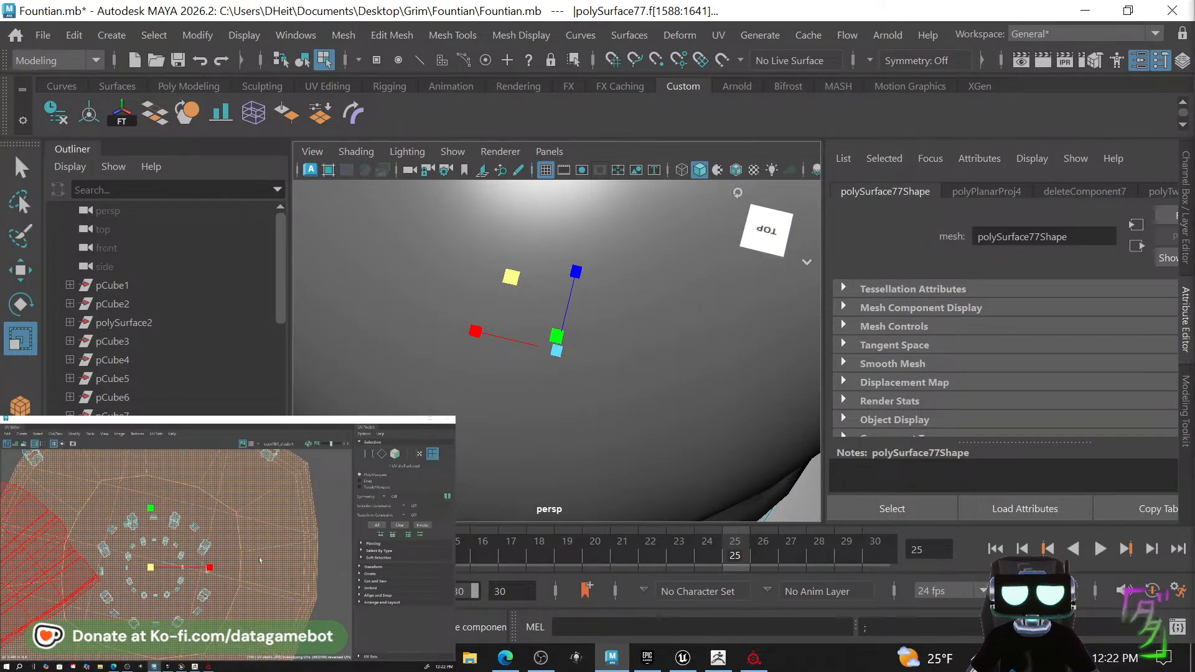
# Unfold the newly projected ring shell and move it clear of the small pillar shells.
pyautogui.click(229, 549)
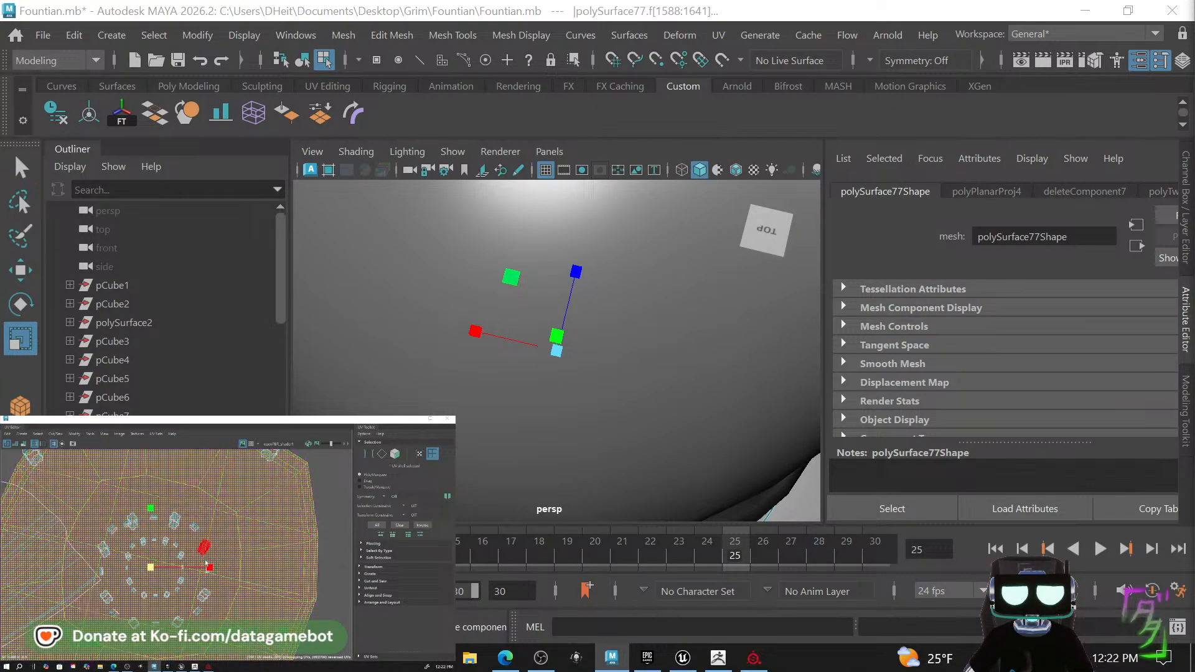
pyautogui.scroll(-3, 205, 562)
pyautogui.hotkey('ctrl', 'u')
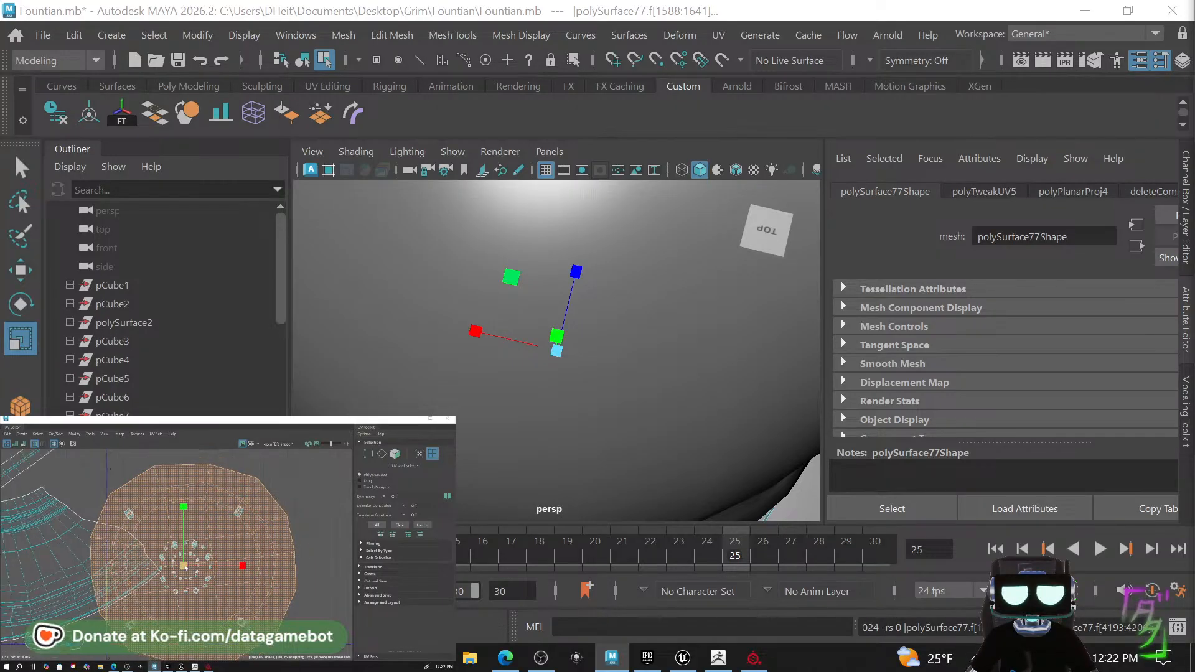
pyautogui.press('w')
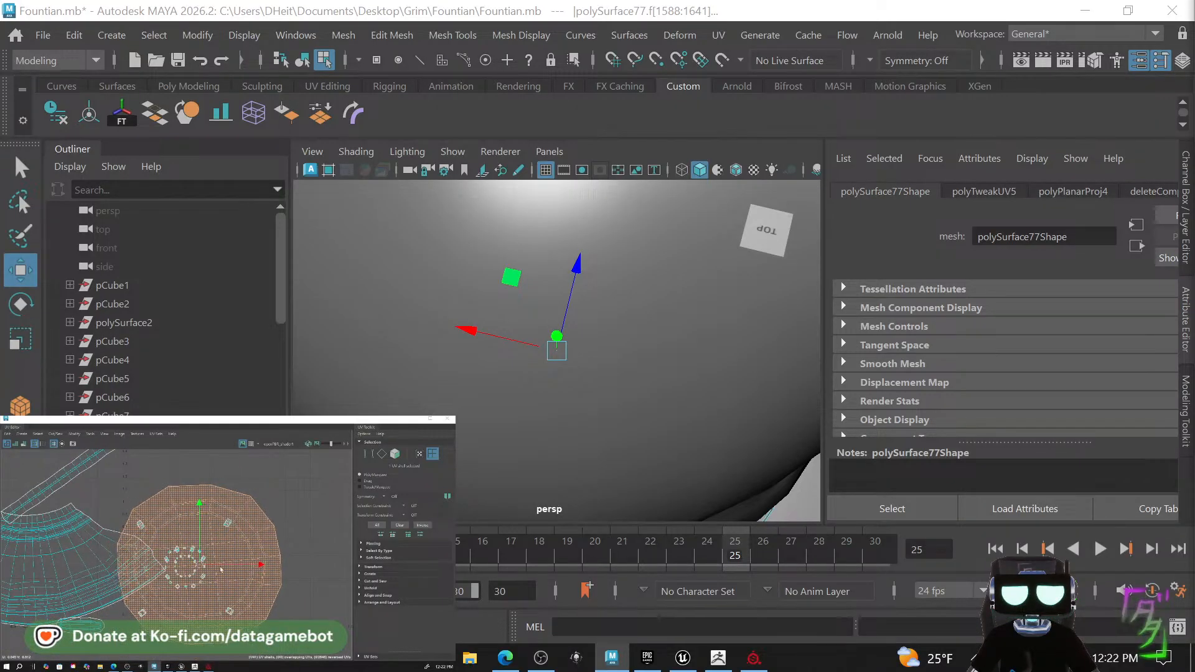
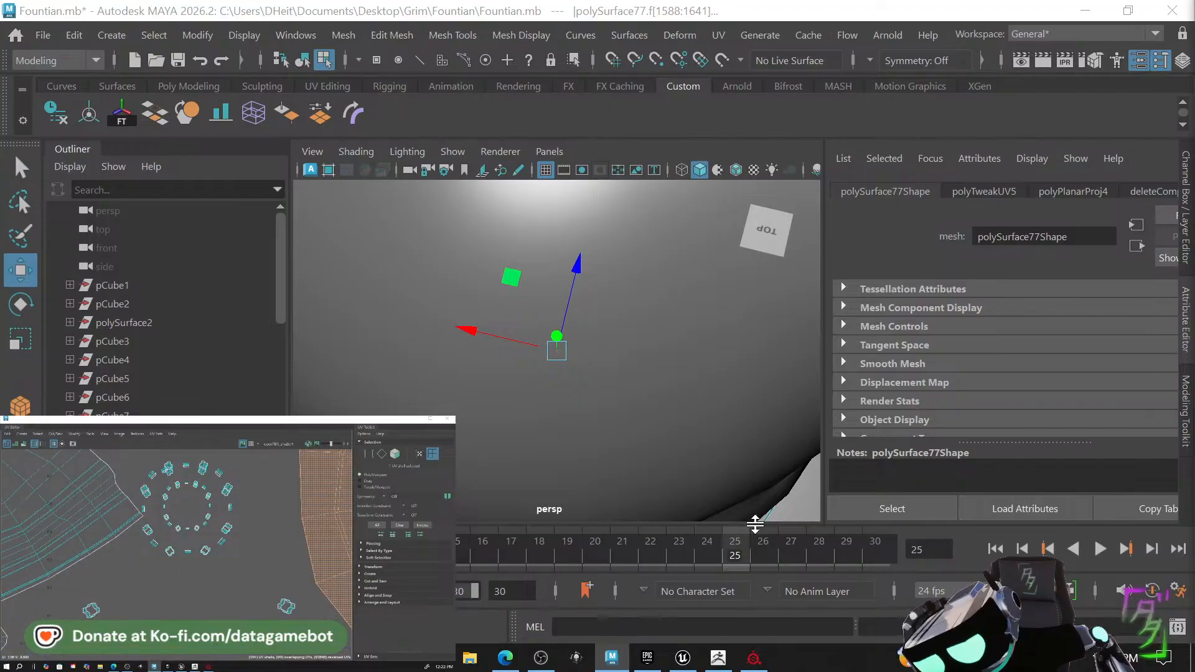
# Return to object mode and separate the combined stone mesh into its individual pieces.
pyautogui.scroll(-10, 582, 409)
pyautogui.keyDown('alt'); pyautogui.moveTo(589, 413); pyautogui.dragTo(591, 361); pyautogui.keyUp('alt')
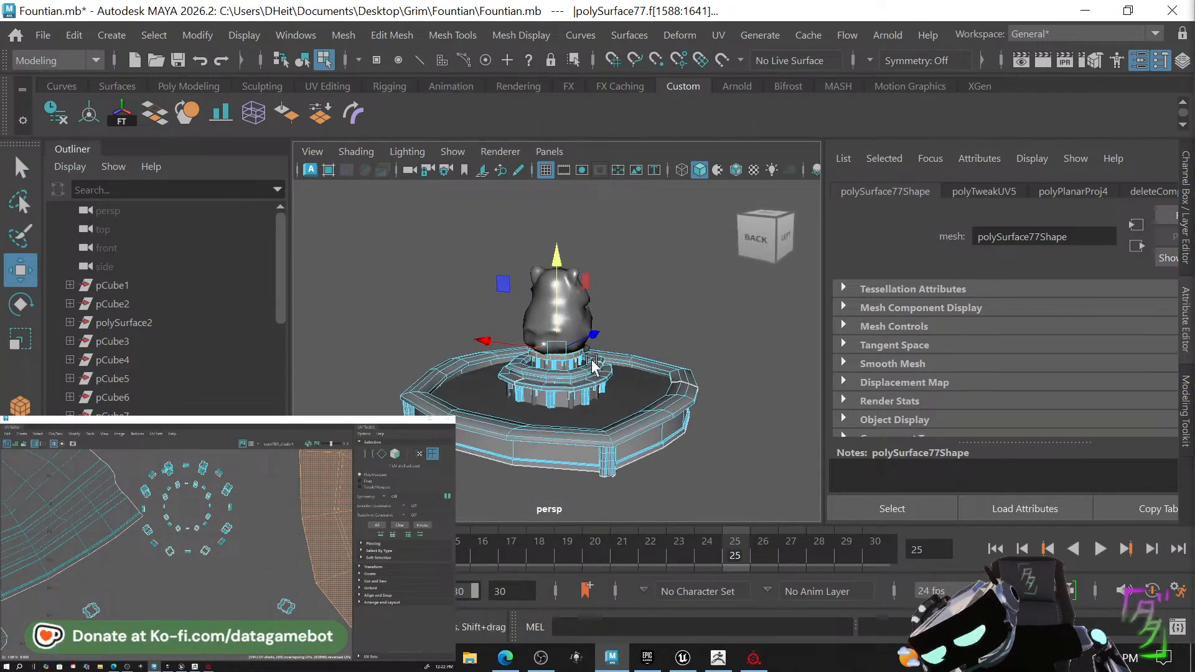
pyautogui.moveTo(591, 361); pyautogui.dragTo(662, 87, button='right')
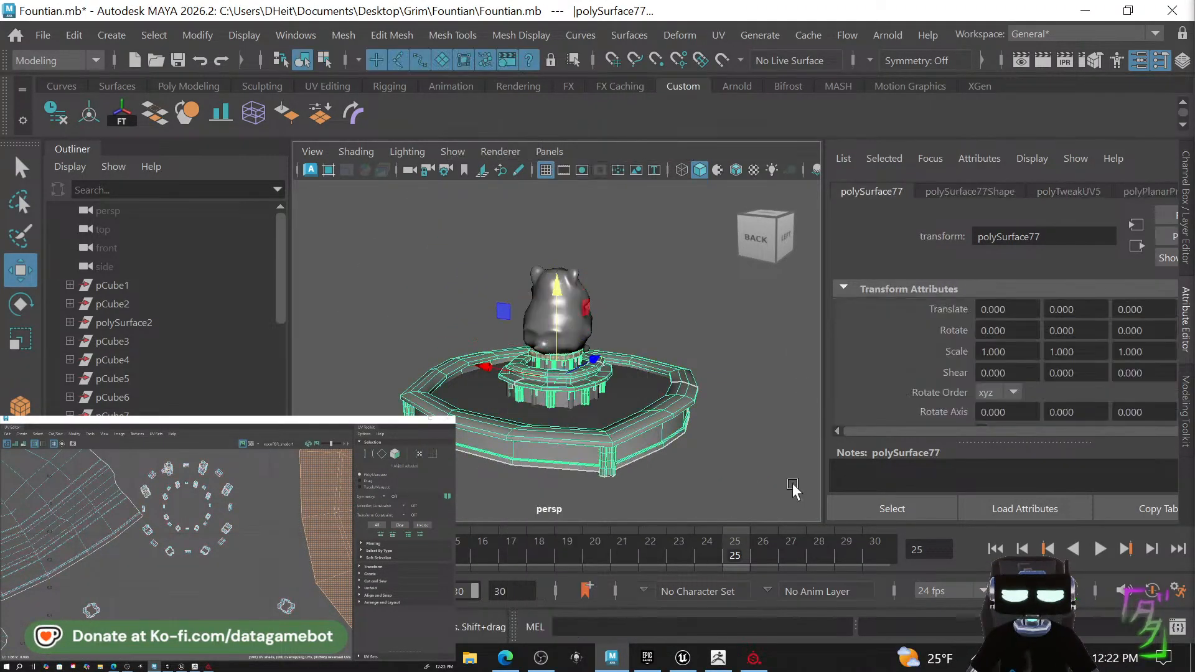
pyautogui.scroll(5, 647, 450)
pyautogui.keyDown('alt'); pyautogui.moveTo(617, 456); pyautogui.dragTo(589, 314); pyautogui.keyUp('alt')
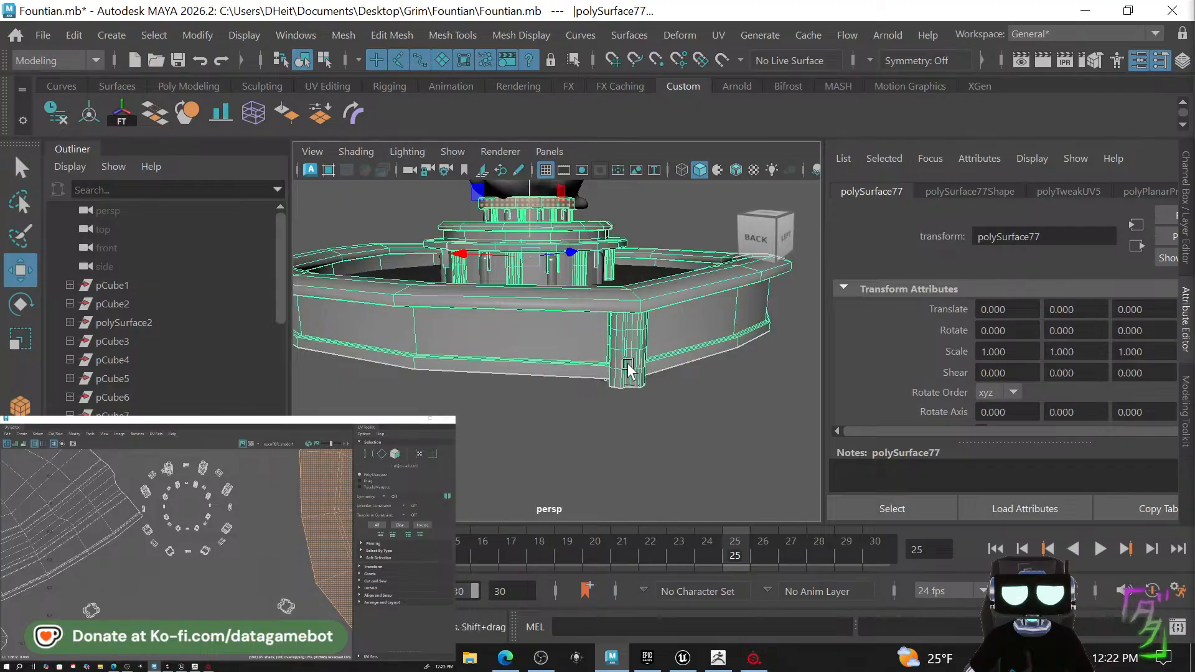
pyautogui.keyDown('alt'); pyautogui.moveTo(645, 376); pyautogui.dragTo(613, 371); pyautogui.keyUp('alt')
pyautogui.keyDown('shift'); pyautogui.moveTo(602, 354); pyautogui.dragTo(606, 351, button='right'); pyautogui.keyUp('shift')
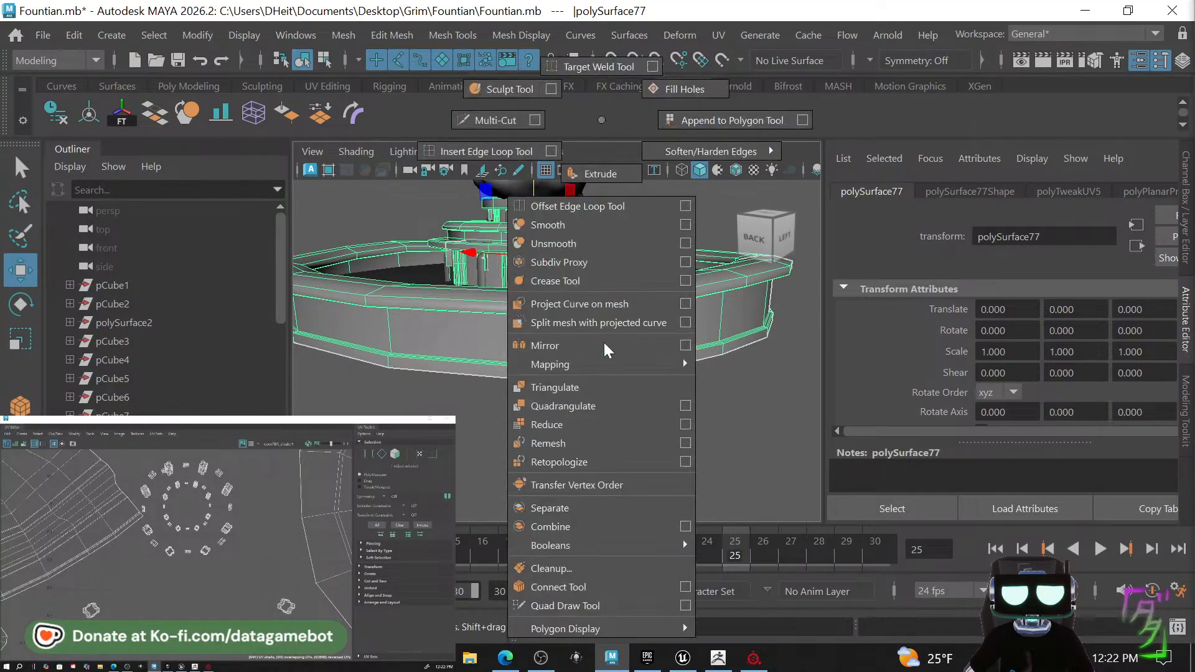
pyautogui.click(563, 510)
# Select a corner post of the outer basin wall and cut a UV seam along one of its lengthwise edges.
pyautogui.click(588, 372)
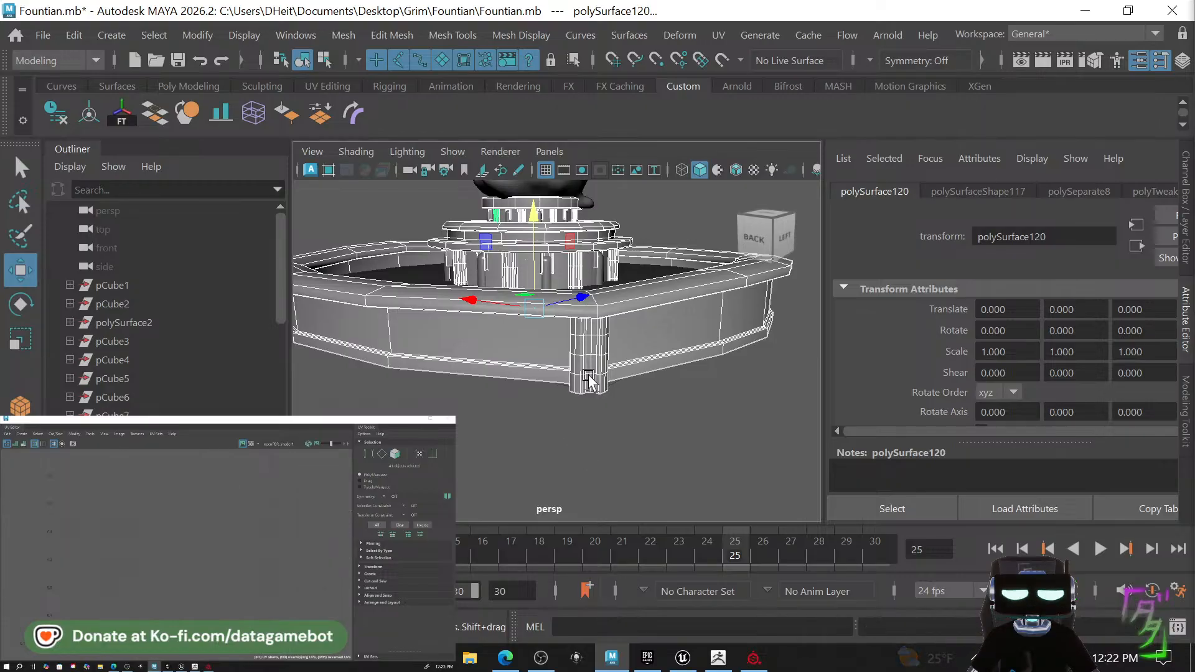
pyautogui.keyDown('alt'); pyautogui.moveTo(626, 391); pyautogui.dragTo(609, 394, button='middle'); pyautogui.keyUp('alt')
pyautogui.keyDown('alt'); pyautogui.moveTo(608, 394); pyautogui.dragTo(611, 400); pyautogui.keyUp('alt')
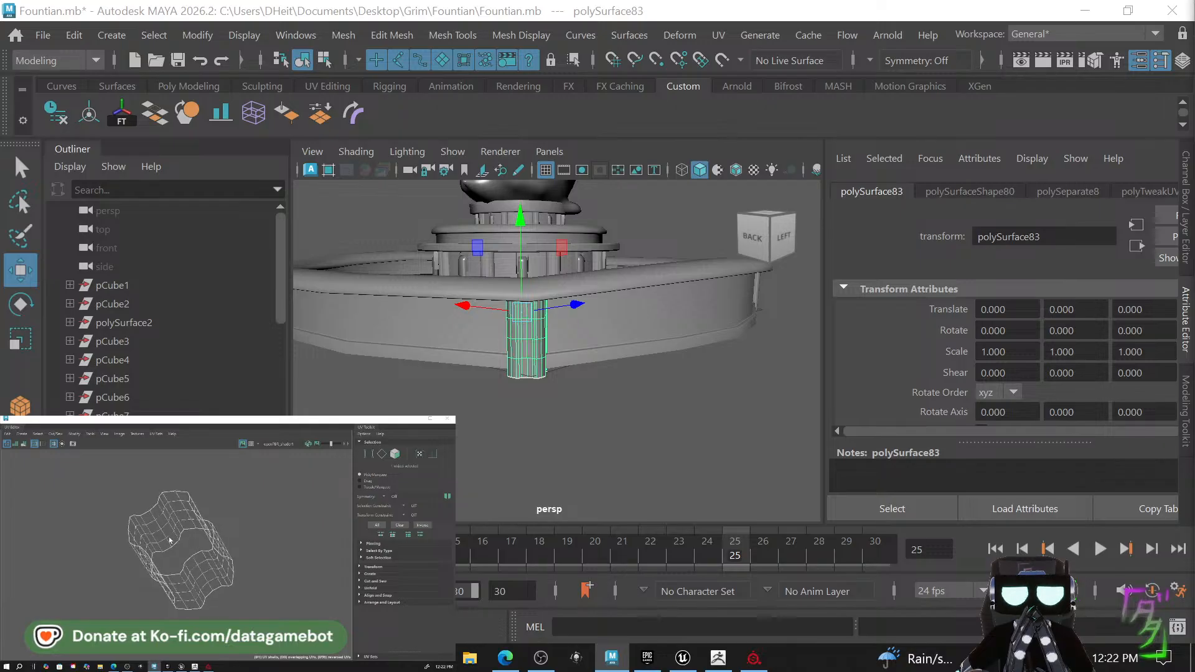
pyautogui.rightClick(165, 532)
pyautogui.moveTo(165, 532); pyautogui.dragTo(168, 519, button='right')
pyautogui.doubleClick(154, 517)
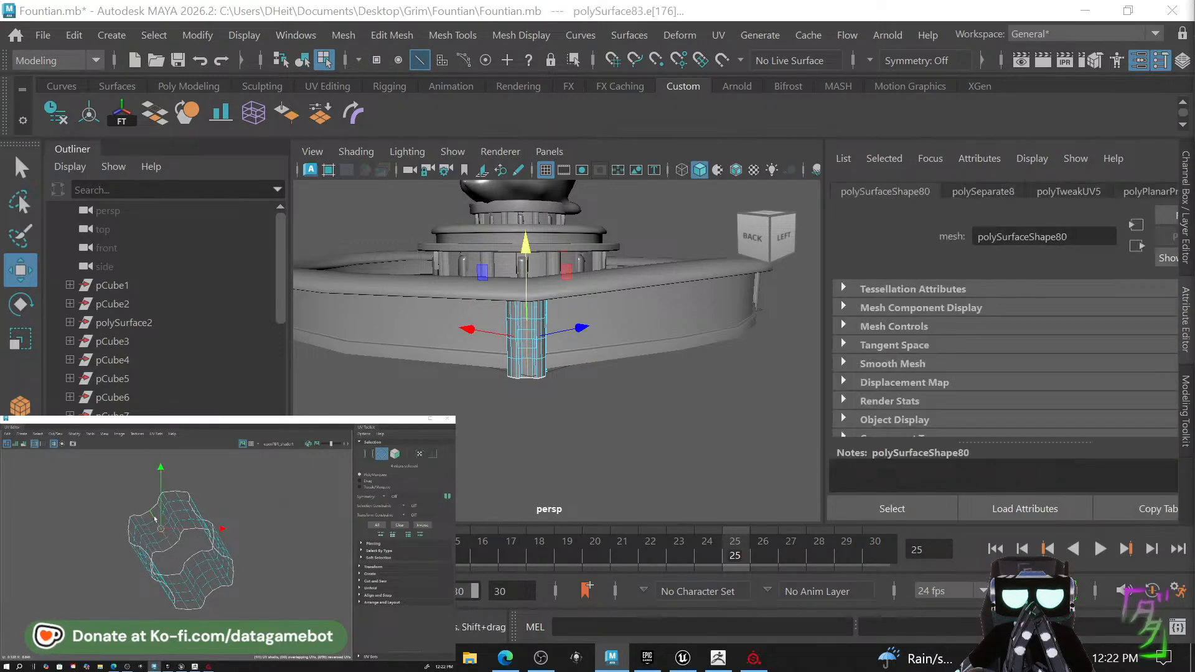
pyautogui.keyDown('shift'); pyautogui.rightClick(155, 518); pyautogui.keyUp('shift')
pyautogui.moveTo(124, 520)
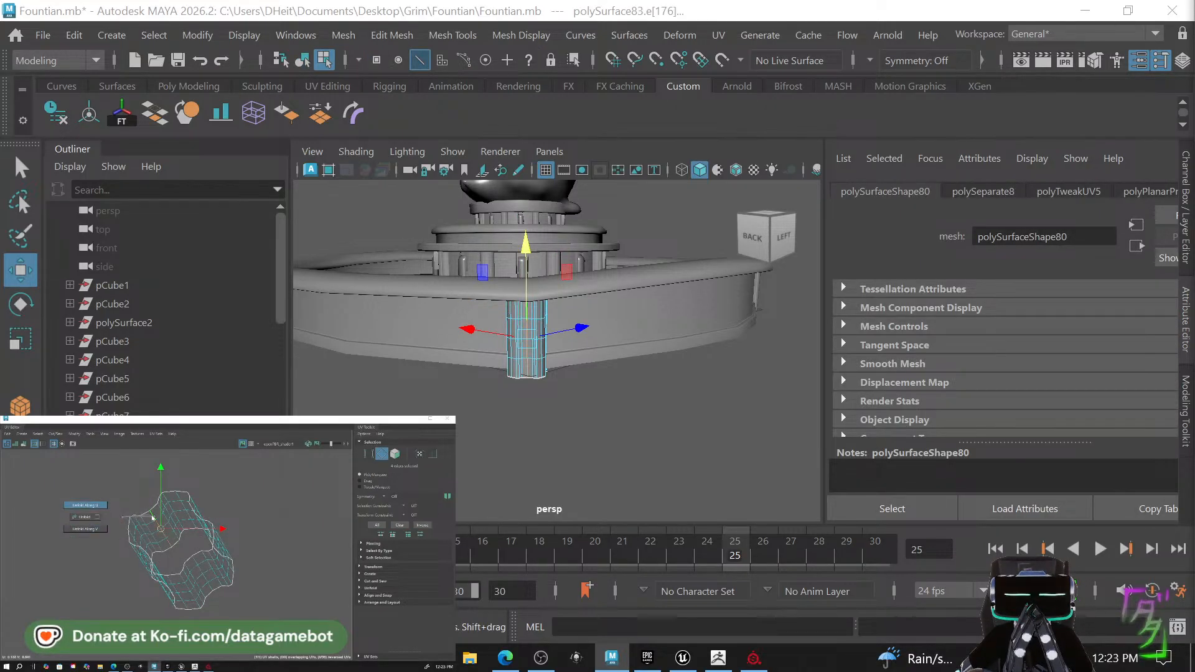
pyautogui.click(125, 527)
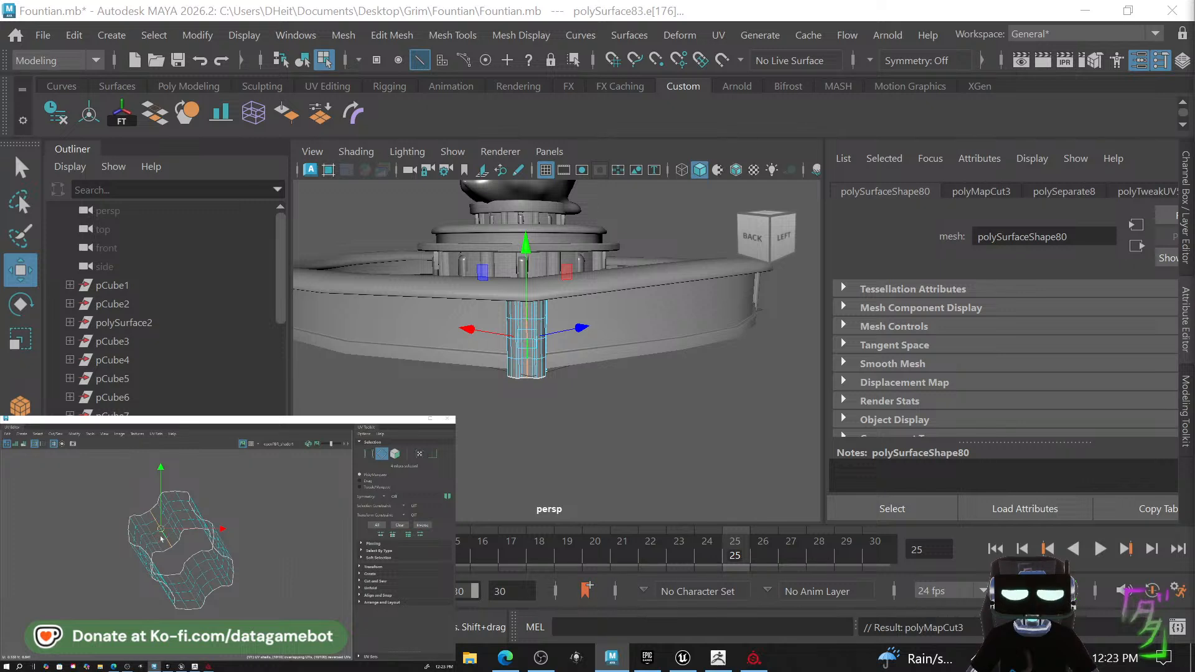
# Select the corner post's whole UV shell and unfold it flat.
pyautogui.moveTo(161, 539); pyautogui.dragTo(135, 525, button='right')
pyautogui.click(150, 542)
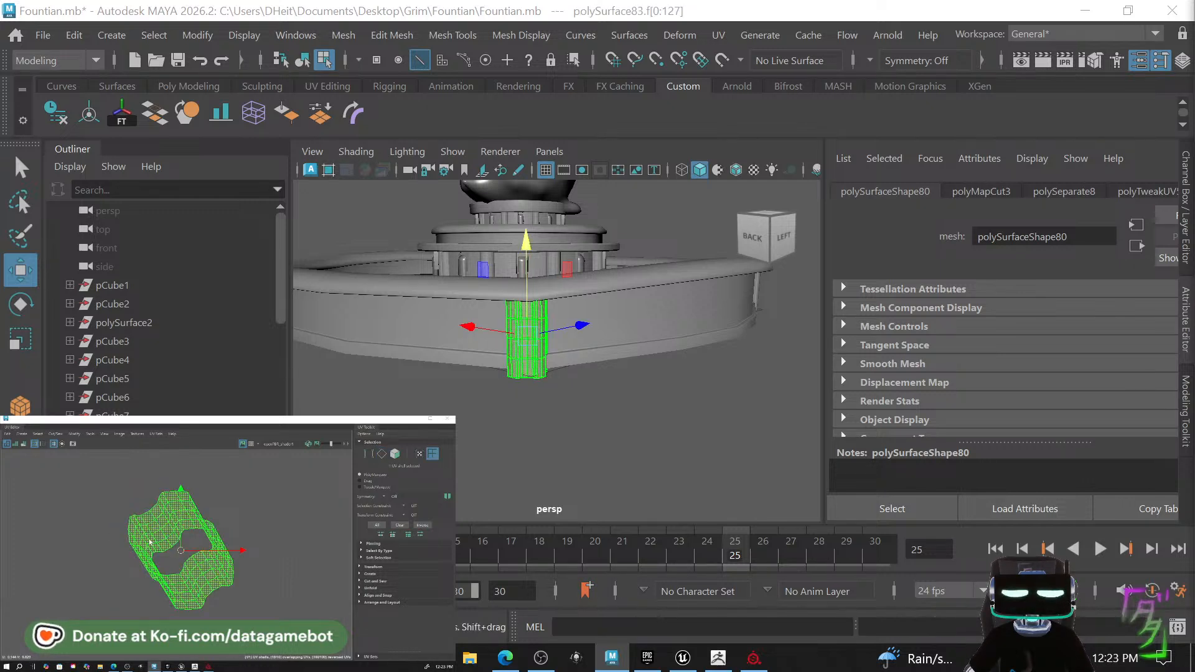
pyautogui.hotkey('ctrl', 'u')
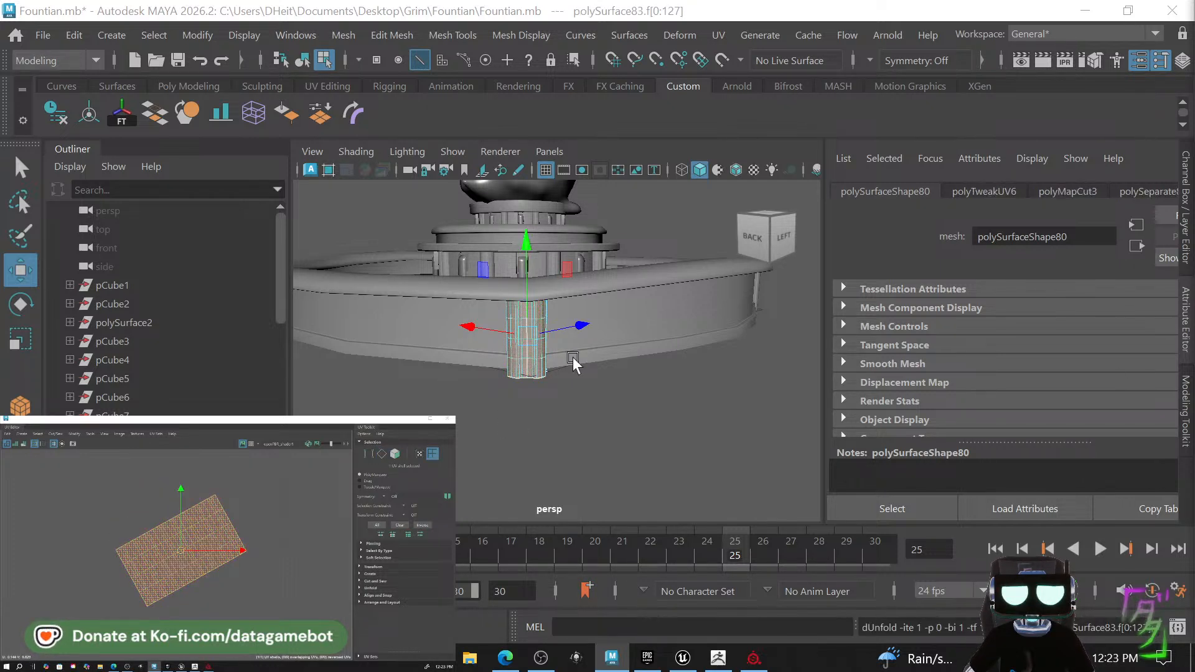
# Transfer the unfolded post's UVs to the neighbouring corner post on the basin wall with Transfer Attributes.
pyautogui.moveTo(532, 177); pyautogui.dragTo(572, 114, button='right')
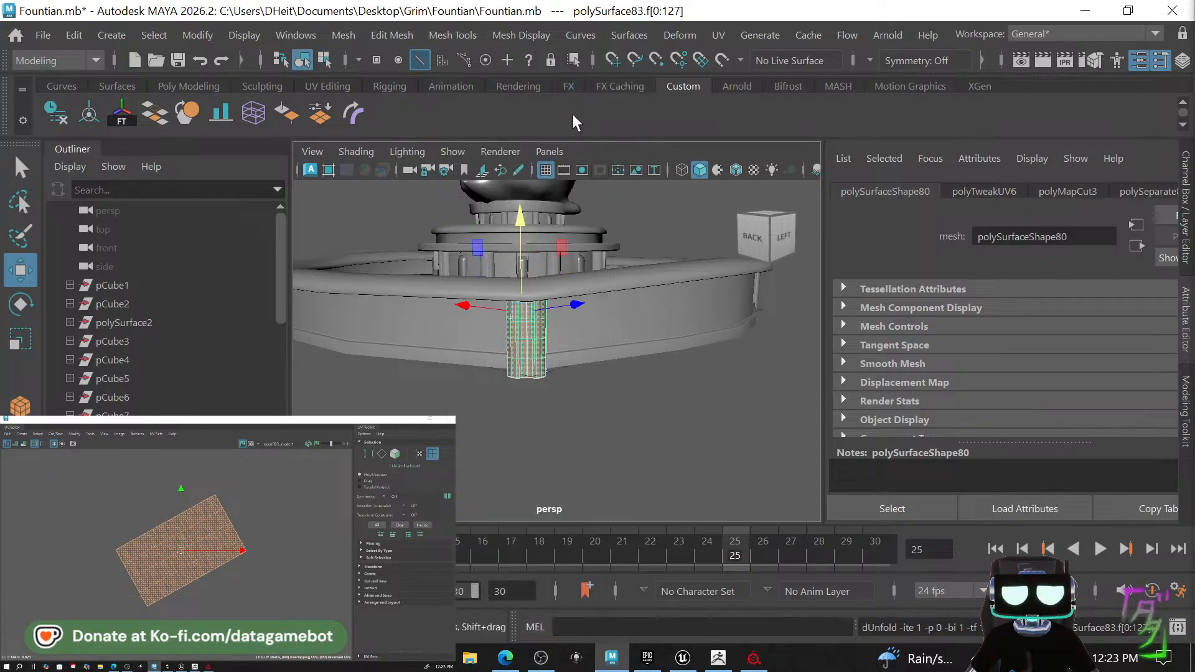
pyautogui.keyDown('alt'); pyautogui.moveTo(630, 348); pyautogui.dragTo(829, 331); pyautogui.keyUp('alt')
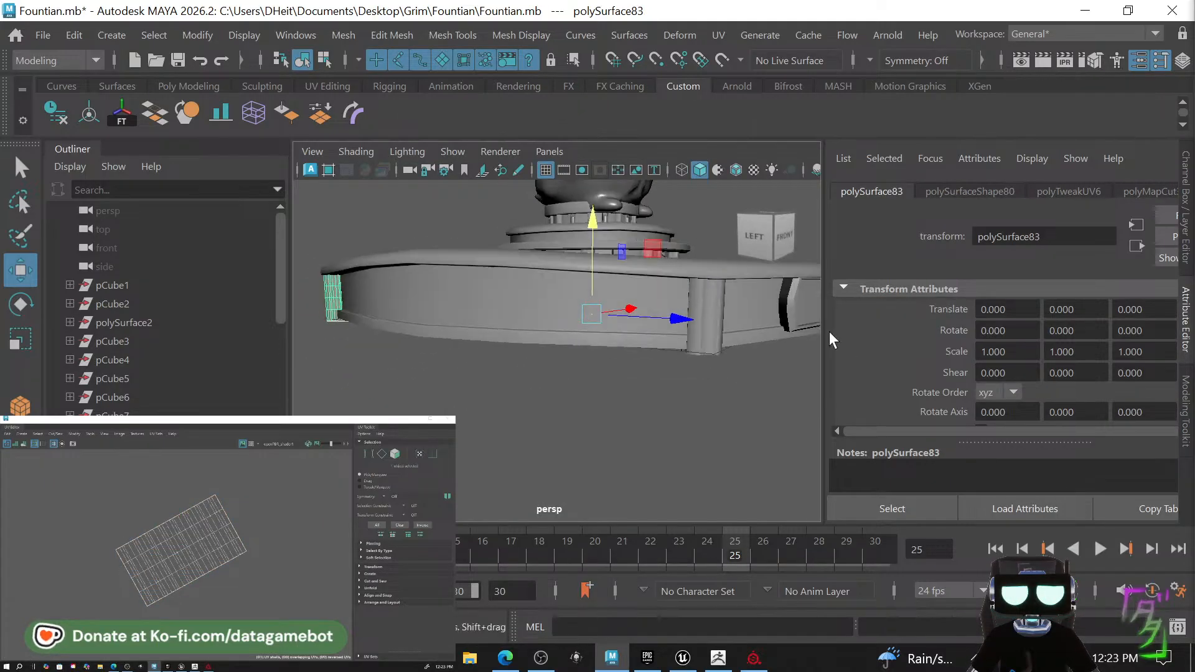
pyautogui.keyDown('shift'); pyautogui.click(718, 345); pyautogui.keyUp('shift')
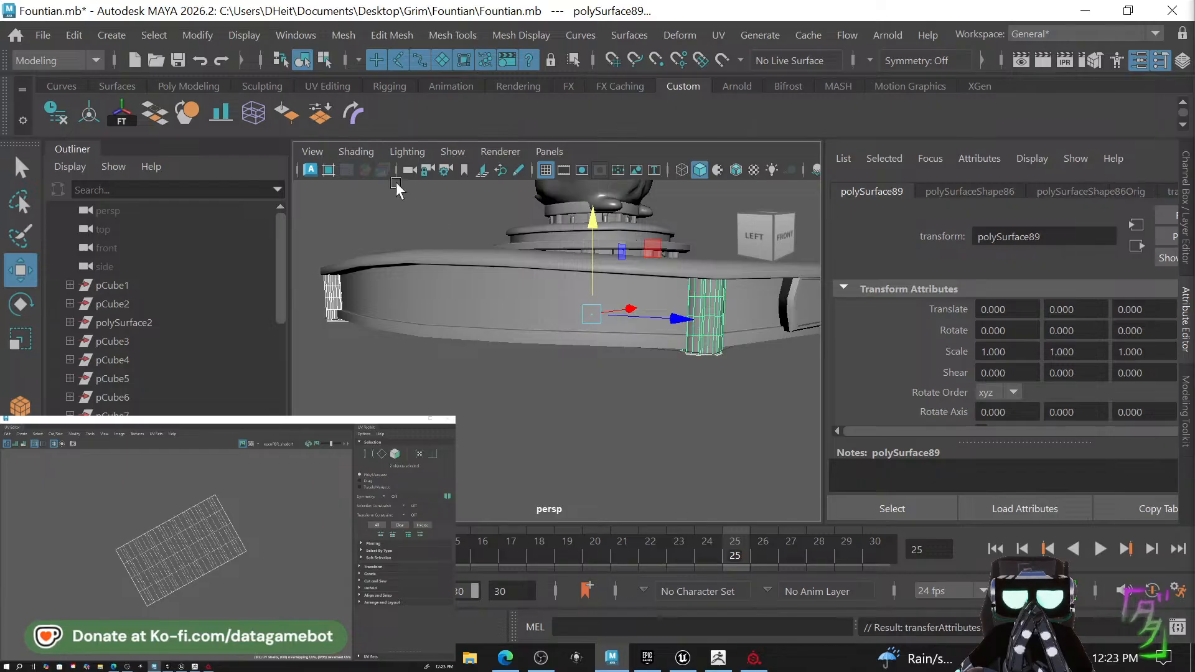
pyautogui.click(714, 352)
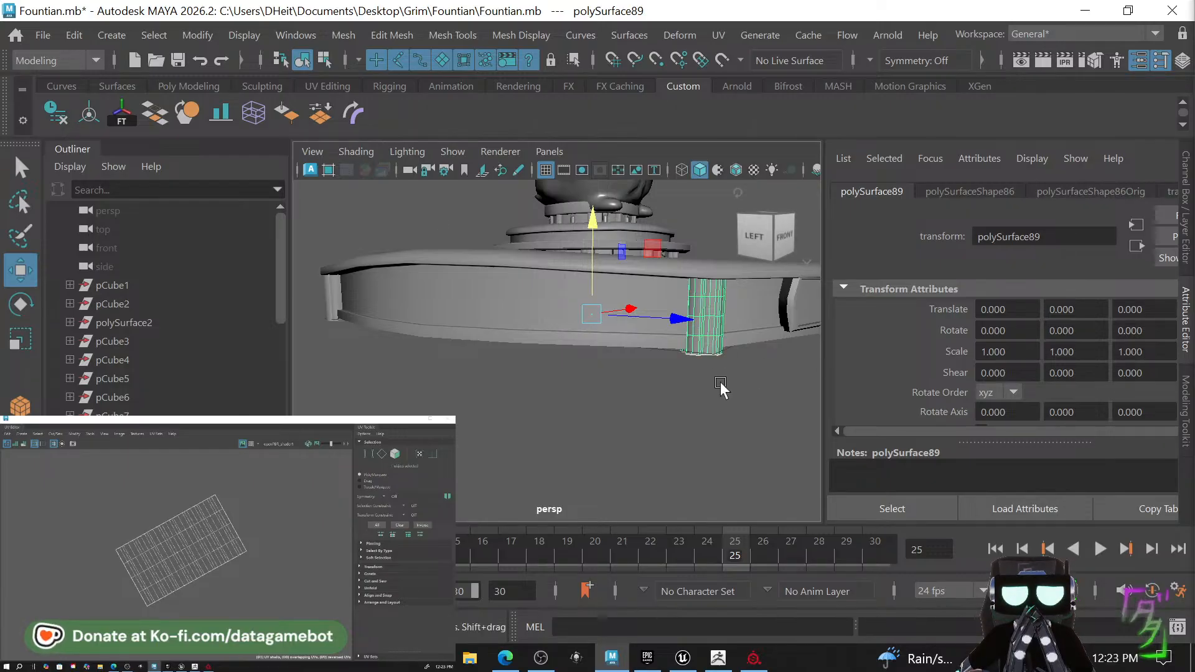
# Repeat the UV transfer for the remaining two corner posts around the basin wall.
pyautogui.keyDown('alt'); pyautogui.moveTo(719, 382); pyautogui.dragTo(710, 341); pyautogui.keyUp('alt')
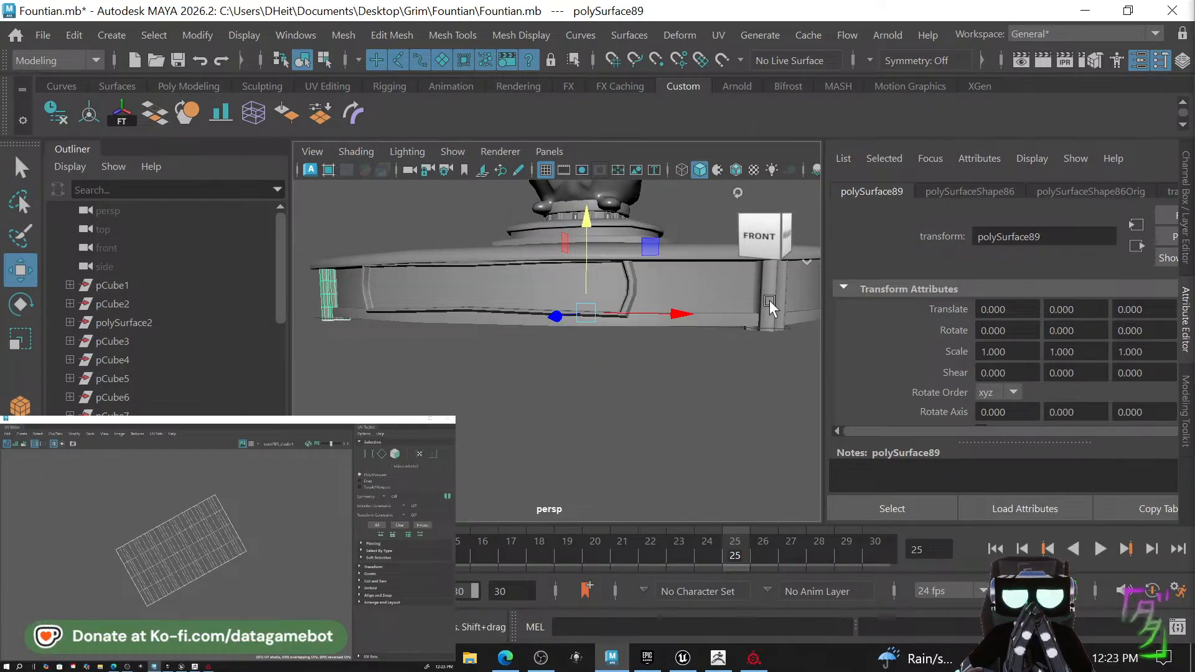
pyautogui.click(769, 300)
pyautogui.keyDown('alt'); pyautogui.moveTo(785, 360); pyautogui.dragTo(572, 361); pyautogui.keyUp('alt')
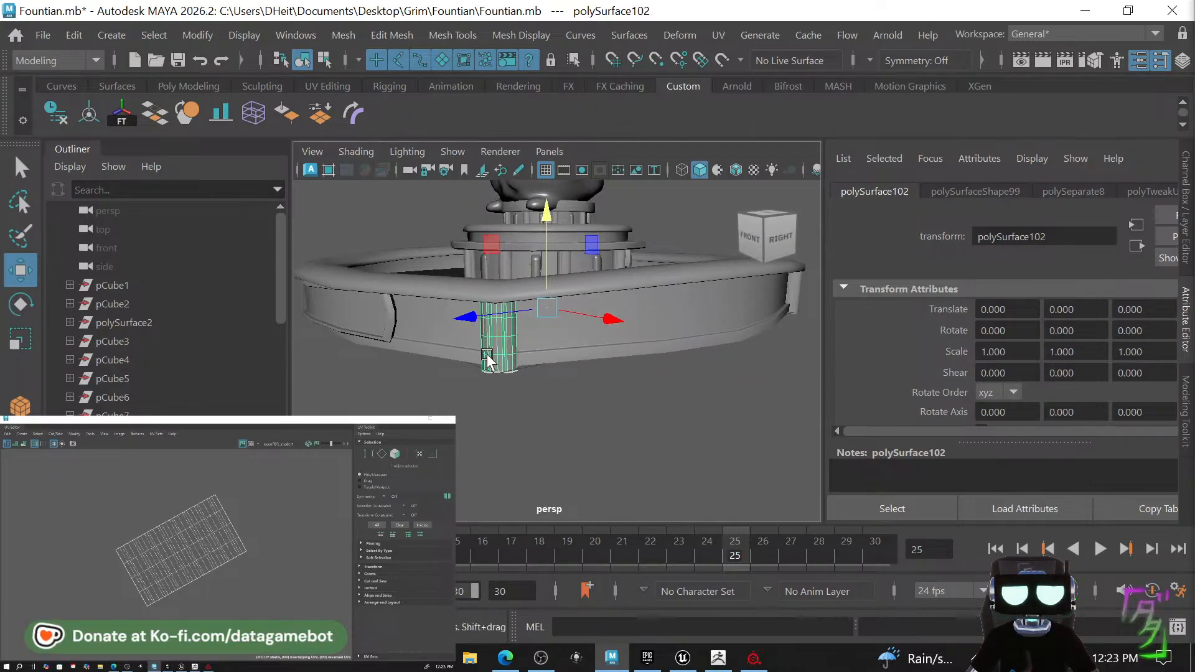
pyautogui.keyDown('shift'); pyautogui.click(794, 296); pyautogui.keyUp('shift')
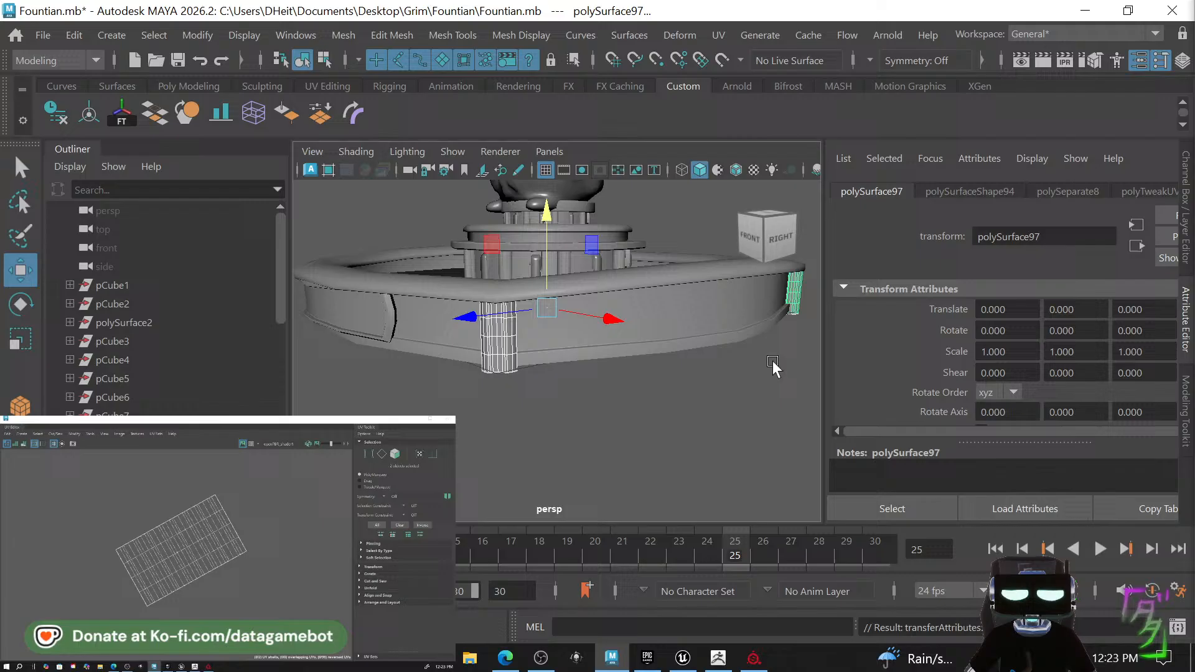
pyautogui.click(796, 297)
# Transfer the unfolded corner post's UVs to a matching wide pillar on the lower pedestal.
pyautogui.keyDown('alt'); pyautogui.moveTo(803, 330); pyautogui.dragTo(648, 298); pyautogui.keyUp('alt')
pyautogui.click(664, 278)
pyautogui.scroll(5, 596, 310)
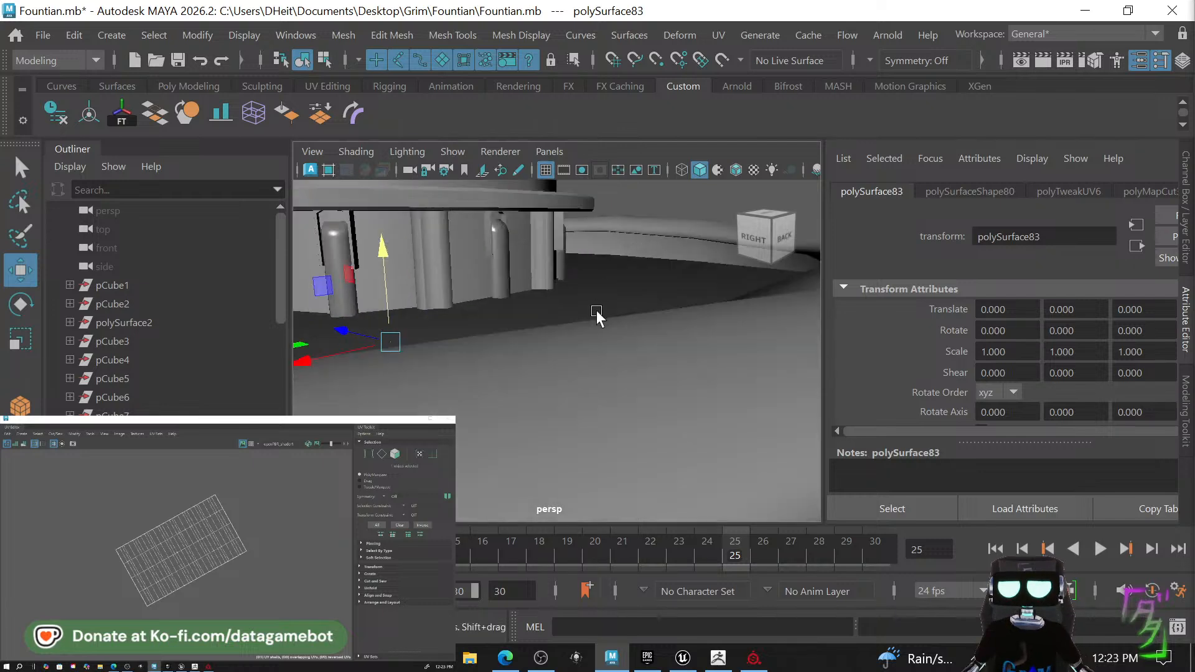
pyautogui.keyDown('alt'); pyautogui.moveTo(534, 267); pyautogui.dragTo(550, 281, button='middle'); pyautogui.keyUp('alt')
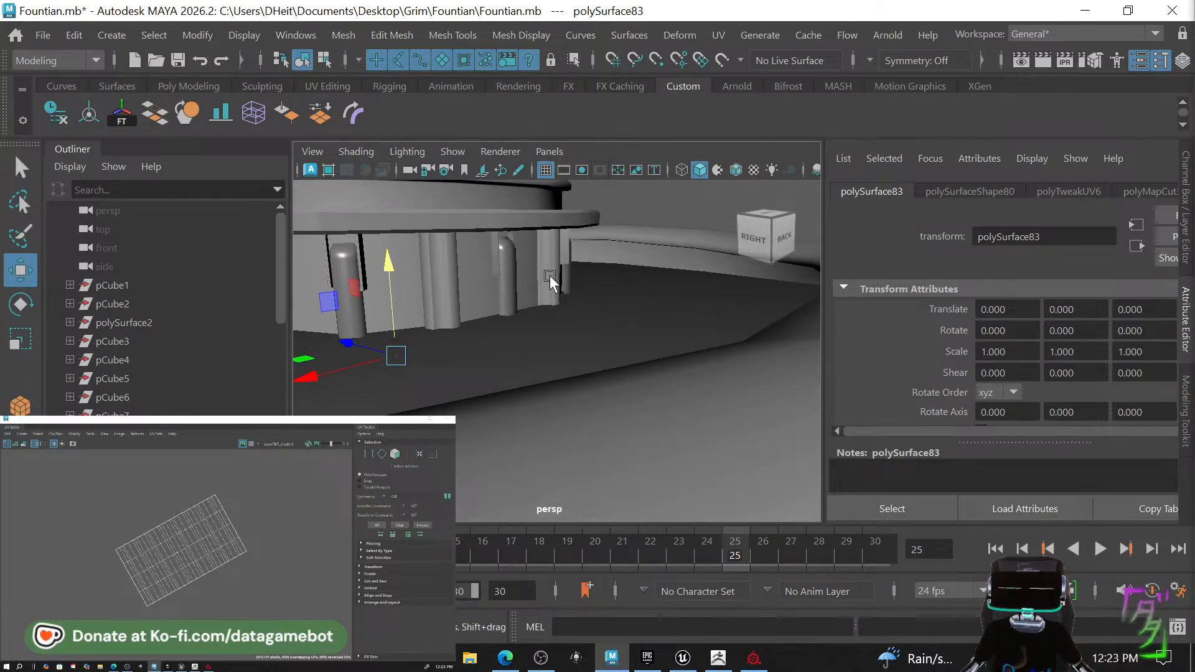
pyautogui.click(550, 282)
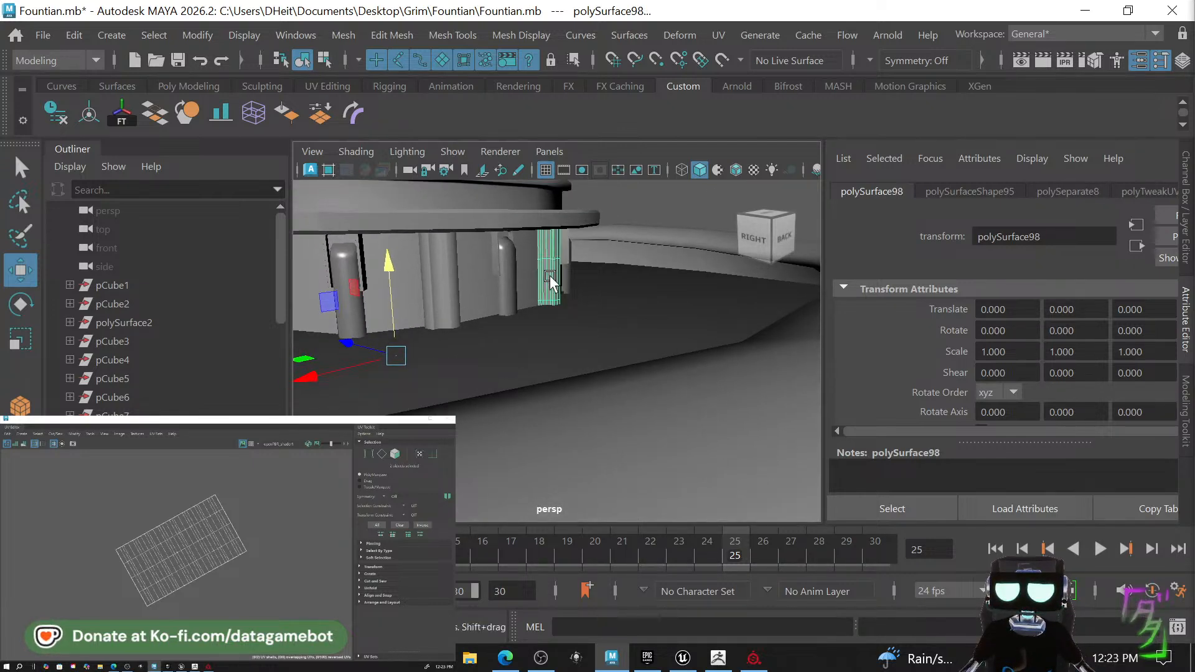
pyautogui.press('g')
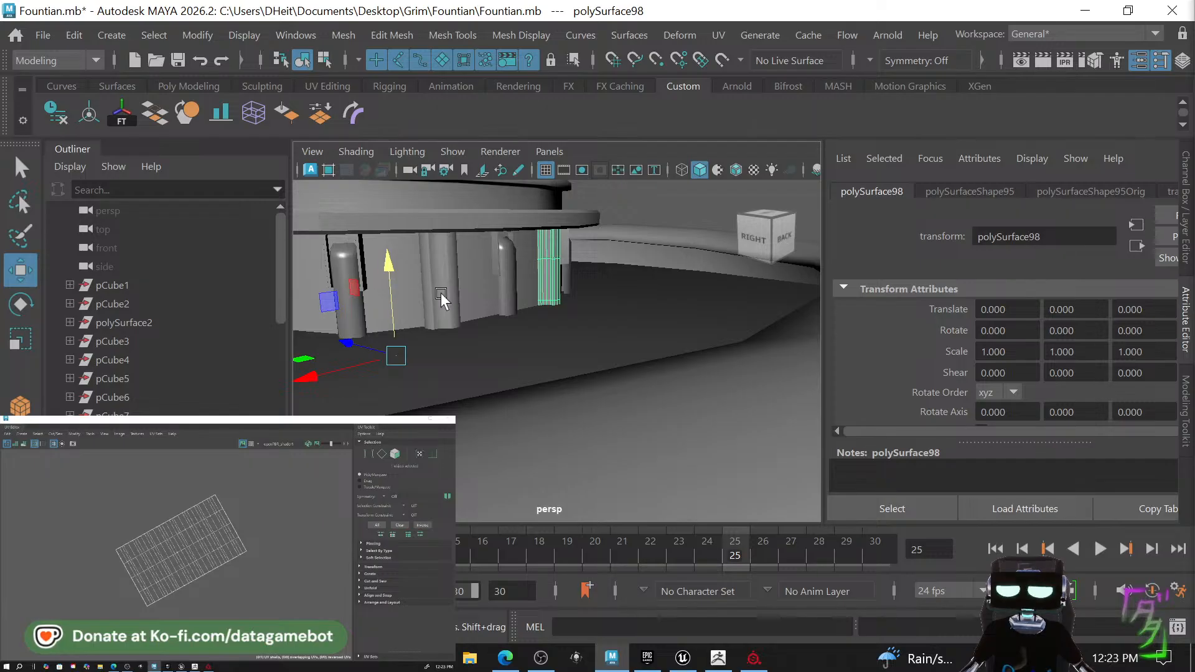
# Transfer the finished wide pillar's UVs to the next three wide pillars in turn around the lower pedestal.
pyautogui.keyDown('shift'); pyautogui.click(442, 293); pyautogui.keyUp('shift')
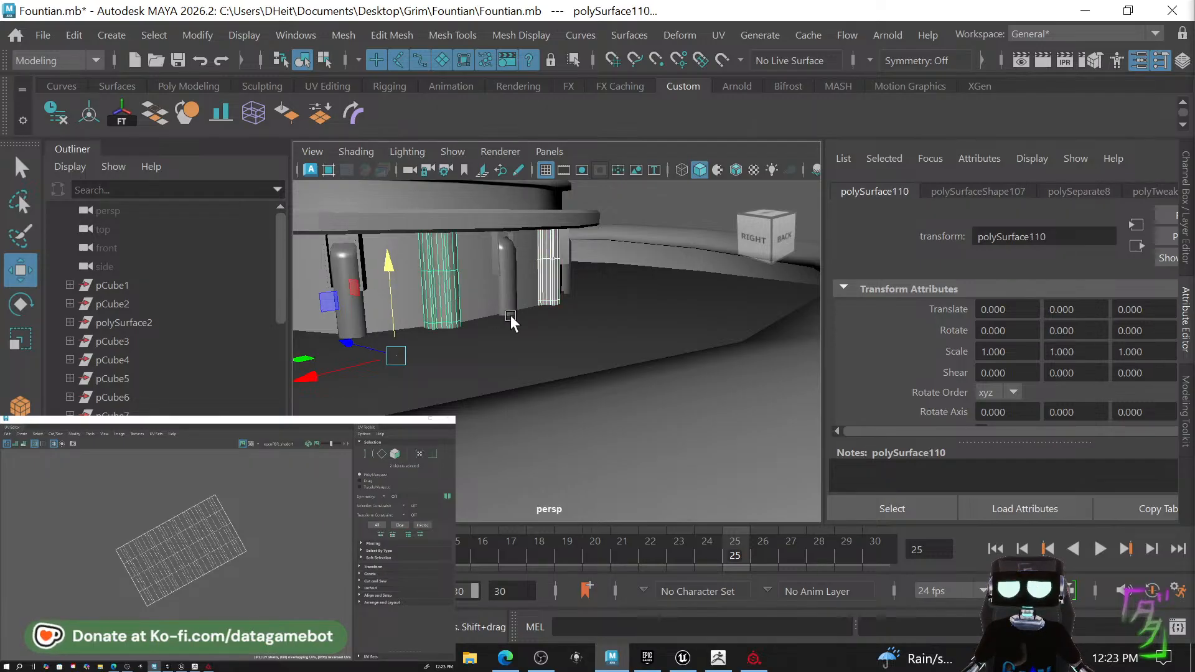
pyautogui.click(455, 293)
pyautogui.keyDown('alt'); pyautogui.moveTo(454, 293); pyautogui.dragTo(717, 326); pyautogui.keyUp('alt')
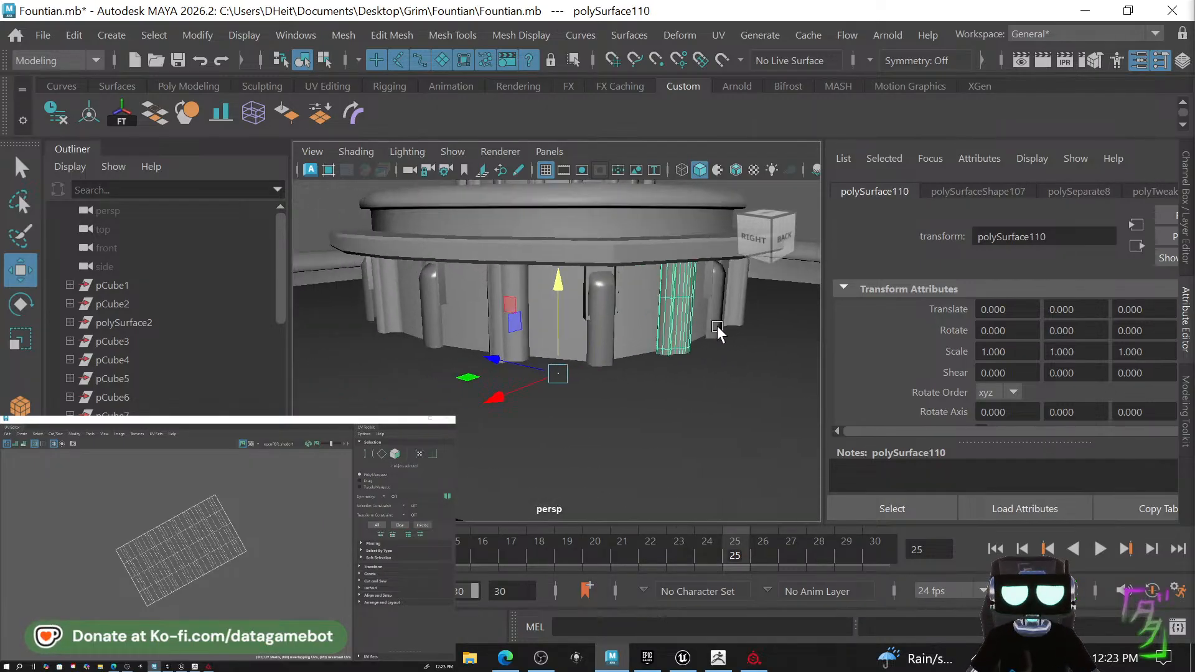
pyautogui.keyDown('shift'); pyautogui.click(522, 346); pyautogui.keyUp('shift')
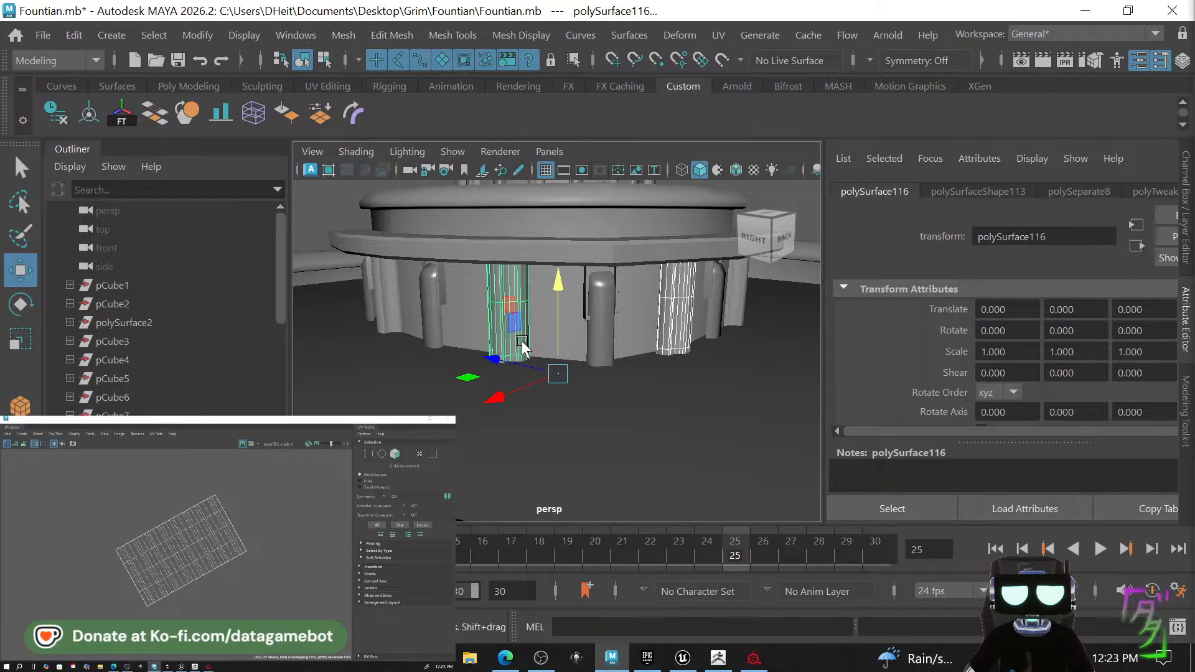
pyautogui.keyDown('alt'); pyautogui.moveTo(528, 342); pyautogui.dragTo(703, 292); pyautogui.keyUp('alt')
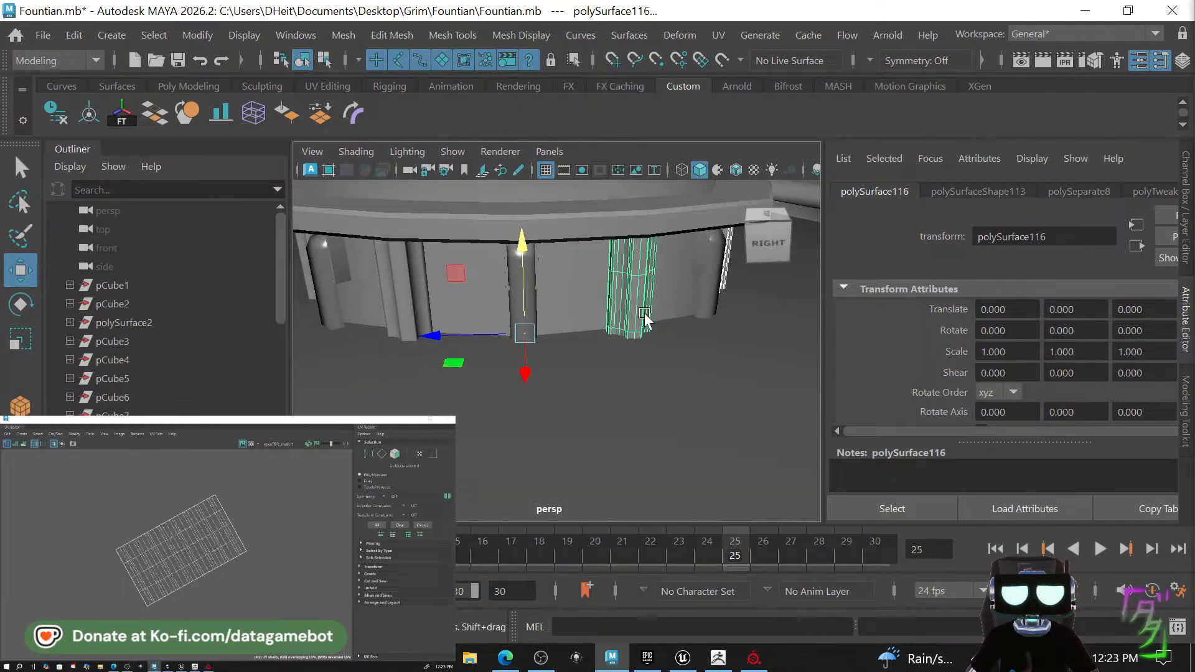
pyautogui.keyDown('shift'); pyautogui.click(413, 315); pyautogui.keyUp('shift')
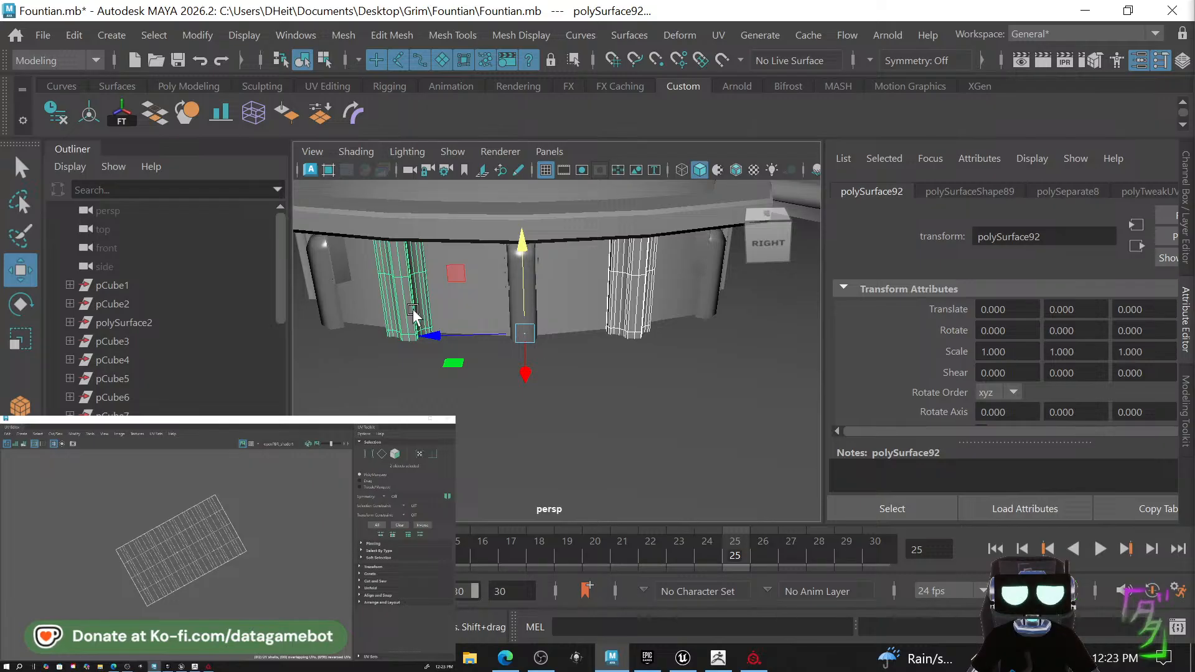
pyautogui.keyDown('alt'); pyautogui.moveTo(413, 315); pyautogui.dragTo(521, 314); pyautogui.keyUp('alt')
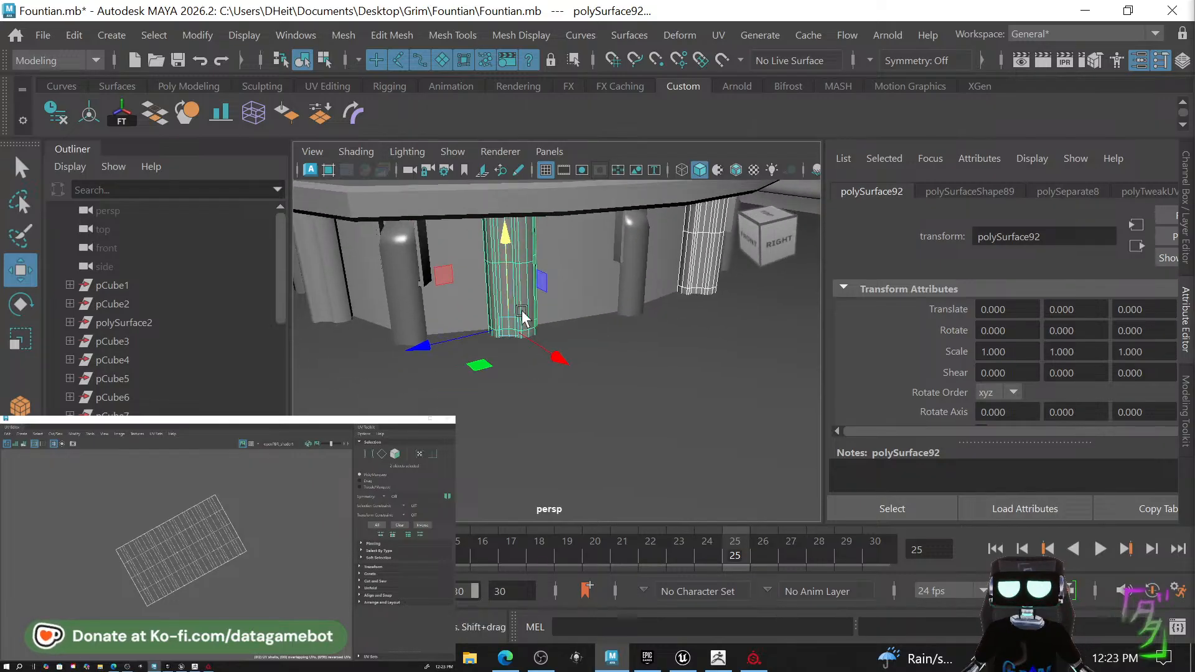
pyautogui.click(525, 316)
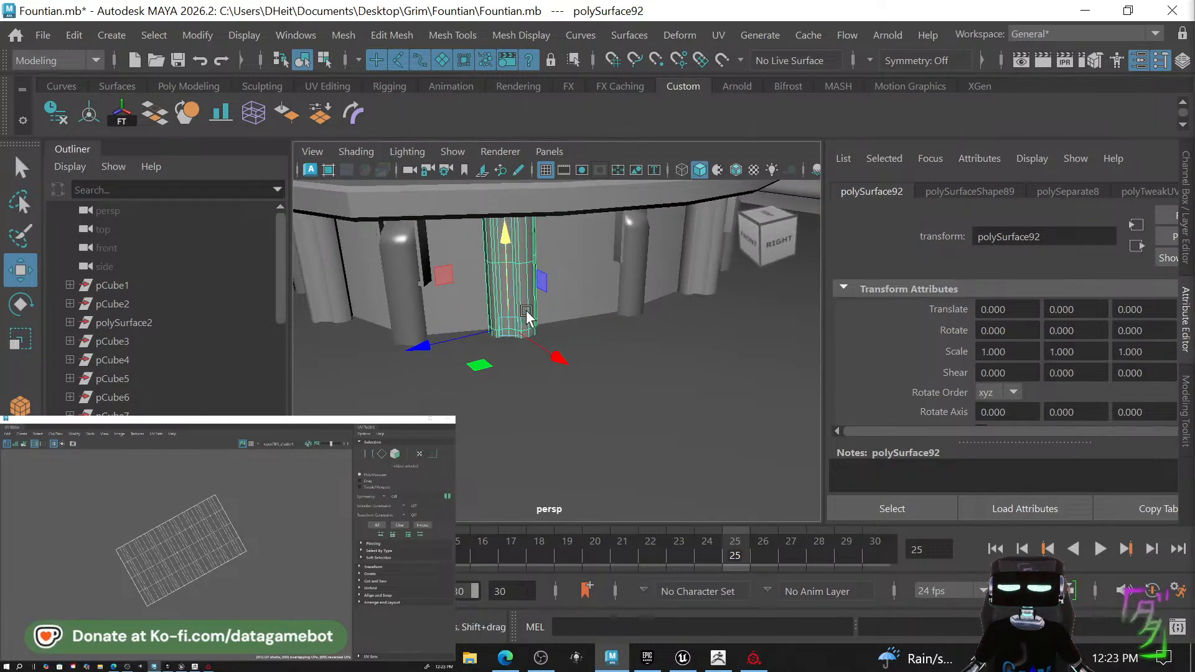
# Continue the UV transfer to the following two wide pillars on the front side of the lower pedestal.
pyautogui.keyDown('shift'); pyautogui.click(332, 290); pyautogui.keyUp('shift')
pyautogui.keyDown('alt'); pyautogui.moveTo(333, 290); pyautogui.dragTo(606, 331); pyautogui.keyUp('alt')
pyautogui.press('g')
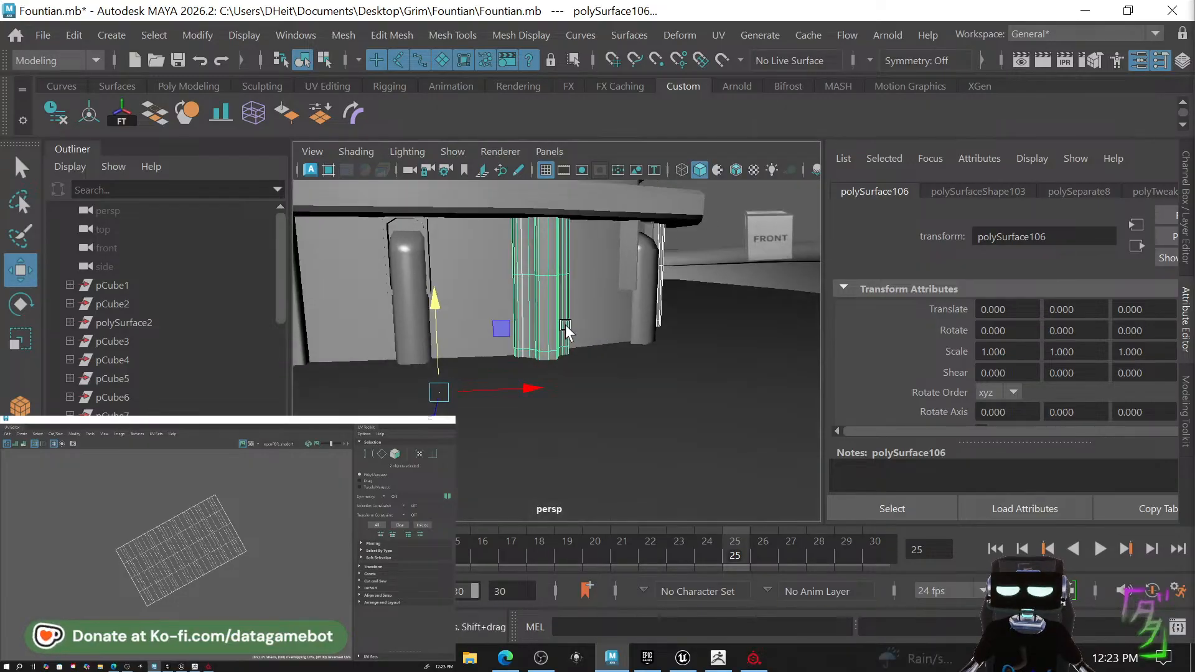
pyautogui.click(561, 320)
pyautogui.keyDown('alt'); pyautogui.moveTo(561, 319); pyautogui.dragTo(696, 323, button='middle'); pyautogui.keyUp('alt')
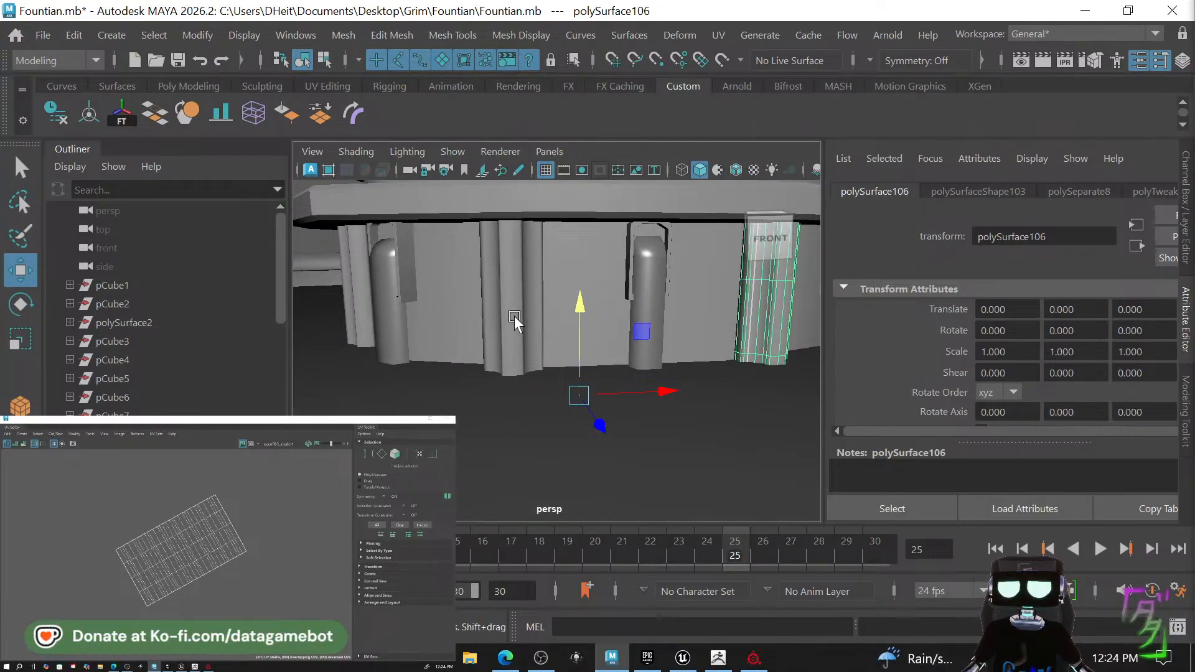
pyautogui.click(514, 315)
pyautogui.press('g')
pyautogui.keyDown('alt'); pyautogui.moveTo(506, 327); pyautogui.dragTo(524, 331); pyautogui.keyUp('alt')
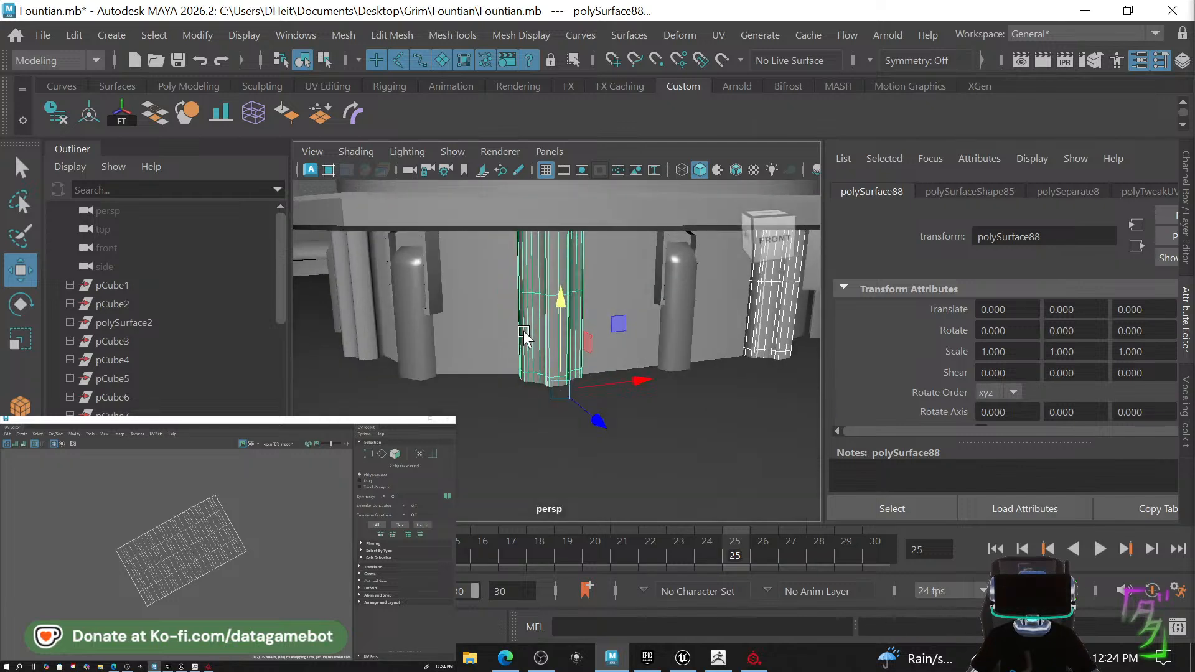
pyautogui.click(531, 341)
# Transfer the UVs to the remaining two wide pillars on the left side of the lower pedestal.
pyautogui.keyDown('alt'); pyautogui.moveTo(507, 348); pyautogui.dragTo(605, 367, button='middle'); pyautogui.keyUp('alt')
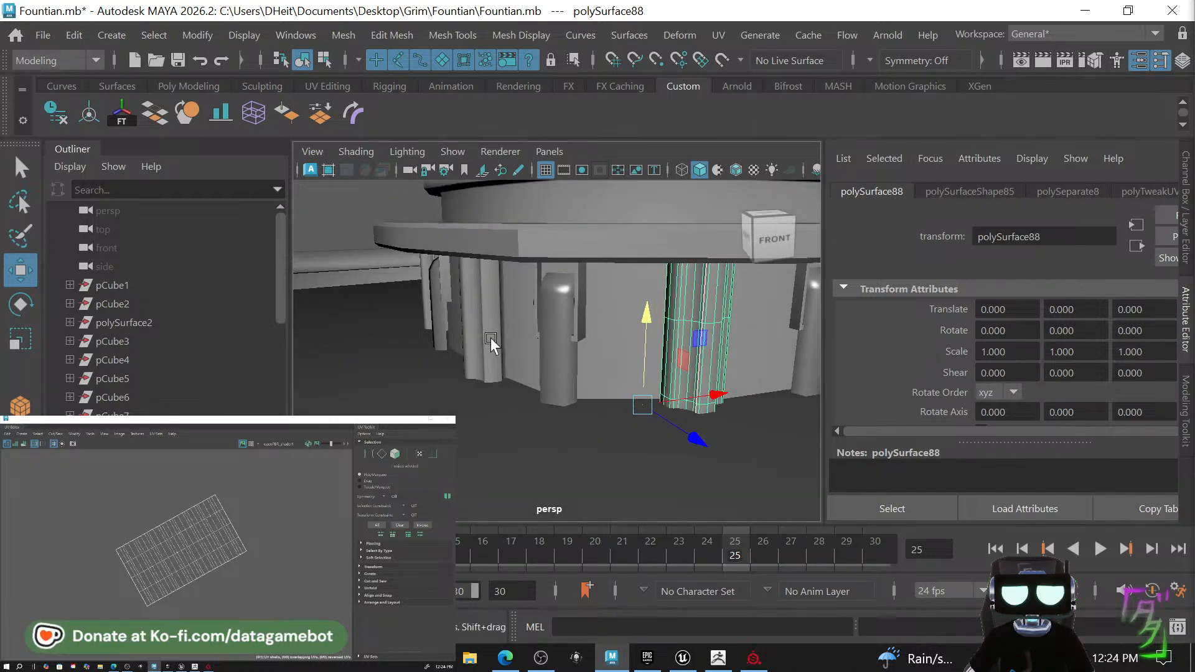
pyautogui.keyDown('shift'); pyautogui.click(495, 338); pyautogui.keyUp('shift')
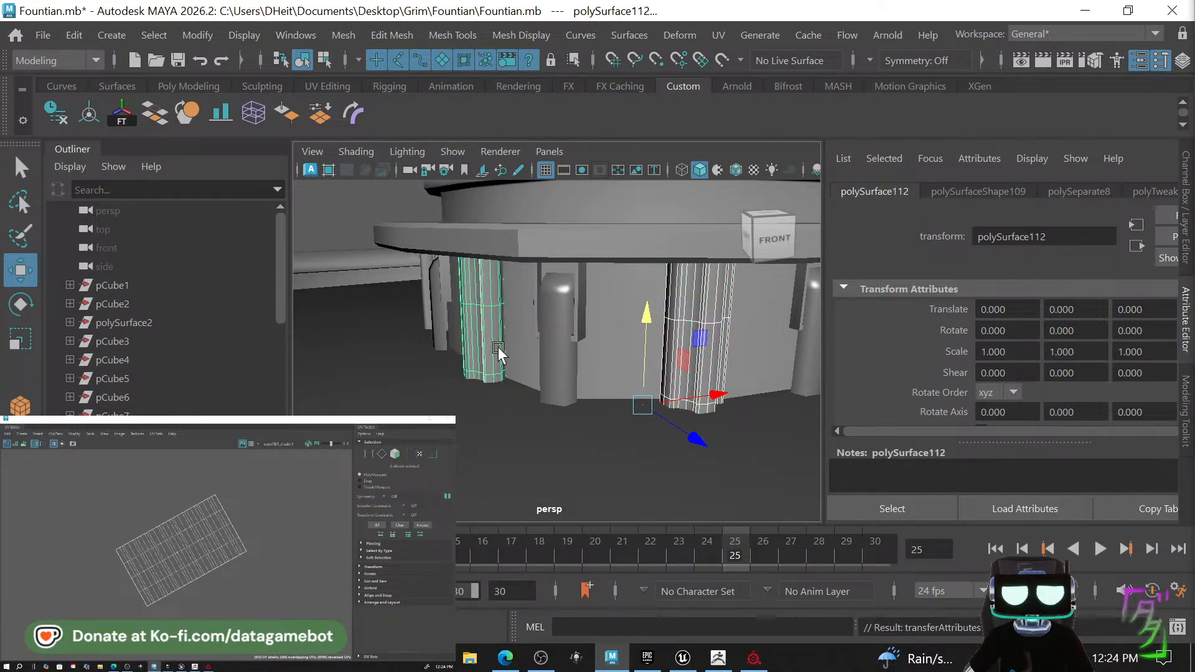
pyautogui.keyDown('alt'); pyautogui.moveTo(496, 338); pyautogui.dragTo(636, 363); pyautogui.keyUp('alt')
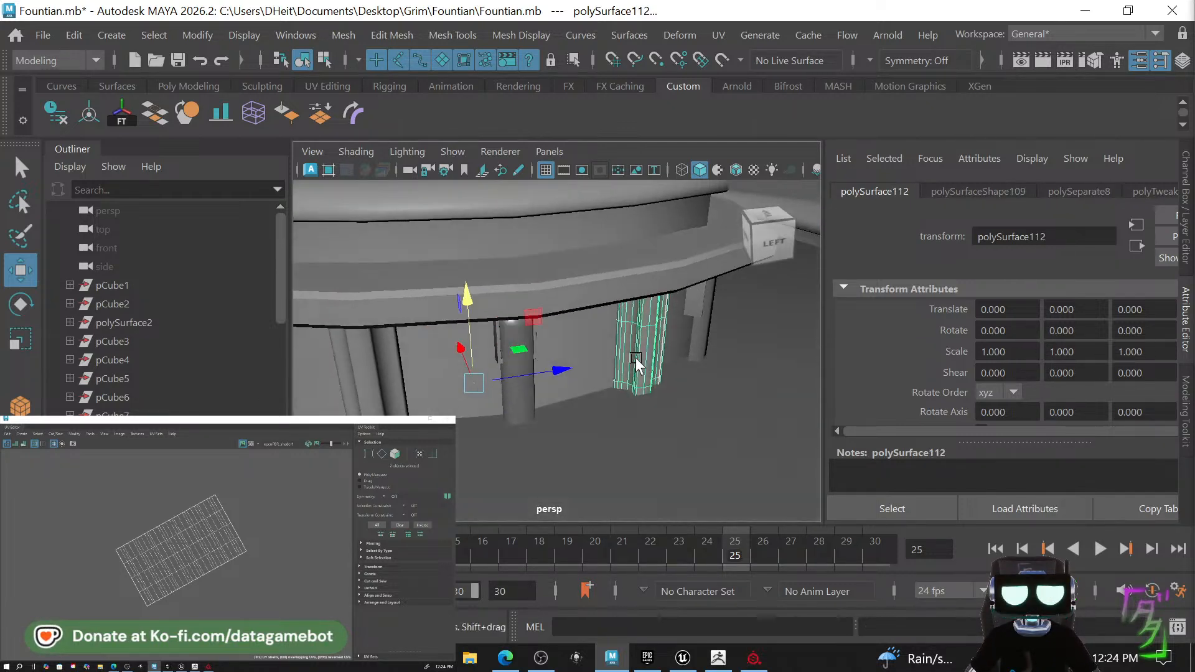
pyautogui.keyDown('shift'); pyautogui.click(394, 378); pyautogui.keyUp('shift')
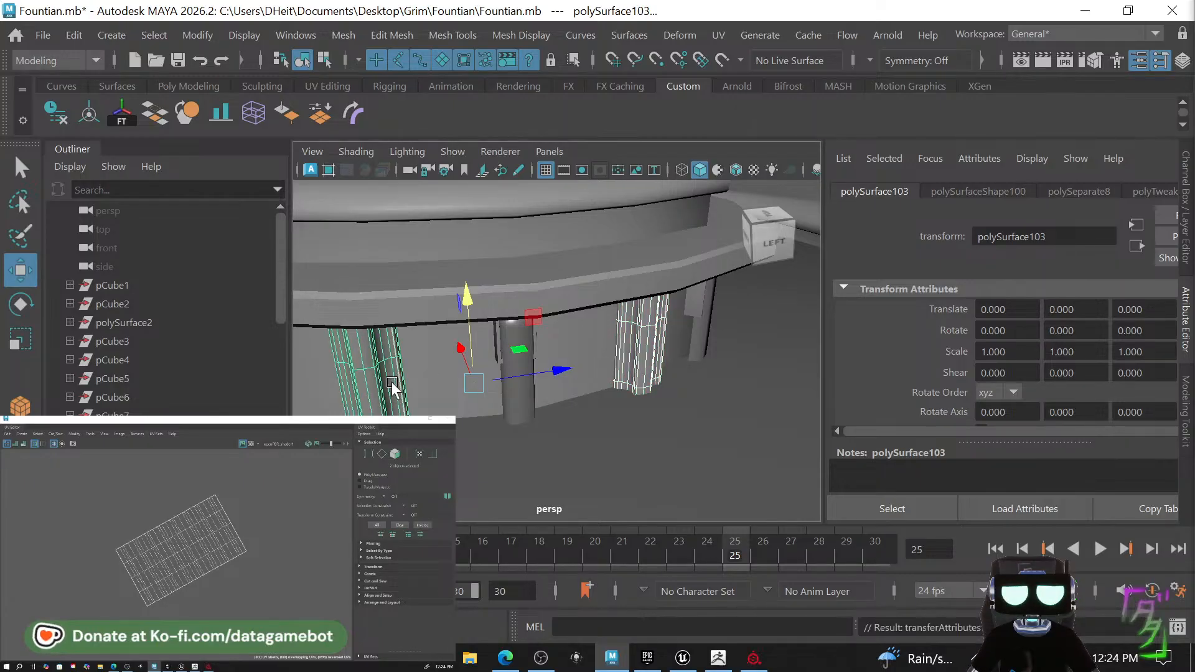
pyautogui.keyDown('alt'); pyautogui.moveTo(441, 384); pyautogui.dragTo(685, 430, button='middle'); pyautogui.keyUp('alt')
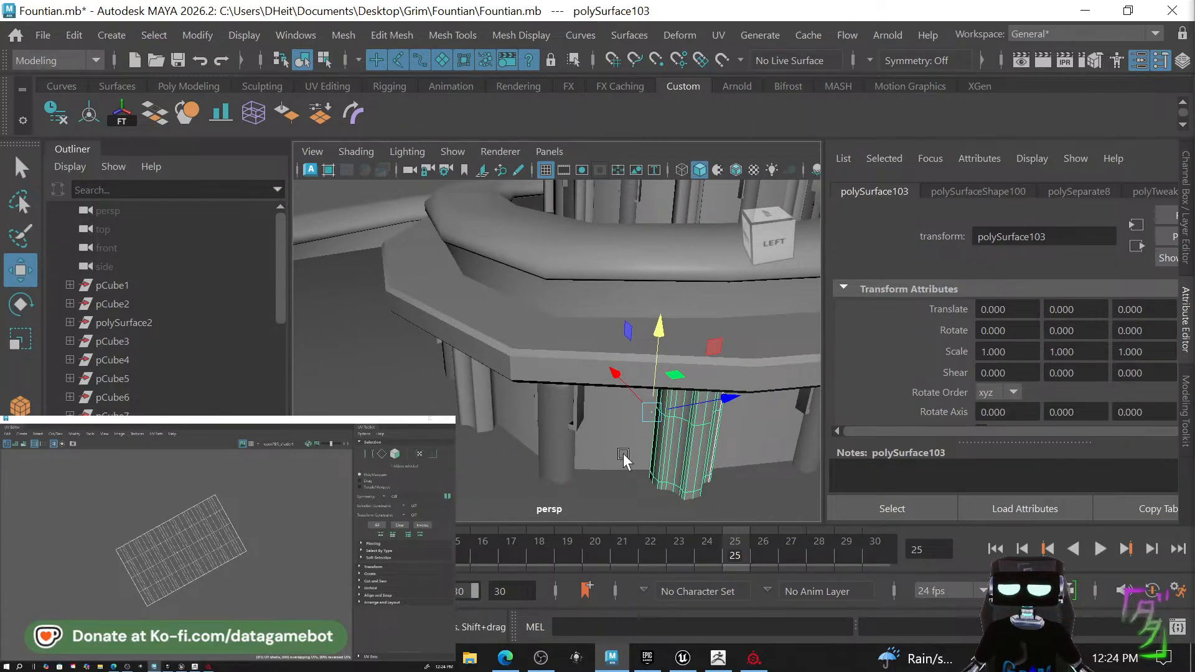
# Select the lower pedestal's wide pillars at the back to check their UV layouts against each other.
pyautogui.keyDown('alt'); pyautogui.moveTo(625, 460); pyautogui.dragTo(535, 442); pyautogui.keyUp('alt')
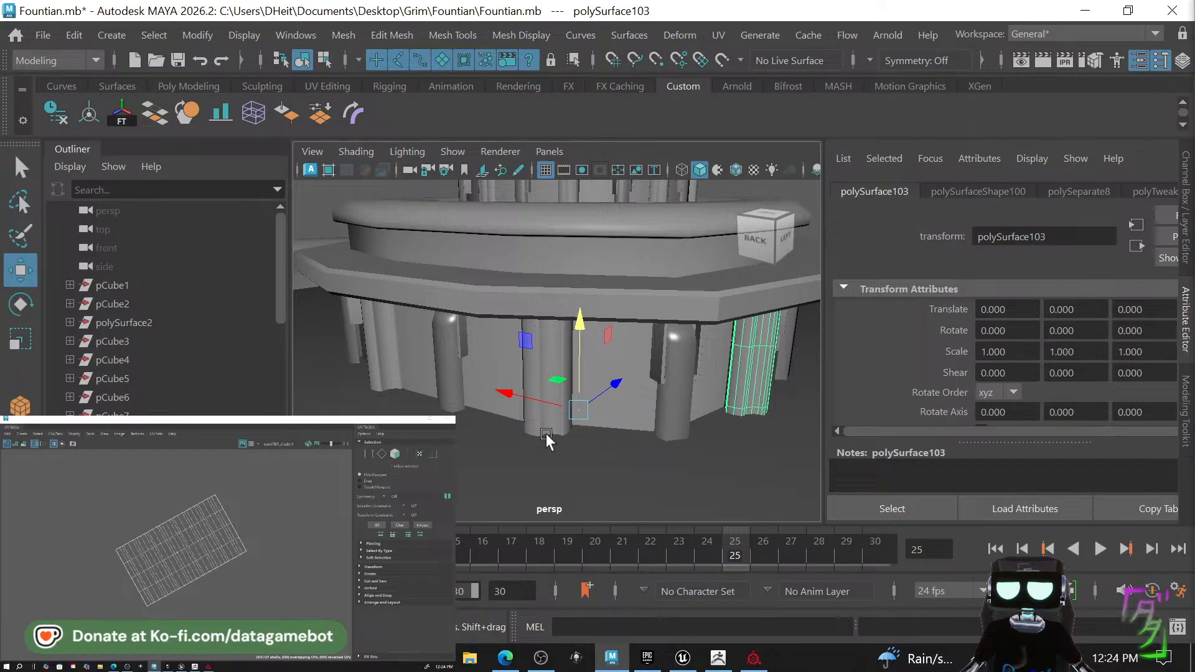
pyautogui.keyDown('shift'); pyautogui.click(546, 433); pyautogui.keyUp('shift')
pyautogui.click(744, 396)
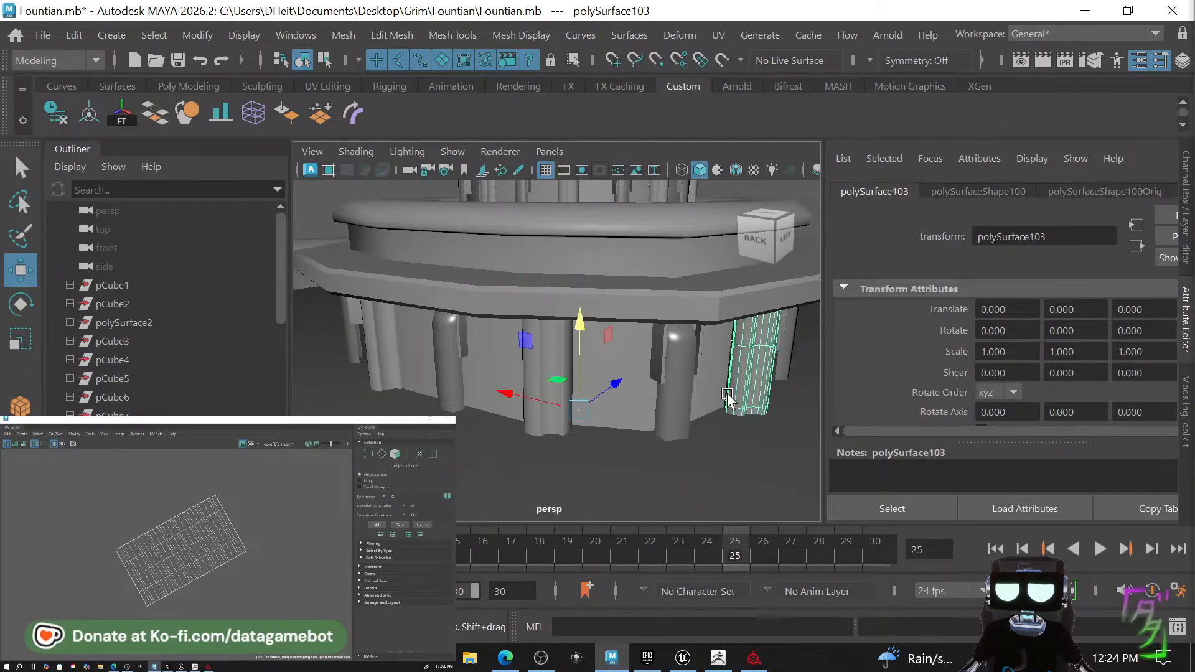
pyautogui.keyDown('shift'); pyautogui.click(536, 428); pyautogui.keyUp('shift')
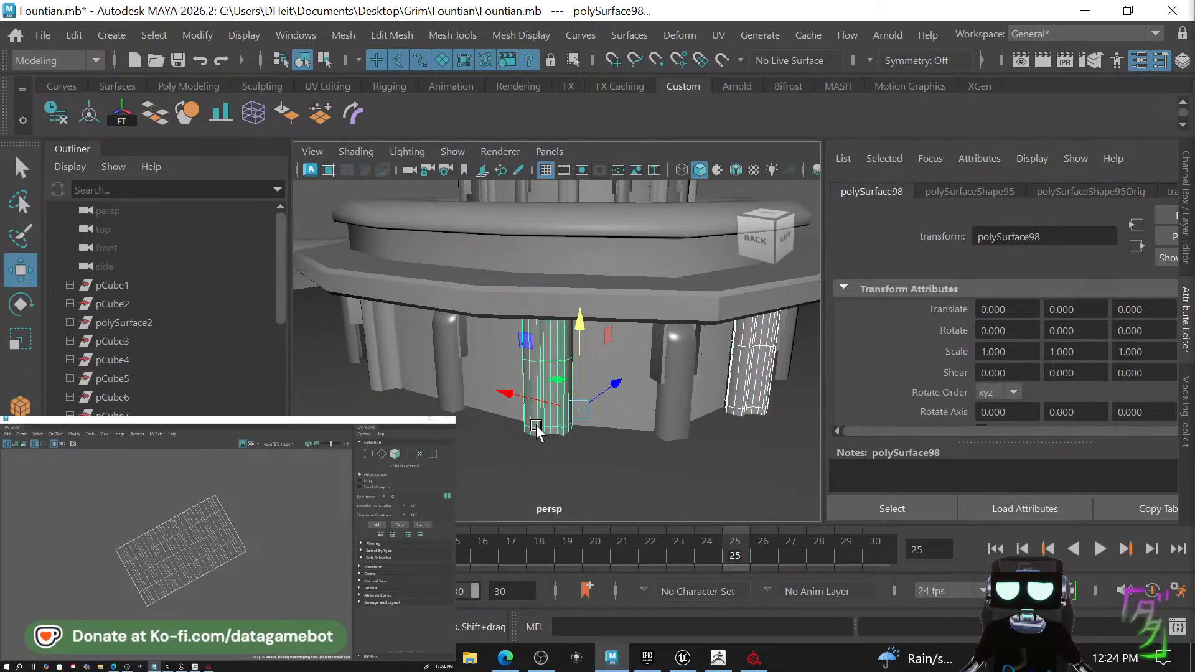
pyautogui.click(536, 426)
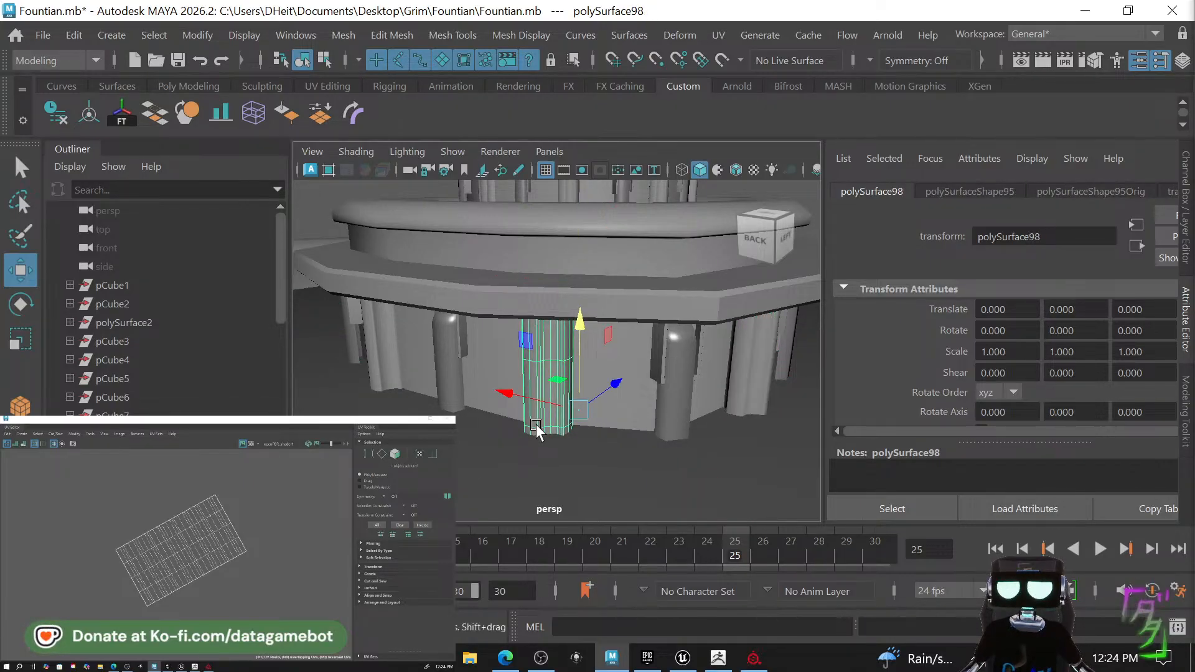
pyautogui.click(377, 357)
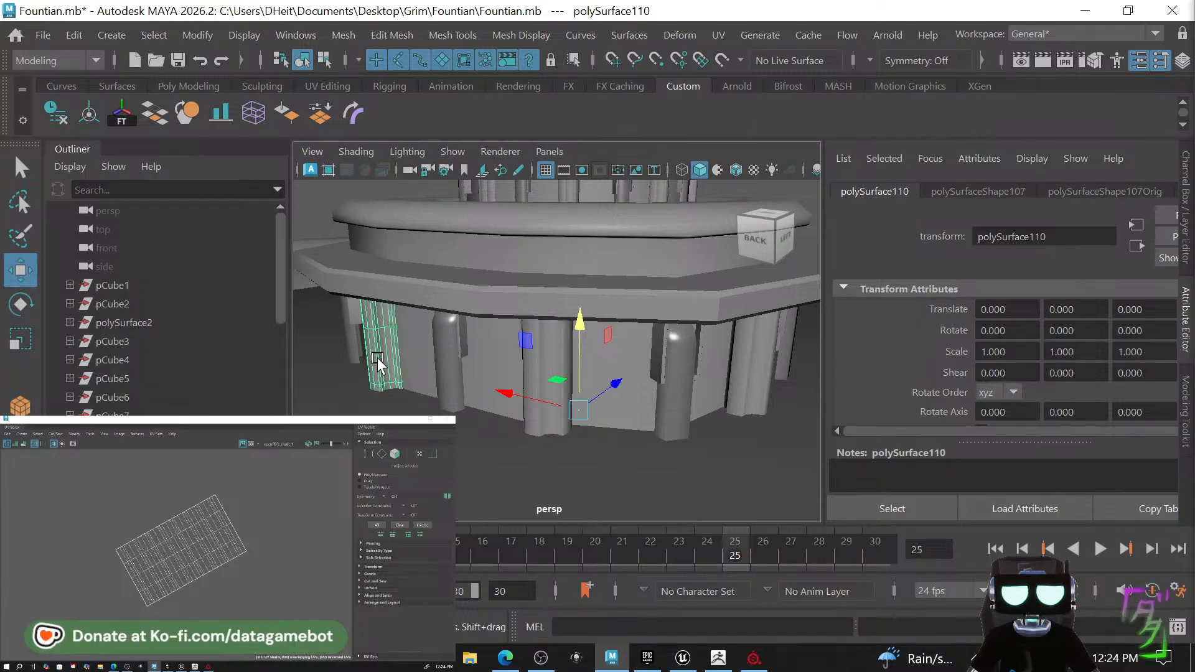
# Transfer the UVs from a lower pedestal pillar to a matching wide pillar on the upper pedestal.
pyautogui.keyDown('alt'); pyautogui.moveTo(377, 357); pyautogui.dragTo(543, 365); pyautogui.keyUp('alt')
pyautogui.keyDown('alt'); pyautogui.moveTo(543, 364); pyautogui.dragTo(320, 314, button='right'); pyautogui.keyUp('alt')
pyautogui.keyDown('alt'); pyautogui.moveTo(373, 323); pyautogui.dragTo(547, 378); pyautogui.keyUp('alt')
pyautogui.click(558, 389)
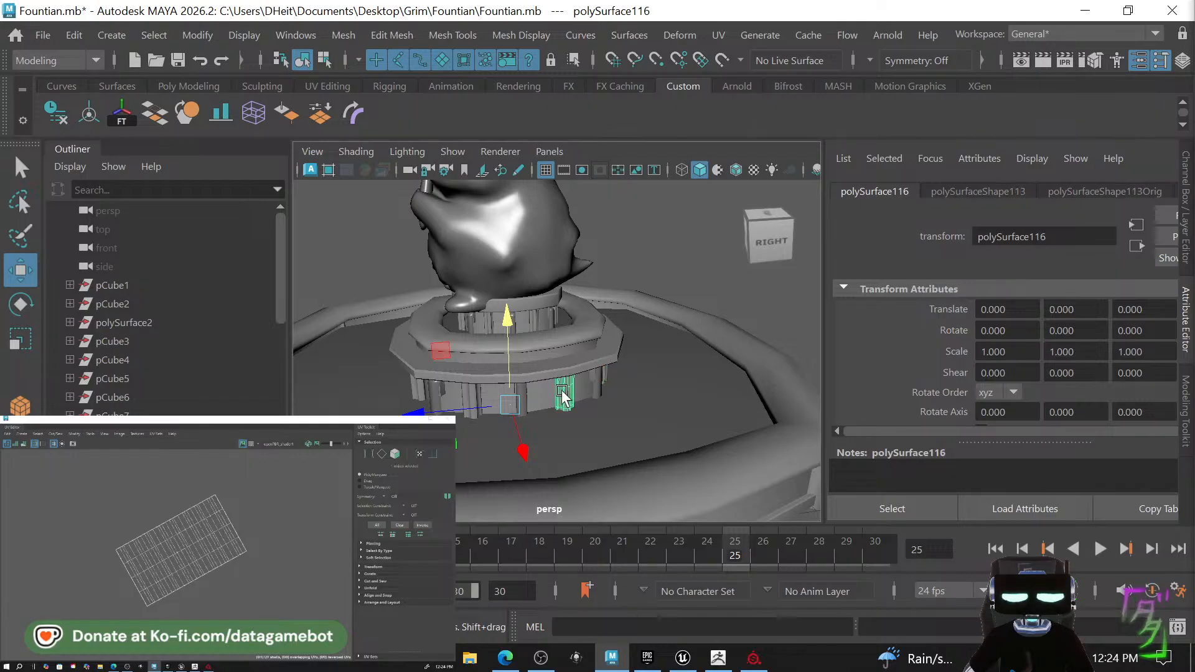
pyautogui.scroll(5, 536, 328)
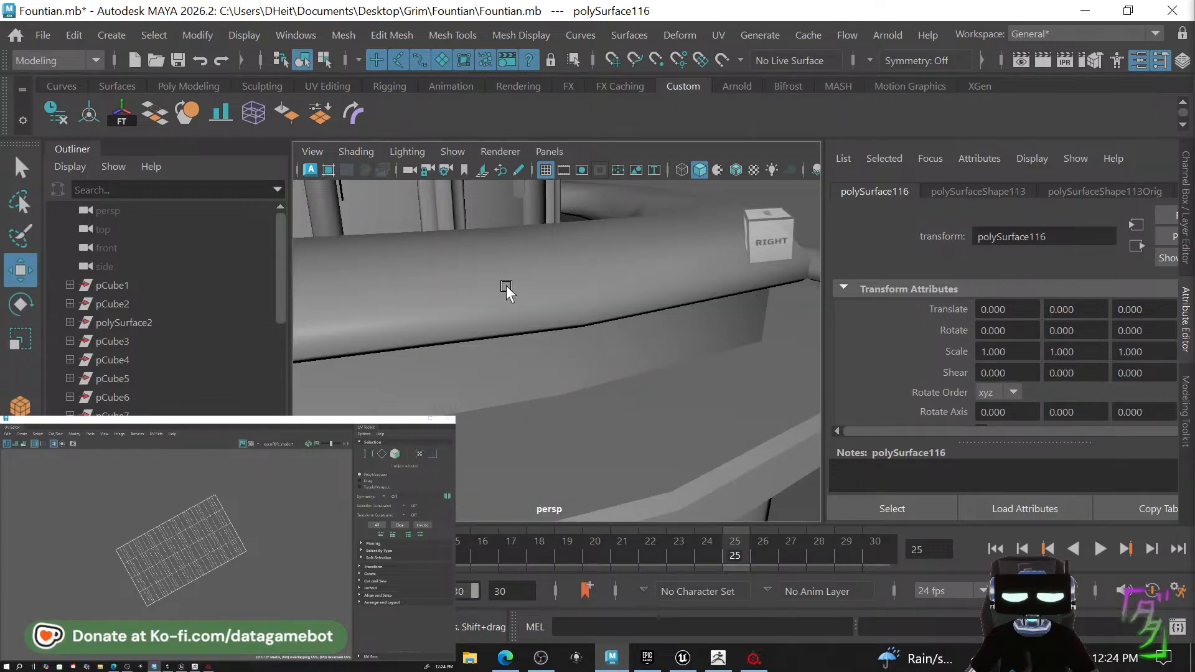
pyautogui.keyDown('alt'); pyautogui.moveTo(506, 285); pyautogui.dragTo(544, 316, button='middle'); pyautogui.keyUp('alt')
pyautogui.keyDown('shift'); pyautogui.click(536, 311); pyautogui.keyUp('shift')
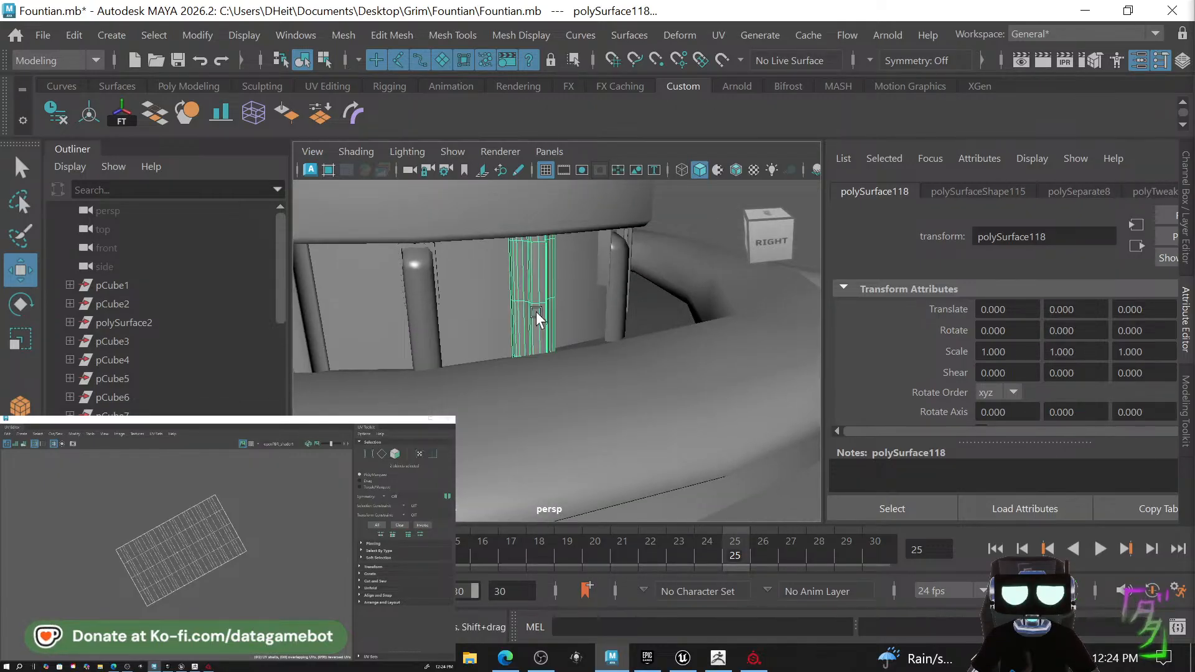
# Transfer the first upper pillar's UVs to the next two wide pillars around the upper pedestal.
pyautogui.keyDown('alt'); pyautogui.moveTo(514, 297); pyautogui.dragTo(599, 299); pyautogui.keyUp('alt')
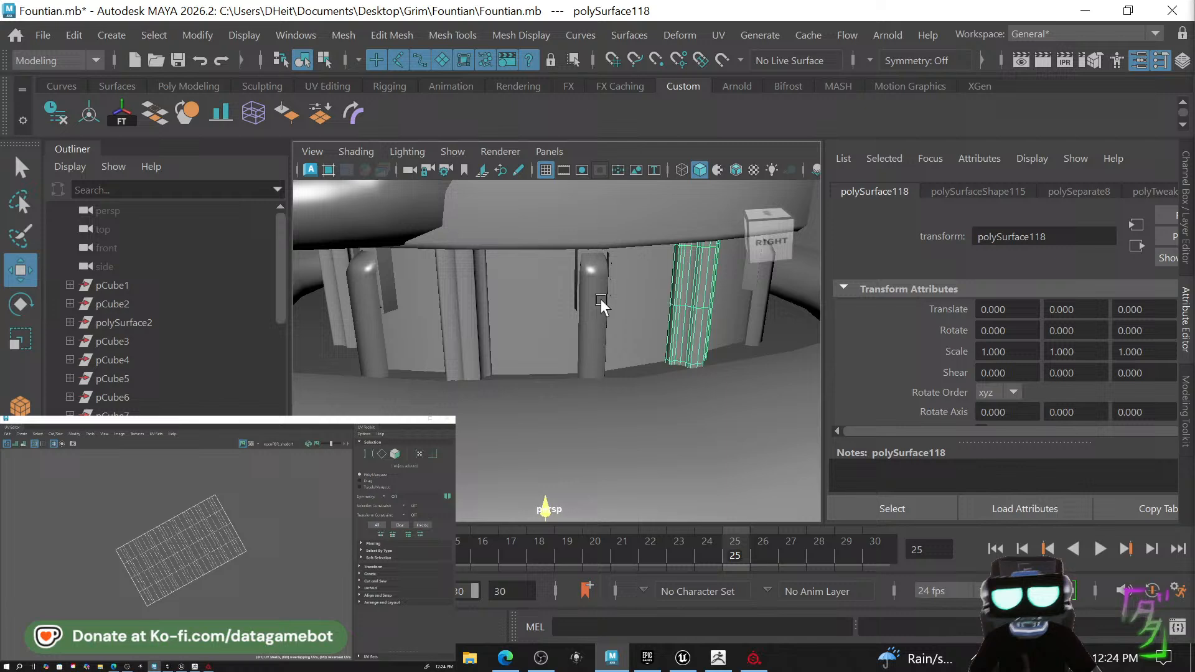
pyautogui.keyDown('shift'); pyautogui.click(471, 313); pyautogui.keyUp('shift')
pyautogui.press('g')
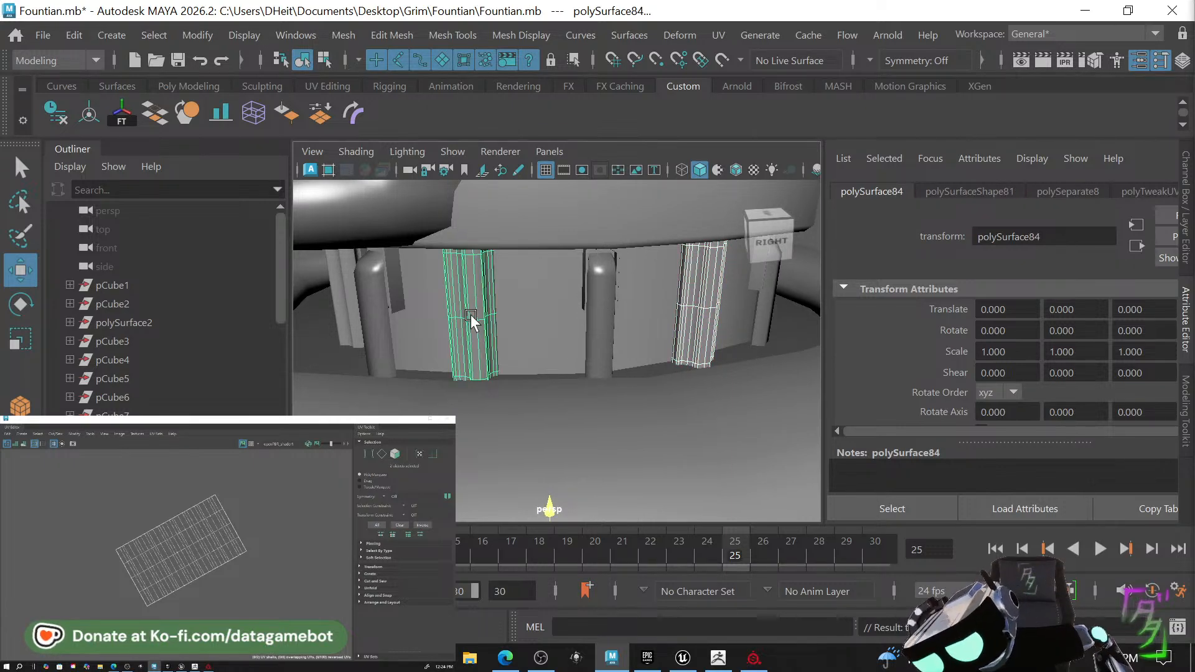
pyautogui.keyDown('alt'); pyautogui.moveTo(486, 323); pyautogui.dragTo(542, 323); pyautogui.keyUp('alt')
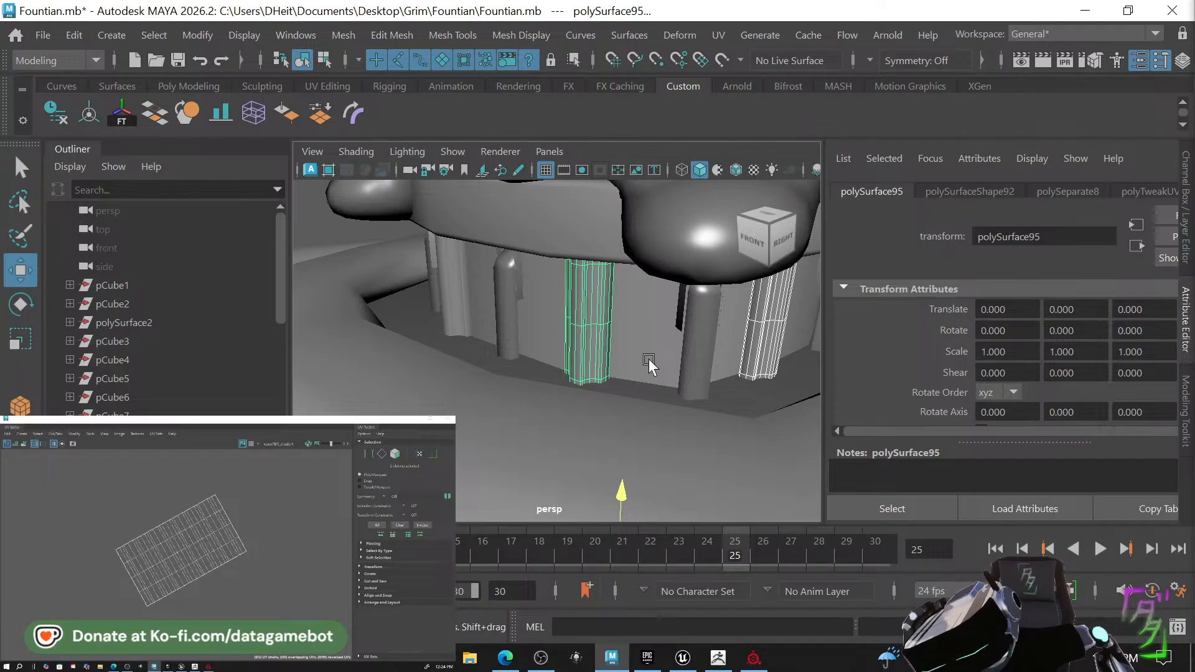
pyautogui.press('g')
pyautogui.click(588, 346)
# Continue the UV transfer to the following two wide pillars on the front-left side of the upper pedestal.
pyautogui.keyDown('alt'); pyautogui.moveTo(592, 350); pyautogui.dragTo(677, 349); pyautogui.keyUp('alt')
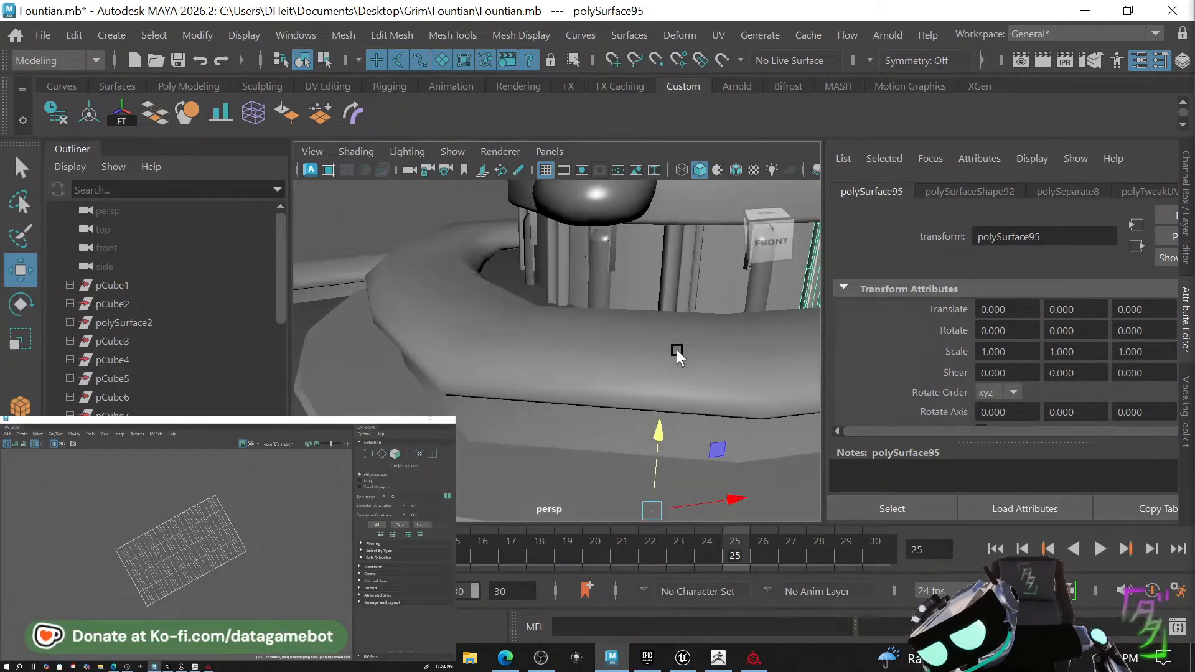
pyautogui.click(683, 297)
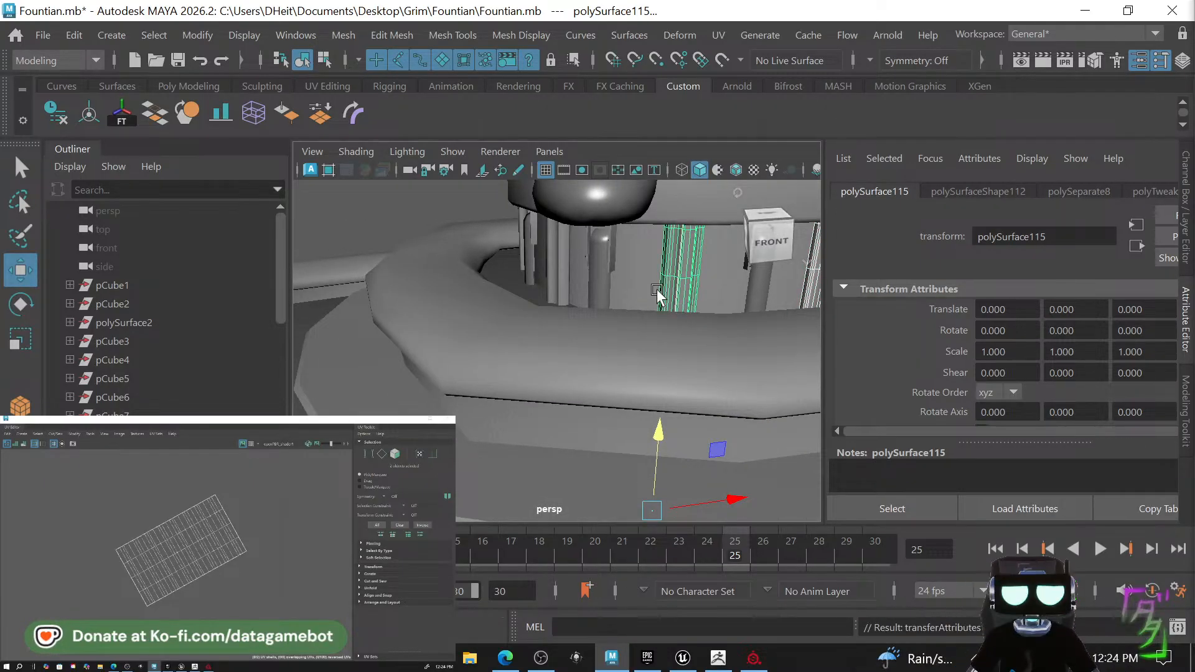
pyautogui.keyDown('alt'); pyautogui.moveTo(660, 297); pyautogui.dragTo(647, 325); pyautogui.keyUp('alt')
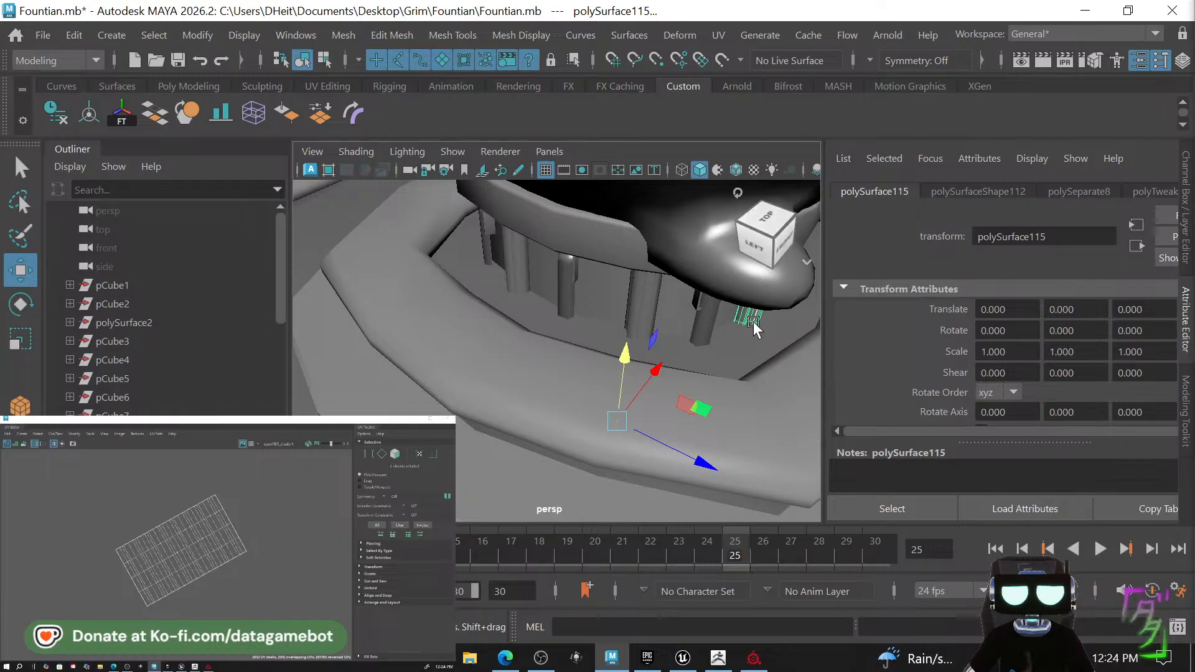
pyautogui.click(644, 318)
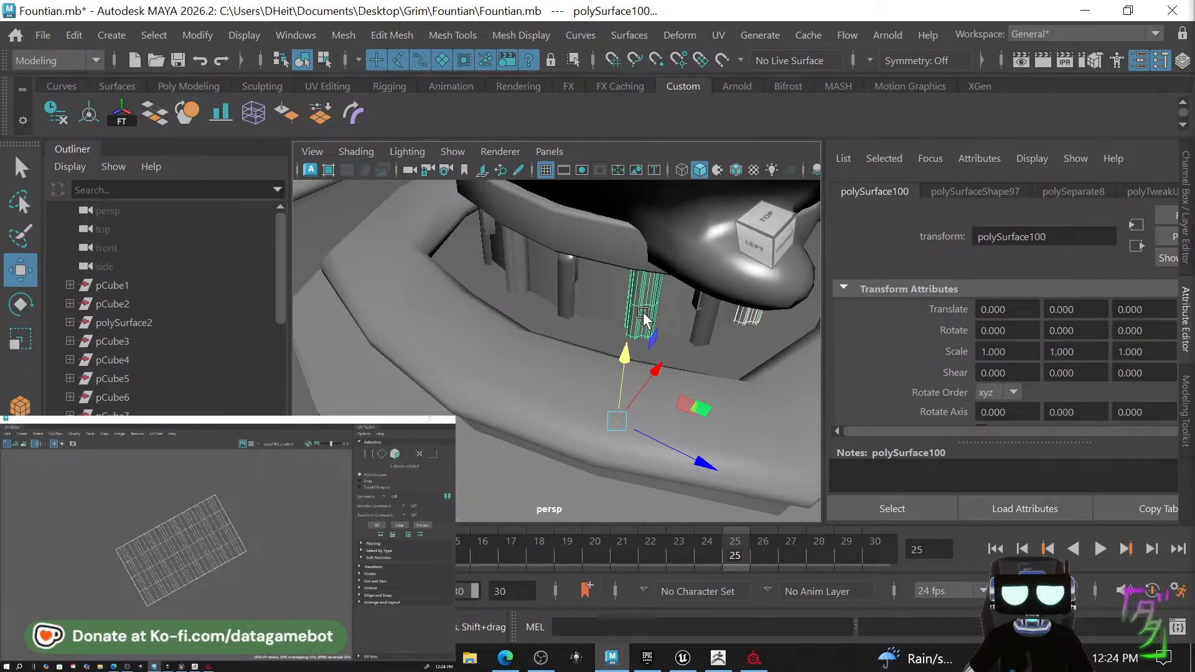
# Transfer the UVs to the next wide pillar on the left side of the upper pedestal.
pyautogui.click(521, 272)
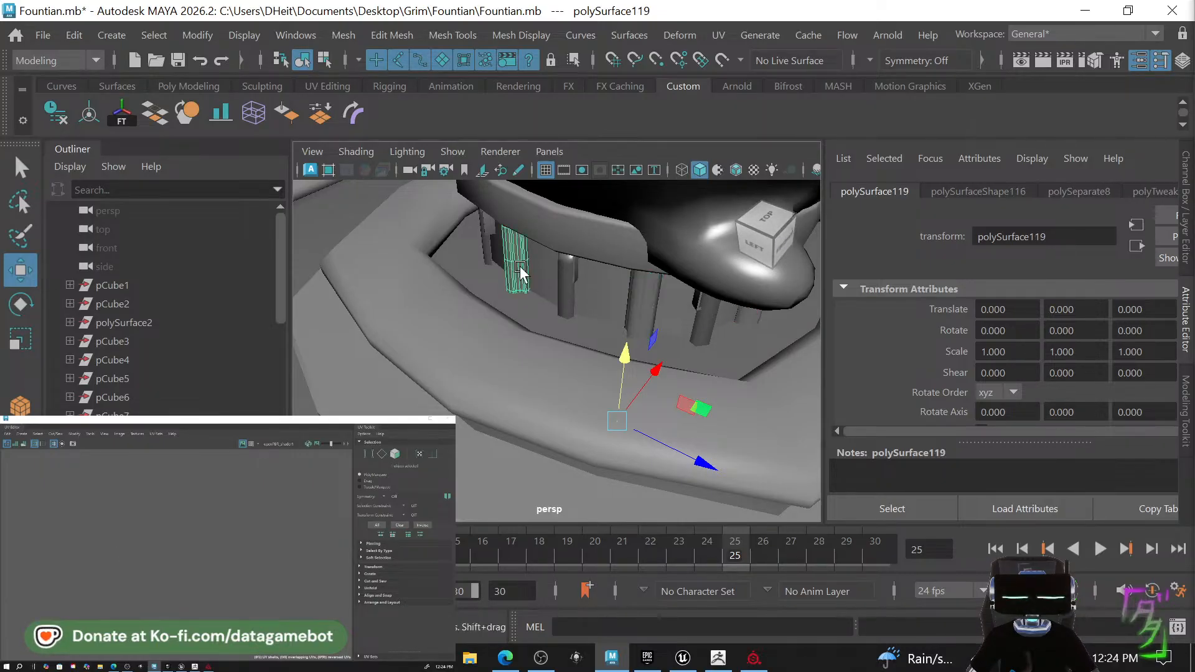
pyautogui.click(642, 308)
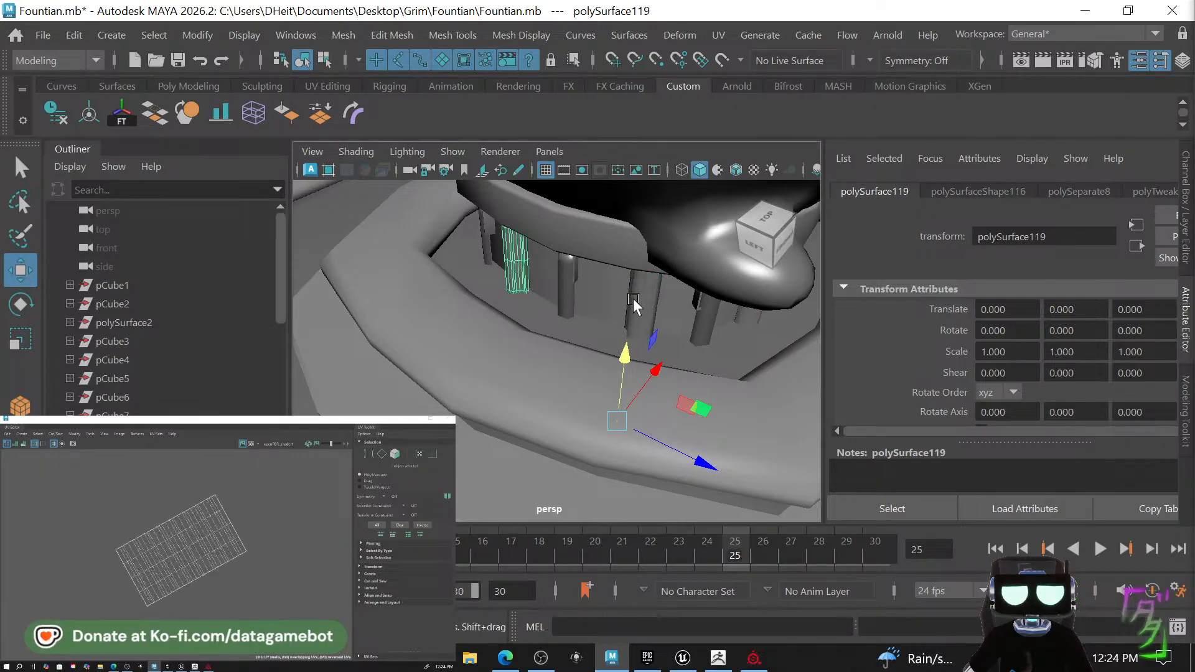
pyautogui.click(522, 265)
# Transfer the UVs to the last two wide pillars at the back of the upper pedestal.
pyautogui.keyDown('alt'); pyautogui.moveTo(552, 267); pyautogui.dragTo(422, 300); pyautogui.keyUp('alt')
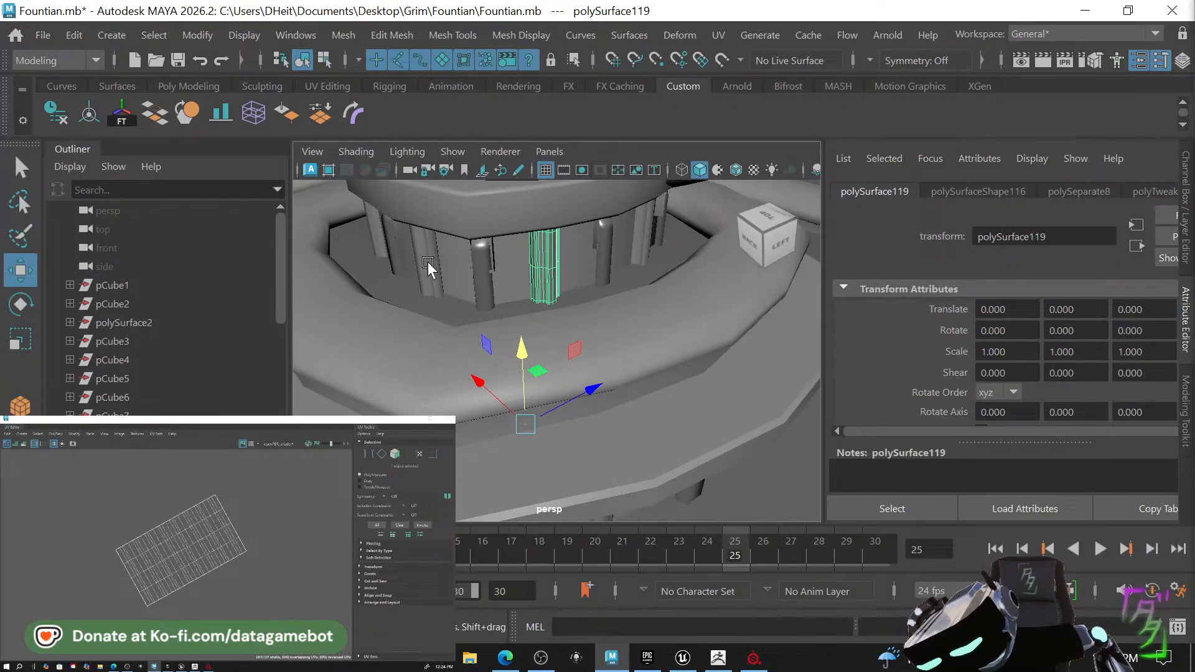
pyautogui.click(427, 265)
pyautogui.keyDown('alt'); pyautogui.moveTo(427, 265); pyautogui.dragTo(525, 283); pyautogui.keyUp('alt')
pyautogui.keyDown('alt'); pyautogui.moveTo(516, 344); pyautogui.dragTo(501, 309); pyautogui.keyUp('alt')
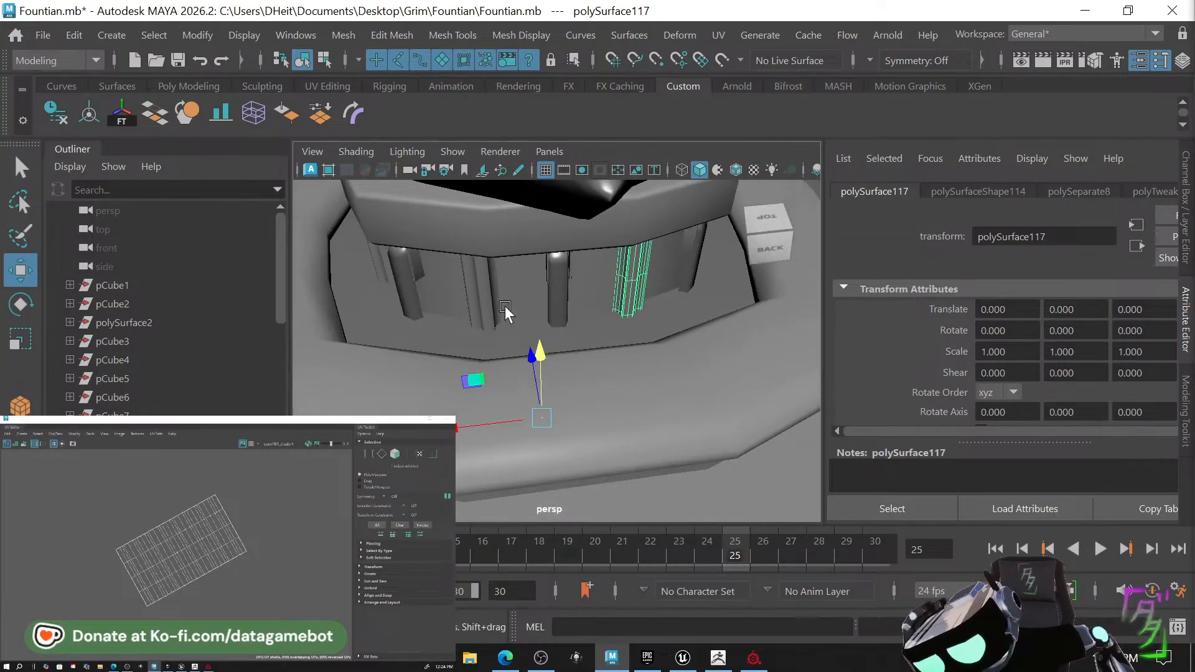
pyautogui.click(493, 311)
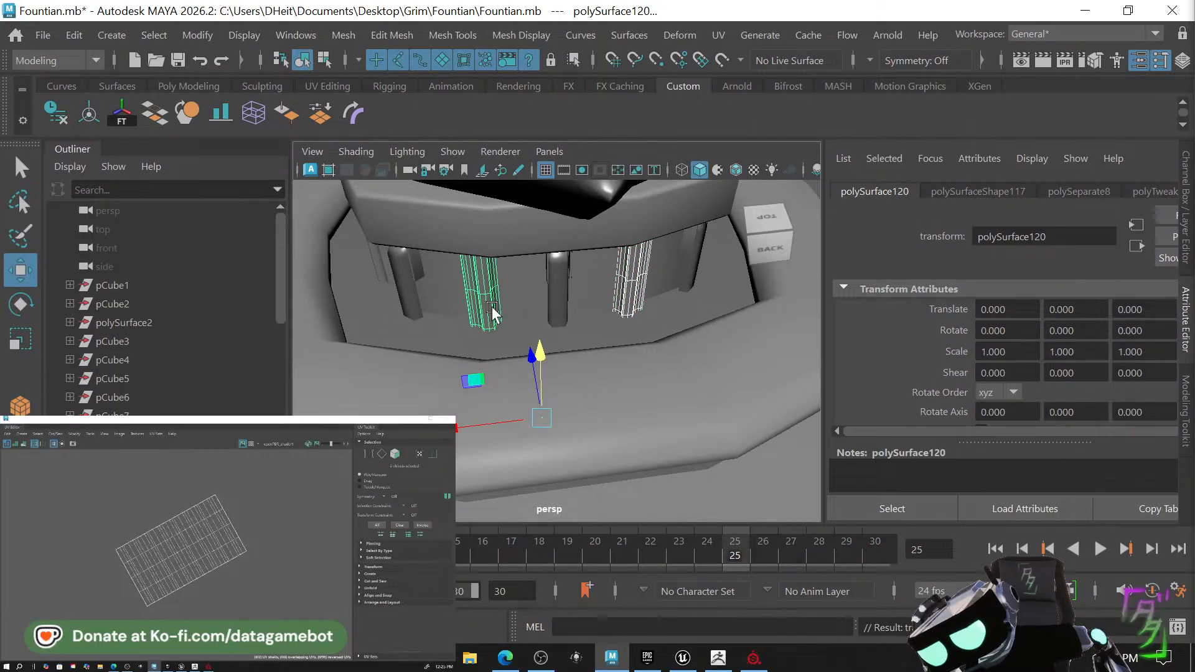
# Transfer the UVs from the back wide pillar to the neighbouring wide pillar on the upper pedestal.
pyautogui.click(492, 311)
pyautogui.keyDown('alt'); pyautogui.moveTo(492, 311); pyautogui.dragTo(550, 304); pyautogui.keyUp('alt')
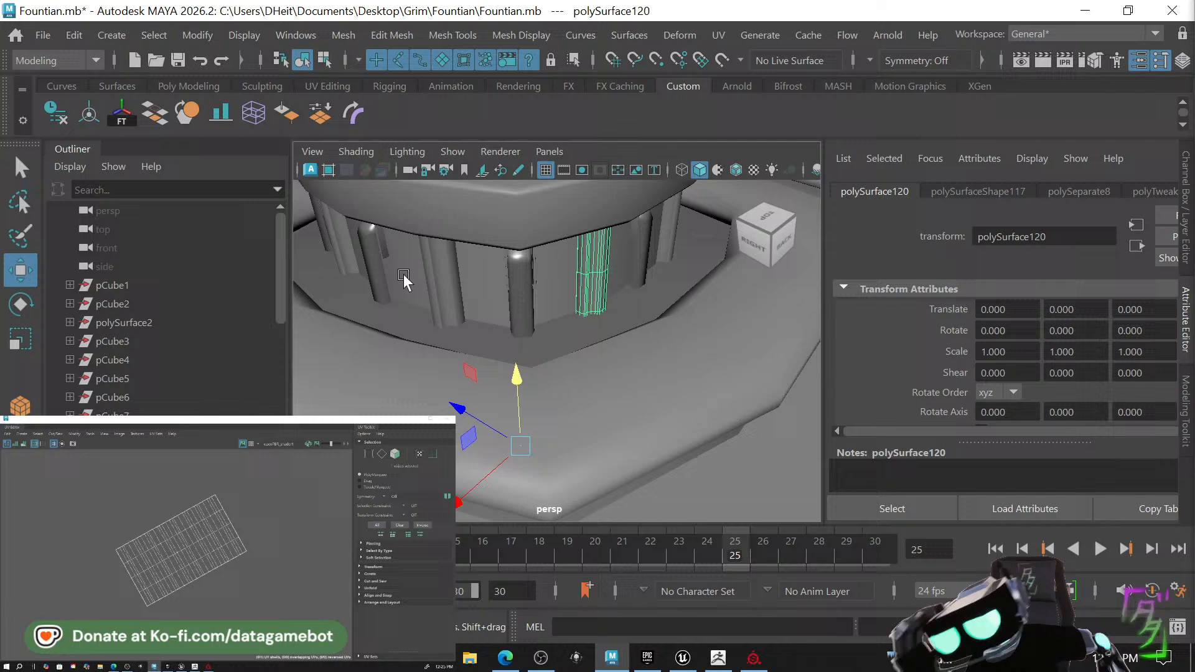
pyautogui.keyDown('shift'); pyautogui.click(446, 276); pyautogui.keyUp('shift')
pyautogui.click(447, 276)
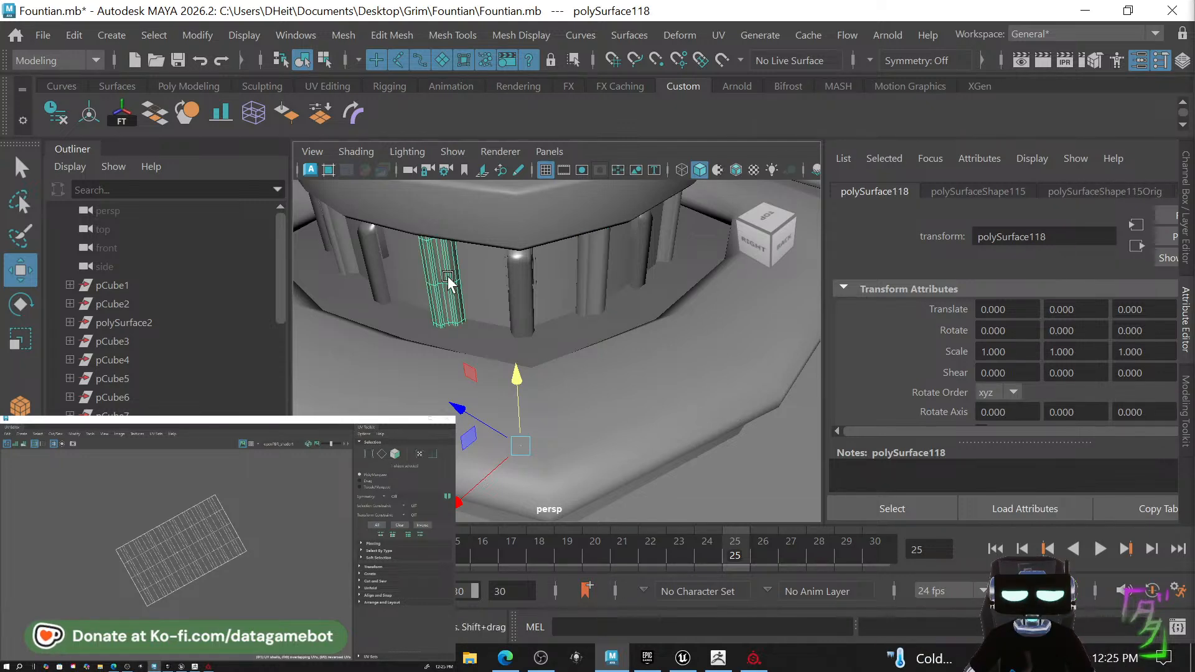
# Check the UV layouts of the other wide pillars around the upper pedestal.
pyautogui.click(349, 256)
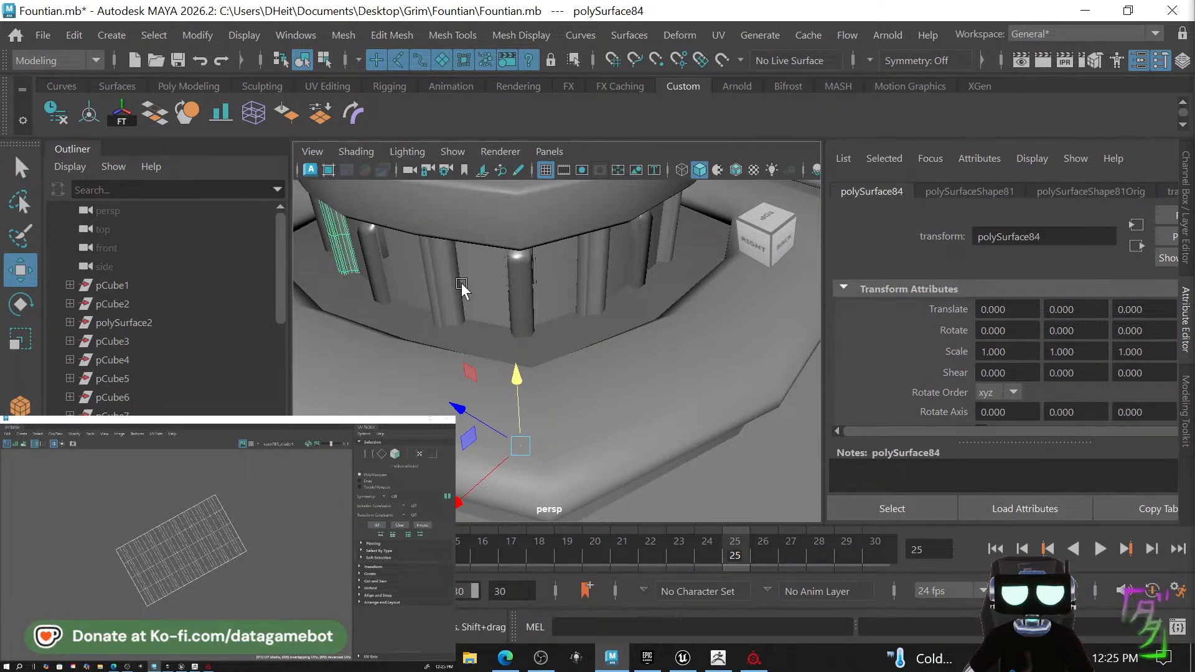
pyautogui.click(446, 293)
pyautogui.keyDown('alt'); pyautogui.moveTo(443, 299); pyautogui.dragTo(560, 266); pyautogui.keyUp('alt')
pyautogui.click(399, 264)
pyautogui.click(611, 311)
# Apply a planar UV projection to the frame behind the rounded post at the front-left corner of the lower pedestal.
pyautogui.keyDown('alt'); pyautogui.moveTo(602, 335); pyautogui.dragTo(607, 363); pyautogui.keyUp('alt')
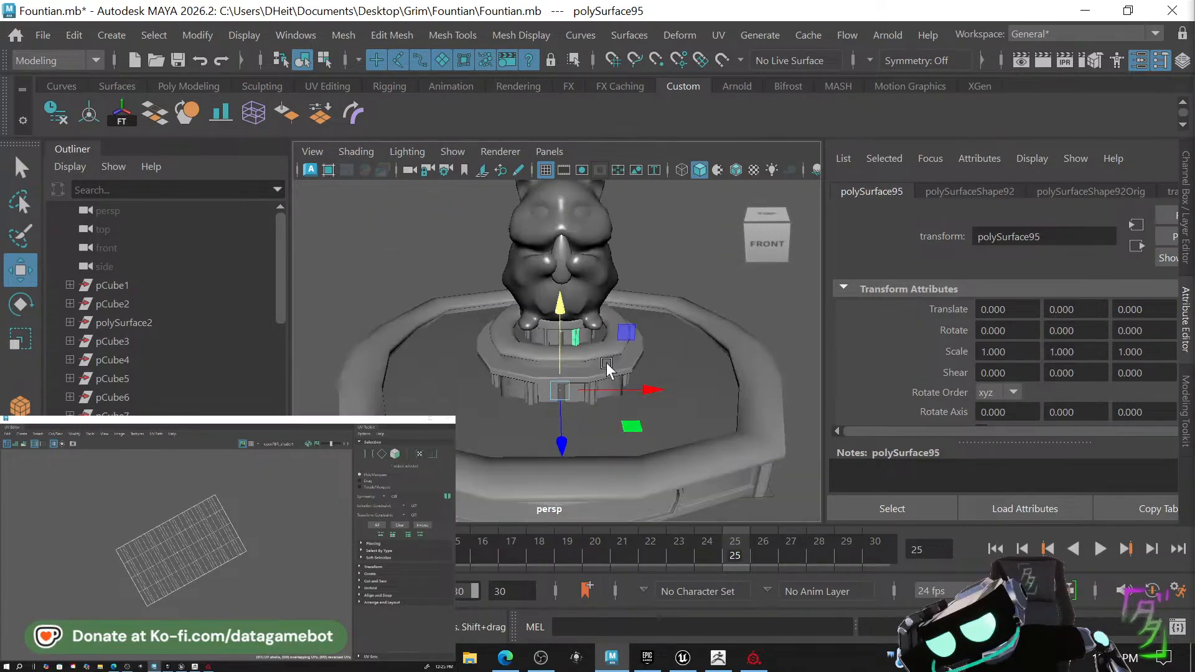
pyautogui.scroll(4, 604, 365)
pyautogui.scroll(-2, 604, 365)
pyautogui.scroll(6, 561, 425)
pyautogui.keyDown('alt'); pyautogui.moveTo(450, 459); pyautogui.dragTo(514, 424); pyautogui.keyUp('alt')
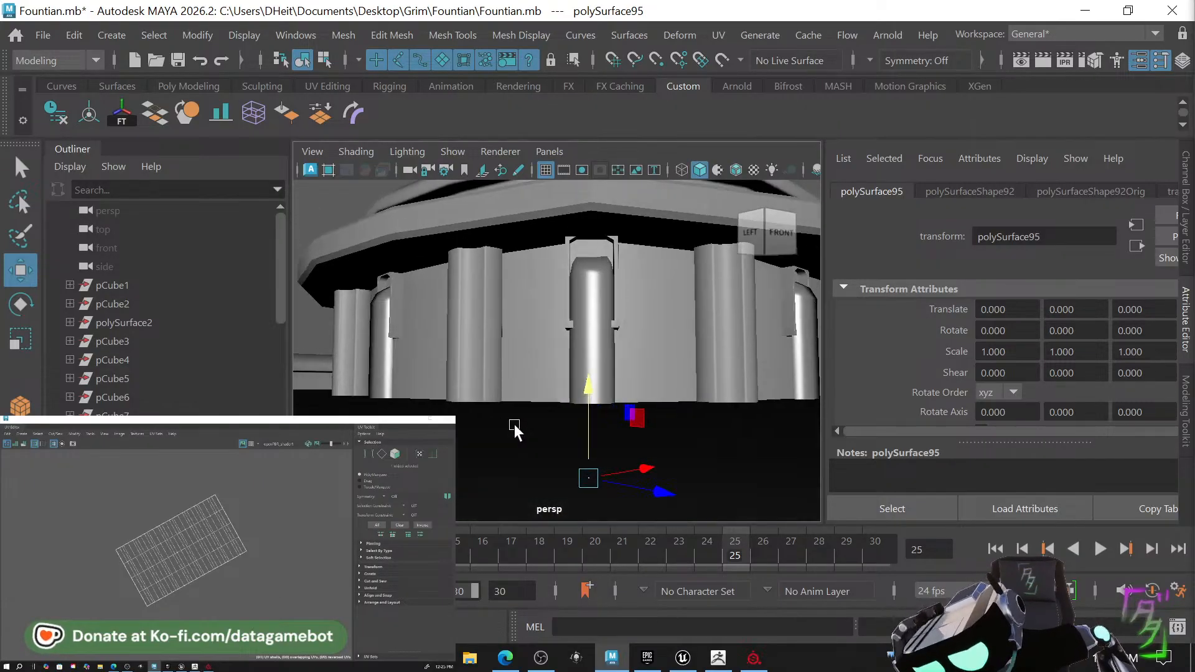
pyautogui.click(607, 272)
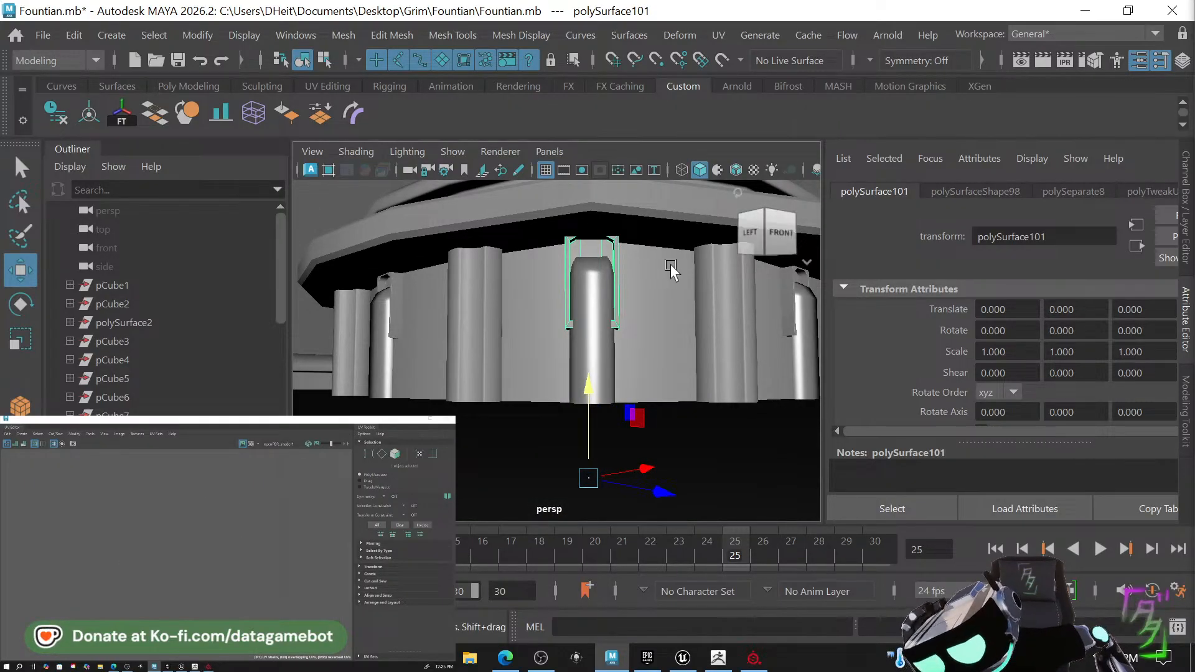
pyautogui.keyDown('alt'); pyautogui.moveTo(671, 265); pyautogui.dragTo(664, 307, button='middle'); pyautogui.keyUp('alt')
pyautogui.scroll(-1, 662, 299)
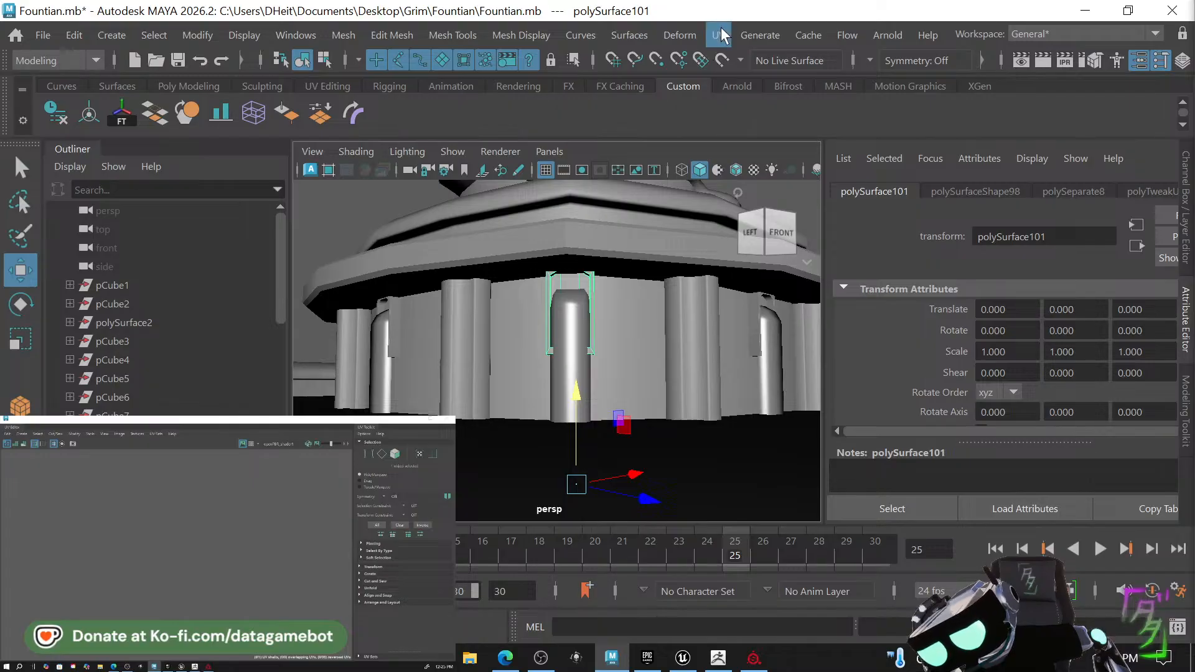
pyautogui.click(720, 27)
pyautogui.click(774, 183)
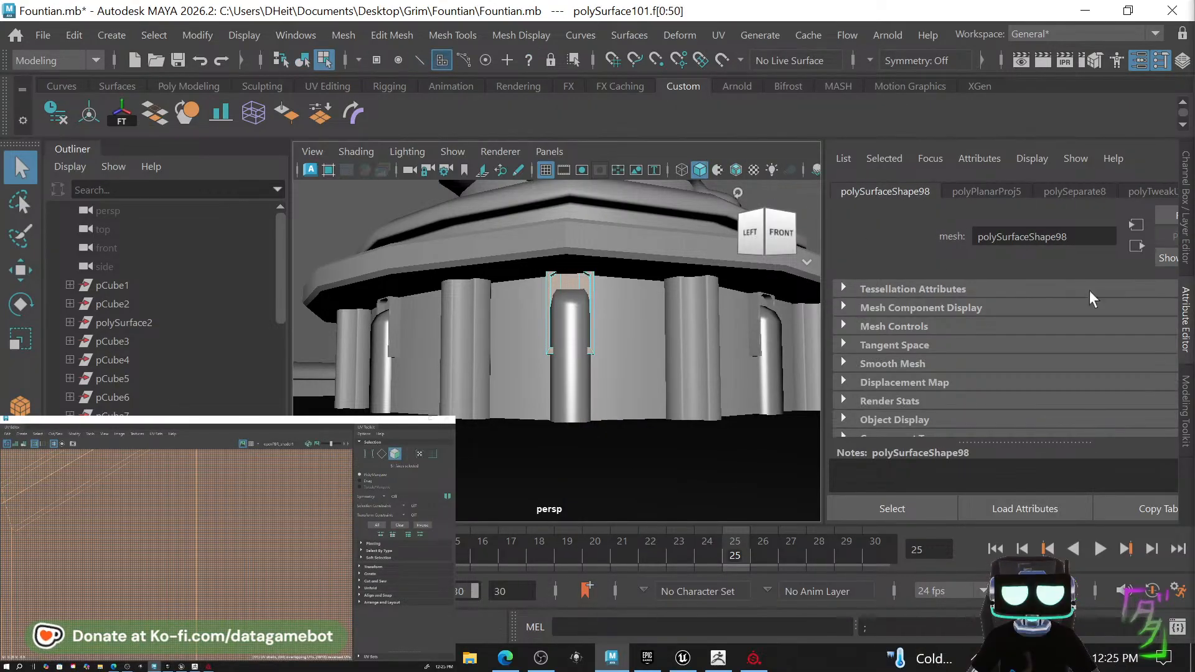
# Select all UVs of the projected frame and unfold them.
pyautogui.press('f')
pyautogui.moveTo(159, 544); pyautogui.dragTo(149, 541, button='right')
pyautogui.click(149, 542)
pyautogui.hotkey('ctrl', 'u')
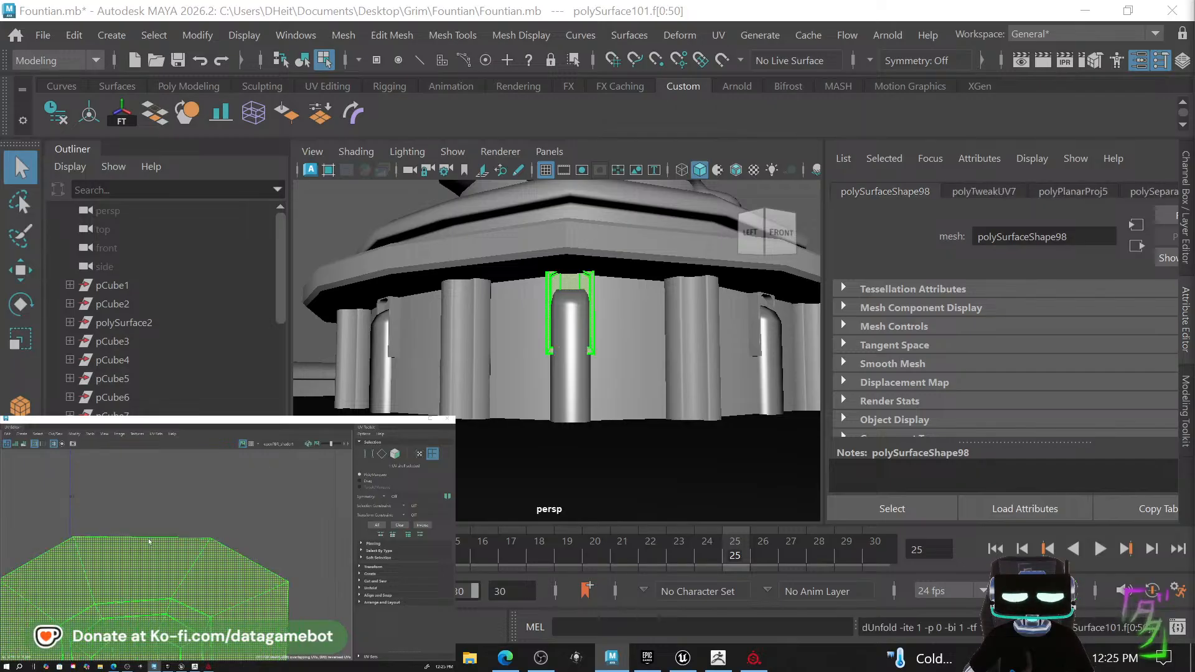
pyautogui.scroll(-8, 148, 547)
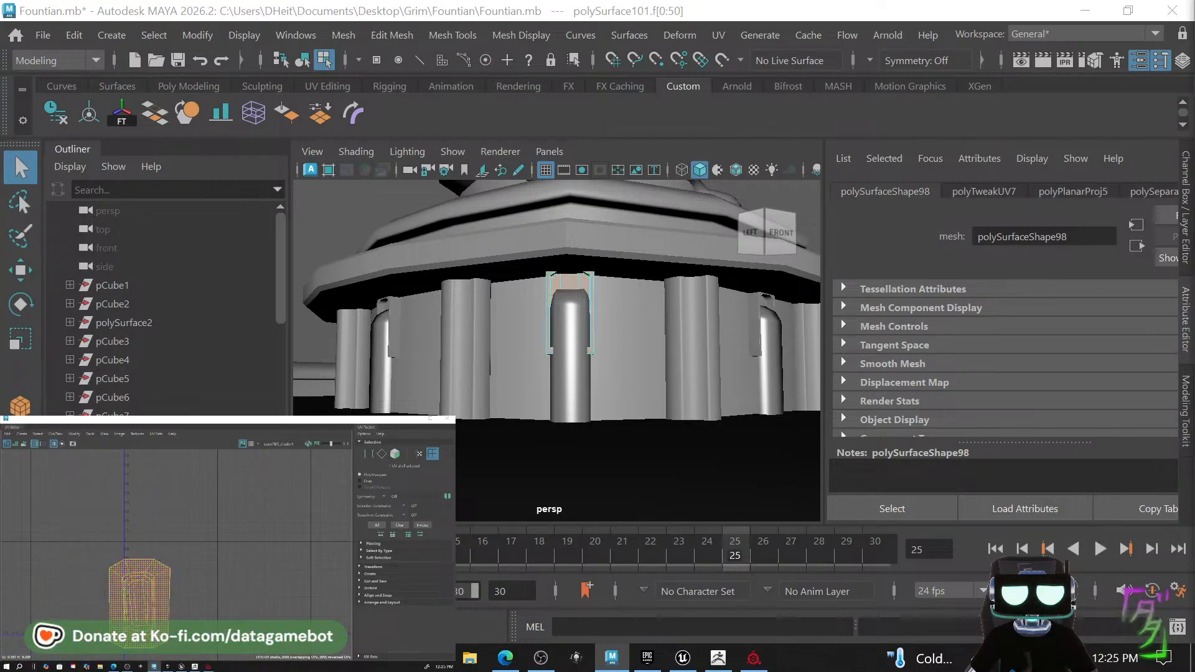
pyautogui.press('f')
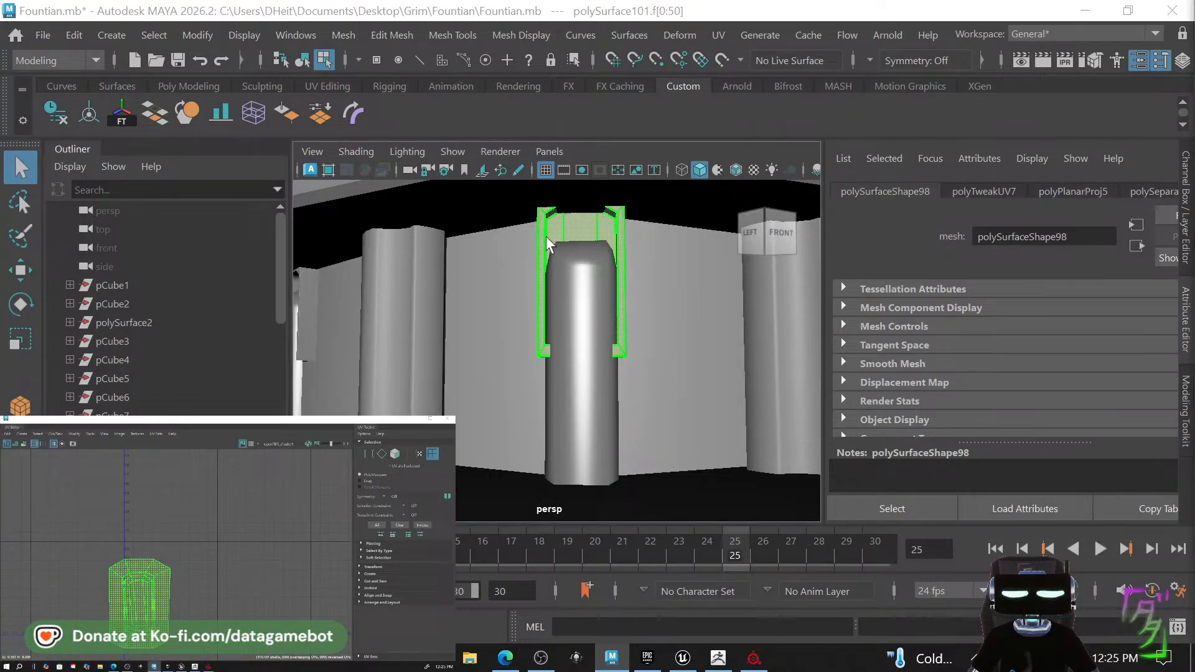
# Transfer the unfolded frame's UVs to the next post frame on the front of the lower pedestal.
pyautogui.moveTo(547, 236); pyautogui.dragTo(588, 95, button='right')
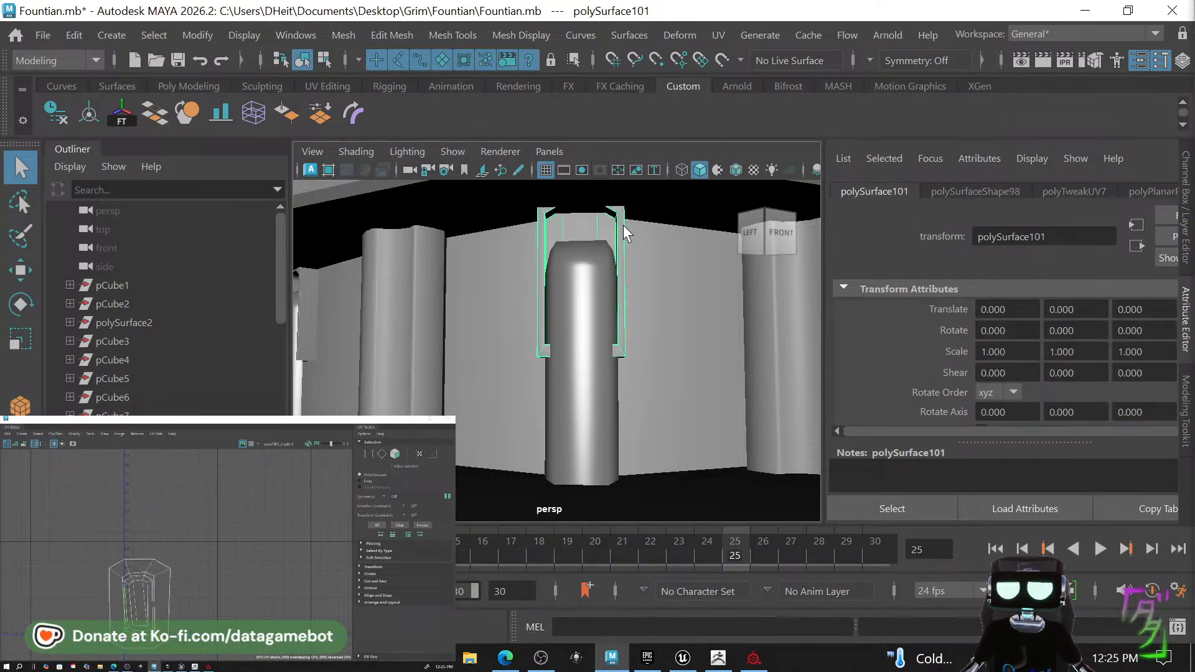
pyautogui.keyDown('alt'); pyautogui.moveTo(622, 226); pyautogui.dragTo(689, 271); pyautogui.keyUp('alt')
pyautogui.click(695, 269)
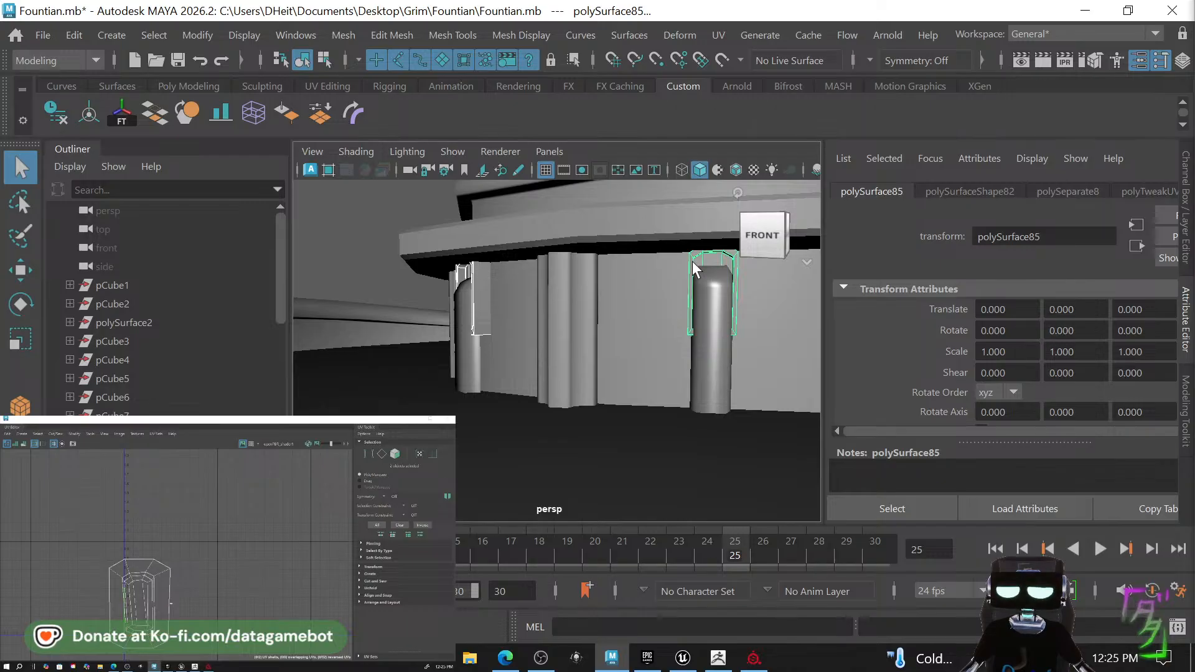
pyautogui.keyDown('shift'); pyautogui.moveTo(695, 270); pyautogui.dragTo(693, 122, button='right'); pyautogui.keyUp('shift')
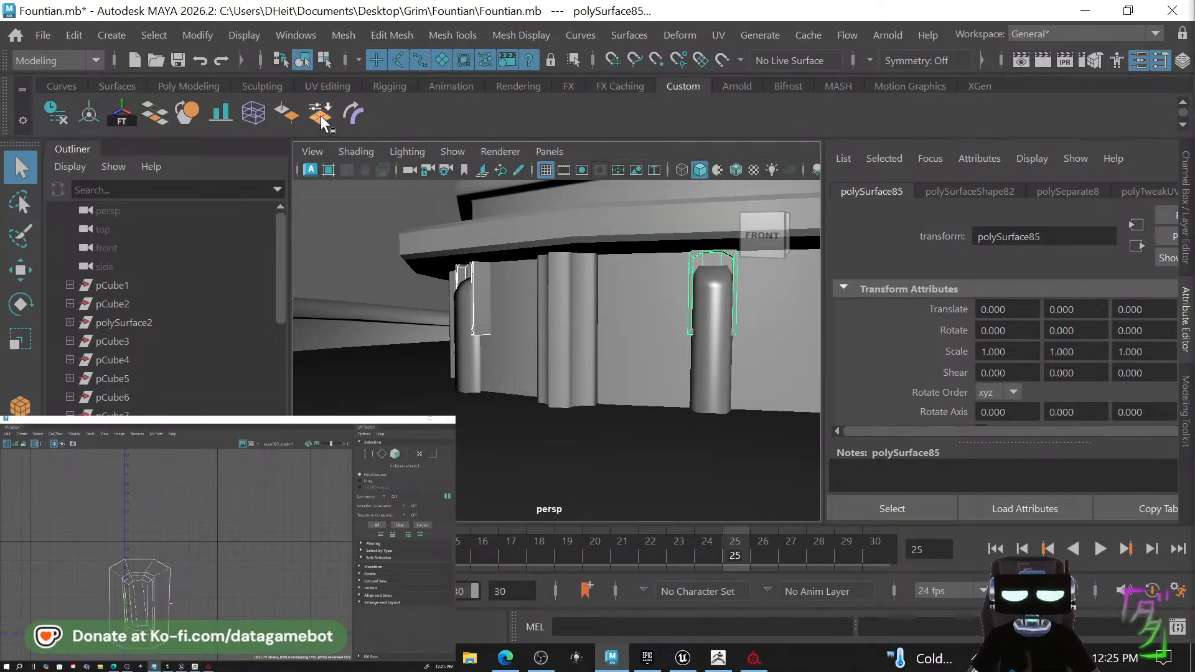
pyautogui.click(320, 116)
pyautogui.keyDown('alt'); pyautogui.moveTo(742, 276); pyautogui.dragTo(564, 299); pyautogui.keyUp('alt')
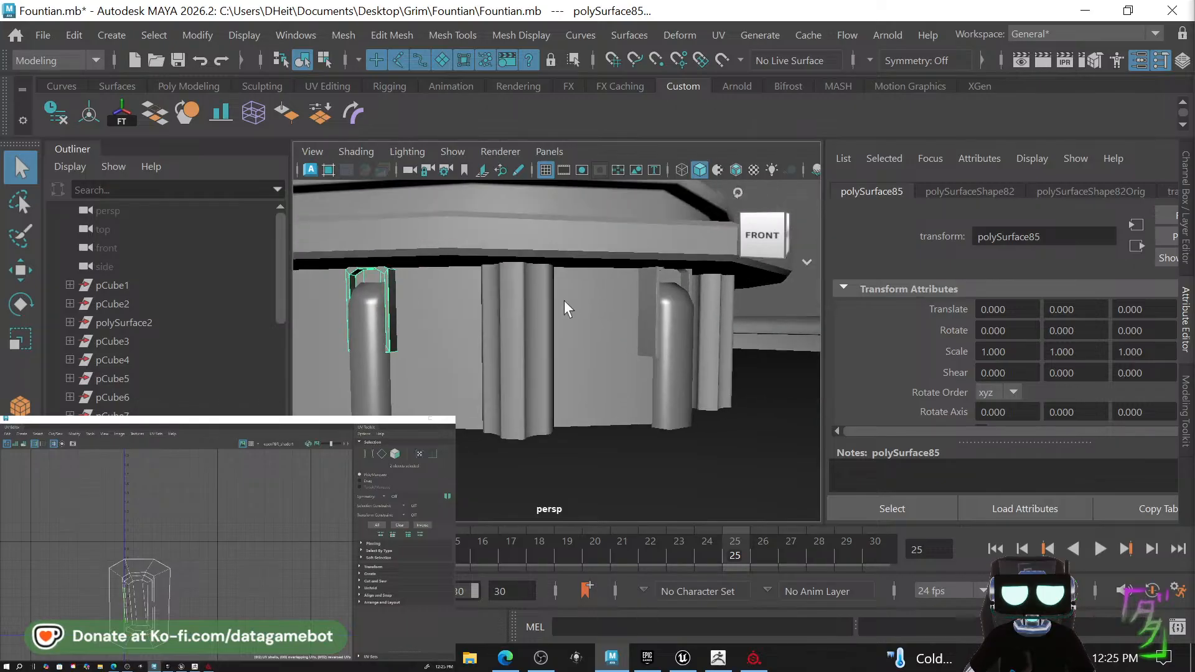
# Continue the UV transfer to the following three post frames along the front-right side of the lower pedestal.
pyautogui.keyDown('shift'); pyautogui.click(645, 285); pyautogui.keyUp('shift')
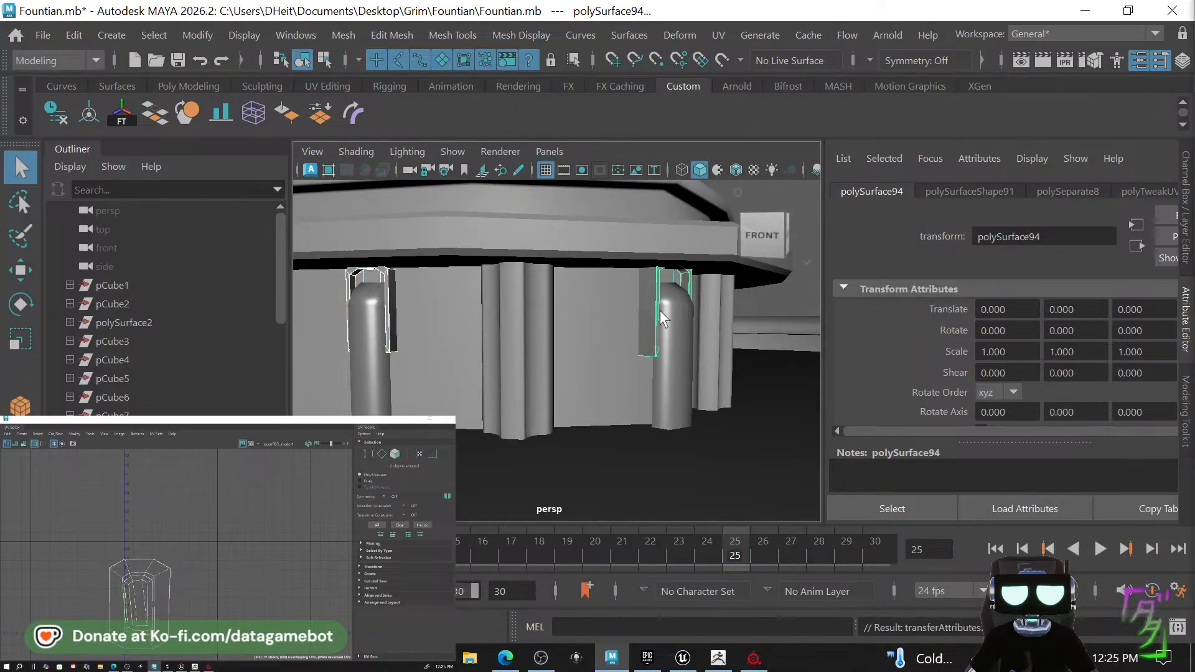
pyautogui.keyDown('alt'); pyautogui.moveTo(667, 310); pyautogui.dragTo(592, 321); pyautogui.keyUp('alt')
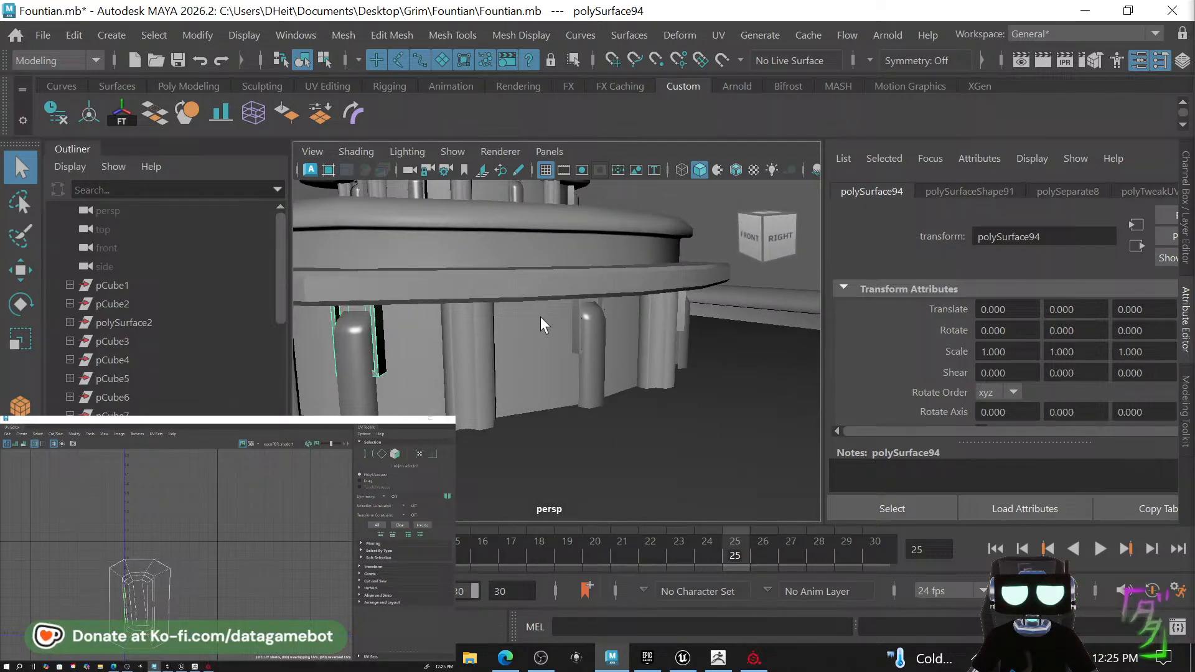
pyautogui.keyDown('shift'); pyautogui.click(575, 308); pyautogui.keyUp('shift')
pyautogui.click(575, 305)
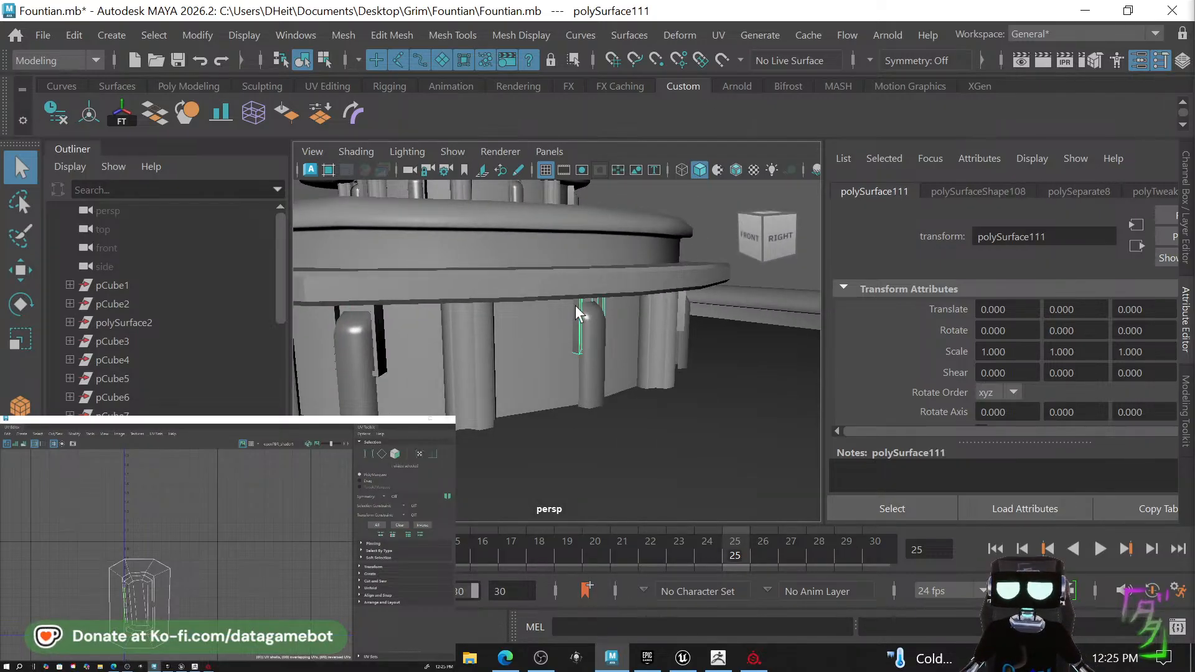
pyautogui.keyDown('shift'); pyautogui.click(682, 307); pyautogui.keyUp('shift')
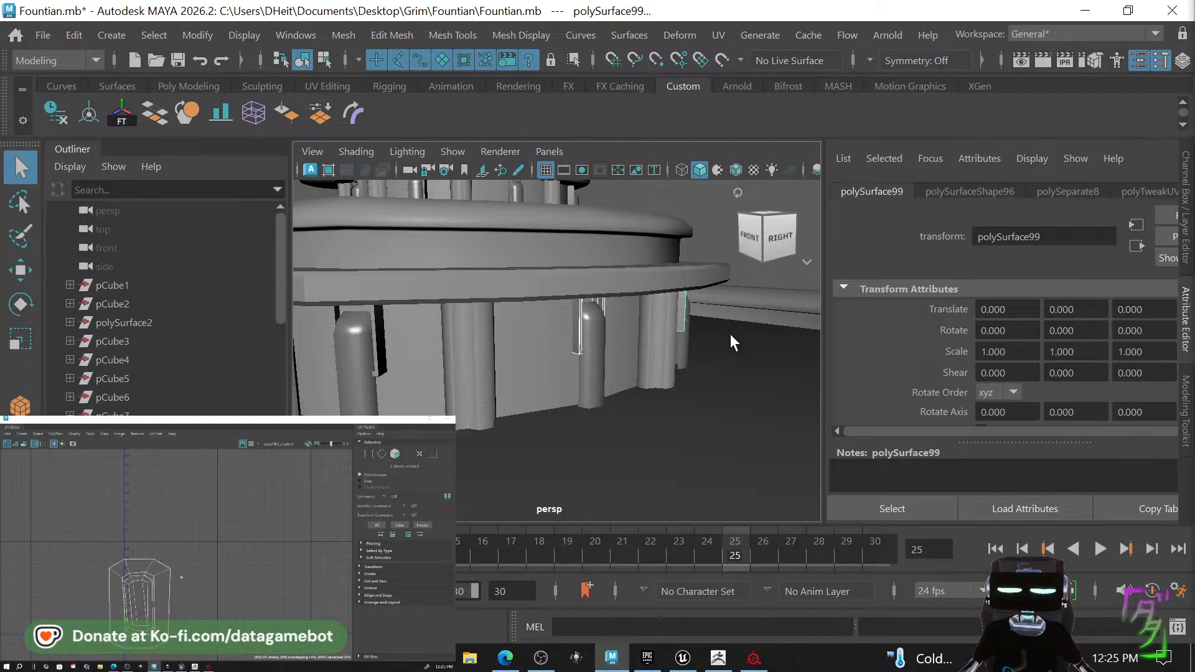
pyautogui.keyDown('alt'); pyautogui.moveTo(730, 334); pyautogui.dragTo(647, 297); pyautogui.keyUp('alt')
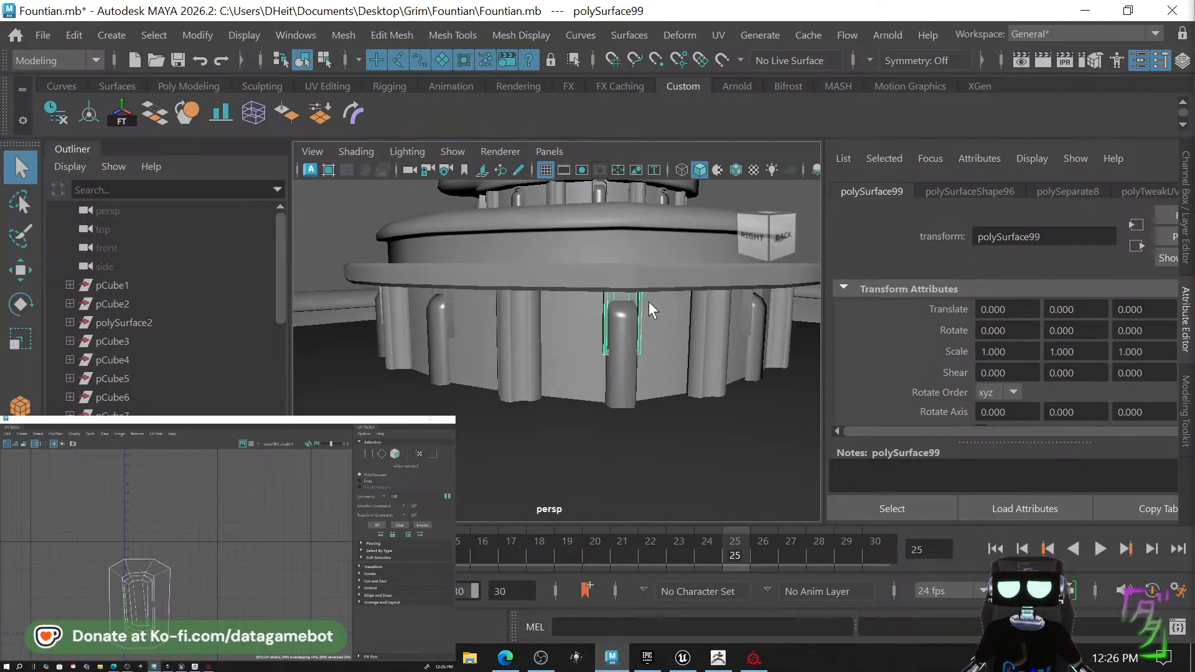
# Transfer the UVs to the next two post frames at the back of the lower pedestal.
pyautogui.keyDown('shift'); pyautogui.click(749, 303); pyautogui.keyUp('shift')
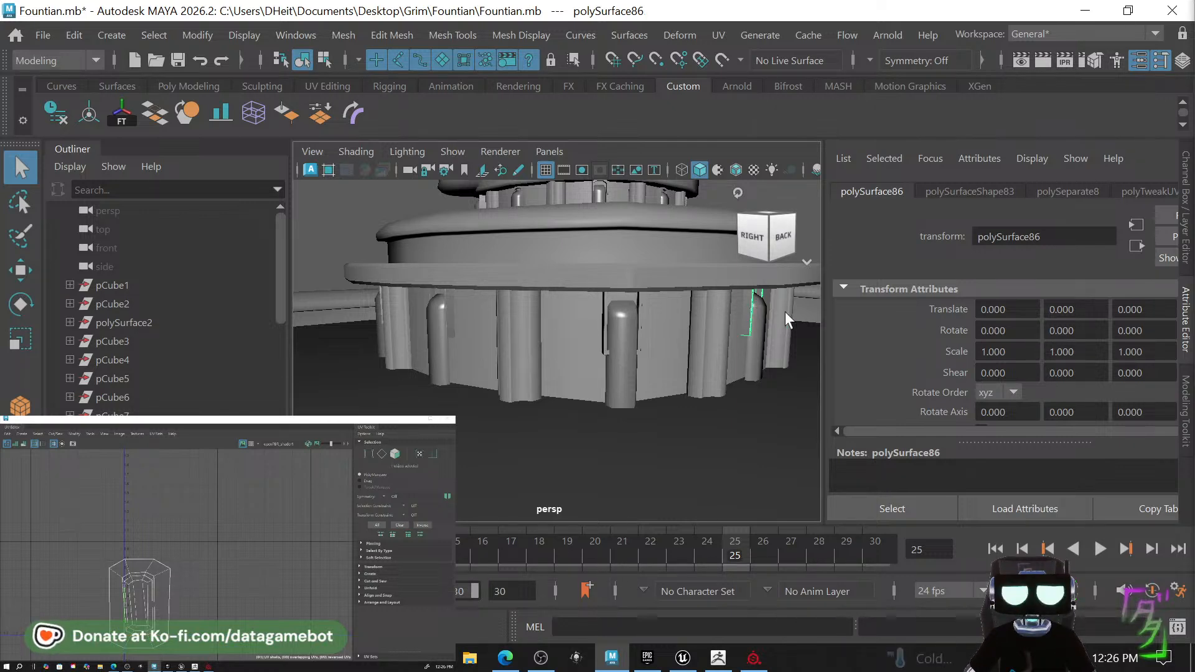
pyautogui.keyDown('alt'); pyautogui.moveTo(786, 311); pyautogui.dragTo(791, 347); pyautogui.keyUp('alt')
pyautogui.keyDown('alt'); pyautogui.moveTo(790, 347); pyautogui.dragTo(652, 390, button='middle'); pyautogui.keyUp('alt')
pyautogui.keyDown('shift'); pyautogui.click(677, 378); pyautogui.keyUp('shift')
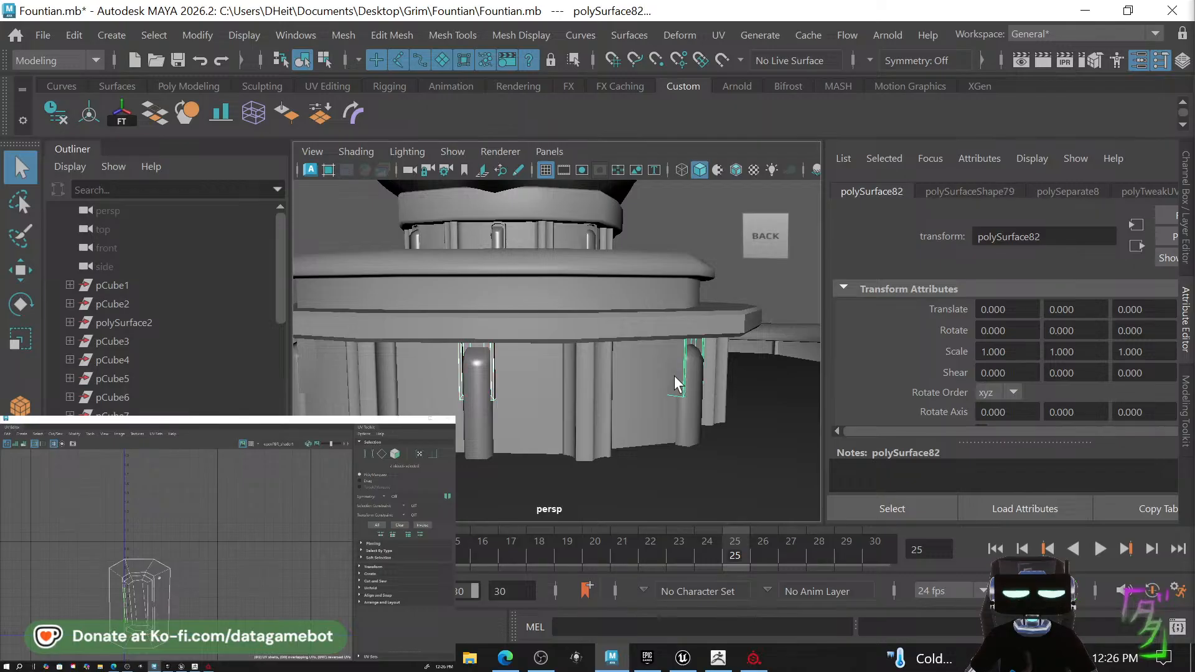
pyautogui.keyDown('alt'); pyautogui.moveTo(729, 386); pyautogui.dragTo(651, 379); pyautogui.keyUp('alt')
pyautogui.keyDown('alt'); pyautogui.moveTo(651, 378); pyautogui.dragTo(602, 371, button='right'); pyautogui.keyUp('alt')
pyautogui.click(585, 370)
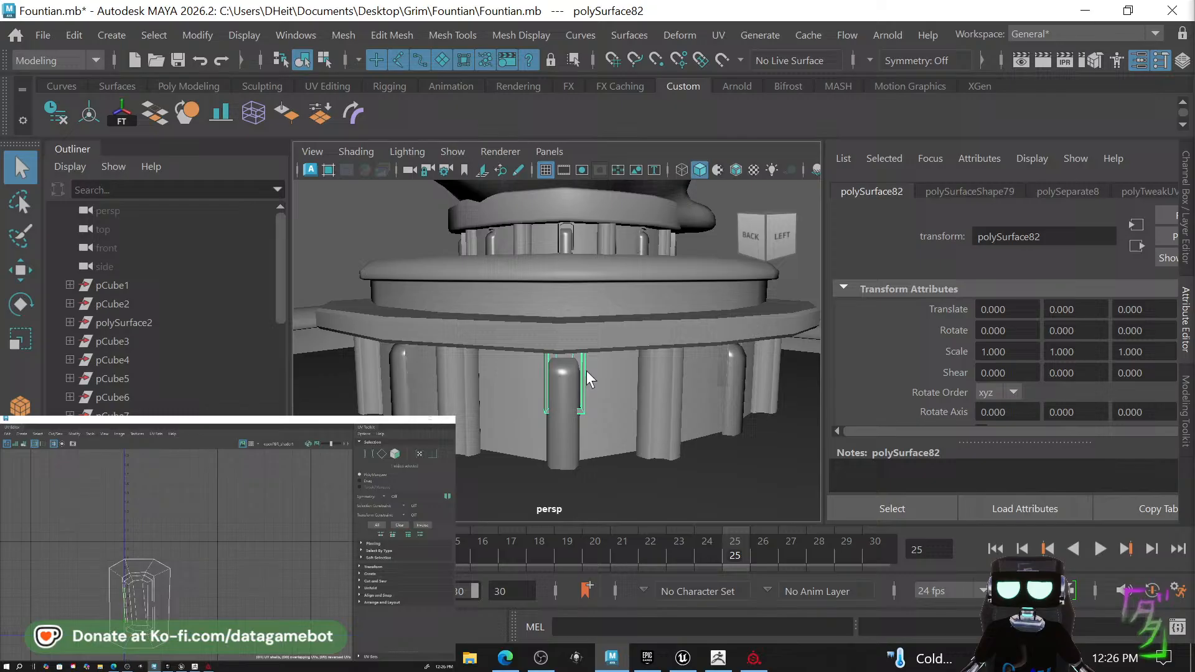
# Transfer the UVs to the last post frame on the left side of the lower pedestal, ending at the original frame.
pyautogui.keyDown('shift'); pyautogui.click(725, 372); pyautogui.keyUp('shift')
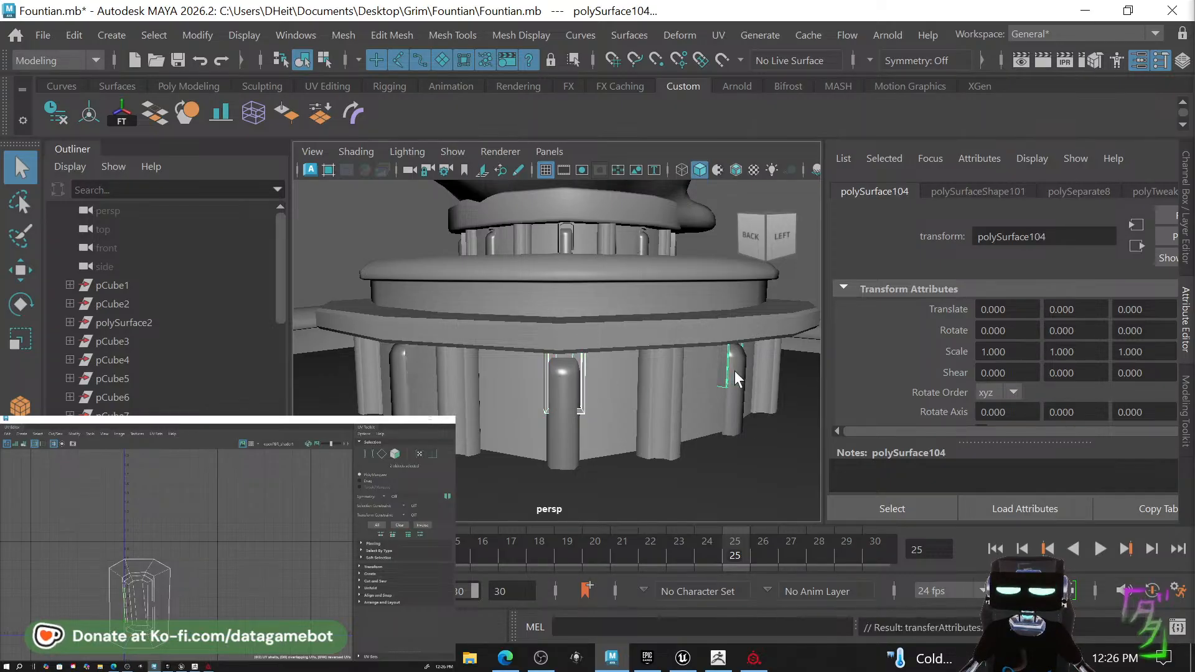
pyautogui.keyDown('alt'); pyautogui.moveTo(754, 376); pyautogui.dragTo(589, 357); pyautogui.keyUp('alt')
pyautogui.keyDown('shift'); pyautogui.click(643, 359); pyautogui.keyUp('shift')
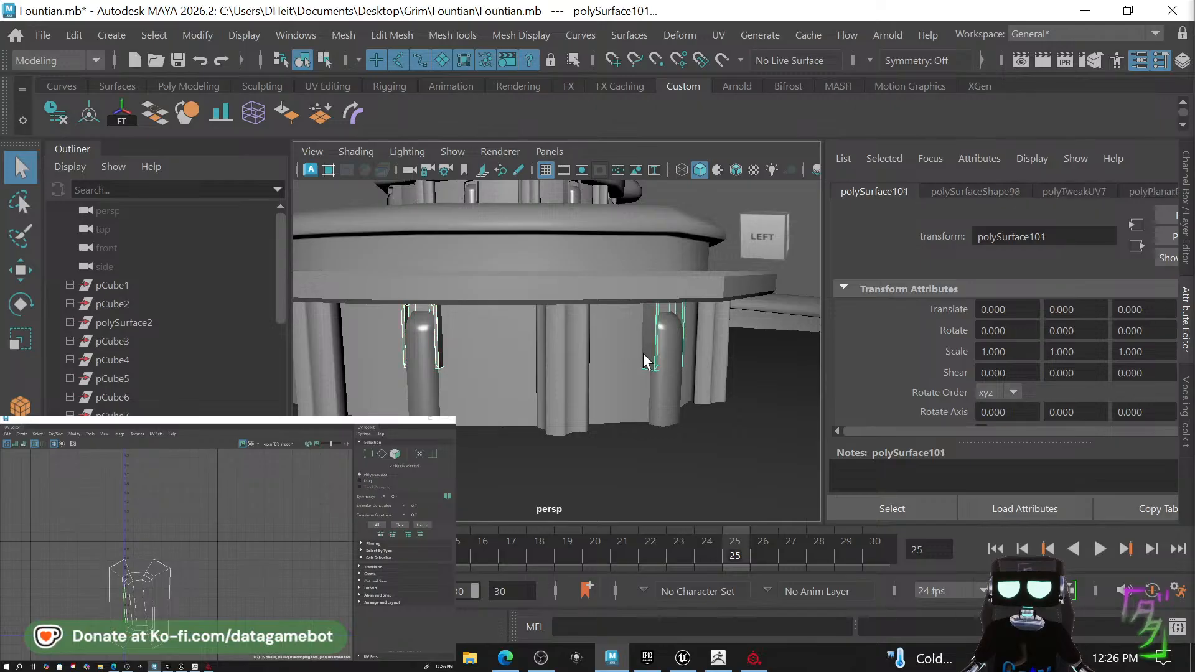
pyautogui.click(652, 360)
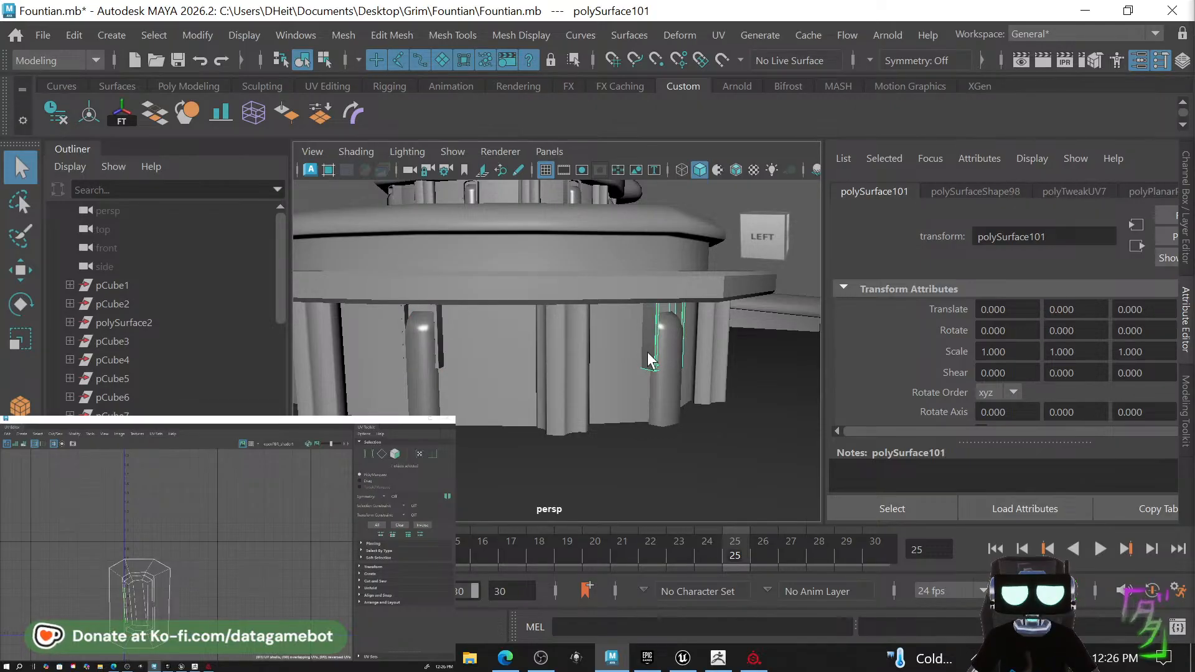
# Transfer the lower frame's UVs to the first small post frame on the left side of the upper pedestal.
pyautogui.keyDown('alt'); pyautogui.moveTo(652, 360); pyautogui.dragTo(700, 474, button='middle'); pyautogui.keyUp('alt')
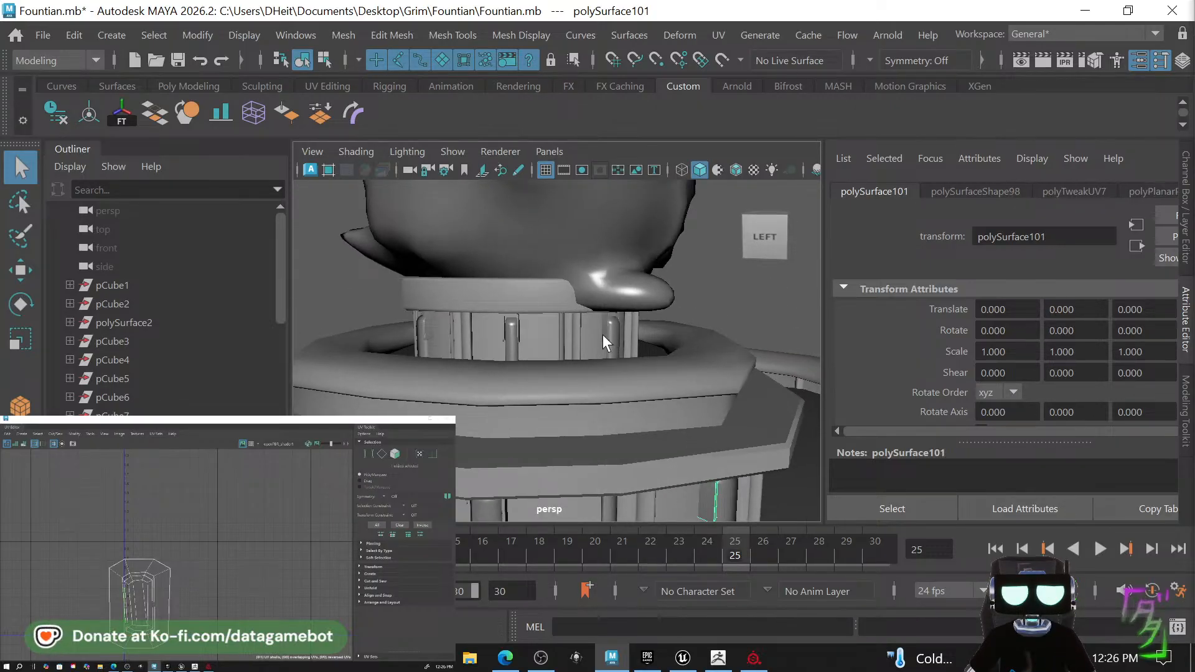
pyautogui.click(602, 334)
pyautogui.press('g')
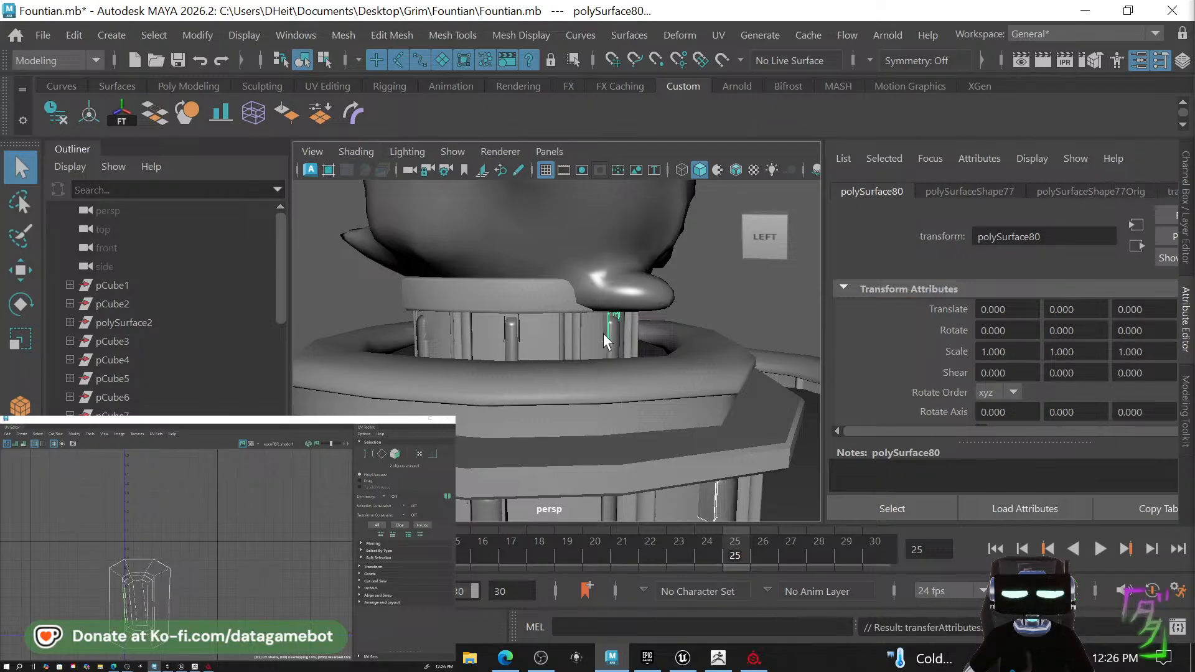
pyautogui.click(603, 331)
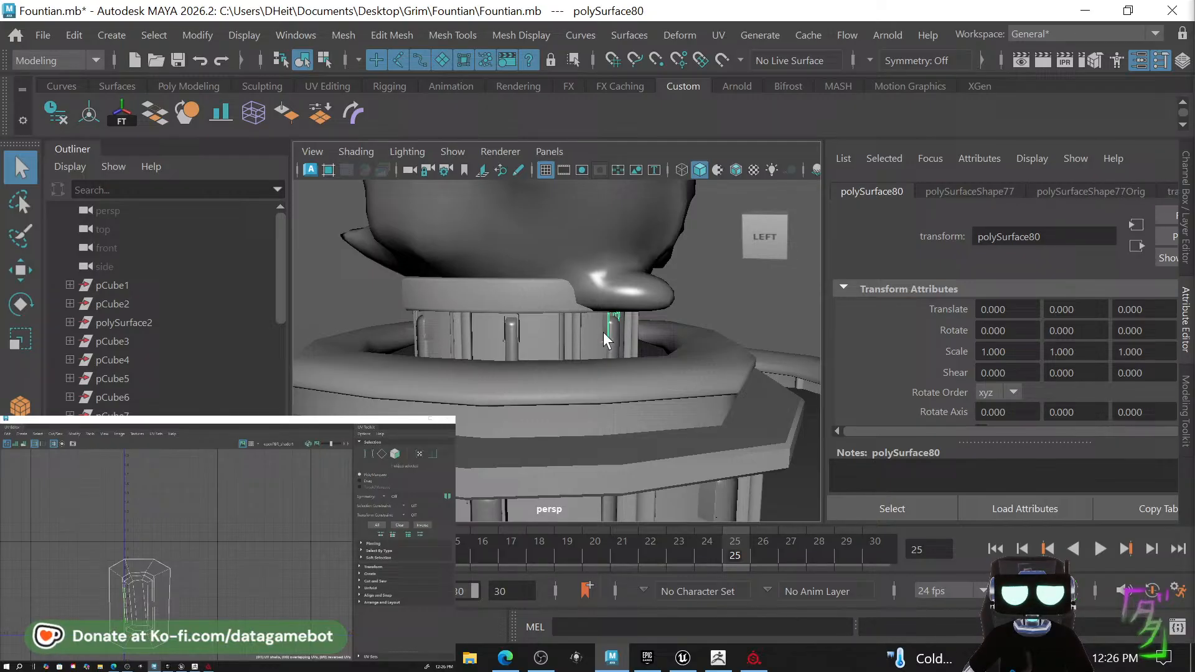
# Continue the UV transfer to the next two small post frames toward the back of the upper pedestal.
pyautogui.keyDown('shift'); pyautogui.click(517, 321); pyautogui.keyUp('shift')
pyautogui.hotkey('ctrl', 'z')
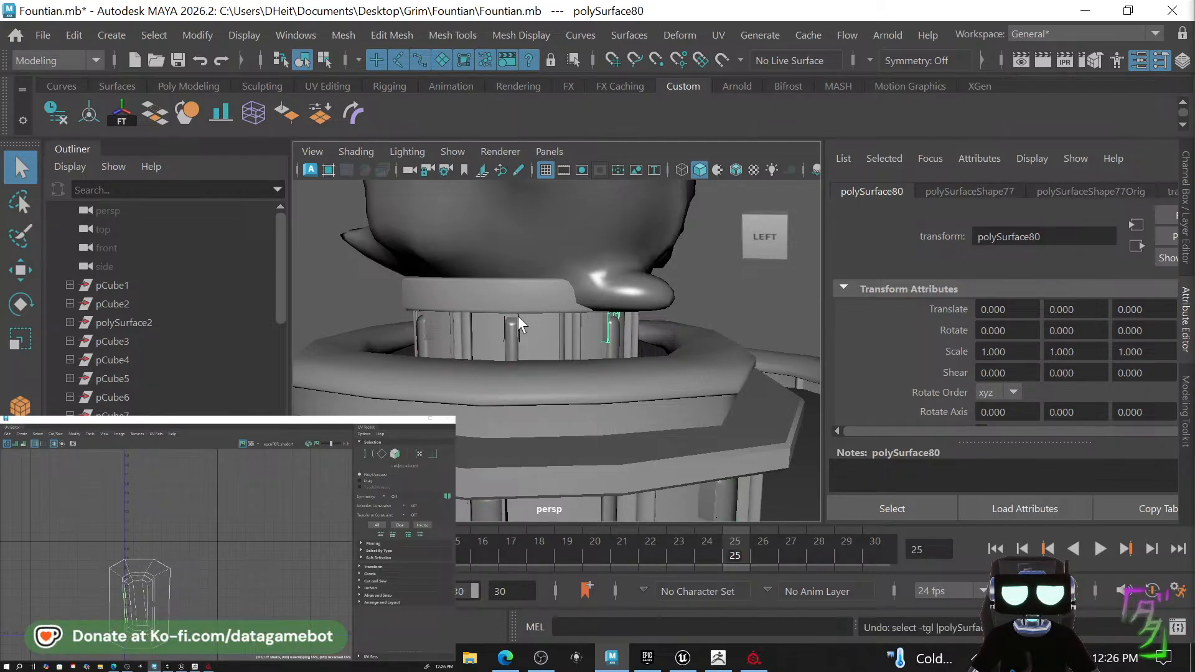
pyautogui.keyDown('shift'); pyautogui.click(518, 316); pyautogui.keyUp('shift')
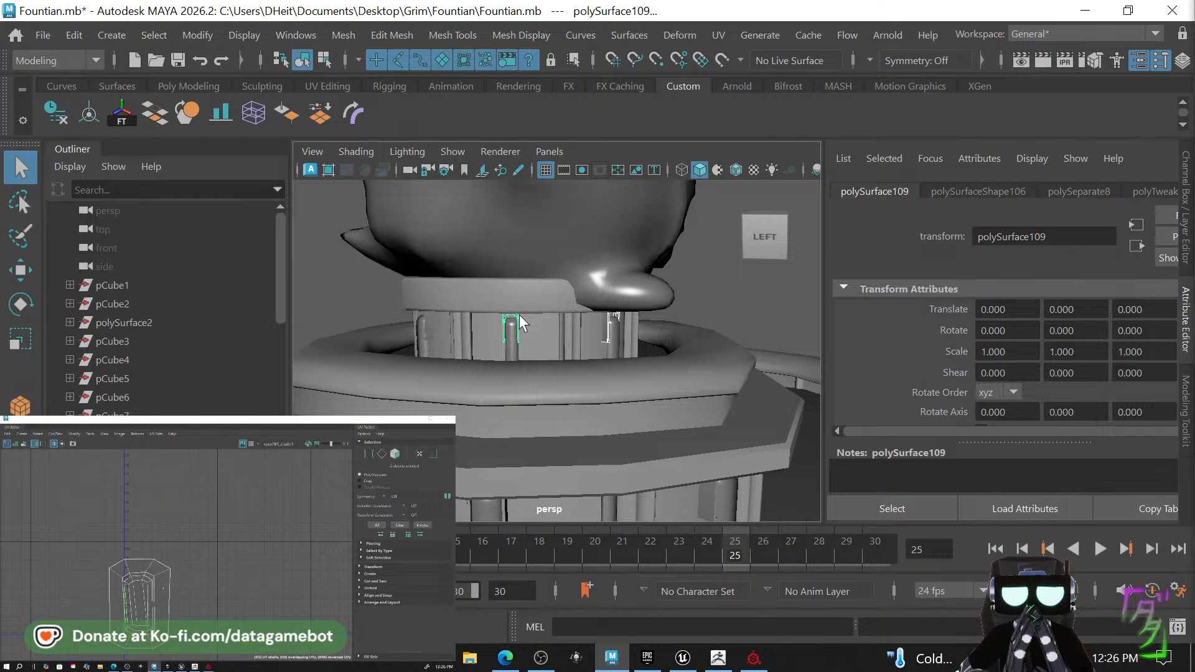
pyautogui.keyDown('alt'); pyautogui.moveTo(524, 335); pyautogui.dragTo(569, 333); pyautogui.keyUp('alt')
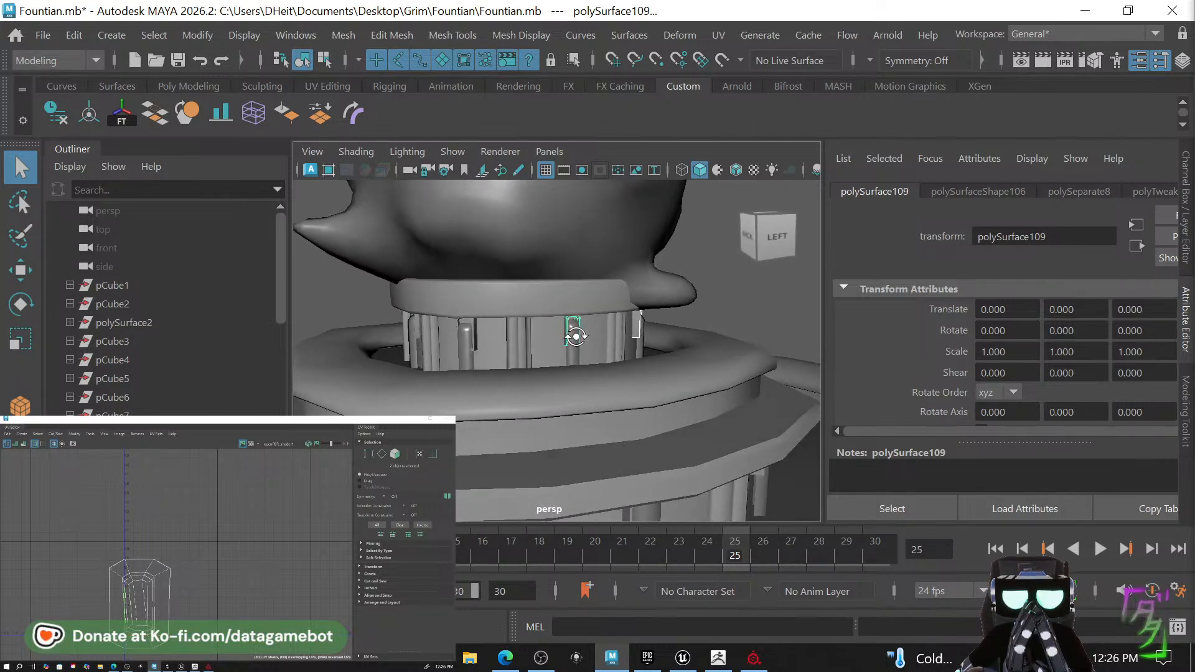
pyautogui.keyDown('shift'); pyautogui.click(476, 323); pyautogui.keyUp('shift')
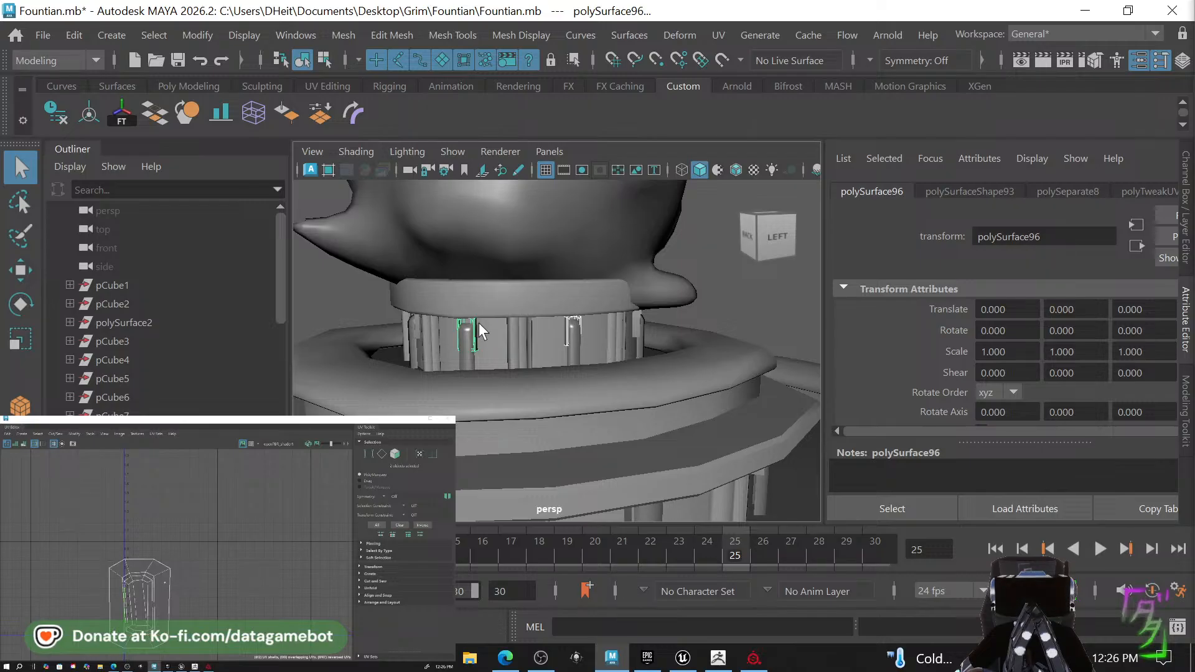
pyautogui.keyDown('alt'); pyautogui.moveTo(468, 327); pyautogui.dragTo(465, 339); pyautogui.keyUp('alt')
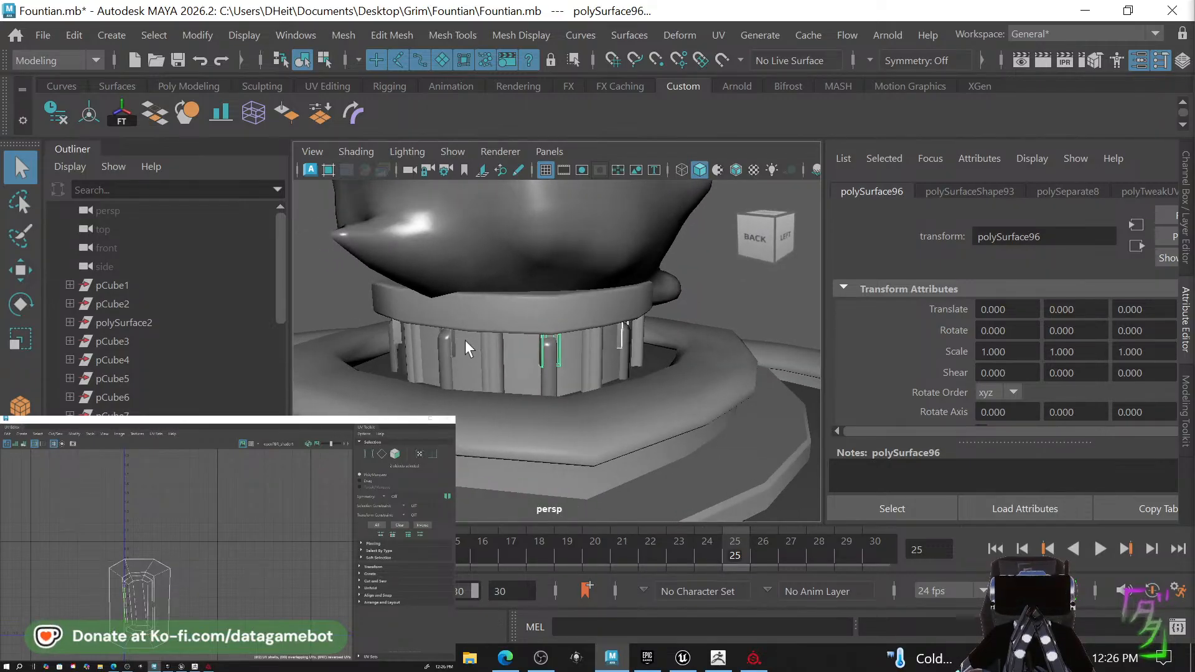
pyautogui.click(542, 341)
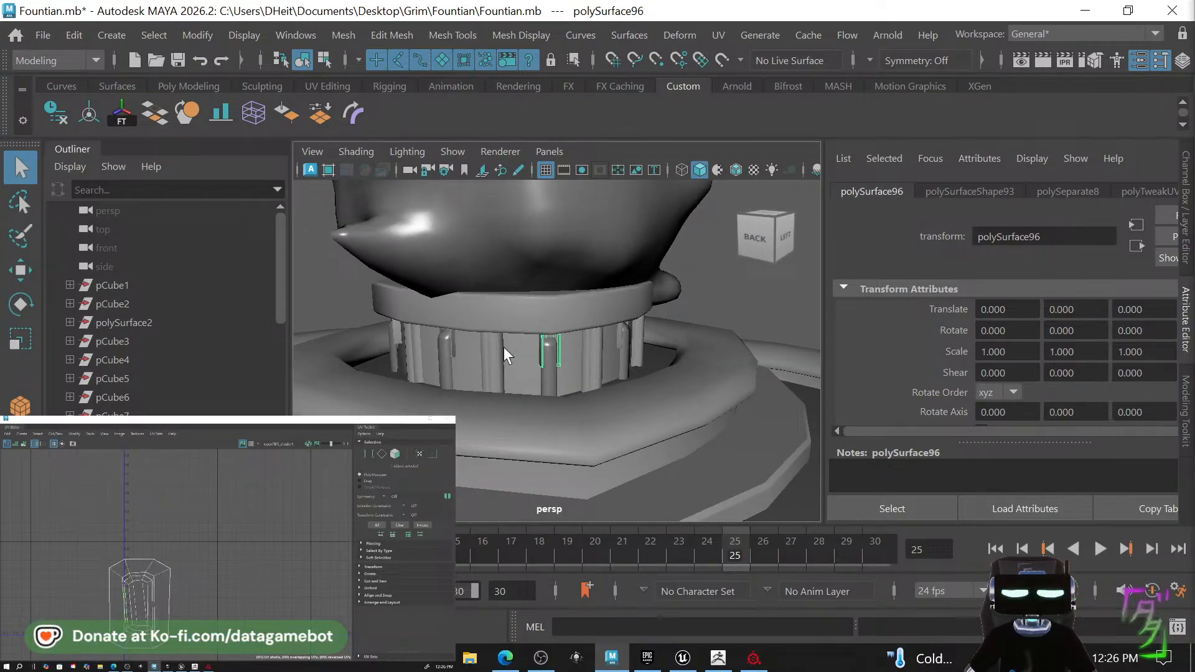
# Transfer the UVs to the next two small post frames at the back of the upper pedestal.
pyautogui.keyDown('shift'); pyautogui.click(451, 341); pyautogui.keyUp('shift')
pyautogui.keyDown('alt'); pyautogui.moveTo(444, 341); pyautogui.dragTo(536, 328); pyautogui.keyUp('alt')
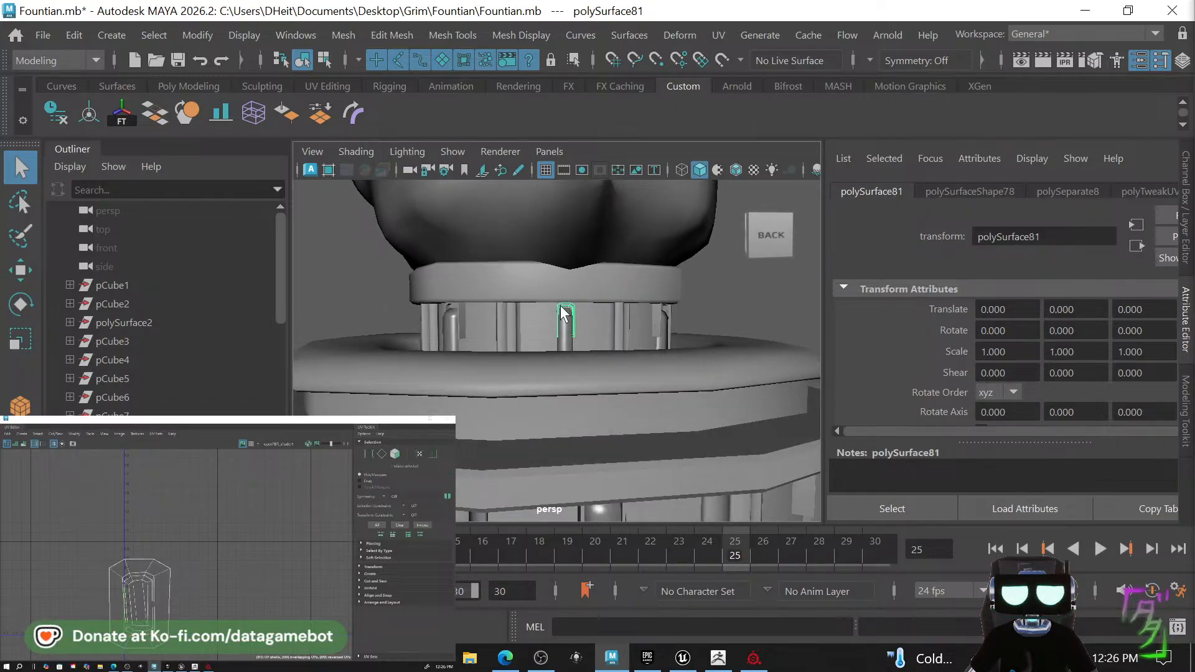
pyautogui.keyDown('shift'); pyautogui.click(459, 308); pyautogui.keyUp('shift')
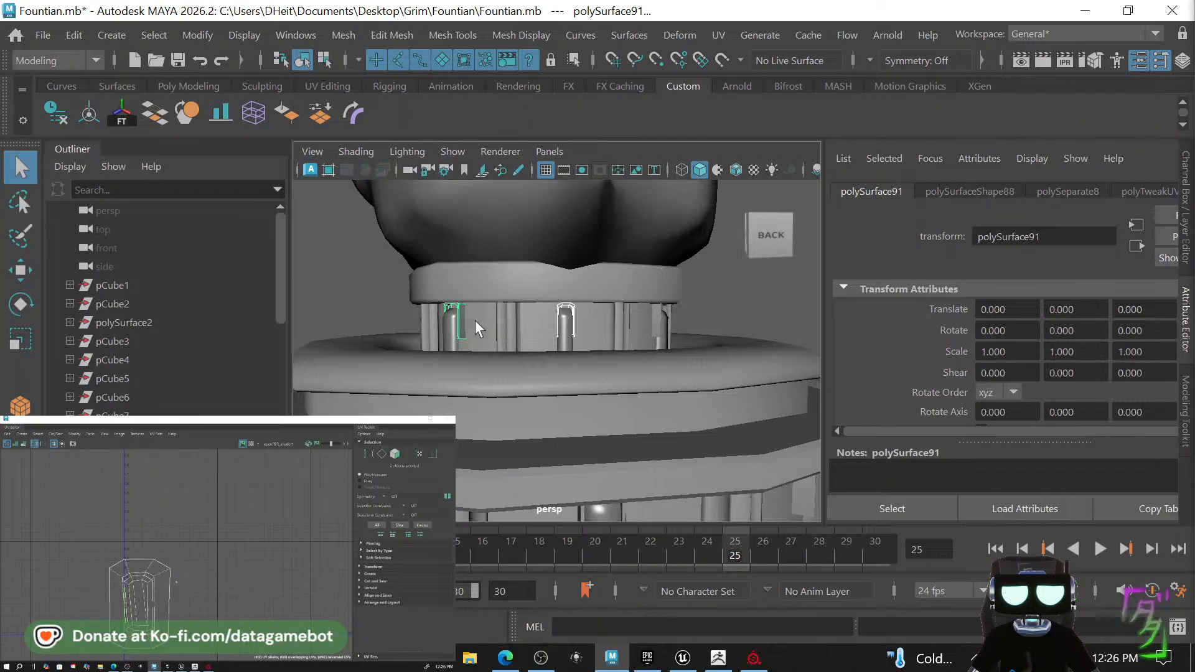
pyautogui.press('g')
pyautogui.click(461, 308)
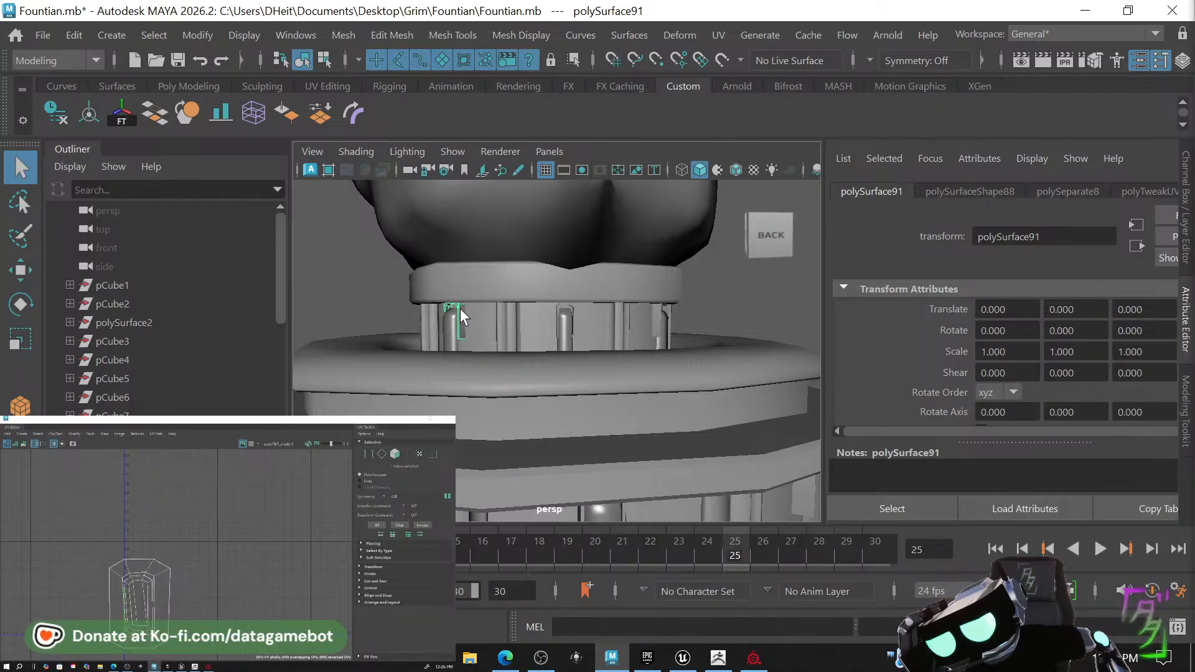
# Transfer the UVs to the next two small post frames on the right side of the upper pedestal.
pyautogui.keyDown('alt'); pyautogui.moveTo(460, 309); pyautogui.dragTo(534, 323); pyautogui.keyUp('alt')
pyautogui.keyDown('shift'); pyautogui.click(534, 322); pyautogui.keyUp('shift')
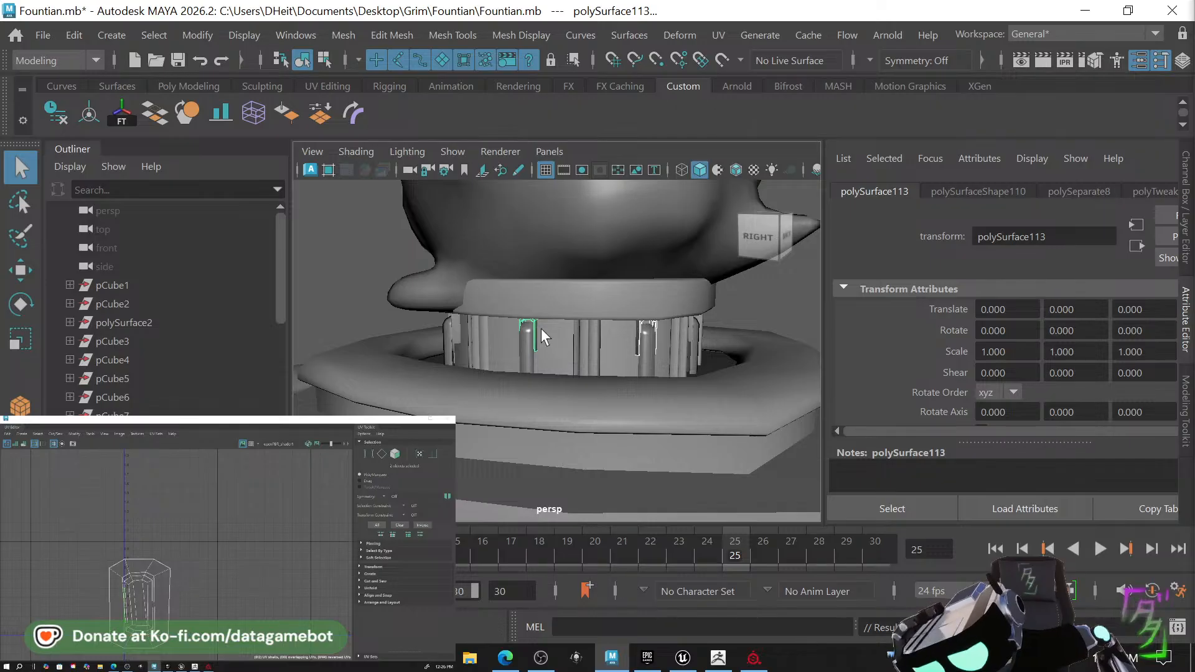
pyautogui.click(531, 331)
pyautogui.keyDown('alt'); pyautogui.moveTo(528, 338); pyautogui.dragTo(559, 341); pyautogui.keyUp('alt')
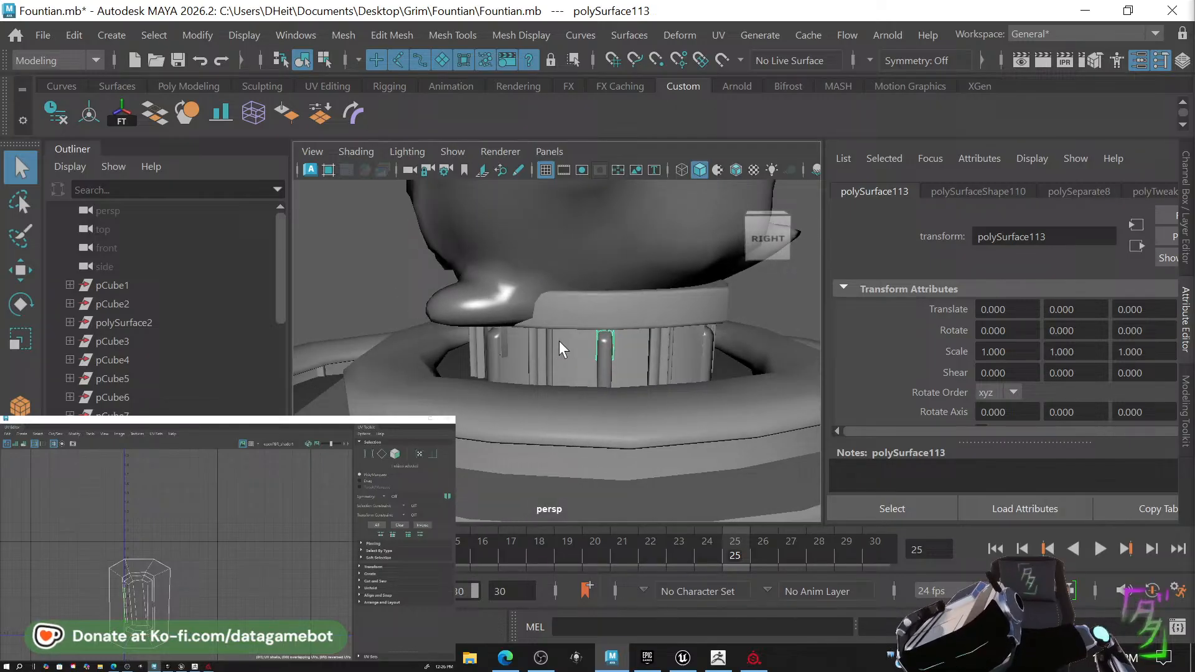
pyautogui.keyDown('shift'); pyautogui.click(503, 341); pyautogui.keyUp('shift')
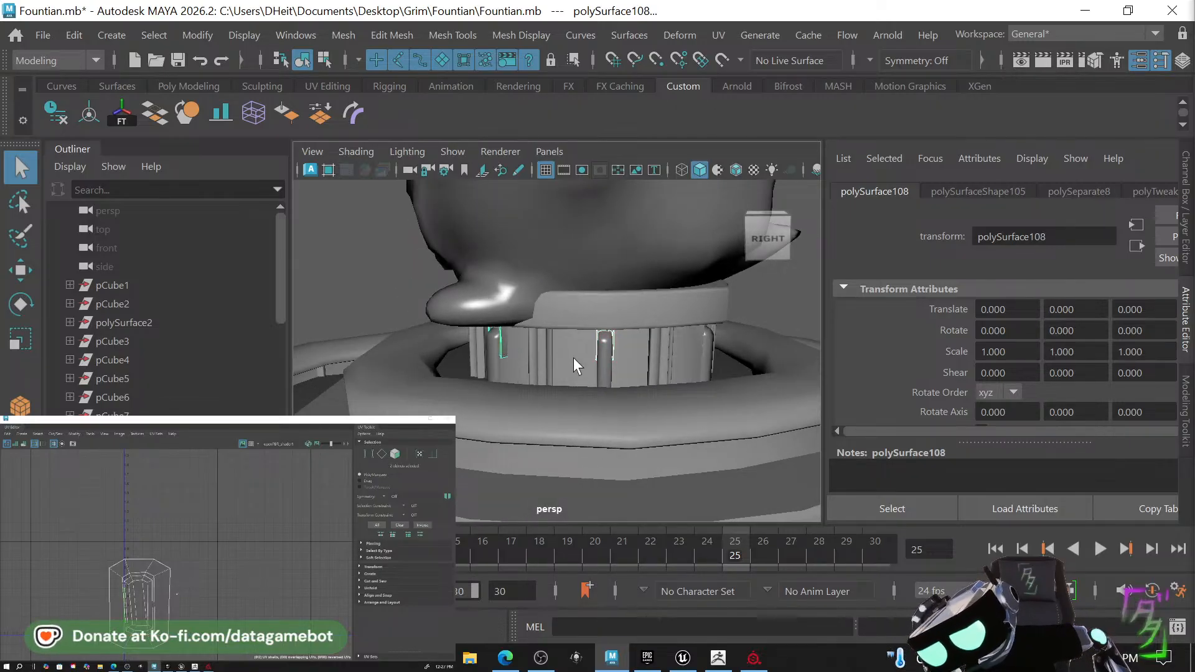
pyautogui.keyDown('alt'); pyautogui.moveTo(581, 372); pyautogui.dragTo(597, 308); pyautogui.keyUp('alt')
# Transfer the UVs to the two small front post frames of the upper pedestal, undoing and repeating the last transfer.
pyautogui.click(623, 320)
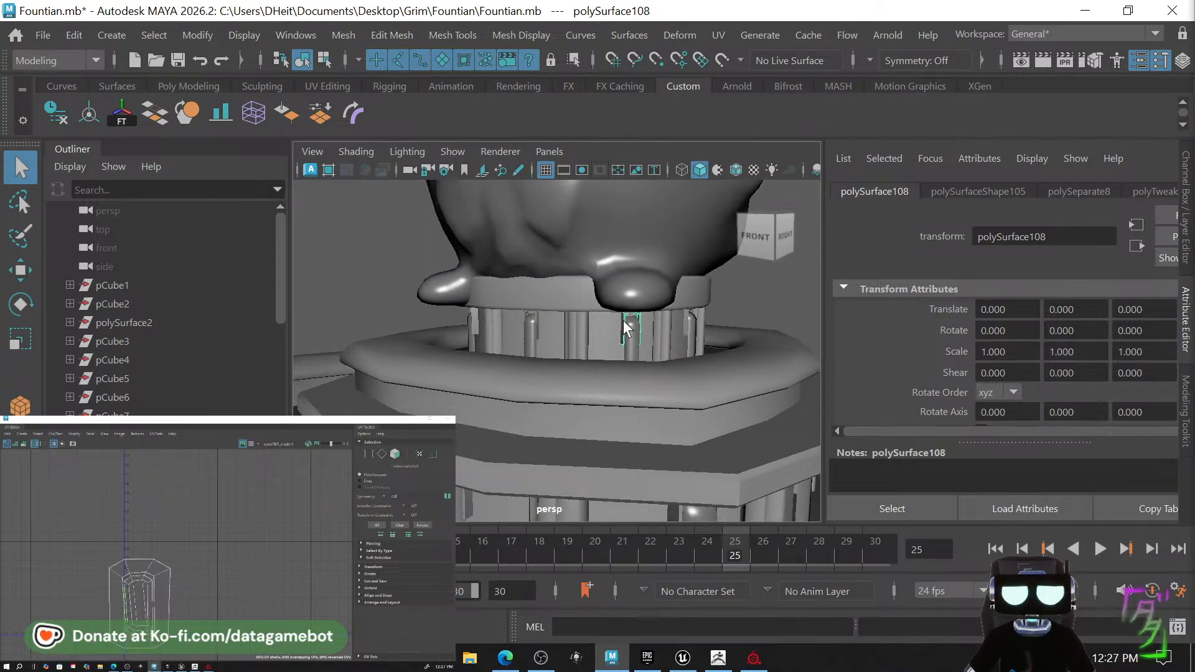
pyautogui.keyDown('shift'); pyautogui.click(535, 315); pyautogui.keyUp('shift')
pyautogui.keyDown('alt'); pyautogui.moveTo(549, 316); pyautogui.dragTo(596, 315); pyautogui.keyUp('alt')
pyautogui.click(578, 319)
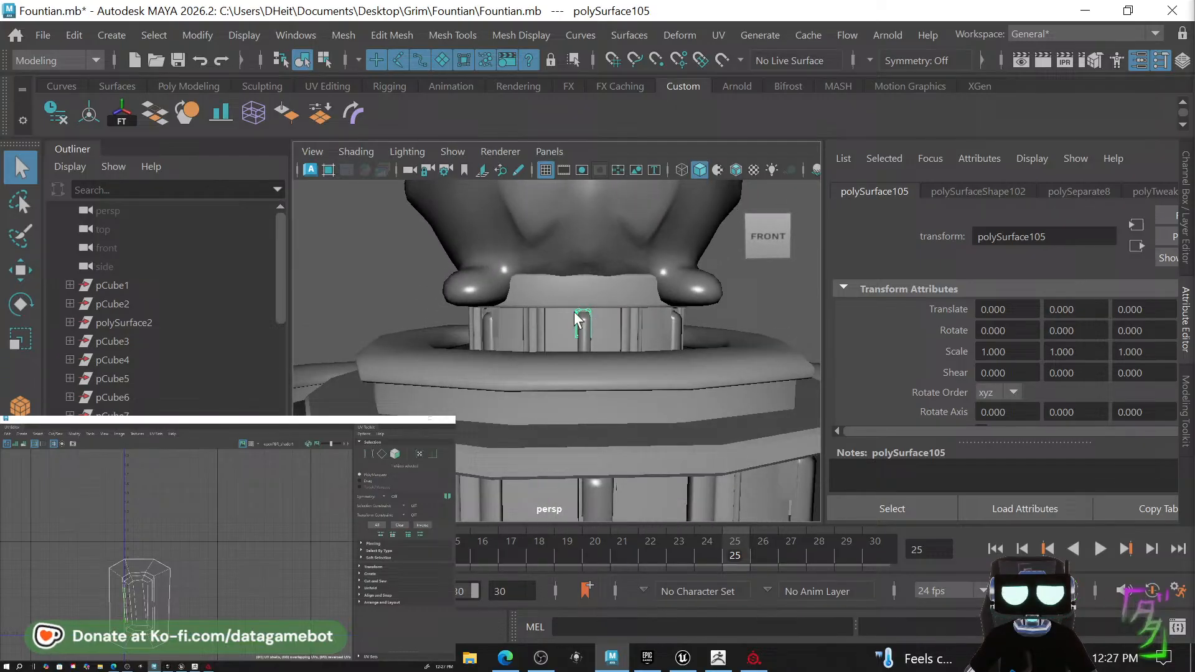
pyautogui.keyDown('shift'); pyautogui.click(498, 315); pyautogui.keyUp('shift')
pyautogui.hotkey('ctrl', 'z')
pyautogui.keyDown('shift'); pyautogui.click(495, 308); pyautogui.keyUp('shift')
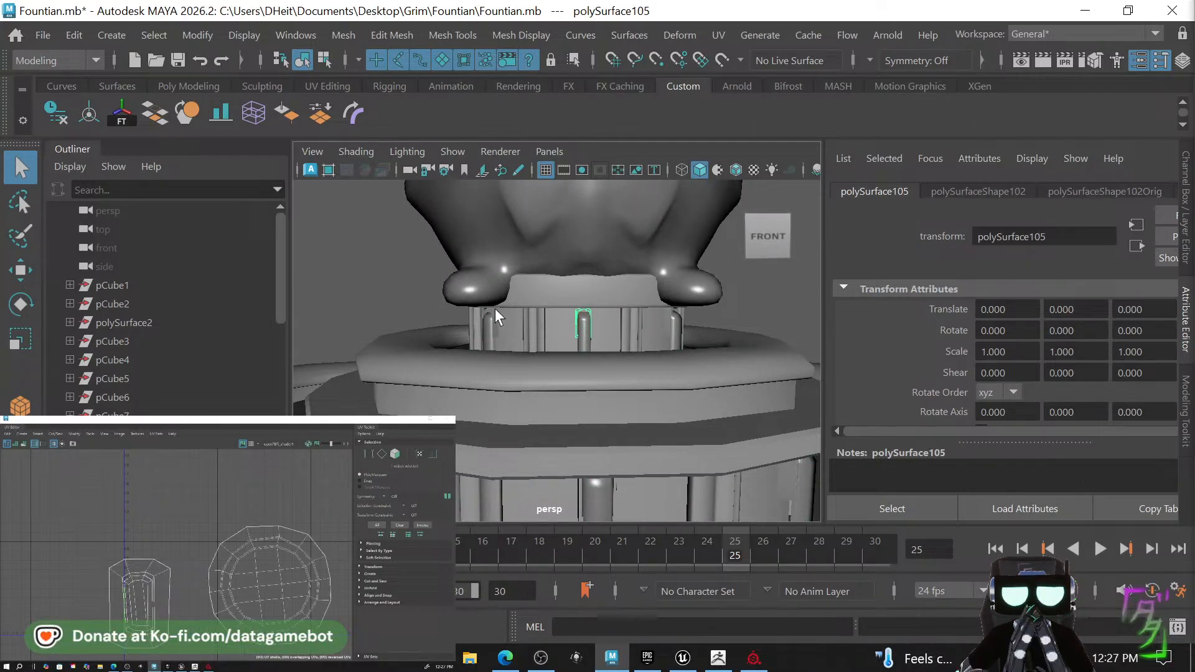
pyautogui.hotkey('ctrl', 'z')
pyautogui.keyDown('shift'); pyautogui.click(495, 312); pyautogui.keyUp('shift')
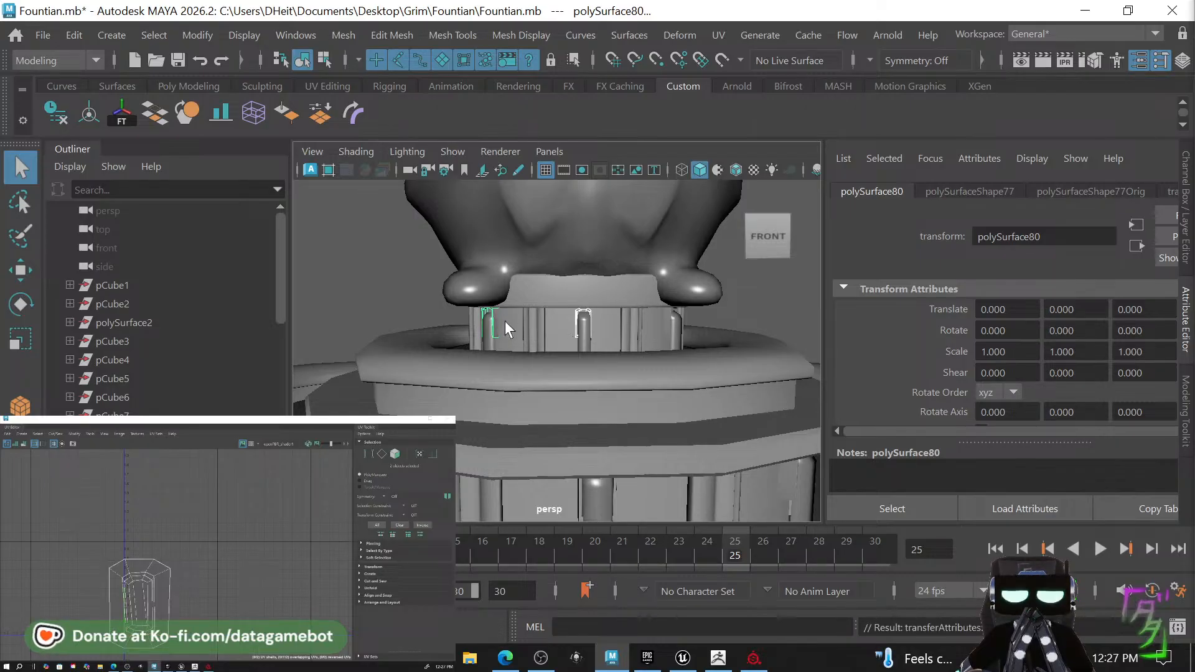
pyautogui.moveTo(510, 322)
pyautogui.keyDown('alt'); pyautogui.mouseDown()
pyautogui.moveTo(561, 329)
pyautogui.moveTo(506, 337)
pyautogui.mouseUp(); pyautogui.keyUp('alt')
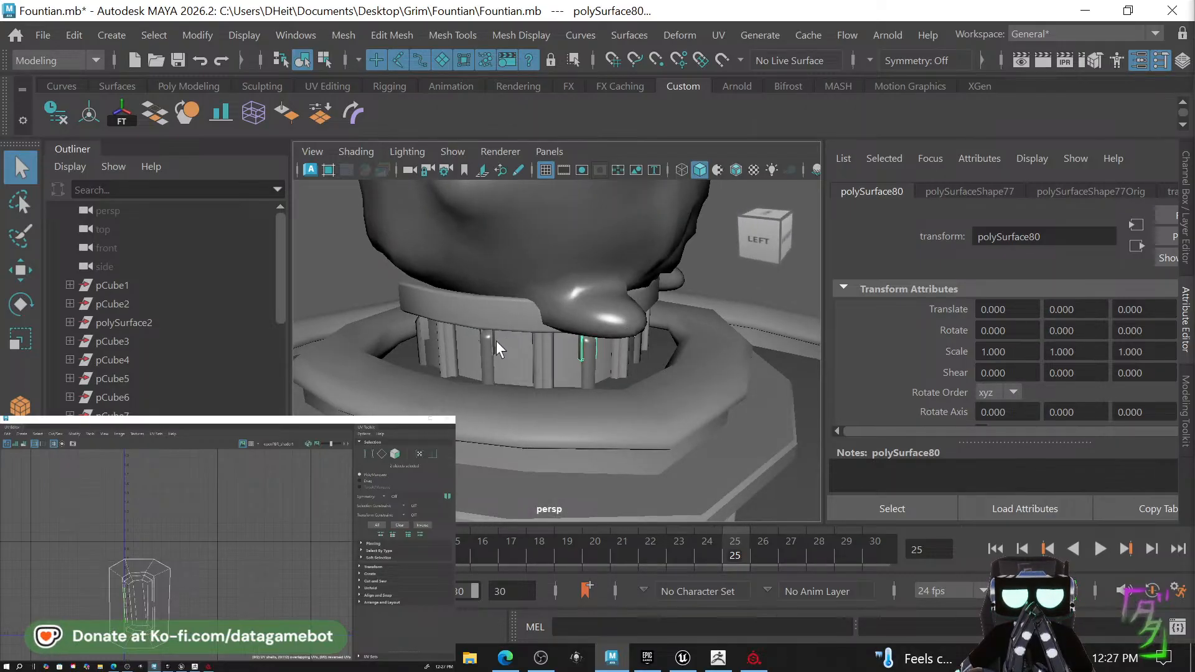
pyautogui.click(492, 340)
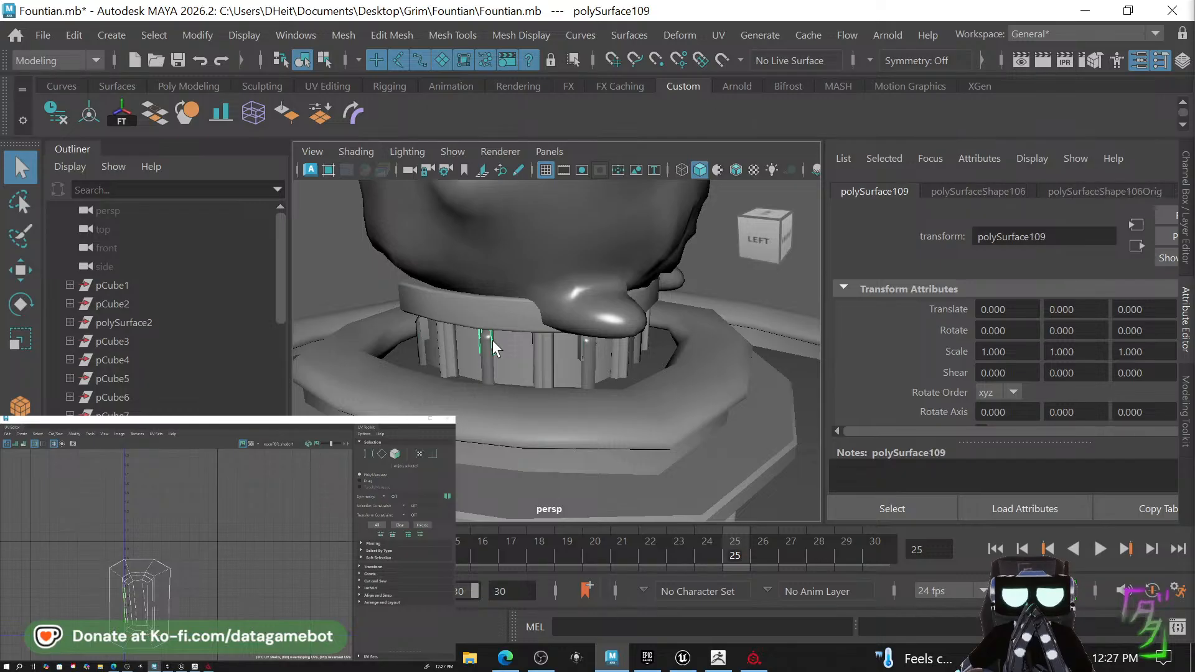
# Select all fountain pieces, leaving out the water surfaces and the hamster statue, to show their UVs together.
pyautogui.scroll(-12, 563, 361)
pyautogui.moveTo(462, 318); pyautogui.dragTo(663, 412)
pyautogui.scroll(6, 575, 365)
pyautogui.scroll(3, 575, 368)
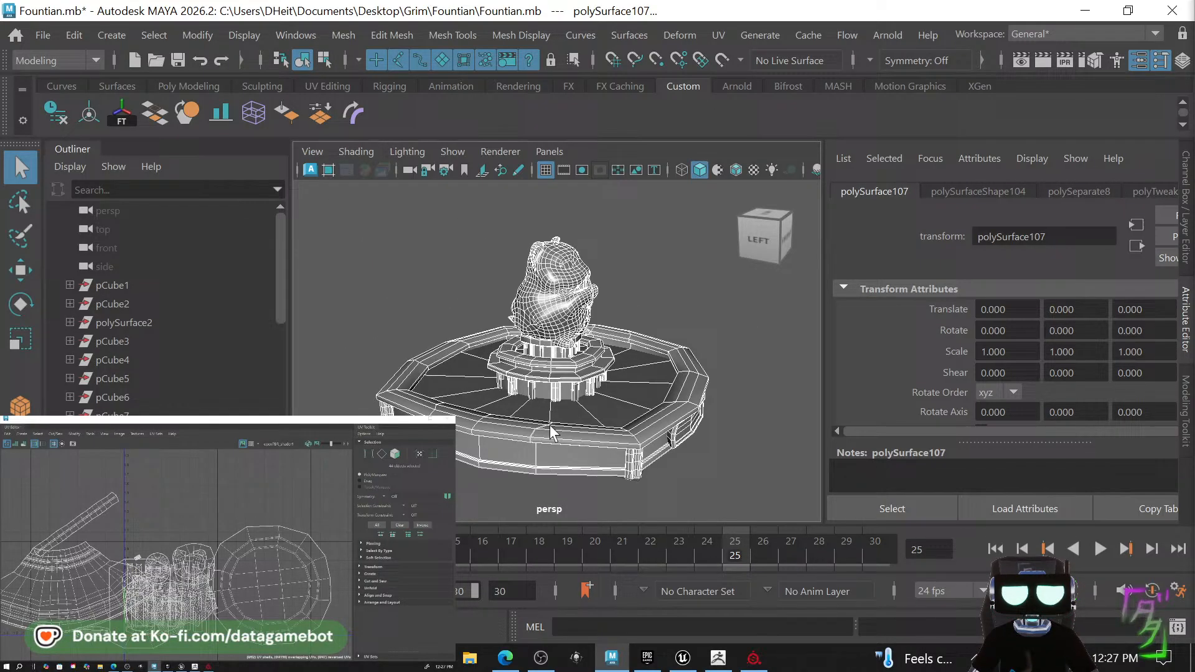
pyautogui.keyDown('ctrl'); pyautogui.click(575, 405); pyautogui.keyUp('ctrl')
pyautogui.keyDown('ctrl'); pyautogui.click(576, 391); pyautogui.keyUp('ctrl')
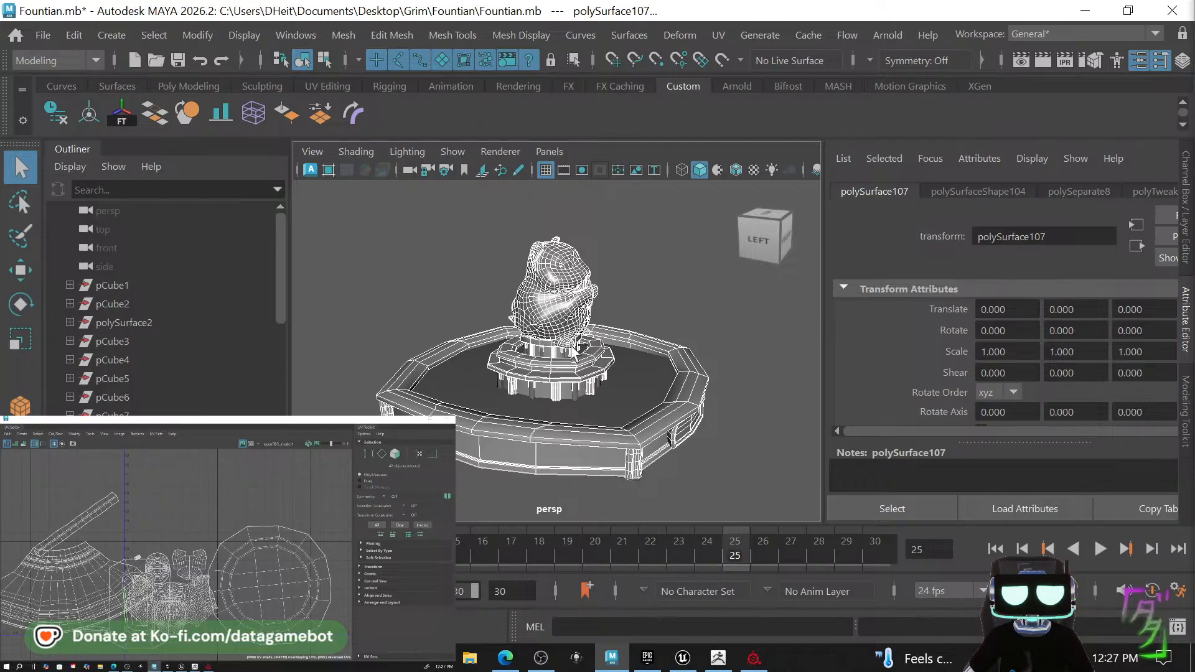
pyautogui.keyDown('ctrl'); pyautogui.click(566, 309); pyautogui.keyUp('ctrl')
pyautogui.keyDown('alt'); pyautogui.moveTo(637, 350); pyautogui.dragTo(577, 367); pyautogui.keyUp('alt')
pyautogui.keyDown('shift'); pyautogui.rightClick(615, 372); pyautogui.keyUp('shift')
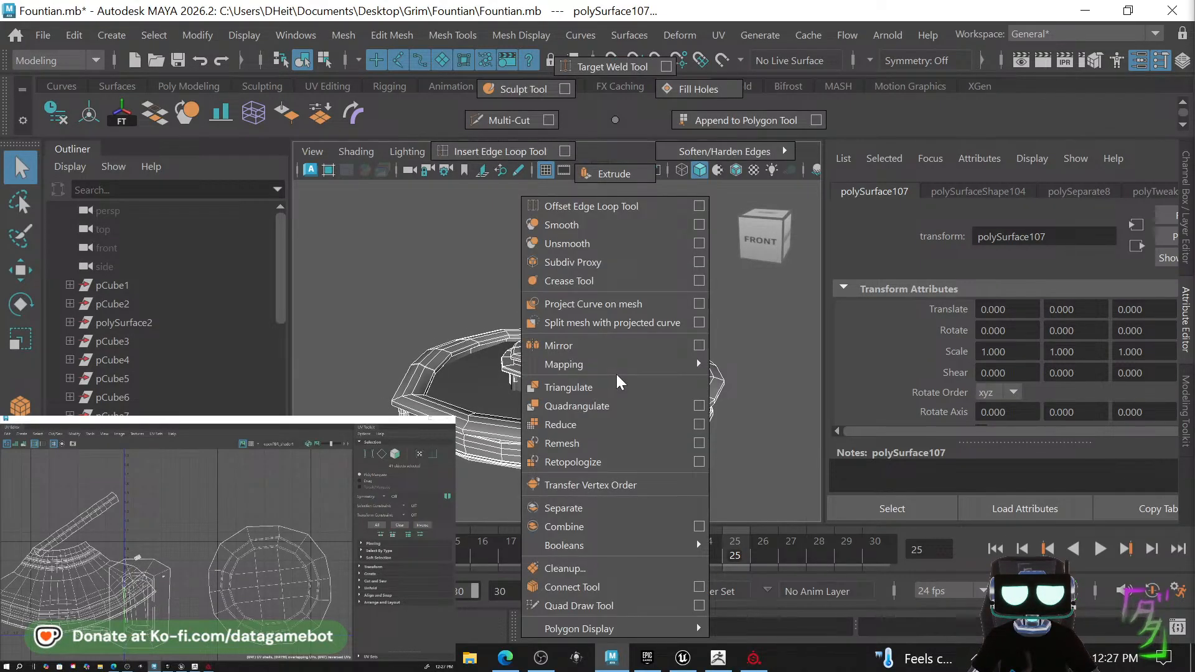
pyautogui.click(614, 121)
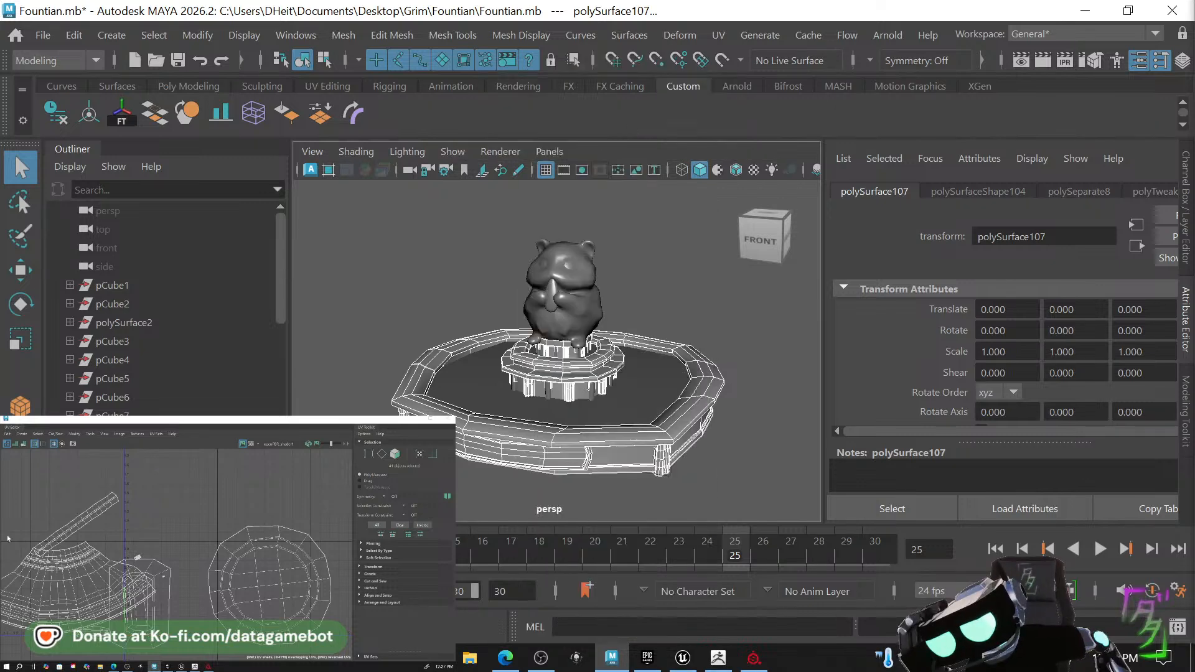
# Select the stray frame shell in the UV Editor and examine where its faces sit around the pedestal.
pyautogui.rightClick(164, 578)
pyautogui.moveTo(165, 579); pyautogui.dragTo(133, 547, button='right')
pyautogui.click(164, 578)
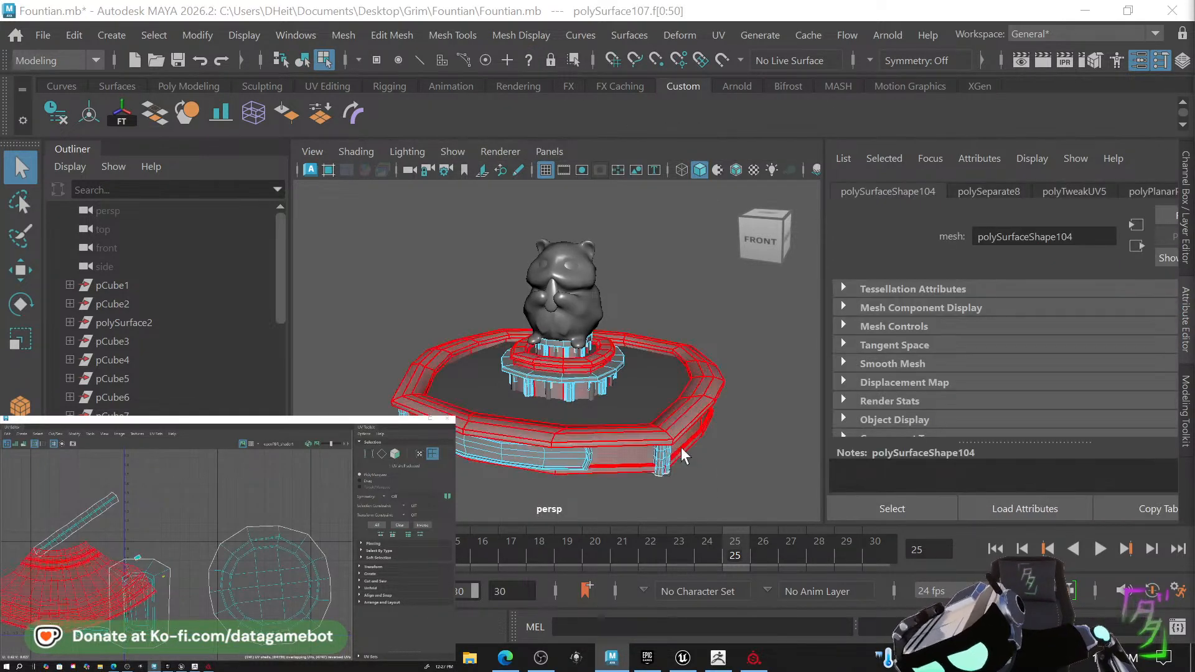
pyautogui.keyDown('alt'); pyautogui.moveTo(681, 447); pyautogui.dragTo(730, 447); pyautogui.keyUp('alt')
pyautogui.press('f')
pyautogui.keyDown('alt'); pyautogui.moveTo(546, 415); pyautogui.dragTo(384, 355, button='right'); pyautogui.keyUp('alt')
pyautogui.keyDown('alt'); pyautogui.moveTo(384, 355); pyautogui.dragTo(644, 356); pyautogui.keyUp('alt')
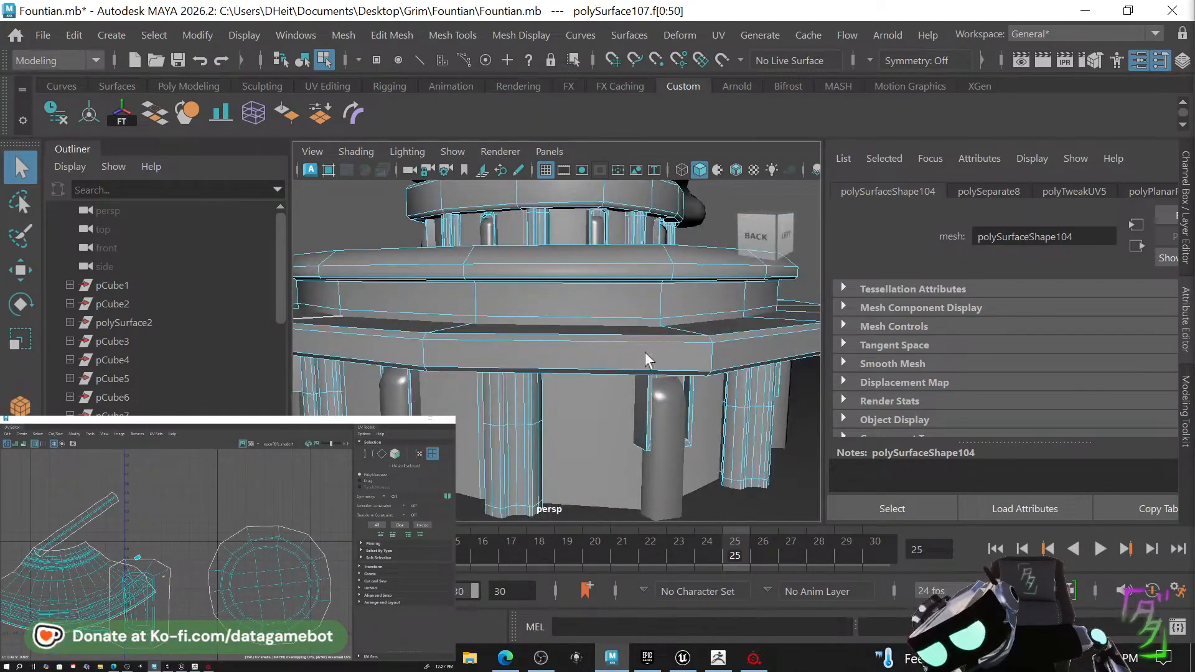
pyautogui.keyDown('alt'); pyautogui.moveTo(645, 357); pyautogui.dragTo(374, 346, button='right'); pyautogui.keyUp('alt')
pyautogui.keyDown('alt'); pyautogui.moveTo(374, 347); pyautogui.dragTo(635, 339); pyautogui.keyUp('alt')
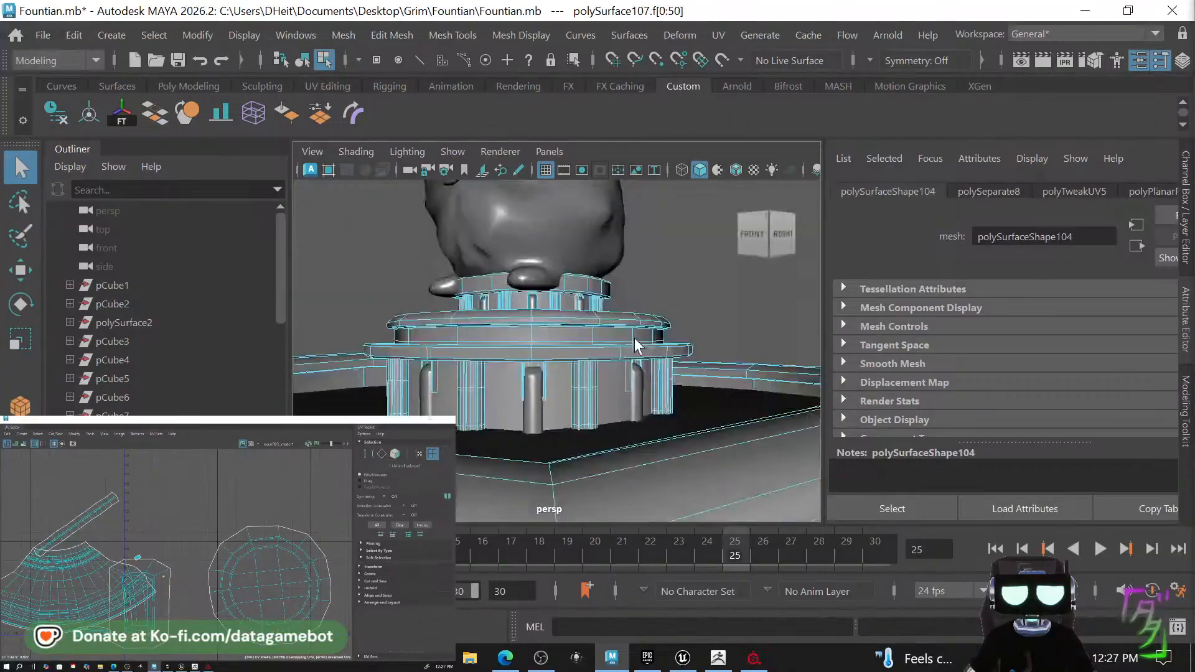
pyautogui.press('f')
pyautogui.keyDown('alt'); pyautogui.moveTo(465, 432); pyautogui.dragTo(680, 421); pyautogui.keyUp('alt')
pyautogui.keyDown('alt'); pyautogui.moveTo(680, 421); pyautogui.dragTo(352, 408, button='right'); pyautogui.keyUp('alt')
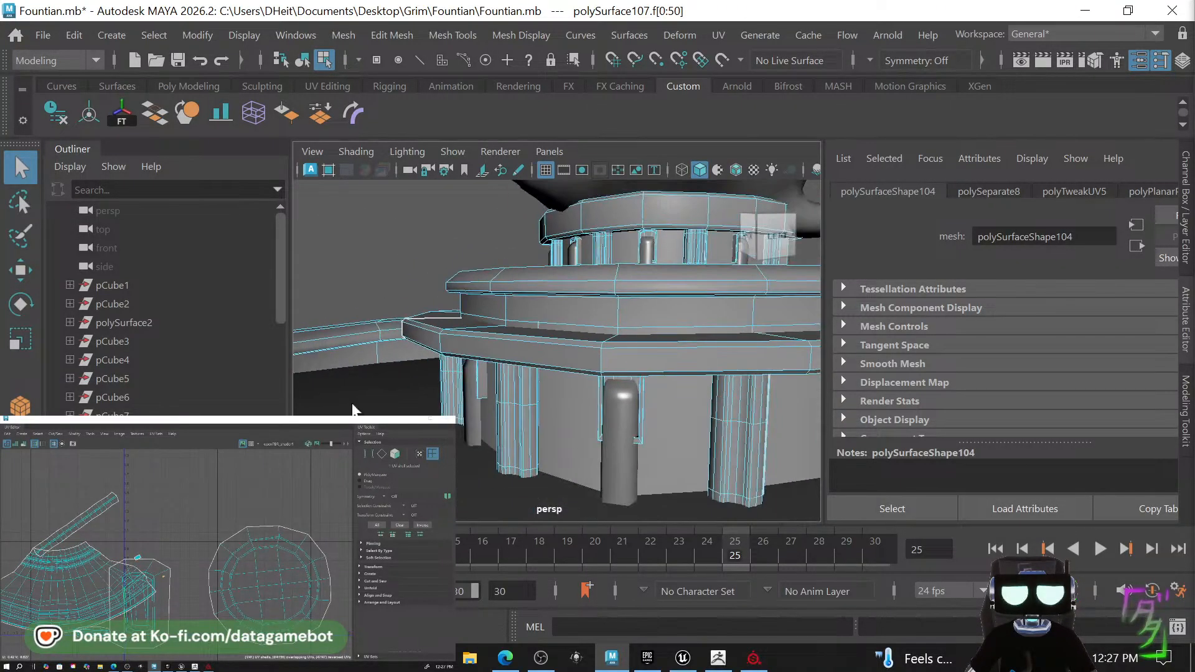
pyautogui.keyDown('alt'); pyautogui.moveTo(352, 408); pyautogui.dragTo(571, 457); pyautogui.keyUp('alt')
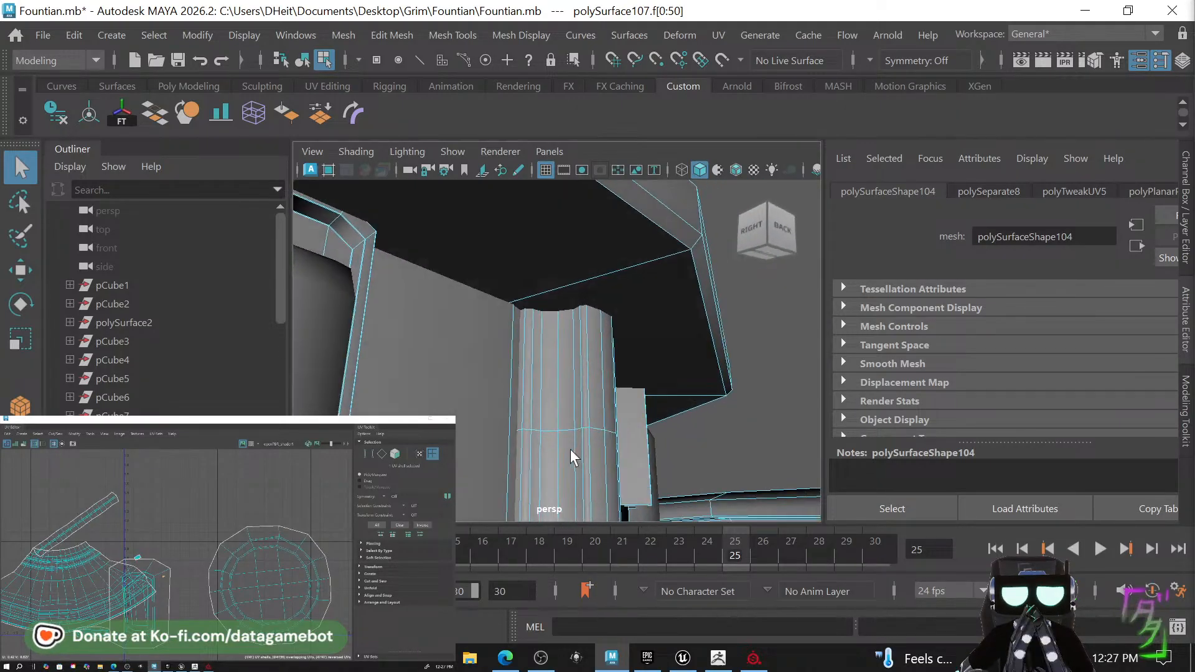
pyautogui.moveTo(571, 456)
pyautogui.keyDown('alt'); pyautogui.mouseDown(button='right')
pyautogui.moveTo(502, 440)
pyautogui.moveTo(354, 435)
pyautogui.moveTo(580, 463)
pyautogui.mouseUp(button='right'); pyautogui.keyUp('alt')
pyautogui.moveTo(580, 463)
pyautogui.keyDown('alt'); pyautogui.mouseDown()
pyautogui.moveTo(634, 458)
pyautogui.moveTo(666, 464)
pyautogui.moveTo(672, 480)
pyautogui.moveTo(461, 491)
pyautogui.moveTo(473, 476)
pyautogui.moveTo(462, 473)
pyautogui.moveTo(691, 477)
pyautogui.moveTo(635, 496)
pyautogui.moveTo(536, 488)
pyautogui.moveTo(643, 479)
pyautogui.moveTo(600, 471)
pyautogui.mouseUp(); pyautogui.keyUp('alt')
# Delete the stray frame mesh polySurface107 hidden inside the pedestal, including its single leftover face.
pyautogui.click(535, 450)
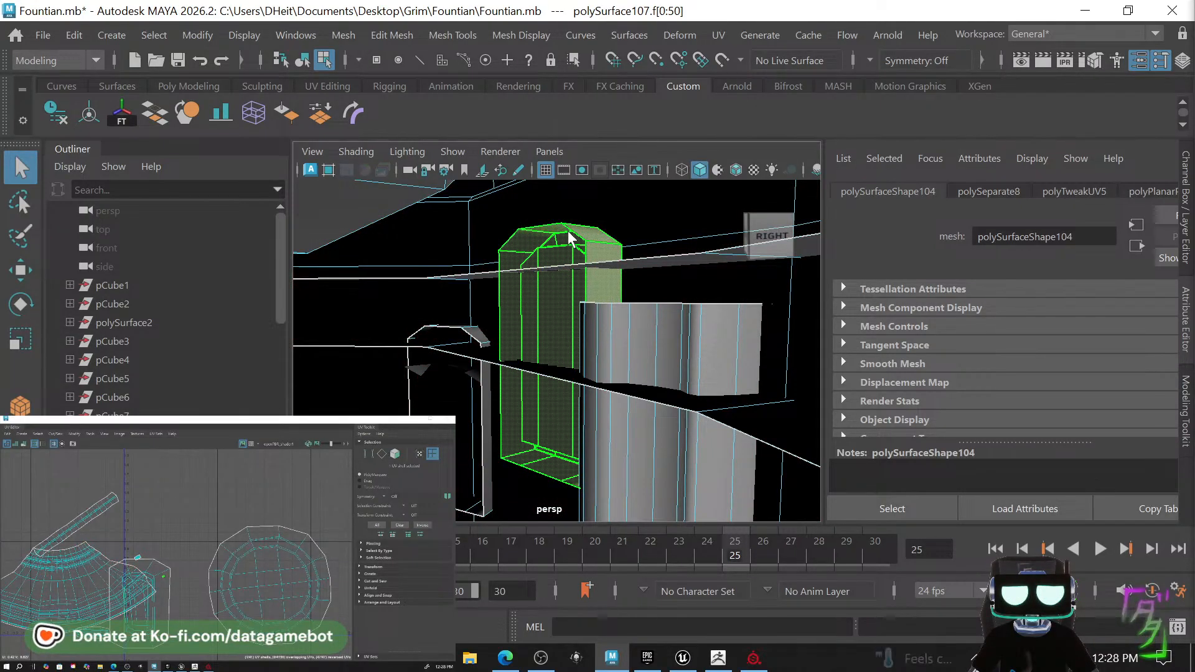
pyautogui.press('Delete')
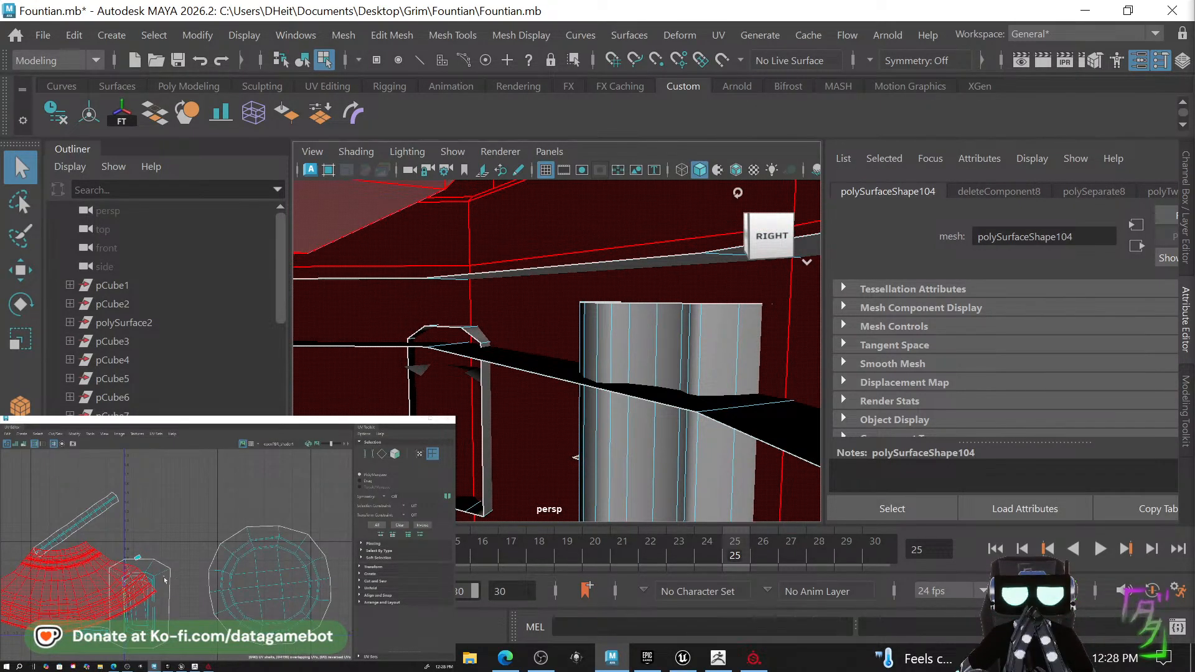
pyautogui.click(165, 579)
pyautogui.hotkey('ctrl', 'z')
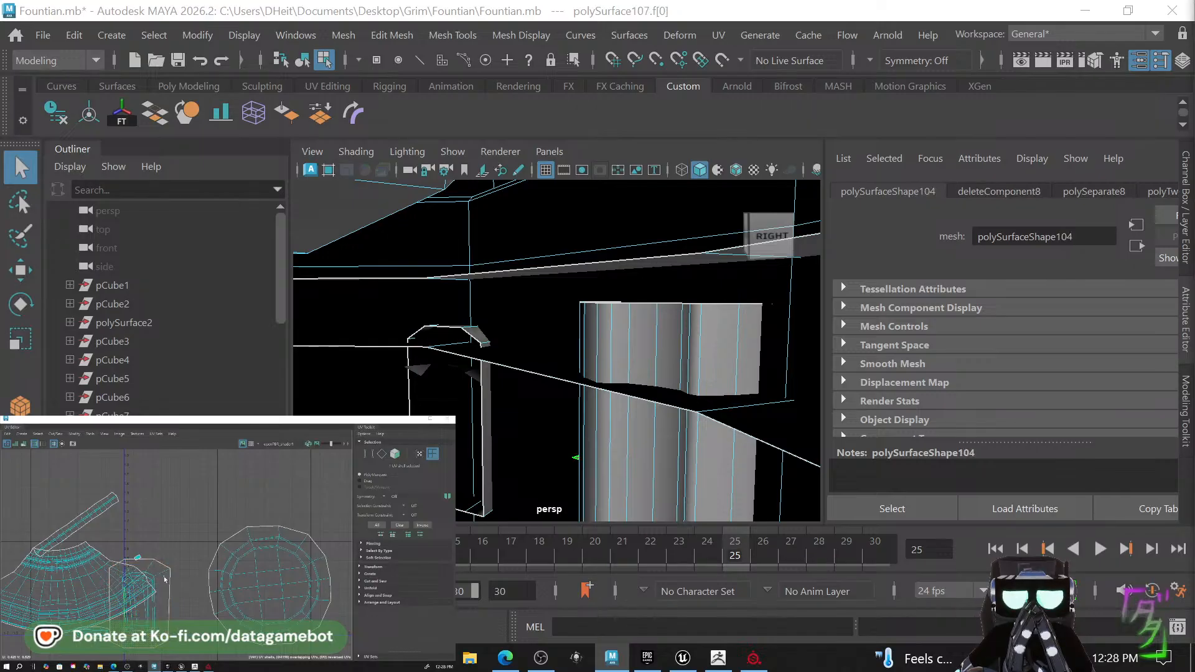
pyautogui.keyDown('alt'); pyautogui.moveTo(602, 395); pyautogui.dragTo(566, 396); pyautogui.keyUp('alt')
pyautogui.scroll(-2, 565, 394)
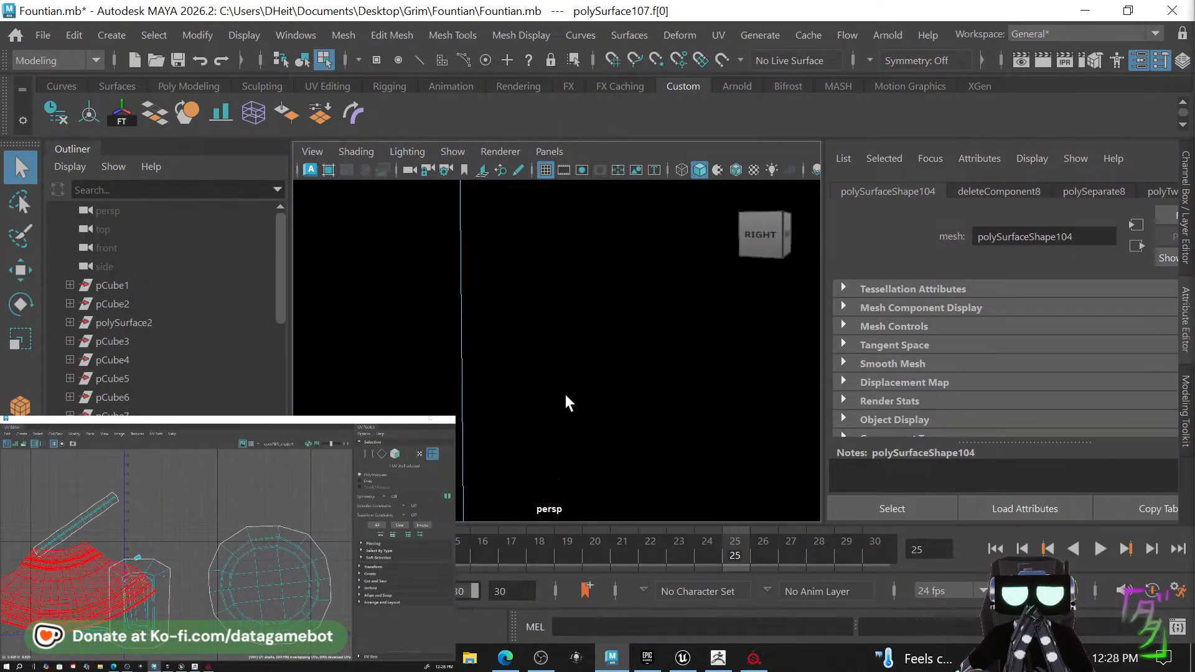
pyautogui.keyDown('alt'); pyautogui.moveTo(565, 394); pyautogui.dragTo(573, 465, button='middle'); pyautogui.keyUp('alt')
pyautogui.keyDown('alt'); pyautogui.moveTo(570, 468); pyautogui.dragTo(614, 367); pyautogui.keyUp('alt')
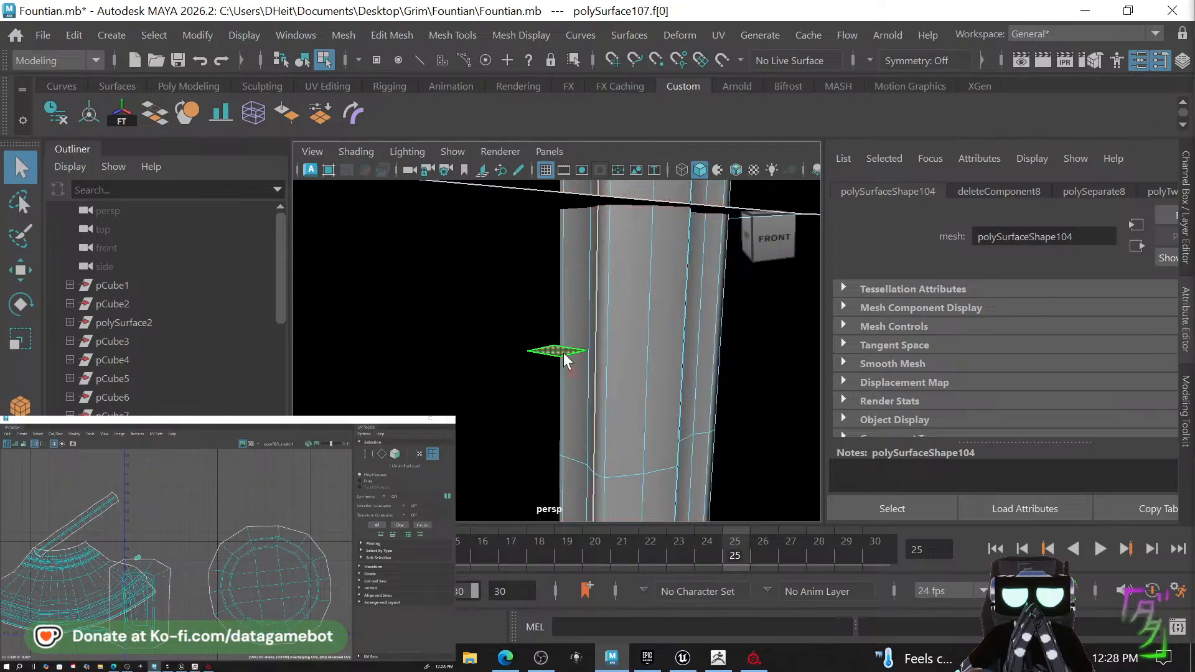
pyautogui.moveTo(566, 353); pyautogui.dragTo(627, 103, button='right')
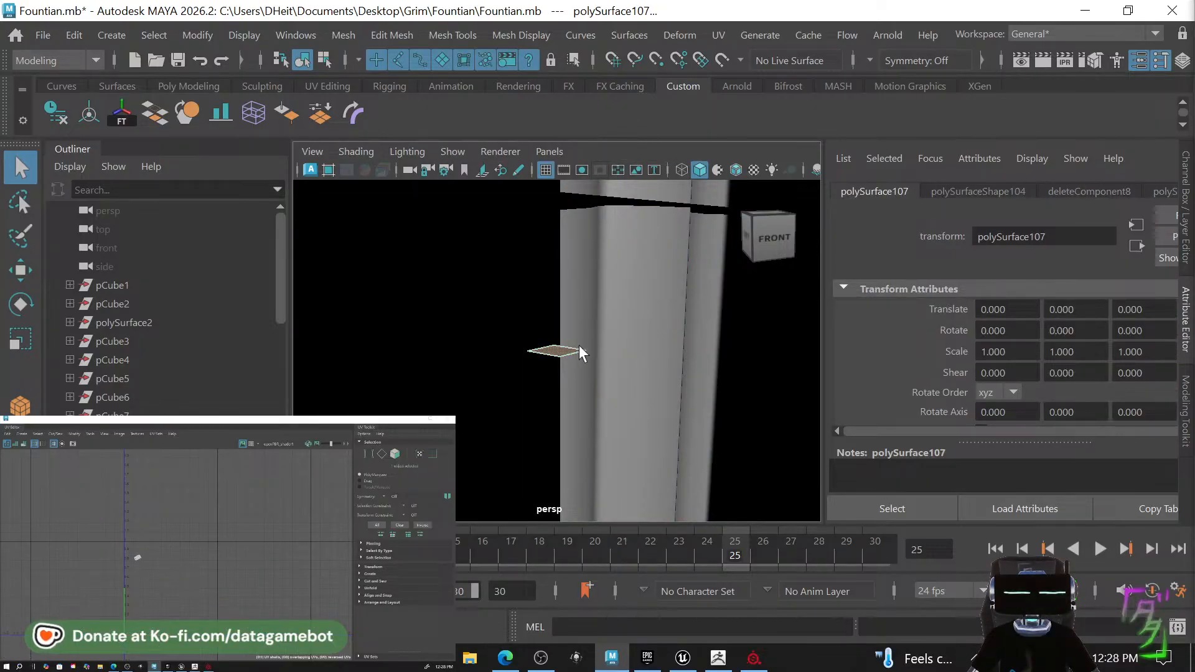
pyautogui.click(577, 345)
pyautogui.click(563, 351)
pyautogui.press('Delete')
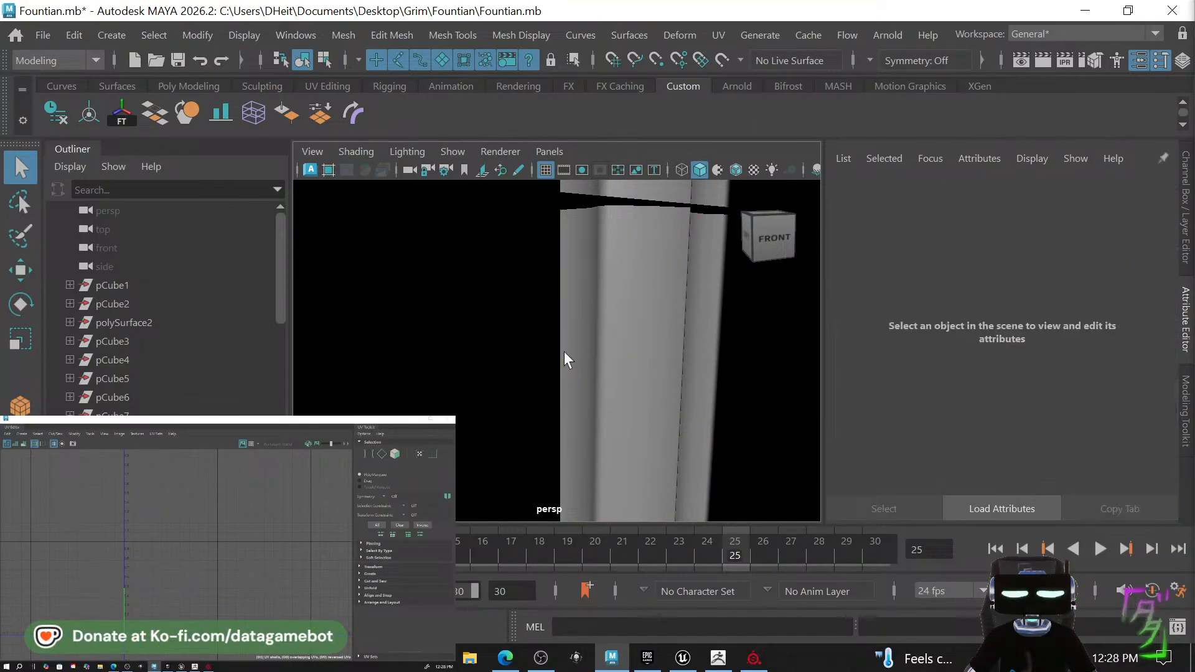
# Select the whole fountain and pick the small shell above the overlapping post shells in the UV Editor.
pyautogui.scroll(-10, 517, 402)
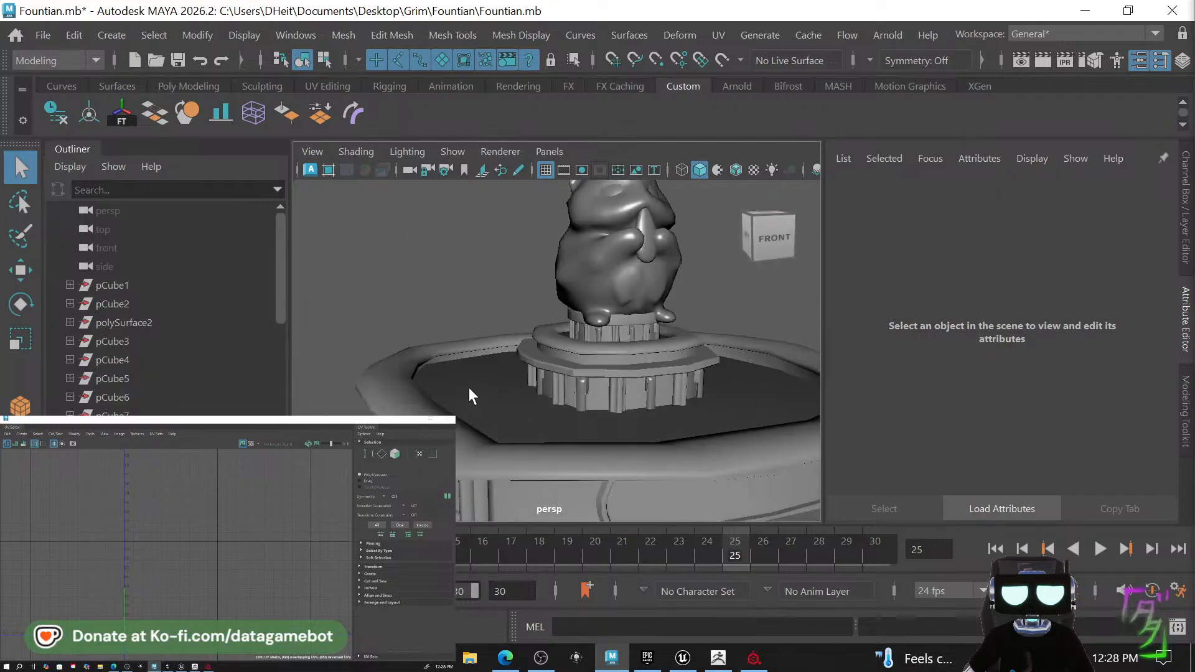
pyautogui.keyDown('alt'); pyautogui.moveTo(469, 387); pyautogui.dragTo(547, 394); pyautogui.keyUp('alt')
pyautogui.scroll(-8, 546, 394)
pyautogui.moveTo(481, 282); pyautogui.dragTo(776, 457)
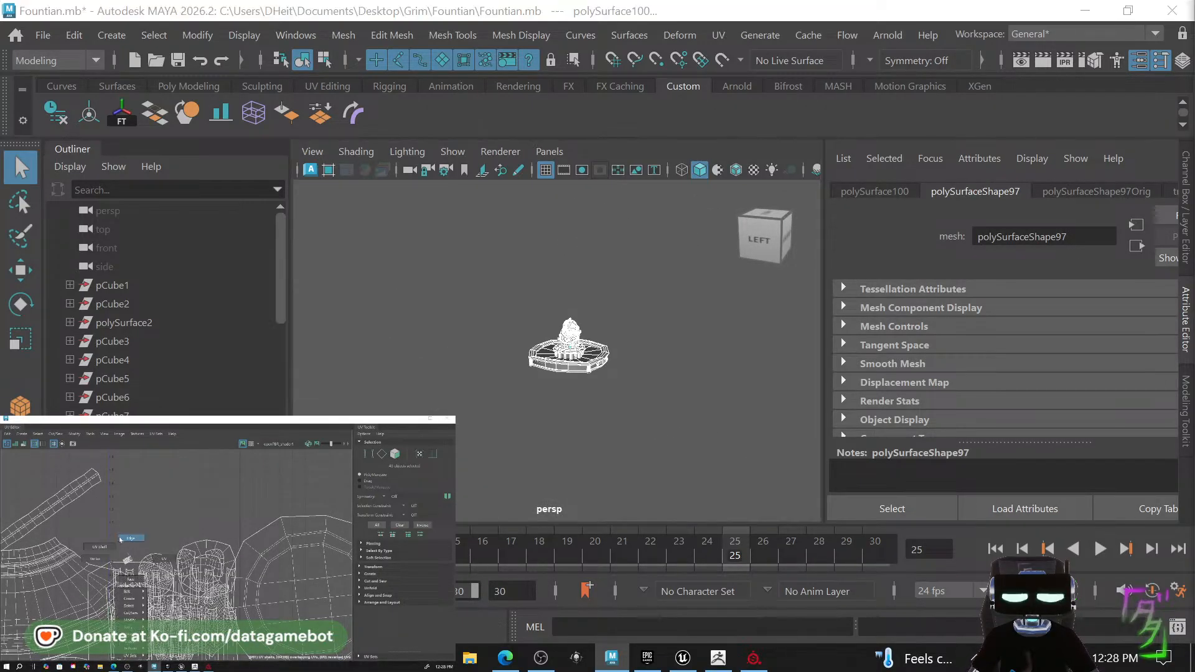
pyautogui.press('F8')
pyautogui.click(131, 560)
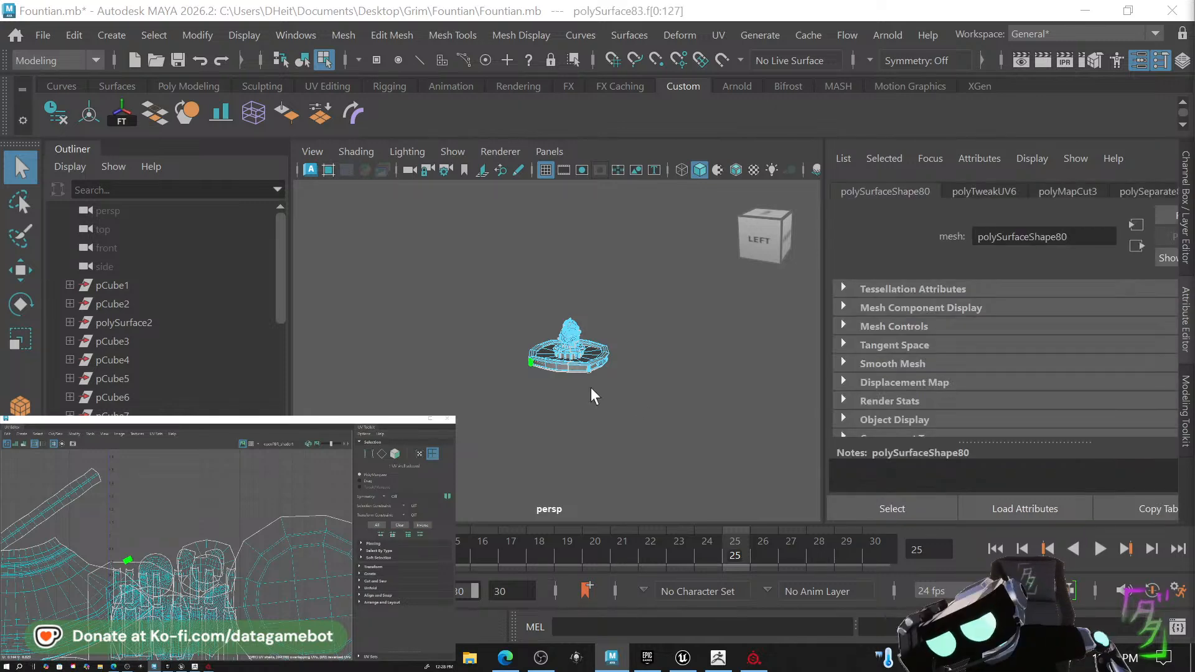
# Locate the post that carries the picked UV shell and compare its UV placement with other basin and pedestal posts.
pyautogui.keyDown('alt'); pyautogui.moveTo(591, 387); pyautogui.dragTo(611, 384); pyautogui.keyUp('alt')
pyautogui.press('f')
pyautogui.keyDown('alt'); pyautogui.moveTo(488, 435); pyautogui.dragTo(621, 423); pyautogui.keyUp('alt')
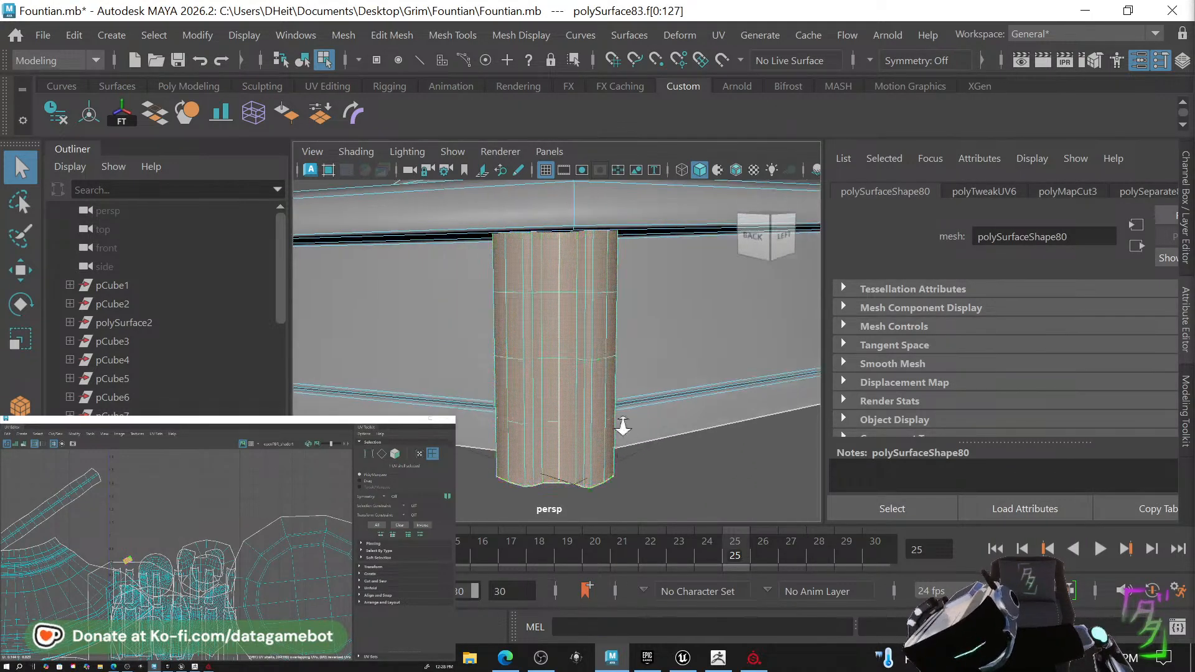
pyautogui.keyDown('alt'); pyautogui.moveTo(621, 423); pyautogui.dragTo(349, 366, button='right'); pyautogui.keyUp('alt')
pyautogui.moveTo(536, 343); pyautogui.dragTo(581, 92, button='right')
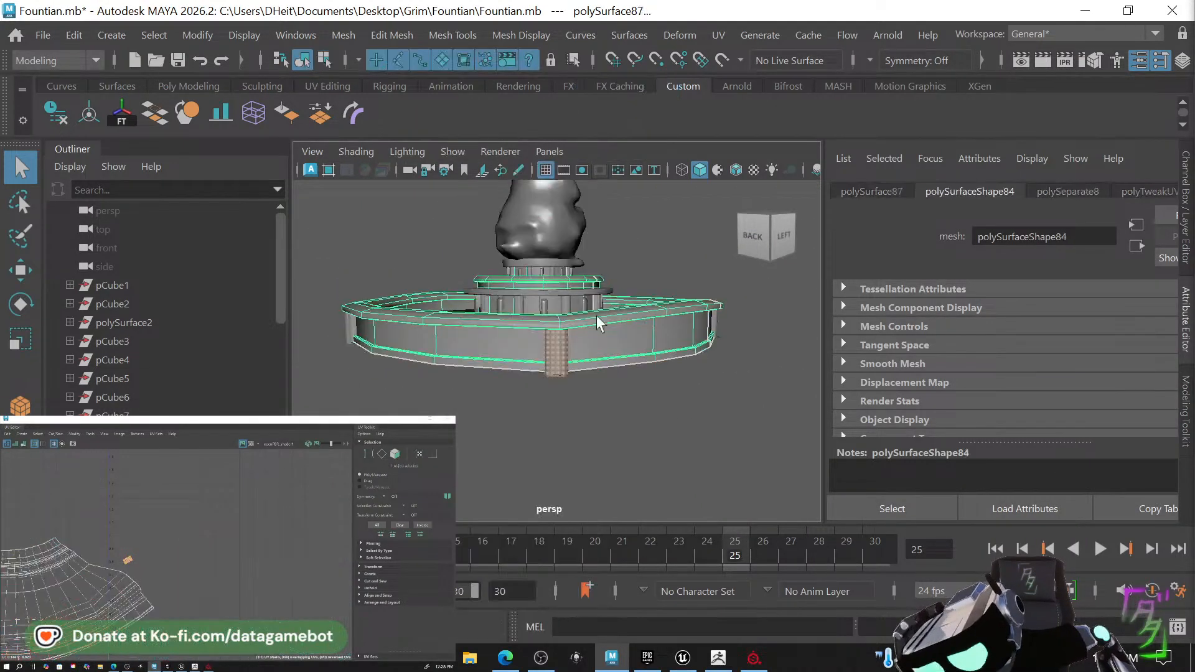
pyautogui.click(580, 401)
pyautogui.click(555, 365)
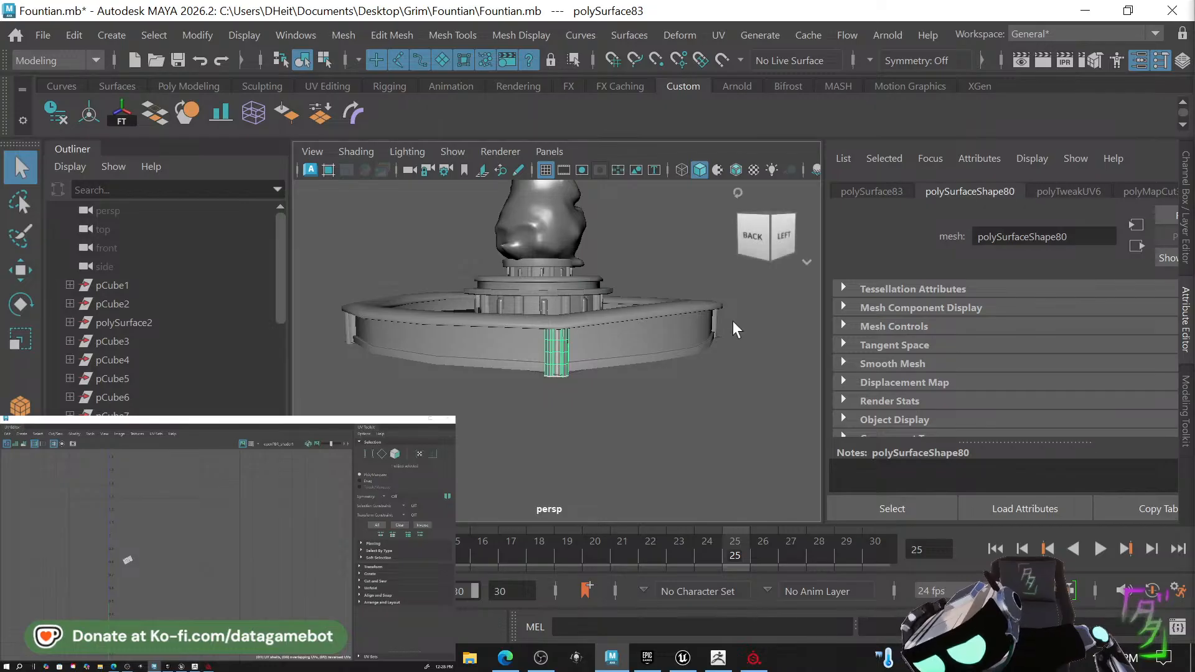
pyautogui.click(714, 322)
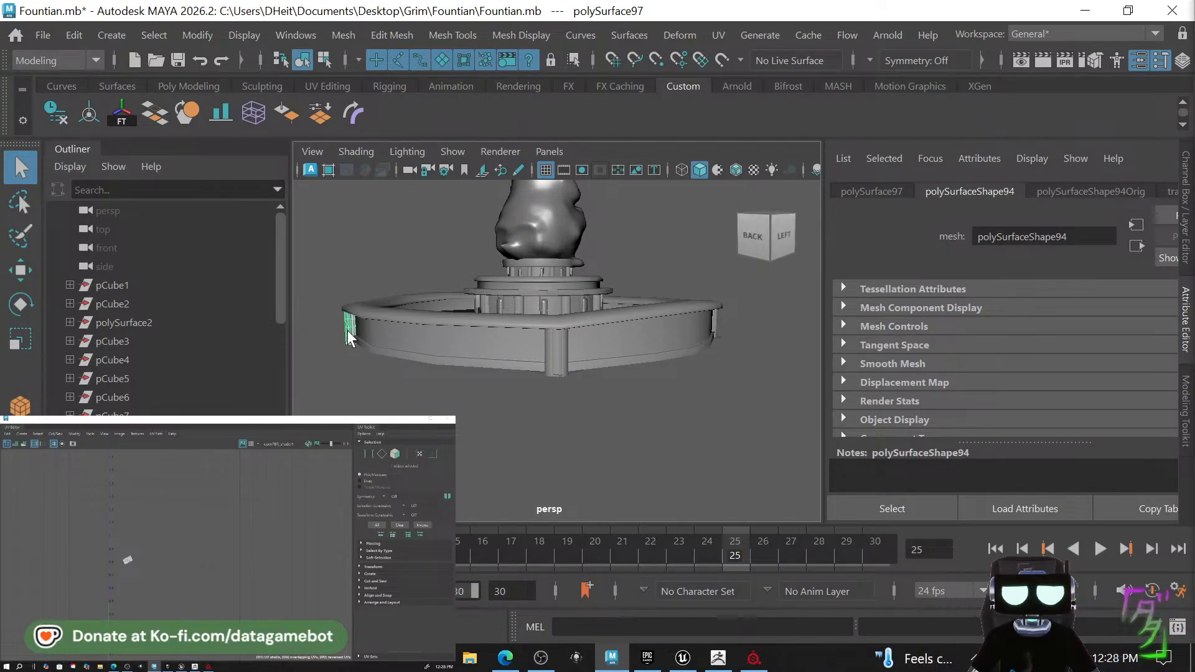
pyautogui.click(567, 298)
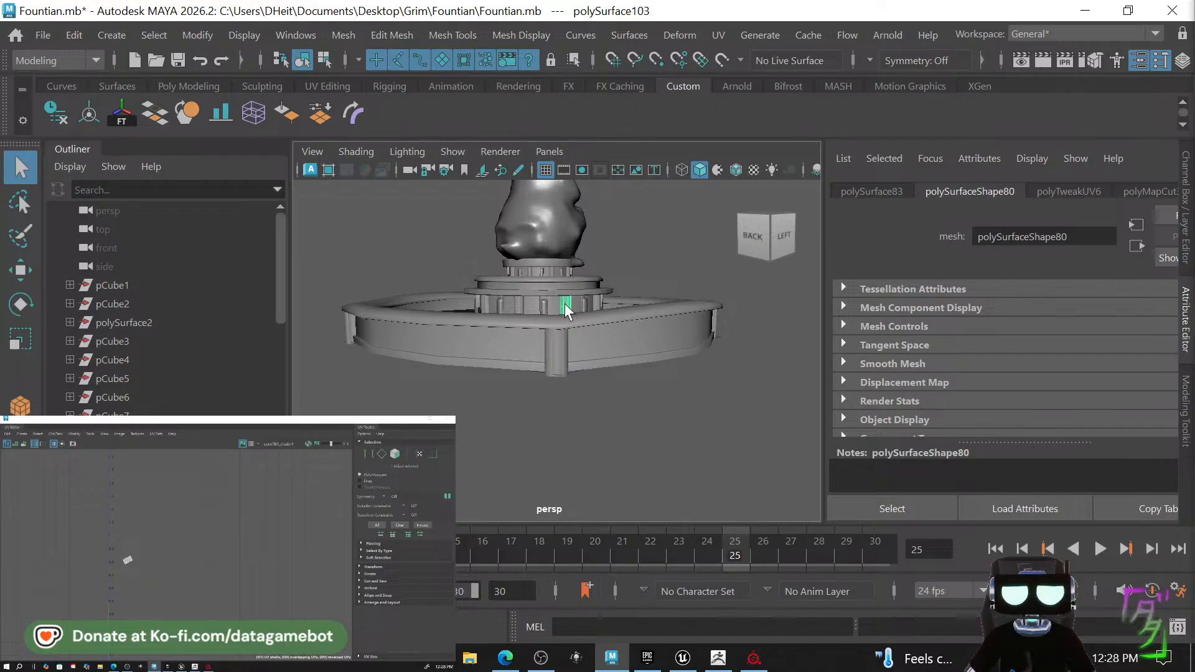
# Select all the stone pieces of the fountain, leaving out the hamster statue and water surfaces, and combine them into one mesh.
pyautogui.scroll(2, 565, 303)
pyautogui.scroll(-10, 570, 318)
pyautogui.moveTo(476, 271); pyautogui.dragTo(730, 503)
pyautogui.scroll(8, 663, 436)
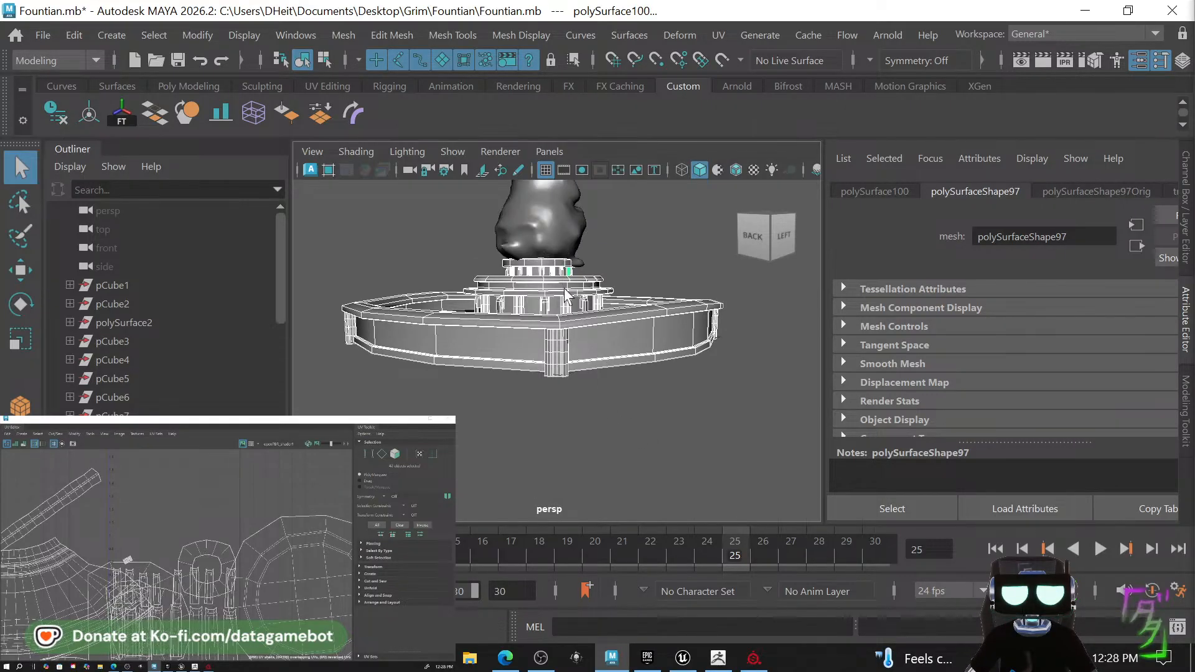
pyautogui.keyDown('alt'); pyautogui.moveTo(564, 244); pyautogui.dragTo(529, 252); pyautogui.keyUp('alt')
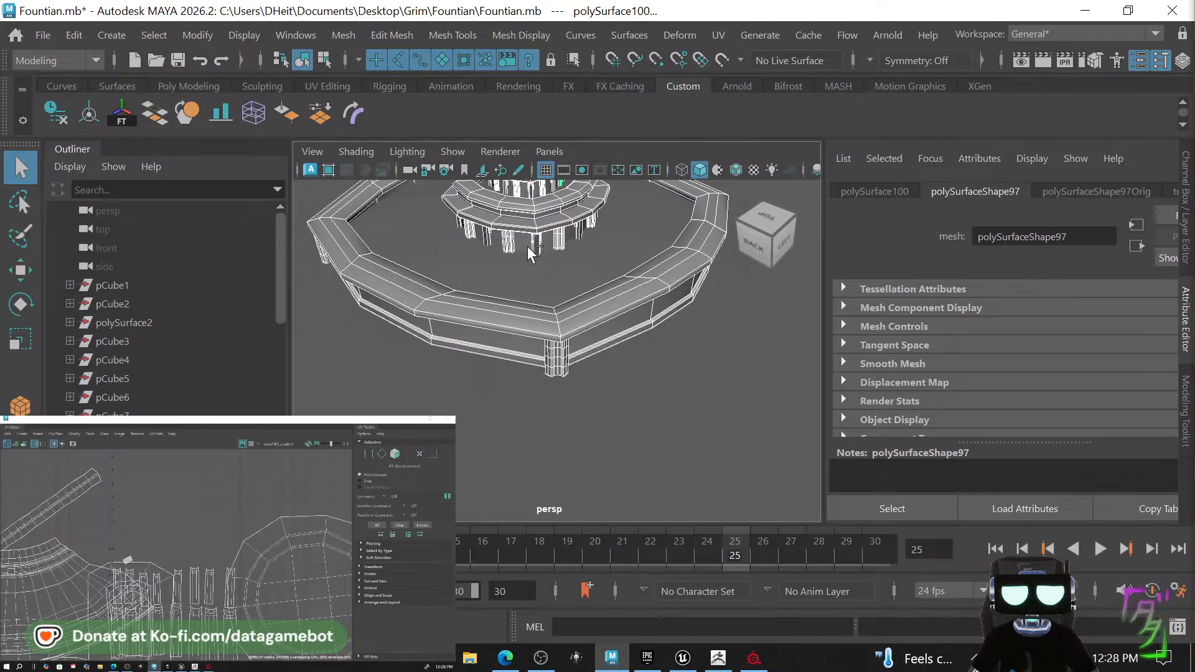
pyautogui.keyDown('alt'); pyautogui.moveTo(567, 249); pyautogui.dragTo(587, 344, button='middle'); pyautogui.keyUp('alt')
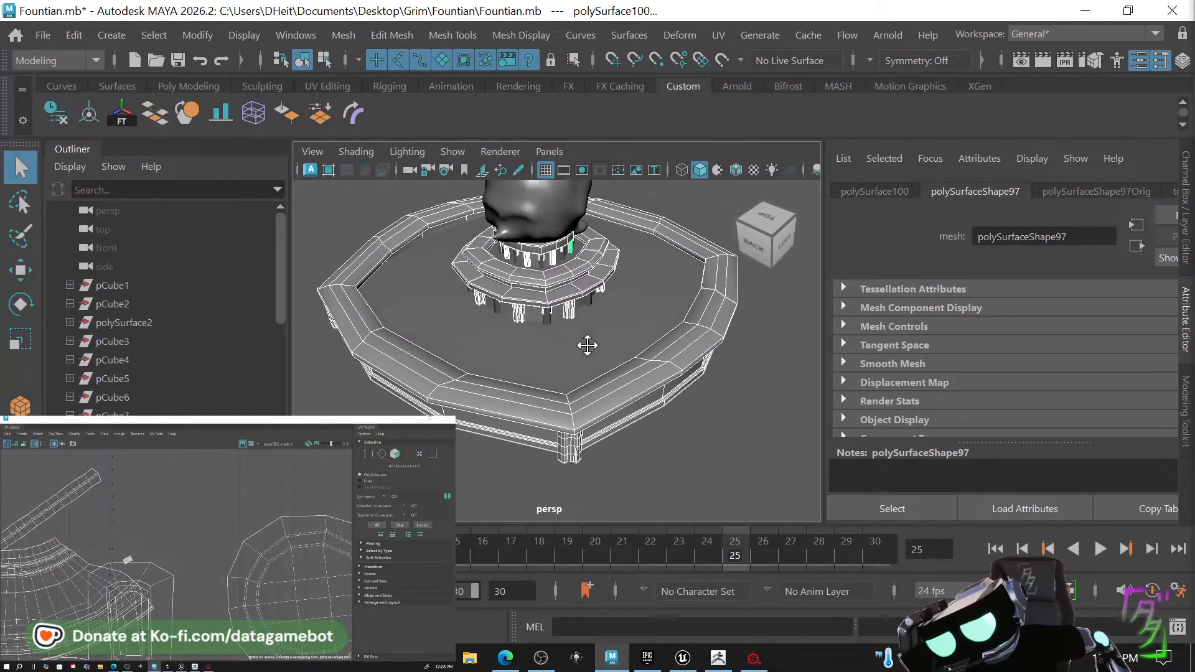
pyautogui.keyDown('alt'); pyautogui.moveTo(601, 300); pyautogui.dragTo(476, 268); pyautogui.keyUp('alt')
pyautogui.scroll(4, 702, 326)
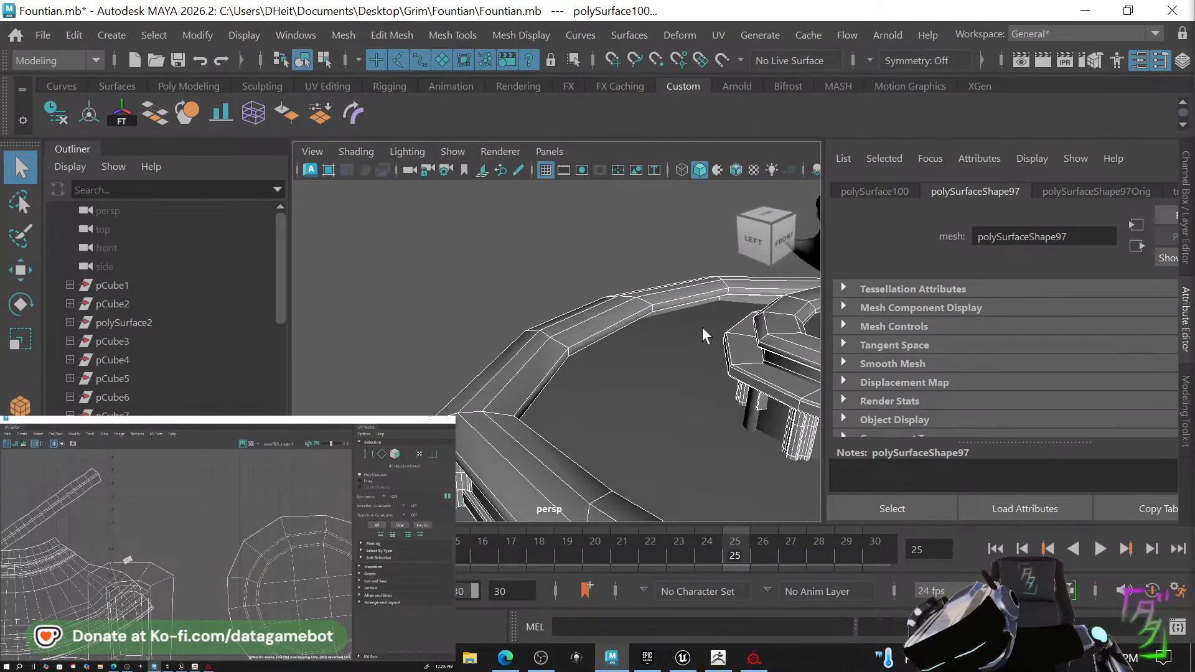
pyautogui.keyDown('alt'); pyautogui.moveTo(702, 326); pyautogui.dragTo(432, 320, button='middle'); pyautogui.keyUp('alt')
pyautogui.scroll(-10, 655, 412)
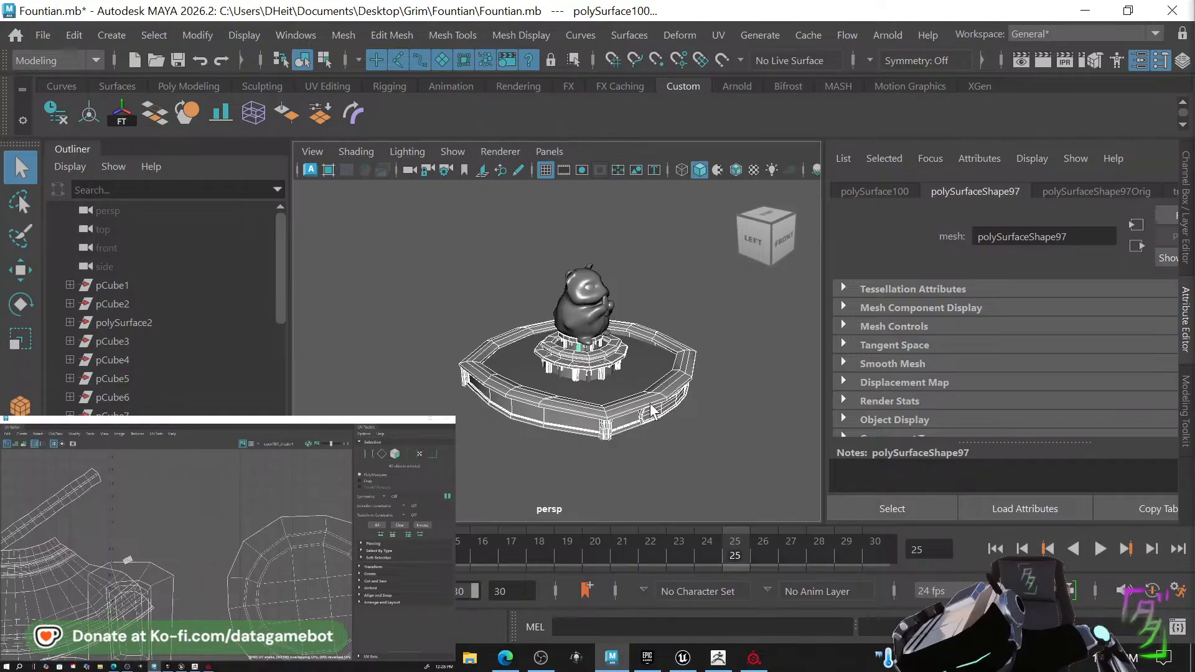
pyautogui.keyDown('shift'); pyautogui.moveTo(655, 412); pyautogui.dragTo(609, 522, button='right'); pyautogui.keyUp('shift')
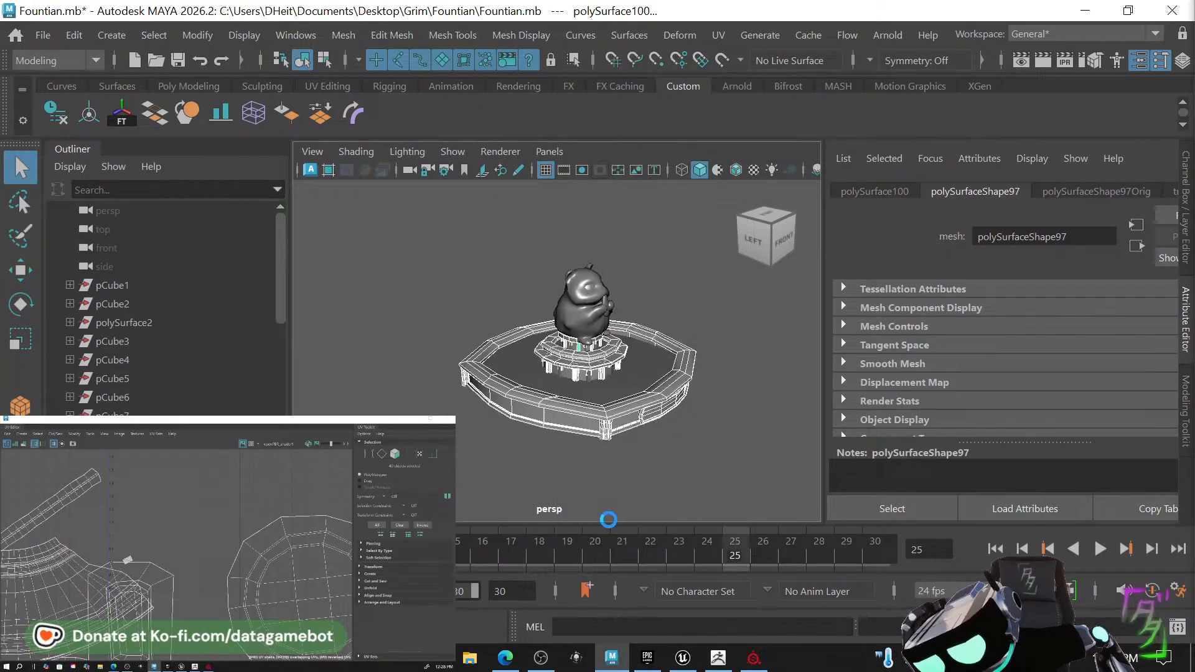
pyautogui.press('w')
pyautogui.scroll(2, 186, 593)
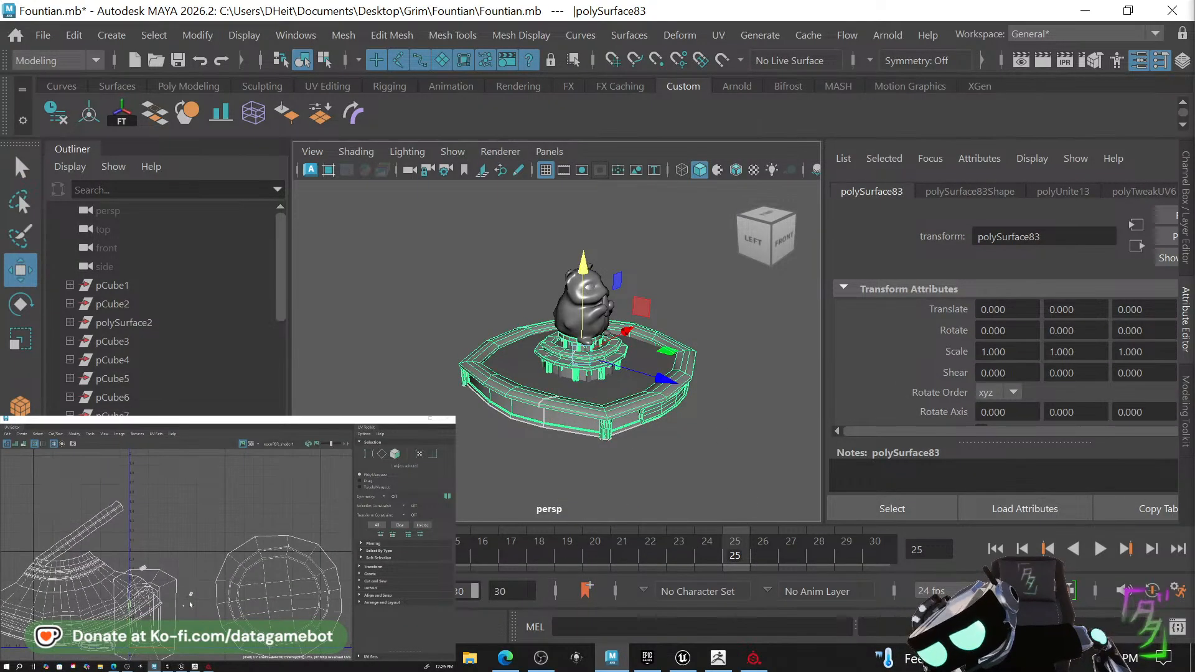
# Select the small UV shell beside the overlapping post shells and examine where its faces sit on the upper pedestal.
pyautogui.moveTo(182, 559); pyautogui.dragTo(182, 612, button='right')
pyautogui.moveTo(167, 568); pyautogui.dragTo(168, 569, button='right')
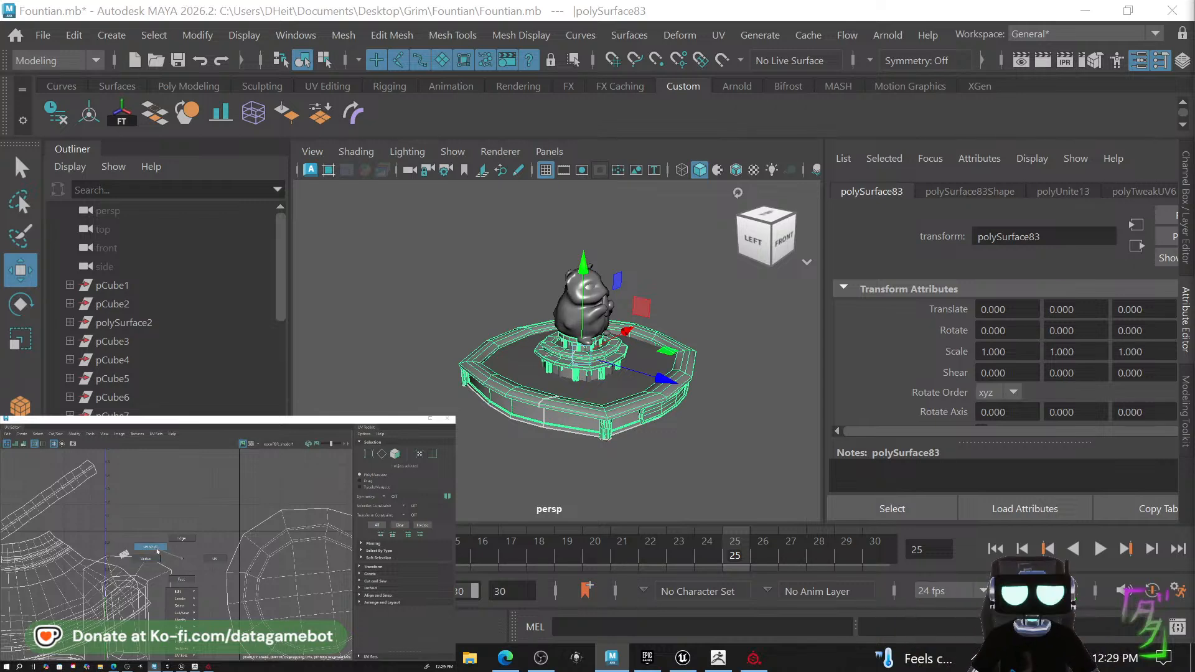
pyautogui.click(191, 595)
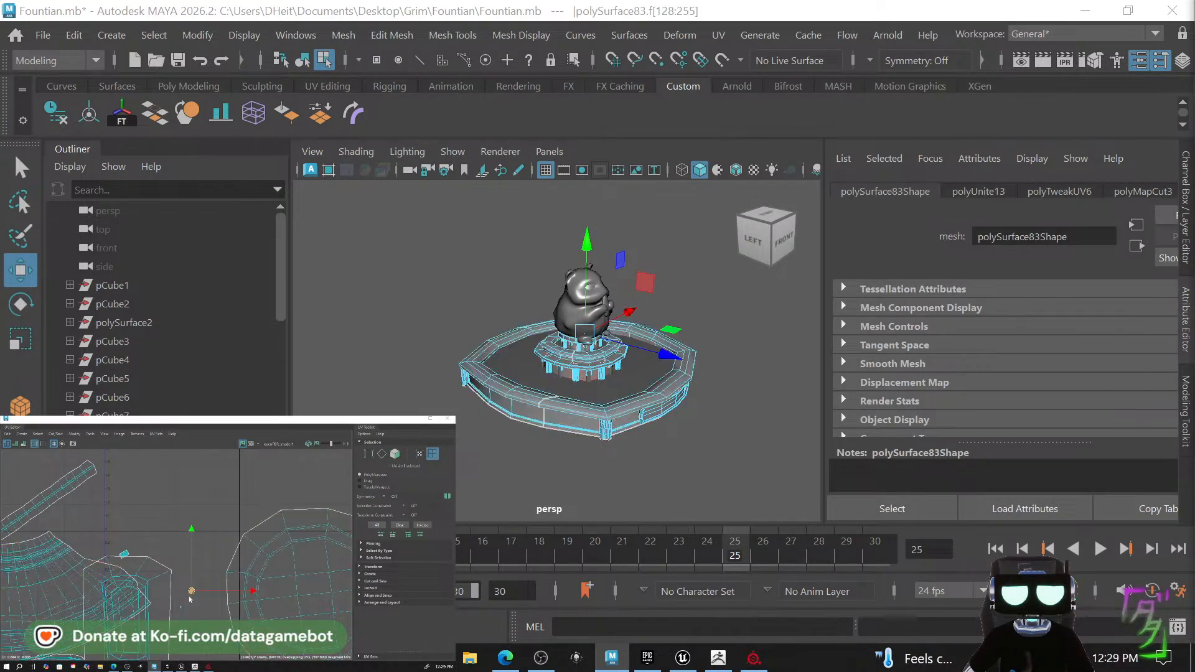
pyautogui.keyDown('alt'); pyautogui.moveTo(796, 434); pyautogui.dragTo(685, 383); pyautogui.keyUp('alt')
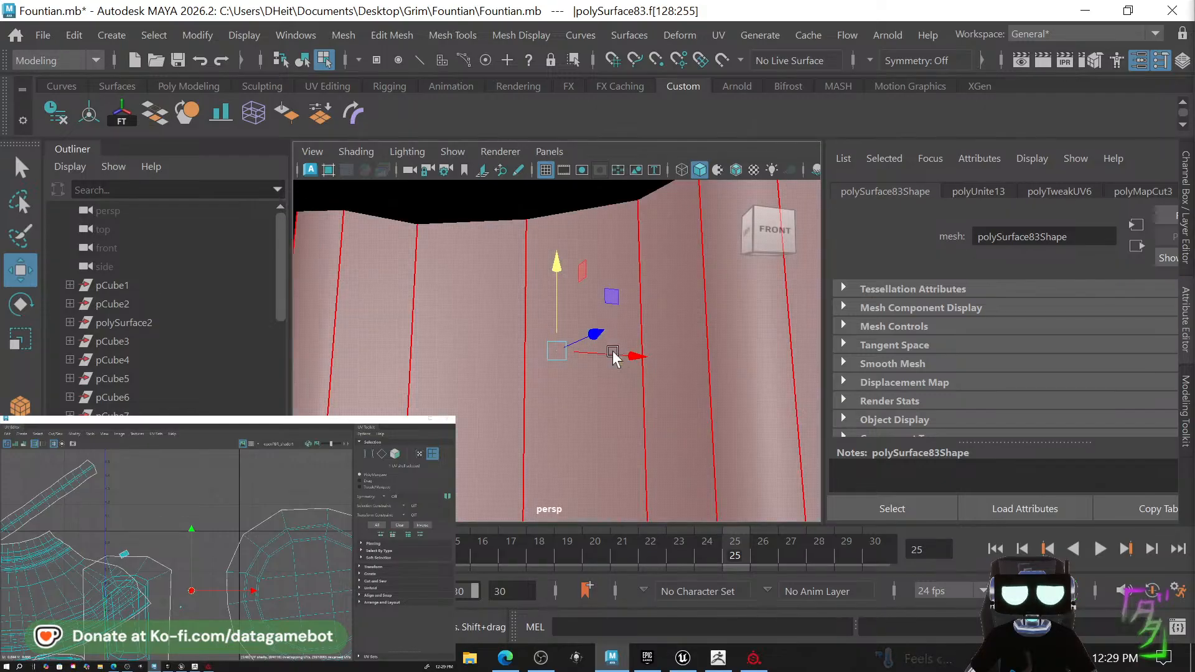
pyautogui.scroll(-8, 611, 356)
pyautogui.keyDown('alt'); pyautogui.moveTo(611, 356); pyautogui.dragTo(637, 361); pyautogui.keyUp('alt')
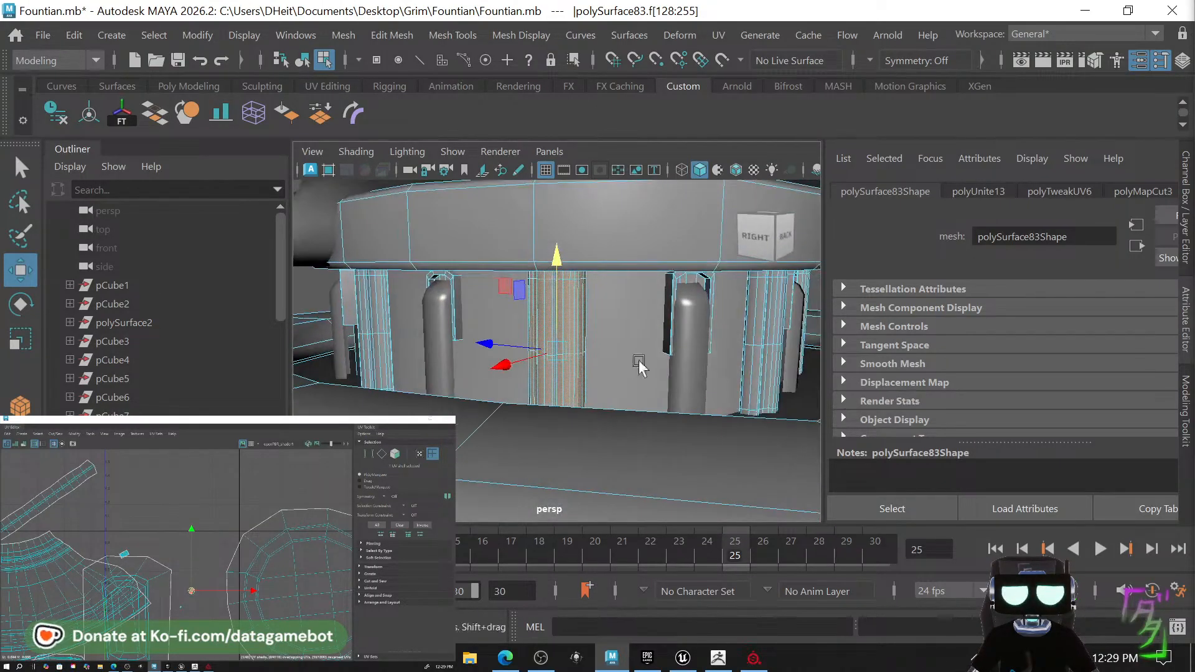
pyautogui.keyDown('alt'); pyautogui.moveTo(635, 360); pyautogui.dragTo(535, 345, button='right'); pyautogui.keyUp('alt')
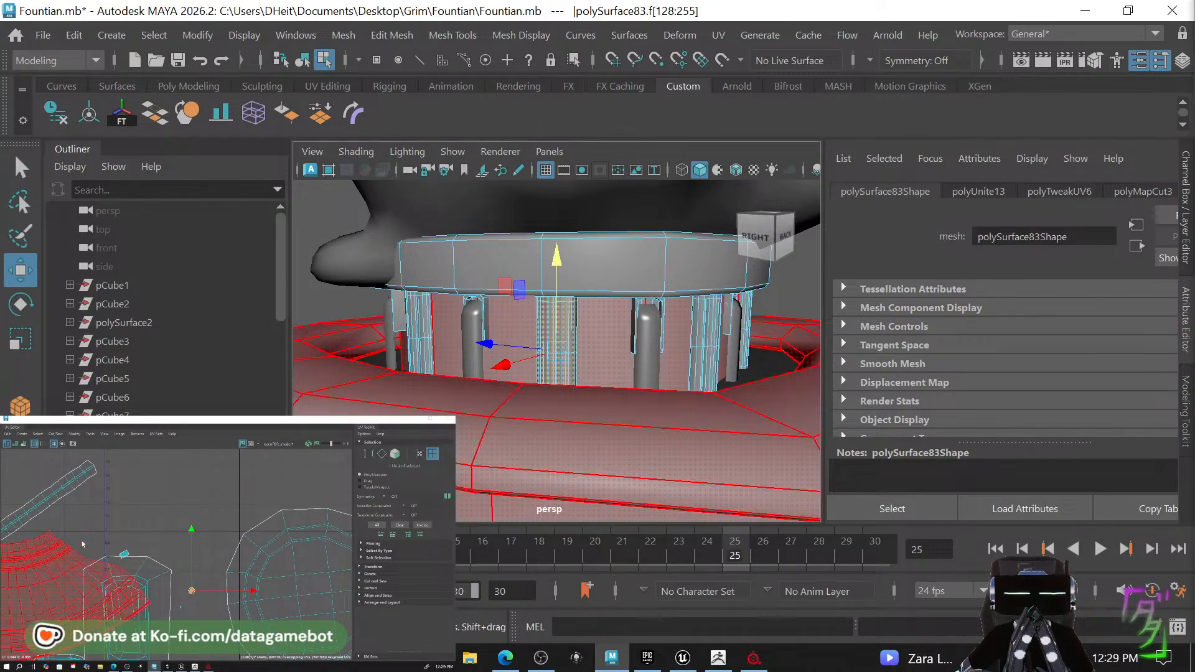
# Select the small UV shell above the overlapping post shells and examine its faces around the basin's corner posts.
pyautogui.click(128, 555)
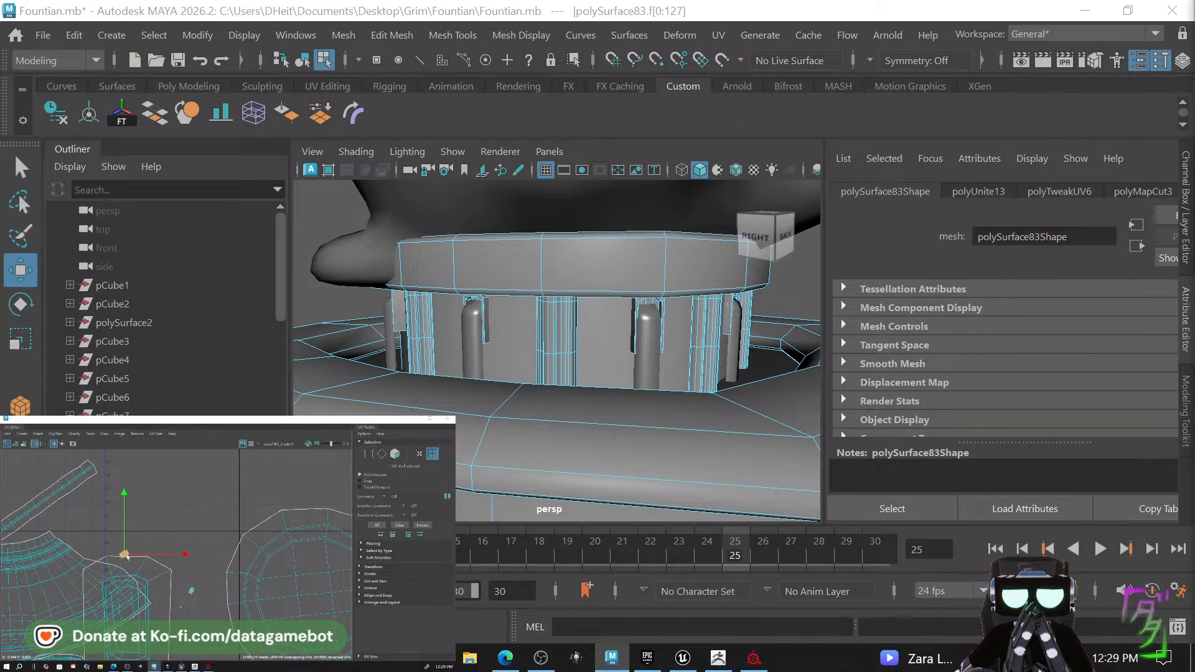
pyautogui.scroll(-10, 741, 413)
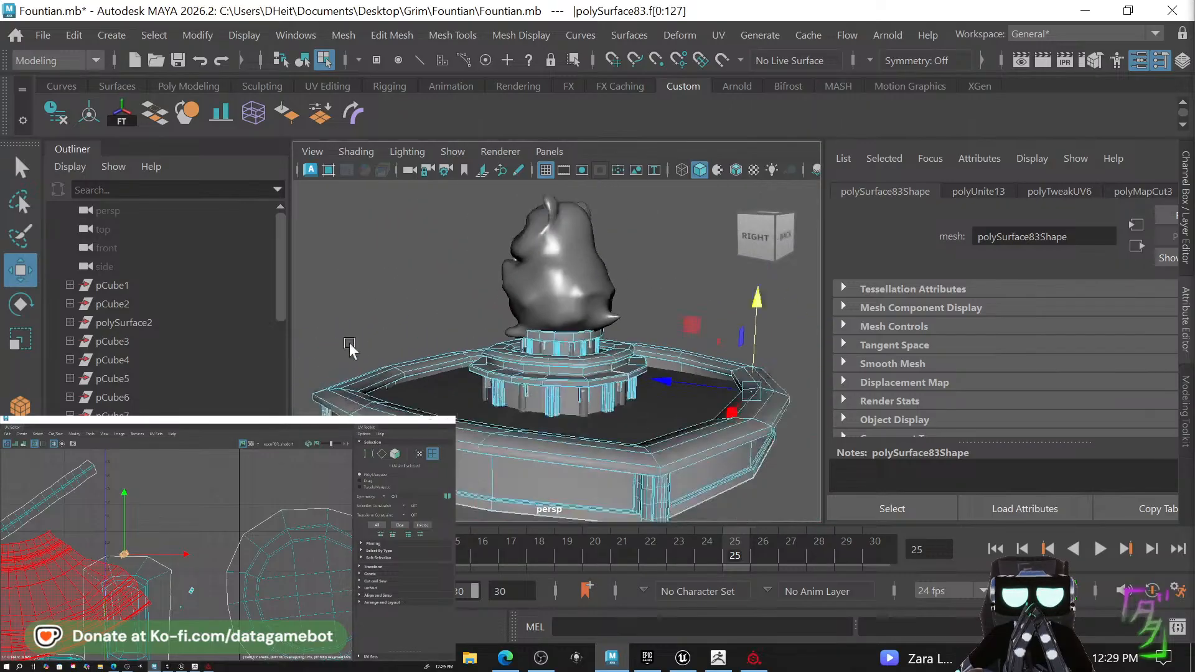
pyautogui.press('f')
pyautogui.keyDown('alt'); pyautogui.moveTo(633, 390); pyautogui.dragTo(506, 387); pyautogui.keyUp('alt')
pyautogui.scroll(-8, 774, 334)
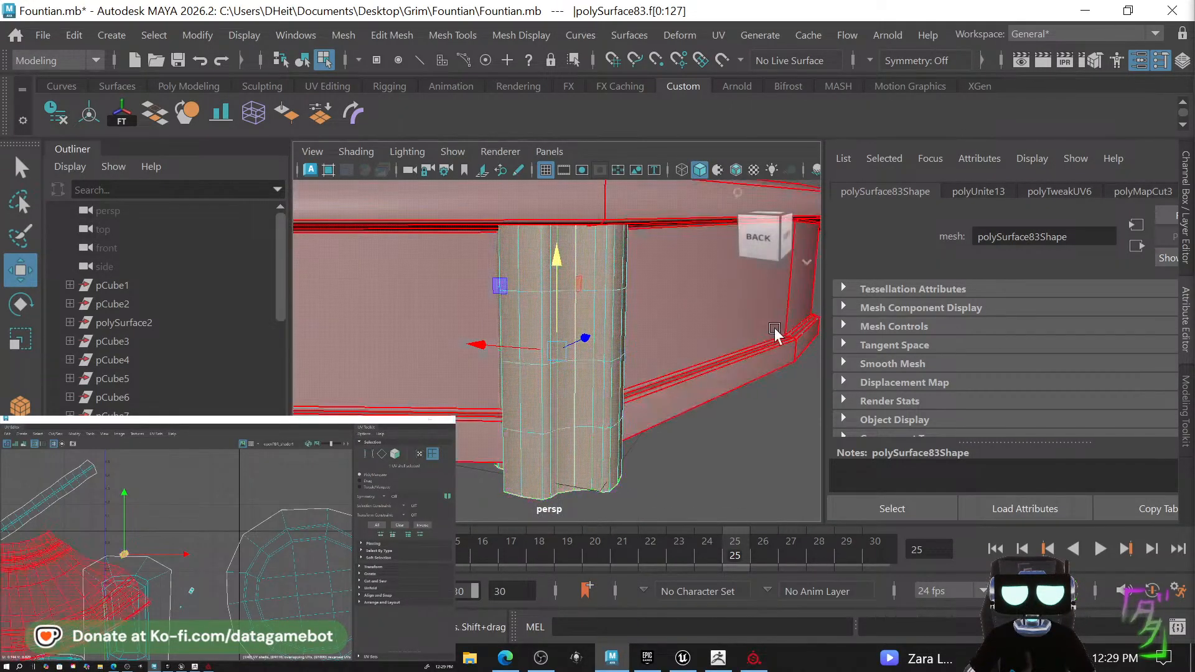
pyautogui.keyDown('alt'); pyautogui.moveTo(755, 382); pyautogui.dragTo(555, 393); pyautogui.keyUp('alt')
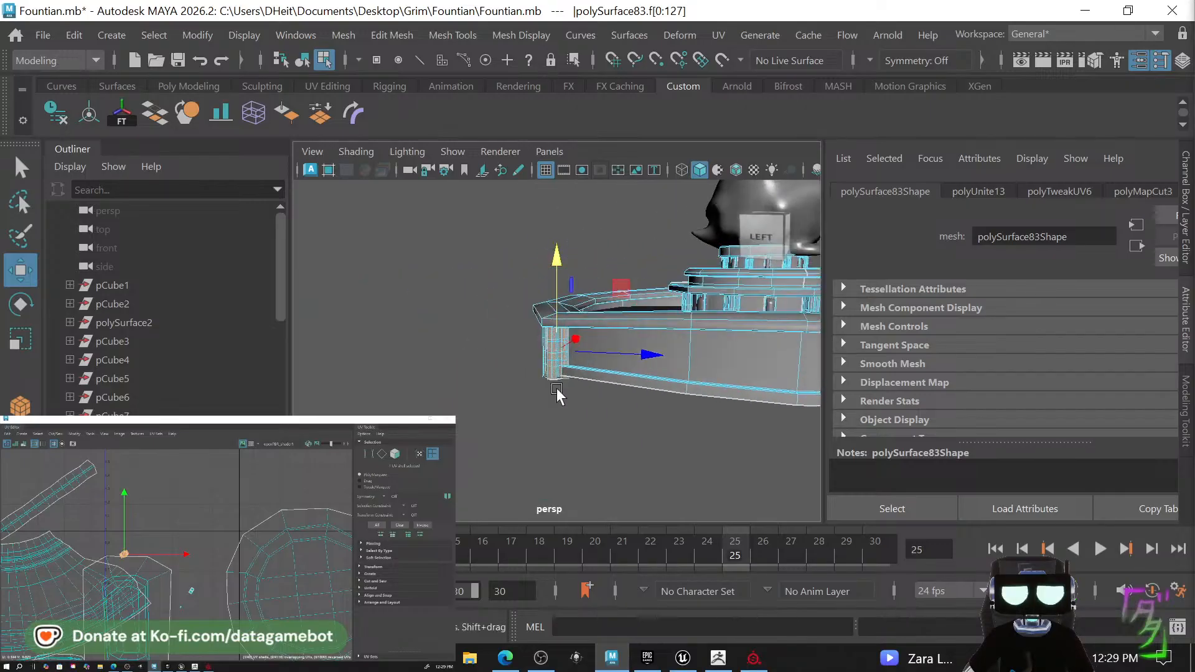
pyautogui.keyDown('alt'); pyautogui.moveTo(649, 411); pyautogui.dragTo(283, 412, button='middle'); pyautogui.keyUp('alt')
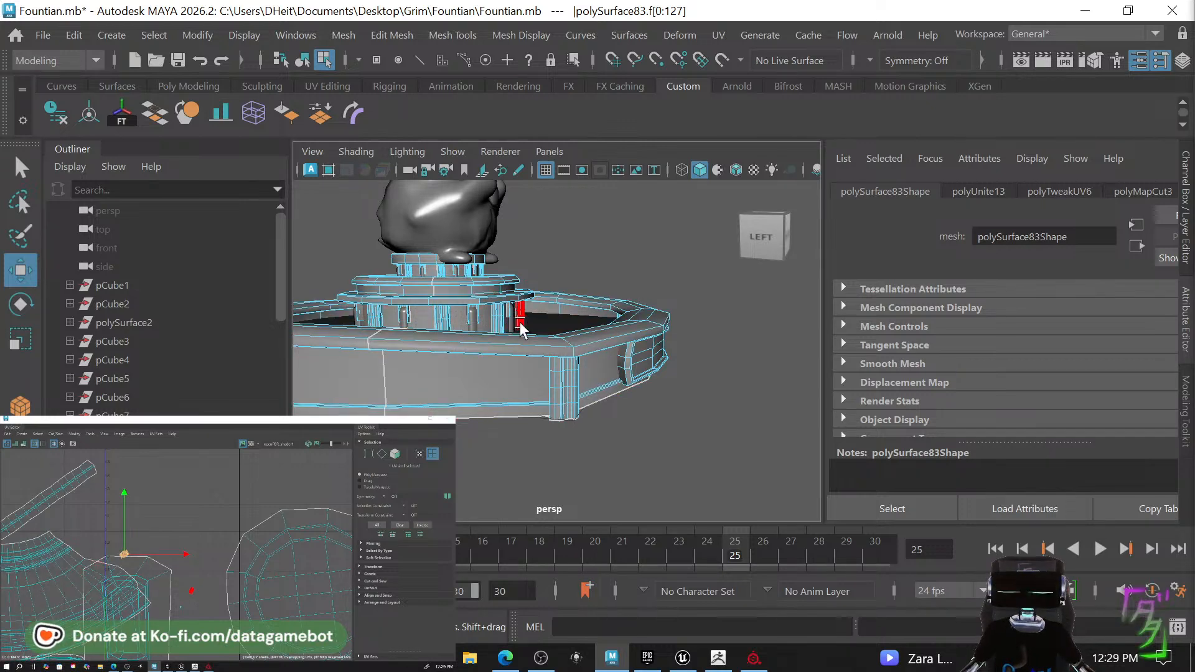
# Select the tiny UV shell below the small post shells and examine its faces behind the pedestal's rounded posts.
pyautogui.click(180, 607)
pyautogui.press('f')
pyautogui.keyDown('alt'); pyautogui.moveTo(696, 442); pyautogui.dragTo(850, 378); pyautogui.keyUp('alt')
pyautogui.keyDown('alt'); pyautogui.moveTo(635, 388); pyautogui.dragTo(572, 383); pyautogui.keyUp('alt')
pyautogui.keyDown('alt'); pyautogui.moveTo(649, 383); pyautogui.dragTo(611, 384, button='middle'); pyautogui.keyUp('alt')
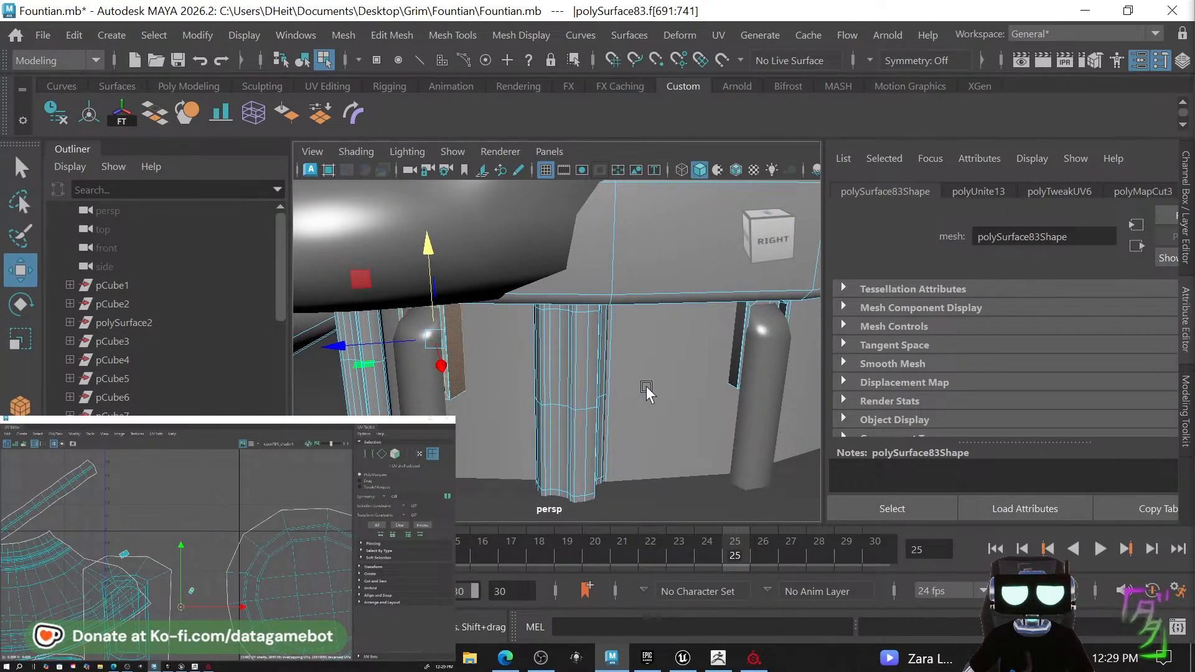
pyautogui.scroll(-6, 571, 406)
pyautogui.scroll(-5, 572, 406)
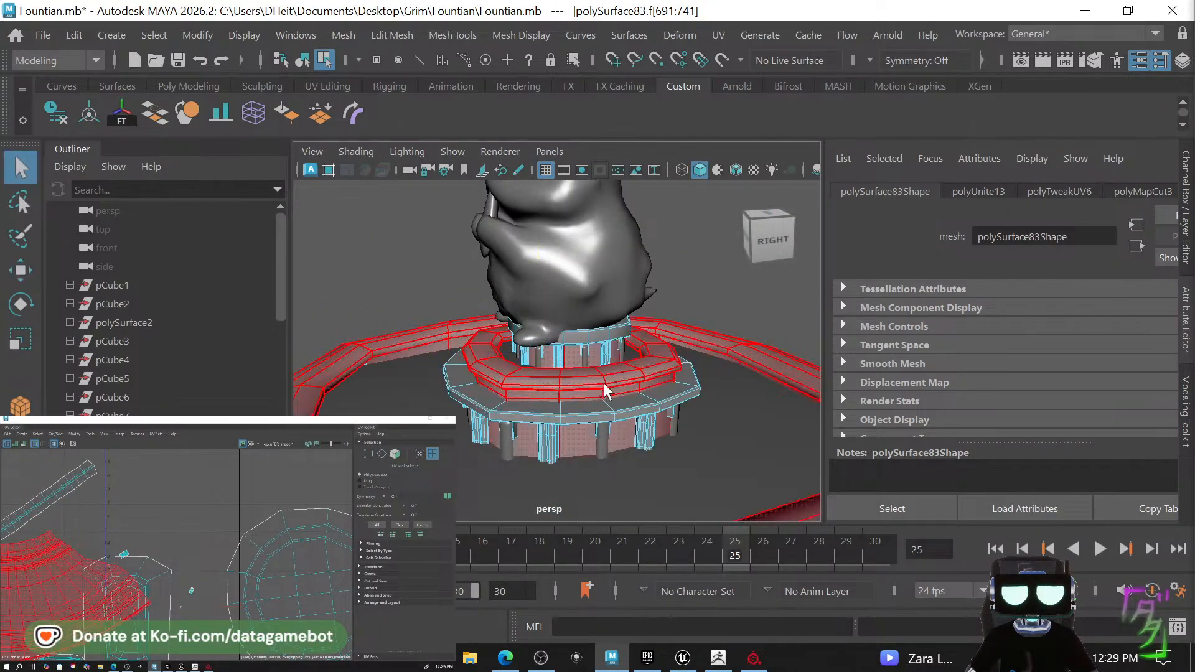
# Separate the combined fountain mesh into individual pieces and pick the small UV shell belonging to the upper pedestal post.
pyautogui.moveTo(666, 351); pyautogui.dragTo(764, 80, button='right')
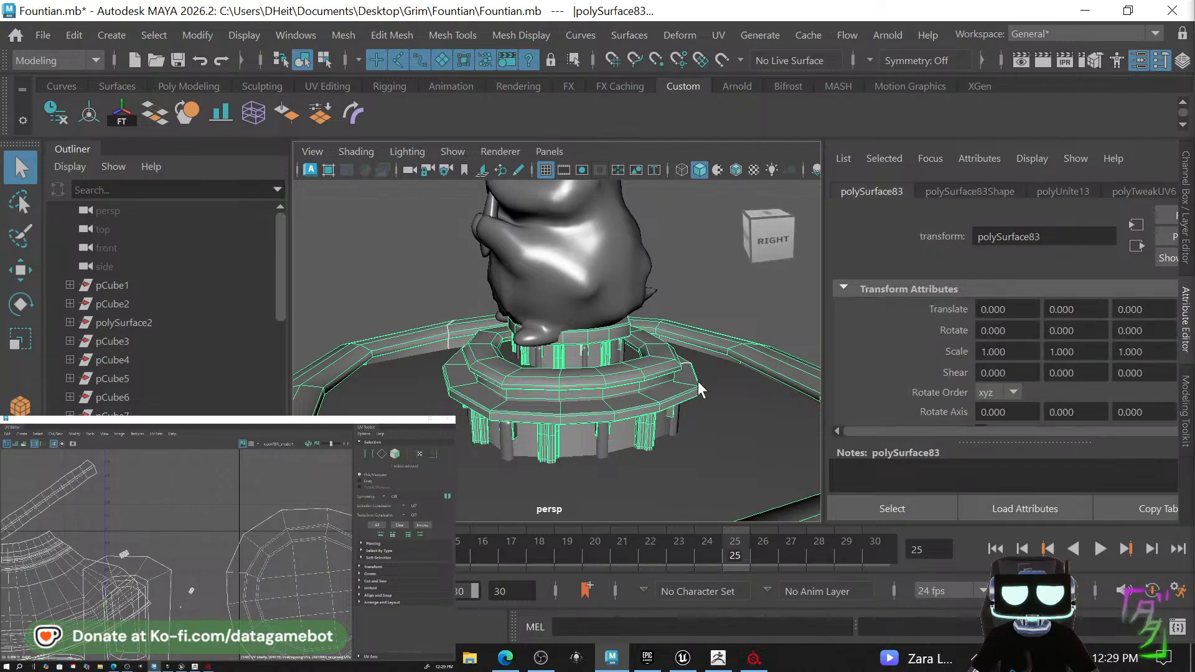
pyautogui.keyDown('shift'); pyautogui.moveTo(697, 381); pyautogui.dragTo(649, 508, button='right'); pyautogui.keyUp('shift')
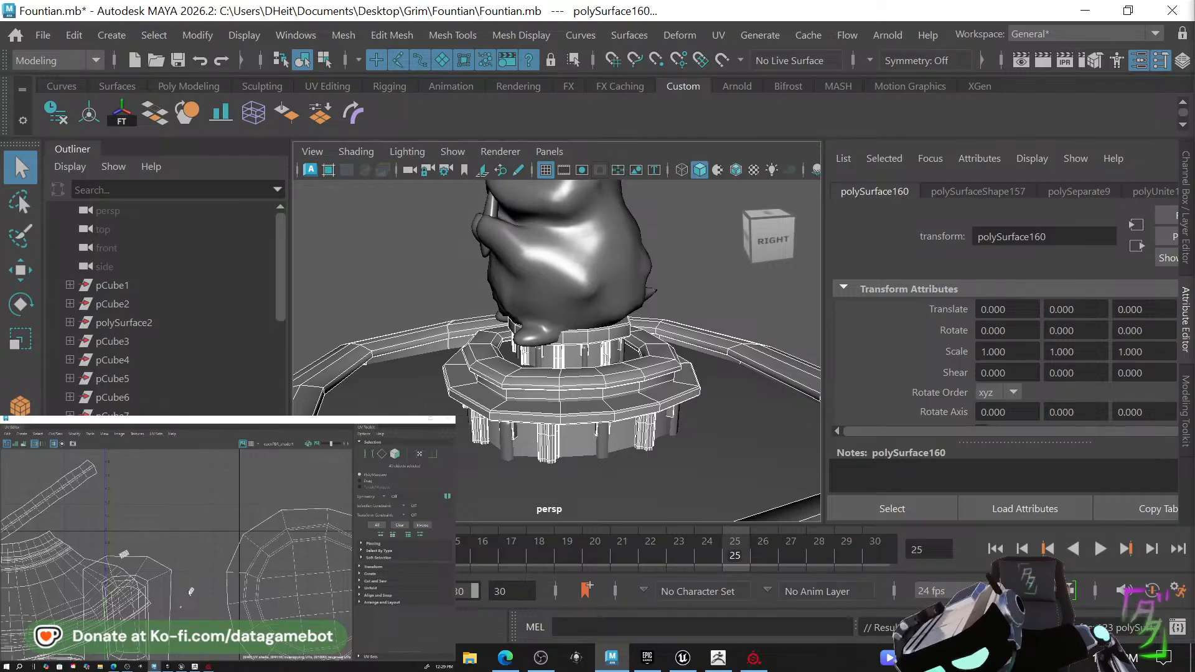
pyautogui.moveTo(188, 582); pyautogui.dragTo(190, 596, button='right')
pyautogui.click(191, 591)
pyautogui.click(191, 591)
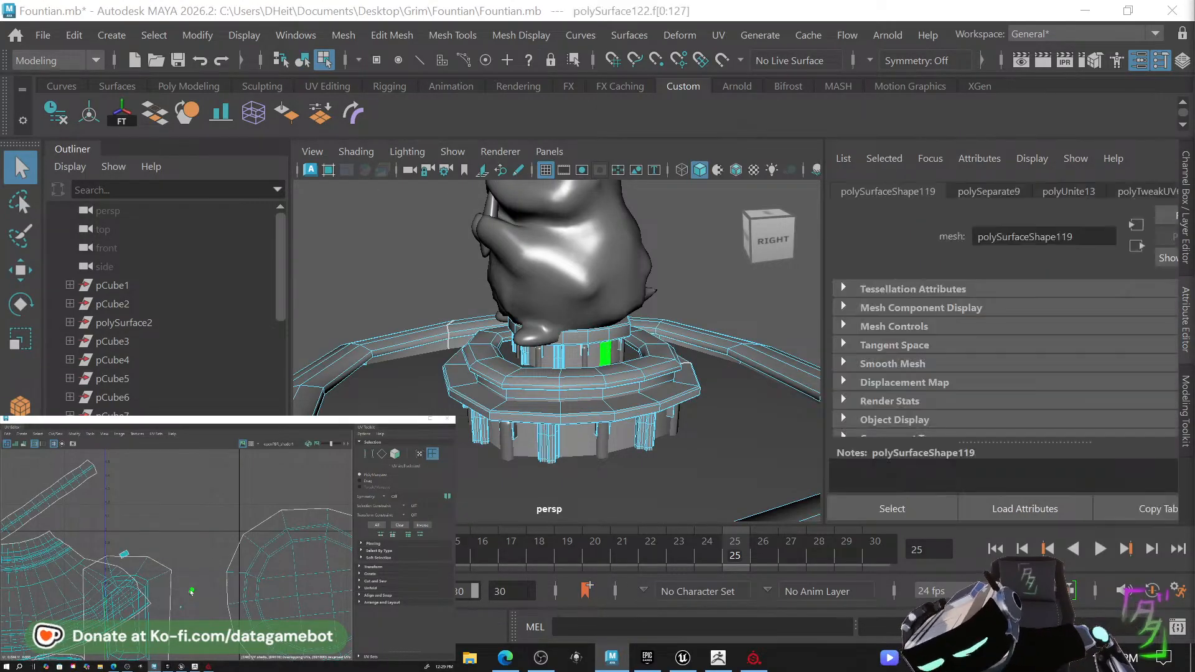
# Examine the picked shell's faces on the upper pedestal post from below and from the side.
pyautogui.keyDown('alt'); pyautogui.moveTo(637, 356); pyautogui.dragTo(775, 346); pyautogui.keyUp('alt')
pyautogui.press('f')
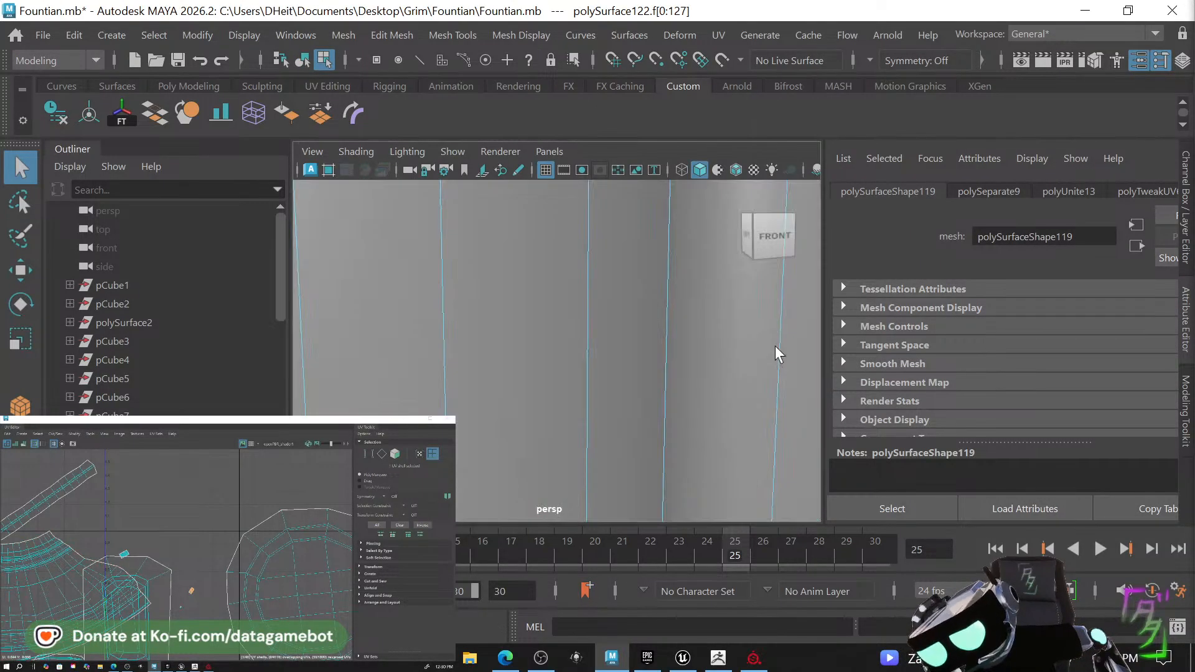
pyautogui.keyDown('alt'); pyautogui.moveTo(687, 358); pyautogui.dragTo(367, 259, button='right'); pyautogui.keyUp('alt')
pyautogui.keyDown('alt'); pyautogui.moveTo(569, 375); pyautogui.dragTo(1142, 305); pyautogui.keyUp('alt')
pyautogui.keyDown('alt'); pyautogui.moveTo(796, 387); pyautogui.dragTo(299, 321, button='right'); pyautogui.keyUp('alt')
pyautogui.press('f')
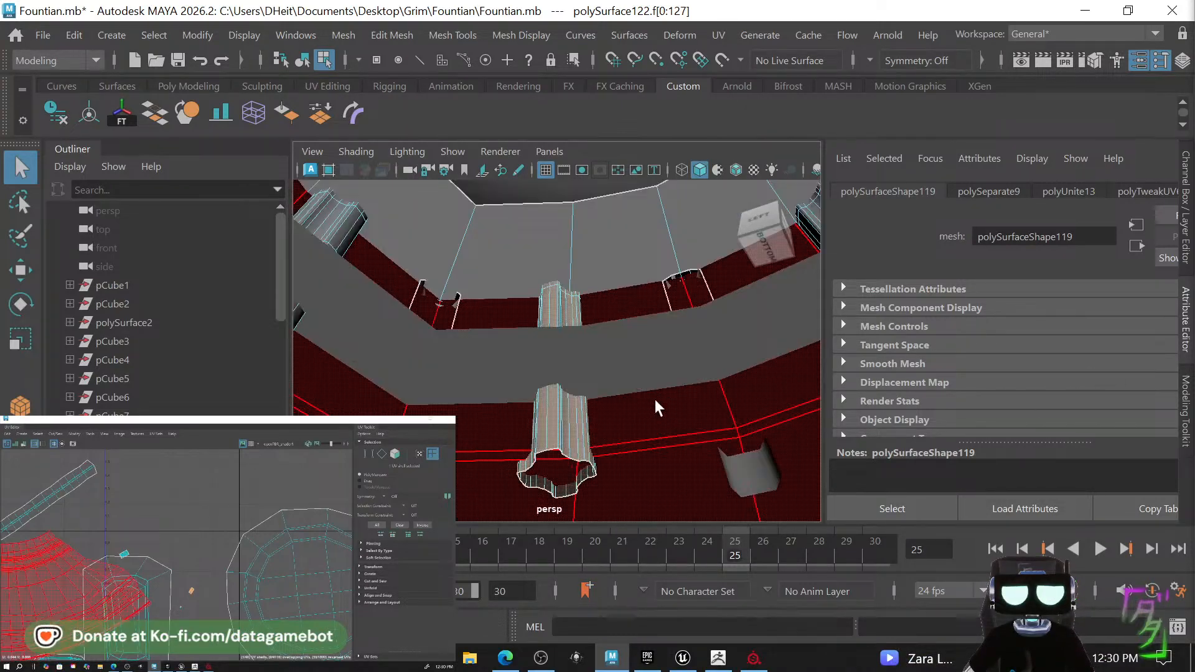
pyautogui.keyDown('alt'); pyautogui.moveTo(543, 393); pyautogui.dragTo(764, 447); pyautogui.keyUp('alt')
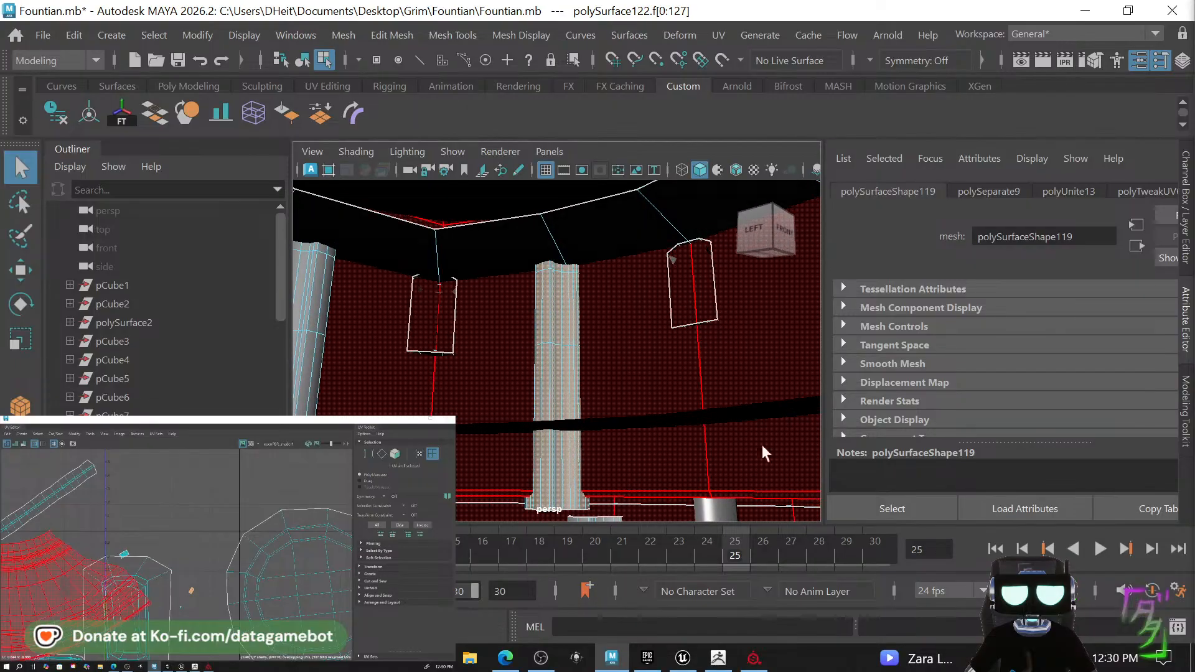
pyautogui.click(193, 592)
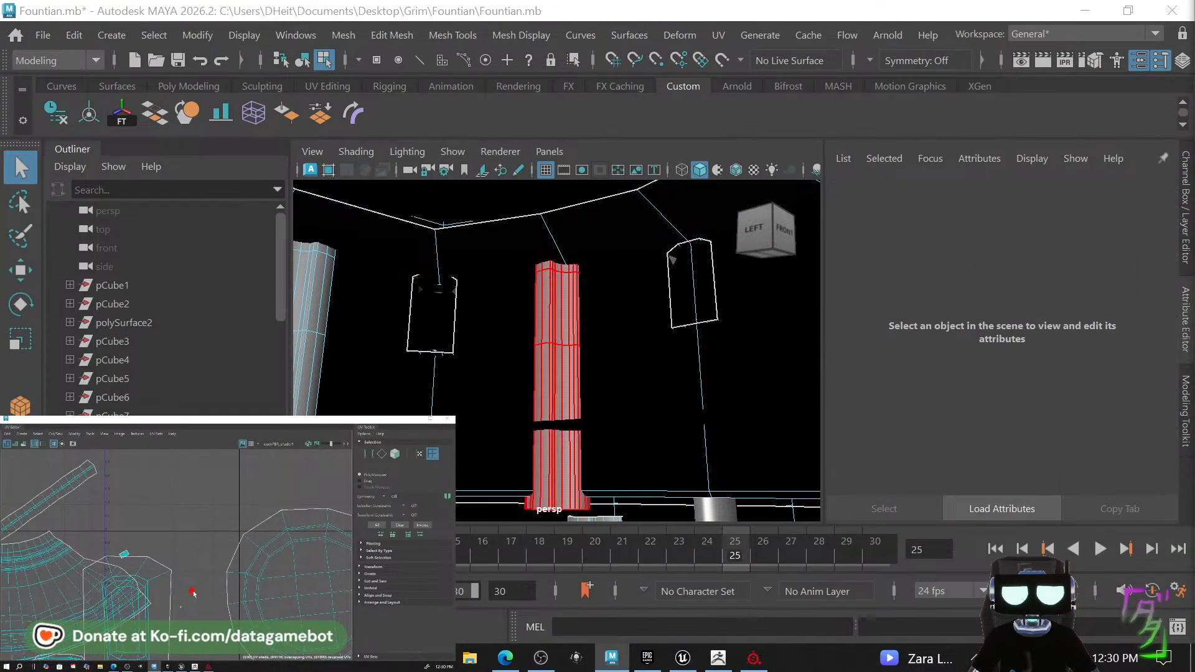
pyautogui.click(192, 591)
pyautogui.keyDown('alt'); pyautogui.moveTo(629, 378); pyautogui.dragTo(404, 398); pyautogui.keyUp('alt')
# Select a basin corner post together with the upper pedestal post polySurface122 as whole objects.
pyautogui.moveTo(554, 341); pyautogui.dragTo(651, 92, button='right')
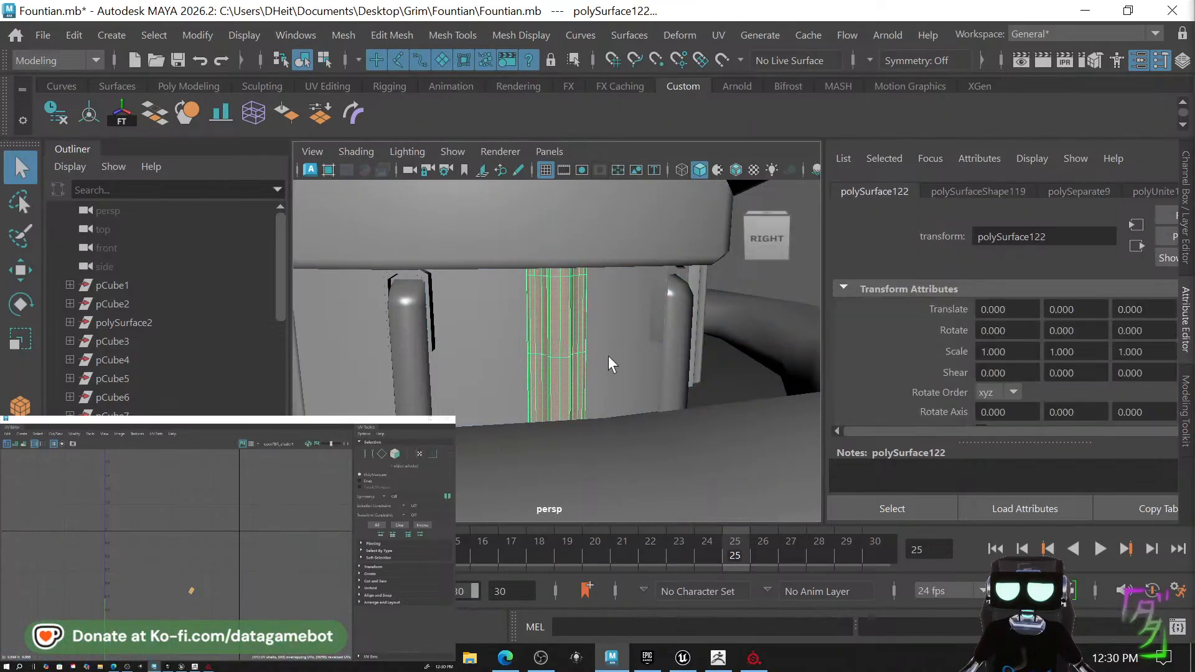
pyautogui.click(704, 290)
pyautogui.scroll(-10, 696, 315)
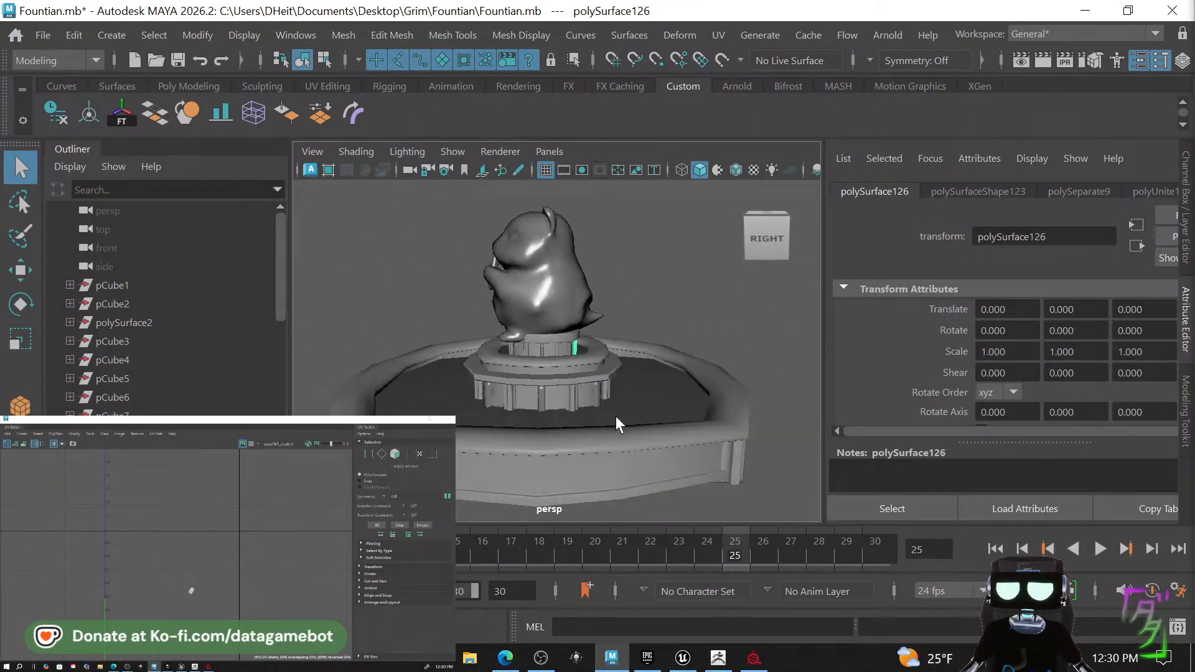
pyautogui.click(689, 430)
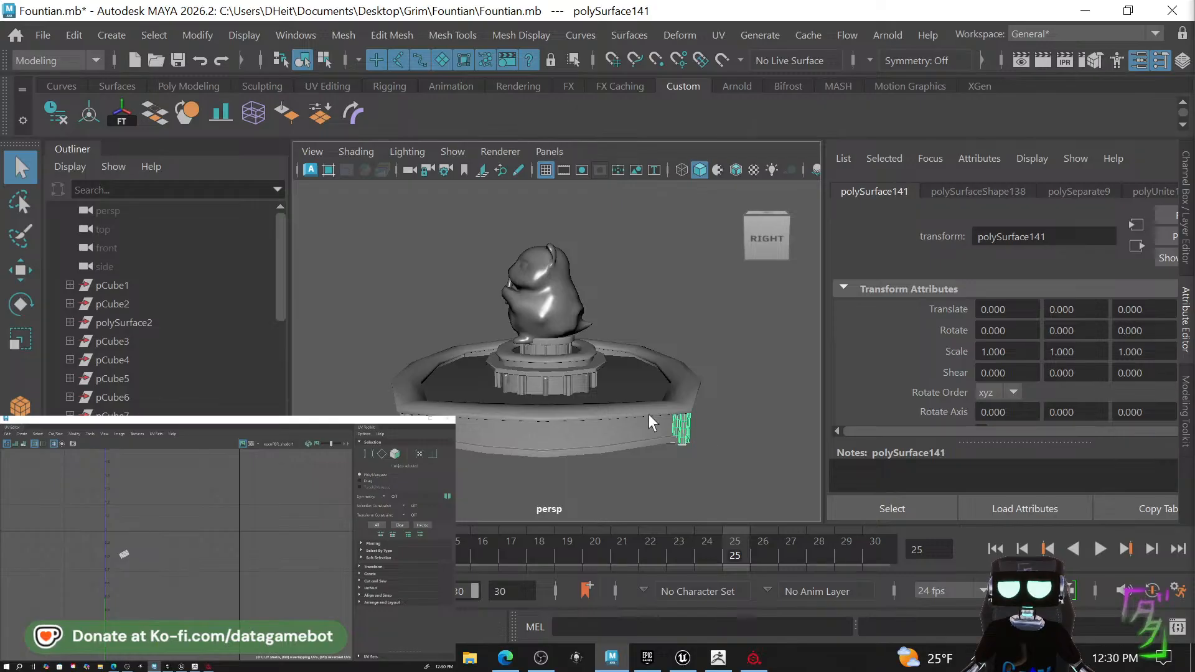
pyautogui.scroll(5, 554, 376)
pyautogui.scroll(2, 561, 360)
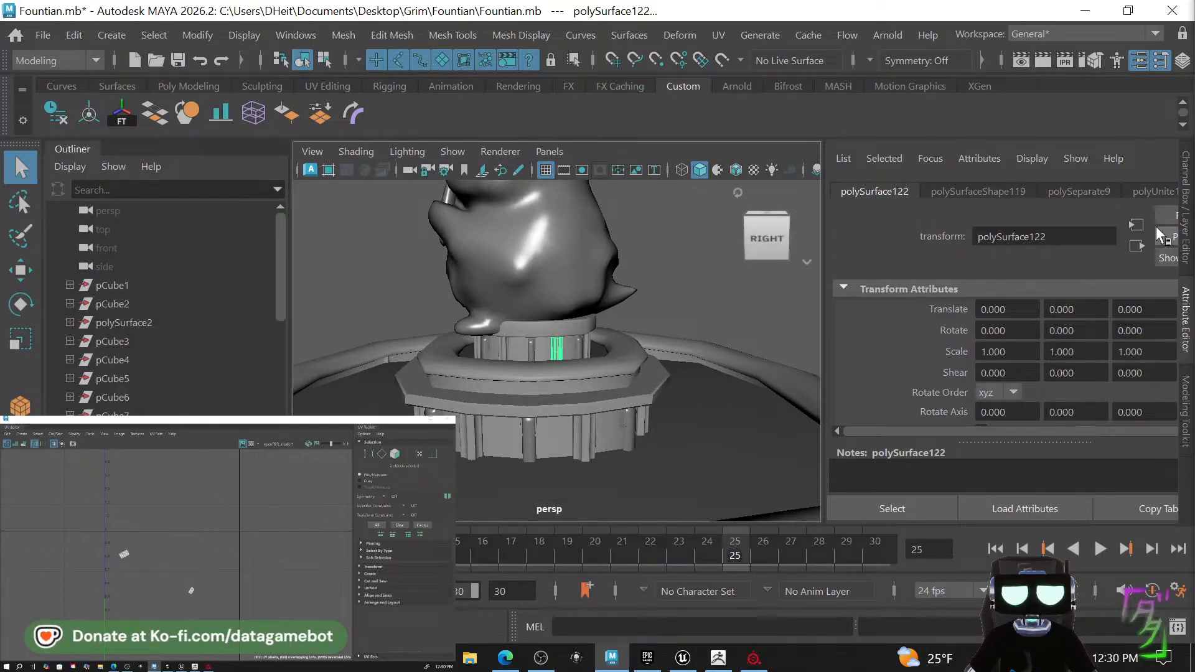
# Transfer the basin corner post's UVs to upper pedestal post polySurface122, and pass them on to polySurface146 and polySurface140.
pyautogui.click(320, 114)
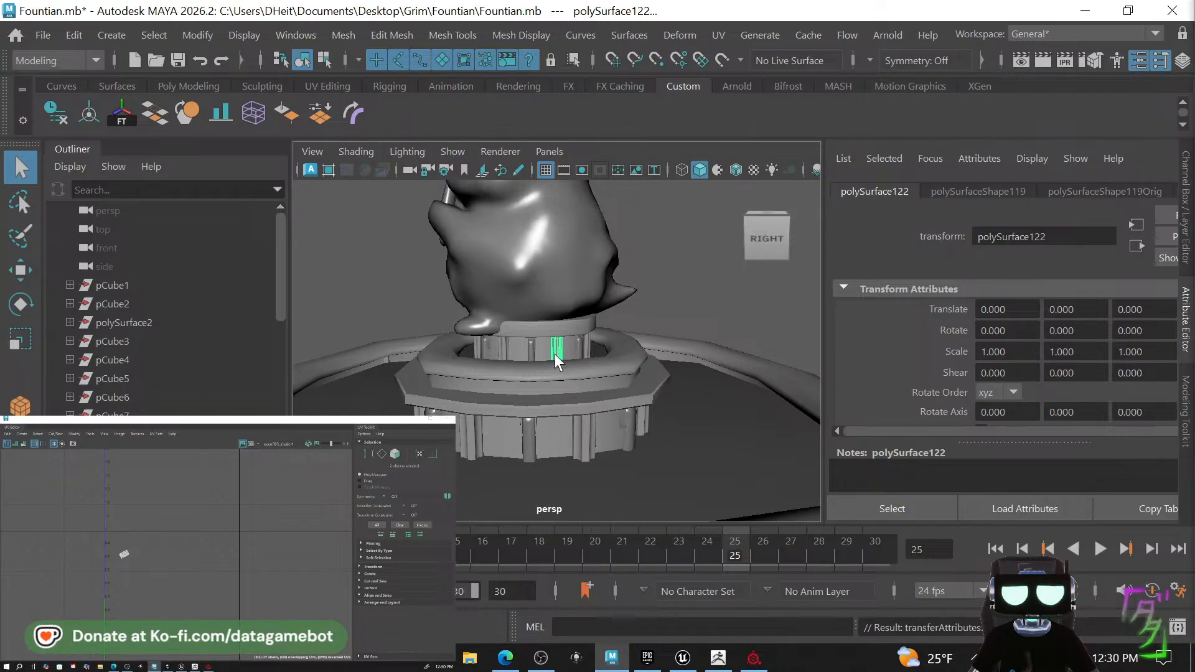
pyautogui.scroll(5, 554, 349)
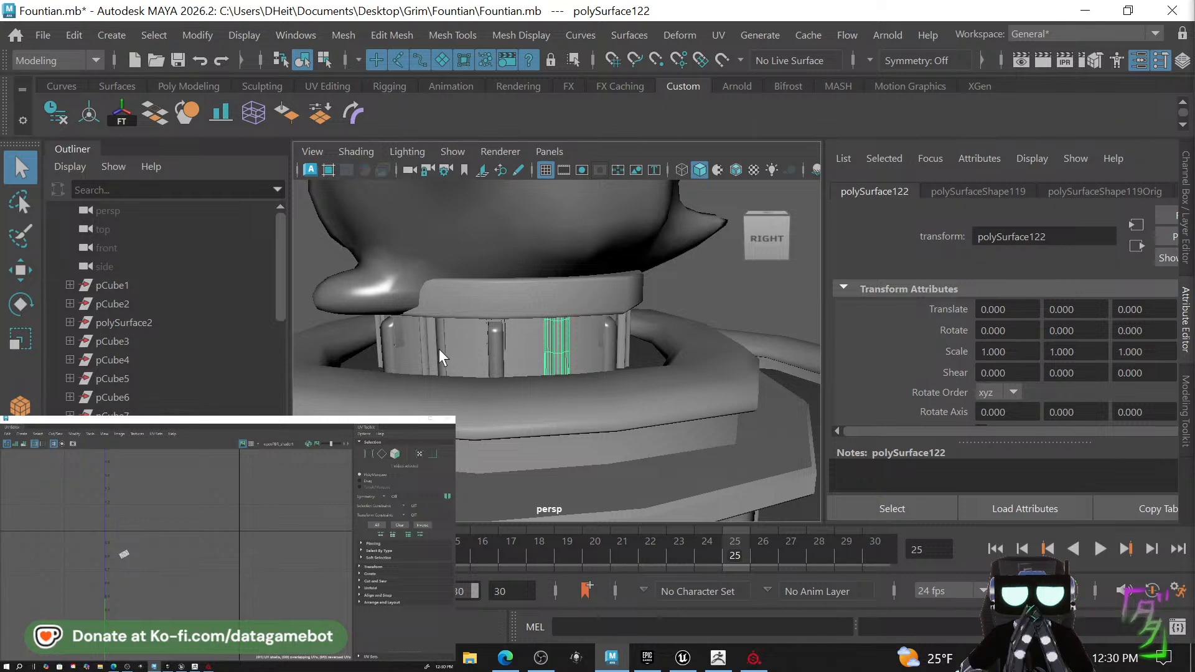
pyautogui.keyDown('shift'); pyautogui.click(438, 350); pyautogui.keyUp('shift')
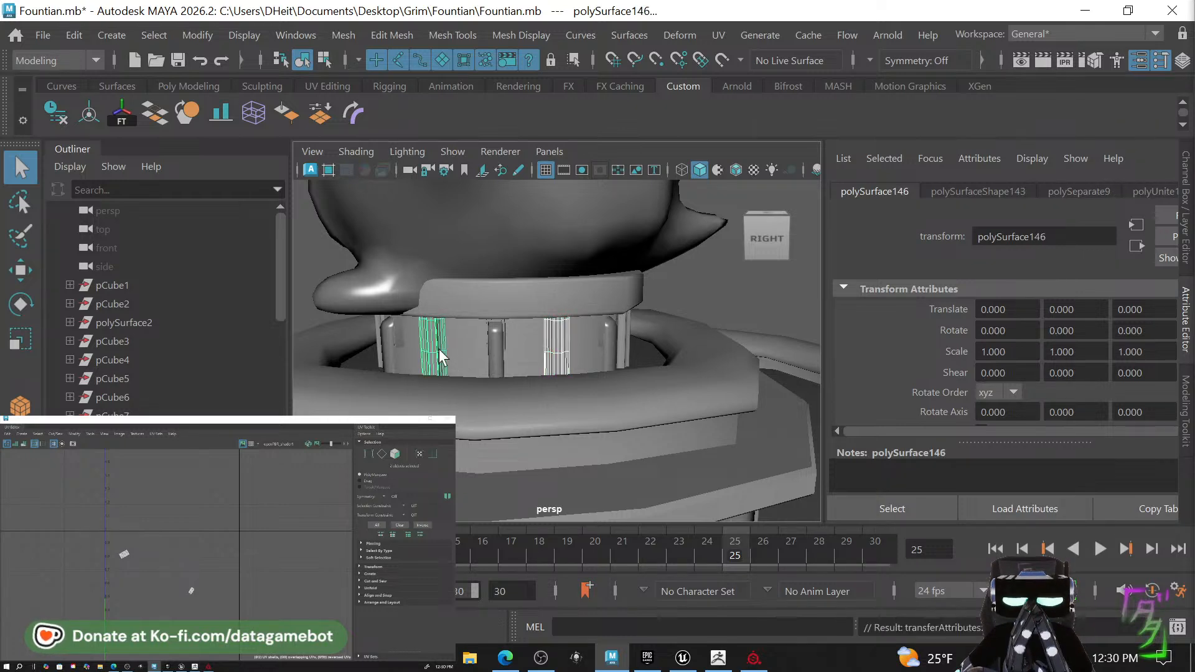
pyautogui.click(439, 355)
pyautogui.keyDown('alt'); pyautogui.moveTo(439, 354); pyautogui.dragTo(480, 368); pyautogui.keyUp('alt')
pyautogui.keyDown('shift'); pyautogui.click(443, 369); pyautogui.keyUp('shift')
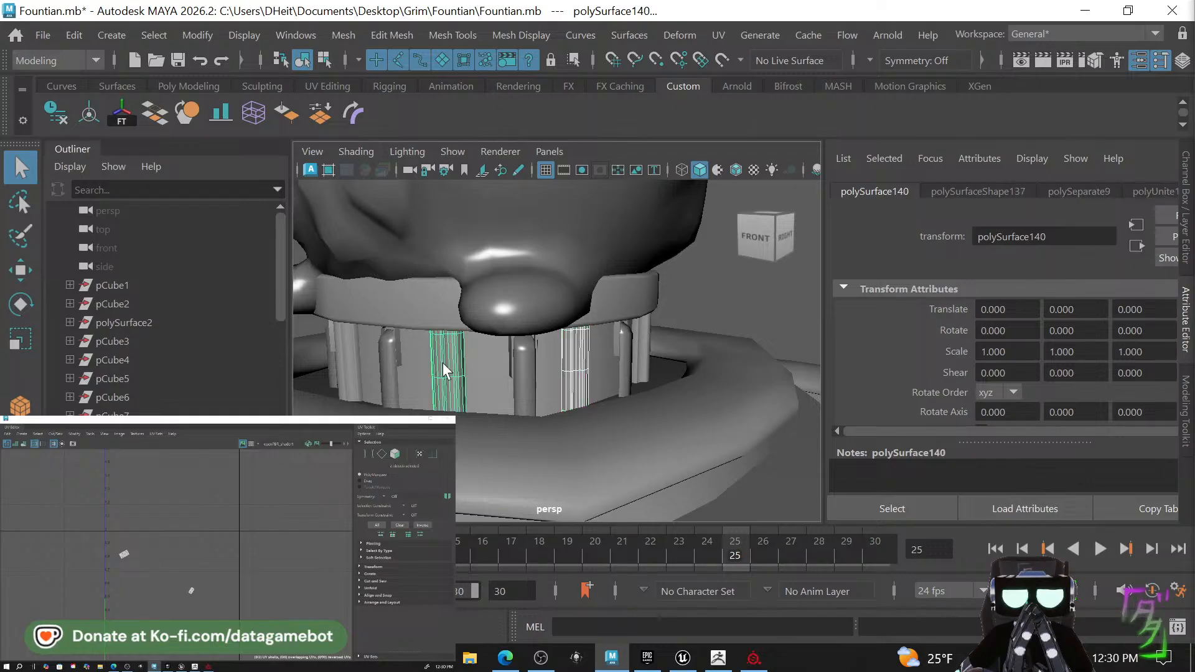
# Transfer the UVs from polySurface140 to the next upper pedestal posts, polySurface133 and polySurface160.
pyautogui.click(445, 373)
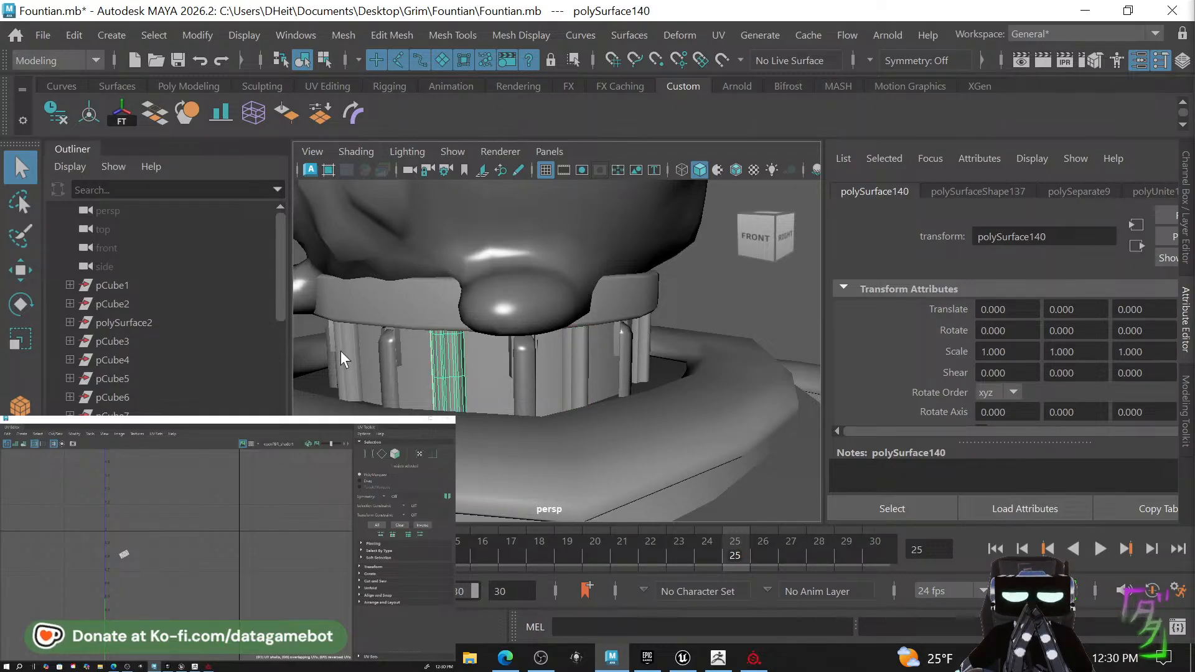
pyautogui.keyDown('shift'); pyautogui.click(341, 350); pyautogui.keyUp('shift')
pyautogui.keyDown('alt'); pyautogui.moveTo(344, 355); pyautogui.dragTo(408, 379); pyautogui.keyUp('alt')
pyautogui.click(450, 364)
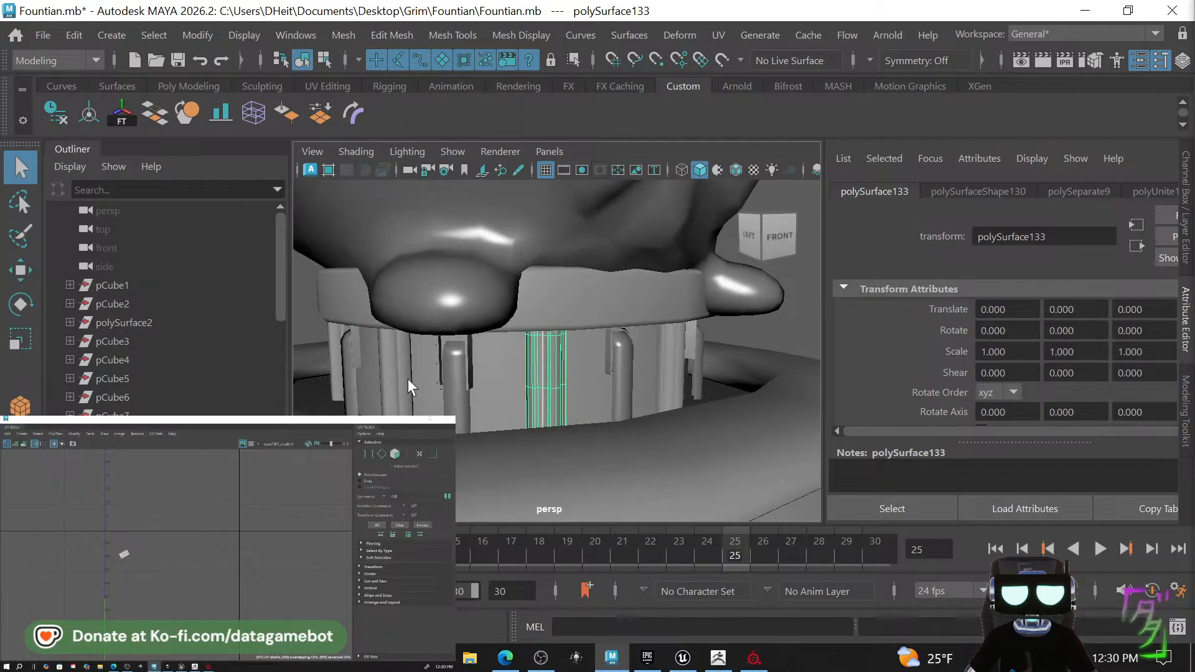
pyautogui.keyDown('shift'); pyautogui.click(409, 378); pyautogui.keyUp('shift')
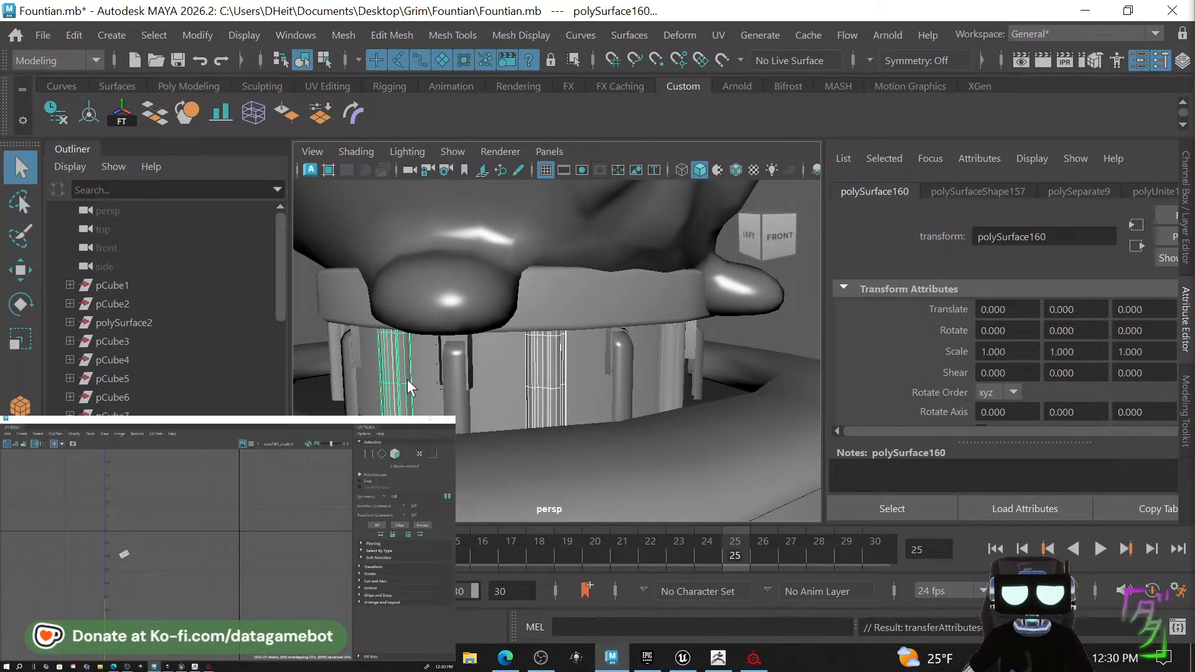
# Transfer the UVs from polySurface160 to the neighbouring upper pedestal post polySurface125.
pyautogui.click(407, 381)
pyautogui.keyDown('alt'); pyautogui.moveTo(413, 386); pyautogui.dragTo(419, 387); pyautogui.keyUp('alt')
pyautogui.keyDown('shift'); pyautogui.click(394, 392); pyautogui.keyUp('shift')
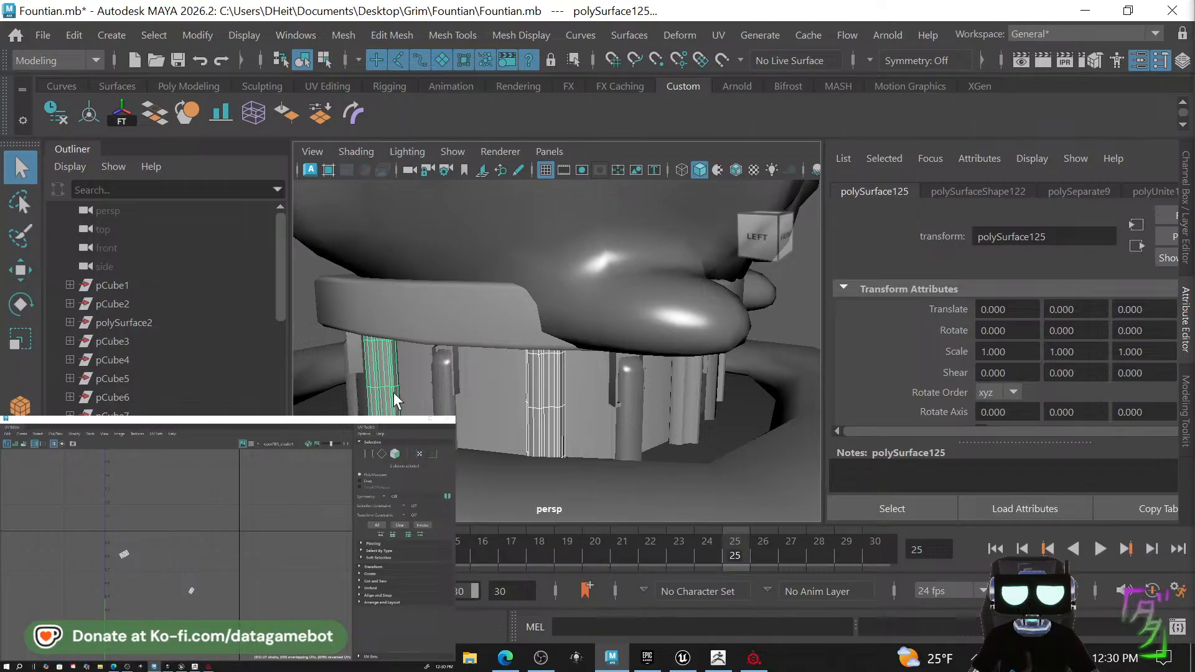
pyautogui.press('g')
pyautogui.keyDown('alt'); pyautogui.moveTo(521, 392); pyautogui.dragTo(599, 423); pyautogui.keyUp('alt')
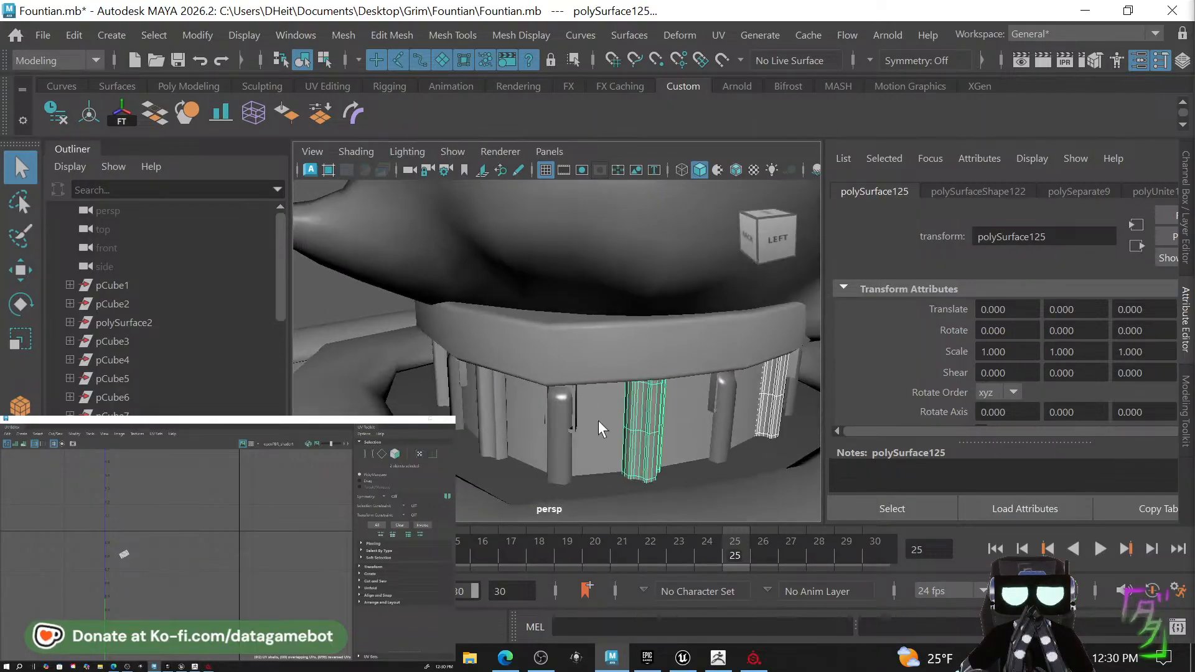
# Transfer the UVs from polySurface125 to the last two upper pedestal posts, polySurface131 and polySurface126.
pyautogui.click(635, 413)
pyautogui.keyDown('shift'); pyautogui.click(487, 401); pyautogui.keyUp('shift')
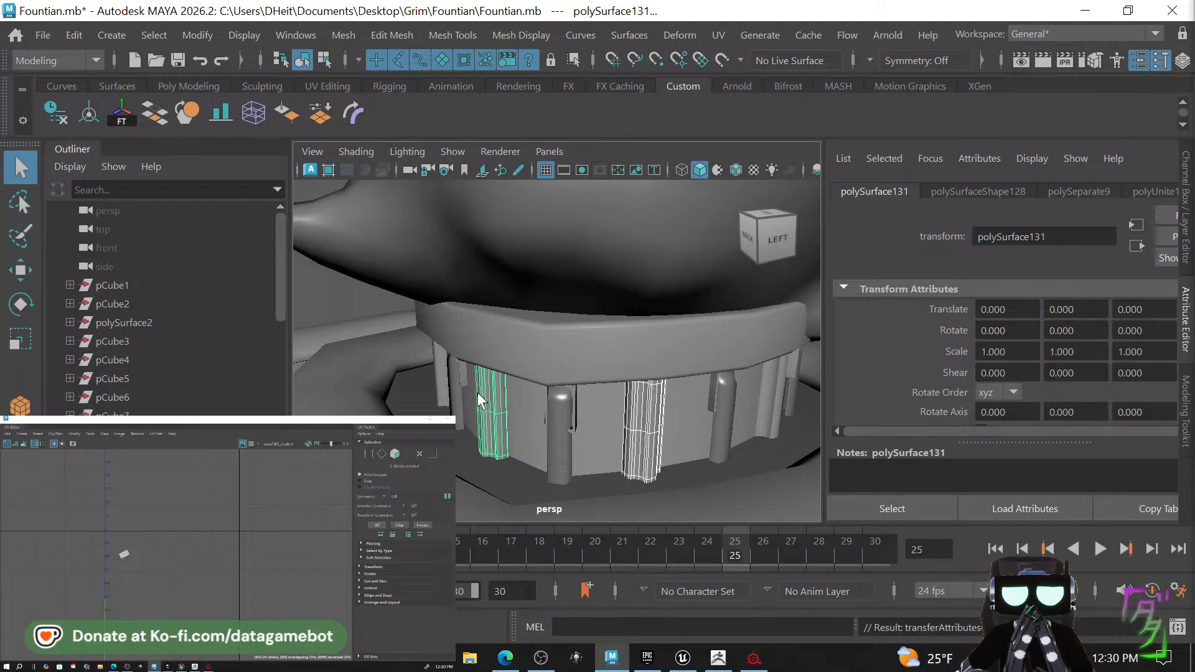
pyautogui.keyDown('shift'); pyautogui.click(442, 376); pyautogui.keyUp('shift')
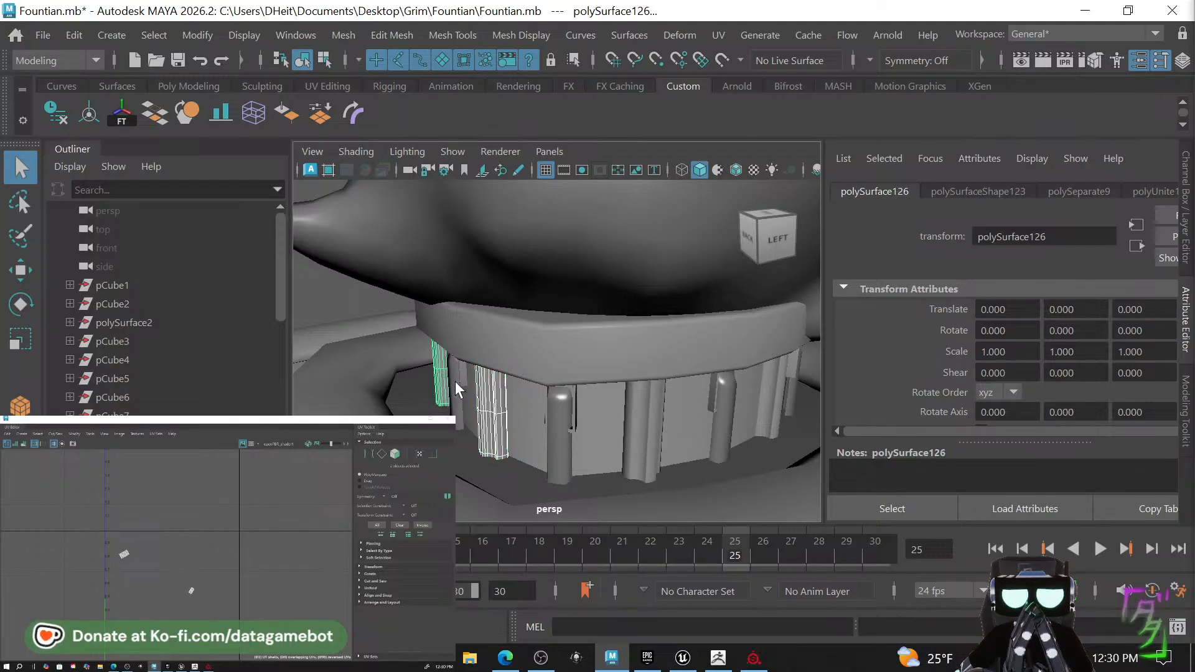
# Select all the fluted posts around the upper pedestal and combine them into one mesh.
pyautogui.keyDown('alt'); pyautogui.moveTo(454, 381); pyautogui.dragTo(603, 382); pyautogui.keyUp('alt')
pyautogui.click(615, 390)
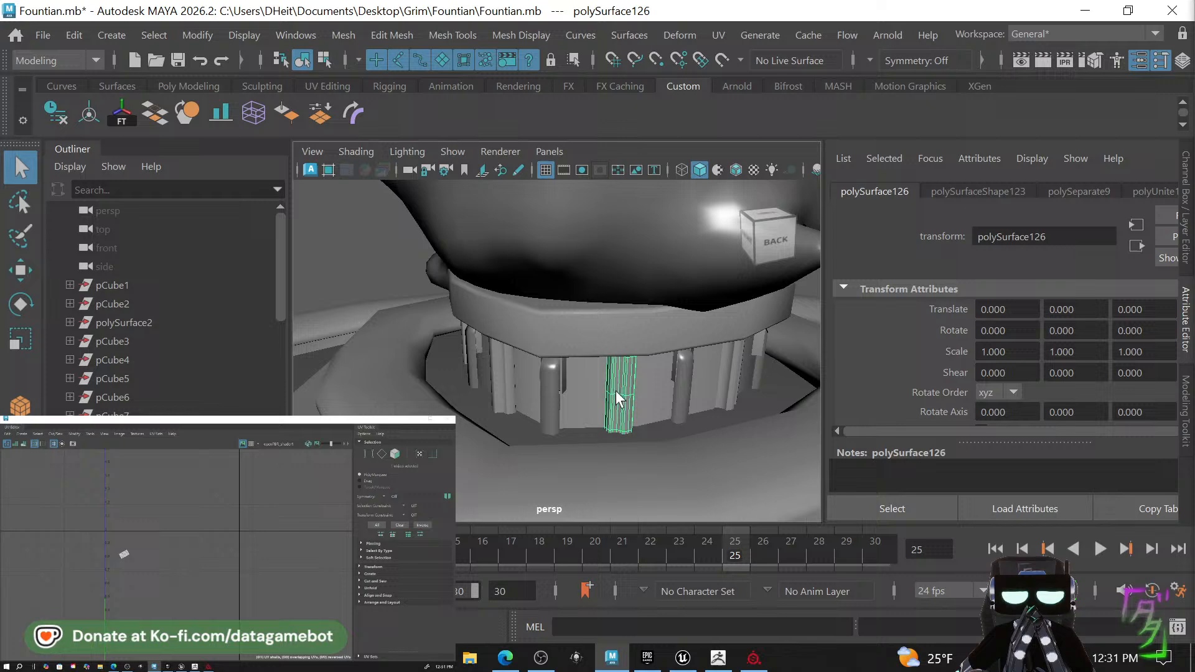
pyautogui.keyDown('shift'); pyautogui.click(504, 378); pyautogui.keyUp('shift')
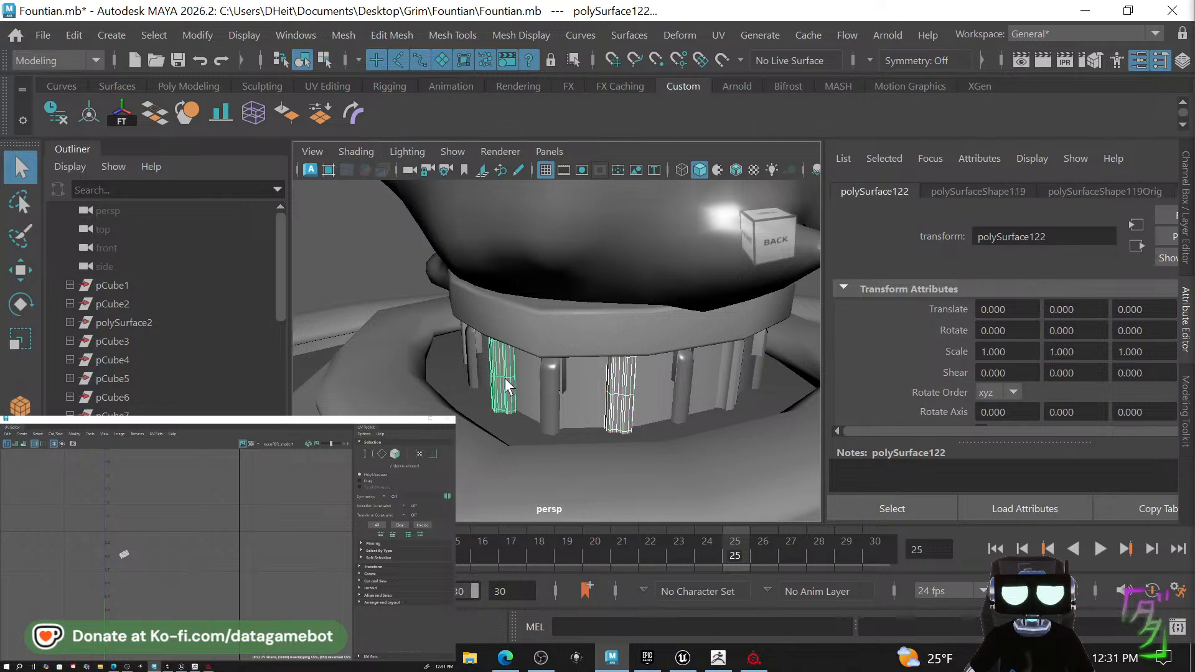
pyautogui.keyDown('shift'); pyautogui.click(728, 378); pyautogui.keyUp('shift')
pyautogui.keyDown('alt'); pyautogui.moveTo(745, 395); pyautogui.dragTo(597, 384); pyautogui.keyUp('alt')
pyautogui.keyDown('shift'); pyautogui.click(597, 383); pyautogui.keyUp('shift')
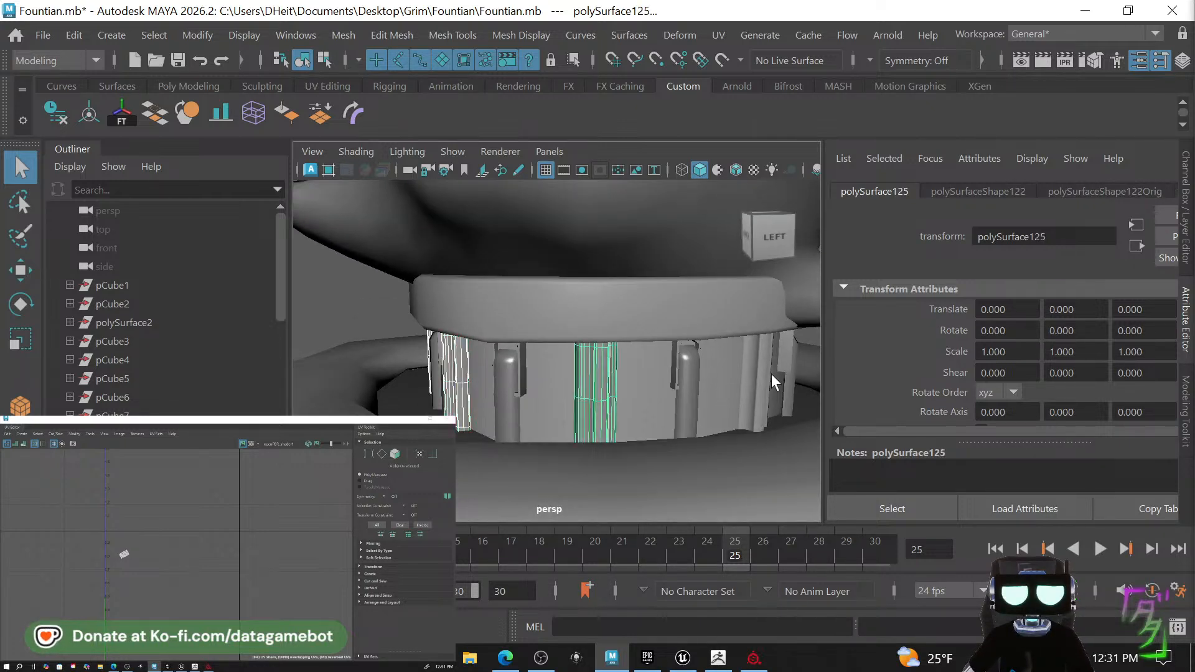
pyautogui.keyDown('shift'); pyautogui.click(757, 375); pyautogui.keyUp('shift')
pyautogui.keyDown('alt'); pyautogui.moveTo(756, 375); pyautogui.dragTo(614, 394); pyautogui.keyUp('alt')
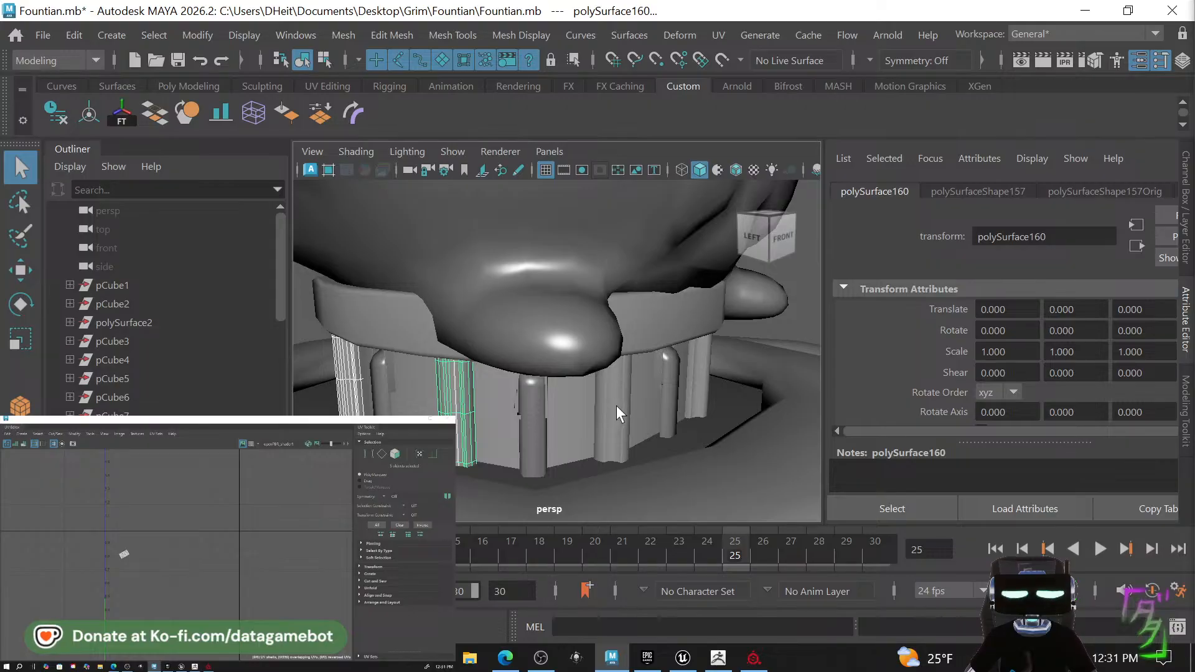
pyautogui.keyDown('shift'); pyautogui.click(616, 405); pyautogui.keyUp('shift')
pyautogui.keyDown('alt'); pyautogui.moveTo(702, 382); pyautogui.dragTo(381, 374); pyautogui.keyUp('alt')
pyautogui.keyDown('shift'); pyautogui.click(509, 383); pyautogui.keyUp('shift')
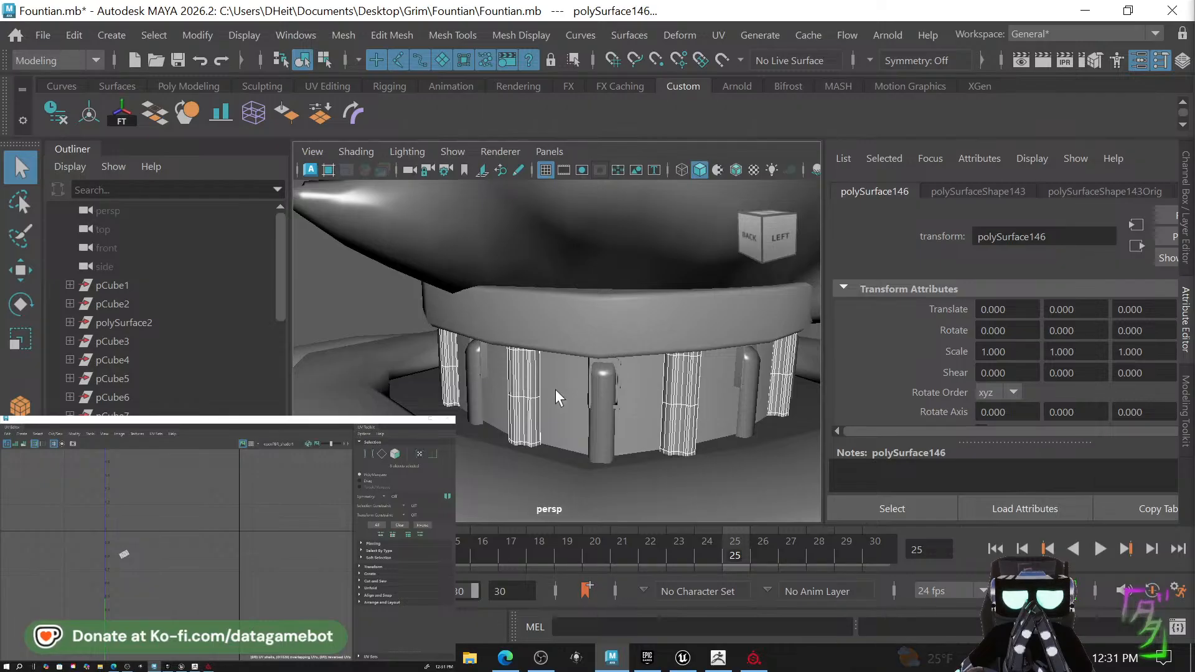
pyautogui.keyDown('shift'); pyautogui.moveTo(535, 394); pyautogui.dragTo(512, 524, button='right'); pyautogui.keyUp('shift')
# Transfer the UVs from basin corner post polySurface121 to lower pedestal post polySurface138.
pyautogui.scroll(-5, 542, 417)
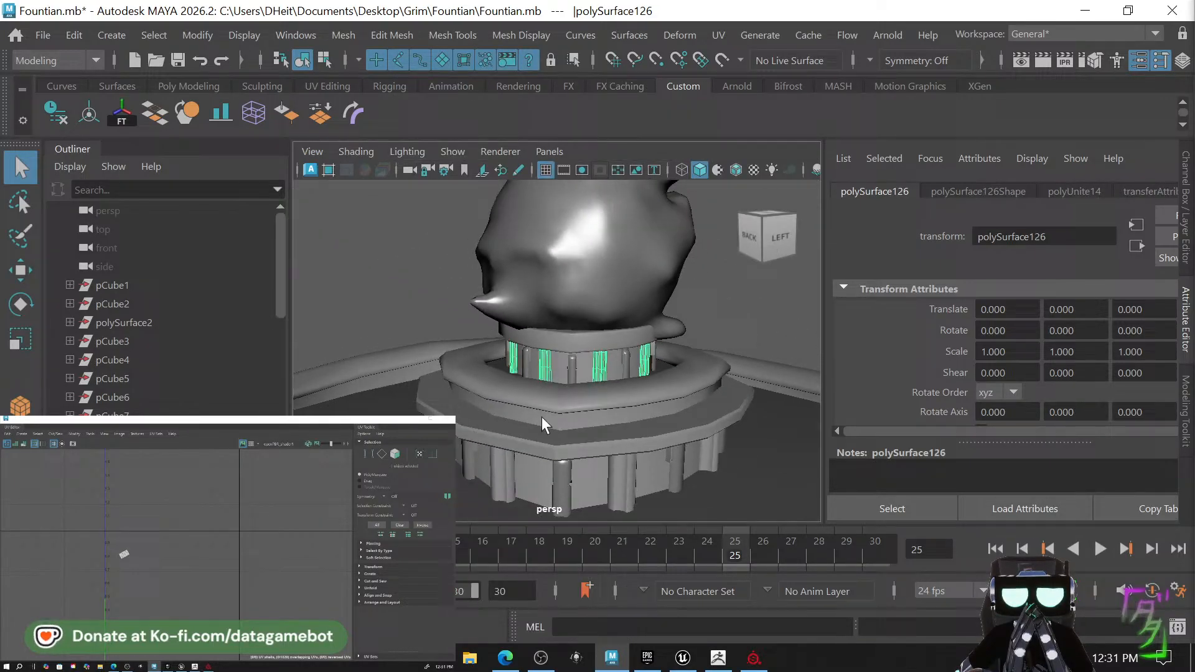
pyautogui.click(618, 483)
pyautogui.scroll(-5, 662, 475)
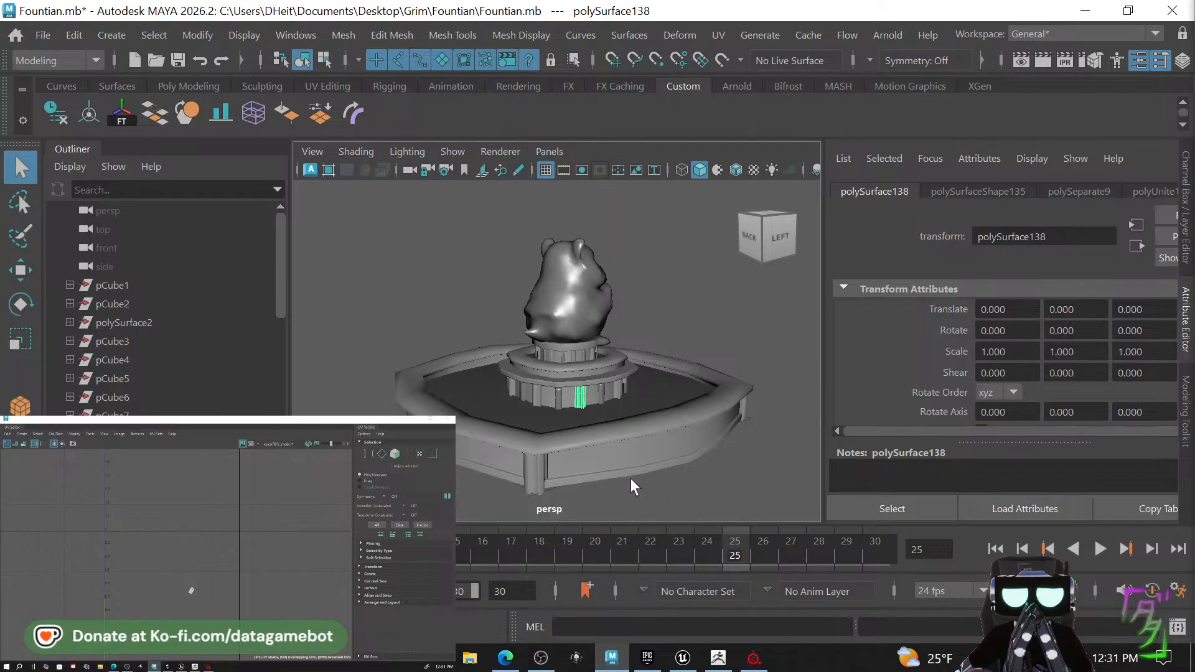
pyautogui.click(532, 472)
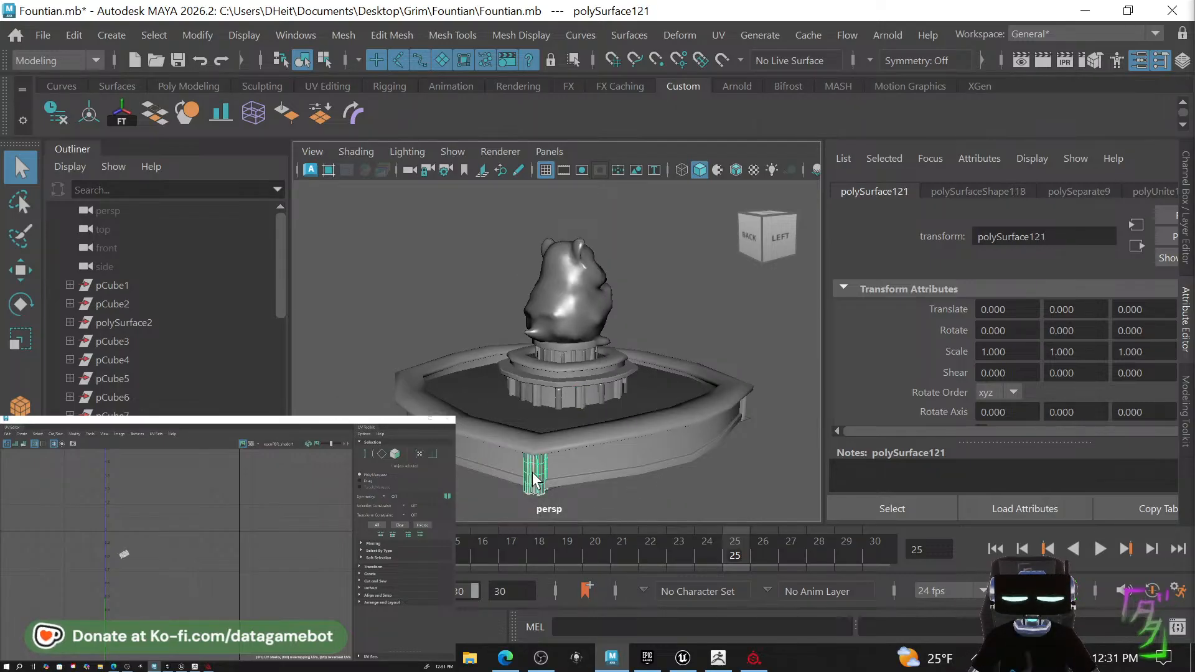
pyautogui.keyDown('shift'); pyautogui.click(584, 401); pyautogui.keyUp('shift')
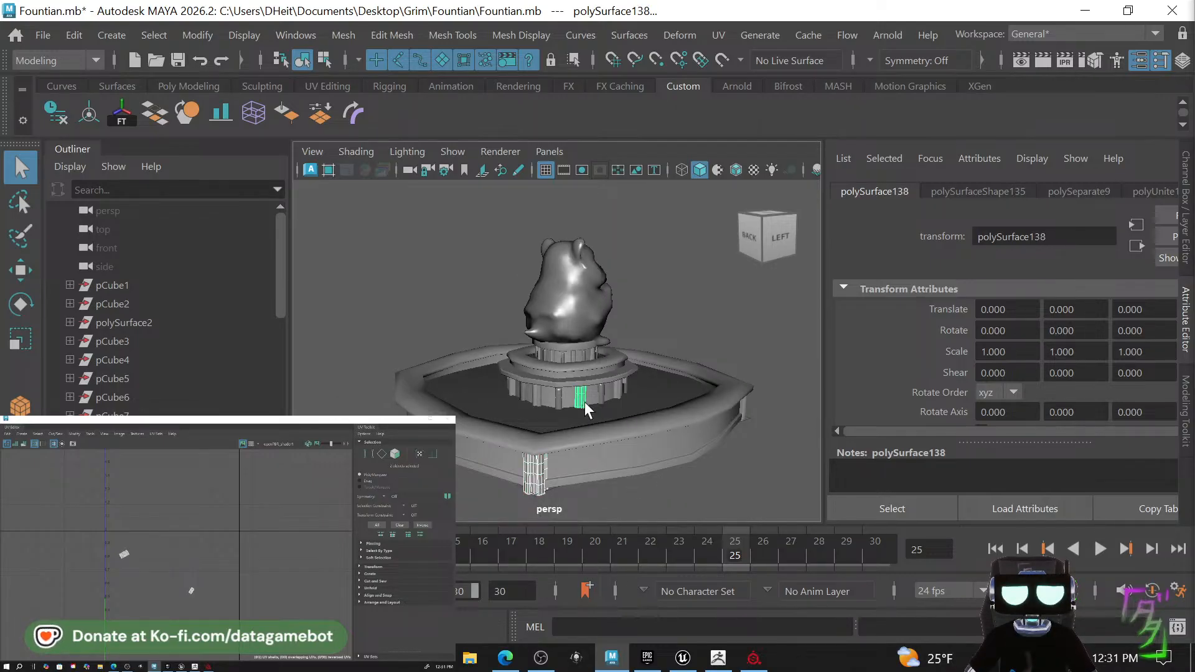
pyautogui.keyDown('shift'); pyautogui.moveTo(584, 401); pyautogui.dragTo(588, 117, button='right'); pyautogui.keyUp('shift')
pyautogui.click(320, 115)
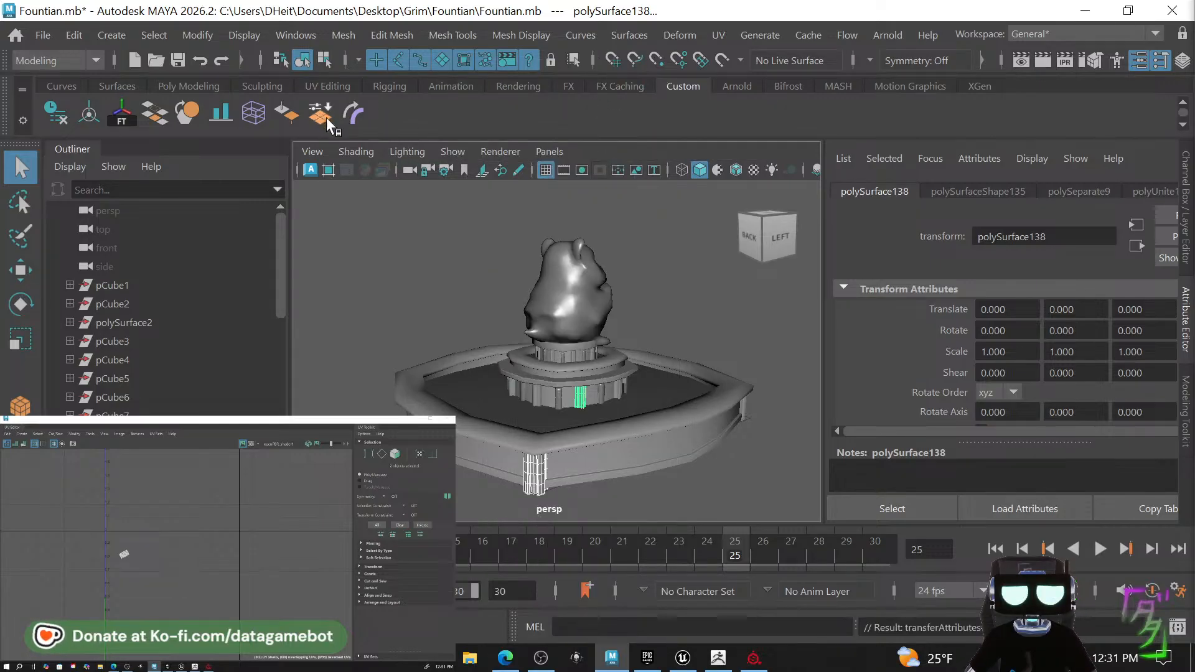
# Transfer the UVs from polySurface138 around the lower pedestal to posts polySurface144, polySurface156 and polySurface130 in turn.
pyautogui.scroll(4, 580, 397)
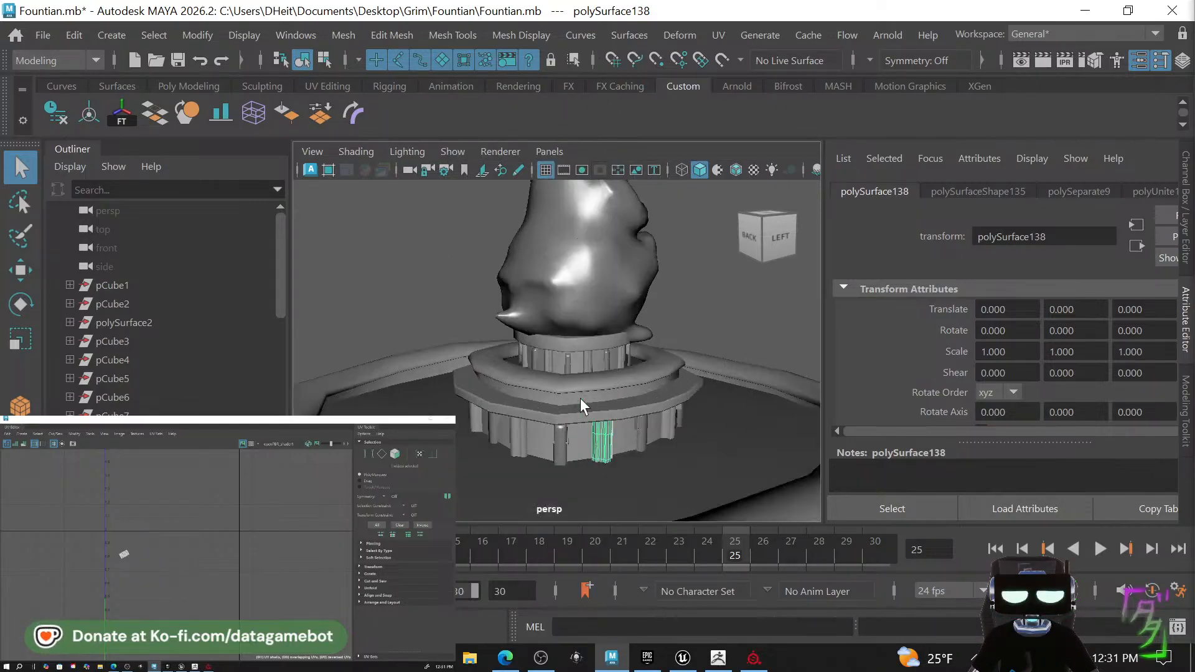
pyautogui.click(511, 471)
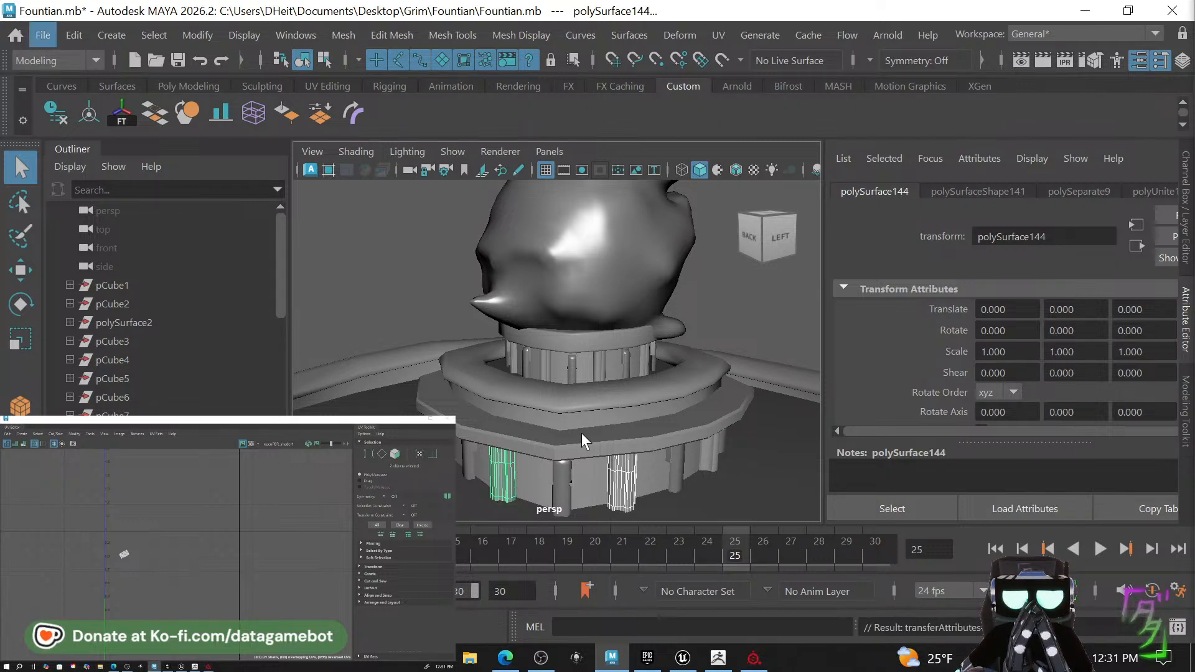
pyautogui.keyDown('alt'); pyautogui.moveTo(582, 432); pyautogui.dragTo(612, 464); pyautogui.keyUp('alt')
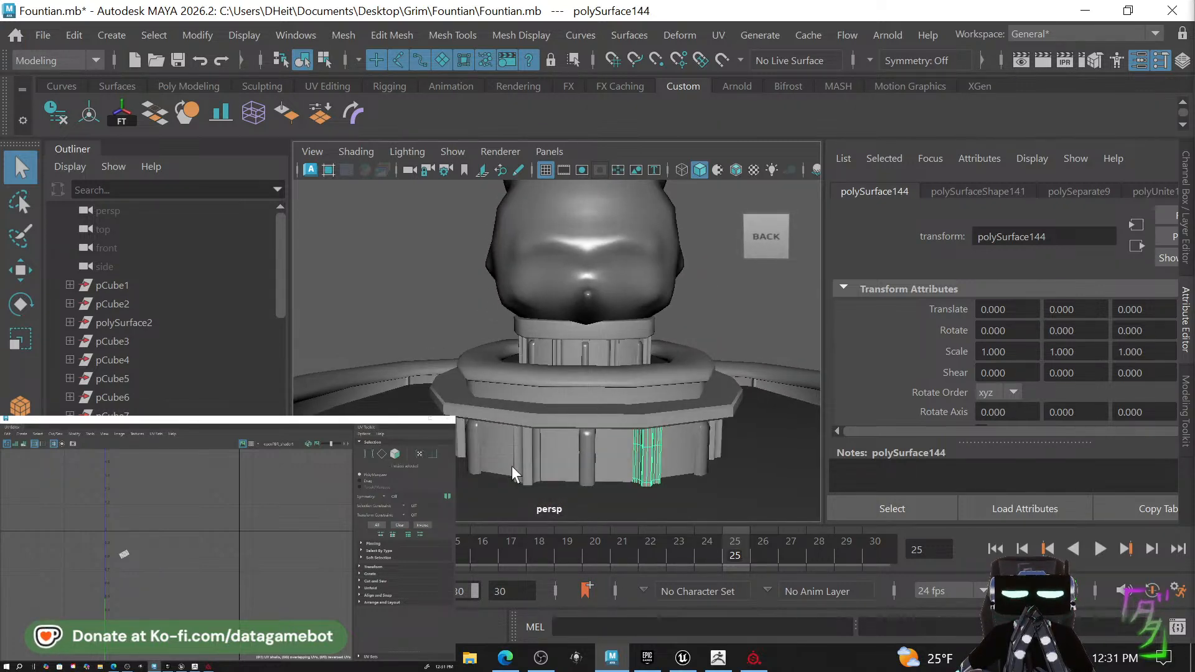
pyautogui.keyDown('shift'); pyautogui.click(530, 468); pyautogui.keyUp('shift')
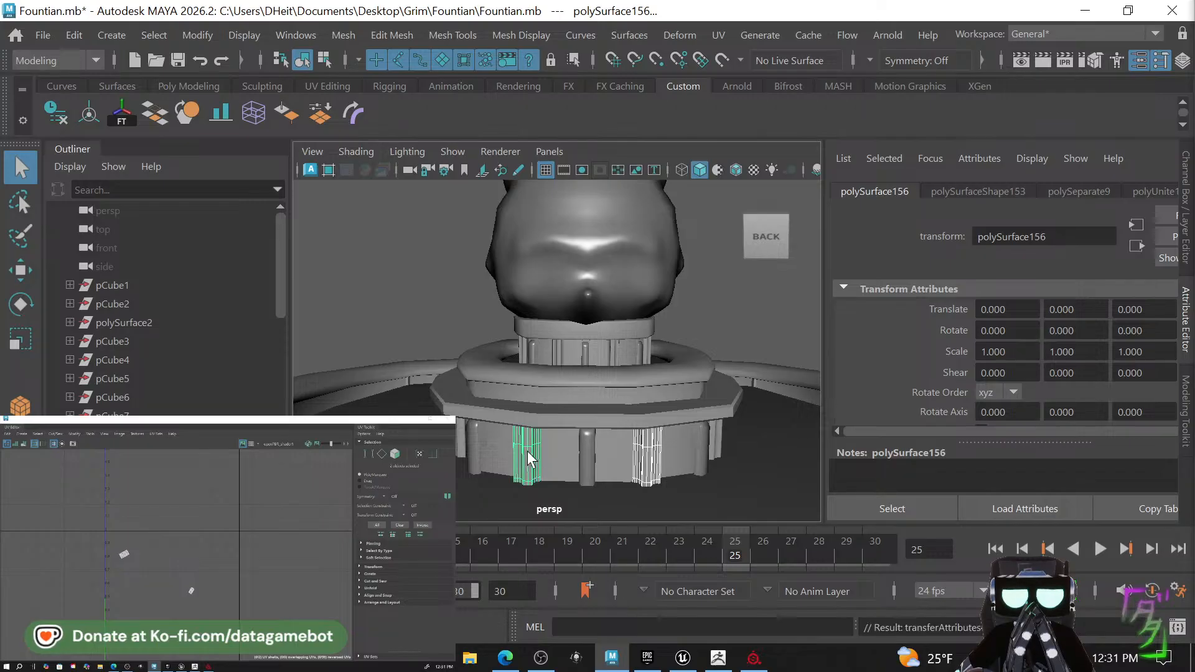
pyautogui.keyDown('alt'); pyautogui.moveTo(521, 452); pyautogui.dragTo(574, 445); pyautogui.keyUp('alt')
pyautogui.click(605, 450)
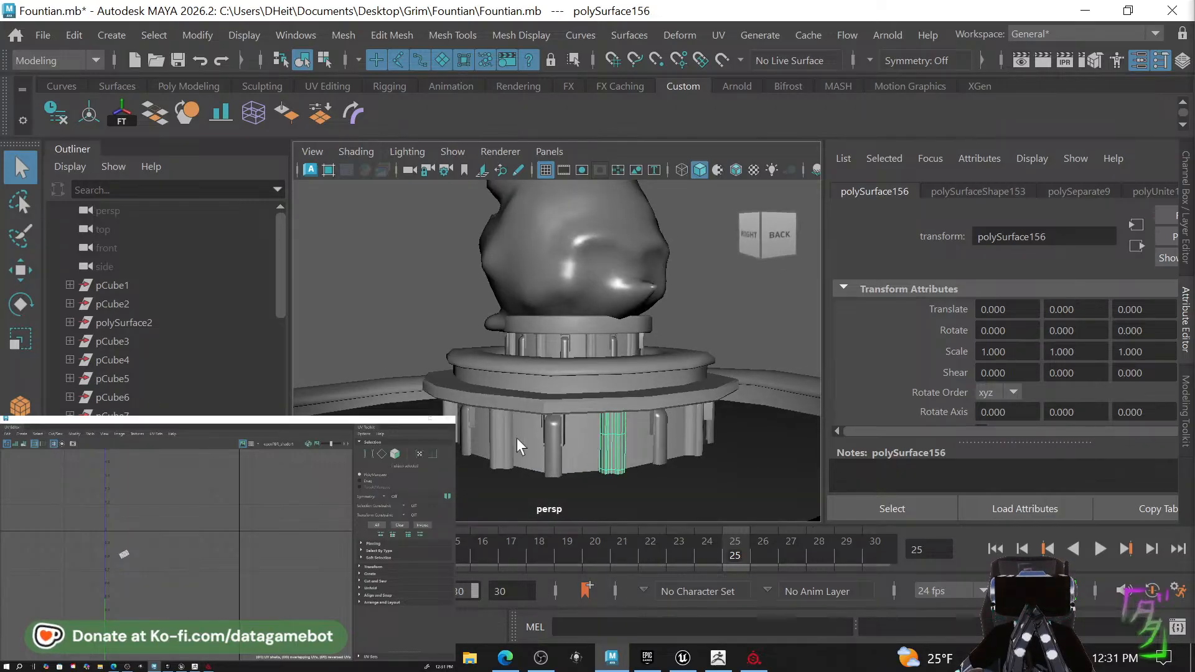
pyautogui.keyDown('shift'); pyautogui.click(498, 435); pyautogui.keyUp('shift')
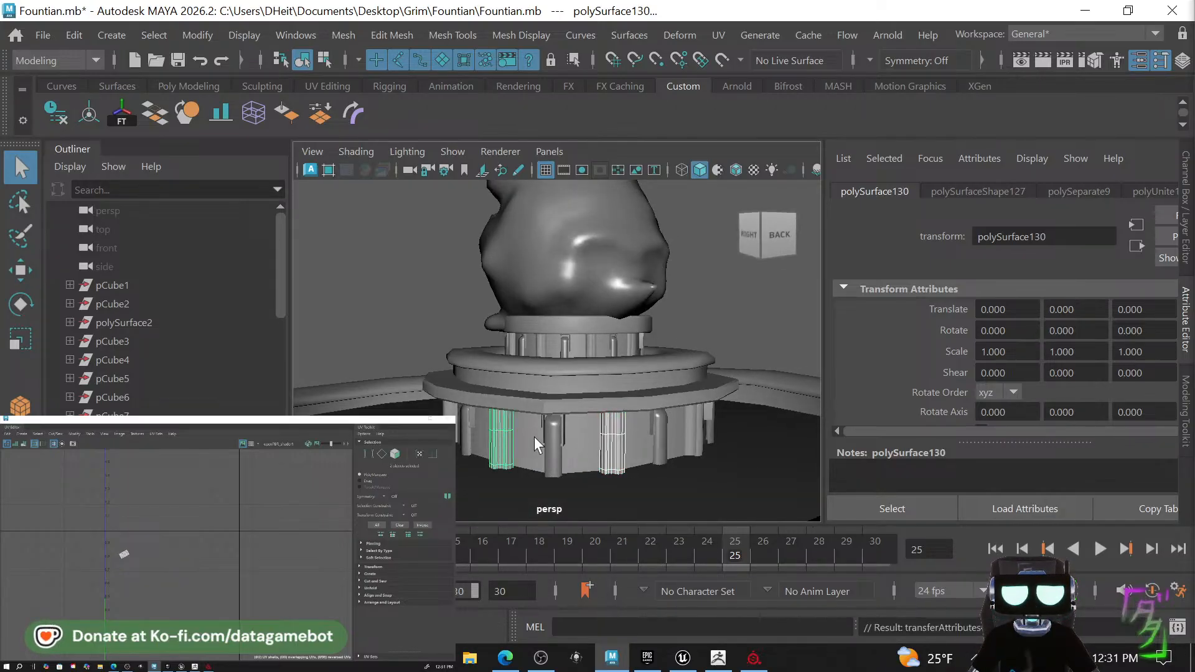
# Transfer the unwrapped pillar's UVs to the neighbouring fluted pillars on the right and front sides of the pedestal's lower tier.
pyautogui.keyDown('alt'); pyautogui.moveTo(534, 436); pyautogui.dragTo(648, 447); pyautogui.keyUp('alt')
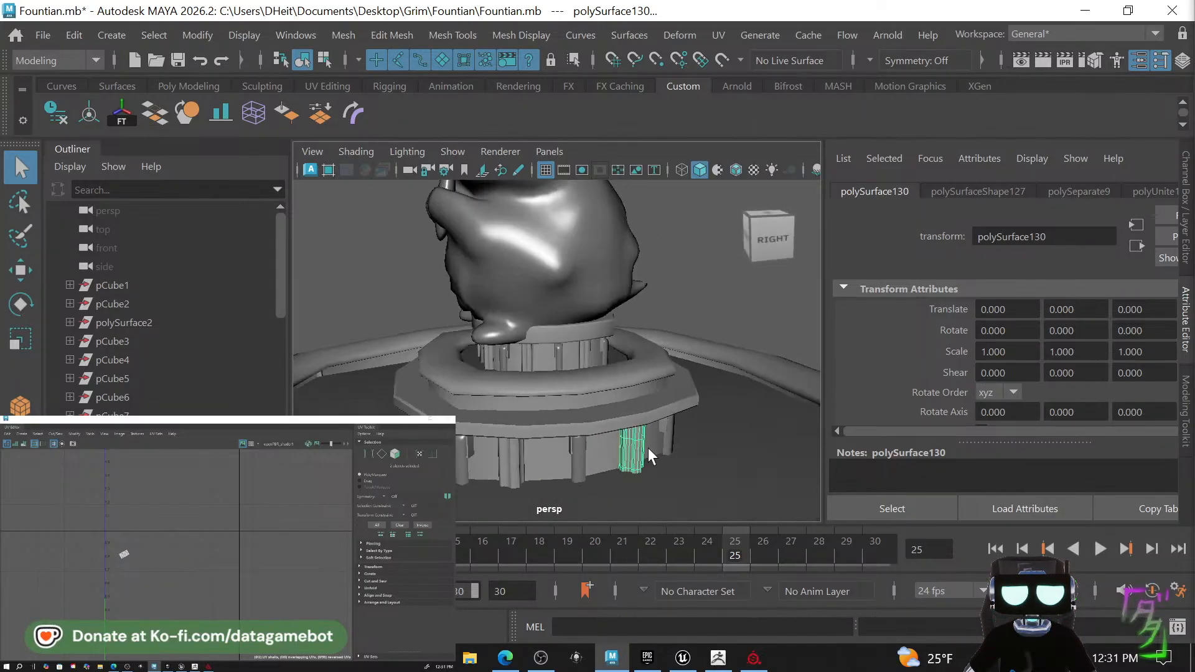
pyautogui.keyDown('shift'); pyautogui.click(516, 455); pyautogui.keyUp('shift')
pyautogui.press('g')
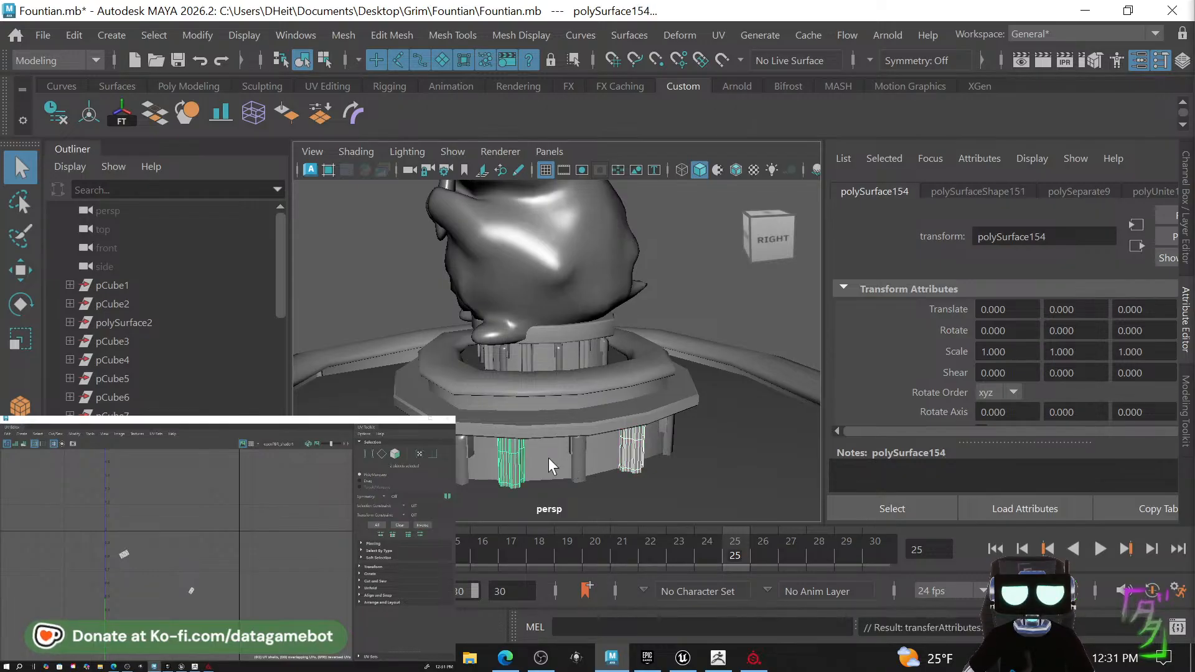
pyautogui.click(521, 459)
pyautogui.keyDown('alt'); pyautogui.moveTo(521, 460); pyautogui.dragTo(588, 455); pyautogui.keyUp('alt')
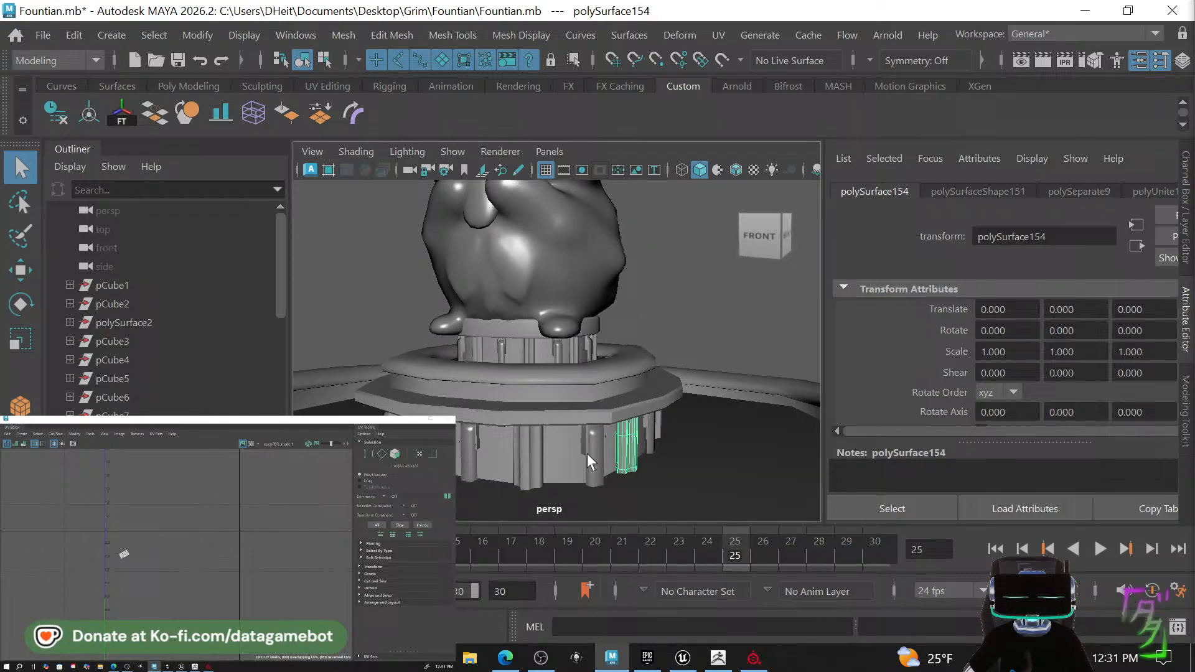
pyautogui.keyDown('shift'); pyautogui.click(539, 471); pyautogui.keyUp('shift')
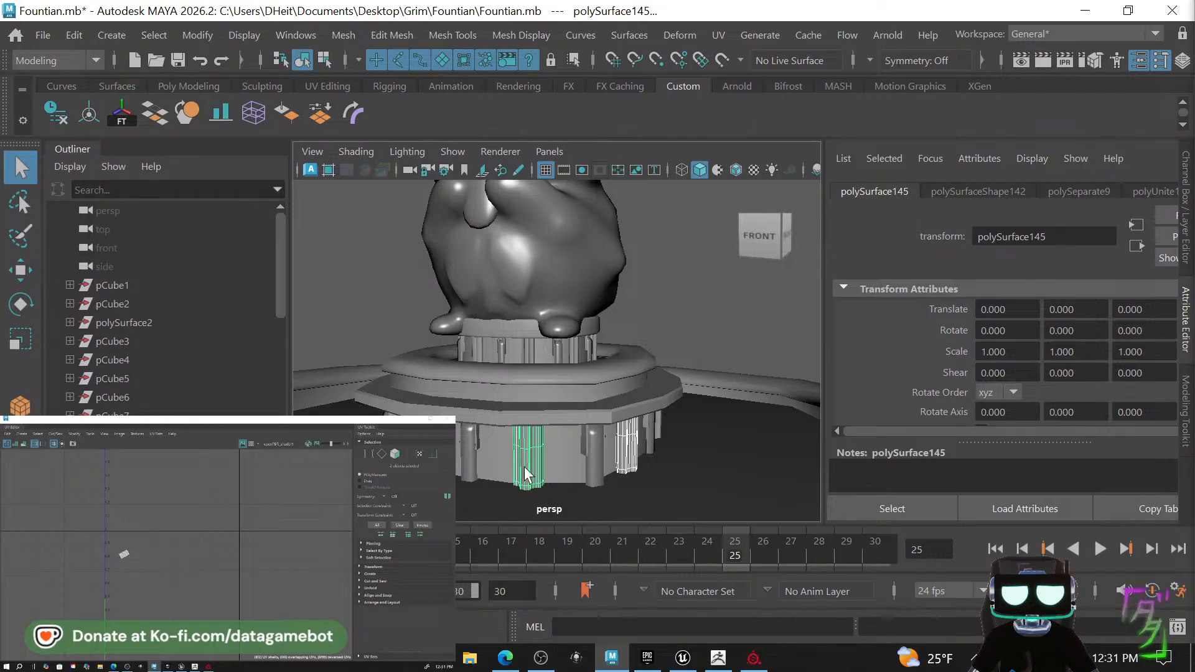
# Copy the same UV layout to the remaining fluted pillars on the front-left side of the pedestal's lower tier.
pyautogui.click(536, 469)
pyautogui.keyDown('shift'); pyautogui.click(421, 456); pyautogui.keyUp('shift')
pyautogui.keyDown('alt'); pyautogui.moveTo(474, 441); pyautogui.dragTo(502, 457); pyautogui.keyUp('alt')
pyautogui.click(466, 459)
pyautogui.keyDown('shift'); pyautogui.click(467, 473); pyautogui.keyUp('shift')
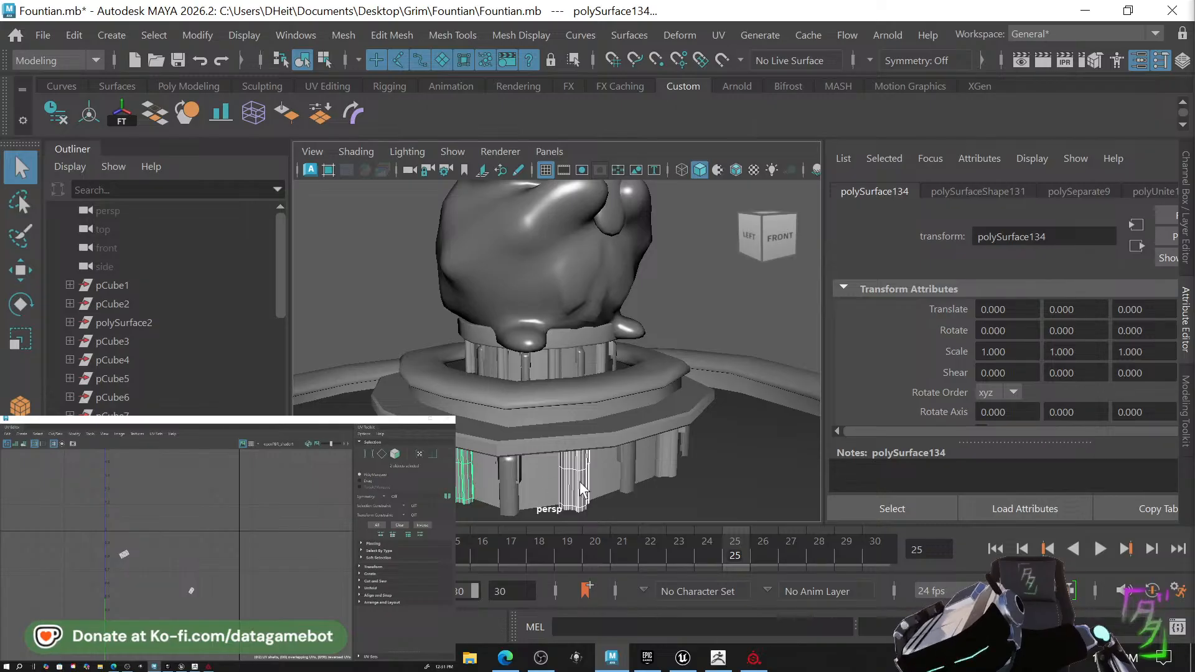
# Select all the fluted pillars around the pedestal's lower tier together.
pyautogui.click(466, 474)
pyautogui.keyDown('alt'); pyautogui.moveTo(467, 474); pyautogui.dragTo(515, 485); pyautogui.keyUp('alt')
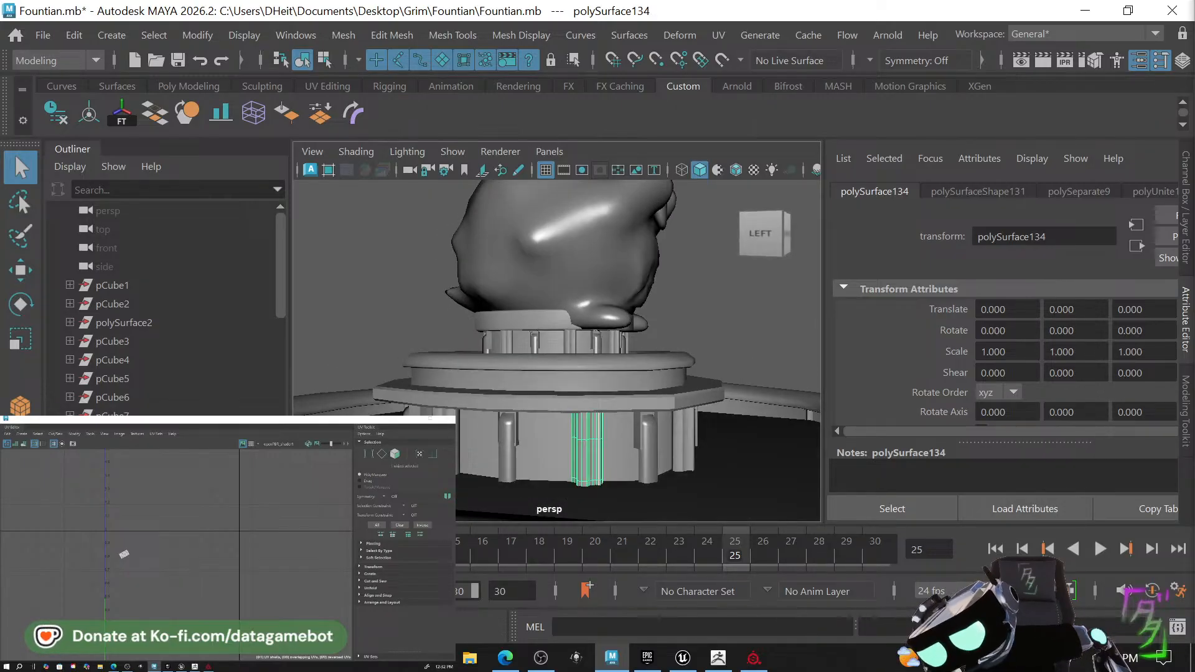
pyautogui.keyDown('shift'); pyautogui.click(445, 443); pyautogui.keyUp('shift')
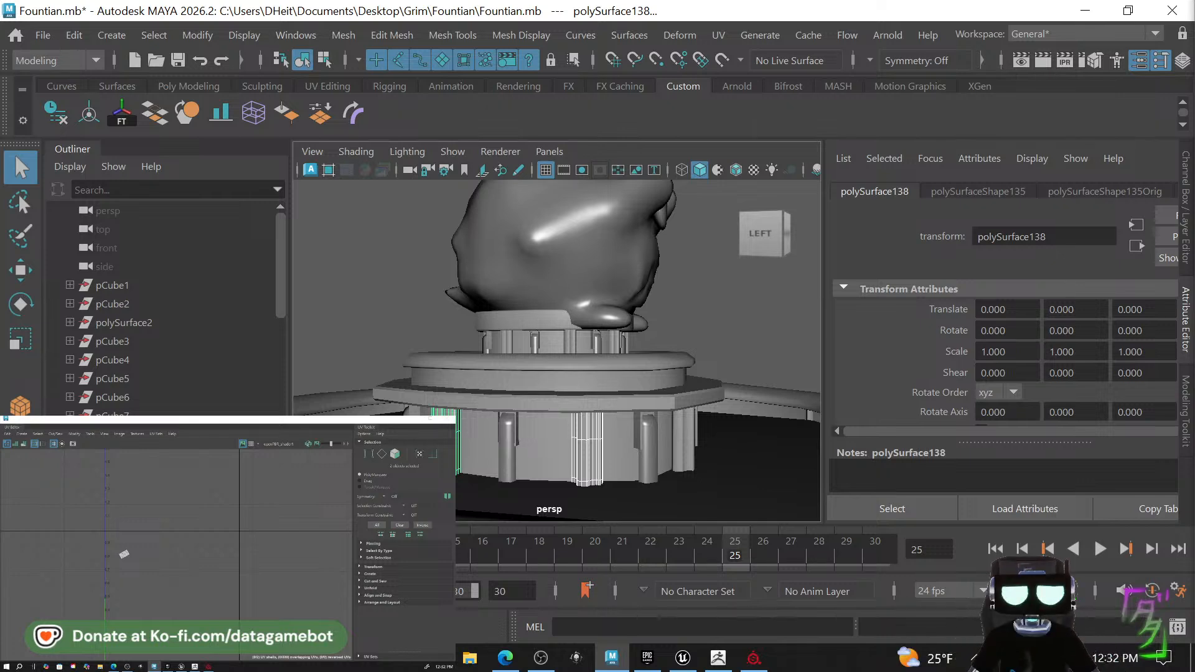
pyautogui.keyDown('alt'); pyautogui.moveTo(491, 458); pyautogui.dragTo(556, 473); pyautogui.keyUp('alt')
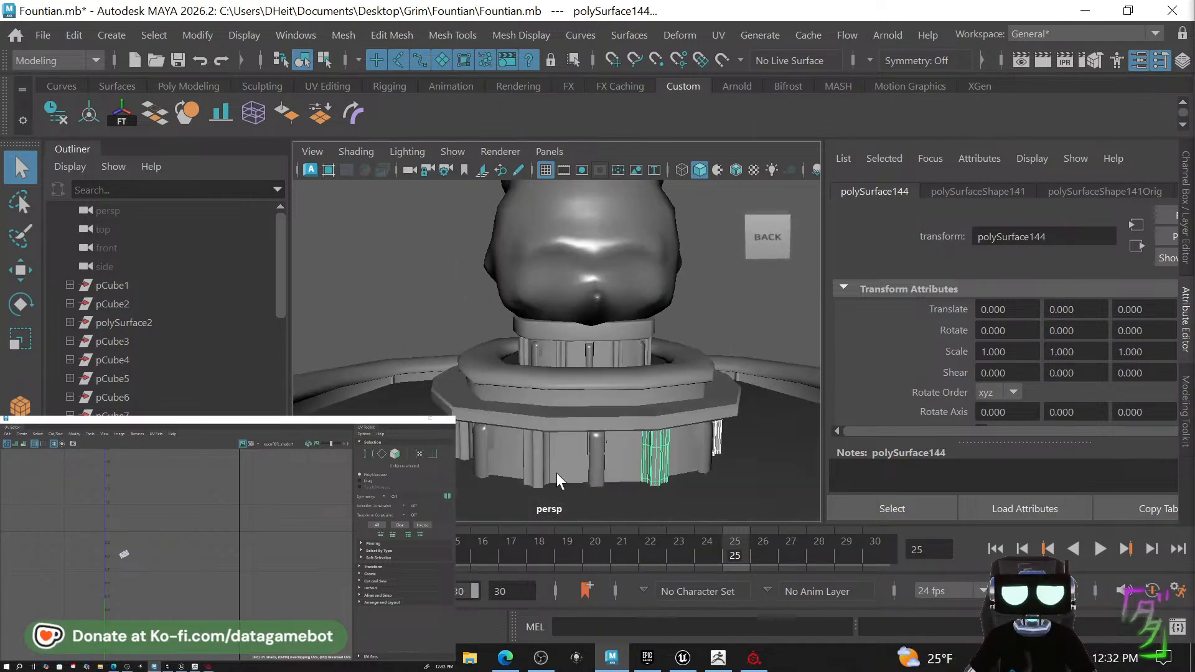
pyautogui.keyDown('shift'); pyautogui.click(540, 472); pyautogui.keyUp('shift')
pyautogui.keyDown('shift'); pyautogui.click(461, 439); pyautogui.keyUp('shift')
pyautogui.keyDown('alt'); pyautogui.moveTo(462, 447); pyautogui.dragTo(597, 474); pyautogui.keyUp('alt')
pyautogui.keyDown('shift'); pyautogui.click(622, 460); pyautogui.keyUp('shift')
pyautogui.keyDown('shift'); pyautogui.click(510, 487); pyautogui.keyUp('shift')
pyautogui.keyDown('alt'); pyautogui.moveTo(510, 487); pyautogui.dragTo(595, 422); pyautogui.keyUp('alt')
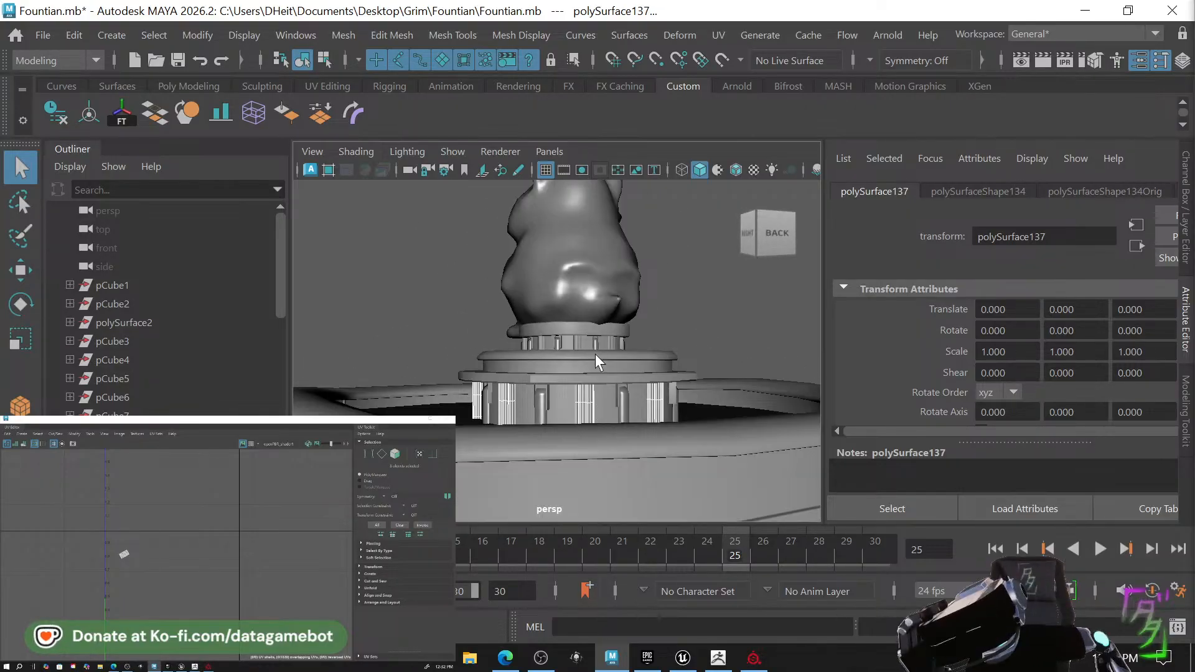
# Add the upper-tier fluted pillars and the basin's outer corner posts to the selection, and combine everything into one mesh.
pyautogui.click(578, 347)
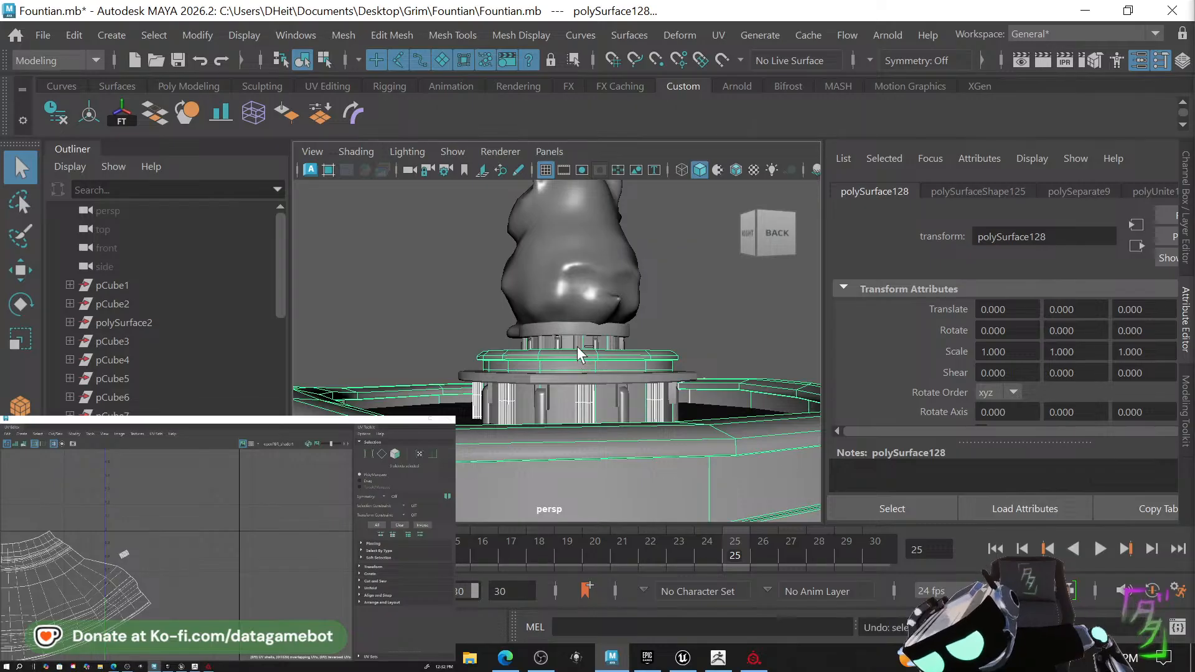
pyautogui.keyDown('shift'); pyautogui.click(579, 351); pyautogui.keyUp('shift')
pyautogui.keyDown('shift'); pyautogui.click(578, 341); pyautogui.keyUp('shift')
pyautogui.scroll(-3, 649, 475)
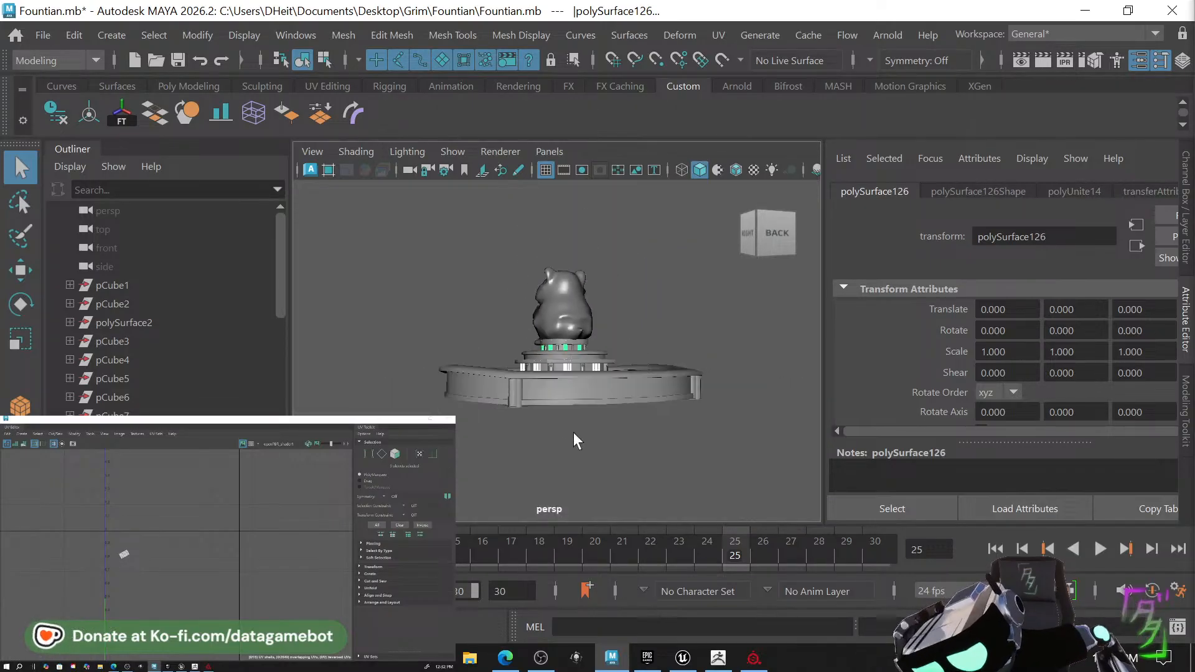
pyautogui.scroll(1, 524, 395)
pyautogui.keyDown('shift'); pyautogui.click(499, 409); pyautogui.keyUp('shift')
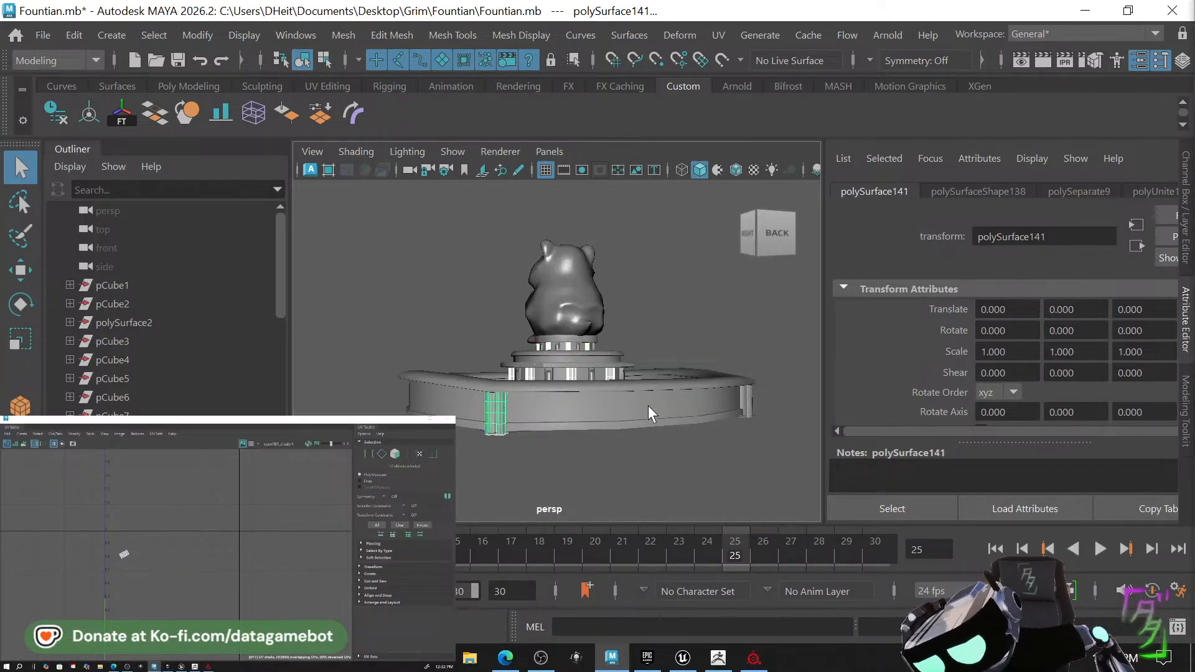
pyautogui.keyDown('alt'); pyautogui.moveTo(648, 405); pyautogui.dragTo(546, 409); pyautogui.keyUp('alt')
pyautogui.keyDown('shift'); pyautogui.click(582, 434); pyautogui.keyUp('shift')
pyautogui.keyDown('alt'); pyautogui.moveTo(651, 425); pyautogui.dragTo(499, 427); pyautogui.keyUp('alt')
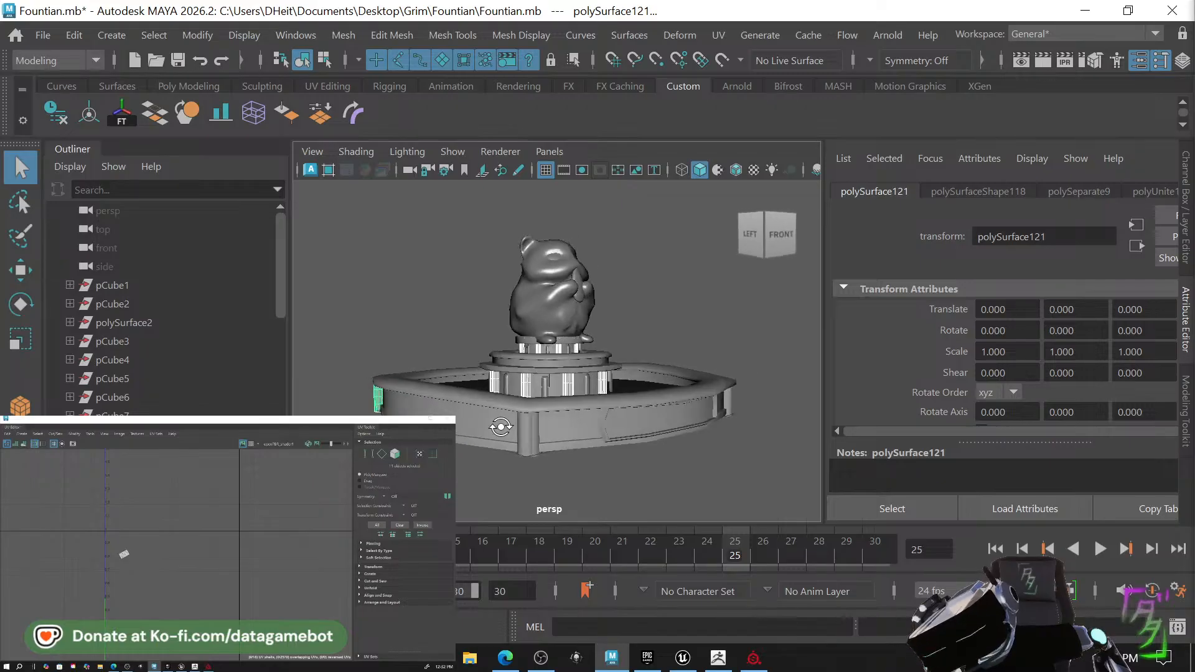
pyautogui.keyDown('shift'); pyautogui.click(526, 439); pyautogui.keyUp('shift')
pyautogui.keyDown('alt'); pyautogui.moveTo(638, 415); pyautogui.dragTo(545, 416); pyautogui.keyUp('alt')
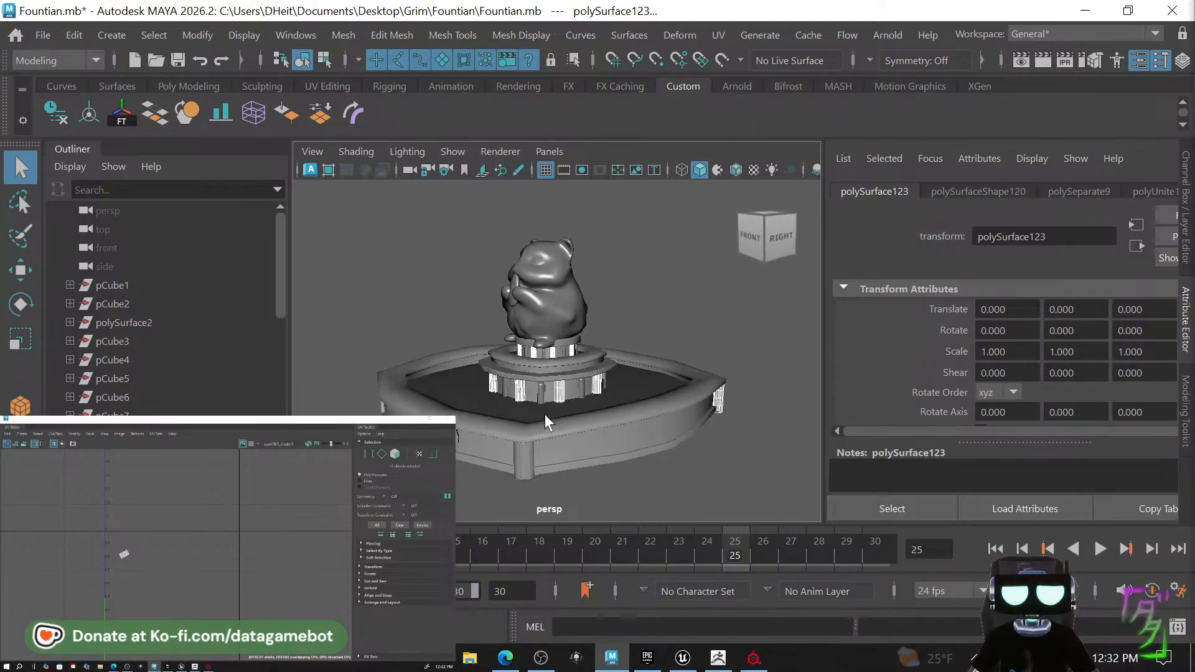
pyautogui.keyDown('shift'); pyautogui.moveTo(581, 423); pyautogui.dragTo(561, 528, button='right'); pyautogui.keyUp('shift')
# Examine the UV layouts of the arched panels behind the round-topped columns on the pedestal's lower tier.
pyautogui.keyDown('alt'); pyautogui.moveTo(666, 419); pyautogui.dragTo(267, 421); pyautogui.keyUp('alt')
pyautogui.scroll(5, 498, 430)
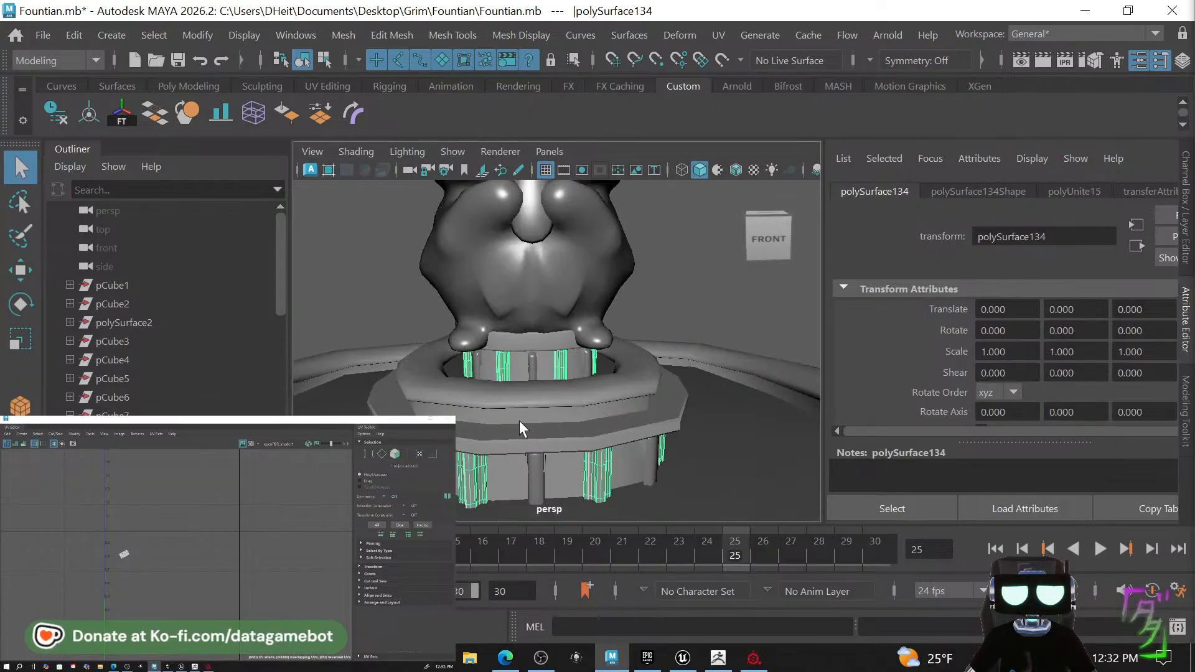
pyautogui.scroll(2, 545, 449)
pyautogui.keyDown('alt'); pyautogui.moveTo(549, 454); pyautogui.dragTo(601, 445); pyautogui.keyUp('alt')
pyautogui.scroll(2, 628, 473)
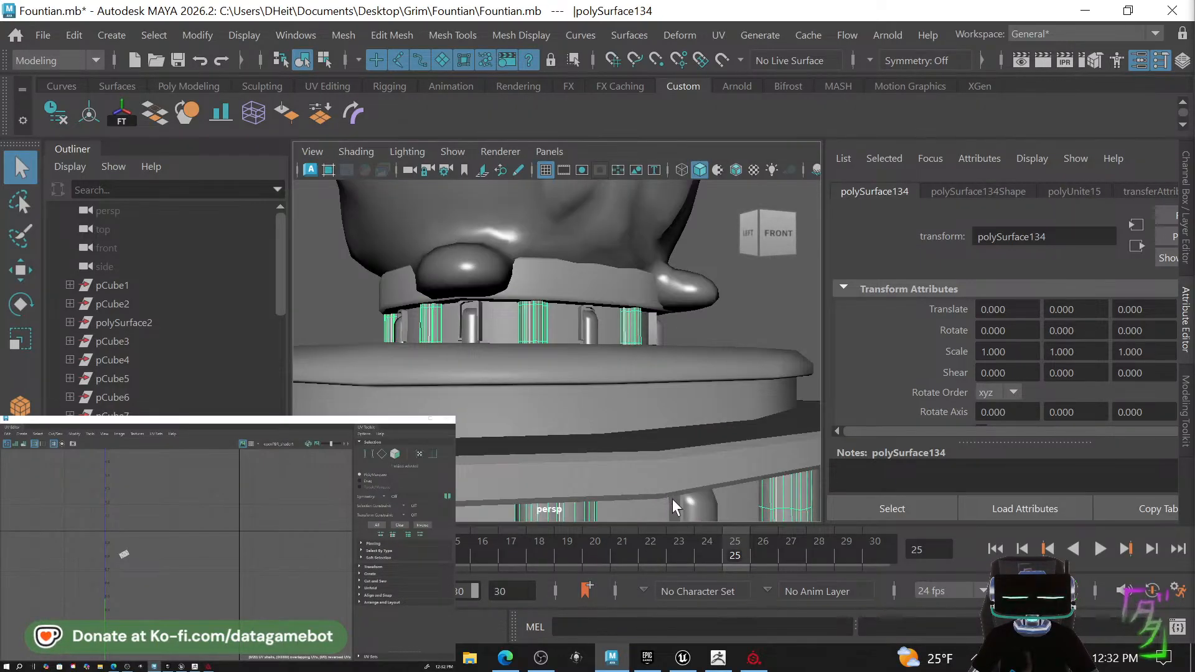
pyautogui.scroll(3, 672, 498)
pyautogui.click(682, 468)
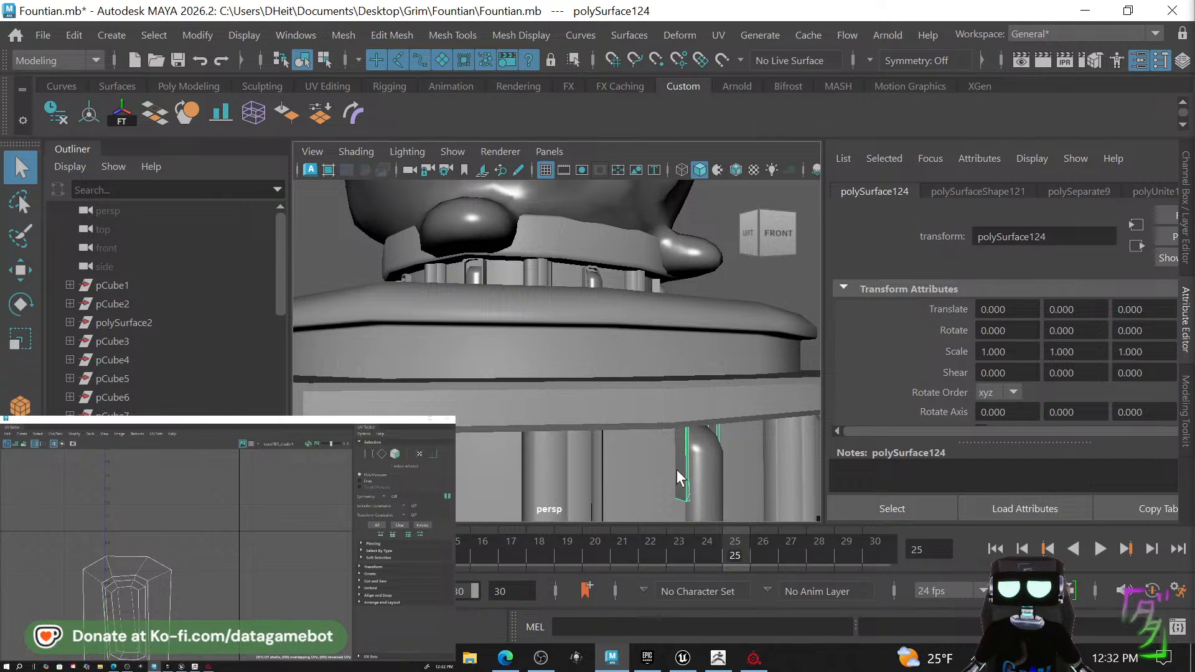
pyautogui.keyDown('alt'); pyautogui.moveTo(678, 469); pyautogui.dragTo(577, 442); pyautogui.keyUp('alt')
pyautogui.click(632, 433)
pyautogui.click(588, 431)
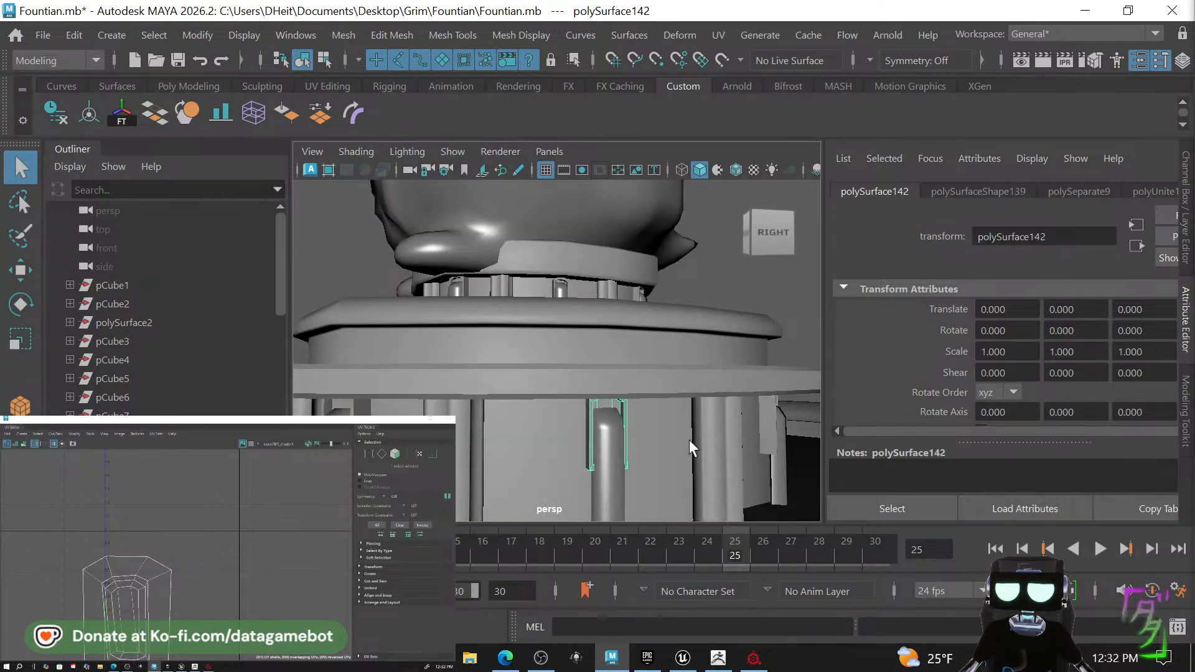
pyautogui.keyDown('alt'); pyautogui.moveTo(689, 439); pyautogui.dragTo(641, 445); pyautogui.keyUp('alt')
pyautogui.click(712, 463)
pyautogui.keyDown('alt'); pyautogui.moveTo(715, 465); pyautogui.dragTo(634, 438); pyautogui.keyUp('alt')
pyautogui.click(746, 468)
pyautogui.click(673, 438)
pyautogui.click(650, 427)
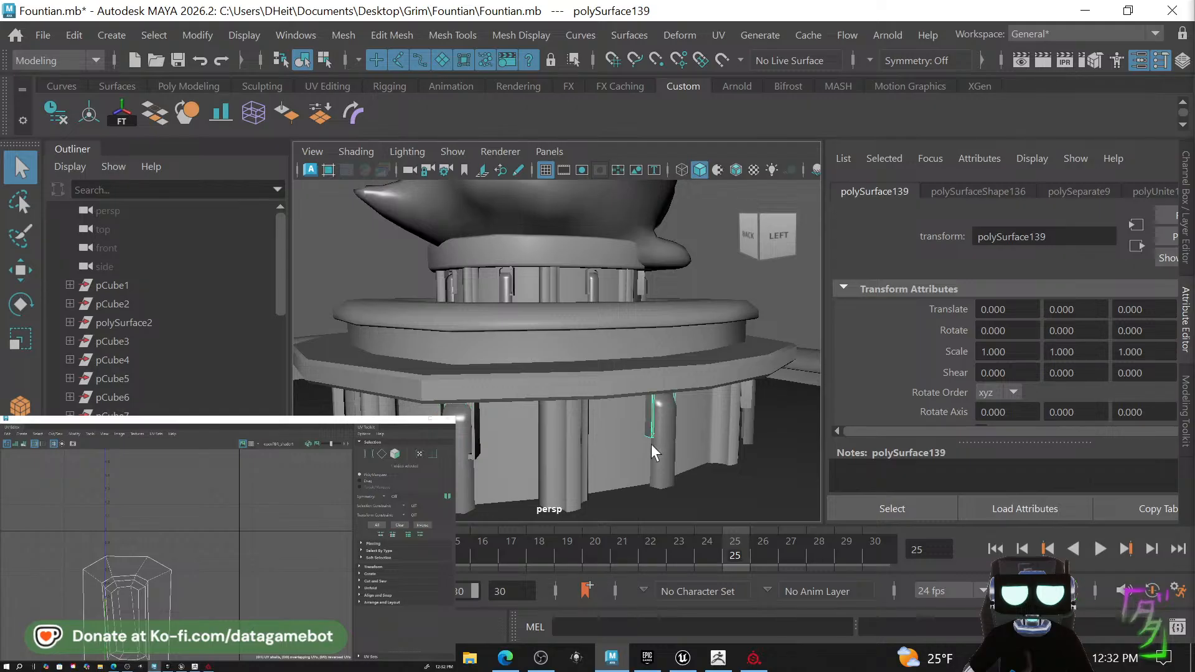
# Combine the pedestal's ring mouldings, its top cap and the basin's rim and trim pieces into one mesh.
pyautogui.scroll(-5, 622, 448)
pyautogui.click(622, 359)
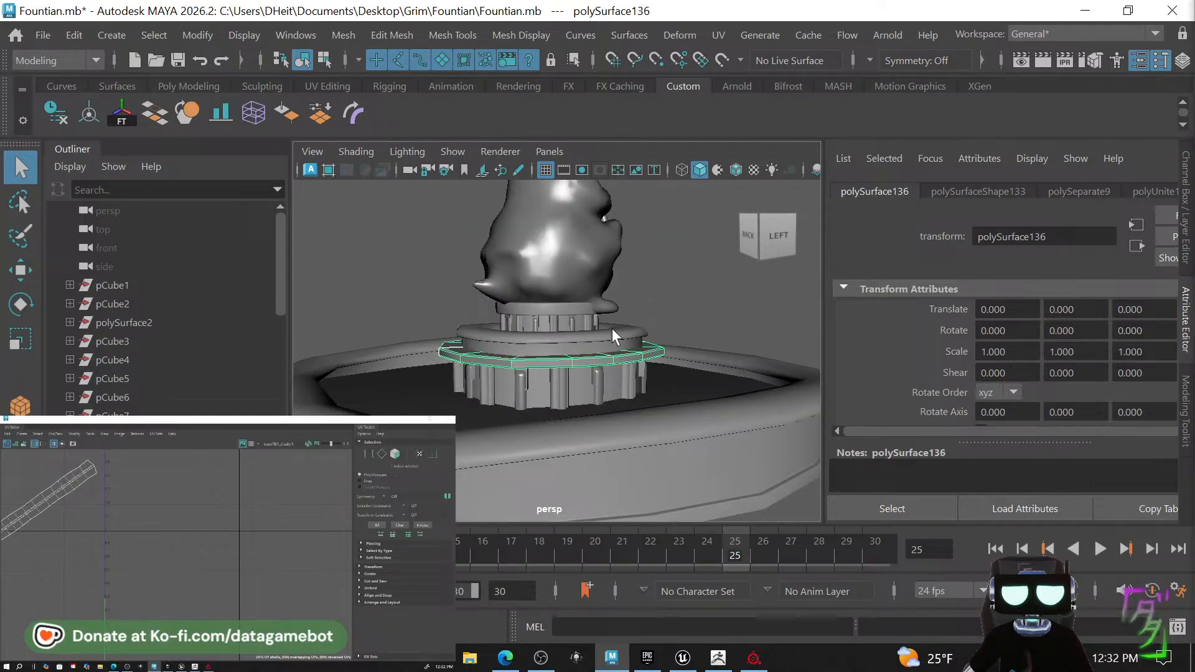
pyautogui.click(612, 330)
pyautogui.keyDown('alt'); pyautogui.moveTo(633, 390); pyautogui.dragTo(607, 352); pyautogui.keyUp('alt')
pyautogui.click(555, 315)
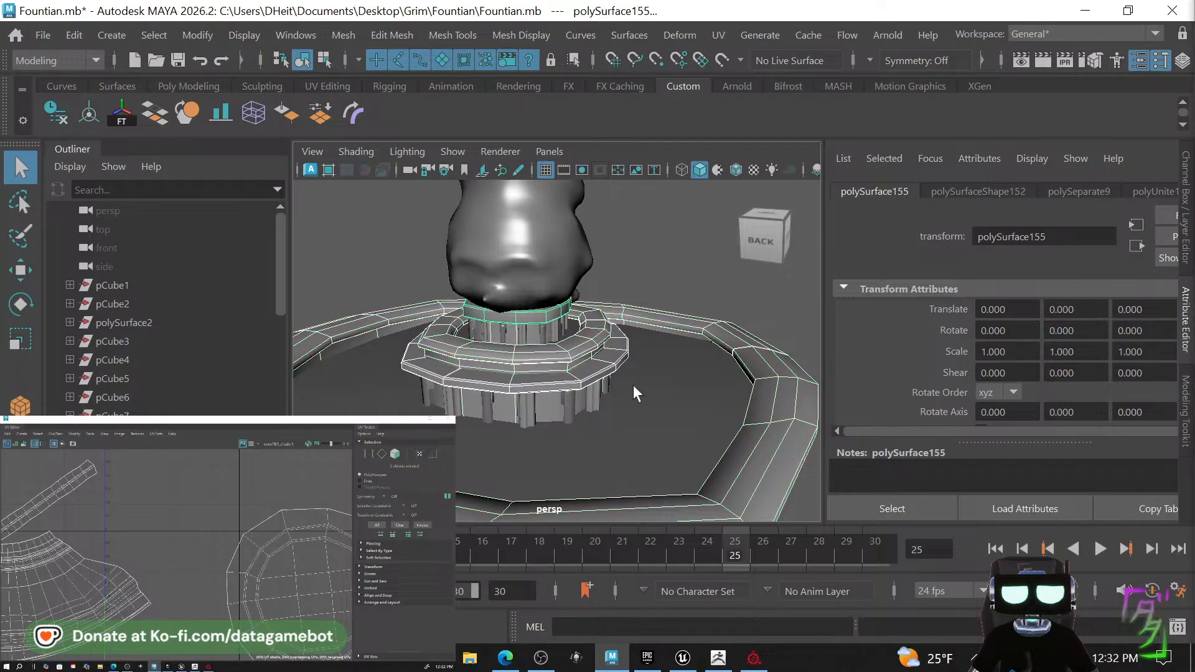
pyautogui.scroll(-4, 608, 395)
pyautogui.keyDown('alt'); pyautogui.moveTo(608, 395); pyautogui.dragTo(622, 429); pyautogui.keyUp('alt')
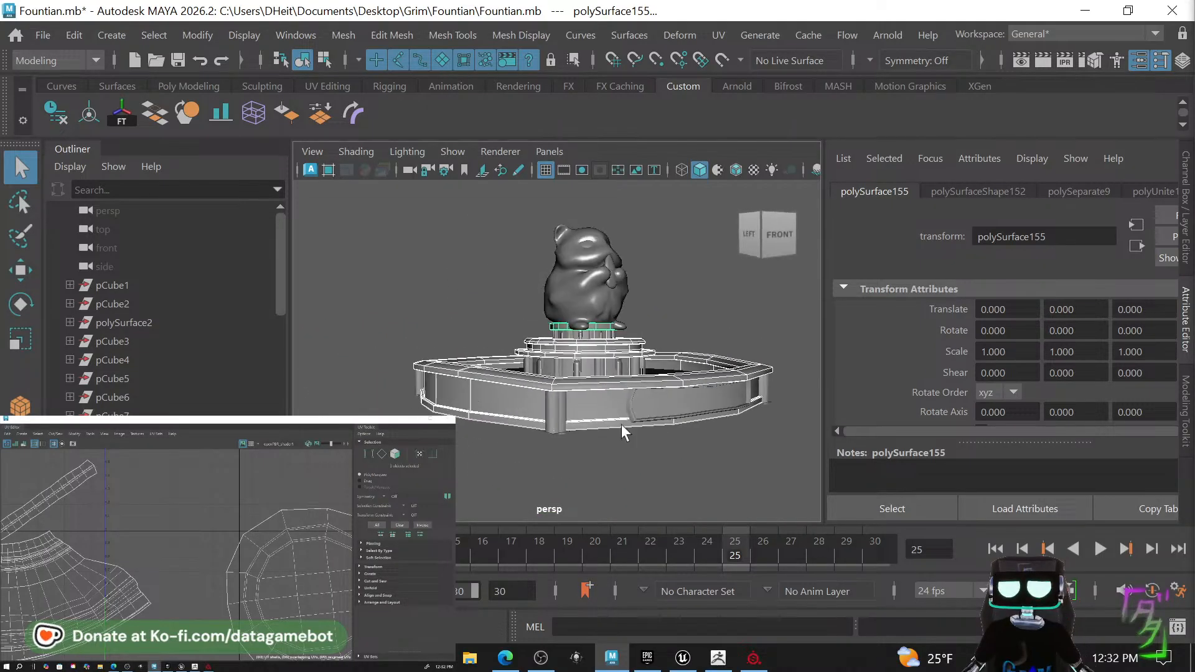
pyautogui.keyDown('shift'); pyautogui.click(722, 395); pyautogui.keyUp('shift')
pyautogui.keyDown('shift'); pyautogui.moveTo(723, 396); pyautogui.dragTo(682, 531, button='right'); pyautogui.keyUp('shift')
# Put the round-topped columns around the pedestal into a new display layer and hide that layer.
pyautogui.scroll(4, 591, 460)
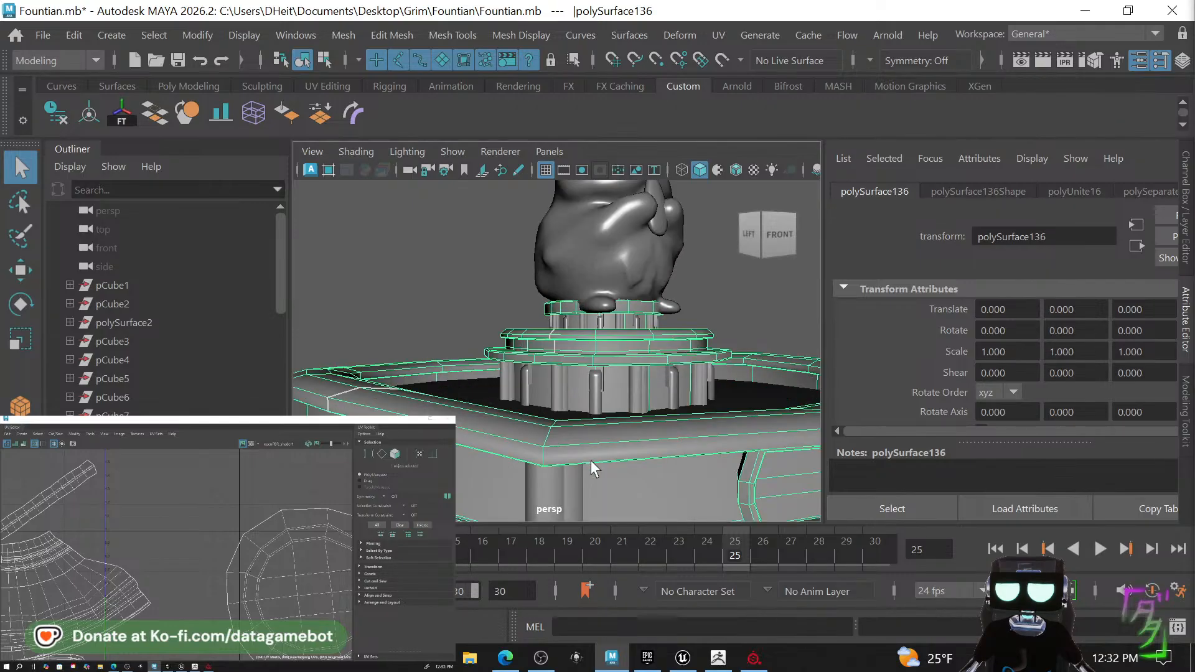
pyautogui.keyDown('alt'); pyautogui.moveTo(623, 422); pyautogui.dragTo(651, 429); pyautogui.keyUp('alt')
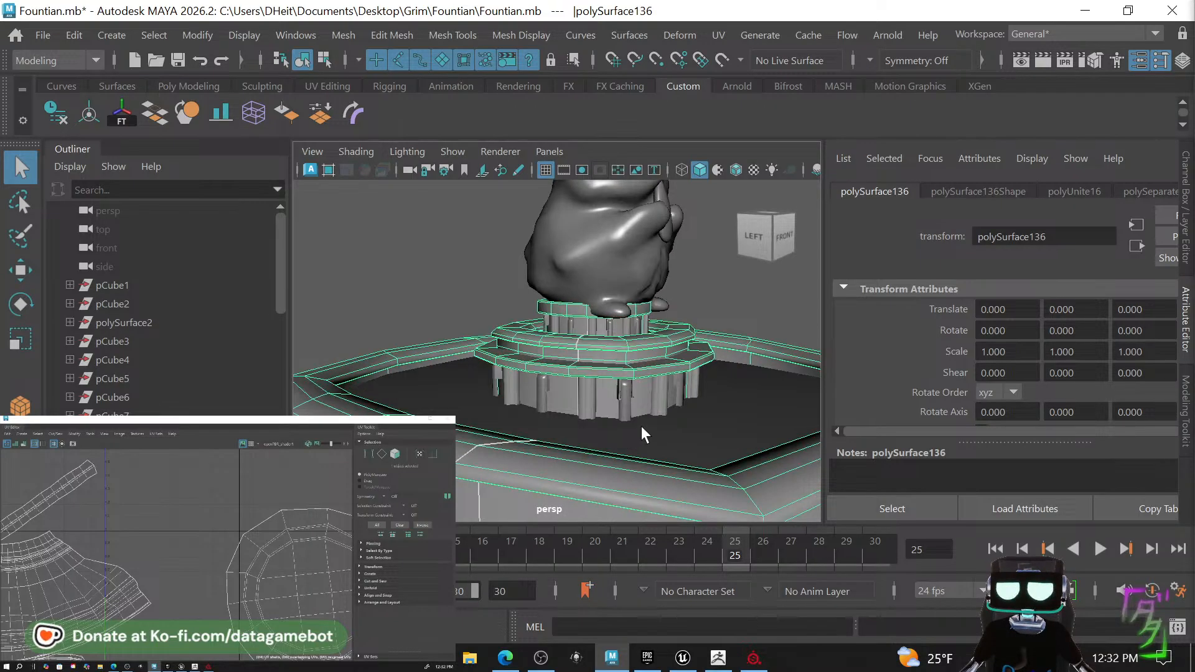
pyautogui.click(1181, 402)
pyautogui.click(1187, 243)
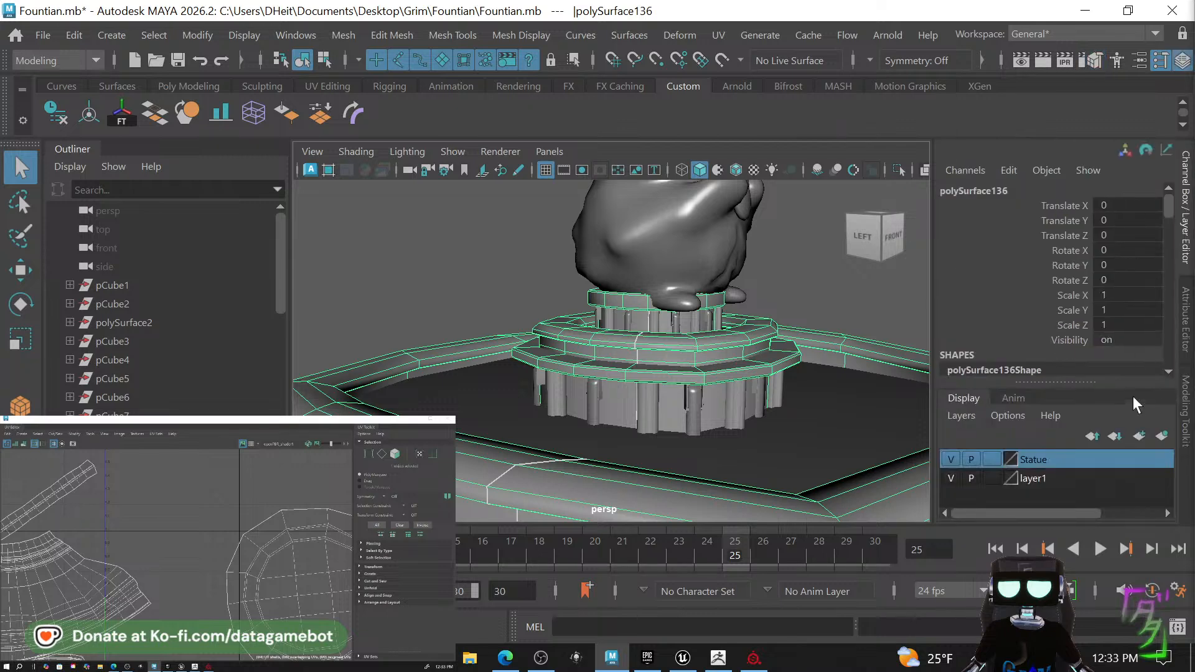
pyautogui.click(692, 420)
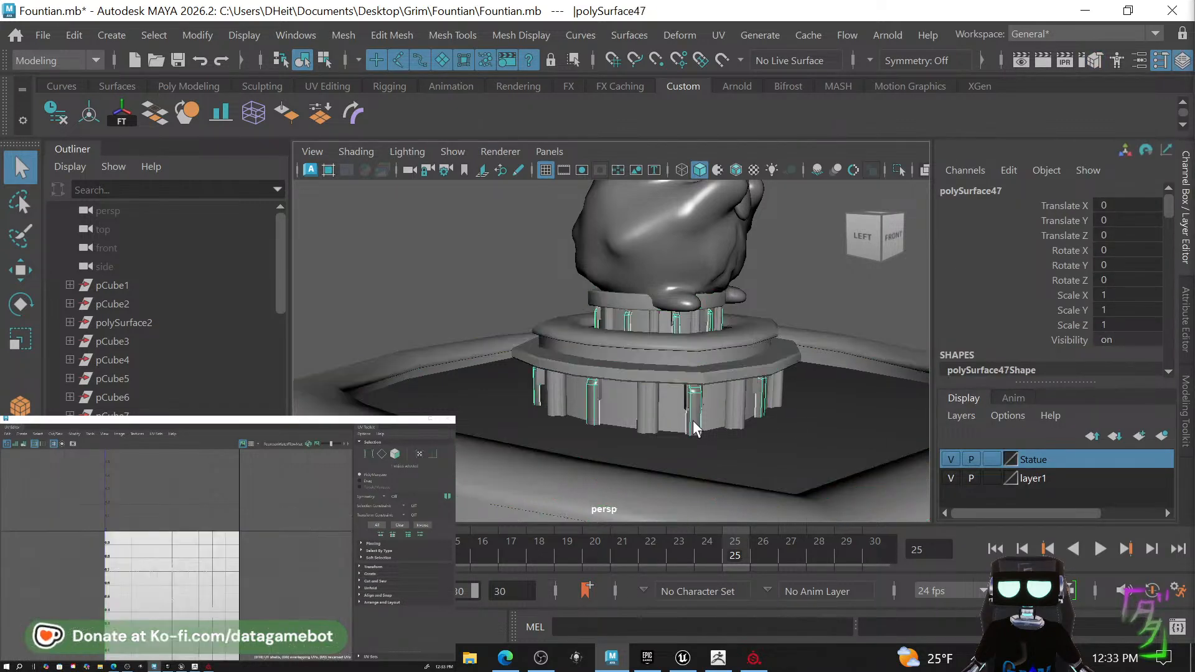
pyautogui.click(1161, 437)
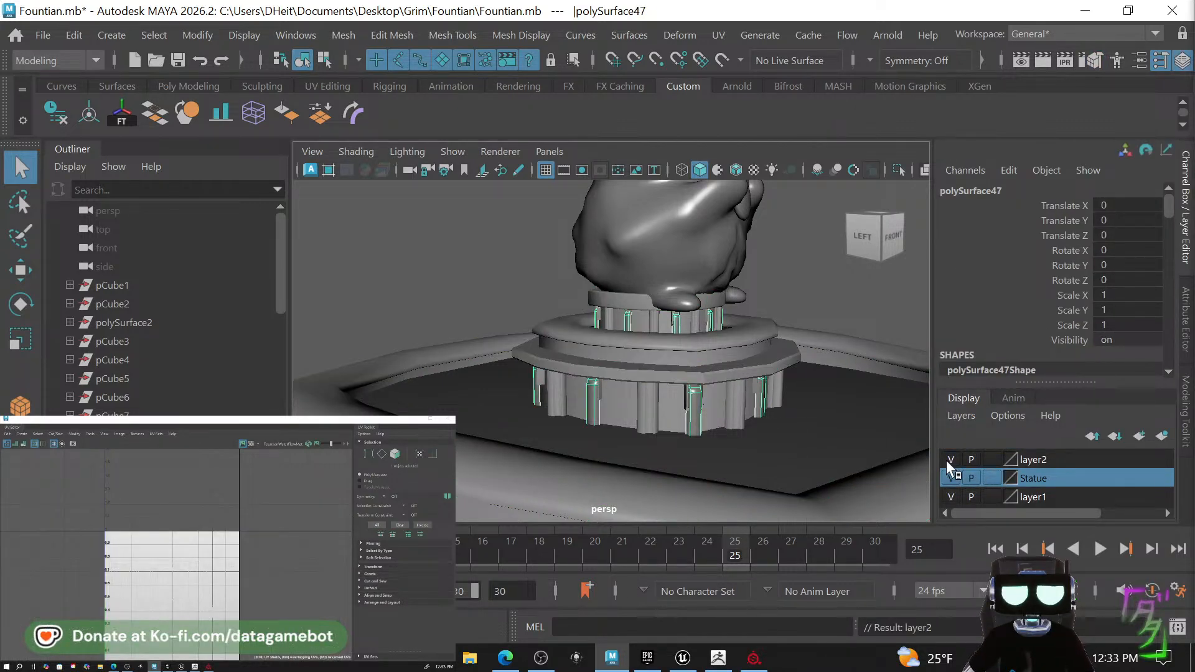
pyautogui.click(949, 459)
# Hide the Statue display layer.
pyautogui.keyDown('alt'); pyautogui.moveTo(678, 420); pyautogui.dragTo(647, 420); pyautogui.keyUp('alt')
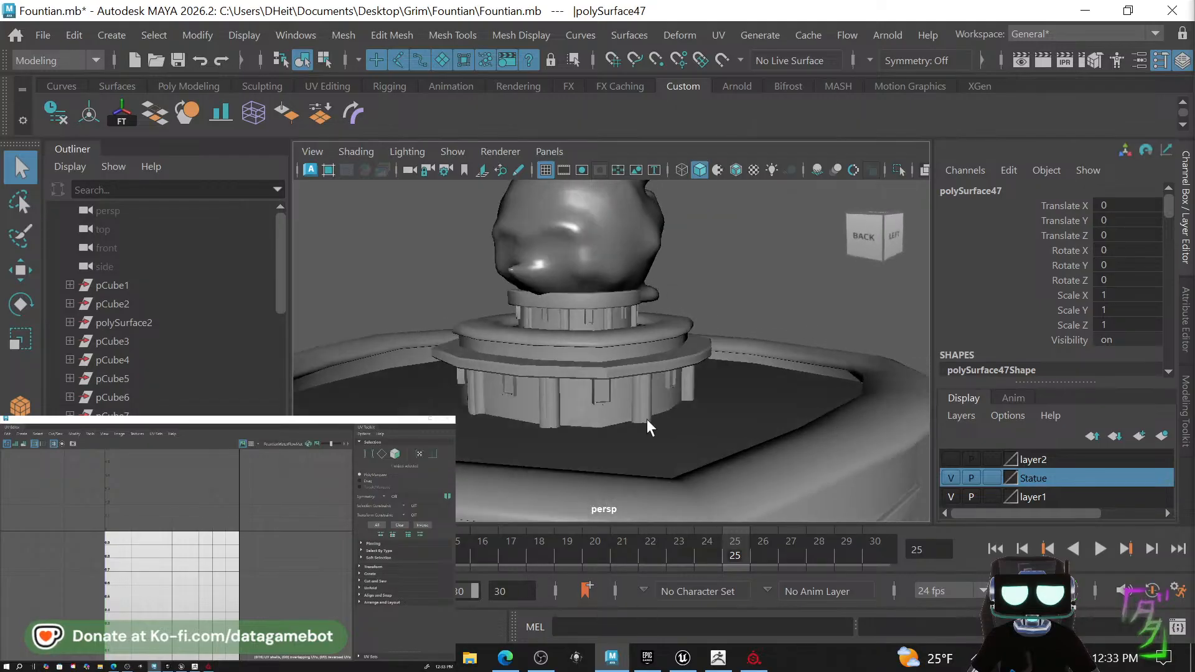
pyautogui.click(950, 478)
pyautogui.click(950, 477)
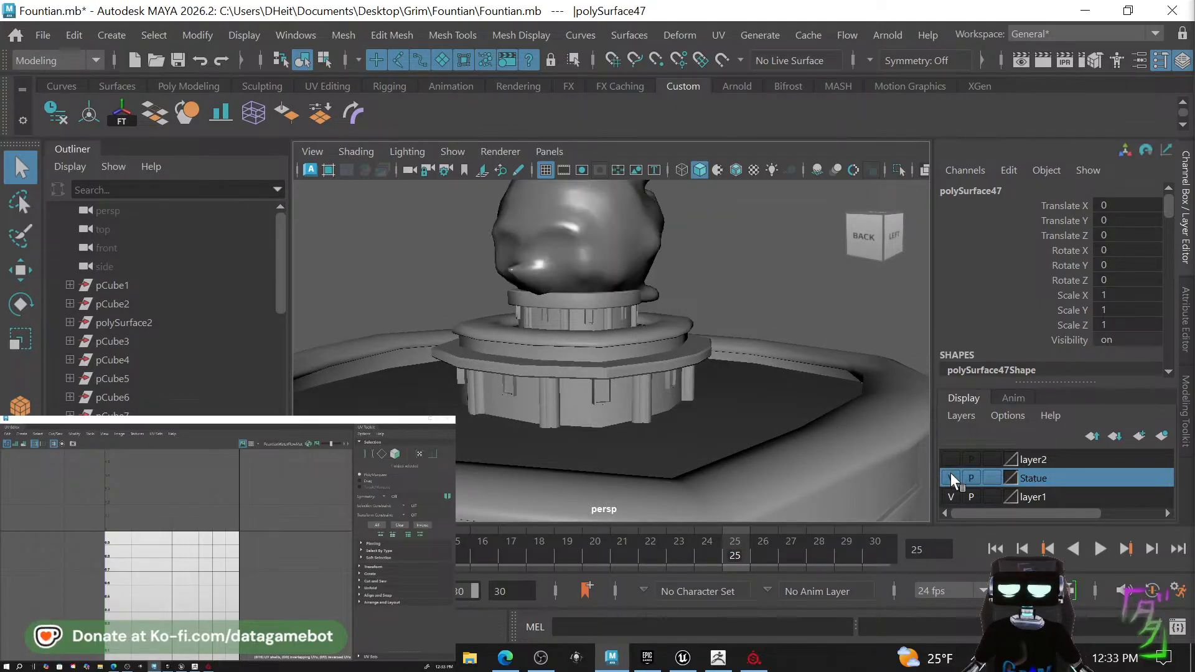
pyautogui.click(950, 478)
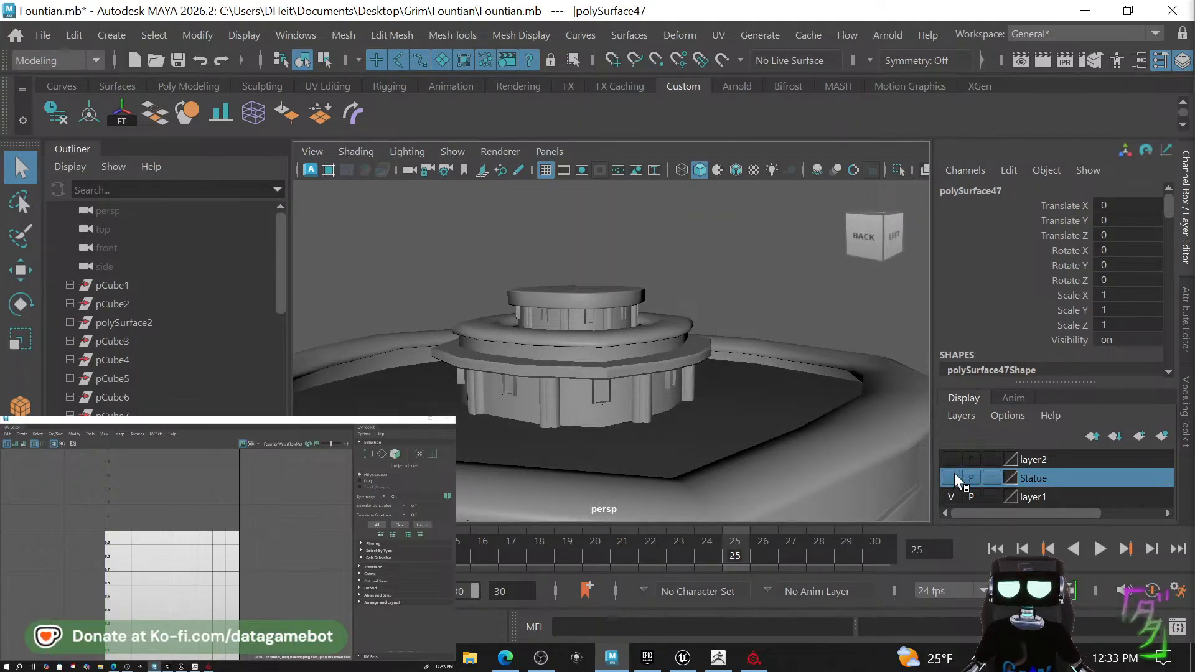
# Put the combined ring and rim mesh into a new display layer and hide that layer.
pyautogui.click(701, 351)
pyautogui.click(1163, 435)
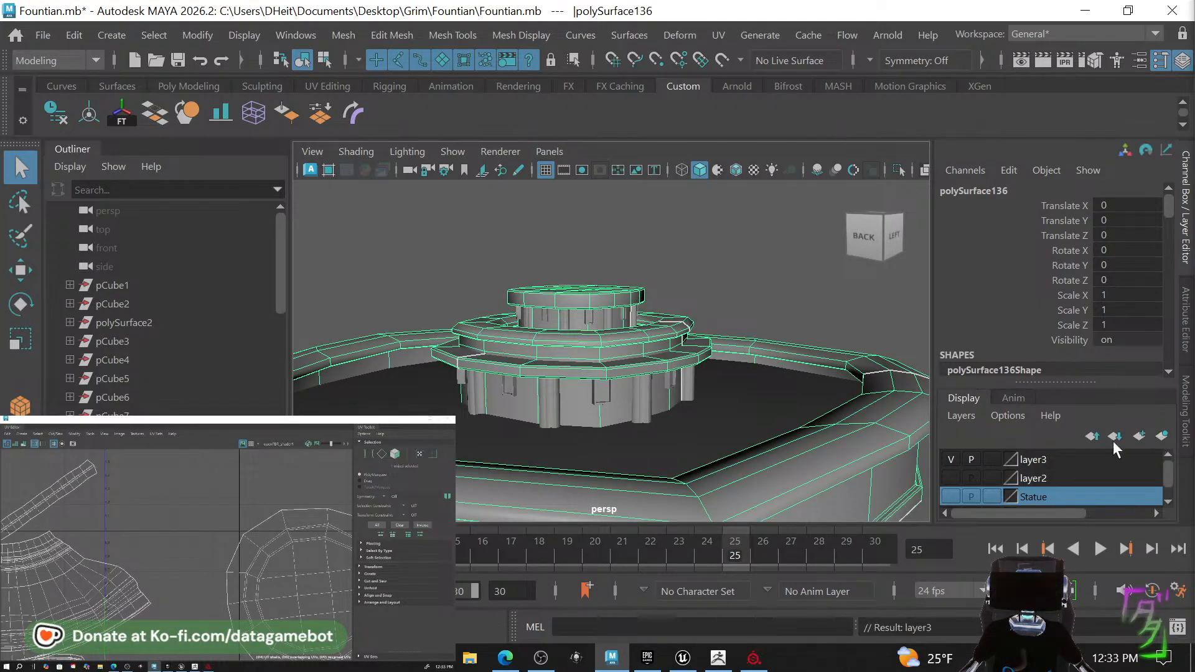
pyautogui.click(950, 459)
# Combine the arched panels standing between the columns of the pedestal's lower tier into one mesh.
pyautogui.keyDown('alt'); pyautogui.moveTo(846, 438); pyautogui.dragTo(684, 386); pyautogui.keyUp('alt')
pyautogui.keyDown('alt'); pyautogui.moveTo(683, 386); pyautogui.dragTo(721, 397, button='right'); pyautogui.keyUp('alt')
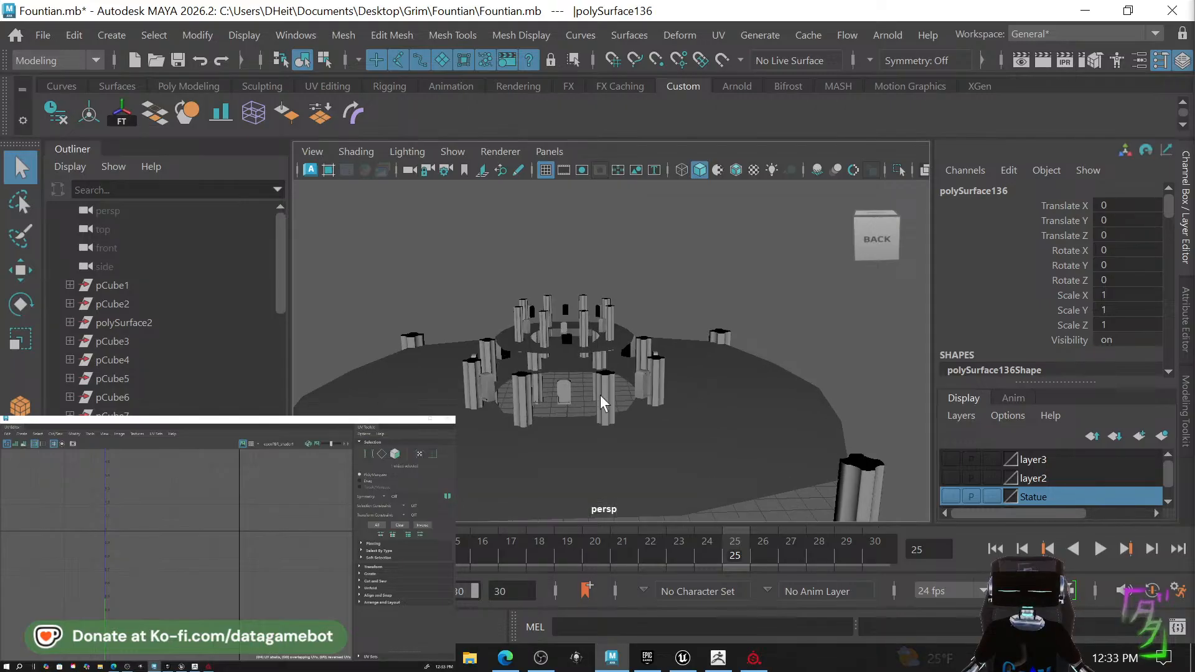
pyautogui.keyDown('alt'); pyautogui.moveTo(600, 395); pyautogui.dragTo(640, 394); pyautogui.keyUp('alt')
pyautogui.click(614, 397)
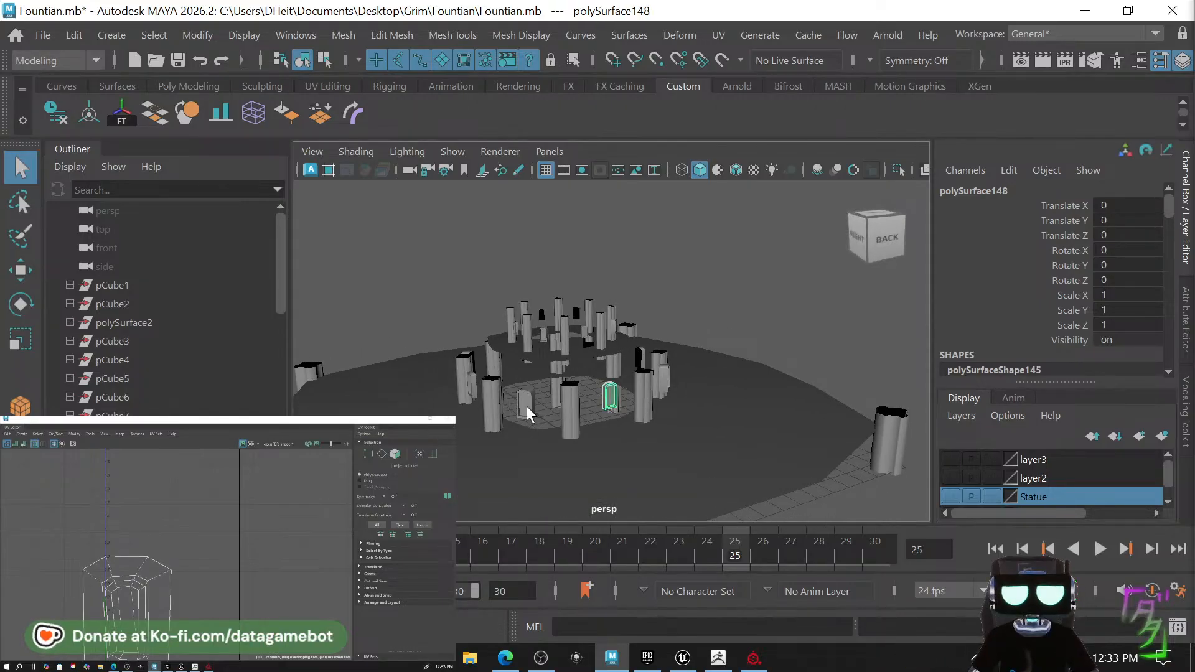
pyautogui.keyDown('shift'); pyautogui.click(525, 406); pyautogui.keyUp('shift')
pyautogui.keyDown('alt'); pyautogui.moveTo(514, 415); pyautogui.dragTo(556, 372); pyautogui.keyUp('alt')
pyautogui.keyDown('shift'); pyautogui.click(527, 416); pyautogui.keyUp('shift')
pyautogui.keyDown('shift'); pyautogui.click(567, 397); pyautogui.keyUp('shift')
pyautogui.keyDown('shift'); pyautogui.click(607, 392); pyautogui.keyUp('shift')
pyautogui.keyDown('shift'); pyautogui.click(551, 371); pyautogui.keyUp('shift')
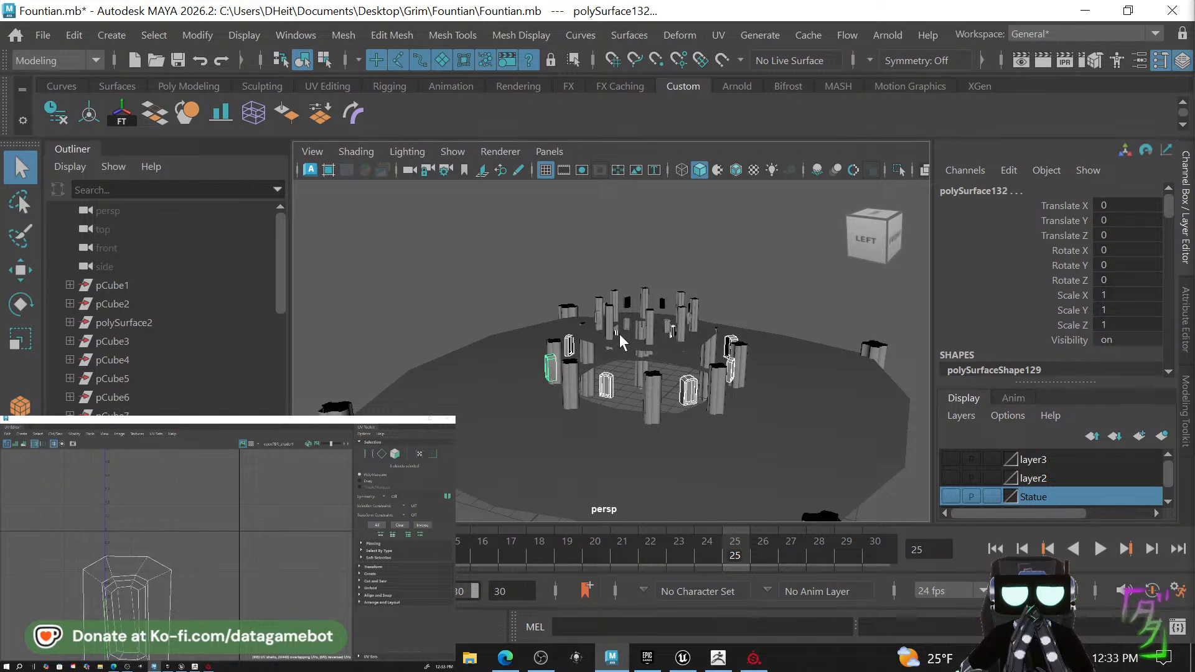
pyautogui.scroll(5, 655, 341)
pyautogui.keyDown('alt'); pyautogui.moveTo(641, 294); pyautogui.dragTo(590, 319); pyautogui.keyUp('alt')
pyautogui.scroll(-4, 117, 581)
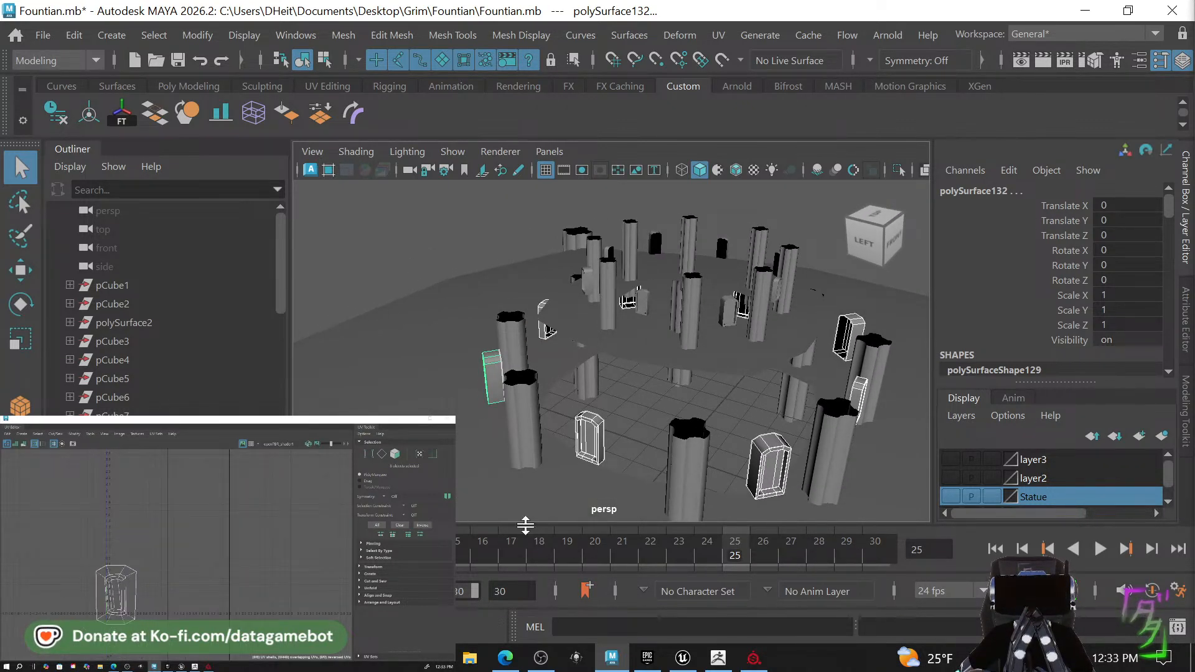
pyautogui.keyDown('shift'); pyautogui.moveTo(644, 439); pyautogui.dragTo(582, 523, button='right'); pyautogui.keyUp('shift')
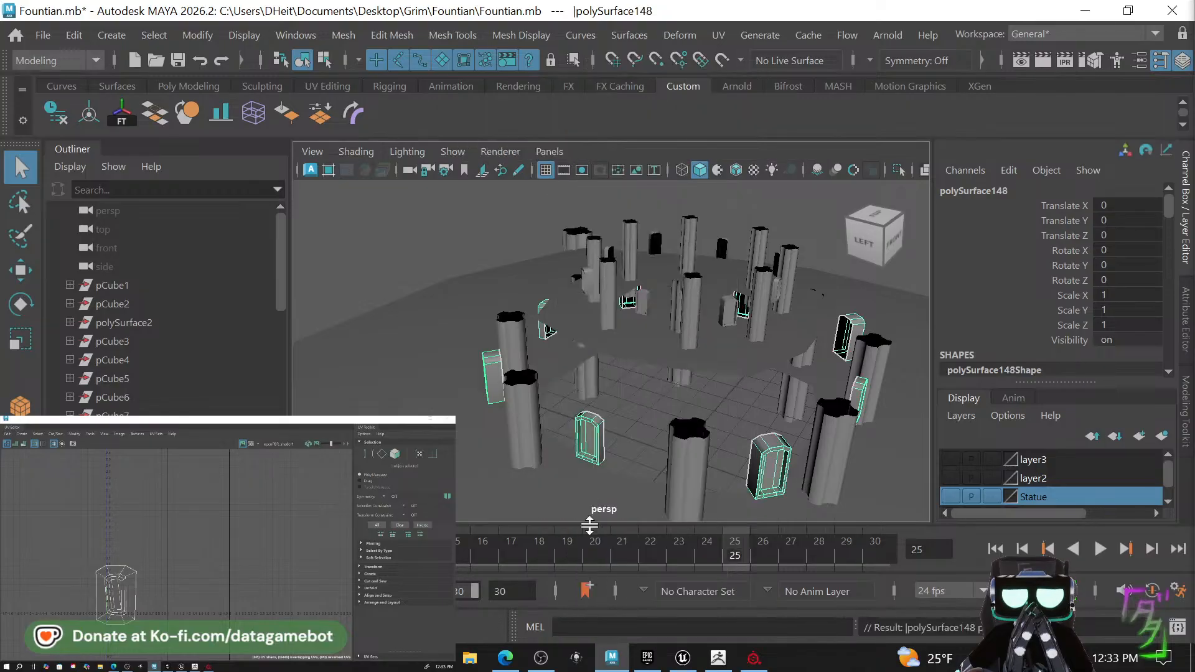
# Check the upper tier's arched panels and separate the combined lower-tier panels into individual meshes.
pyautogui.scroll(5, 726, 329)
pyautogui.click(684, 249)
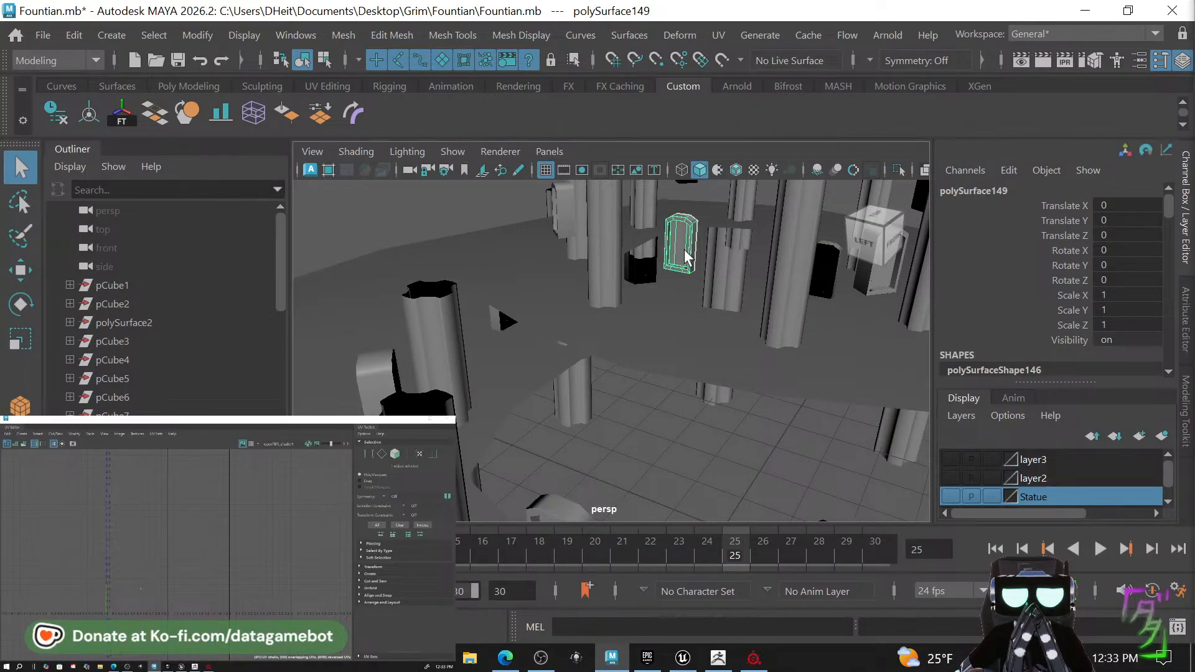
pyautogui.click(885, 288)
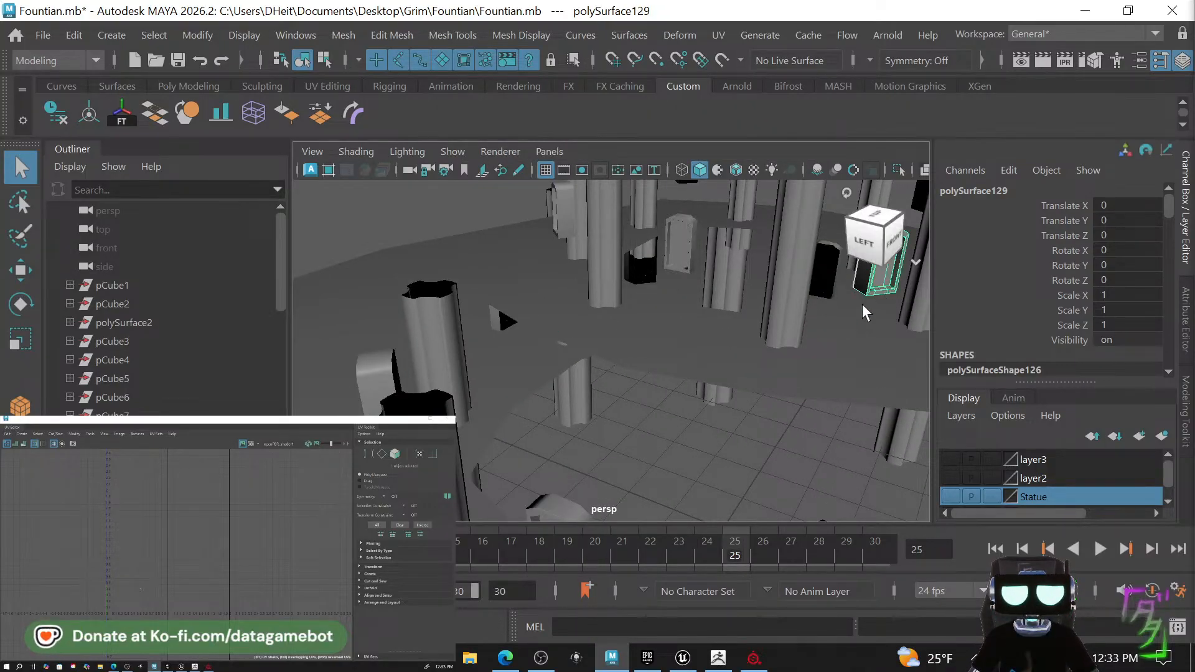
pyautogui.keyDown('alt'); pyautogui.moveTo(862, 304); pyautogui.dragTo(593, 350, button='middle'); pyautogui.keyUp('alt')
pyautogui.click(676, 269)
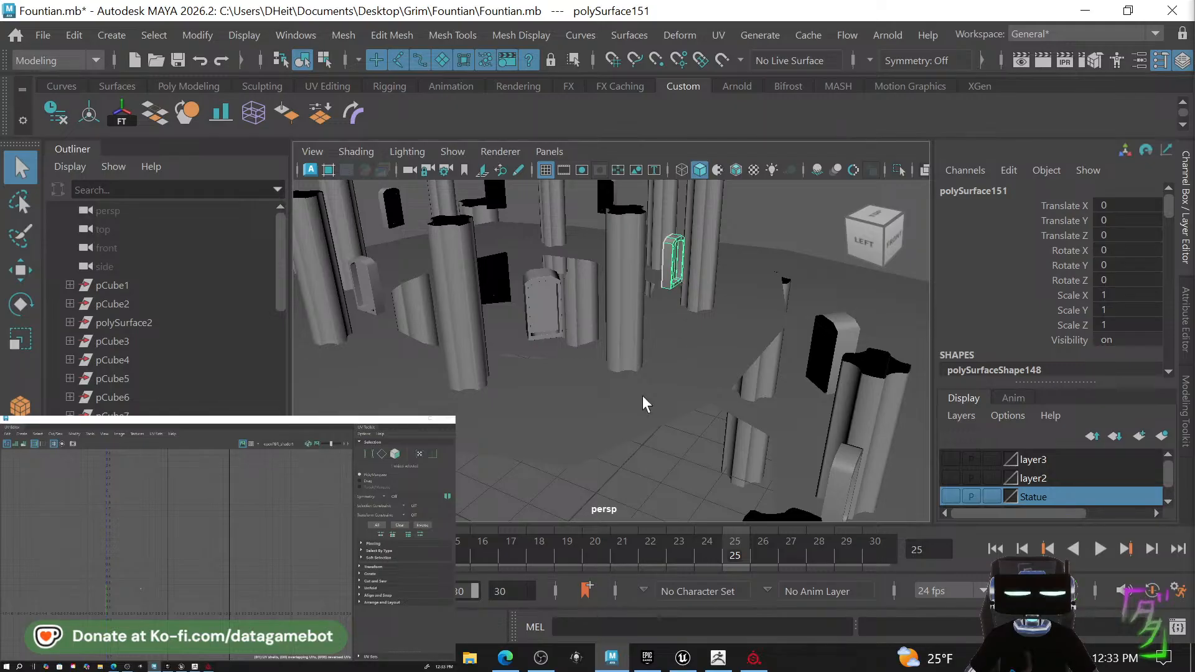
pyautogui.scroll(-5, 643, 395)
pyautogui.click(618, 482)
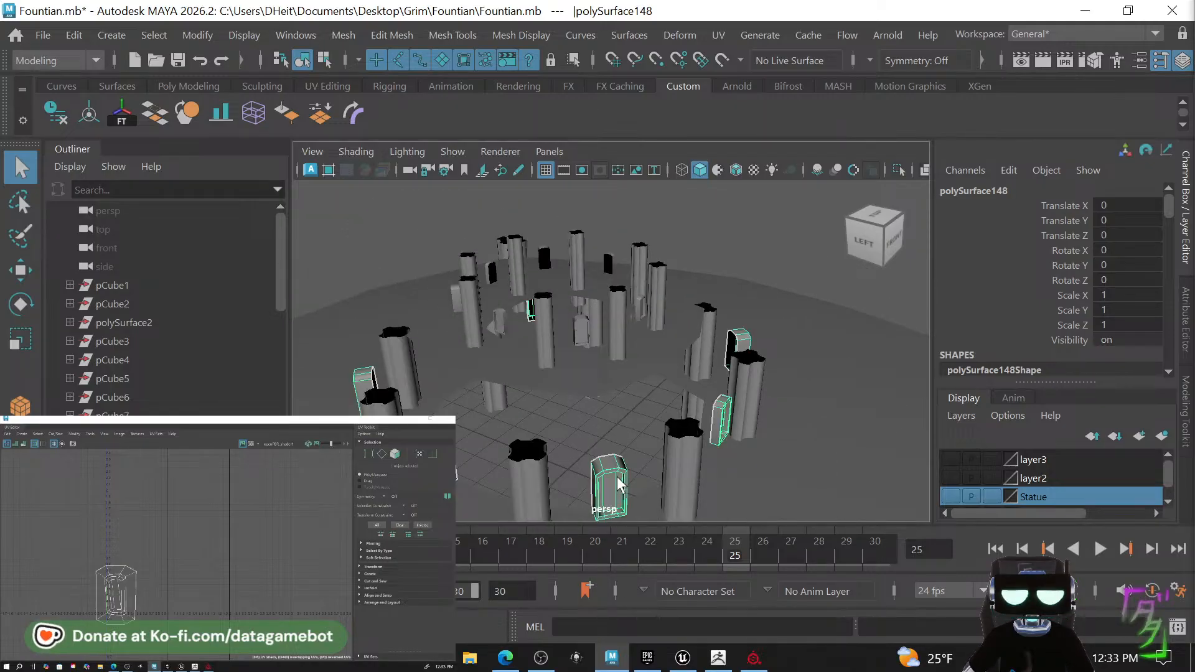
pyautogui.keyDown('shift'); pyautogui.moveTo(618, 484); pyautogui.dragTo(604, 512, button='right'); pyautogui.keyUp('shift')
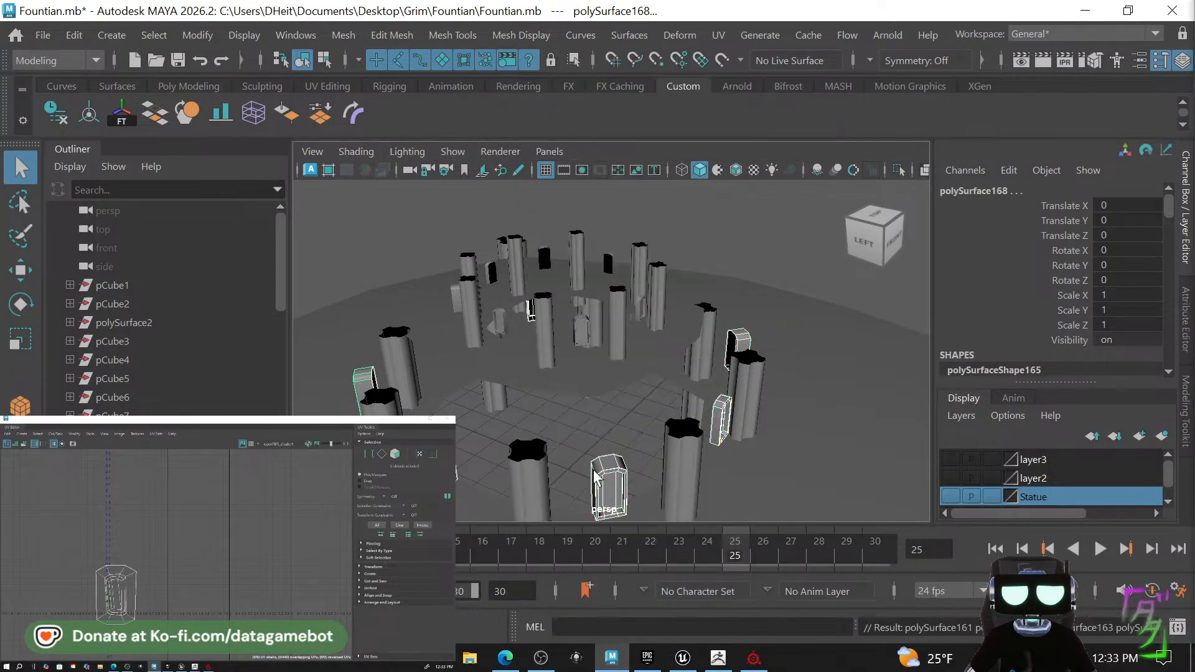
# Transfer the UV layout from one lower-tier arched panel to the nearest upper-tier arched panel.
pyautogui.click(603, 478)
pyautogui.click(575, 334)
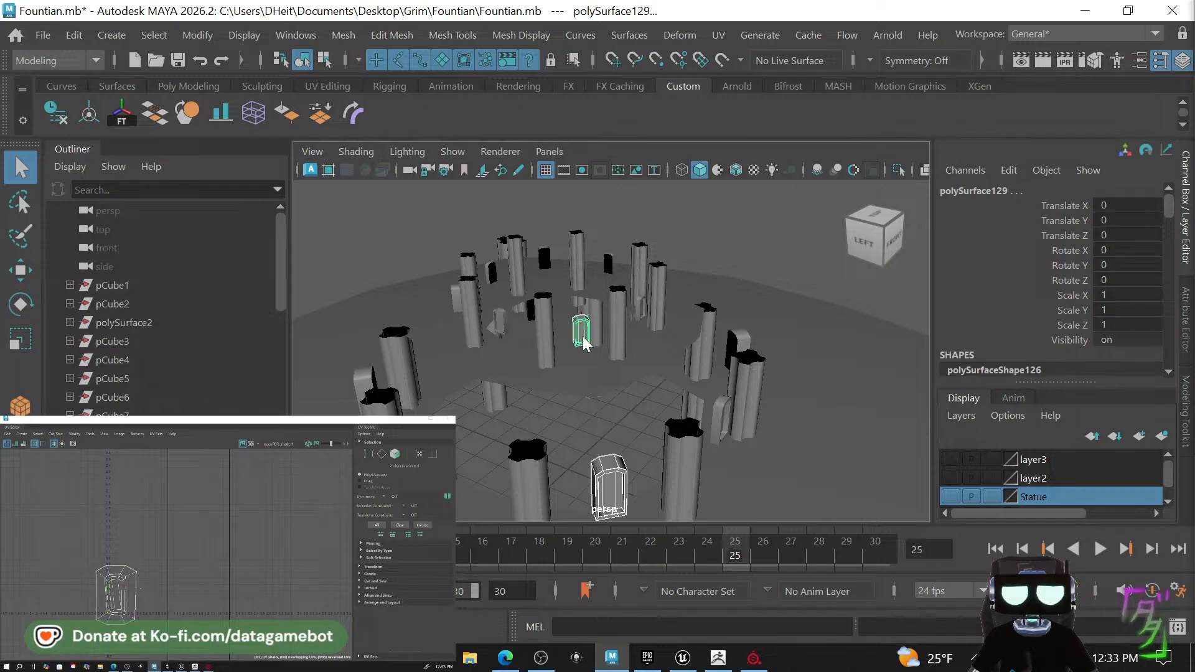
pyautogui.moveTo(582, 119)
pyautogui.keyDown('shift'); pyautogui.mouseDown(button='right')
pyautogui.moveTo(560, 323)
pyautogui.moveTo(551, 202)
pyautogui.moveTo(579, 121)
pyautogui.moveTo(622, 121)
pyautogui.moveTo(584, 125)
pyautogui.mouseUp(button='right'); pyautogui.keyUp('shift')
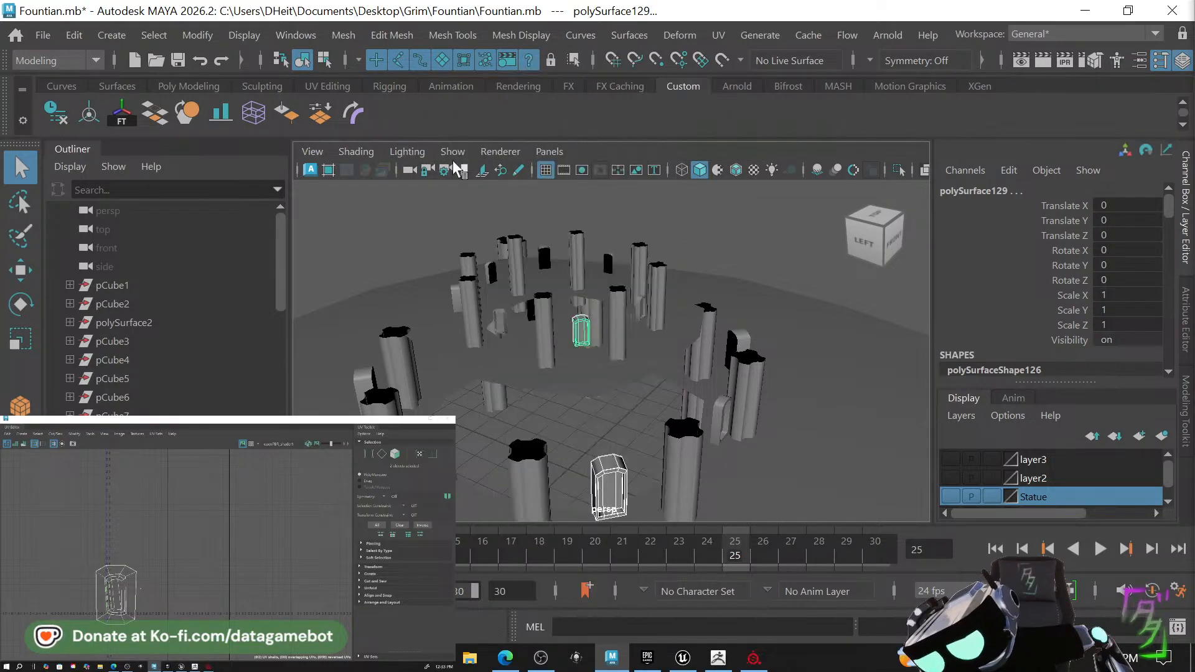
pyautogui.click(320, 117)
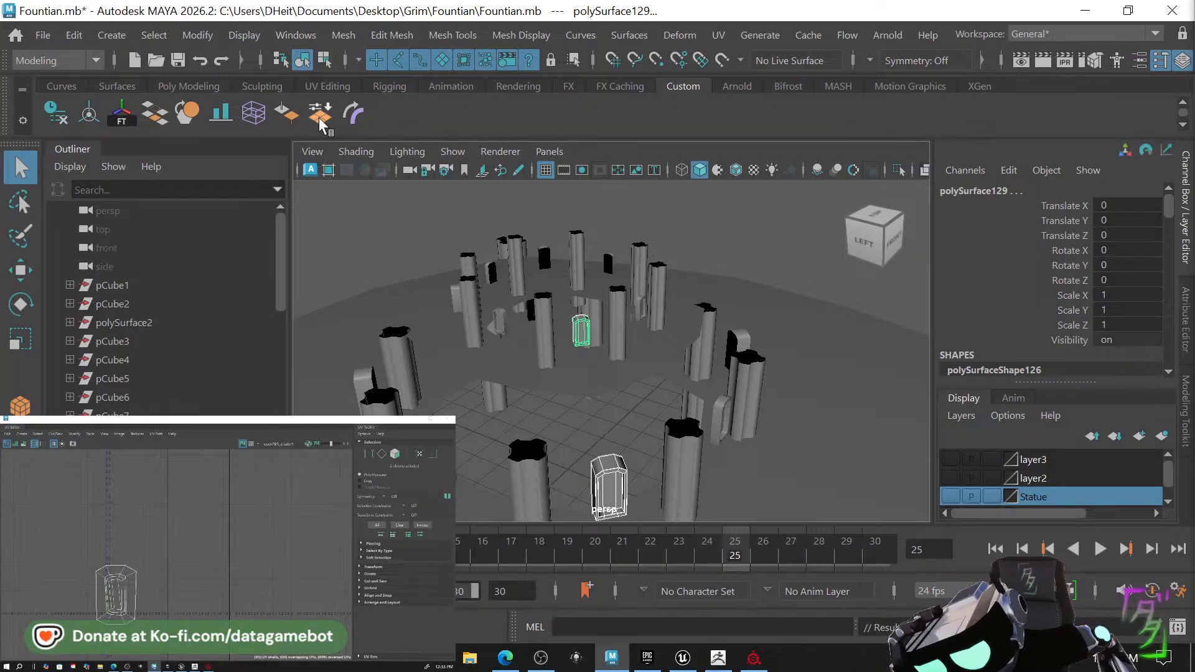
# Transfer the UV layout from that upper-tier arched panel to the next two panels around the ring, one after another.
pyautogui.click(579, 337)
pyautogui.keyDown('alt'); pyautogui.moveTo(586, 334); pyautogui.dragTo(650, 321, button='right'); pyautogui.keyUp('alt')
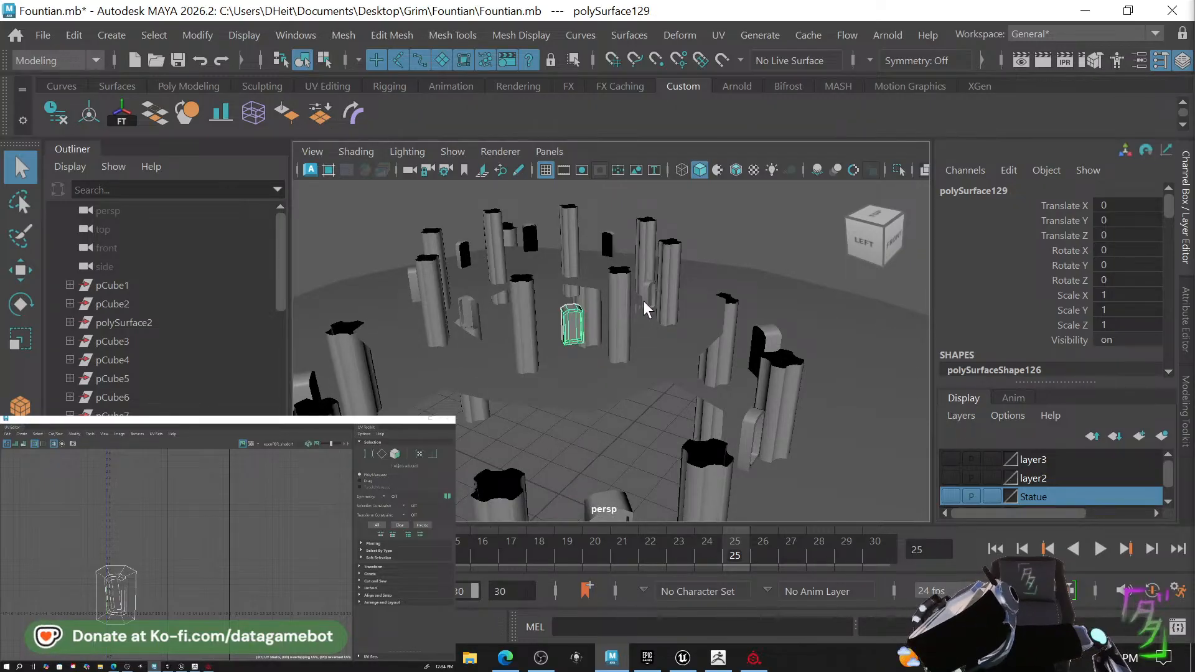
pyautogui.keyDown('shift'); pyautogui.click(645, 308); pyautogui.keyUp('shift')
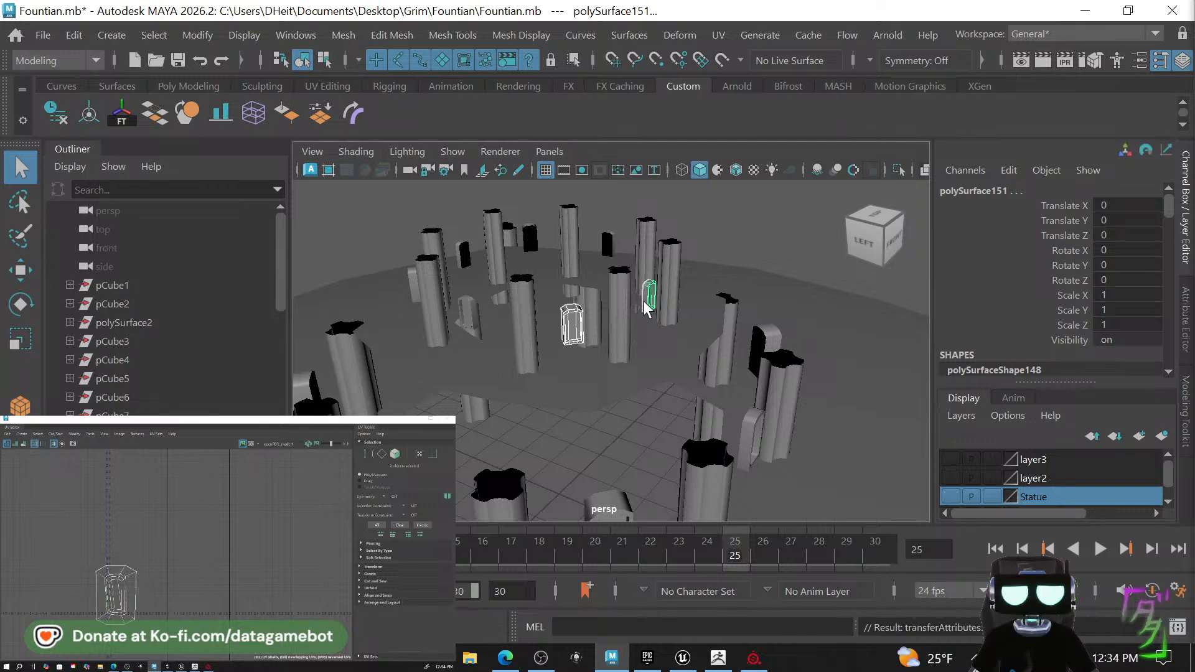
pyautogui.keyDown('alt'); pyautogui.moveTo(644, 302); pyautogui.dragTo(584, 306); pyautogui.keyUp('alt')
pyautogui.click(636, 306)
pyautogui.keyDown('alt'); pyautogui.moveTo(664, 317); pyautogui.dragTo(636, 316); pyautogui.keyUp('alt')
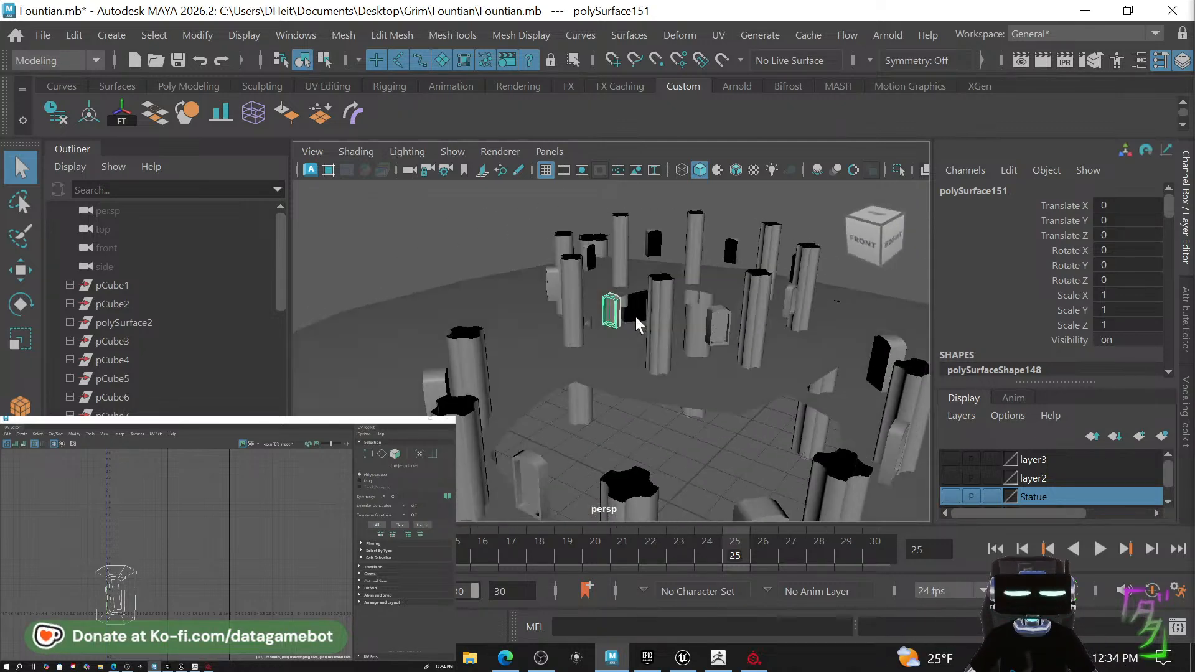
pyautogui.keyDown('shift'); pyautogui.click(718, 331); pyautogui.keyUp('shift')
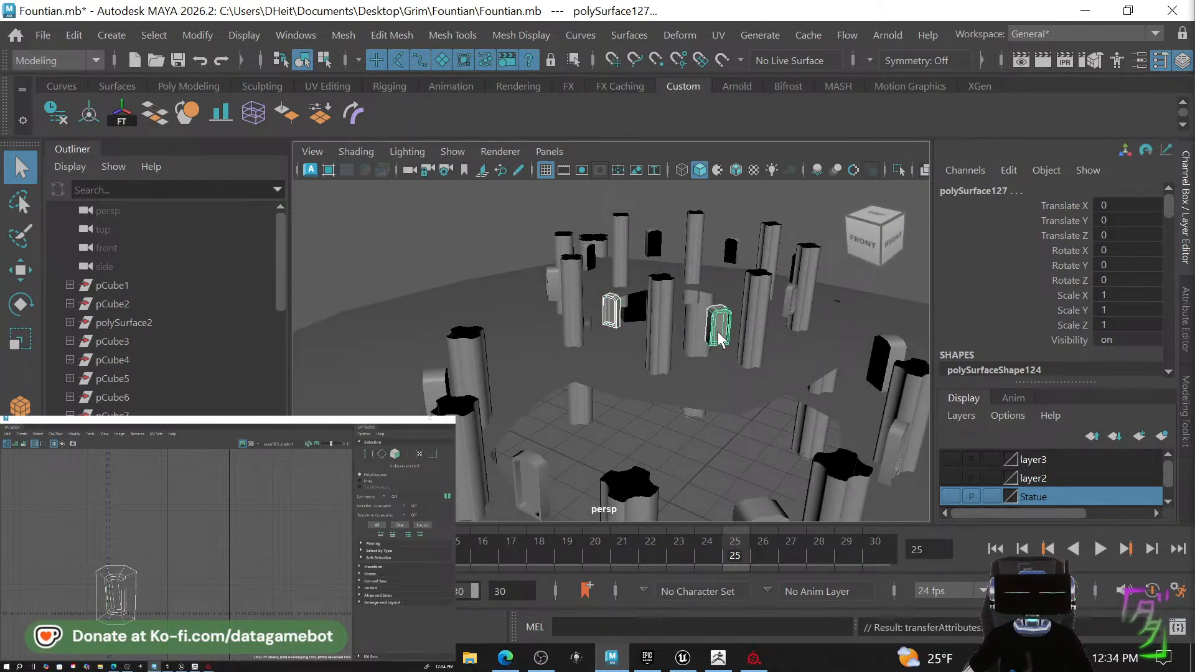
# Continue transferring the UV layout from panel to panel to the following two arched panels of the upper tier.
pyautogui.keyDown('alt'); pyautogui.moveTo(758, 338); pyautogui.dragTo(685, 346); pyautogui.keyUp('alt')
pyautogui.click(677, 346)
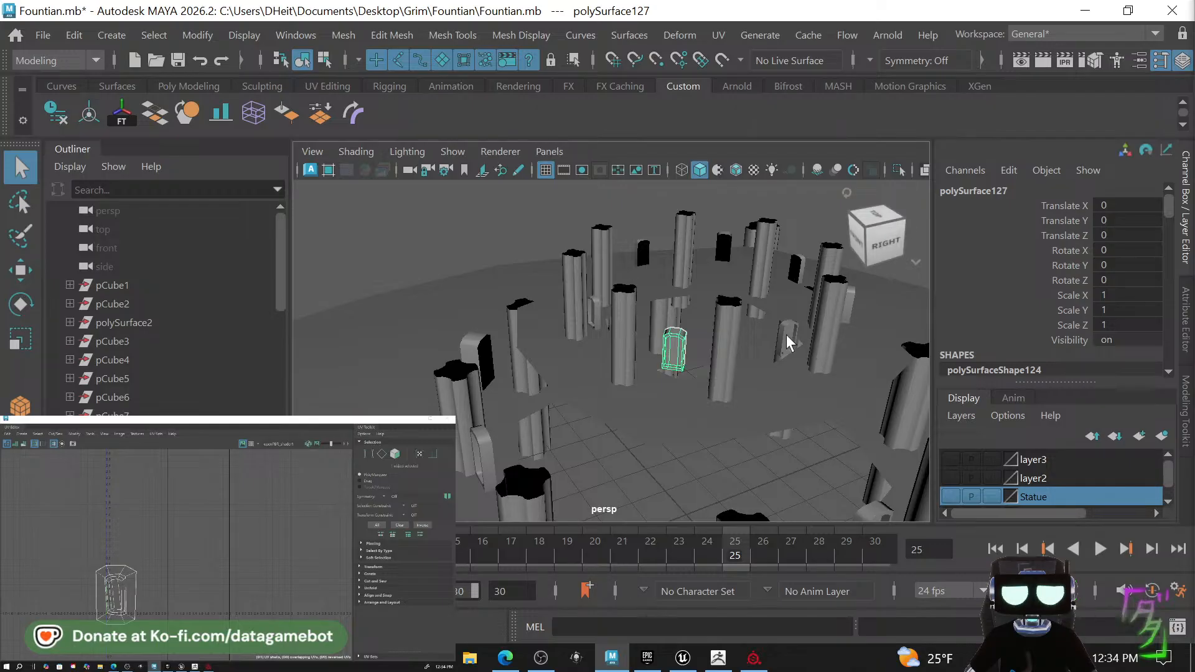
pyautogui.keyDown('shift'); pyautogui.click(787, 339); pyautogui.keyUp('shift')
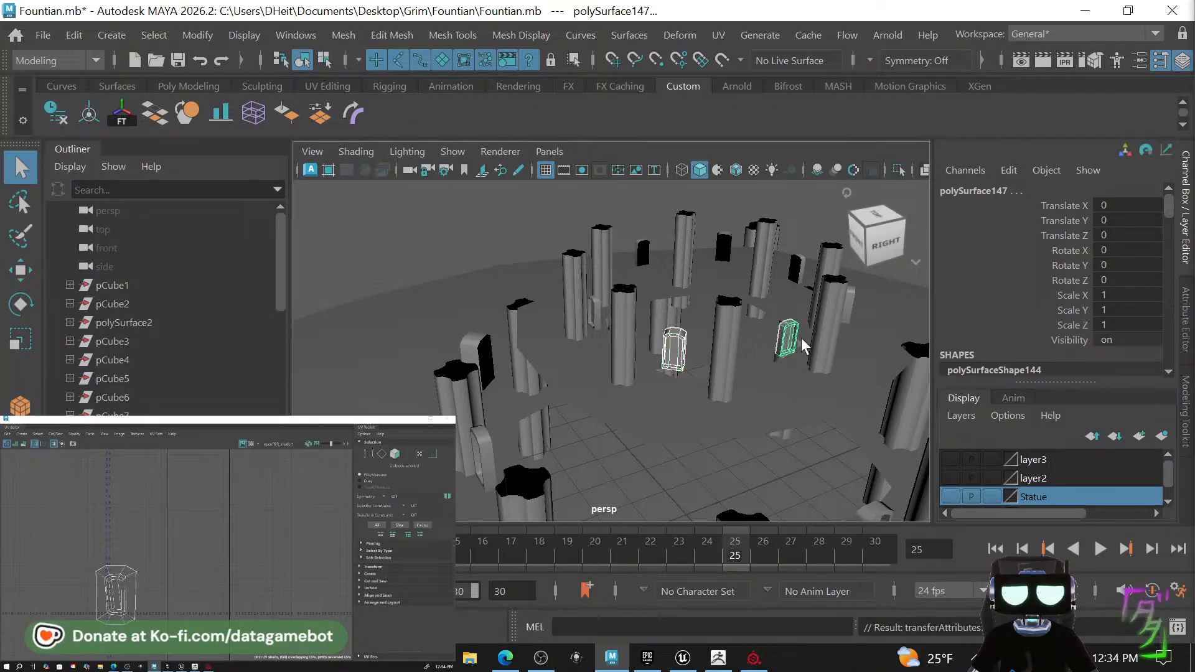
pyautogui.keyDown('alt'); pyautogui.moveTo(787, 339); pyautogui.dragTo(638, 359); pyautogui.keyUp('alt')
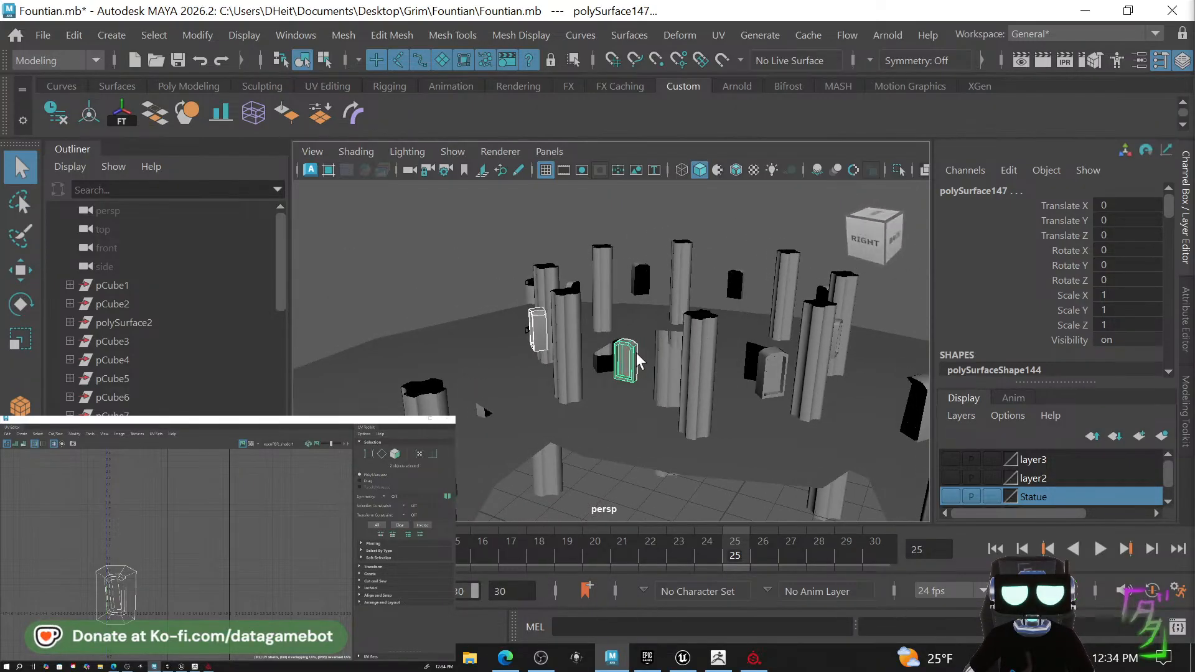
pyautogui.keyDown('shift'); pyautogui.click(773, 383); pyautogui.keyUp('shift')
pyautogui.keyDown('alt'); pyautogui.moveTo(774, 383); pyautogui.dragTo(695, 390); pyautogui.keyUp('alt')
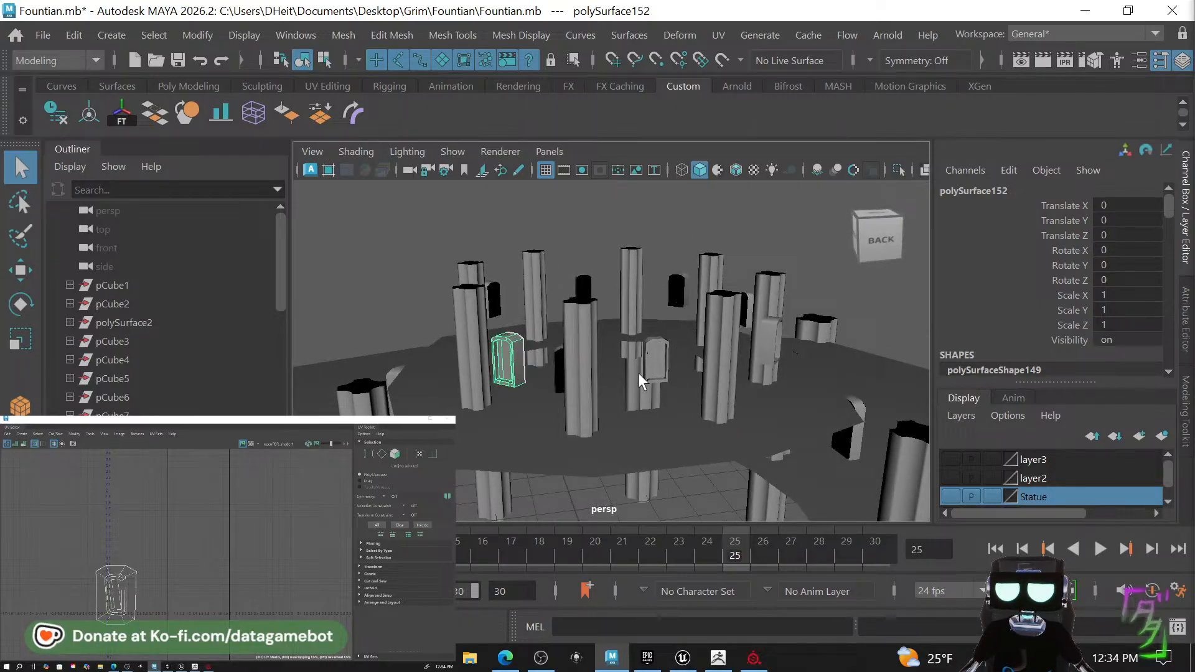
# Transfer the UV layout to the remaining upper-tier arched panels, pairing each with its neighbour until the ring is closed.
pyautogui.keyDown('shift'); pyautogui.click(666, 373); pyautogui.keyUp('shift')
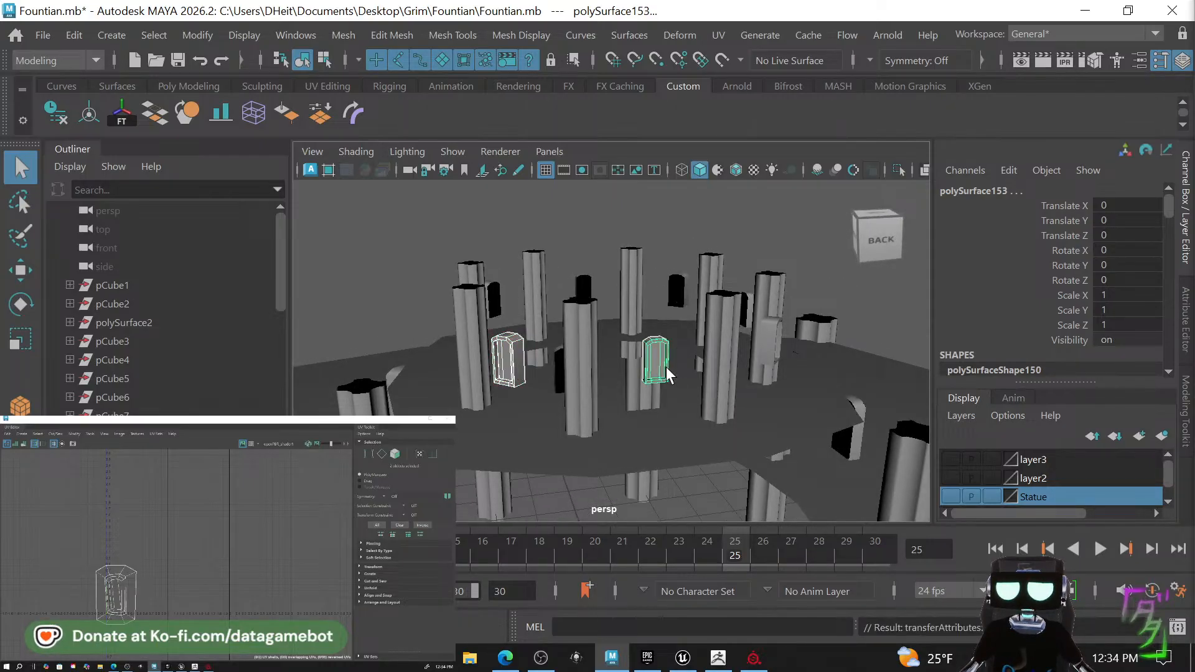
pyautogui.keyDown('shift'); pyautogui.click(772, 339); pyautogui.keyUp('shift')
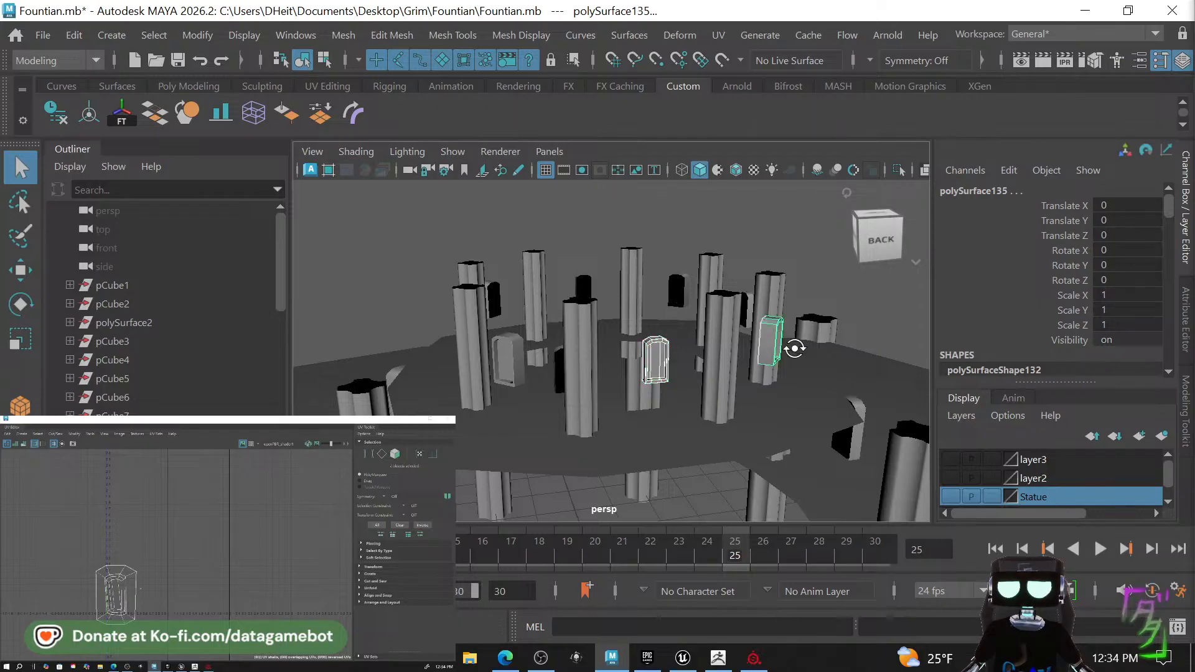
pyautogui.keyDown('alt'); pyautogui.moveTo(792, 347); pyautogui.dragTo(539, 360); pyautogui.keyUp('alt')
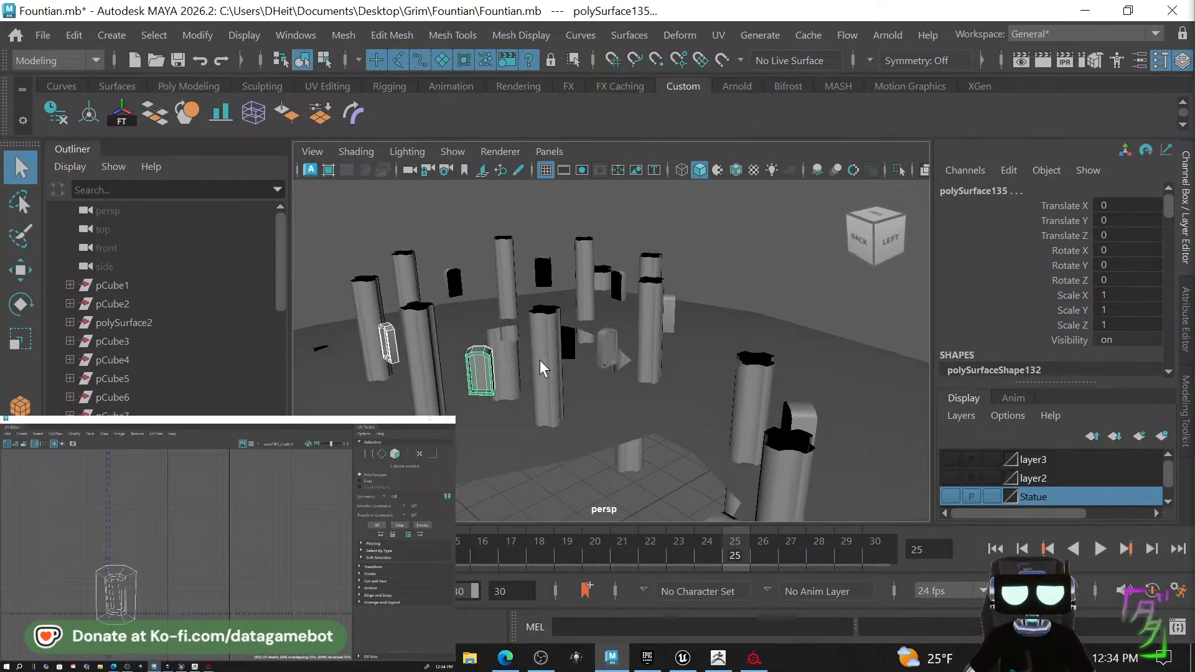
pyautogui.keyDown('shift'); pyautogui.click(613, 352); pyautogui.keyUp('shift')
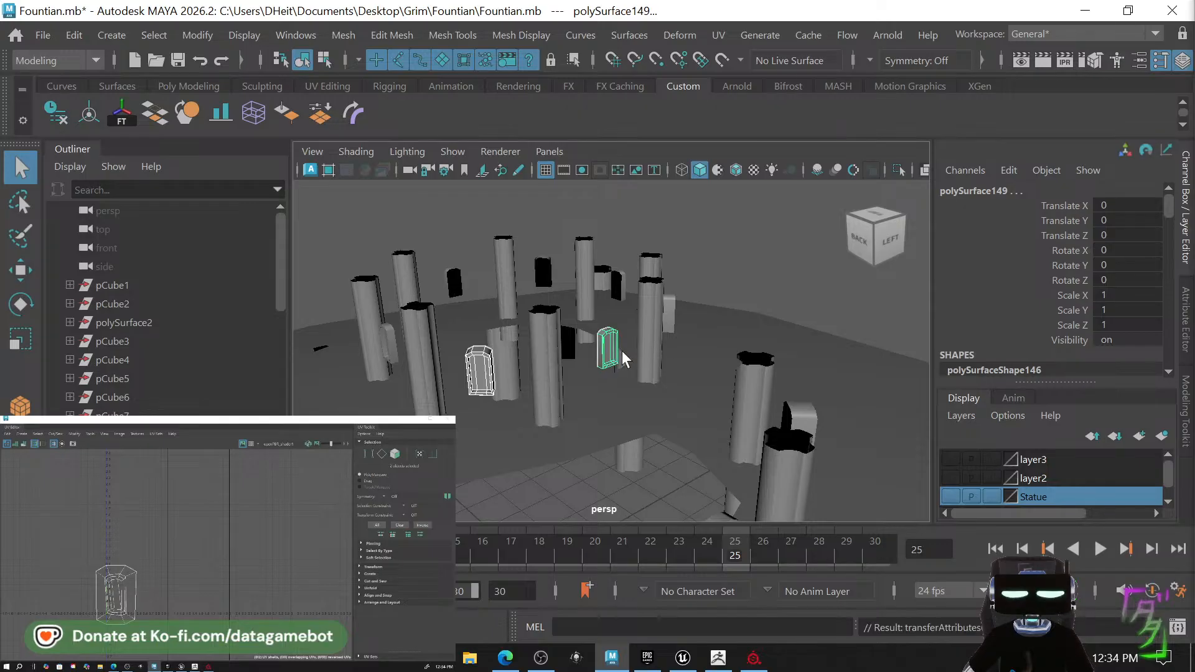
pyautogui.click(606, 355)
pyautogui.keyDown('shift'); pyautogui.click(674, 319); pyautogui.keyUp('shift')
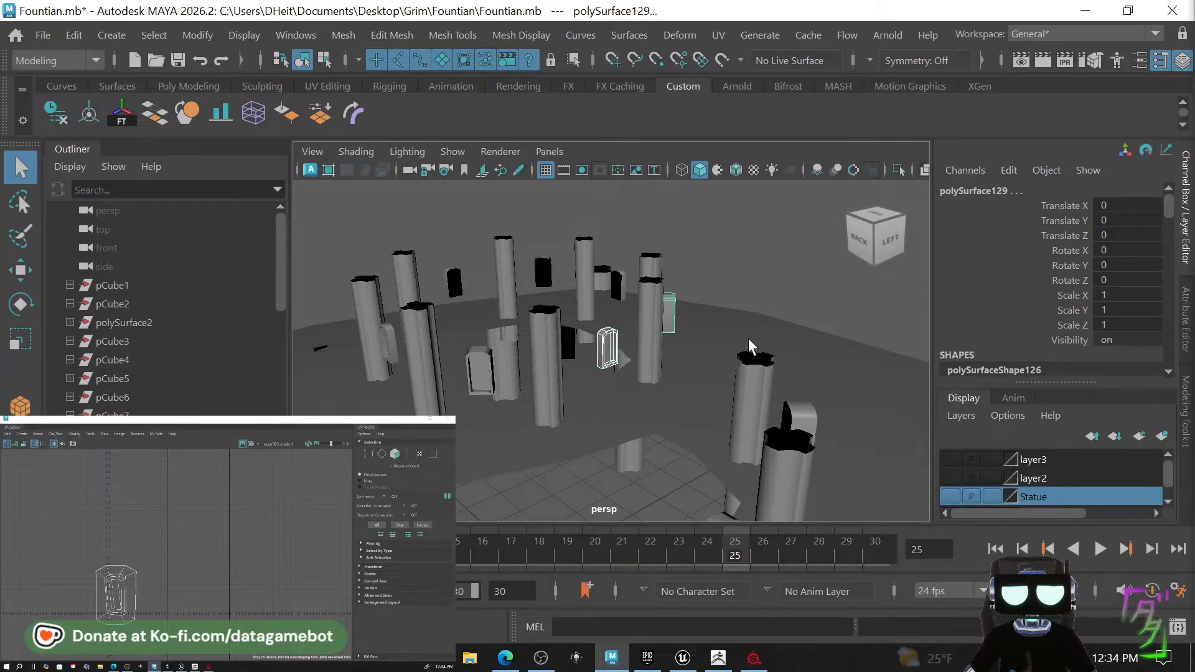
# Select all eight arched panels of the upper tier.
pyautogui.keyDown('alt'); pyautogui.moveTo(749, 338); pyautogui.dragTo(685, 338); pyautogui.keyUp('alt')
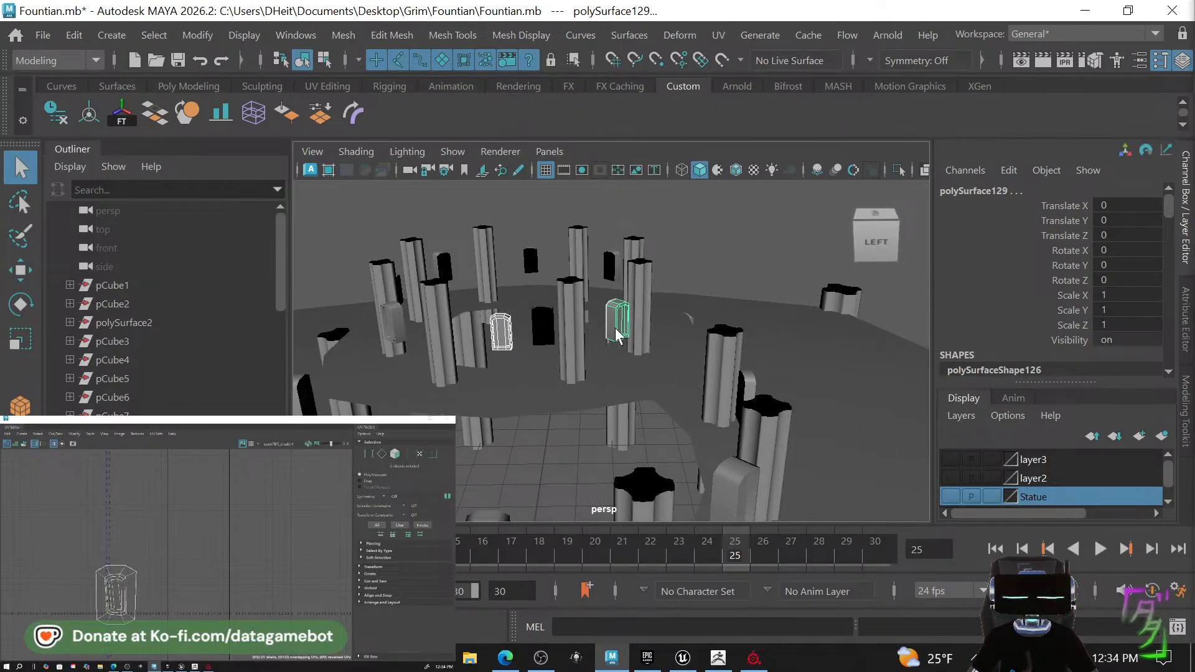
pyautogui.keyDown('shift'); pyautogui.click(494, 331); pyautogui.keyUp('shift')
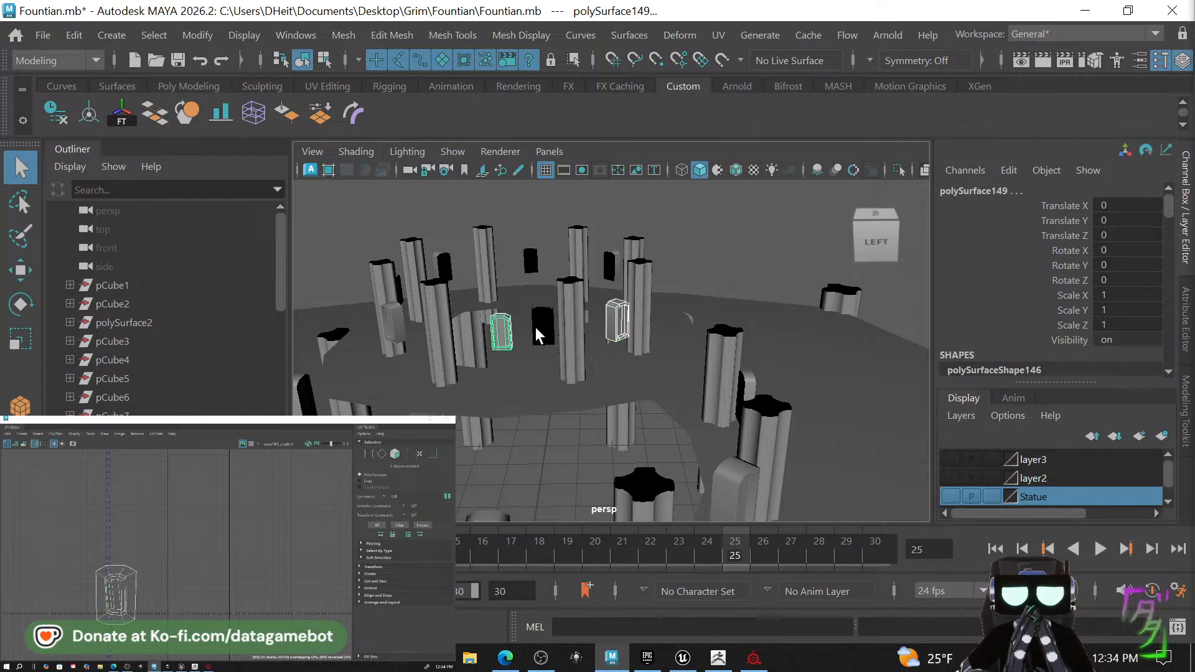
pyautogui.keyDown('shift'); pyautogui.click(537, 330); pyautogui.keyUp('shift')
pyautogui.keyDown('shift'); pyautogui.click(533, 255); pyautogui.keyUp('shift')
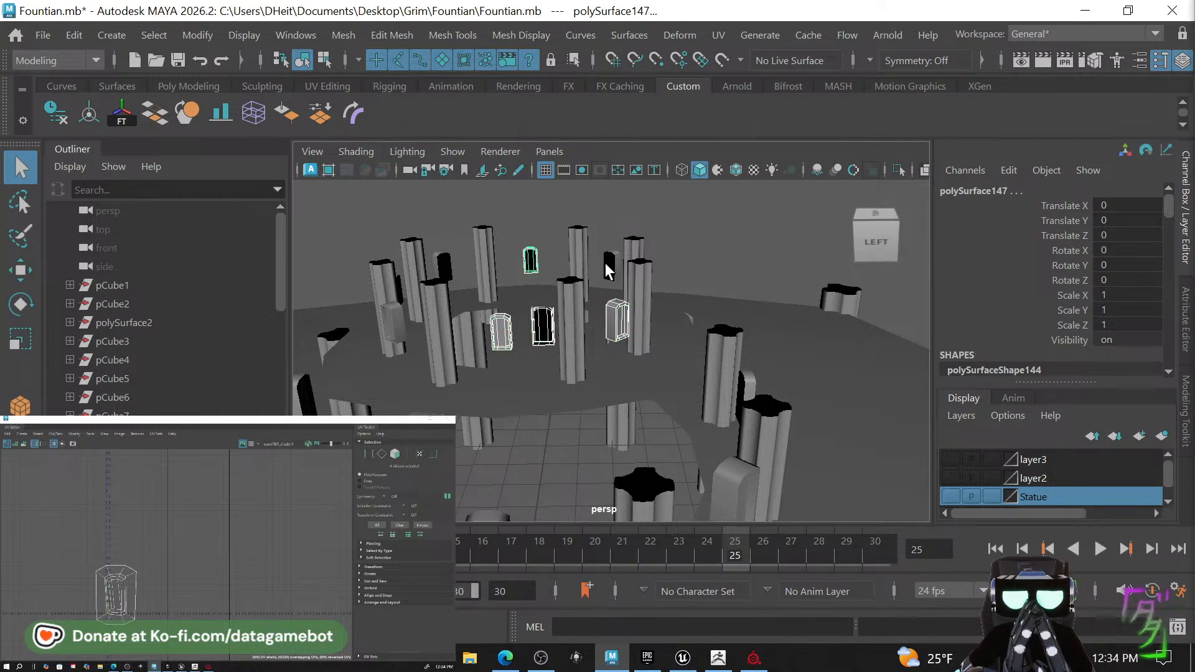
pyautogui.keyDown('shift'); pyautogui.click(606, 264); pyautogui.keyUp('shift')
pyautogui.keyDown('shift'); pyautogui.click(447, 267); pyautogui.keyUp('shift')
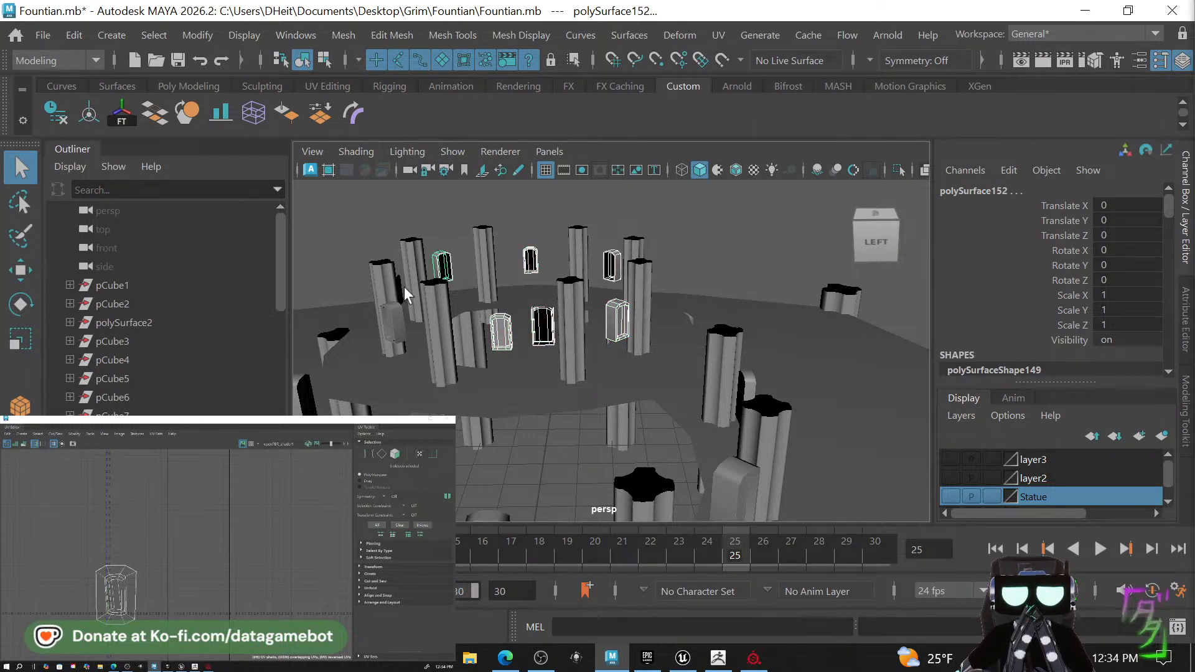
pyautogui.keyDown('shift'); pyautogui.click(399, 286); pyautogui.keyUp('shift')
pyautogui.hotkey('ctrl', 'z')
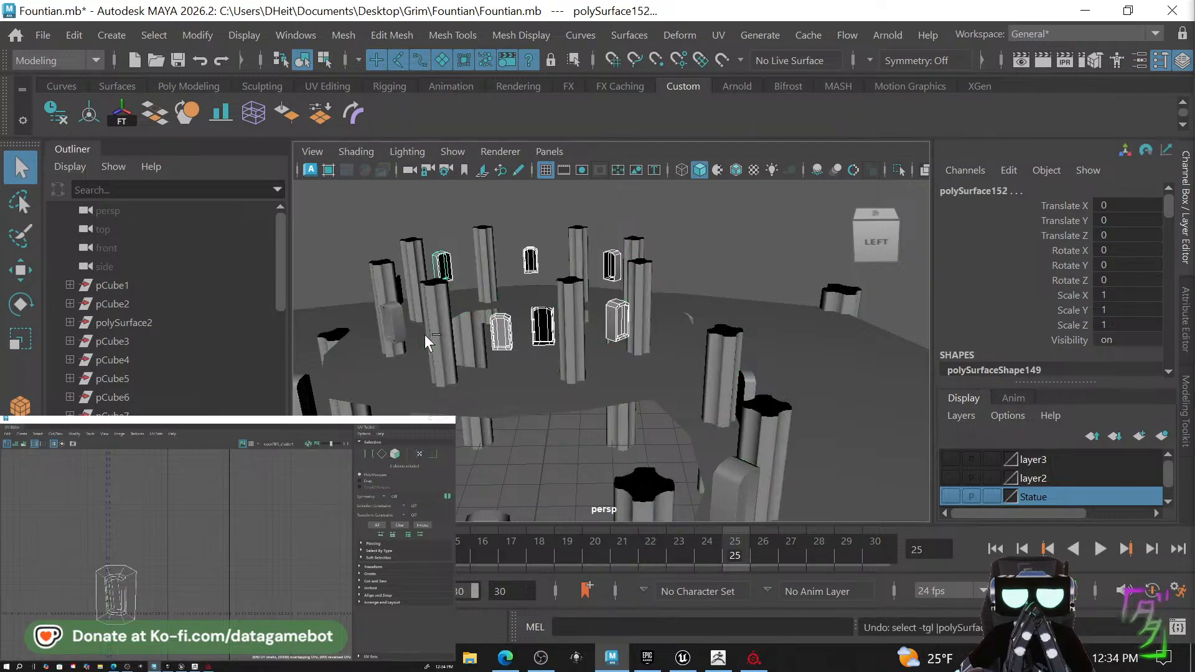
pyautogui.keyDown('shift'); pyautogui.click(398, 326); pyautogui.keyUp('shift')
pyautogui.keyDown('alt'); pyautogui.moveTo(399, 327); pyautogui.dragTo(509, 333); pyautogui.keyUp('alt')
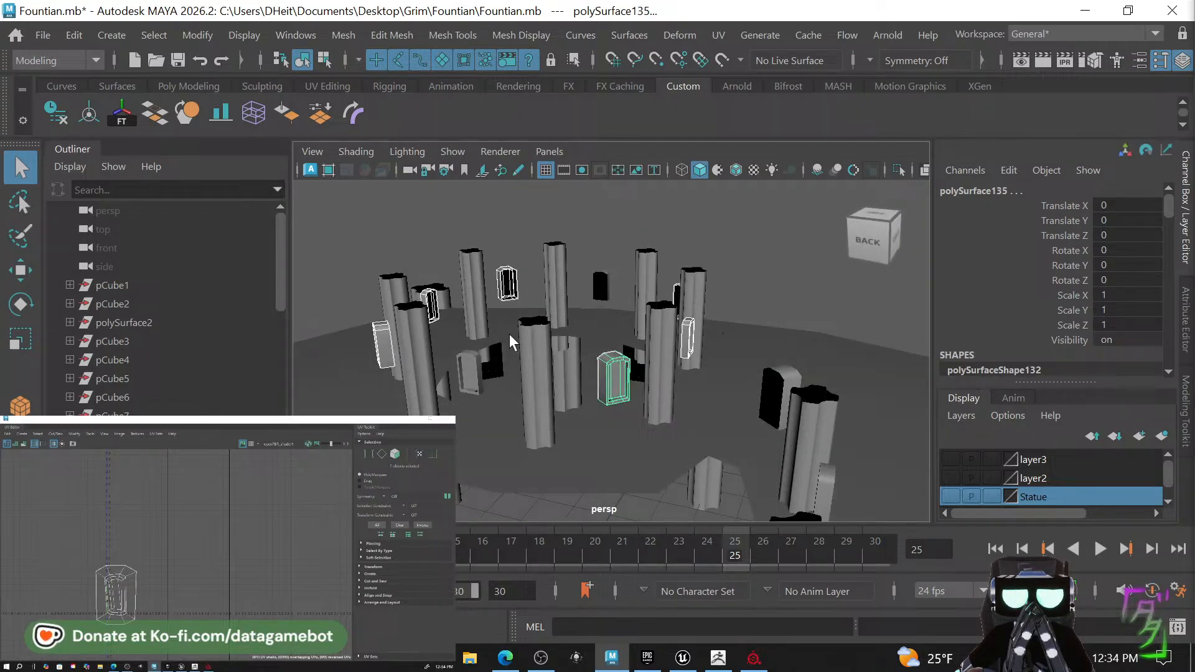
pyautogui.keyDown('shift'); pyautogui.click(468, 379); pyautogui.keyUp('shift')
# Add the lower-tier arched panels all around the fountain to the selected upper-tier panels.
pyautogui.keyDown('alt'); pyautogui.moveTo(608, 389); pyautogui.dragTo(703, 412); pyautogui.keyUp('alt')
pyautogui.keyDown('shift'); pyautogui.click(789, 444); pyautogui.keyUp('shift')
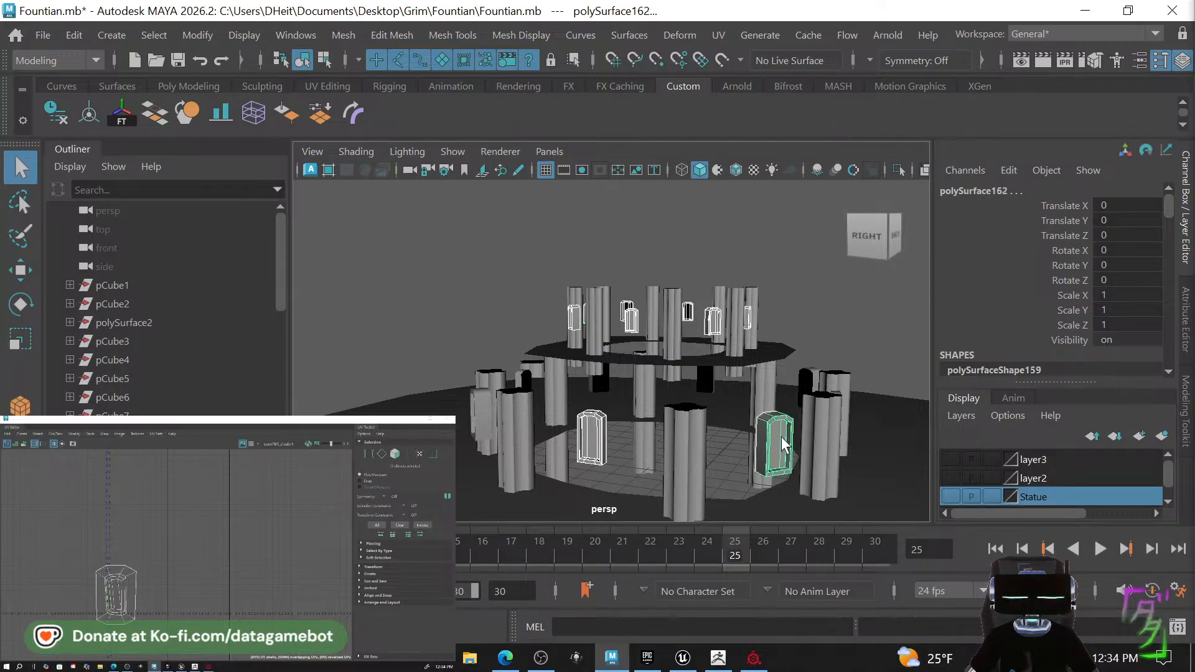
pyautogui.keyDown('alt'); pyautogui.moveTo(789, 444); pyautogui.dragTo(590, 452); pyautogui.keyUp('alt')
pyautogui.keyDown('shift'); pyautogui.click(591, 453); pyautogui.keyUp('shift')
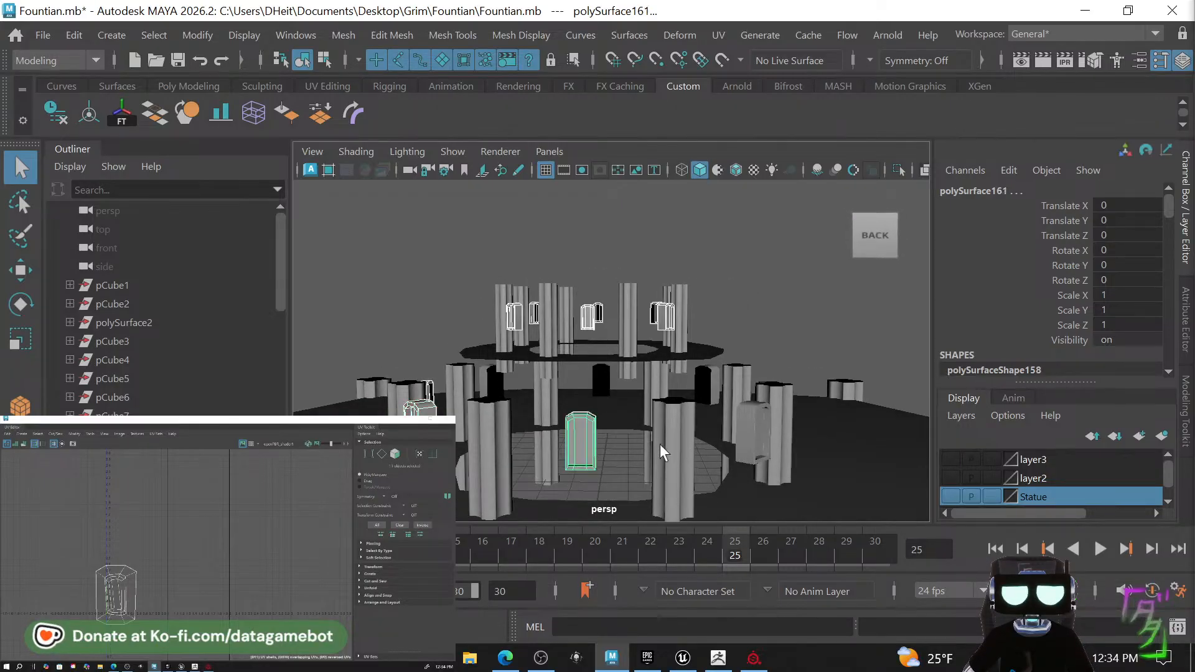
pyautogui.keyDown('shift'); pyautogui.click(747, 436); pyautogui.keyUp('shift')
pyautogui.keyDown('alt'); pyautogui.moveTo(841, 440); pyautogui.dragTo(716, 444); pyautogui.keyUp('alt')
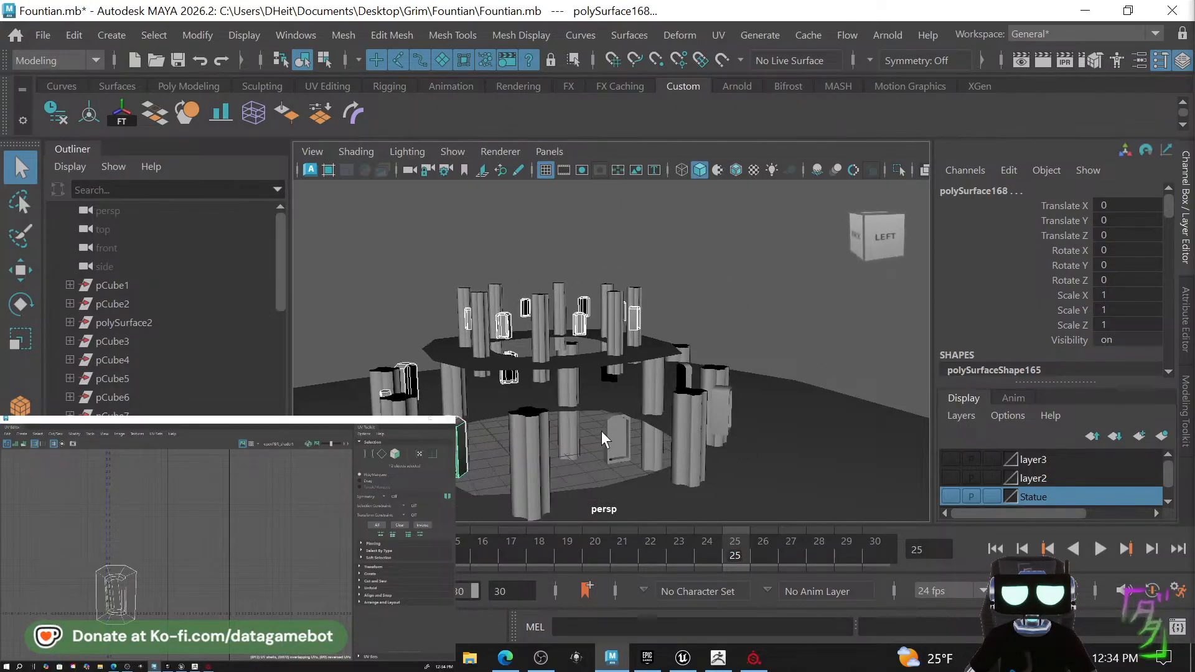
pyautogui.keyDown('alt'); pyautogui.moveTo(639, 430); pyautogui.dragTo(615, 423); pyautogui.keyUp('alt')
pyautogui.keyDown('shift'); pyautogui.click(640, 422); pyautogui.keyUp('shift')
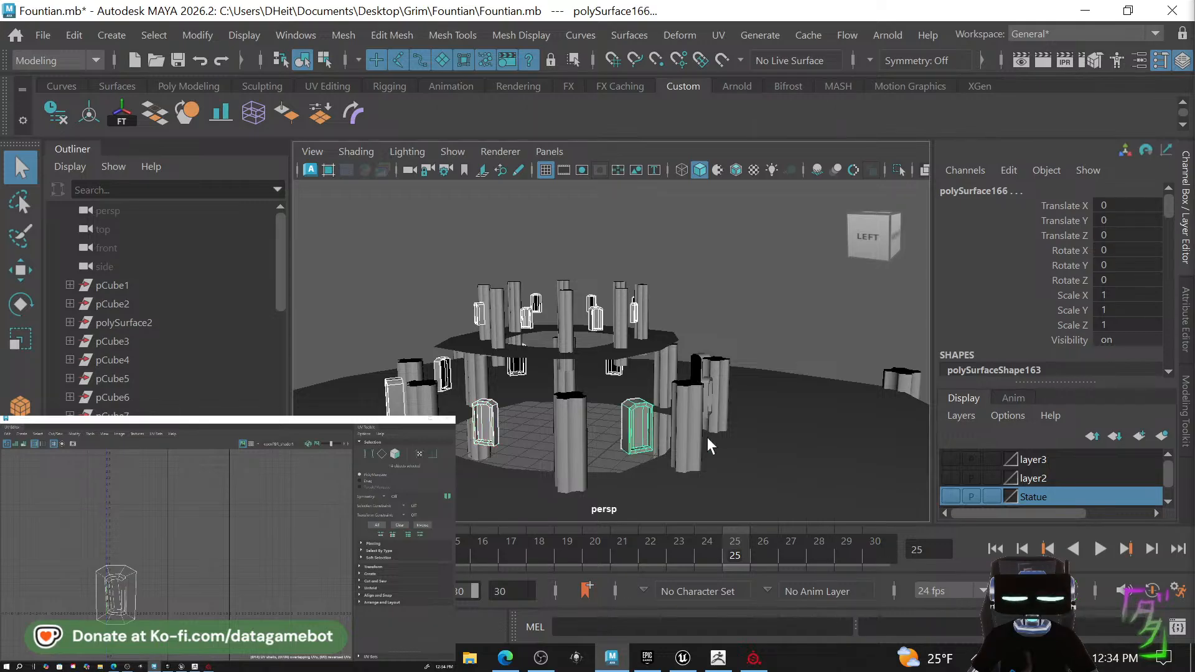
pyautogui.keyDown('alt'); pyautogui.moveTo(707, 437); pyautogui.dragTo(606, 425); pyautogui.keyUp('alt')
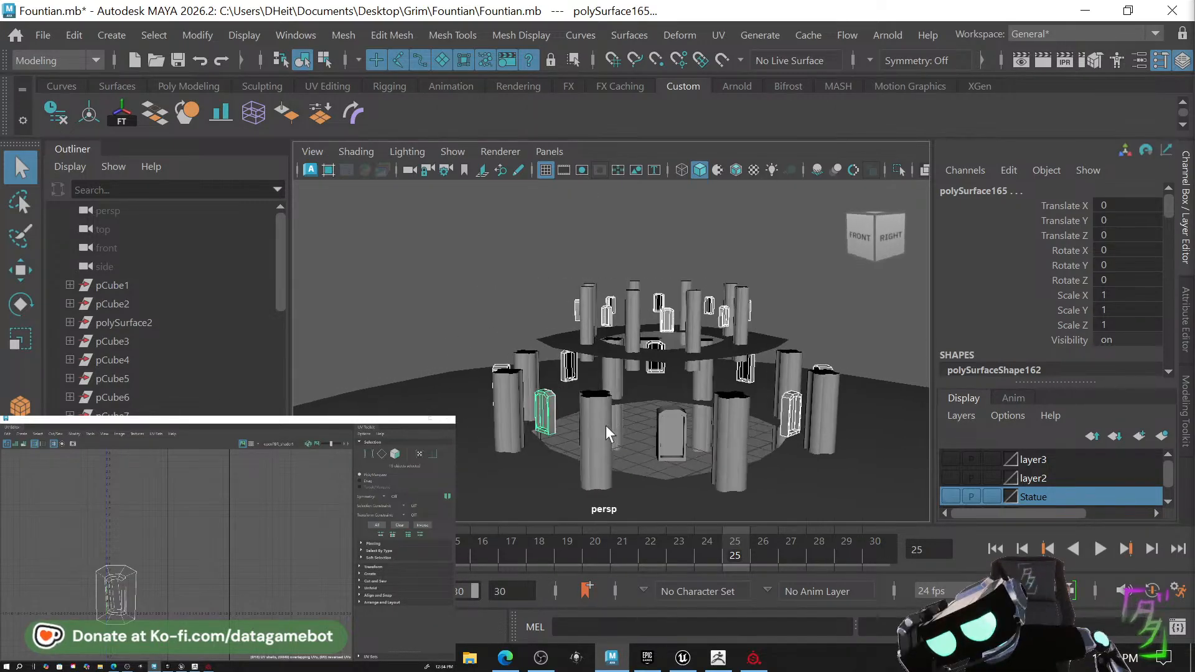
pyautogui.keyDown('shift'); pyautogui.click(663, 433); pyautogui.keyUp('shift')
# Combine the selected arched panels of both tiers into a single mesh.
pyautogui.keyDown('alt'); pyautogui.moveTo(782, 448); pyautogui.dragTo(505, 471); pyautogui.keyUp('alt')
pyautogui.keyDown('alt'); pyautogui.moveTo(666, 447); pyautogui.dragTo(259, 389, button='right'); pyautogui.keyUp('alt')
pyautogui.keyDown('alt'); pyautogui.moveTo(613, 398); pyautogui.dragTo(693, 433); pyautogui.keyUp('alt')
pyautogui.keyDown('shift'); pyautogui.moveTo(652, 387); pyautogui.dragTo(640, 529, button='right'); pyautogui.keyUp('shift')
pyautogui.keyDown('alt'); pyautogui.moveTo(686, 513); pyautogui.dragTo(584, 431); pyautogui.keyUp('alt')
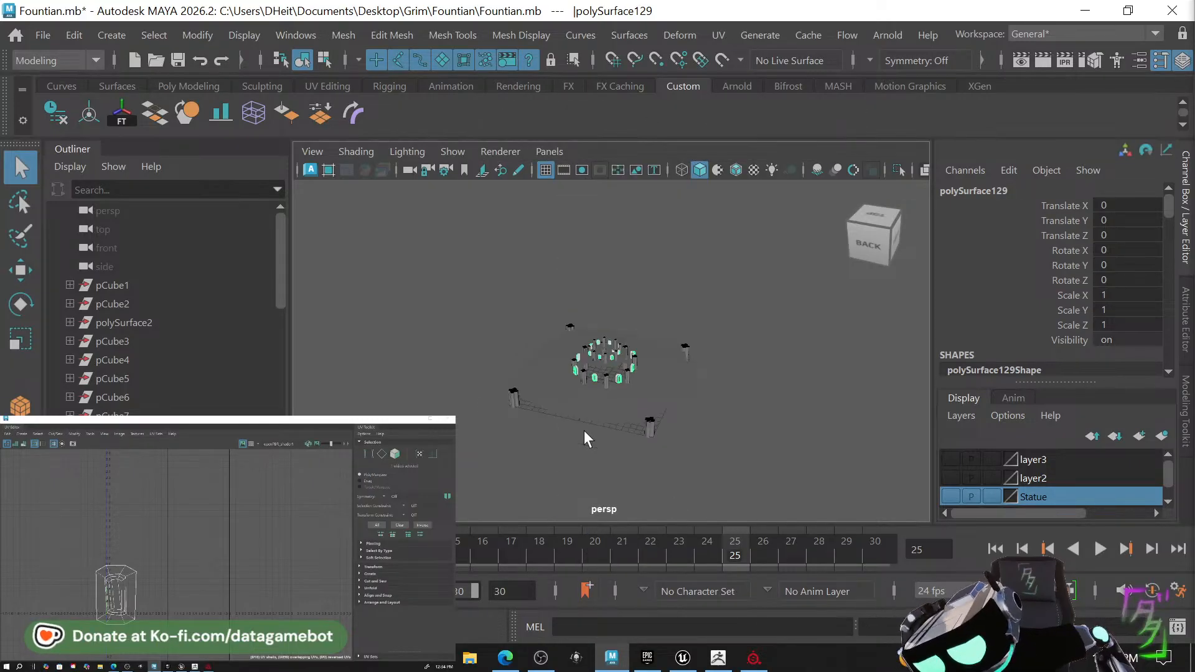
# Check the Statue and layer2 display layers, leave both hidden, and make layer3 visible.
pyautogui.click(950, 496)
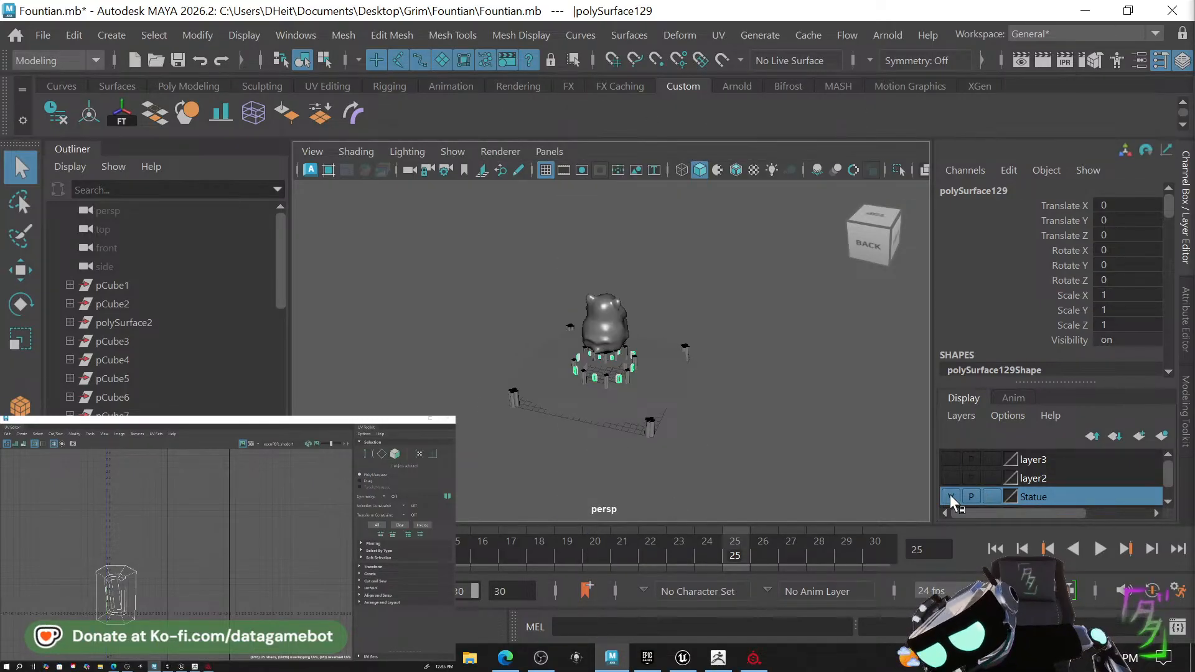
pyautogui.click(949, 494)
pyautogui.click(952, 478)
pyautogui.click(949, 460)
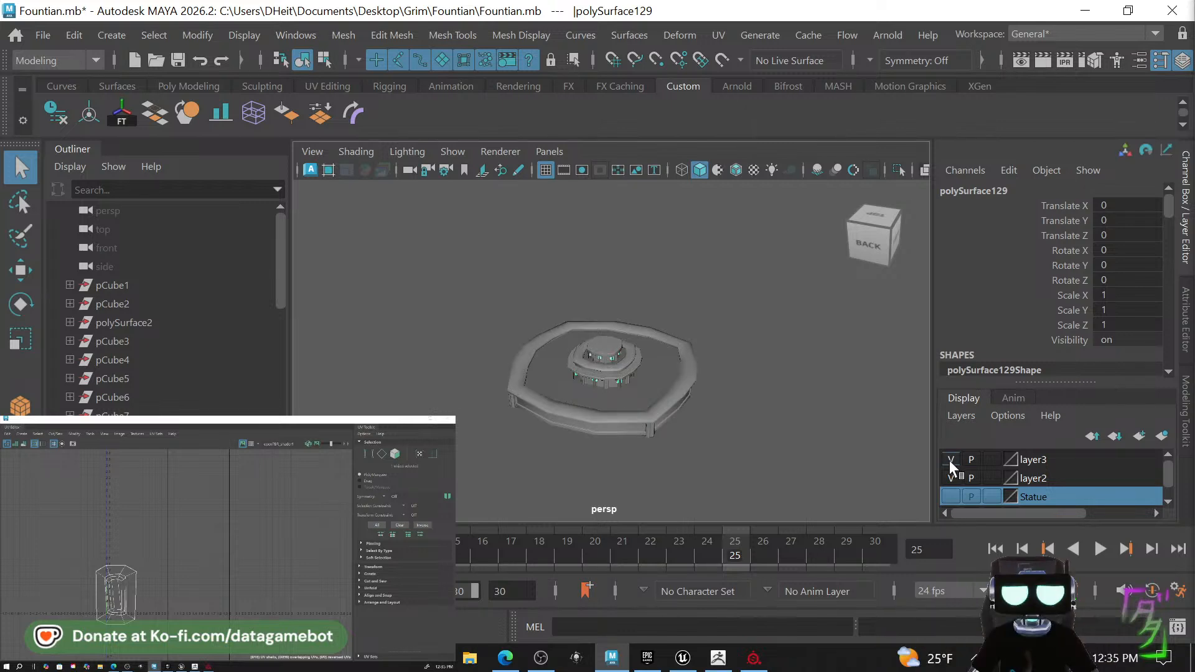
pyautogui.click(952, 478)
# Select all the visible fountain parts and combine them into one mesh.
pyautogui.keyDown('alt'); pyautogui.moveTo(693, 412); pyautogui.dragTo(730, 390); pyautogui.keyUp('alt')
pyautogui.scroll(3, 716, 389)
pyautogui.scroll(-5, 731, 390)
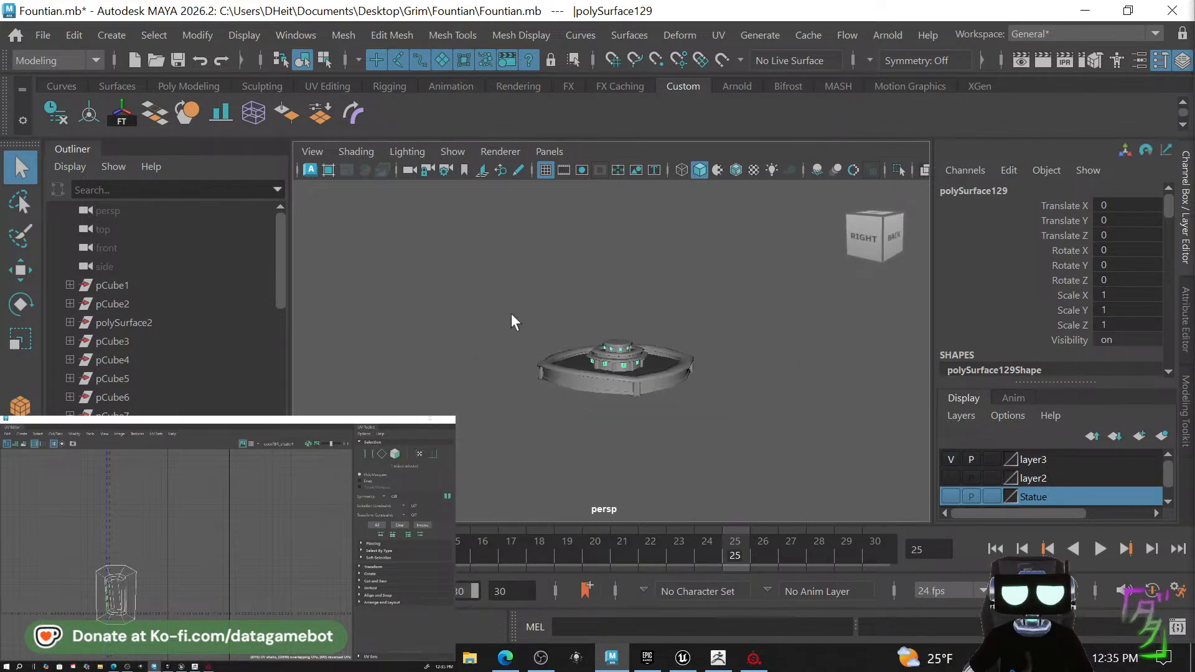
pyautogui.moveTo(491, 301); pyautogui.dragTo(899, 521)
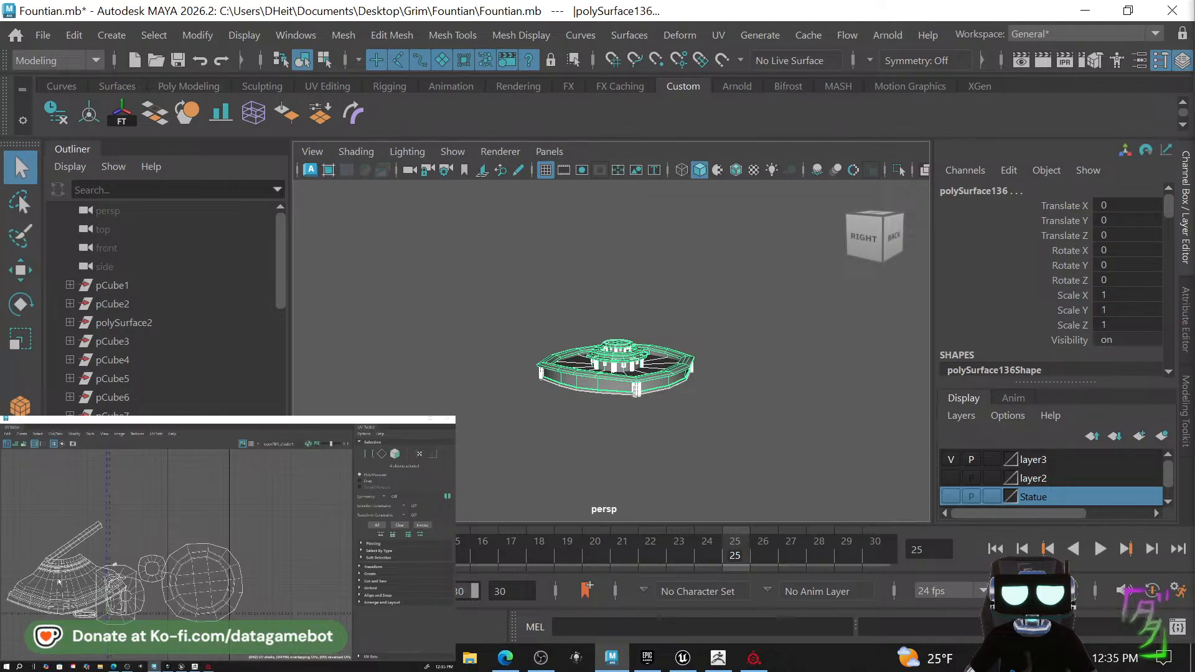
pyautogui.keyDown('shift'); pyautogui.rightClick(636, 360); pyautogui.keyUp('shift')
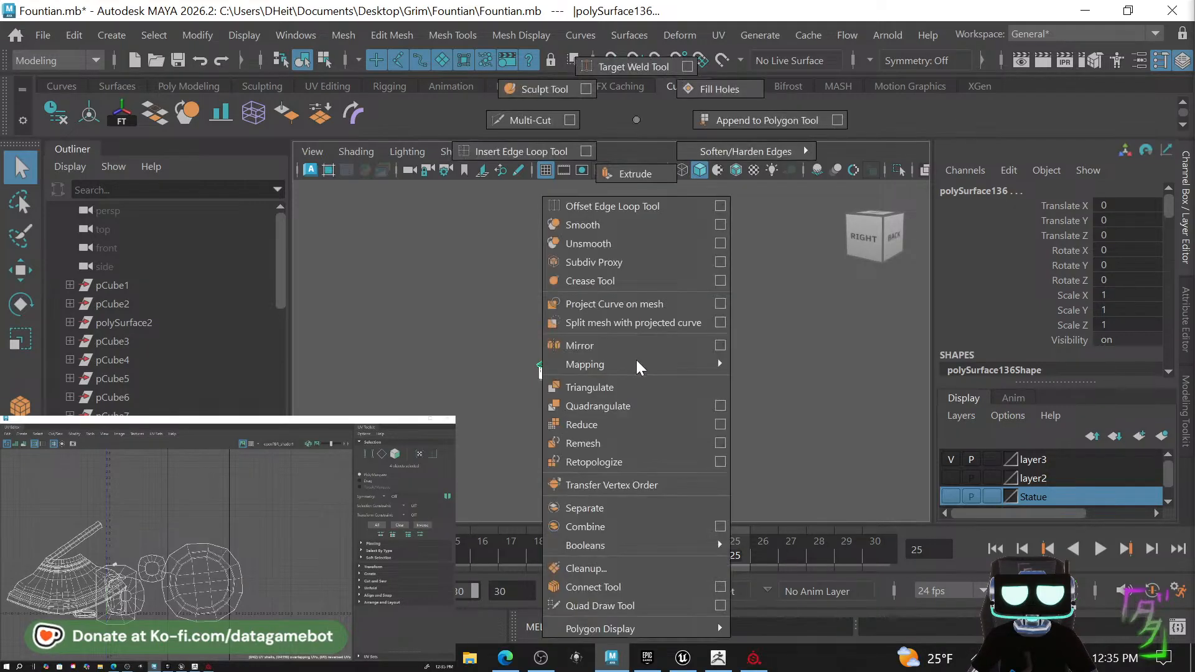
pyautogui.click(636, 527)
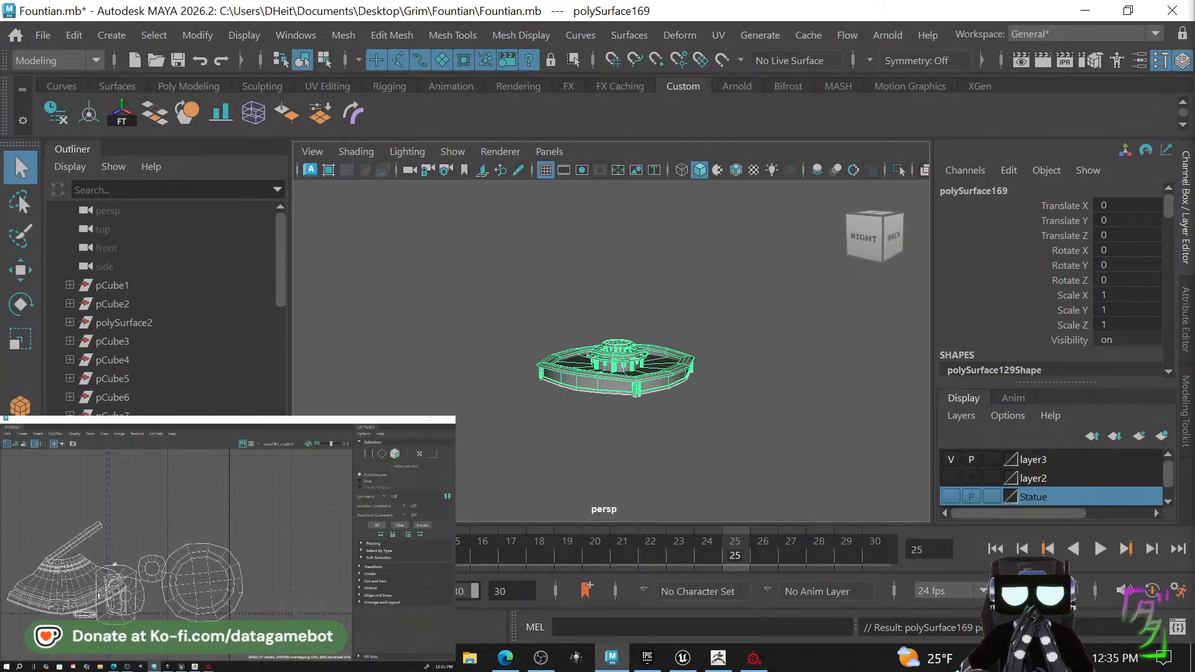
# Rotate the long slanted strip's UV shell to roughly horizontal and place it just above the fan-shaped shell.
pyautogui.scroll(3, 98, 594)
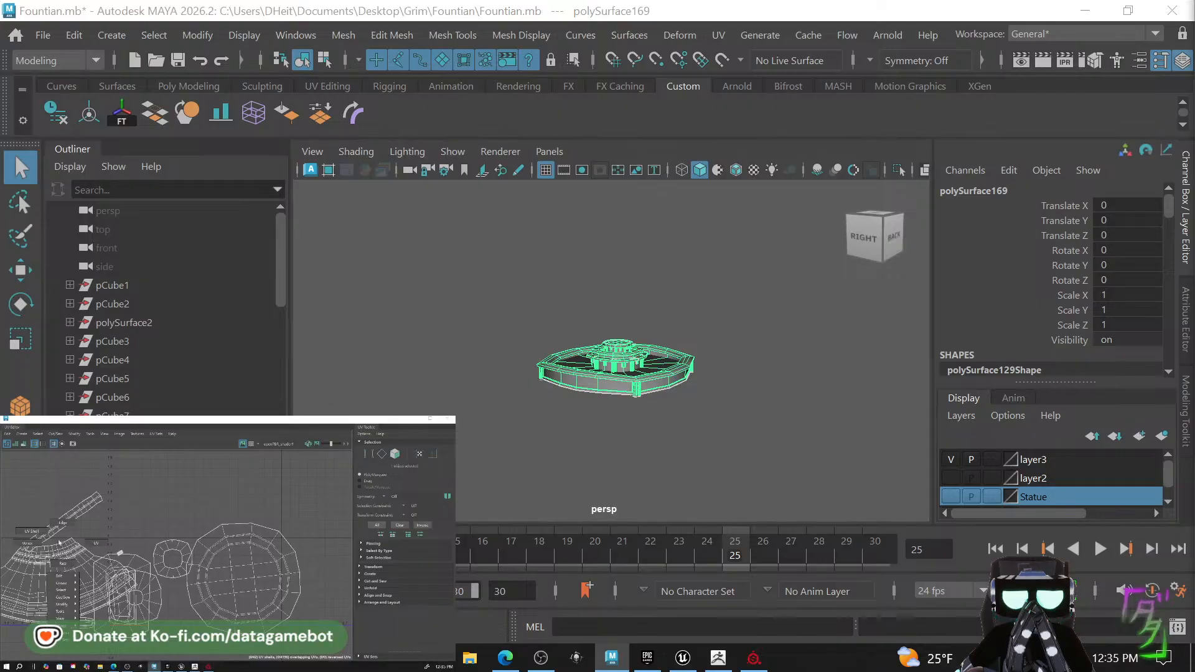
pyautogui.press('F11')
pyautogui.doubleClick(56, 531)
pyautogui.press('e')
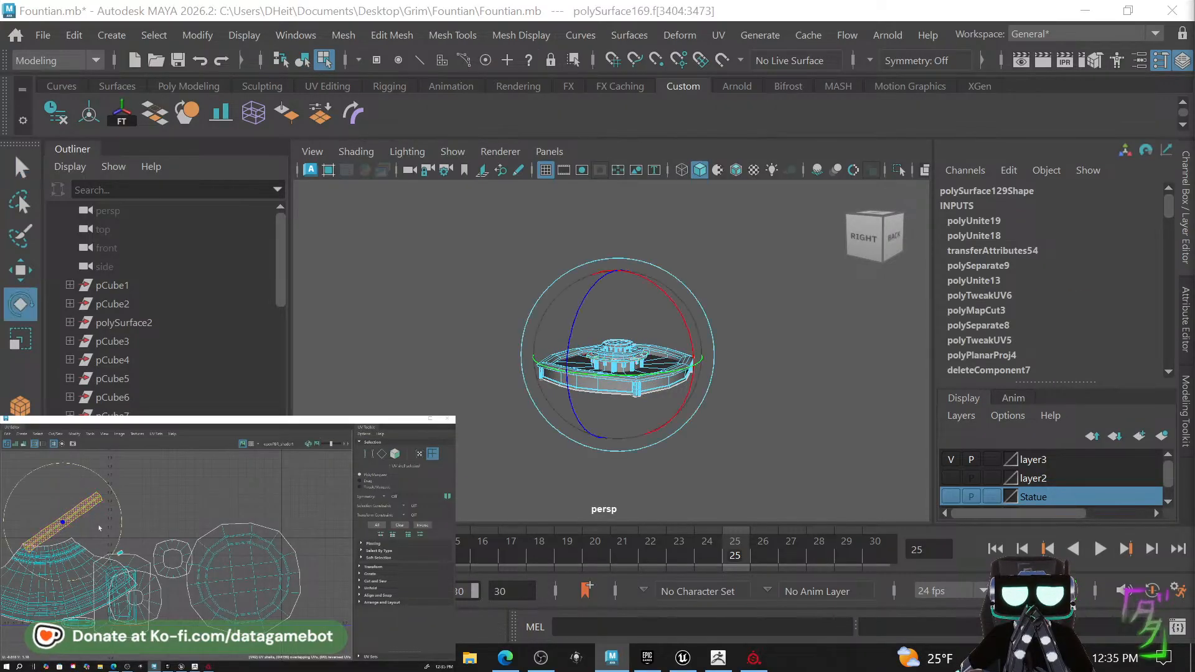
pyautogui.moveTo(116, 496); pyautogui.dragTo(125, 549)
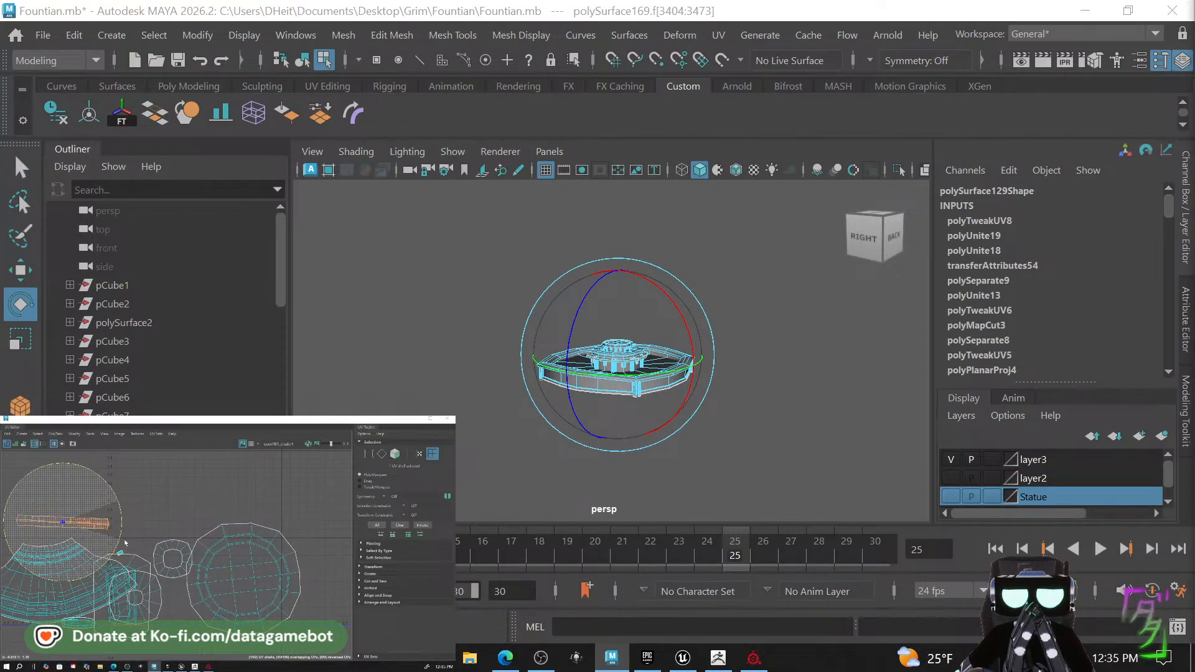
pyautogui.press('w')
pyautogui.moveTo(66, 523); pyautogui.dragTo(56, 531)
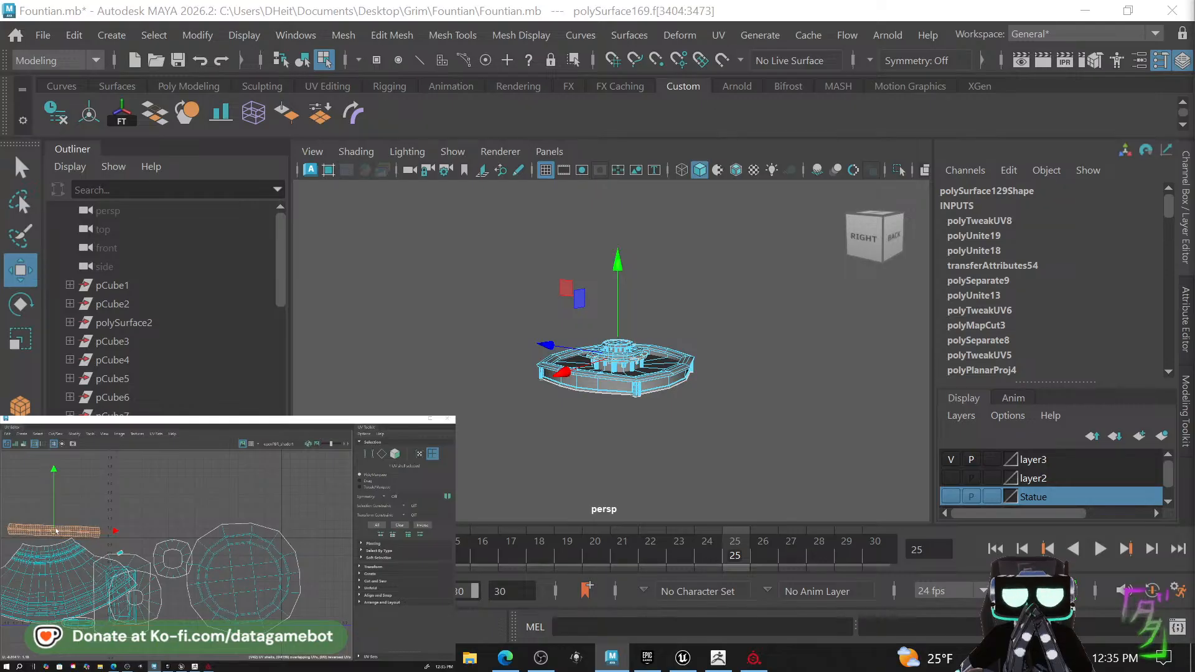
# Try a slight further rotation of the strip's UV shell to level it, and undo that rotation.
pyautogui.press('e')
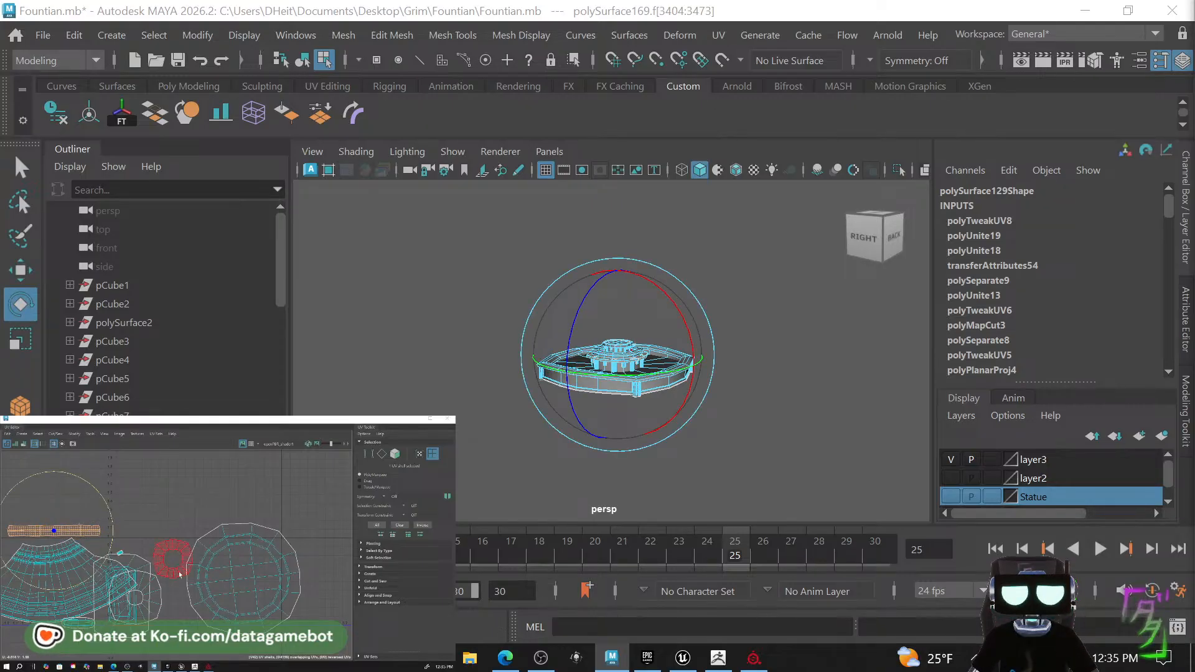
pyautogui.moveTo(654, 411); pyautogui.dragTo(635, 373)
pyautogui.hotkey('ctrl', 'z')
pyautogui.press('q')
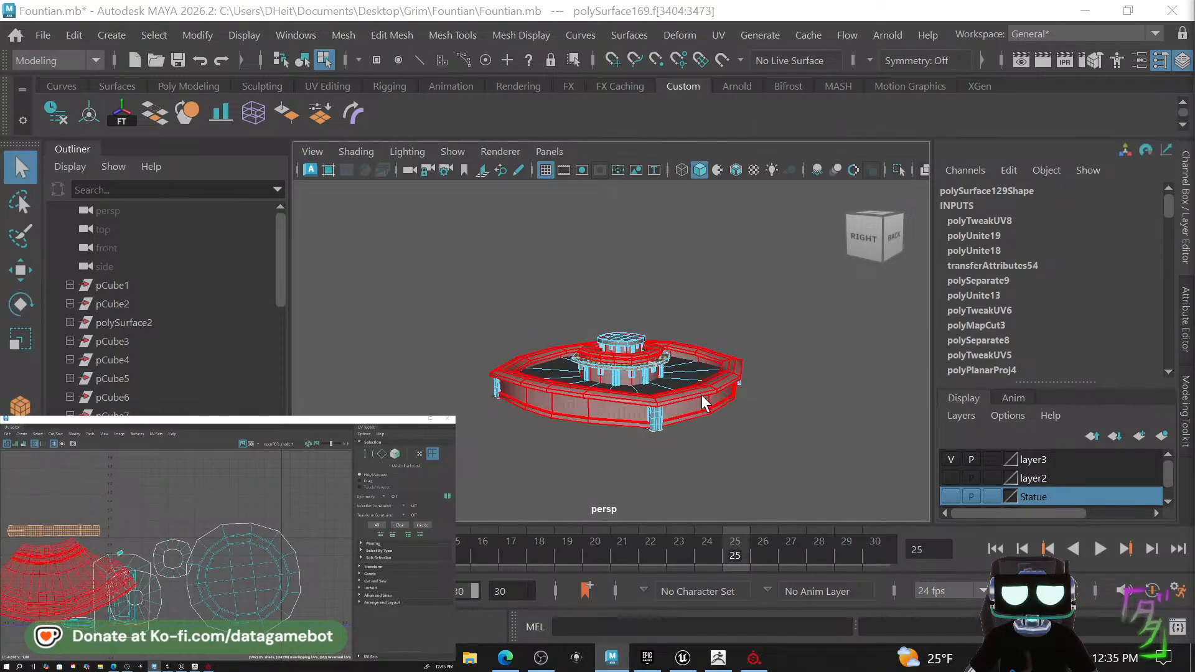
pyautogui.hotkey('ctrl', 'z')
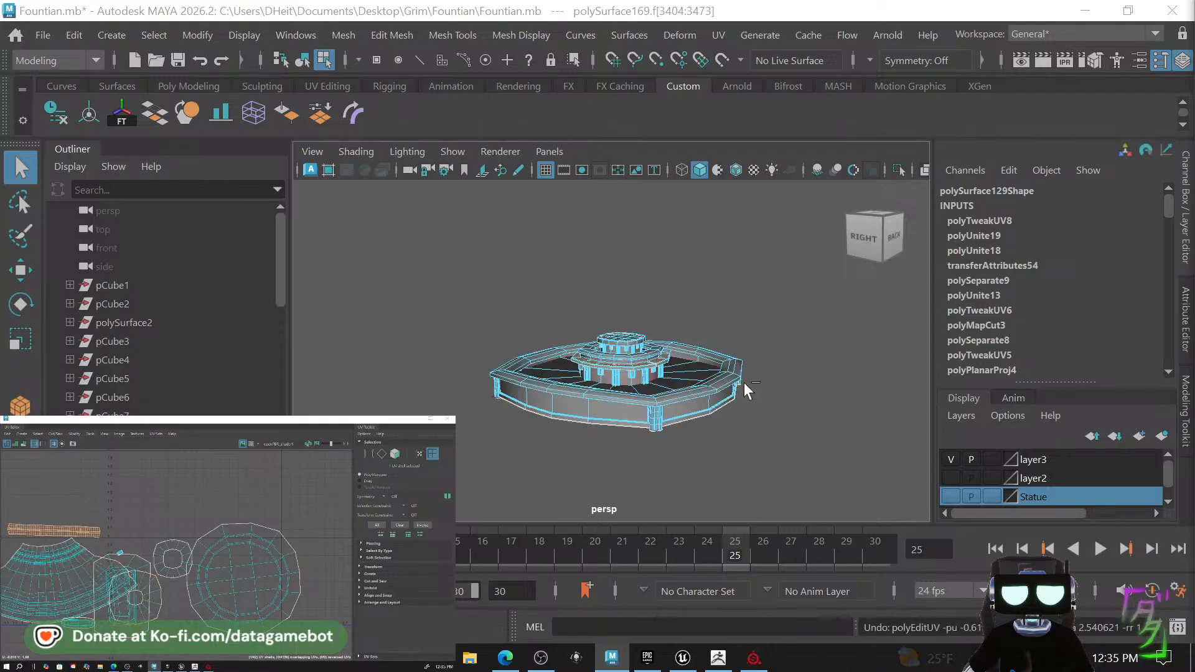
# Return the combined fountain mesh to object mode and clear the selection.
pyautogui.moveTo(660, 380); pyautogui.dragTo(754, 132, button='right')
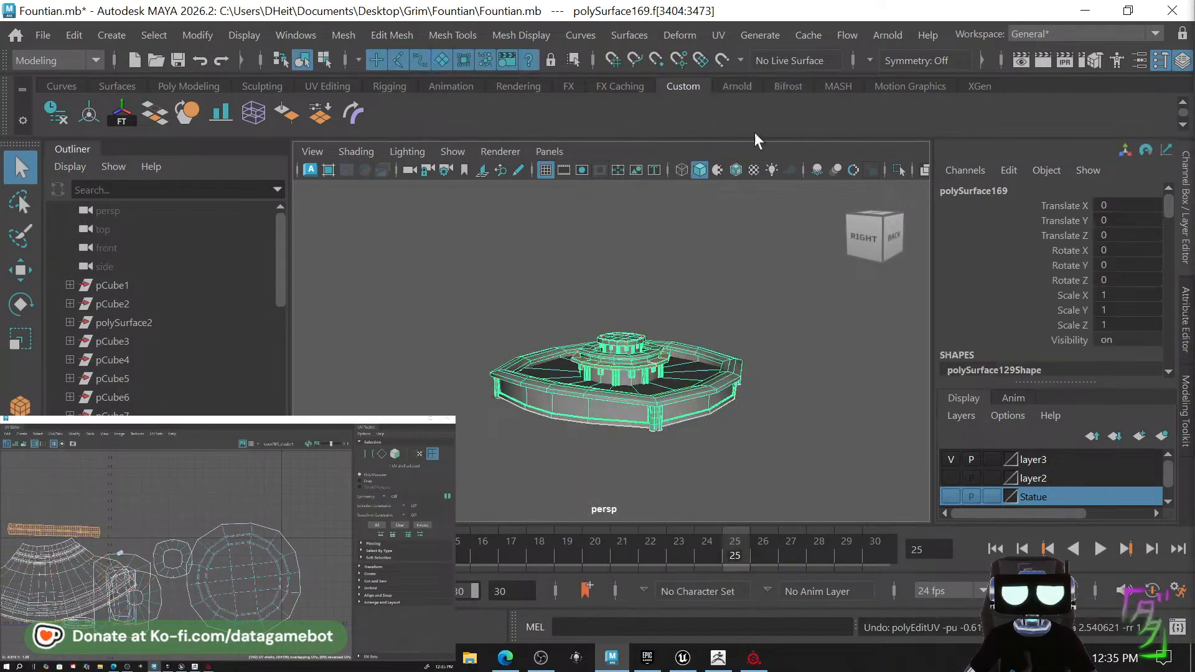
pyautogui.keyDown('shift'); pyautogui.rightClick(692, 389); pyautogui.keyUp('shift')
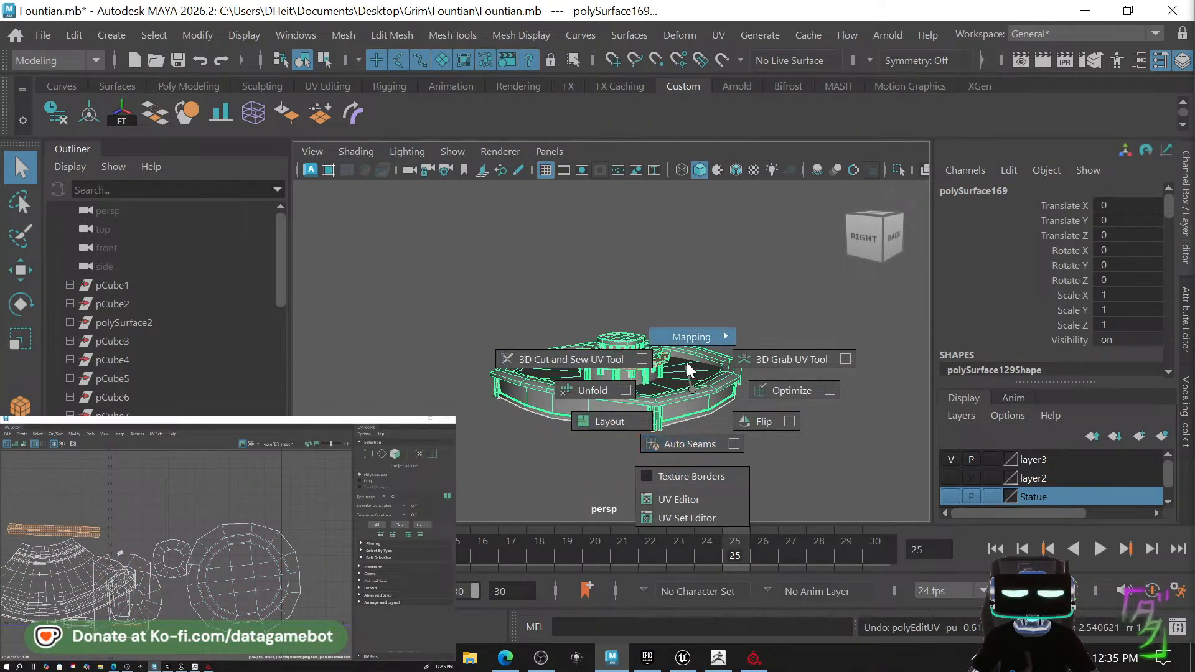
pyautogui.keyDown('shift'); pyautogui.rightClick(695, 408); pyautogui.keyUp('shift')
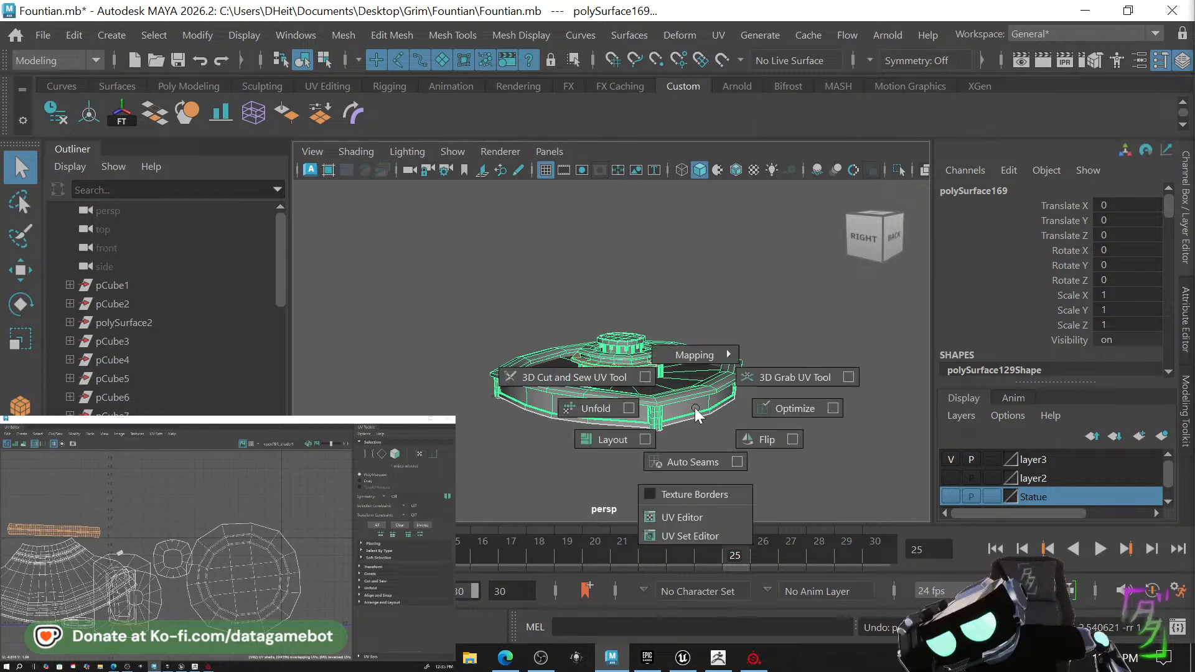
pyautogui.rightClick(695, 406)
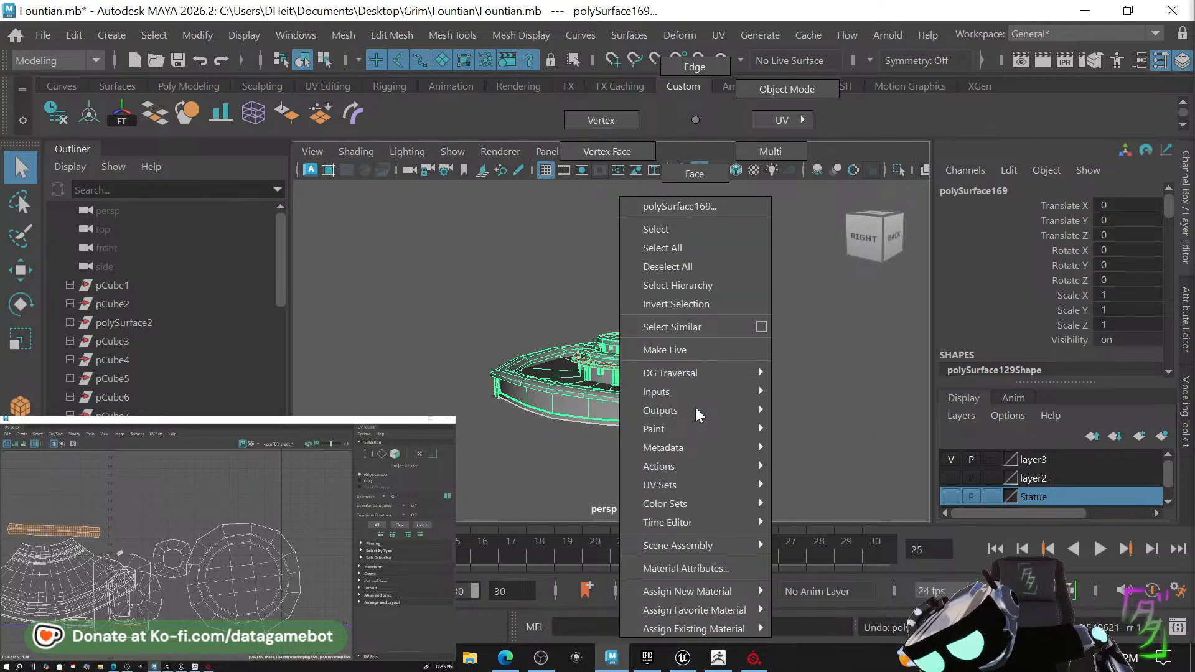
pyautogui.click(692, 120)
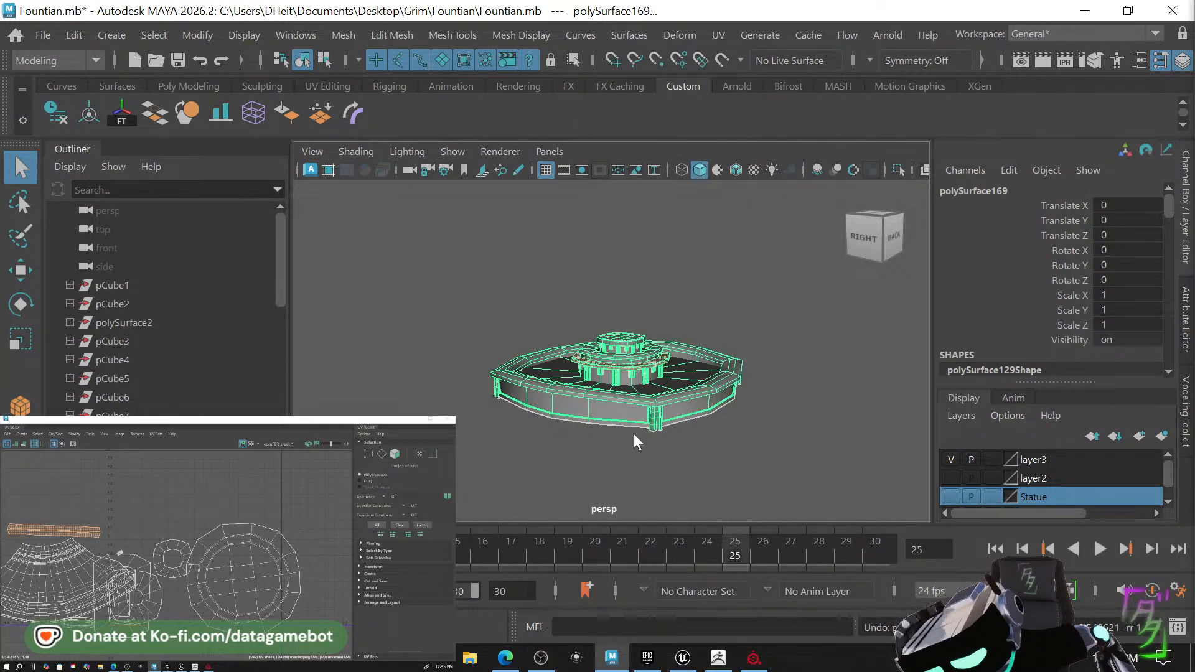
pyautogui.keyDown('shift'); pyautogui.rightClick(639, 409); pyautogui.keyUp('shift')
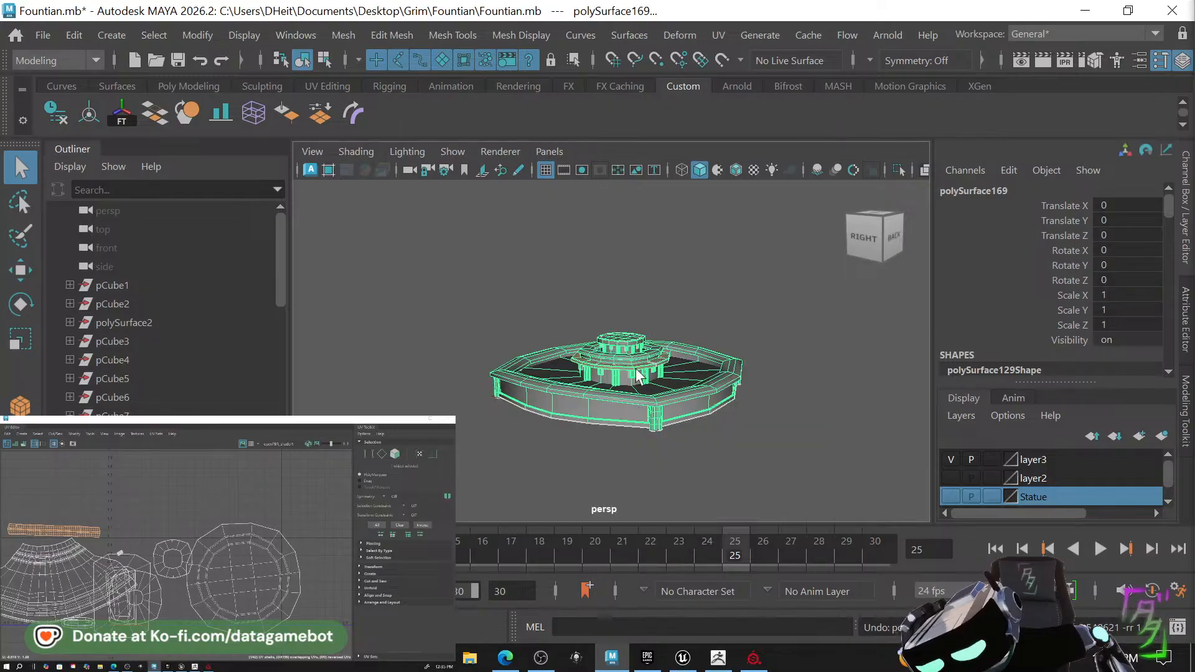
pyautogui.rightClick(638, 408)
pyautogui.click(734, 60)
pyautogui.click(798, 349)
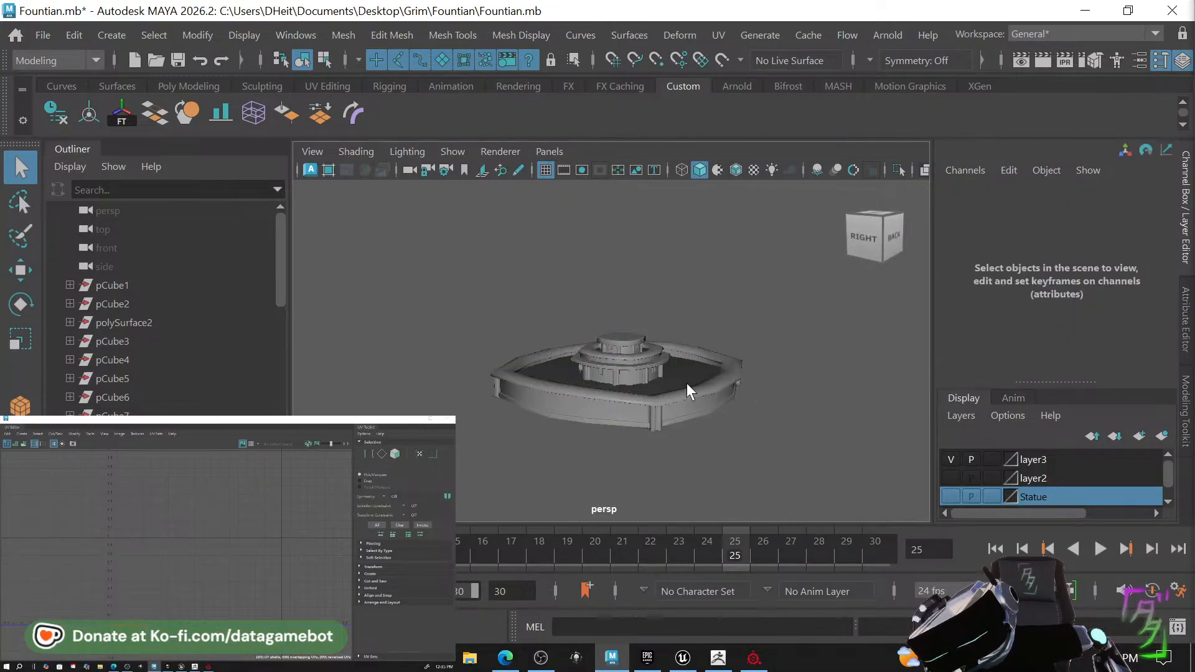
# Separate the combined fountain mesh into its individual pieces.
pyautogui.click(684, 382)
pyautogui.keyDown('shift'); pyautogui.rightClick(682, 384); pyautogui.keyUp('shift')
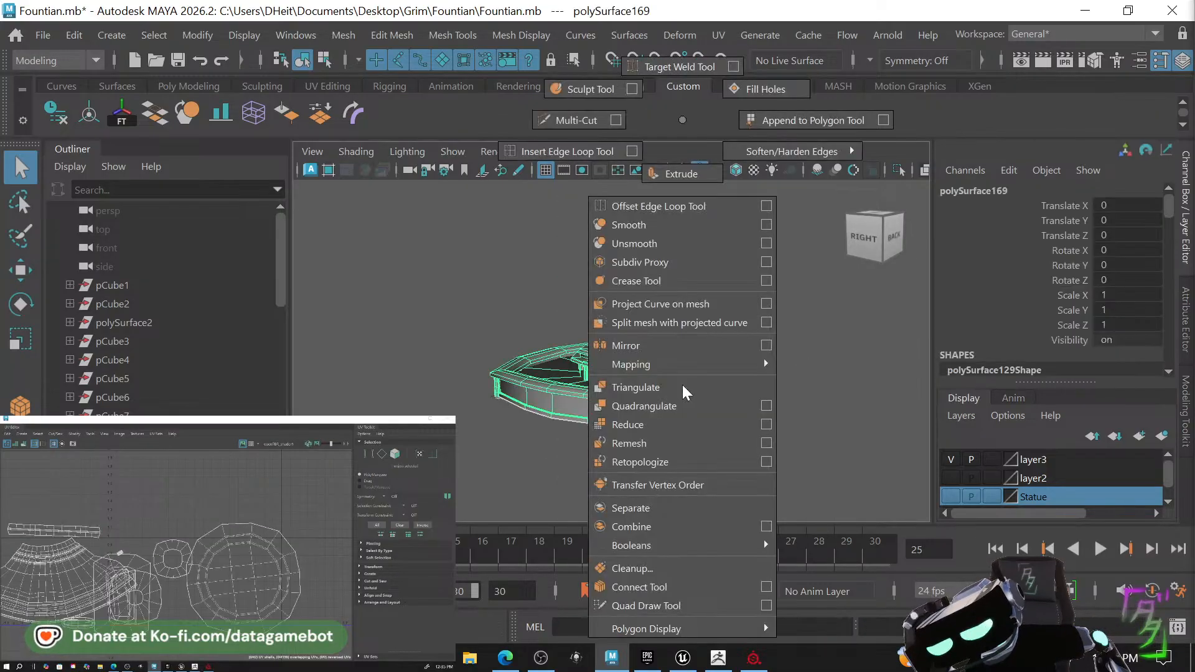
pyautogui.click(648, 506)
# Combine the separated fountain pieces, leaving out the basin floor, into a single mesh.
pyautogui.keyDown('alt'); pyautogui.moveTo(666, 412); pyautogui.dragTo(741, 454); pyautogui.keyUp('alt')
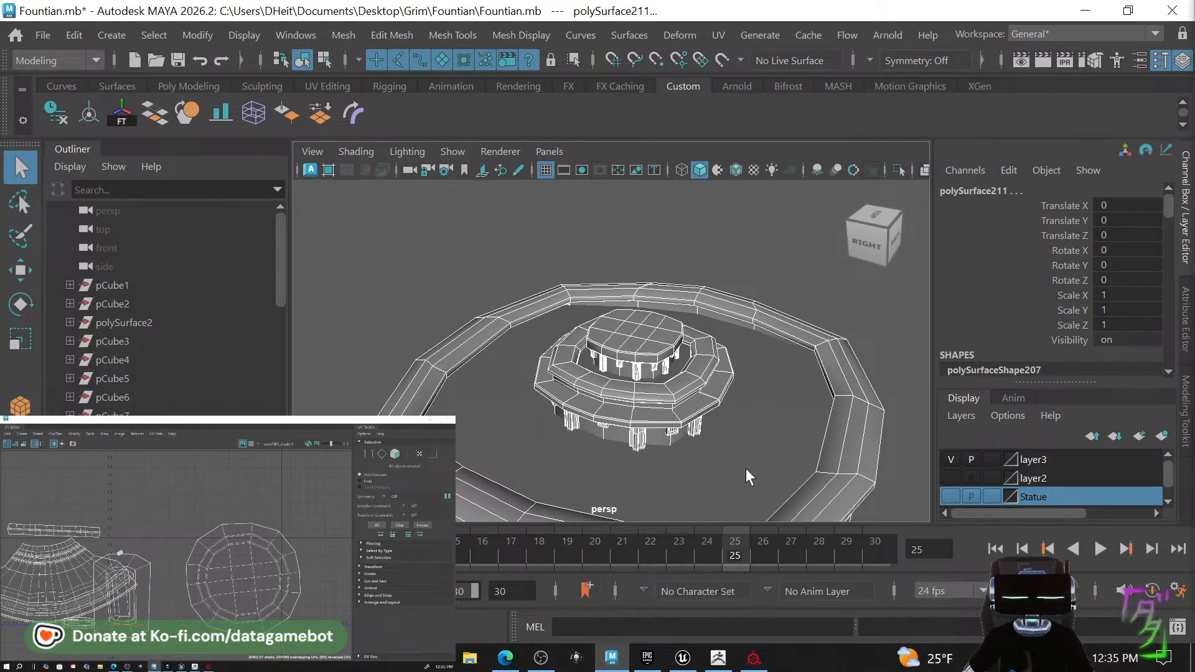
pyautogui.keyDown('shift'); pyautogui.rightClick(738, 451); pyautogui.keyUp('shift')
pyautogui.click(731, 528)
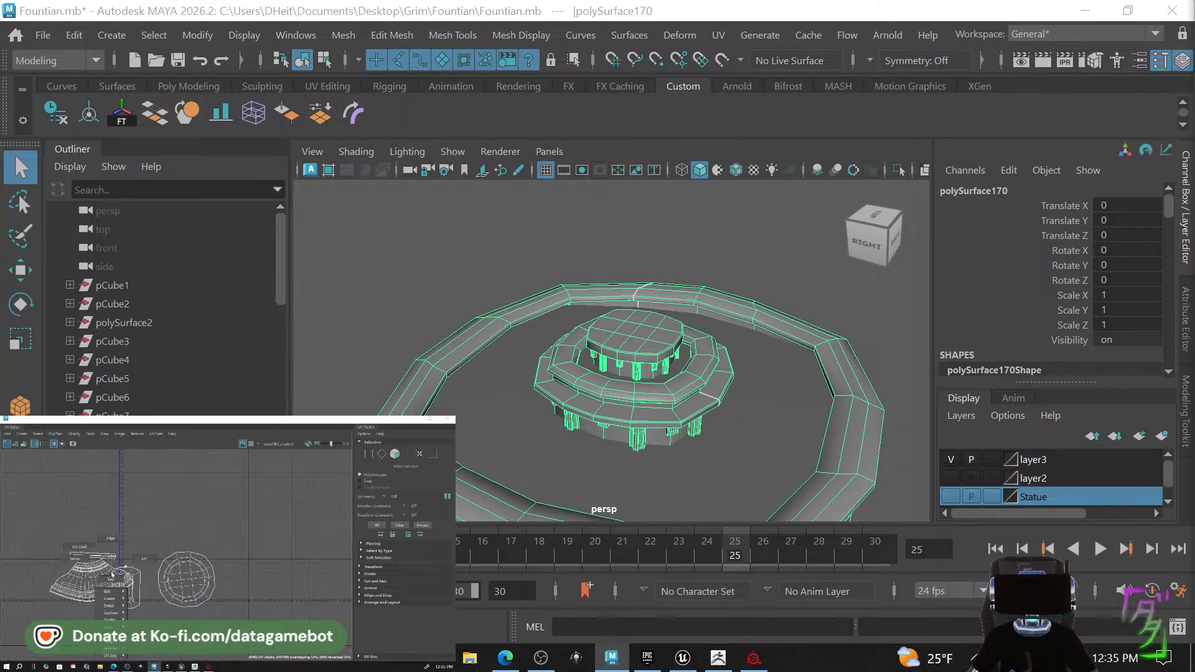
# Move the large round top's UV shell across to the opposite side of the fan-shaped shell.
pyautogui.moveTo(107, 567); pyautogui.dragTo(81, 547, button='right')
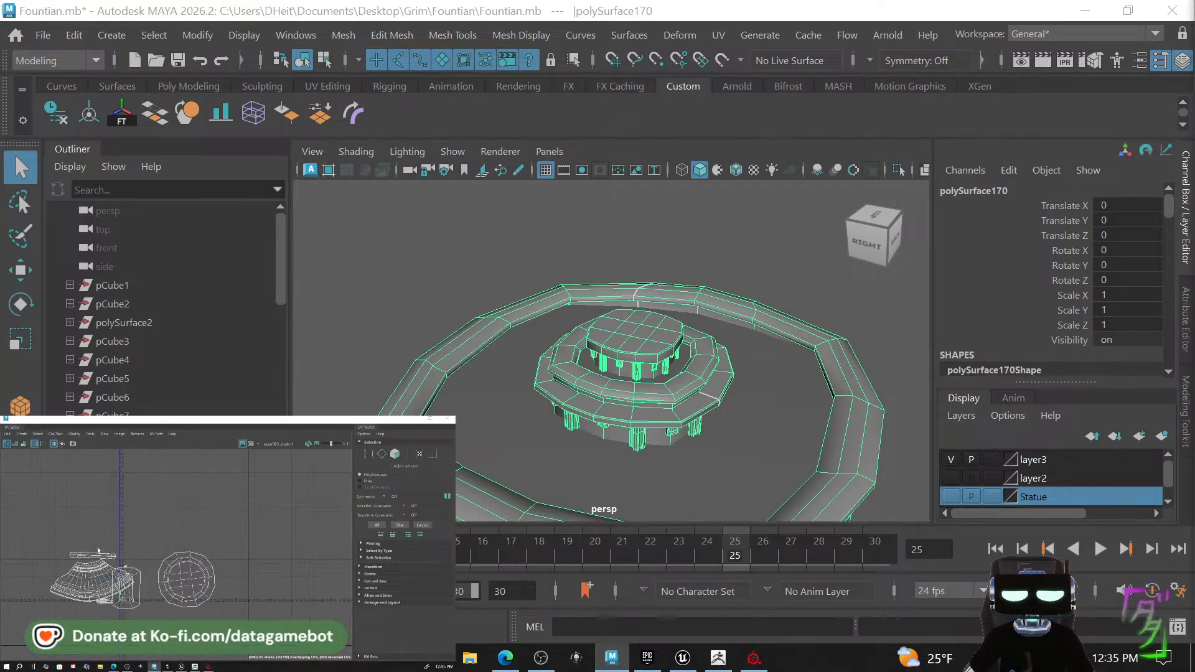
pyautogui.click(193, 573)
pyautogui.press('w')
pyautogui.moveTo(194, 574); pyautogui.dragTo(29, 565)
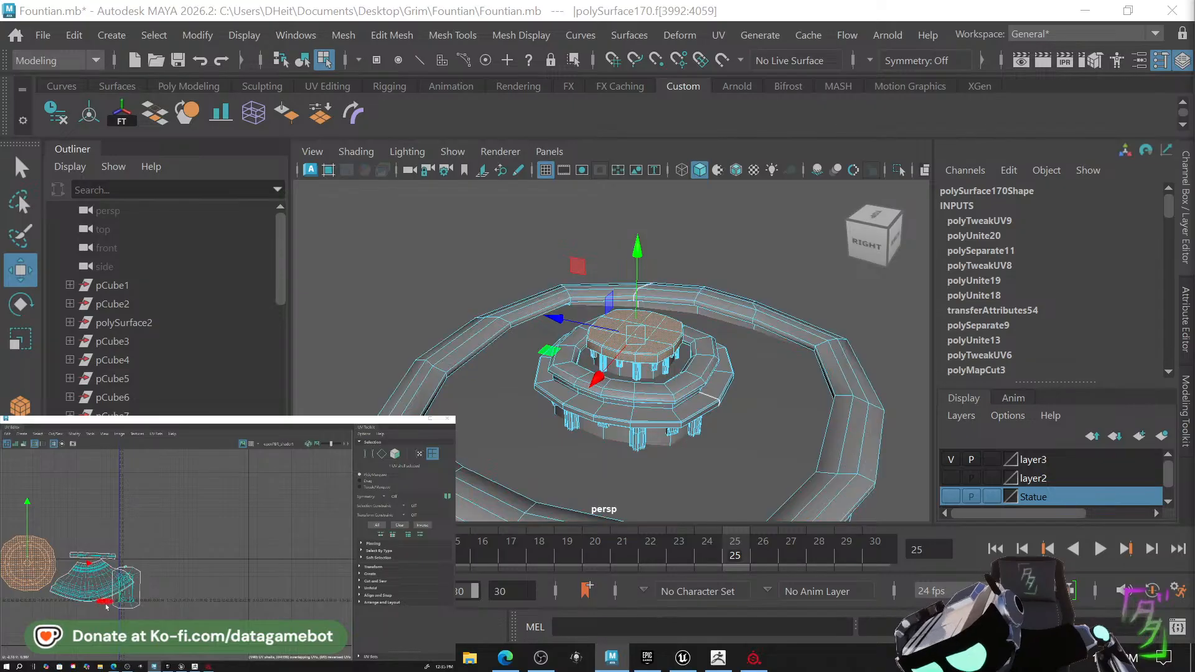
# Enlarge the small UV shell at the base of the fan-shaped shell and move it above the horizontal strip.
pyautogui.click(106, 601)
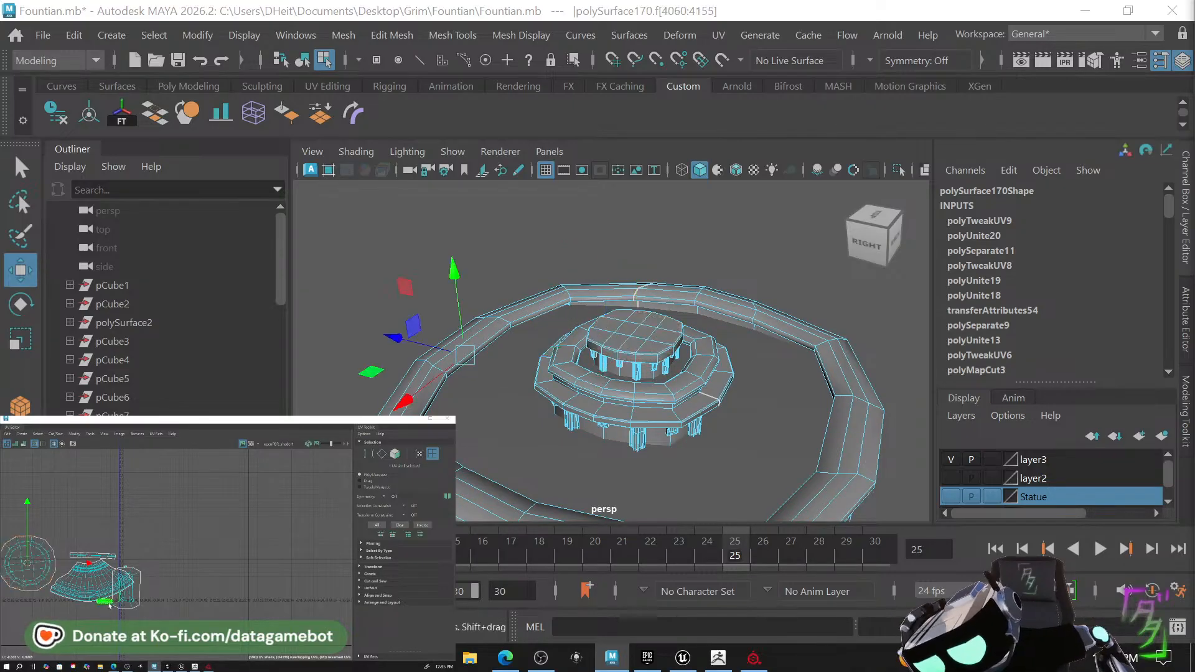
pyautogui.press('r')
pyautogui.moveTo(106, 601); pyautogui.dragTo(331, 556)
pyautogui.press('w')
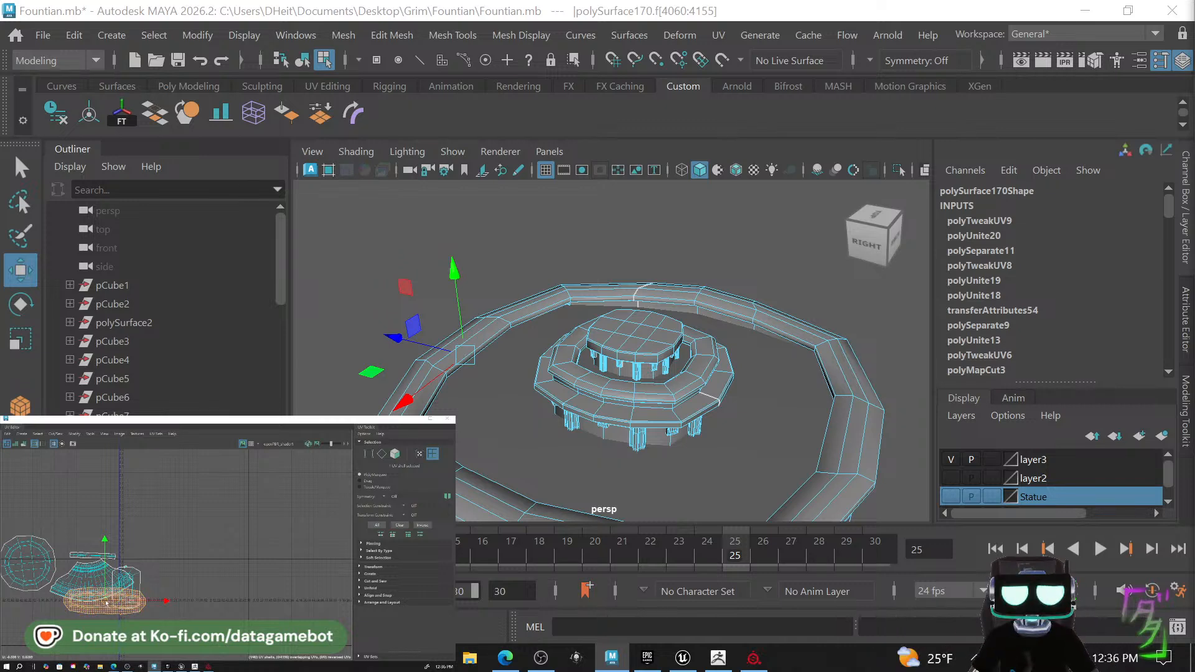
pyautogui.moveTo(105, 603); pyautogui.dragTo(94, 540)
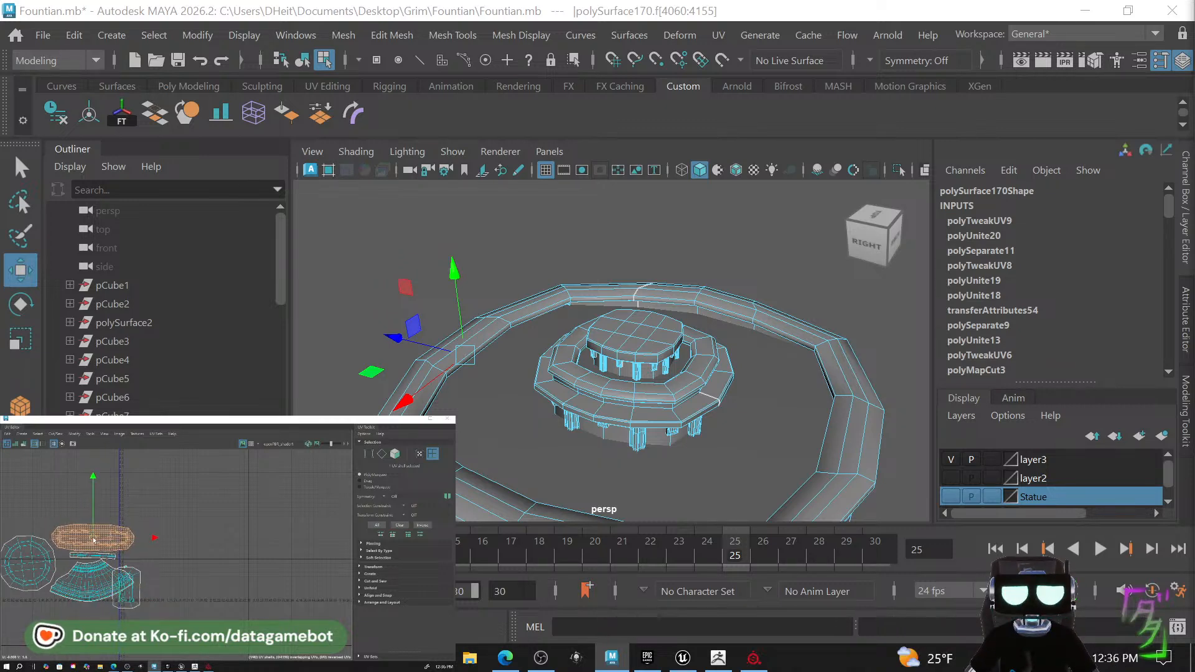
# Rotate the barrel-shaped UV shell beside the fan-shaped shell to horizontal and place it just above the round shell.
pyautogui.click(136, 585)
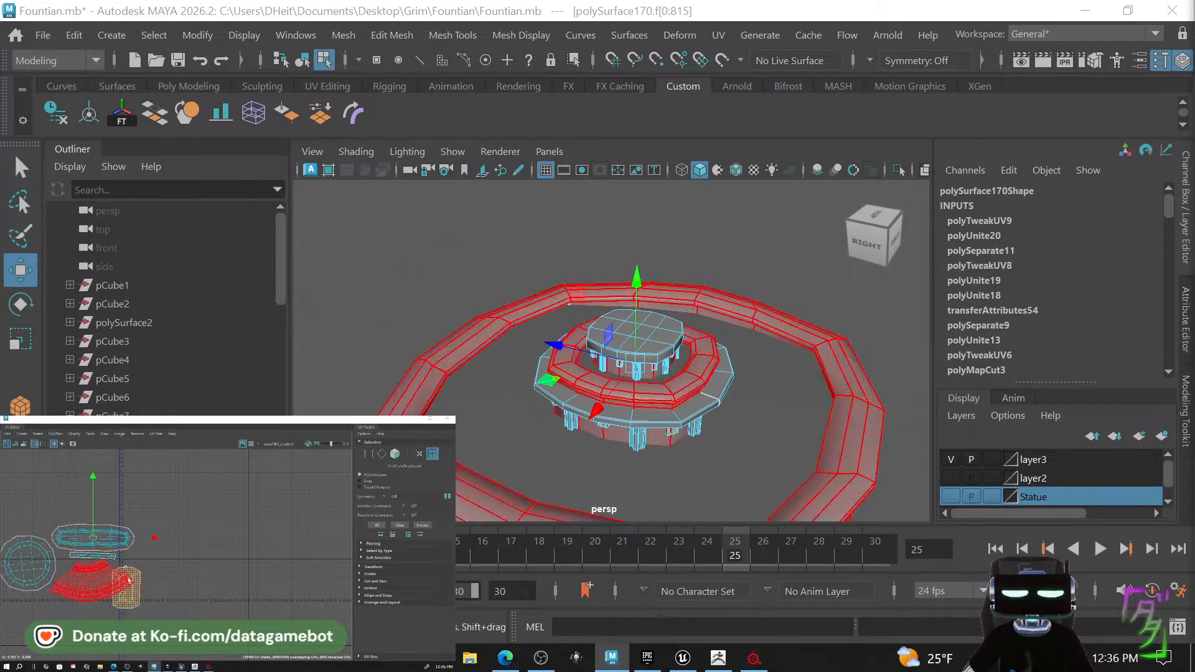
pyautogui.press('r')
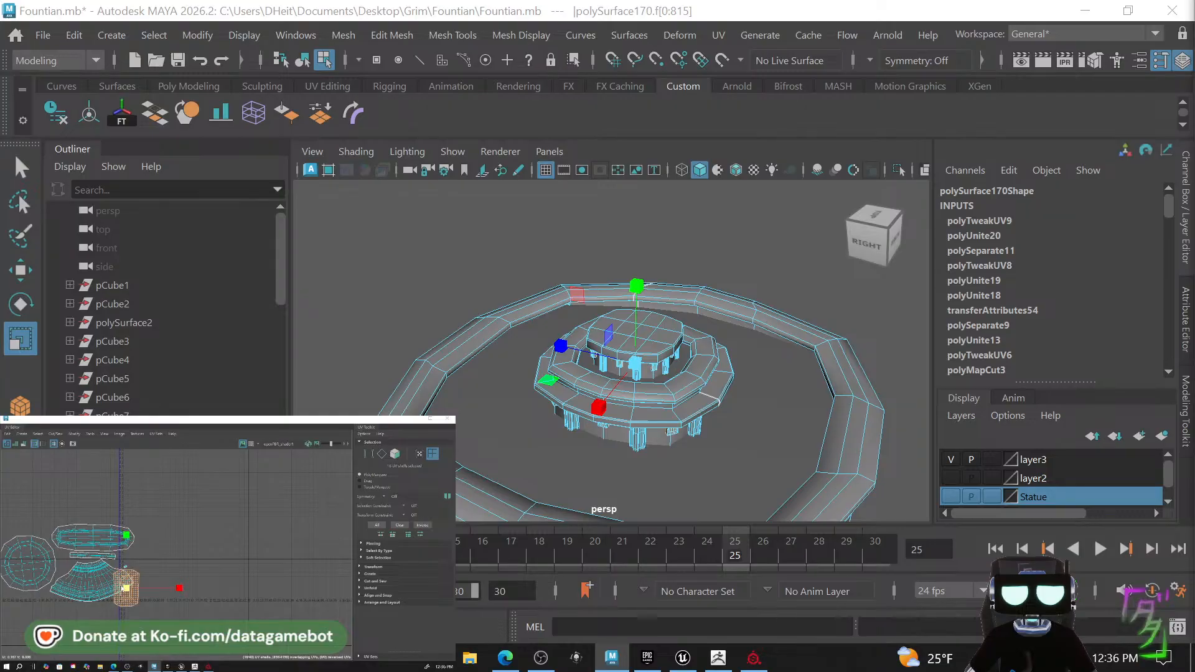
pyautogui.press('w')
pyautogui.moveTo(125, 587); pyautogui.dragTo(36, 517)
pyautogui.press('e')
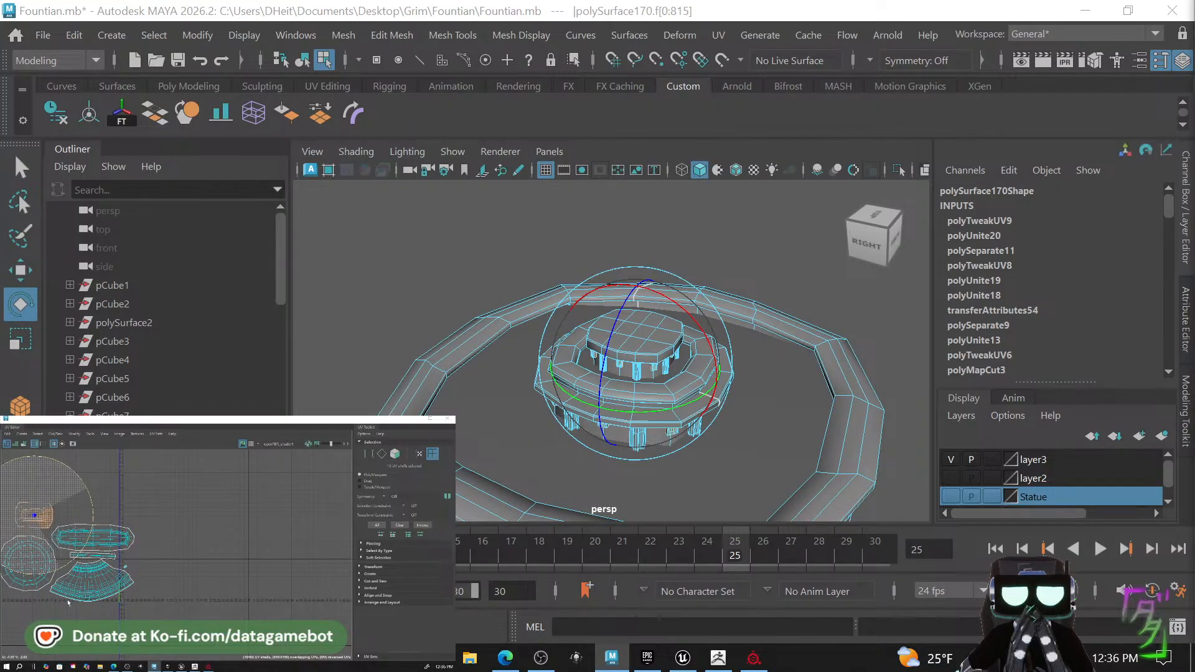
pyautogui.press('w')
pyautogui.moveTo(36, 519); pyautogui.dragTo(31, 524)
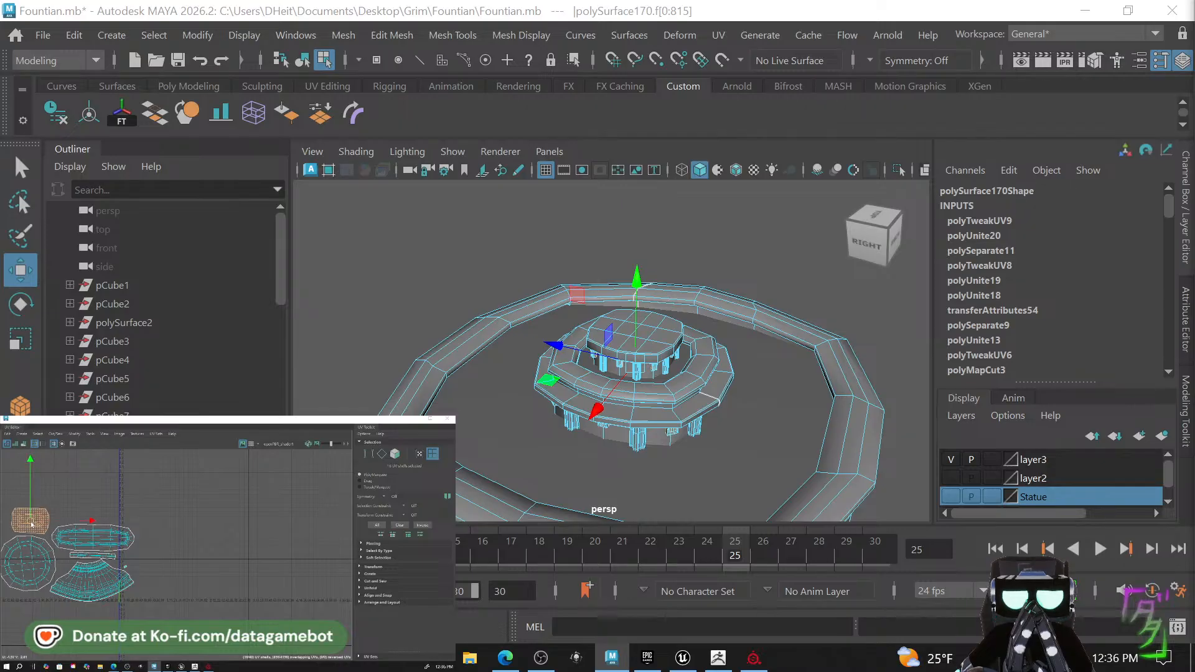
# Enlarge the small tilted shell at the fan-shaped shell's side, rotate it level, and move it above the long oval shell.
pyautogui.click(129, 569)
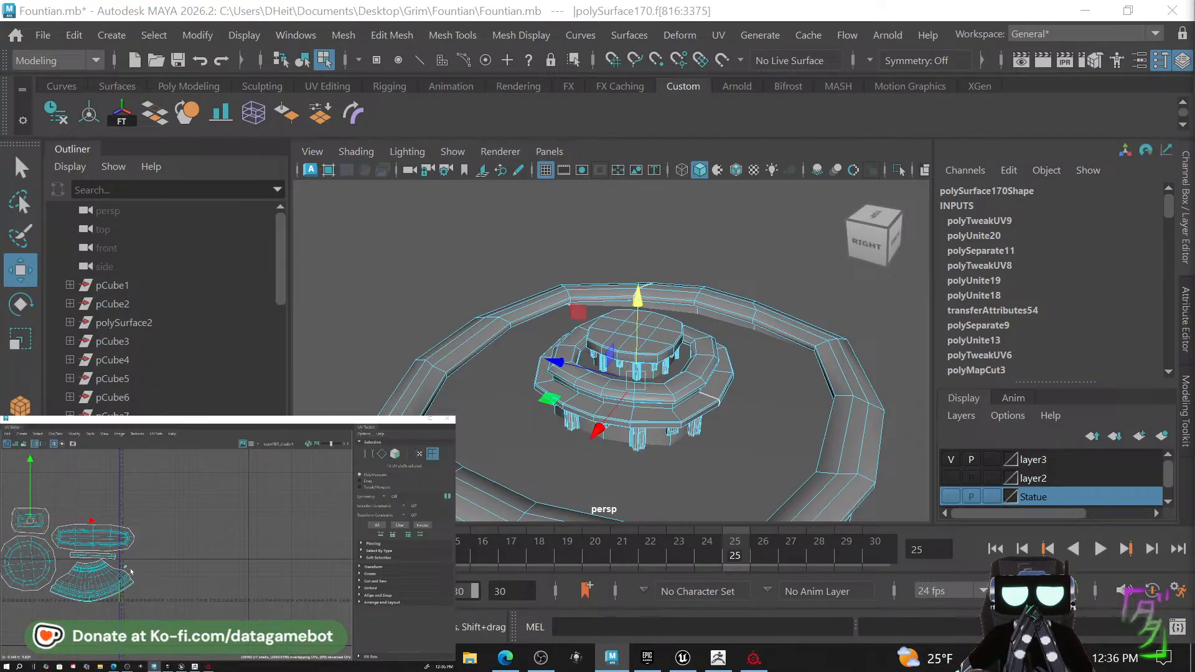
pyautogui.press('r')
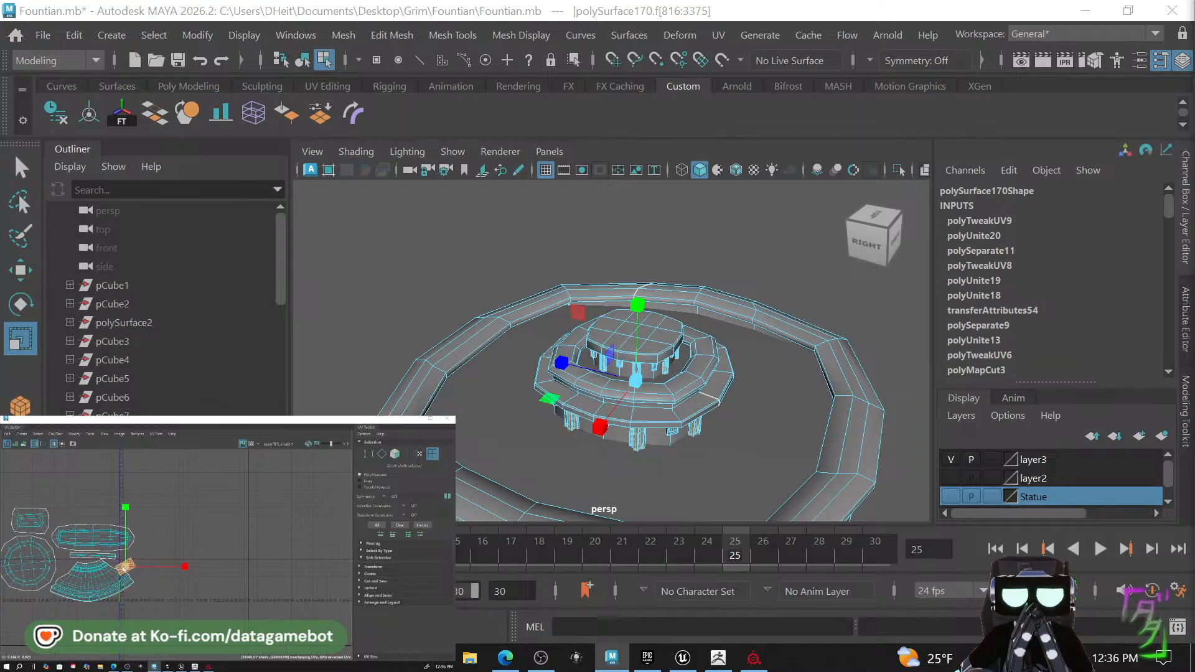
pyautogui.moveTo(124, 570); pyautogui.dragTo(187, 556)
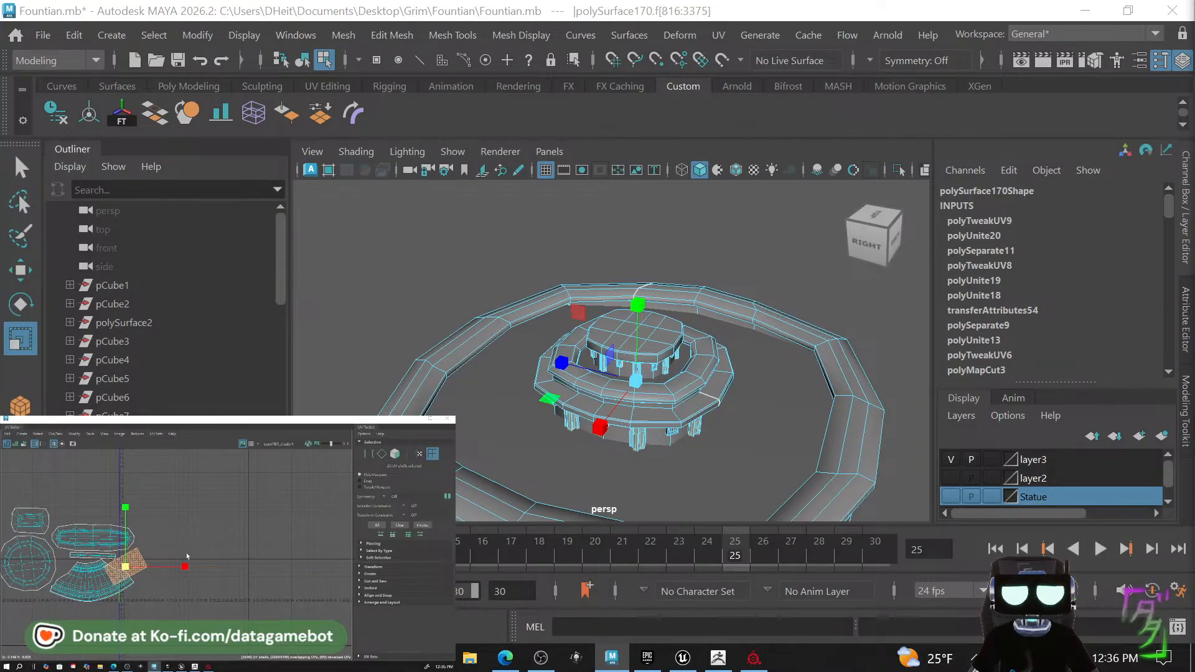
pyautogui.press('e')
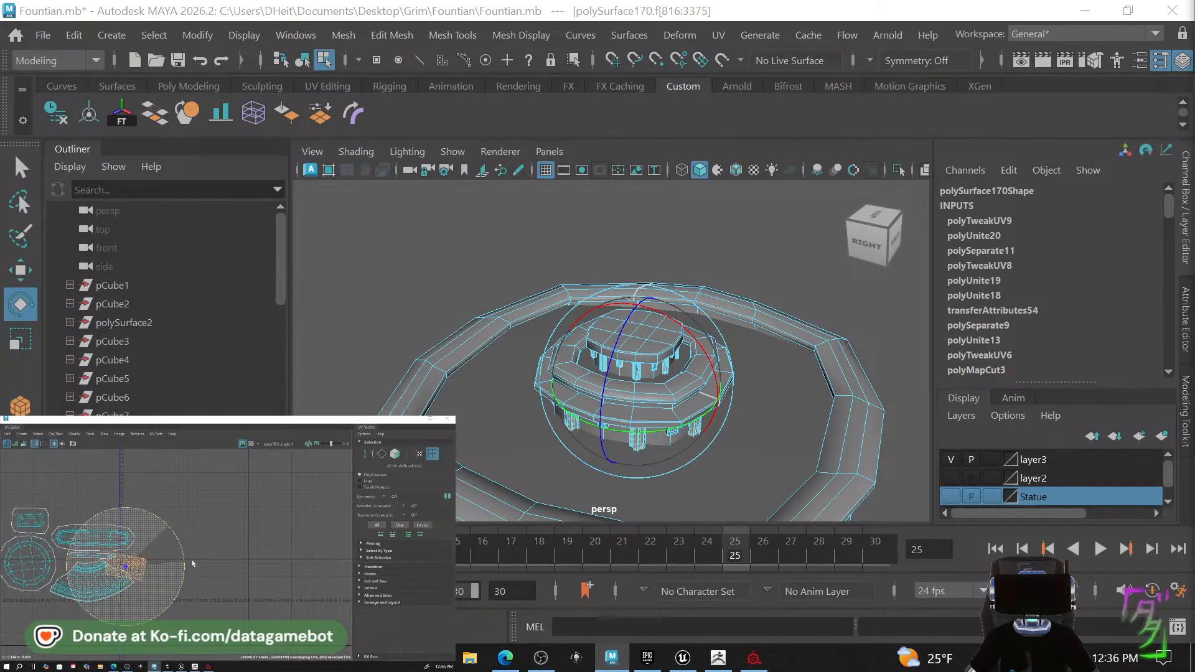
pyautogui.press('w')
pyautogui.moveTo(126, 570); pyautogui.dragTo(87, 517)
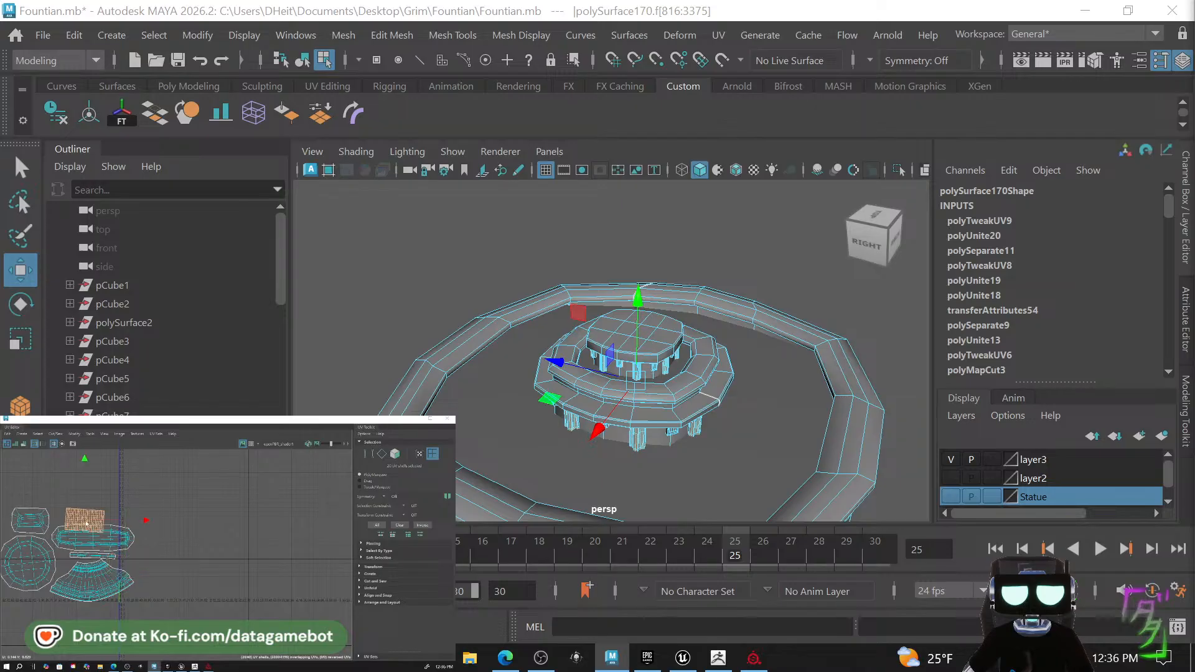
pyautogui.press('e')
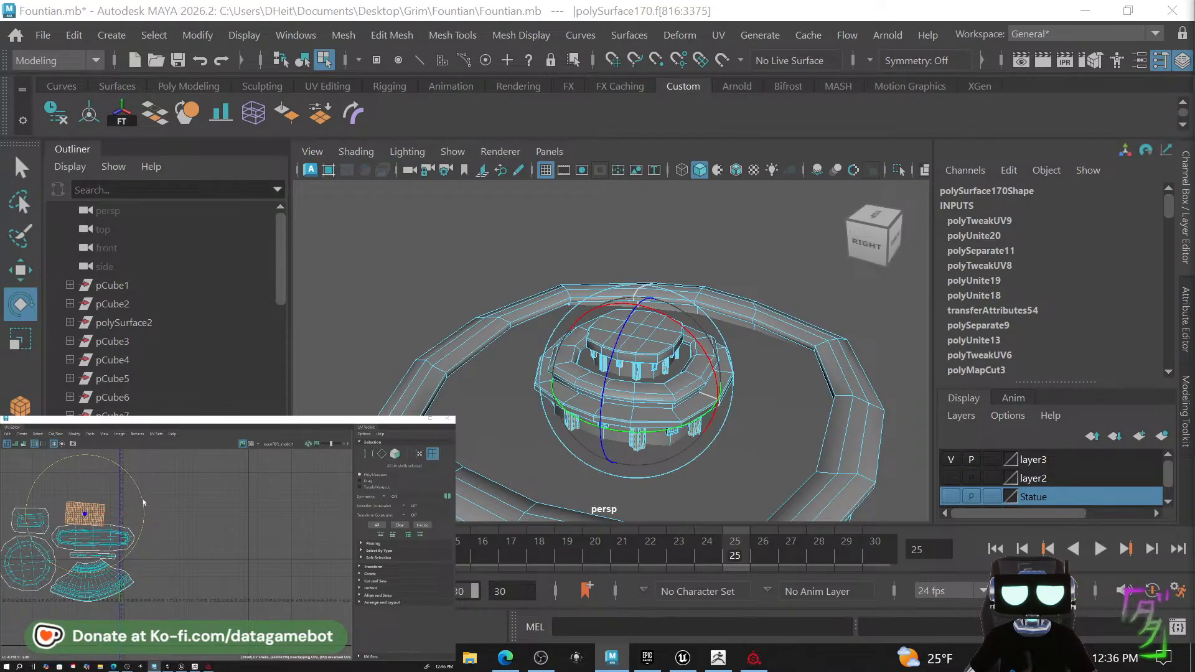
pyautogui.press('r')
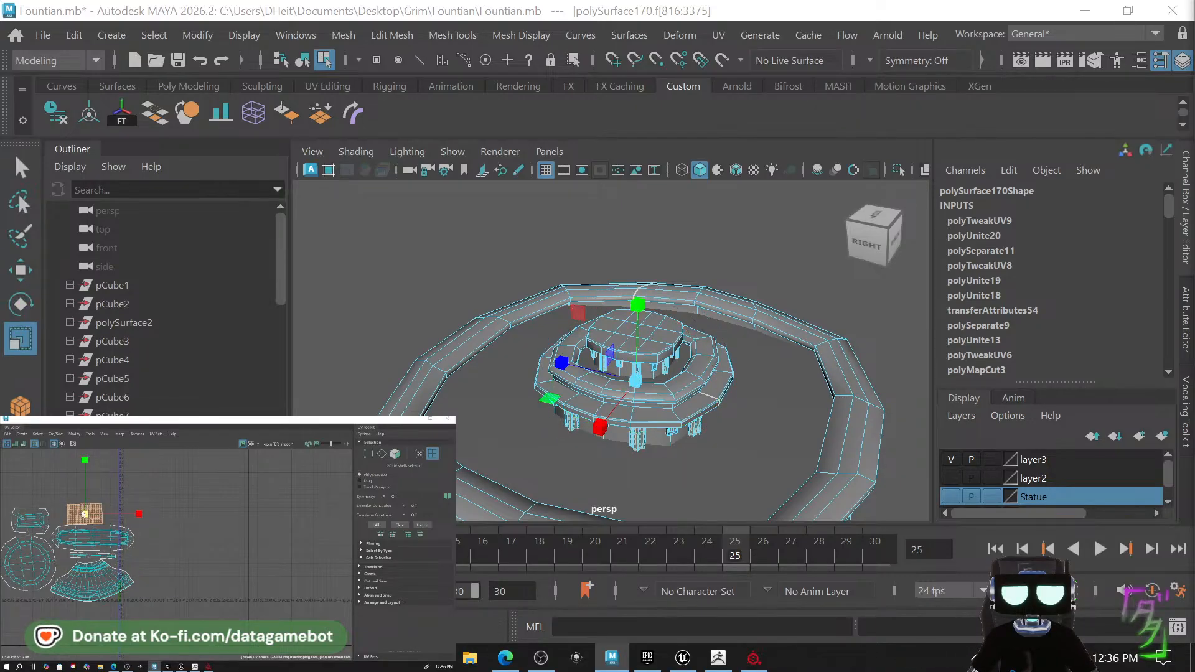
pyautogui.press('w')
pyautogui.click(82, 588)
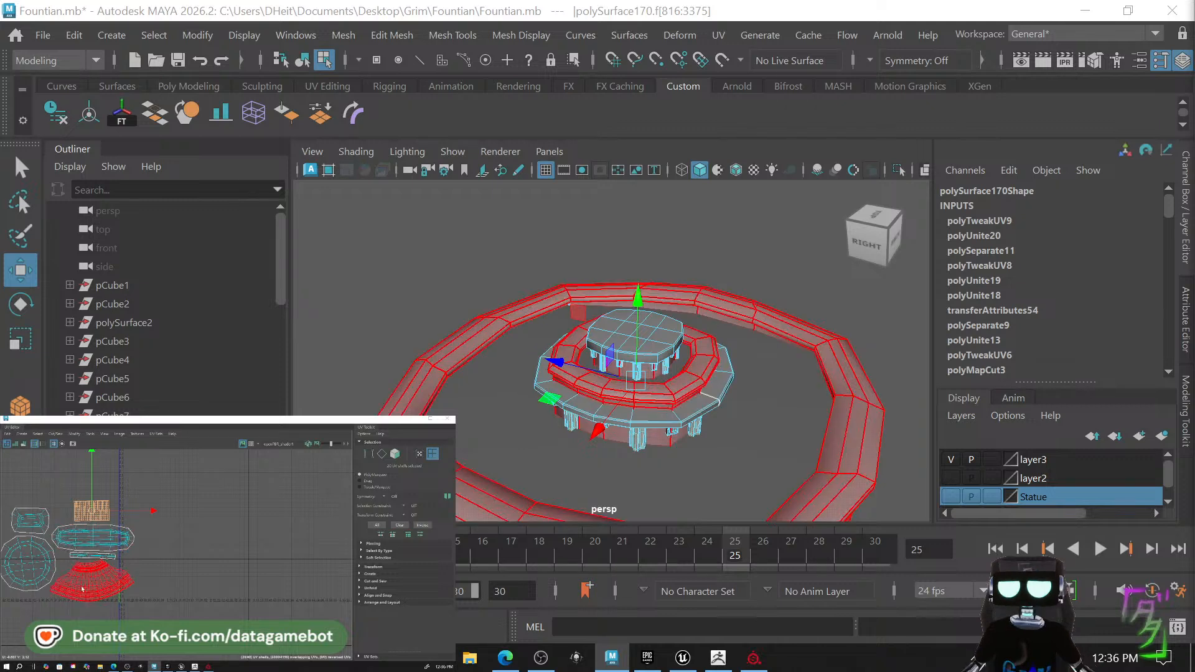
# Move all the UV shells together into the UV tile and scale them down to fit inside it.
pyautogui.scroll(-2, 42, 545)
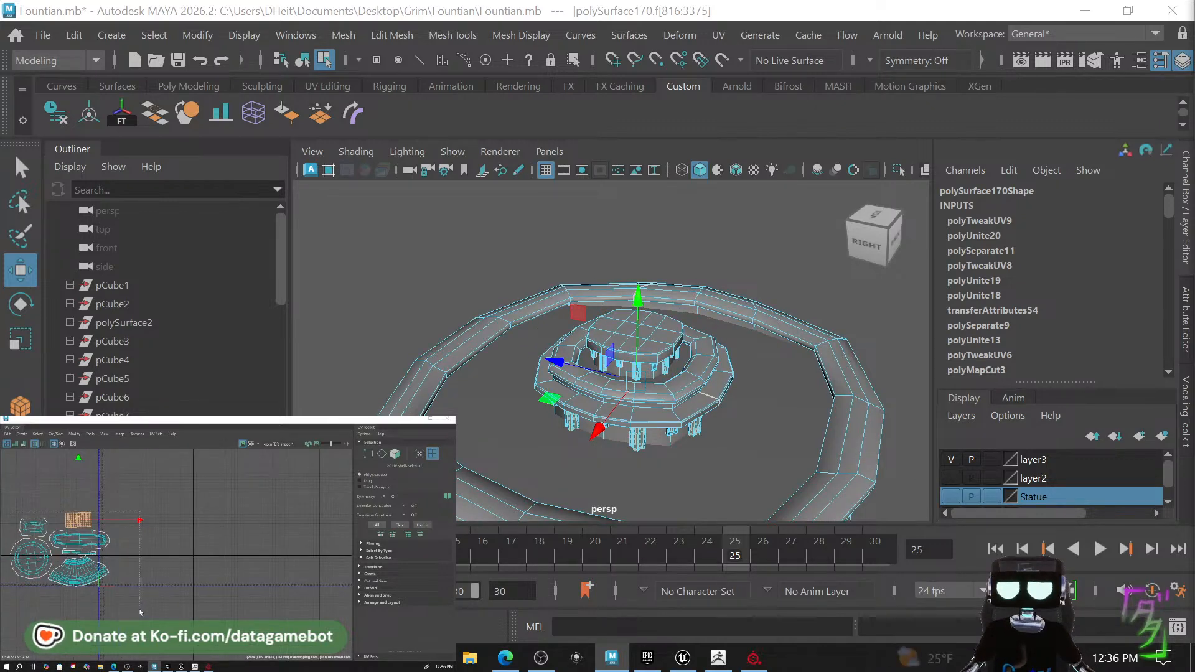
pyautogui.moveTo(122, 606); pyautogui.dragTo(123, 606)
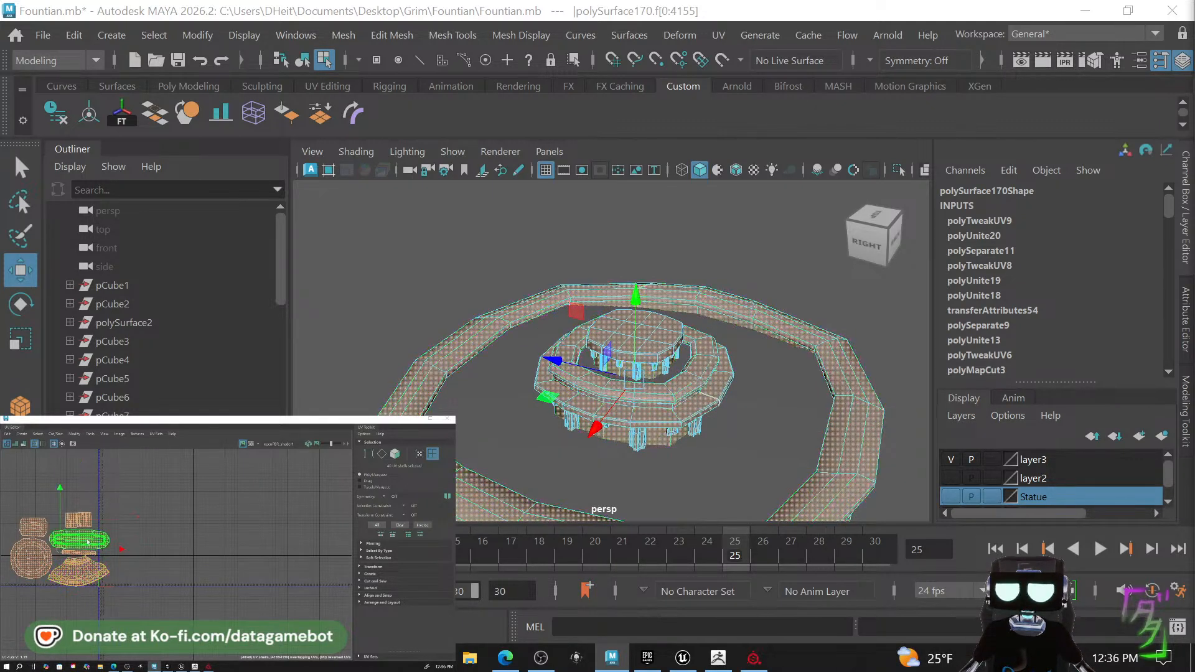
pyautogui.moveTo(62, 552); pyautogui.dragTo(117, 576)
pyautogui.press('r')
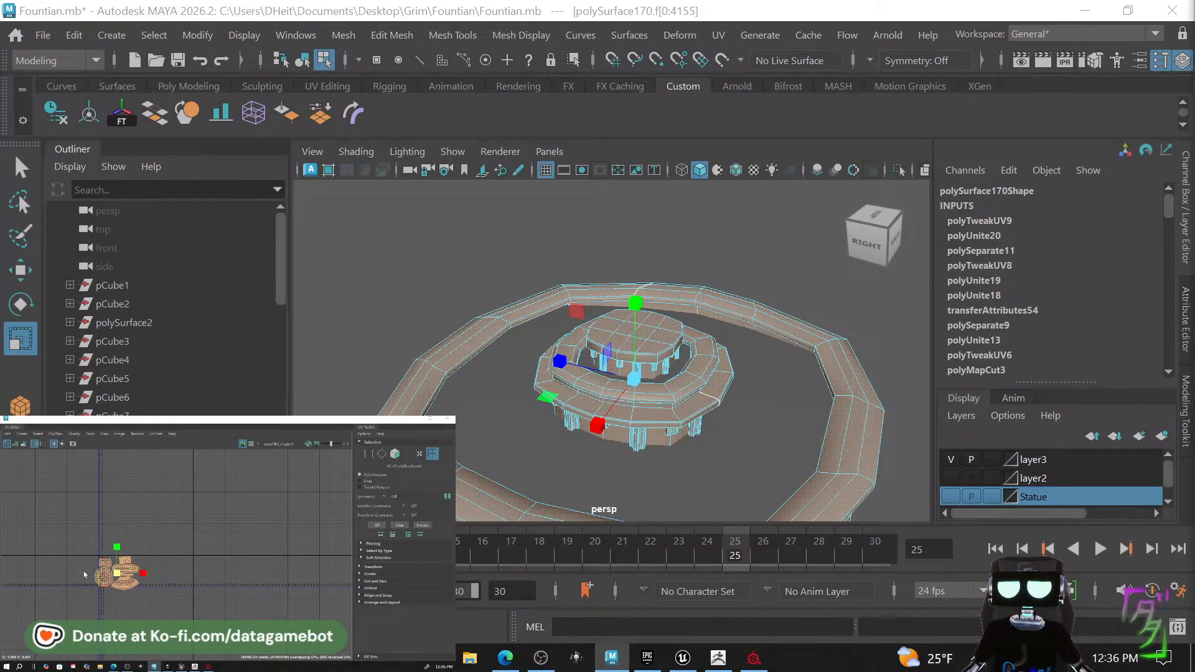
pyautogui.press('f')
pyautogui.moveTo(176, 554); pyautogui.dragTo(176, 553)
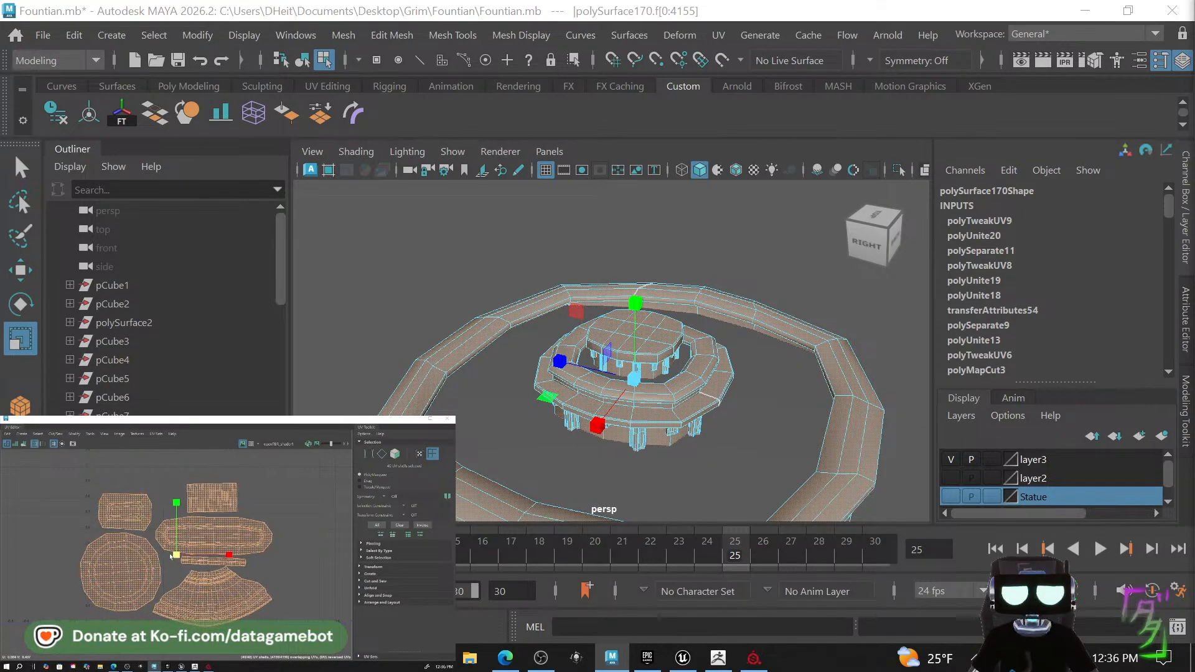
pyautogui.press('w')
# Nudge the round shell toward its neighbours and tilt the fan-shaped shell next to it.
pyautogui.click(165, 558)
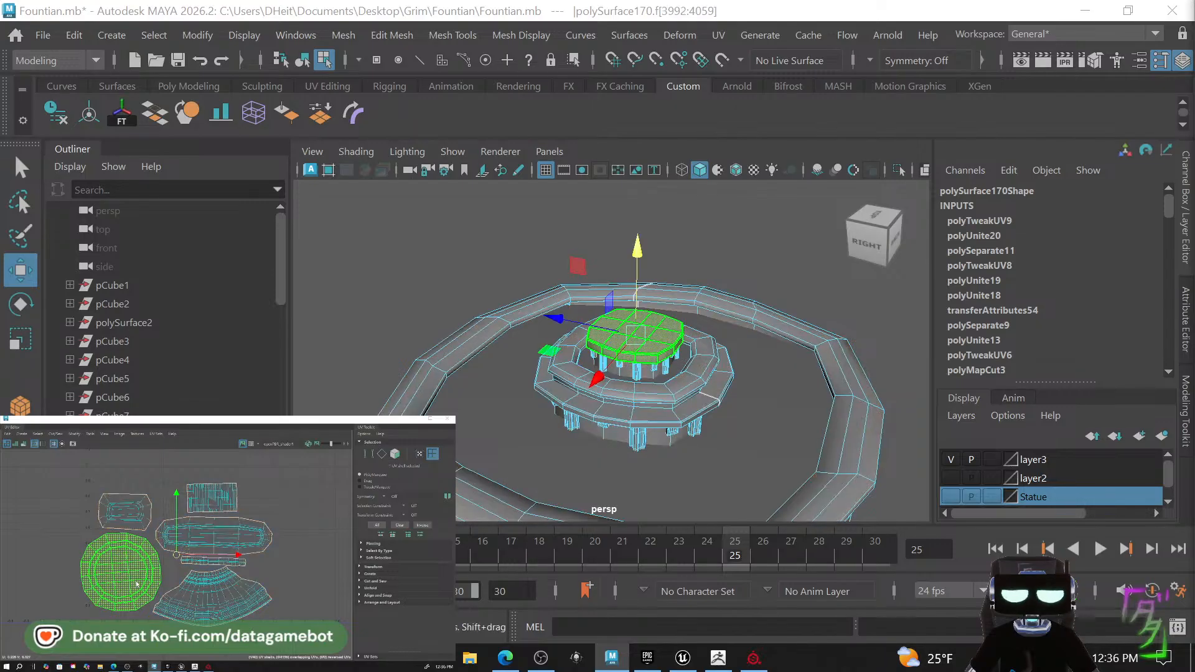
pyautogui.moveTo(180, 556); pyautogui.dragTo(183, 558)
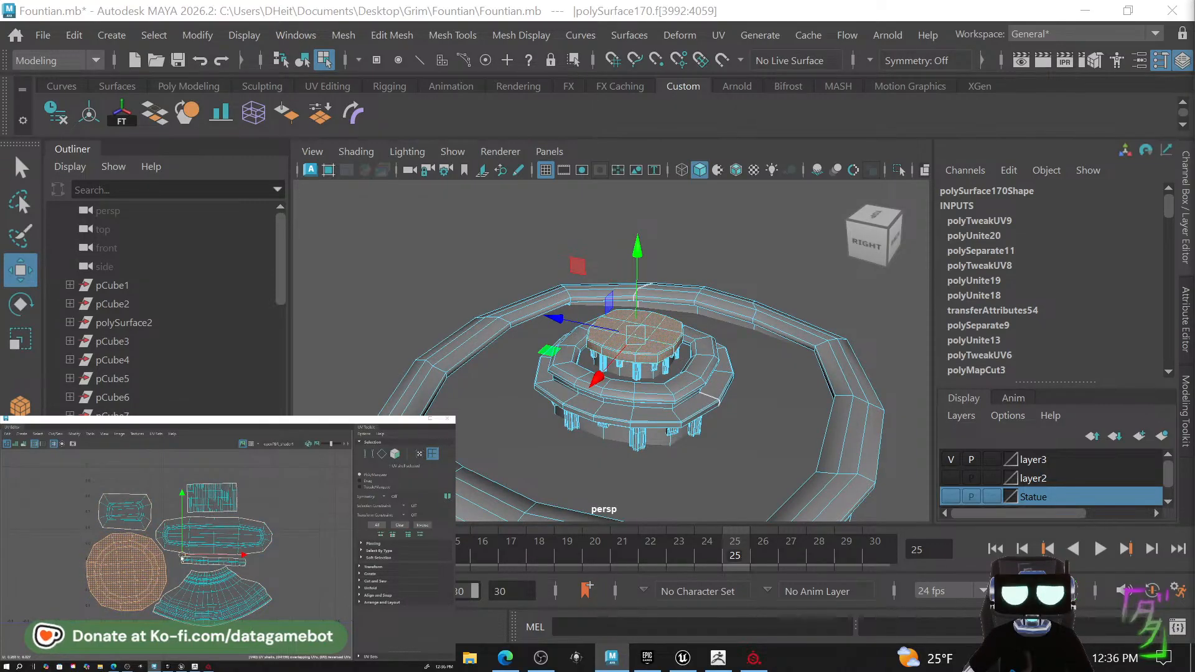
pyautogui.click(203, 600)
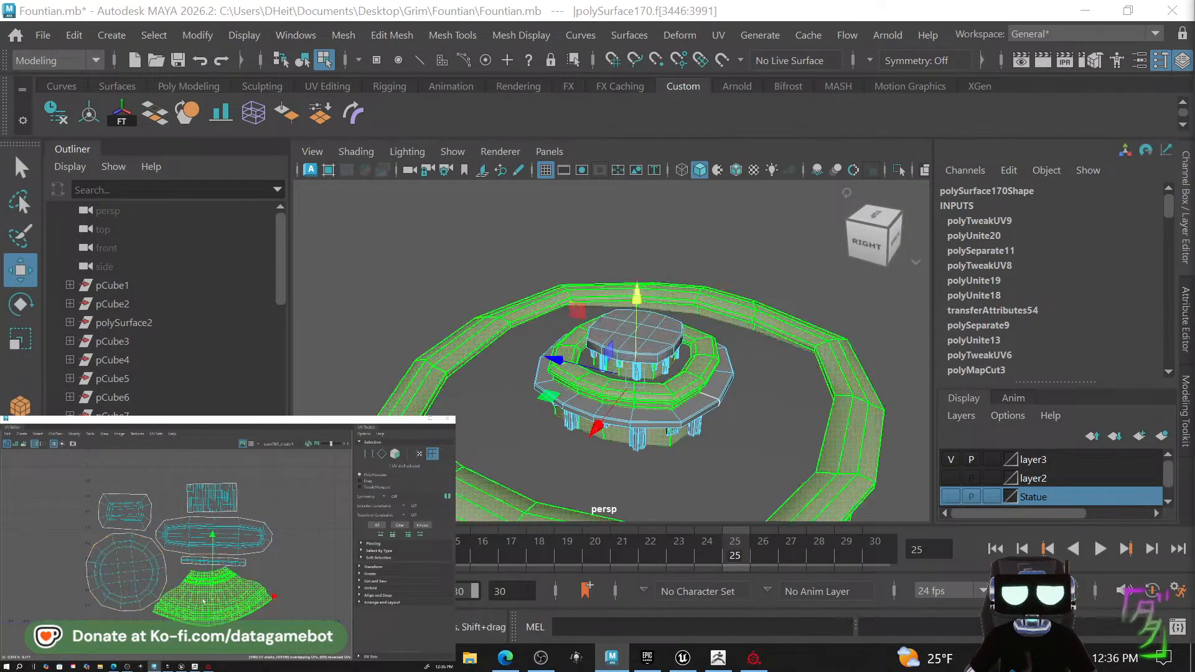
pyautogui.press('e')
pyautogui.moveTo(271, 593); pyautogui.dragTo(203, 582)
pyautogui.press('w')
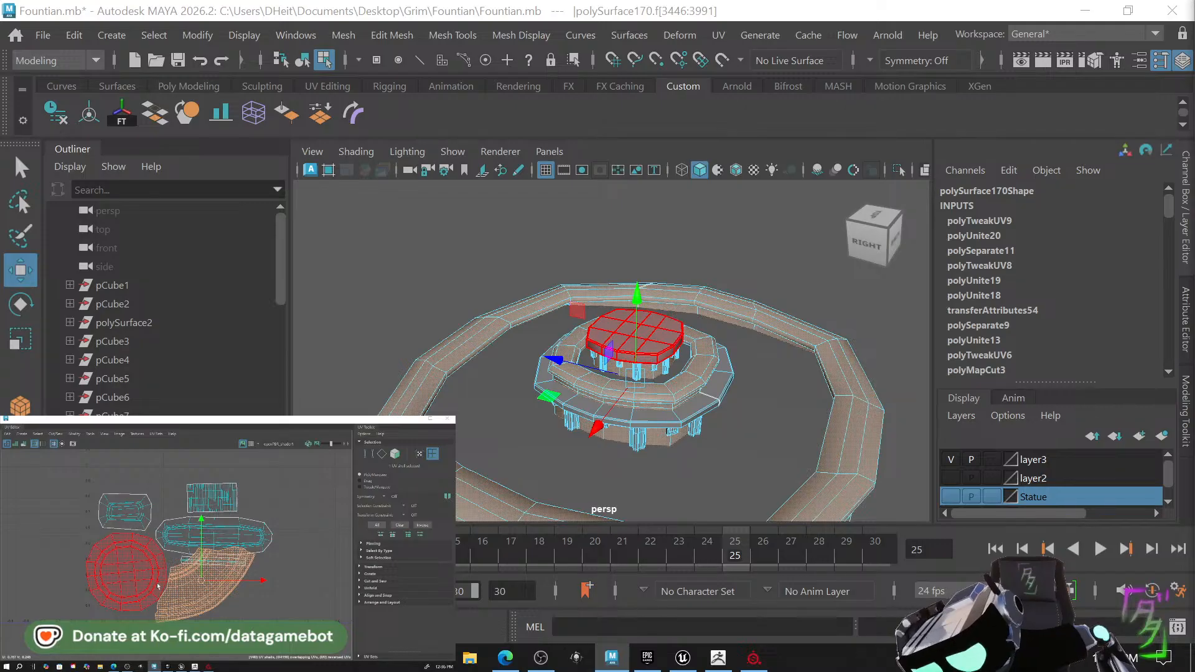
pyautogui.keyDown('shift'); pyautogui.click(128, 575); pyautogui.keyUp('shift')
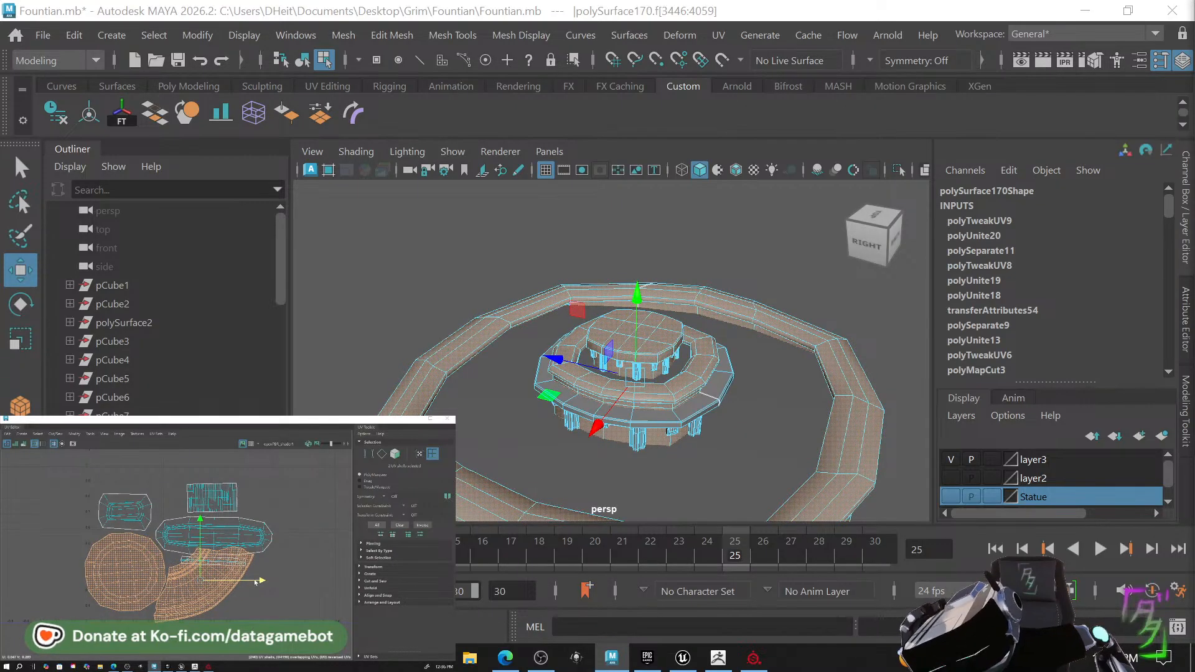
pyautogui.hotkey('ctrl', 'z')
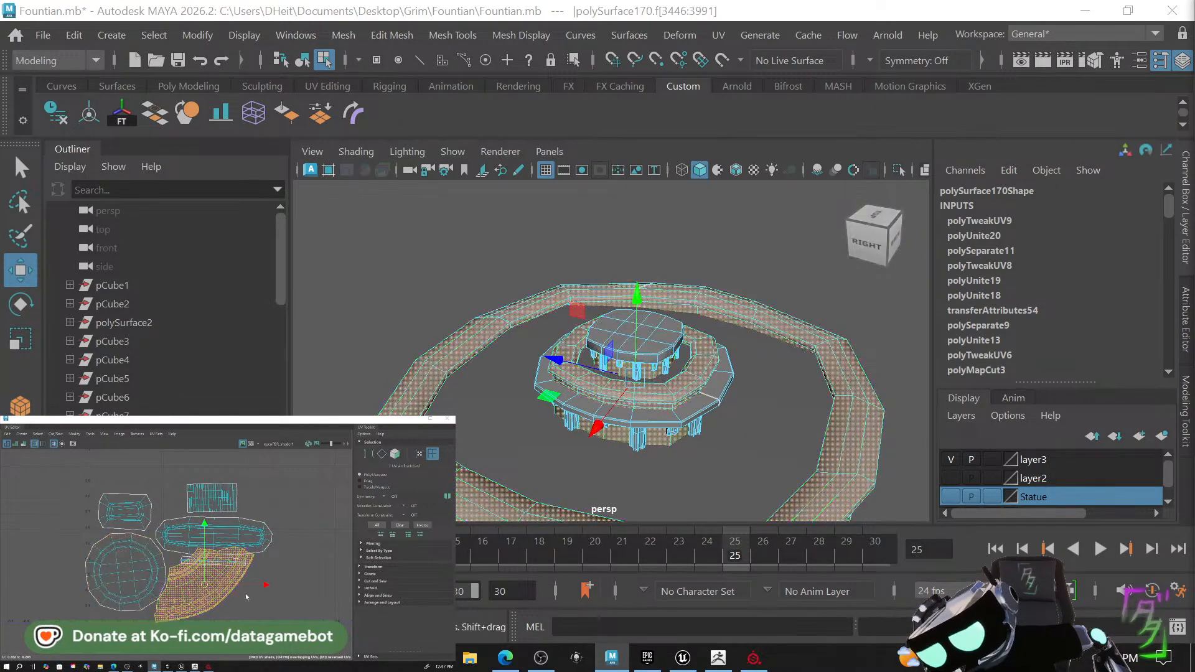
# Rotate the fan-shaped shell so its outer arc faces upward and move it above the round shell.
pyautogui.press('e')
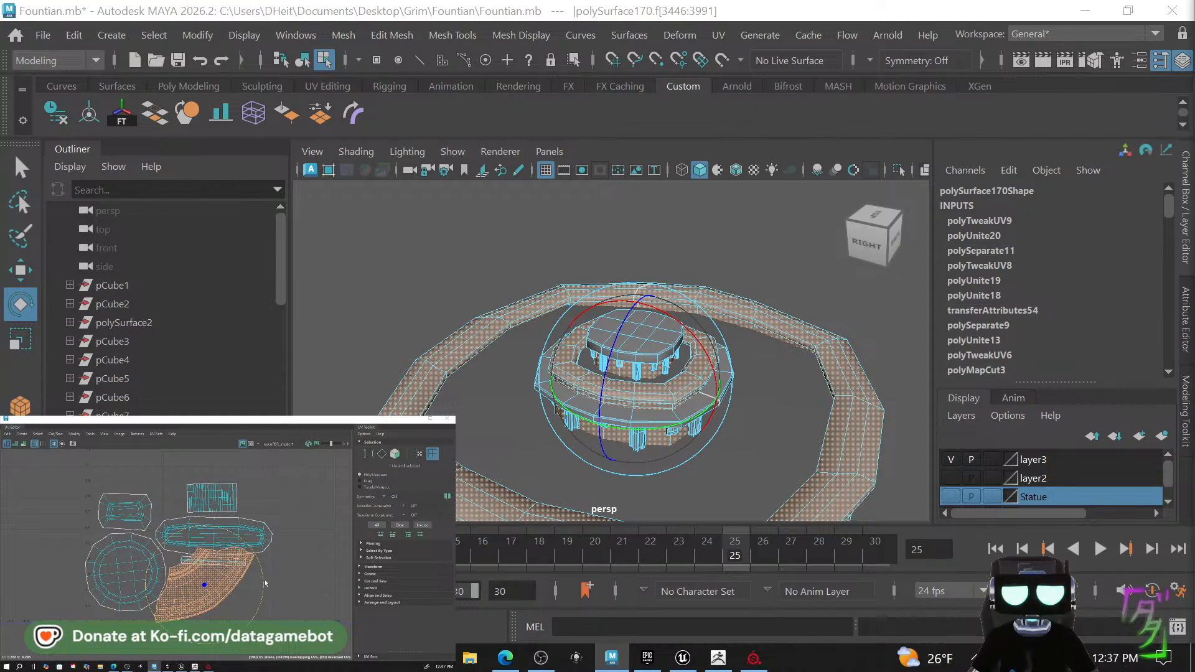
pyautogui.moveTo(266, 583); pyautogui.dragTo(141, 497)
pyautogui.press('w')
pyautogui.press('e')
pyautogui.press('w')
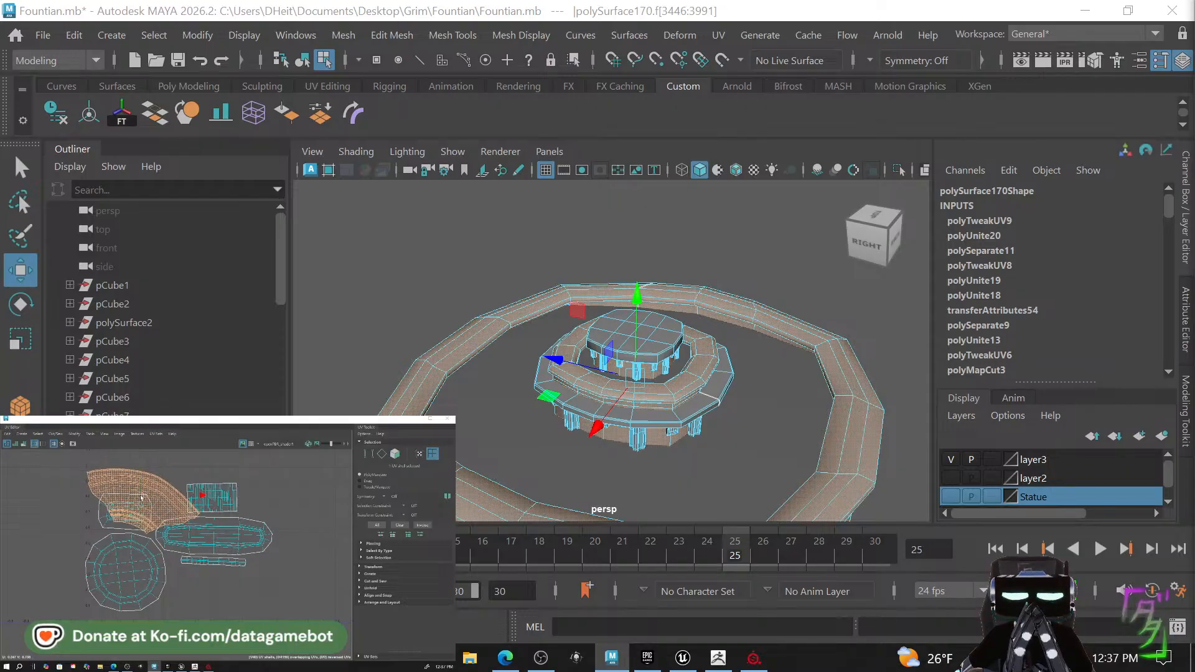
# Rotate the long oval shell to vertical and stand it below the rectangular shell.
pyautogui.click(189, 549)
pyautogui.moveTo(199, 536)
pyautogui.mouseDown()
pyautogui.moveTo(200, 624)
pyautogui.moveTo(205, 598)
pyautogui.moveTo(257, 617)
pyautogui.moveTo(228, 641)
pyautogui.mouseUp()
pyautogui.press('e')
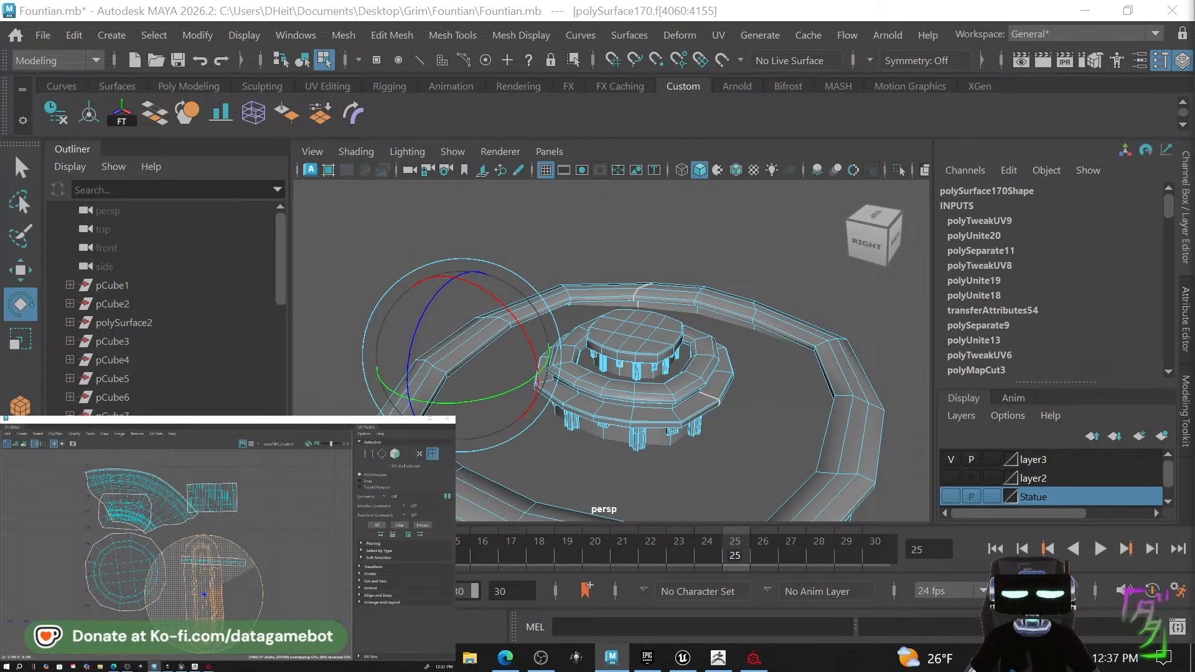
pyautogui.press('w')
pyautogui.moveTo(203, 581); pyautogui.dragTo(219, 560)
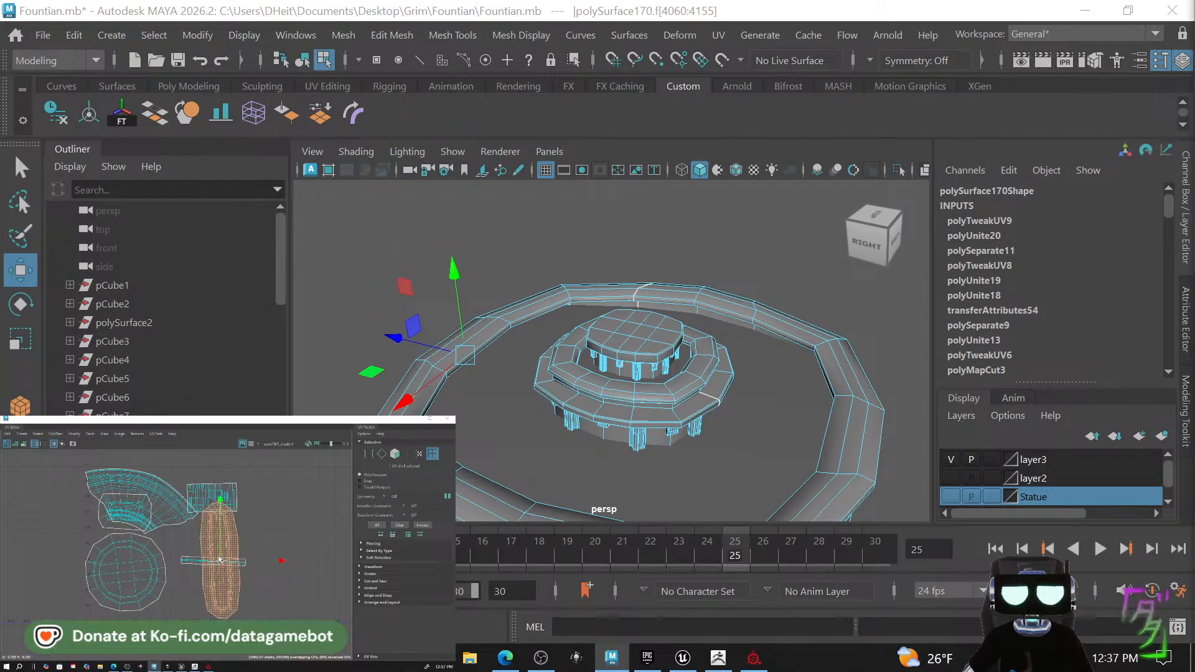
# Shrink the barrel-shaped shell and place it in the lower gap between the round shell and the vertical oval shell.
pyautogui.click(107, 524)
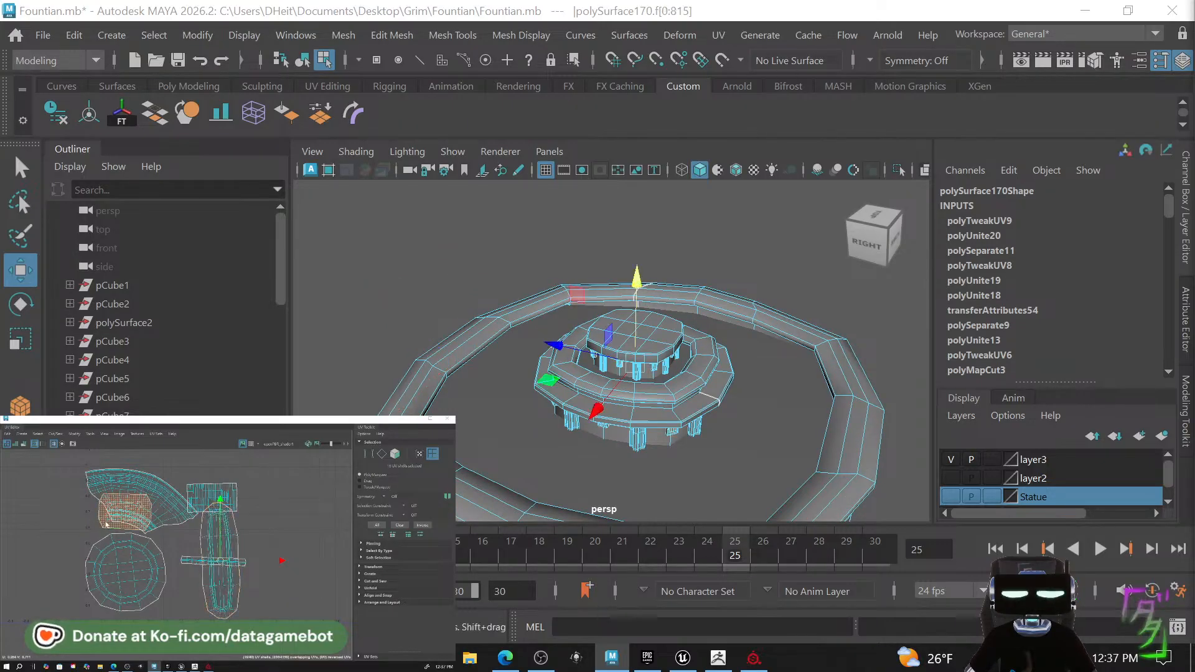
pyautogui.click(173, 584)
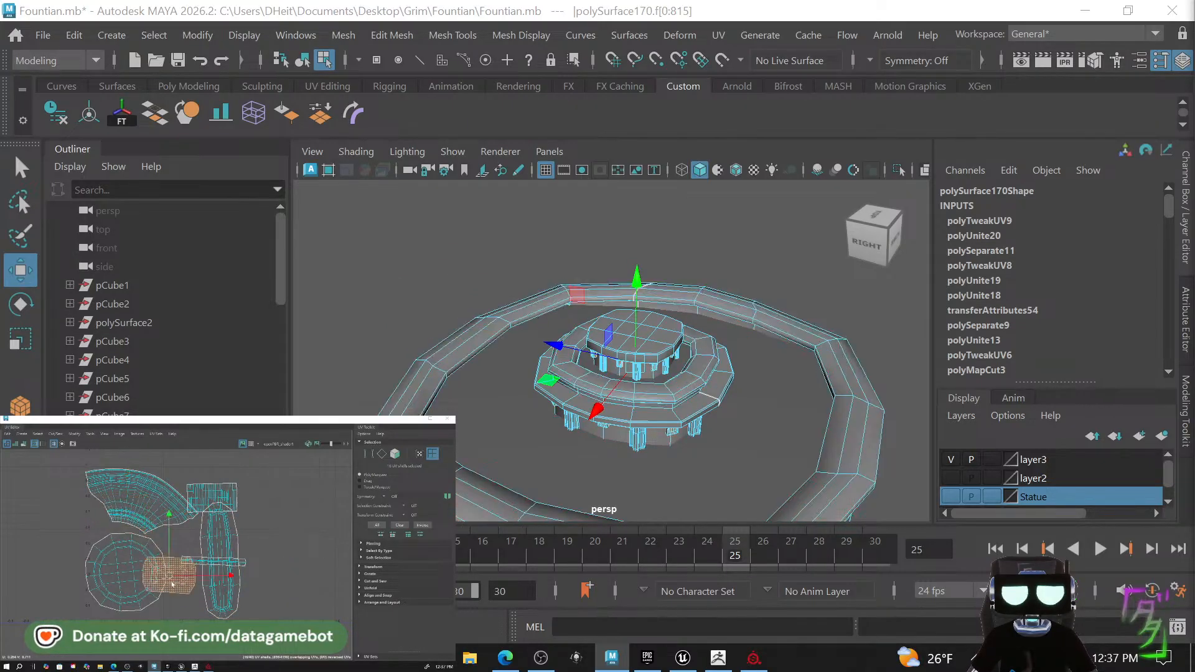
pyautogui.moveTo(172, 583); pyautogui.dragTo(182, 605)
pyautogui.press('r')
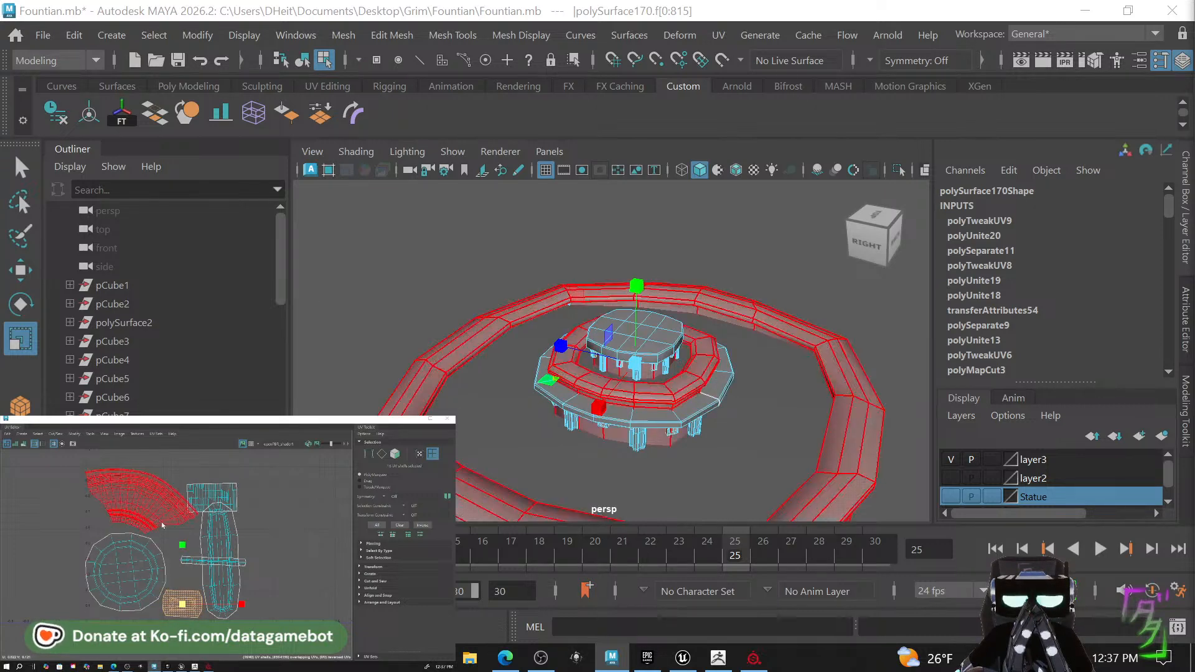
# Move the rectangular shell clear of the vertical oval shell, beside the upper edge of the fan-shaped shell.
pyautogui.click(205, 491)
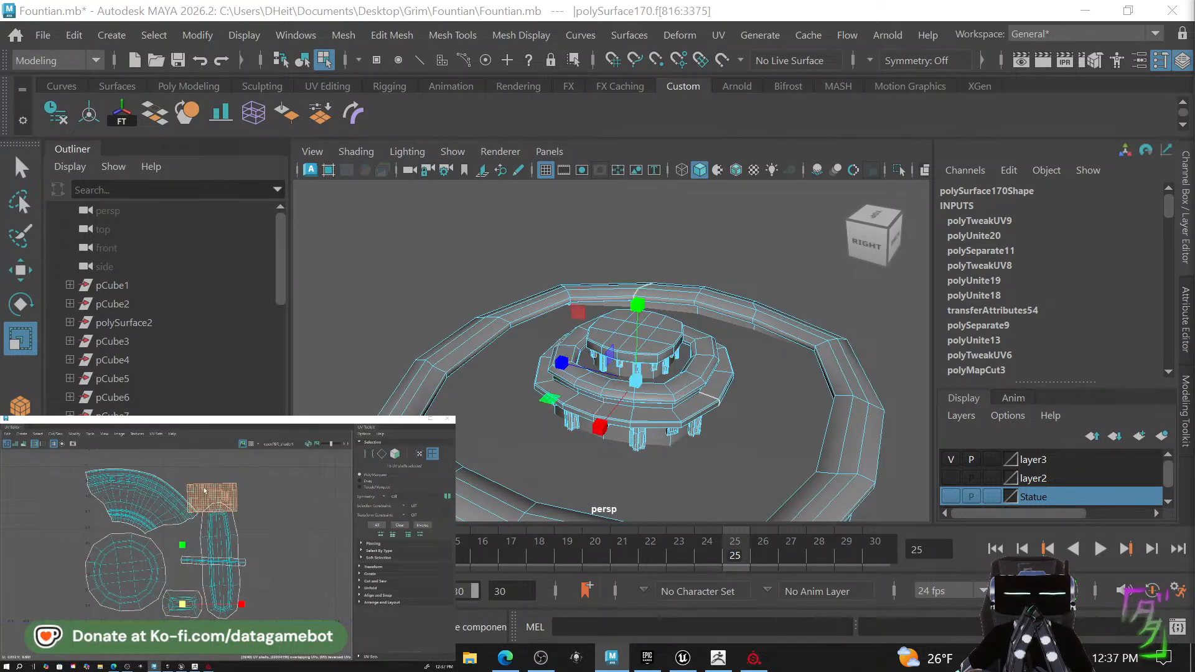
pyautogui.press('w')
pyautogui.moveTo(211, 500)
pyautogui.mouseDown()
pyautogui.moveTo(214, 484)
pyautogui.moveTo(203, 500)
pyautogui.mouseUp()
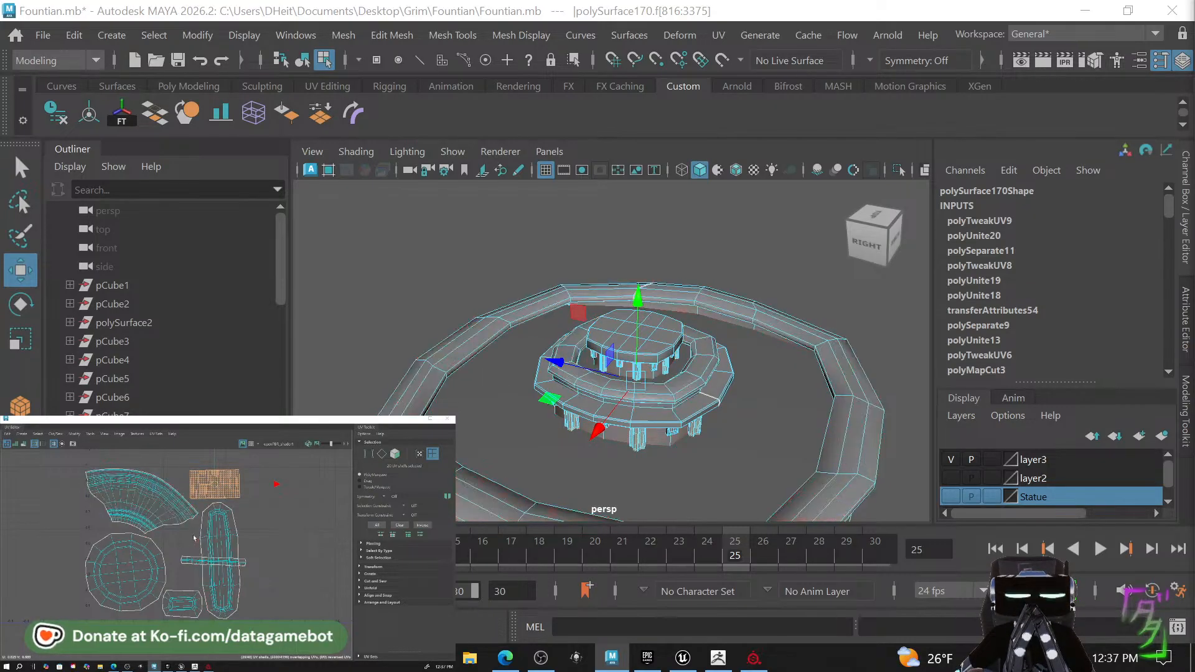
# Rotate the narrow strip shell to vertical, fit it between the round and oval shells, and clear the selection.
pyautogui.click(189, 560)
pyautogui.press('e')
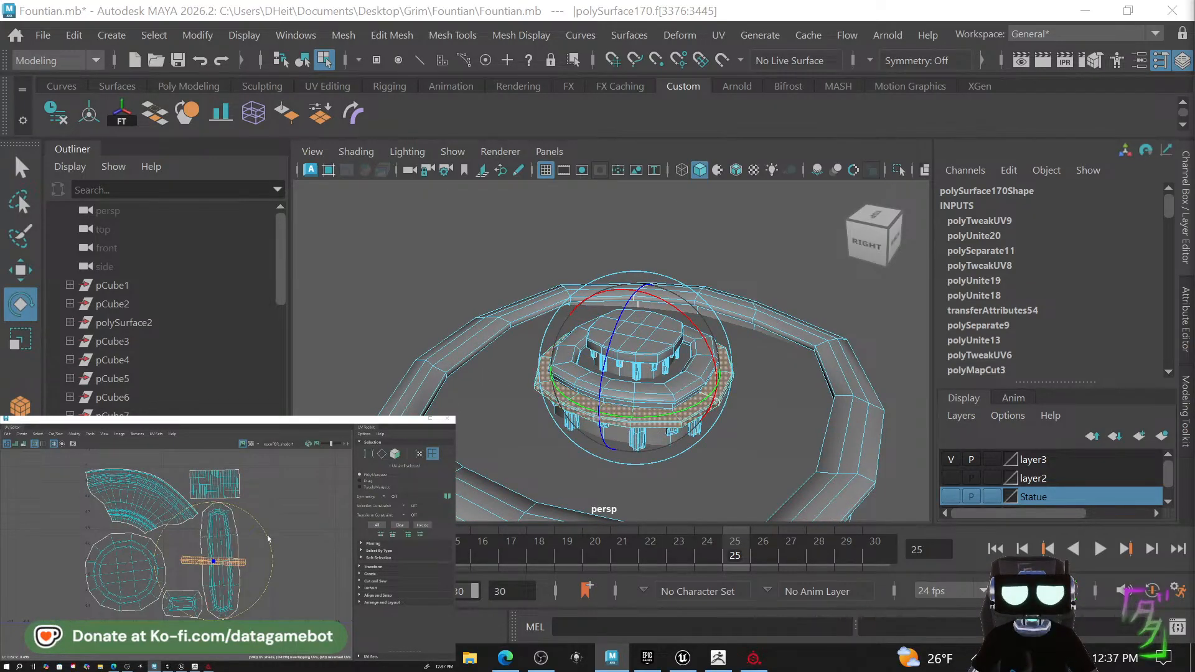
pyautogui.moveTo(271, 566); pyautogui.dragTo(262, 610)
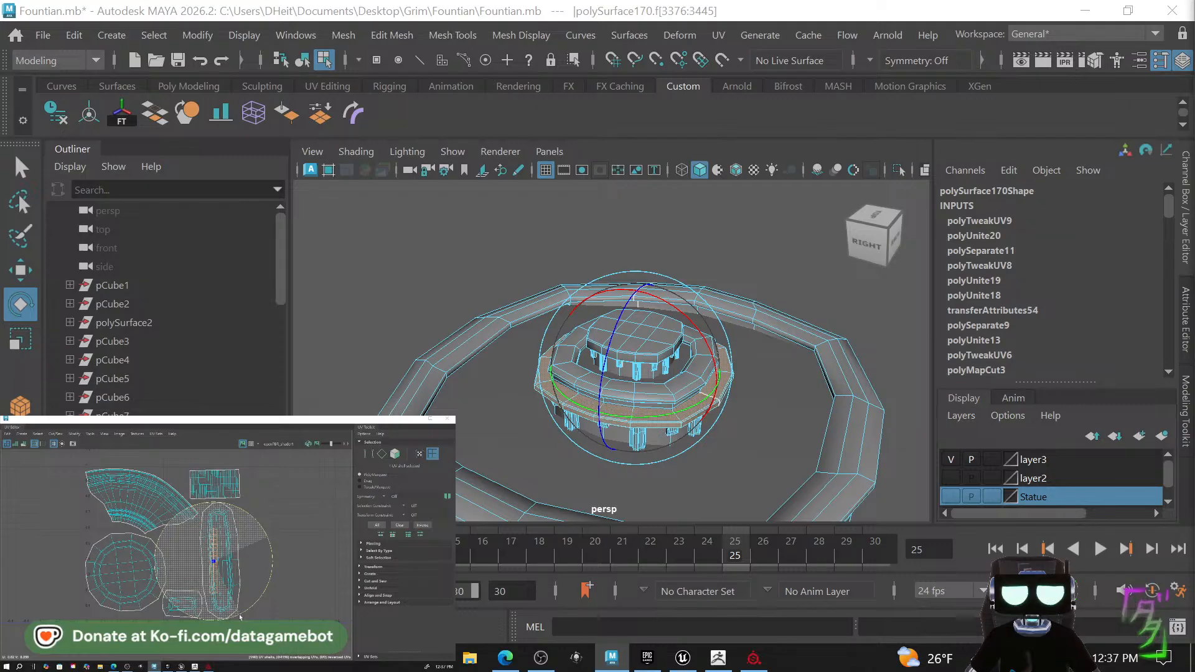
pyautogui.press('w')
pyautogui.moveTo(213, 560); pyautogui.dragTo(188, 560)
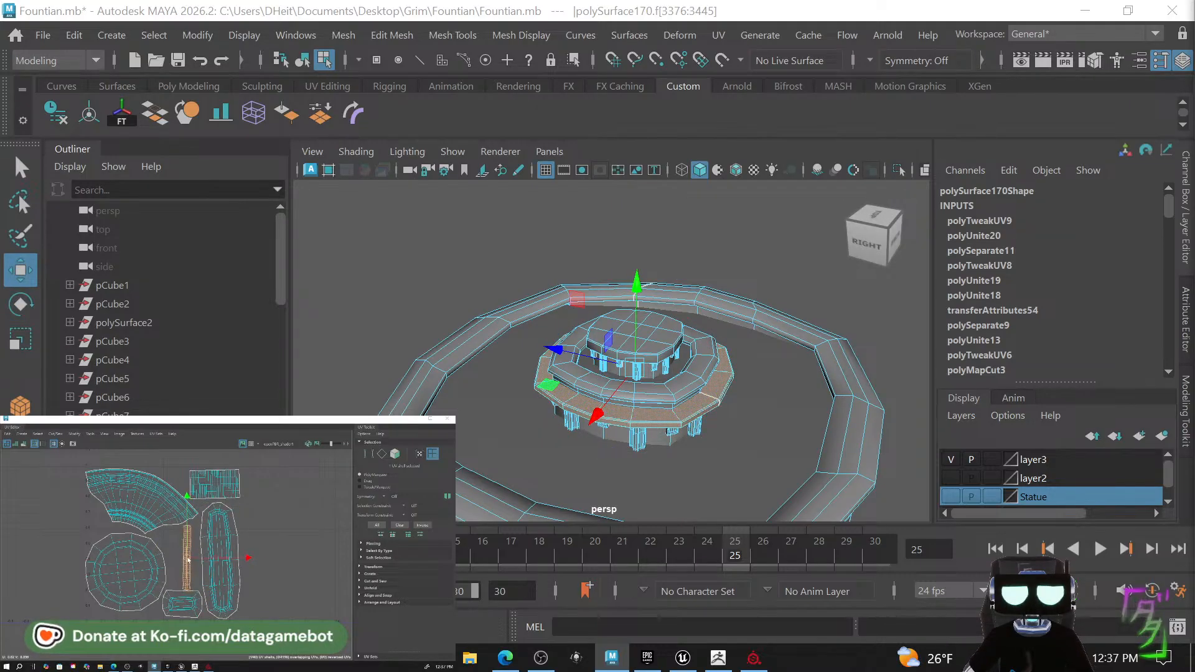
pyautogui.click(260, 552)
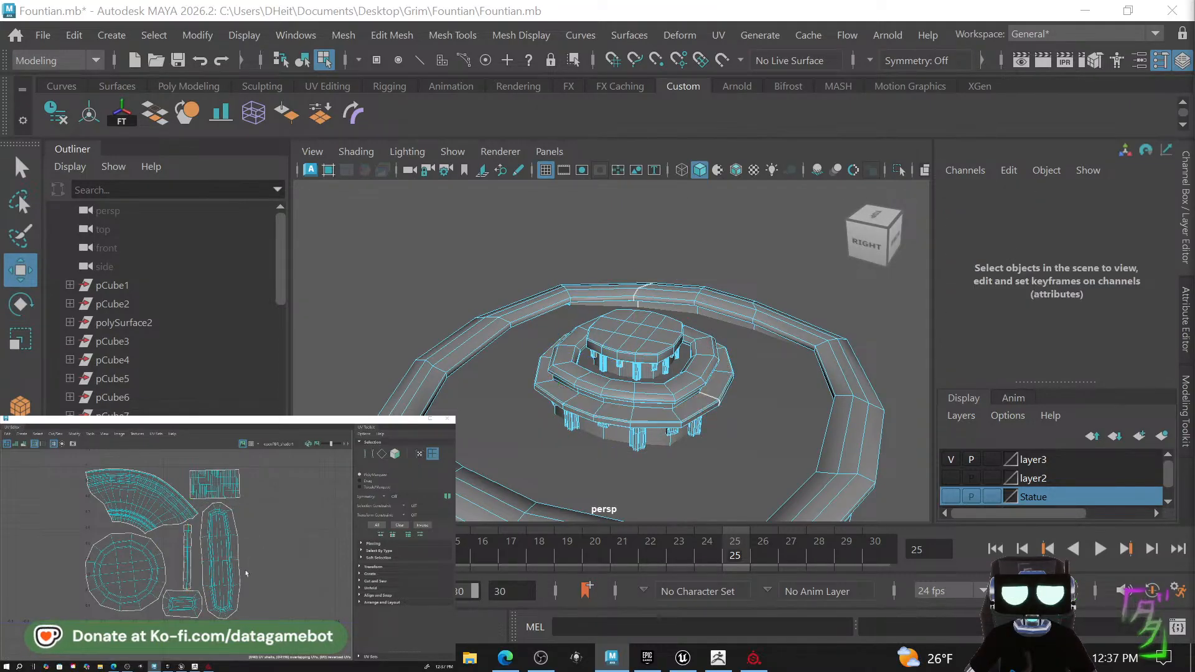
# Return to object selection and assign a new Blinn material to the combined fountain mesh.
pyautogui.scroll(-5, 634, 368)
pyautogui.scroll(5, 635, 368)
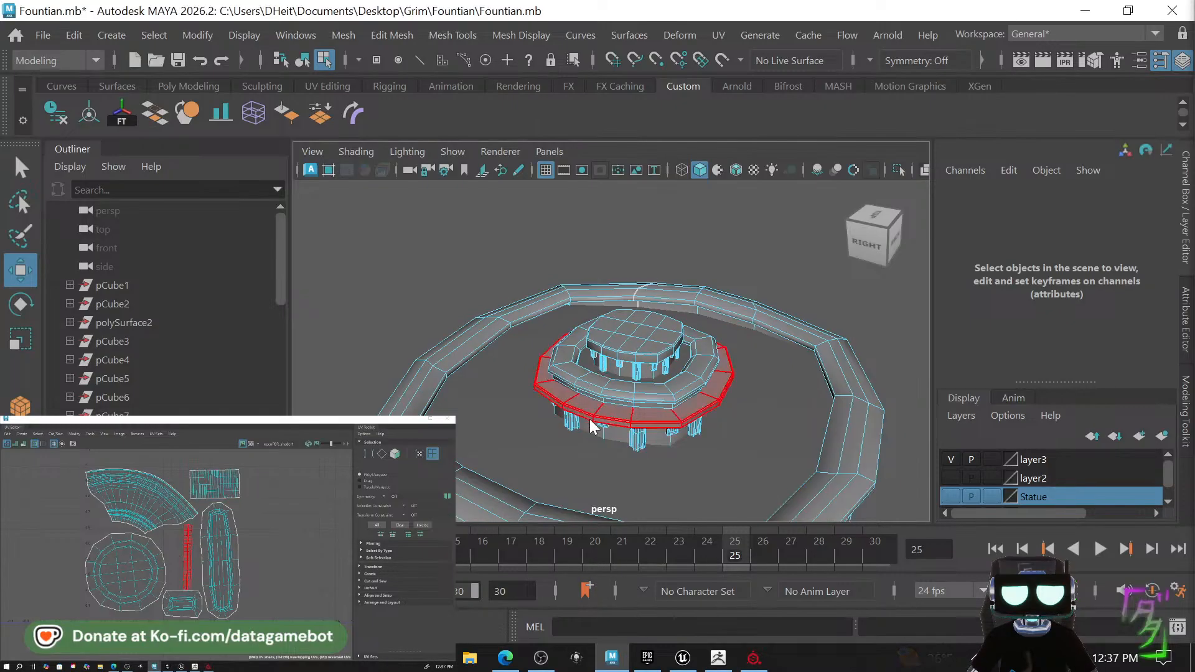
pyautogui.moveTo(635, 367); pyautogui.dragTo(681, 91, button='right')
pyautogui.click(843, 300)
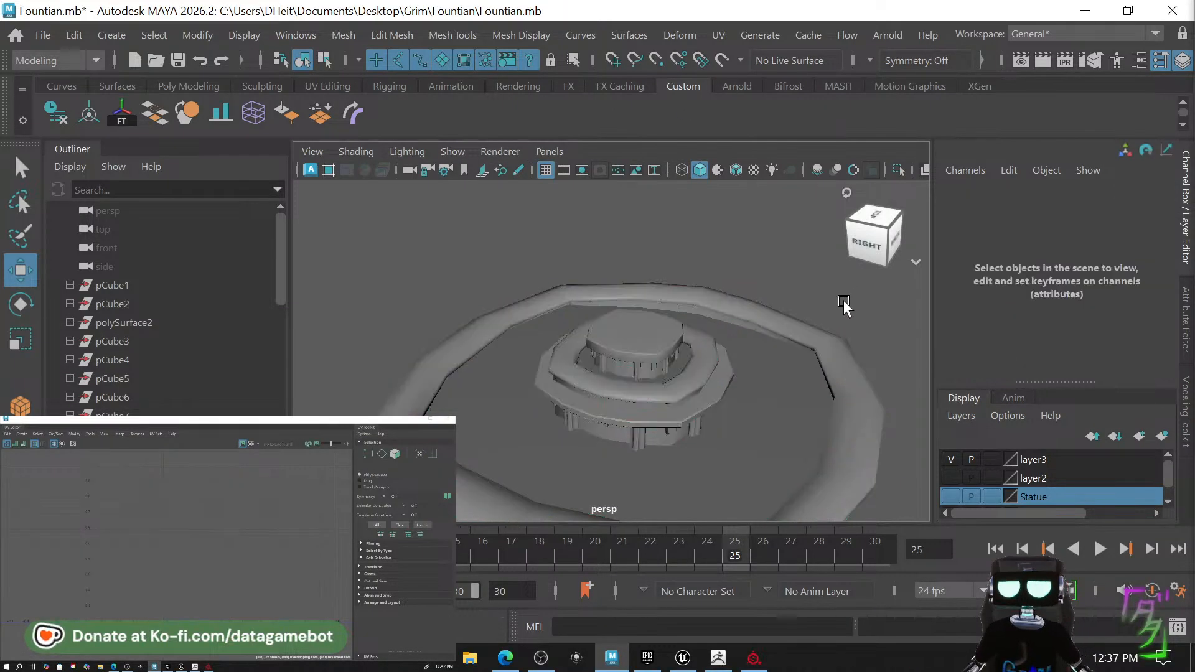
pyautogui.click(797, 337)
pyautogui.moveTo(796, 335); pyautogui.dragTo(1014, 568, button='right')
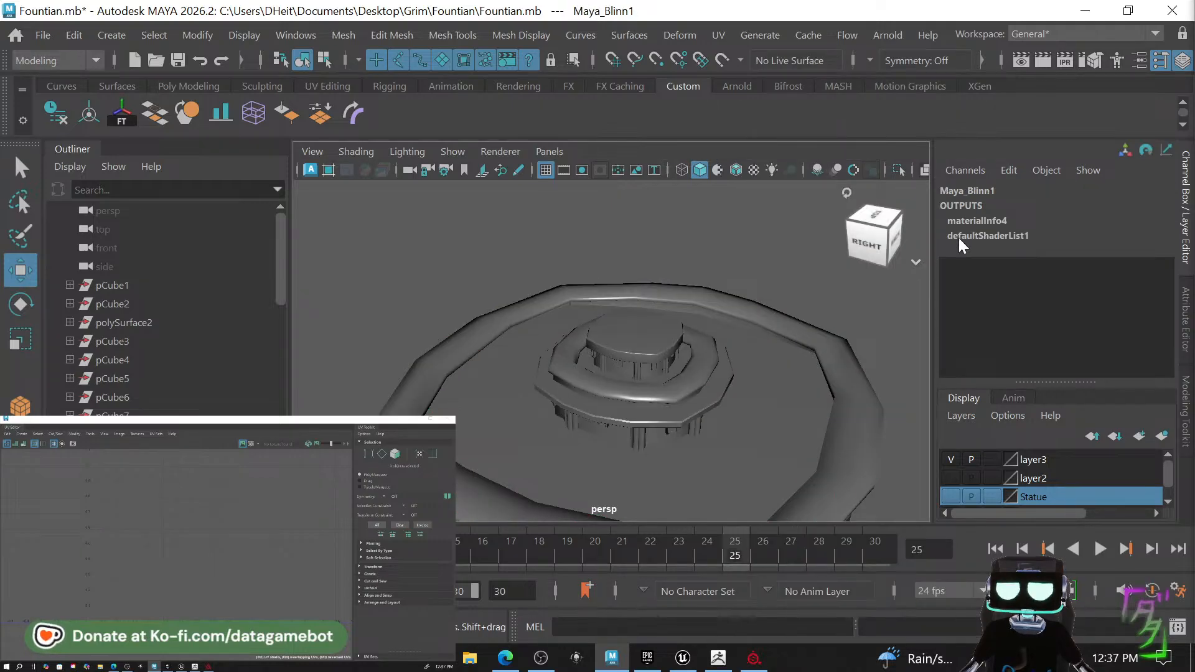
# Rename the new Blinn material as FountianMat.
pyautogui.click(1186, 320)
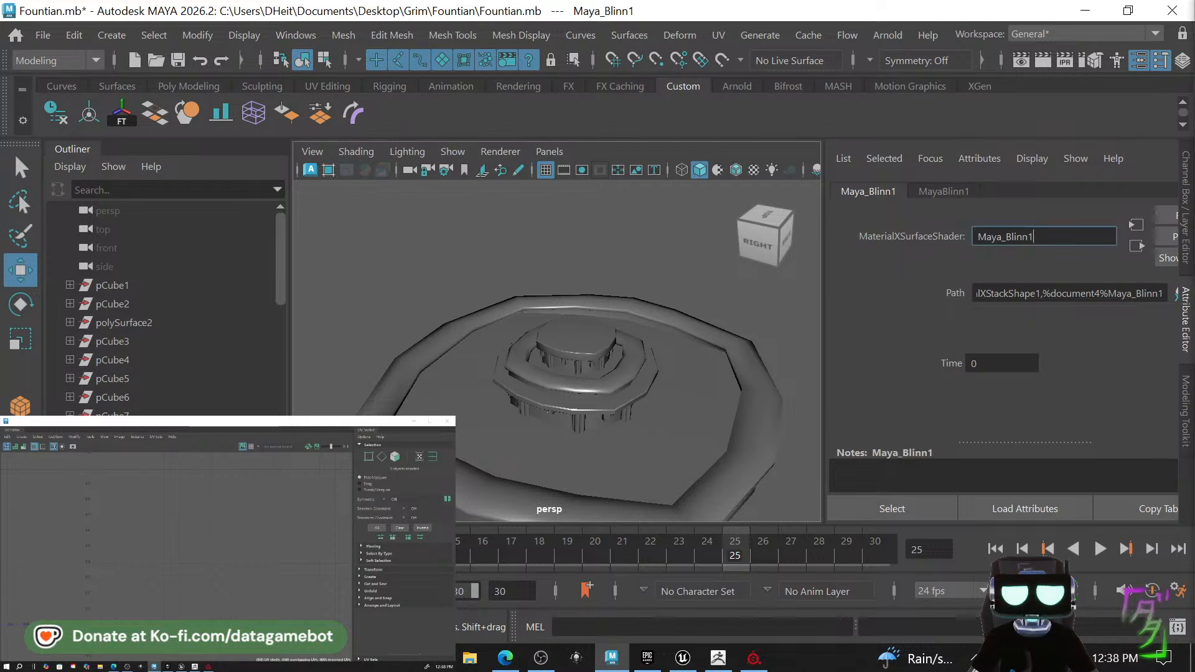
pyautogui.doubleClick(973, 237)
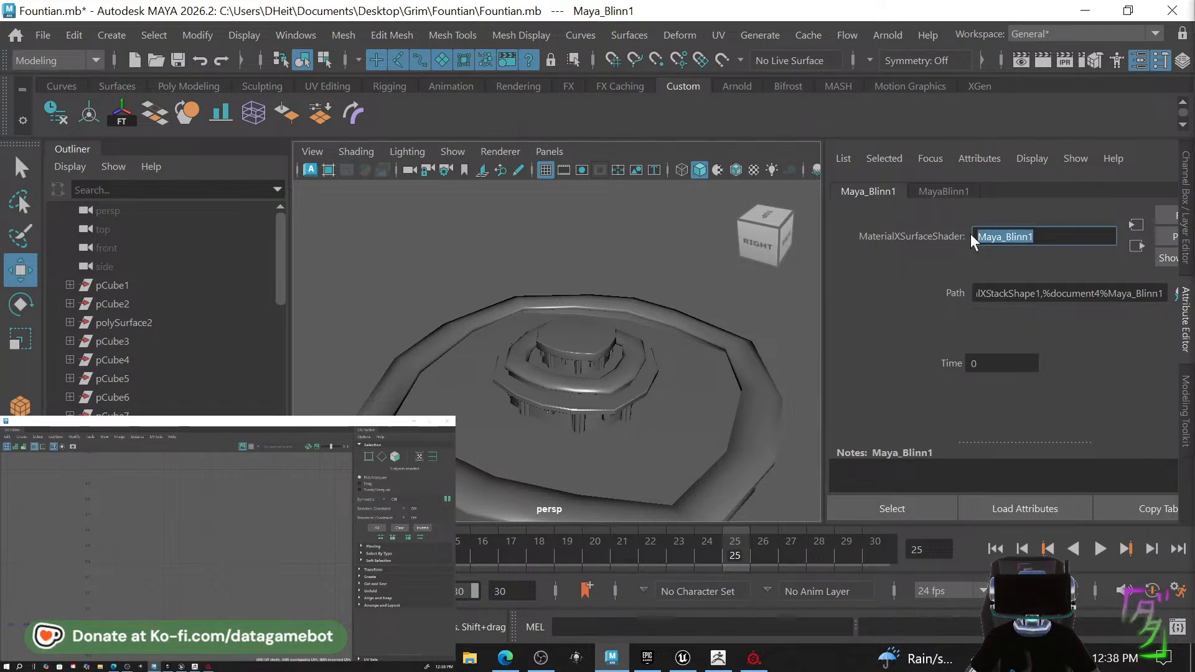
pyautogui.write('Foun')
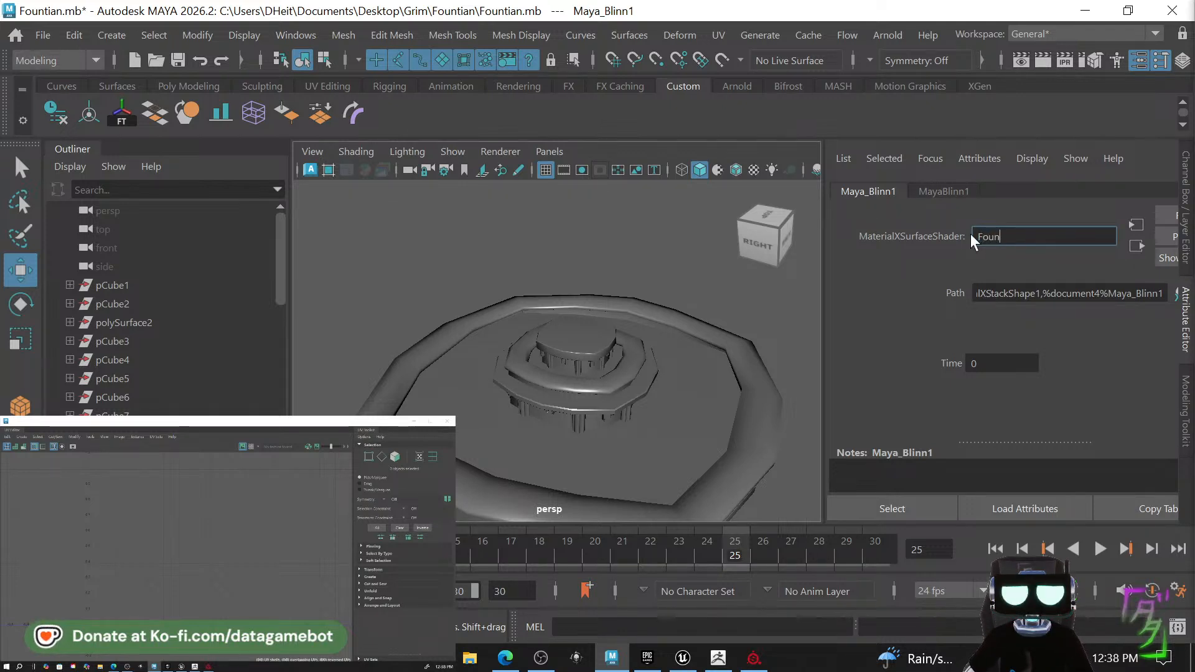
pyautogui.write('tianMa')
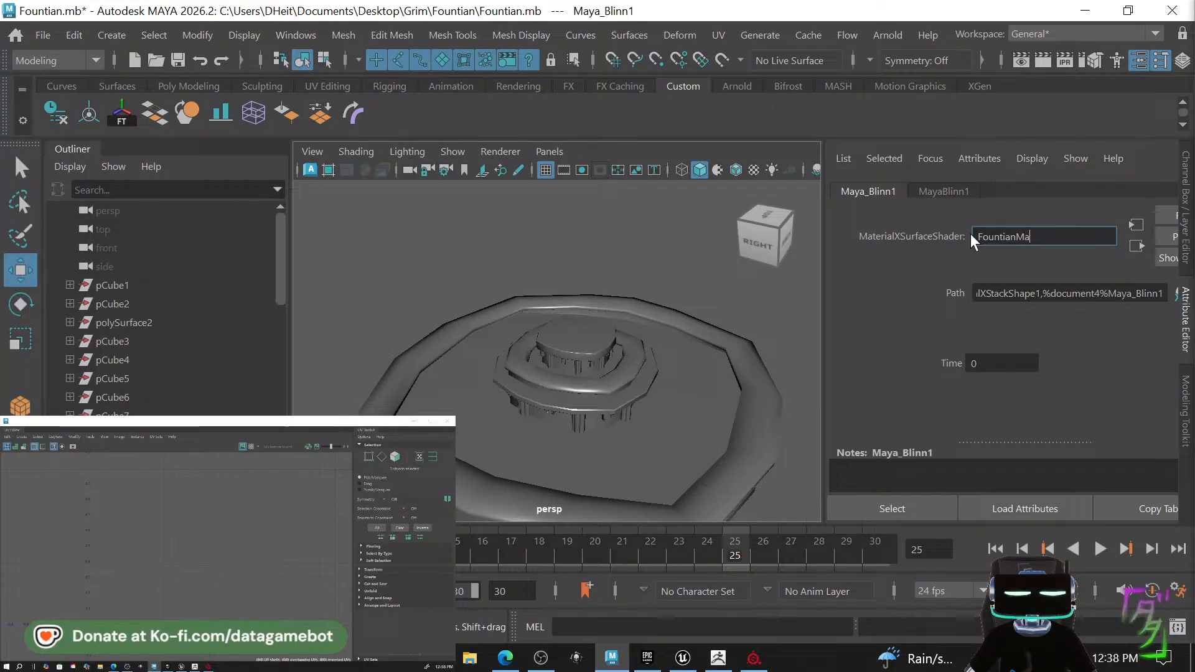
pyautogui.write('t')
pyautogui.press('Return')
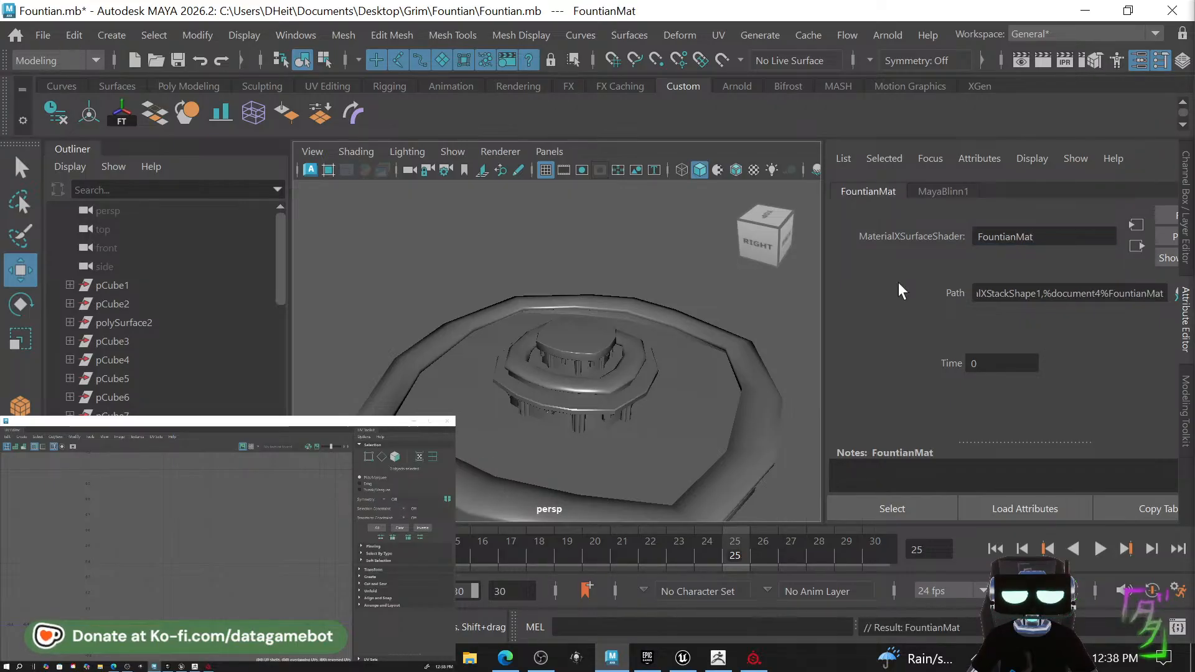
# Copy the fountain mesh's UVs into its existing Lightmap UV set.
pyautogui.click(747, 345)
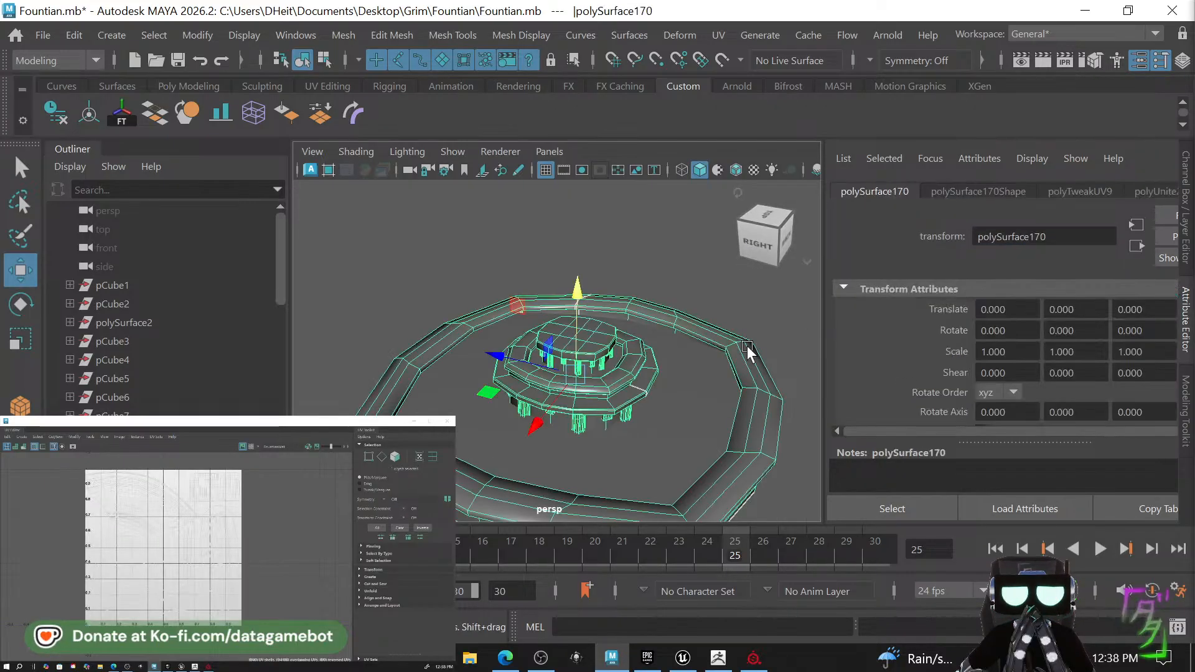
pyautogui.click(155, 439)
pyautogui.moveTo(182, 464)
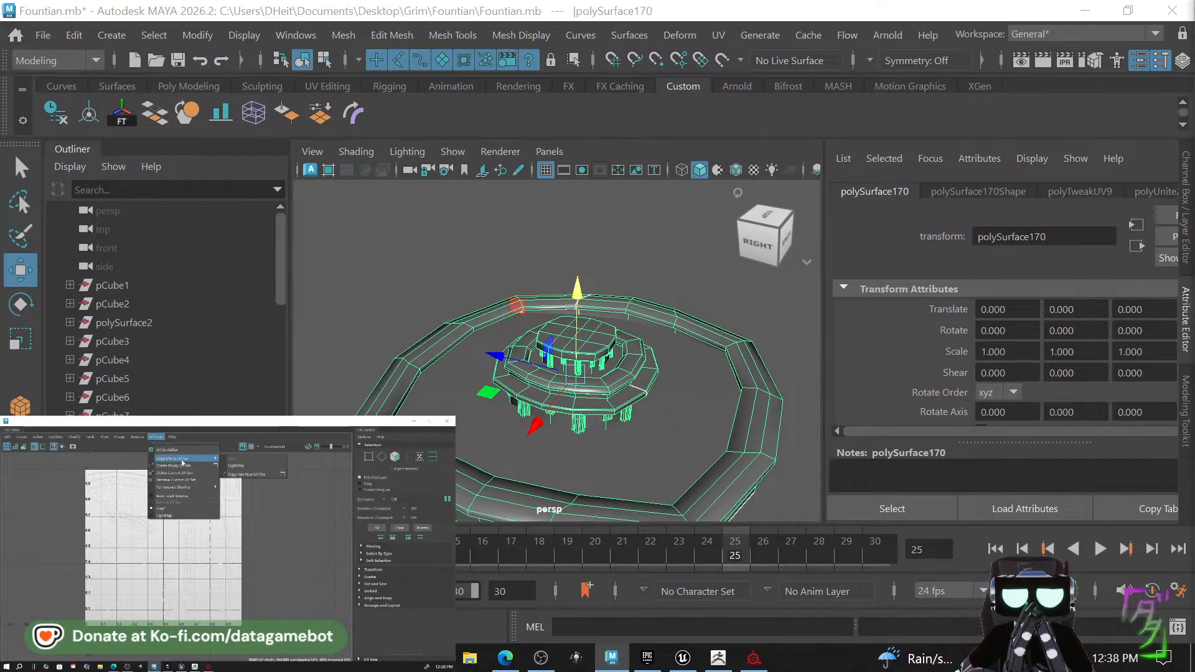
pyautogui.click(235, 465)
# Make the layer2 and Statue display layers visible, and select the combined fountain mesh.
pyautogui.keyDown('alt'); pyautogui.moveTo(714, 233); pyautogui.dragTo(642, 340); pyautogui.keyUp('alt')
pyautogui.click(648, 392)
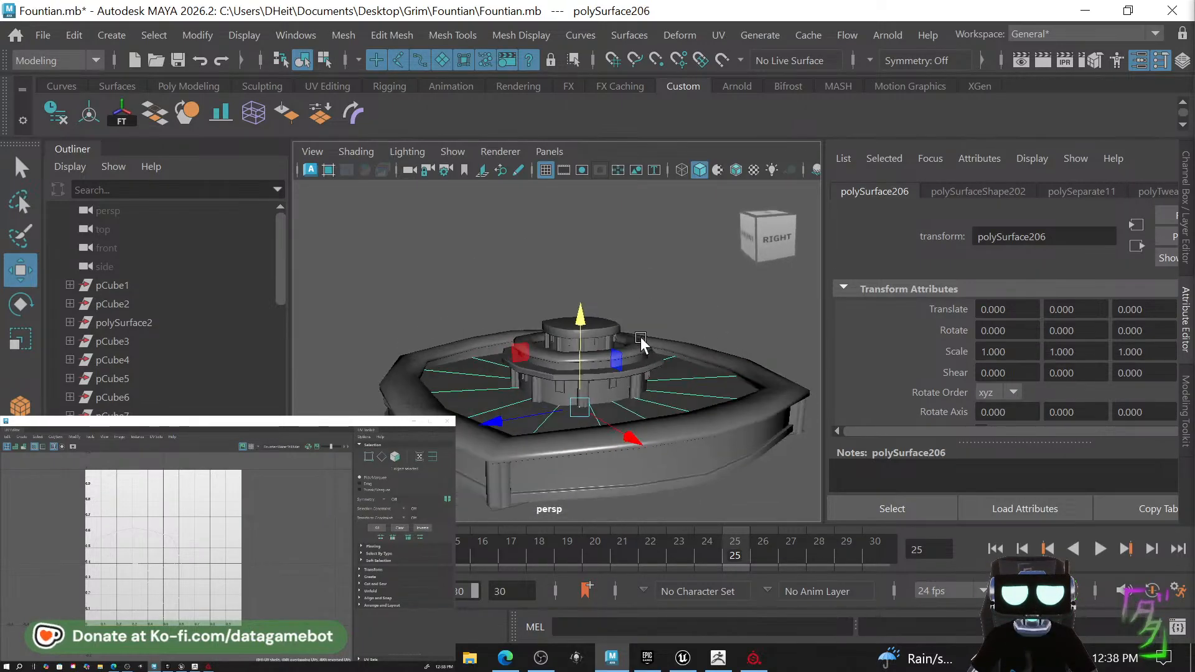
pyautogui.scroll(3, 633, 404)
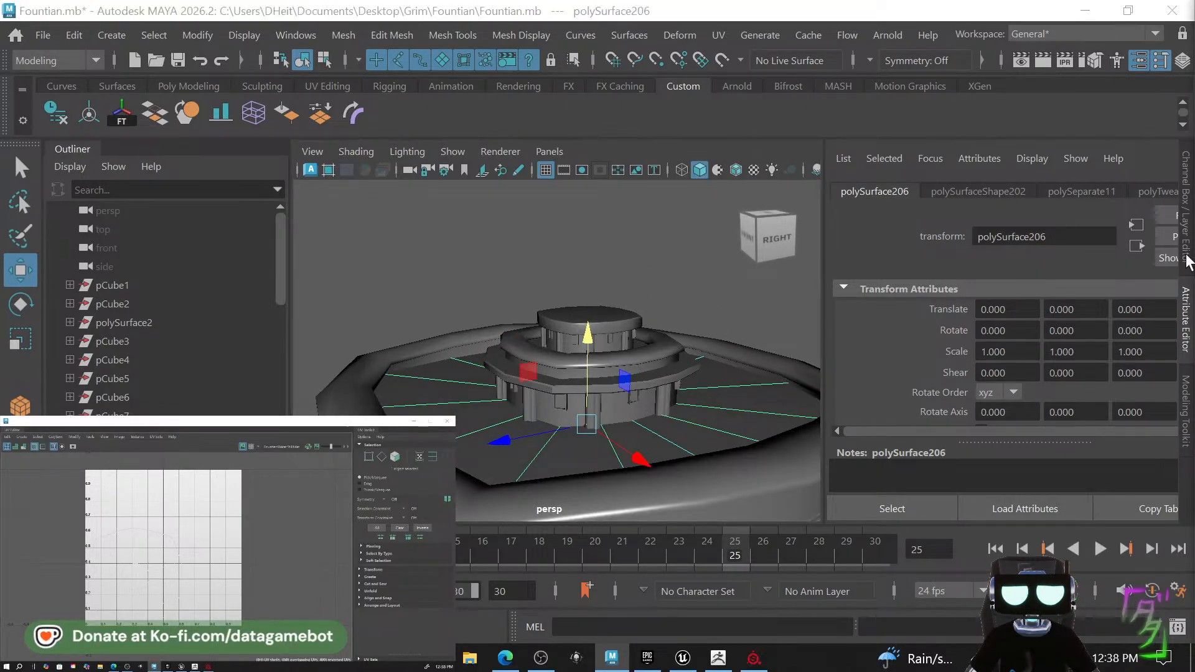
pyautogui.click(1186, 187)
pyautogui.click(950, 478)
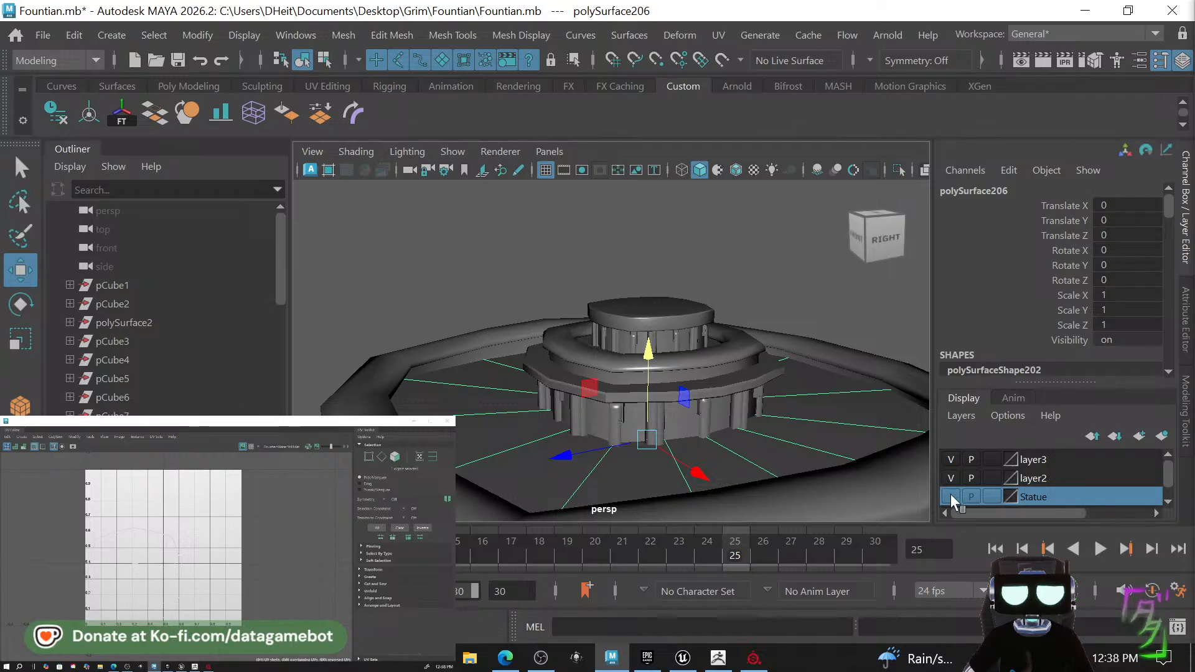
pyautogui.click(950, 497)
pyautogui.scroll(-3, 644, 379)
pyautogui.keyDown('alt'); pyautogui.moveTo(534, 361); pyautogui.dragTo(649, 403); pyautogui.keyUp('alt')
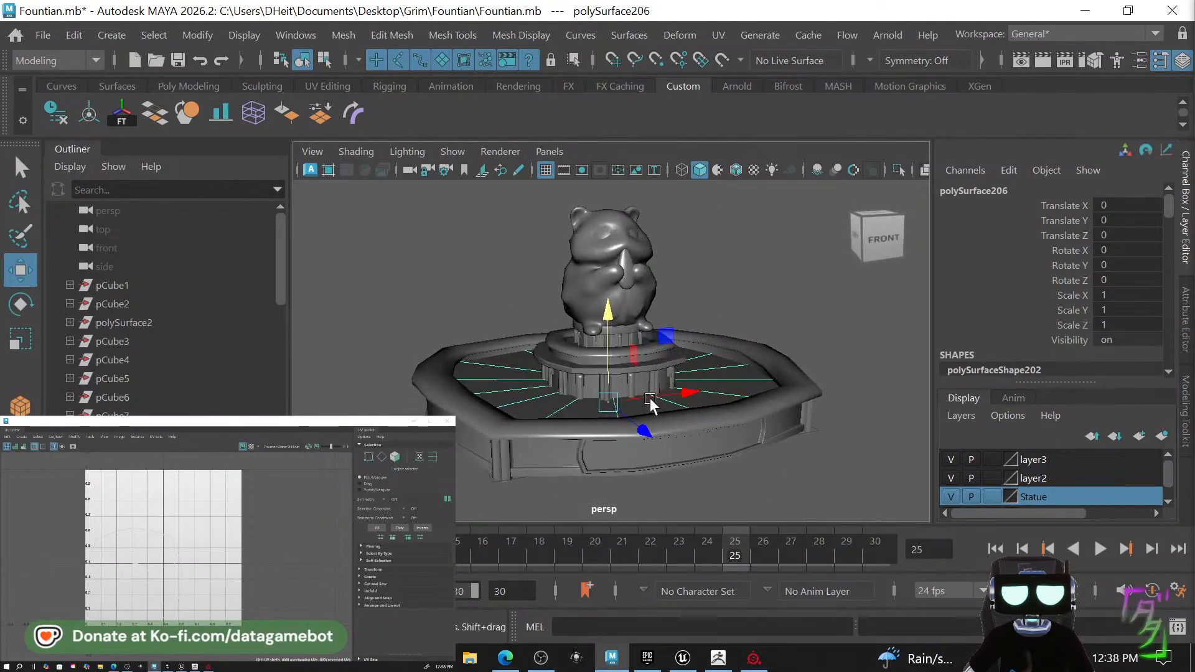
pyautogui.click(736, 448)
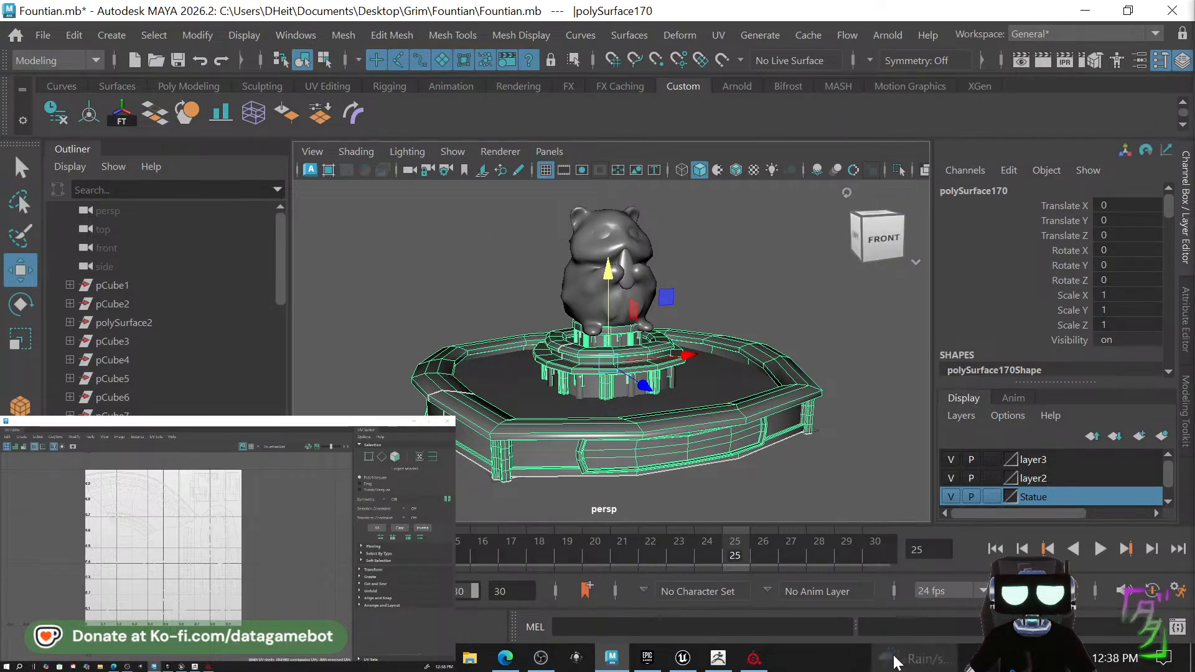
# Switch to Substance Painter, turn off symmetry in the Hampster project, and return to Maya.
pyautogui.click(751, 664)
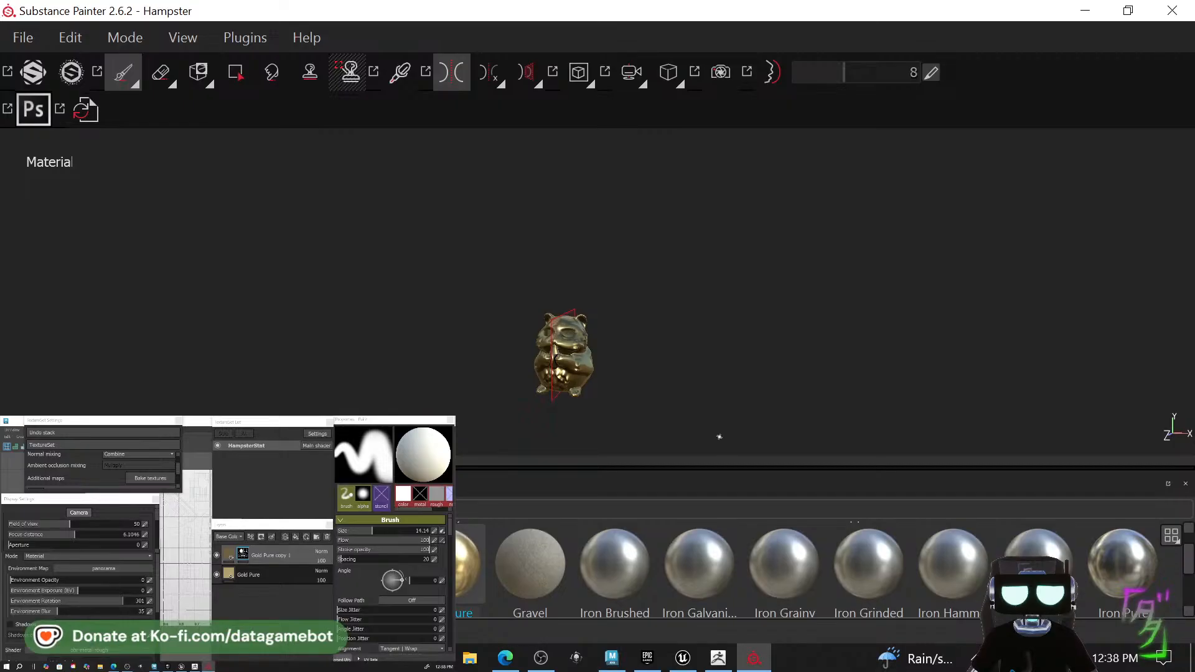
pyautogui.scroll(2, 706, 386)
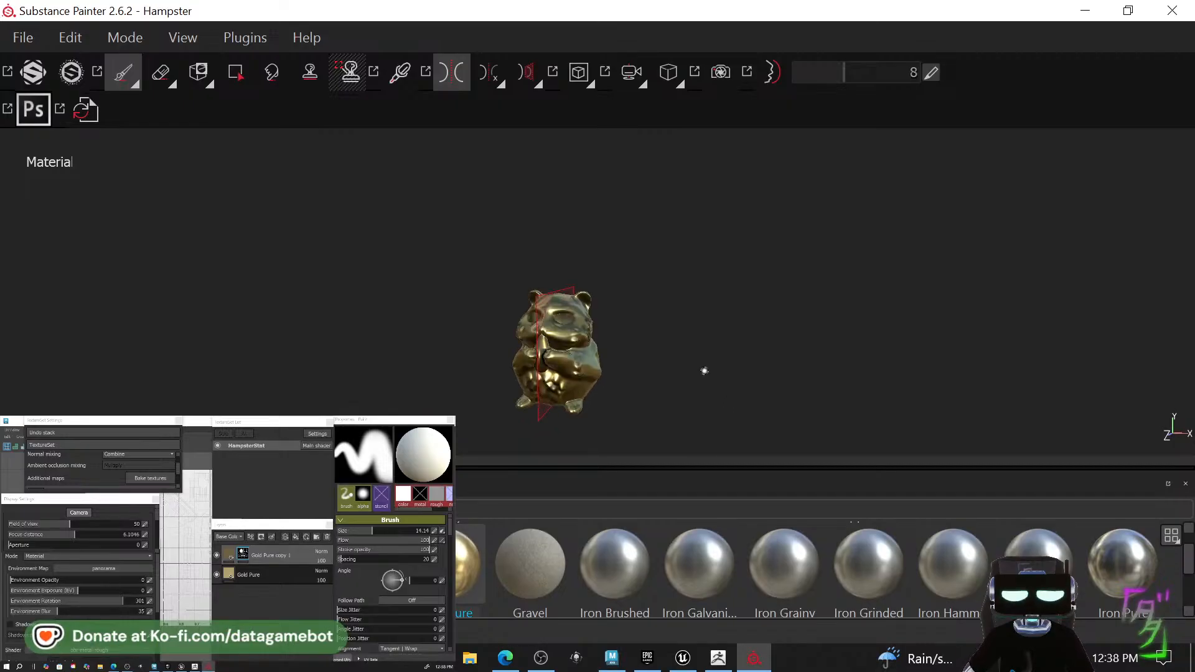
pyautogui.click(462, 75)
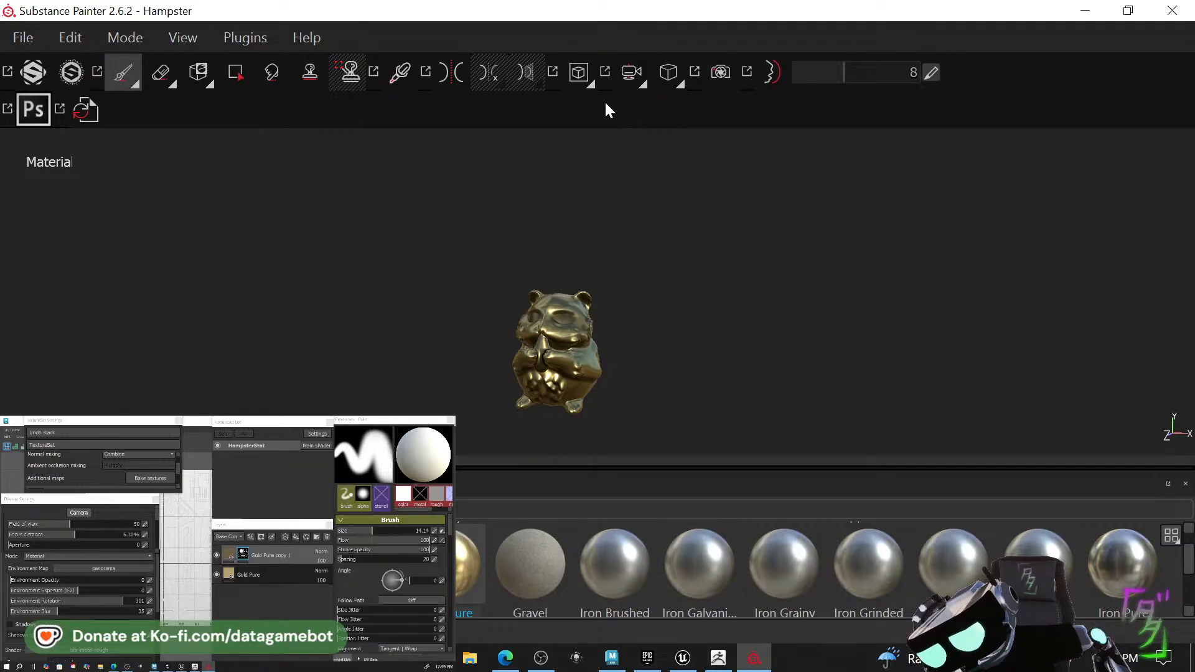
pyautogui.click(1084, 11)
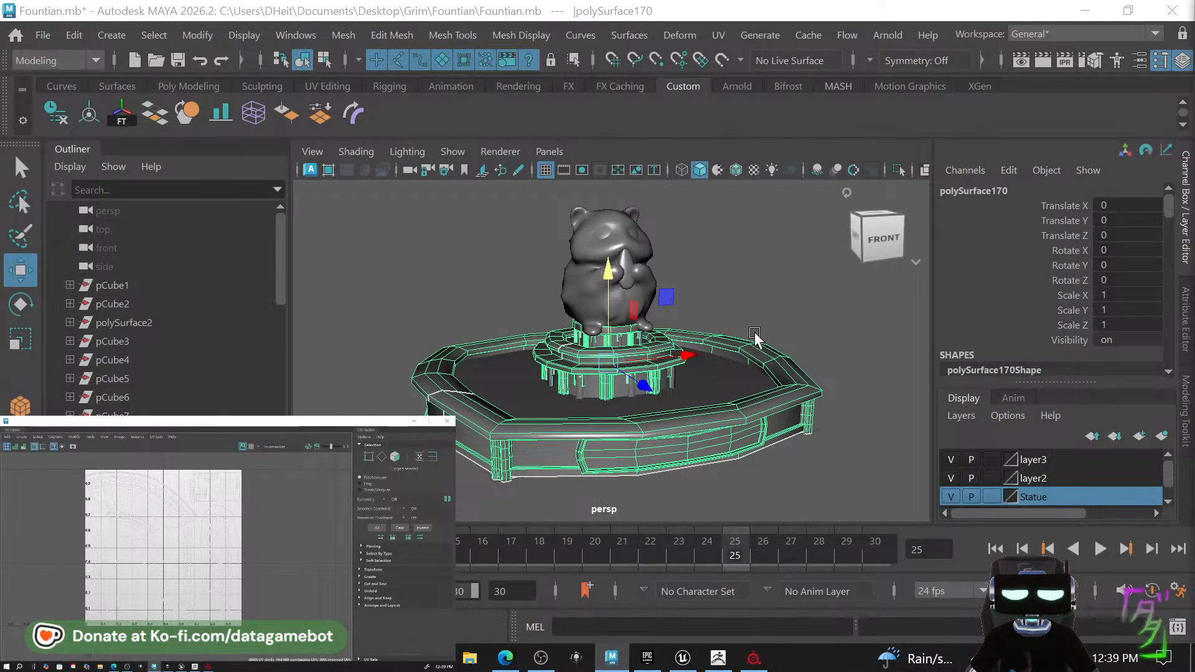
# Export the selected fountain mesh as Fountian.obj to the Fountian folder.
pyautogui.scroll(-3, 749, 363)
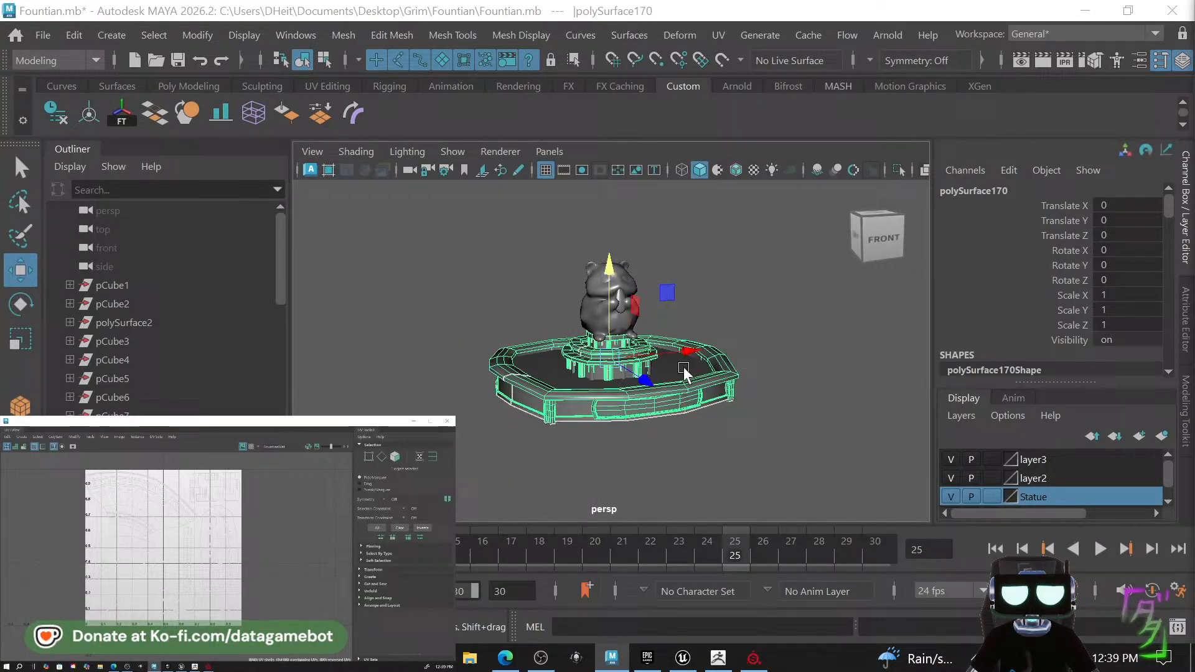
pyautogui.moveTo(684, 367)
pyautogui.keyDown('alt'); pyautogui.mouseDown()
pyautogui.moveTo(769, 395)
pyautogui.moveTo(665, 376)
pyautogui.mouseUp(); pyautogui.keyUp('alt')
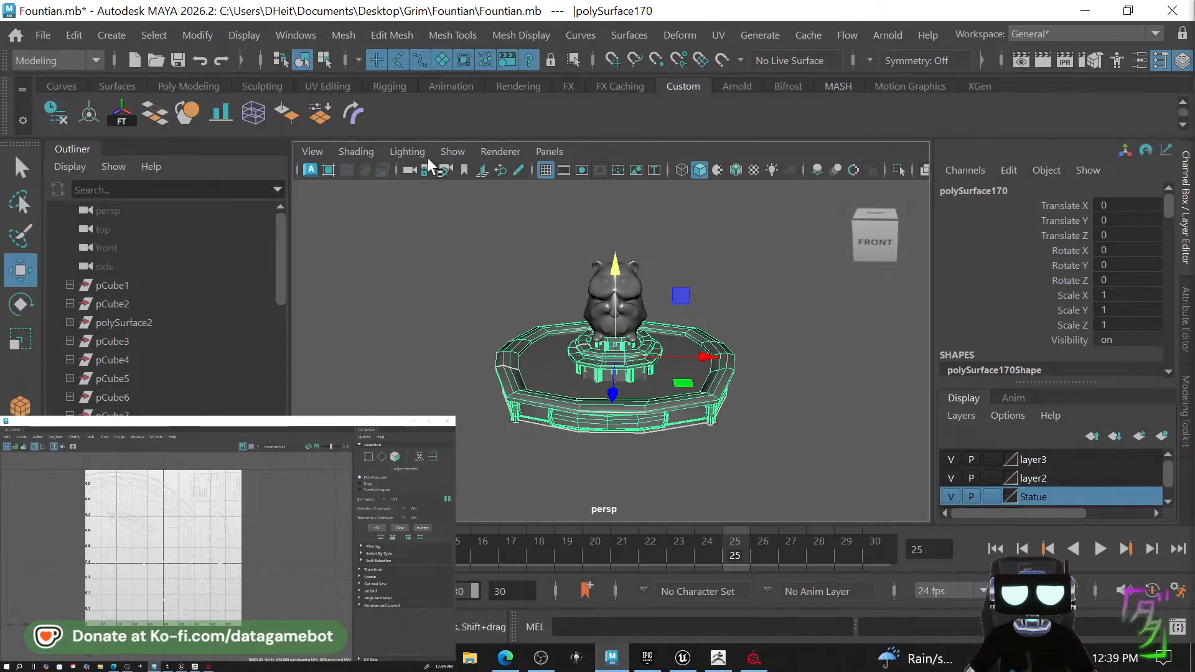
pyautogui.click(42, 35)
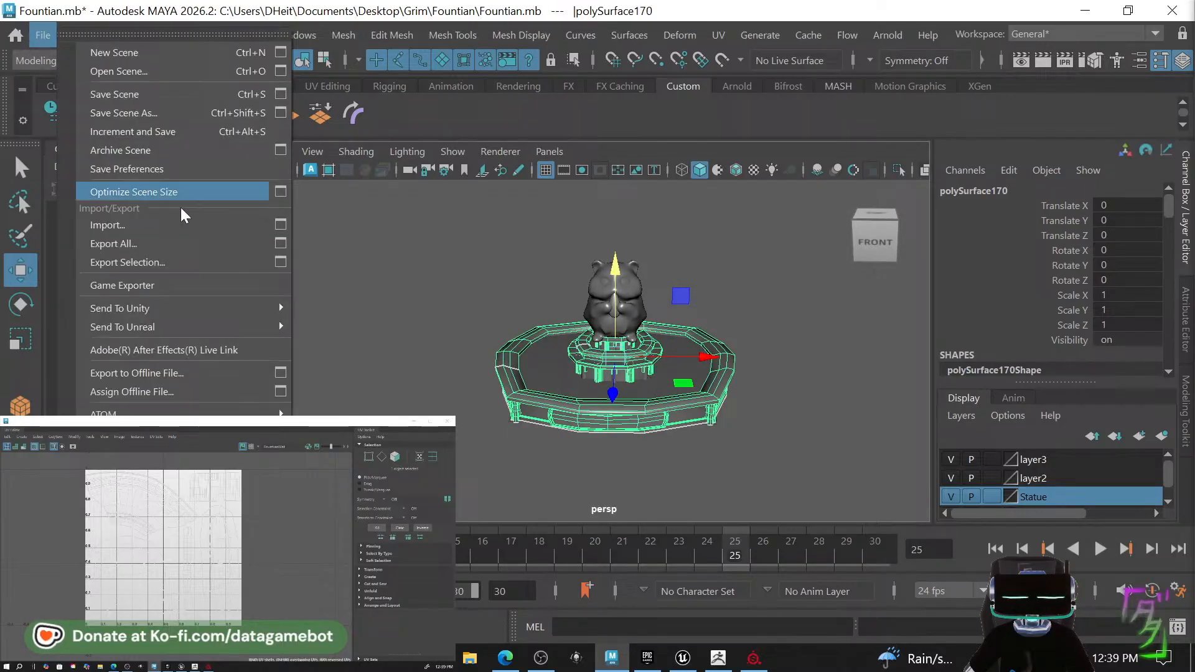
pyautogui.click(195, 264)
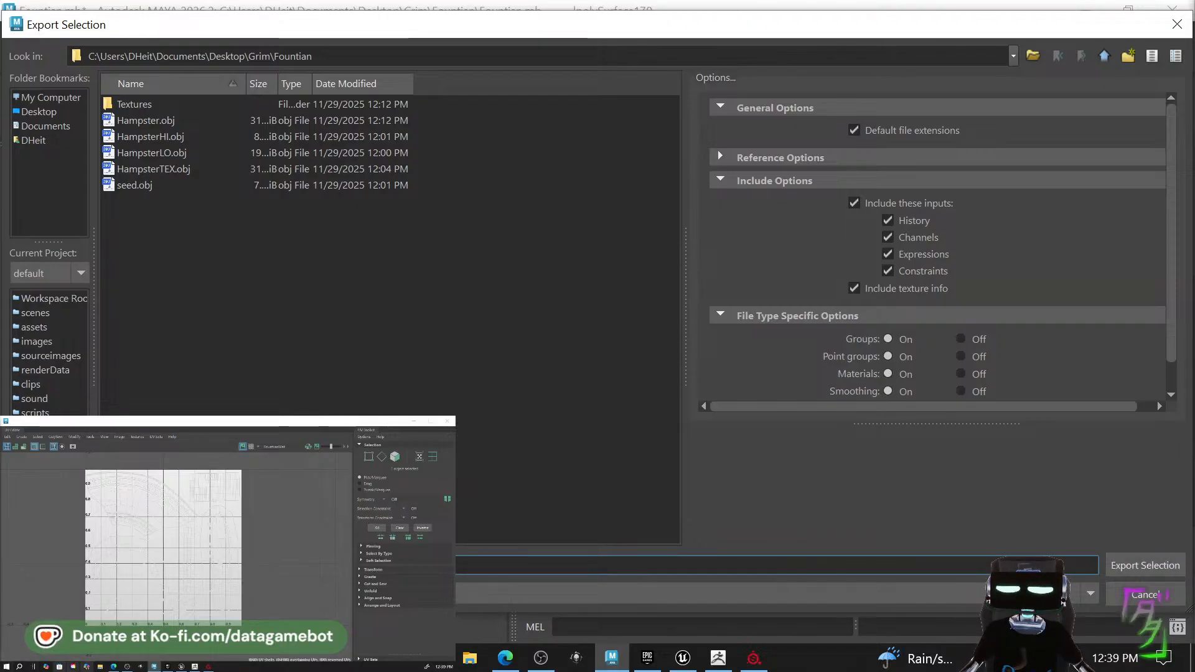
pyautogui.click(1148, 565)
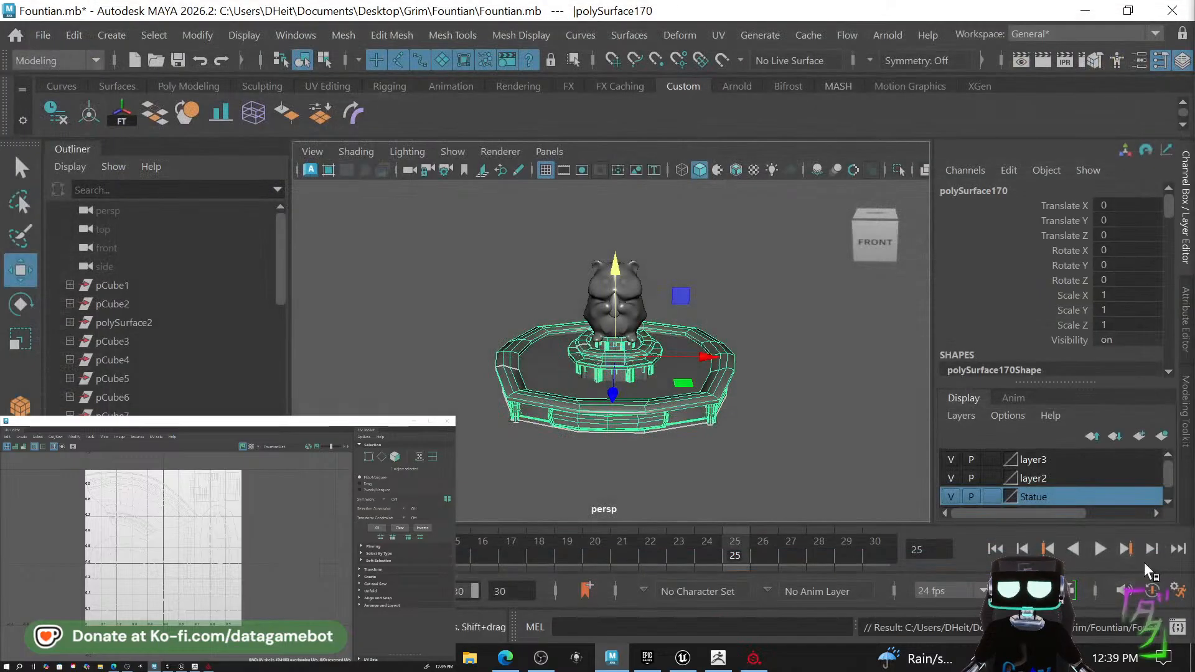
# Combine the entire fountain, including the water surface and hamster statue, into a single mesh.
pyautogui.scroll(-3, 614, 332)
pyautogui.moveTo(516, 255)
pyautogui.mouseDown()
pyautogui.moveTo(921, 516)
pyautogui.moveTo(787, 413)
pyautogui.moveTo(749, 486)
pyautogui.mouseUp()
pyautogui.keyDown('shift'); pyautogui.moveTo(672, 391); pyautogui.dragTo(689, 525, button='right'); pyautogui.keyUp('shift')
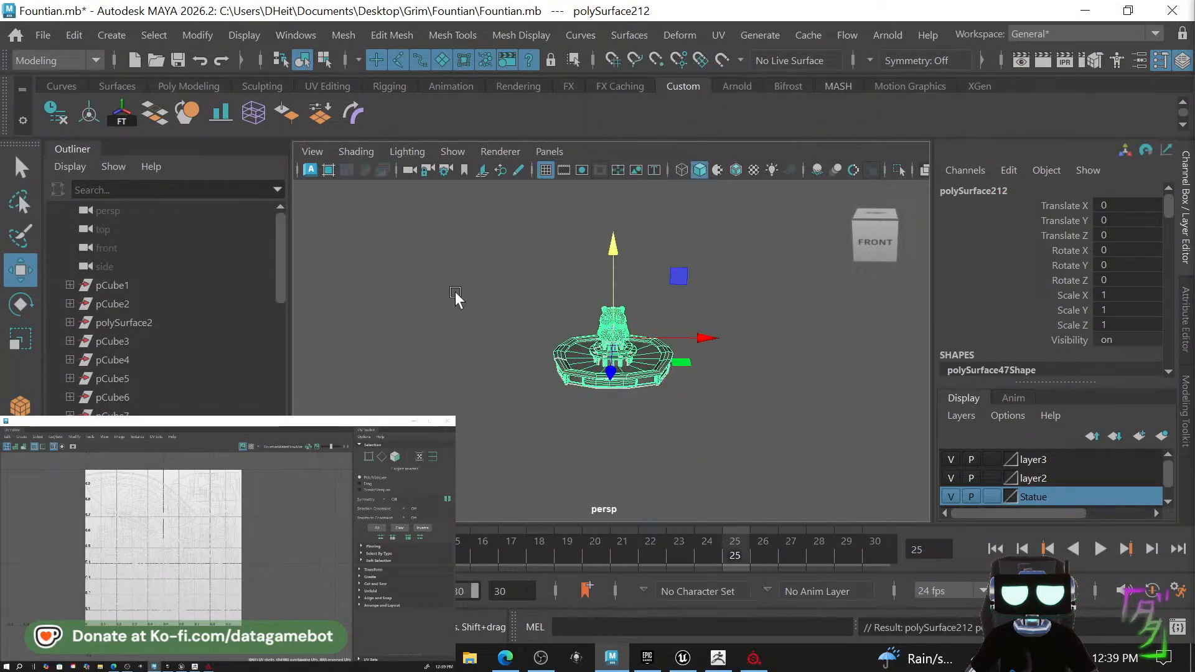
# Export the combined fountain and statue as an FBX file named Fountian in the Fountian folder.
pyautogui.click(42, 35)
pyautogui.click(132, 262)
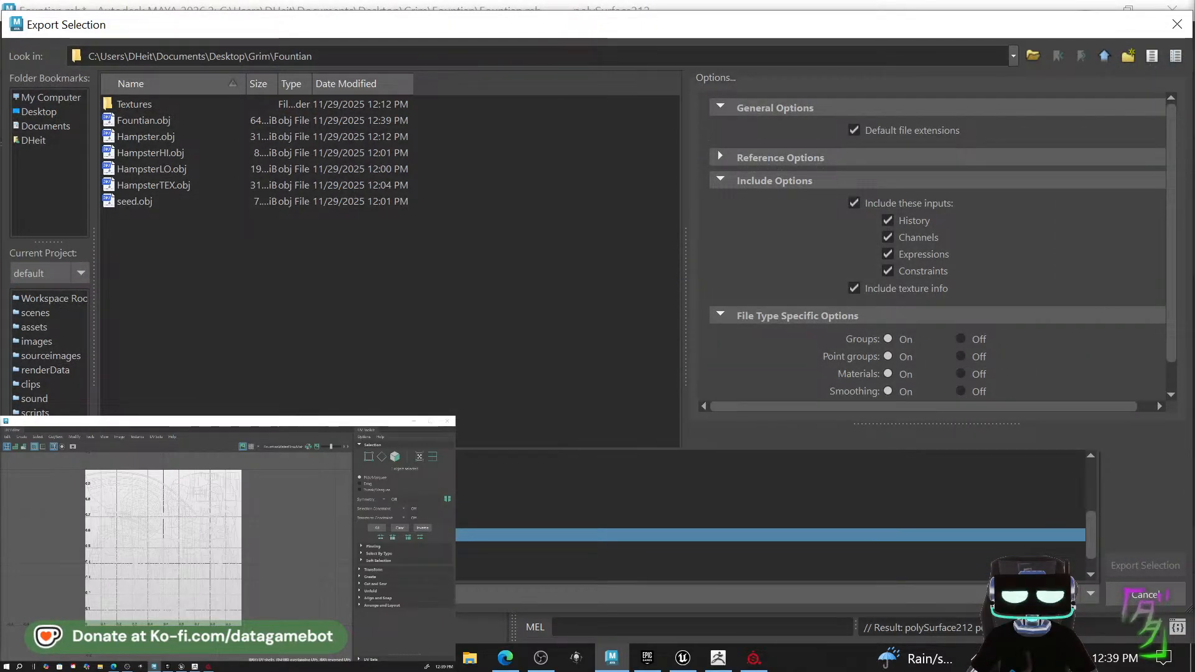
pyautogui.press('Return')
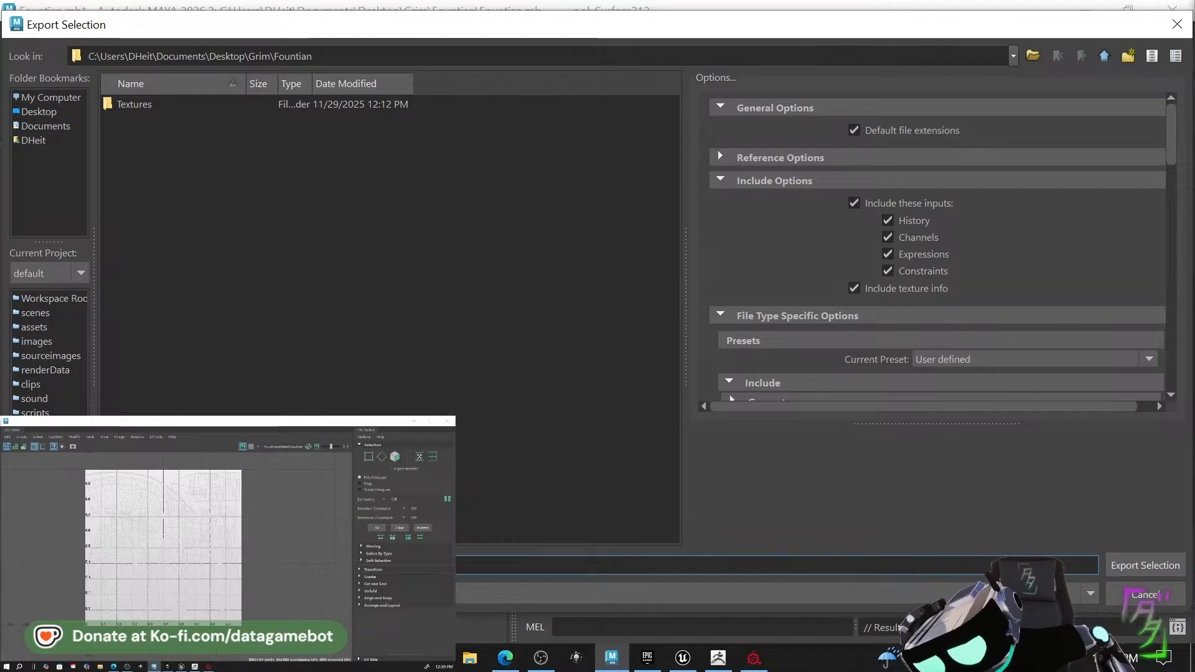
pyautogui.click(1145, 565)
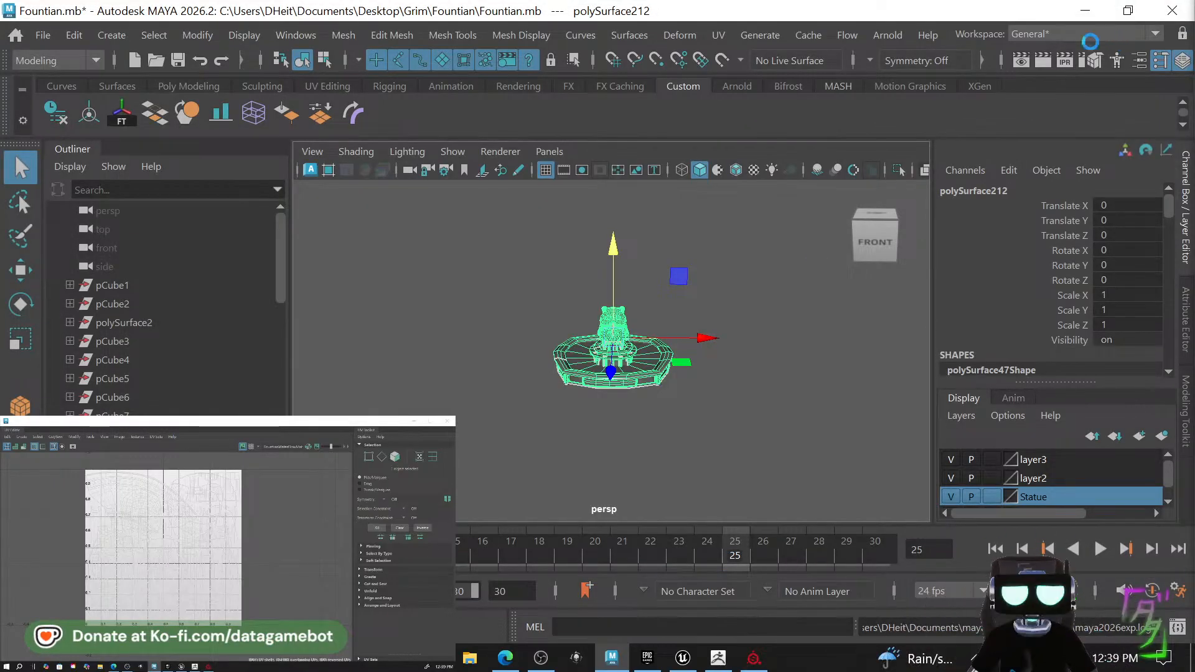
# Switch to Substance Painter and create a new project from the Fountian.obj mesh, using OpenGL normals and 1024 document resolution.
pyautogui.click(760, 665)
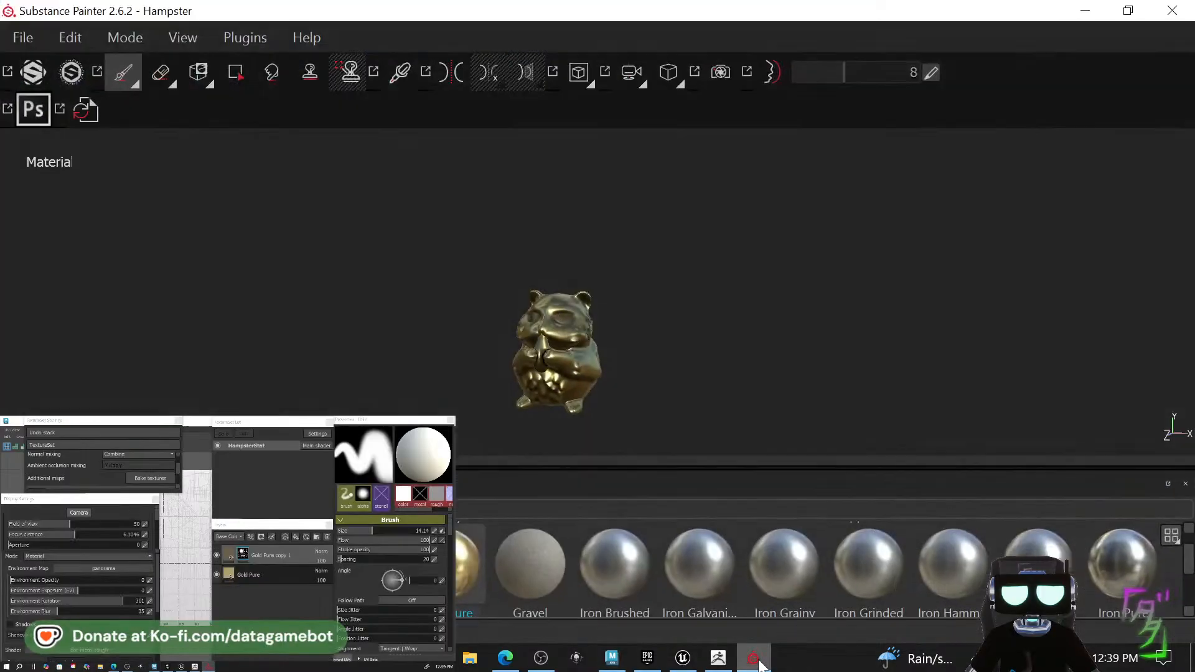
pyautogui.click(28, 38)
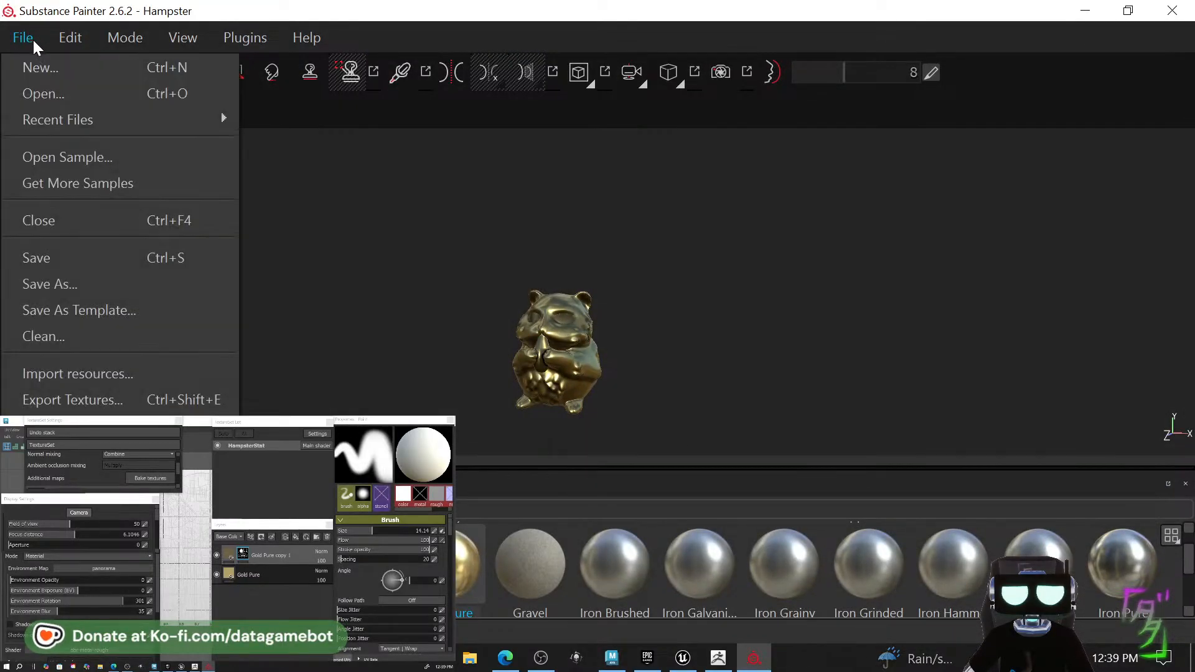
pyautogui.click(44, 69)
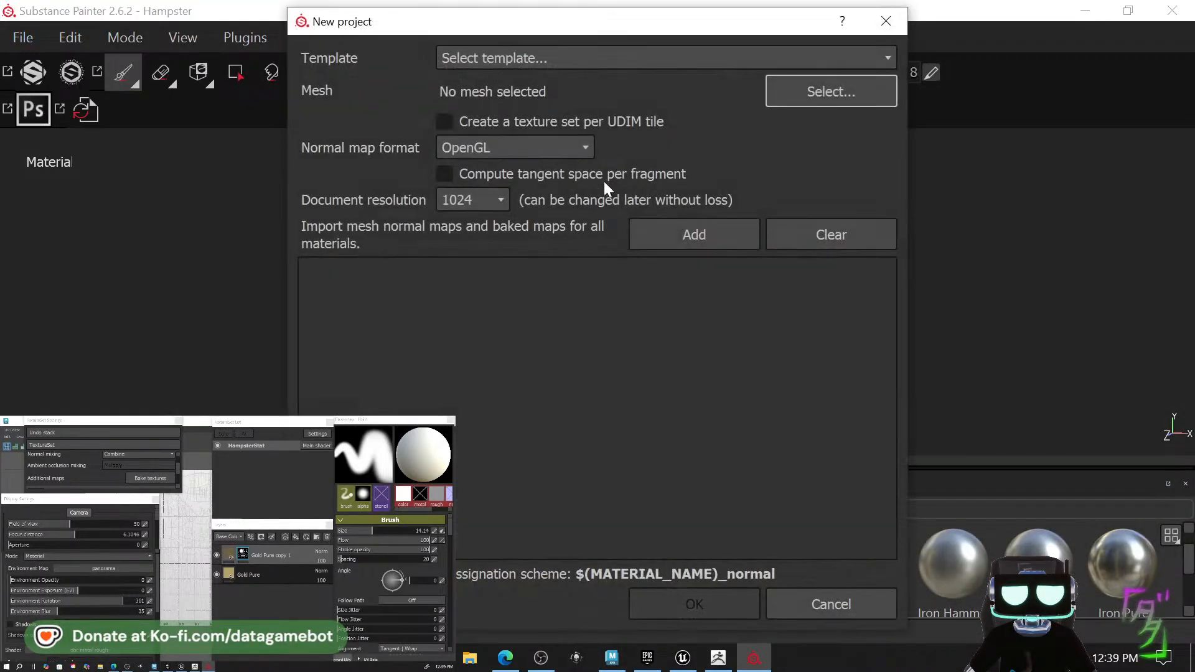
pyautogui.click(805, 91)
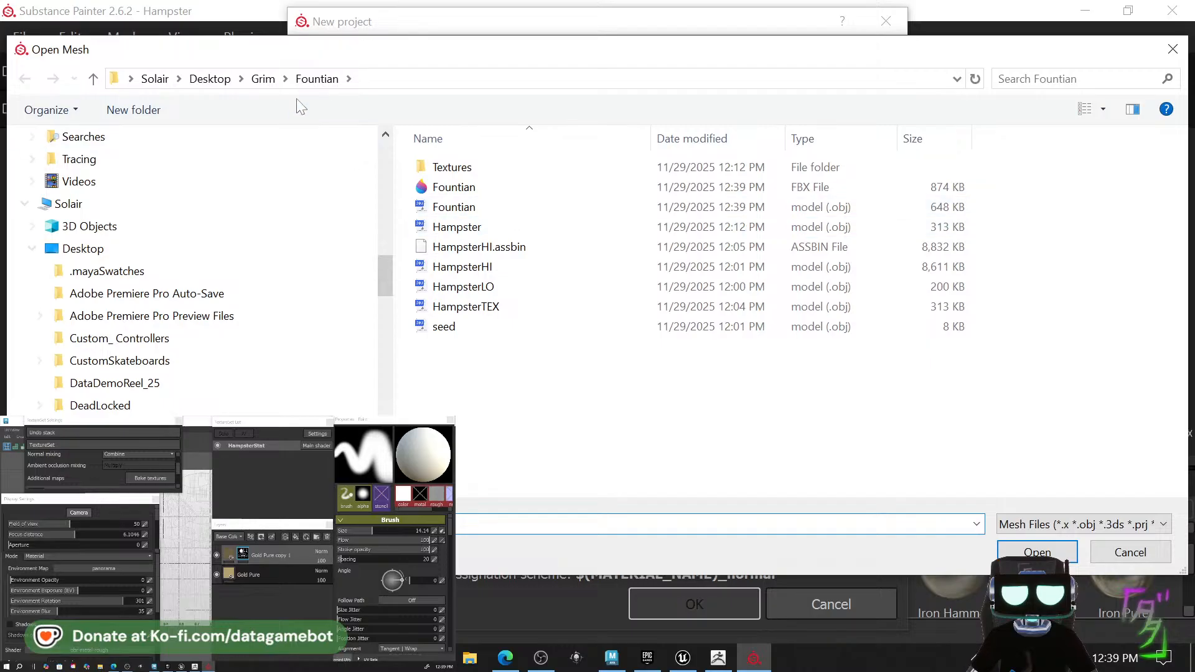
pyautogui.doubleClick(481, 206)
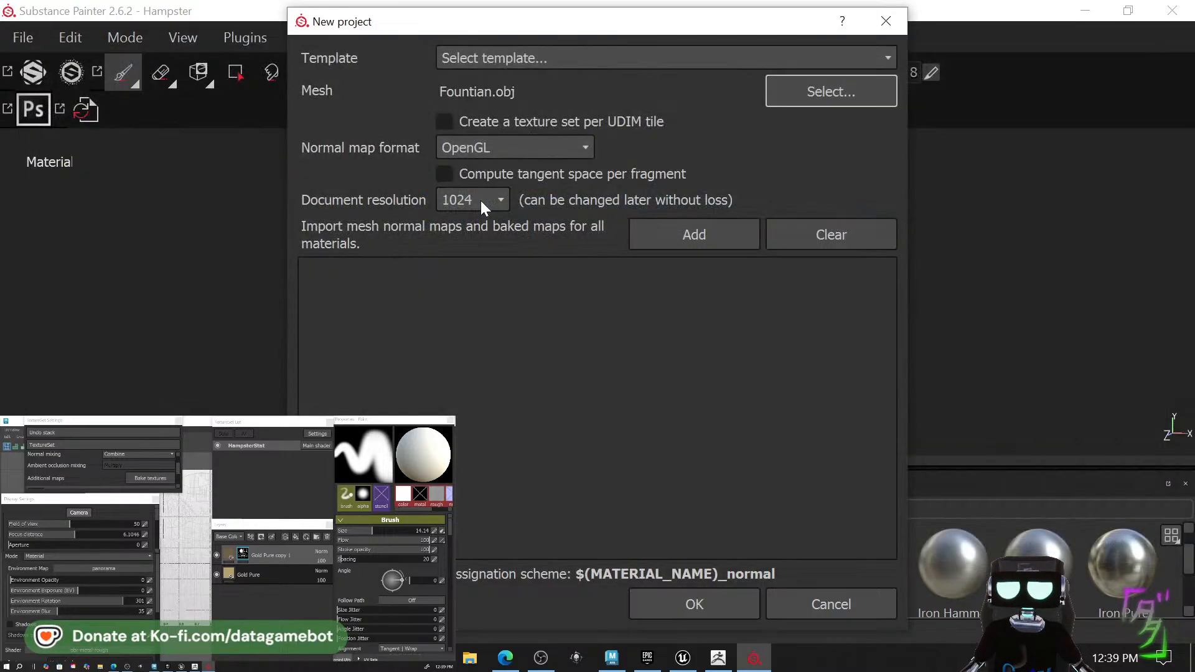
pyautogui.click(808, 92)
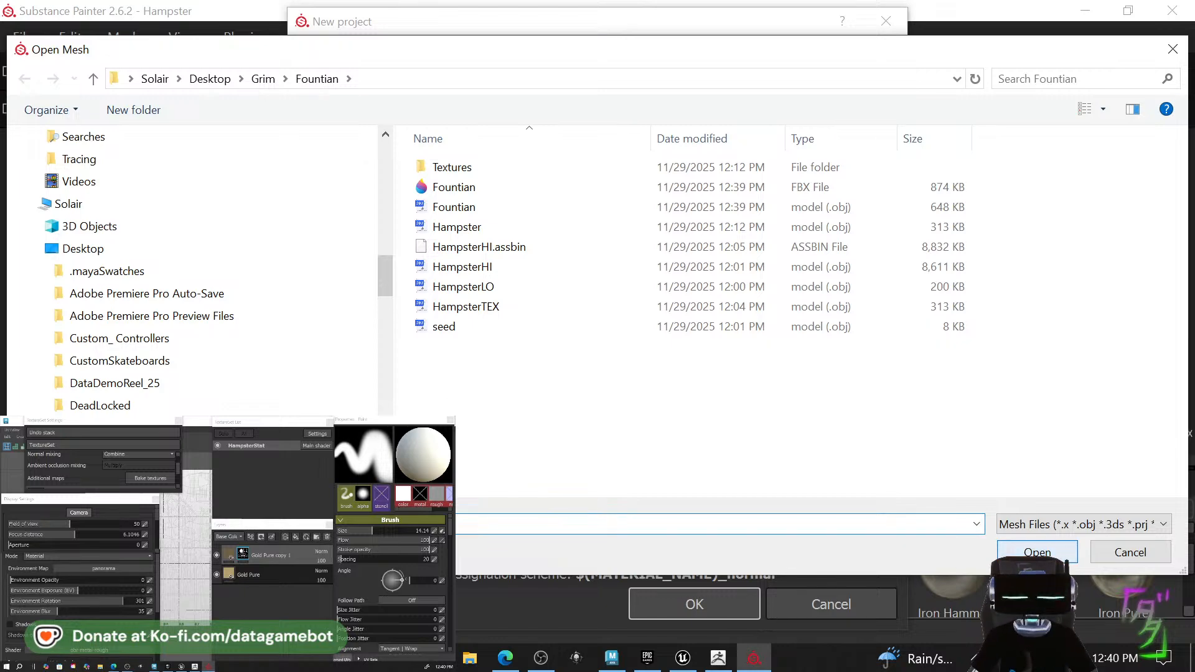
pyautogui.click(468, 209)
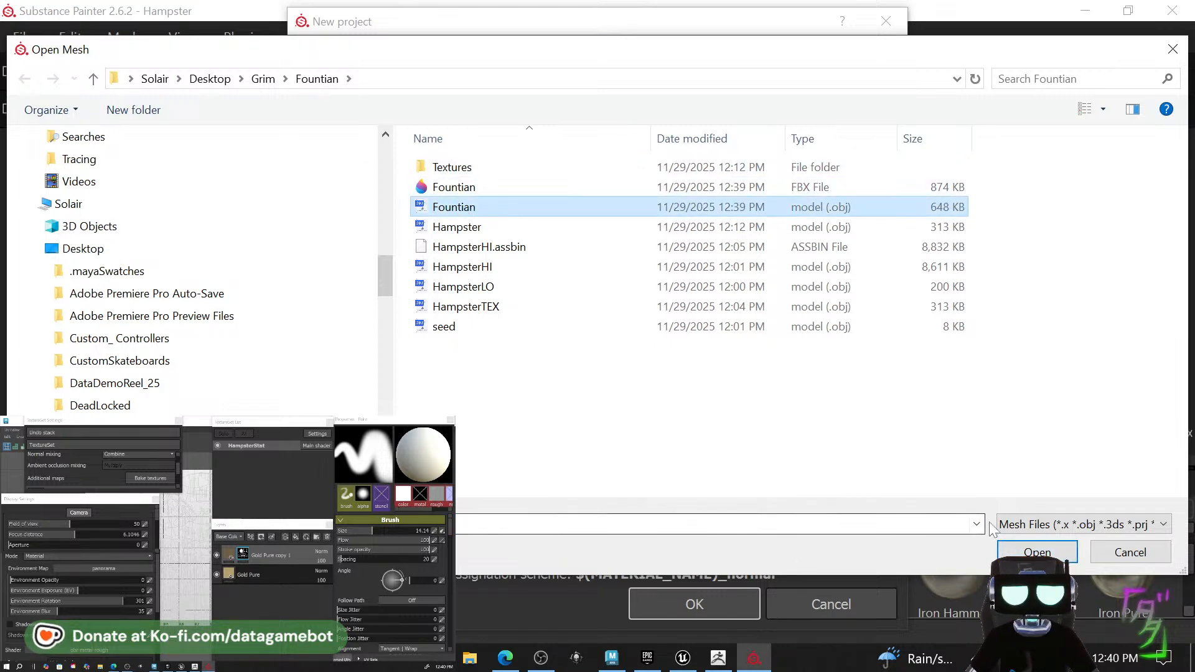
pyautogui.click(1037, 552)
pyautogui.click(674, 599)
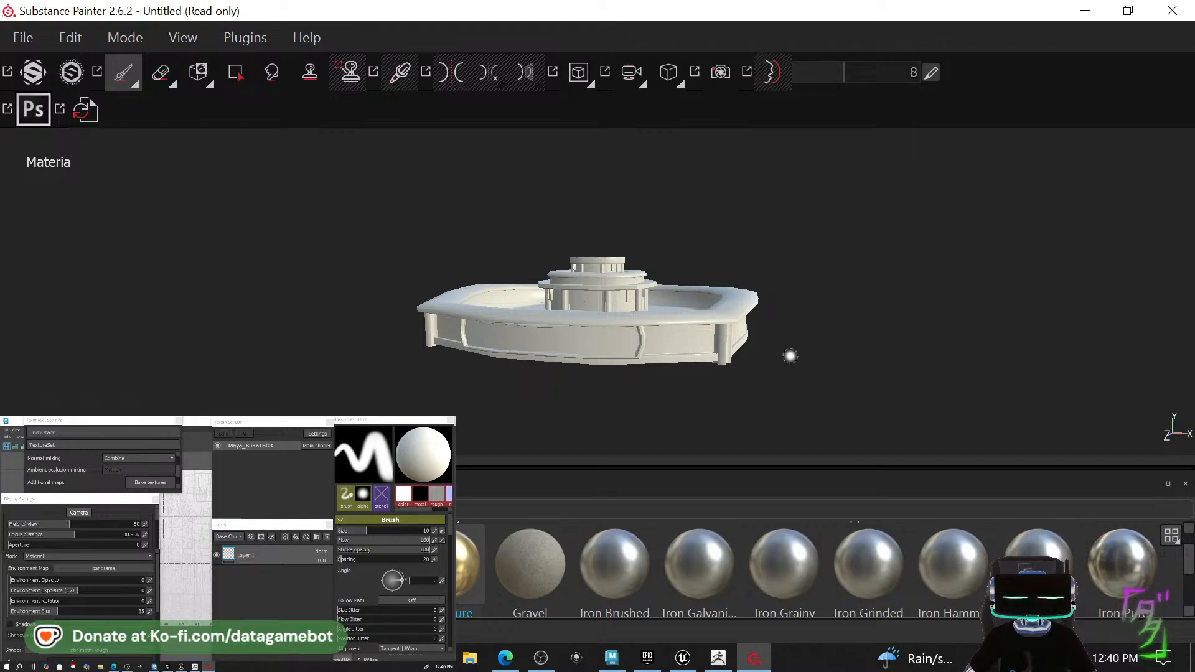
# Examine the new fountain mesh, and browse the shelf's hard-surface and texture resources.
pyautogui.keyDown('alt'); pyautogui.moveTo(803, 355); pyautogui.dragTo(868, 356); pyautogui.keyUp('alt')
pyautogui.keyDown('alt'); pyautogui.moveTo(868, 356); pyautogui.dragTo(876, 339, button='middle'); pyautogui.keyUp('alt')
pyautogui.keyDown('alt'); pyautogui.moveTo(899, 395); pyautogui.dragTo(850, 366, button='right'); pyautogui.keyUp('alt')
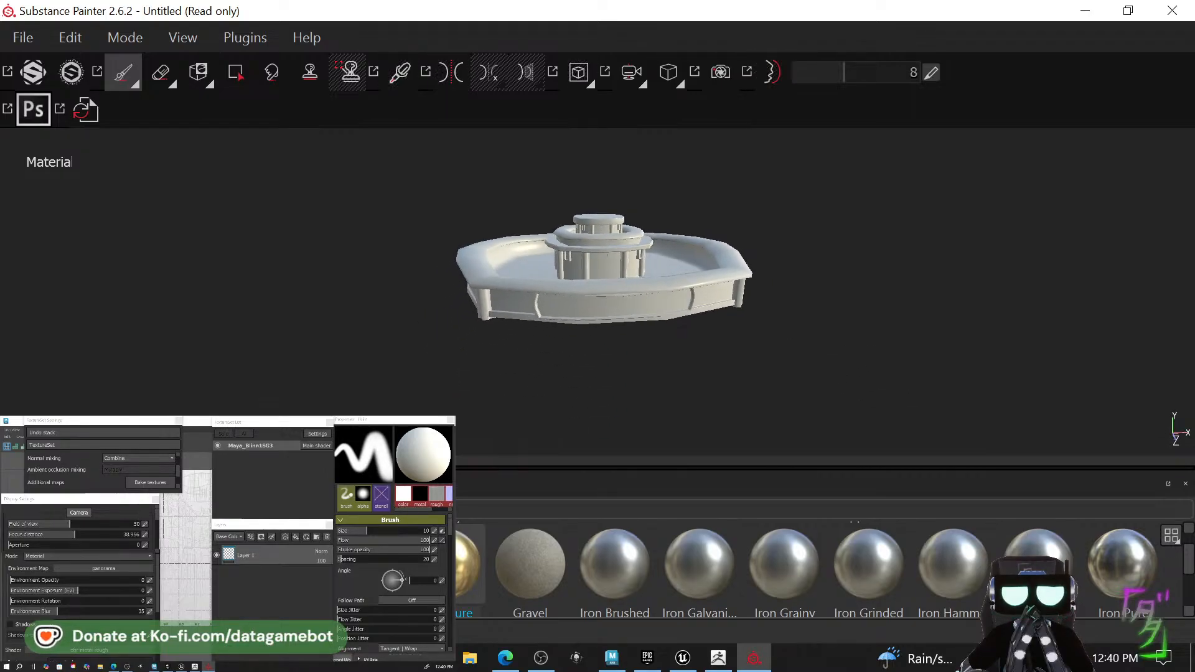
pyautogui.click(56, 578)
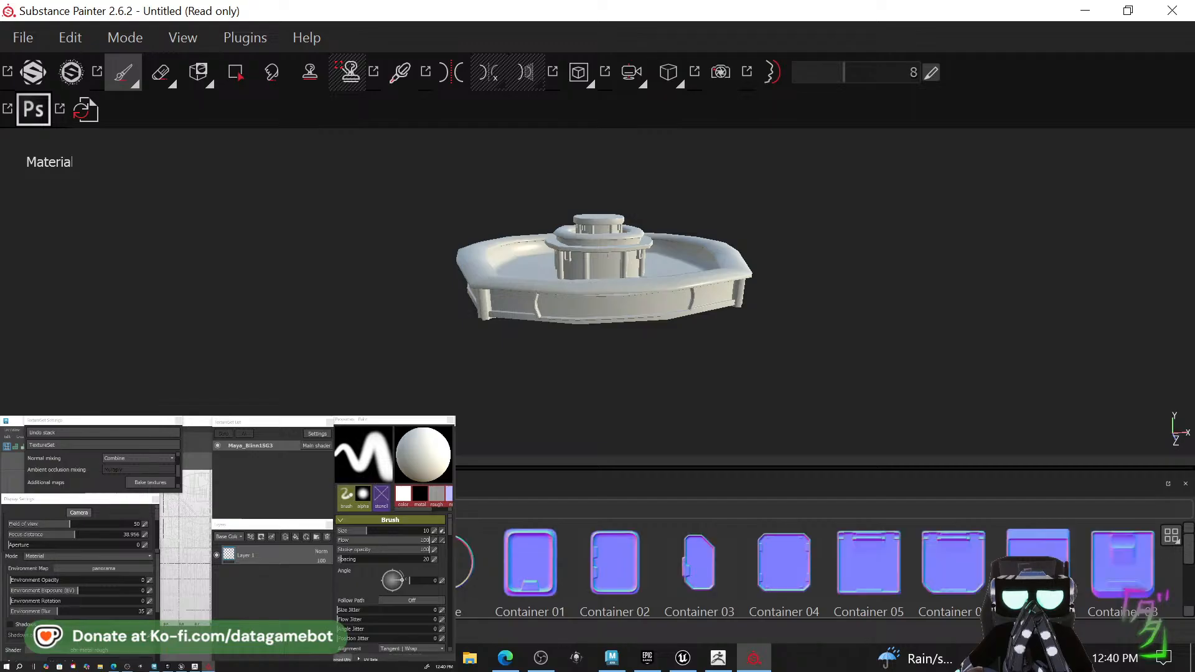
pyautogui.click(56, 560)
pyautogui.scroll(-1, 545, 580)
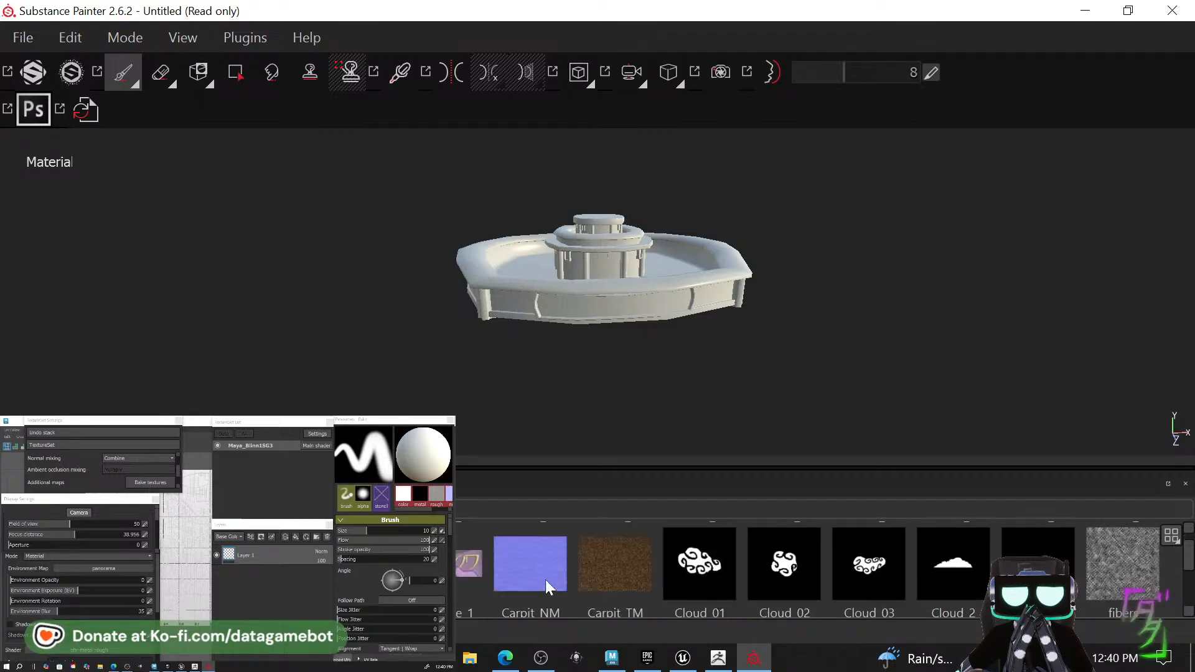
pyautogui.scroll(1, 556, 581)
pyautogui.scroll(-1, 554, 581)
pyautogui.scroll(-1, 555, 581)
pyautogui.scroll(1, 554, 578)
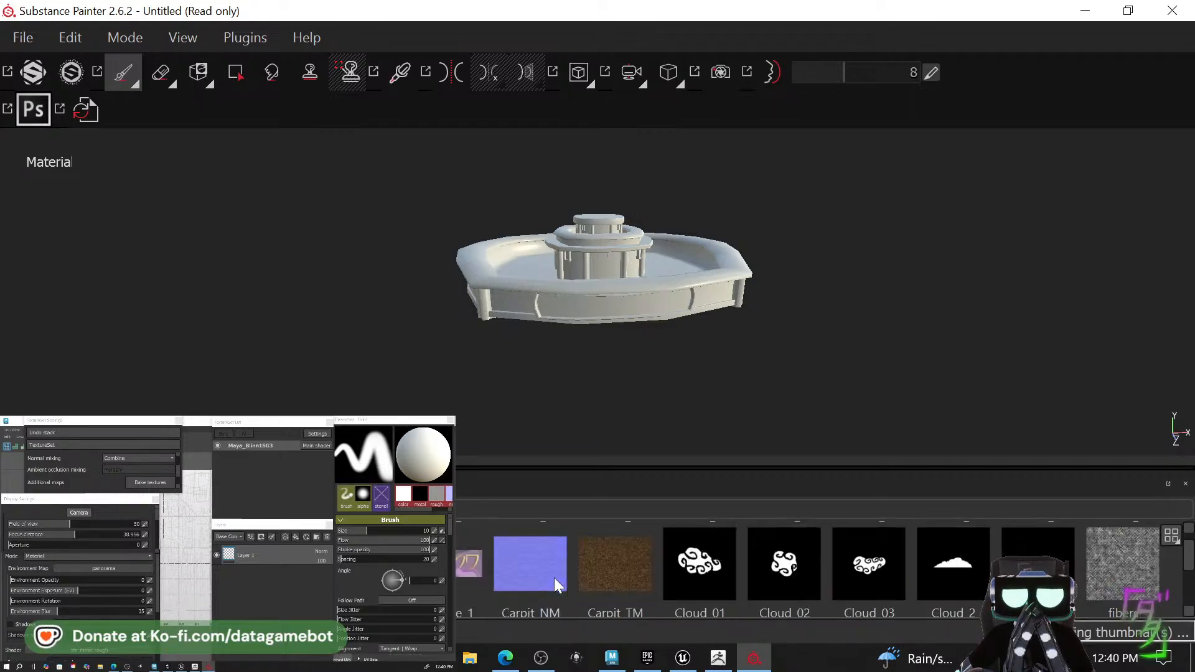
pyautogui.scroll(-3, 554, 572)
pyautogui.scroll(3, 556, 578)
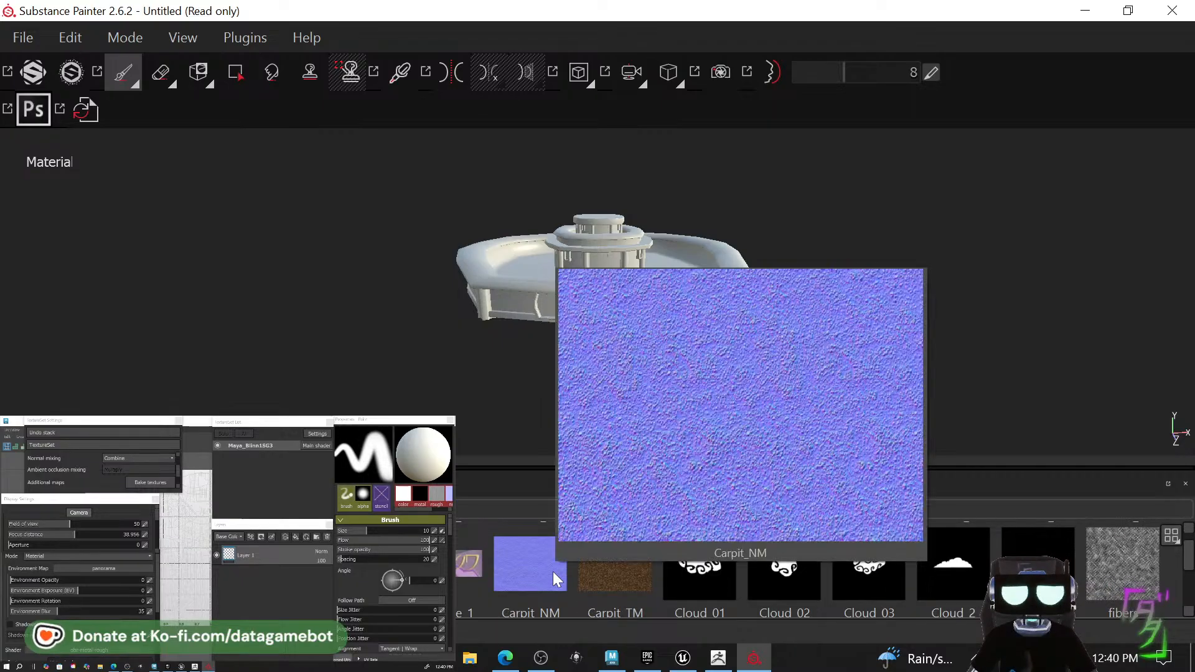
pyautogui.scroll(-1, 551, 572)
pyautogui.scroll(1, 551, 571)
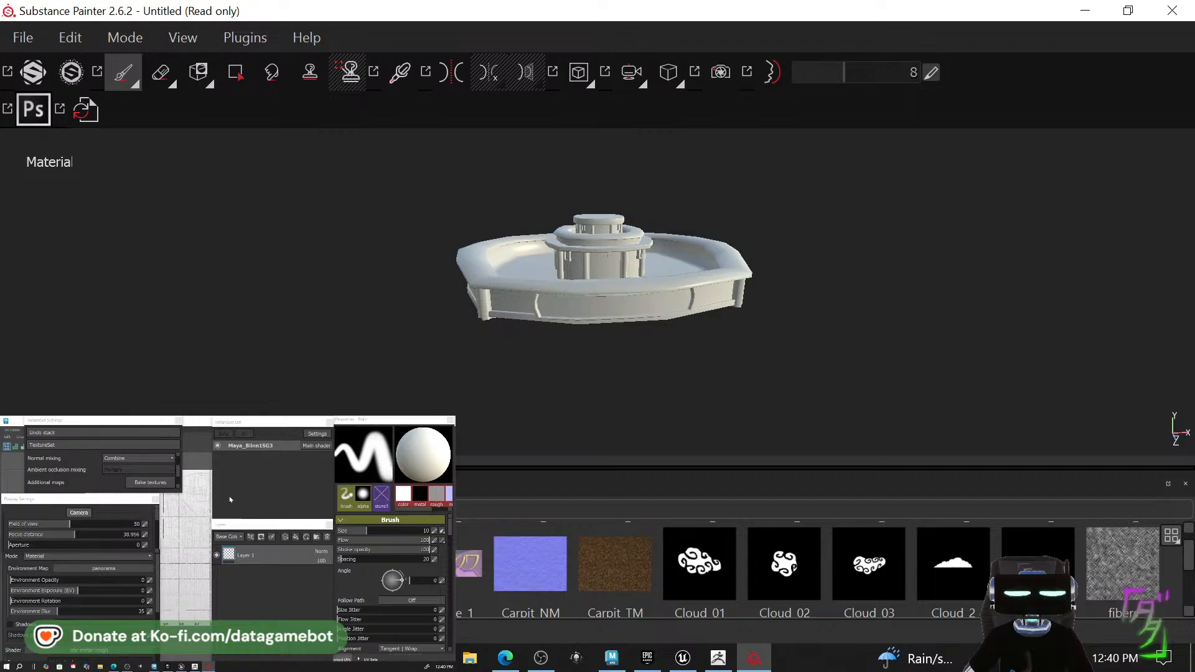
# Rename the fountain's texture set to Fountian and select its Layer 1.
pyautogui.click(269, 557)
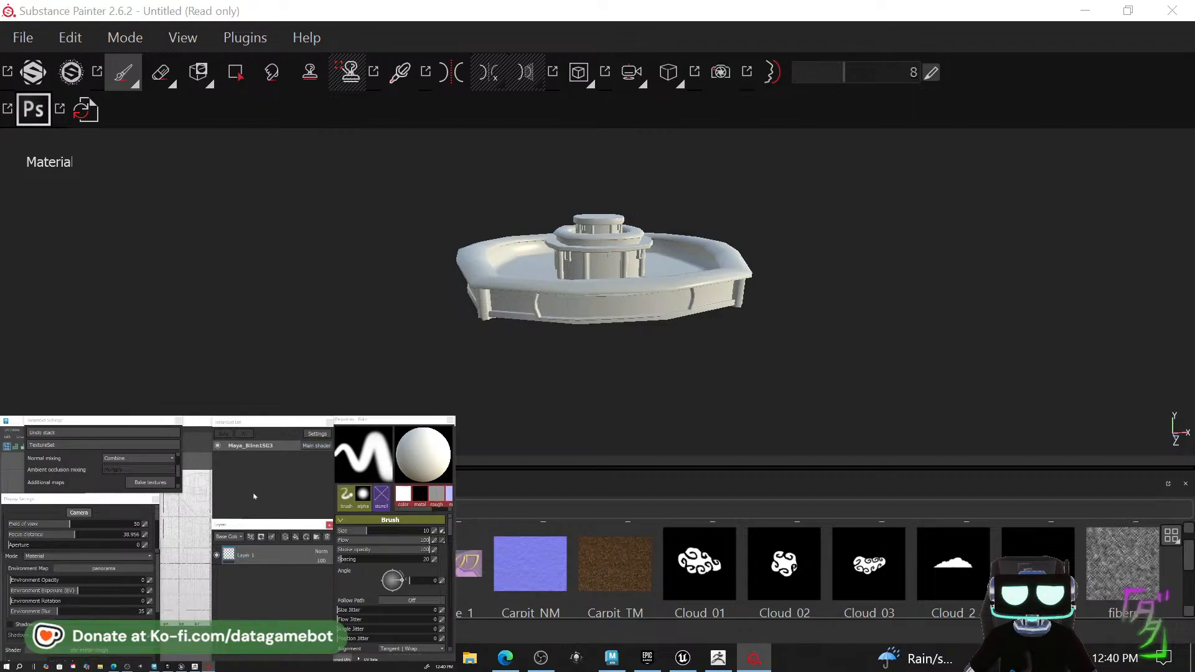
pyautogui.click(254, 448)
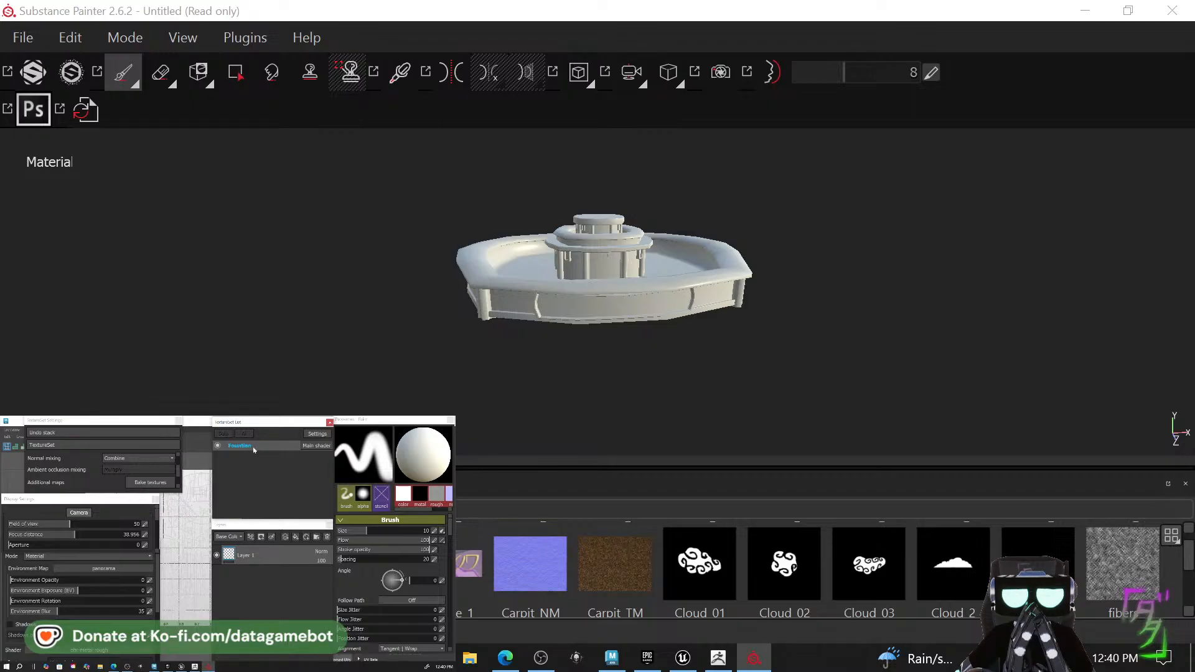
pyautogui.click(254, 556)
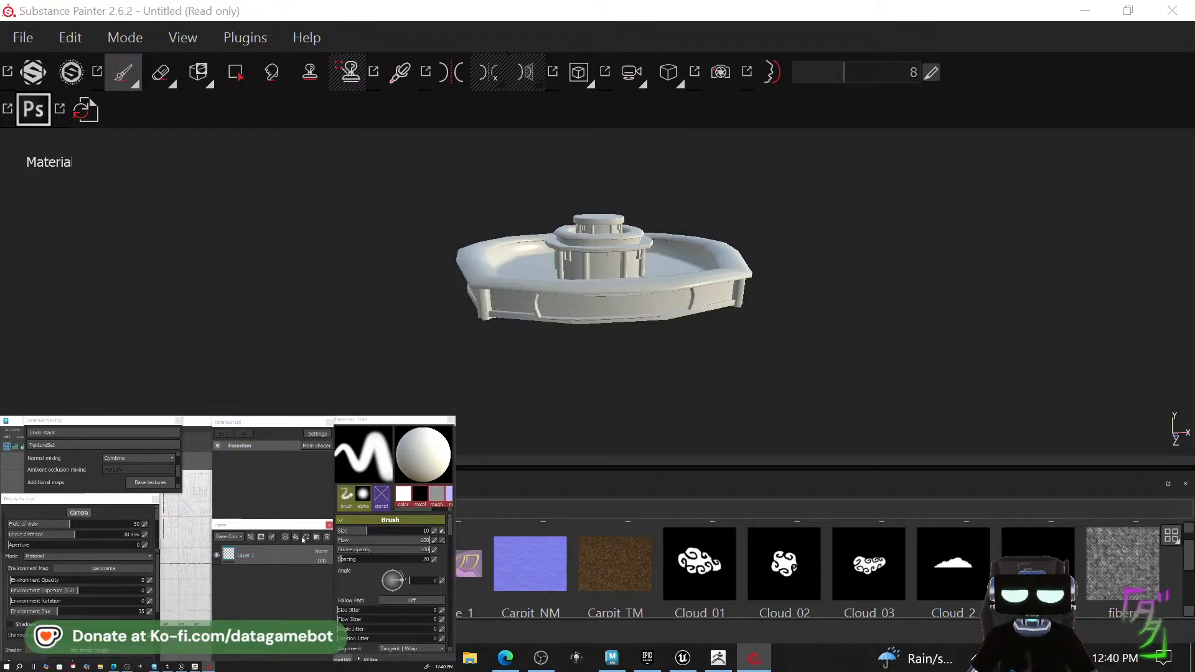
# Switch to Unreal Engine, create a folder named Fountian in the project's Content directory, and open it.
pyautogui.click(678, 661)
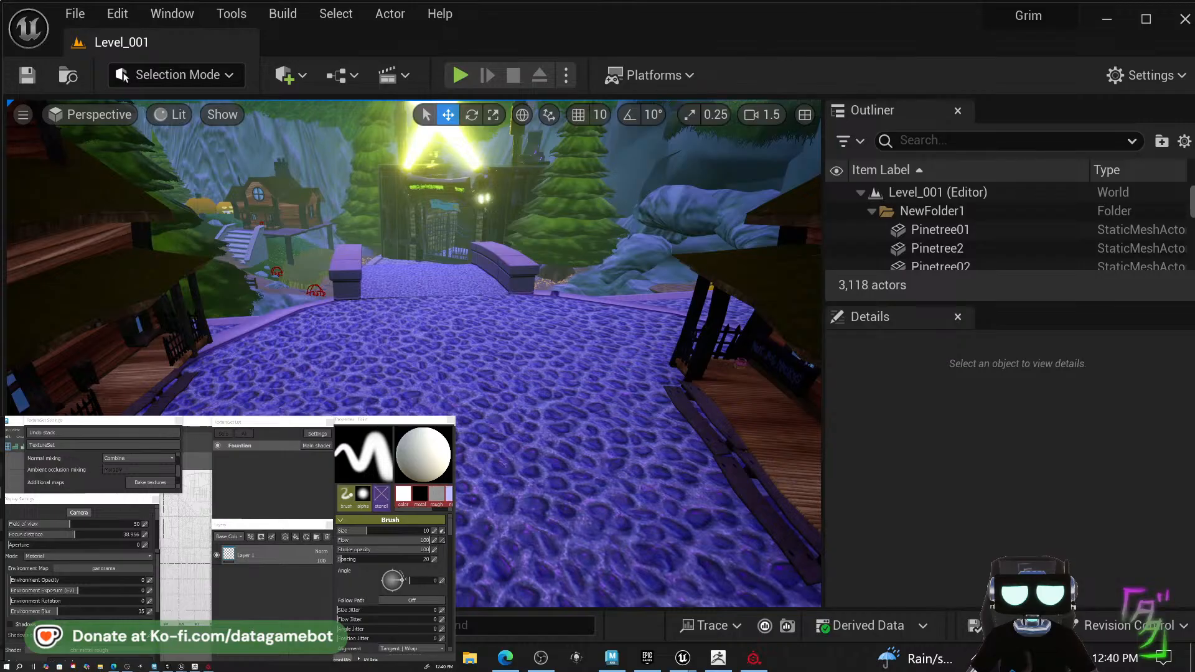
pyautogui.click(91, 626)
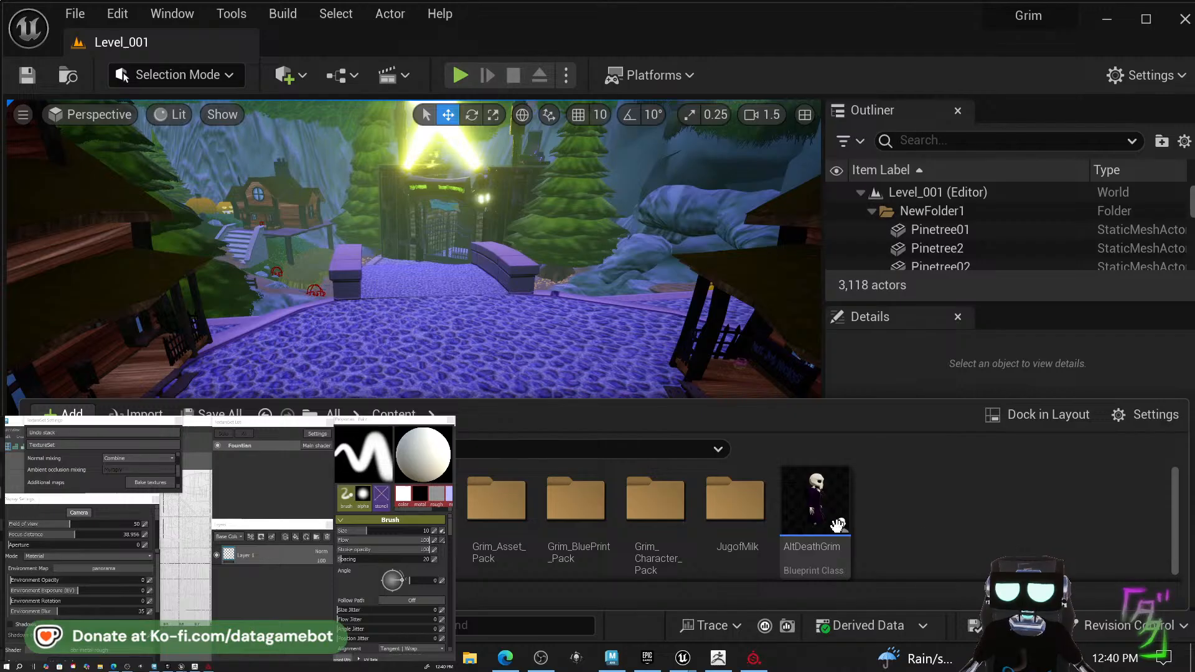
pyautogui.rightClick(971, 525)
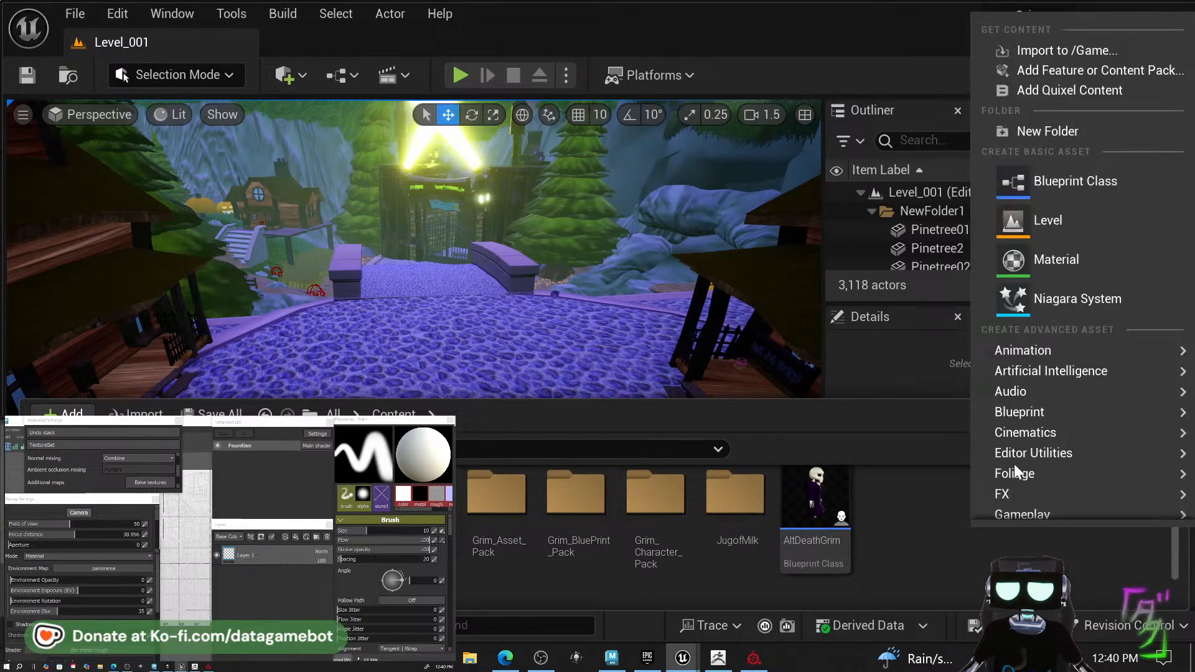
pyautogui.click(1050, 131)
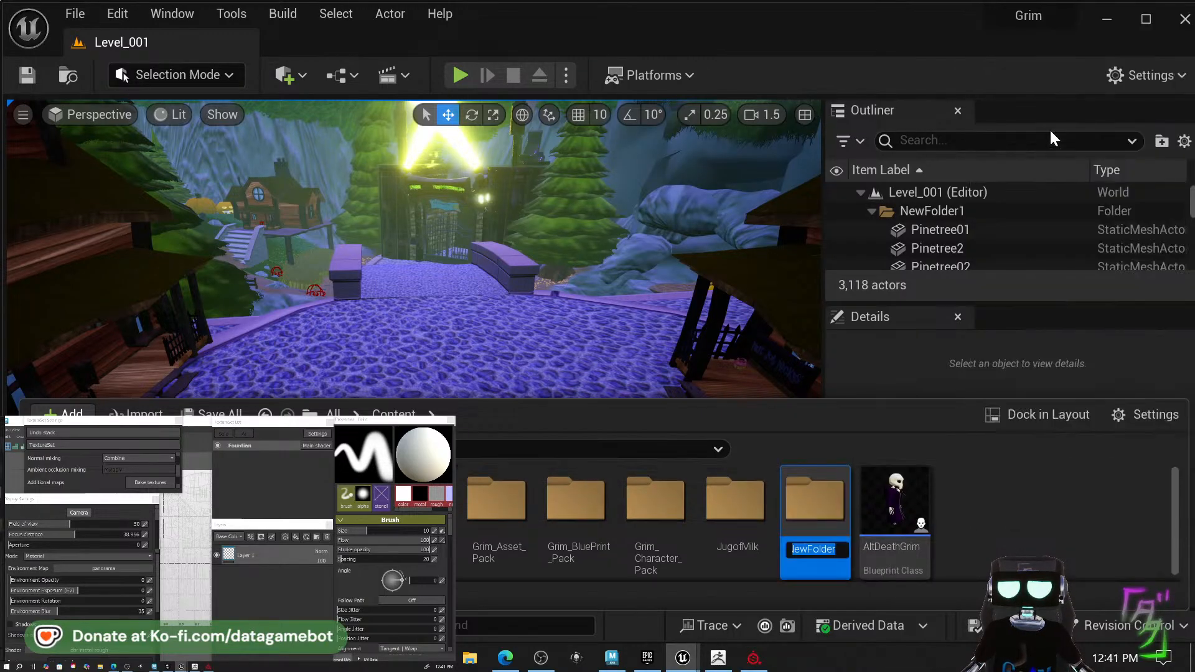
pyautogui.write('Fo')
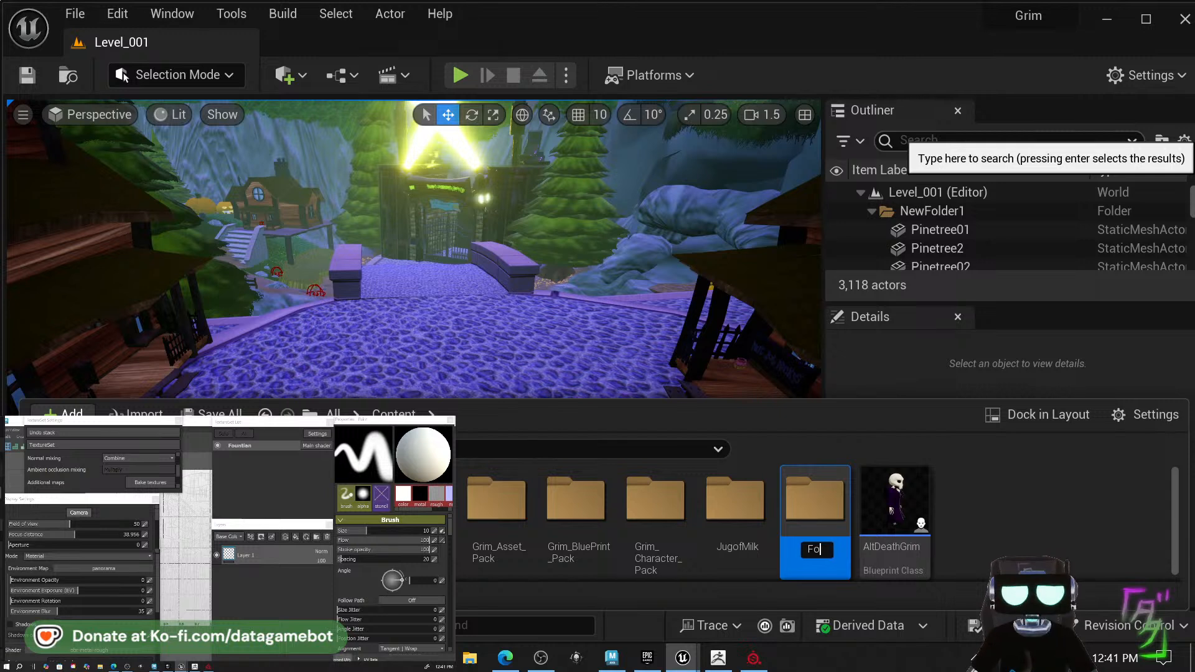
pyautogui.write('untian')
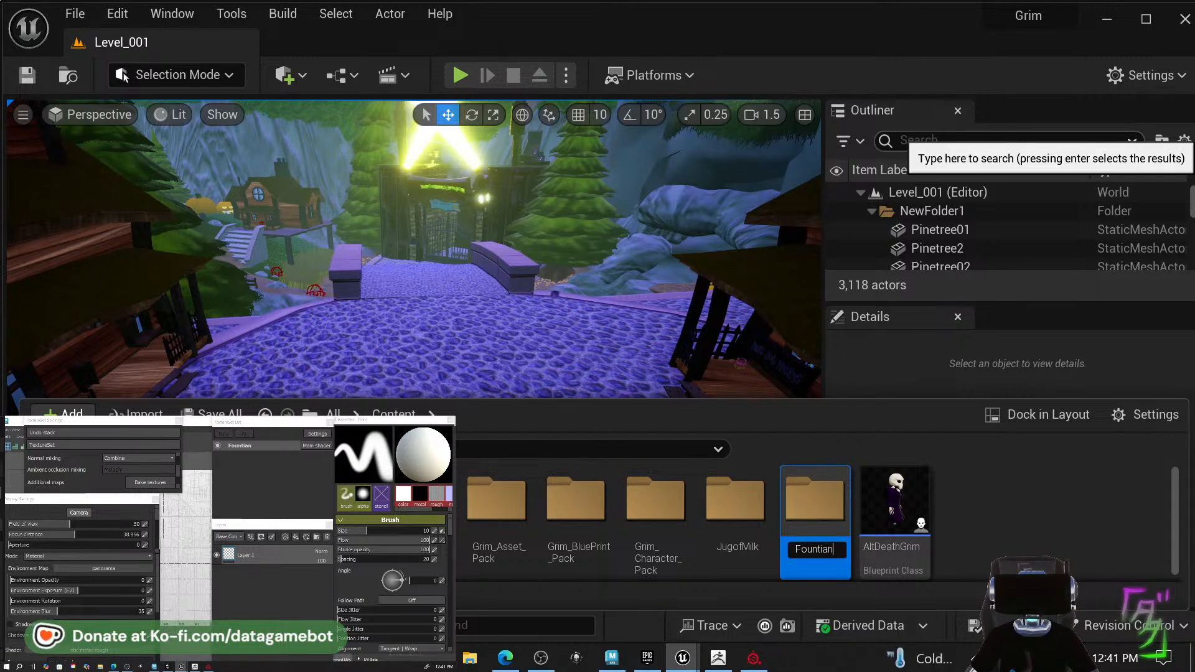
pyautogui.press('Return')
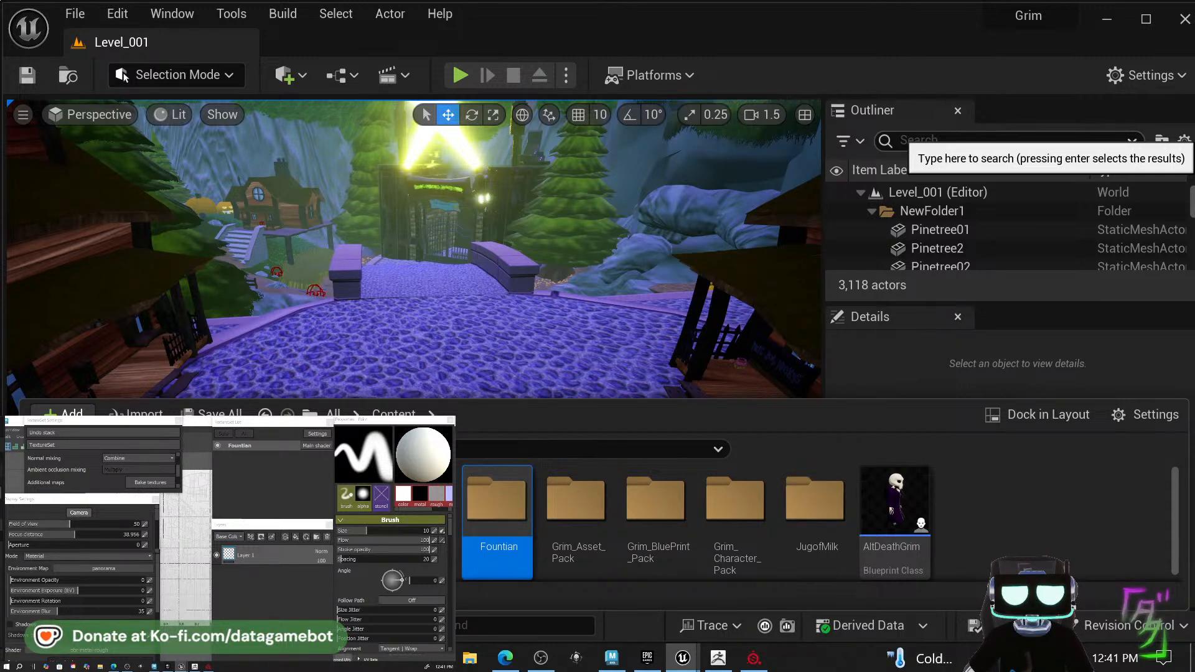
pyautogui.doubleClick(496, 501)
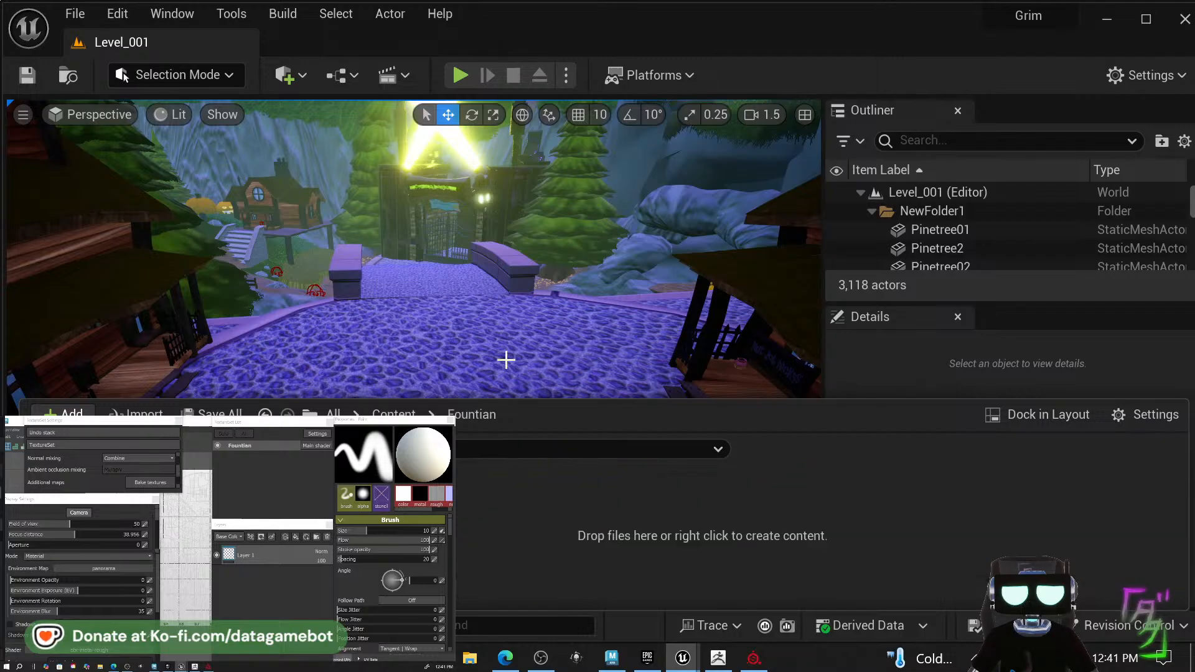
# Import the Fountian FBX from the desktop's Grim/Fountian folder into the Fountian content folder.
pyautogui.click(128, 414)
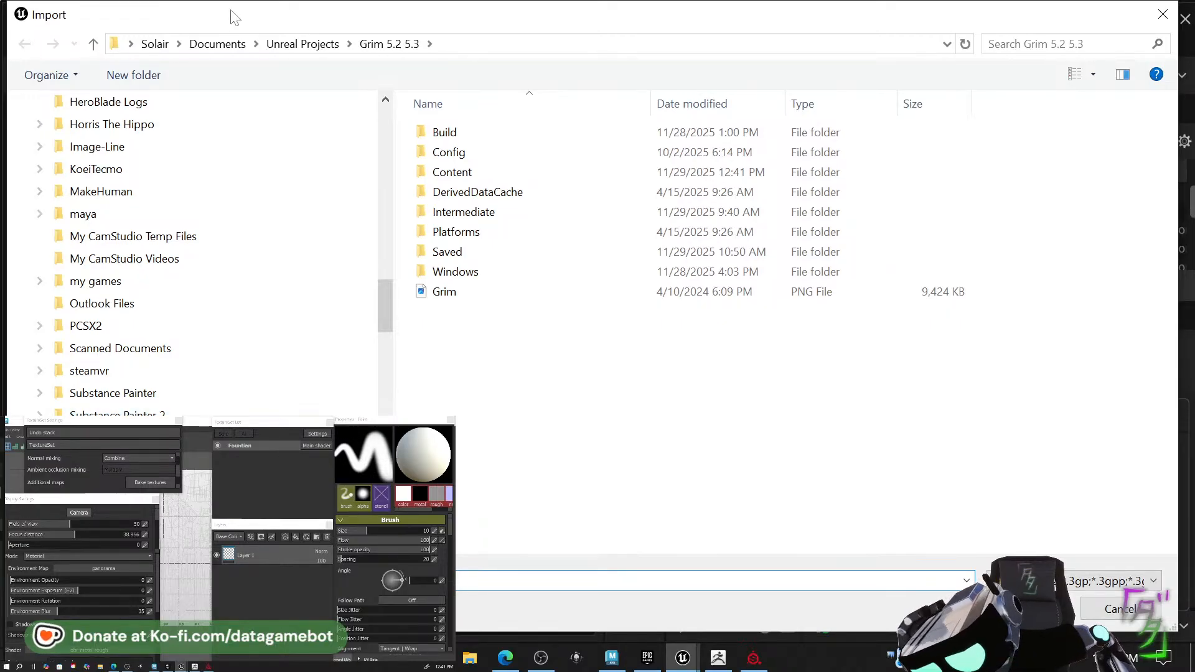
pyautogui.click(155, 44)
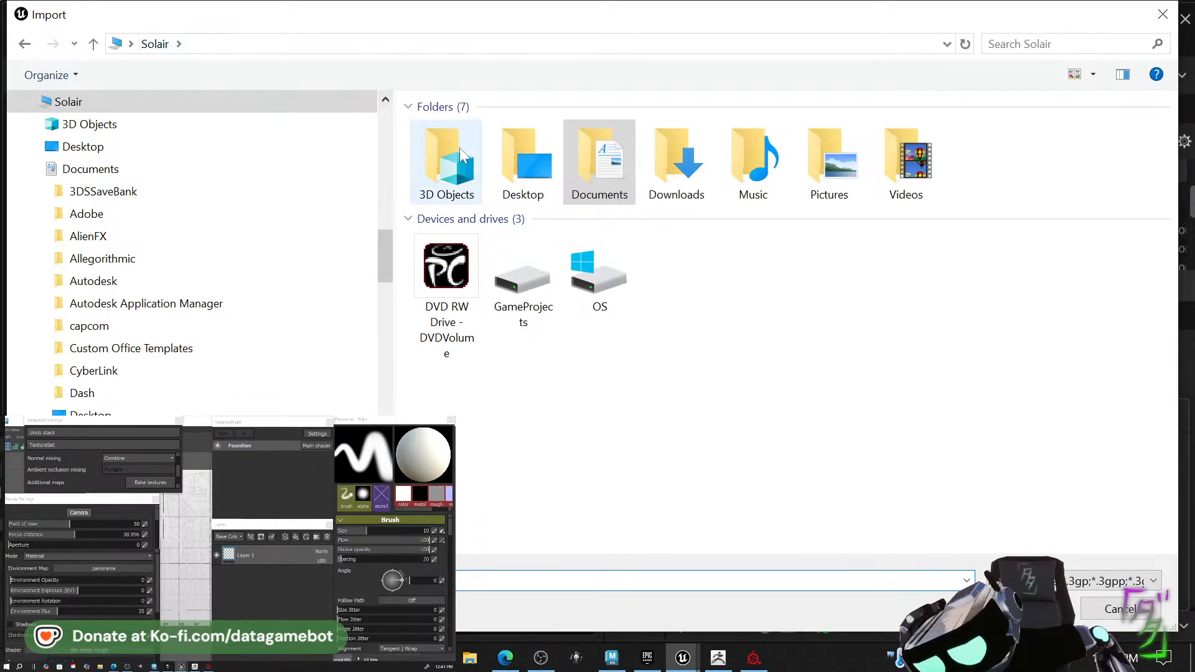
pyautogui.click(521, 168)
pyautogui.doubleClick(522, 168)
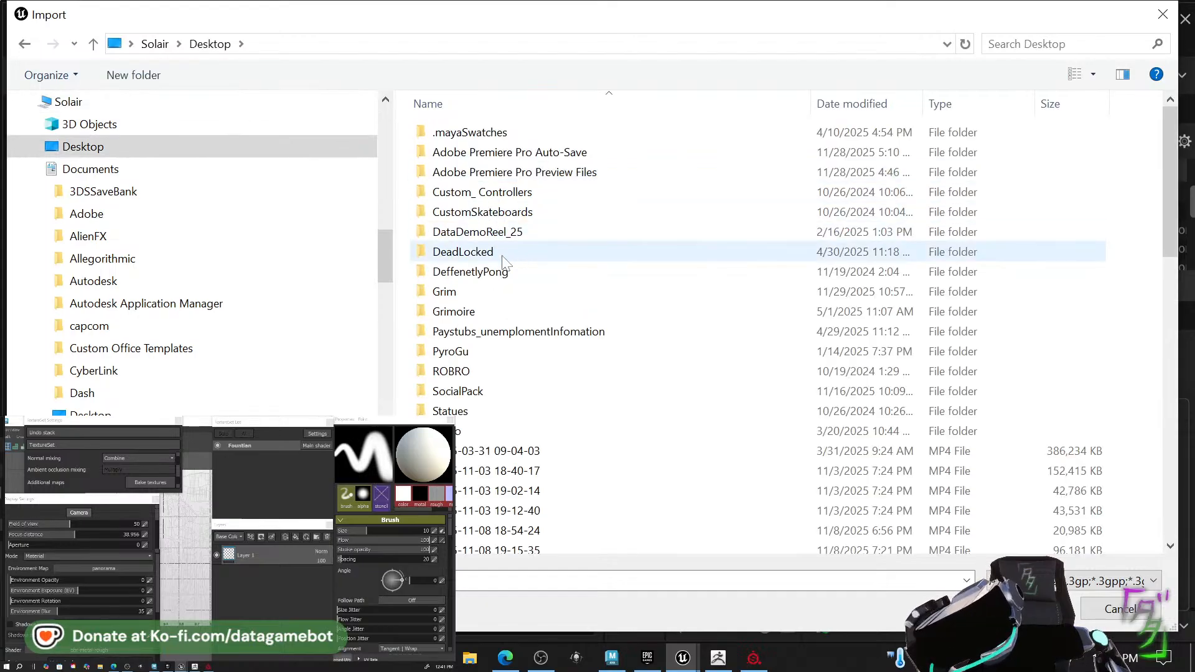
pyautogui.doubleClick(469, 291)
pyautogui.scroll(-15, 621, 347)
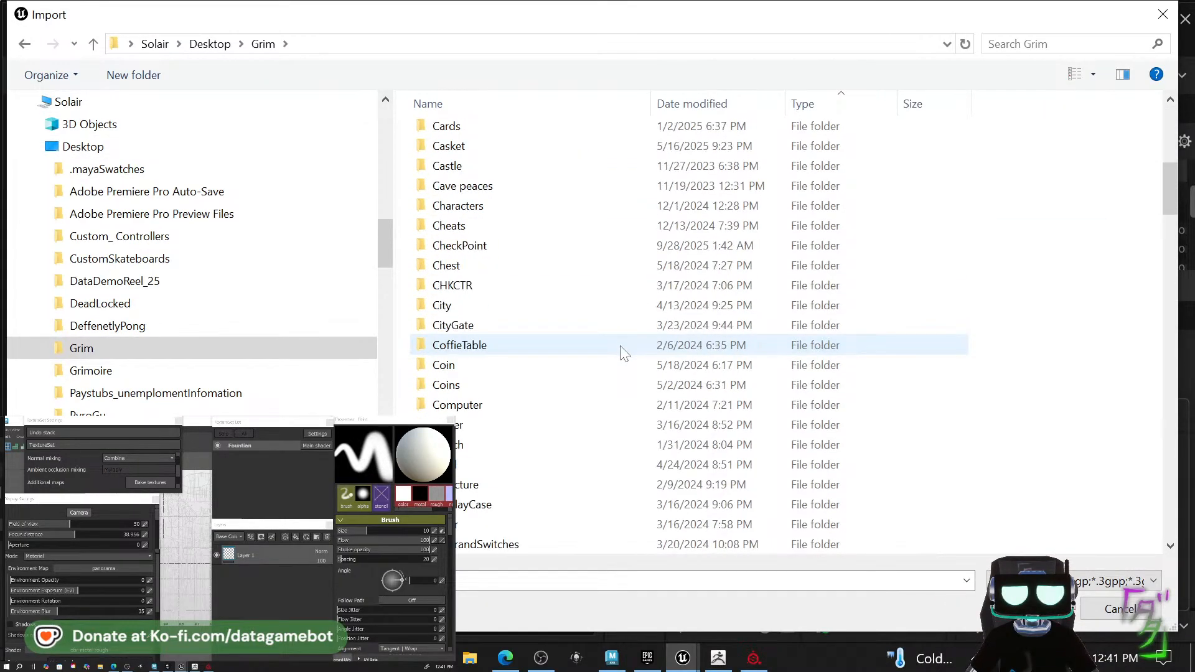
pyautogui.doubleClick(539, 405)
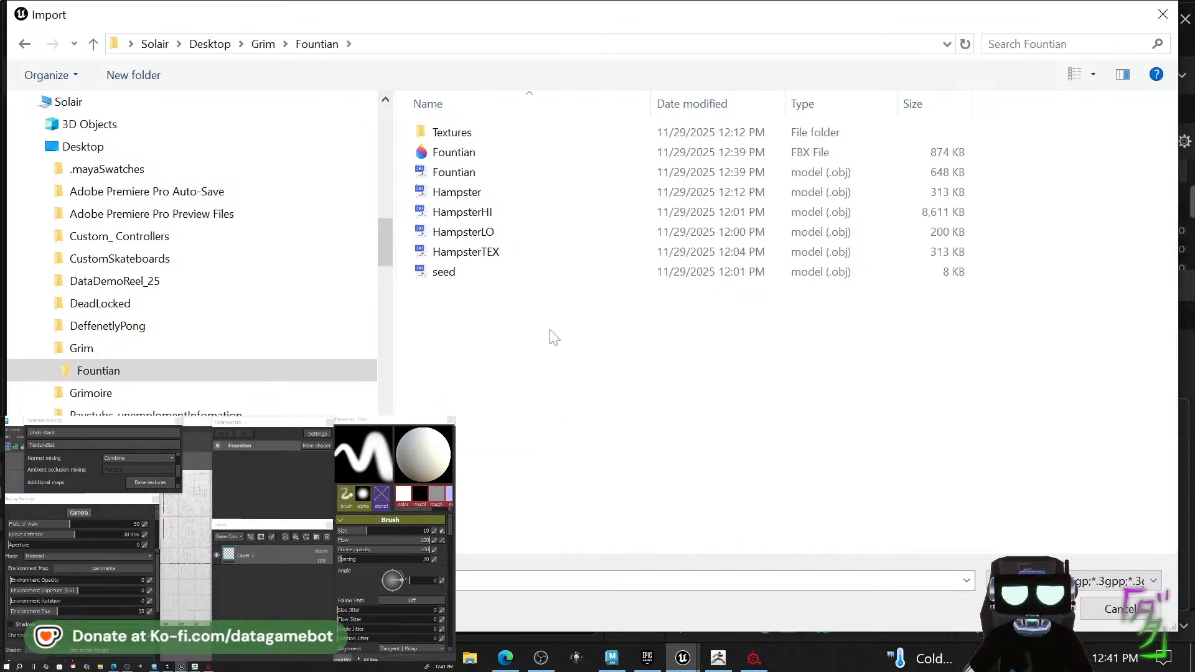
pyautogui.doubleClick(551, 156)
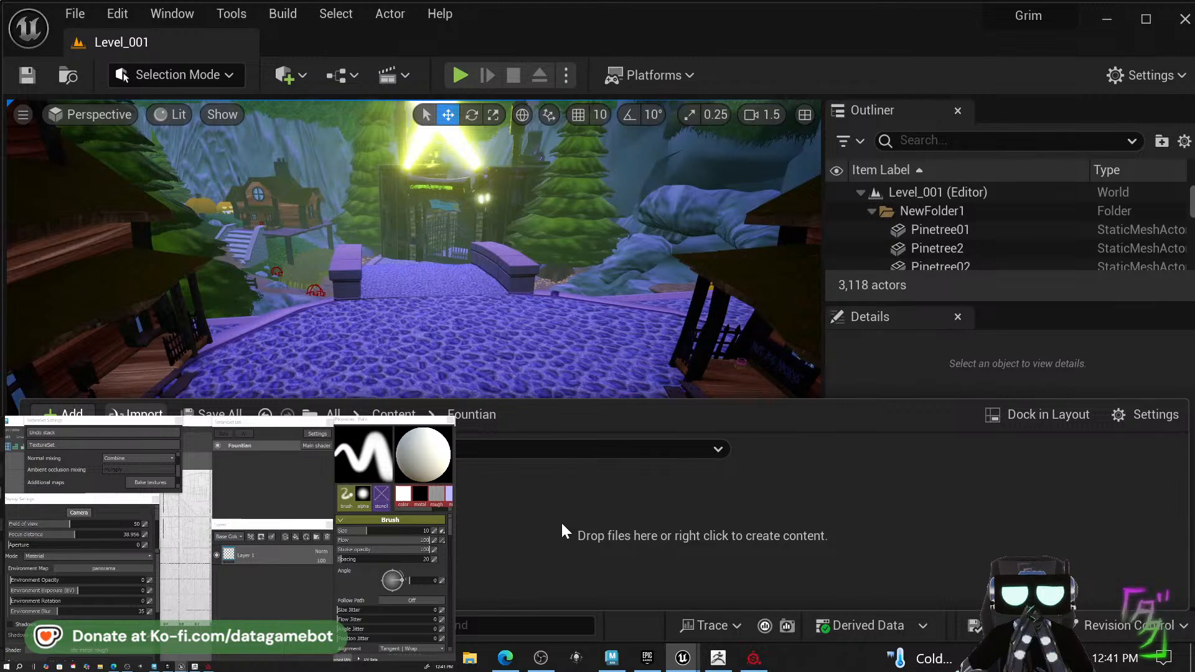
pyautogui.click(265, 634)
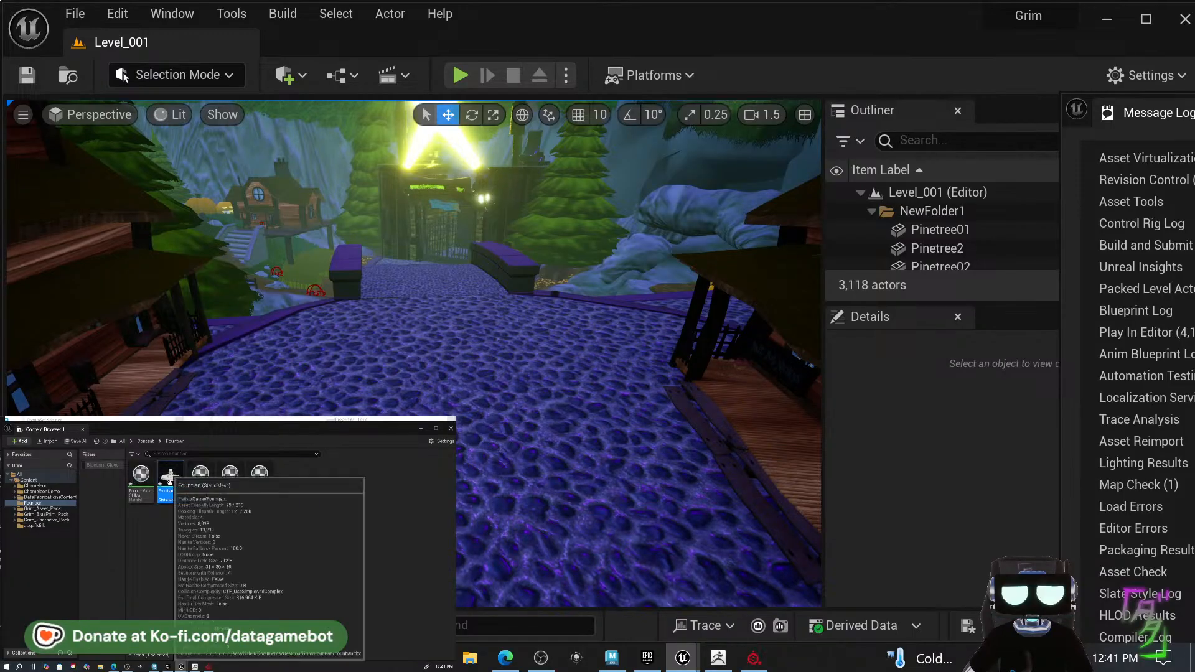
# Import all the HampsterStat texture maps from the textures subfolder of the desktop's Grim/Fountian folder into the Fountian content folder.
pyautogui.click(13, 440)
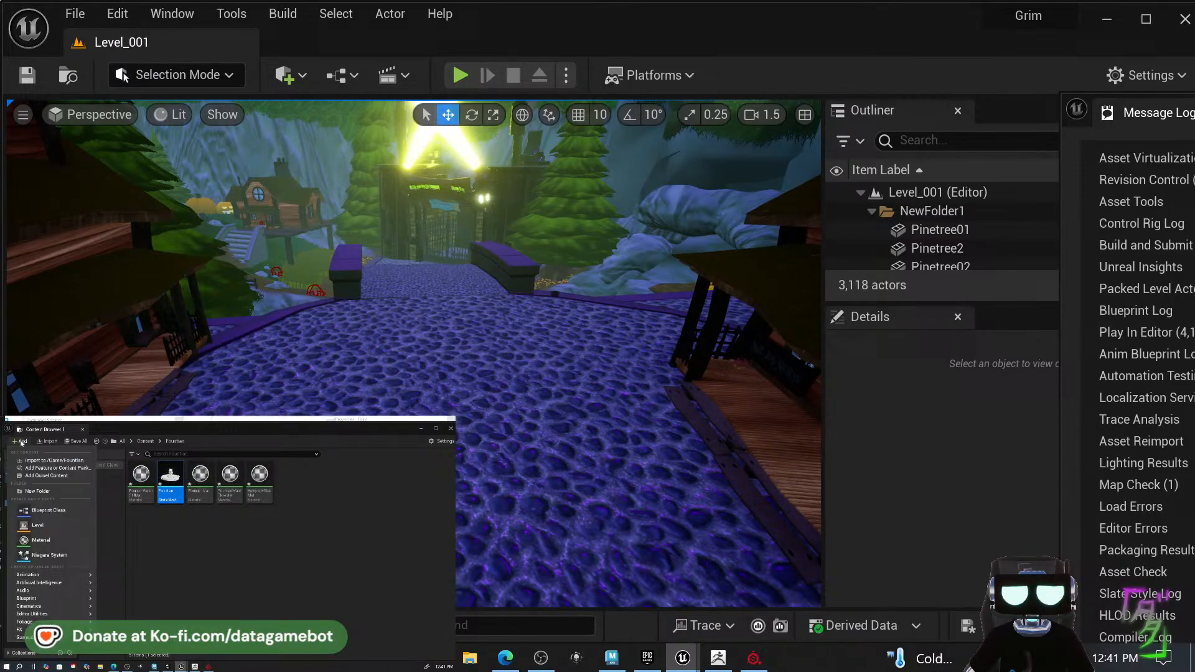
pyautogui.click(67, 461)
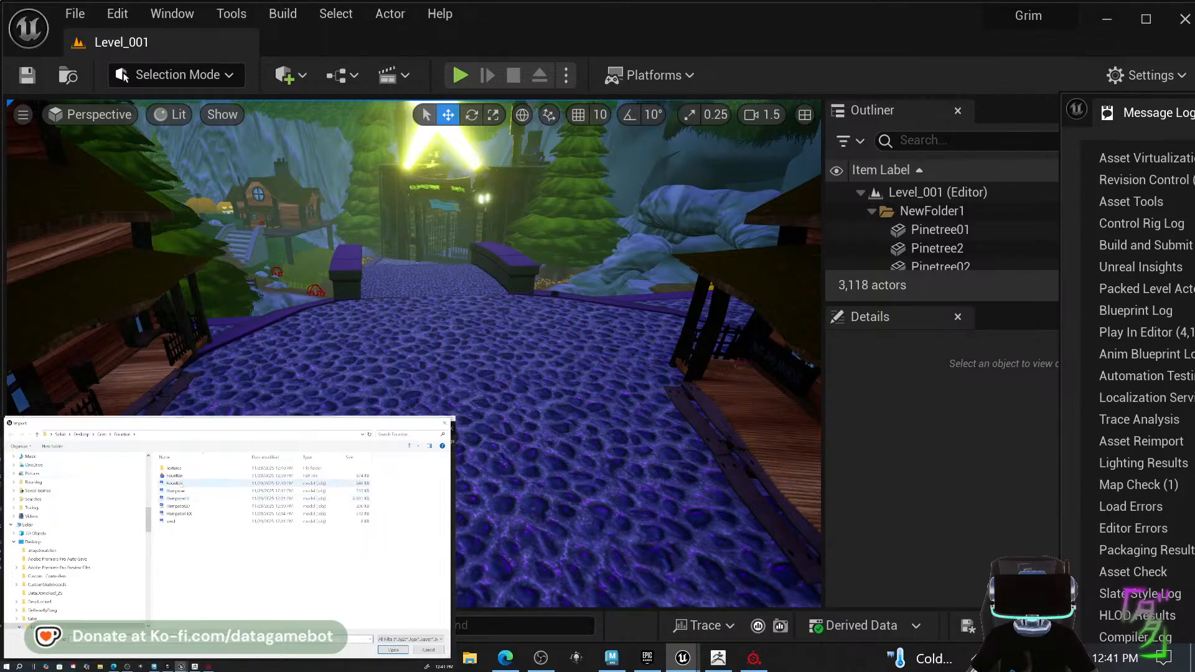
pyautogui.doubleClick(176, 468)
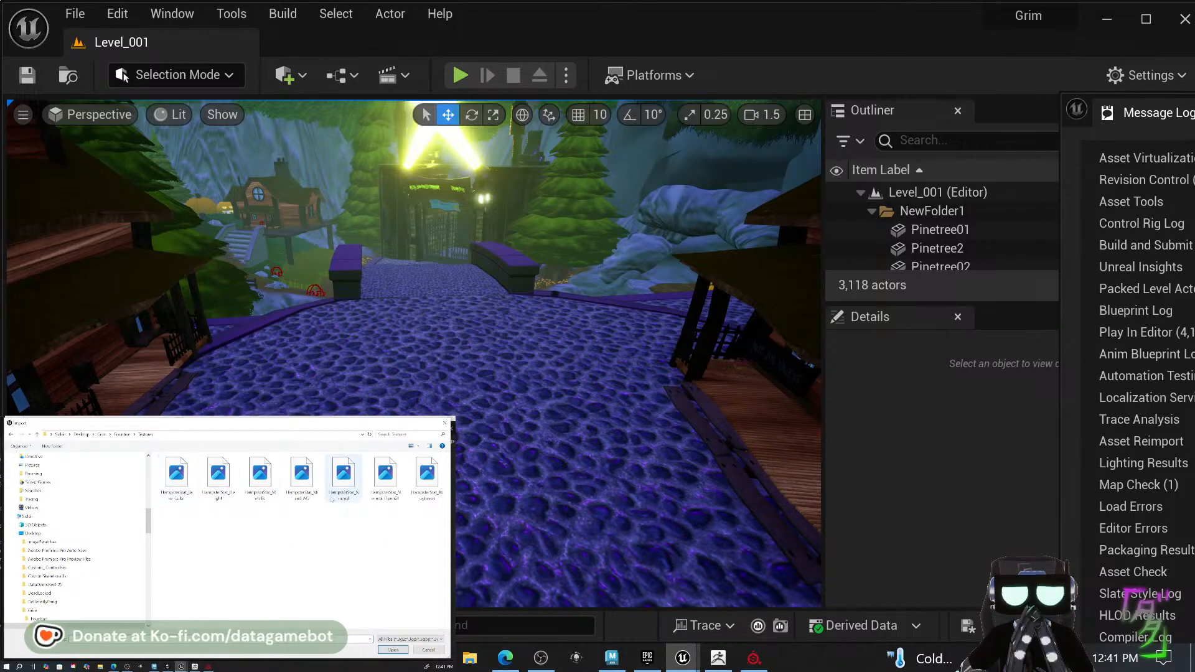
pyautogui.click(186, 492)
pyautogui.keyDown('shift'); pyautogui.click(427, 476); pyautogui.keyUp('shift')
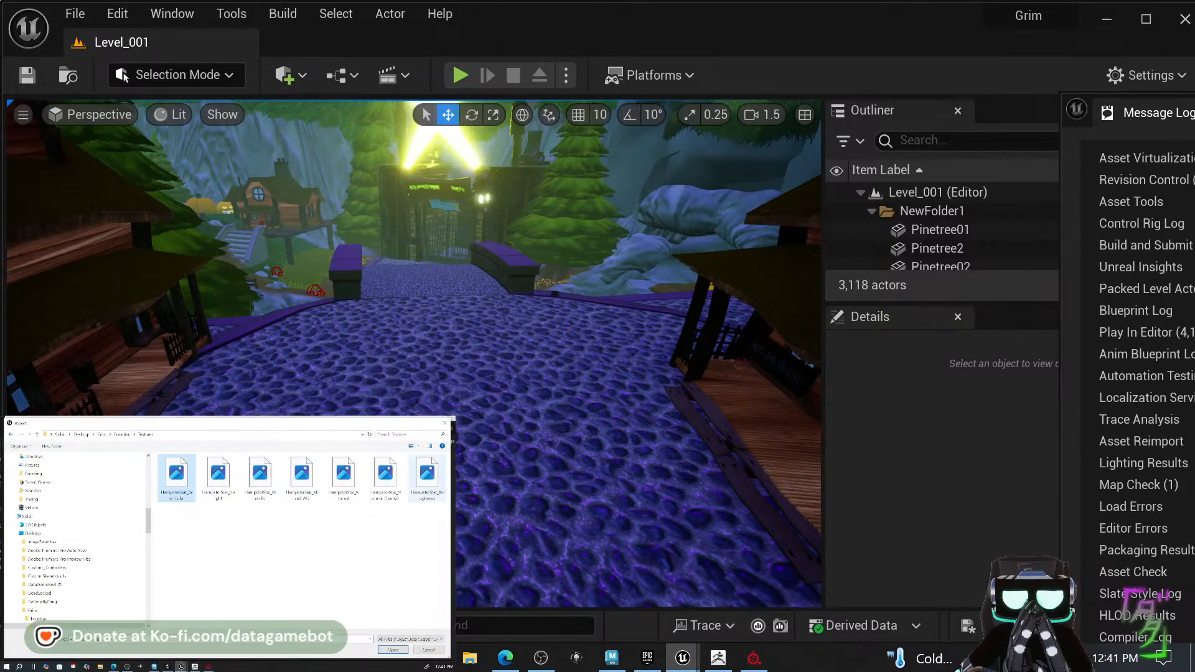
pyautogui.click(394, 650)
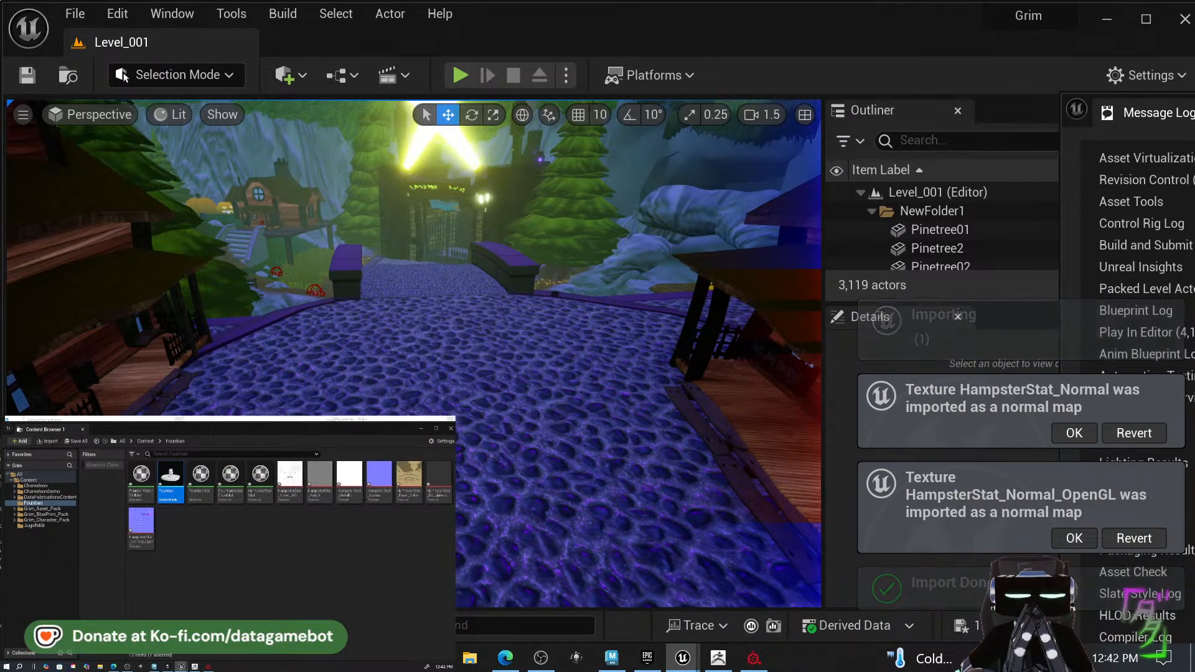
# Place the Fountian mesh on the cobblestone path in the level and scale it up uniformly.
pyautogui.moveTo(457, 480); pyautogui.dragTo(486, 467)
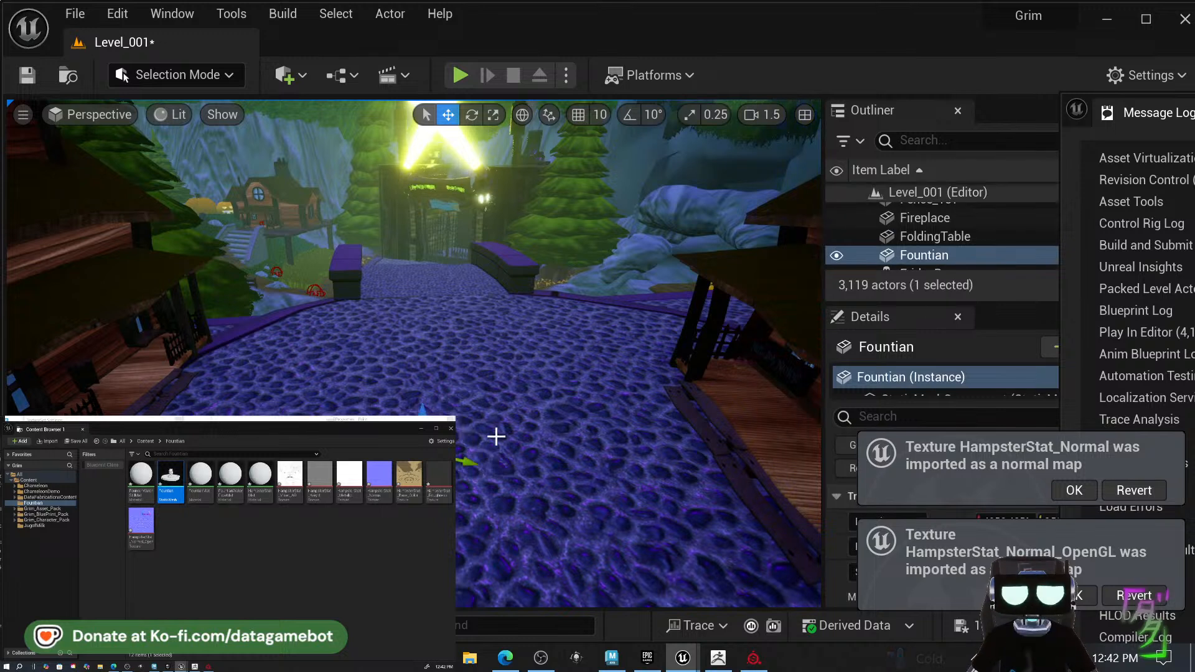
pyautogui.press('r')
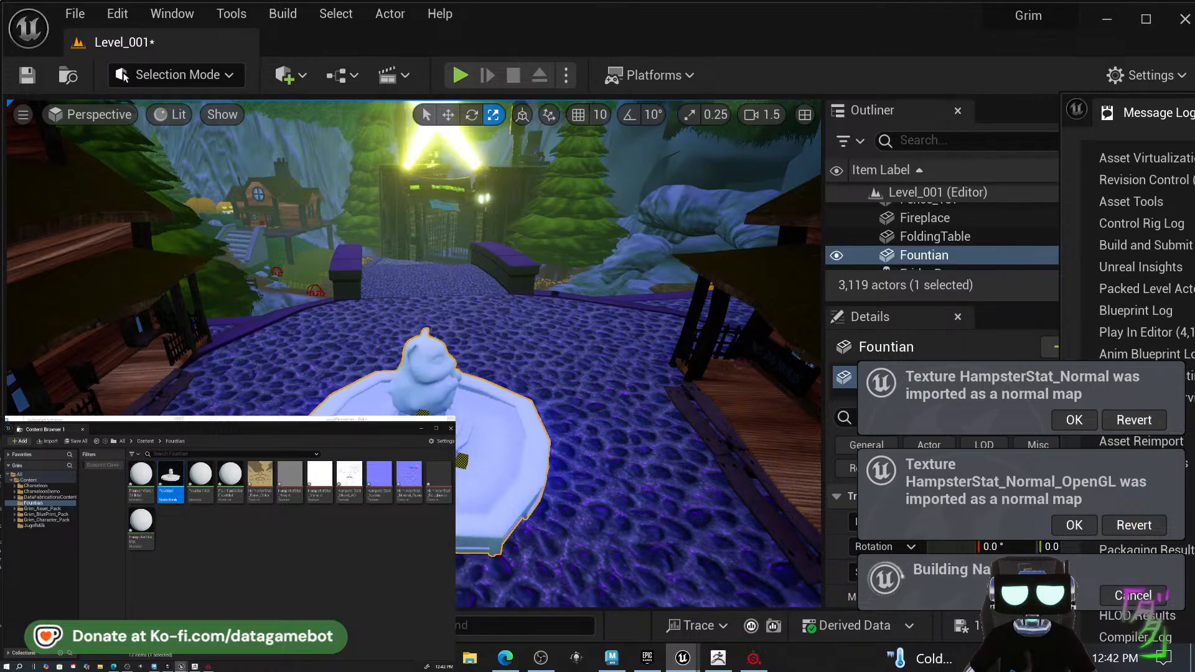
pyautogui.moveTo(423, 455); pyautogui.dragTo(478, 417)
pyautogui.press('e')
pyautogui.press('w')
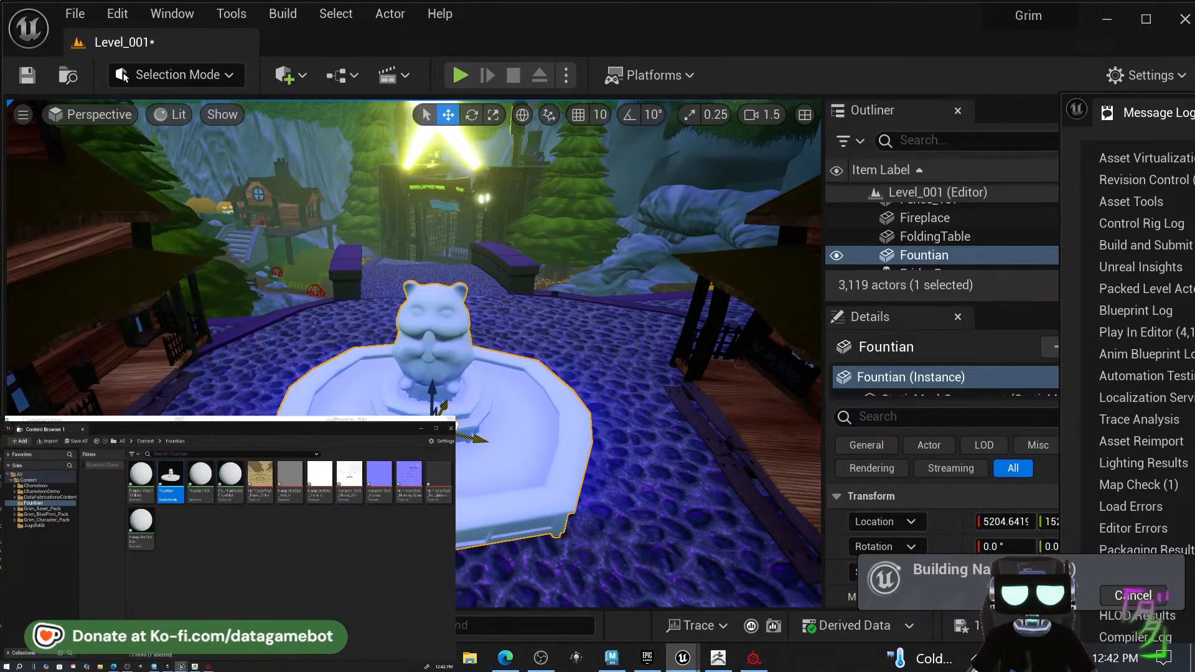
# Lower the fountain slightly so its base sits on the path, and view the hamster statue from the front.
pyautogui.moveTo(603, 470)
pyautogui.mouseDown(button='right')
pyautogui.moveTo(676, 433)
pyautogui.moveTo(607, 482)
pyautogui.moveTo(603, 470)
pyautogui.mouseUp(button='right')
pyautogui.press('w')
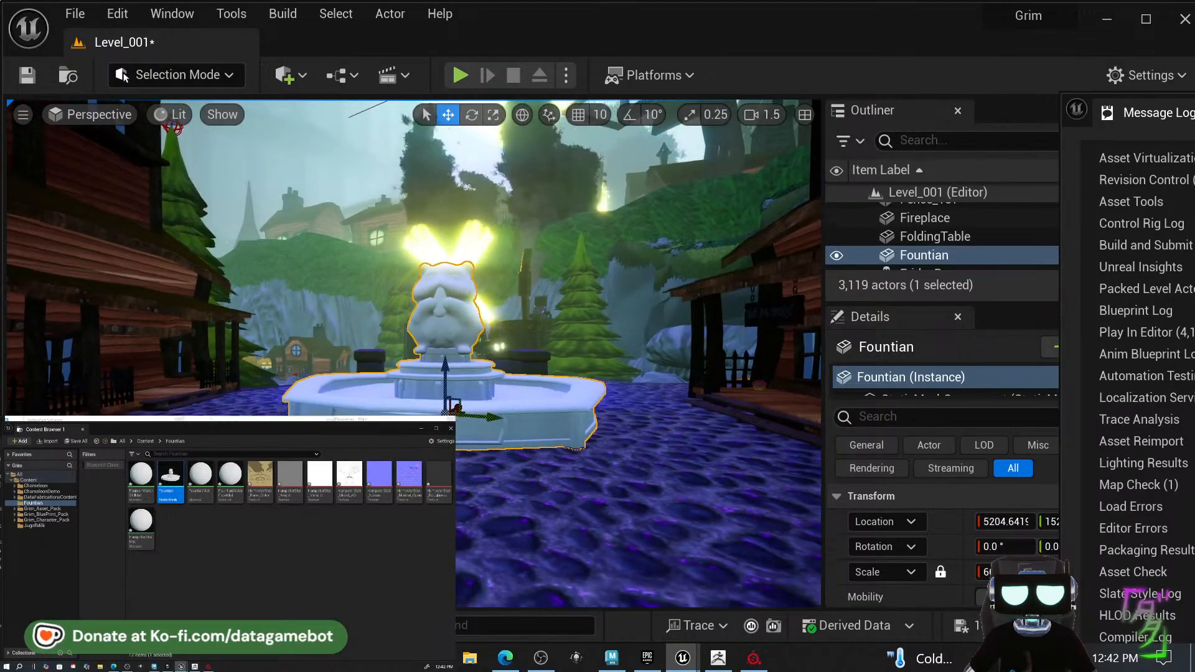
pyautogui.press('w')
pyautogui.press('q')
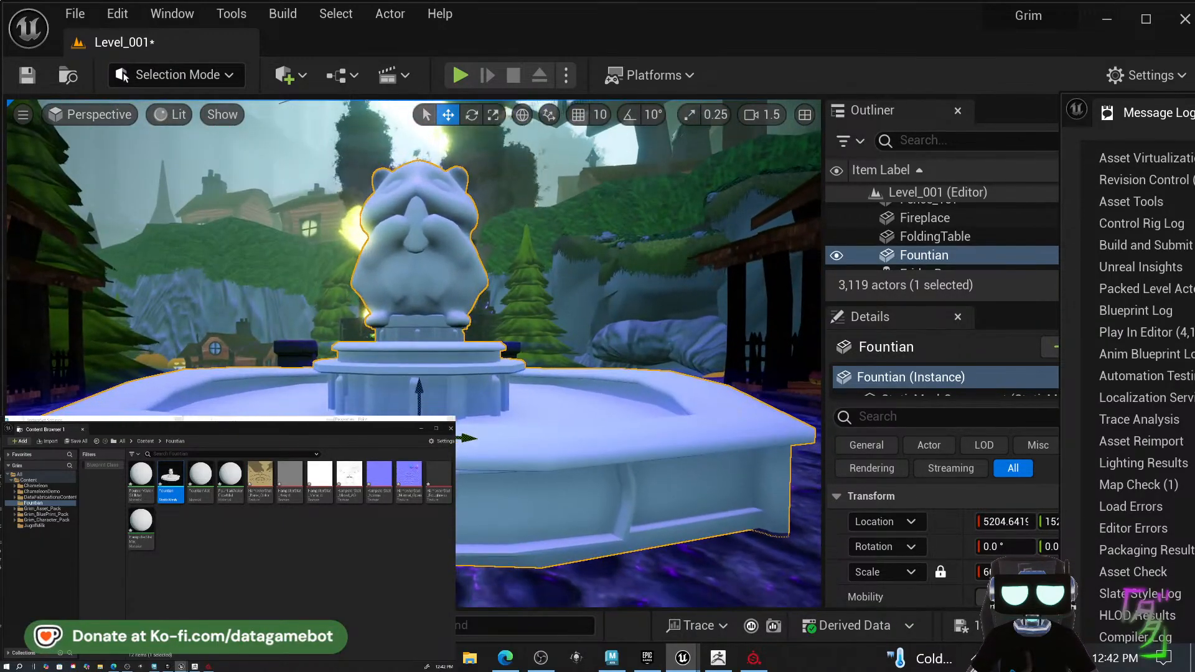
pyautogui.moveTo(417, 388); pyautogui.dragTo(419, 402)
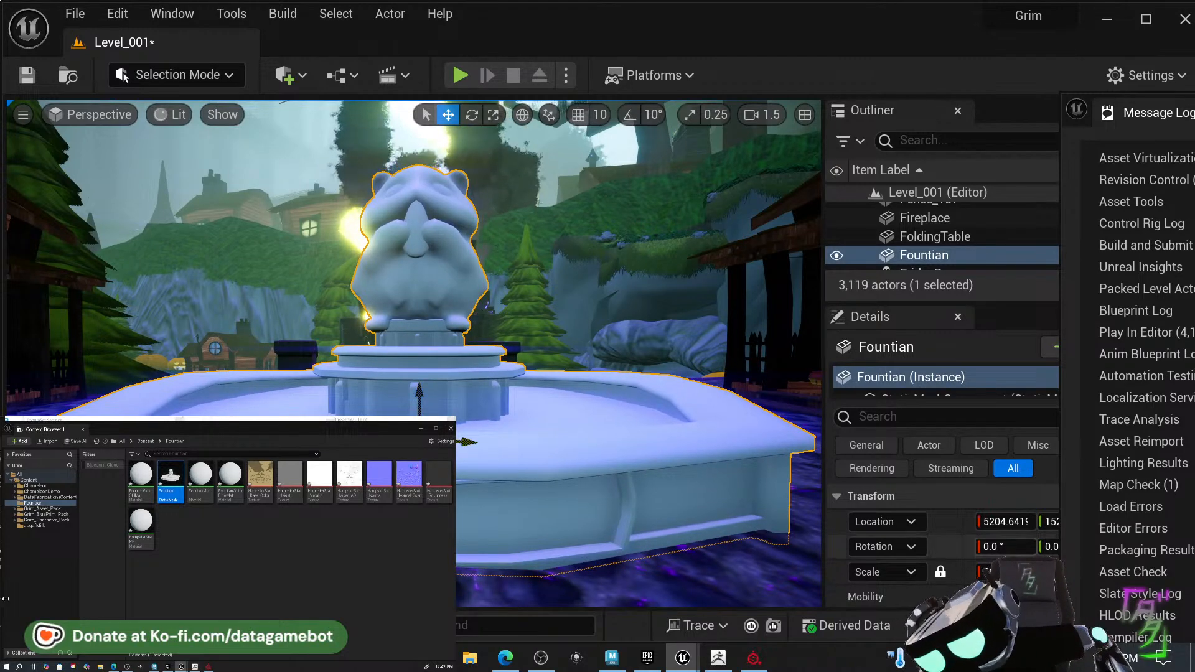
pyautogui.moveTo(552, 411); pyautogui.dragTo(607, 435, button='right')
pyautogui.press('e')
pyautogui.press('f')
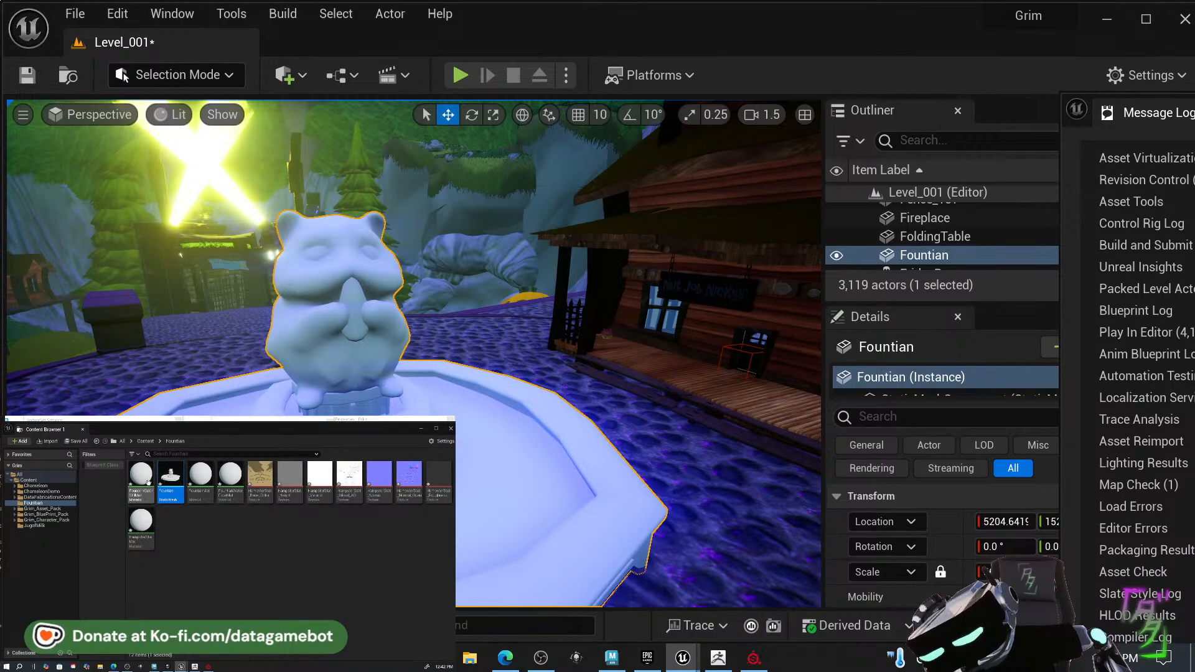
# Open the HampsterStatMat material and add all seven HampsterStat textures to its graph as texture samples.
pyautogui.click(148, 525)
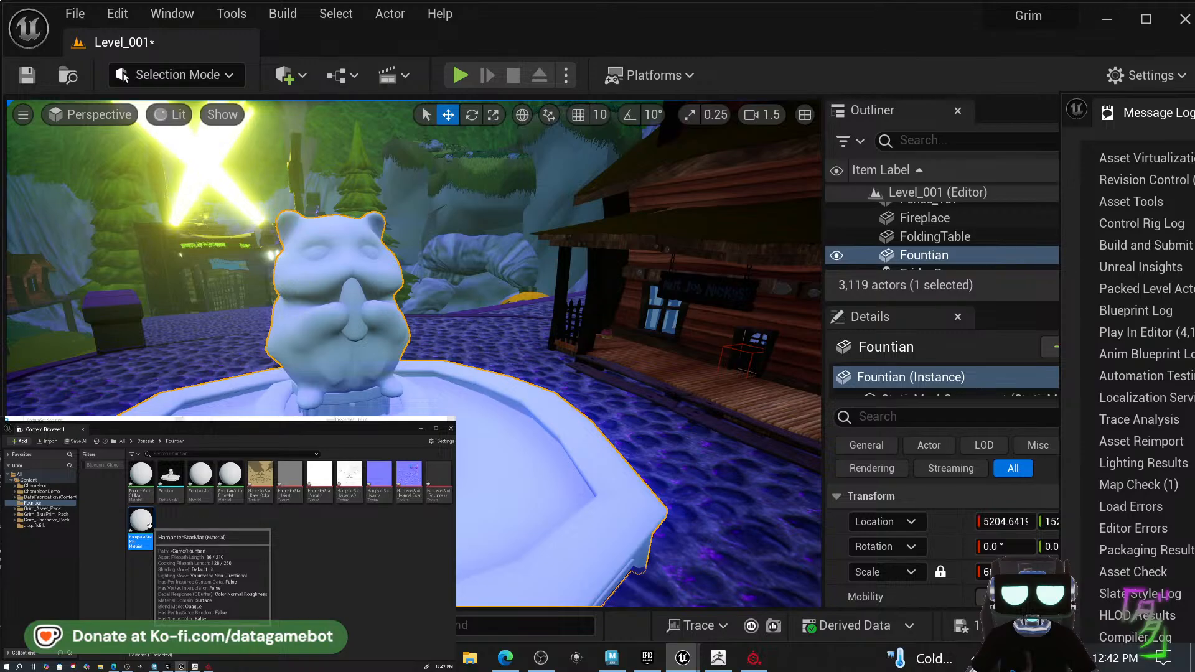
pyautogui.doubleClick(148, 525)
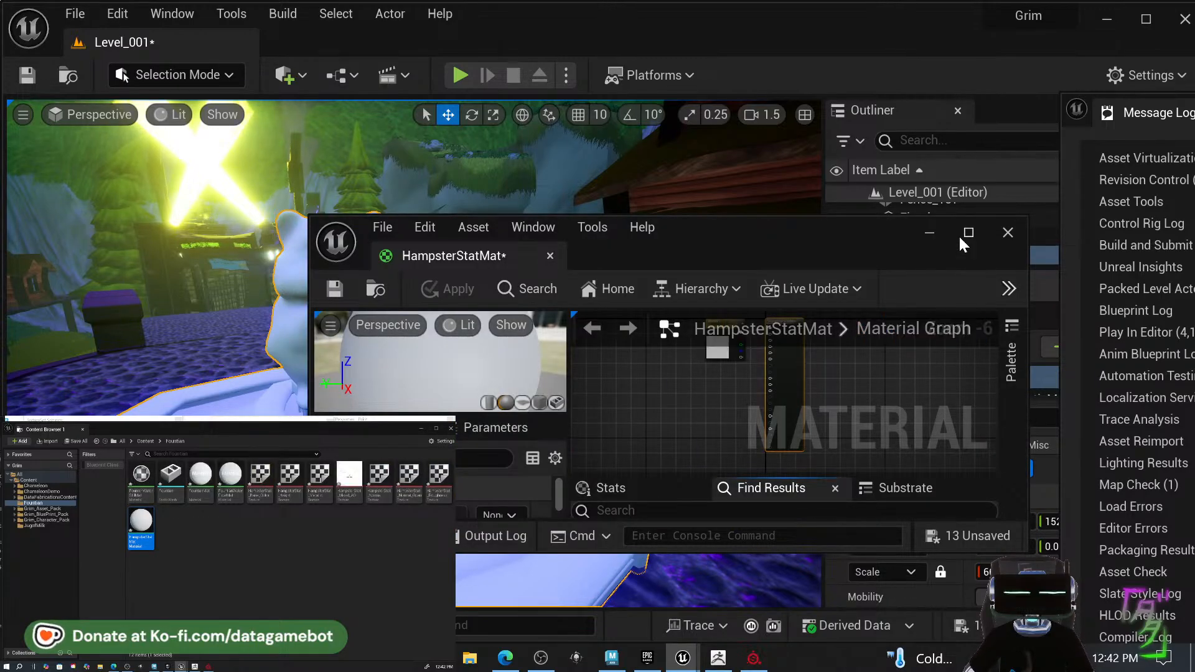
pyautogui.click(966, 233)
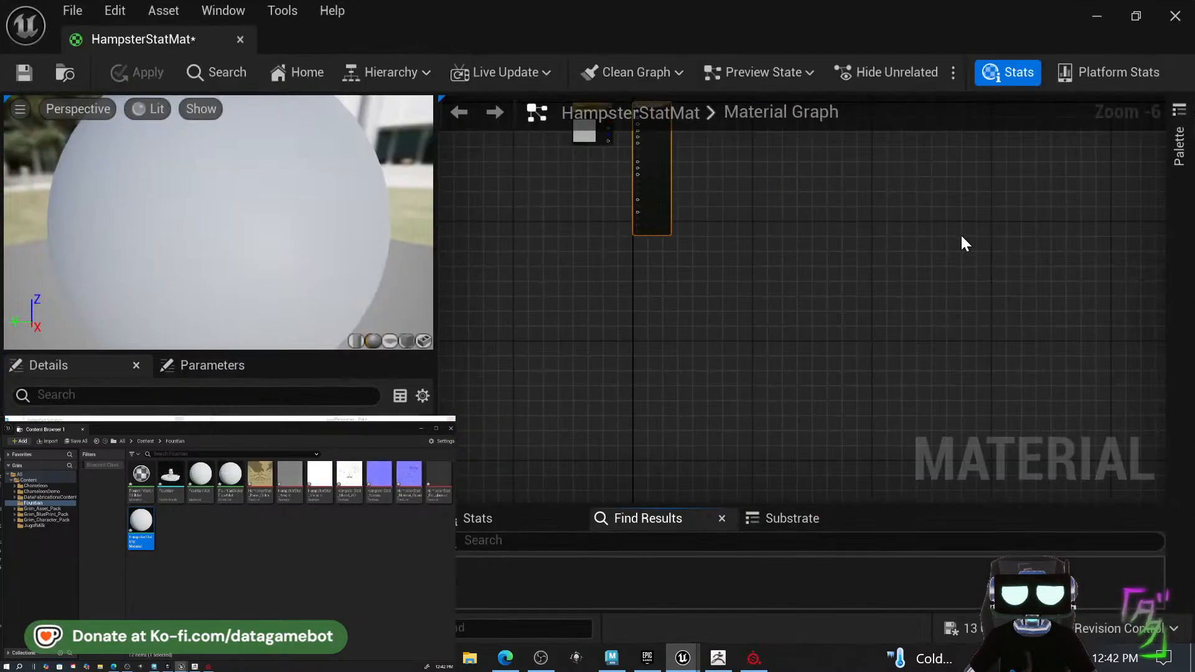
pyautogui.click(269, 478)
pyautogui.press('super')
pyautogui.keyDown('shift'); pyautogui.click(434, 485); pyautogui.keyUp('shift')
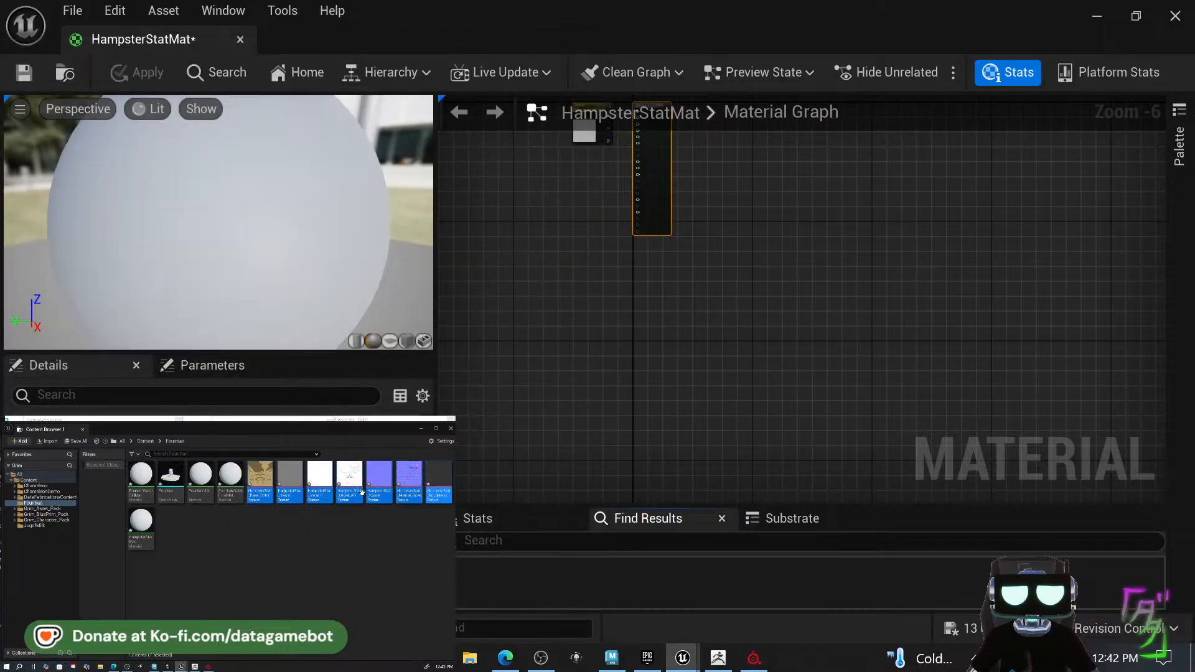
pyautogui.moveTo(327, 477); pyautogui.dragTo(490, 294)
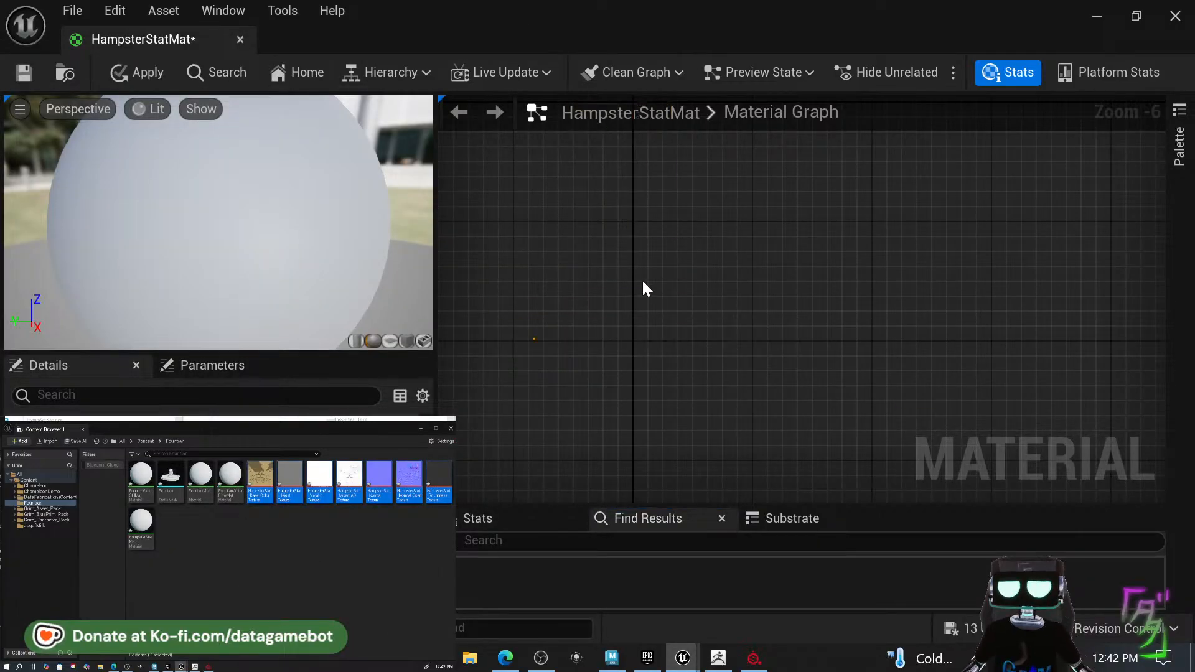
pyautogui.moveTo(655, 192); pyautogui.dragTo(725, 260, button='right')
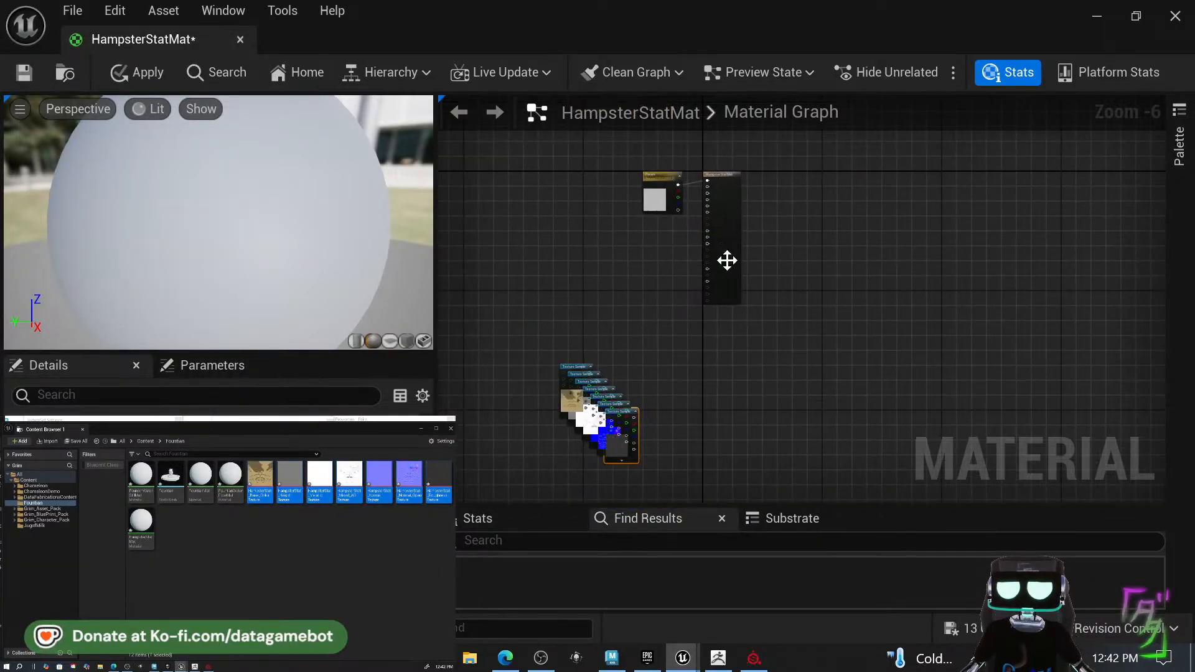
# Move the HampsterStatMat output node away from the texture samples and delete the default Param colour node.
pyautogui.moveTo(734, 229); pyautogui.dragTo(849, 328)
pyautogui.click(663, 200)
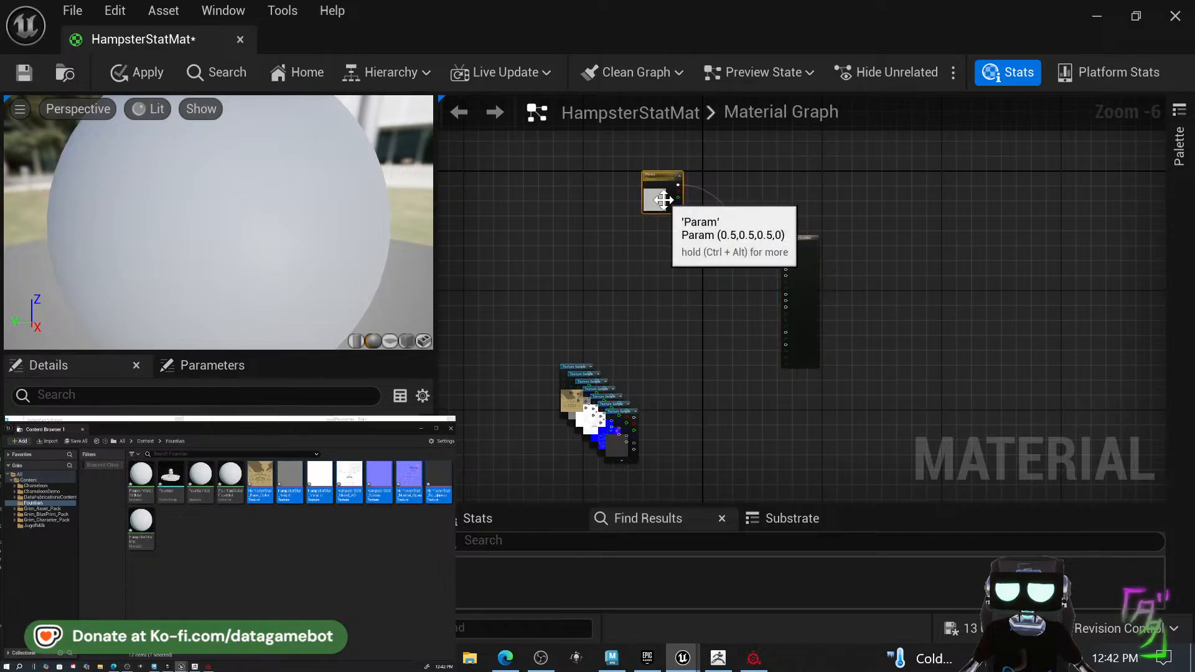
pyautogui.press('Delete')
pyautogui.scroll(2, 752, 281)
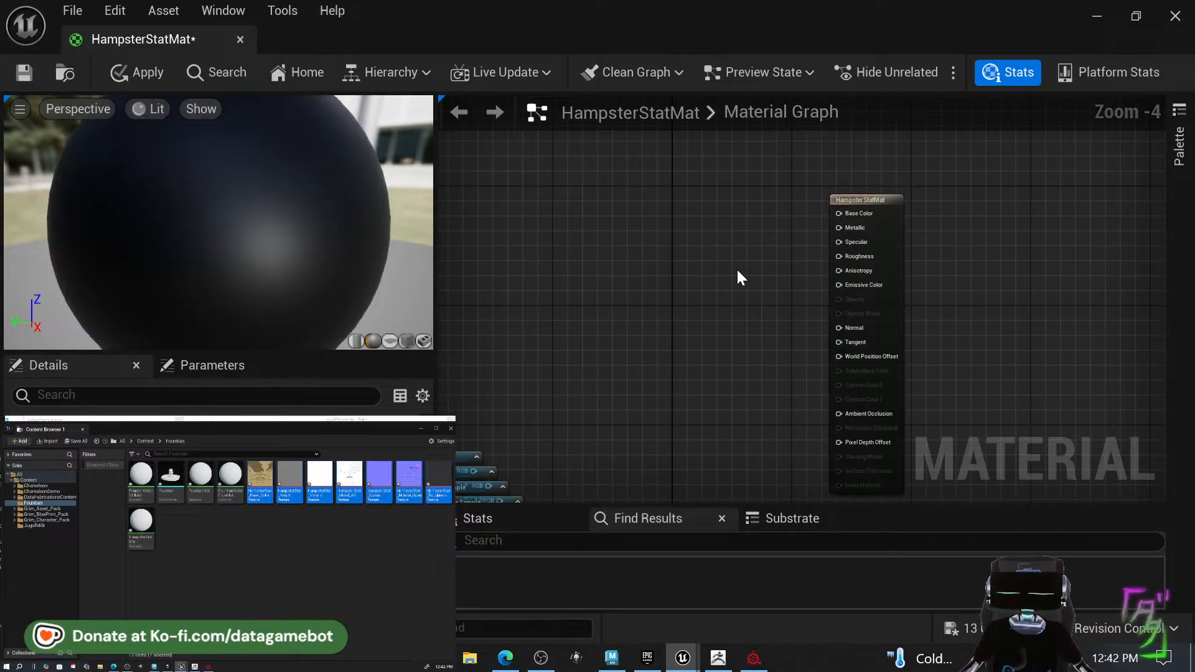
# Feed a constant of 0.2 into Specular and connect the tan colour texture's RGB output to Base Color.
pyautogui.click(740, 277)
pyautogui.moveTo(772, 290); pyautogui.dragTo(852, 247)
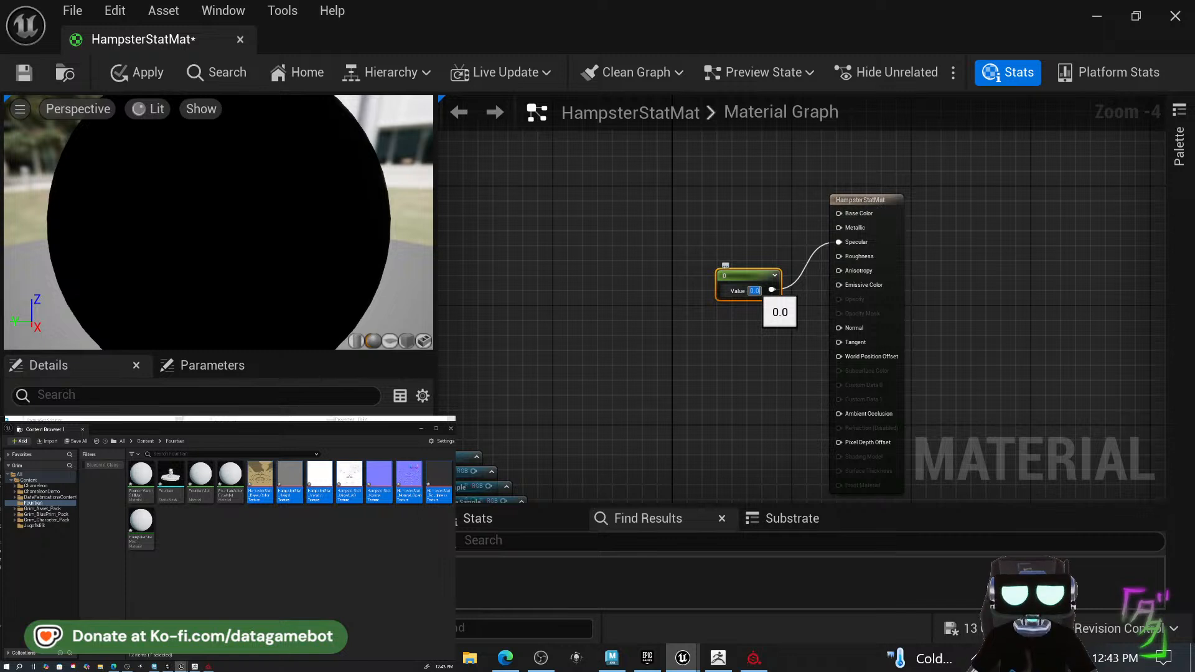
pyautogui.write('0.2')
pyautogui.press('Return')
pyautogui.moveTo(613, 454); pyautogui.dragTo(729, 357, button='right')
pyautogui.moveTo(540, 366); pyautogui.dragTo(964, 184)
# Delete the grey height texture sample and connect the white metallic texture's RGB output to Metallic.
pyautogui.moveTo(594, 462); pyautogui.dragTo(677, 346, button='right')
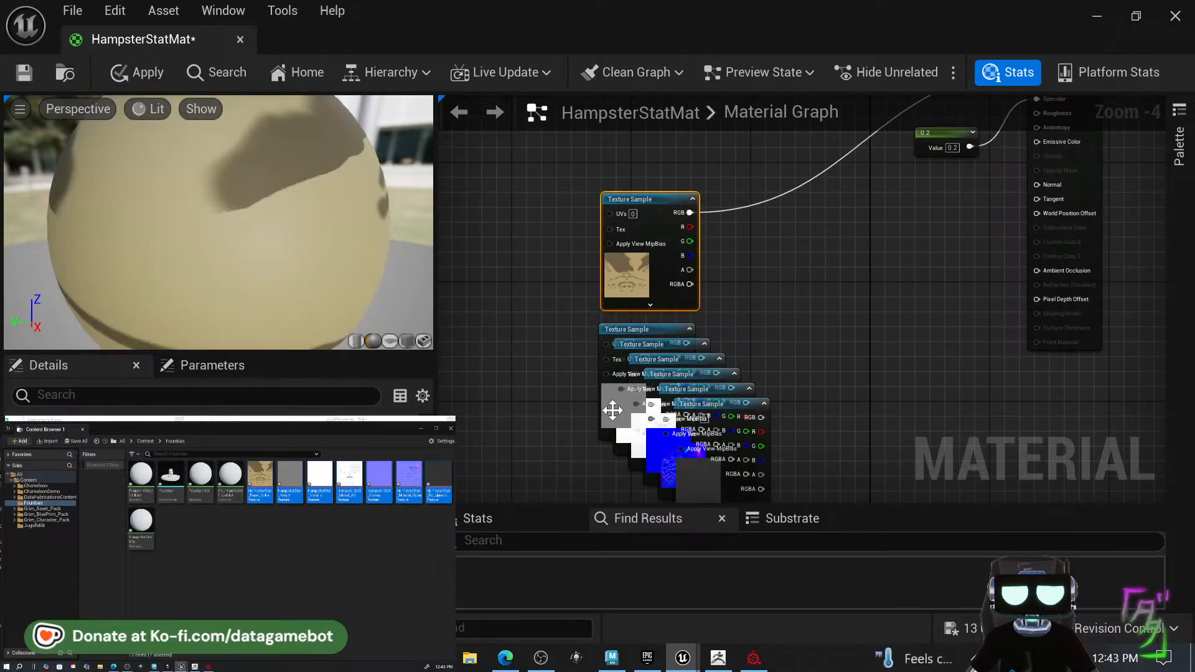
pyautogui.moveTo(613, 410); pyautogui.dragTo(534, 415)
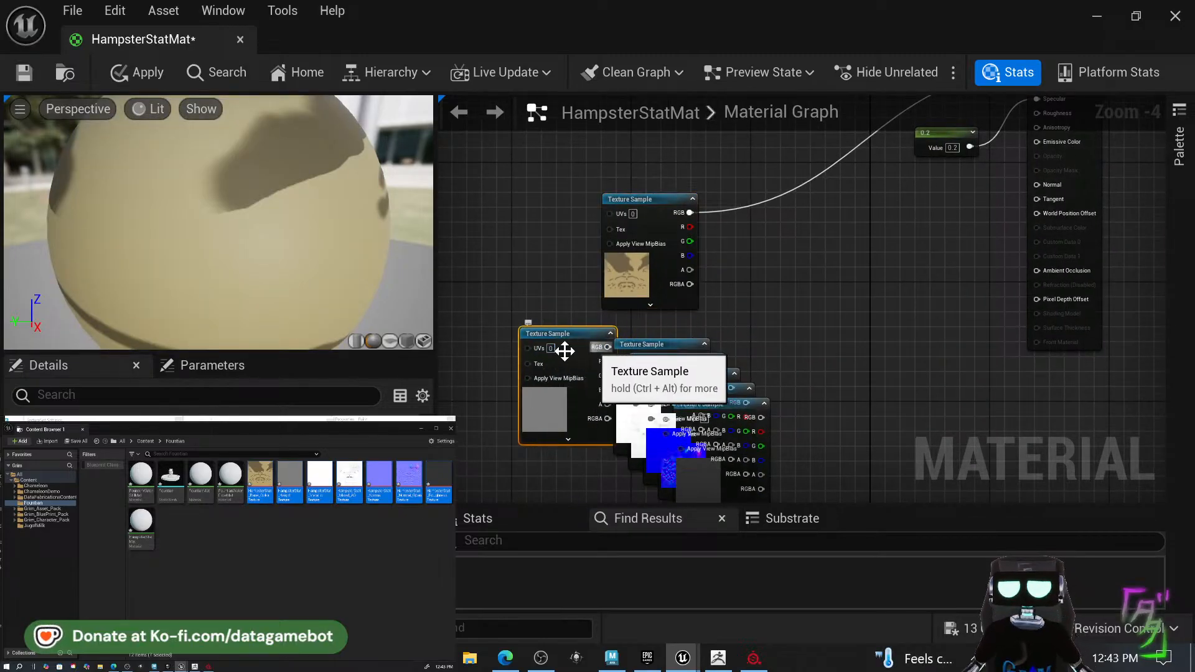
pyautogui.press('Delete')
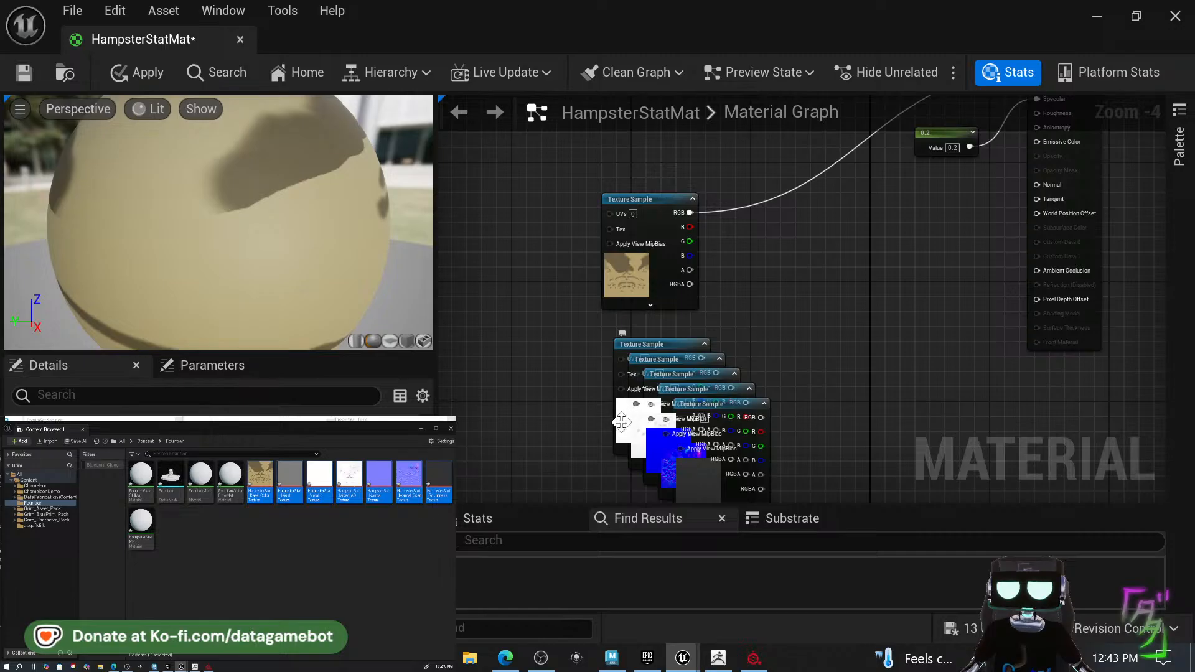
pyautogui.moveTo(621, 422); pyautogui.dragTo(556, 411)
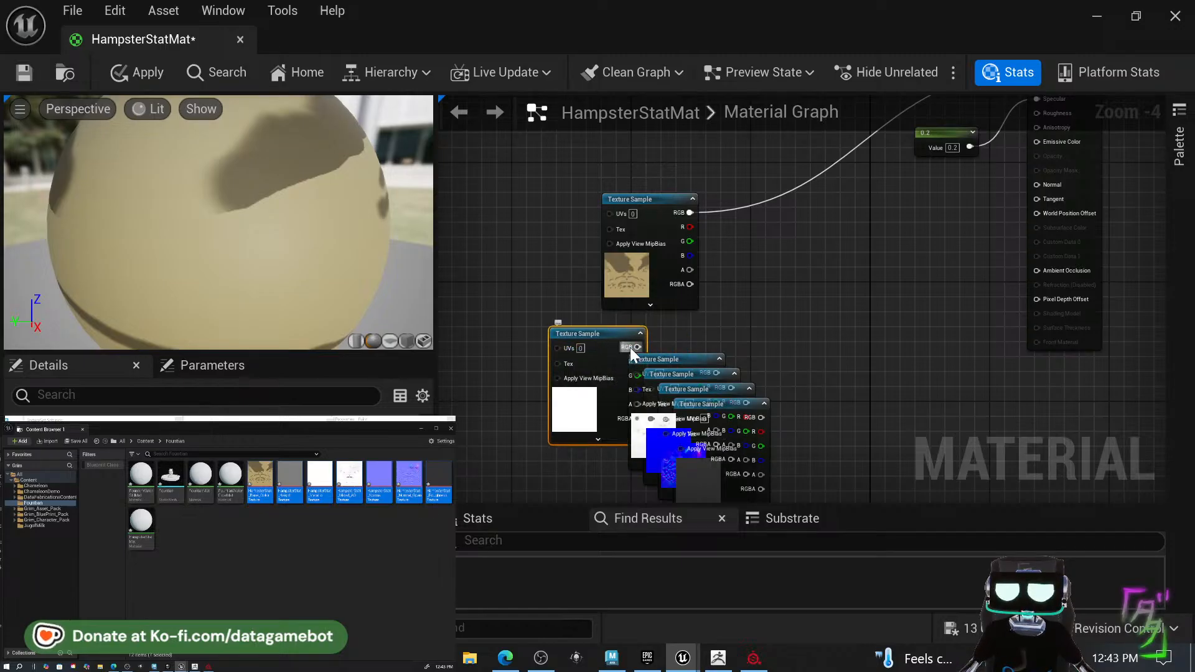
pyautogui.moveTo(632, 354); pyautogui.dragTo(1049, 250)
# Delete the mixed AO and plain normal texture samples, and connect the OpenGL normal texture's RGB output to Normal.
pyautogui.moveTo(934, 384); pyautogui.dragTo(986, 175, button='right')
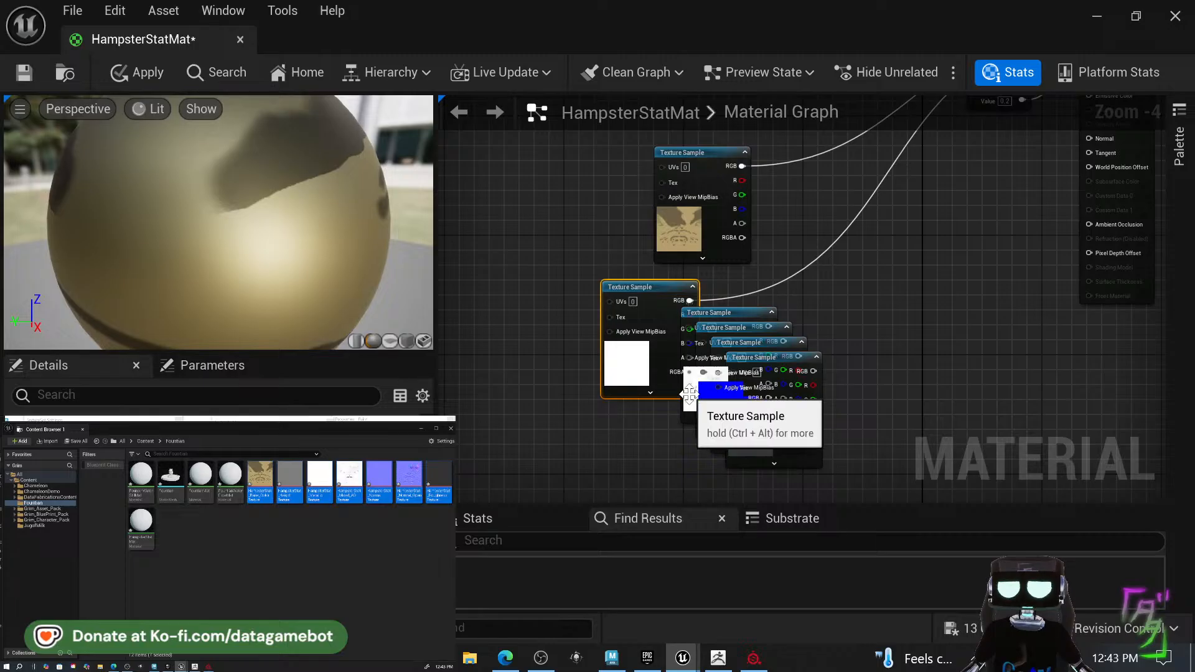
pyautogui.moveTo(689, 394); pyautogui.dragTo(511, 457)
pyautogui.press('Delete')
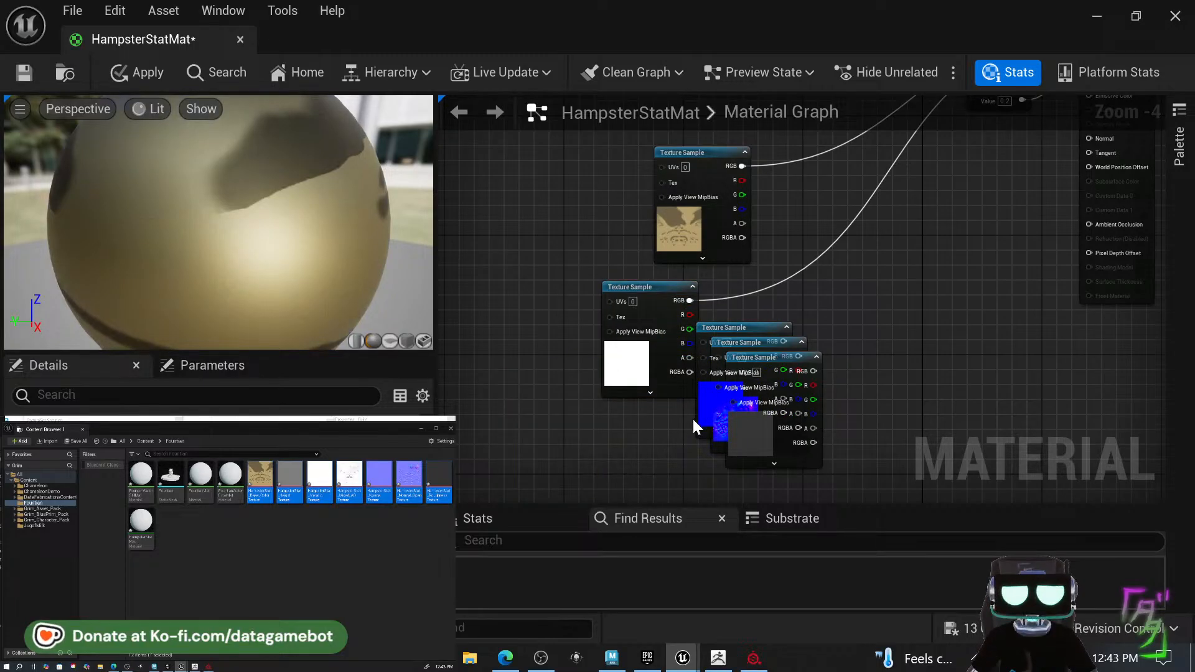
pyautogui.click(704, 414)
pyautogui.press('Delete')
pyautogui.moveTo(720, 433); pyautogui.dragTo(565, 494)
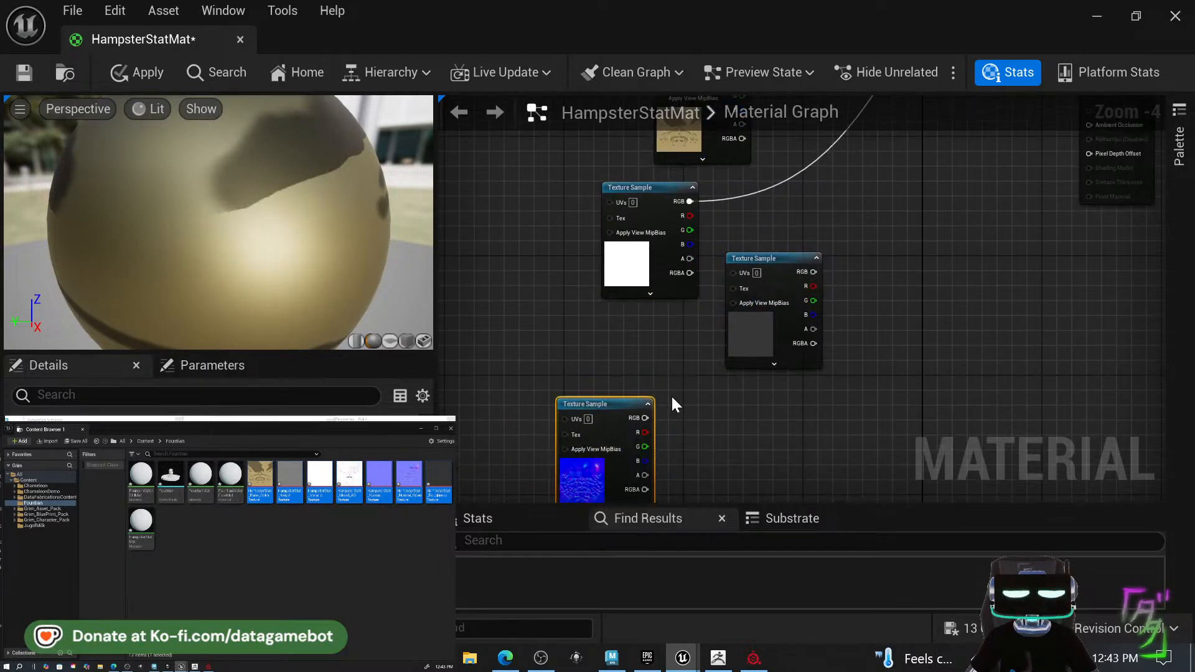
pyautogui.moveTo(644, 418); pyautogui.dragTo(1096, 264)
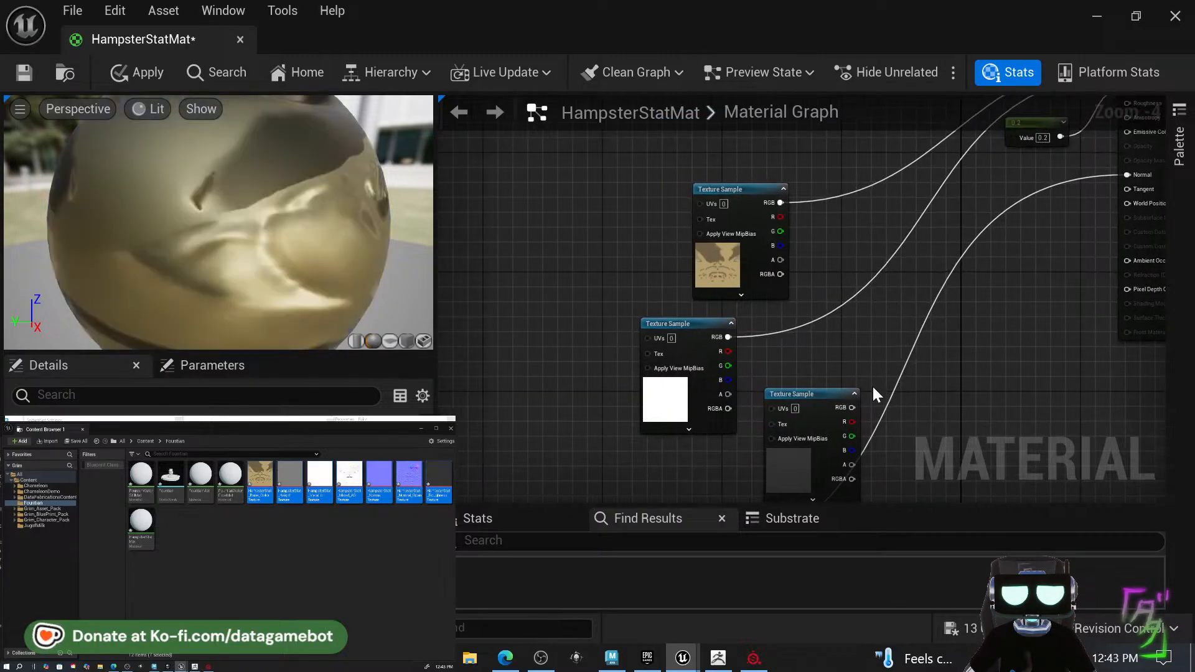
# Connect the dark grey roughness texture's RGB output to Roughness, then apply and save the material and uncover the level view.
pyautogui.moveTo(855, 408); pyautogui.dragTo(1132, 342)
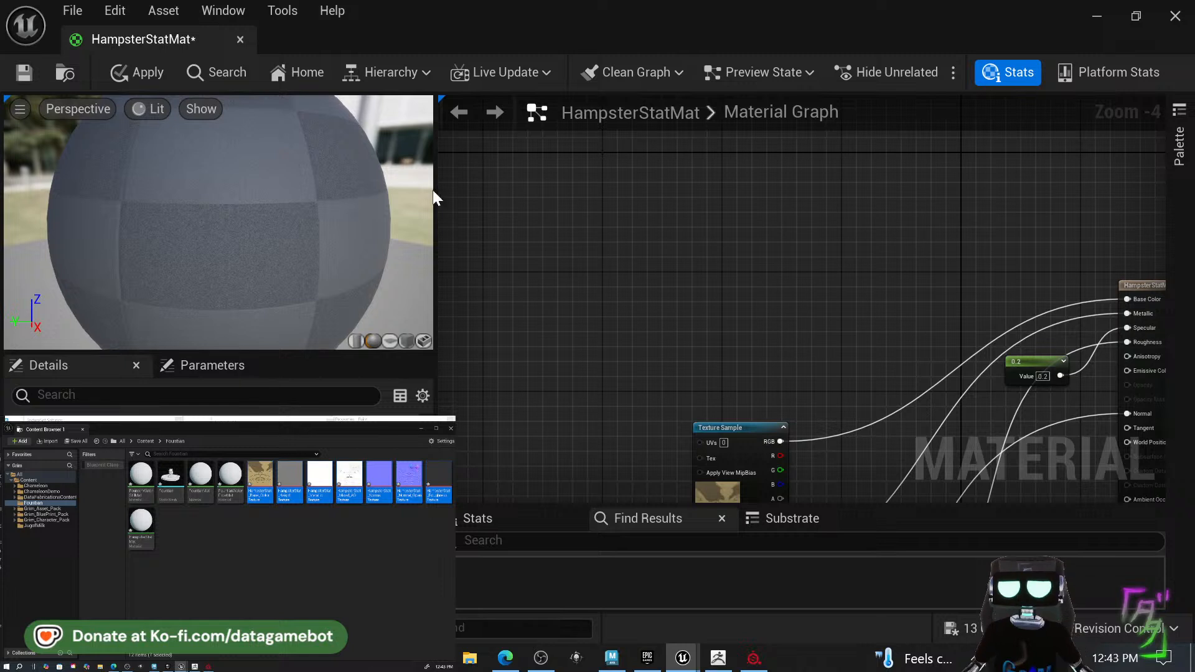
pyautogui.click(143, 76)
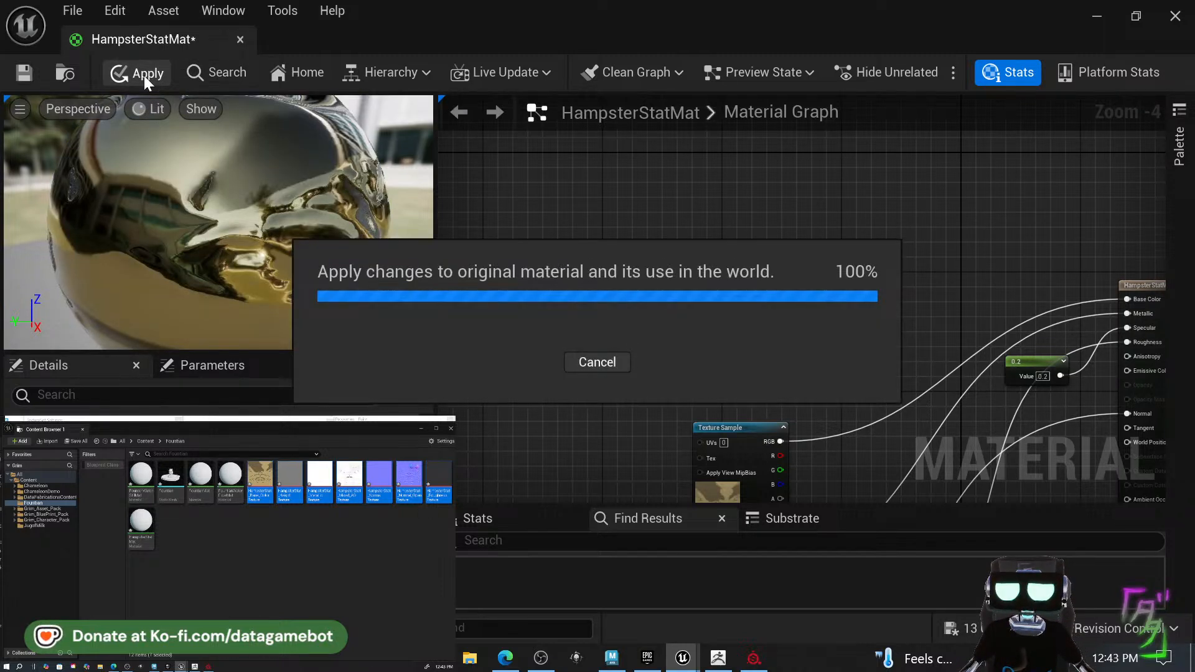
pyautogui.click(35, 69)
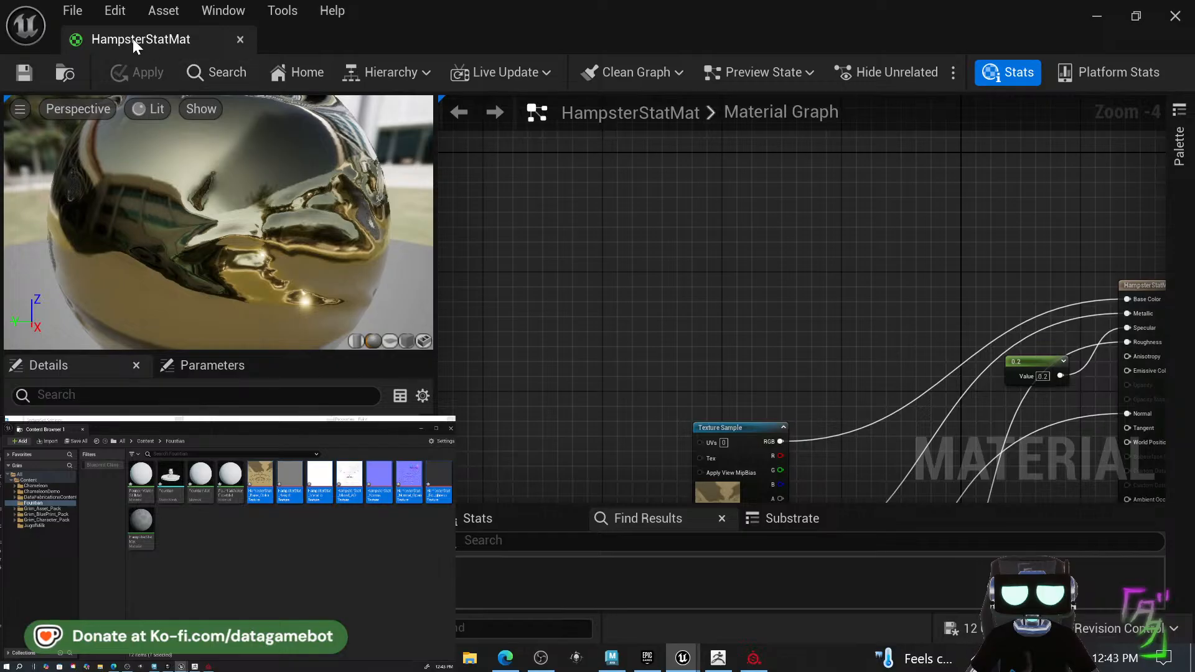
pyautogui.moveTo(535, 17); pyautogui.dragTo(130, 414)
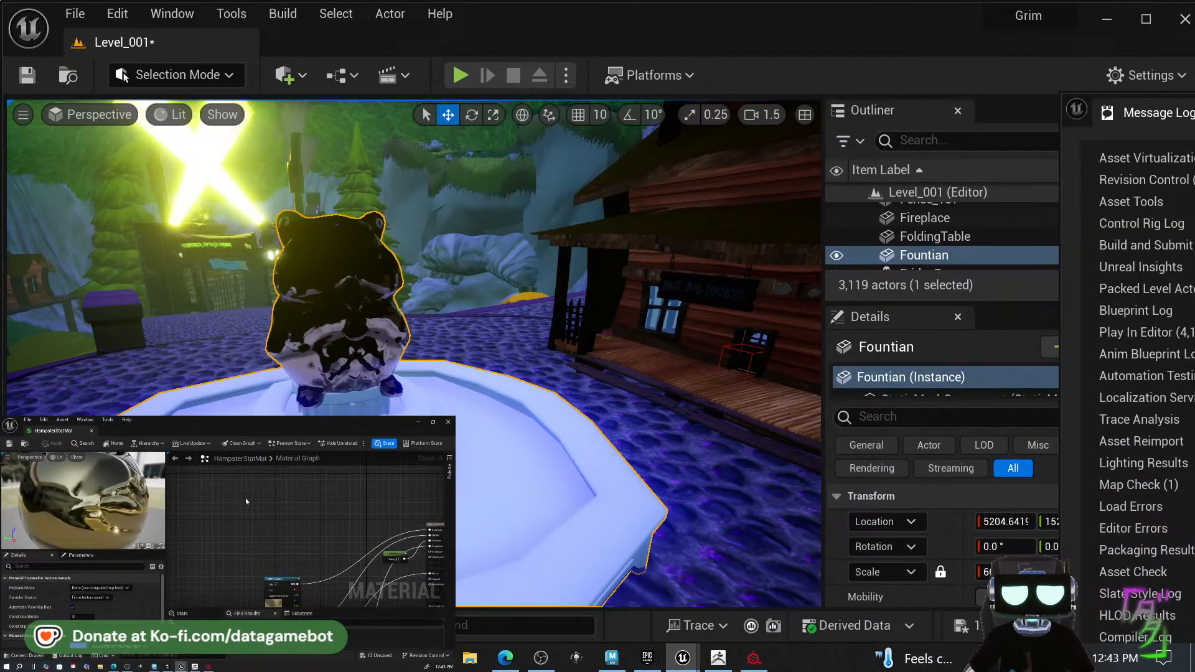
pyautogui.moveTo(350, 546); pyautogui.dragTo(280, 516, button='right')
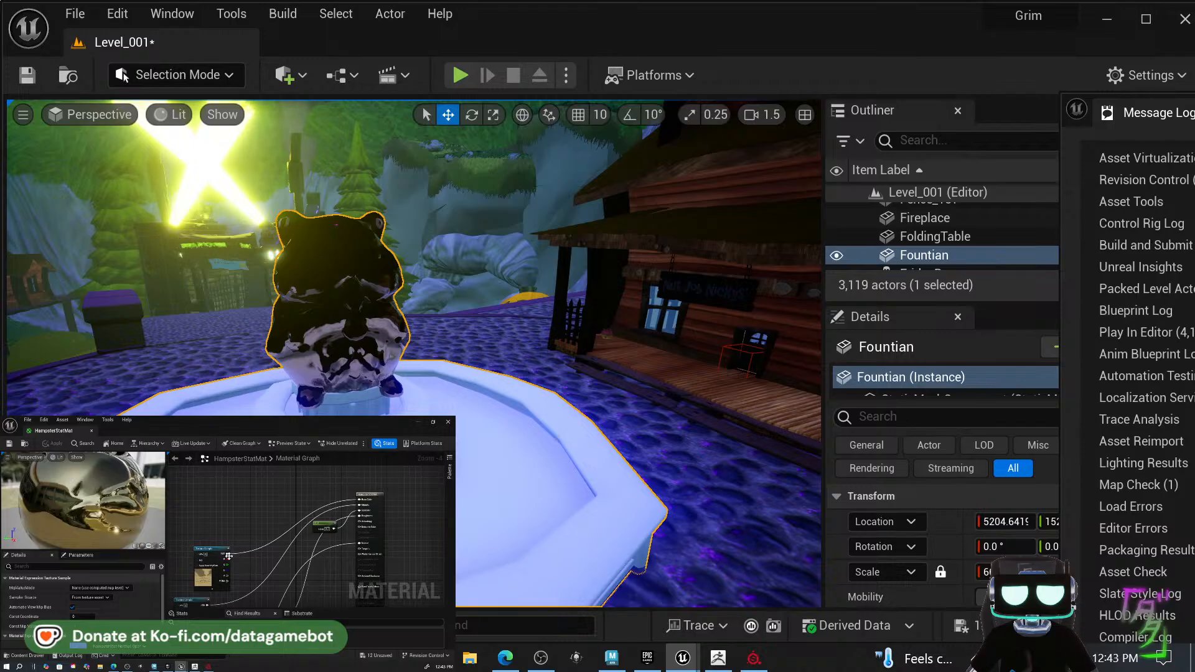
pyautogui.moveTo(228, 556); pyautogui.dragTo(244, 559)
pyautogui.write('mul')
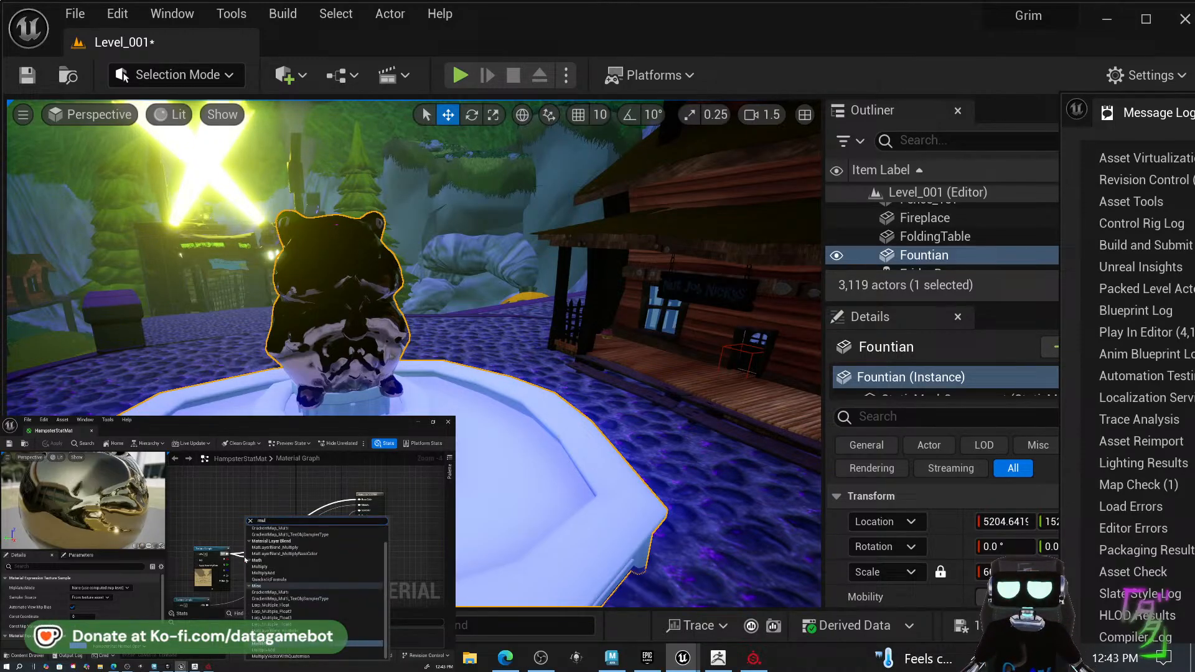
pyautogui.press('Return')
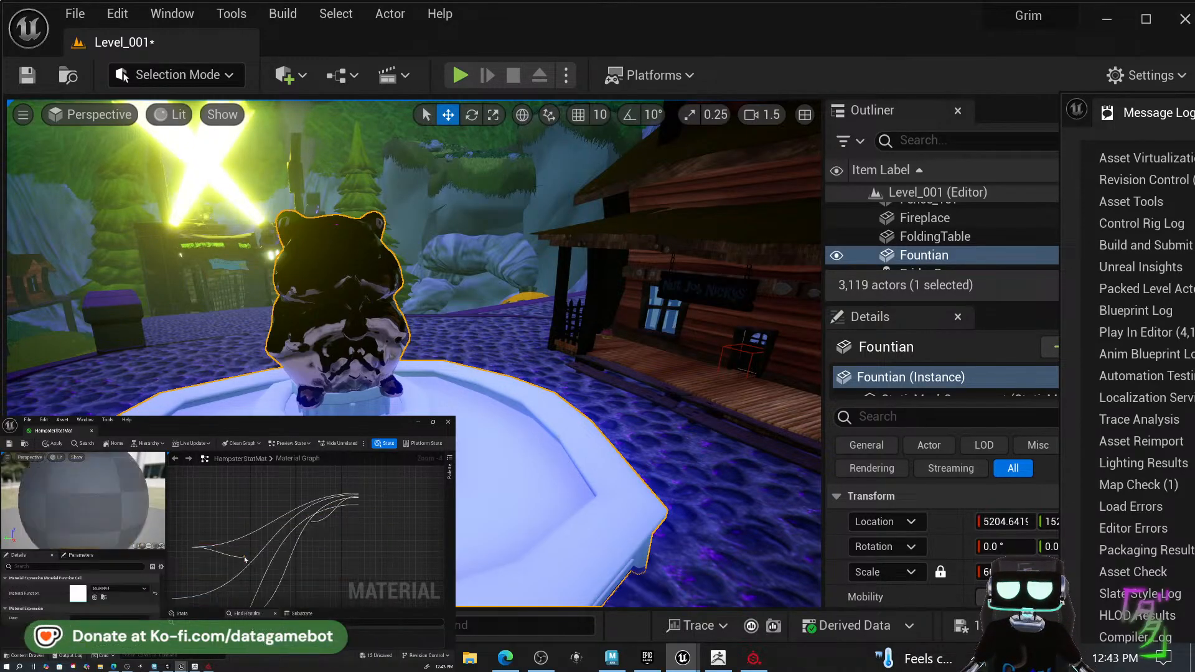
# Route the tan colour texture through a Multiply node into Emissive Color, delete the stray multiply function node and apply the material.
pyautogui.rightClick(302, 571)
pyautogui.write('mu')
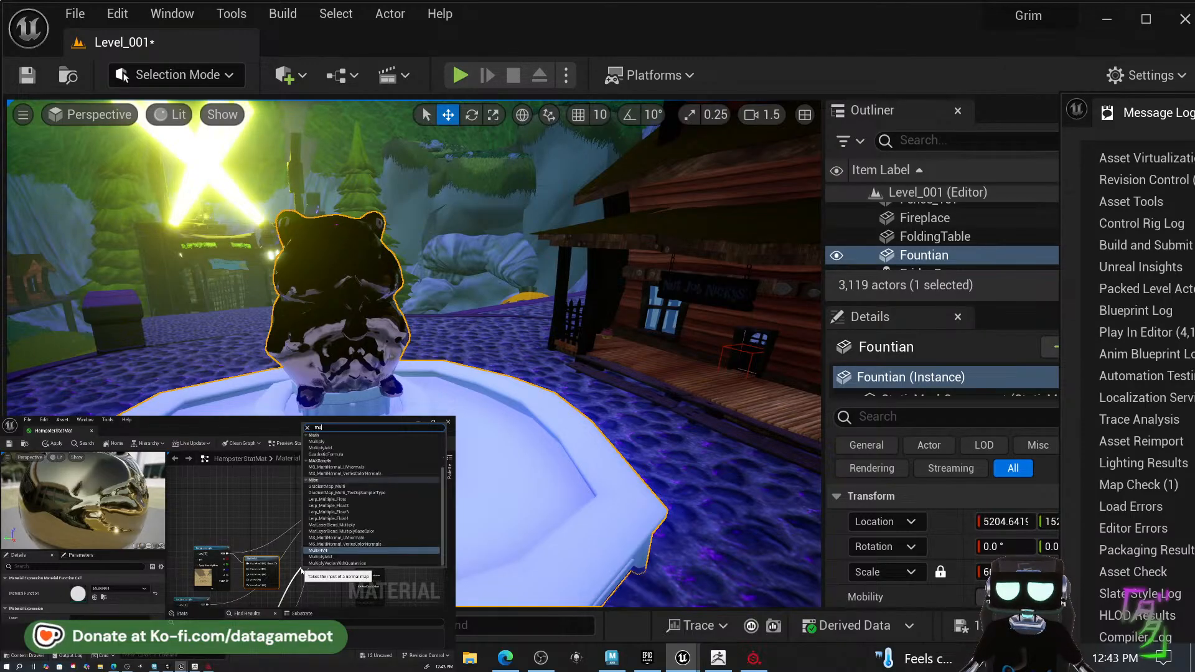
pyautogui.write('lt')
pyautogui.press('Return')
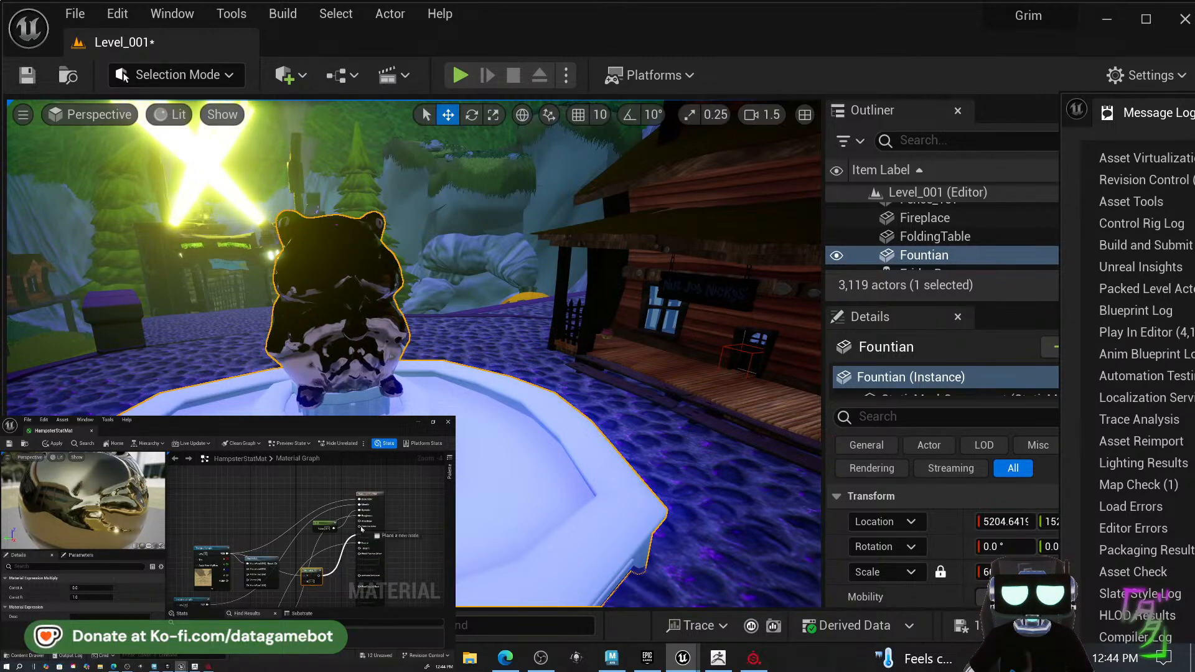
pyautogui.moveTo(361, 527); pyautogui.dragTo(360, 527)
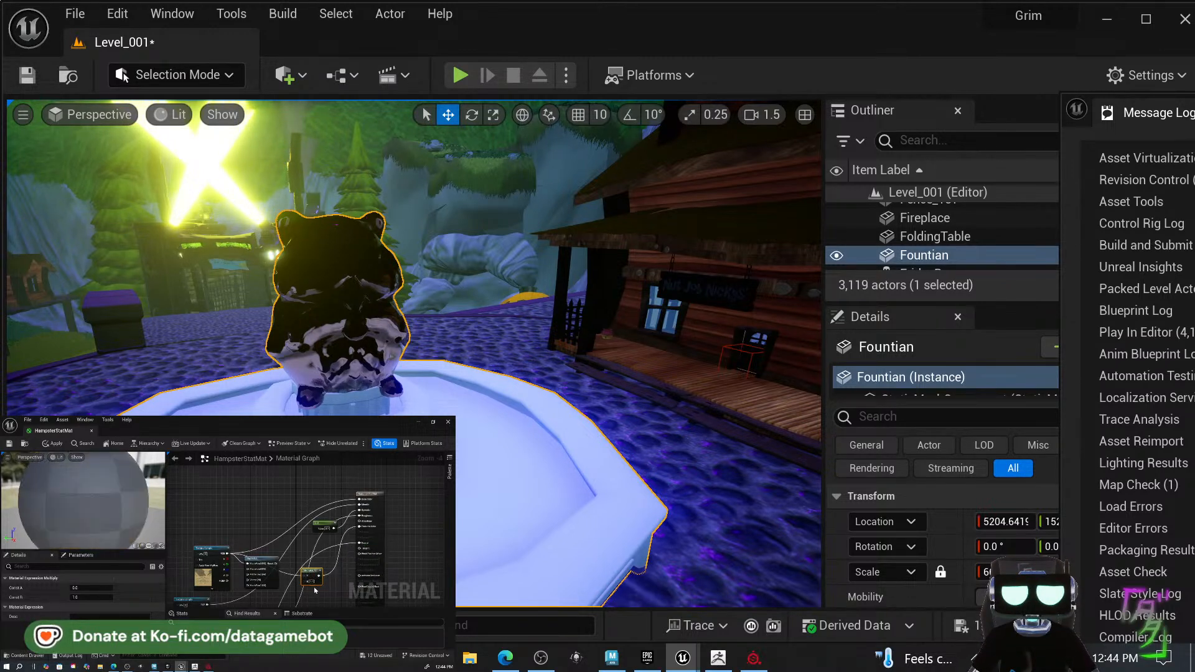
pyautogui.click(273, 559)
pyautogui.press('Delete')
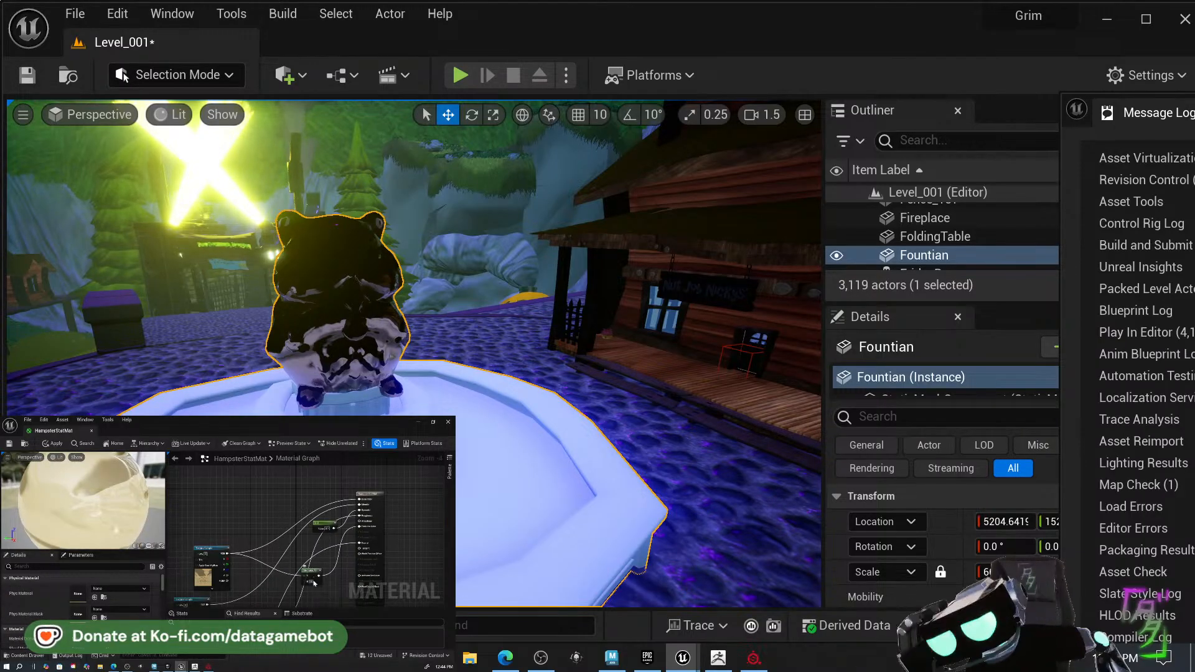
pyautogui.click(49, 444)
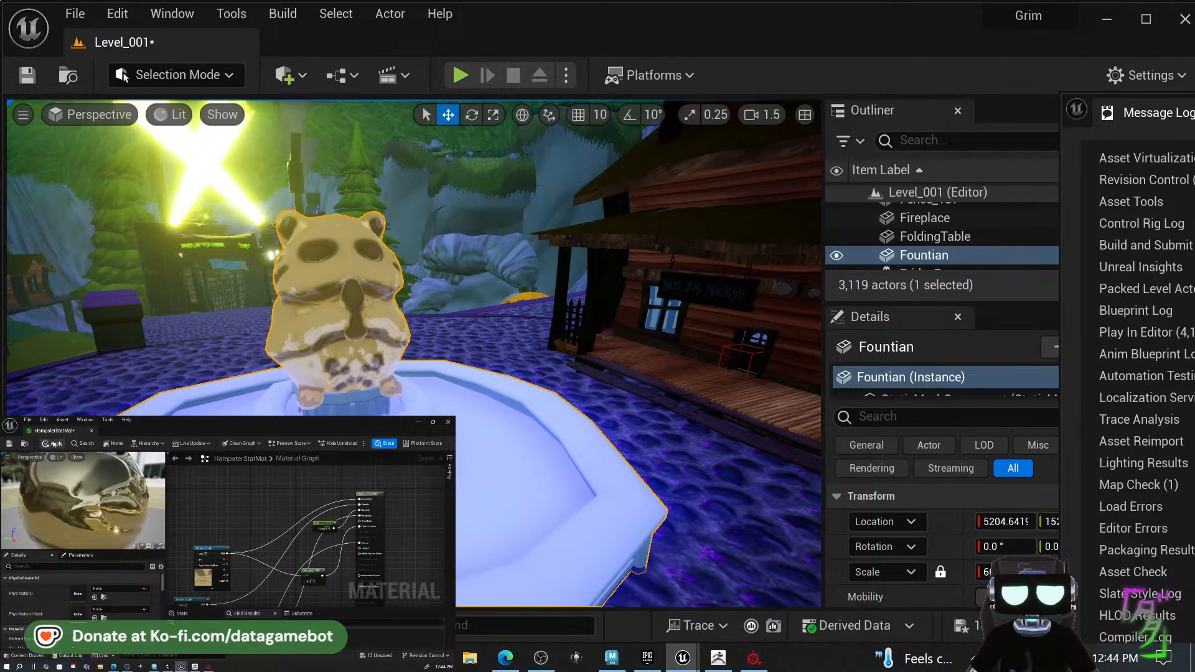
pyautogui.click(54, 443)
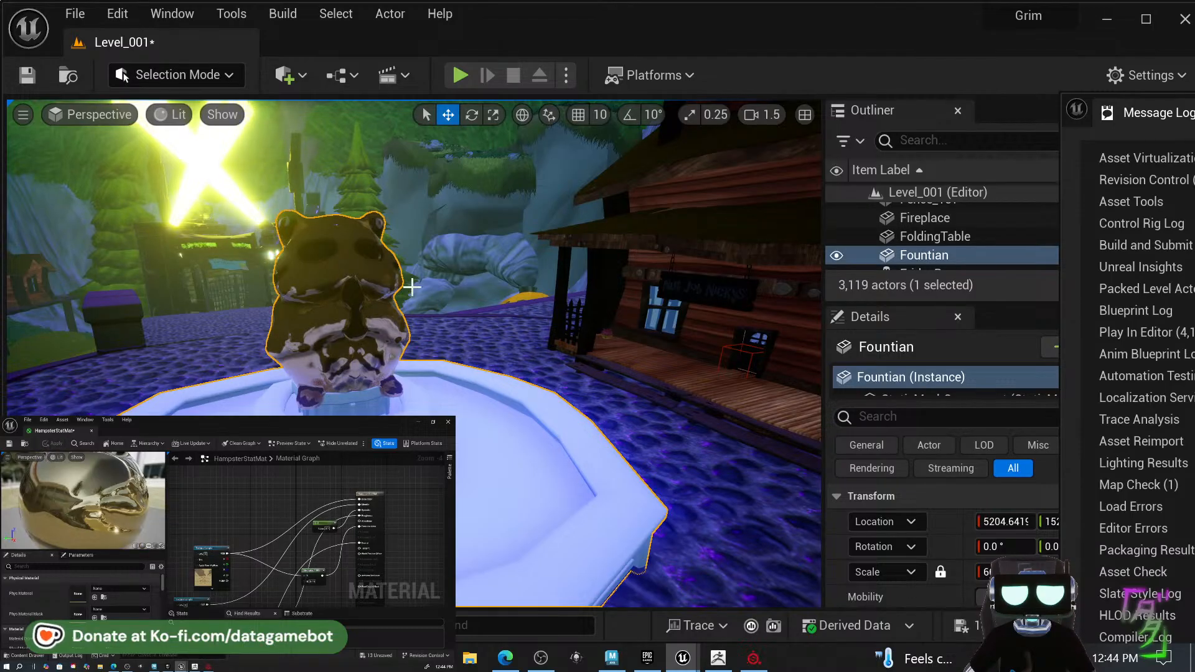
# Examine the hamster statue's material from several angles and distances around the fountain in the level.
pyautogui.moveTo(411, 287); pyautogui.dragTo(464, 287, button='right')
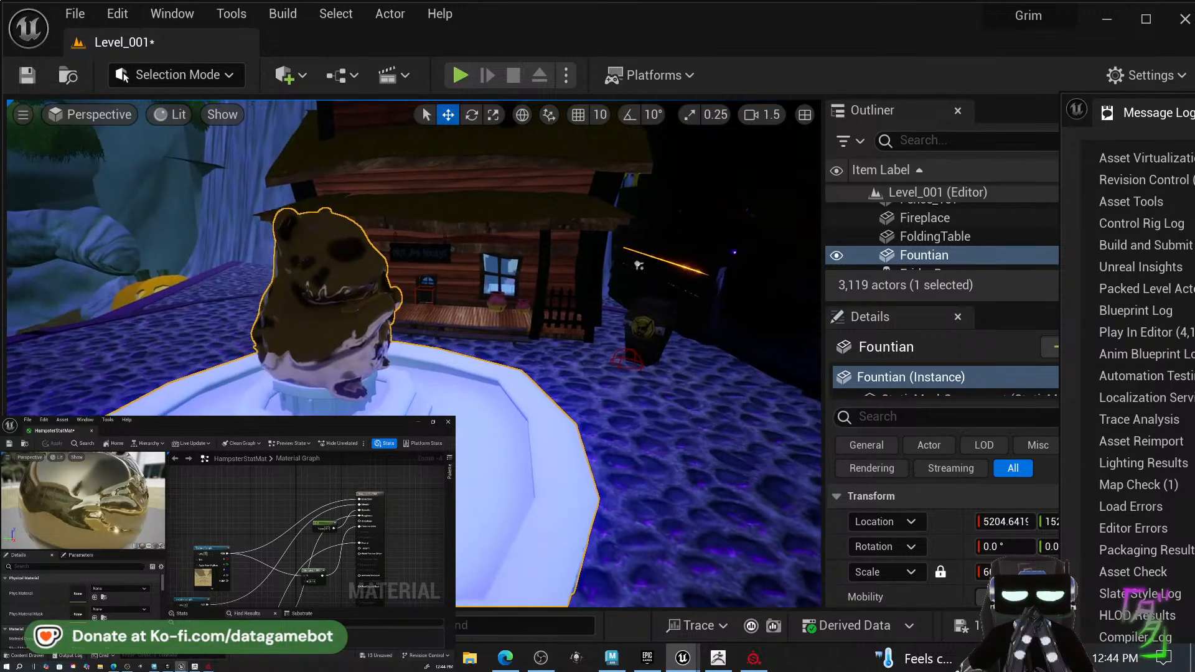
pyautogui.moveTo(536, 429); pyautogui.dragTo(541, 430, button='right')
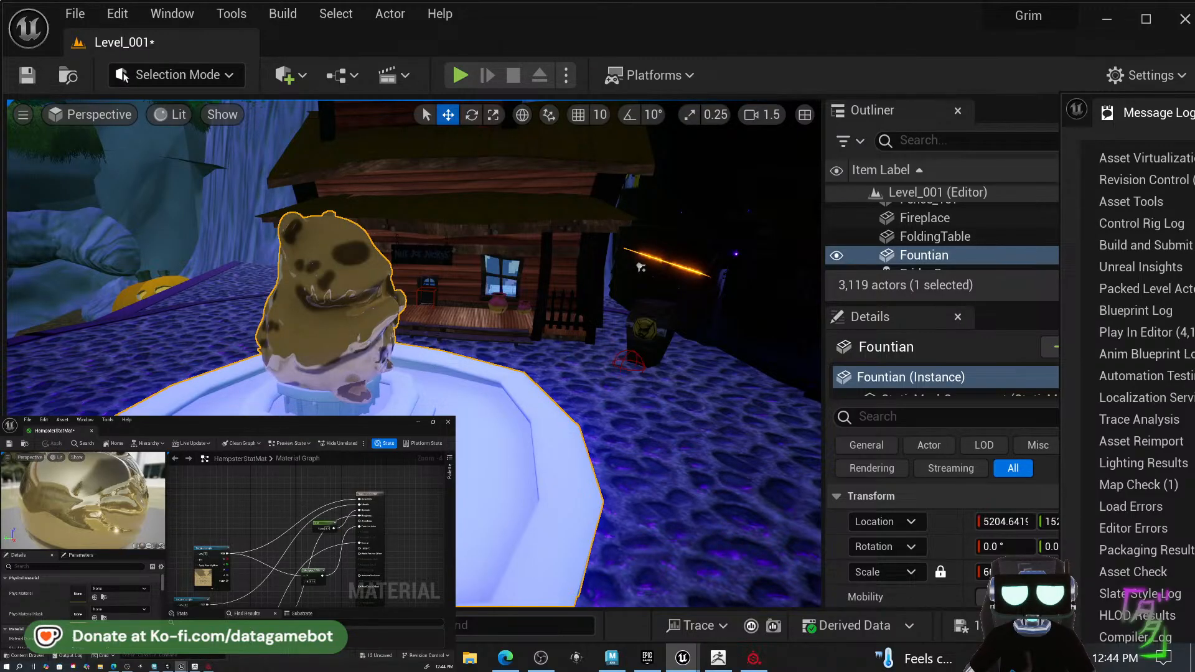
pyautogui.moveTo(414, 261); pyautogui.dragTo(333, 285, button='right')
pyautogui.press('d')
pyautogui.press('s')
pyautogui.press('s')
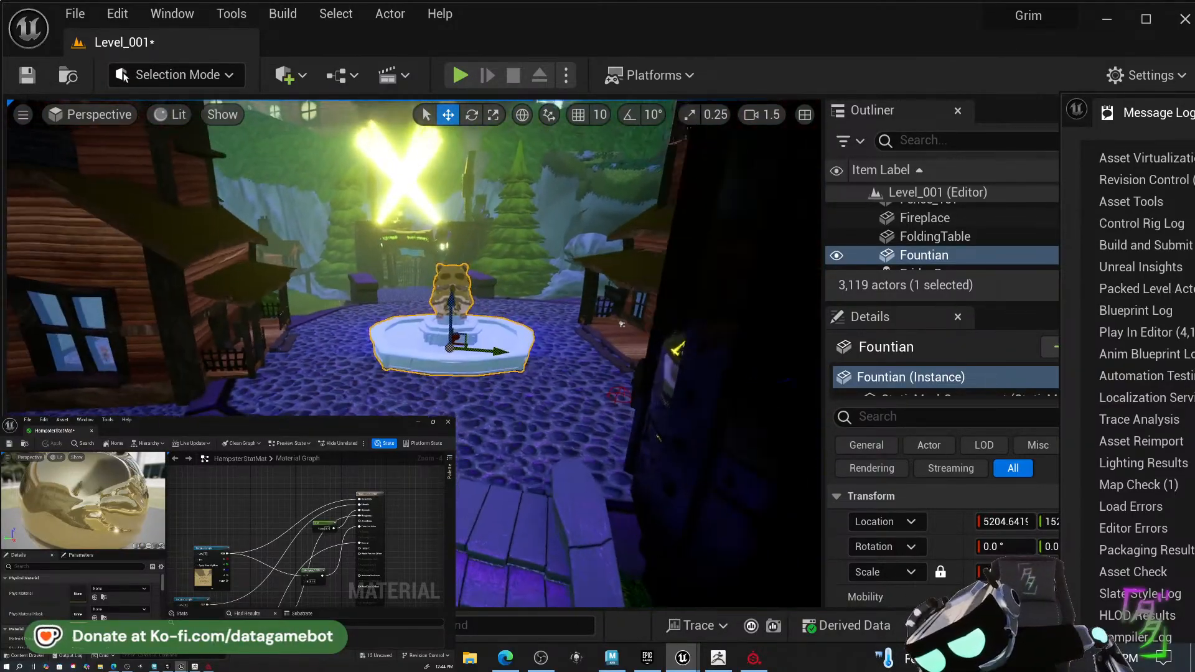
pyautogui.press('w')
pyautogui.moveTo(621, 324); pyautogui.dragTo(572, 348, button='right')
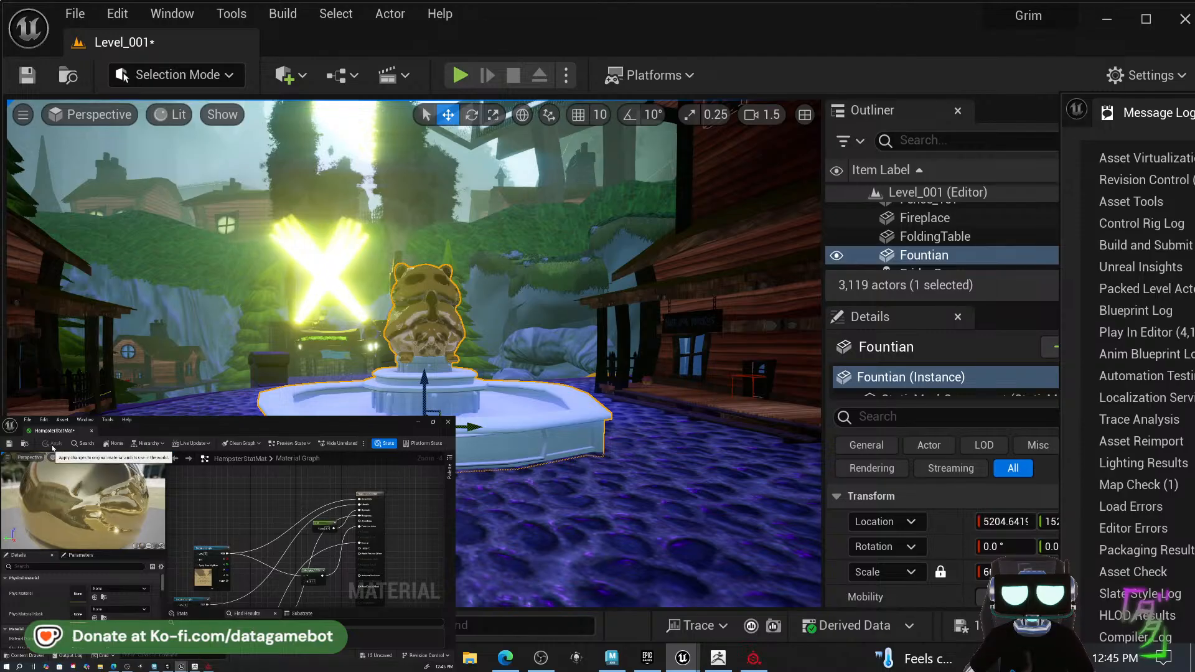
pyautogui.moveTo(560, 378); pyautogui.dragTo(466, 461, button='right')
pyautogui.click(477, 526)
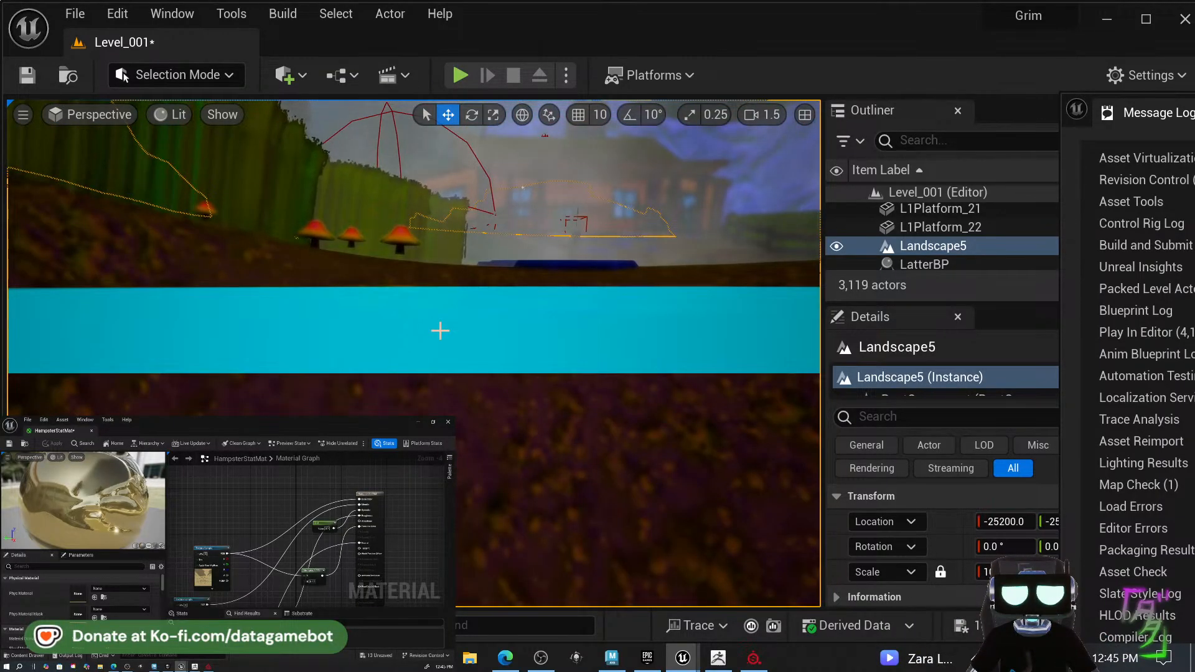
pyautogui.moveTo(440, 331); pyautogui.dragTo(728, 378, button='right')
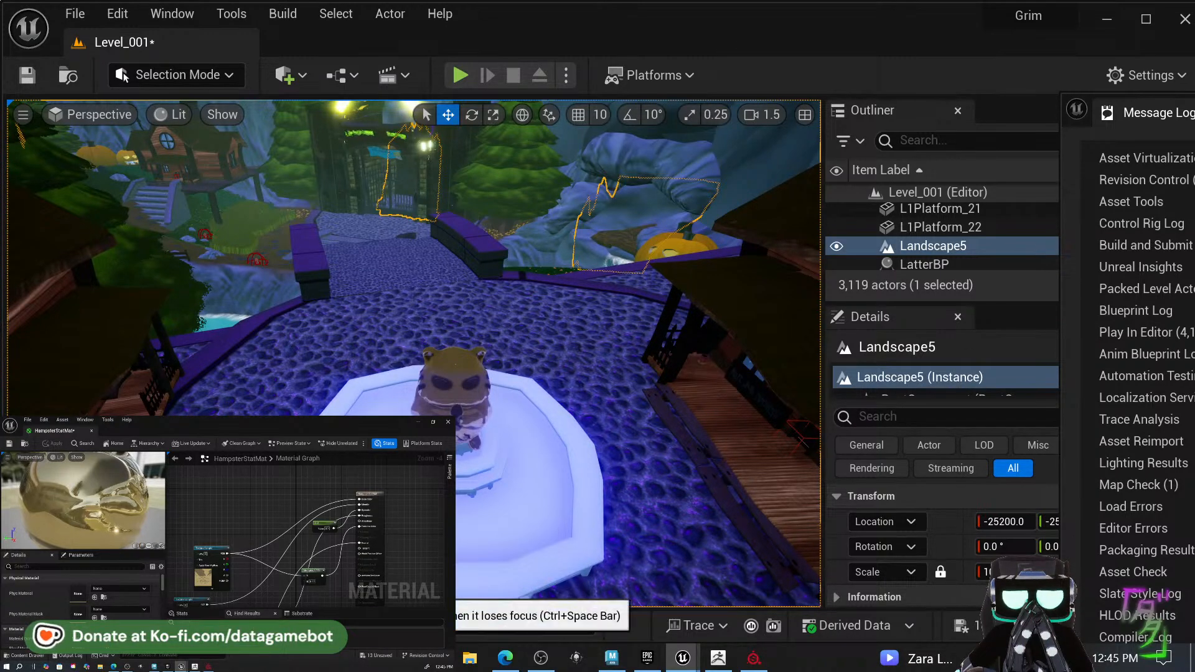
# Search all assets for "water" in the content drawer, then dock the drawer and maximize the Content Browser 3 window.
pyautogui.hotkey('ctrl', 'space')
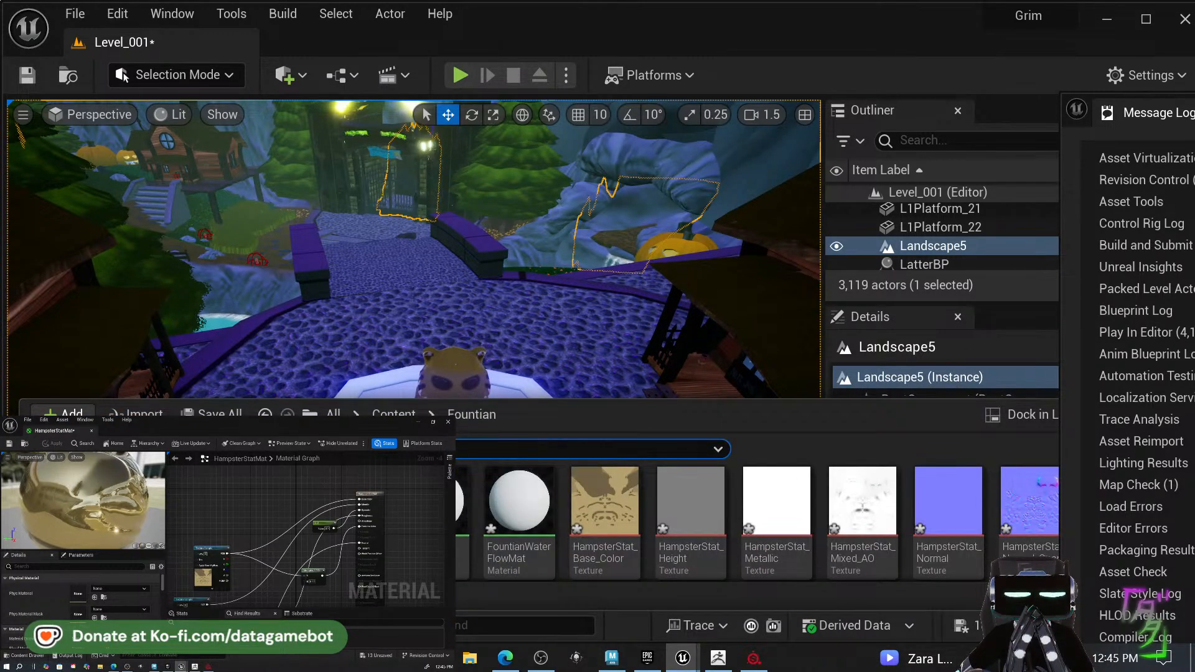
pyautogui.click(333, 416)
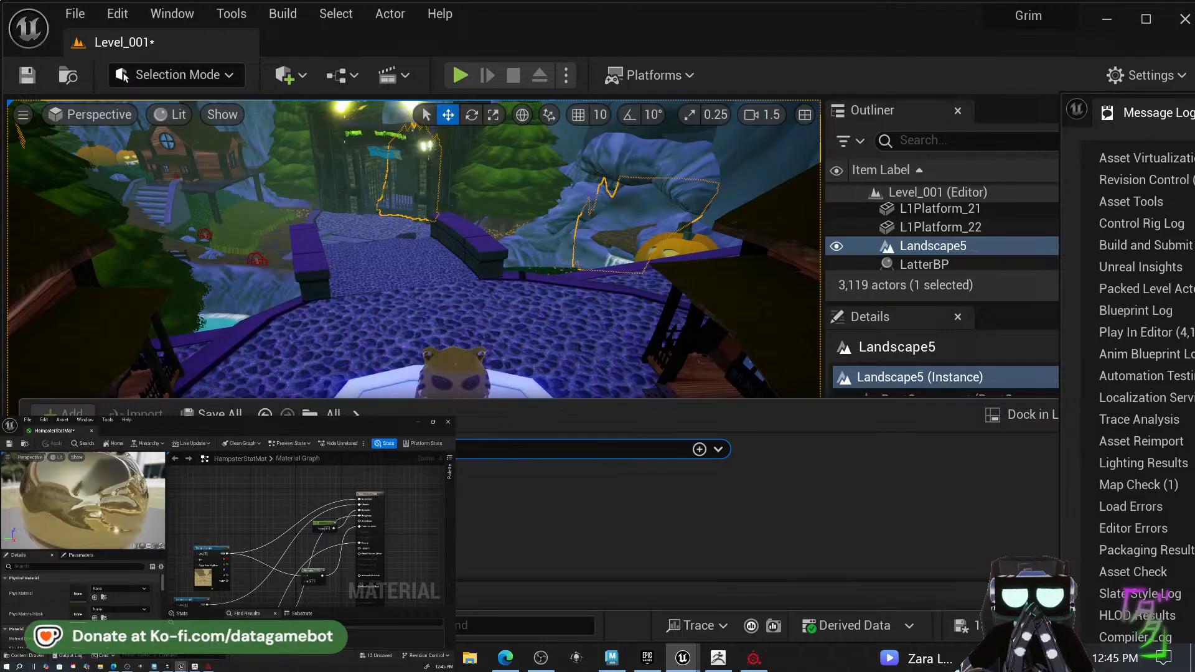
pyautogui.write('q')
pyautogui.press('BackSpace')
pyautogui.write('water')
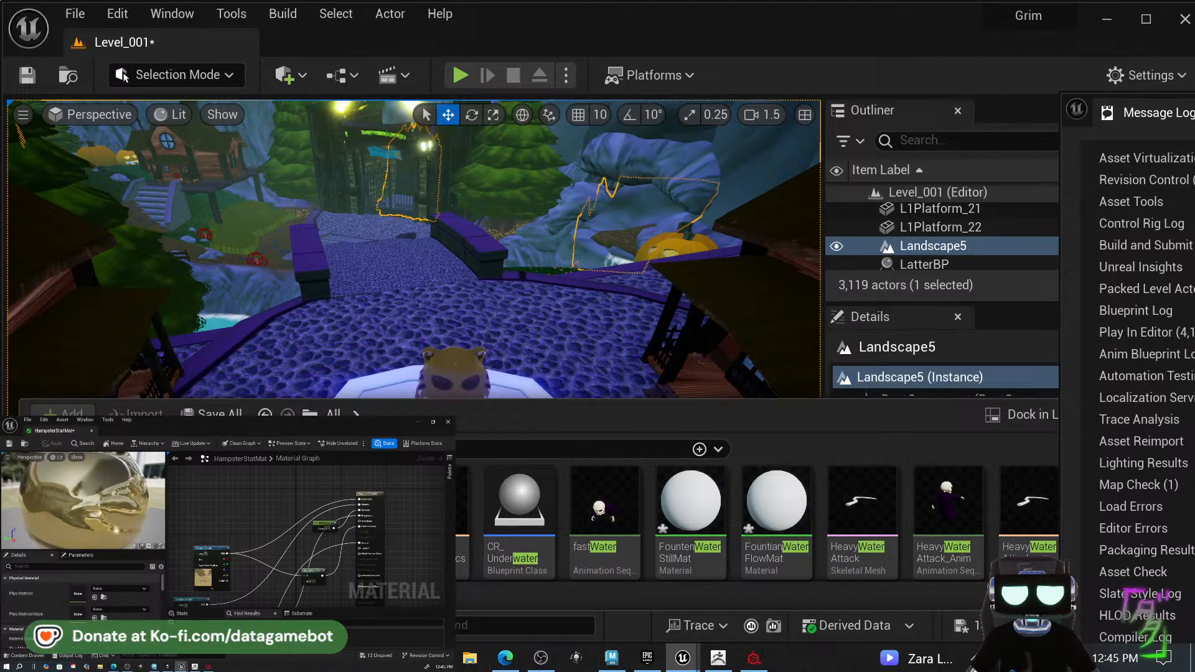
pyautogui.click(1050, 413)
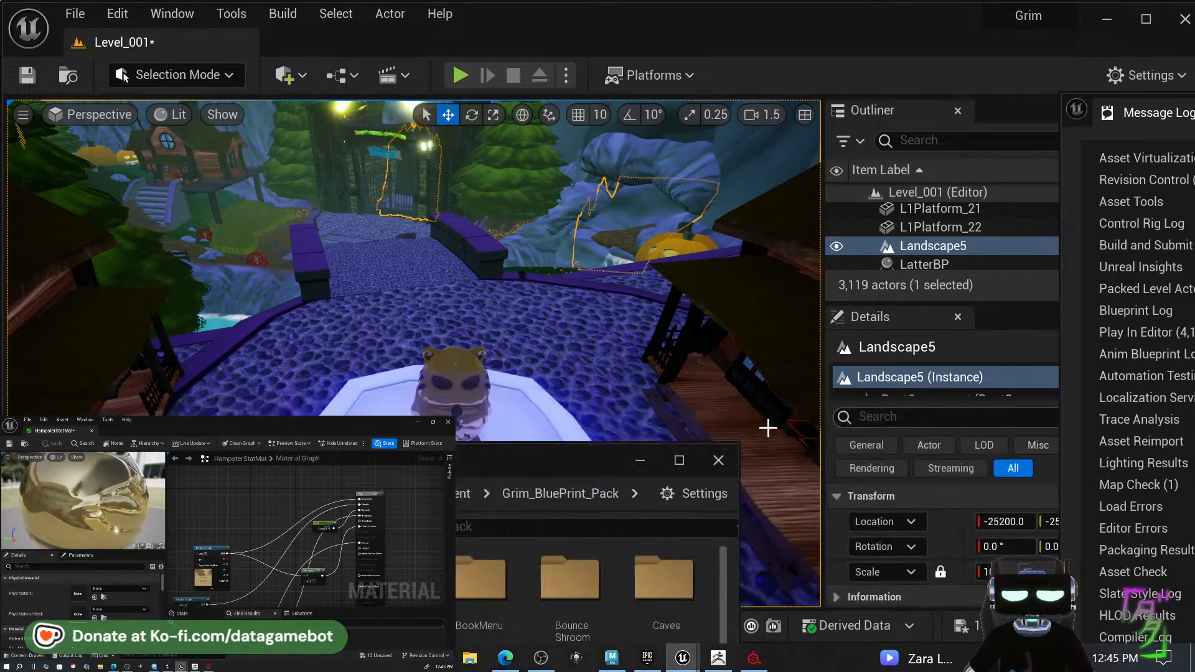
pyautogui.moveTo(523, 388); pyautogui.dragTo(523, 136)
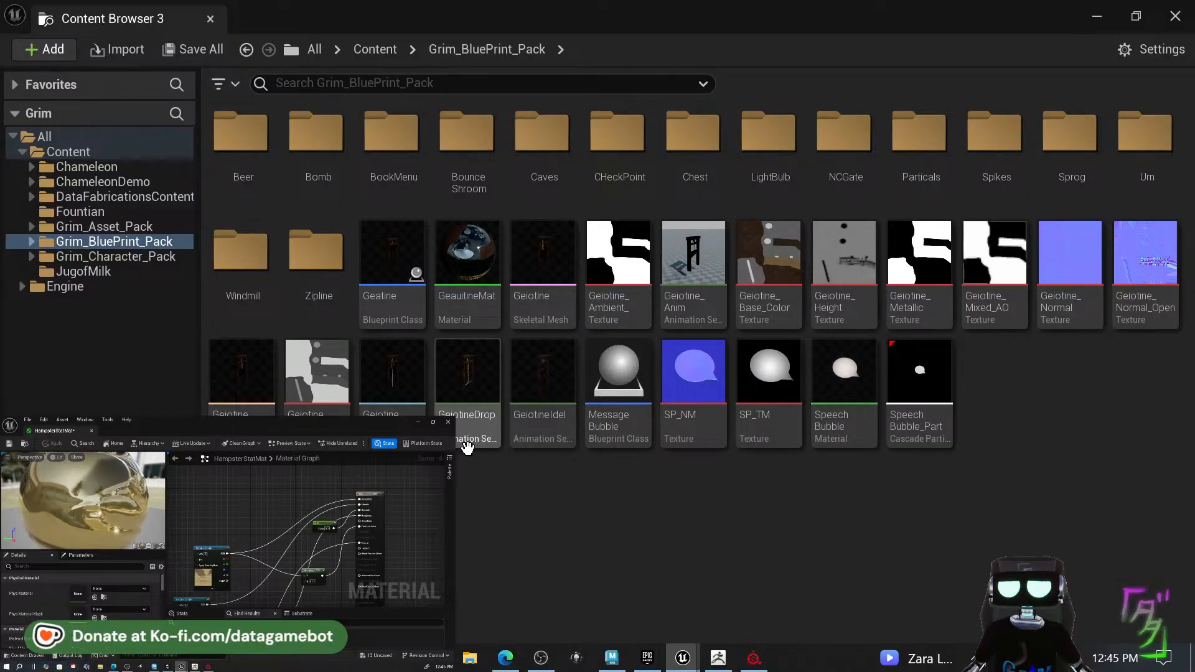
# Search the project's whole Content folder for "water" and look through the matching assets.
pyautogui.click(91, 155)
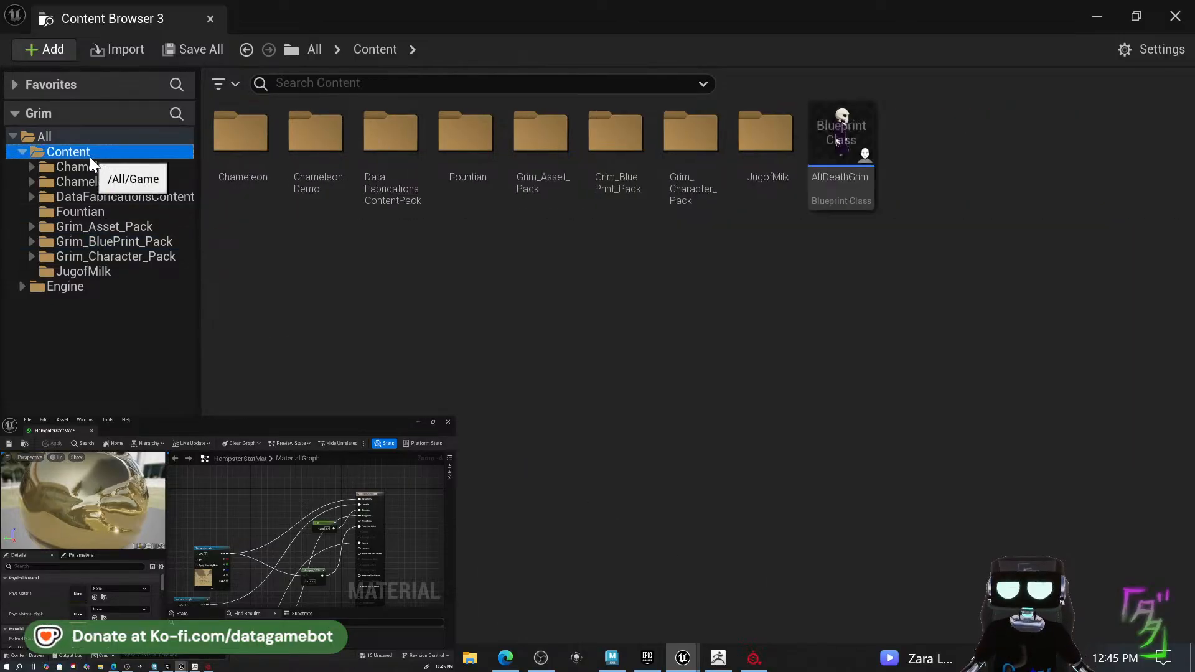
pyautogui.write('w')
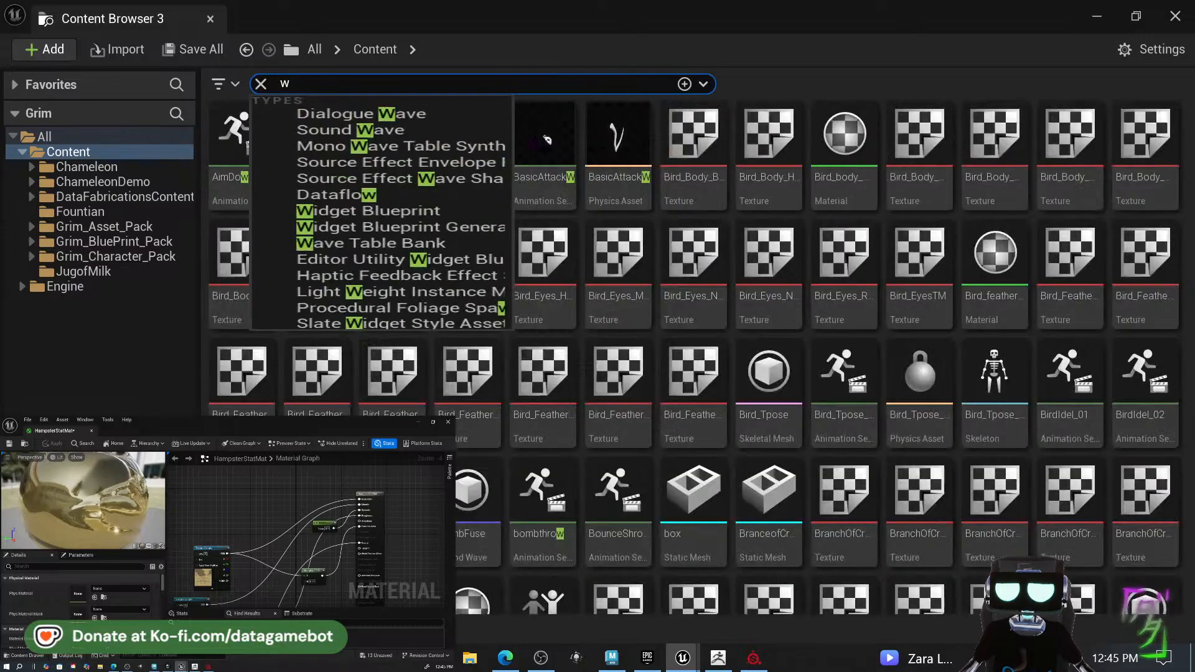
pyautogui.write('ater')
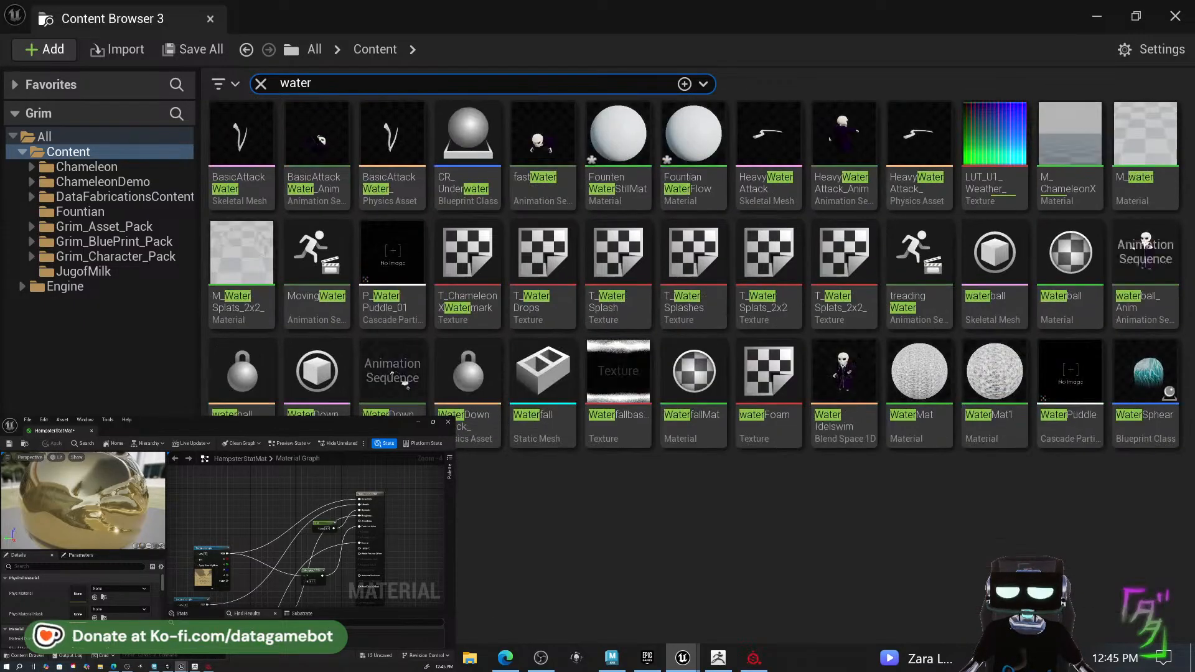
pyautogui.moveTo(627, 287)
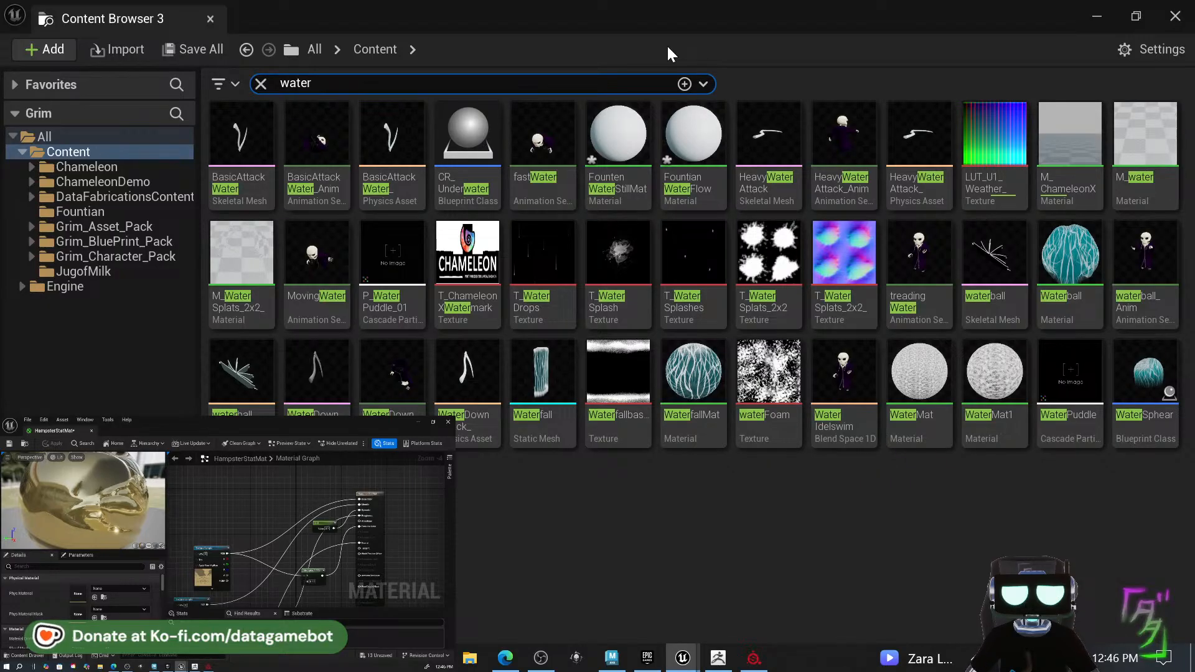
# Move the content browser and material editor windows aside, then open the Fountian mesh and maximize its editor.
pyautogui.moveTo(823, 29); pyautogui.dragTo(196, 512)
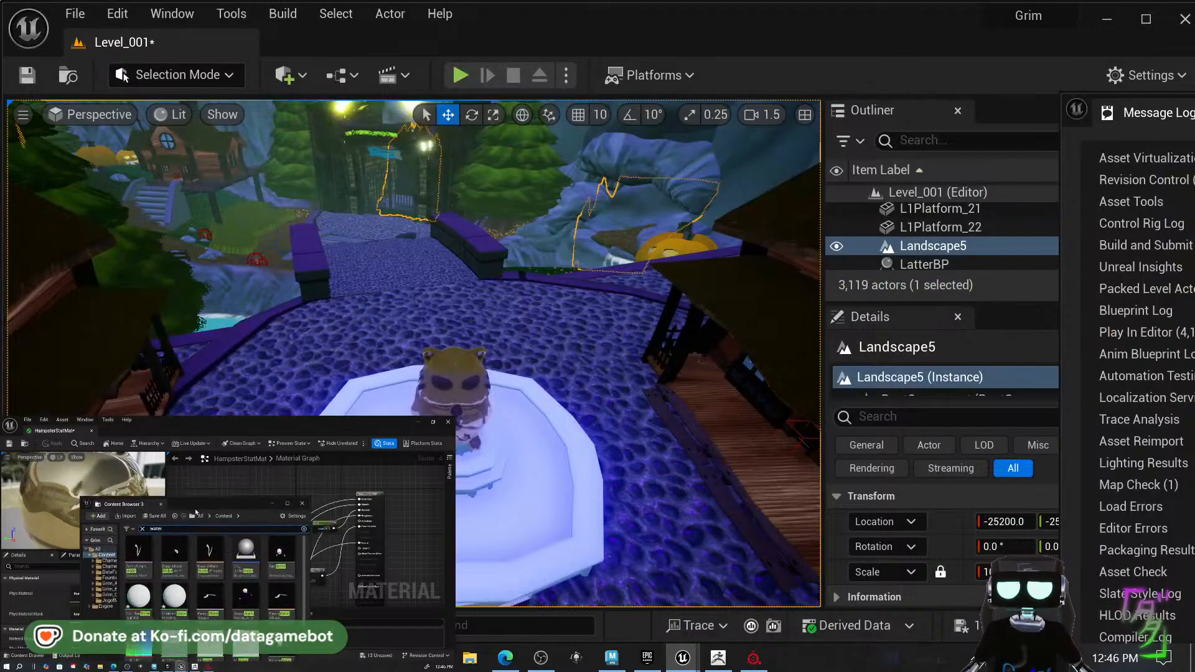
pyautogui.moveTo(374, 426); pyautogui.dragTo(17, 590)
pyautogui.moveTo(229, 506); pyautogui.dragTo(7, 545)
pyautogui.click(172, 479)
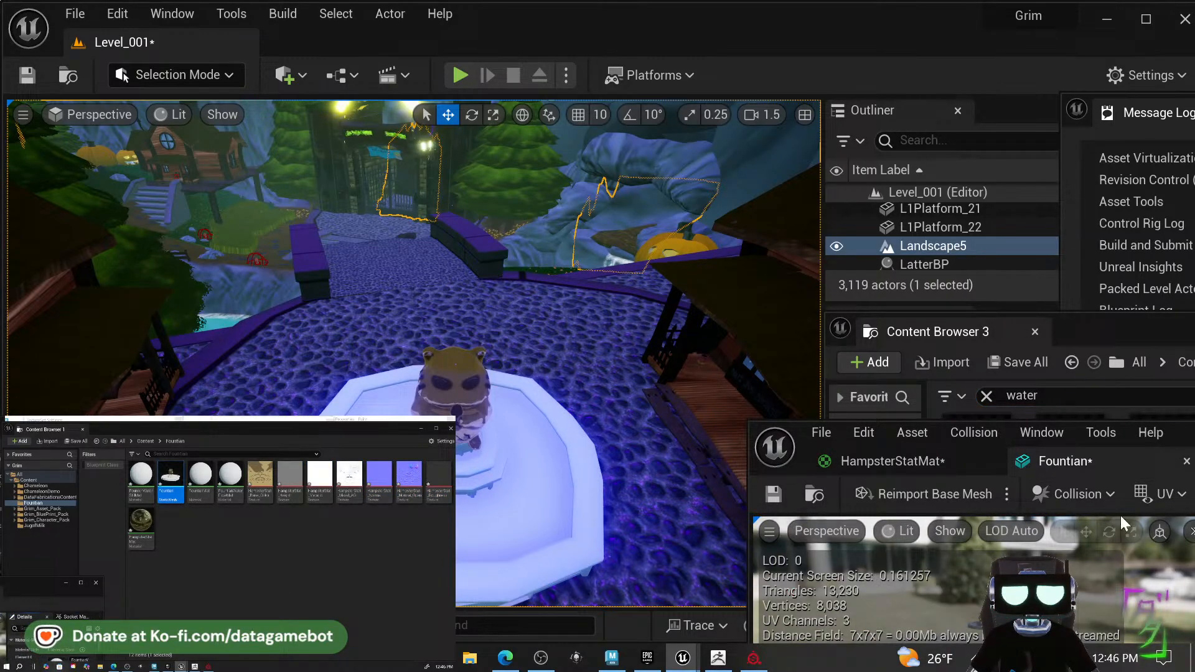
pyautogui.click(803, 430)
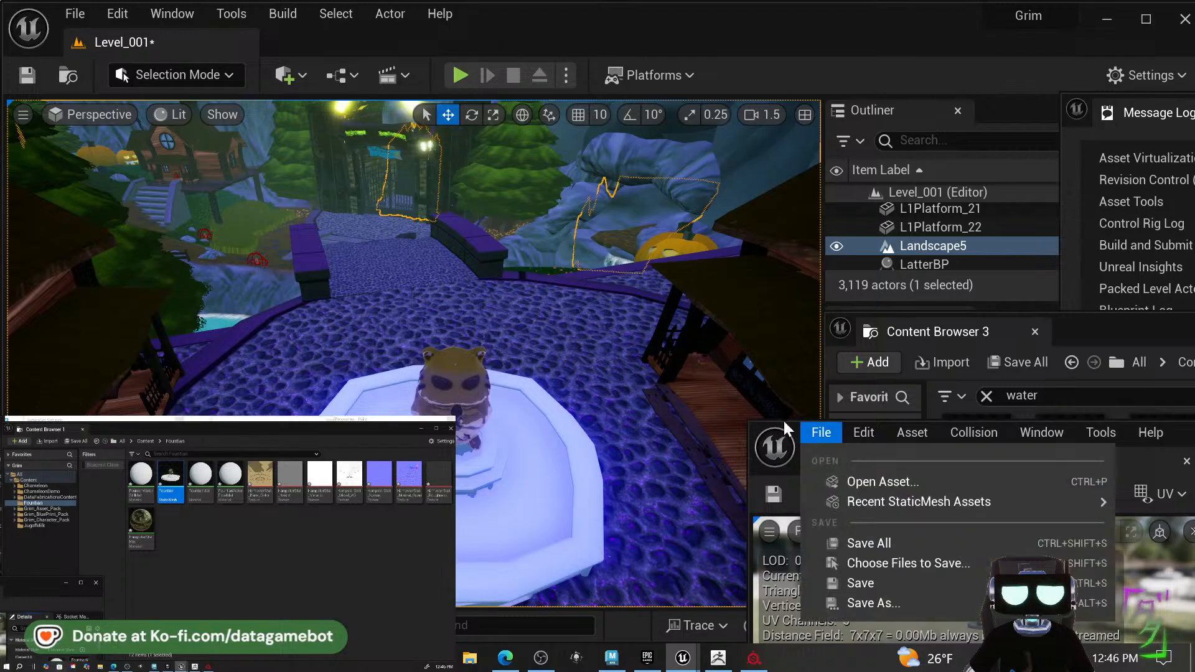
pyautogui.click(755, 473)
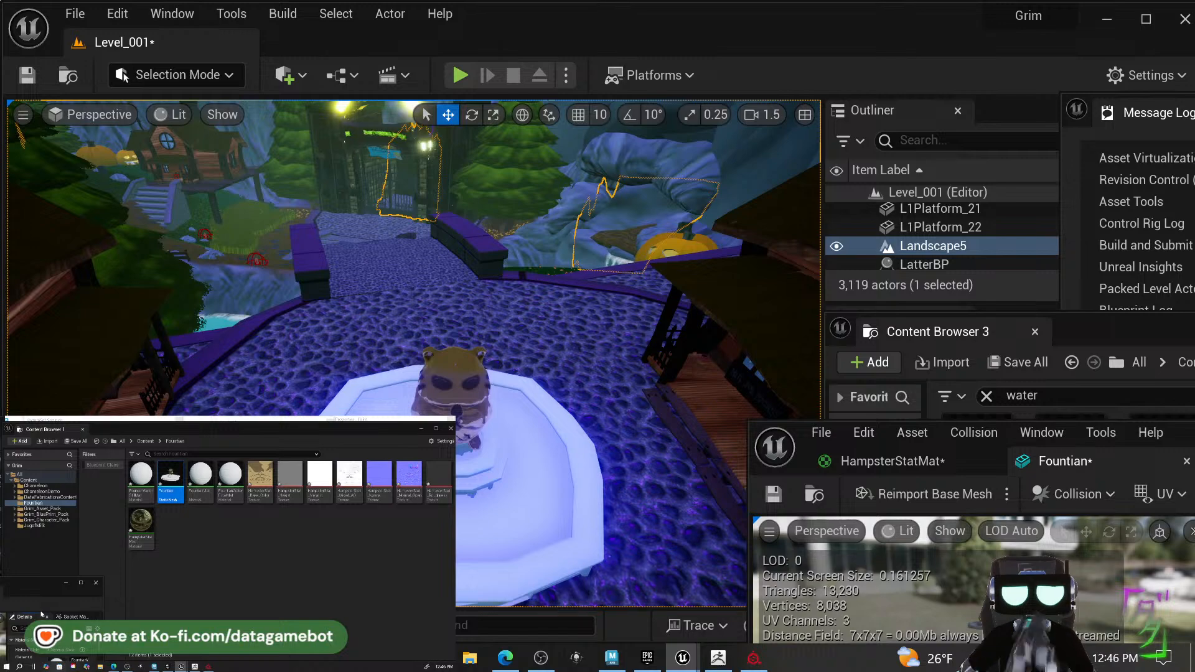
pyautogui.doubleClick(1173, 443)
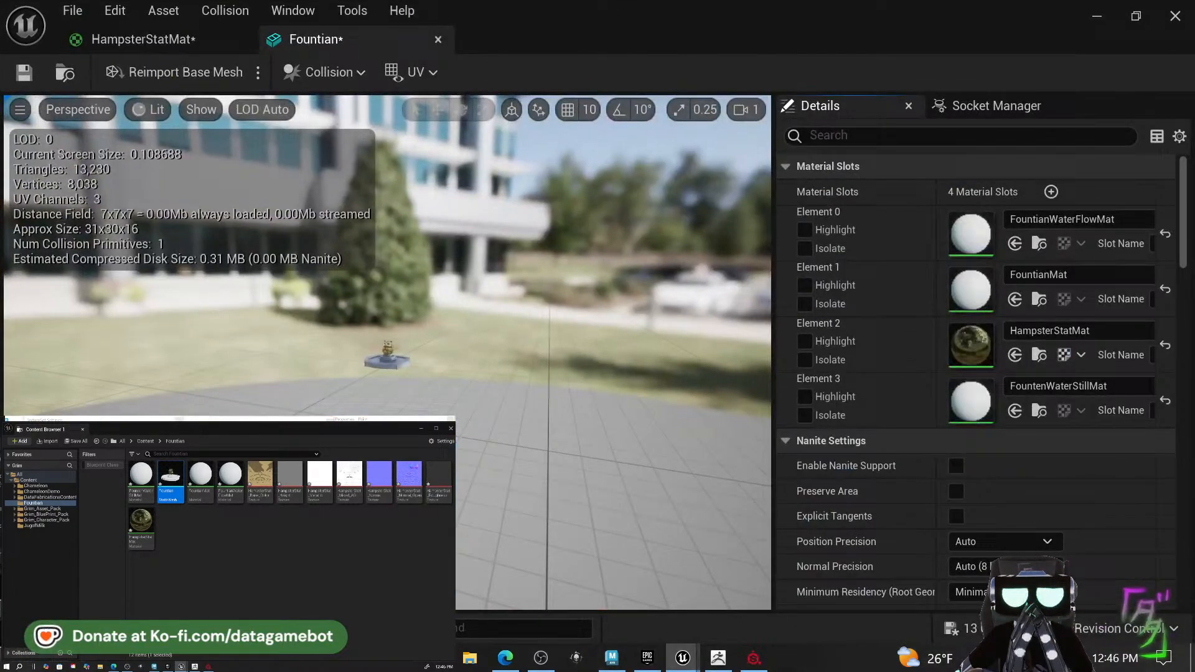
# Examine the fountain basin and hamster statue up close in the mesh preview.
pyautogui.moveTo(336, 305)
pyautogui.mouseDown(button='right')
pyautogui.moveTo(386, 305)
pyautogui.moveTo(336, 305)
pyautogui.mouseUp(button='right')
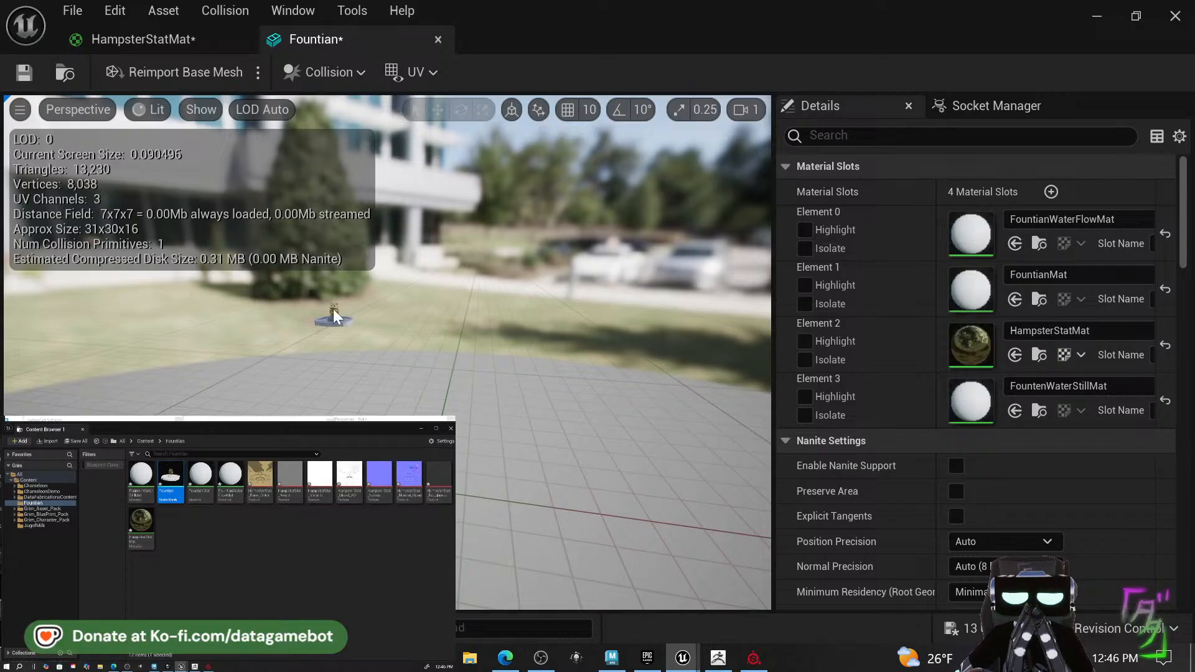
pyautogui.press('a')
pyautogui.moveTo(507, 361); pyautogui.dragTo(555, 385, button='right')
pyautogui.press('w')
pyautogui.press('d')
pyautogui.press('q')
pyautogui.press('w')
pyautogui.press('s')
pyautogui.press('w')
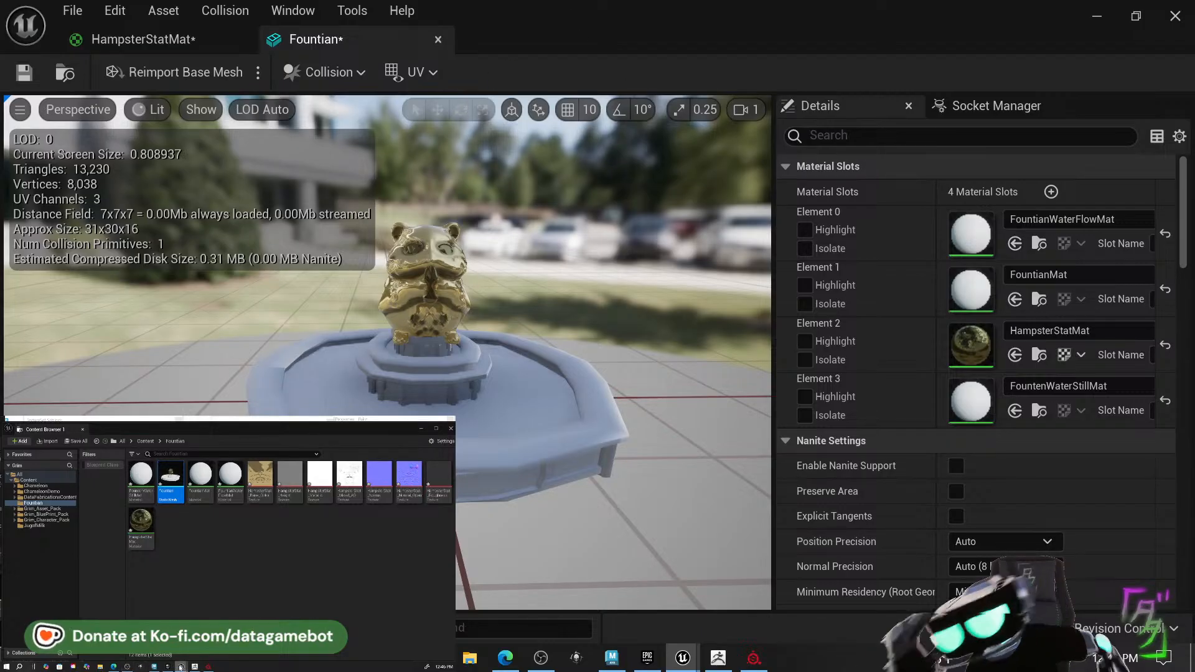
# Bring back the content browser with the water search and assign WaterMat1 to the fountain mesh's Element 1 material slot.
pyautogui.moveTo(180, 666)
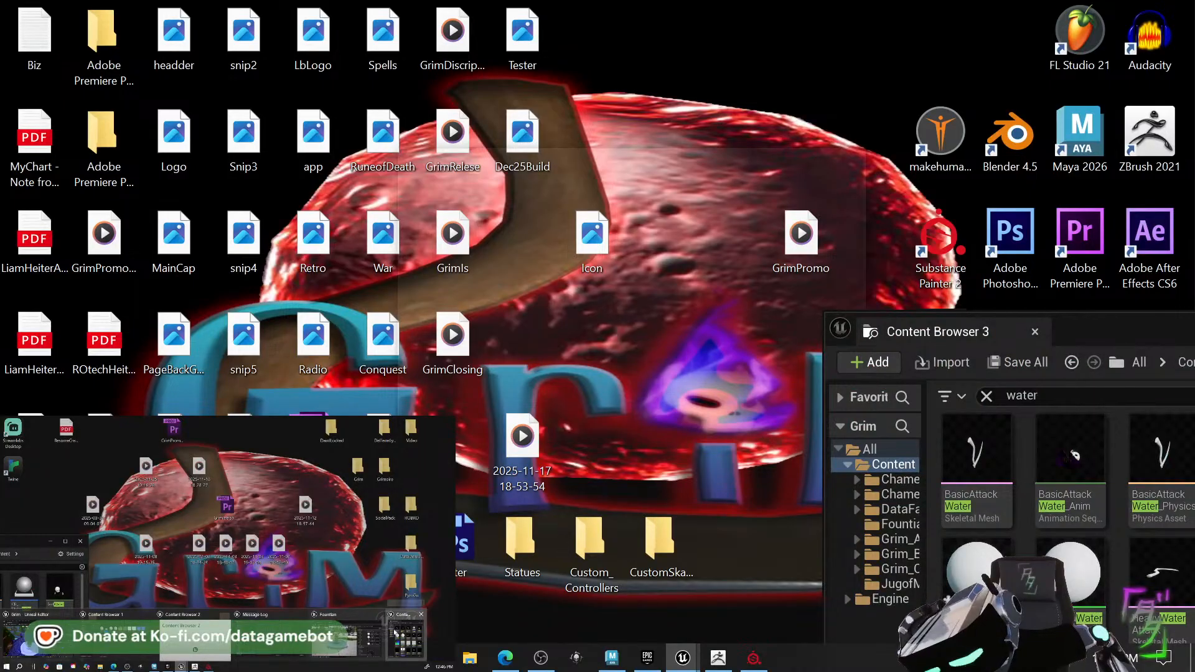
pyautogui.click(398, 631)
pyautogui.moveTo(26, 545); pyautogui.dragTo(217, 416)
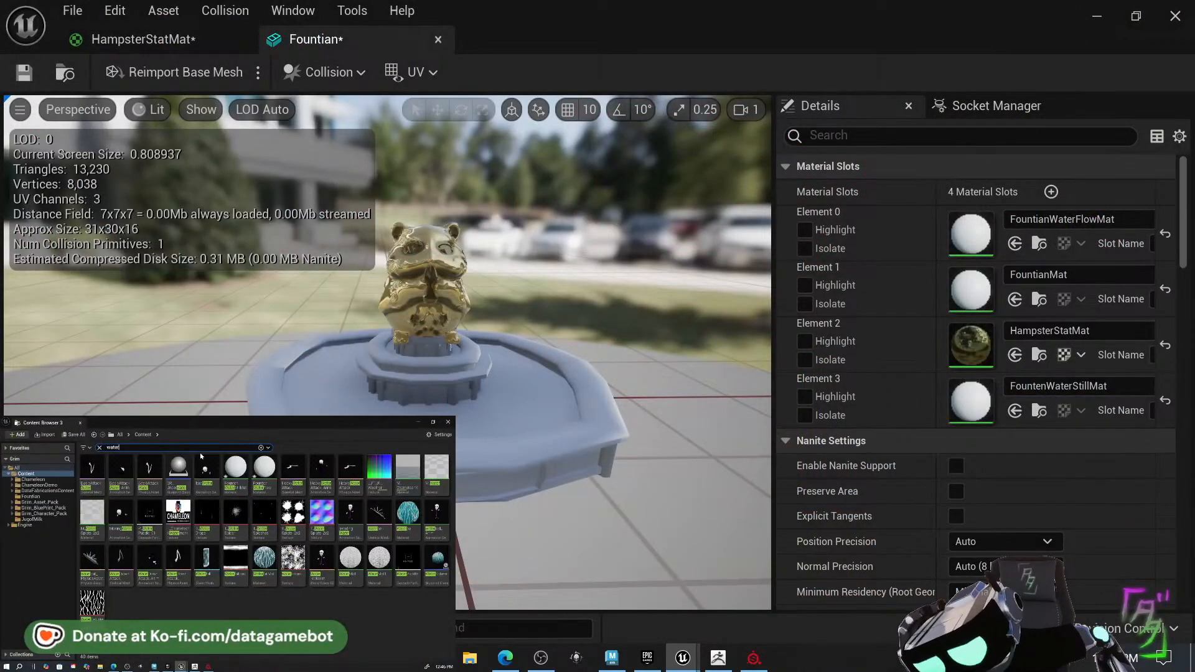
pyautogui.click(366, 562)
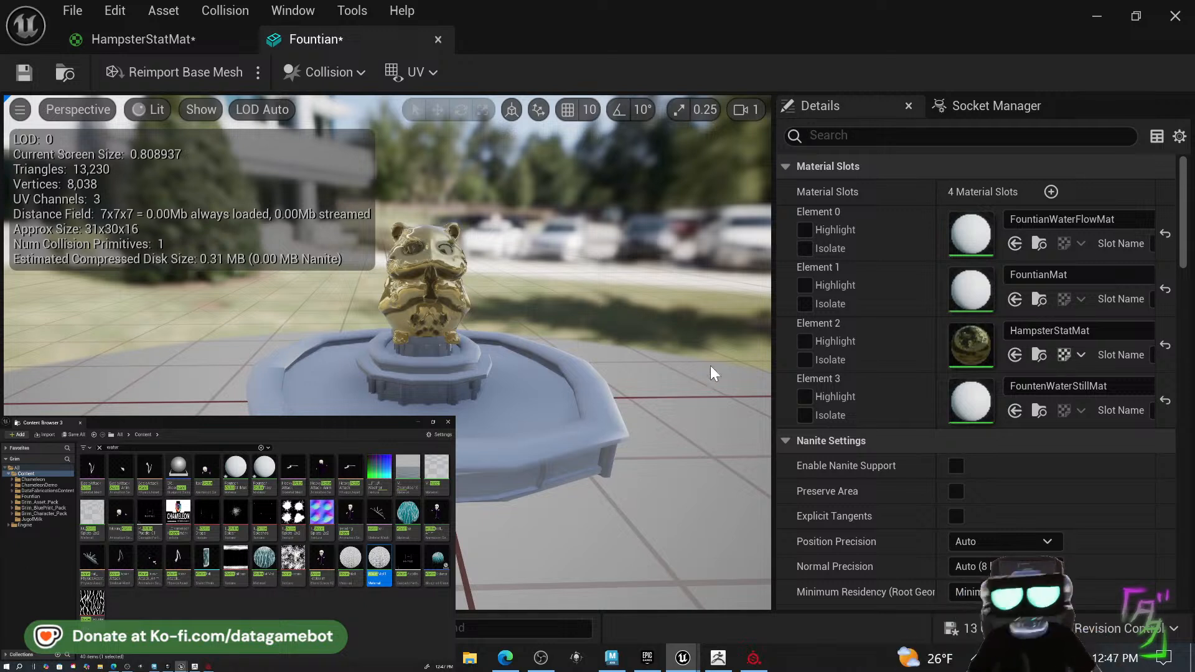
pyautogui.click(1015, 298)
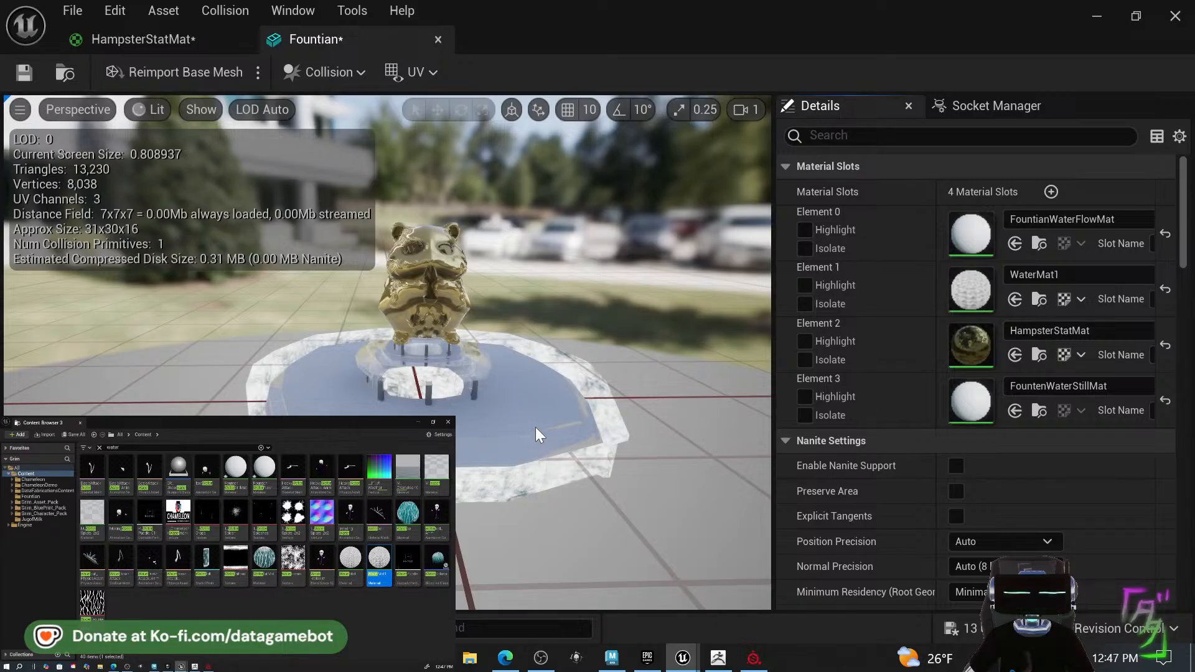
# Reset the fountain mesh's Element 1 slot to its default material and assign WaterMat1 to the Element 3 slot.
pyautogui.click(1165, 290)
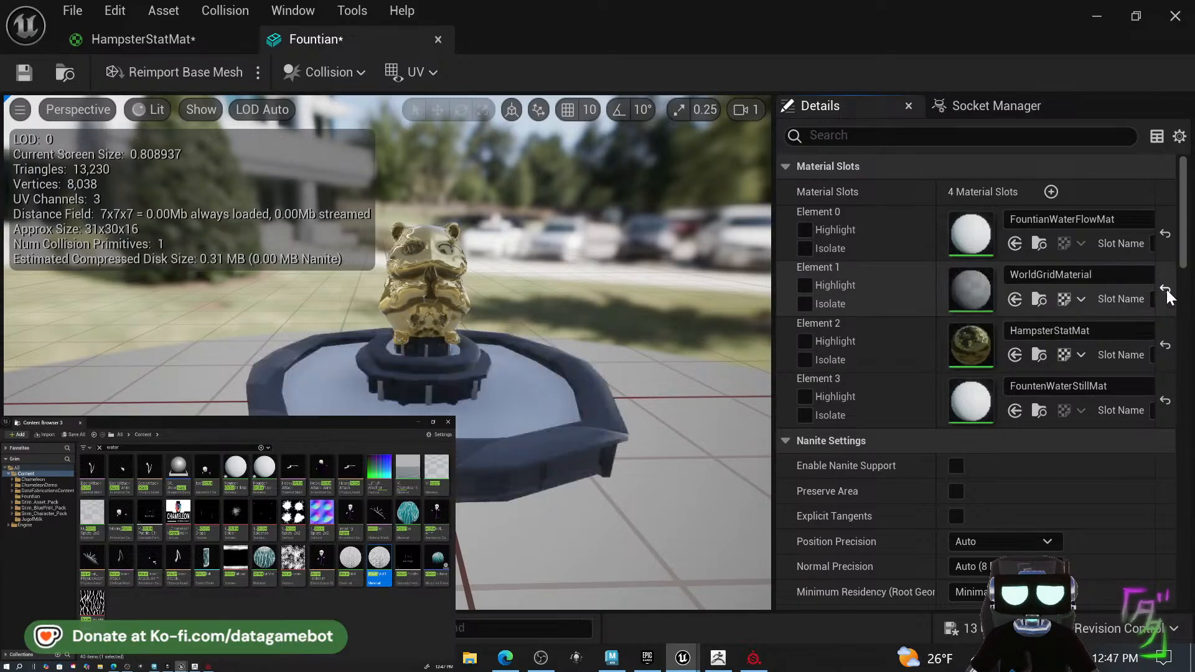
pyautogui.click(1015, 410)
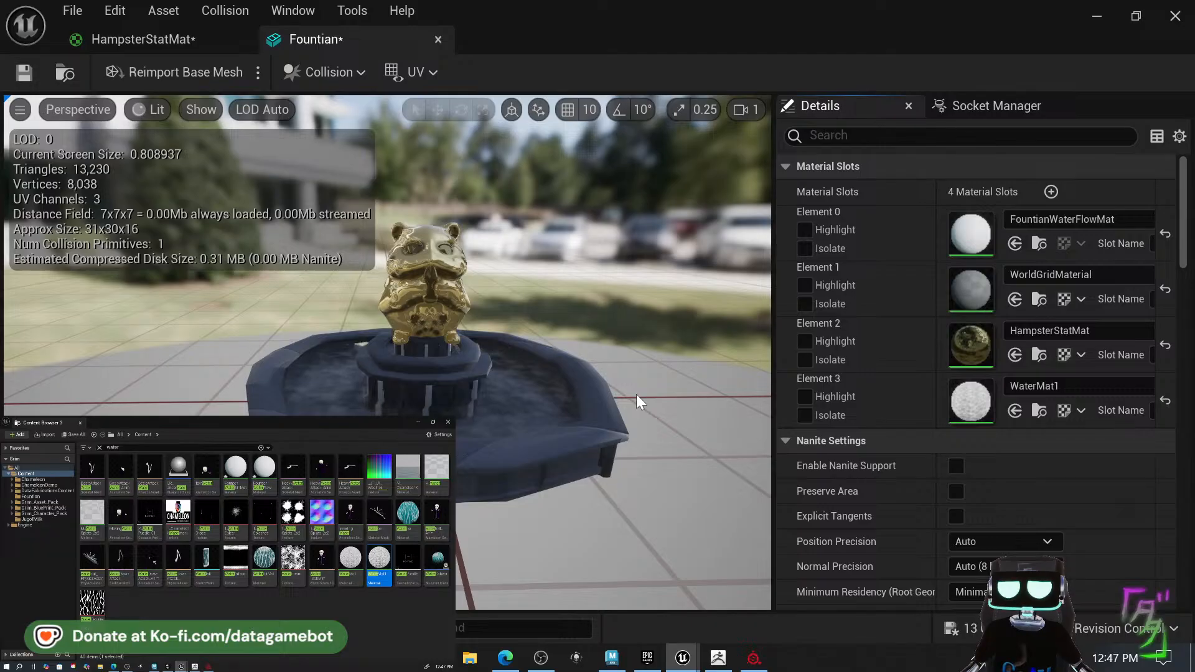
pyautogui.moveTo(614, 414)
pyautogui.mouseDown()
pyautogui.moveTo(614, 498)
pyautogui.moveTo(613, 349)
pyautogui.moveTo(600, 392)
pyautogui.moveTo(618, 417)
pyautogui.mouseUp()
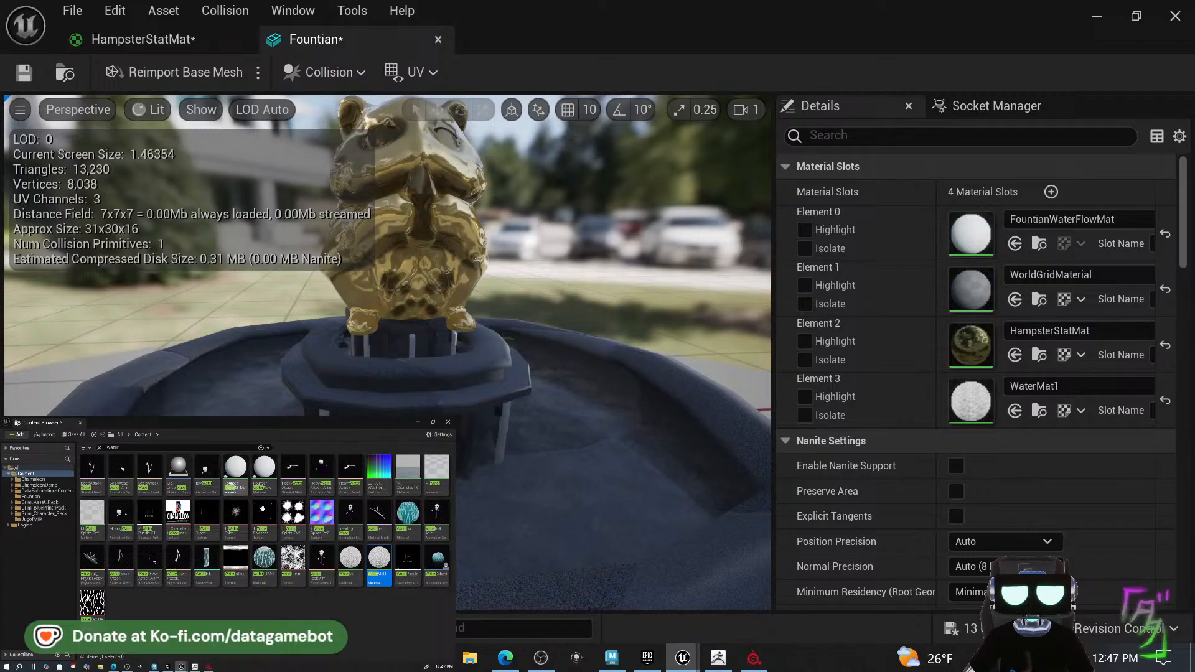
# Assign WaterMat to the fountain mesh's Element 3 slot and WaterfallMat to Element 0, and save the mesh.
pyautogui.click(351, 560)
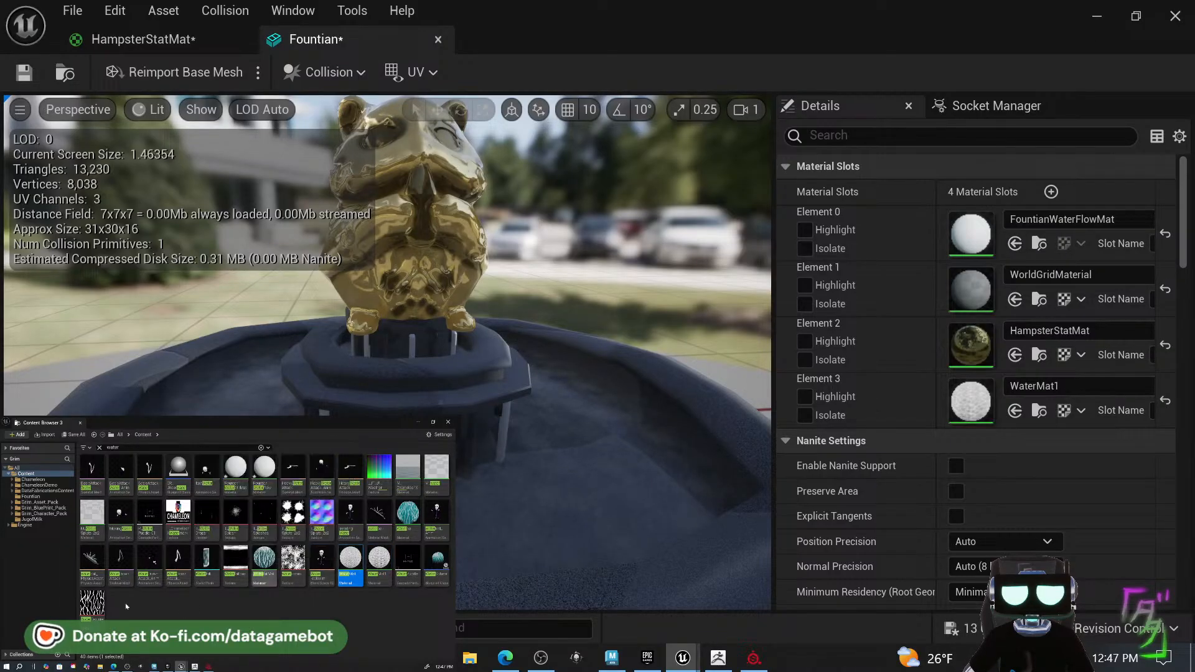
pyautogui.click(1014, 411)
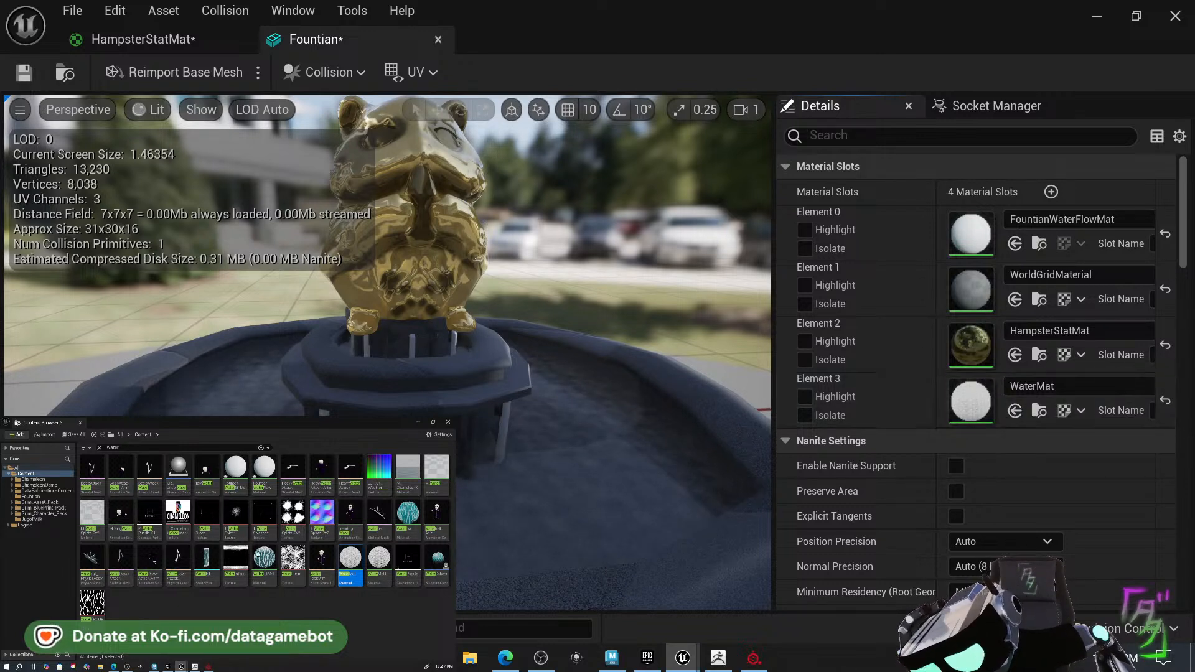
pyautogui.click(264, 564)
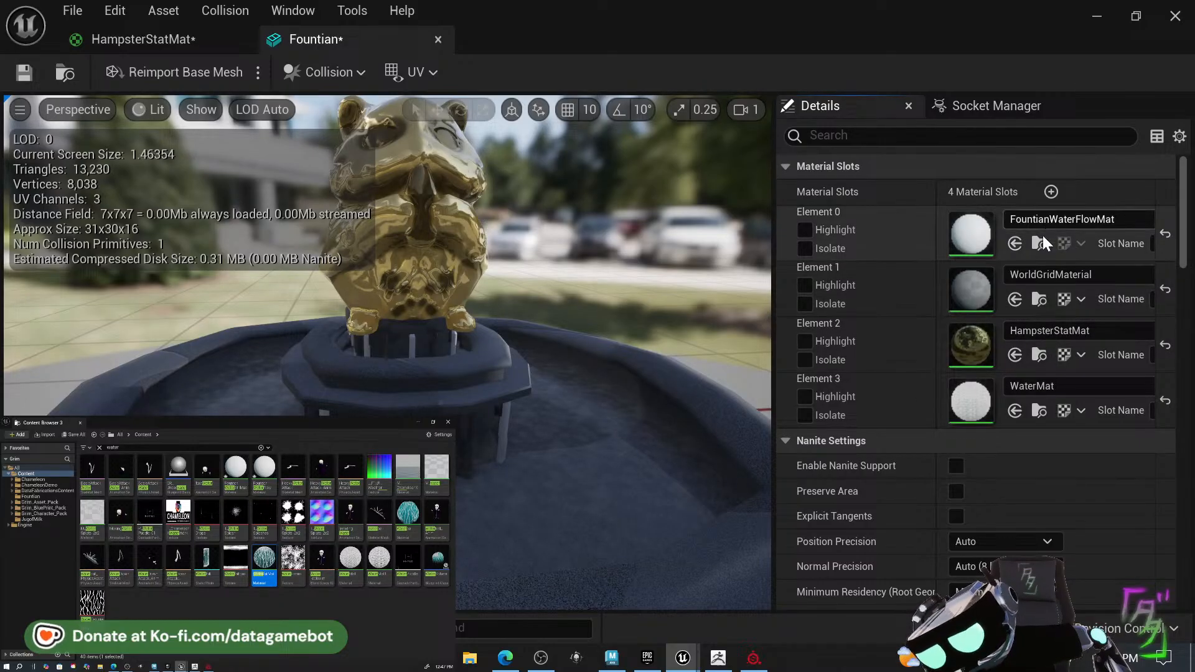
pyautogui.click(1014, 244)
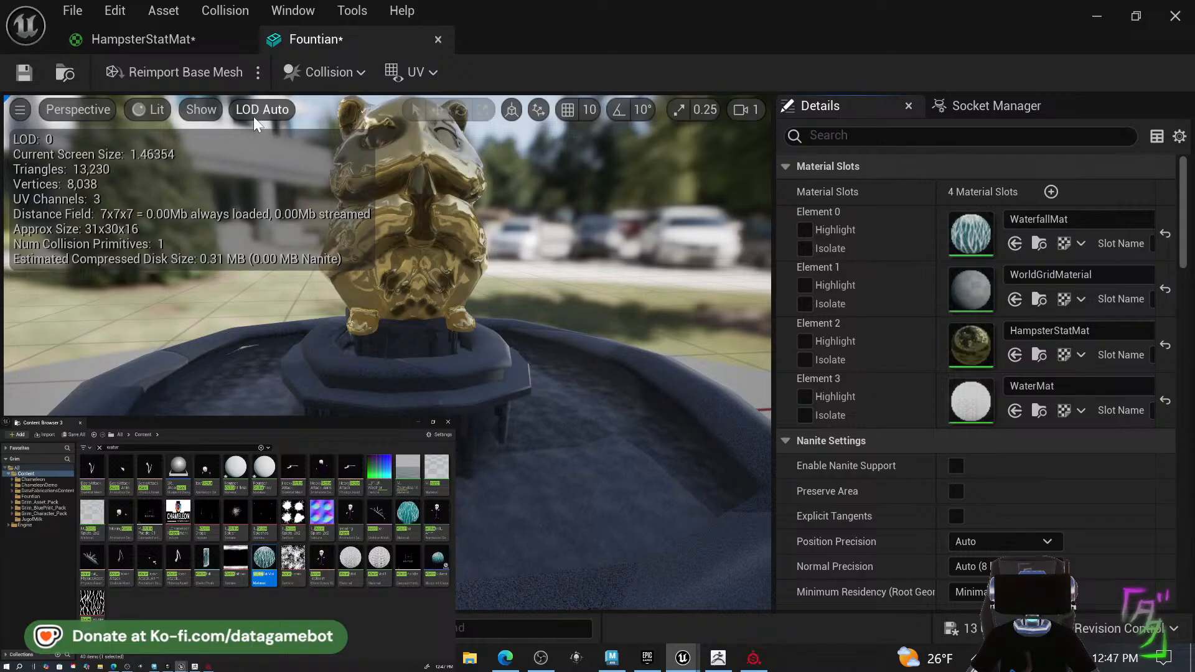
pyautogui.click(25, 73)
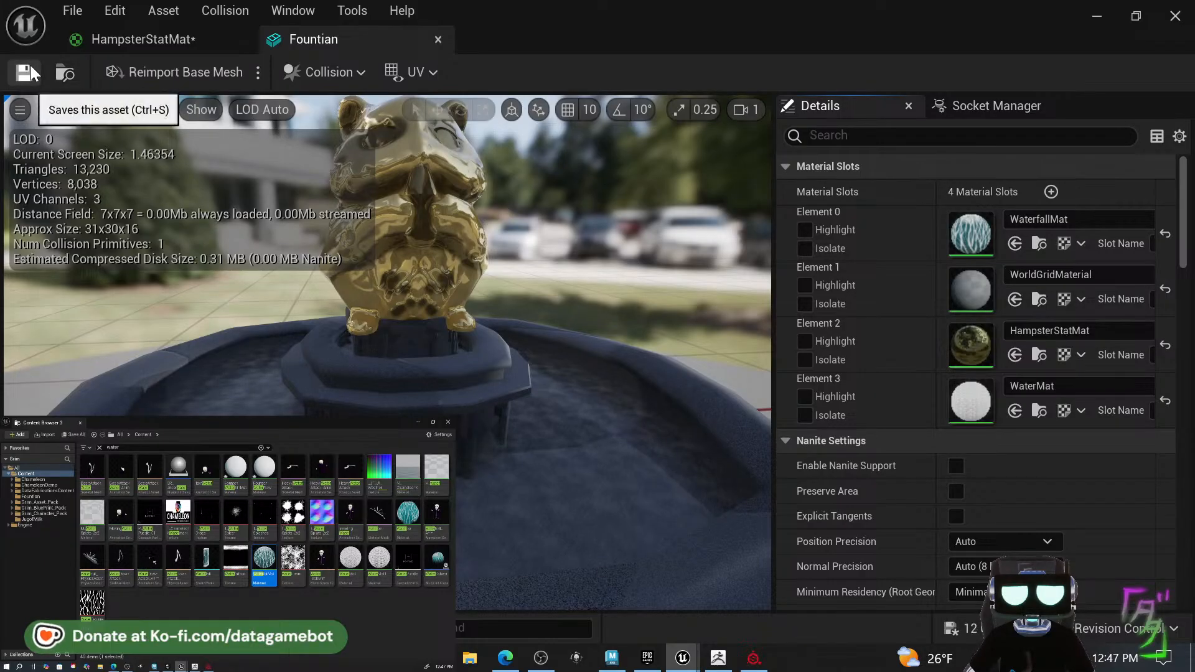
# Move the mesh editor aside, examine the fountain's water up close in the level and select the fountain.
pyautogui.moveTo(740, 39); pyautogui.dragTo(171, 418)
pyautogui.moveTo(698, 354); pyautogui.dragTo(725, 453, button='right')
pyautogui.press('w')
pyautogui.press('w')
pyautogui.moveTo(598, 405); pyautogui.dragTo(600, 358, button='right')
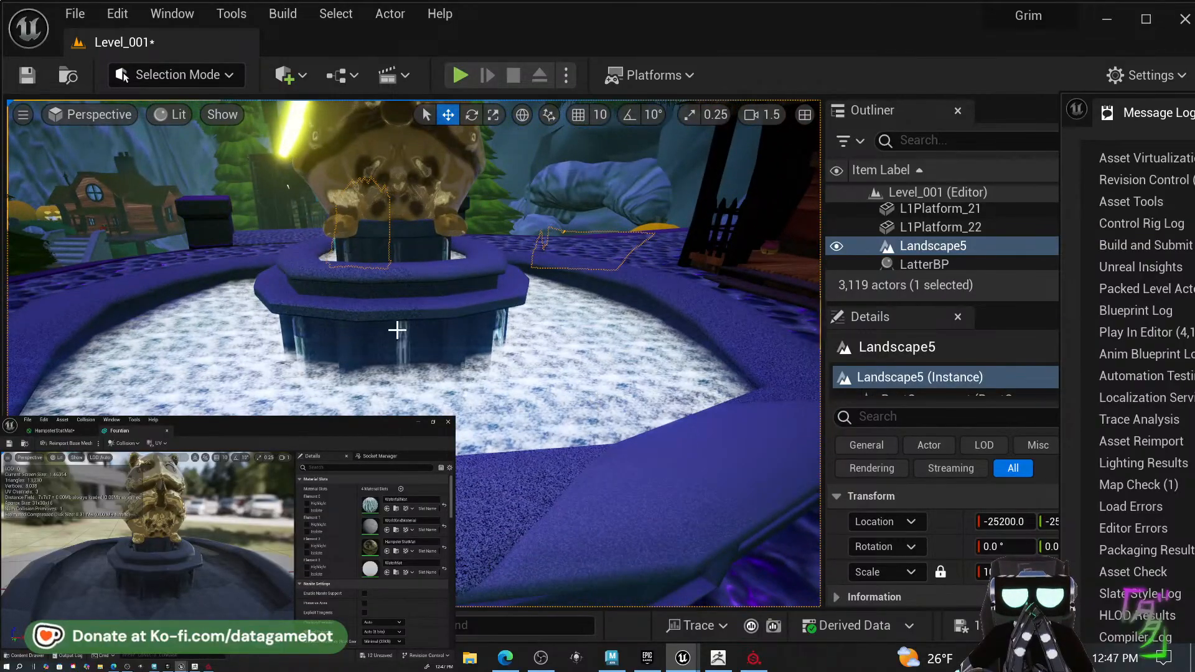
pyautogui.click(559, 399)
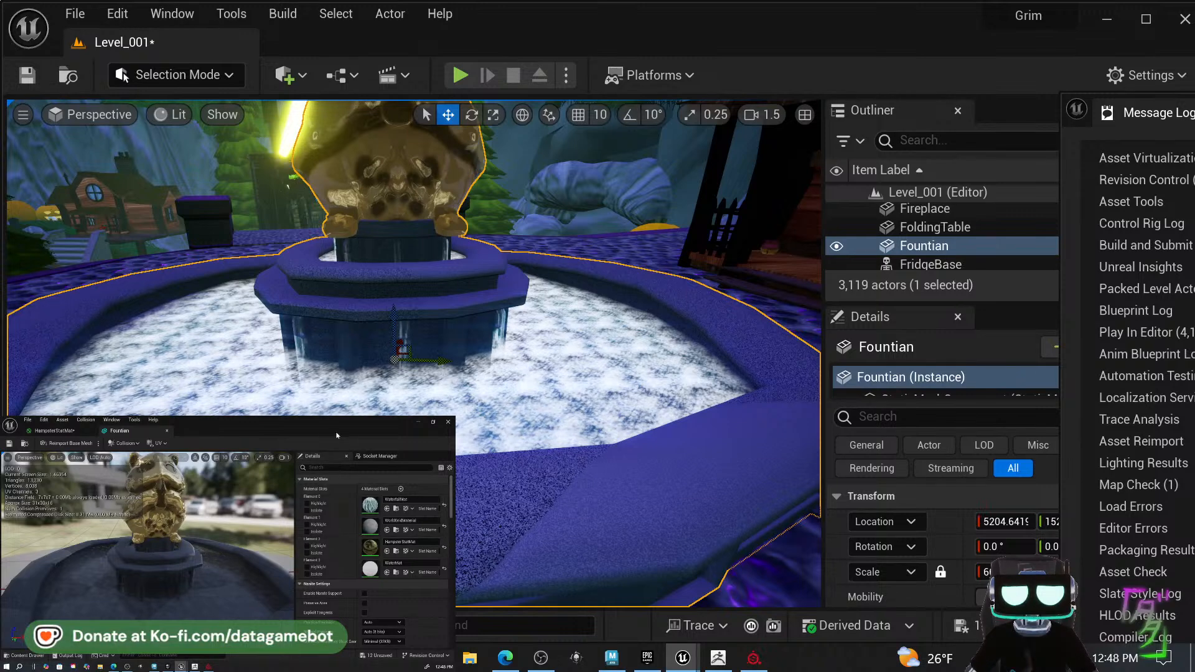
# Place the mesh editor and content browser side by side and assign the selected water material to the fountain's Element 3 slot.
pyautogui.moveTo(339, 434); pyautogui.dragTo(143, 519)
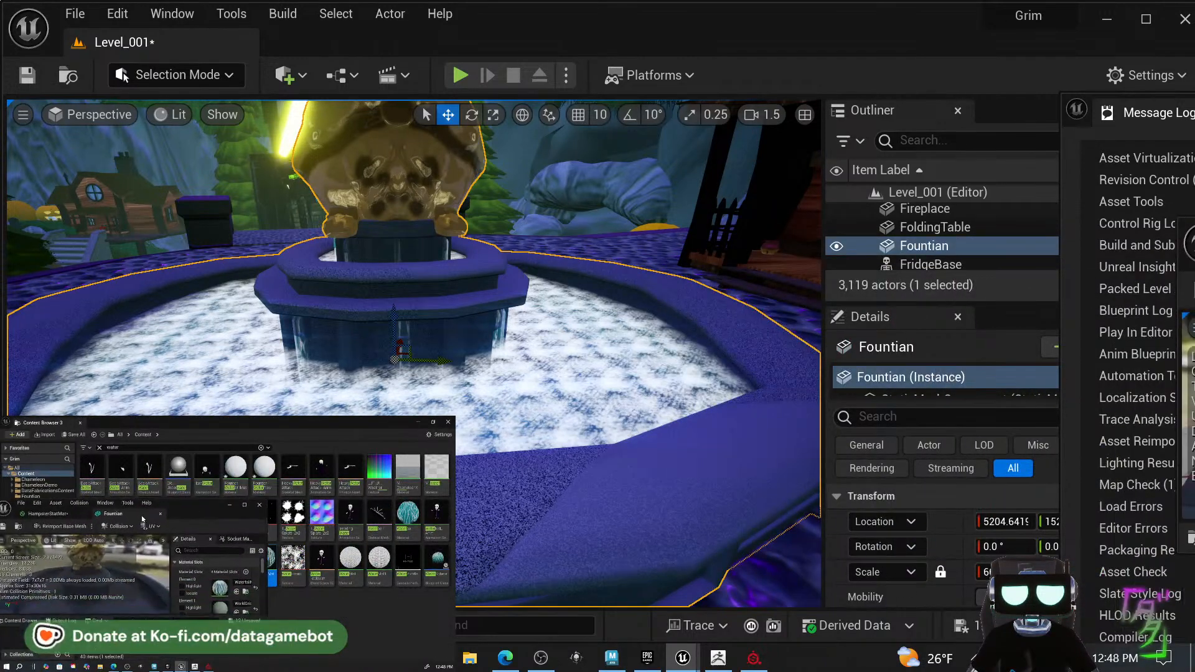
pyautogui.scroll(-2, 210, 585)
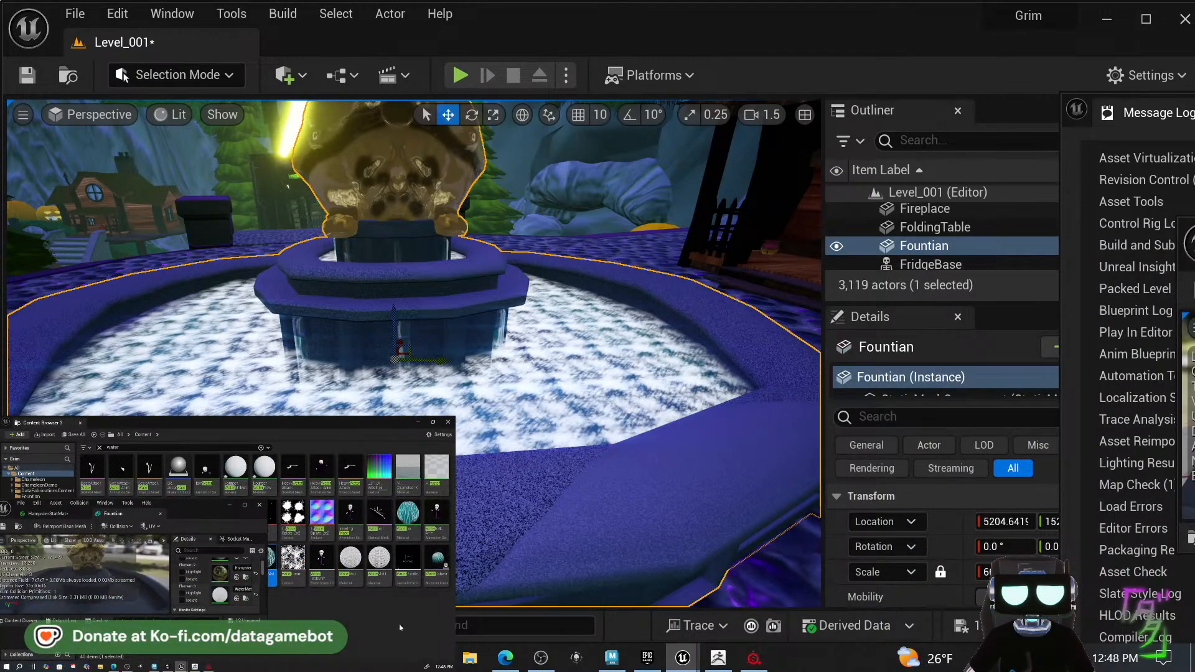
pyautogui.moveTo(2, 584); pyautogui.dragTo(240, 584)
pyautogui.hotkey('alt', 'Tab')
pyautogui.click(150, 456)
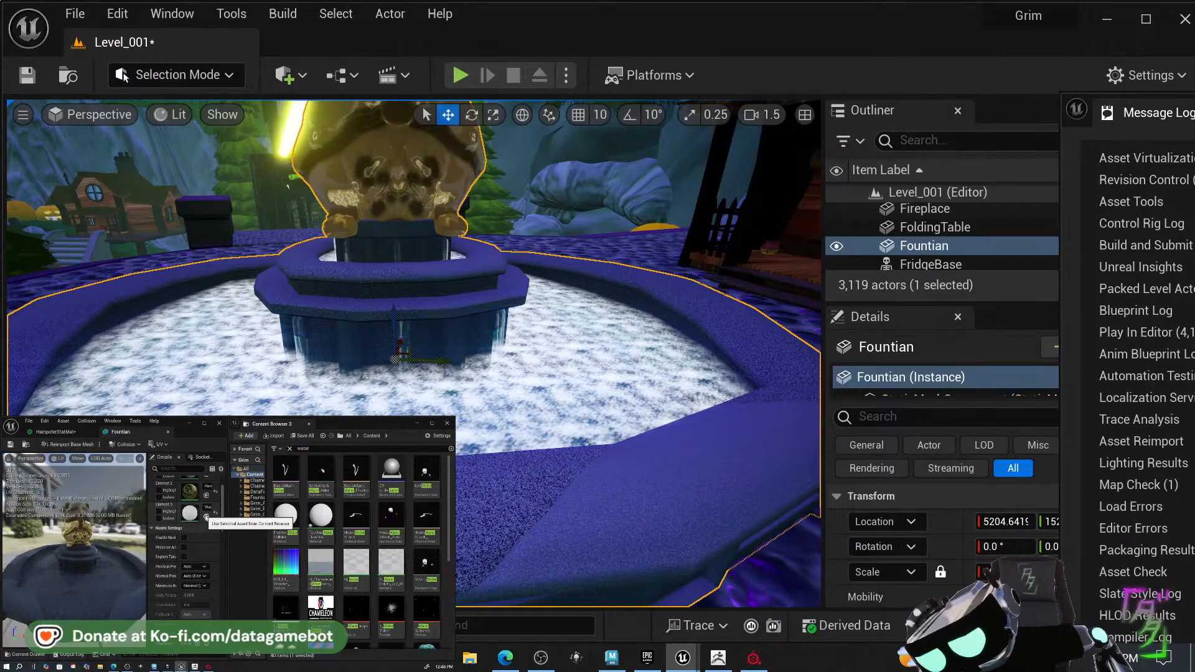
pyautogui.click(206, 516)
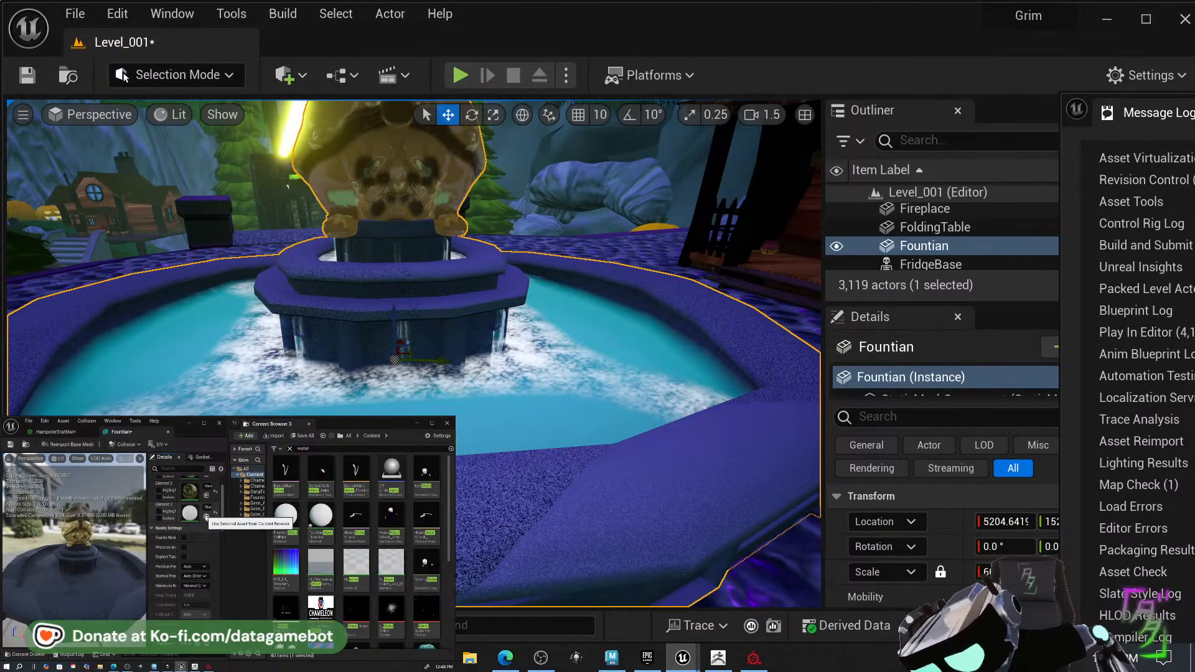
# Start a play test from the cobblestone ground beside the fountain and take control of the character.
pyautogui.moveTo(487, 354); pyautogui.dragTo(479, 396, button='right')
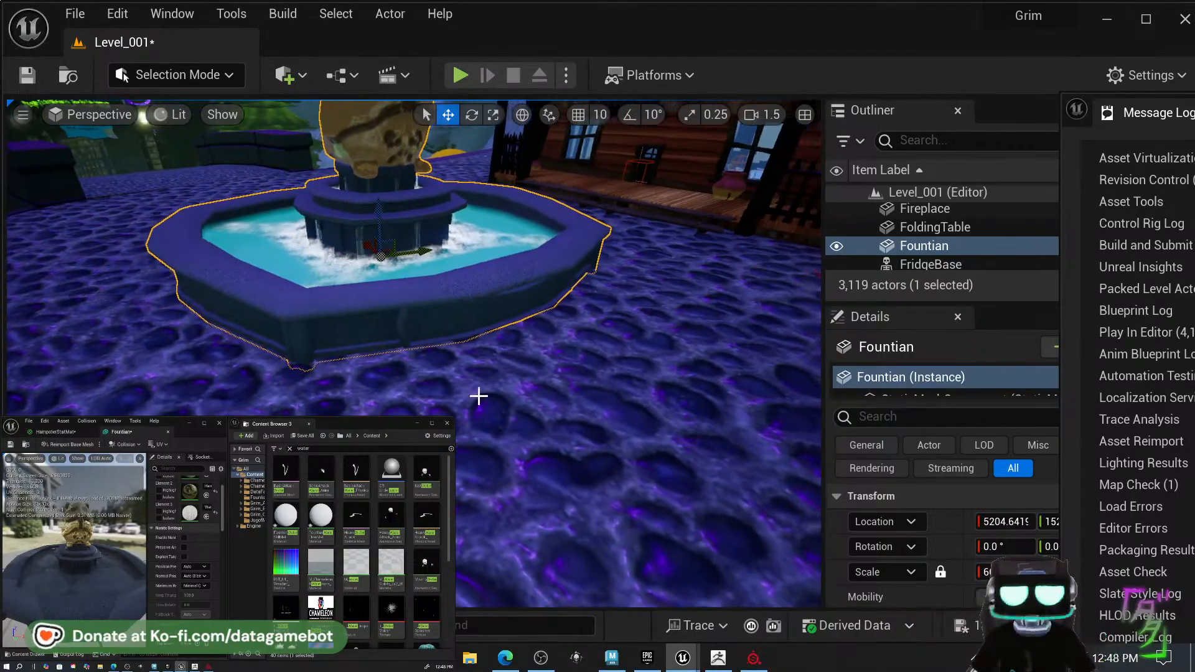
pyautogui.rightClick(540, 426)
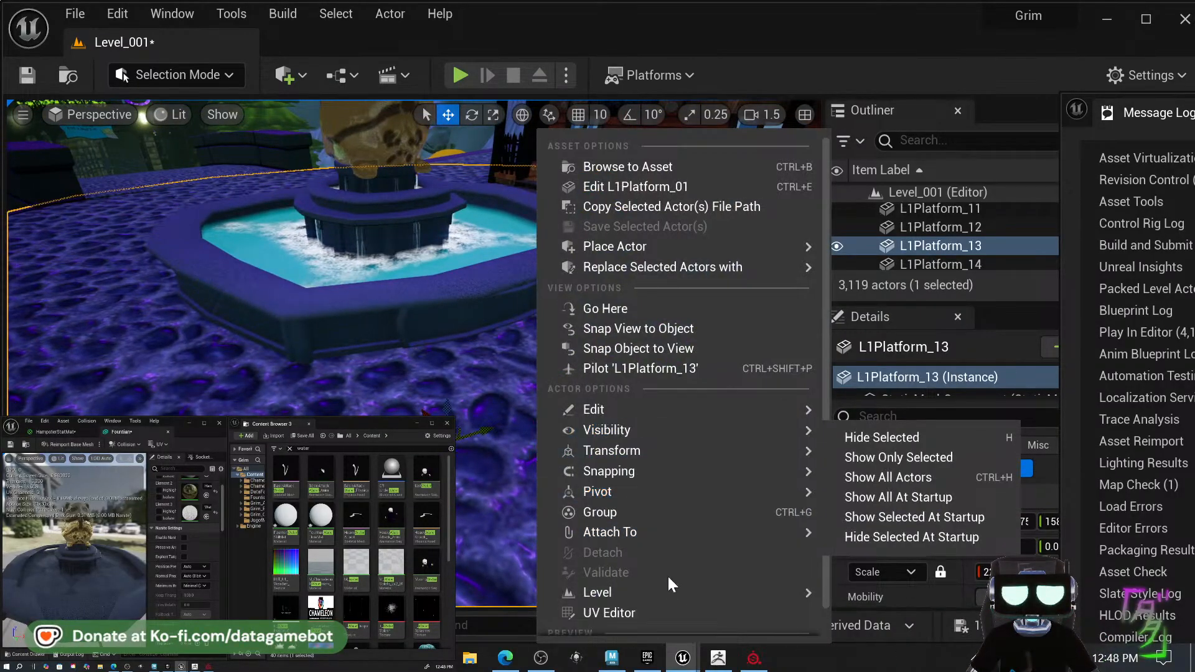
pyautogui.scroll(-1, 666, 578)
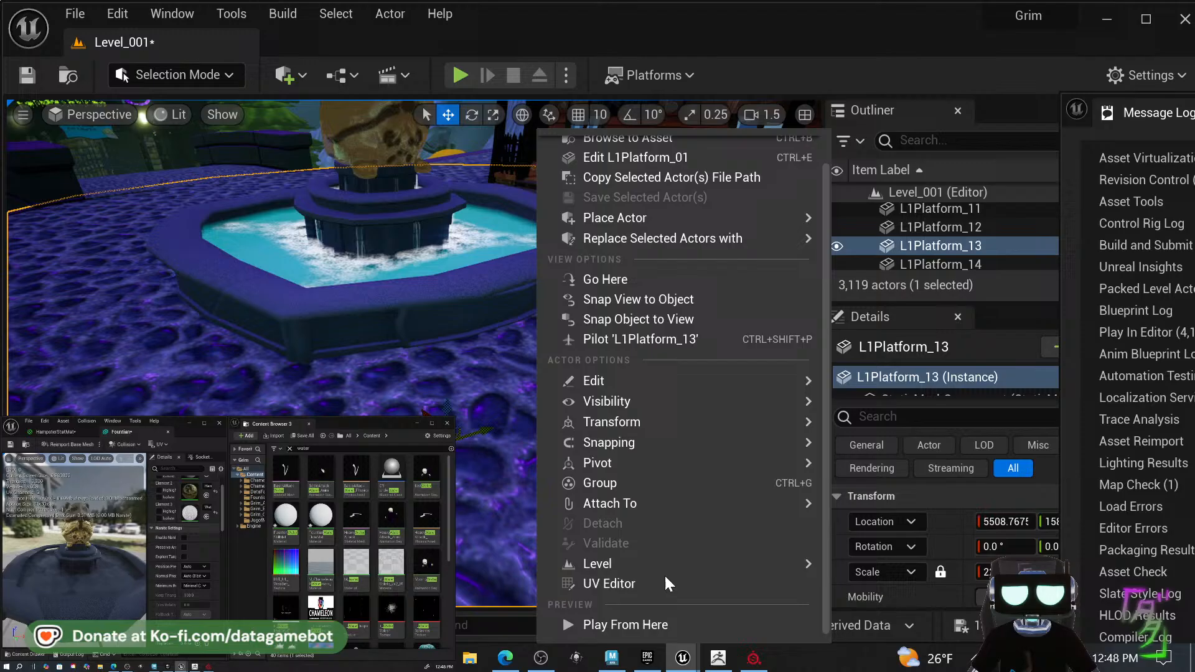
pyautogui.click(642, 622)
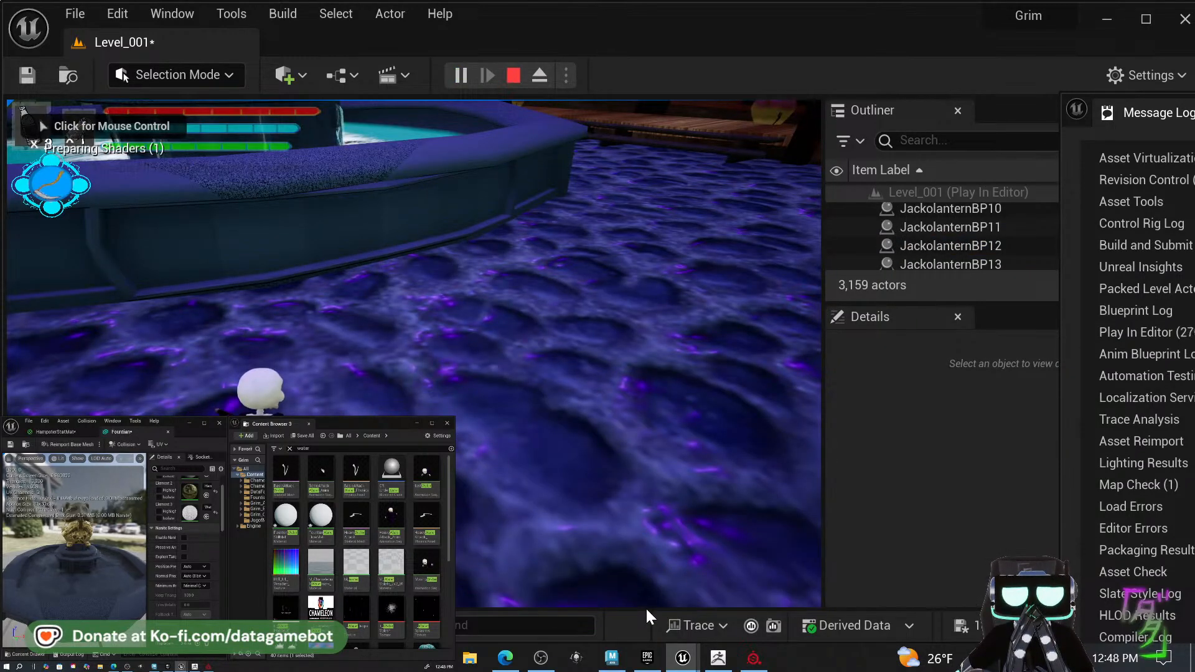
pyautogui.click(198, 339)
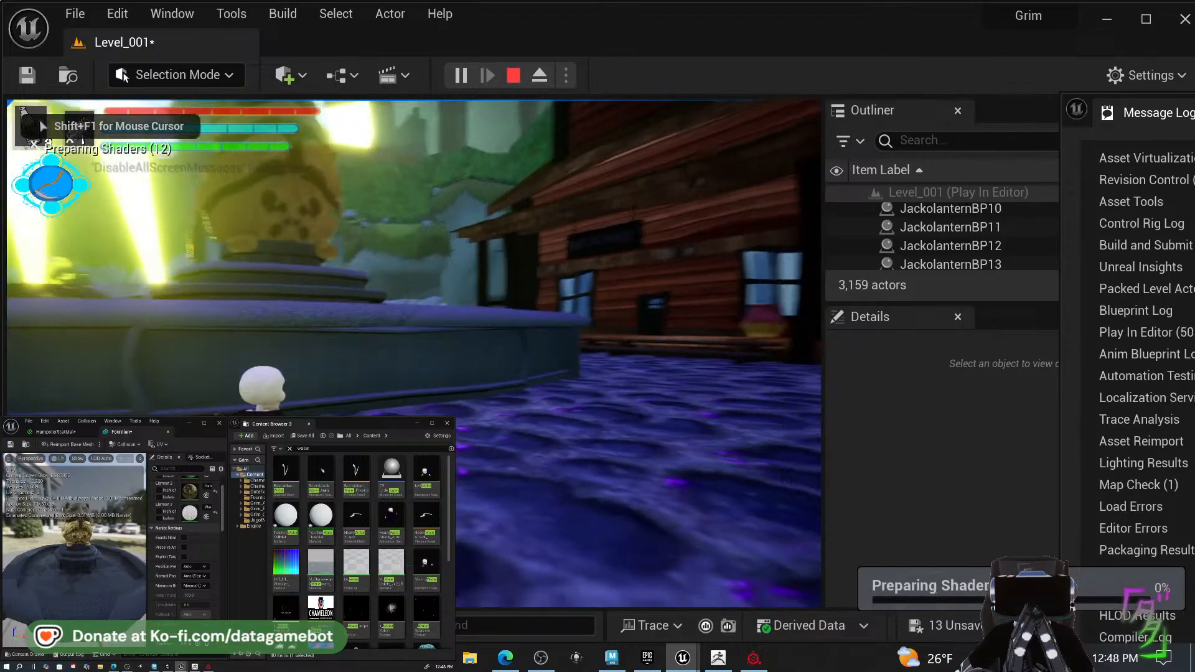
# Run the character to the fountain and jump up onto the basin and hamster statue to inspect the water.
pyautogui.press('w')
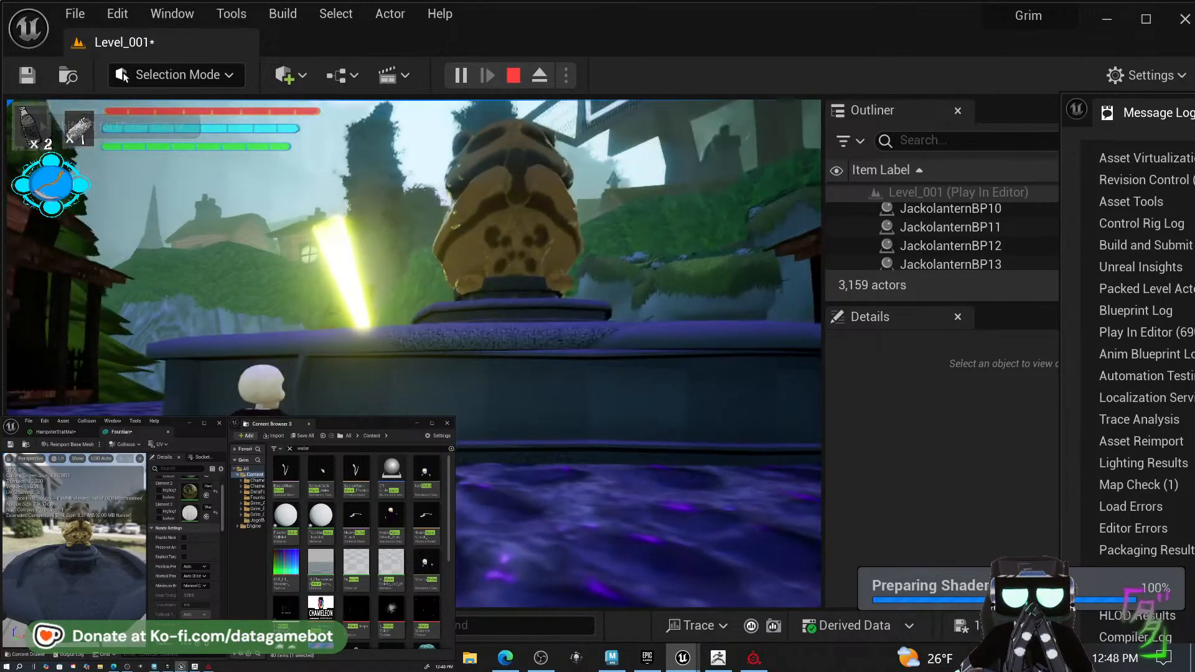
pyautogui.press('space')
pyautogui.press('space')
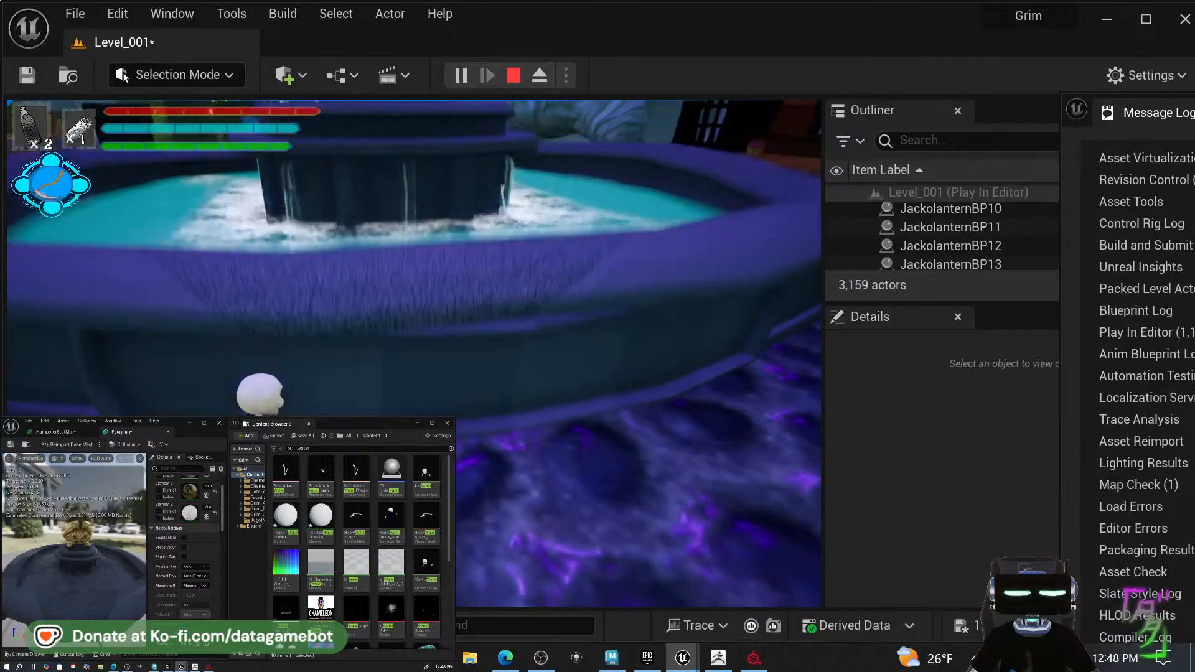
pyautogui.press('space')
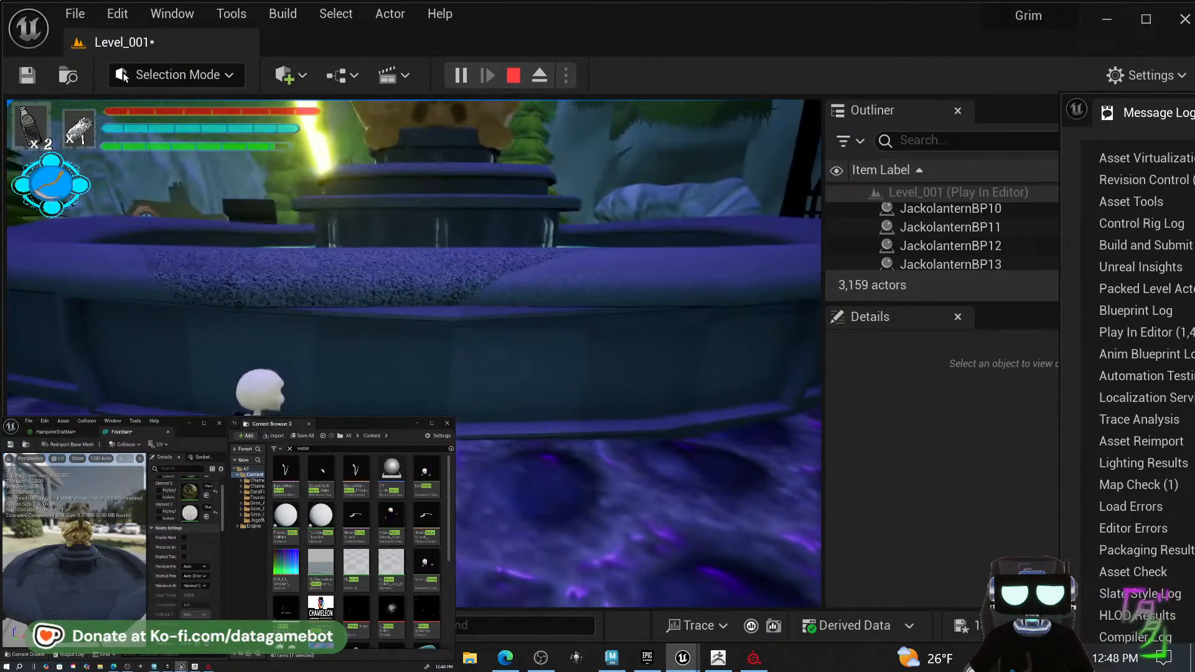
pyautogui.press('s')
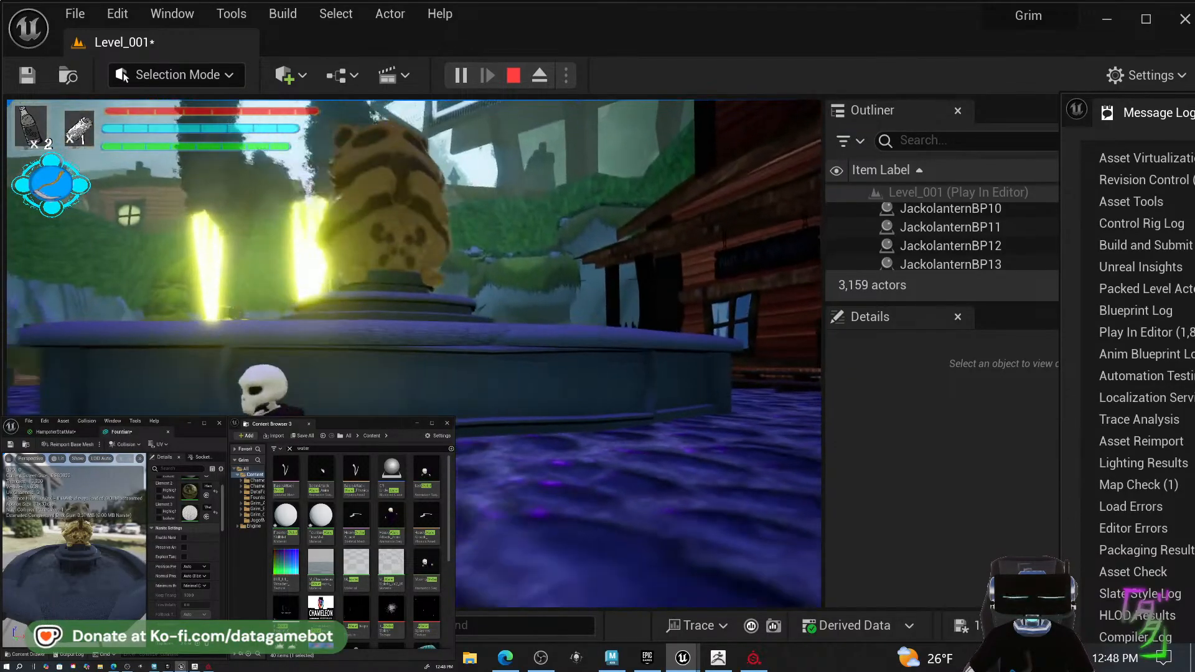
pyautogui.press('s')
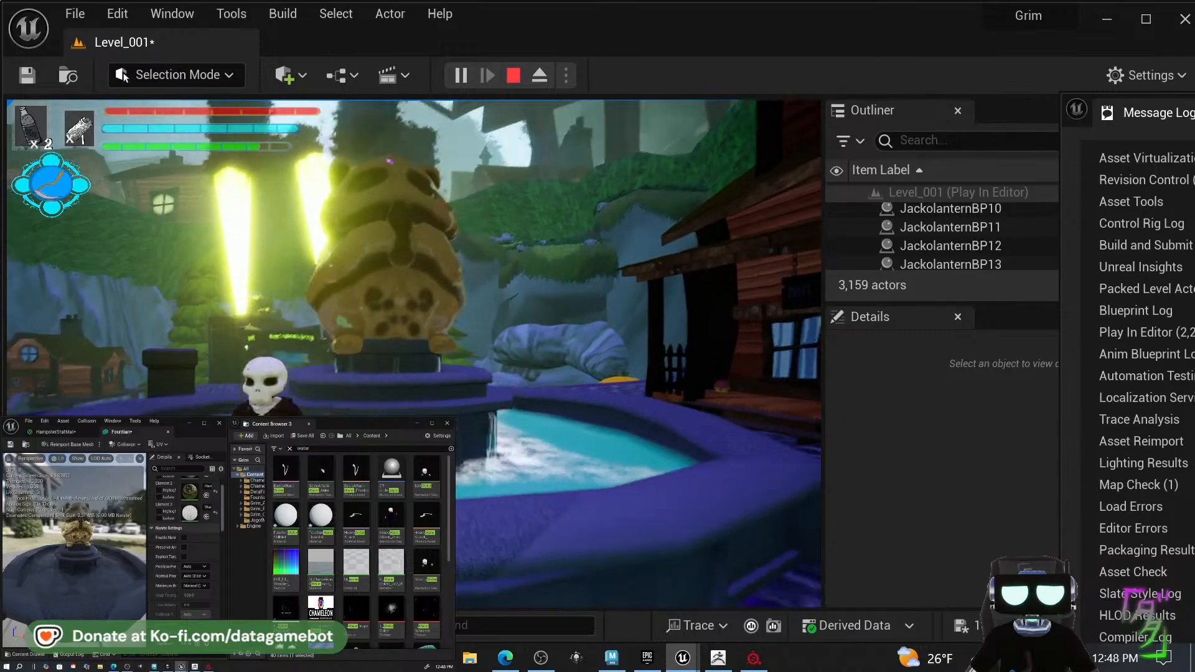
pyautogui.press('space')
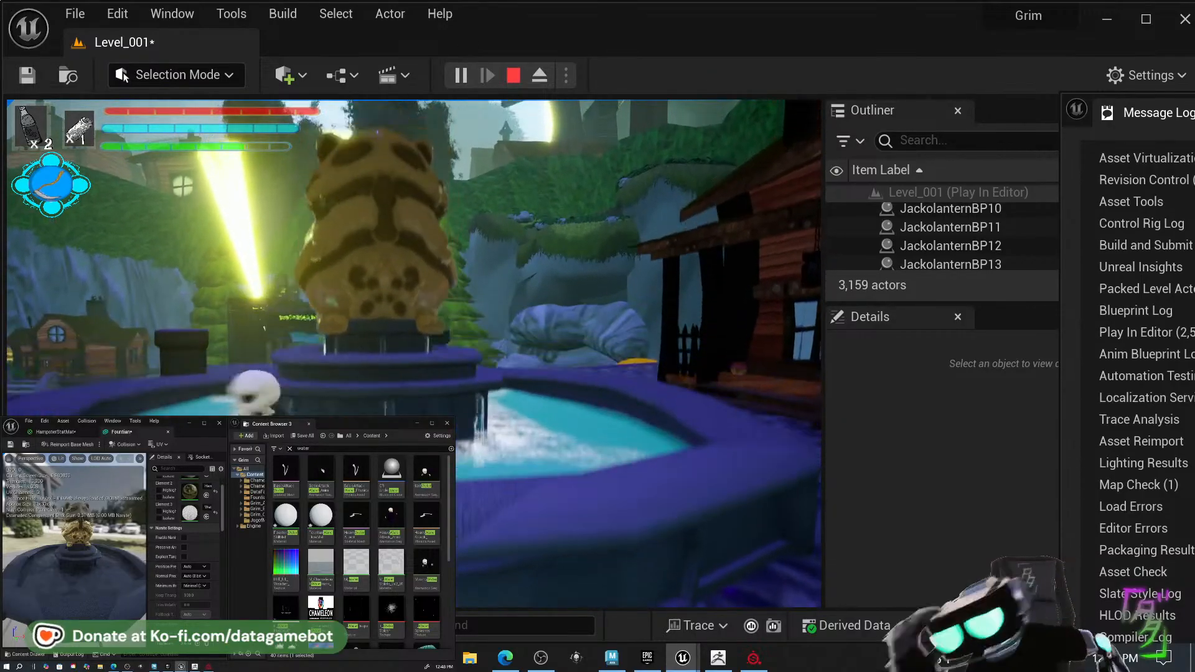
pyautogui.press('space')
pyautogui.press('w')
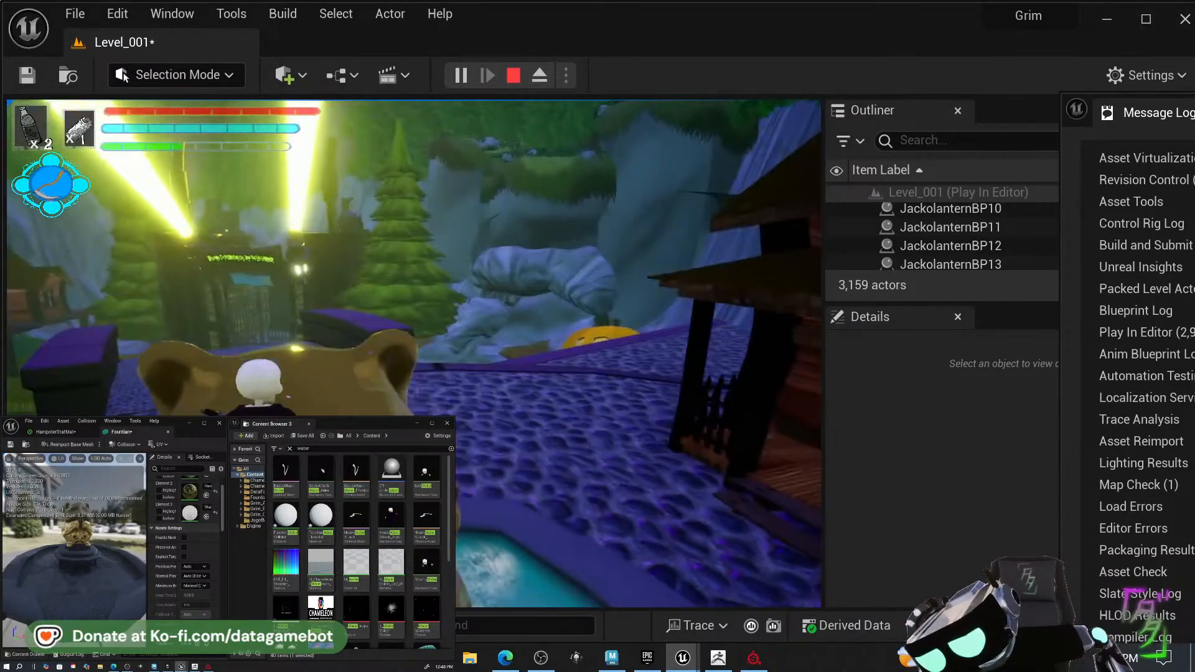
# Move the character off the fountain and back away to view the statue and basin from a distance.
pyautogui.press('s')
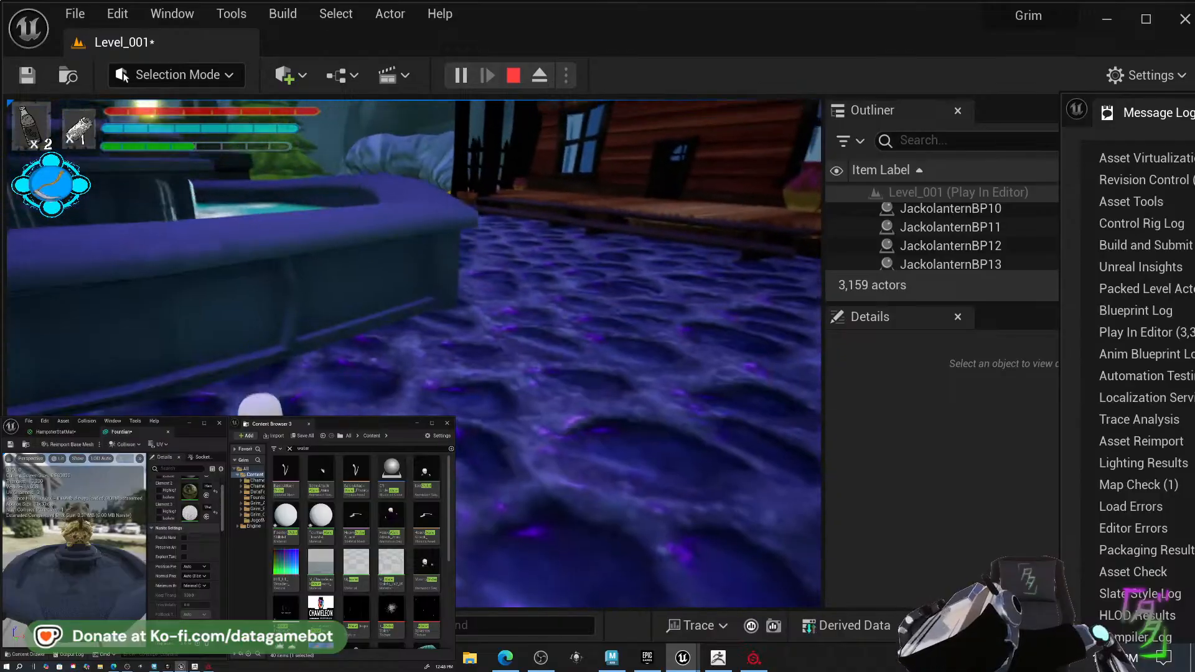
pyautogui.press('s')
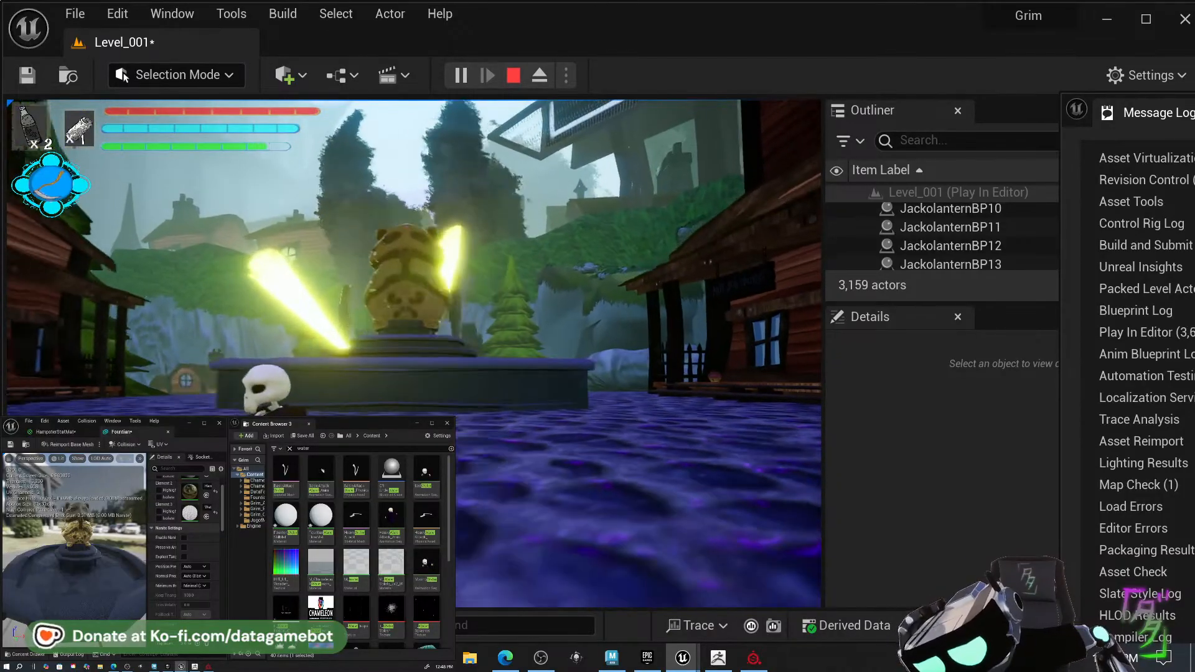
pyautogui.press('w')
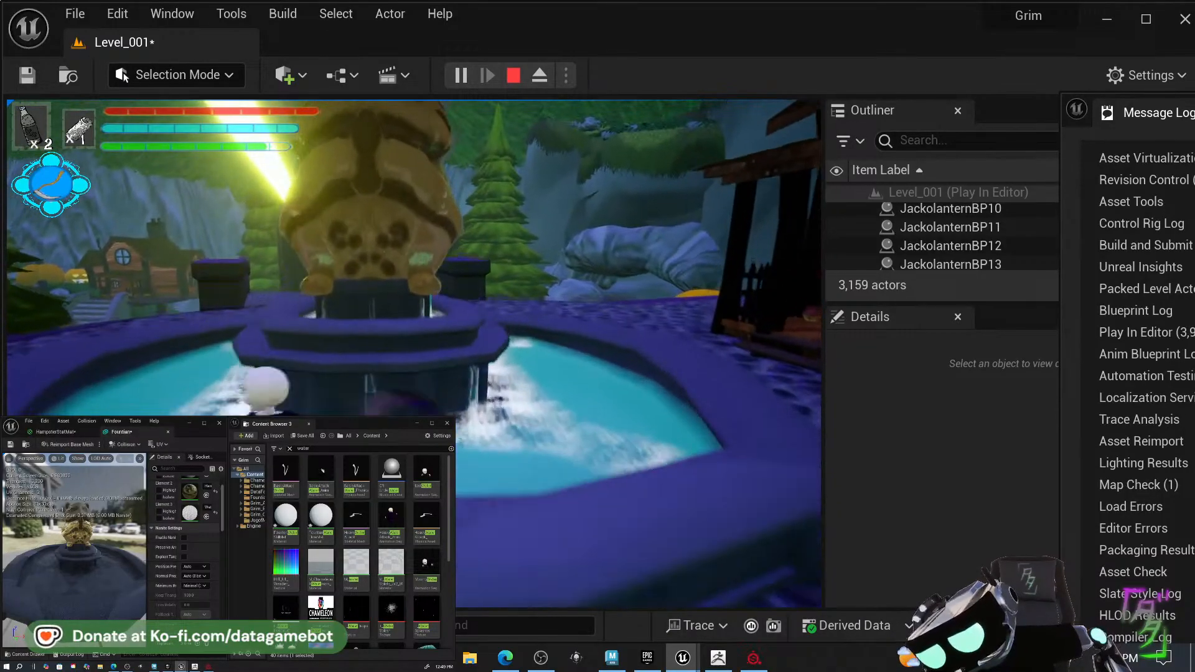
pyautogui.press('s')
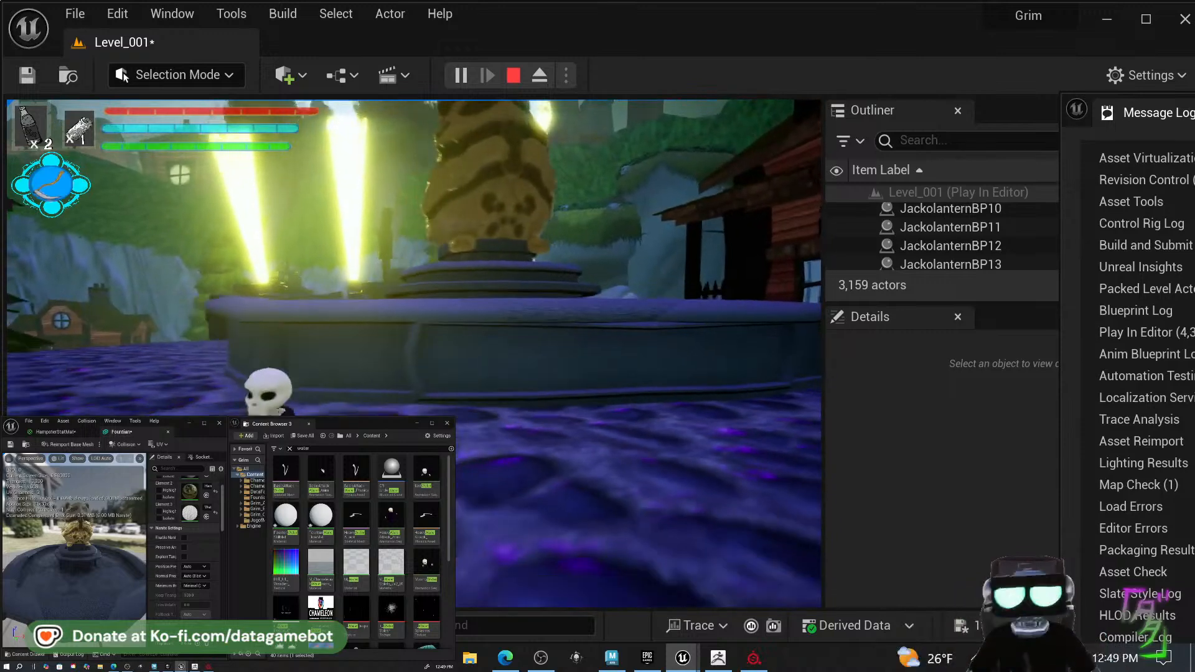
pyautogui.press('s')
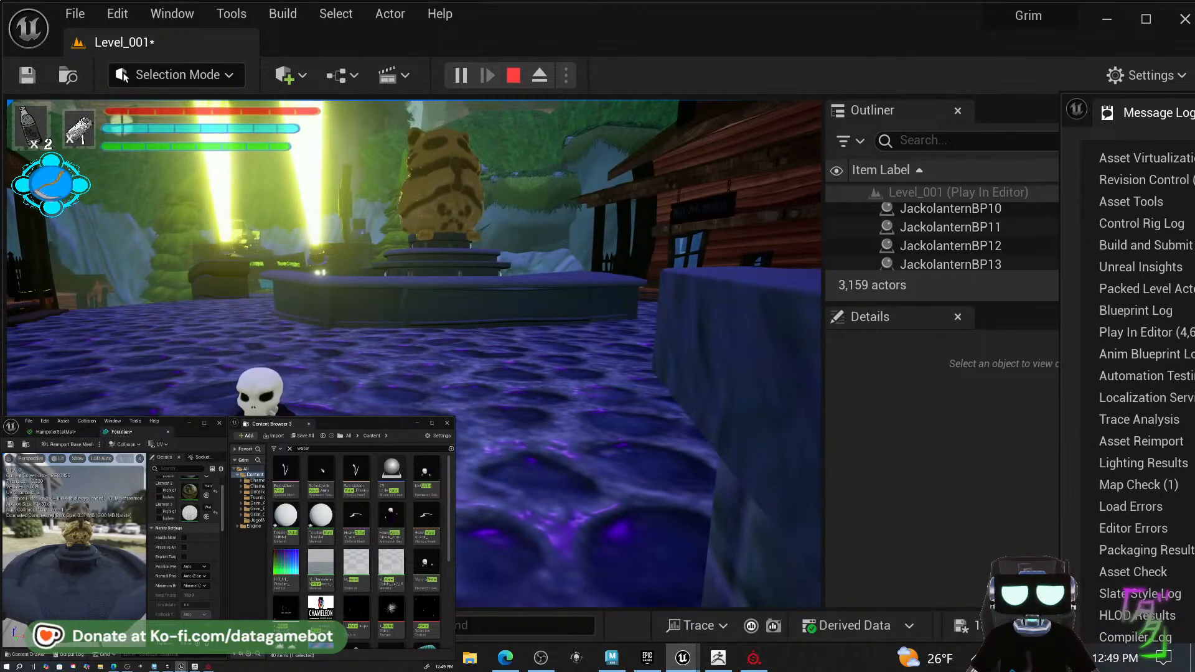
# Set the Multiply node's B value to .01 in the hamster statue material and apply the change.
pyautogui.press('super')
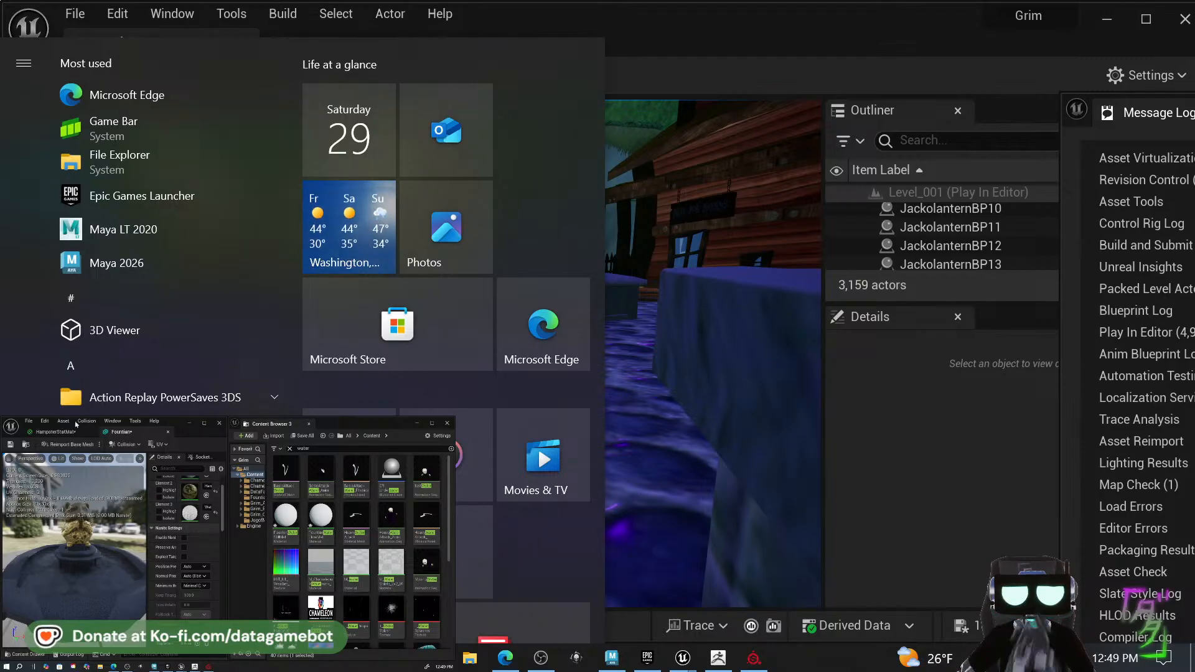
pyautogui.click(49, 434)
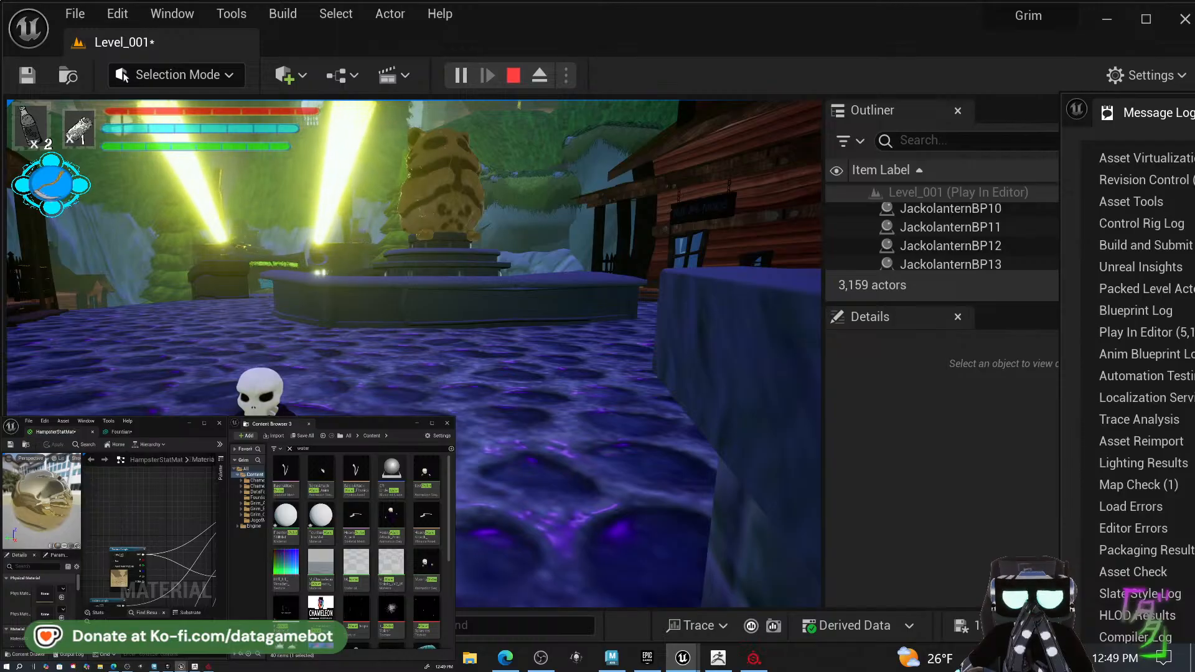
pyautogui.scroll(2, 150, 547)
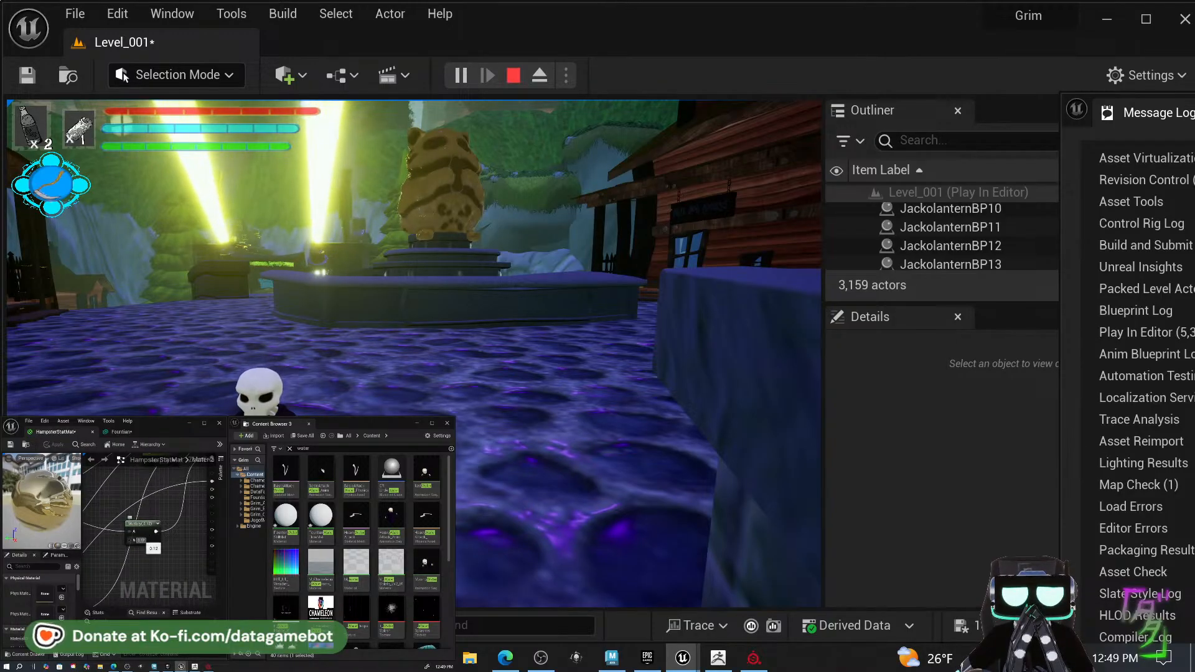
pyautogui.click(142, 541)
pyautogui.write('.01')
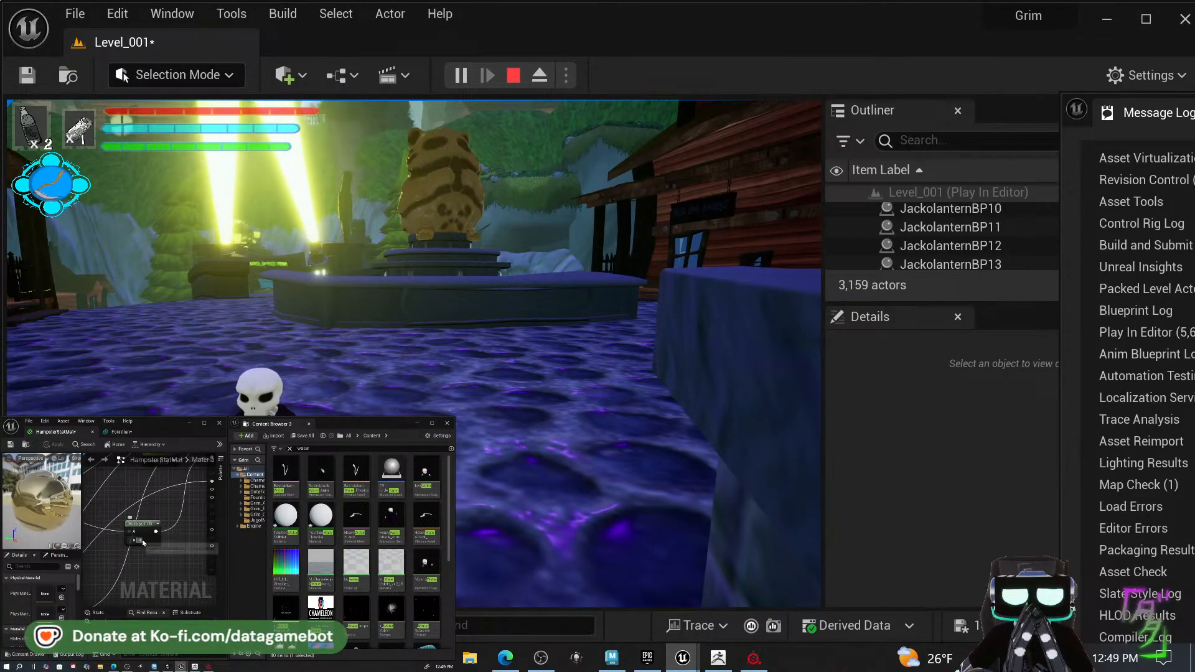
pyautogui.press('Return')
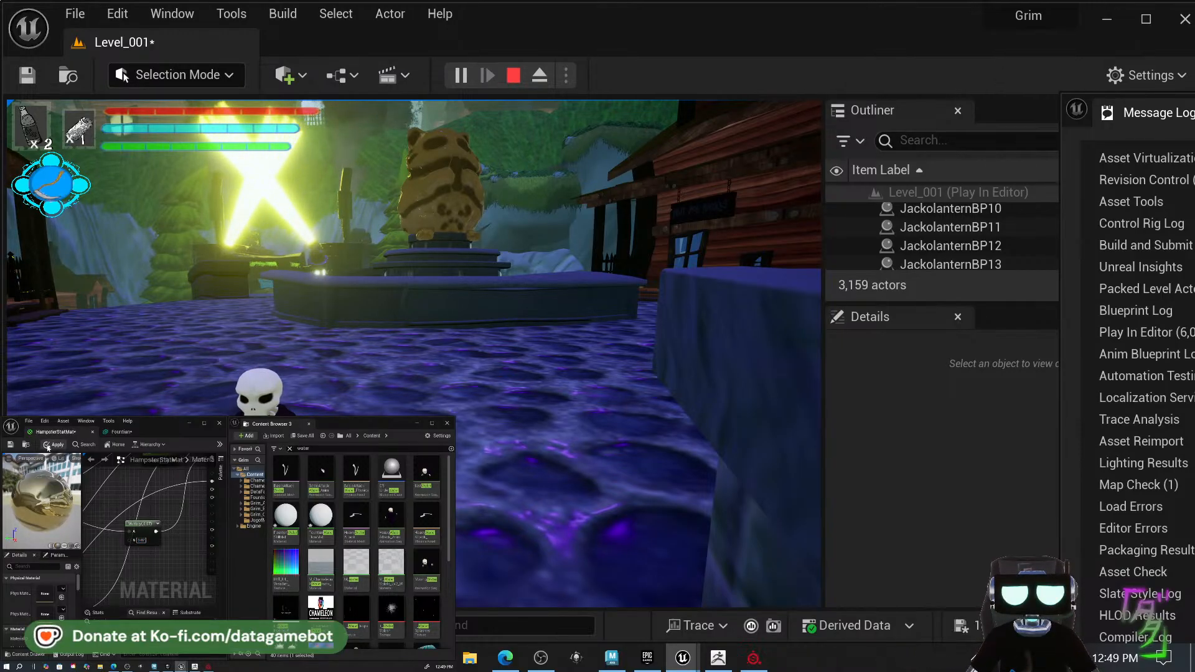
pyautogui.click(50, 444)
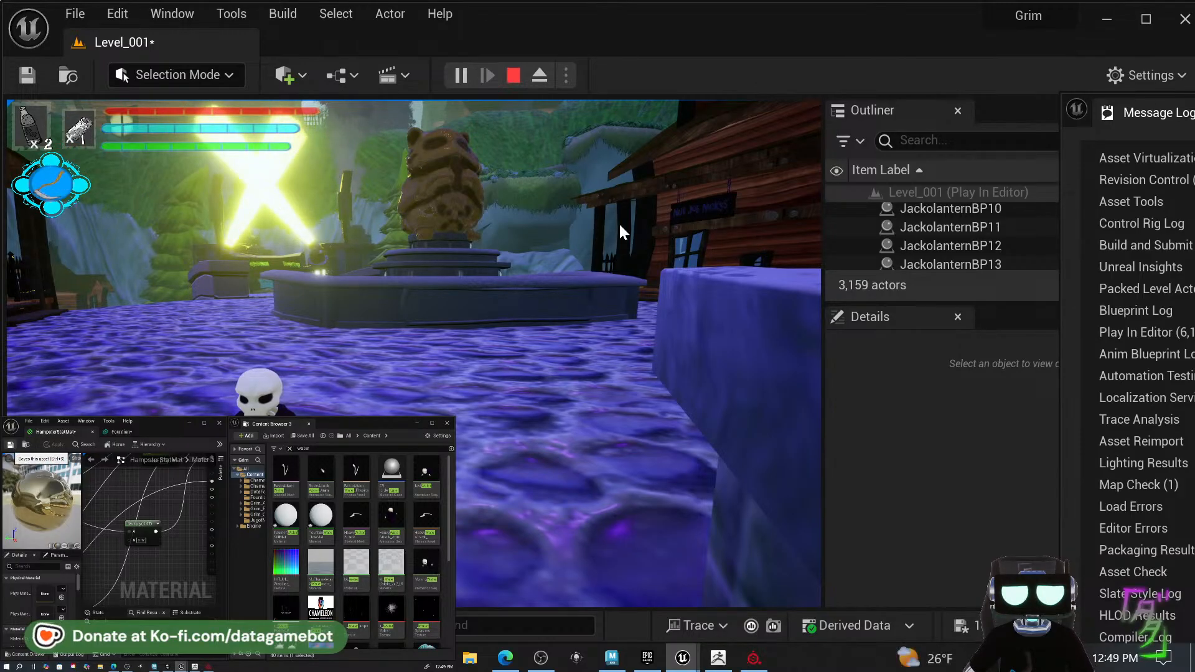
# Retake control of the character and move it toward and away from the fountain to inspect the statue's updated material.
pyautogui.click(375, 335)
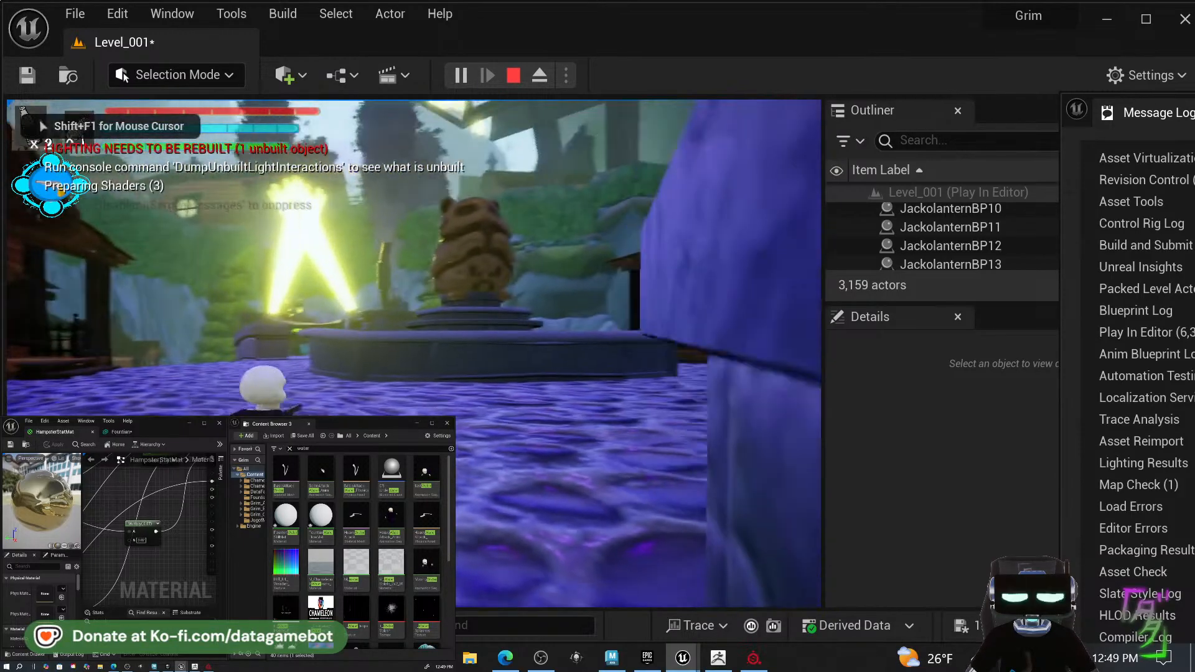
pyautogui.press('w')
pyautogui.press('w')
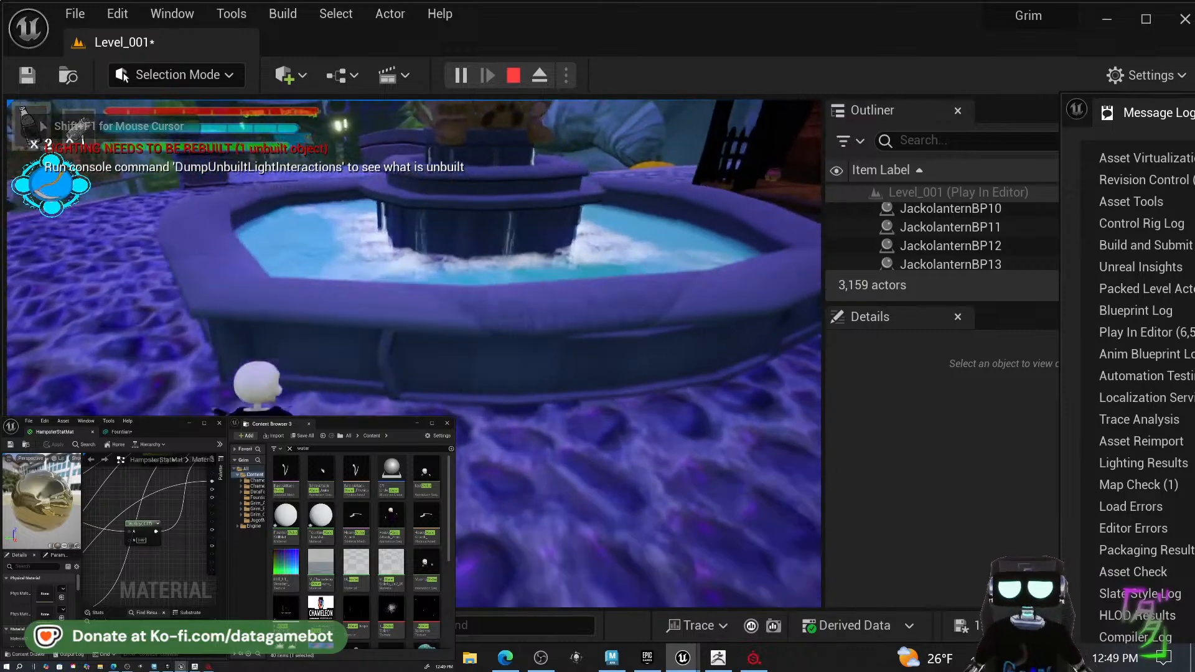
pyautogui.press('s')
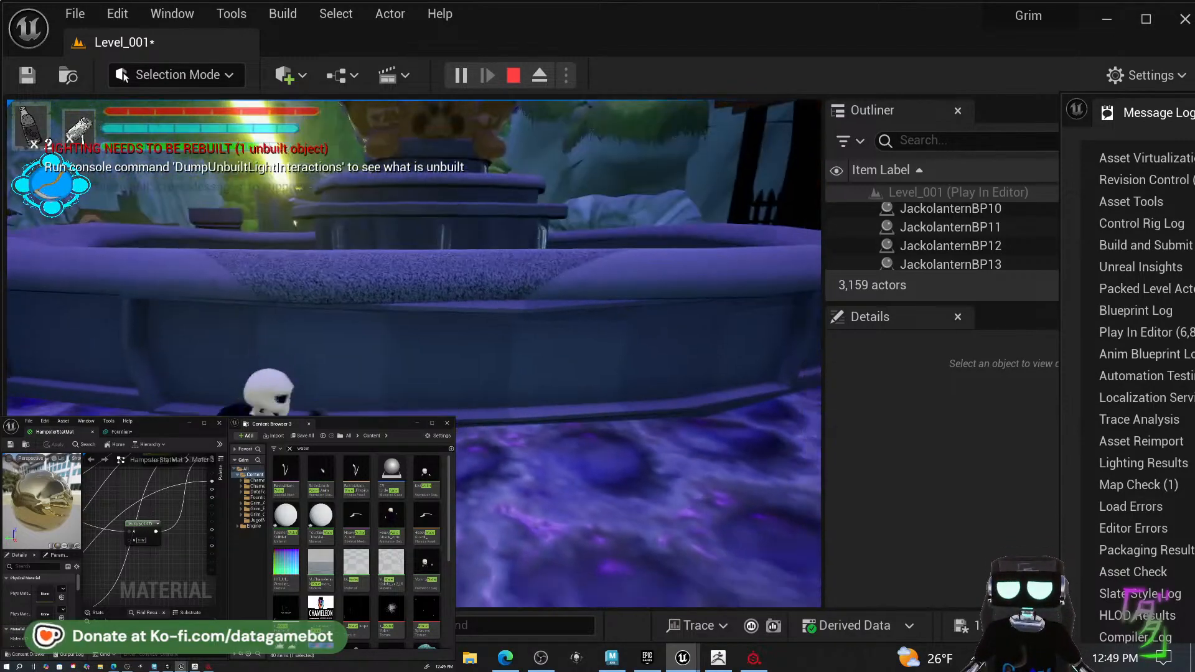
pyautogui.press('w')
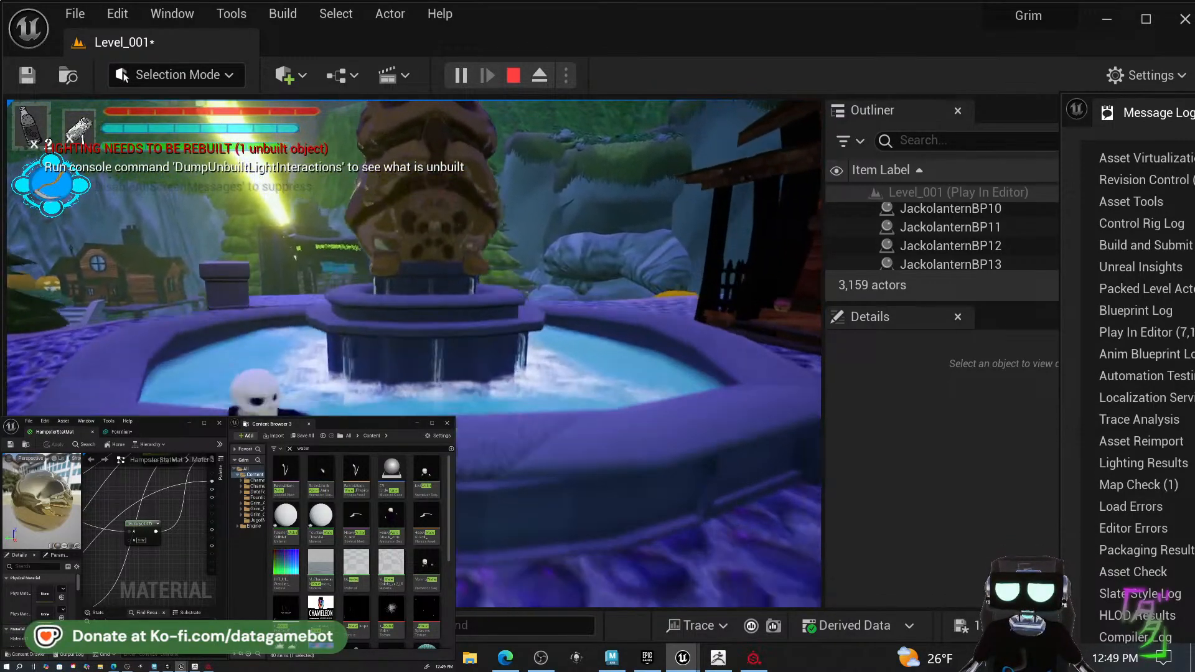
pyautogui.press('s')
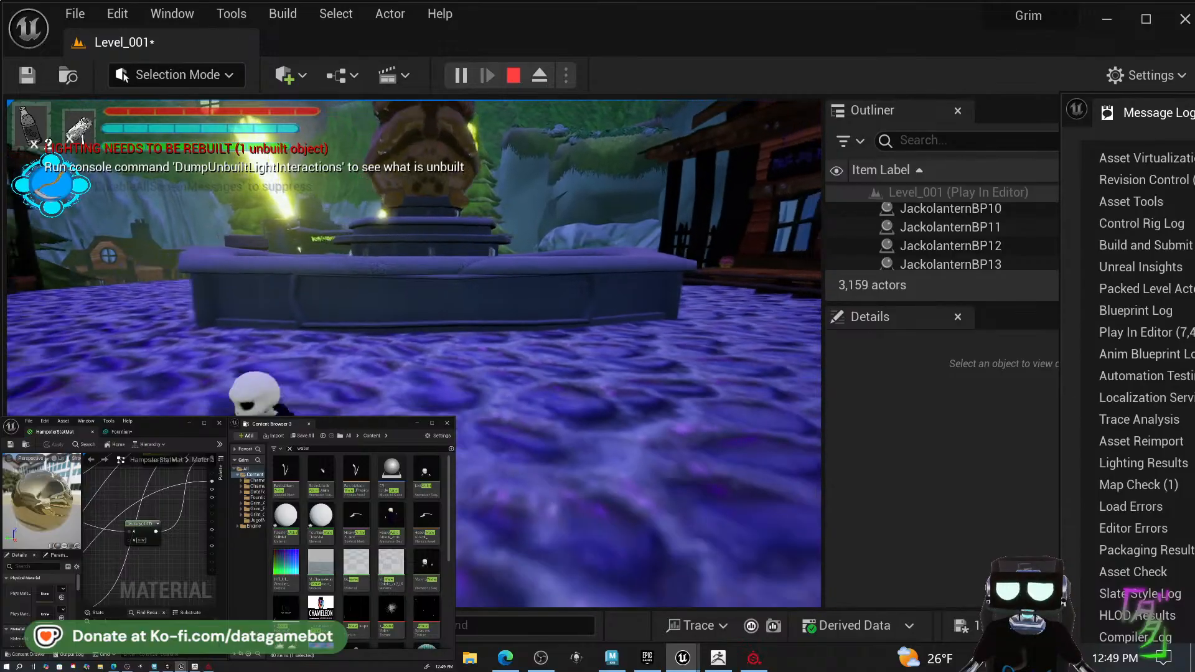
pyautogui.press('w')
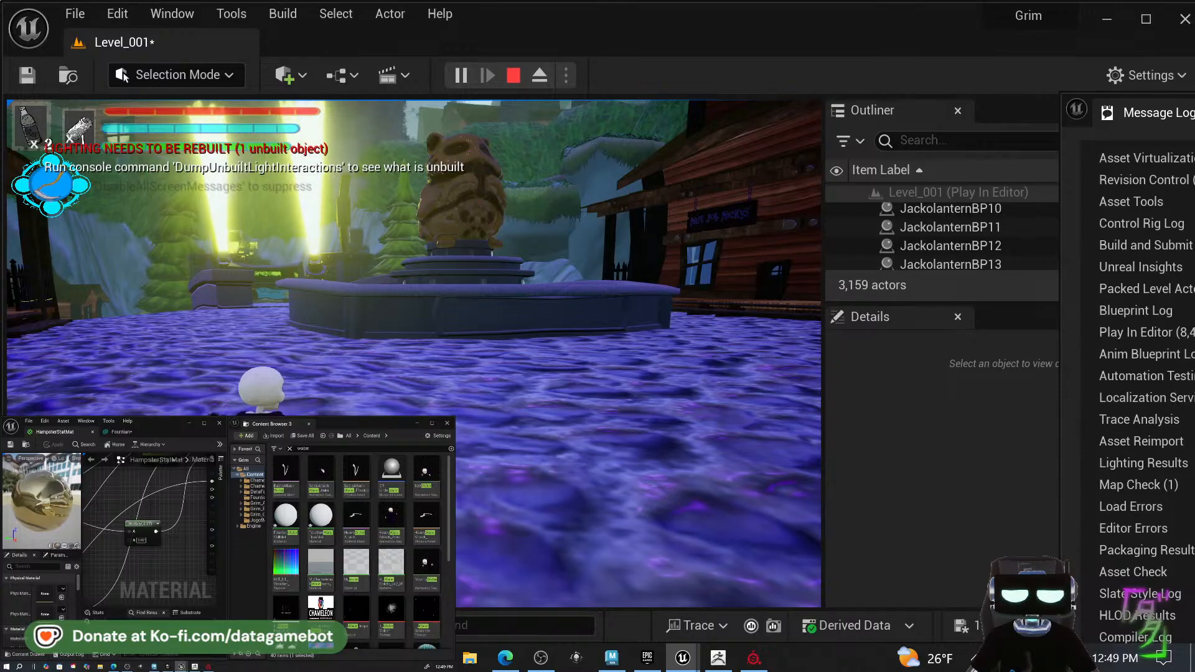
# Run the character around the fountain and jump onto the basin to examine the statue's surface up close.
pyautogui.press('d')
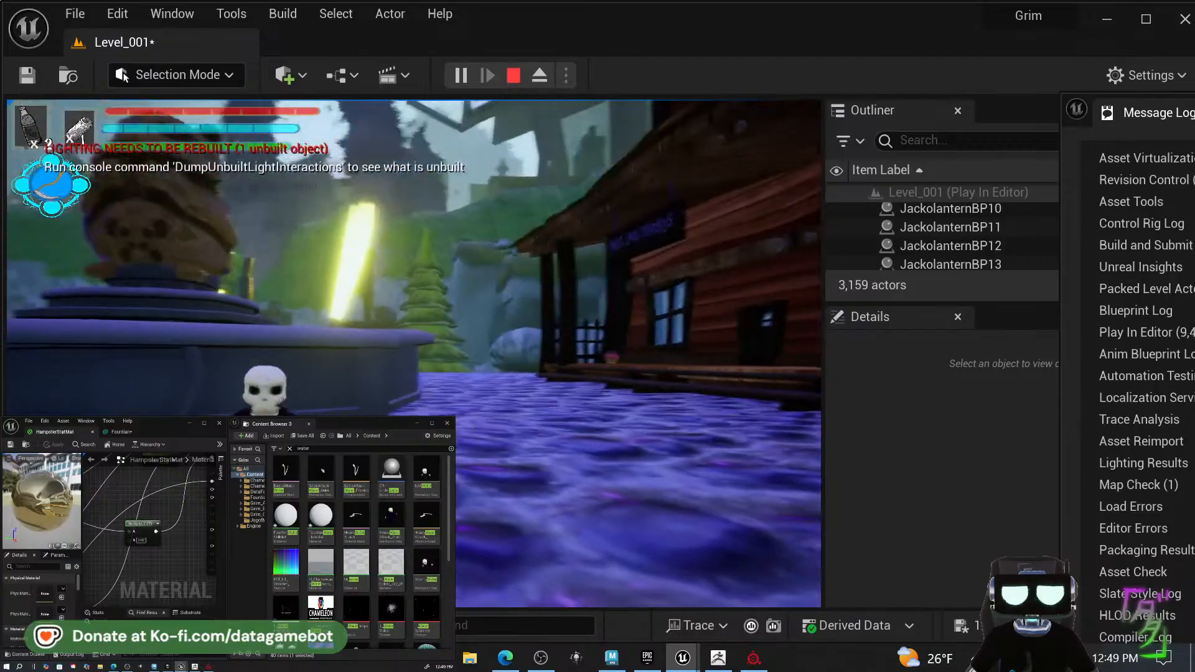
pyautogui.press('w')
pyautogui.press('space')
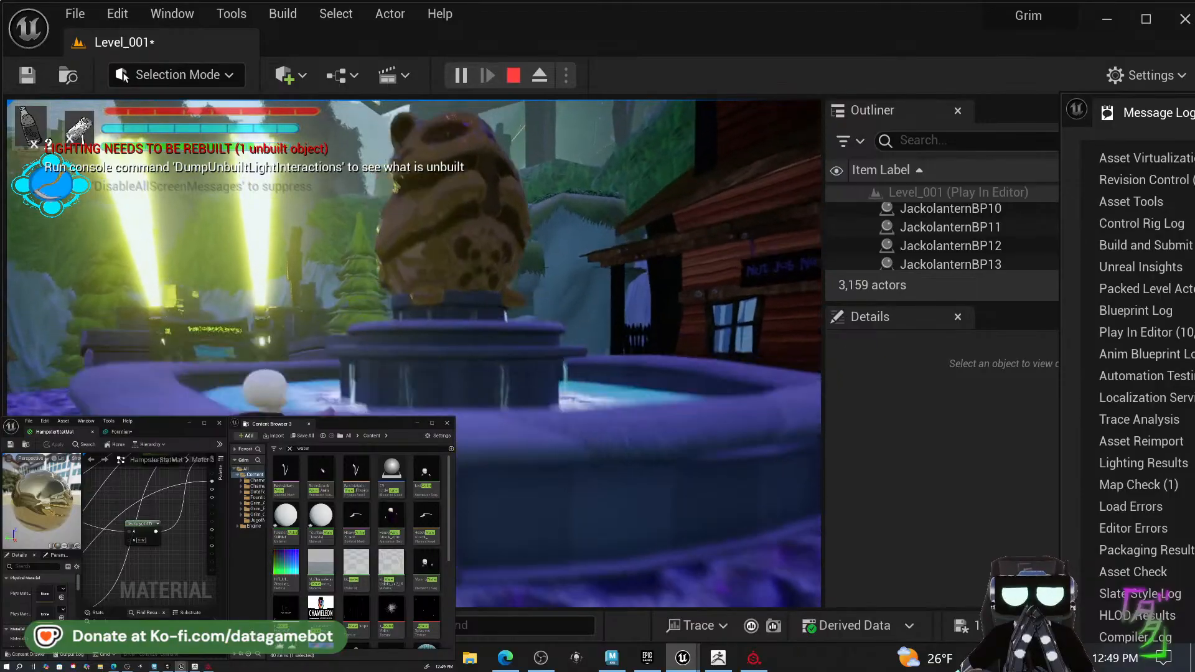
pyautogui.press('w')
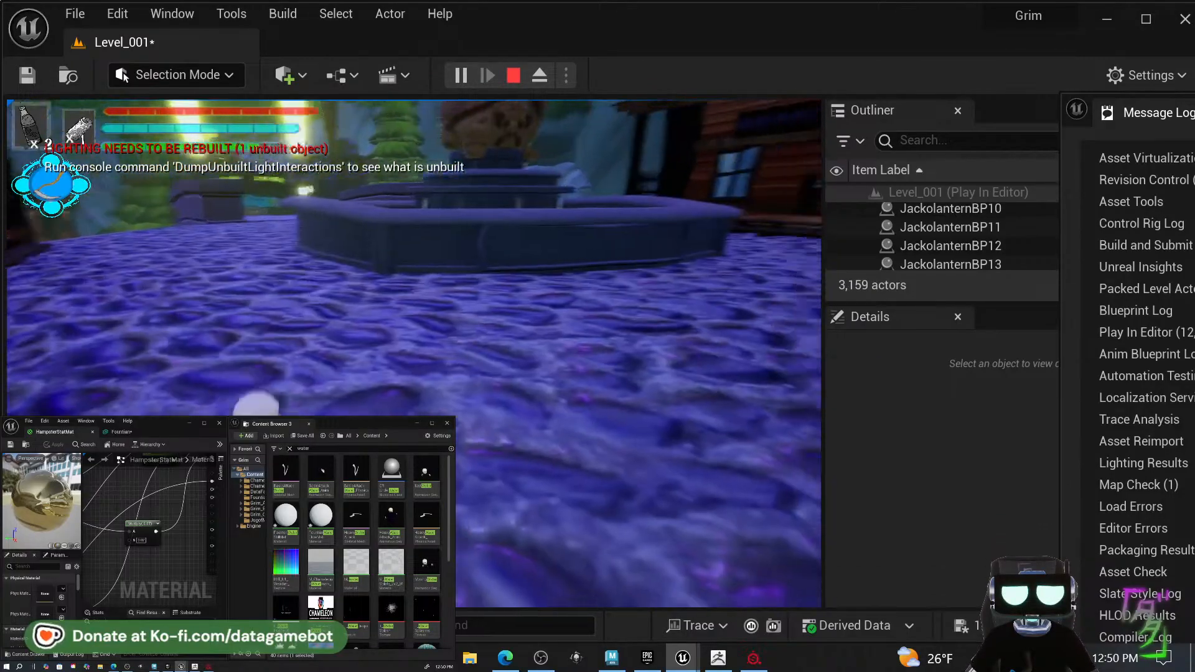
pyautogui.press('s')
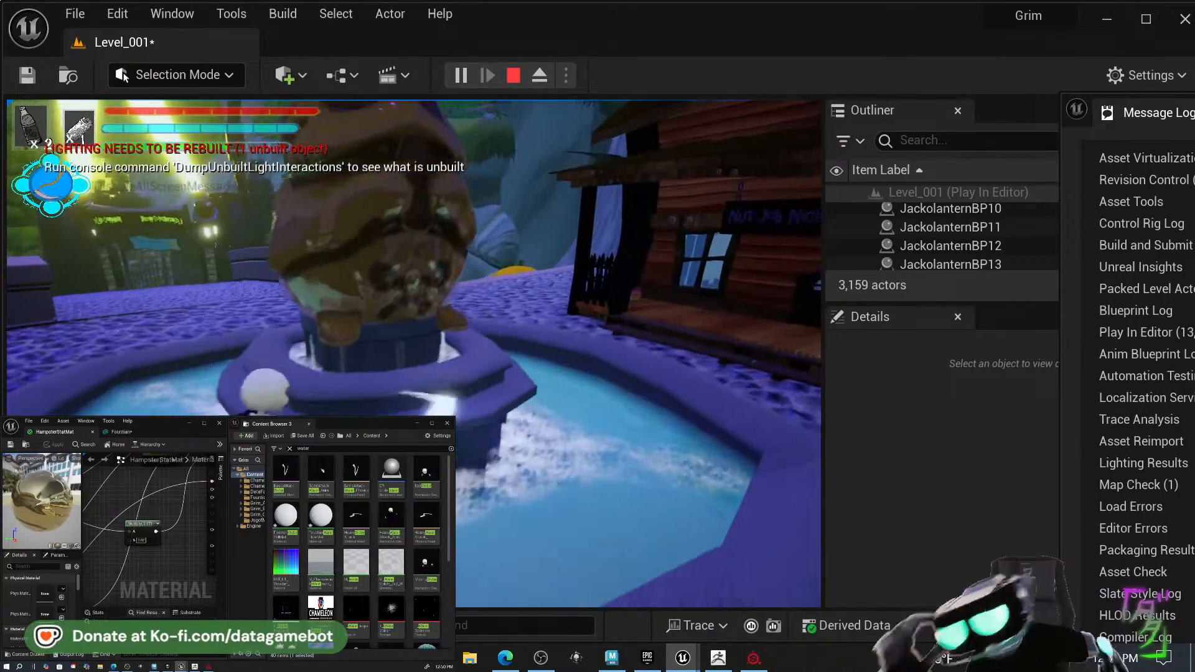
# Jump the character up to the top of the hamster statue, and return to the cobblestones to view it from a distance.
pyautogui.press('a')
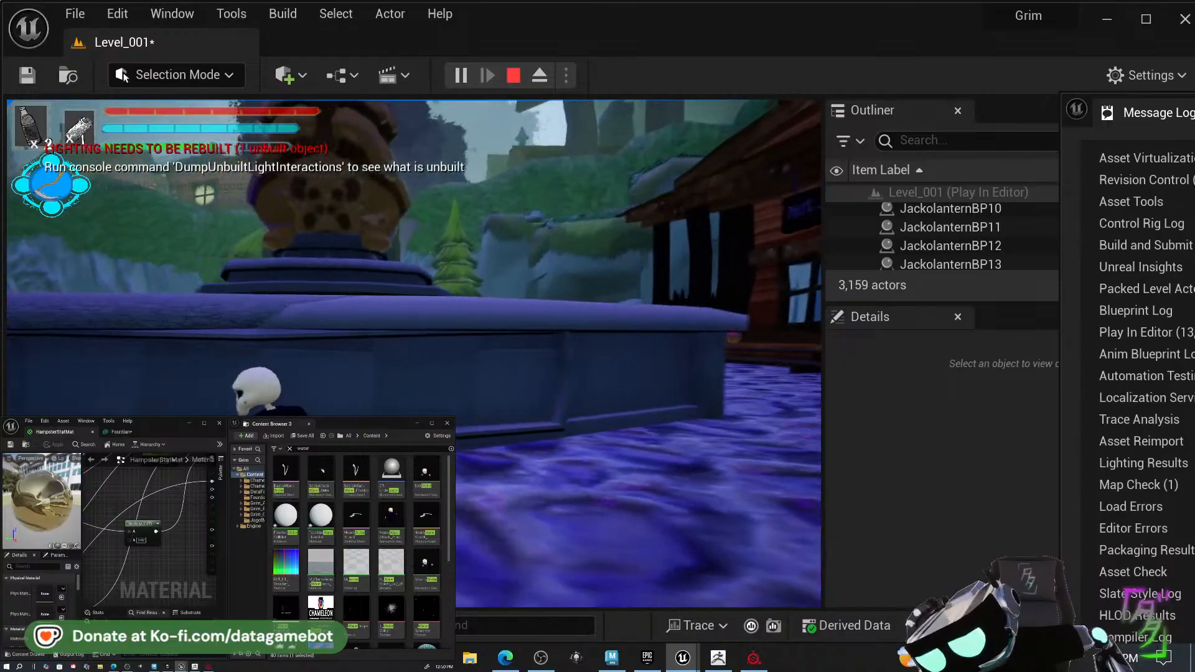
pyautogui.press('space')
pyautogui.press('d')
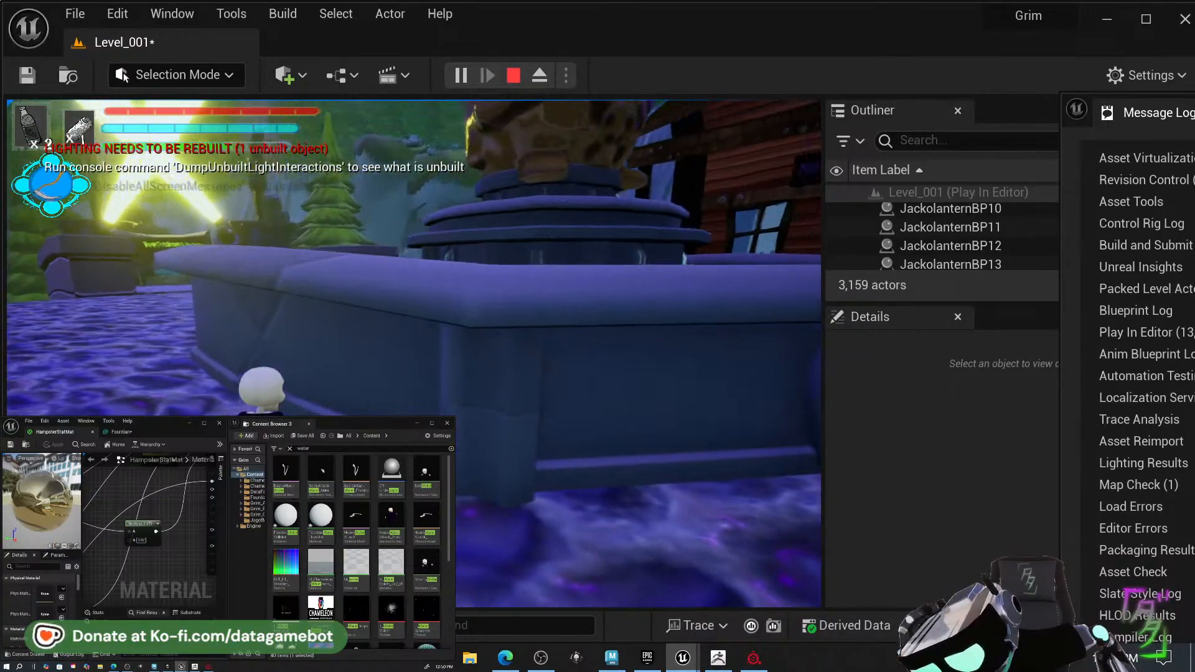
pyautogui.press('space')
pyautogui.press('w')
pyautogui.press('space')
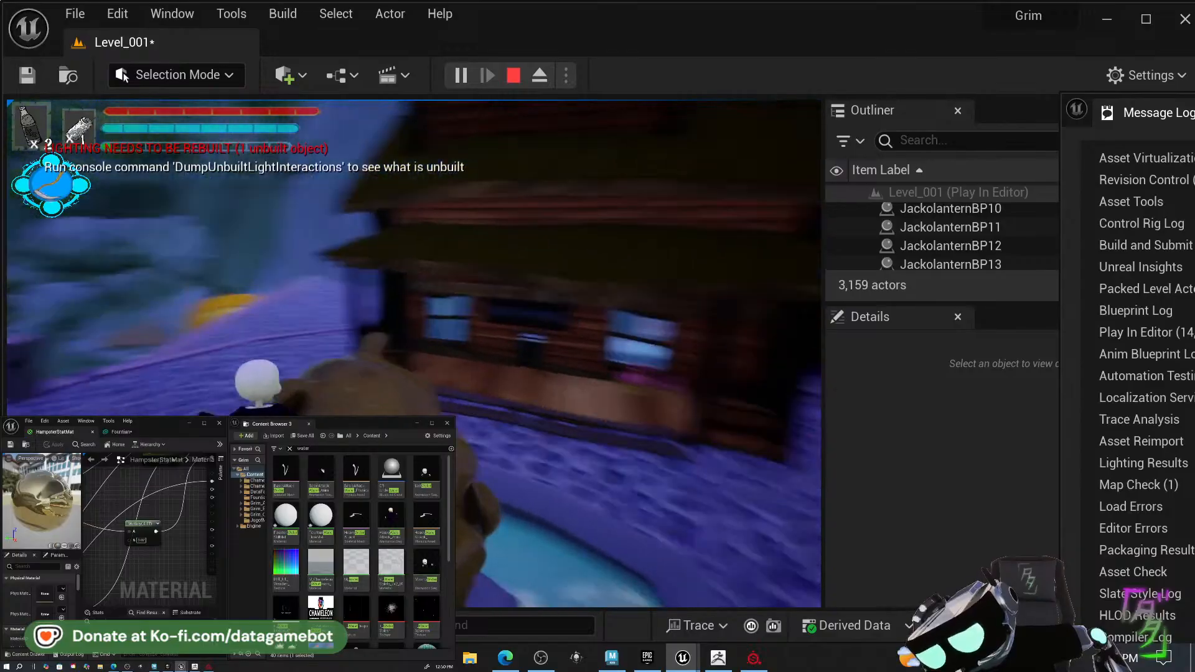
pyautogui.press('w')
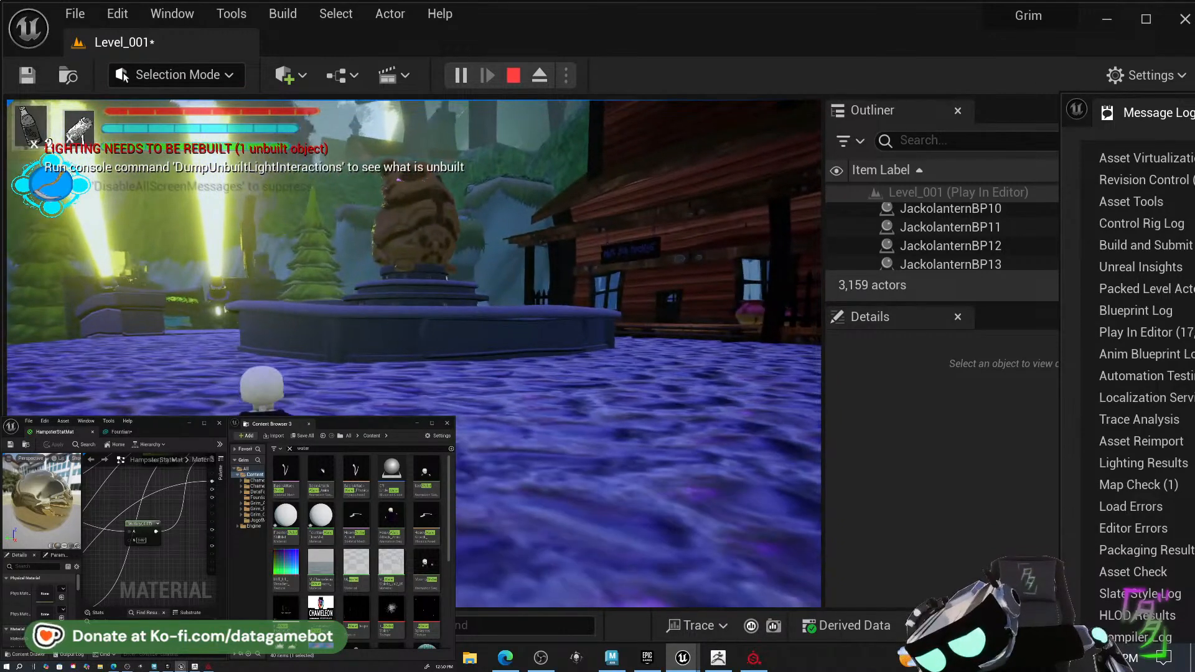
# Stop the play test and move the viewport back to view the fountain from the paved landing beyond the cobblestones.
pyautogui.press('Escape')
pyautogui.click(372, 307)
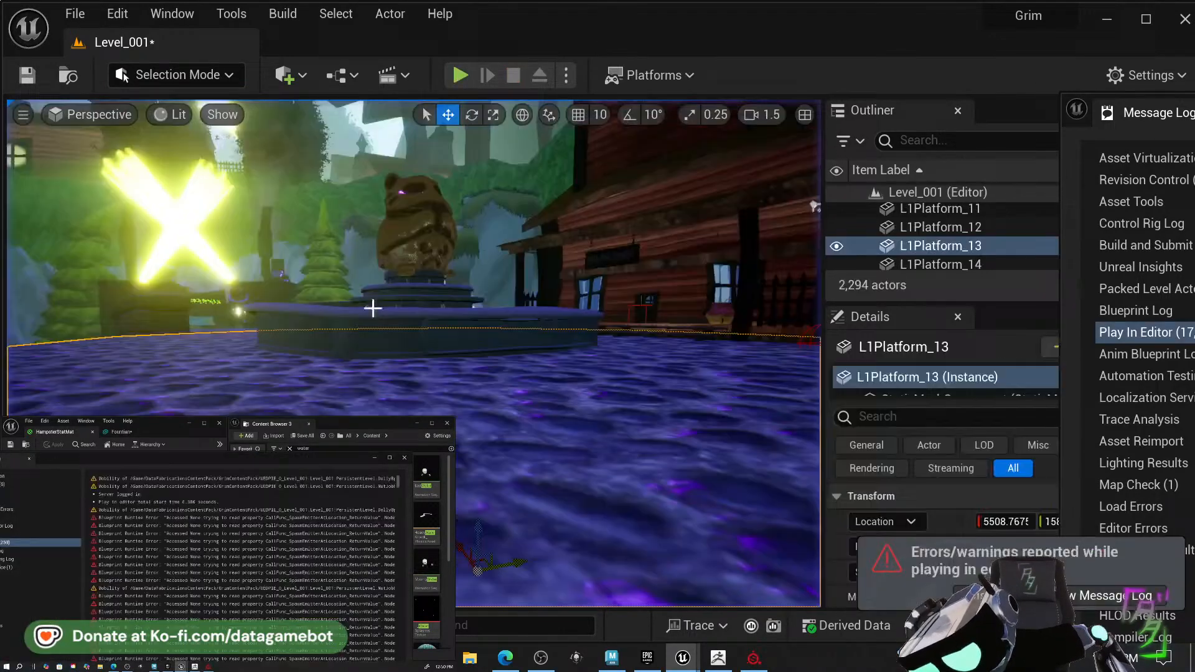
pyautogui.click(373, 342)
pyautogui.press('e')
pyautogui.moveTo(419, 352); pyautogui.dragTo(451, 353)
pyautogui.press('s')
pyautogui.moveTo(451, 353); pyautogui.dragTo(434, 341, button='right')
pyautogui.press('d')
pyautogui.press('w')
pyautogui.moveTo(558, 424); pyautogui.dragTo(560, 424, button='right')
pyautogui.moveTo(421, 408); pyautogui.dragTo(410, 409)
pyautogui.moveTo(410, 409); pyautogui.dragTo(417, 409, button='right')
pyautogui.moveTo(404, 409); pyautogui.dragTo(384, 409)
pyautogui.click(475, 366)
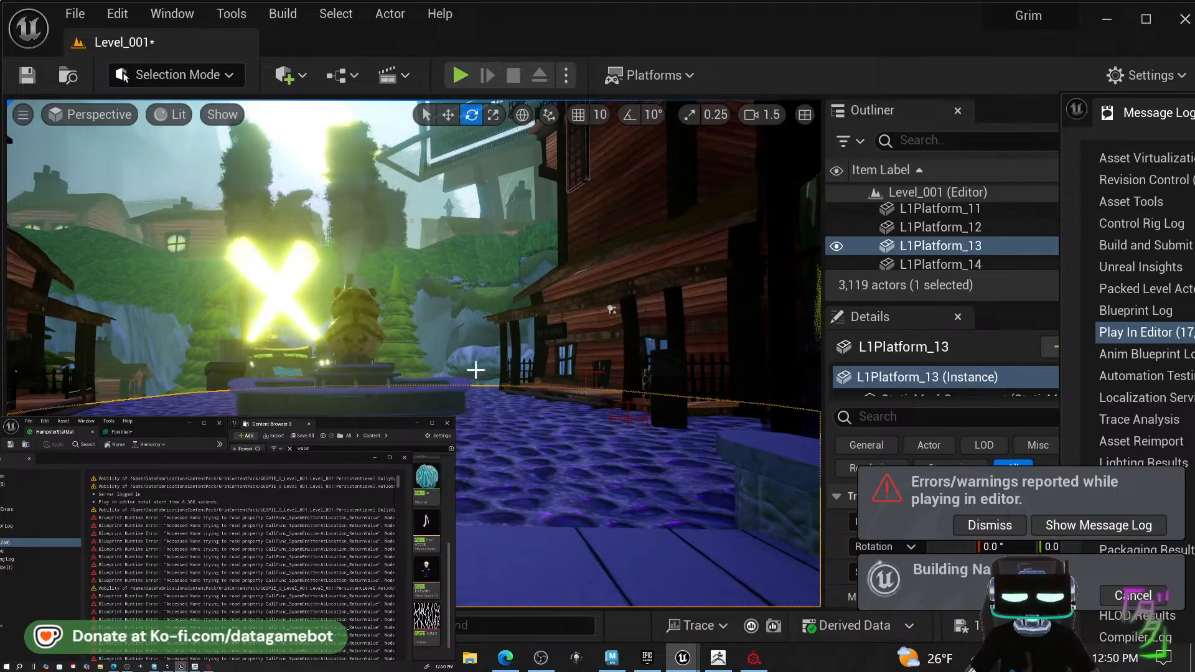
# Start a play test from the ground by the paved landing and take control of the character.
pyautogui.click(477, 427)
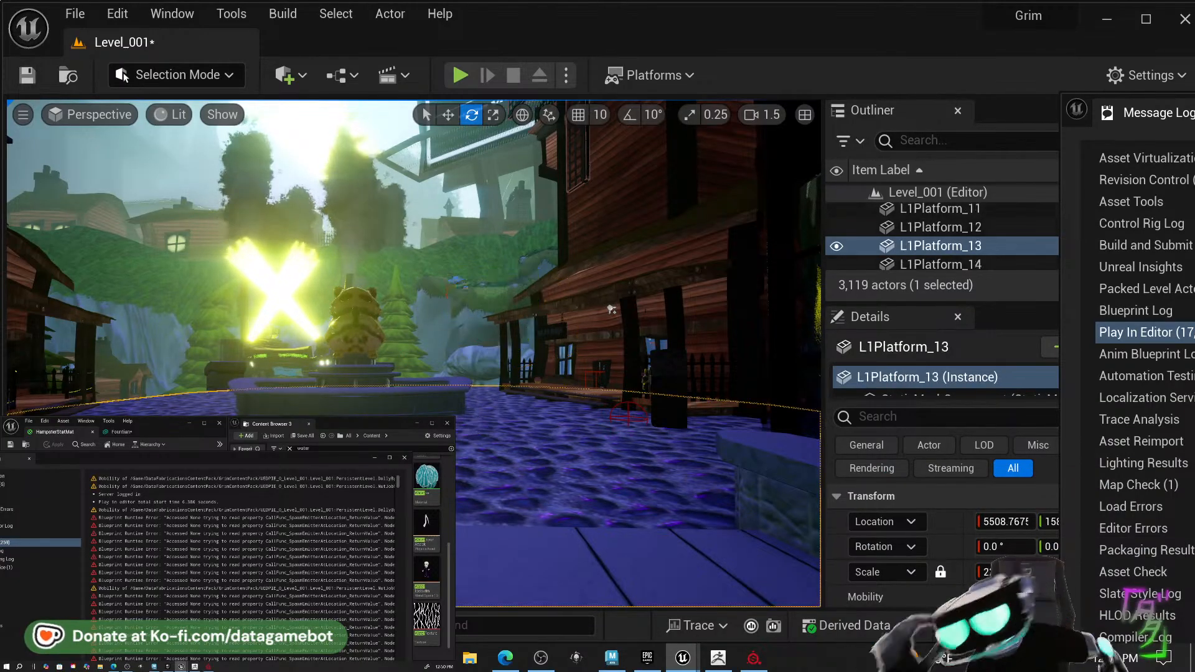
pyautogui.click(426, 422)
pyautogui.rightClick(426, 455)
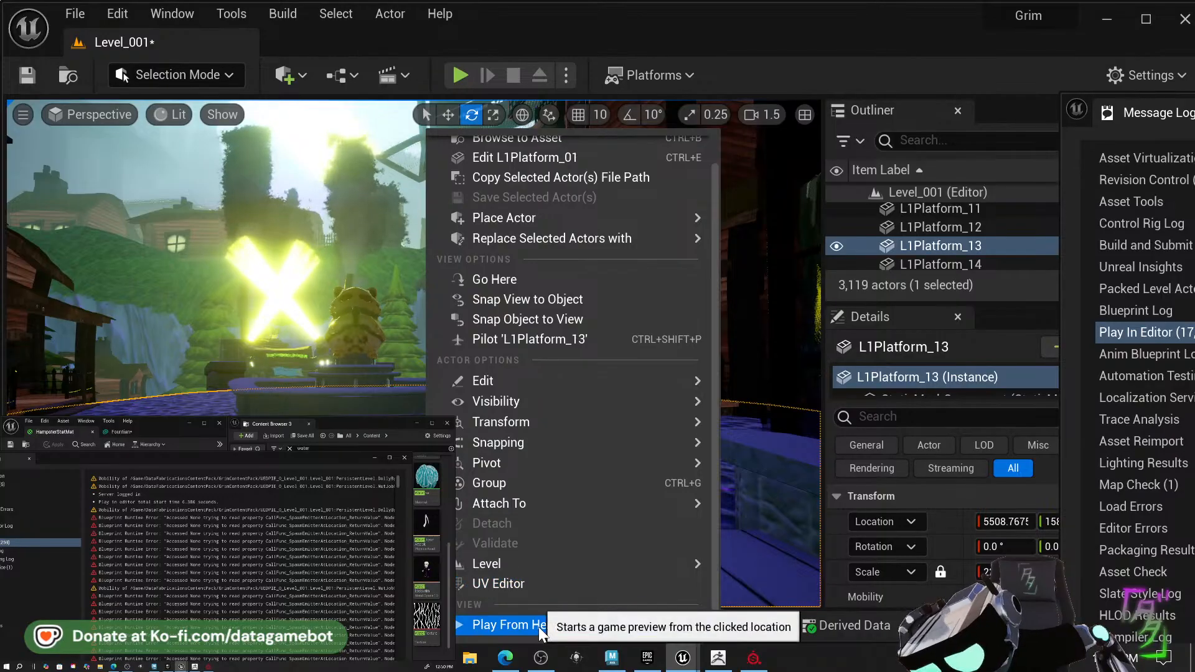
pyautogui.click(539, 625)
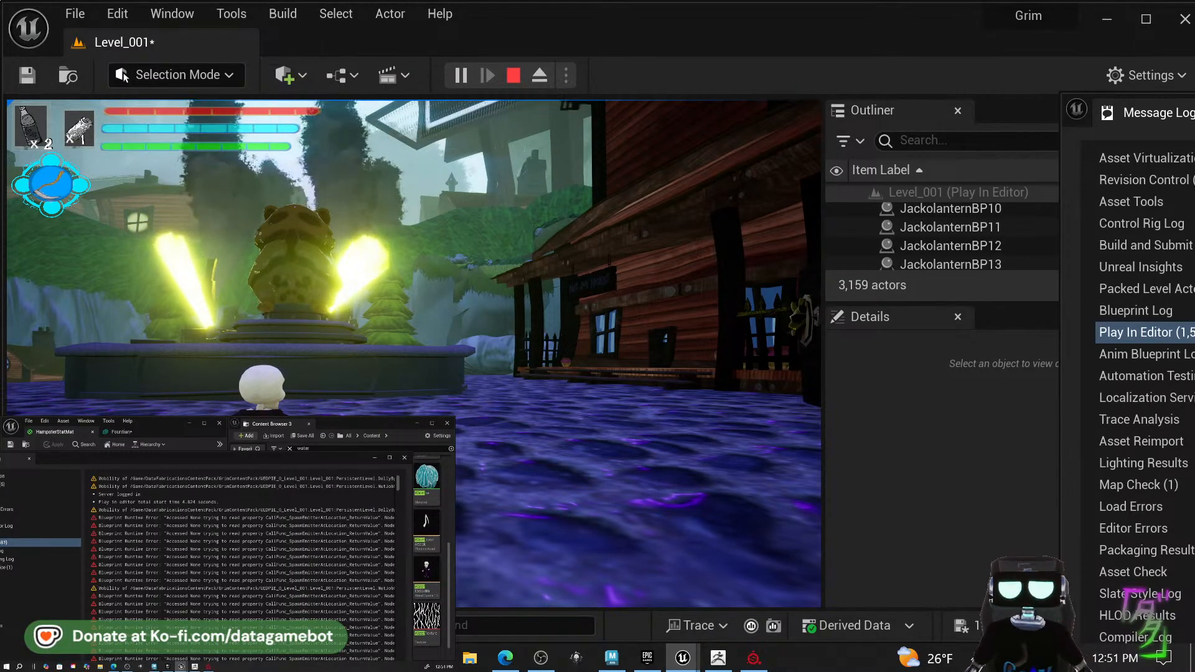
pyautogui.click(579, 460)
# Approach the fountain with the character, and back away down the stairs to check how the statue looks from afar.
pyautogui.press('w')
pyautogui.press('w')
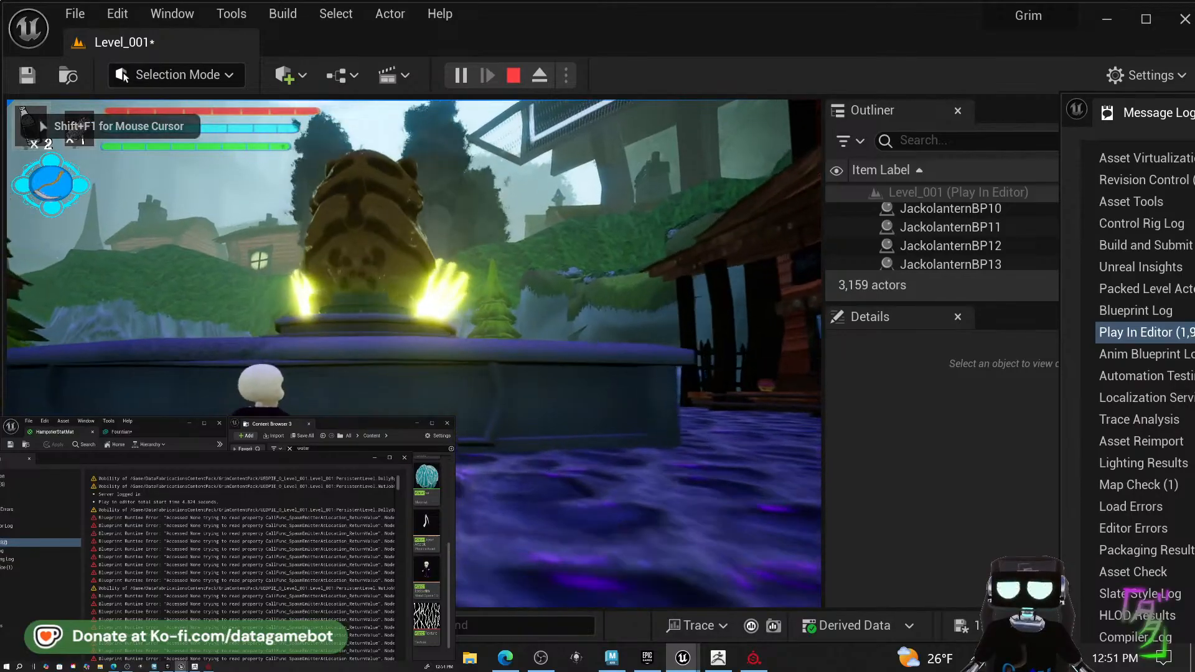
pyautogui.press('s')
pyautogui.press('s')
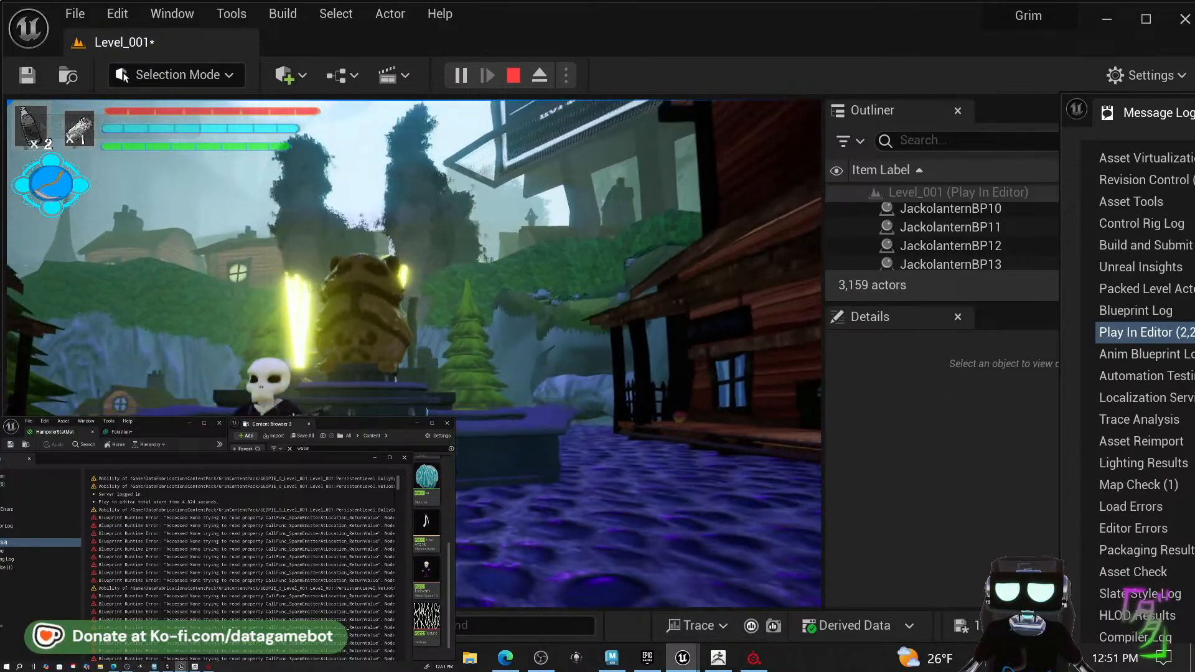
pyautogui.press('s')
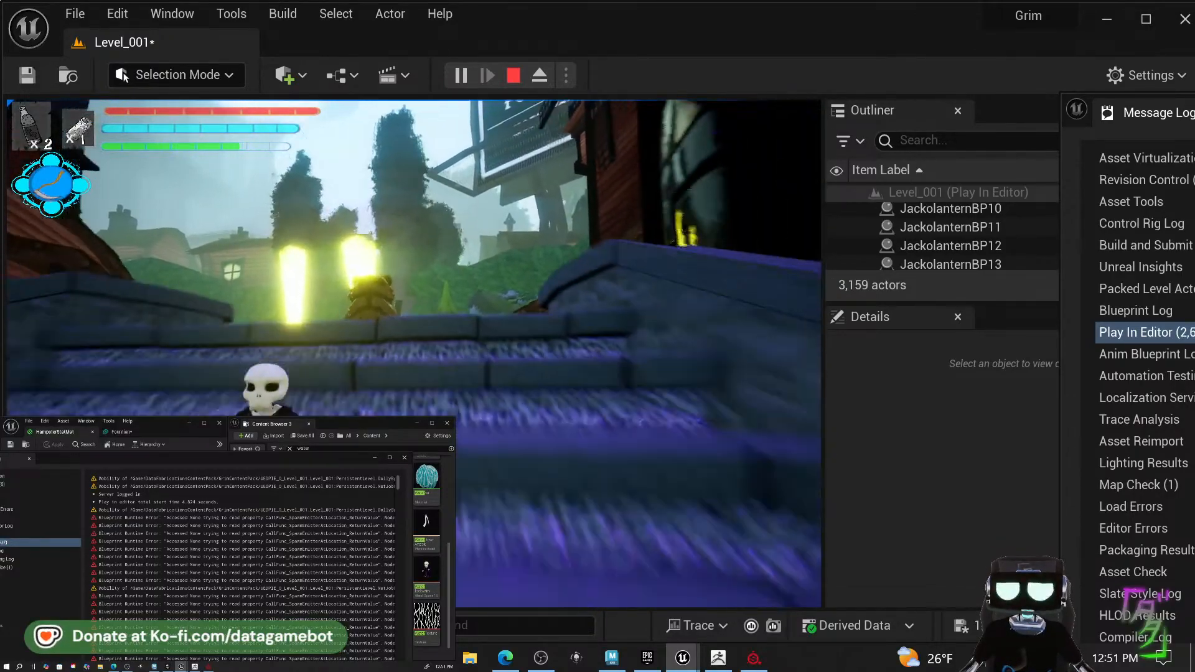
pyautogui.press('s')
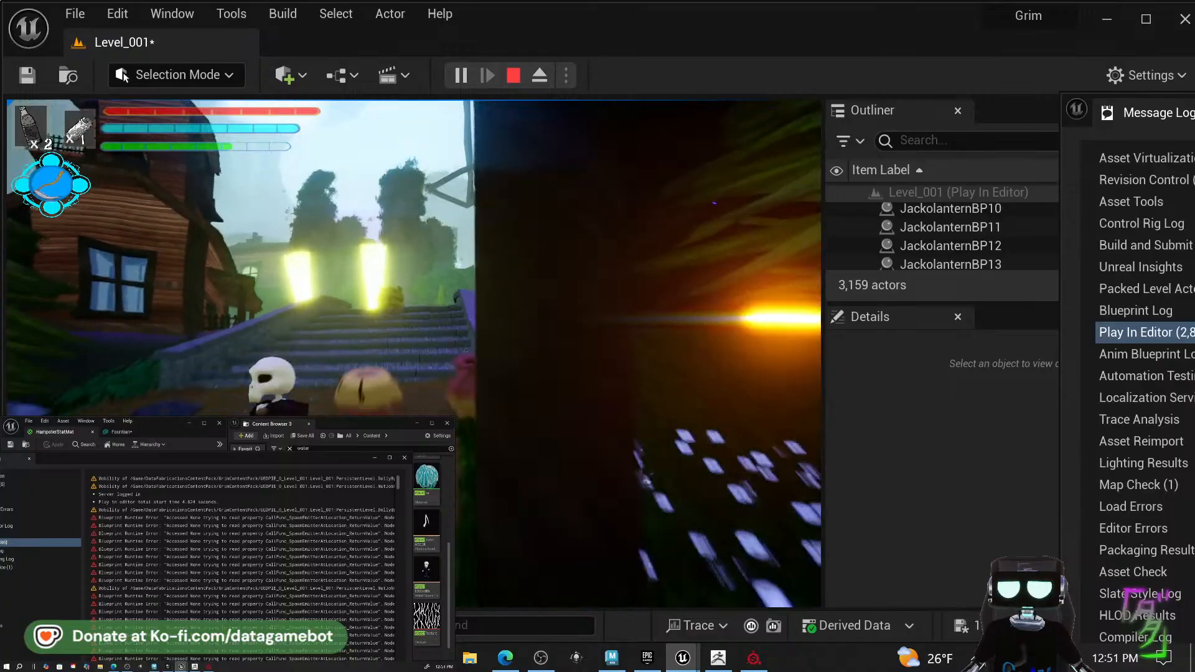
# Run the character back up the stairs to the fountain basin and inspect the statue from close up and a short distance.
pyautogui.press('w')
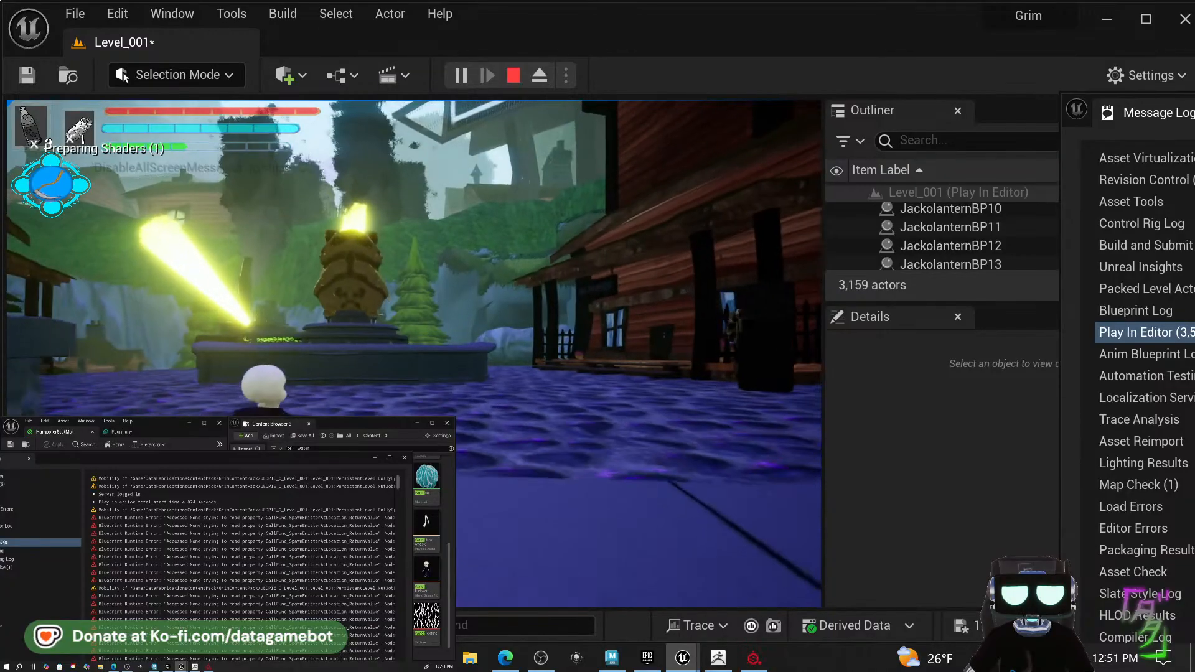
pyautogui.press('w')
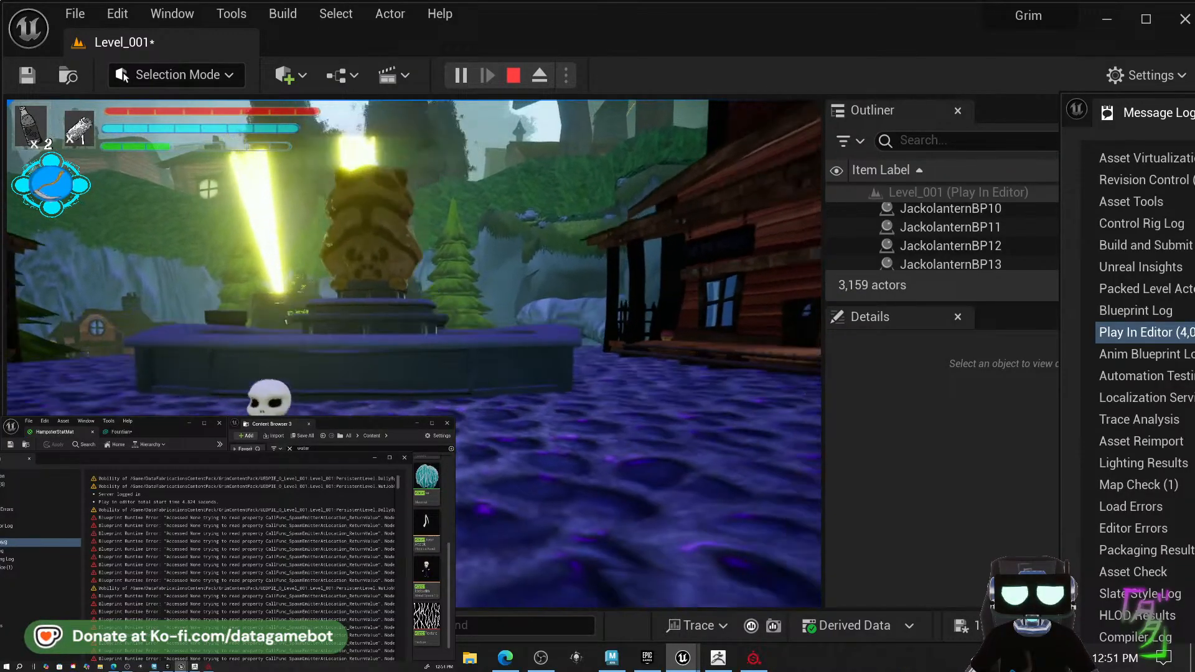
pyautogui.press('w')
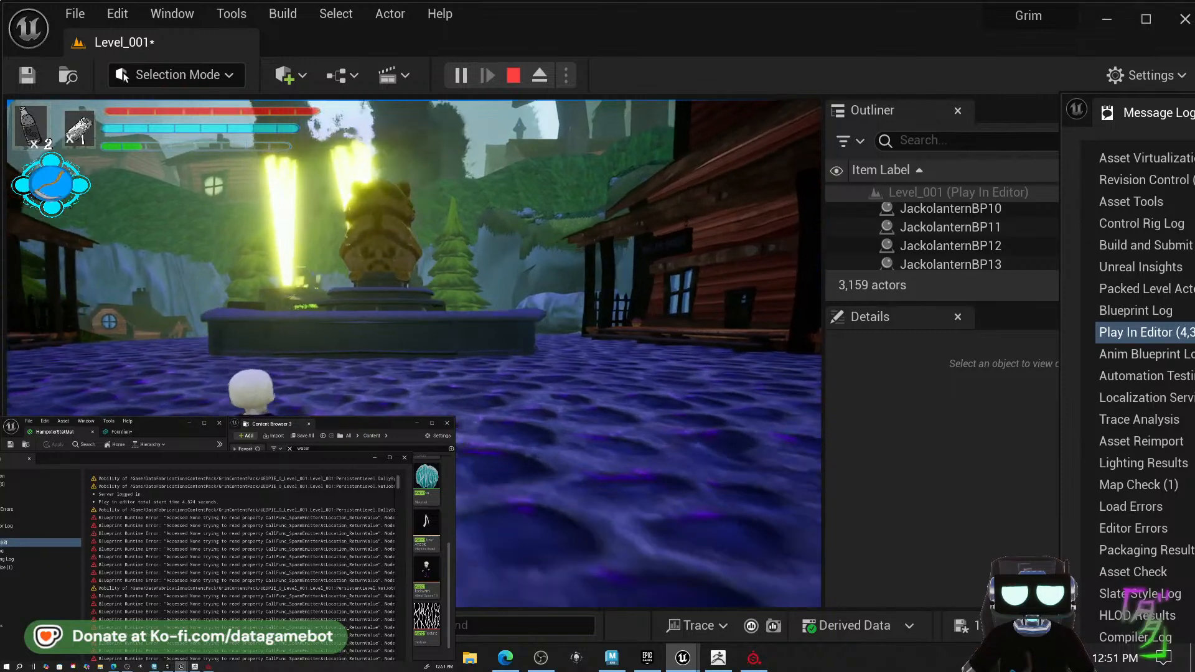
pyautogui.press('w')
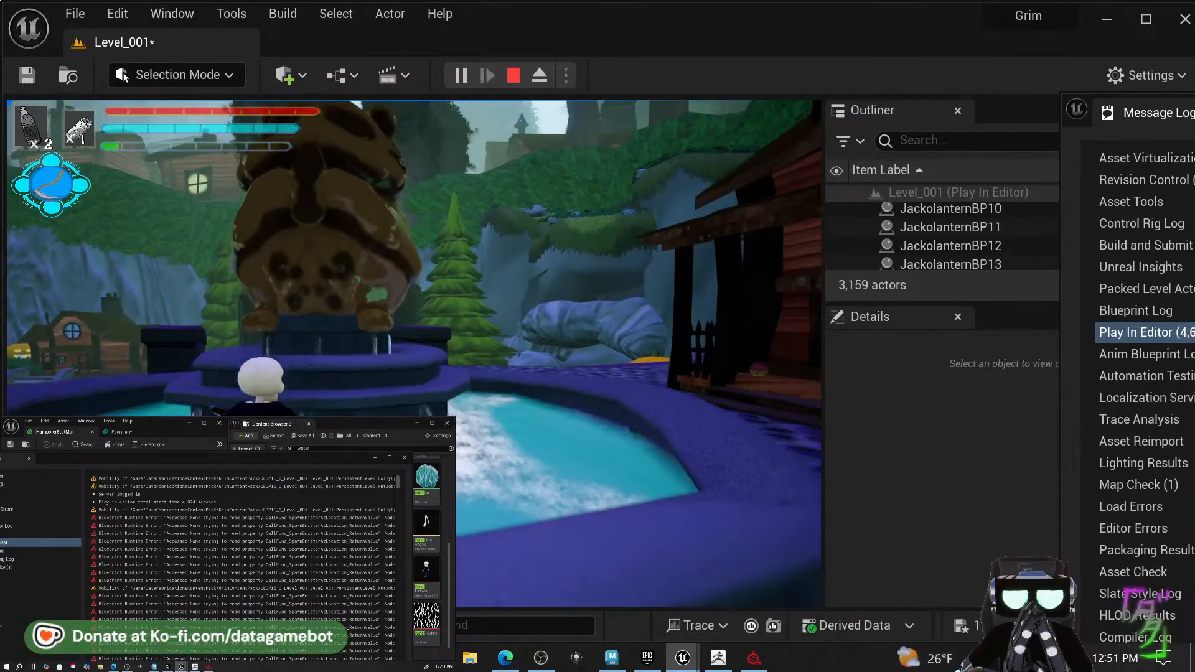
pyautogui.press('s')
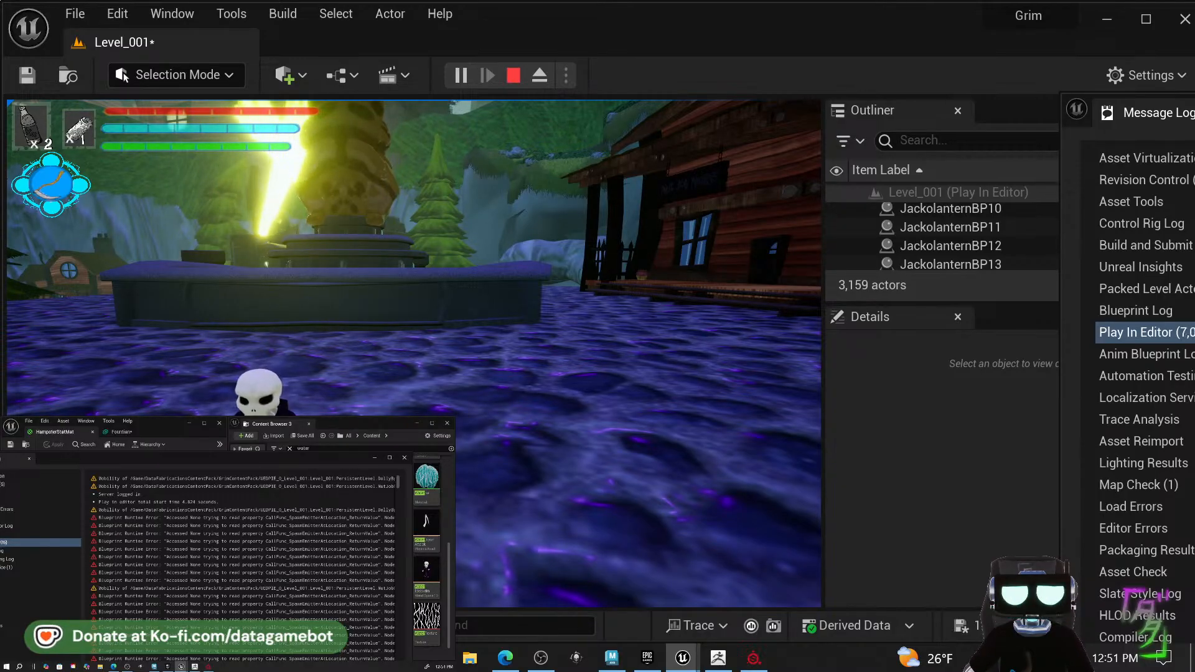
pyautogui.press('w')
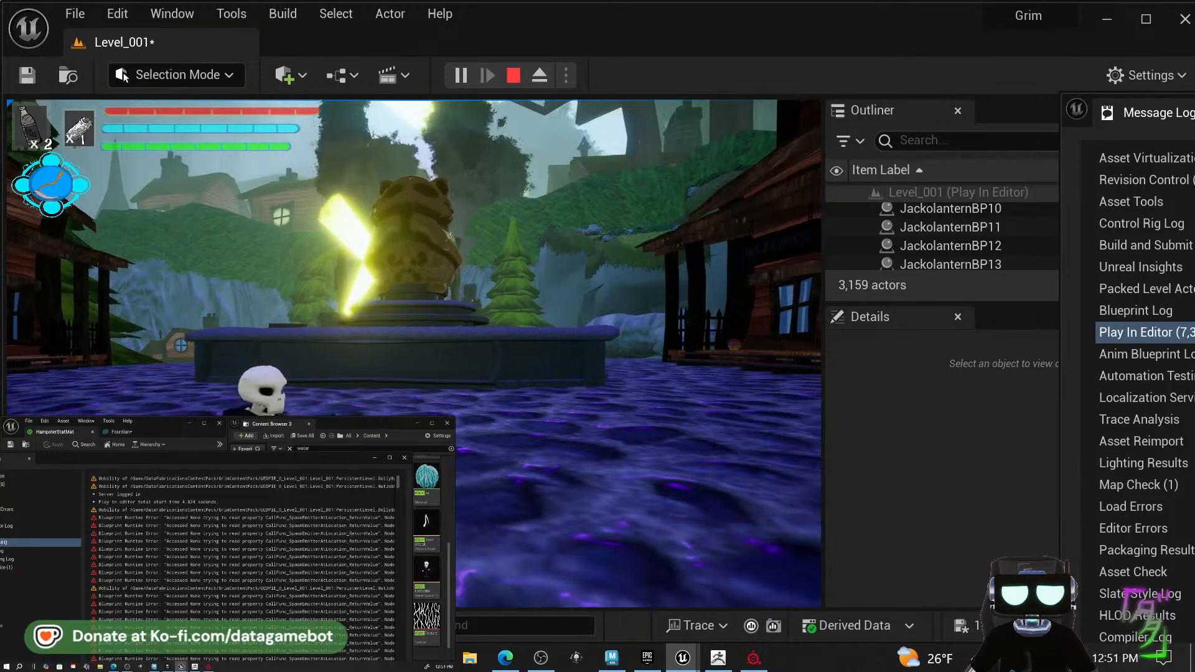
# Move the character sideways around the statue, check the stream in OBS, and return to the running play test.
pyautogui.press('d')
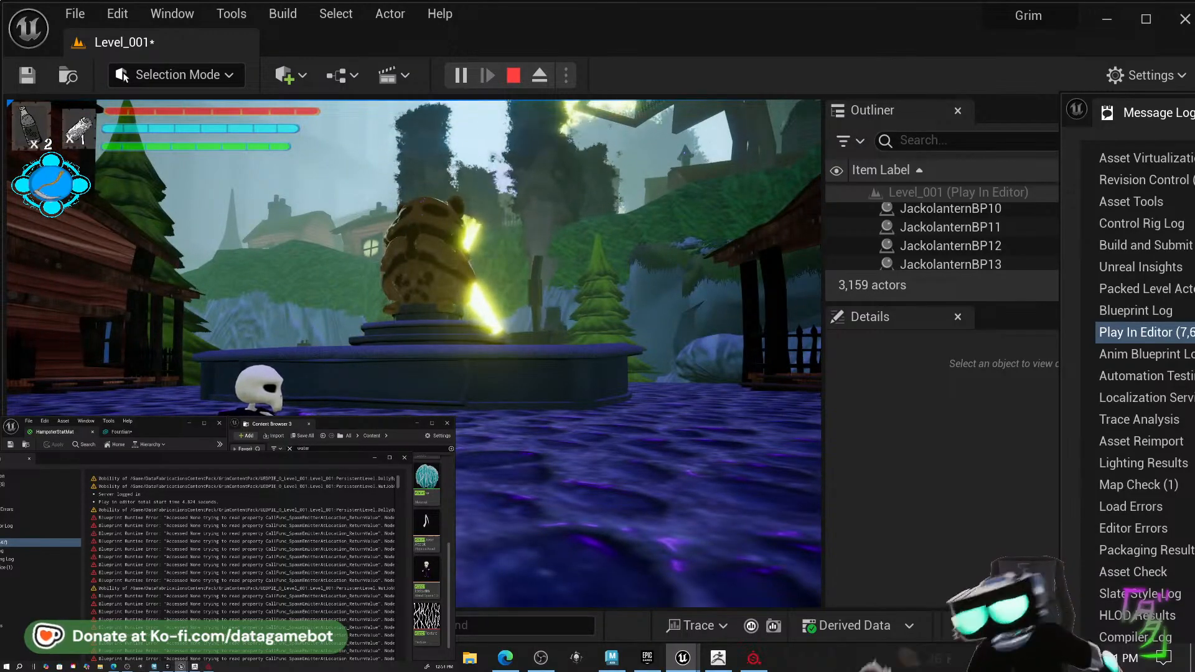
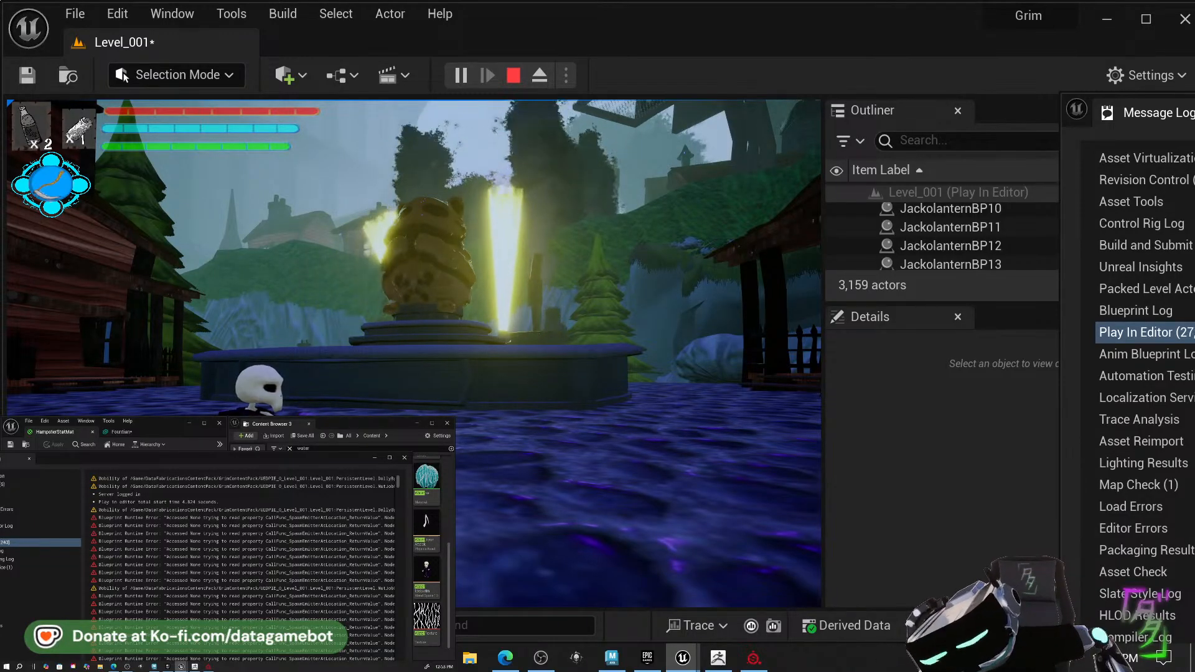
pyautogui.press('super')
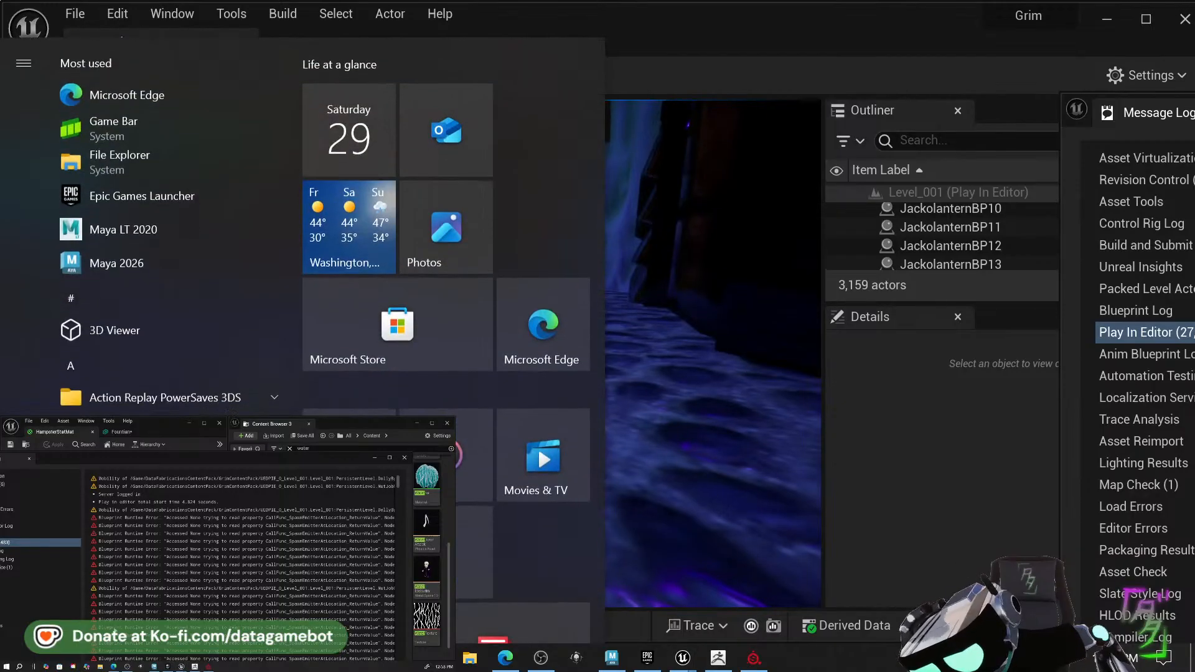
pyautogui.click(127, 667)
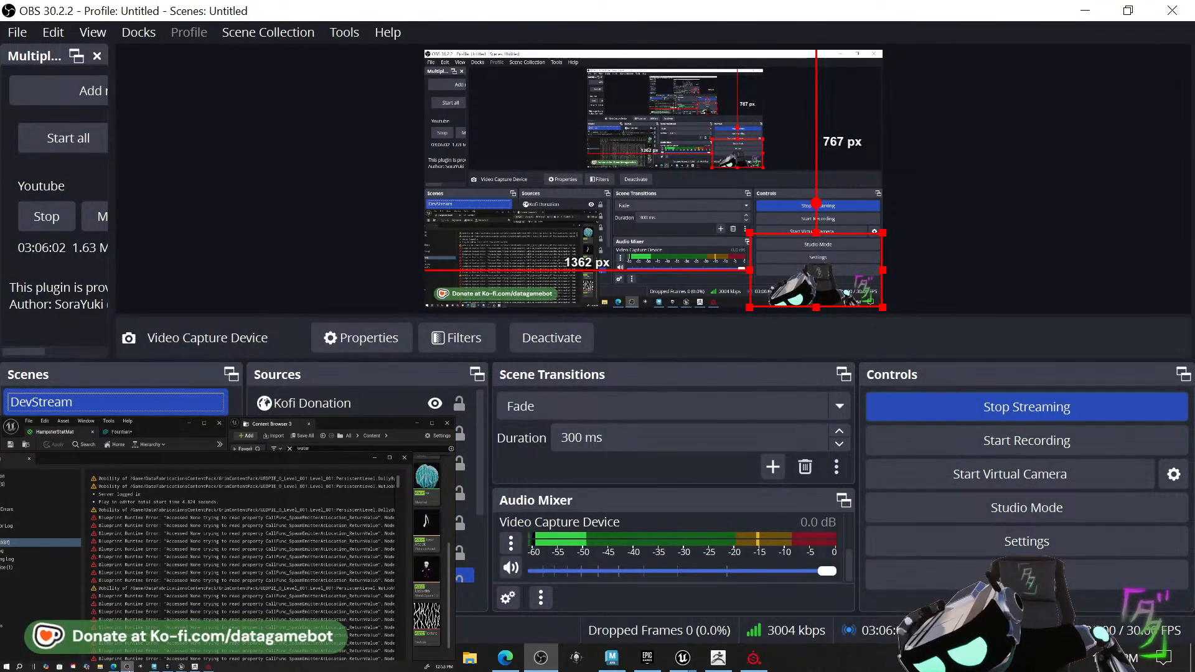
pyautogui.click(129, 669)
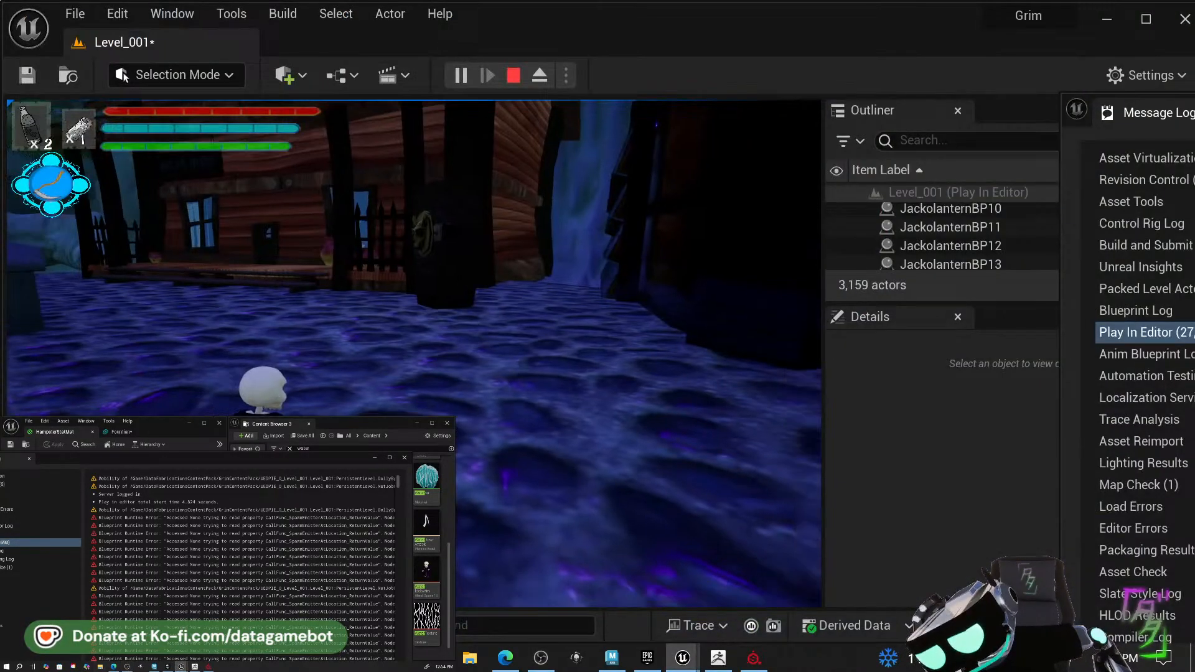
pyautogui.click(413, 353)
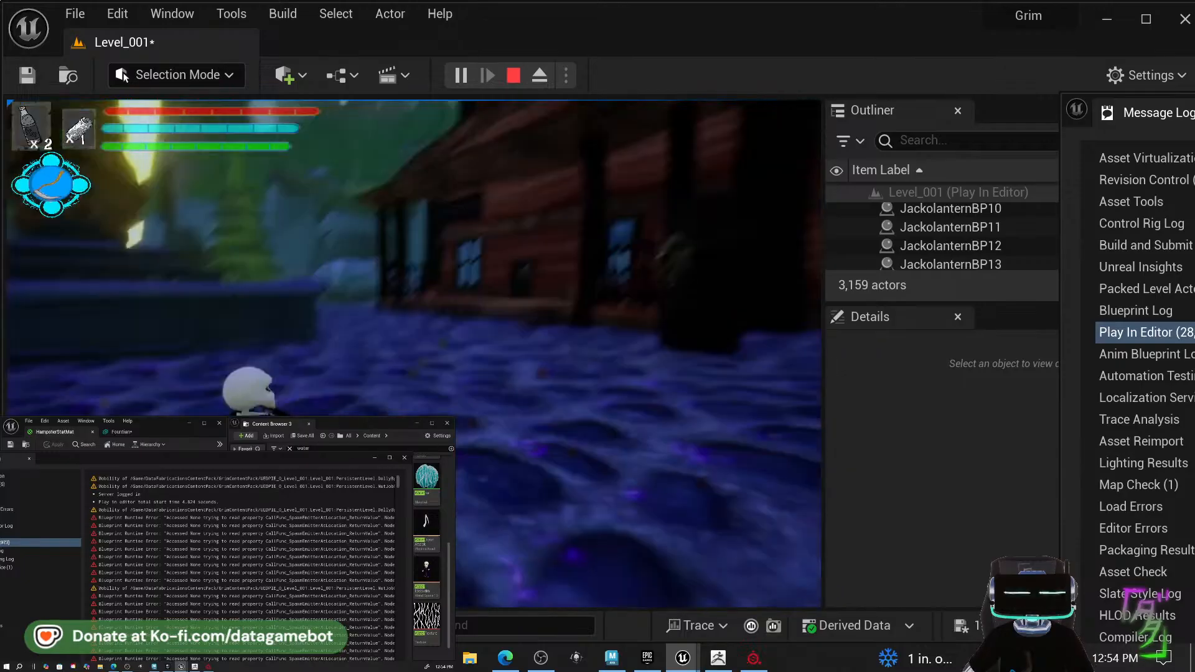
# Release control of the play test and minimize the Unreal windows to switch to the fountain project in Substance Painter.
pyautogui.press('super')
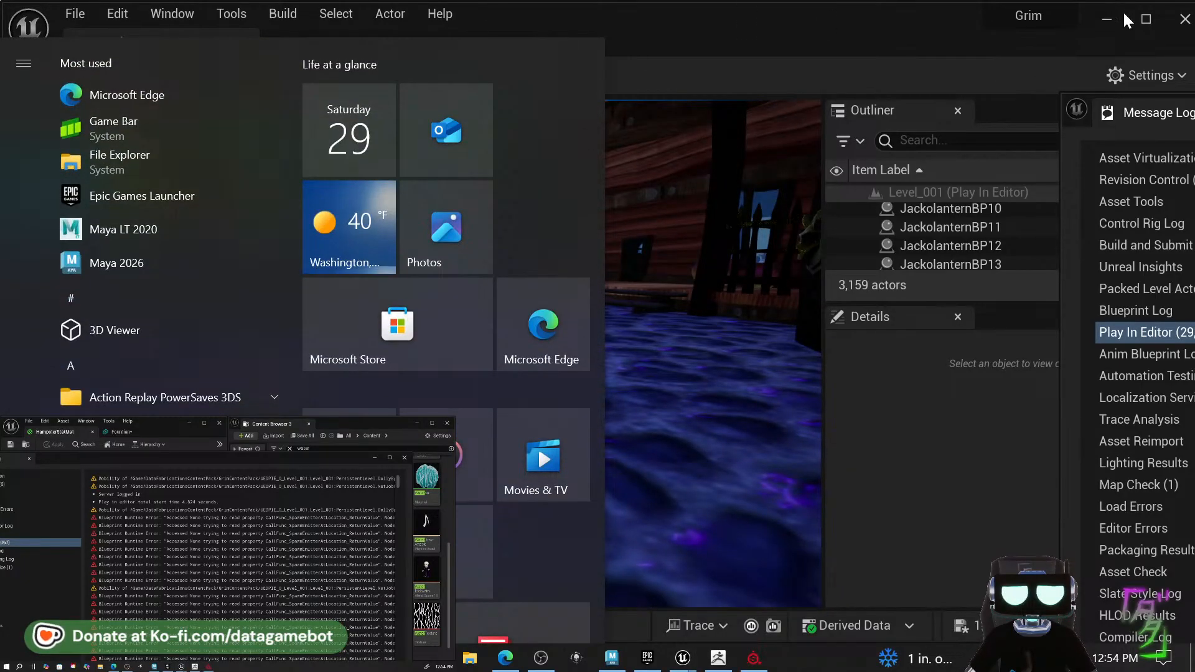
pyautogui.click(1108, 23)
pyautogui.click(1107, 23)
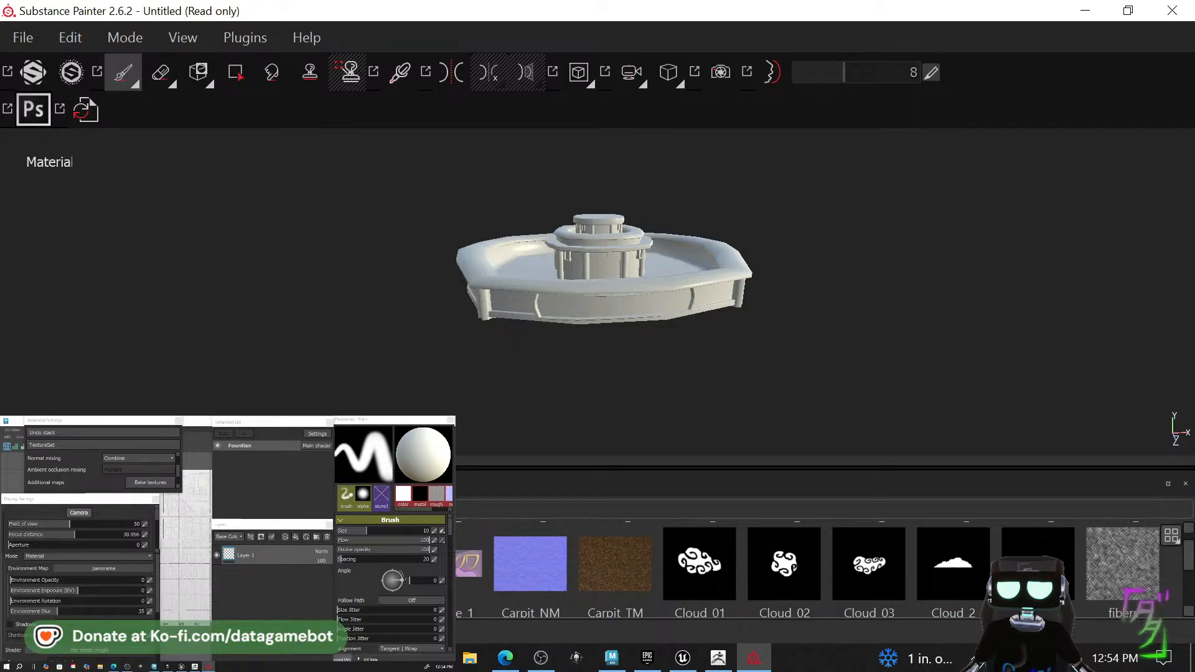
# Enlarge the shelf and locate the seamless marble tile color and normal map textures.
pyautogui.scroll(-5, 809, 566)
pyautogui.scroll(-6, 476, 558)
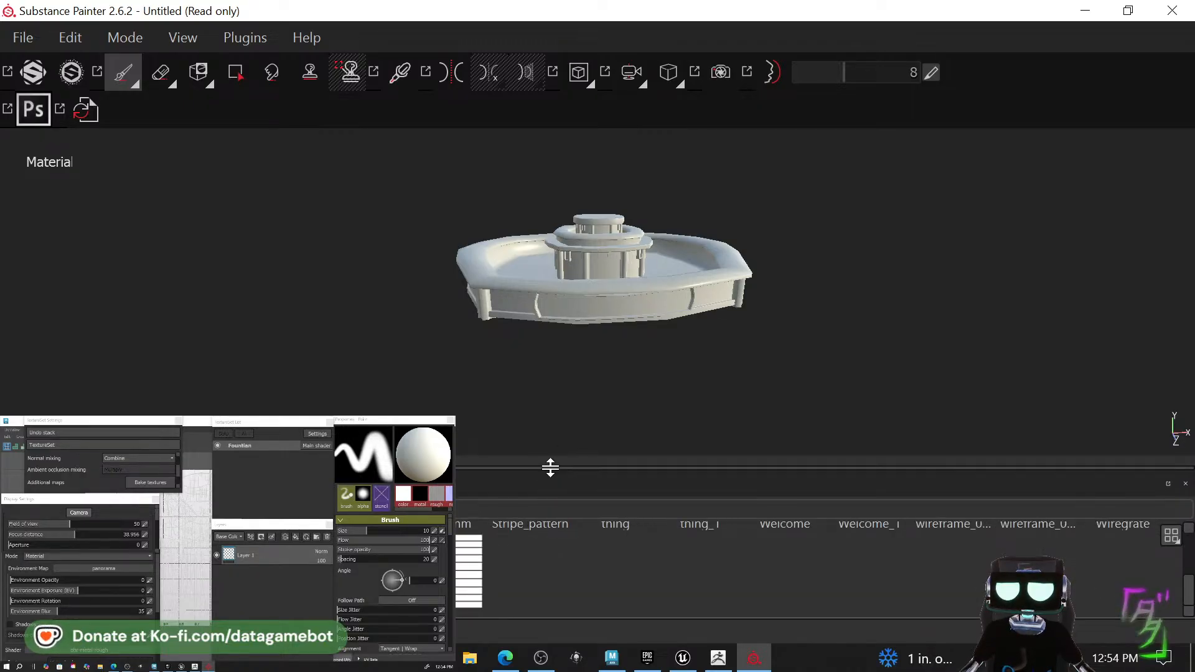
pyautogui.moveTo(549, 466); pyautogui.dragTo(564, 355)
pyautogui.scroll(1, 607, 540)
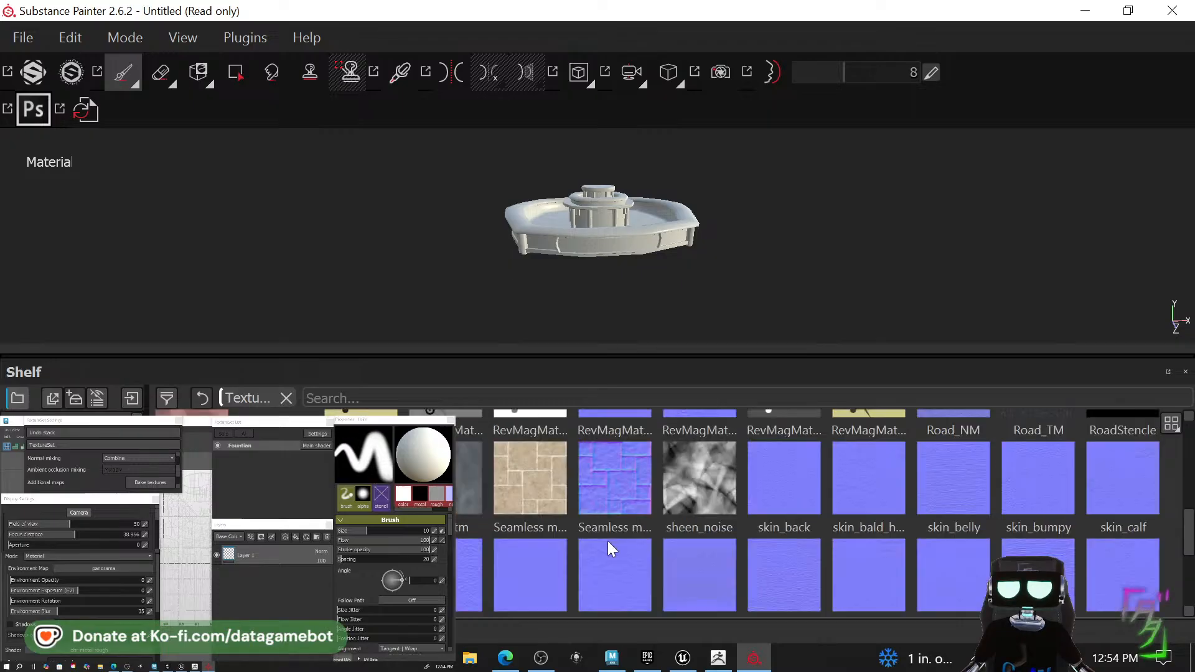
pyautogui.scroll(1, 607, 546)
pyautogui.scroll(-1, 606, 551)
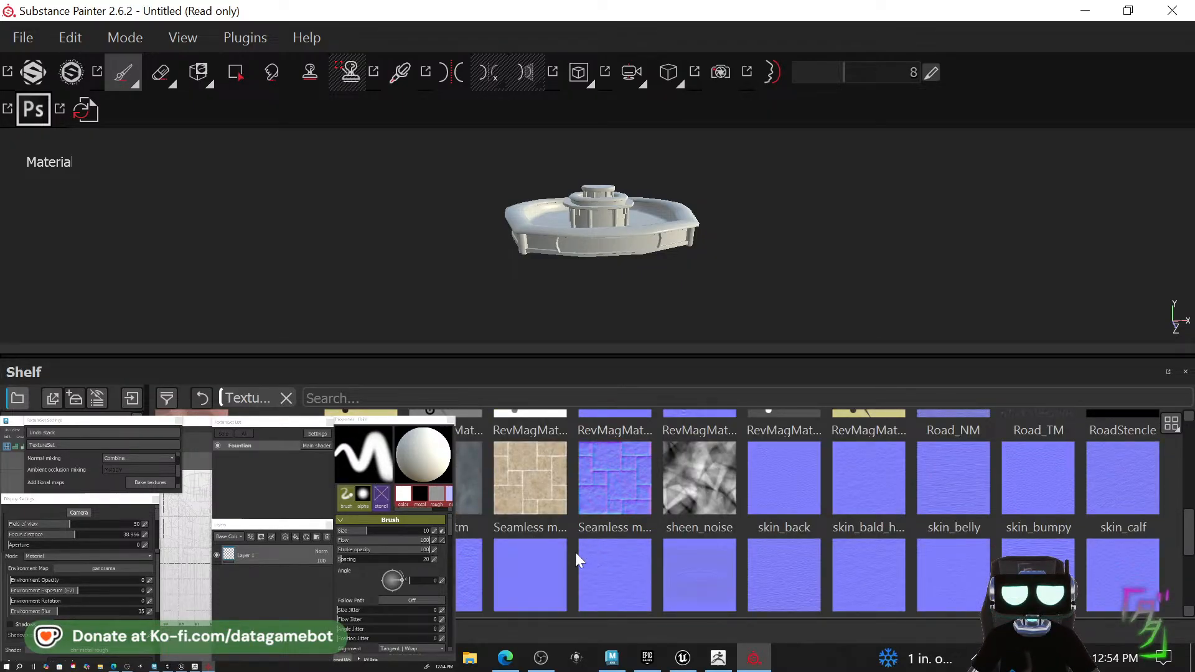
pyautogui.click(535, 490)
pyautogui.click(634, 483)
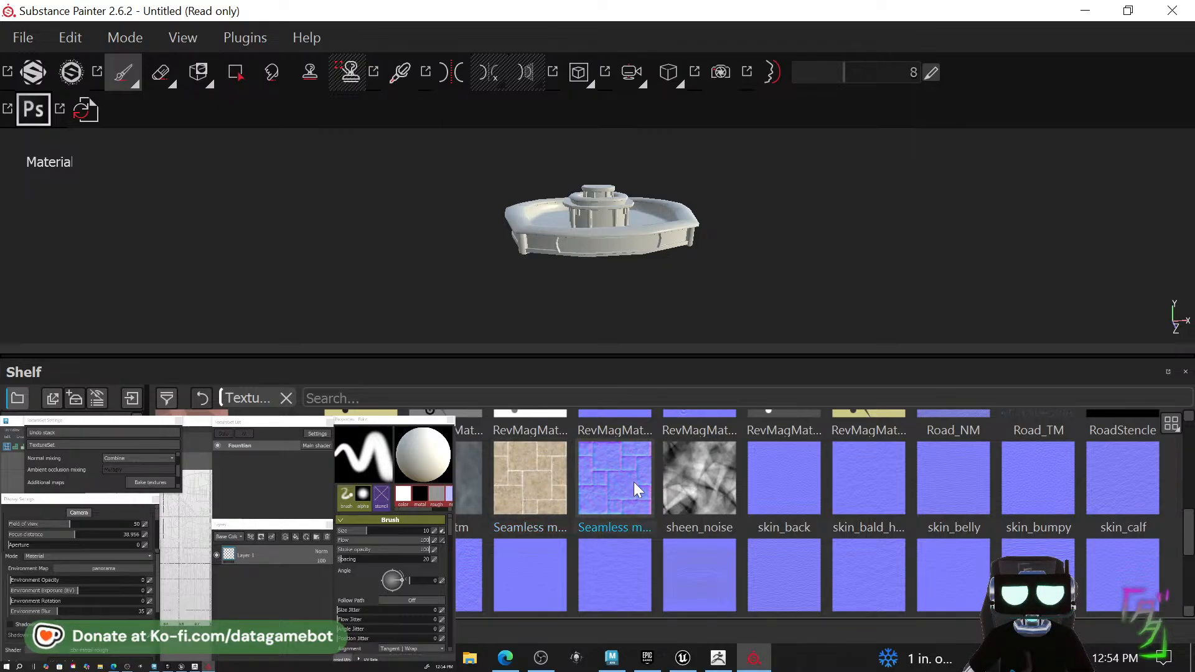
# Delete the empty Layer 1 from the fountain's texture set.
pyautogui.scroll(2, 620, 248)
pyautogui.scroll(4, 652, 223)
pyautogui.moveTo(674, 219)
pyautogui.keyDown('alt'); pyautogui.mouseDown()
pyautogui.moveTo(649, 298)
pyautogui.moveTo(670, 375)
pyautogui.moveTo(632, 297)
pyautogui.moveTo(423, 245)
pyautogui.moveTo(491, 214)
pyautogui.moveTo(483, 181)
pyautogui.moveTo(531, 184)
pyautogui.moveTo(523, 152)
pyautogui.moveTo(510, 168)
pyautogui.moveTo(416, 151)
pyautogui.moveTo(365, 175)
pyautogui.moveTo(277, 168)
pyautogui.moveTo(592, 186)
pyautogui.moveTo(822, 171)
pyautogui.moveTo(834, 187)
pyautogui.moveTo(931, 171)
pyautogui.moveTo(1043, 183)
pyautogui.moveTo(707, 213)
pyautogui.moveTo(779, 243)
pyautogui.moveTo(800, 221)
pyautogui.moveTo(811, 234)
pyautogui.moveTo(784, 270)
pyautogui.moveTo(769, 262)
pyautogui.moveTo(773, 245)
pyautogui.moveTo(750, 258)
pyautogui.moveTo(677, 243)
pyautogui.mouseUp(); pyautogui.keyUp('alt')
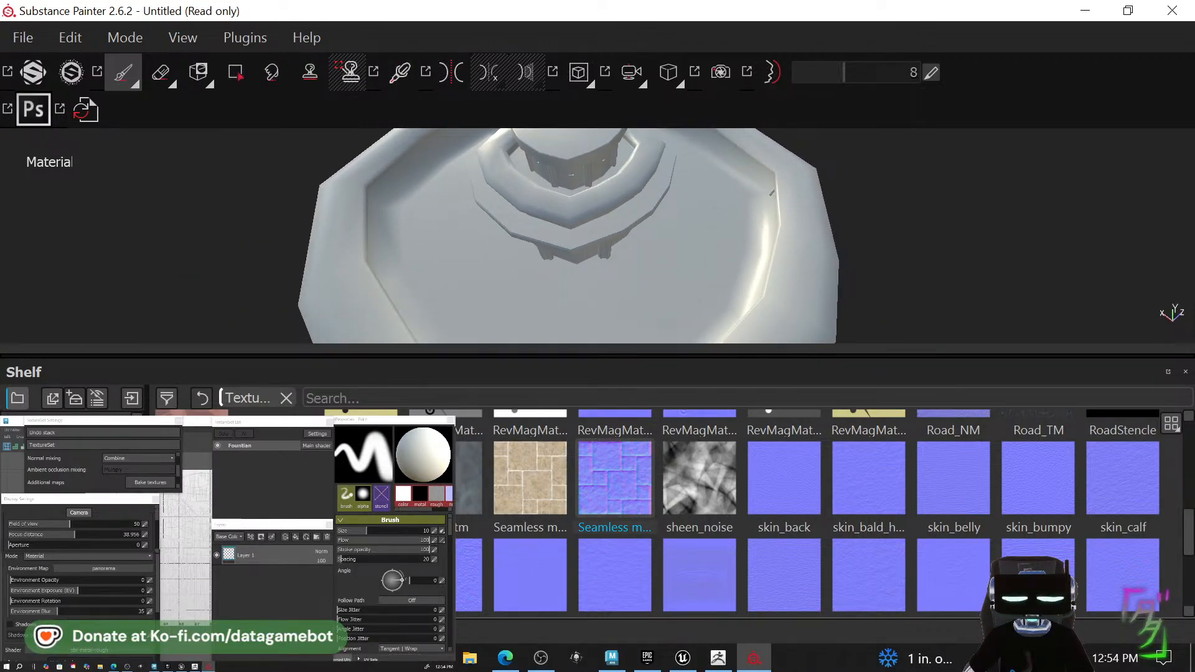
pyautogui.click(265, 540)
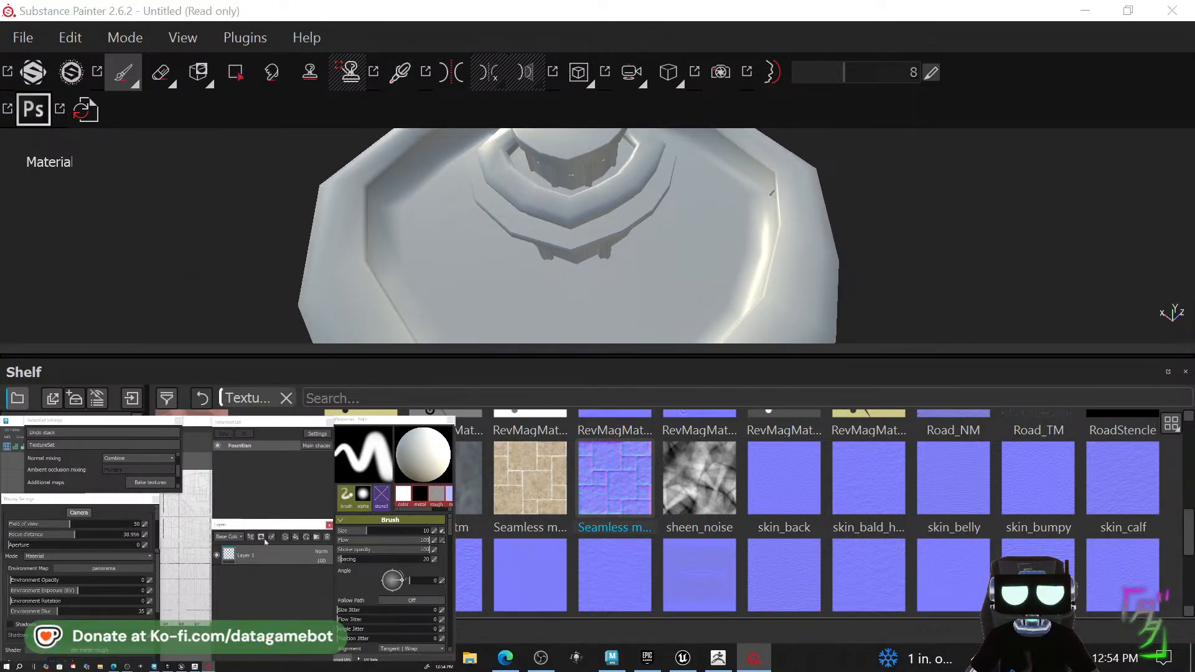
pyautogui.click(327, 538)
# Browse the shelf's textures from the billboard maps to the skin maps for a stone surface suited to the fountain.
pyautogui.scroll(5, 544, 502)
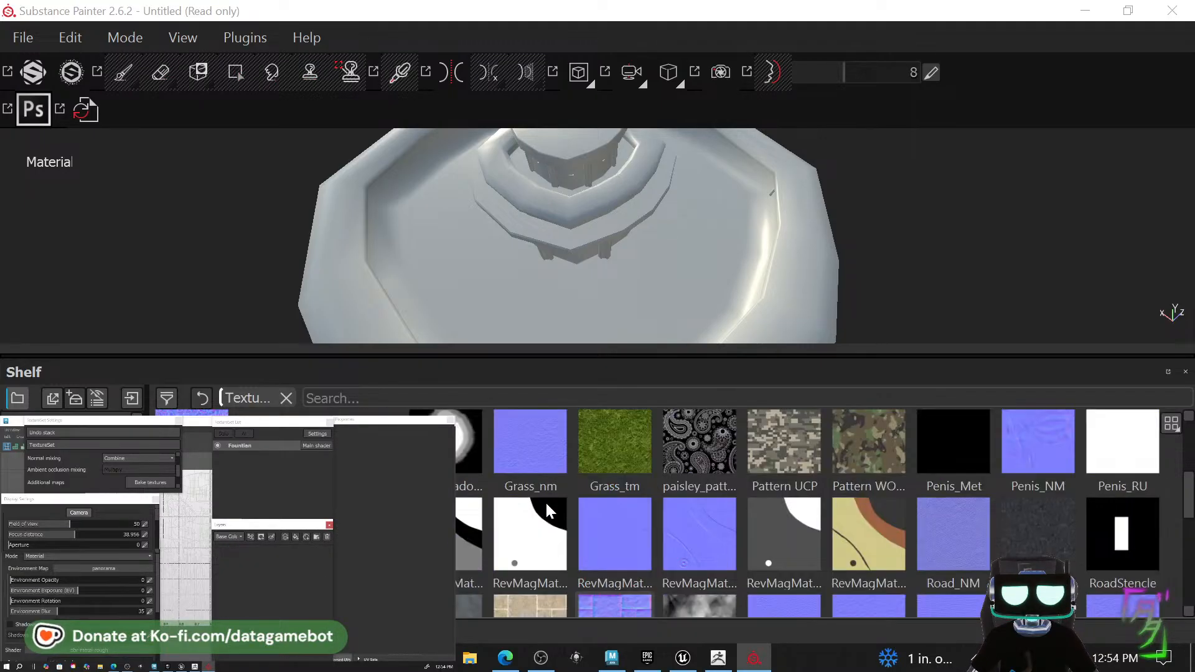
pyautogui.scroll(10, 545, 501)
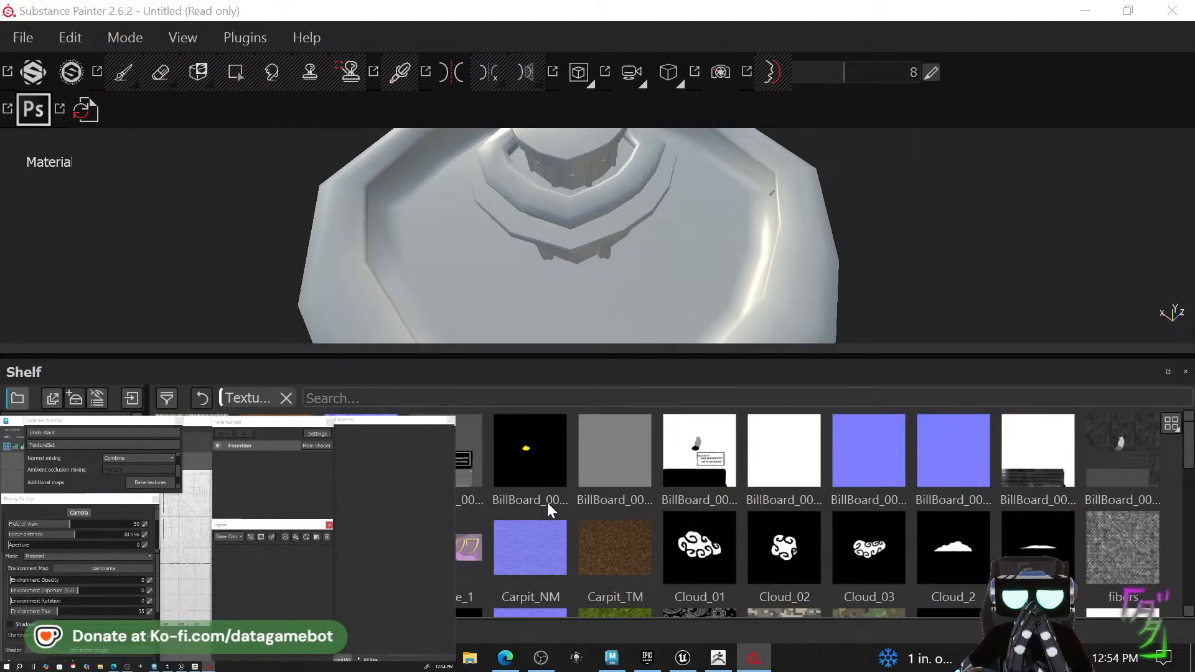
pyautogui.scroll(-3, 547, 502)
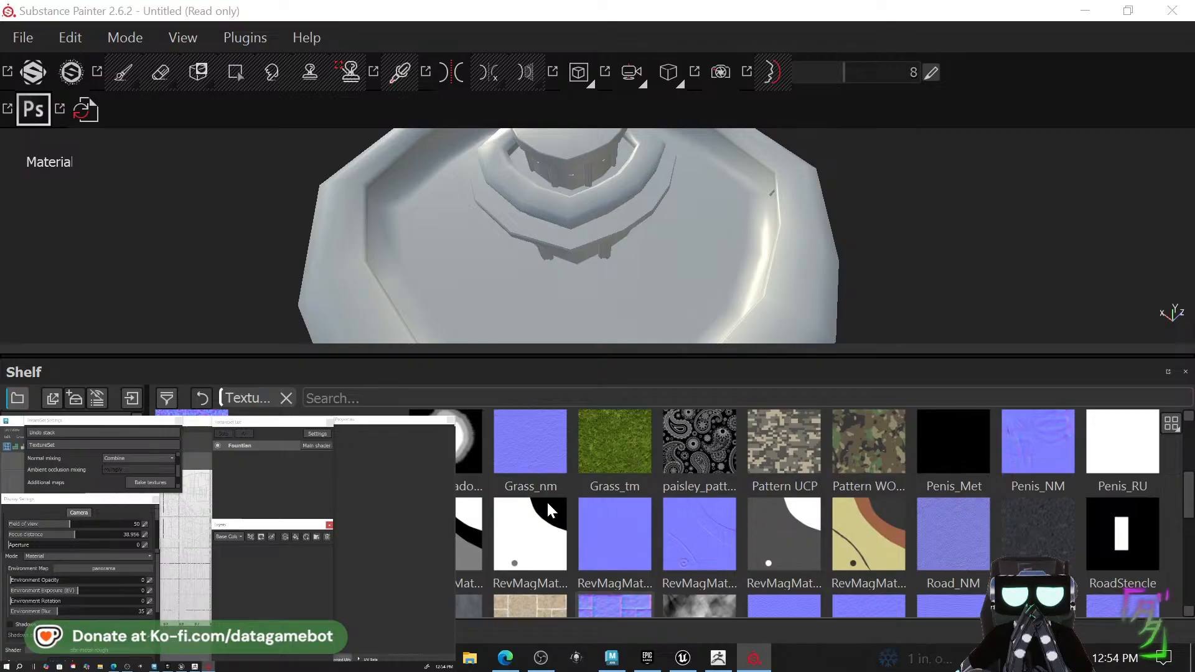
pyautogui.scroll(-2, 554, 501)
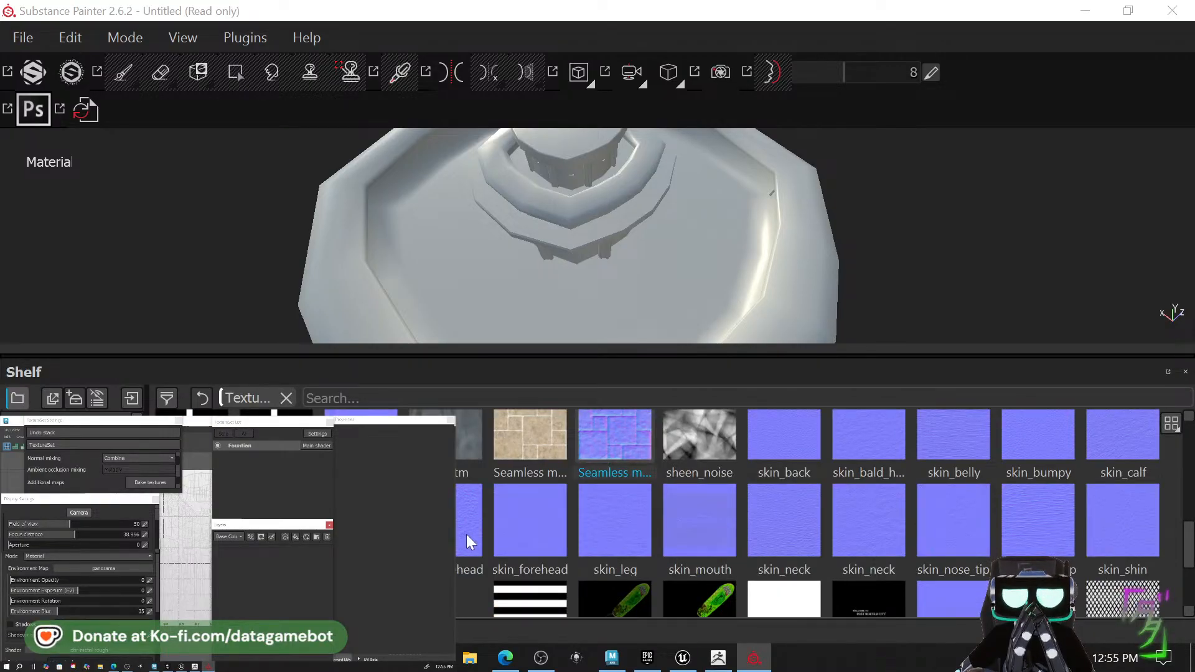
pyautogui.scroll(-2, 467, 534)
pyautogui.scroll(10, 539, 528)
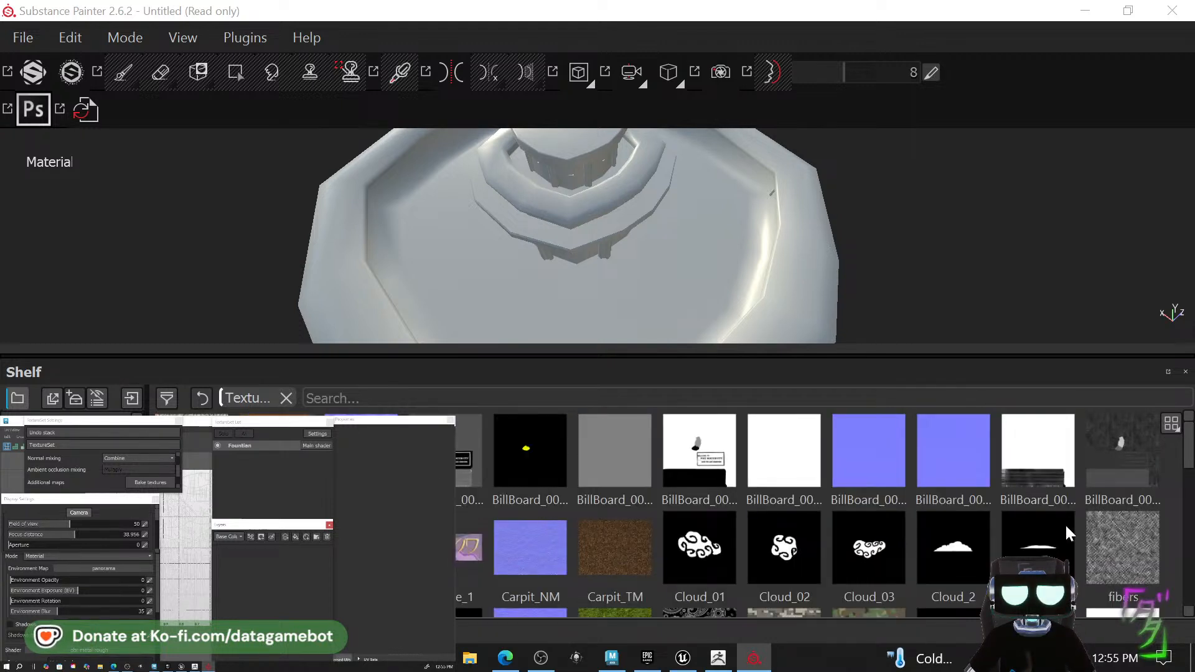
pyautogui.scroll(-3, 716, 513)
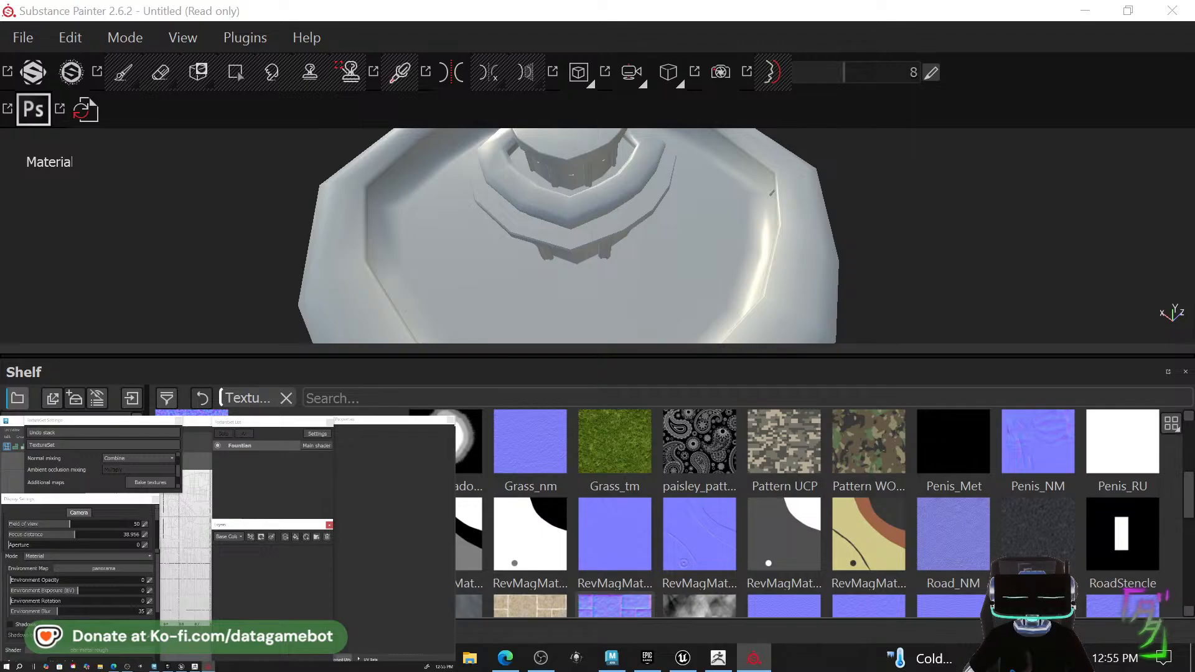
pyautogui.scroll(-3, 614, 448)
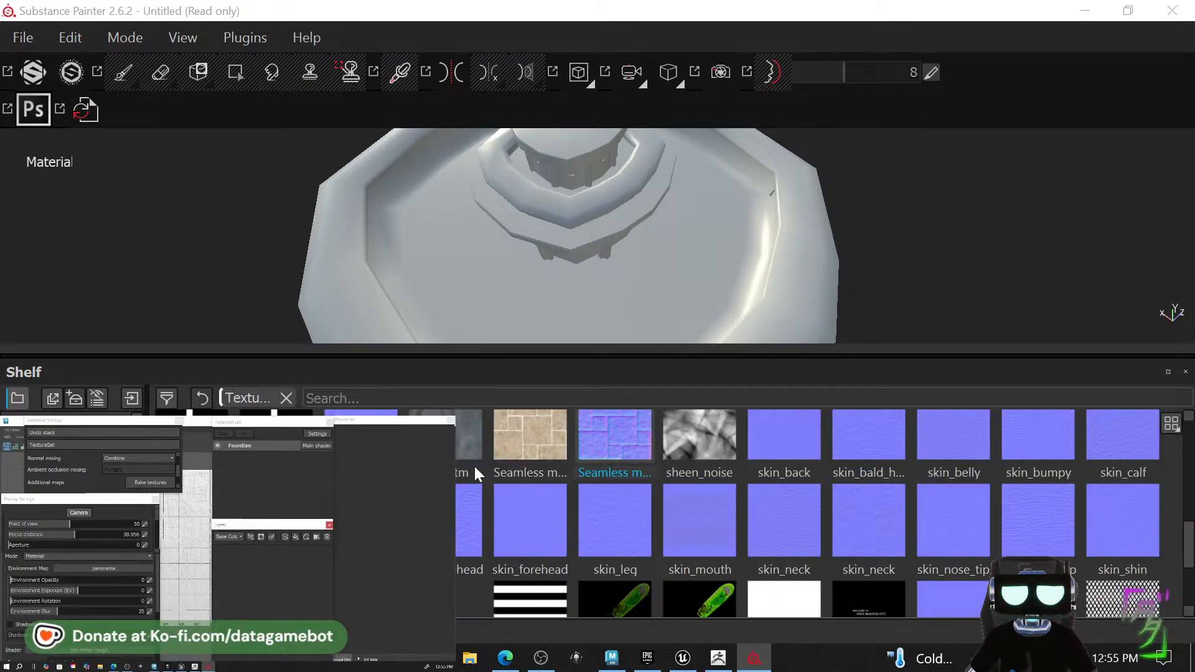
pyautogui.scroll(3, 591, 529)
pyautogui.scroll(-3, 579, 560)
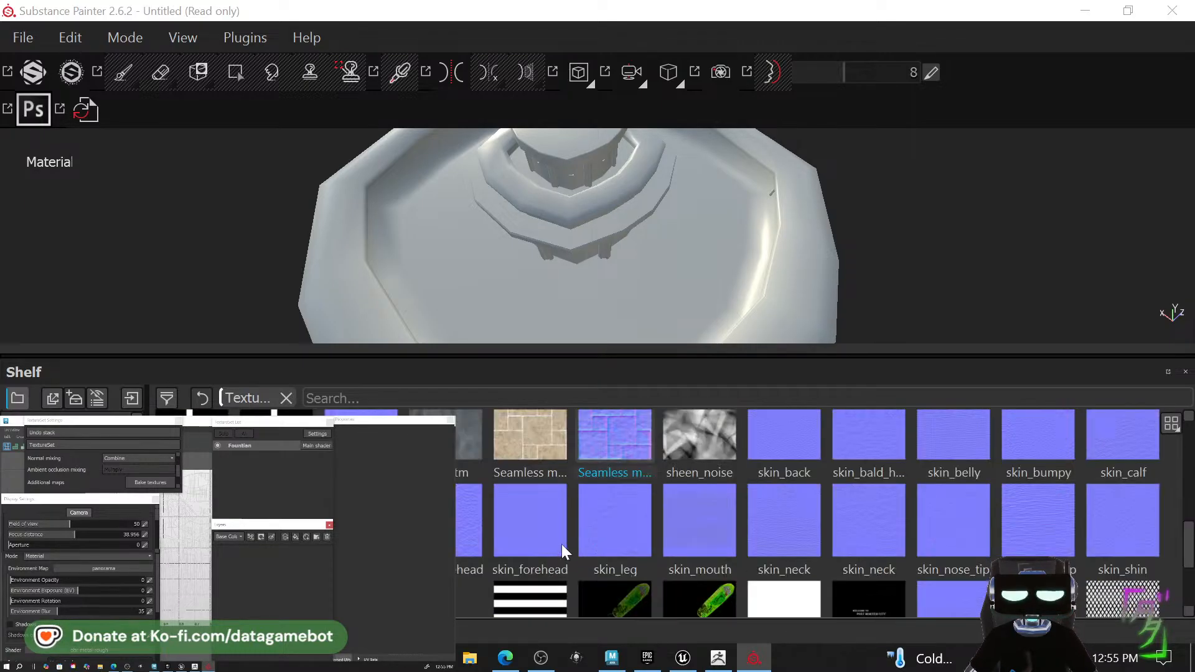
# Add a fill layer using the seamless marble tile texture as base color and its matching map as normal.
pyautogui.moveTo(516, 409); pyautogui.dragTo(229, 559)
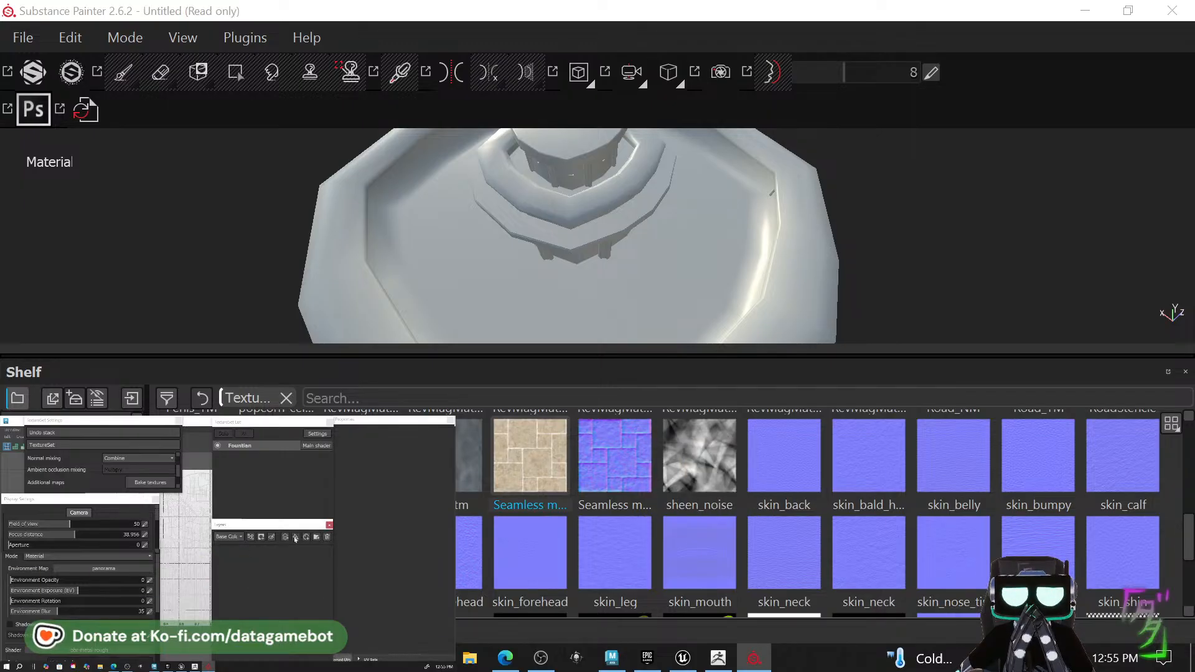
pyautogui.click(297, 538)
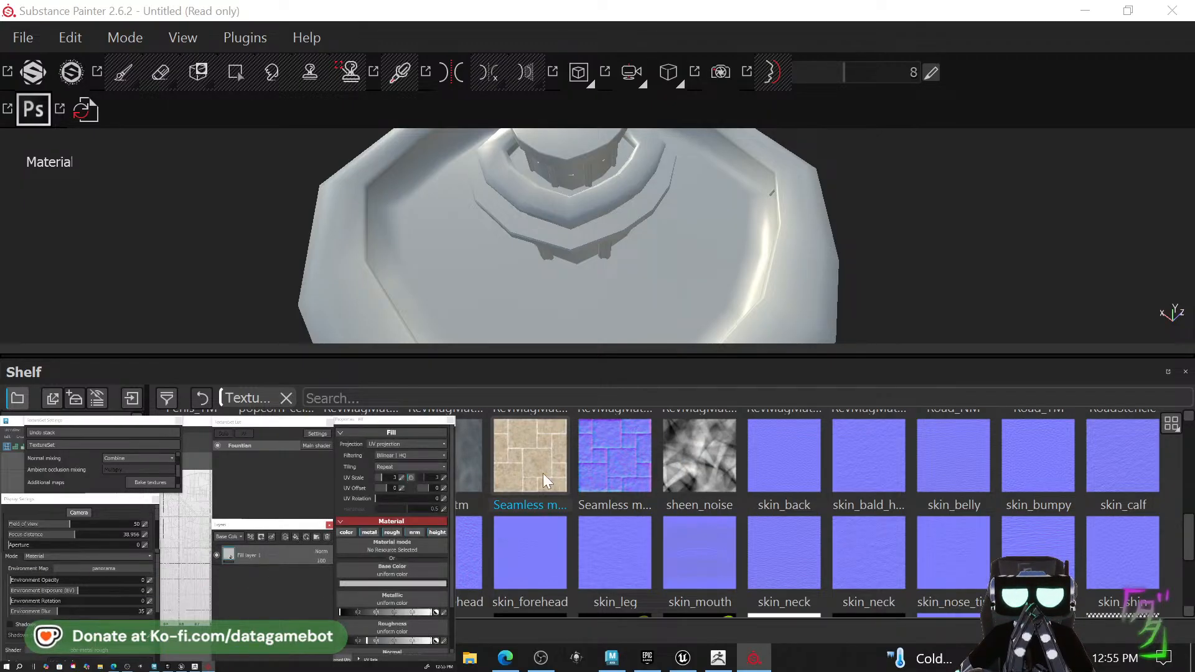
pyautogui.moveTo(542, 473); pyautogui.dragTo(394, 575)
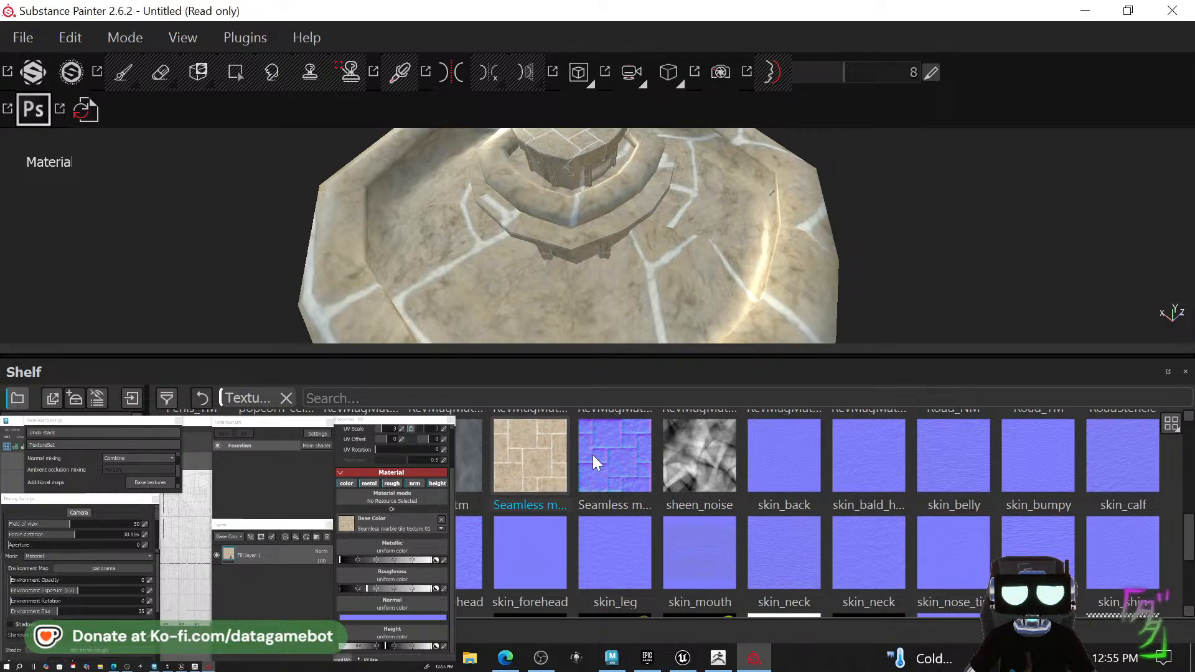
pyautogui.moveTo(592, 455); pyautogui.dragTo(396, 604)
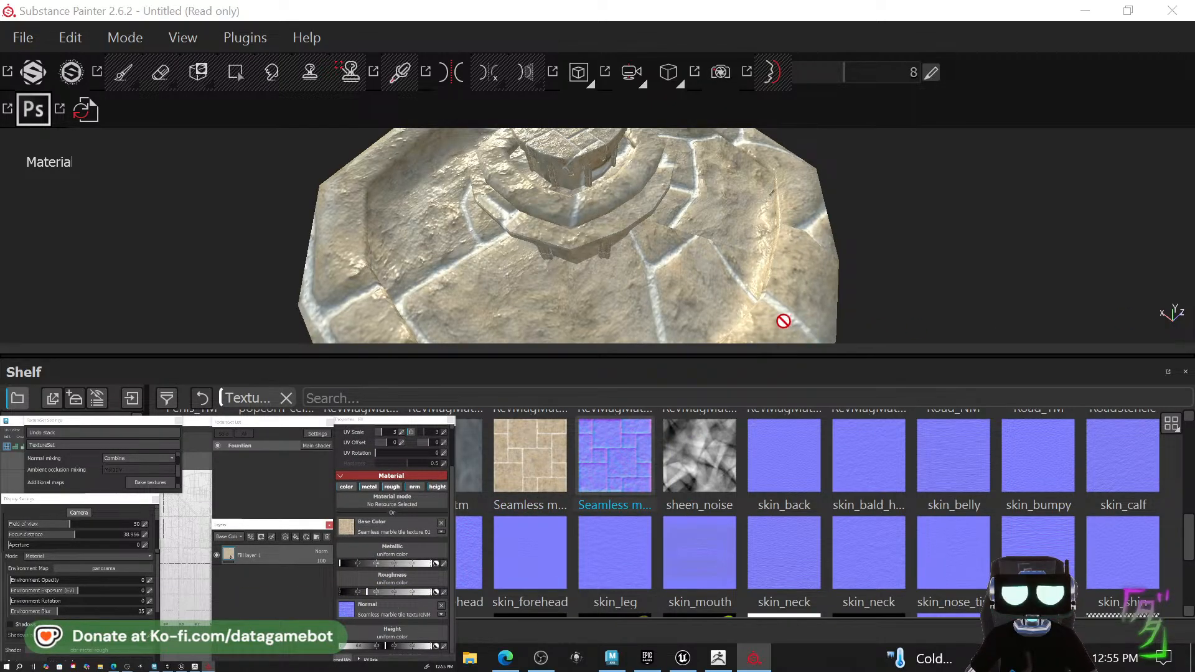
pyautogui.keyDown('alt'); pyautogui.moveTo(727, 242); pyautogui.dragTo(659, 206); pyautogui.keyUp('alt')
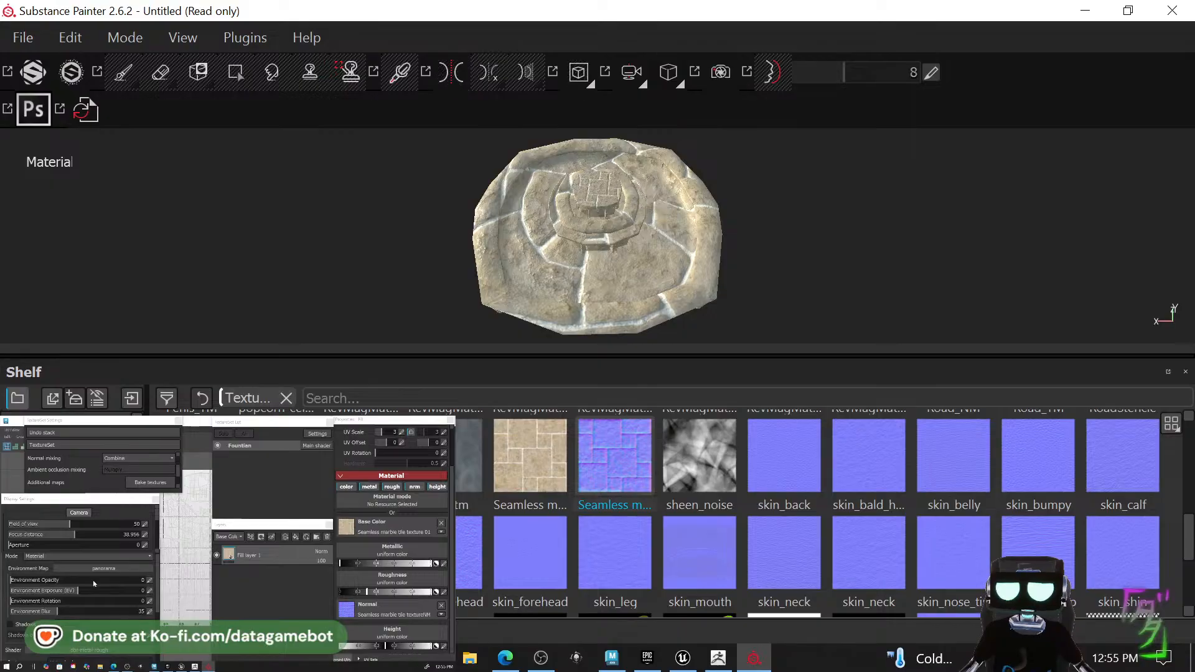
# Increase the fill layer's UV scale to about 17.1 and check the tiling around the fountain.
pyautogui.scroll(3, 371, 560)
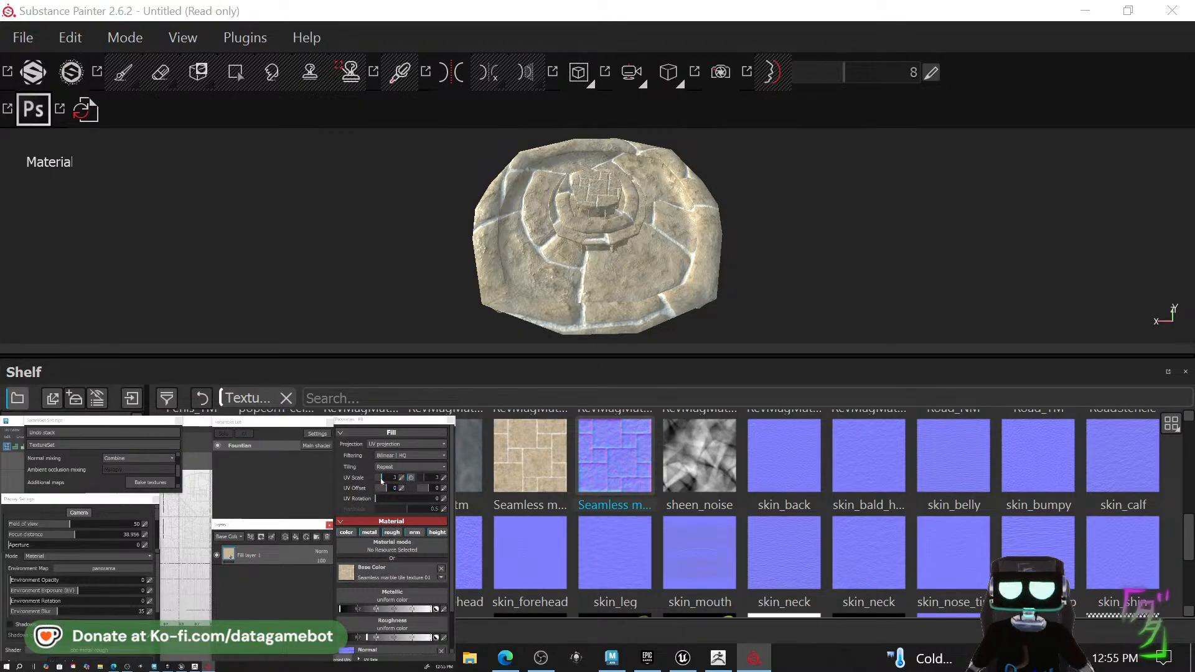
pyautogui.moveTo(382, 481); pyautogui.dragTo(386, 482)
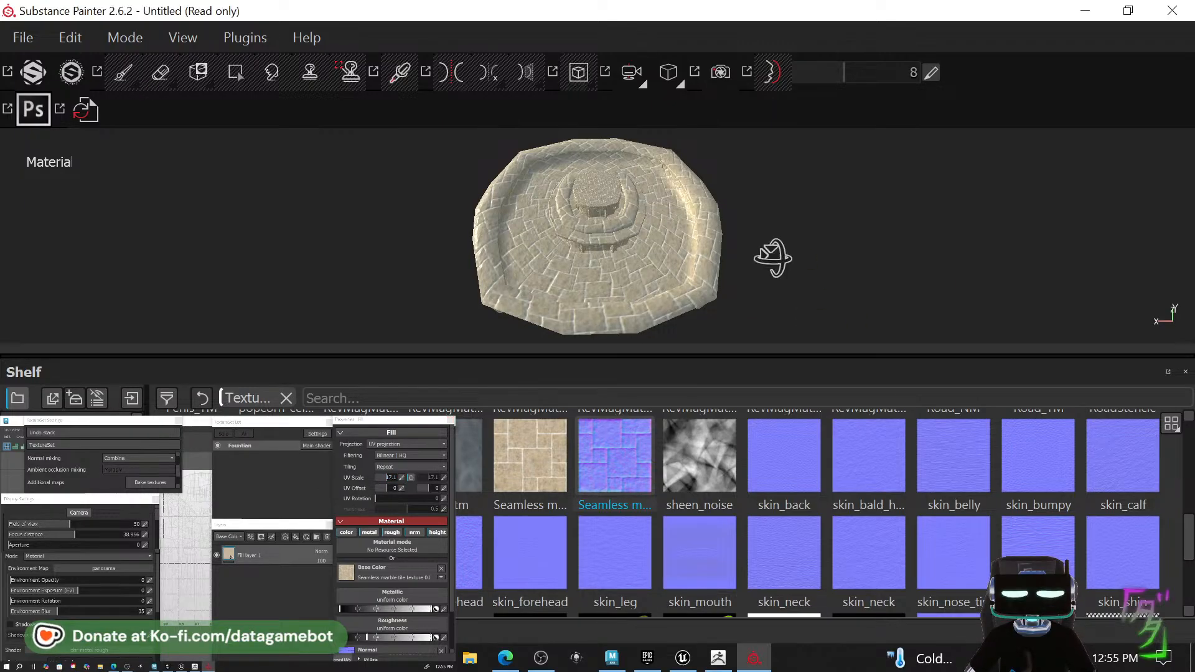
pyautogui.keyDown('alt'); pyautogui.moveTo(772, 259); pyautogui.dragTo(813, 258); pyautogui.keyUp('alt')
pyautogui.keyDown('alt'); pyautogui.moveTo(813, 258); pyautogui.dragTo(834, 336, button='right'); pyautogui.keyUp('alt')
pyautogui.keyDown('alt'); pyautogui.moveTo(852, 419); pyautogui.dragTo(720, 296, button='right'); pyautogui.keyUp('alt')
pyautogui.keyDown('alt'); pyautogui.moveTo(703, 300); pyautogui.dragTo(692, 268); pyautogui.keyUp('alt')
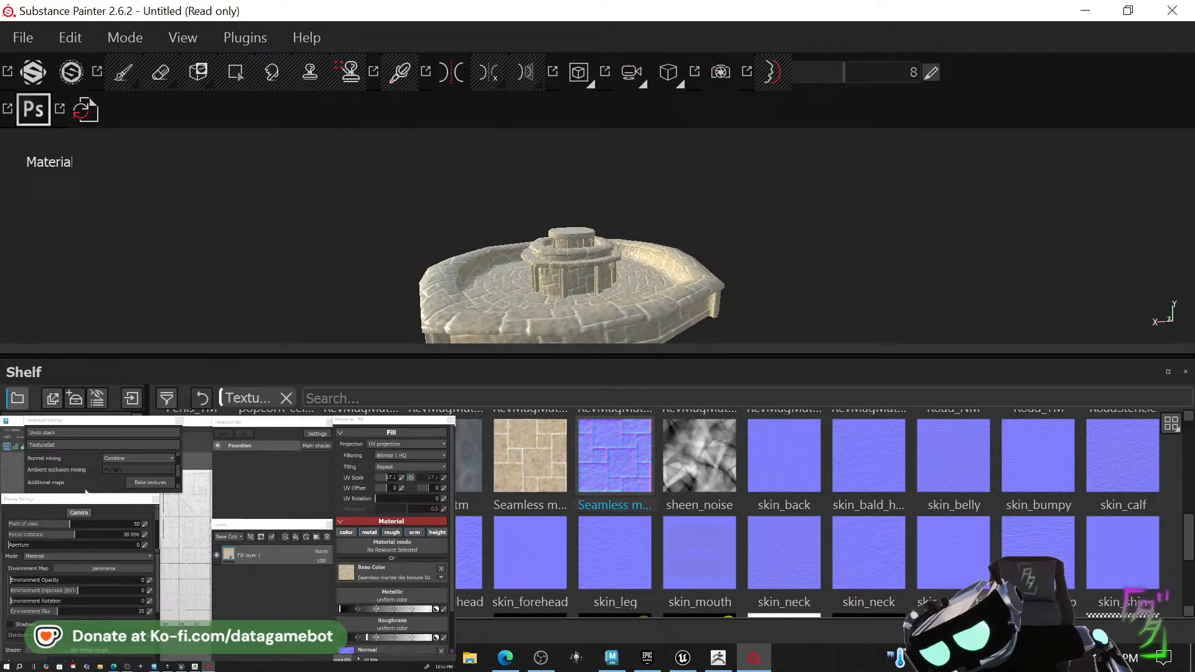
# Add a black mask to the marble tile fill layer.
pyautogui.click(251, 451)
pyautogui.click(274, 551)
pyautogui.rightClick(273, 550)
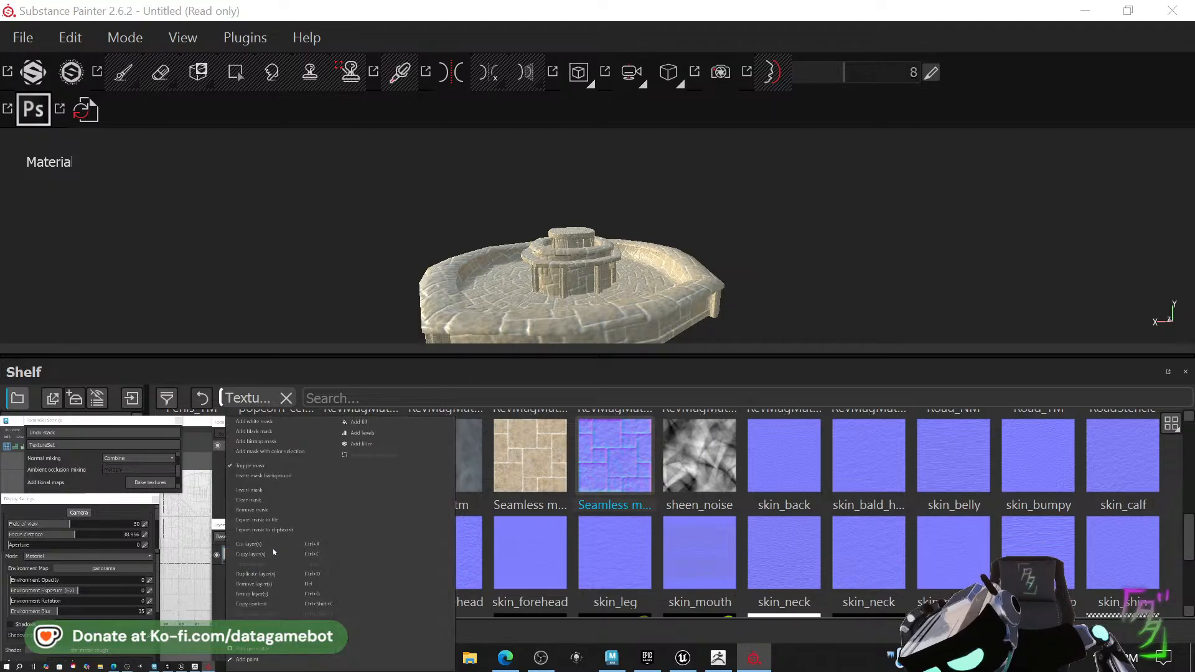
pyautogui.click(268, 430)
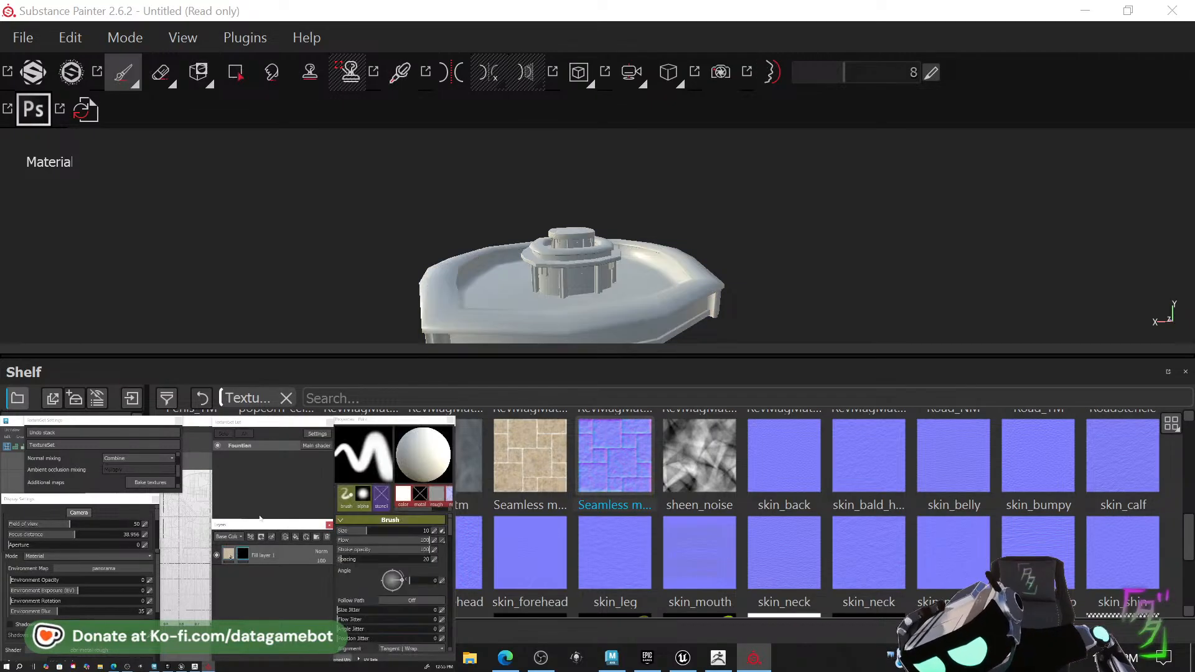
# Reveal the marble tiles on the far floor faces of the large basin using Polygon Fill on the mask.
pyautogui.moveTo(849, 227)
pyautogui.keyDown('alt'); pyautogui.mouseDown()
pyautogui.moveTo(653, 287)
pyautogui.moveTo(627, 331)
pyautogui.mouseUp(); pyautogui.keyUp('alt')
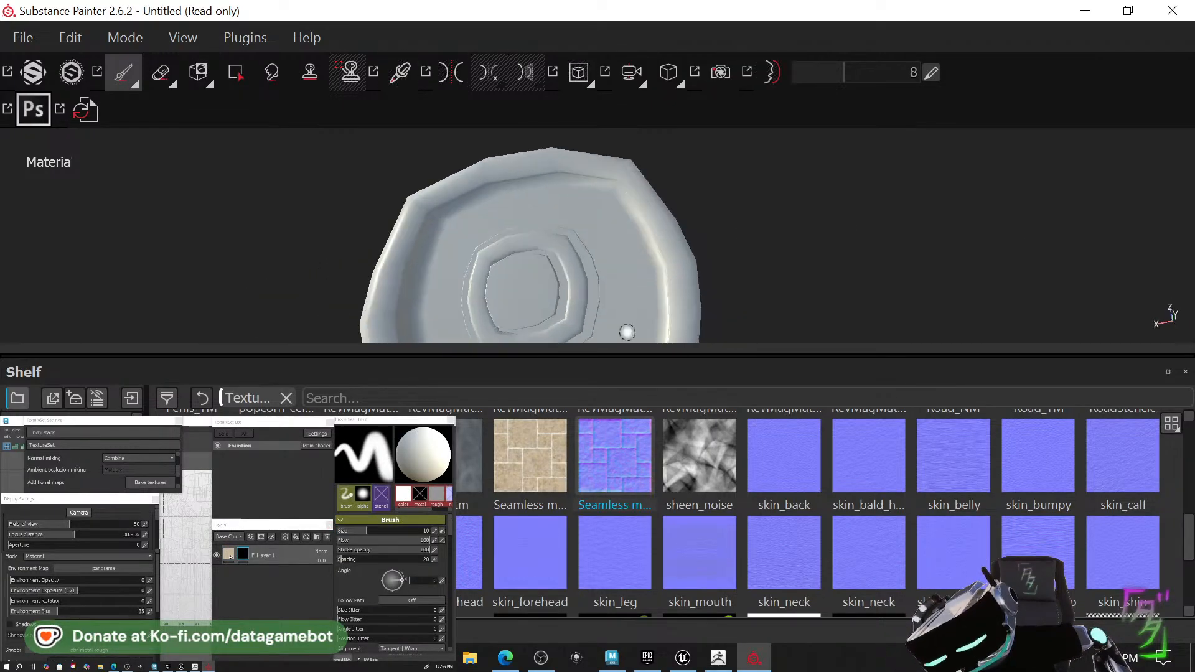
pyautogui.click(238, 71)
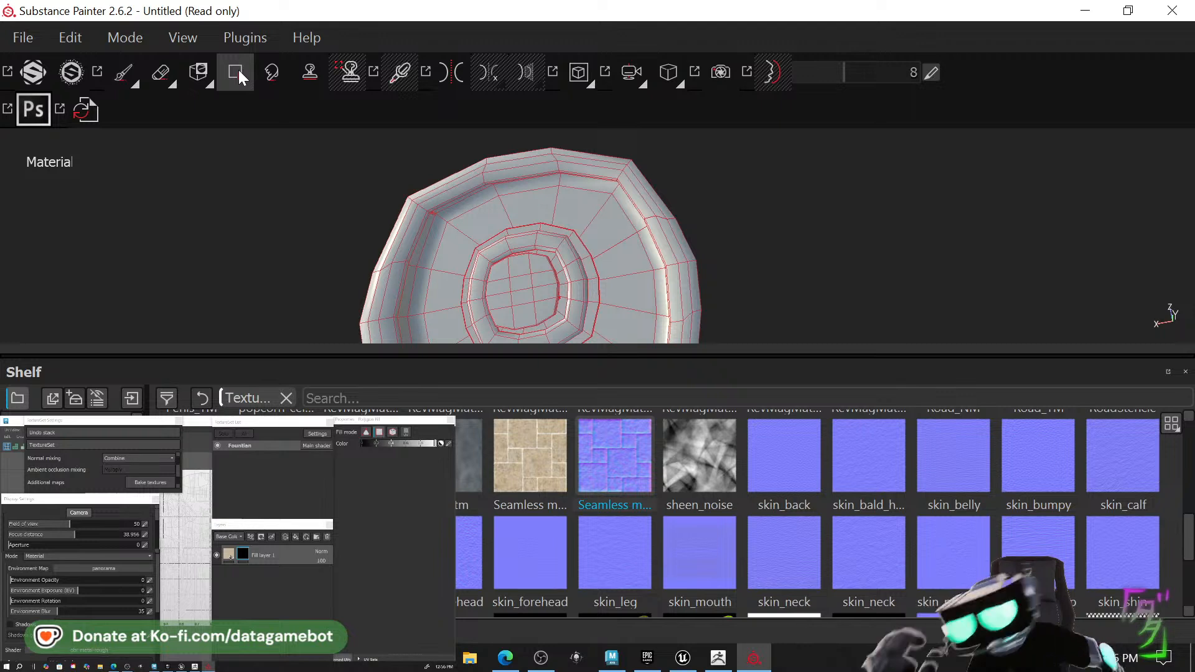
pyautogui.scroll(3, 625, 244)
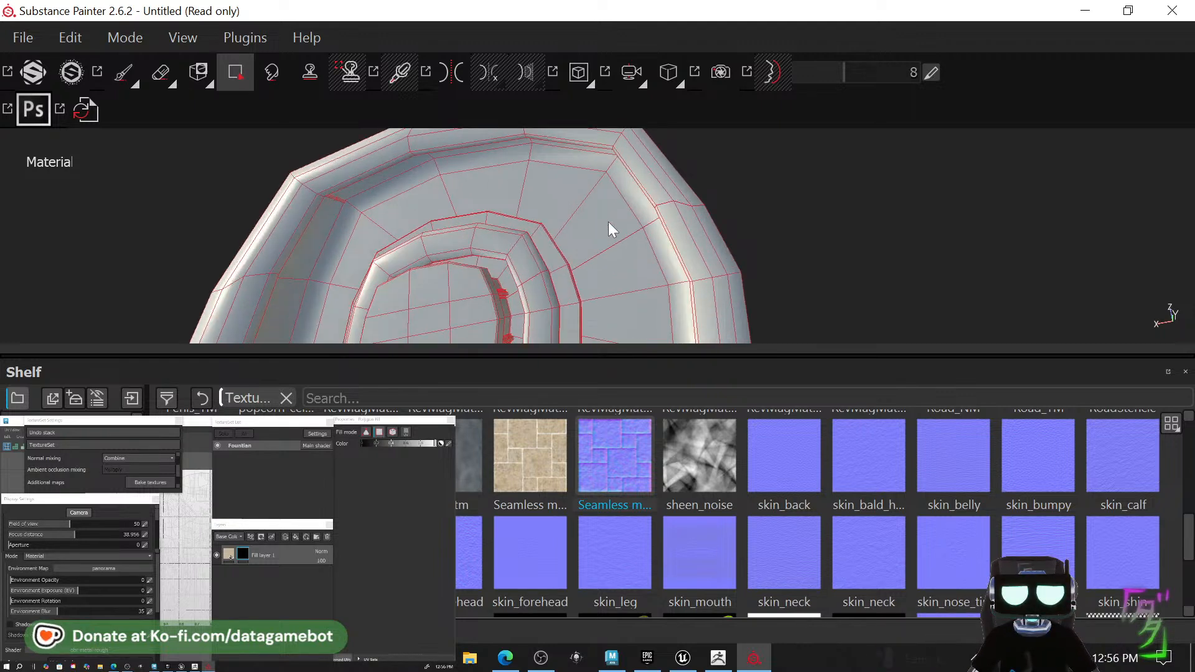
pyautogui.click(608, 223)
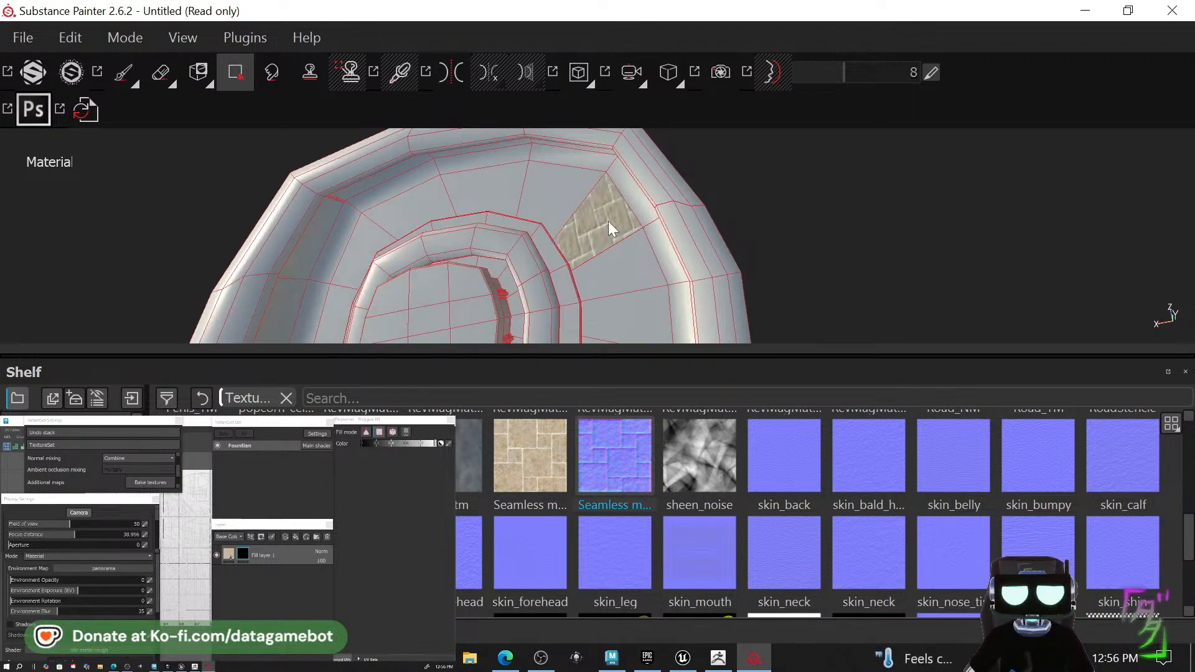
pyautogui.click(559, 165)
pyautogui.click(547, 188)
pyautogui.click(513, 184)
pyautogui.click(488, 164)
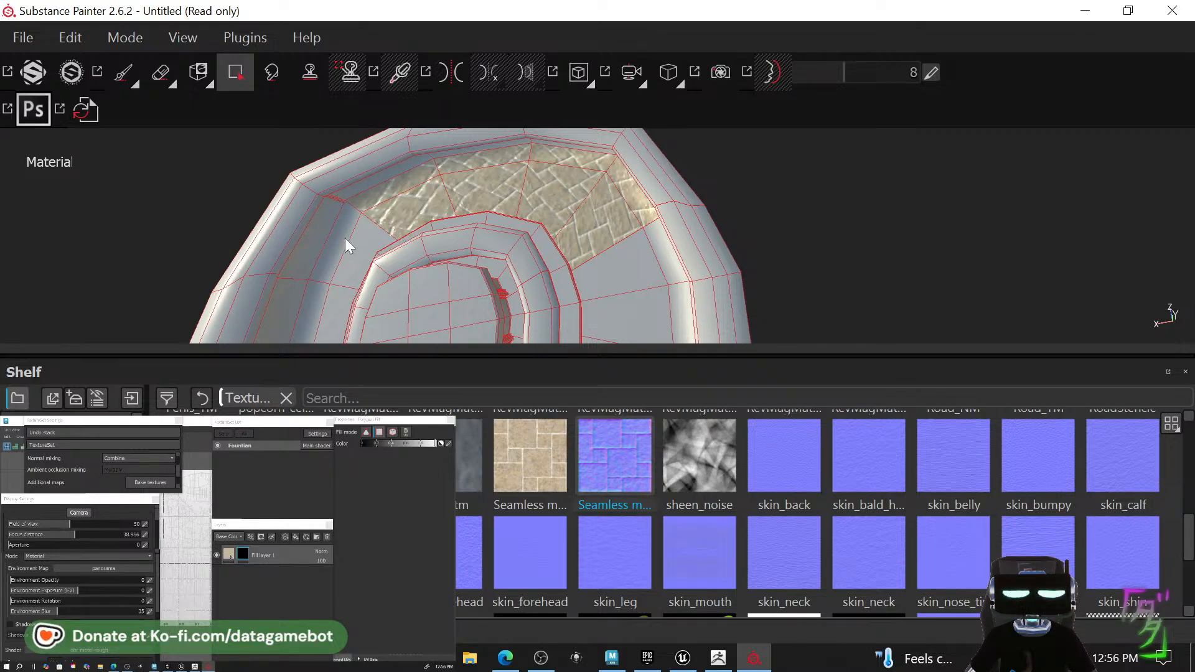
pyautogui.keyDown('alt'); pyautogui.moveTo(353, 248); pyautogui.dragTo(610, 201); pyautogui.keyUp('alt')
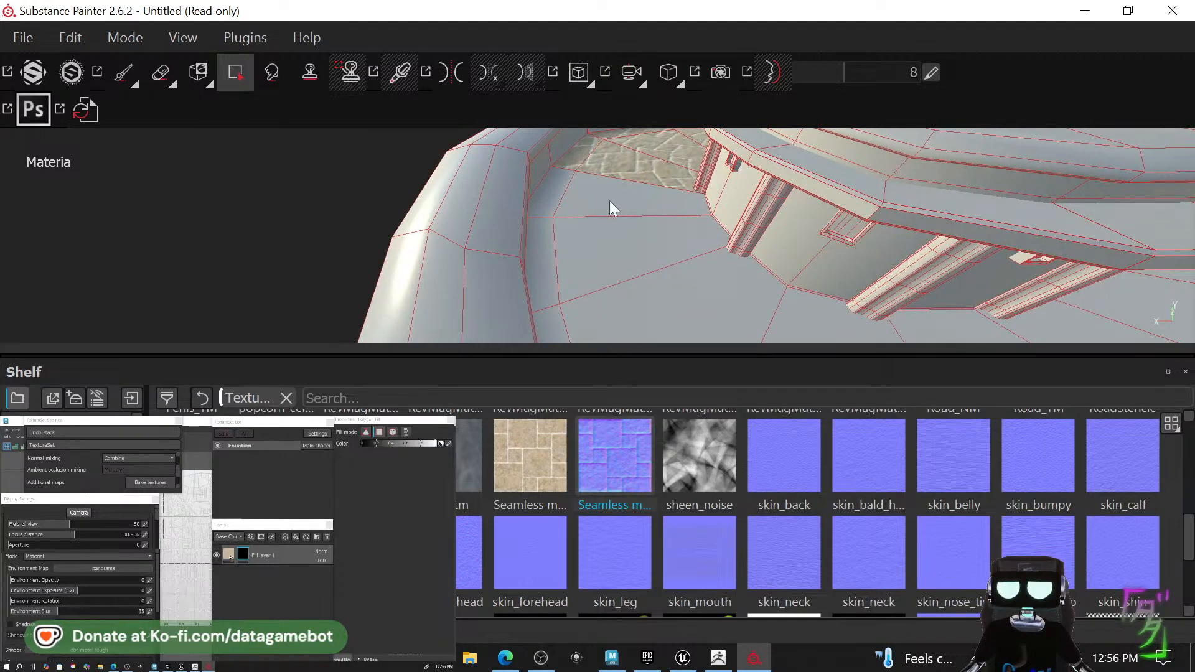
# Polygon-fill the bare basin floor faces along one side of the fountain into the stone tile layer's mask.
pyautogui.click(547, 200)
pyautogui.click(544, 253)
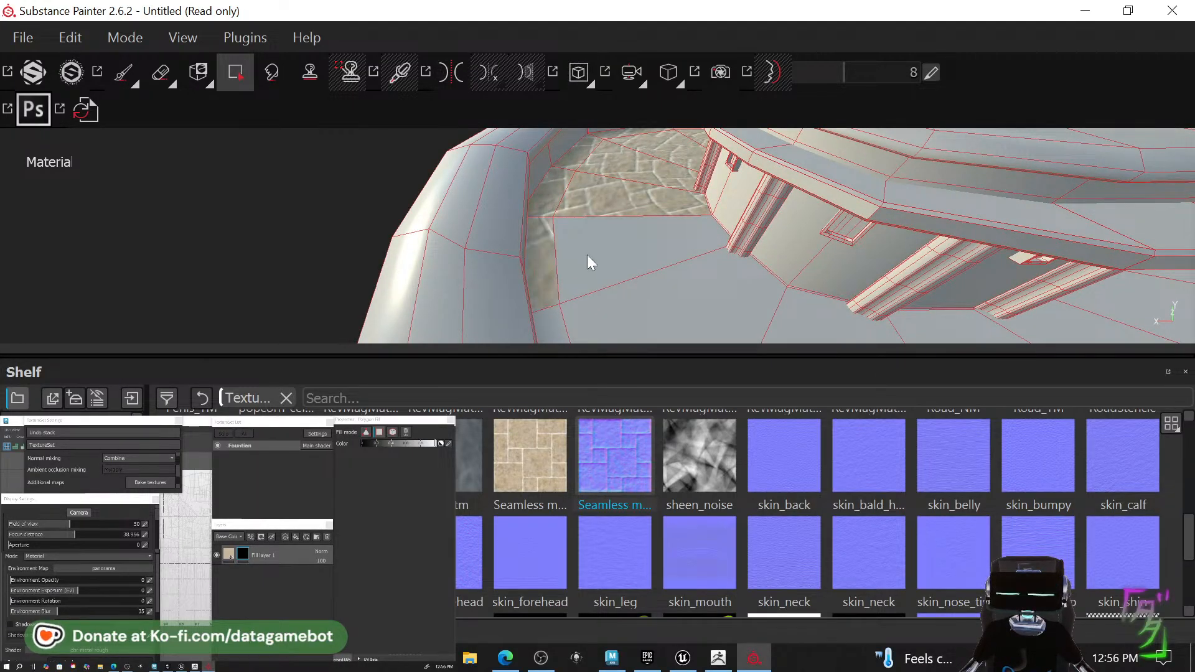
pyautogui.click(588, 255)
pyautogui.click(642, 327)
pyautogui.keyDown('alt'); pyautogui.moveTo(708, 281); pyautogui.dragTo(610, 179, button='middle'); pyautogui.keyUp('alt')
pyautogui.click(714, 261)
pyautogui.click(375, 267)
pyautogui.keyDown('alt'); pyautogui.moveTo(535, 247); pyautogui.dragTo(385, 263); pyautogui.keyUp('alt')
pyautogui.click(398, 275)
pyautogui.keyDown('alt'); pyautogui.moveTo(746, 219); pyautogui.dragTo(543, 115, button='middle'); pyautogui.keyUp('alt')
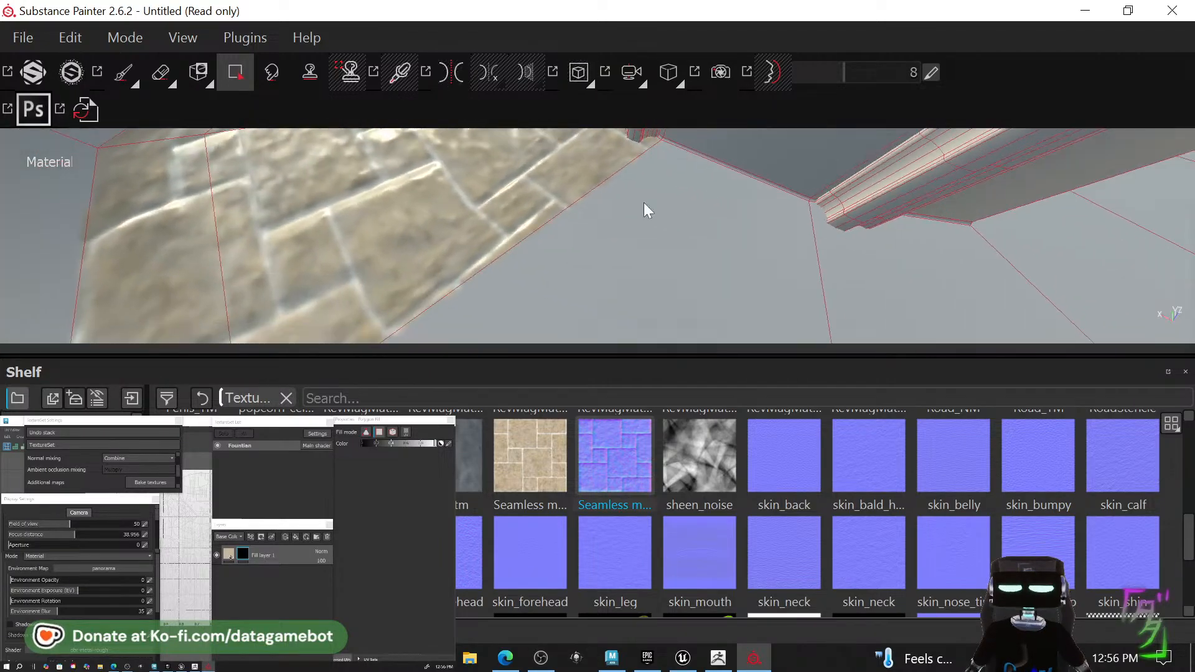
pyautogui.click(664, 224)
# Fill the remaining bare floor faces so the stone tile texture covers the whole basin floor.
pyautogui.keyDown('alt'); pyautogui.moveTo(597, 226); pyautogui.dragTo(35, 307, button='right'); pyautogui.keyUp('alt')
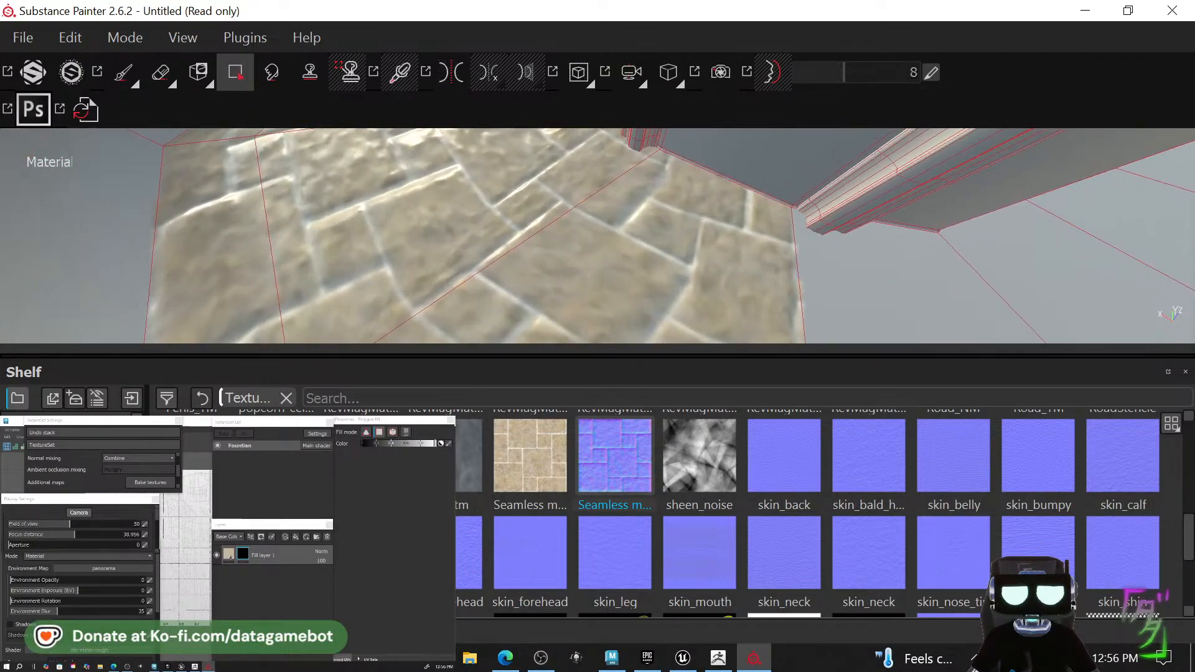
pyautogui.keyDown('alt'); pyautogui.moveTo(919, 293); pyautogui.dragTo(2, 108, button='right'); pyautogui.keyUp('alt')
pyautogui.keyDown('alt'); pyautogui.moveTo(1013, 274); pyautogui.dragTo(741, 248, button='middle'); pyautogui.keyUp('alt')
pyautogui.keyDown('alt'); pyautogui.moveTo(733, 271); pyautogui.dragTo(678, 286); pyautogui.keyUp('alt')
pyautogui.keyDown('alt'); pyautogui.moveTo(678, 286); pyautogui.dragTo(386, 185, button='right'); pyautogui.keyUp('alt')
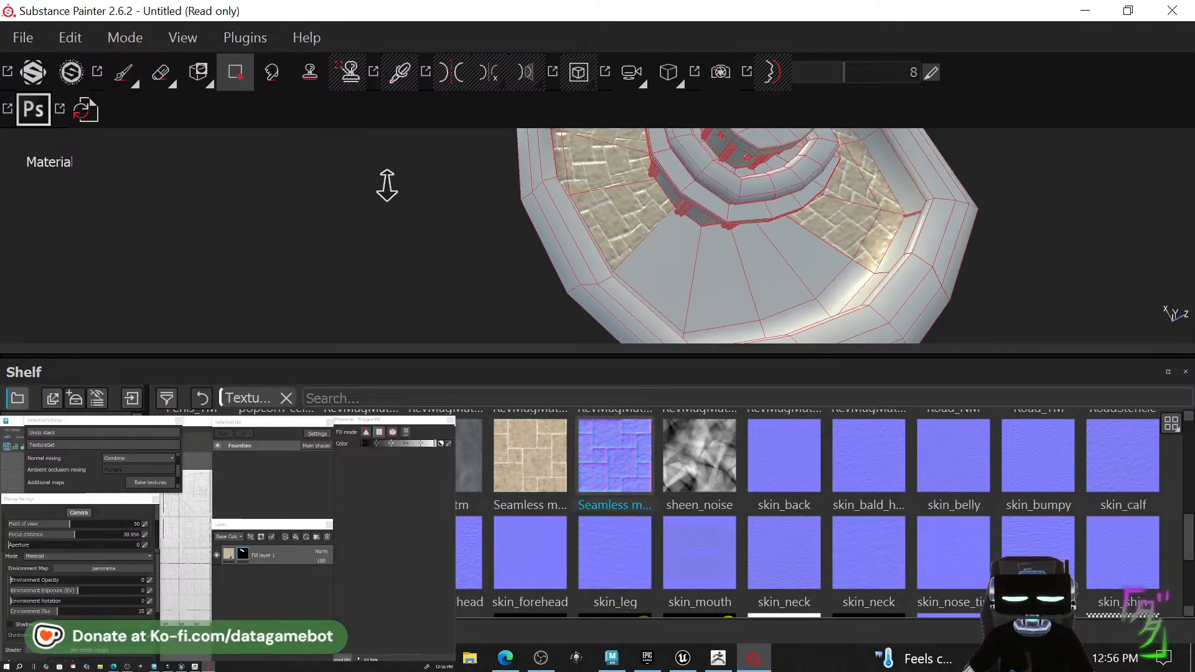
pyautogui.keyDown('alt'); pyautogui.moveTo(677, 253); pyautogui.dragTo(640, 213); pyautogui.keyUp('alt')
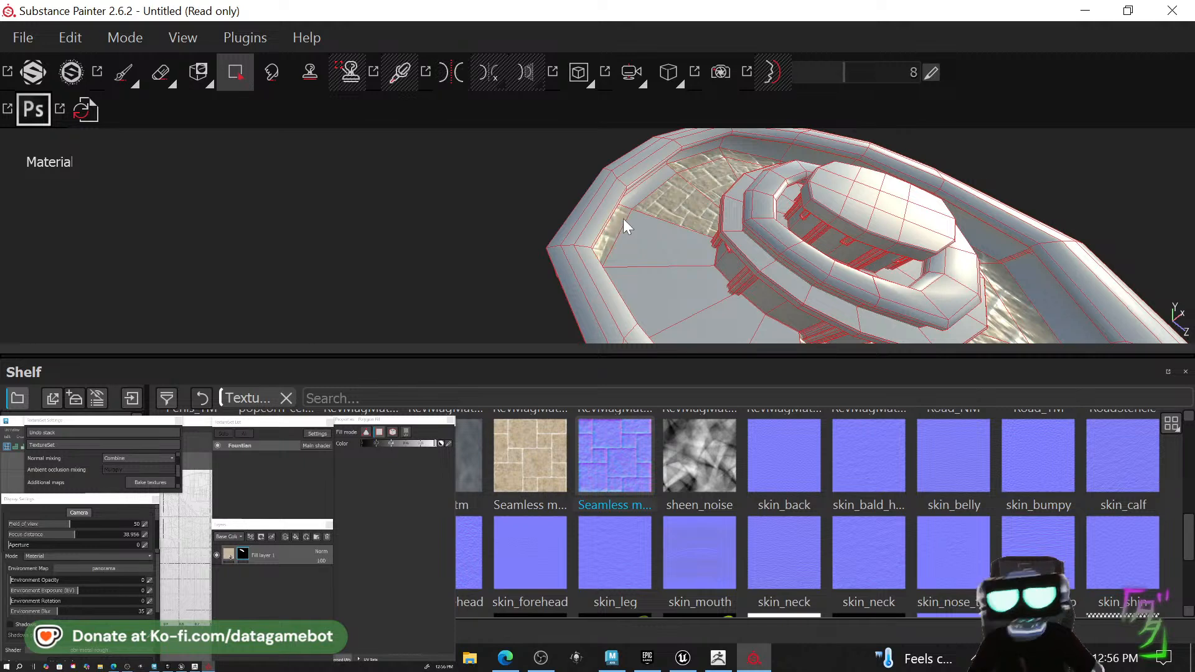
pyautogui.click(645, 192)
pyautogui.click(644, 259)
pyautogui.click(655, 289)
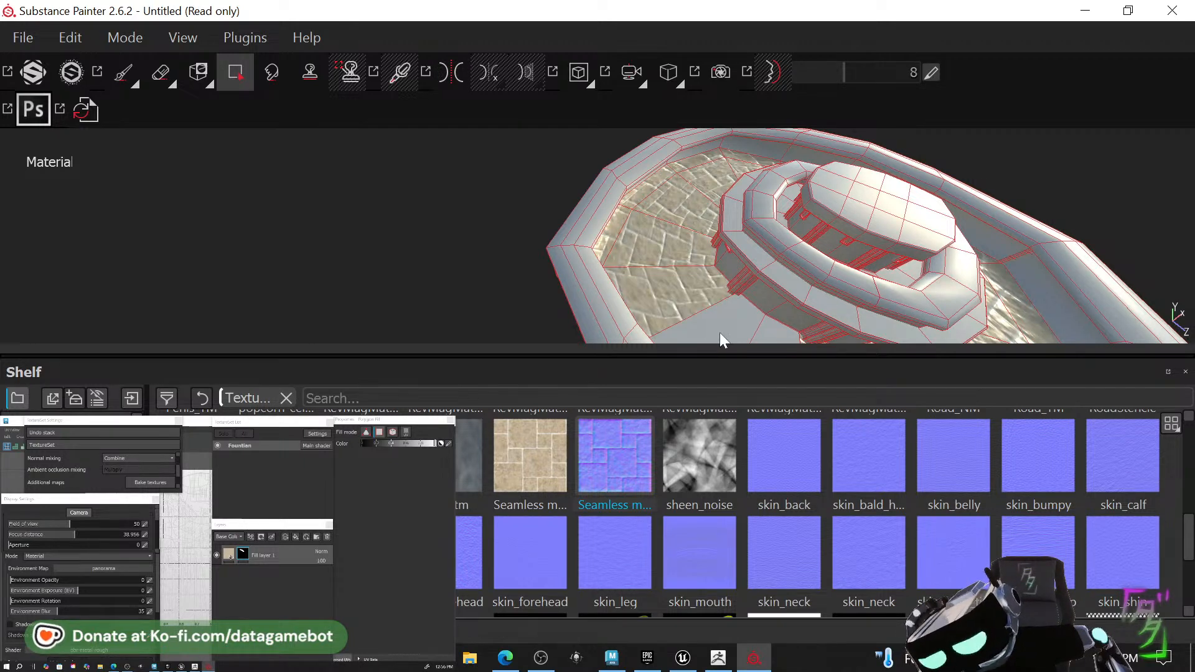
# Examine the basin floor, inner ring and upper tier of the fountain for faces still missing the stone tile texture.
pyautogui.keyDown('alt'); pyautogui.moveTo(776, 310); pyautogui.dragTo(626, 207); pyautogui.keyUp('alt')
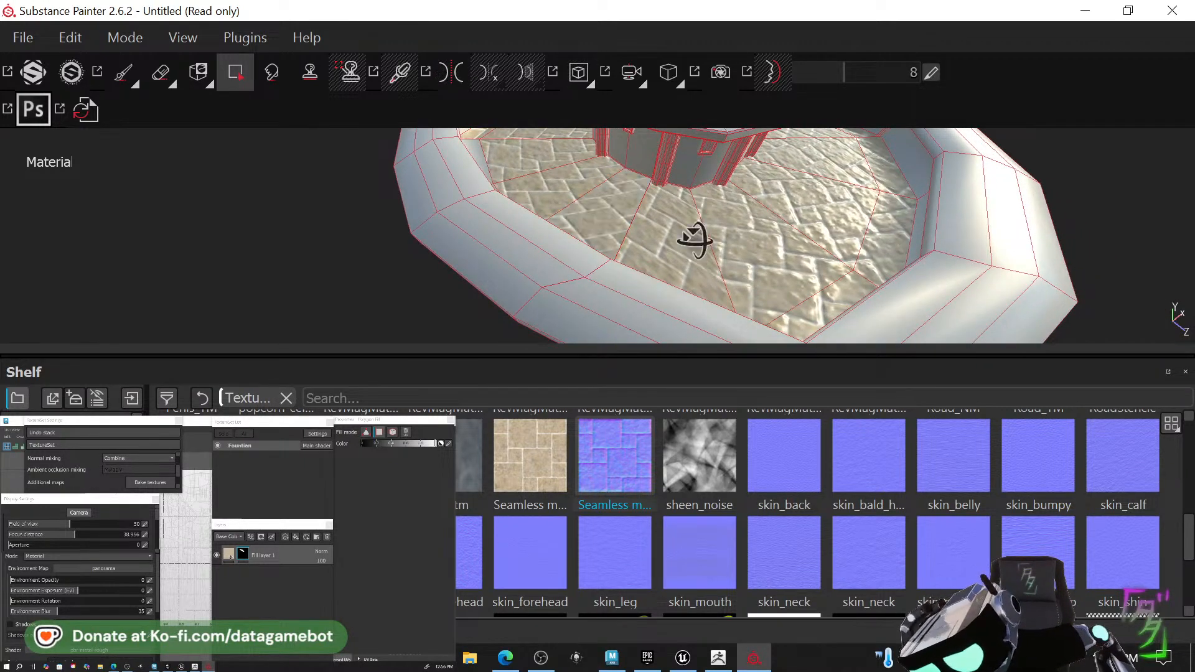
pyautogui.keyDown('alt'); pyautogui.moveTo(695, 240); pyautogui.dragTo(348, 237); pyautogui.keyUp('alt')
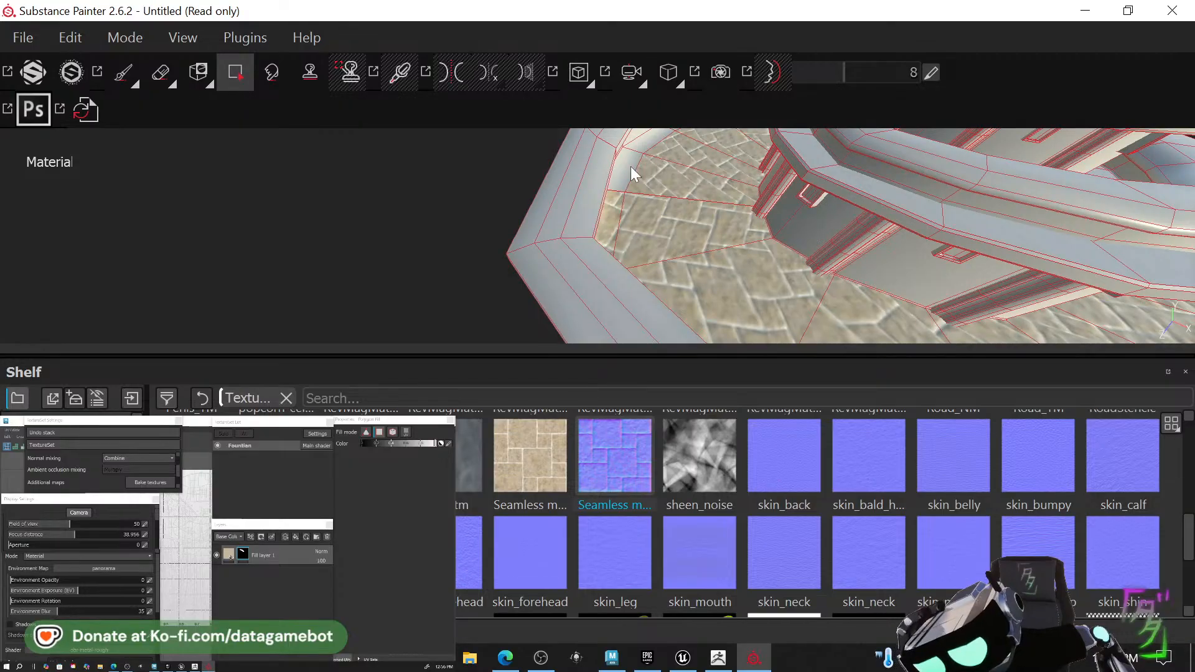
pyautogui.keyDown('alt'); pyautogui.moveTo(661, 152); pyautogui.dragTo(635, 208); pyautogui.keyUp('alt')
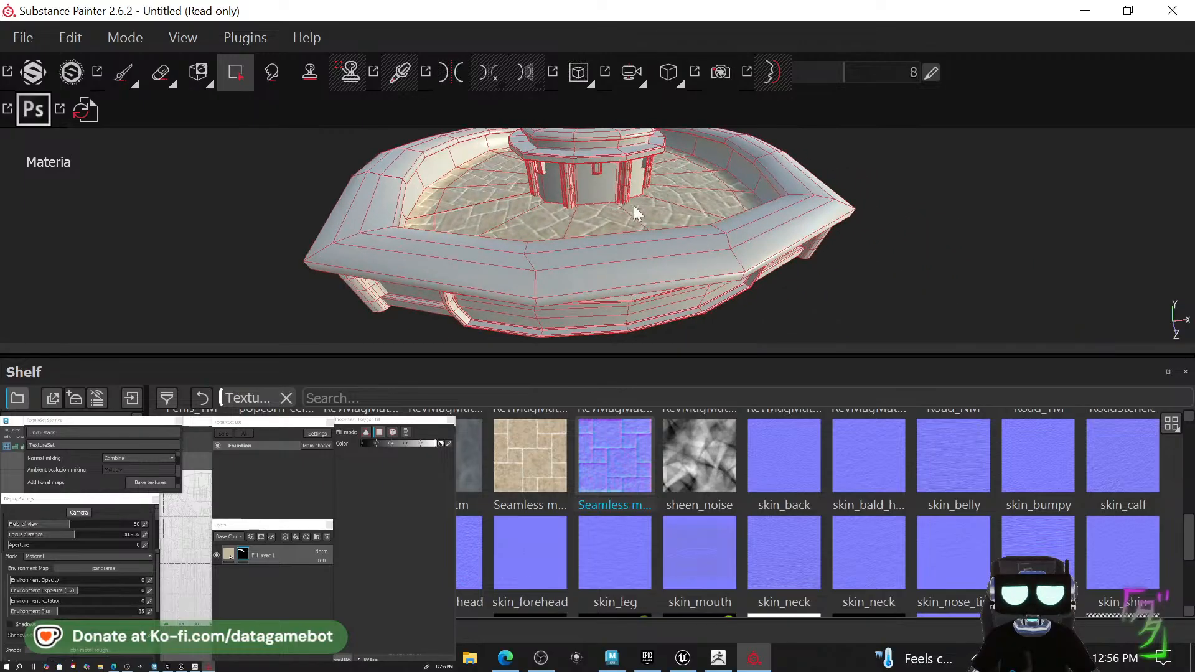
pyautogui.keyDown('alt'); pyautogui.moveTo(634, 208); pyautogui.dragTo(683, 252, button='right'); pyautogui.keyUp('alt')
pyautogui.keyDown('alt'); pyautogui.moveTo(684, 252); pyautogui.dragTo(662, 295); pyautogui.keyUp('alt')
pyautogui.keyDown('alt'); pyautogui.moveTo(658, 274); pyautogui.dragTo(691, 315, button='middle'); pyautogui.keyUp('alt')
pyautogui.keyDown('alt'); pyautogui.moveTo(625, 244); pyautogui.dragTo(804, 468, button='right'); pyautogui.keyUp('alt')
pyautogui.keyDown('alt'); pyautogui.moveTo(704, 285); pyautogui.dragTo(678, 293); pyautogui.keyUp('alt')
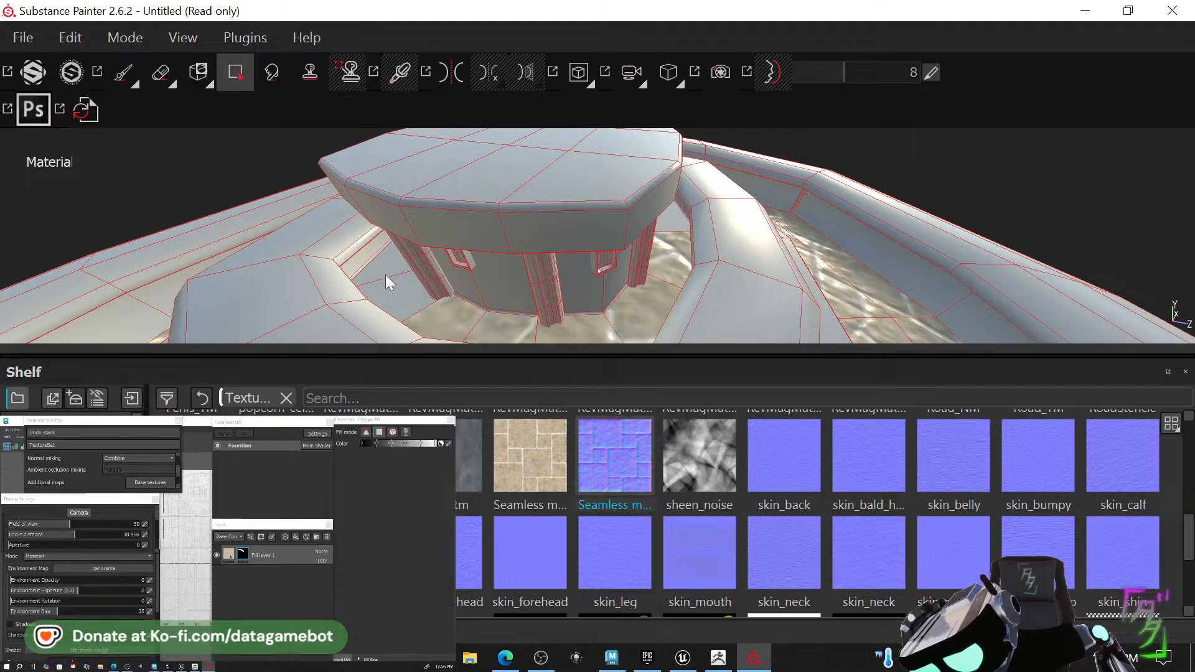
pyautogui.keyDown('alt'); pyautogui.moveTo(398, 297); pyautogui.dragTo(683, 255); pyautogui.keyUp('alt')
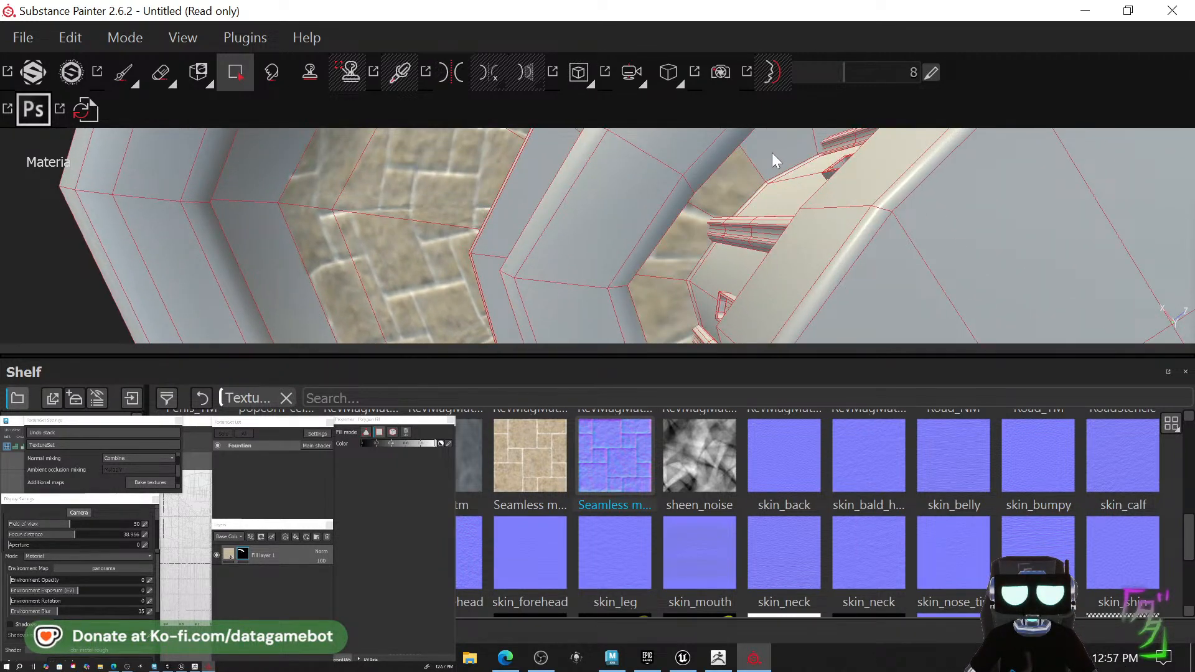
pyautogui.keyDown('alt'); pyautogui.moveTo(771, 151); pyautogui.dragTo(535, 267); pyautogui.keyUp('alt')
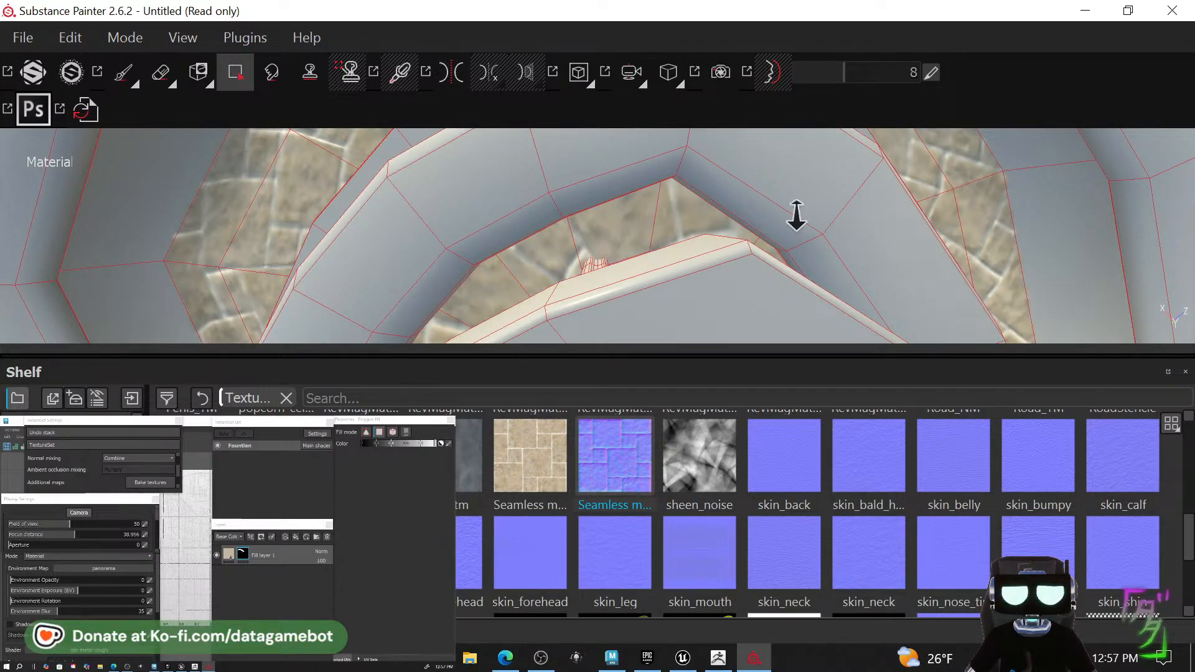
pyautogui.keyDown('alt'); pyautogui.moveTo(796, 213); pyautogui.dragTo(339, 177, button='right'); pyautogui.keyUp('alt')
pyautogui.keyDown('alt'); pyautogui.moveTo(685, 249); pyautogui.dragTo(435, 115); pyautogui.keyUp('alt')
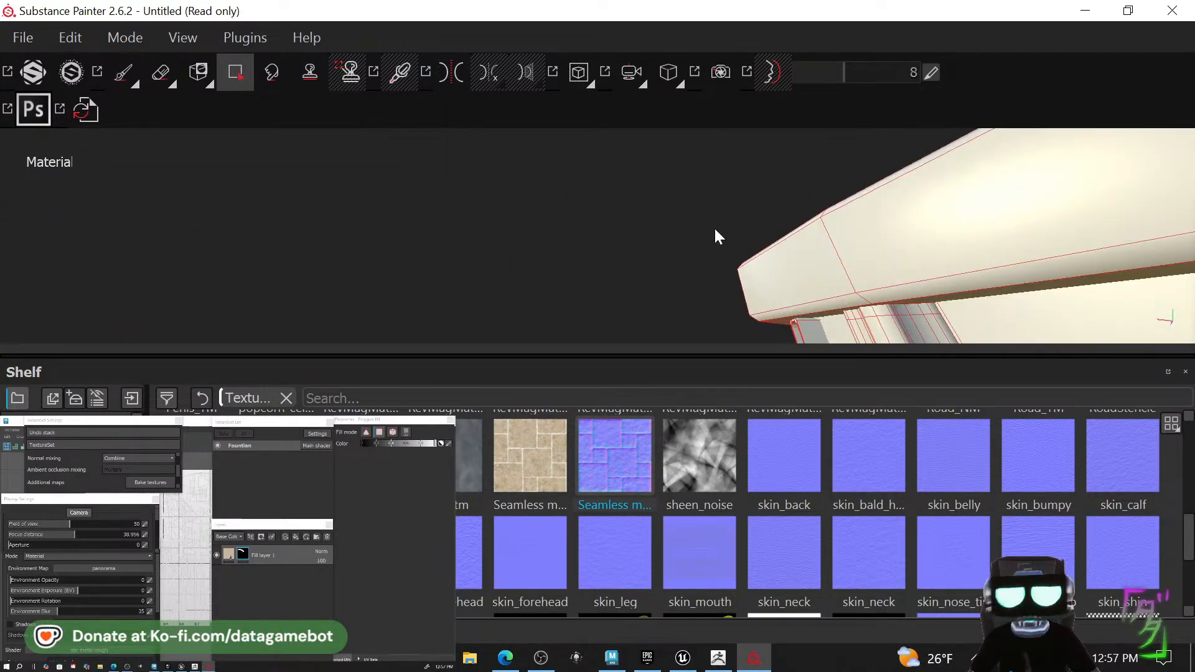
pyautogui.keyDown('alt'); pyautogui.moveTo(714, 226); pyautogui.dragTo(2, 173, button='right'); pyautogui.keyUp('alt')
pyautogui.keyDown('alt'); pyautogui.moveTo(691, 274); pyautogui.dragTo(843, 322); pyautogui.keyUp('alt')
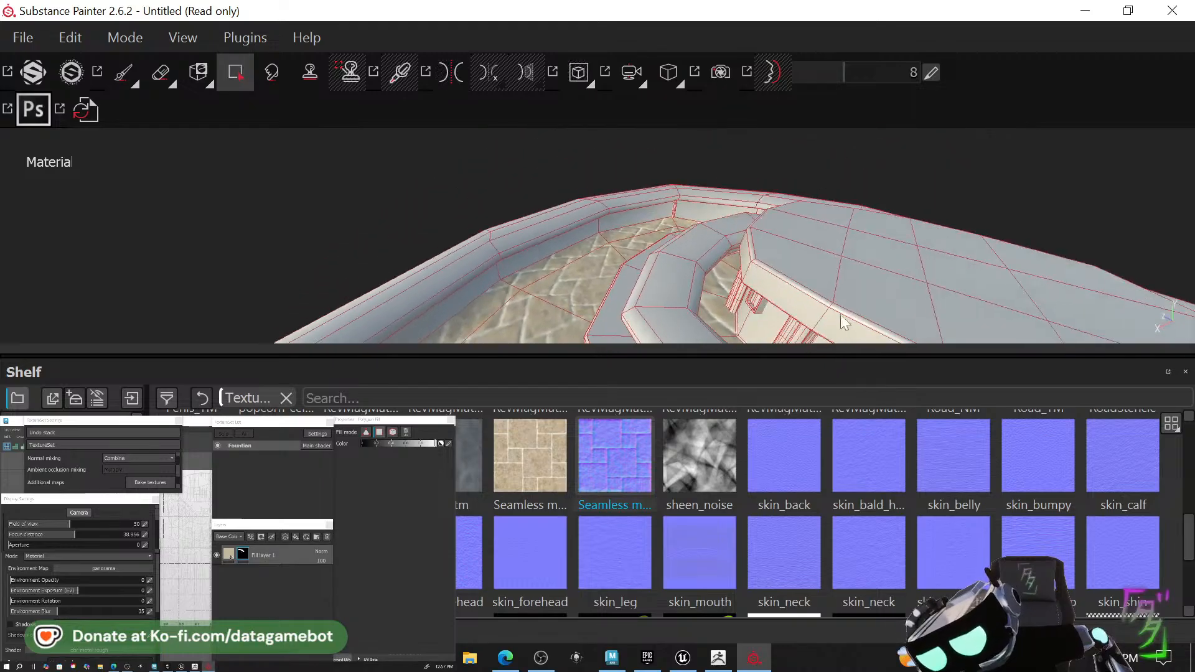
pyautogui.keyDown('alt'); pyautogui.moveTo(840, 318); pyautogui.dragTo(711, 211, button='middle'); pyautogui.keyUp('alt')
# Add a new fill layer above the stone layer and assign the BrickWall texture as its base color.
pyautogui.scroll(-2, 822, 510)
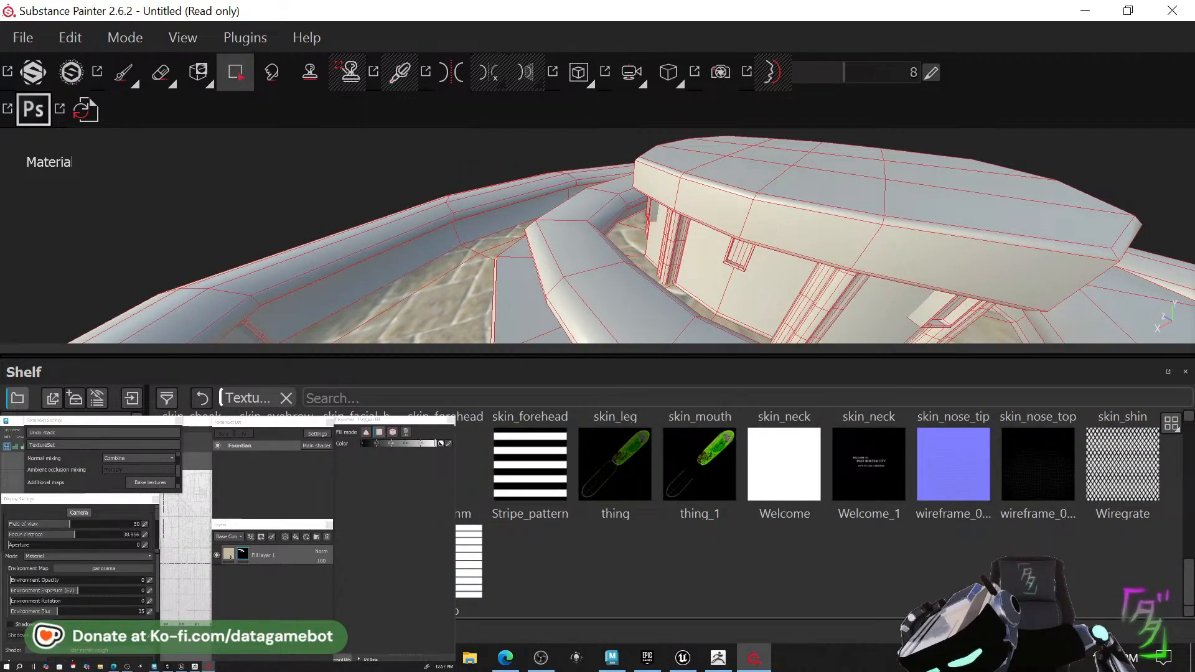
pyautogui.scroll(2, 822, 510)
pyautogui.scroll(5, 597, 552)
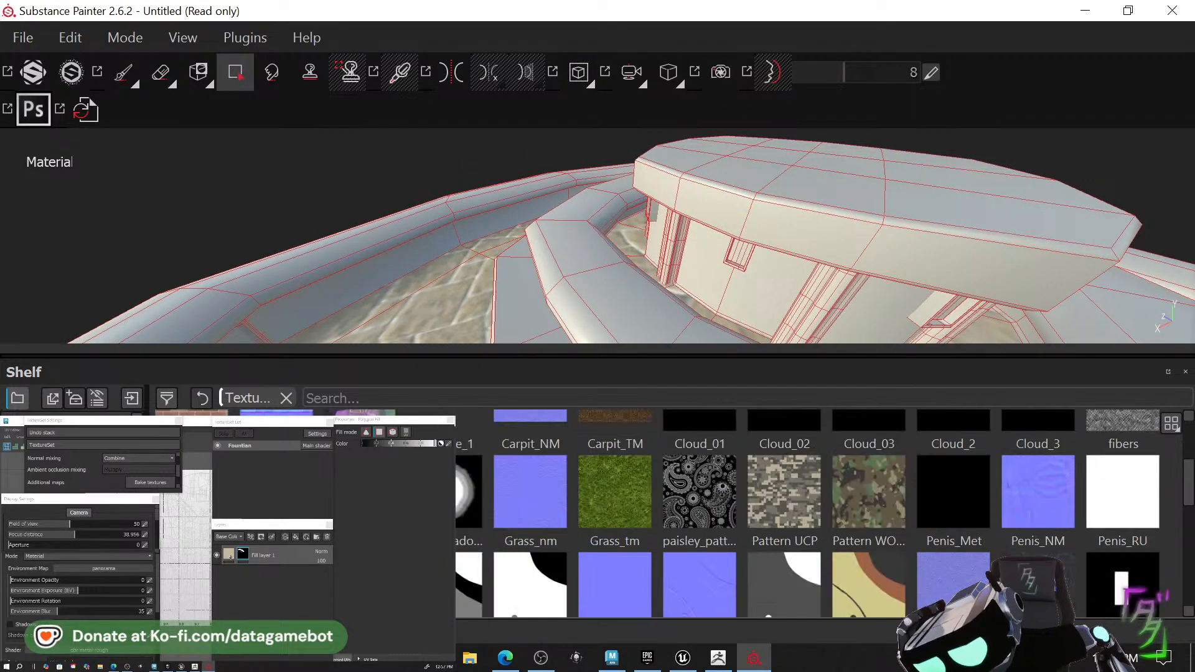
pyautogui.scroll(1, 596, 551)
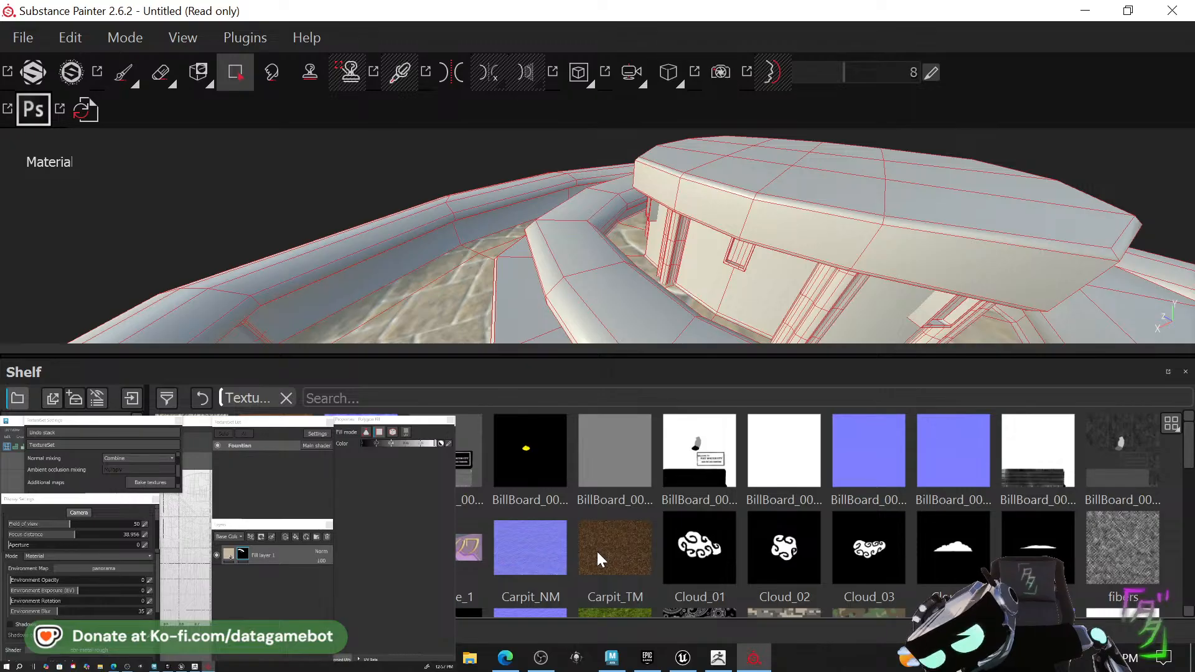
pyautogui.moveTo(596, 550)
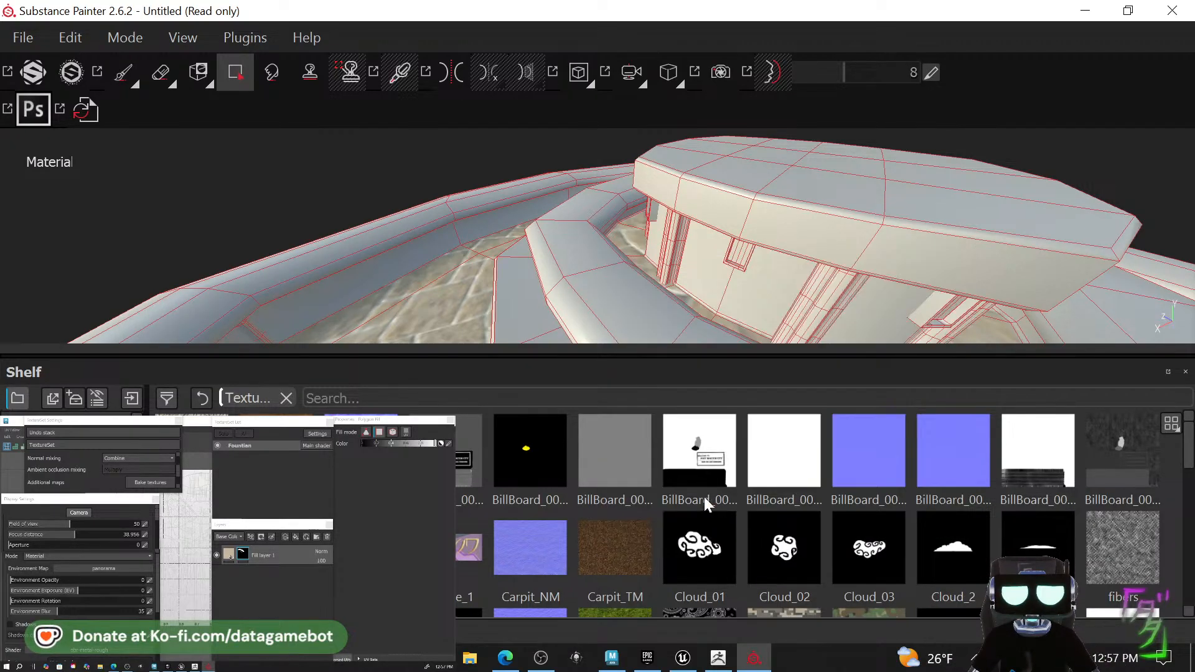
pyautogui.scroll(-2, 809, 514)
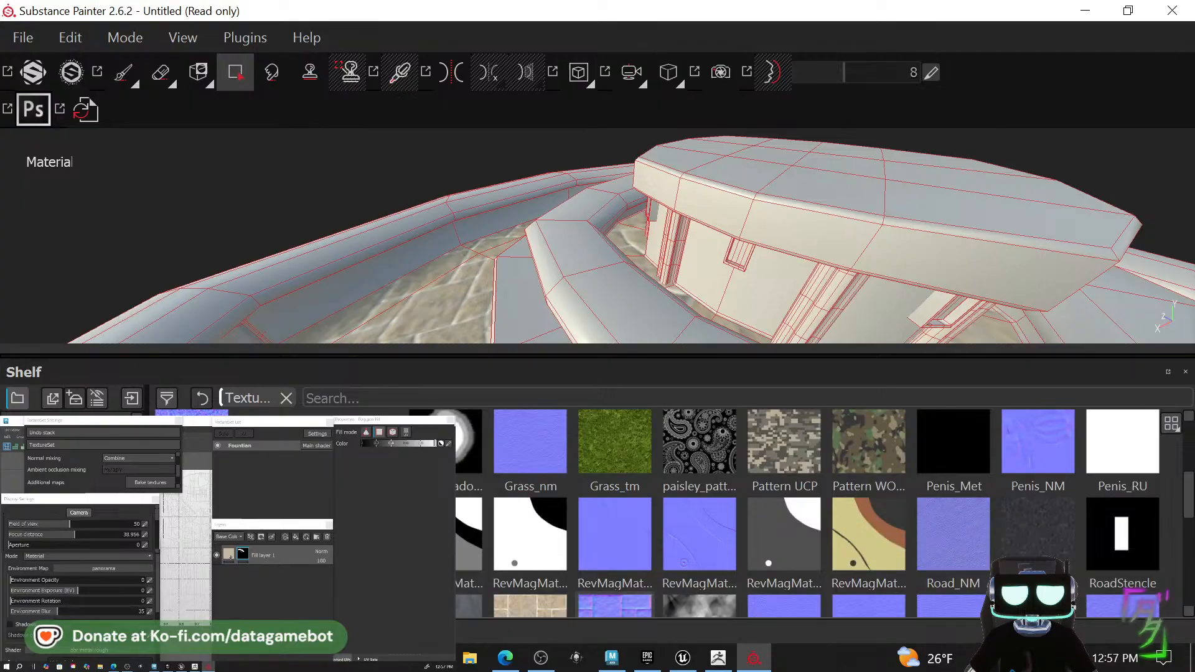
pyautogui.scroll(2, 809, 513)
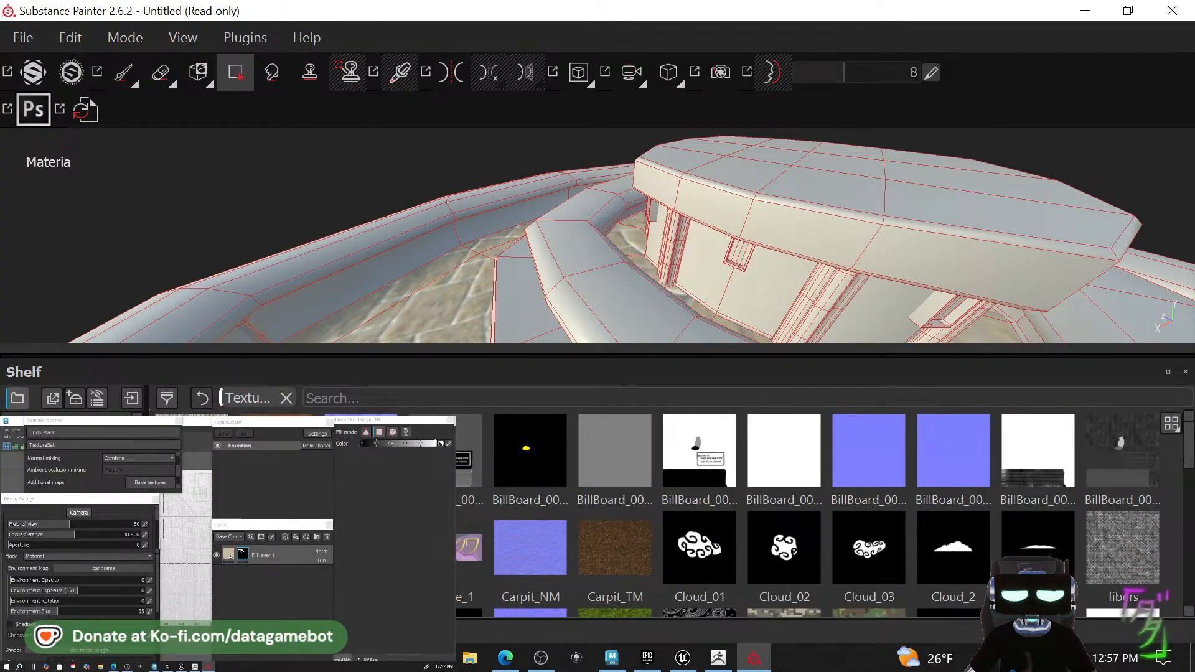
pyautogui.click(296, 537)
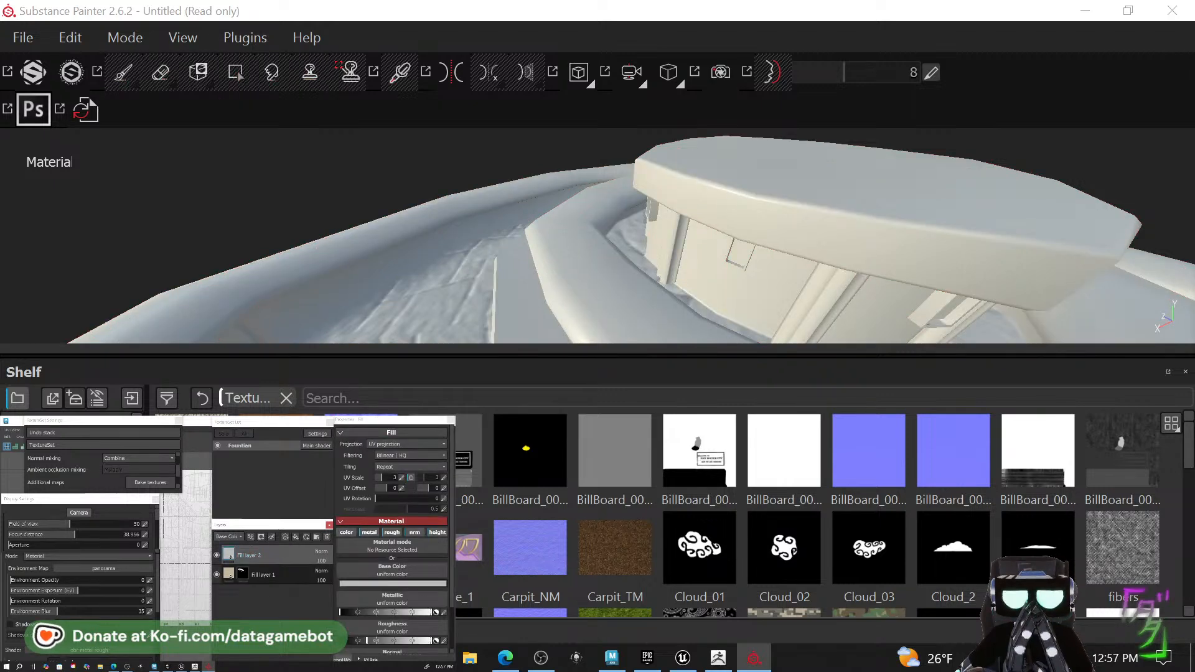
pyautogui.moveTo(902, 545); pyautogui.dragTo(367, 578)
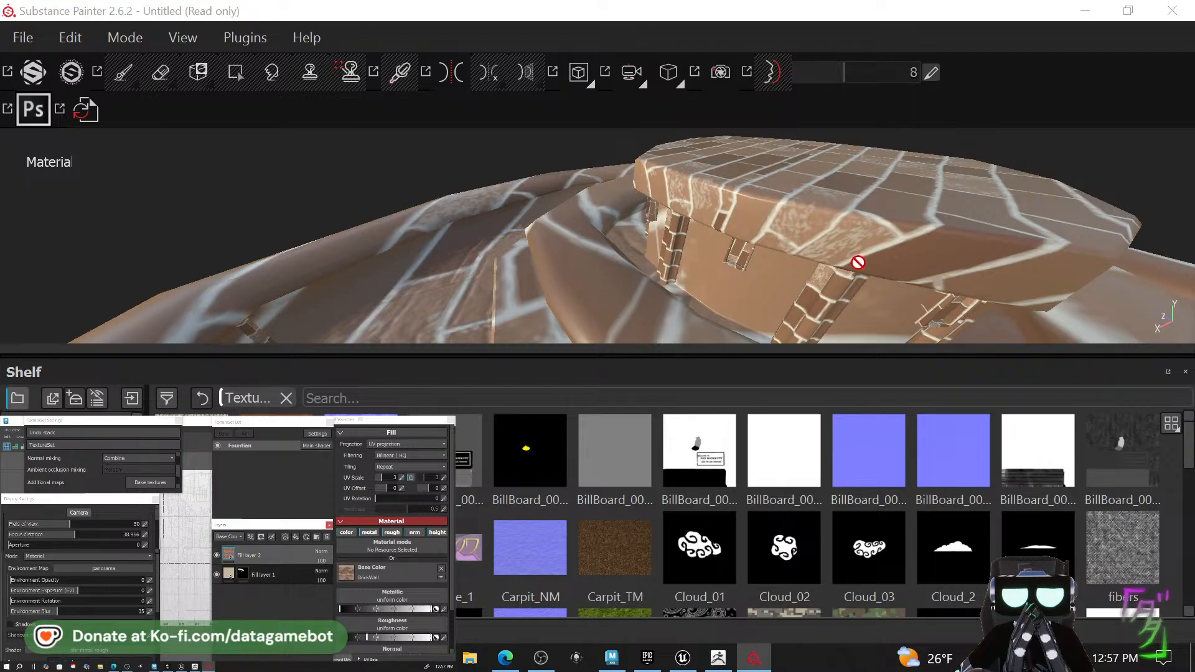
# Assign the BrickWallNM texture as the brick fill layer's normal map and check the bricks around the fountain.
pyautogui.keyDown('alt'); pyautogui.moveTo(857, 262); pyautogui.dragTo(158, 233); pyautogui.keyUp('alt')
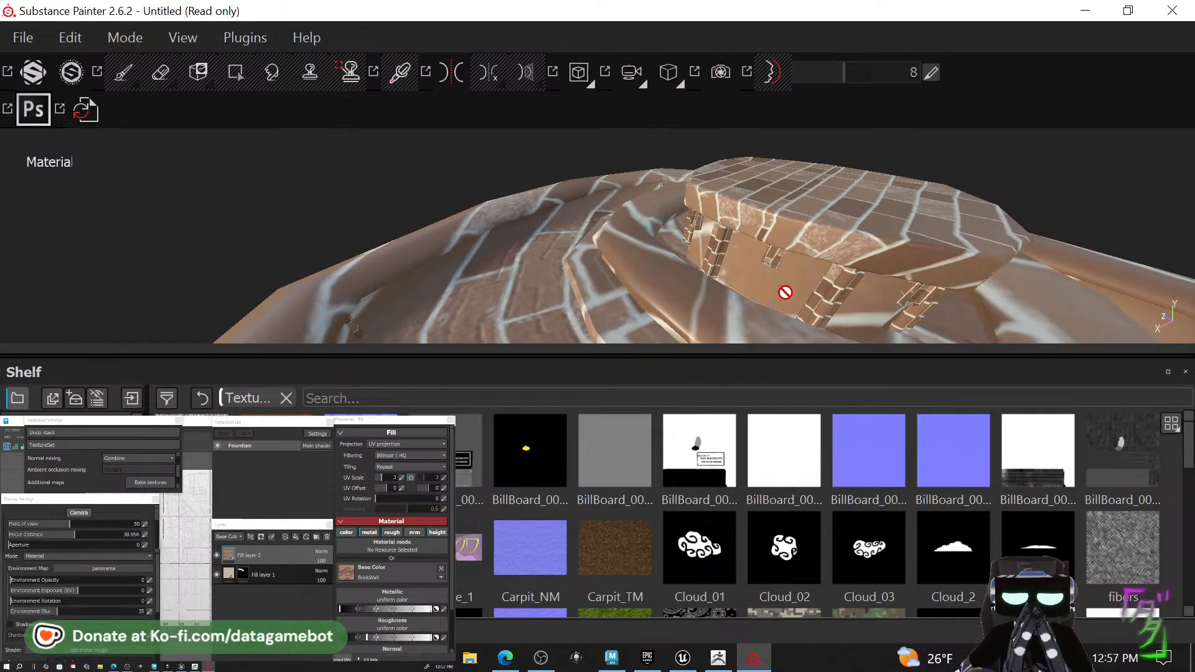
pyautogui.keyDown('alt'); pyautogui.moveTo(785, 292); pyautogui.dragTo(581, 187); pyautogui.keyUp('alt')
pyautogui.keyDown('alt'); pyautogui.moveTo(751, 289); pyautogui.dragTo(1060, 222); pyautogui.keyUp('alt')
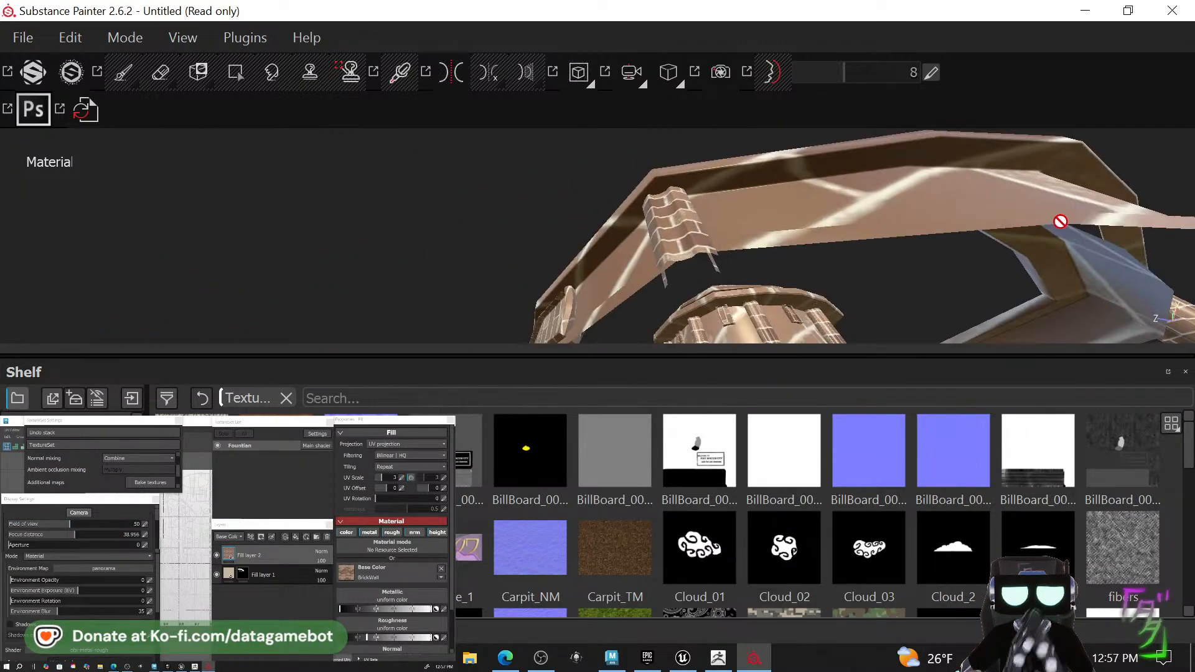
pyautogui.keyDown('alt'); pyautogui.moveTo(726, 203); pyautogui.dragTo(2, 206); pyautogui.keyUp('alt')
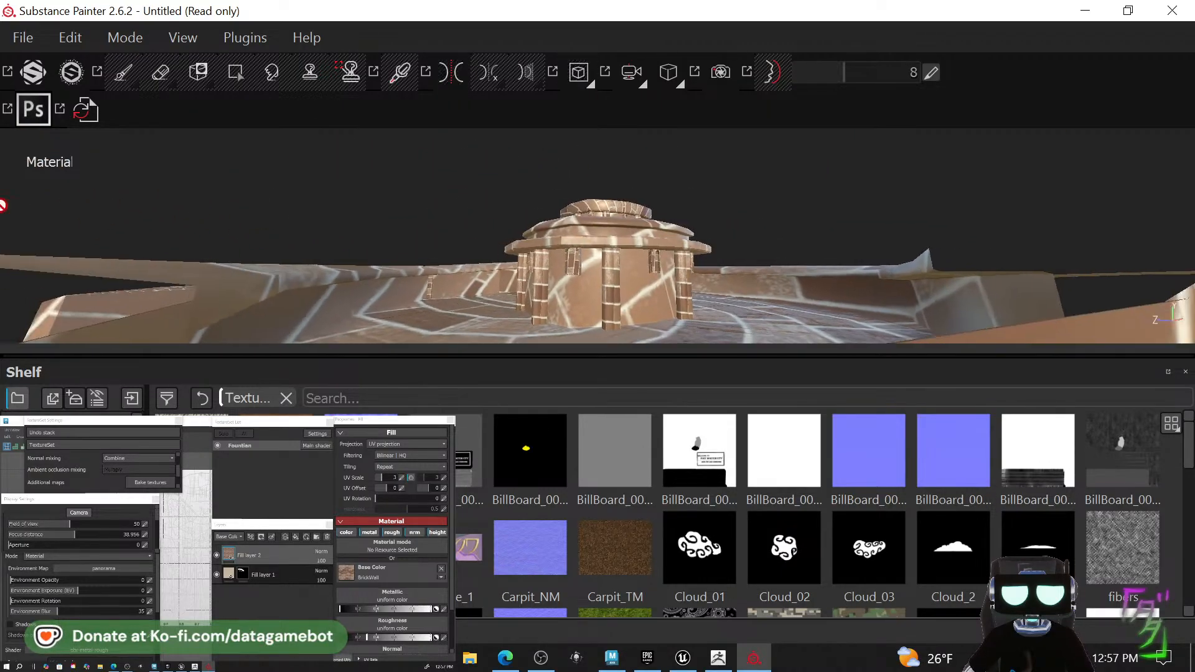
pyautogui.keyDown('alt'); pyautogui.moveTo(298, 226); pyautogui.dragTo(655, 181); pyautogui.keyUp('alt')
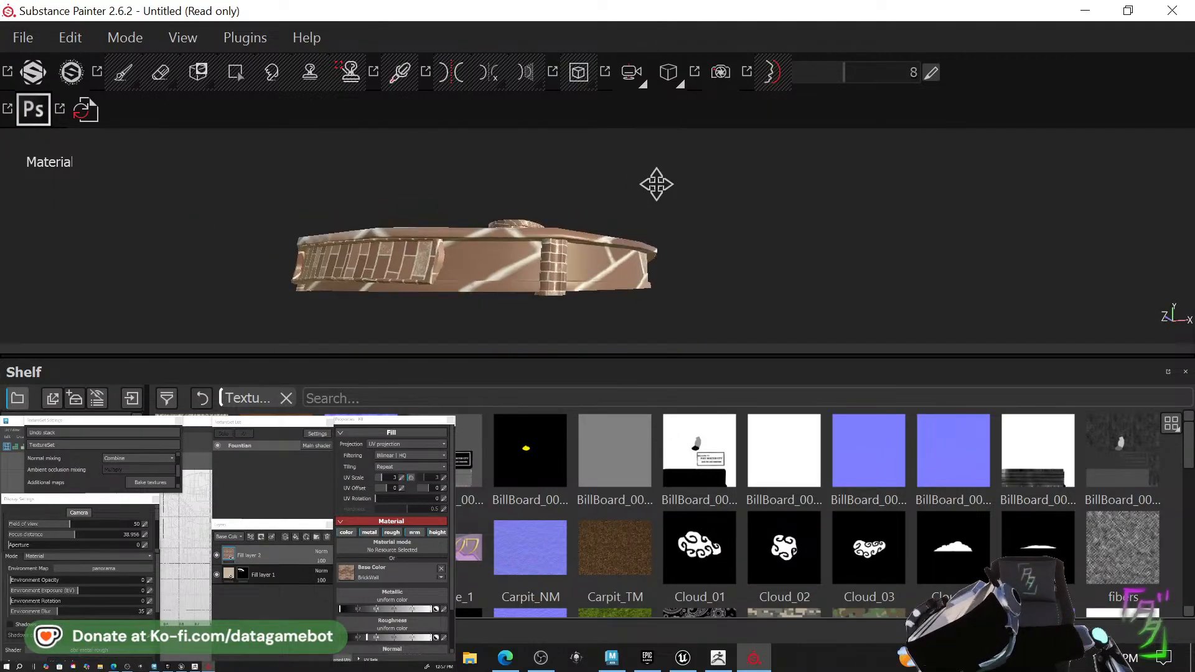
pyautogui.click(274, 555)
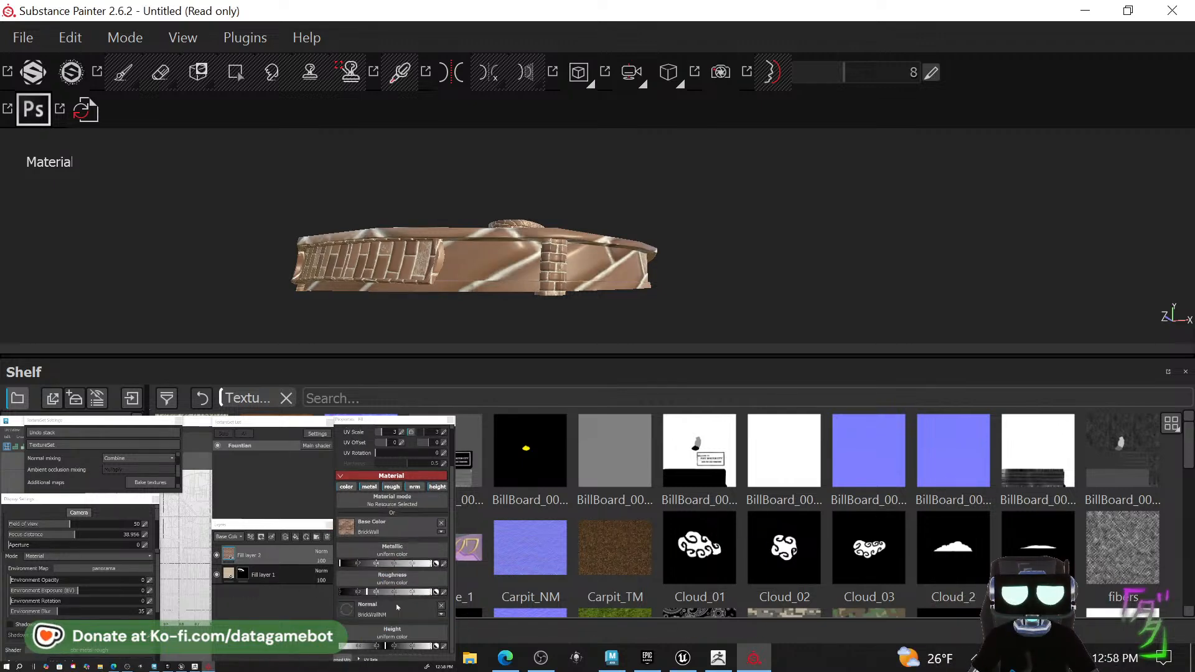
pyautogui.keyDown('alt'); pyautogui.moveTo(729, 271); pyautogui.dragTo(618, 134); pyautogui.keyUp('alt')
pyautogui.keyDown('alt'); pyautogui.moveTo(516, 161); pyautogui.dragTo(654, 213); pyautogui.keyUp('alt')
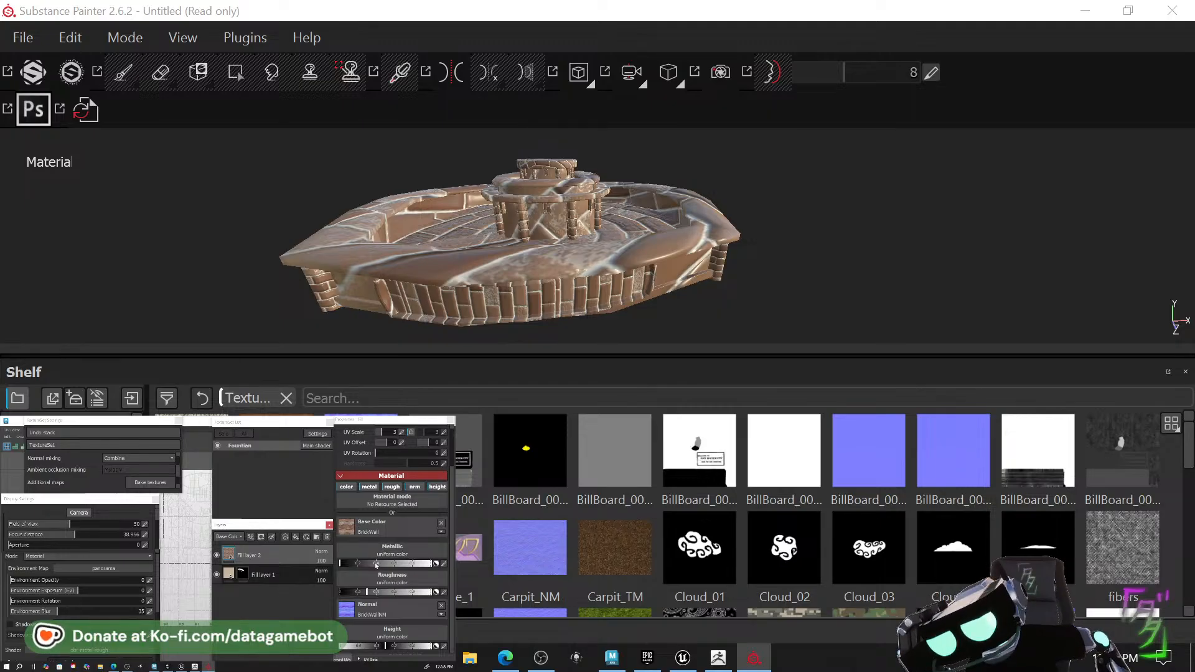
# Raise the brick fill layer's roughness and give it a moderate metallic value.
pyautogui.moveTo(376, 592); pyautogui.dragTo(417, 593)
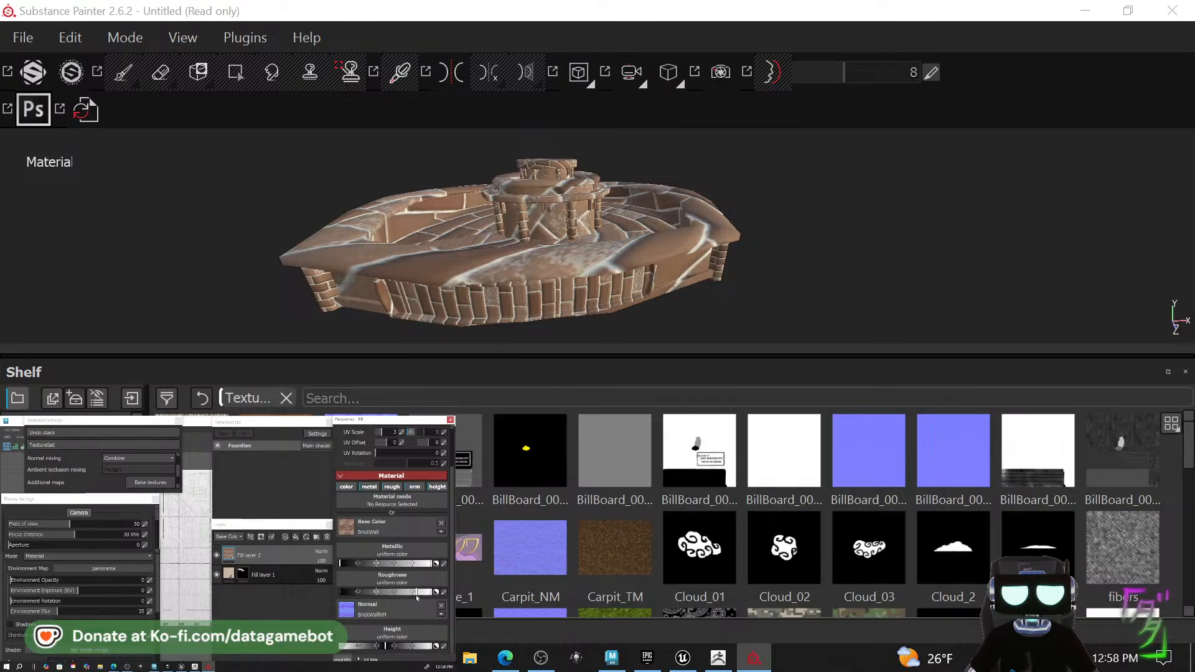
pyautogui.click(369, 564)
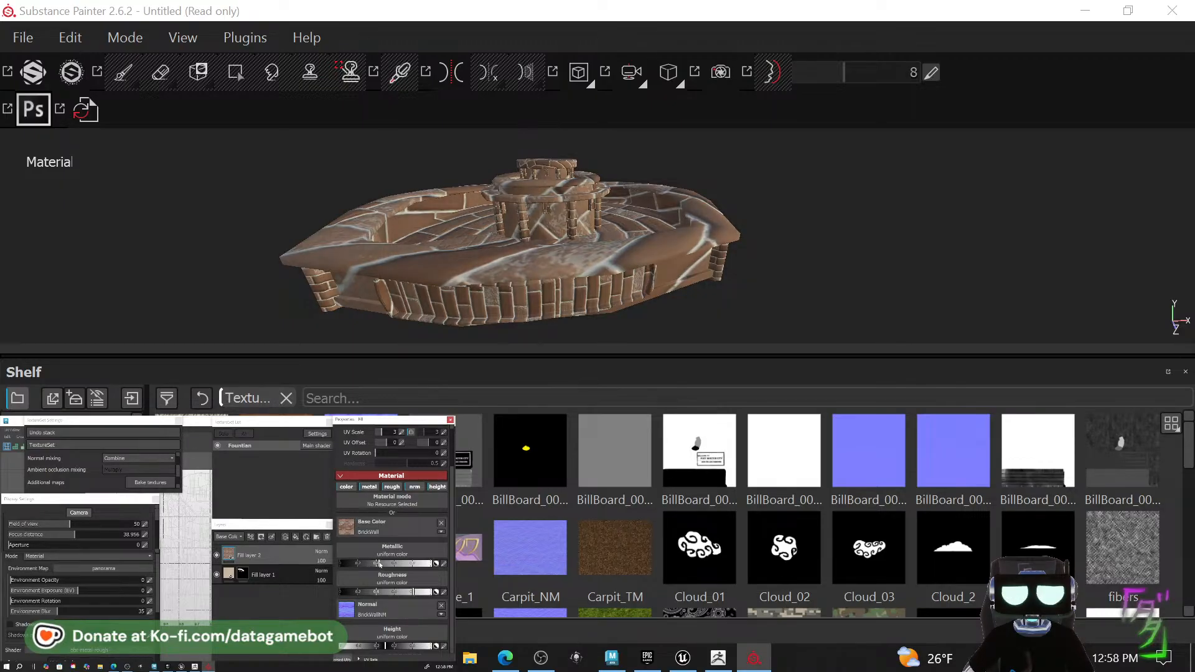
pyautogui.keyDown('alt'); pyautogui.moveTo(776, 224); pyautogui.dragTo(789, 245); pyautogui.keyUp('alt')
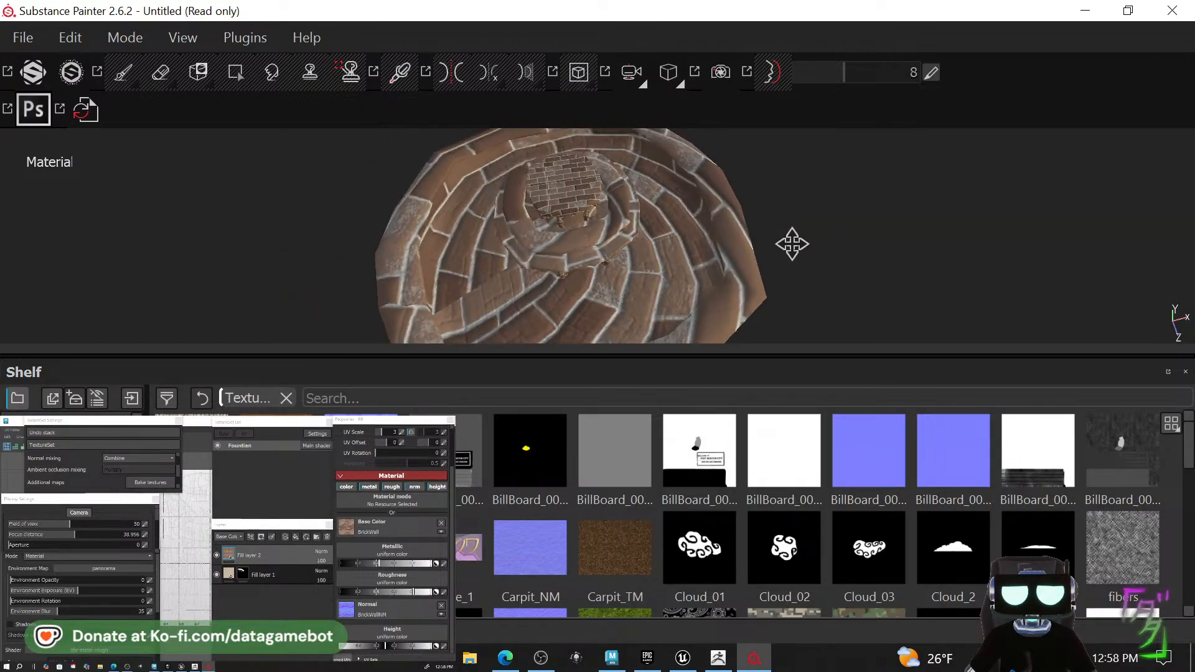
# Add a black mask to the brick fill layer and polygon-fill the top surface of the fountain's central tower.
pyautogui.rightClick(268, 554)
pyautogui.click(269, 435)
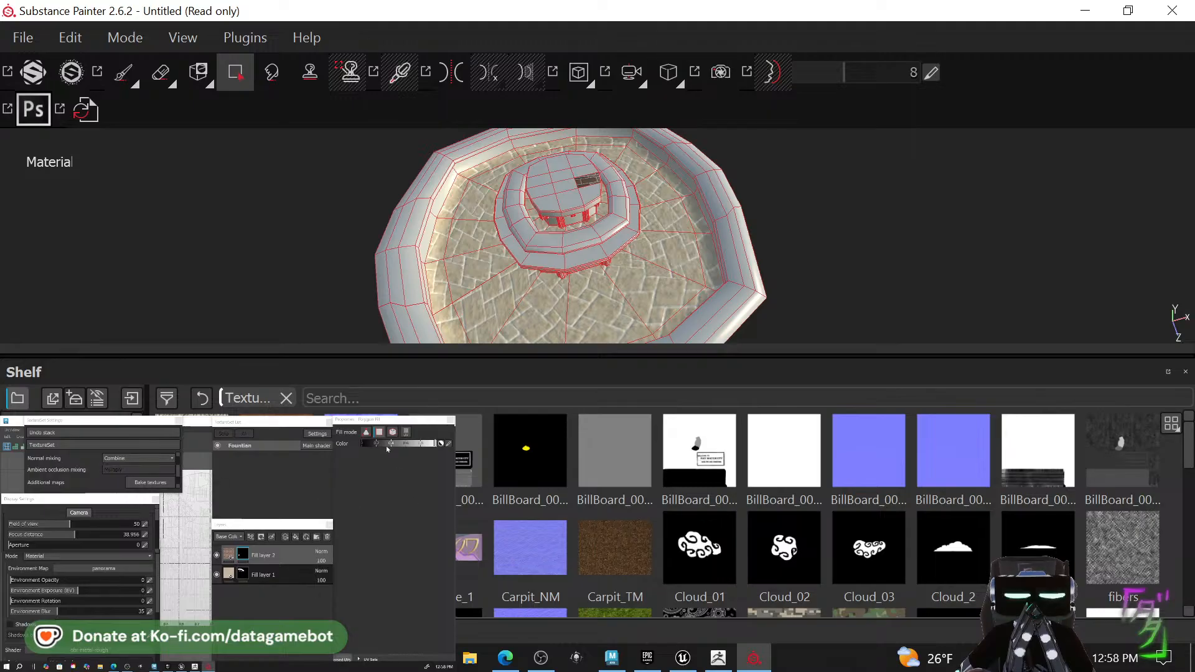
pyautogui.click(546, 198)
pyautogui.keyDown('alt'); pyautogui.moveTo(610, 216); pyautogui.dragTo(623, 269); pyautogui.keyUp('alt')
pyautogui.keyDown('alt'); pyautogui.moveTo(622, 269); pyautogui.dragTo(144, 269, button='right'); pyautogui.keyUp('alt')
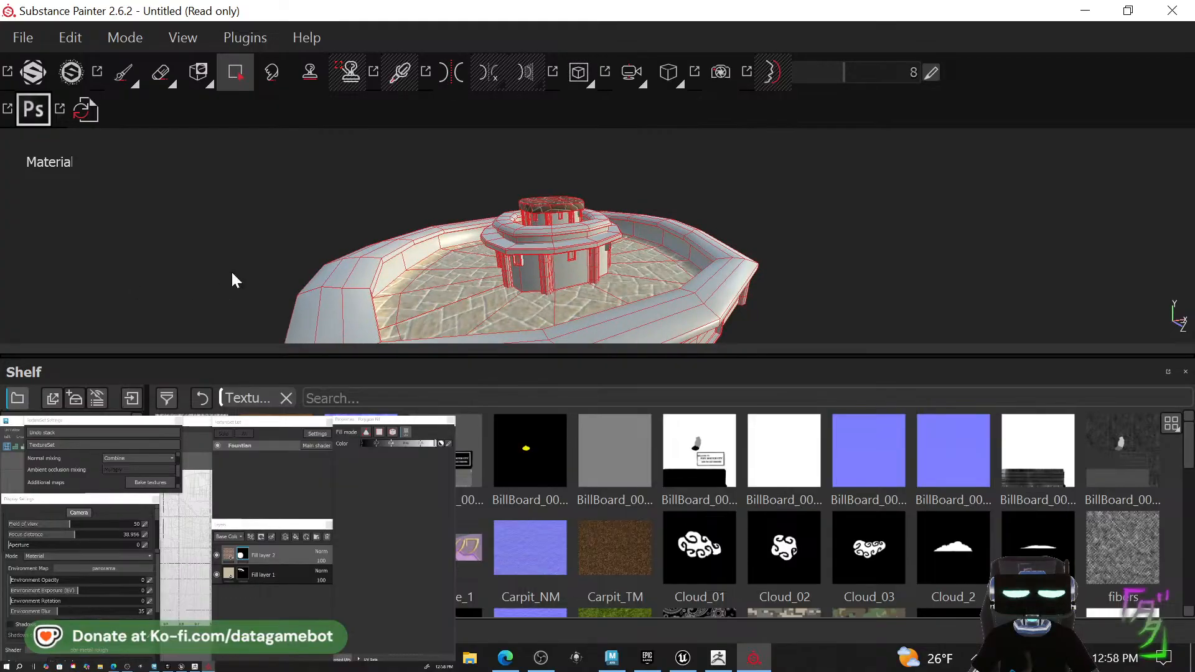
pyautogui.keyDown('alt'); pyautogui.moveTo(571, 320); pyautogui.dragTo(591, 249); pyautogui.keyUp('alt')
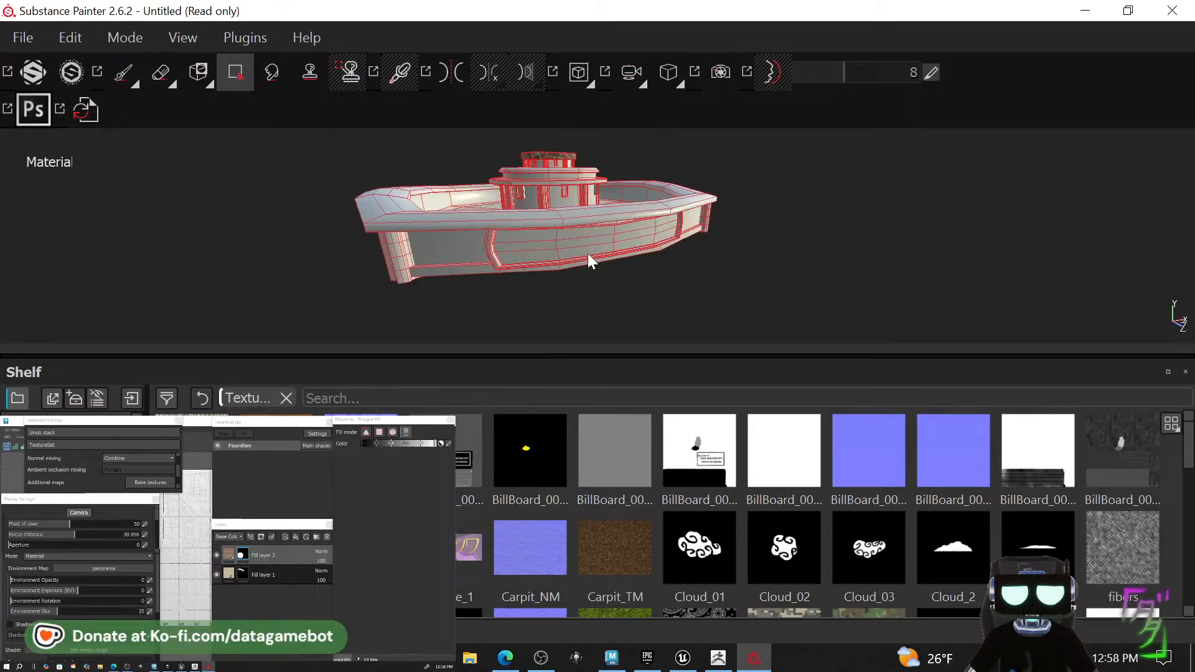
pyautogui.keyDown('alt'); pyautogui.moveTo(591, 249); pyautogui.dragTo(632, 240, button='right'); pyautogui.keyUp('alt')
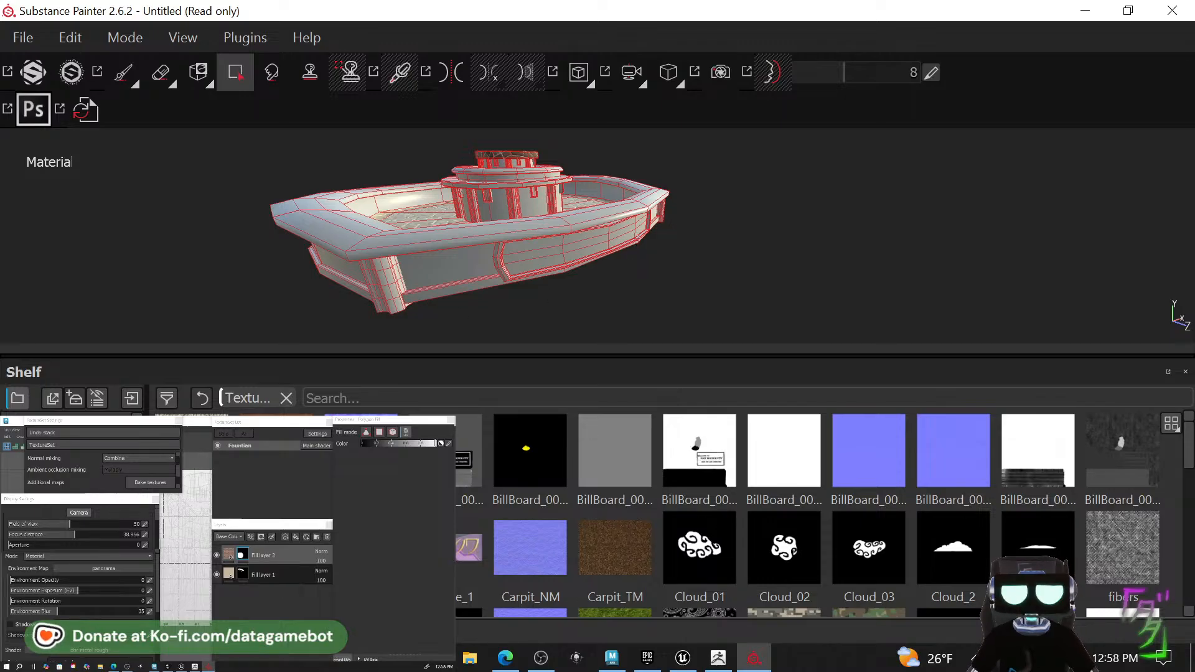
# Look through the shelf textures, switch to materials, and add Gold Pure as a new top layer with a black mask.
pyautogui.scroll(-3, 483, 556)
pyautogui.scroll(3, 487, 555)
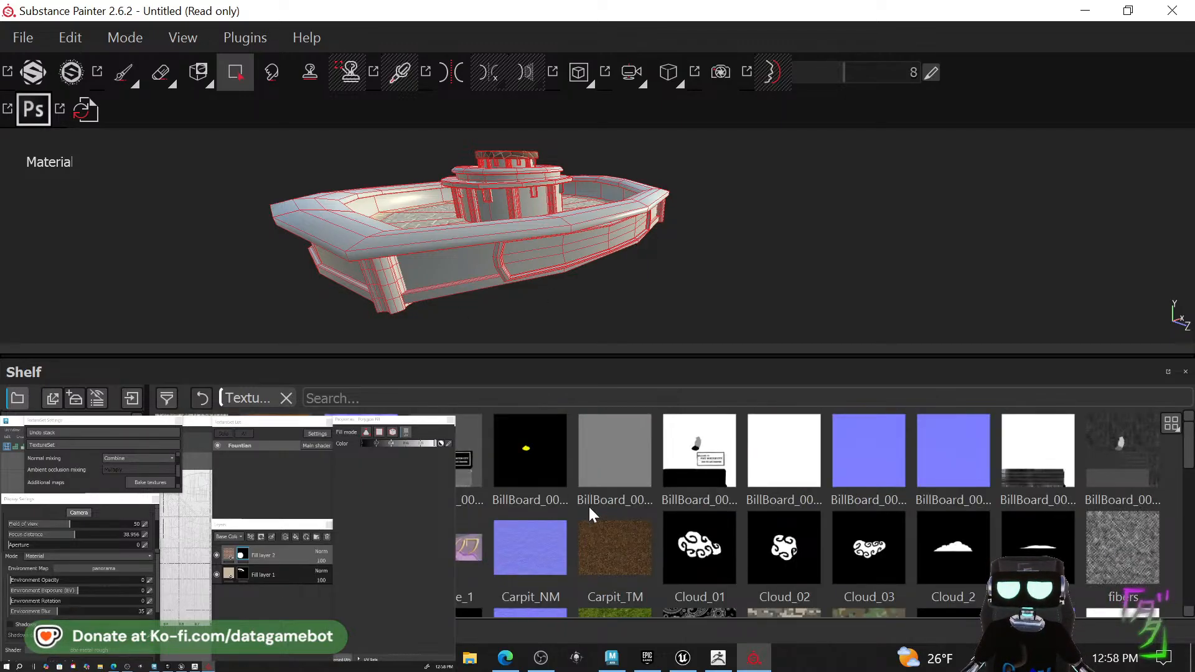
pyautogui.scroll(-3, 914, 489)
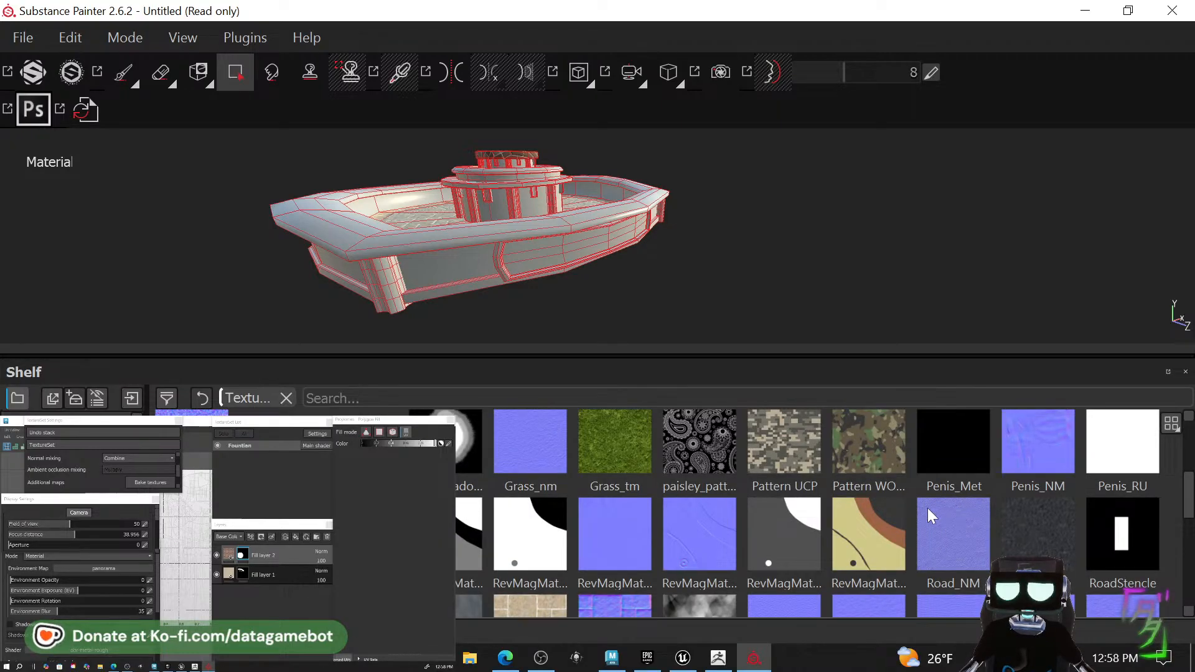
pyautogui.scroll(-3, 871, 509)
pyautogui.scroll(-2, 591, 509)
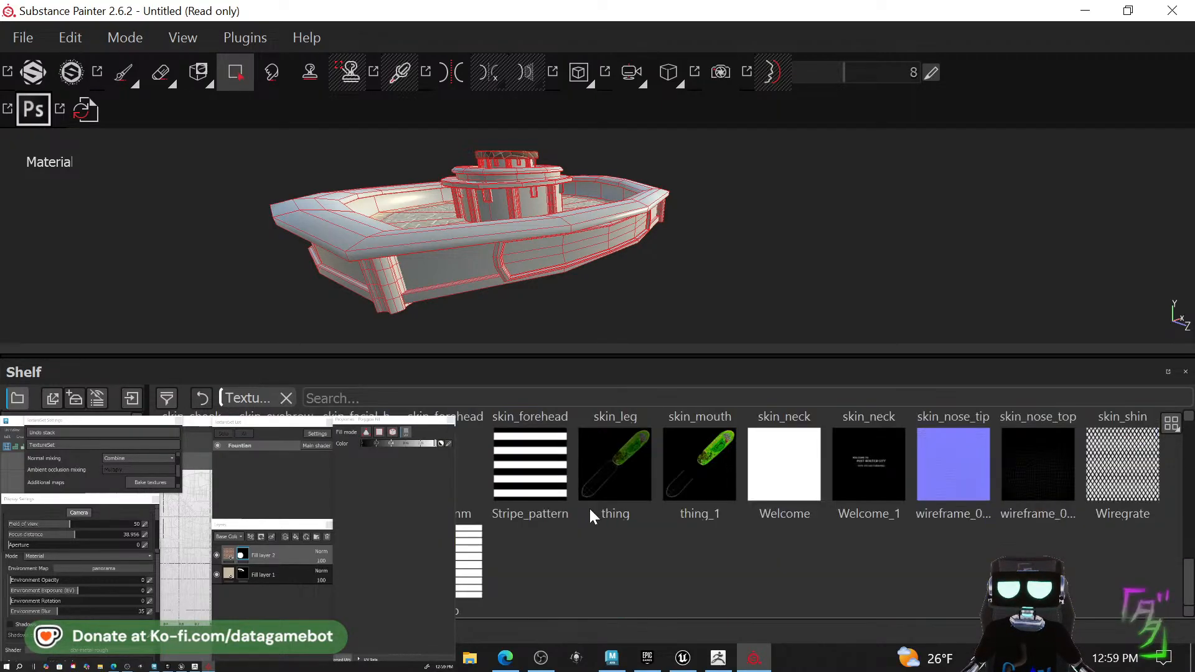
pyautogui.moveTo(590, 509)
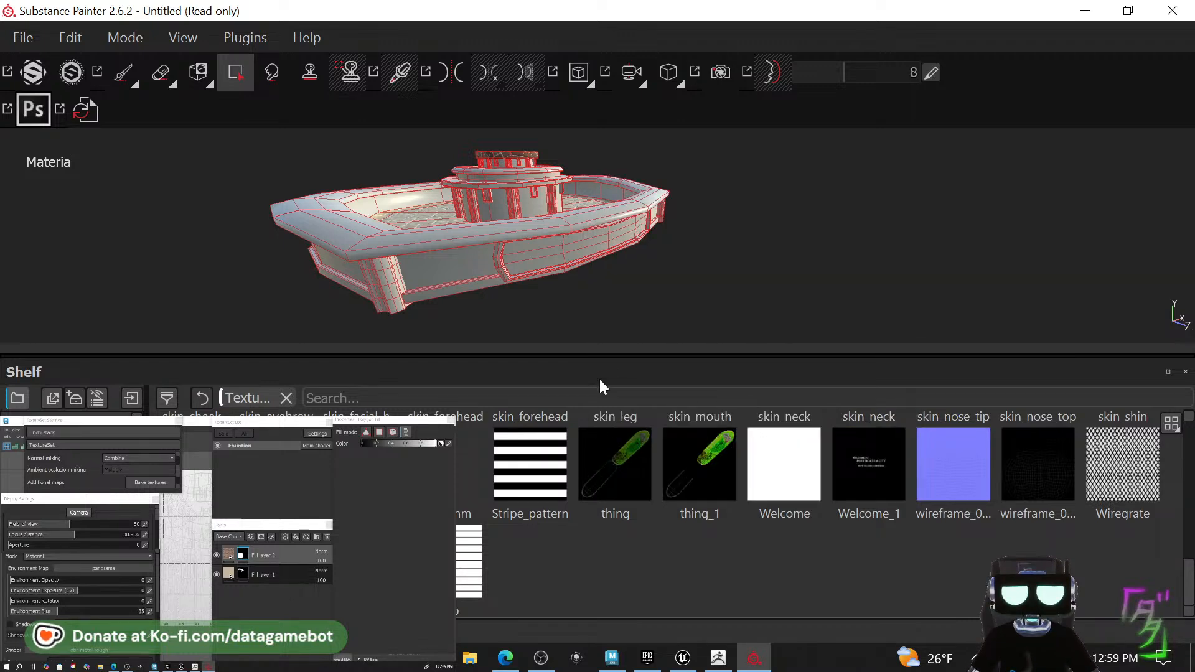
pyautogui.moveTo(436, 473)
pyautogui.click(63, 553)
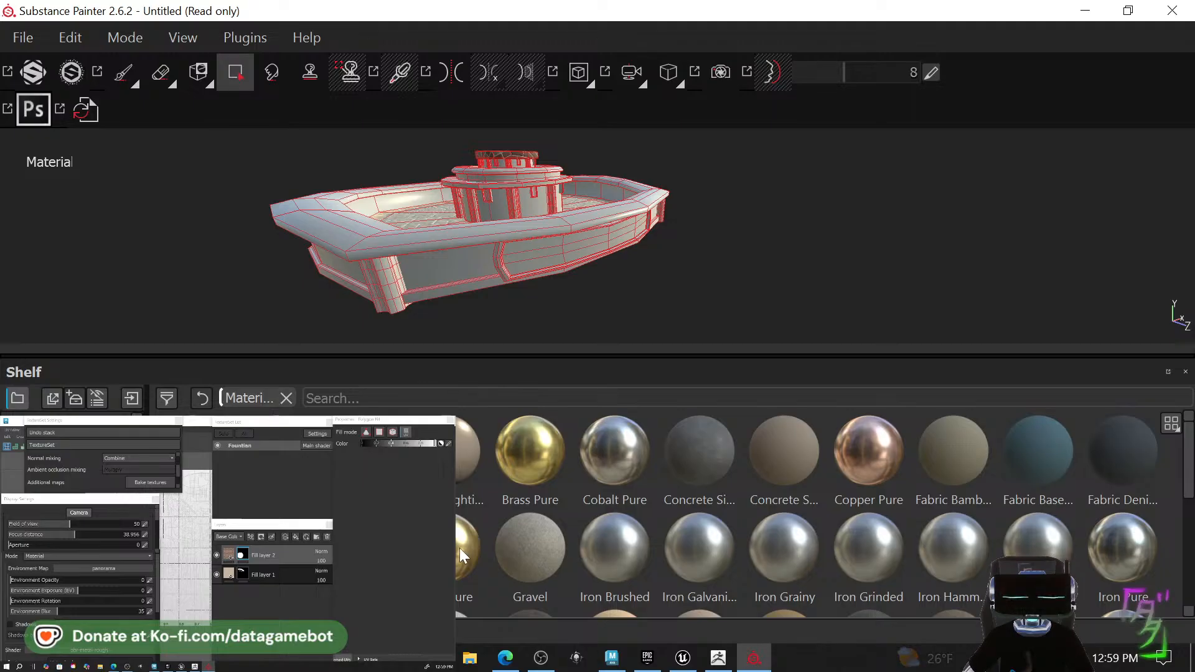
pyautogui.moveTo(457, 550); pyautogui.dragTo(277, 555)
pyautogui.rightClick(271, 557)
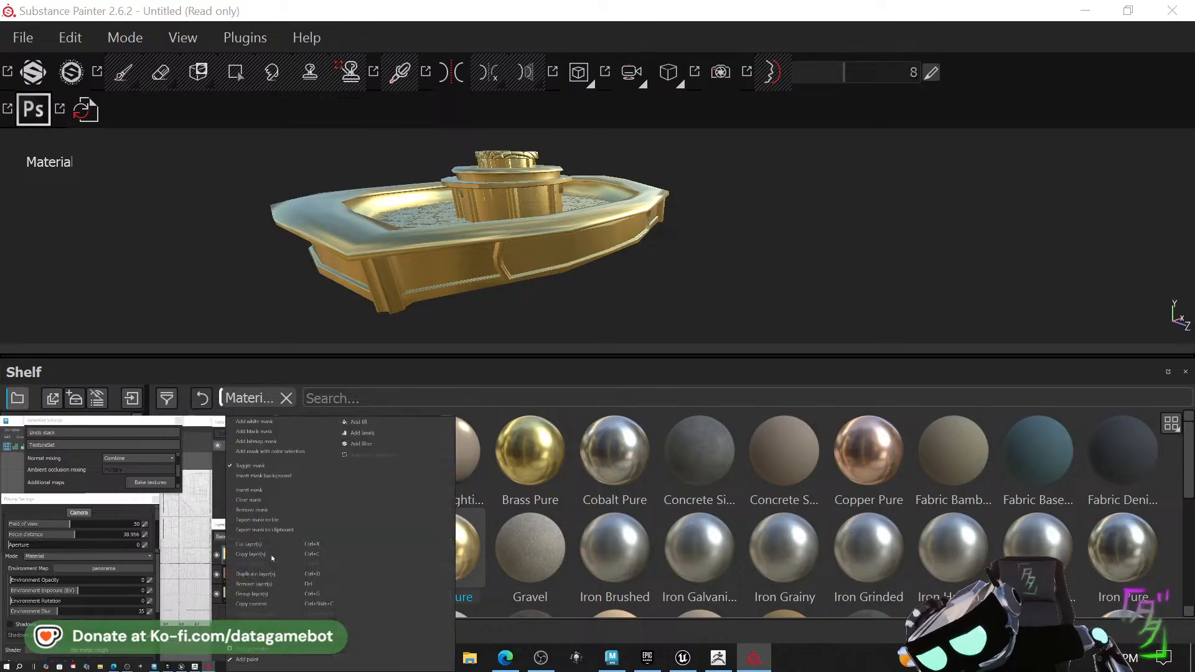
pyautogui.click(272, 431)
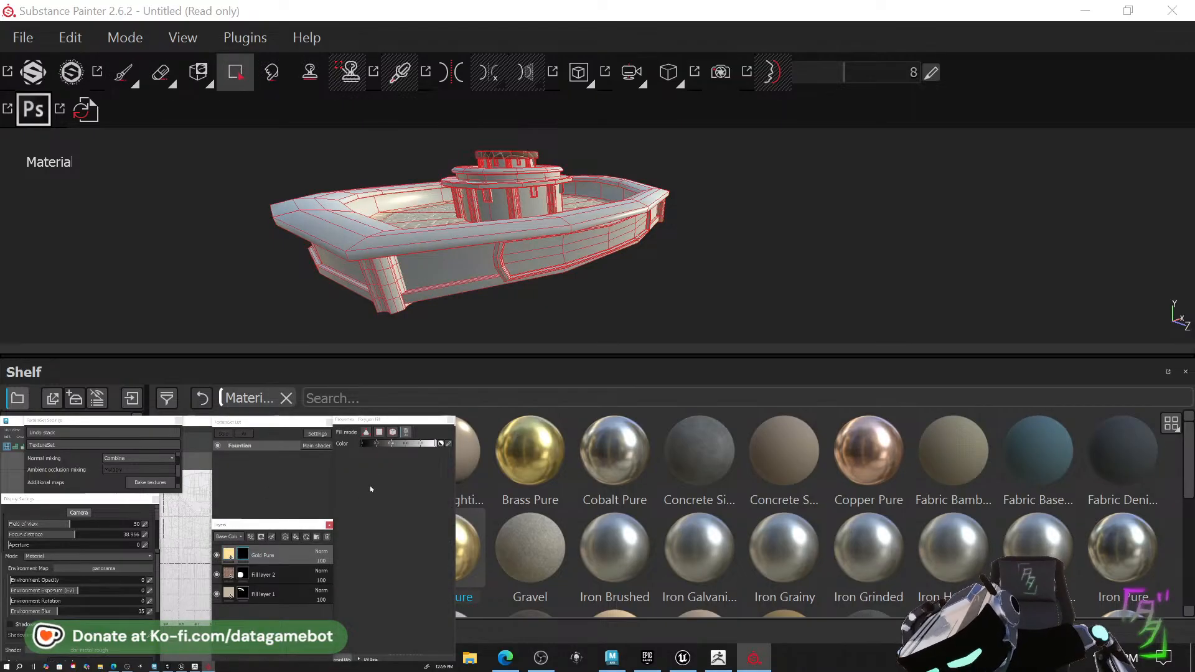
# Polygon-fill the basin's recessed side panel and the central tower's window frames in the Gold Pure mask.
pyautogui.click(548, 263)
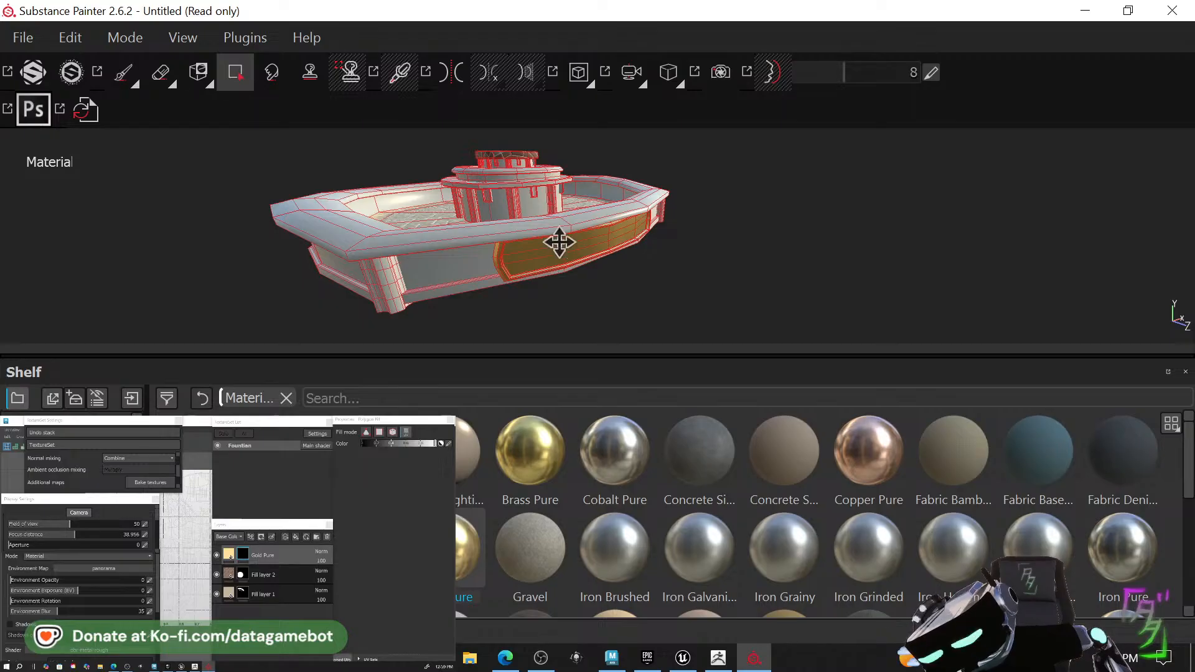
pyautogui.keyDown('alt'); pyautogui.moveTo(557, 243); pyautogui.dragTo(565, 267); pyautogui.keyUp('alt')
pyautogui.keyDown('alt'); pyautogui.moveTo(547, 231); pyautogui.dragTo(678, 461, button='right'); pyautogui.keyUp('alt')
pyautogui.click(421, 212)
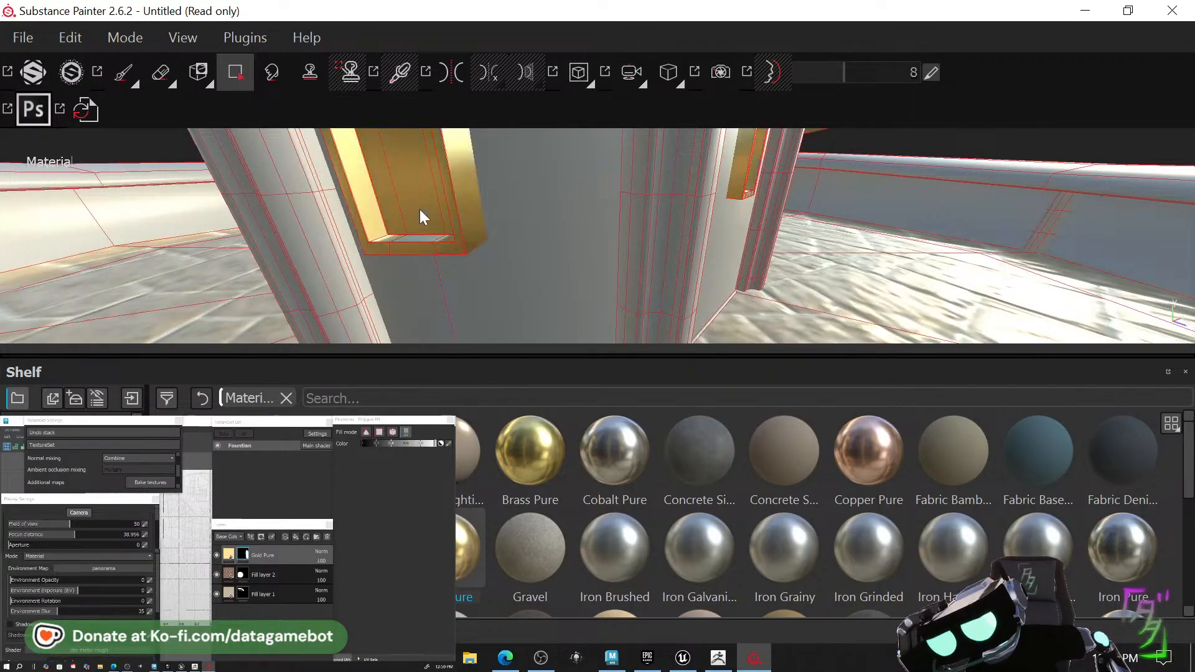
pyautogui.keyDown('alt'); pyautogui.moveTo(461, 227); pyautogui.dragTo(529, 223); pyautogui.keyUp('alt')
pyautogui.keyDown('alt'); pyautogui.moveTo(529, 222); pyautogui.dragTo(219, 163, button='right'); pyautogui.keyUp('alt')
pyautogui.keyDown('alt'); pyautogui.moveTo(443, 191); pyautogui.dragTo(479, 224, button='middle'); pyautogui.keyUp('alt')
pyautogui.keyDown('alt'); pyautogui.moveTo(486, 222); pyautogui.dragTo(503, 211); pyautogui.keyUp('alt')
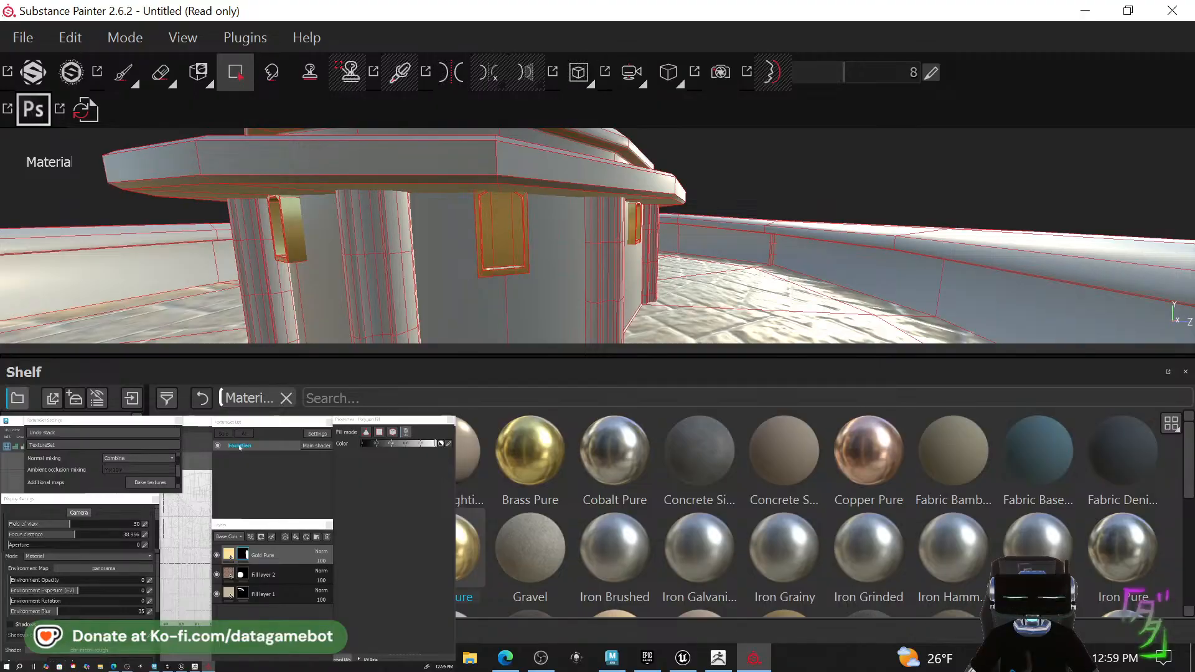
# Add a new fill layer above Gold Pure and set its base color to black.
pyautogui.click(297, 538)
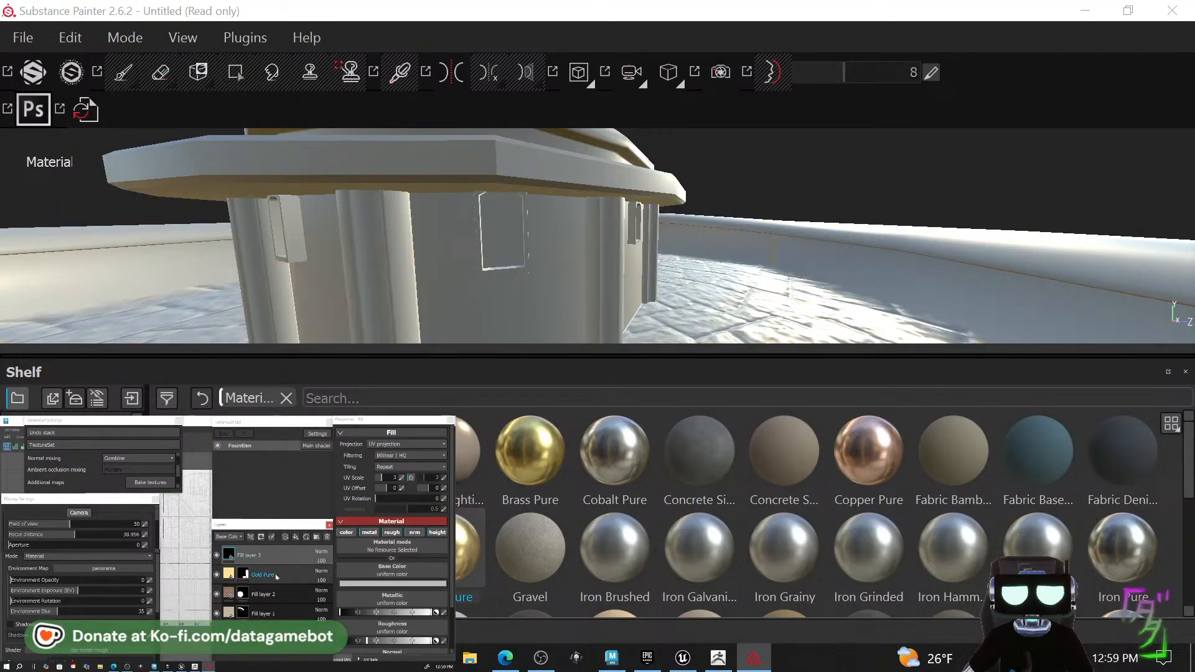
pyautogui.click(355, 587)
pyautogui.moveTo(355, 590); pyautogui.dragTo(298, 649)
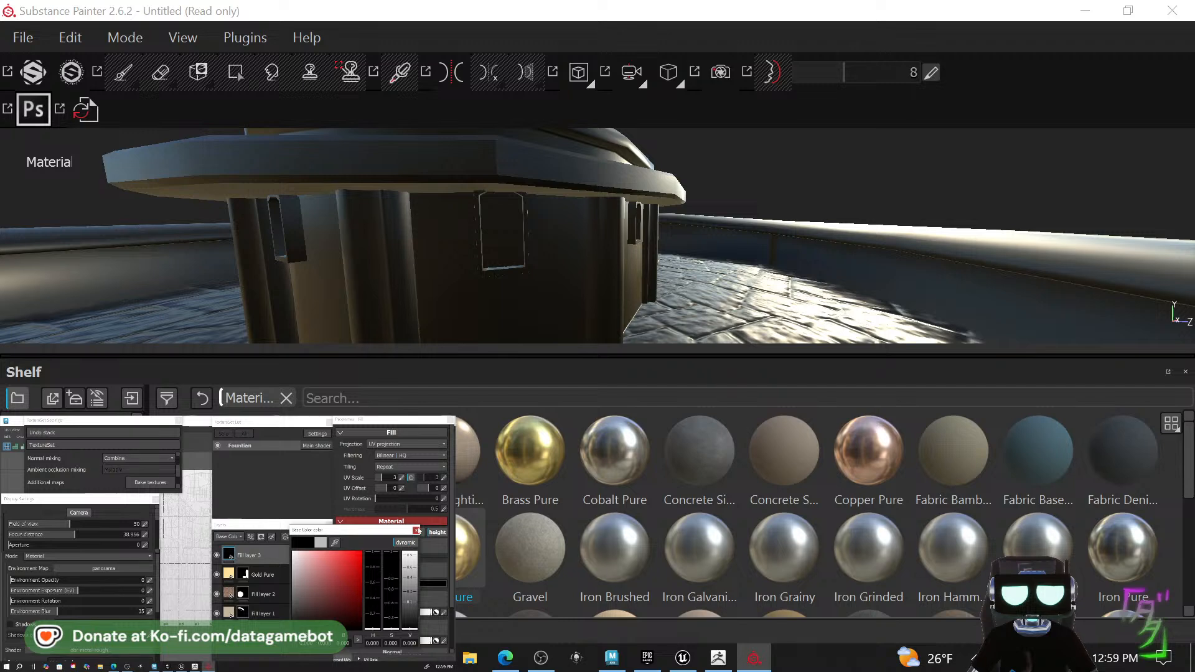
pyautogui.click(416, 531)
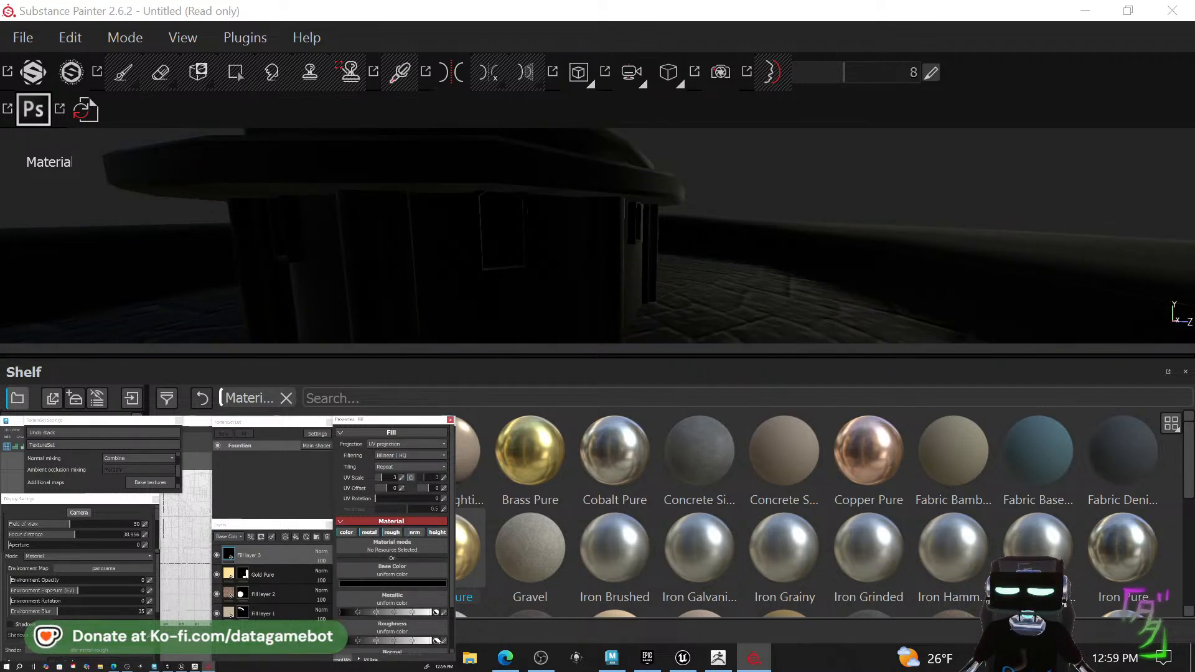
# Add a black mask to the black fill layer and polygon-fill the tower's recessed window openings.
pyautogui.rightClick(231, 573)
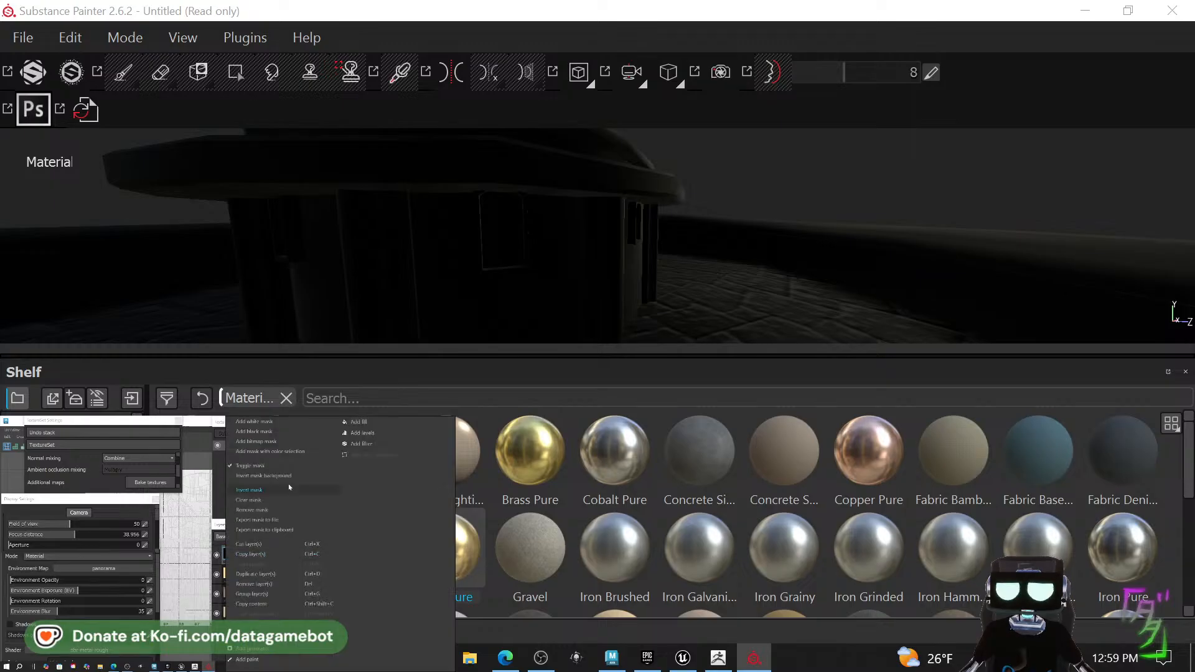
pyautogui.click(266, 432)
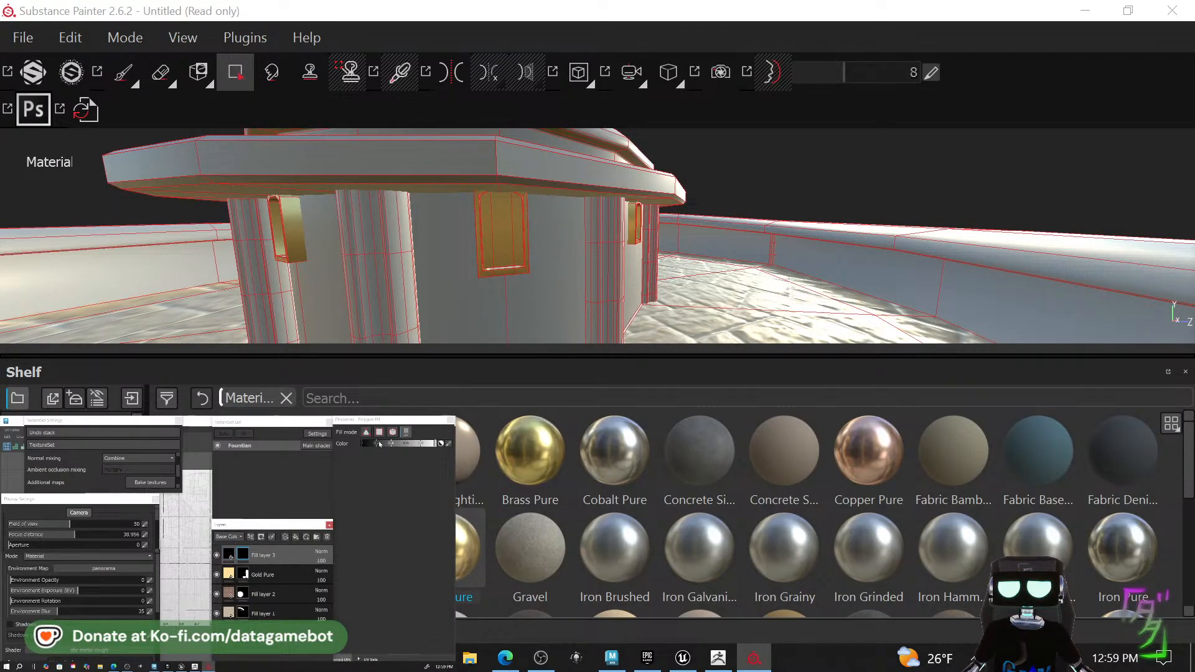
pyautogui.click(511, 219)
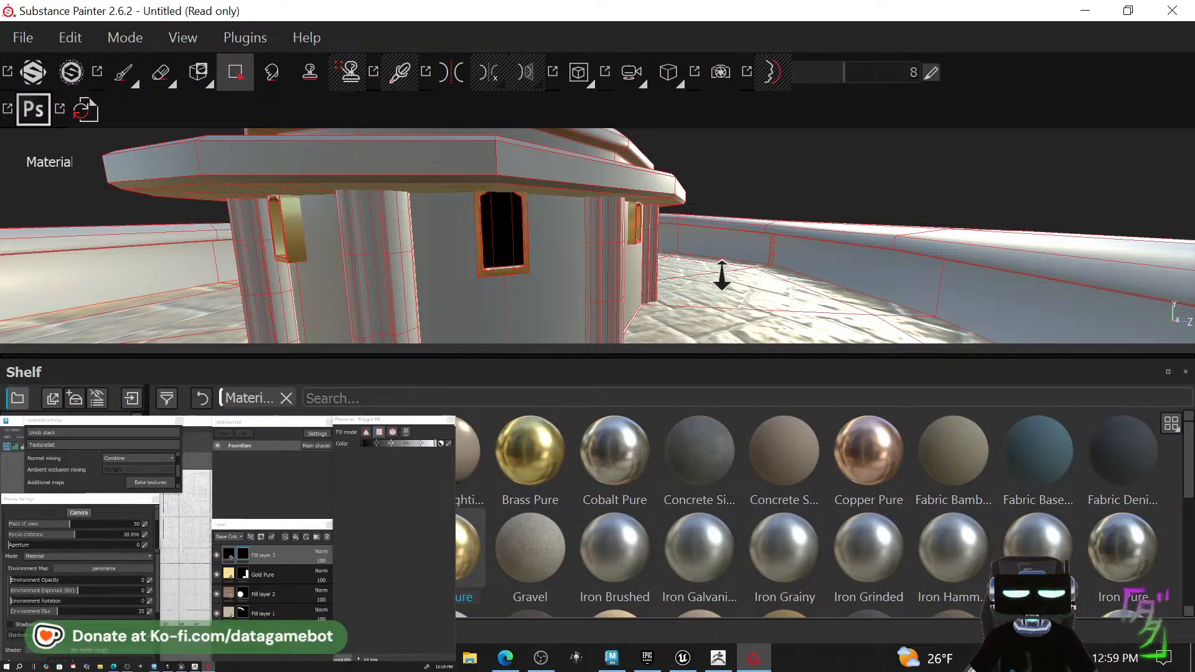
# Inspect the fountain's outer walls, gold side panels and black tower windows from several angles.
pyautogui.keyDown('alt'); pyautogui.moveTo(721, 275); pyautogui.dragTo(221, 182, button='right'); pyautogui.keyUp('alt')
pyautogui.keyDown('alt'); pyautogui.moveTo(714, 289); pyautogui.dragTo(909, 307); pyautogui.keyUp('alt')
pyautogui.keyDown('alt'); pyautogui.moveTo(909, 307); pyautogui.dragTo(691, 261, button='right'); pyautogui.keyUp('alt')
pyautogui.keyDown('alt'); pyautogui.moveTo(691, 261); pyautogui.dragTo(819, 218); pyautogui.keyUp('alt')
pyautogui.keyDown('alt'); pyautogui.moveTo(818, 218); pyautogui.dragTo(358, 187, button='right'); pyautogui.keyUp('alt')
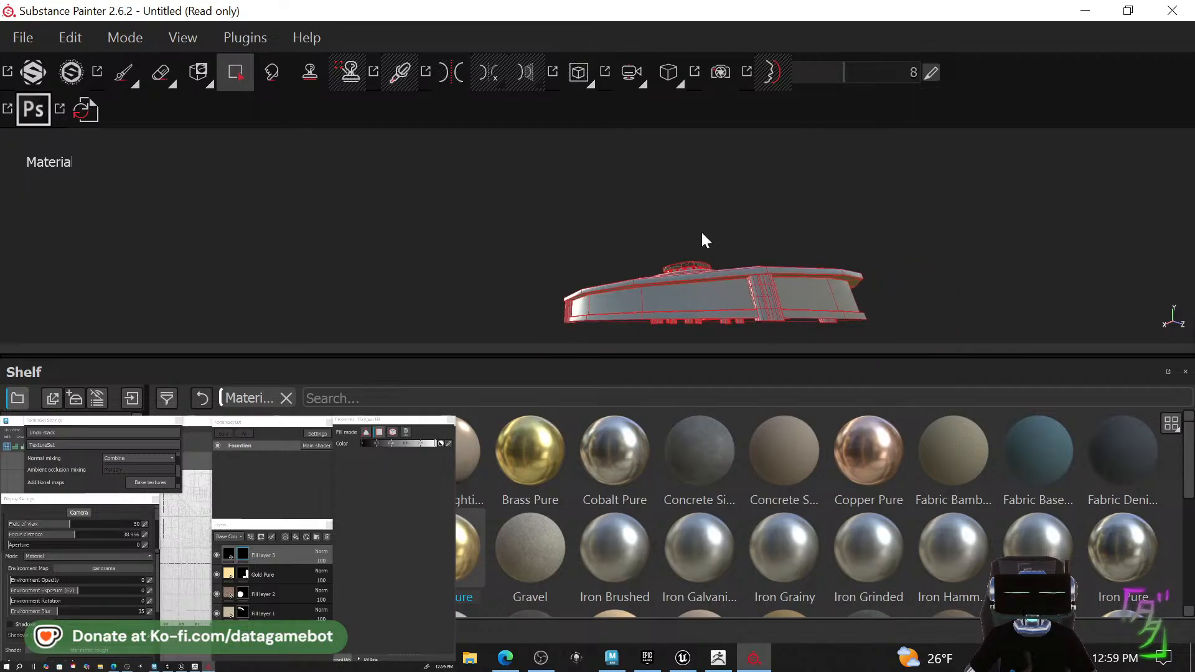
pyautogui.keyDown('alt'); pyautogui.moveTo(702, 233); pyautogui.dragTo(785, 298); pyautogui.keyUp('alt')
pyautogui.keyDown('alt'); pyautogui.moveTo(785, 298); pyautogui.dragTo(585, 240, button='middle'); pyautogui.keyUp('alt')
pyautogui.keyDown('alt'); pyautogui.moveTo(700, 242); pyautogui.dragTo(539, 236); pyautogui.keyUp('alt')
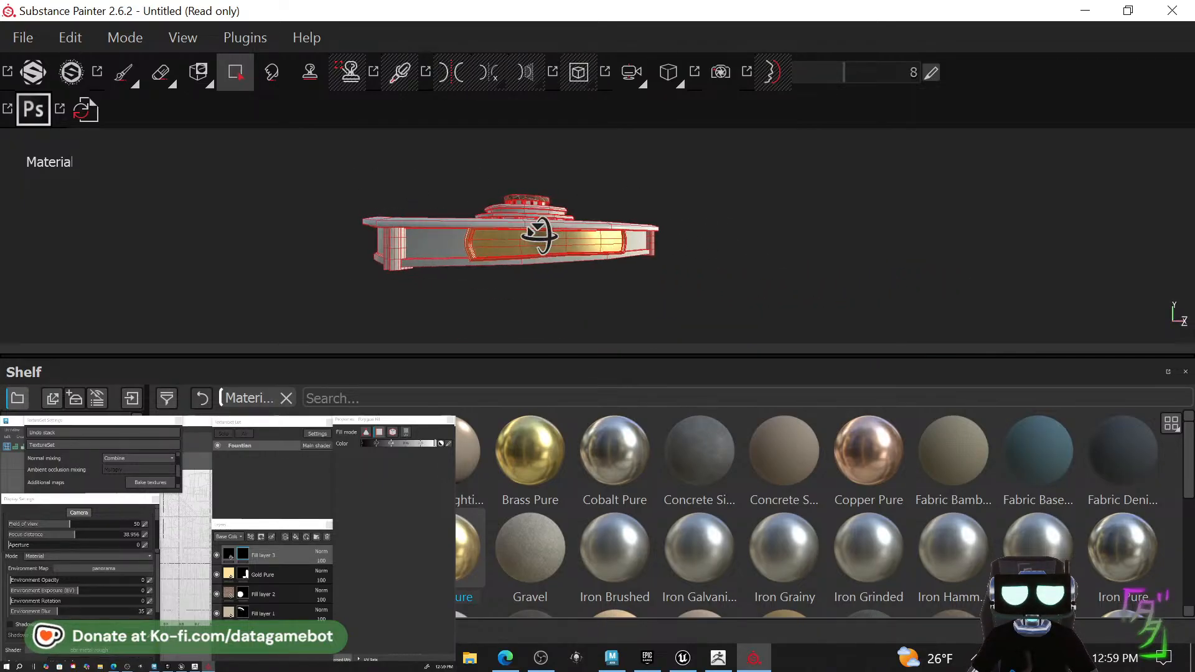
pyautogui.keyDown('alt'); pyautogui.moveTo(540, 236); pyautogui.dragTo(700, 282, button='right'); pyautogui.keyUp('alt')
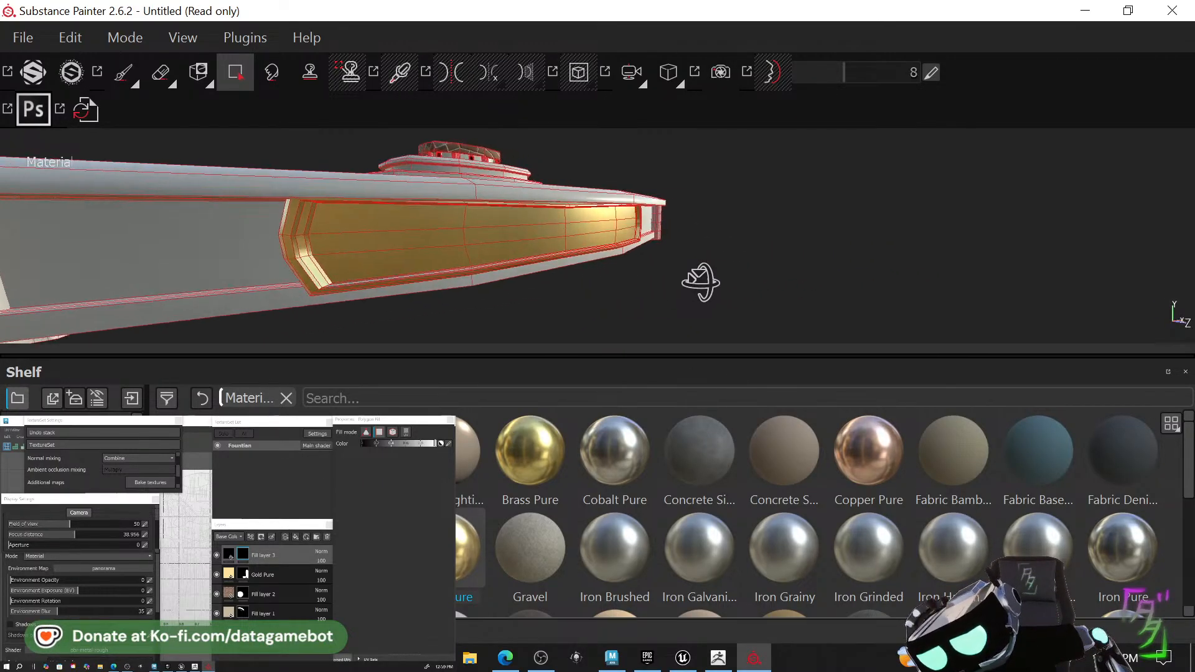
pyautogui.keyDown('alt'); pyautogui.moveTo(701, 282); pyautogui.dragTo(570, 266); pyautogui.keyUp('alt')
pyautogui.keyDown('alt'); pyautogui.moveTo(570, 266); pyautogui.dragTo(93, 259, button='right'); pyautogui.keyUp('alt')
pyautogui.keyDown('alt'); pyautogui.moveTo(93, 259); pyautogui.dragTo(765, 255); pyautogui.keyUp('alt')
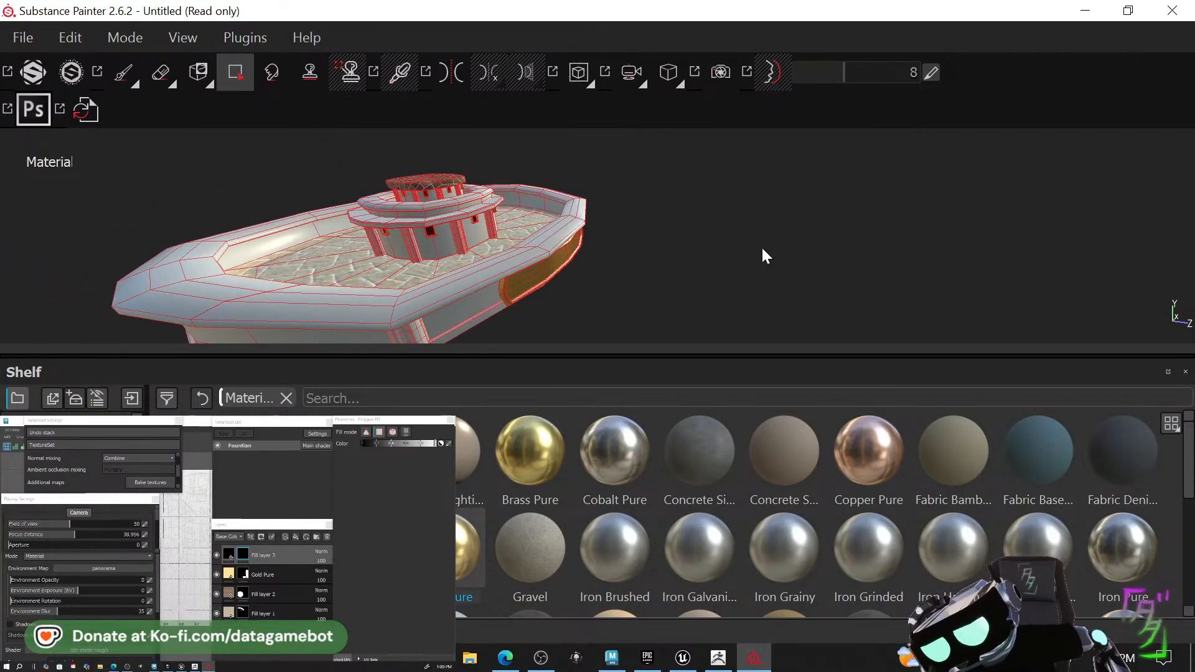
# Add another fill layer at the top of the layer stack and give it a black mask.
pyautogui.click(296, 538)
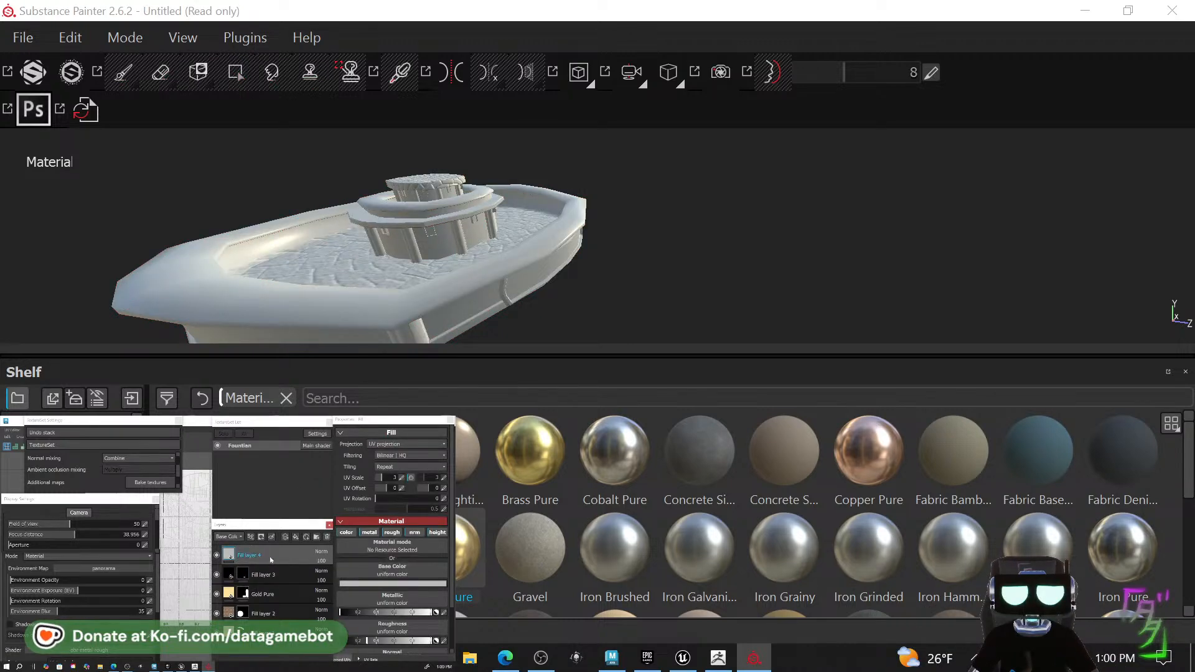
pyautogui.rightClick(246, 553)
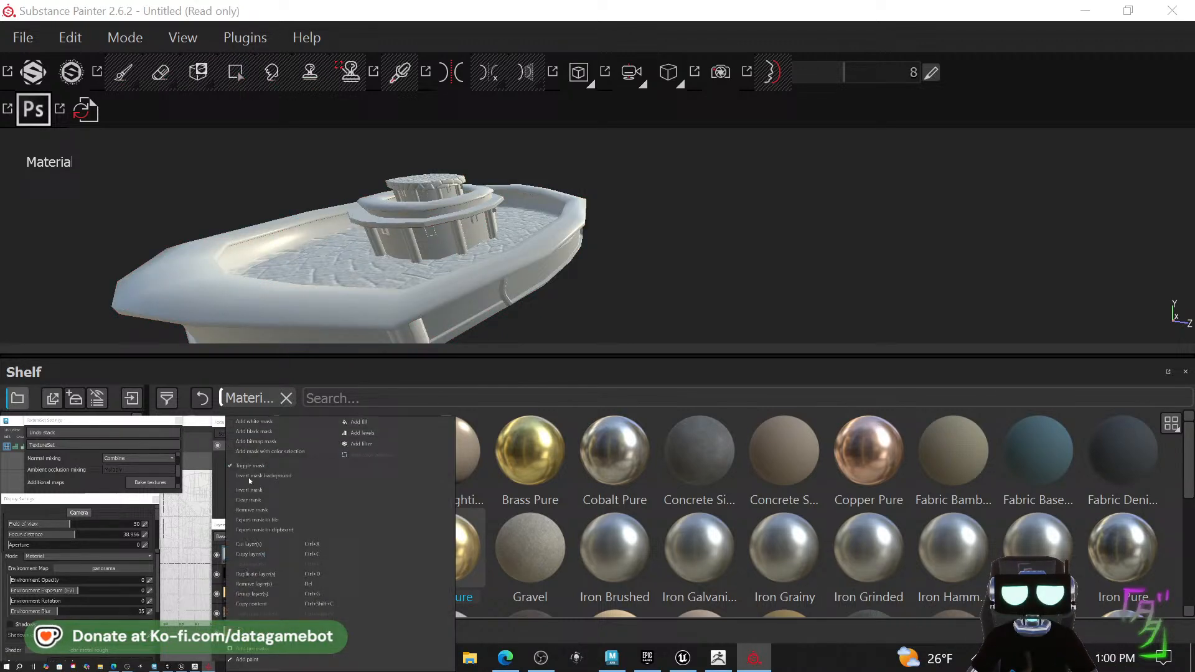
pyautogui.click(265, 433)
# Examine the fountain's underside, outer walls, base trim and corner pillars for parts that still need a material.
pyautogui.keyDown('alt'); pyautogui.moveTo(731, 224); pyautogui.dragTo(389, 240); pyautogui.keyUp('alt')
pyautogui.keyDown('alt'); pyautogui.moveTo(681, 221); pyautogui.dragTo(389, 148); pyautogui.keyUp('alt')
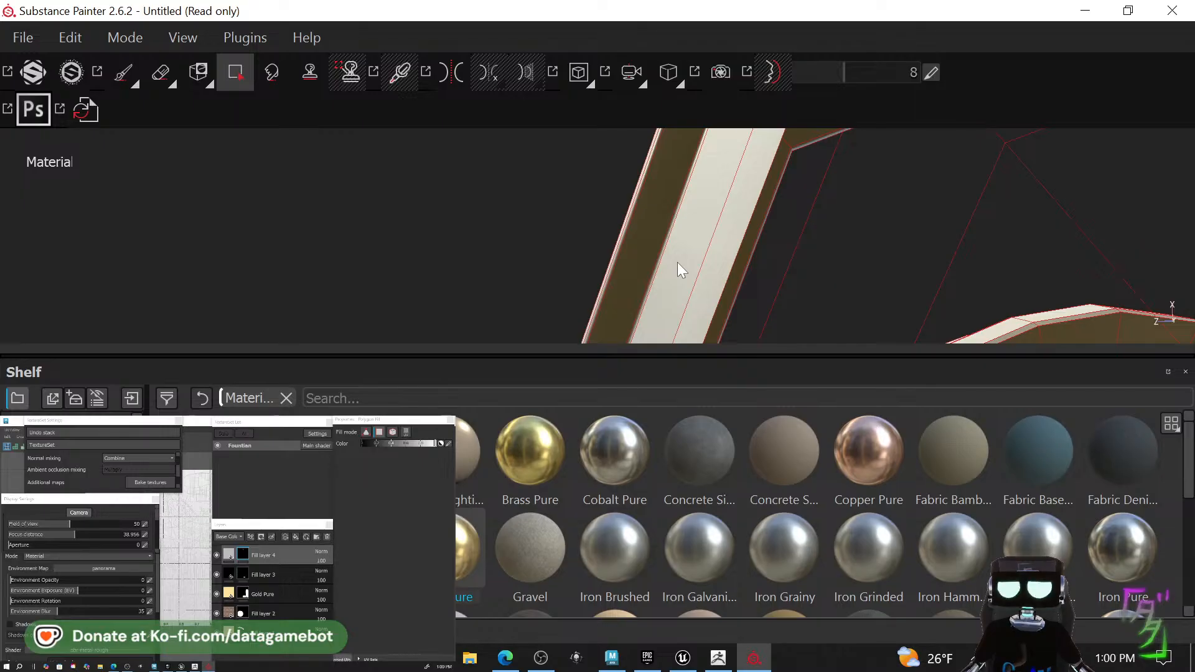
pyautogui.keyDown('alt'); pyautogui.moveTo(628, 230); pyautogui.dragTo(776, 391); pyautogui.keyUp('alt')
pyautogui.keyDown('alt'); pyautogui.moveTo(696, 211); pyautogui.dragTo(298, 179, button='right'); pyautogui.keyUp('alt')
pyautogui.keyDown('alt'); pyautogui.moveTo(681, 195); pyautogui.dragTo(778, 90); pyautogui.keyUp('alt')
pyautogui.keyDown('alt'); pyautogui.moveTo(715, 206); pyautogui.dragTo(799, 342); pyautogui.keyUp('alt')
pyautogui.keyDown('alt'); pyautogui.moveTo(678, 225); pyautogui.dragTo(5, 181, button='right'); pyautogui.keyUp('alt')
pyautogui.keyDown('alt'); pyautogui.moveTo(918, 259); pyautogui.dragTo(268, 164, button='right'); pyautogui.keyUp('alt')
pyautogui.keyDown('alt'); pyautogui.moveTo(1013, 220); pyautogui.dragTo(1053, 110); pyautogui.keyUp('alt')
pyautogui.keyDown('alt'); pyautogui.moveTo(1116, 275); pyautogui.dragTo(951, 243); pyautogui.keyUp('alt')
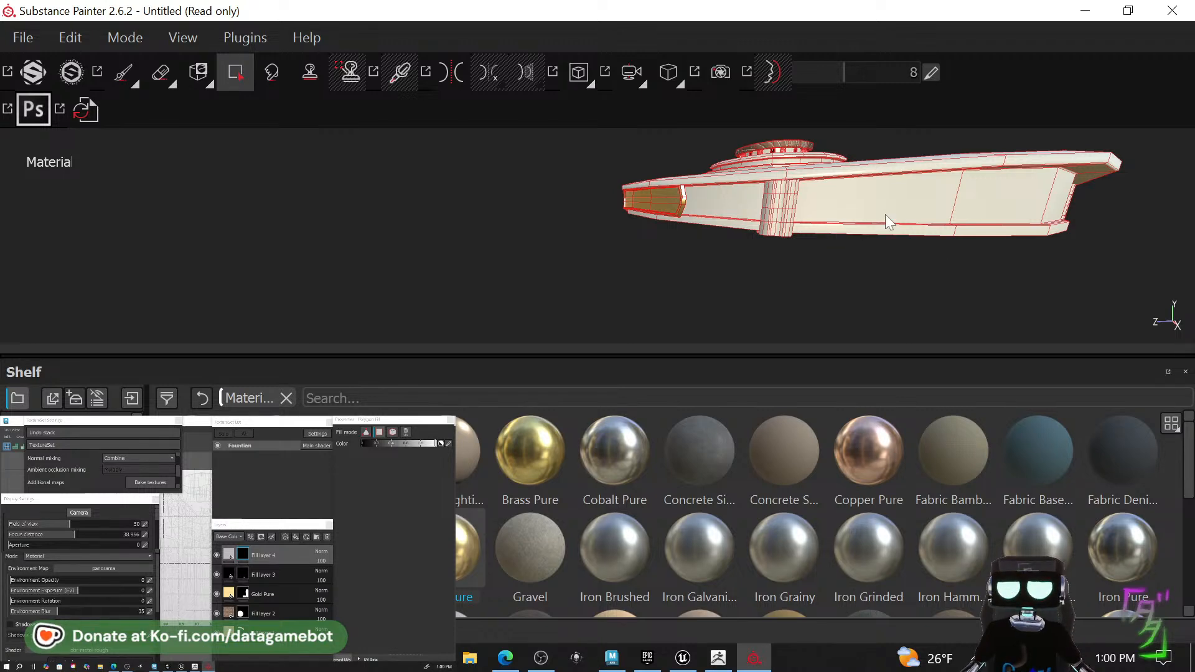
pyautogui.keyDown('alt'); pyautogui.moveTo(726, 264); pyautogui.dragTo(901, 286); pyautogui.keyUp('alt')
pyautogui.keyDown('alt'); pyautogui.moveTo(879, 316); pyautogui.dragTo(787, 218, button='middle'); pyautogui.keyUp('alt')
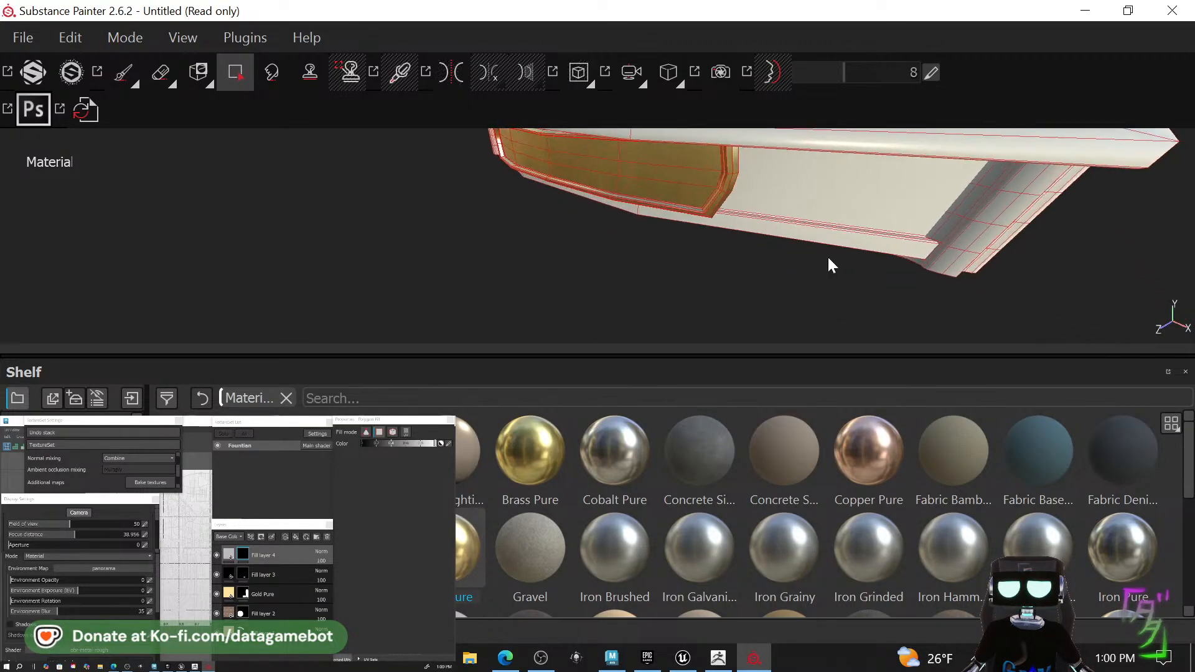
pyautogui.keyDown('alt'); pyautogui.moveTo(902, 275); pyautogui.dragTo(672, 221, button='right'); pyautogui.keyUp('alt')
pyautogui.keyDown('alt'); pyautogui.moveTo(781, 209); pyautogui.dragTo(1074, 200); pyautogui.keyUp('alt')
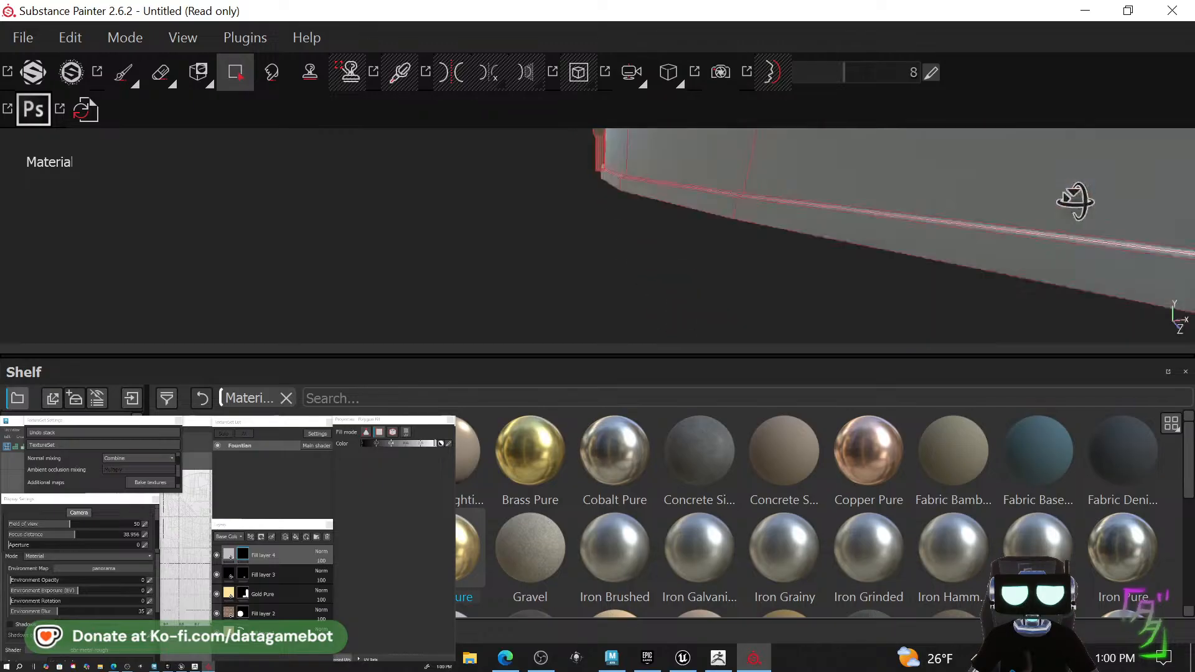
pyautogui.keyDown('alt'); pyautogui.moveTo(1075, 200); pyautogui.dragTo(522, 180, button='right'); pyautogui.keyUp('alt')
pyautogui.press('f')
pyautogui.keyDown('alt'); pyautogui.moveTo(629, 209); pyautogui.dragTo(629, 346, button='middle'); pyautogui.keyUp('alt')
pyautogui.keyDown('alt'); pyautogui.moveTo(629, 346); pyautogui.dragTo(659, 293); pyautogui.keyUp('alt')
pyautogui.keyDown('alt'); pyautogui.moveTo(663, 311); pyautogui.dragTo(675, 251, button='middle'); pyautogui.keyUp('alt')
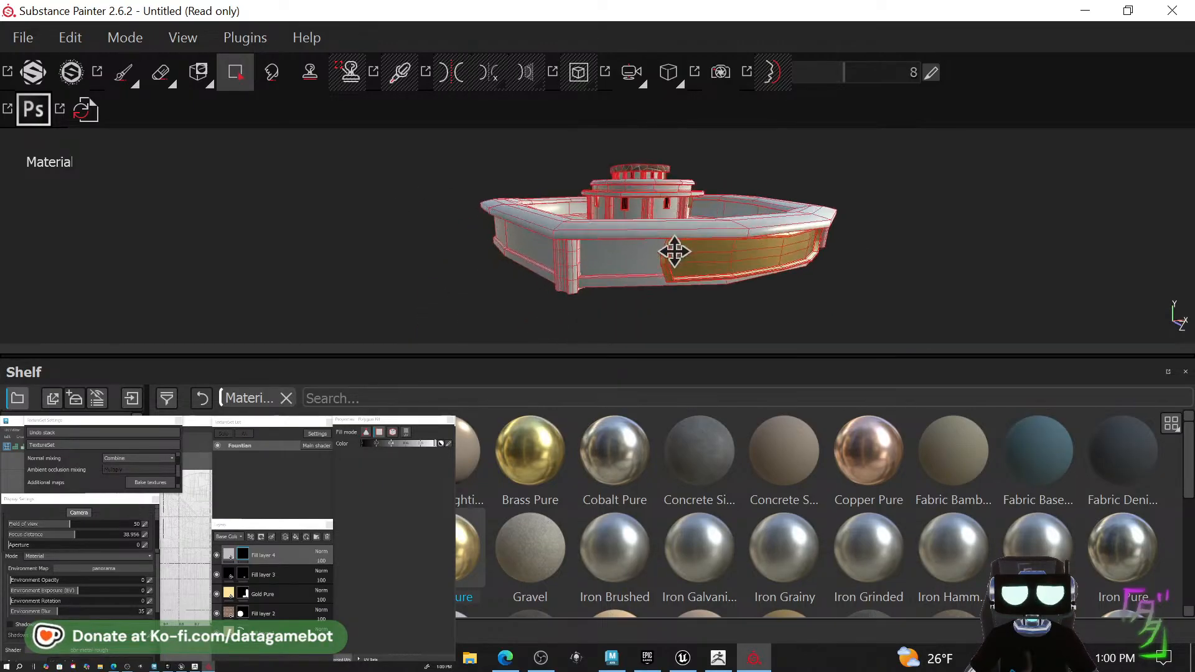
# Hide the topmost fill layer and polygon-fill the tower's lower ledge in the Gold Pure mask.
pyautogui.keyDown('alt'); pyautogui.moveTo(674, 249); pyautogui.dragTo(733, 286); pyautogui.keyUp('alt')
pyautogui.keyDown('alt'); pyautogui.moveTo(669, 233); pyautogui.dragTo(698, 264, button='middle'); pyautogui.keyUp('alt')
pyautogui.keyDown('alt'); pyautogui.moveTo(664, 239); pyautogui.dragTo(688, 255, button='right'); pyautogui.keyUp('alt')
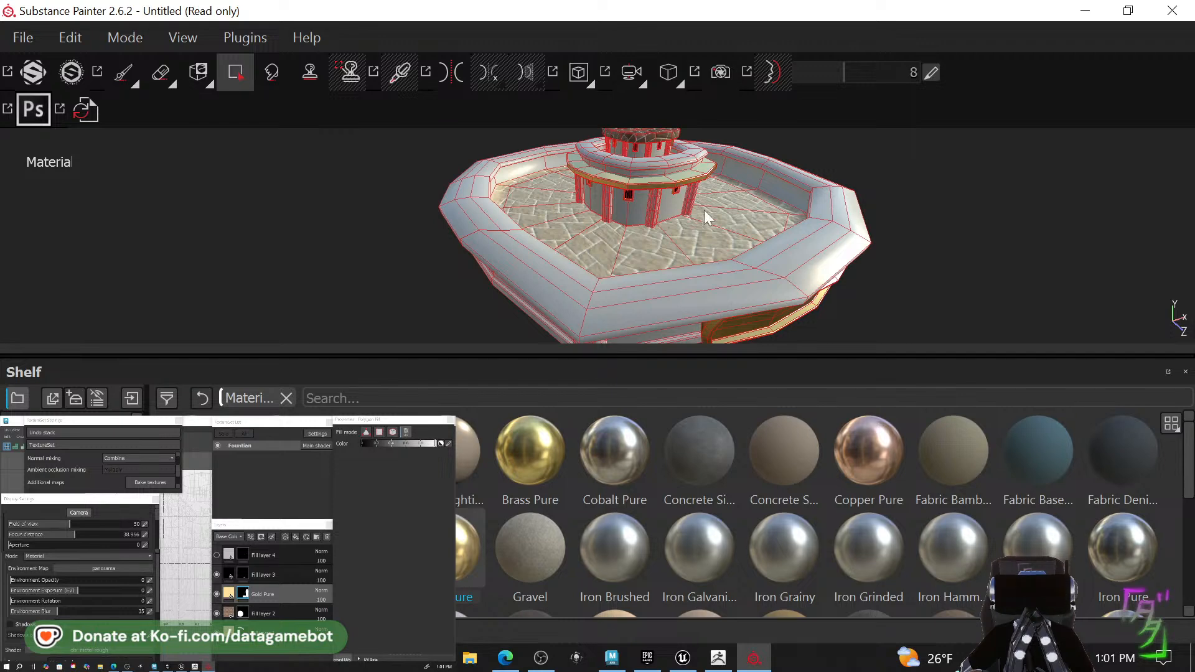
pyautogui.moveTo(708, 223)
pyautogui.keyDown('alt'); pyautogui.mouseDown()
pyautogui.moveTo(954, 240)
pyautogui.moveTo(877, 203)
pyautogui.moveTo(845, 231)
pyautogui.mouseUp(); pyautogui.keyUp('alt')
pyautogui.moveTo(844, 231)
pyautogui.keyDown('alt'); pyautogui.mouseDown(button='right')
pyautogui.moveTo(716, 212)
pyautogui.moveTo(675, 248)
pyautogui.moveTo(733, 290)
pyautogui.mouseUp(button='right'); pyautogui.keyUp('alt')
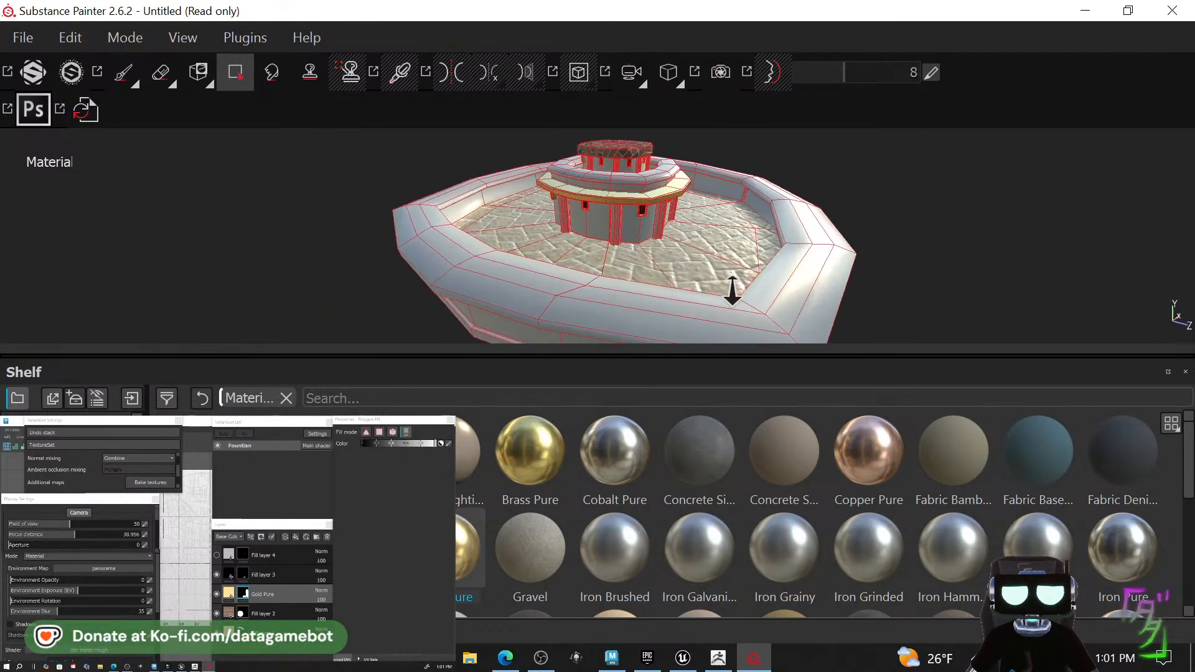
pyautogui.keyDown('alt'); pyautogui.moveTo(732, 290); pyautogui.dragTo(623, 277); pyautogui.keyUp('alt')
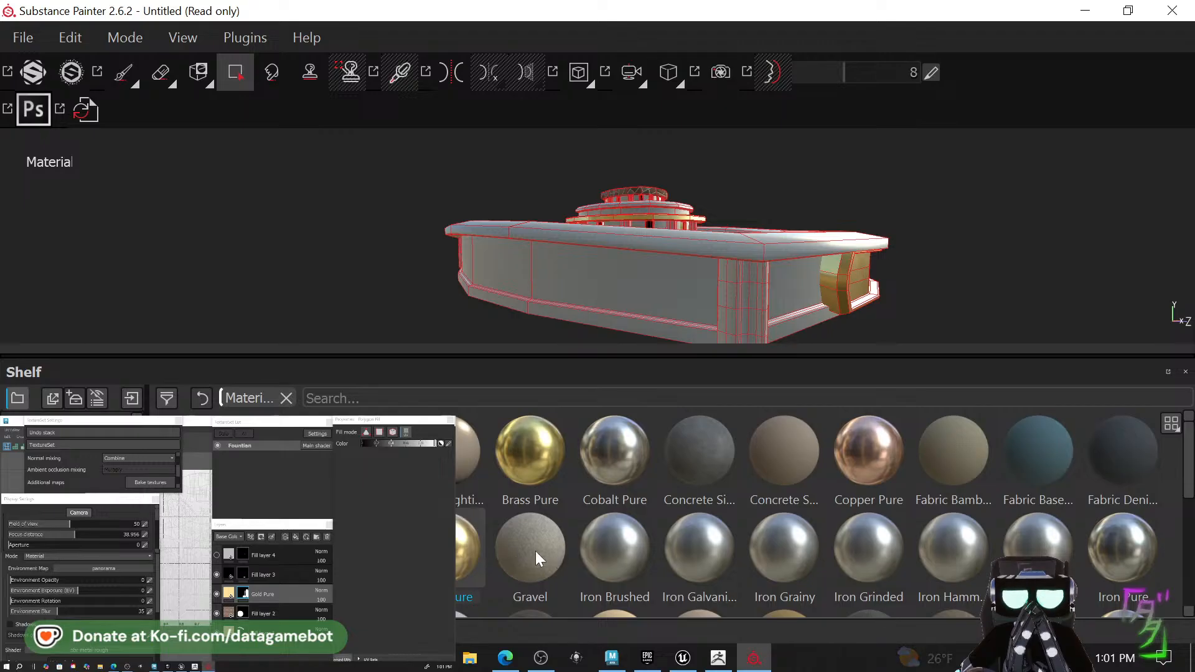
# Try the Gravel material as a new top layer on the fountain and delete that layer.
pyautogui.moveTo(534, 550); pyautogui.dragTo(299, 549)
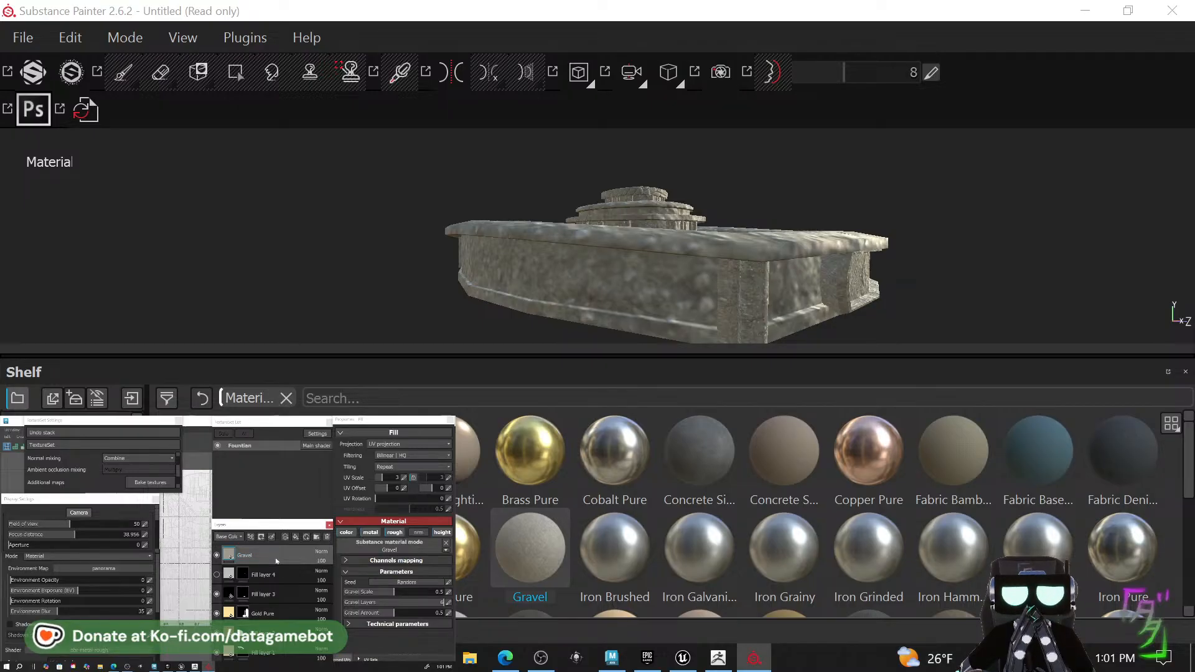
pyautogui.click(326, 540)
pyautogui.press('4')
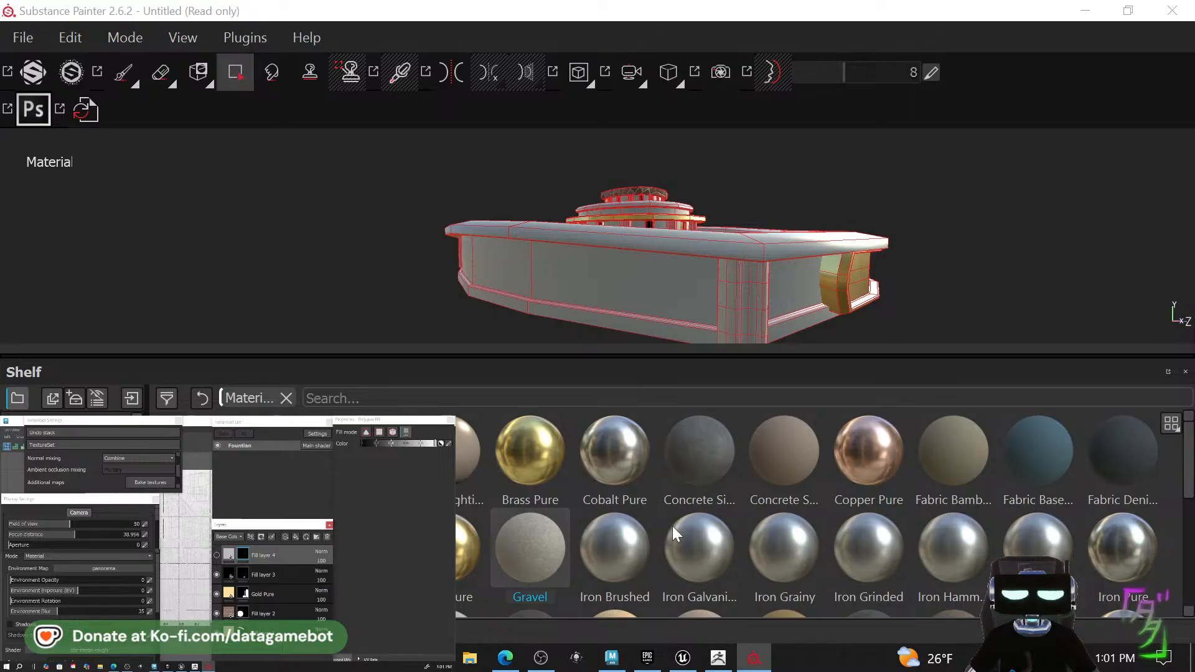
# Add the Concrete Simple material as a top layer with a black mask and polygon-fill the basin's corner pillar.
pyautogui.moveTo(697, 458); pyautogui.dragTo(272, 551)
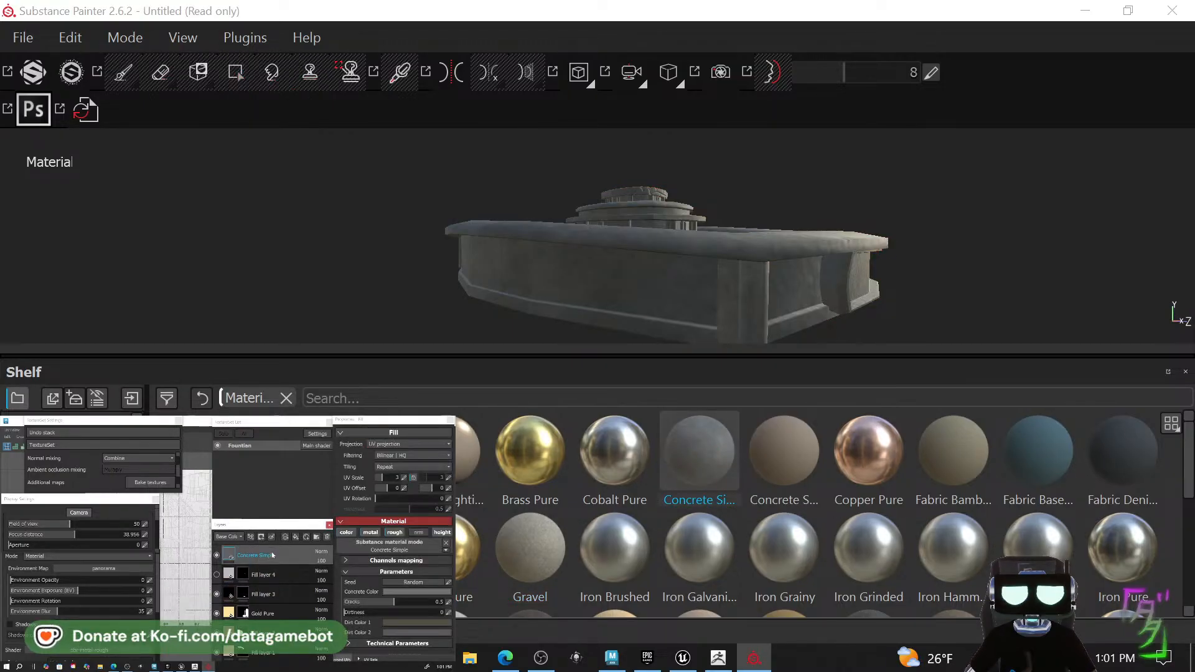
pyautogui.rightClick(272, 555)
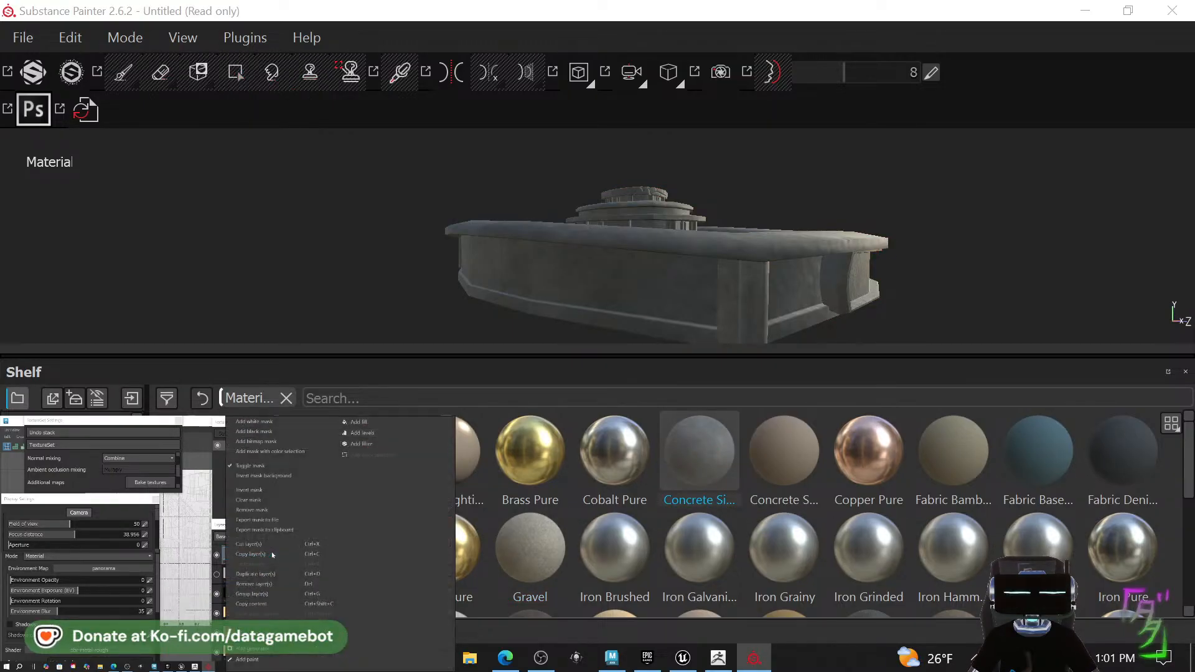
pyautogui.click(276, 432)
pyautogui.click(754, 286)
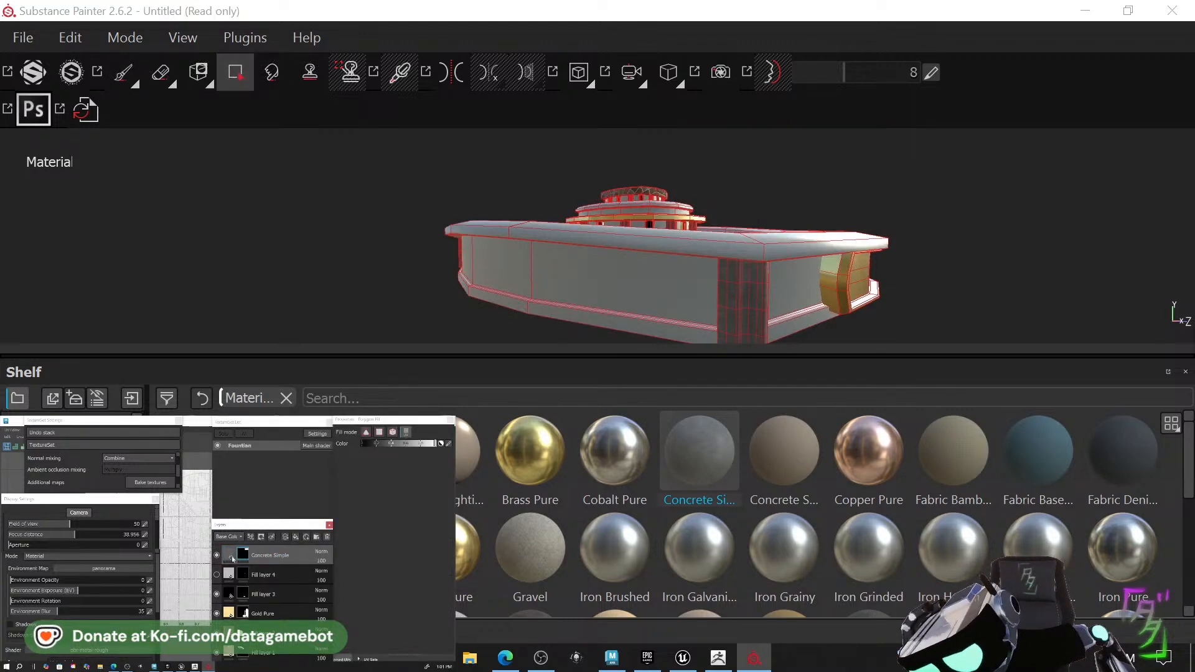
# Adjust the Concrete Simple fill's dirt colour and set its concrete colour to a light grey of about 0.755.
pyautogui.click(230, 554)
pyautogui.click(401, 622)
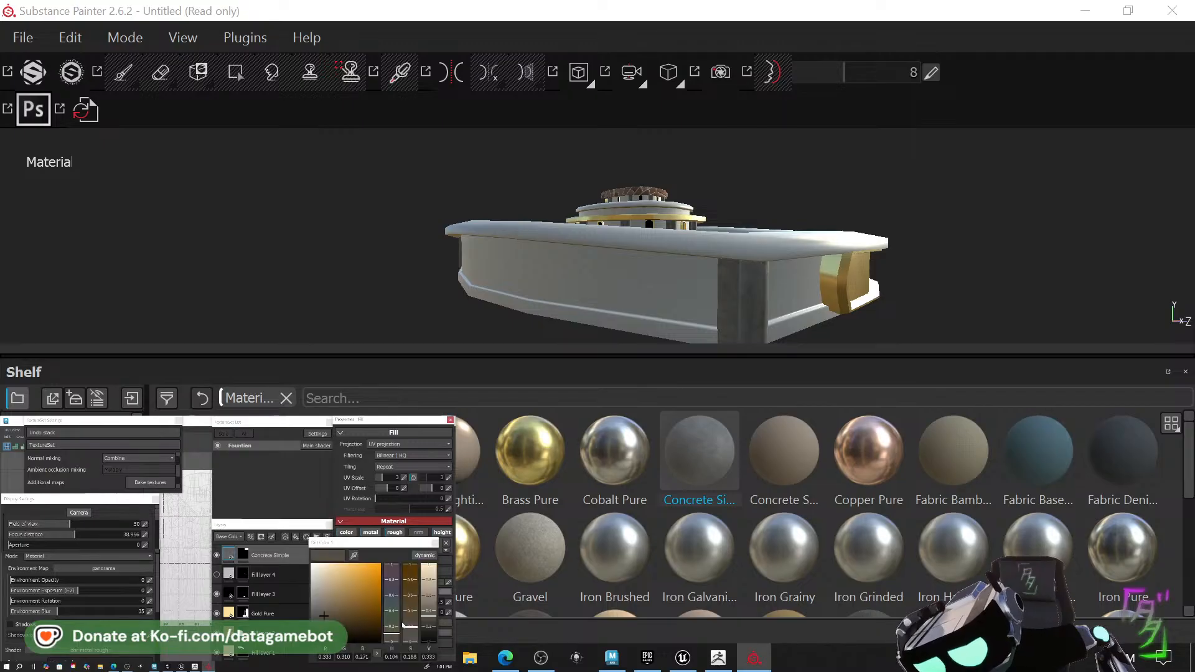
pyautogui.click(316, 619)
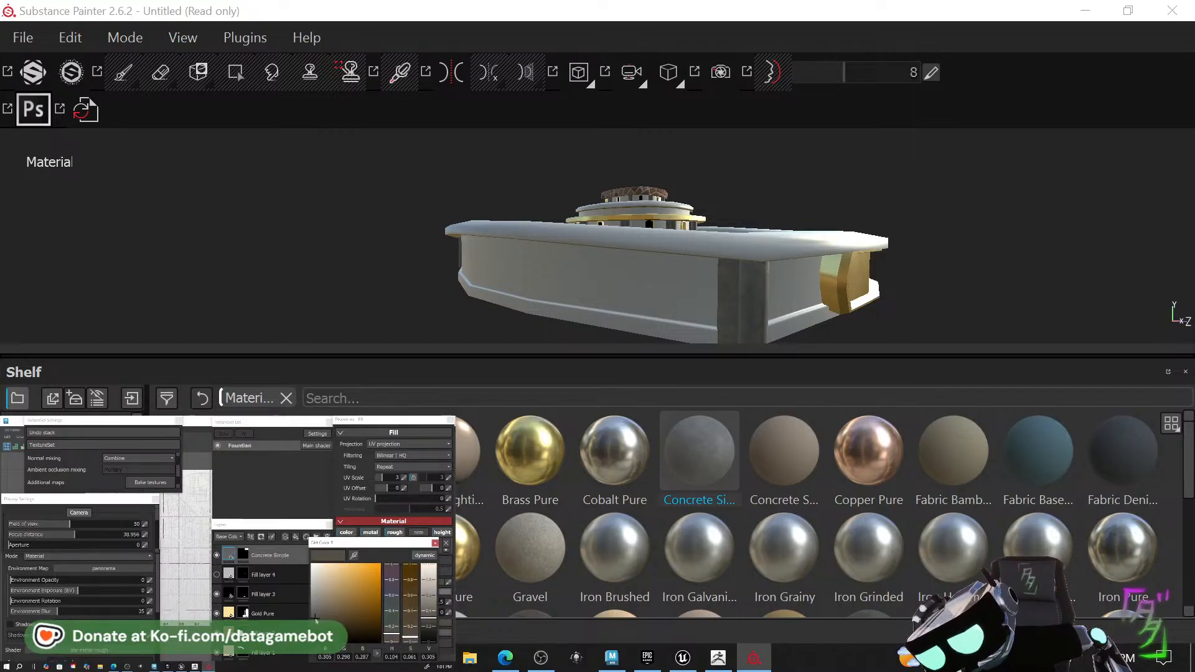
pyautogui.click(434, 544)
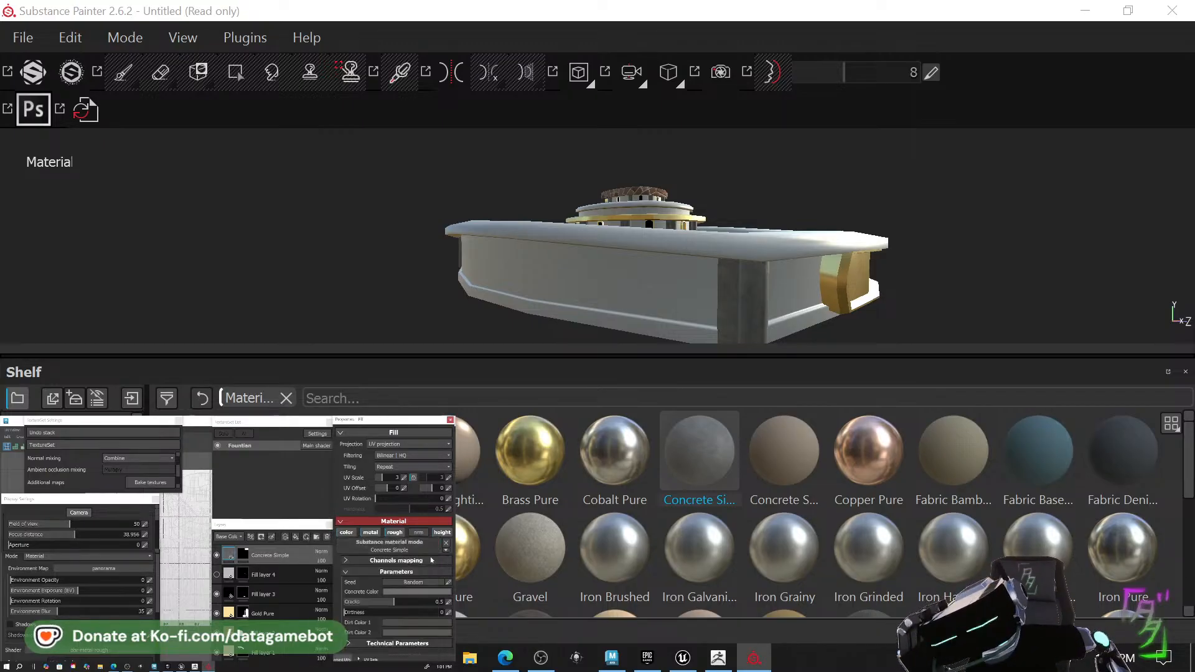
pyautogui.click(414, 593)
pyautogui.moveTo(312, 599); pyautogui.dragTo(312, 576)
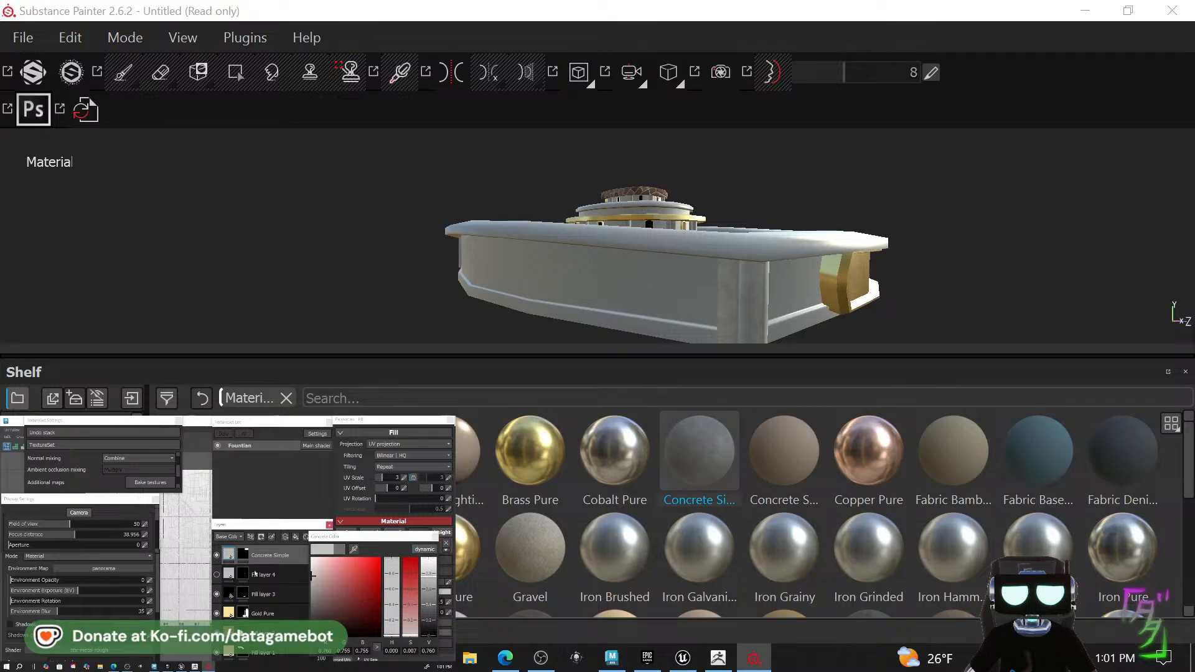
# Move the Concrete Simple layer below Fill layer 2 and reset its mask.
pyautogui.keyDown('alt'); pyautogui.moveTo(905, 297); pyautogui.dragTo(640, 279); pyautogui.keyUp('alt')
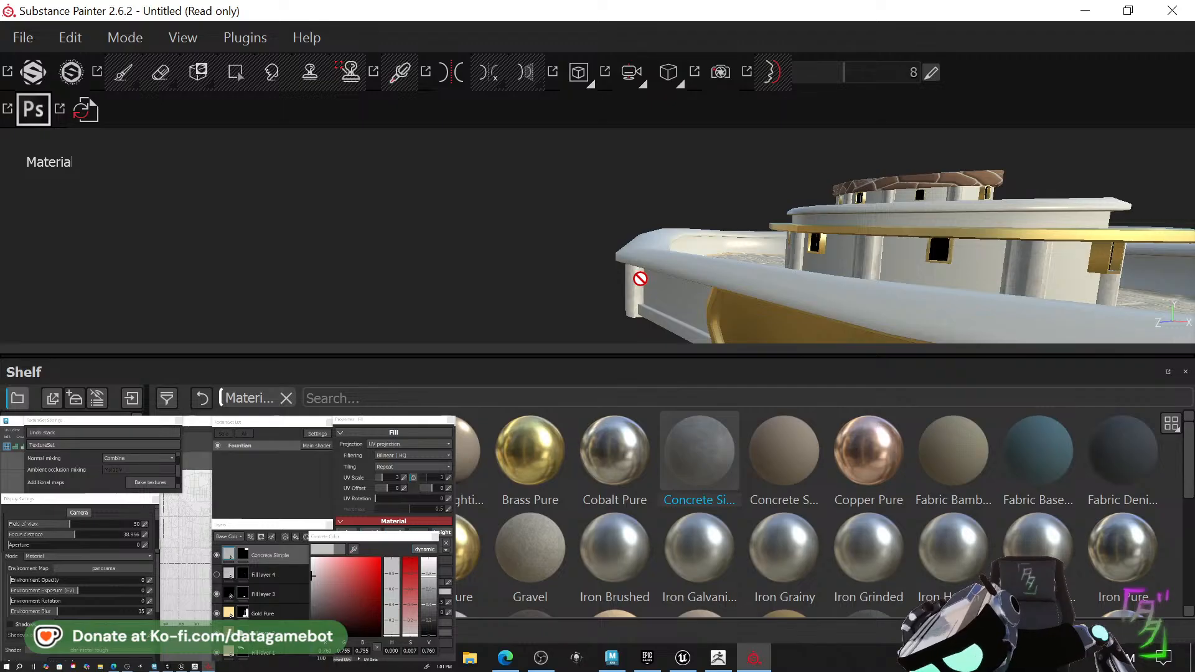
pyautogui.keyDown('alt'); pyautogui.moveTo(671, 284); pyautogui.dragTo(699, 237, button='right'); pyautogui.keyUp('alt')
pyautogui.keyDown('alt'); pyautogui.moveTo(909, 248); pyautogui.dragTo(568, 280); pyautogui.keyUp('alt')
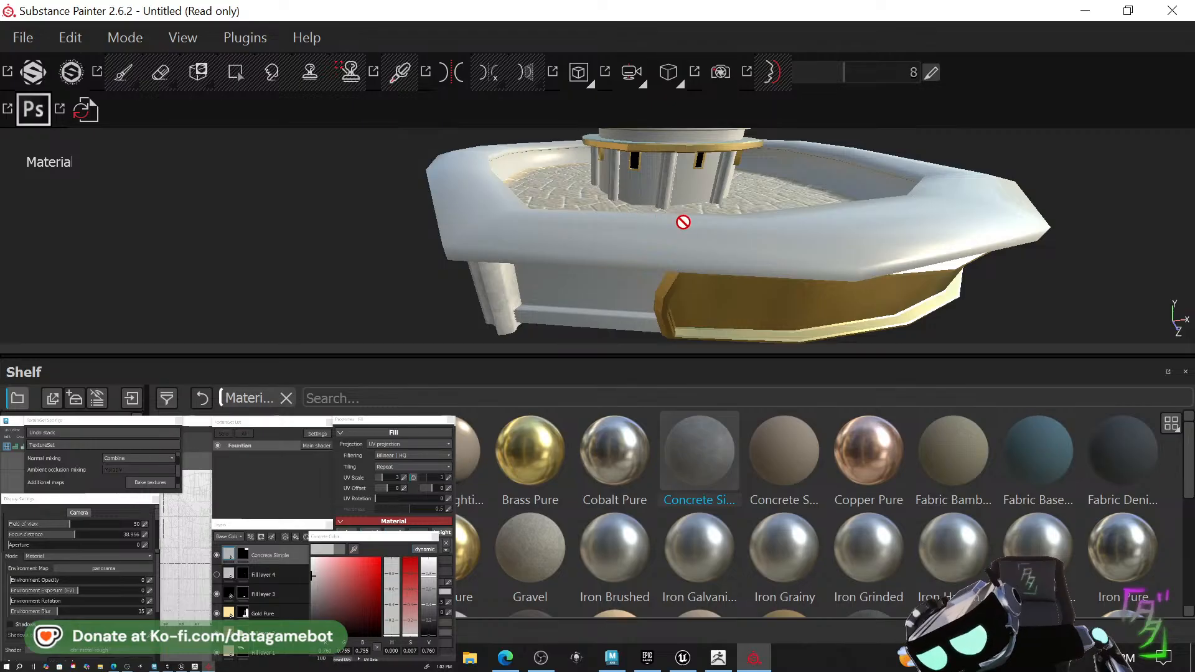
pyautogui.keyDown('alt'); pyautogui.moveTo(683, 222); pyautogui.dragTo(630, 211); pyautogui.keyUp('alt')
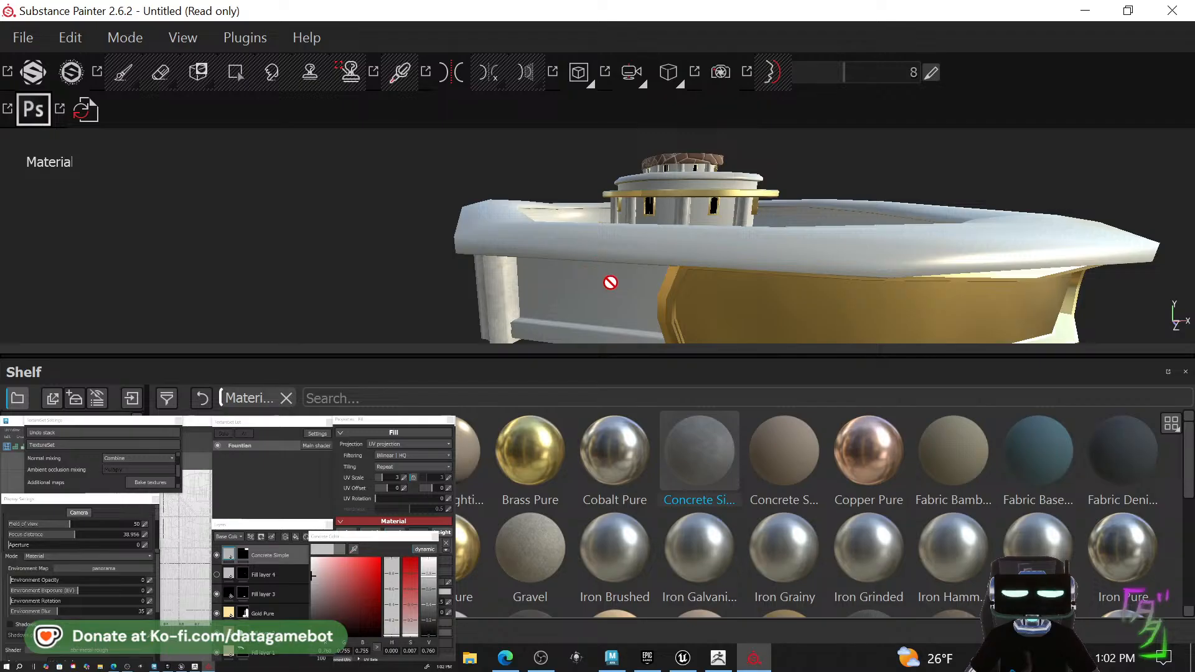
pyautogui.keyDown('alt'); pyautogui.moveTo(610, 281); pyautogui.dragTo(623, 285); pyautogui.keyUp('alt')
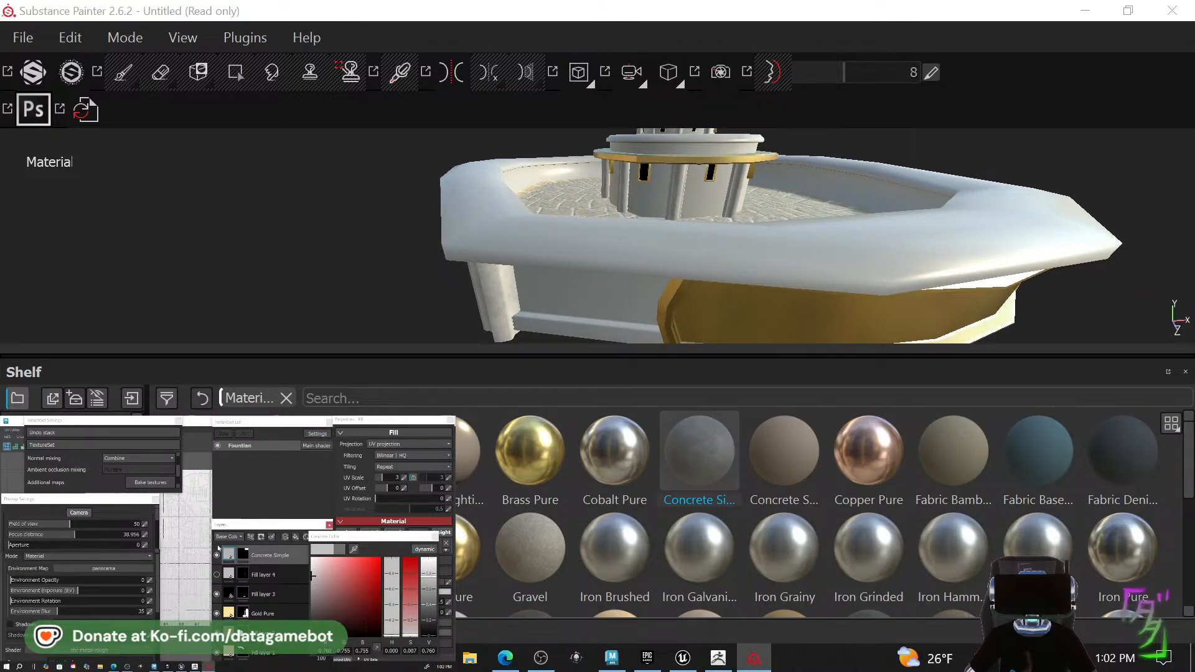
pyautogui.keyDown('alt'); pyautogui.moveTo(817, 222); pyautogui.dragTo(724, 262); pyautogui.keyUp('alt')
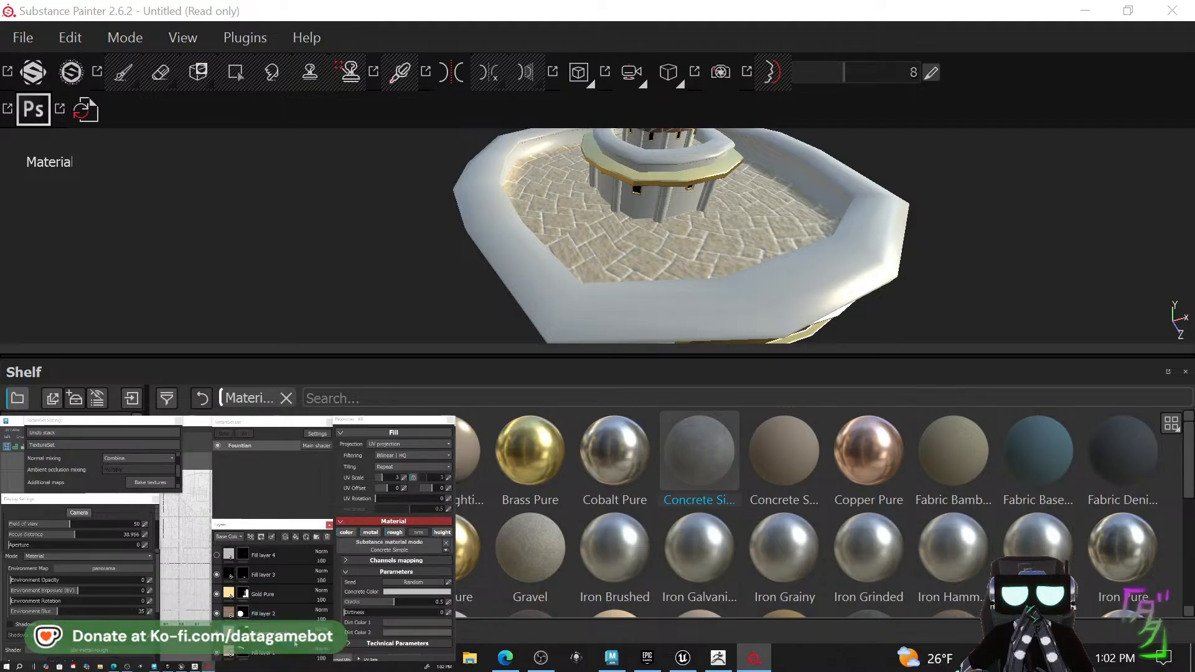
pyautogui.press('4')
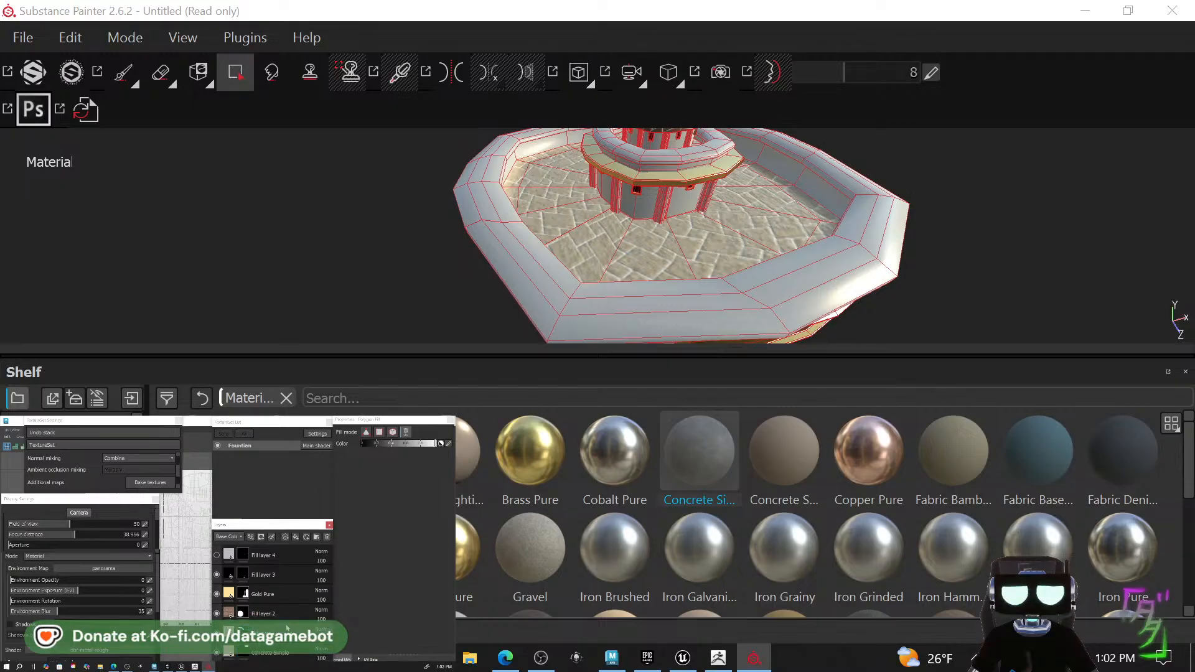
pyautogui.click(230, 652)
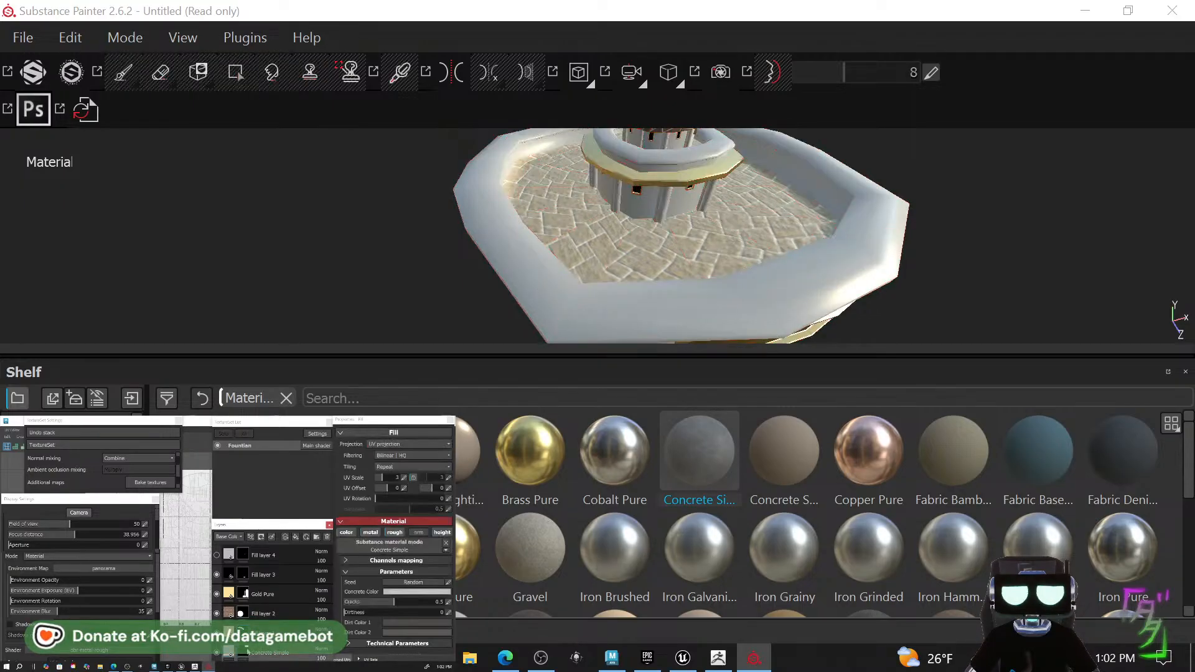
pyautogui.press('4')
pyautogui.rightClick(246, 653)
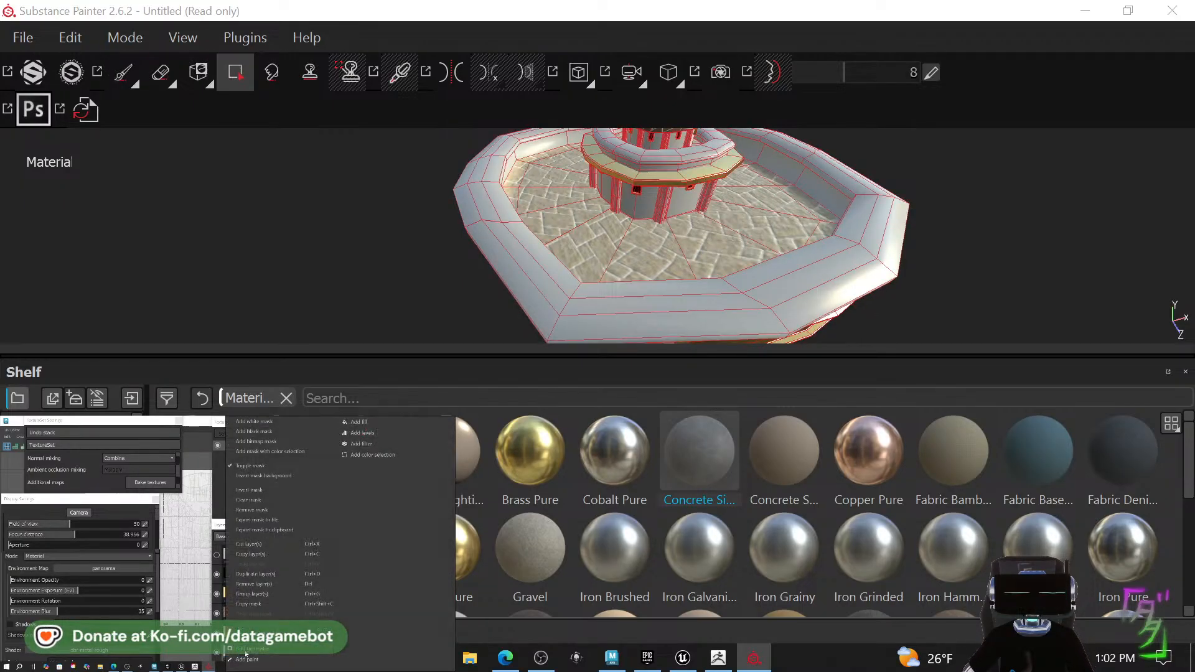
pyautogui.click(256, 431)
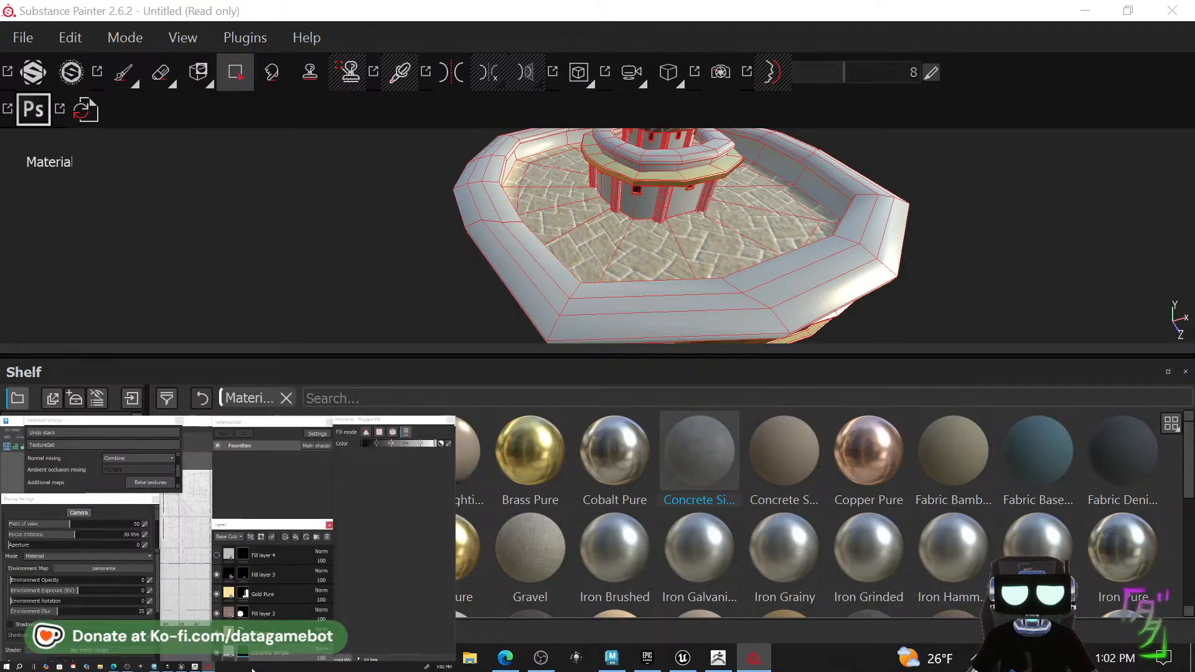
# Examine the concrete on the fountain's corner pillars, upper ring, rim and outer walls.
pyautogui.keyDown('alt'); pyautogui.moveTo(1029, 307); pyautogui.dragTo(504, 132); pyautogui.keyUp('alt')
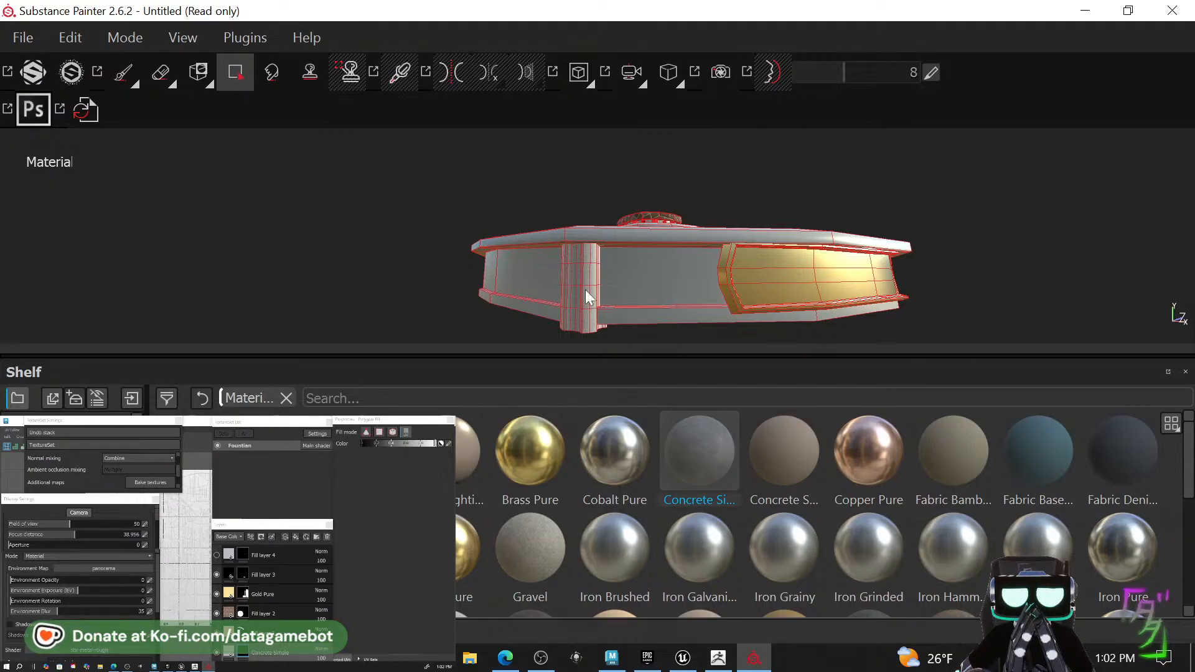
pyautogui.keyDown('alt'); pyautogui.moveTo(663, 286); pyautogui.dragTo(692, 211); pyautogui.keyUp('alt')
pyautogui.keyDown('alt'); pyautogui.moveTo(692, 210); pyautogui.dragTo(437, 207, button='right'); pyautogui.keyUp('alt')
pyautogui.keyDown('alt'); pyautogui.moveTo(544, 203); pyautogui.dragTo(660, 221); pyautogui.keyUp('alt')
pyautogui.scroll(-2, 706, 224)
pyautogui.scroll(8, 702, 226)
pyautogui.keyDown('alt'); pyautogui.moveTo(661, 221); pyautogui.dragTo(699, 312, button='middle'); pyautogui.keyUp('alt')
pyautogui.scroll(-6, 741, 292)
pyautogui.keyDown('alt'); pyautogui.moveTo(749, 285); pyautogui.dragTo(659, 234); pyautogui.keyUp('alt')
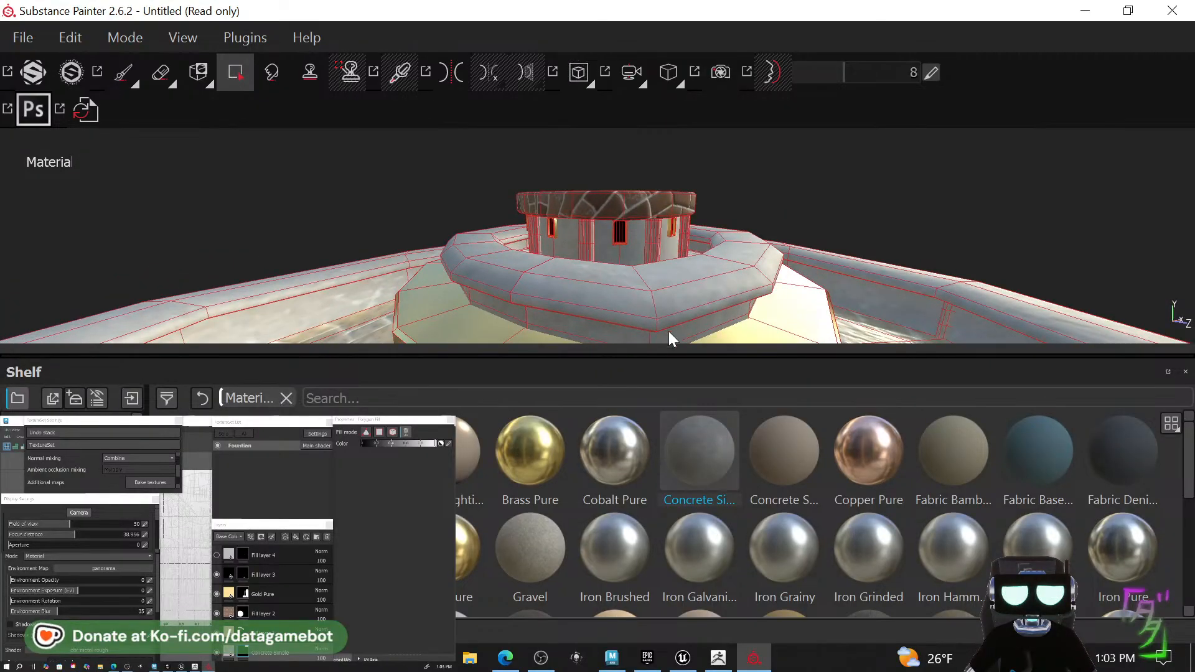
pyautogui.scroll(-6, 666, 323)
pyautogui.keyDown('alt'); pyautogui.moveTo(622, 310); pyautogui.dragTo(601, 140, button='middle'); pyautogui.keyUp('alt')
pyautogui.scroll(8, 600, 137)
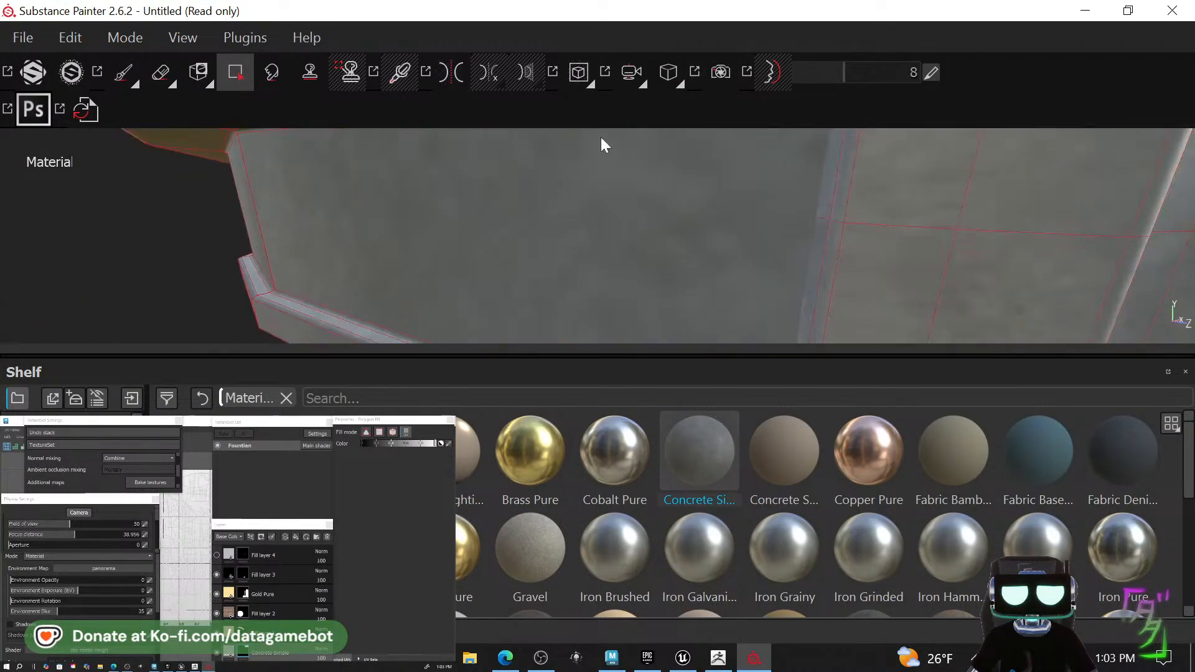
pyautogui.scroll(-4, 280, 200)
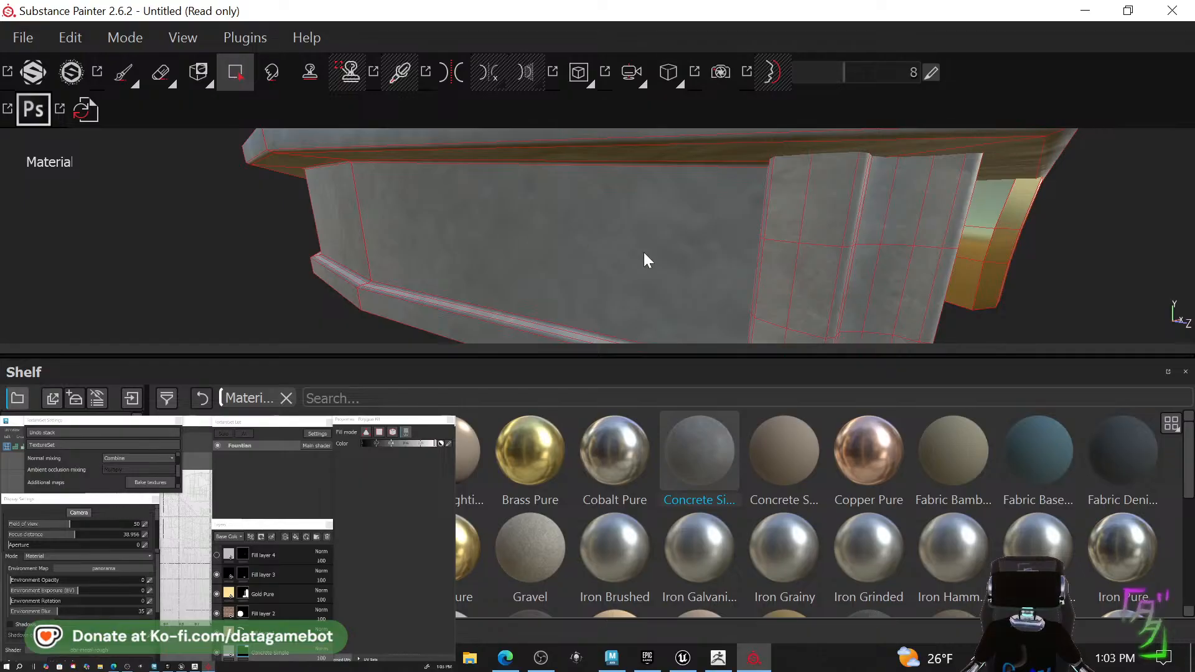
# Polygon-fill the base trim between the corner pillar and the projecting gold panel in the Gold Pure mask.
pyautogui.keyDown('alt'); pyautogui.moveTo(644, 252); pyautogui.dragTo(1, 213, button='right'); pyautogui.keyUp('alt')
pyautogui.keyDown('alt'); pyautogui.moveTo(656, 137); pyautogui.dragTo(621, 213); pyautogui.keyUp('alt')
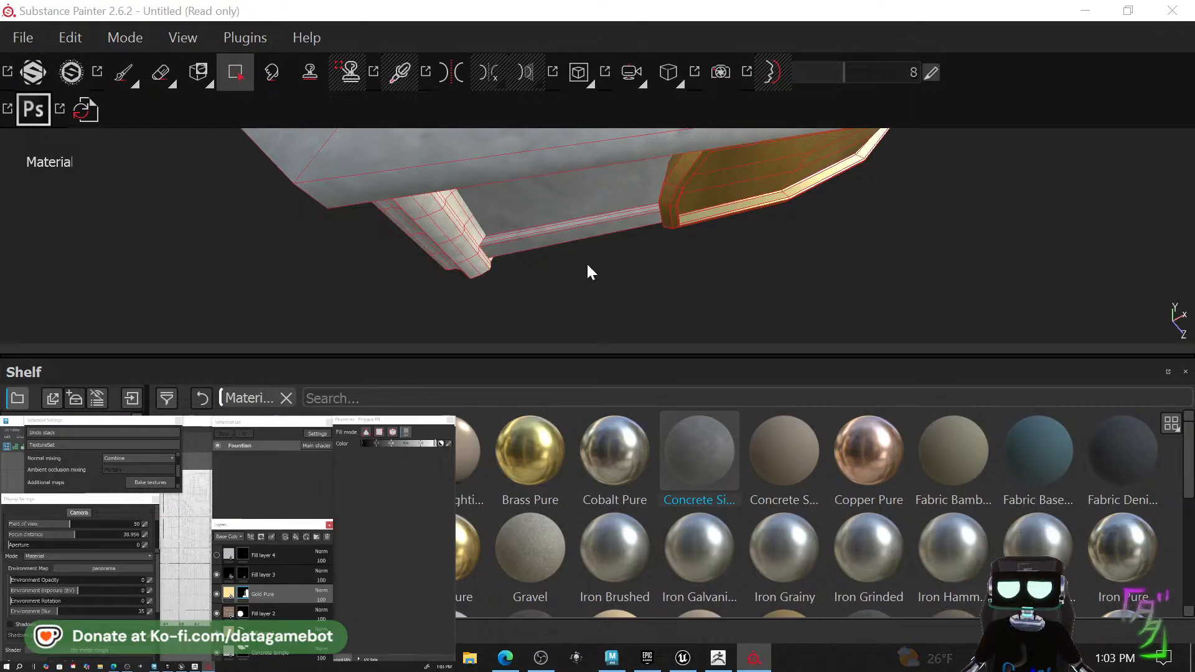
pyautogui.click(582, 228)
pyautogui.hotkey('ctrl', 'z')
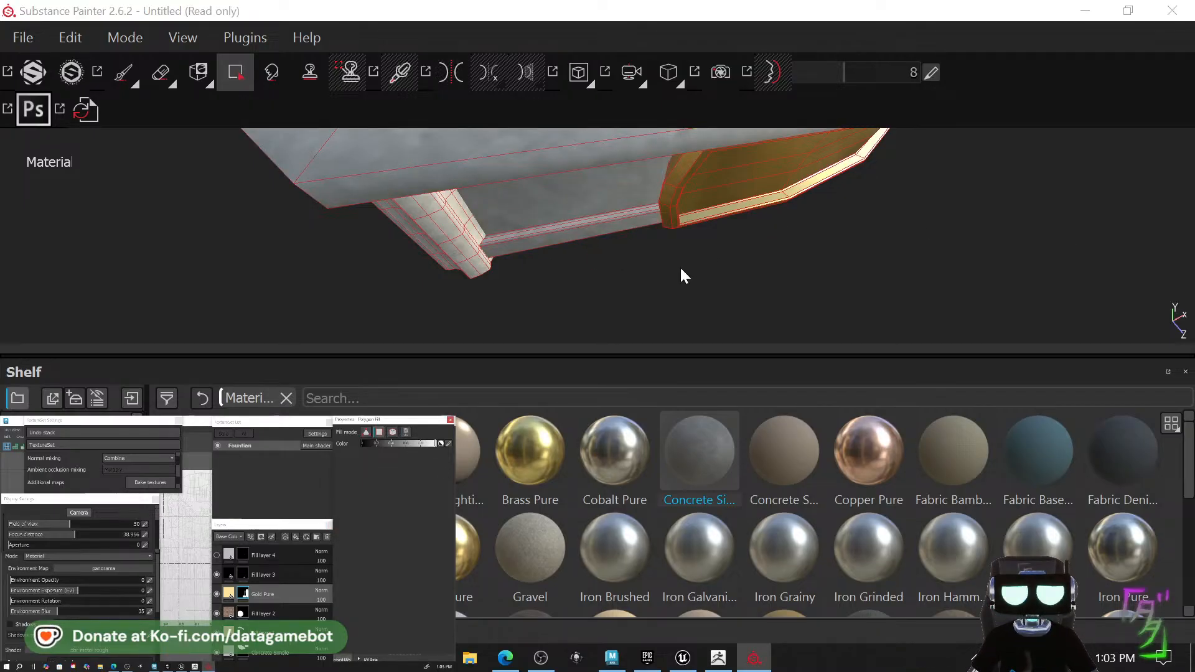
pyautogui.click(580, 235)
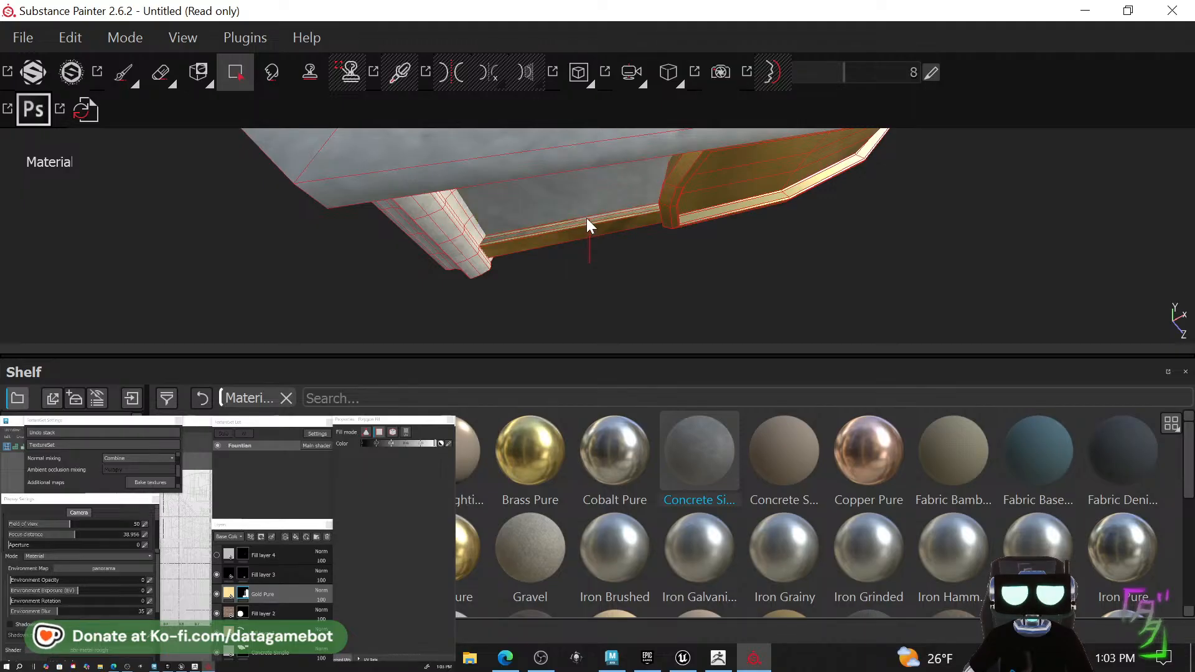
# Extend the Gold Pure fill along the upper edge of the base trim on the gold panel's other side.
pyautogui.keyDown('alt'); pyautogui.moveTo(614, 235); pyautogui.dragTo(464, 232); pyautogui.keyUp('alt')
pyautogui.keyDown('alt'); pyautogui.moveTo(720, 282); pyautogui.dragTo(679, 260); pyautogui.keyUp('alt')
pyautogui.keyDown('alt'); pyautogui.moveTo(846, 275); pyautogui.dragTo(739, 280); pyautogui.keyUp('alt')
pyautogui.scroll(4, 740, 280)
pyautogui.keyDown('alt'); pyautogui.moveTo(739, 280); pyautogui.dragTo(697, 156, button='middle'); pyautogui.keyUp('alt')
pyautogui.keyDown('alt'); pyautogui.moveTo(730, 224); pyautogui.dragTo(647, 230, button='right'); pyautogui.keyUp('alt')
pyautogui.keyDown('alt'); pyautogui.moveTo(896, 247); pyautogui.dragTo(658, 317, button='middle'); pyautogui.keyUp('alt')
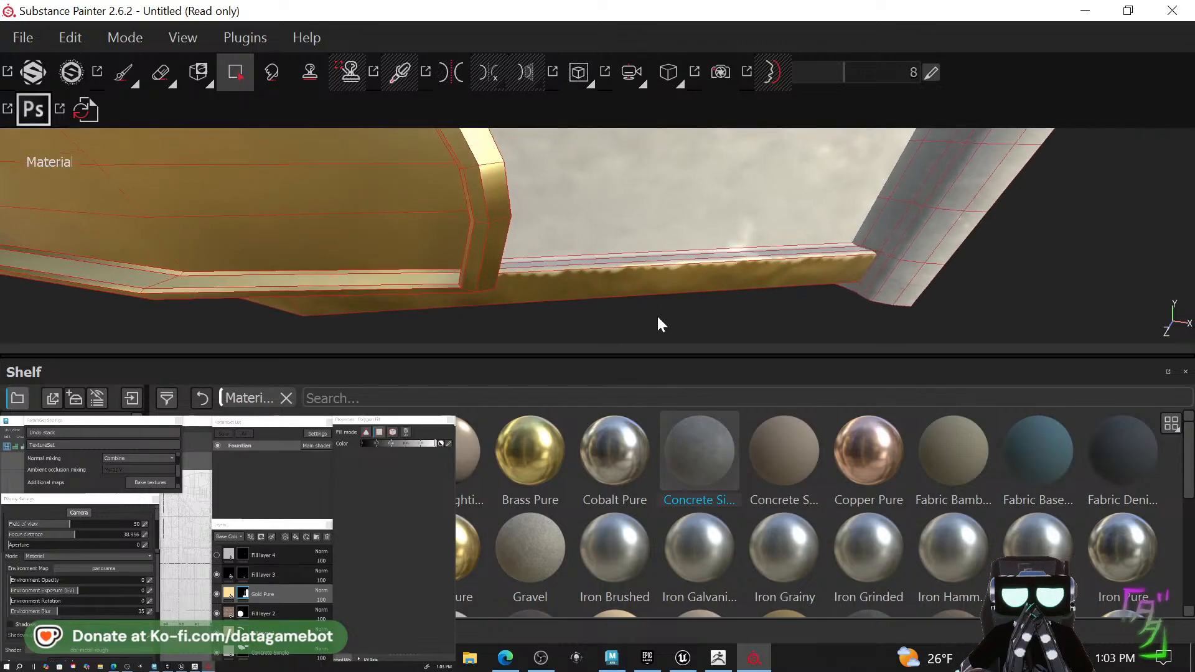
pyautogui.click(675, 264)
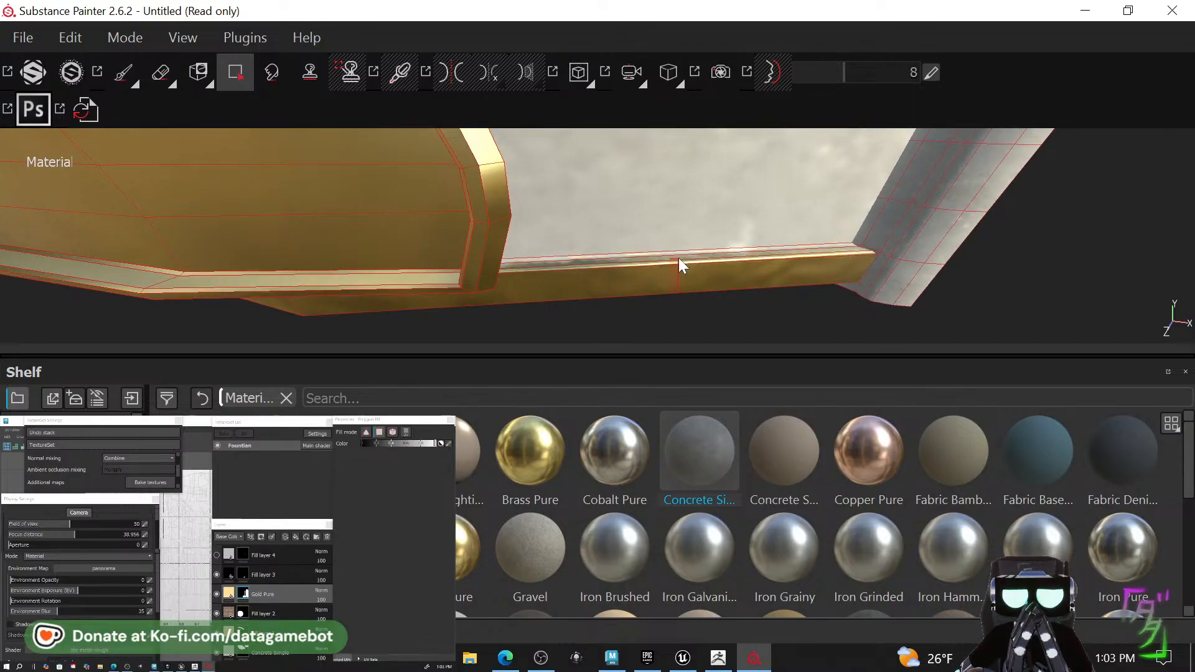
# Fill the first two base trim segments beside the pillar on the adjacent plain wall with Gold Pure.
pyautogui.keyDown('alt'); pyautogui.moveTo(927, 330); pyautogui.dragTo(266, 264, button='right'); pyautogui.keyUp('alt')
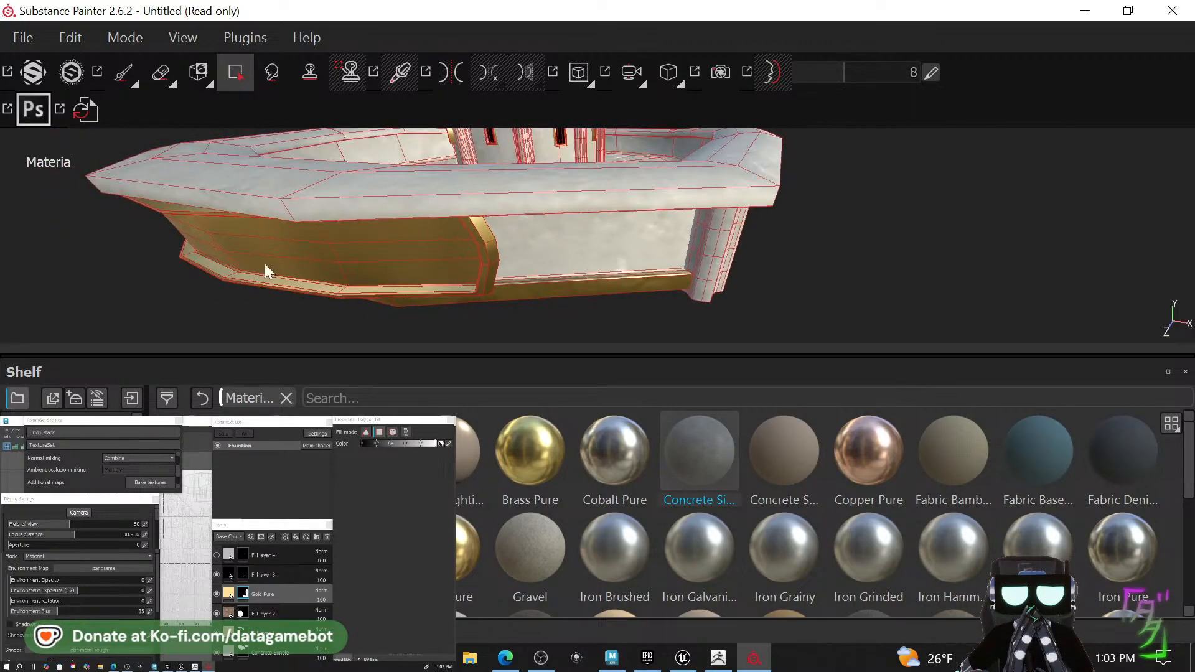
pyautogui.keyDown('alt'); pyautogui.moveTo(265, 272); pyautogui.dragTo(523, 294); pyautogui.keyUp('alt')
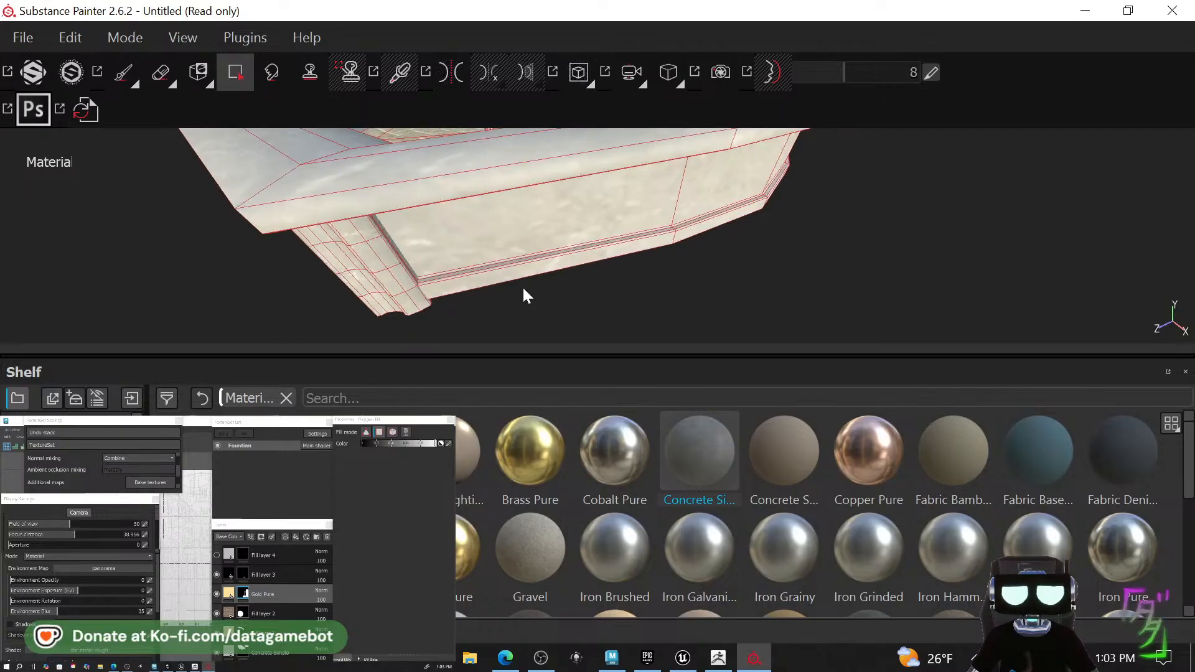
pyautogui.click(516, 266)
pyautogui.click(517, 262)
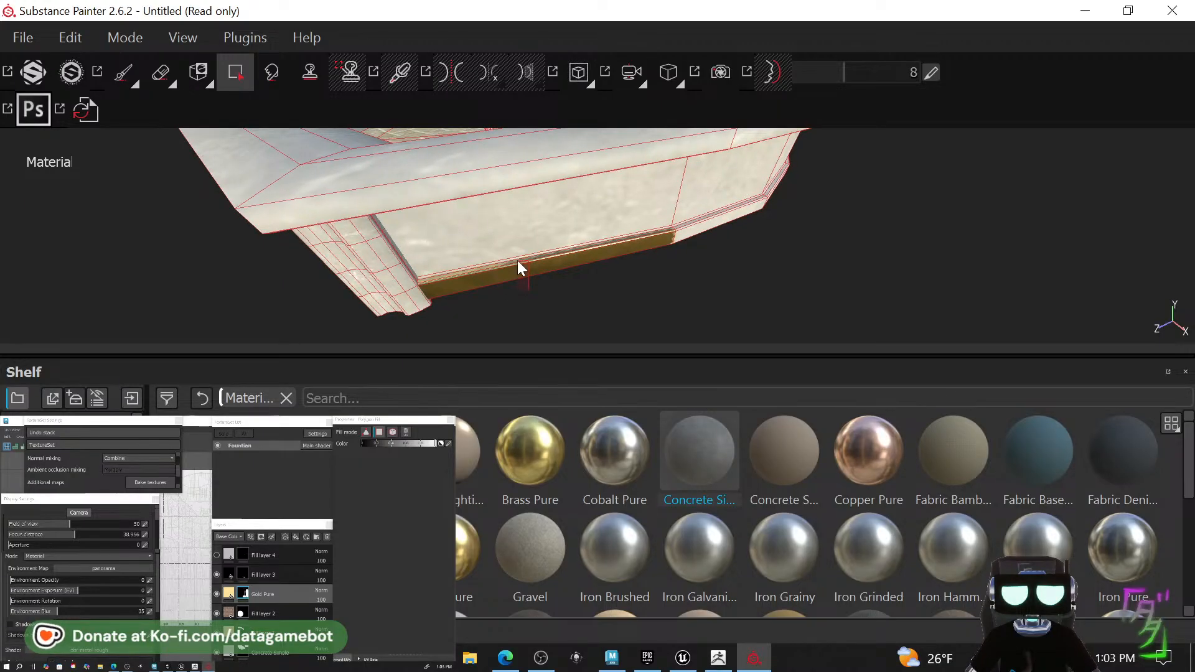
pyautogui.click(693, 224)
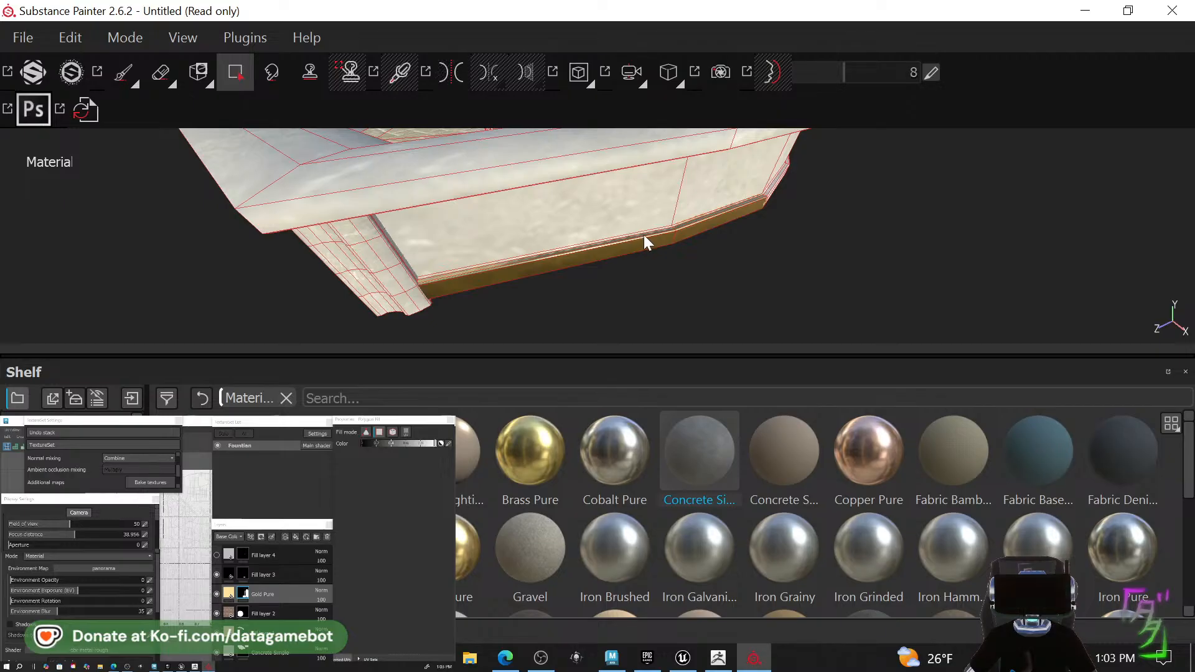
# Fill the remaining base trim segments of this wall with Gold Pure up to the next corner pillar.
pyautogui.keyDown('alt'); pyautogui.moveTo(805, 257); pyautogui.dragTo(701, 260); pyautogui.keyUp('alt')
pyautogui.scroll(3, 701, 260)
pyautogui.keyDown('alt'); pyautogui.moveTo(701, 260); pyautogui.dragTo(597, 248, button='middle'); pyautogui.keyUp('alt')
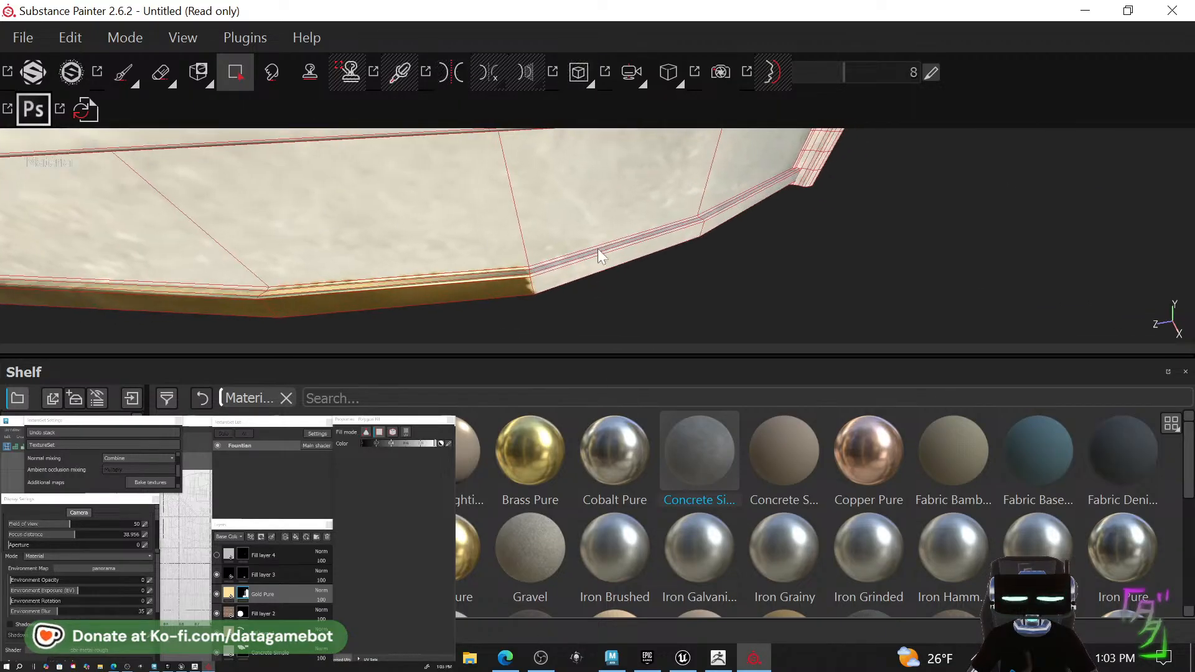
pyautogui.keyDown('alt'); pyautogui.moveTo(597, 248); pyautogui.dragTo(478, 254, button='right'); pyautogui.keyUp('alt')
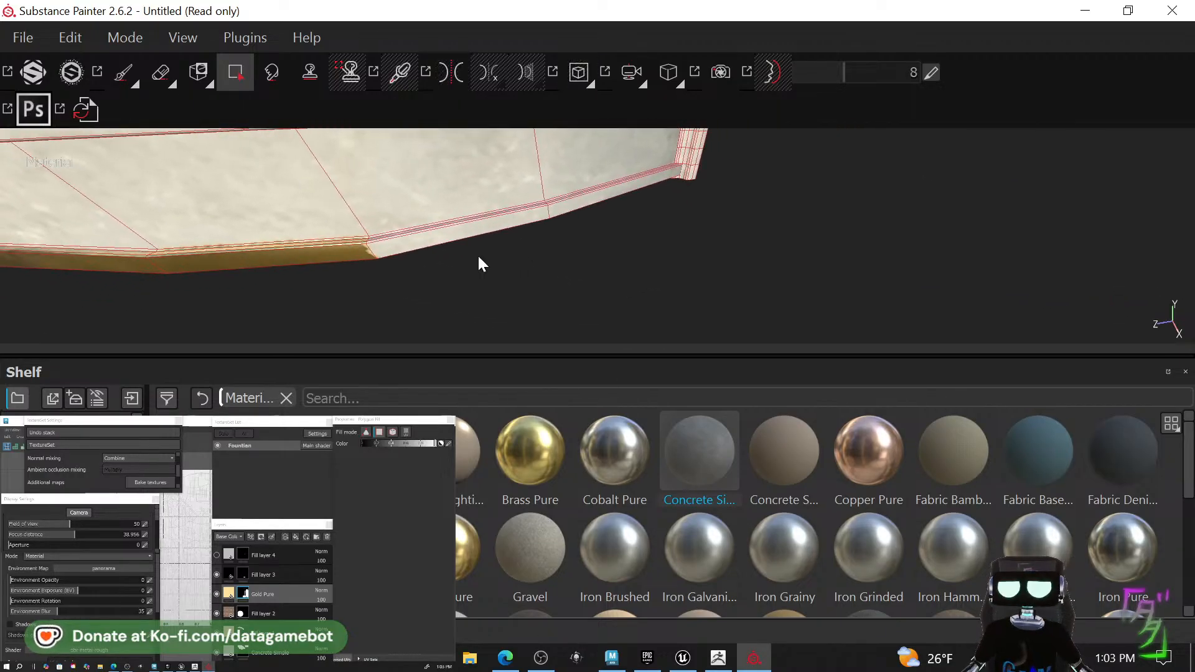
pyautogui.click(459, 223)
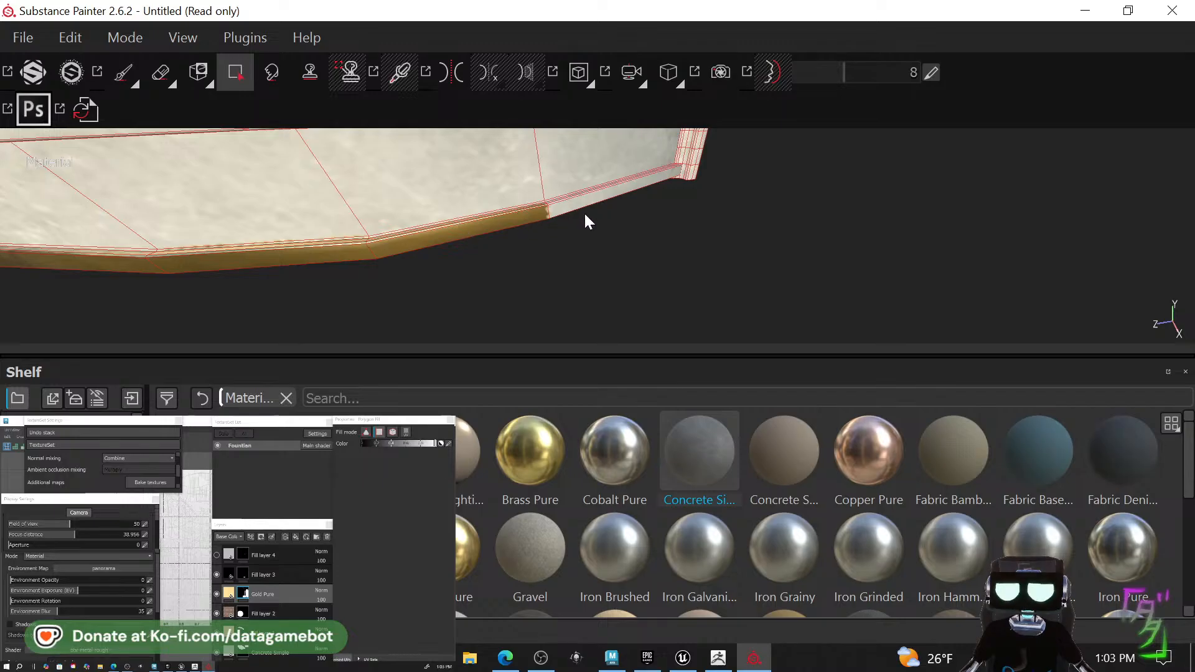
pyautogui.click(571, 198)
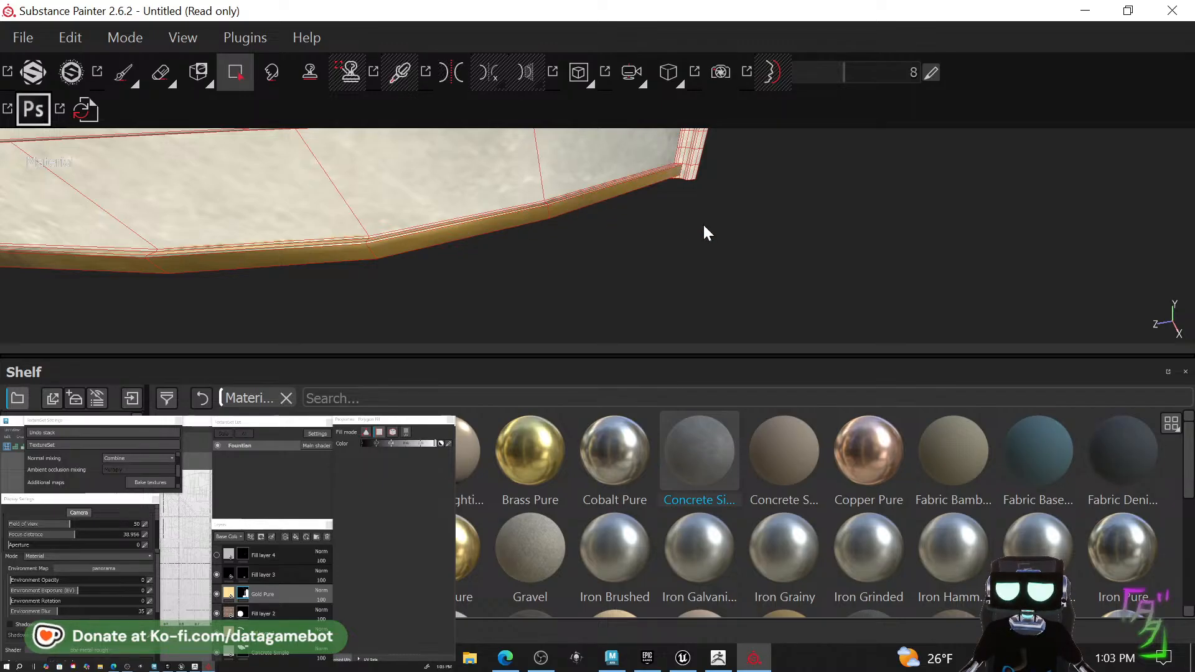
# Polygon-fill the base trim segment nearest the pillar on the next basin wall in the Gold Pure mask.
pyautogui.keyDown('alt'); pyautogui.moveTo(703, 223); pyautogui.dragTo(578, 231); pyautogui.keyUp('alt')
pyautogui.keyDown('alt'); pyautogui.moveTo(579, 230); pyautogui.dragTo(16, 244, button='right'); pyautogui.keyUp('alt')
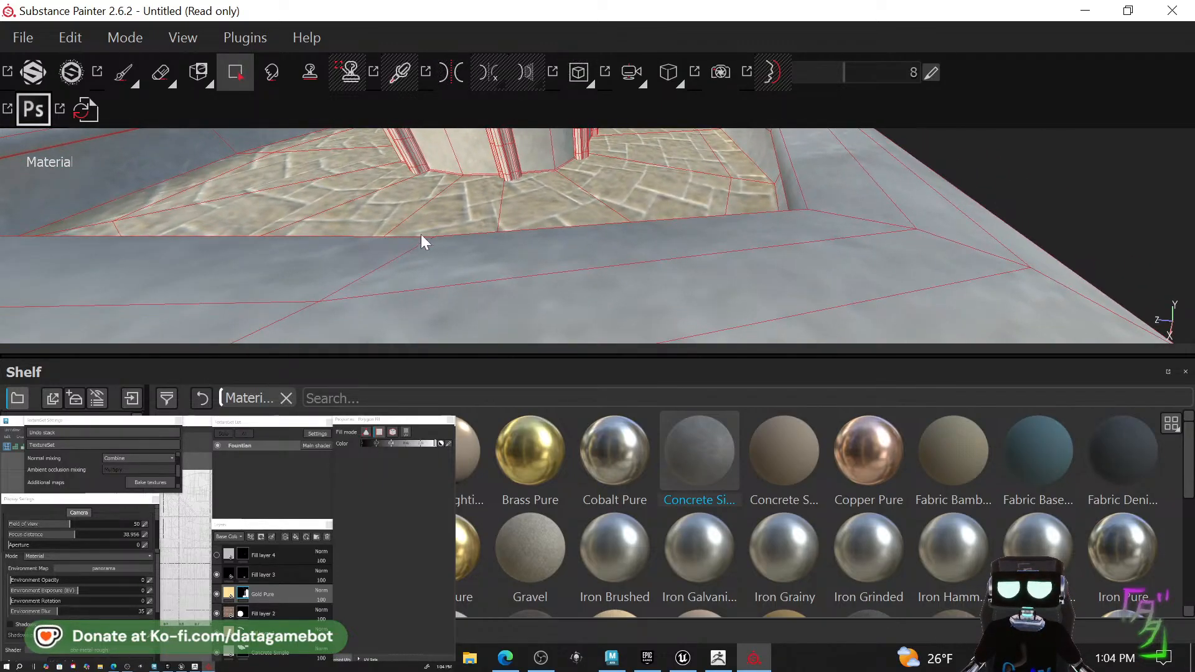
pyautogui.press('f')
pyautogui.keyDown('alt'); pyautogui.moveTo(752, 176); pyautogui.dragTo(609, 187); pyautogui.keyUp('alt')
pyautogui.keyDown('alt'); pyautogui.moveTo(622, 237); pyautogui.dragTo(518, 129, button='middle'); pyautogui.keyUp('alt')
pyautogui.keyDown('alt'); pyautogui.moveTo(529, 140); pyautogui.dragTo(616, 232, button='right'); pyautogui.keyUp('alt')
pyautogui.click(509, 198)
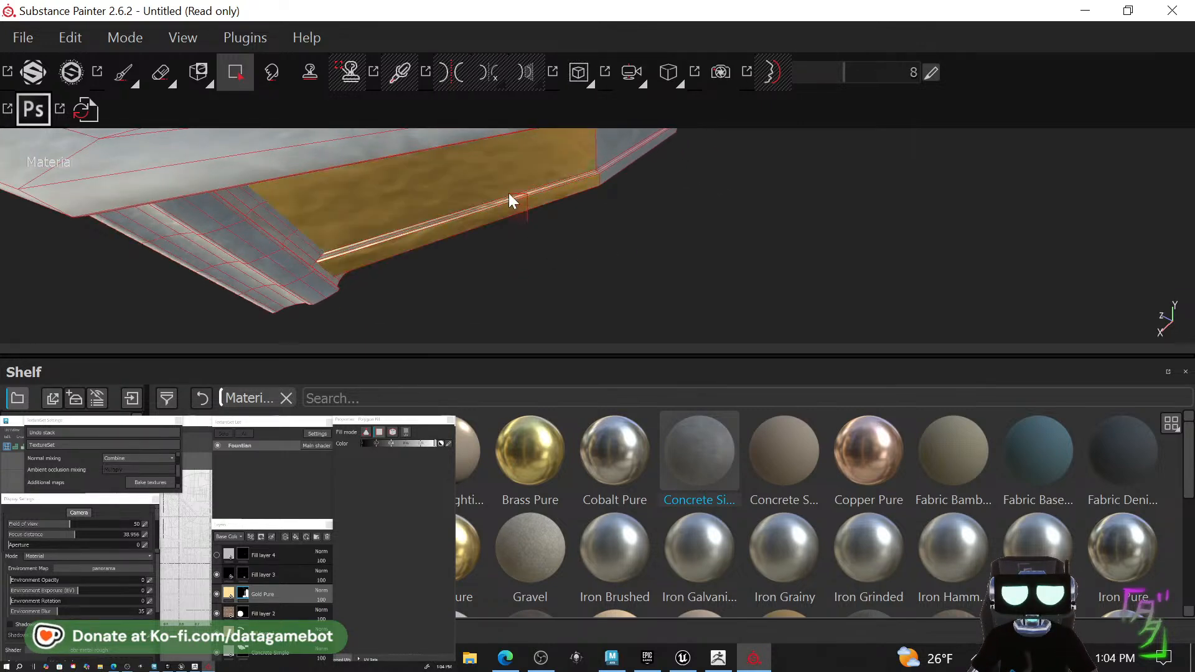
# Fill this basin wall's remaining base trim segments in the Gold Pure mask, continuing to the far corner pillar.
pyautogui.keyDown('alt'); pyautogui.moveTo(620, 200); pyautogui.dragTo(590, 202); pyautogui.keyUp('alt')
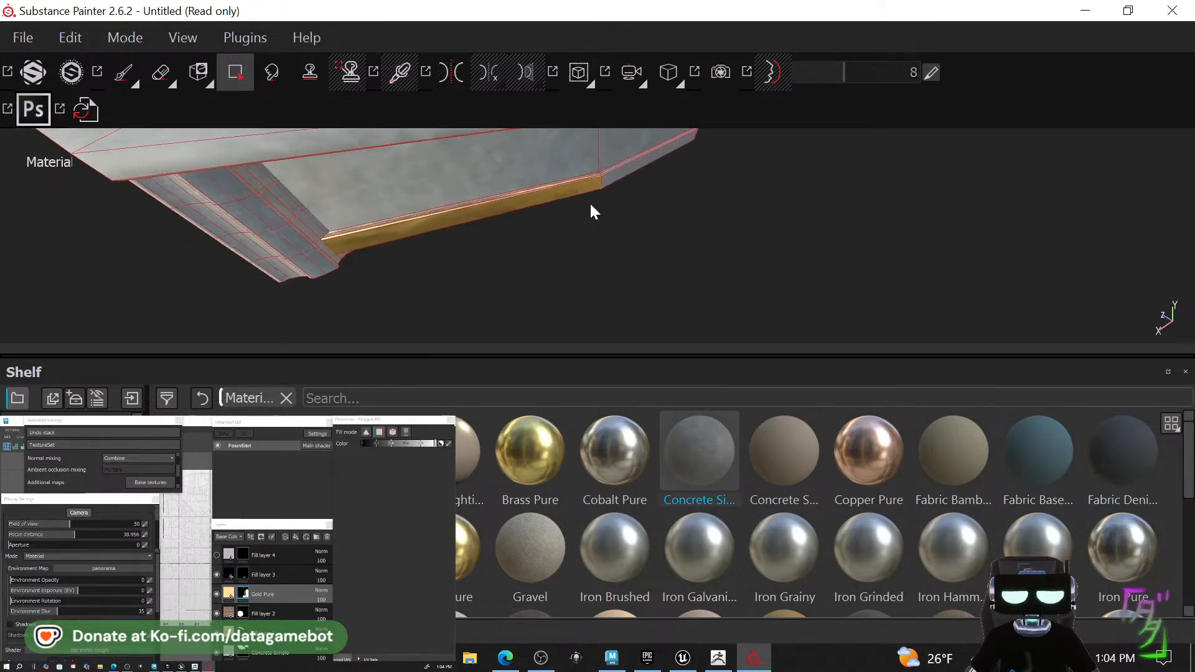
pyautogui.moveTo(590, 202)
pyautogui.keyDown('alt'); pyautogui.mouseDown(button='right')
pyautogui.moveTo(515, 235)
pyautogui.moveTo(598, 218)
pyautogui.mouseUp(button='right'); pyautogui.keyUp('alt')
pyautogui.keyDown('alt'); pyautogui.moveTo(650, 205); pyautogui.dragTo(519, 243, button='middle'); pyautogui.keyUp('alt')
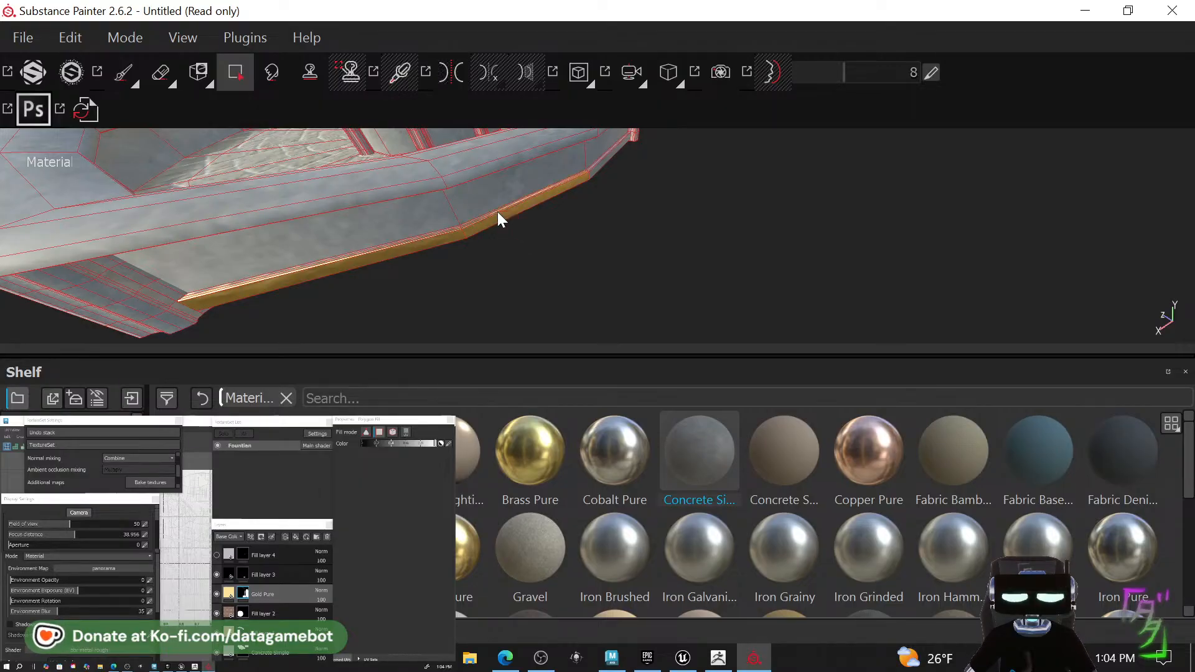
pyautogui.keyDown('alt'); pyautogui.moveTo(498, 211); pyautogui.dragTo(578, 237); pyautogui.keyUp('alt')
pyautogui.keyDown('alt'); pyautogui.moveTo(578, 238); pyautogui.dragTo(575, 268, button='right'); pyautogui.keyUp('alt')
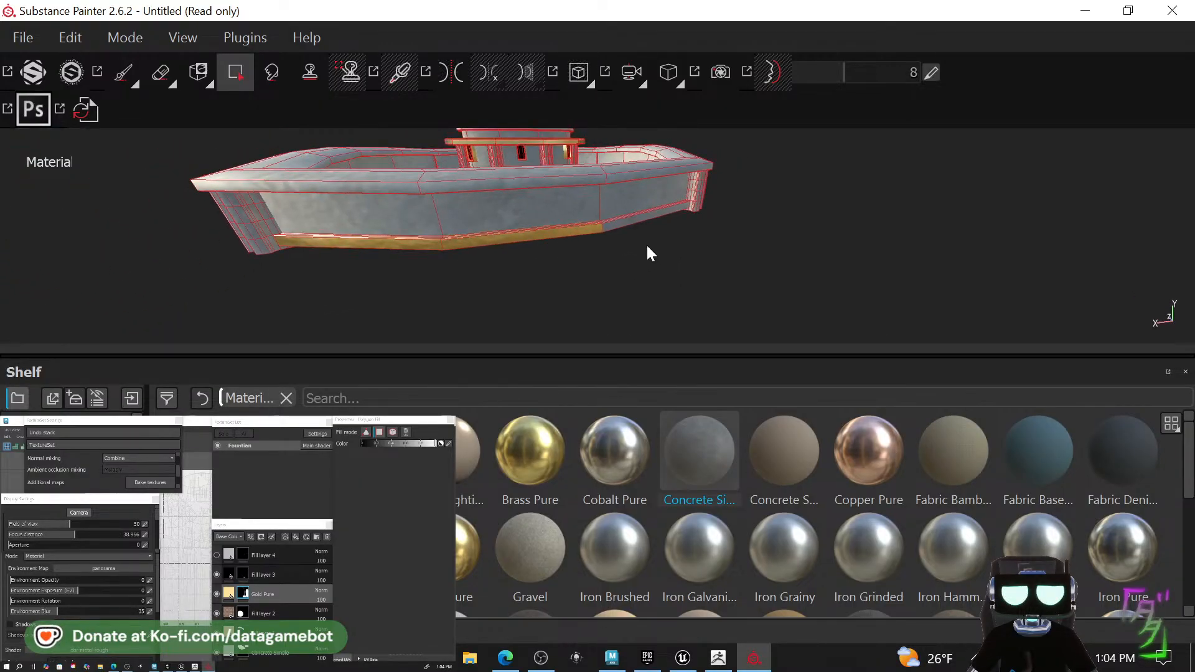
pyautogui.keyDown('alt'); pyautogui.moveTo(646, 244); pyautogui.dragTo(512, 248); pyautogui.keyUp('alt')
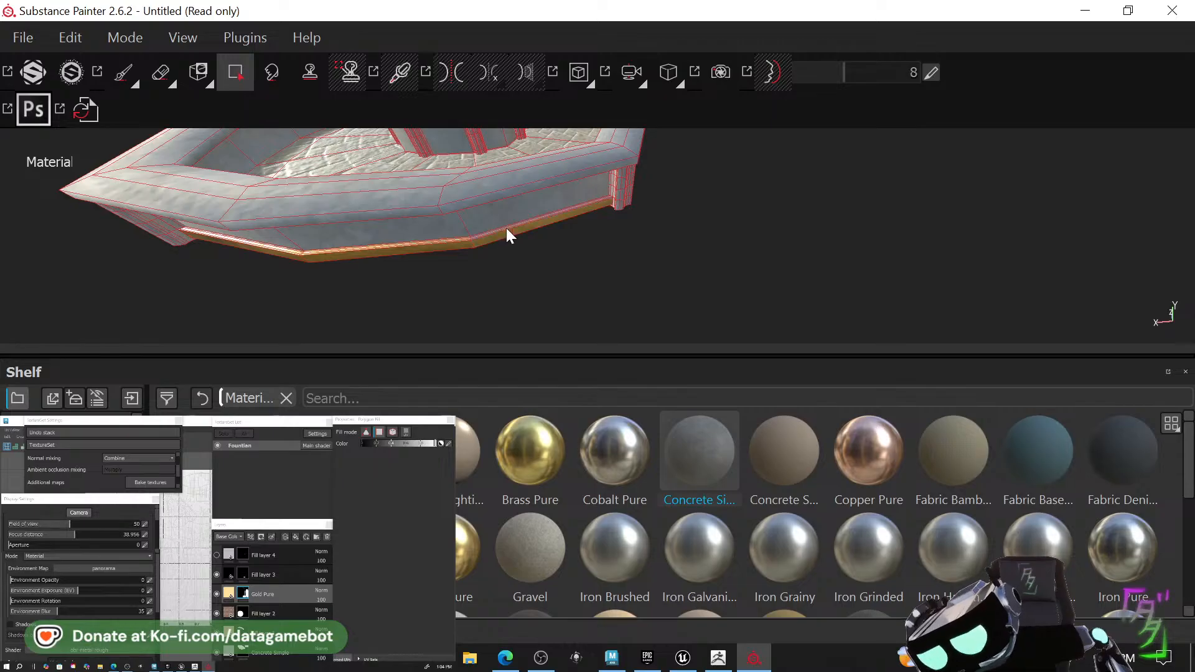
pyautogui.keyDown('alt'); pyautogui.moveTo(694, 237); pyautogui.dragTo(622, 256); pyautogui.keyUp('alt')
# Polygon-fill the base trim around the corner with Gold Pure, segment by segment from that pillar to the next one.
pyautogui.keyDown('alt'); pyautogui.moveTo(529, 230); pyautogui.dragTo(448, 211, button='right'); pyautogui.keyUp('alt')
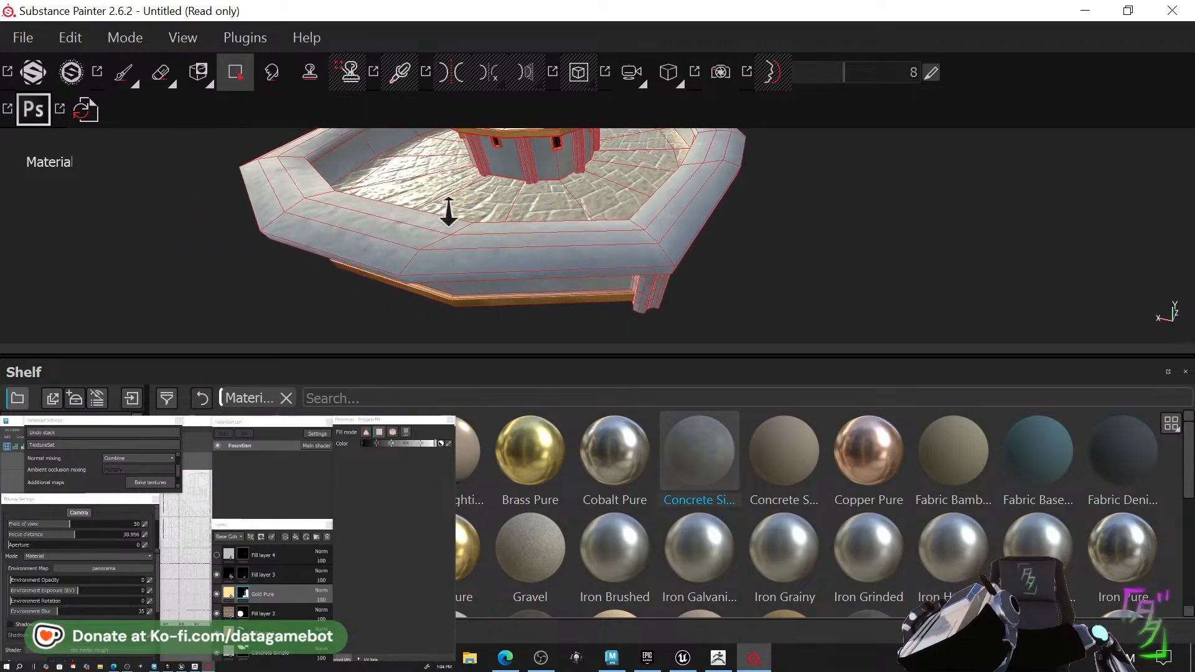
pyautogui.keyDown('alt'); pyautogui.moveTo(567, 224); pyautogui.dragTo(510, 213, button='middle'); pyautogui.keyUp('alt')
pyautogui.keyDown('alt'); pyautogui.moveTo(509, 212); pyautogui.dragTo(353, 236); pyautogui.keyUp('alt')
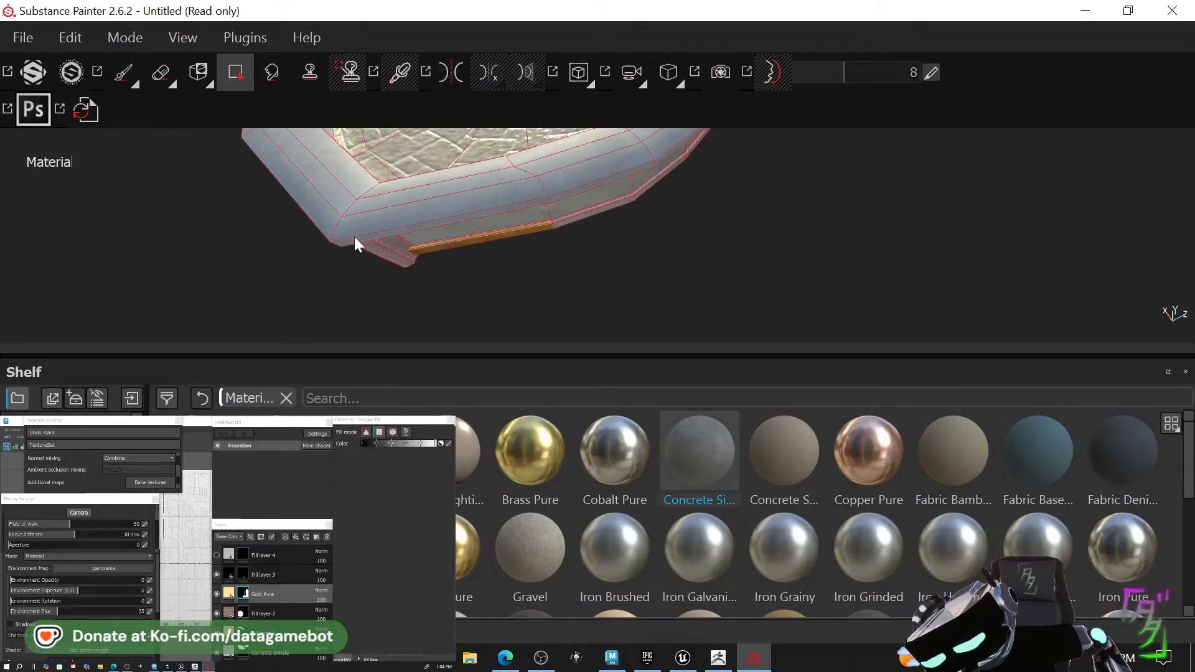
pyautogui.keyDown('alt'); pyautogui.moveTo(538, 244); pyautogui.dragTo(454, 251, button='middle'); pyautogui.keyUp('alt')
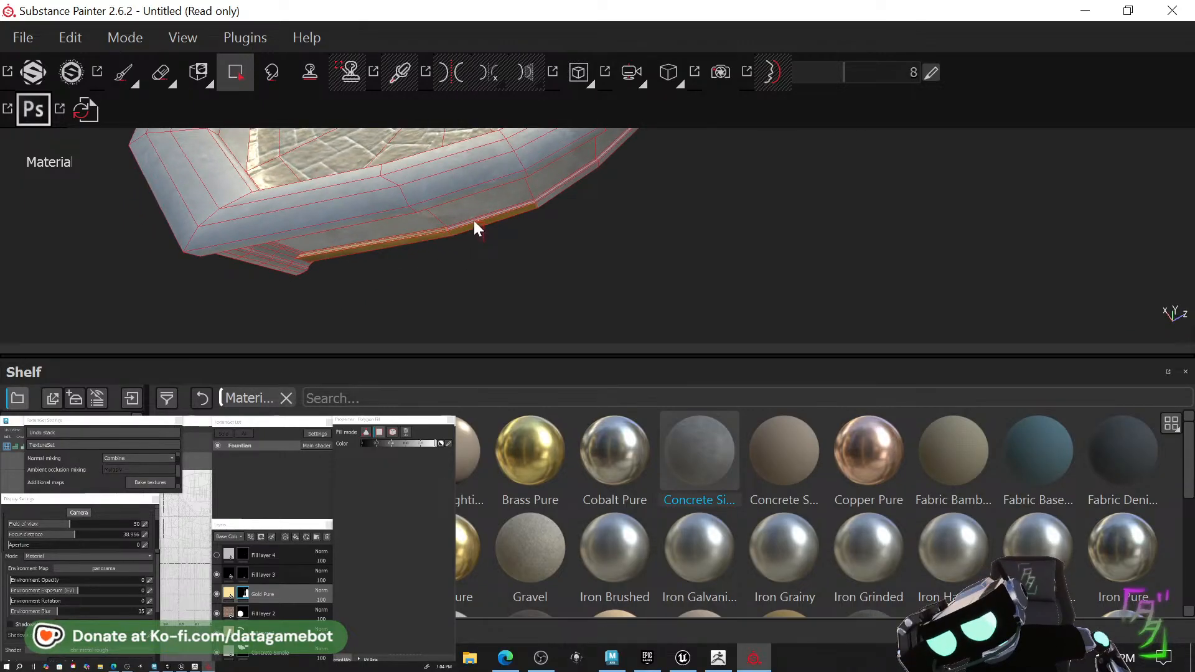
pyautogui.keyDown('alt'); pyautogui.moveTo(608, 221); pyautogui.dragTo(683, 260); pyautogui.keyUp('alt')
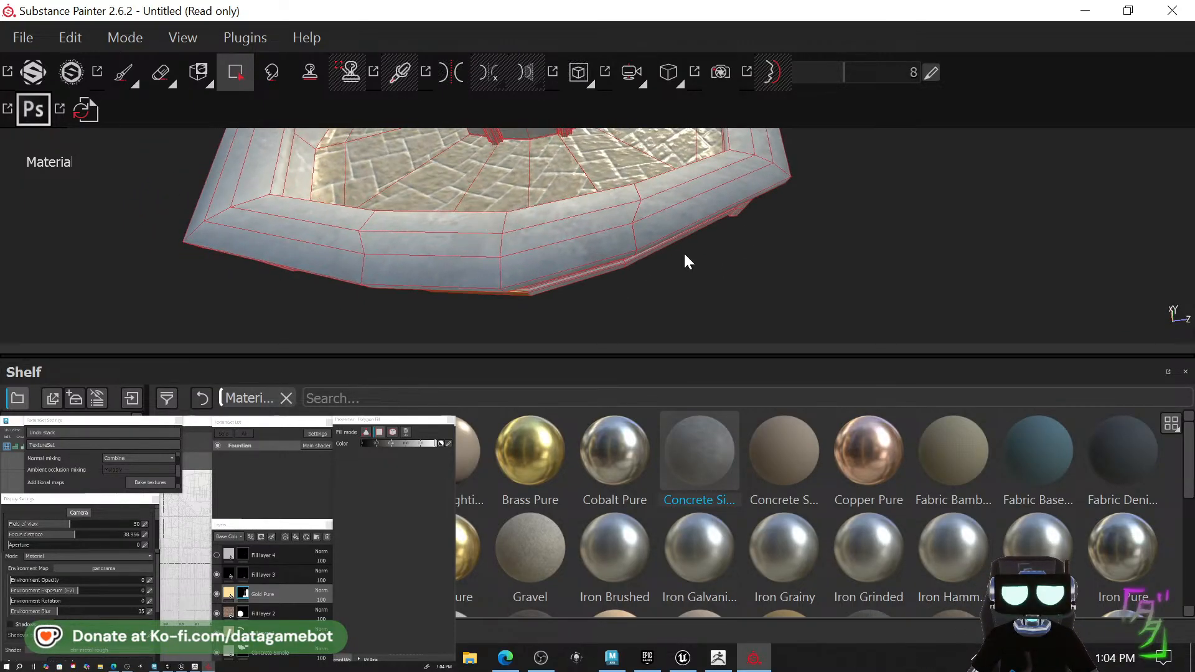
pyautogui.keyDown('alt'); pyautogui.moveTo(684, 256); pyautogui.dragTo(513, 285, button='middle'); pyautogui.keyUp('alt')
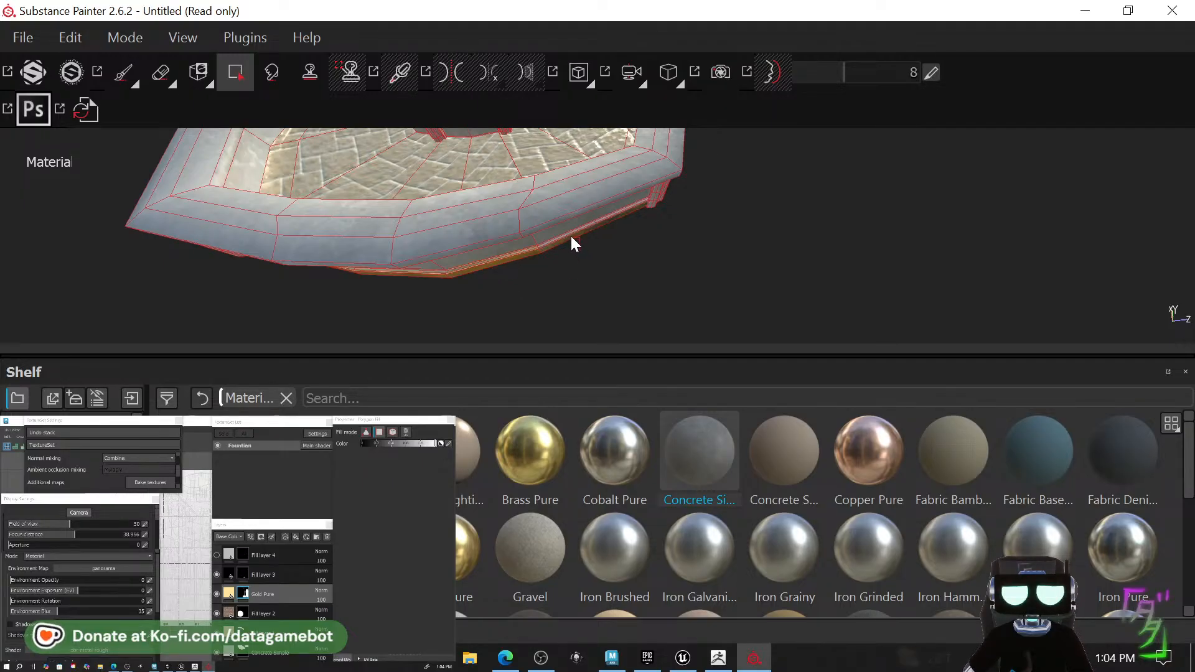
pyautogui.keyDown('alt'); pyautogui.moveTo(569, 239); pyautogui.dragTo(610, 239); pyautogui.keyUp('alt')
pyautogui.scroll(6, 607, 258)
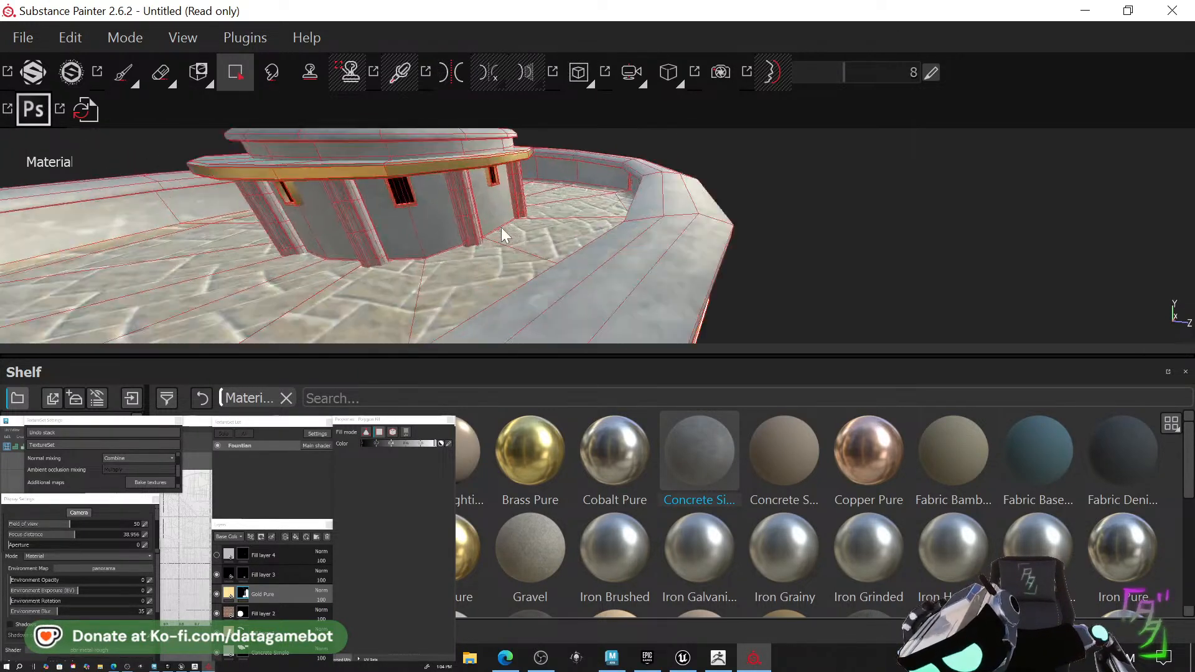
pyautogui.scroll(-3, 502, 228)
pyautogui.scroll(-5, 498, 236)
pyautogui.scroll(3, 516, 252)
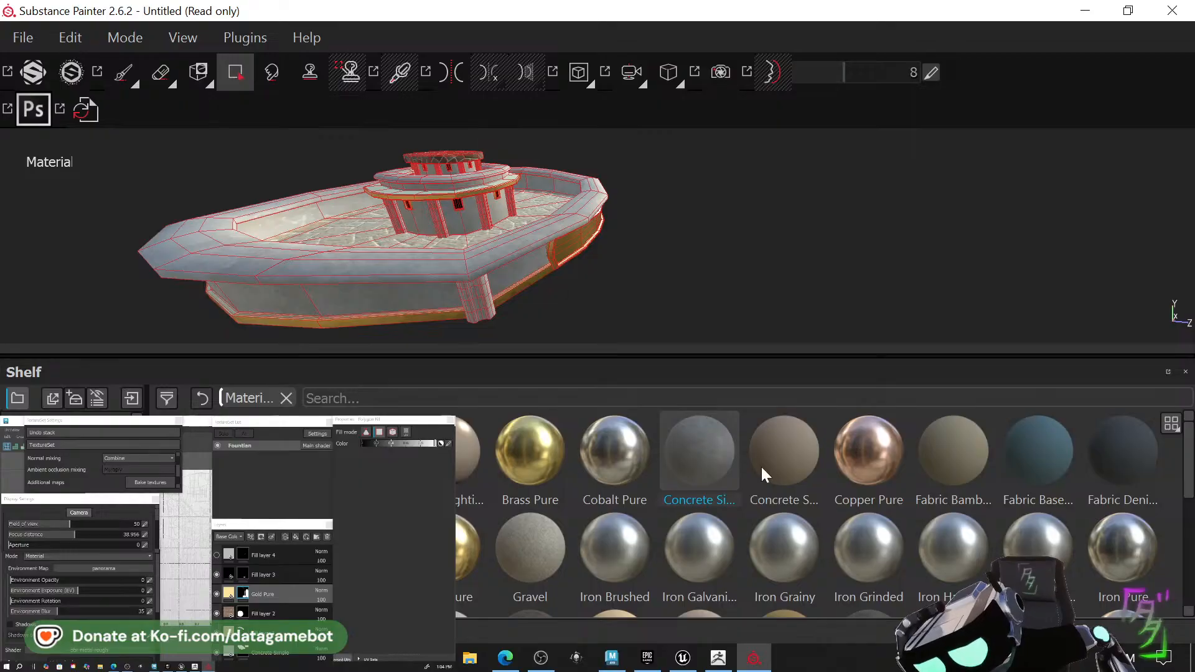
# Add the color and nm images of 16_rounded cobblestone texture-seamless from the Grim Textures folder to the resource import.
pyautogui.click(23, 37)
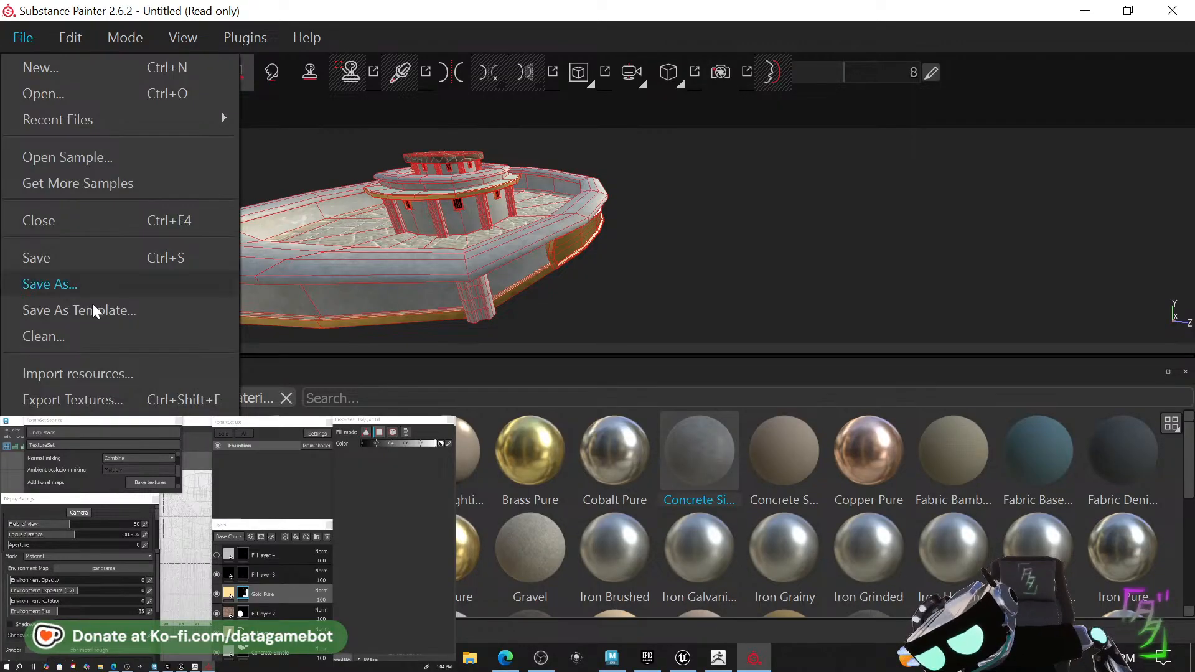
pyautogui.click(104, 365)
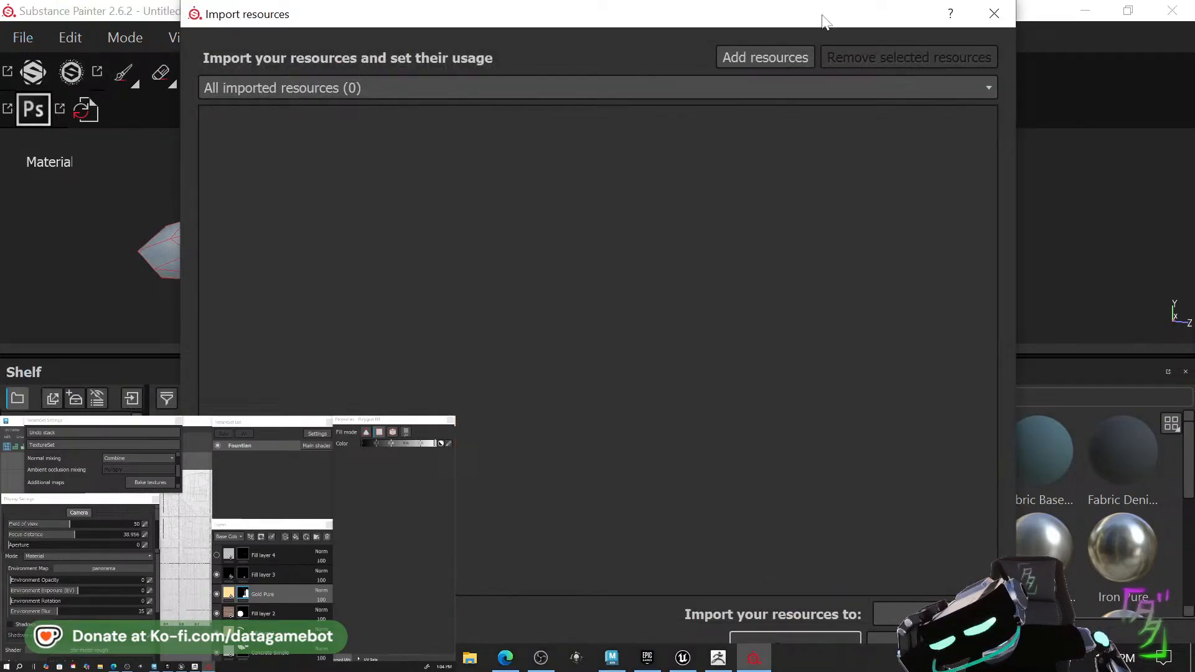
pyautogui.click(798, 62)
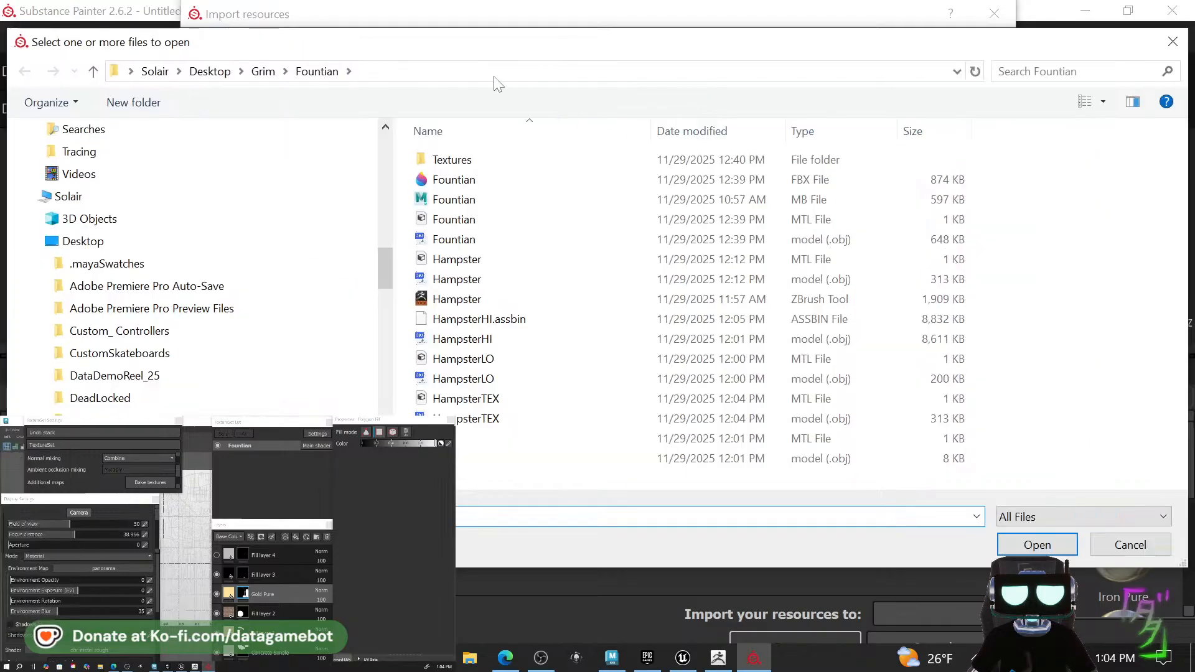
pyautogui.click(263, 71)
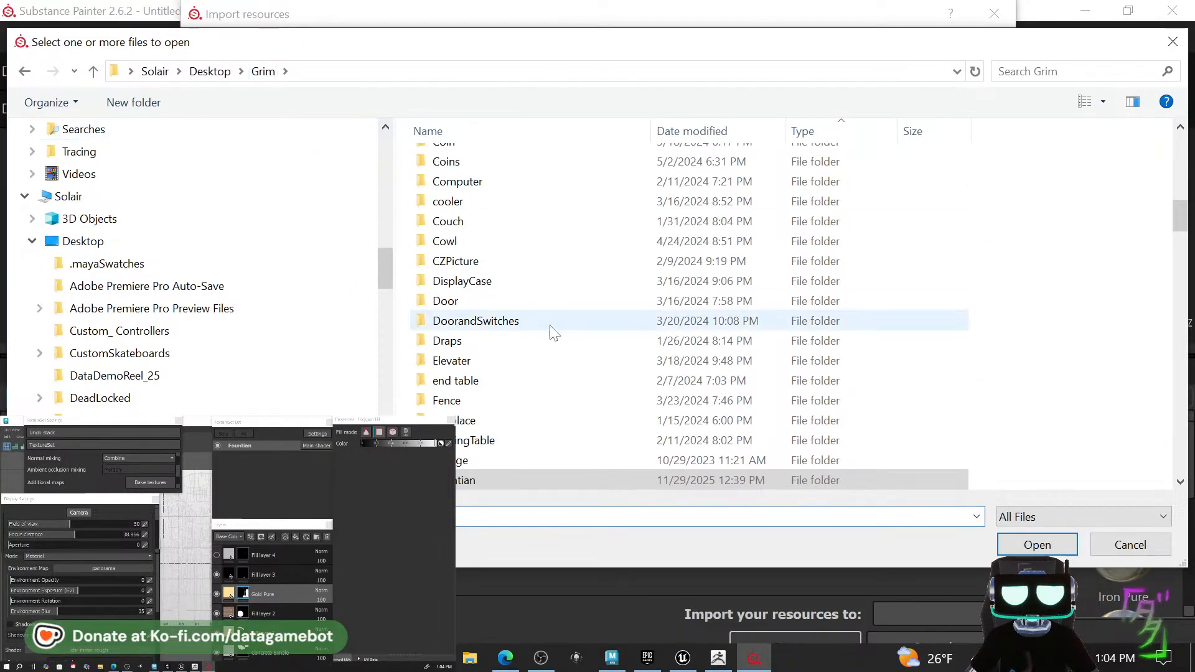
pyautogui.scroll(-5, 529, 349)
pyautogui.scroll(-12, 507, 377)
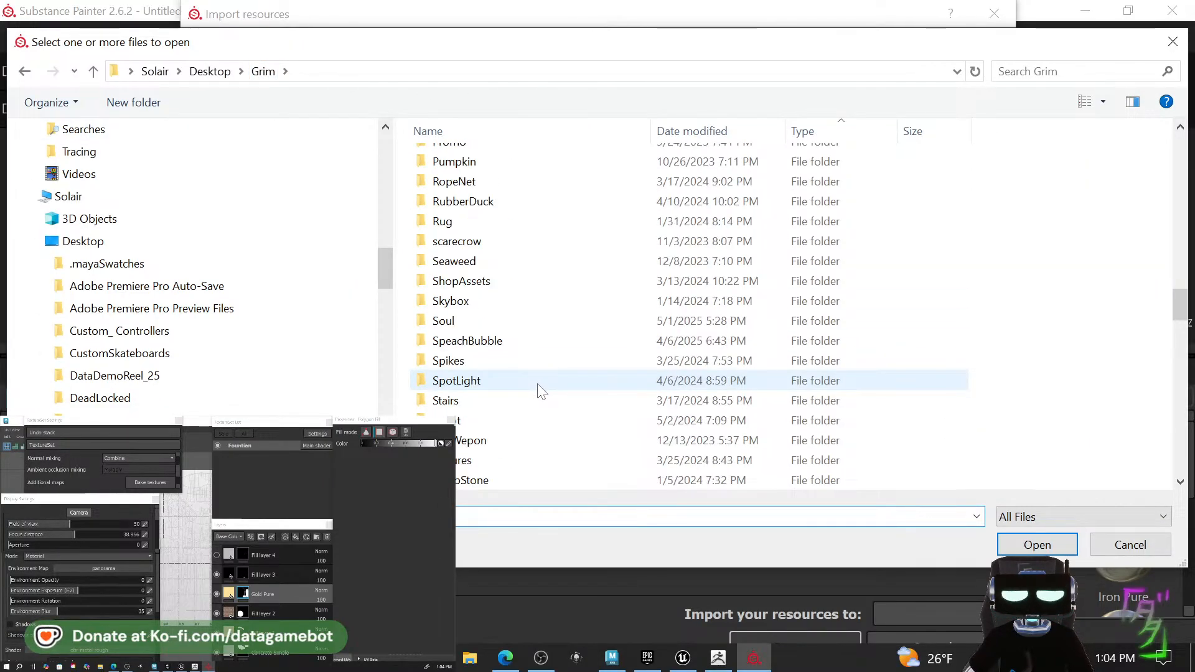
pyautogui.doubleClick(461, 461)
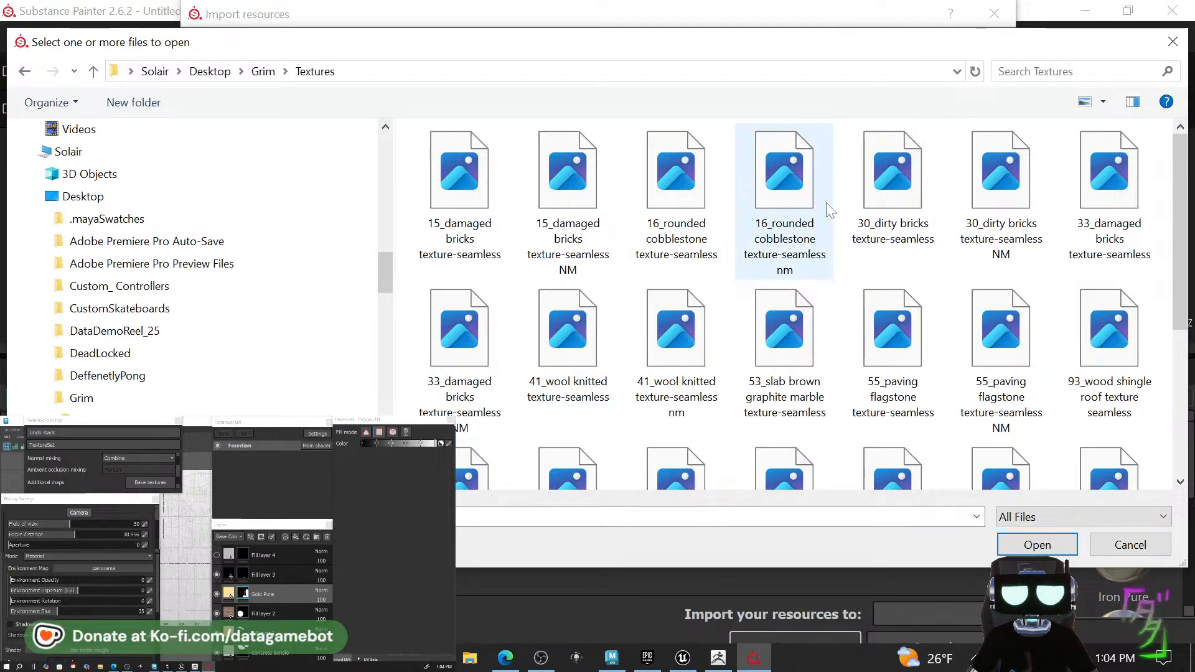
pyautogui.click(680, 205)
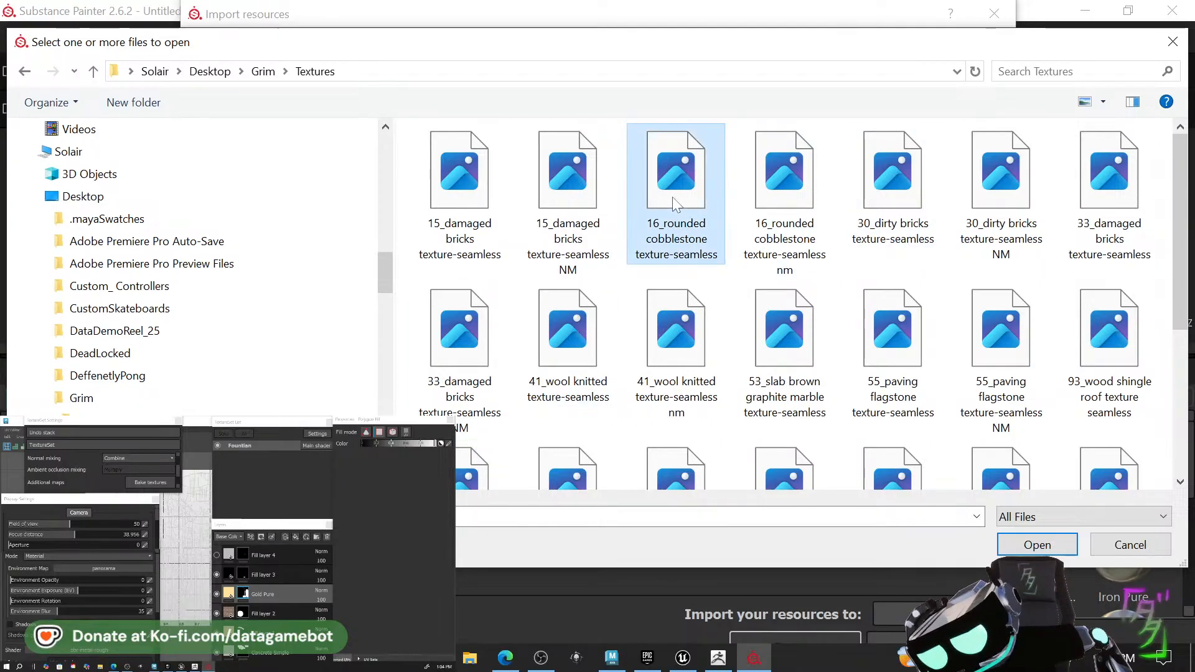
pyautogui.keyDown('ctrl'); pyautogui.click(817, 193); pyautogui.keyUp('ctrl')
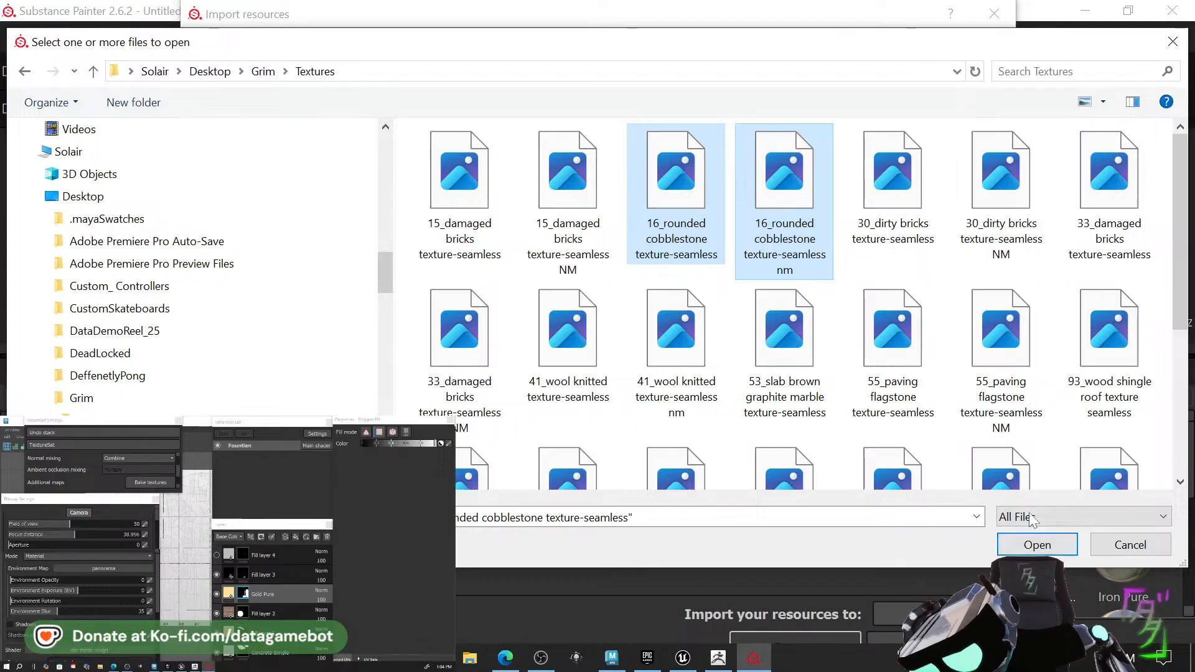
pyautogui.click(1031, 546)
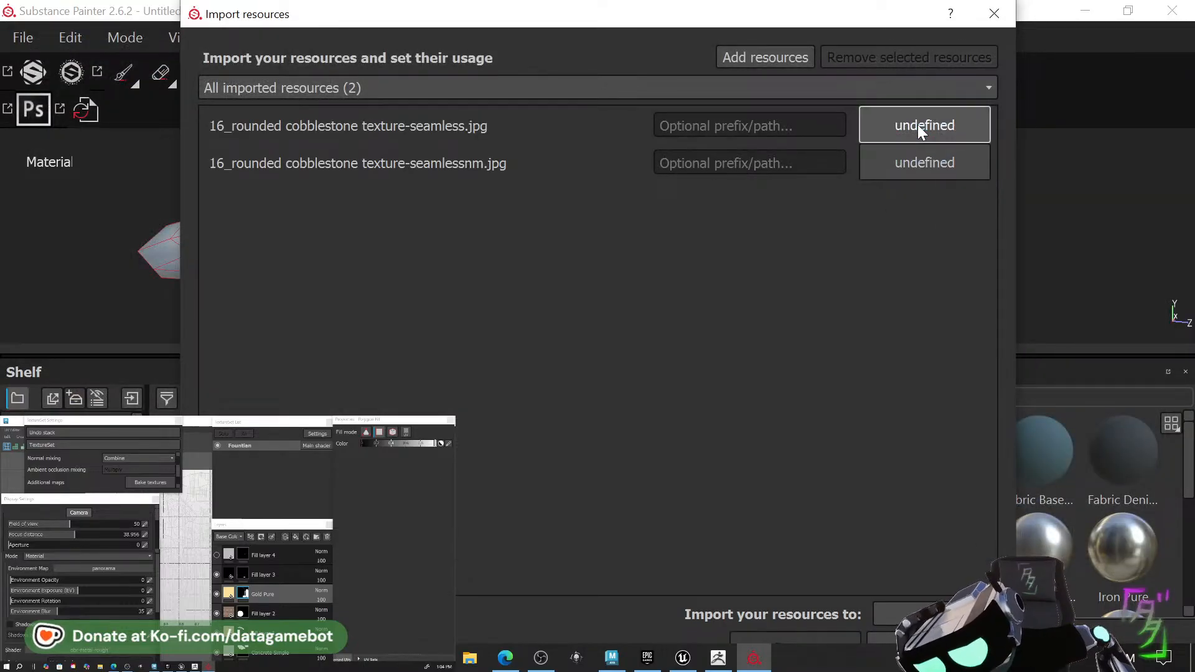
# Set the usage of both rounded cobblestone images to texture.
pyautogui.click(918, 124)
pyautogui.click(960, 217)
pyautogui.click(927, 163)
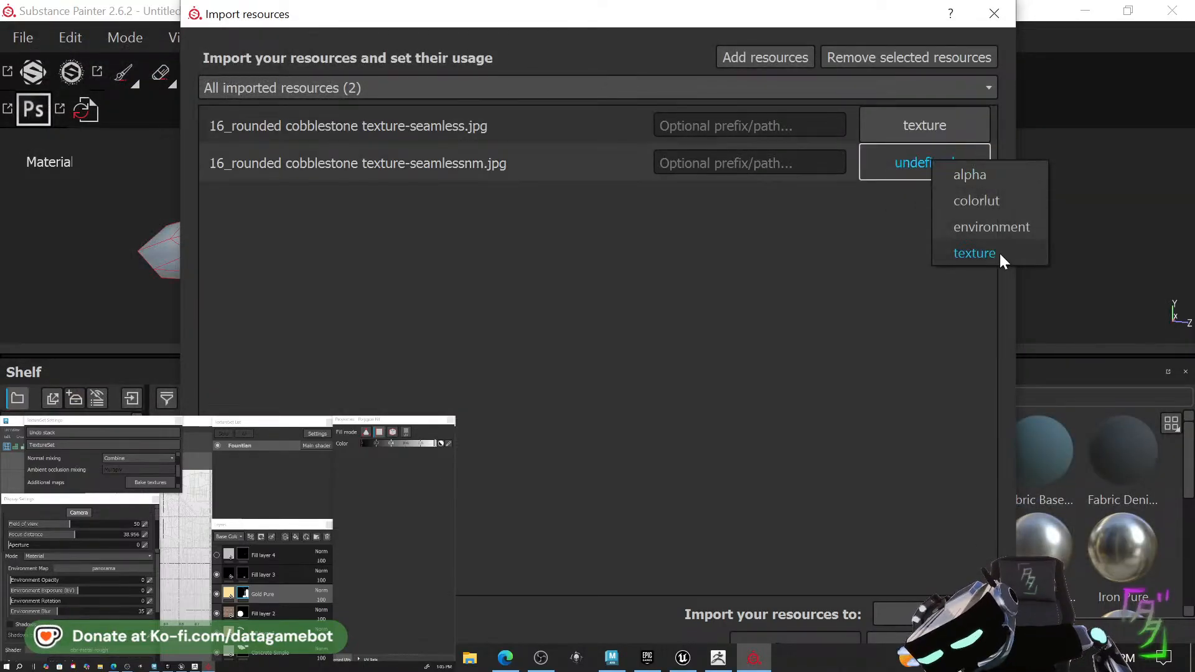
pyautogui.click(995, 255)
# Choose shelf 'shelf' as the import destination and import the two cobblestone images.
pyautogui.click(898, 612)
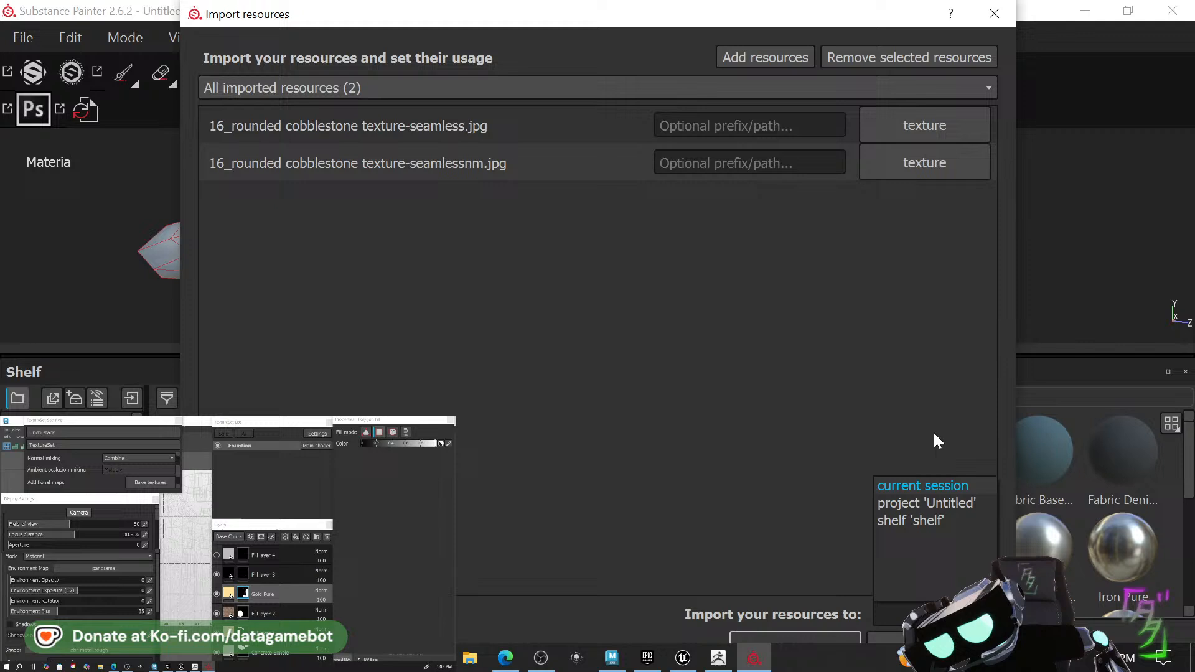
pyautogui.click(929, 503)
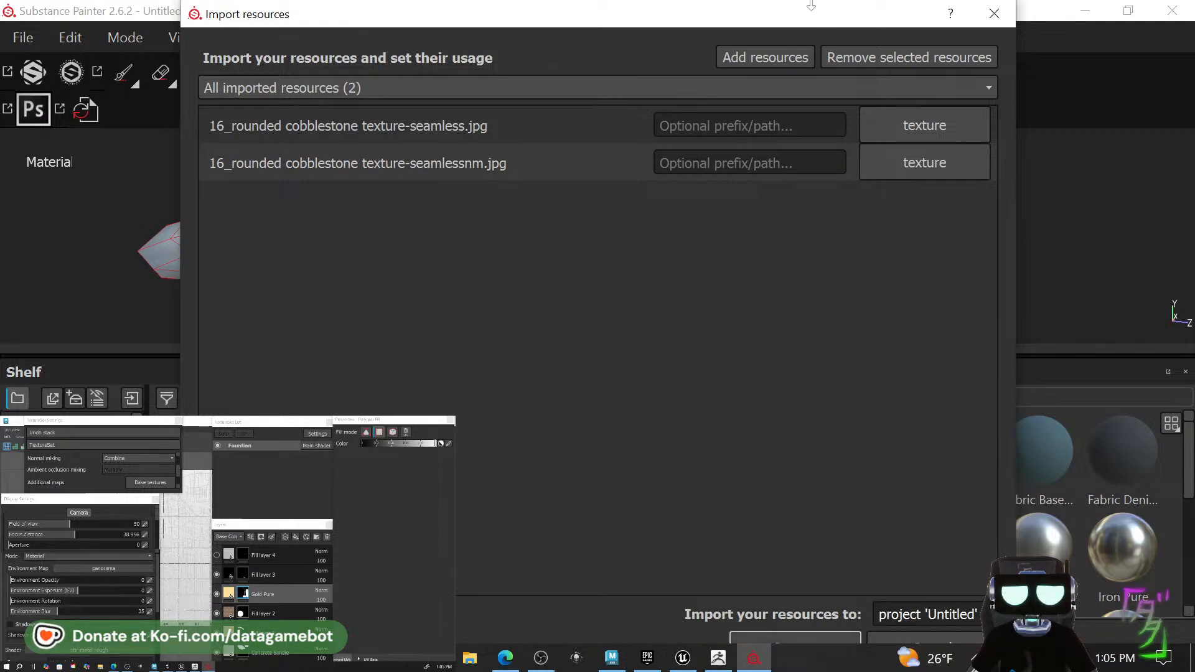
pyautogui.moveTo(817, 2); pyautogui.dragTo(798, 53)
pyautogui.click(947, 524)
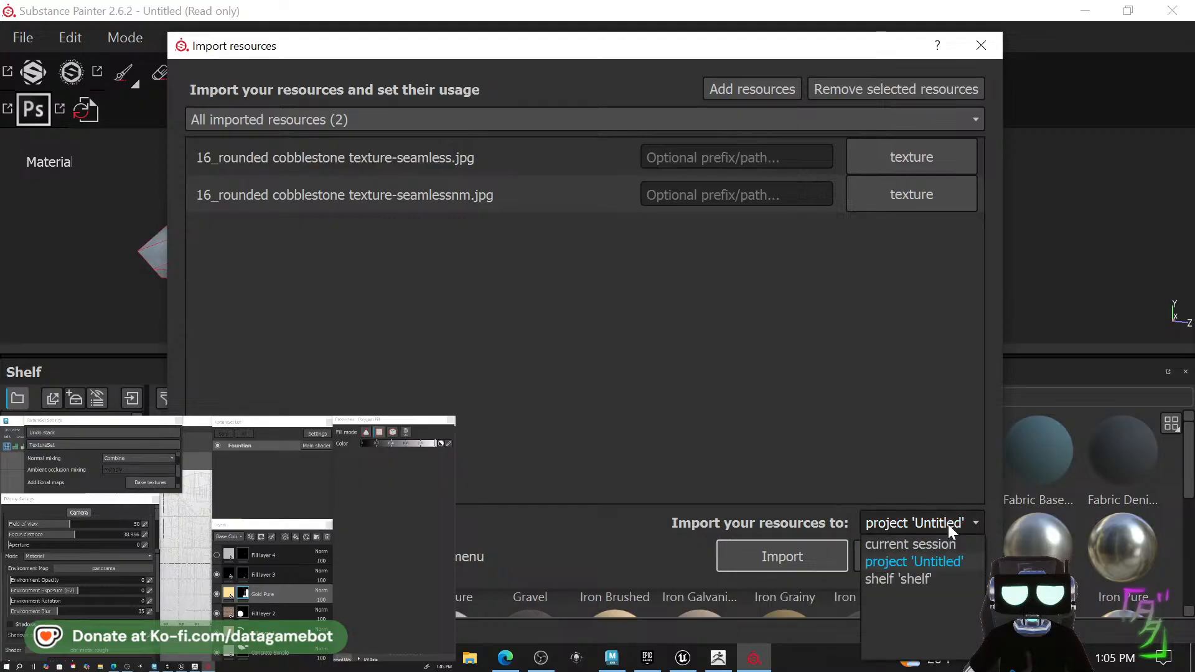
pyautogui.click(927, 577)
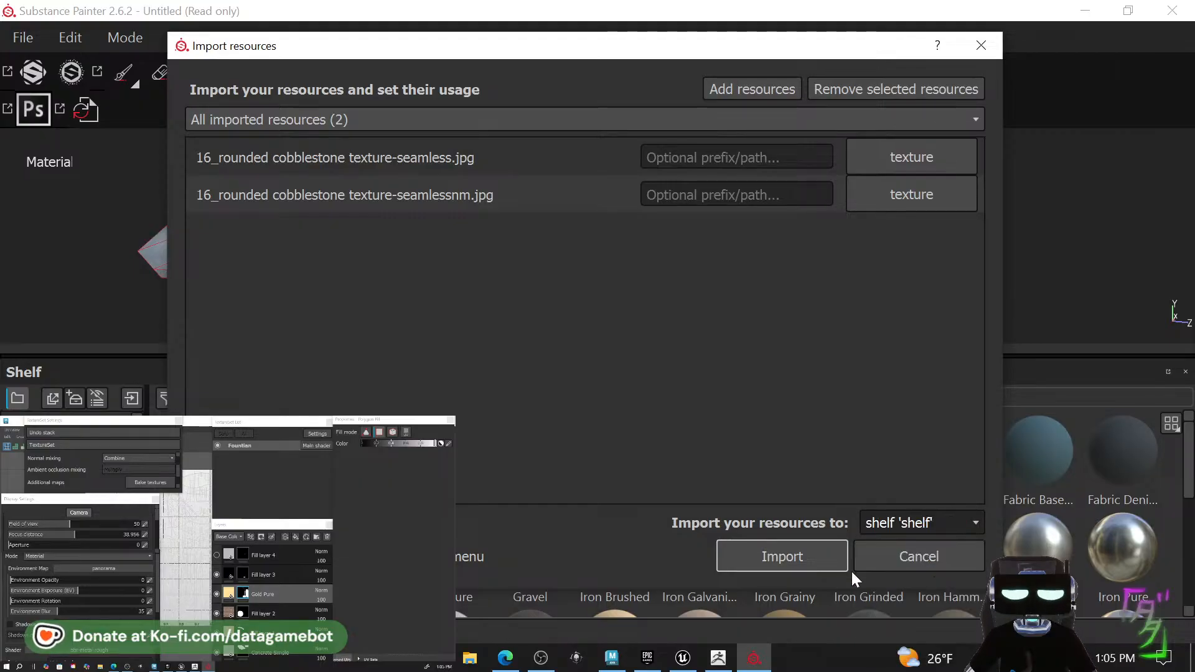
pyautogui.click(775, 550)
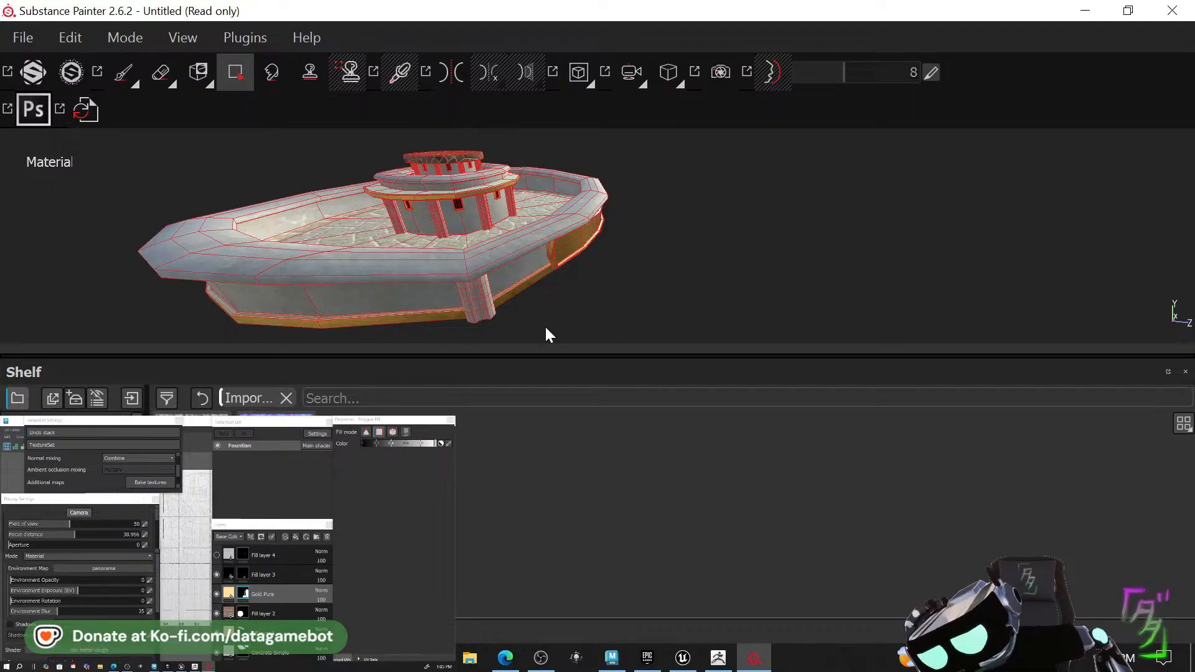
# Add a fill layer above Fill layer 4 with the rounded cobblestone image as Base Color and its nm image as Normal.
pyautogui.click(294, 554)
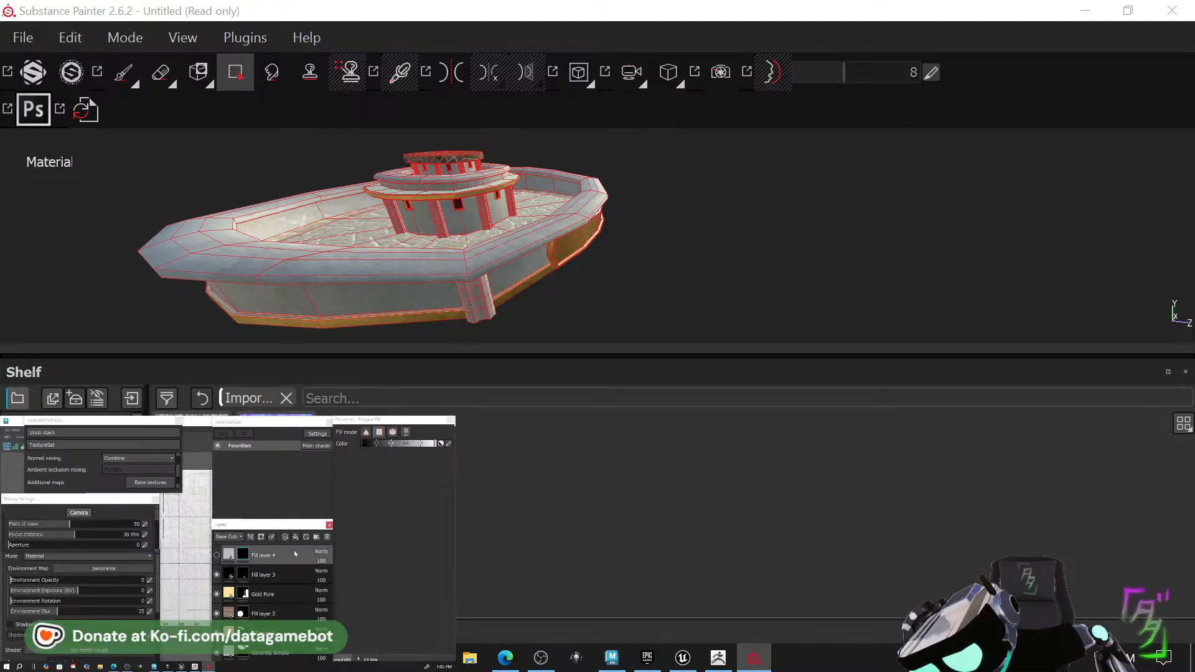
pyautogui.click(296, 537)
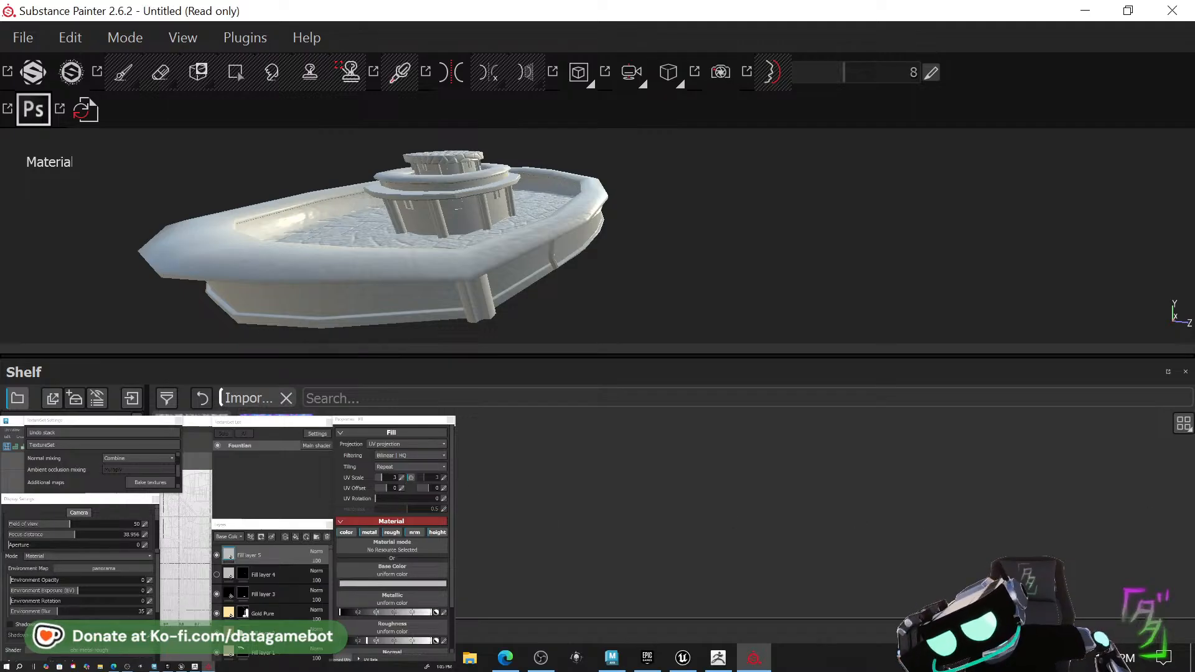
pyautogui.moveTo(436, 578); pyautogui.dragTo(412, 565)
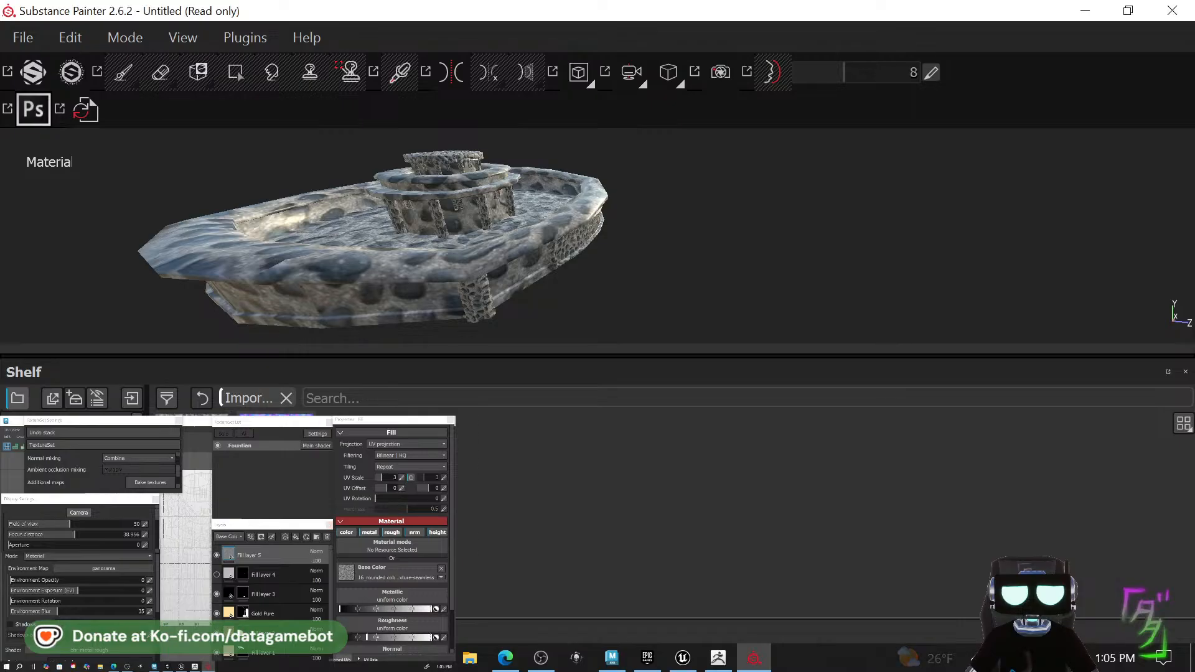
pyautogui.moveTo(209, 667); pyautogui.dragTo(392, 650)
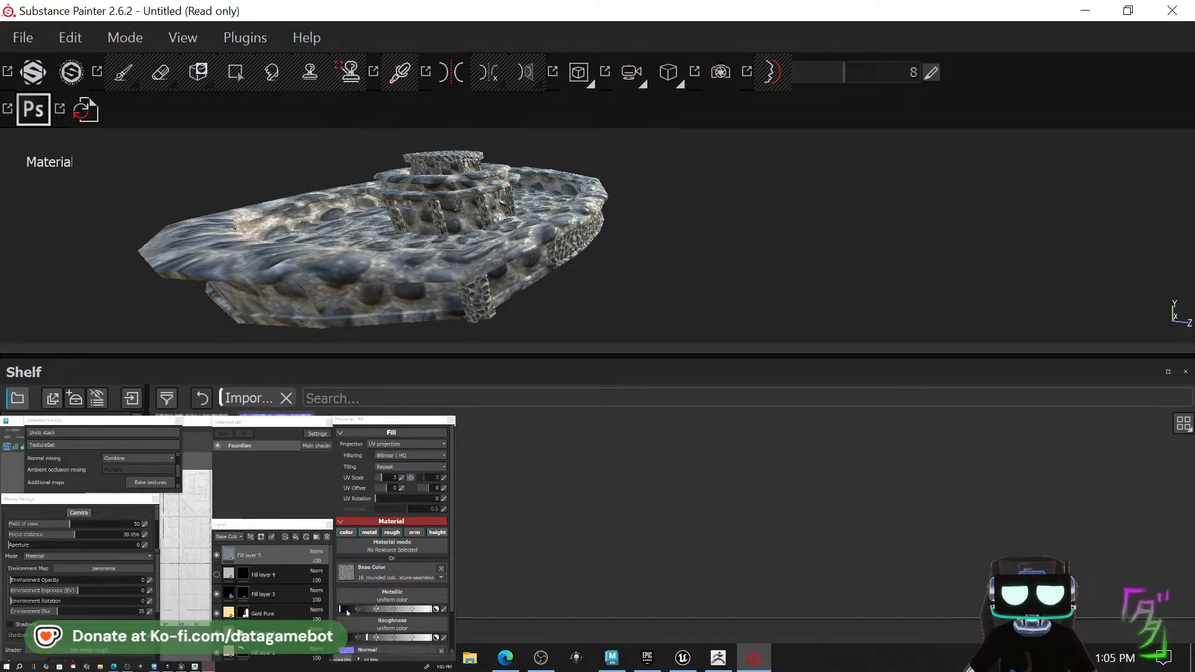
# Raise the cobblestone fill's metallic and roughness values and set its UV scale to 11.25.
pyautogui.moveTo(347, 609); pyautogui.dragTo(422, 638)
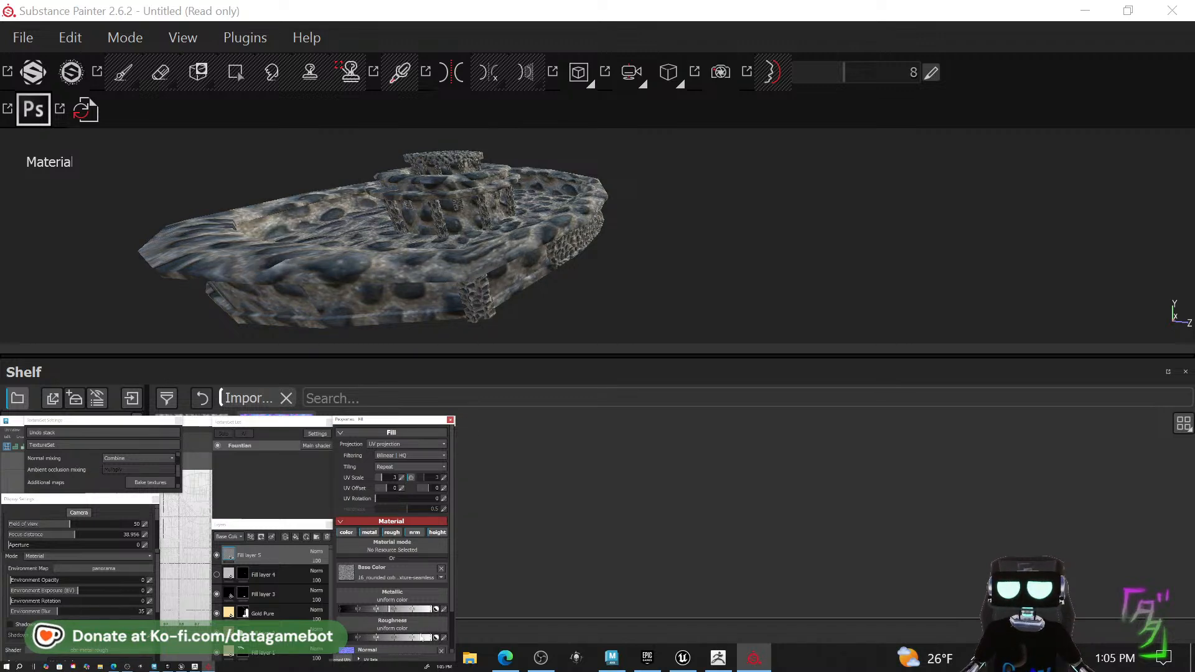
pyautogui.moveTo(383, 477); pyautogui.dragTo(385, 477)
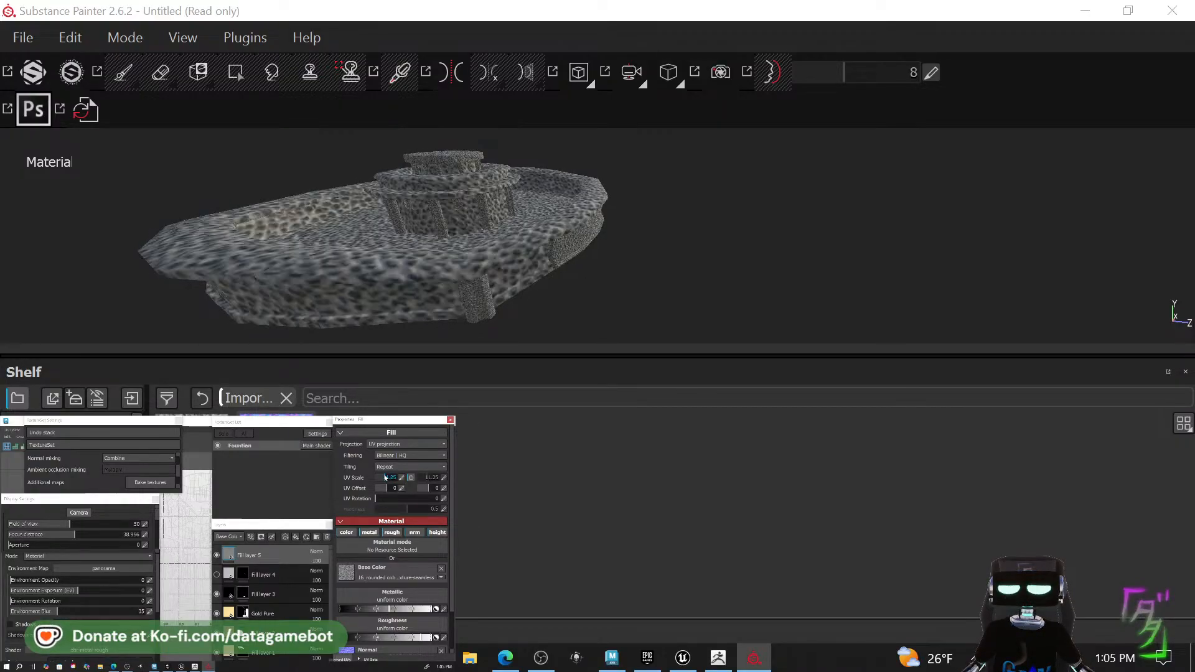
# Add a black mask to the cobblestone layer and polygon-fill the outer basin wall faces on both sides of the pillar.
pyautogui.rightClick(272, 556)
pyautogui.click(272, 437)
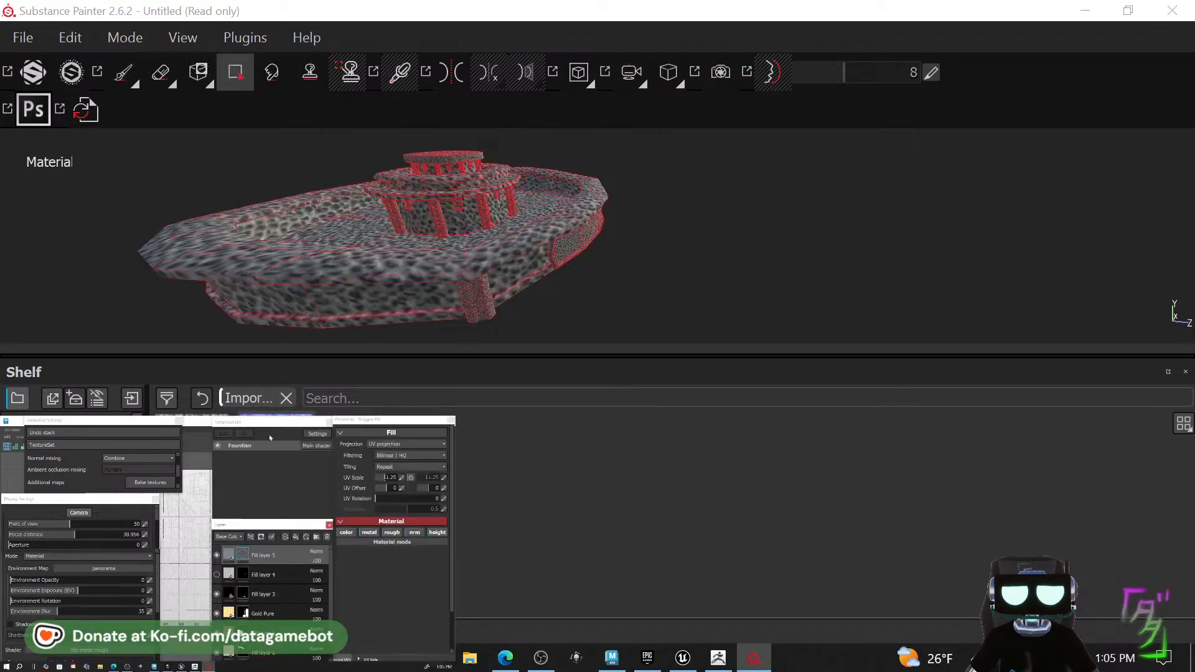
pyautogui.keyDown('alt'); pyautogui.moveTo(562, 250); pyautogui.dragTo(533, 214); pyautogui.keyUp('alt')
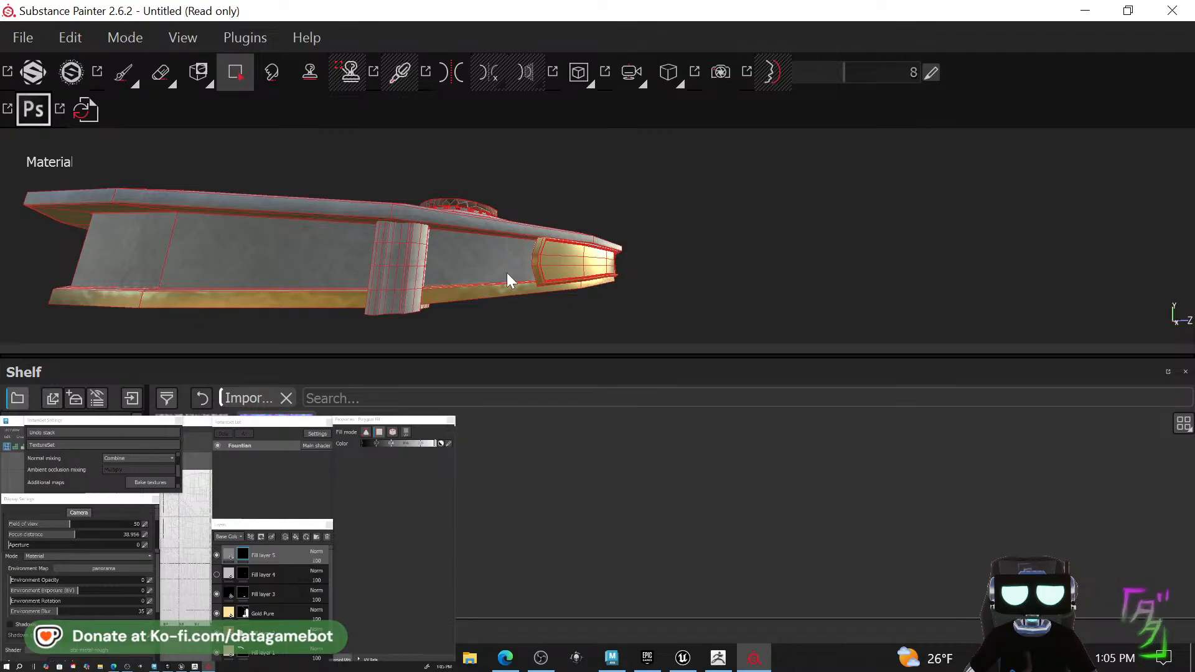
pyautogui.click(479, 268)
pyautogui.click(274, 274)
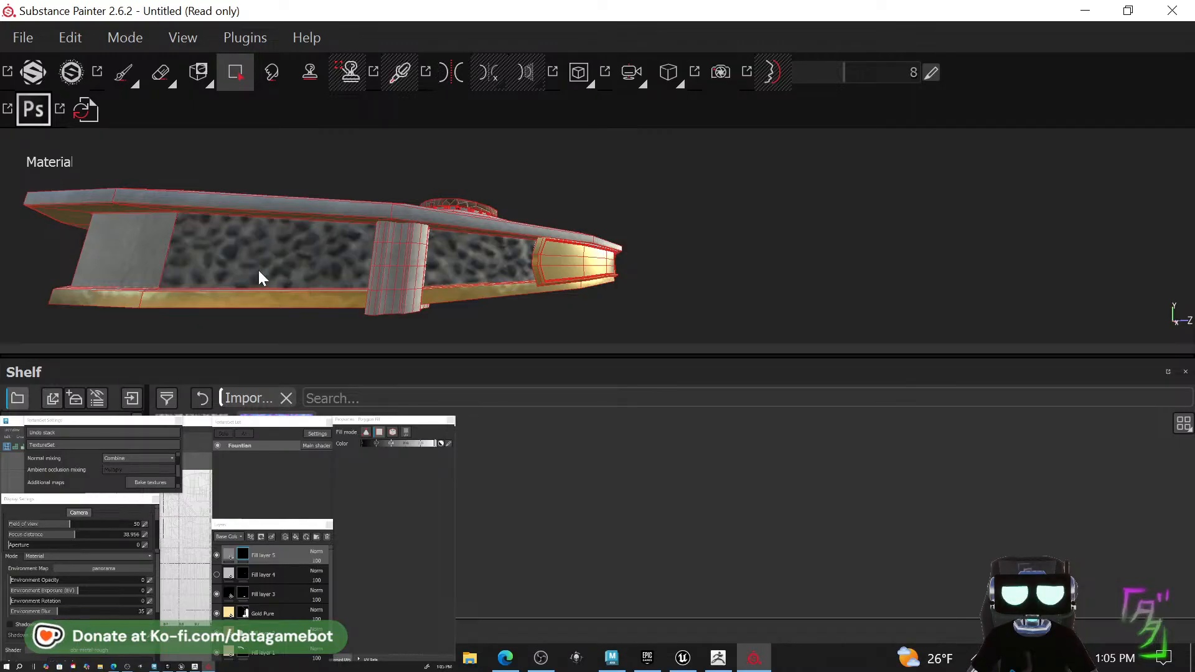
# Polygon-fill the remaining outer basin wall faces between the pillars in the cobblestone layer's mask, working around the fountain.
pyautogui.click(128, 259)
pyautogui.keyDown('alt'); pyautogui.moveTo(270, 259); pyautogui.dragTo(608, 234); pyautogui.keyUp('alt')
pyautogui.click(431, 225)
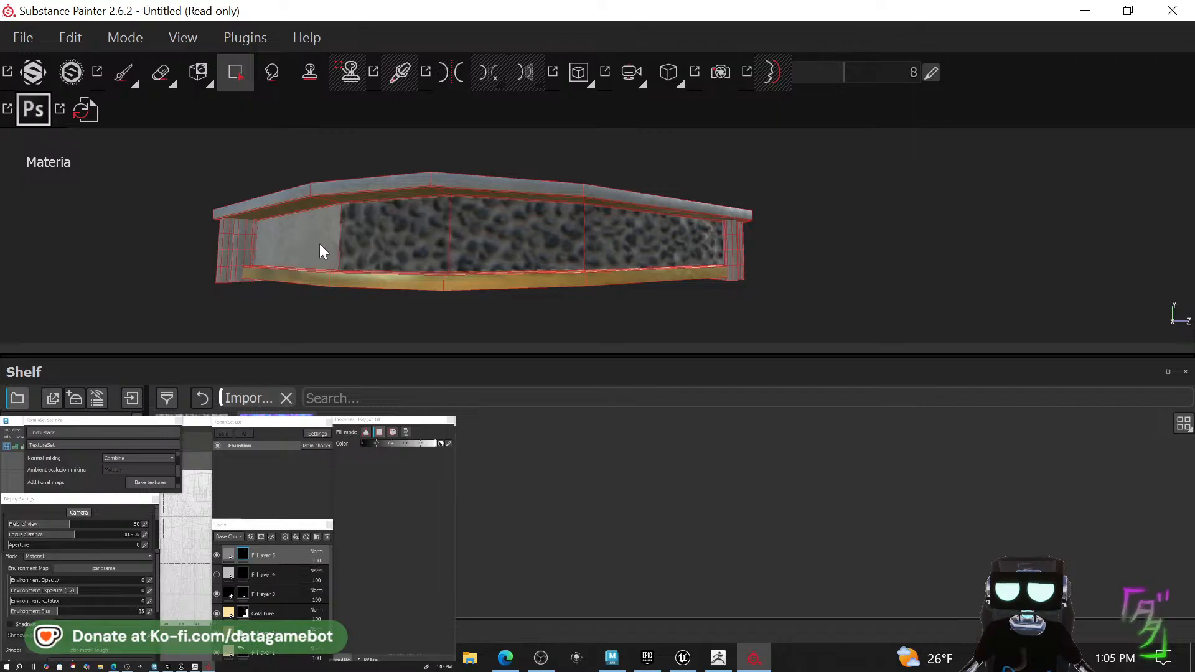
pyautogui.keyDown('alt'); pyautogui.moveTo(286, 255); pyautogui.dragTo(627, 266); pyautogui.keyUp('alt')
pyautogui.click(478, 265)
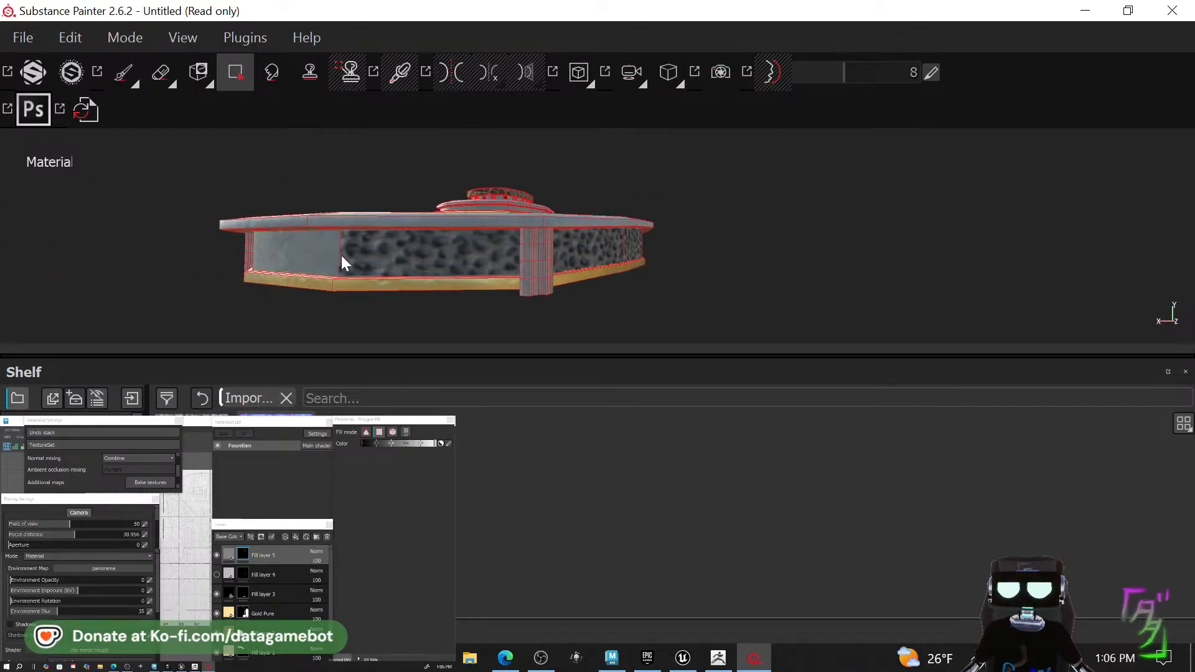
pyautogui.keyDown('alt'); pyautogui.moveTo(267, 254); pyautogui.dragTo(176, 251); pyautogui.keyUp('alt')
pyautogui.keyDown('alt'); pyautogui.moveTo(176, 251); pyautogui.dragTo(427, 272, button='middle'); pyautogui.keyUp('alt')
pyautogui.keyDown('alt'); pyautogui.moveTo(427, 272); pyautogui.dragTo(766, 262); pyautogui.keyUp('alt')
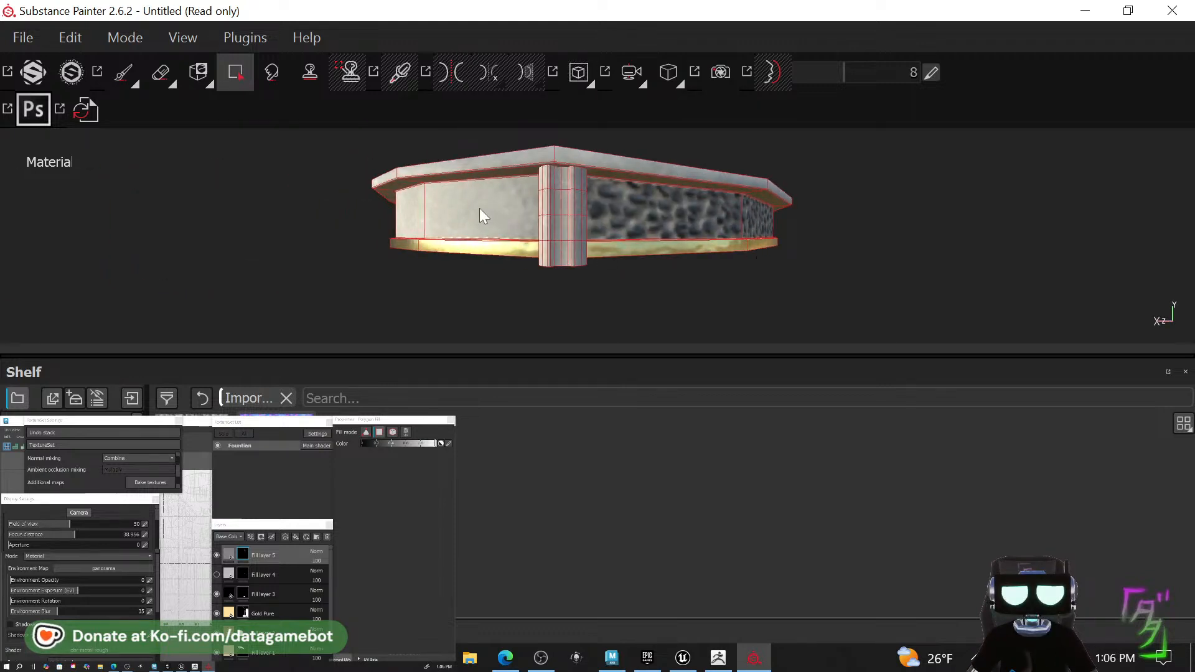
pyautogui.keyDown('alt'); pyautogui.moveTo(453, 226); pyautogui.dragTo(632, 235); pyautogui.keyUp('alt')
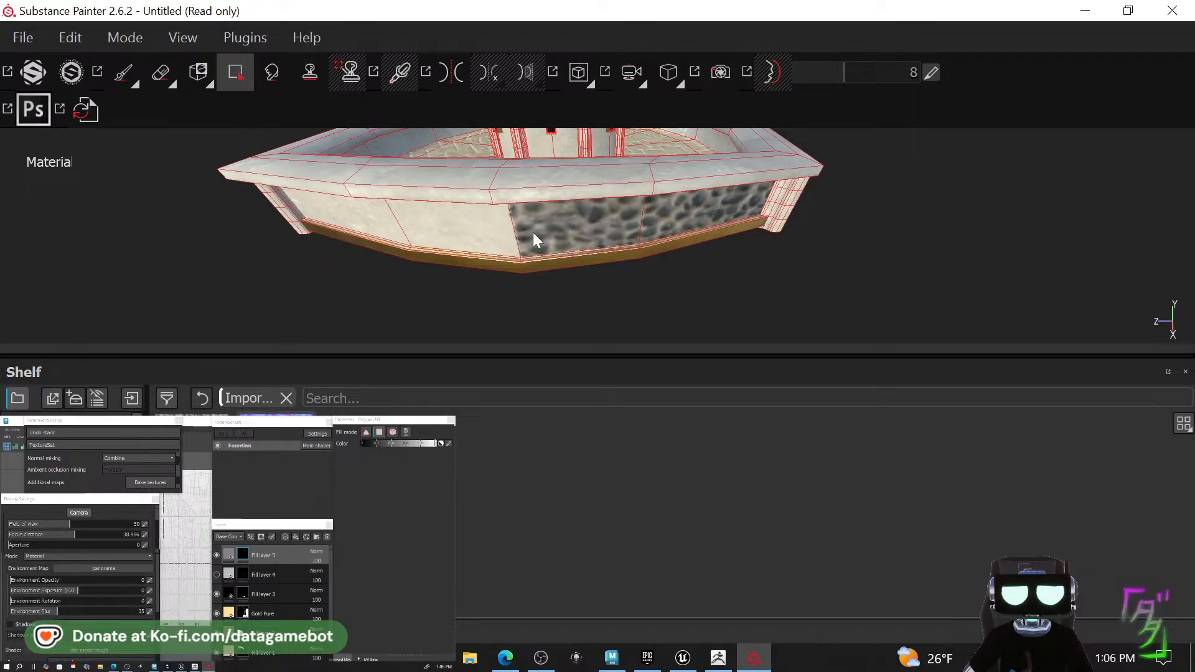
pyautogui.keyDown('alt'); pyautogui.moveTo(361, 235); pyautogui.dragTo(628, 238); pyautogui.keyUp('alt')
# Polygon-fill the first stretch of inner basin wall faces below the rim with cobblestone.
pyautogui.keyDown('alt'); pyautogui.moveTo(628, 232); pyautogui.dragTo(1, 250, button='right'); pyautogui.keyUp('alt')
pyautogui.keyDown('alt'); pyautogui.moveTo(709, 257); pyautogui.dragTo(240, 215, button='right'); pyautogui.keyUp('alt')
pyautogui.keyDown('alt'); pyautogui.moveTo(375, 256); pyautogui.dragTo(423, 268); pyautogui.keyUp('alt')
pyautogui.keyDown('alt'); pyautogui.moveTo(424, 264); pyautogui.dragTo(659, 319, button='middle'); pyautogui.keyUp('alt')
pyautogui.keyDown('alt'); pyautogui.moveTo(448, 229); pyautogui.dragTo(685, 342, button='right'); pyautogui.keyUp('alt')
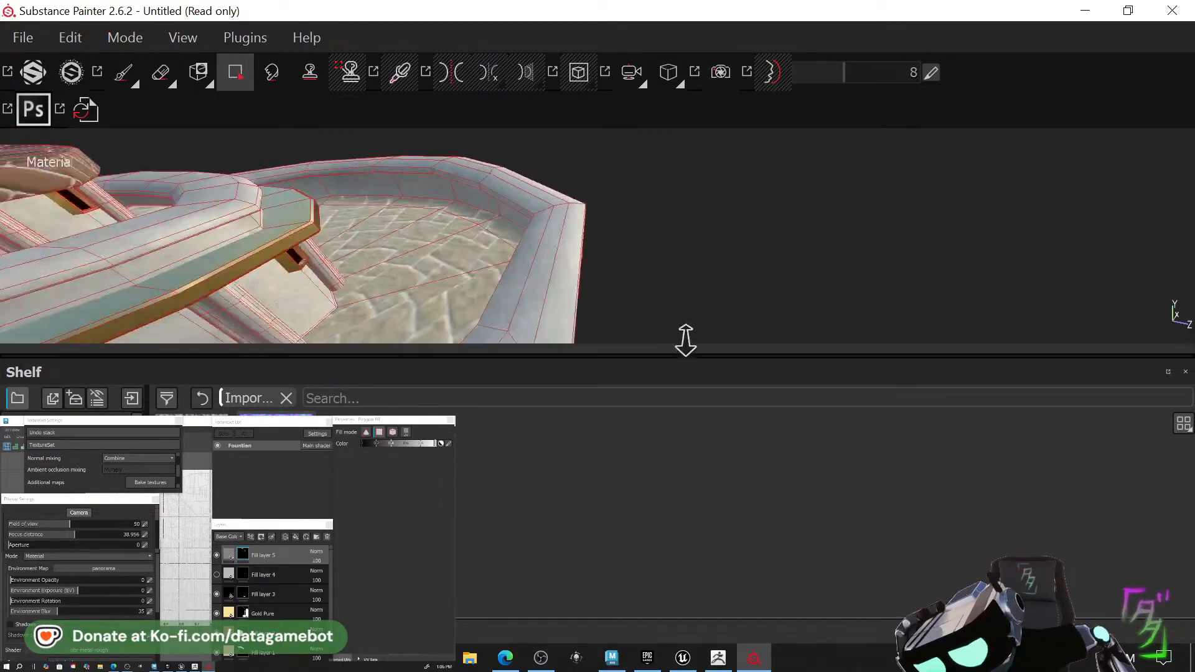
pyautogui.keyDown('alt'); pyautogui.moveTo(458, 239); pyautogui.dragTo(529, 201); pyautogui.keyUp('alt')
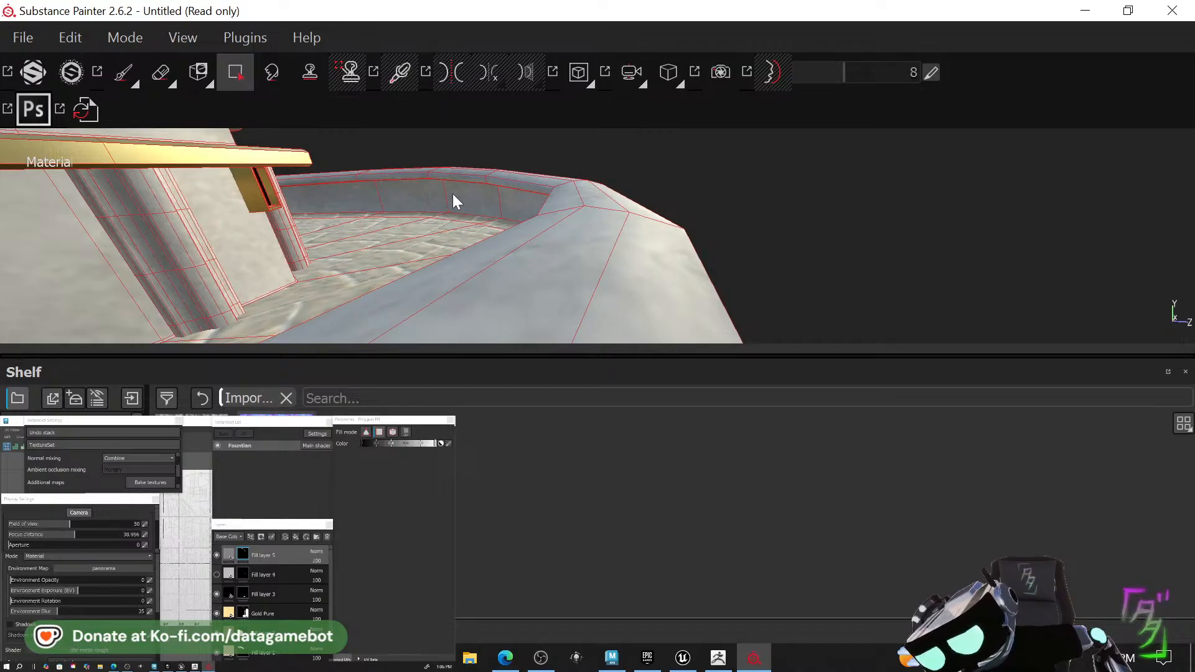
pyautogui.moveTo(453, 194)
pyautogui.mouseDown()
pyautogui.moveTo(357, 196)
pyautogui.moveTo(552, 235)
pyautogui.moveTo(595, 200)
pyautogui.moveTo(589, 211)
pyautogui.moveTo(716, 229)
pyautogui.moveTo(960, 248)
pyautogui.moveTo(1080, 227)
pyautogui.moveTo(830, 145)
pyautogui.mouseUp()
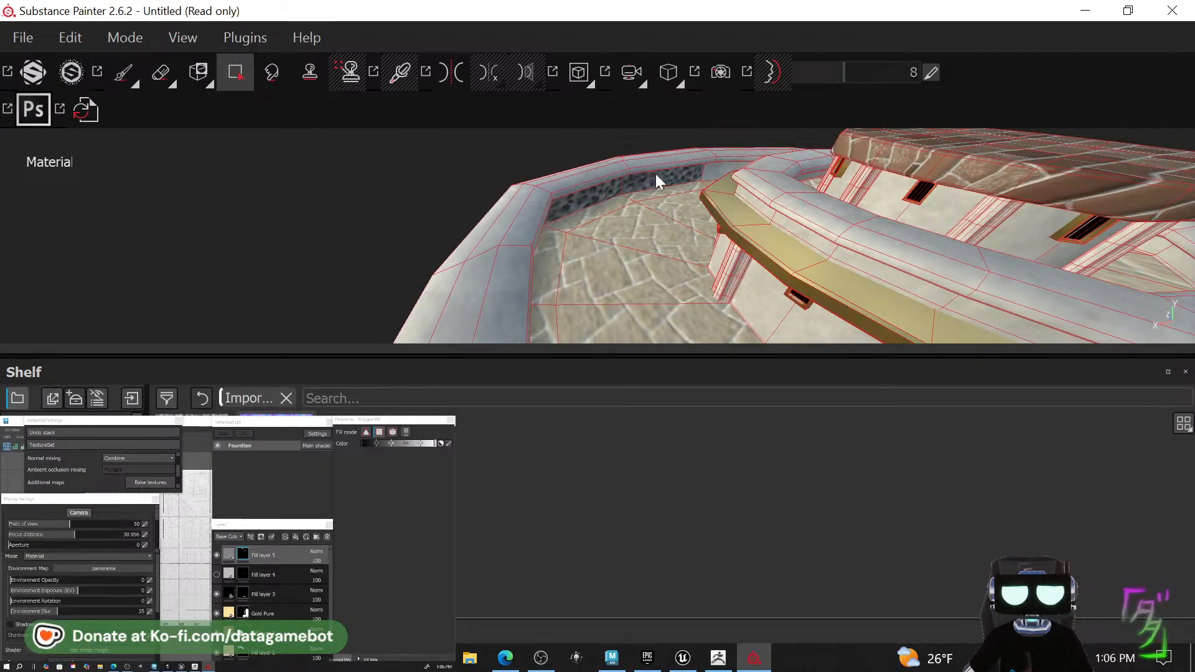
# Fill the lower tower walls, the band beneath the raised basin's rim and the upper tower walls with cobblestone.
pyautogui.click(758, 290)
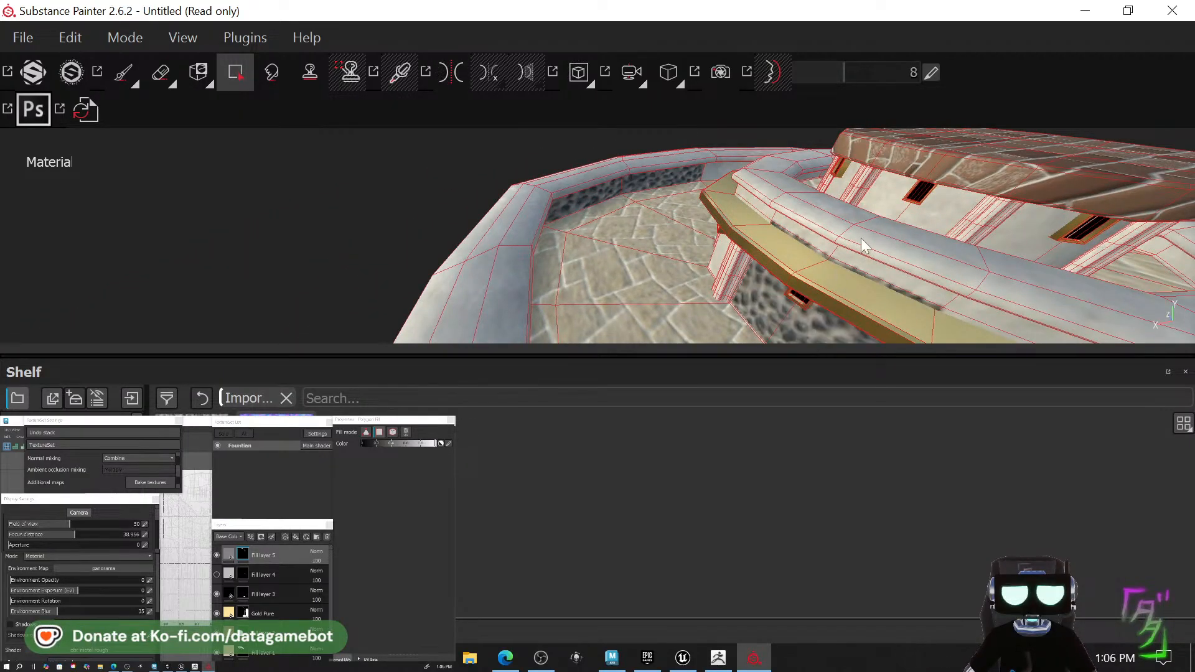
pyautogui.click(853, 259)
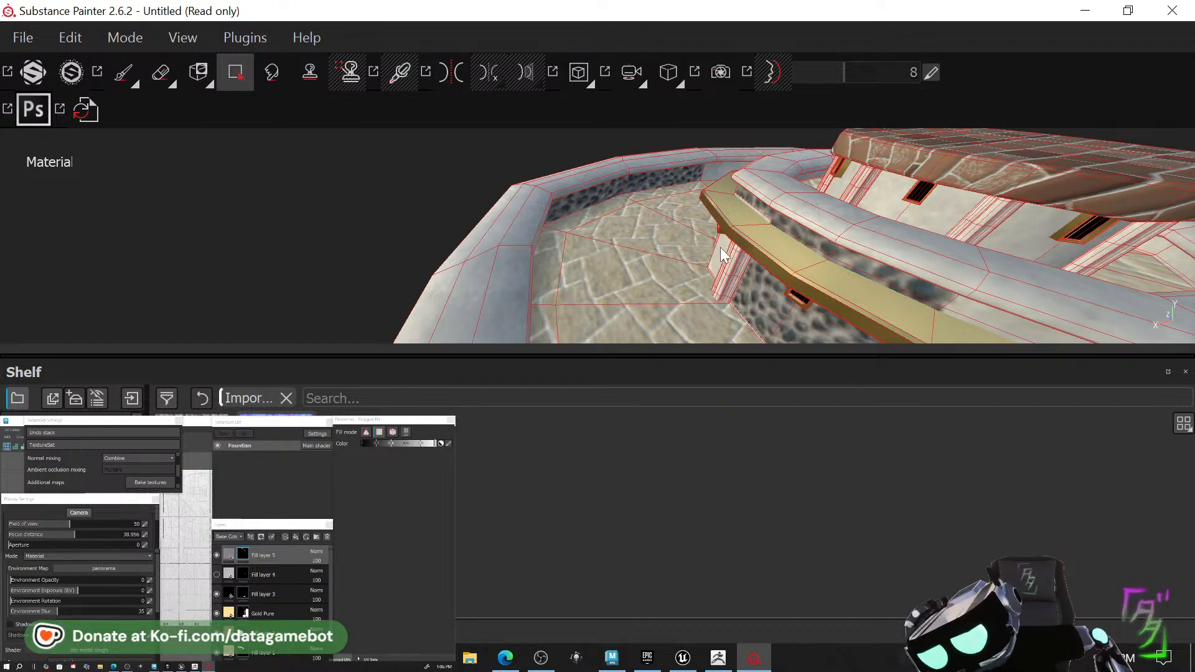
pyautogui.keyDown('alt'); pyautogui.moveTo(682, 260); pyautogui.dragTo(824, 275); pyautogui.keyUp('alt')
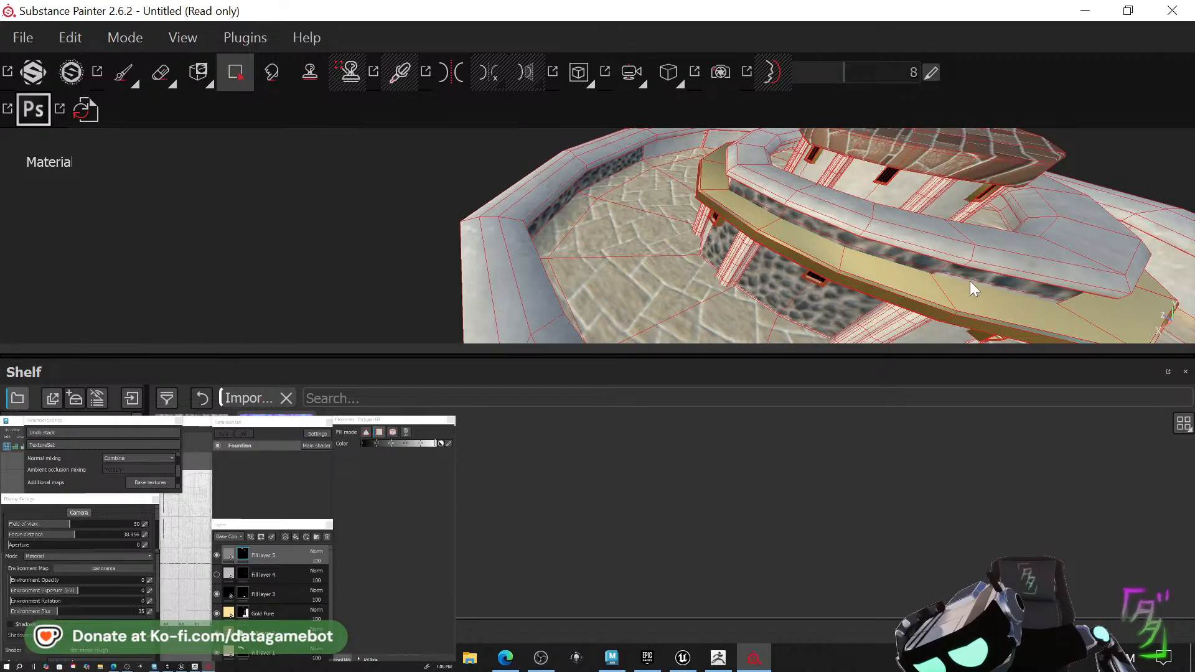
pyautogui.click(896, 187)
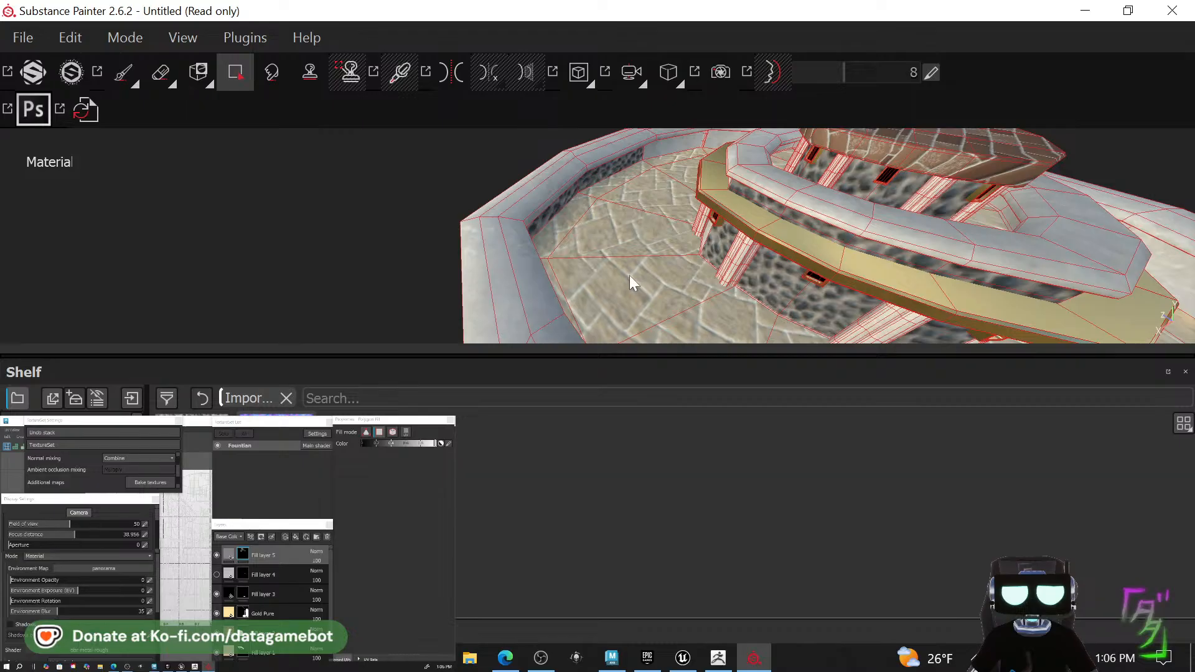
# Add the next inner basin wall faces and the adjoining lower tower wall face to the cobblestone mask.
pyautogui.keyDown('alt'); pyautogui.moveTo(629, 275); pyautogui.dragTo(476, 253); pyautogui.keyUp('alt')
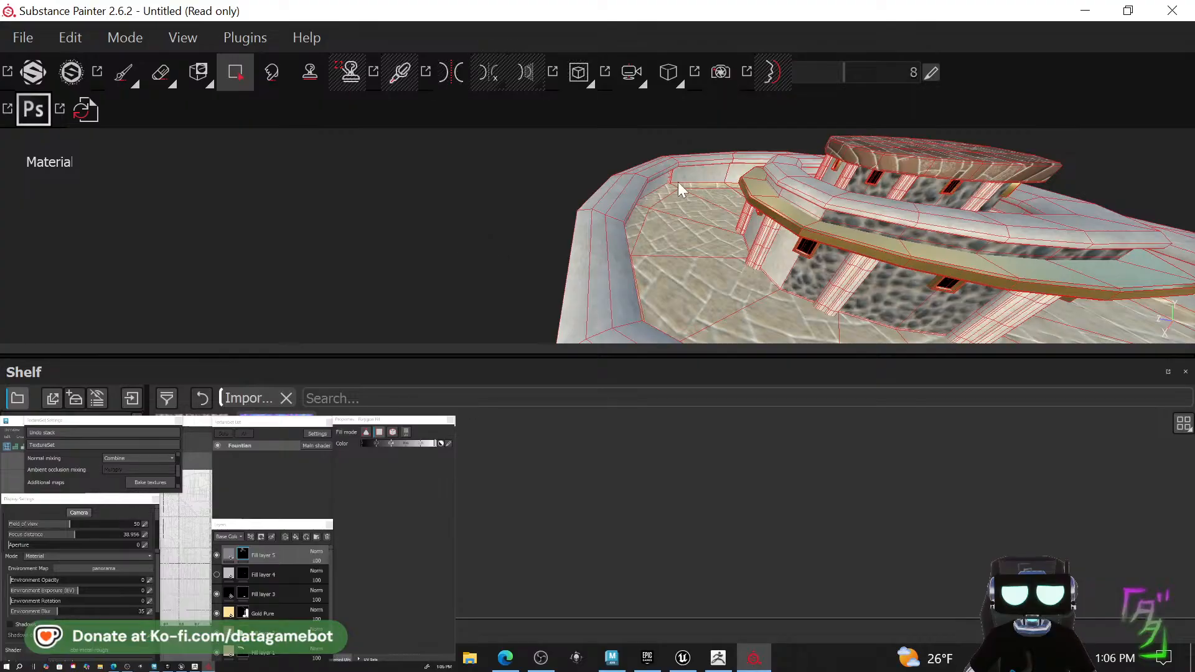
pyautogui.click(695, 172)
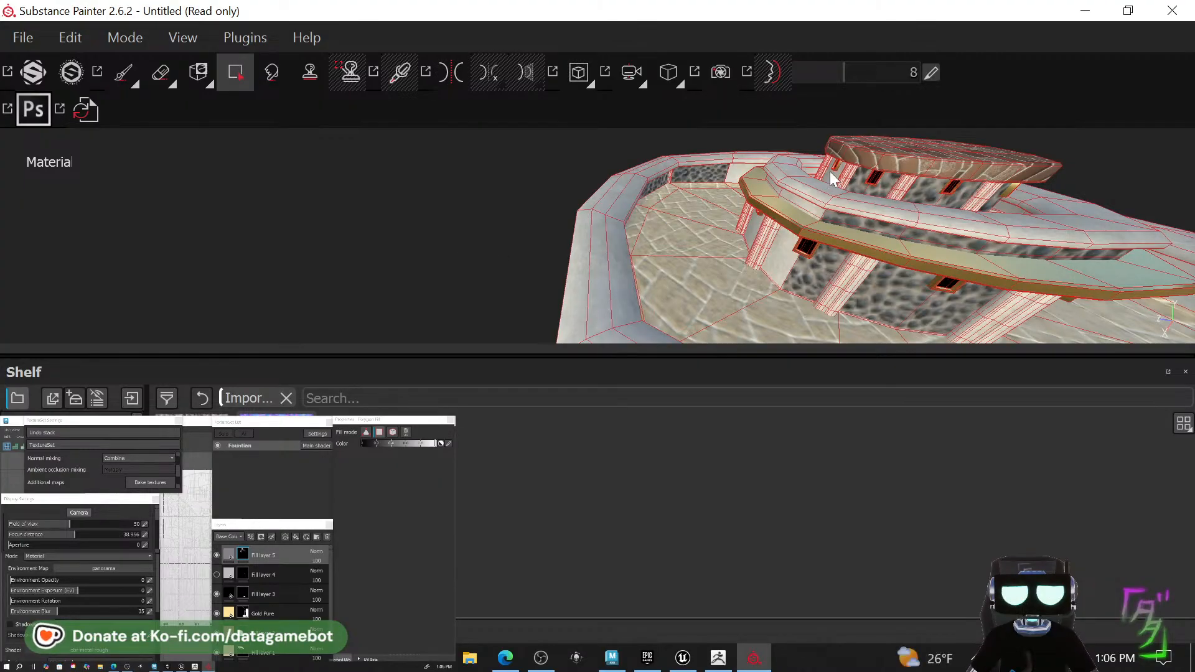
pyautogui.click(786, 252)
pyautogui.keyDown('alt'); pyautogui.moveTo(731, 248); pyautogui.dragTo(829, 250); pyautogui.keyUp('alt')
pyautogui.click(752, 180)
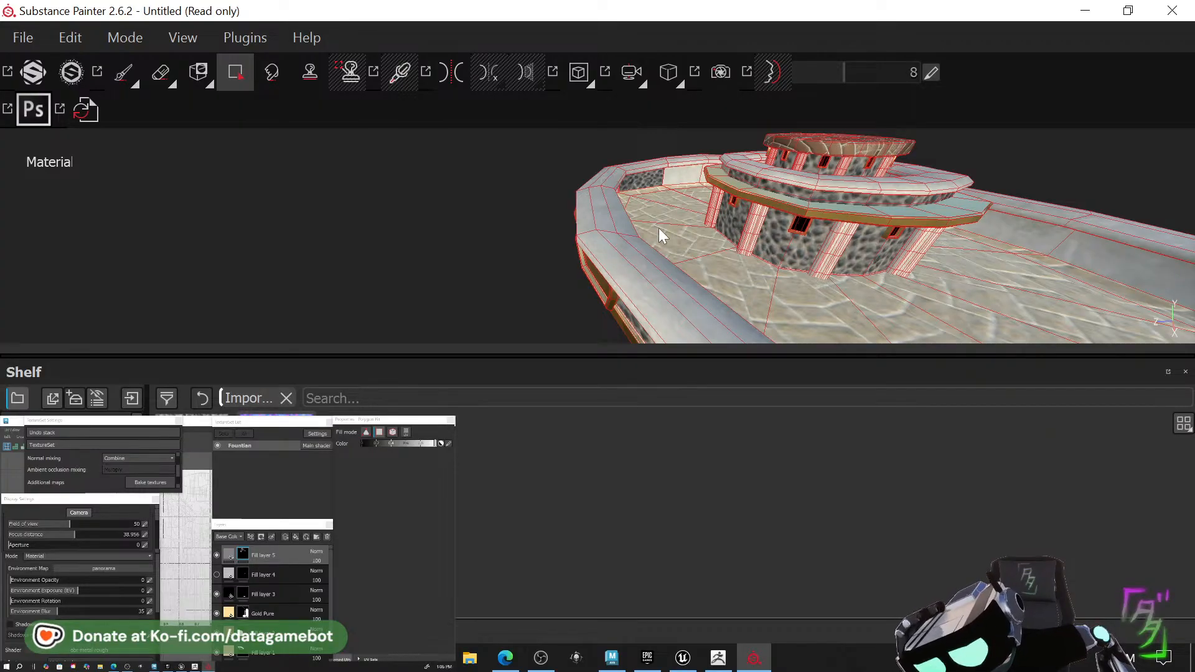
# Fill the remaining inner basin wall faces behind the tower with cobblestone to complete the ring.
pyautogui.keyDown('alt'); pyautogui.moveTo(659, 227); pyautogui.dragTo(636, 194); pyautogui.keyUp('alt')
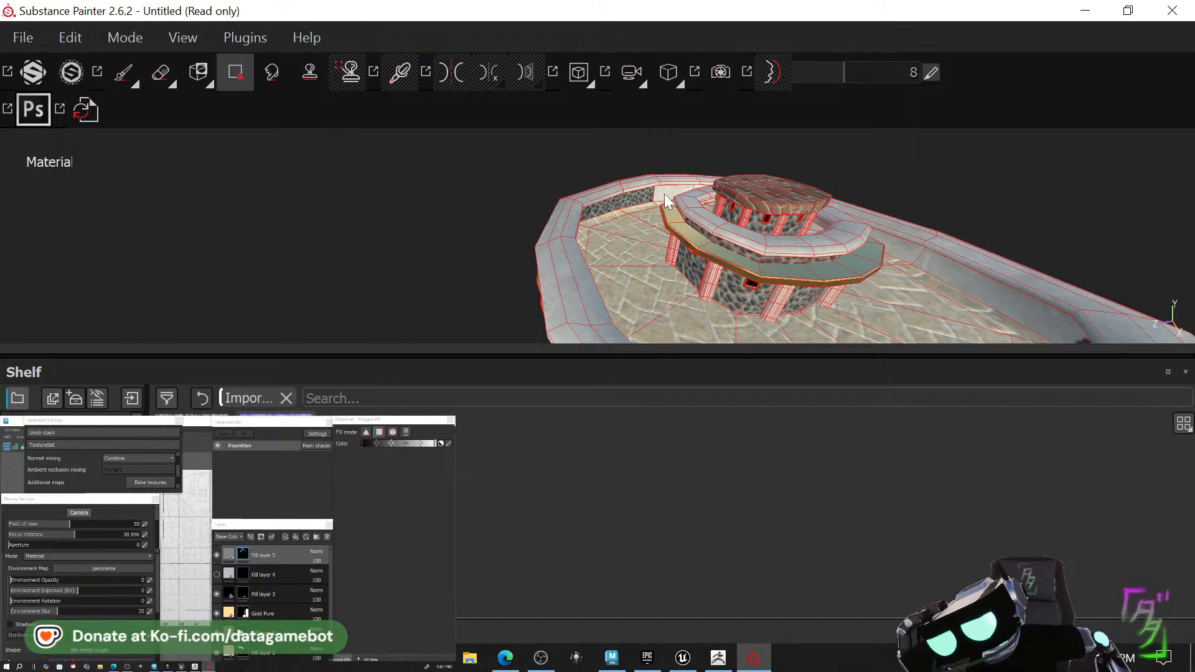
pyautogui.keyDown('alt'); pyautogui.moveTo(642, 237); pyautogui.dragTo(763, 228); pyautogui.keyUp('alt')
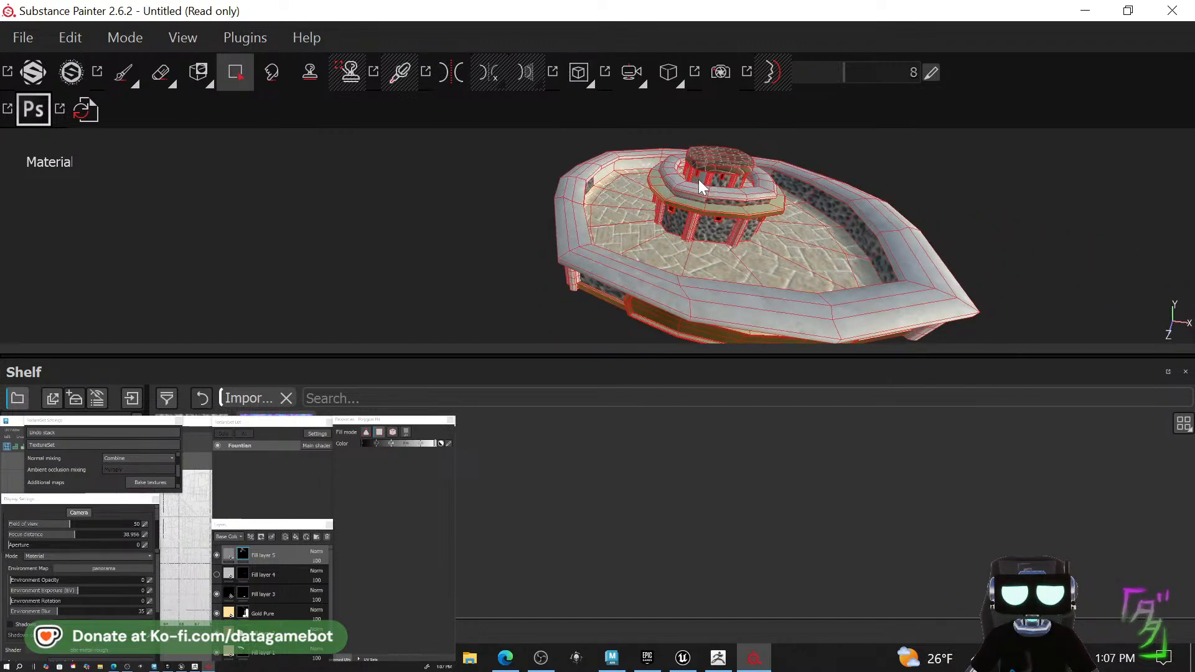
pyautogui.keyDown('alt'); pyautogui.moveTo(698, 178); pyautogui.dragTo(780, 203); pyautogui.keyUp('alt')
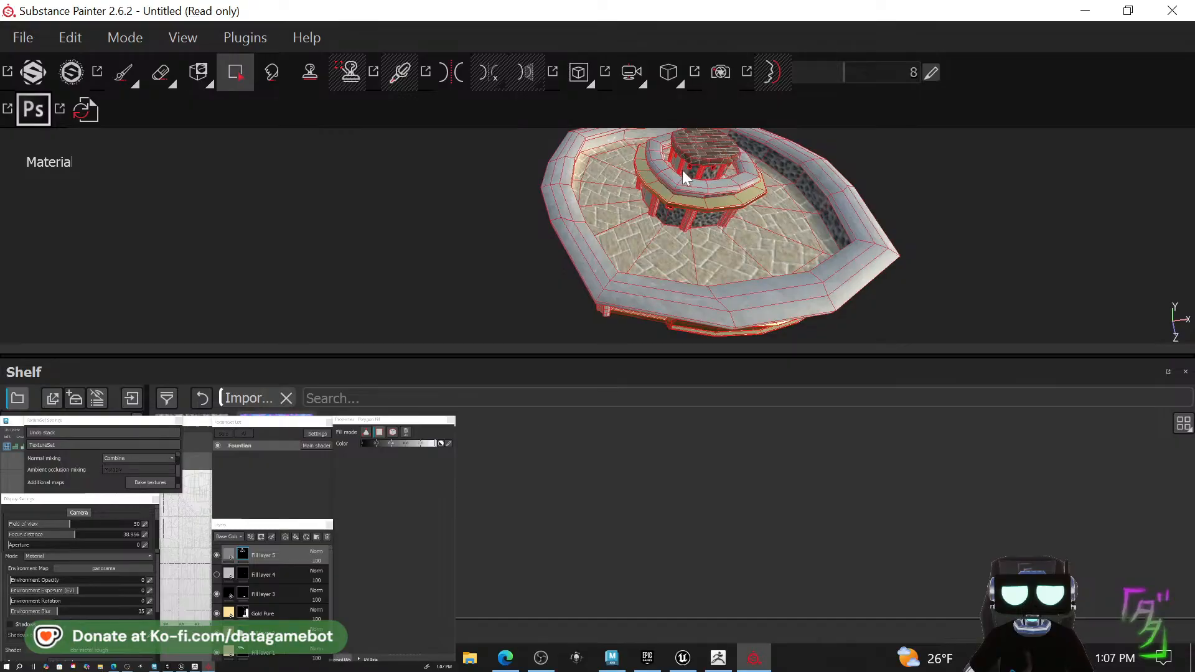
pyautogui.scroll(-2, 681, 167)
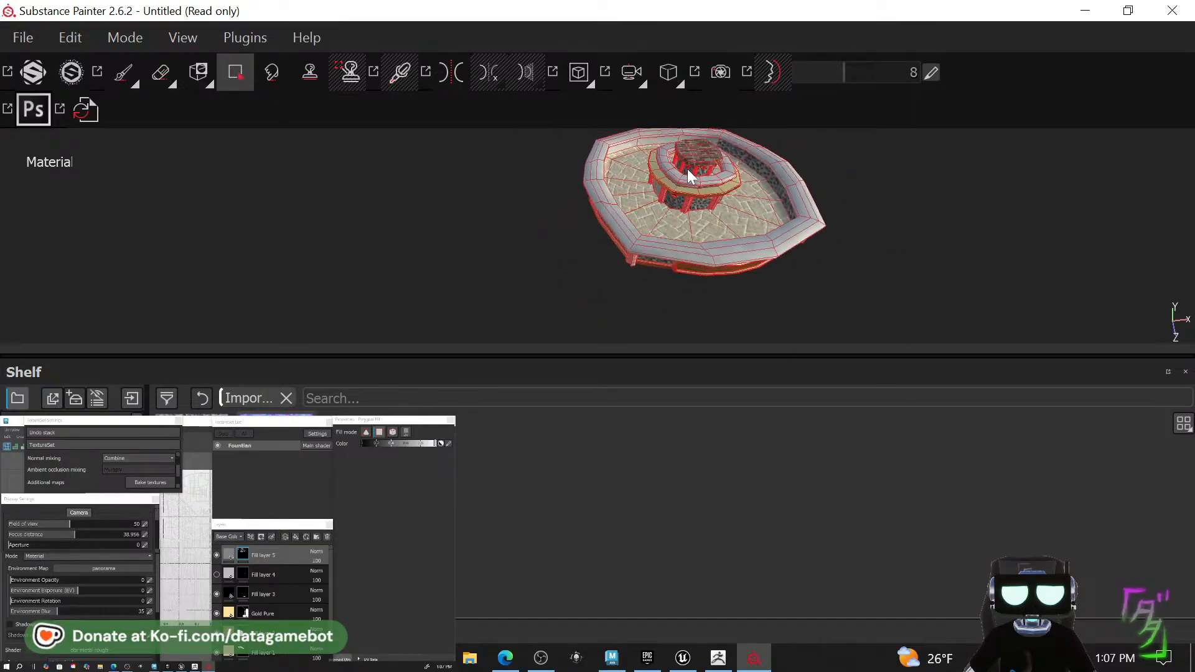
pyautogui.scroll(6, 686, 170)
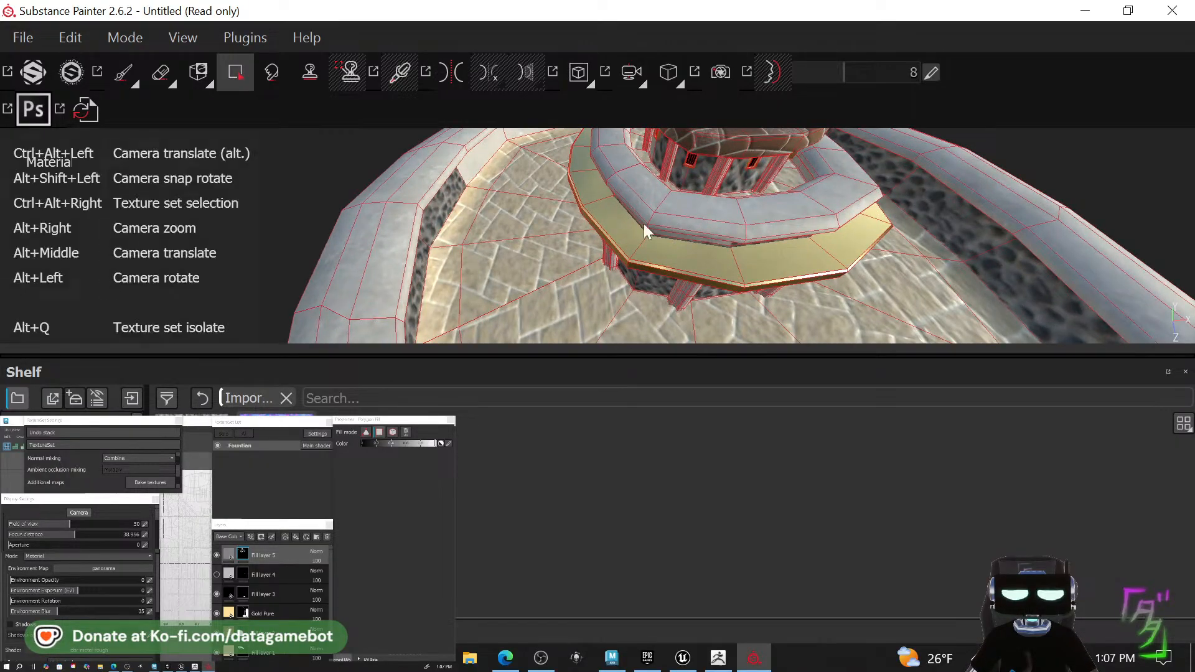
pyautogui.keyDown('alt'); pyautogui.moveTo(644, 223); pyautogui.dragTo(498, 232); pyautogui.keyUp('alt')
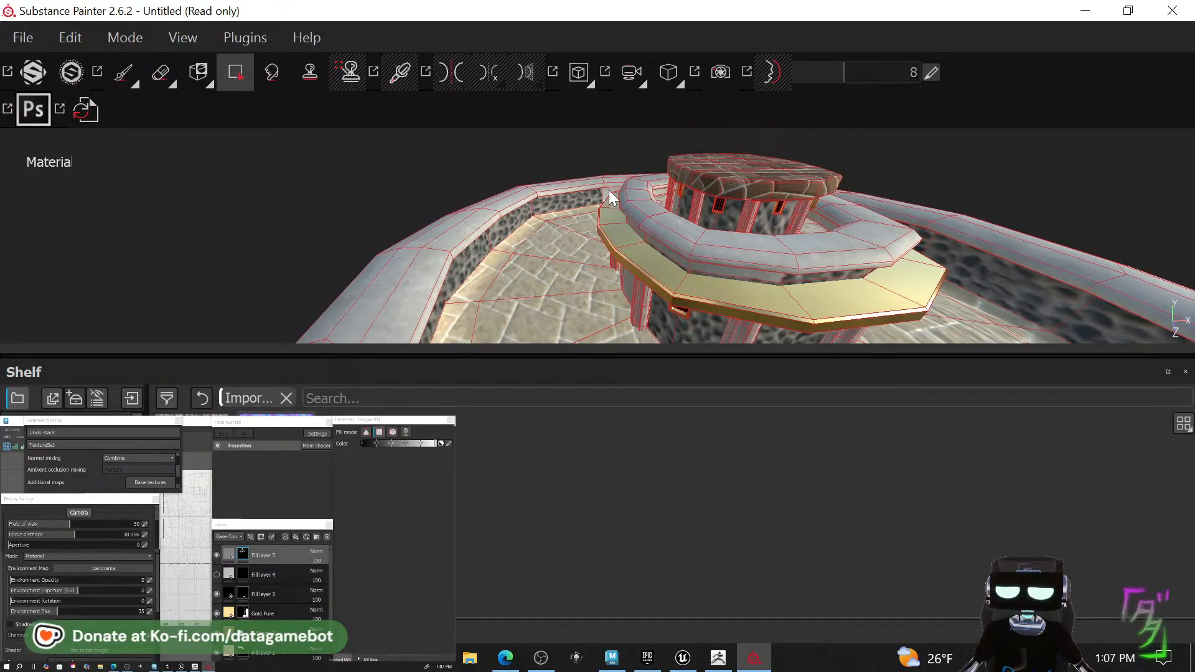
pyautogui.keyDown('alt'); pyautogui.moveTo(580, 226); pyautogui.dragTo(629, 239); pyautogui.keyUp('alt')
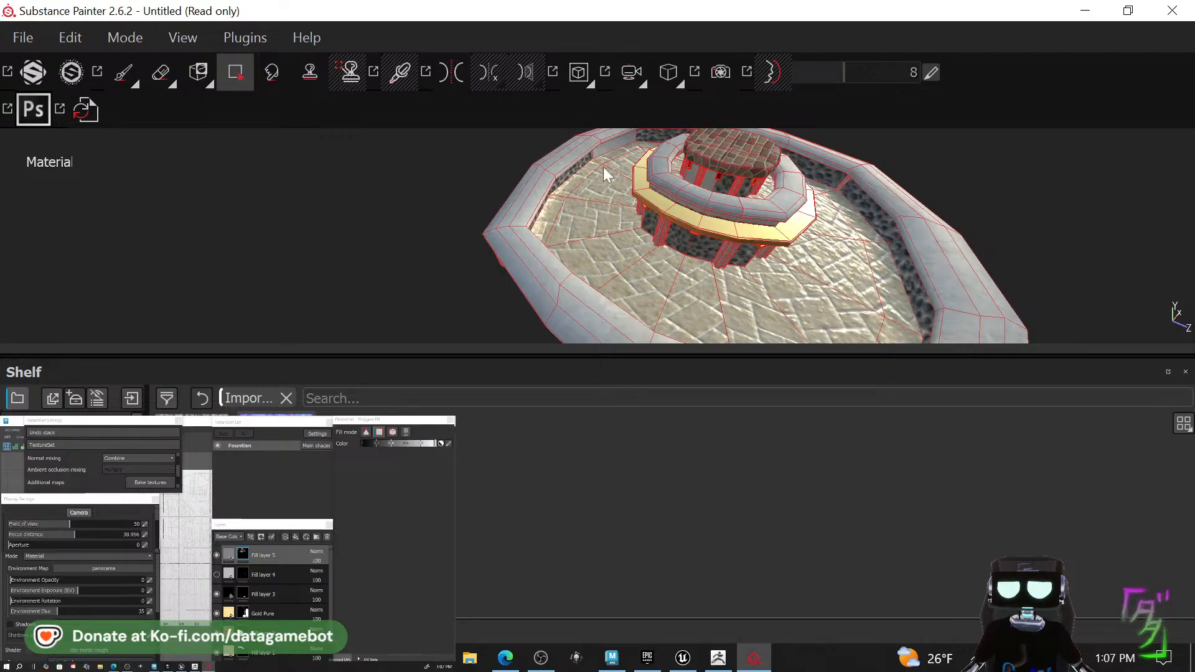
pyautogui.keyDown('alt'); pyautogui.moveTo(689, 180); pyautogui.dragTo(1079, 181); pyautogui.keyUp('alt')
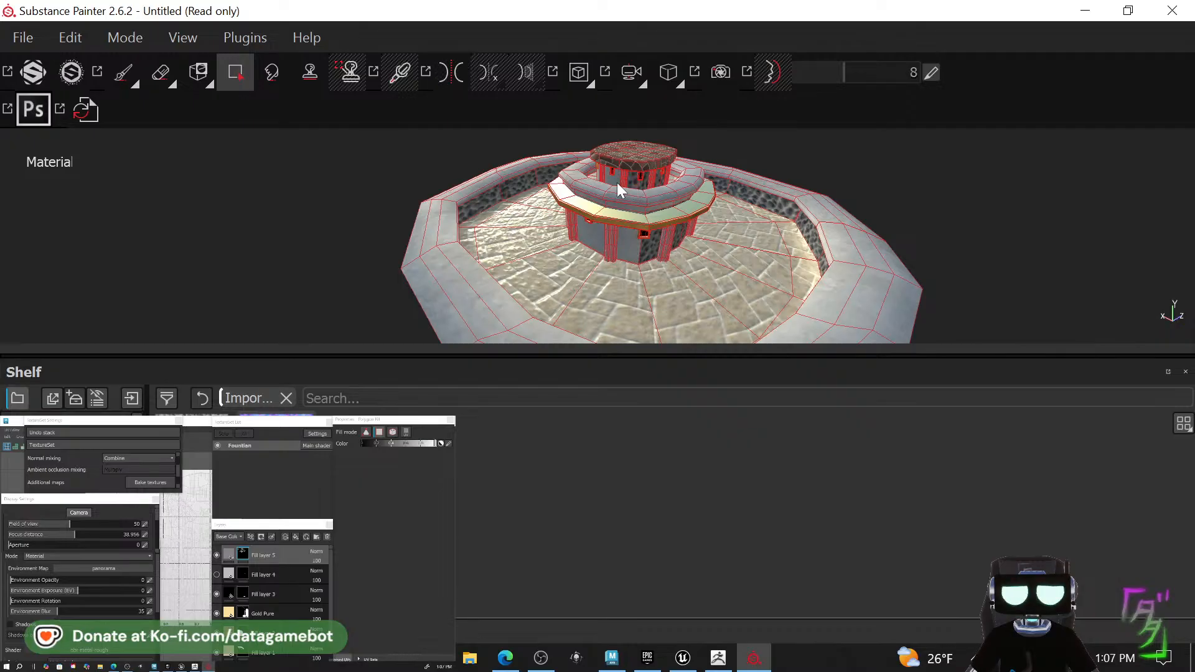
# Fill the remaining bare tower wall faces and raised-basin band faces on the tower's opposite side with cobblestone.
pyautogui.keyDown('alt'); pyautogui.moveTo(629, 182); pyautogui.dragTo(667, 232); pyautogui.keyUp('alt')
pyautogui.scroll(8, 627, 169)
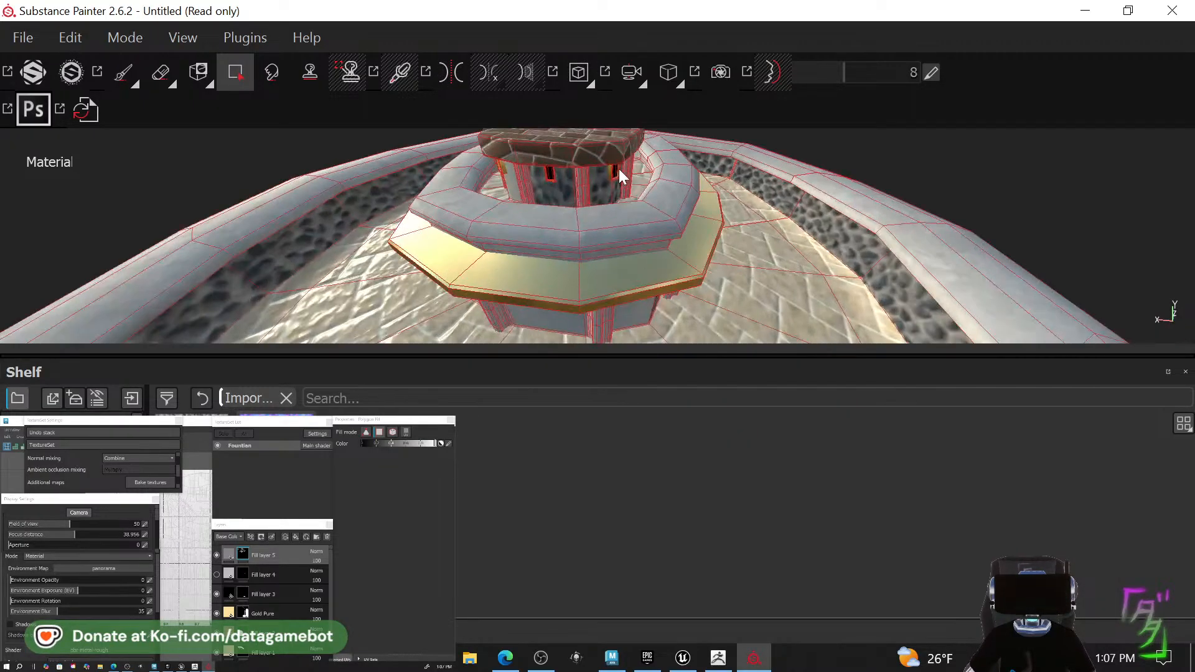
pyautogui.scroll(-3, 599, 261)
pyautogui.scroll(-5, 599, 260)
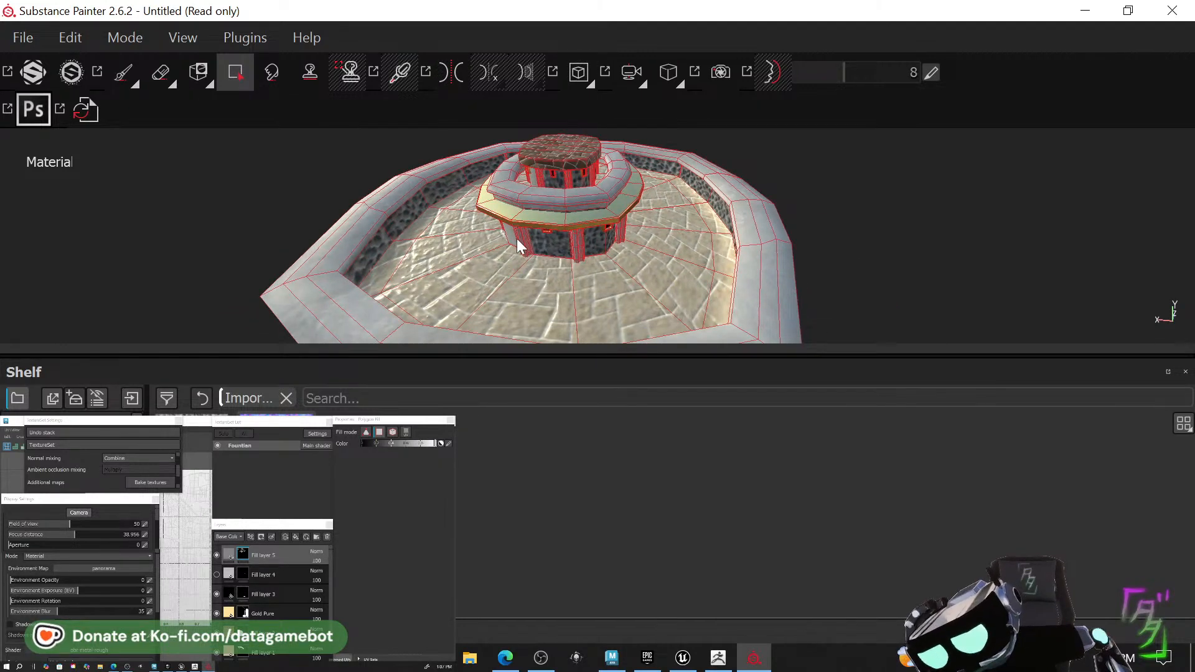
pyautogui.click(510, 235)
pyautogui.keyDown('alt'); pyautogui.moveTo(510, 234); pyautogui.dragTo(542, 207); pyautogui.keyUp('alt')
pyautogui.scroll(3, 543, 206)
pyautogui.click(438, 211)
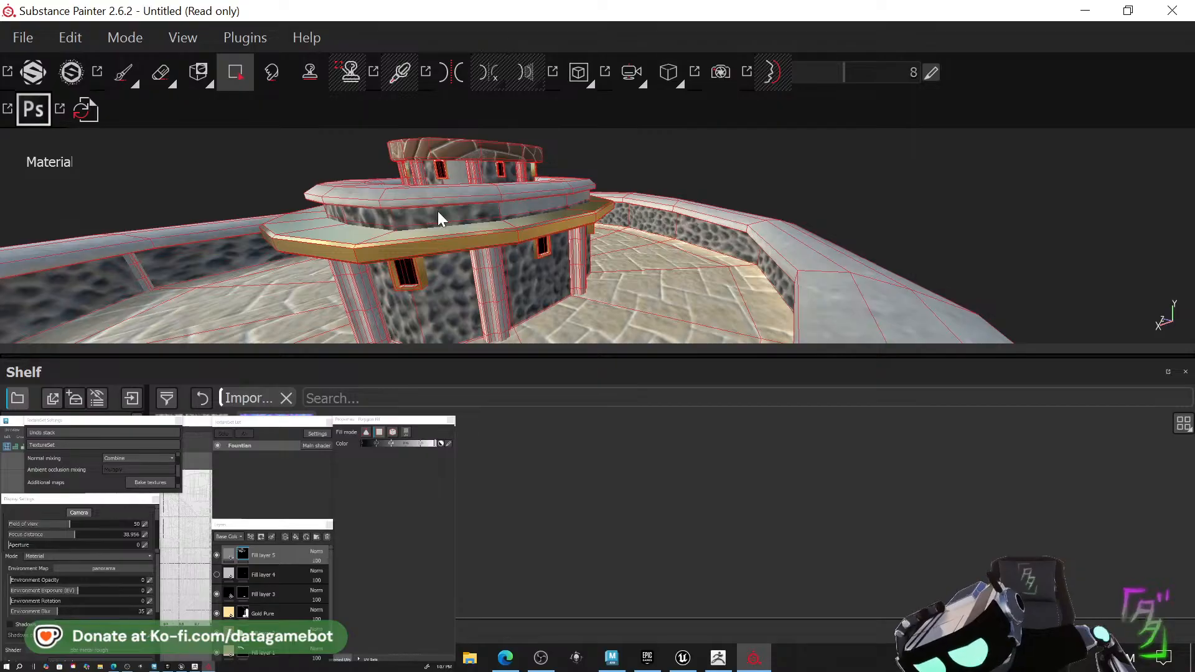
pyautogui.click(519, 208)
pyautogui.click(583, 195)
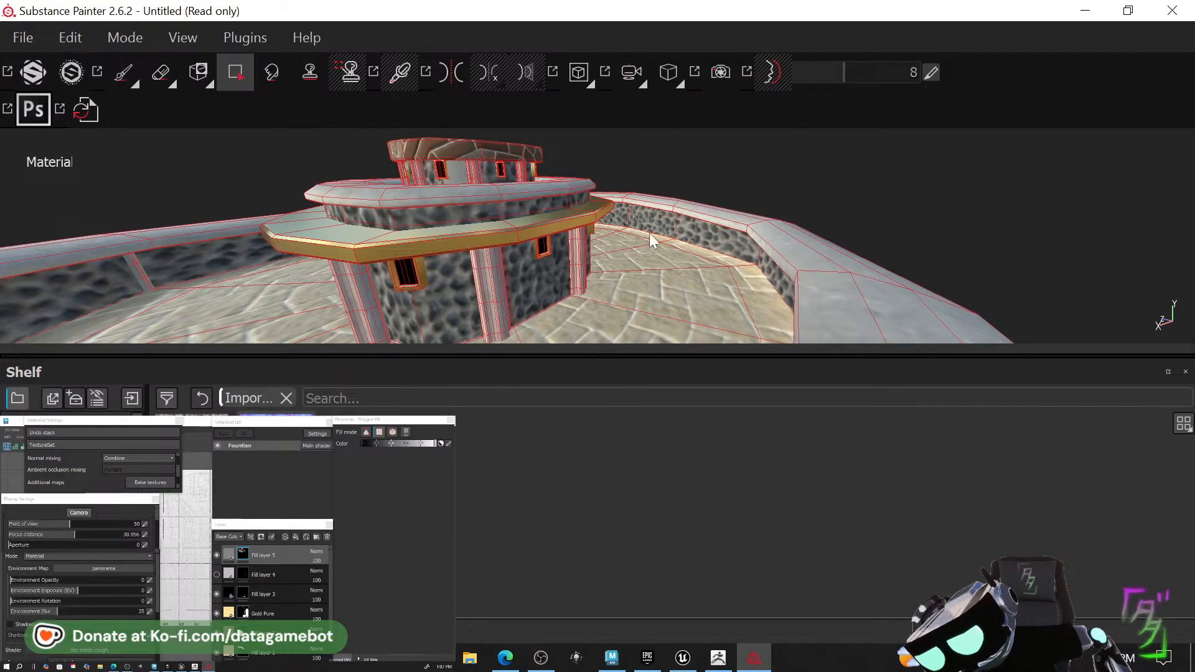
pyautogui.keyDown('alt'); pyautogui.moveTo(653, 240); pyautogui.dragTo(569, 260, button='right'); pyautogui.keyUp('alt')
pyautogui.click(515, 198)
# Darken the Concrete Simple layer's Concrete Color to a dark grey.
pyautogui.keyDown('alt'); pyautogui.moveTo(569, 260); pyautogui.dragTo(722, 282); pyautogui.keyUp('alt')
pyautogui.keyDown('alt'); pyautogui.moveTo(722, 282); pyautogui.dragTo(547, 293, button='right'); pyautogui.keyUp('alt')
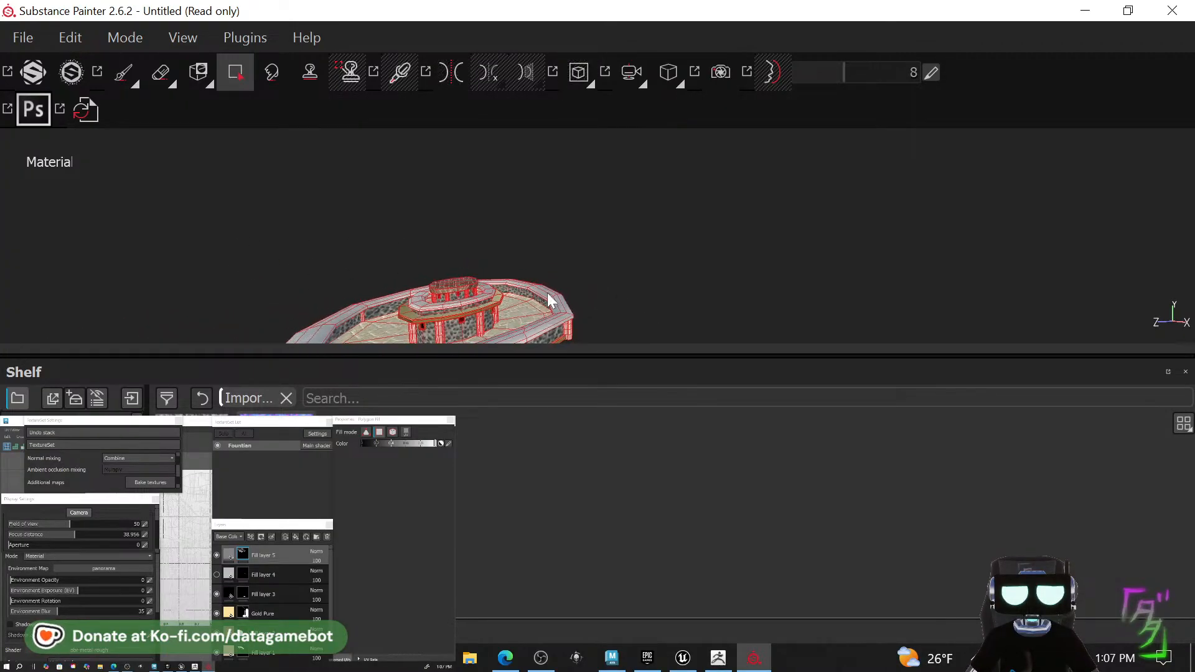
pyautogui.keyDown('alt'); pyautogui.moveTo(547, 293); pyautogui.dragTo(651, 326); pyautogui.keyUp('alt')
pyautogui.keyDown('alt'); pyautogui.moveTo(650, 326); pyautogui.dragTo(747, 214, button='middle'); pyautogui.keyUp('alt')
pyautogui.keyDown('alt'); pyautogui.moveTo(716, 265); pyautogui.dragTo(724, 237); pyautogui.keyUp('alt')
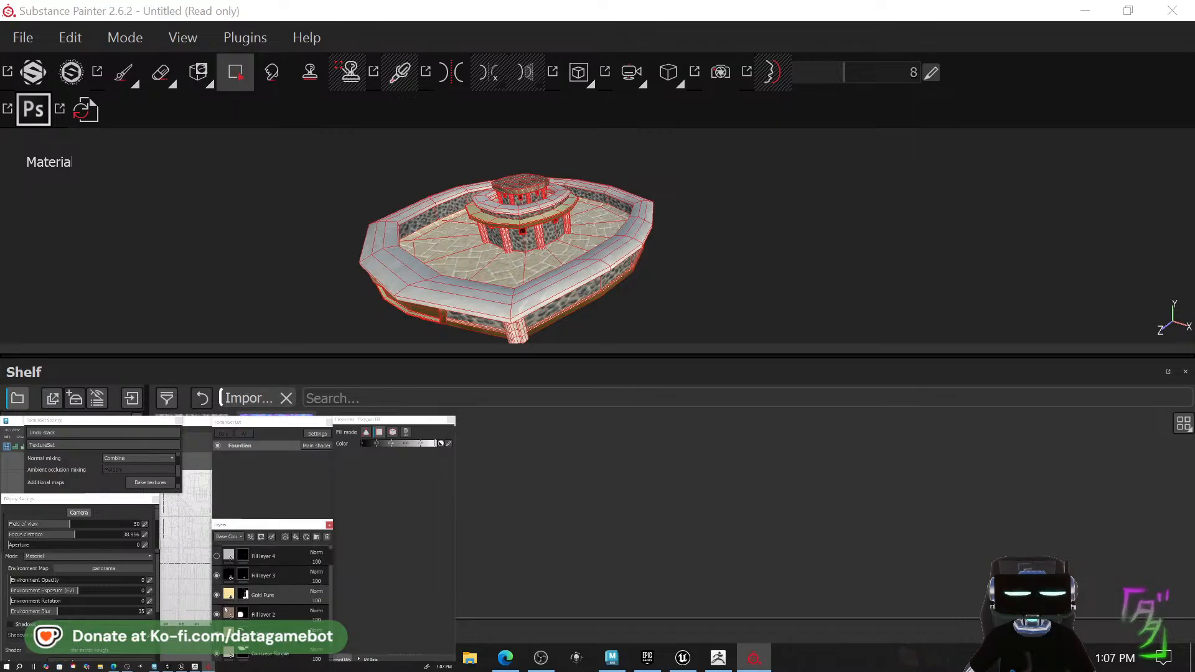
pyautogui.click(229, 654)
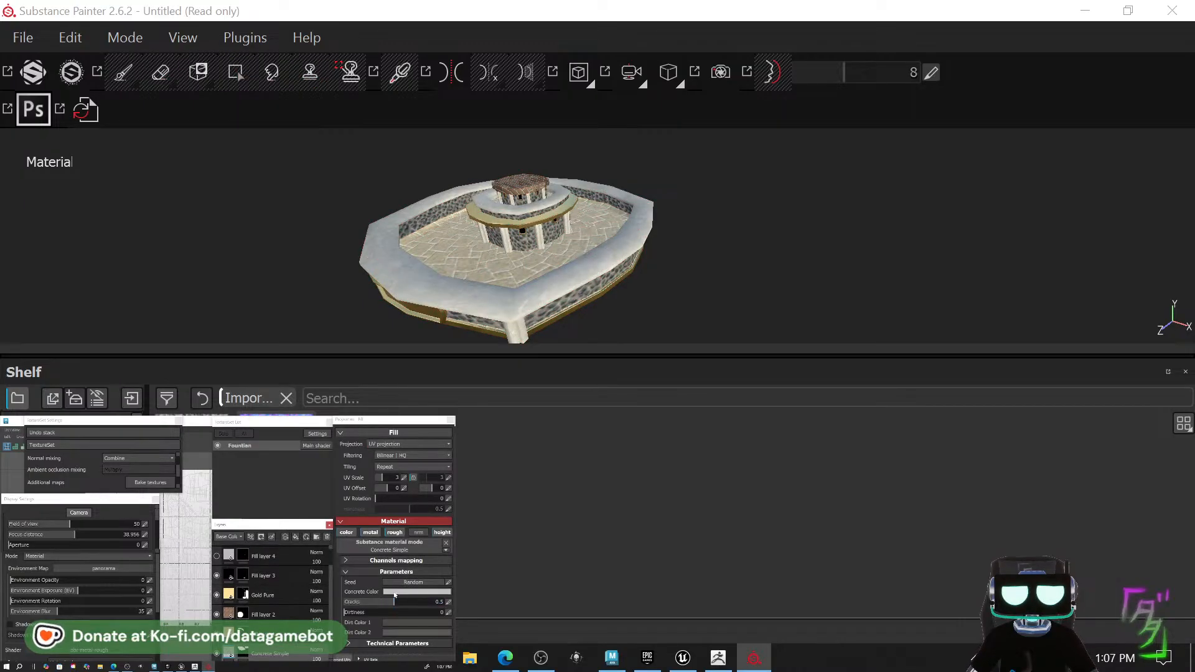
pyautogui.click(313, 598)
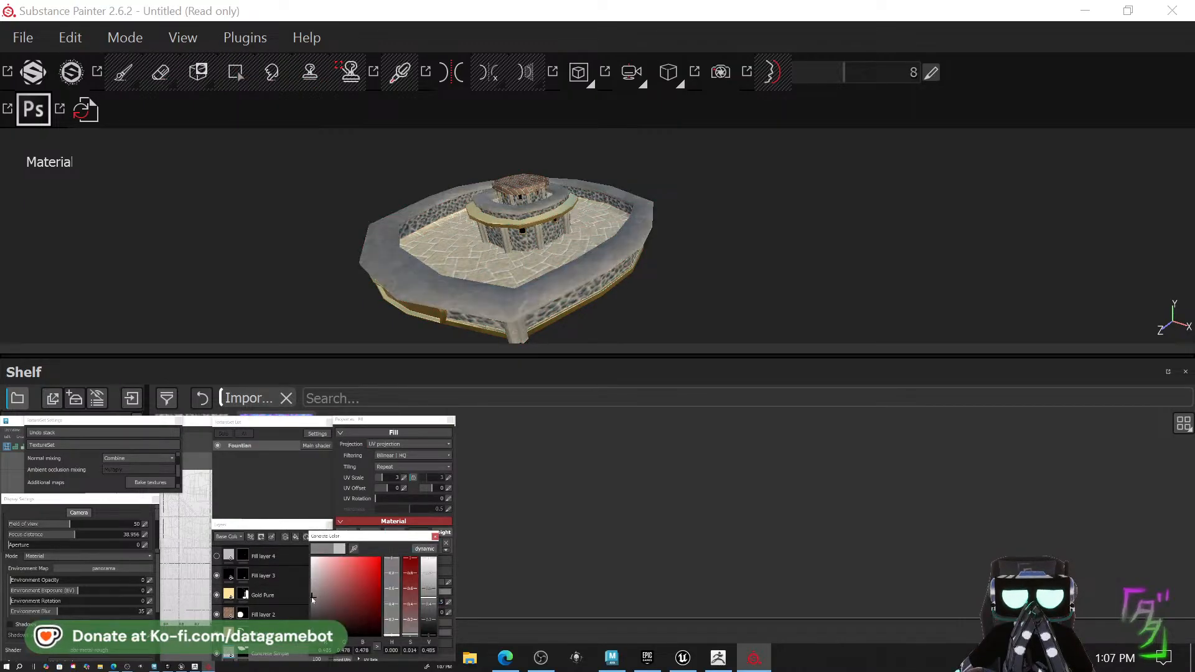
pyautogui.moveTo(312, 601); pyautogui.dragTo(315, 611)
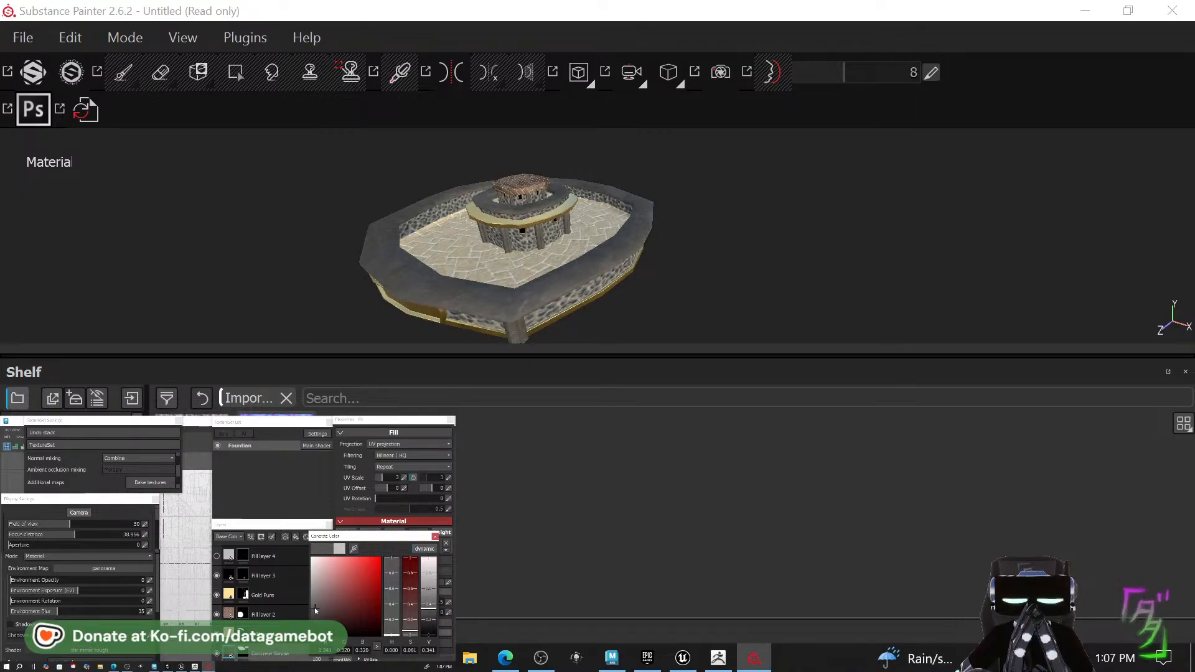
pyautogui.keyDown('alt'); pyautogui.moveTo(680, 286); pyautogui.dragTo(906, 285); pyautogui.keyUp('alt')
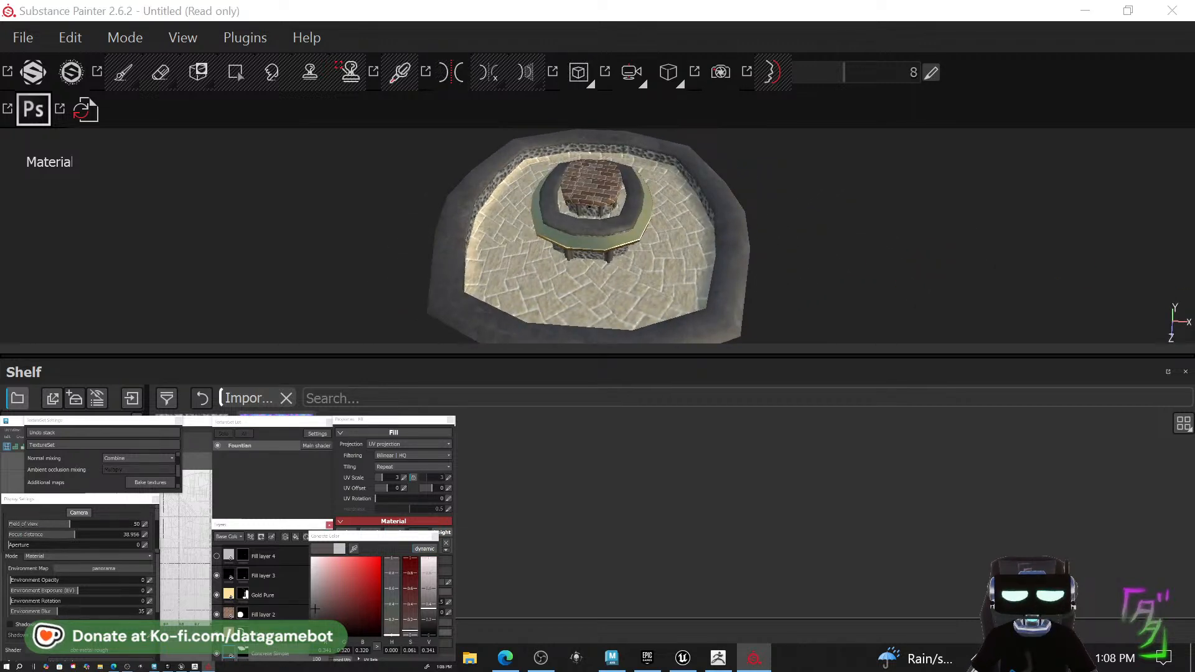
# Duplicate the masked marble tile floor layer and select the upper copy's fill.
pyautogui.click(243, 651)
pyautogui.rightClick(243, 651)
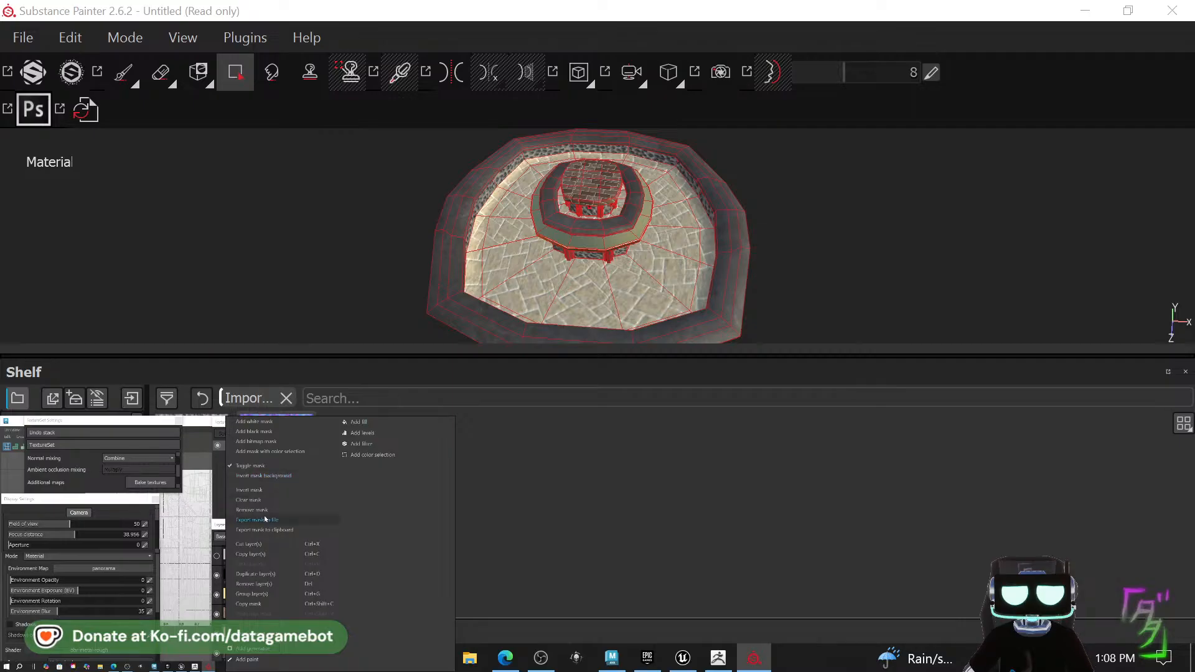
pyautogui.click(268, 574)
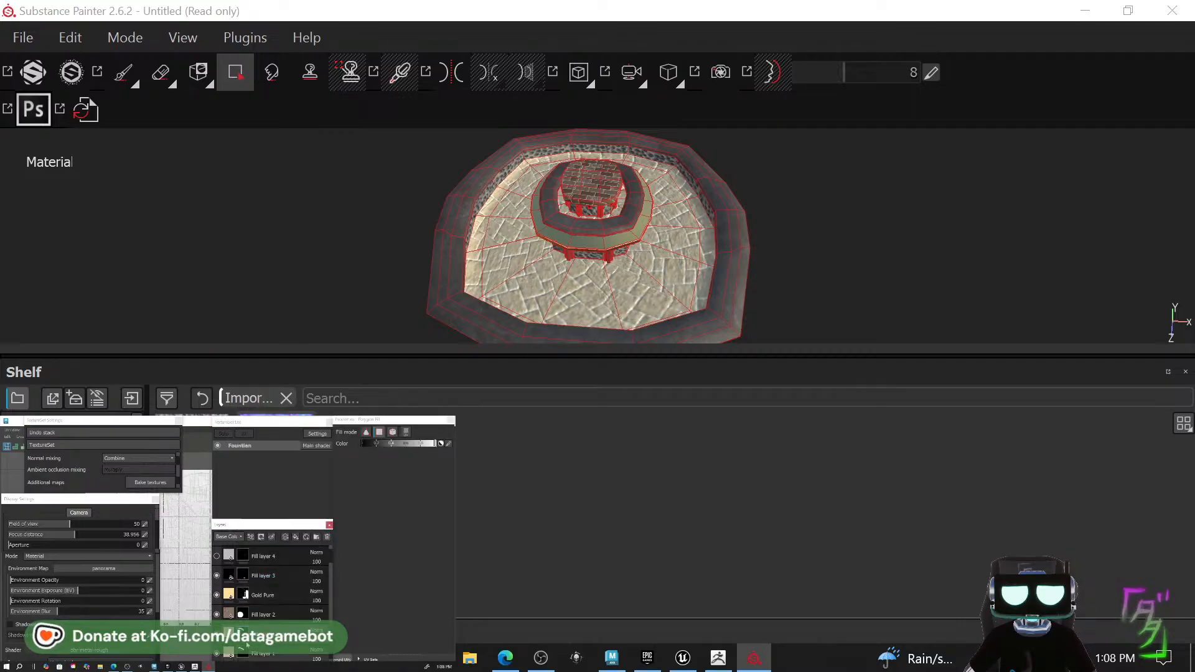
pyautogui.click(228, 634)
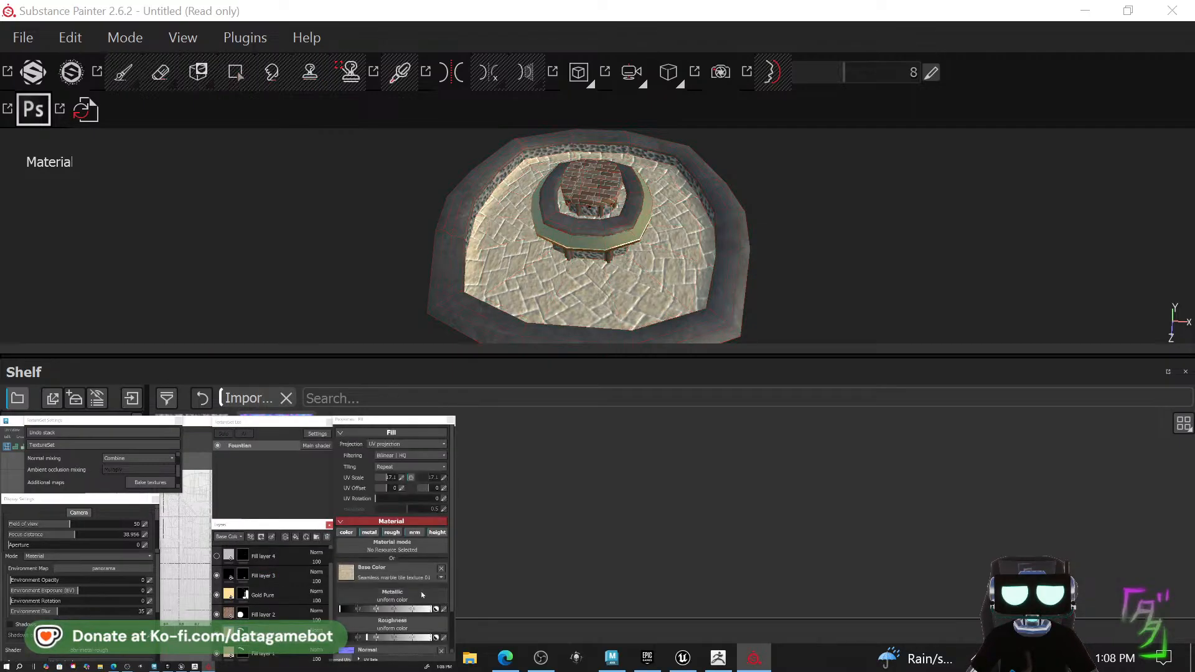
# Remove the Base Color texture from the floor copy and disable its metal, rough, nrm and height channels.
pyautogui.click(442, 570)
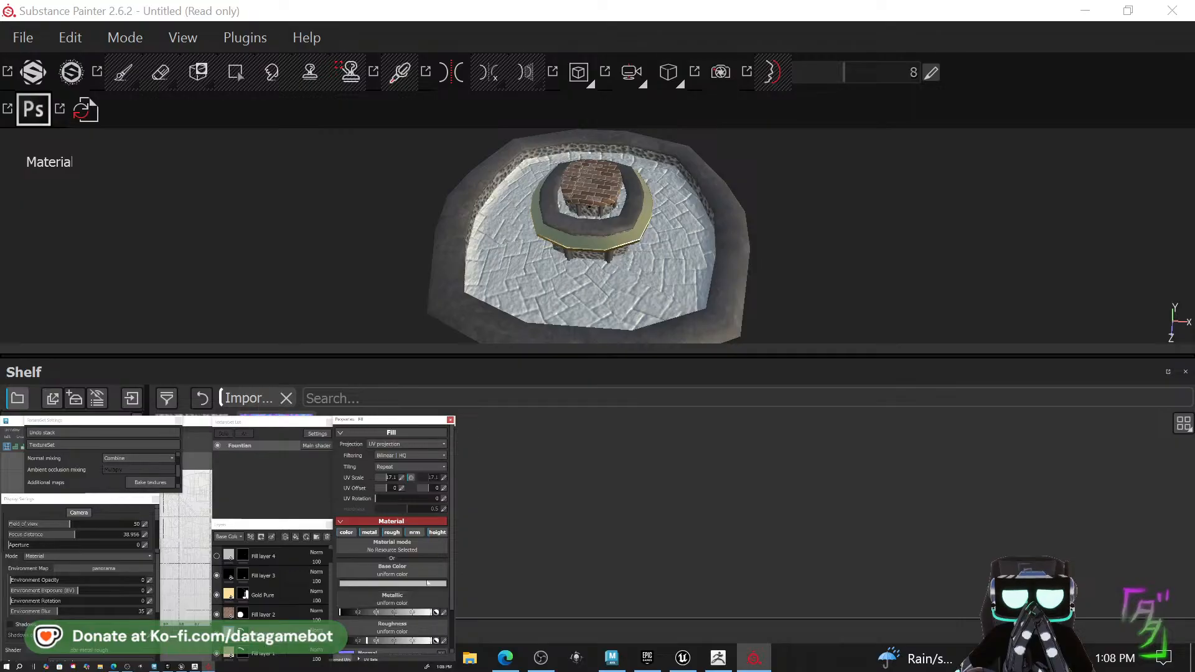
pyautogui.click(392, 535)
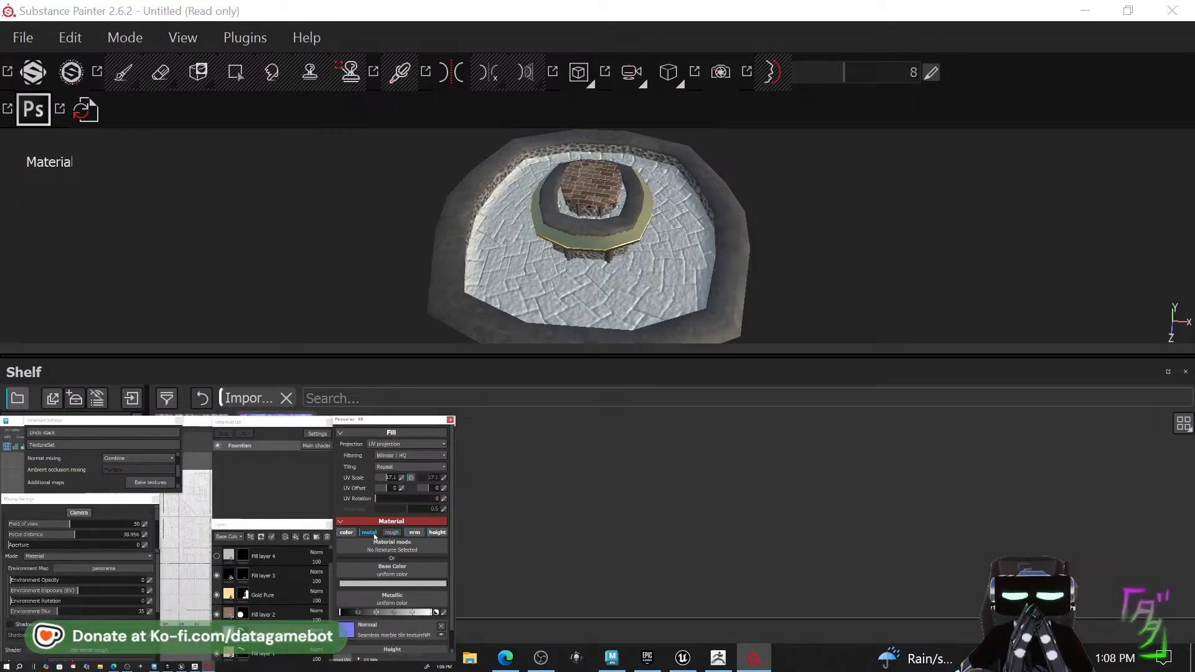
pyautogui.click(374, 534)
pyautogui.click(417, 533)
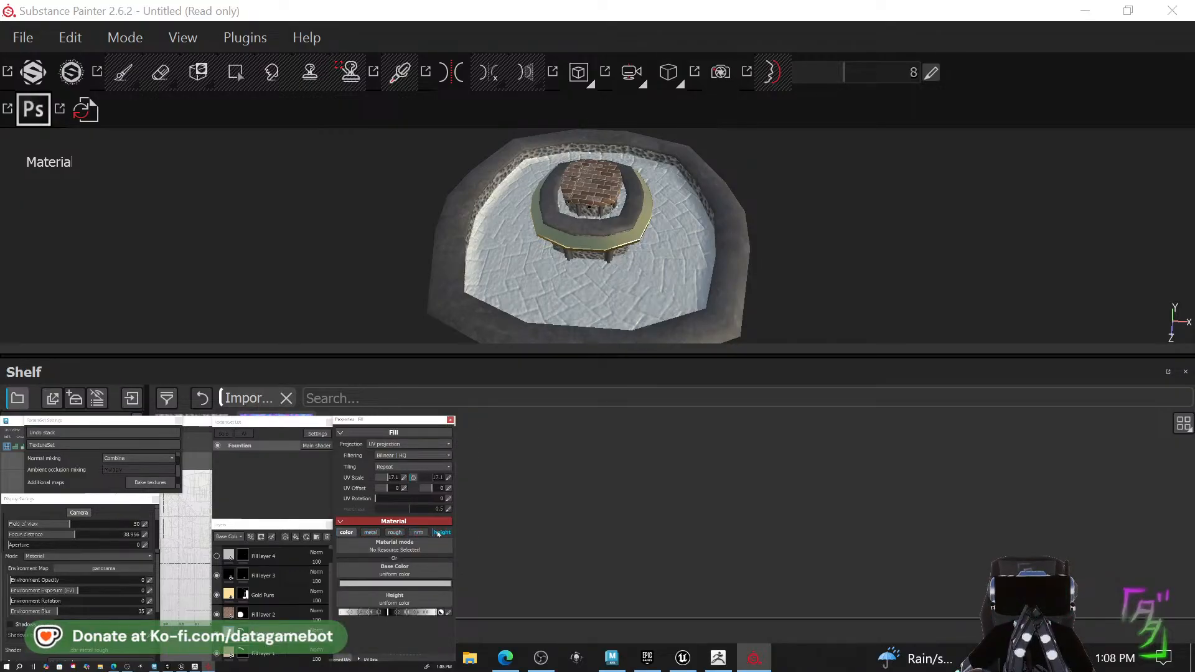
pyautogui.click(439, 532)
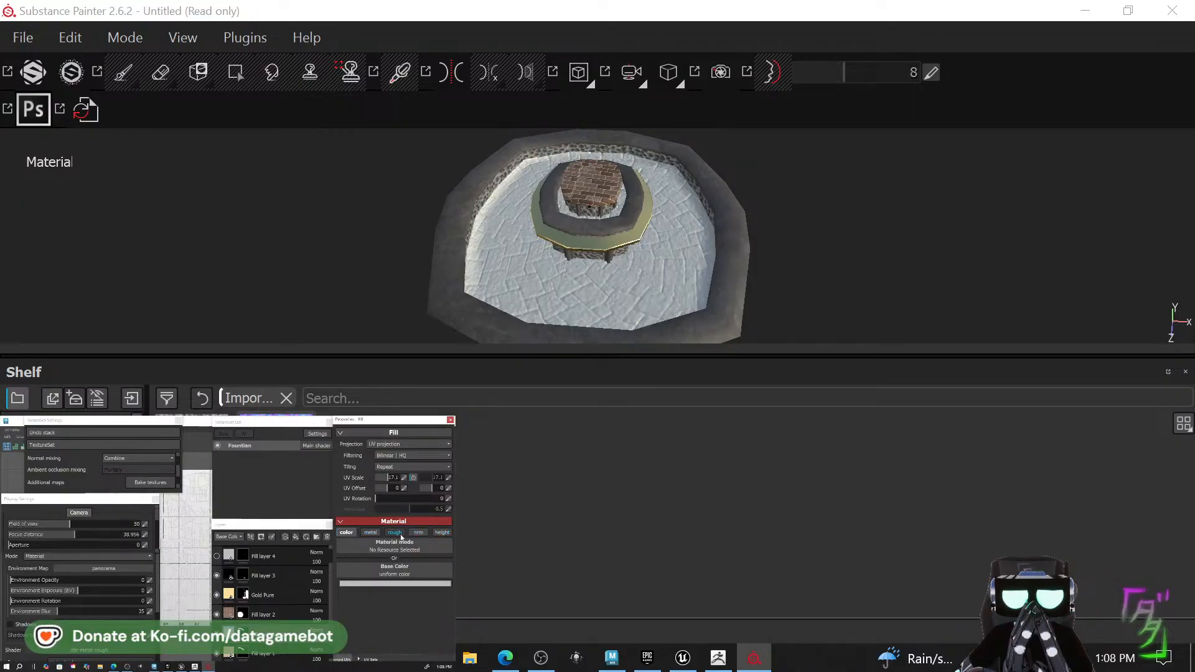
# Set the floor copy's Base Color to a dark grey with value 0.042 and its blend mode to Multiply.
pyautogui.click(365, 583)
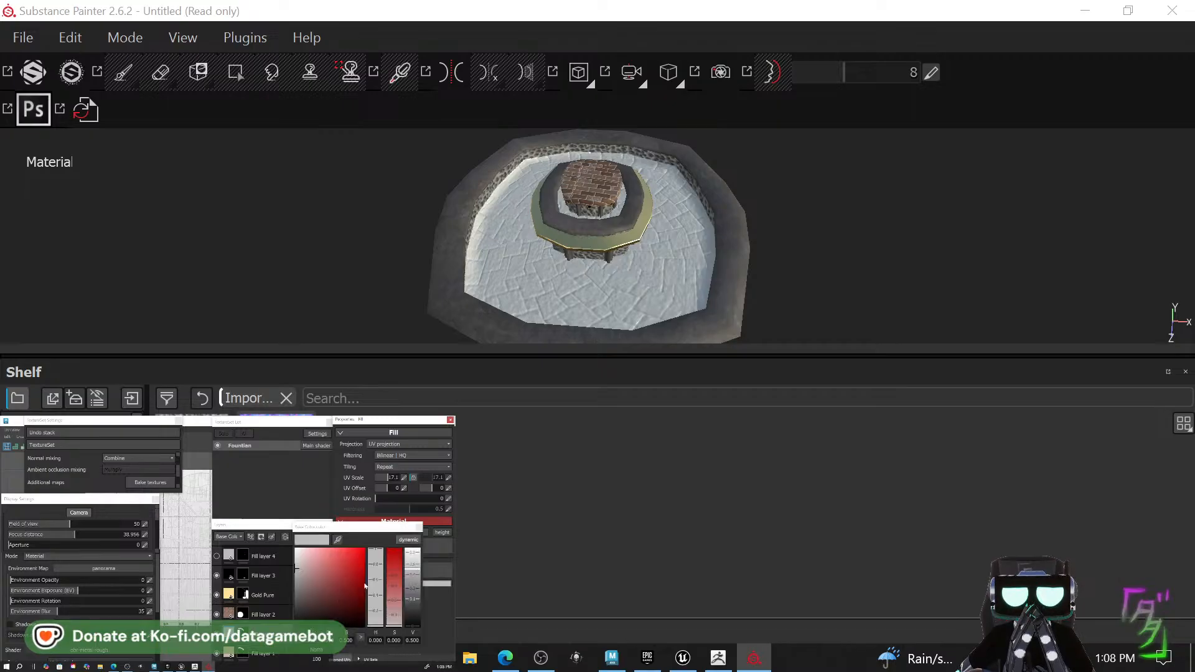
pyautogui.click(296, 590)
pyautogui.moveTo(296, 592); pyautogui.dragTo(294, 612)
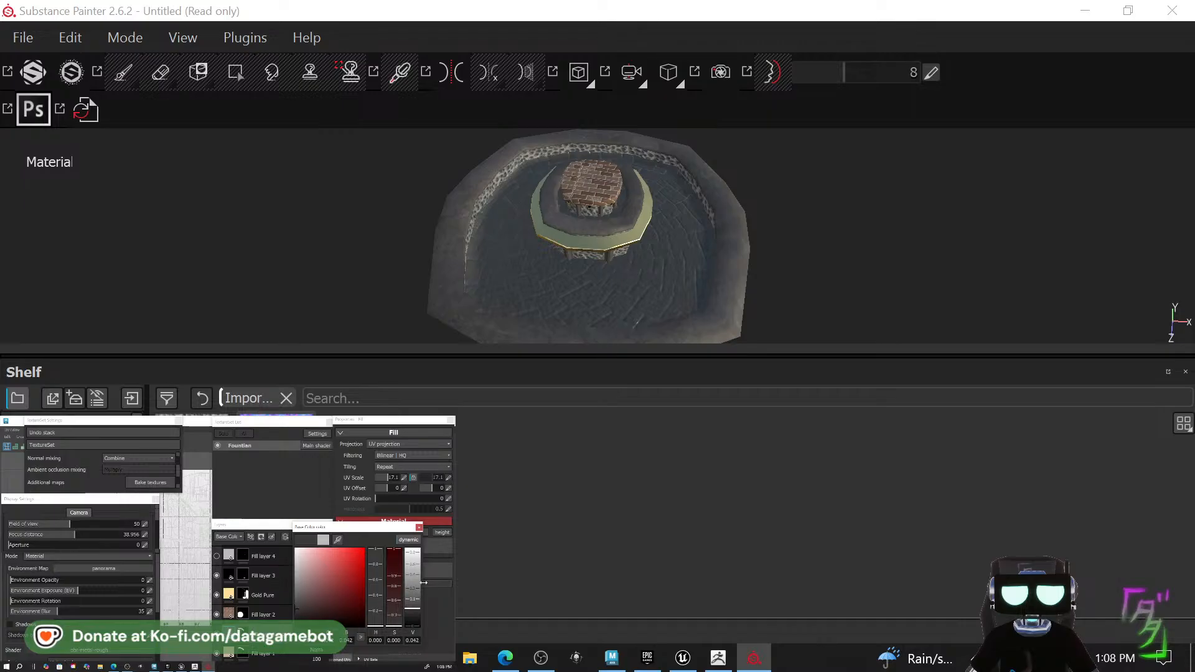
pyautogui.click(419, 528)
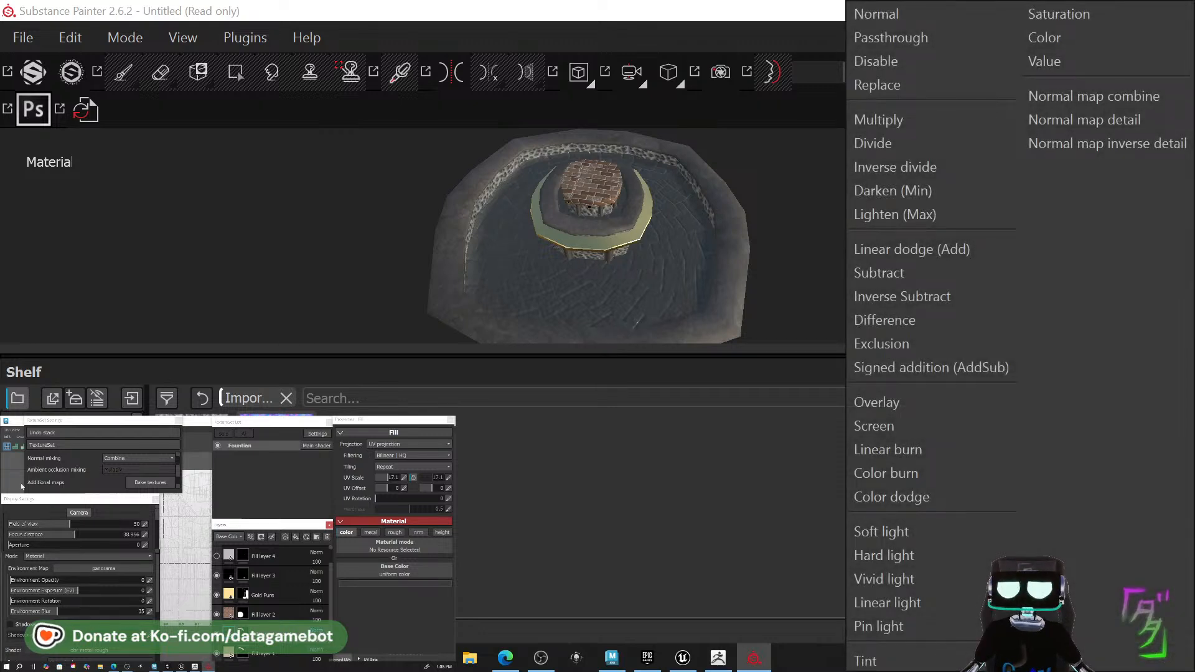
pyautogui.click(913, 119)
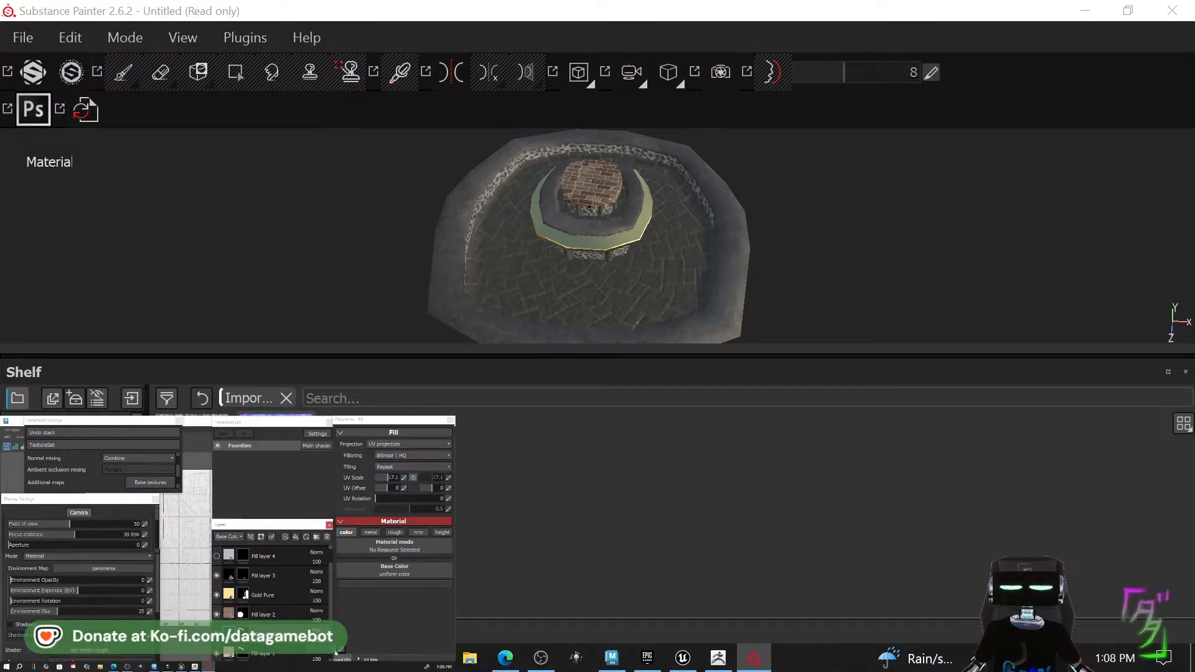
pyautogui.keyDown('alt'); pyautogui.moveTo(941, 304); pyautogui.dragTo(801, 246); pyautogui.keyUp('alt')
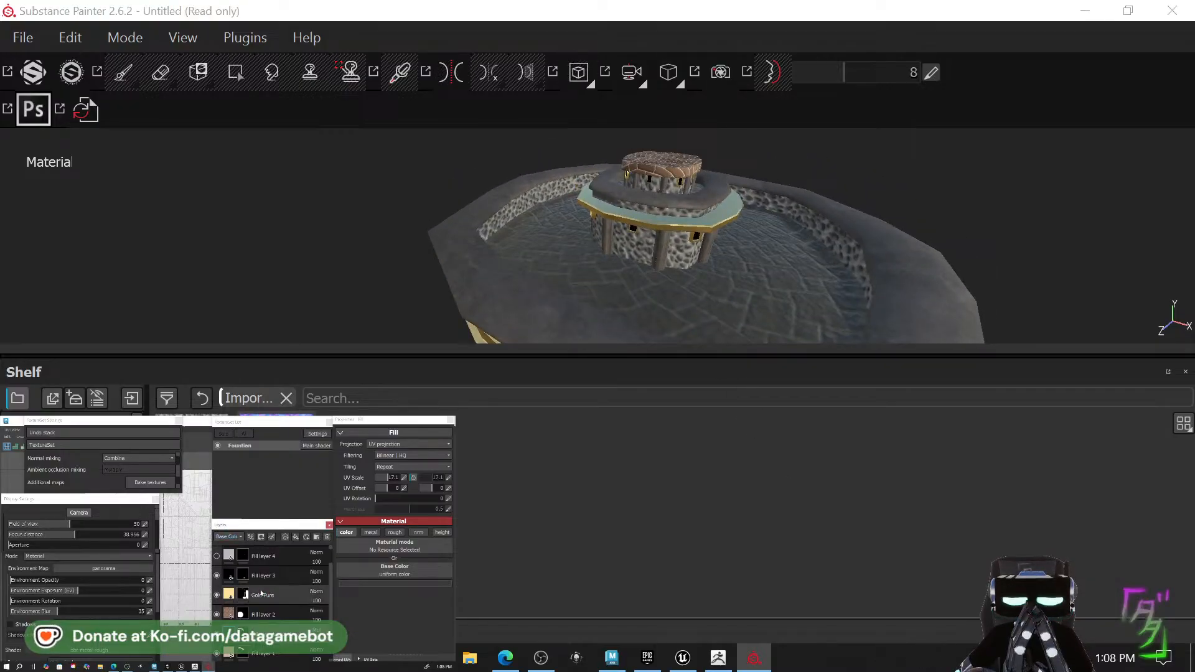
# Duplicate the masked brick layer of the tower top and select the upper copy's fill.
pyautogui.click(265, 555)
pyautogui.press('4')
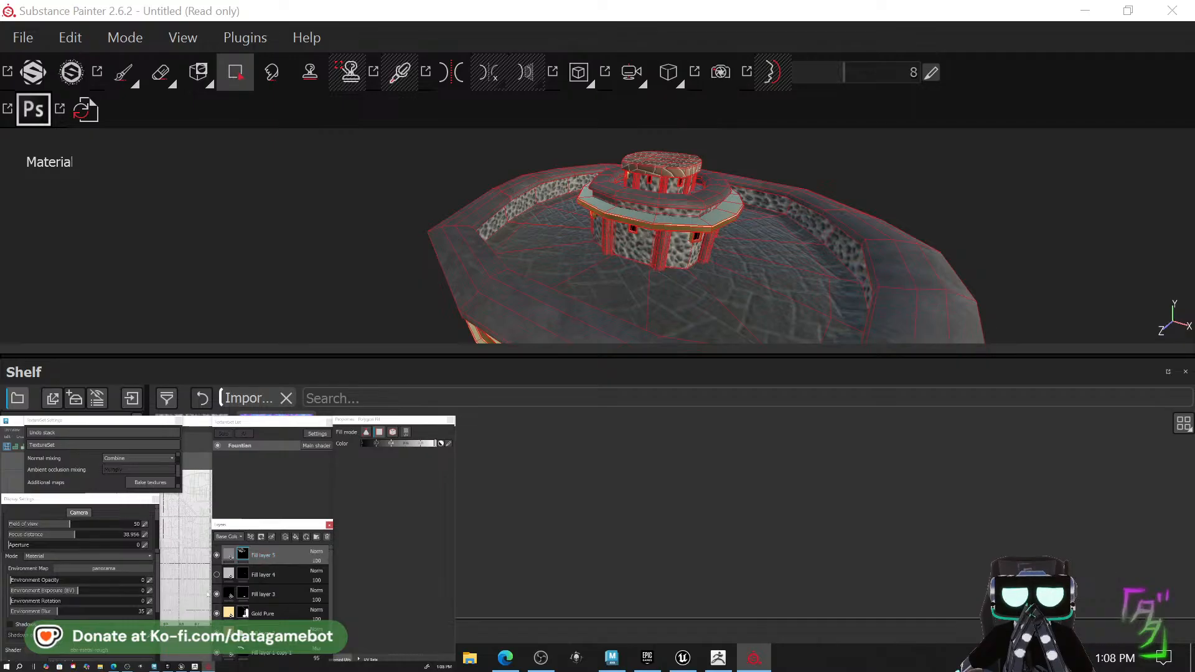
pyautogui.rightClick(243, 553)
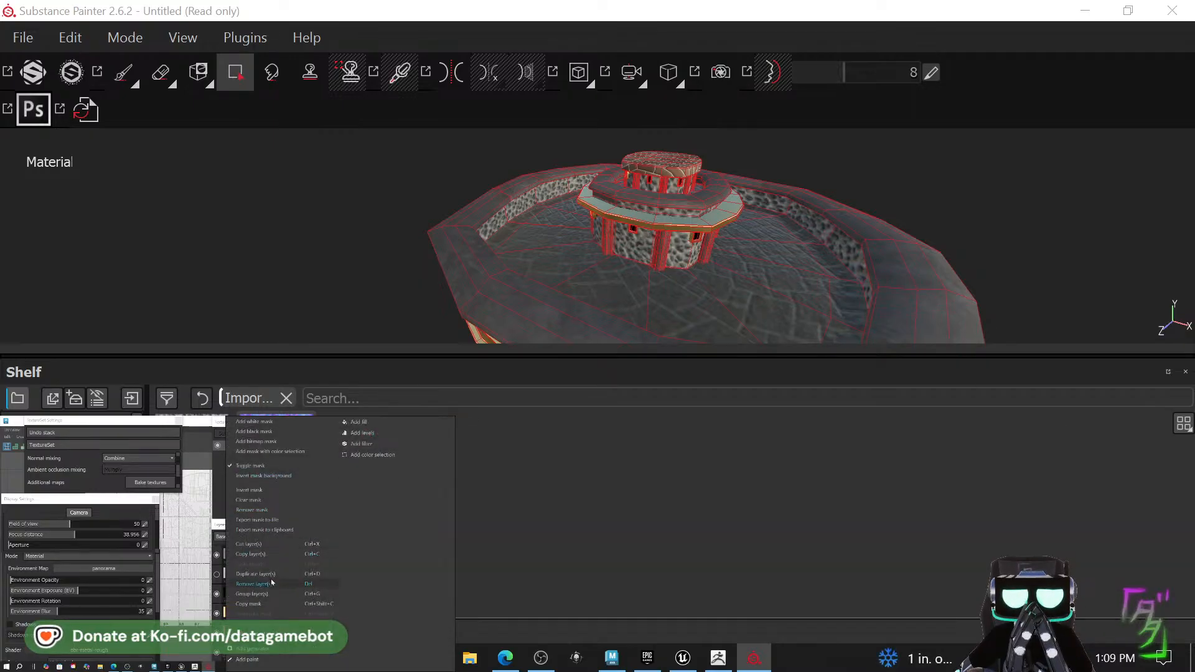
pyautogui.click(274, 575)
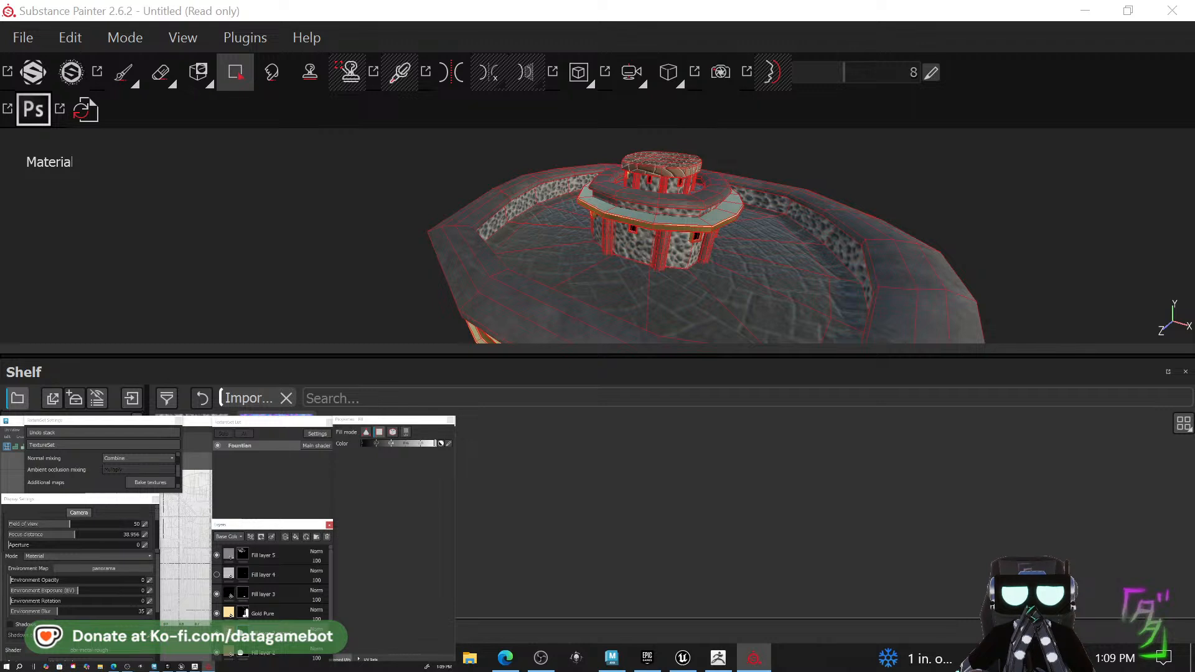
pyautogui.click(229, 633)
# Disable the metal, rough, nrm and height channels on the brick copy and remove its Base Color texture.
pyautogui.click(370, 534)
pyautogui.click(394, 534)
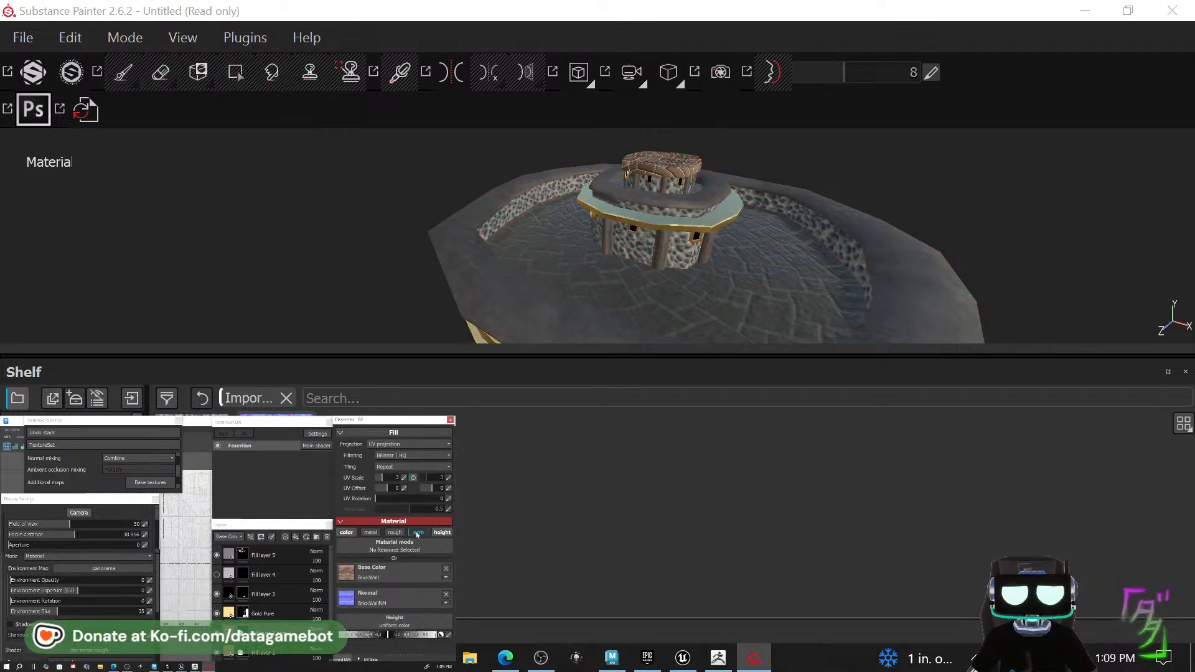
pyautogui.click(417, 533)
pyautogui.click(442, 533)
pyautogui.click(446, 568)
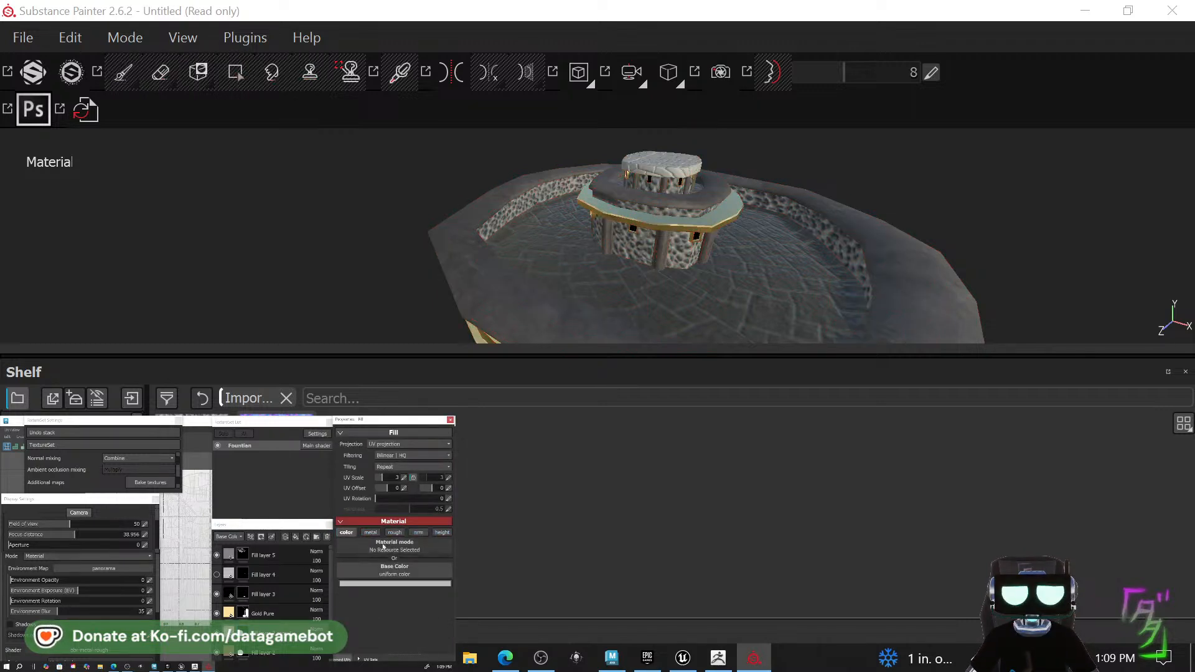
# Set the brick copy's blend mode to Multiply and its Base Color to a dark grey with value about 0.1.
pyautogui.click(317, 631)
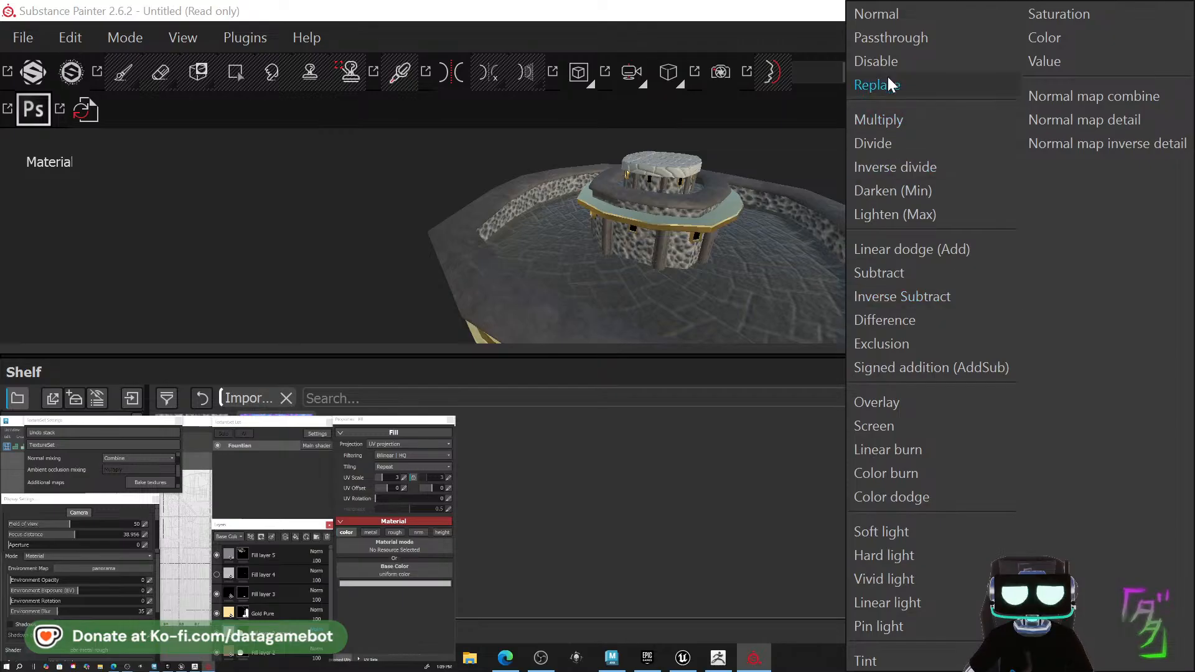
pyautogui.click(895, 110)
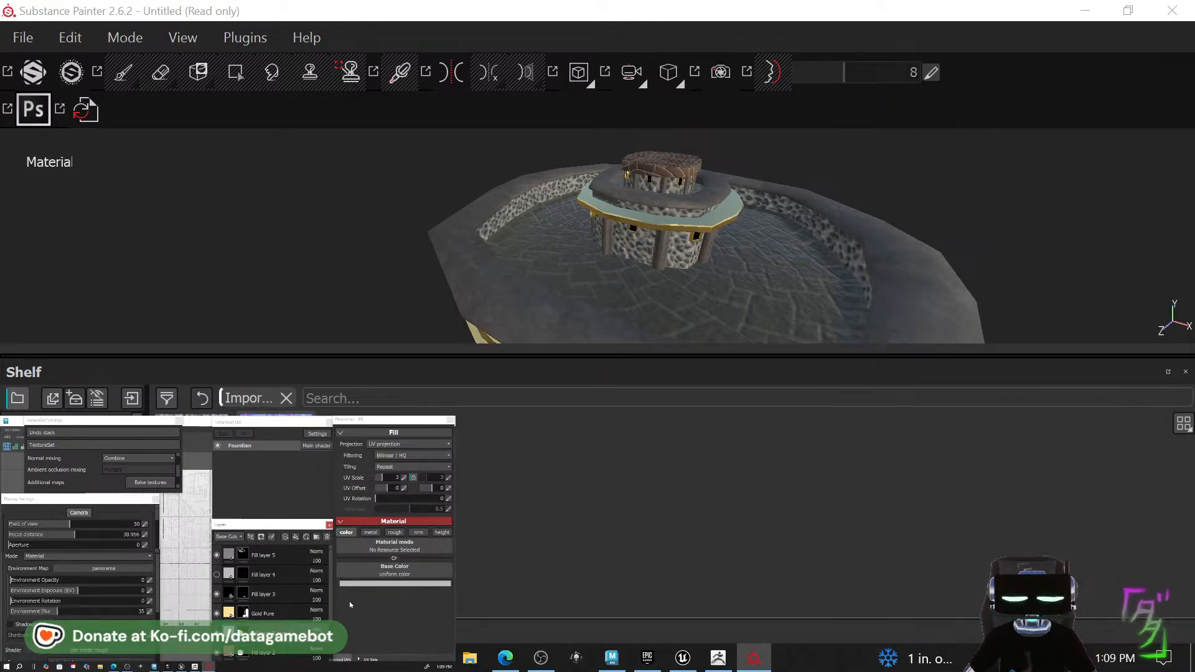
pyautogui.click(353, 585)
pyautogui.moveTo(329, 588); pyautogui.dragTo(283, 616)
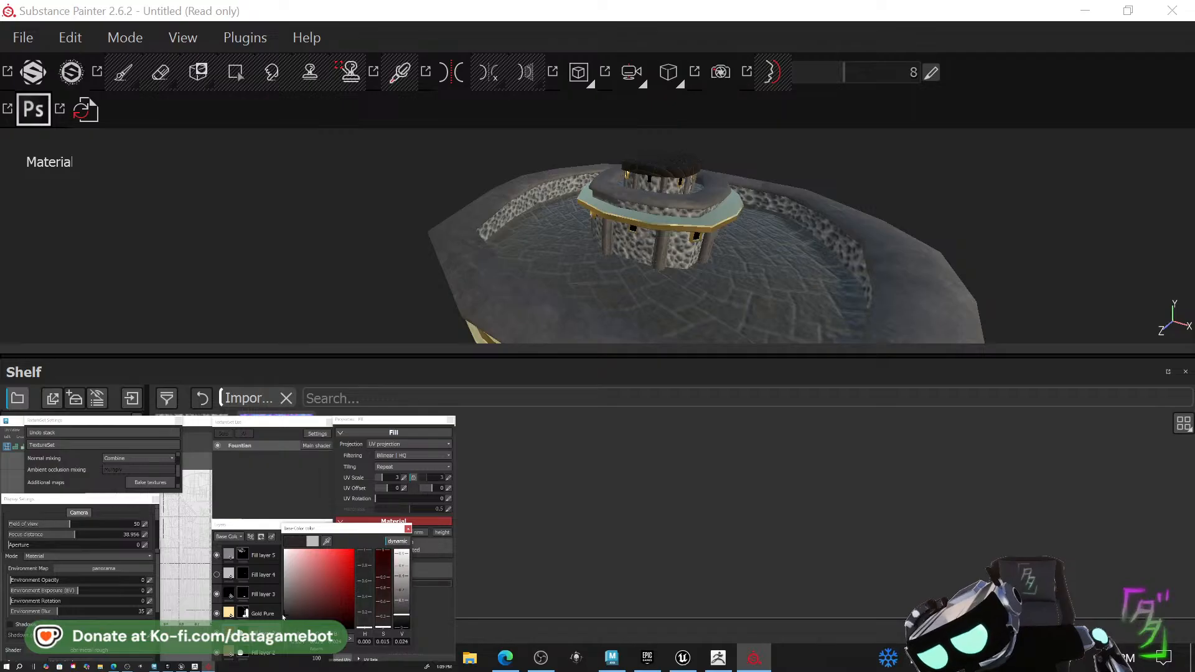
pyautogui.keyDown('alt'); pyautogui.moveTo(805, 247); pyautogui.dragTo(883, 238); pyautogui.keyUp('alt')
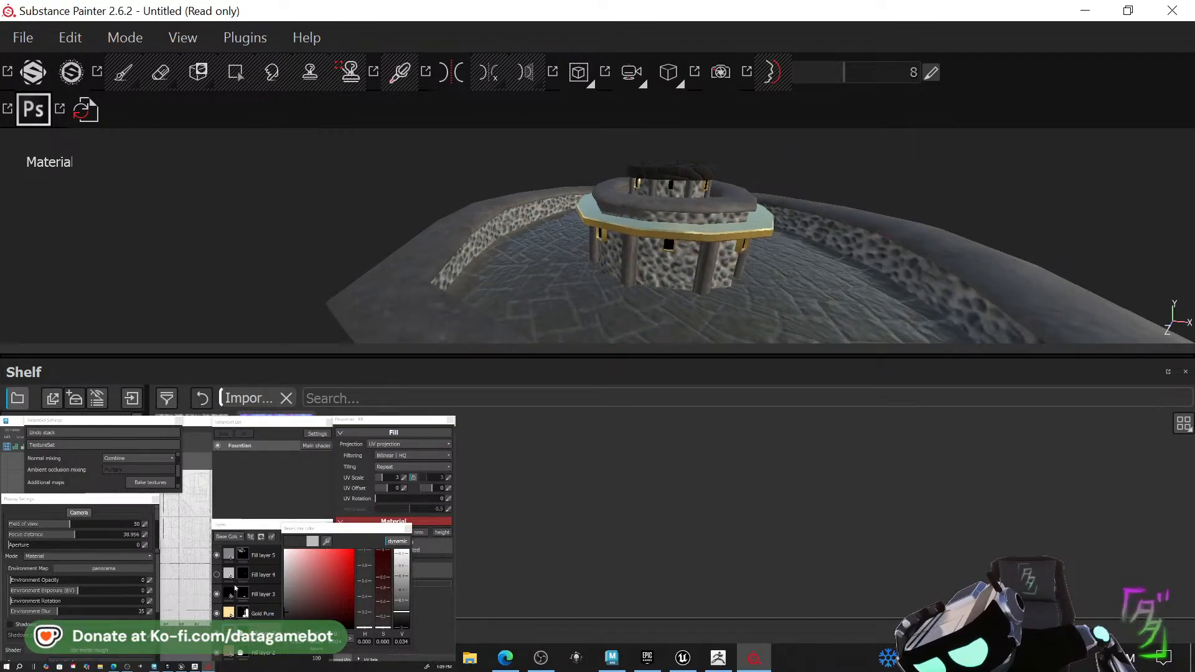
pyautogui.moveTo(285, 612)
pyautogui.mouseDown()
pyautogui.moveTo(282, 600)
pyautogui.moveTo(303, 612)
pyautogui.moveTo(325, 595)
pyautogui.moveTo(301, 600)
pyautogui.mouseUp()
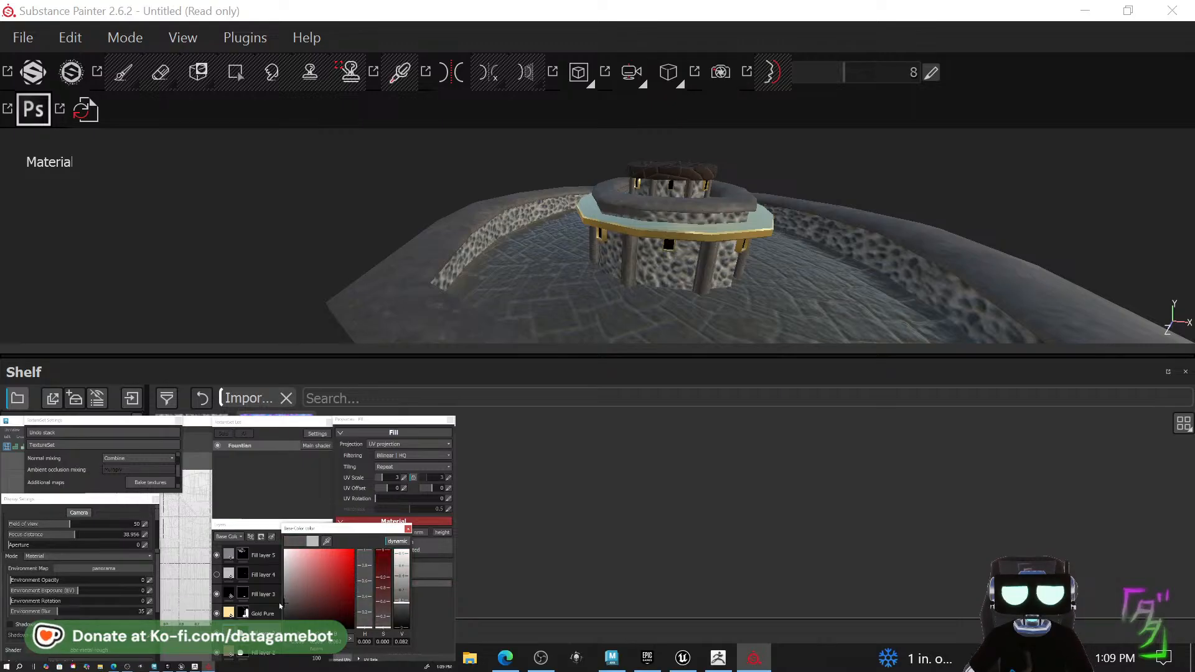
# Examine the darkened fountain's outer walls, rims, floor and tower from several sides, and restore the maximized window to a smaller size.
pyautogui.keyDown('alt'); pyautogui.moveTo(1136, 314); pyautogui.dragTo(483, 269); pyautogui.keyUp('alt')
pyautogui.keyDown('alt'); pyautogui.moveTo(738, 275); pyautogui.dragTo(573, 254, button='middle'); pyautogui.keyUp('alt')
pyautogui.keyDown('alt'); pyautogui.moveTo(653, 269); pyautogui.dragTo(654, 250, button='right'); pyautogui.keyUp('alt')
pyautogui.keyDown('alt'); pyautogui.moveTo(654, 250); pyautogui.dragTo(674, 282); pyautogui.keyUp('alt')
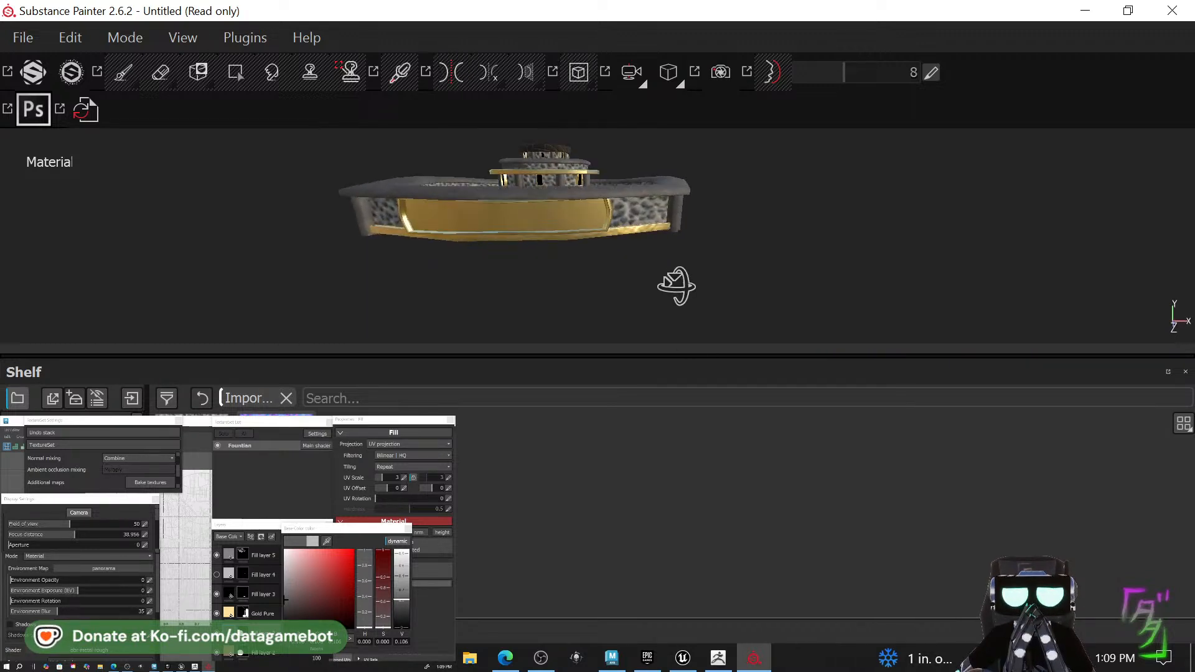
pyautogui.keyDown('alt'); pyautogui.moveTo(749, 243); pyautogui.dragTo(771, 291); pyautogui.keyUp('alt')
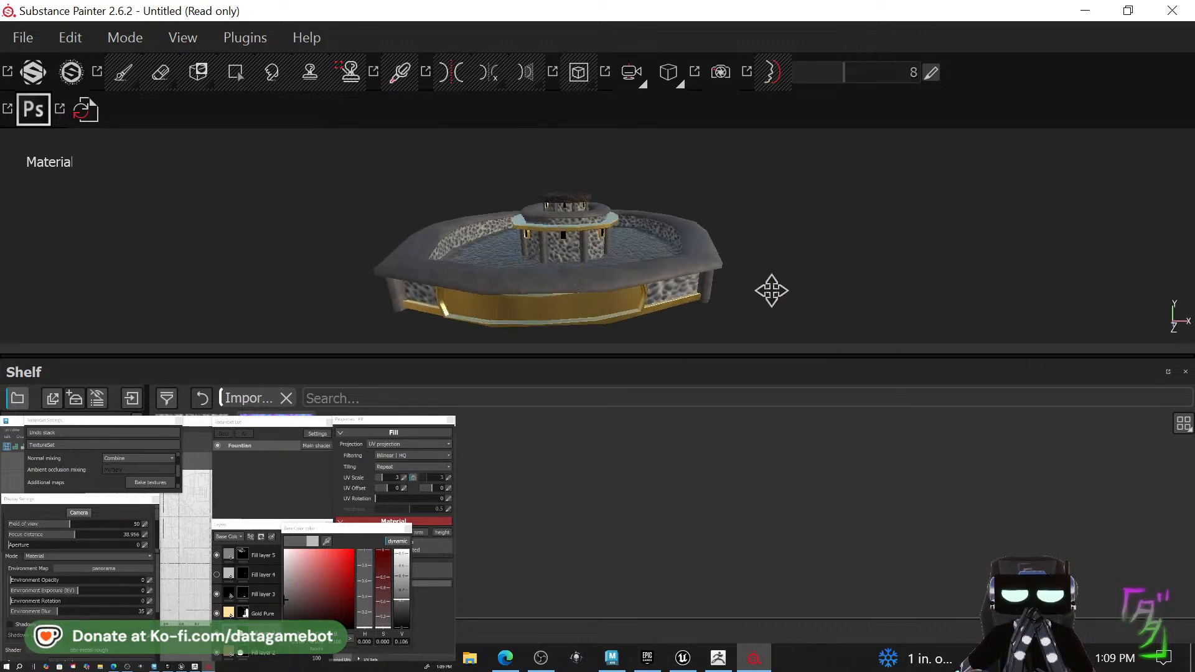
pyautogui.click(1141, 14)
pyautogui.click(908, 12)
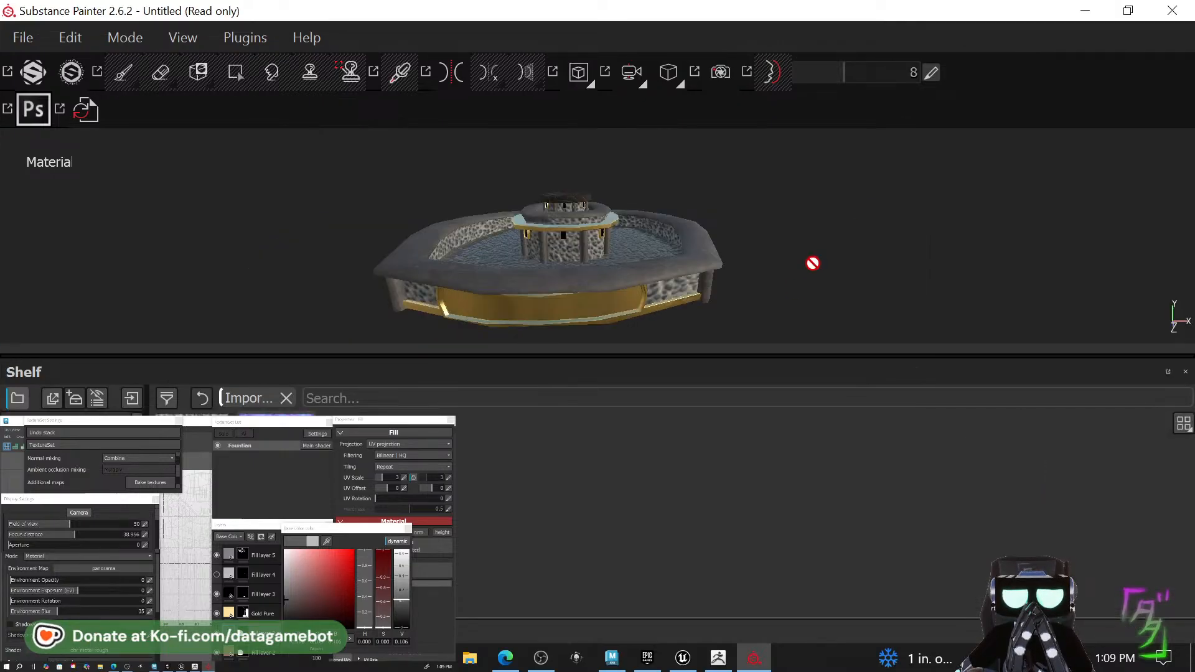
pyautogui.keyDown('alt'); pyautogui.moveTo(812, 263); pyautogui.dragTo(768, 269); pyautogui.keyUp('alt')
pyautogui.keyDown('alt'); pyautogui.moveTo(768, 270); pyautogui.dragTo(855, 338, button='right'); pyautogui.keyUp('alt')
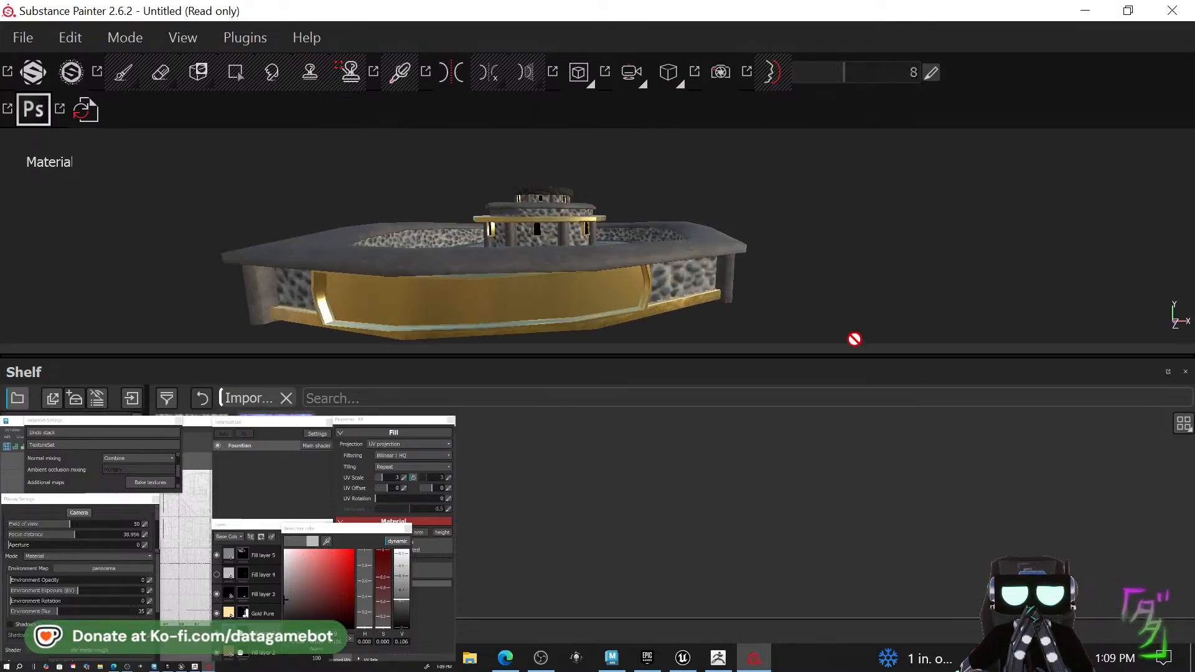
pyautogui.keyDown('alt'); pyautogui.moveTo(816, 284); pyautogui.dragTo(868, 259, button='middle'); pyautogui.keyUp('alt')
pyautogui.keyDown('alt'); pyautogui.moveTo(786, 280); pyautogui.dragTo(806, 283); pyautogui.keyUp('alt')
pyautogui.keyDown('alt'); pyautogui.moveTo(811, 290); pyautogui.dragTo(781, 279, button='right'); pyautogui.keyUp('alt')
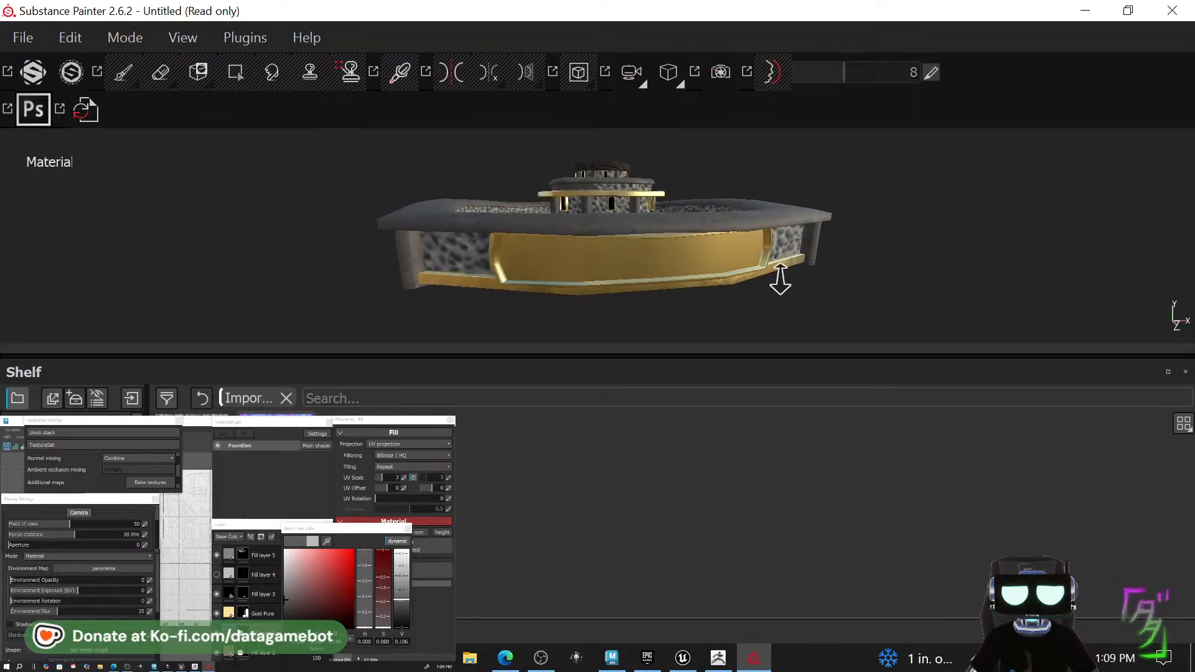
pyautogui.keyDown('alt'); pyautogui.moveTo(715, 280); pyautogui.dragTo(778, 284); pyautogui.keyUp('alt')
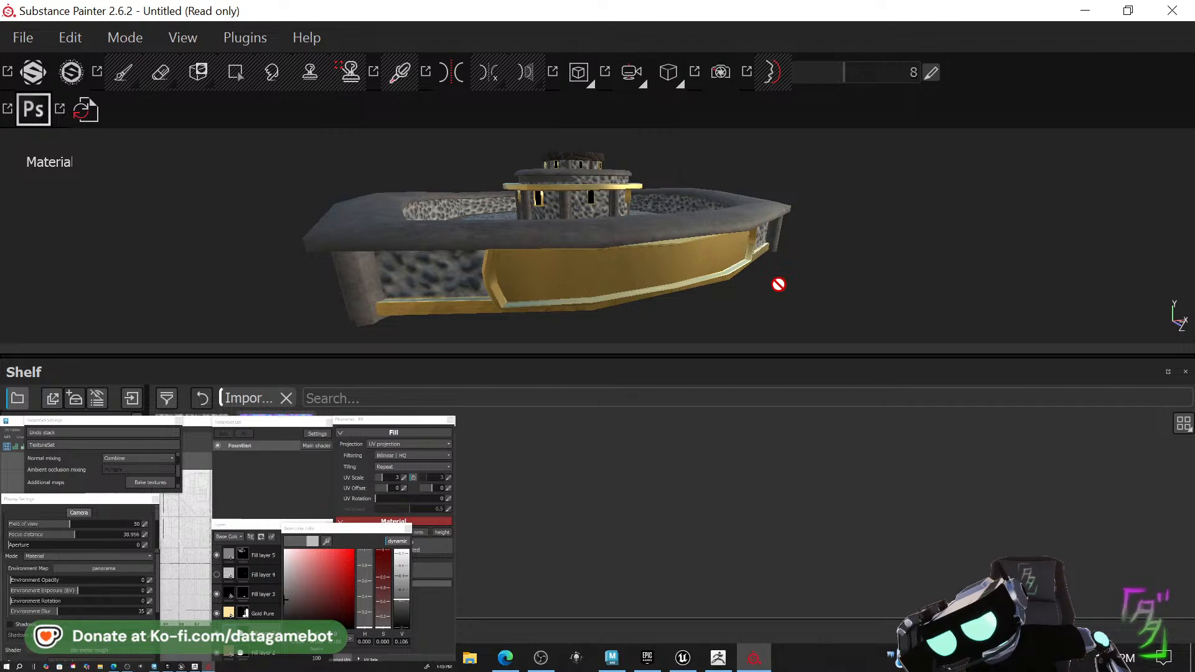
pyautogui.keyDown('alt'); pyautogui.moveTo(492, 230); pyautogui.dragTo(479, 274); pyautogui.keyUp('alt')
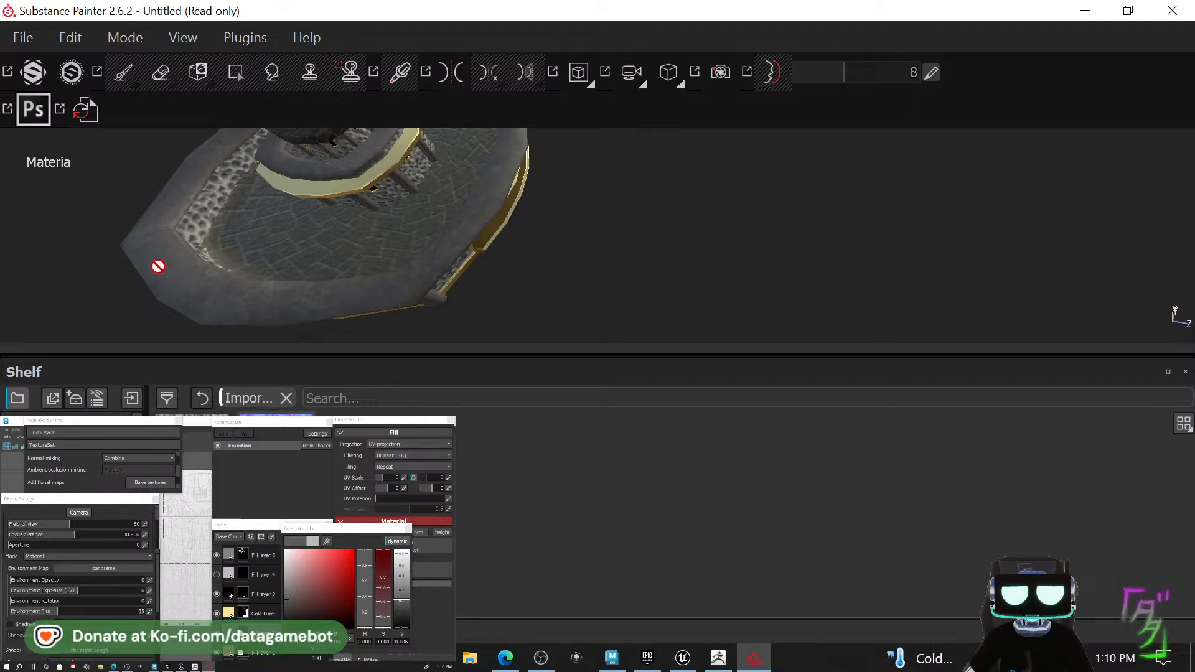
pyautogui.moveTo(296, 125)
pyautogui.keyDown('alt'); pyautogui.mouseDown()
pyautogui.moveTo(413, 160)
pyautogui.moveTo(325, 192)
pyautogui.moveTo(620, 215)
pyautogui.moveTo(282, 218)
pyautogui.moveTo(574, 165)
pyautogui.moveTo(651, 173)
pyautogui.mouseUp(); pyautogui.keyUp('alt')
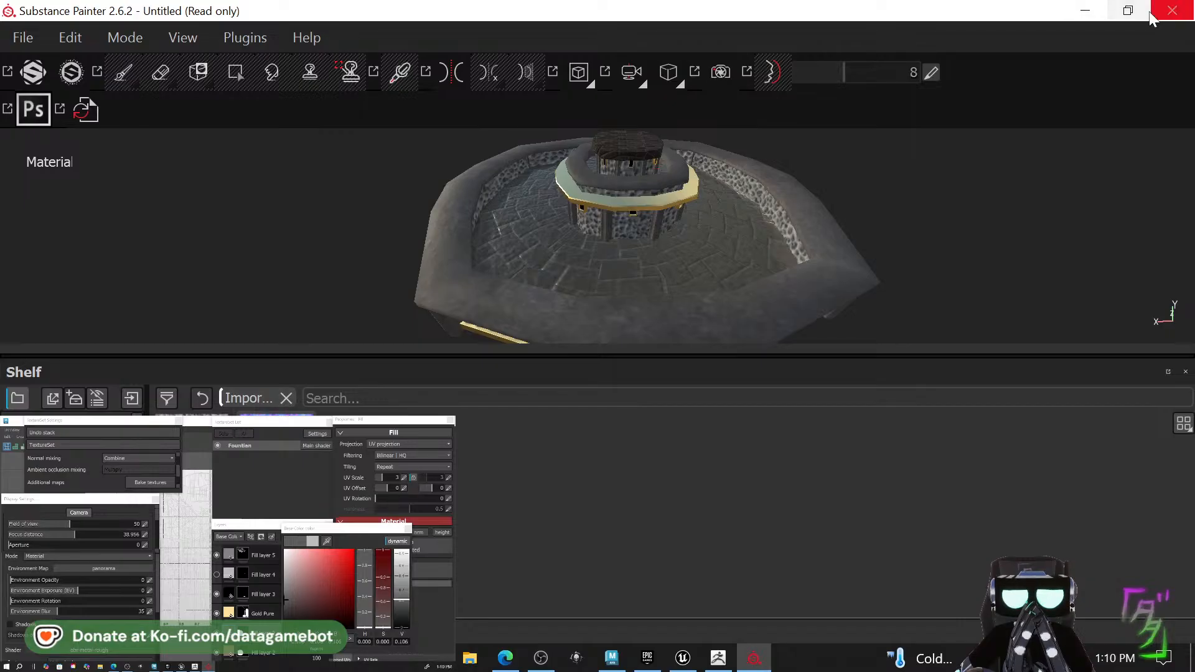
pyautogui.click(1127, 10)
pyautogui.moveTo(592, 251)
pyautogui.keyDown('alt'); pyautogui.mouseDown()
pyautogui.moveTo(618, 218)
pyautogui.moveTo(400, 253)
pyautogui.moveTo(453, 197)
pyautogui.moveTo(245, 234)
pyautogui.moveTo(552, 248)
pyautogui.moveTo(352, 237)
pyautogui.moveTo(366, 232)
pyautogui.moveTo(530, 320)
pyautogui.moveTo(506, 288)
pyautogui.moveTo(564, 322)
pyautogui.moveTo(616, 248)
pyautogui.moveTo(622, 285)
pyautogui.mouseUp(); pyautogui.keyUp('alt')
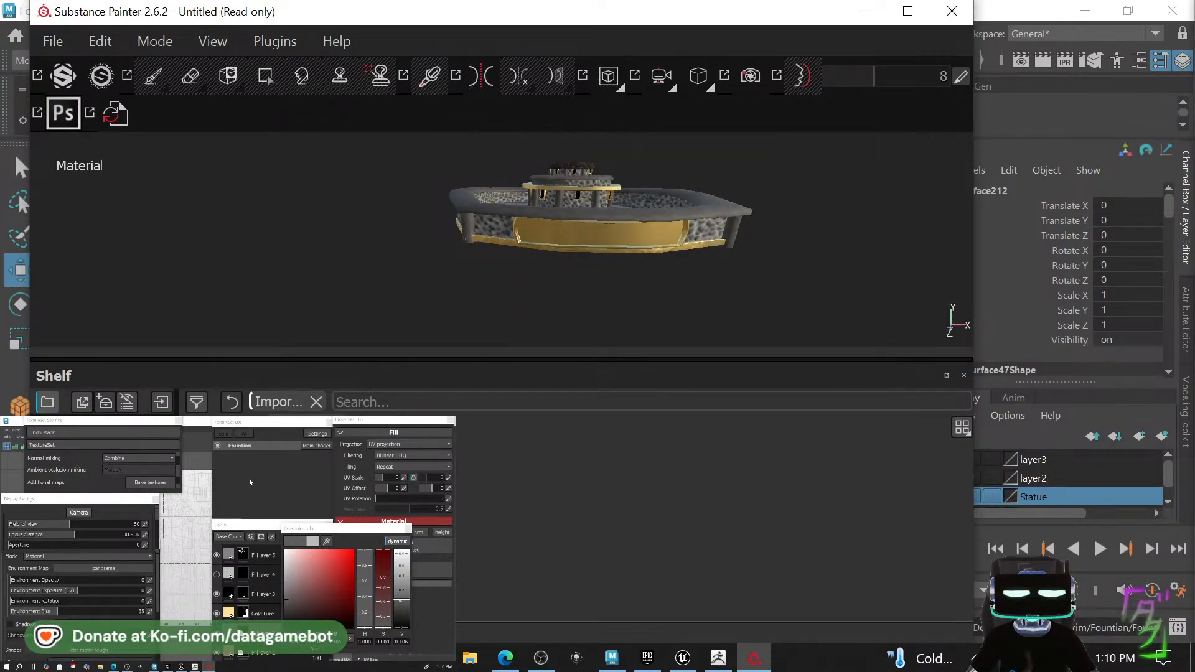
# Add a new fill layer above Fill layer 5 and give it a black mask.
pyautogui.click(262, 556)
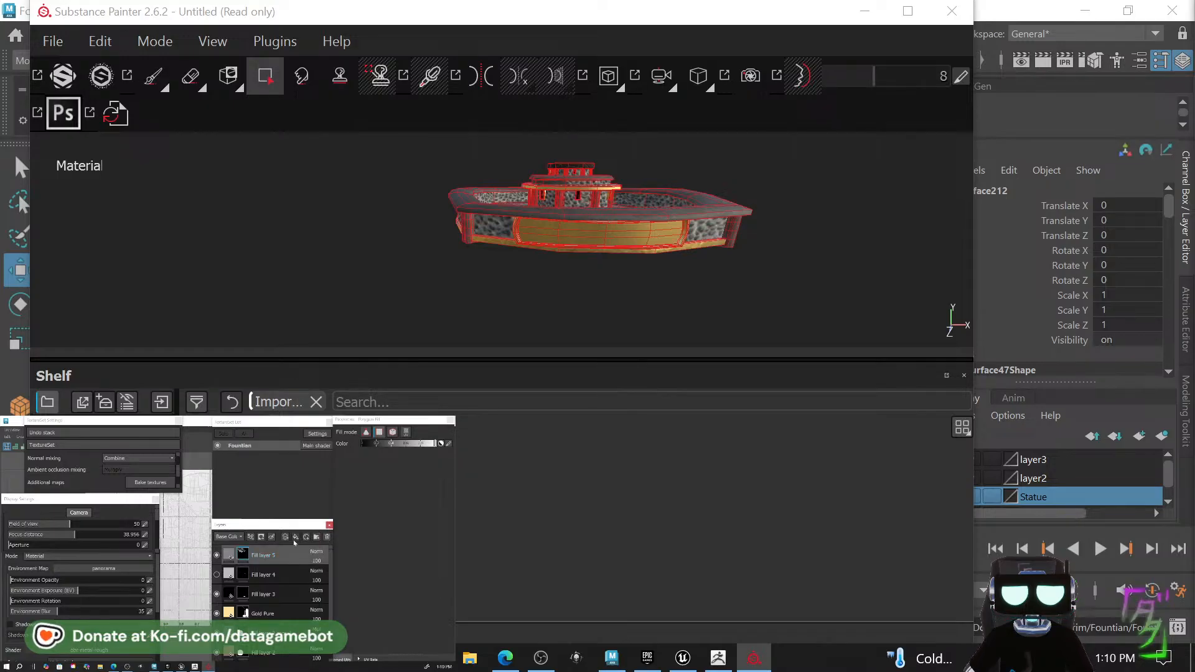
pyautogui.click(296, 538)
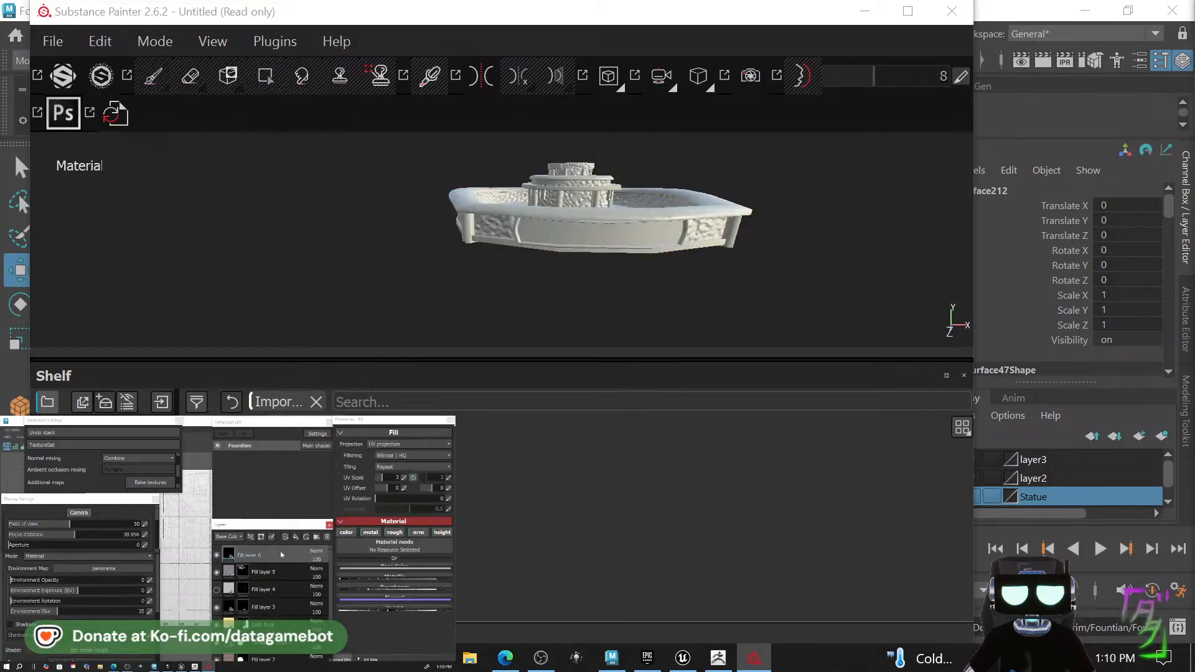
pyautogui.rightClick(264, 553)
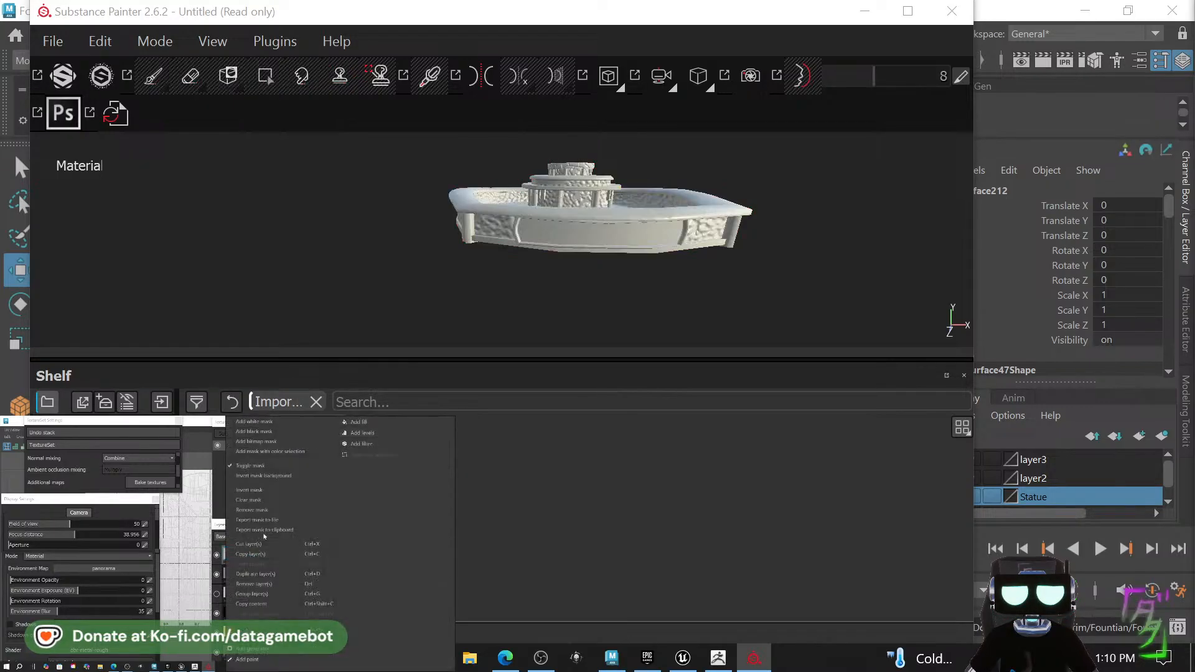
pyautogui.click(266, 432)
# Reveal Fill layer 6 on the fountain's large front panel by polygon-filling all of the panel's faces in its mask.
pyautogui.scroll(-6, 552, 232)
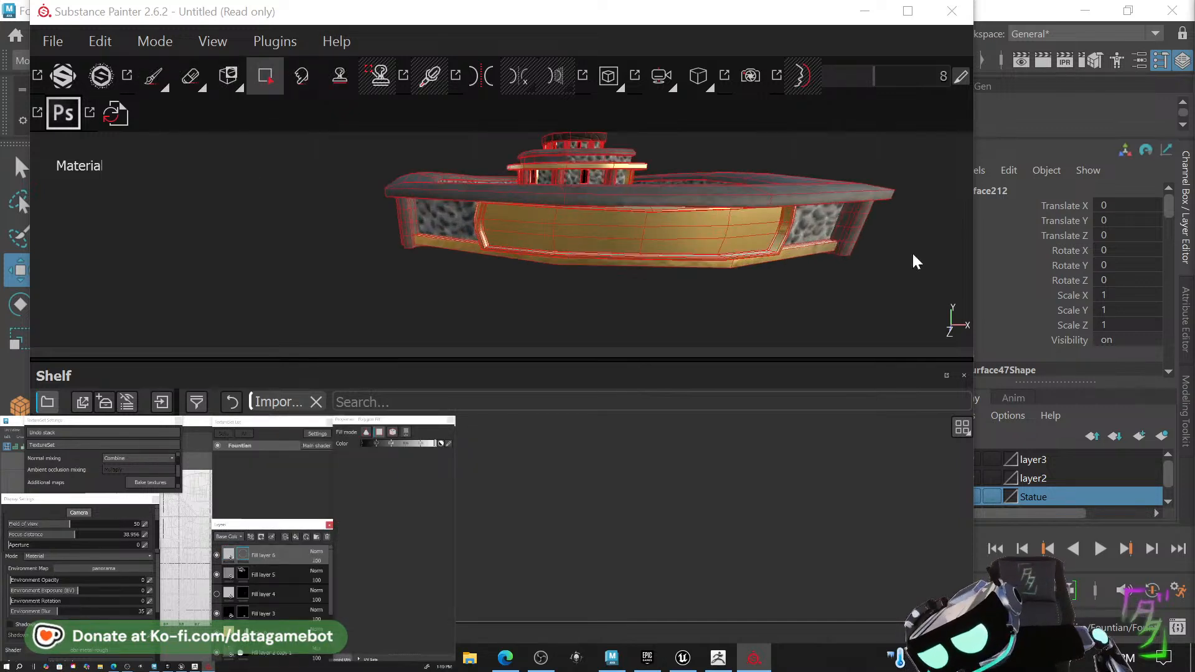
pyautogui.scroll(-2, 1058, 264)
pyautogui.scroll(-1, 81, 517)
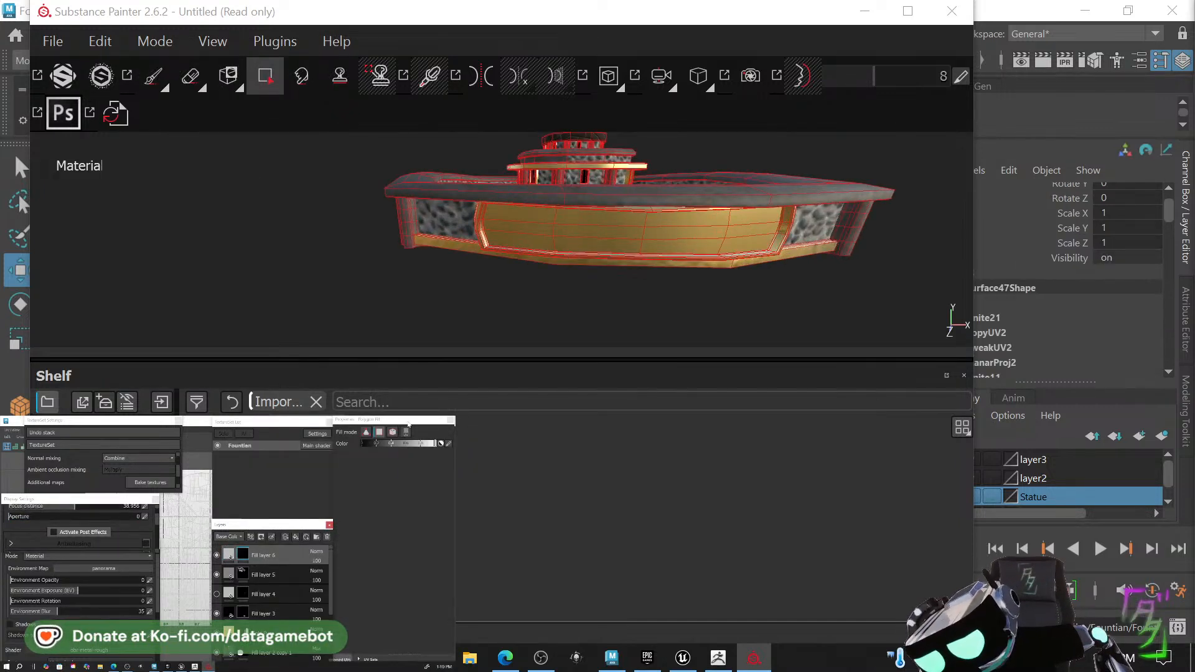
pyautogui.scroll(-1, 529, 225)
pyautogui.click(531, 211)
pyautogui.click(530, 229)
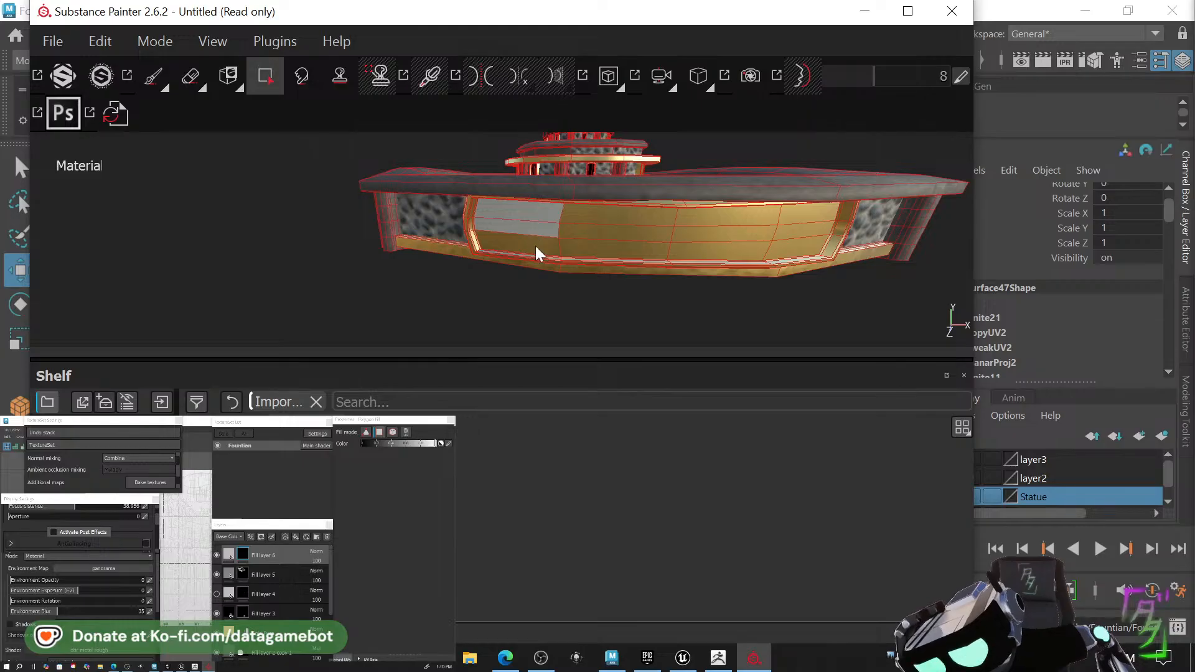
pyautogui.click(550, 248)
pyautogui.click(606, 256)
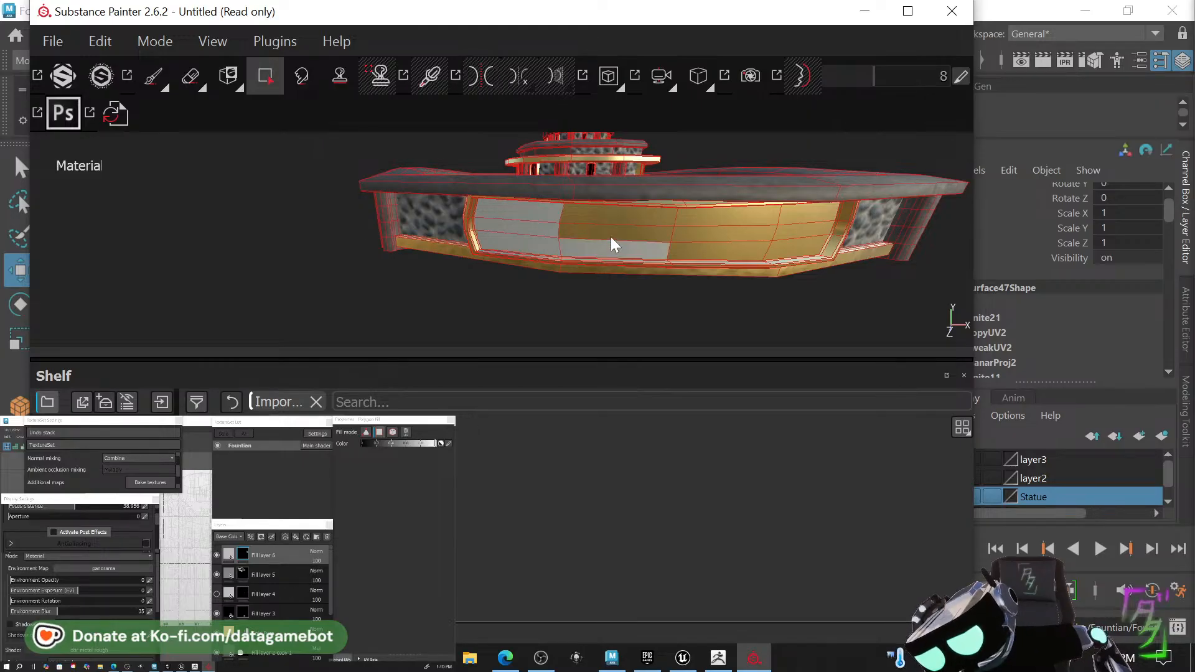
pyautogui.click(614, 238)
pyautogui.click(626, 222)
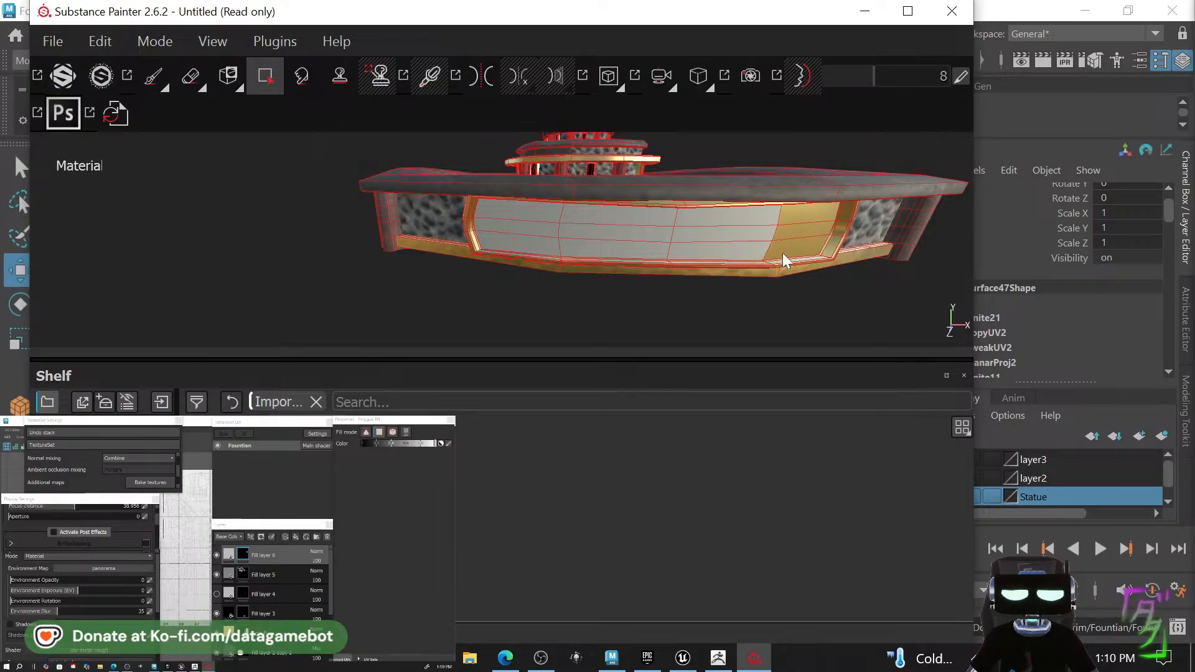
pyautogui.click(793, 238)
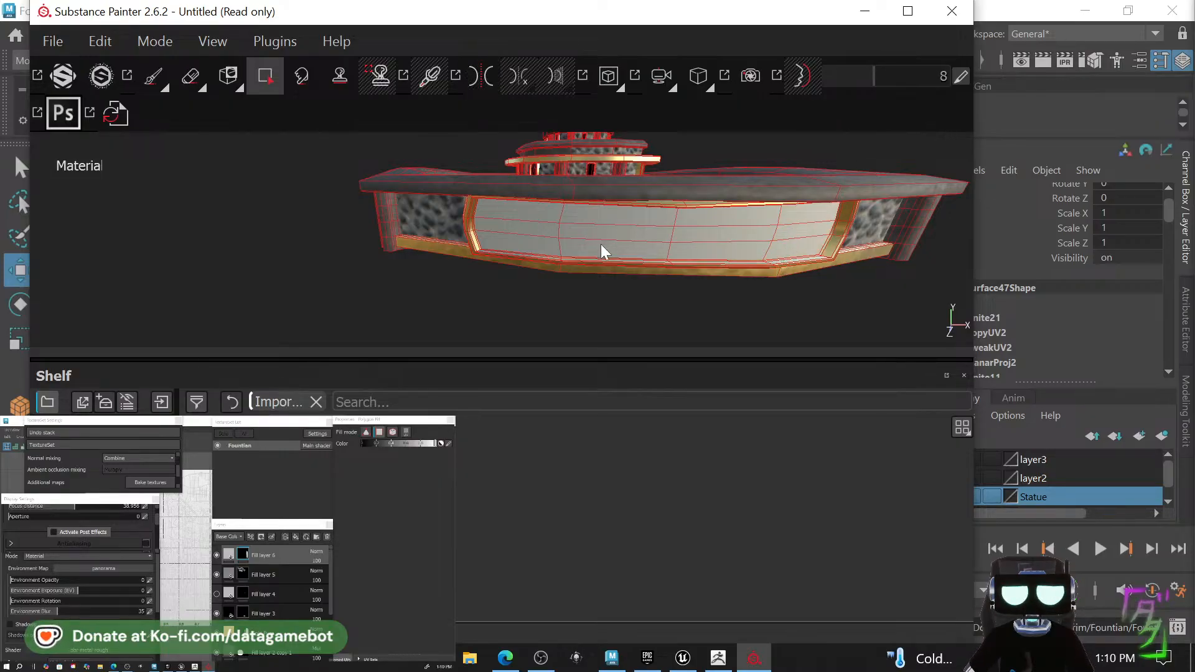
# Set the Base Color of Fill layer 6 to a neutral grey with value about 0.29.
pyautogui.keyDown('alt'); pyautogui.moveTo(578, 237); pyautogui.dragTo(643, 248); pyautogui.keyUp('alt')
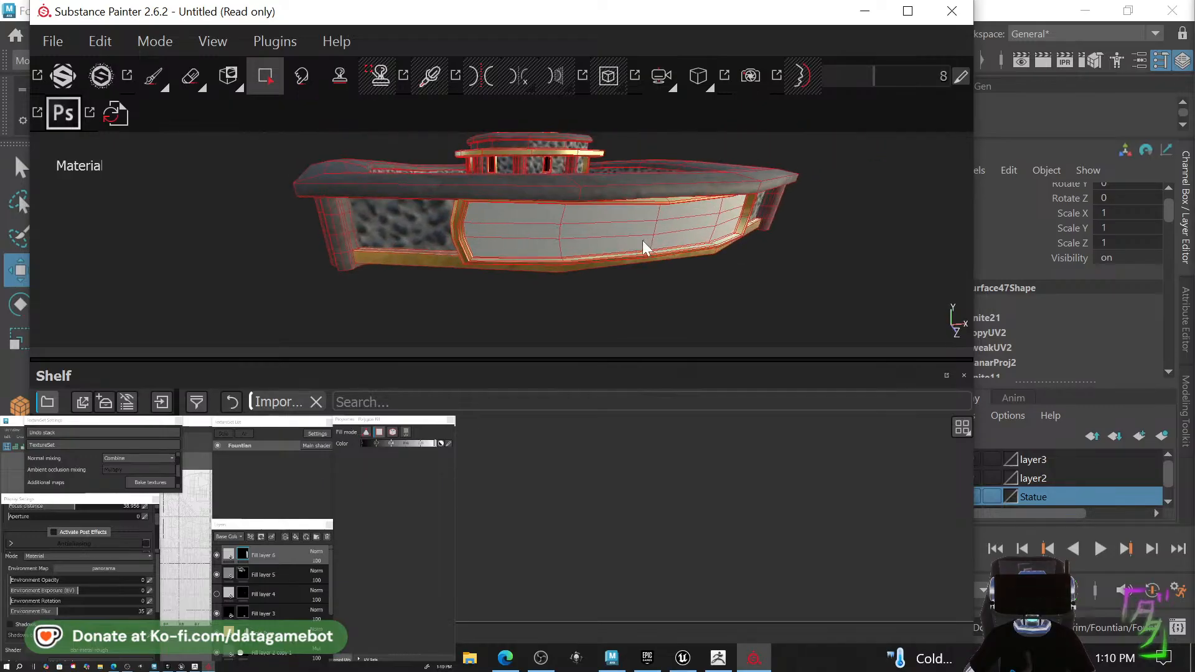
pyautogui.click(230, 557)
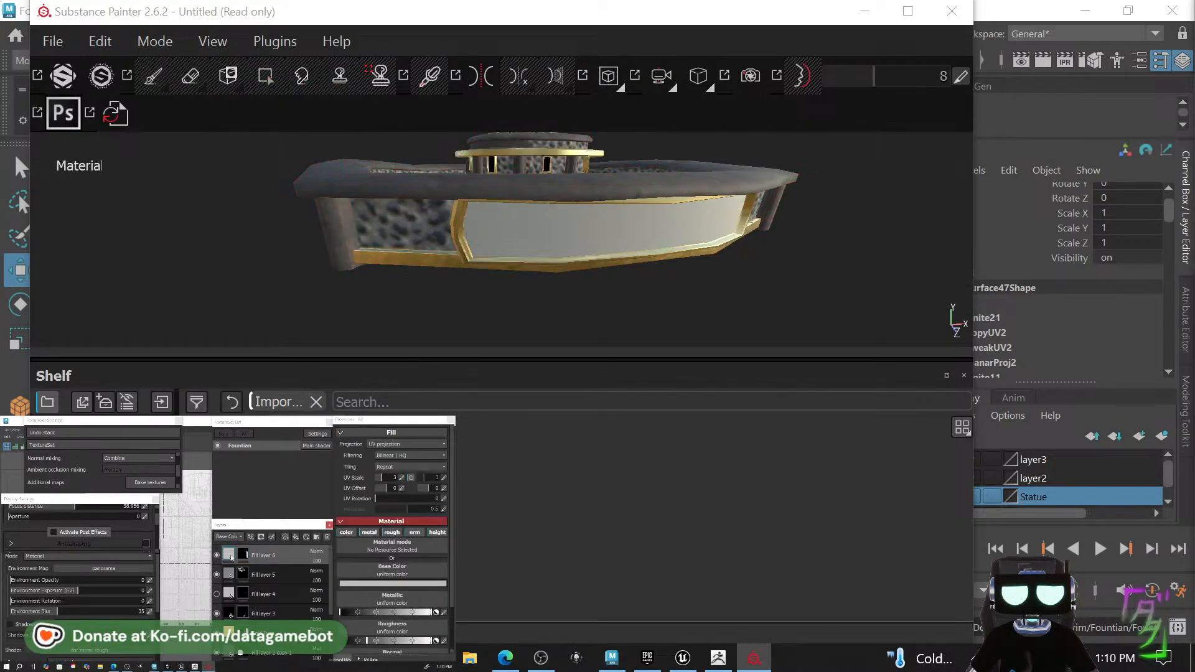
pyautogui.click(381, 585)
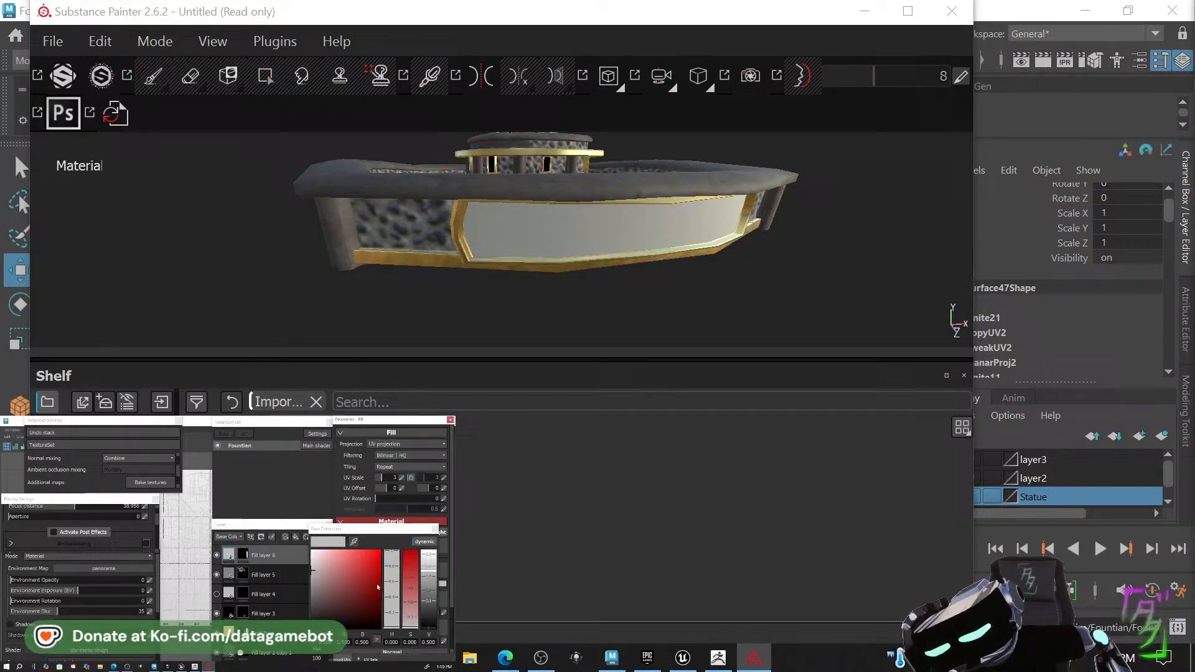
pyautogui.click(311, 590)
pyautogui.click(311, 583)
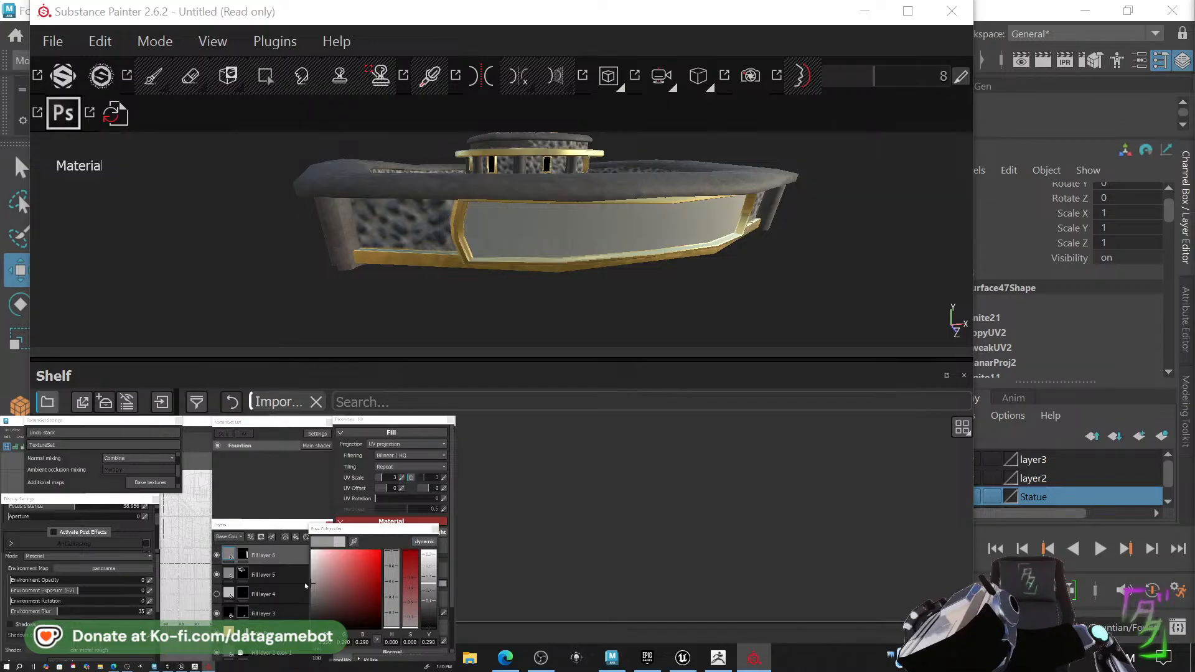
pyautogui.click(435, 530)
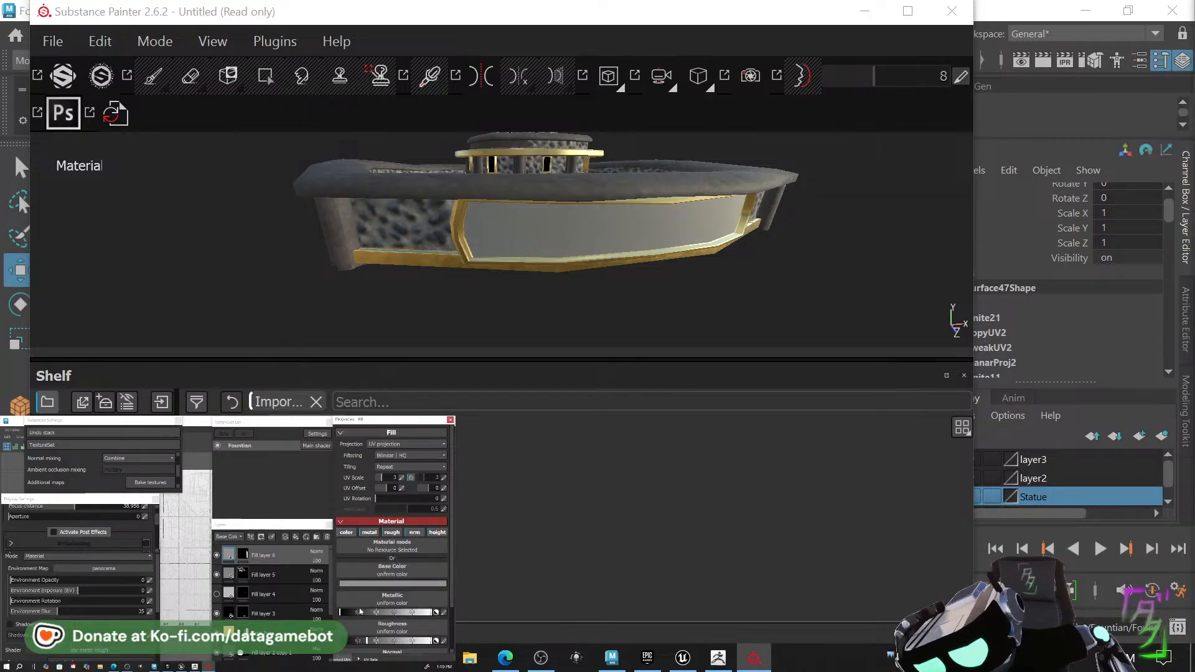
# Raise Fill layer 6's Metallic value and adjust its Roughness, and turn the environment lighting to a rotation of 22.
pyautogui.moveTo(355, 613); pyautogui.dragTo(411, 614)
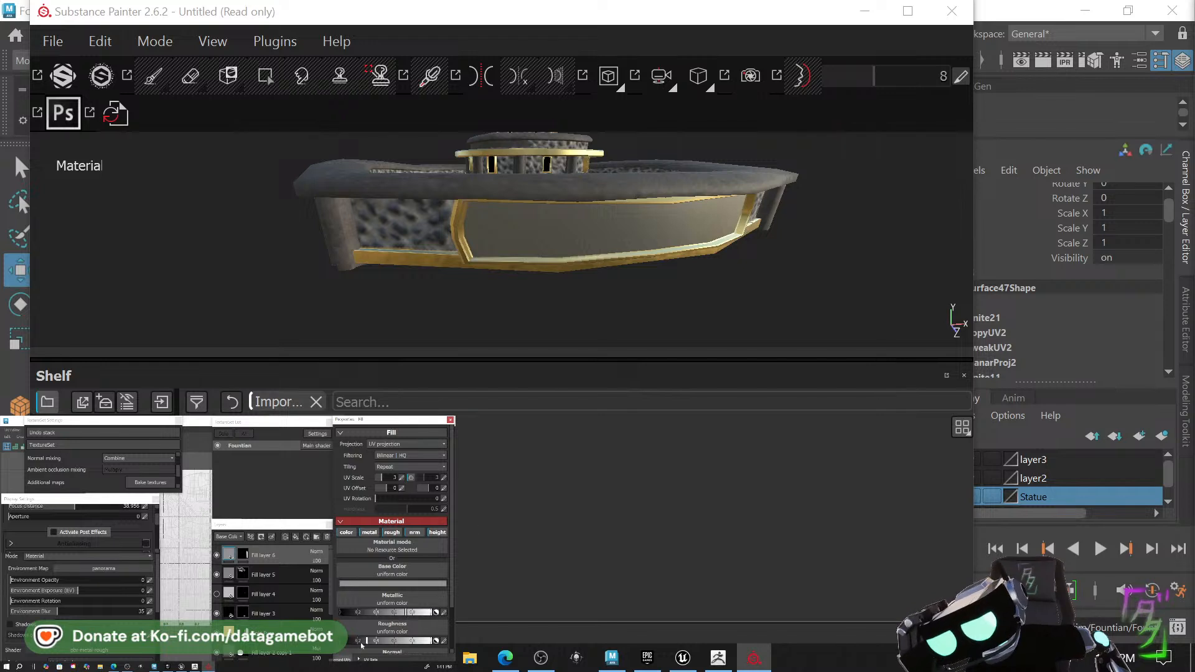
pyautogui.moveTo(361, 645)
pyautogui.mouseDown()
pyautogui.moveTo(339, 641)
pyautogui.moveTo(371, 647)
pyautogui.mouseUp()
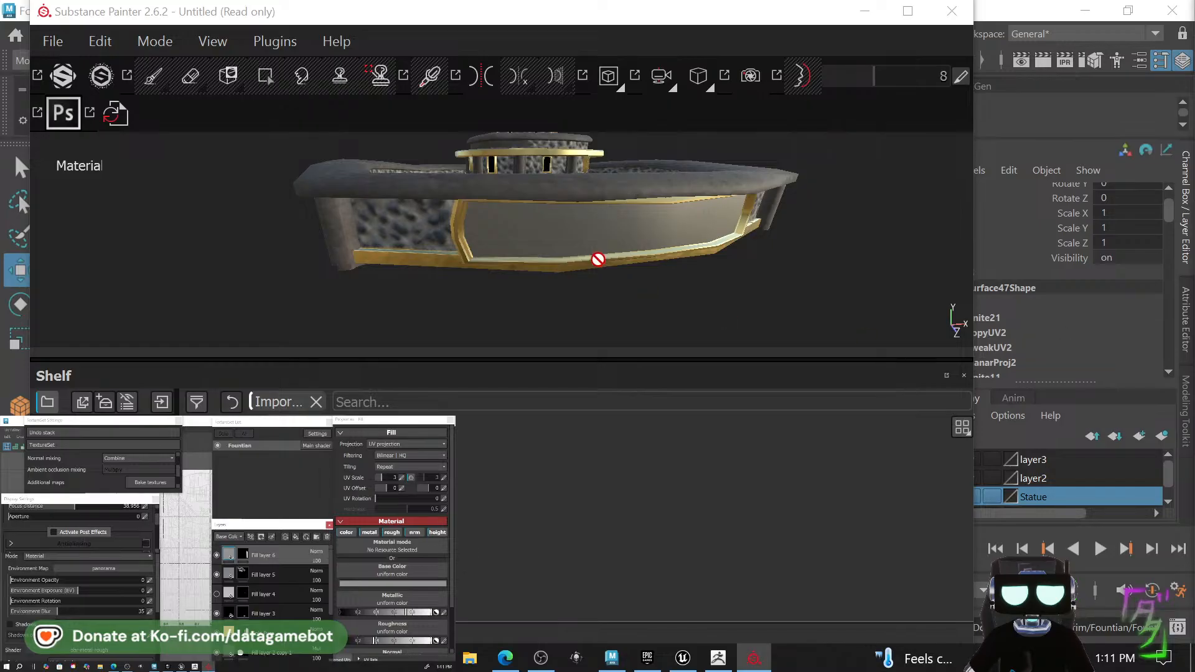
pyautogui.moveTo(602, 255)
pyautogui.keyDown('alt'); pyautogui.mouseDown()
pyautogui.moveTo(755, 245)
pyautogui.moveTo(804, 299)
pyautogui.moveTo(778, 309)
pyautogui.moveTo(246, 240)
pyautogui.moveTo(421, 235)
pyautogui.moveTo(458, 280)
pyautogui.moveTo(459, 252)
pyautogui.mouseUp(); pyautogui.keyUp('alt')
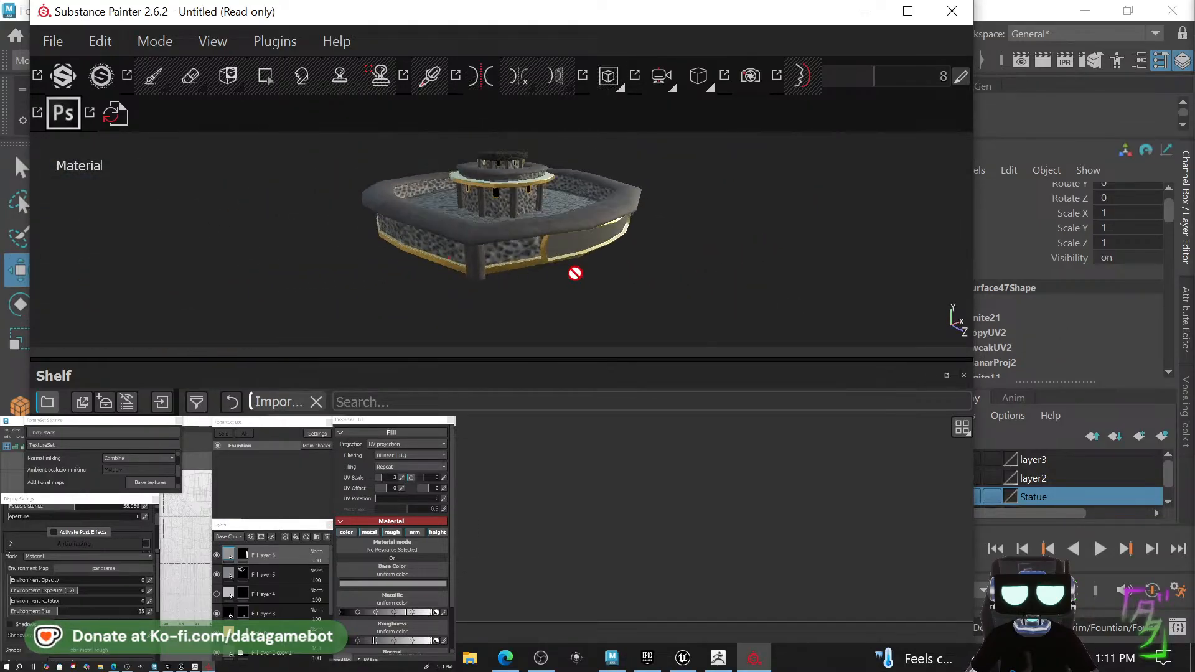
pyautogui.moveTo(657, 276)
pyautogui.keyDown('shift'); pyautogui.mouseDown(button='right')
pyautogui.moveTo(608, 273)
pyautogui.moveTo(688, 283)
pyautogui.moveTo(669, 296)
pyautogui.mouseUp(button='right'); pyautogui.keyUp('shift')
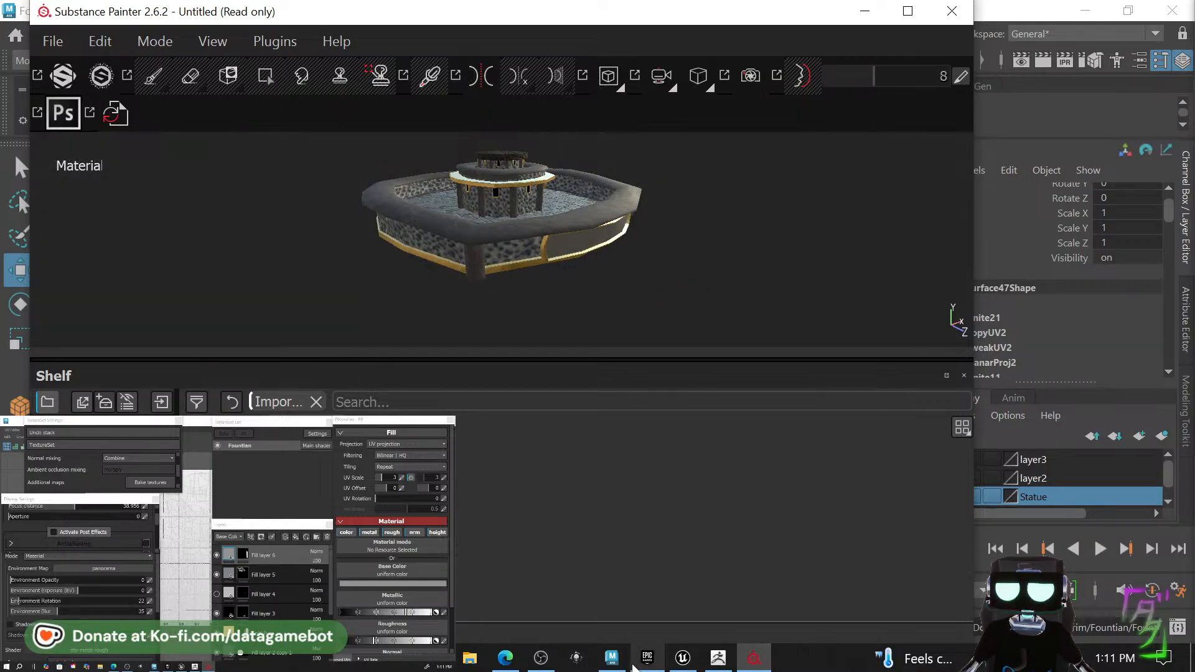
# Launch Adobe Photoshop CS6 from the desktop and switch to the Unreal Editor's running Level_001 play session.
pyautogui.click(865, 13)
pyautogui.click(1086, 13)
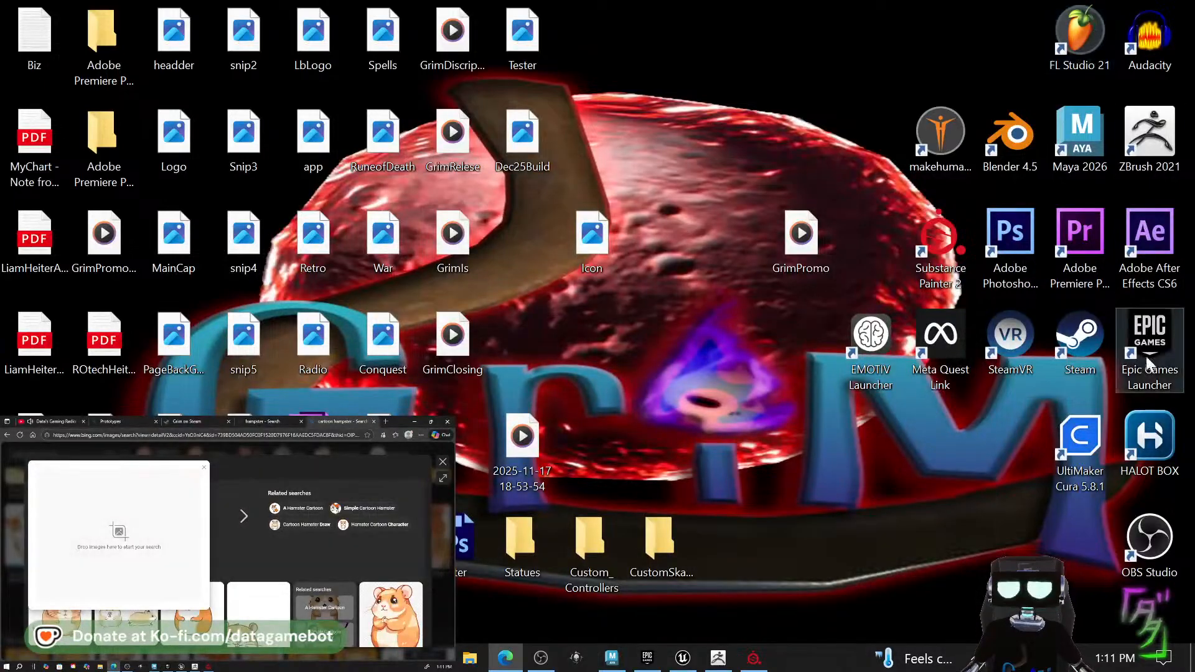
pyautogui.click(1012, 232)
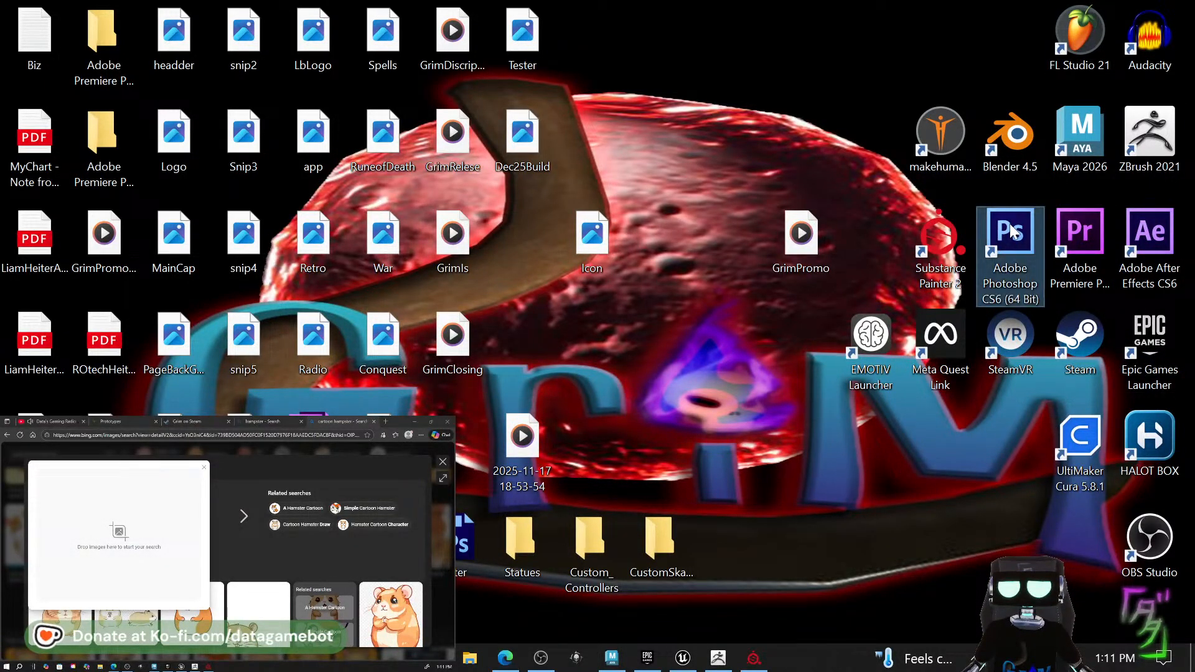
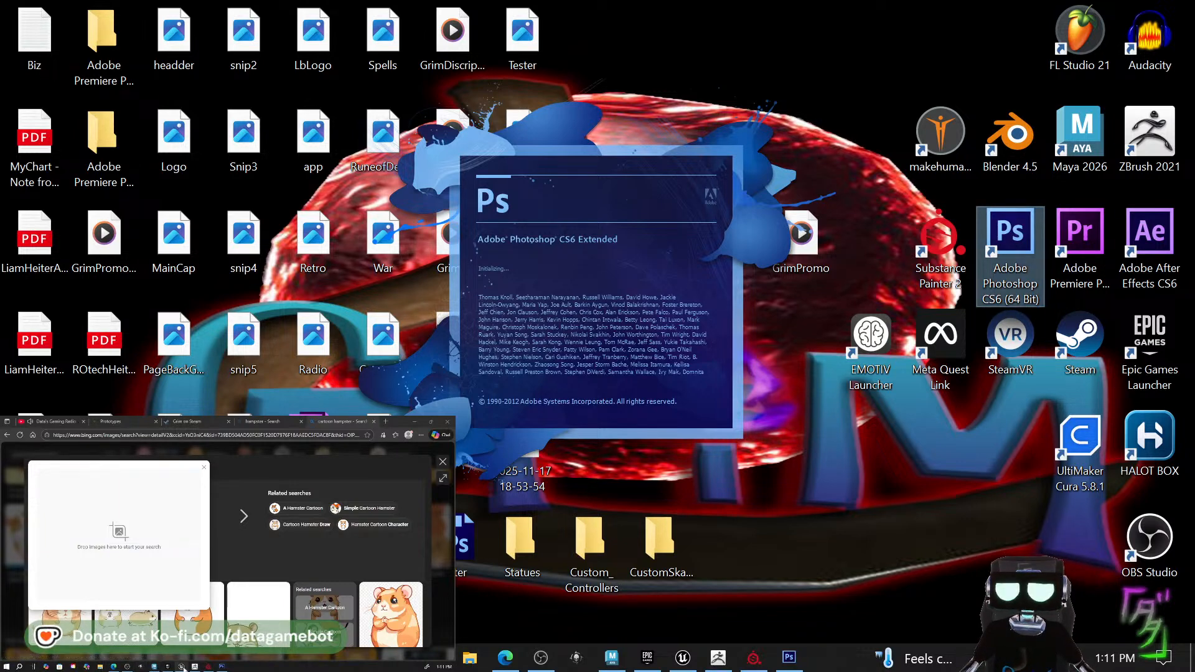
pyautogui.moveTo(180, 666)
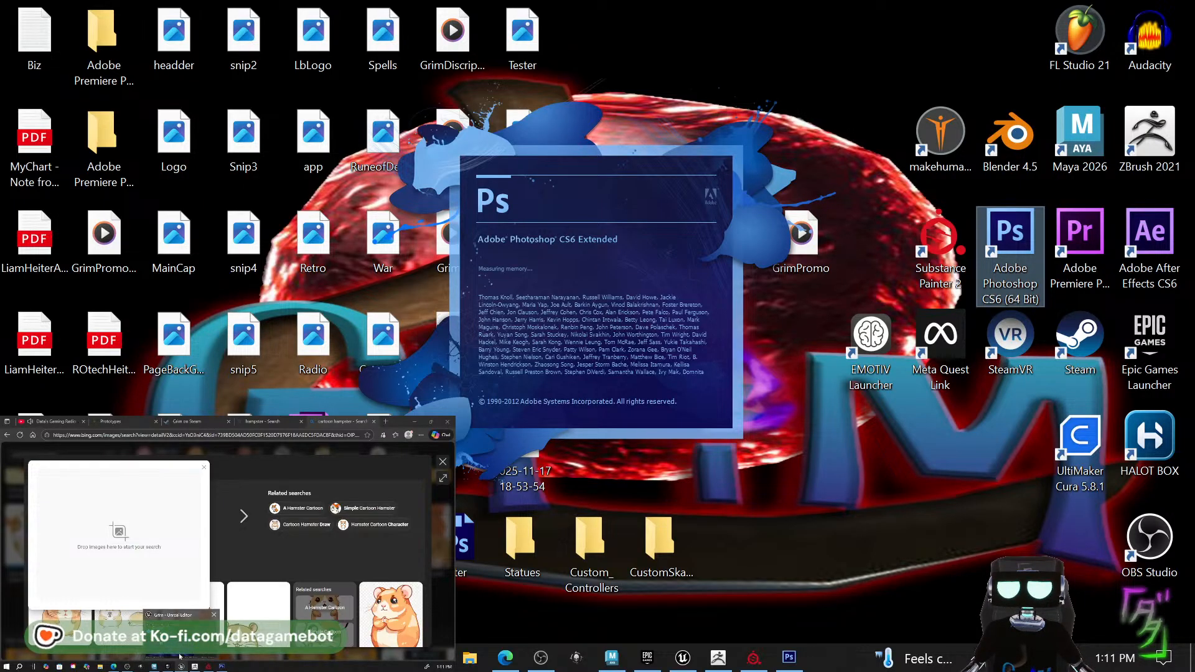
pyautogui.click(179, 654)
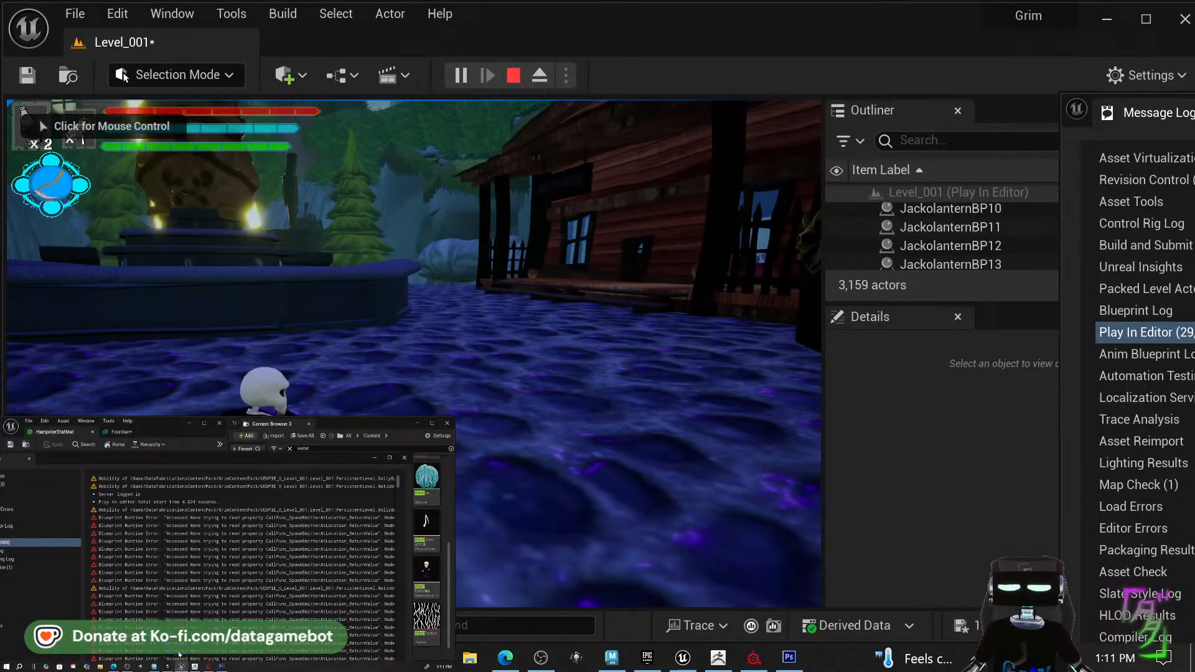
# Examine the in-game fountain's outer walls, rim, basin and statue from near and far in the play session.
pyautogui.click(486, 298)
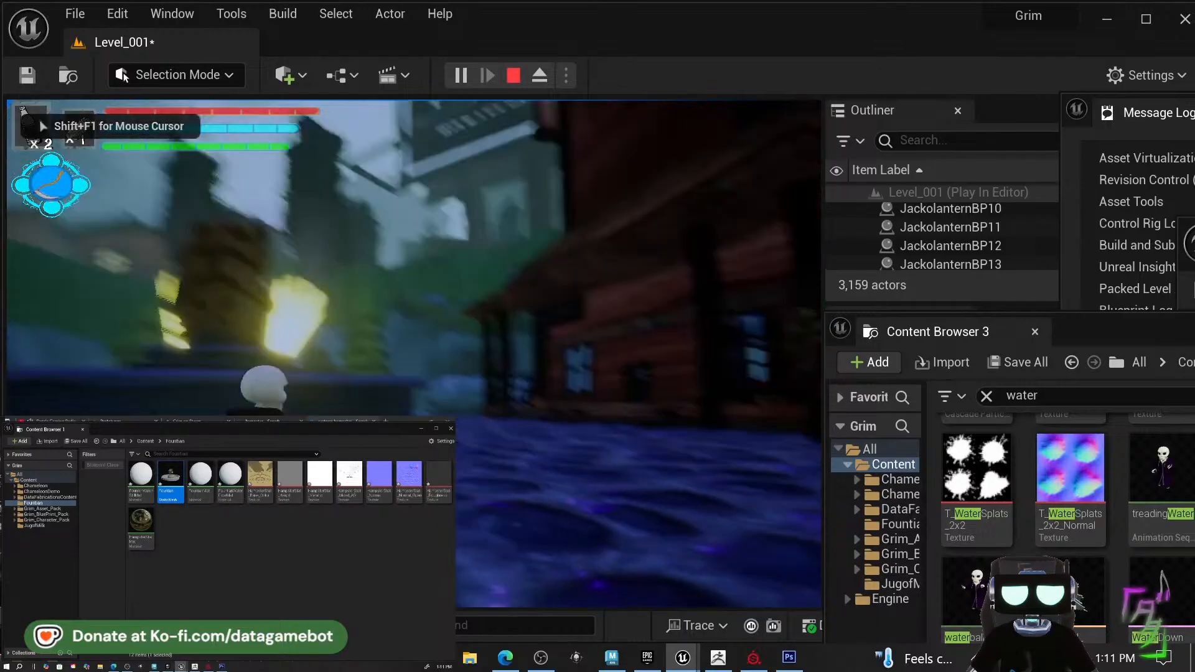
pyautogui.press('w')
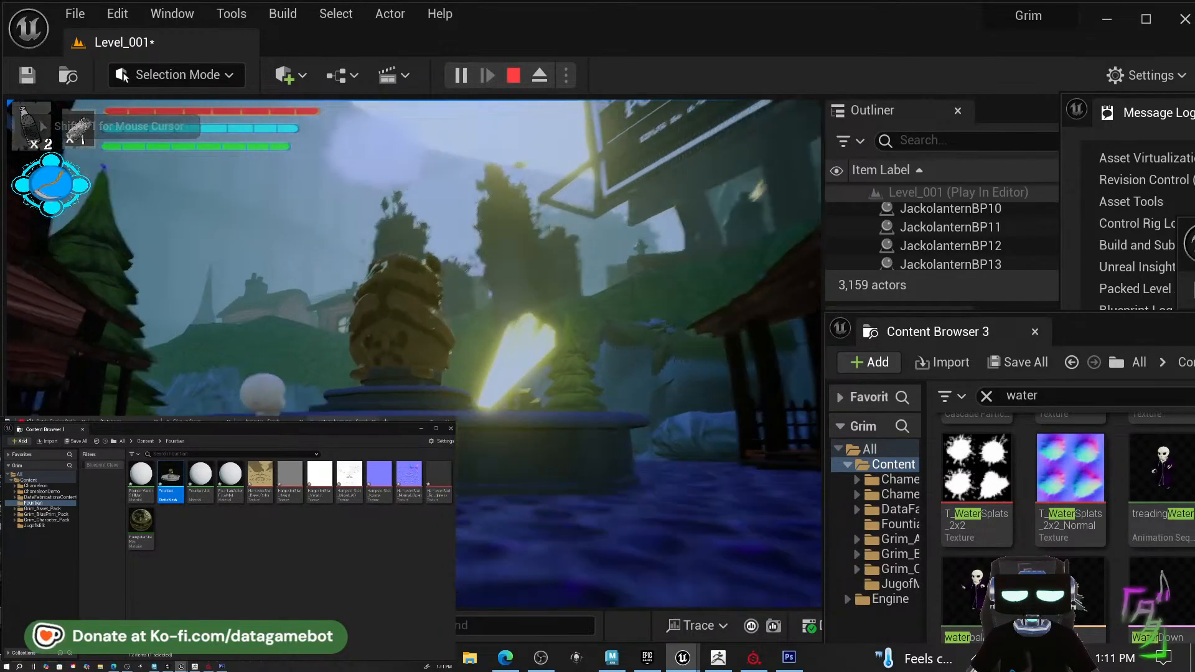
pyautogui.press('space')
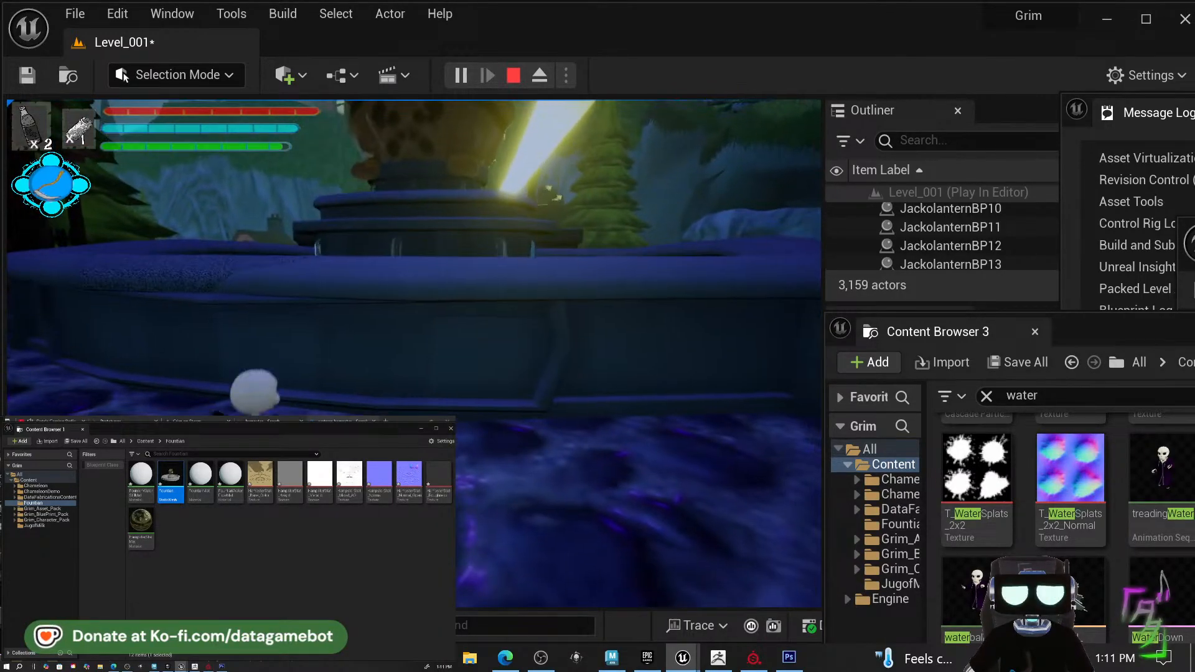
pyautogui.press('space')
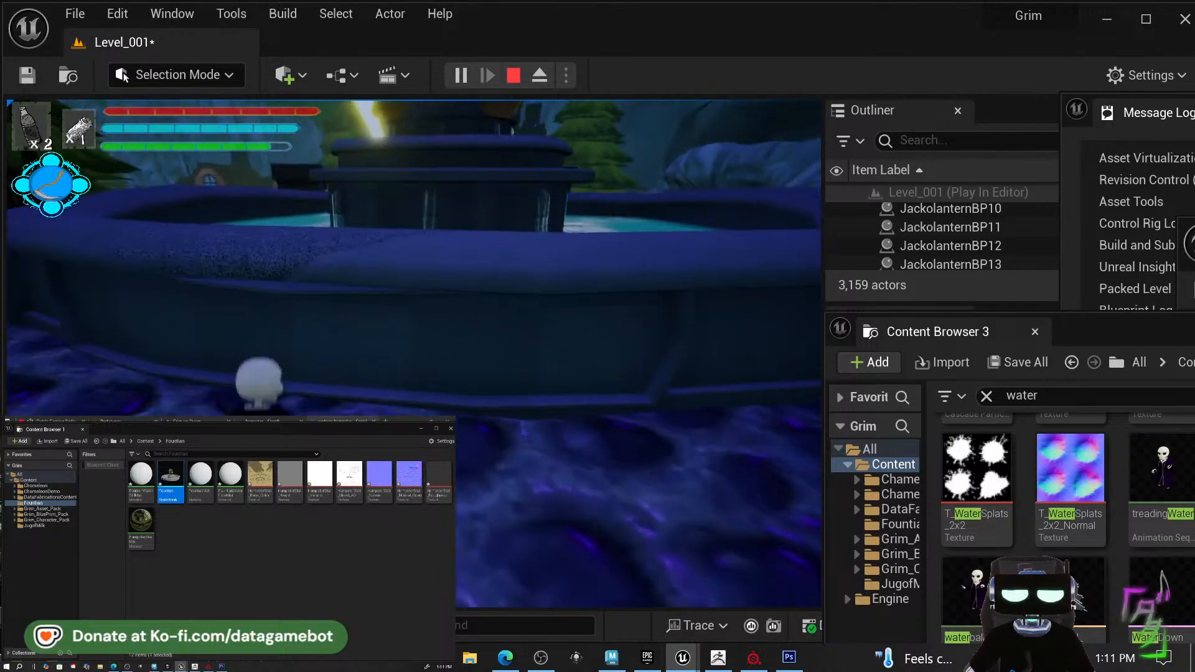
pyautogui.press('s')
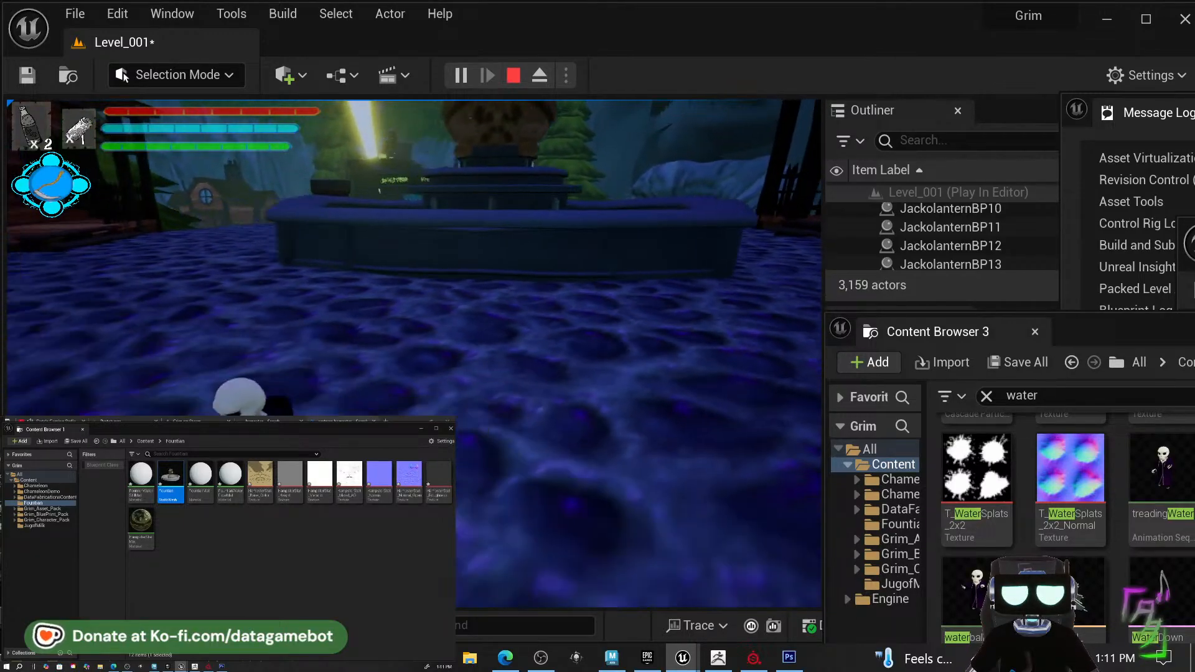
pyautogui.press('s')
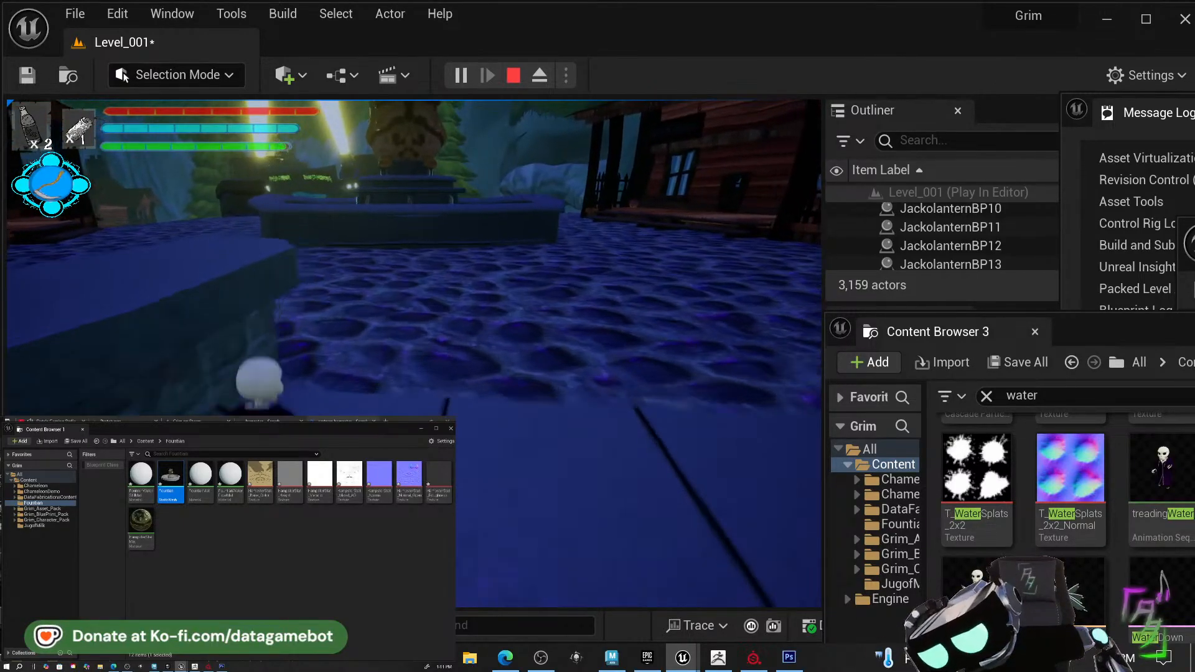
pyautogui.press('w')
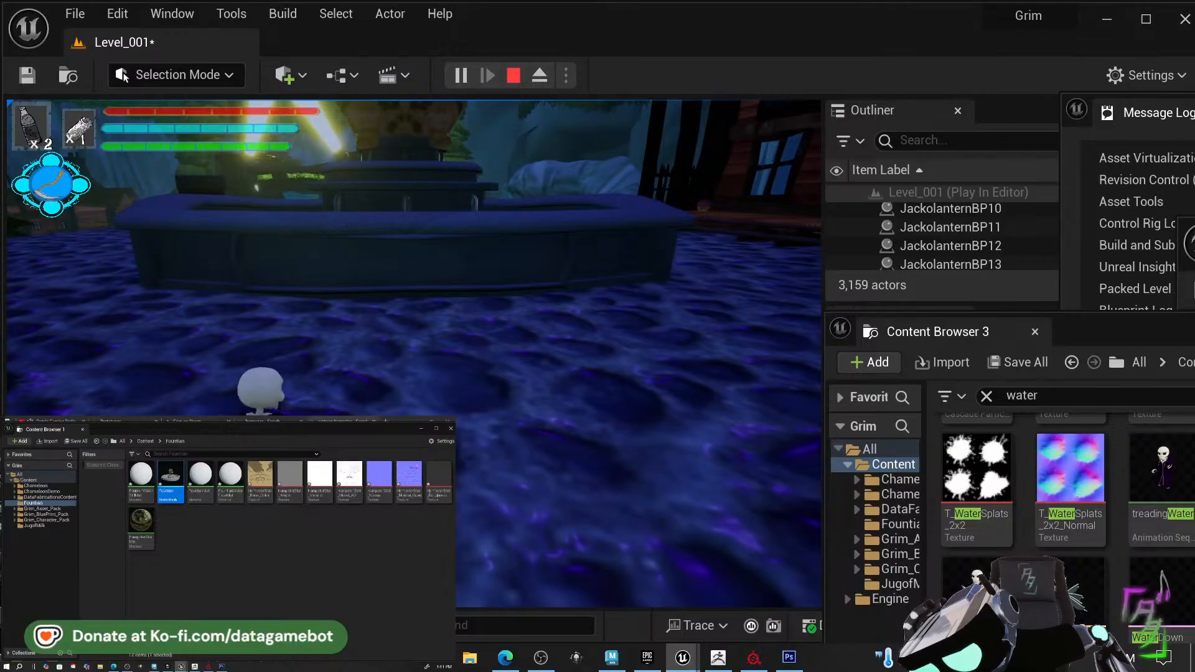
pyautogui.press('w')
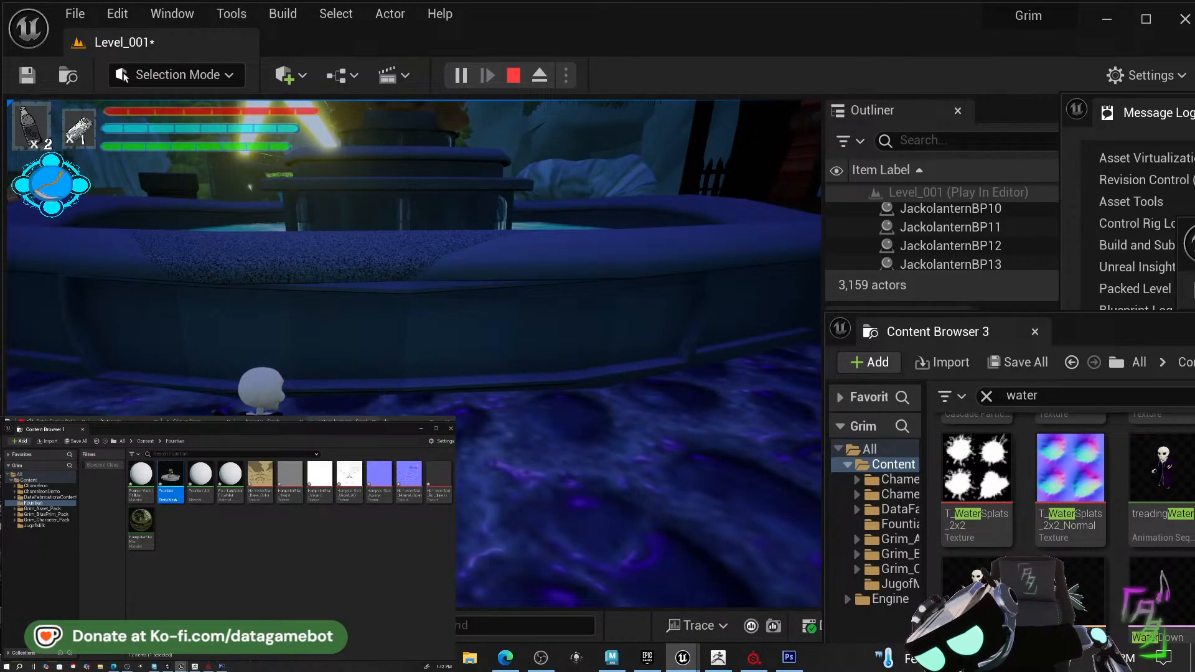
pyautogui.press('s')
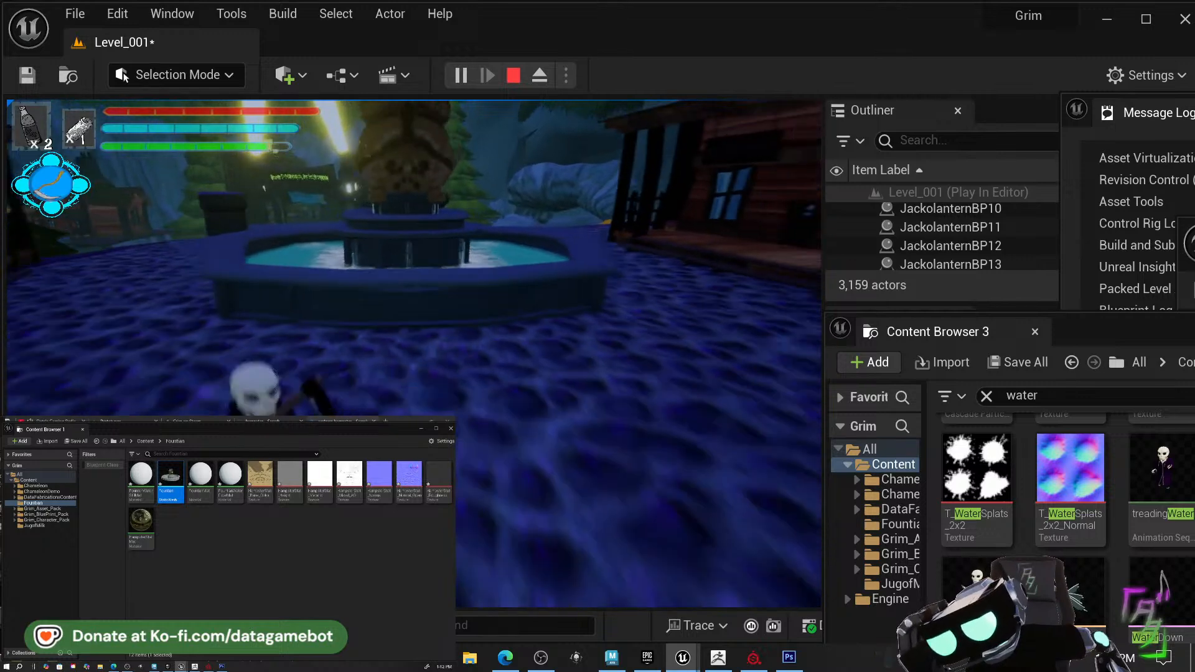
pyautogui.press('s')
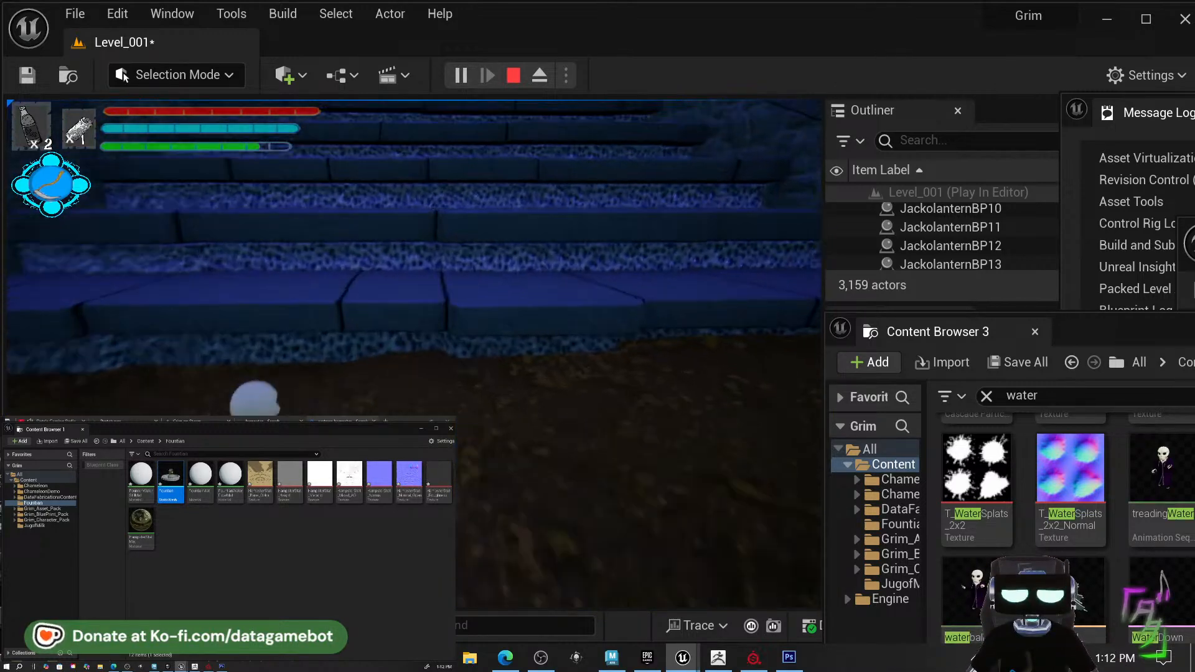
pyautogui.press('w')
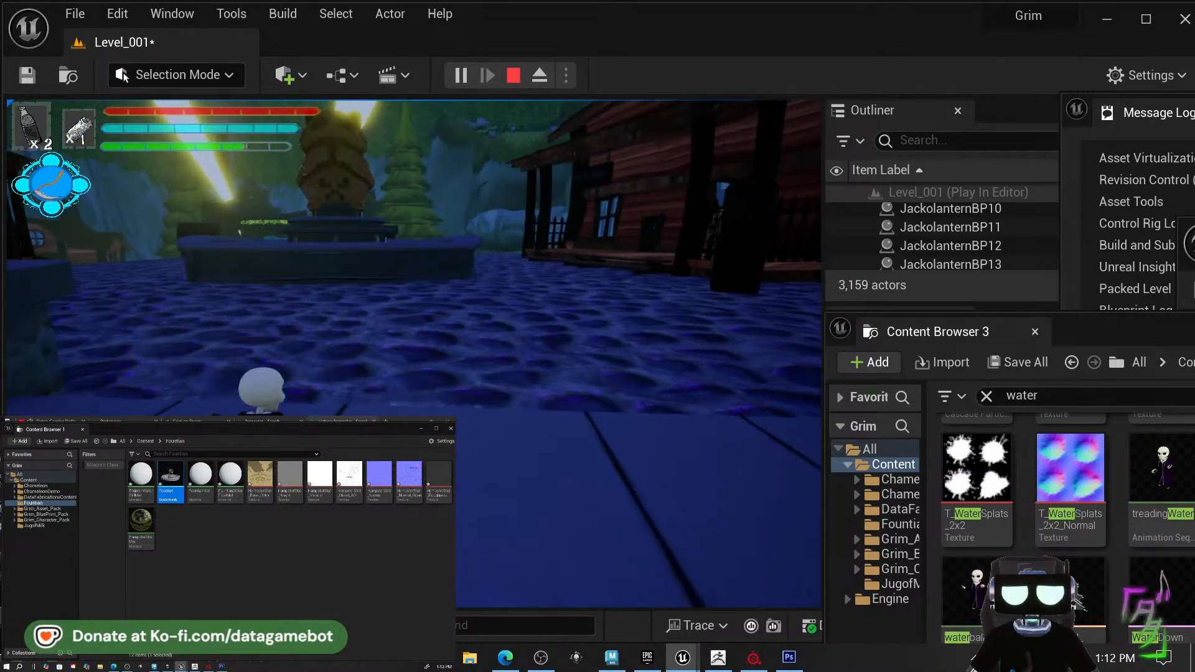
# Switch to Substance Painter, add a fill layer above Fill layer 6 and set its Base Color to black.
pyautogui.hotkey('alt', 'Tab')
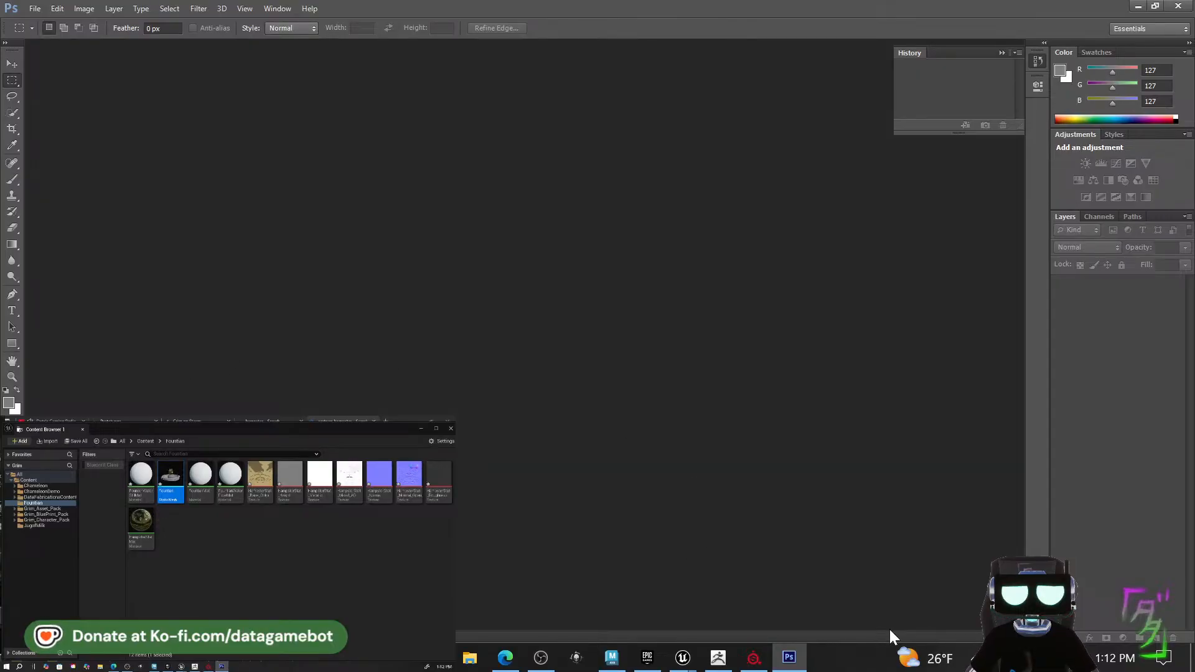
pyautogui.click(763, 657)
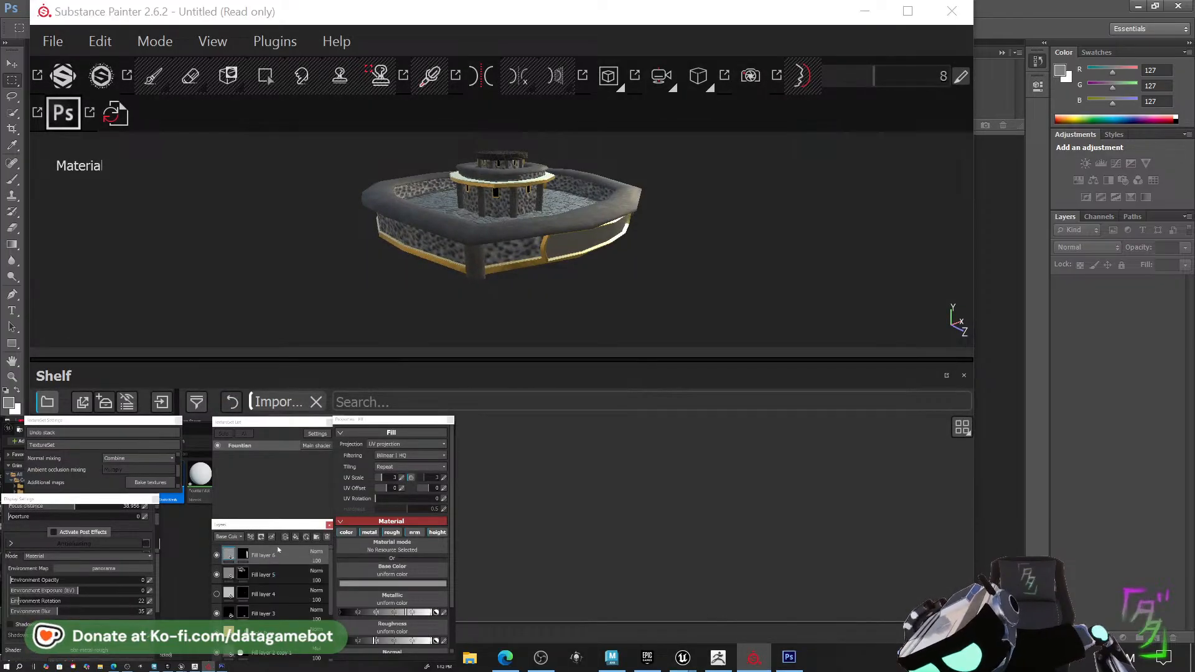
pyautogui.click(295, 537)
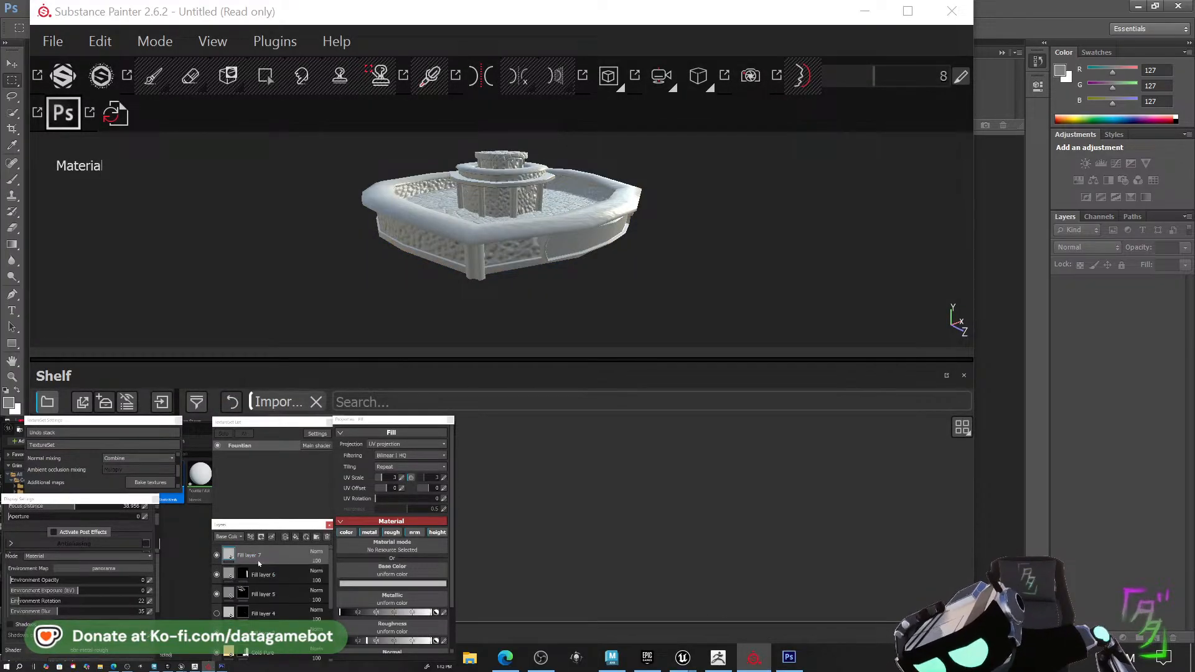
pyautogui.click(392, 583)
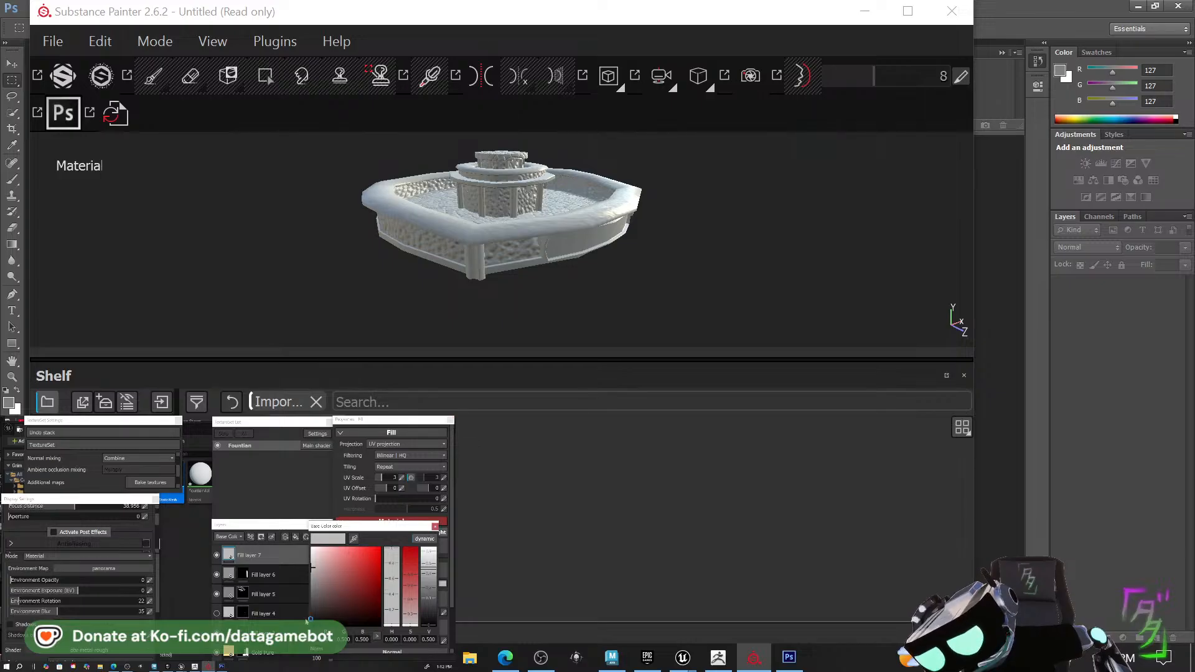
pyautogui.click(310, 620)
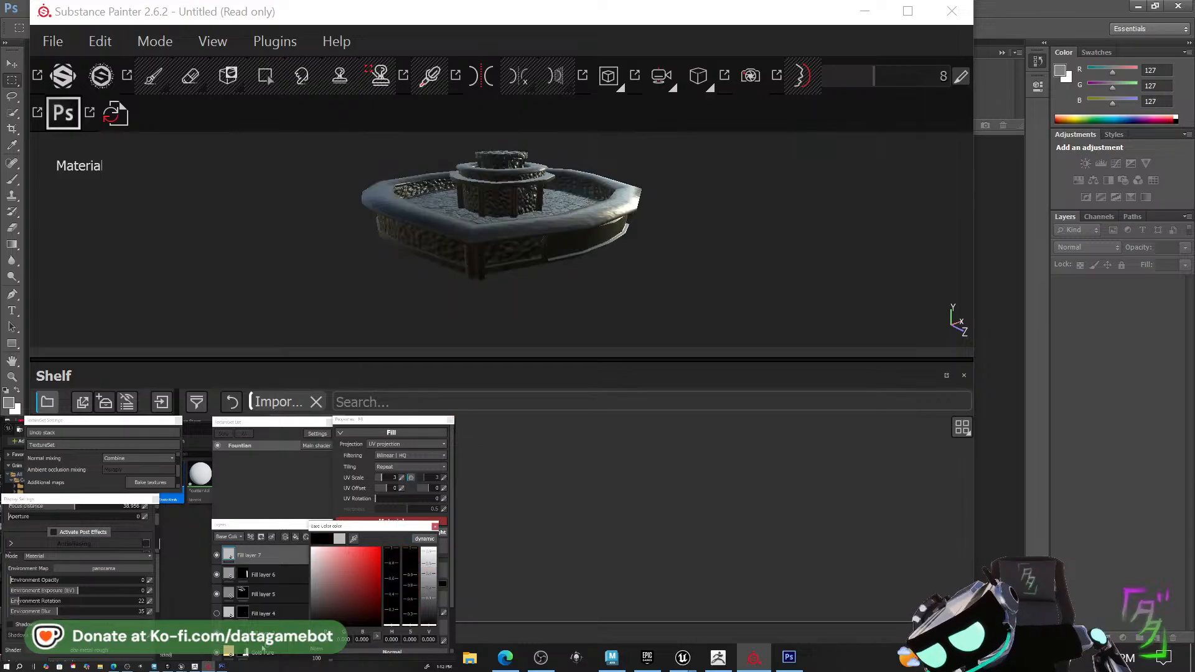
pyautogui.click(435, 526)
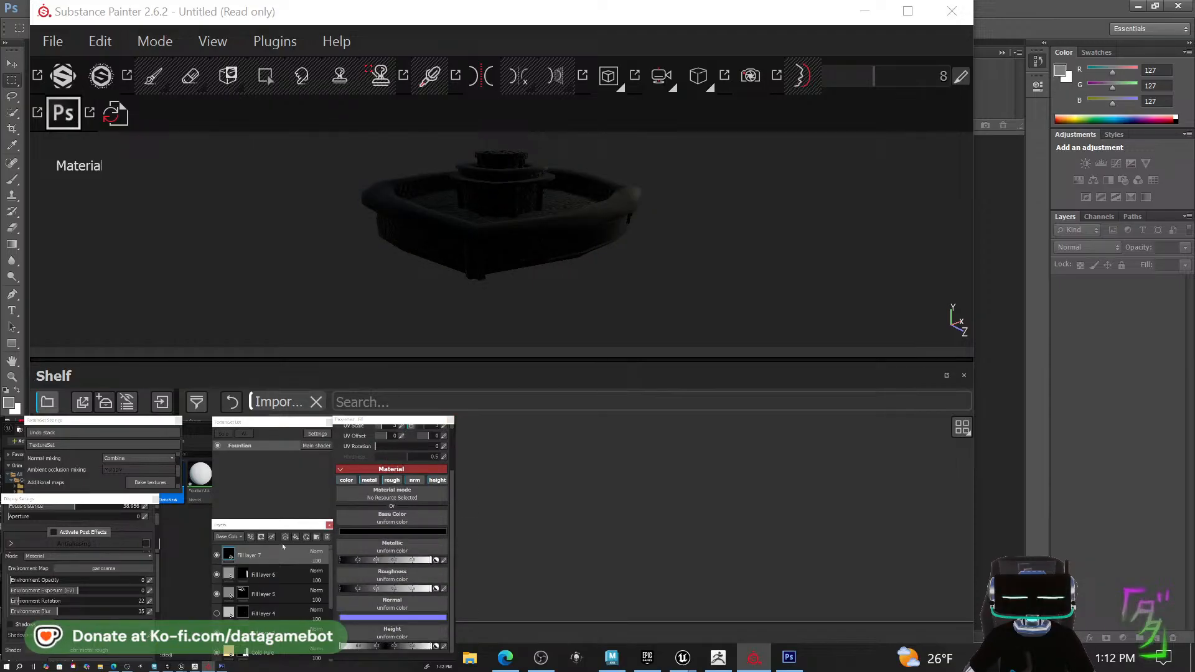
# Add a black mask to Fill layer 7 and turn on symmetry.
pyautogui.rightClick(229, 555)
pyautogui.click(257, 431)
pyautogui.press('4')
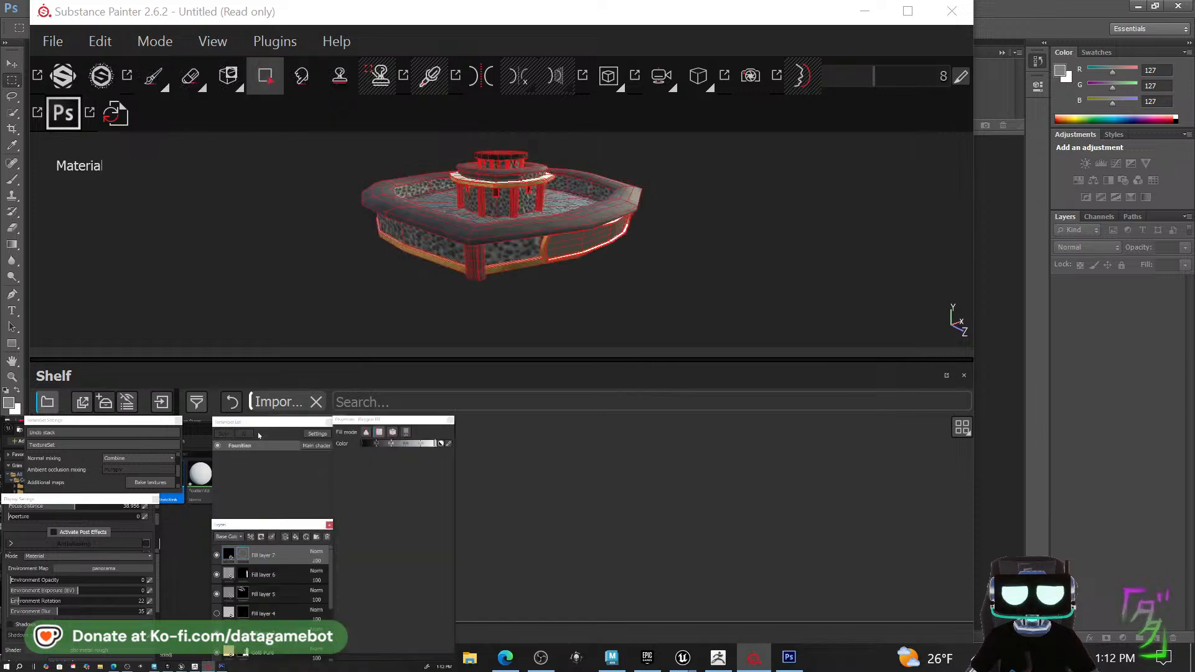
pyautogui.click(484, 67)
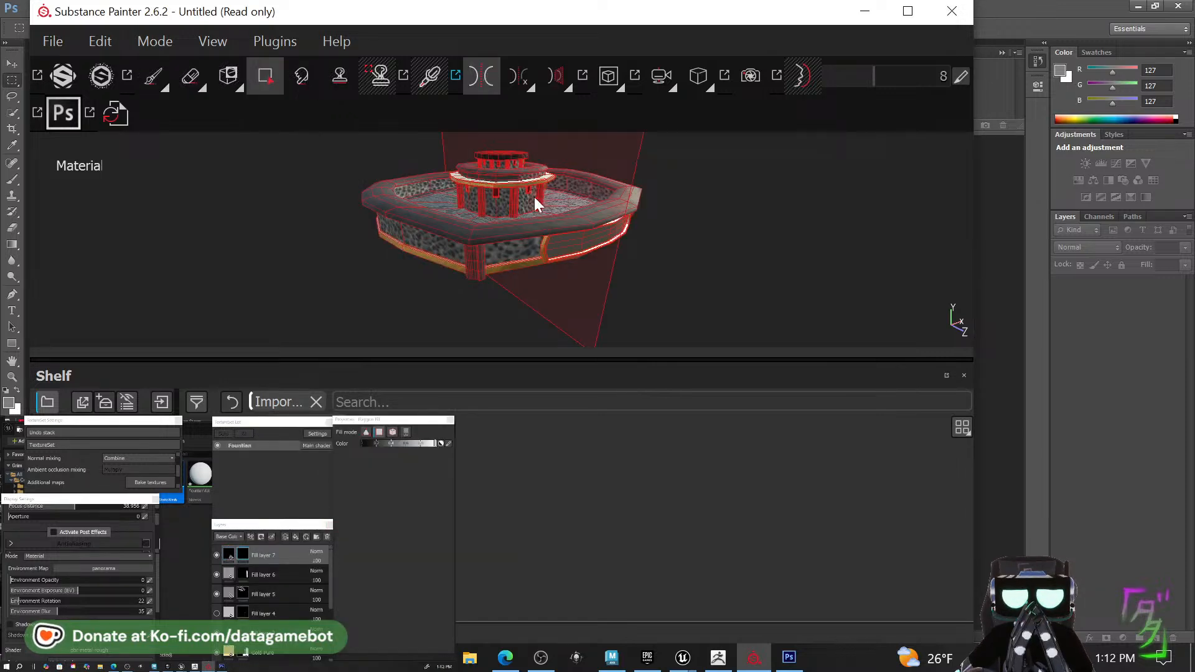
# Choose the Paint tool for Fill layer 7's mask and shrink the brush to a very fine size, below 1.
pyautogui.scroll(3, 547, 219)
pyautogui.keyDown('alt'); pyautogui.moveTo(556, 226); pyautogui.dragTo(614, 252); pyautogui.keyUp('alt')
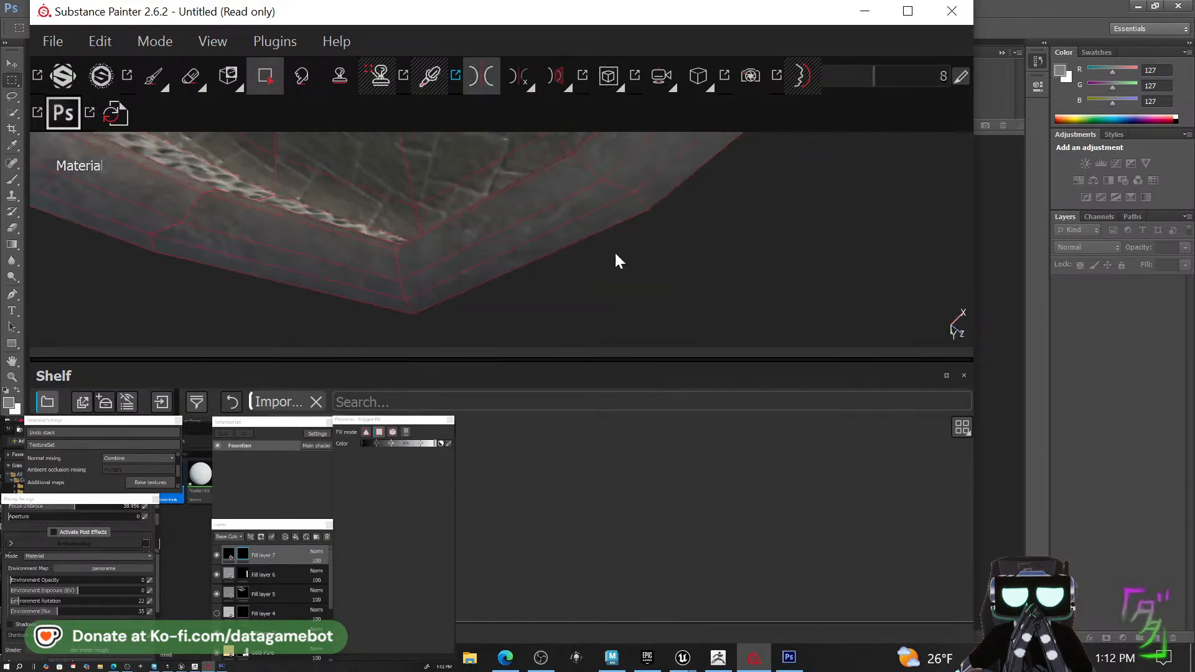
pyautogui.click(150, 77)
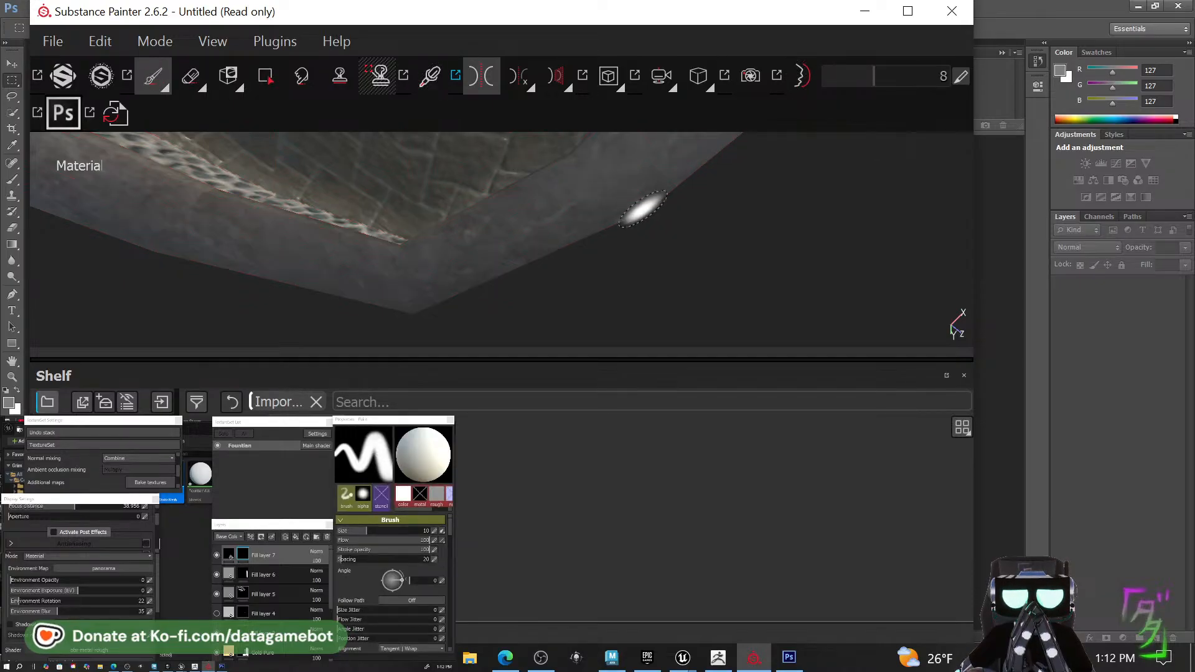
pyautogui.press(']')
pyautogui.press('[')
pyautogui.press('[')
pyautogui.press('[')
pyautogui.press('[')
pyautogui.press('[')
pyautogui.press('[')
pyautogui.press('[')
pyautogui.press('[')
pyautogui.press('[')
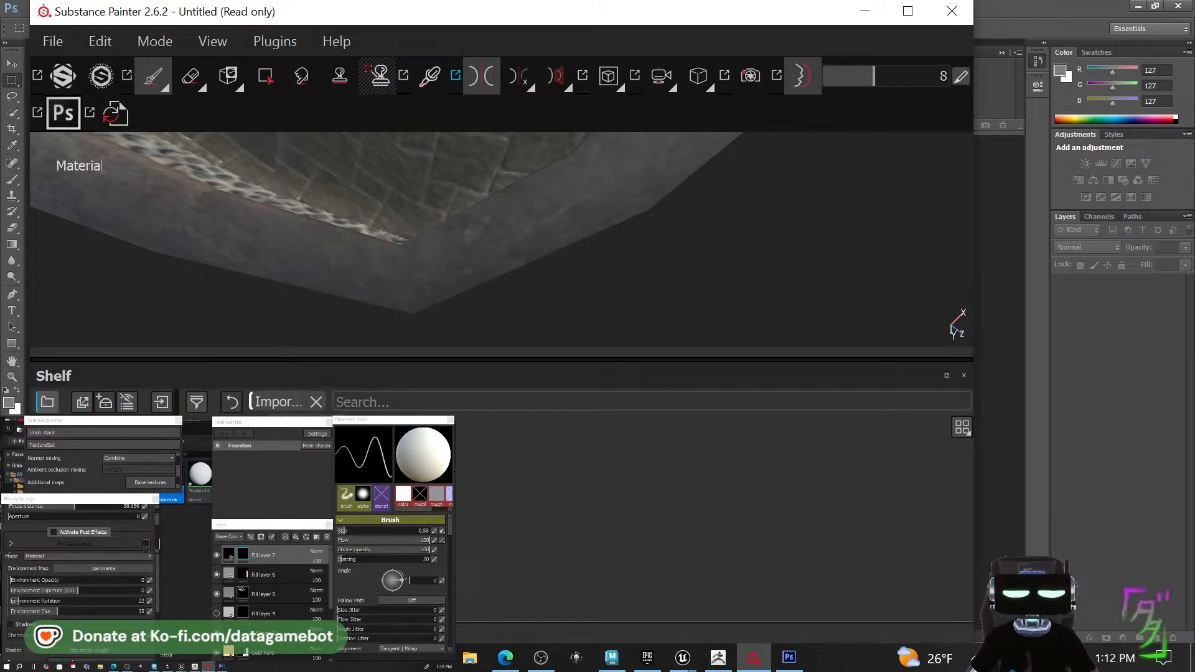
# Paint thin dark joint lines across the fountain's outer rim on Fill layer 7's mask, at the first corner and the neighbouring section.
pyautogui.moveTo(697, 211)
pyautogui.keyDown('alt'); pyautogui.mouseDown()
pyautogui.moveTo(688, 245)
pyautogui.moveTo(670, 142)
pyautogui.moveTo(611, 261)
pyautogui.moveTo(659, 282)
pyautogui.moveTo(502, 275)
pyautogui.moveTo(640, 248)
pyautogui.moveTo(681, 257)
pyautogui.mouseUp(); pyautogui.keyUp('alt')
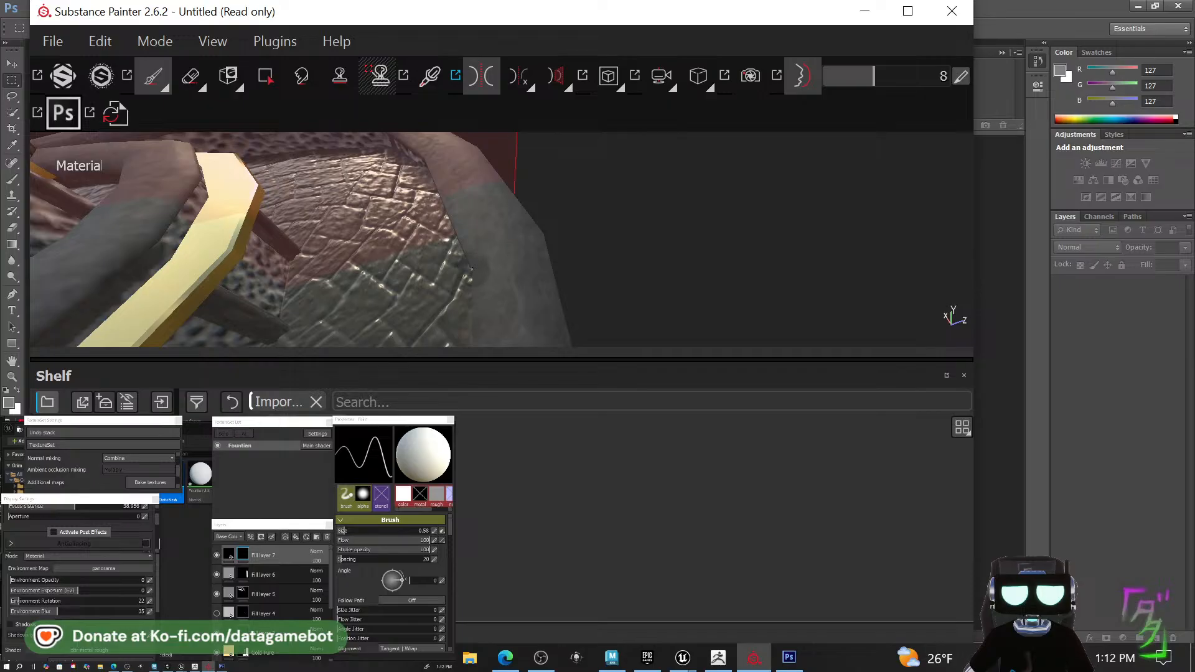
pyautogui.moveTo(471, 269)
pyautogui.mouseDown()
pyautogui.moveTo(557, 241)
pyautogui.moveTo(560, 285)
pyautogui.moveTo(681, 301)
pyautogui.moveTo(467, 214)
pyautogui.moveTo(552, 288)
pyautogui.moveTo(522, 285)
pyautogui.moveTo(556, 282)
pyautogui.mouseUp()
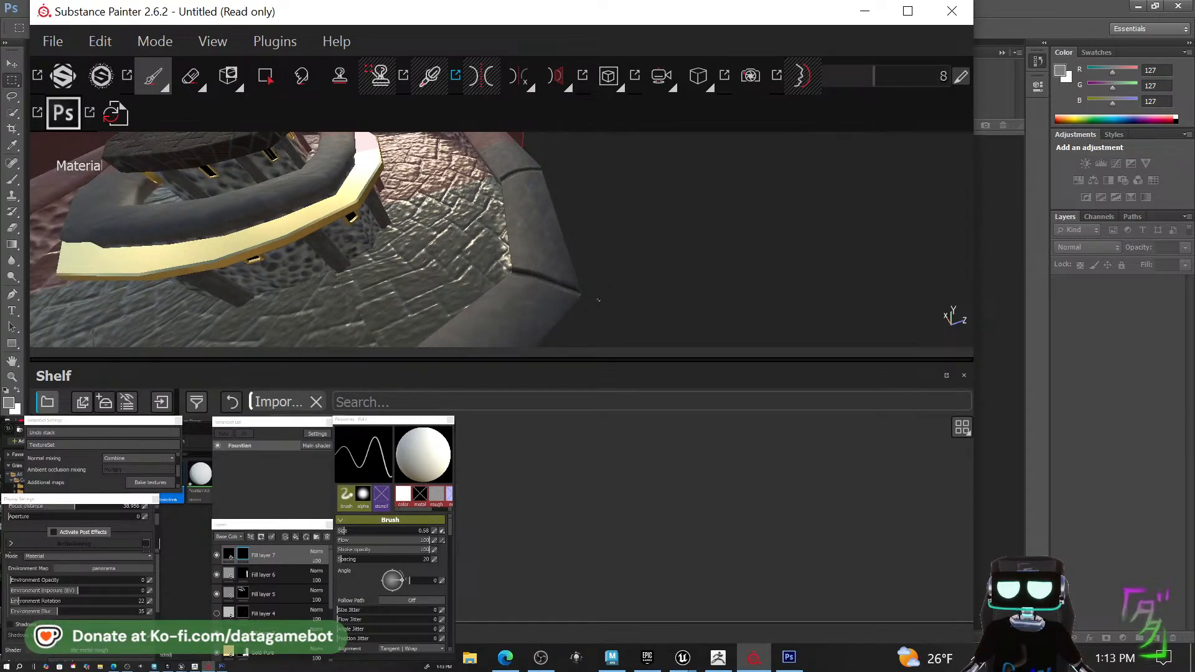
pyautogui.keyDown('alt'); pyautogui.moveTo(628, 314); pyautogui.dragTo(456, 261, button='right'); pyautogui.keyUp('alt')
pyautogui.keyDown('alt'); pyautogui.moveTo(526, 262); pyautogui.dragTo(638, 209, button='middle'); pyautogui.keyUp('alt')
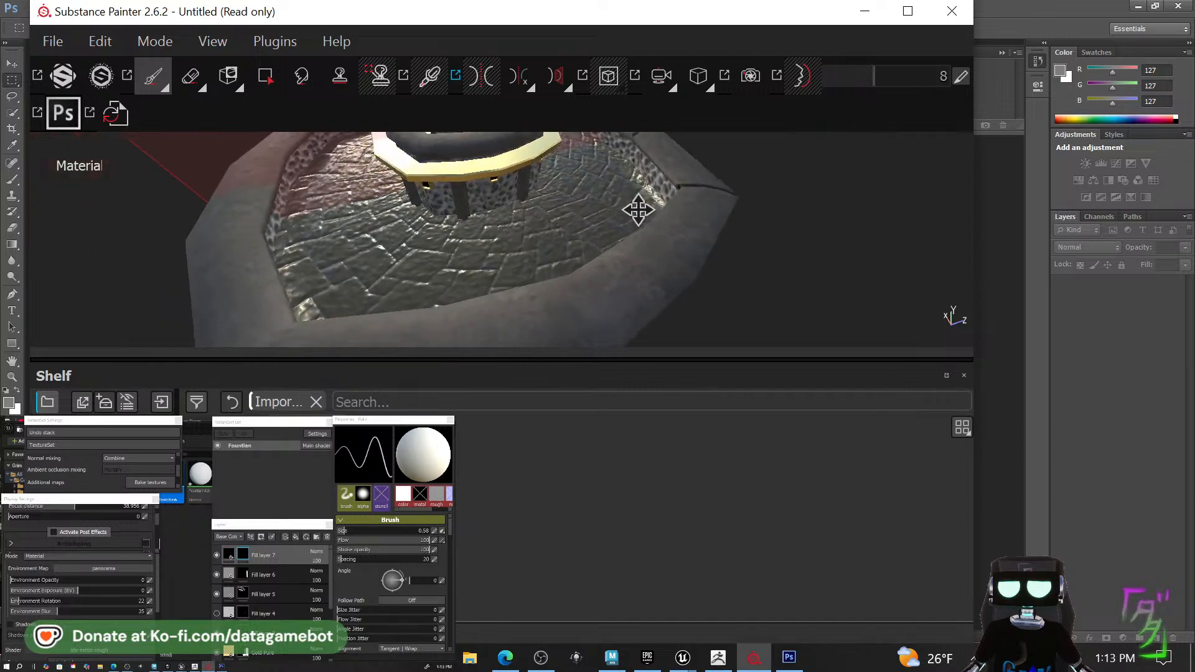
pyautogui.moveTo(571, 274); pyautogui.dragTo(576, 279)
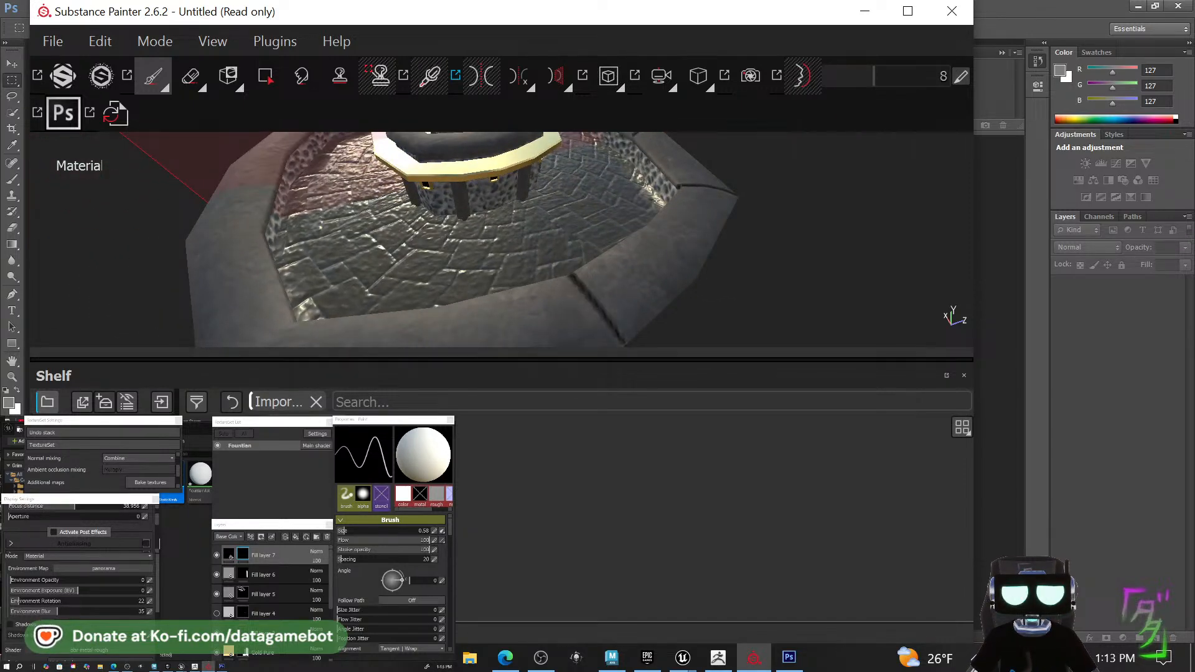
# Continue the dark joint lines around the outer rim, at the next corner and along the adjacent side up to the symmetry plane.
pyautogui.keyDown('alt'); pyautogui.moveTo(621, 264); pyautogui.dragTo(760, 243); pyautogui.keyUp('alt')
pyautogui.keyDown('alt'); pyautogui.moveTo(760, 243); pyautogui.dragTo(496, 200, button='right'); pyautogui.keyUp('alt')
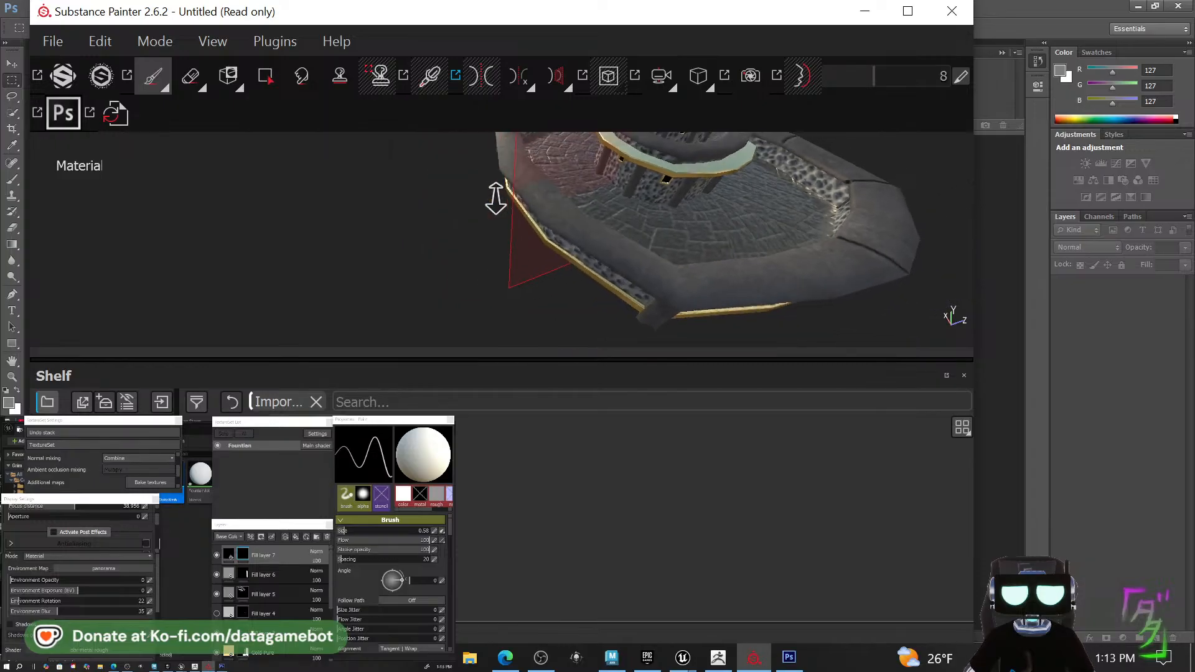
pyautogui.keyDown('alt'); pyautogui.moveTo(662, 231); pyautogui.dragTo(679, 300); pyautogui.keyUp('alt')
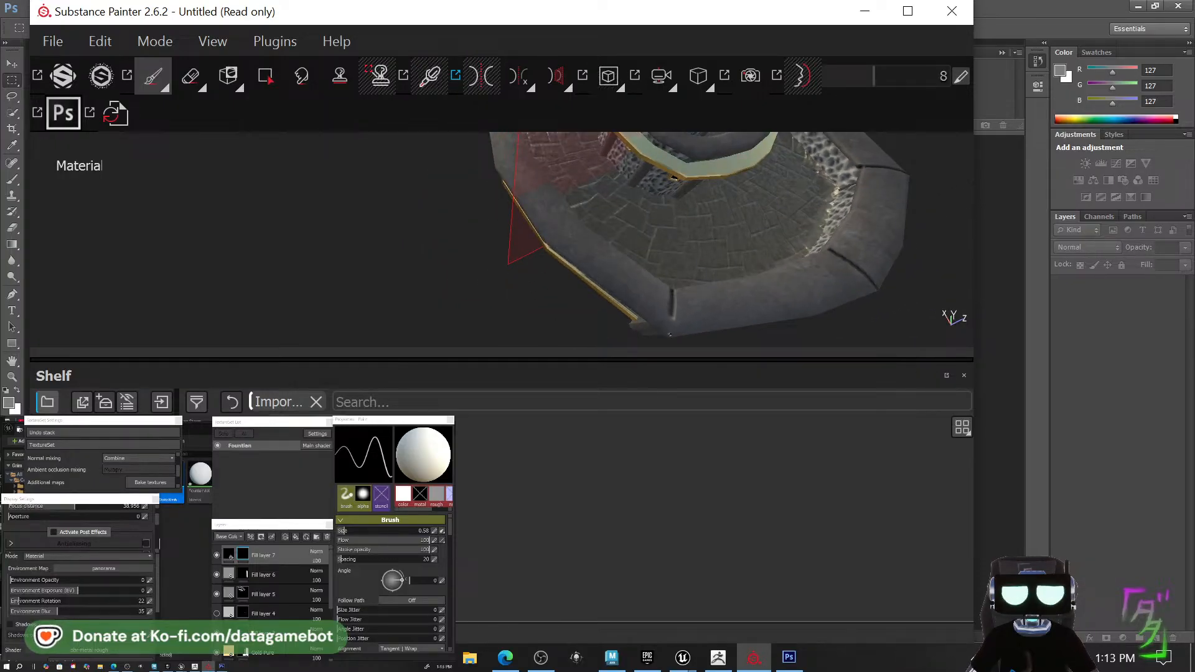
pyautogui.keyDown('alt'); pyautogui.moveTo(652, 262); pyautogui.dragTo(607, 309); pyautogui.keyUp('alt')
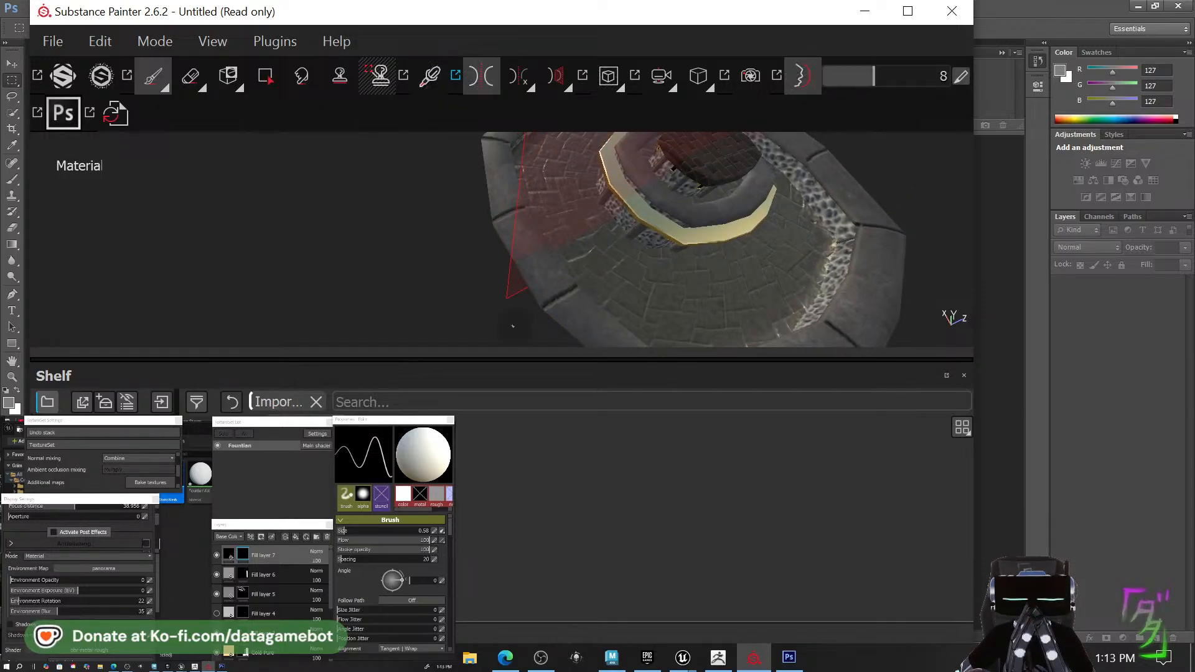
# Paint dark joint lines across the inner tier's stone ring above the gold trim, spaced from segment to segment.
pyautogui.keyDown('alt'); pyautogui.moveTo(718, 212); pyautogui.dragTo(632, 246); pyautogui.keyUp('alt')
pyautogui.keyDown('alt'); pyautogui.moveTo(633, 245); pyautogui.dragTo(669, 360, button='right'); pyautogui.keyUp('alt')
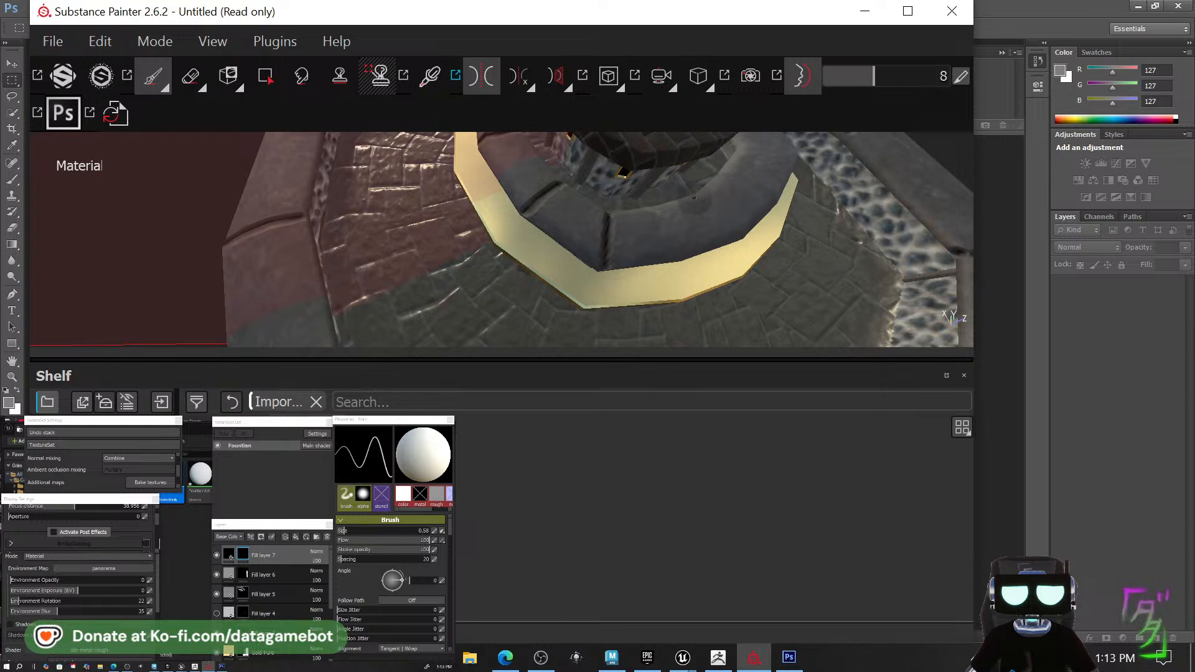
pyautogui.keyDown('alt'); pyautogui.moveTo(773, 215); pyautogui.dragTo(554, 224, button='middle'); pyautogui.keyUp('alt')
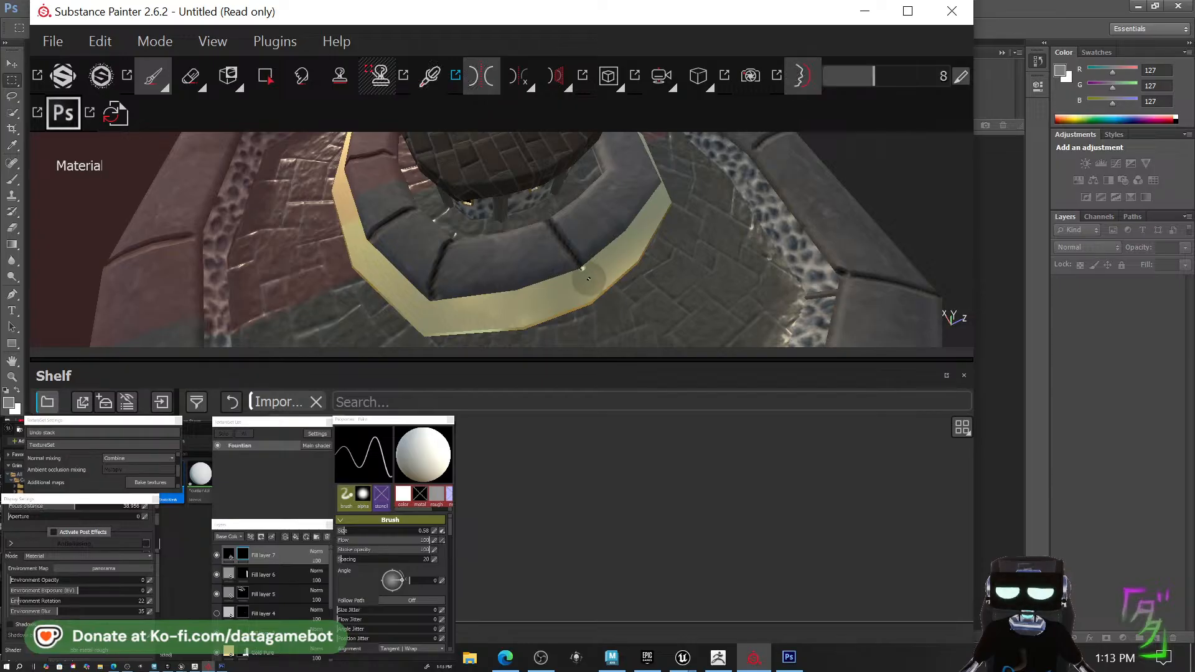
pyautogui.moveTo(658, 211)
pyautogui.keyDown('alt'); pyautogui.mouseDown()
pyautogui.moveTo(378, 206)
pyautogui.moveTo(507, 248)
pyautogui.moveTo(501, 267)
pyautogui.moveTo(509, 224)
pyautogui.moveTo(682, 232)
pyautogui.mouseUp(); pyautogui.keyUp('alt')
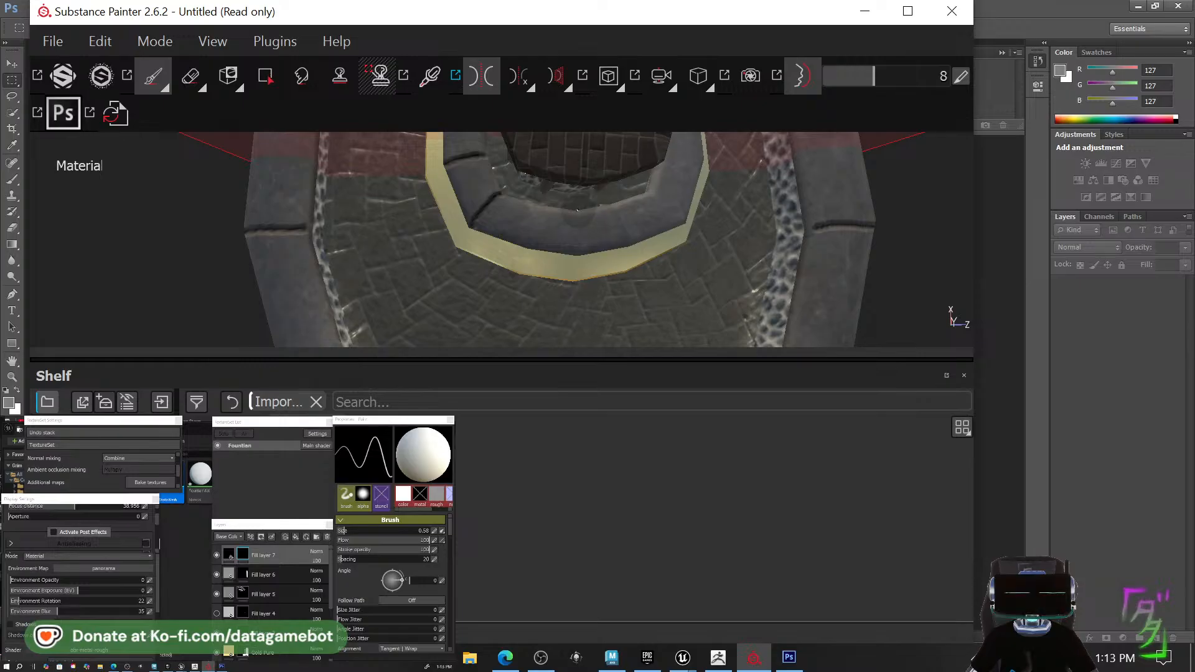
pyautogui.moveTo(577, 211); pyautogui.dragTo(583, 271)
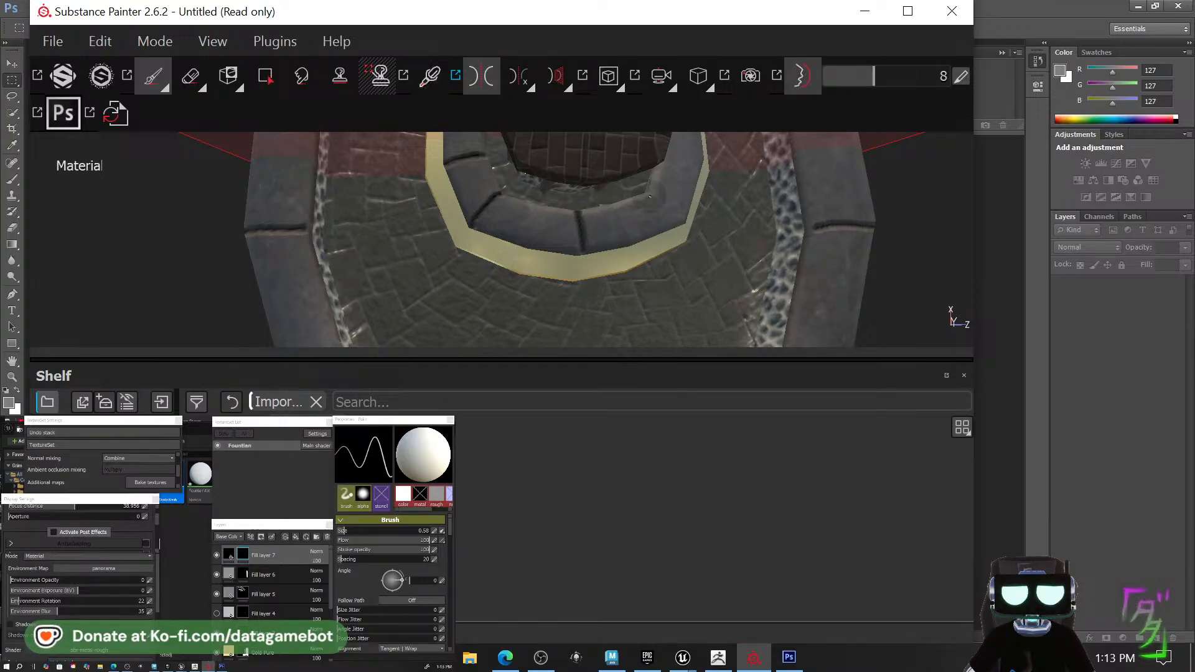
pyautogui.moveTo(650, 190); pyautogui.dragTo(659, 195)
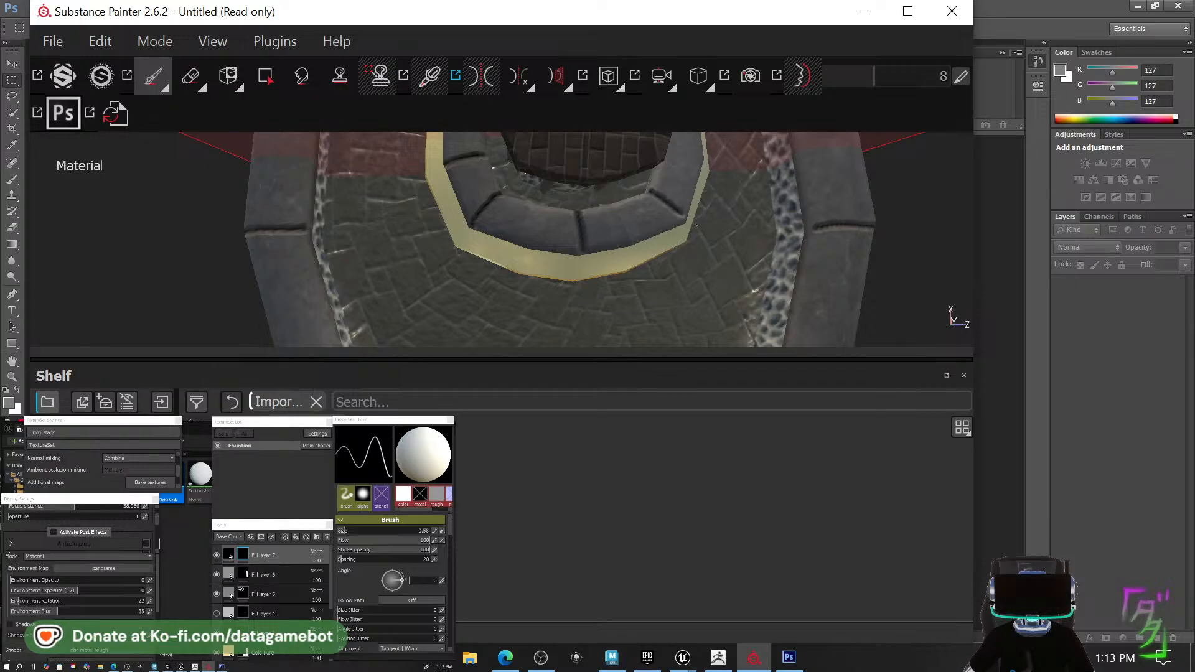
pyautogui.moveTo(697, 228); pyautogui.dragTo(542, 134)
# Touch up the joint lines on the inner tier's stone ring close to the symmetry plane.
pyautogui.keyDown('alt'); pyautogui.moveTo(498, 230); pyautogui.dragTo(470, 313); pyautogui.keyUp('alt')
pyautogui.keyDown('alt'); pyautogui.moveTo(470, 312); pyautogui.dragTo(473, 323, button='middle'); pyautogui.keyUp('alt')
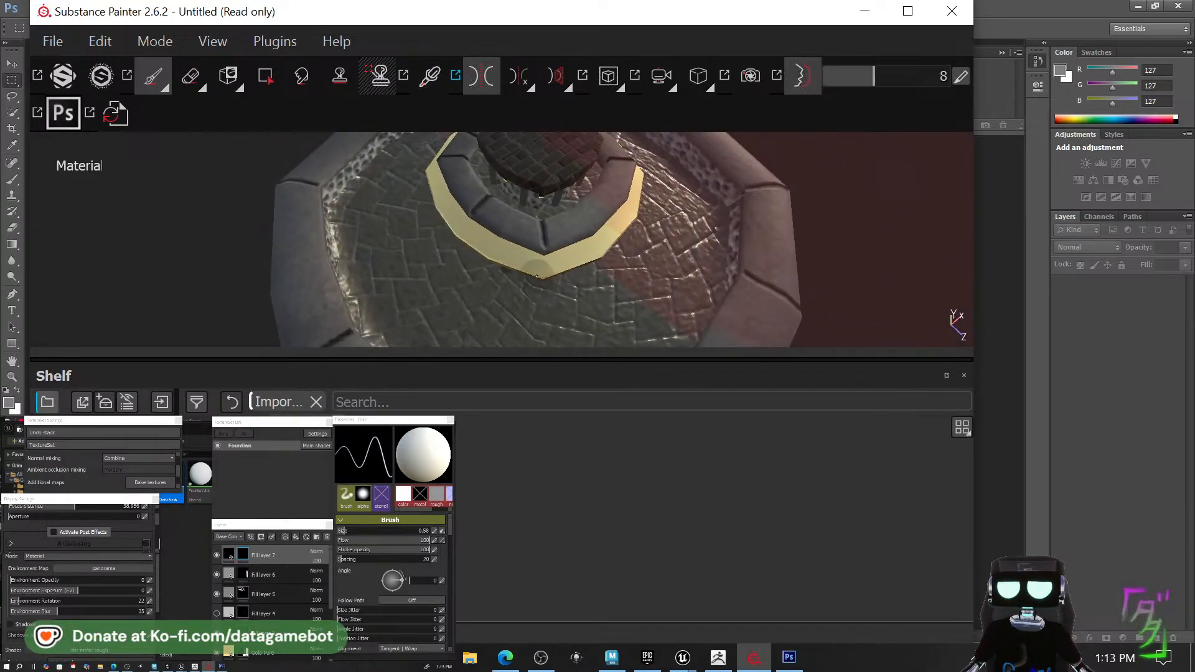
pyautogui.moveTo(545, 247)
pyautogui.mouseDown()
pyautogui.moveTo(533, 212)
pyautogui.moveTo(555, 222)
pyautogui.mouseUp()
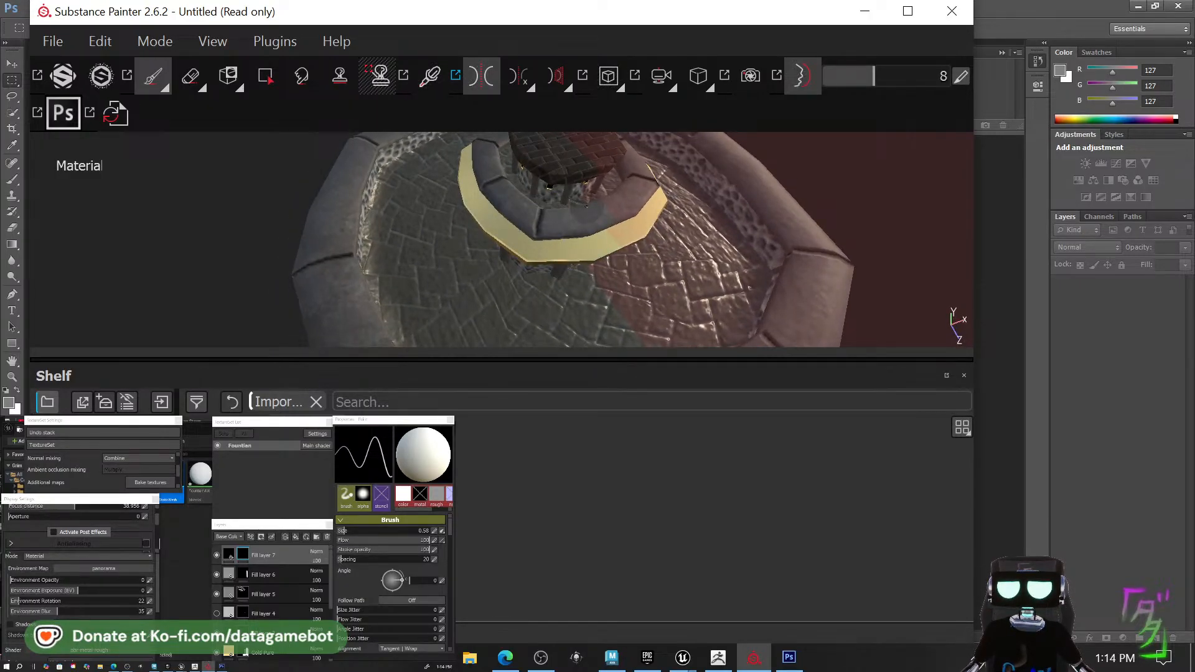
pyautogui.moveTo(584, 207); pyautogui.dragTo(592, 212)
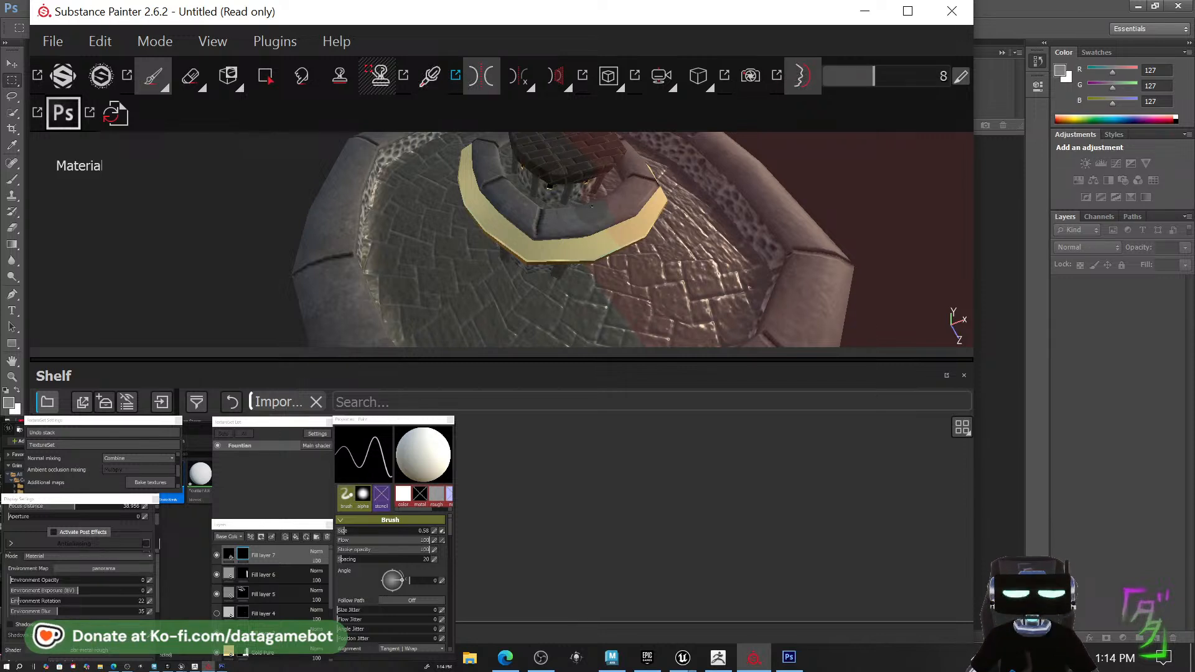
pyautogui.moveTo(580, 213); pyautogui.dragTo(601, 246)
pyautogui.moveTo(679, 237)
pyautogui.keyDown('alt'); pyautogui.mouseDown(button='right')
pyautogui.moveTo(528, 181)
pyautogui.moveTo(5, 133)
pyautogui.mouseUp(button='right'); pyautogui.keyUp('alt')
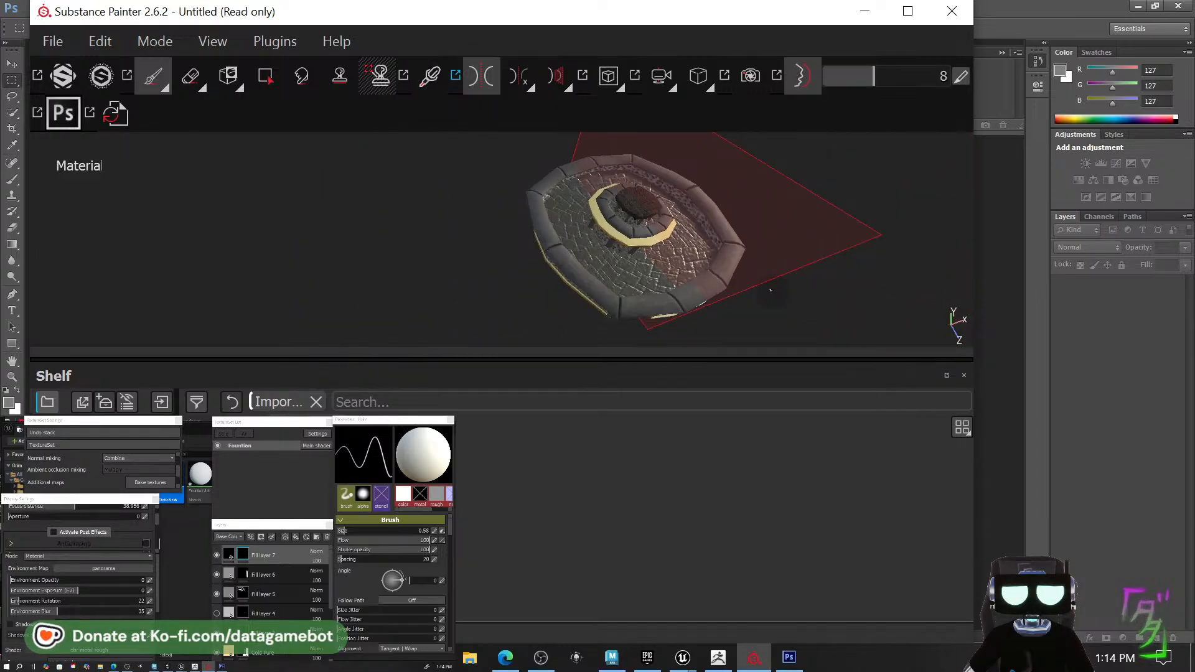
pyautogui.keyDown('alt'); pyautogui.moveTo(771, 290); pyautogui.dragTo(209, 227); pyautogui.keyUp('alt')
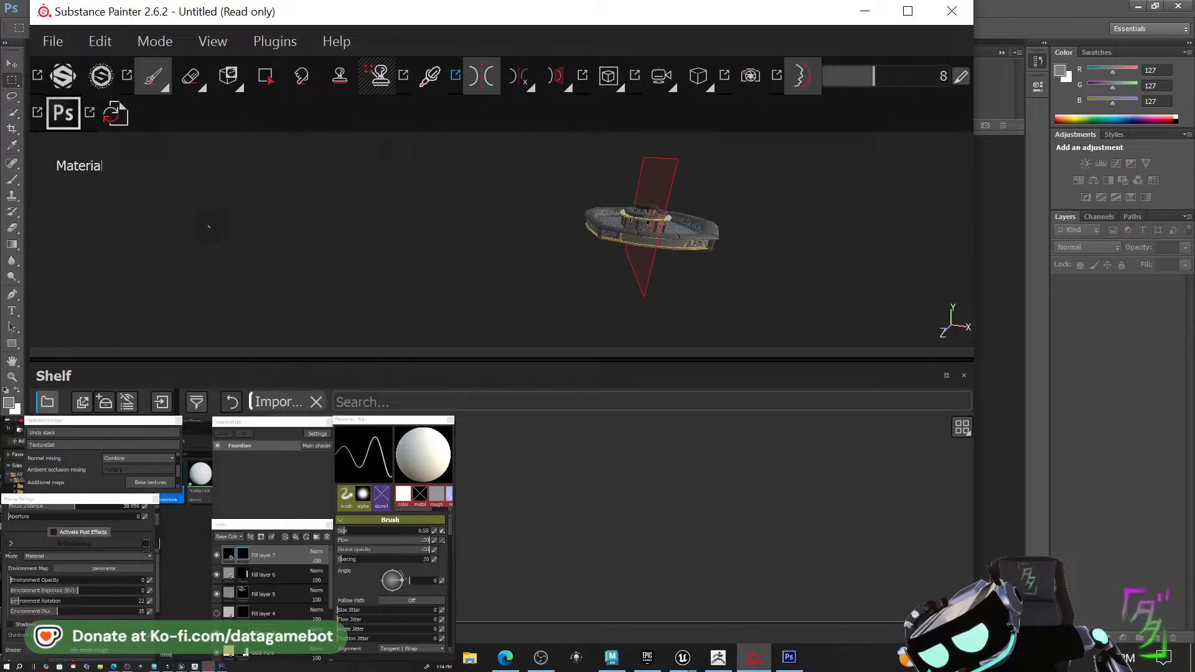
pyautogui.keyDown('alt'); pyautogui.moveTo(209, 227); pyautogui.dragTo(728, 323, button='right'); pyautogui.keyUp('alt')
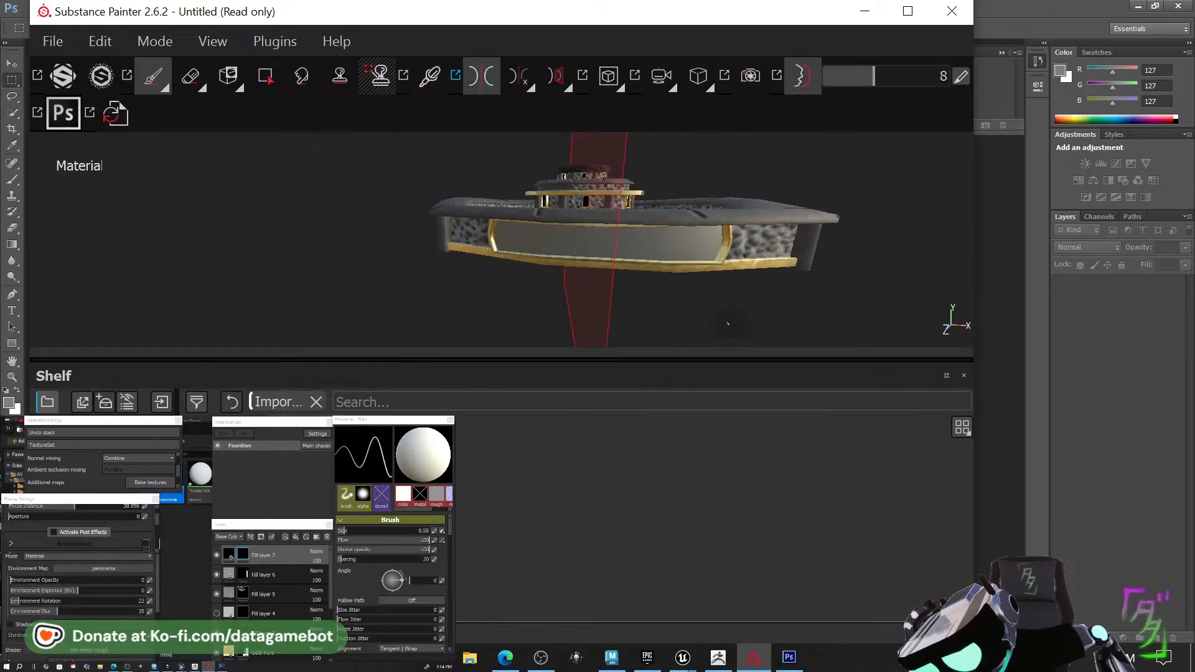
pyautogui.keyDown('alt'); pyautogui.moveTo(728, 324); pyautogui.dragTo(659, 307, button='middle'); pyautogui.keyUp('alt')
pyautogui.keyDown('alt'); pyautogui.moveTo(659, 307); pyautogui.dragTo(679, 315); pyautogui.keyUp('alt')
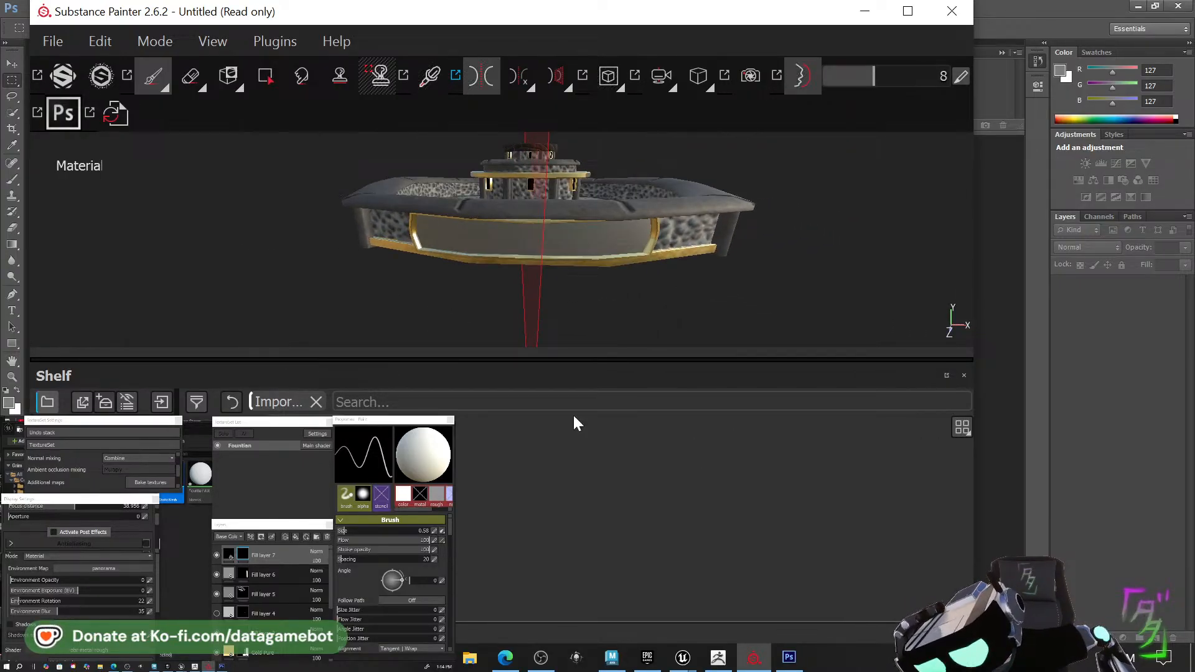
# Switch to Photoshop, create a new 1080 × 720 pixel document with a white background, and activate the Rectangle tool in Shape mode.
pyautogui.click(754, 658)
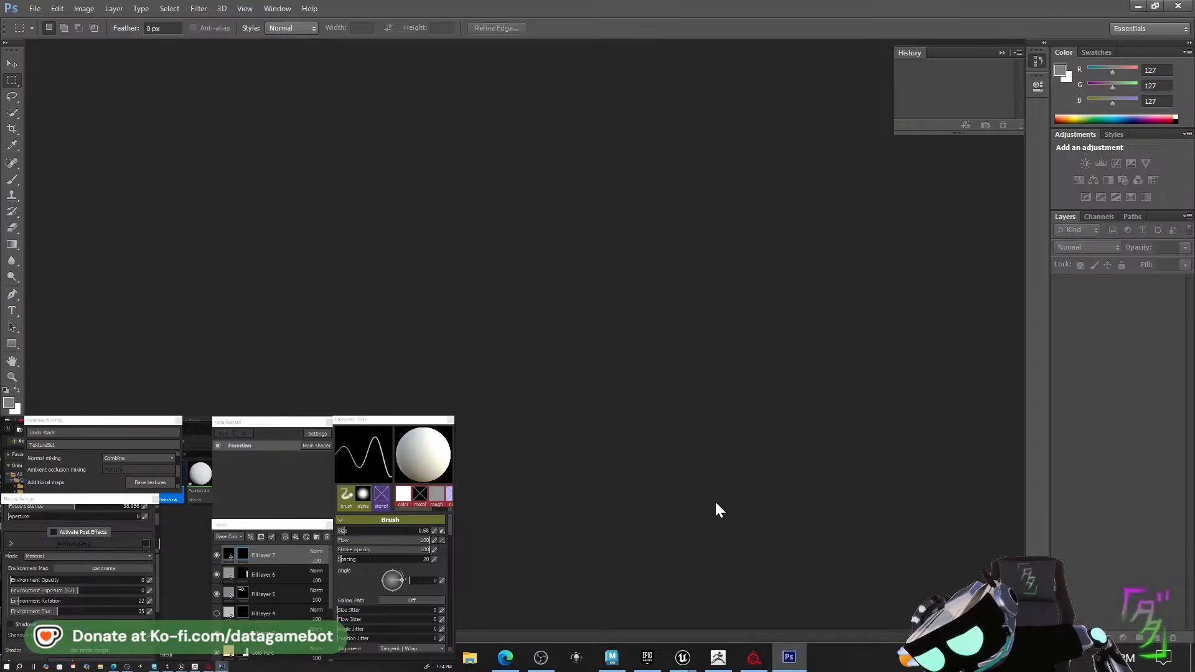
pyautogui.click(35, 9)
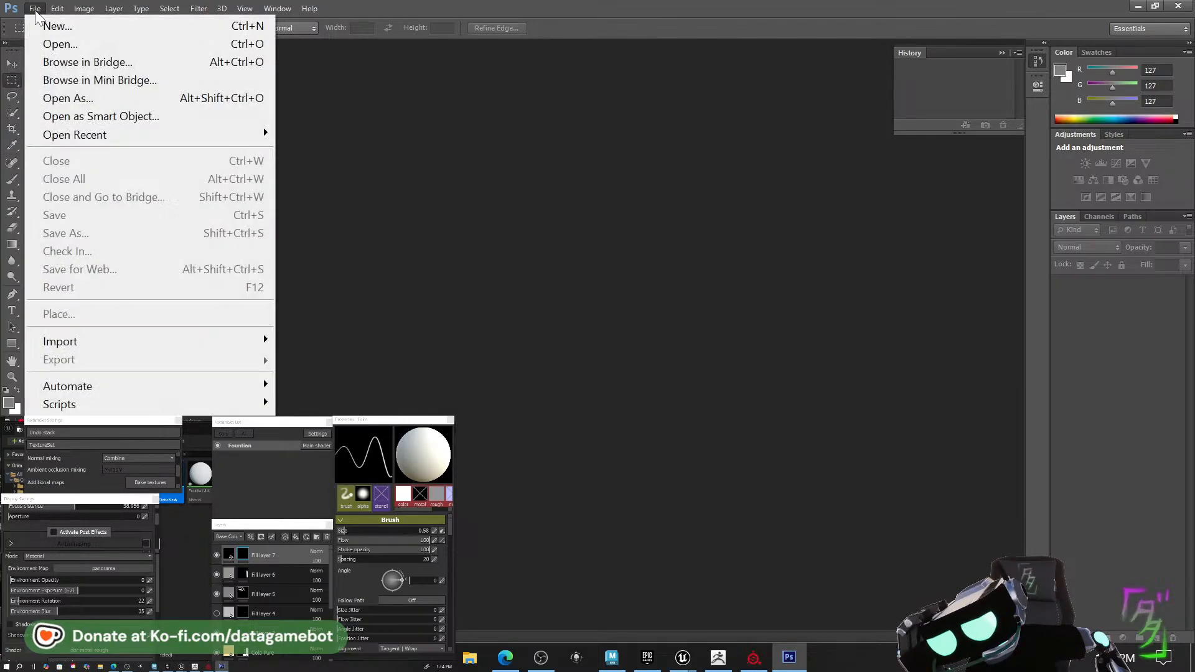
pyautogui.click(46, 26)
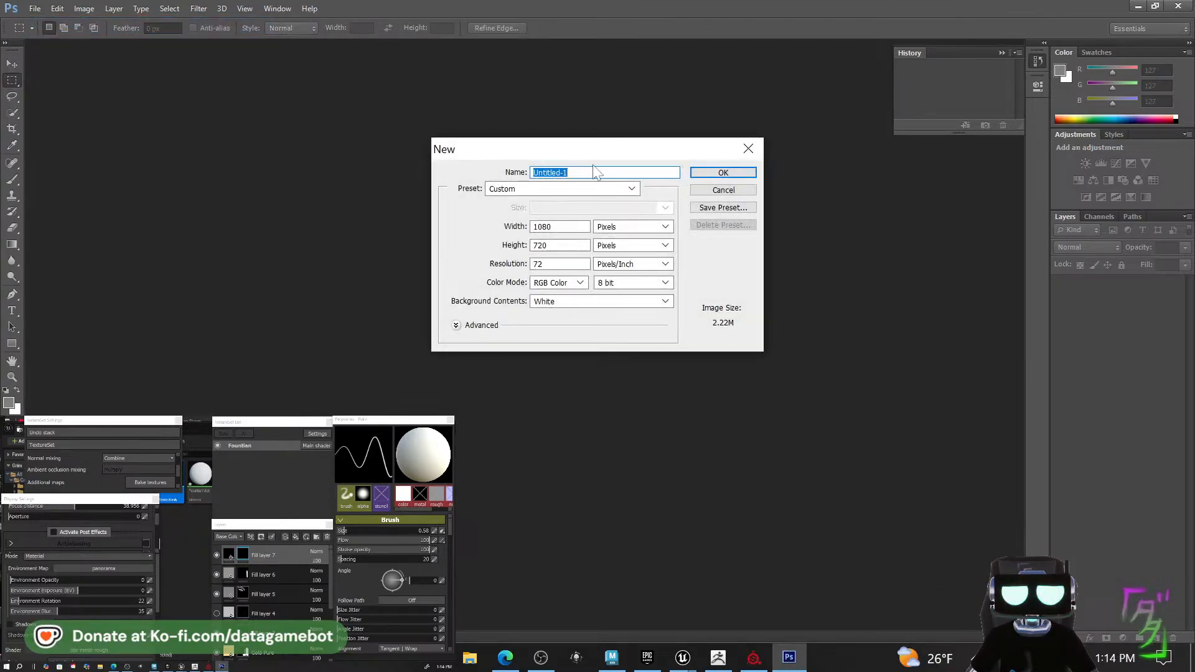
pyautogui.click(718, 173)
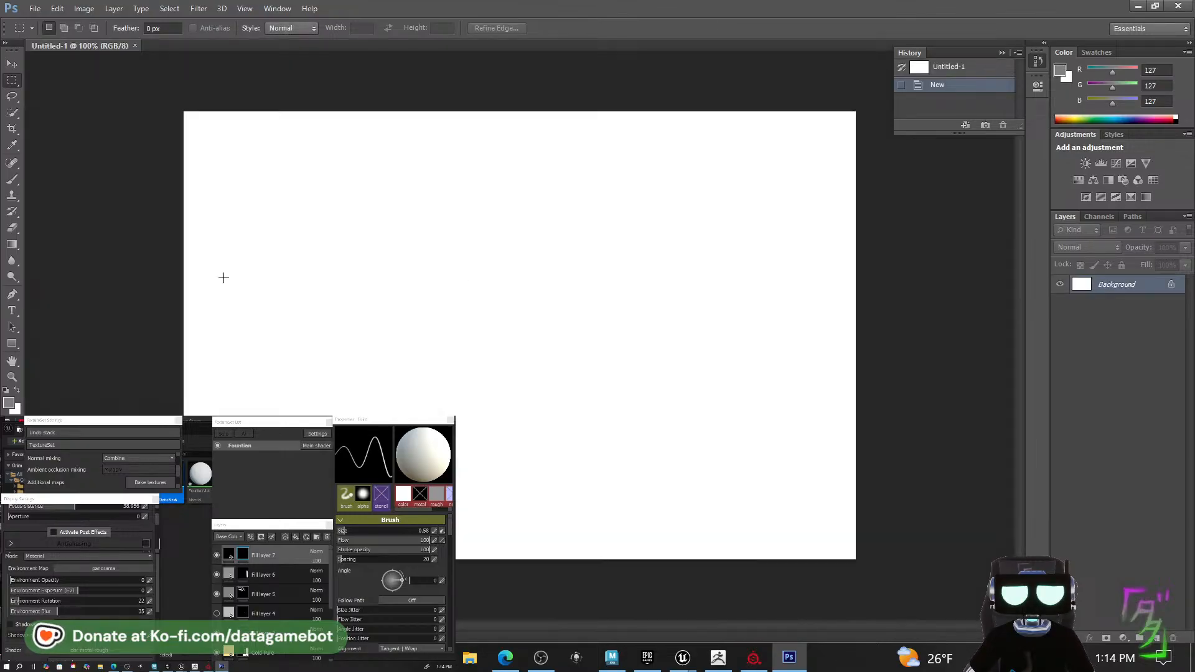
pyautogui.click(12, 344)
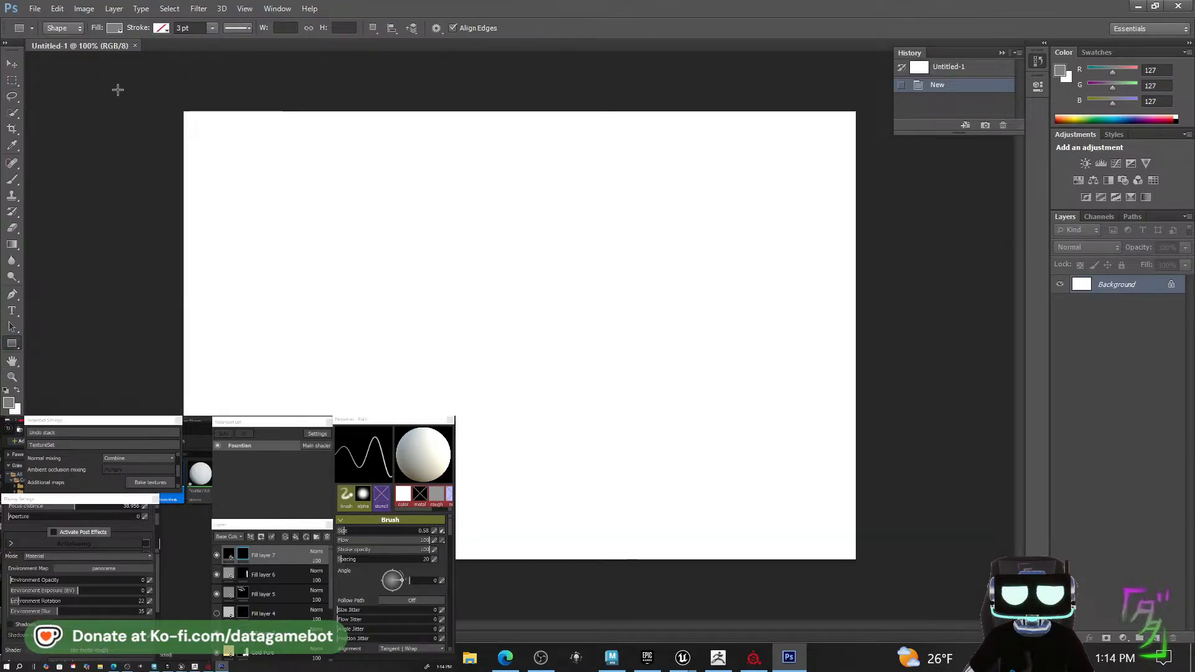
# Cover the whole canvas with a black-filled rectangle of about 1234 × 799 pixels.
pyautogui.click(117, 28)
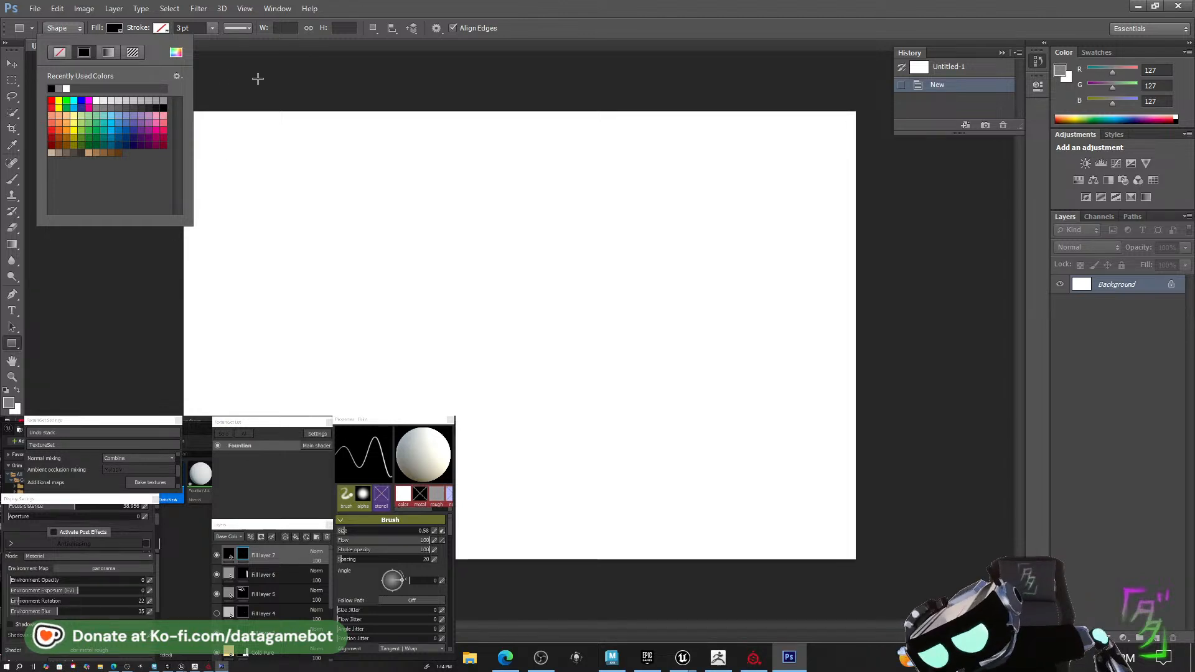
pyautogui.moveTo(867, 581); pyautogui.dragTo(103, 82)
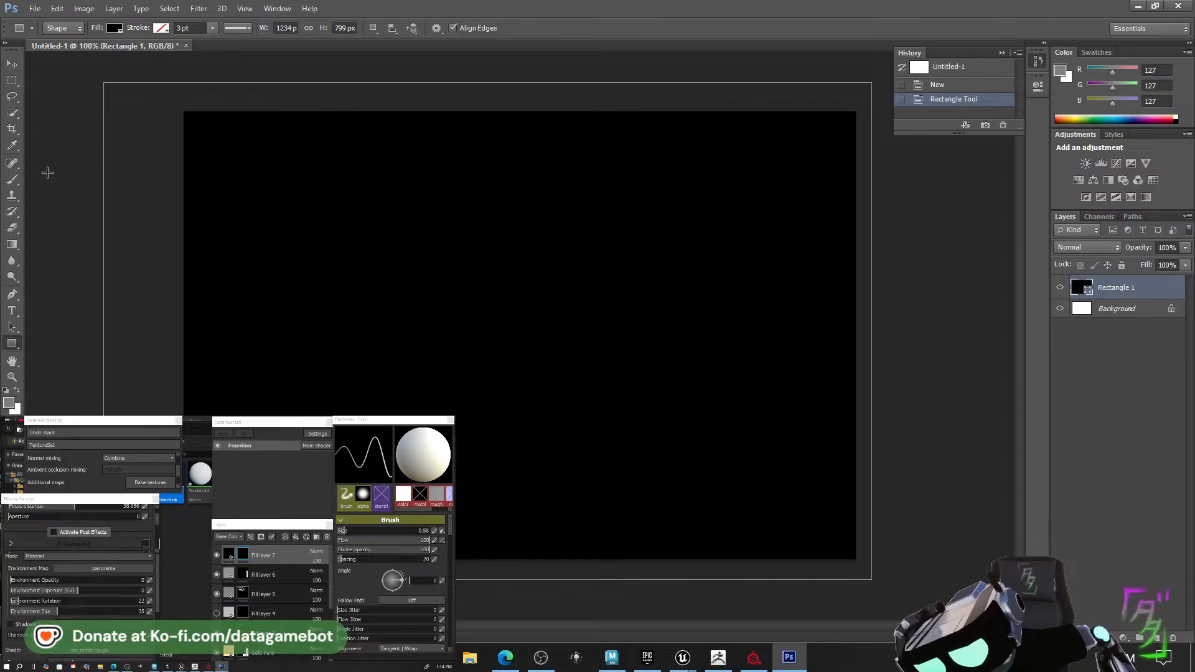
# Activate the Type tool and set its text colour to white (ffffff).
pyautogui.click(16, 309)
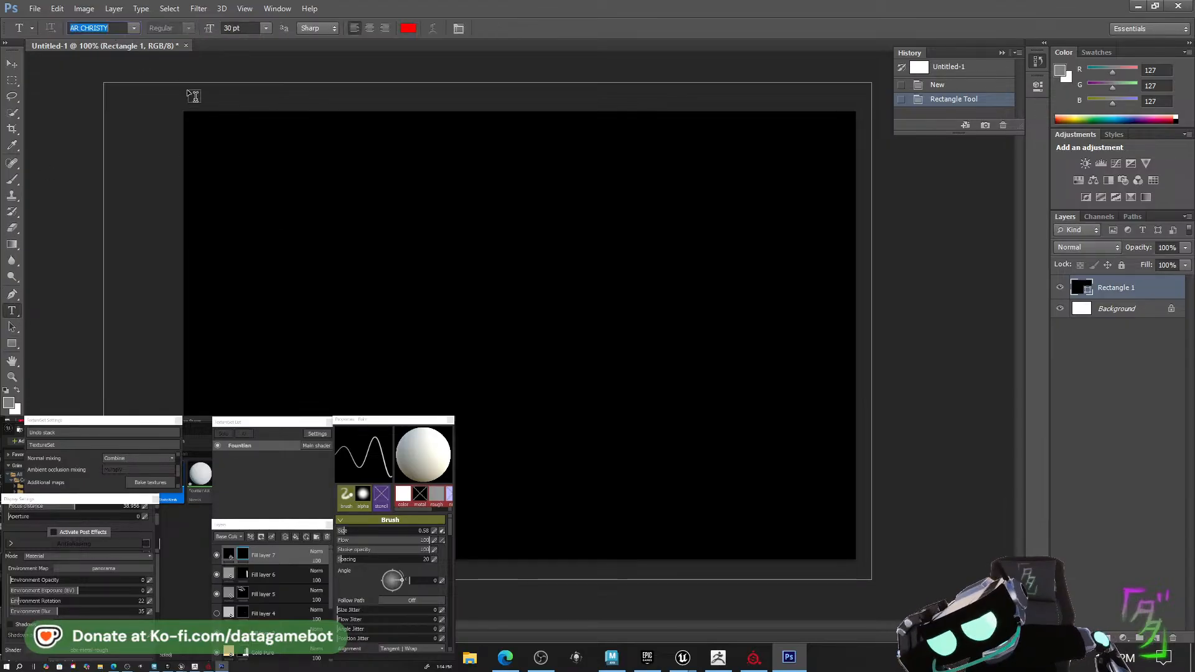
pyautogui.click(125, 28)
pyautogui.click(133, 28)
pyautogui.click(133, 28)
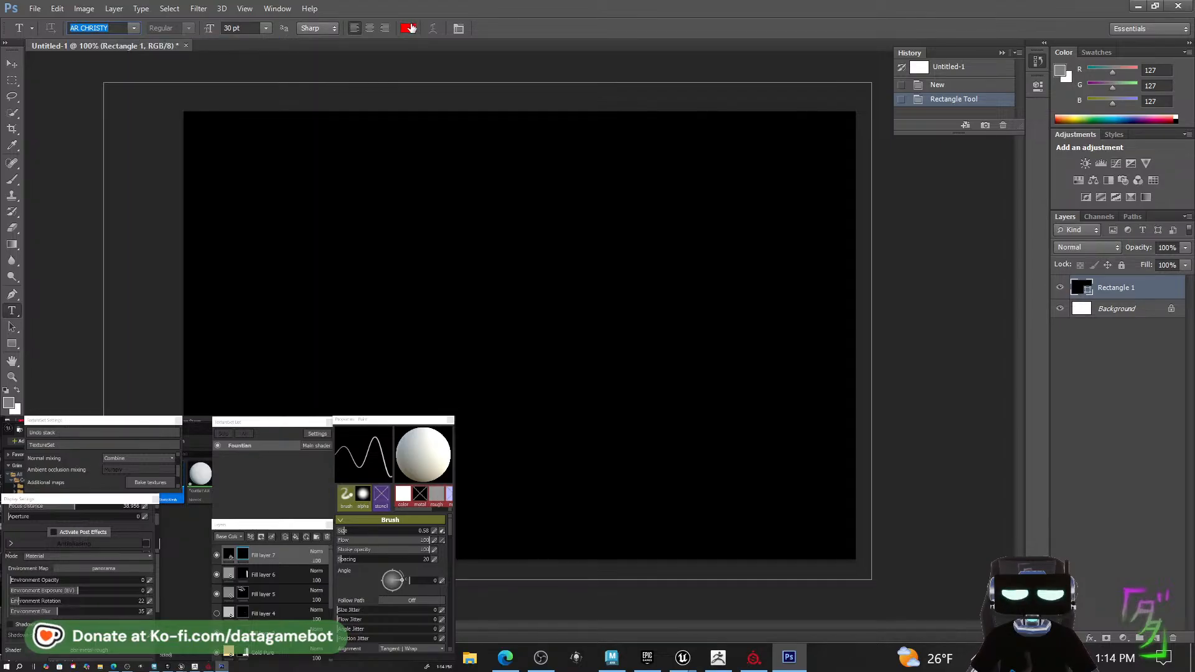
pyautogui.click(409, 28)
pyautogui.moveTo(852, 213); pyautogui.dragTo(723, 178)
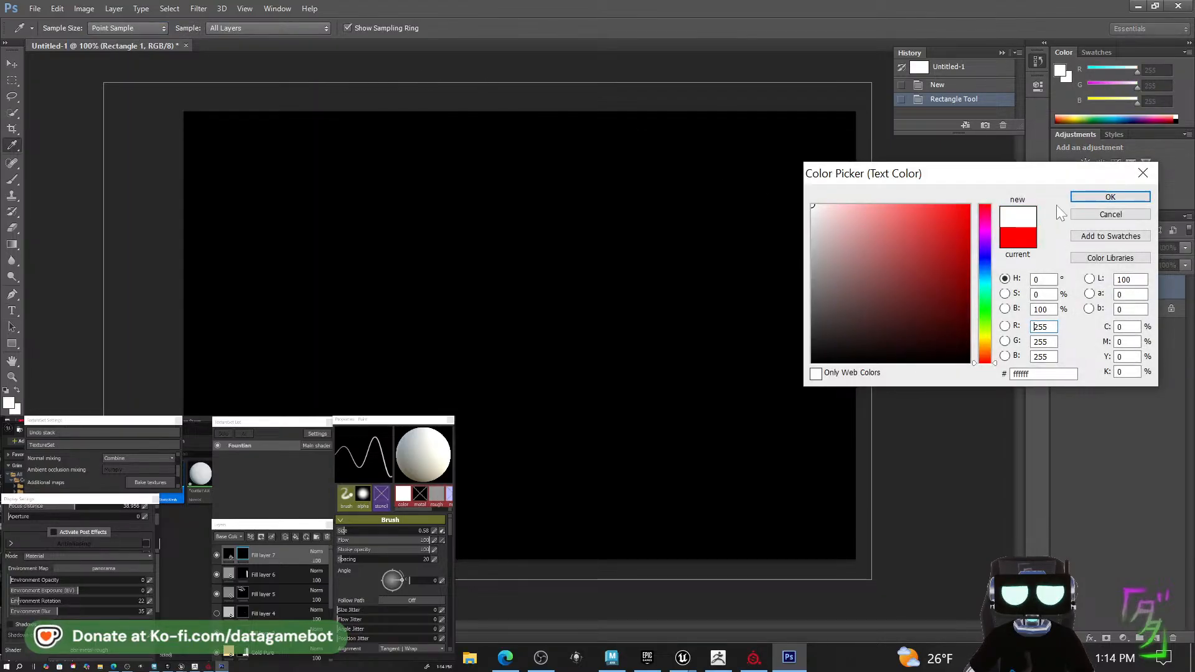
pyautogui.click(1086, 198)
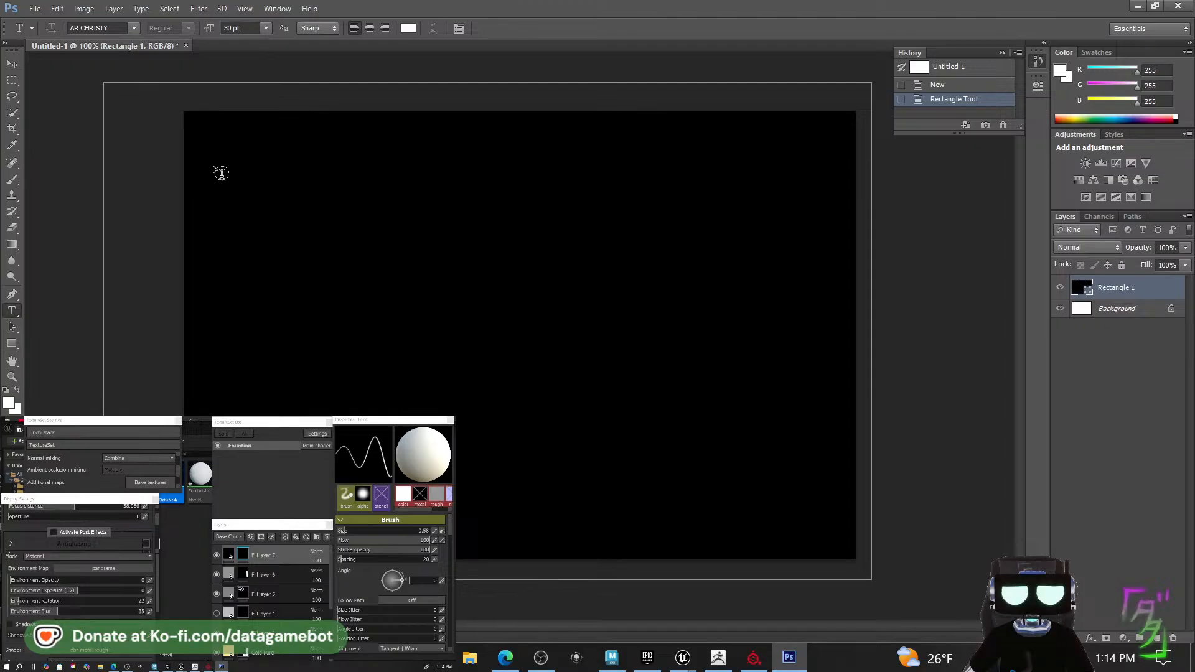
# Add the person's first name followed by "Is The Greatest!!!" inside the rectangle shape, and again as a separate line near the canvas's upper-left corner.
pyautogui.click(538, 331)
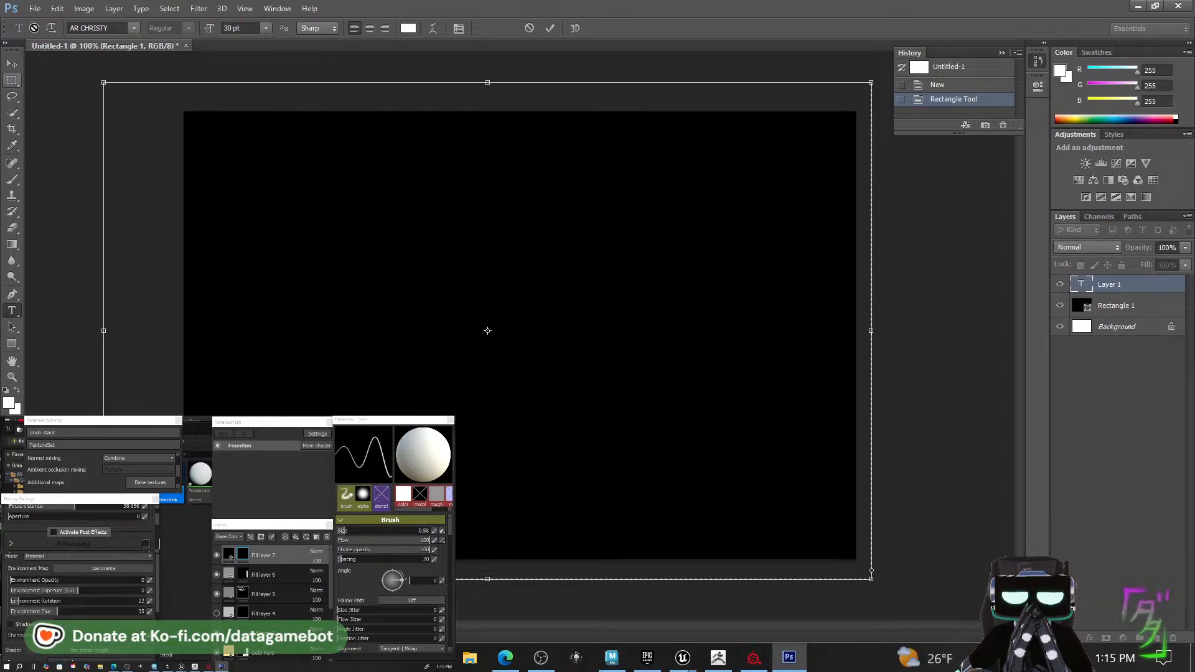
pyautogui.click(12, 63)
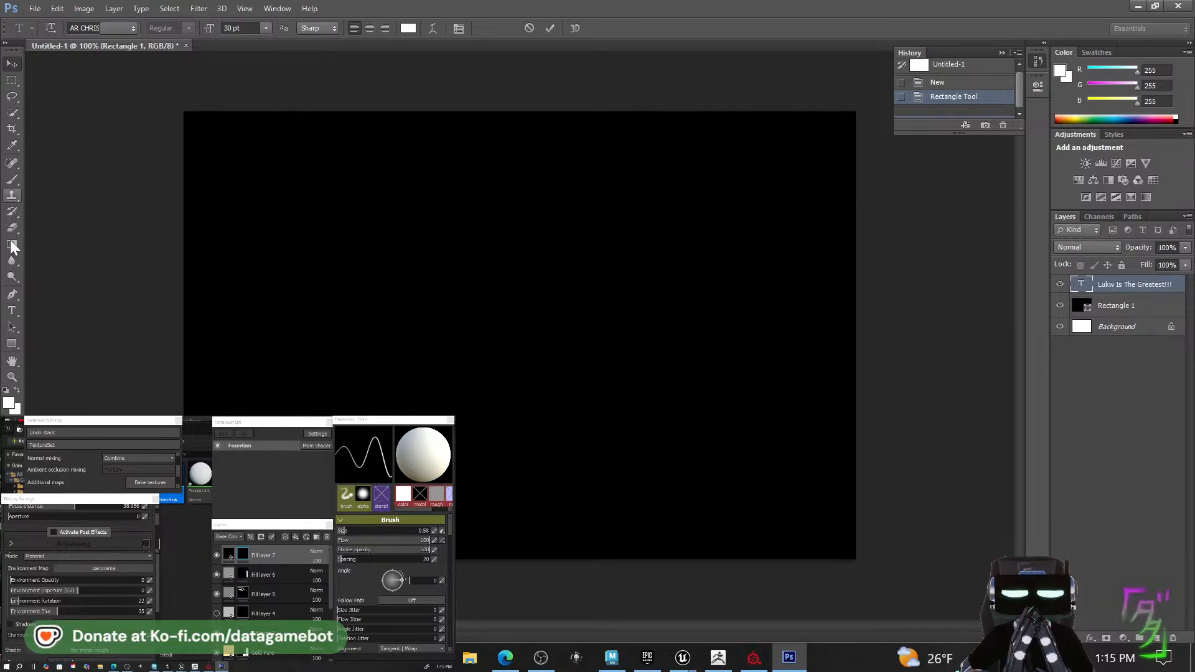
pyautogui.click(13, 311)
pyautogui.click(214, 130)
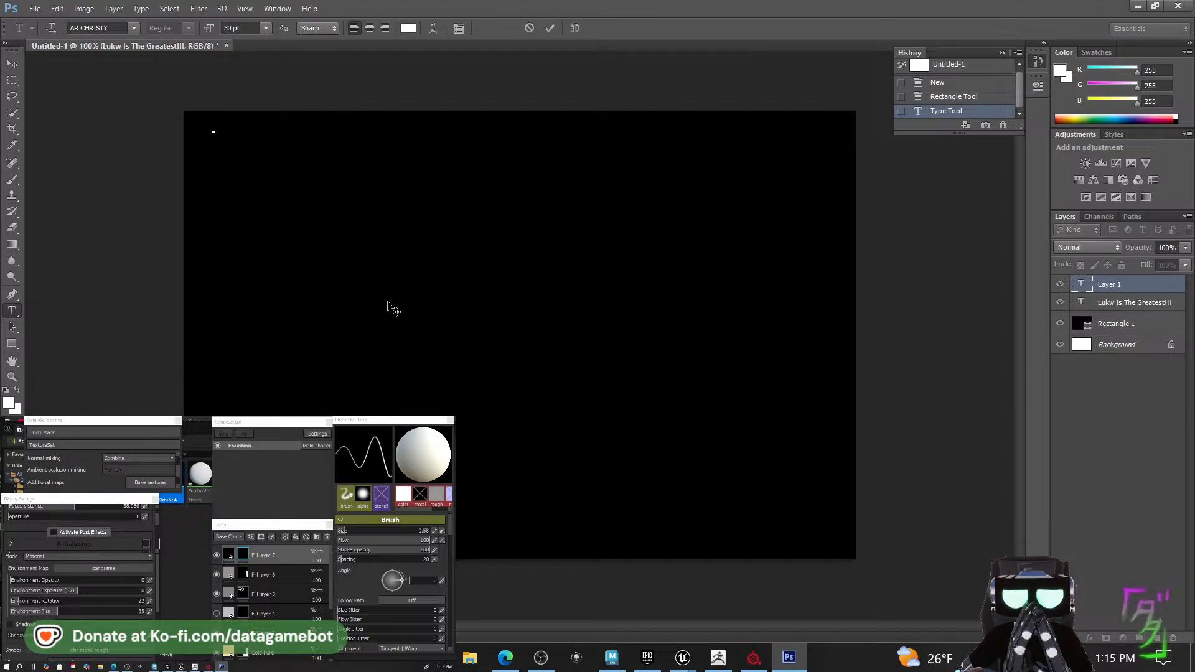
pyautogui.write('Luke Is')
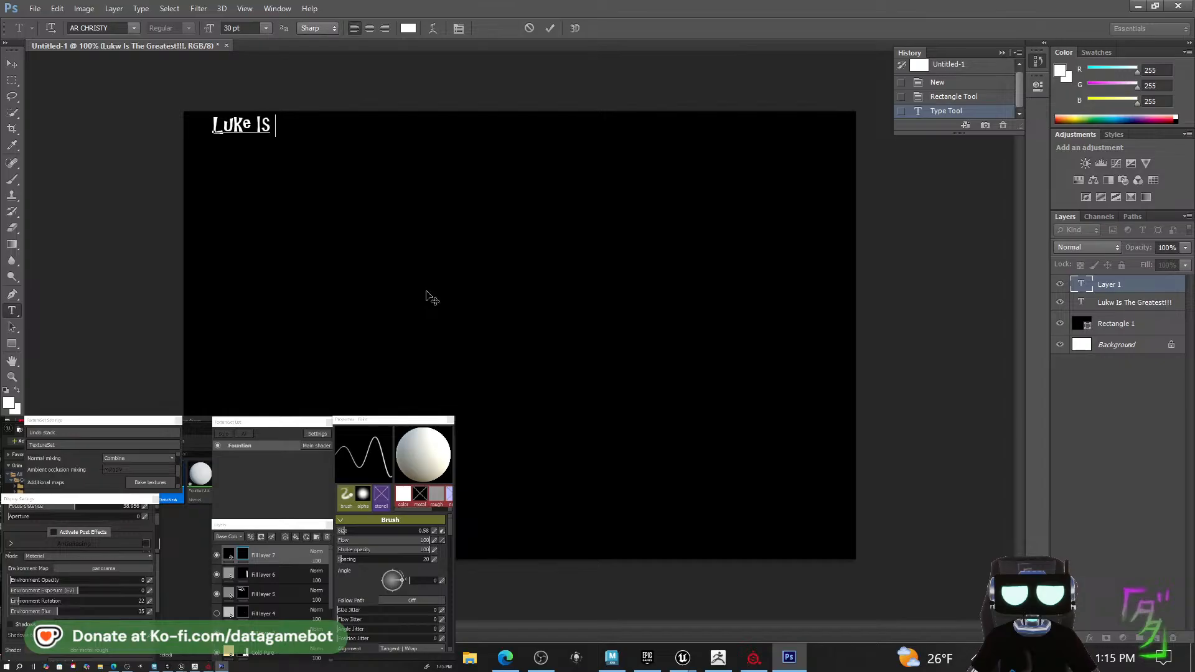
pyautogui.write(' The Greatest')
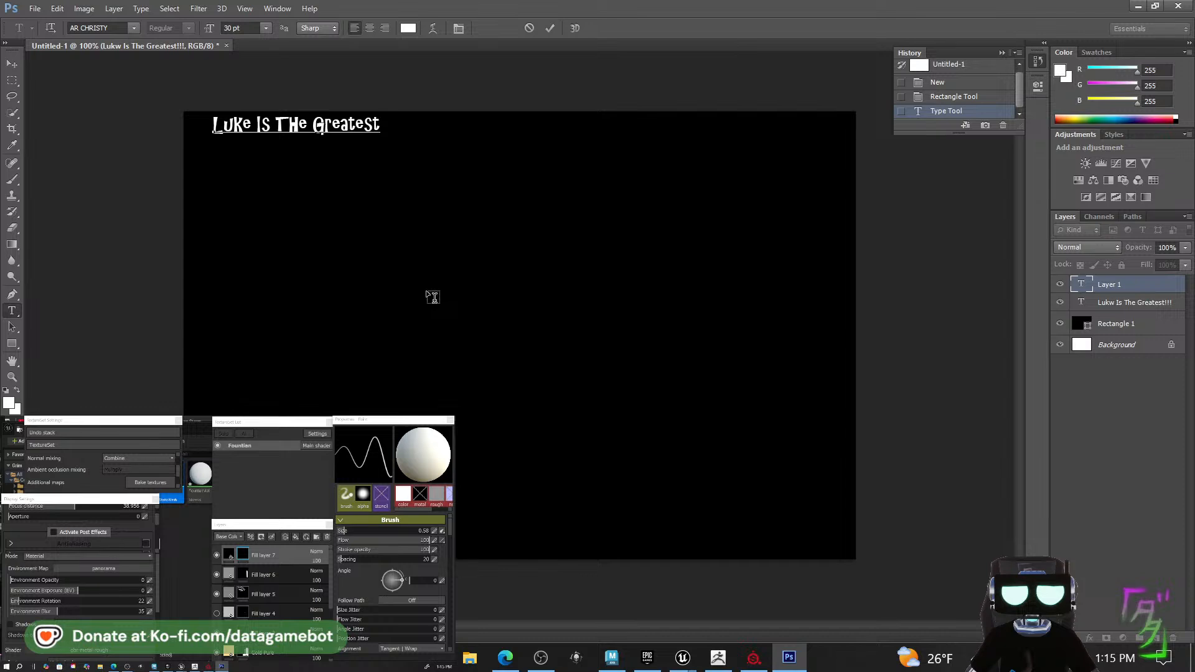
pyautogui.write('!!!!')
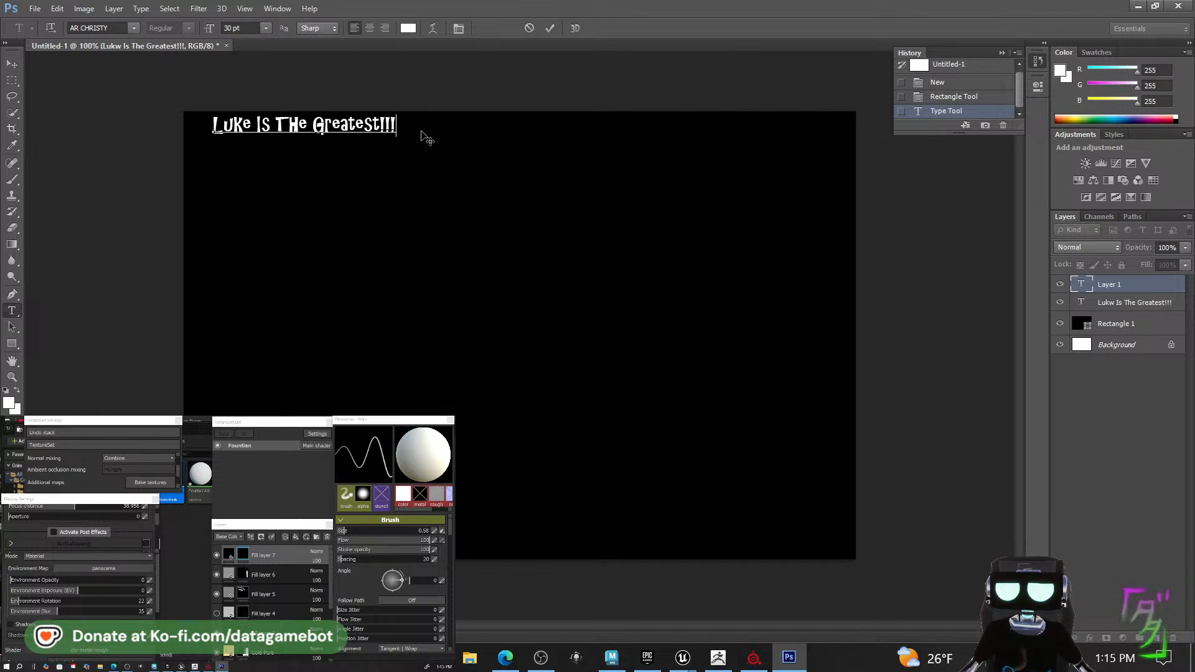
# Copy the new text line, search for it on Bing in the browser, and return to Photoshop.
pyautogui.moveTo(397, 126); pyautogui.dragTo(187, 143)
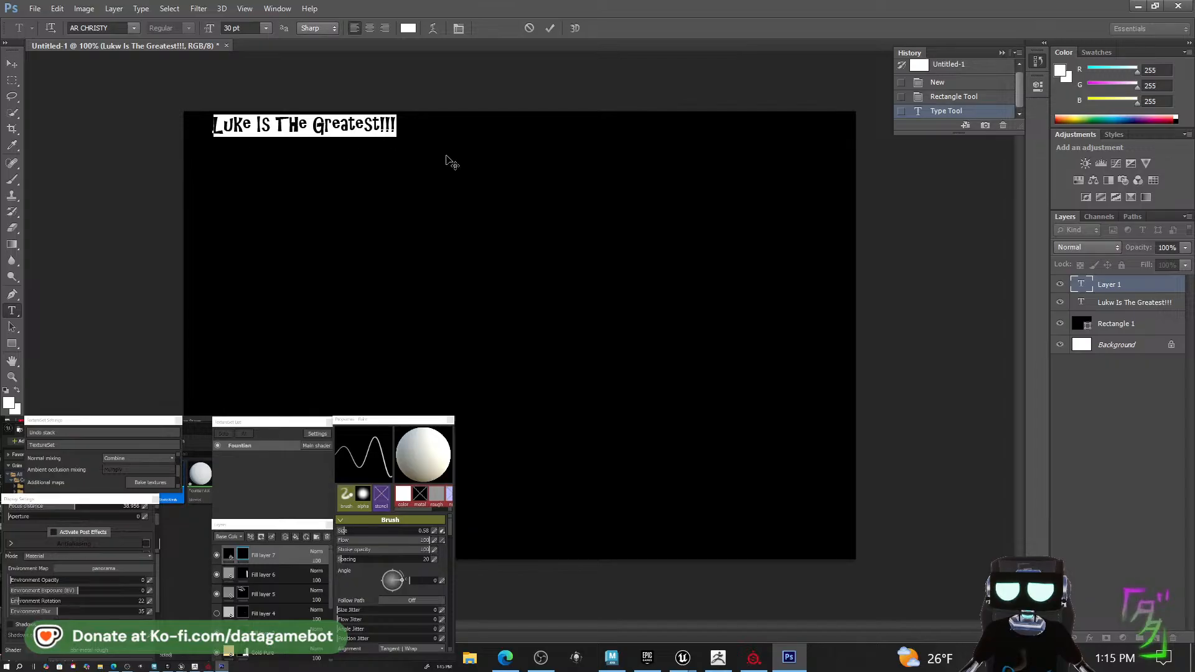
pyautogui.hotkey('ctrl', 'c')
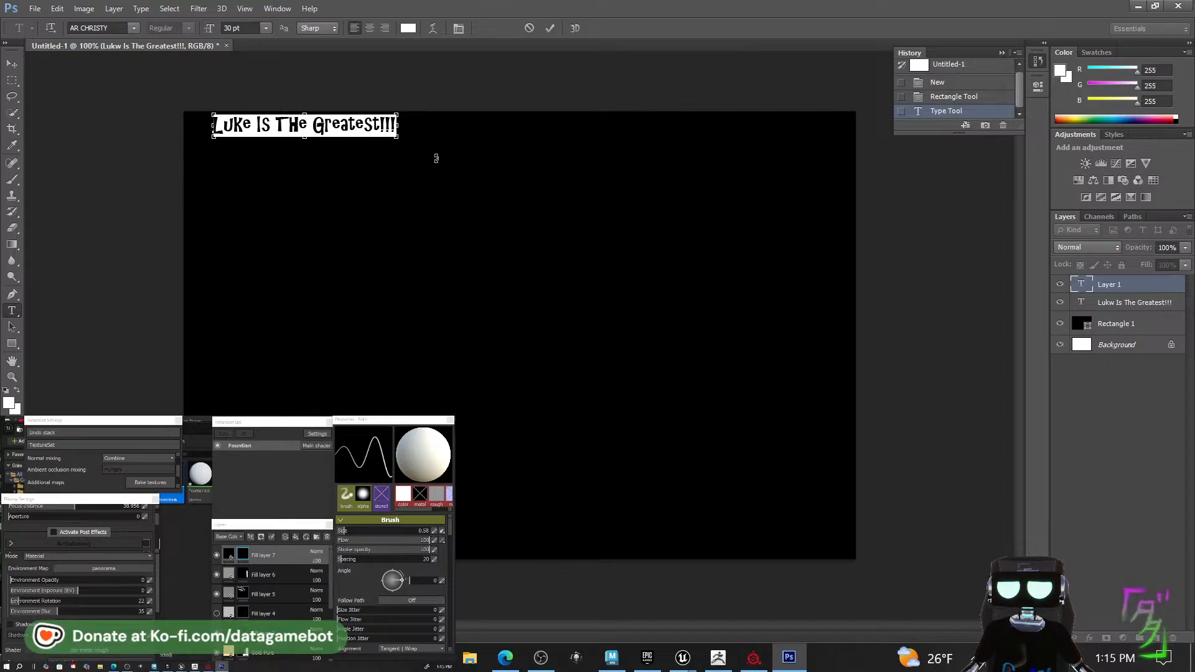
pyautogui.click(505, 657)
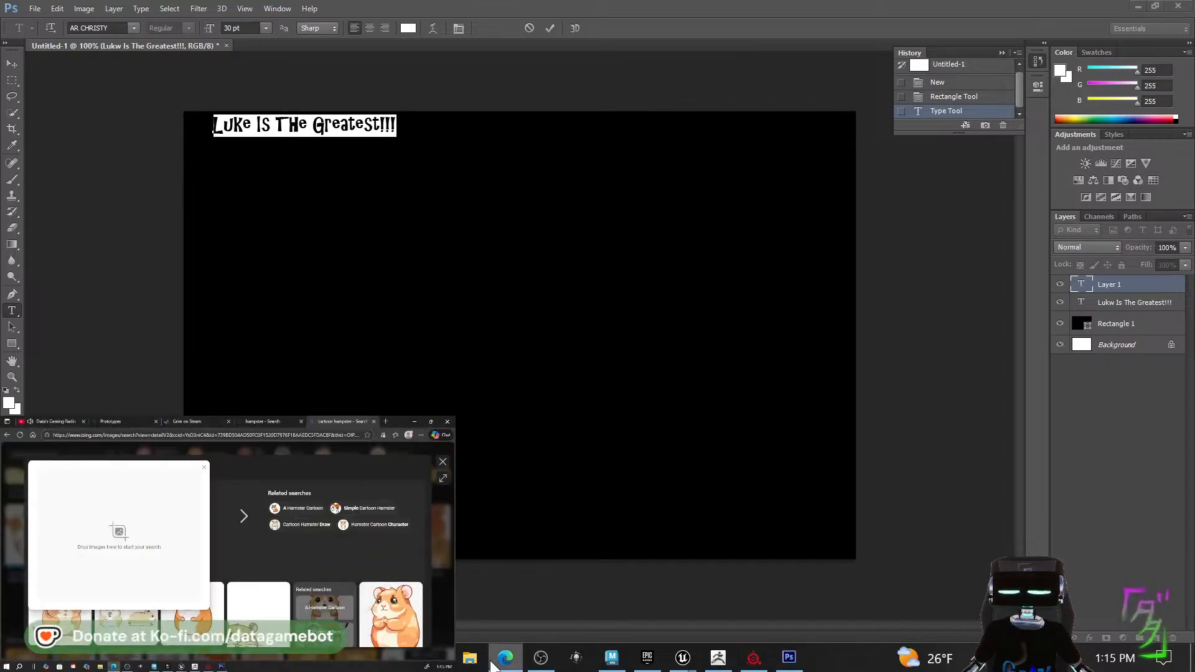
pyautogui.click(261, 427)
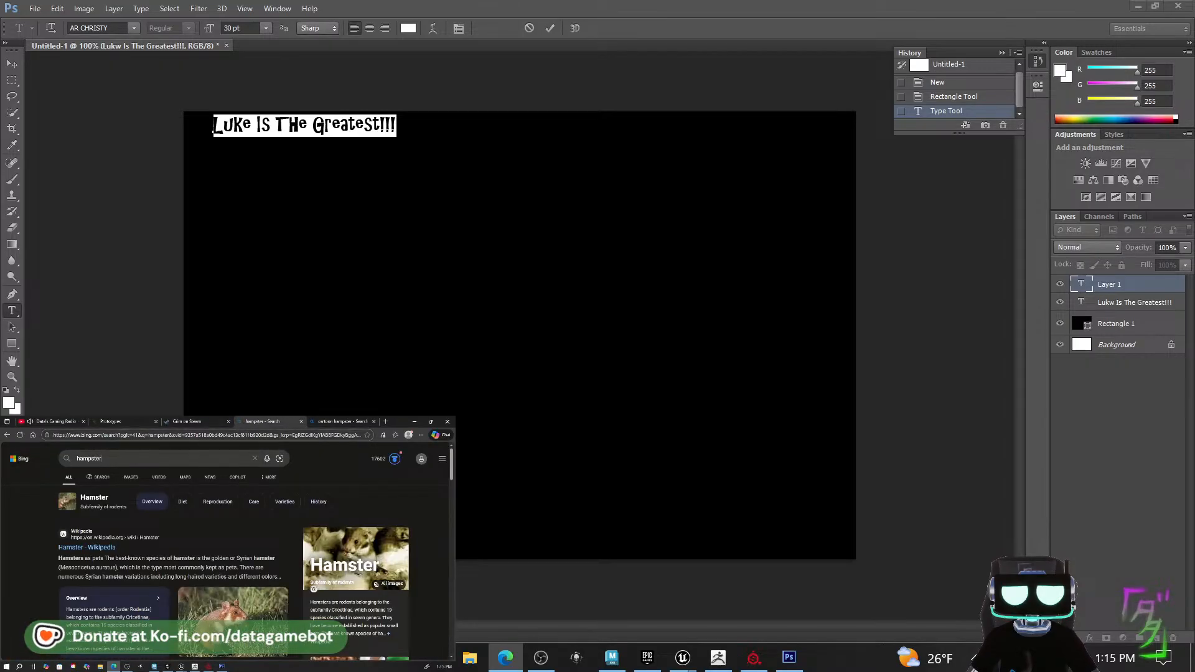
pyautogui.hotkey('ctrl', 'v')
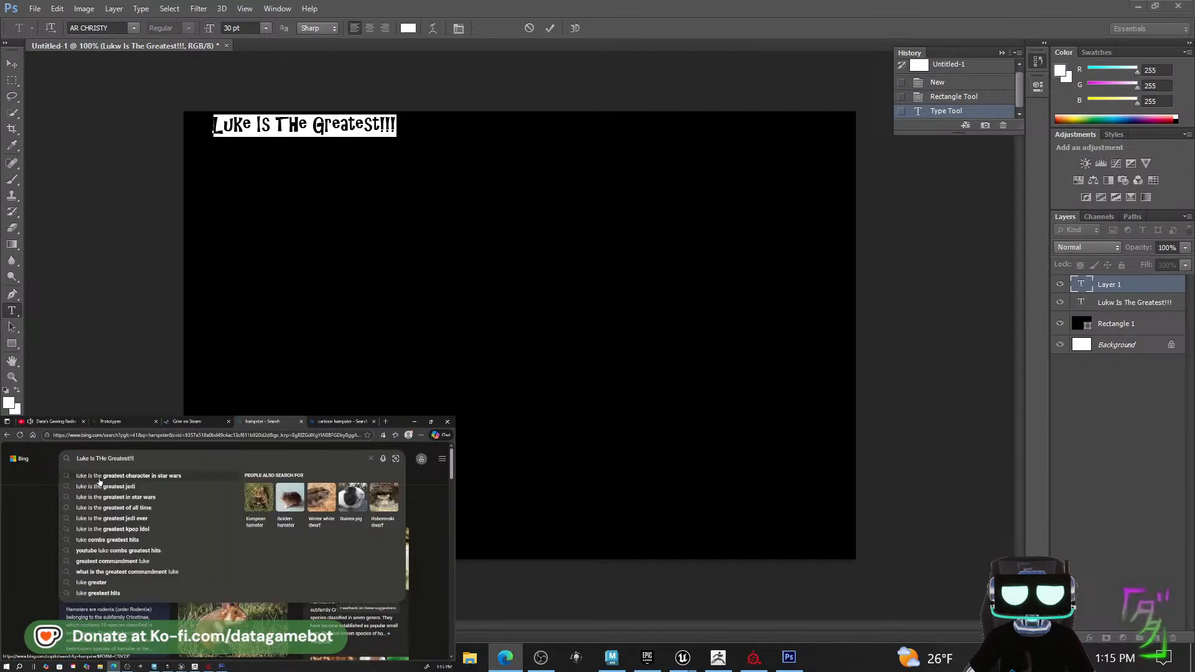
pyautogui.press('Return')
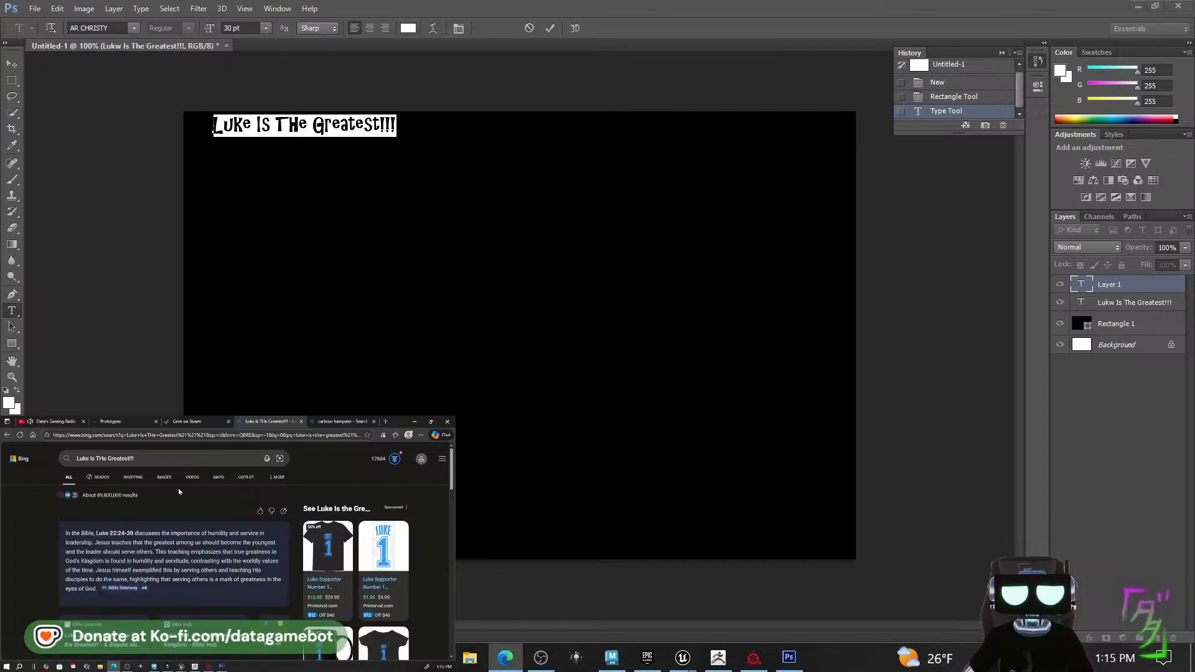
pyautogui.click(415, 422)
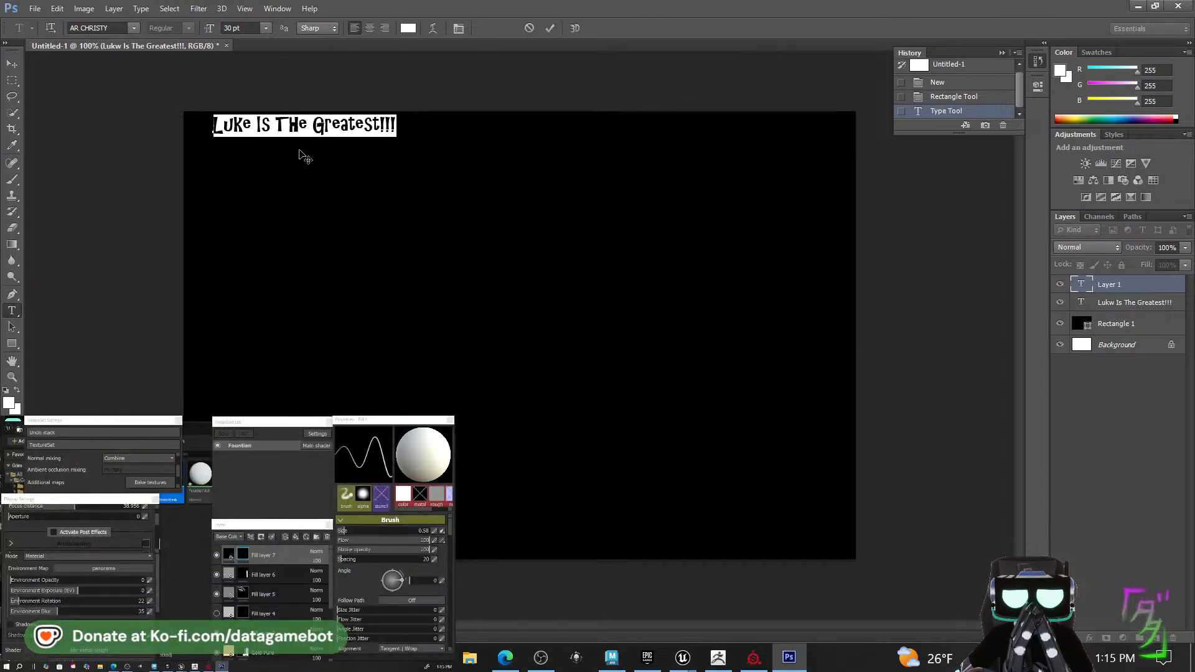
# Move the visible text line to the middle of the canvas and scale it to 234.5% width and about 403% height.
pyautogui.click(13, 63)
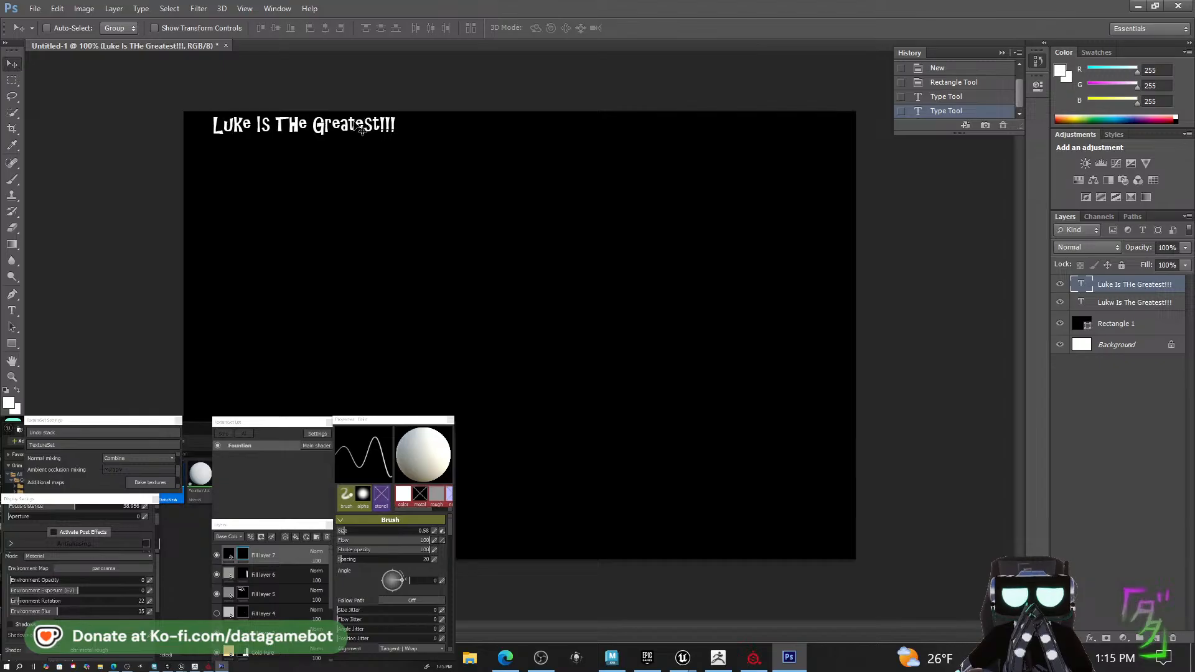
pyautogui.moveTo(361, 129); pyautogui.dragTo(887, 463)
pyautogui.hotkey('ctrl', 't')
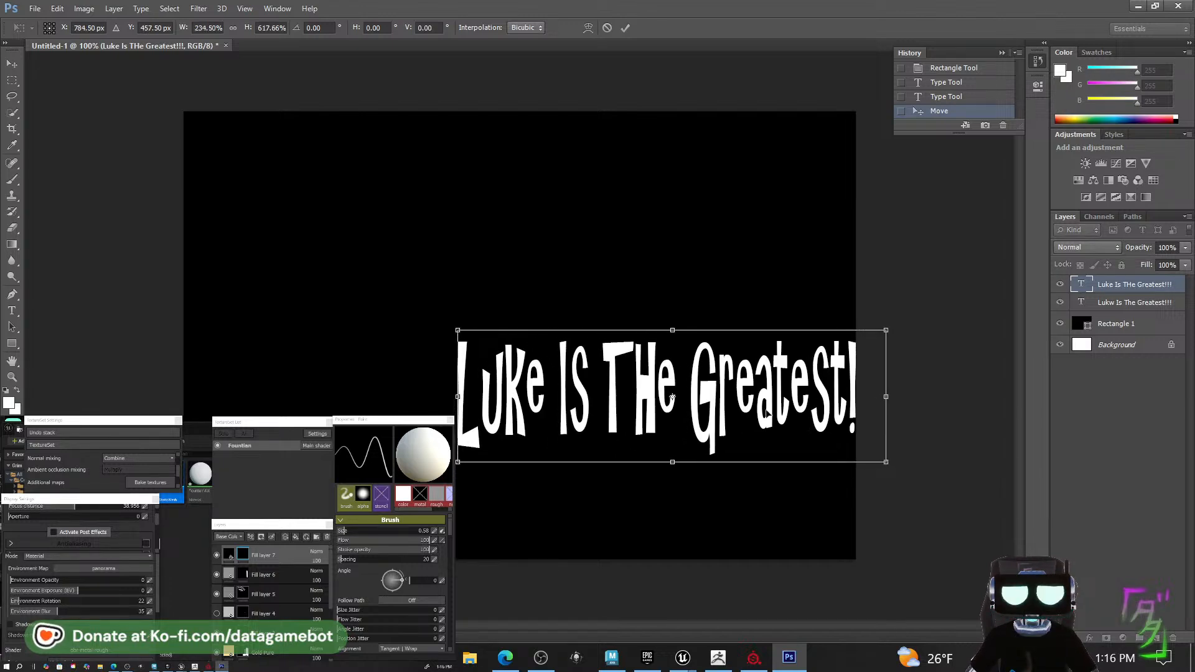
pyautogui.moveTo(671, 397); pyautogui.dragTo(550, 332)
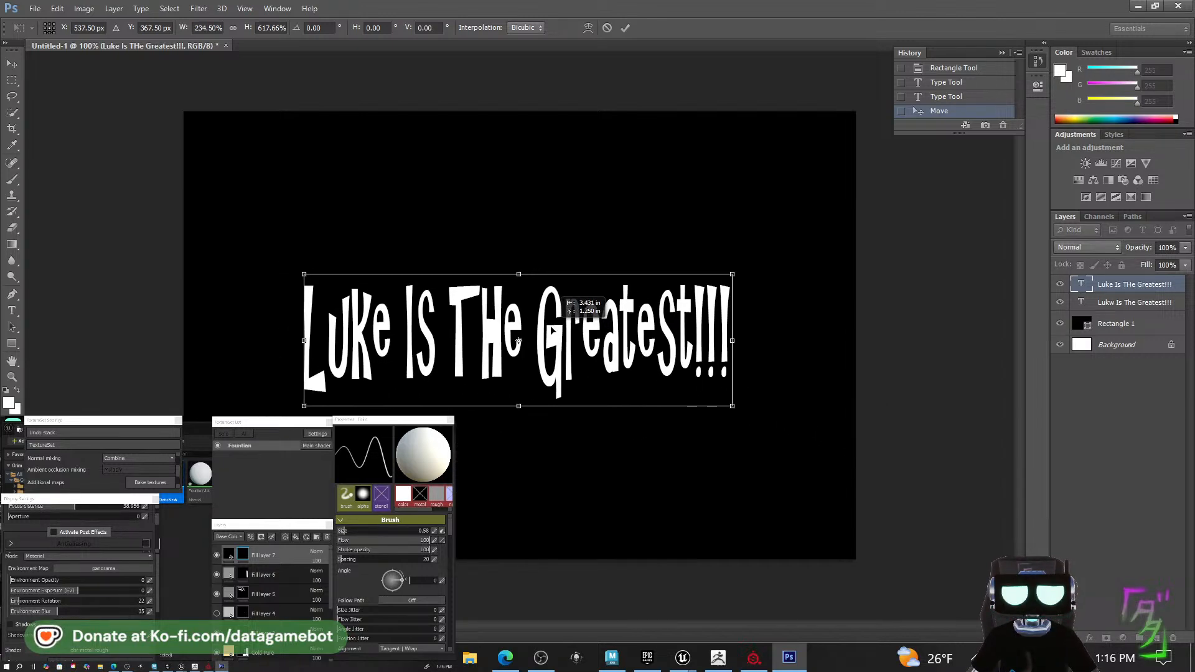
pyautogui.moveTo(518, 403); pyautogui.dragTo(518, 358)
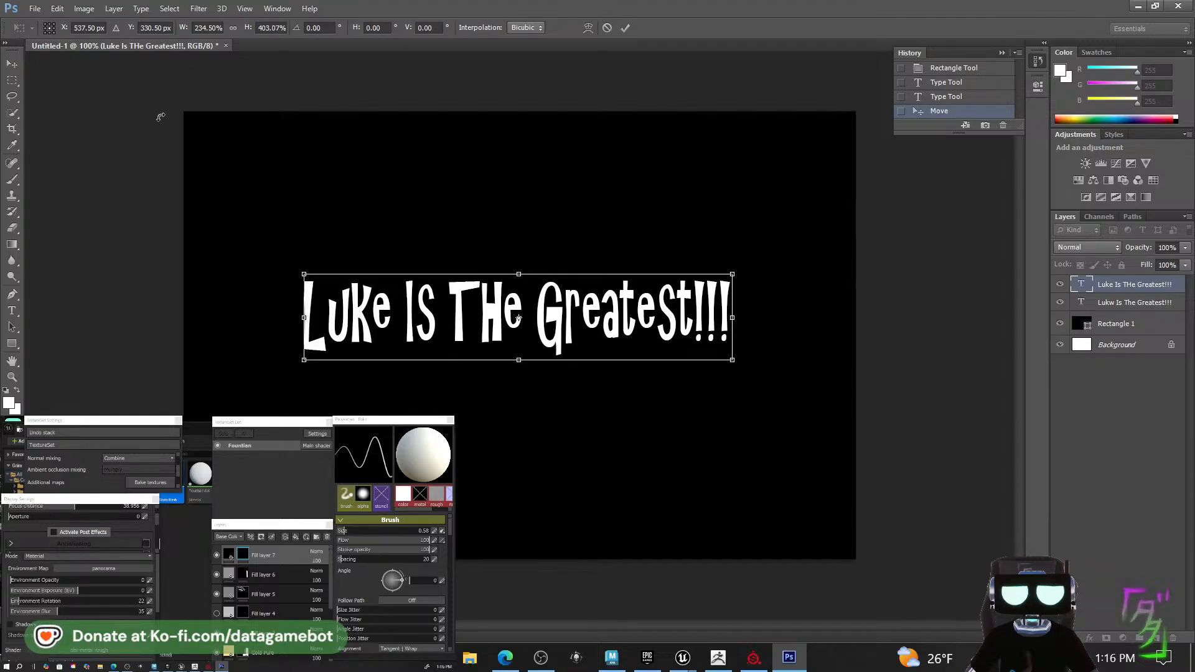
pyautogui.click(11, 129)
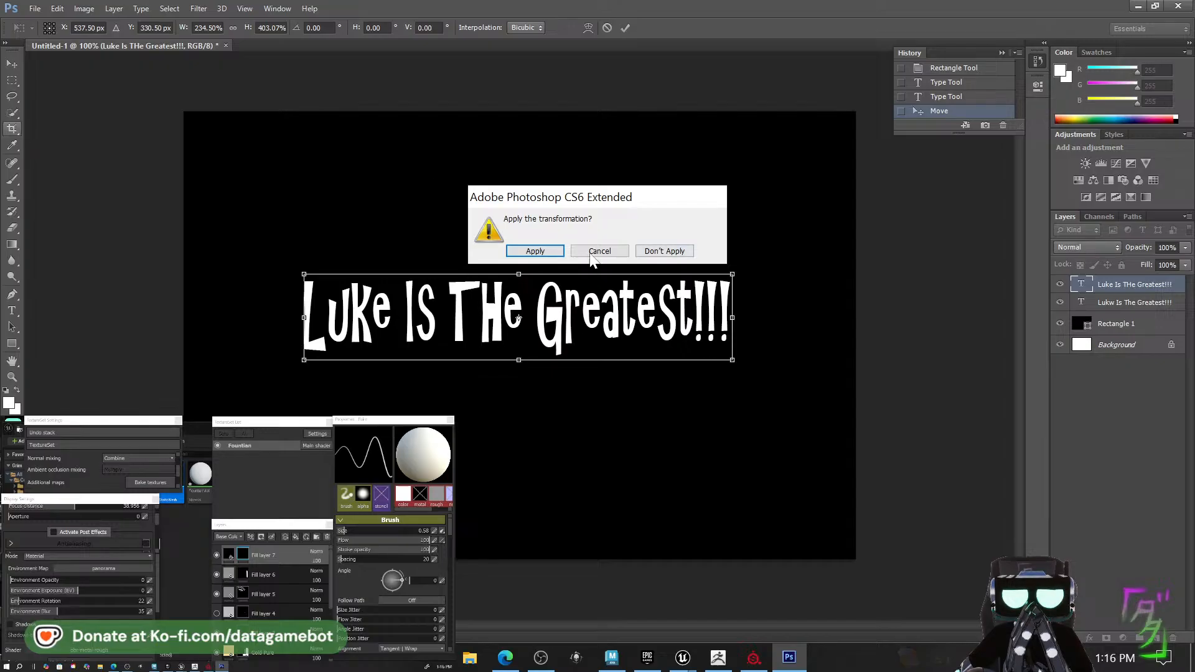
pyautogui.click(535, 256)
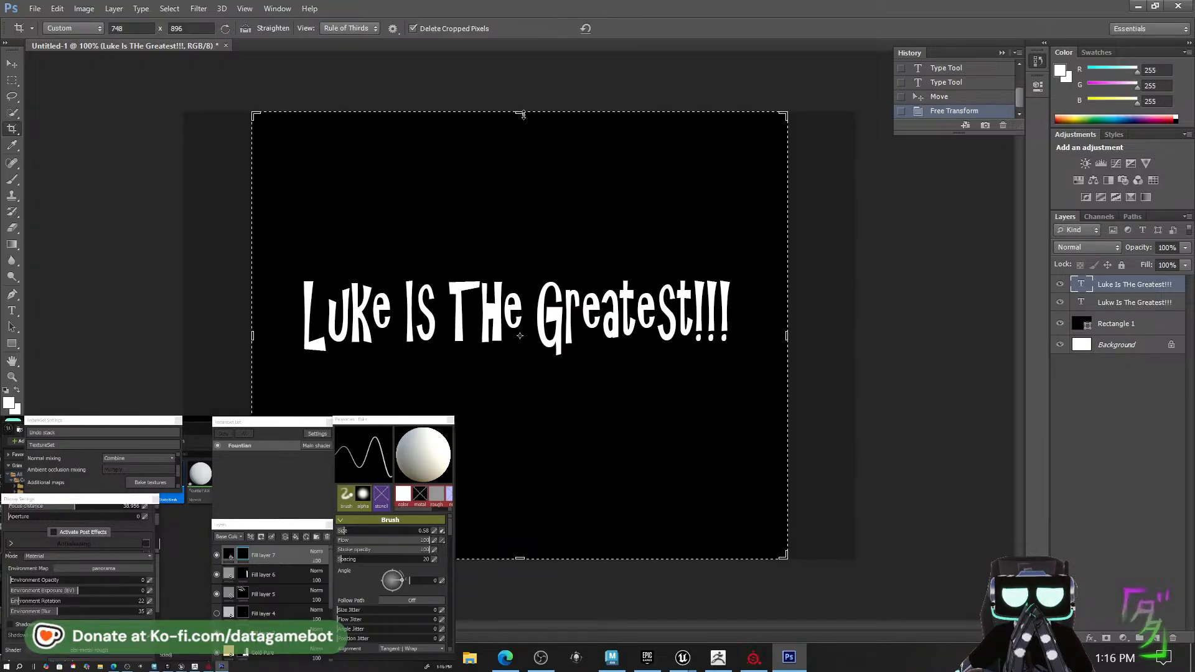
# Crop the canvas to a smaller area around the enlarged text line, with the line centred inside it.
pyautogui.moveTo(520, 113)
pyautogui.mouseDown()
pyautogui.moveTo(520, 157)
pyautogui.moveTo(520, 127)
pyautogui.mouseUp()
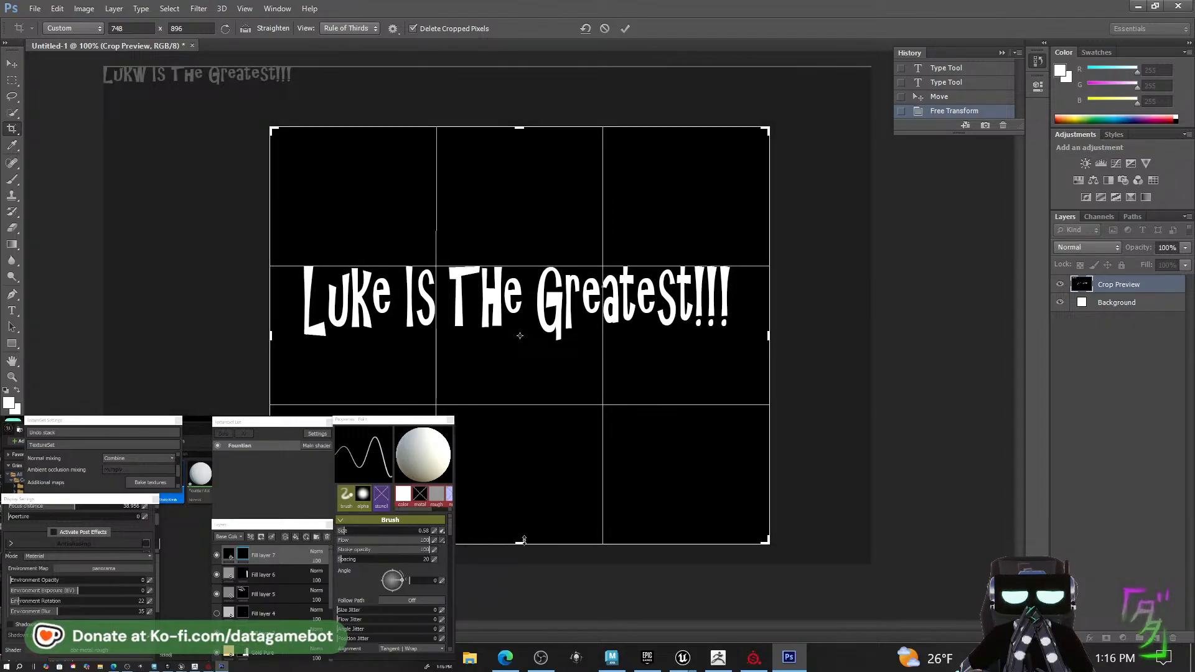
pyautogui.moveTo(520, 543)
pyautogui.mouseDown()
pyautogui.moveTo(535, 494)
pyautogui.moveTo(546, 545)
pyautogui.mouseUp()
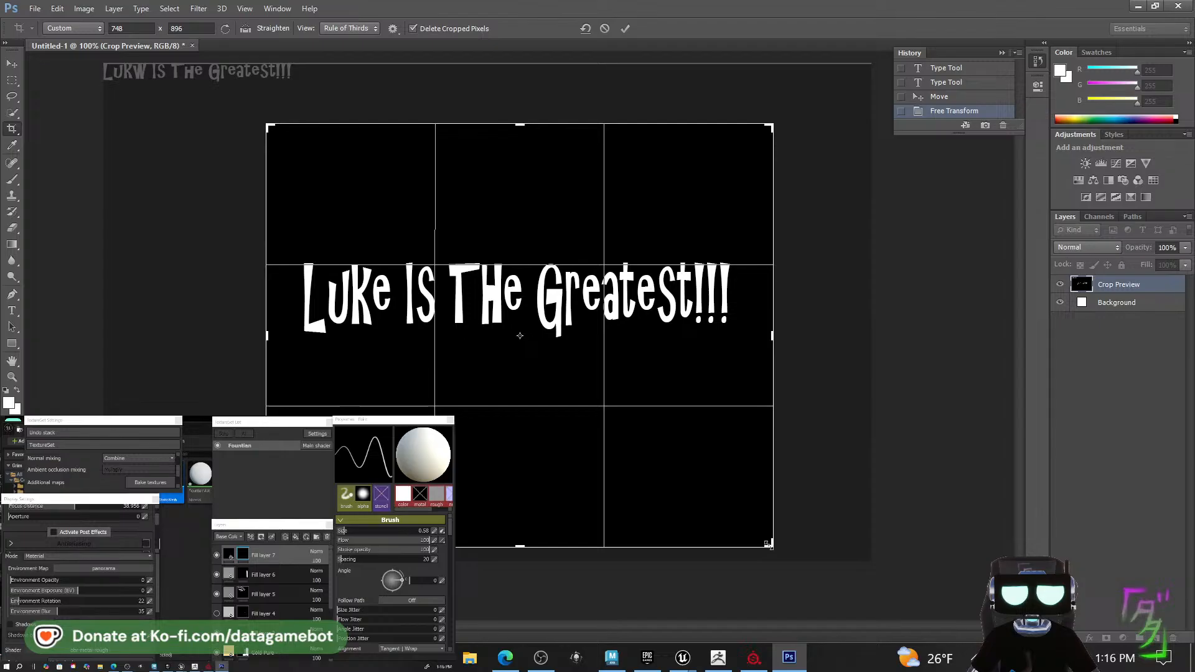
pyautogui.moveTo(769, 545)
pyautogui.mouseDown()
pyautogui.moveTo(762, 521)
pyautogui.moveTo(782, 502)
pyautogui.moveTo(779, 527)
pyautogui.mouseUp()
pyautogui.hotkey('ctrl', 'z')
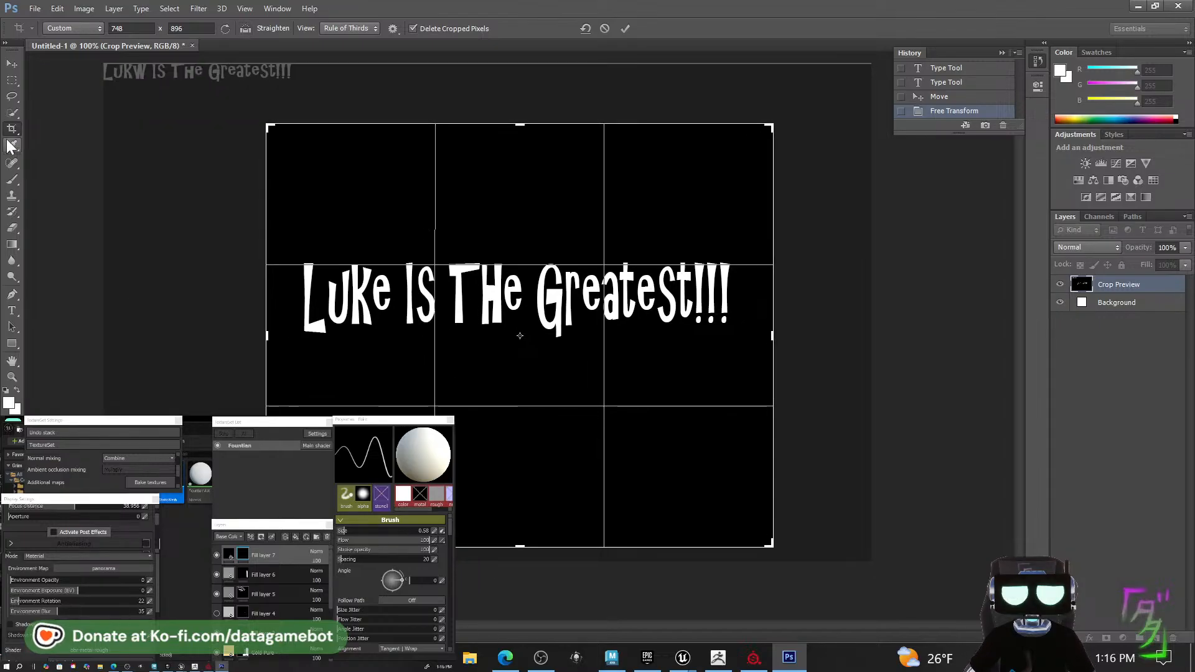
pyautogui.click(12, 128)
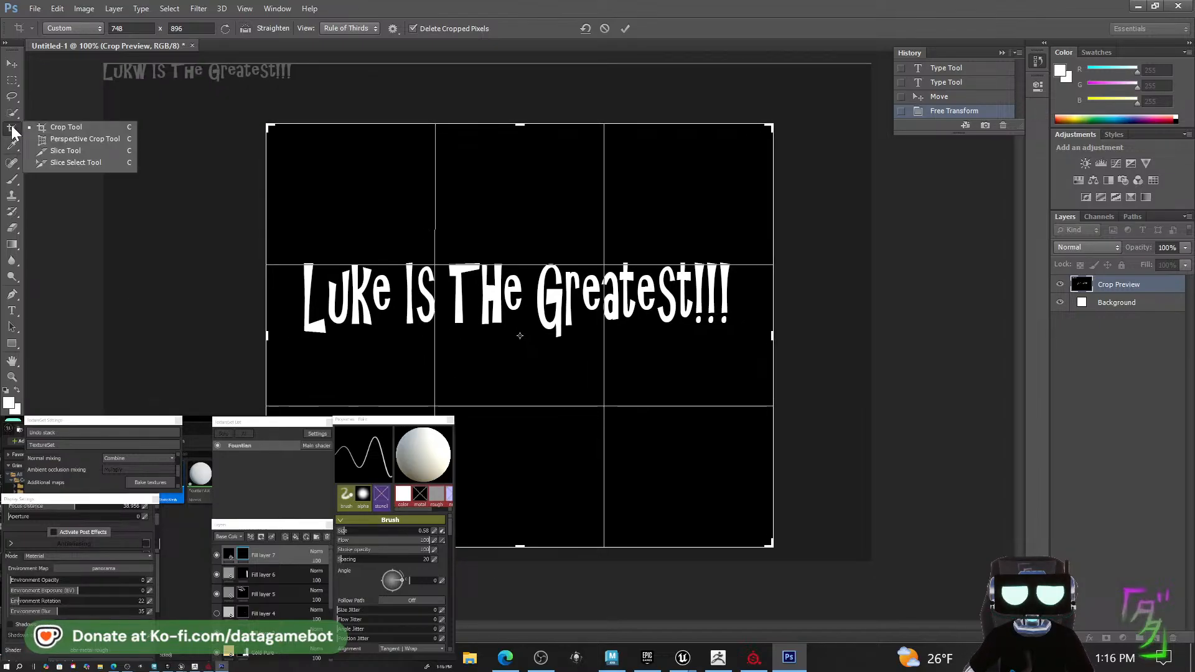
pyautogui.click(11, 127)
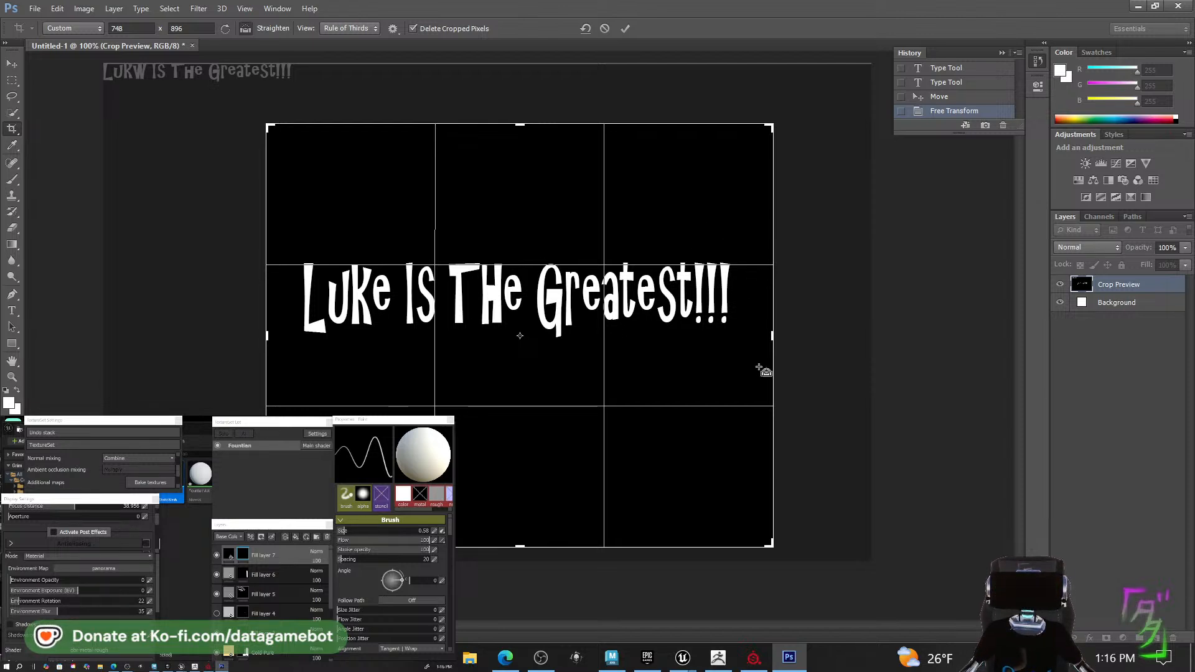
pyautogui.hotkey('ctrl', 'z')
pyautogui.moveTo(680, 335); pyautogui.dragTo(583, 408)
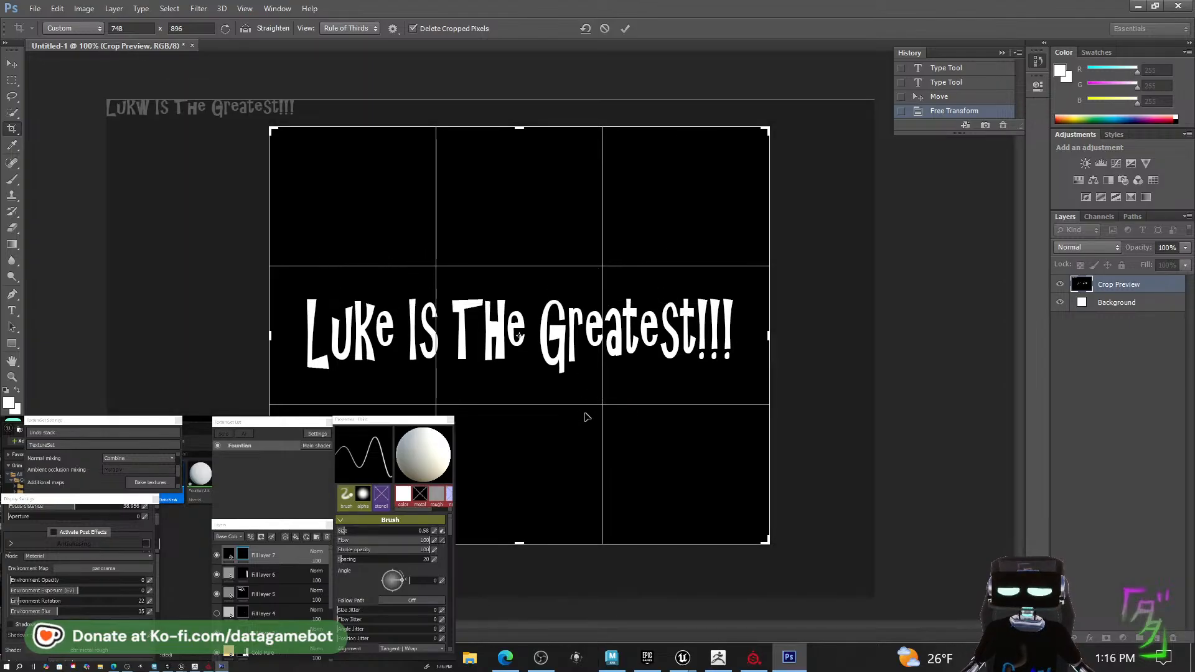
pyautogui.press('Return')
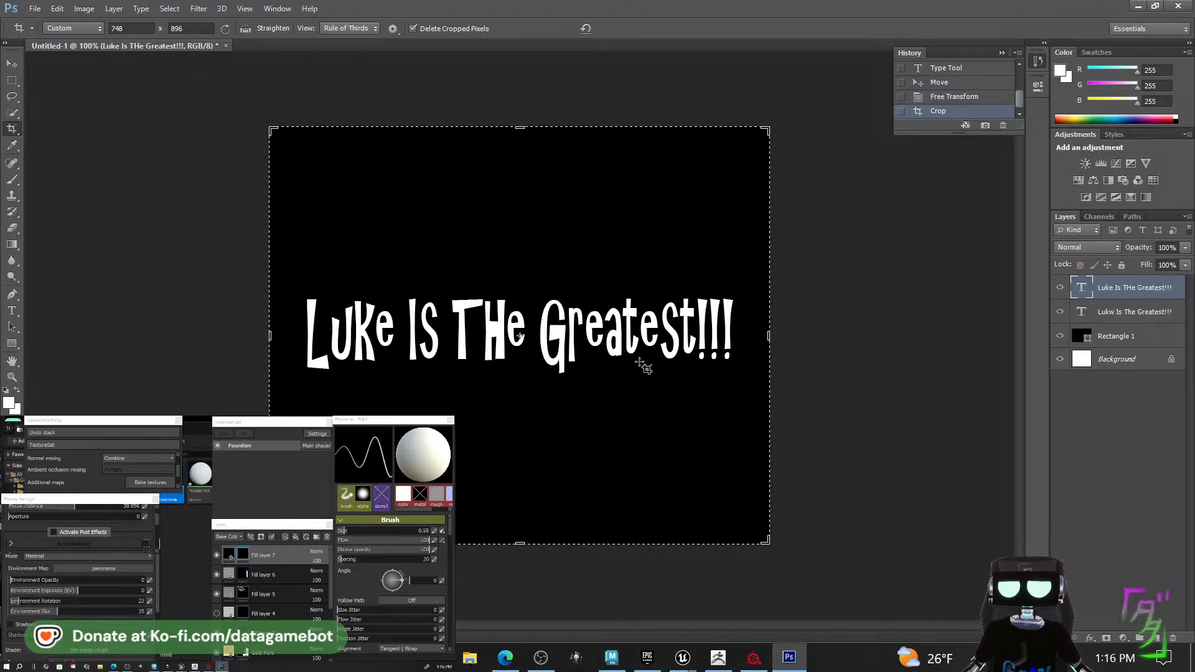
pyautogui.click(715, 338)
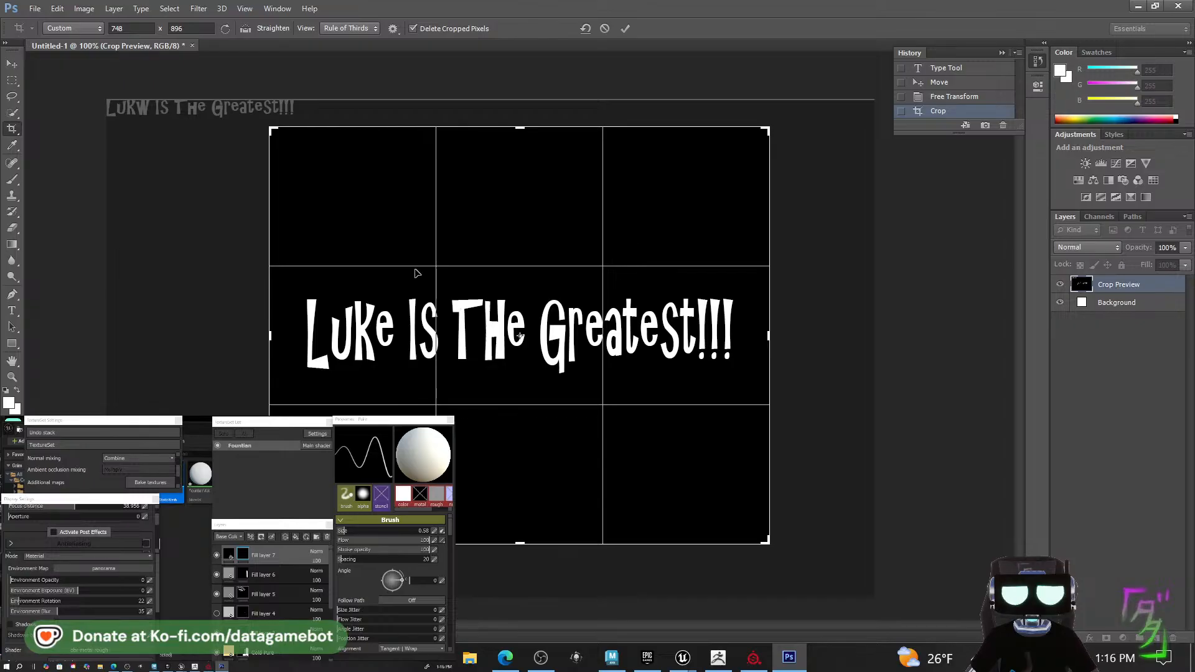
pyautogui.press('Return')
# Start saving the text graphic under a new name, using the person's first name as the file name and JPEG as the format.
pyautogui.click(35, 9)
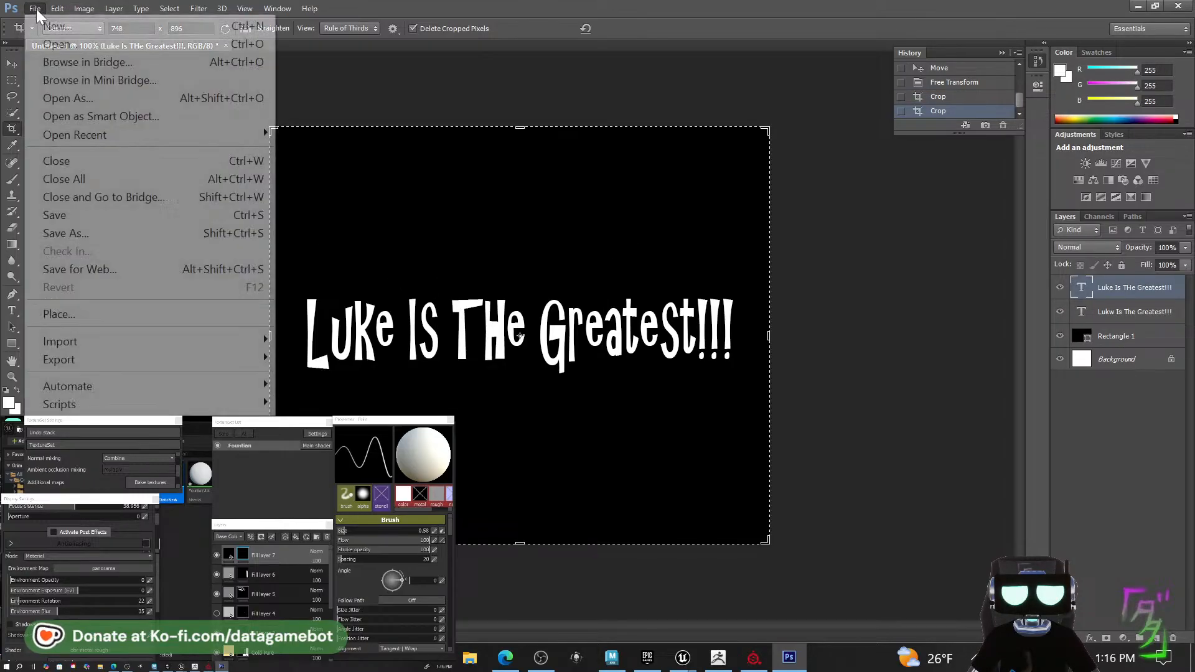
pyautogui.click(72, 231)
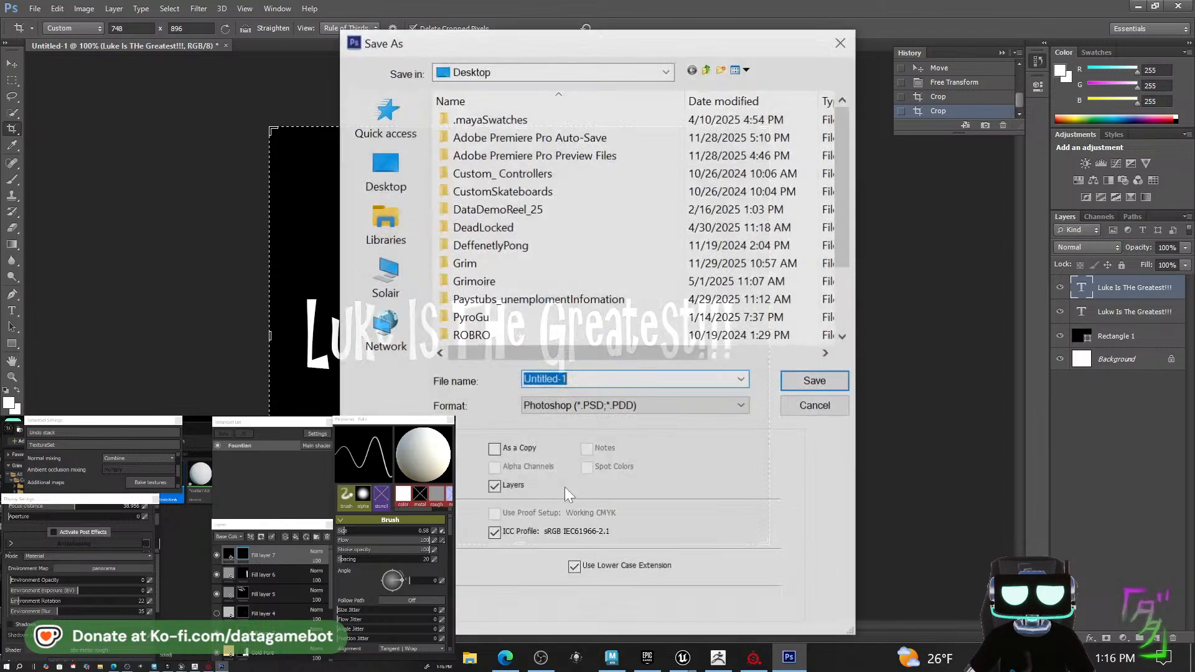
pyautogui.write('L')
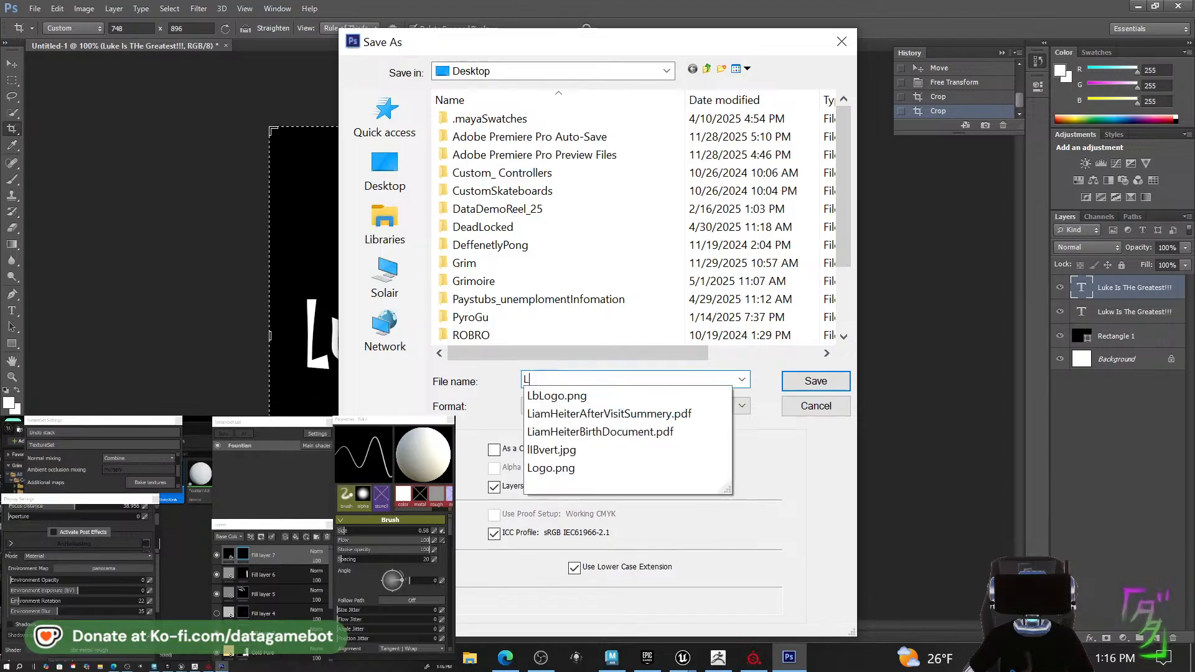
pyautogui.write('uke')
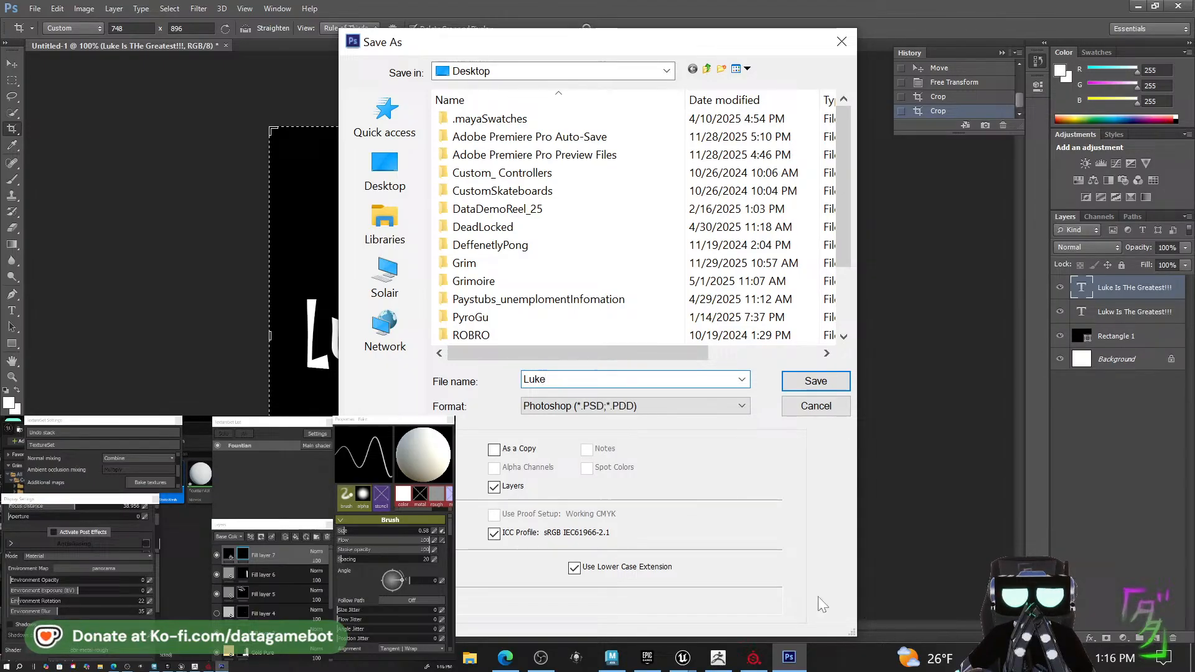
pyautogui.click(647, 404)
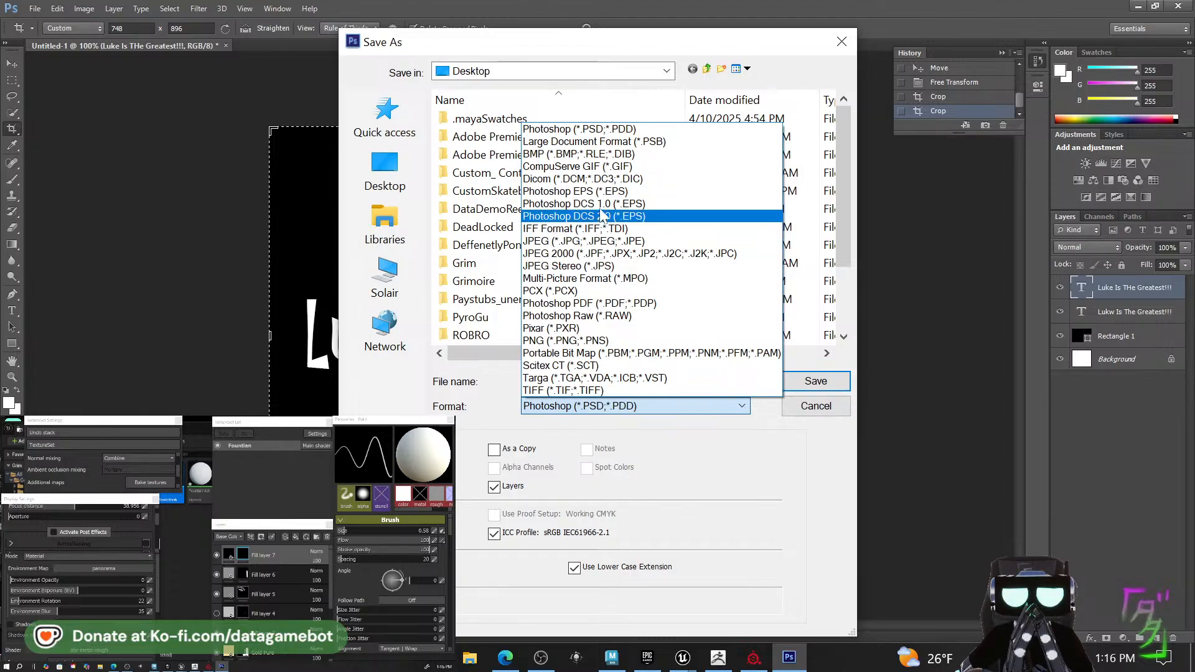
pyautogui.click(598, 242)
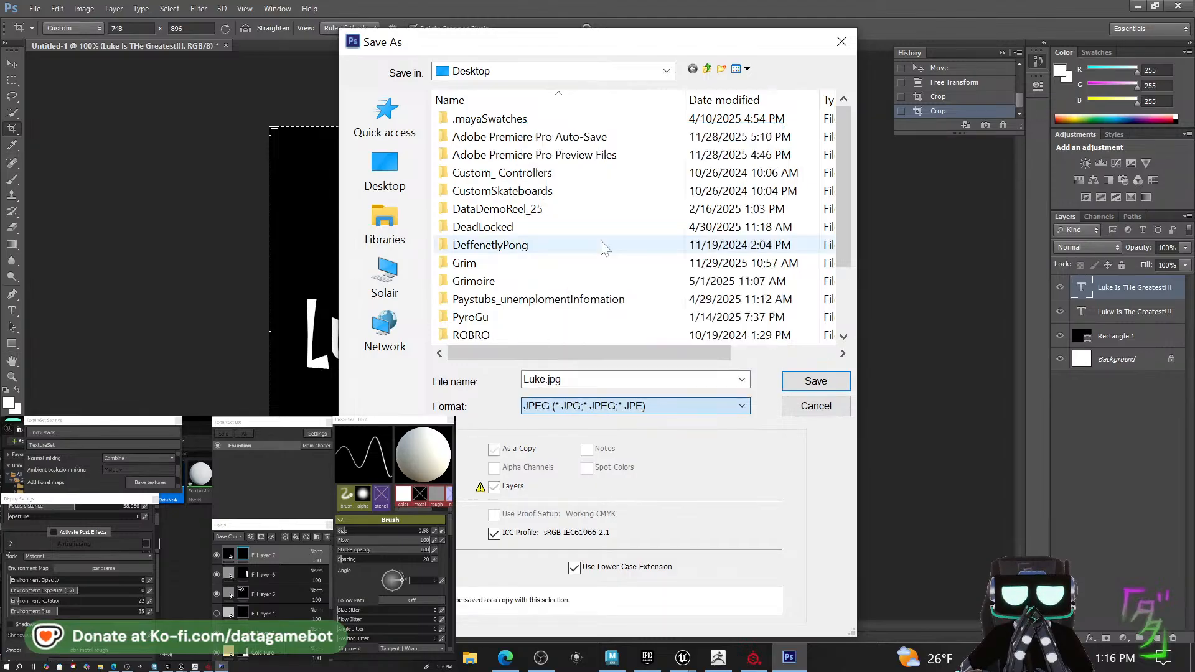
# Save the JPEG in the Fountian folder inside Grim, with quality 10 (Maximum) and the Baseline ("Standard") format option.
pyautogui.doubleClick(546, 262)
pyautogui.scroll(-5, 546, 273)
pyautogui.scroll(-9, 542, 283)
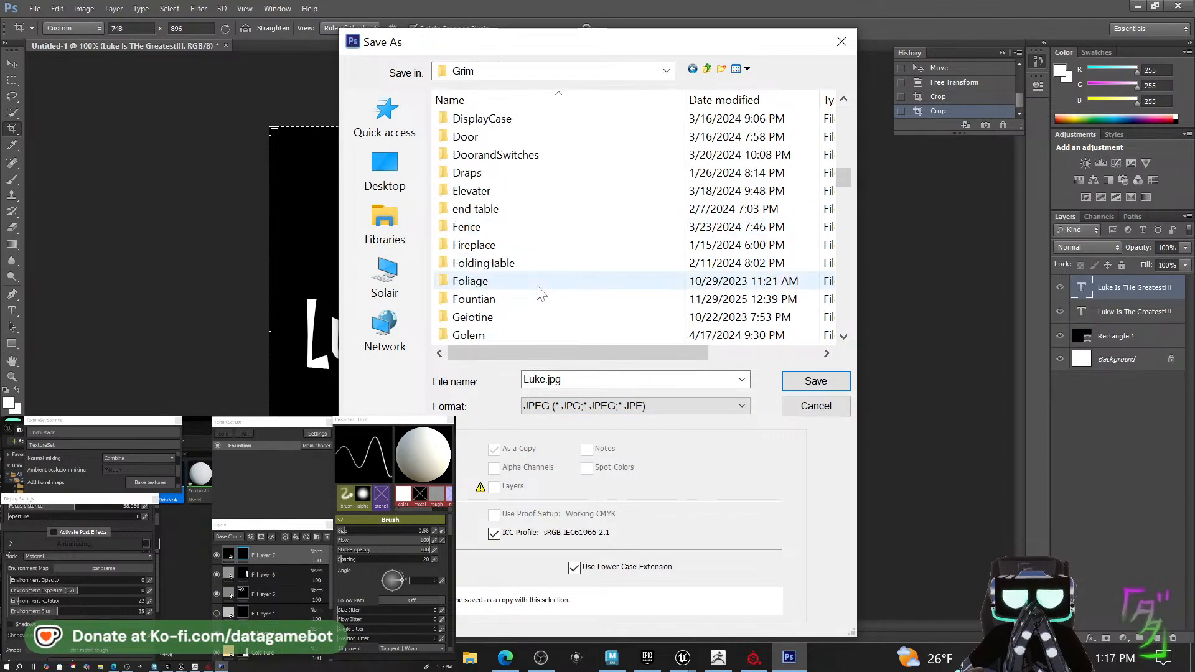
pyautogui.scroll(-3, 488, 218)
pyautogui.scroll(-4, 484, 231)
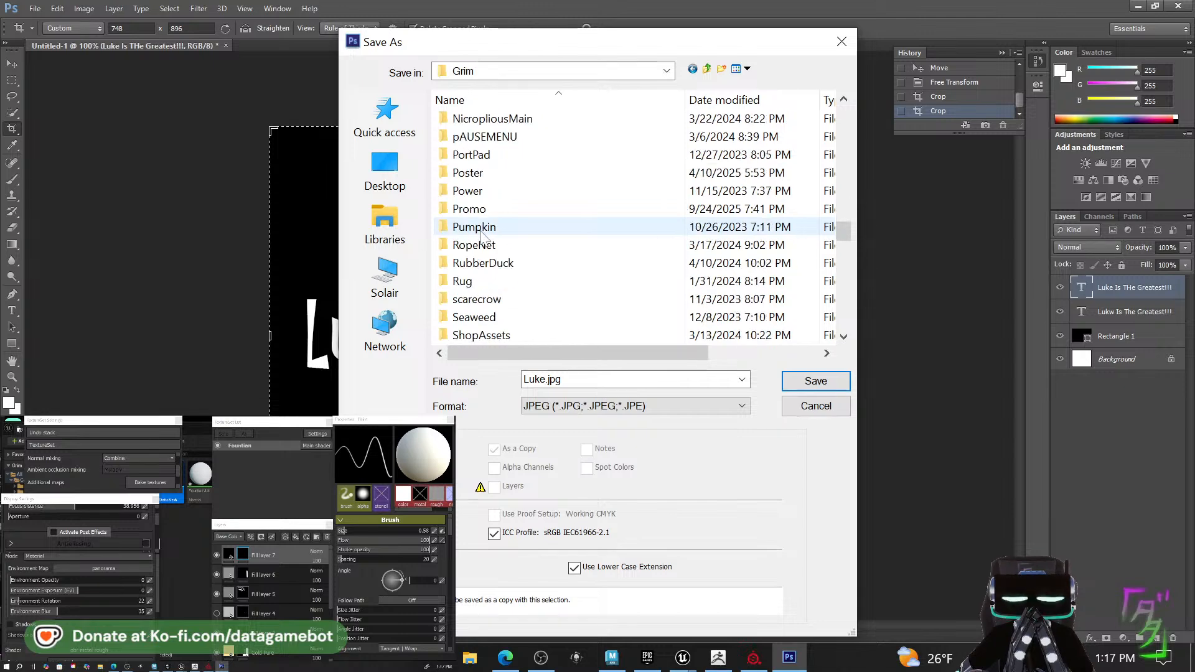
pyautogui.scroll(15, 482, 230)
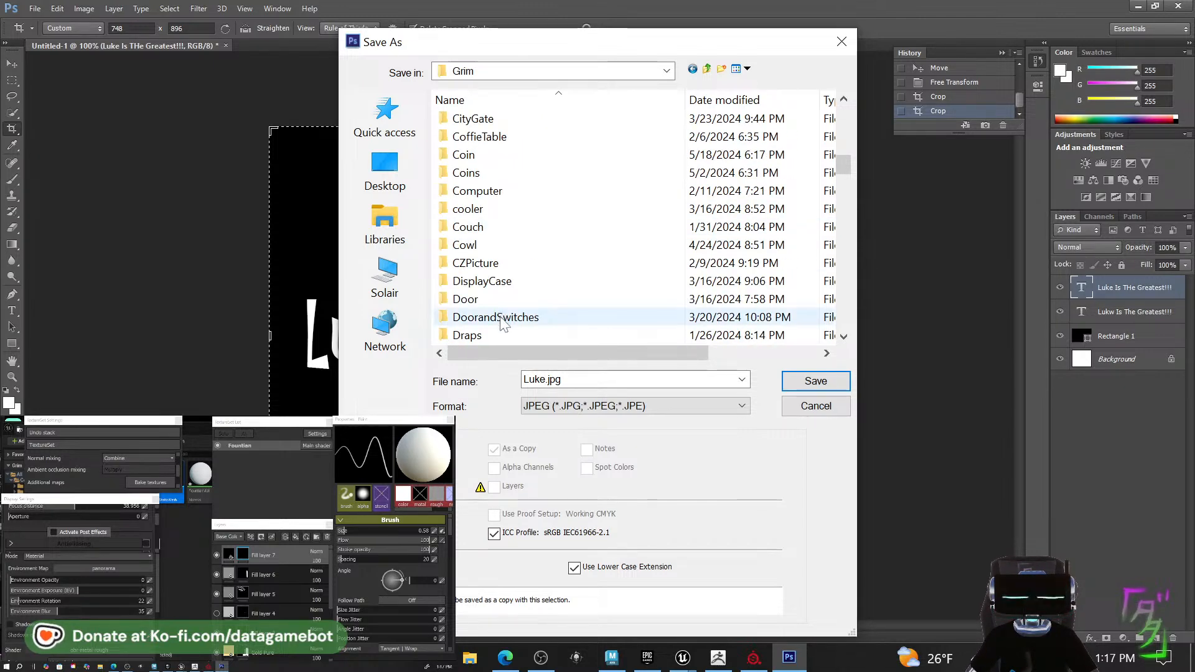
pyautogui.scroll(-2, 505, 316)
pyautogui.scroll(-1, 485, 324)
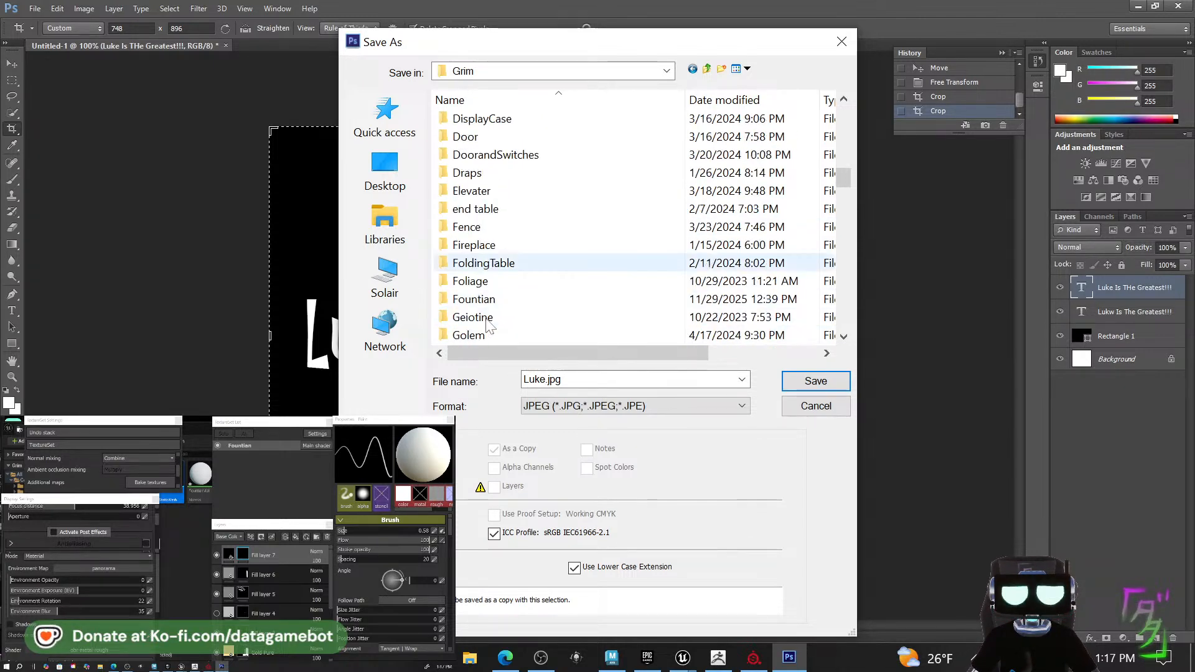
pyautogui.doubleClick(492, 300)
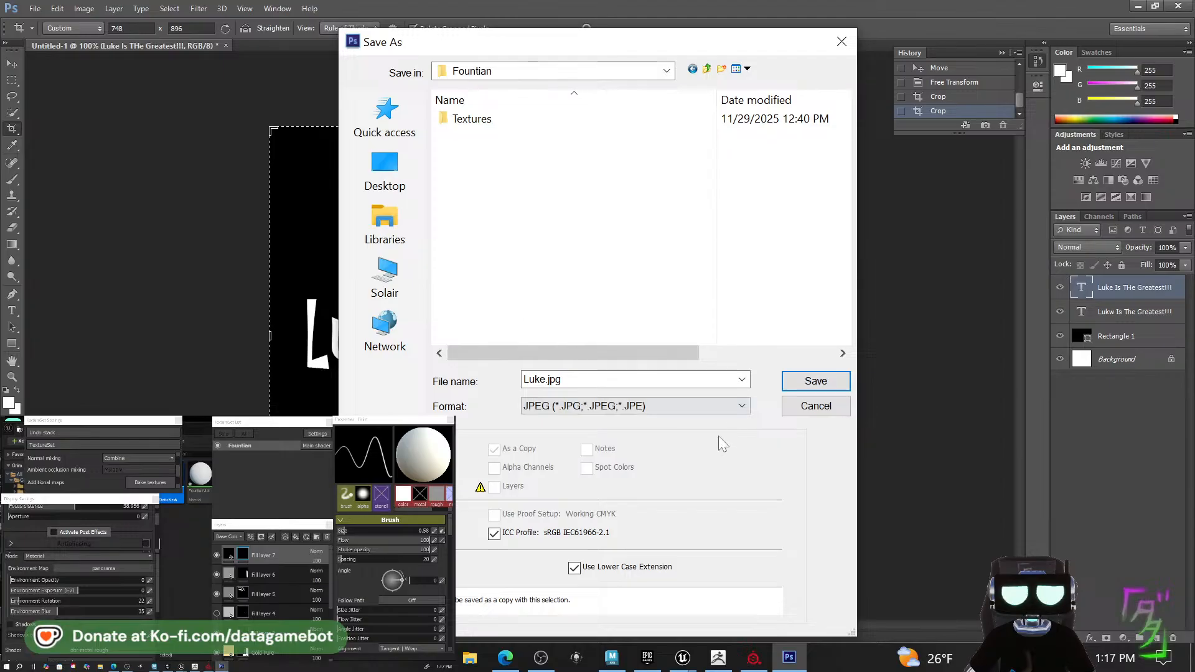
pyautogui.click(816, 381)
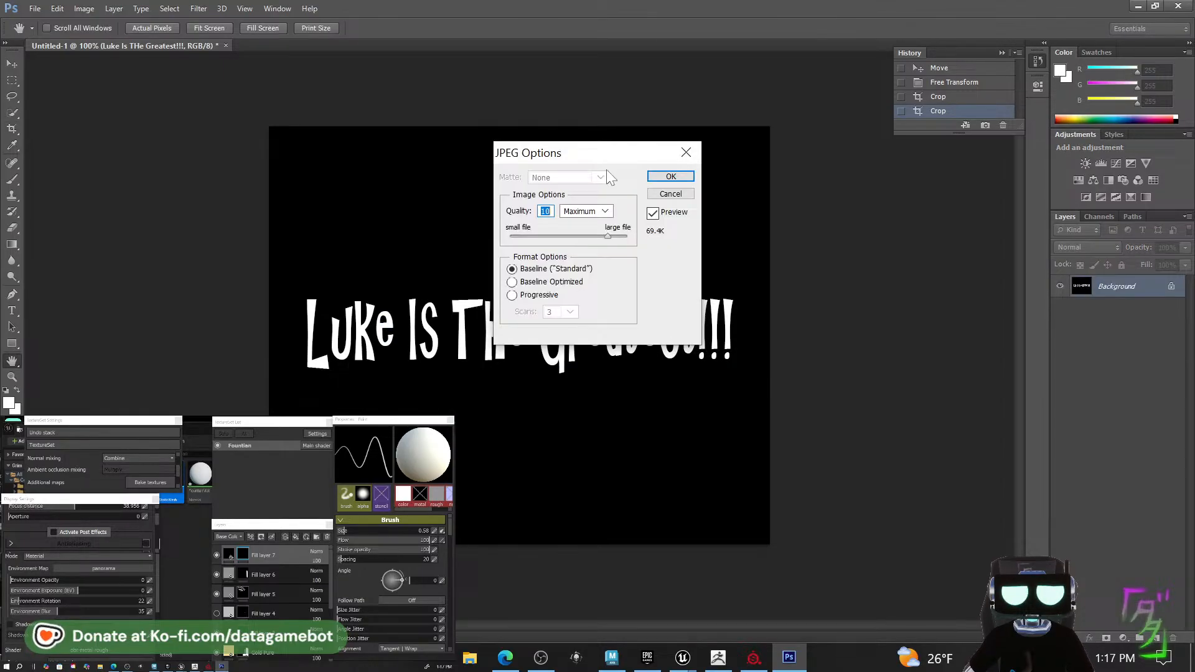
pyautogui.click(650, 177)
# Switch to Substance Painter and add the saved text JPEG from the Grim/Fountian folder to the resources for import.
pyautogui.click(1139, 7)
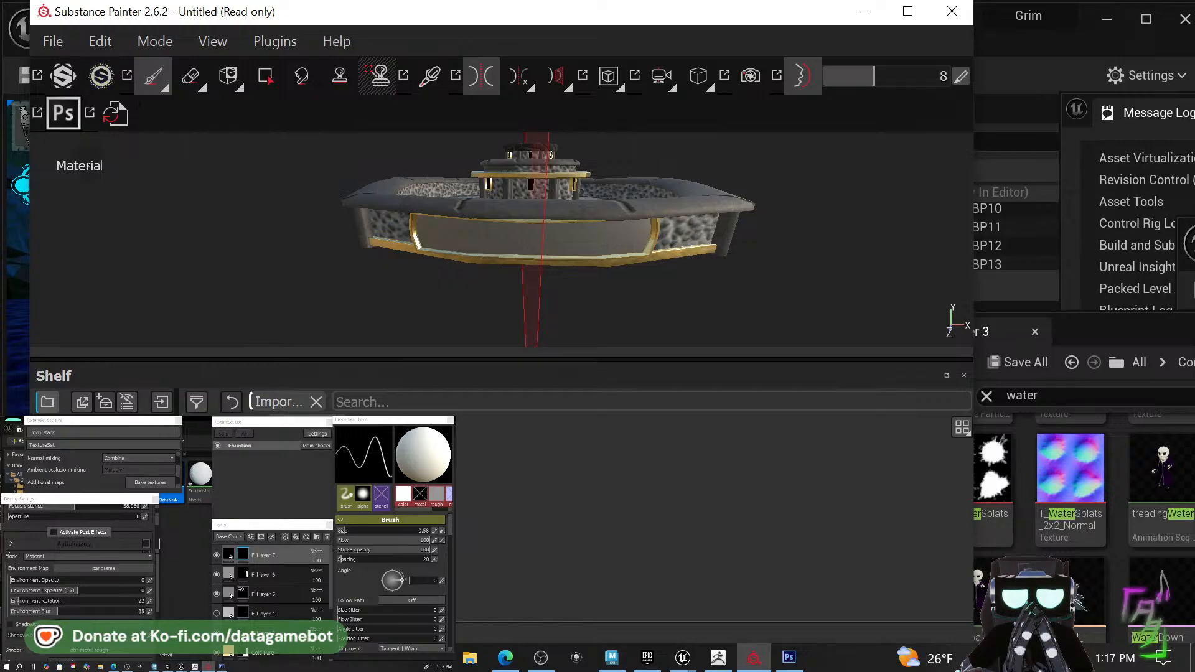
pyautogui.click(53, 41)
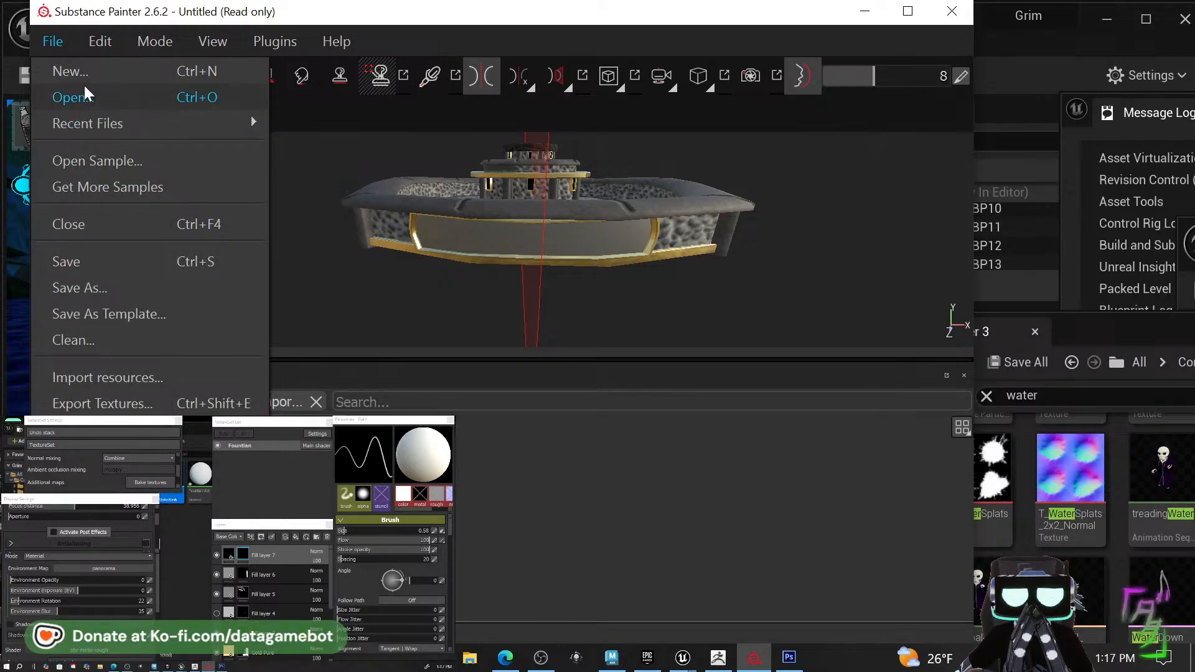
pyautogui.click(81, 377)
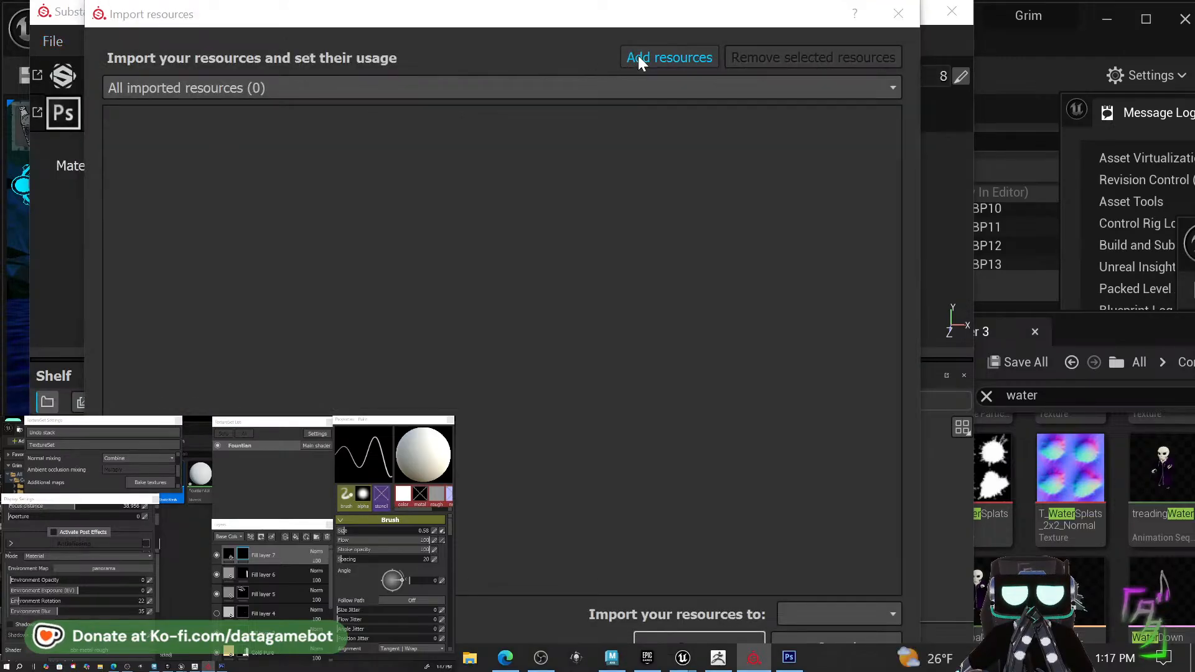
pyautogui.click(637, 56)
pyautogui.scroll(-3, 659, 266)
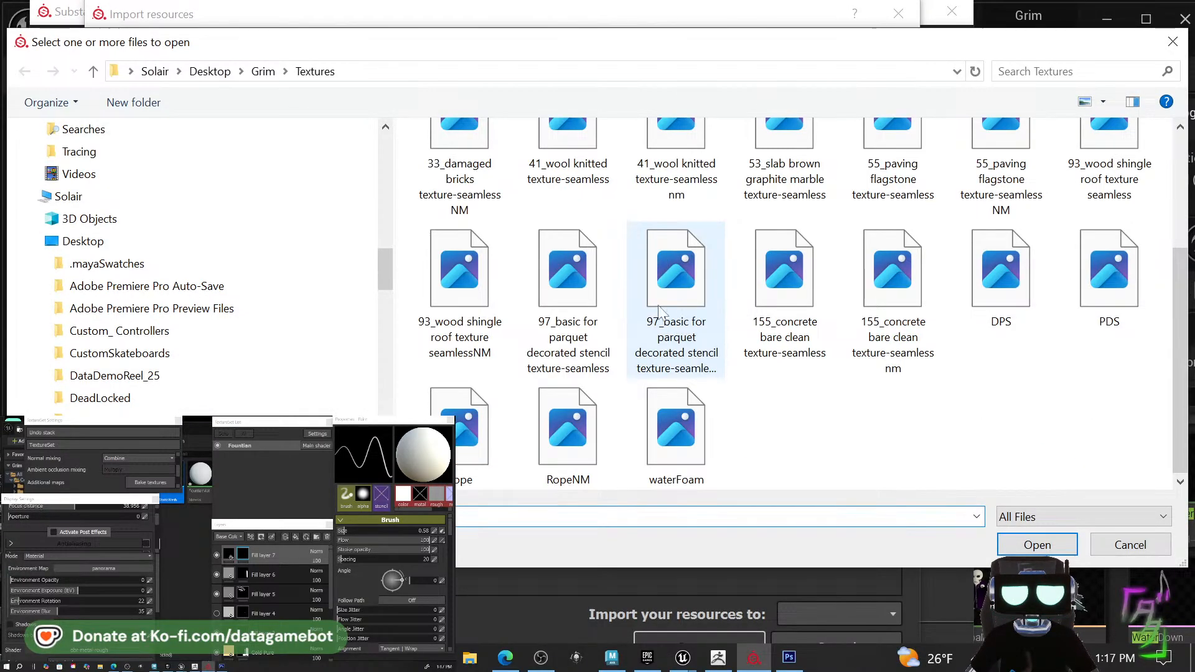
pyautogui.scroll(3, 635, 255)
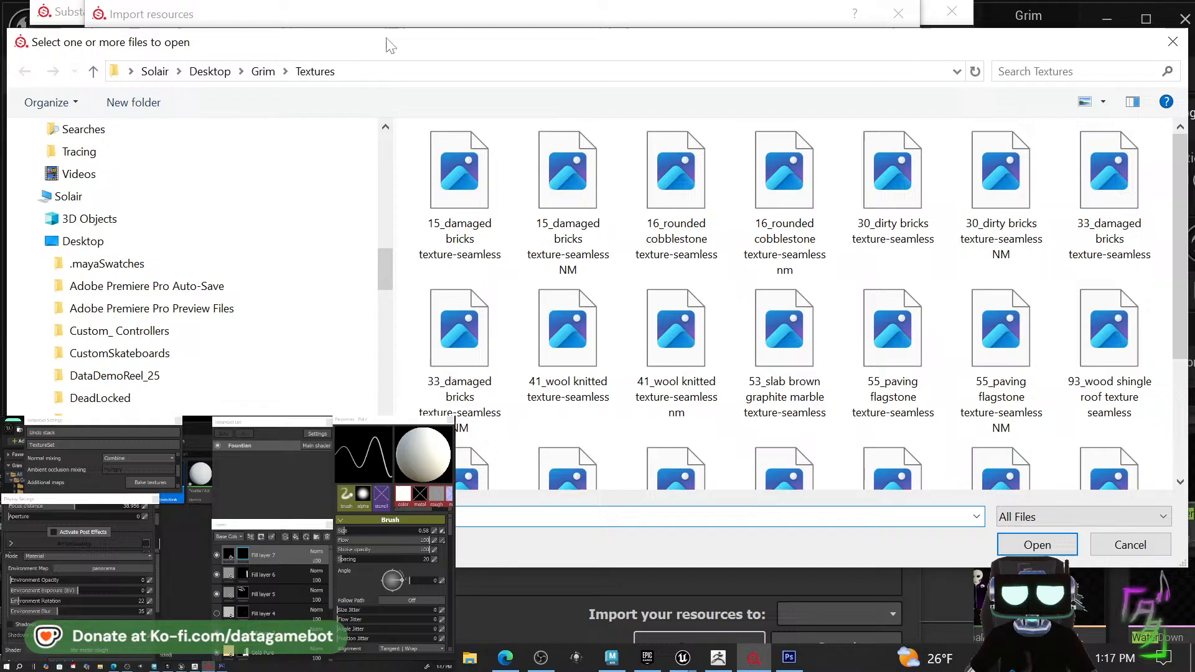
pyautogui.click(263, 71)
pyautogui.scroll(-5, 636, 310)
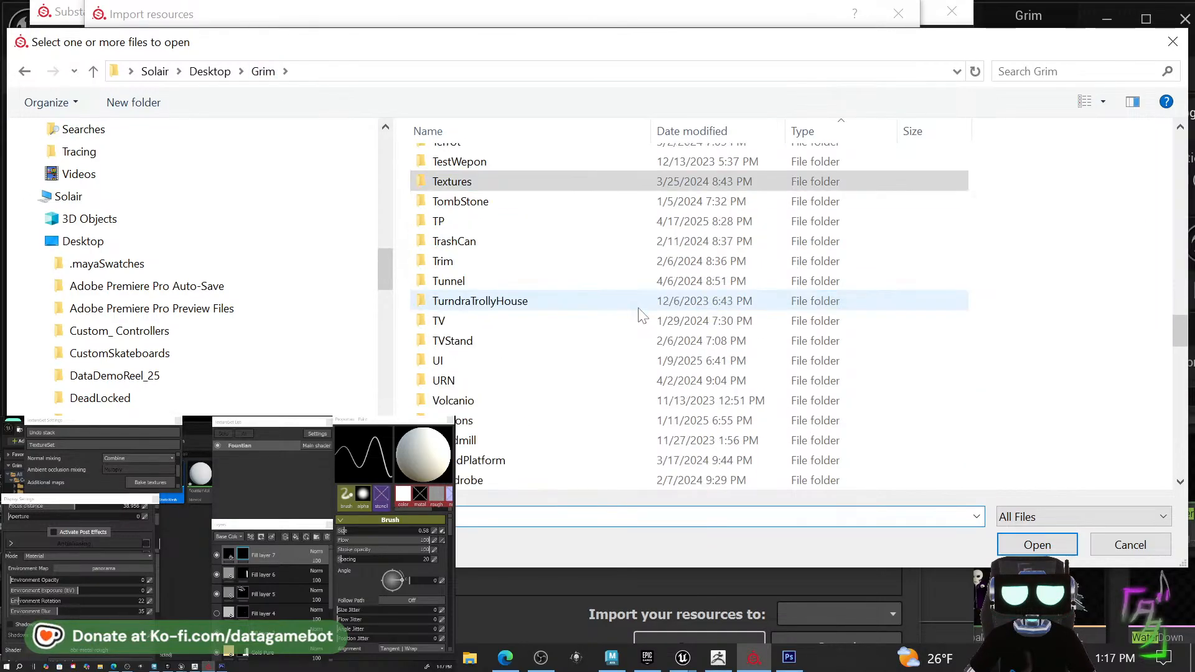
pyautogui.scroll(10, 640, 318)
pyautogui.scroll(7, 641, 322)
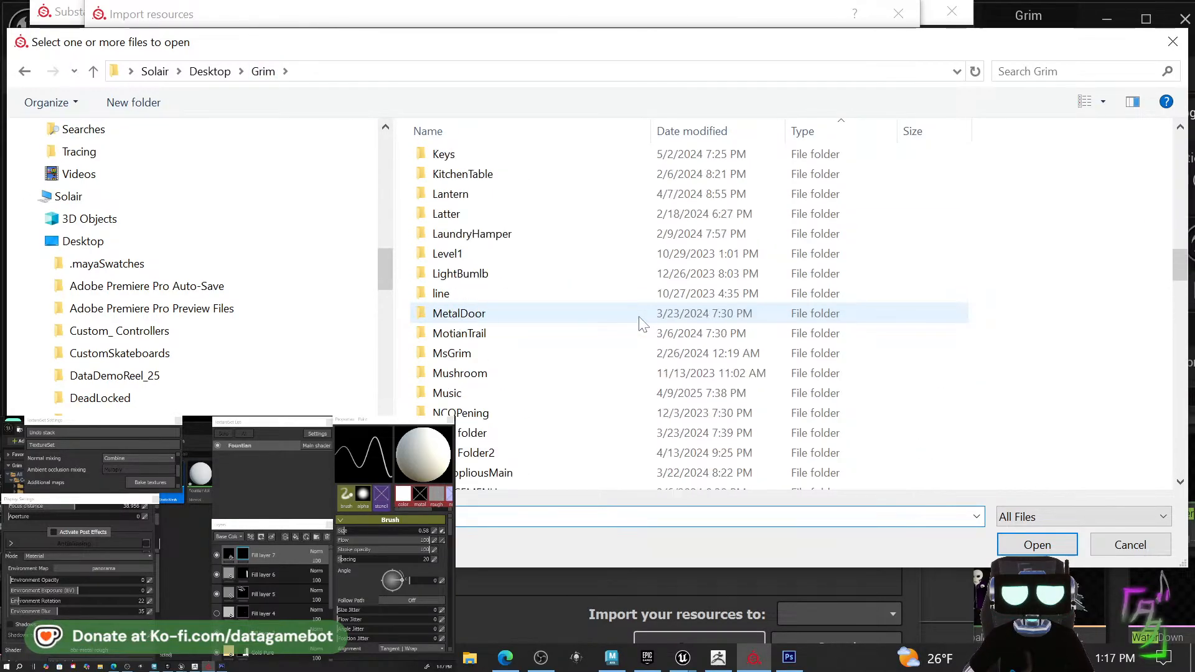
pyautogui.scroll(1, 636, 318)
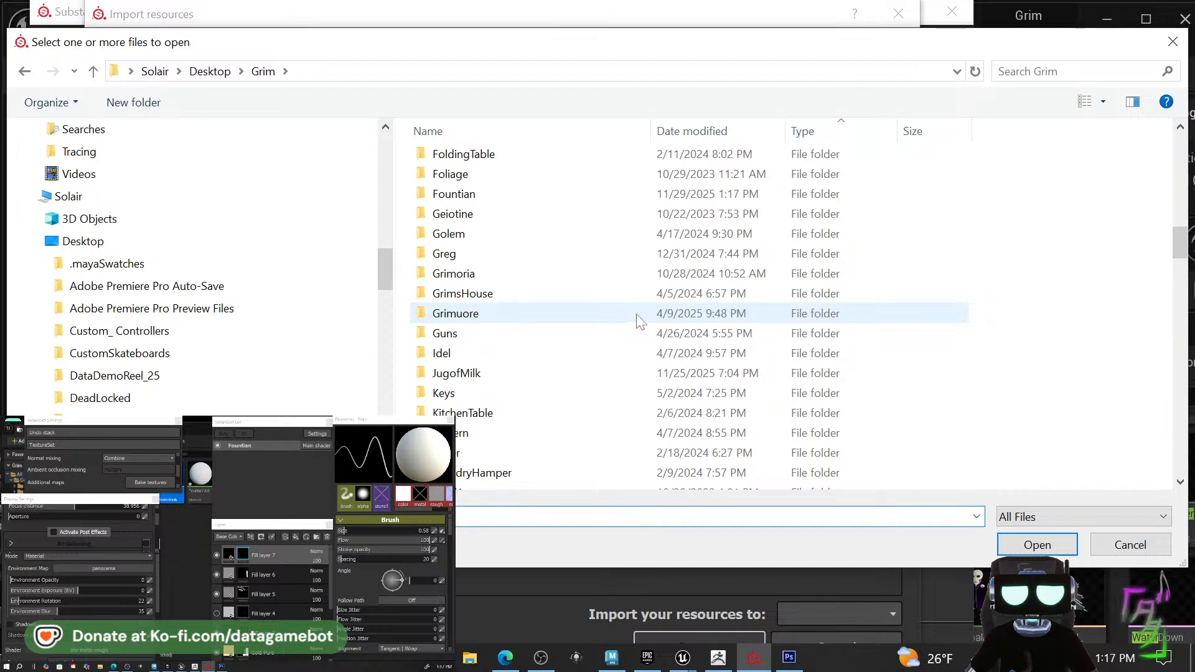
pyautogui.scroll(-1, 636, 317)
pyautogui.scroll(1, 636, 317)
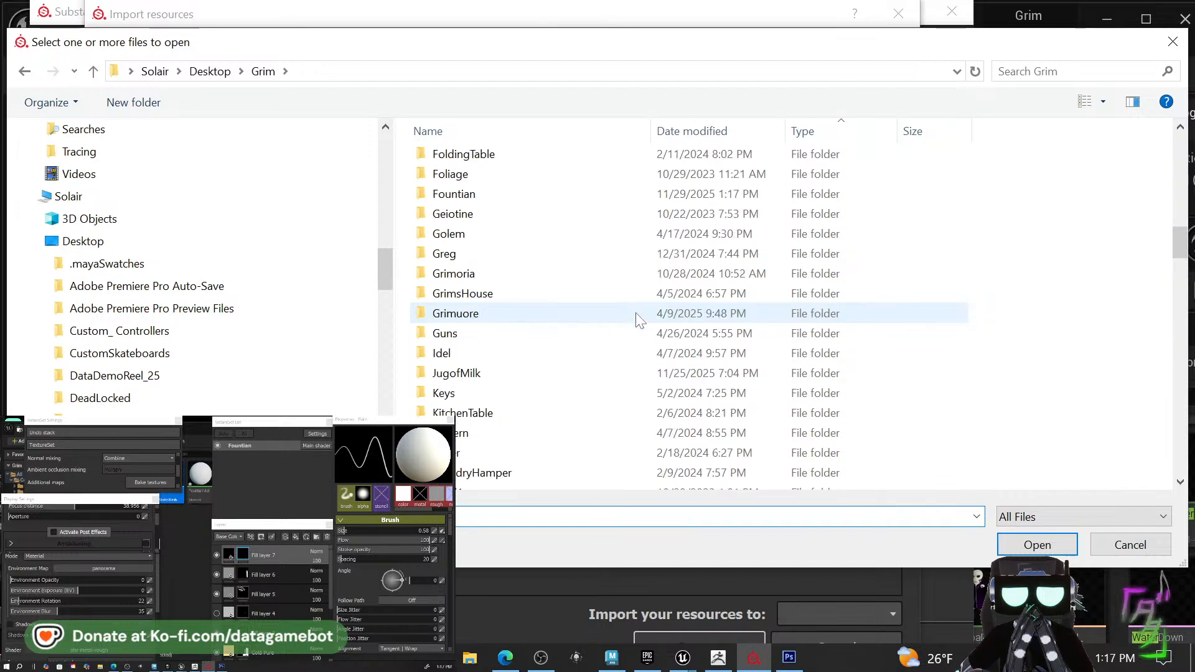
pyautogui.doubleClick(608, 194)
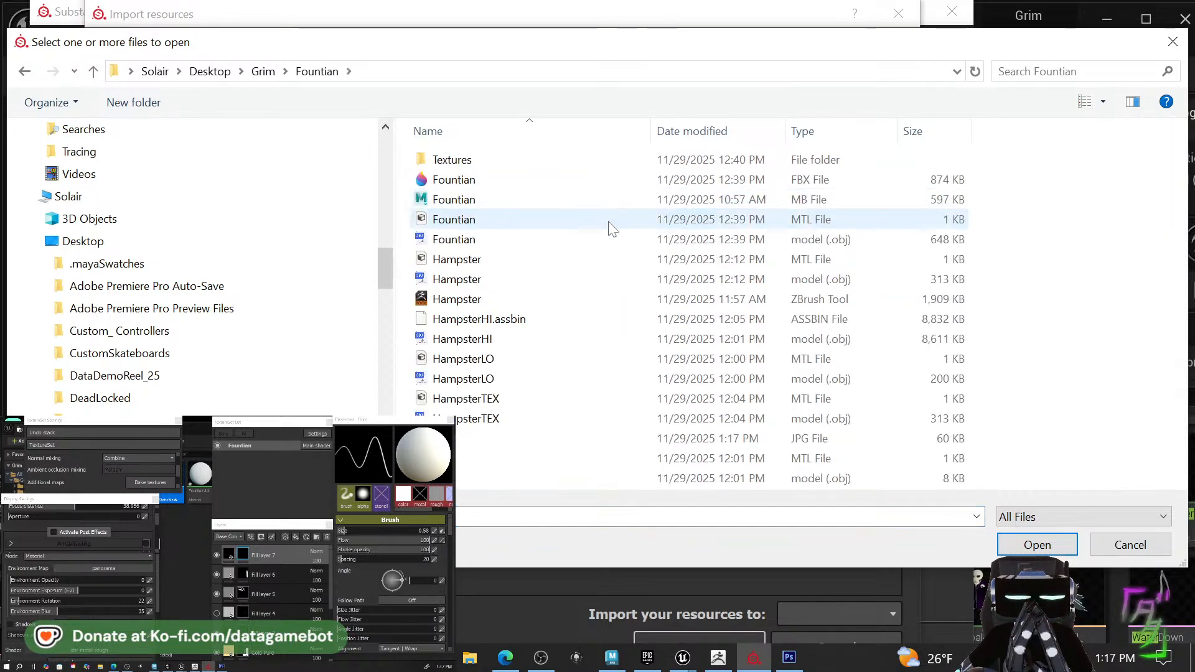
pyautogui.doubleClick(565, 438)
# Set the image's usage to texture and import it into the project 'Untitled'.
pyautogui.click(789, 121)
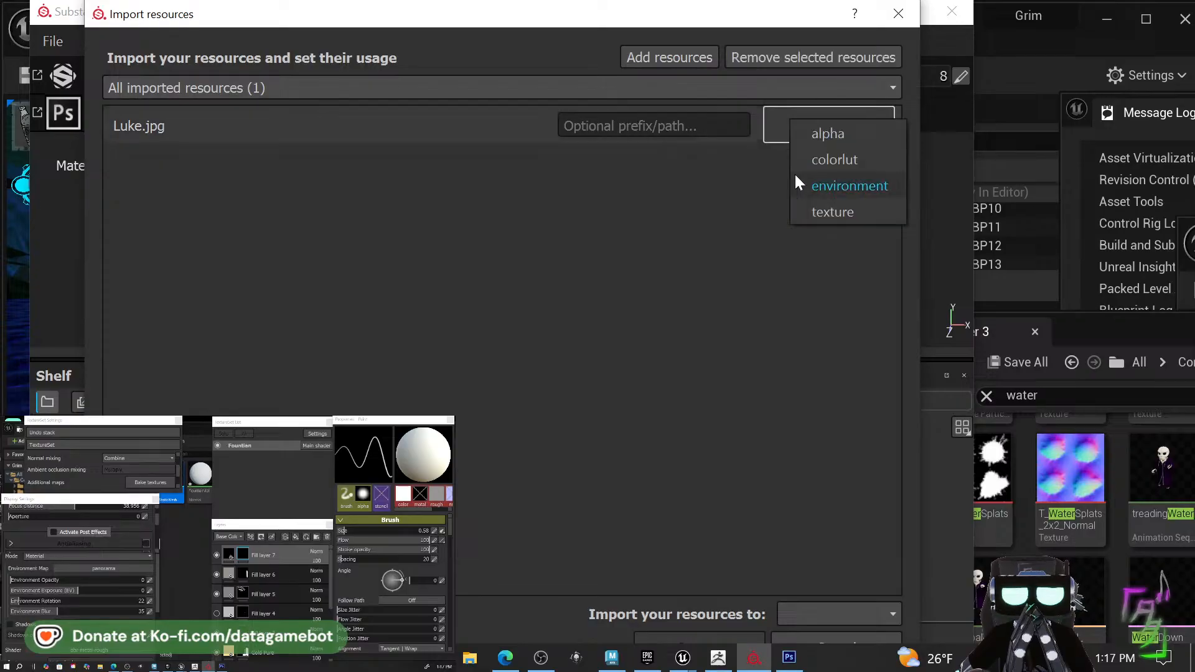
pyautogui.click(816, 212)
pyautogui.click(830, 607)
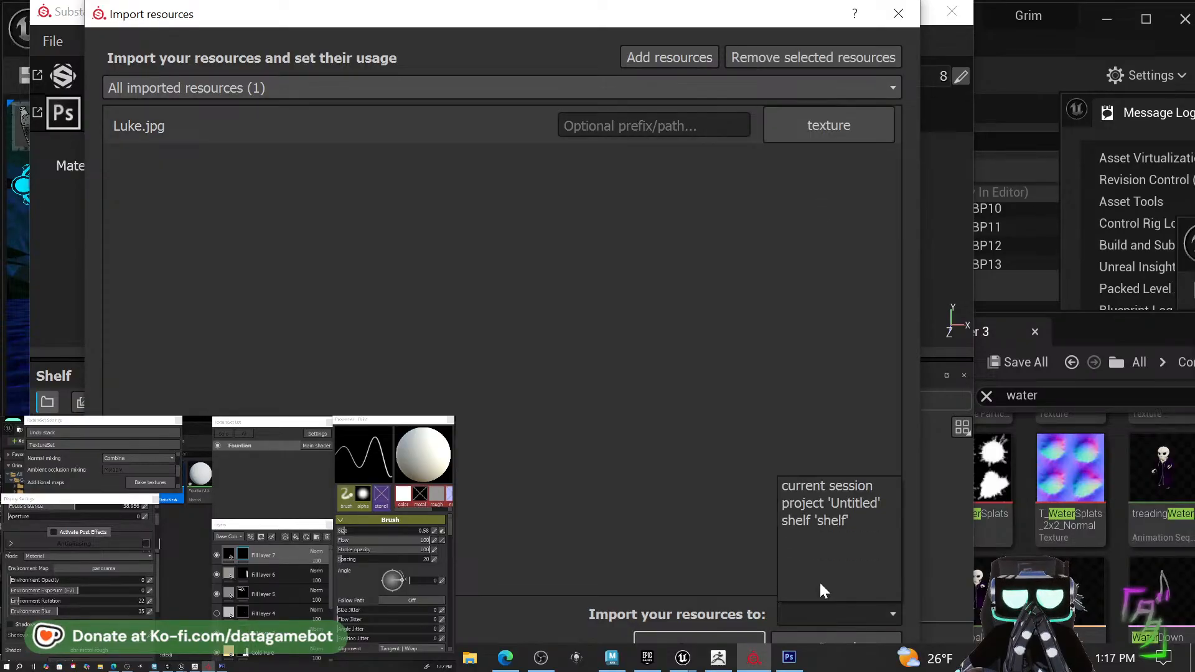
pyautogui.click(811, 504)
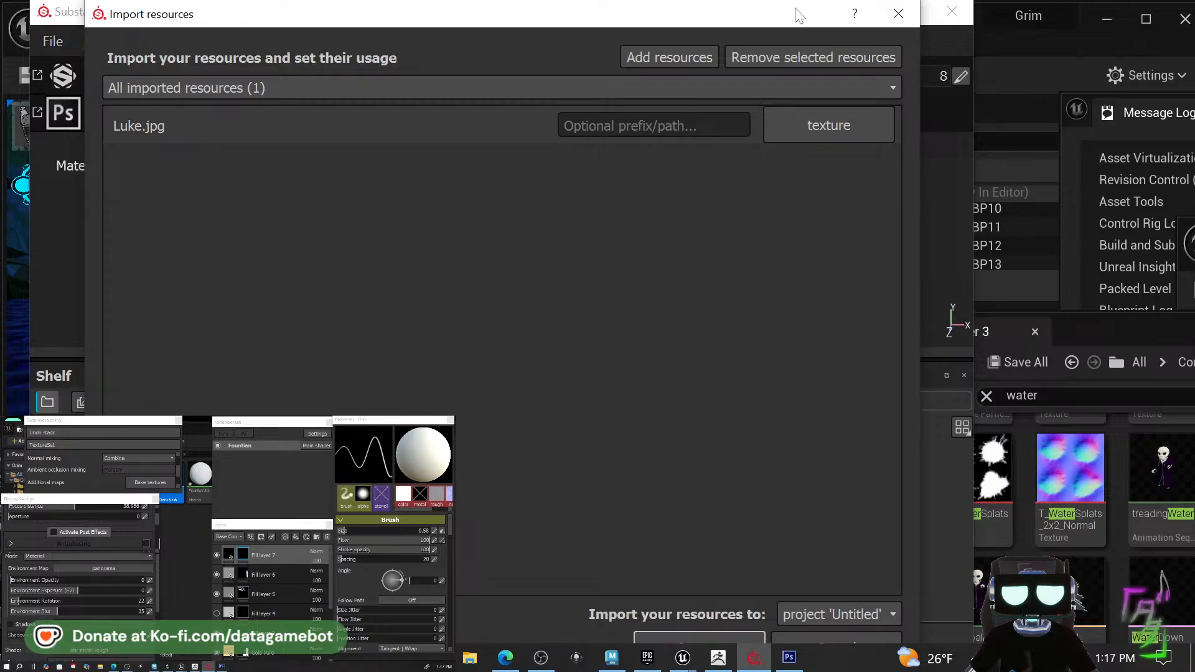
pyautogui.moveTo(794, 5)
pyautogui.mouseDown()
pyautogui.moveTo(782, 184)
pyautogui.moveTo(778, 88)
pyautogui.mouseUp()
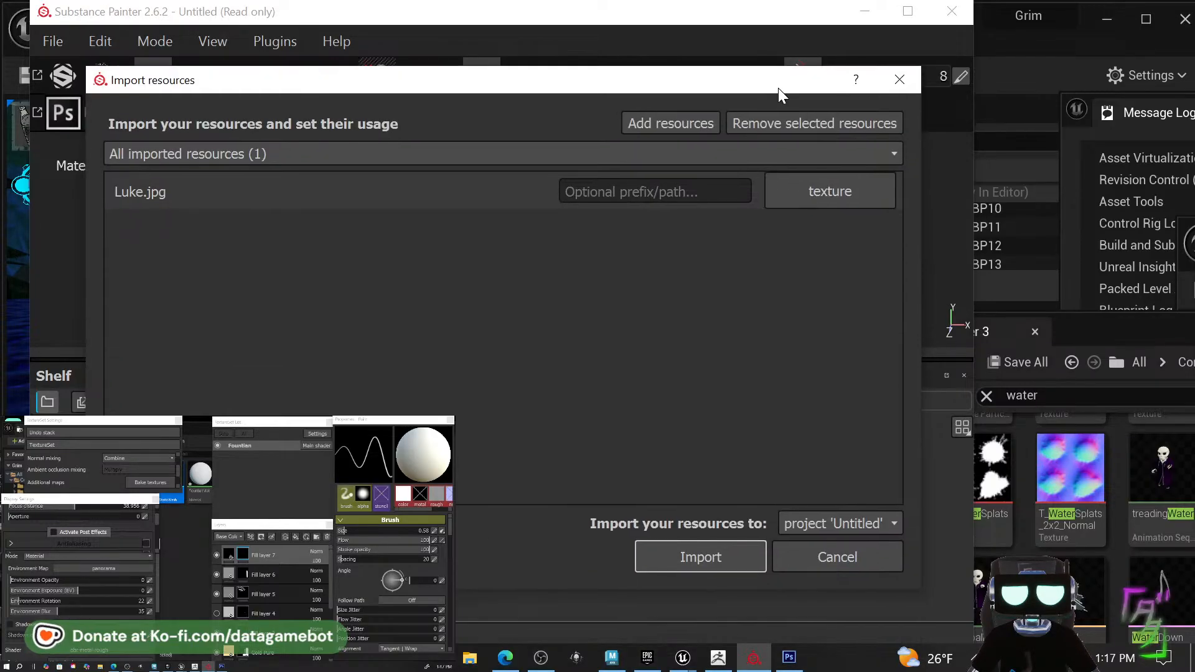
pyautogui.click(704, 550)
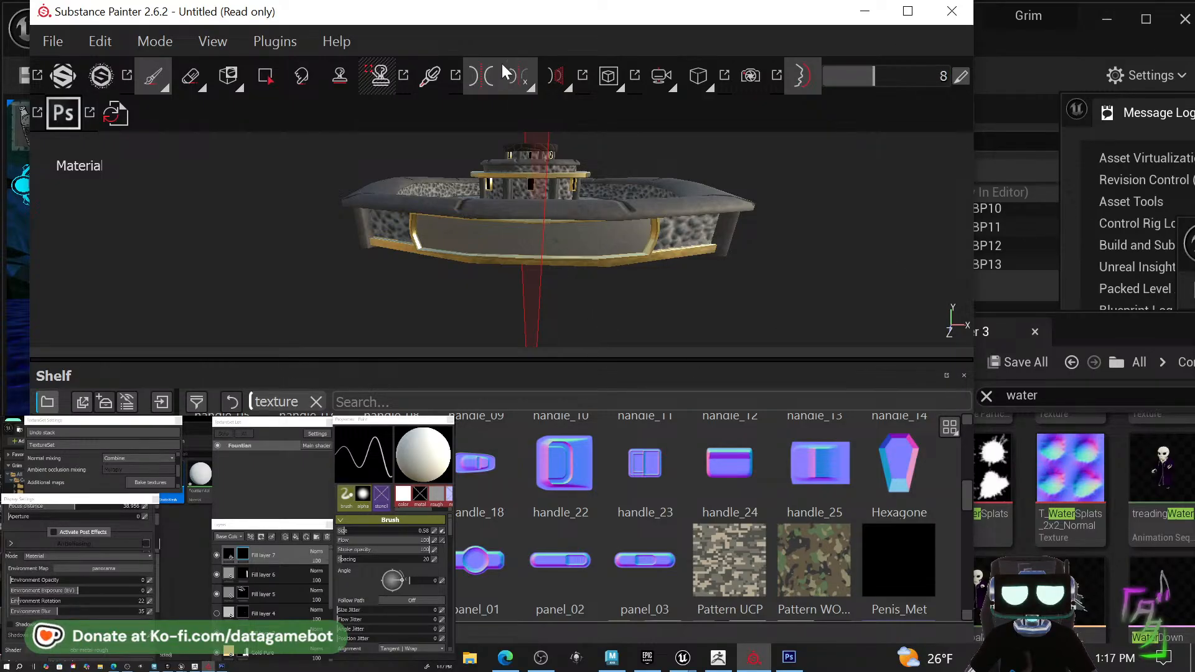
# Turn off symmetry and add a new fill layer with a black mask above Fill layer 7.
pyautogui.click(486, 75)
pyautogui.click(267, 558)
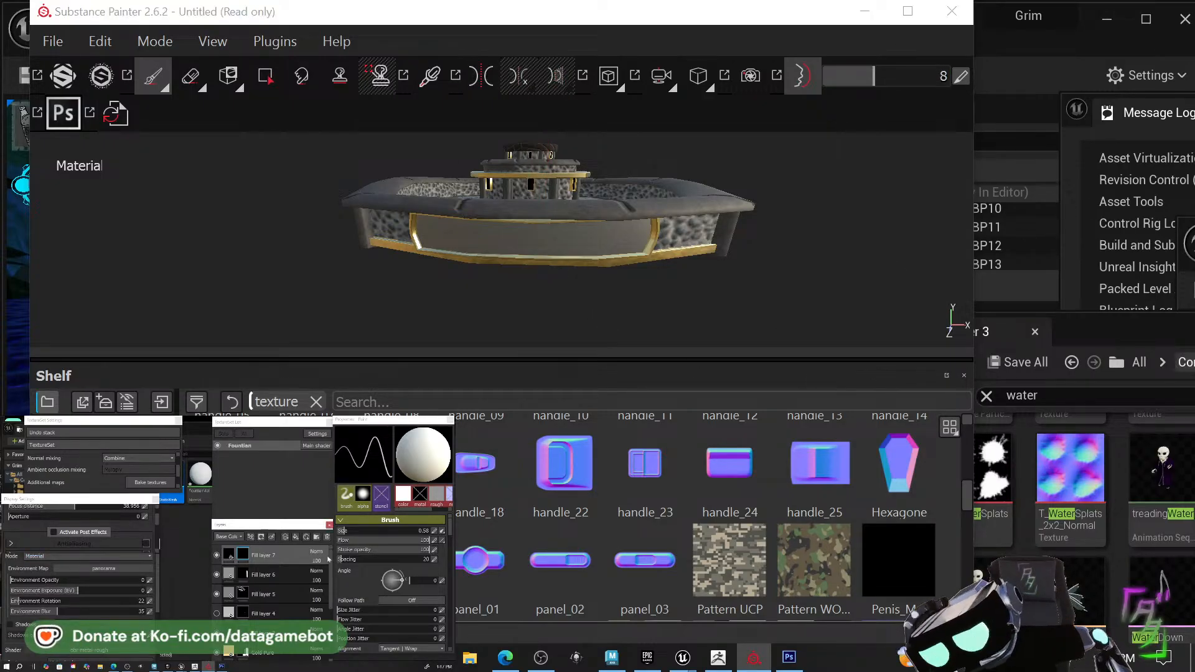
pyautogui.click(296, 537)
pyautogui.rightClick(267, 556)
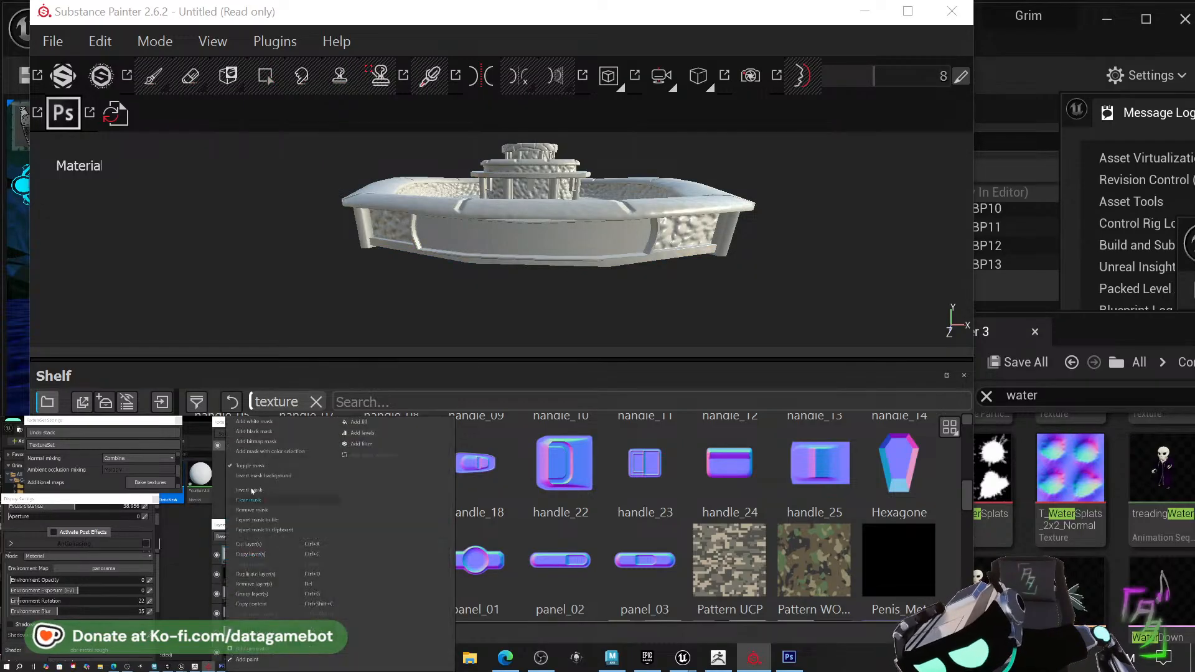
pyautogui.click(257, 430)
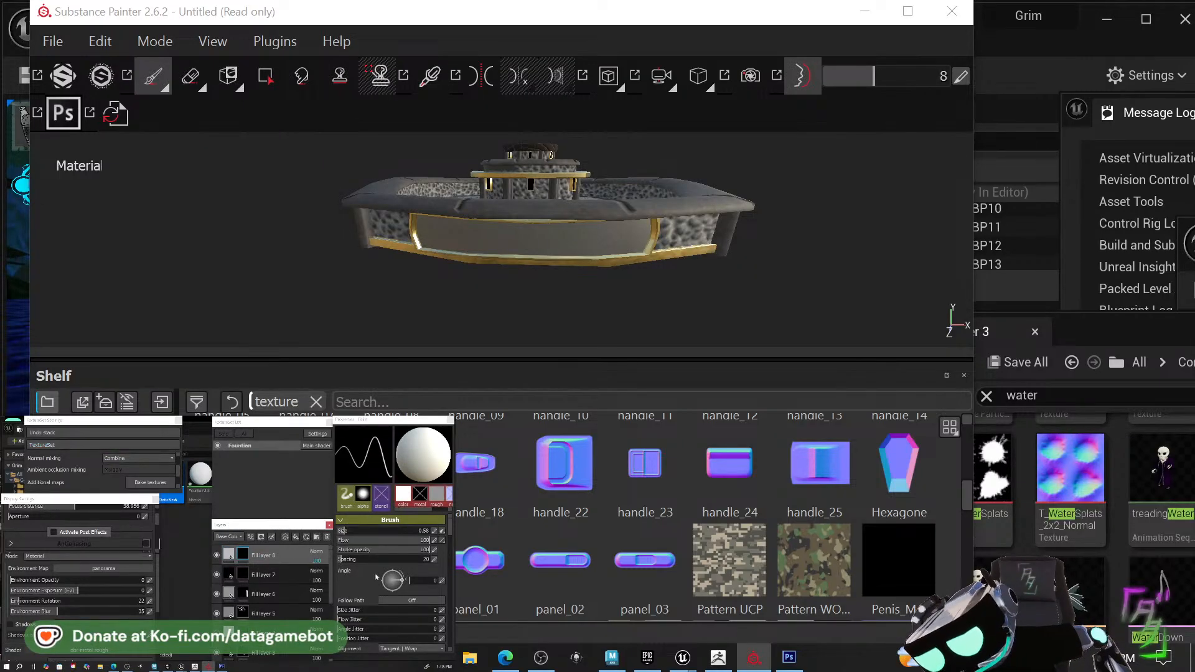
# Load the imported text image as the brush's stencil and display the Base Color channel in the viewport.
pyautogui.scroll(-5, 374, 602)
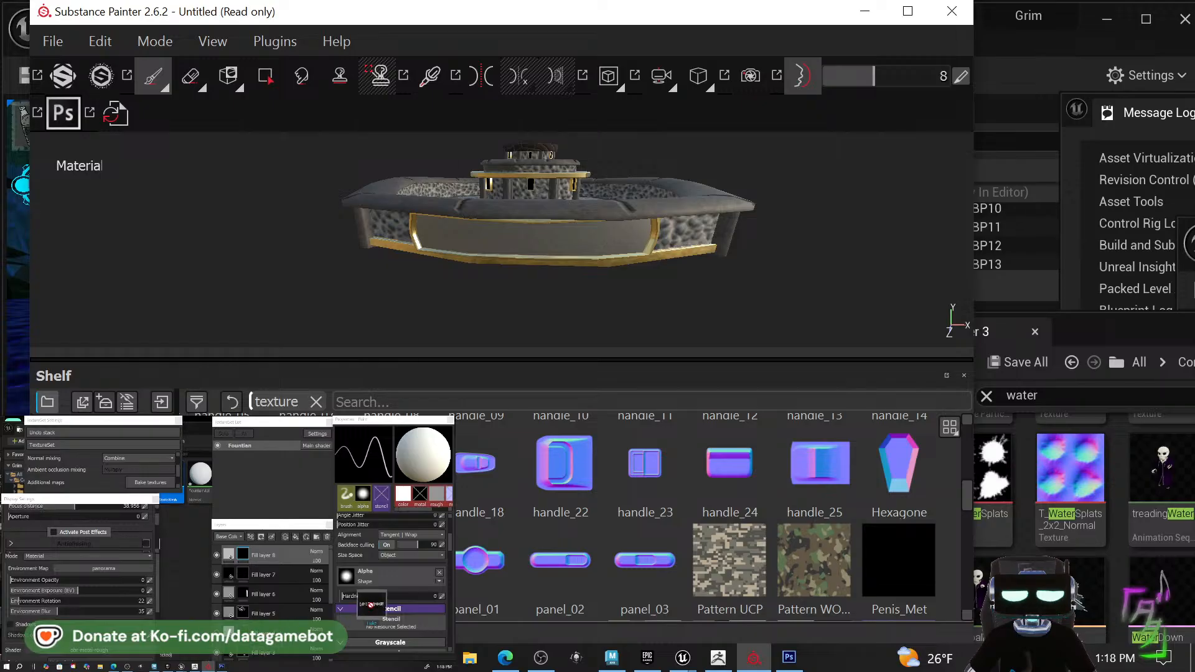
pyautogui.click(378, 624)
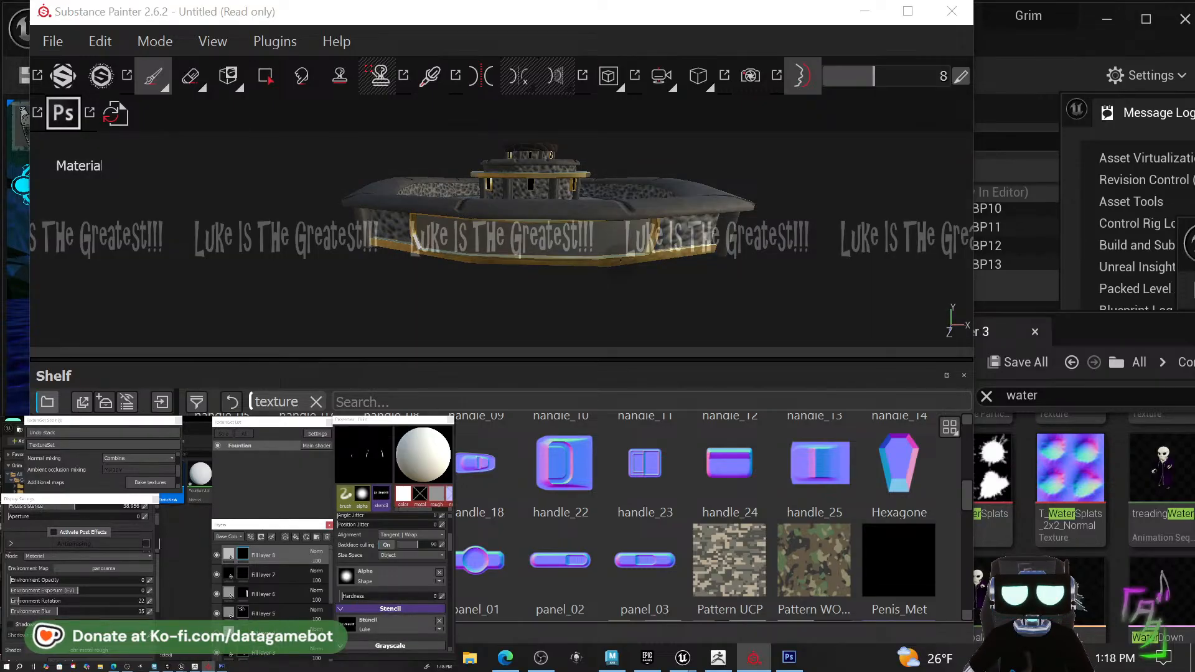
pyautogui.rightClick(609, 204)
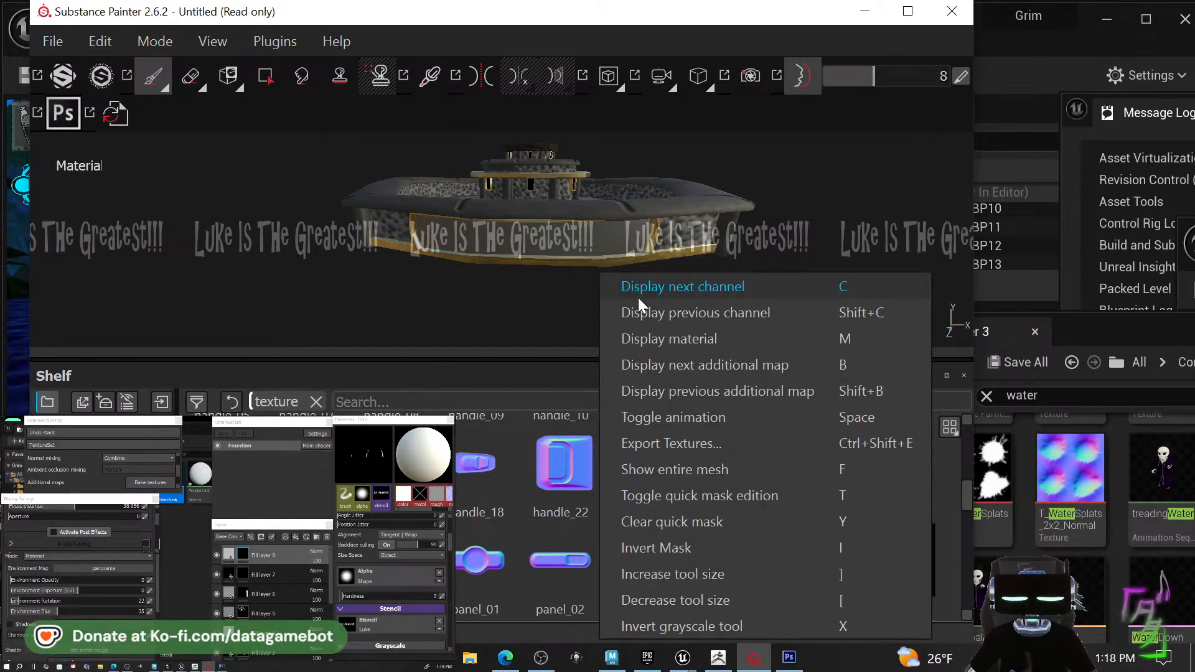
pyautogui.click(629, 211)
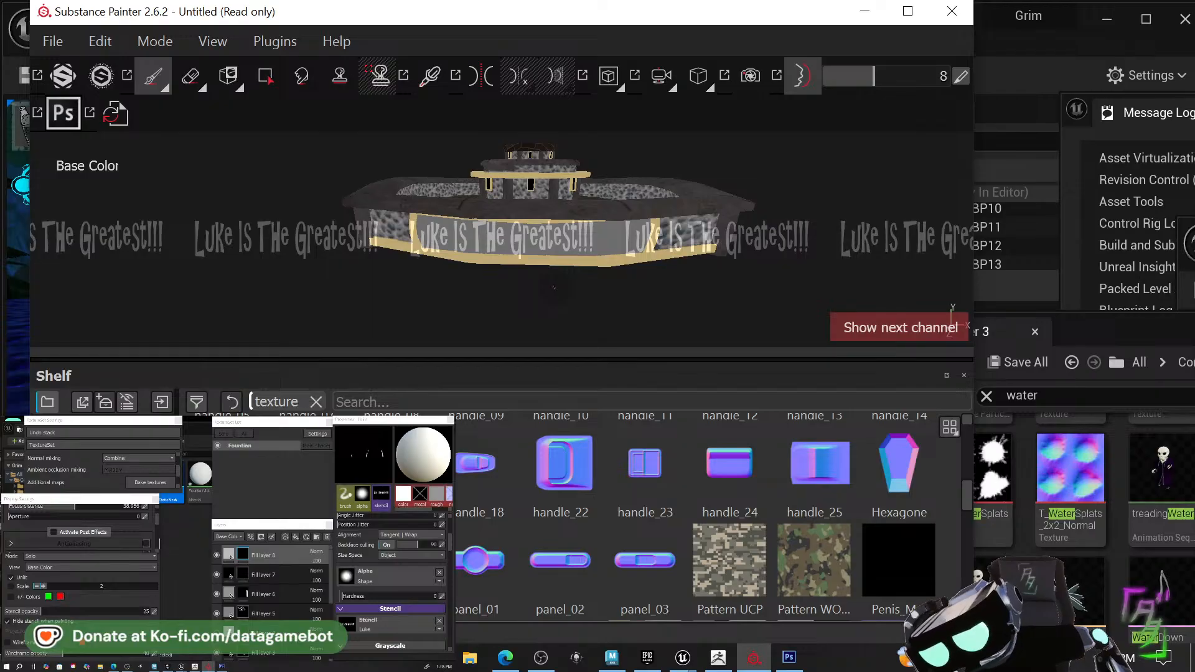
# Move and slightly shrink the text stencil so one copy sits centered inside the fountain's front panel.
pyautogui.press('s')
pyautogui.moveTo(553, 289); pyautogui.dragTo(556, 276)
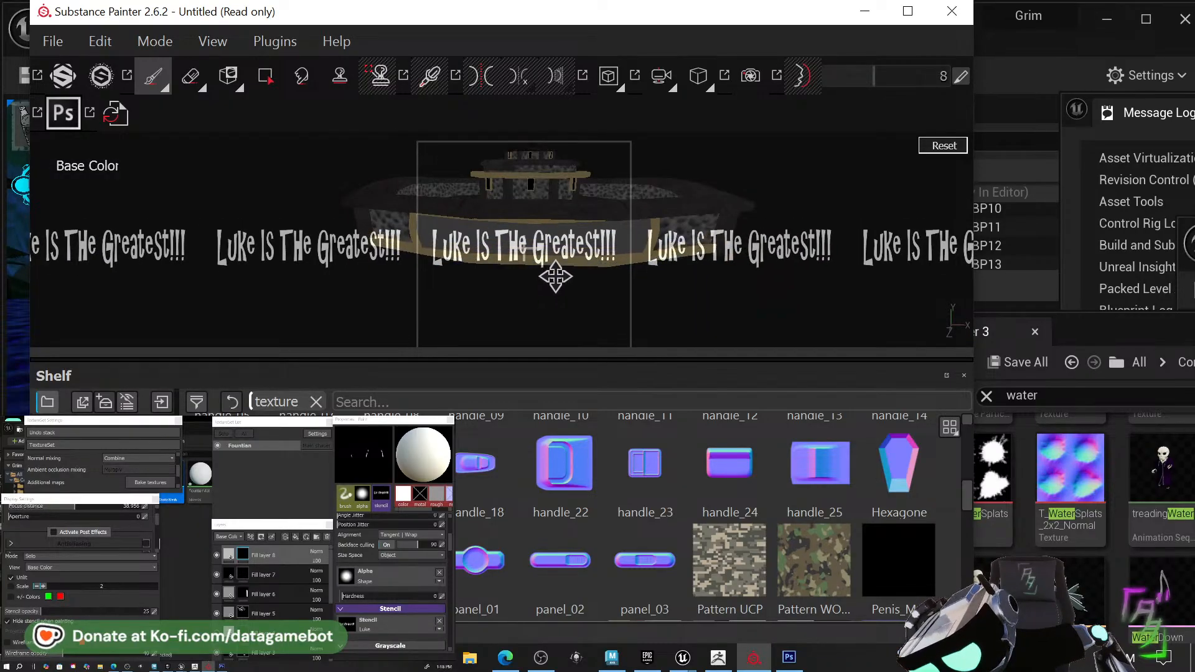
pyautogui.moveTo(555, 276); pyautogui.dragTo(550, 265, button='middle')
pyautogui.moveTo(626, 306)
pyautogui.keyDown('alt'); pyautogui.mouseDown()
pyautogui.moveTo(623, 293)
pyautogui.moveTo(591, 299)
pyautogui.moveTo(612, 312)
pyautogui.mouseUp(); pyautogui.keyUp('alt')
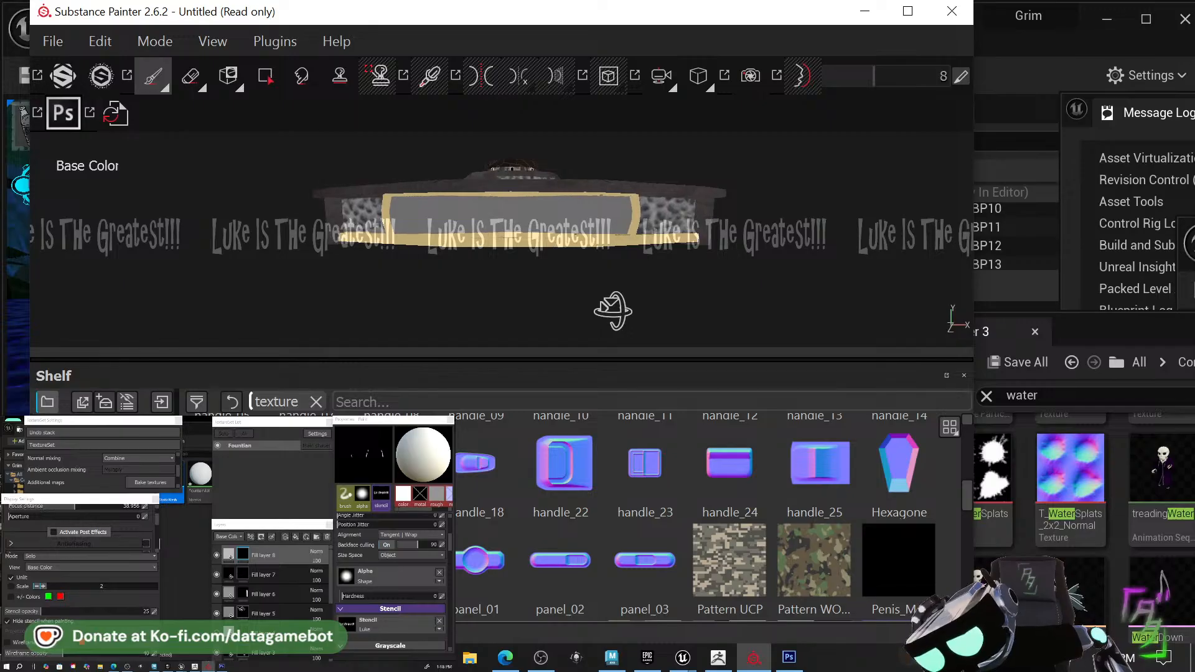
pyautogui.press('s')
pyautogui.moveTo(577, 301); pyautogui.dragTo(557, 275, button='middle')
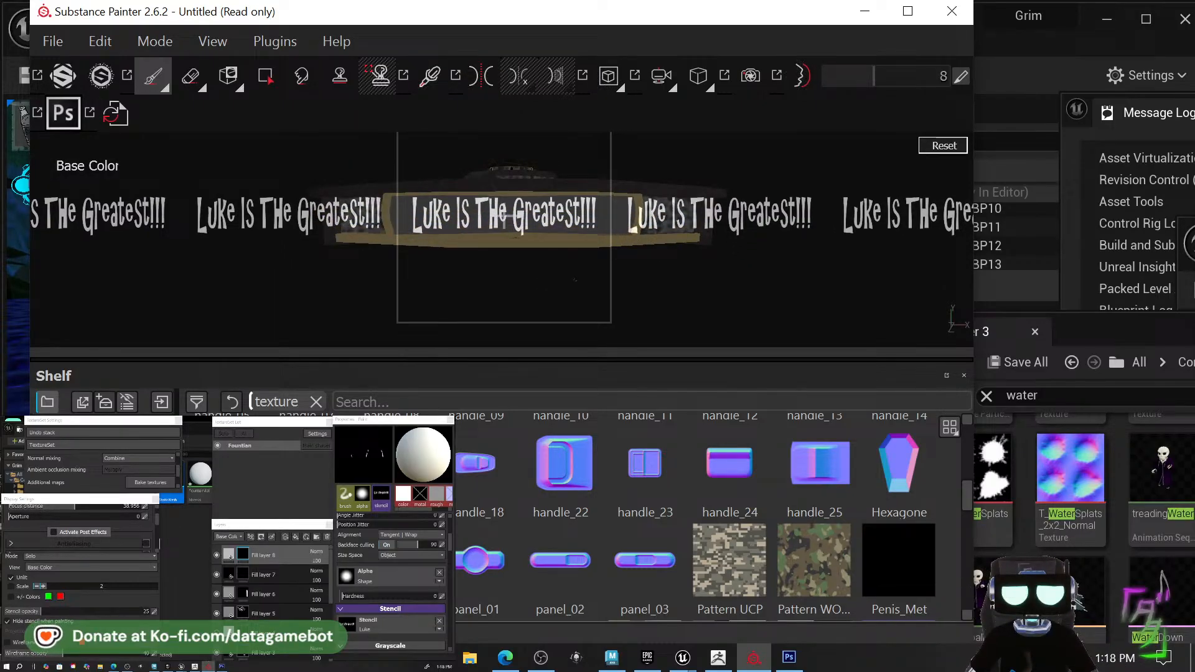
pyautogui.press('s')
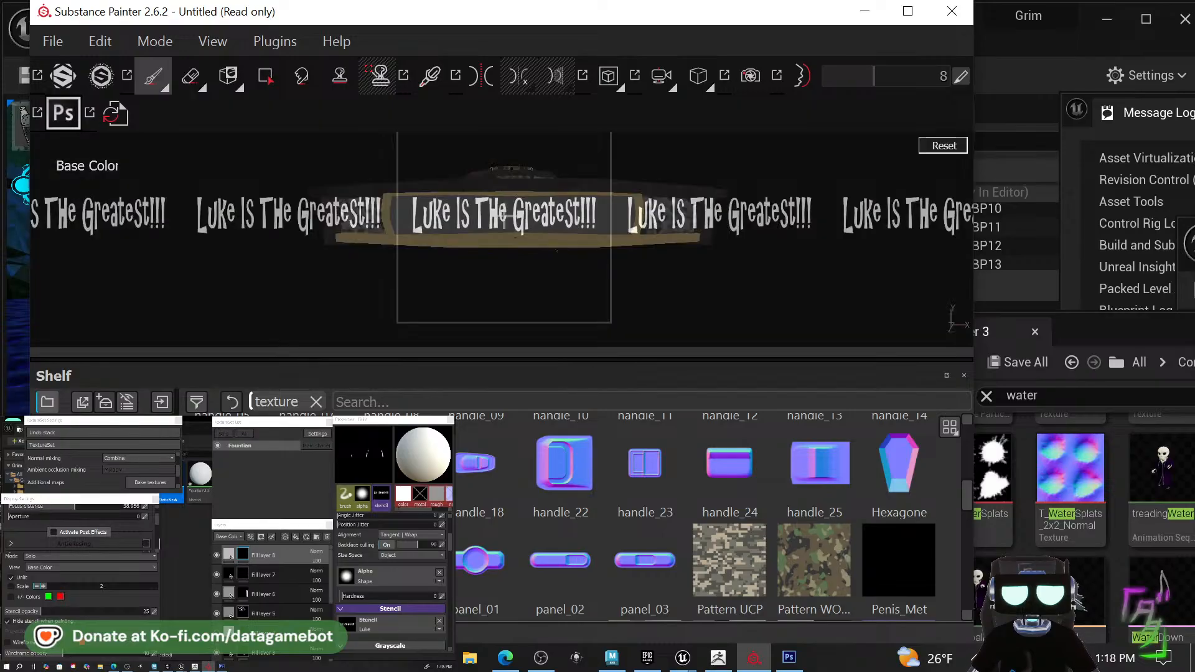
pyautogui.moveTo(559, 247); pyautogui.dragTo(539, 242, button='right')
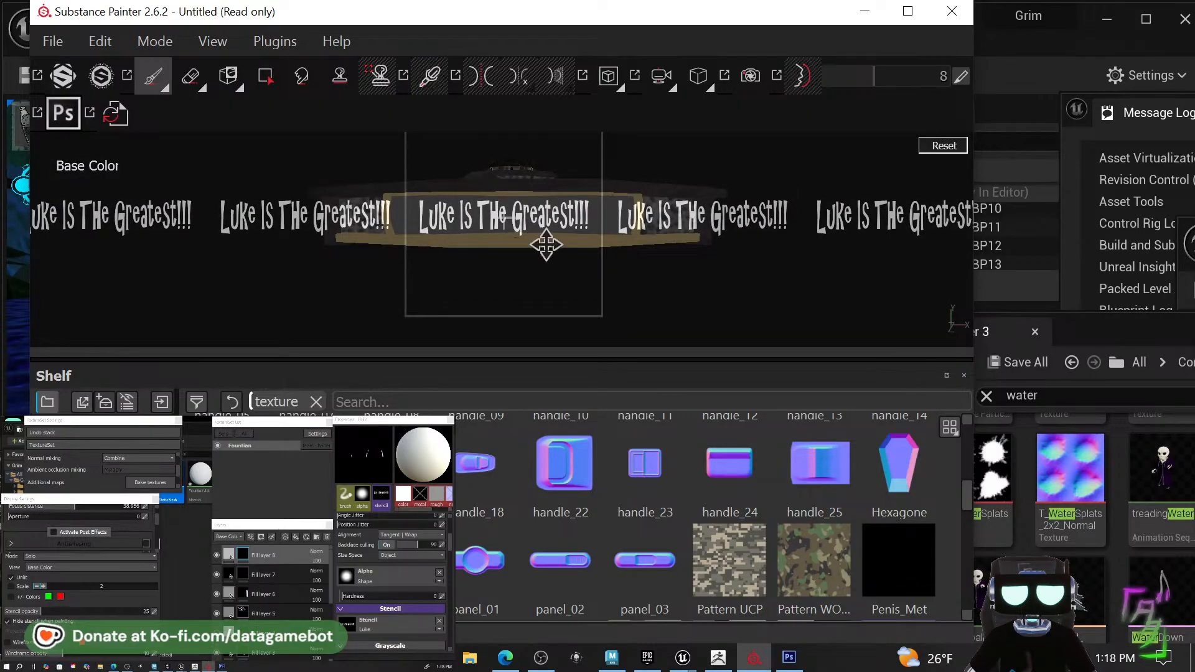
pyautogui.moveTo(546, 242); pyautogui.dragTo(548, 242, button='middle')
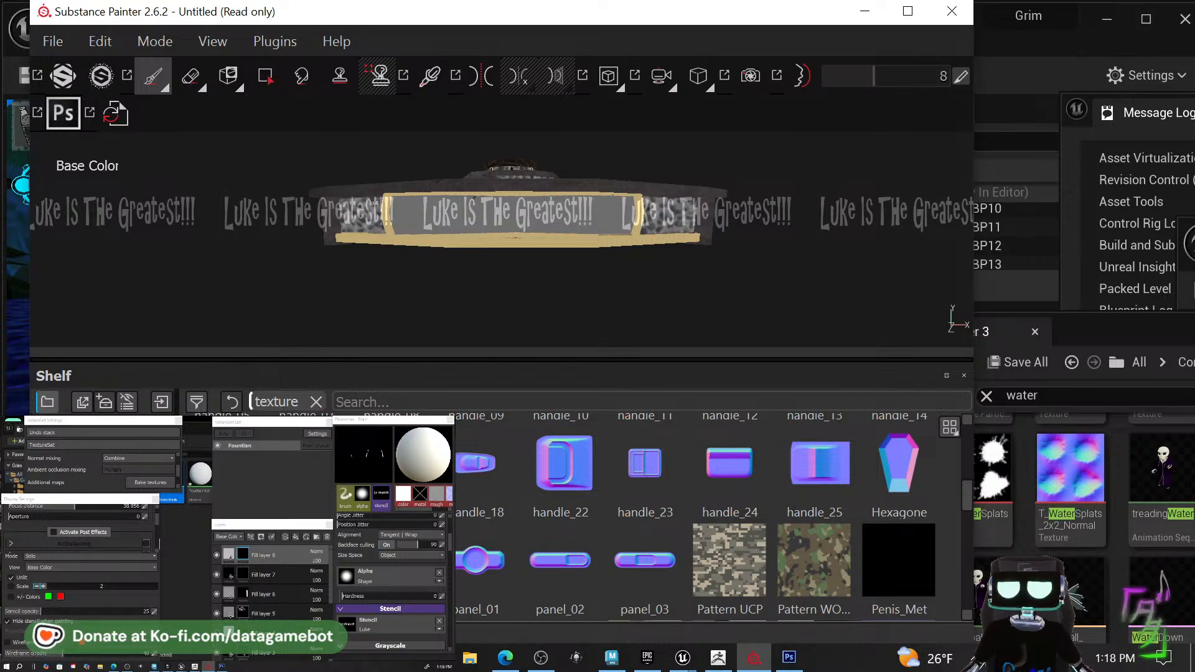
# Choose a hard-edged round brush from the shelf's Brushes category for painting through the stencil.
pyautogui.moveTo(474, 198); pyautogui.dragTo(497, 213)
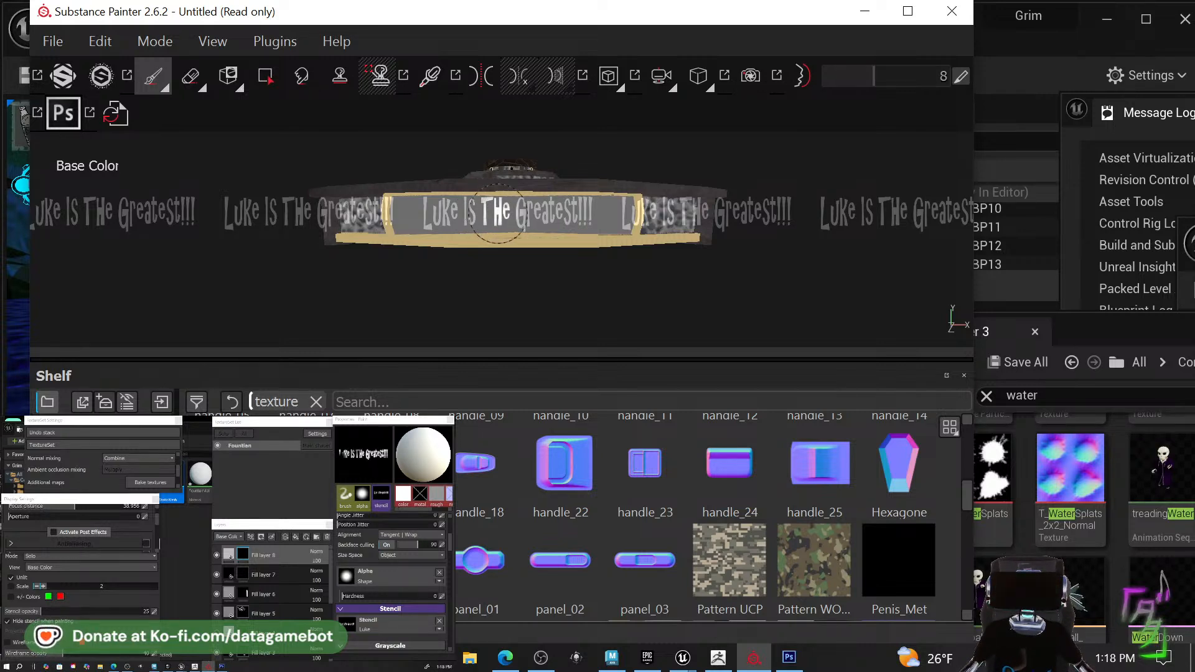
pyautogui.click(1012, 458)
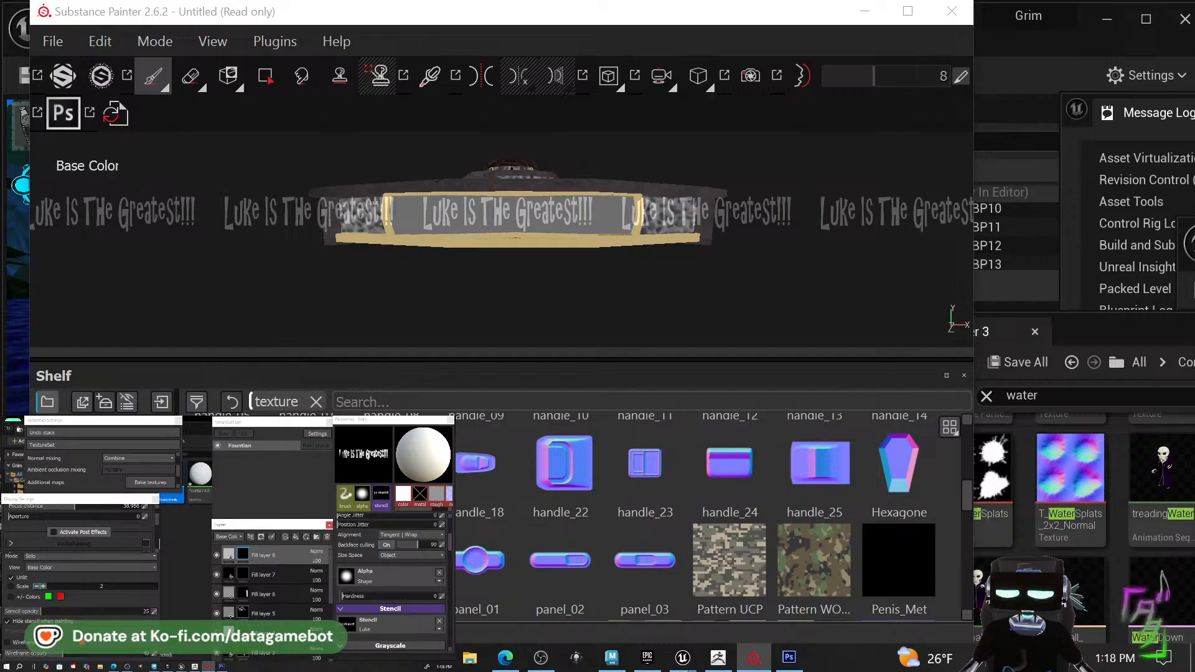
pyautogui.click(81, 597)
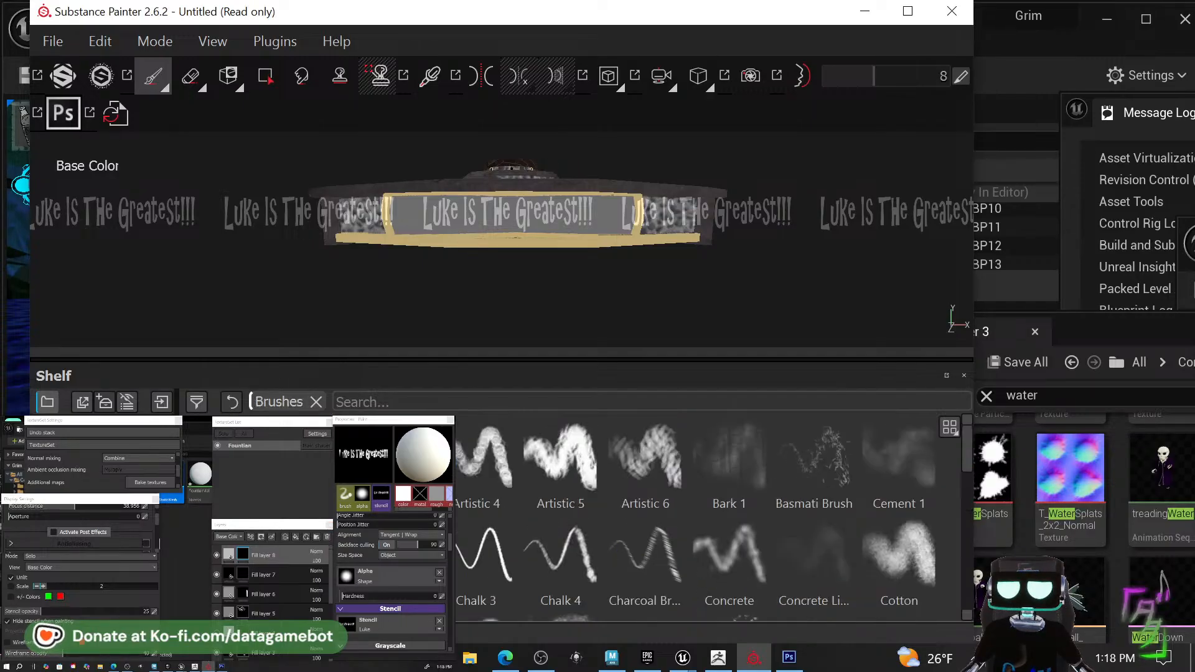
pyautogui.scroll(-10, 523, 558)
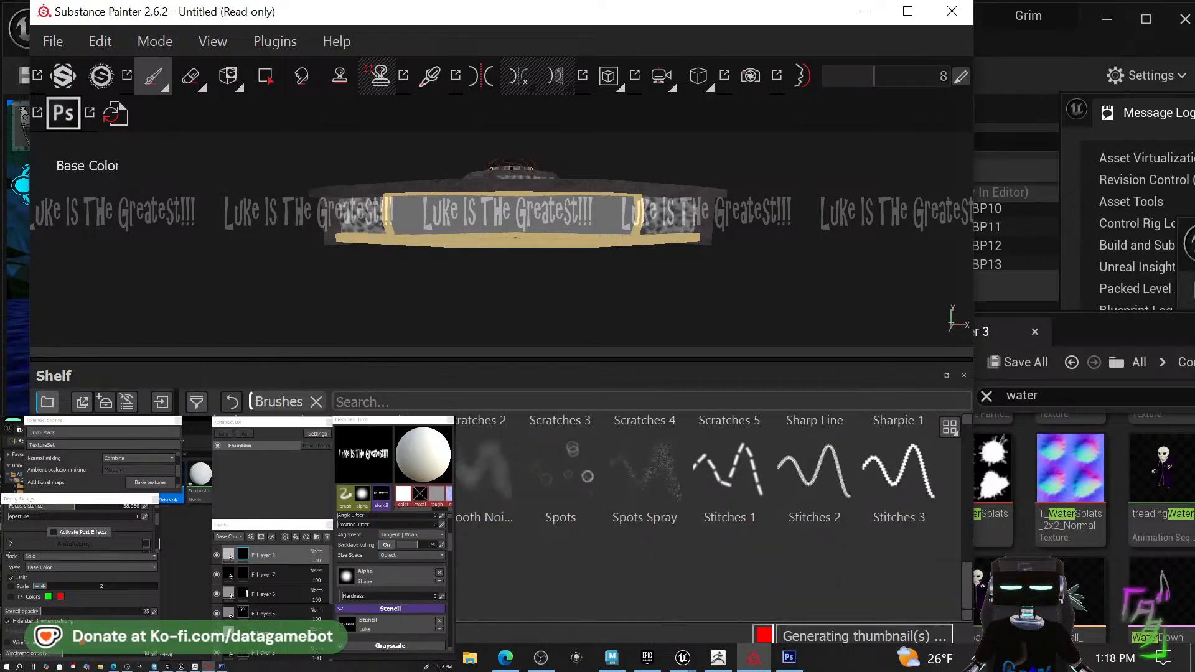
pyautogui.scroll(10, 522, 558)
pyautogui.scroll(-3, 710, 516)
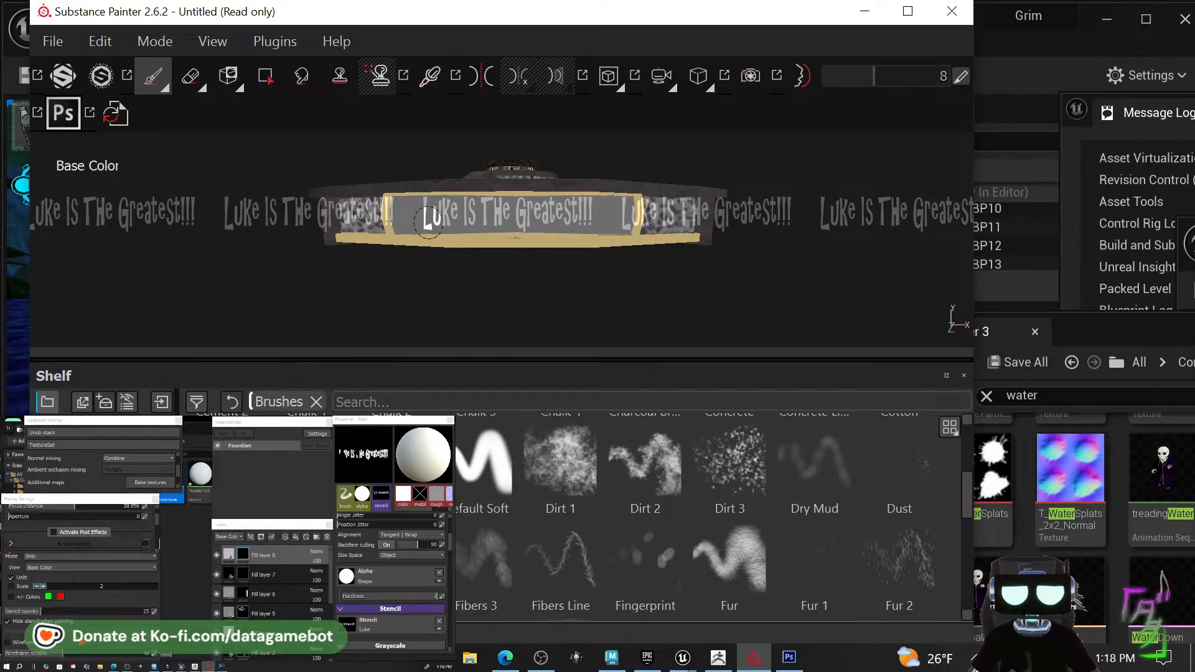
# Paint the complete stencil text onto the front panel in the black mask of Fill layer 8.
pyautogui.moveTo(430, 219); pyautogui.dragTo(430, 212)
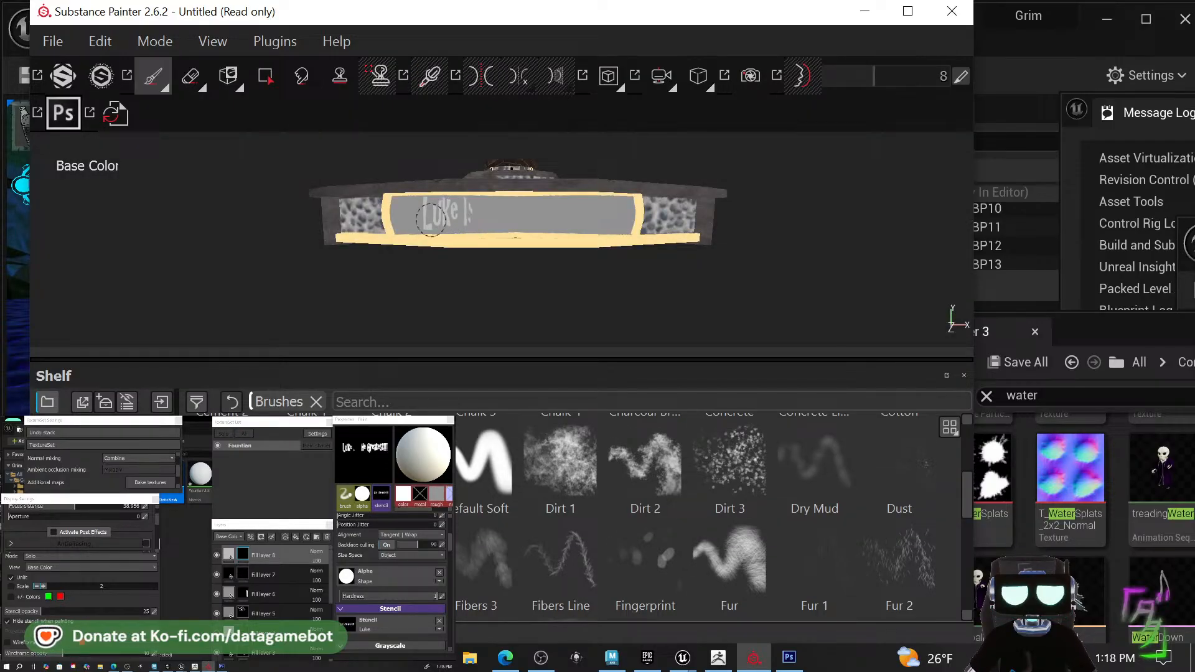
pyautogui.moveTo(498, 209)
pyautogui.mouseDown()
pyautogui.moveTo(519, 227)
pyautogui.moveTo(535, 218)
pyautogui.moveTo(519, 207)
pyautogui.moveTo(569, 217)
pyautogui.mouseUp()
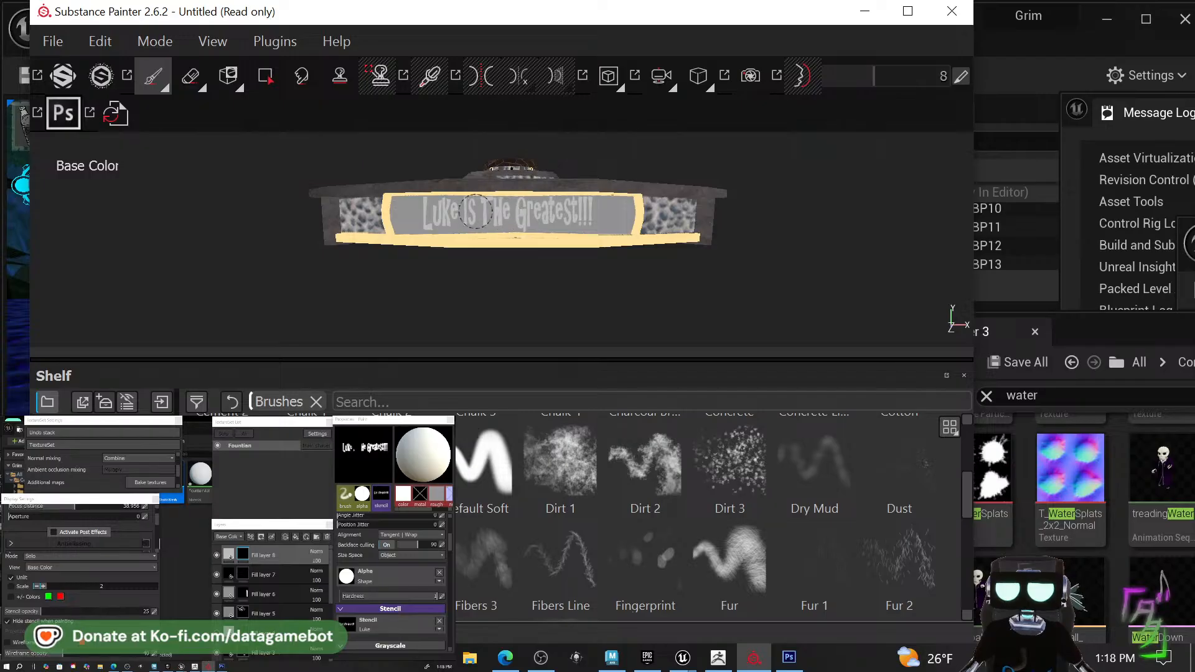
pyautogui.press('s')
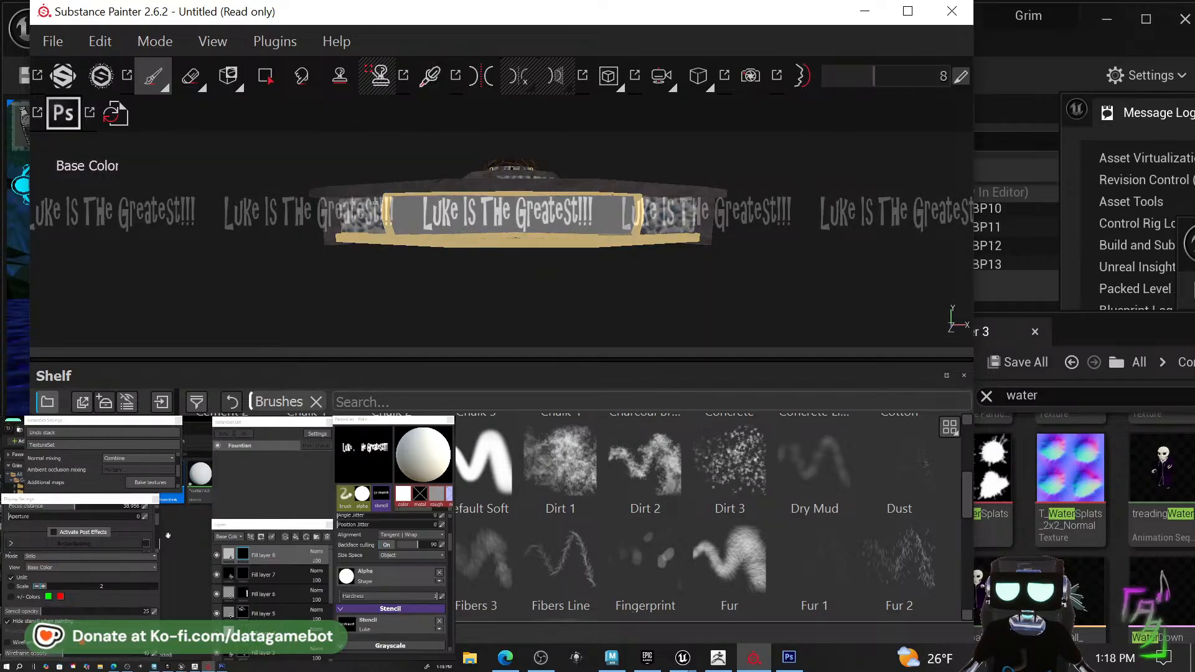
# Set Fill layer 8's base color to a dark olive yellow (R 0.322, G 0.331, B 0.015).
pyautogui.click(229, 555)
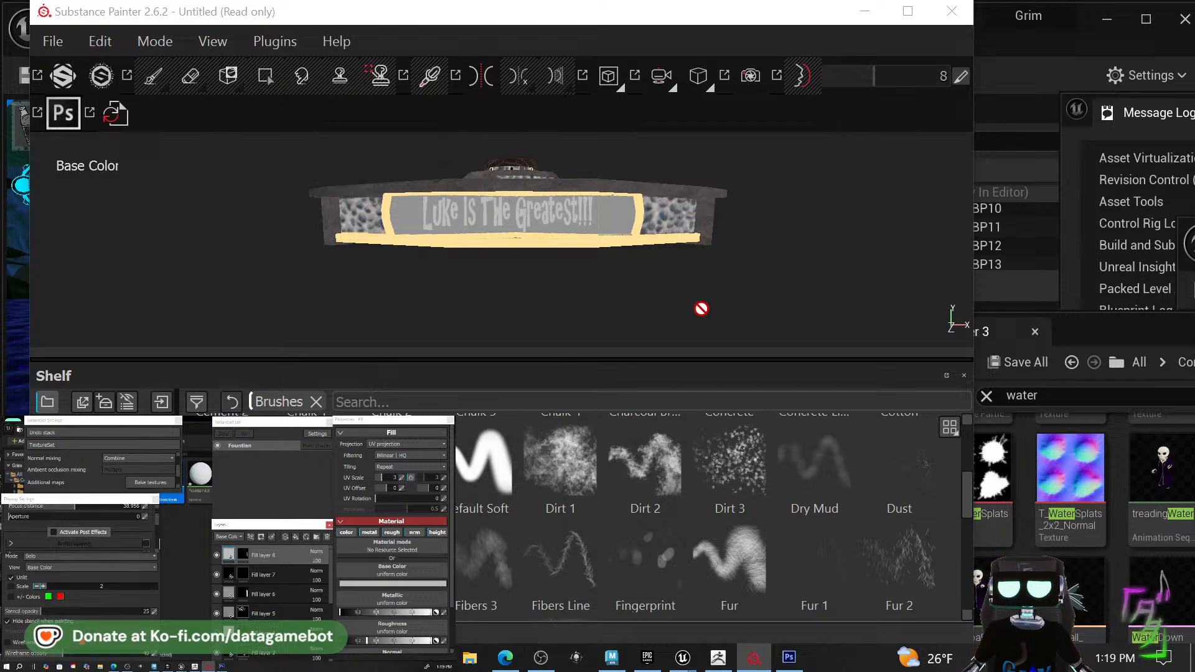
pyautogui.keyDown('alt'); pyautogui.moveTo(701, 309); pyautogui.dragTo(857, 334); pyautogui.keyUp('alt')
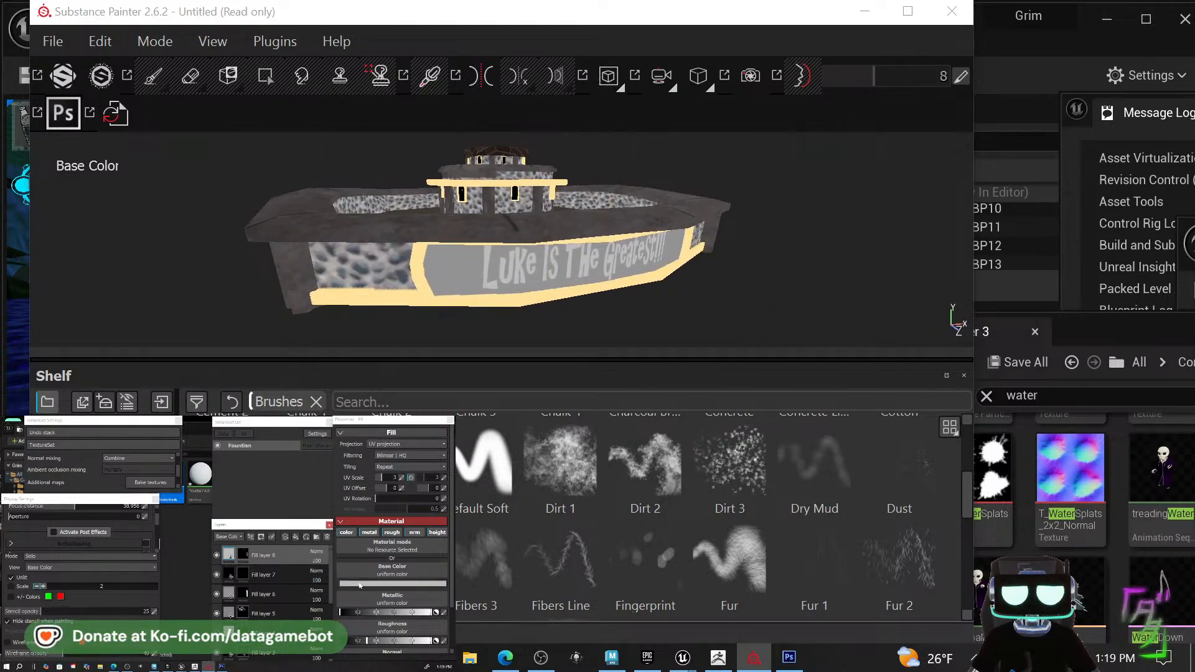
pyautogui.scroll(-2, 360, 623)
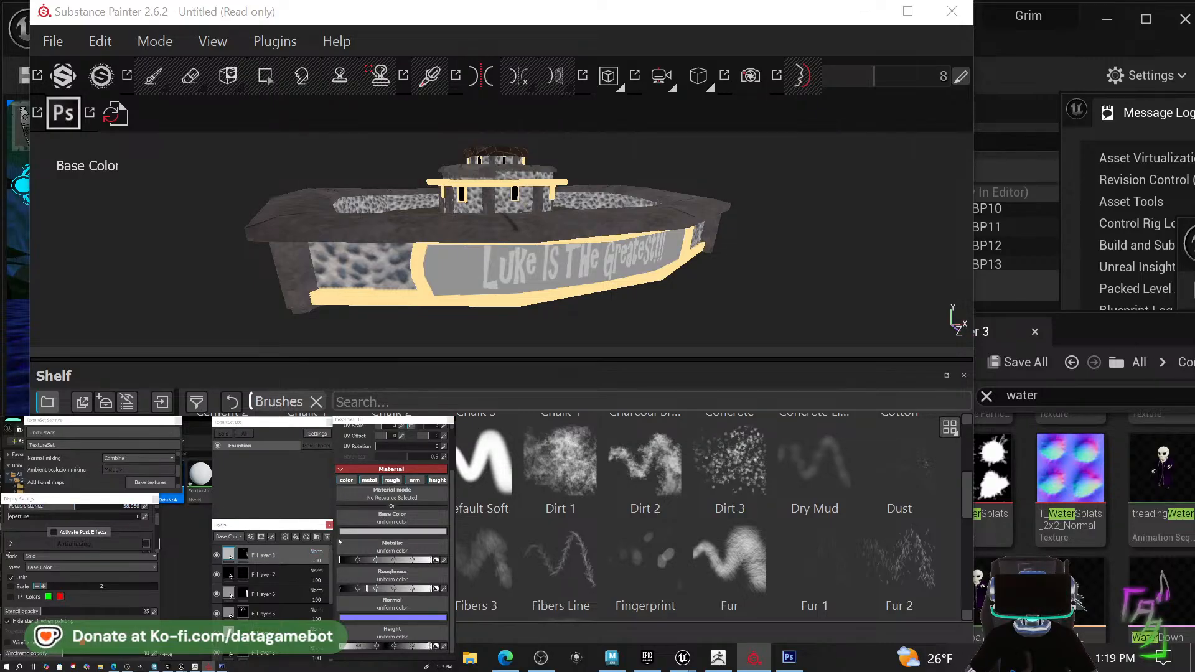
pyautogui.click(368, 532)
pyautogui.moveTo(320, 527); pyautogui.dragTo(350, 528)
pyautogui.click(378, 561)
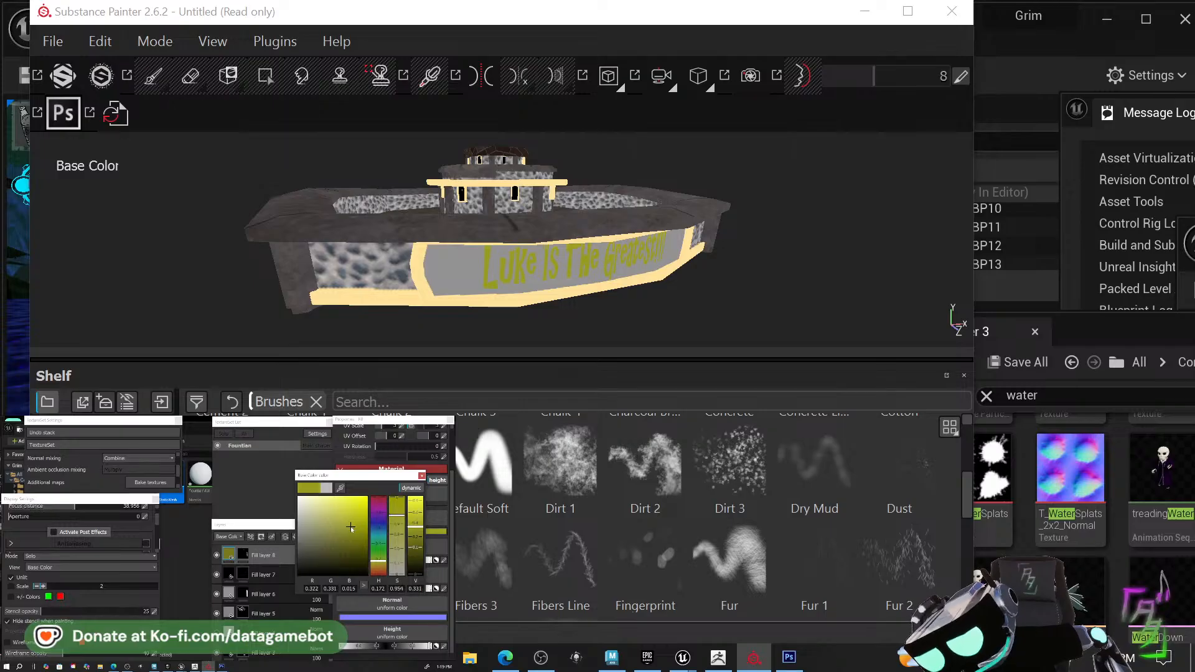
pyautogui.click(422, 475)
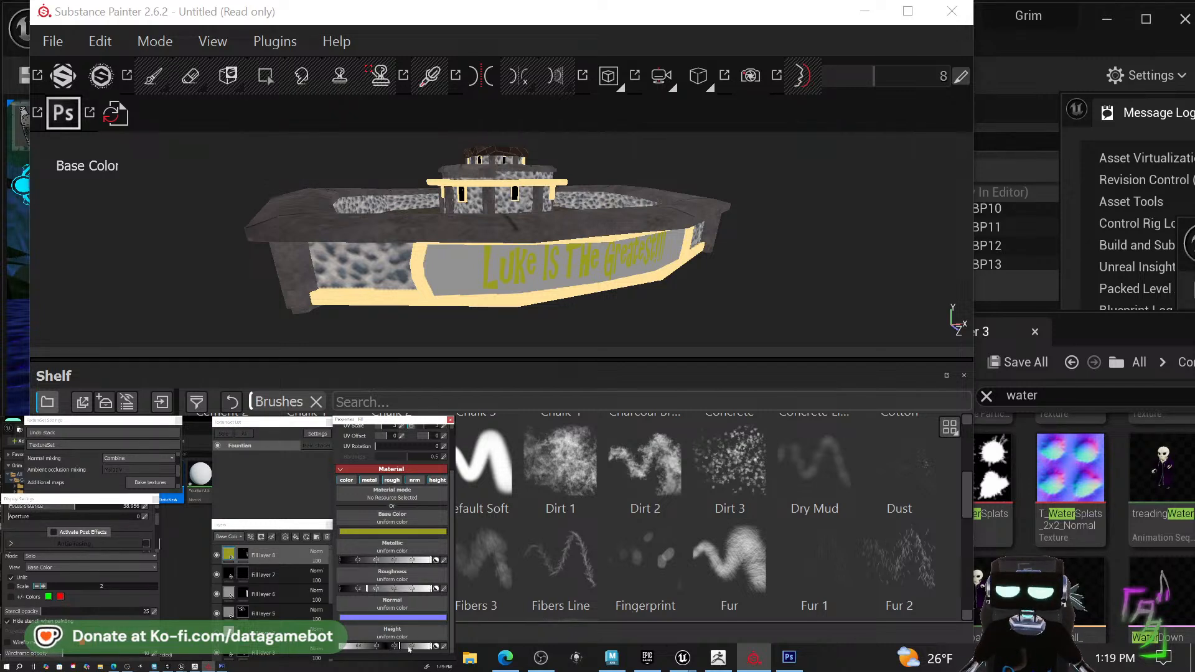
# Brighten Fill layer 8's base color to a stronger yellow (R 0.469, G 0.484, B 0.001) and check the lettering on the model.
pyautogui.keyDown('alt'); pyautogui.moveTo(781, 286); pyautogui.dragTo(840, 286); pyautogui.keyUp('alt')
pyautogui.press('shift')
pyautogui.keyDown('alt'); pyautogui.moveTo(844, 287); pyautogui.dragTo(470, 277, button='right'); pyautogui.keyUp('alt')
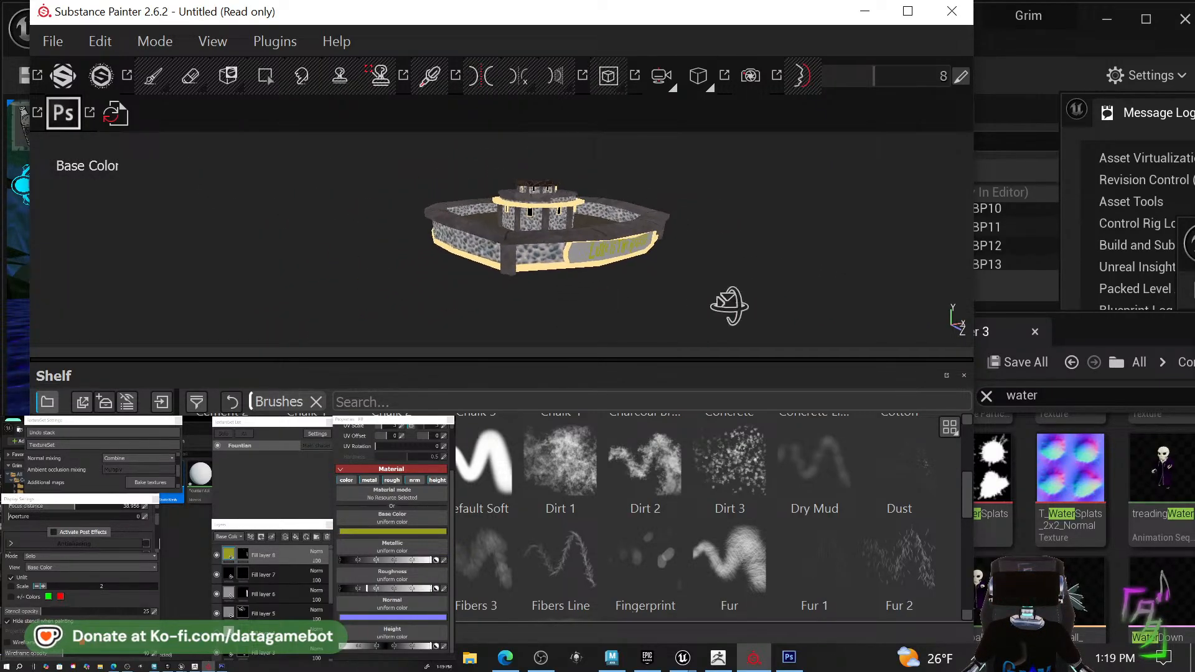
pyautogui.keyDown('alt'); pyautogui.moveTo(729, 307); pyautogui.dragTo(596, 304); pyautogui.keyUp('alt')
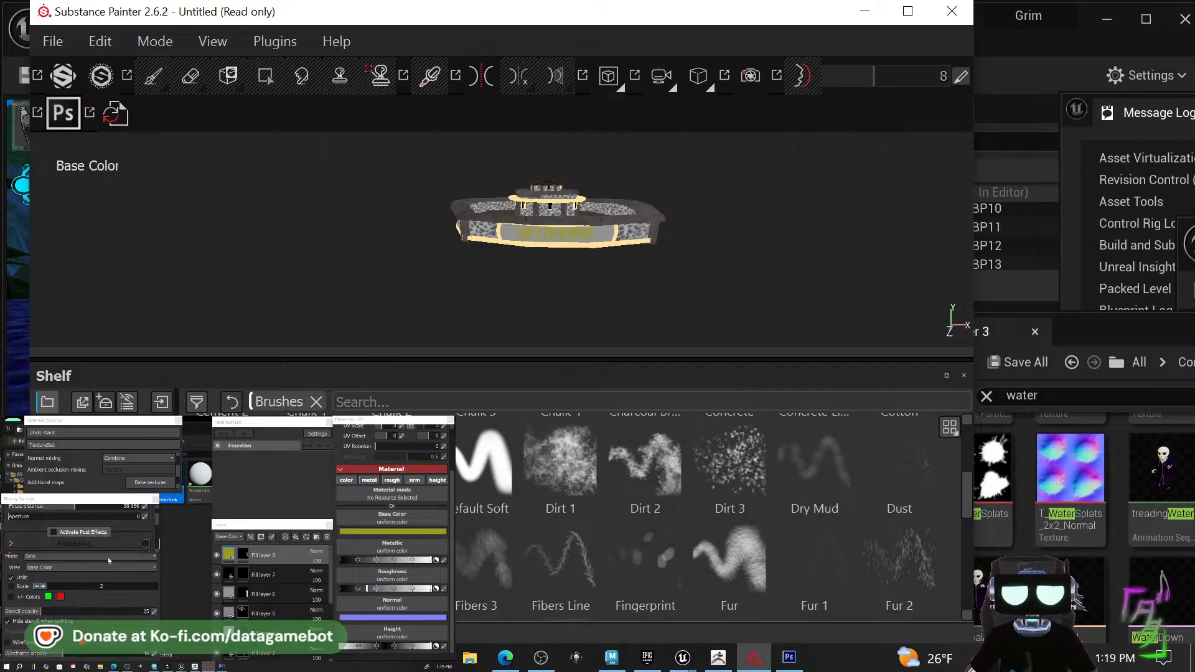
pyautogui.click(371, 533)
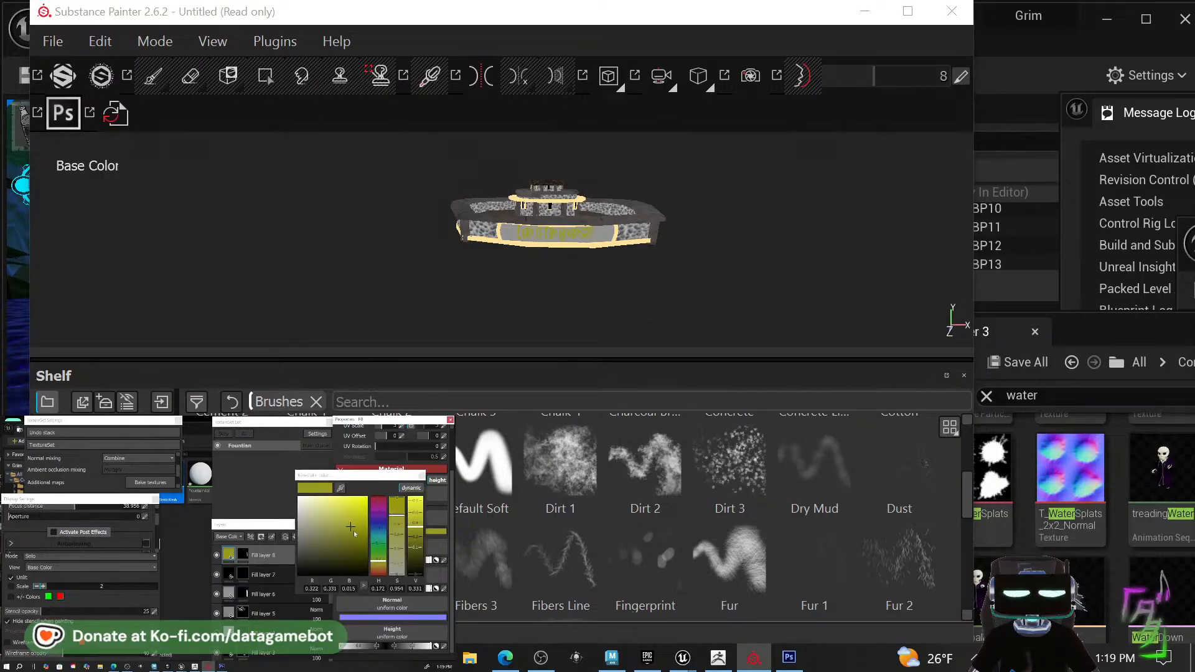
pyautogui.moveTo(338, 530)
pyautogui.mouseDown()
pyautogui.moveTo(322, 600)
pyautogui.moveTo(309, 553)
pyautogui.moveTo(319, 499)
pyautogui.moveTo(295, 556)
pyautogui.moveTo(359, 527)
pyautogui.moveTo(370, 499)
pyautogui.moveTo(370, 519)
pyautogui.mouseUp()
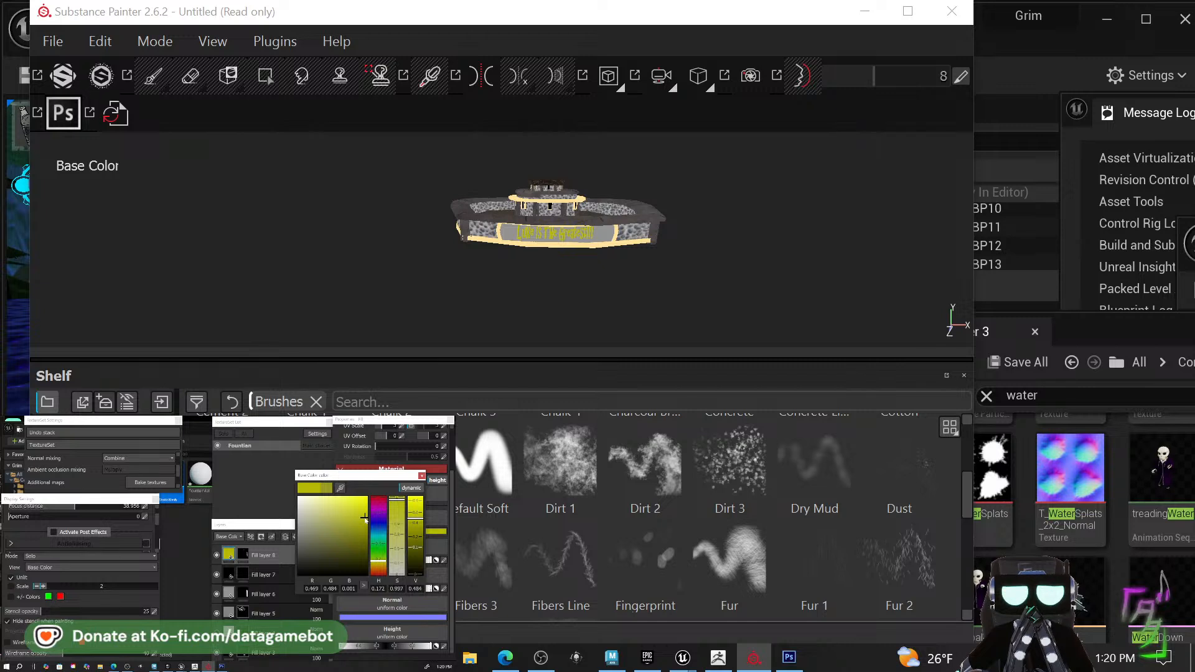
pyautogui.keyDown('alt'); pyautogui.moveTo(601, 310); pyautogui.dragTo(618, 290); pyautogui.keyUp('alt')
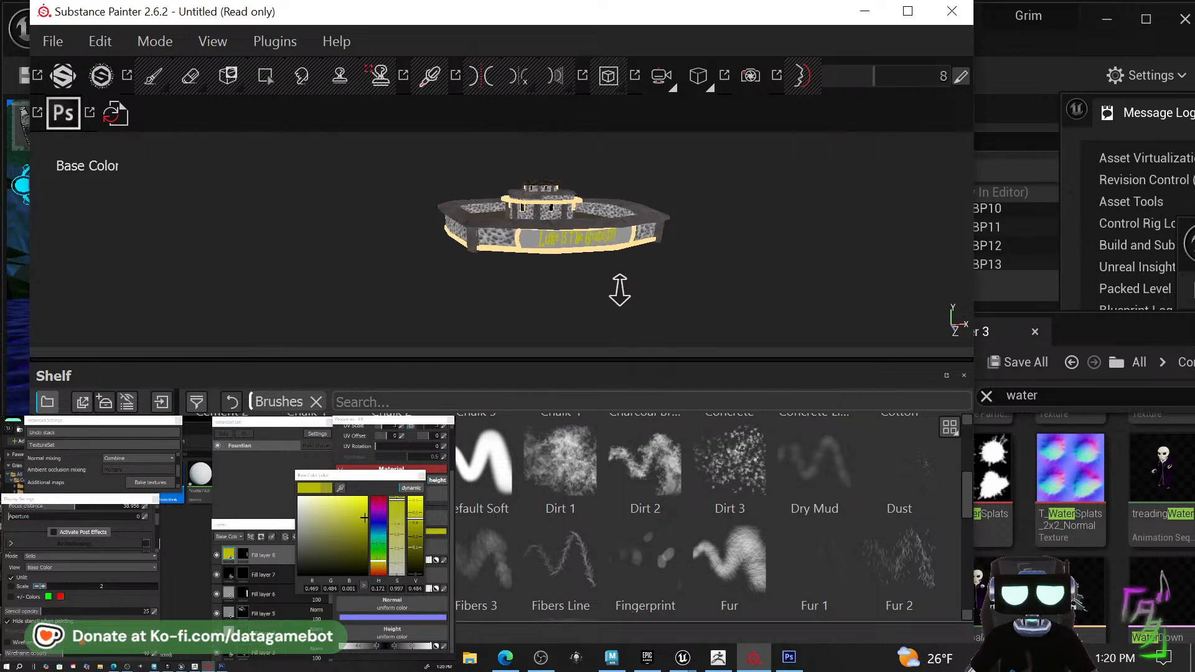
pyautogui.keyDown('alt'); pyautogui.moveTo(619, 291); pyautogui.dragTo(851, 395, button='right'); pyautogui.keyUp('alt')
pyautogui.keyDown('alt'); pyautogui.moveTo(851, 395); pyautogui.dragTo(745, 319); pyautogui.keyUp('alt')
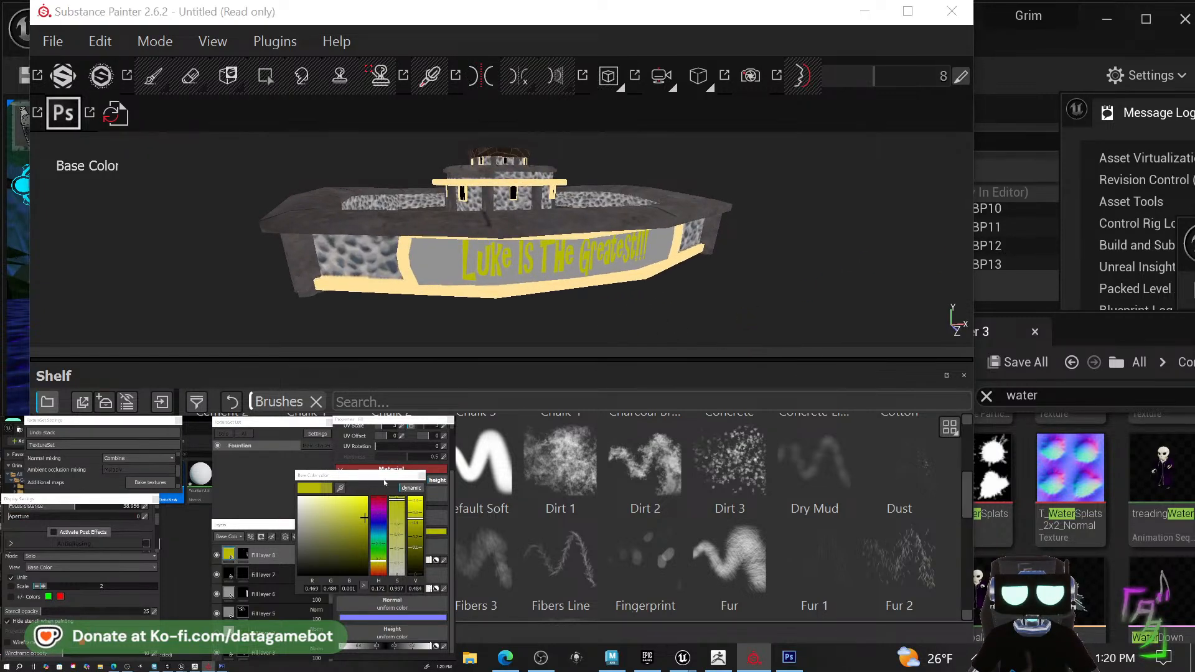
pyautogui.click(422, 476)
# Add an Emissive channel to the texture set and open Fill layer 8's base color for editing.
pyautogui.scroll(3, 136, 477)
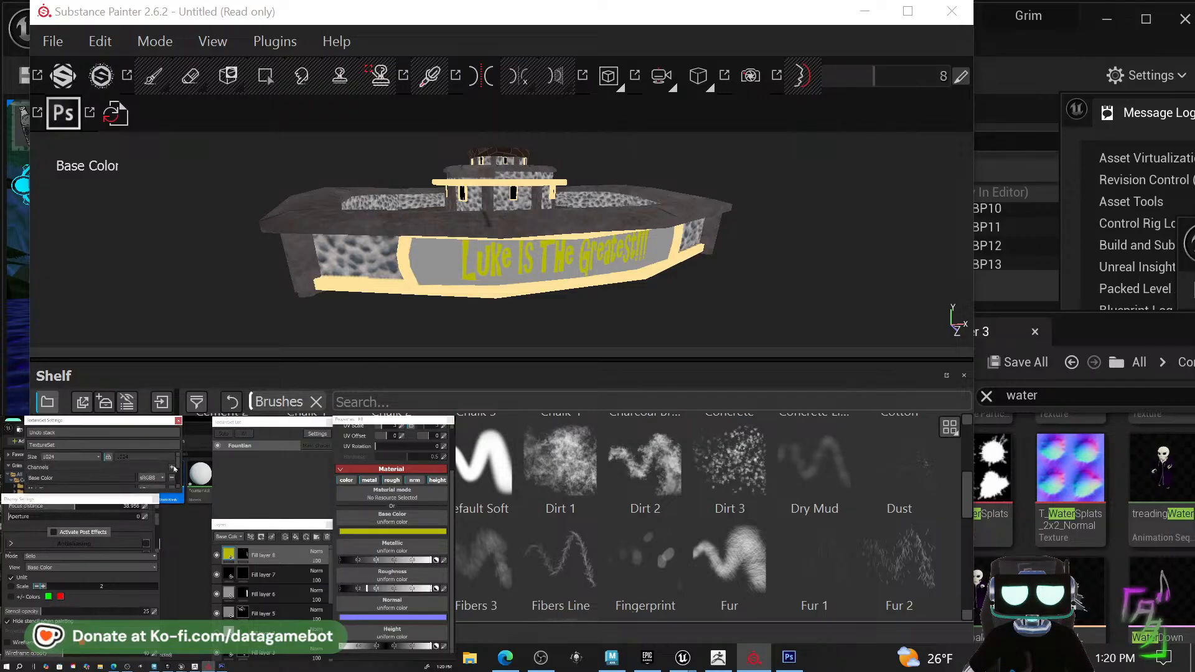
pyautogui.click(172, 467)
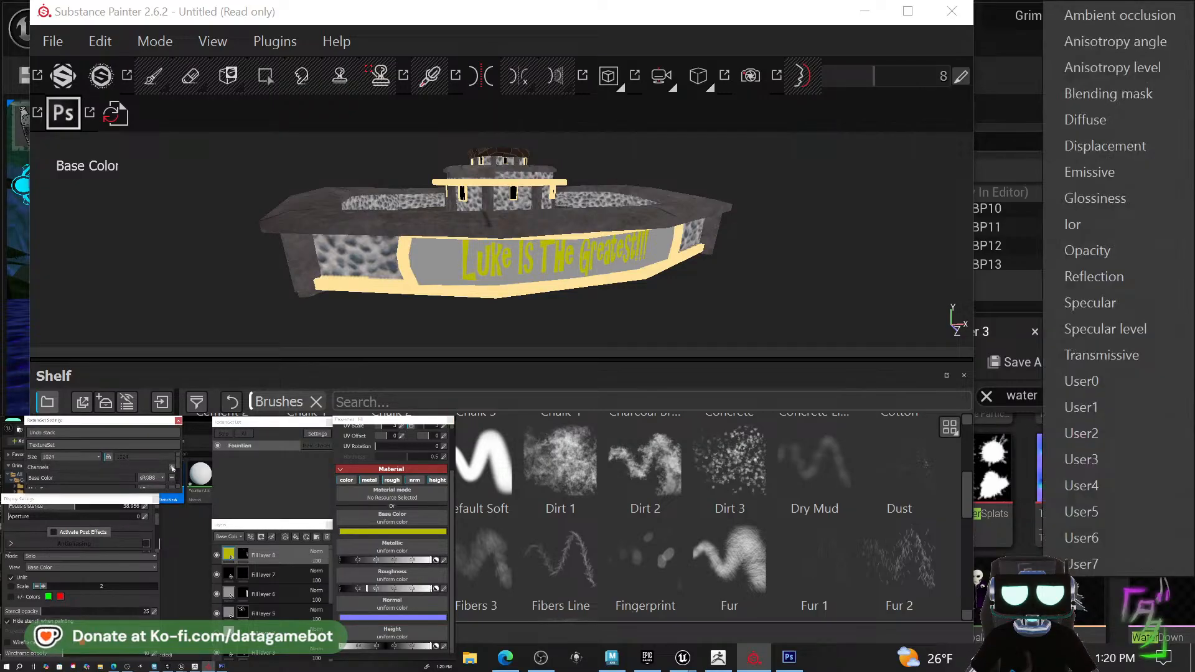
pyautogui.click(1092, 173)
pyautogui.click(379, 542)
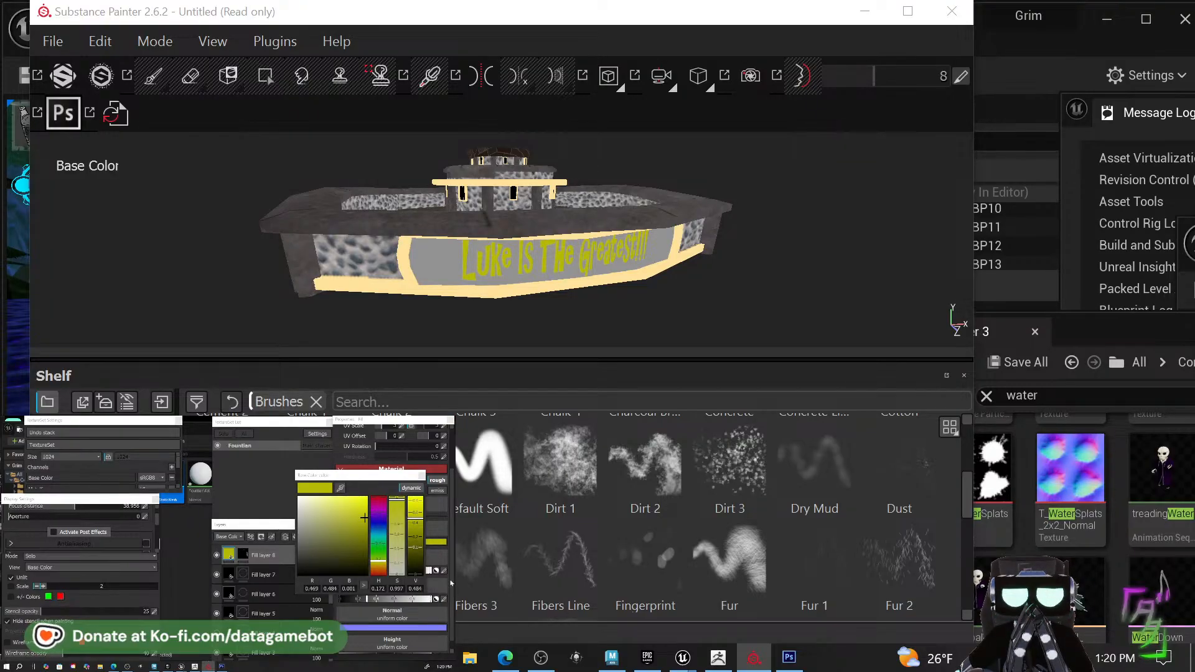
# Set the emissive color of Fill layer 8 to bright yellow (R 1.000, G 0.847, B 0.000).
pyautogui.click(422, 476)
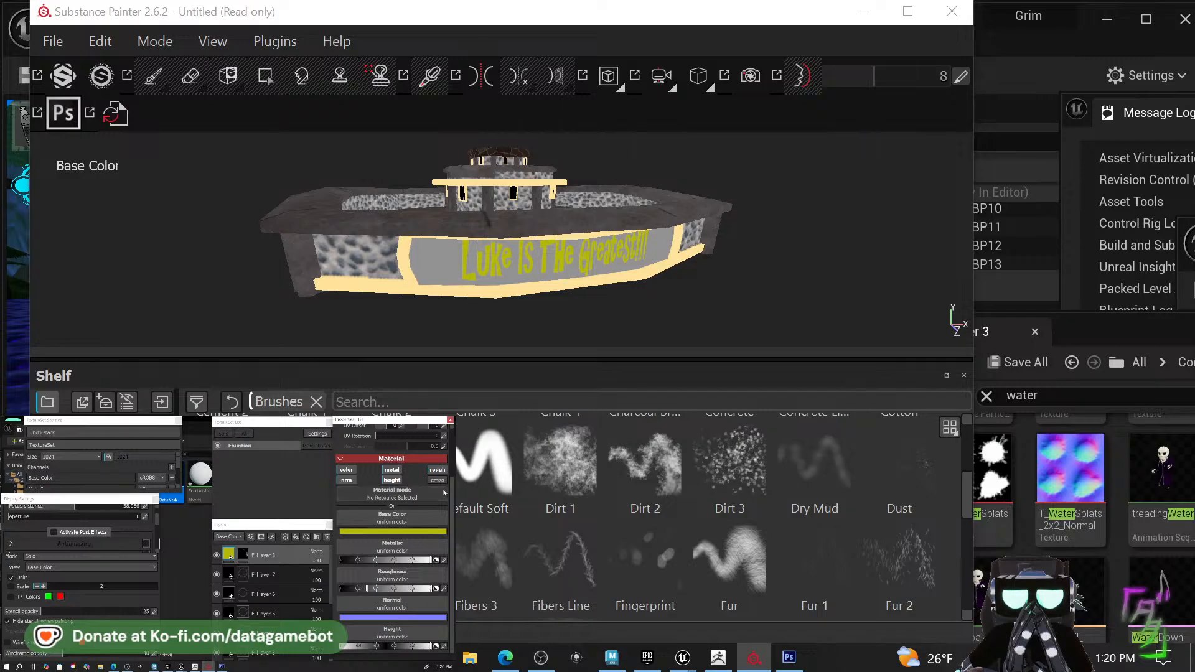
pyautogui.scroll(-2, 405, 631)
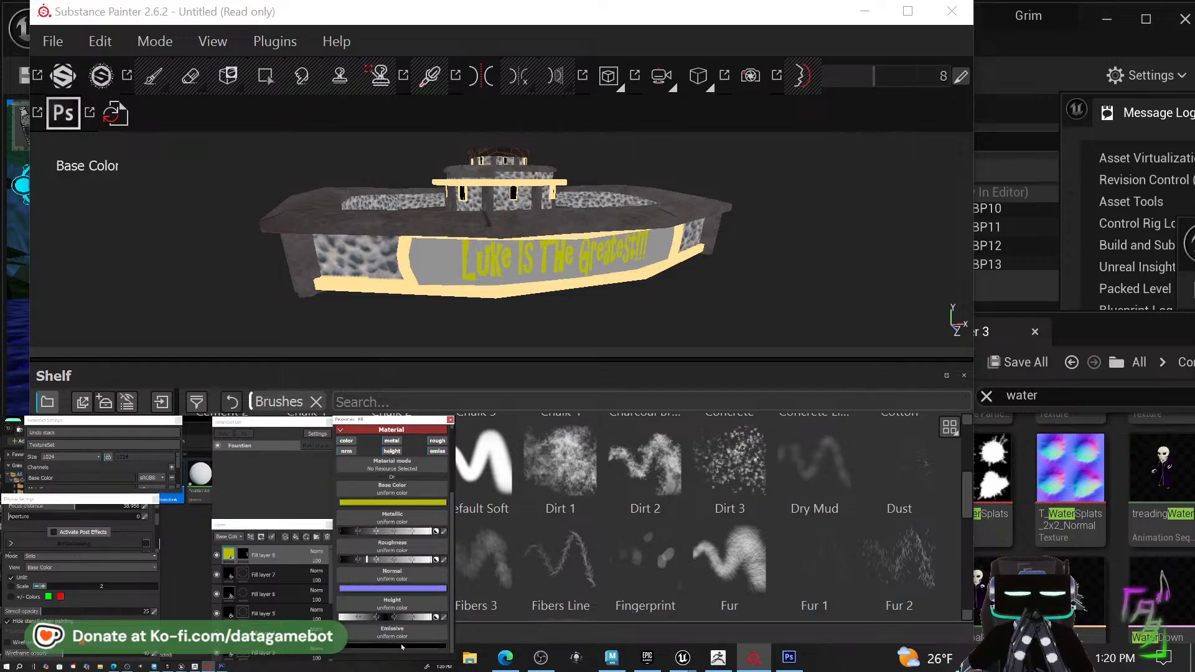
pyautogui.click(375, 646)
pyautogui.moveTo(348, 598); pyautogui.dragTo(456, 530)
pyautogui.moveTo(391, 629); pyautogui.dragTo(391, 633)
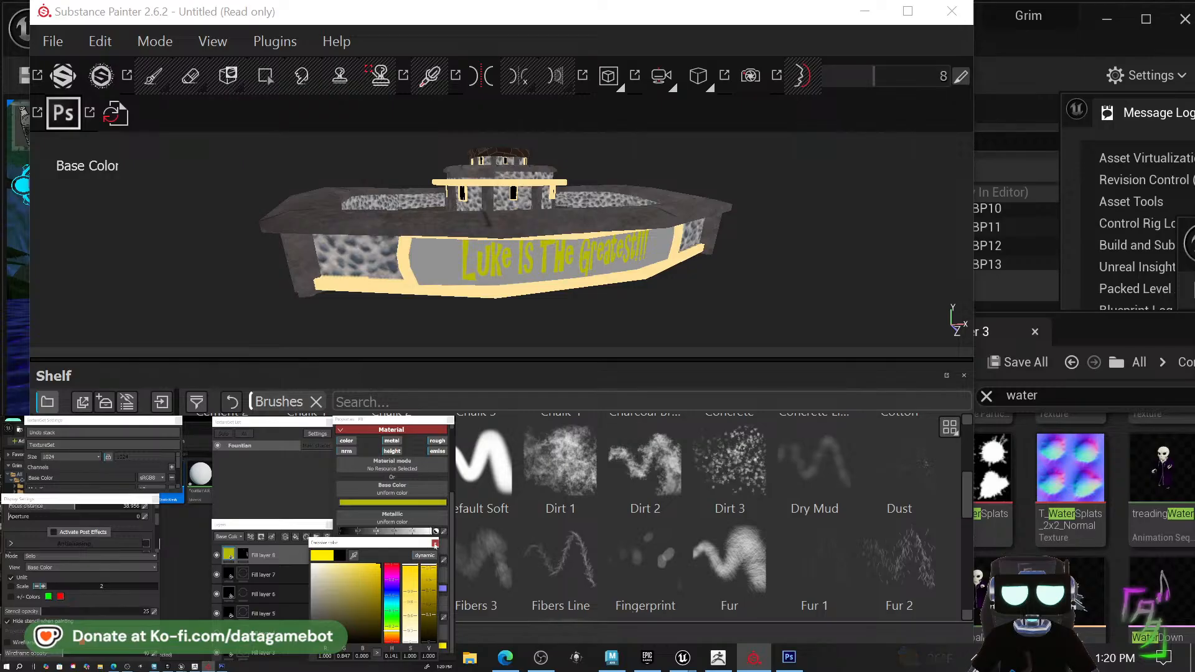
pyautogui.click(435, 544)
pyautogui.keyDown('alt'); pyautogui.moveTo(590, 276); pyautogui.dragTo(662, 282); pyautogui.keyUp('alt')
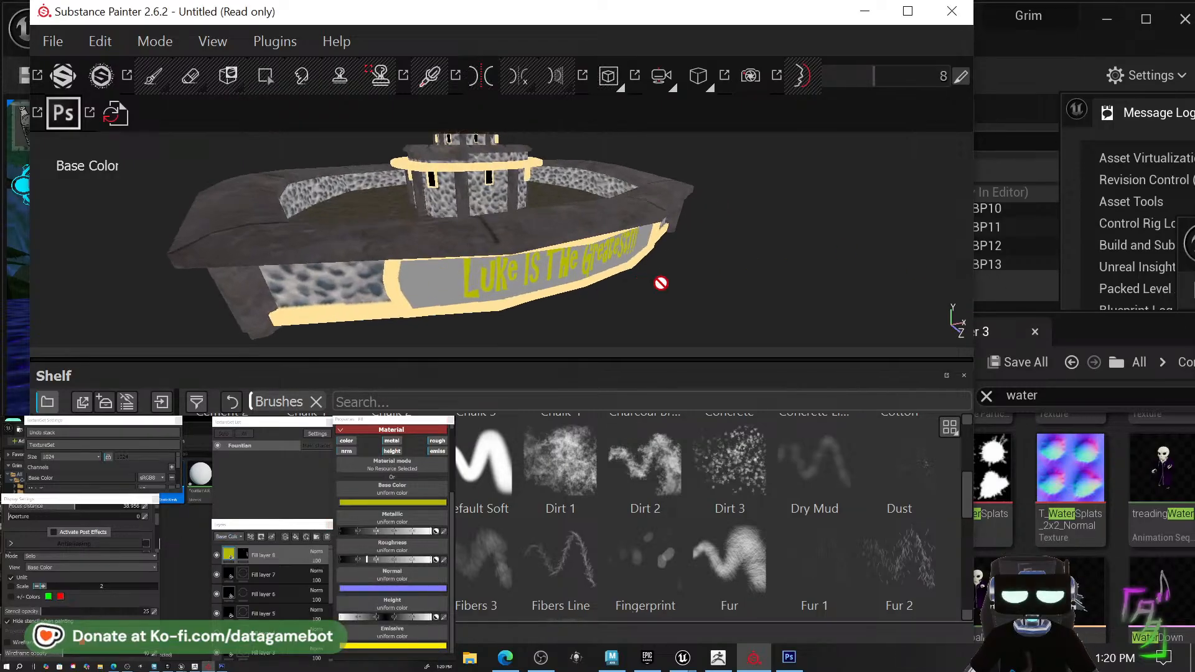
pyautogui.keyDown('alt'); pyautogui.moveTo(667, 273); pyautogui.dragTo(91, 282, button='right'); pyautogui.keyUp('alt')
pyautogui.keyDown('alt'); pyautogui.moveTo(712, 293); pyautogui.dragTo(248, 252, button='right'); pyautogui.keyUp('alt')
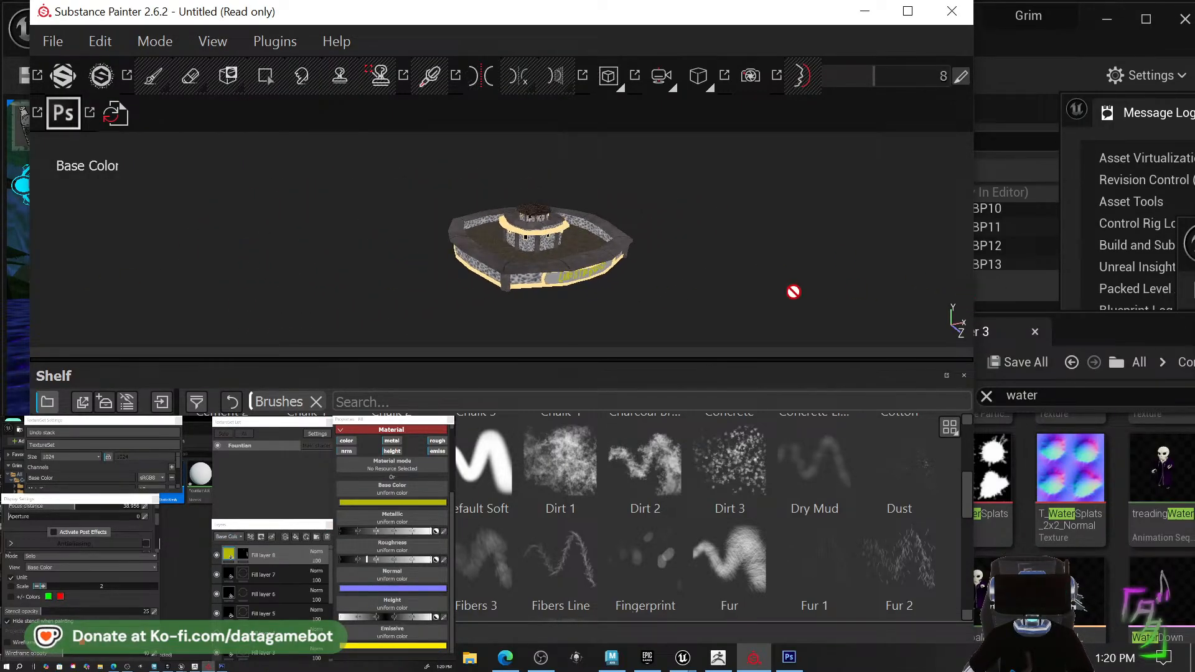
pyautogui.keyDown('alt'); pyautogui.moveTo(793, 291); pyautogui.dragTo(684, 282); pyautogui.keyUp('alt')
pyautogui.click(51, 40)
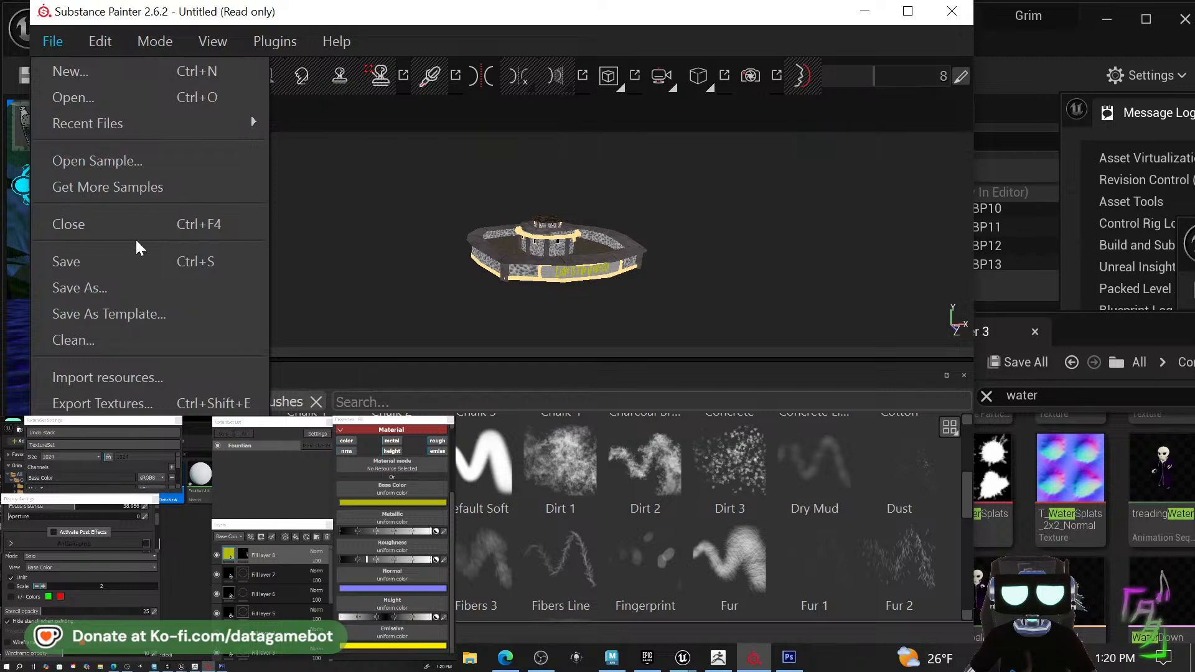
pyautogui.click(145, 408)
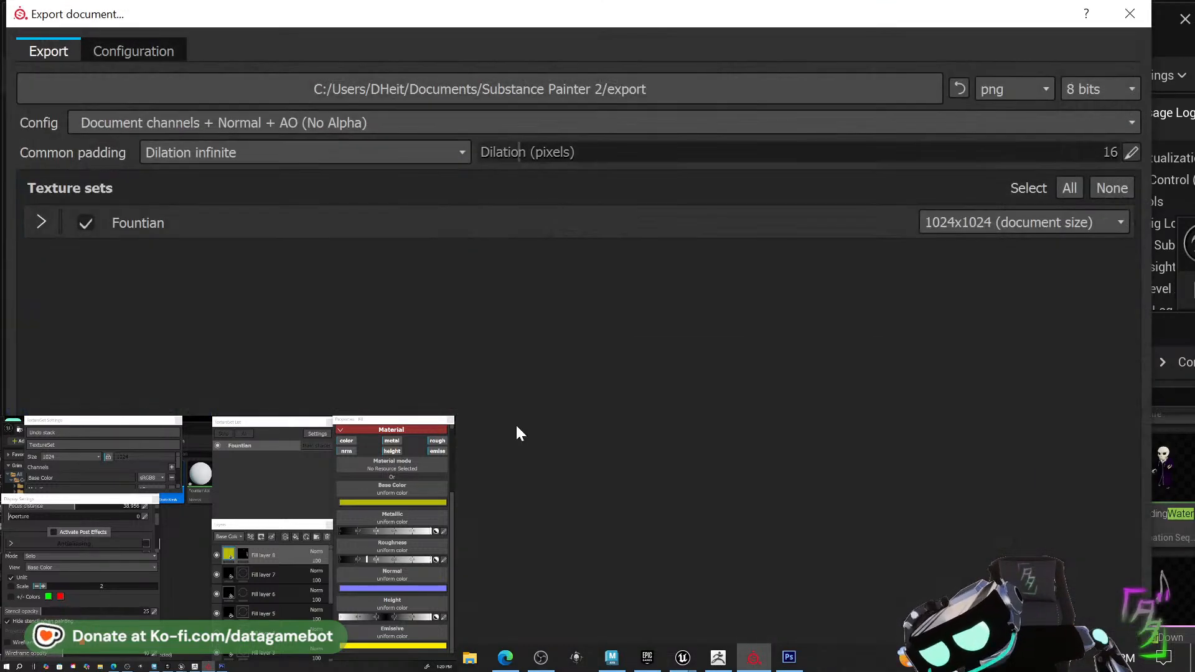
pyautogui.click(1127, 14)
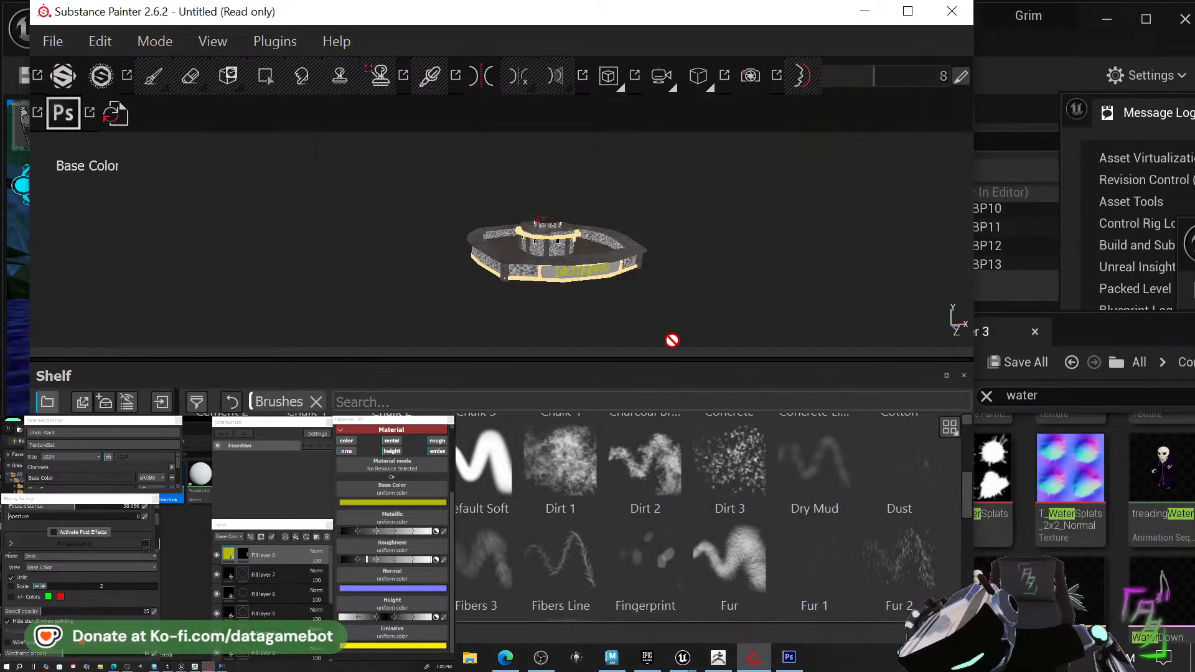
pyautogui.scroll(4, 606, 293)
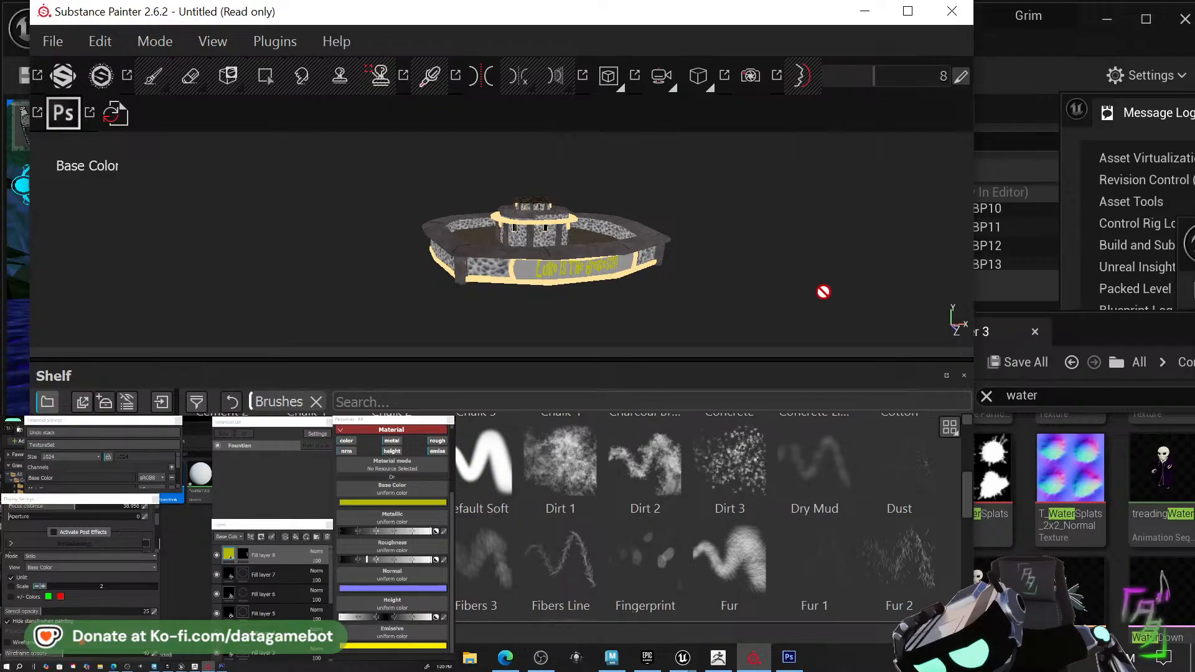
# Add a fill layer above Fill layer 8 and disable its metal, rough, emissive, height and normal channels, leaving only color.
pyautogui.click(295, 537)
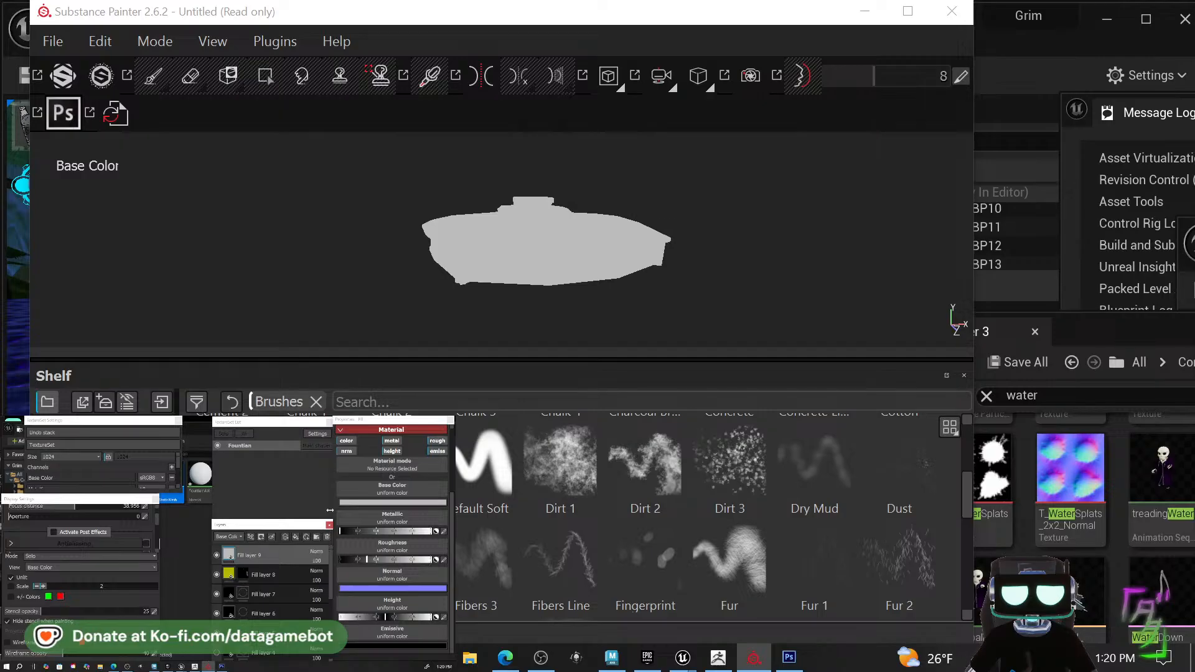
pyautogui.click(387, 443)
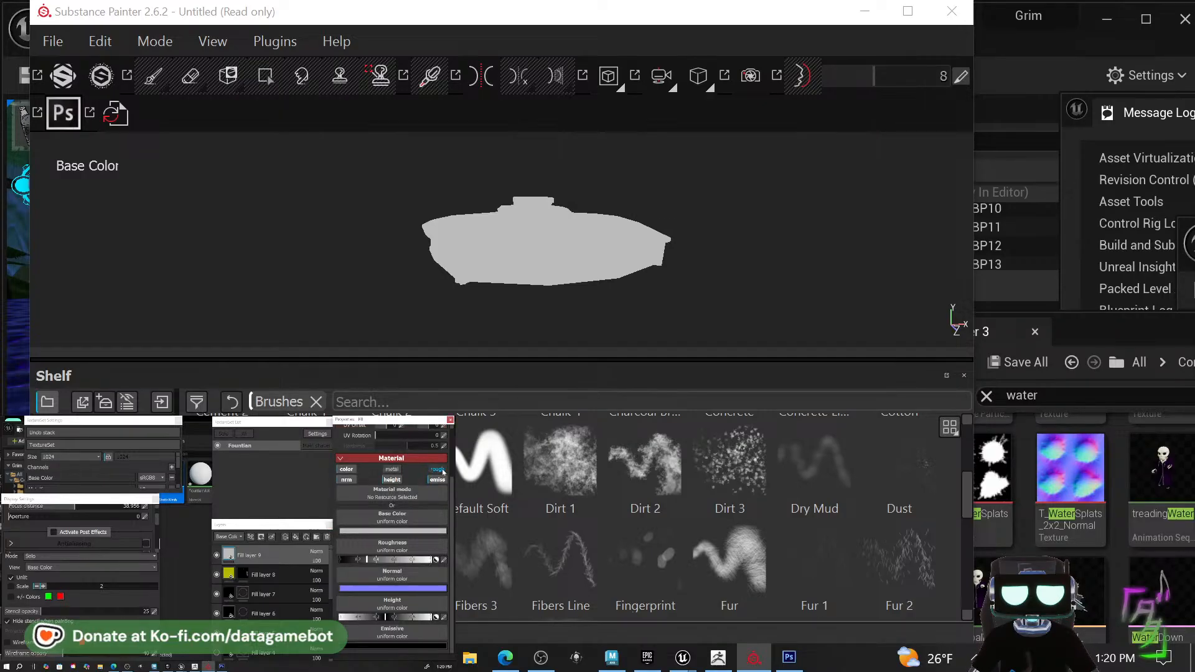
pyautogui.click(438, 470)
pyautogui.click(436, 508)
pyautogui.click(390, 542)
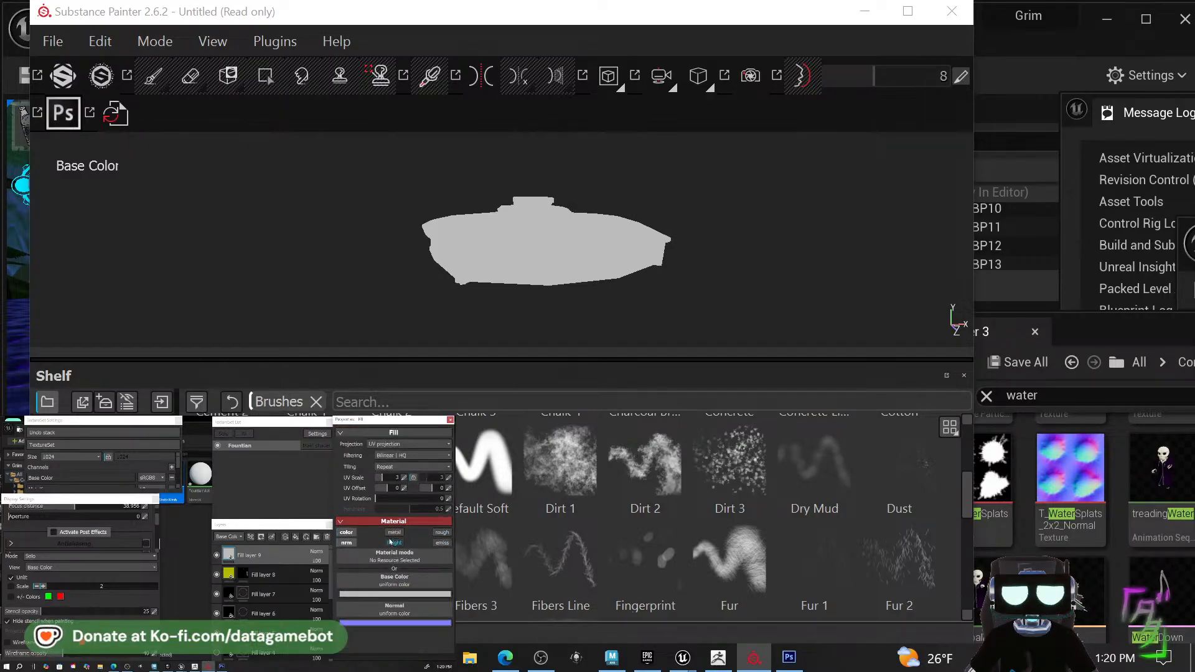
pyautogui.click(356, 545)
# Give Fill layer 9 a medium grey base color and set its blend mode to Multiply.
pyautogui.click(398, 594)
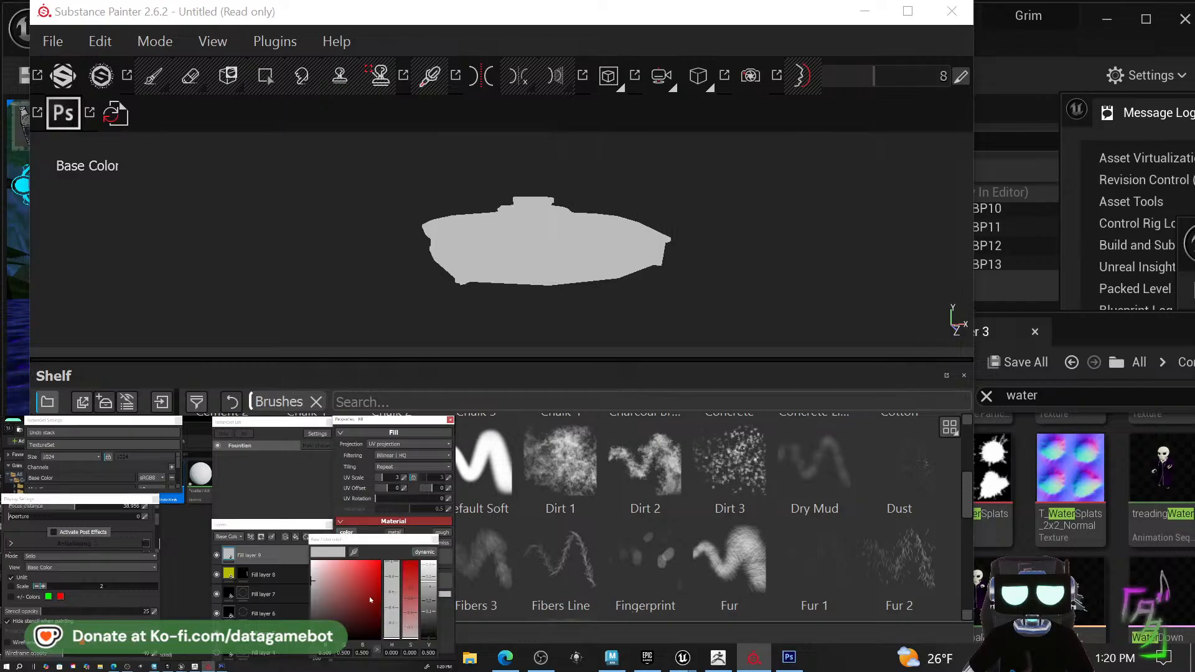
pyautogui.click(313, 604)
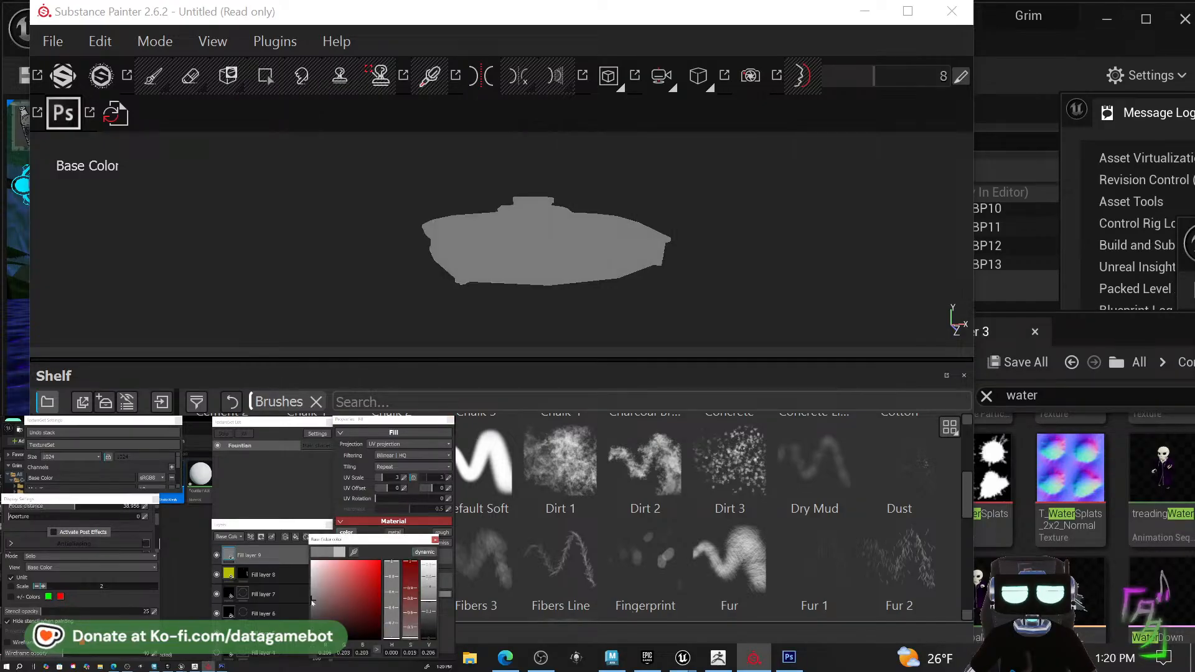
pyautogui.click(433, 540)
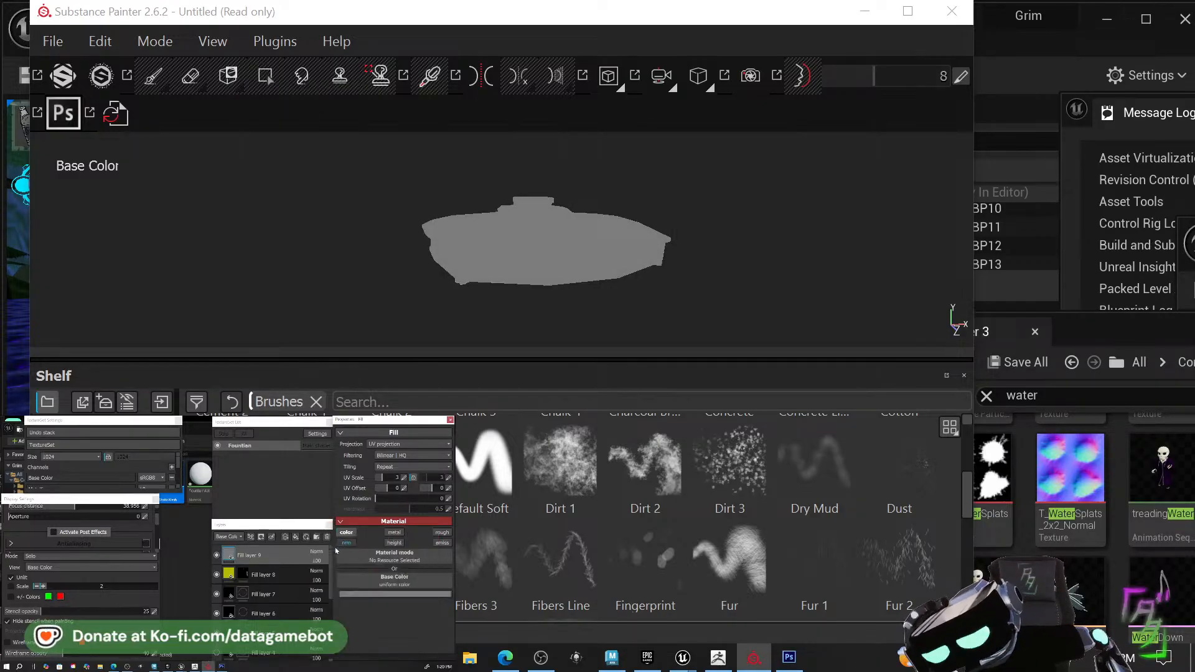
pyautogui.click(312, 552)
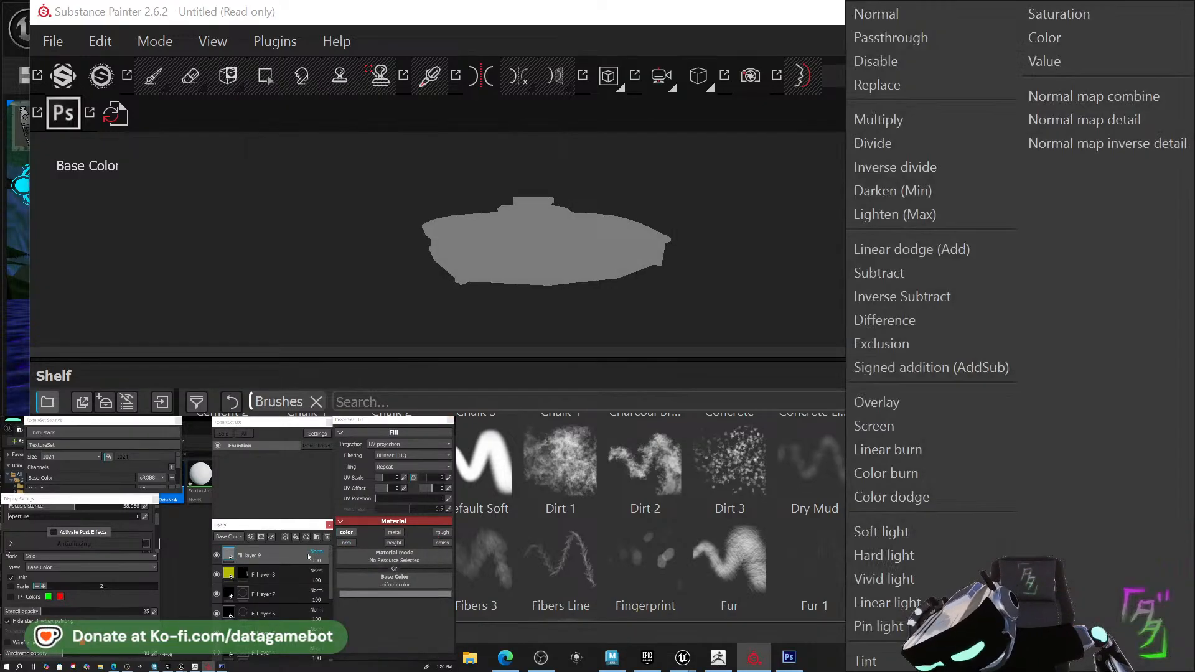
pyautogui.click(898, 124)
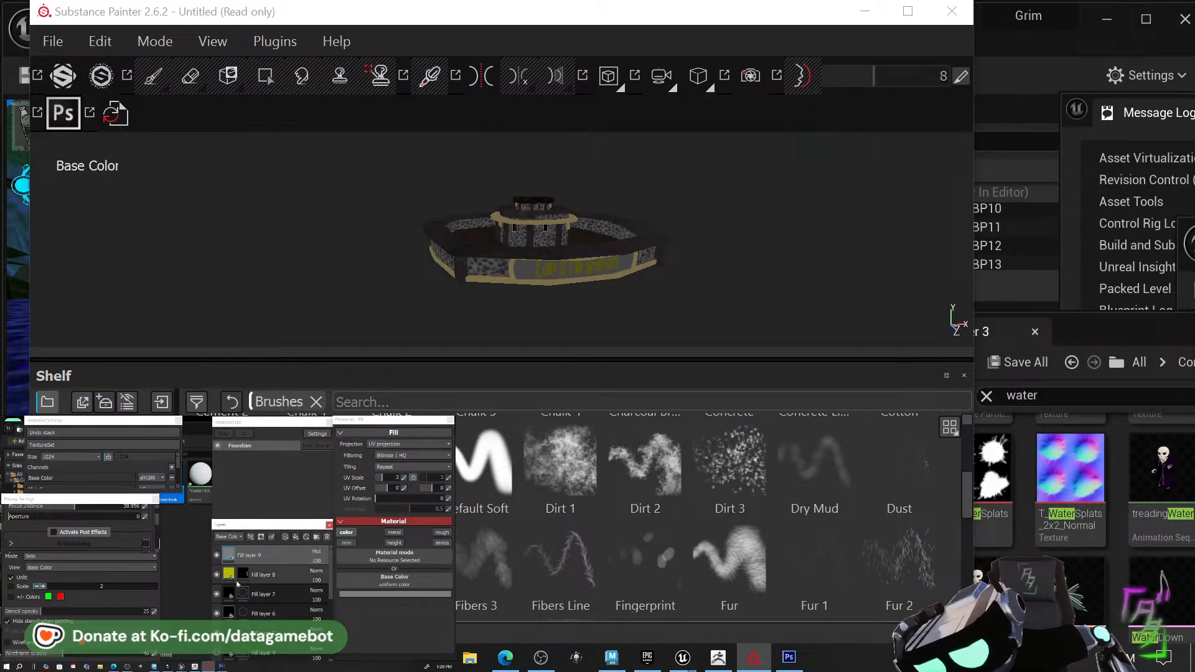
# Darken the base color of Fill layer 9 to a dark grey of about 0.099 per RGB channel.
pyautogui.click(385, 593)
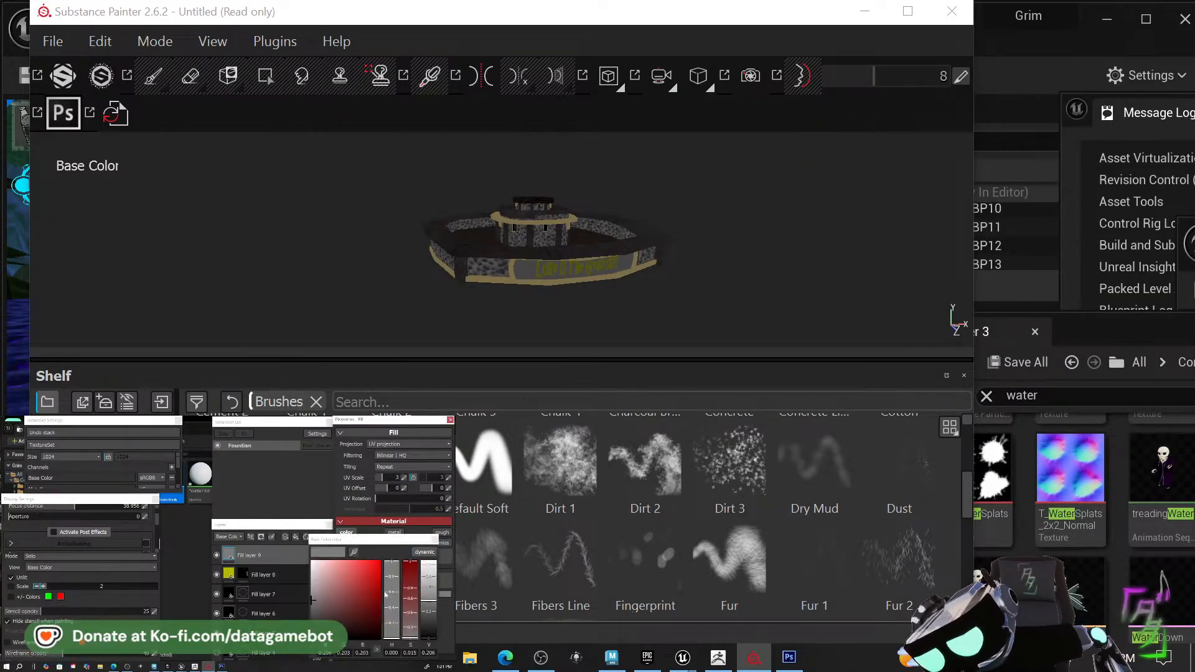
pyautogui.moveTo(316, 602); pyautogui.dragTo(310, 615)
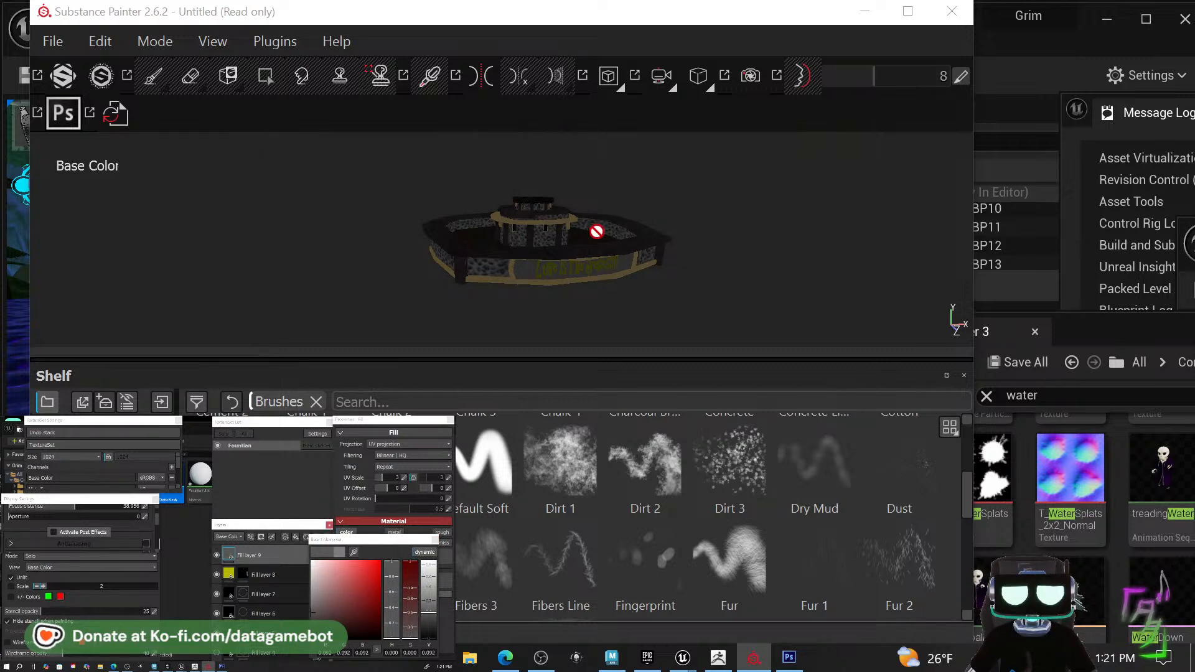
pyautogui.keyDown('alt'); pyautogui.moveTo(528, 280); pyautogui.dragTo(731, 293); pyautogui.keyUp('alt')
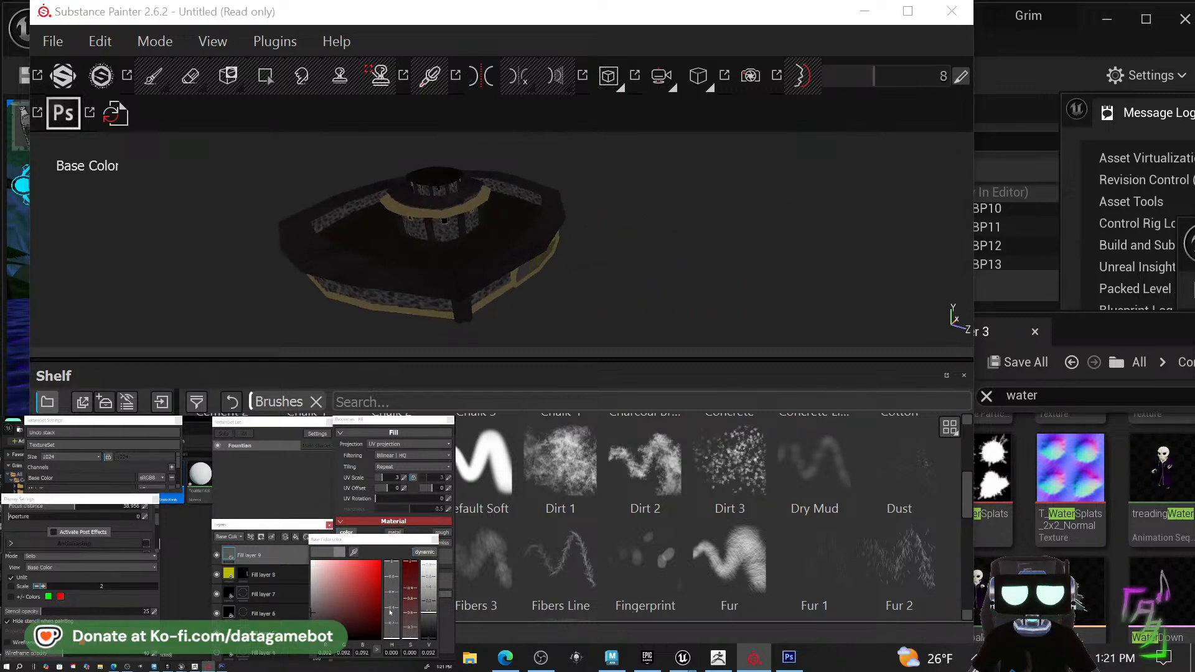
pyautogui.moveTo(314, 609); pyautogui.dragTo(308, 613)
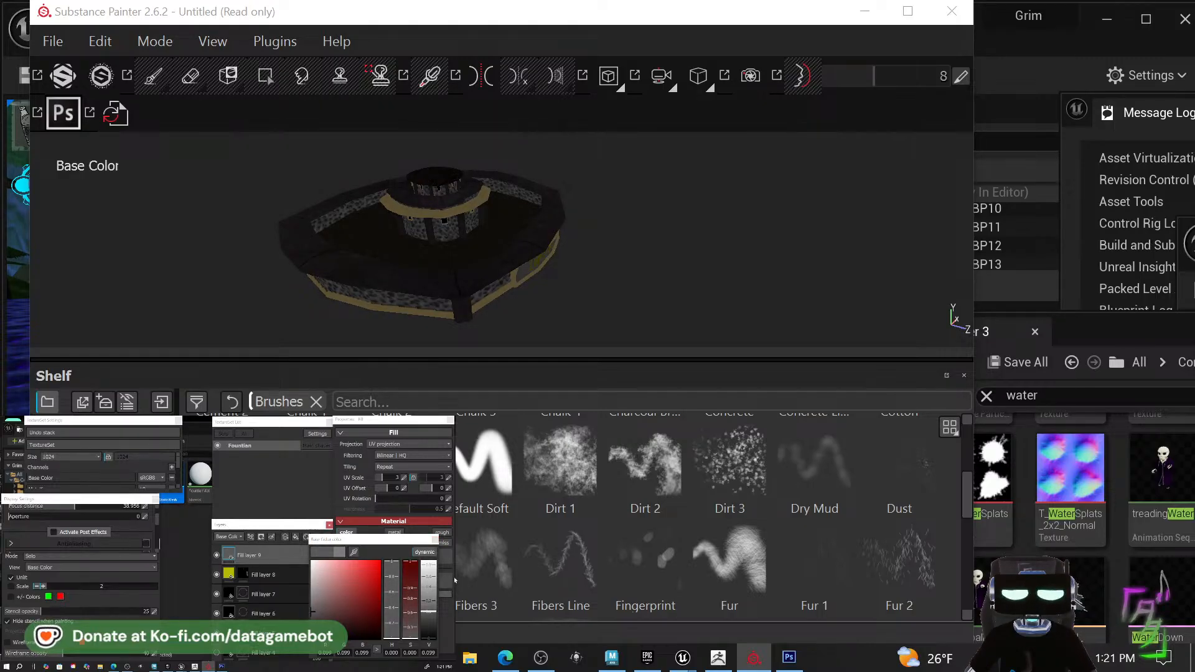
pyautogui.click(435, 540)
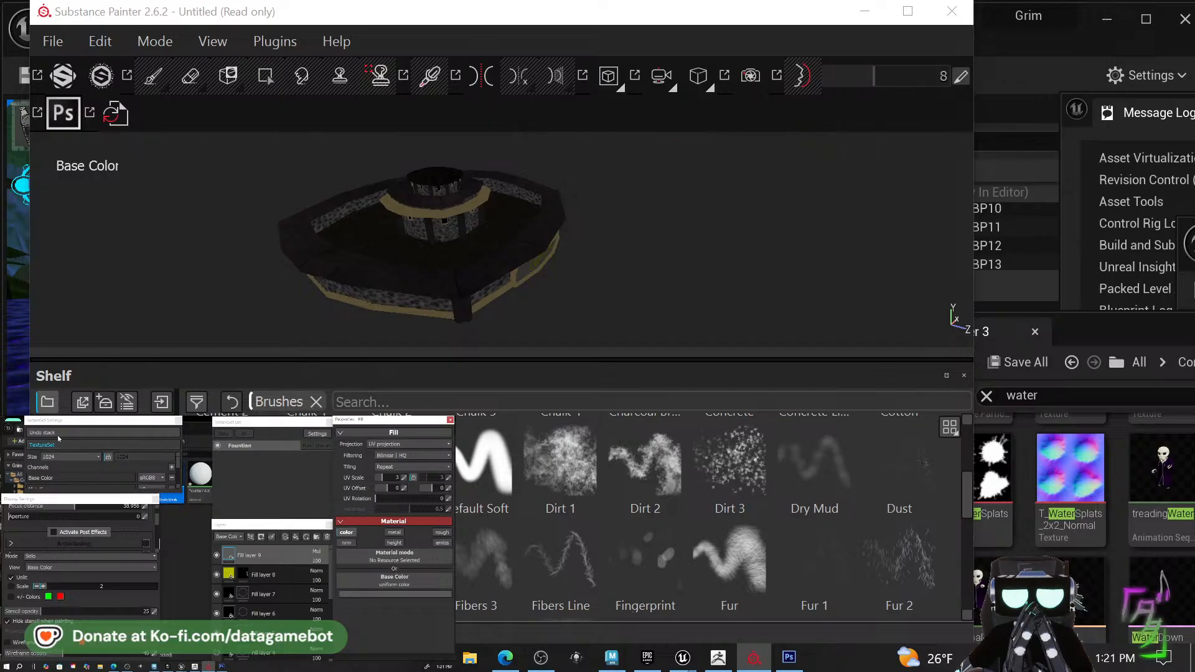
# Start the texture export and browse for its destination in the Grim folder on the Desktop.
pyautogui.click(62, 38)
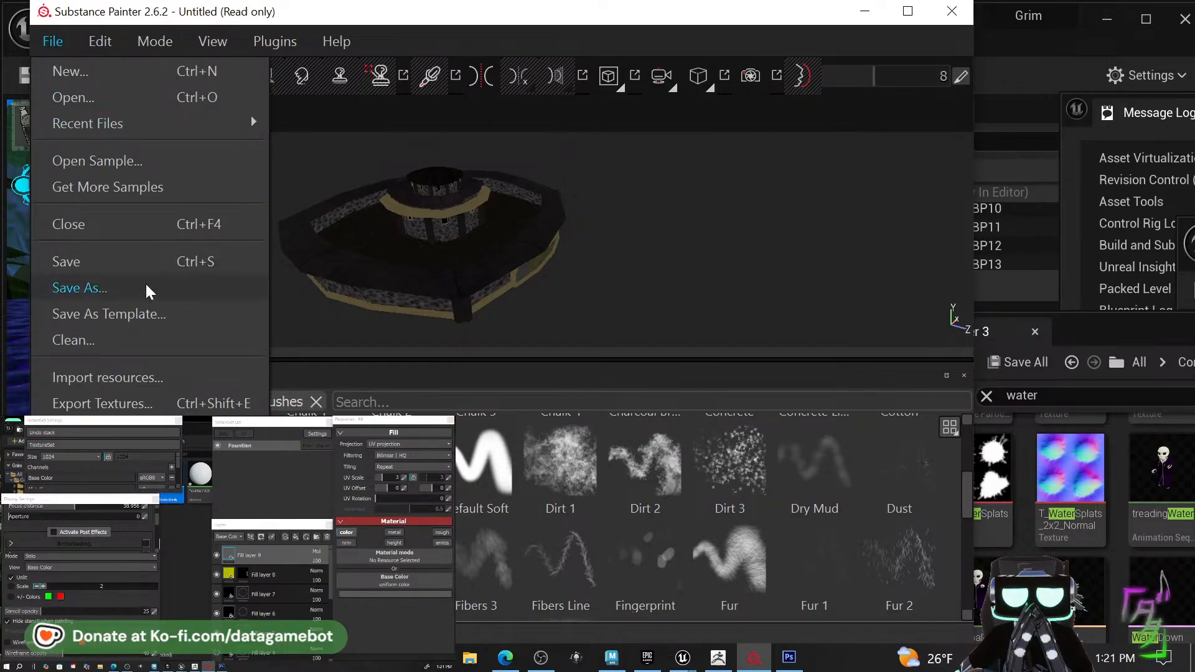
pyautogui.click(157, 408)
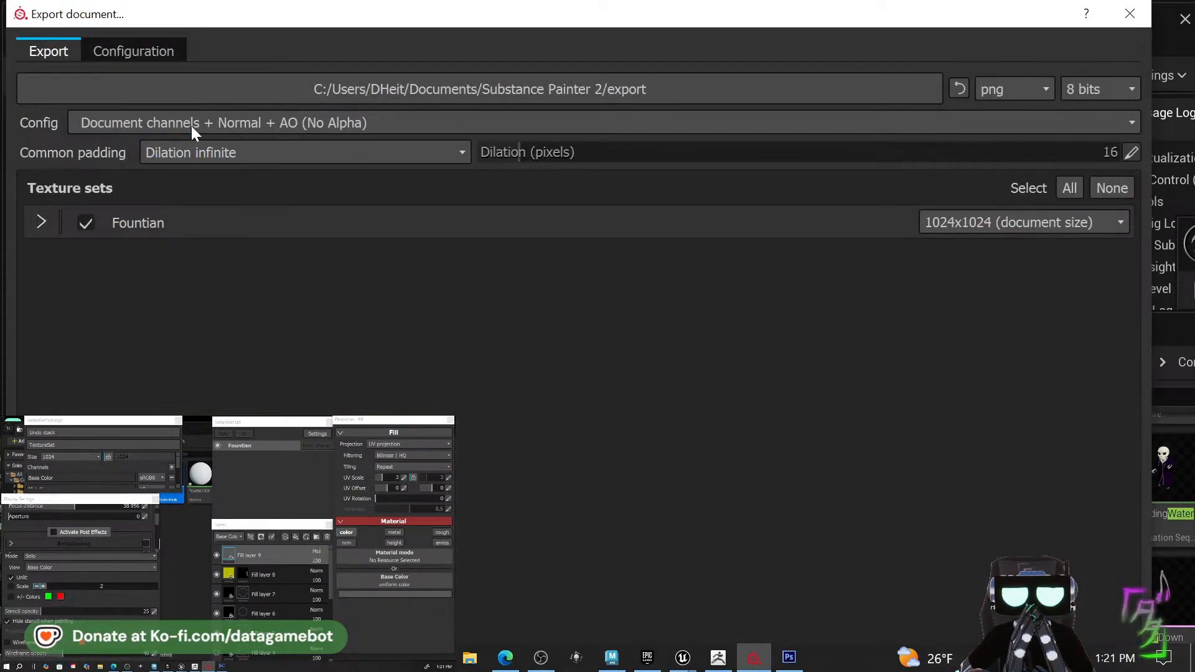
pyautogui.click(430, 87)
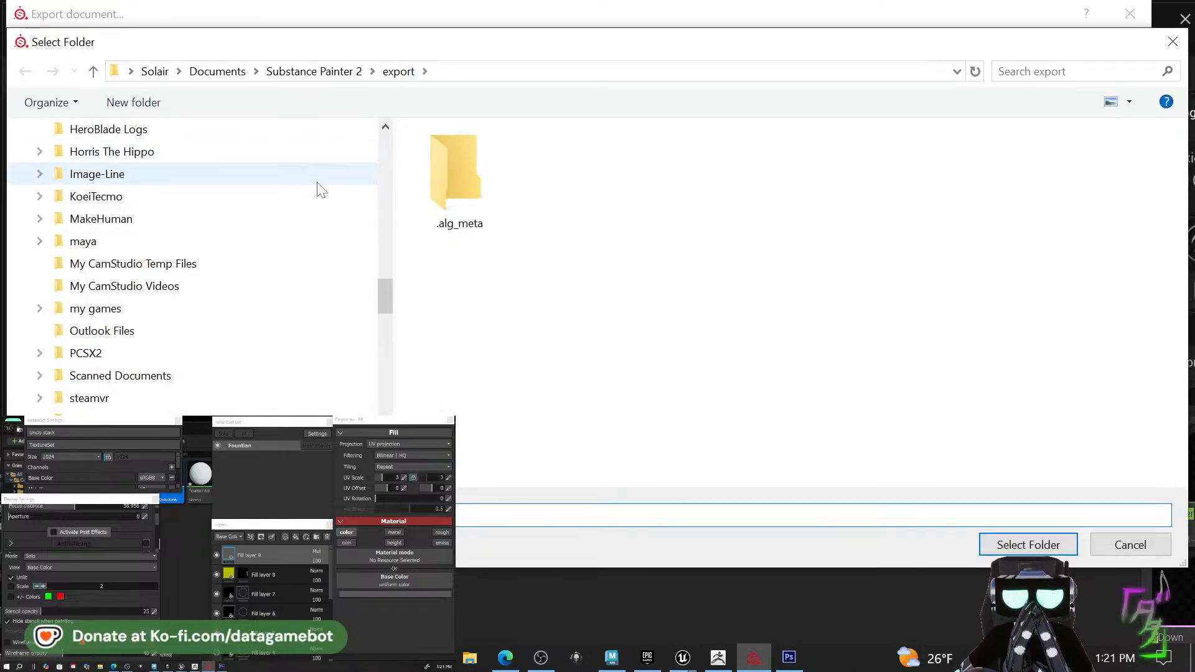
pyautogui.click(194, 72)
pyautogui.click(145, 73)
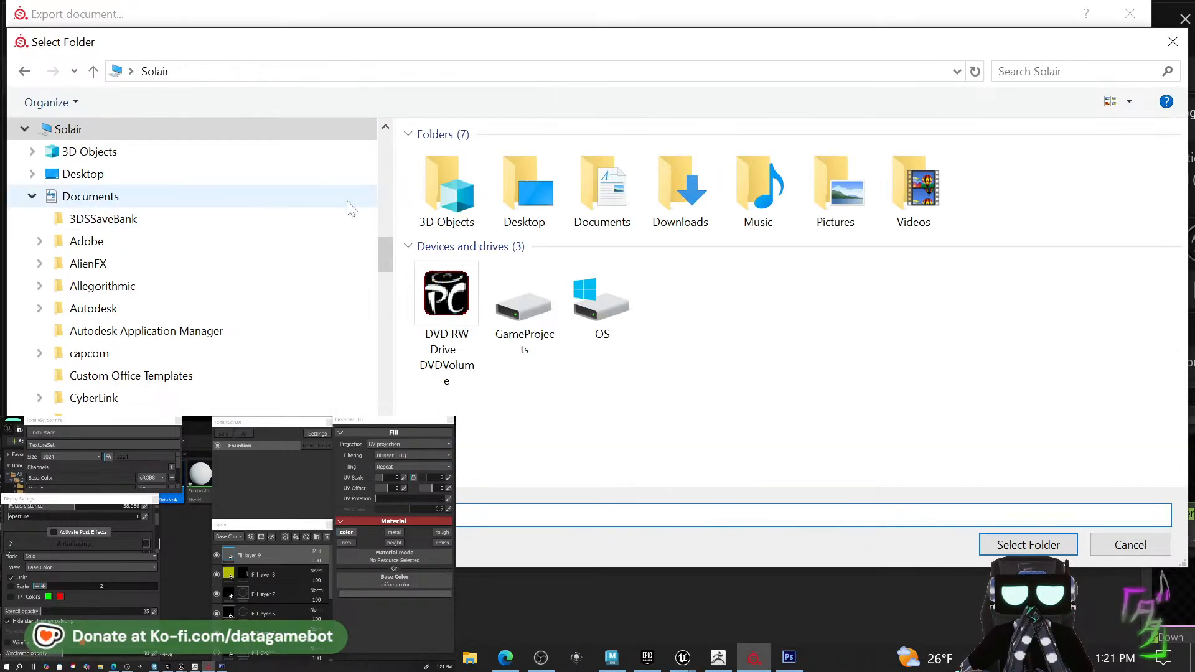
pyautogui.doubleClick(537, 198)
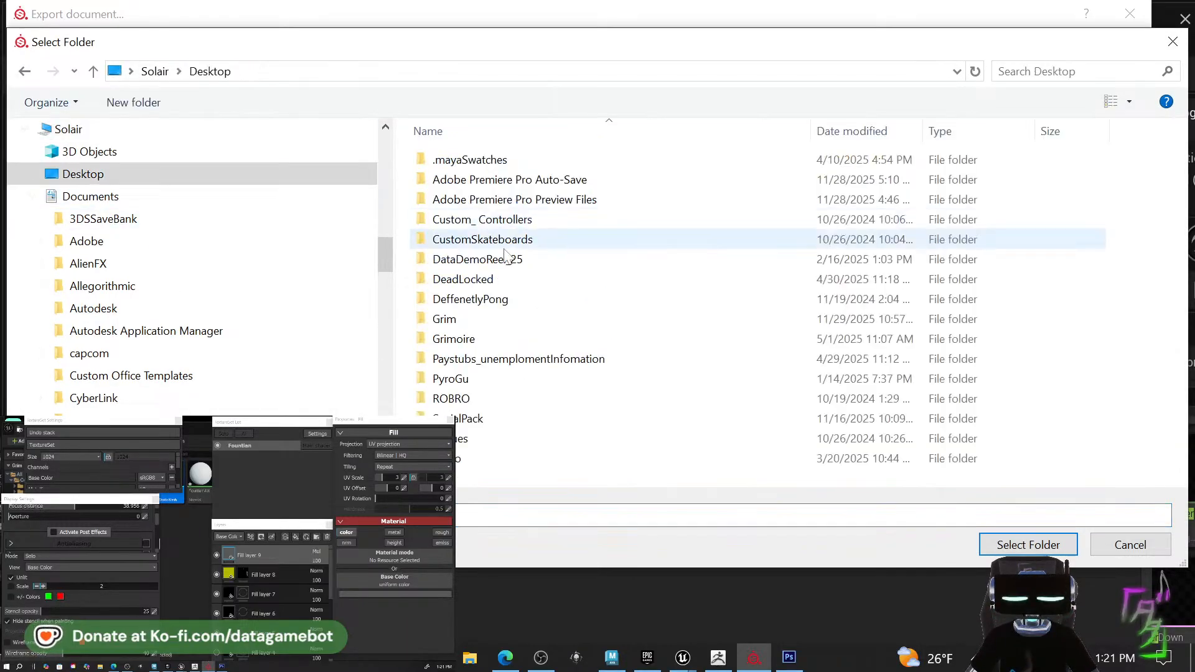
pyautogui.doubleClick(473, 328)
# Choose the Textures folder inside Grim's Fountian folder as the destination and export the Fountian texture set as 8-bit png.
pyautogui.scroll(-15, 502, 367)
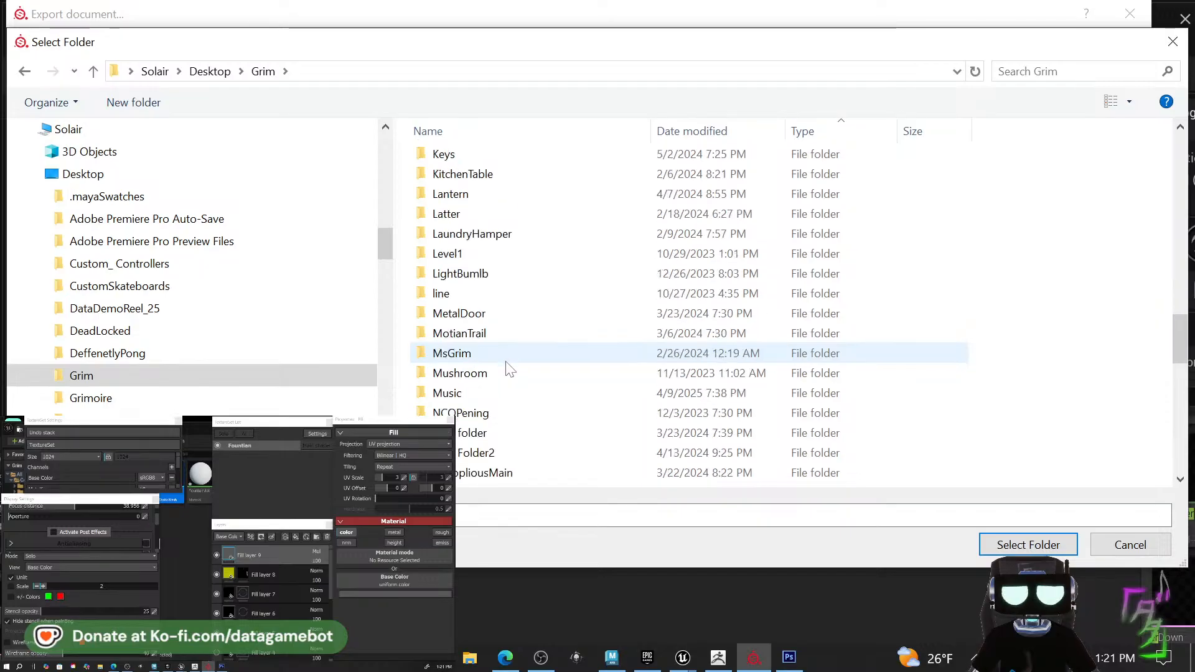
pyautogui.scroll(3, 512, 342)
pyautogui.scroll(-3, 501, 373)
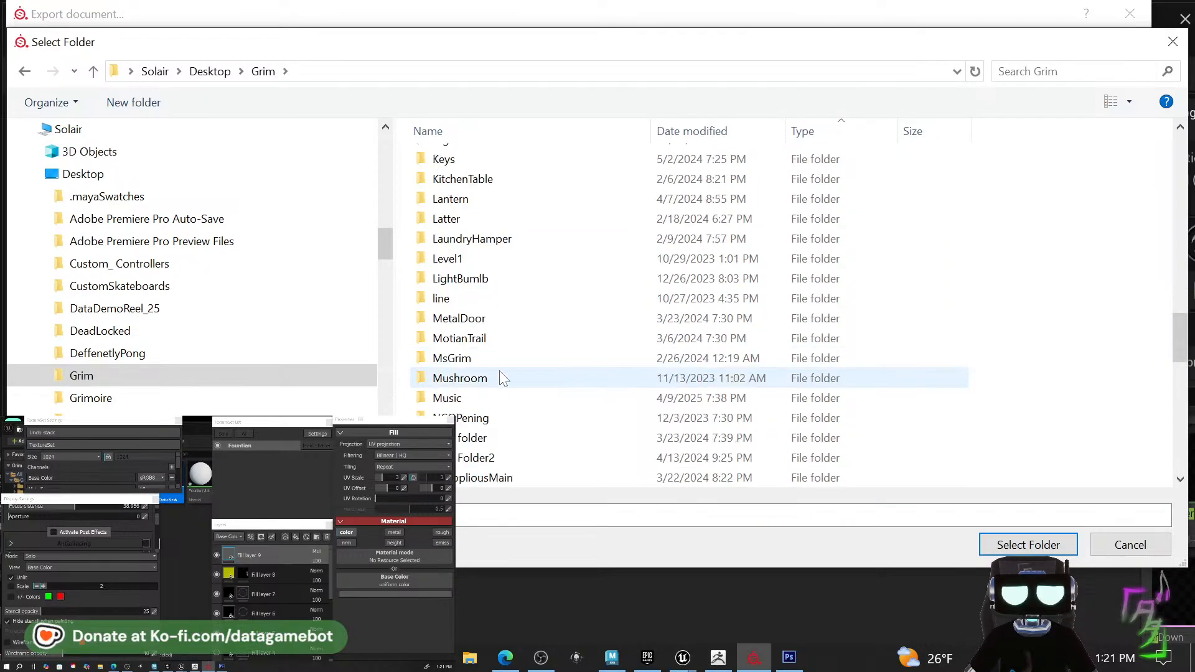
pyautogui.scroll(-7, 503, 374)
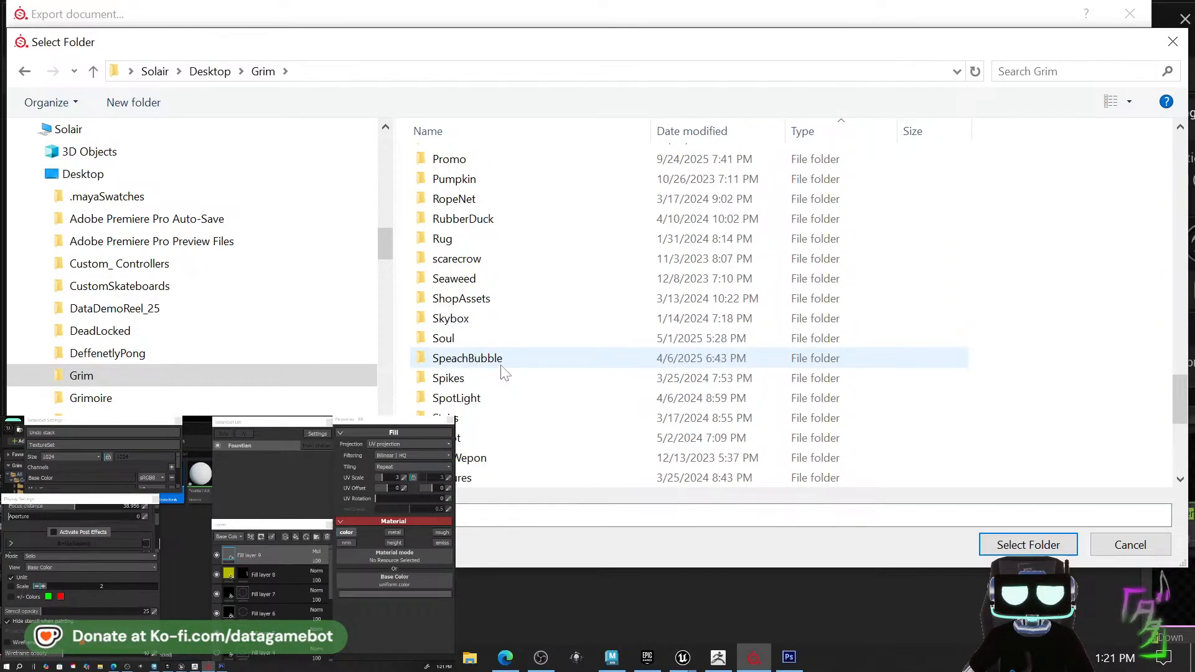
pyautogui.scroll(-5, 507, 369)
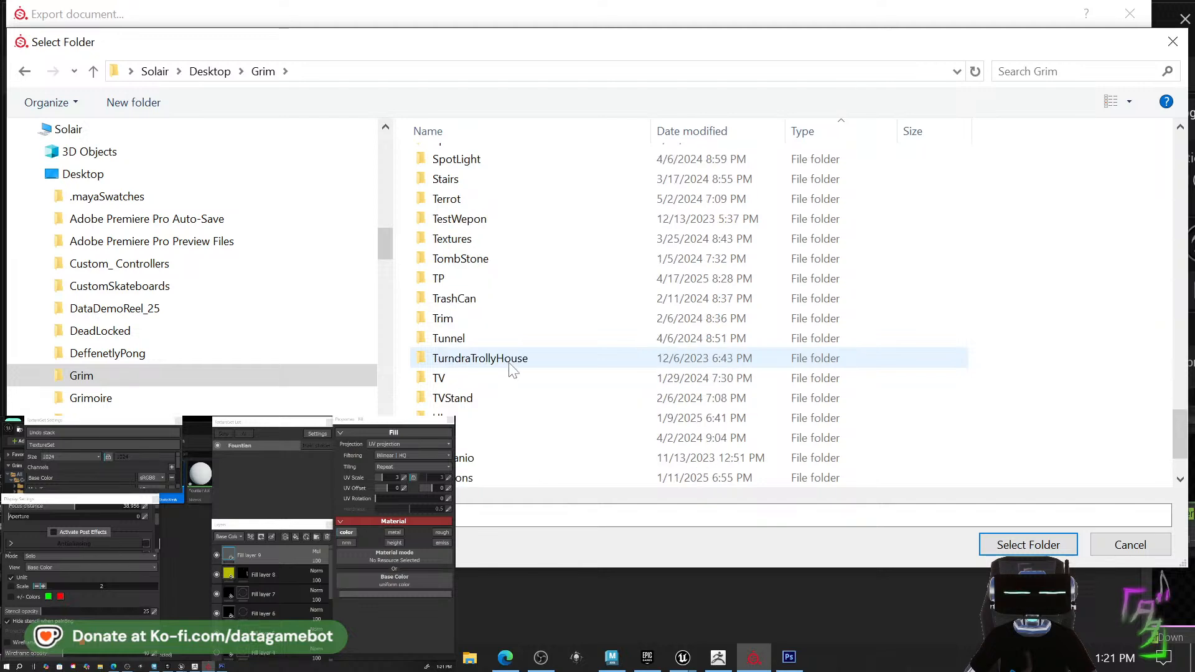
pyautogui.scroll(11, 511, 365)
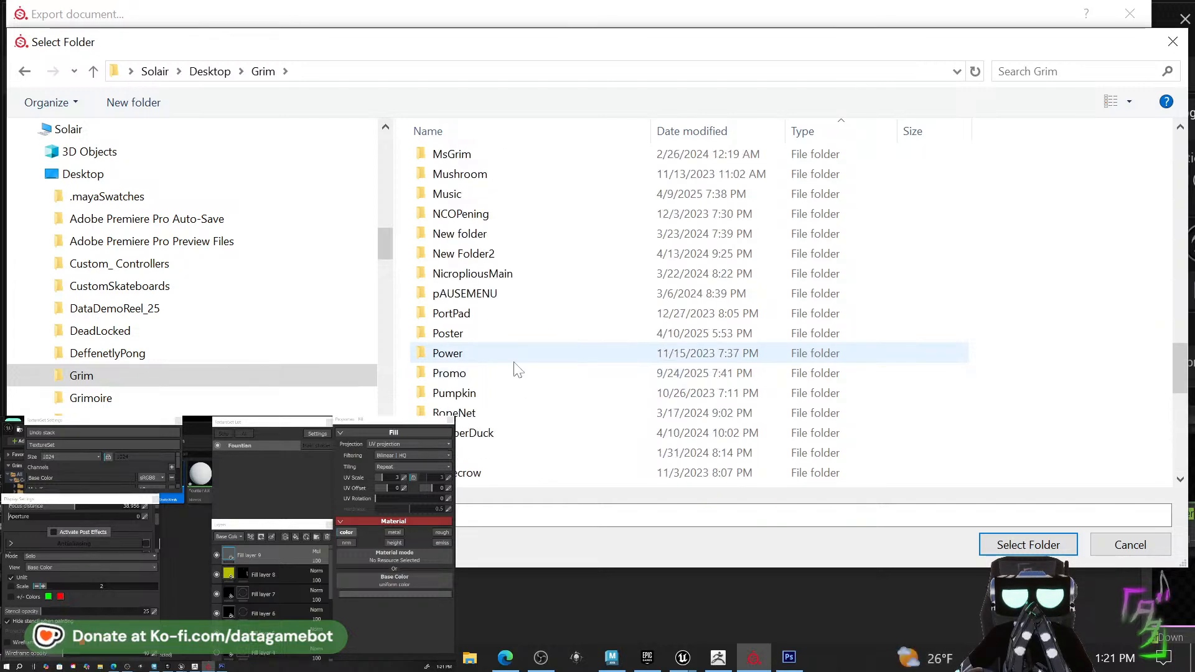
pyautogui.scroll(7, 513, 348)
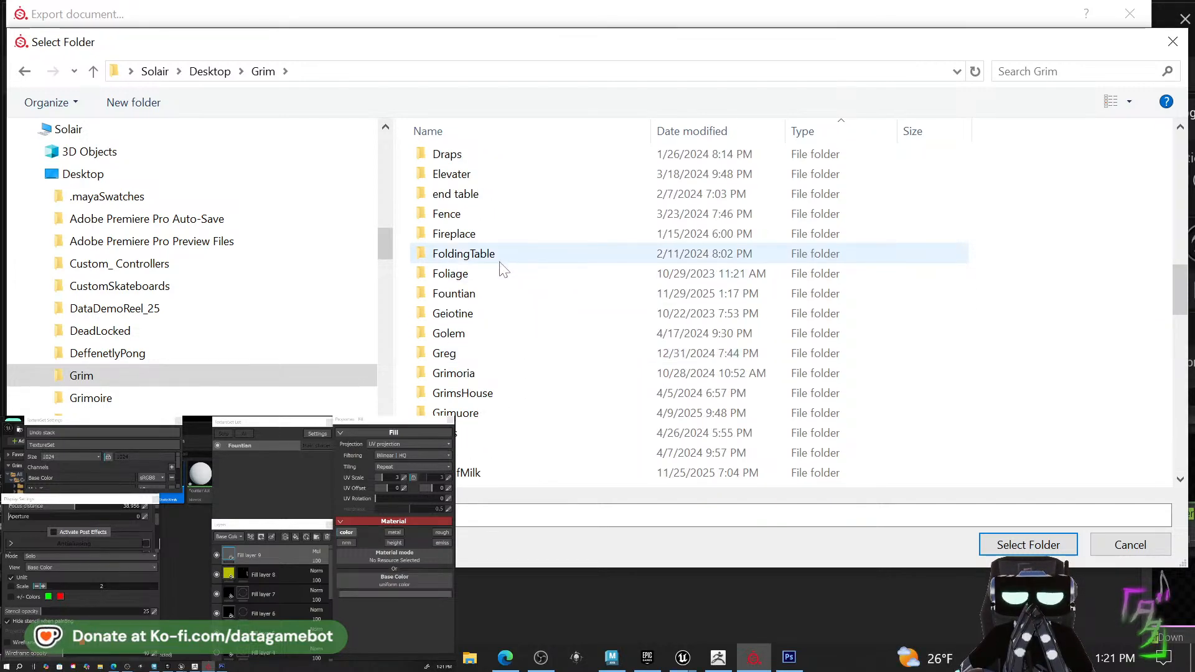
pyautogui.doubleClick(491, 298)
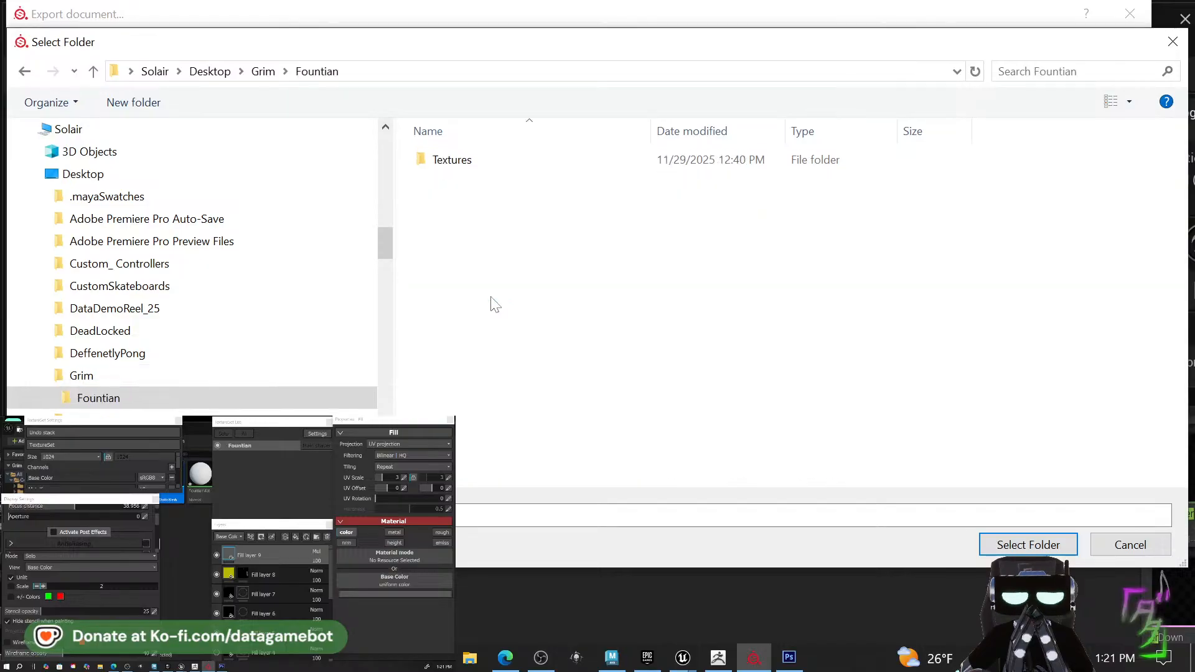
pyautogui.doubleClick(467, 160)
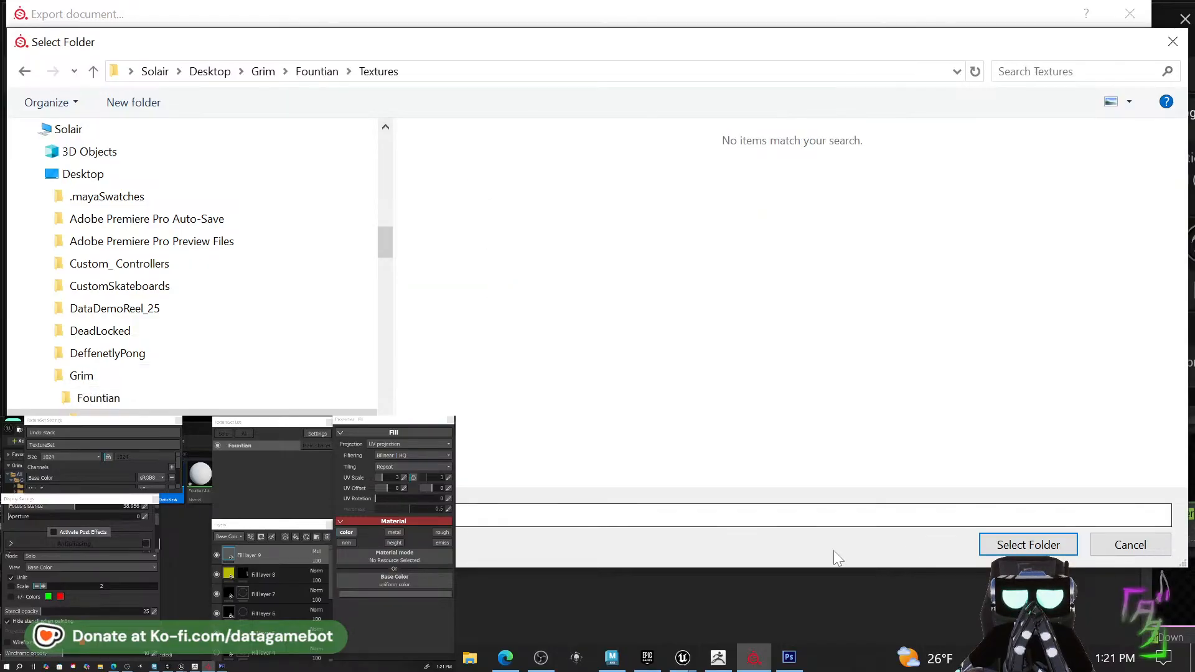
pyautogui.click(1008, 542)
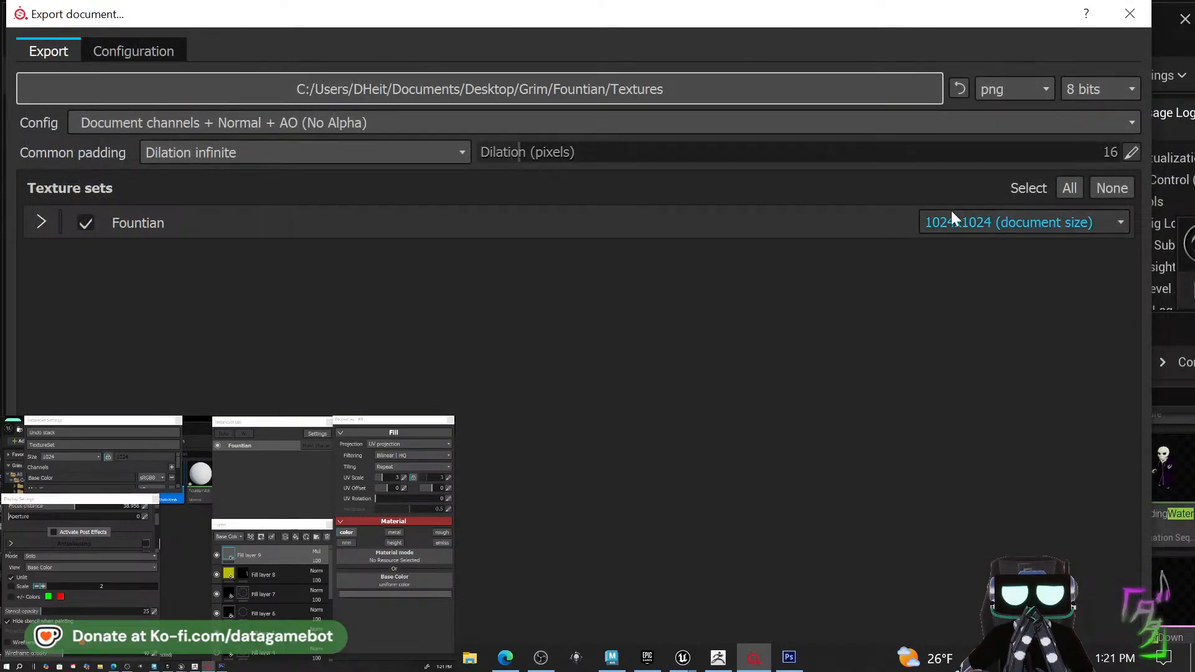
pyautogui.moveTo(934, 16)
pyautogui.mouseDown()
pyautogui.moveTo(931, 93)
pyautogui.moveTo(917, 20)
pyautogui.moveTo(927, 3)
pyautogui.moveTo(938, 30)
pyautogui.moveTo(937, 70)
pyautogui.moveTo(931, 6)
pyautogui.moveTo(932, 249)
pyautogui.moveTo(916, 271)
pyautogui.moveTo(906, 90)
pyautogui.mouseUp()
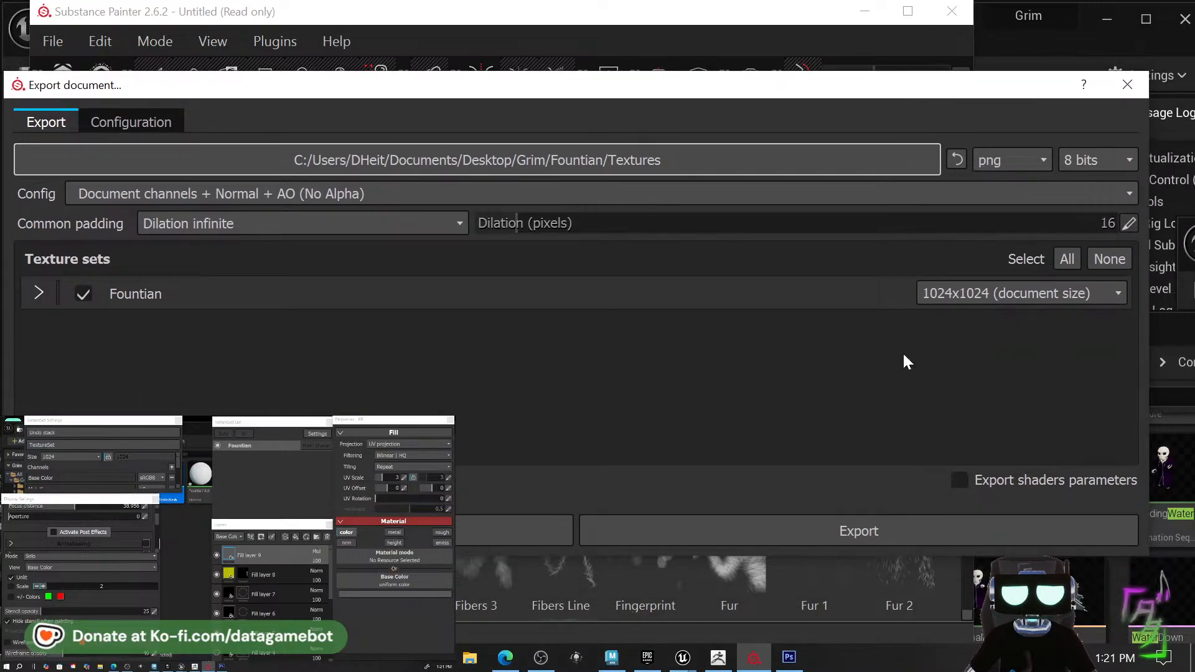
pyautogui.click(827, 533)
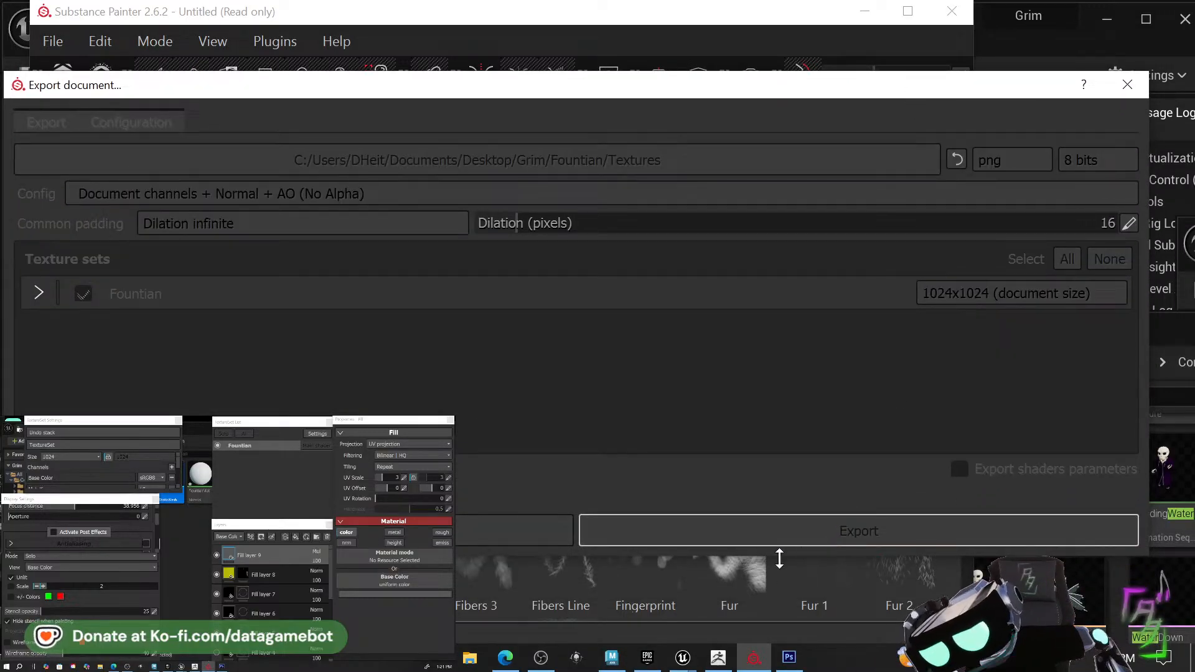
# Switch to Unreal Engine's content browser for the Fountian folder, stop the running play session and close the message log.
pyautogui.moveTo(683, 657)
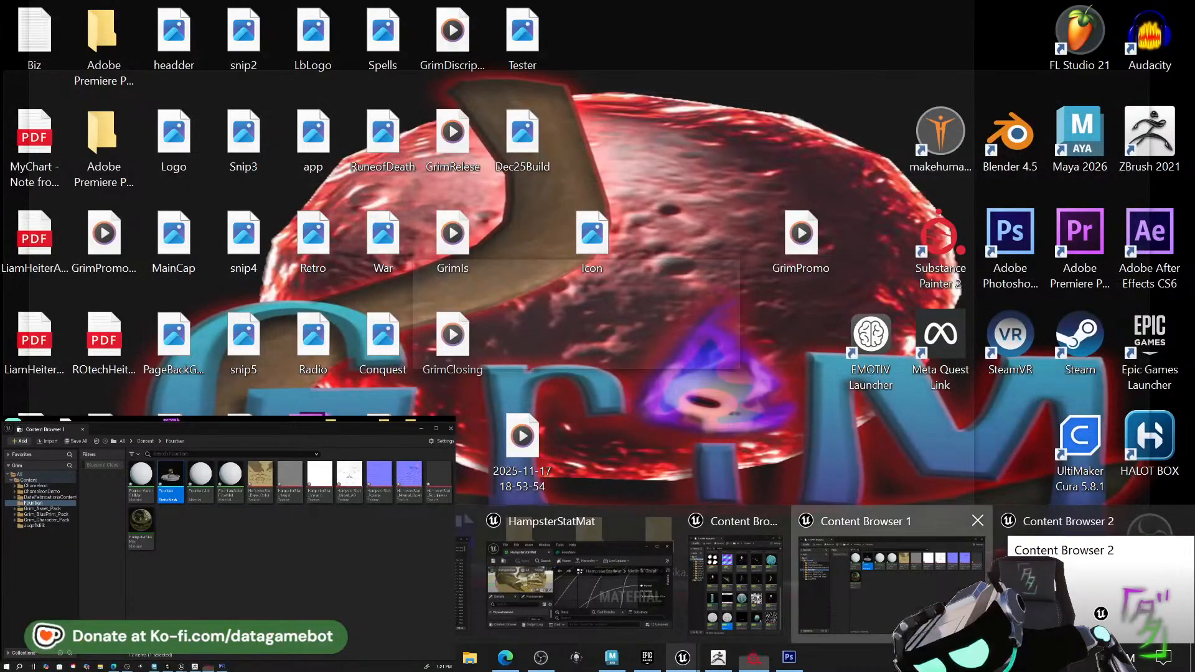
pyautogui.click(889, 585)
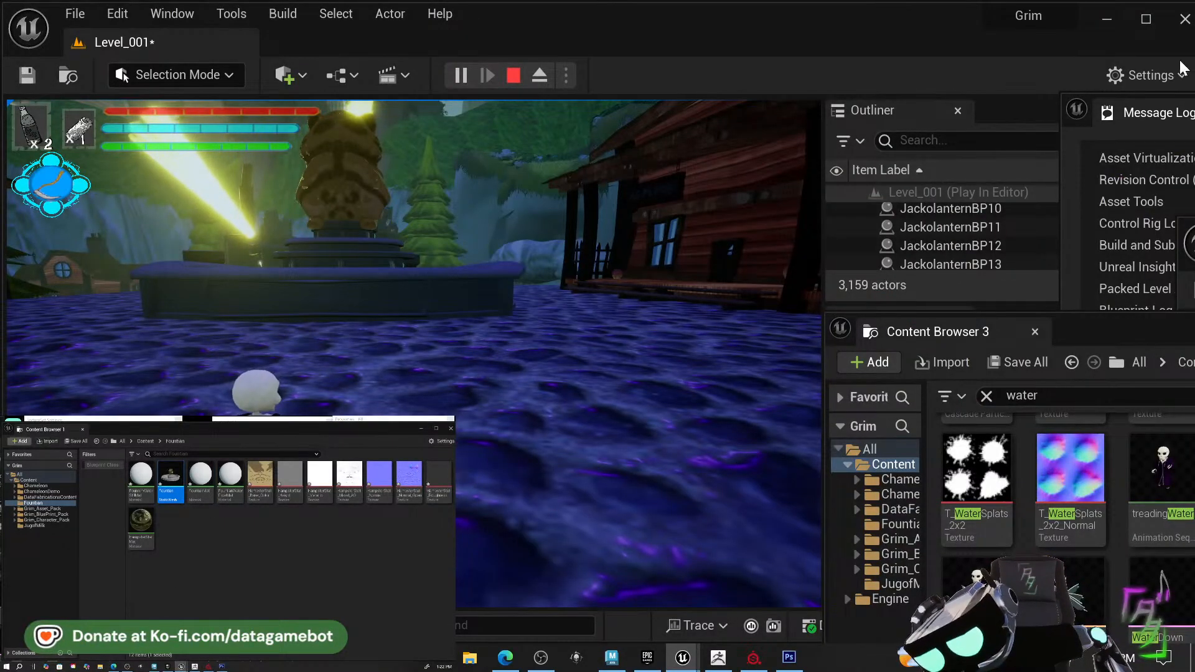
pyautogui.click(513, 75)
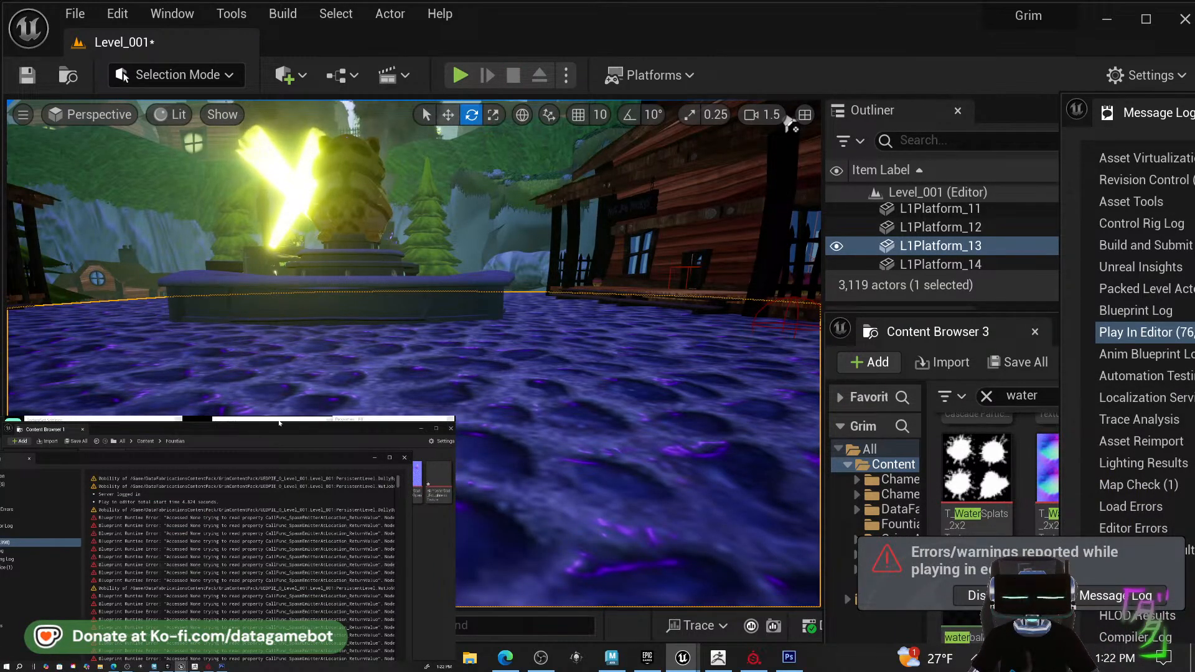
pyautogui.click(404, 459)
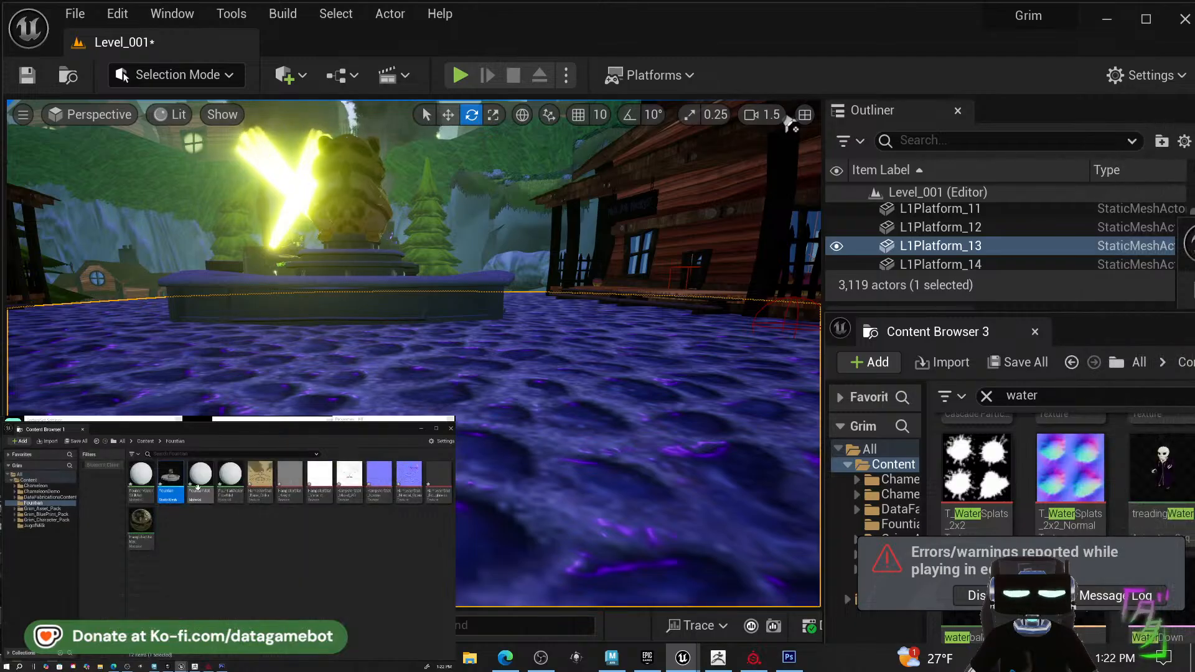
# Import all the Fountian texture files, from base color through roughness, into the project's Fountian folder.
pyautogui.click(20, 441)
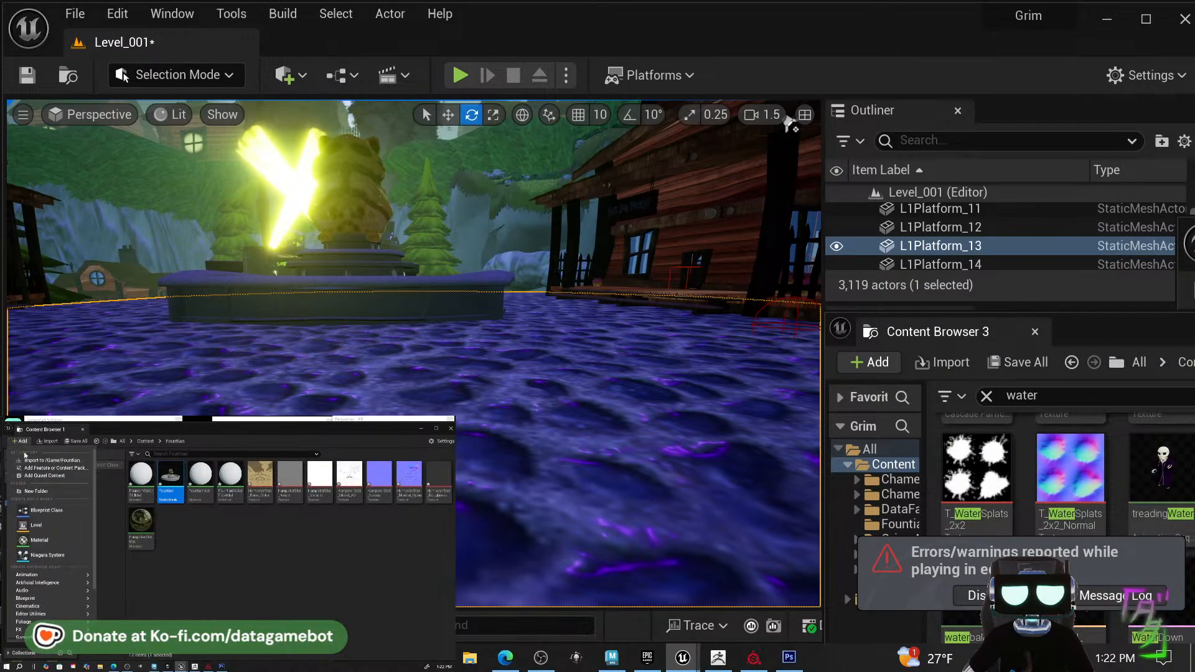
pyautogui.click(30, 460)
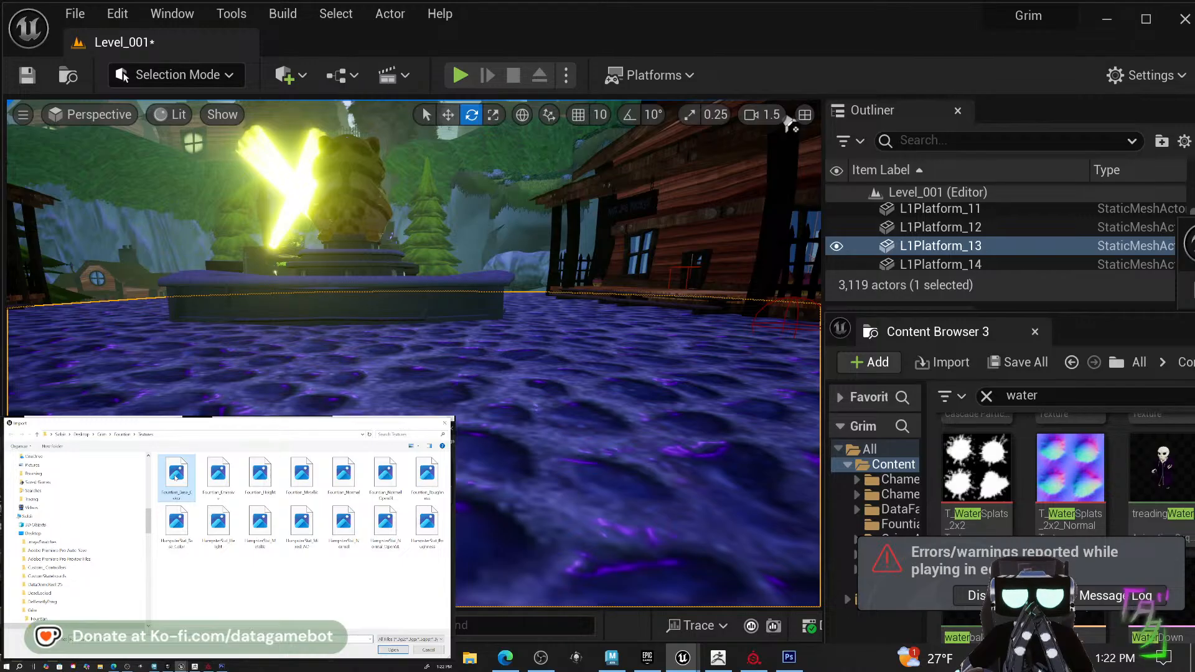
pyautogui.keyDown('shift'); pyautogui.click(432, 474); pyautogui.keyUp('shift')
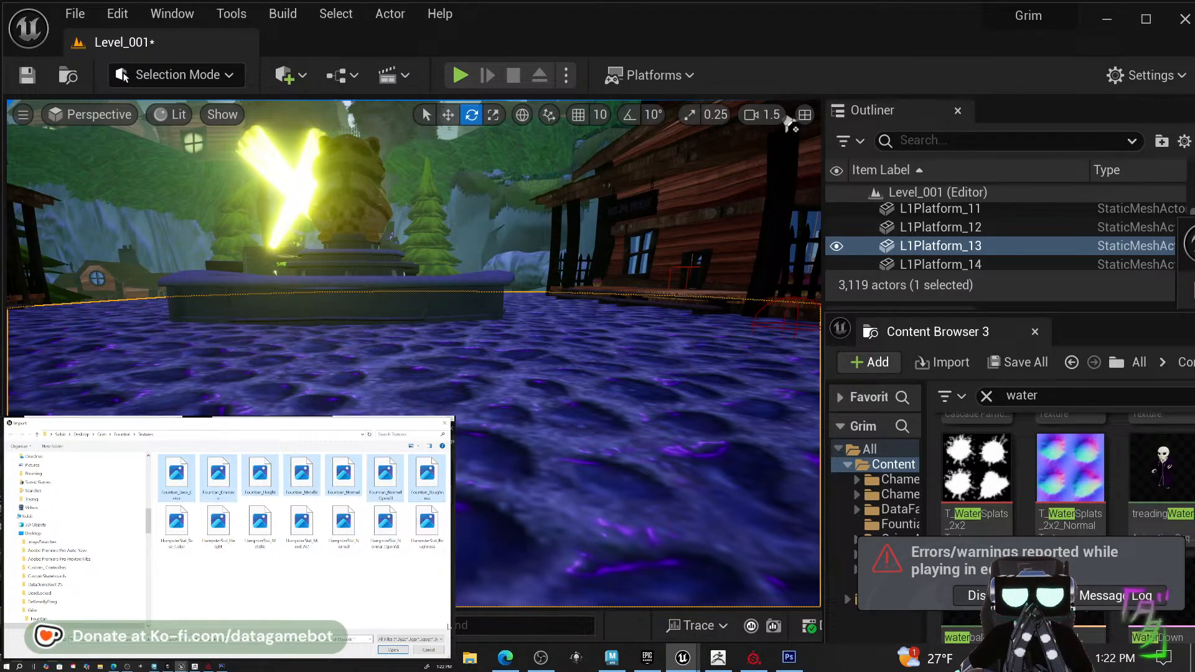
pyautogui.click(394, 650)
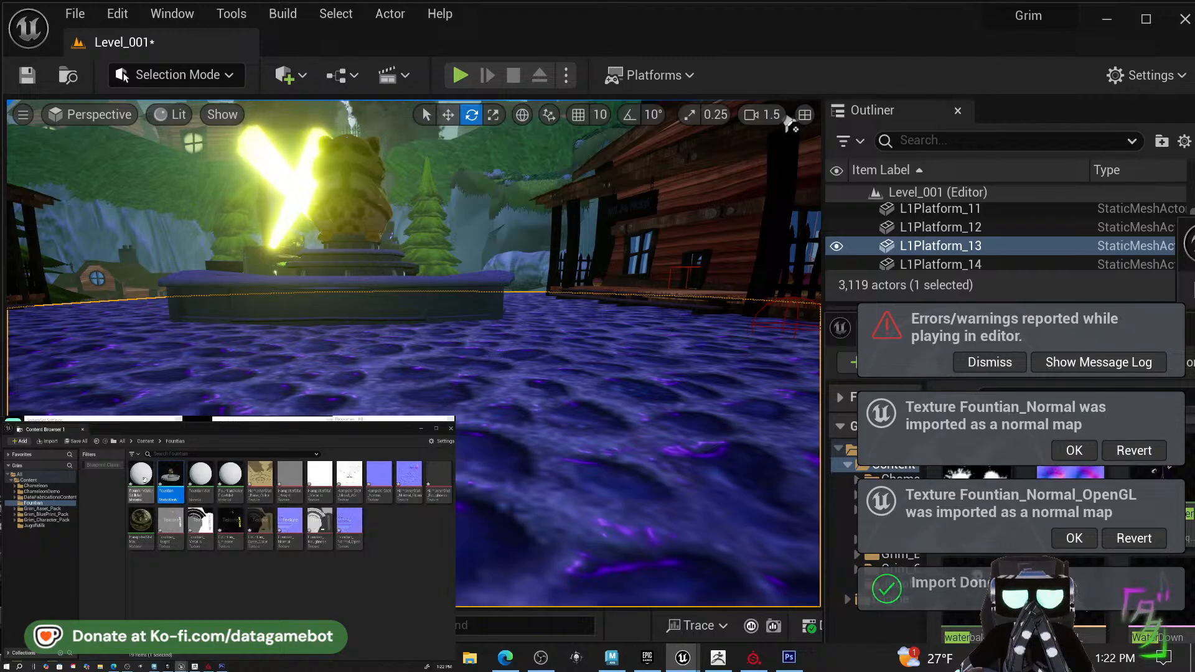
# Open FountianMat and replace its Param color node with the Fountian base color texture wired to Base Color.
pyautogui.doubleClick(201, 474)
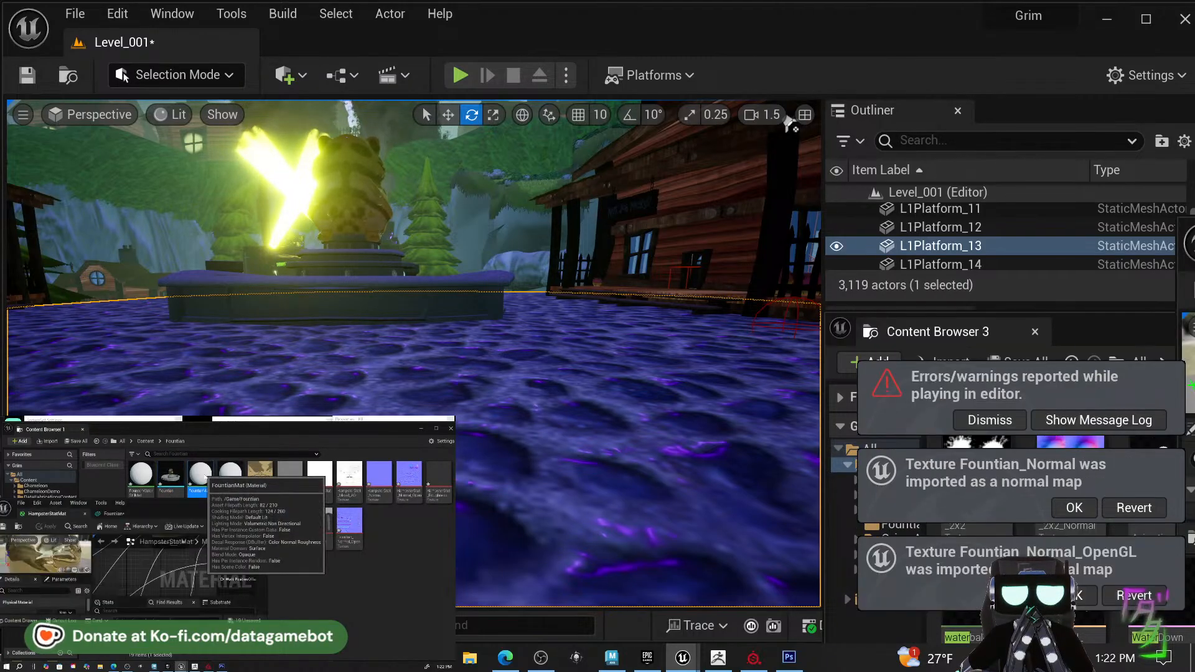
pyautogui.moveTo(203, 507); pyautogui.dragTo(781, 5)
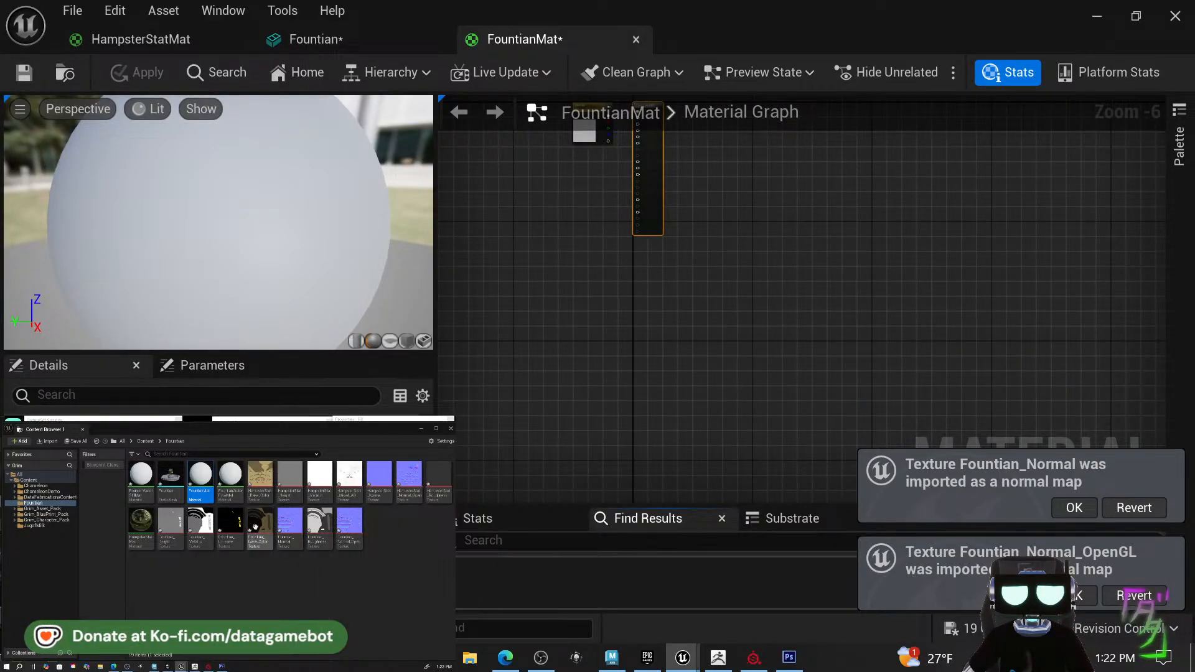
pyautogui.moveTo(255, 526); pyautogui.dragTo(478, 180)
pyautogui.moveTo(518, 164); pyautogui.dragTo(678, 279, button='right')
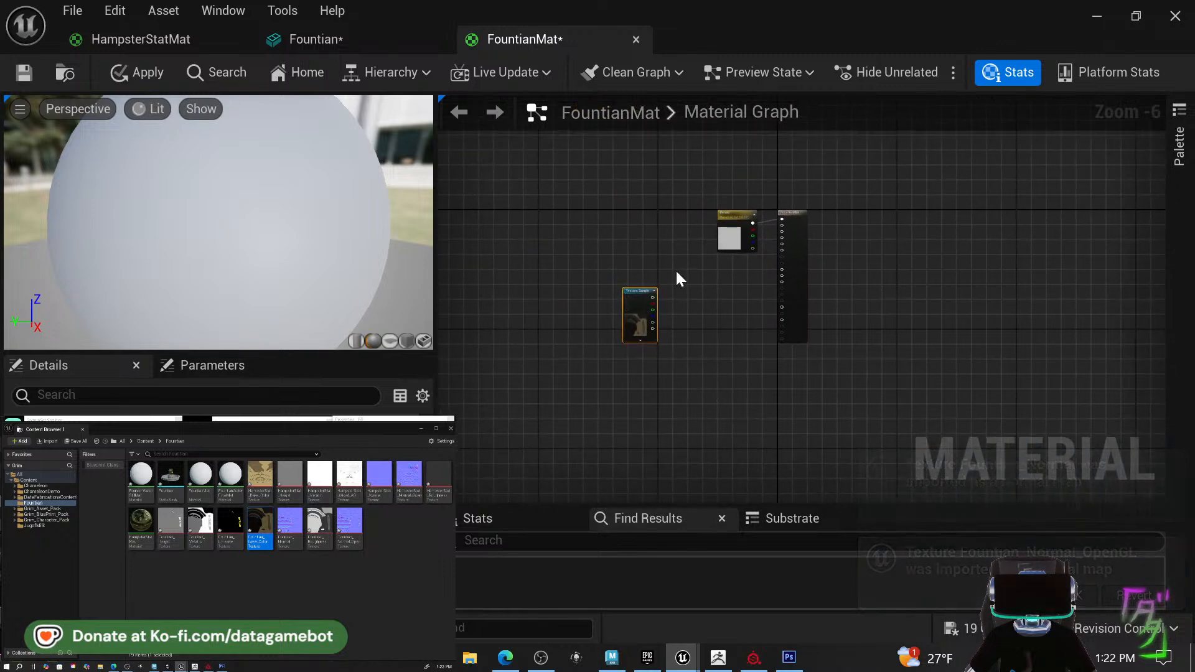
pyautogui.scroll(4, 659, 305)
pyautogui.moveTo(655, 315); pyautogui.dragTo(1009, 279)
pyautogui.click(851, 311)
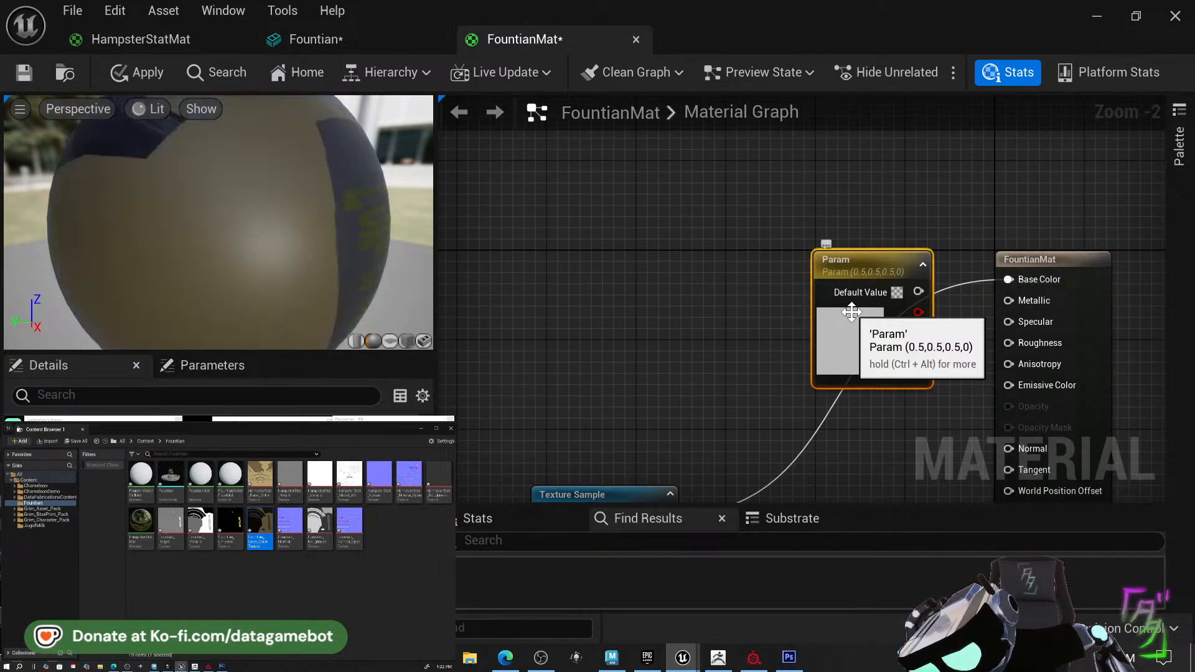
pyautogui.press('Delete')
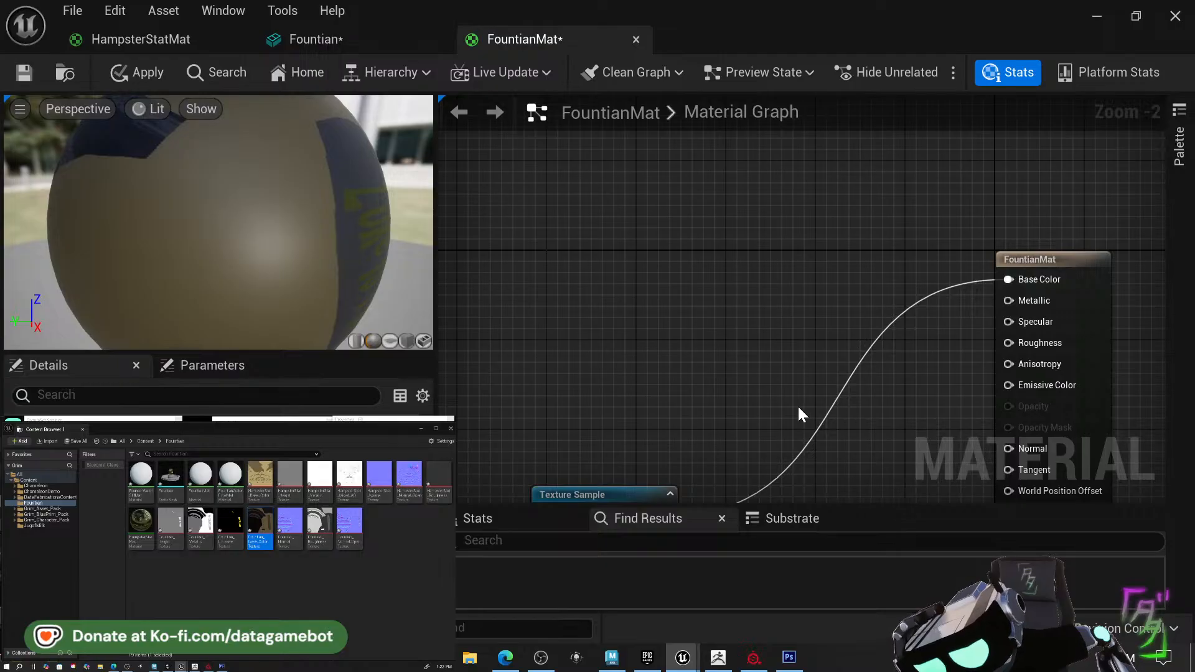
# Add a constant node with the value 0.2 and connect it to the Specular input of FountianMat.
pyautogui.click(834, 429)
pyautogui.moveTo(878, 436); pyautogui.dragTo(1009, 321)
pyautogui.click(856, 439)
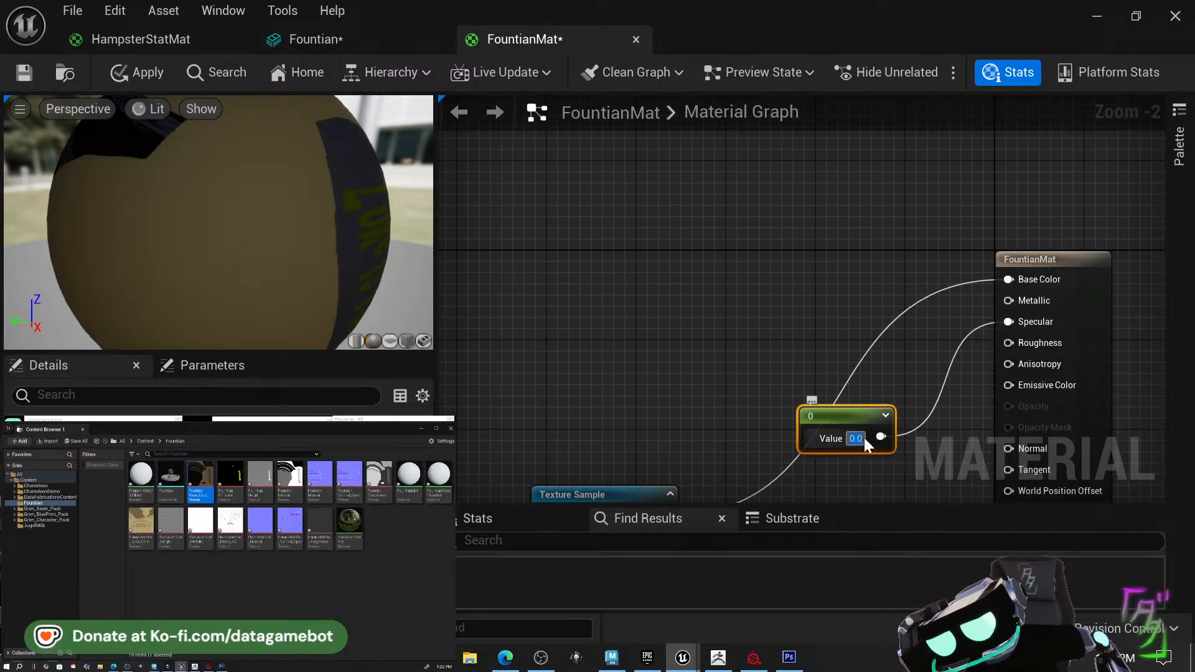
pyautogui.write('0.2')
pyautogui.press('Return')
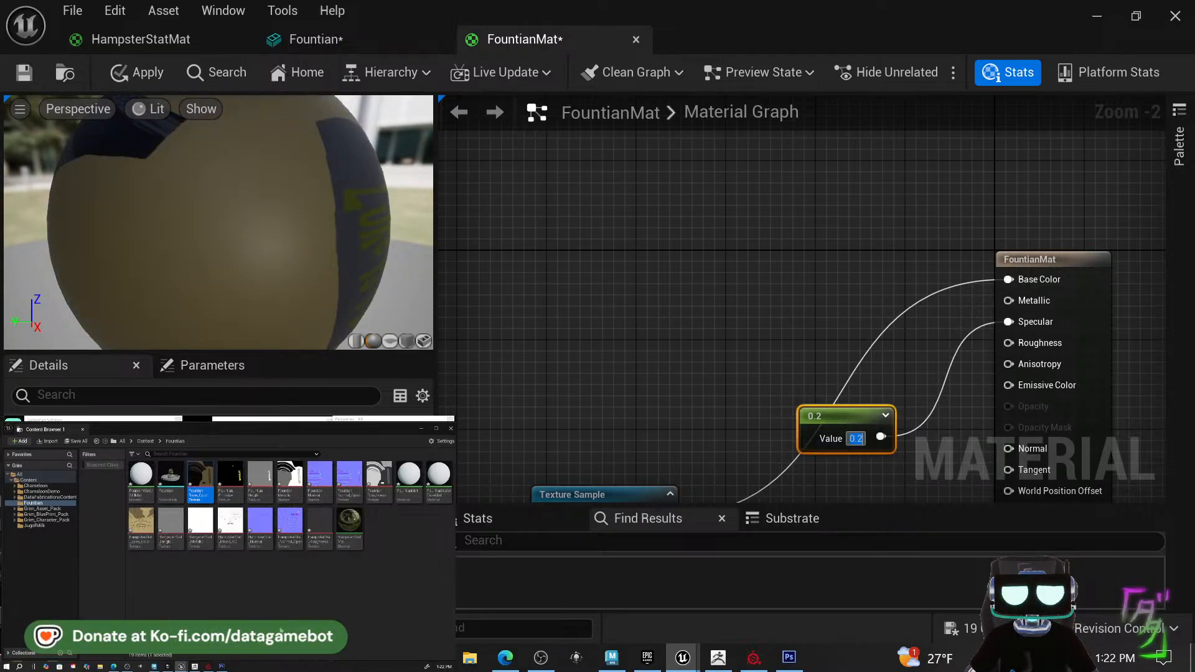
# Add the Fountian emissive texture to the material graph and connect its RGB output to Emissive Color.
pyautogui.moveTo(230, 478); pyautogui.dragTo(547, 280)
pyautogui.moveTo(621, 318); pyautogui.dragTo(609, 287, button='right')
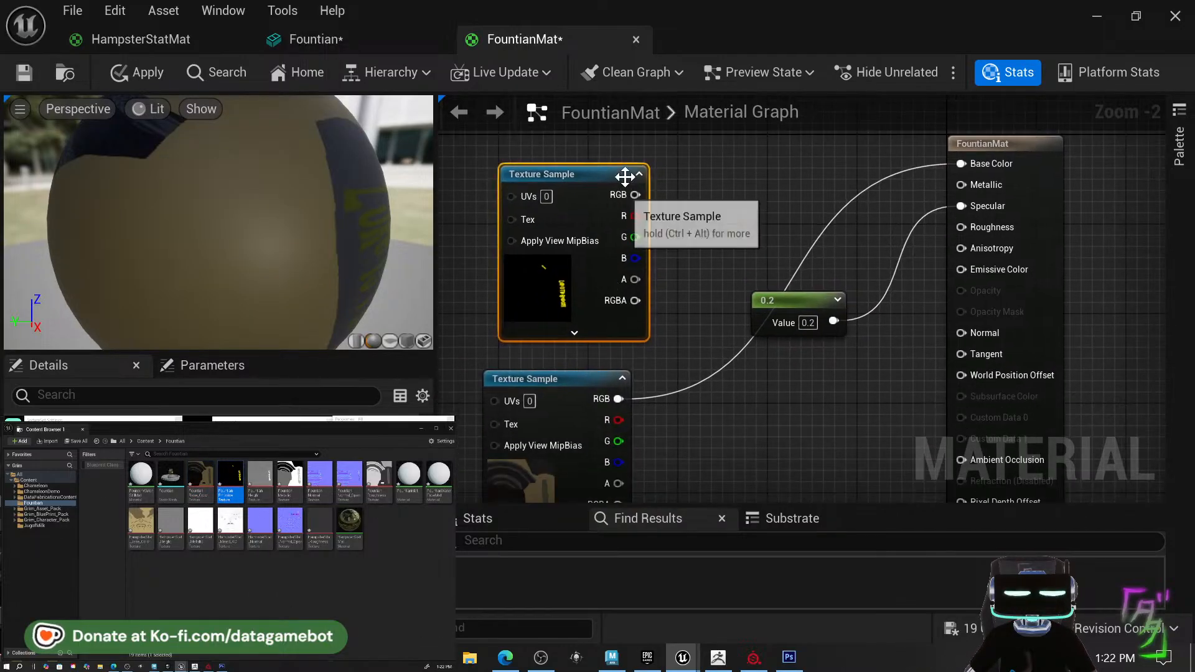
pyautogui.moveTo(635, 195); pyautogui.dragTo(969, 269)
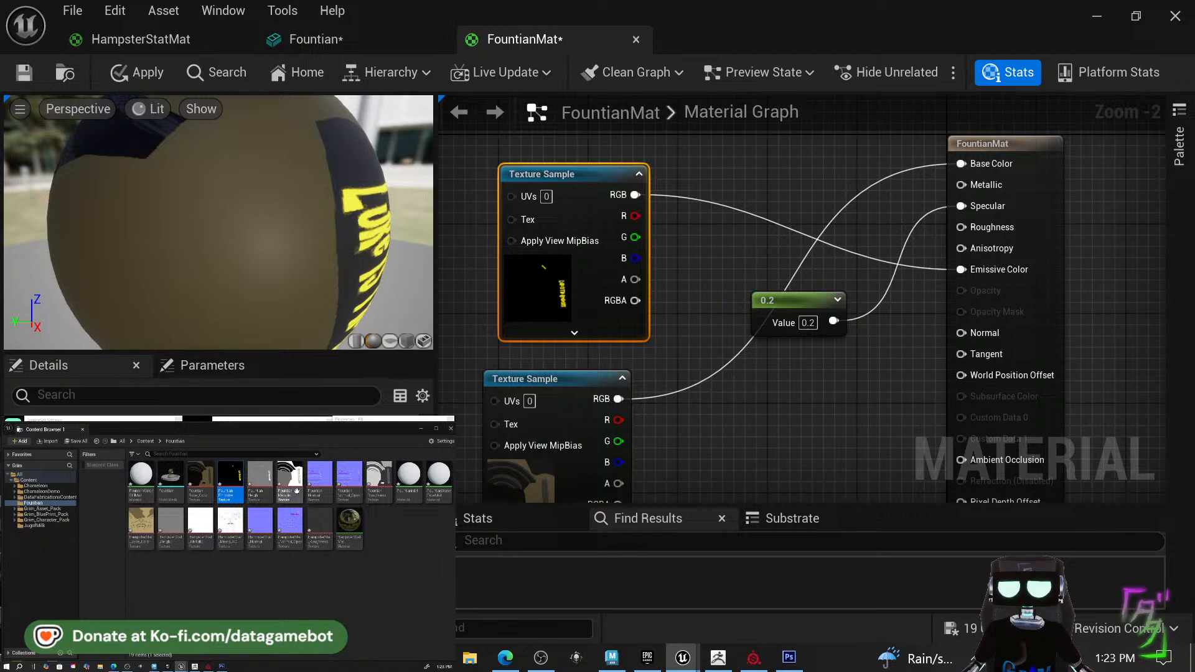
# Add the Fountian metallic texture wired to Metallic and the Fountian_Normal_OpenGL texture wired to Normal.
pyautogui.moveTo(296, 490); pyautogui.dragTo(738, 166)
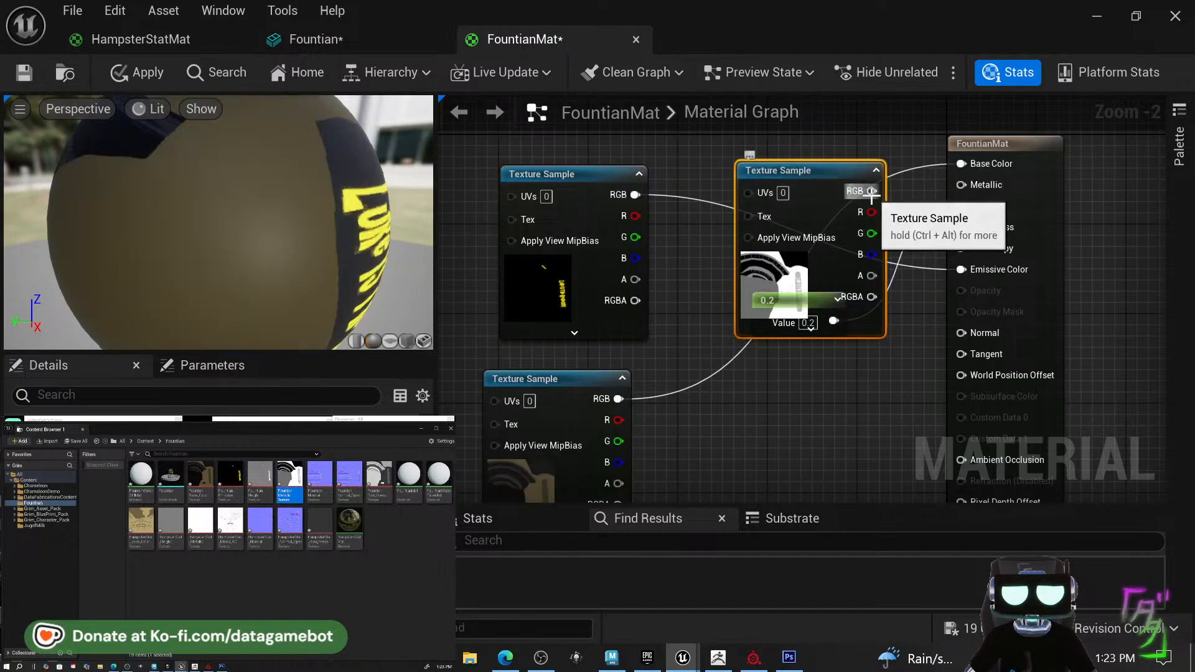
pyautogui.moveTo(871, 191); pyautogui.dragTo(962, 184)
pyautogui.moveTo(775, 159); pyautogui.dragTo(672, 51)
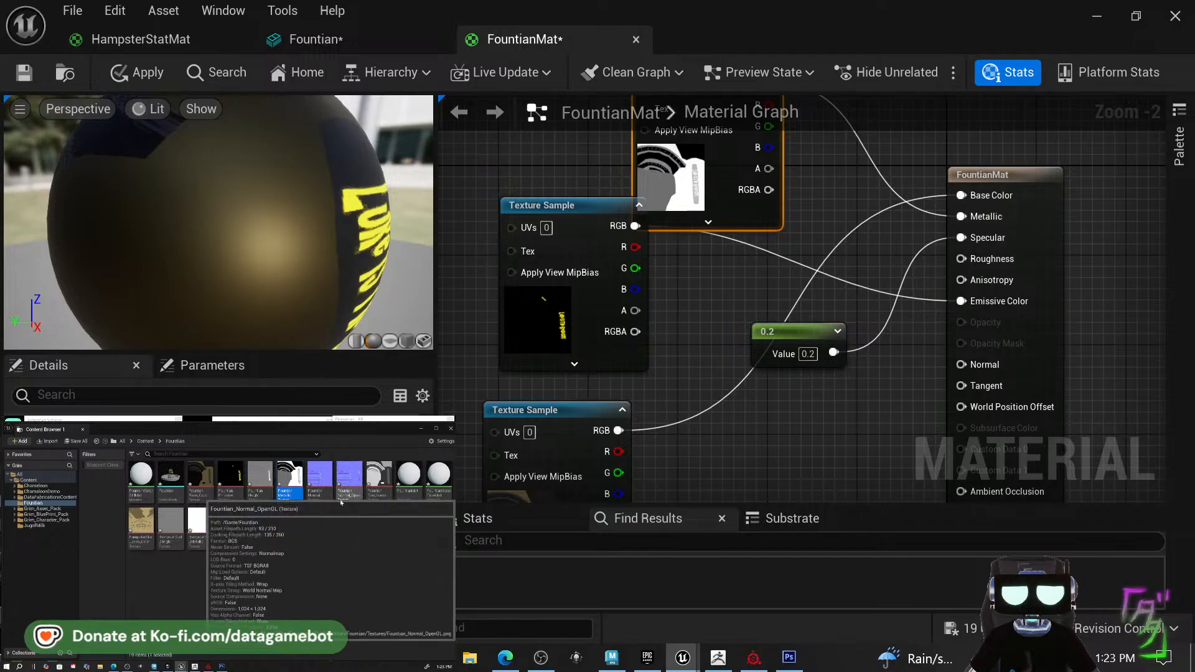
pyautogui.moveTo(341, 497); pyautogui.dragTo(699, 401)
pyautogui.moveTo(830, 430); pyautogui.dragTo(962, 365)
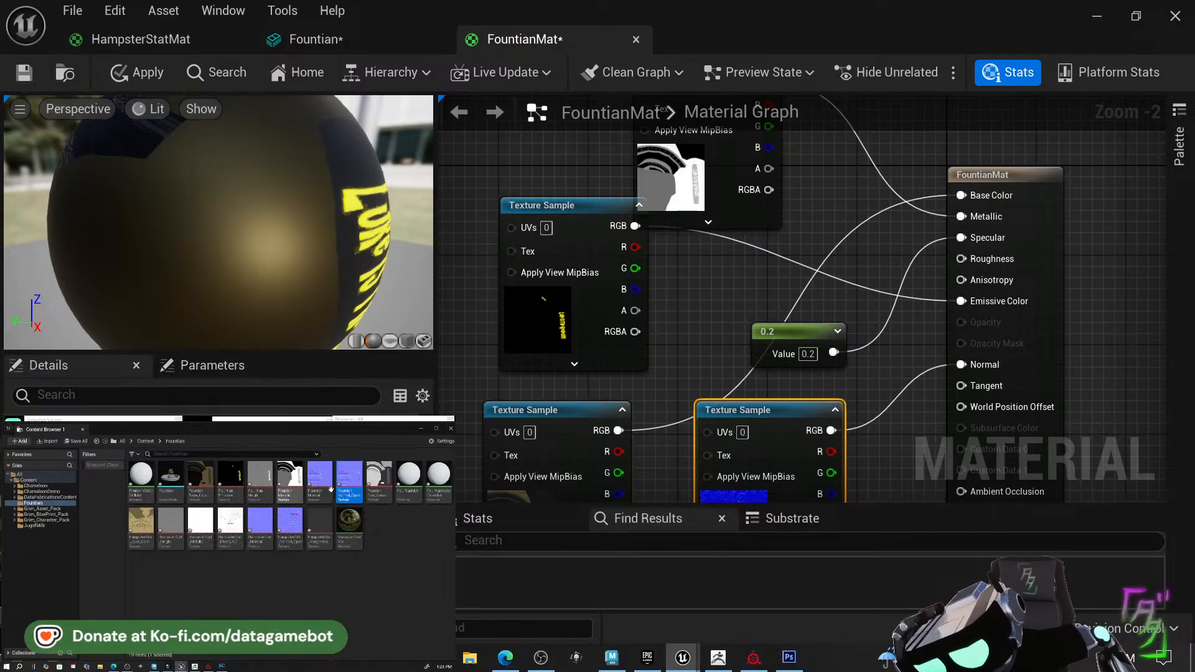
# Add the Fountian roughness texture wired to Roughness, and apply the changes to FountianMat.
pyautogui.moveTo(377, 484); pyautogui.dragTo(703, 264)
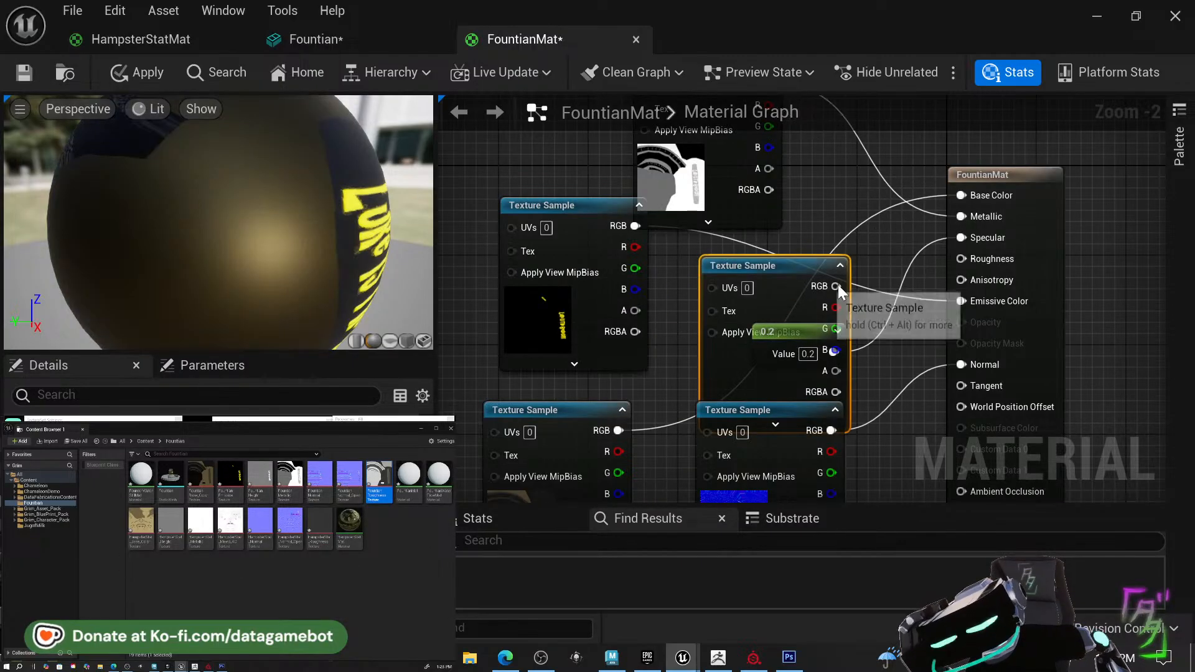
pyautogui.moveTo(838, 287); pyautogui.dragTo(992, 265)
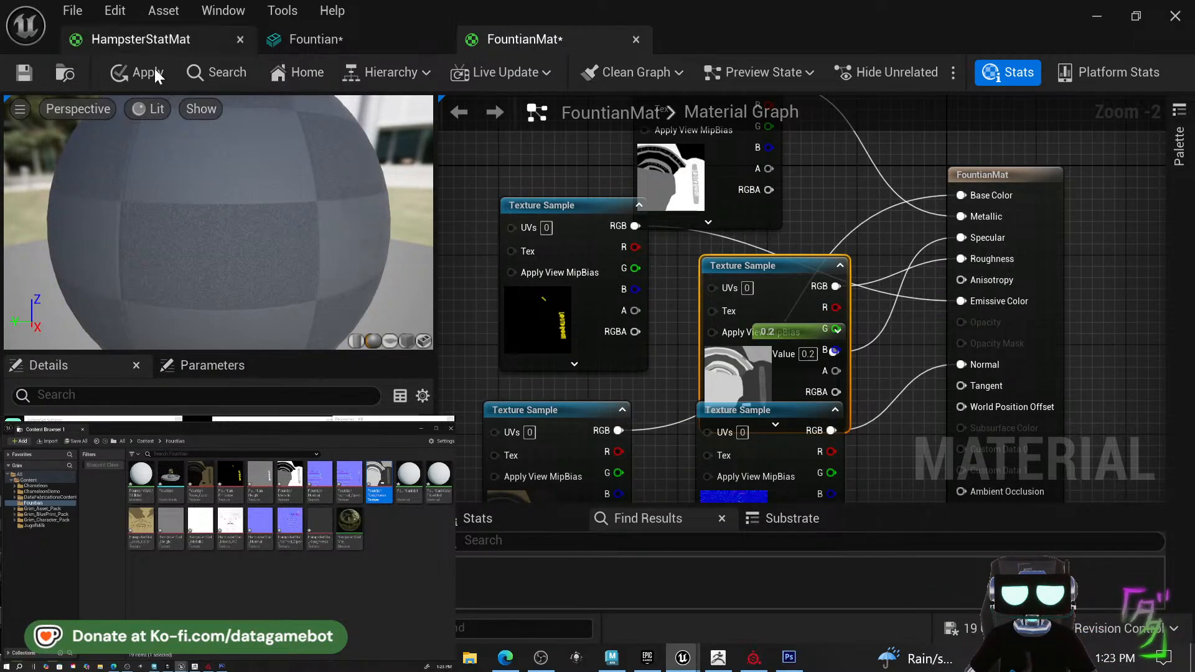
pyautogui.click(136, 72)
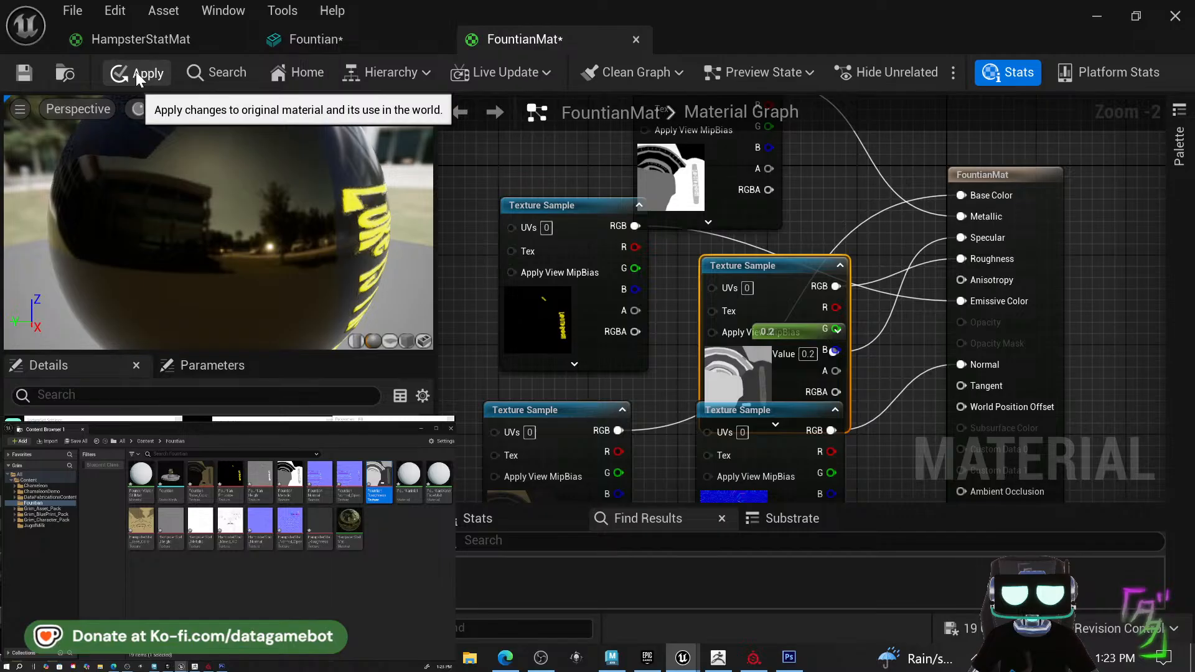
pyautogui.click(136, 72)
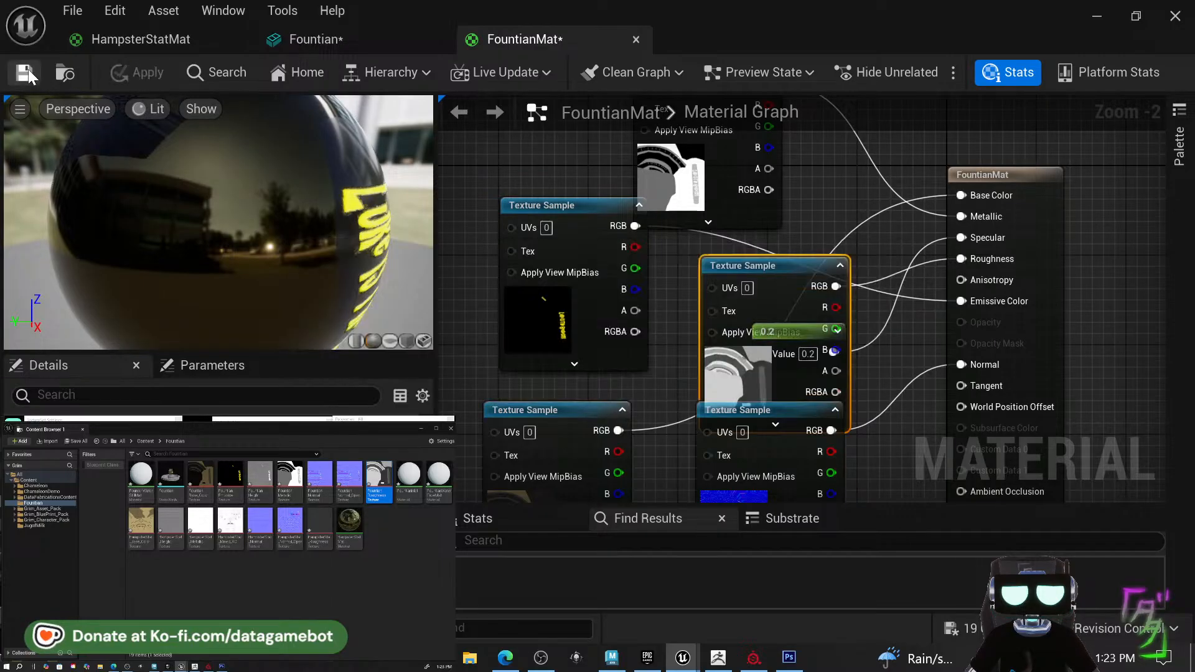
# Save FountianMat, return to the level view and select the Fountian mesh.
pyautogui.click(24, 72)
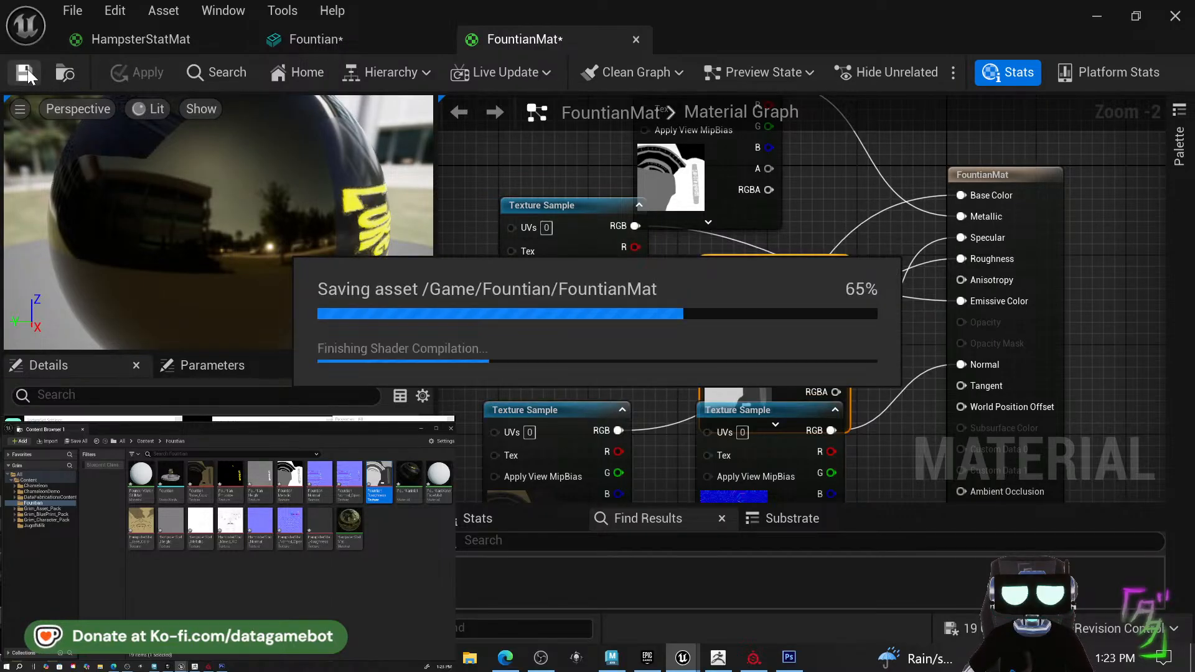
pyautogui.moveTo(705, 23); pyautogui.dragTo(238, 418)
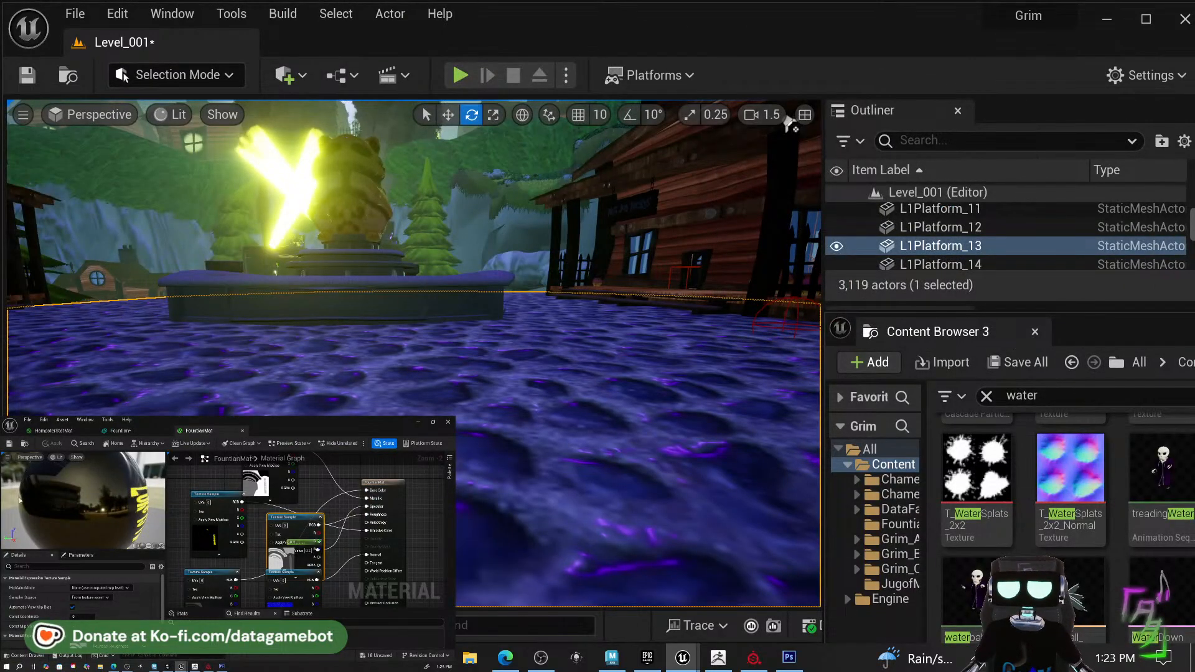
pyautogui.moveTo(552, 312); pyautogui.dragTo(520, 338, button='right')
pyautogui.press('e')
pyautogui.press('w')
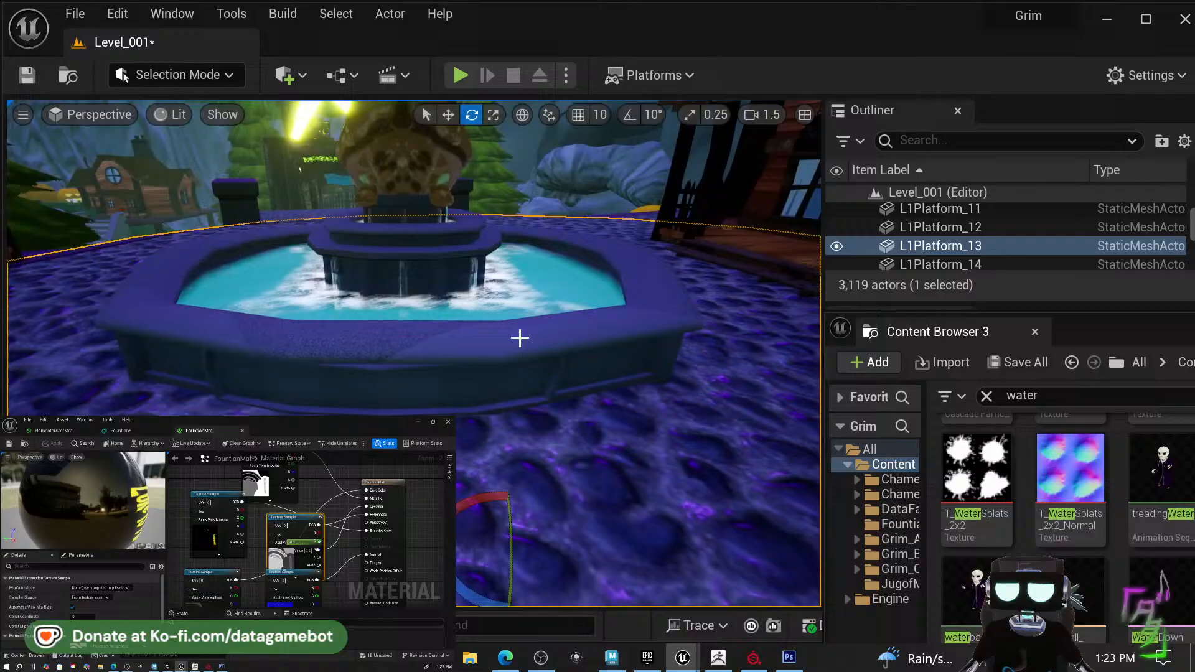
pyautogui.click(481, 353)
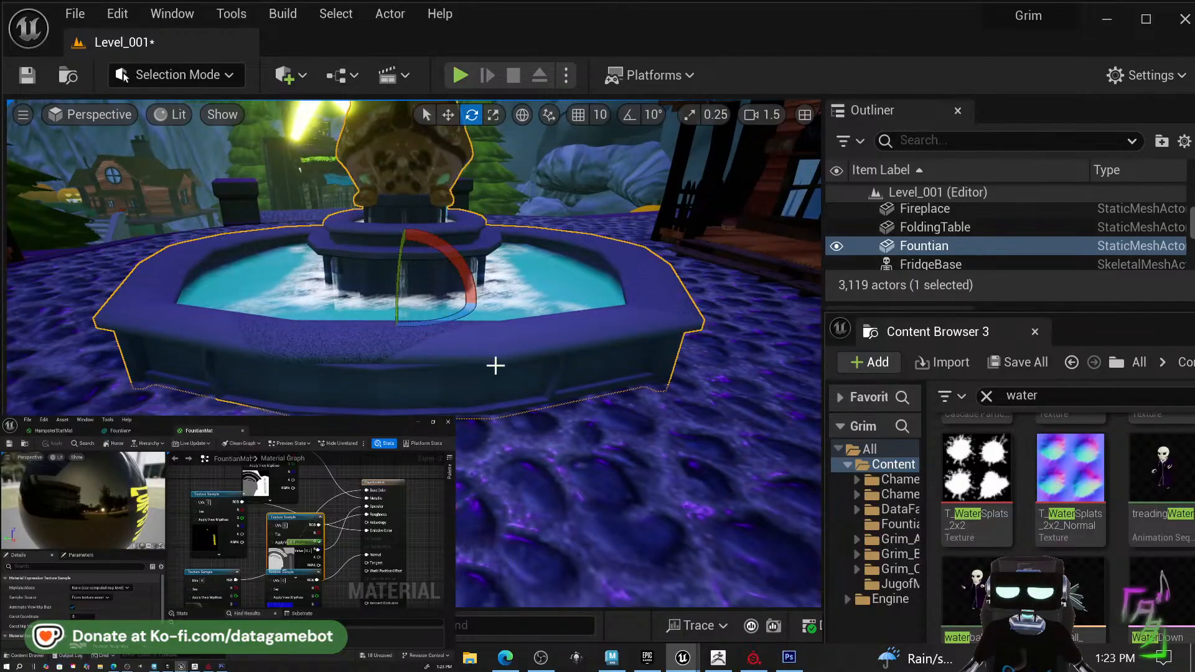
# Assign FountianMat to the Element 1 material slot of the Fountian static mesh.
pyautogui.click(143, 433)
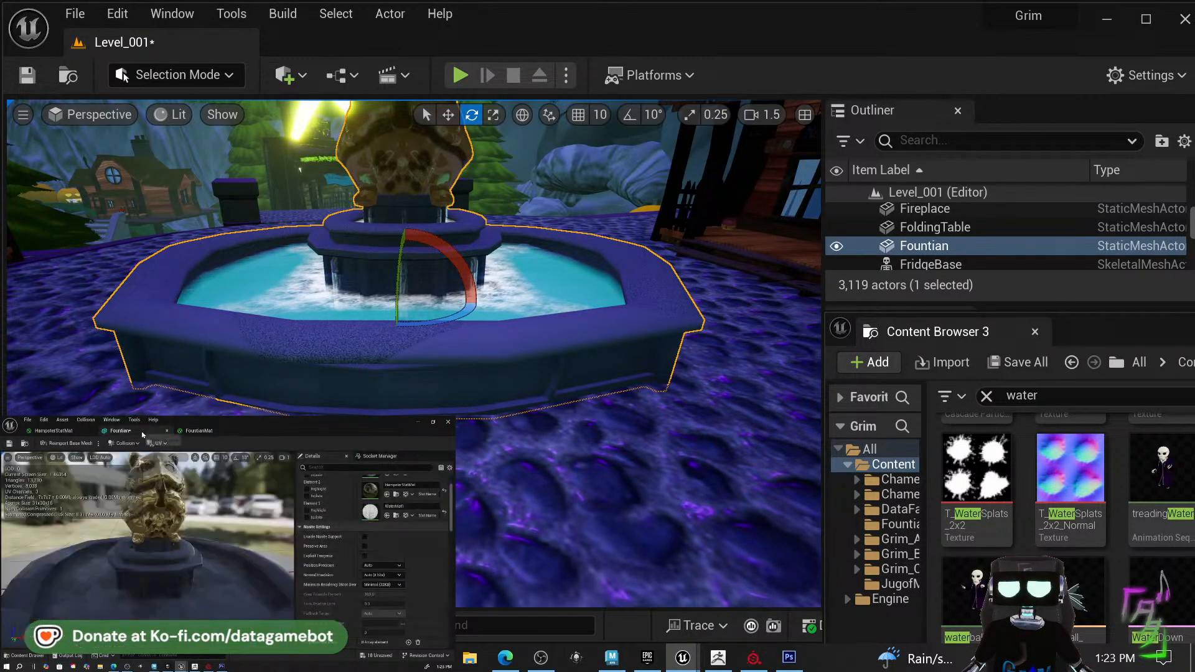
pyautogui.scroll(3, 396, 535)
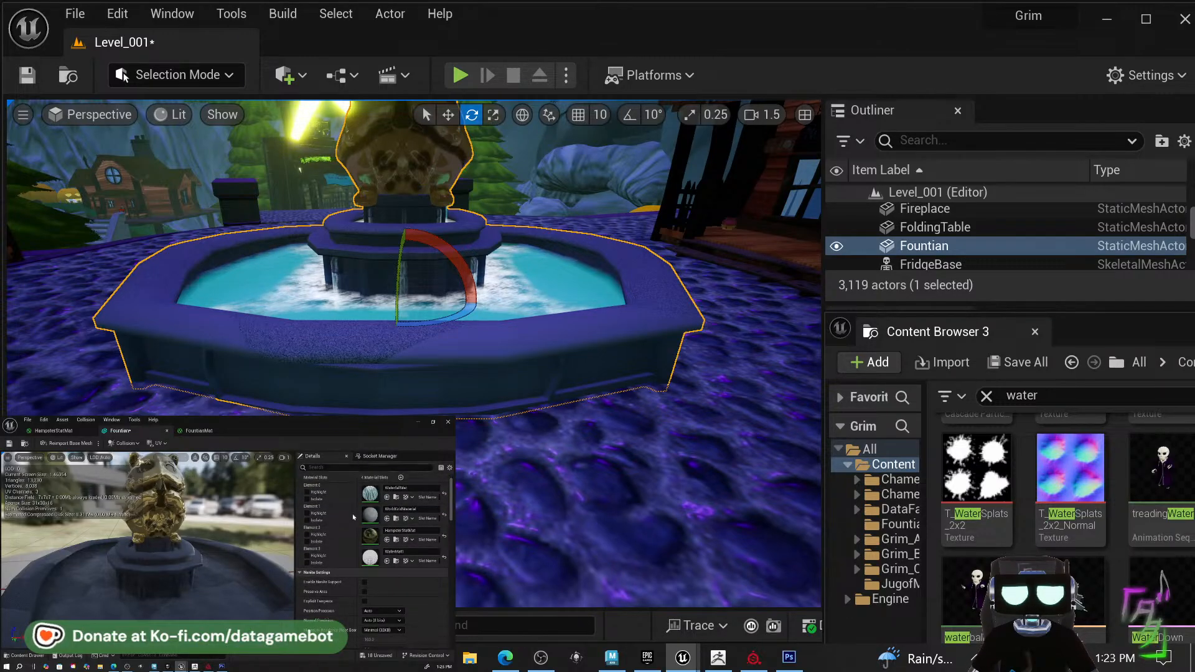
pyautogui.moveTo(284, 428); pyautogui.dragTo(640, 3)
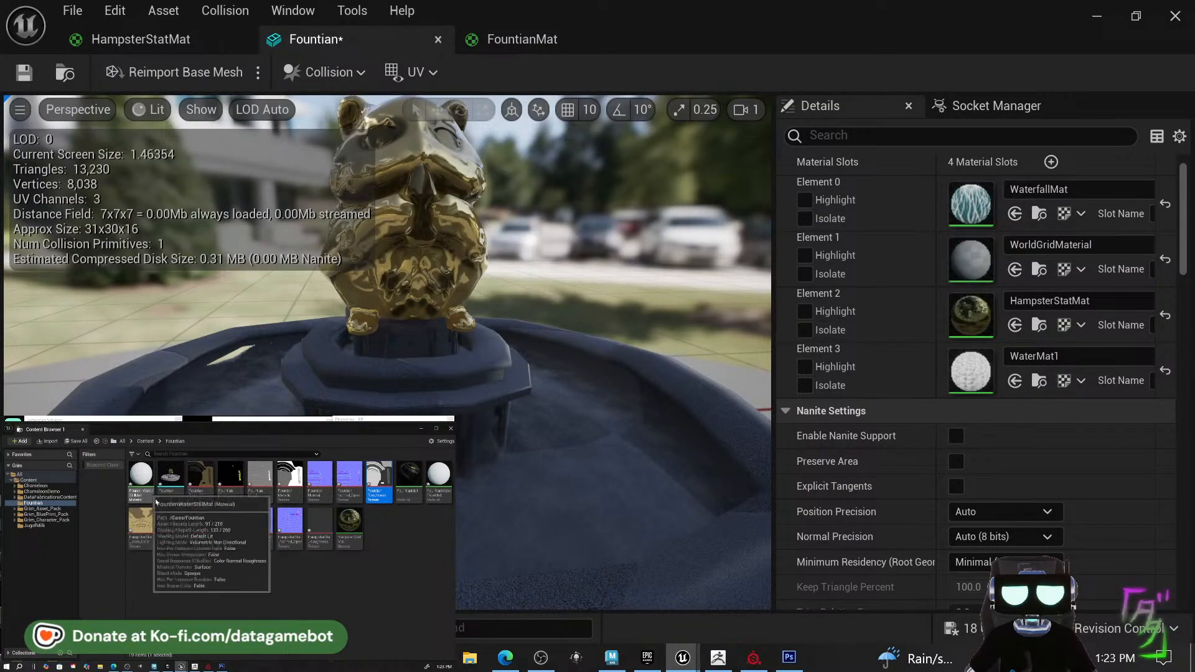
pyautogui.click(409, 492)
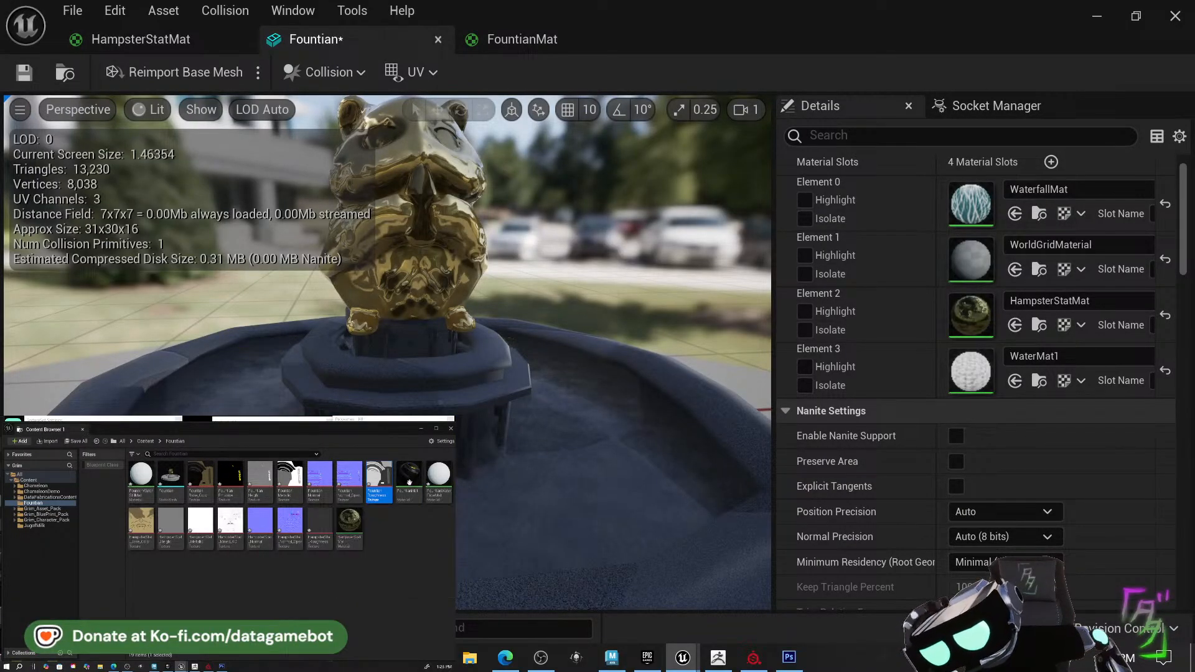
pyautogui.click(1013, 270)
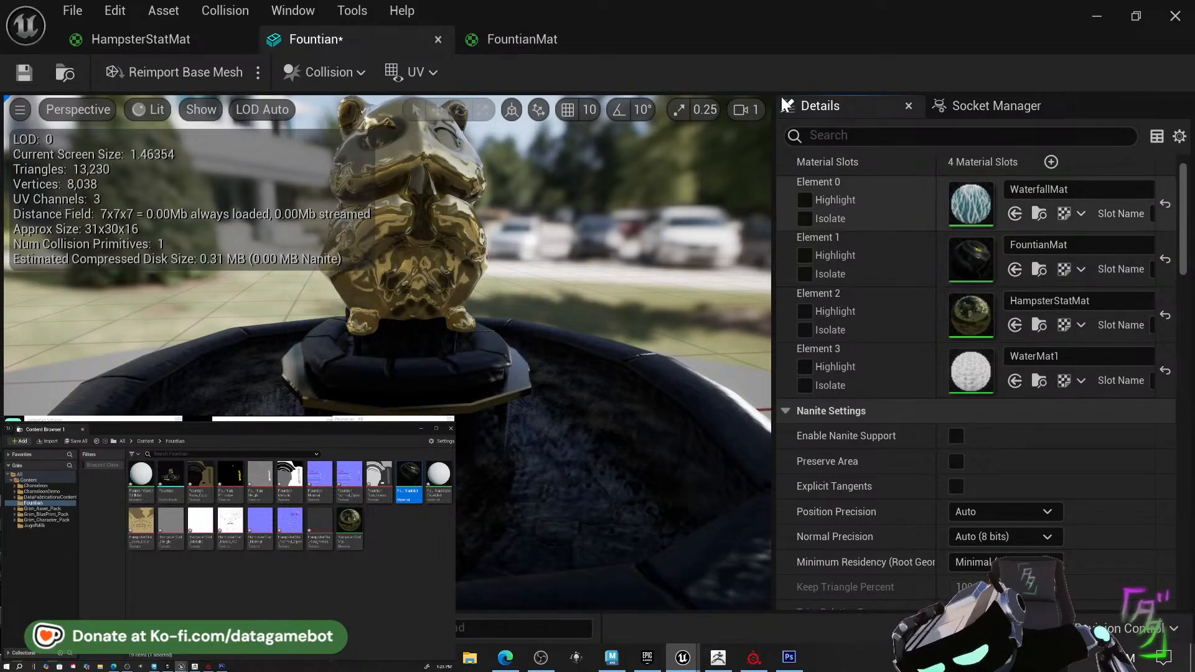
pyautogui.moveTo(716, 24); pyautogui.dragTo(350, 415)
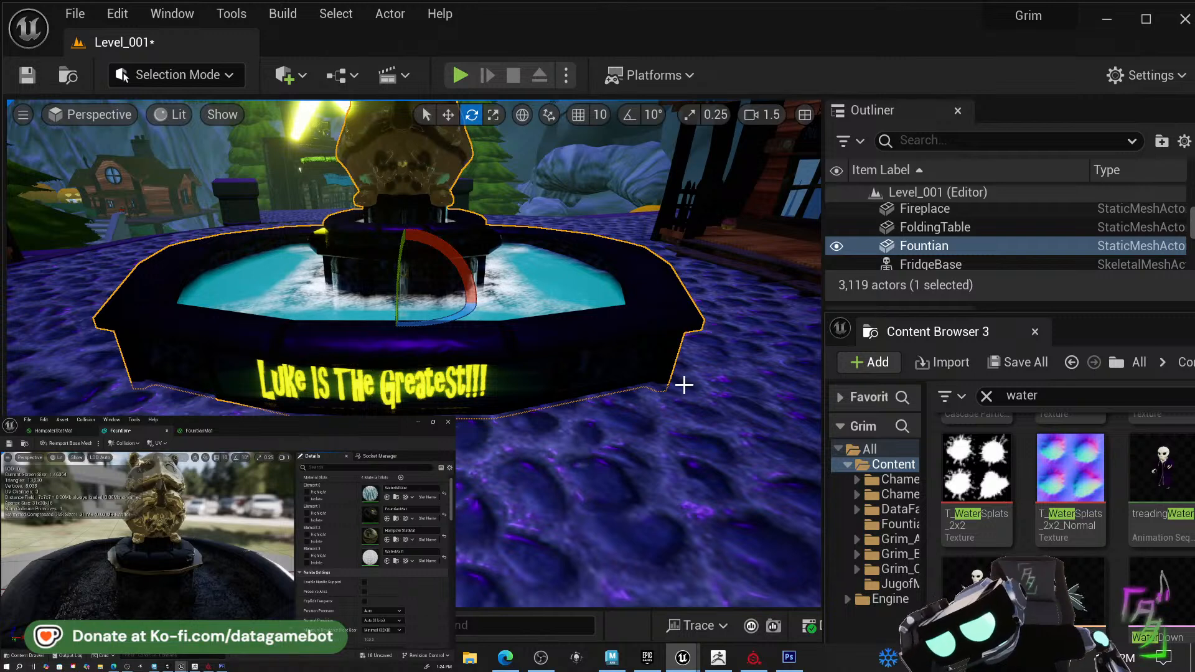
# Examine the fountain's new material in the level from several angles and distances.
pyautogui.click(419, 423)
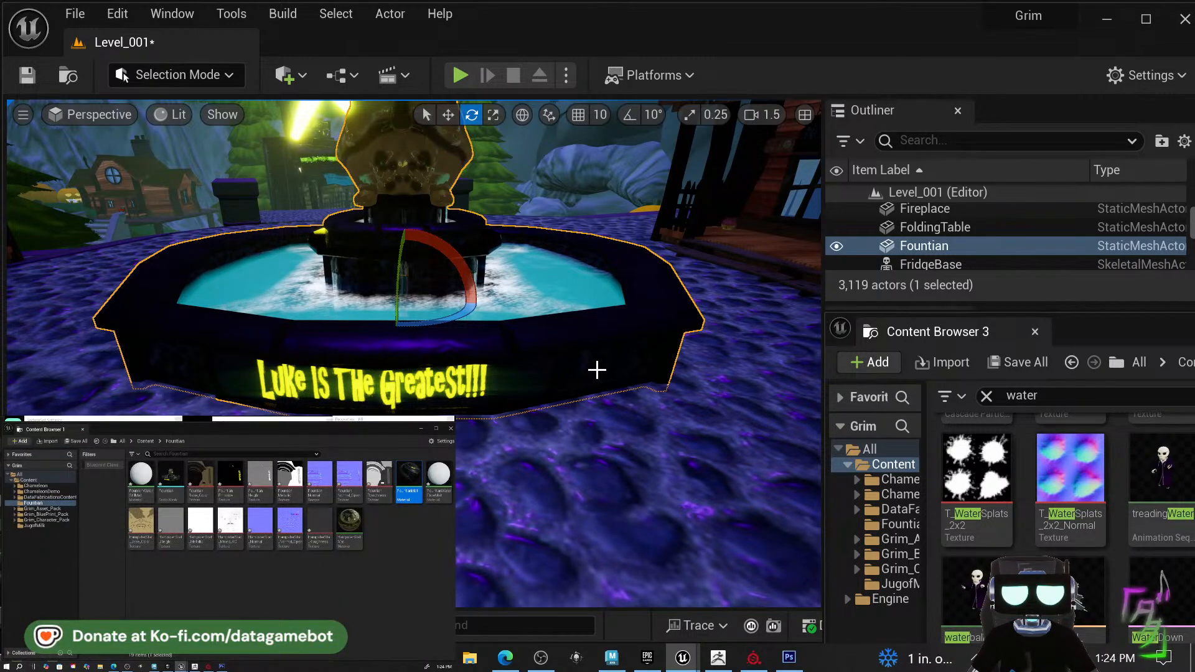
pyautogui.press('a')
pyautogui.moveTo(414, 311); pyautogui.dragTo(635, 305, button='right')
pyautogui.keyDown('alt'); pyautogui.moveTo(473, 298); pyautogui.dragTo(532, 245); pyautogui.keyUp('alt')
pyautogui.keyDown('alt'); pyautogui.moveTo(584, 465); pyautogui.dragTo(812, 505); pyautogui.keyUp('alt')
pyautogui.scroll(-10, 585, 465)
pyautogui.scroll(2, 508, 367)
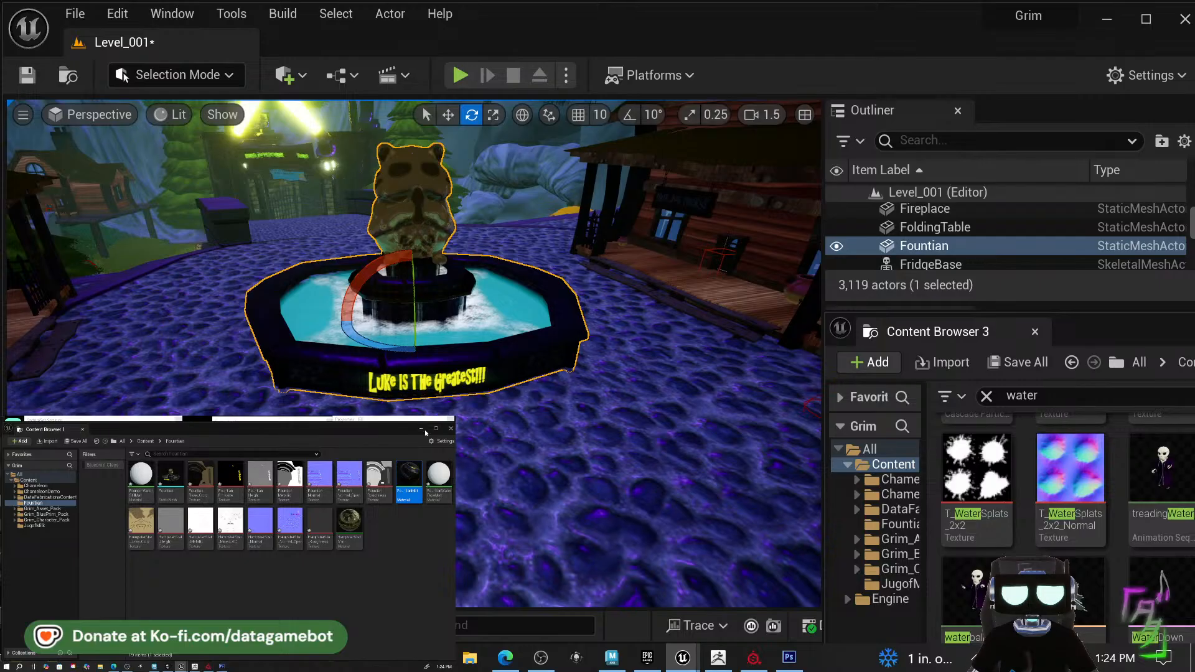
# Reopen FountianMat and spread out the metallic and base color texture nodes to make room in the graph.
pyautogui.doubleClick(407, 476)
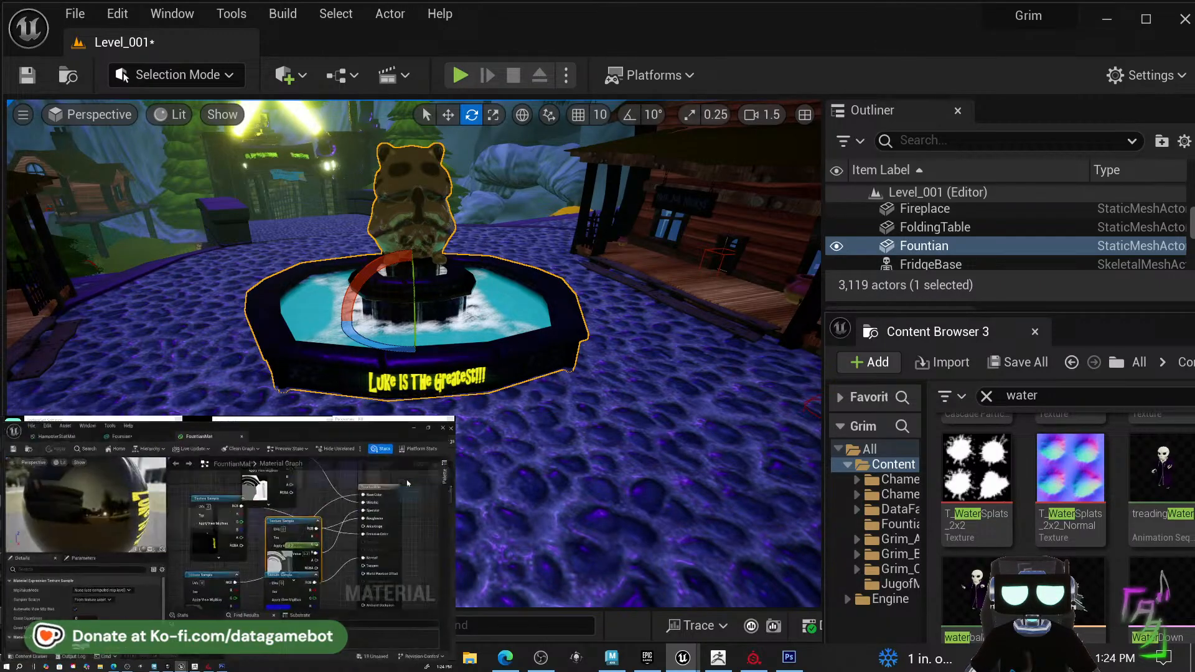
pyautogui.moveTo(289, 500); pyautogui.dragTo(281, 526, button='right')
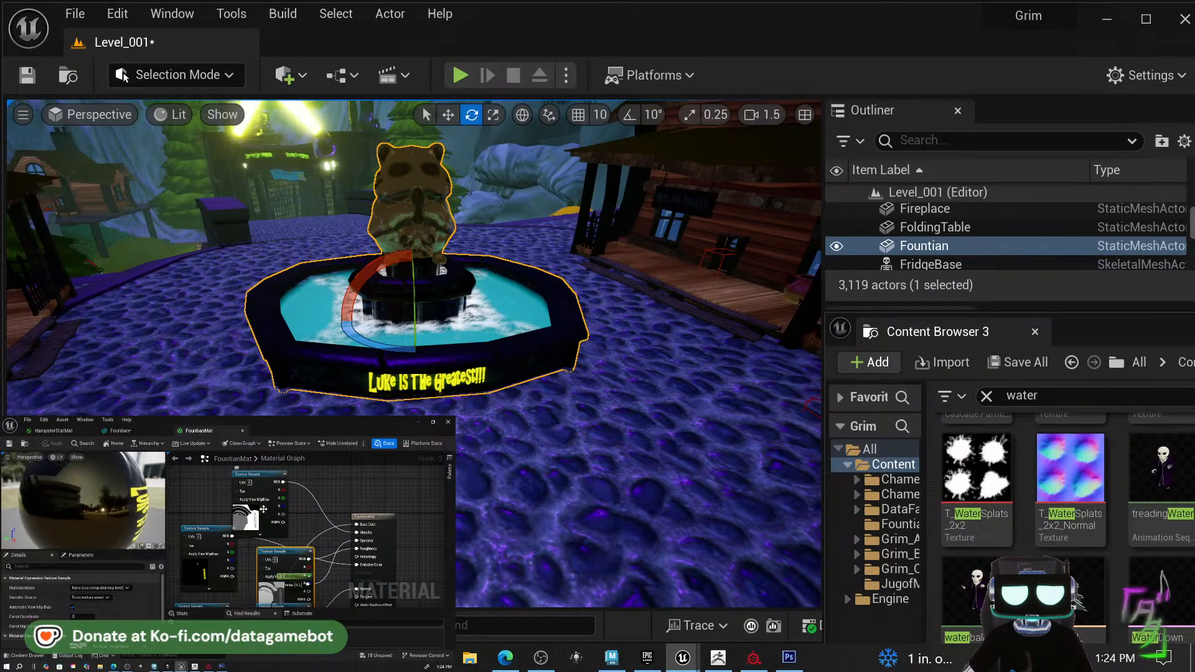
pyautogui.moveTo(263, 510); pyautogui.dragTo(215, 480)
pyautogui.moveTo(224, 580); pyautogui.dragTo(221, 534, button='right')
pyautogui.moveTo(195, 602); pyautogui.dragTo(245, 486)
pyautogui.moveTo(313, 529); pyautogui.dragTo(290, 547, button='right')
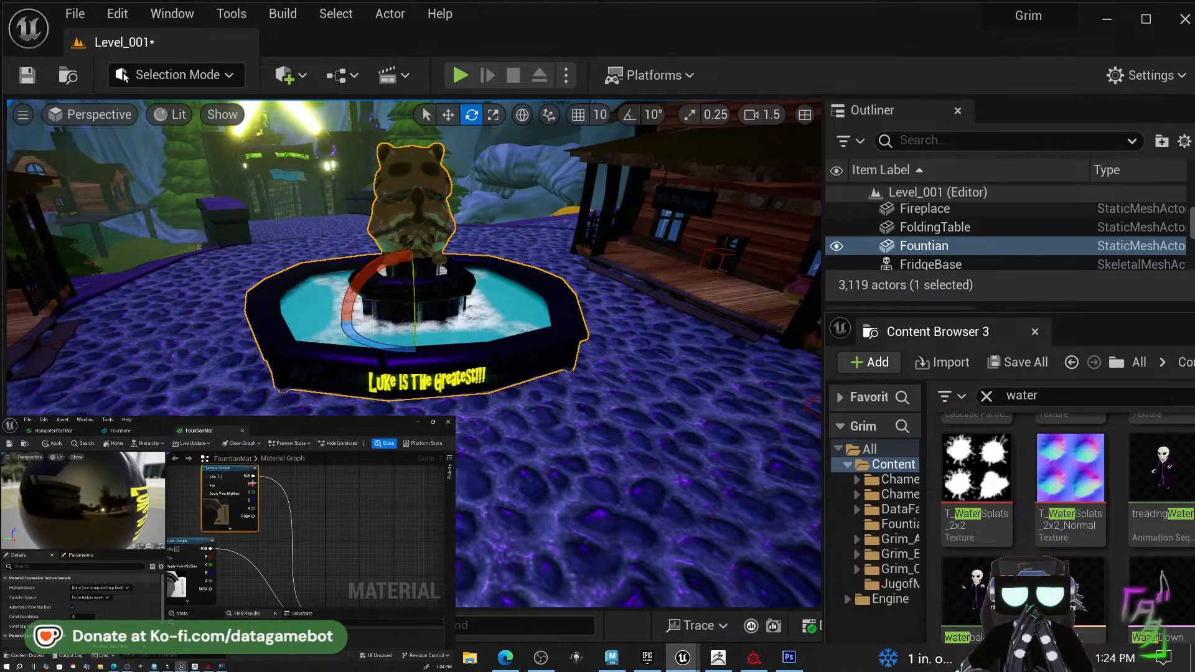
# Insert a Multiply node with B set to 1.2 between the base color texture and Base Color, and apply the material.
pyautogui.moveTo(258, 482); pyautogui.dragTo(276, 496)
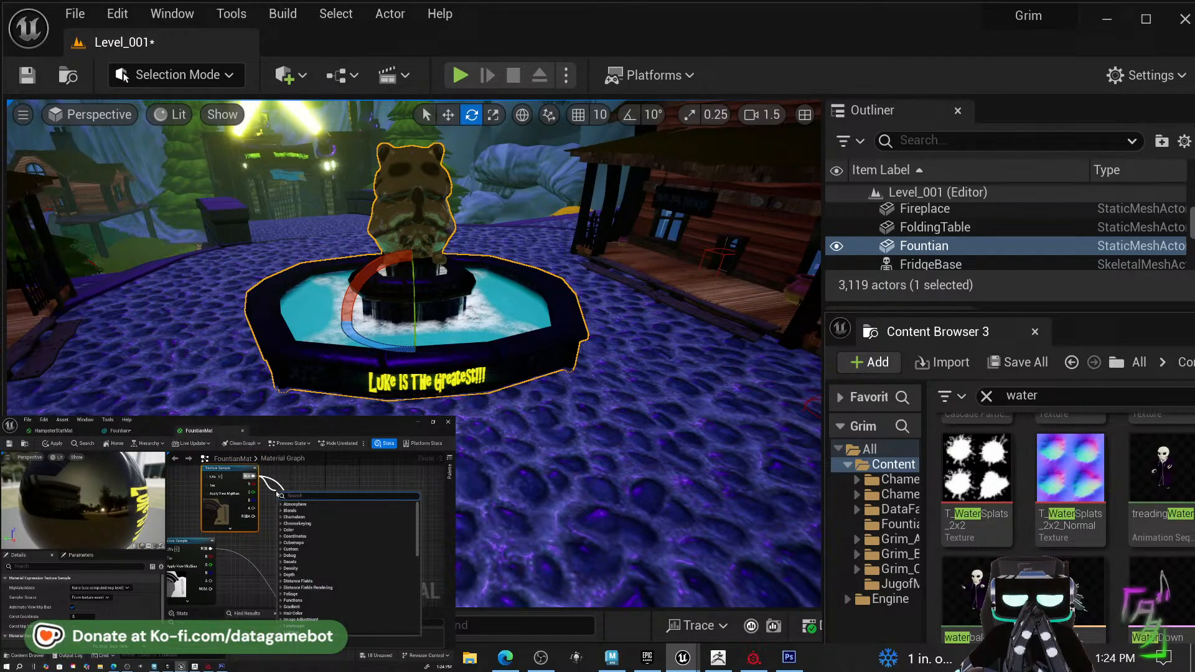
pyautogui.write('mul')
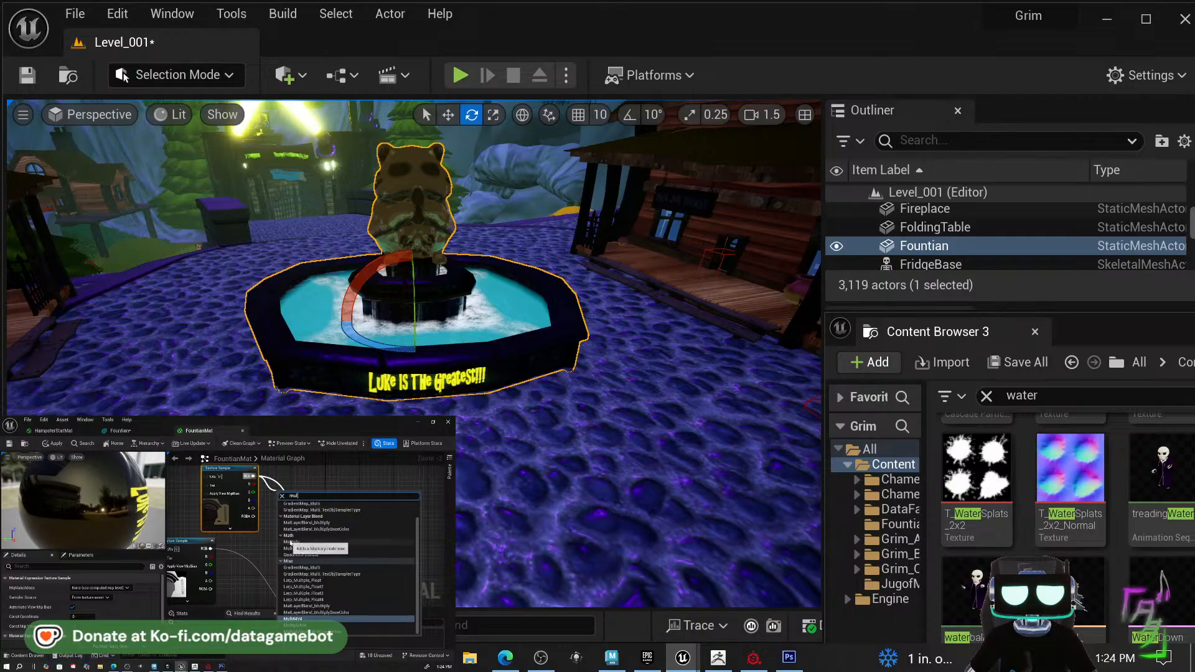
pyautogui.click(291, 543)
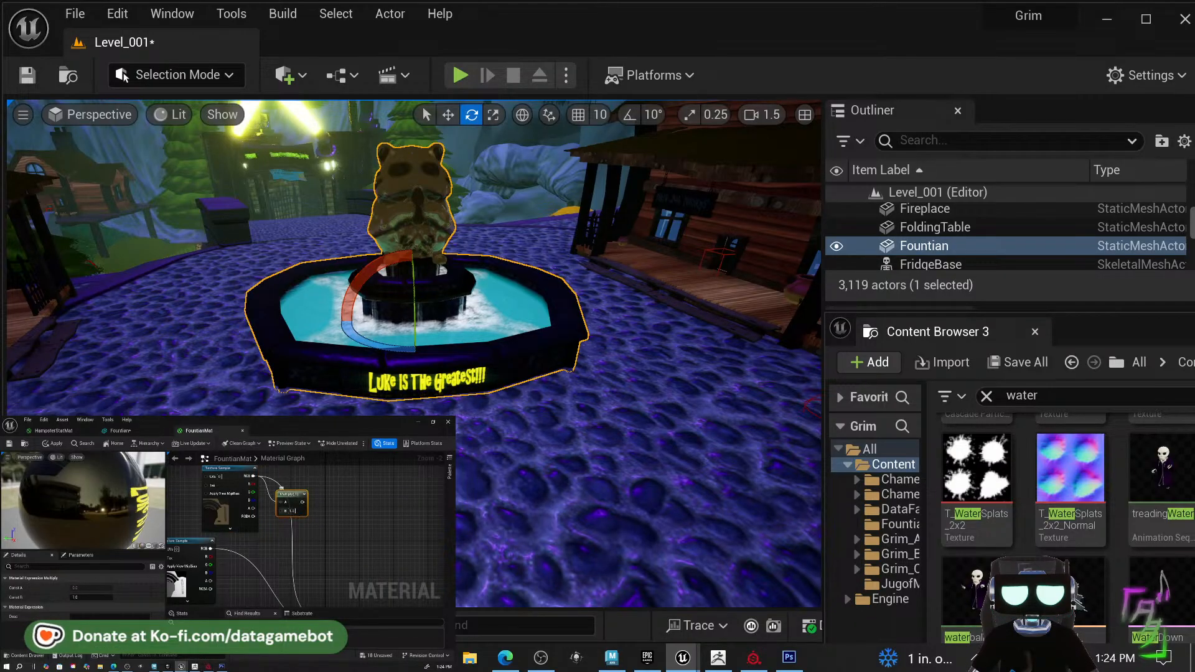
pyautogui.click(293, 513)
pyautogui.write('1.2')
pyautogui.press('Return')
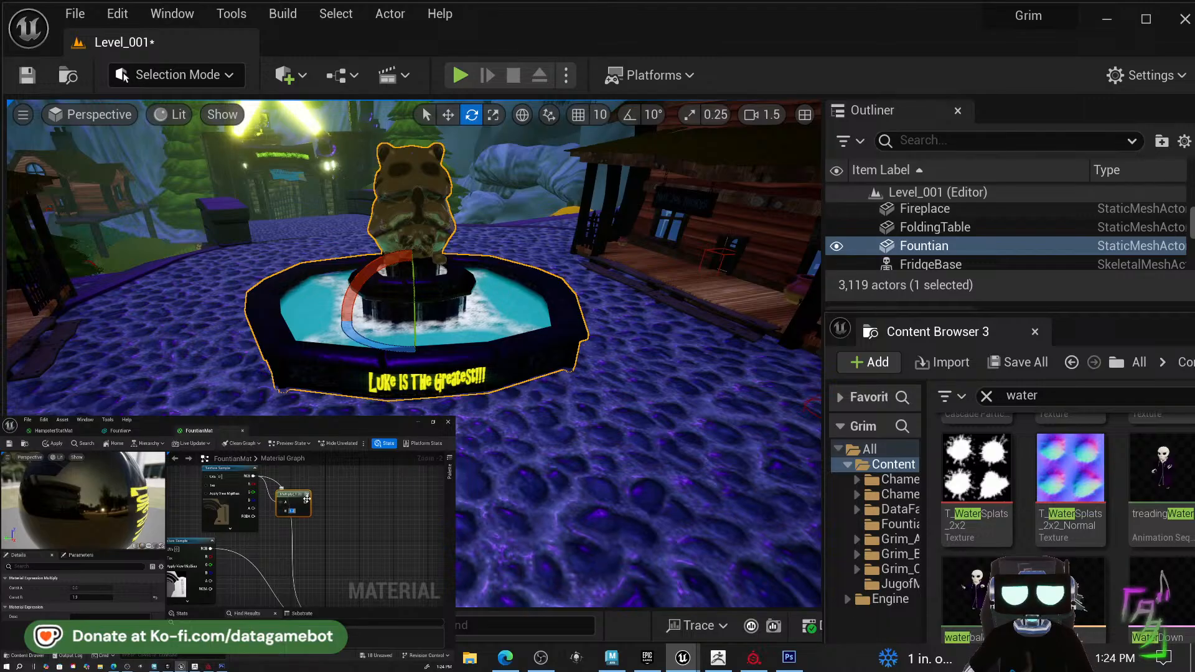
pyautogui.moveTo(305, 587); pyautogui.dragTo(332, 530)
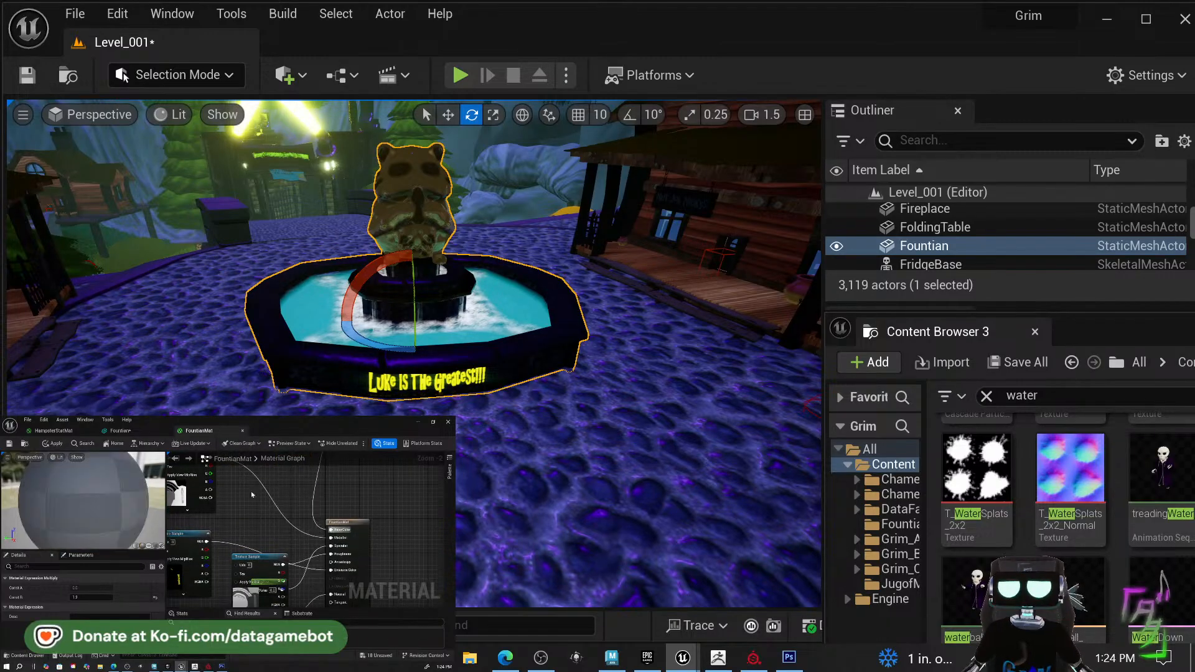
pyautogui.click(55, 444)
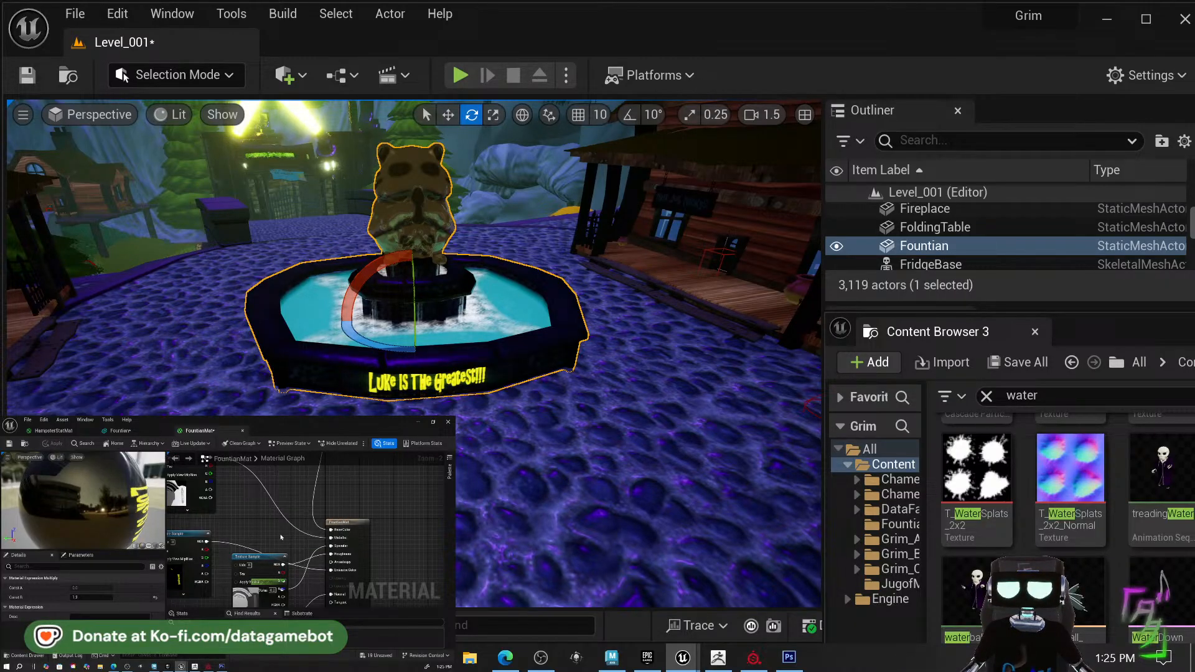
# Set the Multiply node's B value to 2 and apply the change to FountianMat.
pyautogui.moveTo(277, 514); pyautogui.dragTo(273, 540, button='right')
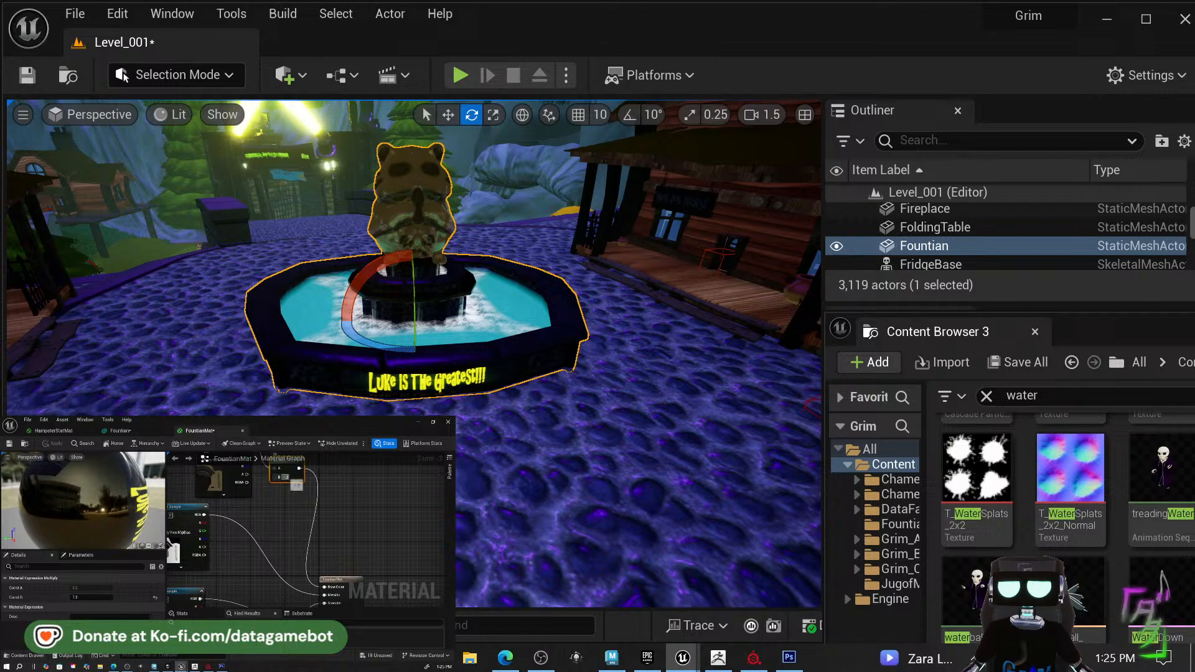
pyautogui.write('2')
pyautogui.press('Return')
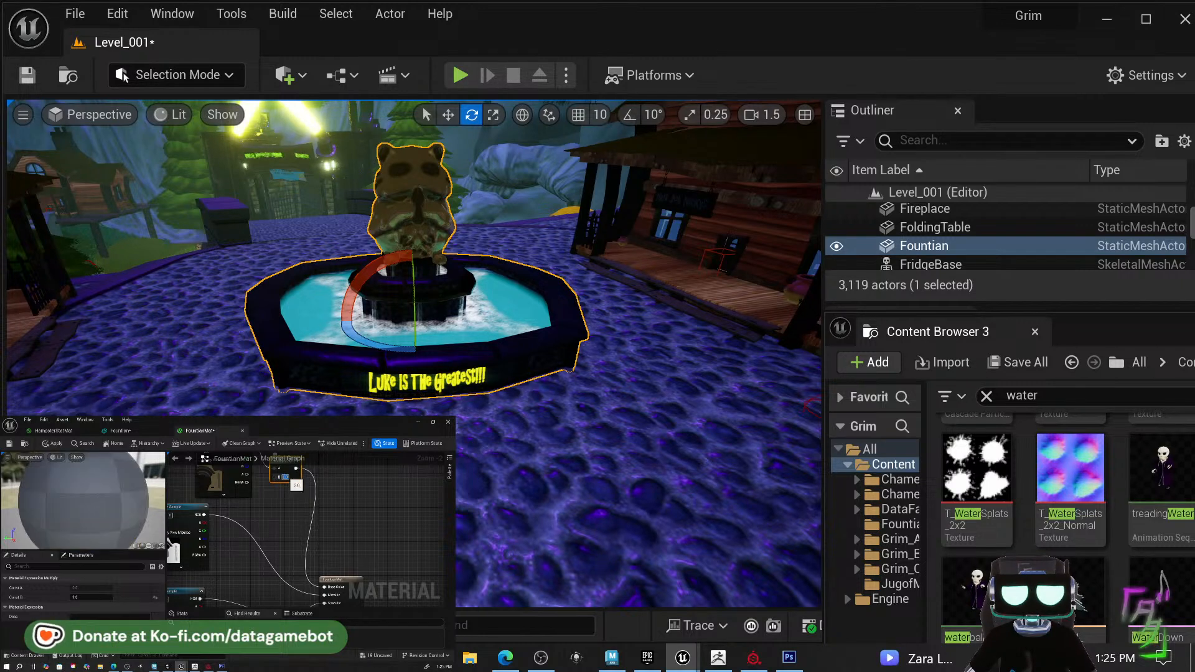
pyautogui.moveTo(300, 489); pyautogui.dragTo(291, 516, button='right')
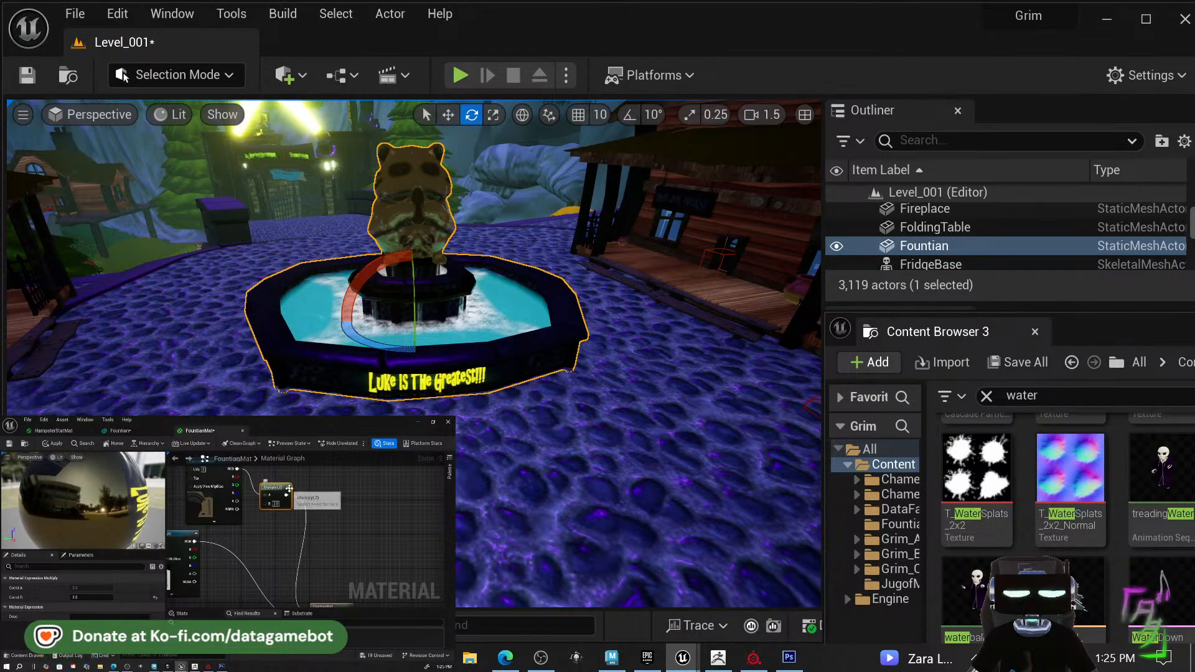
pyautogui.click(56, 443)
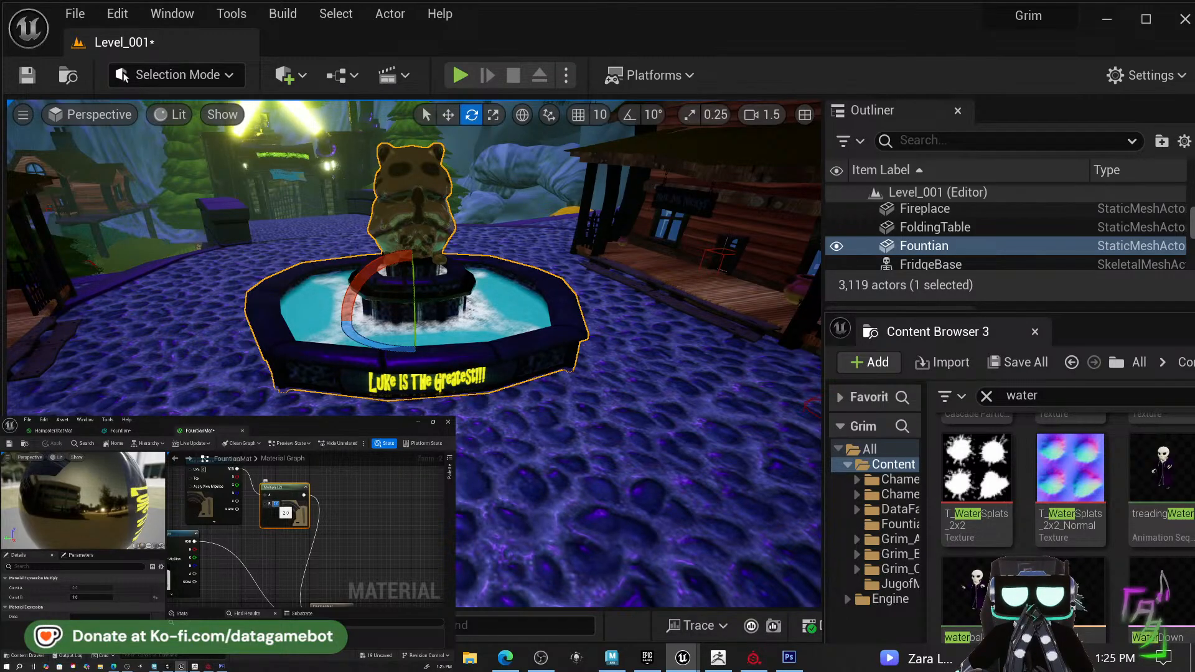
# Set the Multiply node's B value to 5 and apply the change to FountianMat.
pyautogui.write('5')
pyautogui.press('Return')
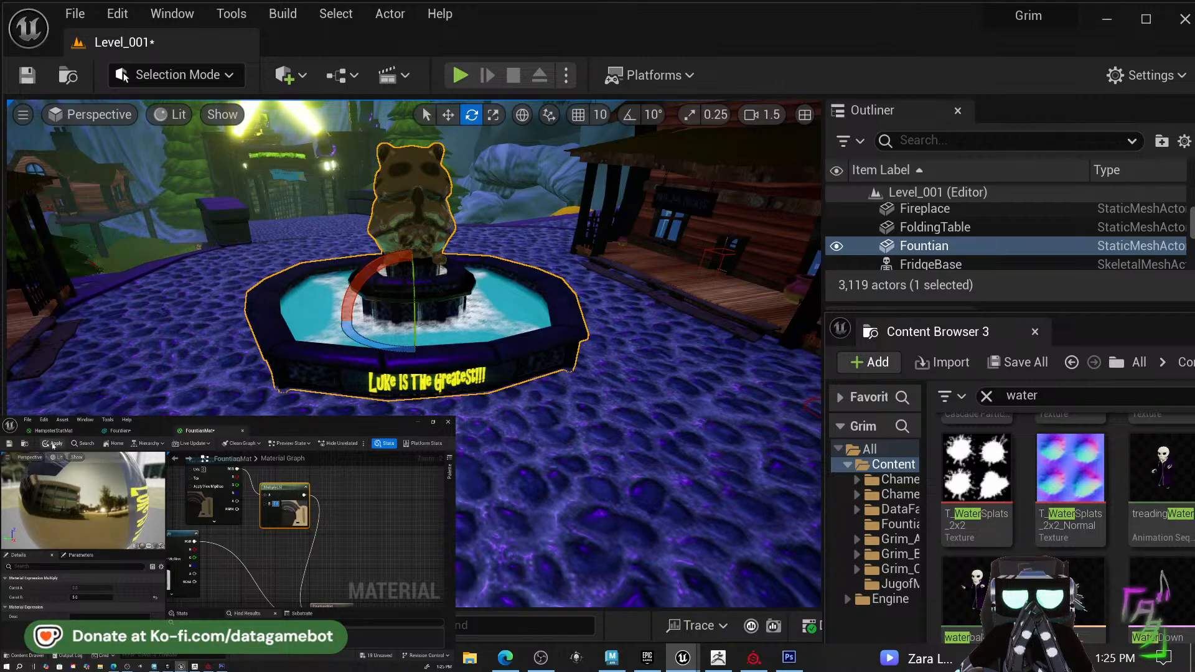
pyautogui.click(53, 446)
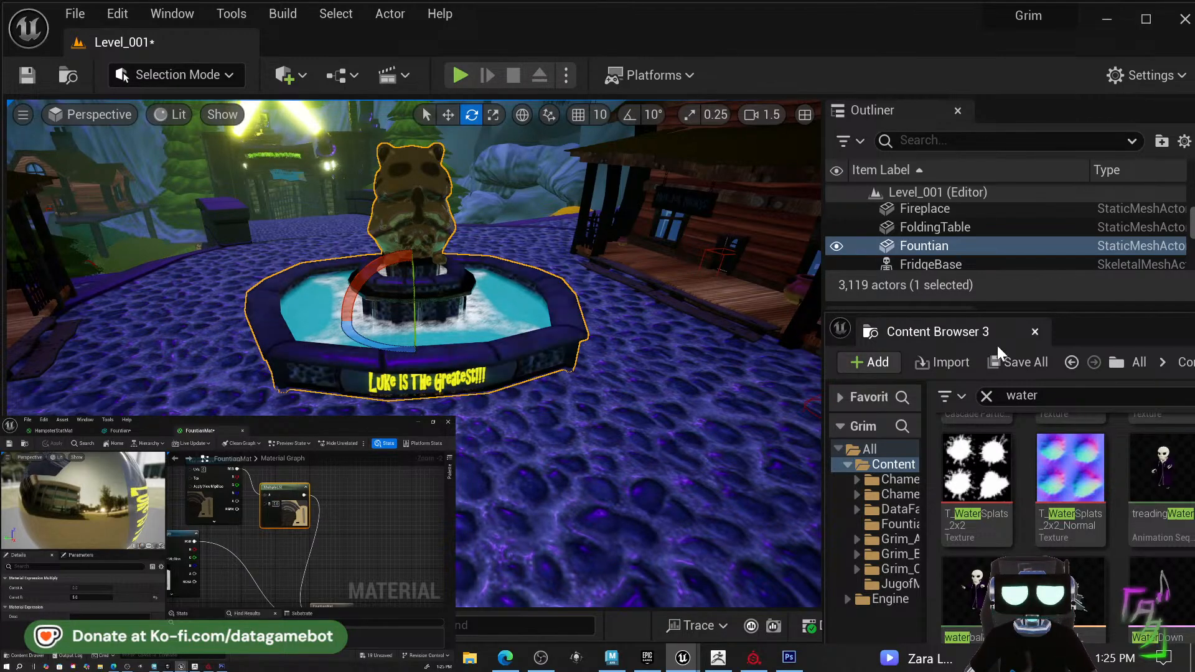
# Start a game preview from a spot on the ground in front of the fountain.
pyautogui.moveTo(560, 374)
pyautogui.mouseDown(button='right')
pyautogui.moveTo(594, 348)
pyautogui.moveTo(591, 376)
pyautogui.moveTo(561, 364)
pyautogui.mouseUp(button='right')
pyautogui.moveTo(560, 545); pyautogui.dragTo(542, 518, button='right')
pyautogui.rightClick(542, 526)
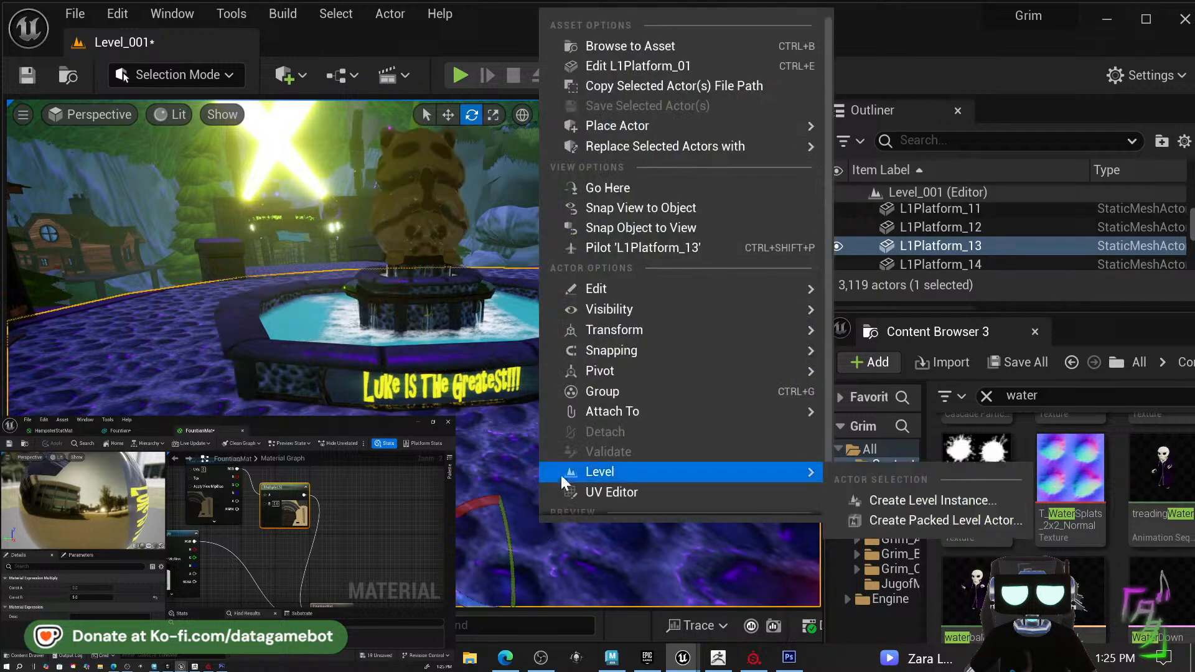
pyautogui.click(649, 504)
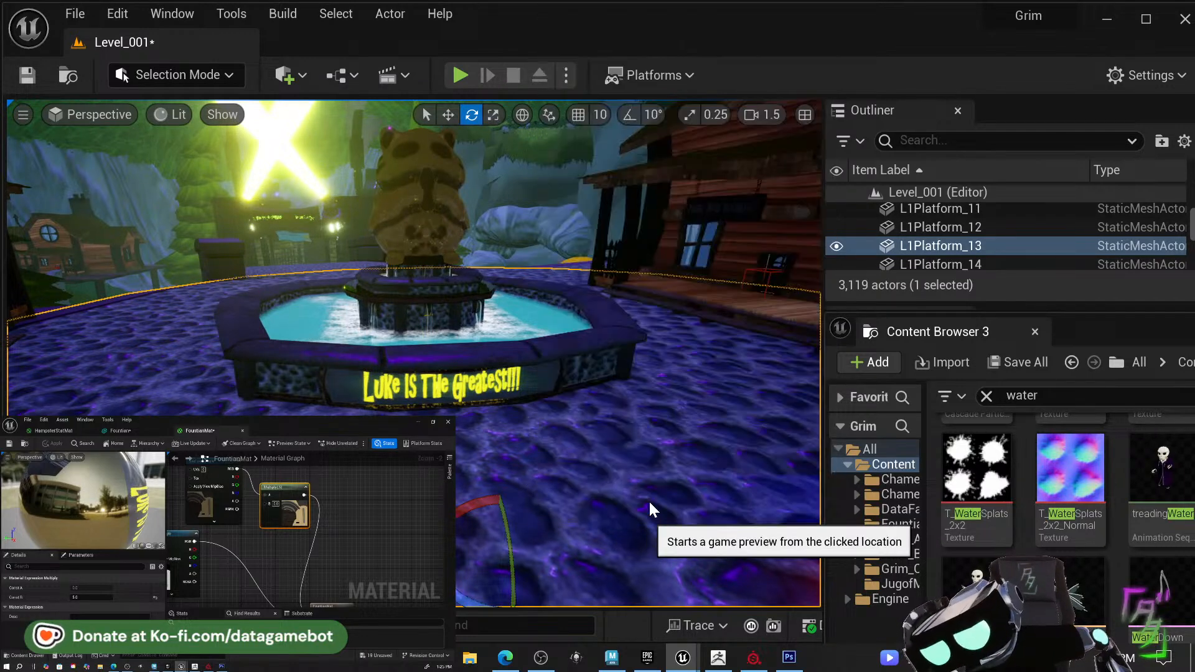
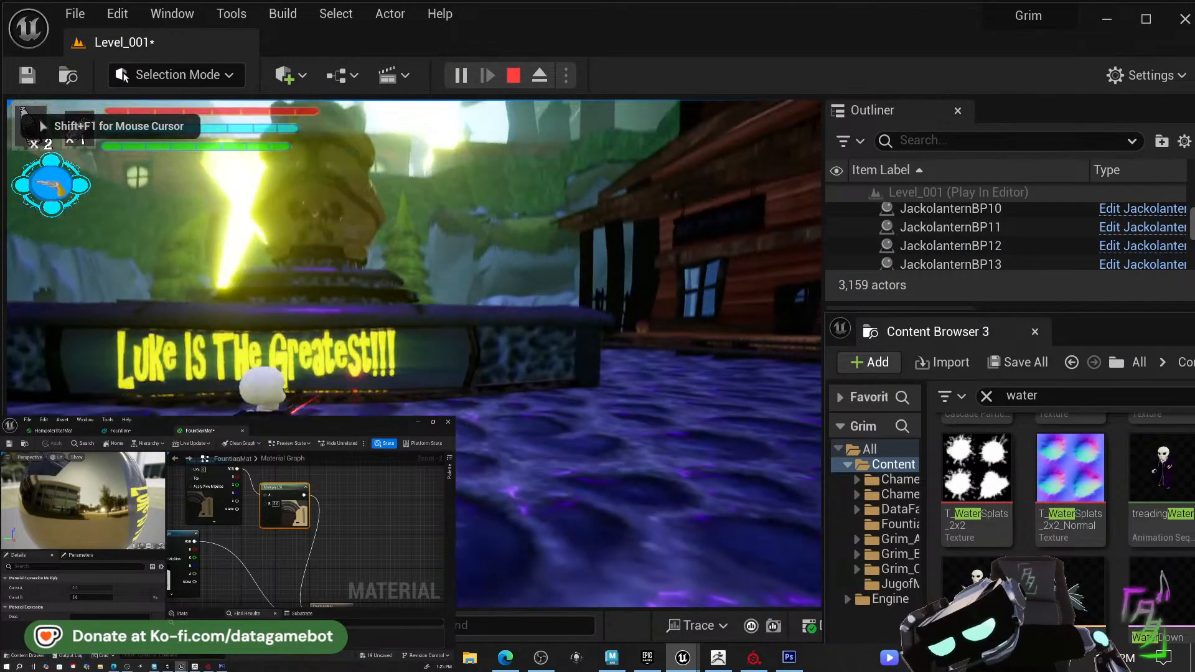
# Jump the character onto the fountain basin and back away to examine the statue, water and front lettering up close and from a distance.
pyautogui.press('space')
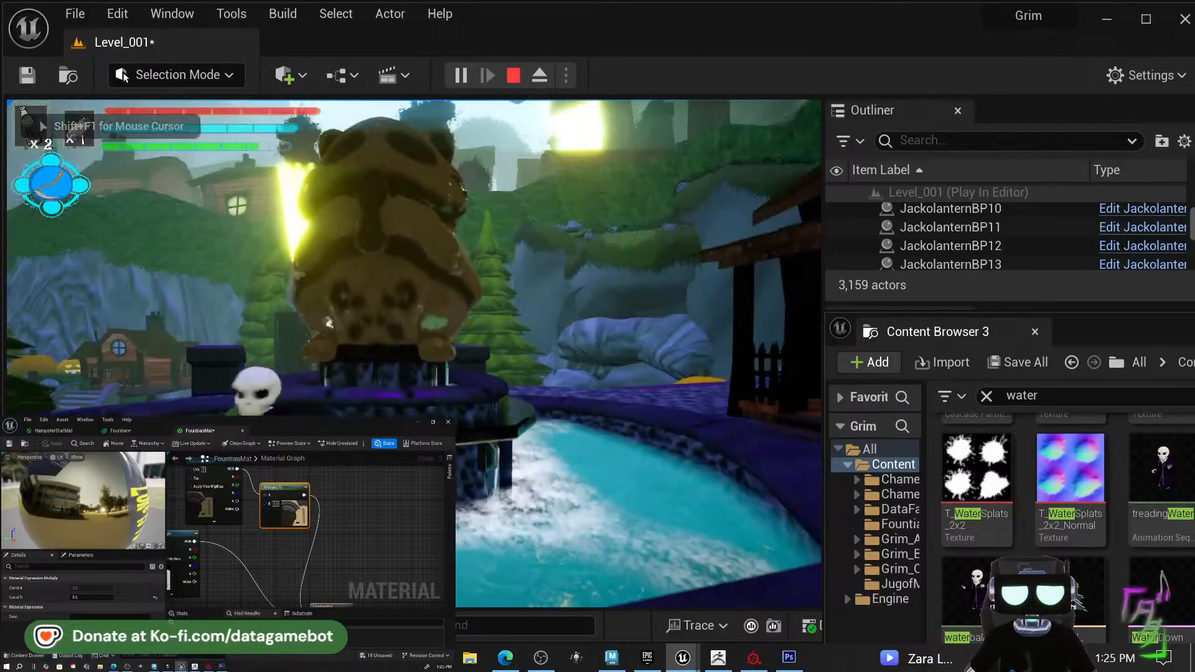
pyautogui.press('s')
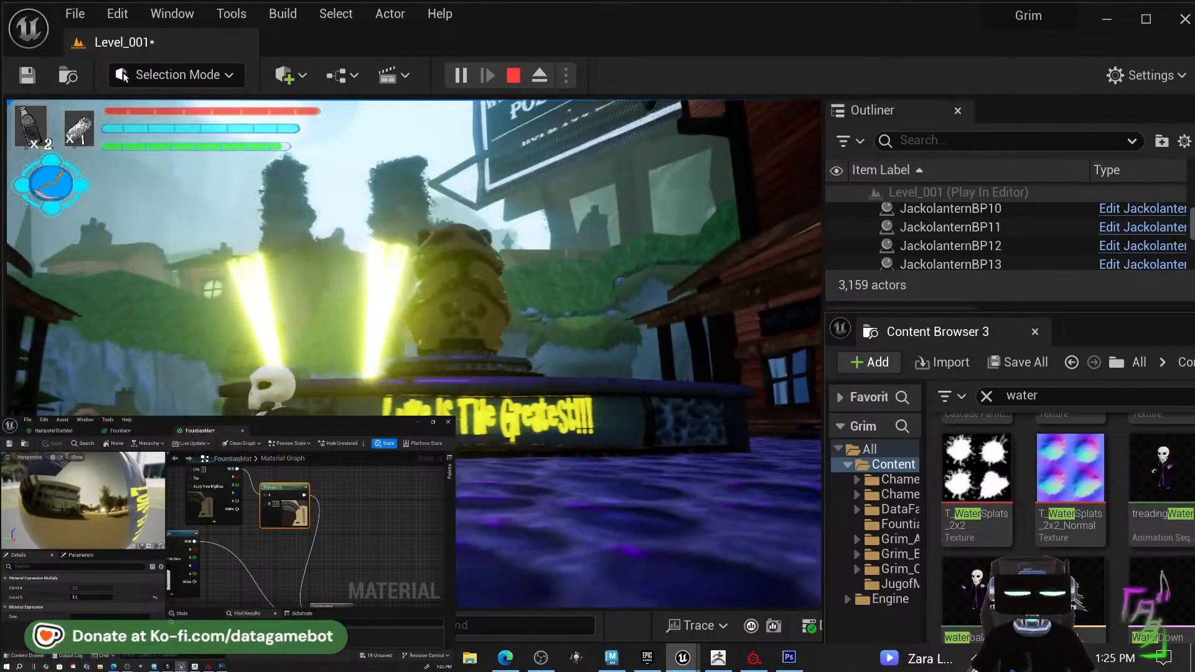
pyautogui.press('s')
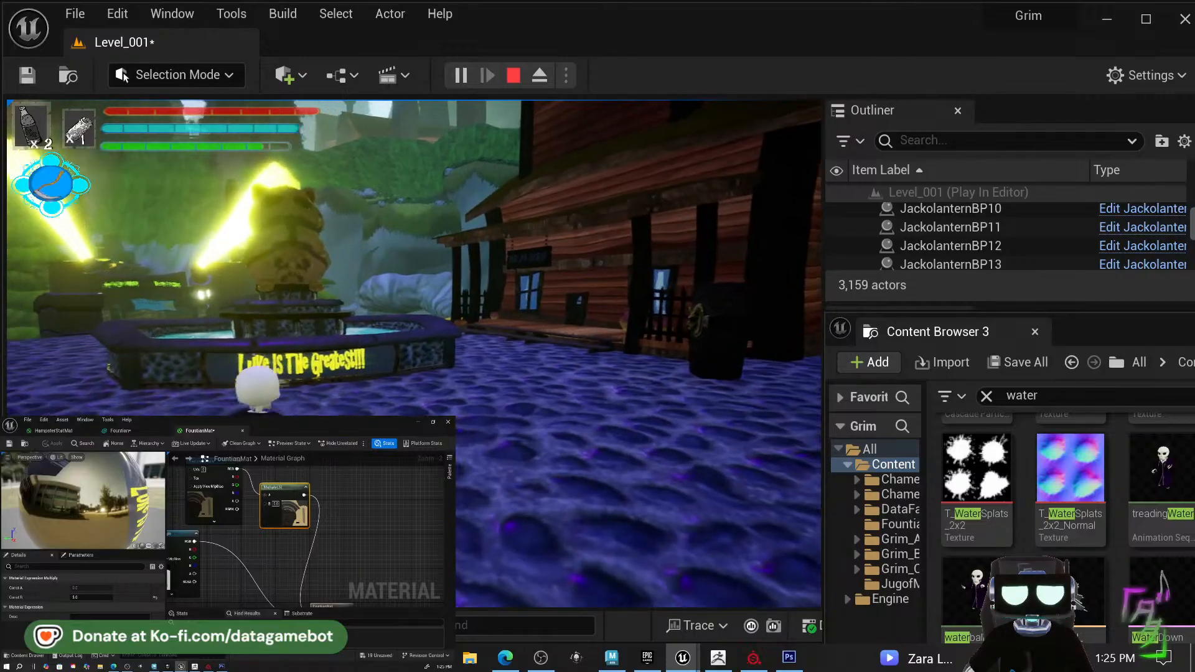
pyautogui.press('s')
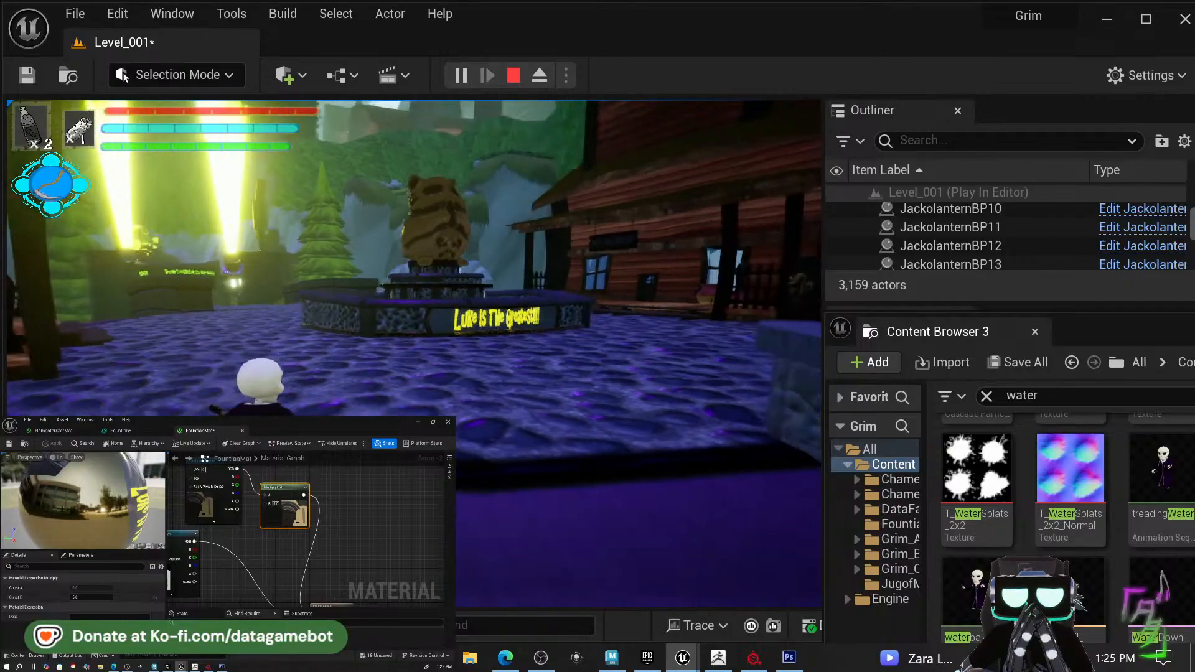
pyautogui.press('w')
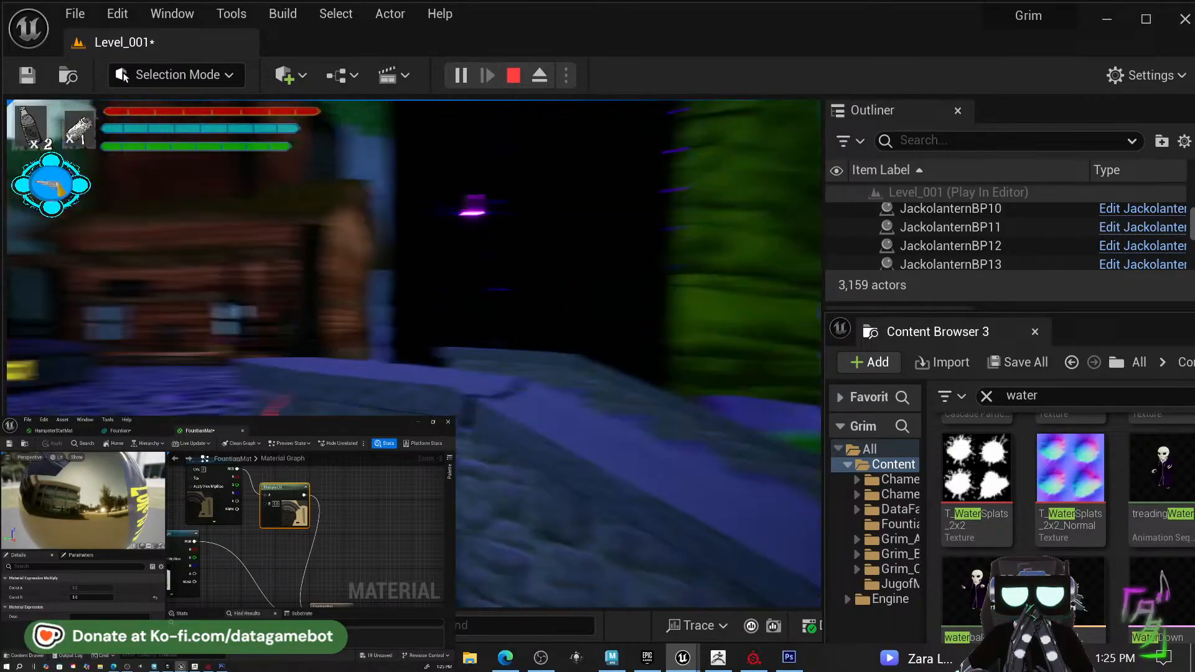
pyautogui.press('2')
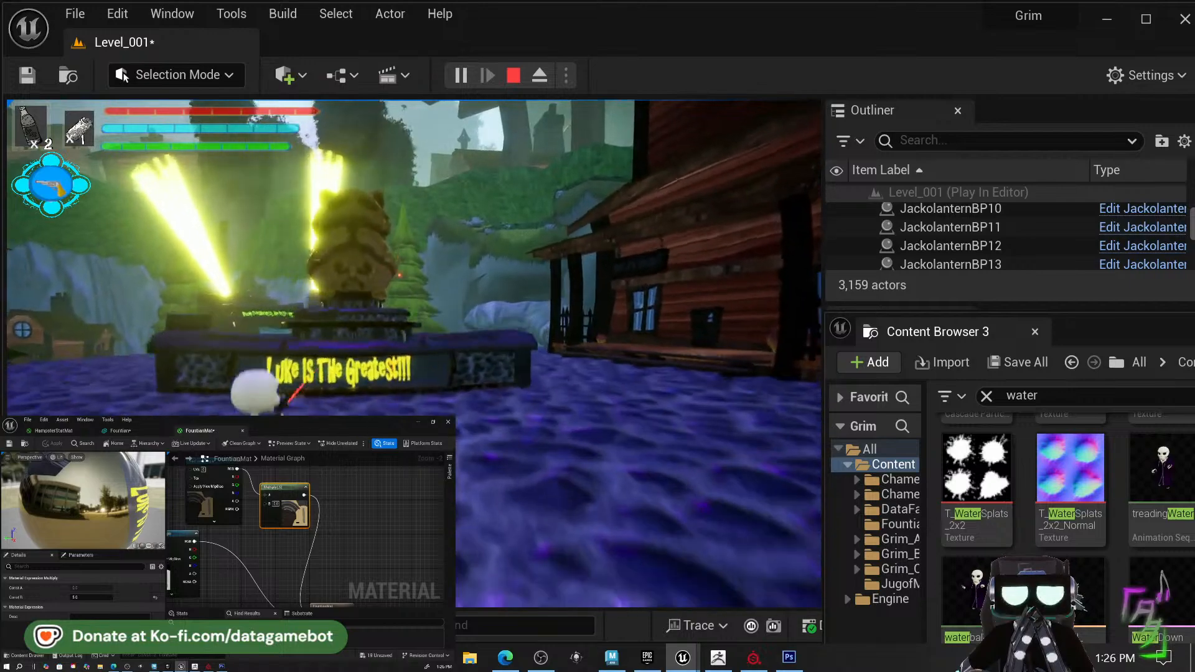
pyautogui.press('space')
pyautogui.press('w')
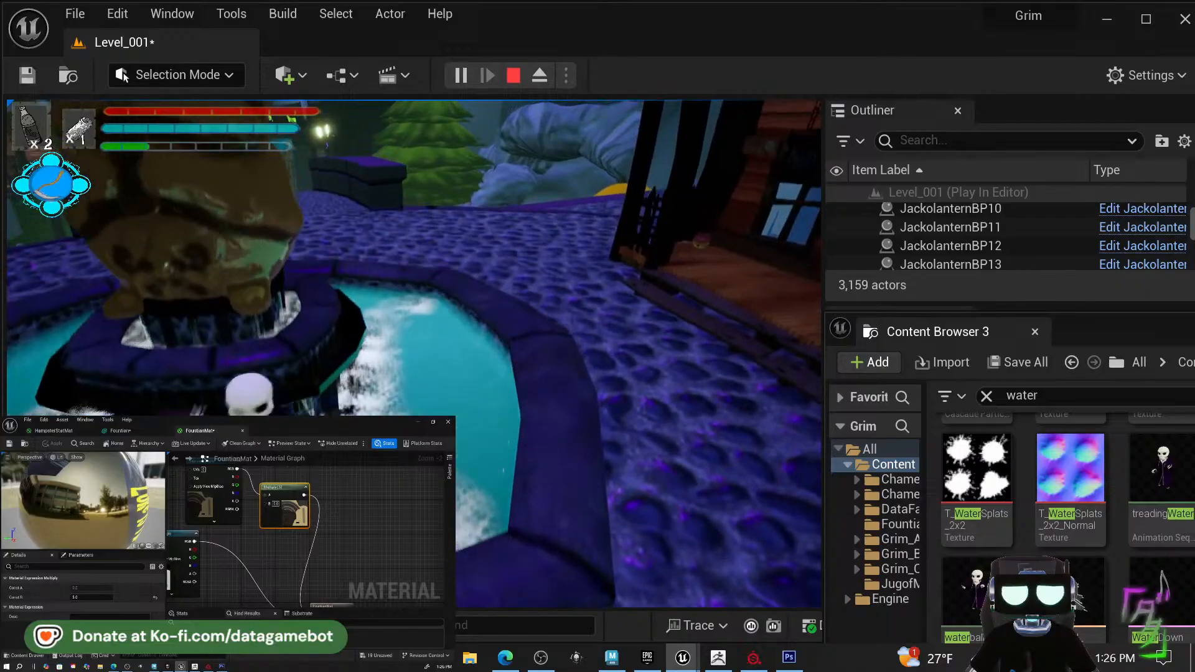
pyautogui.press('s')
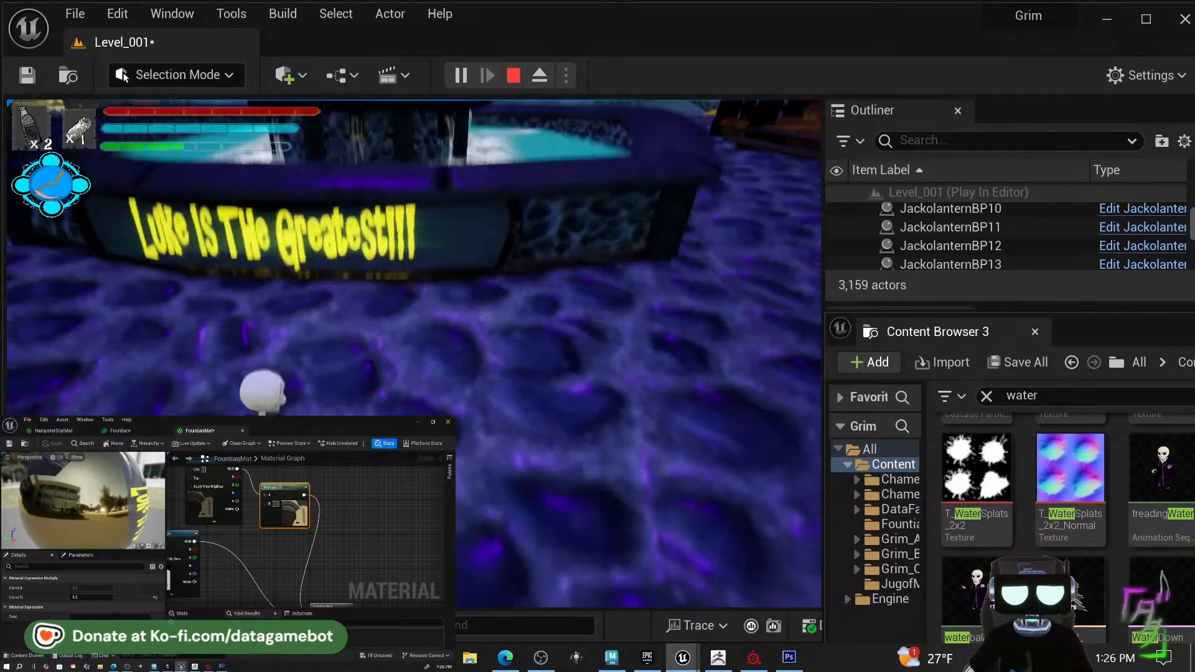
pyautogui.press('space')
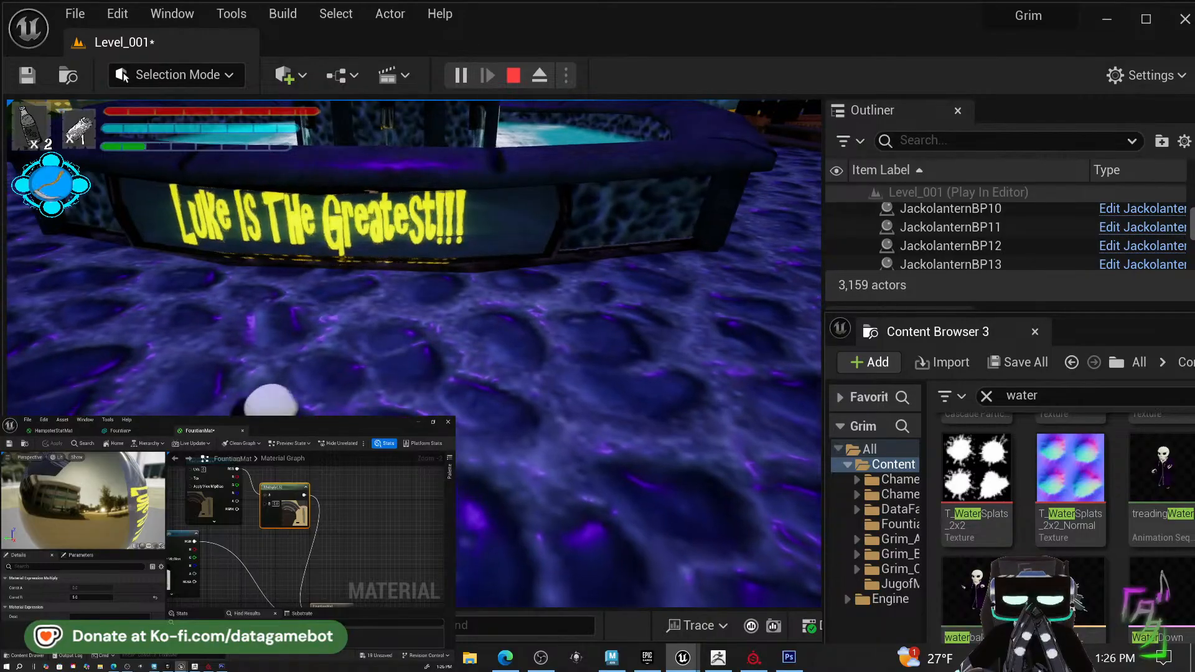
pyautogui.press('w')
pyautogui.press('s')
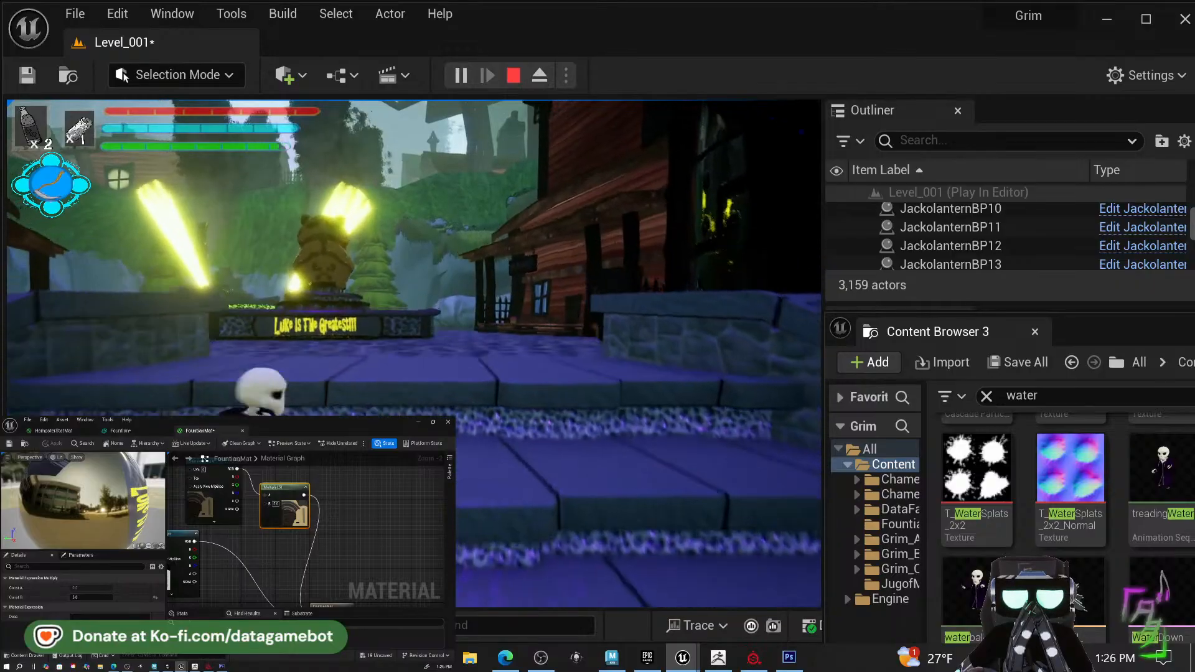
# Run around the fountain past the guillotine and wooden house to examine the statue and stone basin from the sides and back.
pyautogui.press('w')
pyautogui.press('w')
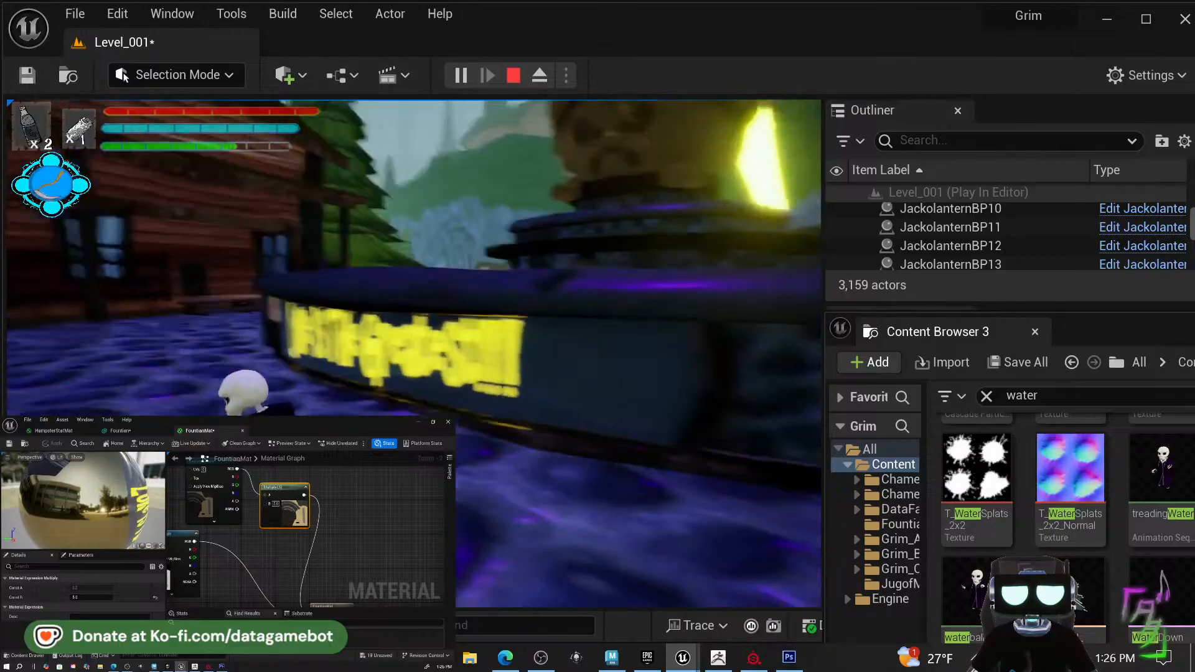
pyautogui.press('w')
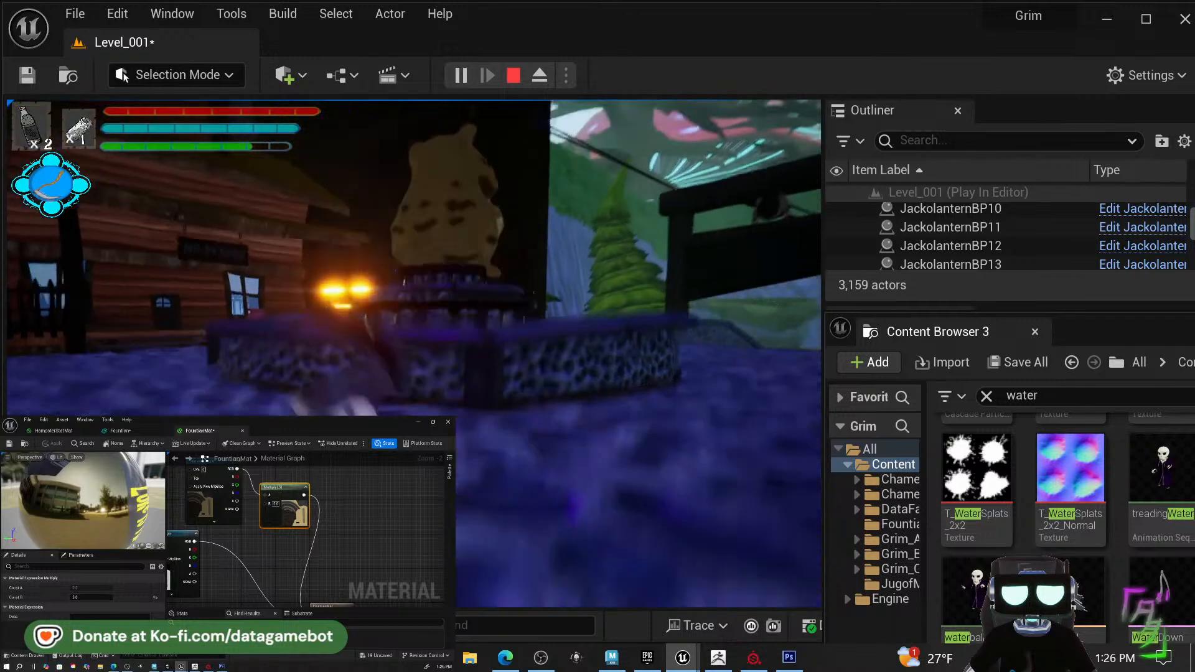
pyautogui.press('w')
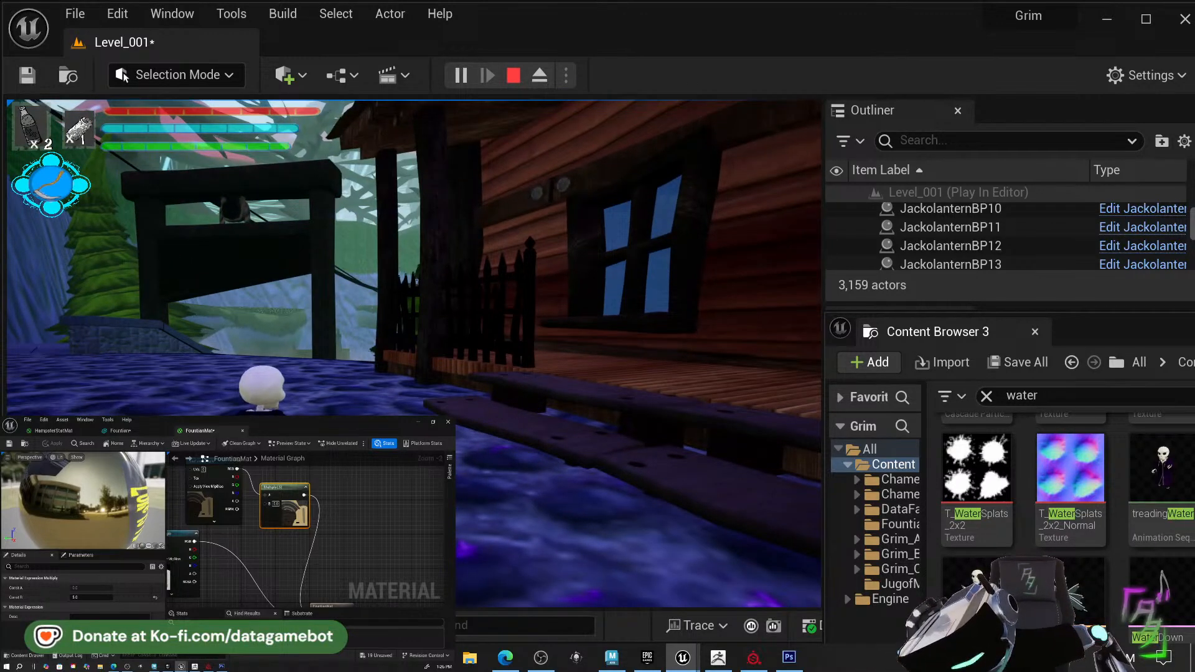
pyautogui.press('a')
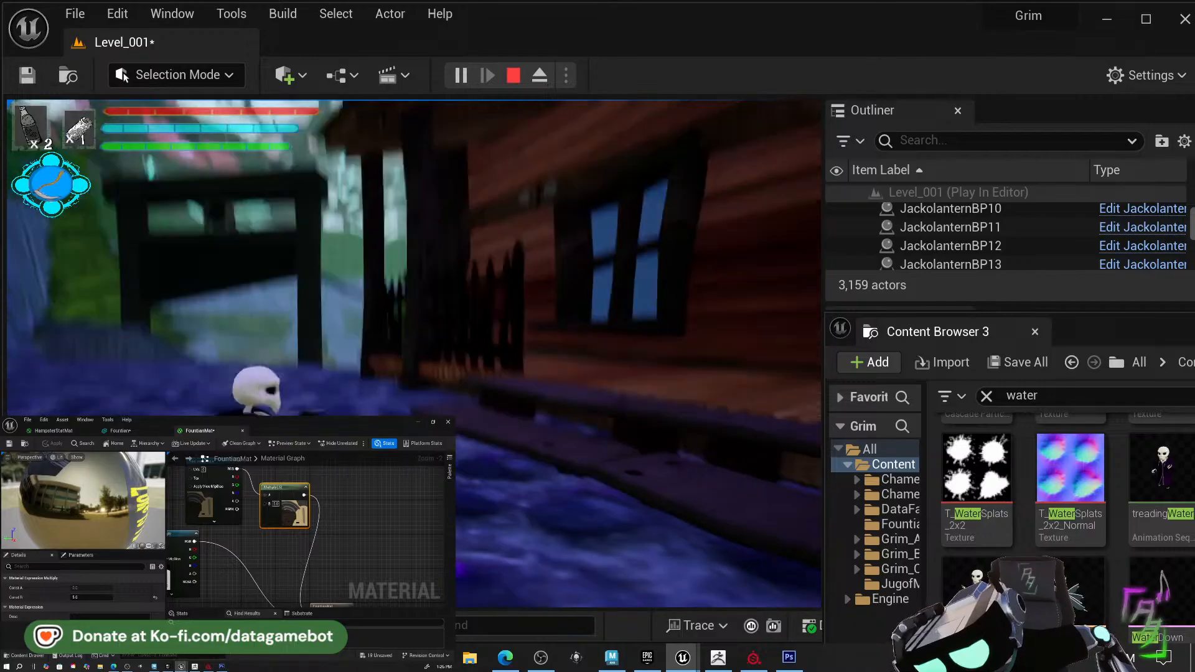
pyautogui.press('d')
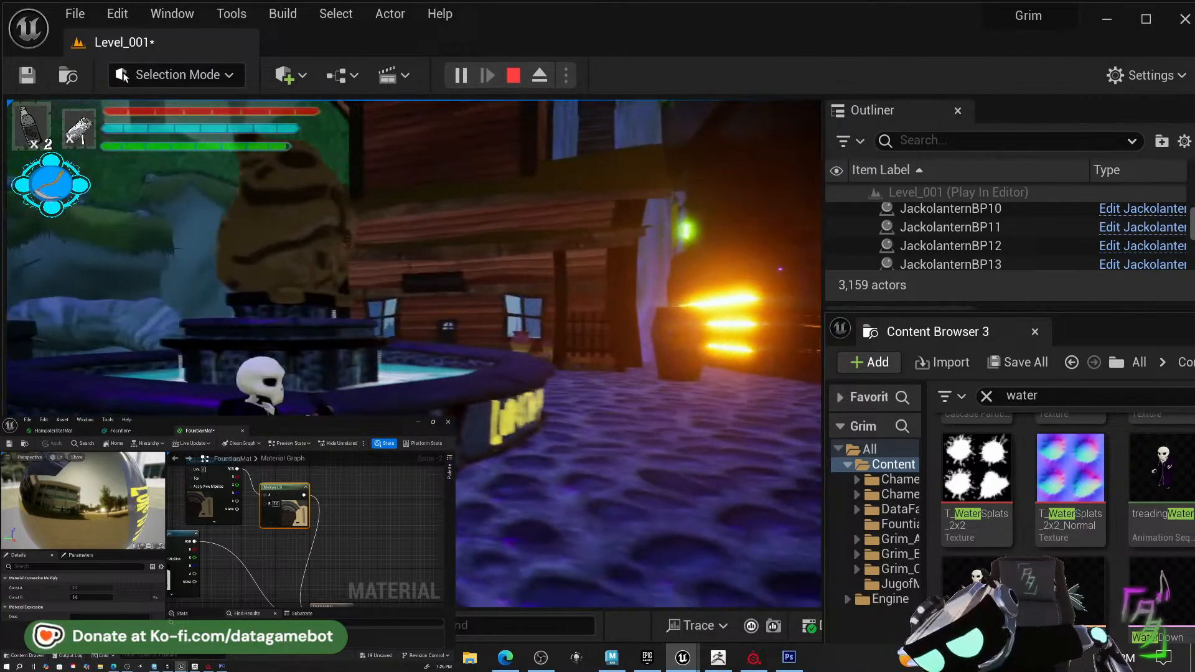
pyautogui.press('s')
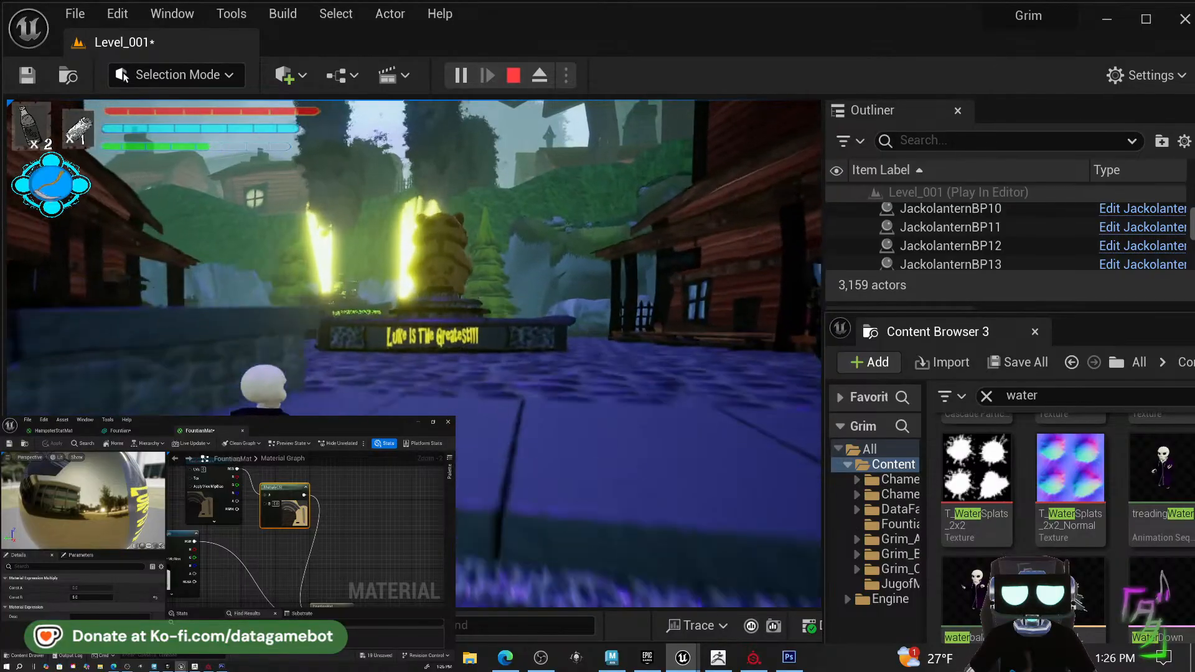
# Examine the fountain from the stone stairs and on the approach across the square up to the basin's rim.
pyautogui.press('w')
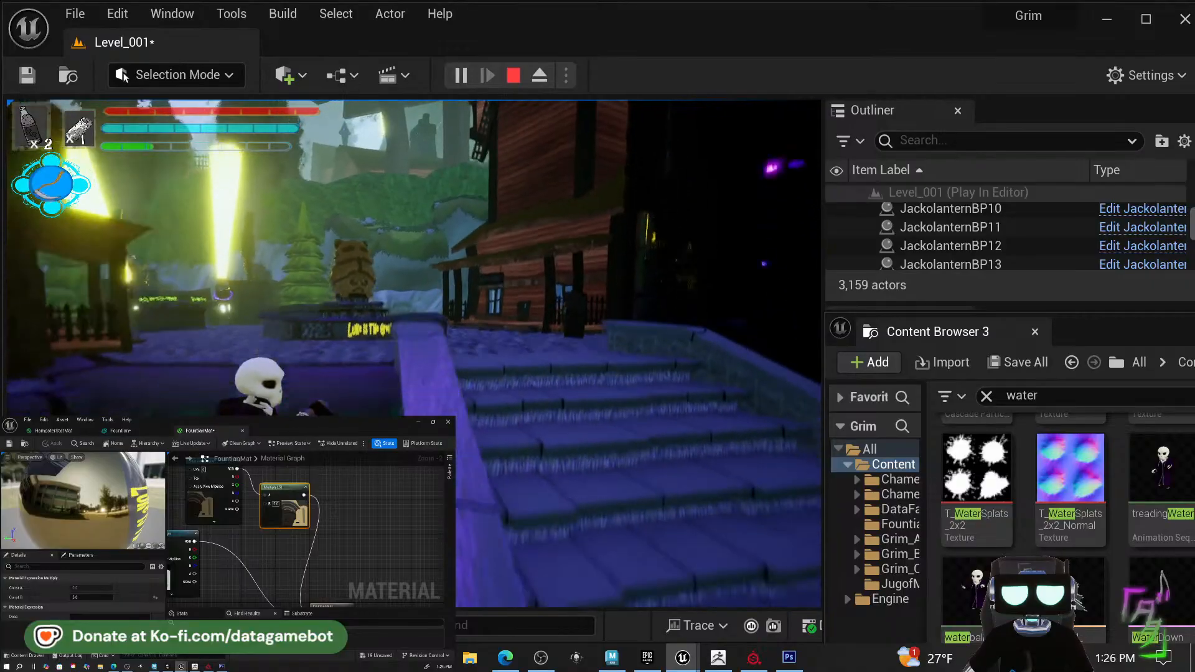
pyautogui.press('s')
pyautogui.hotkey('shift', 'w')
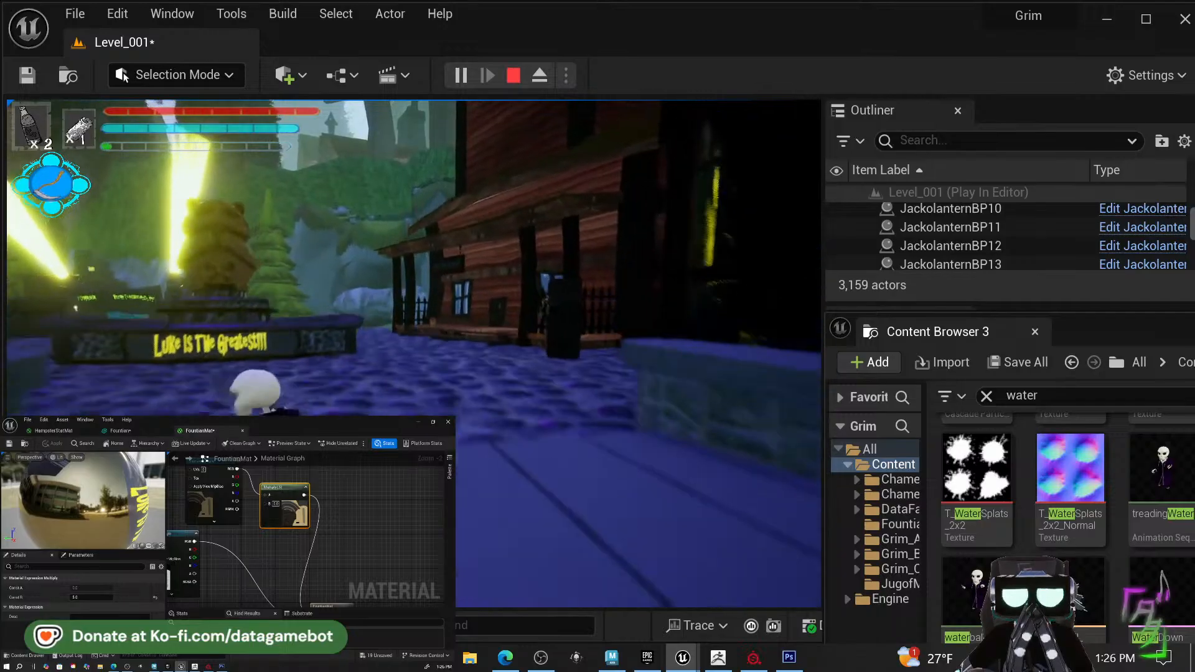
pyautogui.press('w')
pyautogui.press('w')
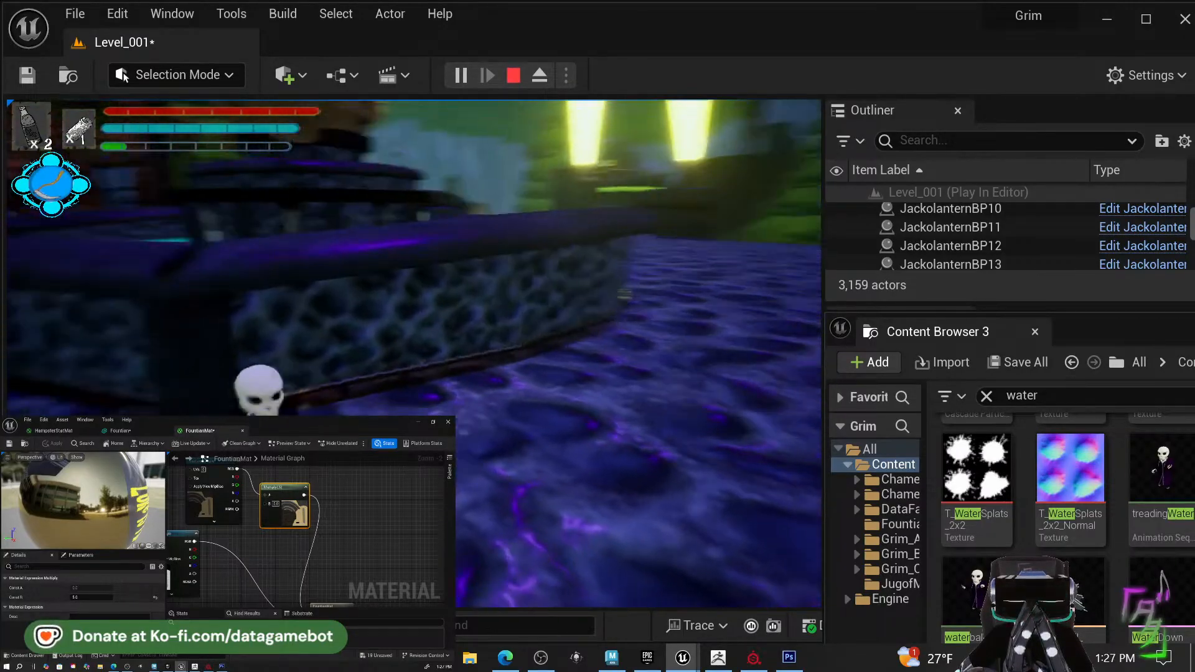
pyautogui.press('w')
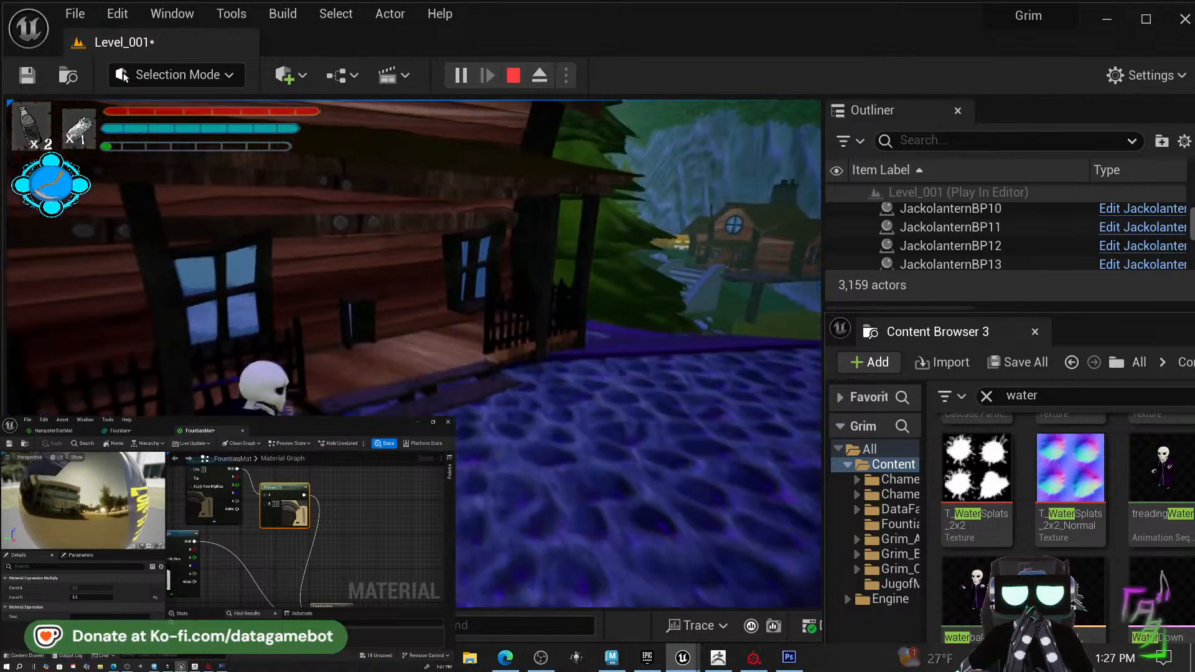
pyautogui.press('w')
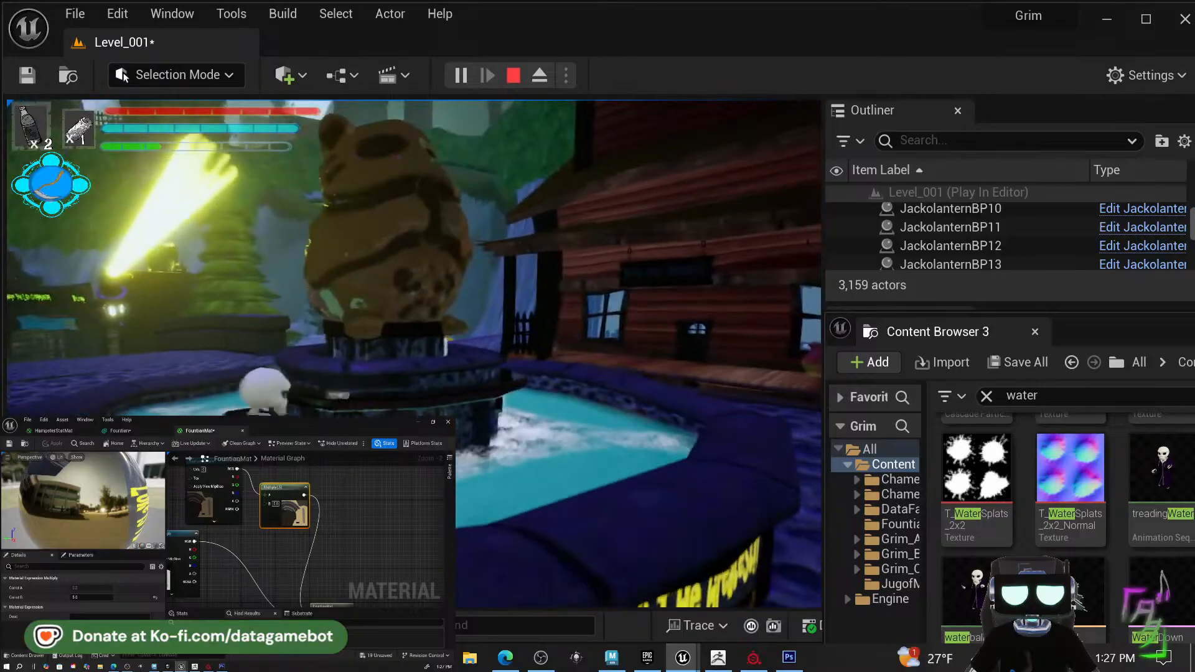
# Compare the lit front of the fountain with its shaded back by walking the character around it from the square.
pyautogui.press('s')
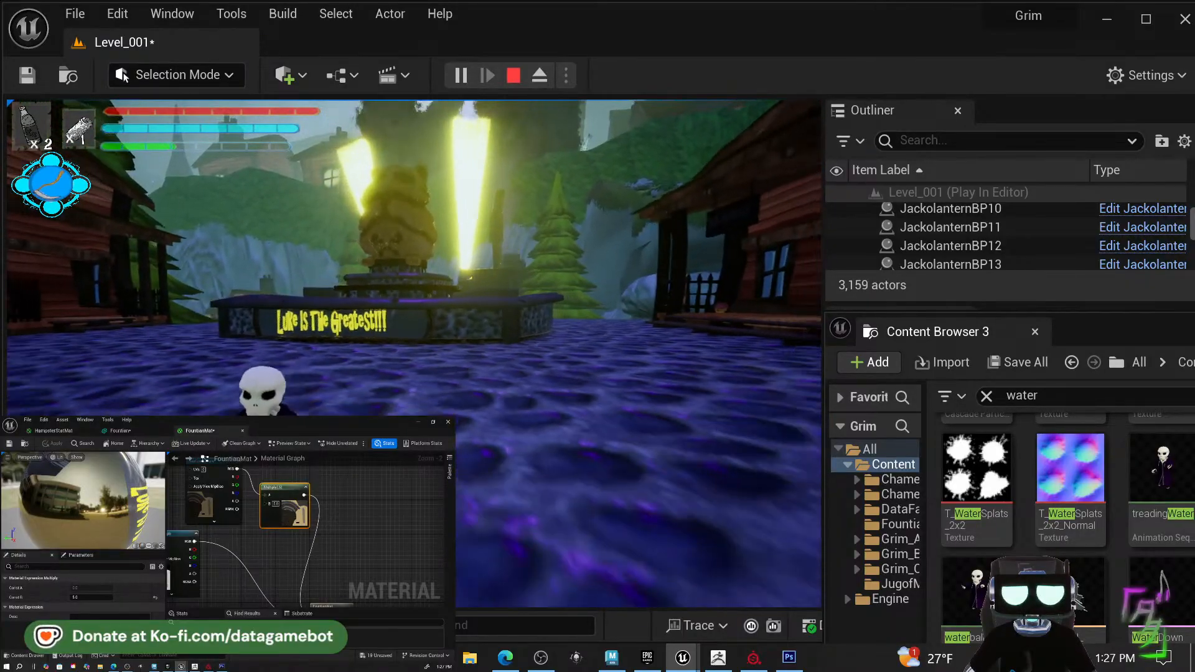
pyautogui.press('a')
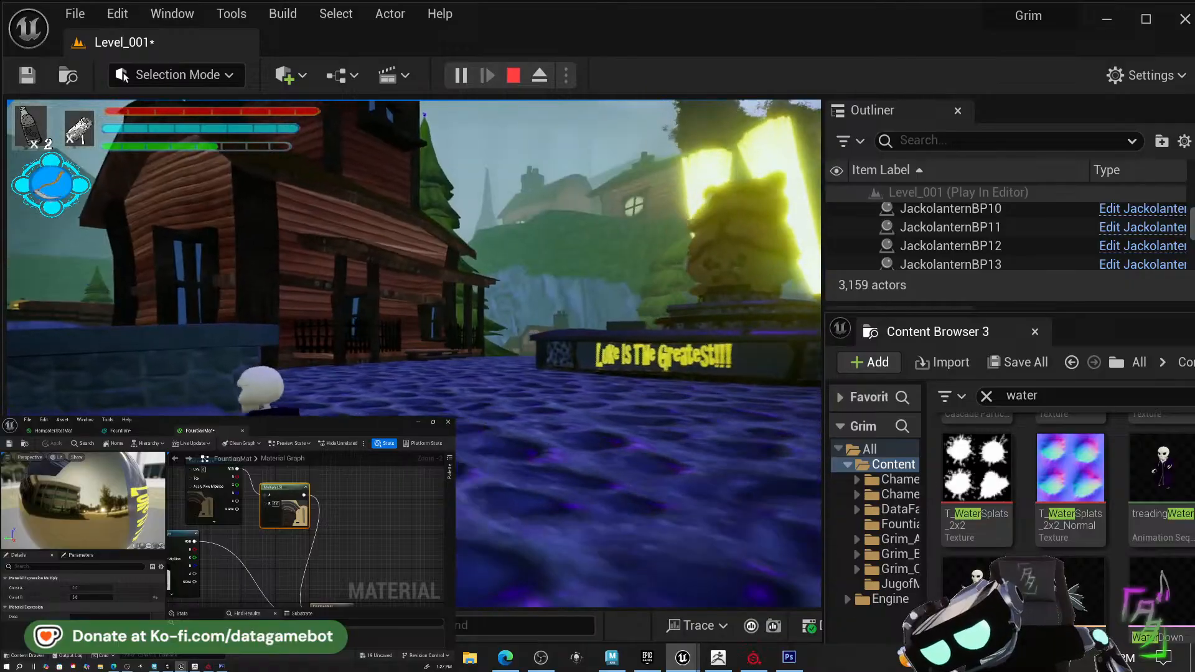
pyautogui.press('w')
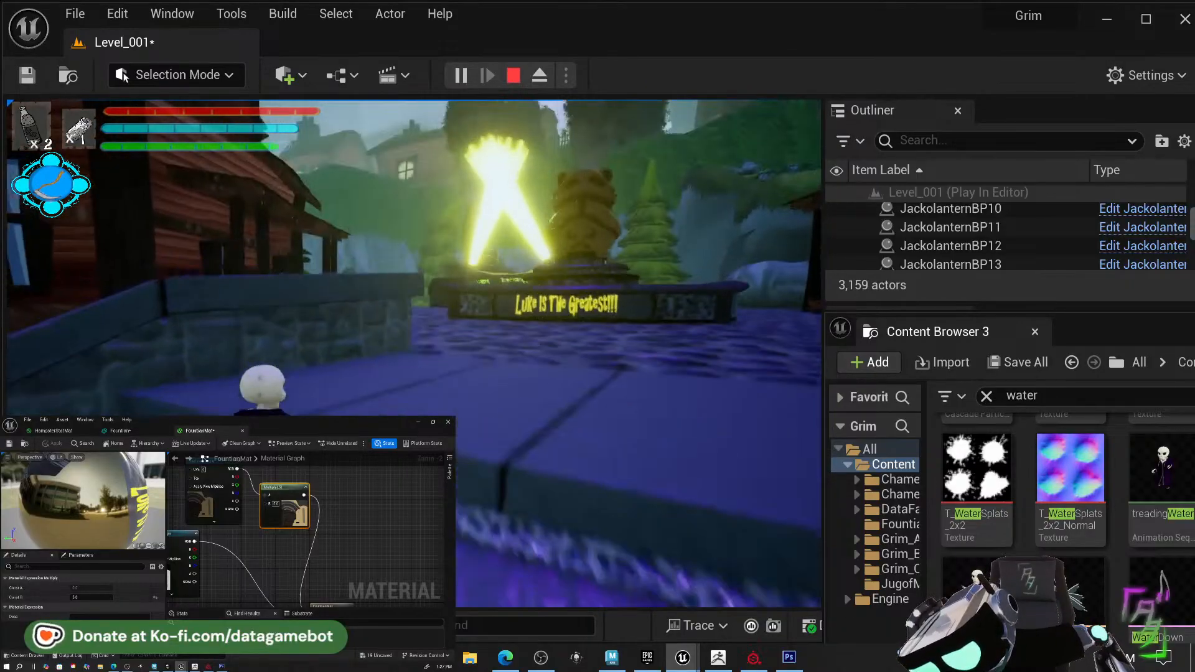
pyautogui.press('w')
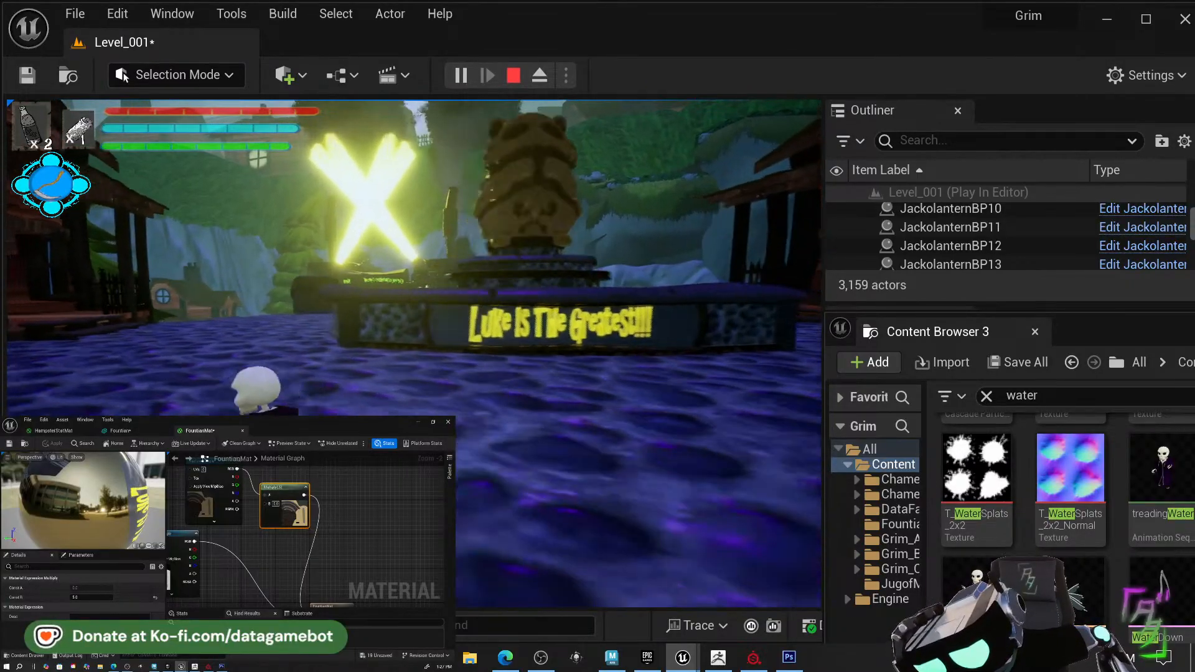
pyautogui.press('w')
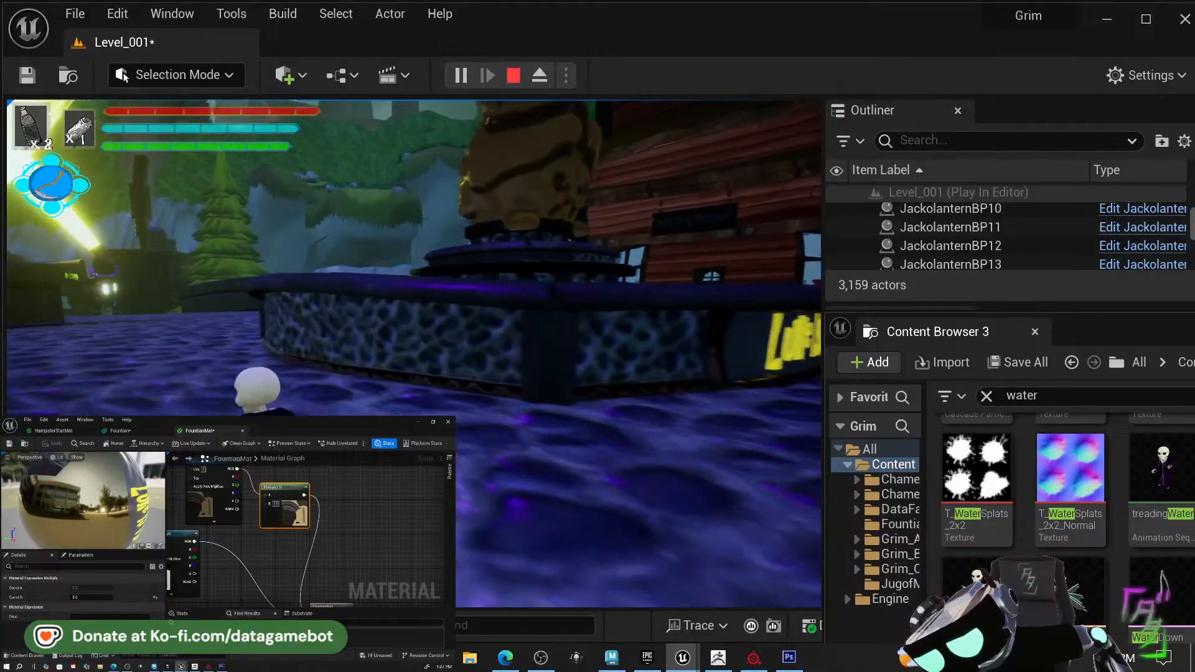
pyautogui.press('d')
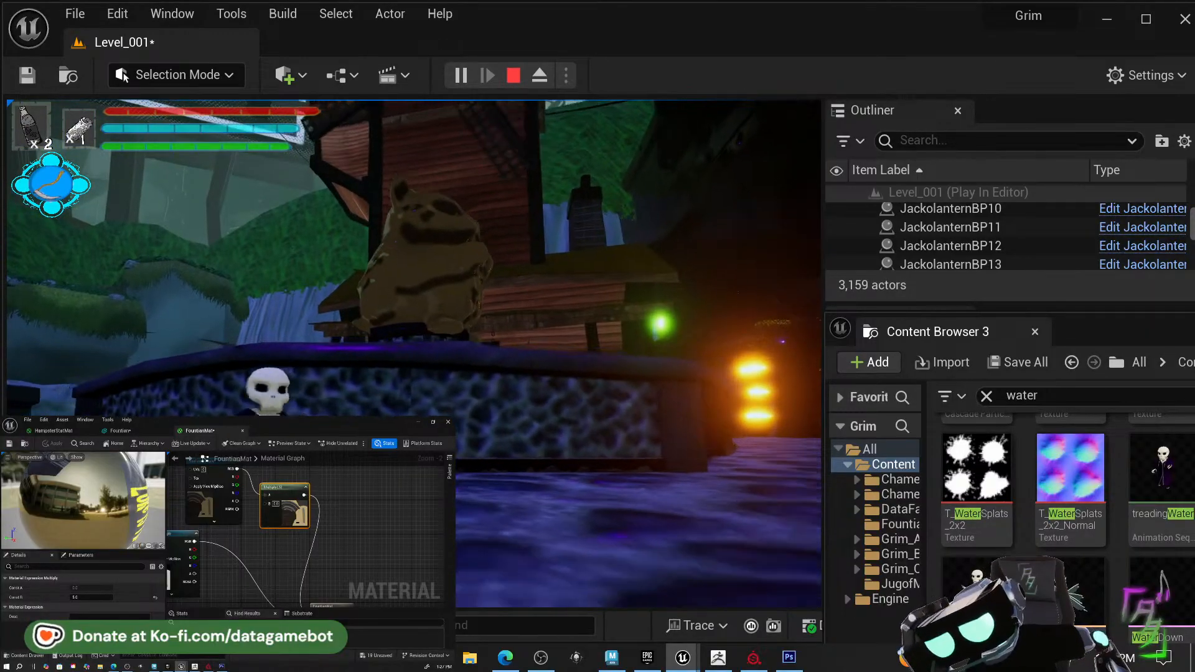
pyautogui.press('d')
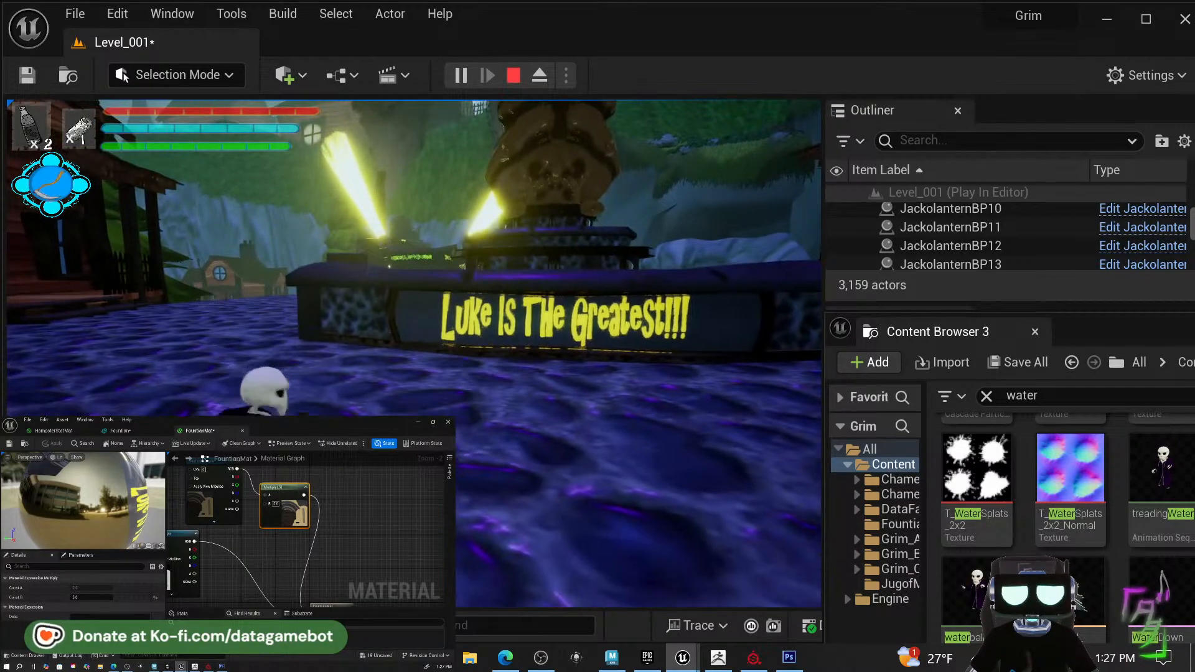
# Jump the character over the fountain to examine the statue's back and the flowing water from inside the basin.
pyautogui.press('space')
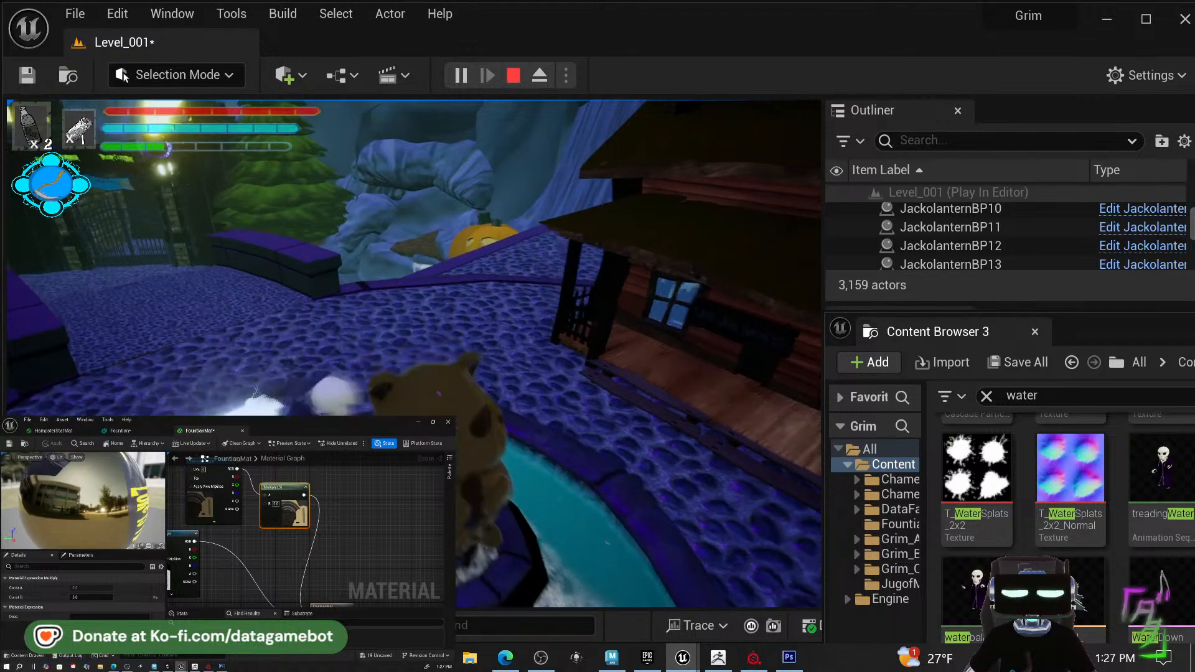
pyautogui.press('w')
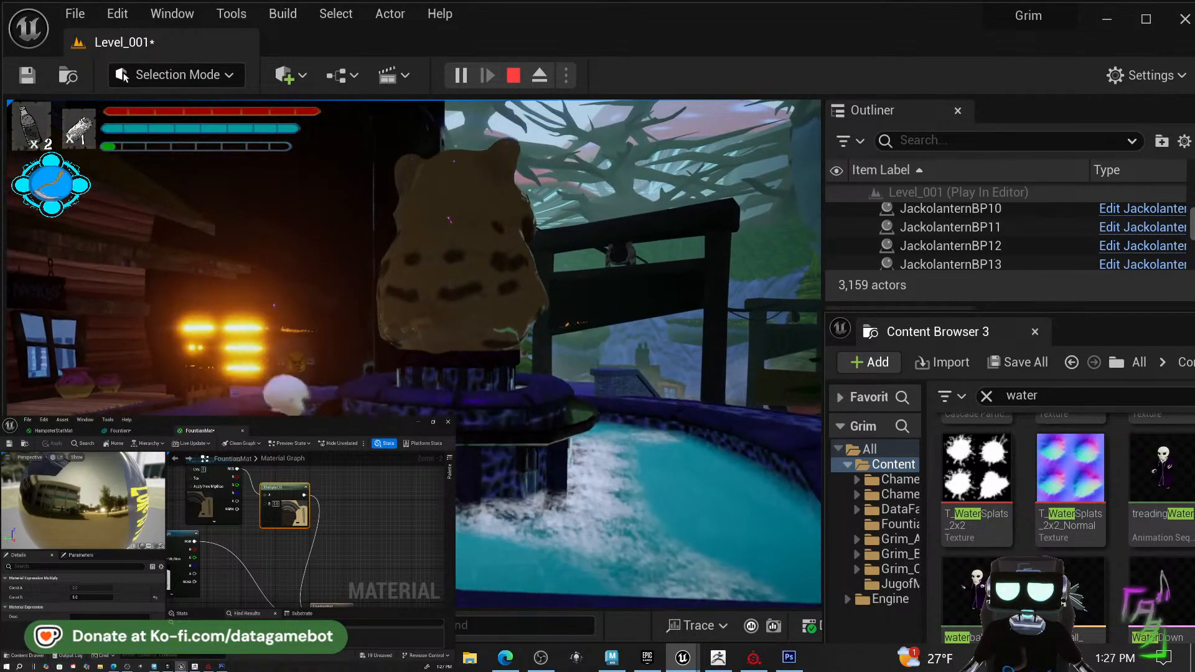
pyautogui.press('space')
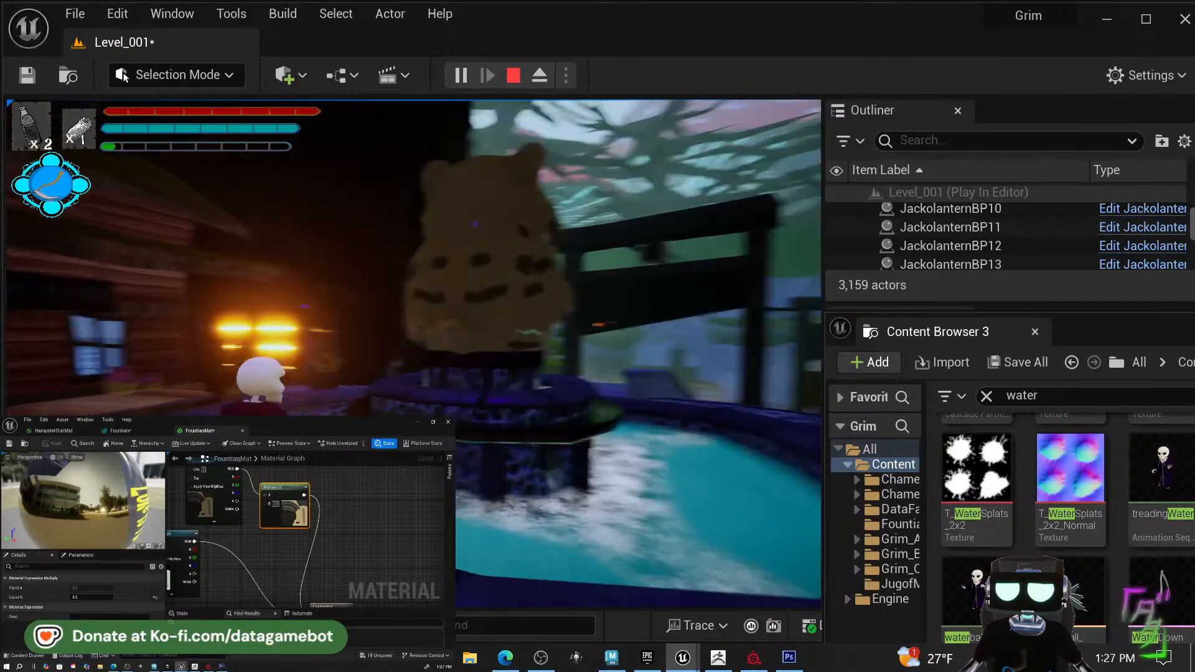
pyautogui.press('space')
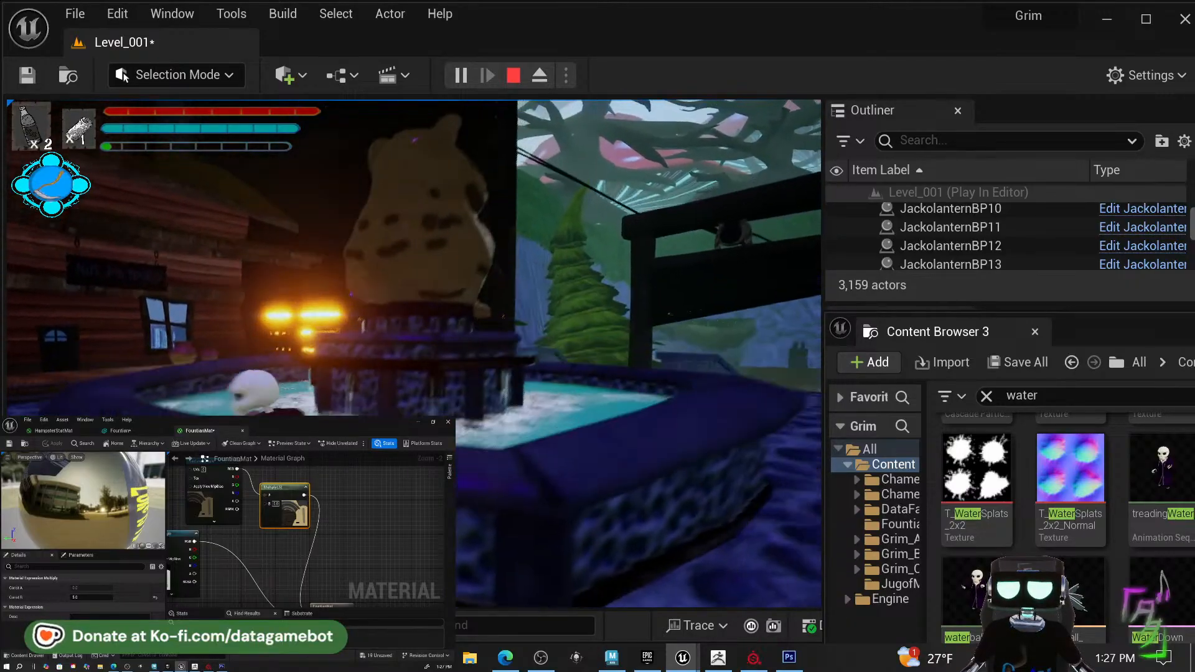
pyautogui.press('a')
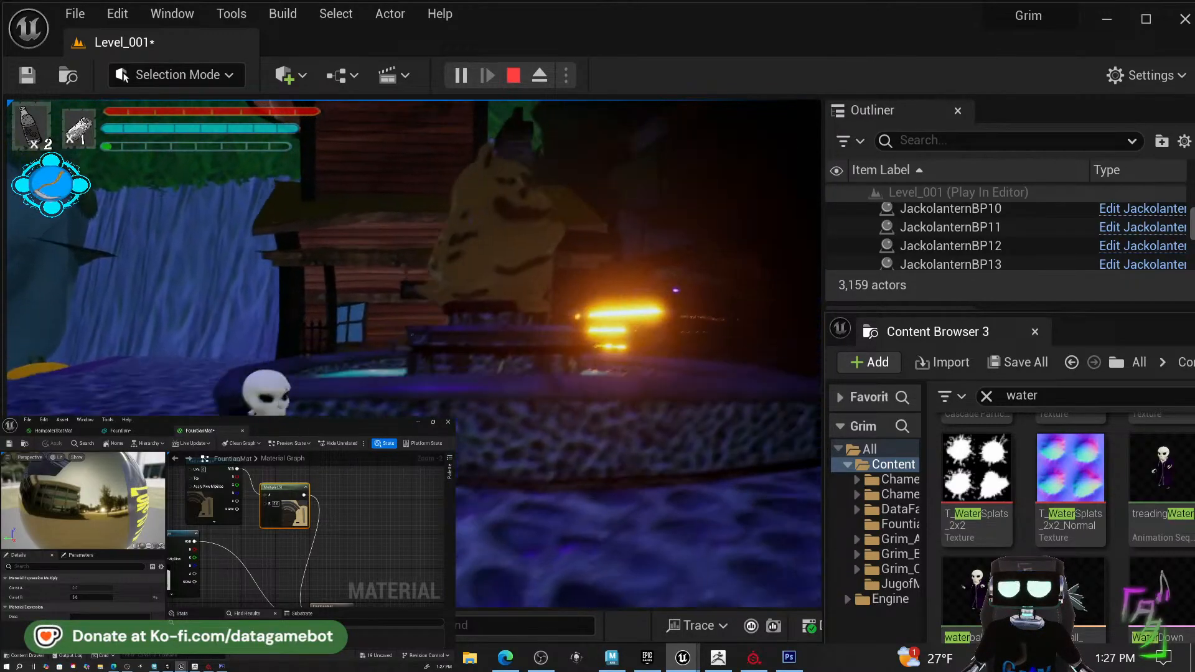
pyautogui.press('space')
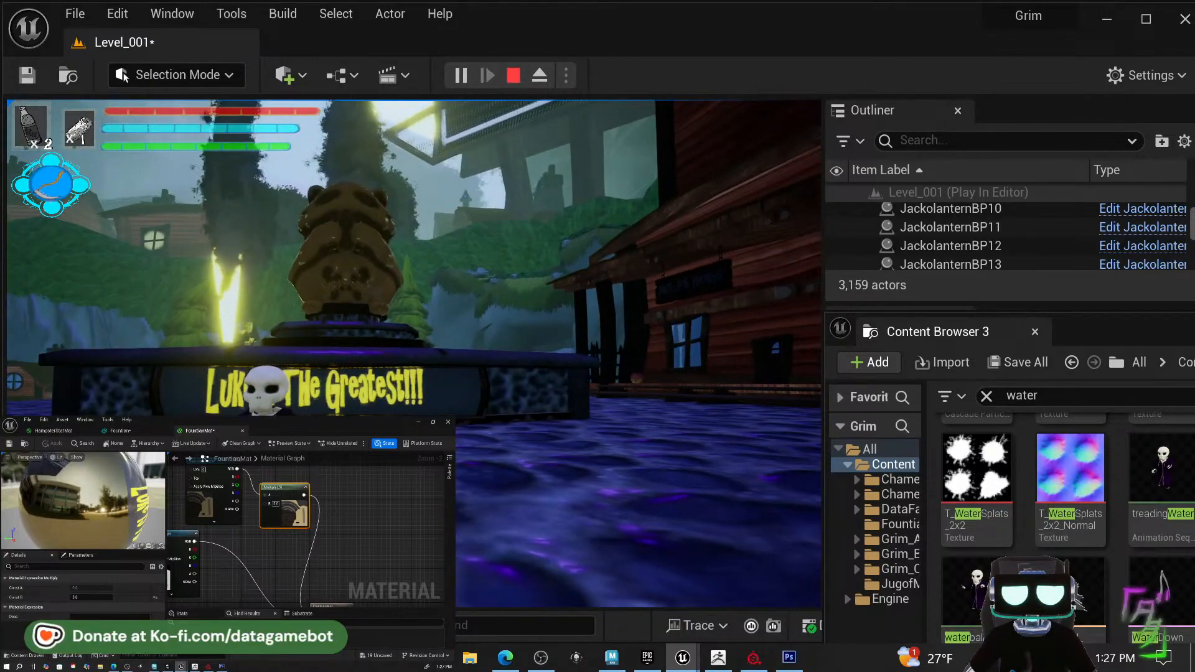
# End the game preview and examine the fountain's statue and water up close in the level viewport.
pyautogui.press('Escape')
pyautogui.press('w')
pyautogui.moveTo(330, 309); pyautogui.dragTo(555, 255, button='right')
pyautogui.press('e')
pyautogui.press('w')
pyautogui.press('w')
pyautogui.press('s')
pyautogui.press('s')
pyautogui.moveTo(424, 280)
pyautogui.mouseDown(button='right')
pyautogui.moveTo(436, 274)
pyautogui.moveTo(429, 293)
pyautogui.moveTo(423, 280)
pyautogui.mouseUp(button='right')
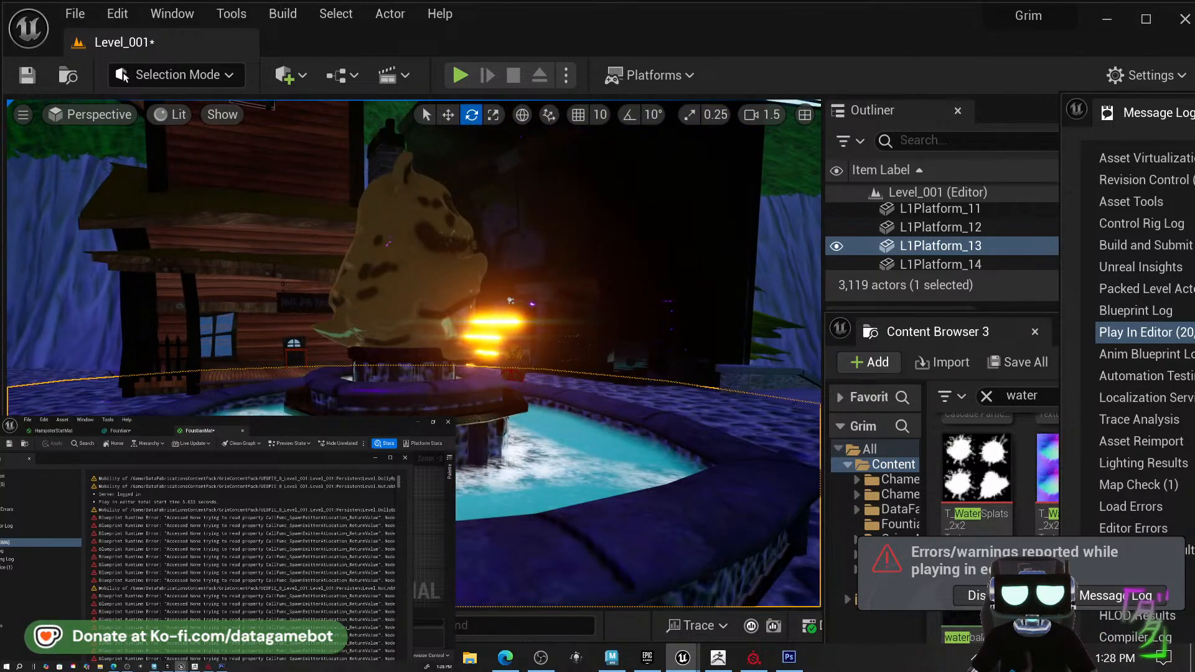
# In HampsterStatMat, route the Multiply output into Base Color with its B value at 5, and disconnect it from Emissive Color.
pyautogui.click(376, 460)
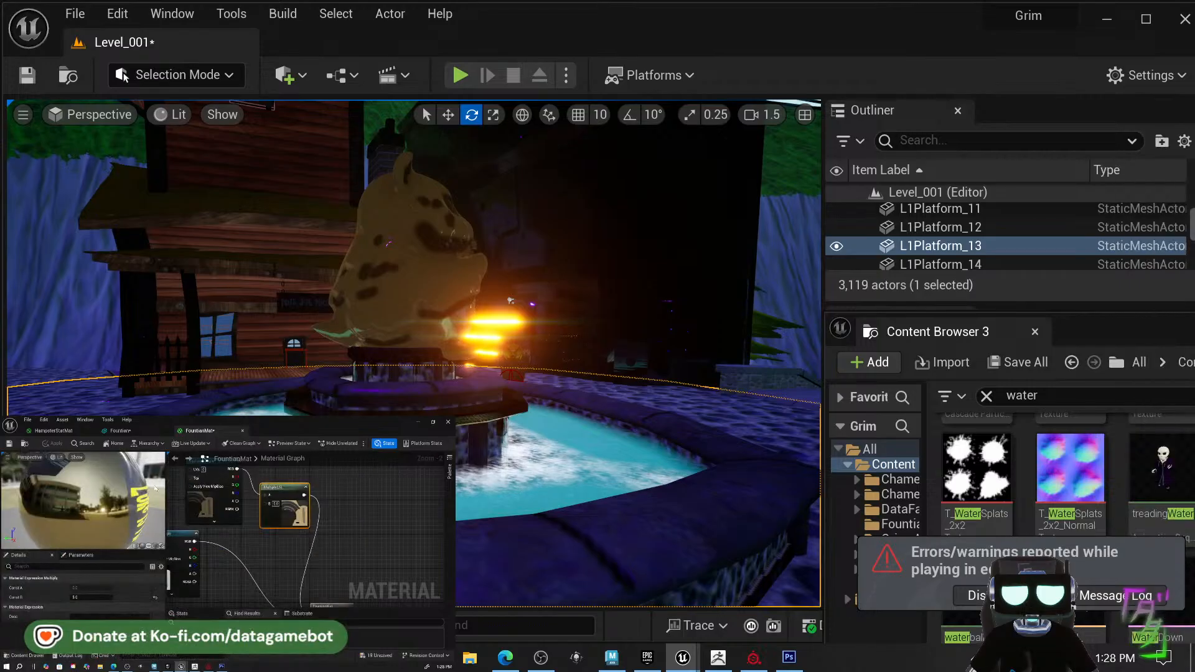
pyautogui.click(54, 430)
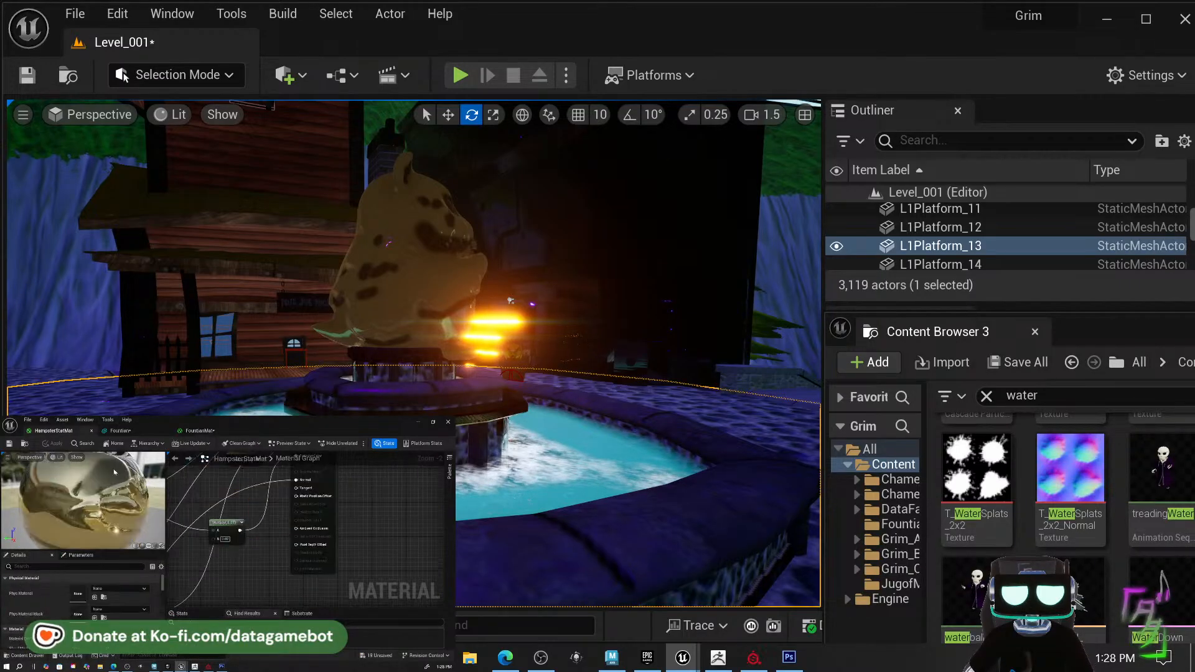
pyautogui.moveTo(187, 504); pyautogui.dragTo(343, 579, button='right')
pyautogui.moveTo(344, 580); pyautogui.dragTo(414, 473)
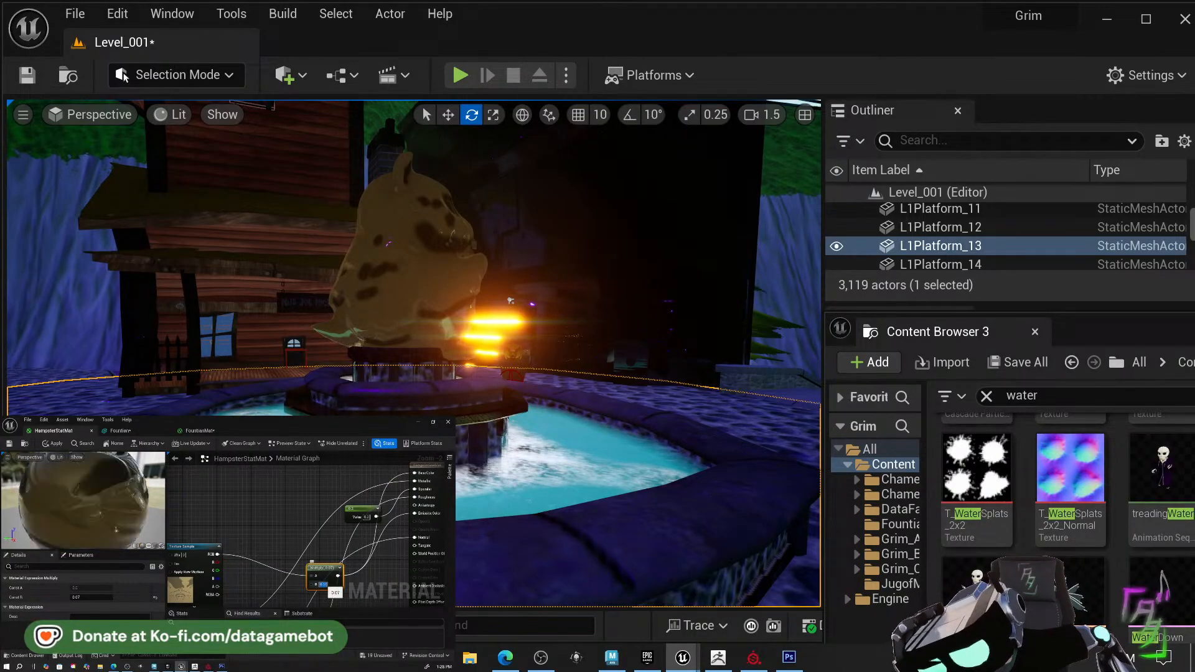
pyautogui.write('5')
pyautogui.press('Return')
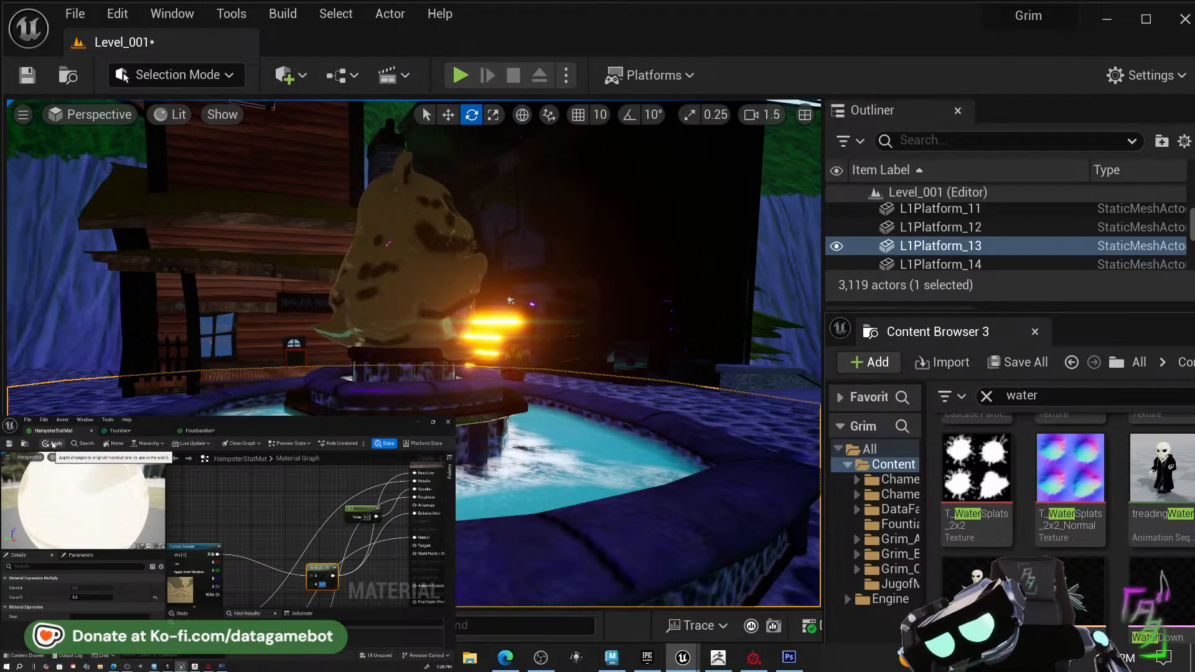
pyautogui.keyDown('alt'); pyautogui.click(415, 514); pyautogui.keyUp('alt')
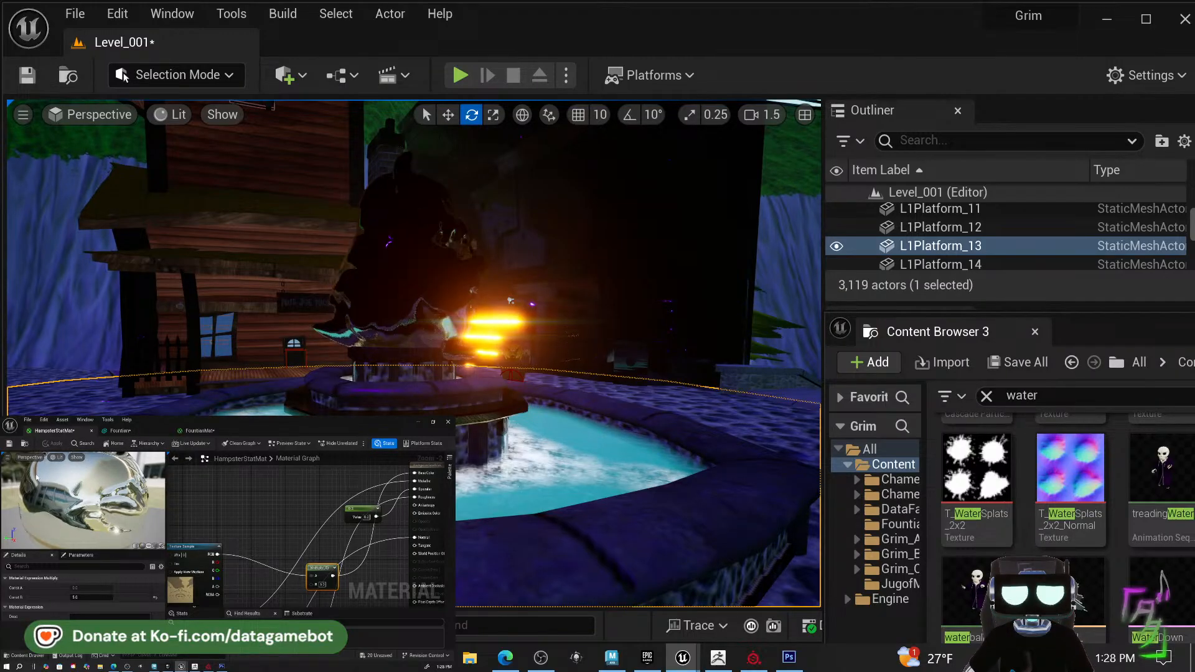
pyautogui.moveTo(581, 312); pyautogui.dragTo(523, 301, button='right')
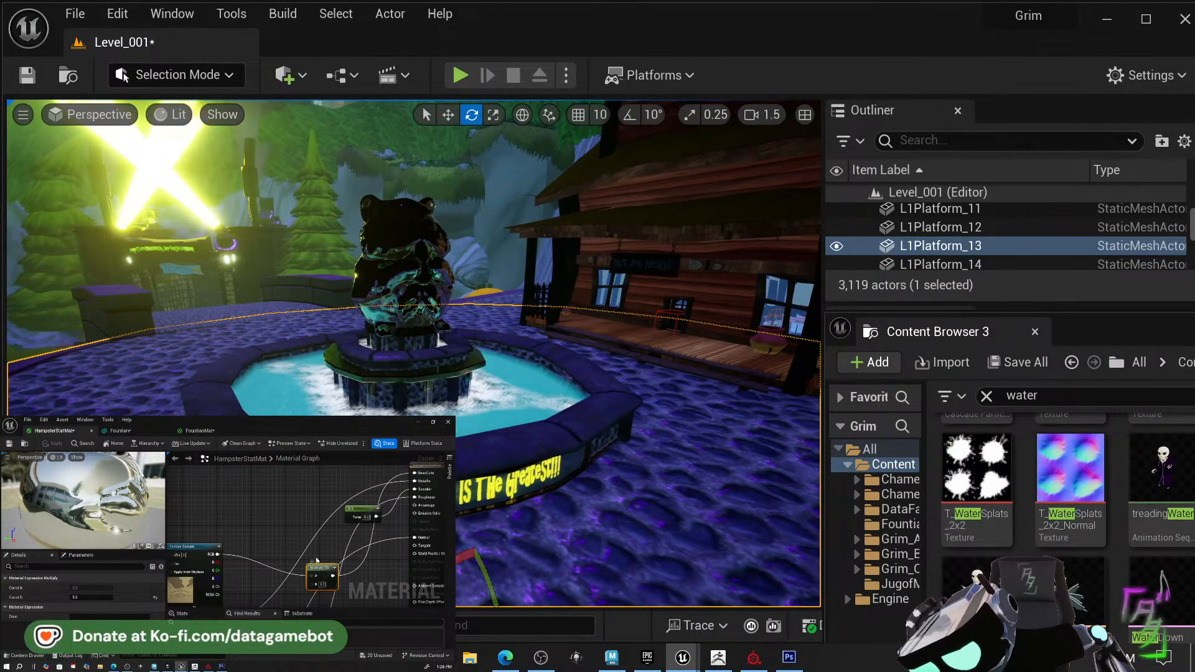
# Move the Multiply node closer to the texture sample, set its B value to 20, and apply the material.
pyautogui.moveTo(325, 569); pyautogui.dragTo(276, 501)
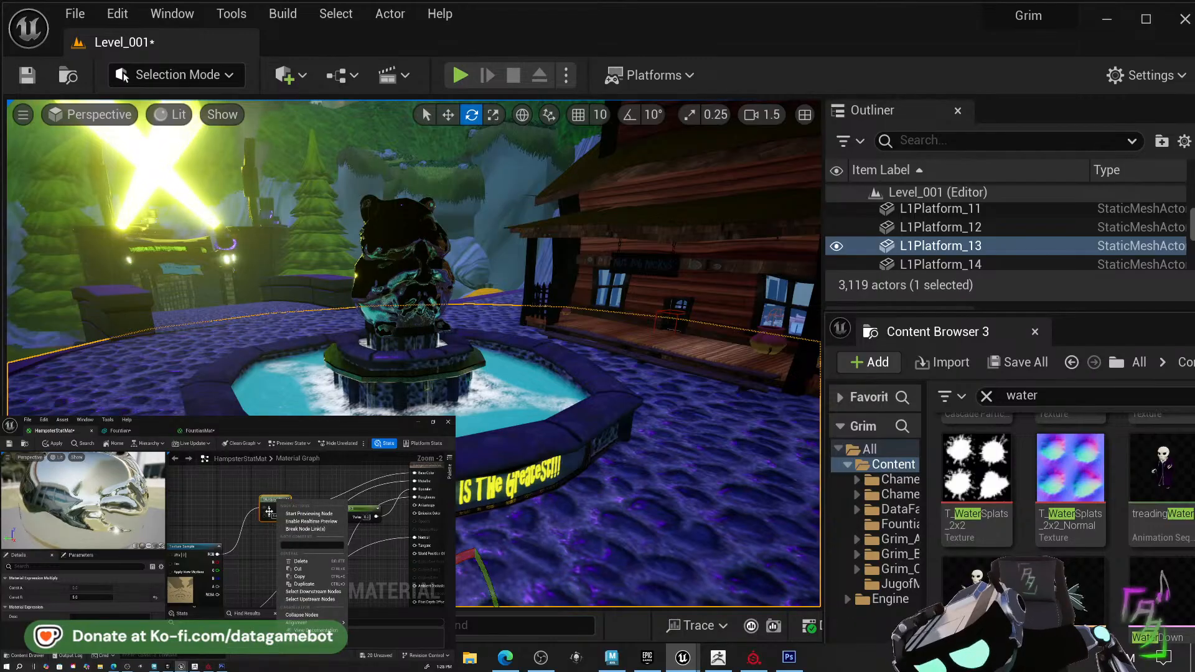
pyautogui.click(276, 516)
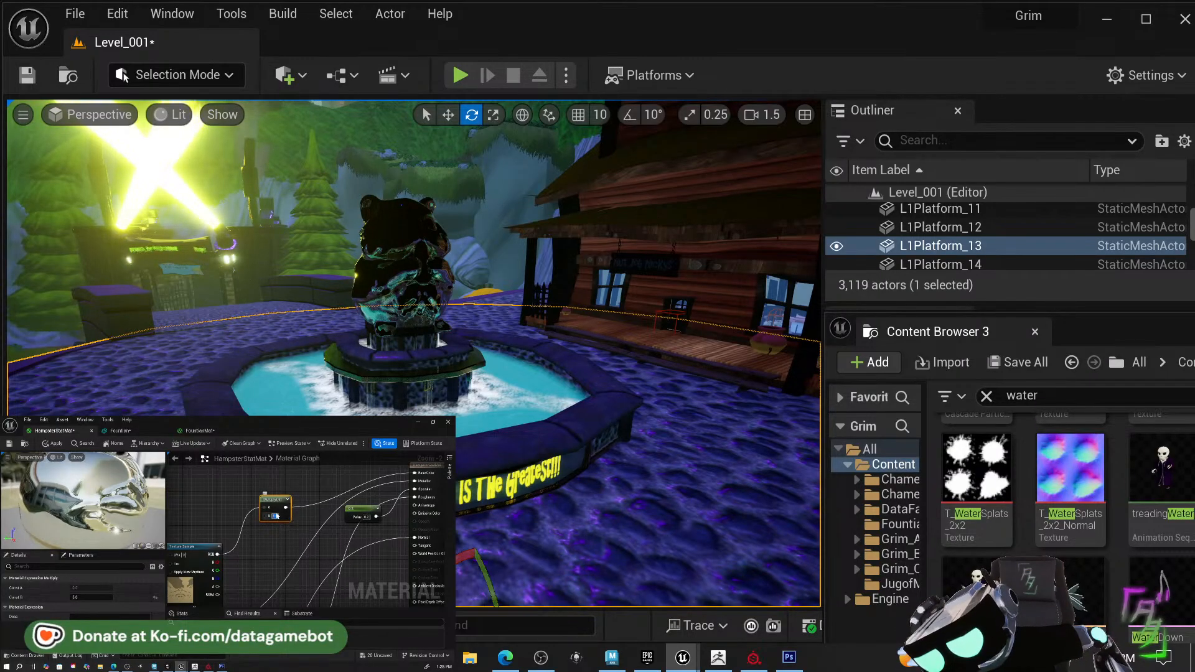
pyautogui.write('20')
pyautogui.press('Return')
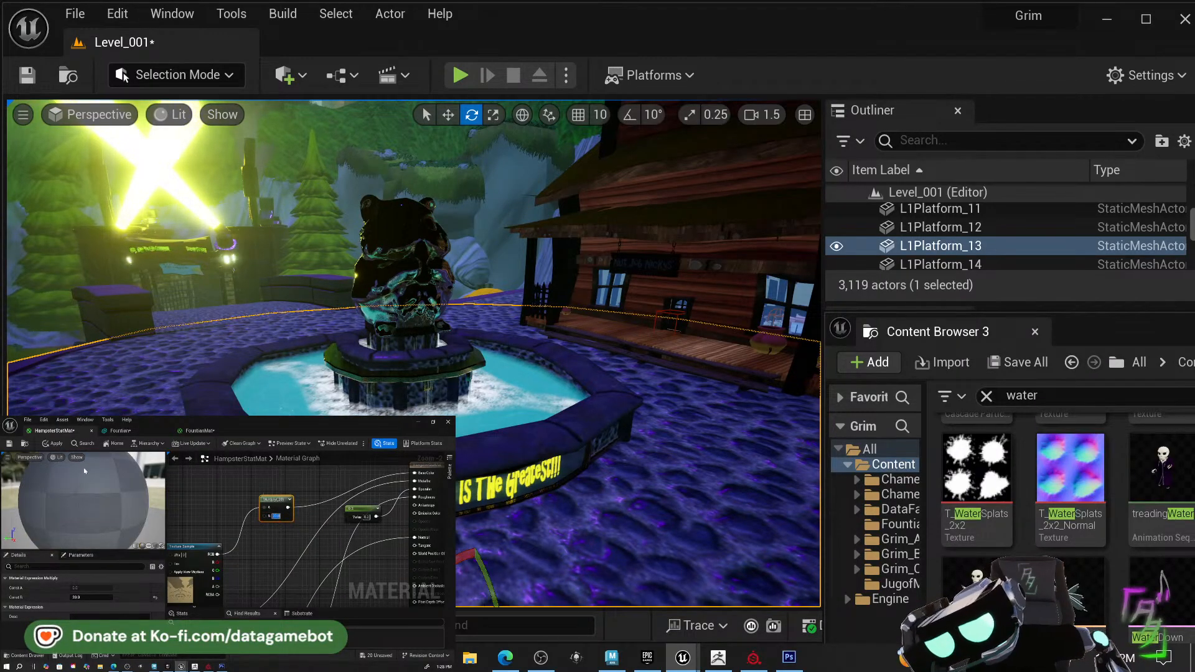
pyautogui.click(54, 445)
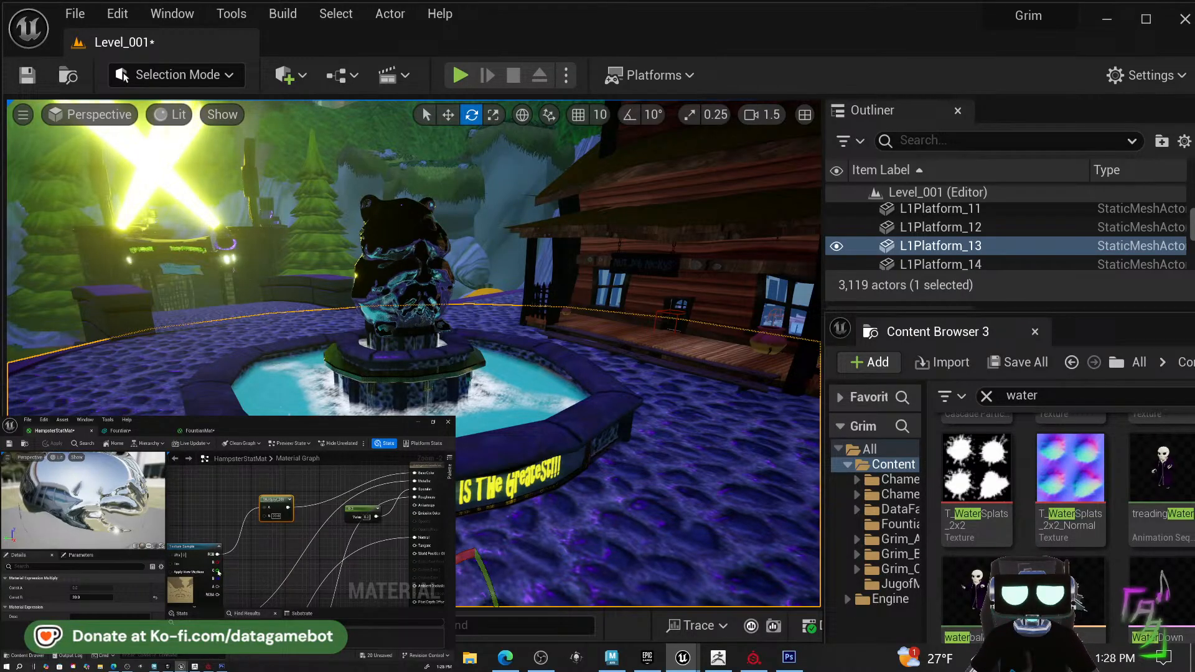
# Wire the texture sample's RGB output directly into Base Color, apply the material, and check the statue in the level.
pyautogui.moveTo(215, 554); pyautogui.dragTo(412, 474)
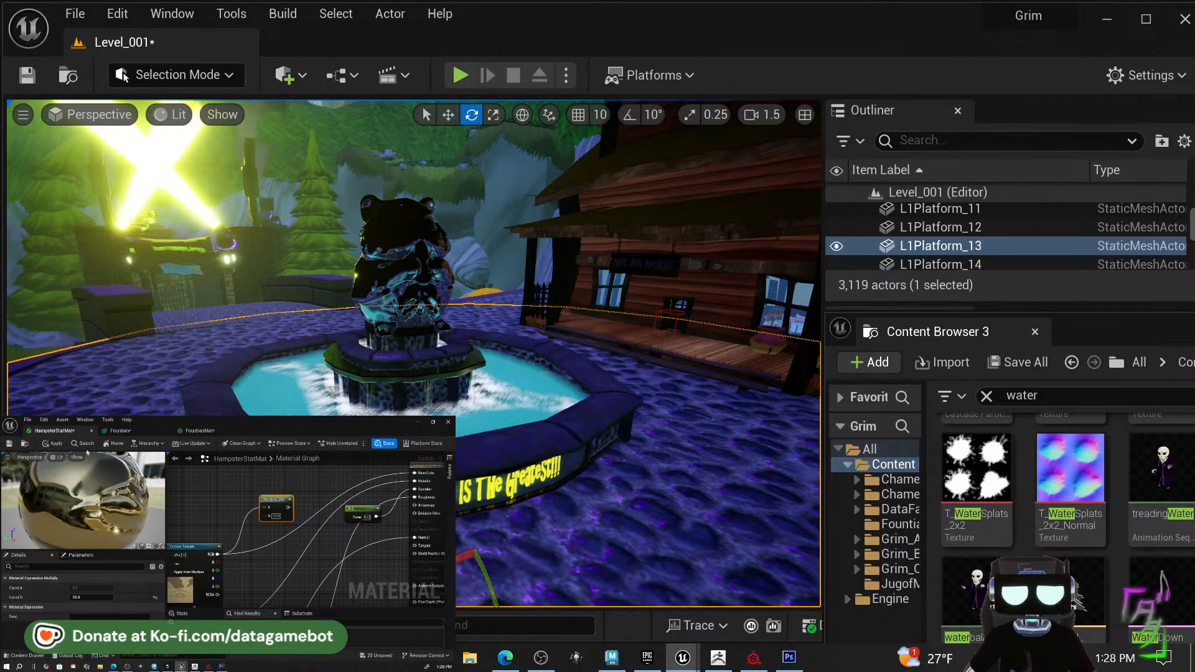
pyautogui.click(43, 444)
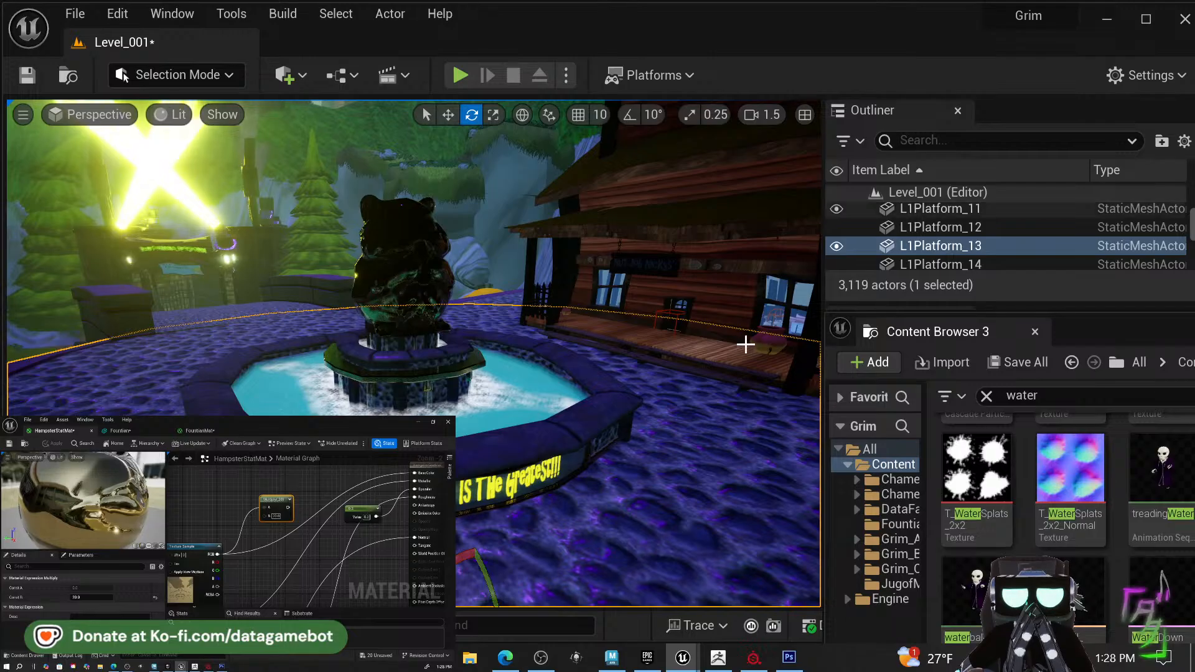
pyautogui.moveTo(621, 320); pyautogui.dragTo(621, 320, button='right')
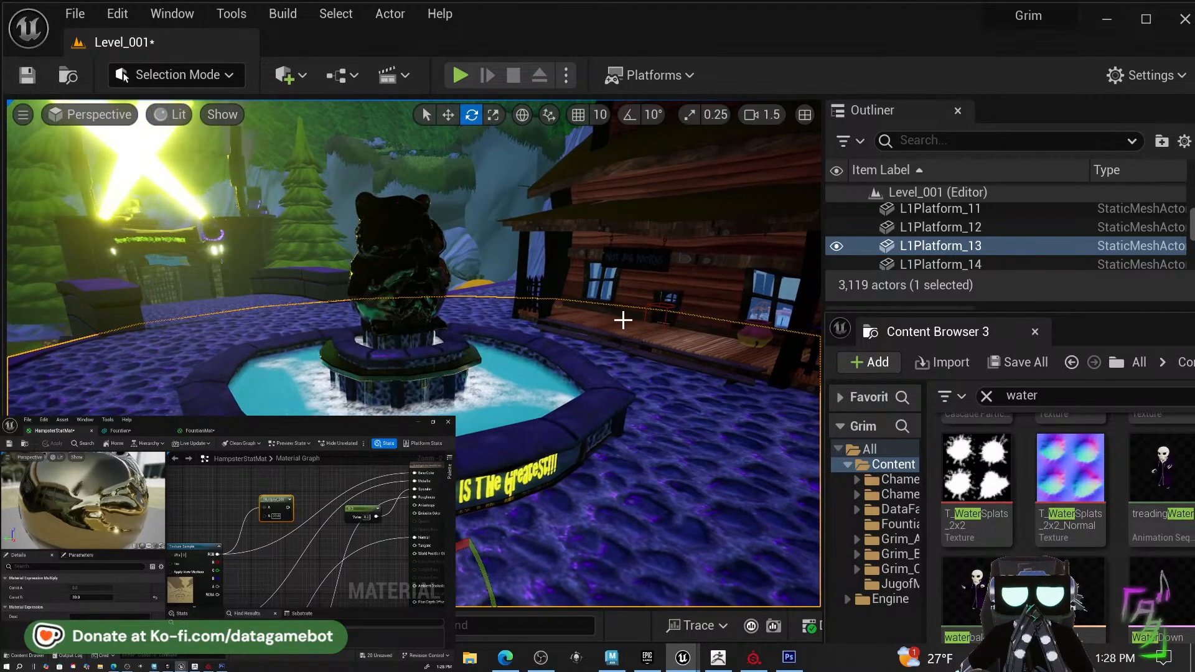
# Add a Spot Light, raise it above the fountain statue, and tilt it down at the statue by about 45 degrees.
pyautogui.click(304, 76)
pyautogui.moveTo(379, 248)
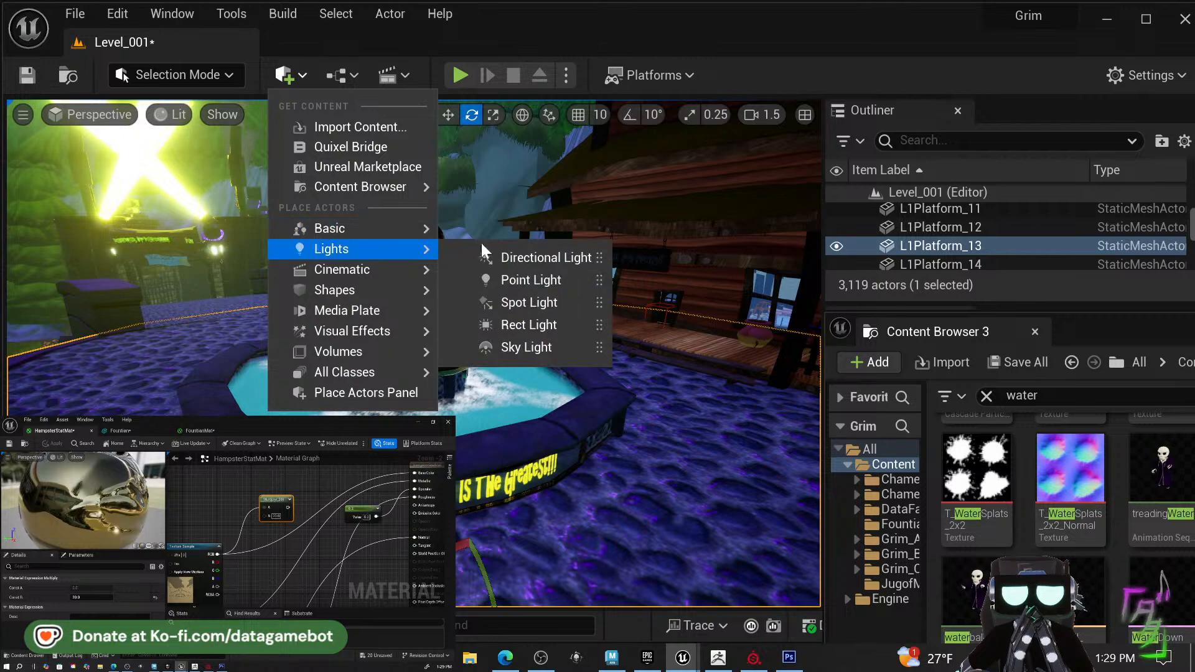
pyautogui.click(550, 304)
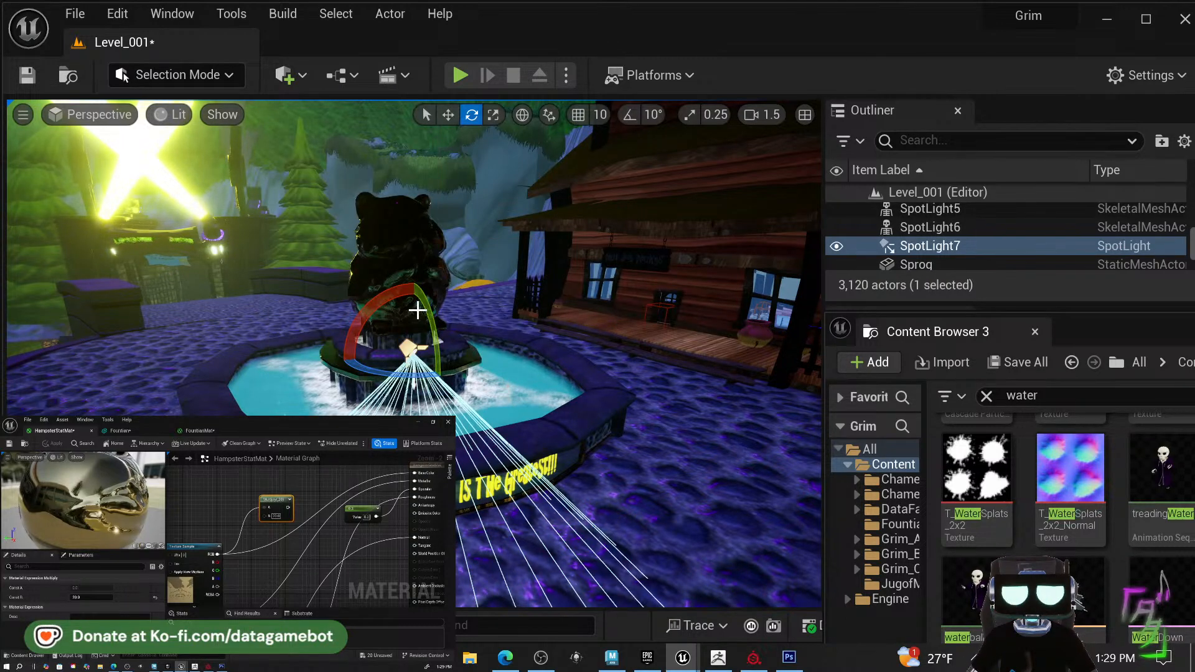
pyautogui.press('w')
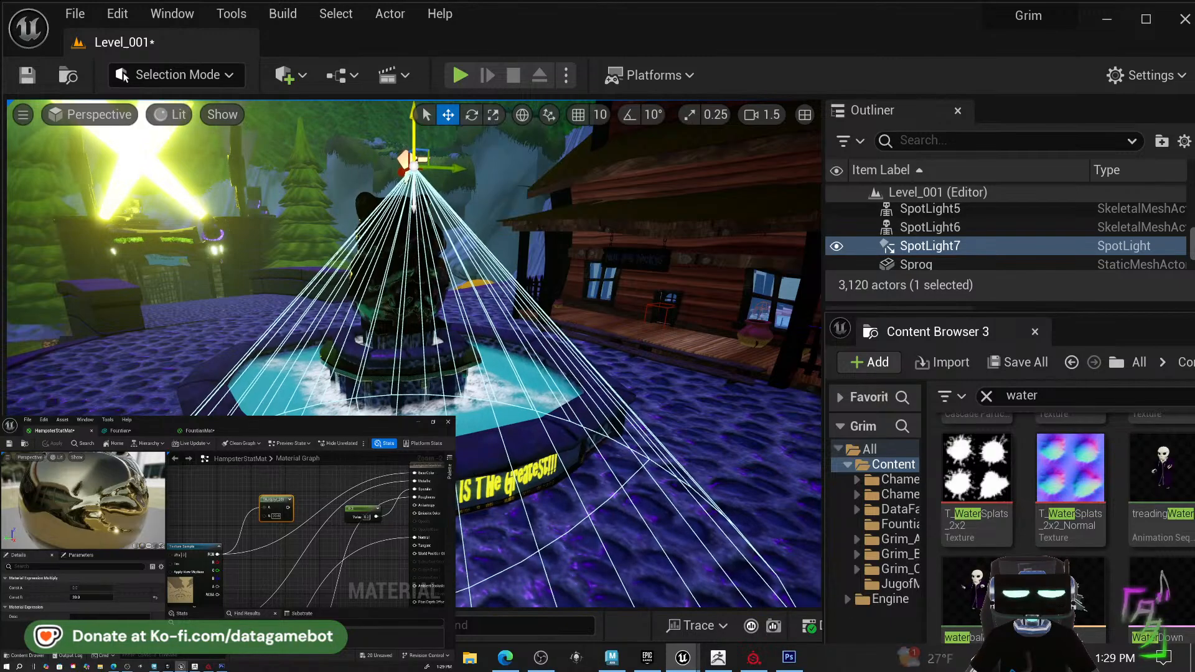
pyautogui.moveTo(425, 245); pyautogui.dragTo(512, 261, button='right')
pyautogui.press('e')
pyautogui.moveTo(496, 240); pyautogui.dragTo(476, 292)
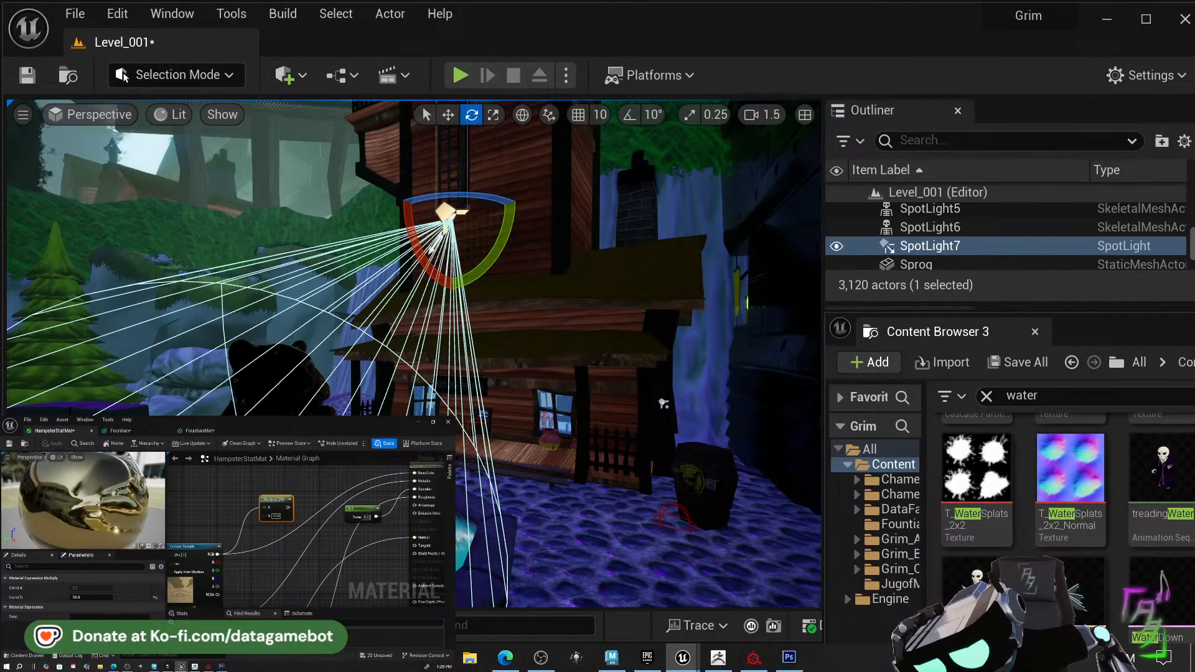
# Detach the Content Browser to uncover the spotlight's details and set its intensity to about 0.86 cd.
pyautogui.moveTo(933, 331); pyautogui.dragTo(241, 418)
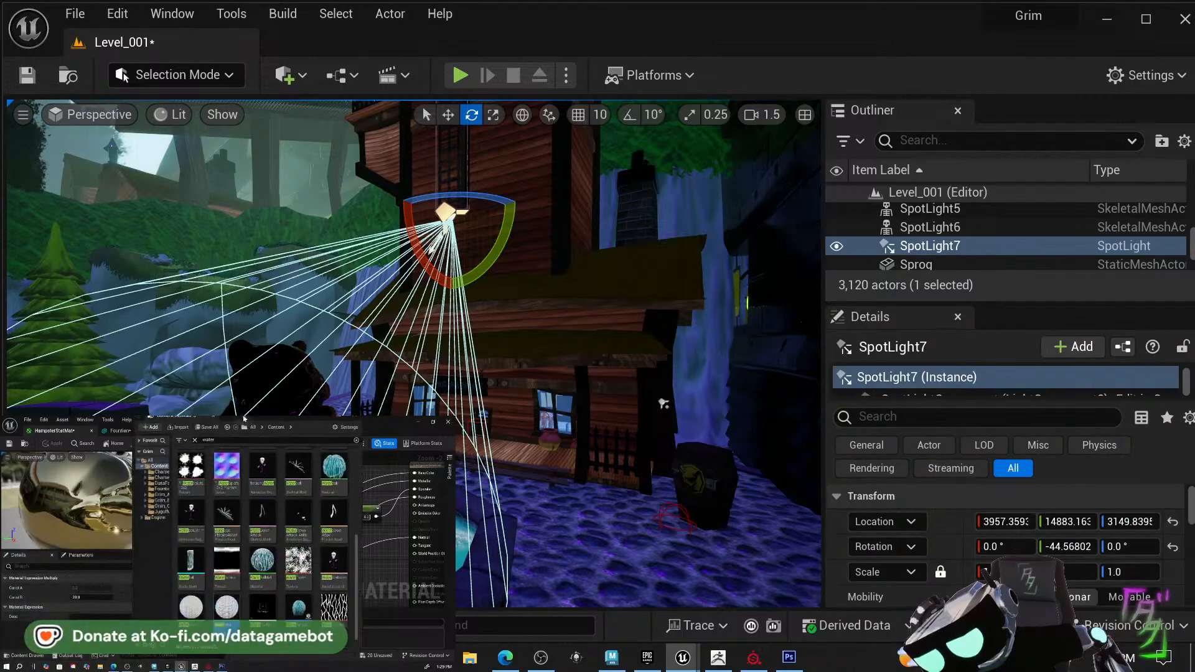
pyautogui.scroll(-3, 992, 542)
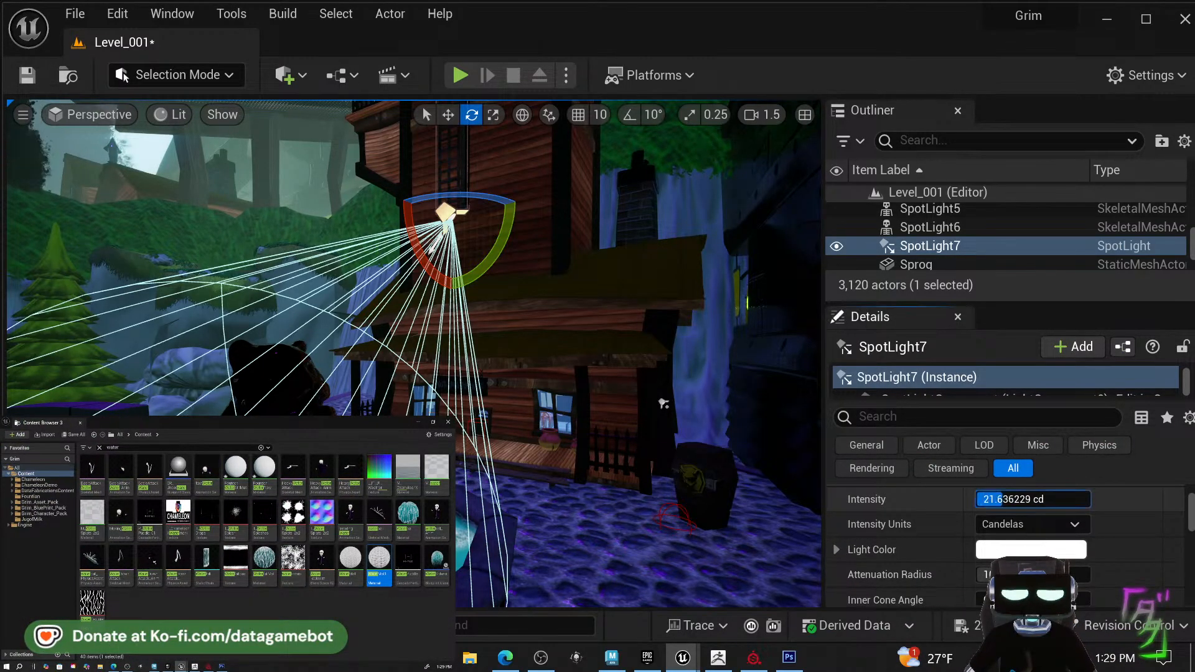
pyautogui.moveTo(1003, 499); pyautogui.dragTo(1089, 499)
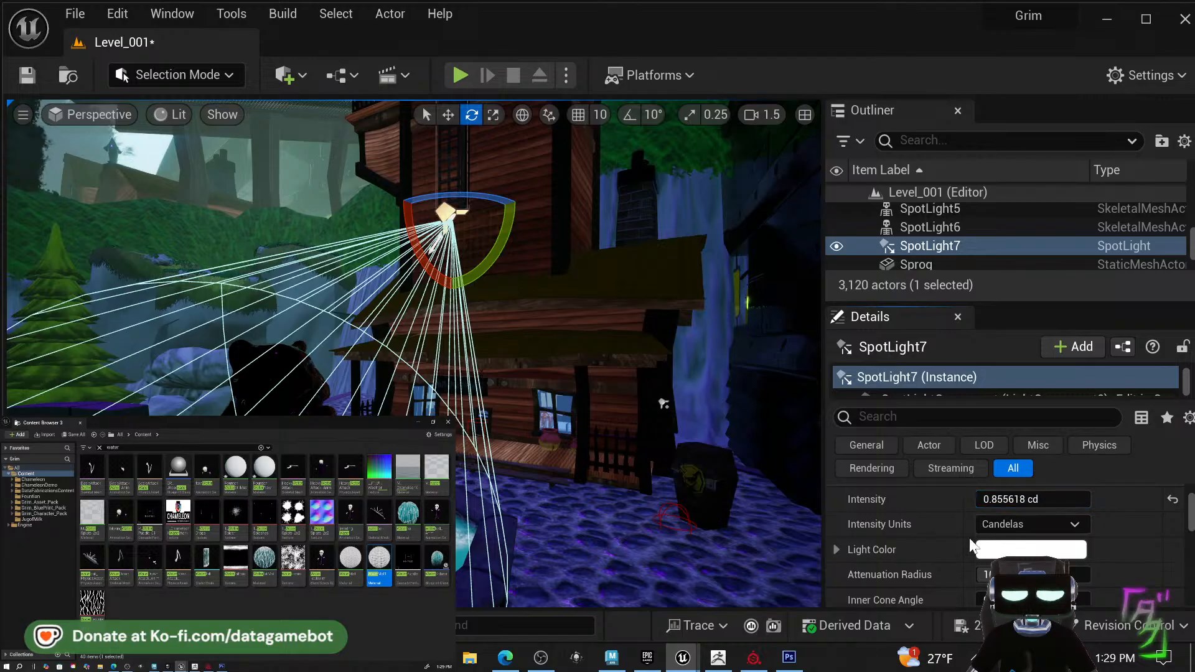
# Set the spotlight's attenuation radius to about 2643 and outer cone angle to about 62 degrees, with the inner cone angle at 0.
pyautogui.moveTo(1024, 575); pyautogui.dragTo(944, 570)
pyautogui.scroll(-1, 972, 574)
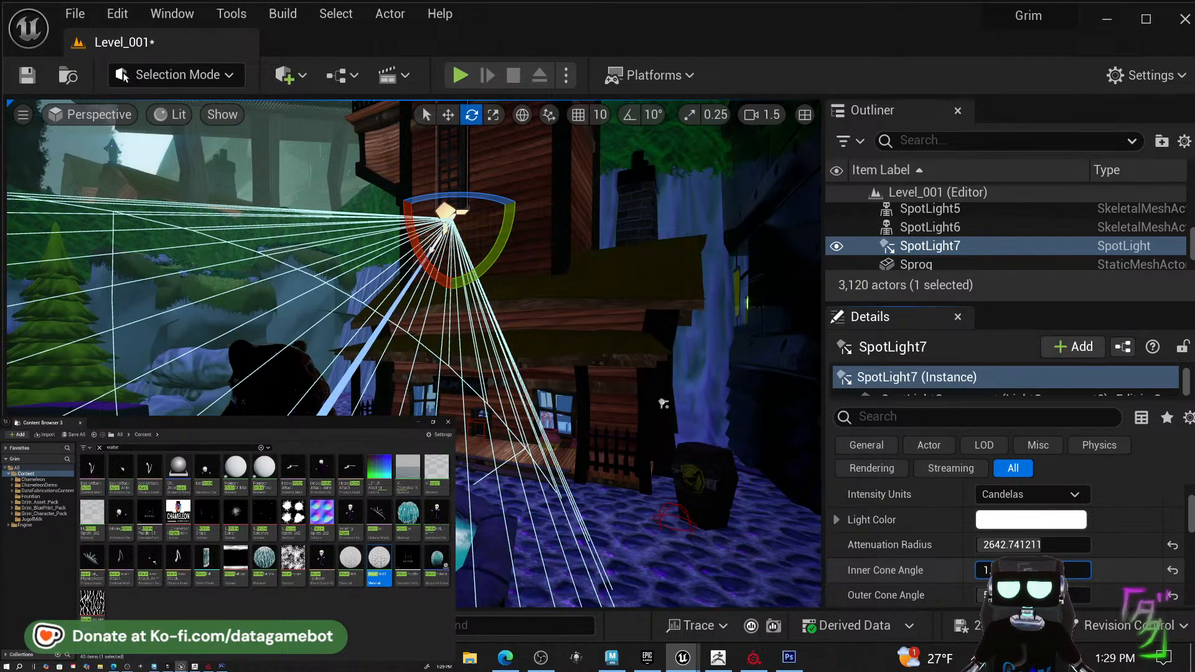
pyautogui.moveTo(1014, 595)
pyautogui.mouseDown()
pyautogui.moveTo(1049, 595)
pyautogui.moveTo(1024, 595)
pyautogui.mouseUp()
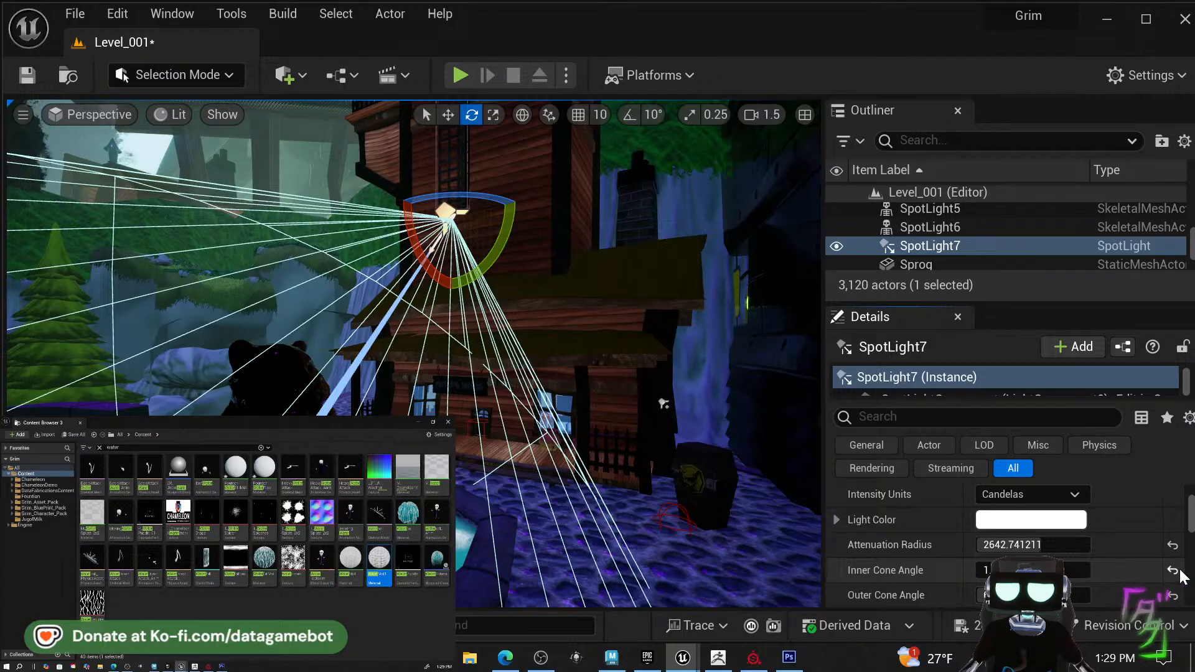
# Set the spotlight's source radius to 128 and increase its soft source radius and source length.
pyautogui.scroll(-3, 1180, 576)
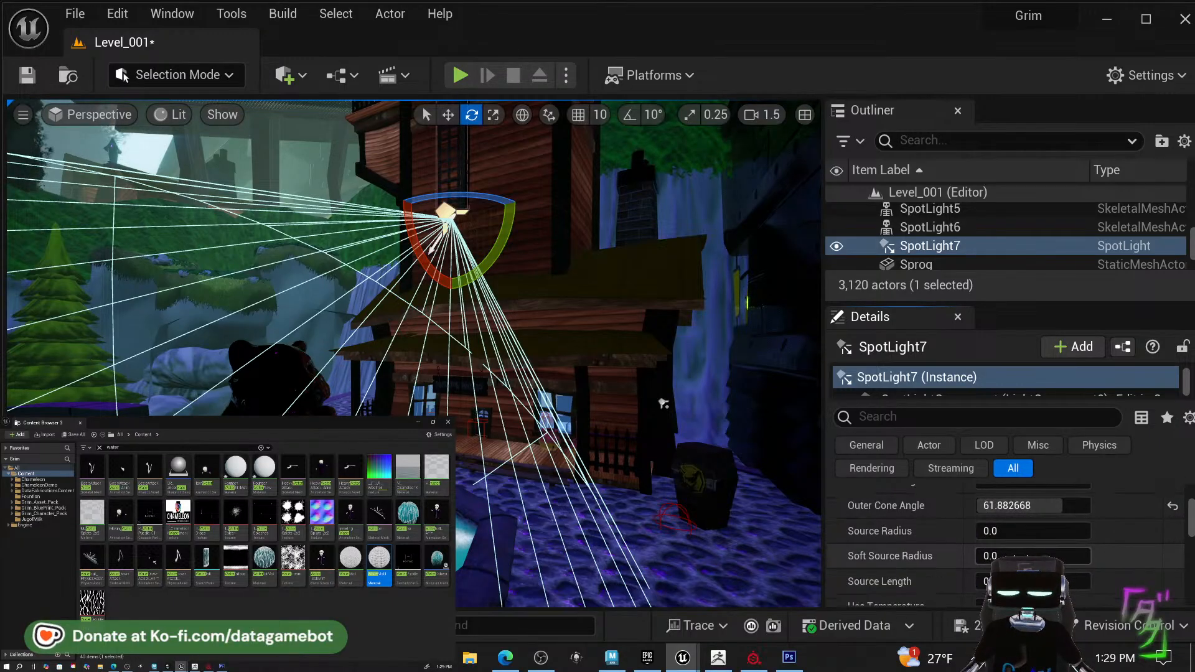
pyautogui.moveTo(1032, 531); pyautogui.dragTo(995, 533)
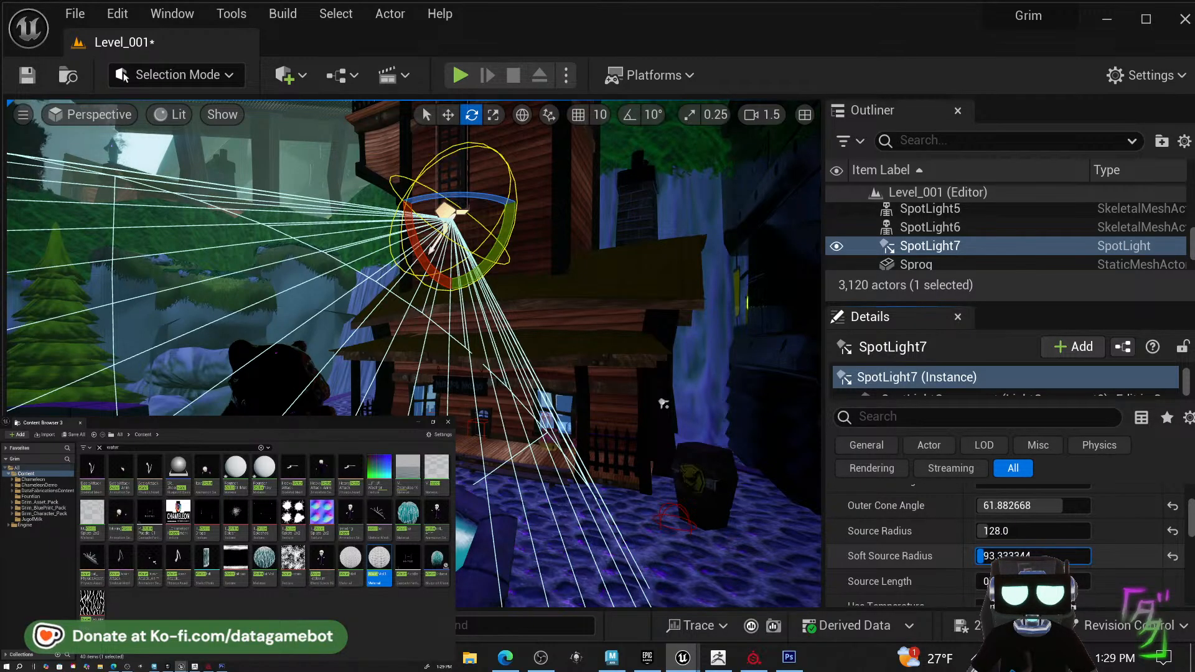
pyautogui.moveTo(996, 581); pyautogui.dragTo(981, 554)
pyautogui.scroll(-1, 1008, 560)
pyautogui.scroll(5, 980, 557)
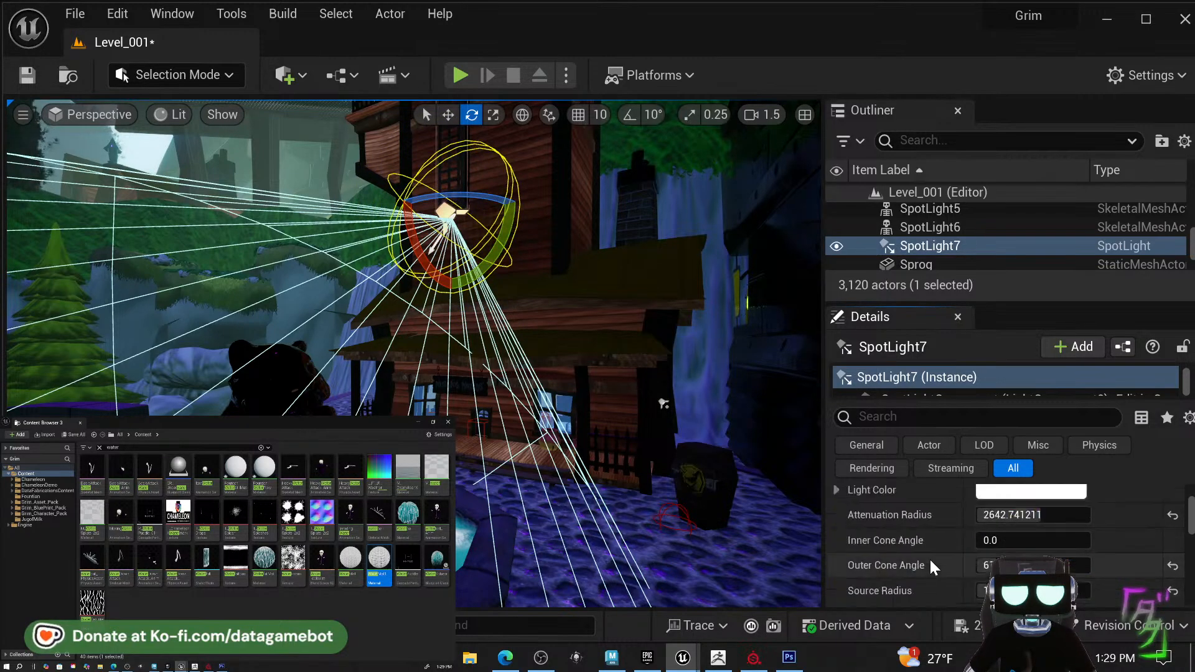
# Try Lumens as the spotlight's intensity unit, return it to Candelas, and set the intensity to 160 cd.
pyautogui.click(1033, 579)
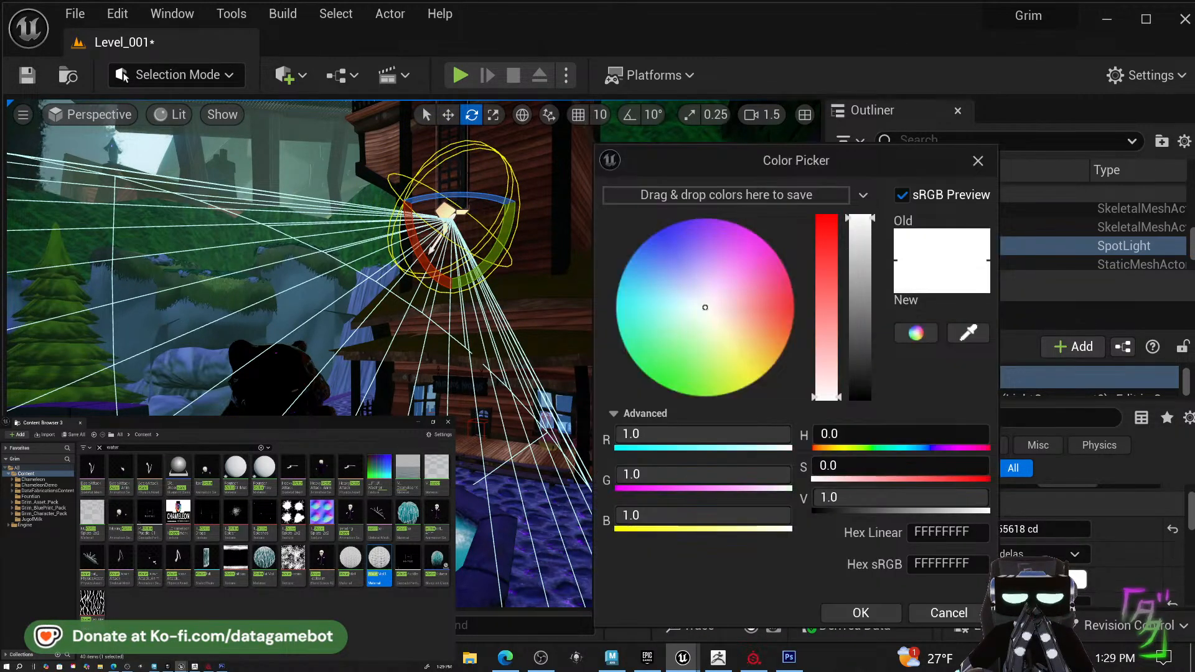
pyautogui.click(1077, 556)
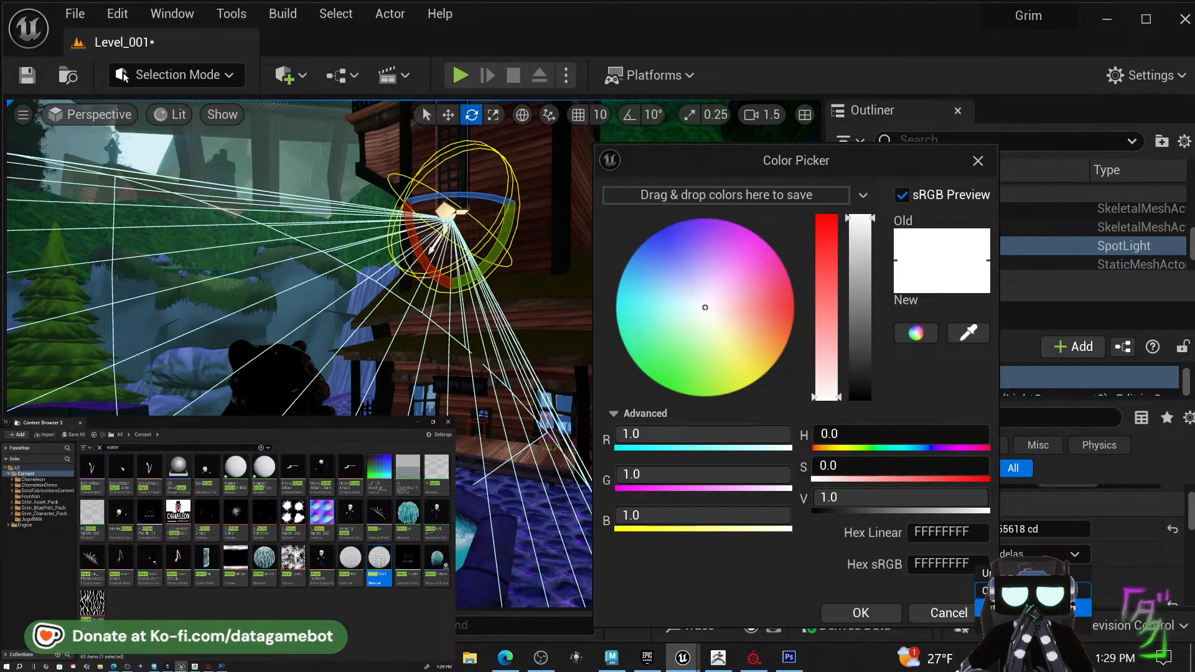
pyautogui.click(1059, 608)
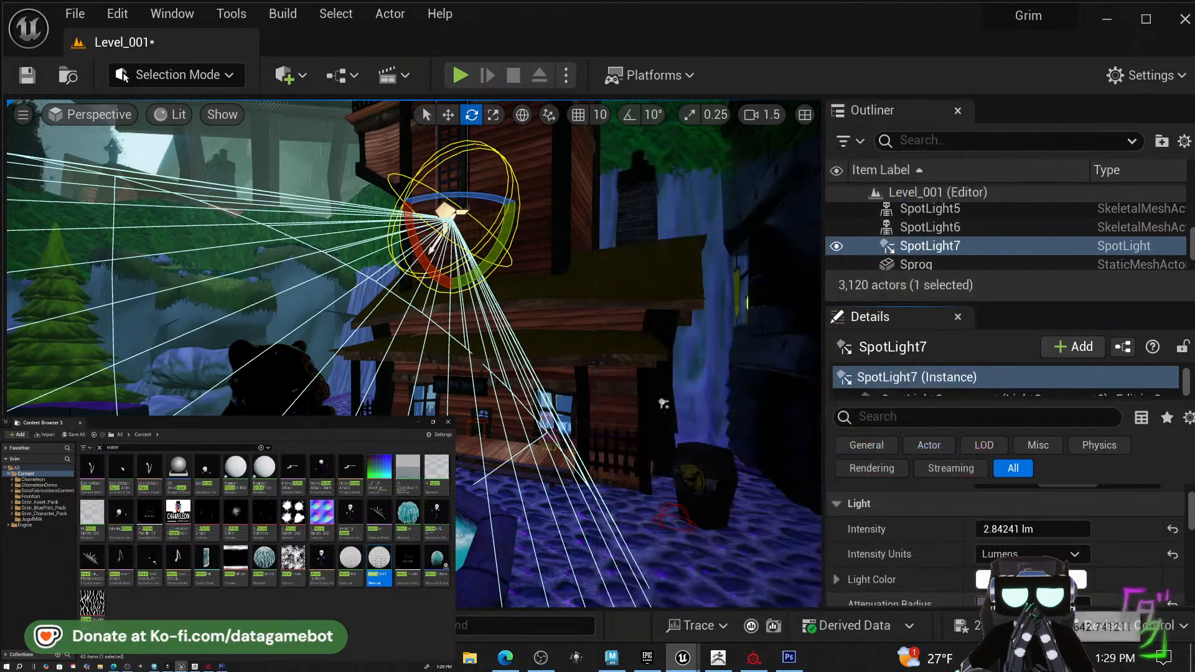
pyautogui.click(1053, 555)
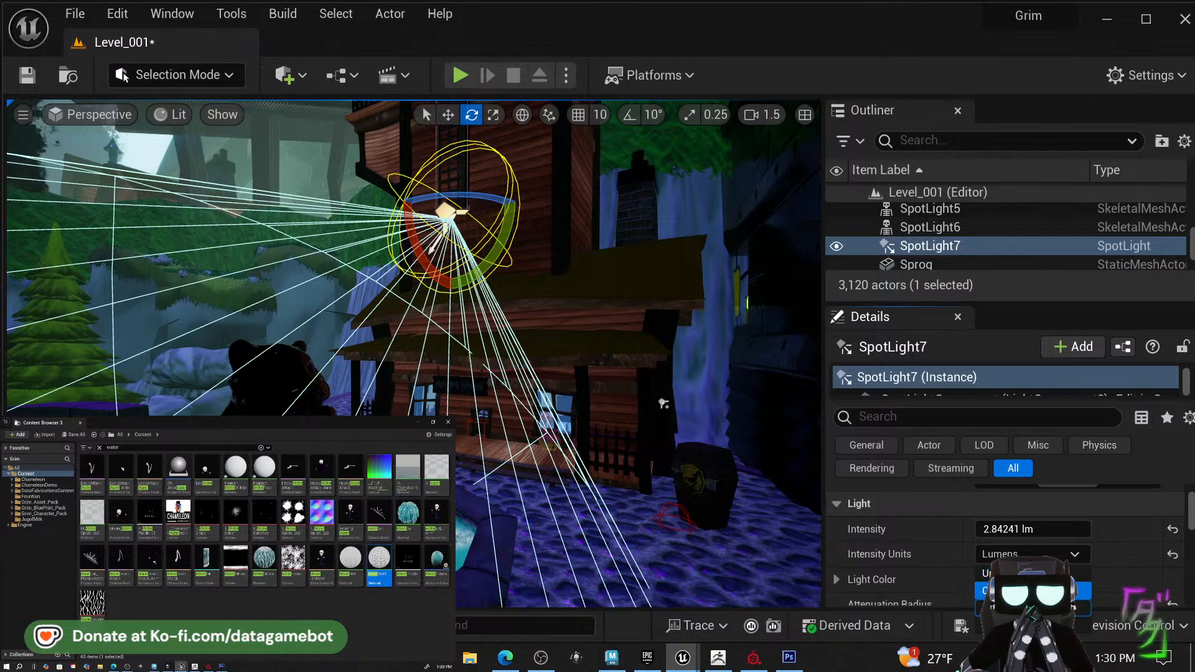
pyautogui.click(1027, 590)
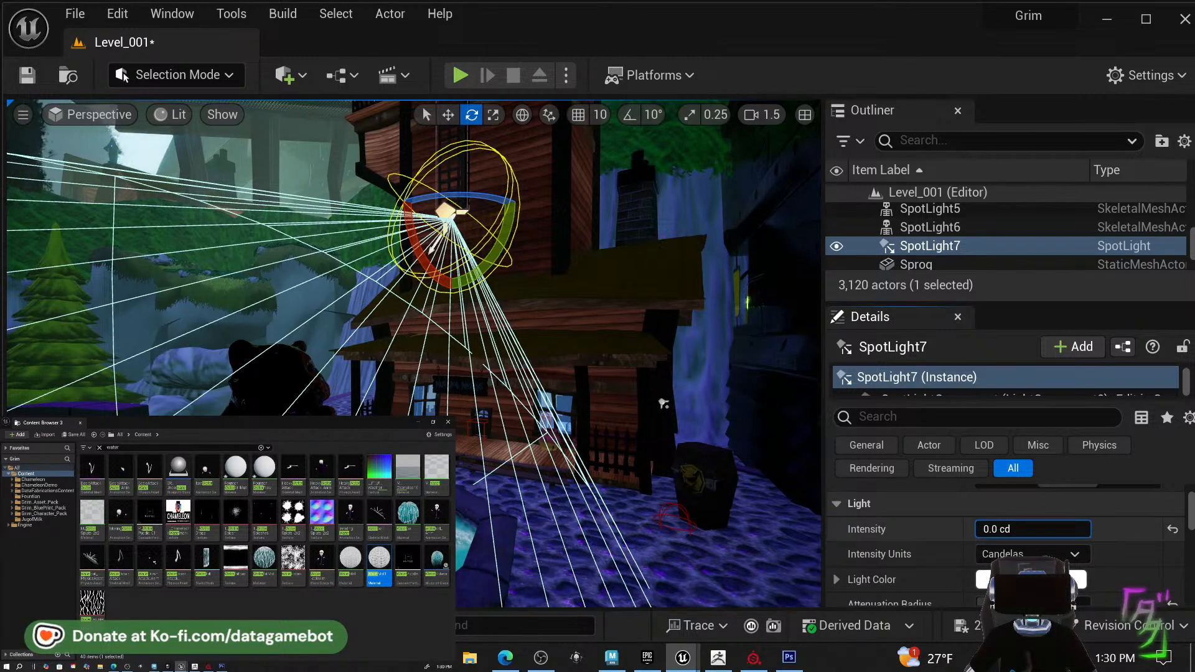
pyautogui.moveTo(981, 528); pyautogui.dragTo(1089, 529)
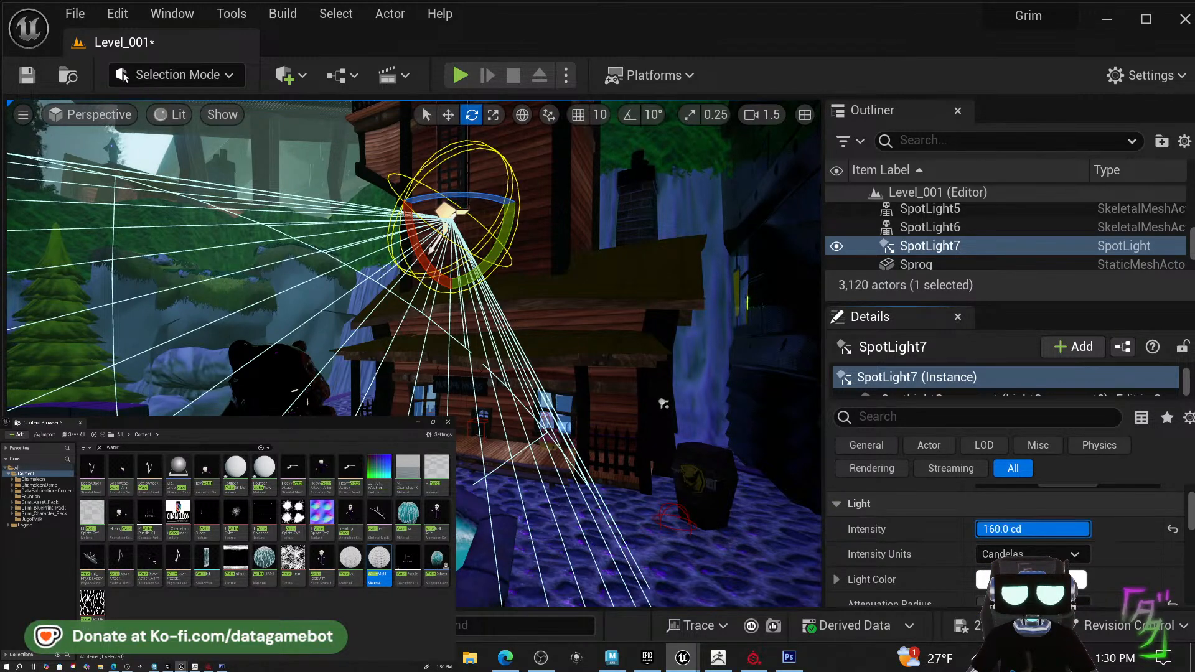
pyautogui.click(996, 579)
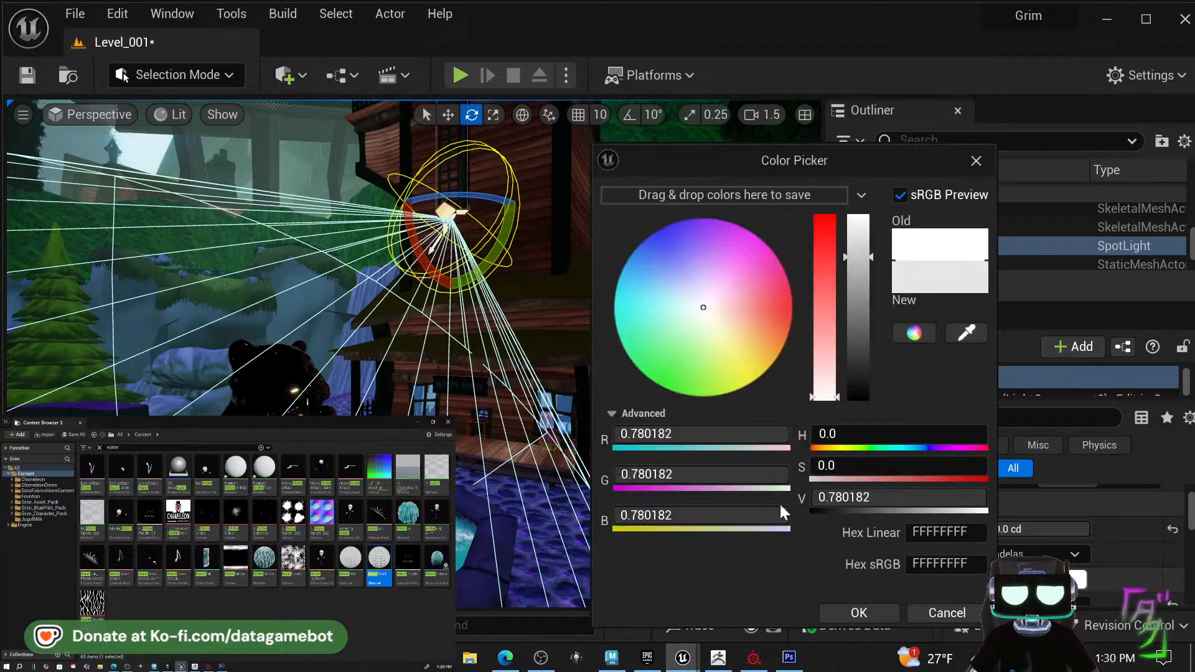
pyautogui.moveTo(695, 364); pyautogui.dragTo(776, 378)
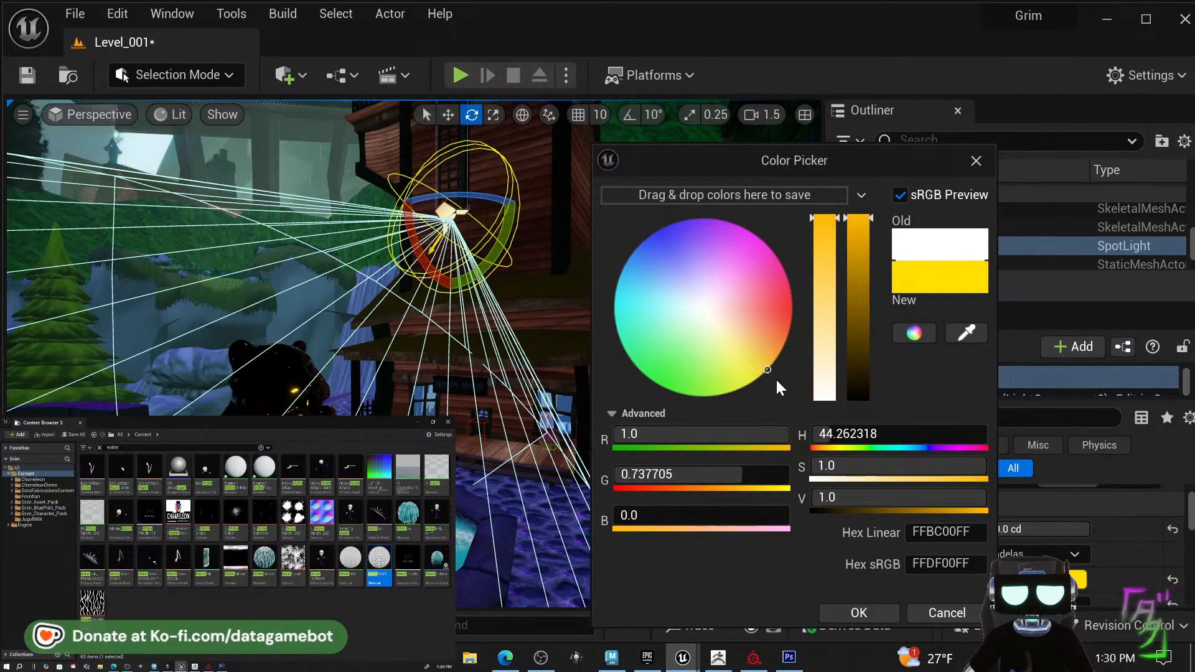
pyautogui.moveTo(854, 236); pyautogui.dragTo(837, 168)
pyautogui.click(939, 615)
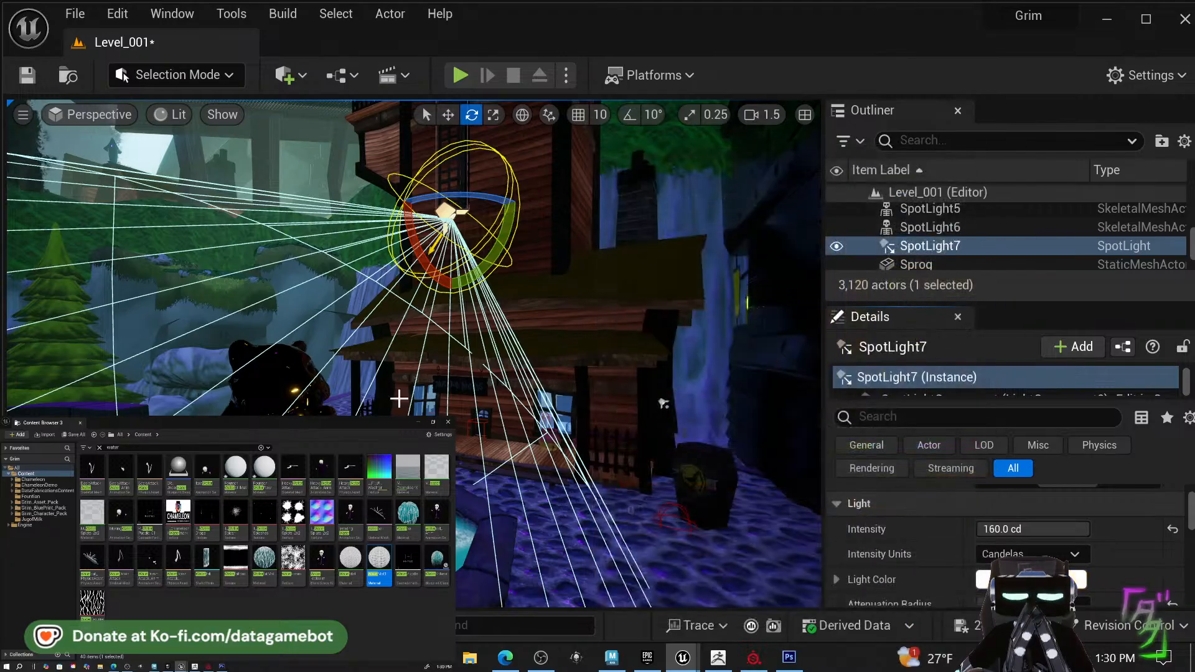
# Try rotating the spotlight by a small angle and reducing its attenuation radius to about 1176.
pyautogui.moveTo(366, 381); pyautogui.dragTo(336, 385, button='right')
pyautogui.press('w')
pyautogui.press('s')
pyautogui.press('w')
pyautogui.press('e')
pyautogui.press('s')
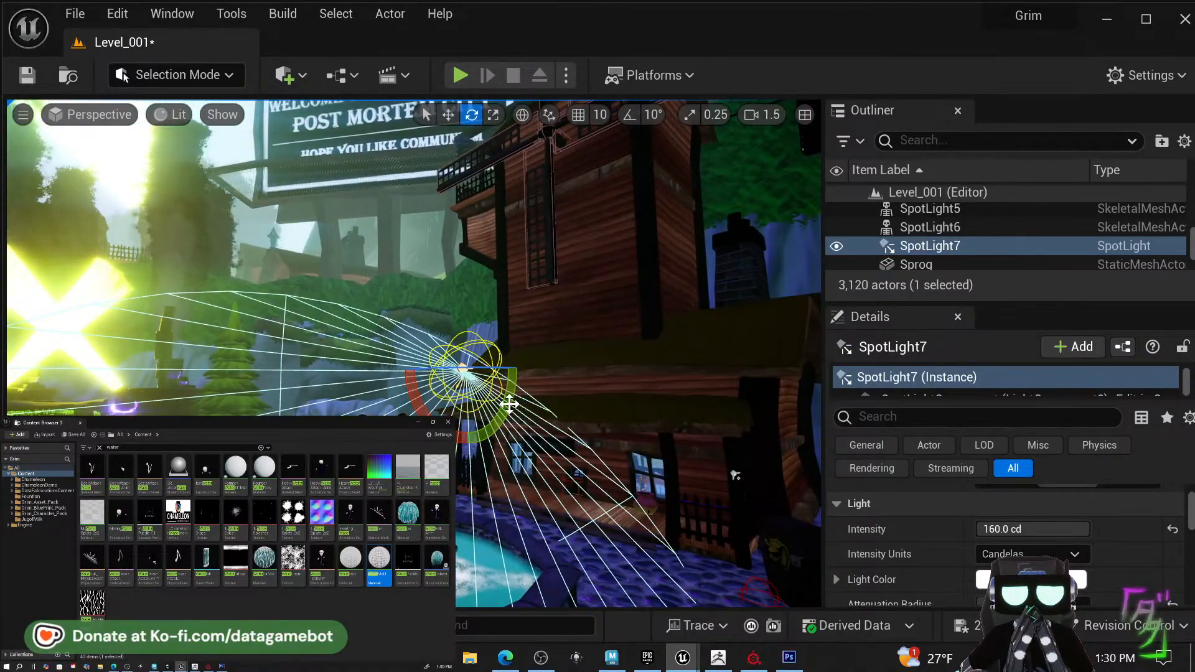
pyautogui.moveTo(509, 405); pyautogui.dragTo(494, 432)
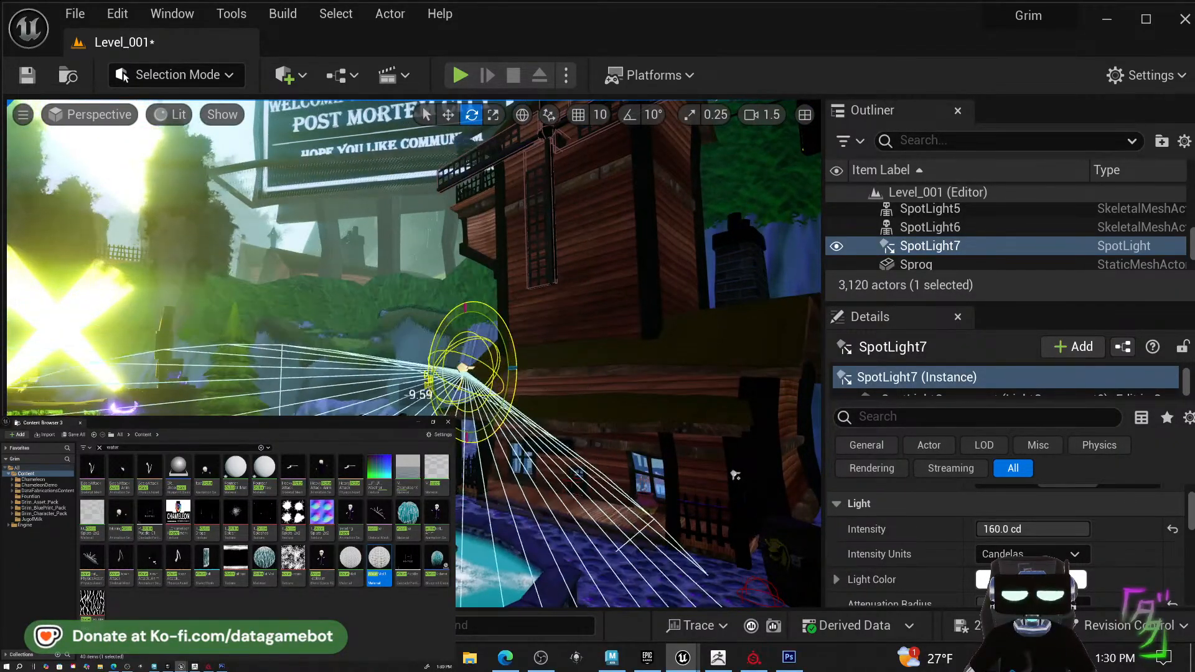
pyautogui.scroll(-2, 1014, 554)
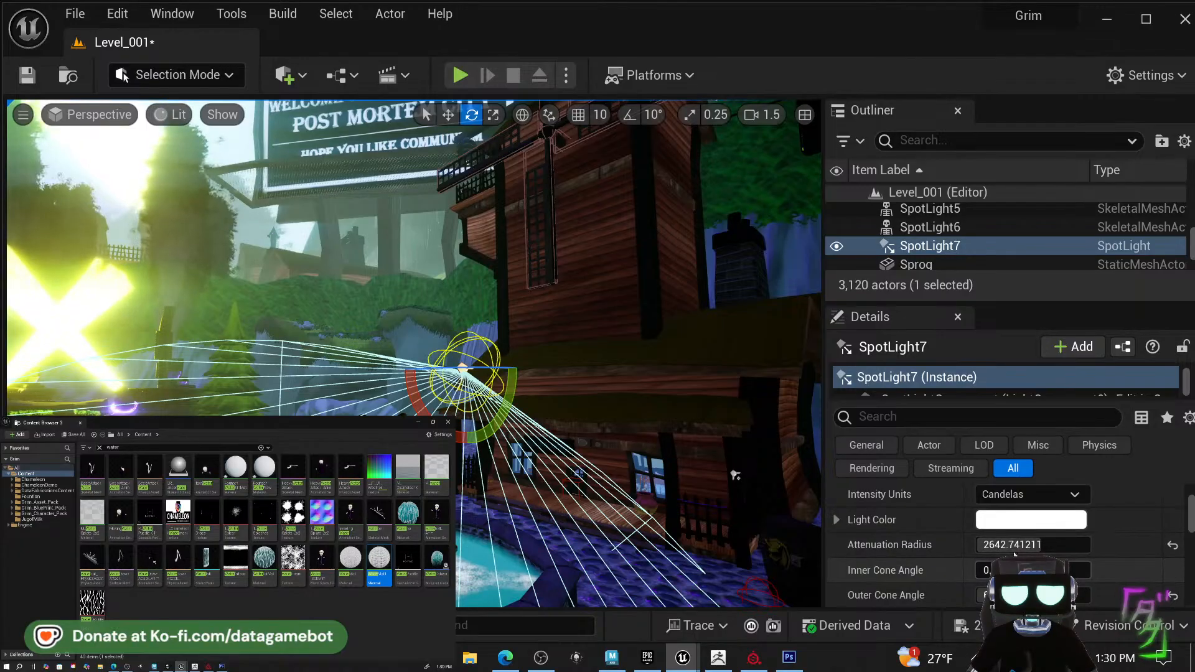
pyautogui.moveTo(1009, 547)
pyautogui.mouseDown()
pyautogui.moveTo(942, 547)
pyautogui.moveTo(987, 551)
pyautogui.mouseUp()
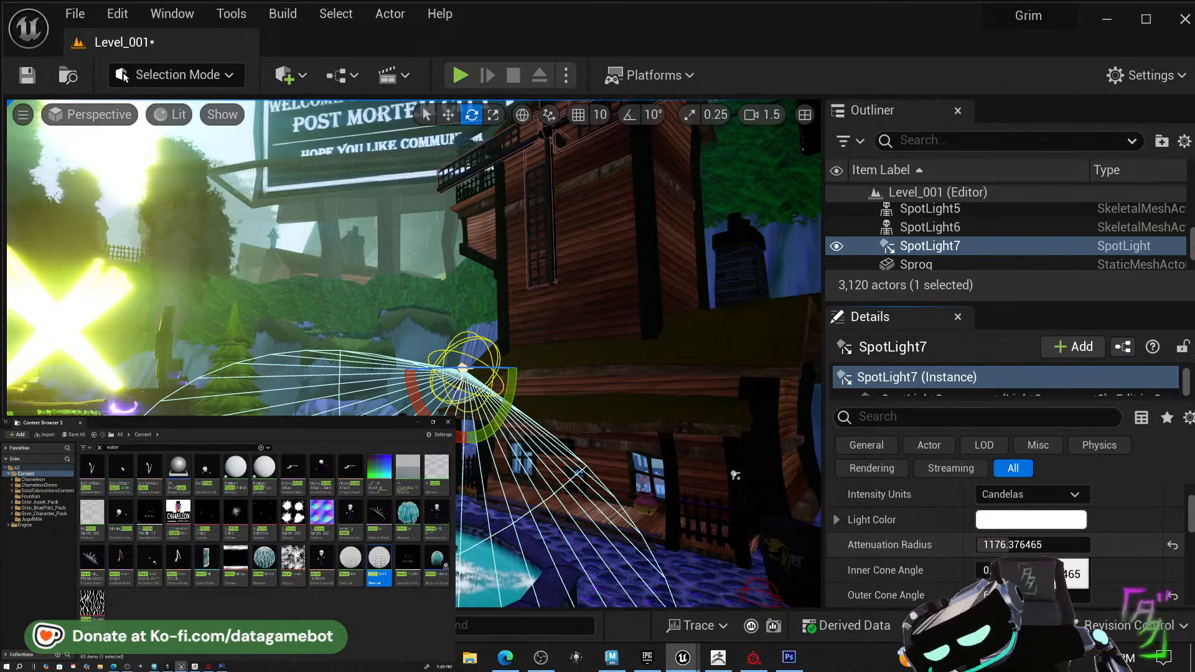
# Delete the spotlight and open the fountain's HampsterStatMat material for editing.
pyautogui.press('Delete')
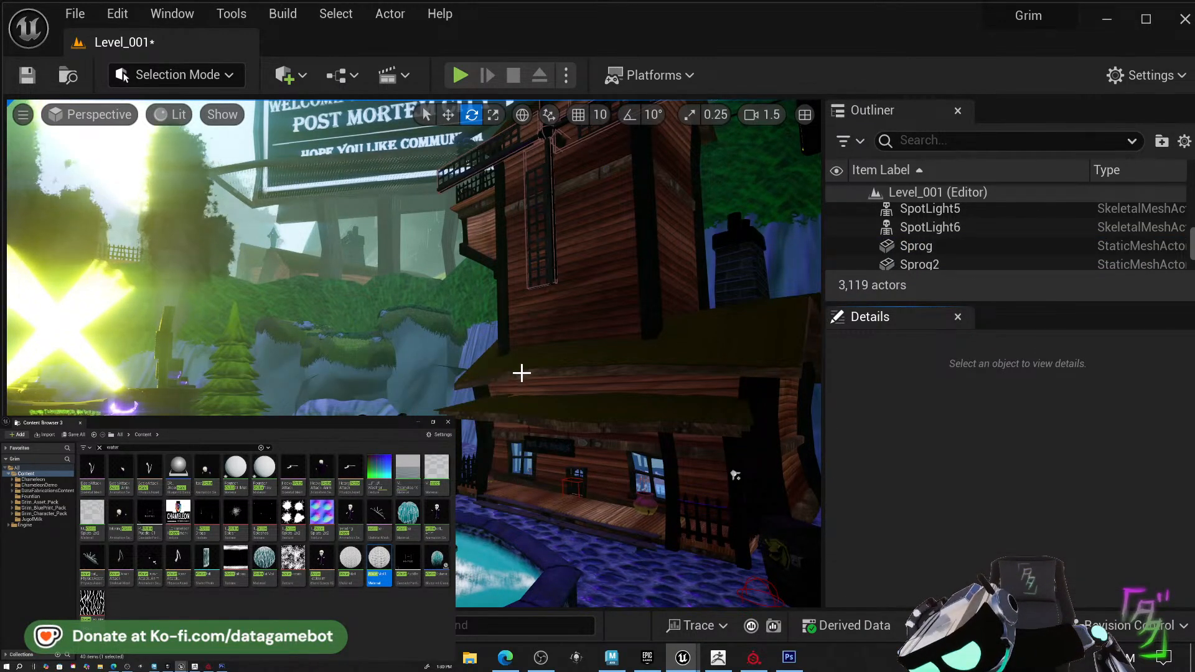
pyautogui.click(526, 563)
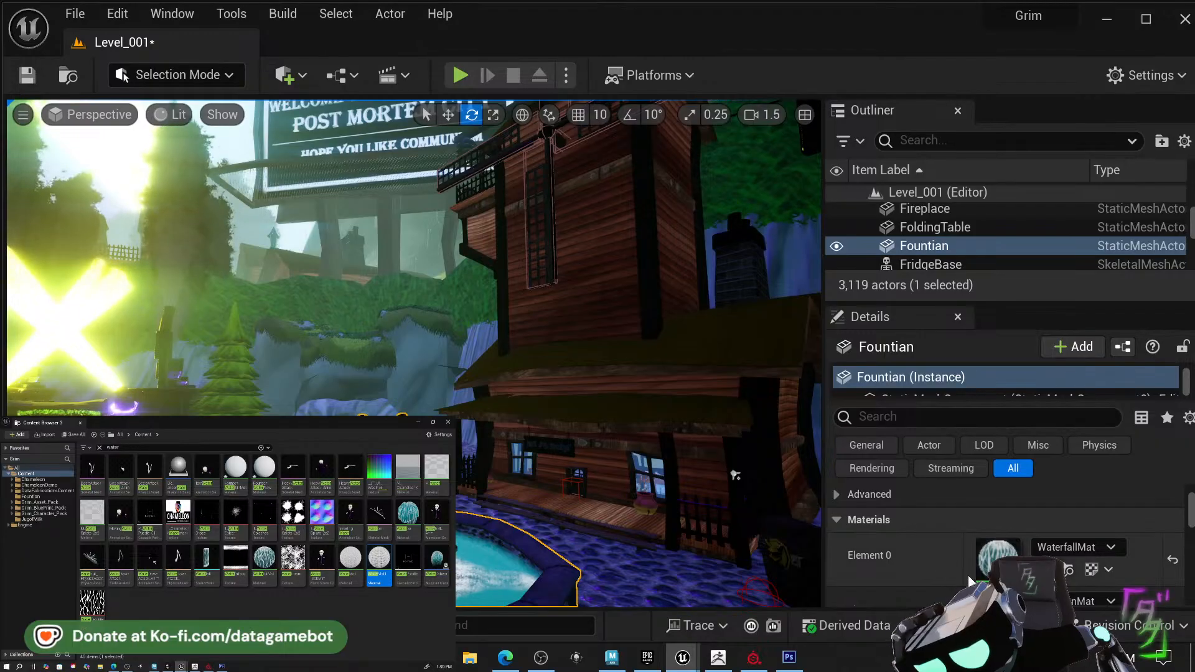
pyautogui.scroll(-2, 987, 582)
pyautogui.scroll(-2, 996, 575)
pyautogui.click(1066, 558)
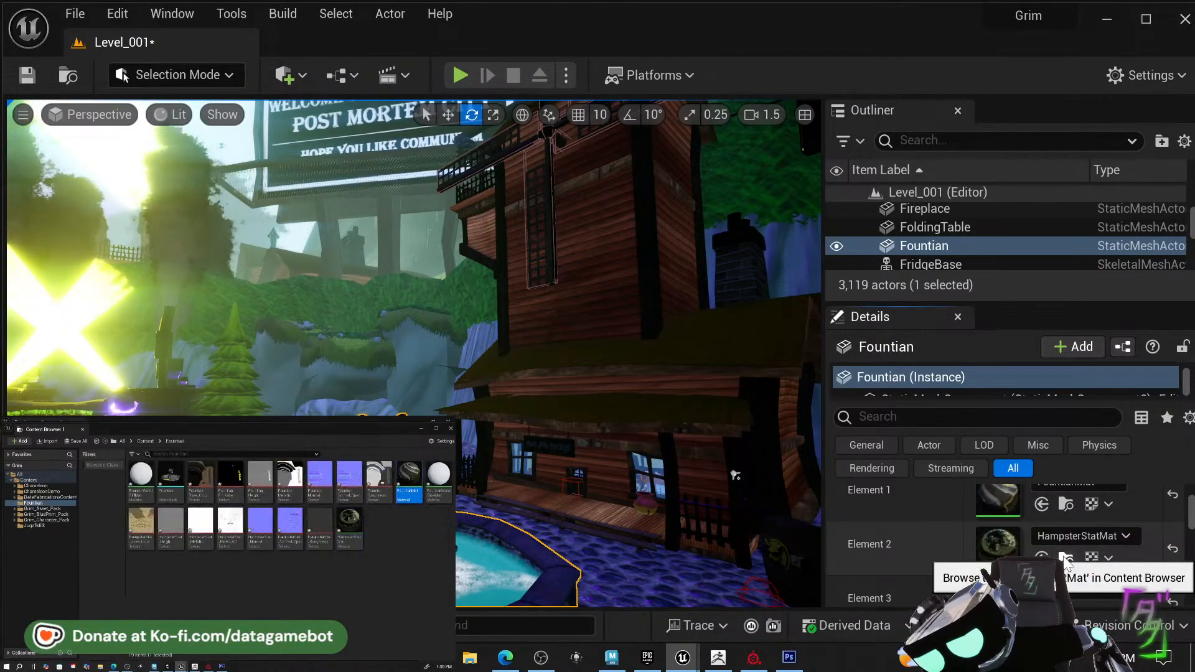
pyautogui.doubleClick(355, 537)
pyautogui.moveTo(281, 549)
pyautogui.mouseDown(button='right')
pyautogui.moveTo(230, 566)
pyautogui.moveTo(305, 557)
pyautogui.moveTo(278, 555)
pyautogui.mouseUp(button='right')
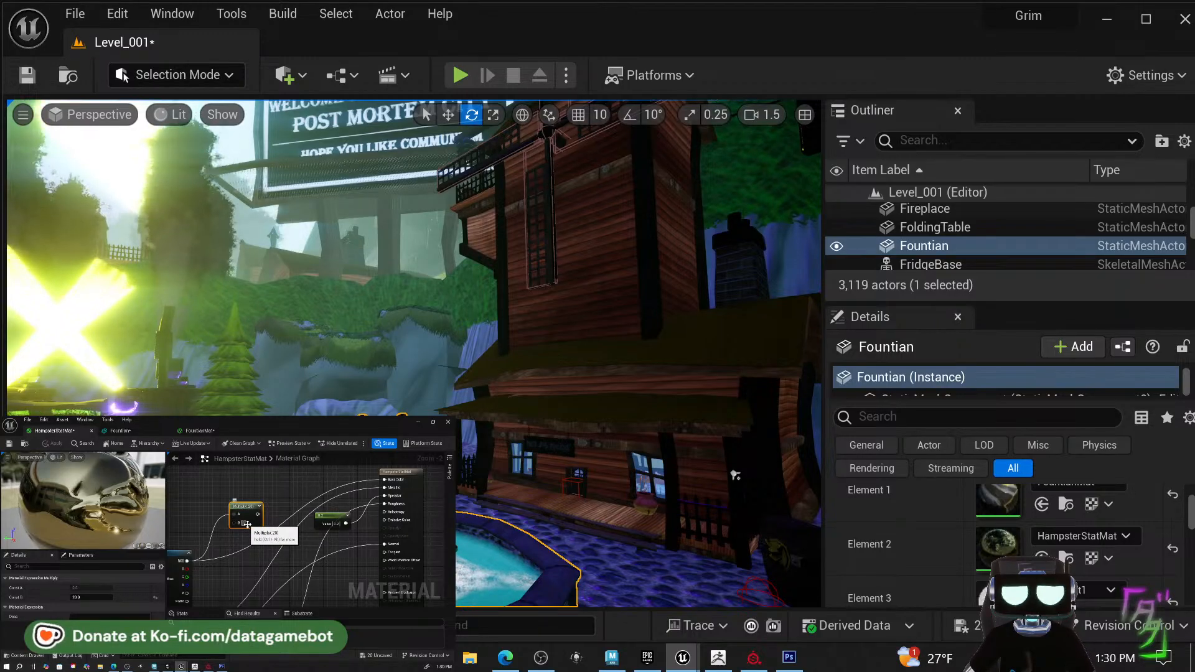
# Set the Multiply node's B value to 0.08, feed its result through the neighbouring node into Emissive Color, and apply the material.
pyautogui.write('8')
pyautogui.press('Return')
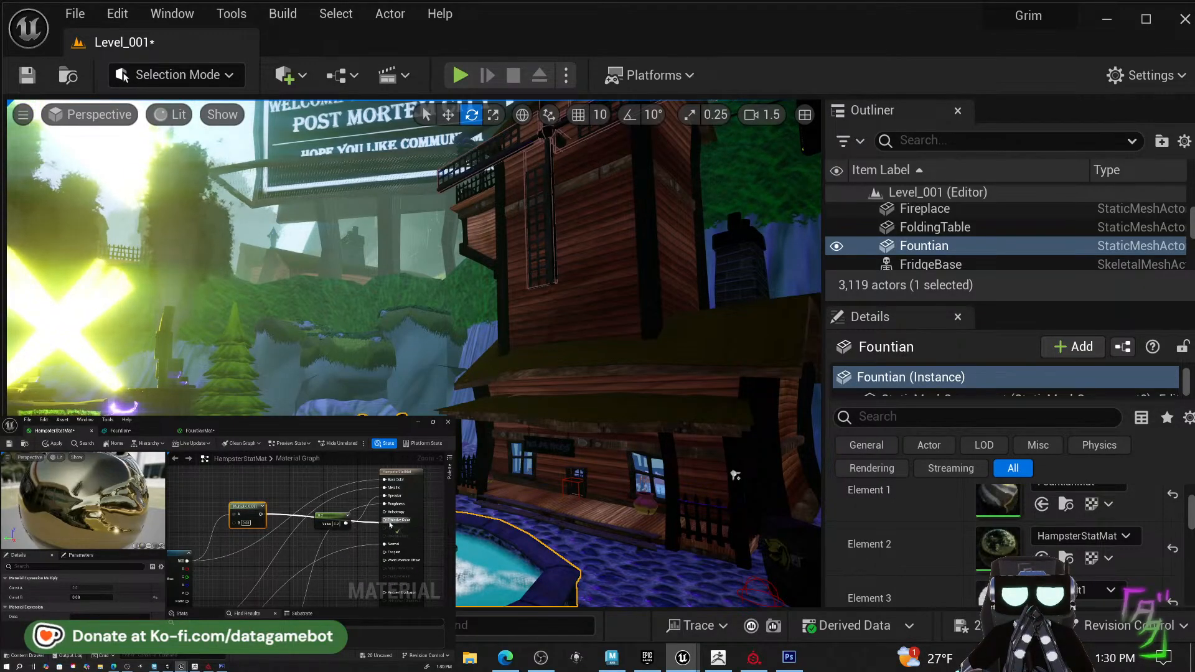
pyautogui.moveTo(391, 522); pyautogui.dragTo(389, 520)
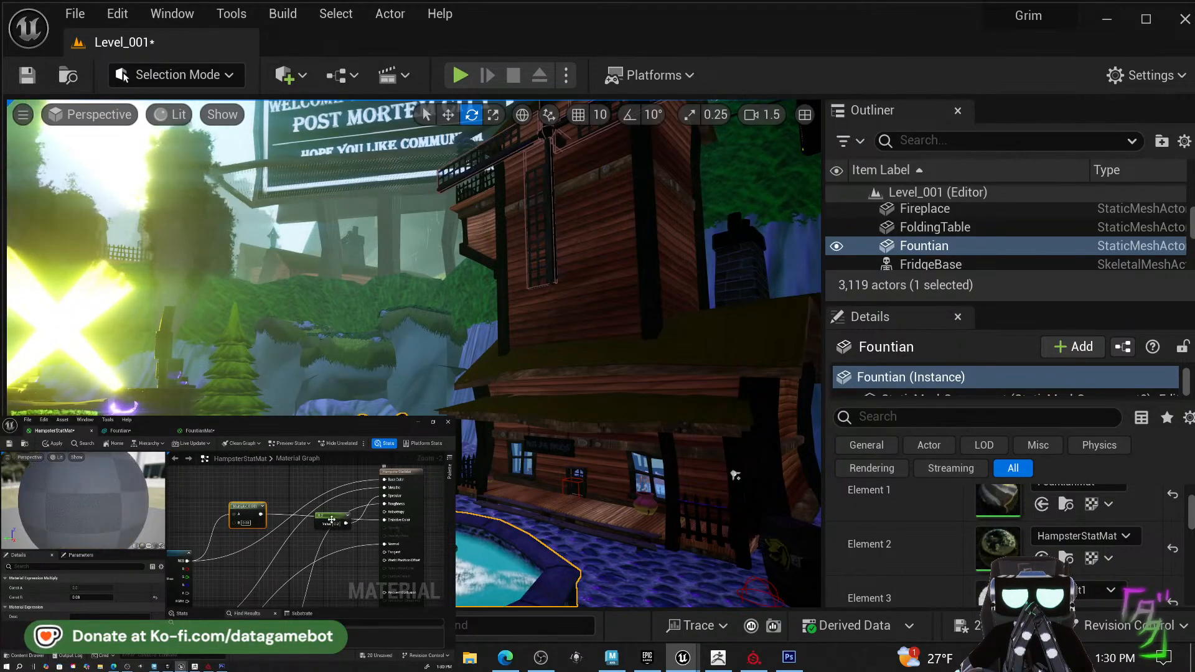
pyautogui.click(55, 444)
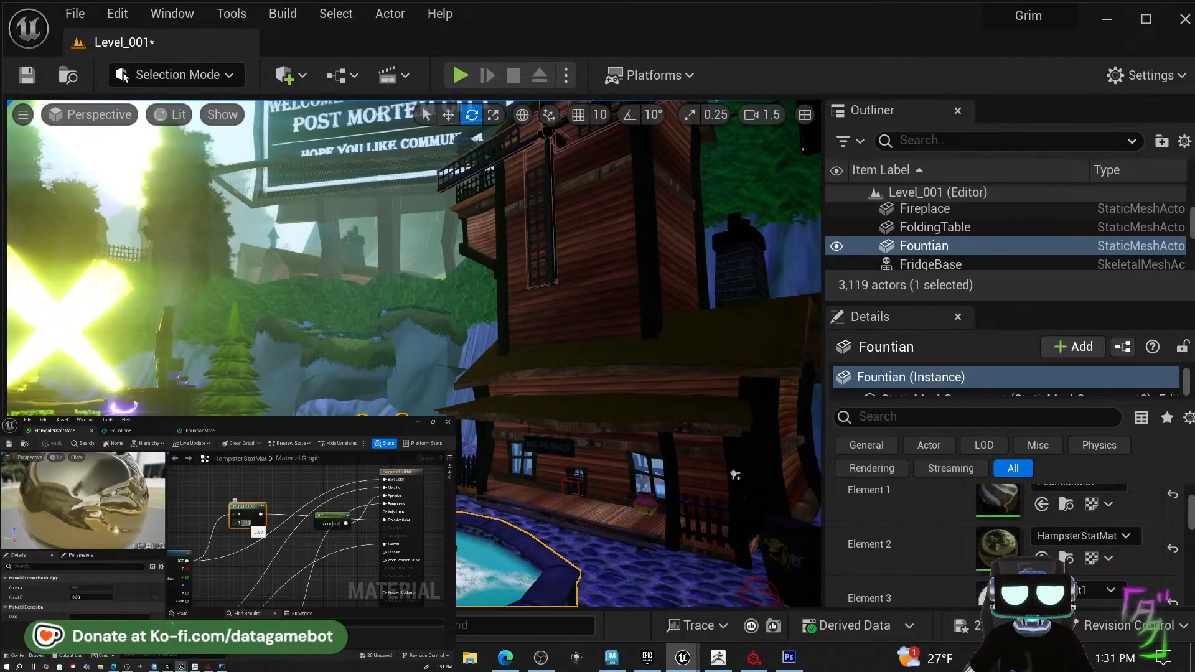
# Try several small B values on the Multiply node, applying each to HampsterStatMat, and save the material.
pyautogui.press('Return')
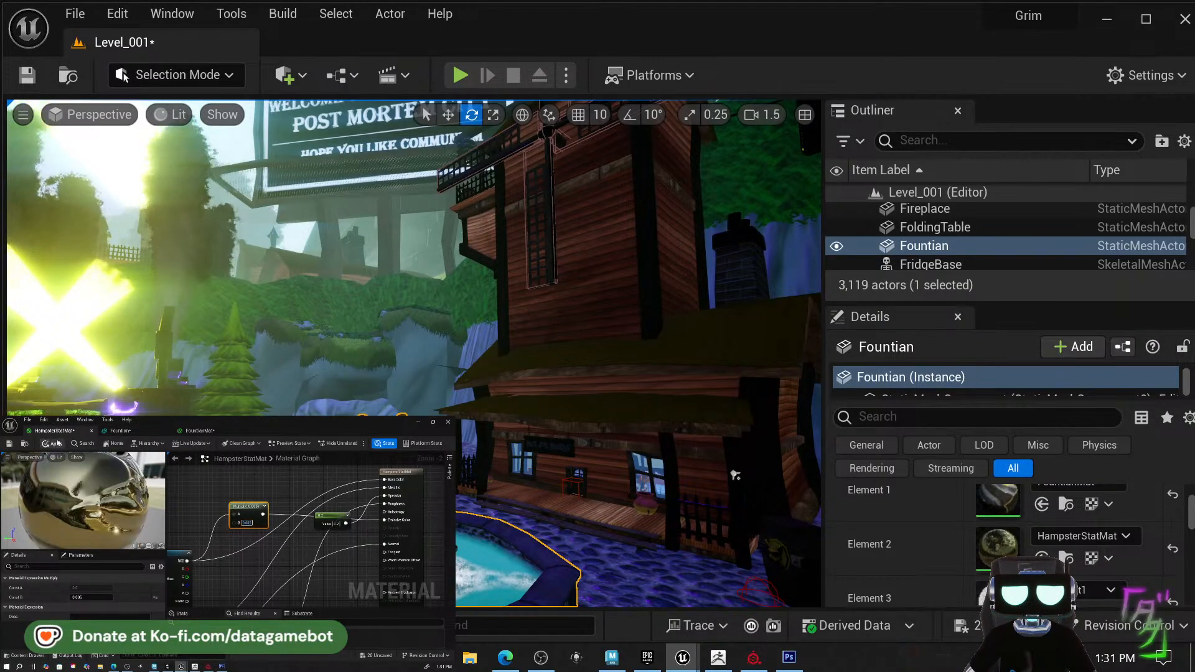
pyautogui.click(52, 445)
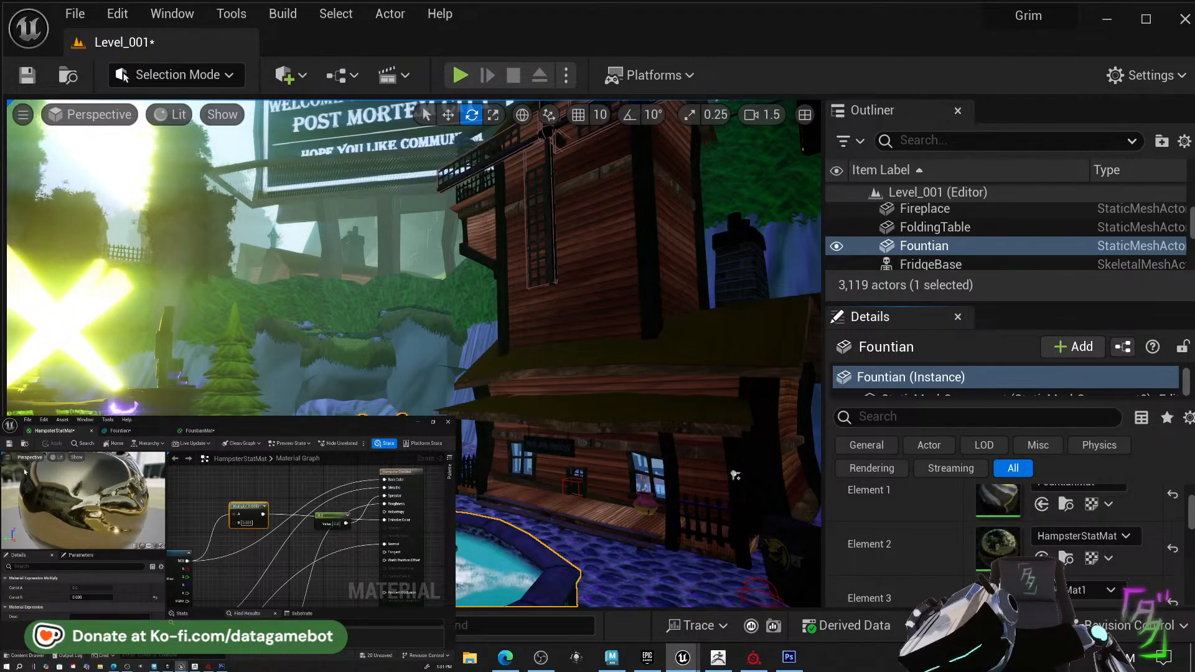
pyautogui.click(87, 598)
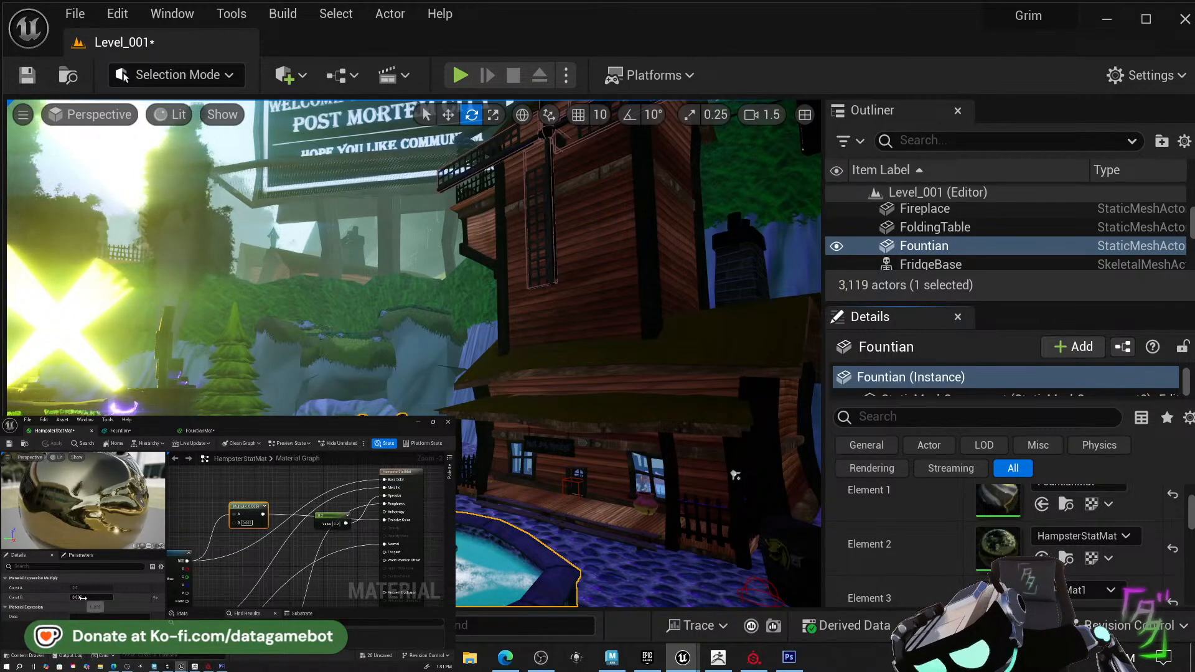
pyautogui.moveTo(84, 598); pyautogui.dragTo(80, 597)
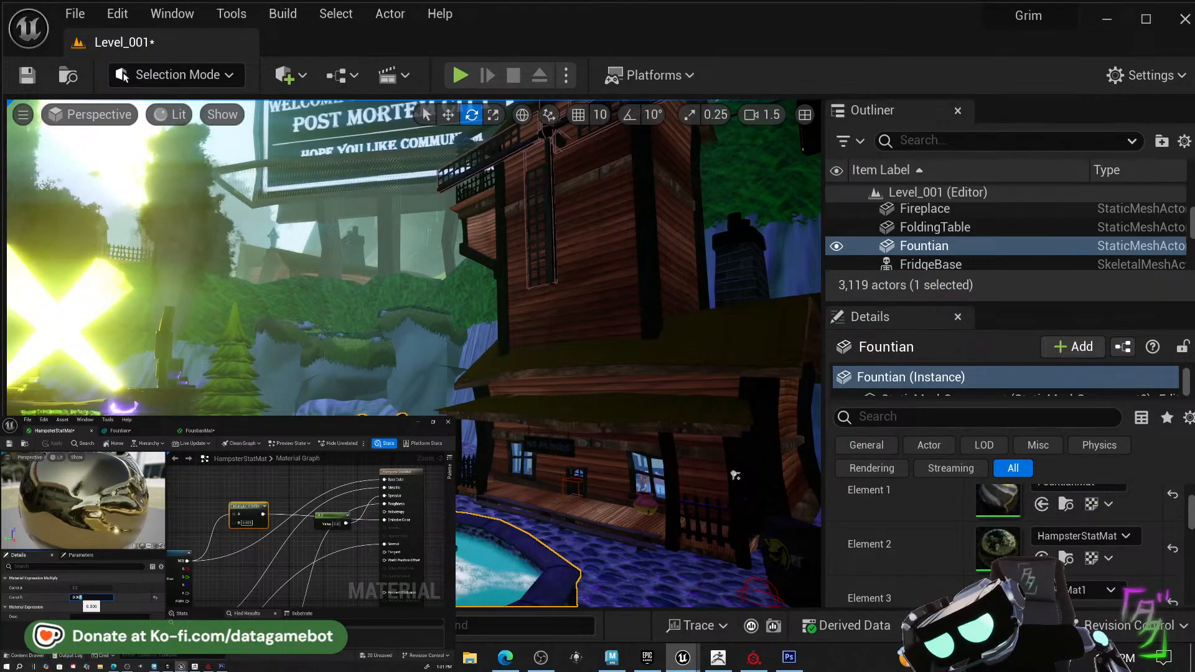
pyautogui.press('Return')
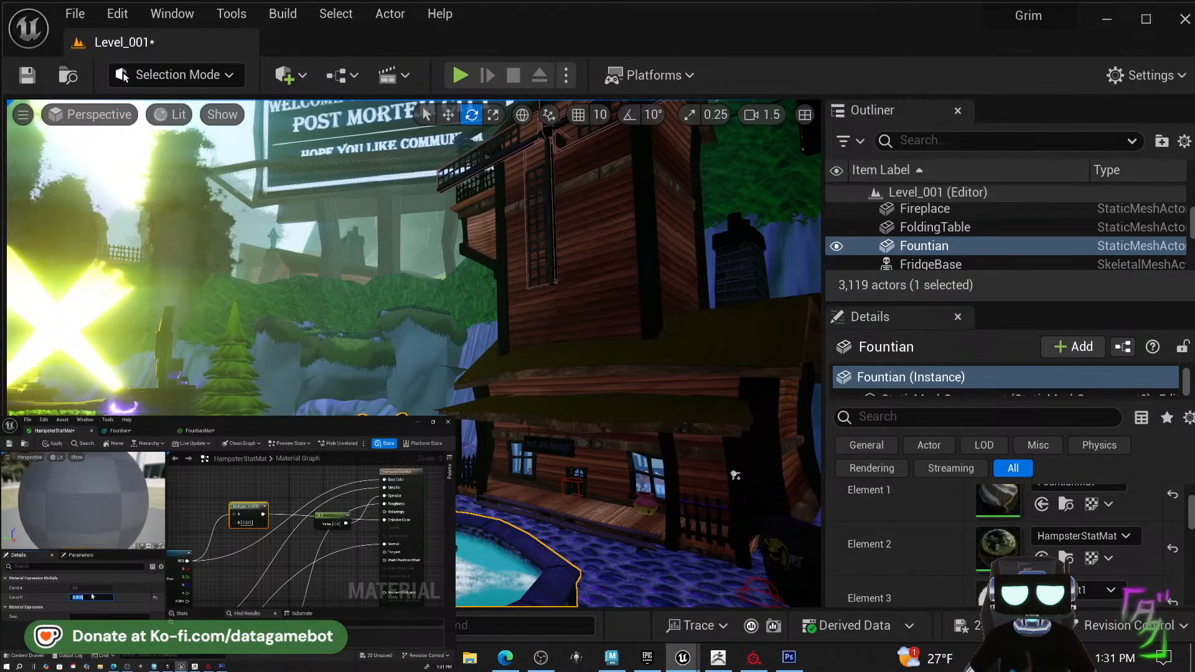
pyautogui.click(55, 445)
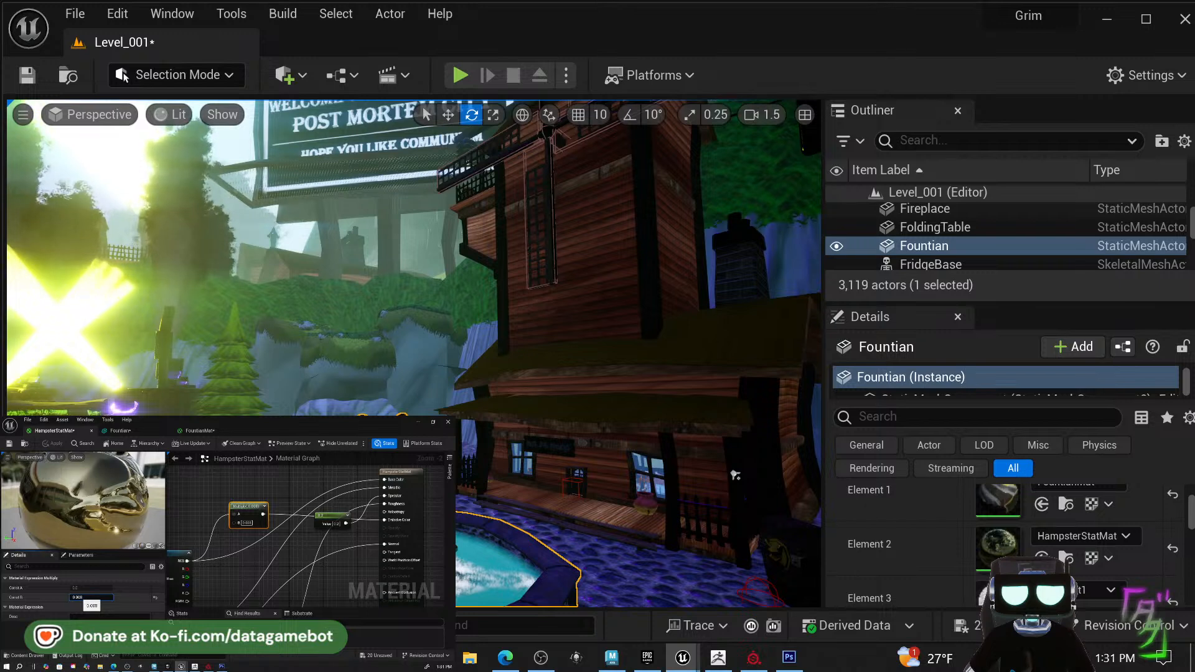
pyautogui.press('Return')
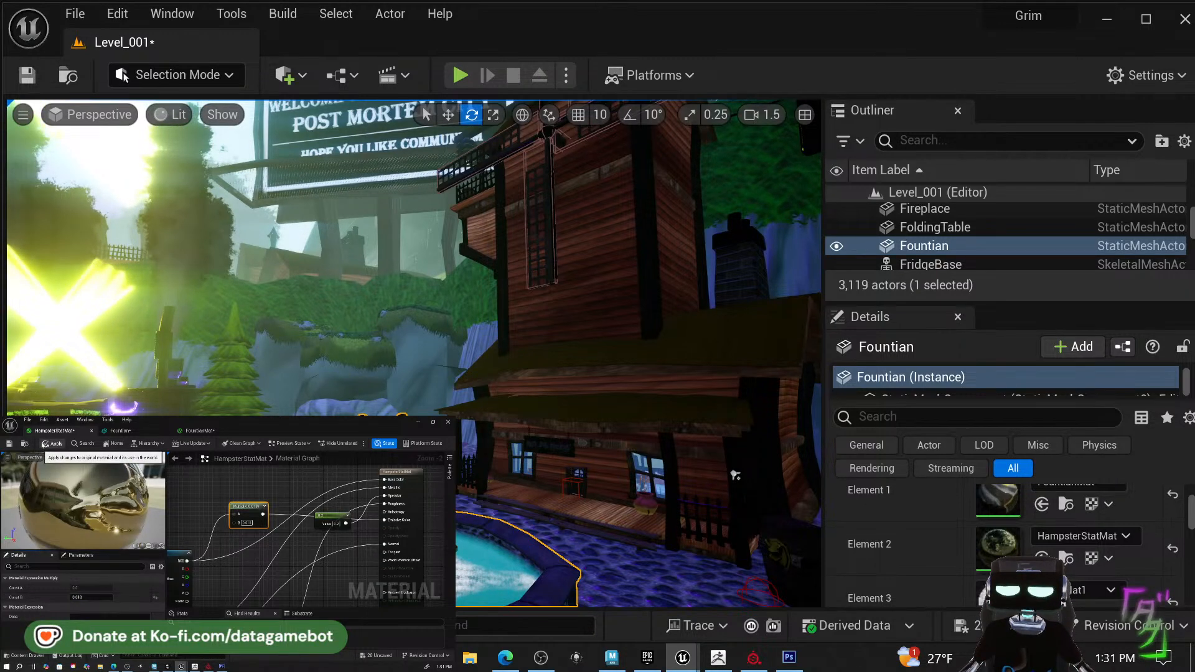
pyautogui.click(53, 444)
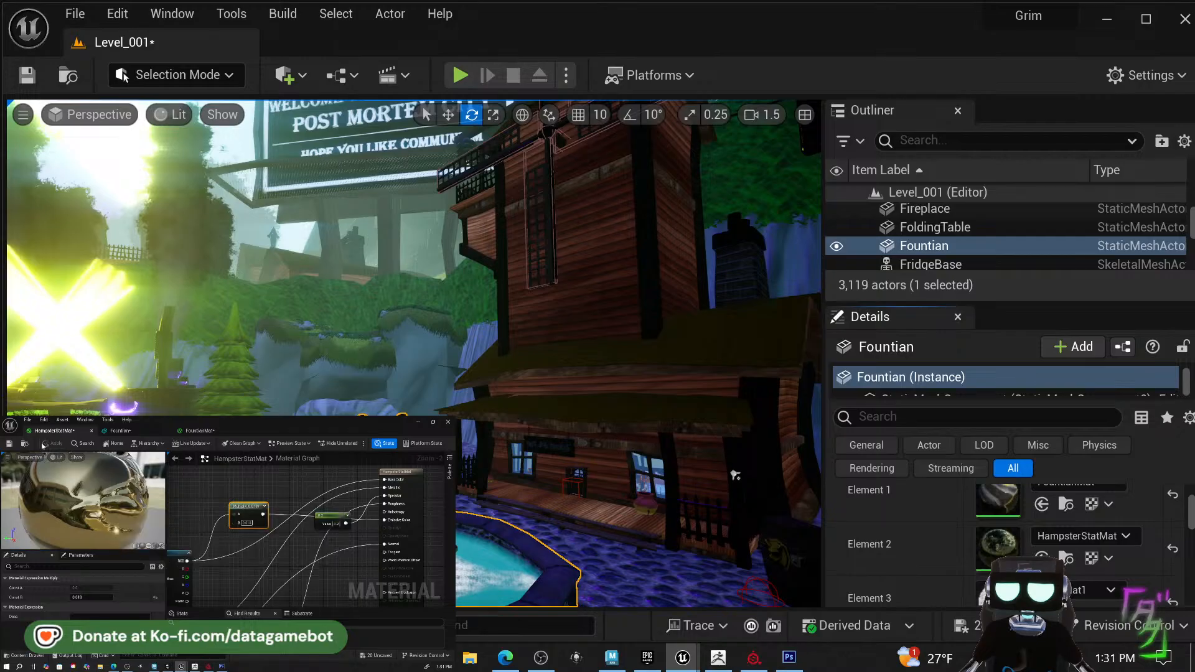
pyautogui.click(9, 443)
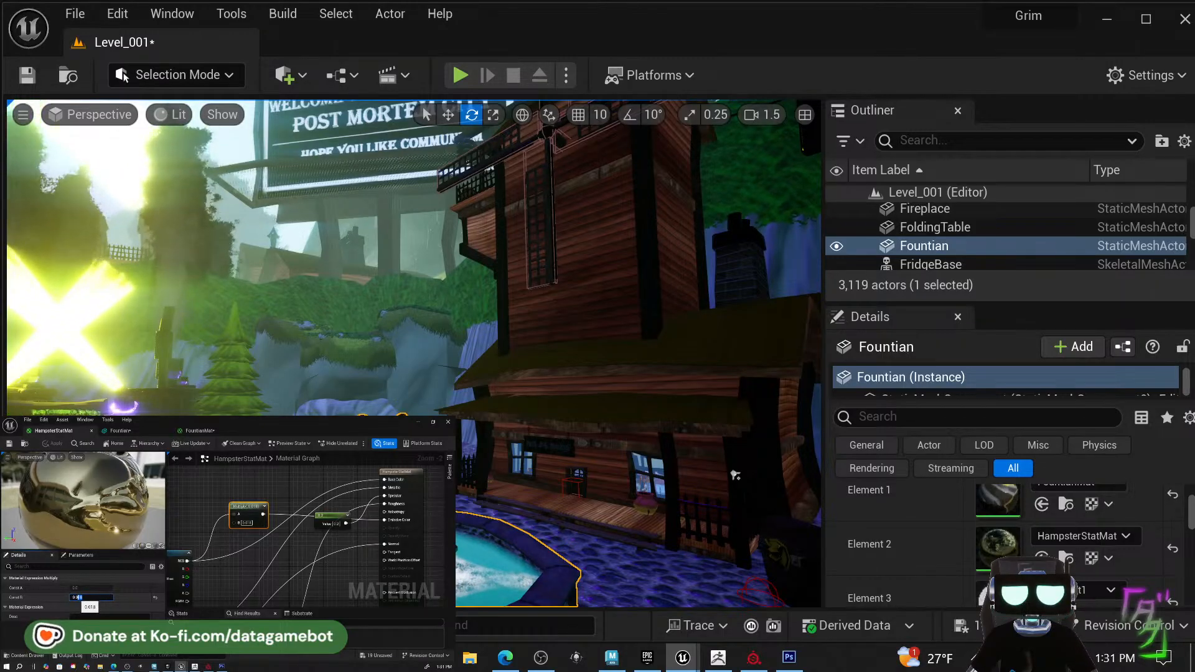
# Enter another small B value for the Multiply node, apply the change, and save HampsterStatMat.
pyautogui.press('Return')
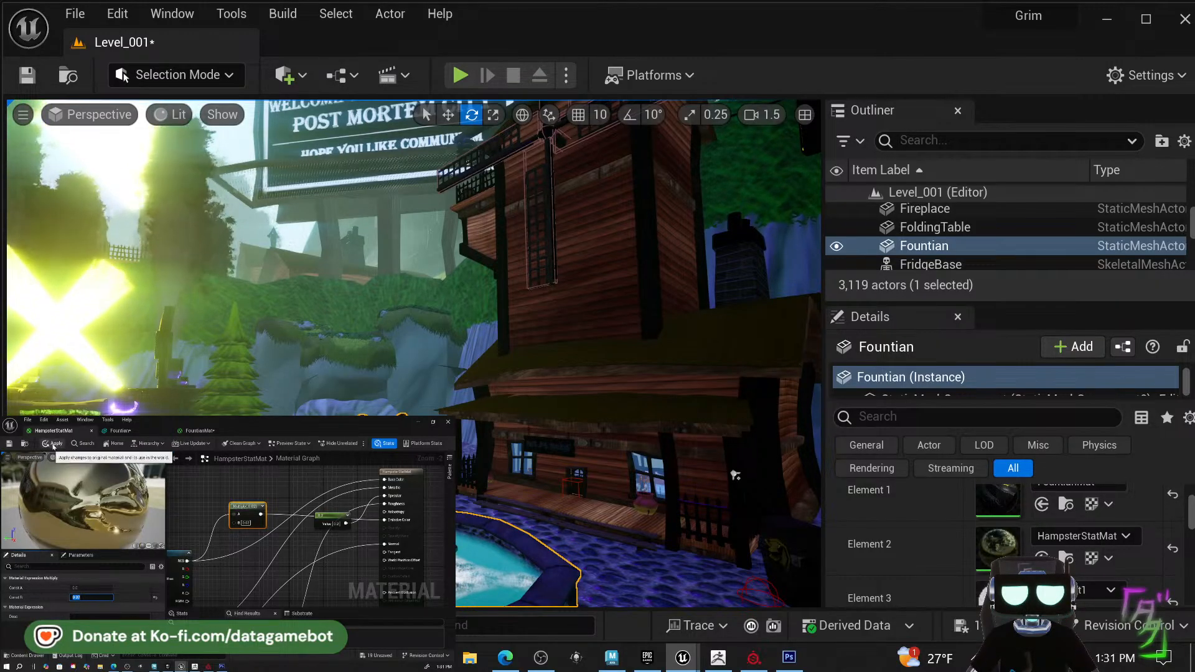
pyautogui.click(56, 445)
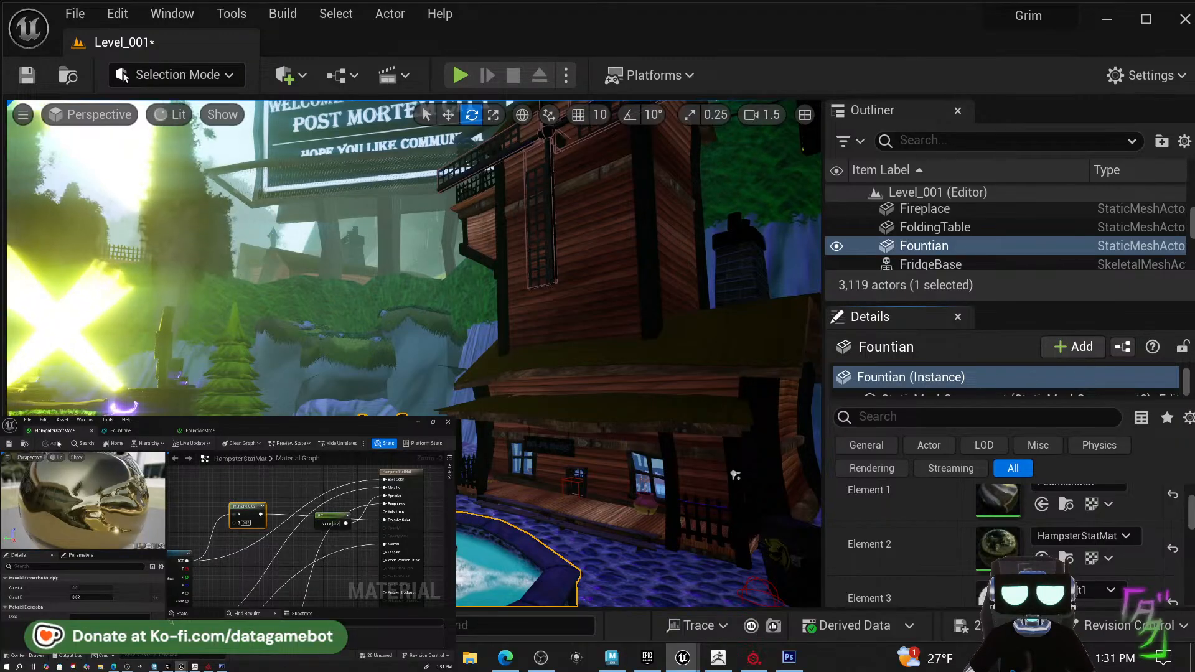
pyautogui.click(9, 443)
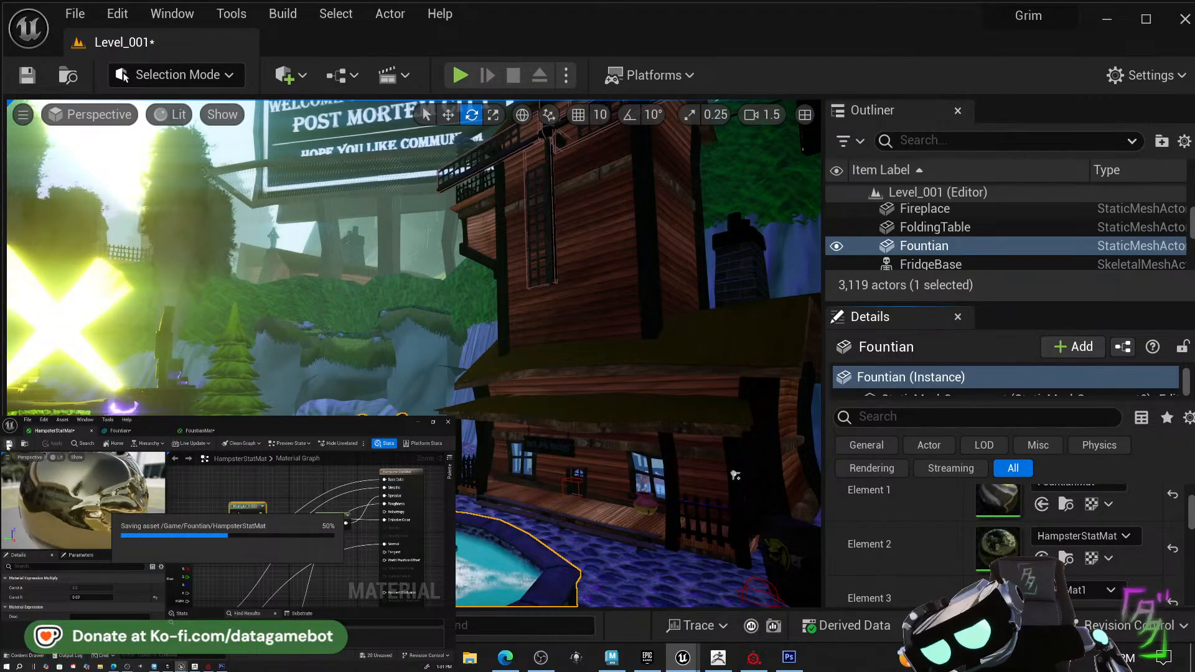
# Start a play session from the cobblestone ground in front of the fountain.
pyautogui.moveTo(736, 398); pyautogui.dragTo(637, 443, button='right')
pyautogui.press('d')
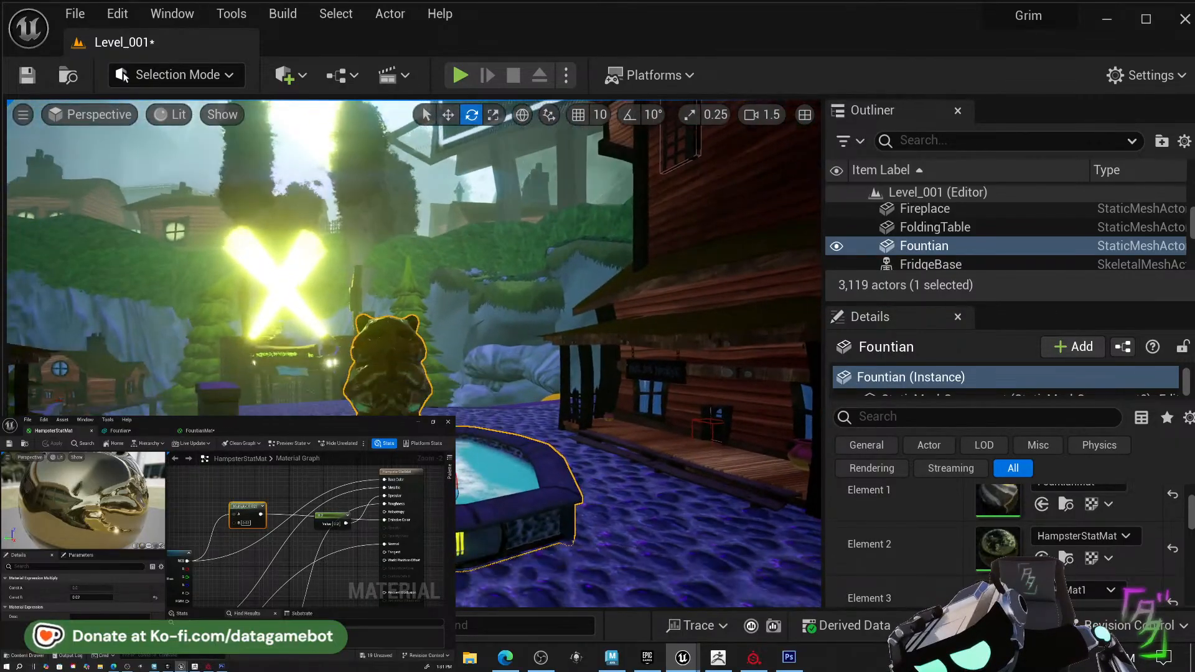
pyautogui.moveTo(467, 582)
pyautogui.mouseDown(button='right')
pyautogui.moveTo(443, 588)
pyautogui.moveTo(464, 585)
pyautogui.mouseUp(button='right')
pyautogui.press('q')
pyautogui.press('s')
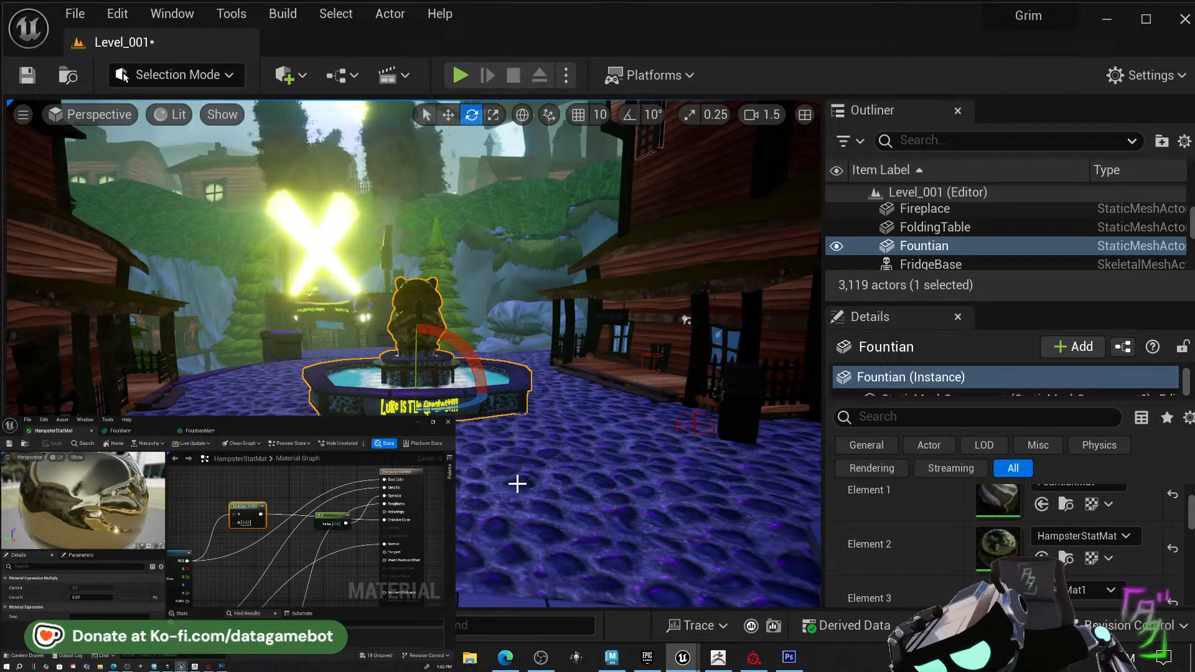
pyautogui.moveTo(517, 484); pyautogui.dragTo(517, 480, button='right')
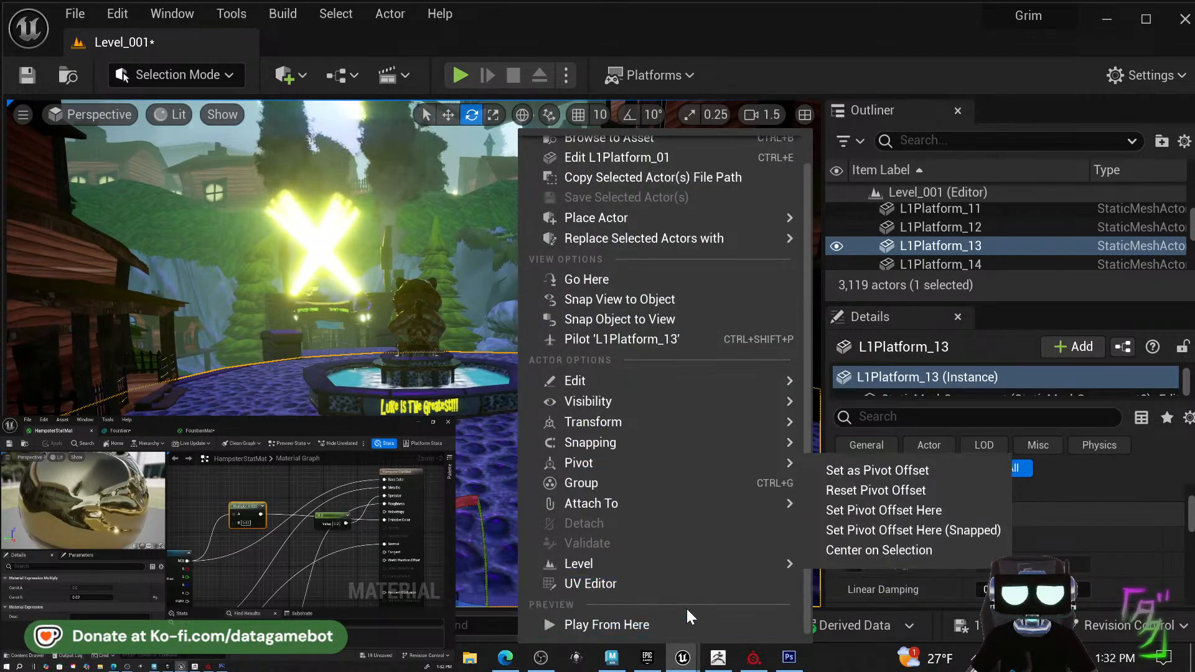
pyautogui.click(677, 625)
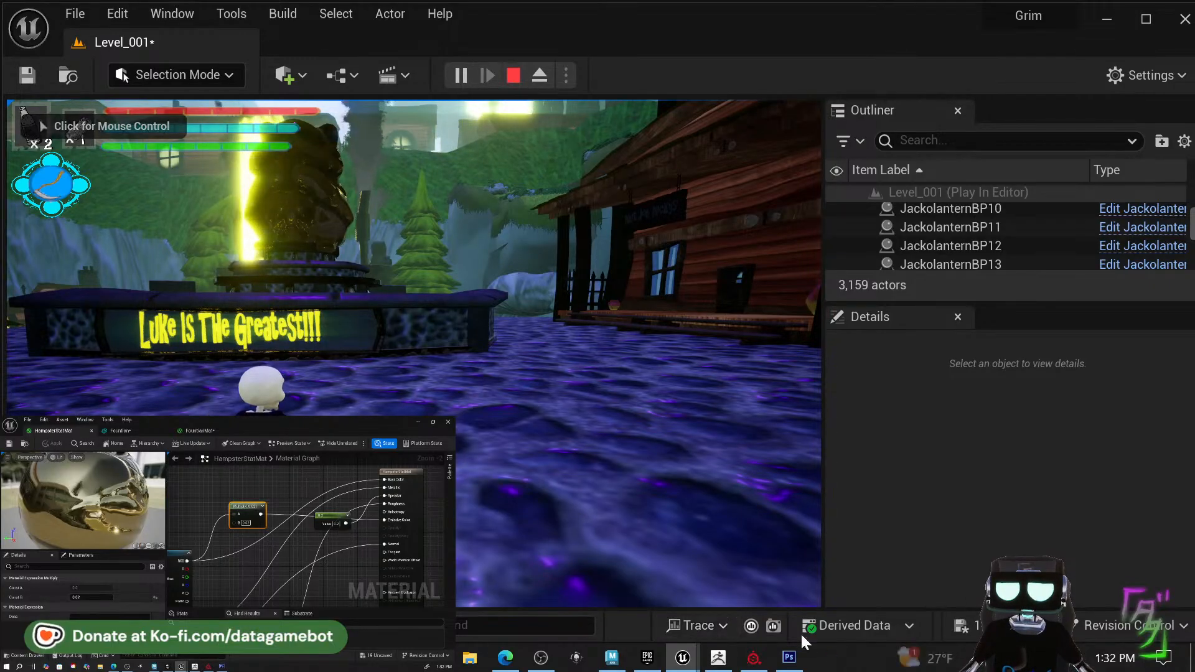
# Walk and jump around the fountain in the play session to examine the statue's glow from several sides.
pyautogui.click(684, 560)
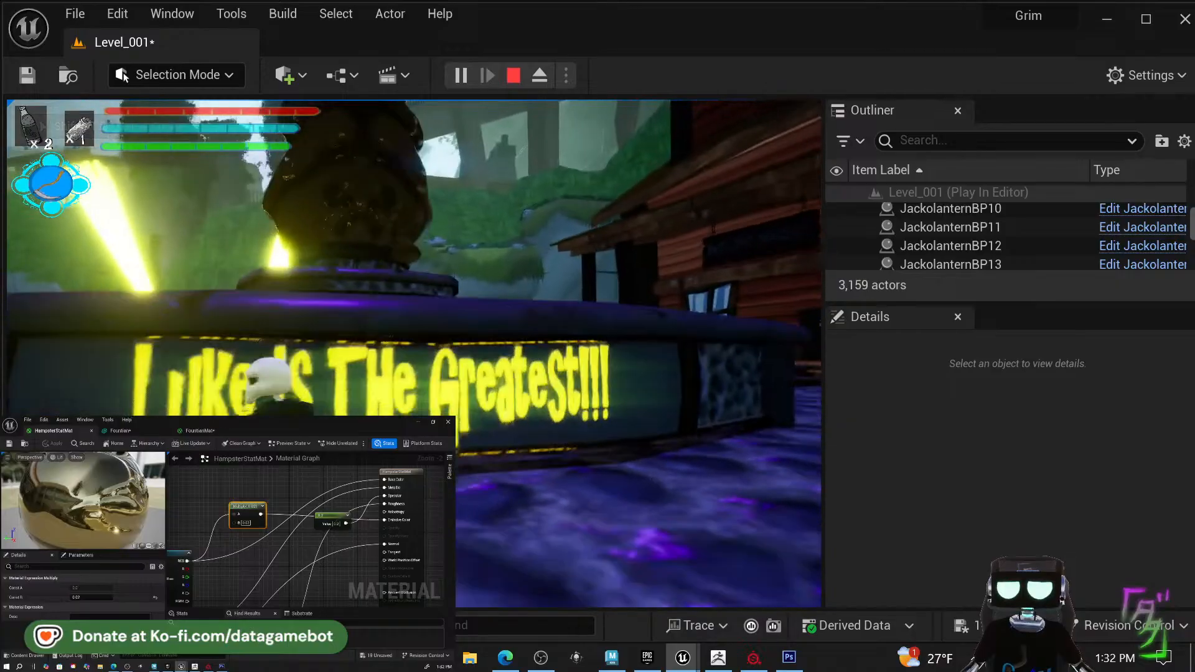
pyautogui.press('w')
pyautogui.press('space')
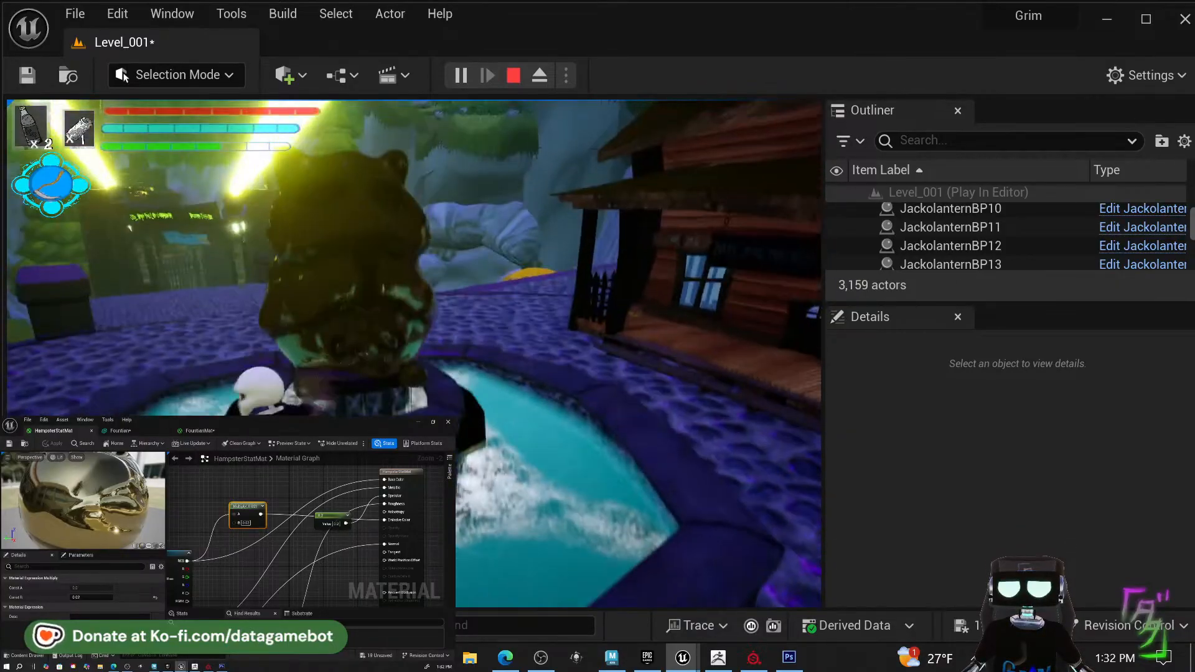
pyautogui.press('space')
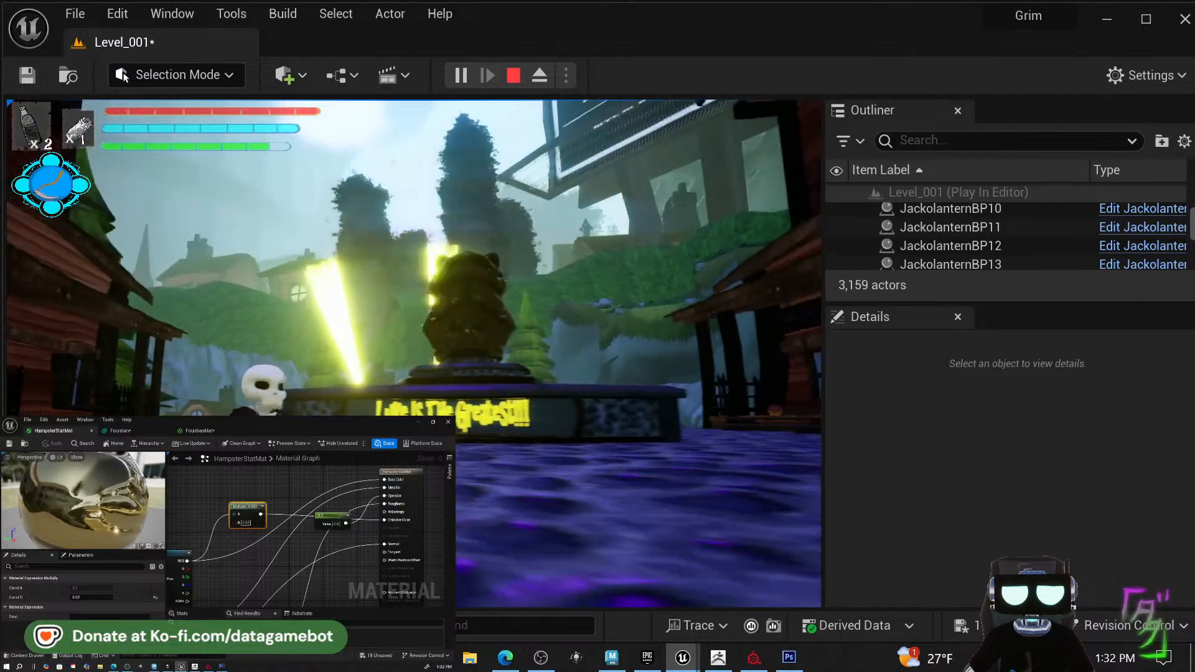
pyautogui.press('d')
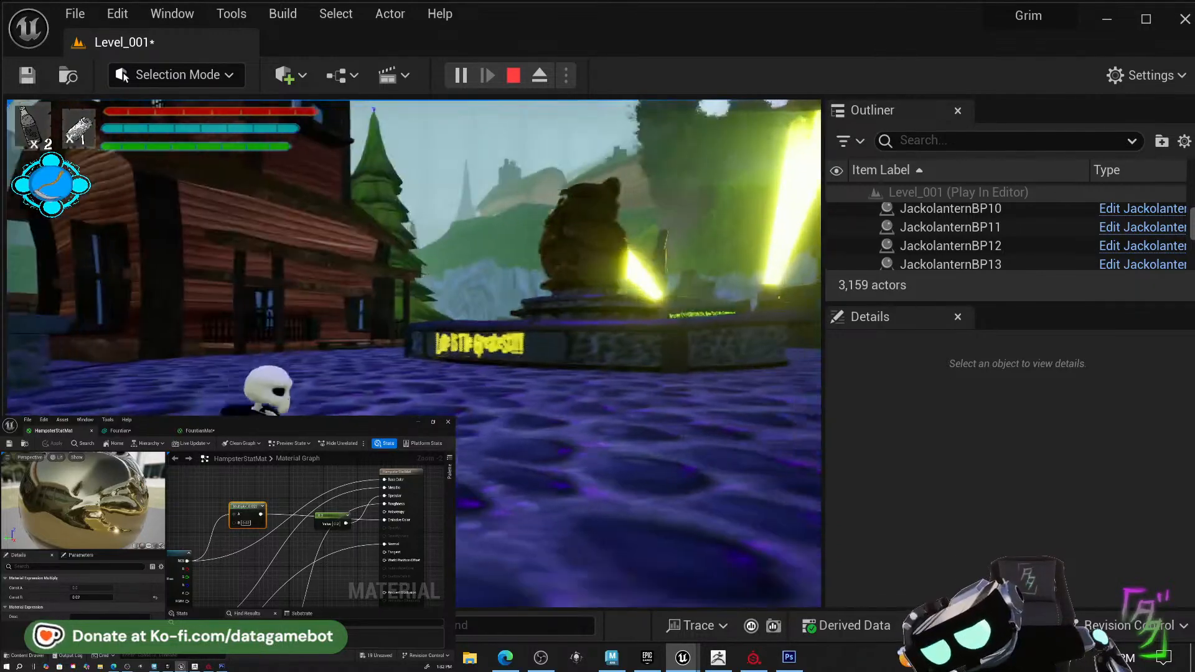
pyautogui.press('d')
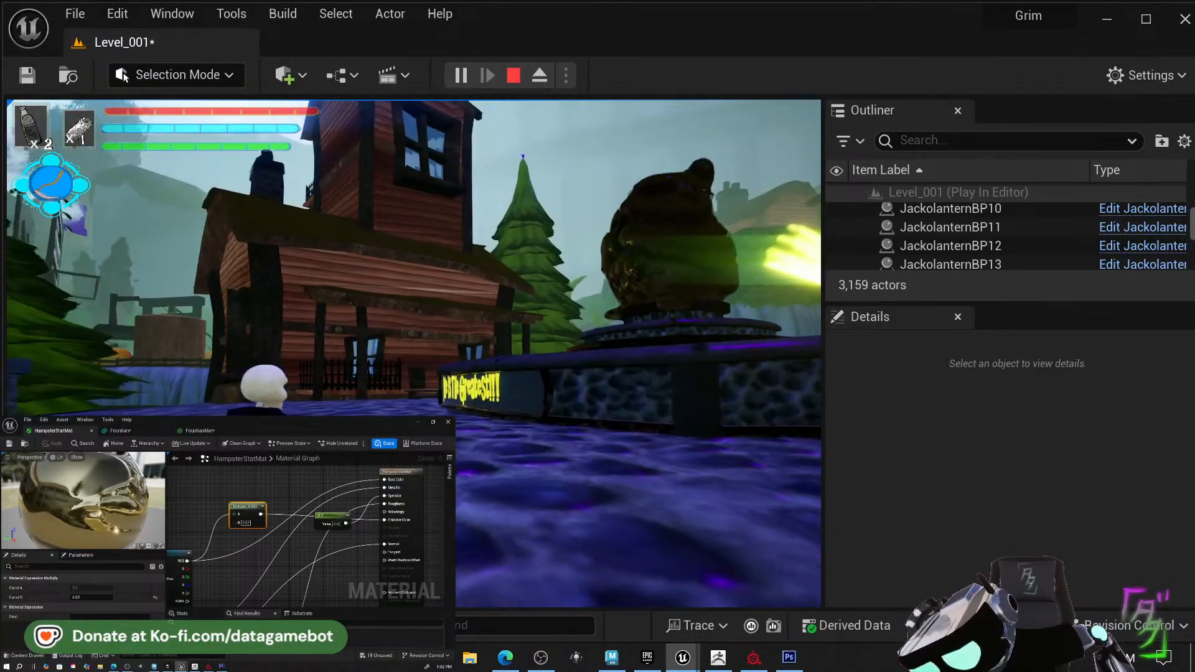
pyautogui.press('d')
pyautogui.press('s')
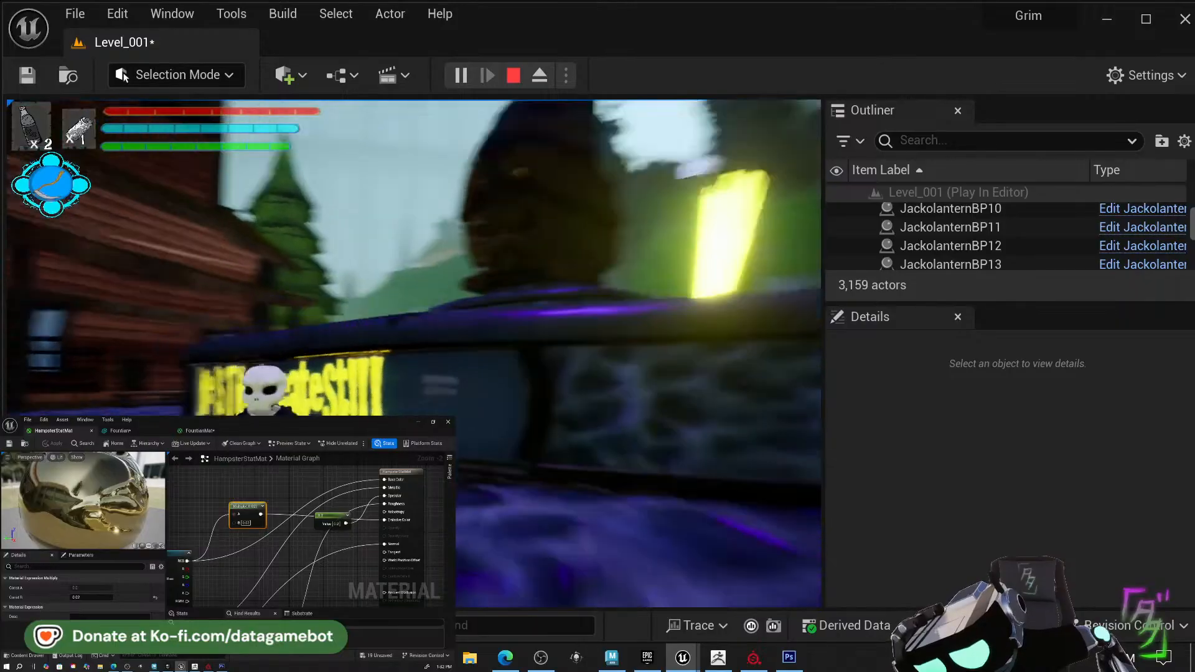
pyautogui.press('w')
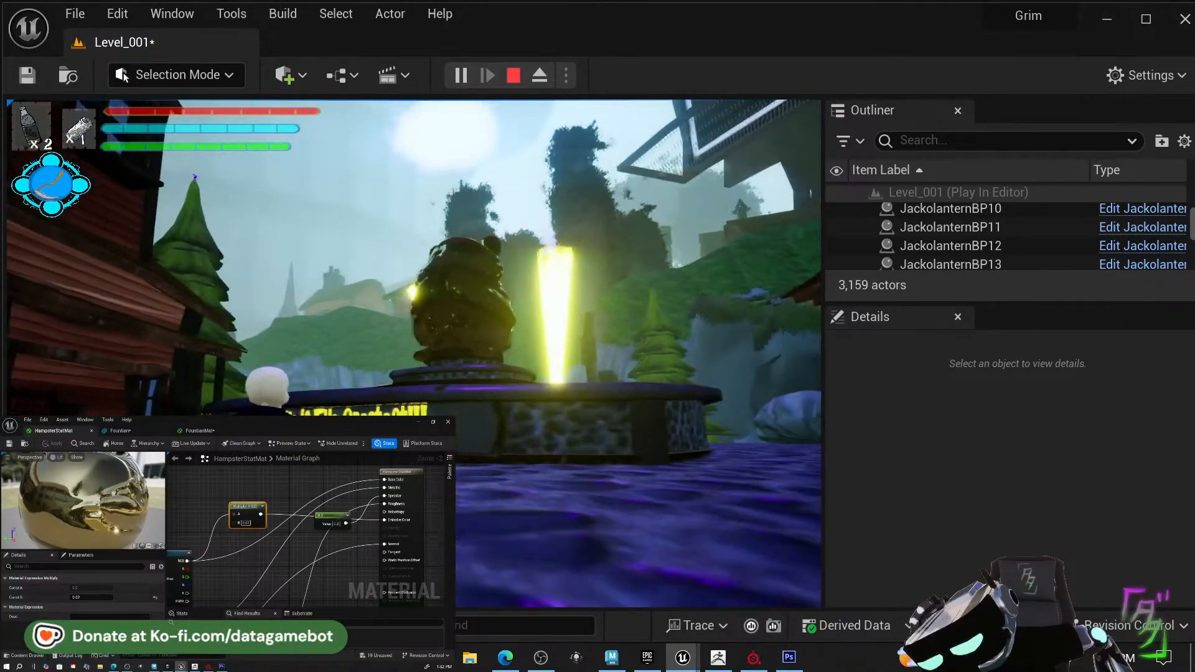
pyautogui.press('w')
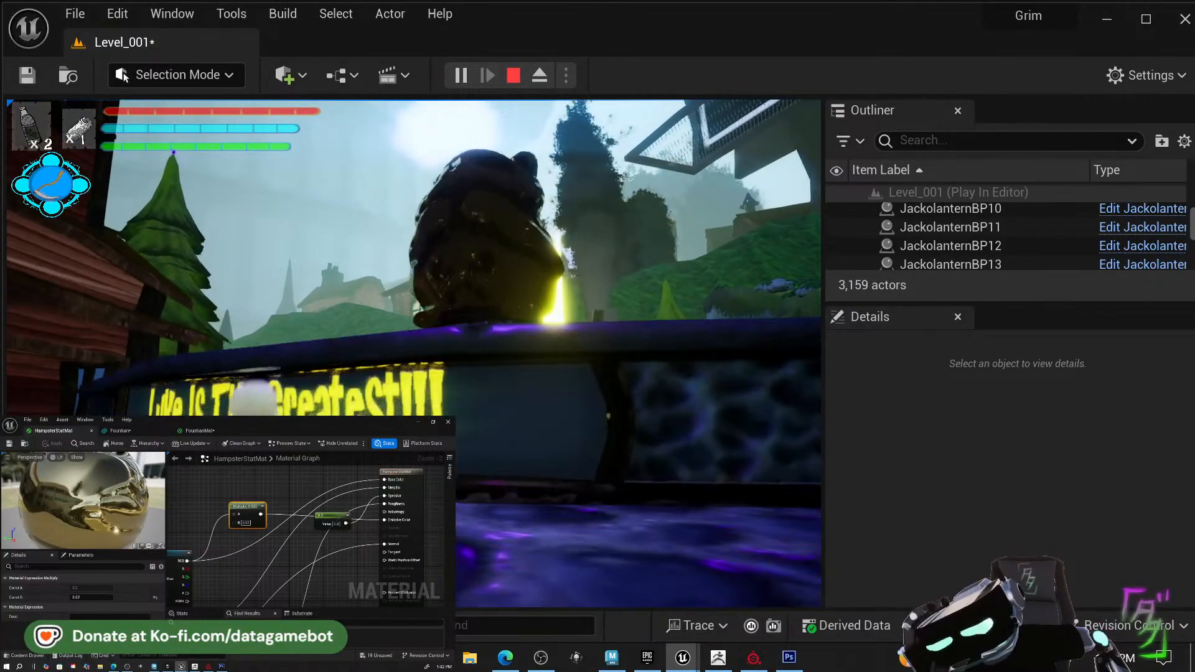
# Switch to OBS to check the running stream, and return to the play session in the Grim level.
pyautogui.press('space')
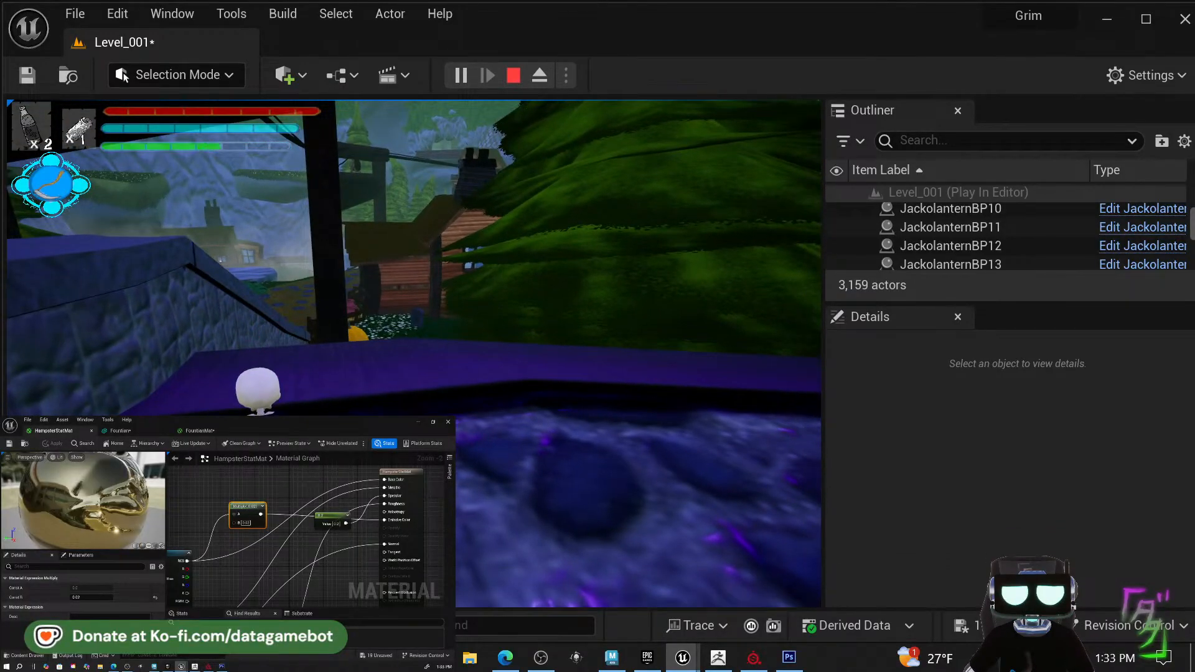
pyautogui.press('super')
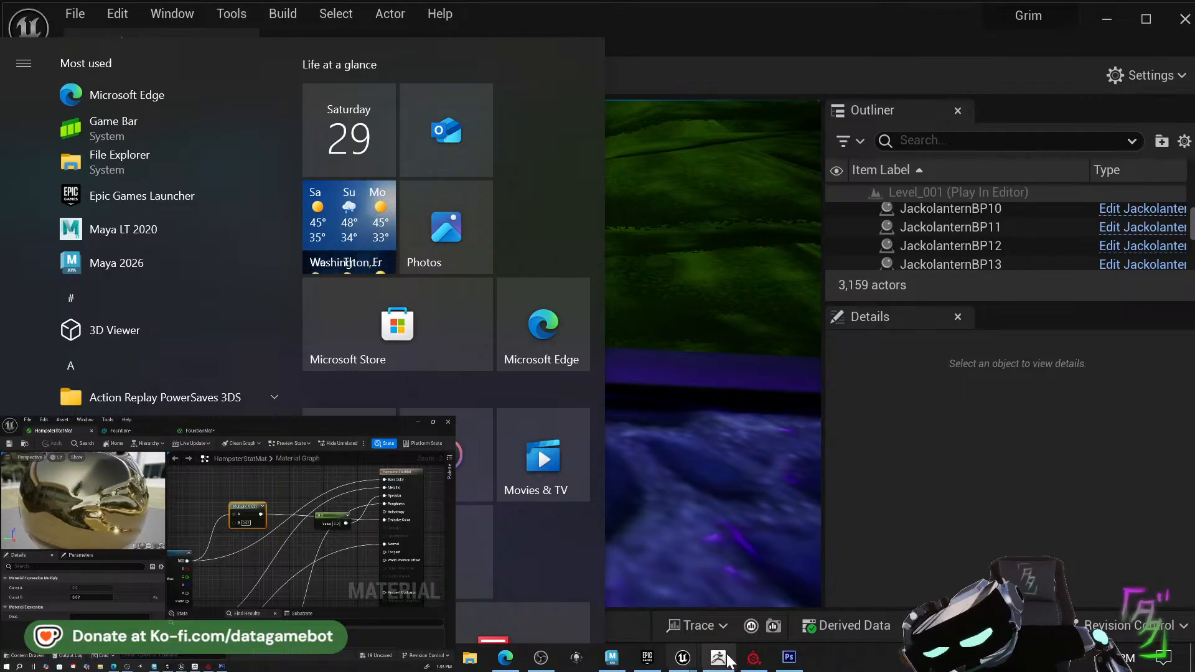
pyautogui.click(540, 658)
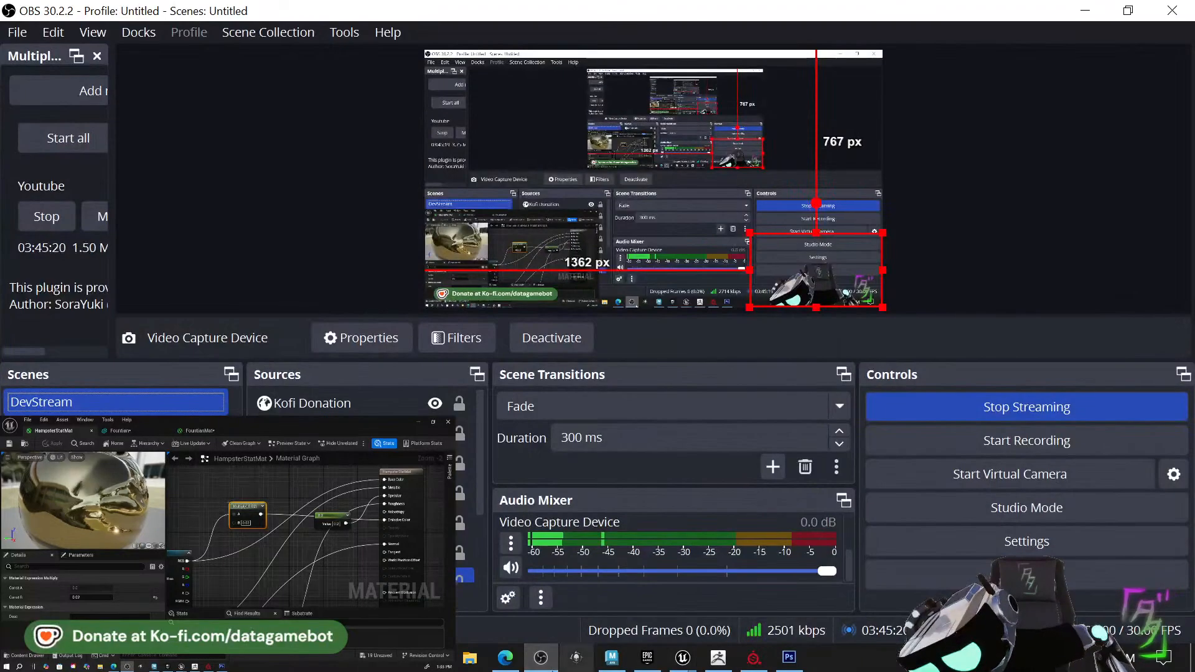
pyautogui.click(539, 658)
pyautogui.click(506, 568)
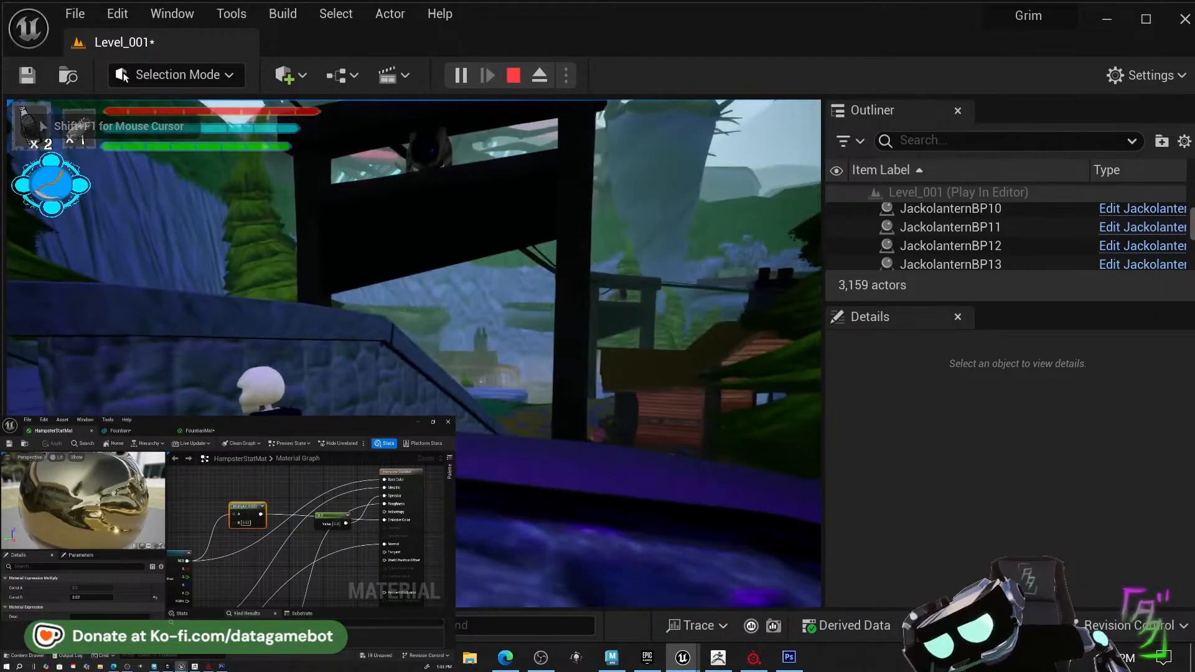
# Walk and jump past the fountain to the large dark wall to test it in play, and end the play session.
pyautogui.press('w')
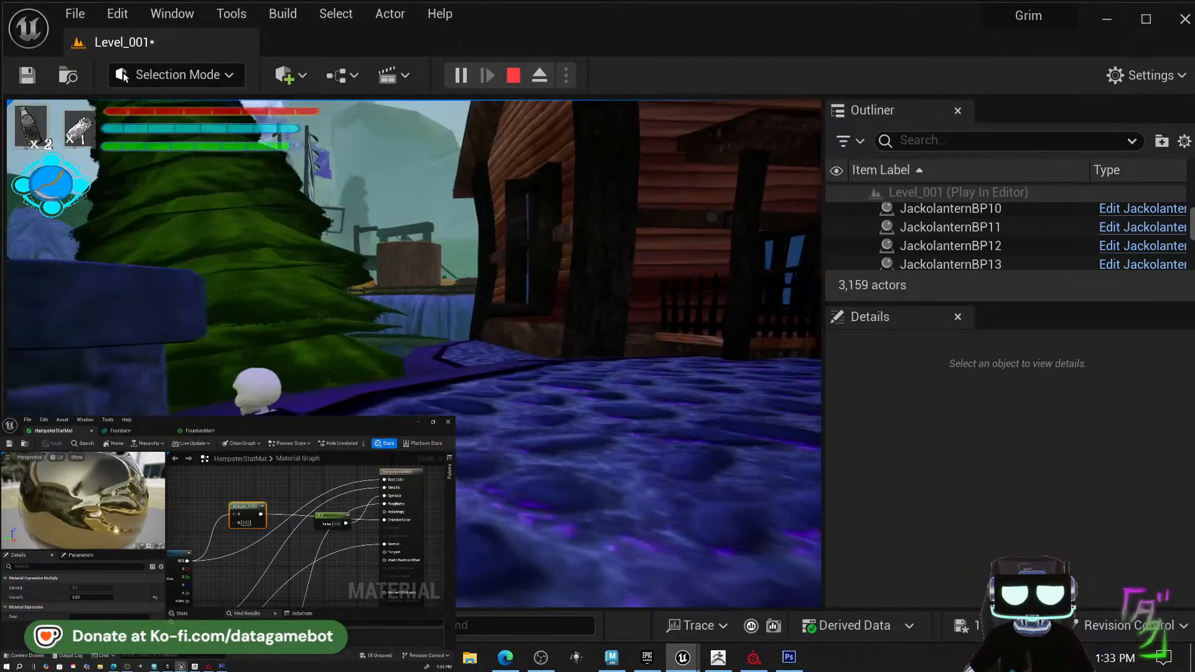
pyautogui.press('w')
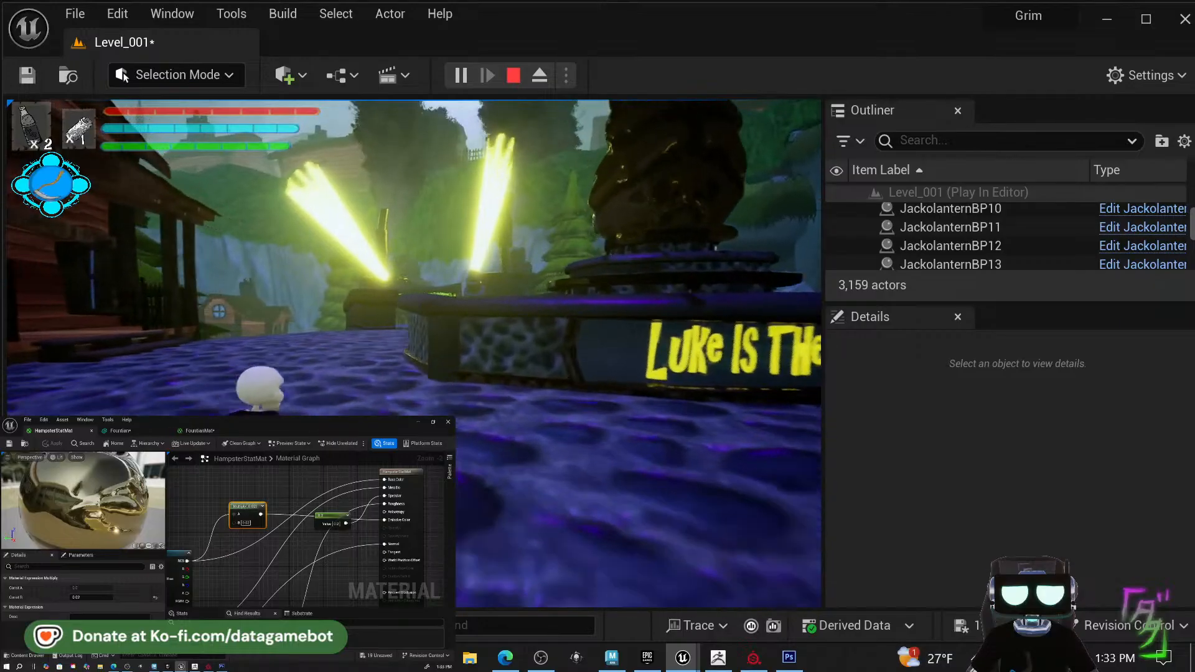
pyautogui.press('w')
pyautogui.press('space')
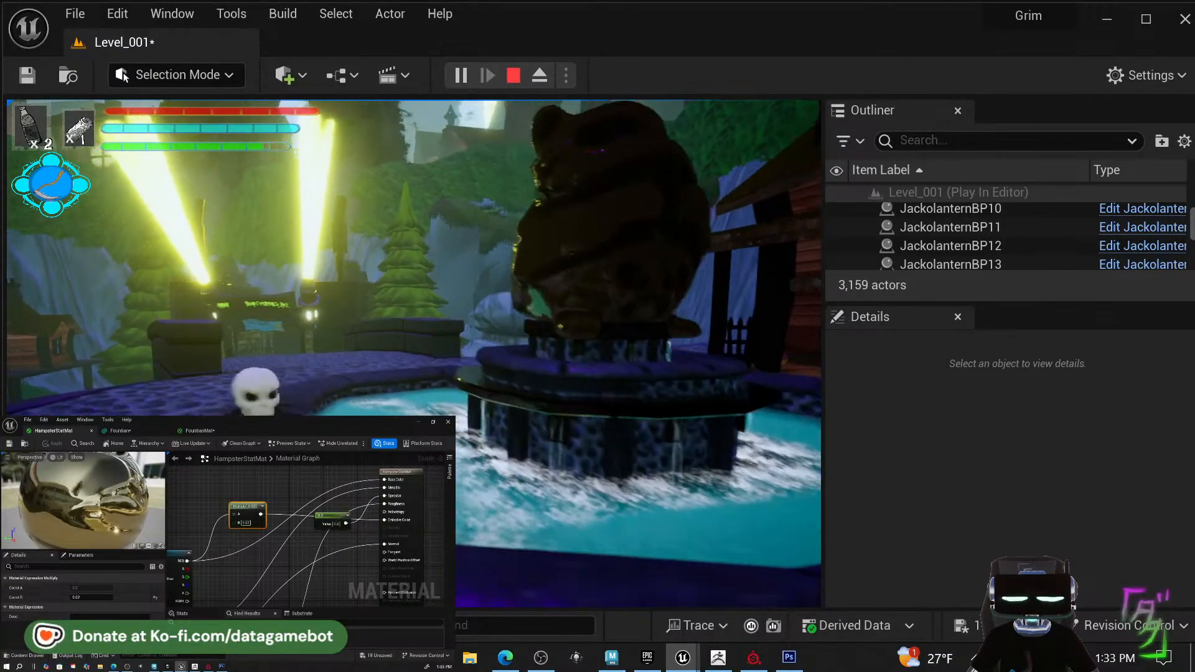
pyautogui.press('w')
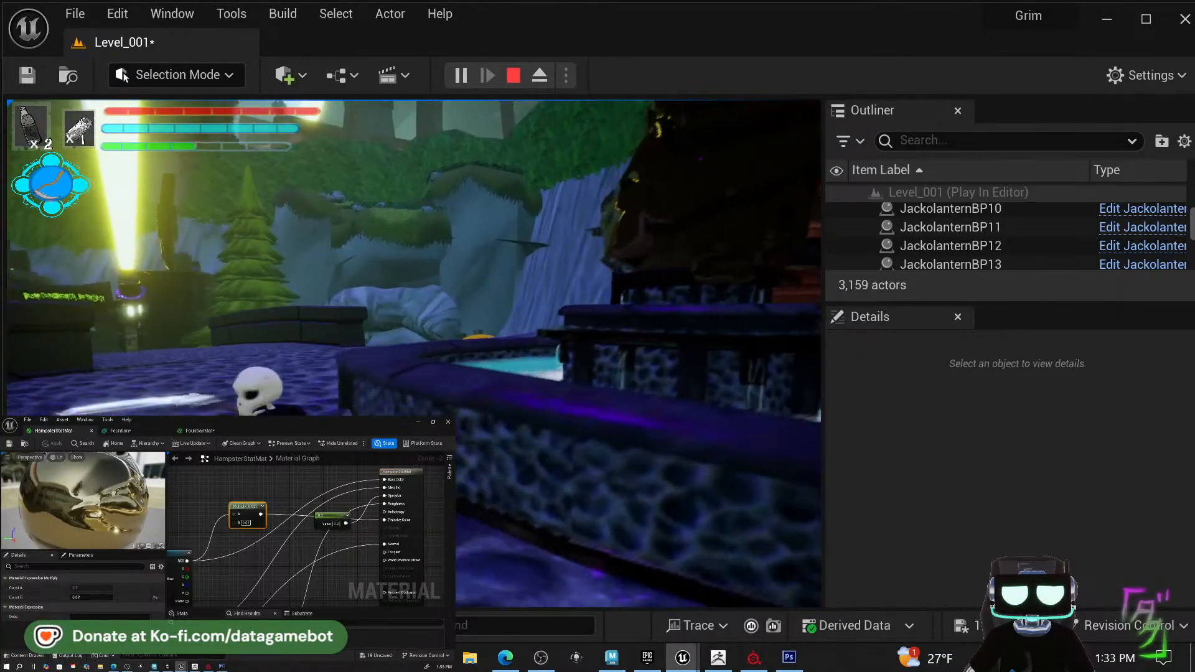
pyautogui.press('w')
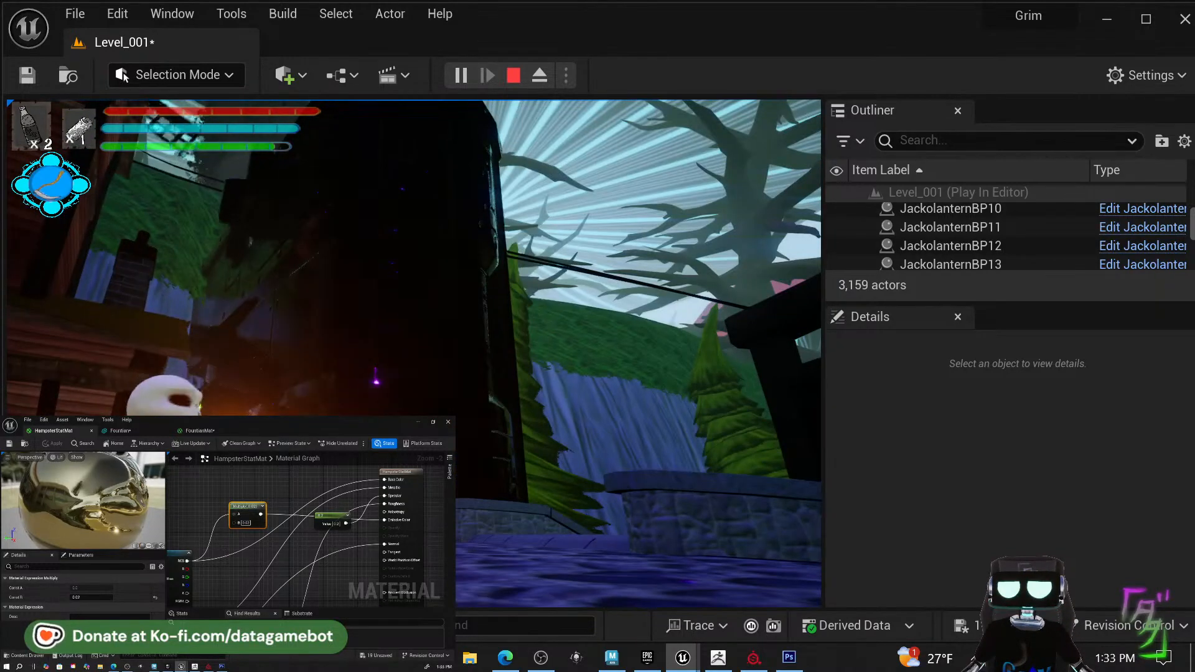
pyautogui.press('w')
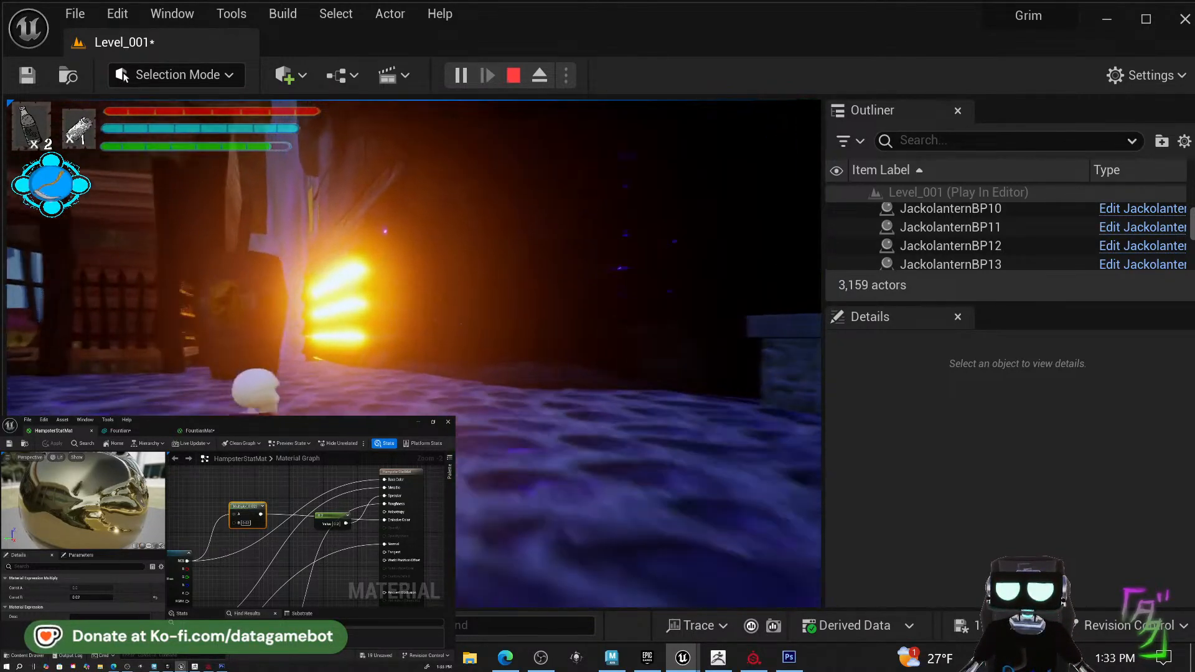
pyautogui.press('w')
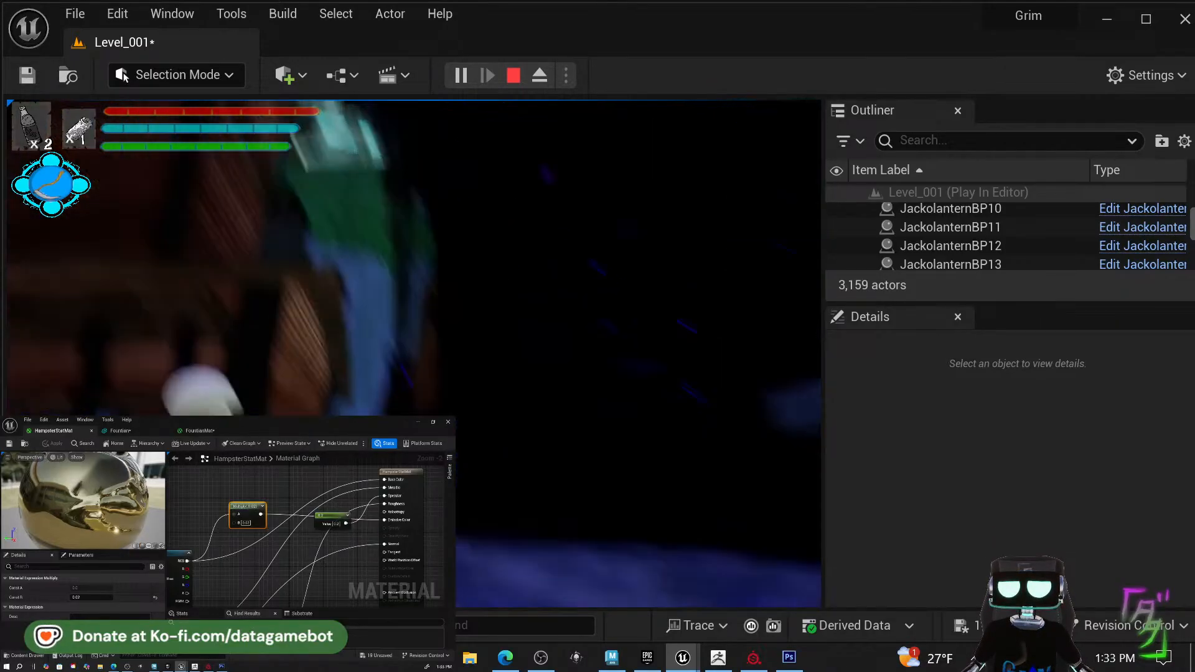
pyautogui.press('Escape')
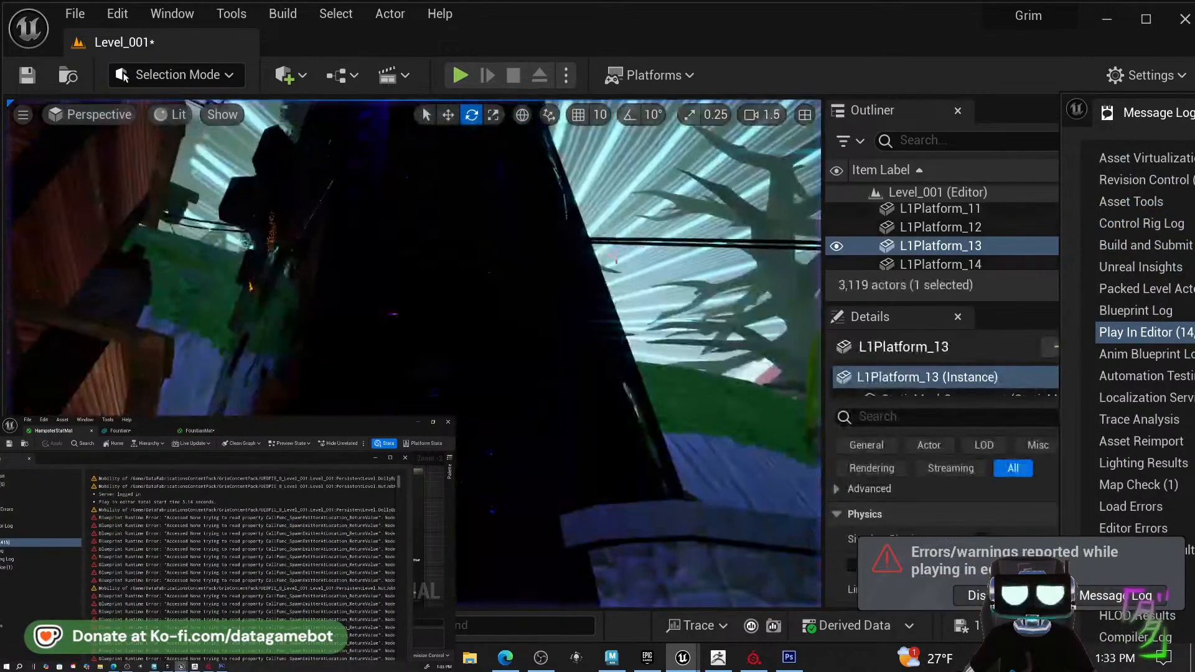
# Select the dark wall actor Wall4, locate its Wall blueprint in the content browser, and open it in the 3D preview.
pyautogui.click(506, 320)
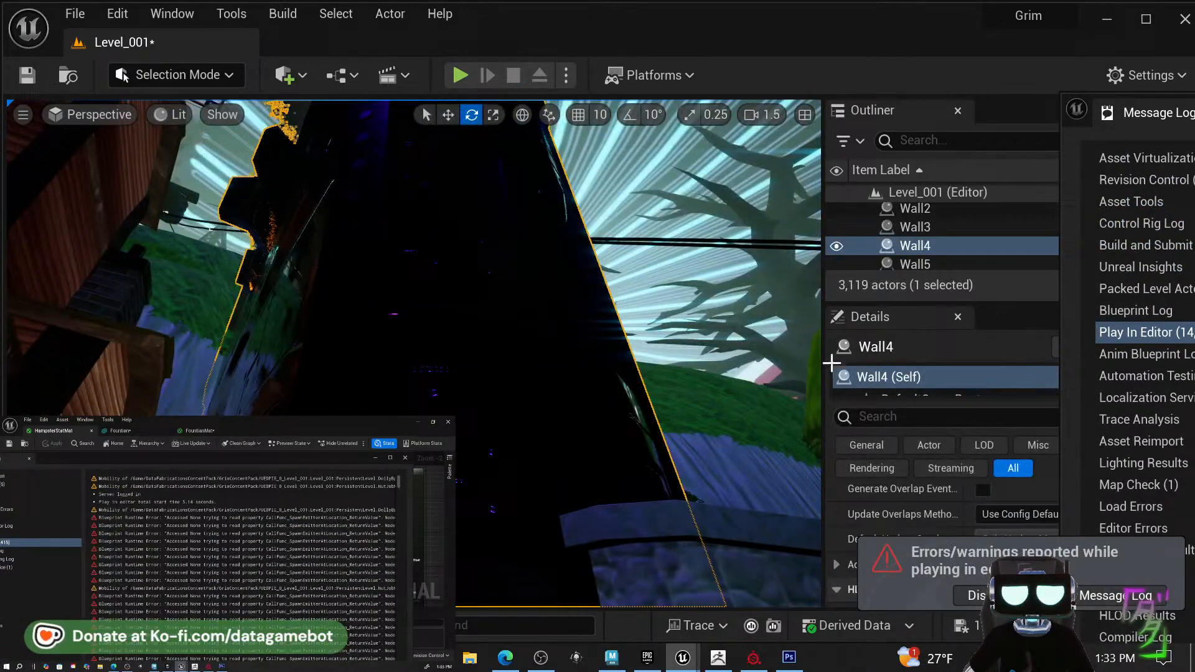
pyautogui.rightClick(928, 234)
pyautogui.rightClick(920, 246)
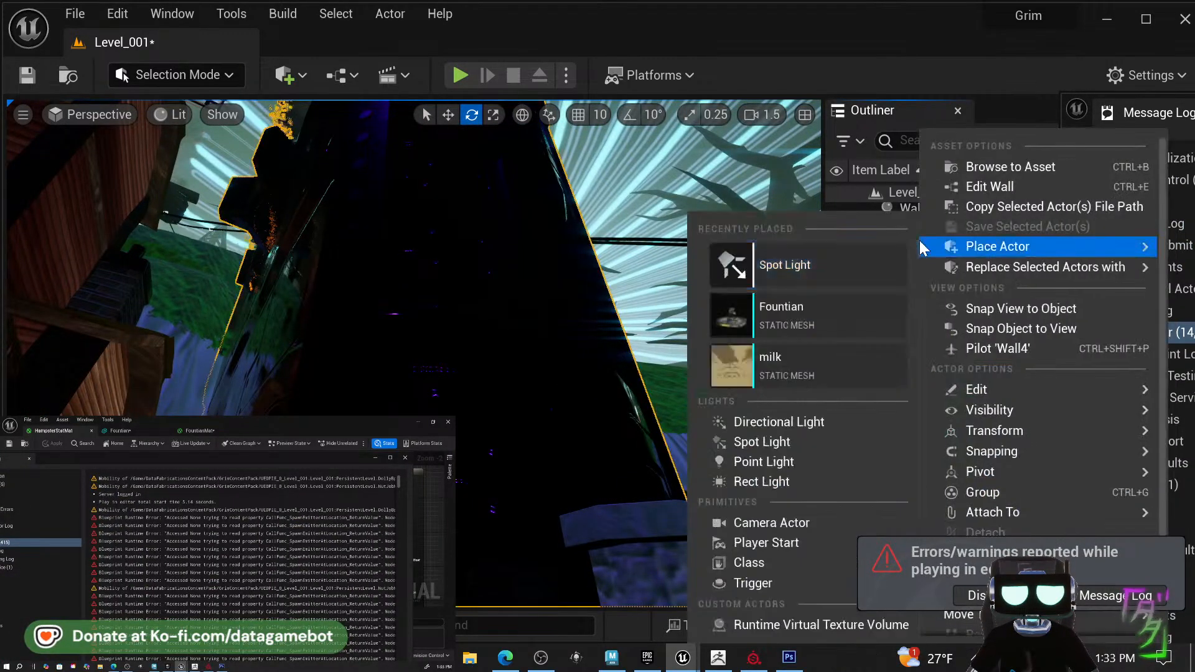
pyautogui.click(1051, 159)
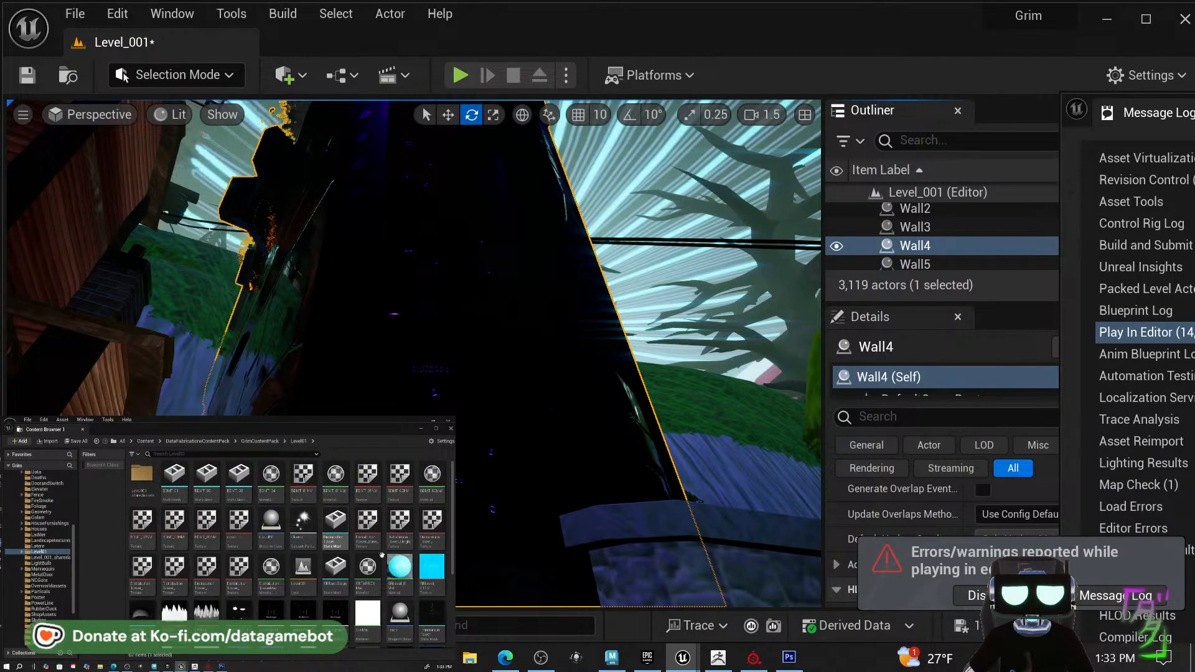
pyautogui.scroll(-4, 401, 601)
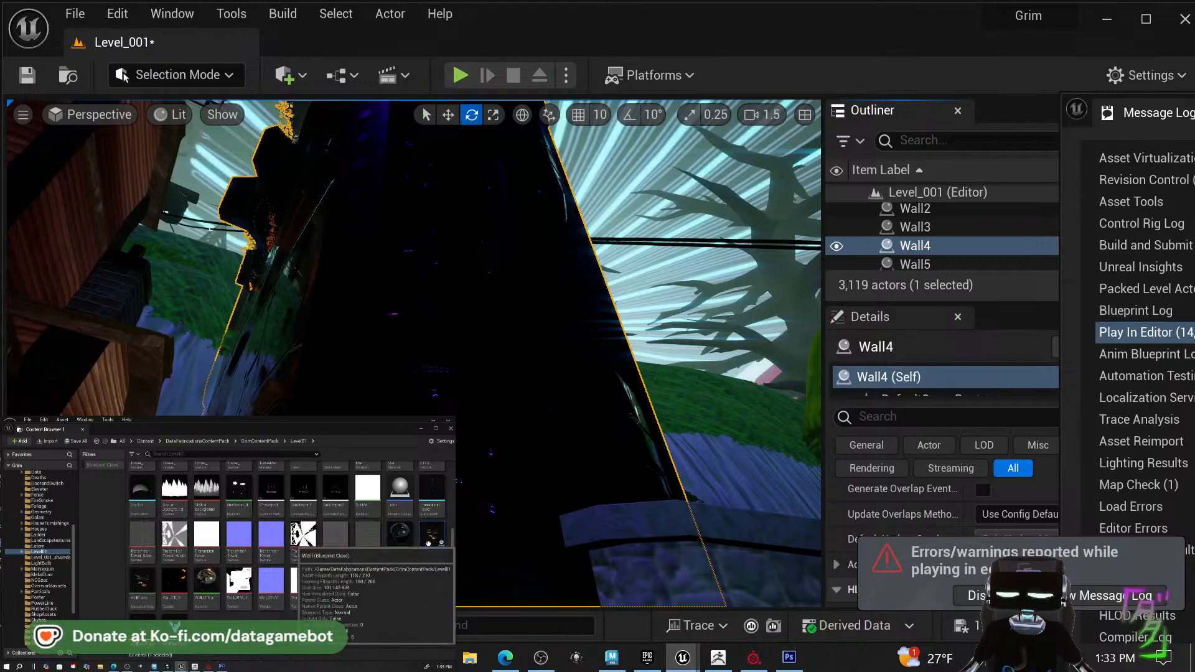
pyautogui.doubleClick(429, 548)
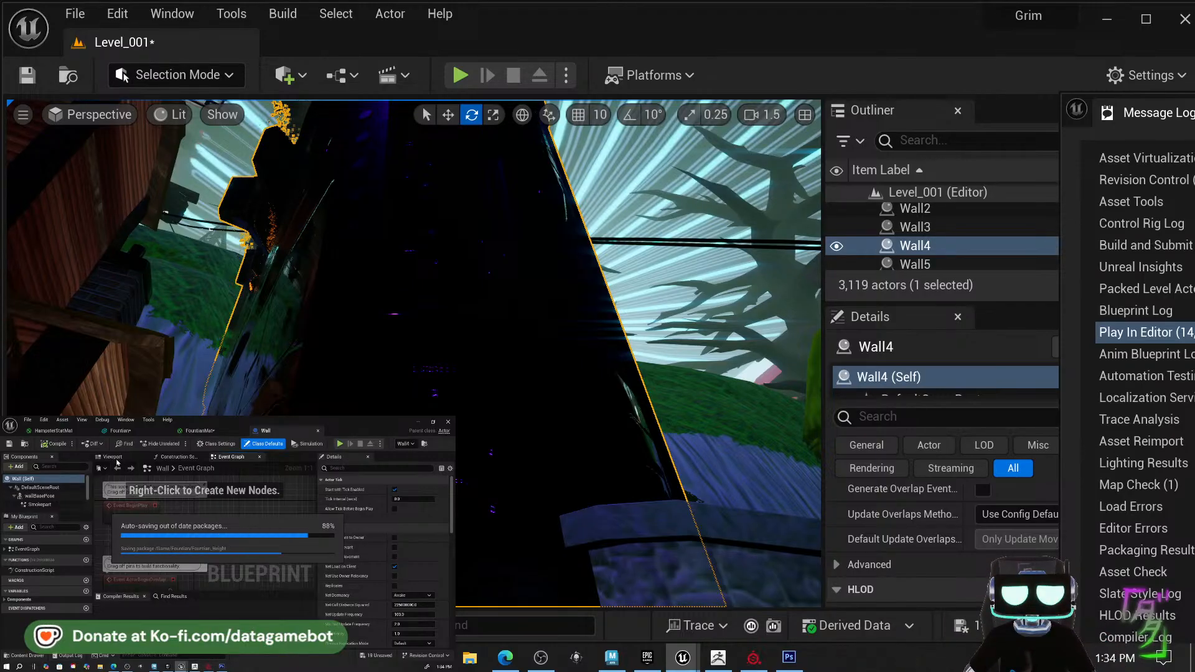
pyautogui.click(113, 456)
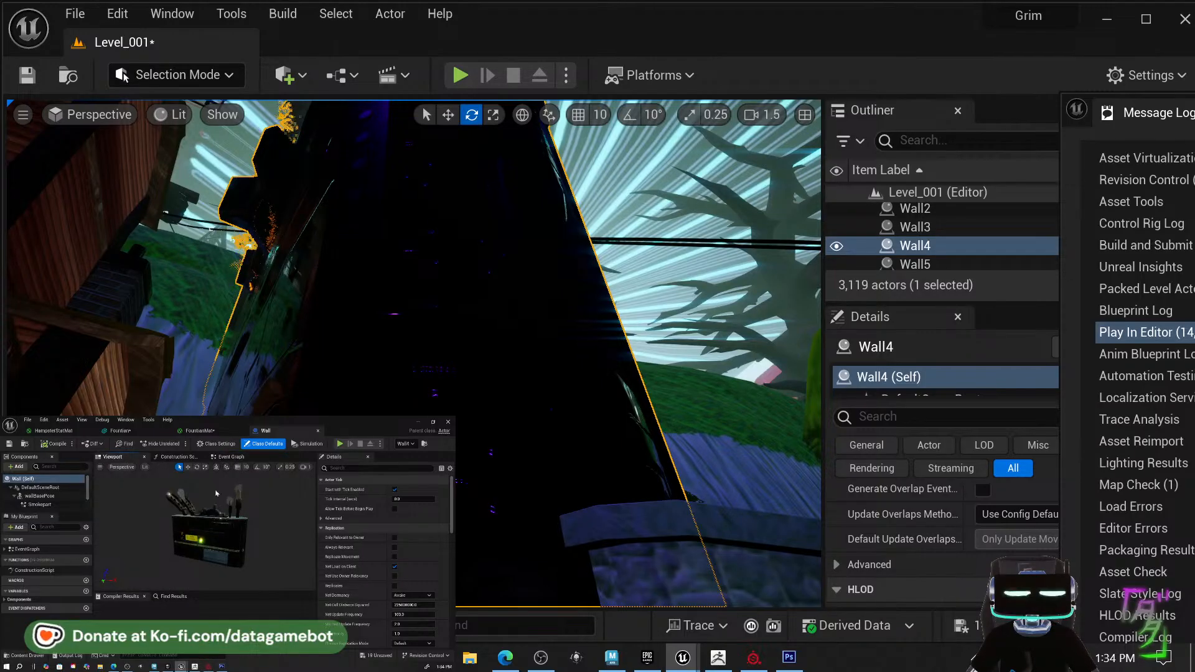
# Inspect the animation, mesh and material settings of the wallBasePose component in the Wall blueprint.
pyautogui.click(183, 531)
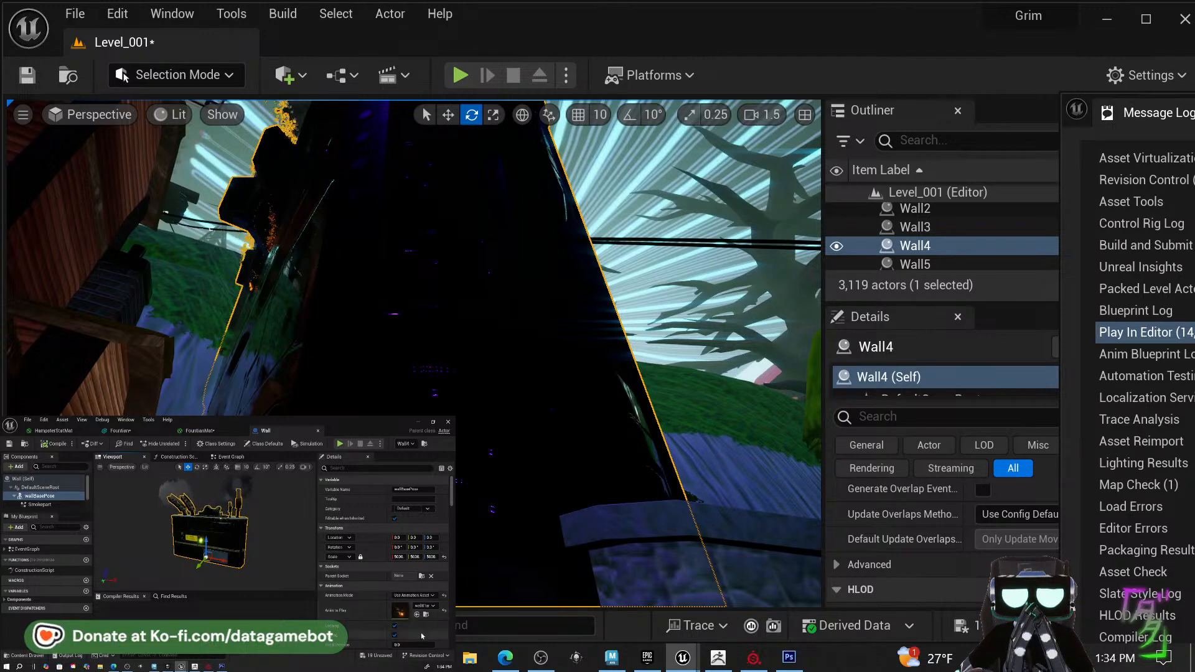
pyautogui.scroll(-5, 426, 614)
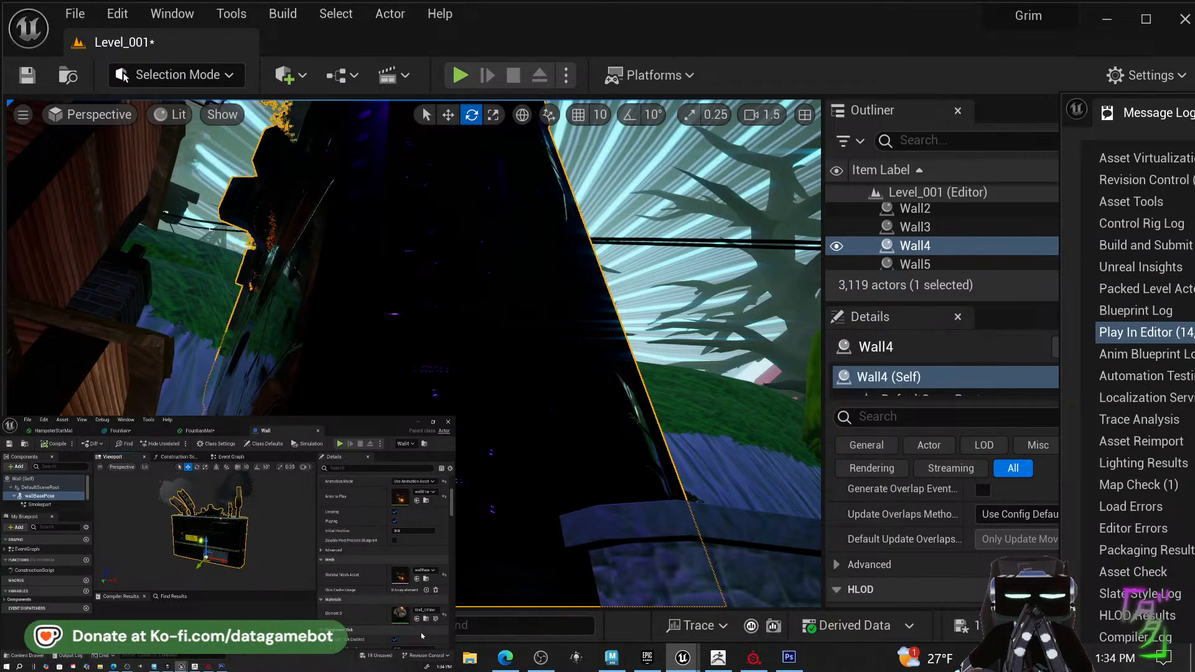
pyautogui.scroll(1, 421, 635)
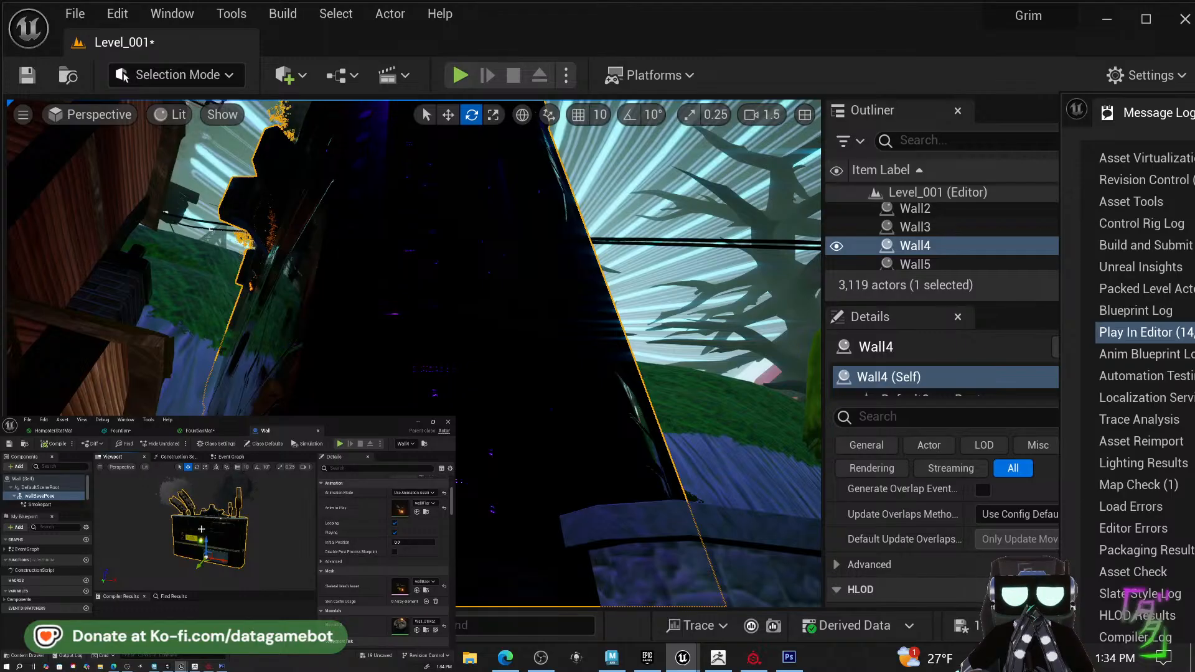
pyautogui.click(17, 466)
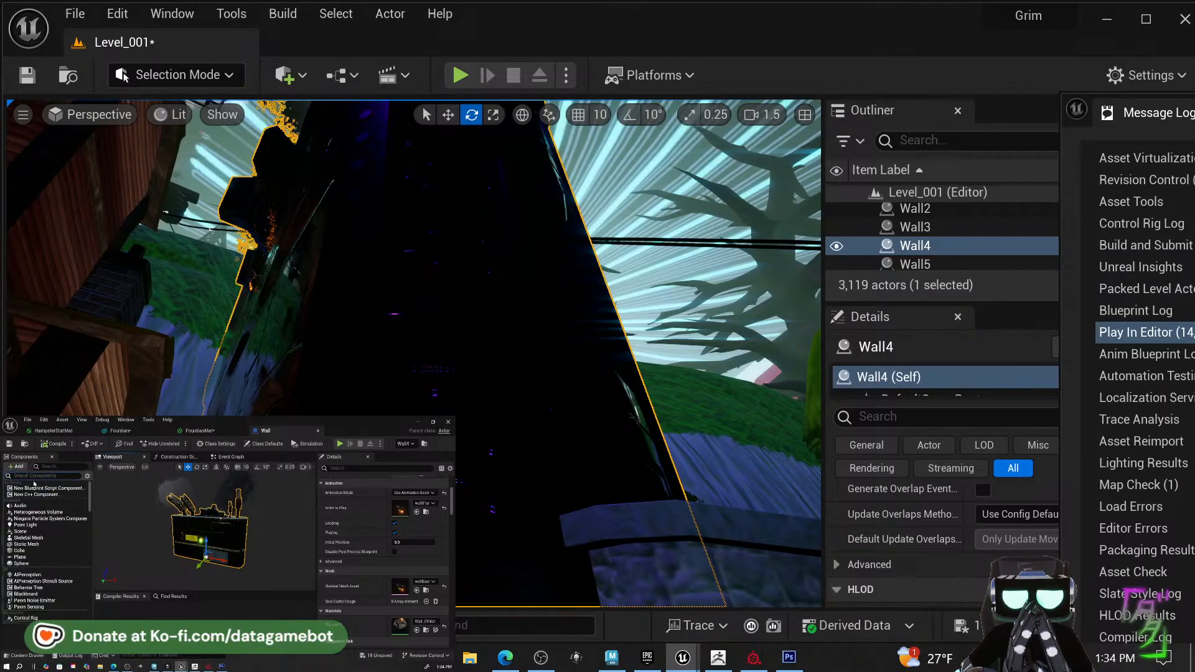
pyautogui.press('Escape')
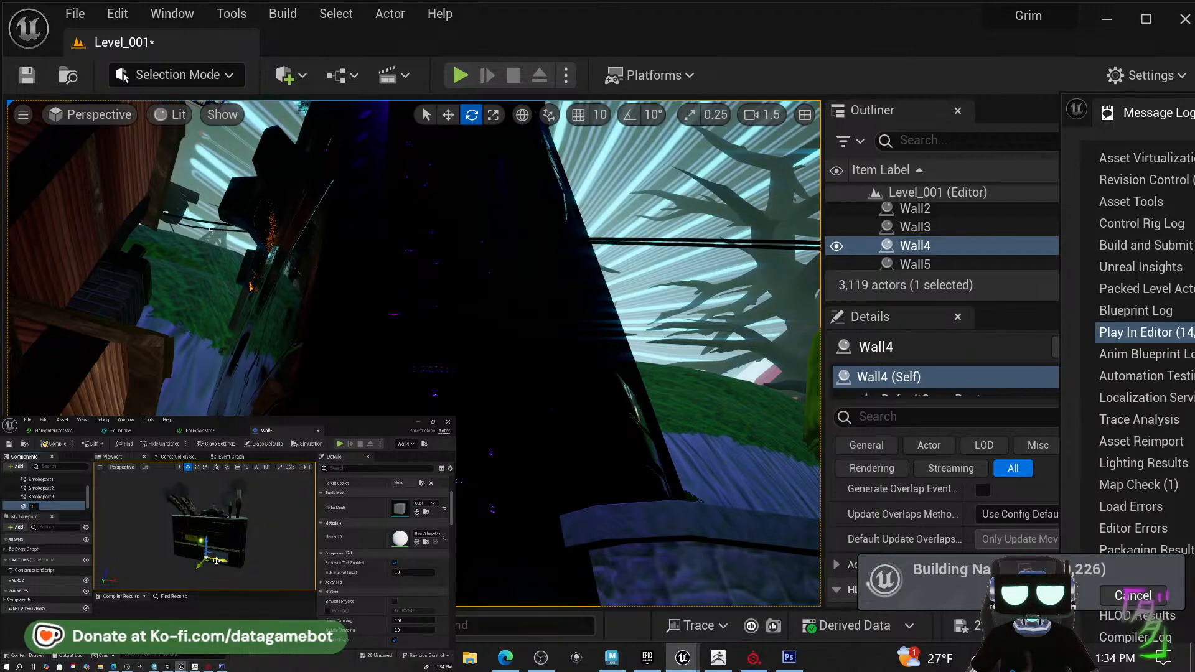
pyautogui.rightClick(53, 509)
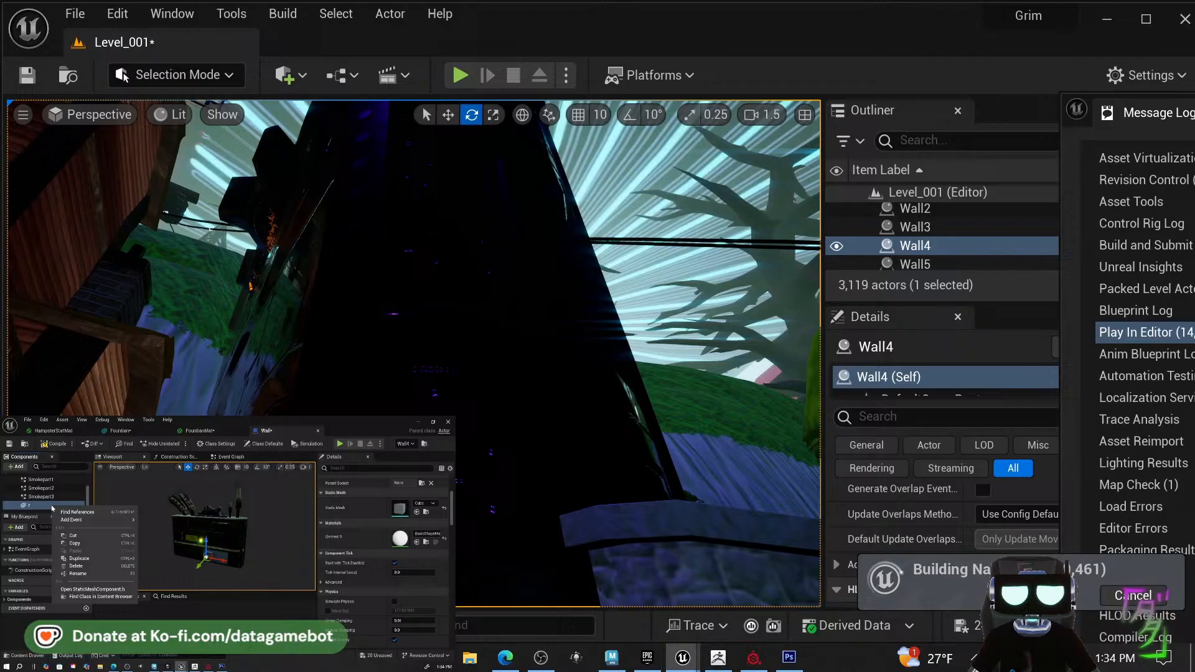
pyautogui.click(76, 566)
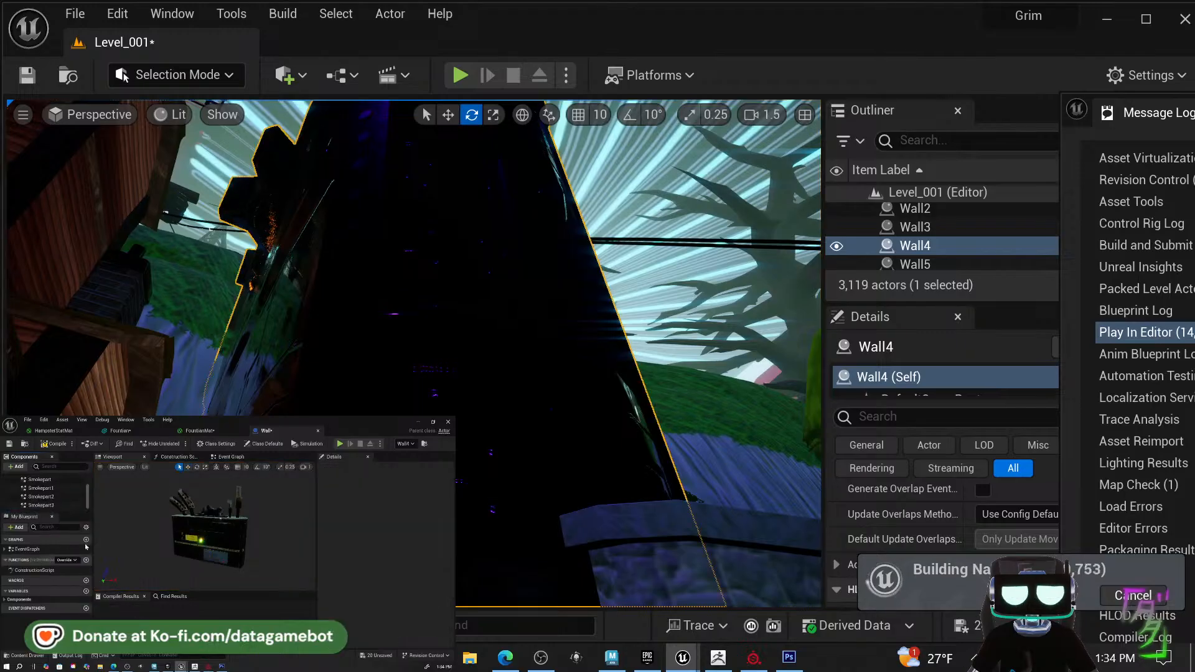
# Add a Box Collision component to the Wall blueprint and name it Collision.
pyautogui.click(17, 467)
pyautogui.scroll(-5, 43, 554)
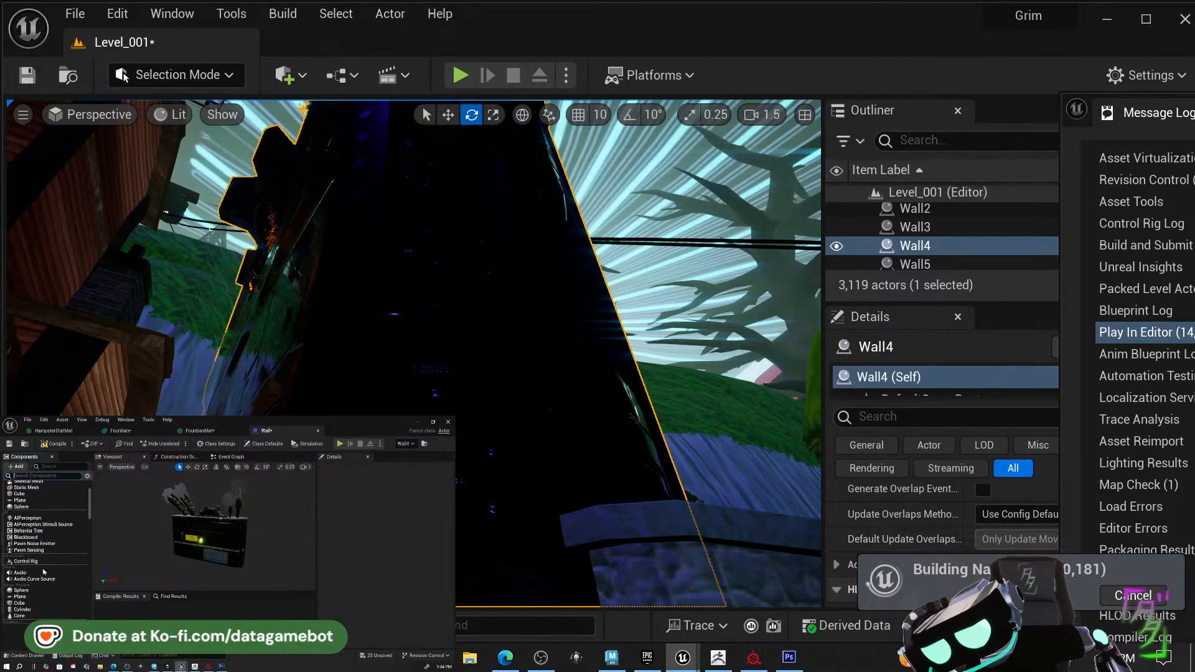
pyautogui.scroll(-4, 44, 575)
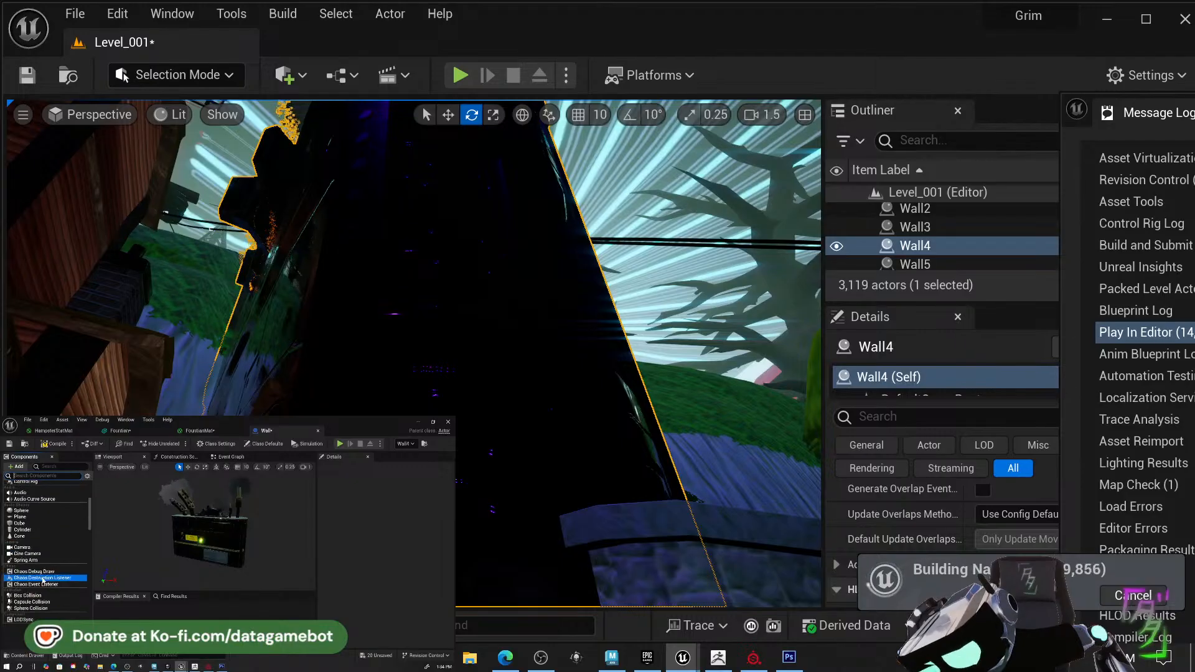
pyautogui.click(28, 583)
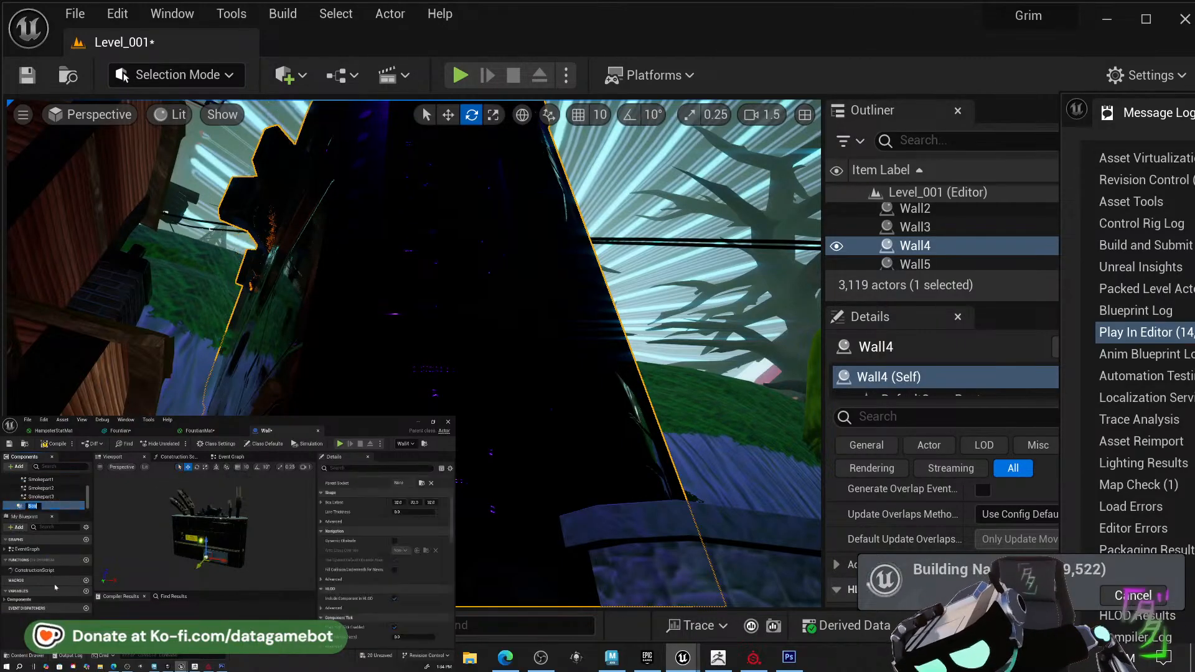
pyautogui.write('m')
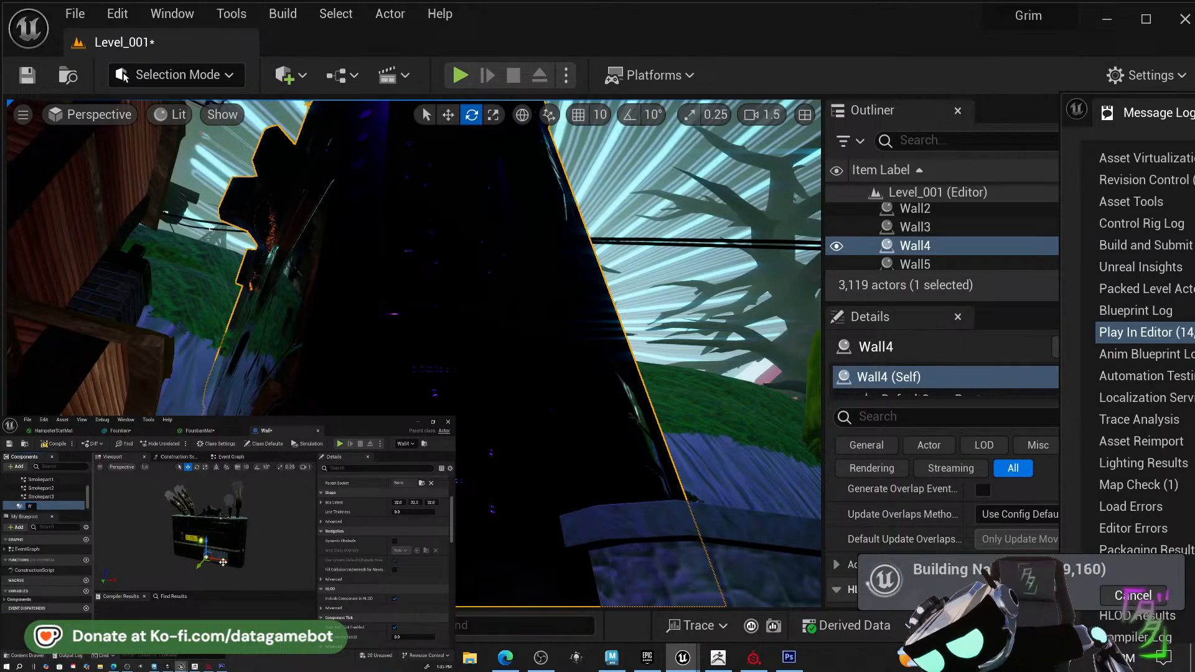
pyautogui.write('e')
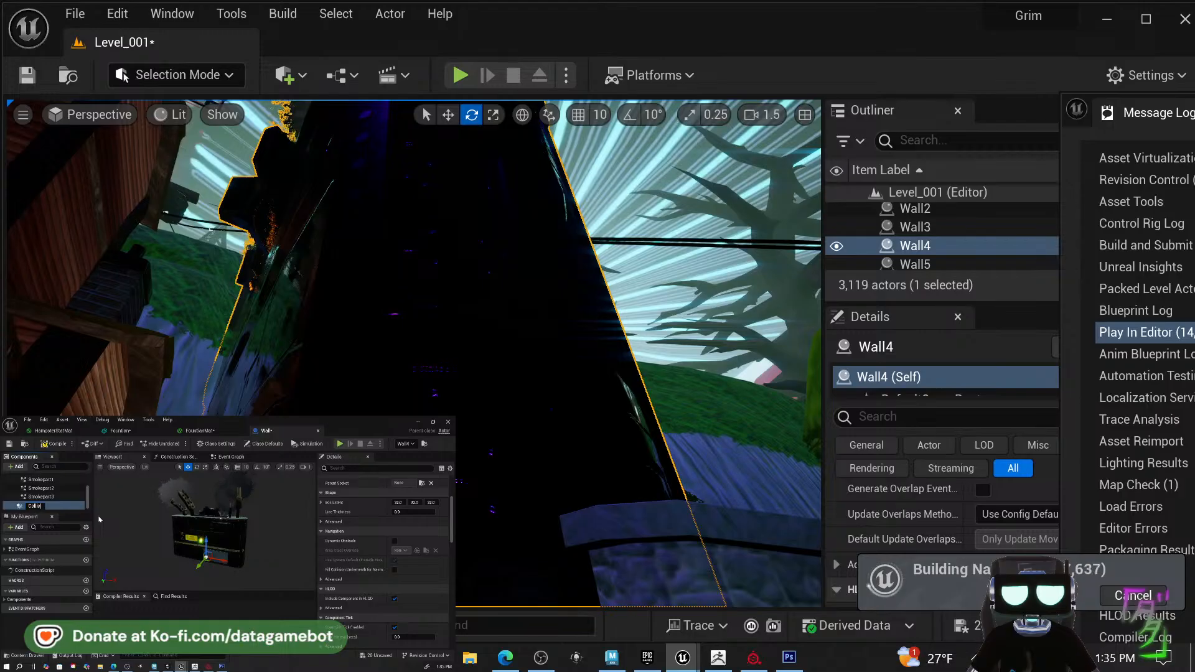
pyautogui.press('Return')
pyautogui.press('Return')
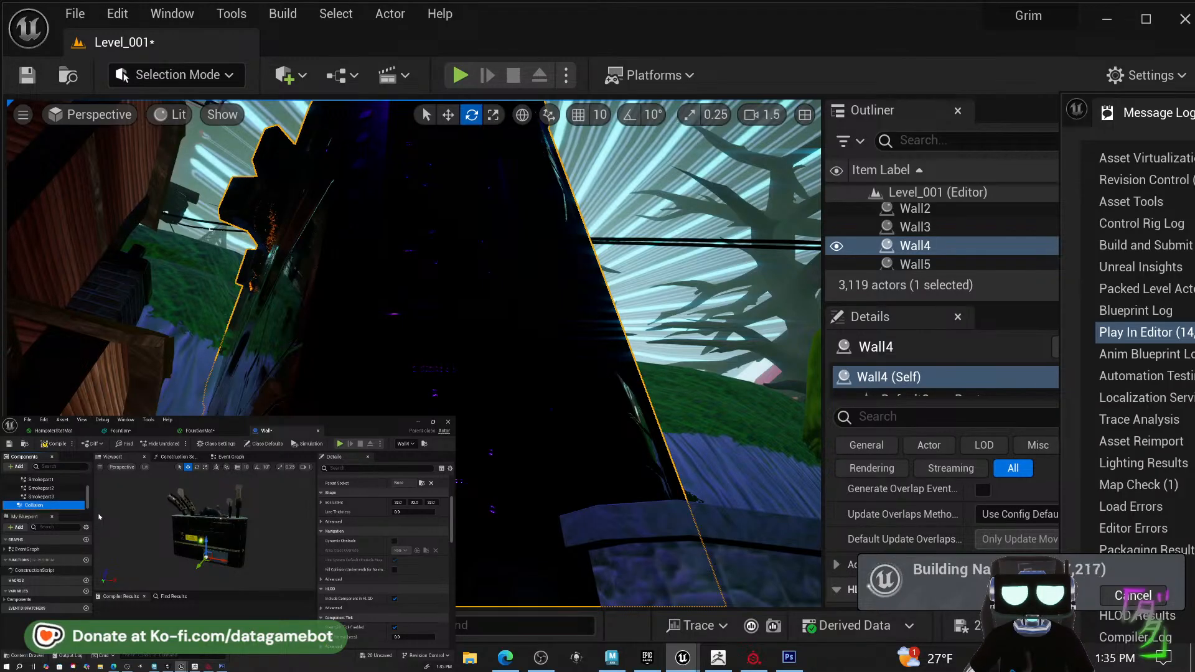
# Scale the Collision box outward along its axes so that it spans the base of the wall mesh.
pyautogui.moveTo(137, 552); pyautogui.dragTo(209, 547)
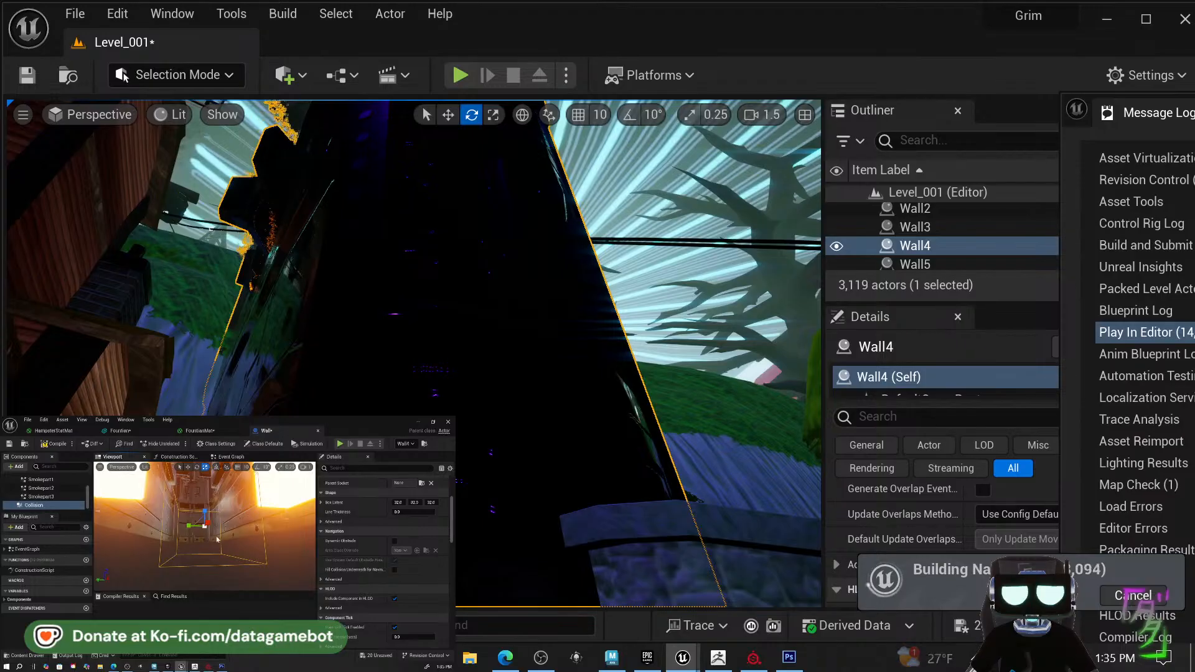
pyautogui.moveTo(200, 524); pyautogui.dragTo(239, 501)
pyautogui.moveTo(210, 522)
pyautogui.mouseDown(button='right')
pyautogui.moveTo(294, 528)
pyautogui.moveTo(195, 520)
pyautogui.mouseUp(button='right')
pyautogui.scroll(5, 293, 529)
pyautogui.press('s')
pyautogui.press('s')
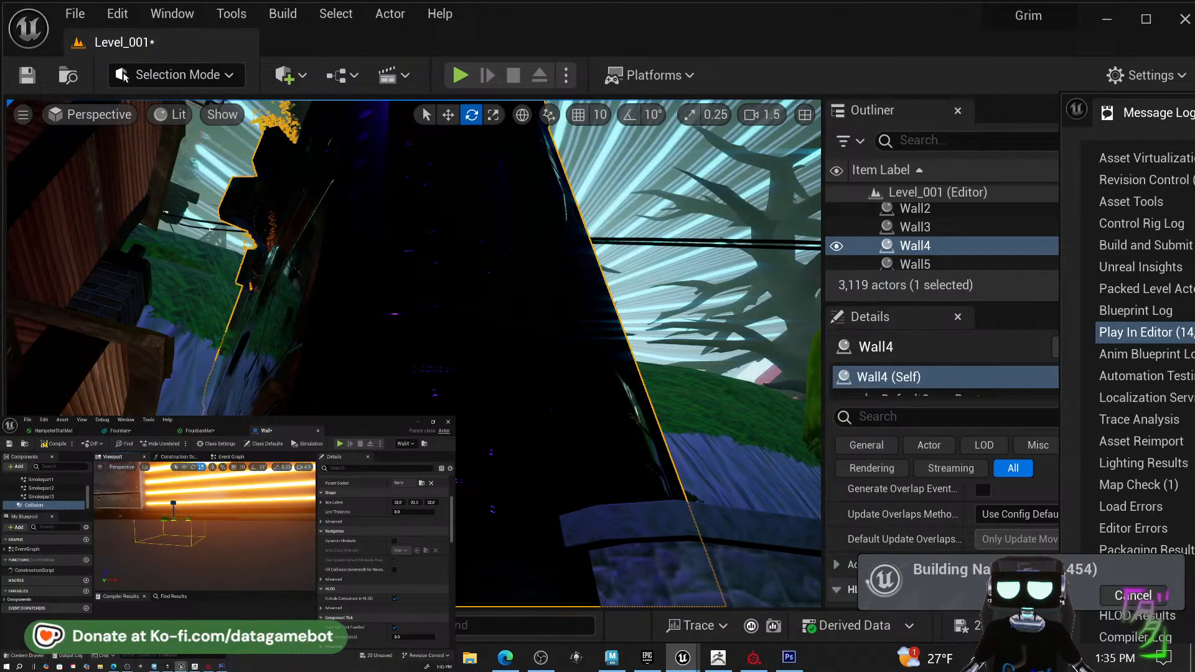
pyautogui.moveTo(188, 519); pyautogui.dragTo(201, 519)
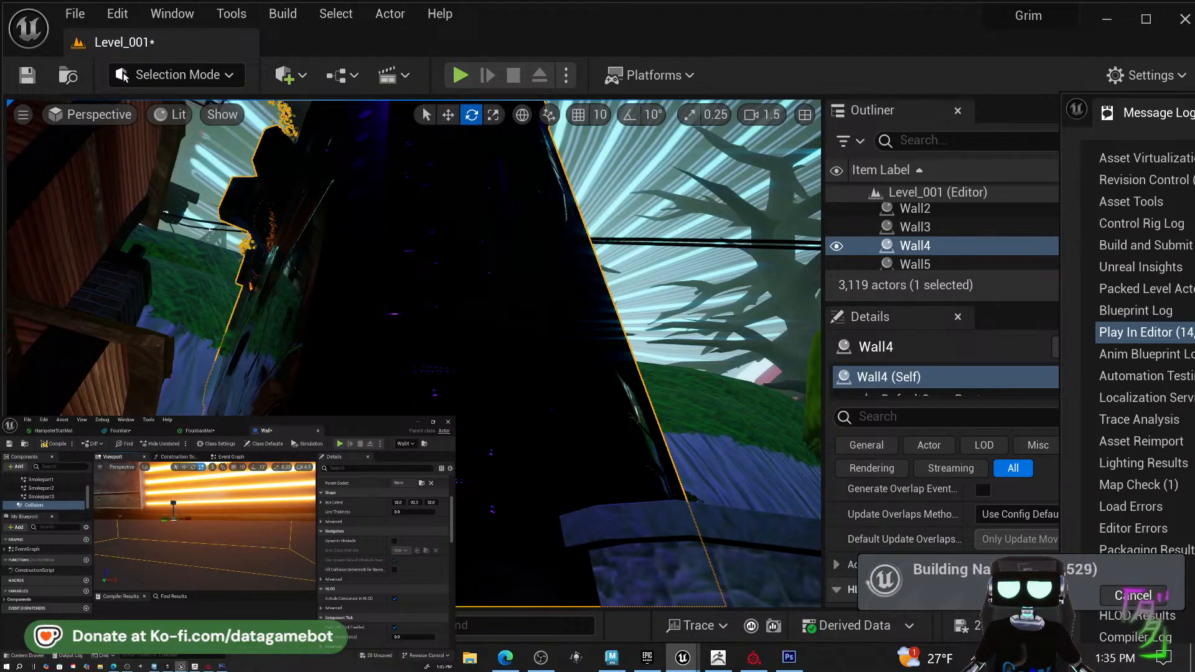
# Raise the Collision box slightly so it encloses the wall mesh, and compile the Wall blueprint.
pyautogui.moveTo(204, 528)
pyautogui.mouseDown(button='right')
pyautogui.moveTo(261, 532)
pyautogui.moveTo(155, 536)
pyautogui.moveTo(222, 531)
pyautogui.mouseUp(button='right')
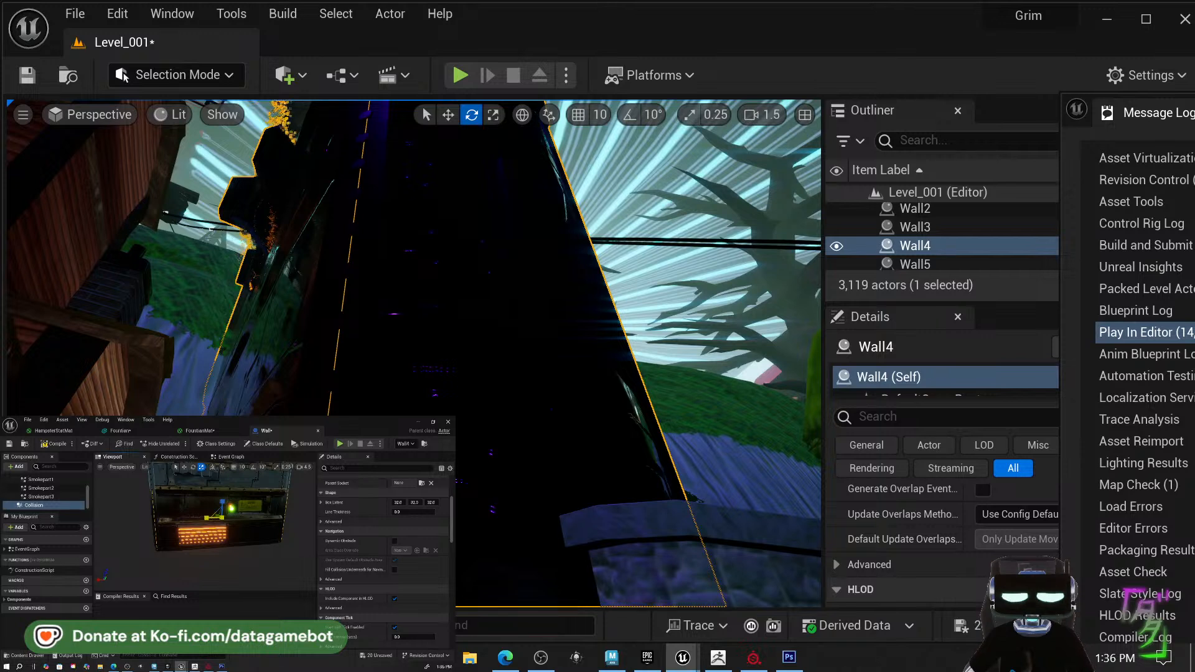
pyautogui.moveTo(215, 518)
pyautogui.mouseDown(button='right')
pyautogui.moveTo(216, 485)
pyautogui.moveTo(215, 496)
pyautogui.mouseUp(button='right')
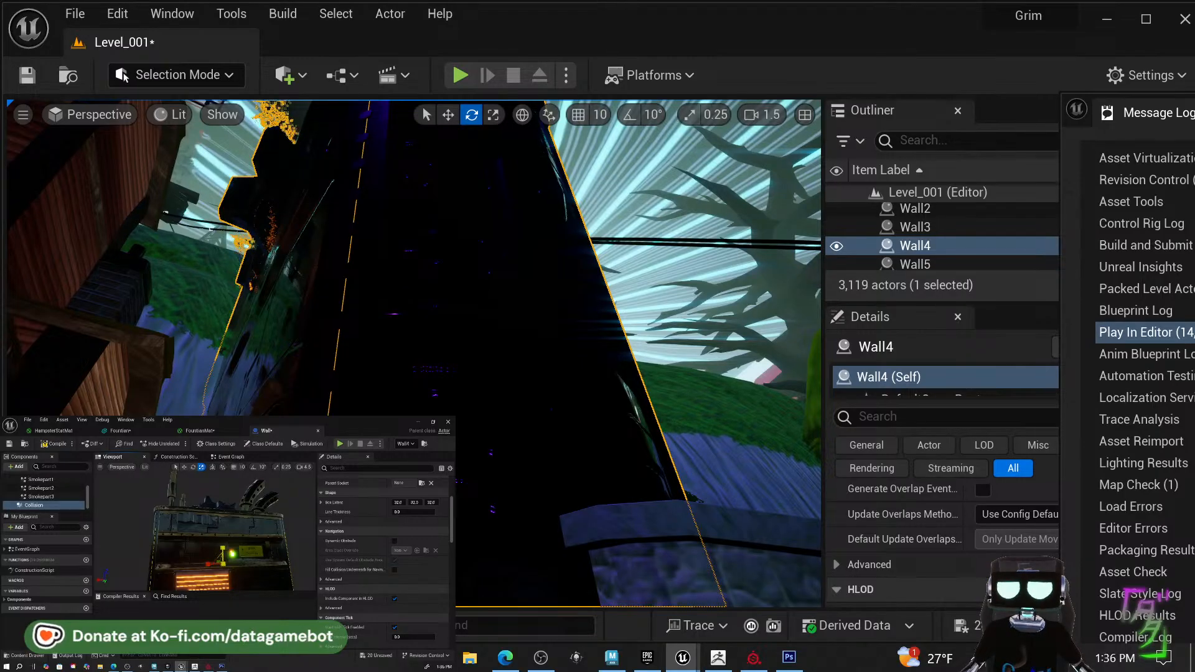
pyautogui.moveTo(222, 556); pyautogui.dragTo(230, 575, button='right')
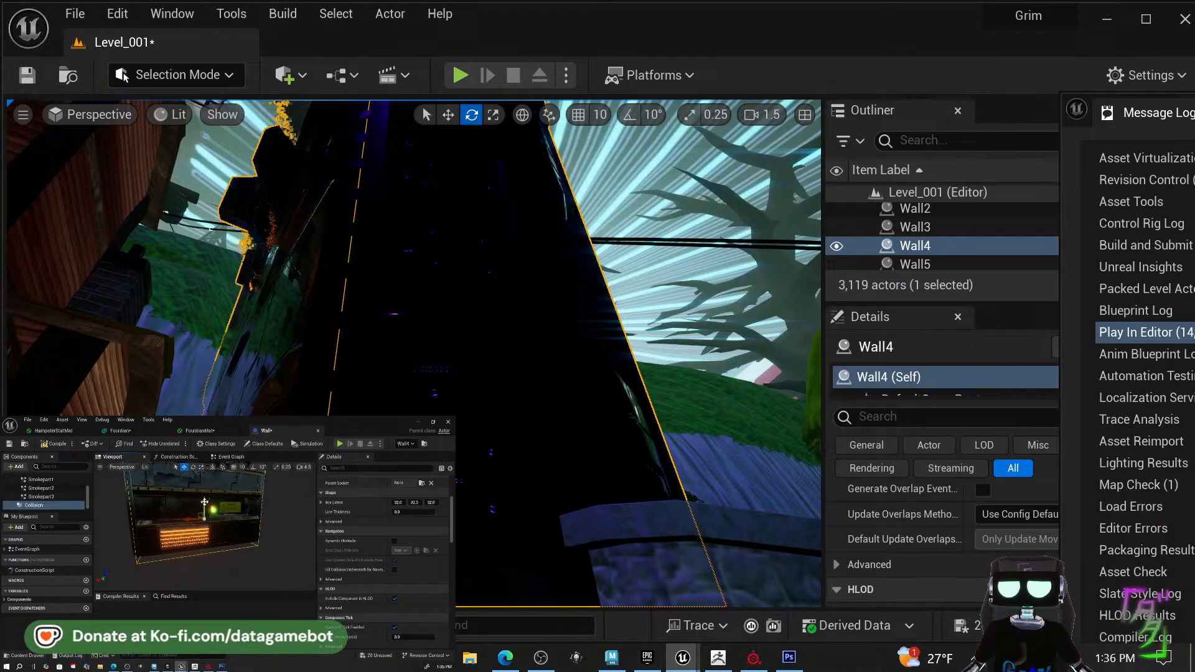
pyautogui.moveTo(204, 502); pyautogui.dragTo(204, 494)
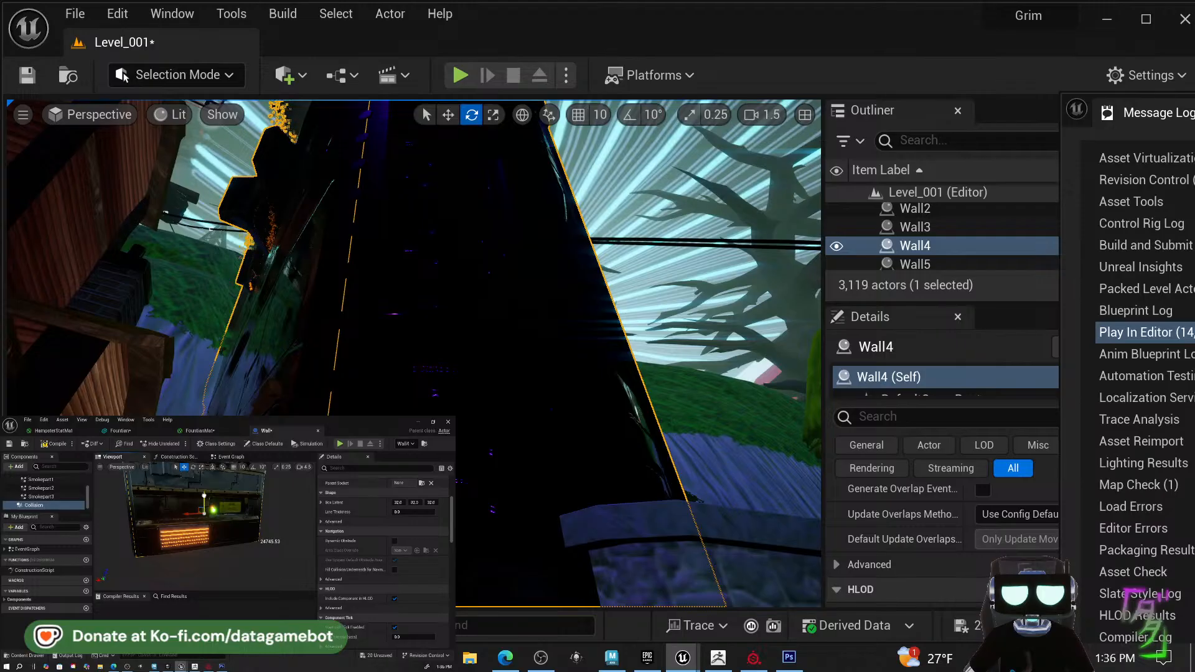
pyautogui.click(54, 444)
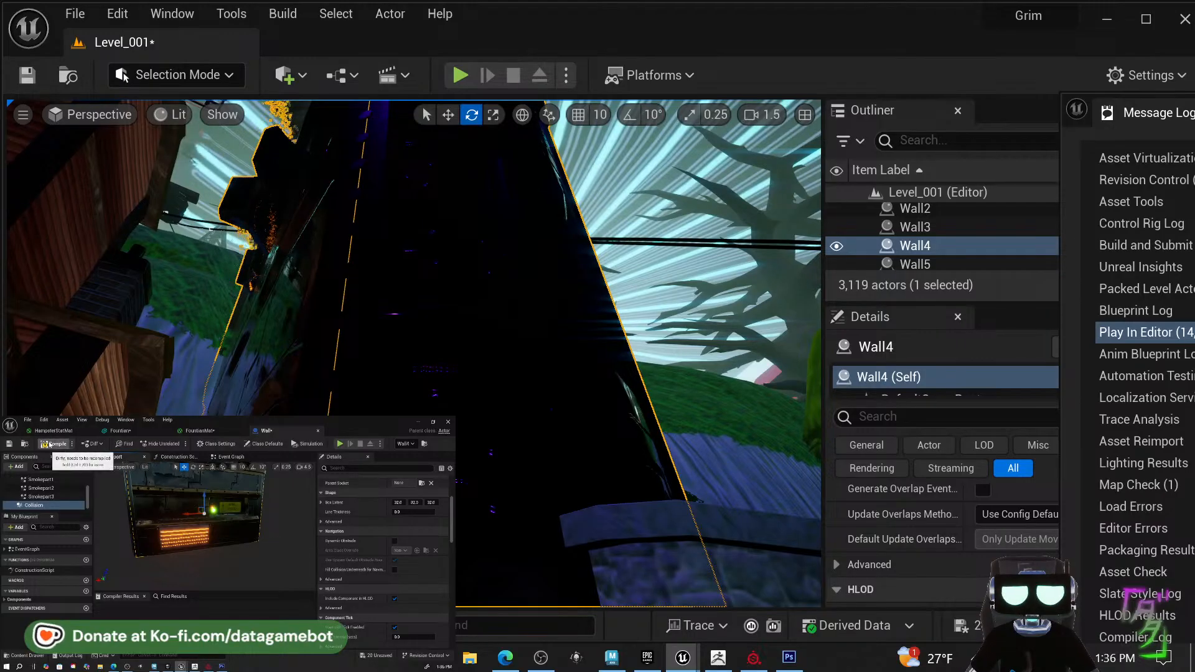
pyautogui.click(303, 467)
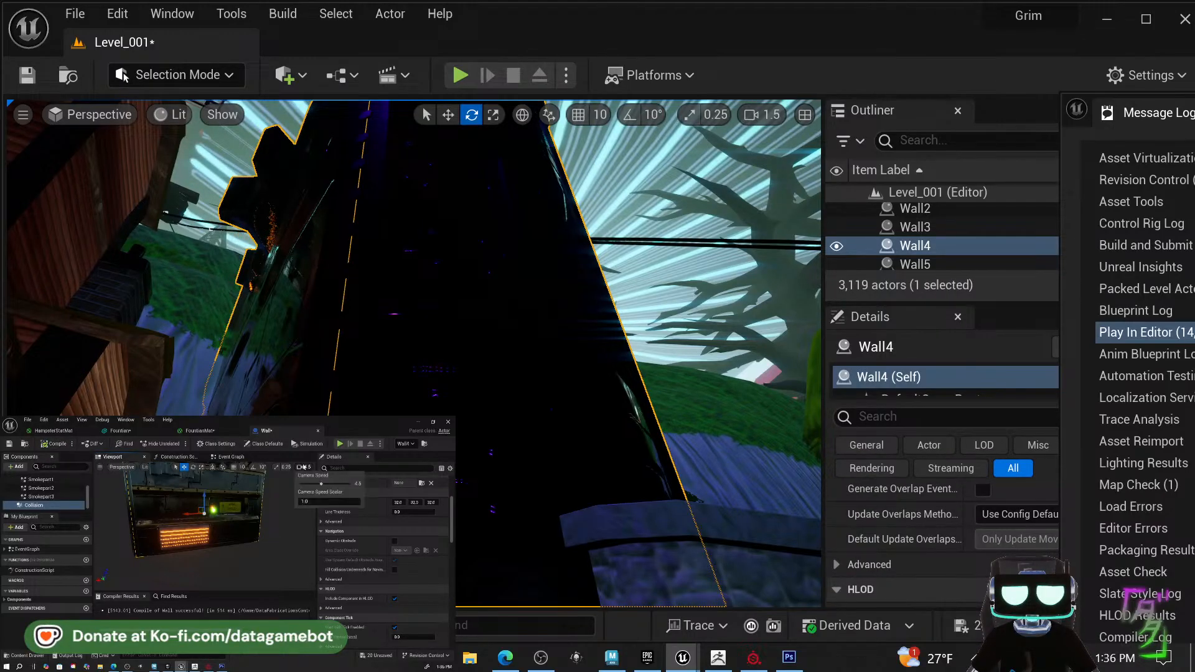
# Start a play session of Level_001, switch weapon, and walk the character through the house and out its door.
pyautogui.click(338, 445)
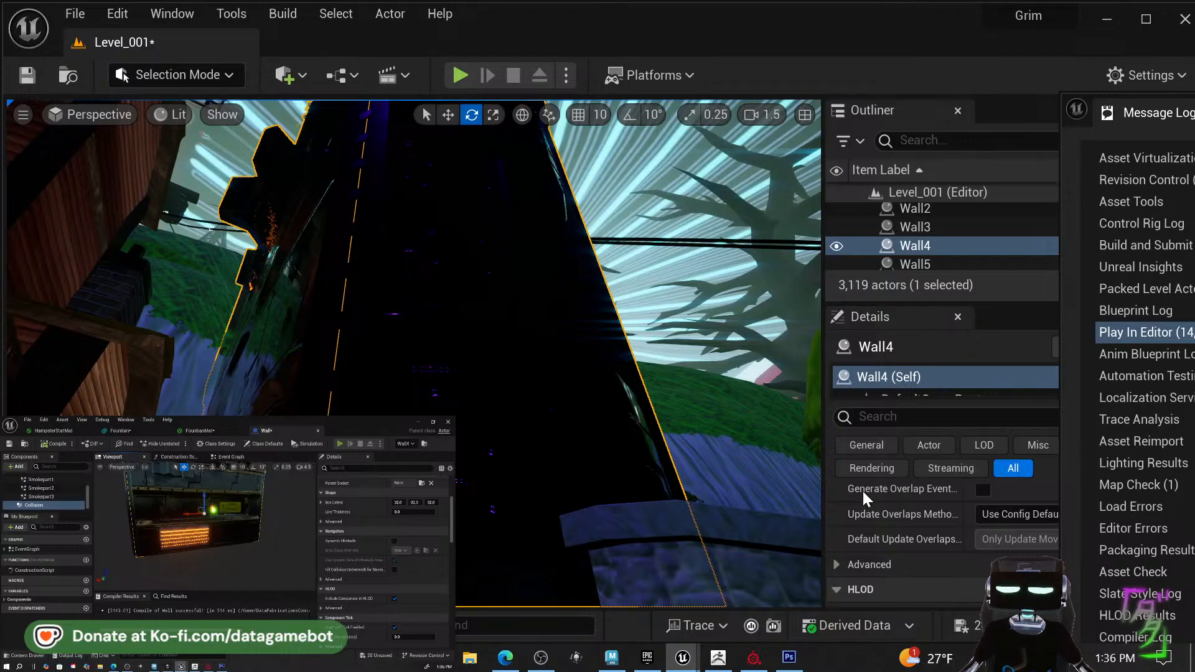
pyautogui.hotkey('alt', 'p')
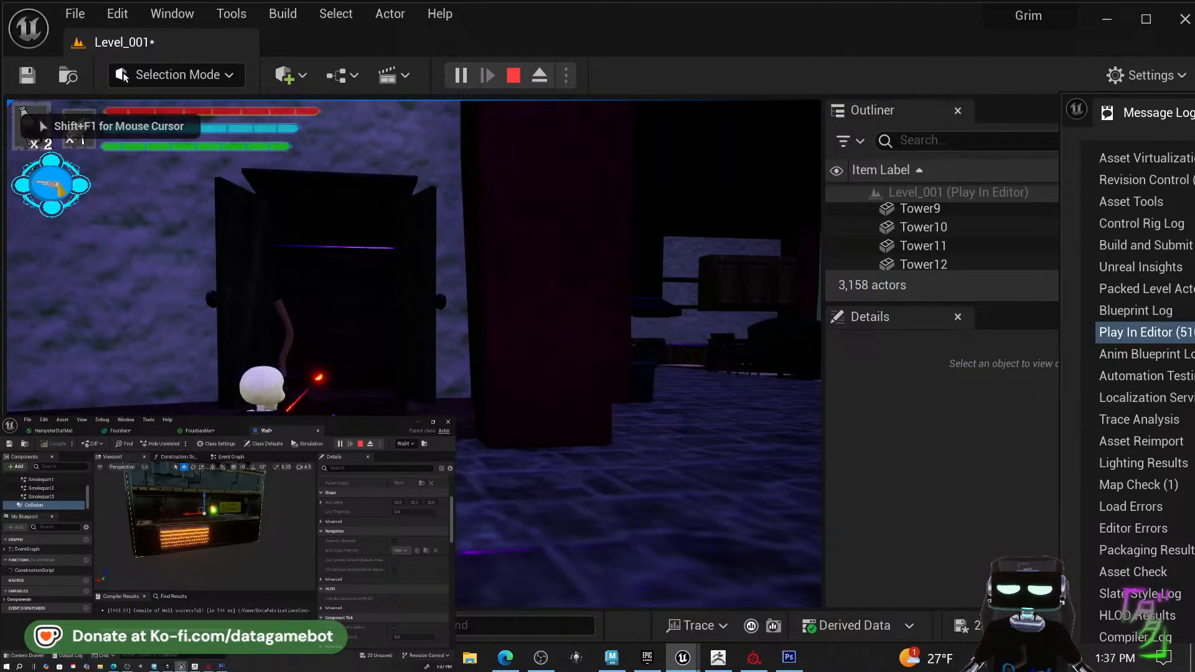
pyautogui.press('2')
pyautogui.press('w')
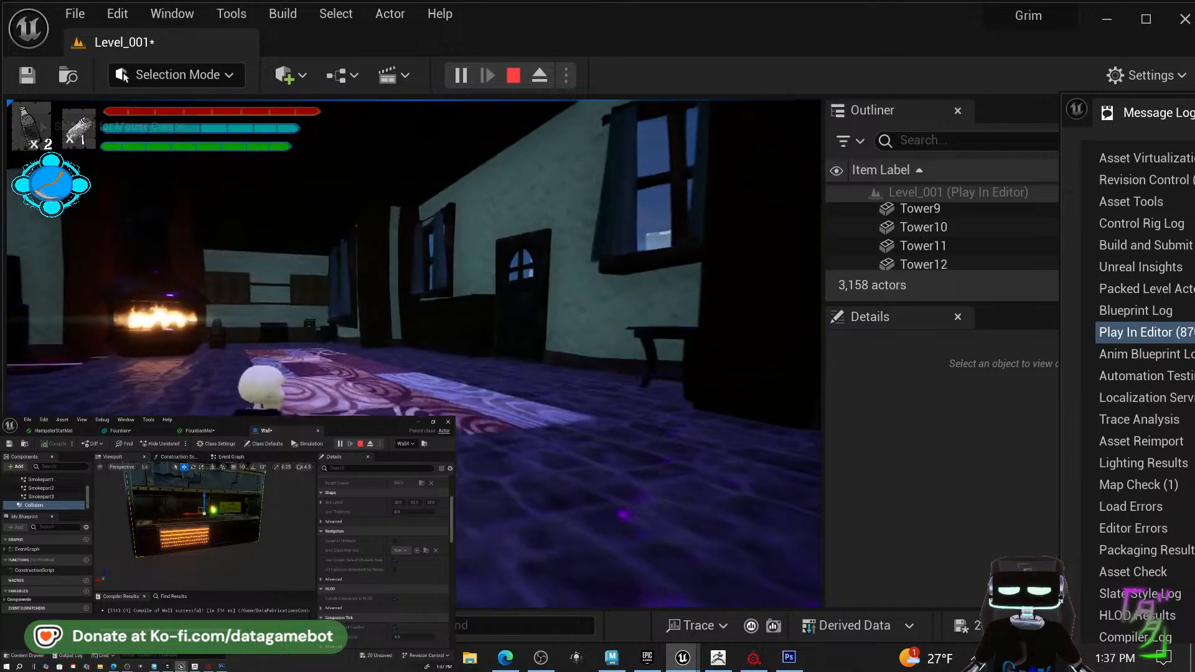
pyautogui.press('w')
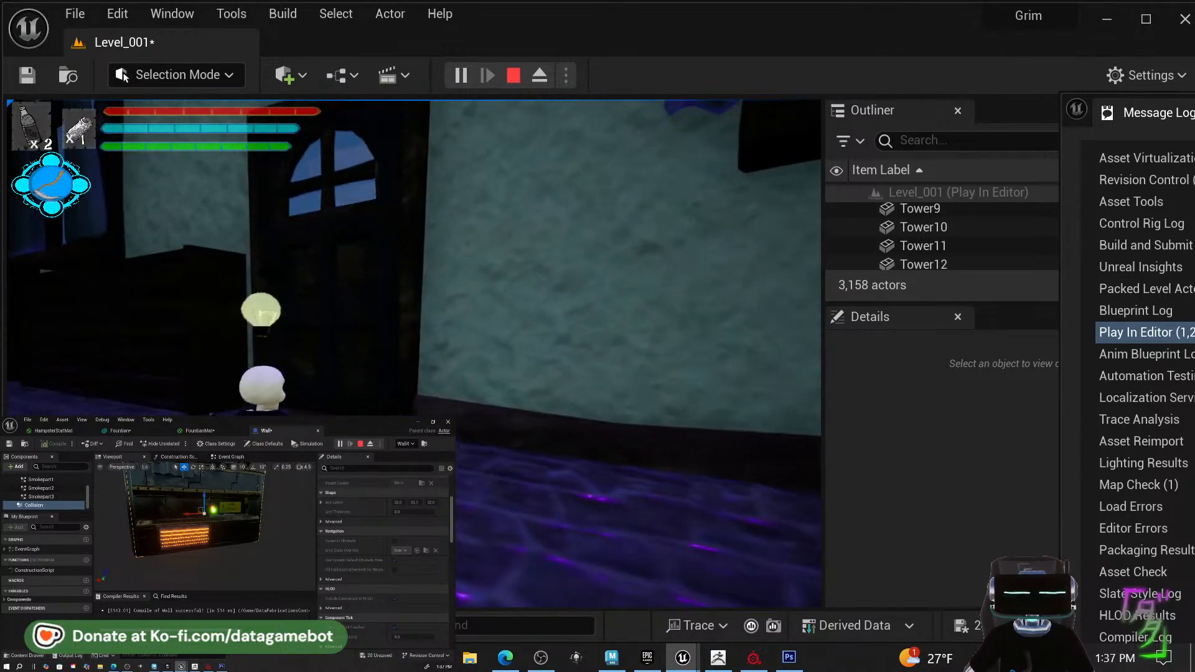
pyautogui.press('w')
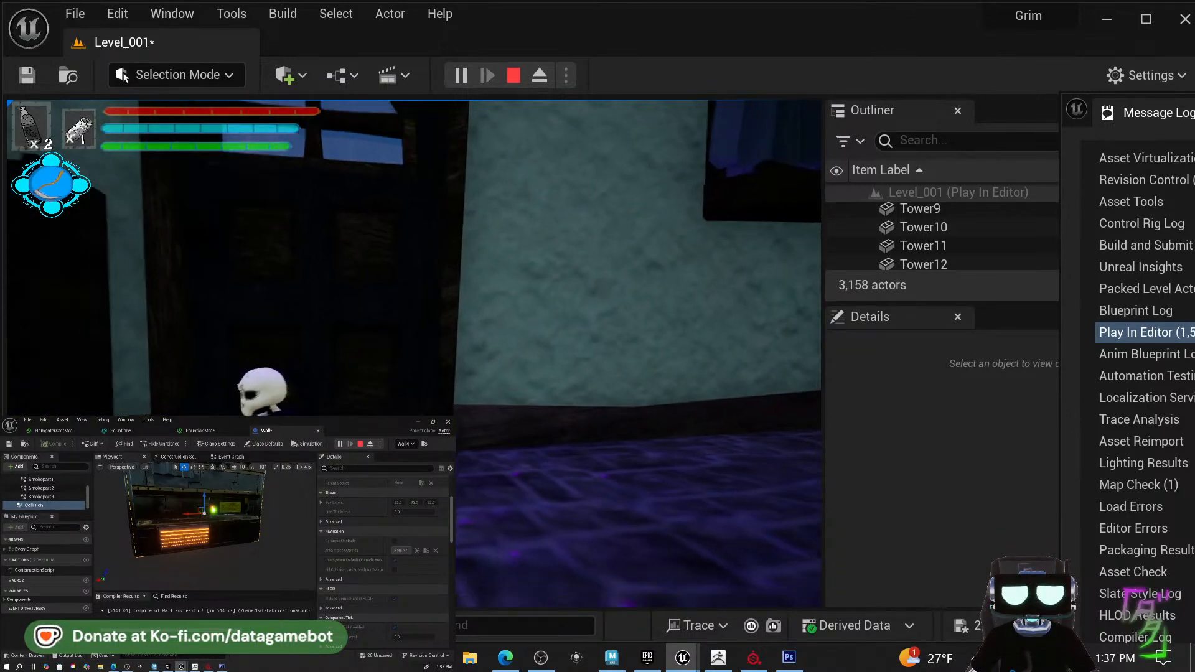
pyautogui.press('w')
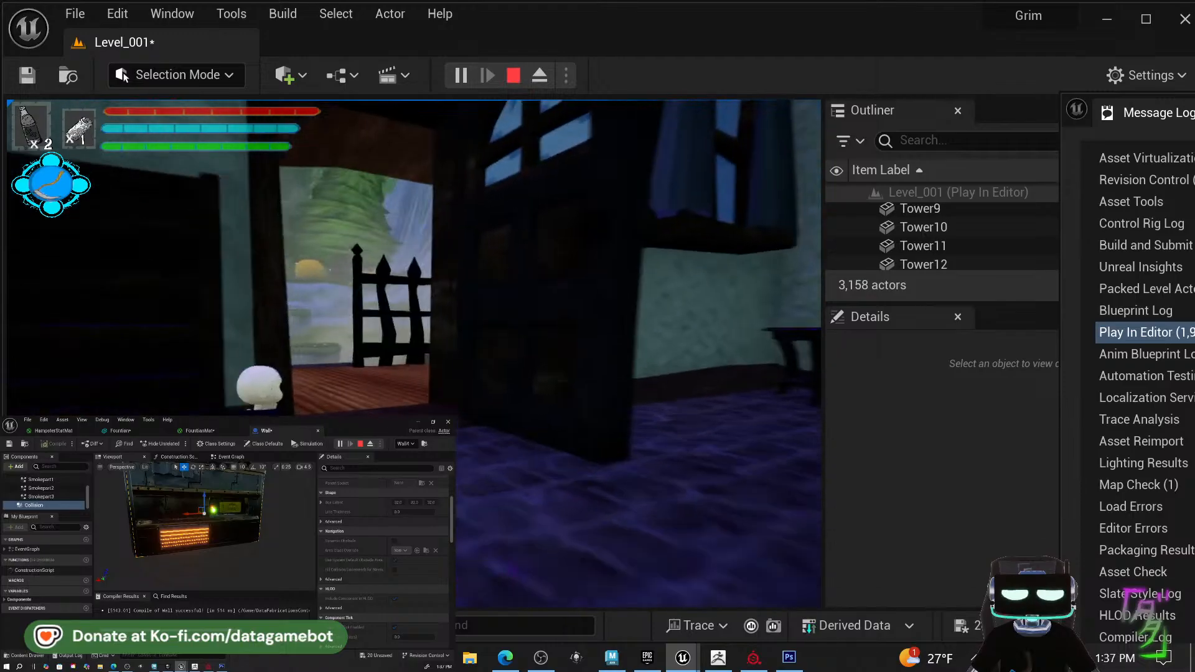
pyautogui.press('w')
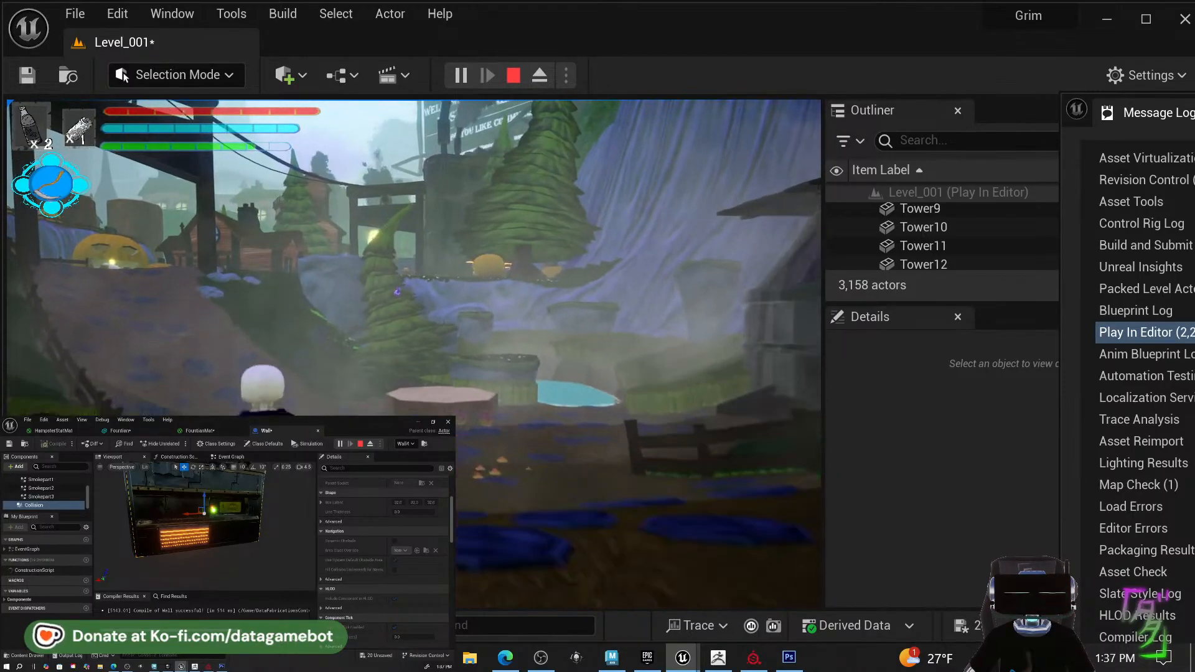
# Run along the village path and up the stone steps to the dark wall to test its collision.
pyautogui.press('w')
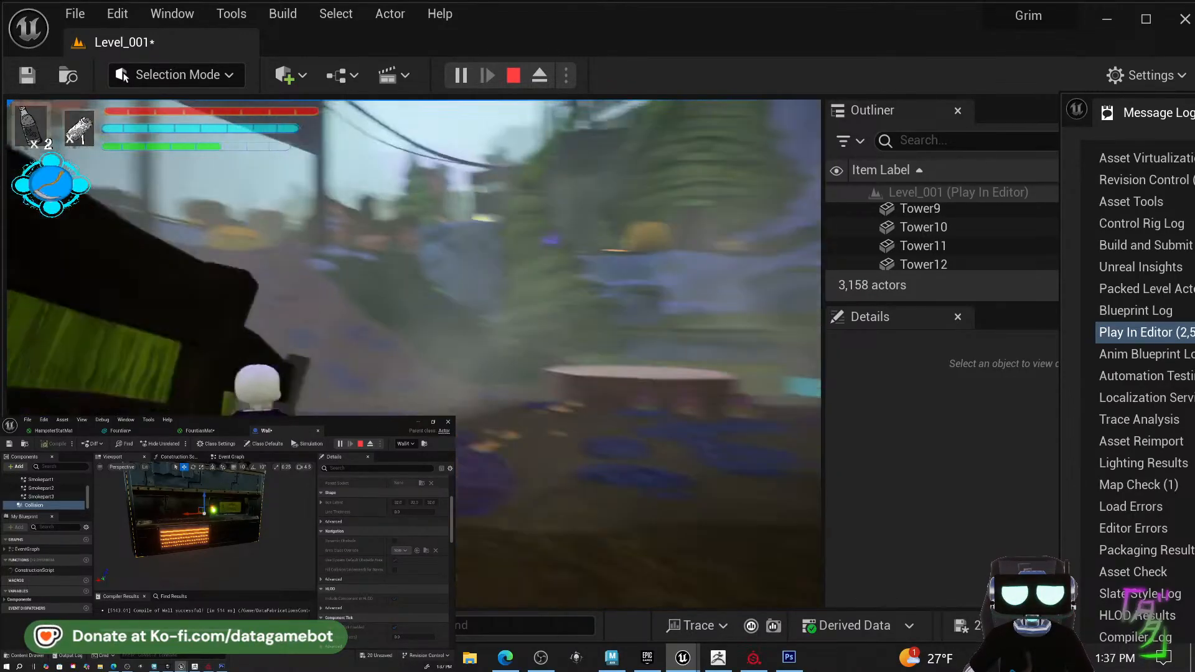
pyautogui.press('w')
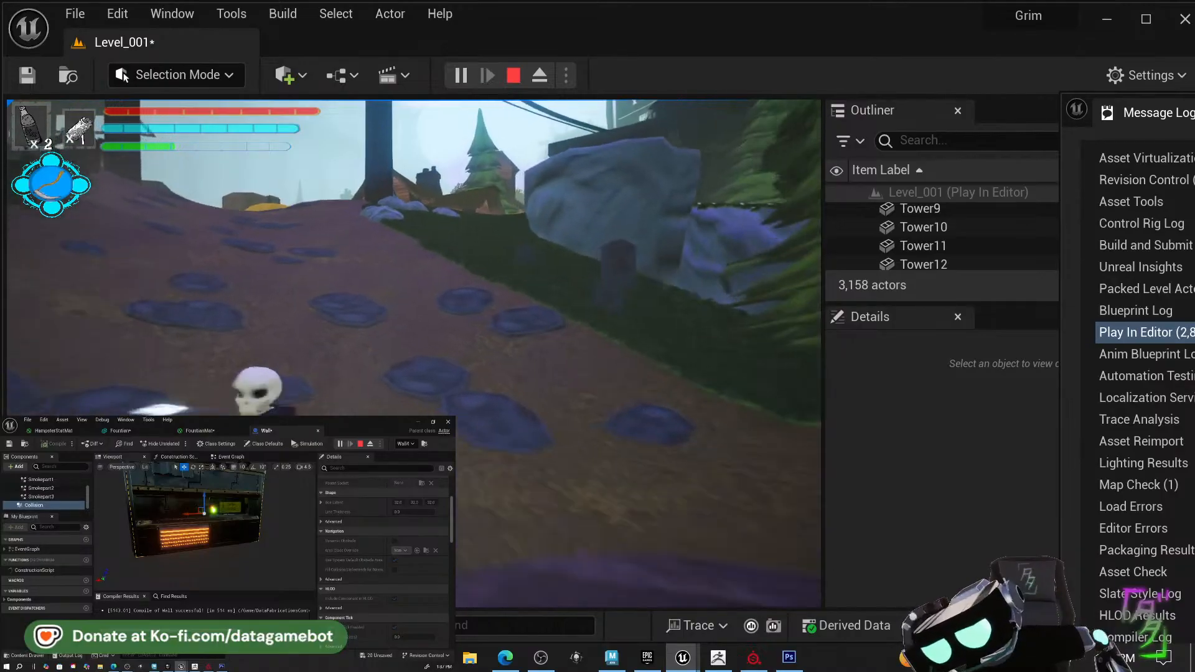
pyautogui.press('w')
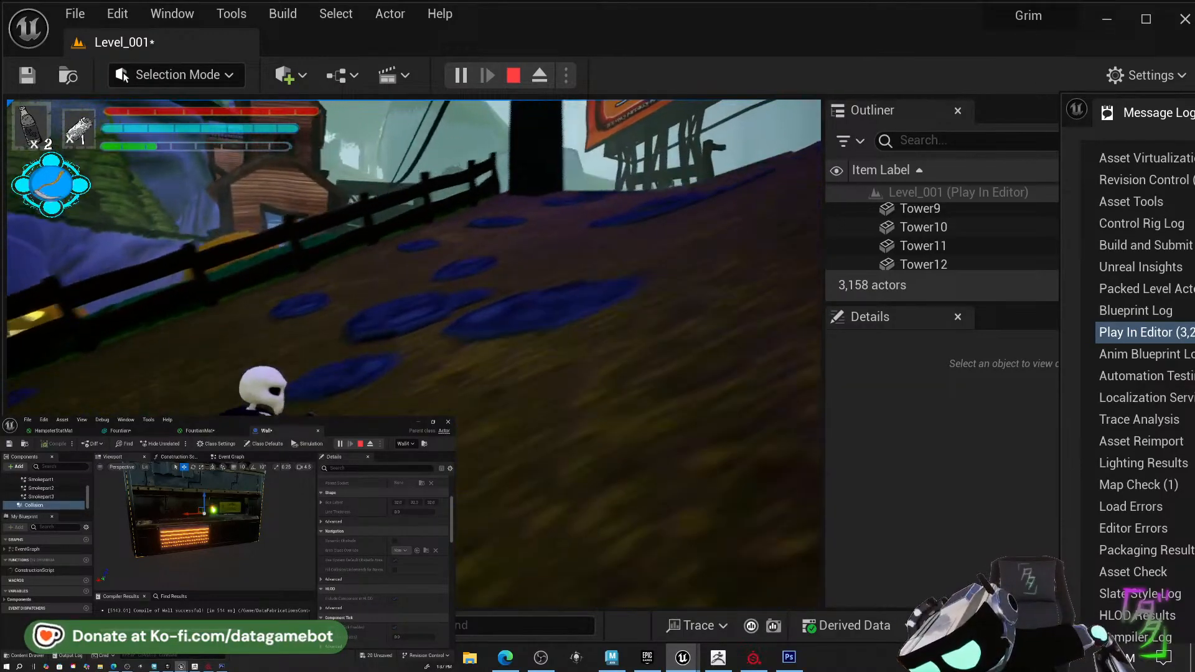
pyautogui.press('w')
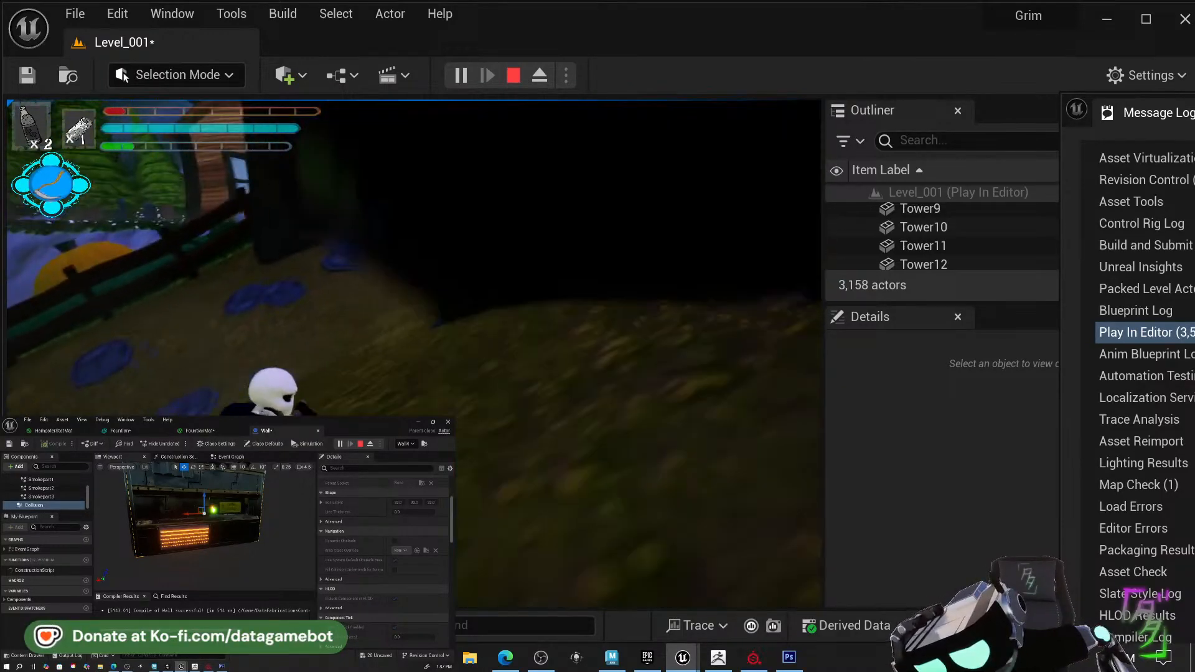
pyautogui.press('w')
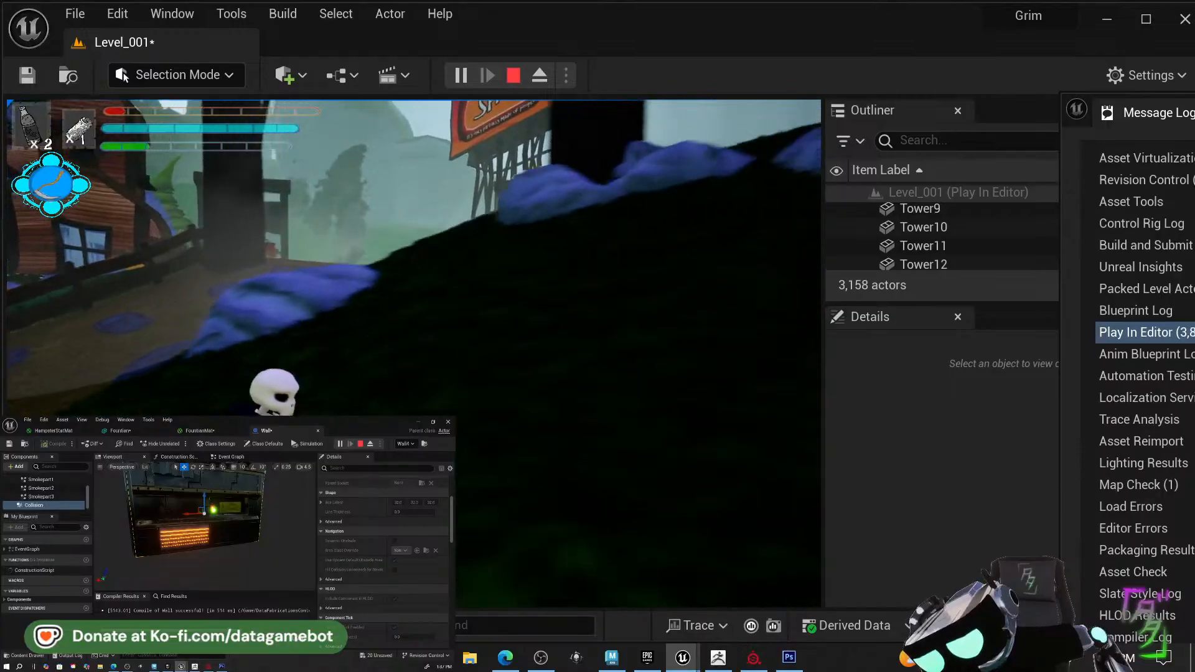
pyautogui.press('w')
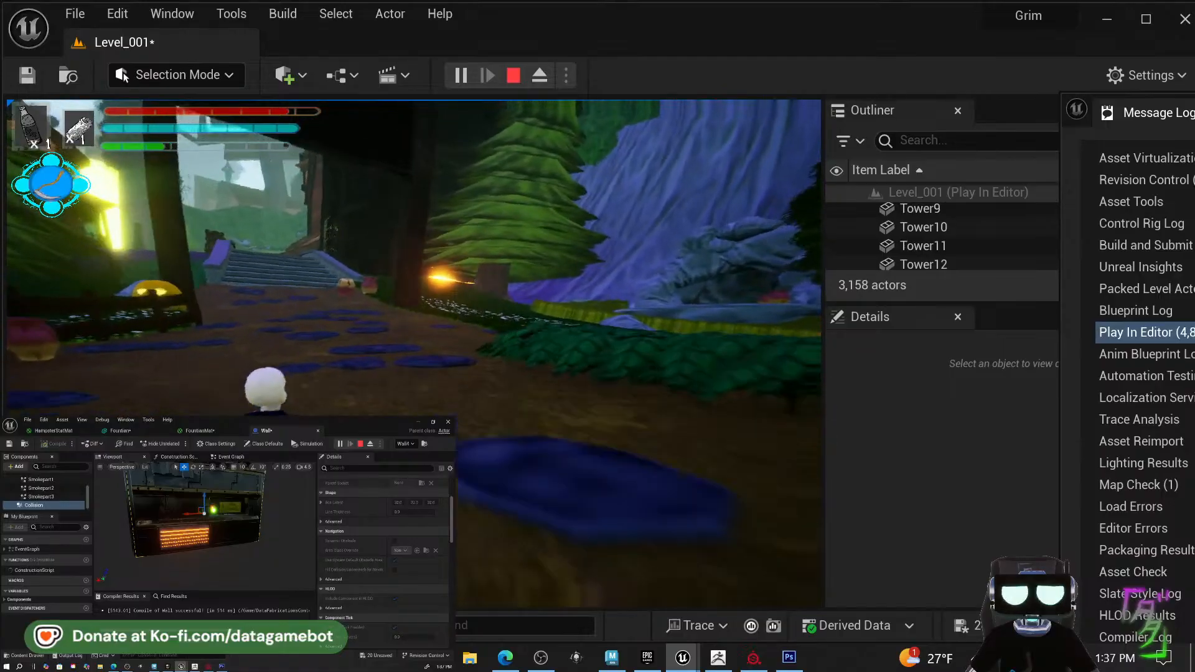
pyautogui.press('w')
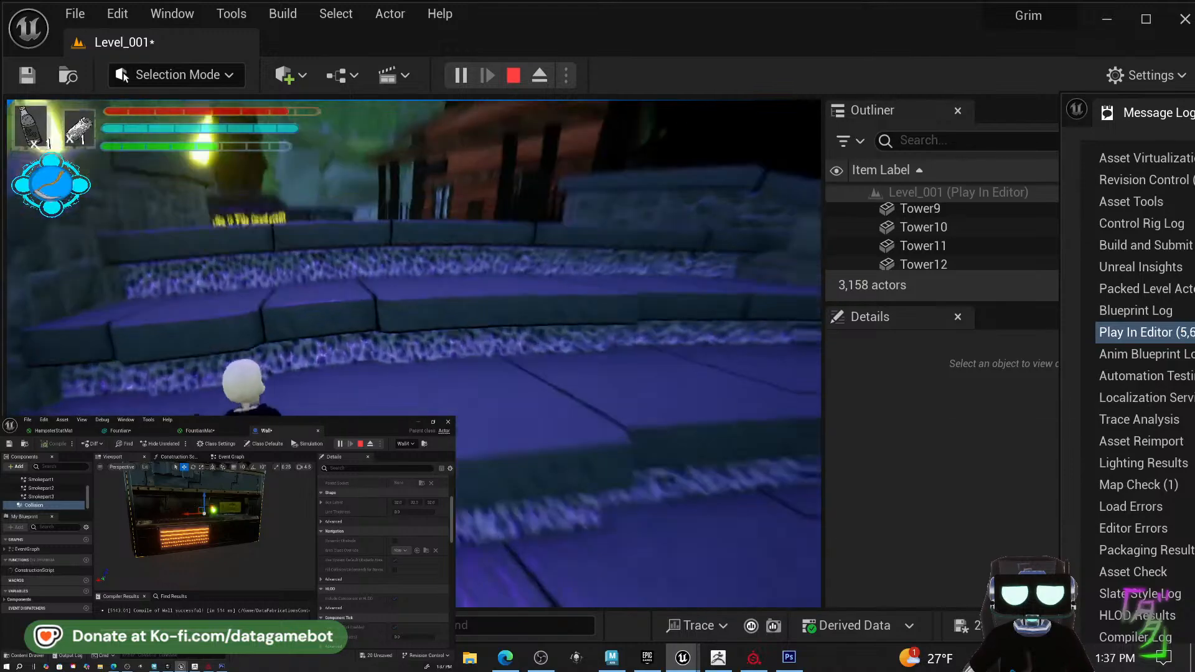
pyautogui.press('w')
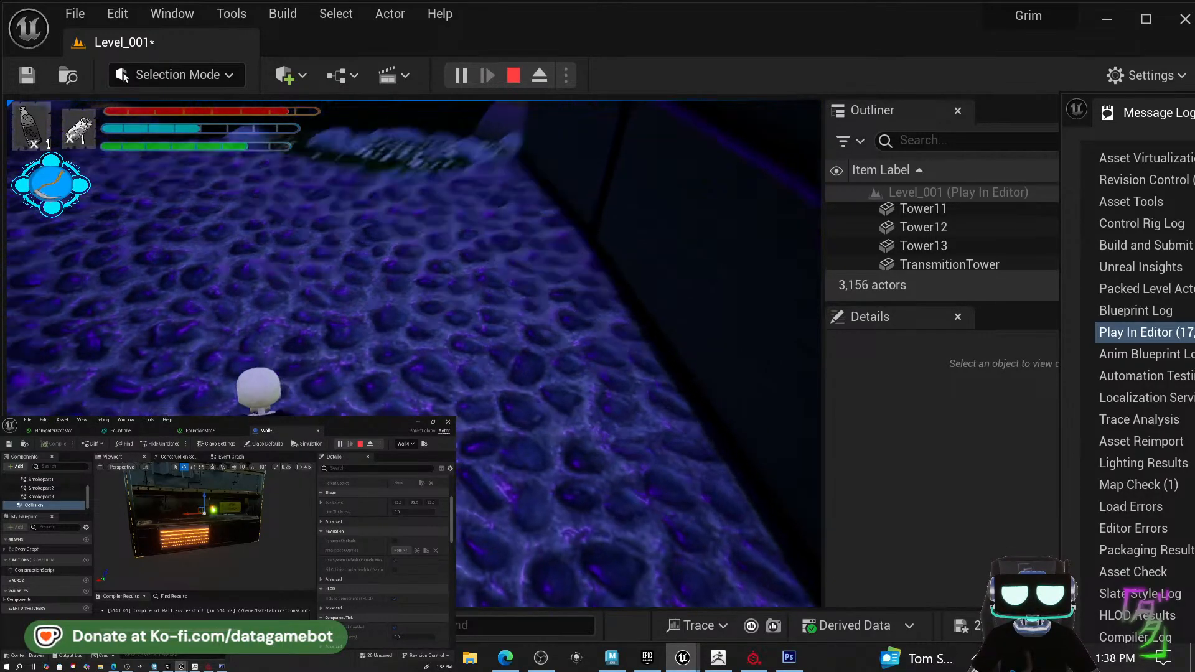
# Switch to OBS and move the Display Capture 3 source to the upper-right corner of the DevStream scene.
pyautogui.press('super')
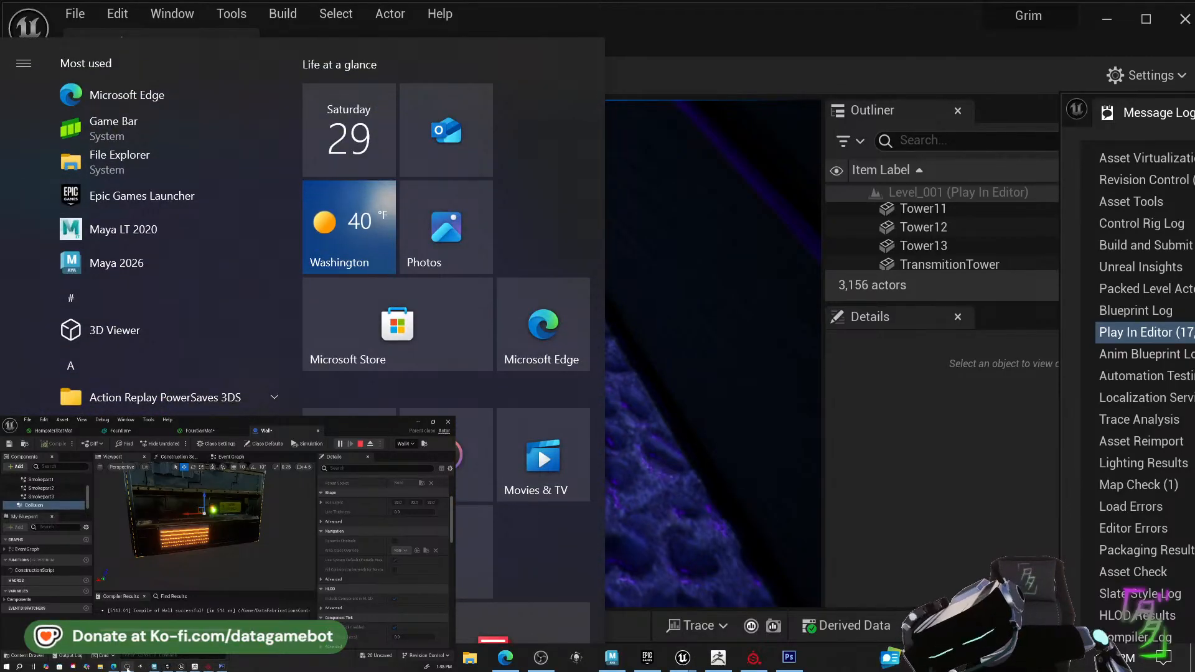
pyautogui.click(541, 657)
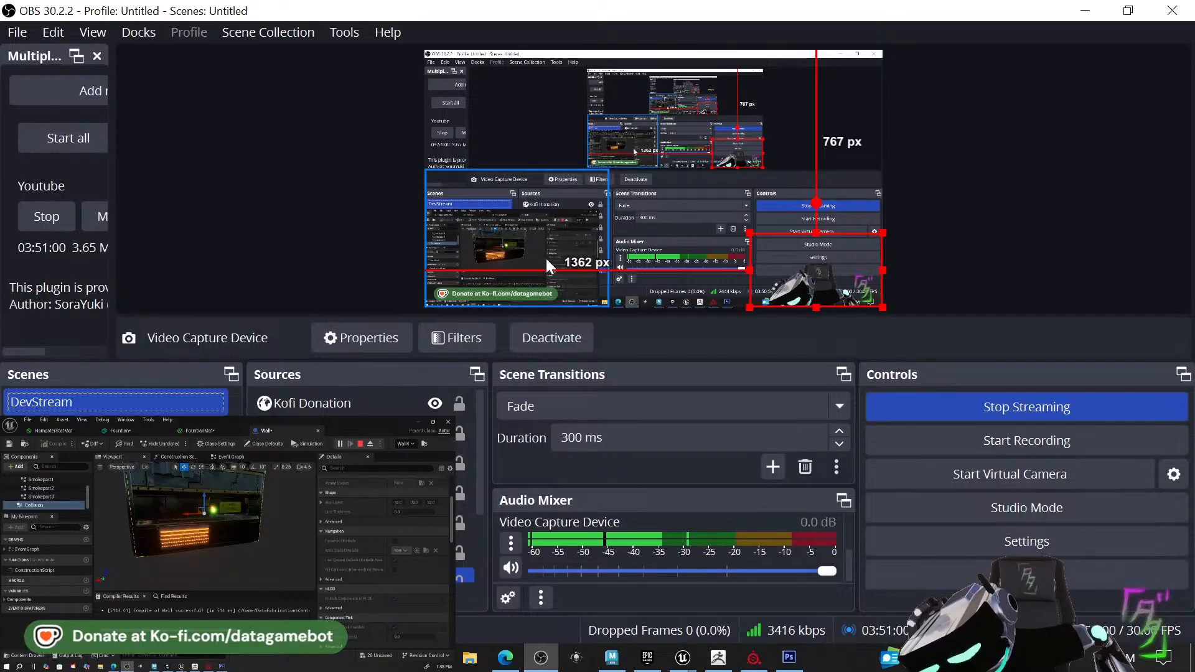
pyautogui.click(503, 267)
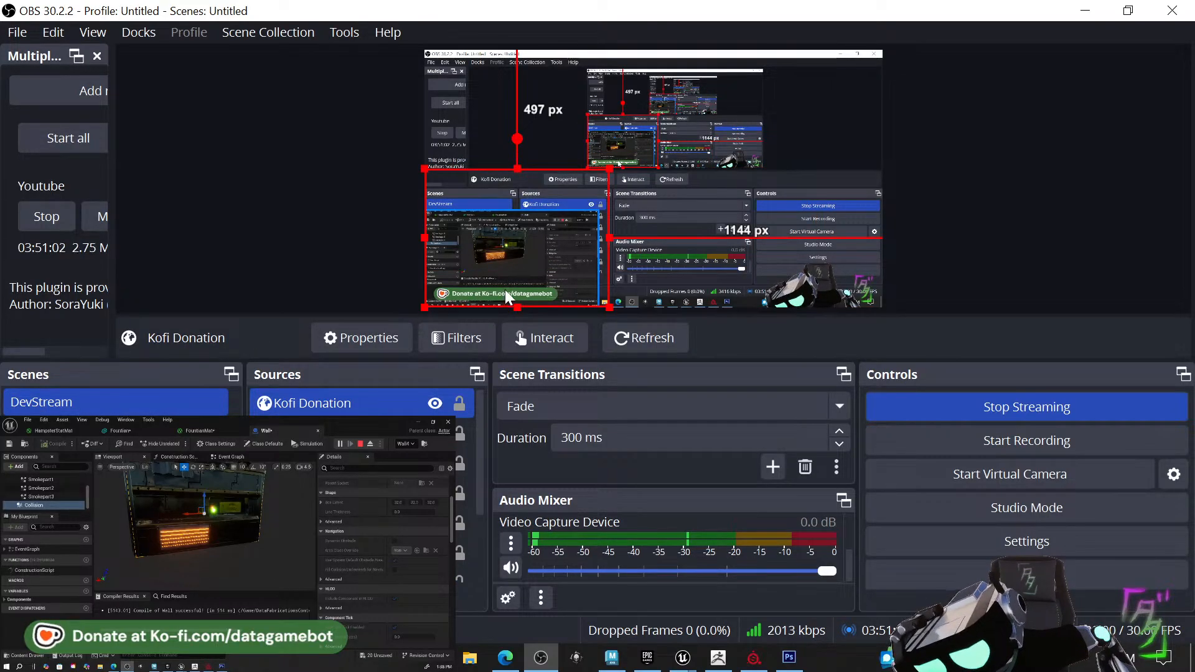
pyautogui.click(506, 292)
pyautogui.moveTo(529, 264); pyautogui.dragTo(811, 106)
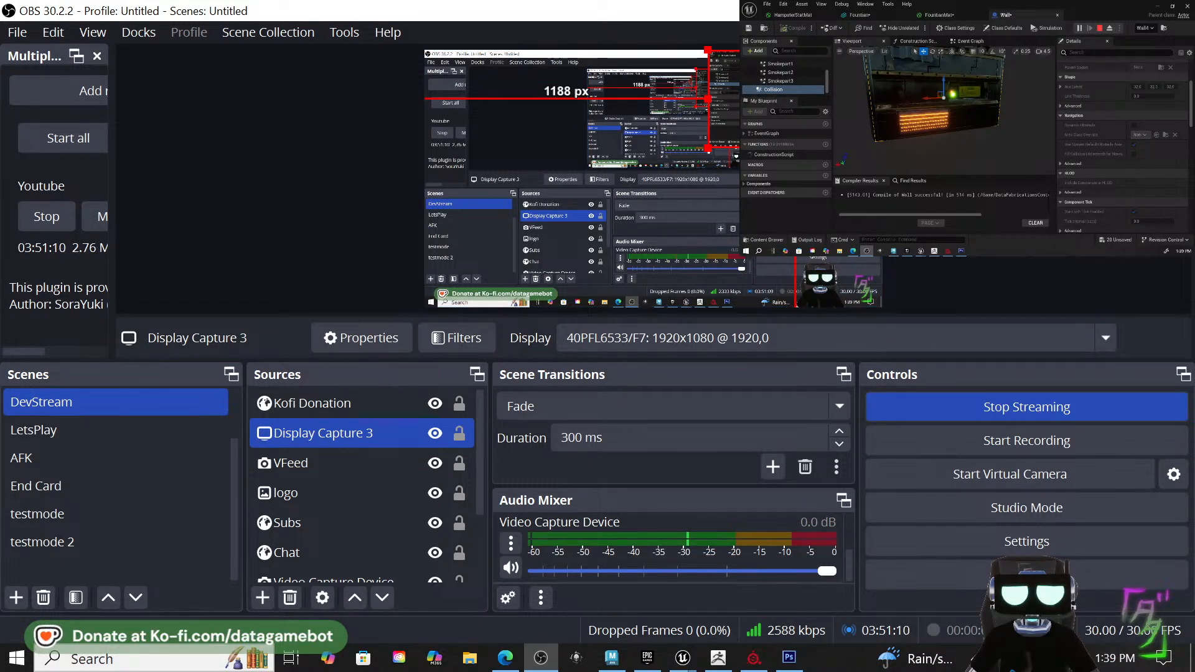
# Return to the Unreal play session, switch weapon, and walk across the cobbled ground alongside the dark wall.
pyautogui.hotkey('alt', 'Tab')
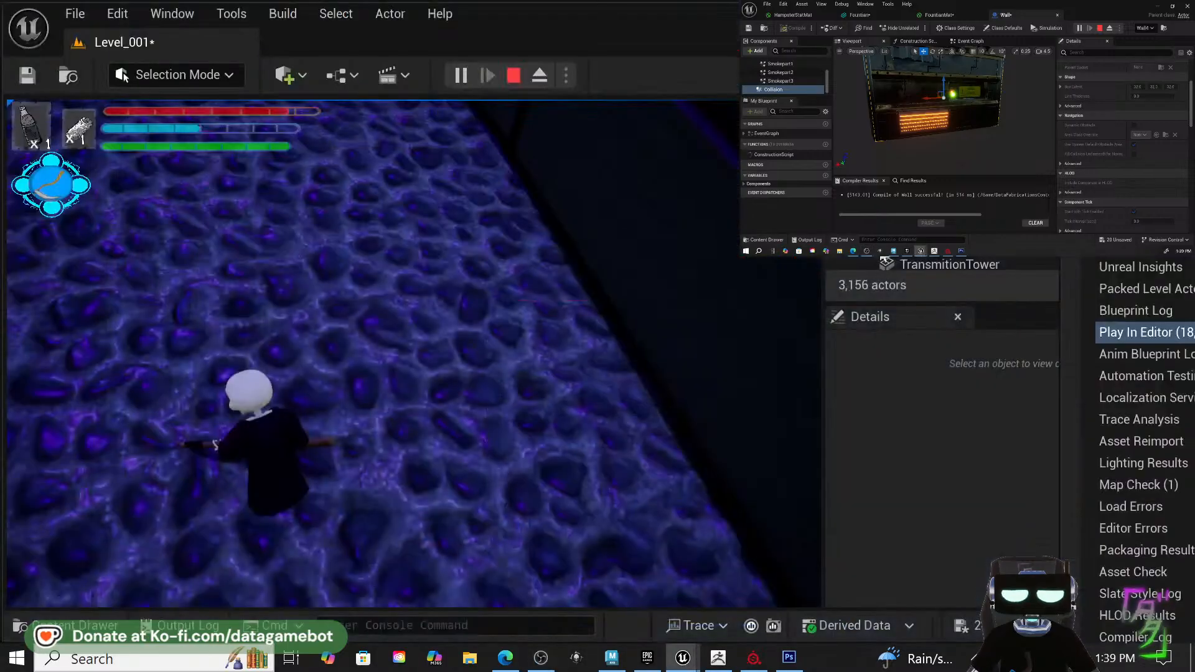
pyautogui.click(434, 386)
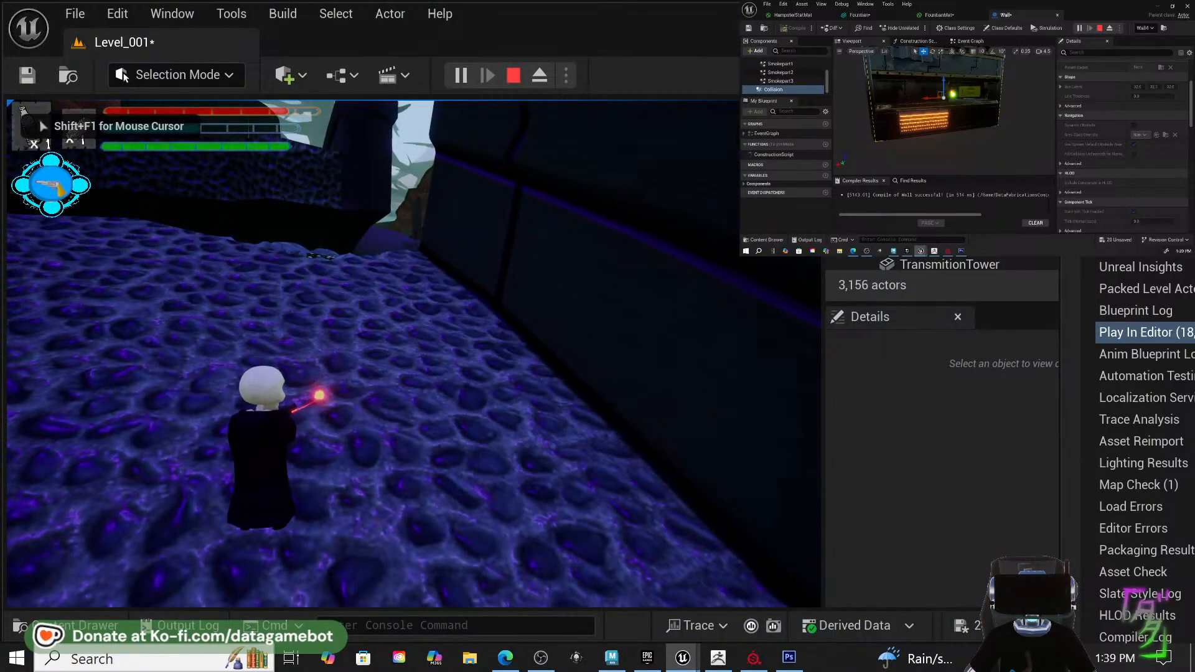
pyautogui.press('1')
pyautogui.press('w')
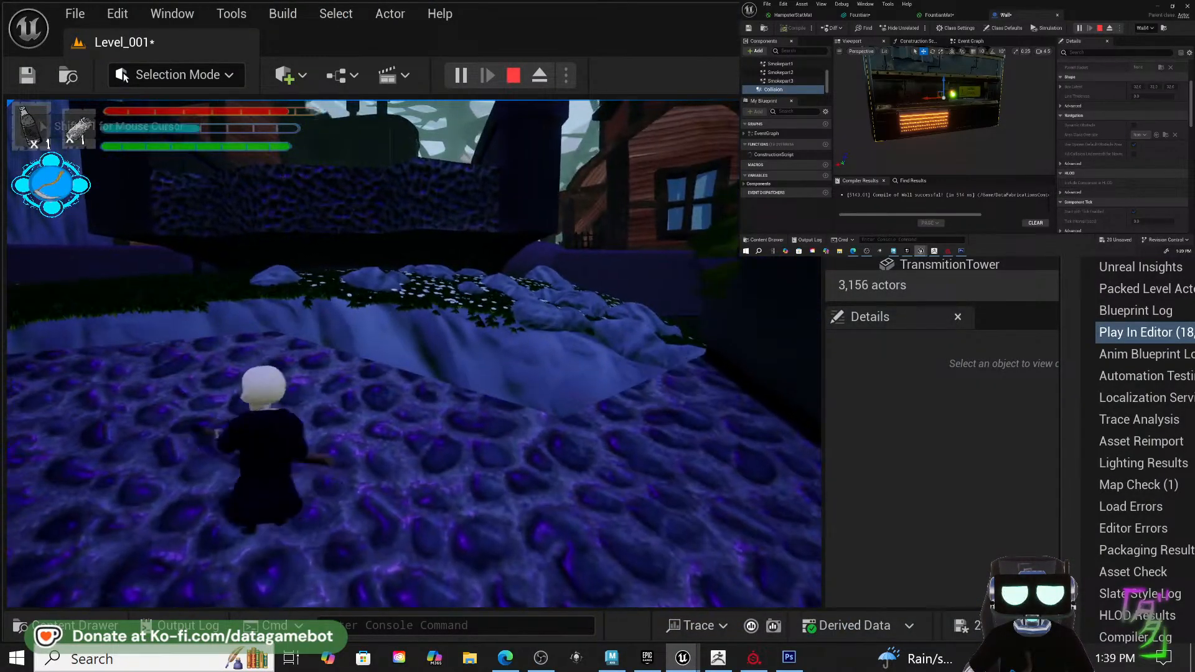
pyautogui.press('s')
pyautogui.press('w')
# Run off the cobbled ground over the rocky bank, swing the weapon, and swim through the underwater plants to play-test the terrain.
pyautogui.press('w')
pyautogui.click(434, 386)
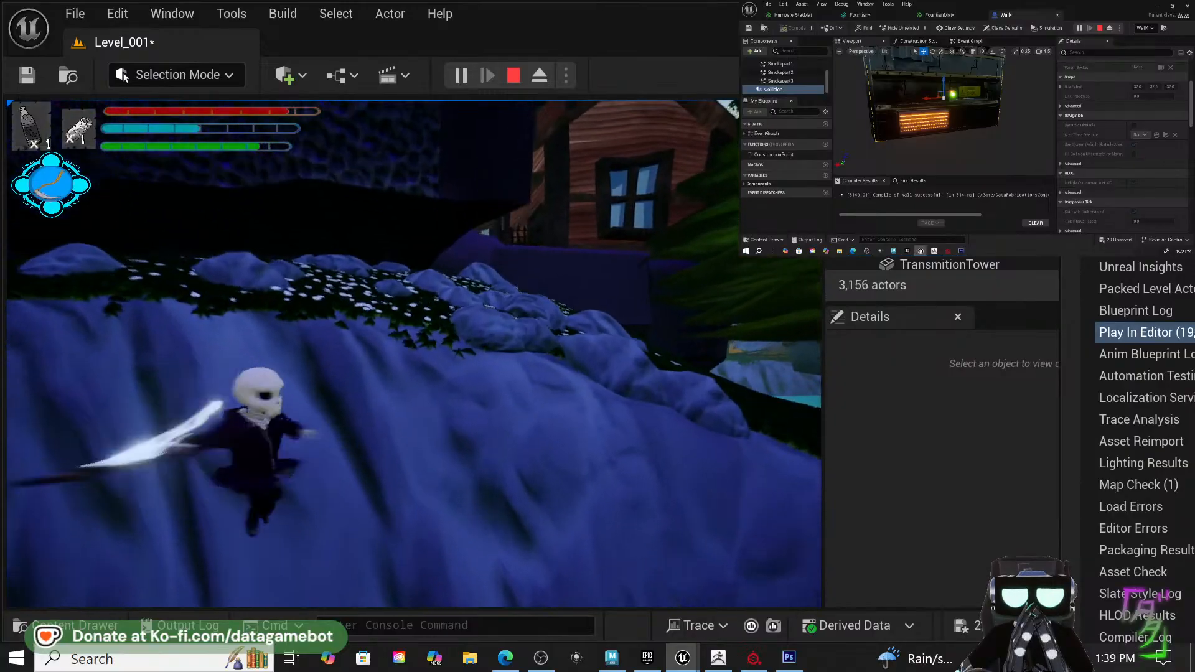
pyautogui.click(435, 386)
pyautogui.press('w')
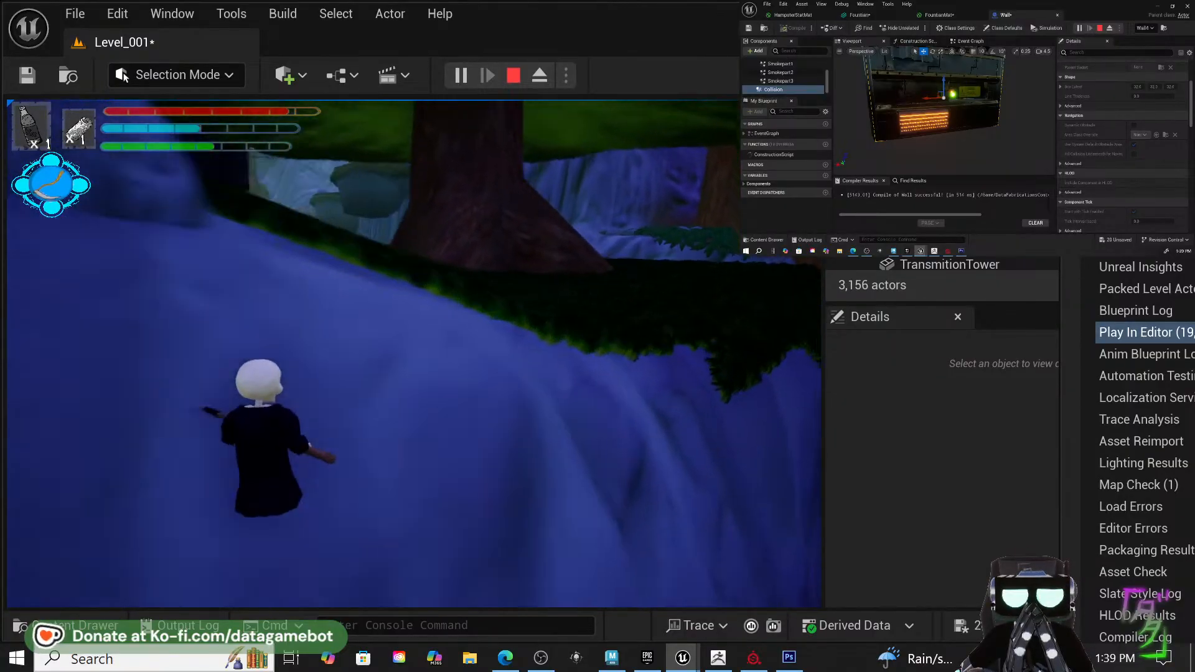
pyautogui.press('w')
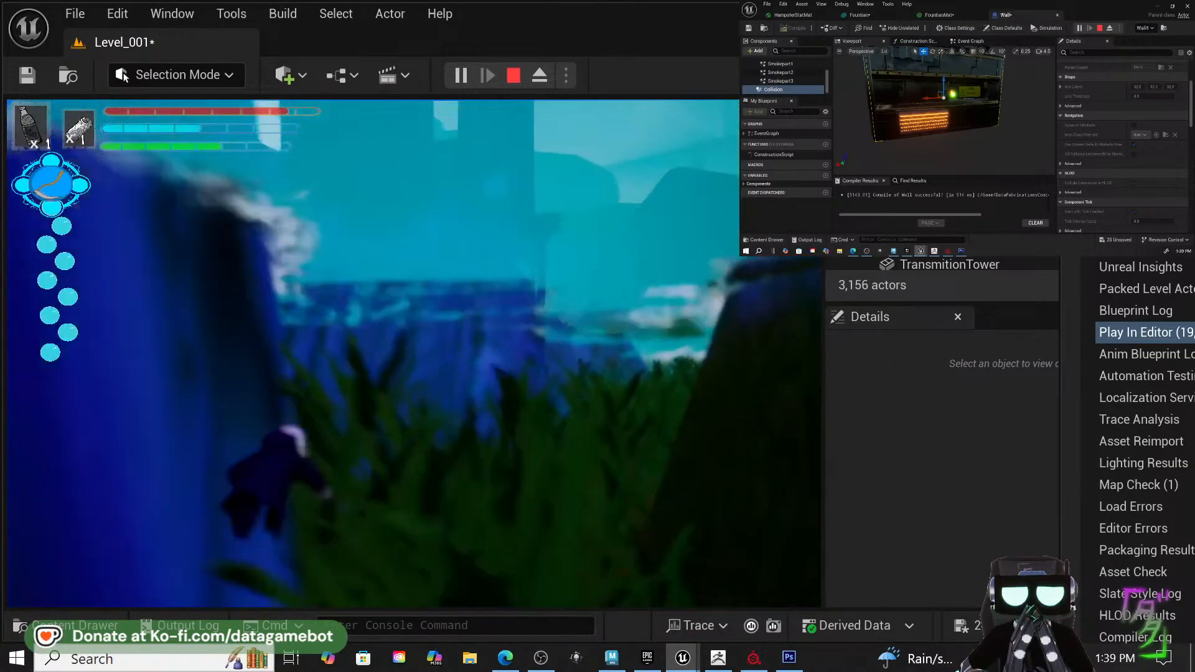
pyautogui.press('w')
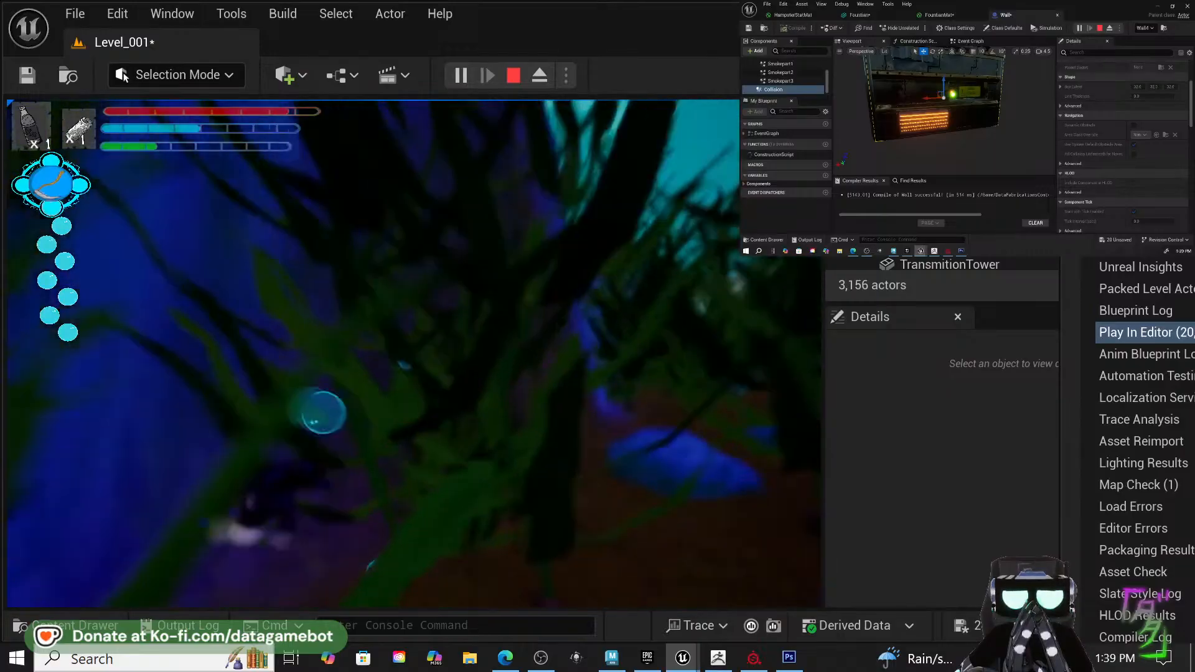
pyautogui.press('w')
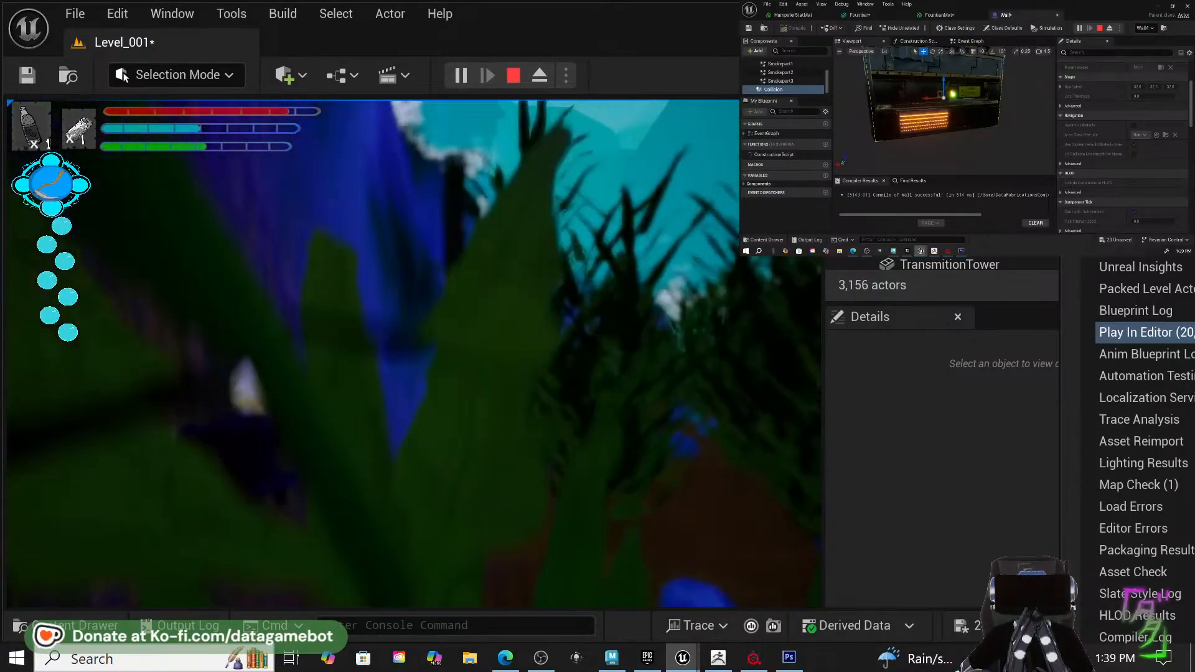
# Get out of the water at the tree stumps and walk around the red wooden house onto the open dark deck.
pyautogui.press('w')
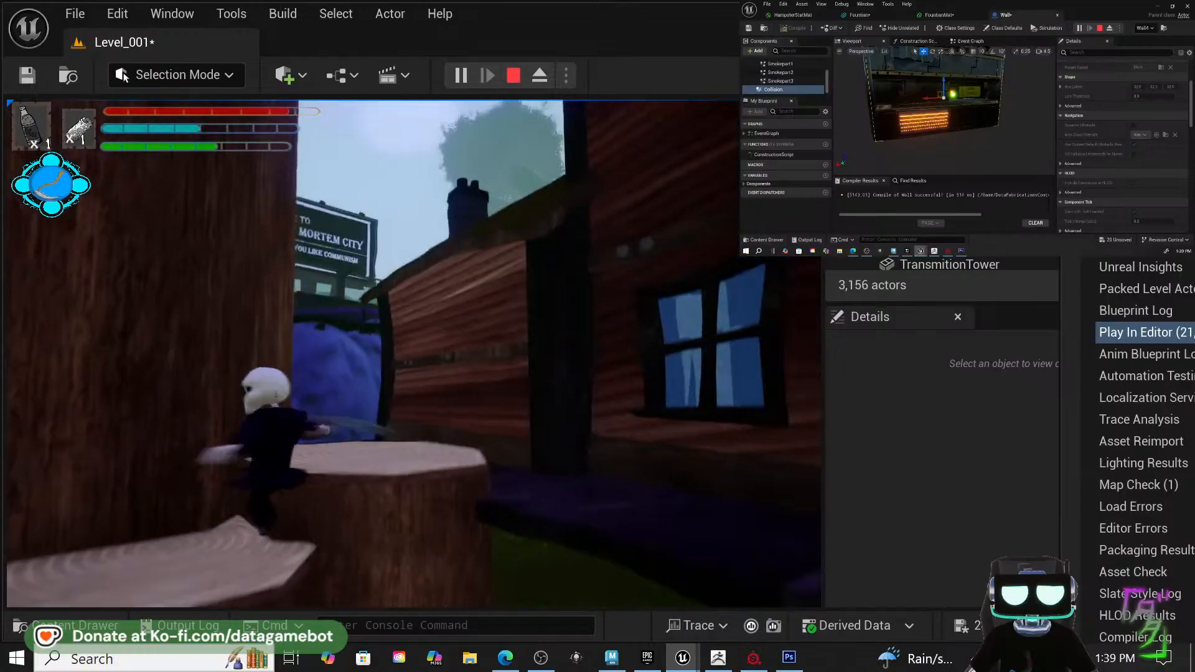
pyautogui.press('w')
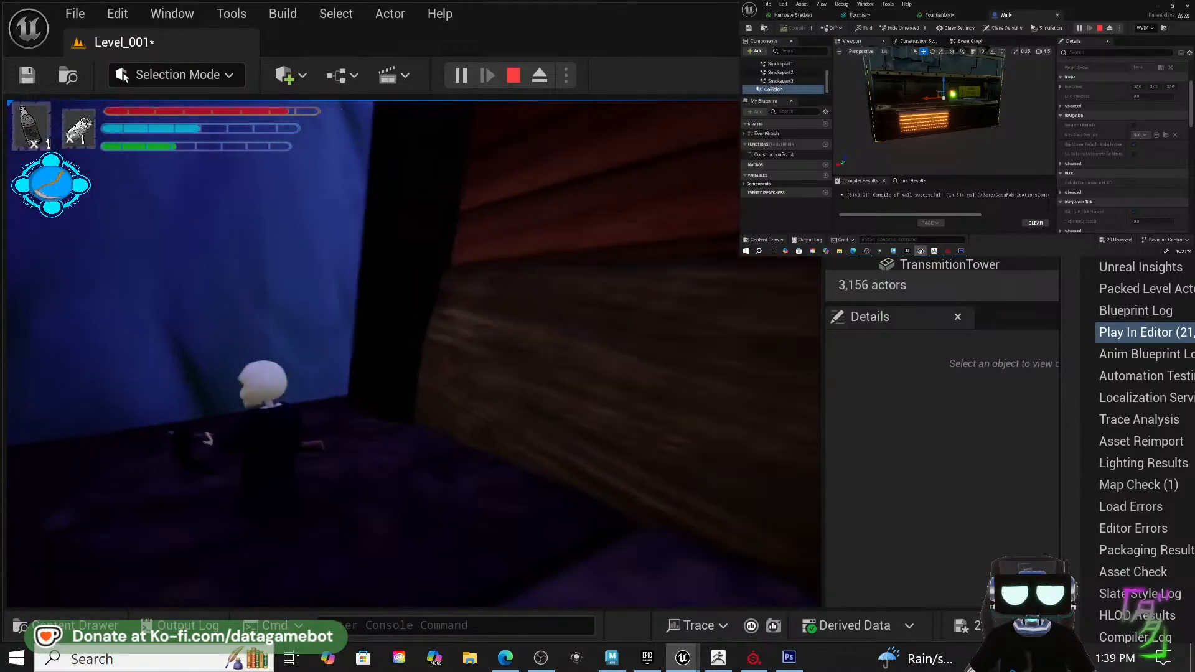
pyautogui.press('w')
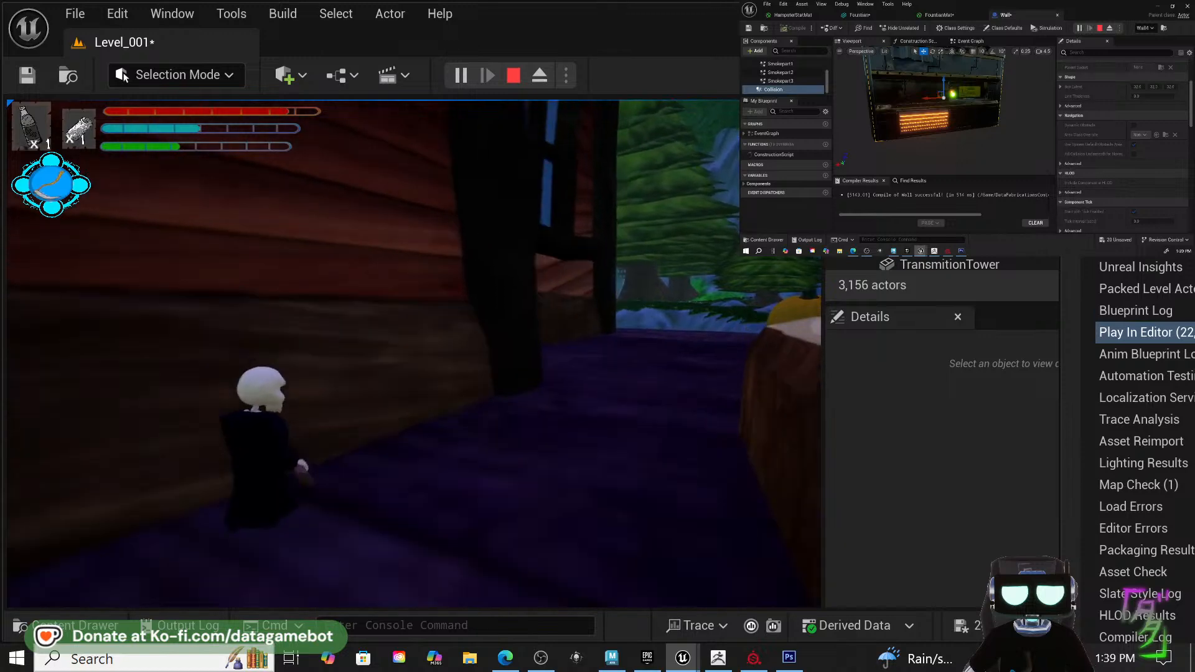
pyautogui.press('w')
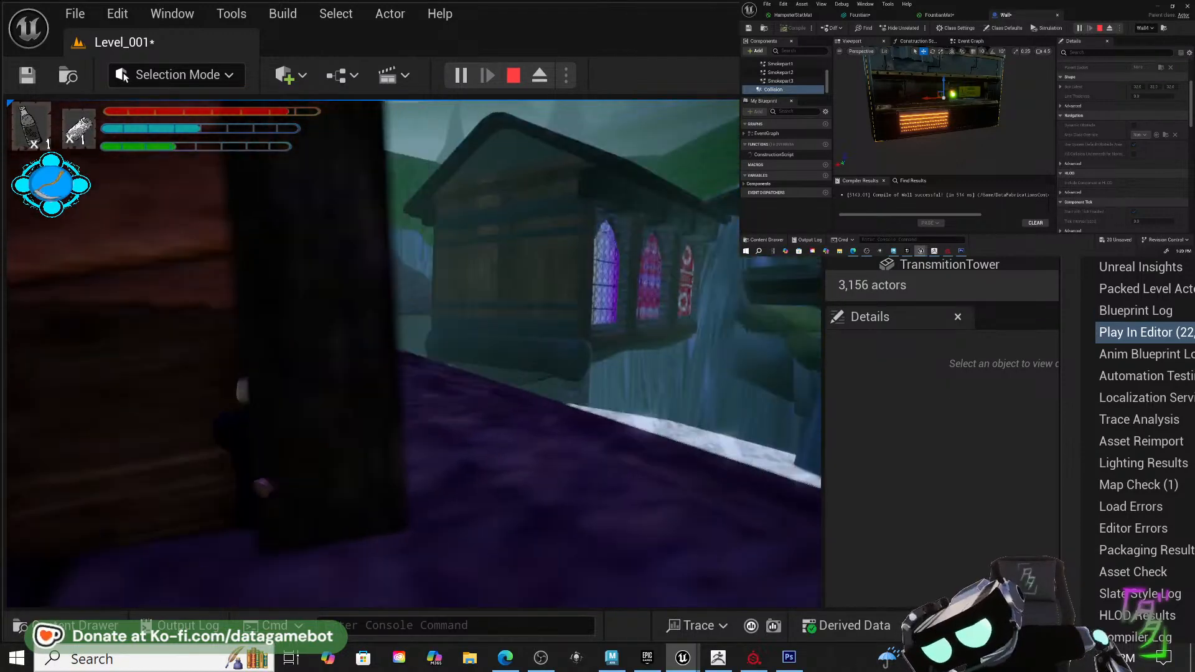
pyautogui.press('w')
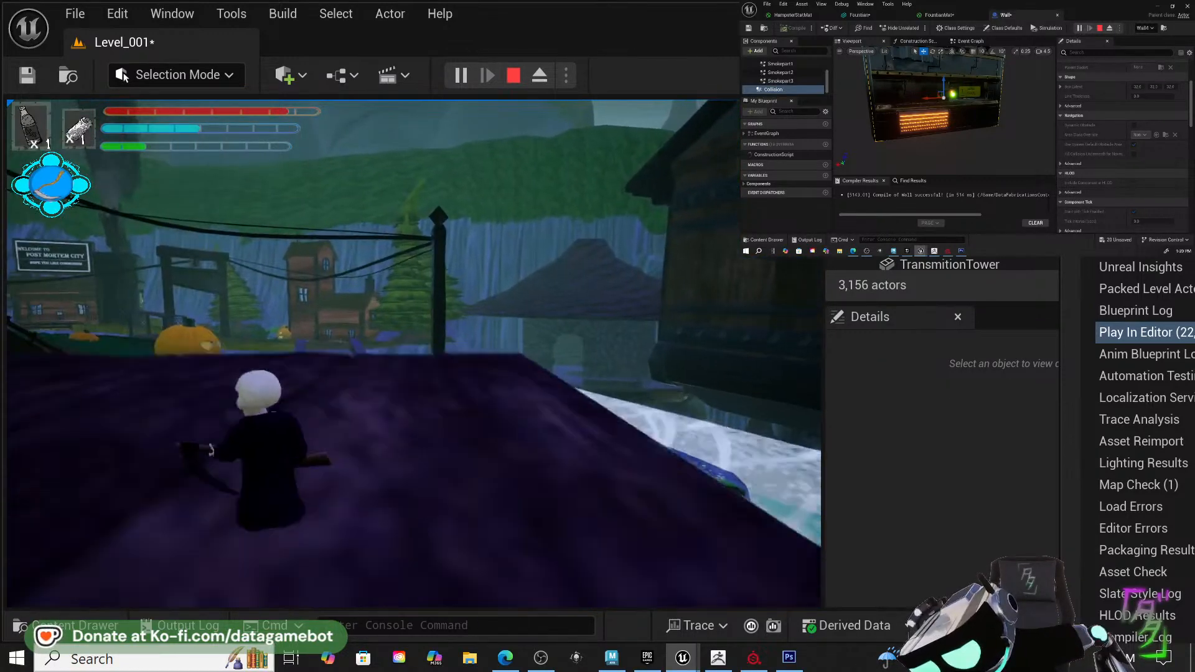
# Leap off the deck past the fir tree, follow the wooden fence, and run up the dirt path to the stone steps.
pyautogui.press('w')
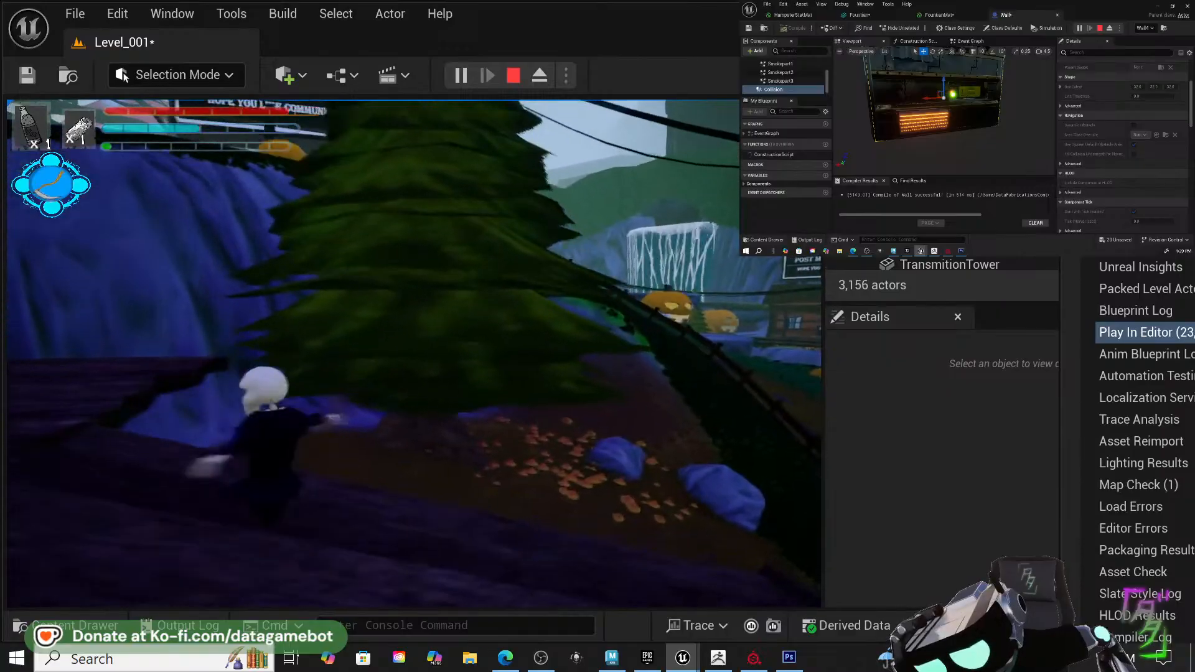
pyautogui.press('w')
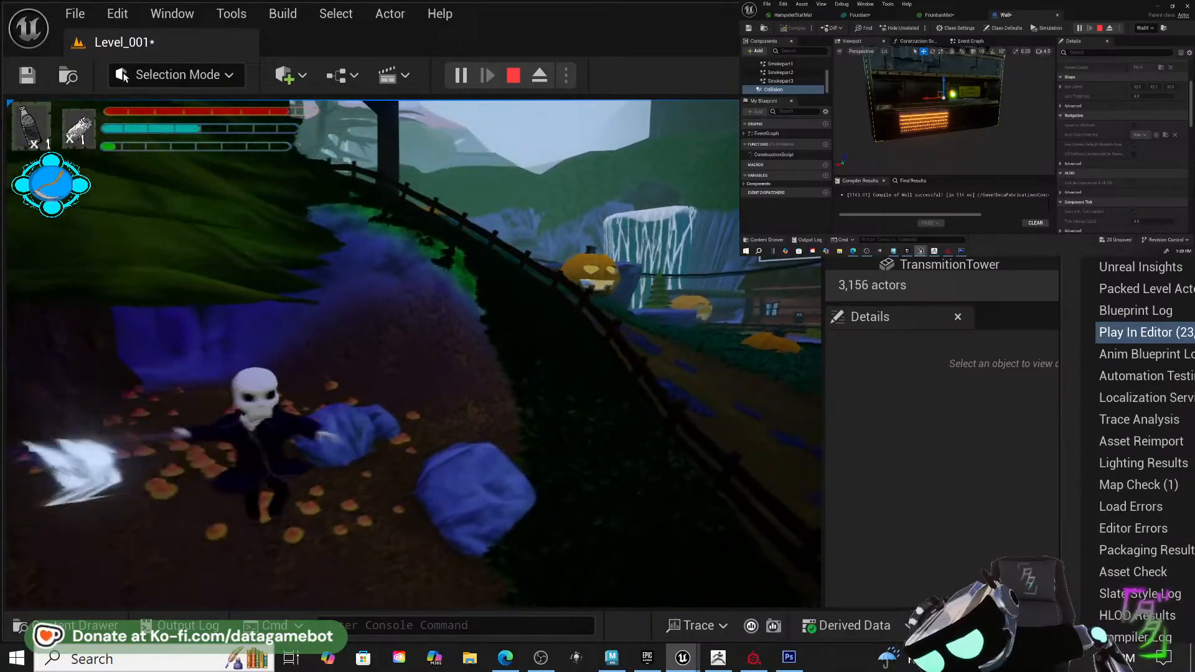
pyautogui.press('d')
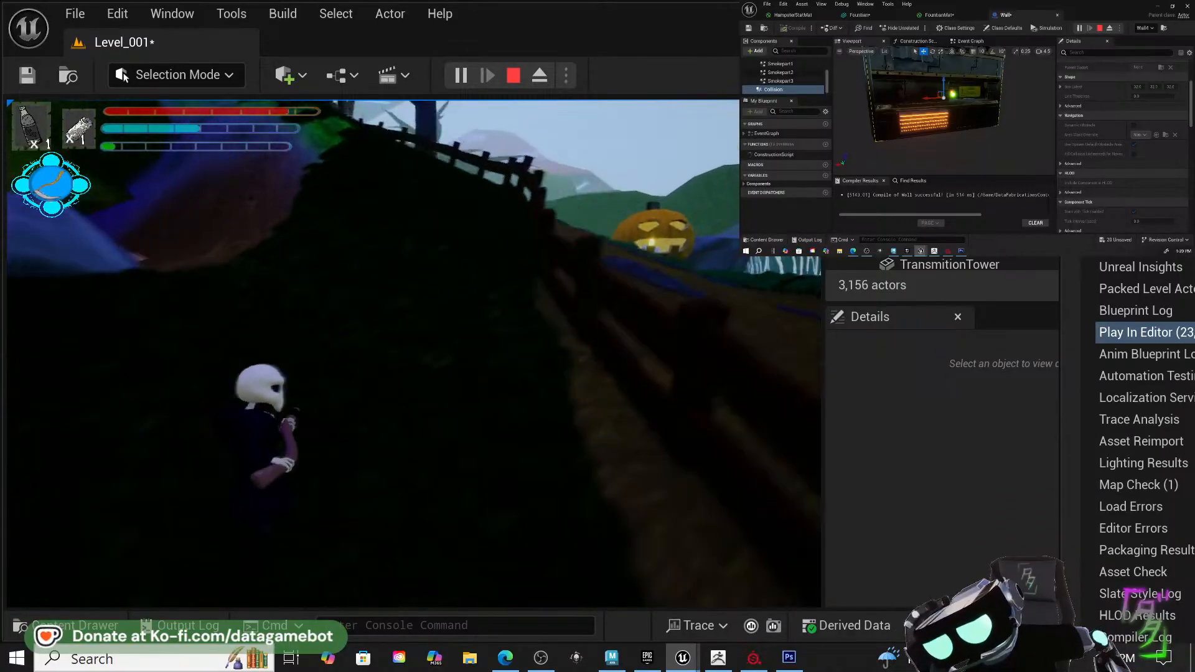
pyautogui.press('w')
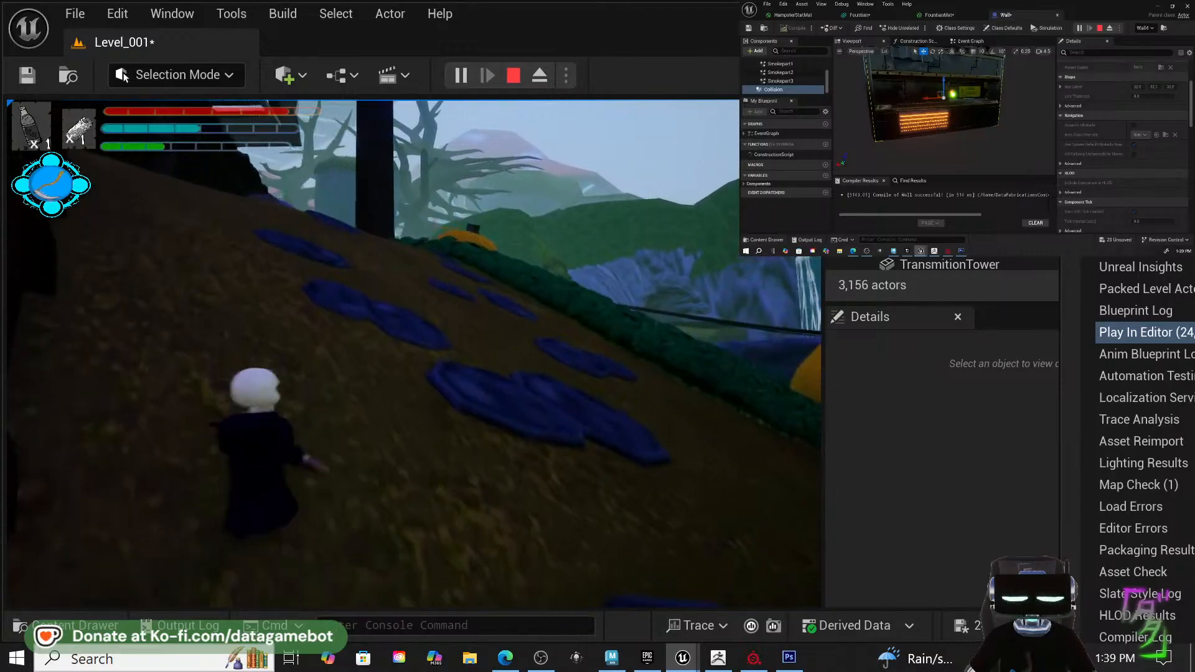
pyautogui.press('w')
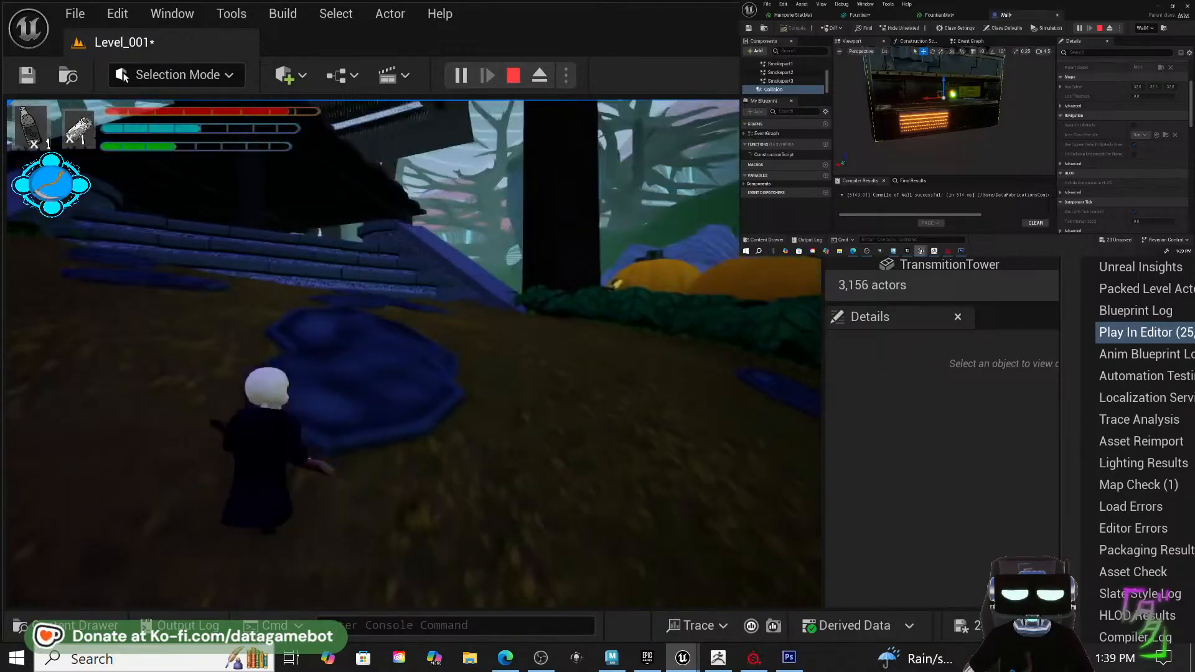
# Climb the stone steps, pass under the roofed wooden deck, and cross the cobbled platform to the low tree stump.
pyautogui.press('w')
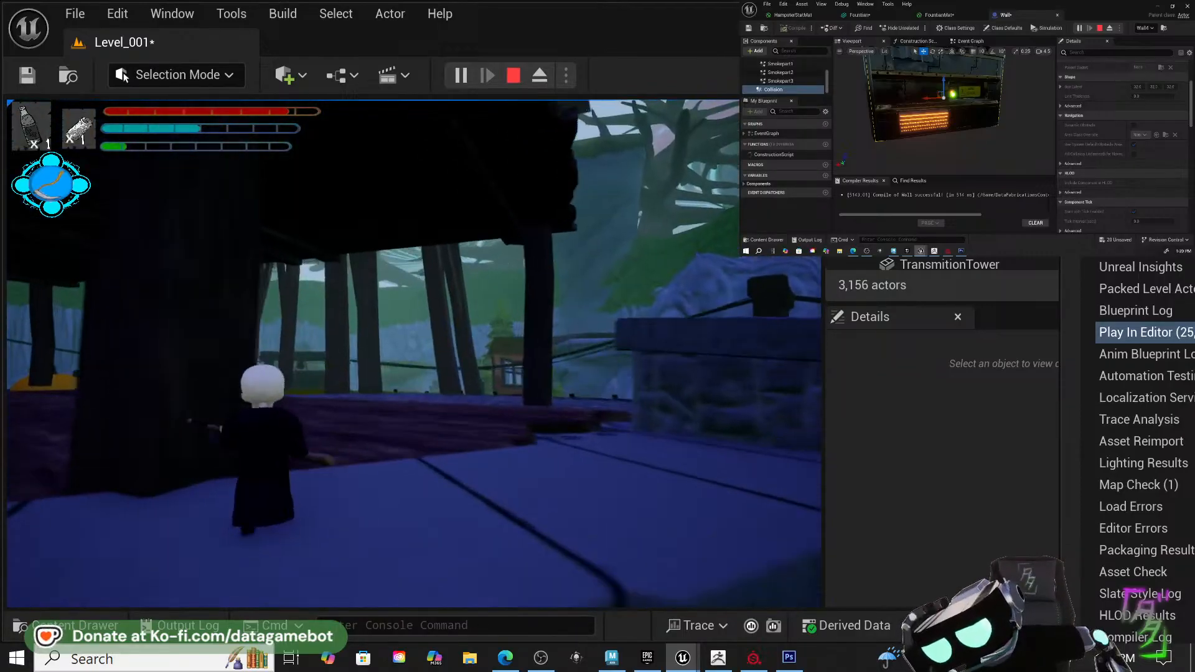
pyautogui.press('w')
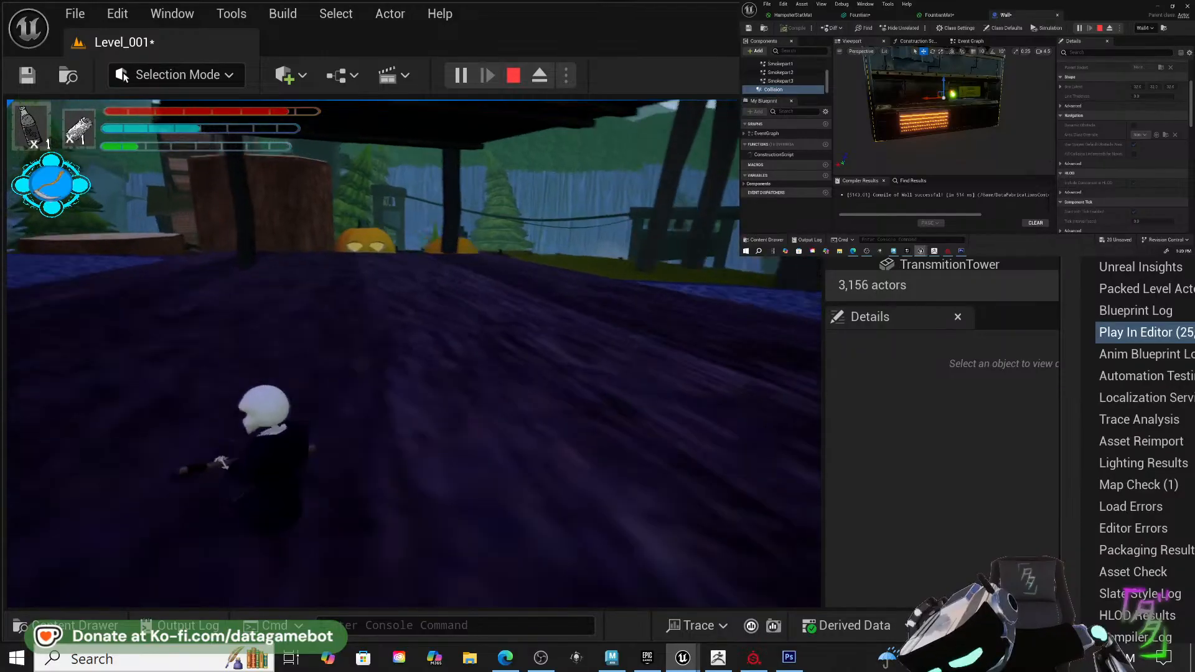
pyautogui.press('w')
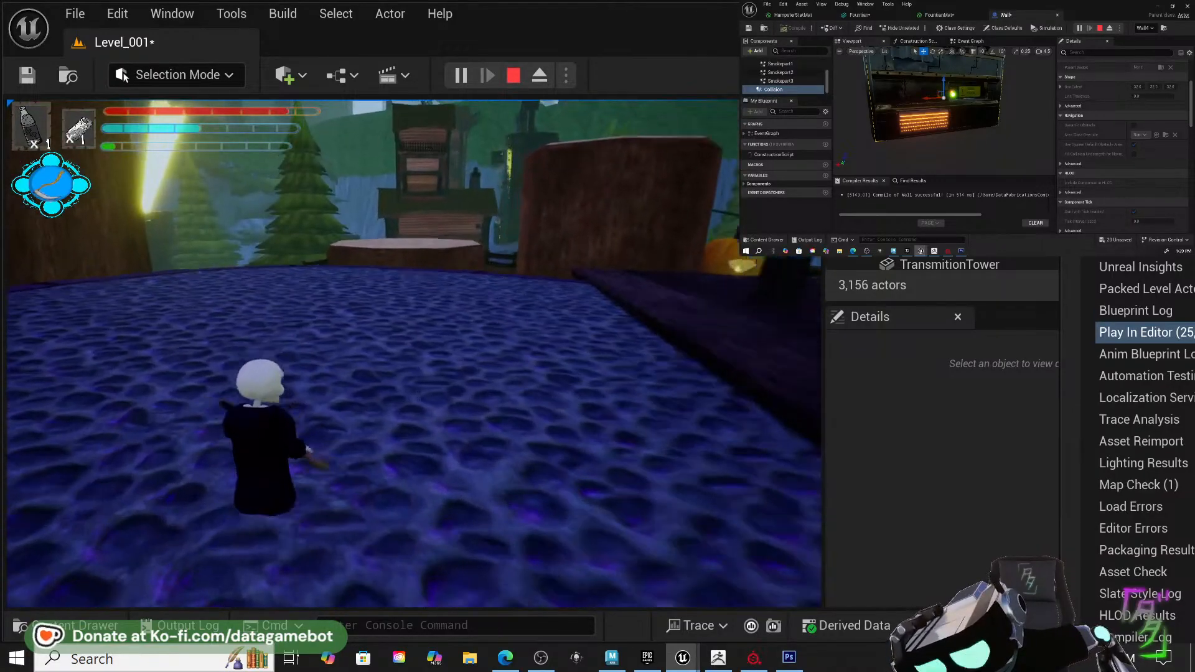
pyautogui.press('w')
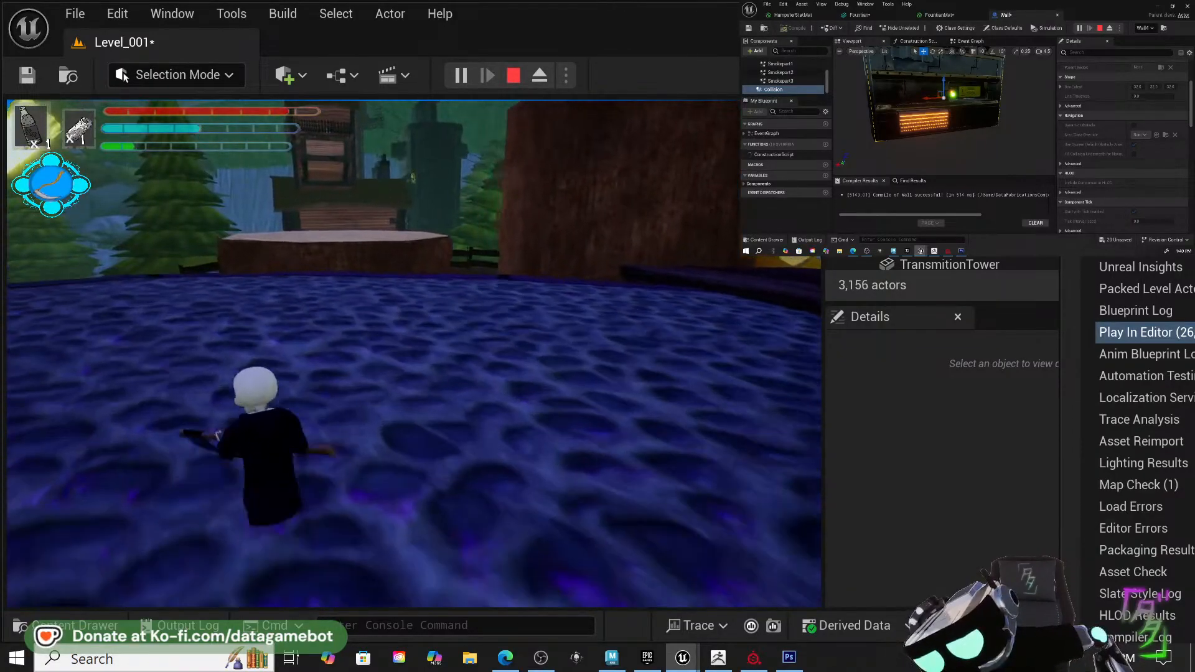
pyautogui.press('w')
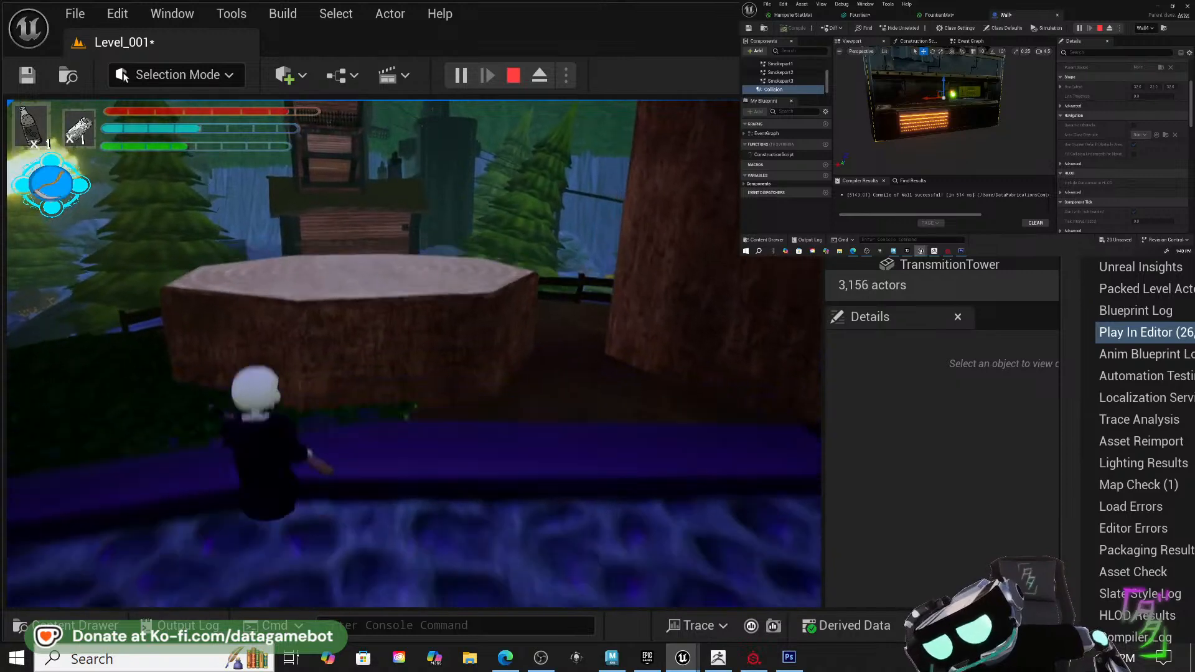
# Test jumping at the cobbled platform's edge and cross the platform to the fenced grass above the river.
pyautogui.press('space')
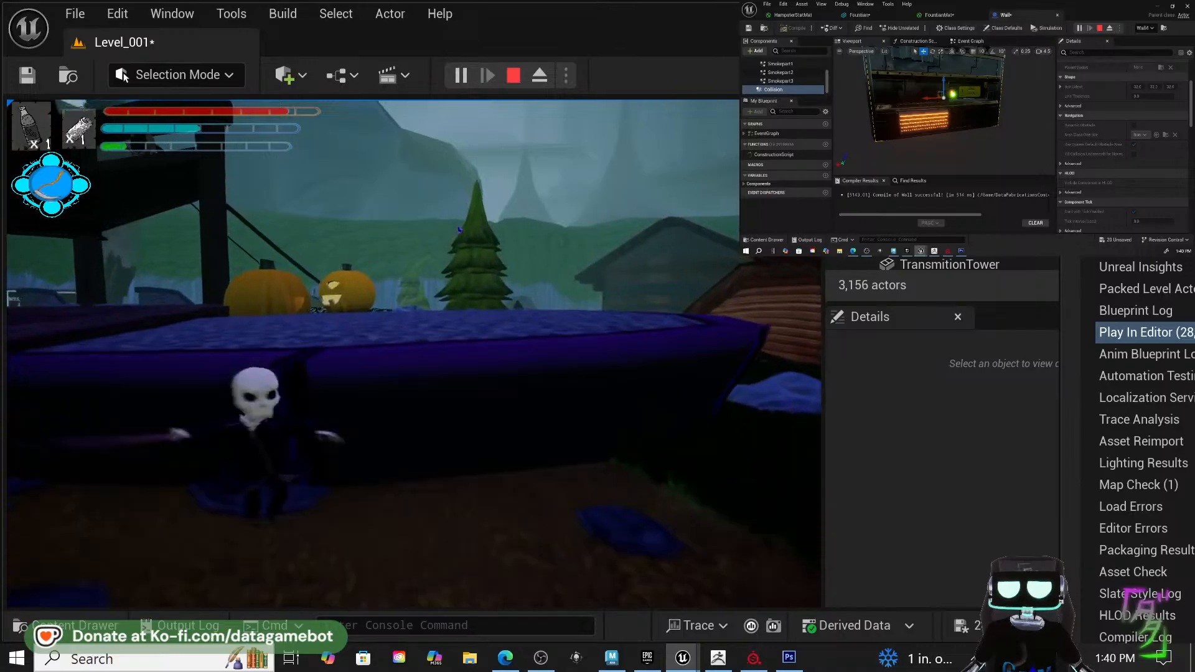
pyautogui.press('w')
pyautogui.press('space')
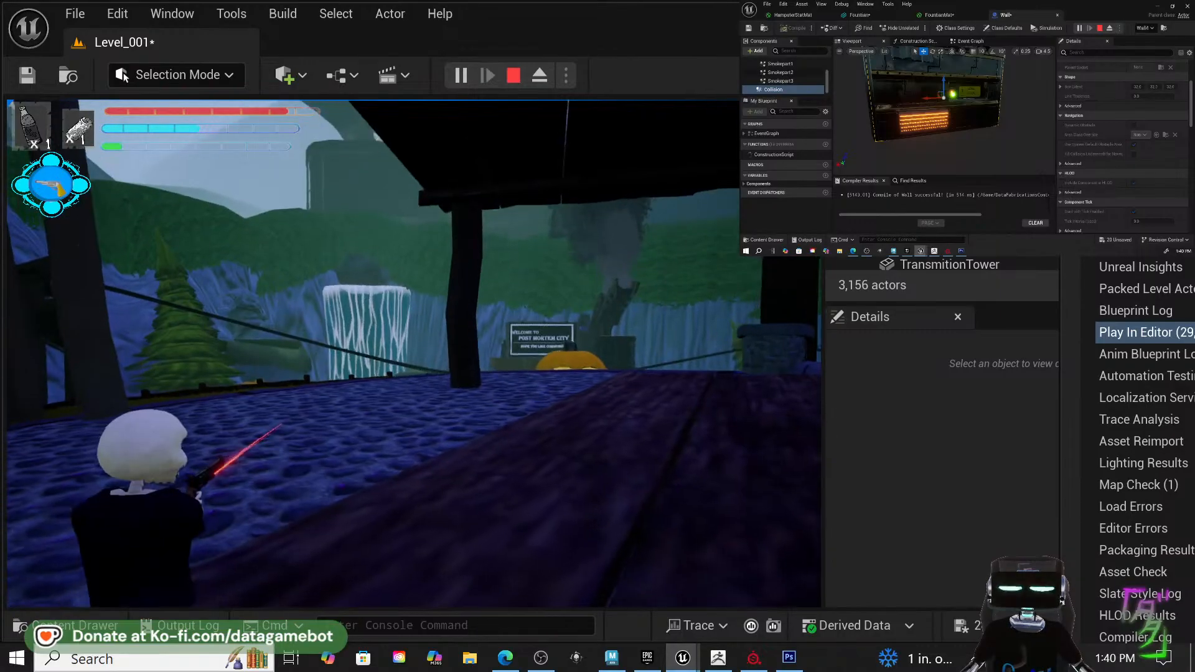
pyautogui.press('w')
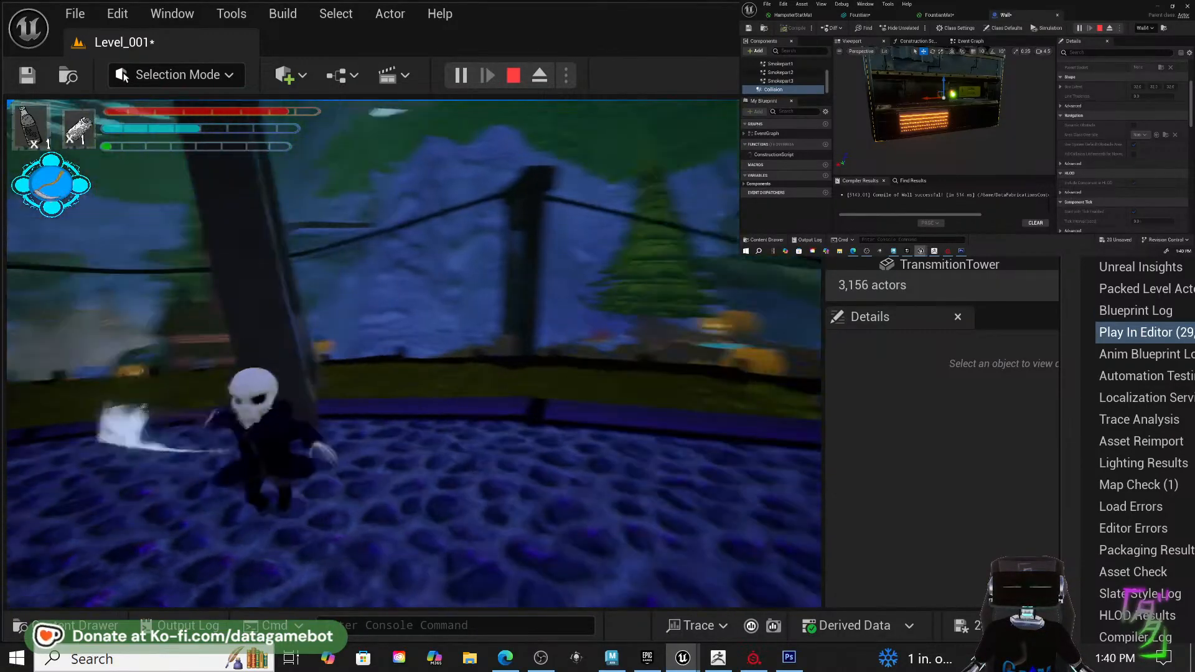
pyautogui.press('w')
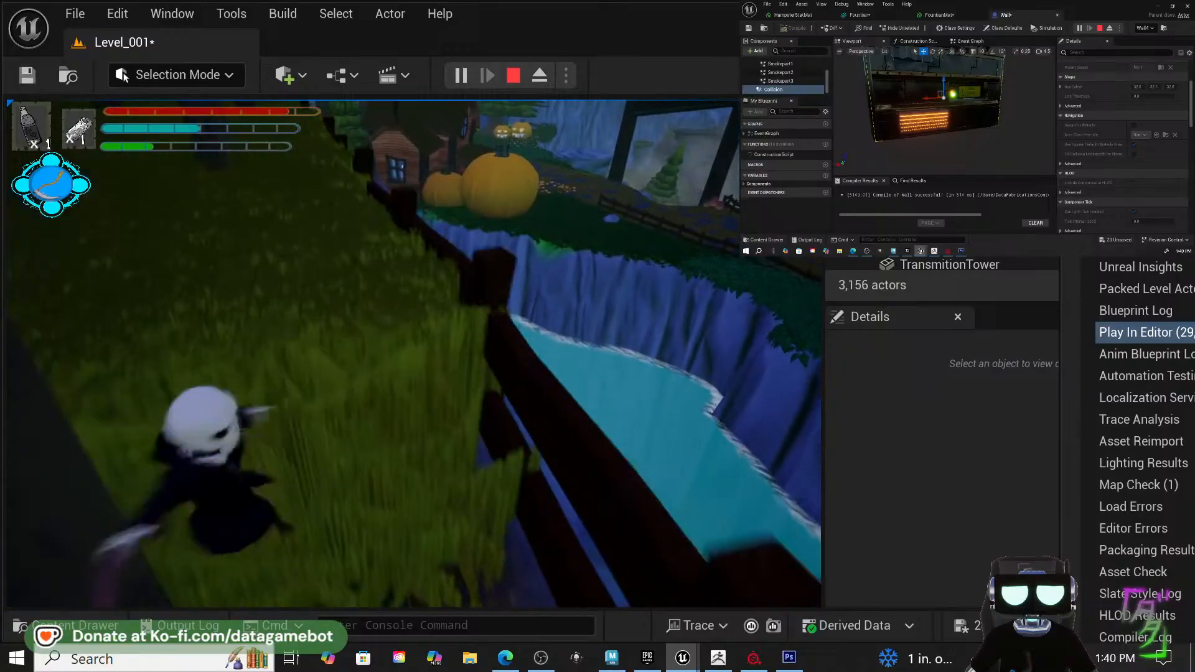
# Run over the grass onto the dark wooden deck and jump onto the large pumpkin beside it.
pyautogui.press('w')
pyautogui.press('w')
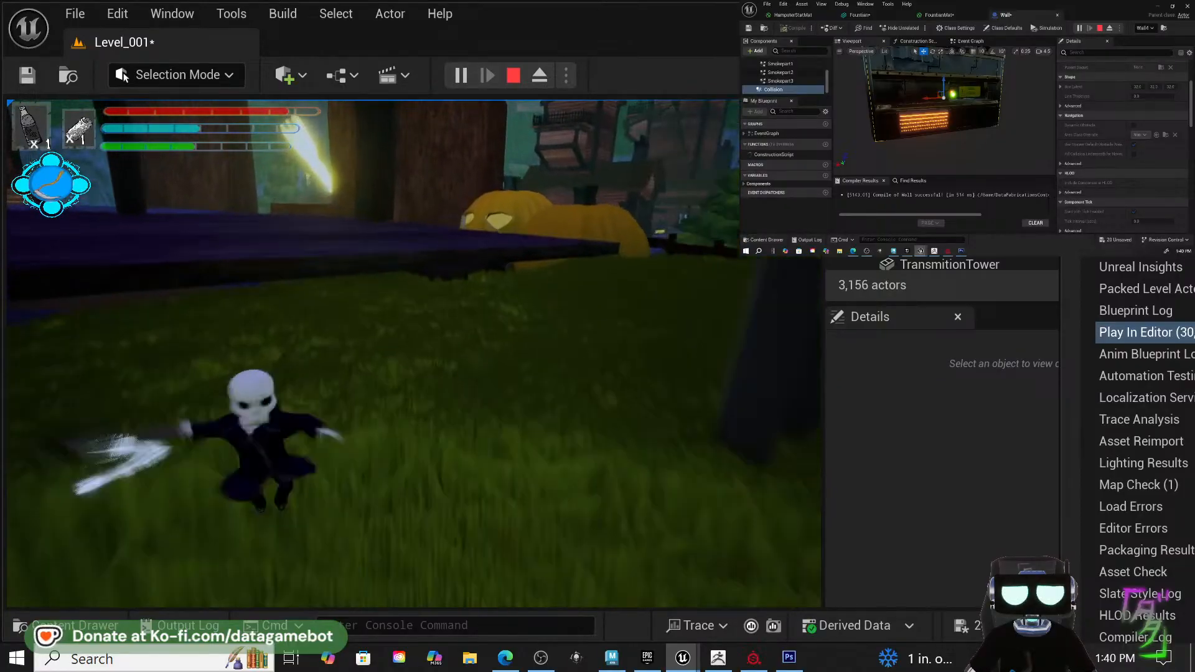
pyautogui.press('w')
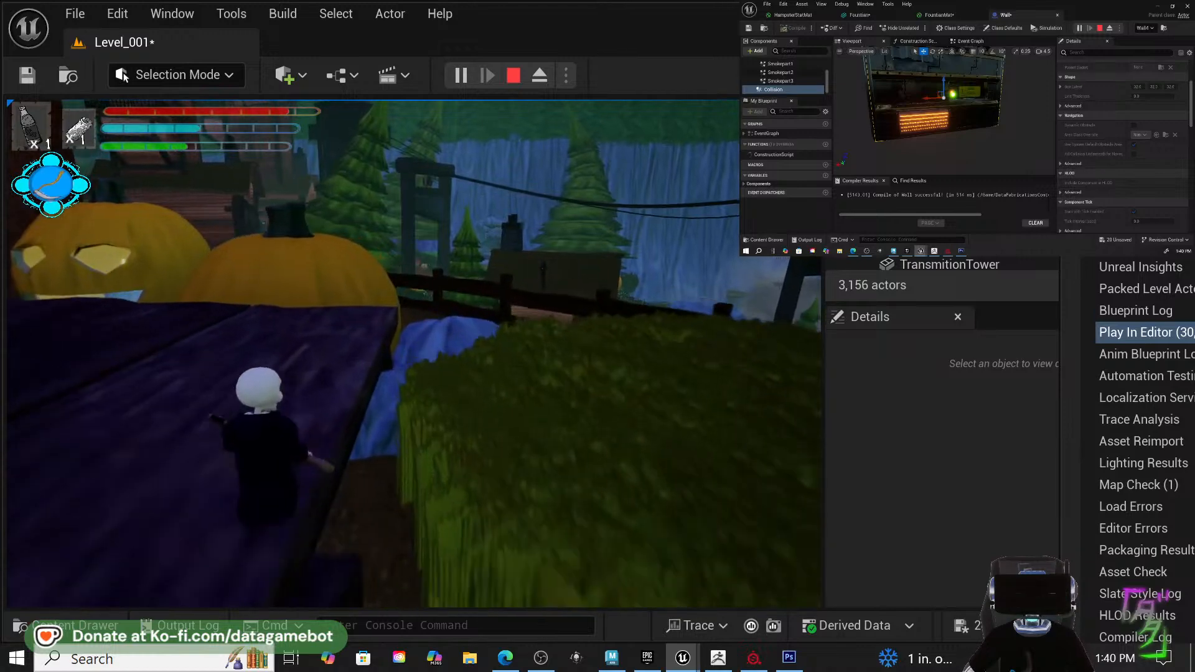
pyautogui.press('space')
pyautogui.press('w')
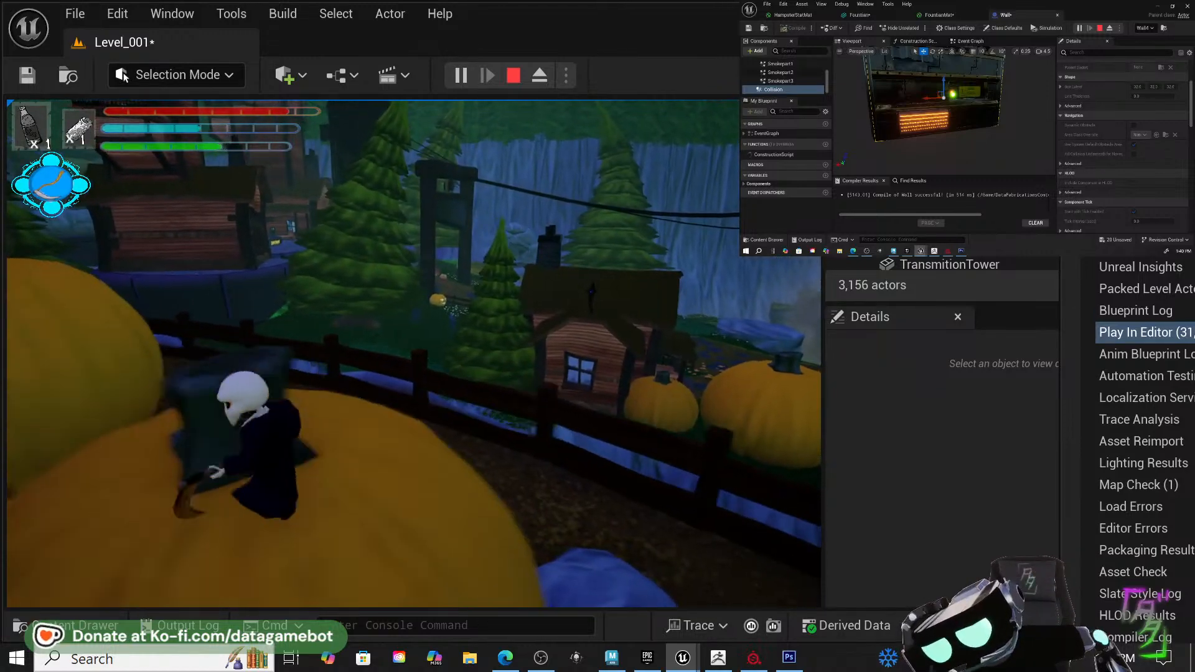
# Leap from the pumpkin across the river and land on the roof of the small wooden house.
pyautogui.press('space')
pyautogui.press('w')
pyautogui.press('space')
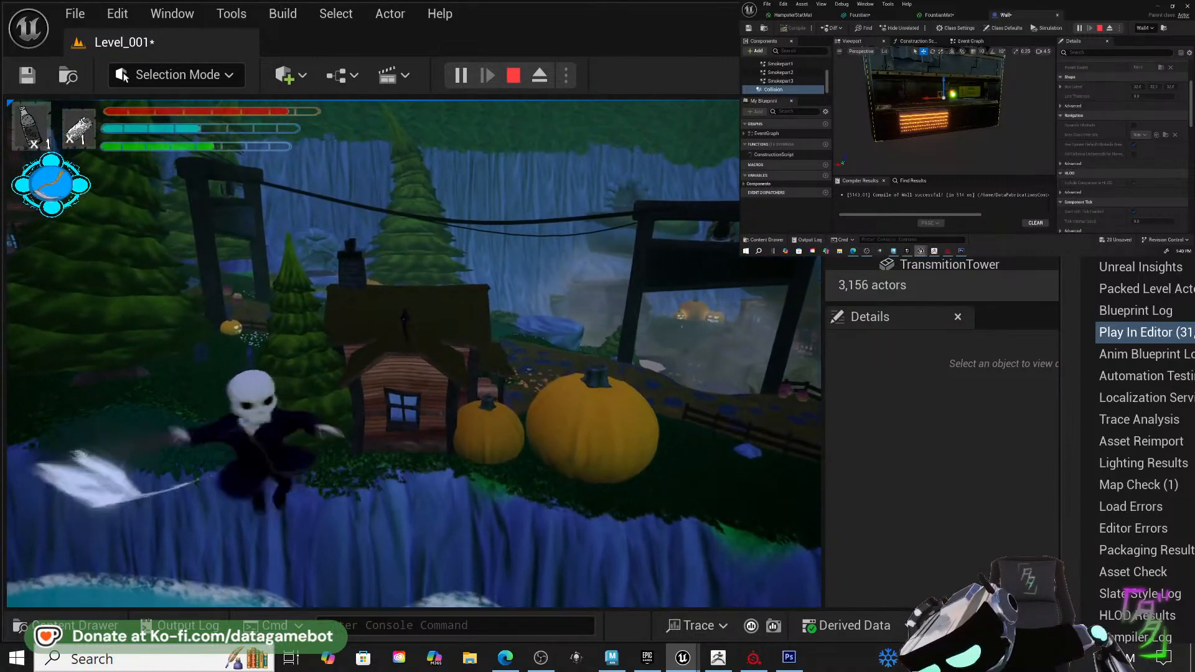
pyautogui.press('w')
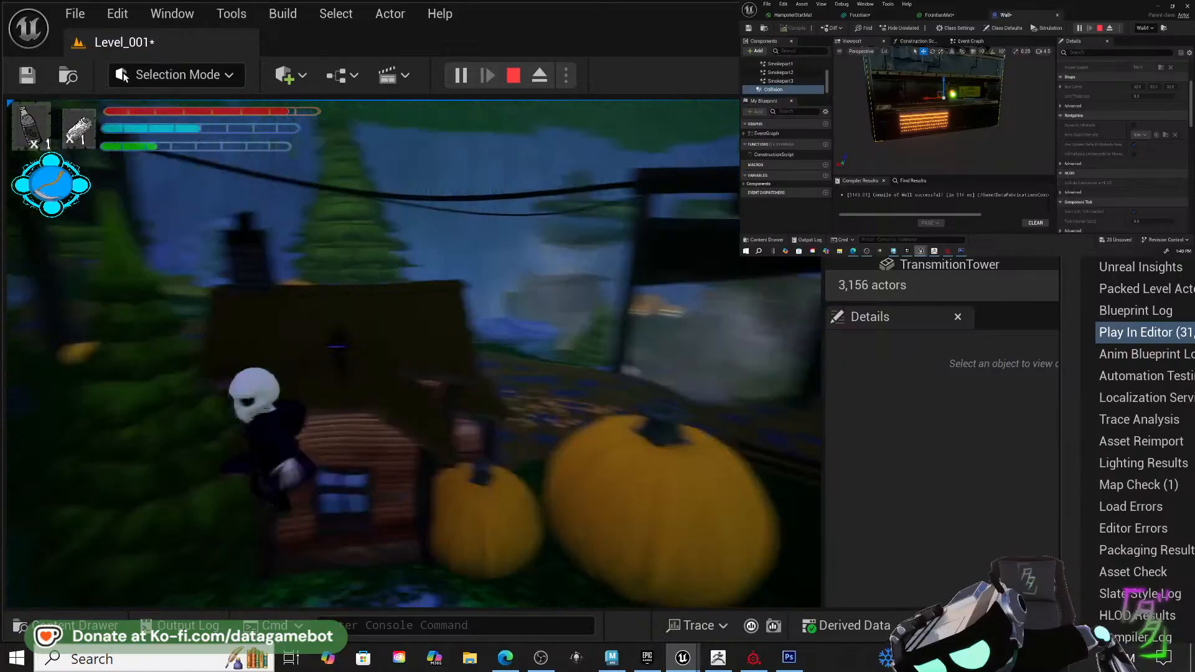
pyautogui.press('space')
pyautogui.press('w')
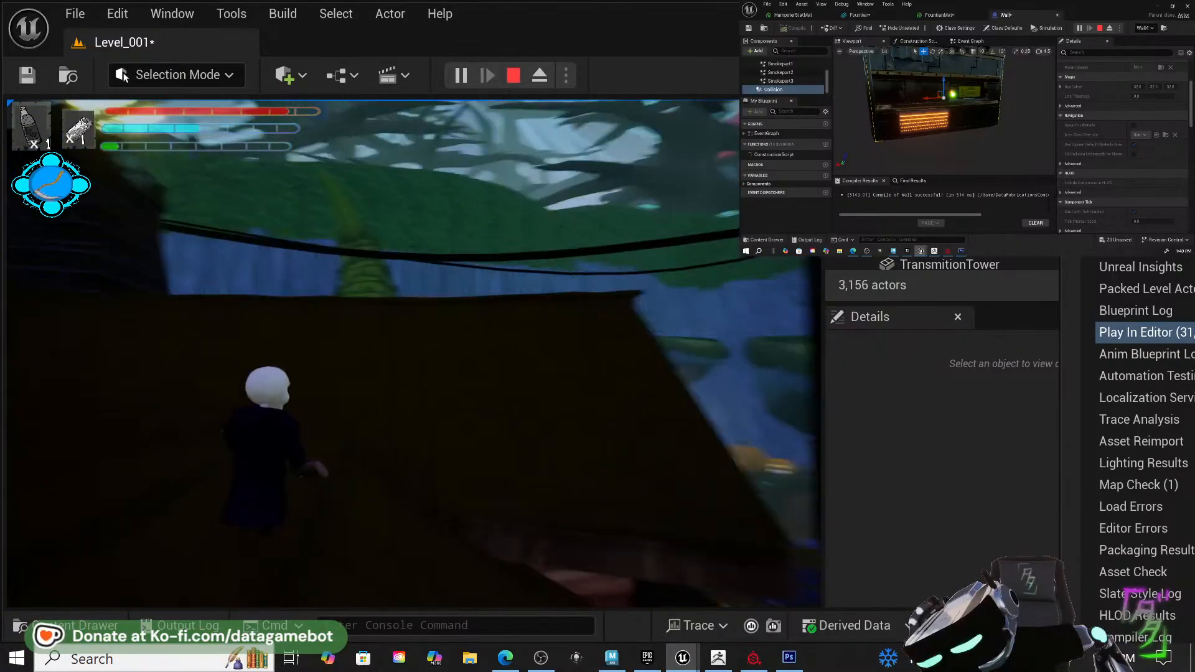
# Run up the dirt path and stone steps to the fountain and climb onto its rim to test its collision.
pyautogui.press('w')
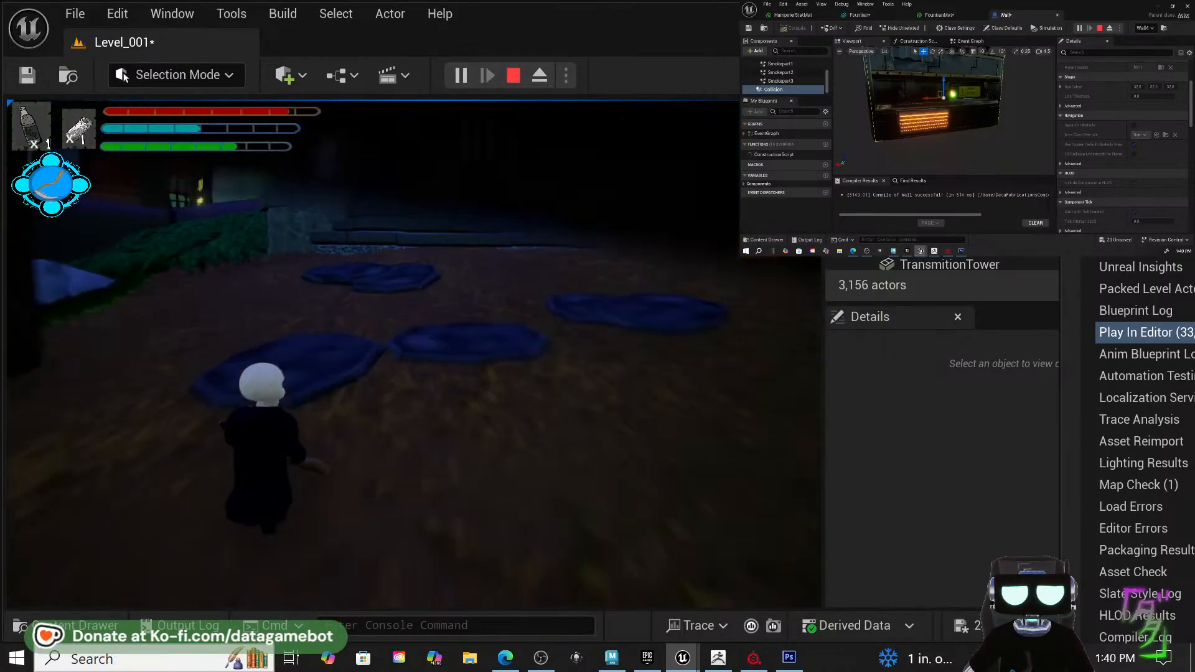
pyautogui.press('w')
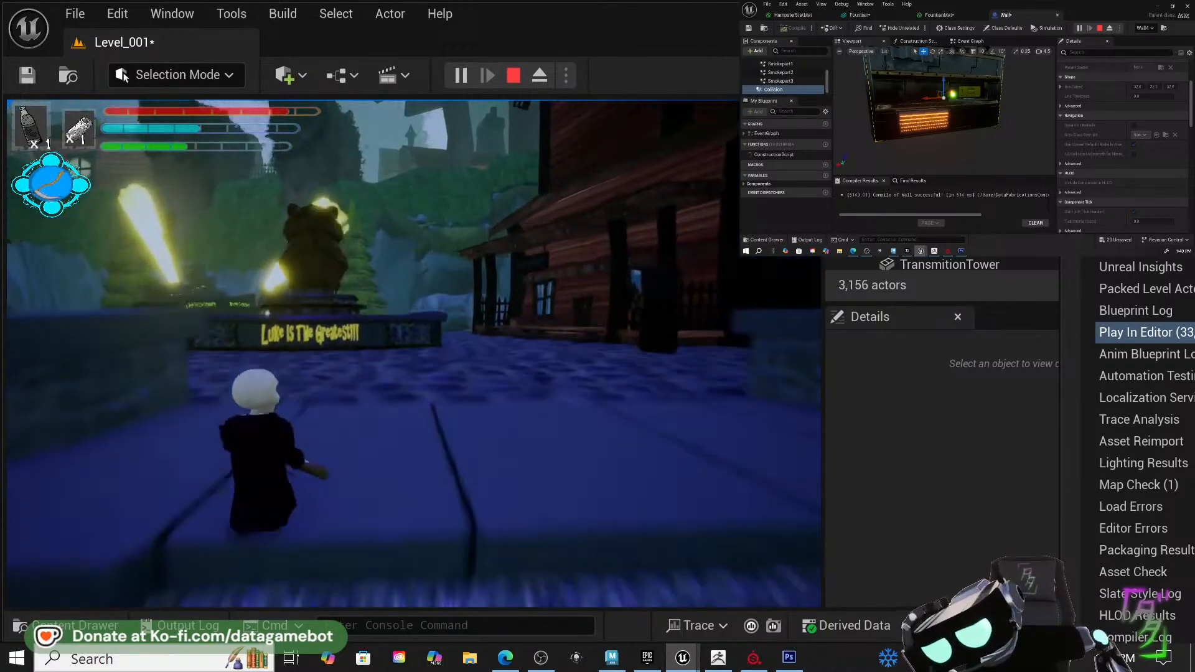
pyautogui.press('w')
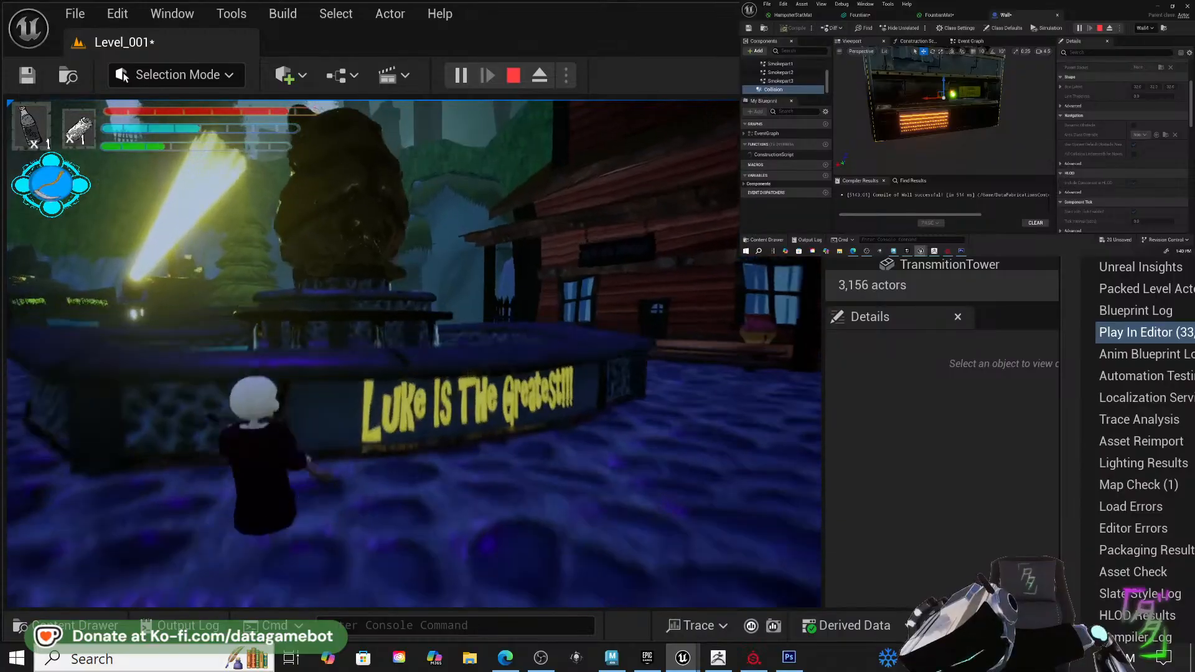
pyautogui.press('w')
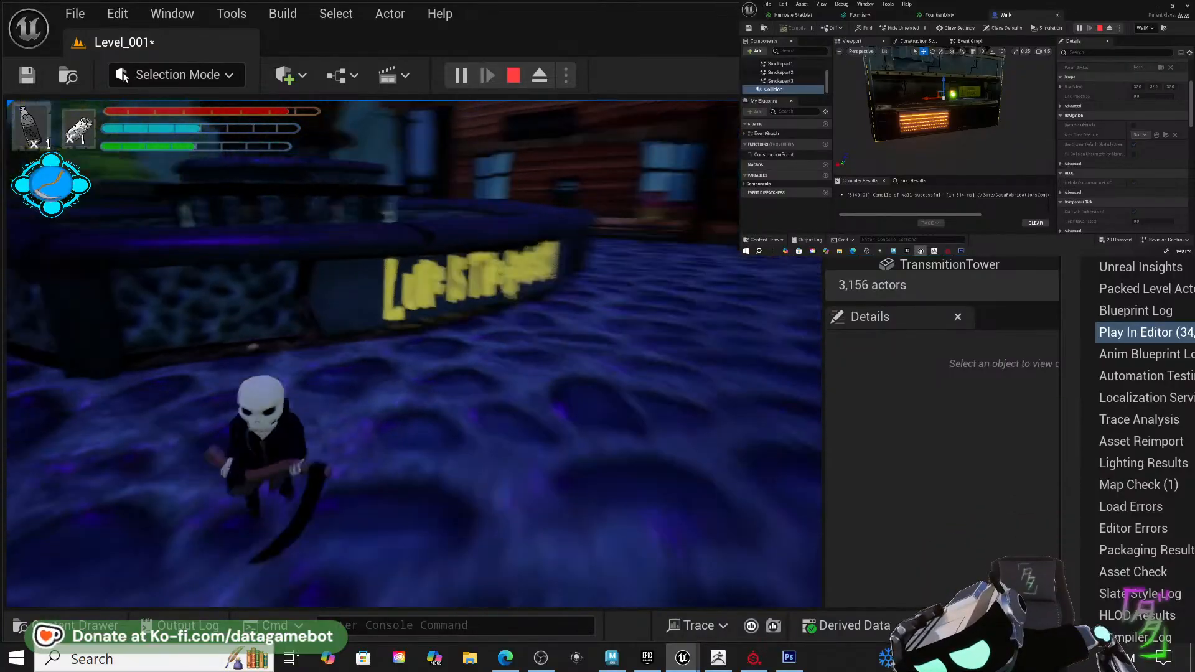
pyautogui.press('w')
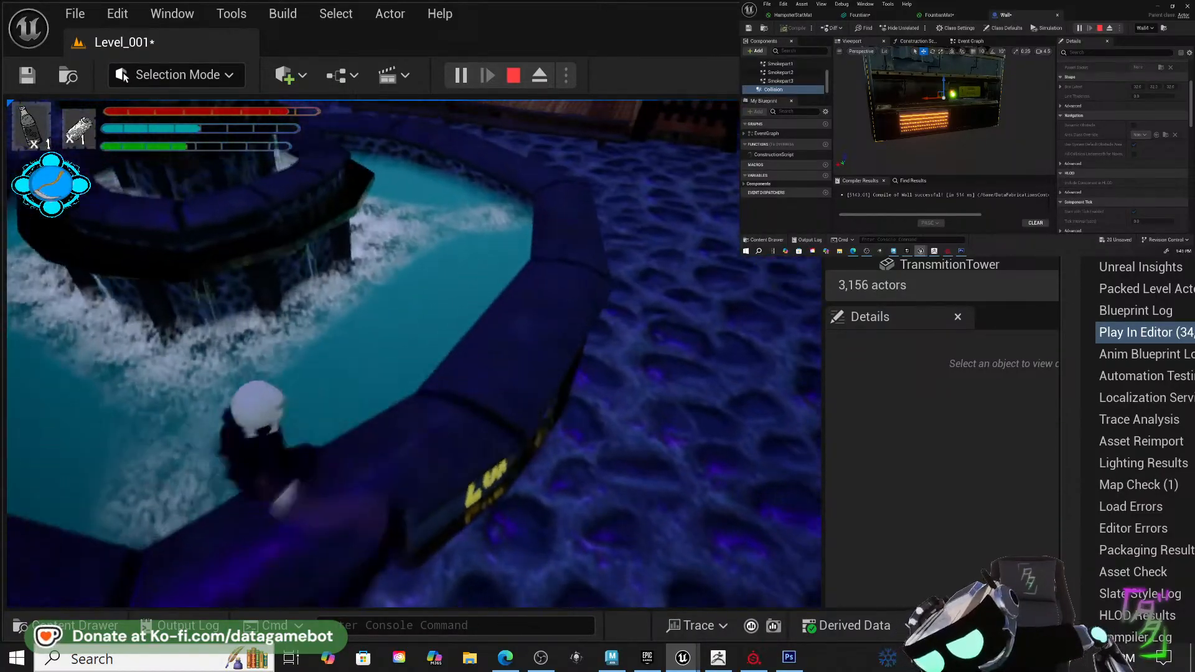
# Leave the fountain, run across the cobbled plaza past the glowing X gate, and dive into the river.
pyautogui.press('s')
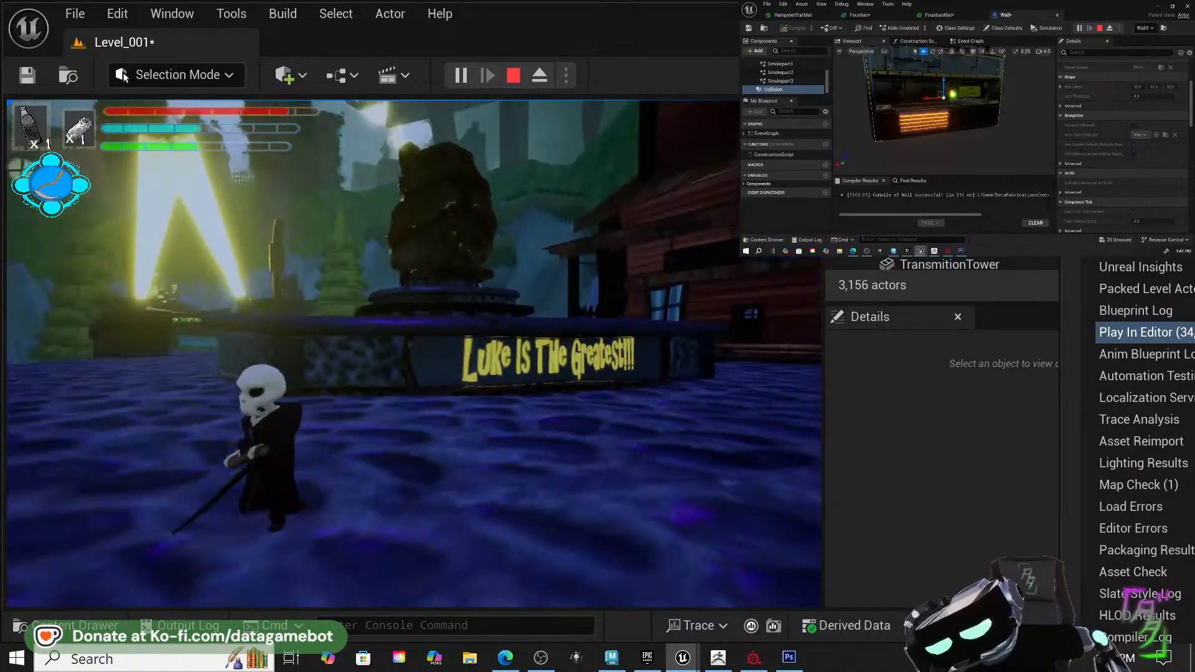
pyautogui.press('a')
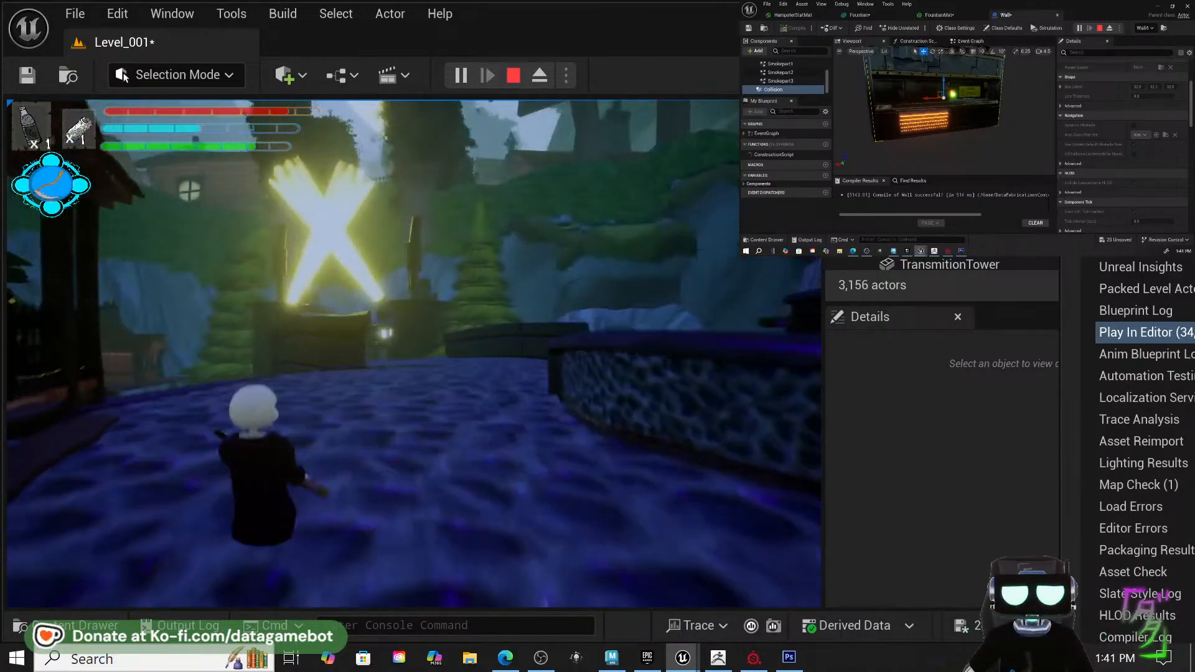
pyautogui.press('w')
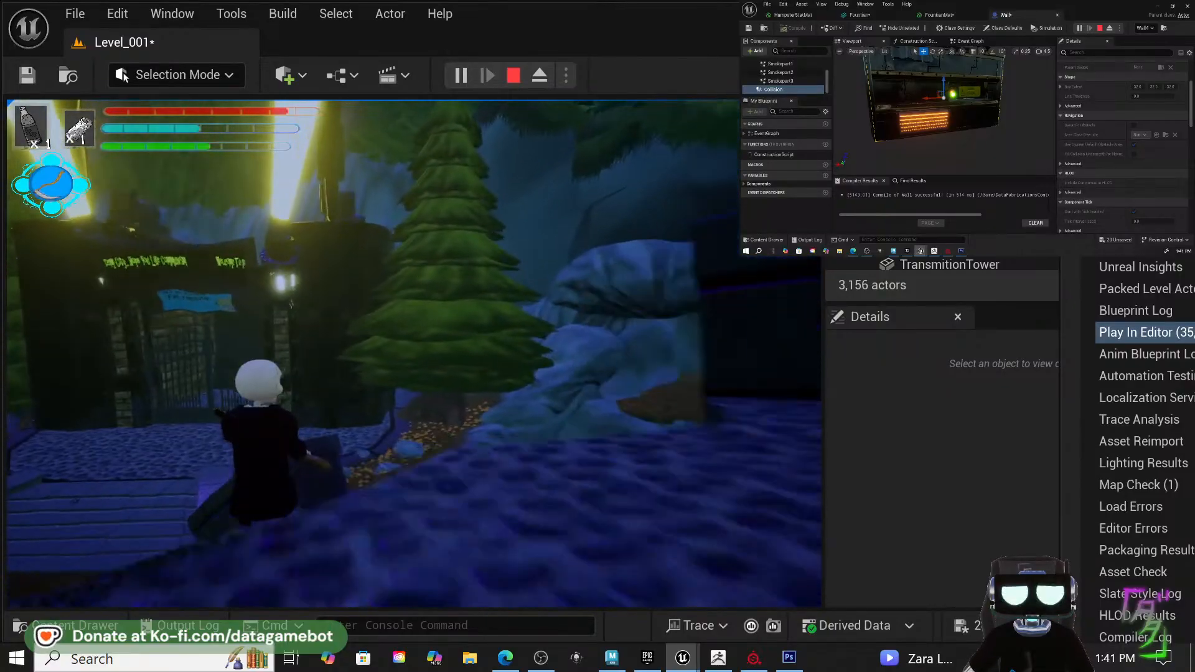
pyautogui.press('w')
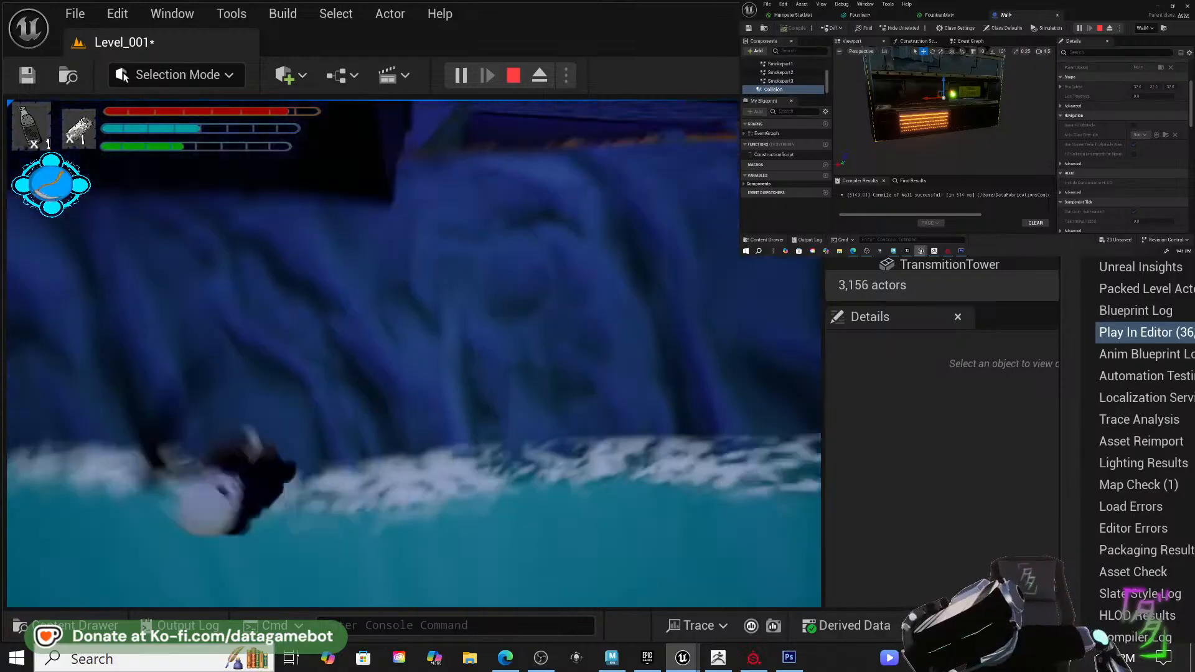
# Swim underwater through the river plants to the foot of the waterfall.
pyautogui.press('w')
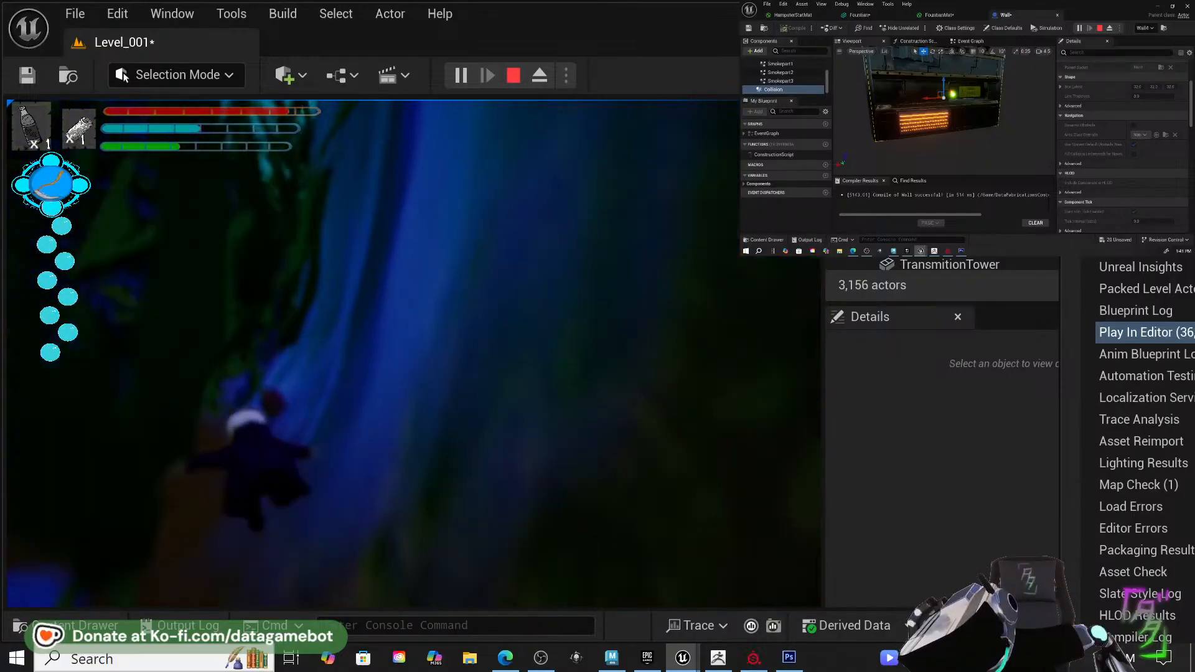
pyautogui.press('w')
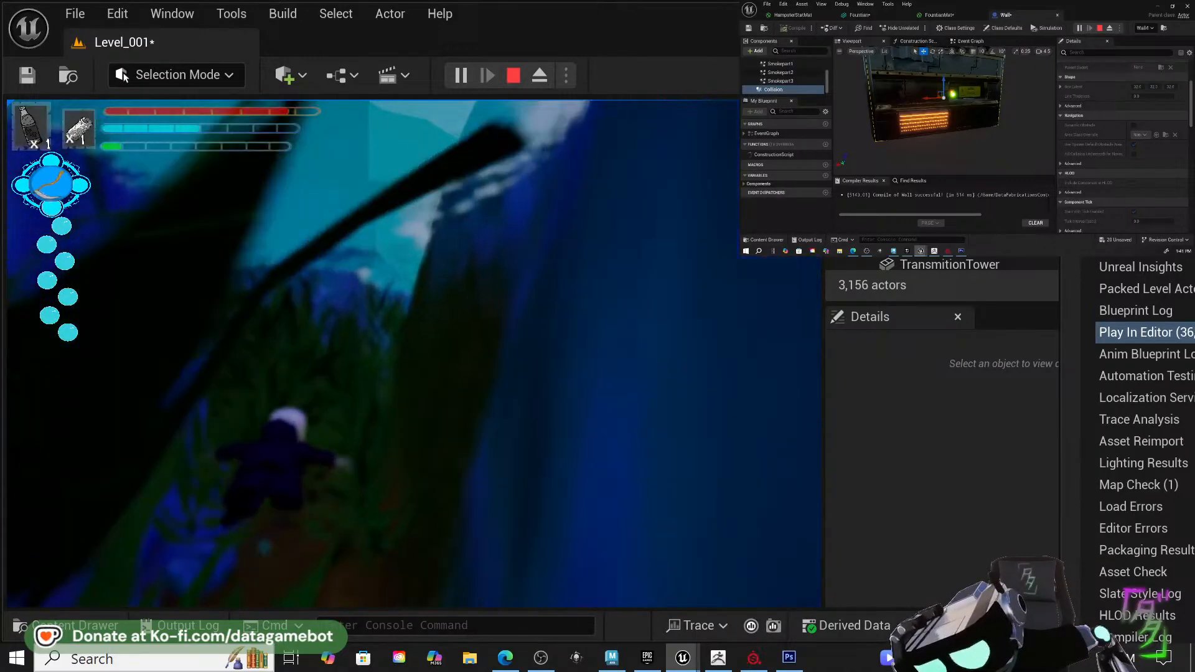
pyautogui.press('w')
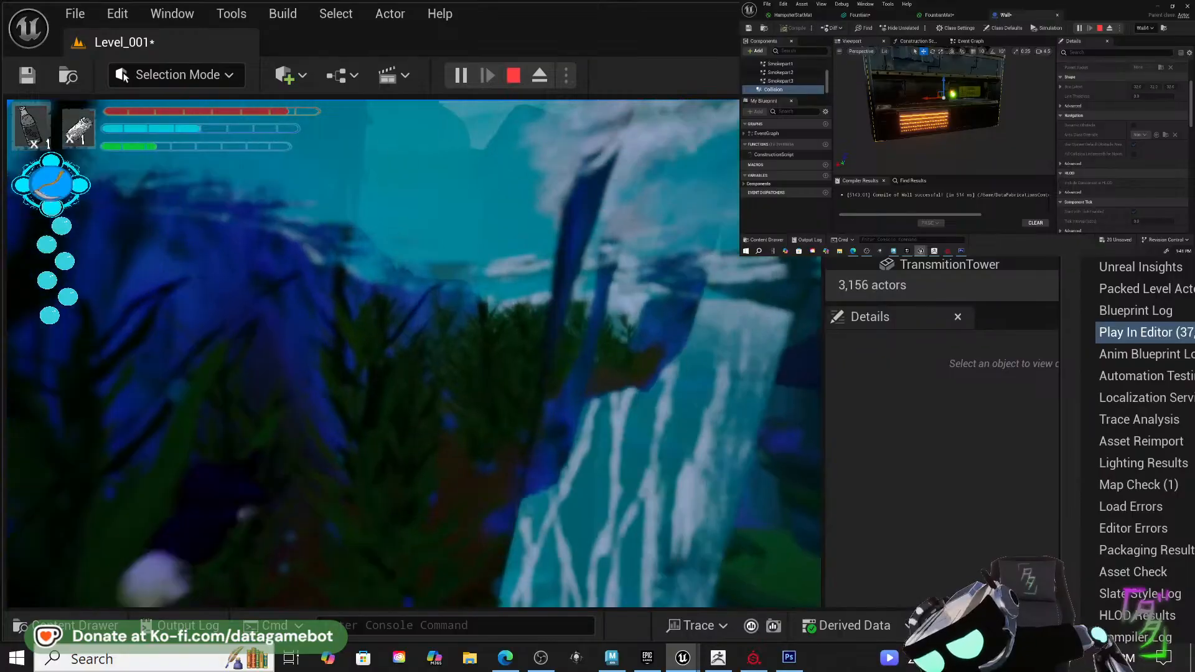
pyautogui.press('w')
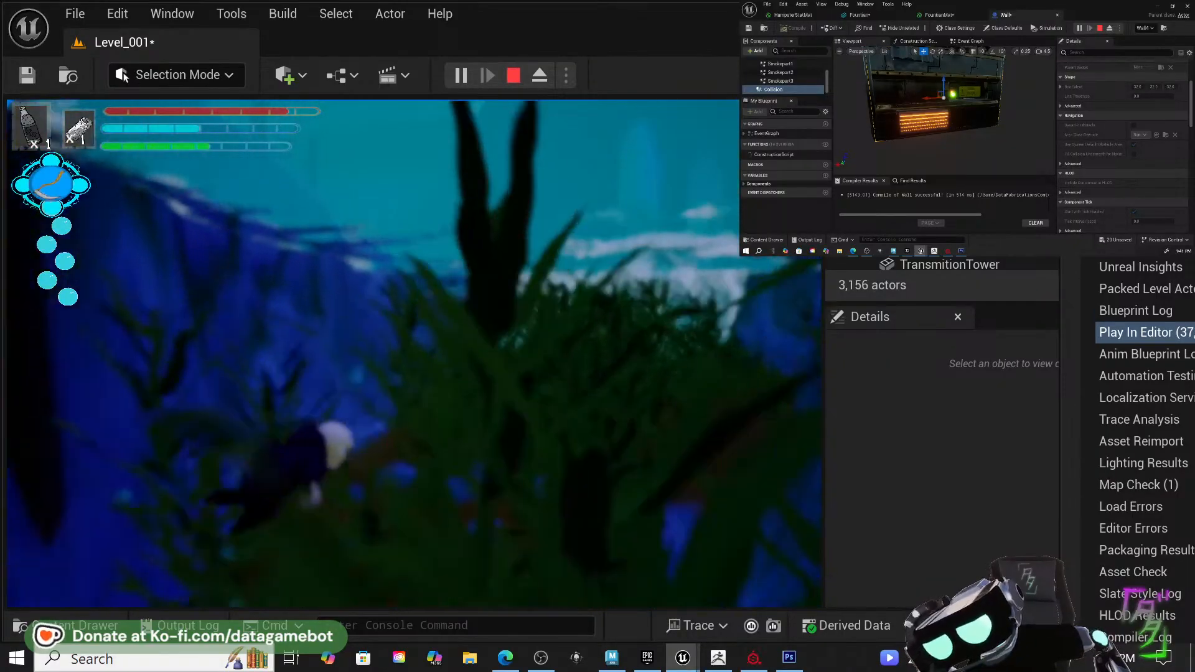
pyautogui.press('w')
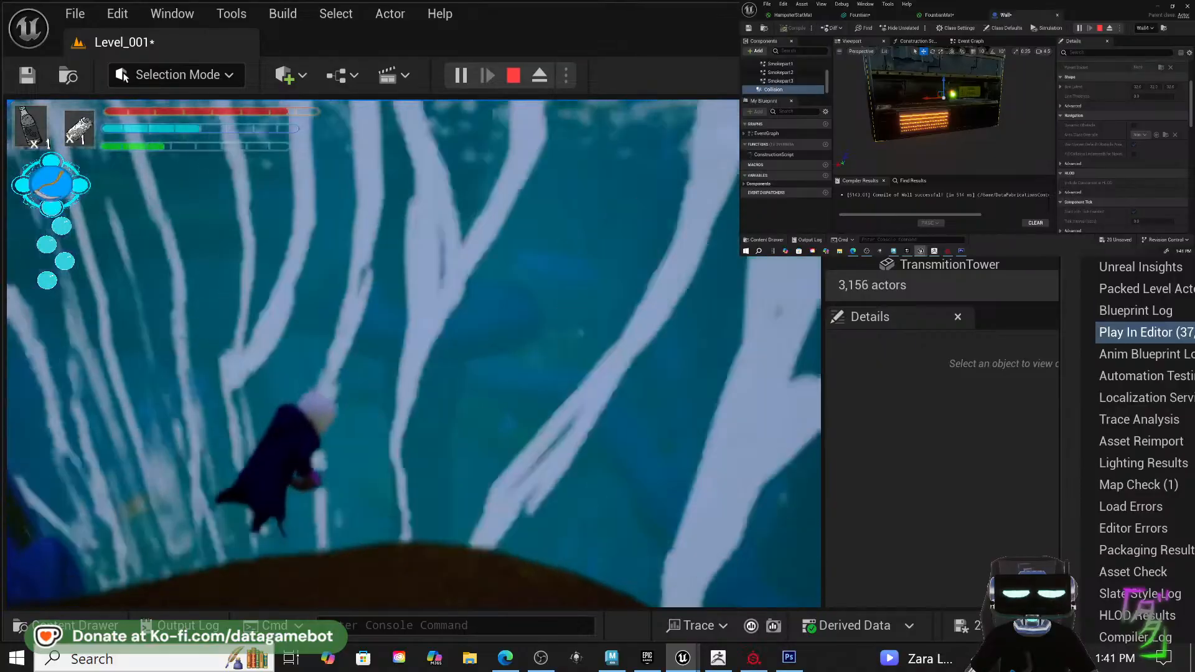
# Climb onto the fenced stone ledge beside the waterfall and follow it to the cobbled platform near the wooden bridge.
pyautogui.press('w')
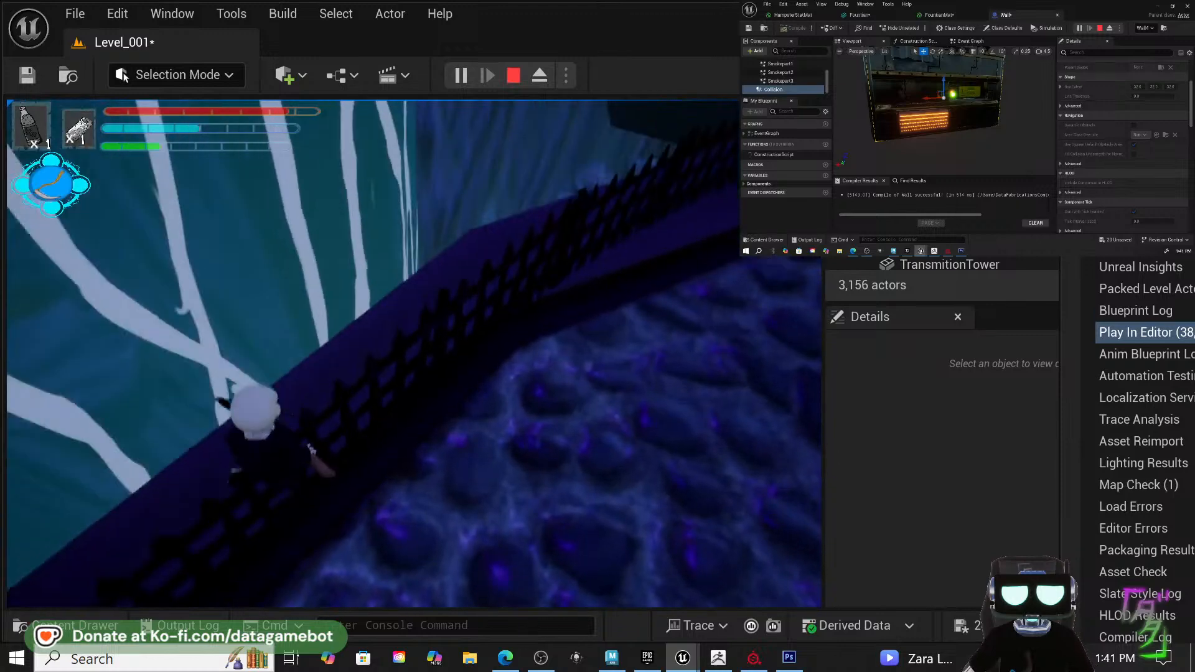
pyautogui.press('w')
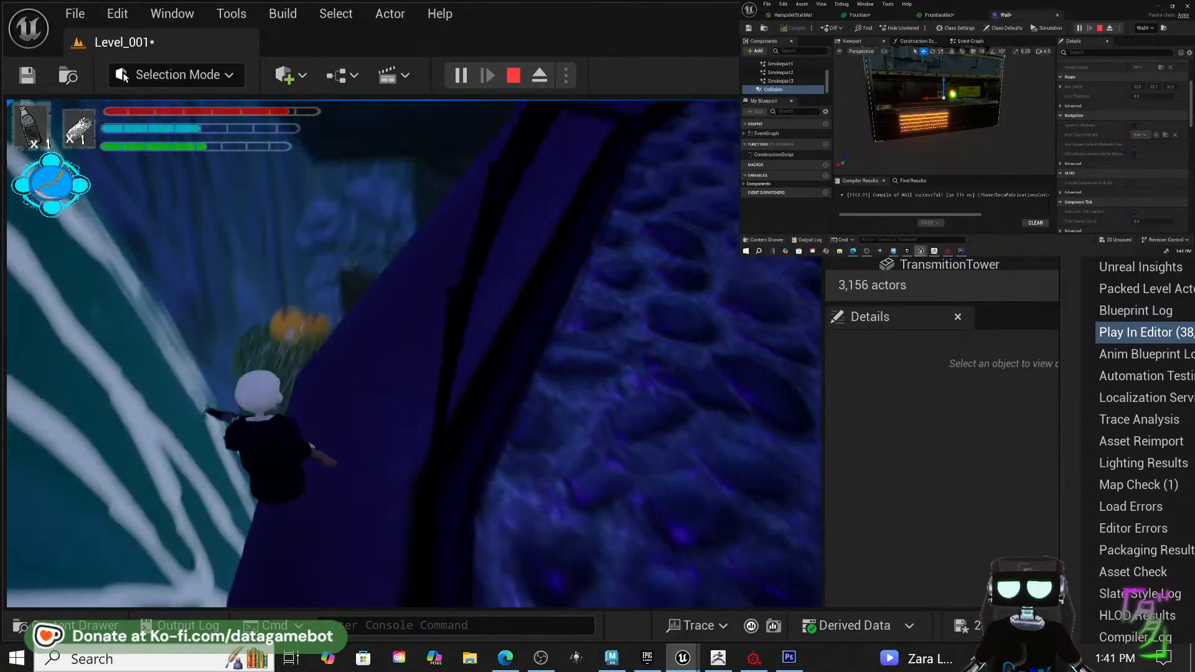
pyautogui.press('w')
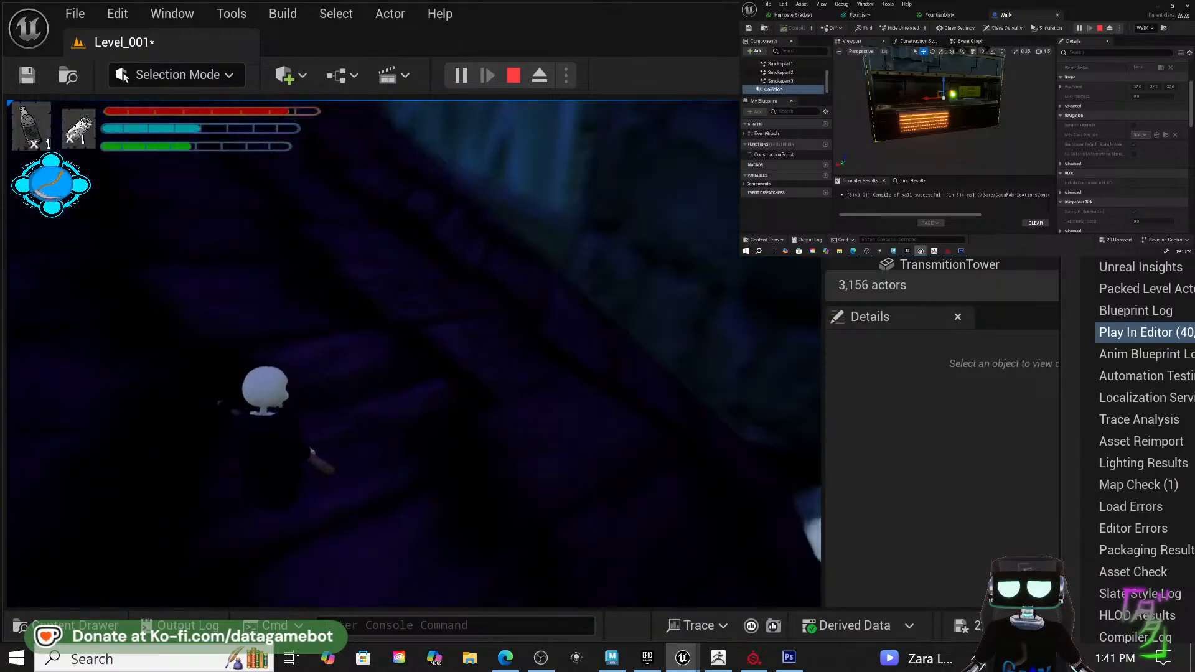
pyautogui.press('w')
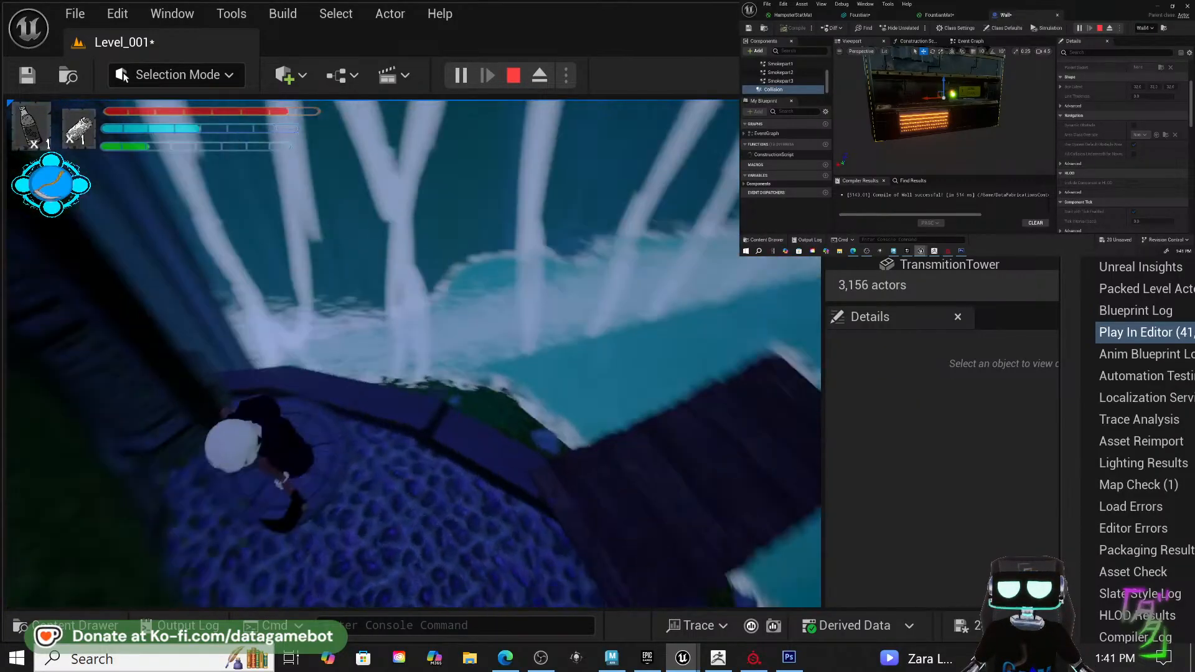
# Cross the dark wooden bridge beside the waterfall and drop into the water onto the sunken planks.
pyautogui.press('w')
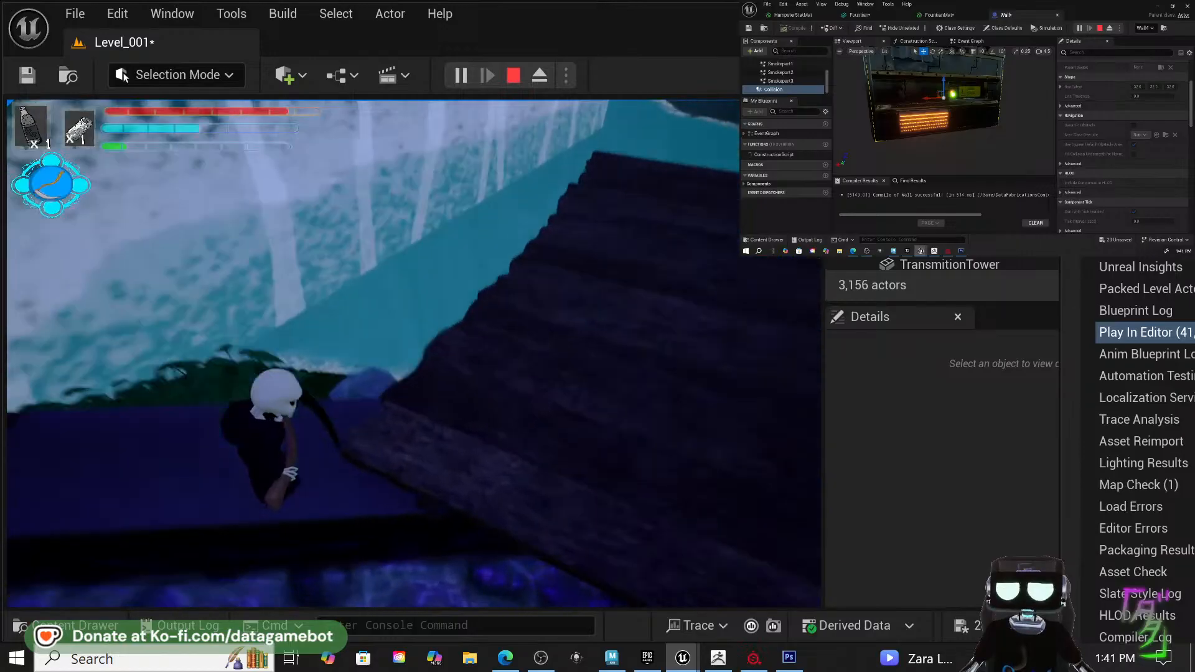
pyautogui.press('w')
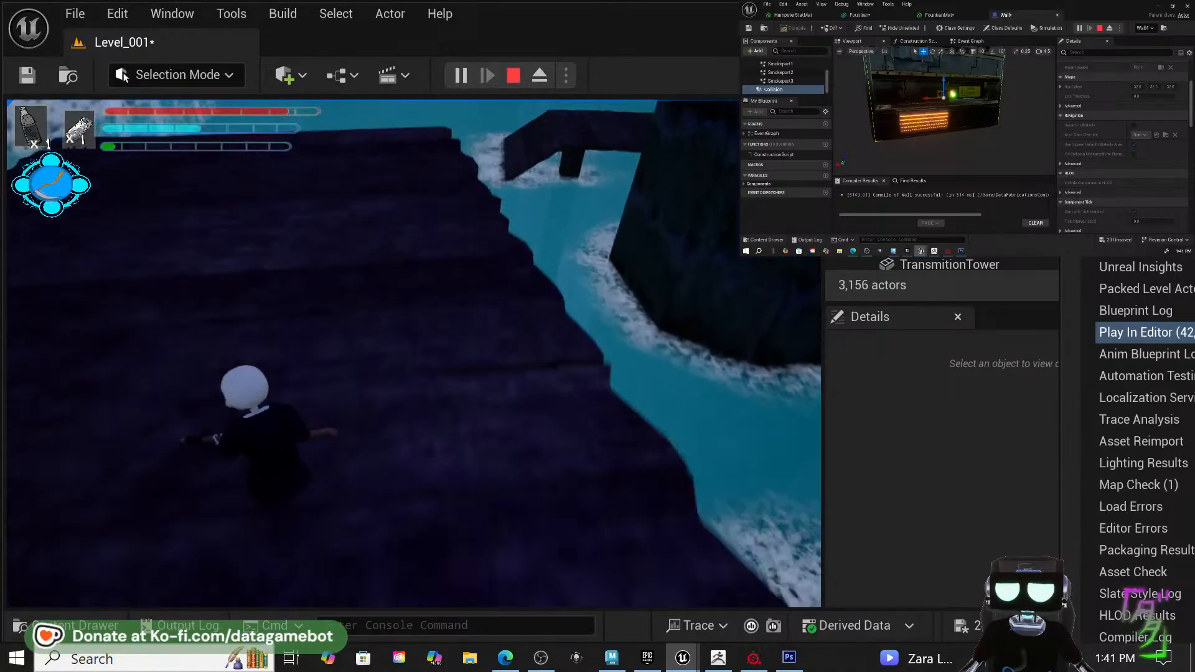
pyautogui.press('w')
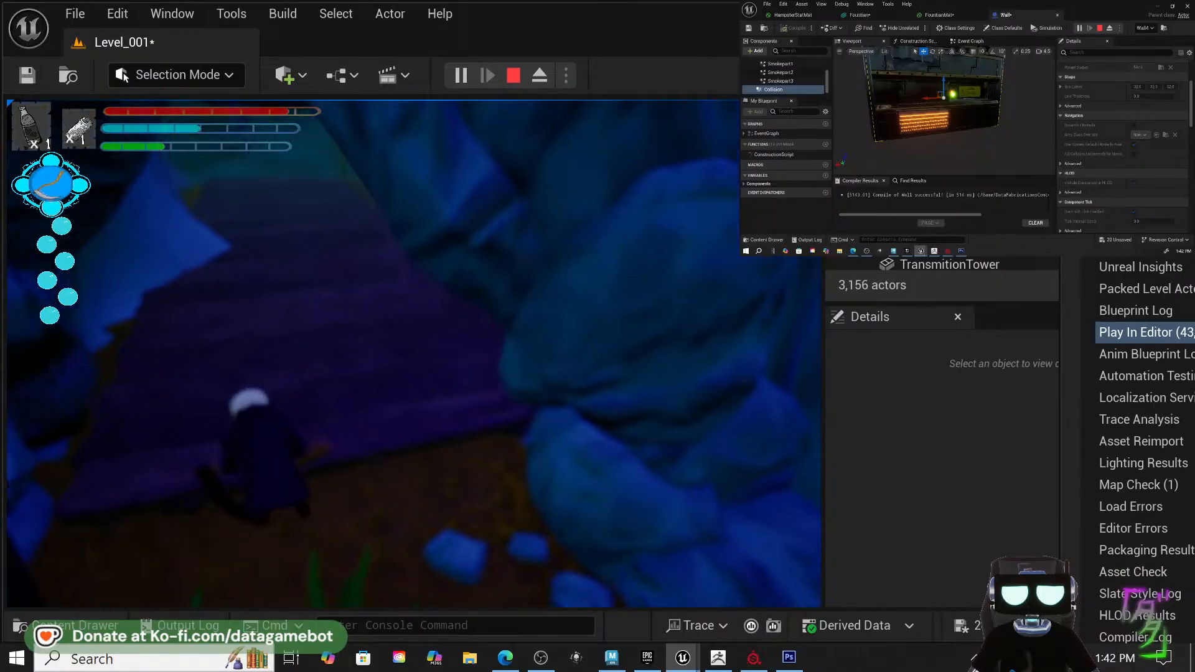
# Use the elemental ability wheel, then sprint underwater along the sunken planks and through the riverbed weeds.
pyautogui.press('Tab')
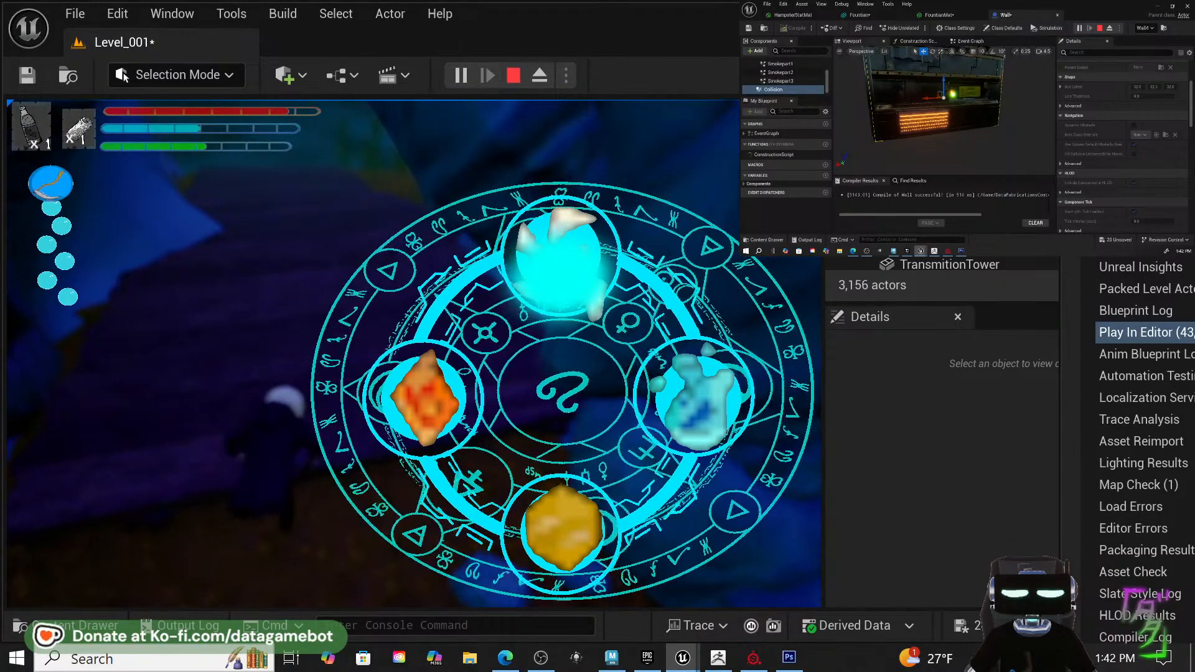
pyautogui.press('Tab')
pyautogui.hotkey('shift', 'w')
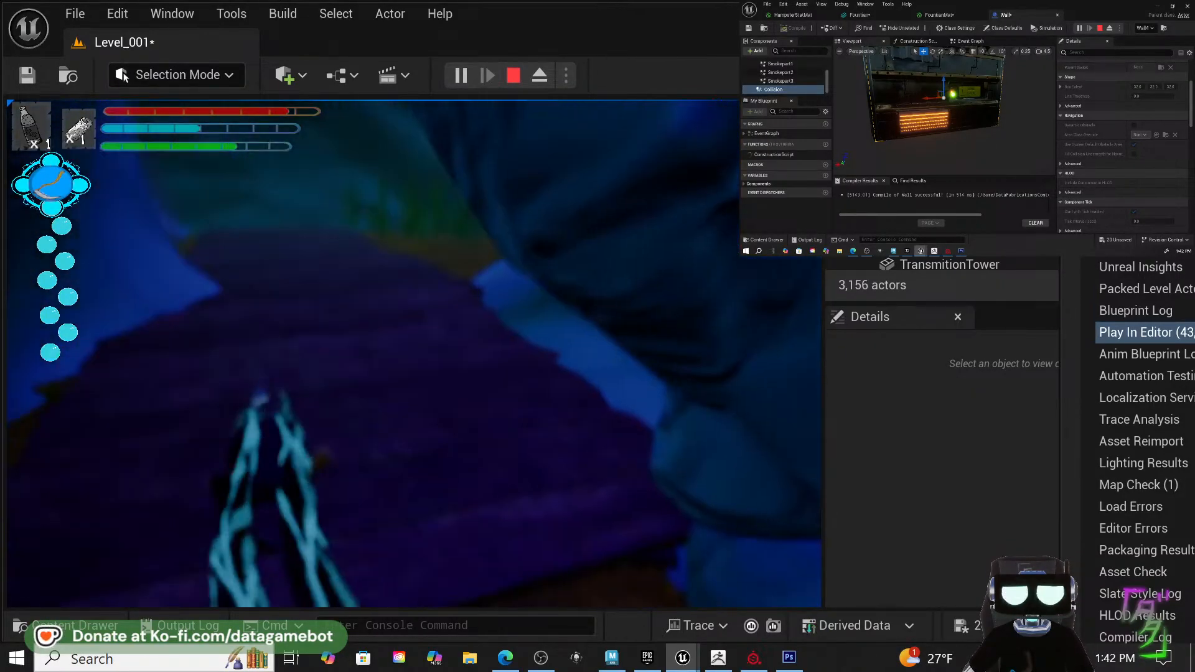
pyautogui.hotkey('shift', 'w')
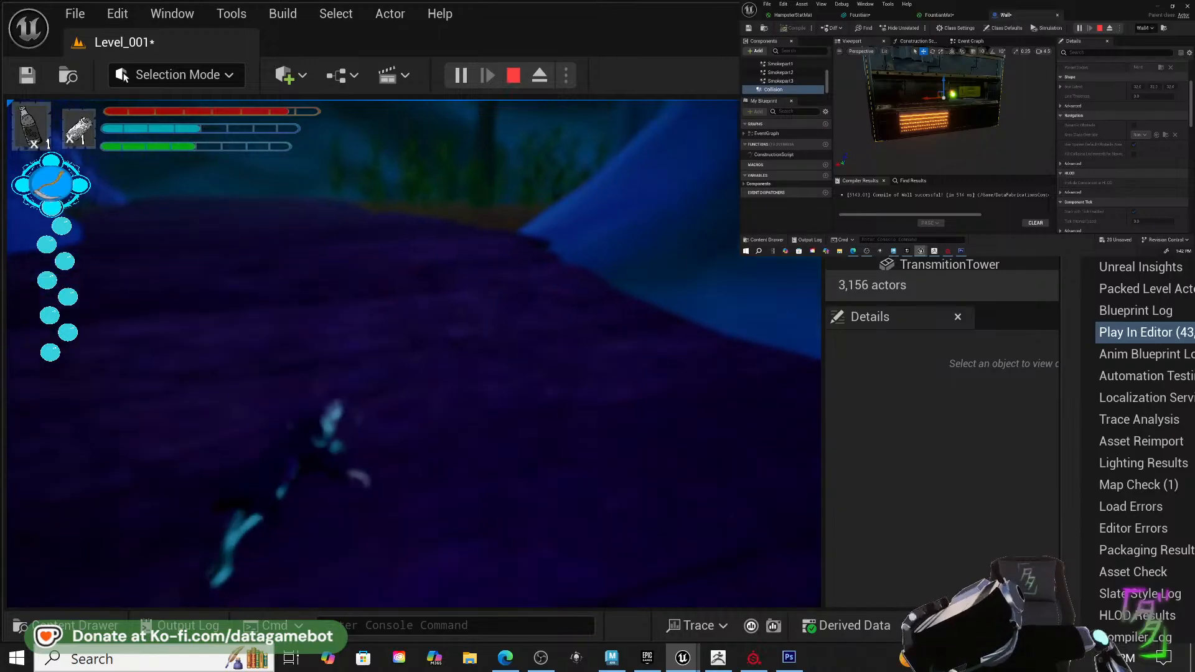
pyautogui.hotkey('shift', 'w')
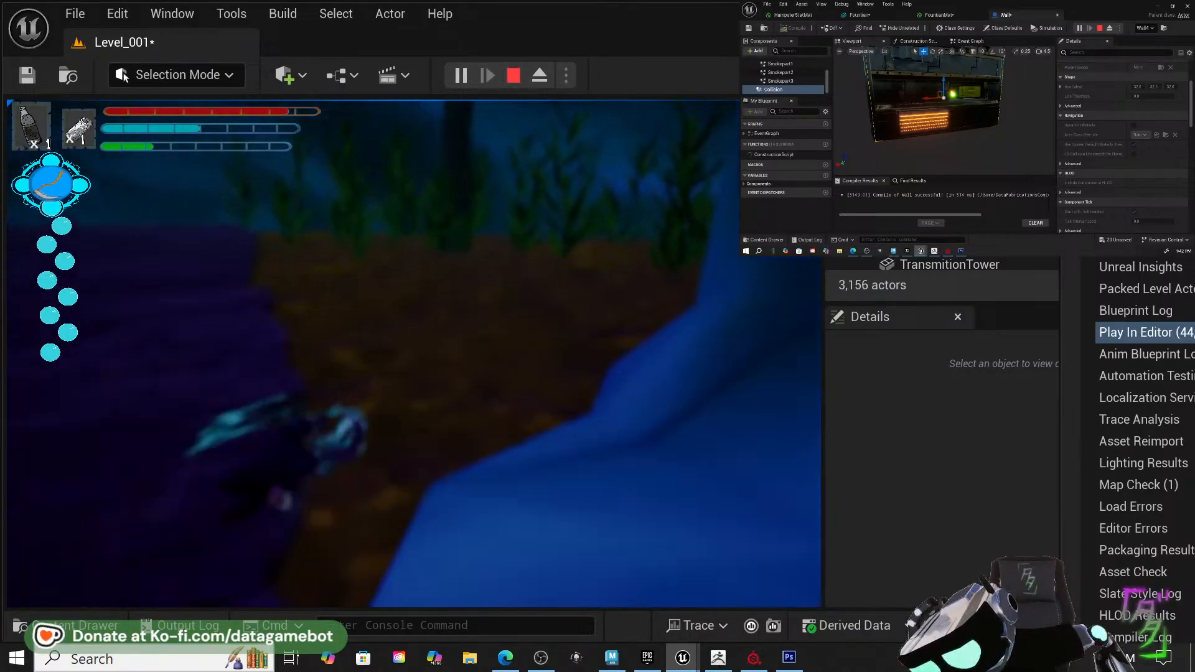
pyautogui.hotkey('shift', 'w')
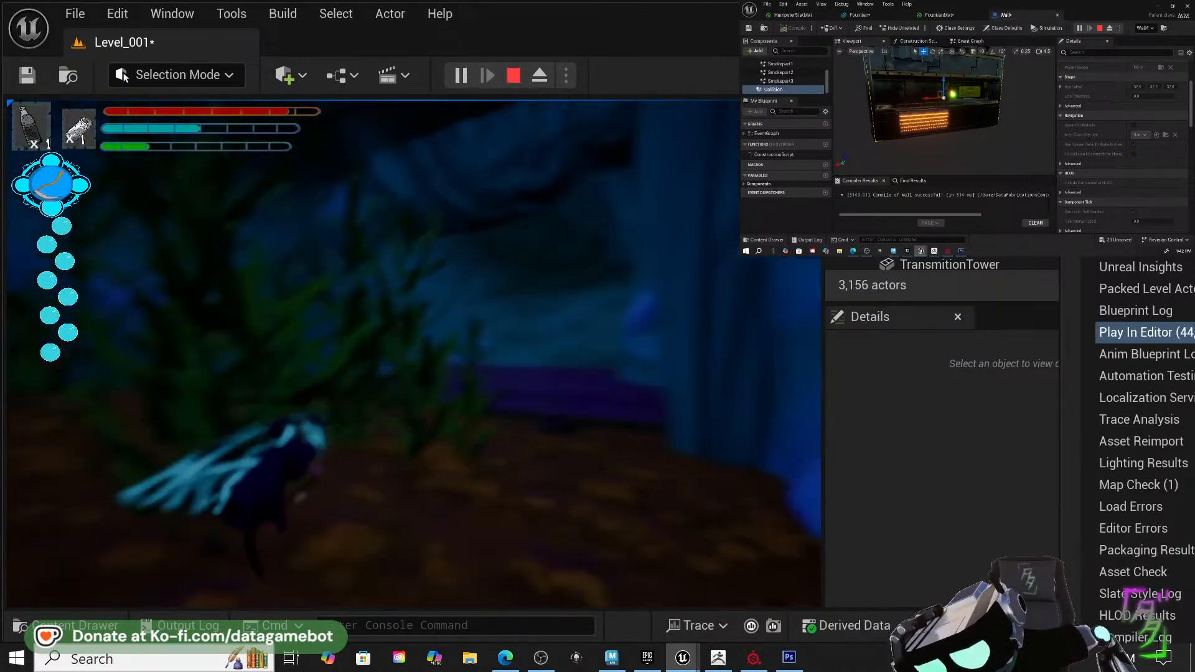
# Follow the submerged purple planks past the blue rock walls up to the surface and leap out of the water.
pyautogui.press('w')
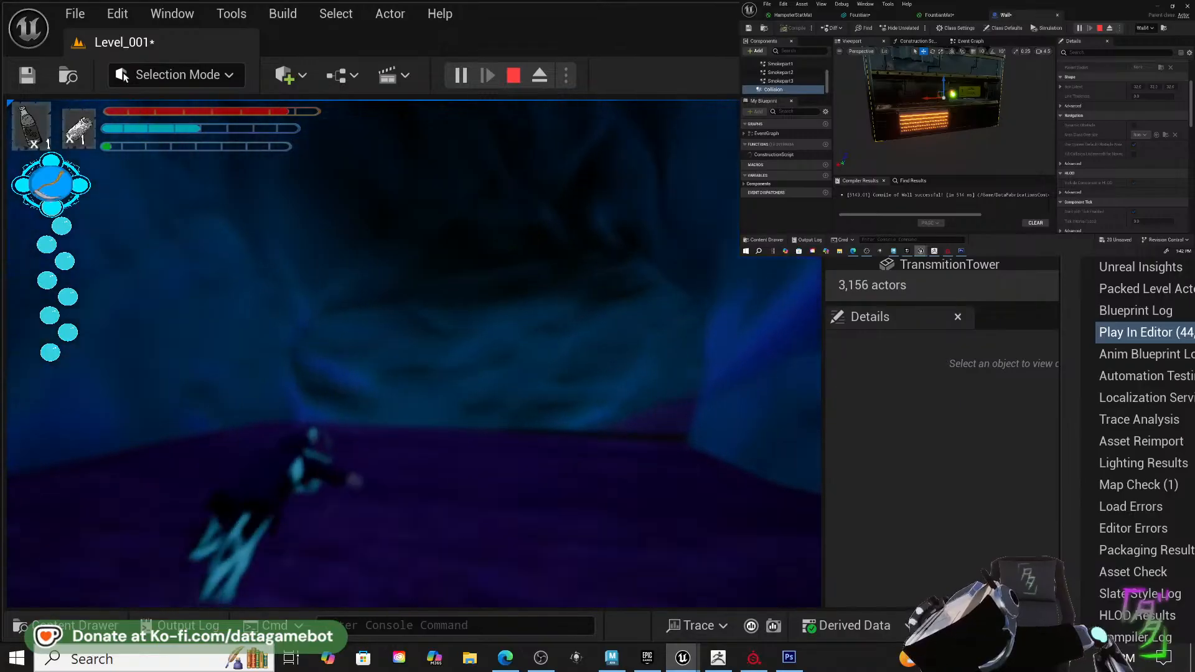
pyautogui.press('w')
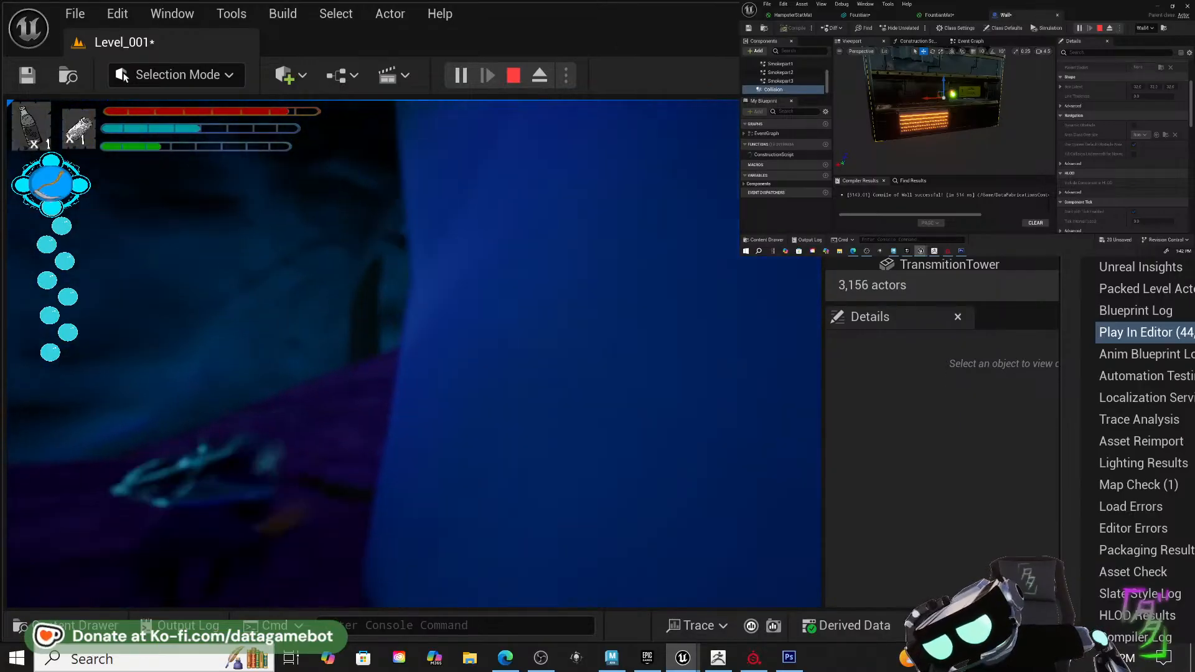
pyautogui.press('w')
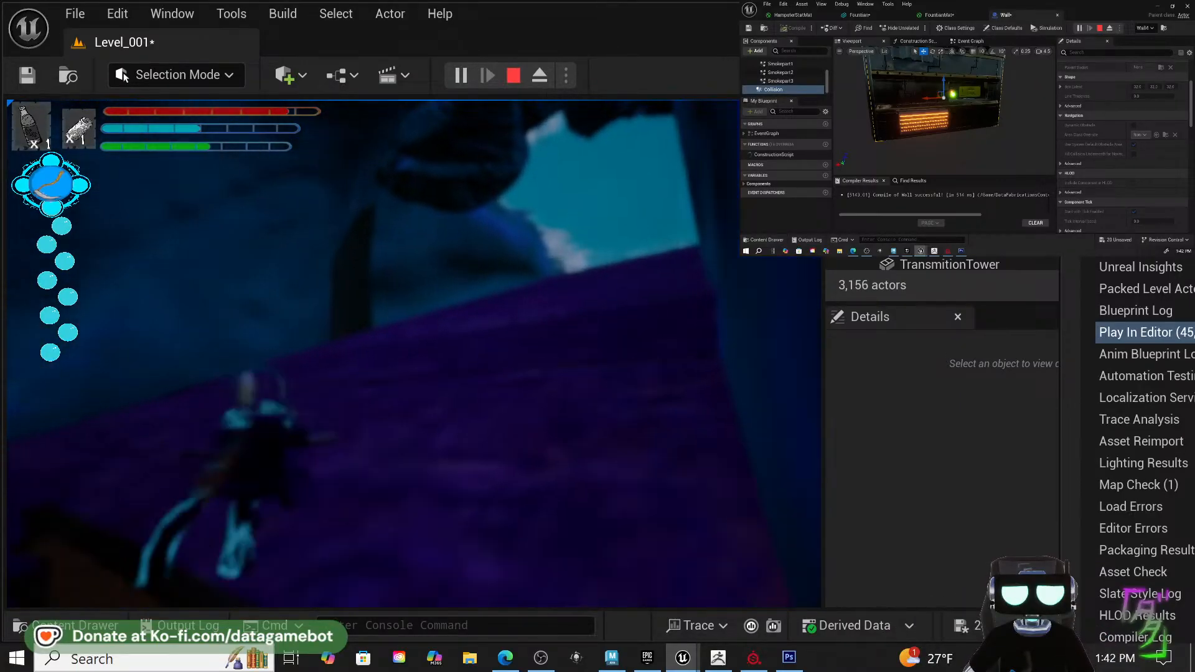
pyautogui.hotkey('shift', 'w')
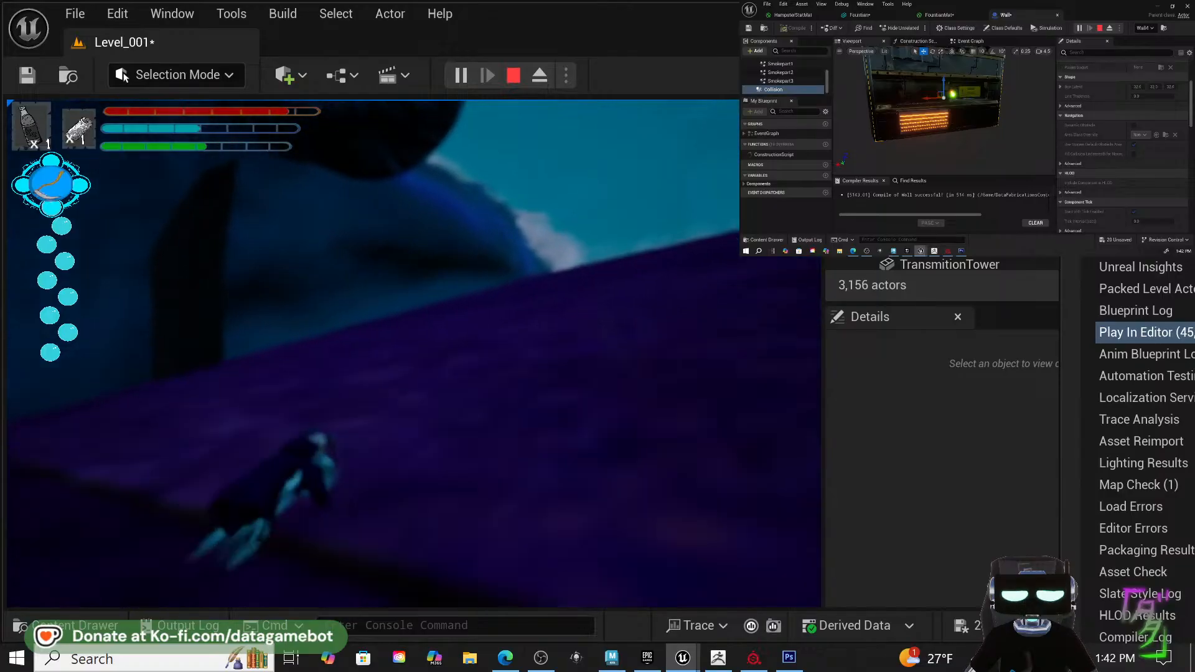
pyautogui.press('w')
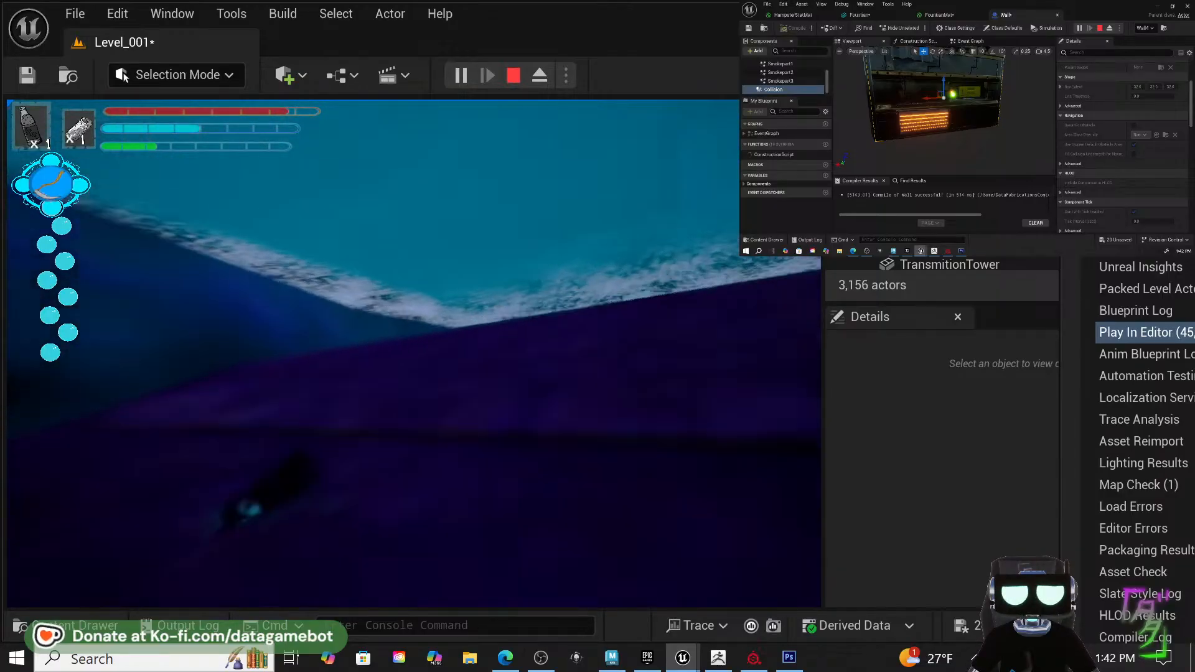
pyautogui.press('w')
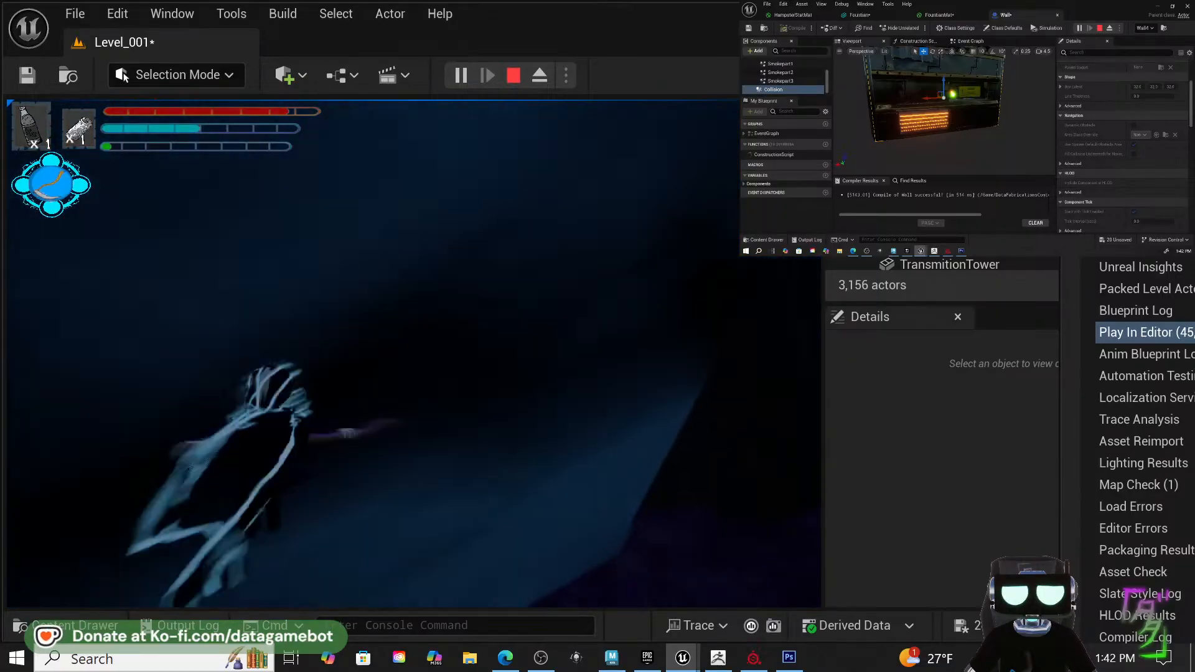
# Cross the dark wooden planks and jump onto the dirt-topped blue rock ledge to test climbing it.
pyautogui.press('w')
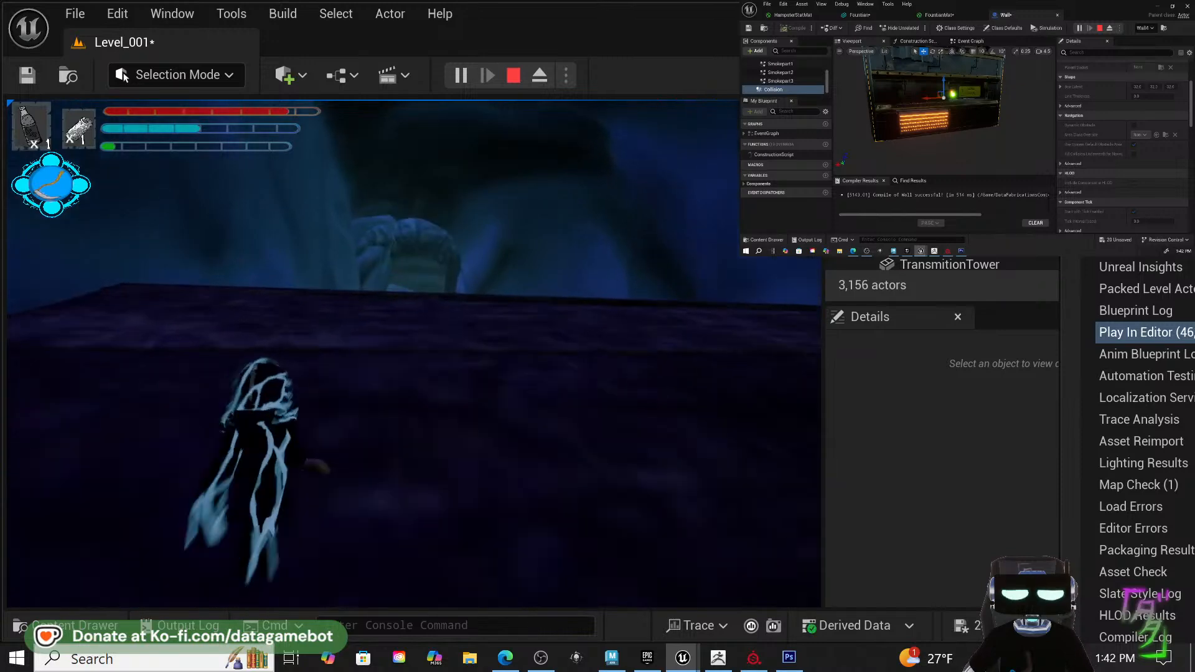
pyautogui.press('w')
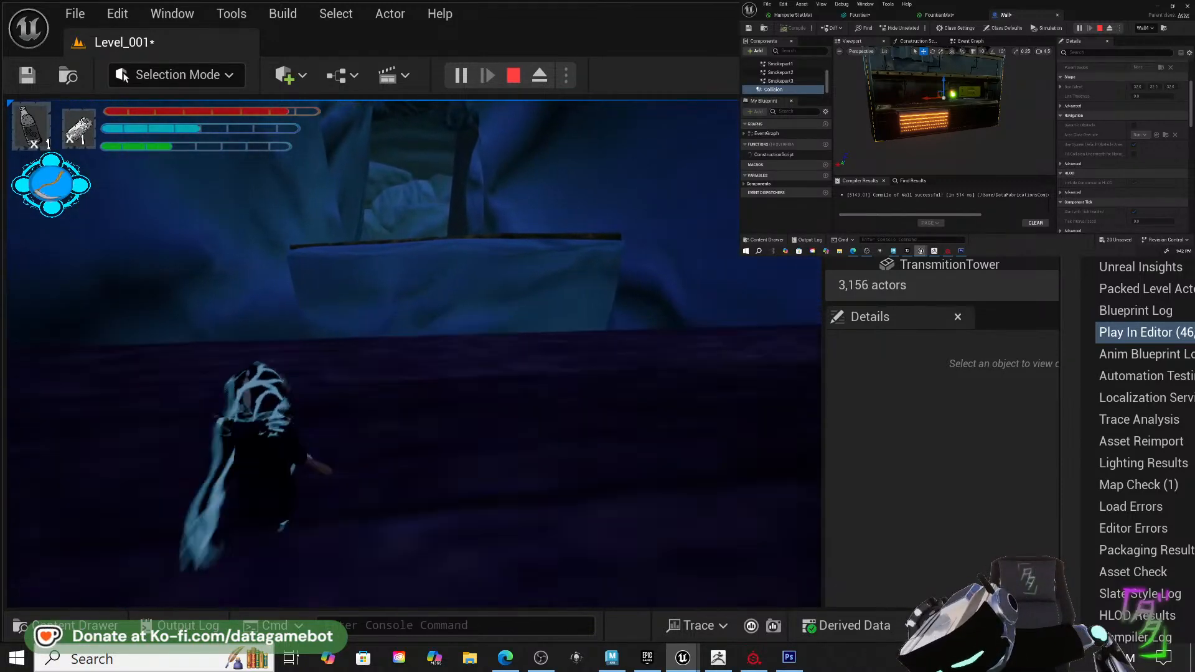
pyautogui.press('space')
pyautogui.press('w')
pyautogui.press('space')
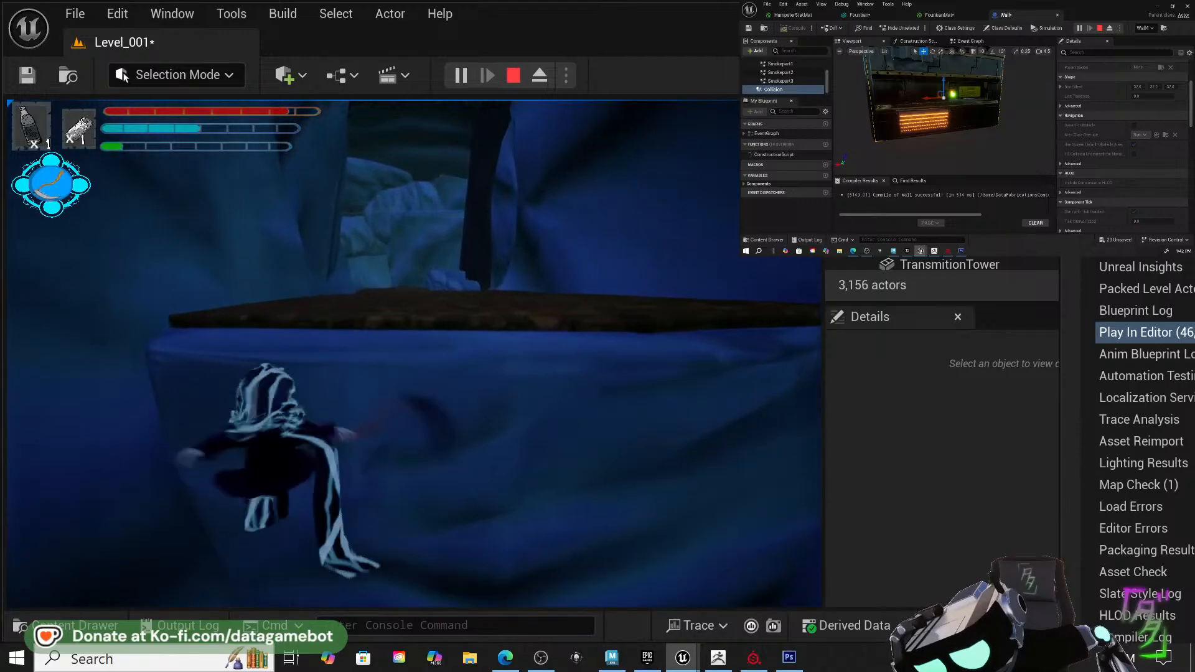
pyautogui.press('w')
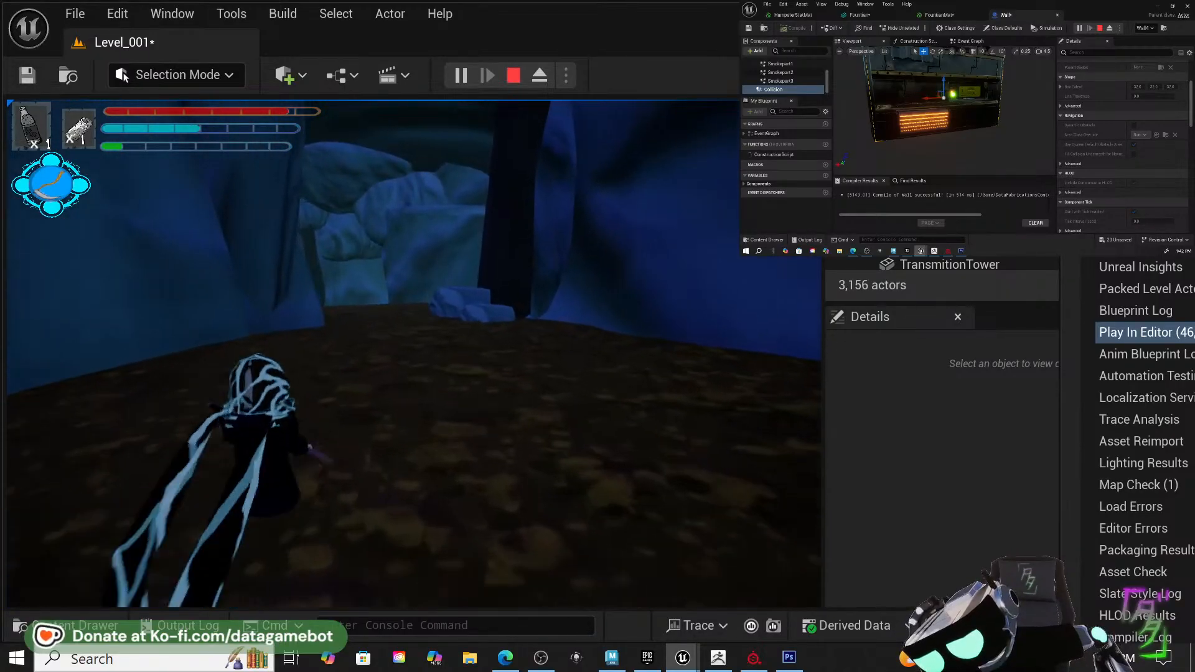
# Run along the dirt path between the cliffs, past the blue boulders and over the open ground beyond them.
pyautogui.press('w')
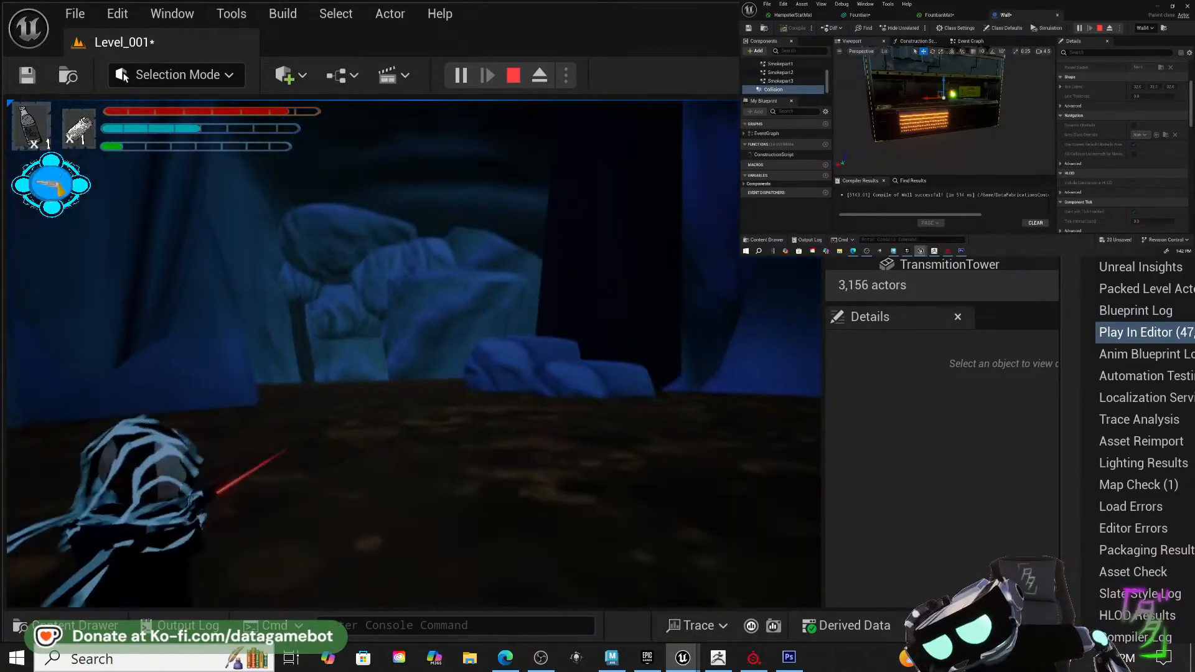
pyautogui.press('w')
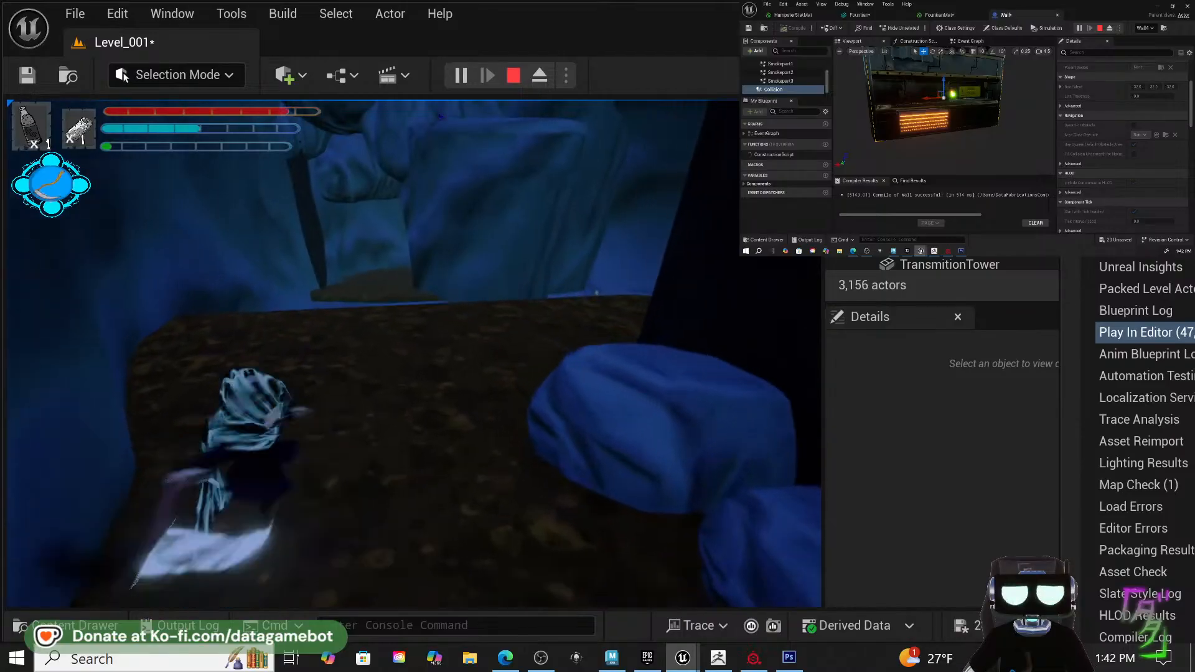
pyautogui.press('w')
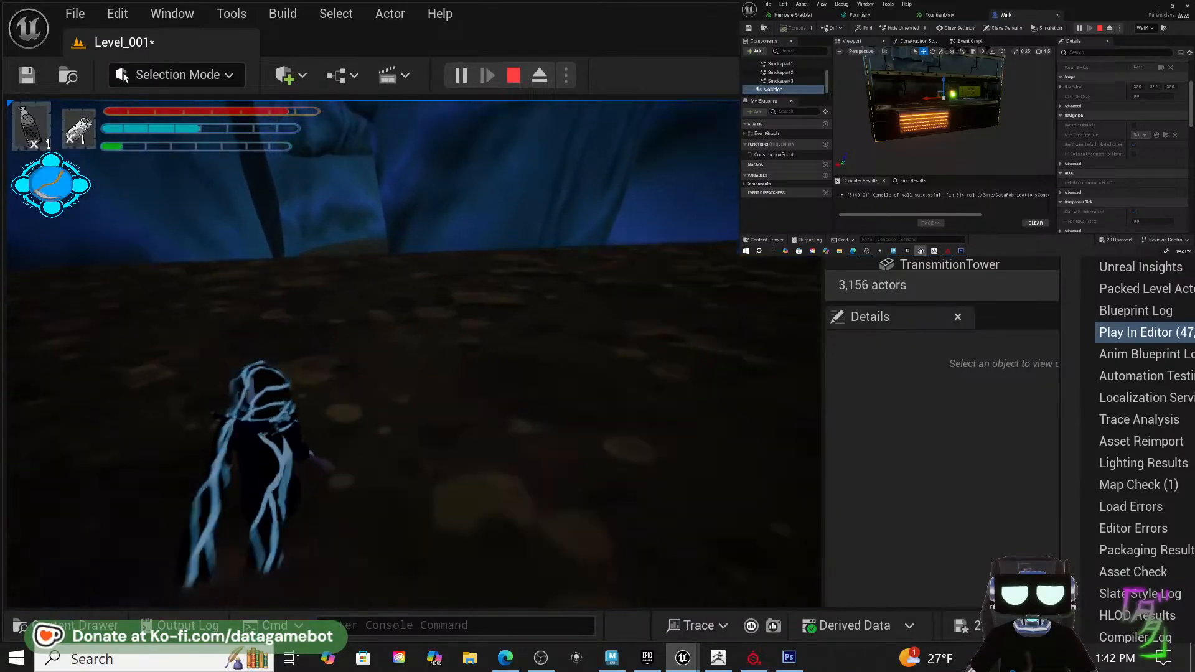
pyautogui.press('w')
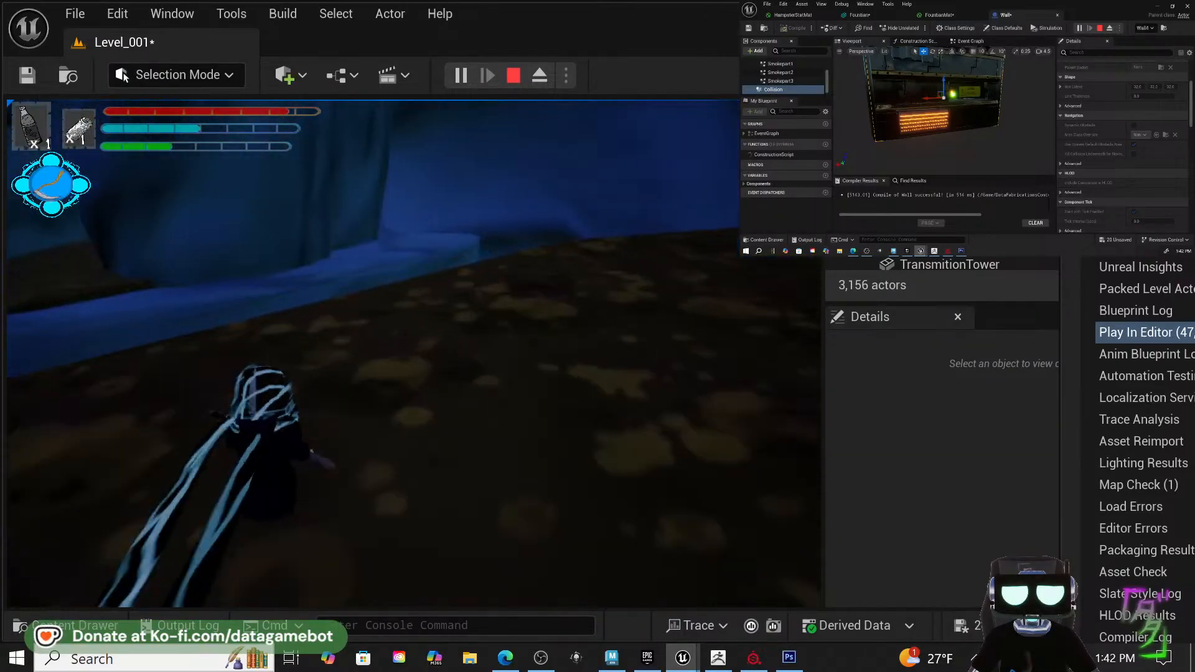
# Run off the dirt ground, leap onto the blue rock ledge and collect the small item beside the cliff.
pyautogui.press('w')
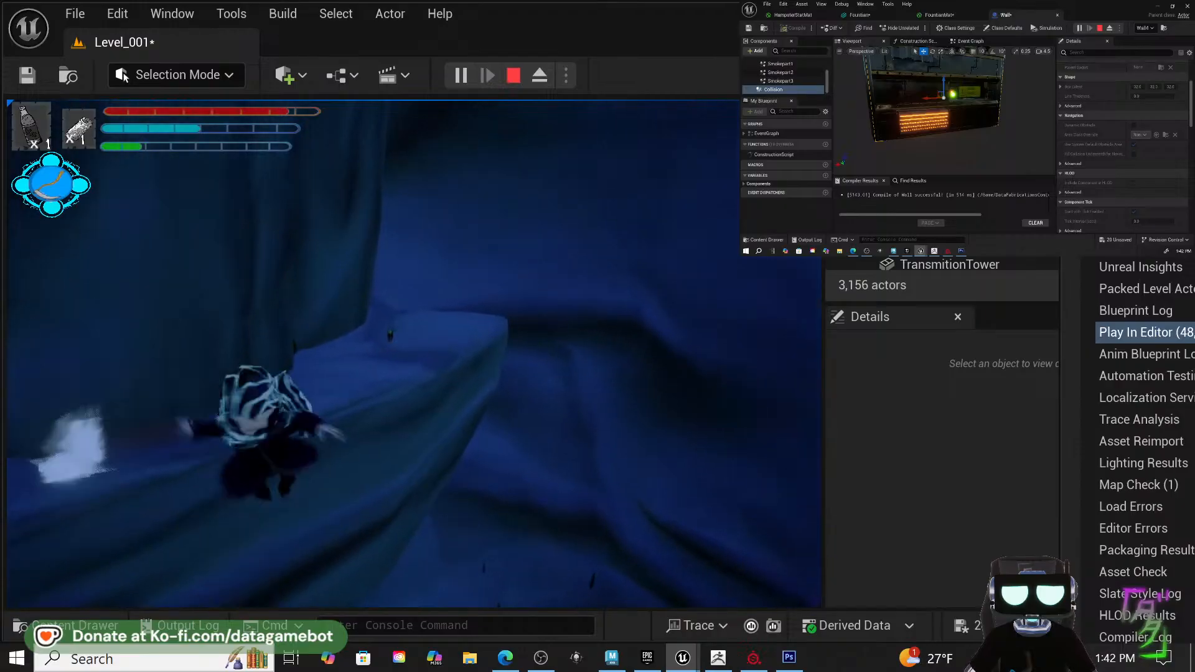
pyautogui.press('w')
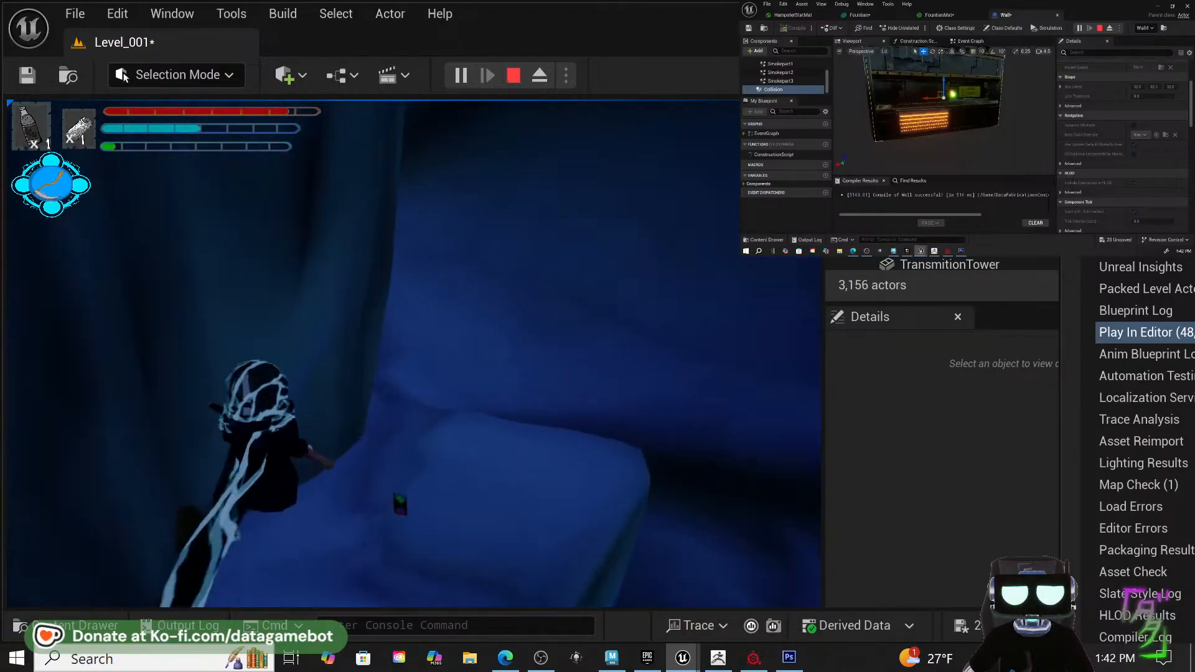
pyautogui.press('w')
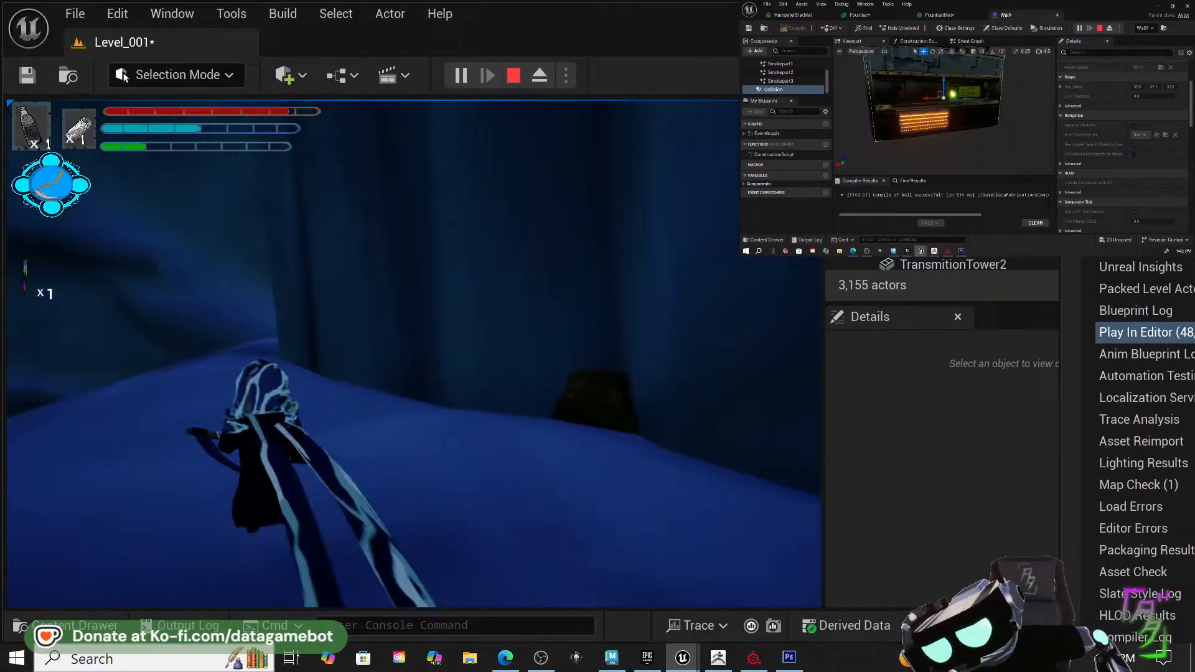
# Run along the blue ledge at the foot of the cliff and jump along the steep rock slope beyond it.
pyautogui.press('w')
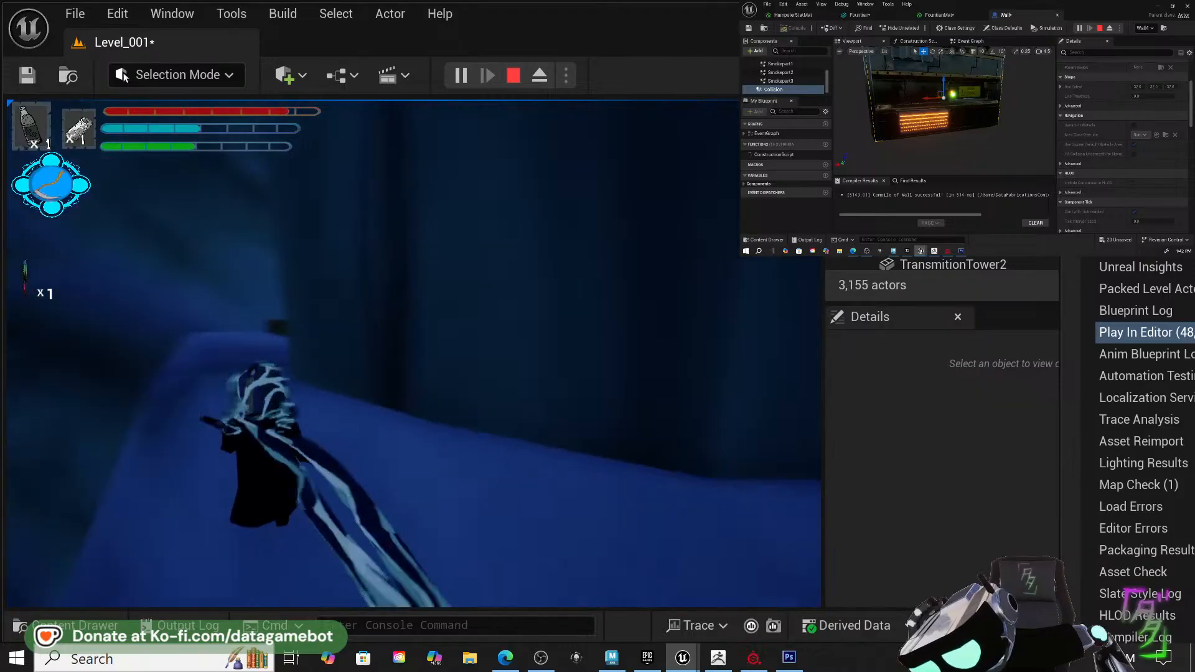
pyautogui.press('w')
pyautogui.press('w')
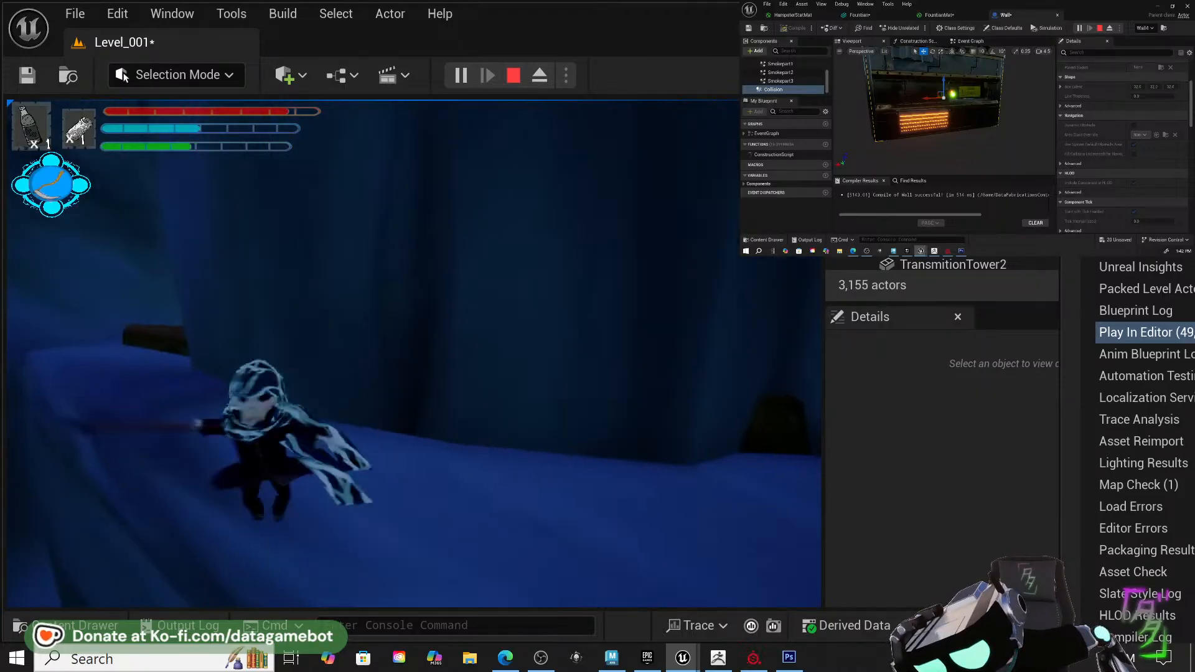
pyautogui.press('w')
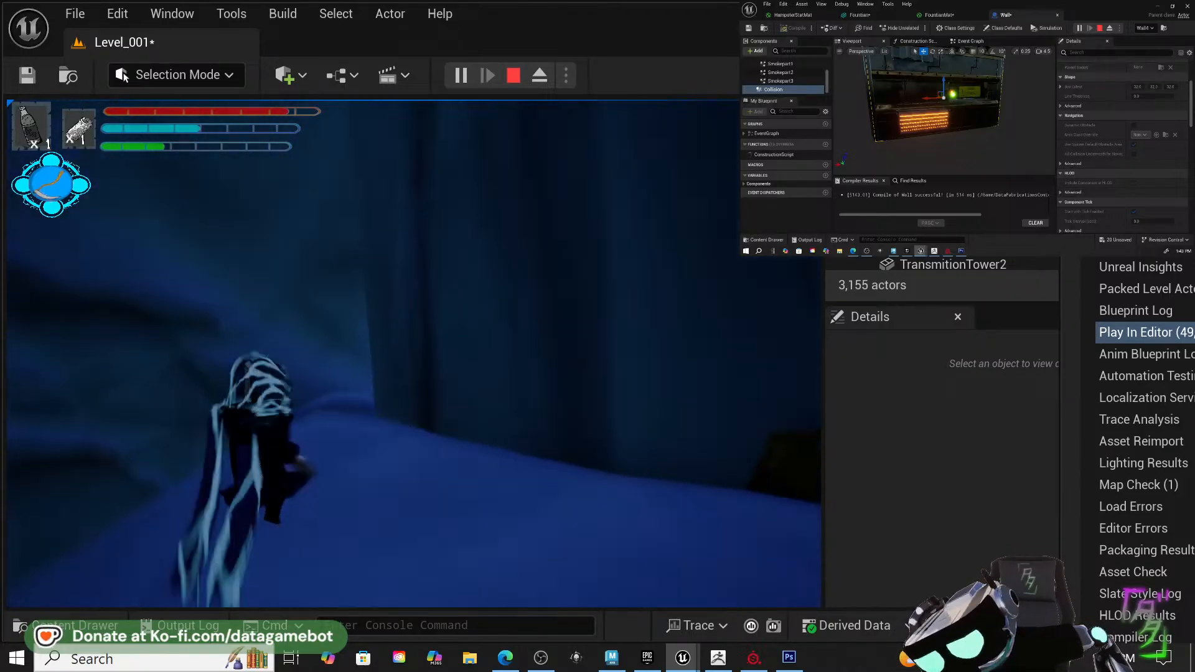
pyautogui.press('s')
pyautogui.press('w')
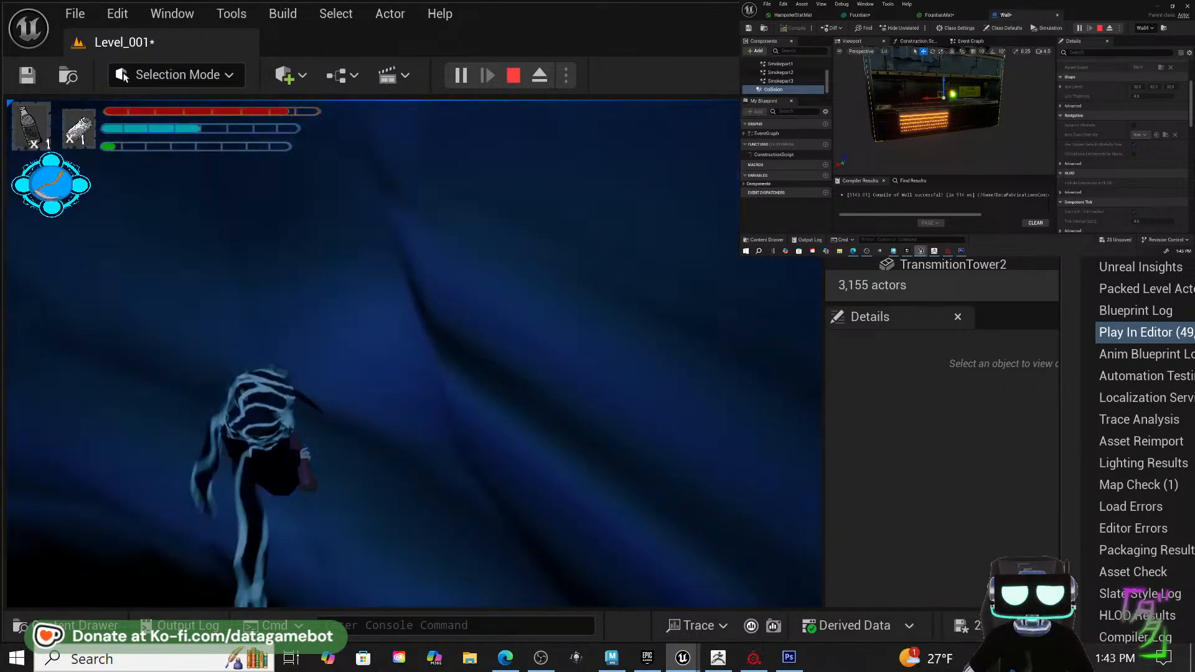
pyautogui.press('space')
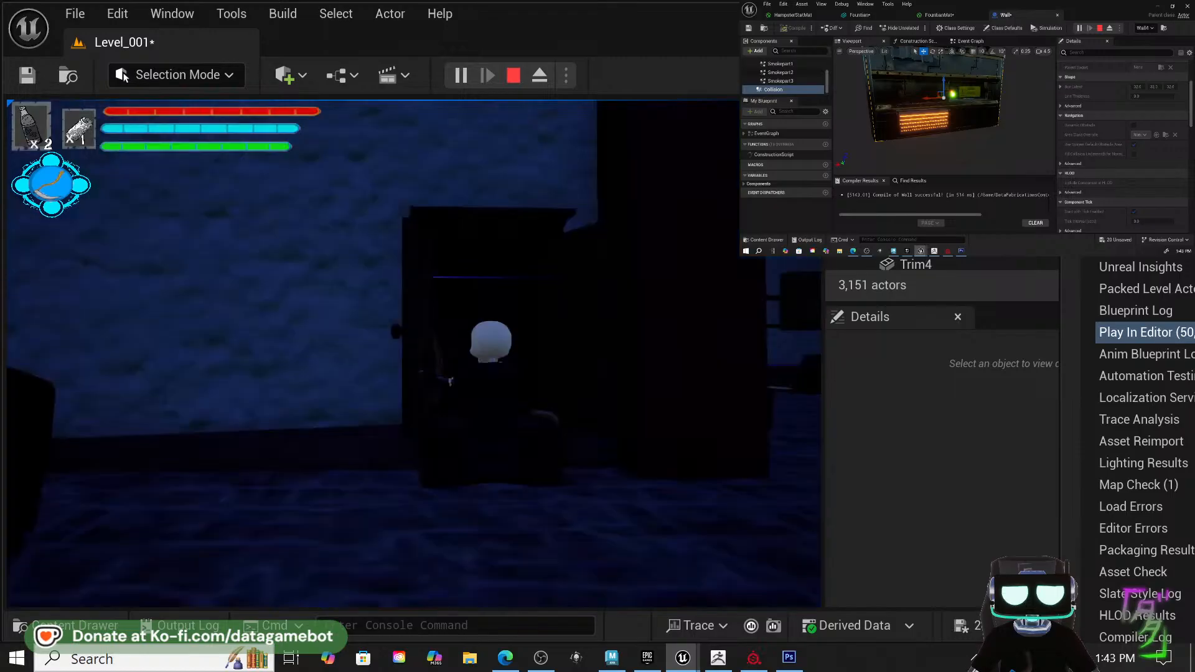
# Run through the dark house interior and leave through the open doorway onto the outdoor path.
pyautogui.press('w')
pyautogui.press('w')
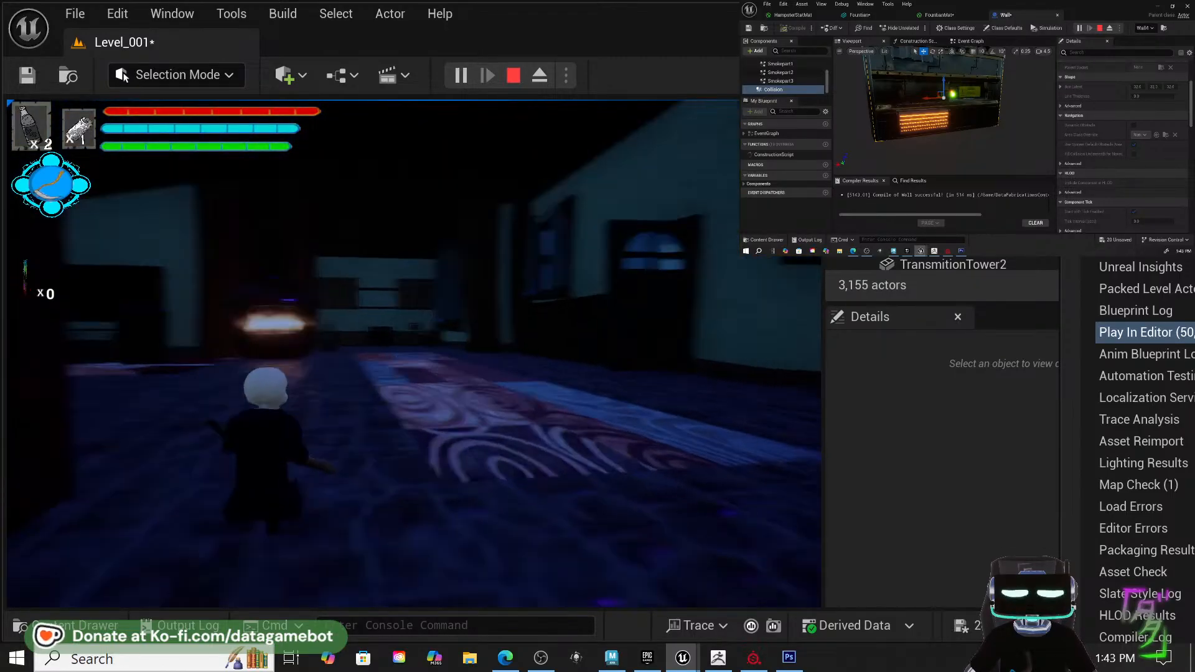
pyautogui.press('w')
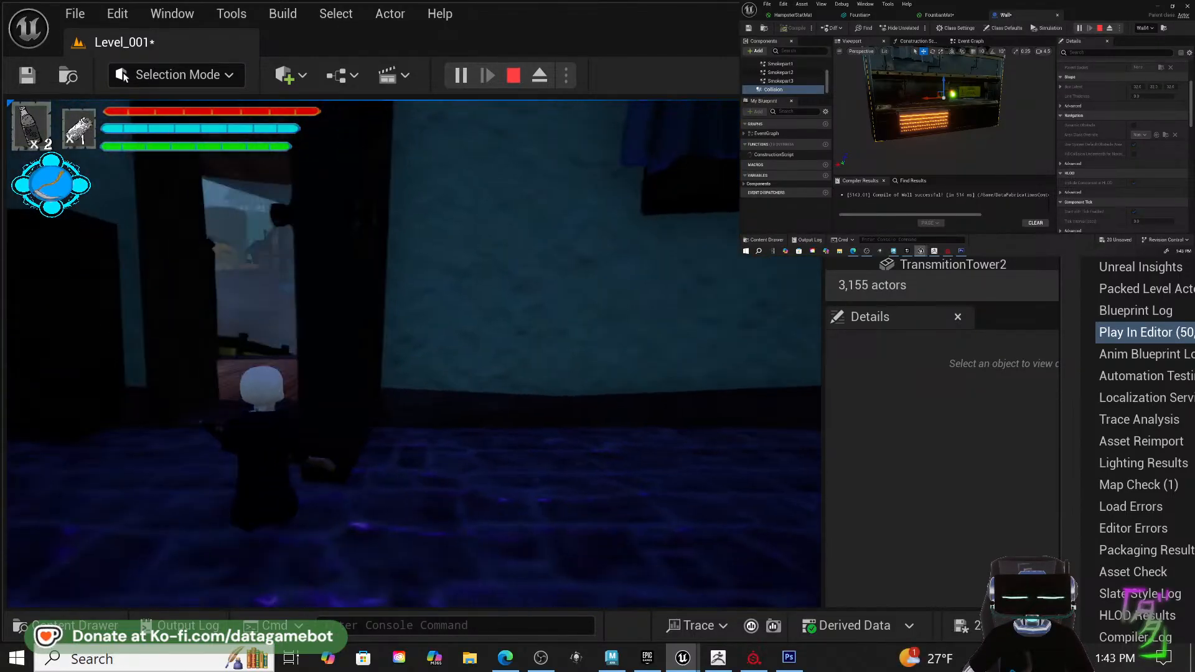
pyautogui.press('p')
pyautogui.press('p')
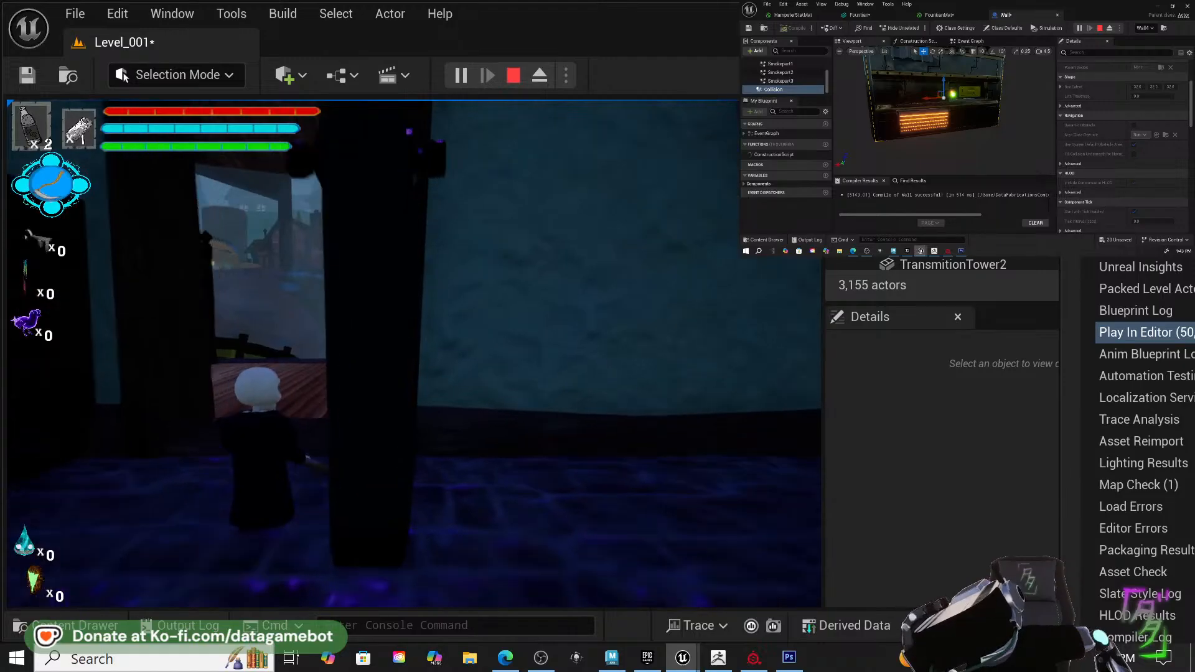
pyautogui.press('w')
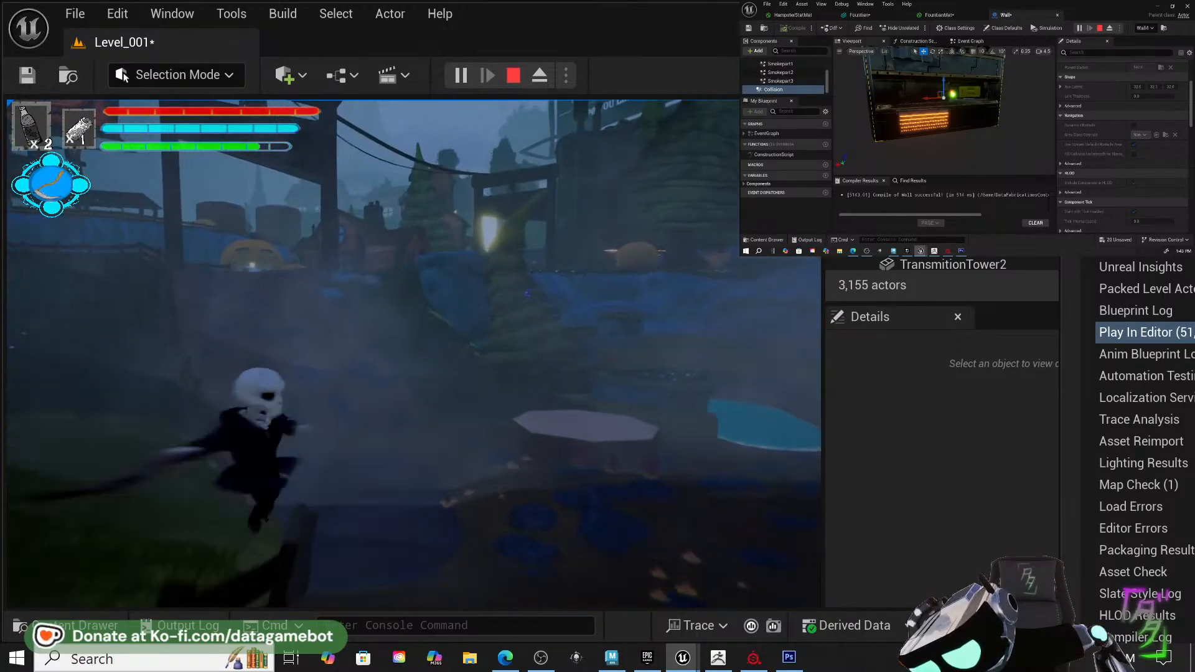
# Switch the equipped ability, then run along the path and over the grassy bank by the pink house to the wooden fence.
pyautogui.press('w')
pyautogui.press('2')
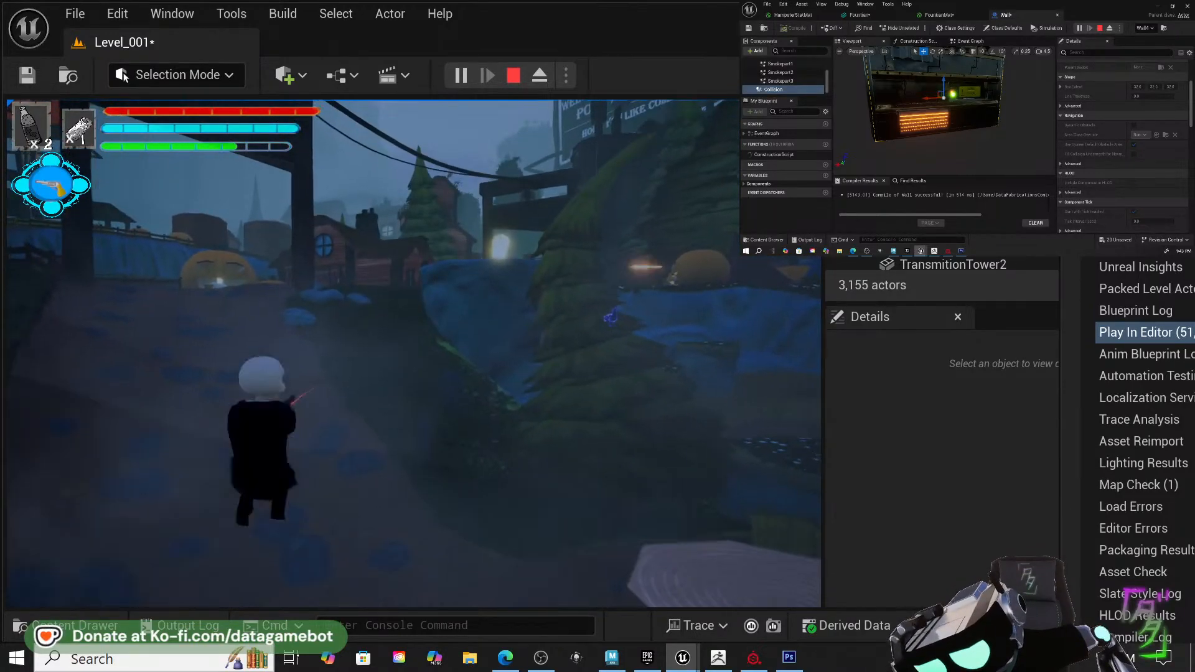
pyautogui.press('w')
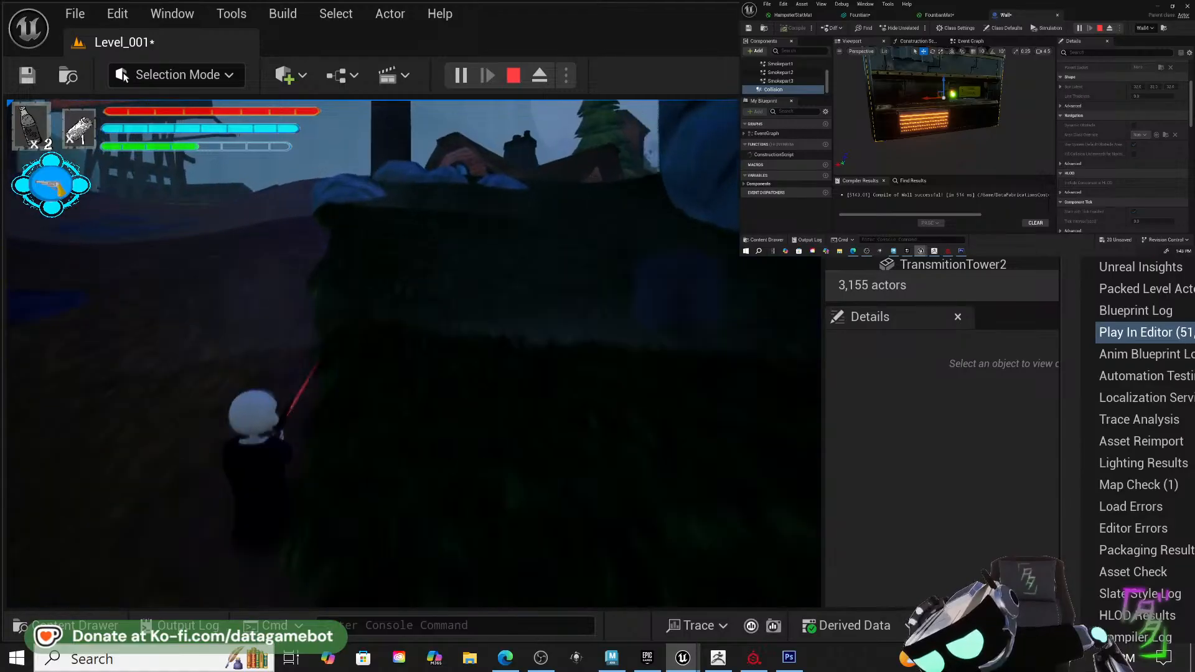
pyautogui.press('w')
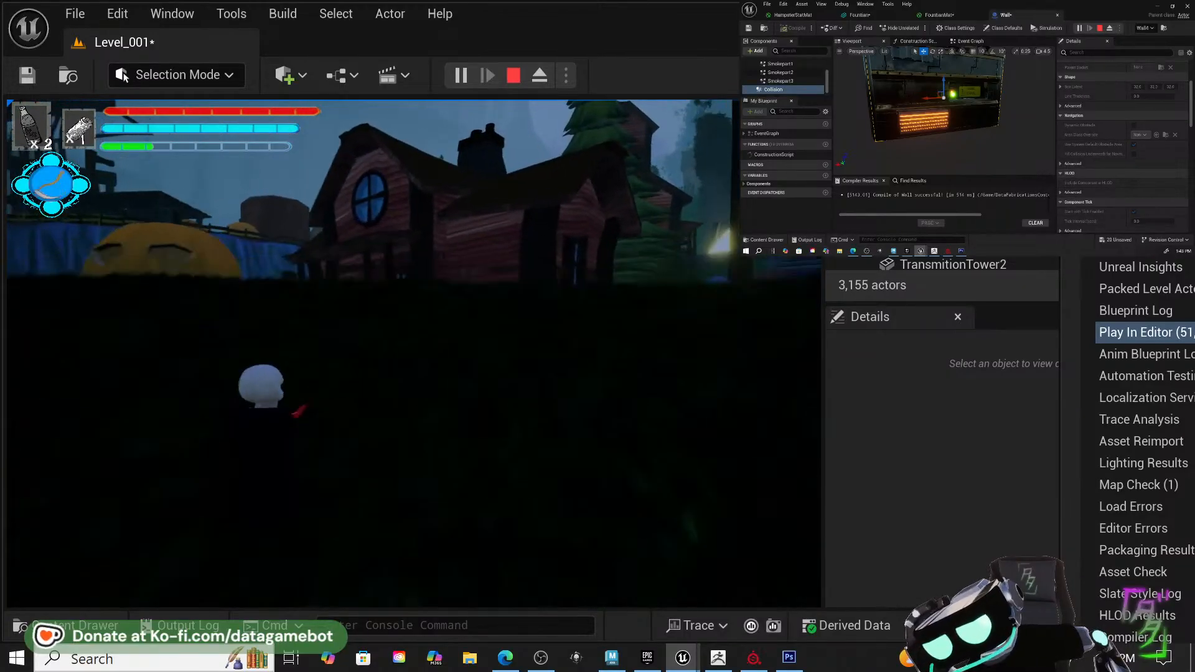
pyautogui.press('w')
pyautogui.press('w')
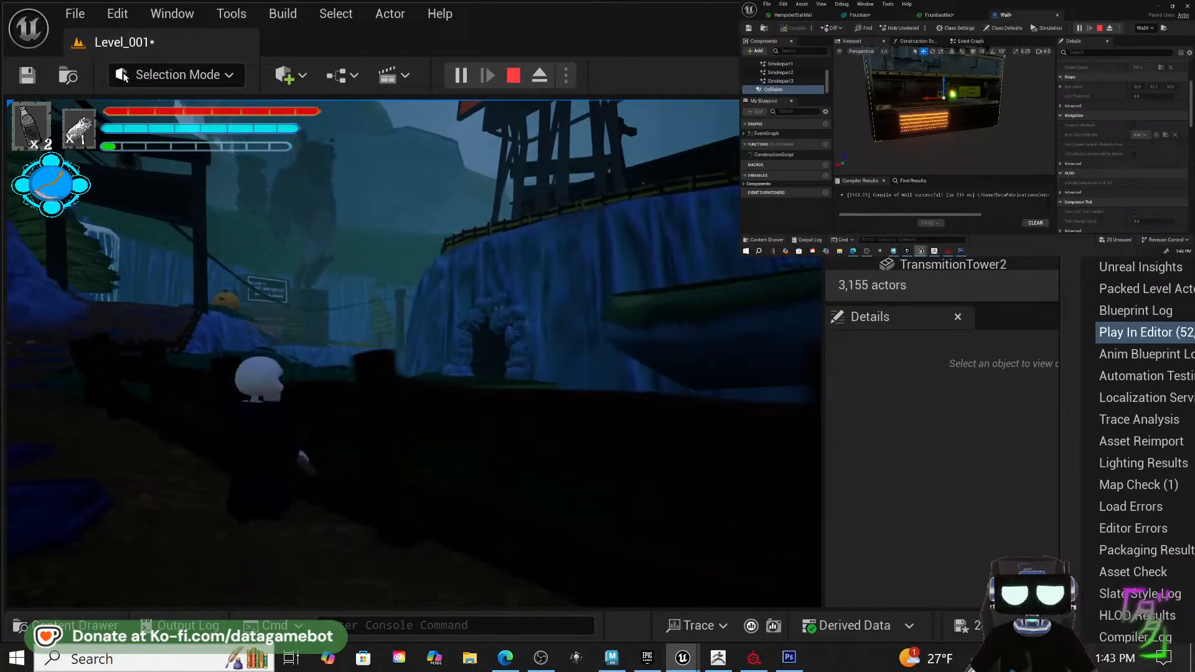
# Run past the giant jack-o'-lantern and over the dark grass to the rocky riverbank.
pyautogui.press('w')
pyautogui.press('w')
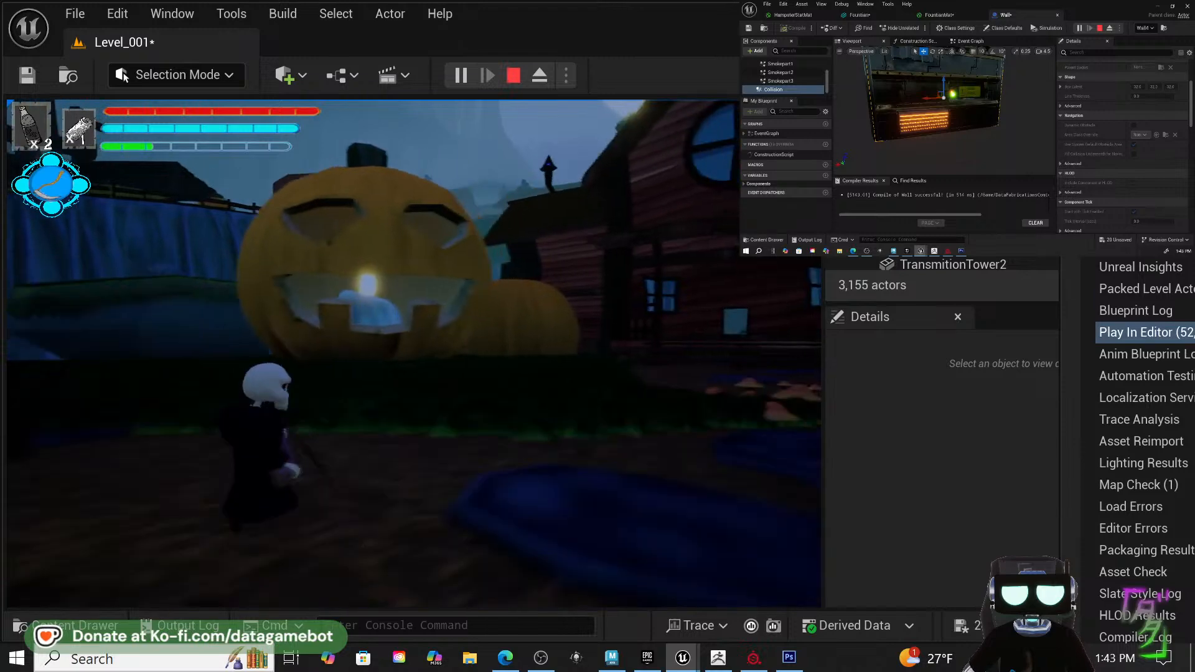
pyautogui.press('w')
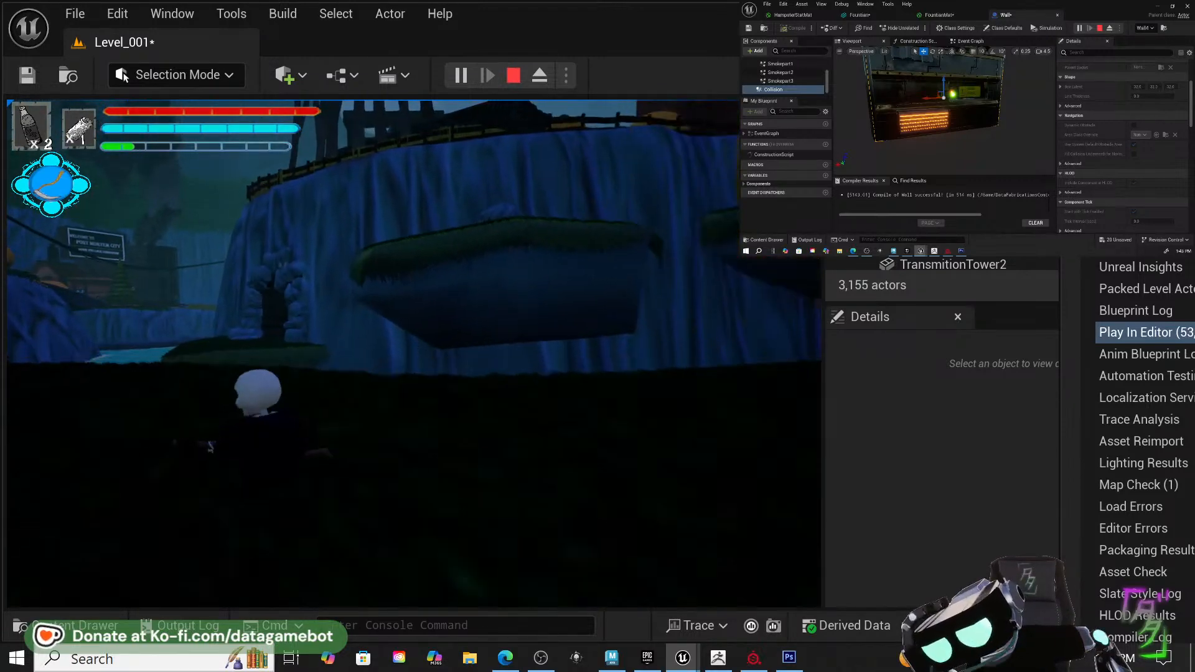
pyautogui.press('w')
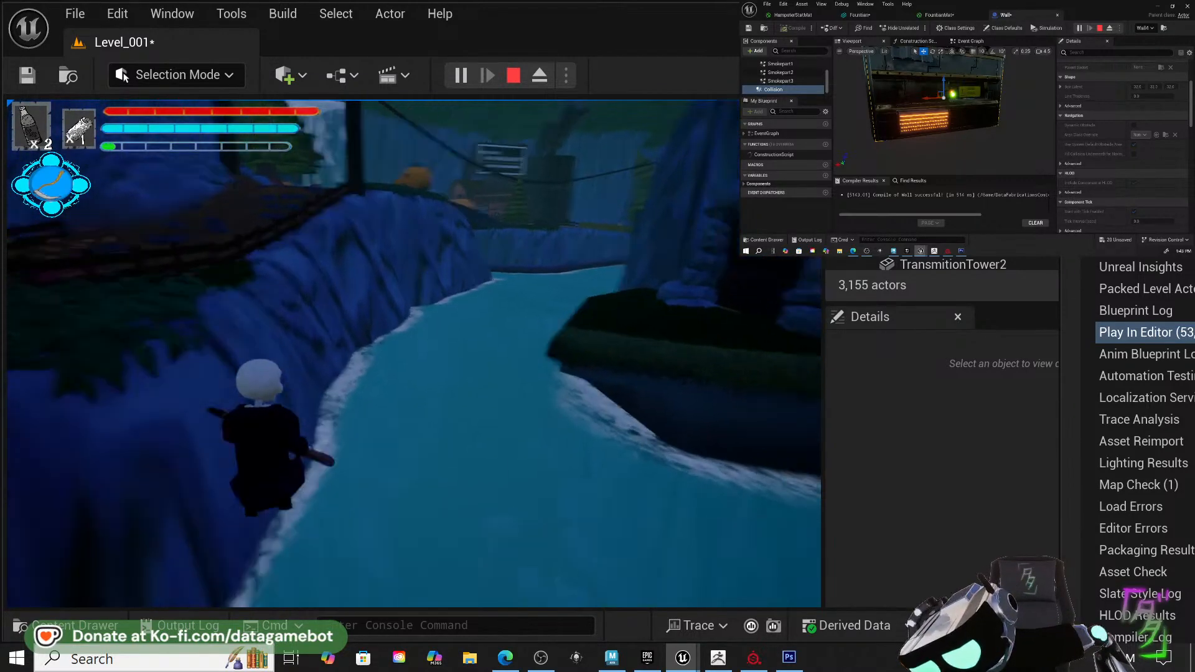
# Dive into the river and swim through the weeds between the blue rock walls to test underwater movement.
pyautogui.press('w')
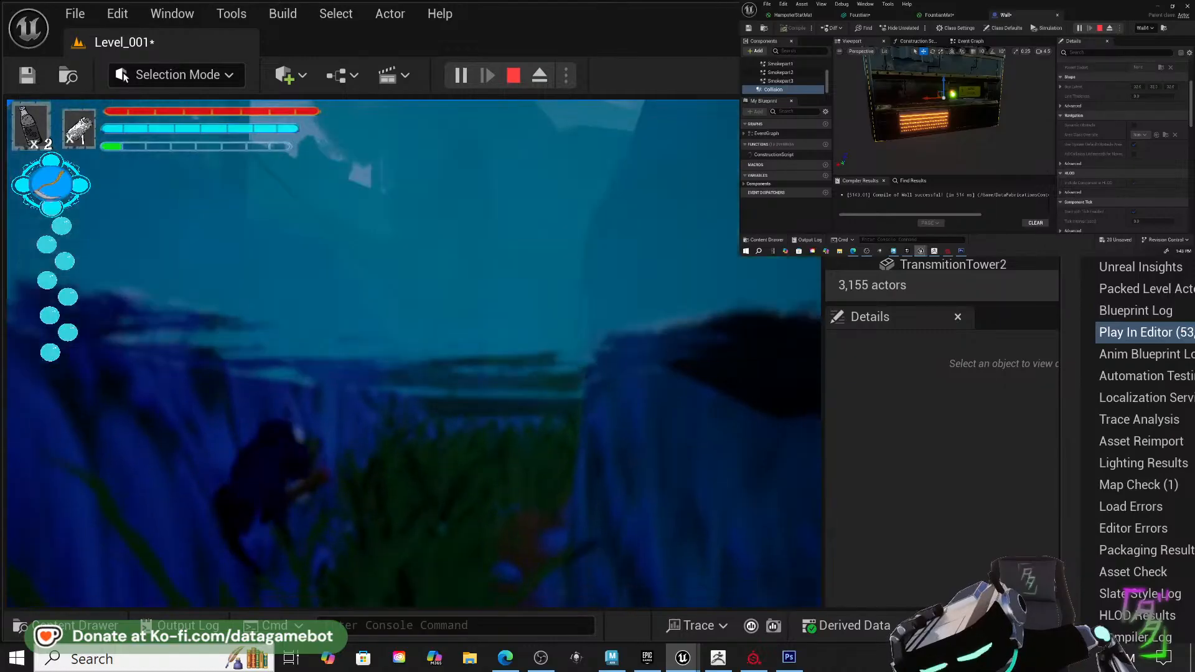
pyautogui.press('w')
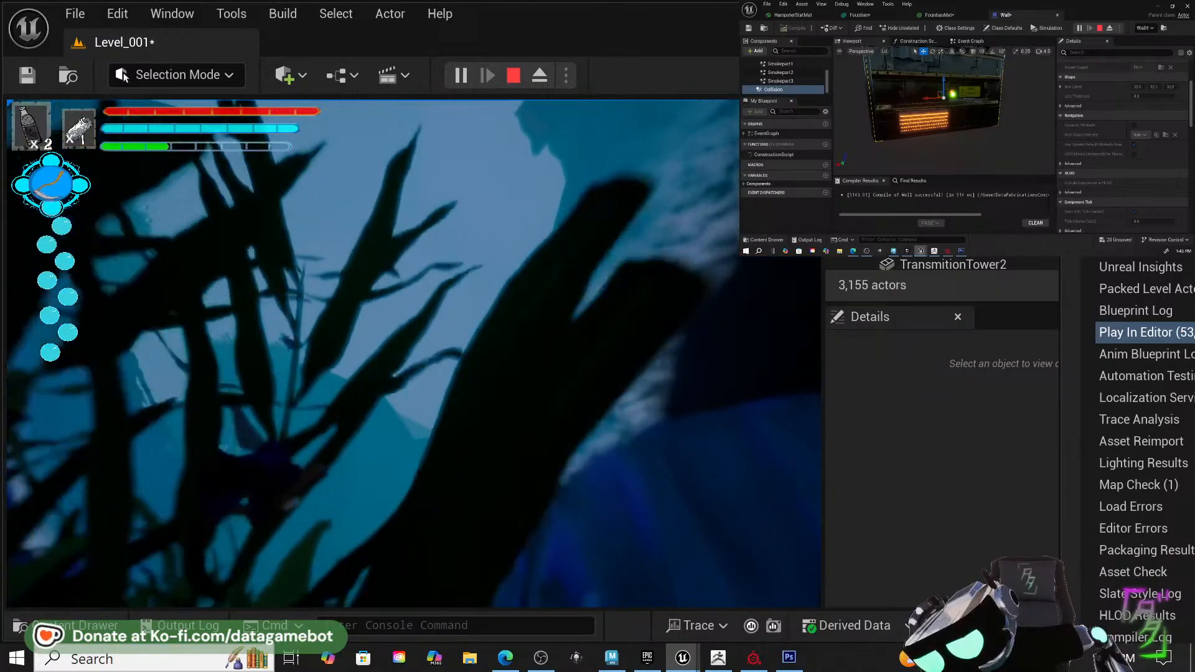
pyautogui.press('w')
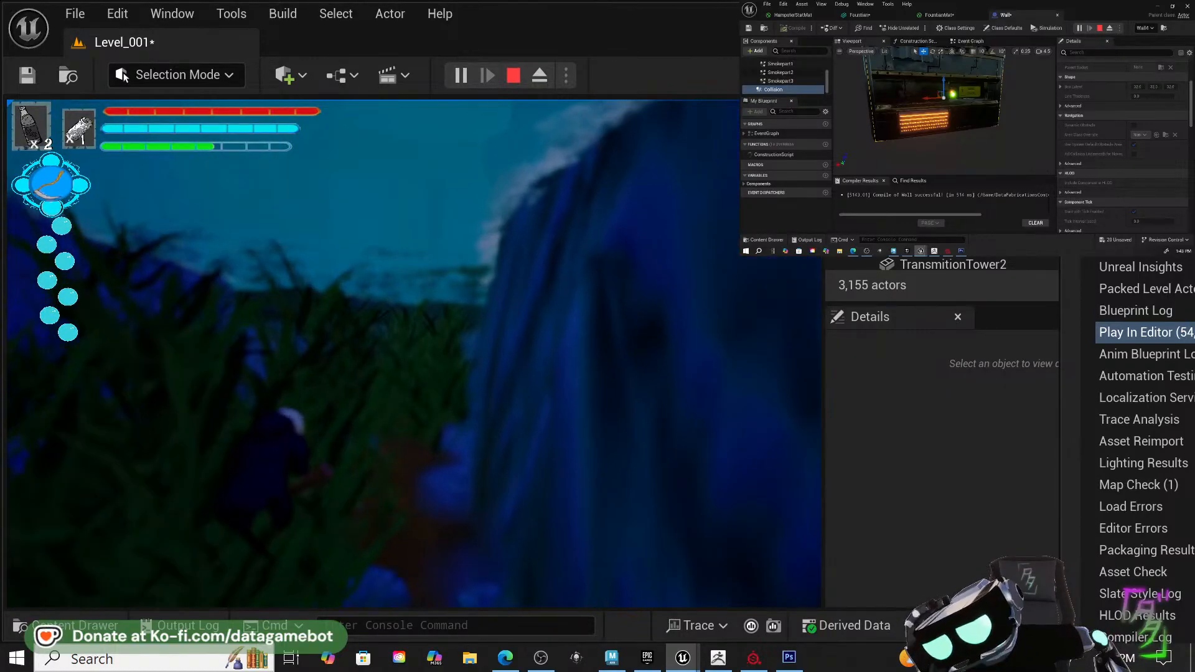
pyautogui.press('w')
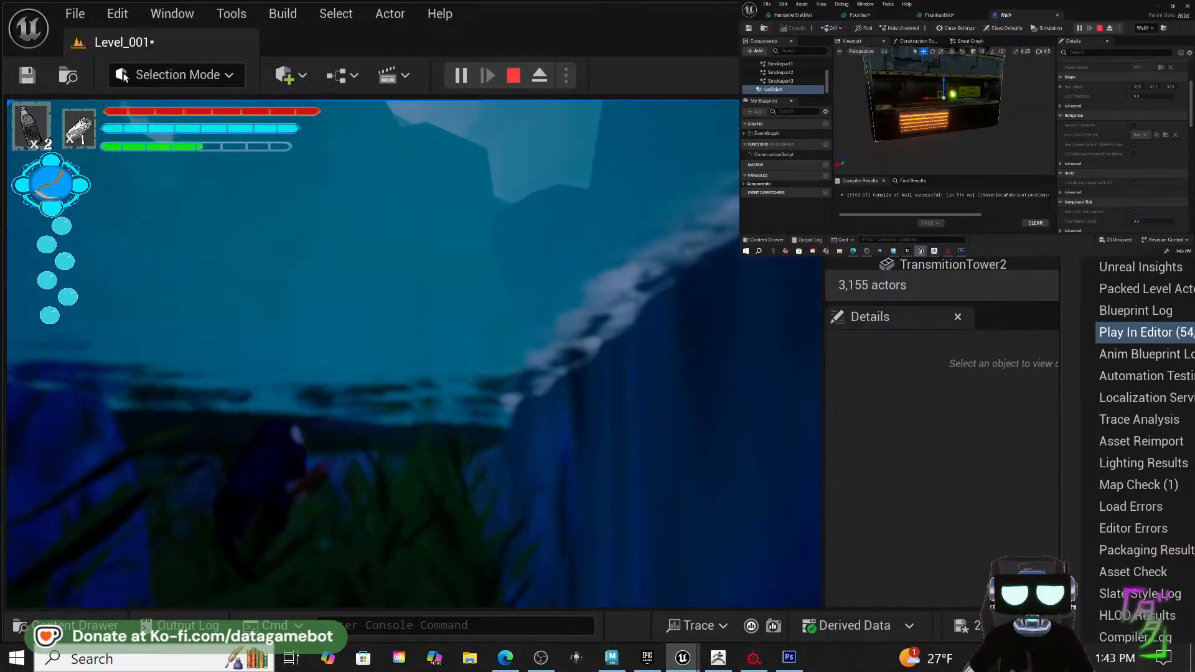
pyautogui.press('w')
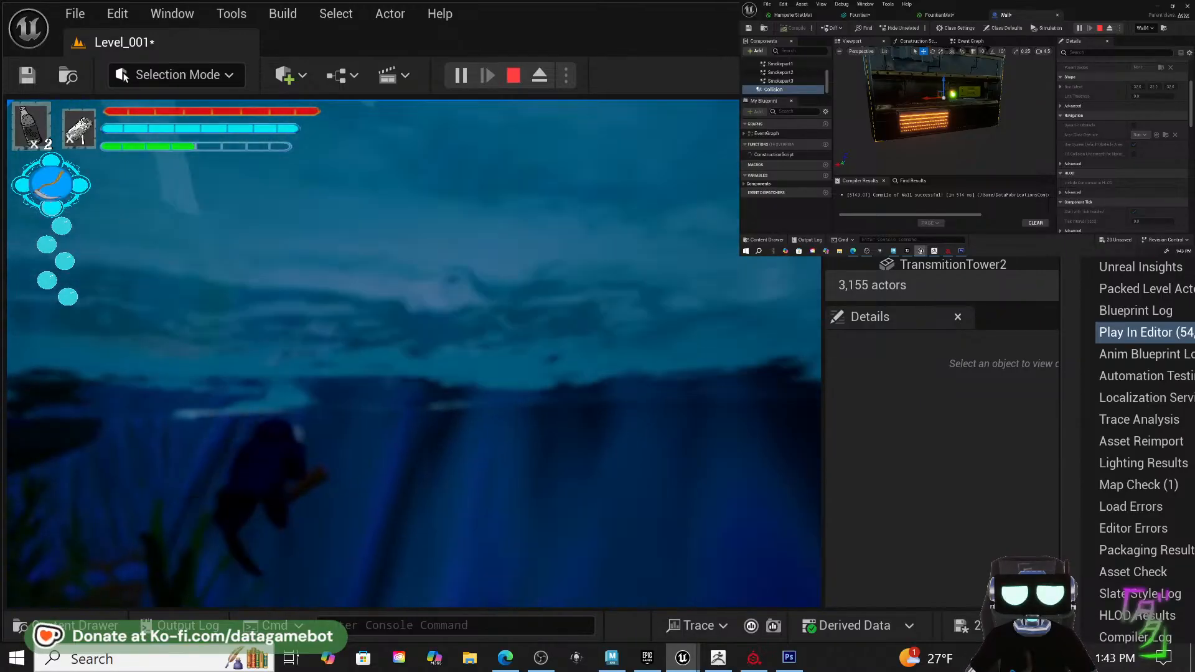
pyautogui.press('w')
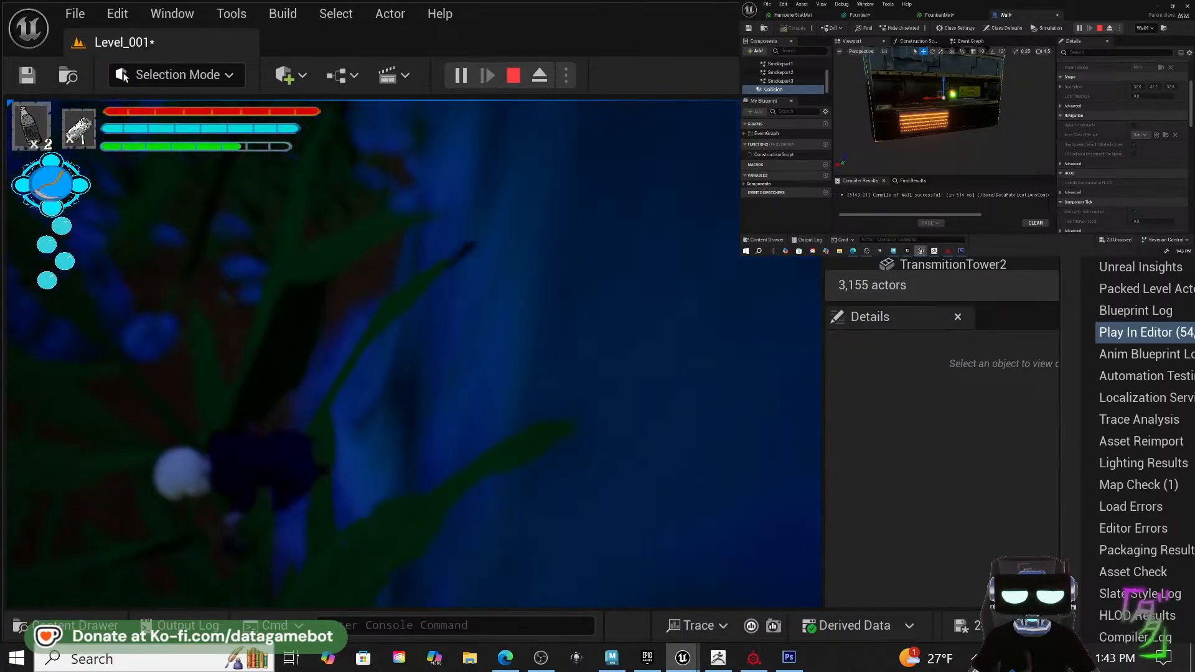
pyautogui.press('w')
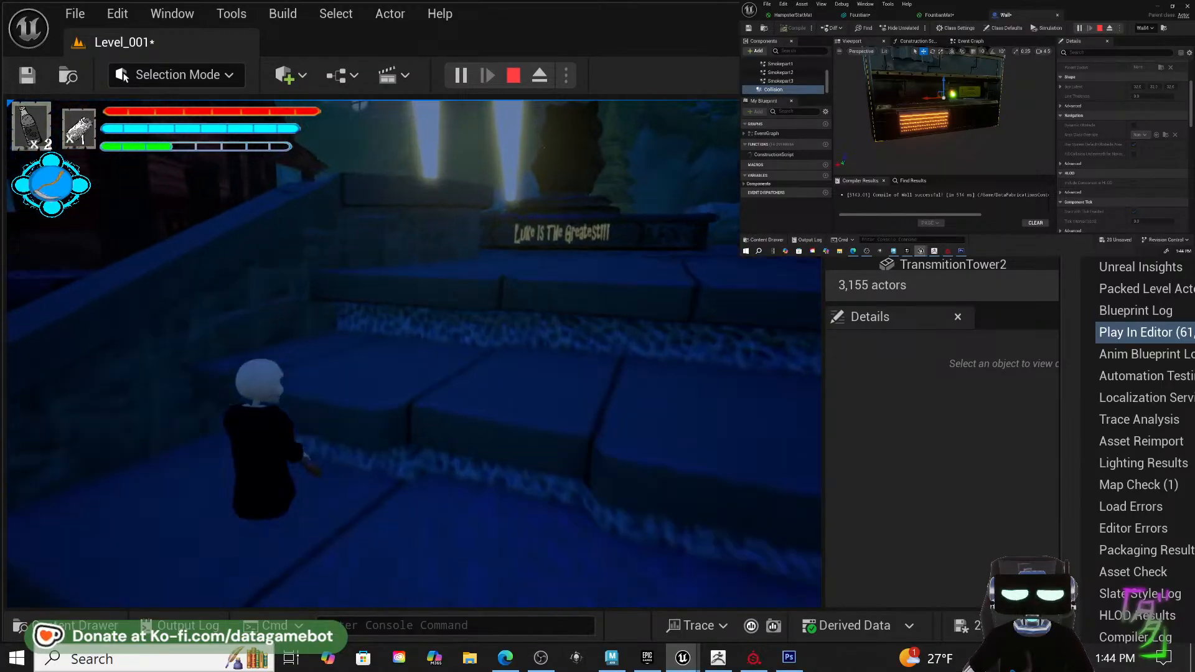
# Climb the stone steps to the cobblestone plaza, approach the "Luke Is The Greatest!!!" fountain and jump at its basin rim.
pyautogui.press('w')
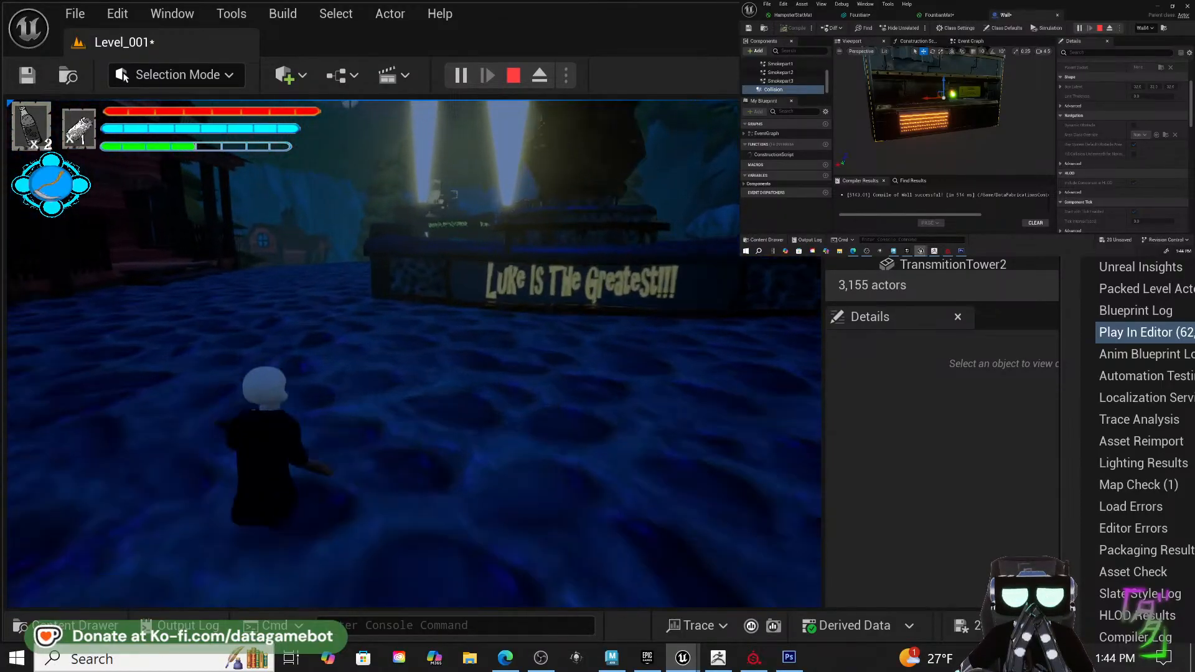
pyautogui.press('w')
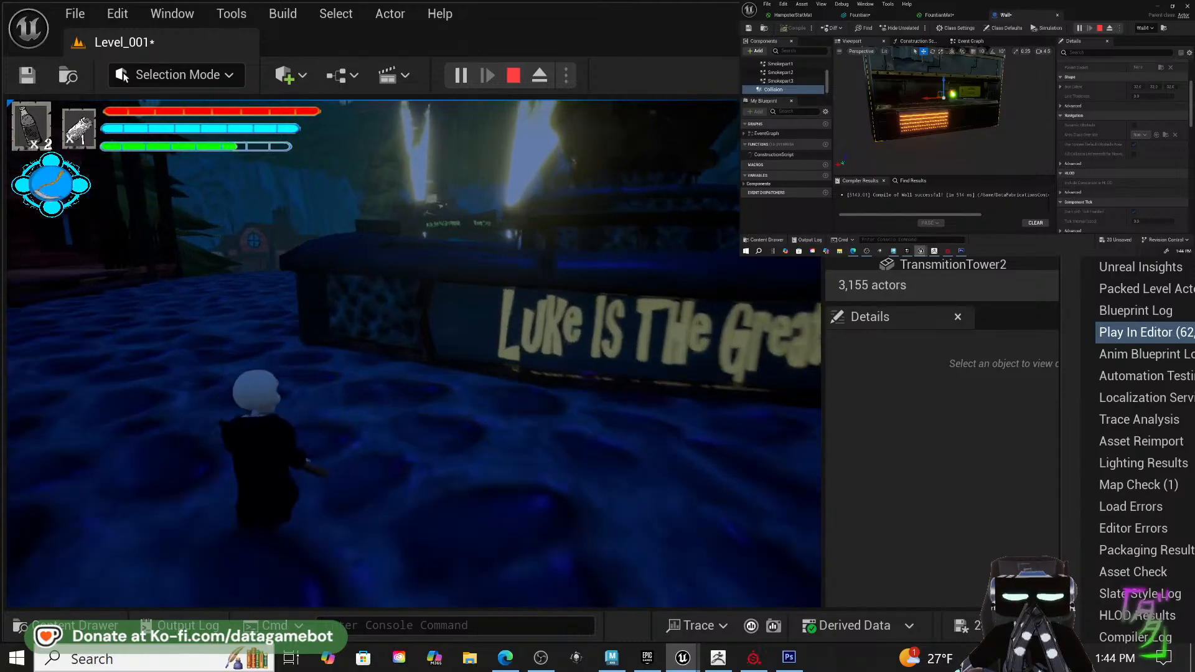
pyautogui.press('s')
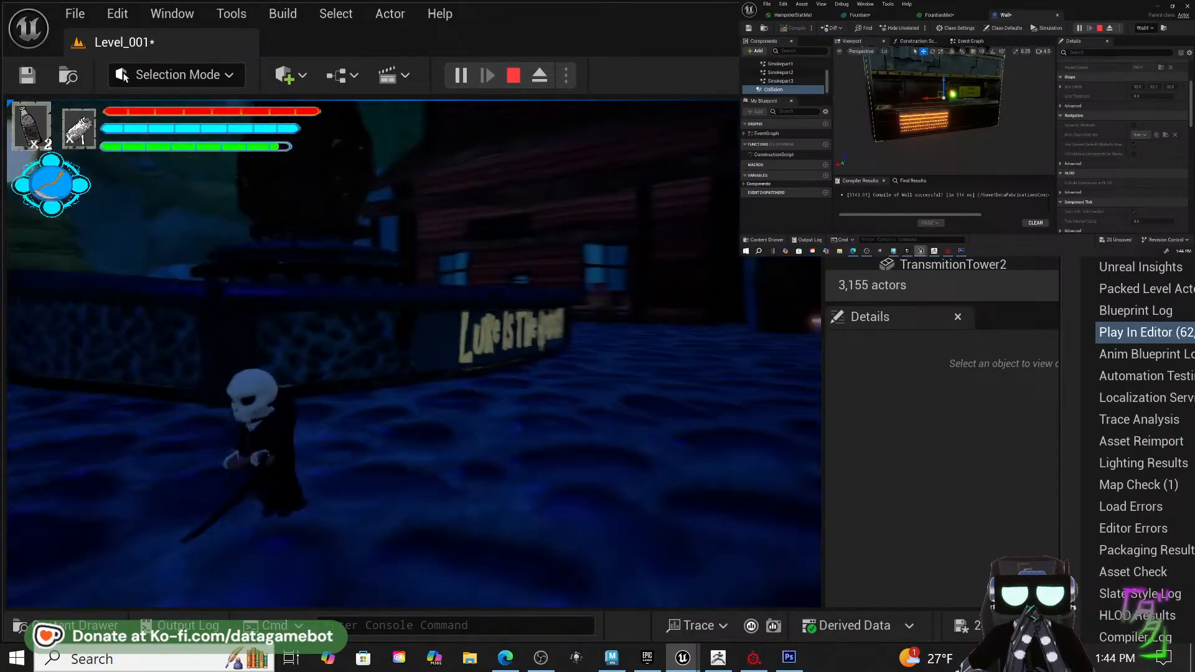
pyautogui.press('w')
pyautogui.press('w')
pyautogui.press('space')
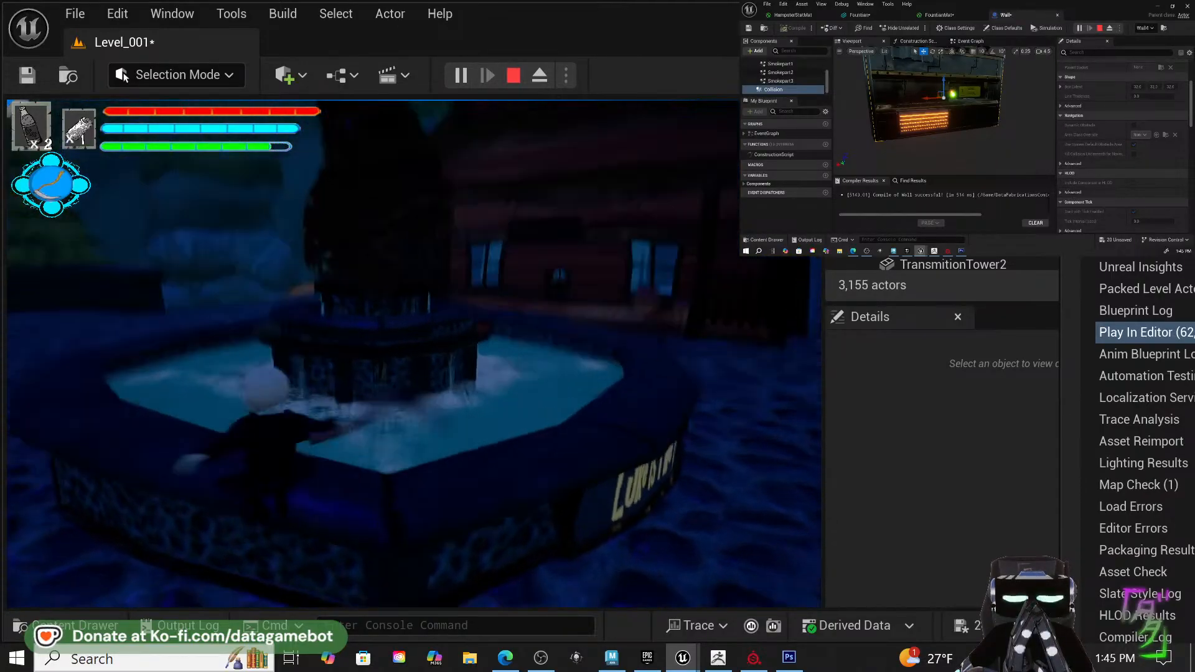
# Circle the fountain's outer wall and run across the cobblestones toward the low stone wall and cliffs.
pyautogui.press('a')
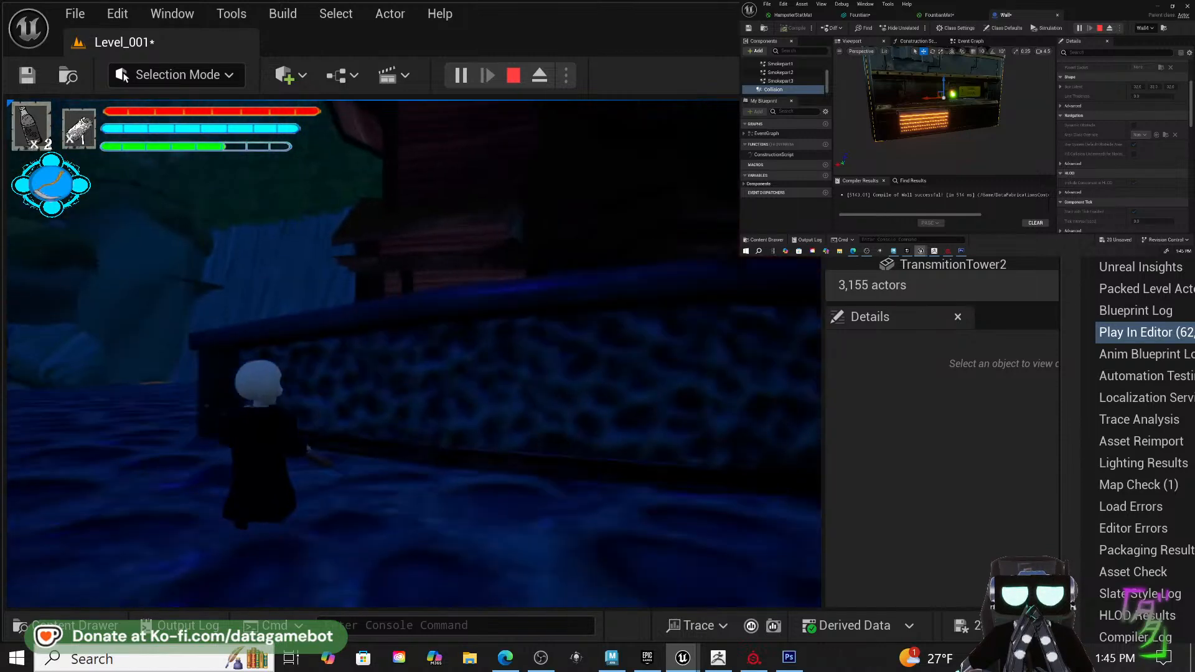
pyautogui.press('s')
pyautogui.press('w')
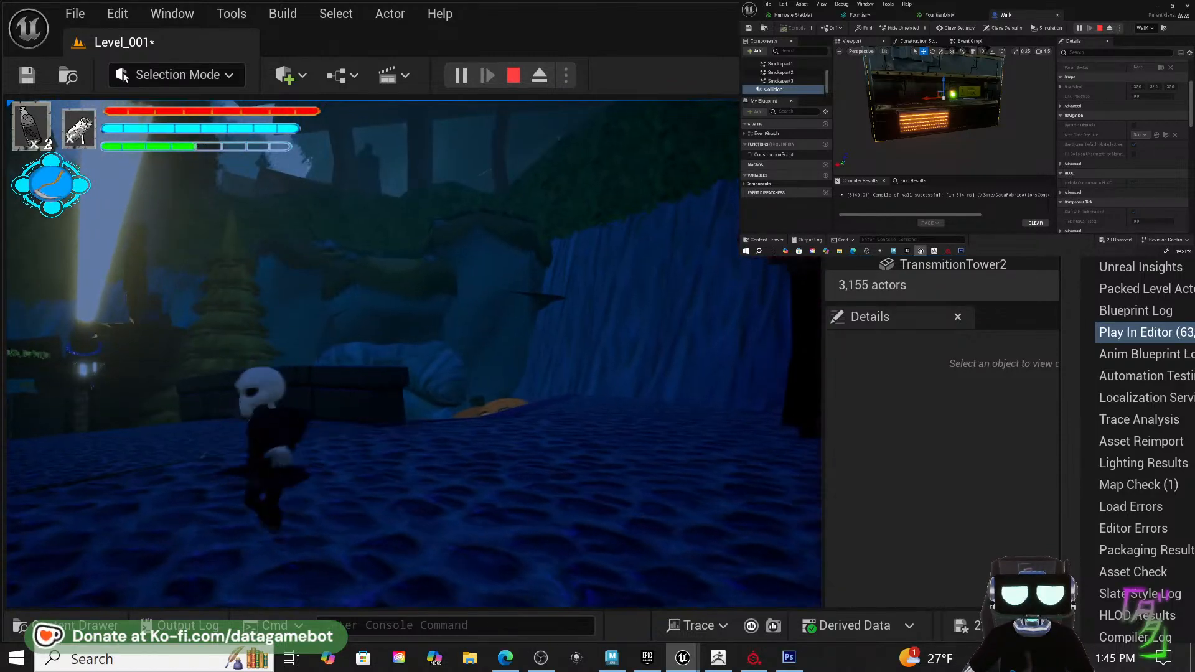
pyautogui.press('w')
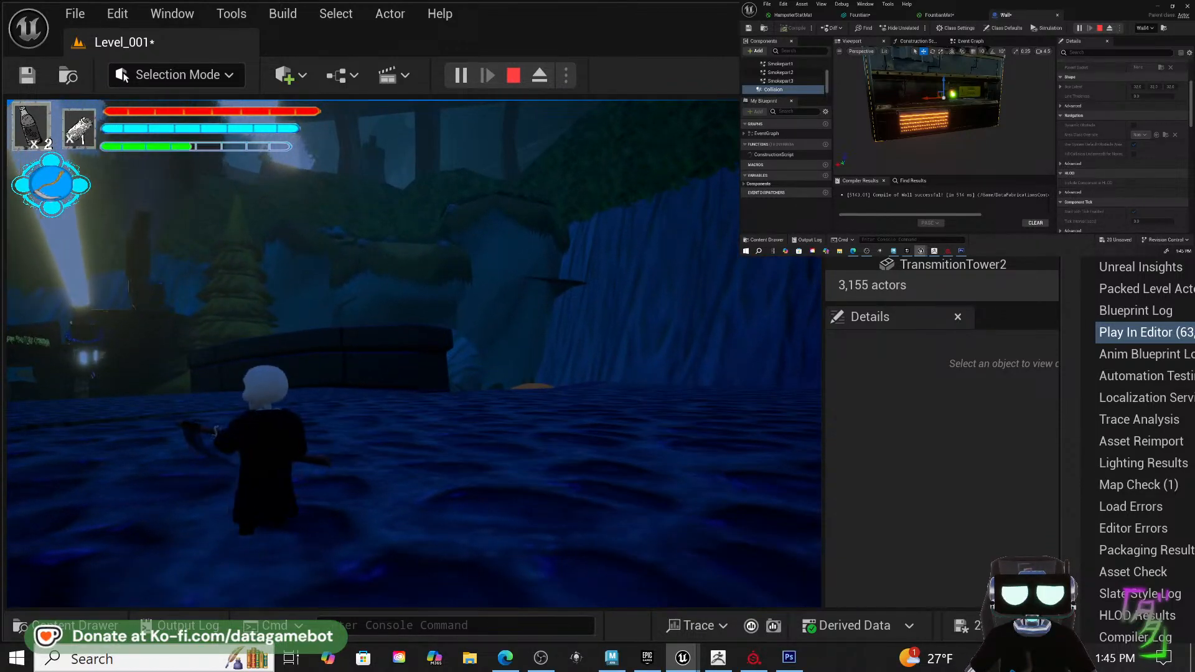
# Release the cursor from the running game, switch to OBS and move its window to the second display.
pyautogui.hotkey('shift', 'F1')
pyautogui.press('super')
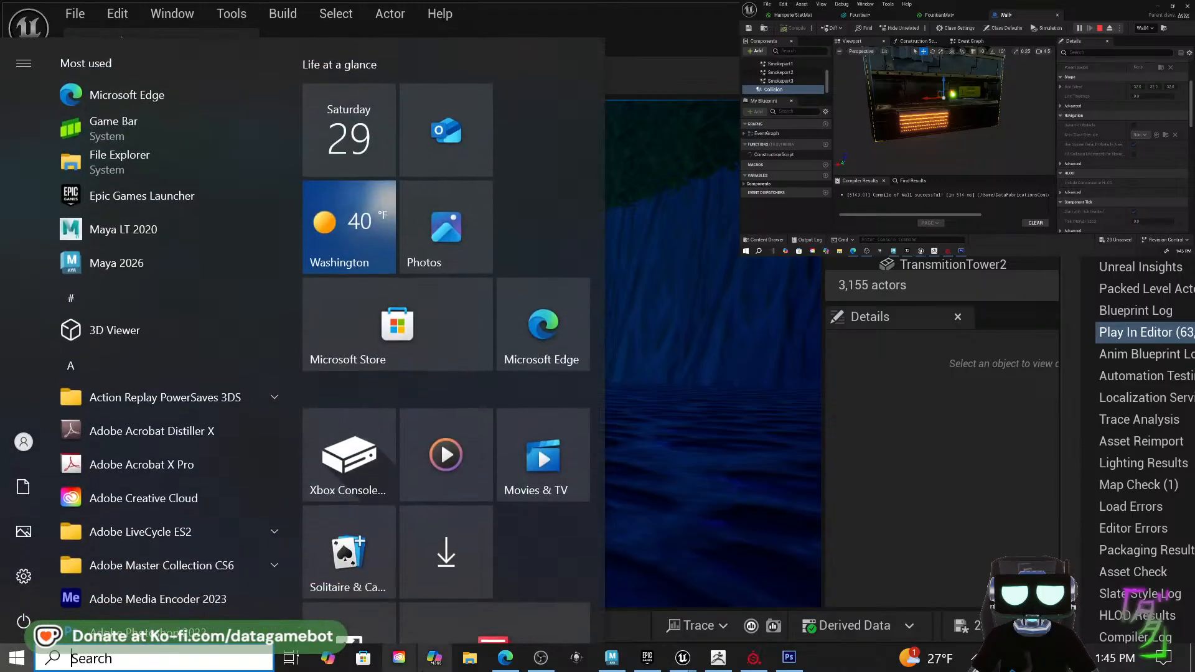
pyautogui.click(547, 659)
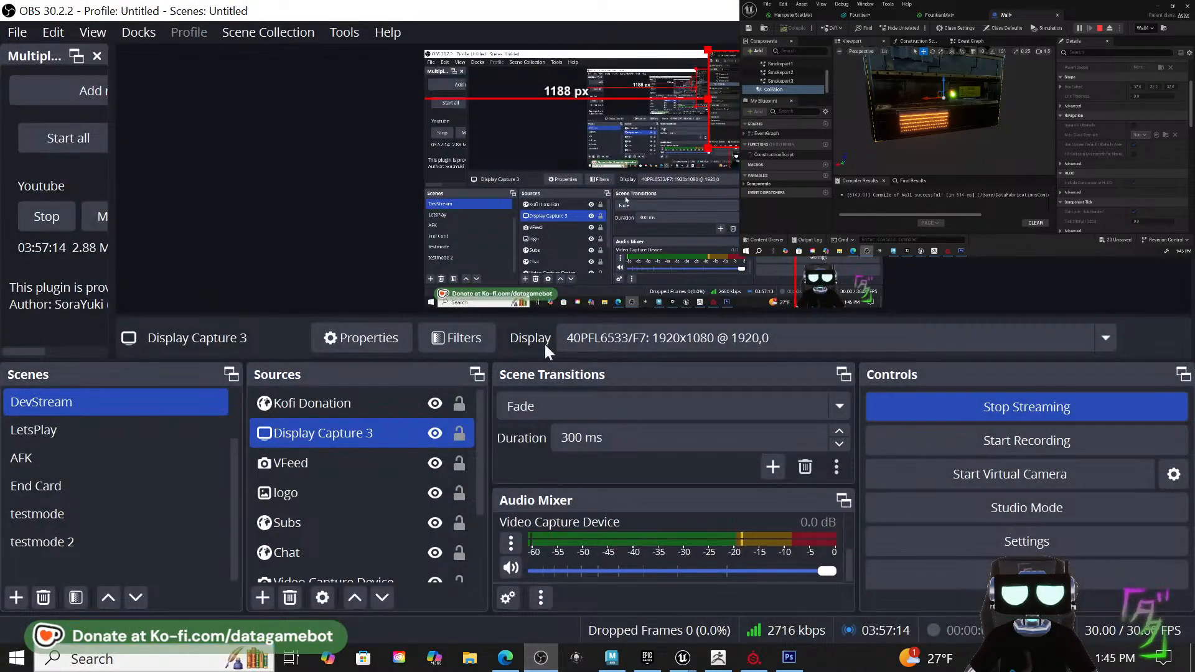
pyautogui.click(692, 11)
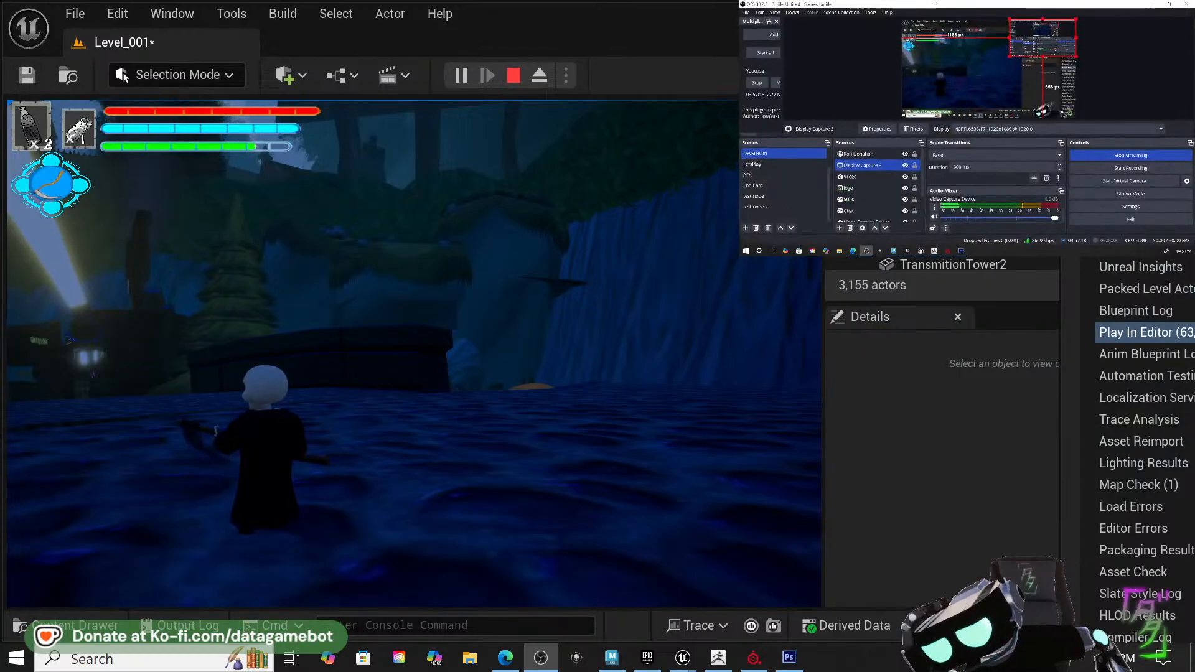